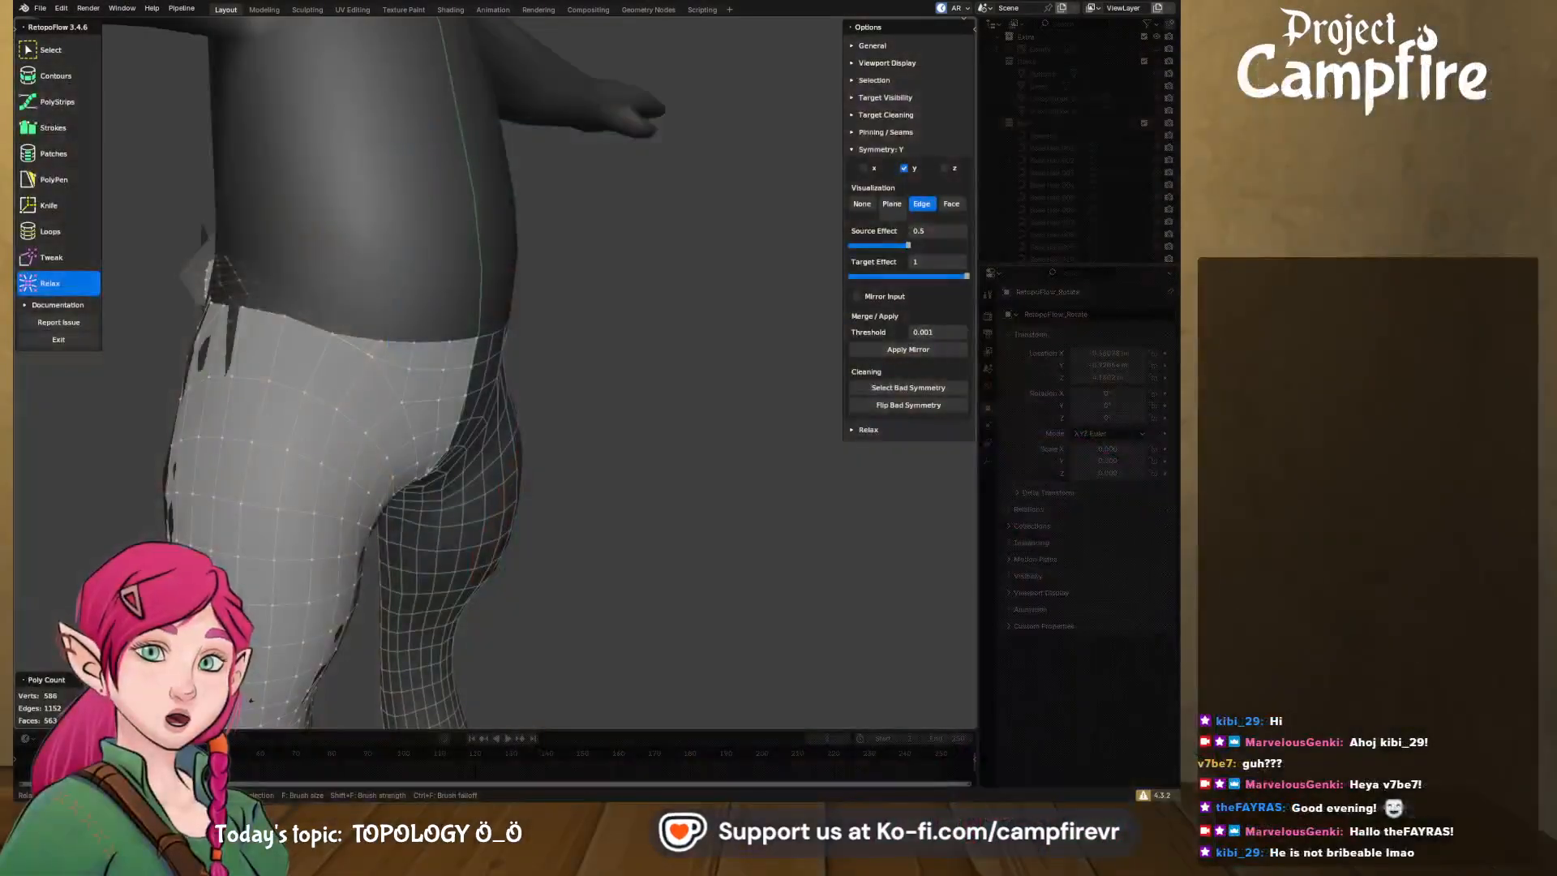
- Merge the overlapping vertices just below the upper edge of the back hip mesh at their center
scroll(649, 219, "down", 1)
mouse_move(649, 219)
middle_mouse_down()
mouse_move(362, 211)
mouse_move(392, 202)
middle_mouse_up()
scroll(365, 211, "down", 3)
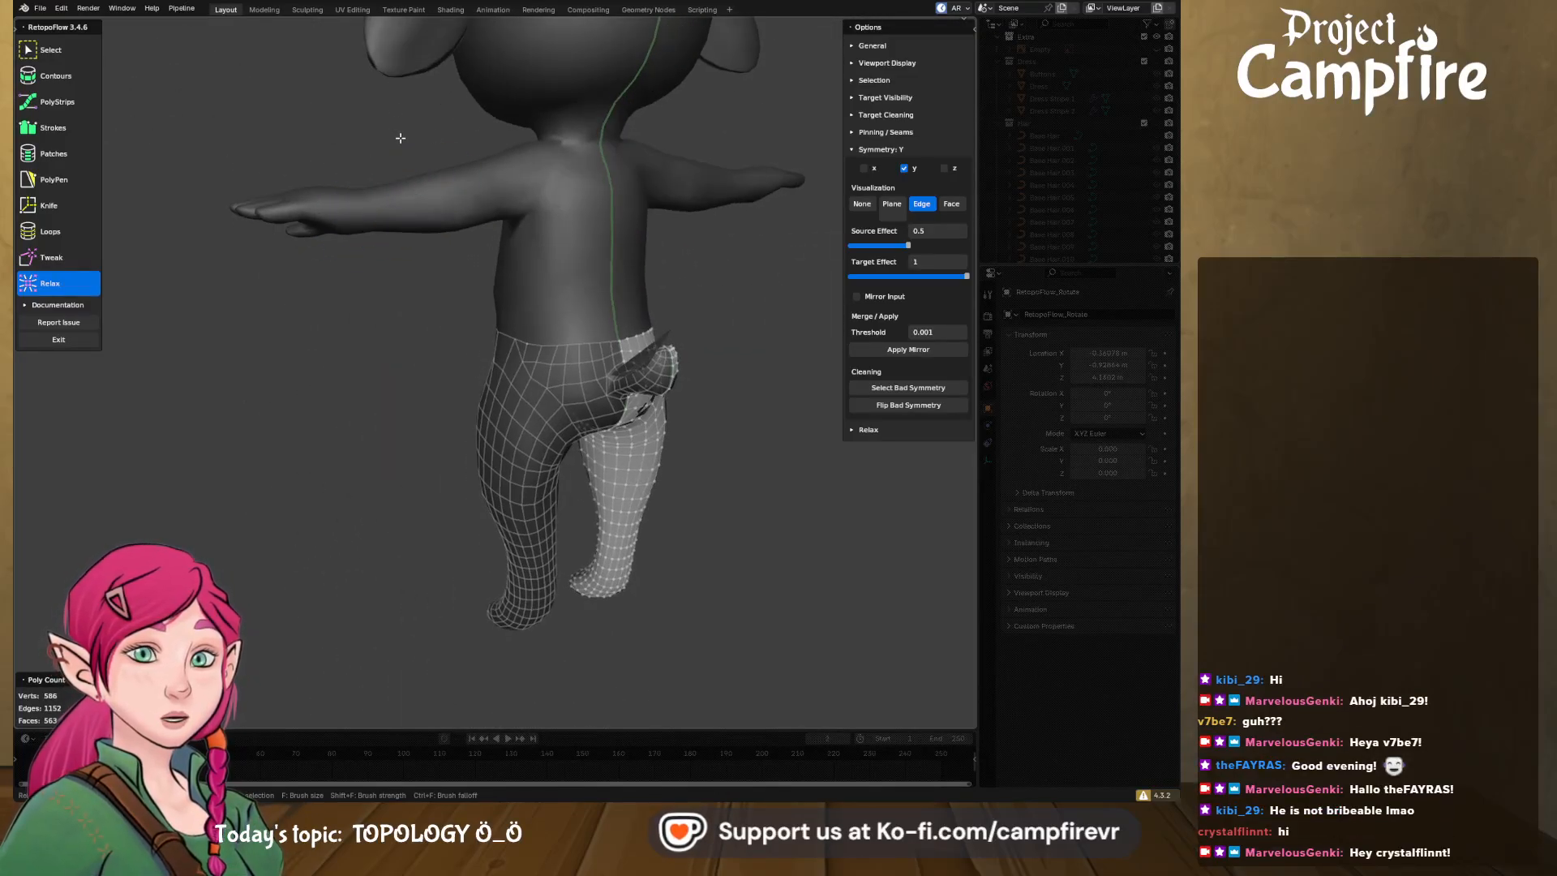
mouse_move(441, 138)
middle_mouse_down()
mouse_move(438, 284)
mouse_move(703, 231)
mouse_move(671, 306)
mouse_move(730, 306)
mouse_move(642, 322)
mouse_move(543, 278)
mouse_move(281, 292)
mouse_move(650, 348)
mouse_move(538, 337)
mouse_move(542, 398)
mouse_move(681, 430)
mouse_move(567, 421)
mouse_move(511, 435)
mouse_move(665, 424)
mouse_move(511, 440)
mouse_move(508, 455)
mouse_move(660, 422)
middle_mouse_up()
scroll(511, 440, "up", 3)
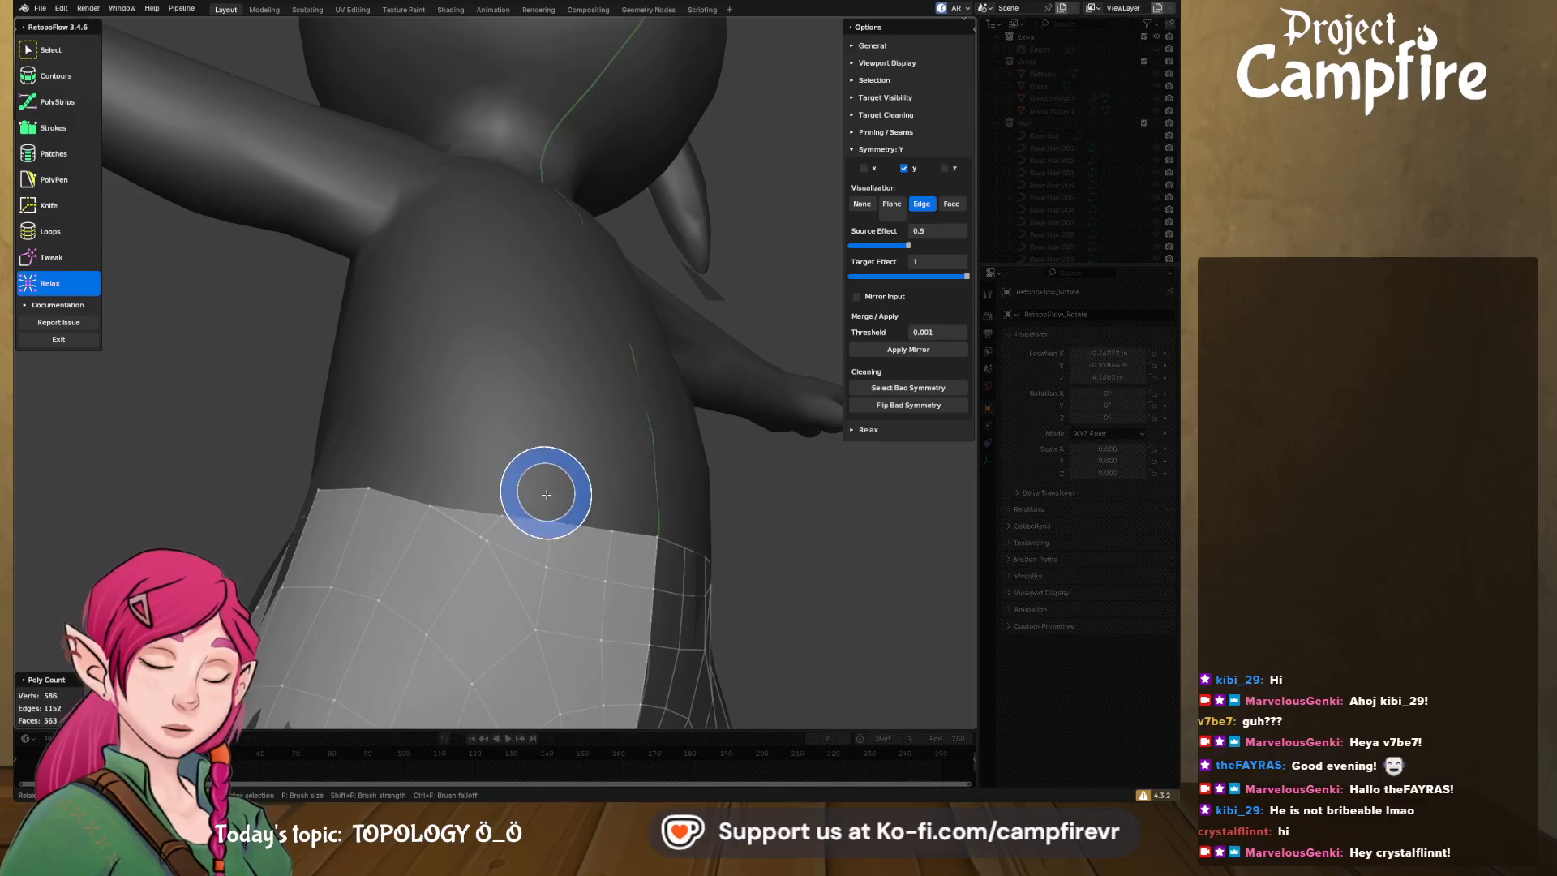
mouse_move(539, 511)
middle_mouse_down("shift")
mouse_move(618, 428)
mouse_move(596, 432)
mouse_move(591, 501)
mouse_move(572, 374)
middle_mouse_up("shift")
scroll(576, 388, "up", 2)
scroll(580, 403, "up", 3)
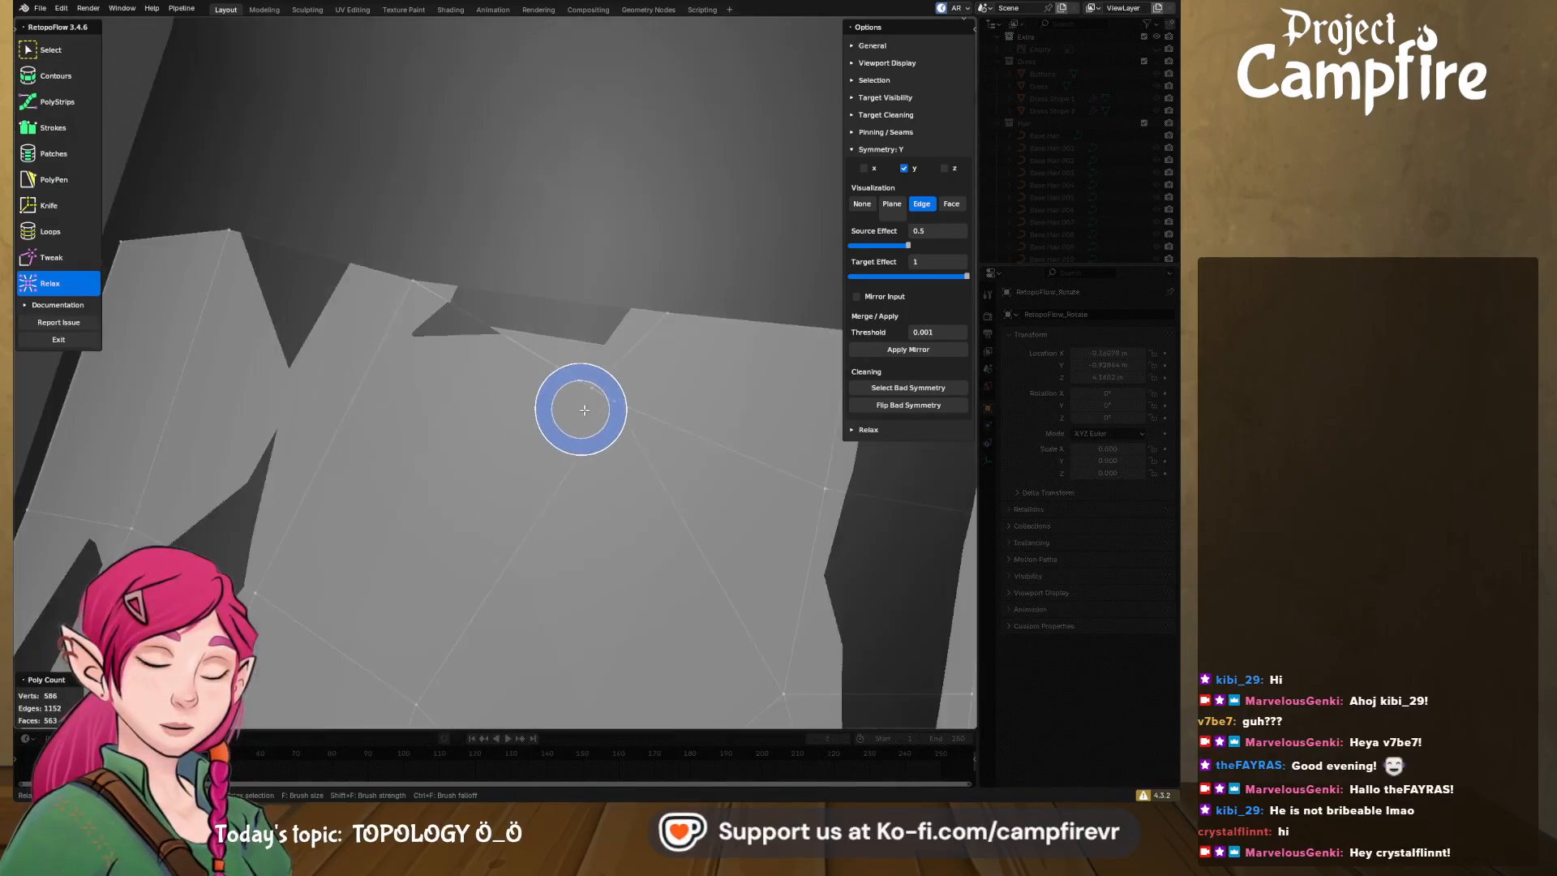
scroll(568, 402, "down", 3)
left_click(49, 49)
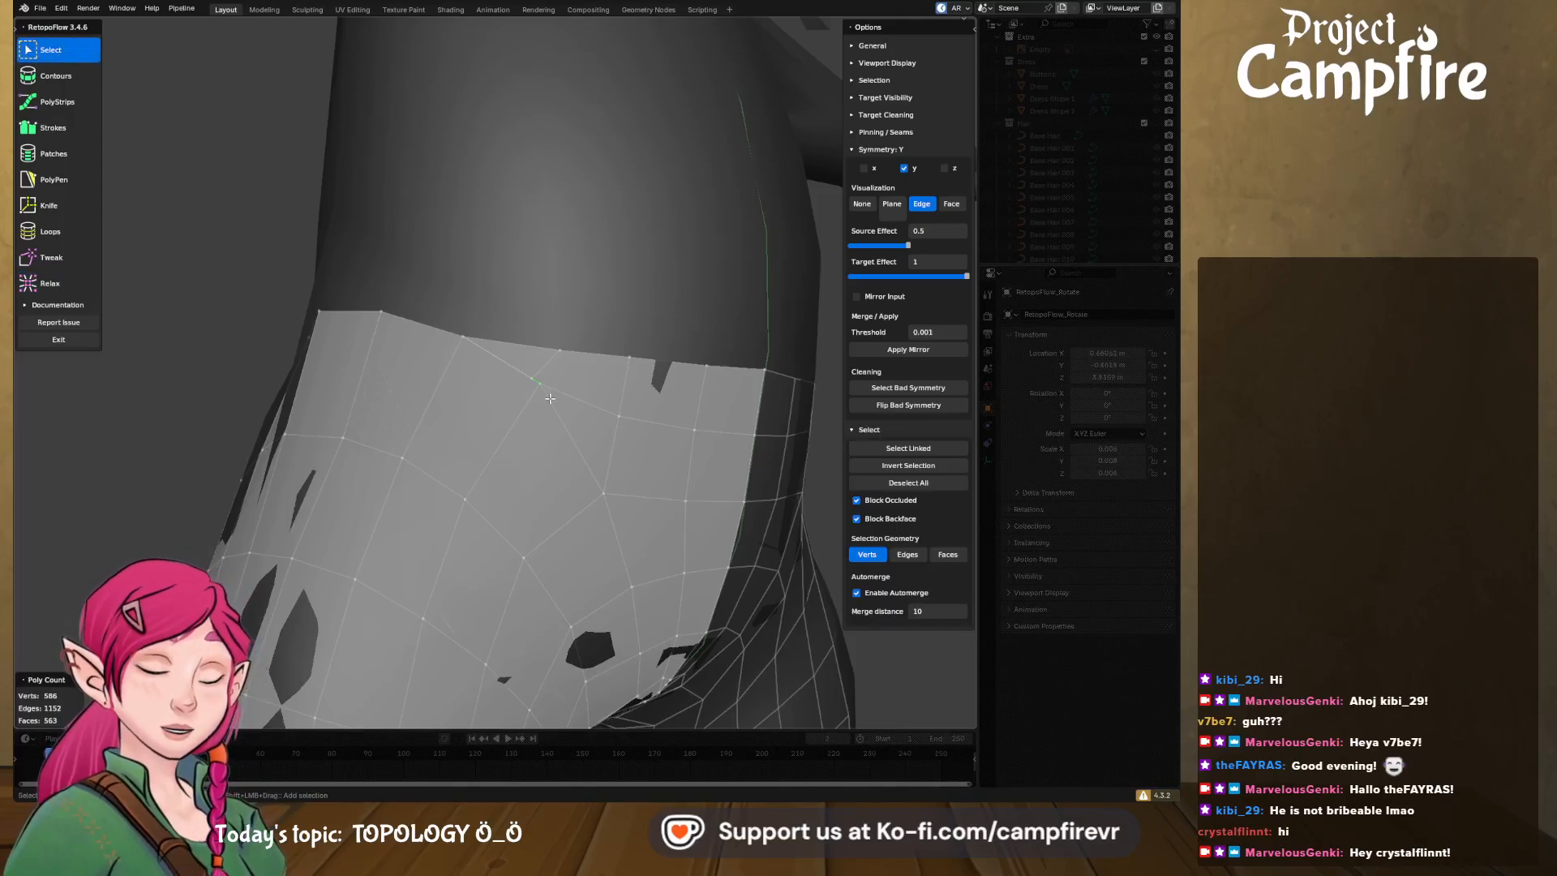
key("x")
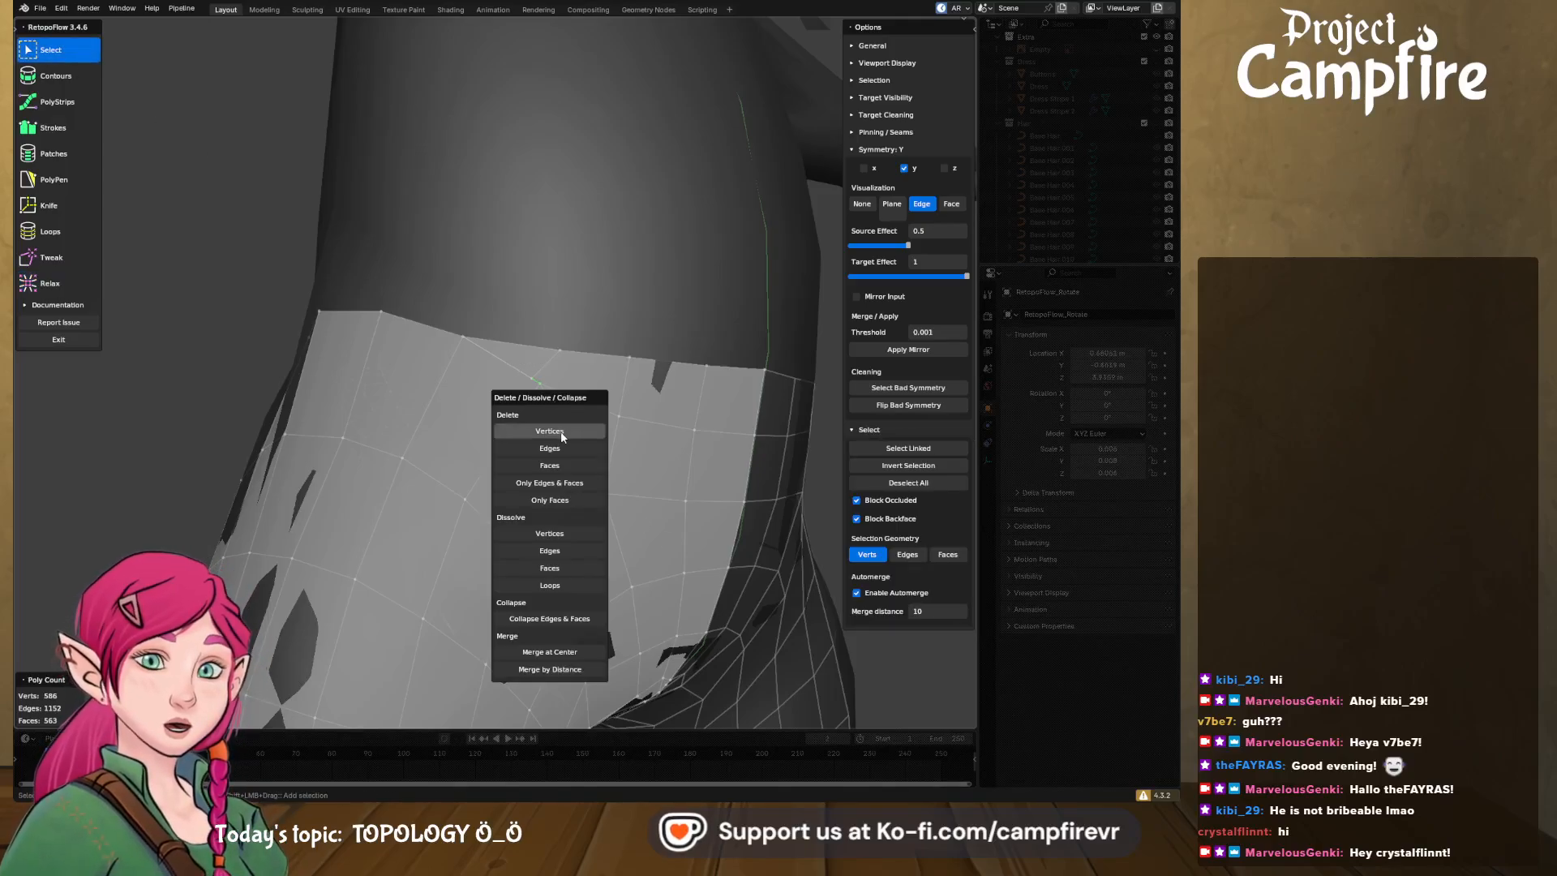
left_click(550, 651)
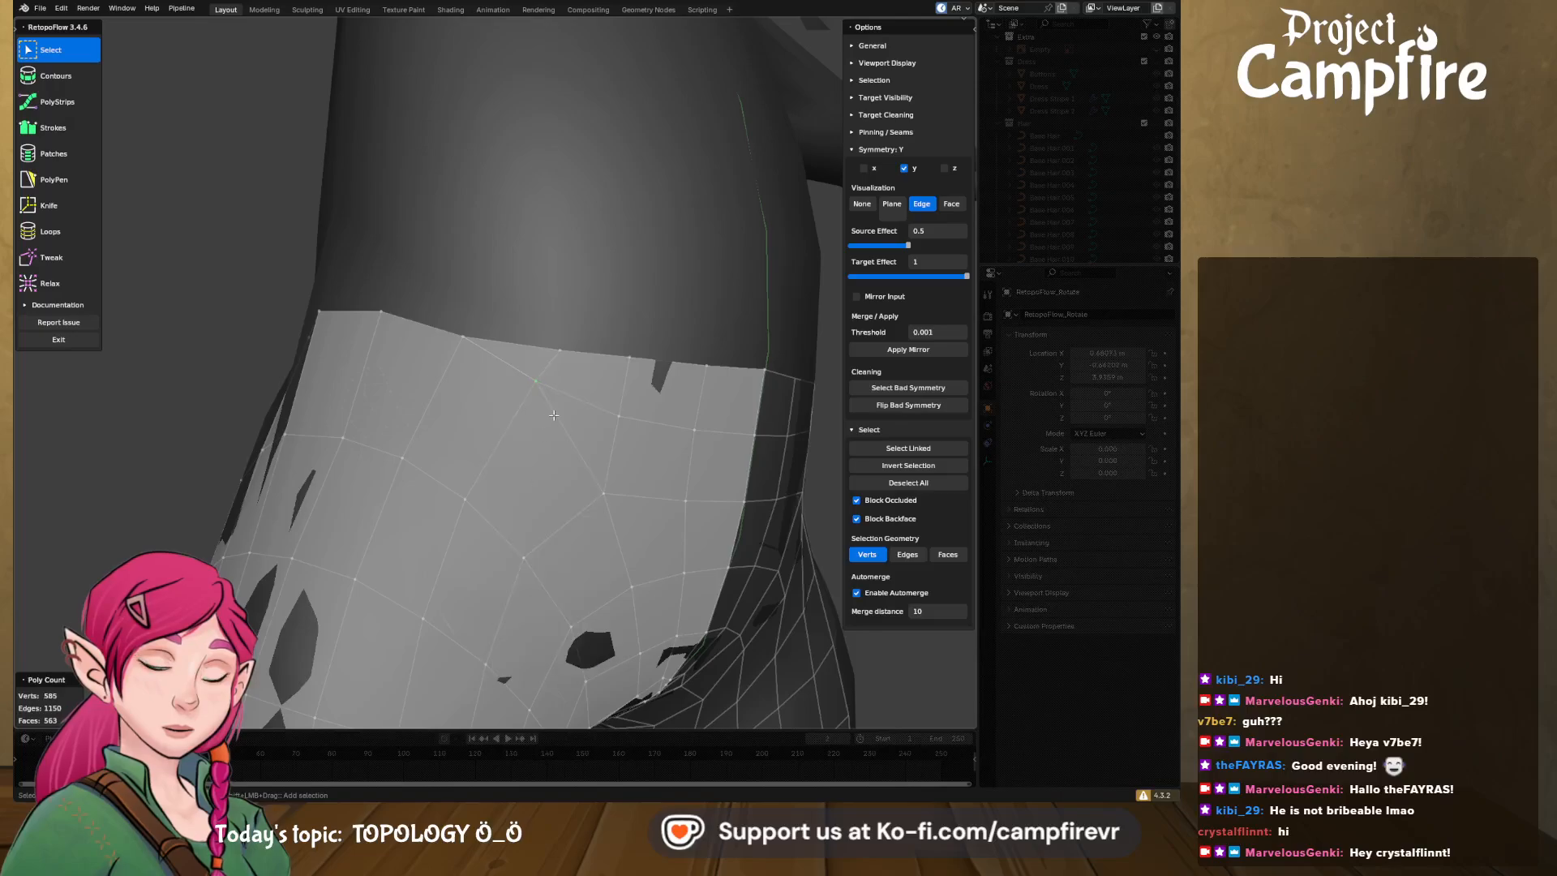
- Examine the leg, foot, hip and torso areas from several angles to check the retopology so far
scroll(560, 424, "down", 5)
middle_click_drag(600, 426, 471, 314)
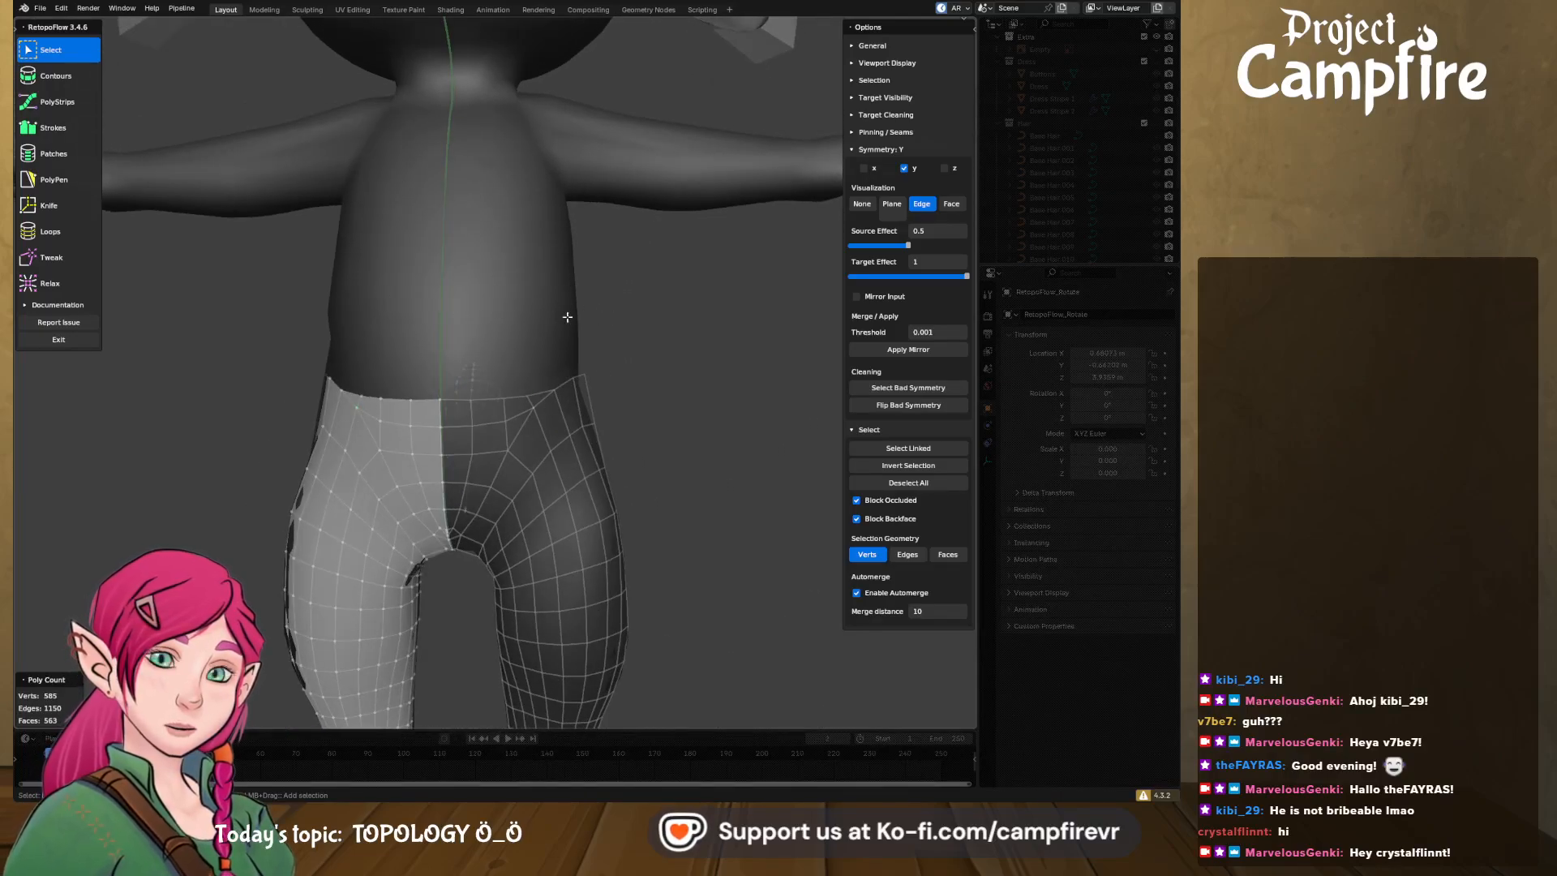
middle_click_drag(624, 519, 588, 438)
middle_click_drag(425, 382, 560, 532)
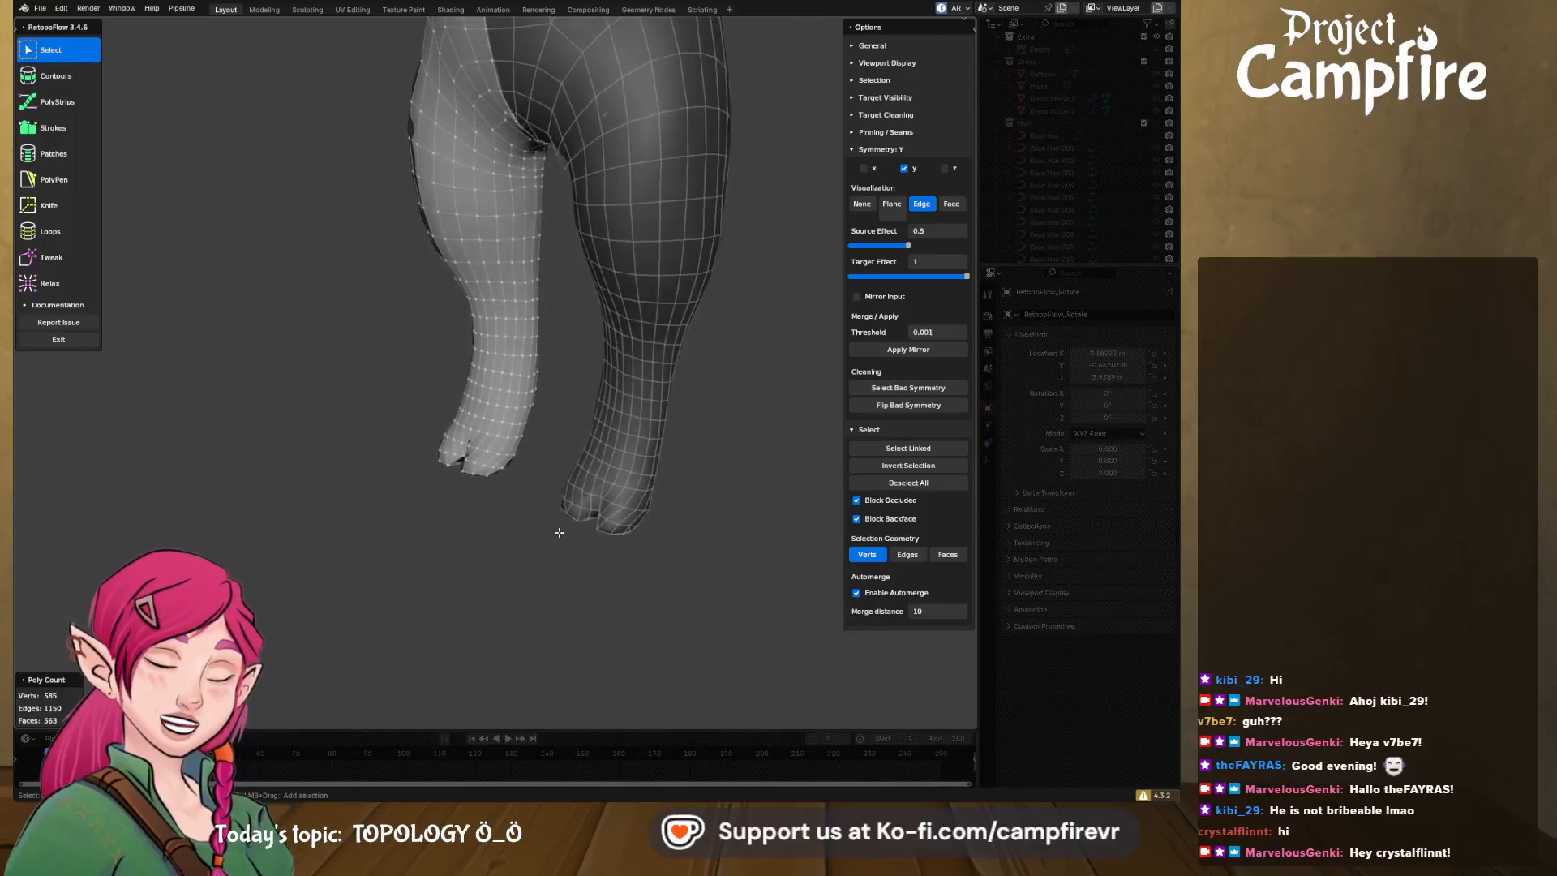
middle_click_drag(576, 284, 592, 466, "shift")
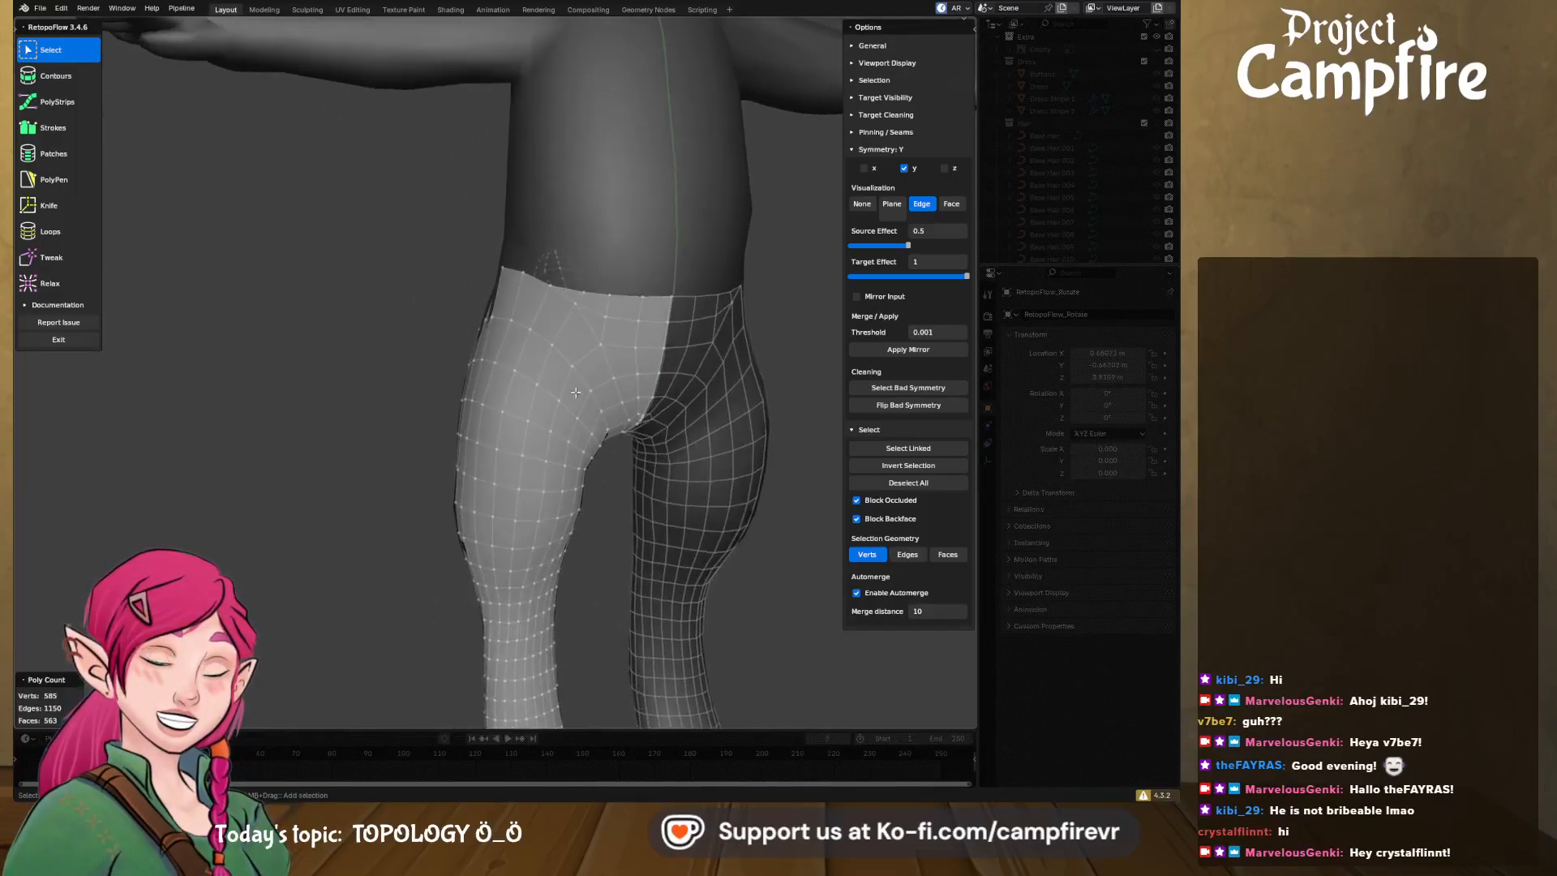
middle_click_drag(681, 211, 521, 348, "shift")
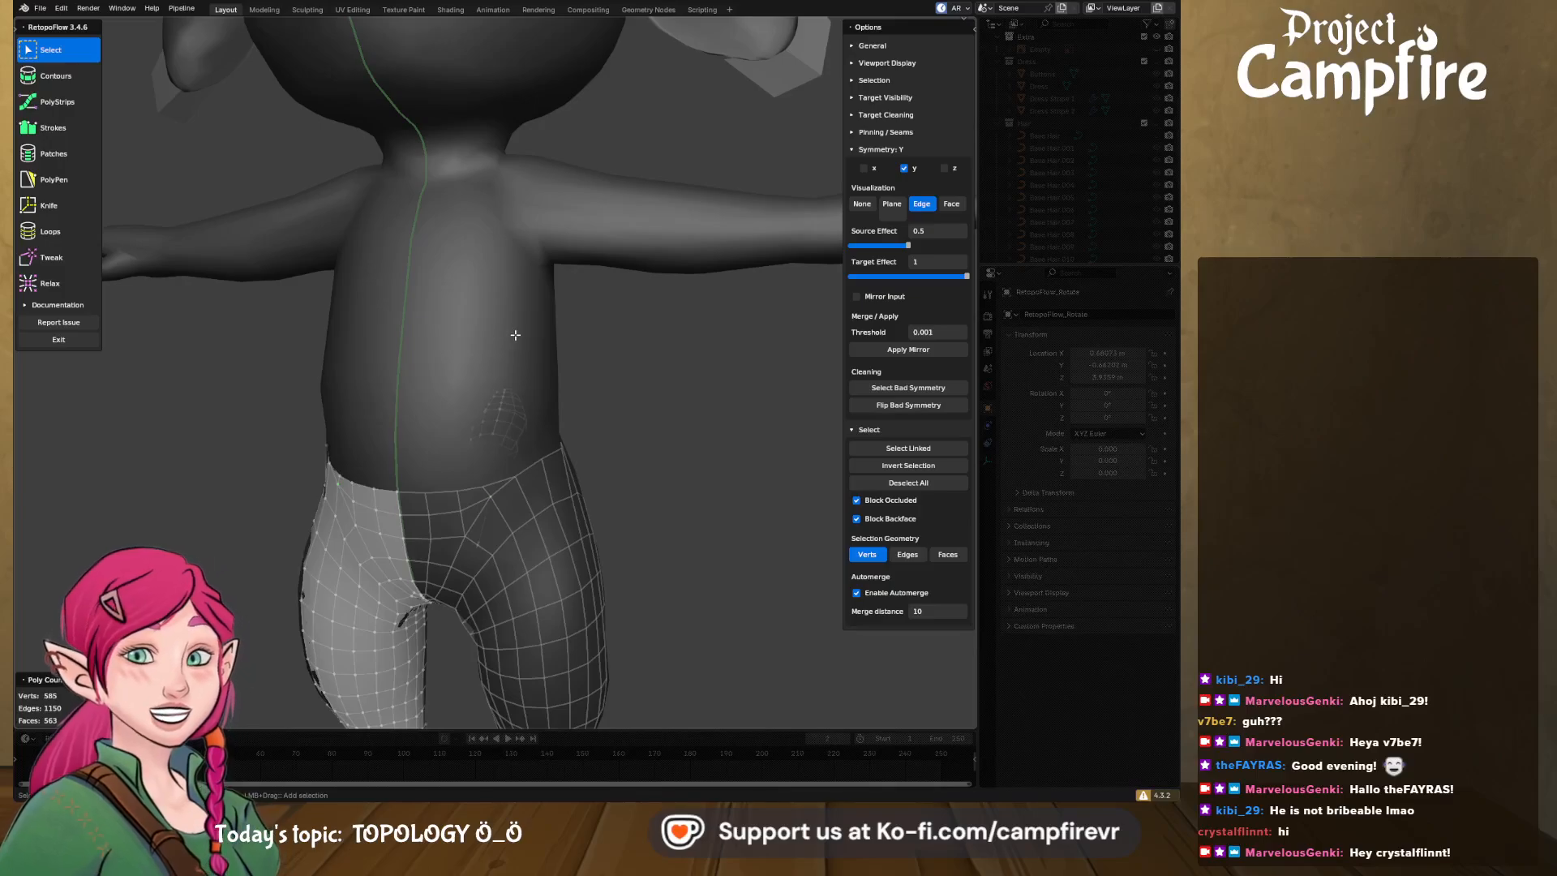
middle_click_drag(560, 317, 601, 370)
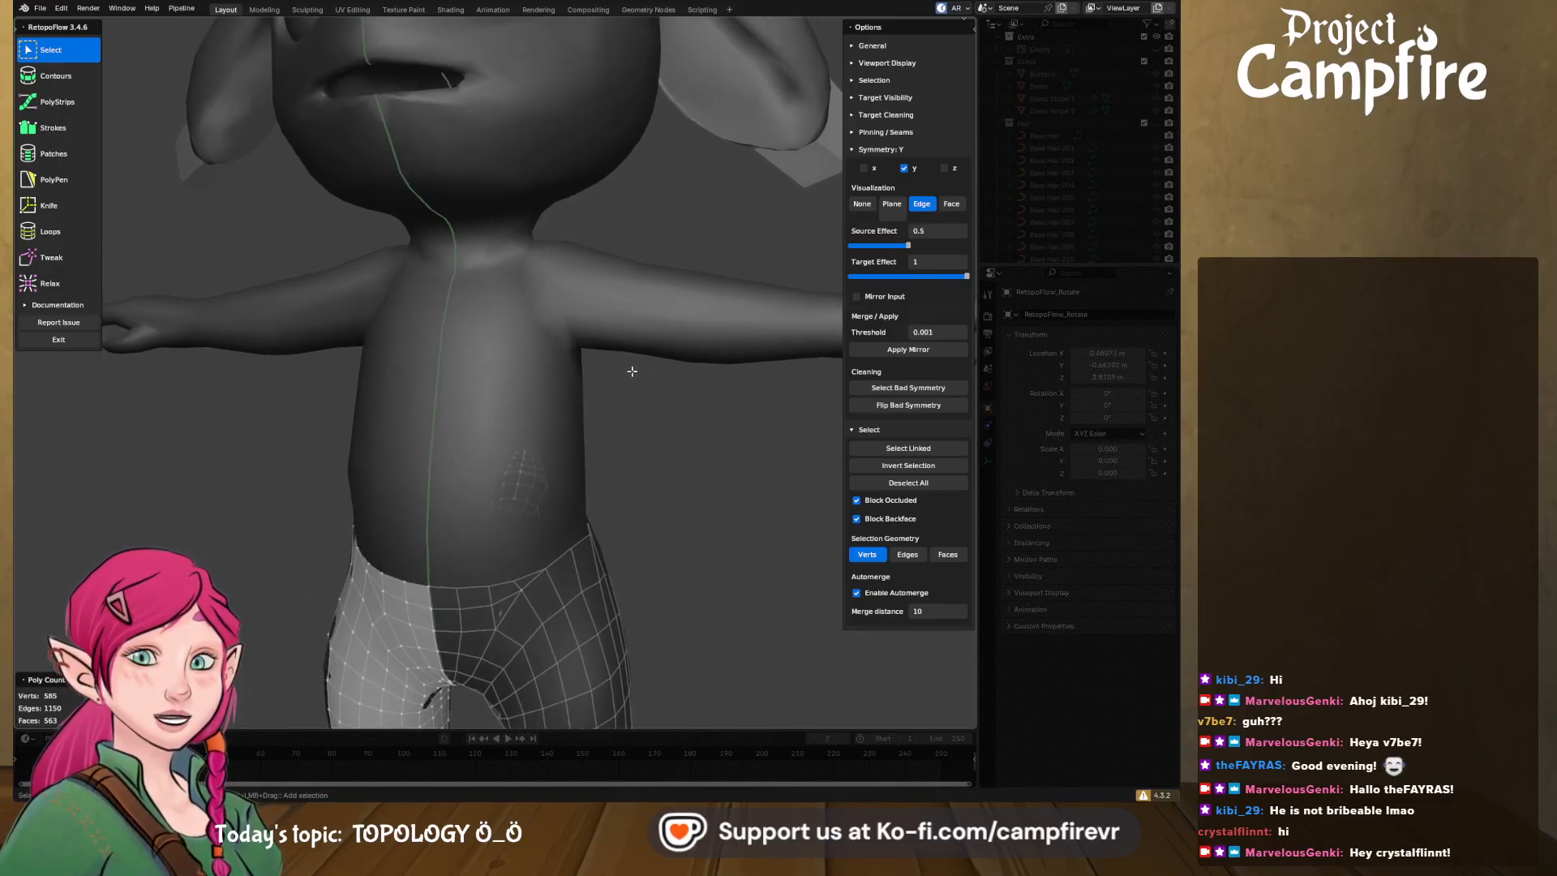
scroll(607, 397, "down", 5)
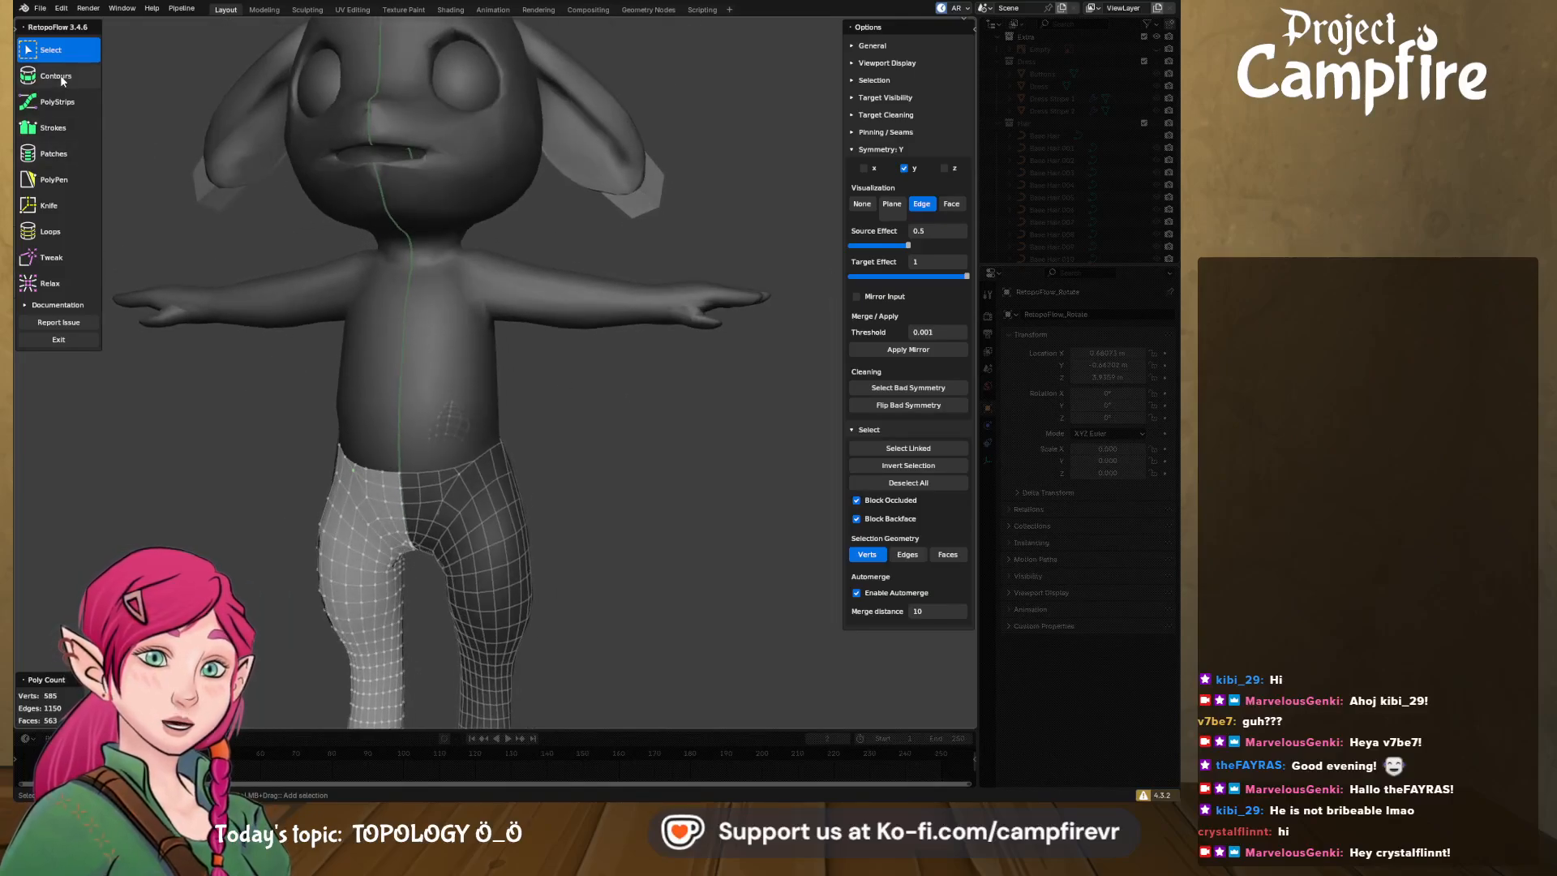
- Build the arm mesh with Contours, drawing successive edge loops around the arm from the shoulder to the wrist in front view
left_click(73, 80)
key("KP_1")
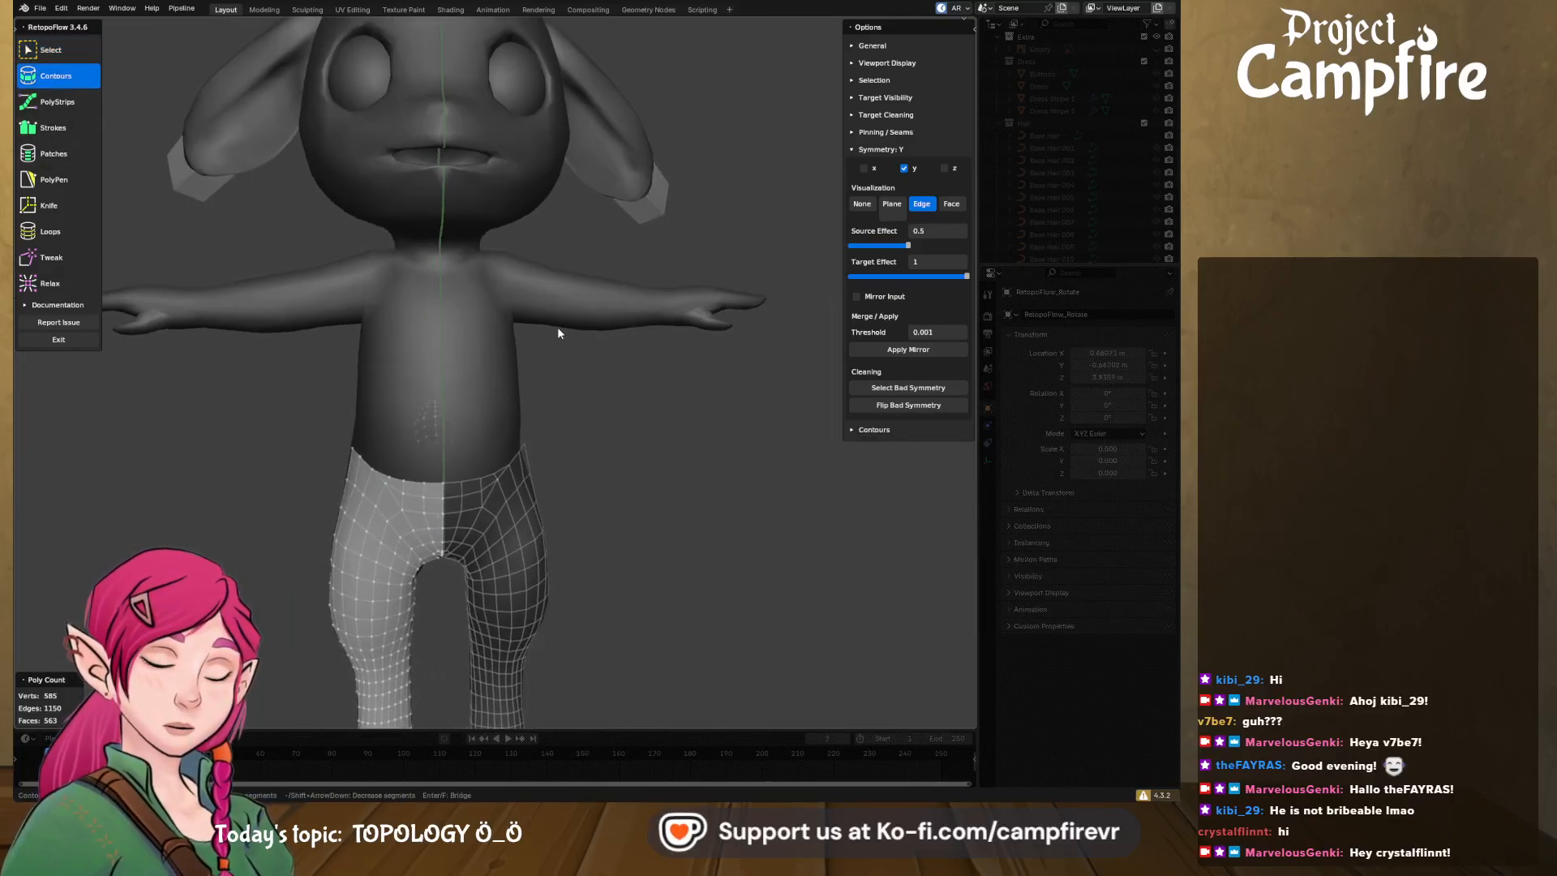
middle_click_drag(557, 328, 669, 352, "shift")
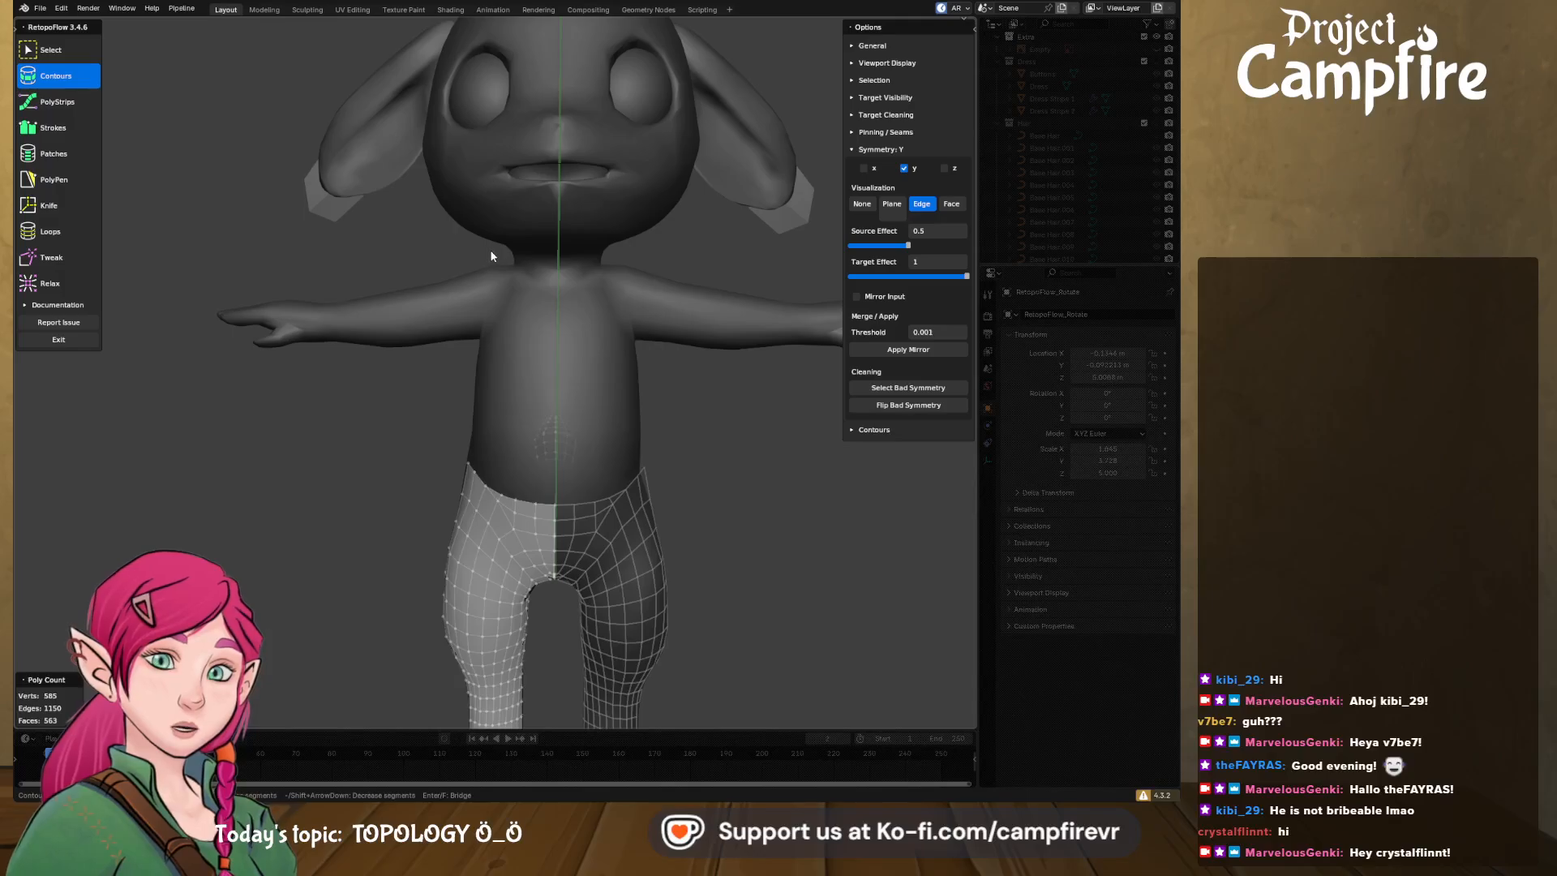
left_click_drag(489, 253, 470, 354)
left_click_drag(460, 253, 452, 355)
mouse_move(422, 269)
left_mouse_down()
mouse_move(429, 365)
mouse_move(387, 364)
left_mouse_up()
left_click(360, 344)
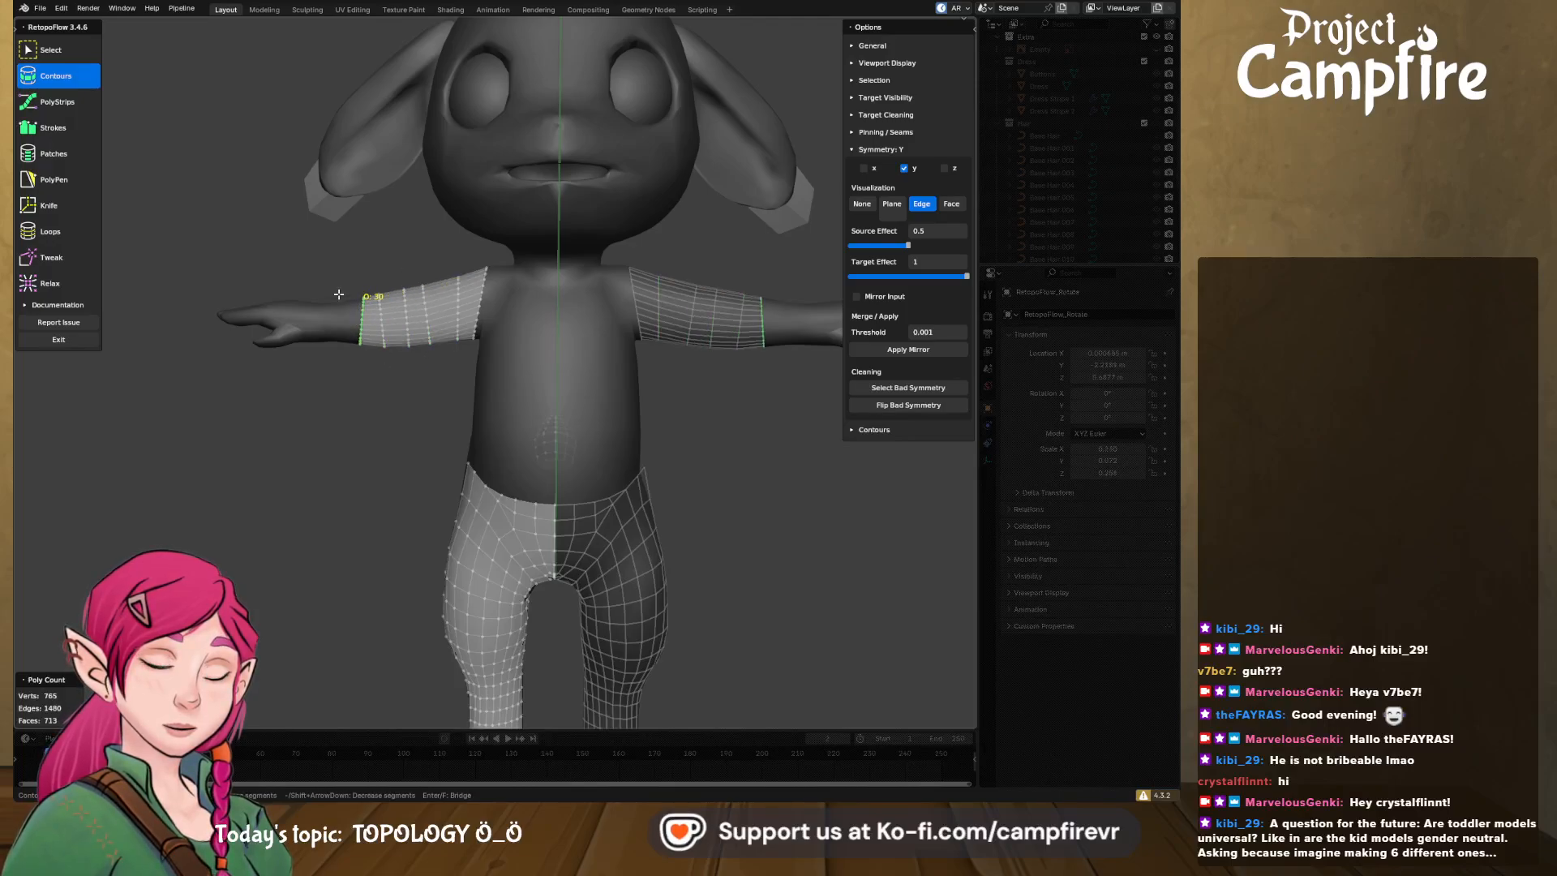
left_click(338, 349)
left_click_drag(323, 346, 323, 352)
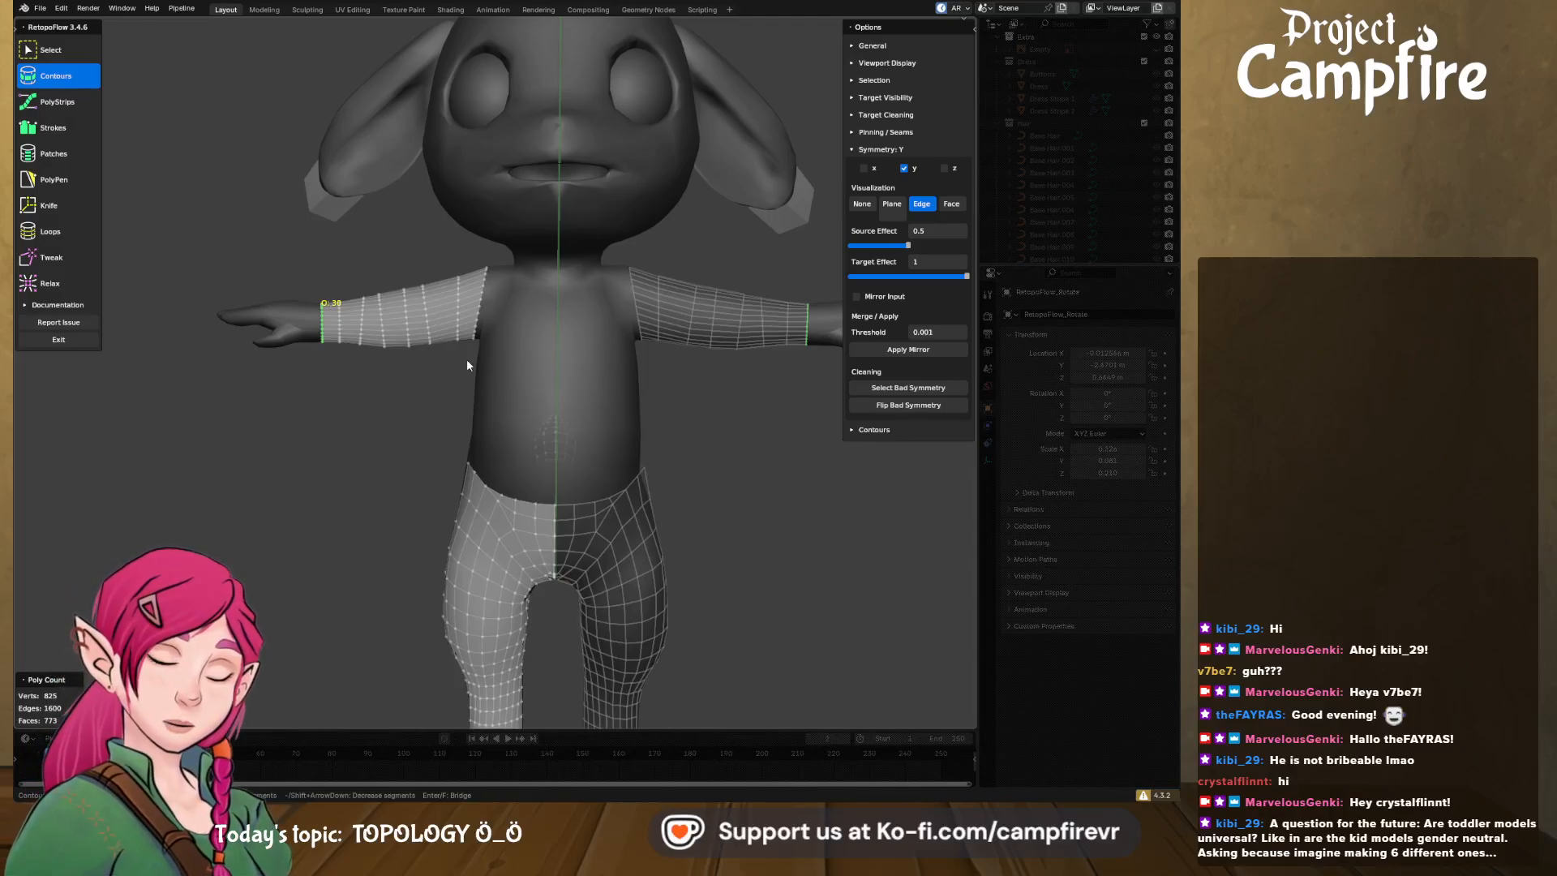
- Adjust the vertices along the arm mesh's open shoulder edge with the Tweak brush
middle_click_drag(488, 309, 532, 443)
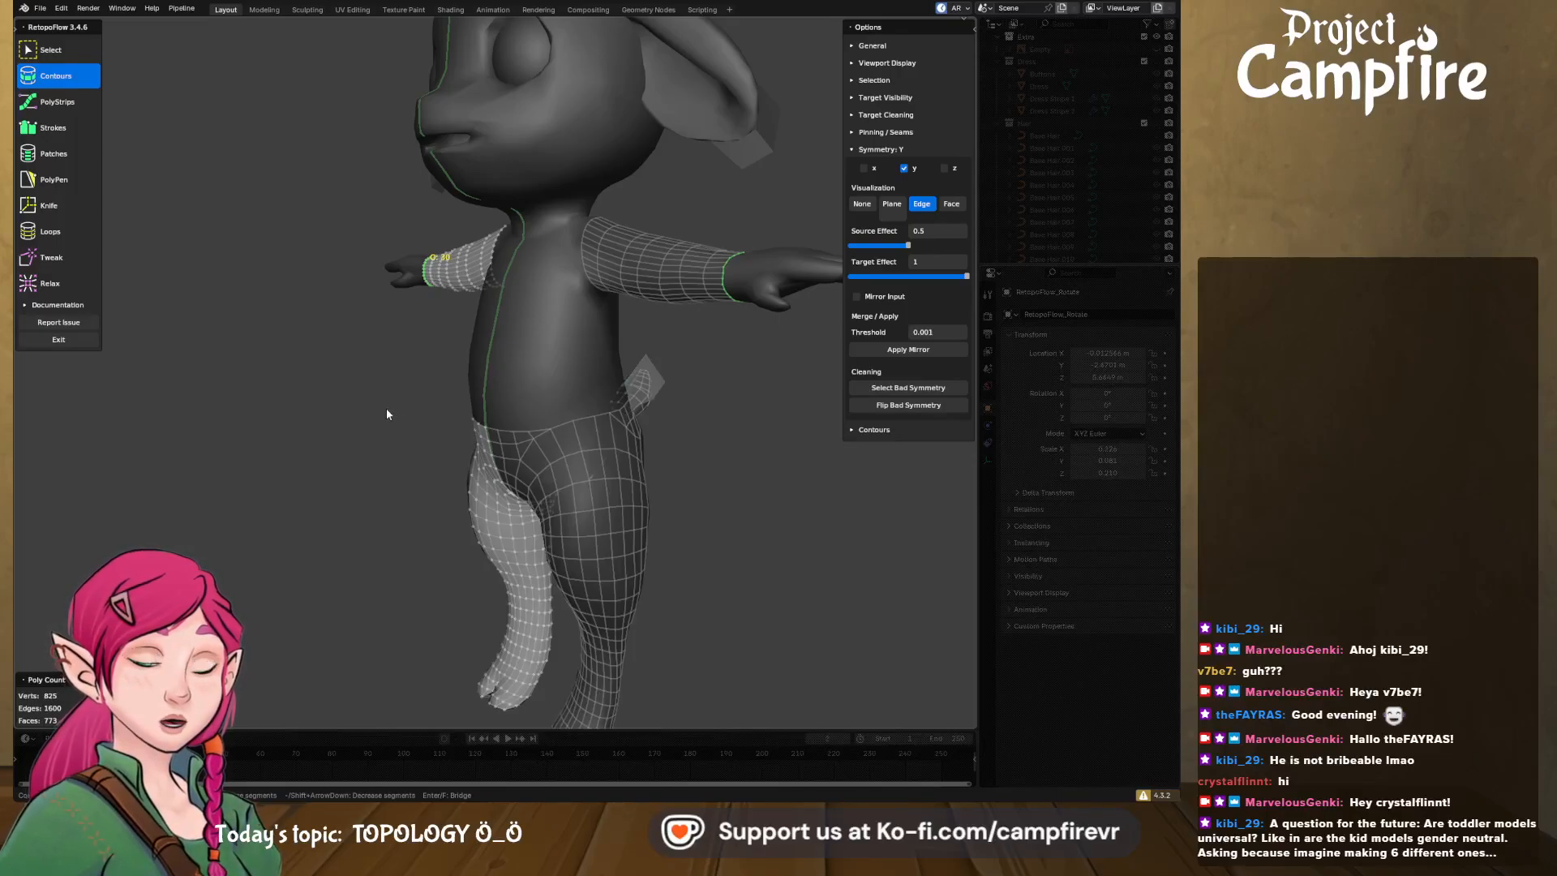
middle_click_drag(378, 399, 483, 377)
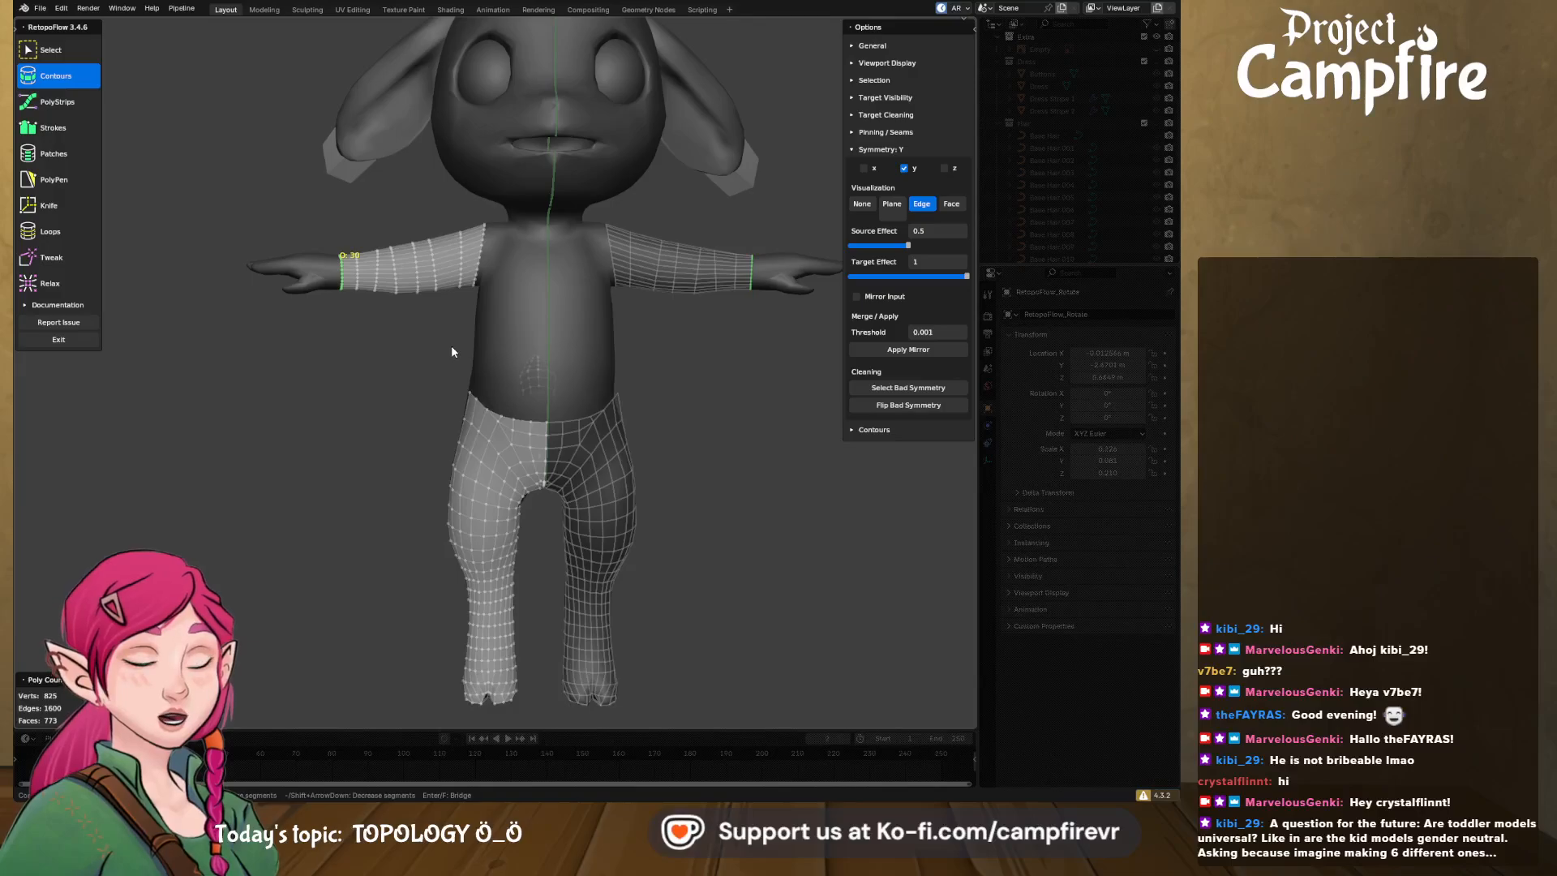
scroll(486, 280, "up", 3)
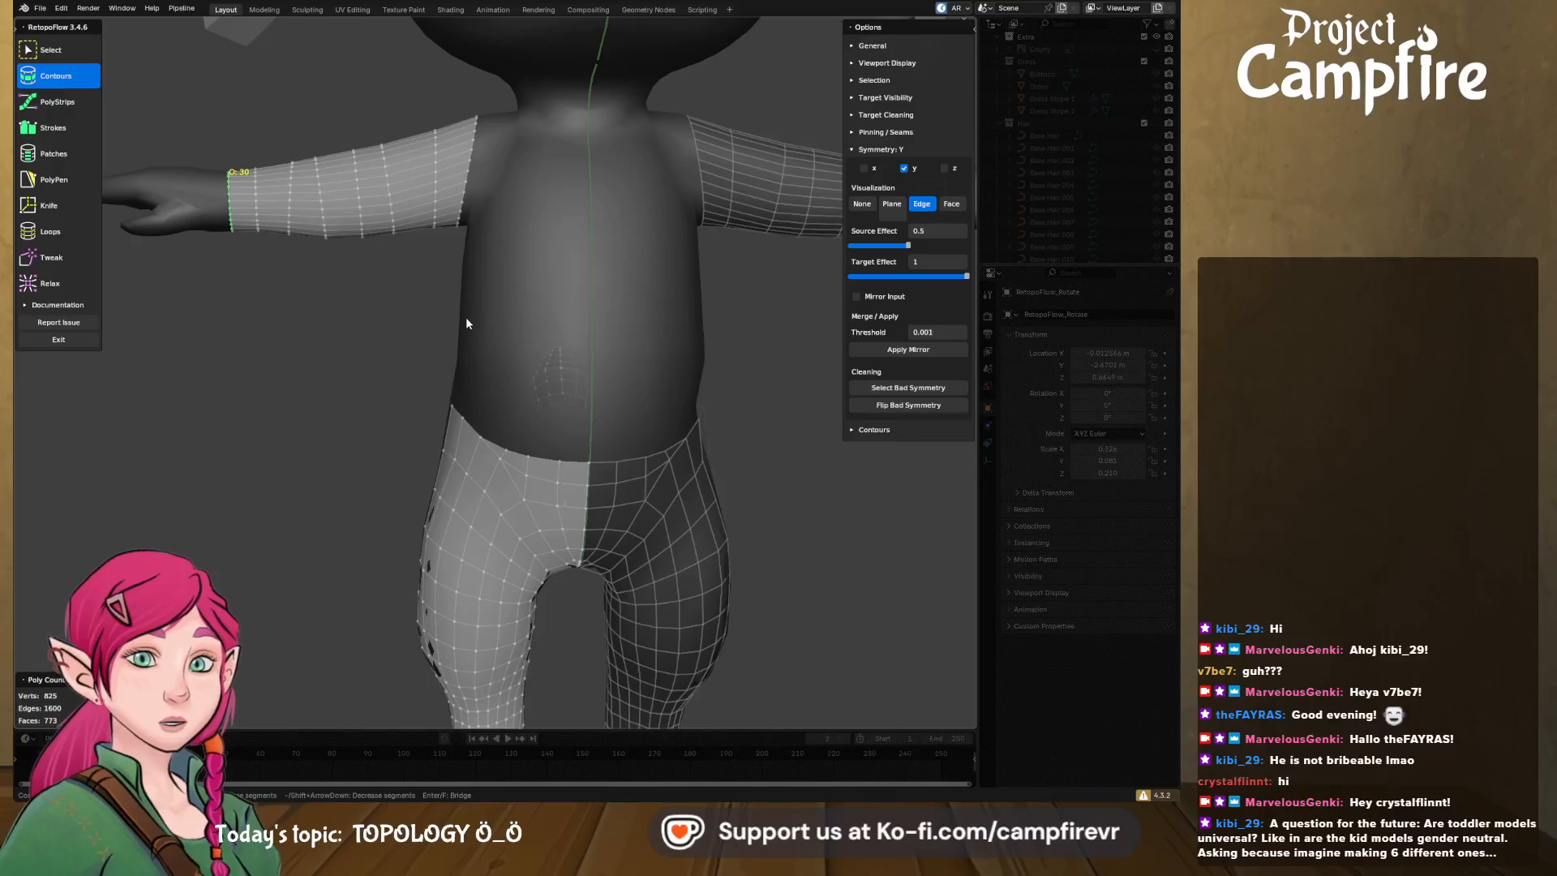
middle_click_drag(465, 316, 385, 362)
scroll(525, 339, "up", 3)
middle_click_drag(405, 362, 341, 341)
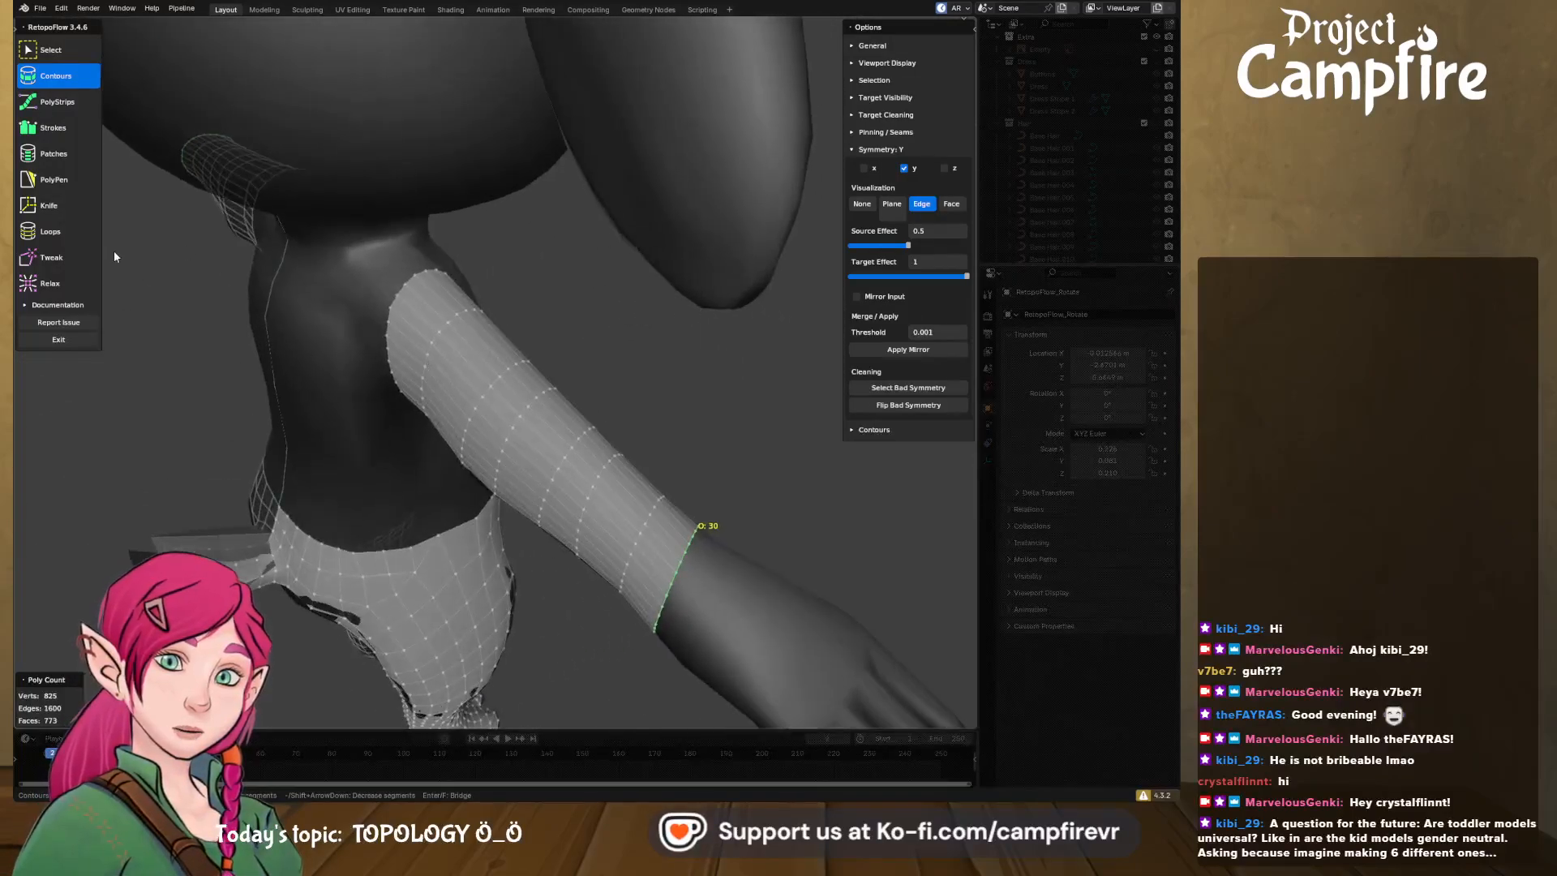
left_click(51, 257)
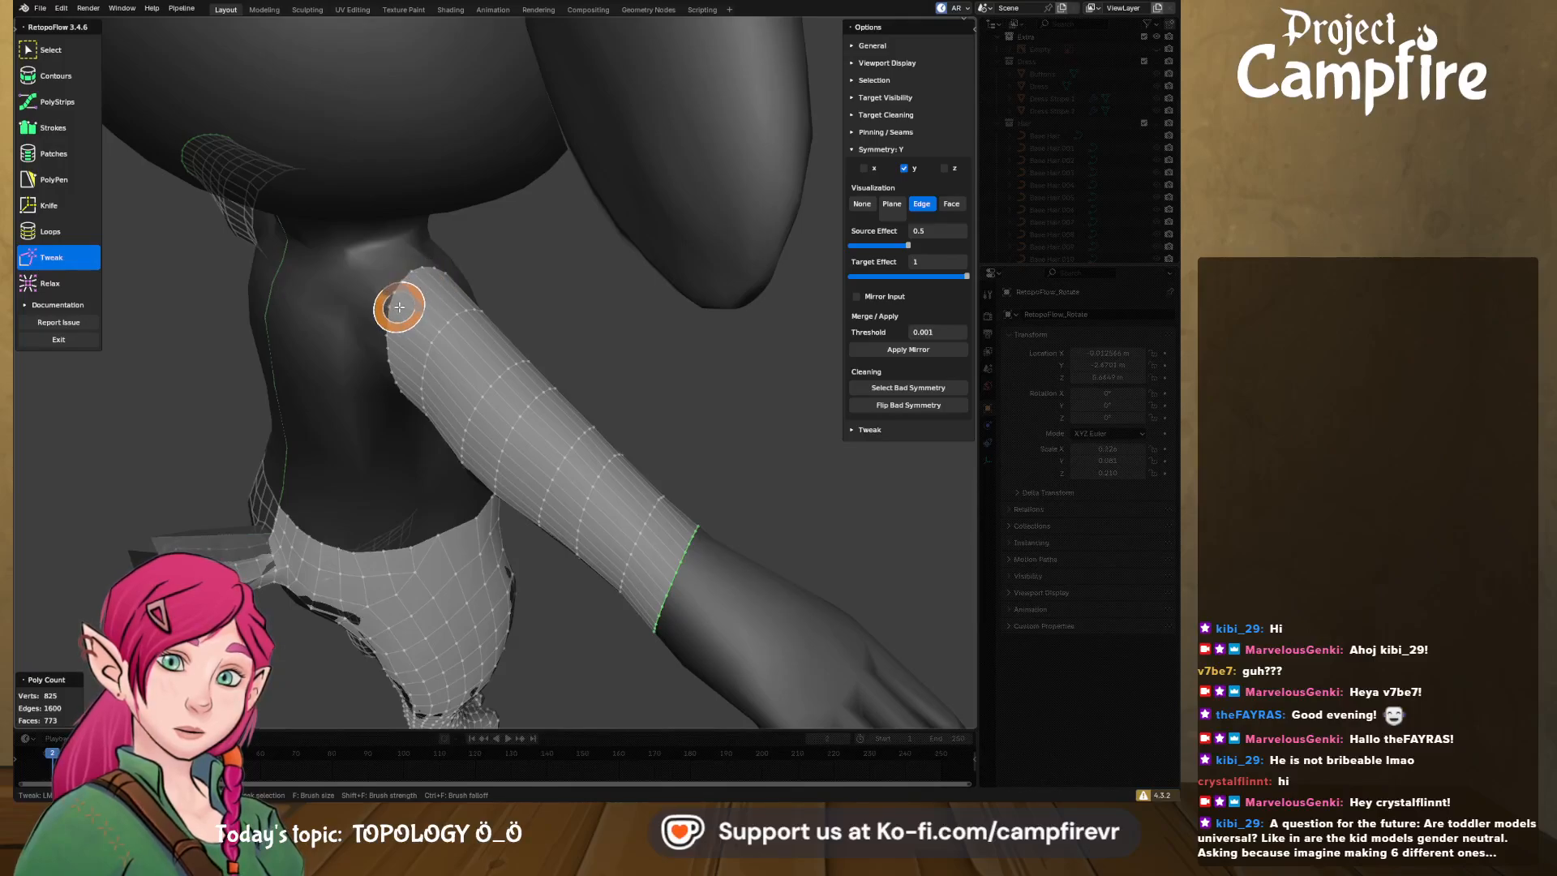
left_click_drag(393, 337, 405, 288)
mouse_move(428, 275)
middle_mouse_down()
mouse_move(237, 251)
mouse_move(488, 333)
mouse_move(446, 316)
middle_mouse_up()
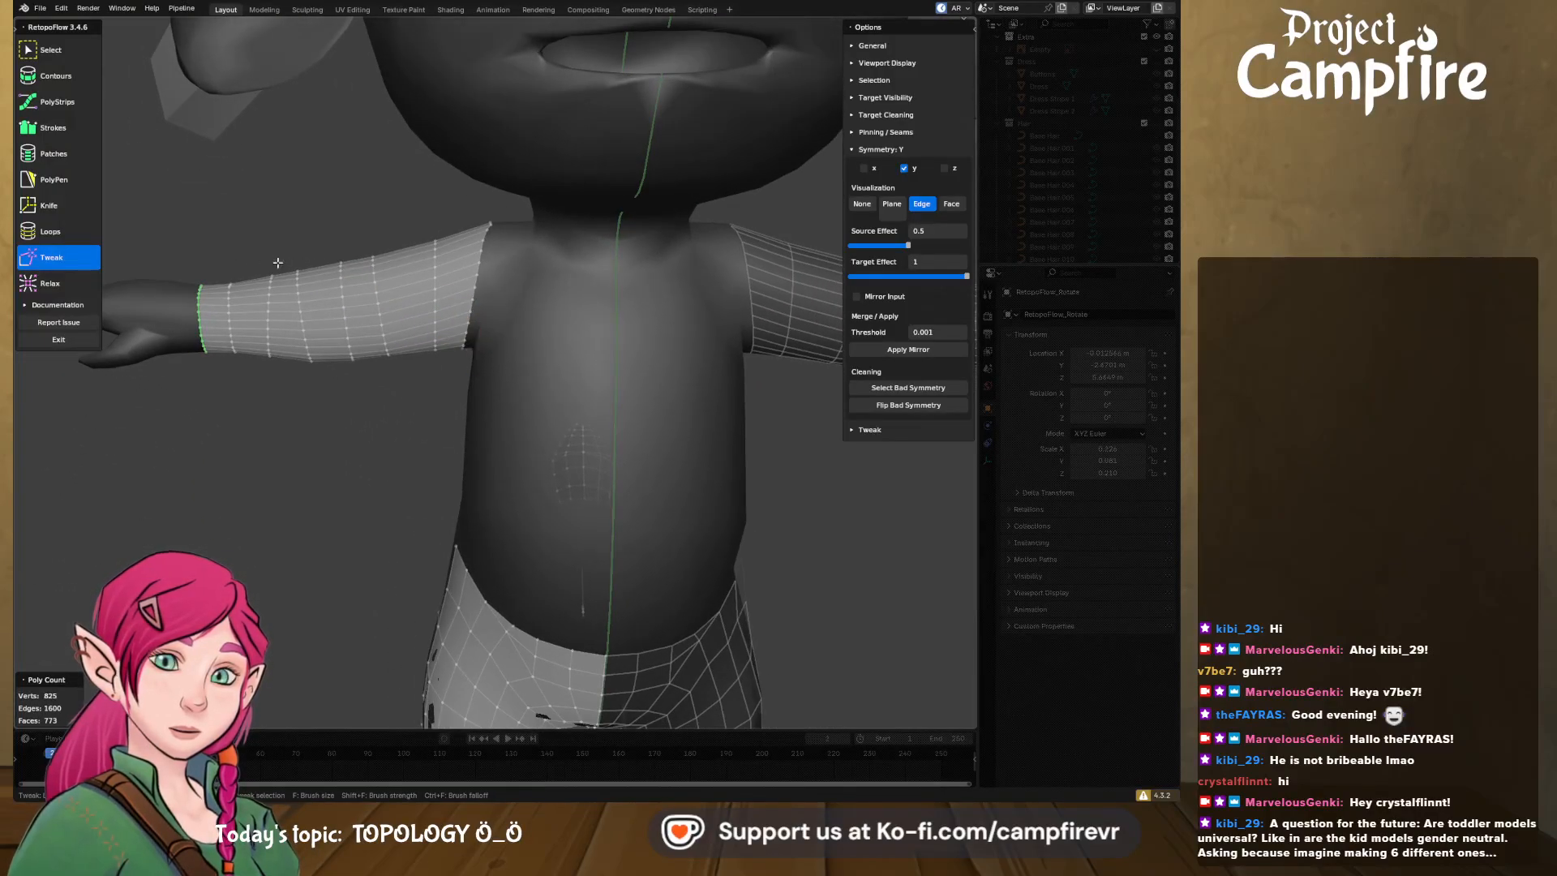
- Insert two additional contour loops around the upper arm between the existing loops near the shoulder
left_click(53, 75)
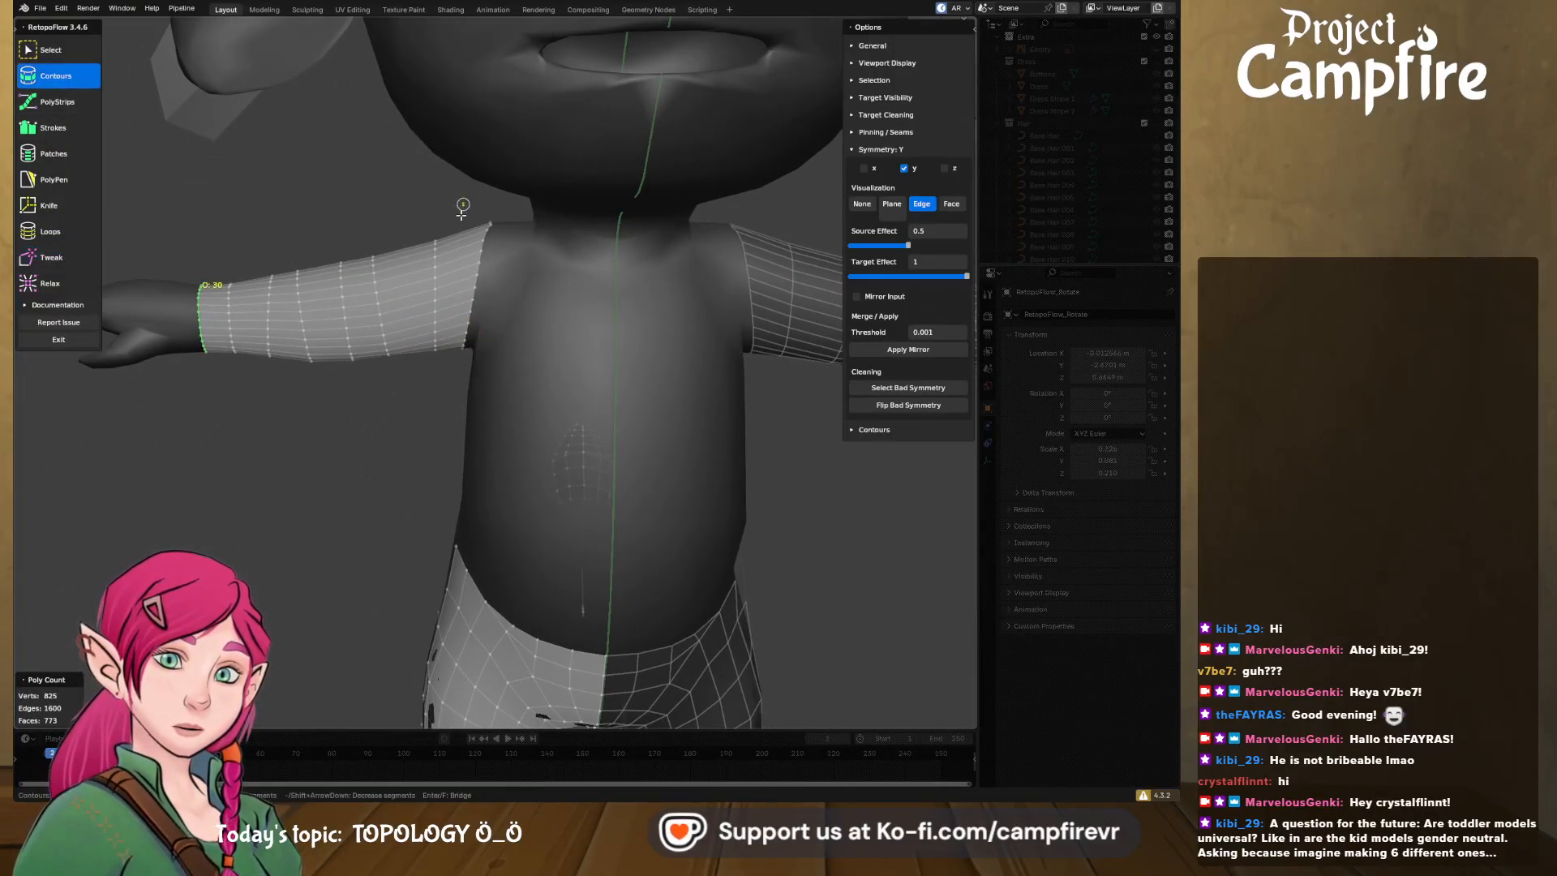
left_click_drag(462, 214, 447, 386)
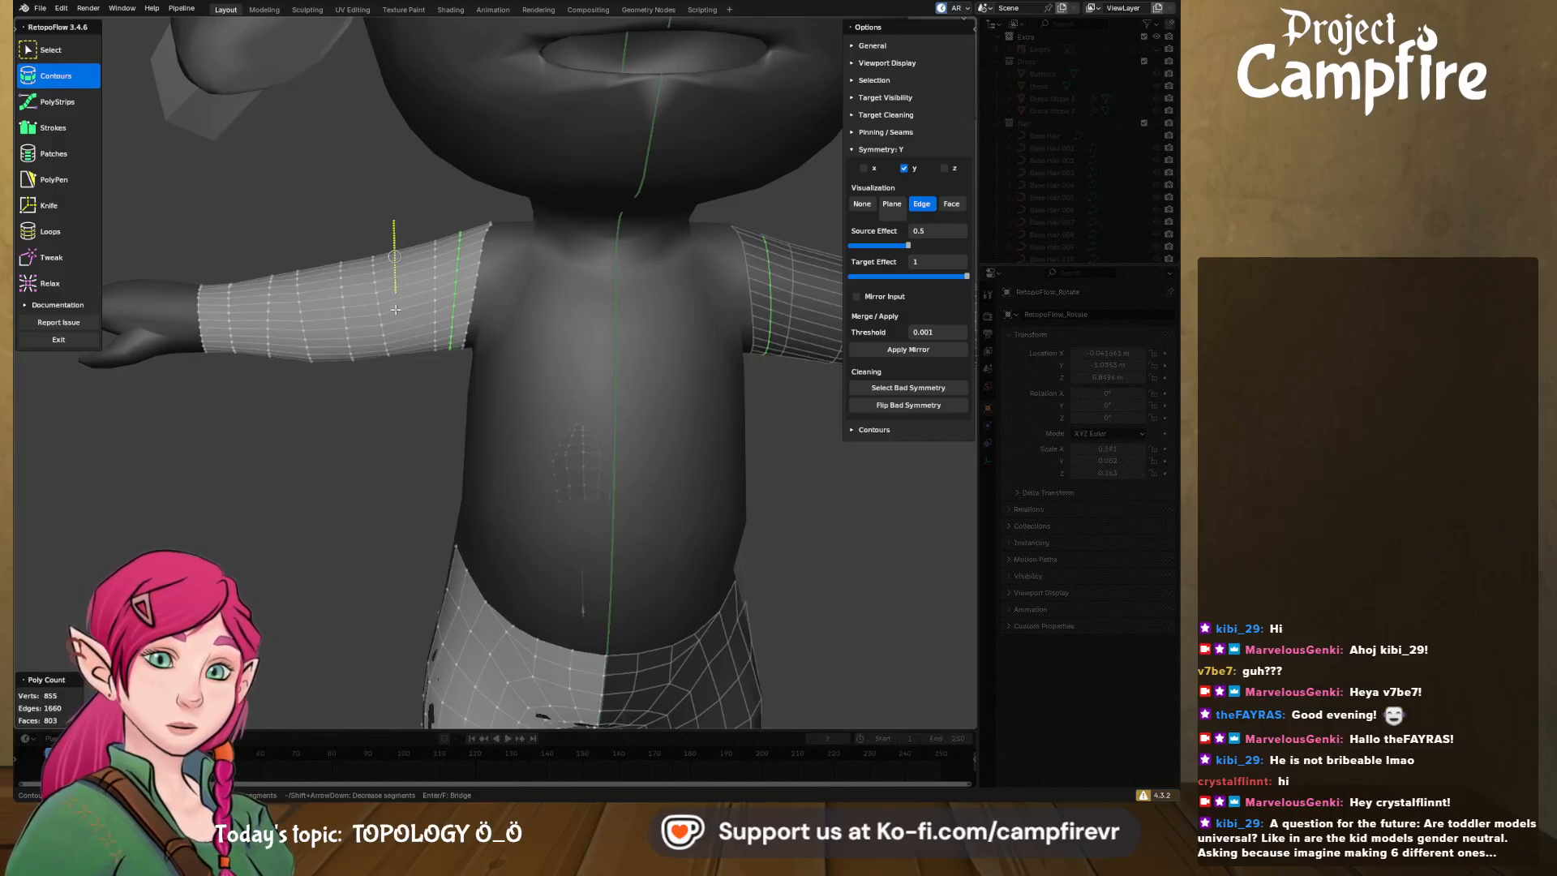
left_click_drag(411, 391, 413, 395)
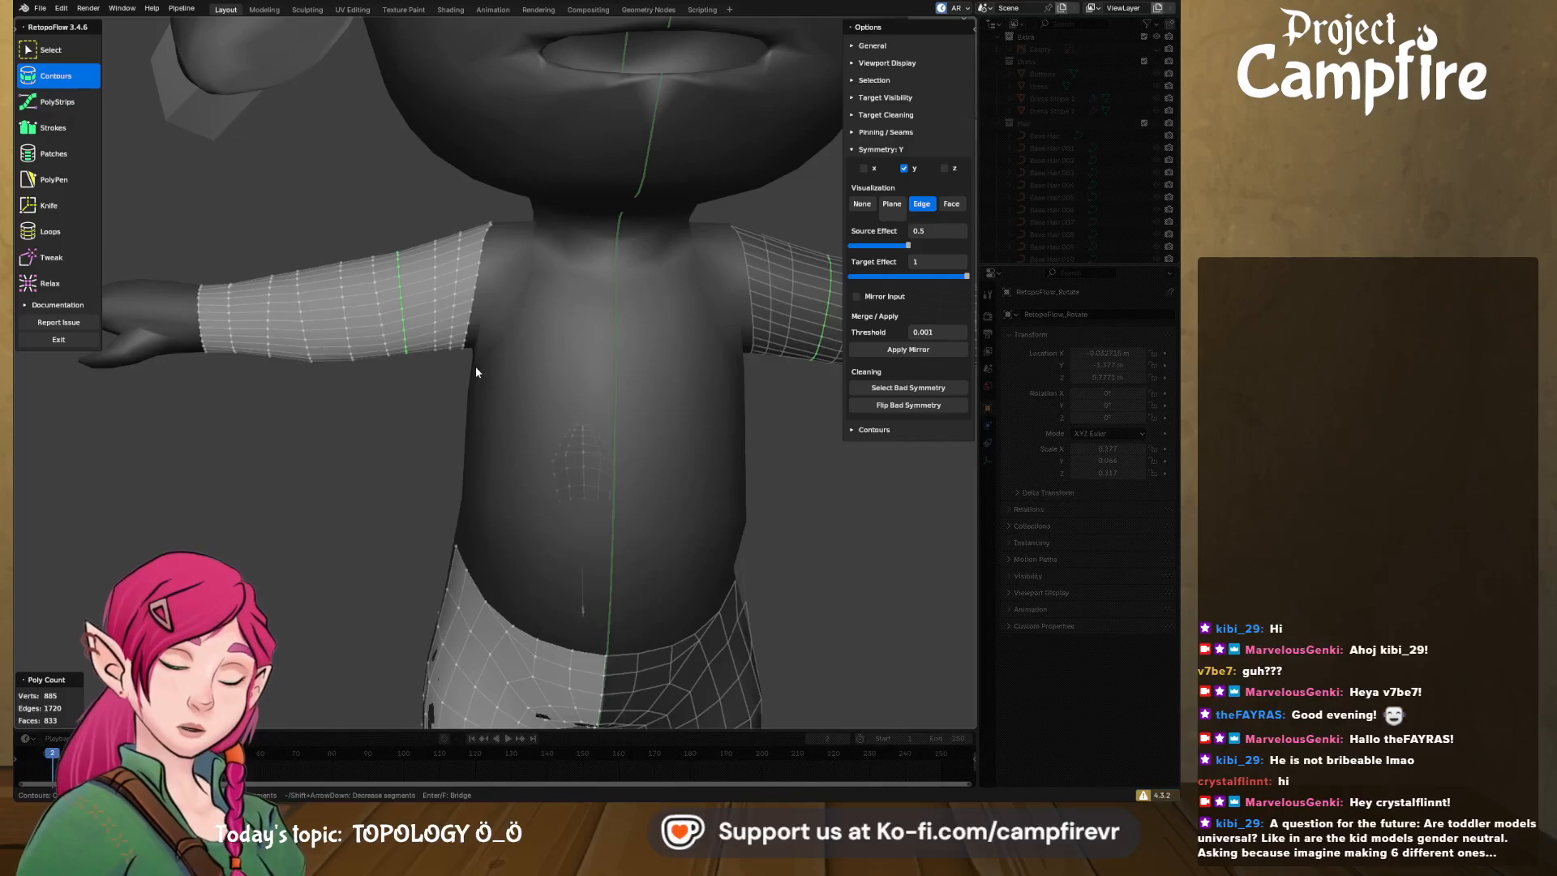
- Extend the arm mesh inward from its shoulder loop with a slanted contour running from the neck base to the armpit
middle_click_drag(476, 368, 563, 358)
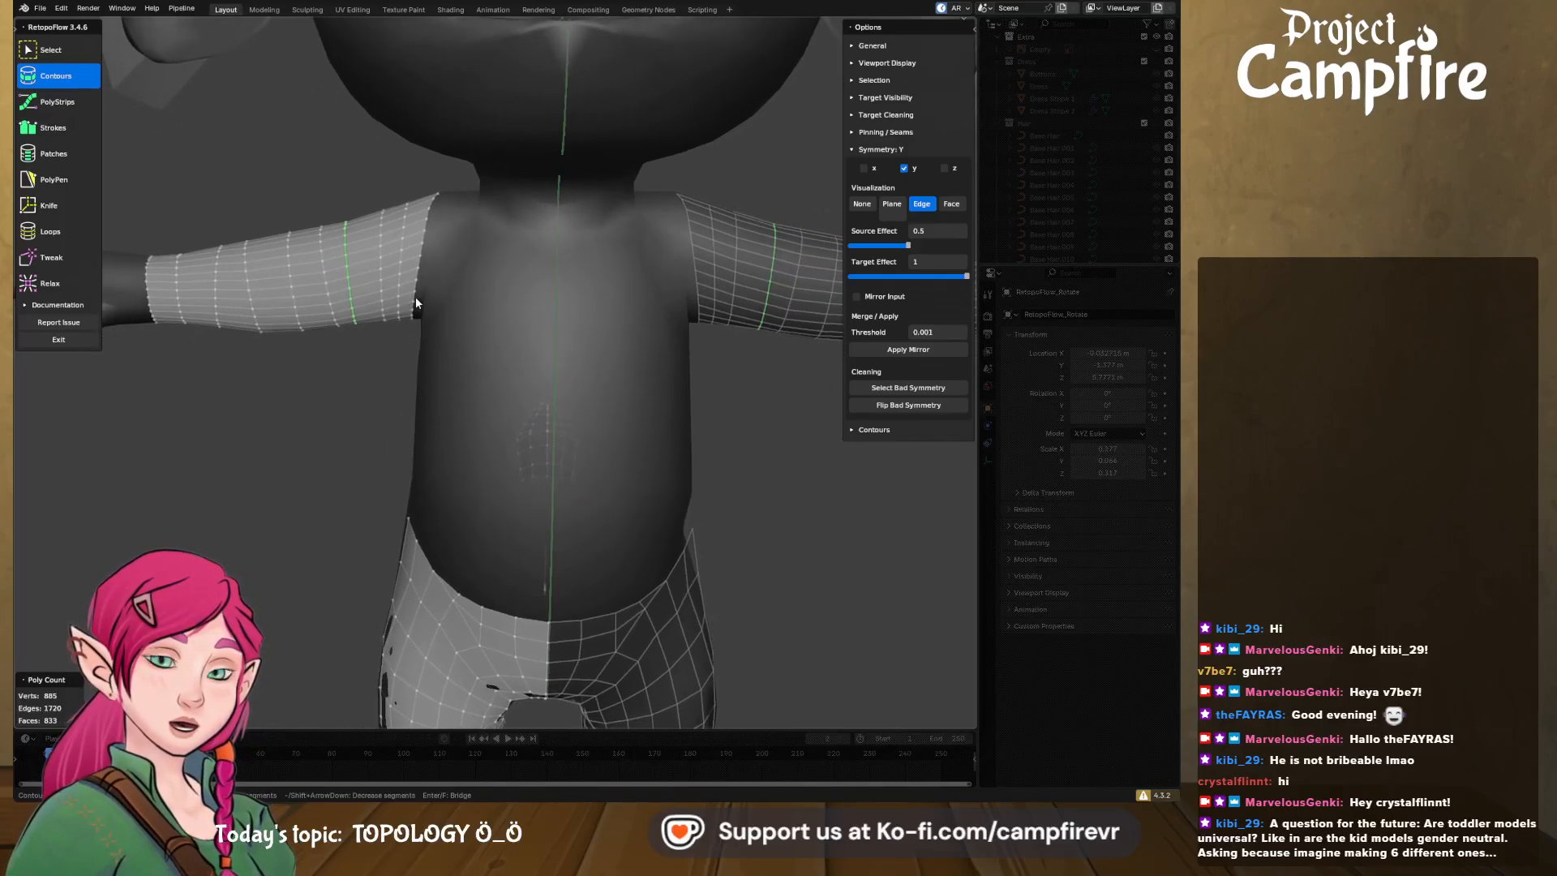
middle_click_drag(429, 322, 436, 314)
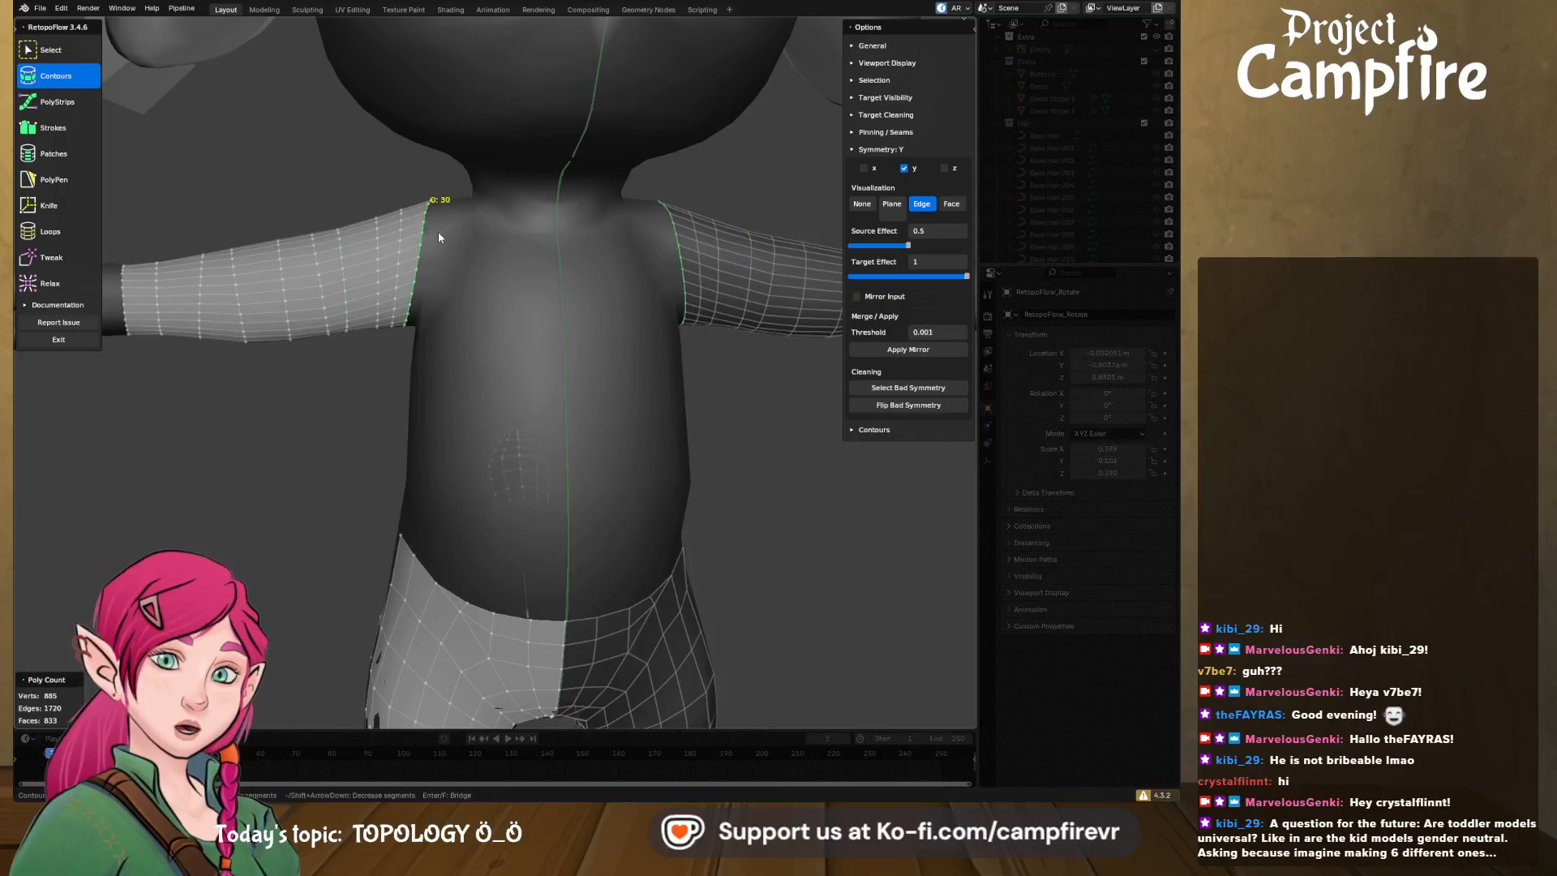
middle_click_drag(438, 236, 438, 292)
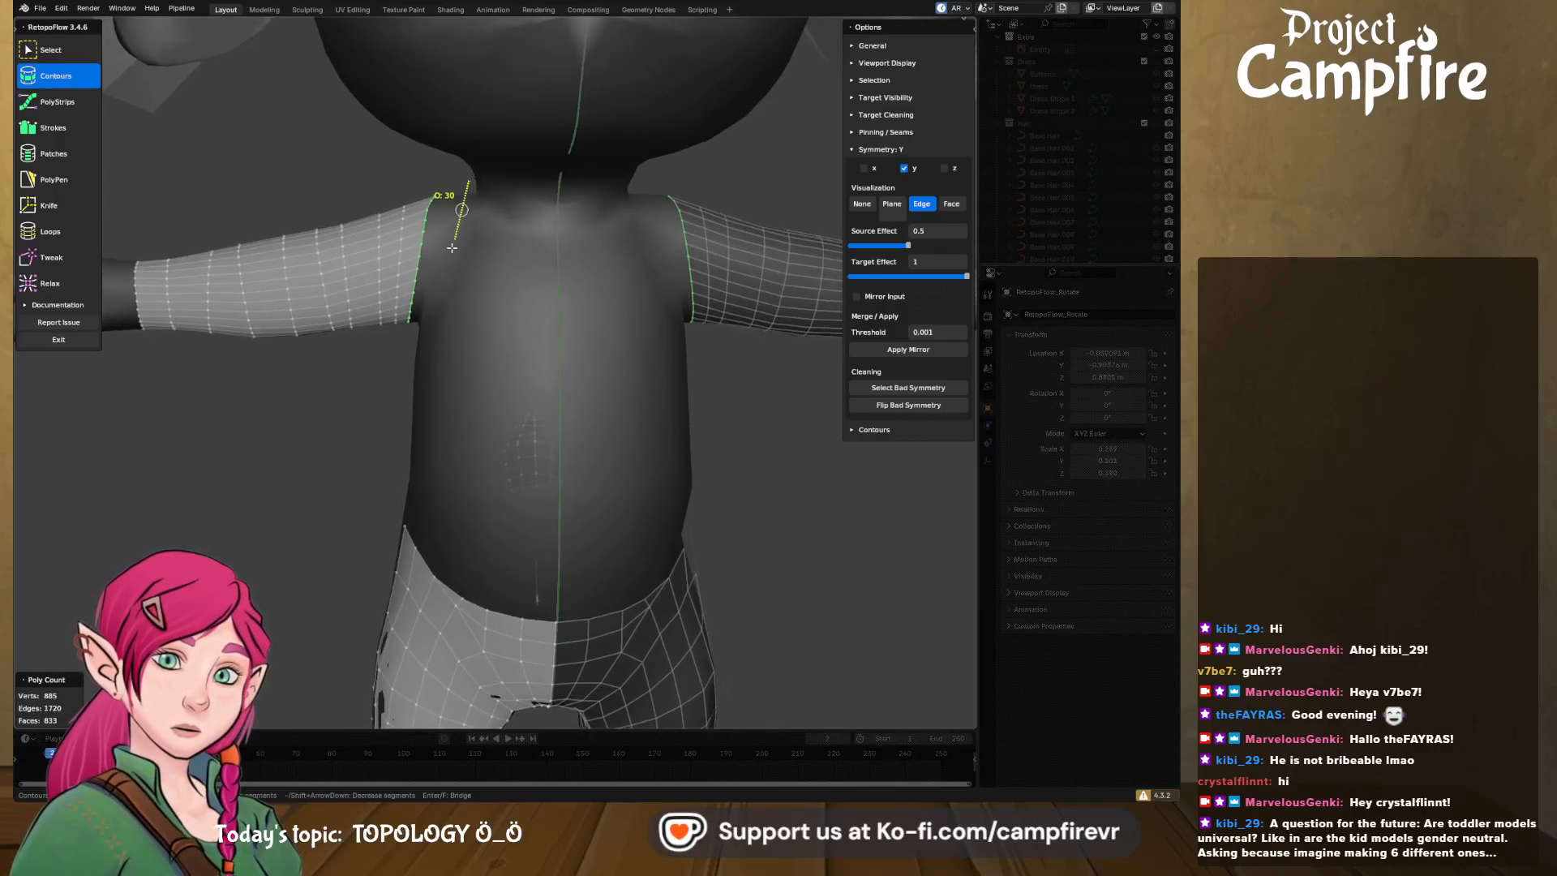
left_click_drag(452, 248, 450, 253)
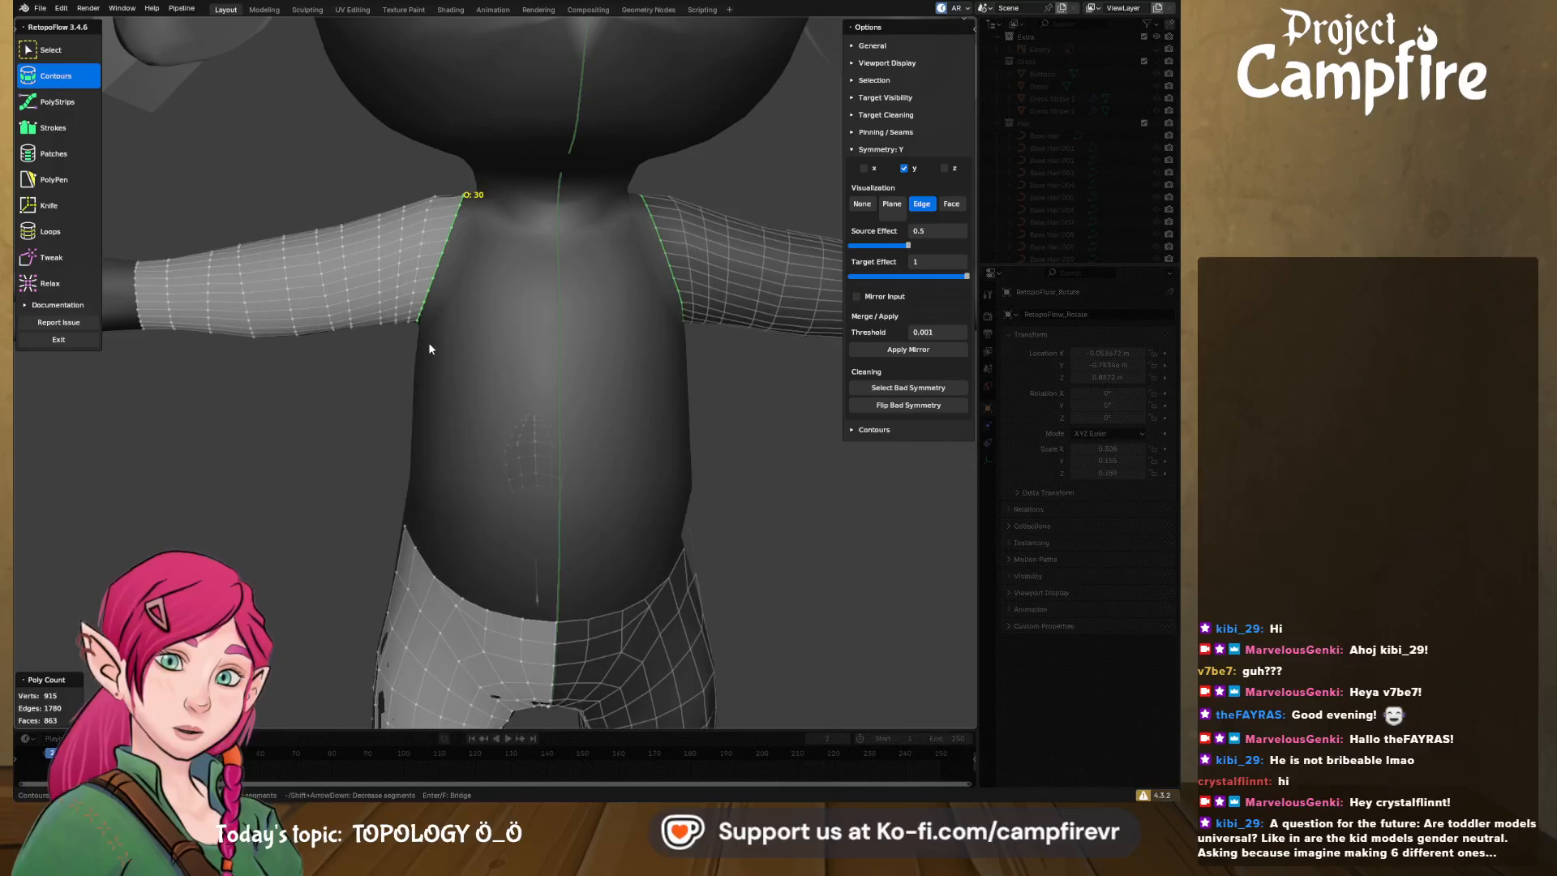
- Build the torso mesh with Contours, stacking five horizontal edge loops from the belly up to just below the armpits
middle_click_drag(430, 349, 523, 392)
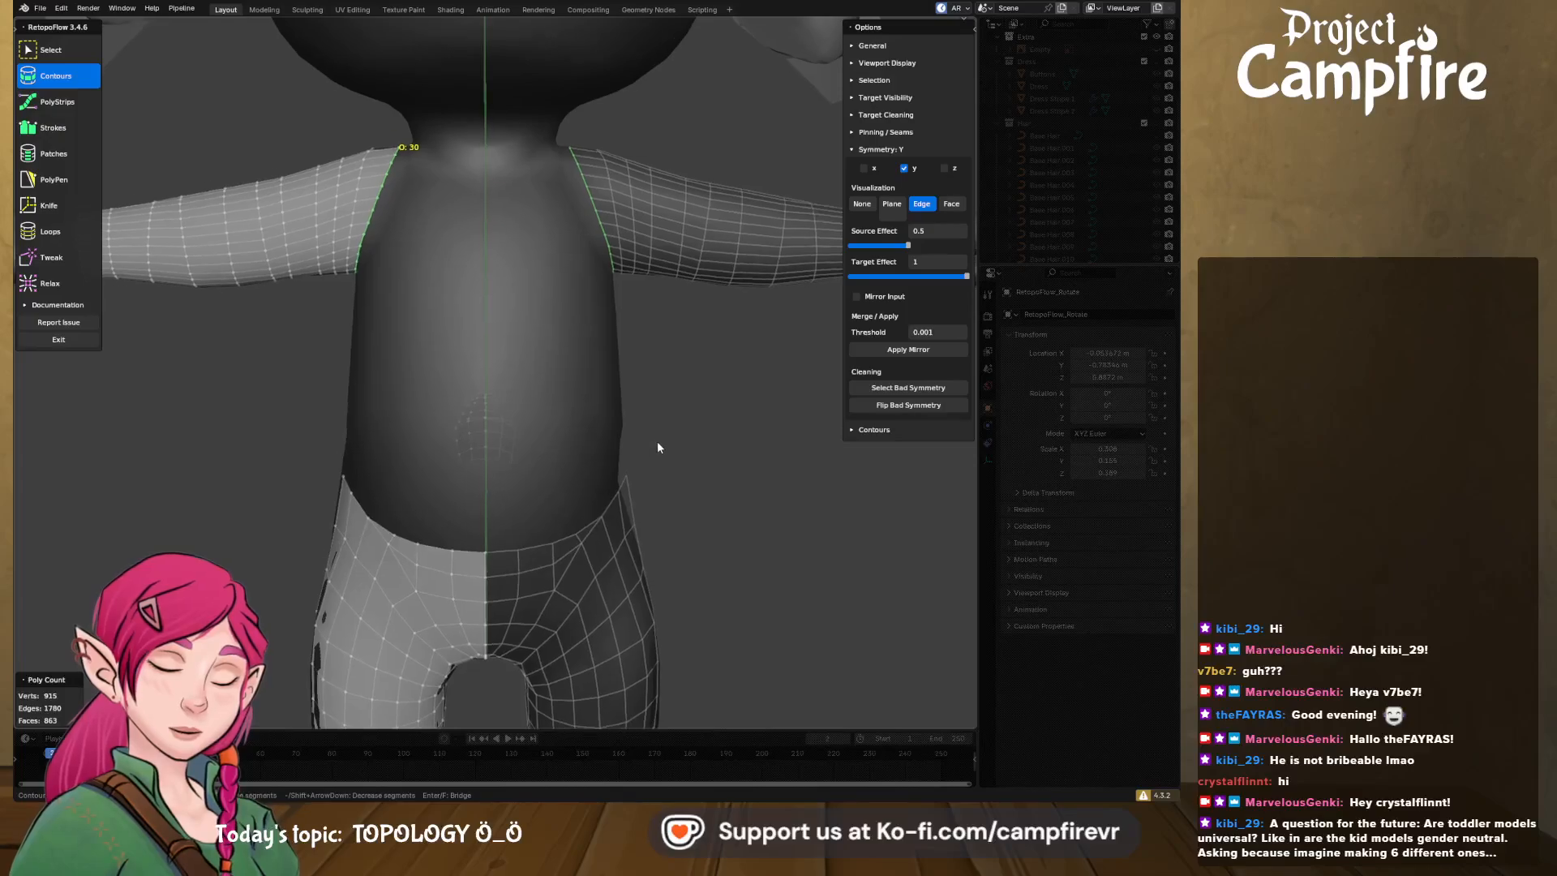
middle_click_drag(657, 441, 616, 414, "shift")
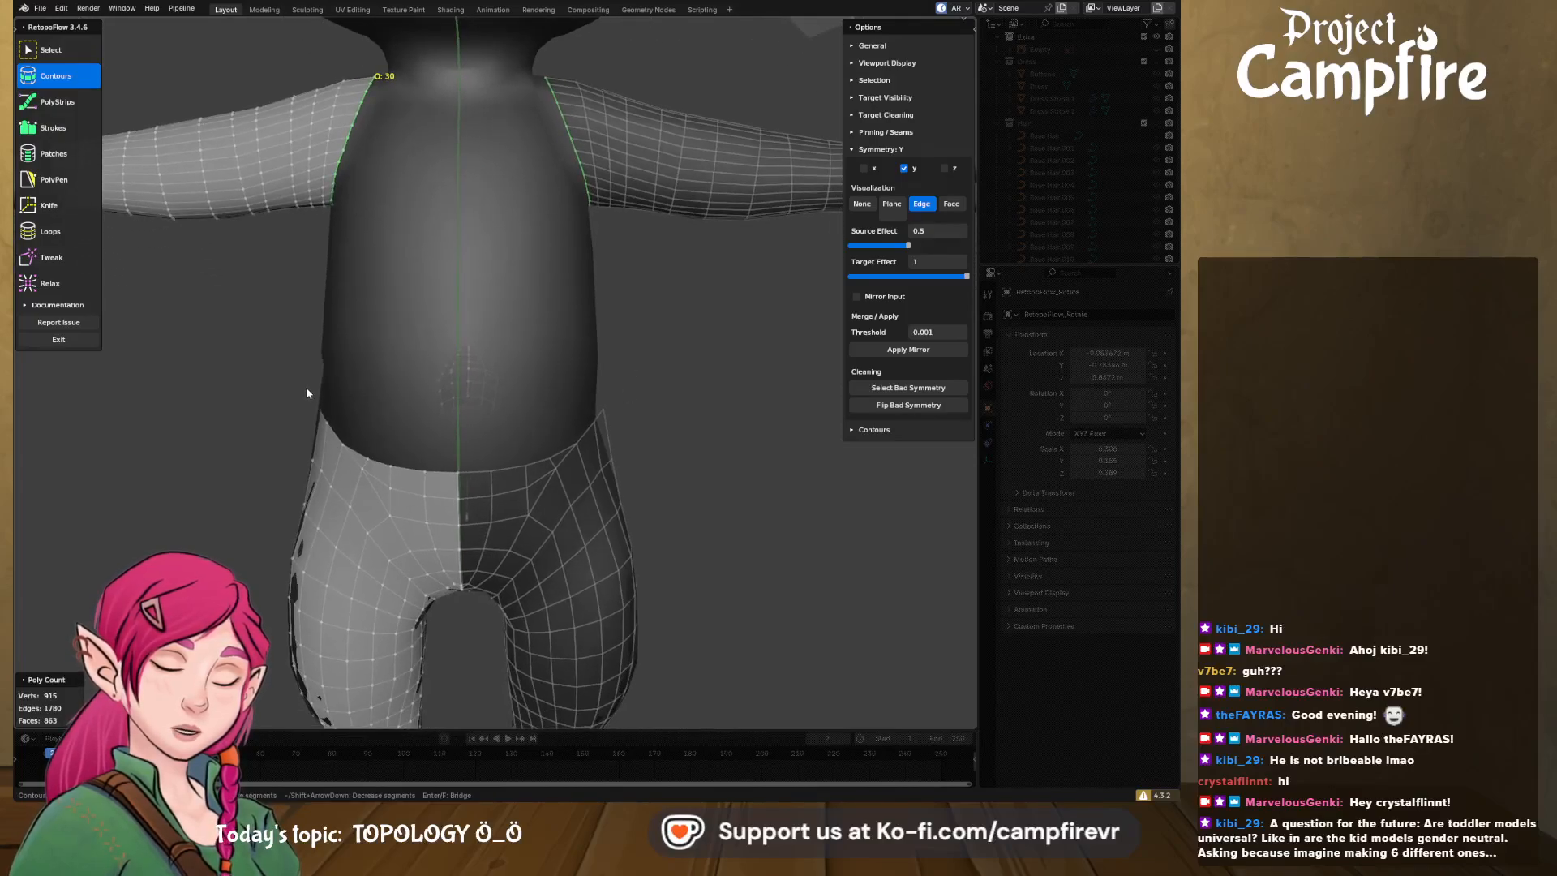
mouse_move(313, 371)
left_mouse_down()
mouse_move(604, 373)
mouse_move(629, 358)
left_mouse_up()
mouse_move(598, 358)
middle_mouse_down()
mouse_move(648, 374)
mouse_move(630, 372)
middle_mouse_up()
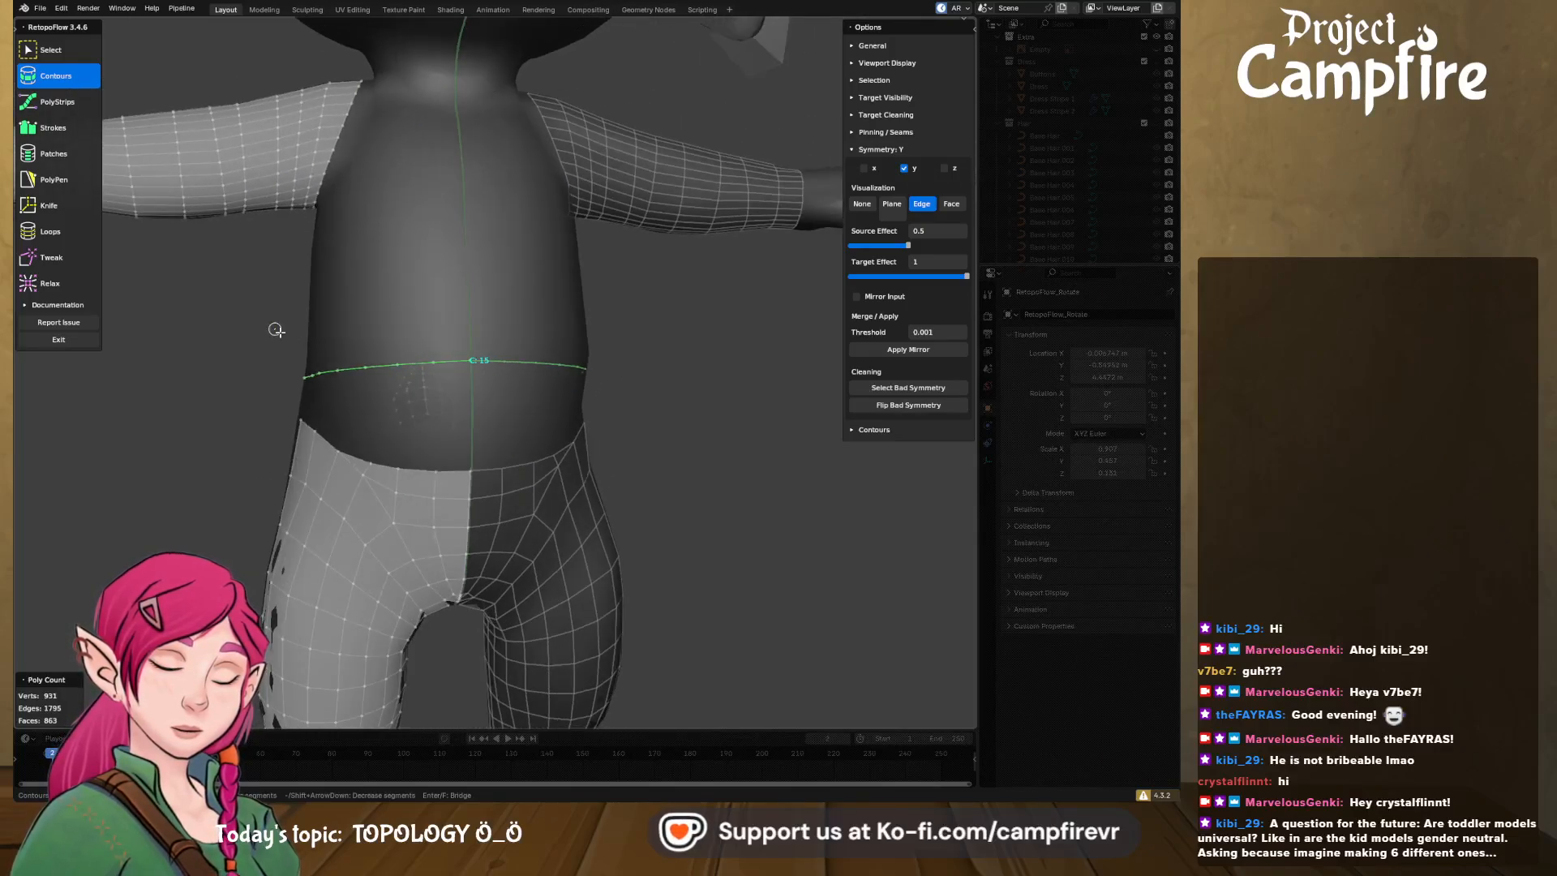
left_click_drag(276, 330, 665, 318)
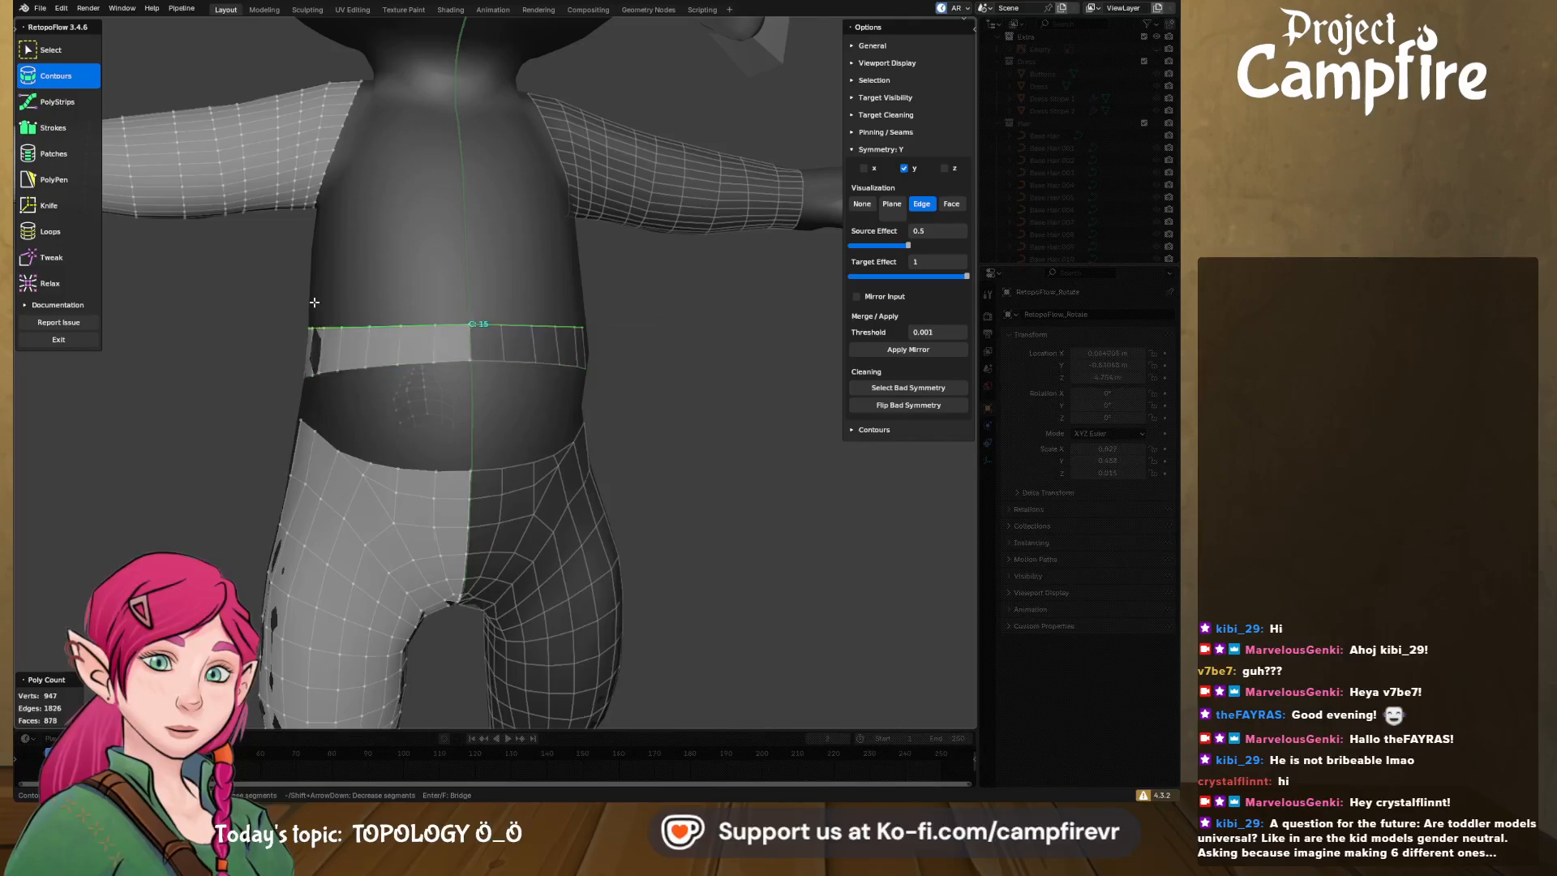
left_click_drag(559, 317, 631, 295)
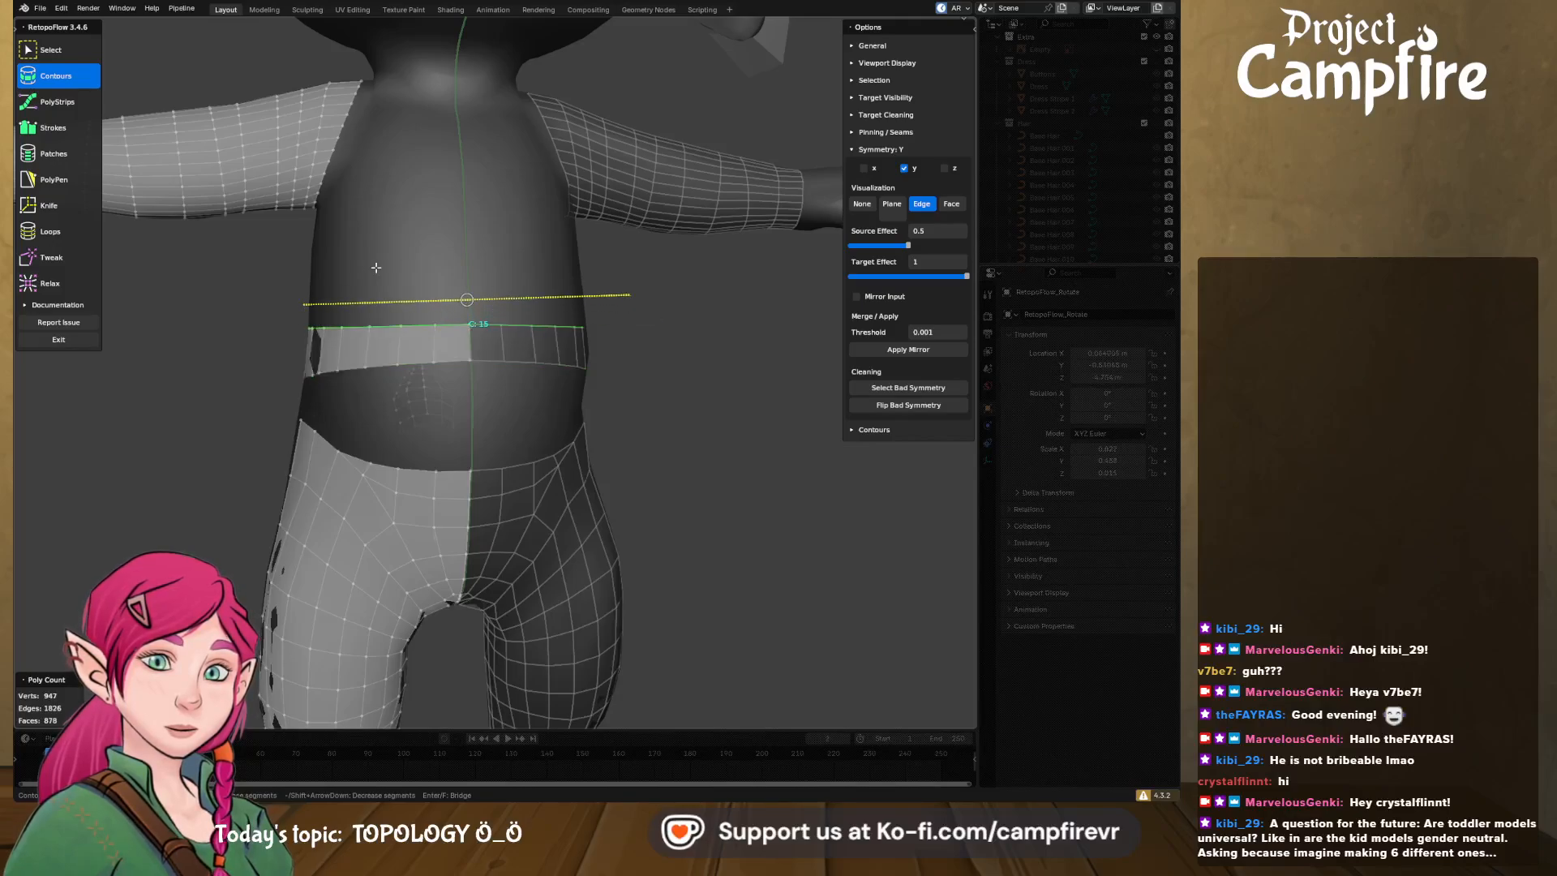
left_click_drag(304, 256, 631, 255)
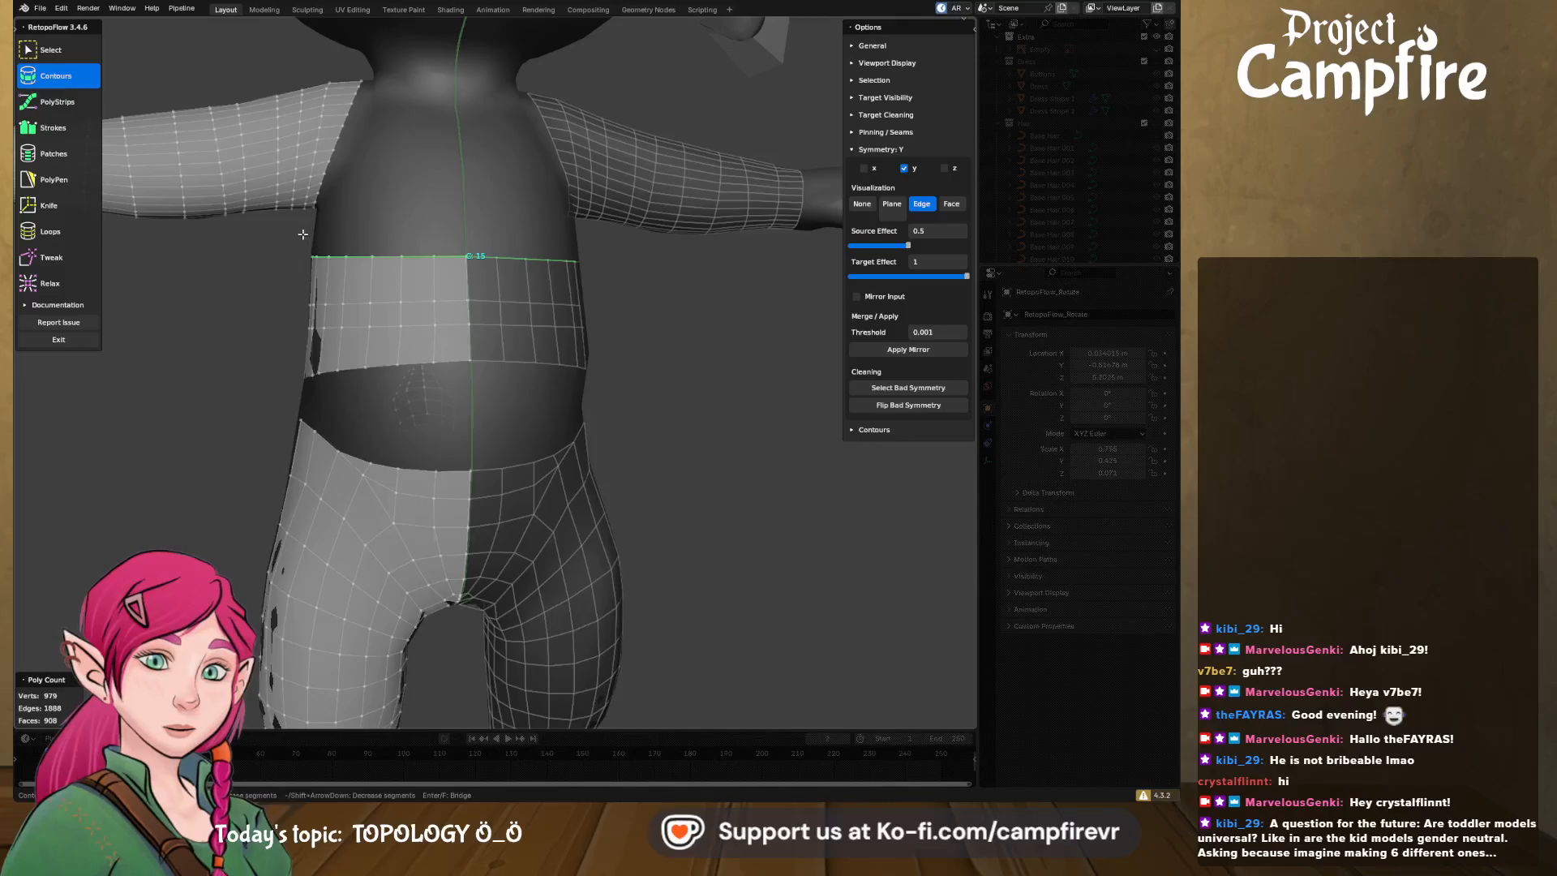
left_click_drag(565, 215, 620, 223)
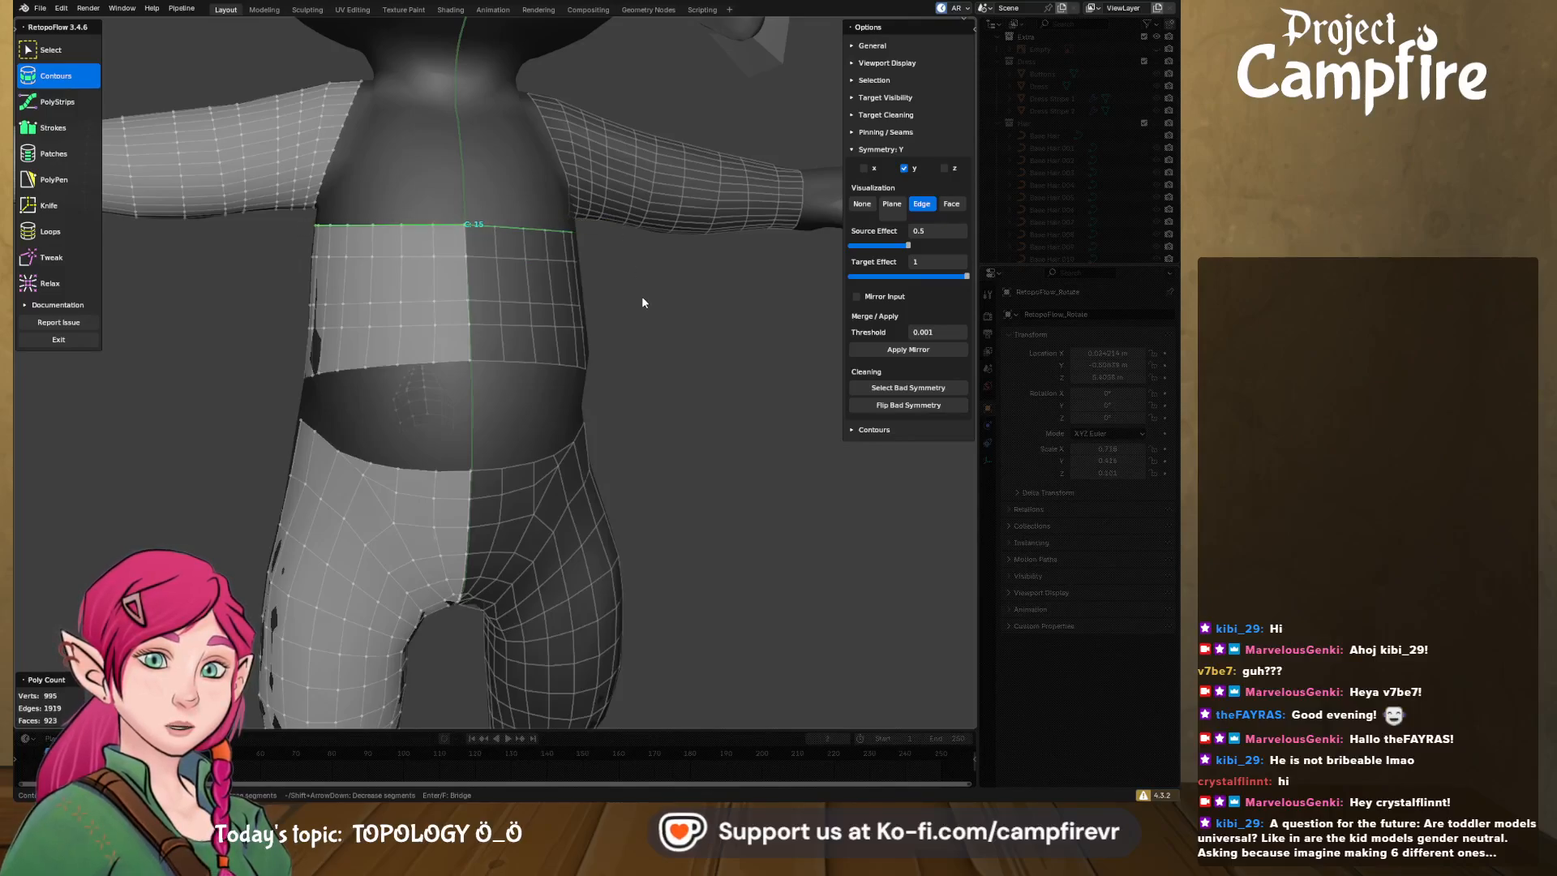
mouse_move(641, 295)
middle_mouse_down()
mouse_move(821, 295)
mouse_move(625, 298)
middle_mouse_up()
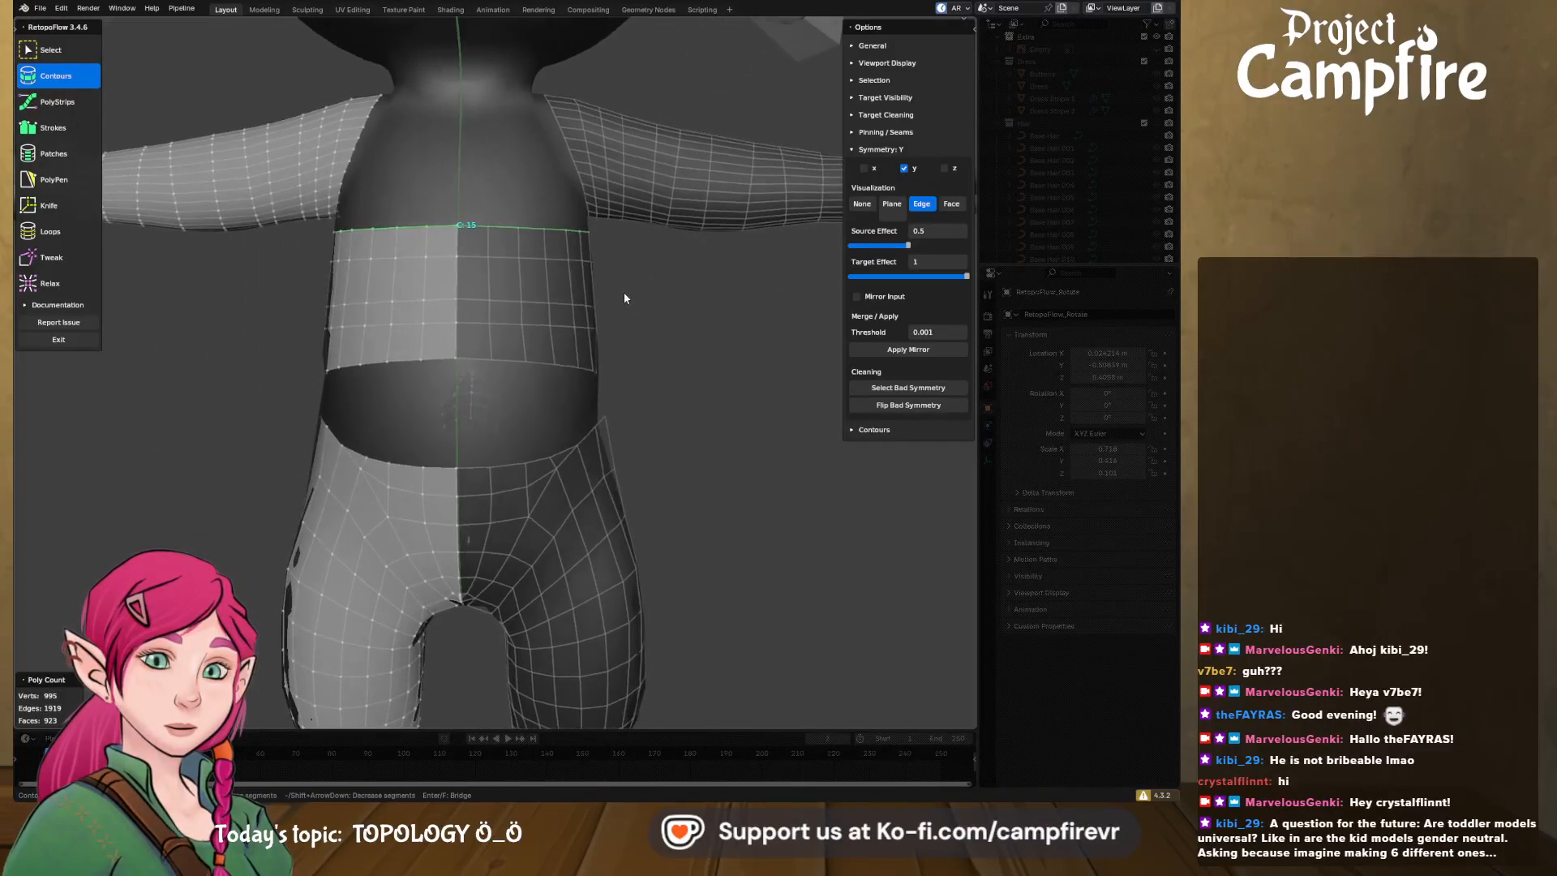
middle_click_drag(441, 412, 465, 422)
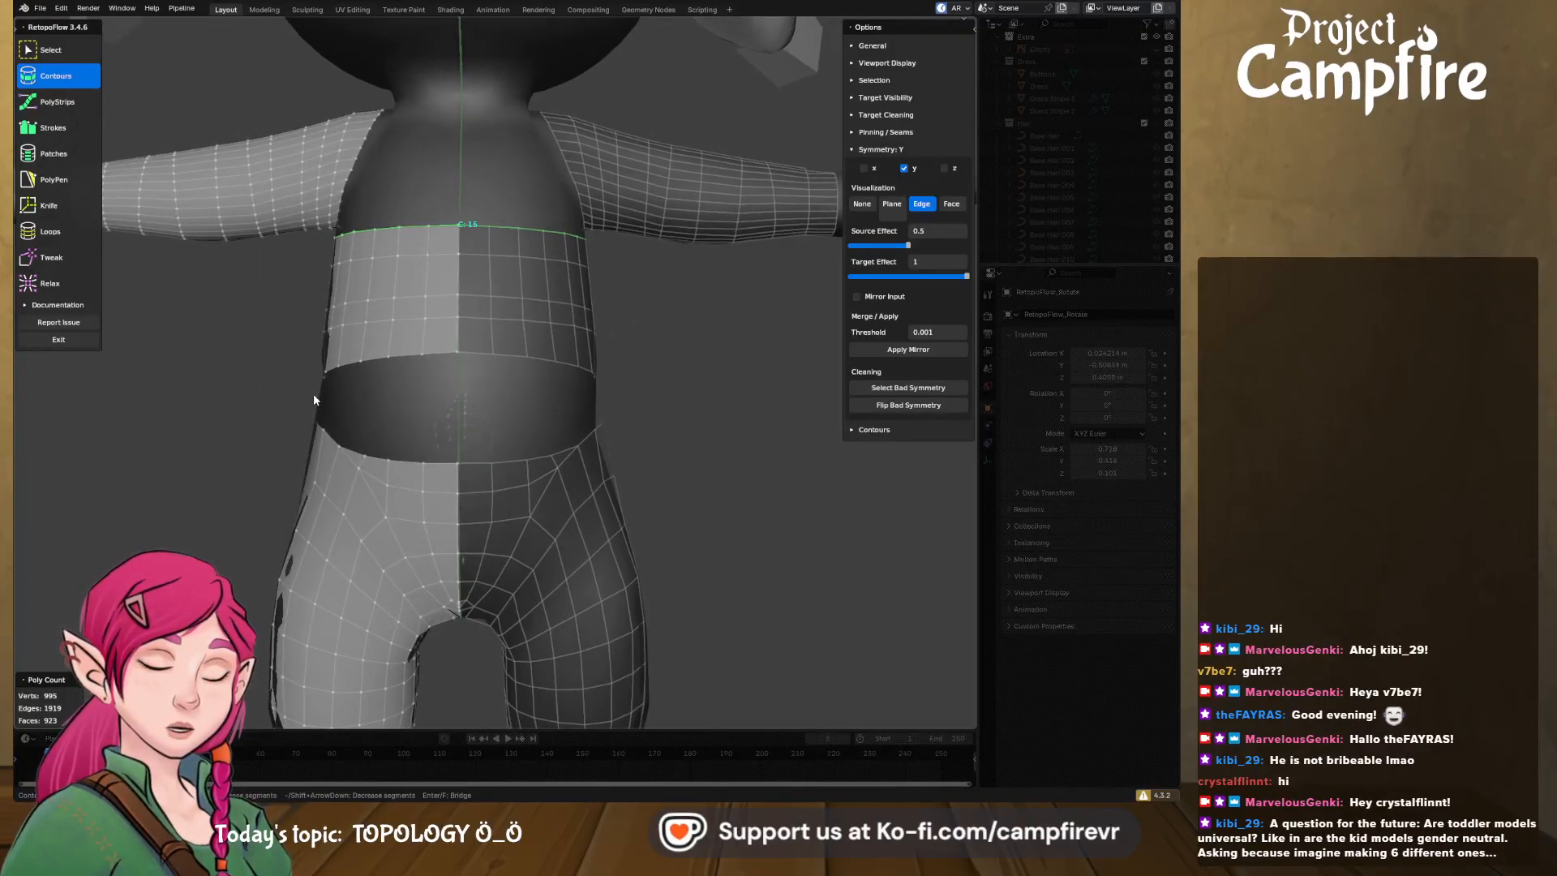
left_click_drag(253, 393, 656, 393)
middle_click_drag(576, 417, 767, 418)
key("ctrl+z")
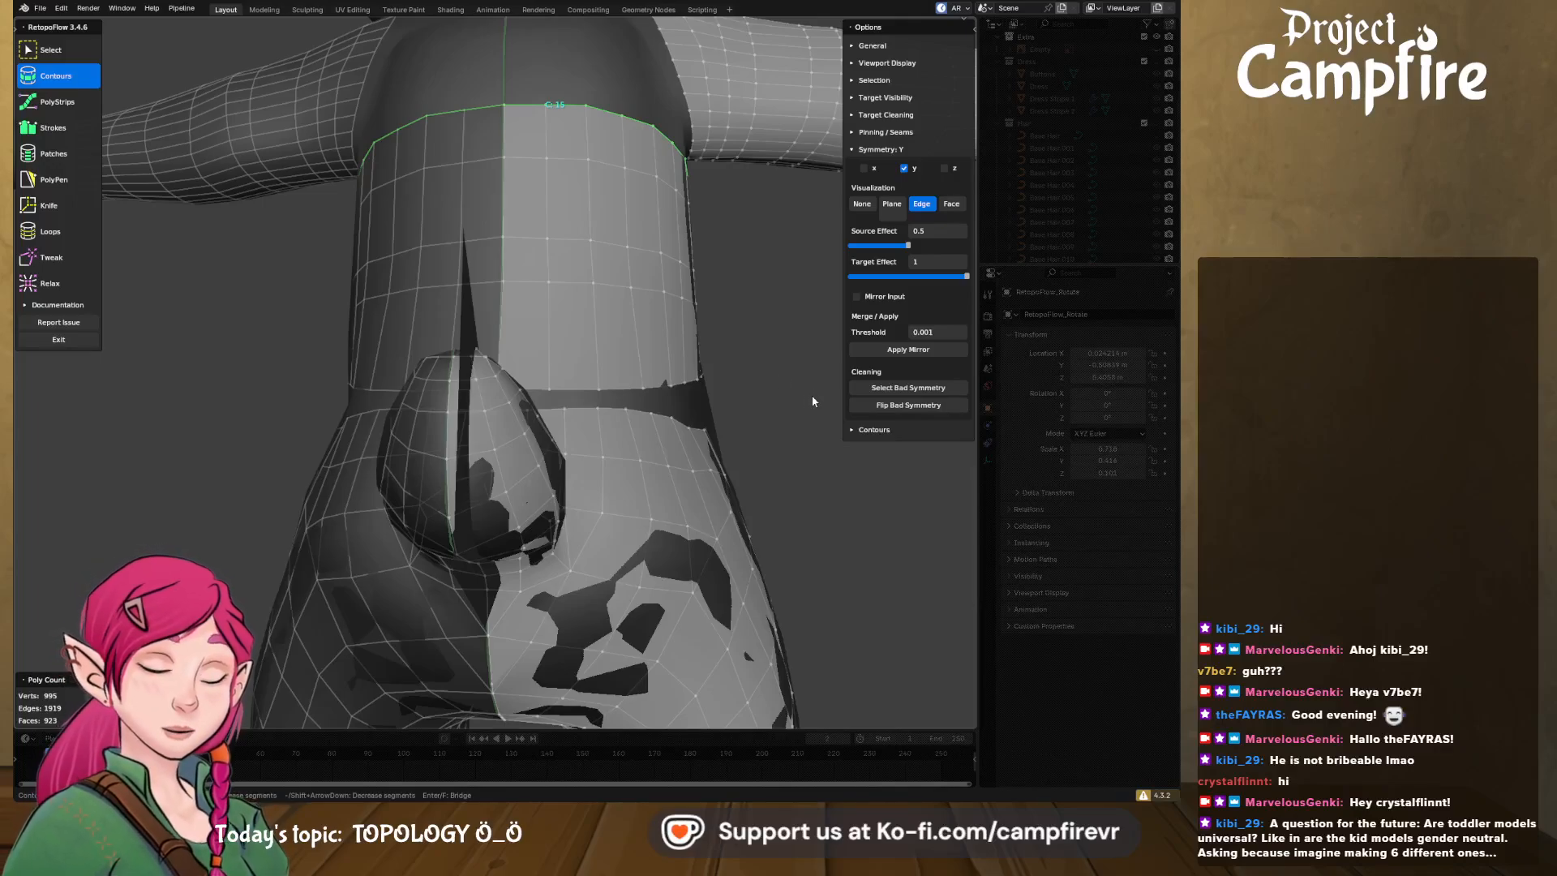
- Extend the torso mesh downward with one more contour drawn from the back, just above the hip mesh's upper edge
left_click_drag(811, 395, 353, 400)
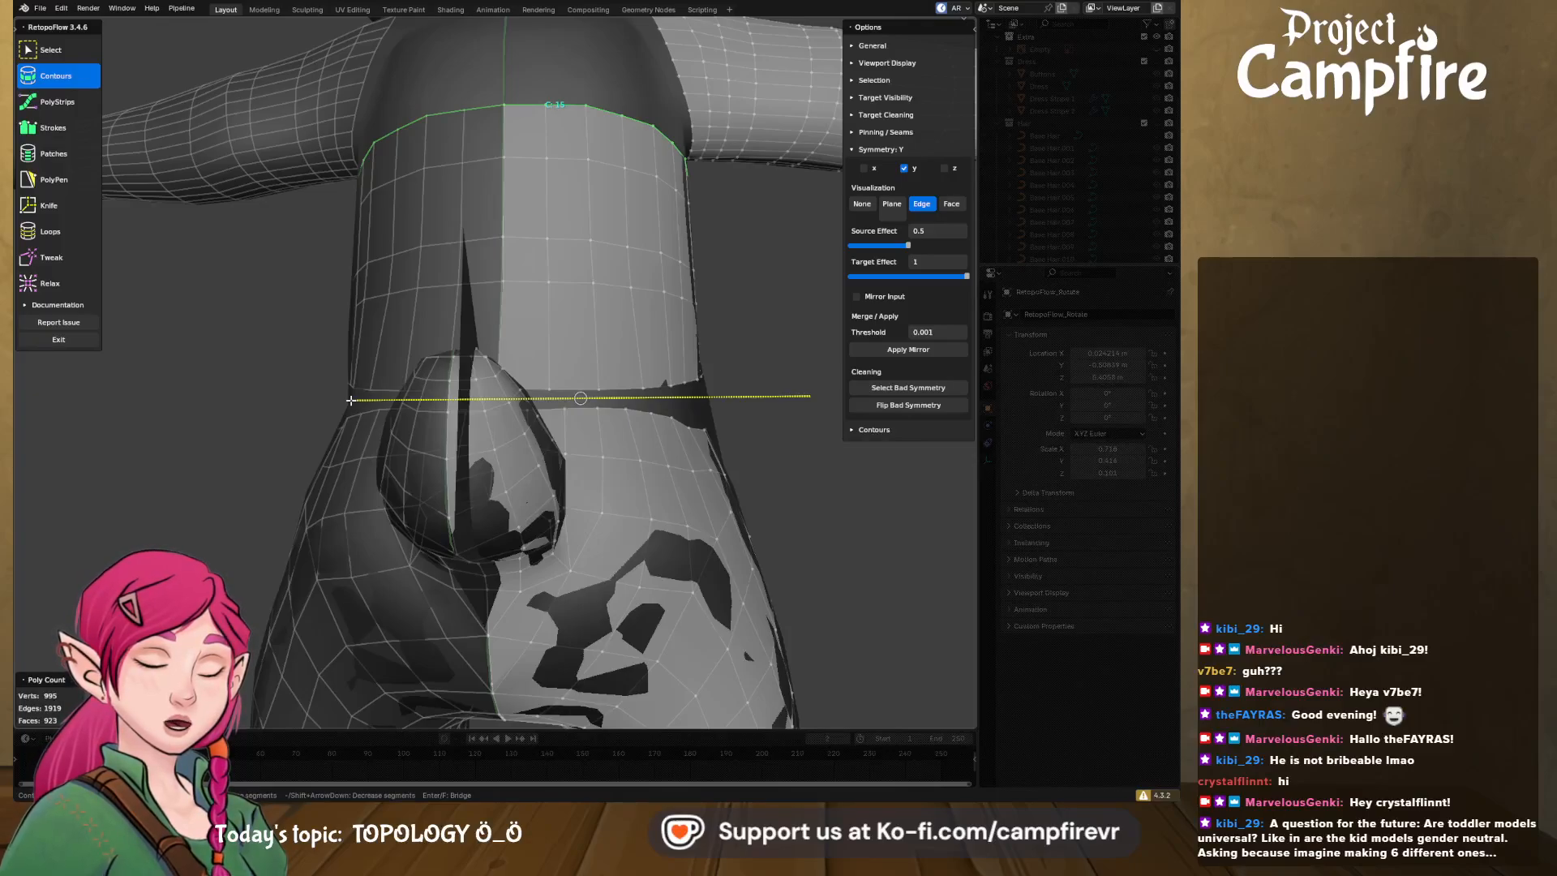
left_click_drag(350, 400, 350, 401, "ctrl")
middle_click_drag(724, 438, 399, 456)
scroll(620, 529, "up", 8)
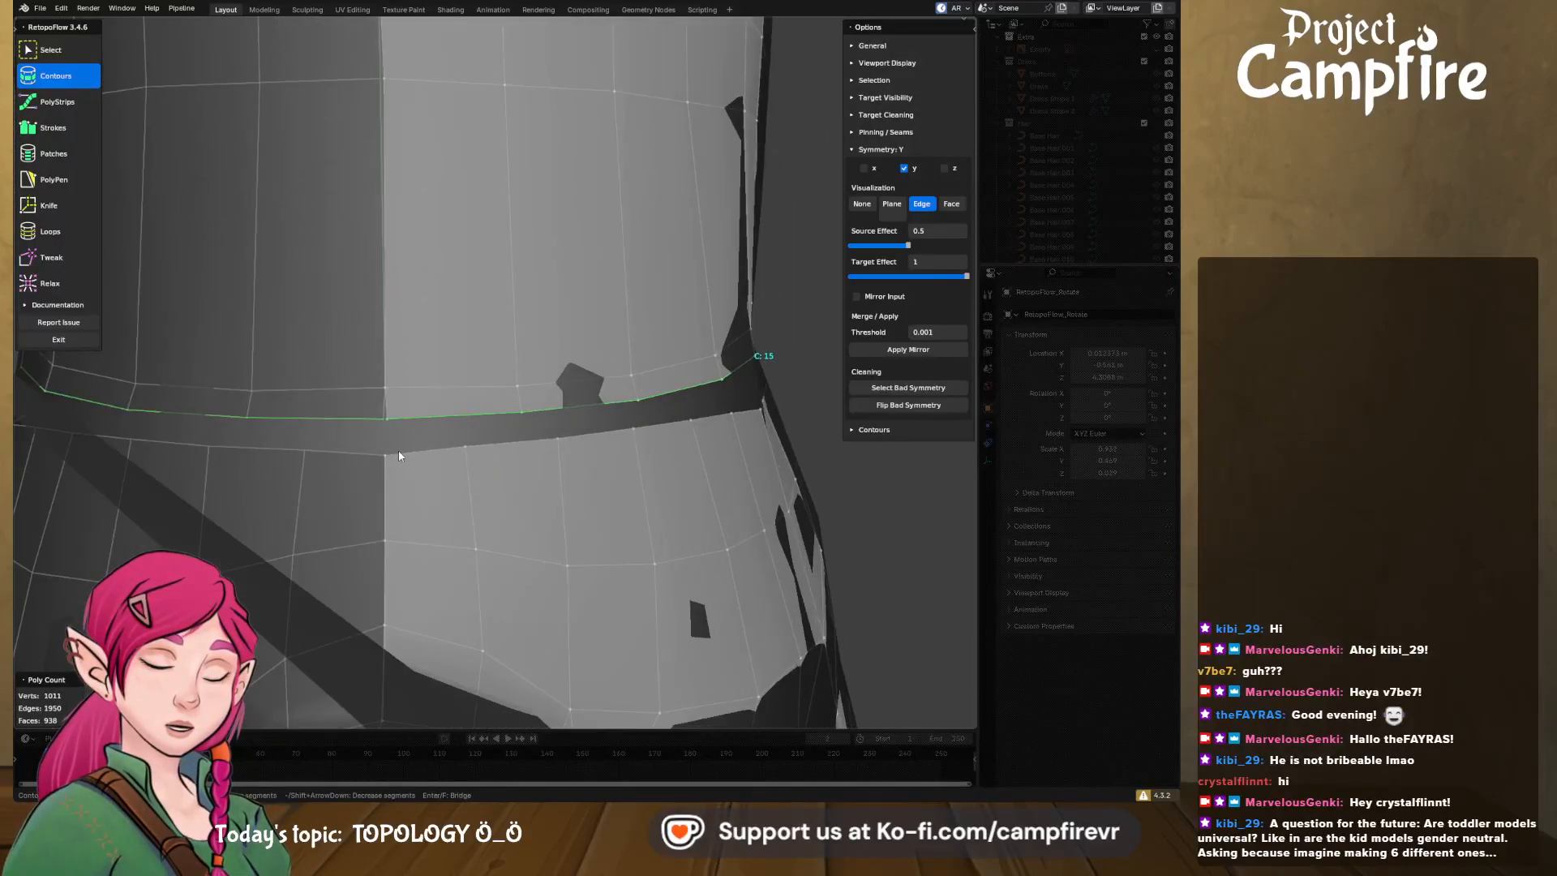
- Merge the facing torso and hip vertices on the back's centre seam with Merge at Center
left_click(81, 258)
mouse_move(396, 440)
left_mouse_down()
mouse_move(381, 480)
mouse_move(538, 413)
mouse_move(525, 417)
mouse_move(546, 440)
left_mouse_up()
mouse_move(570, 443)
middle_mouse_down()
mouse_move(546, 452)
mouse_move(562, 455)
middle_mouse_up()
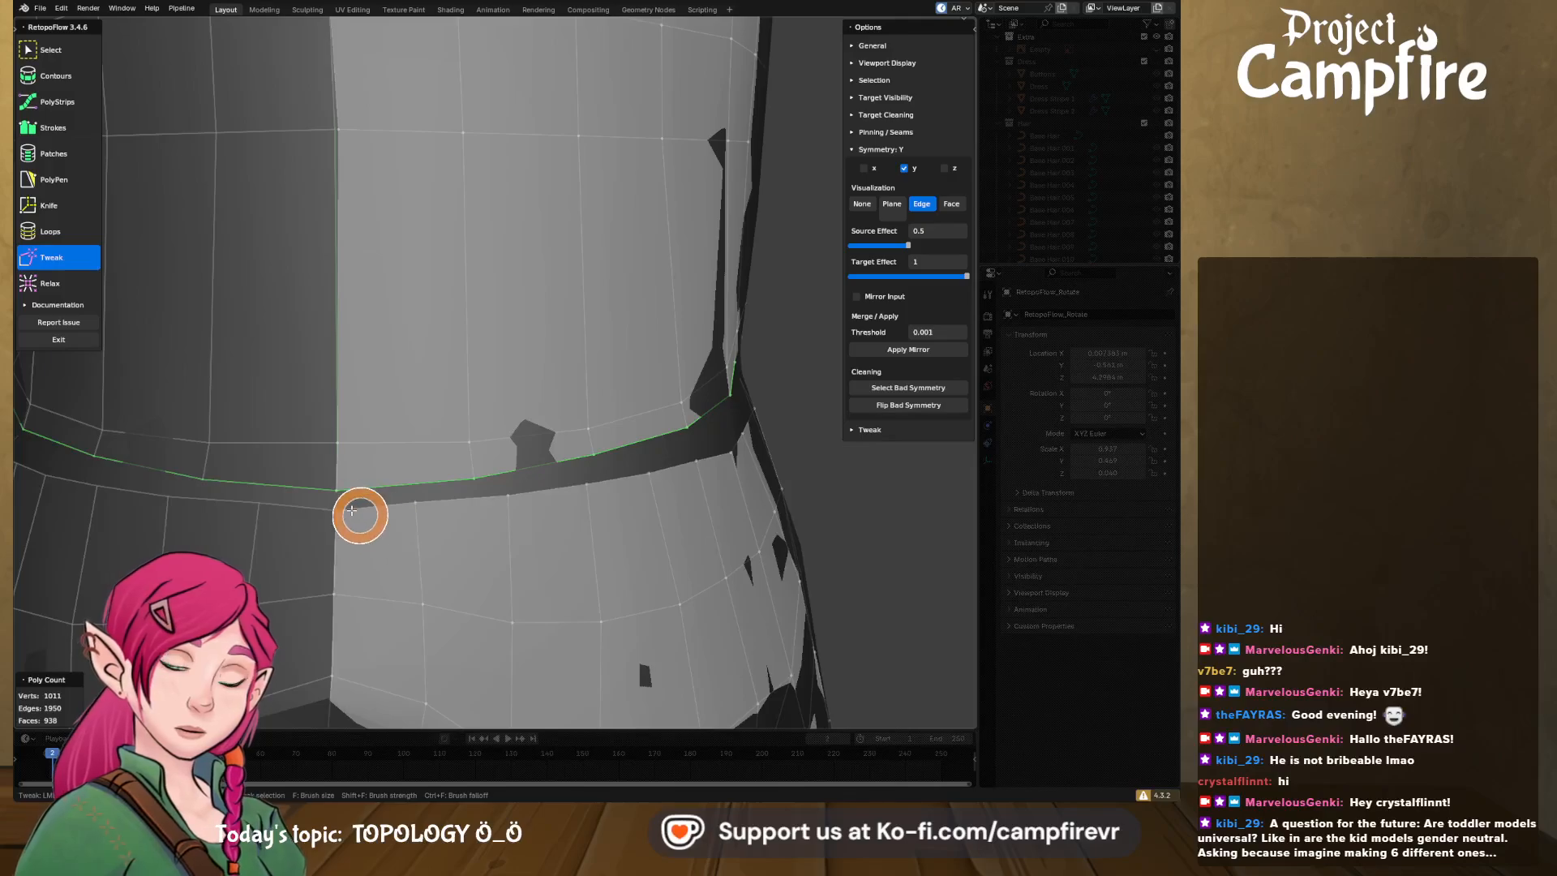
left_click(51, 49)
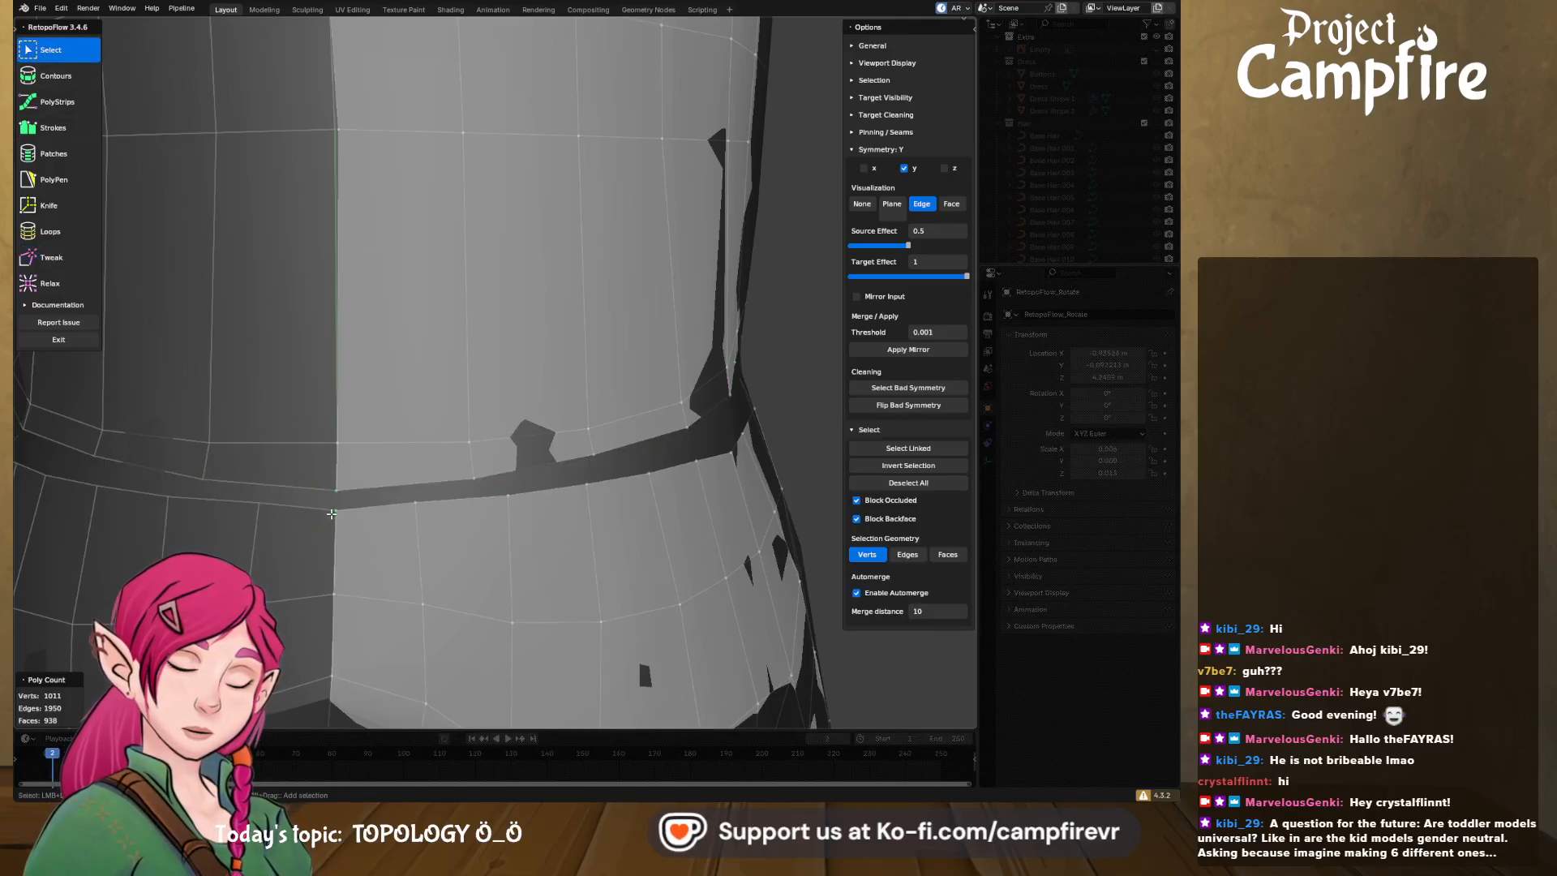
key("x")
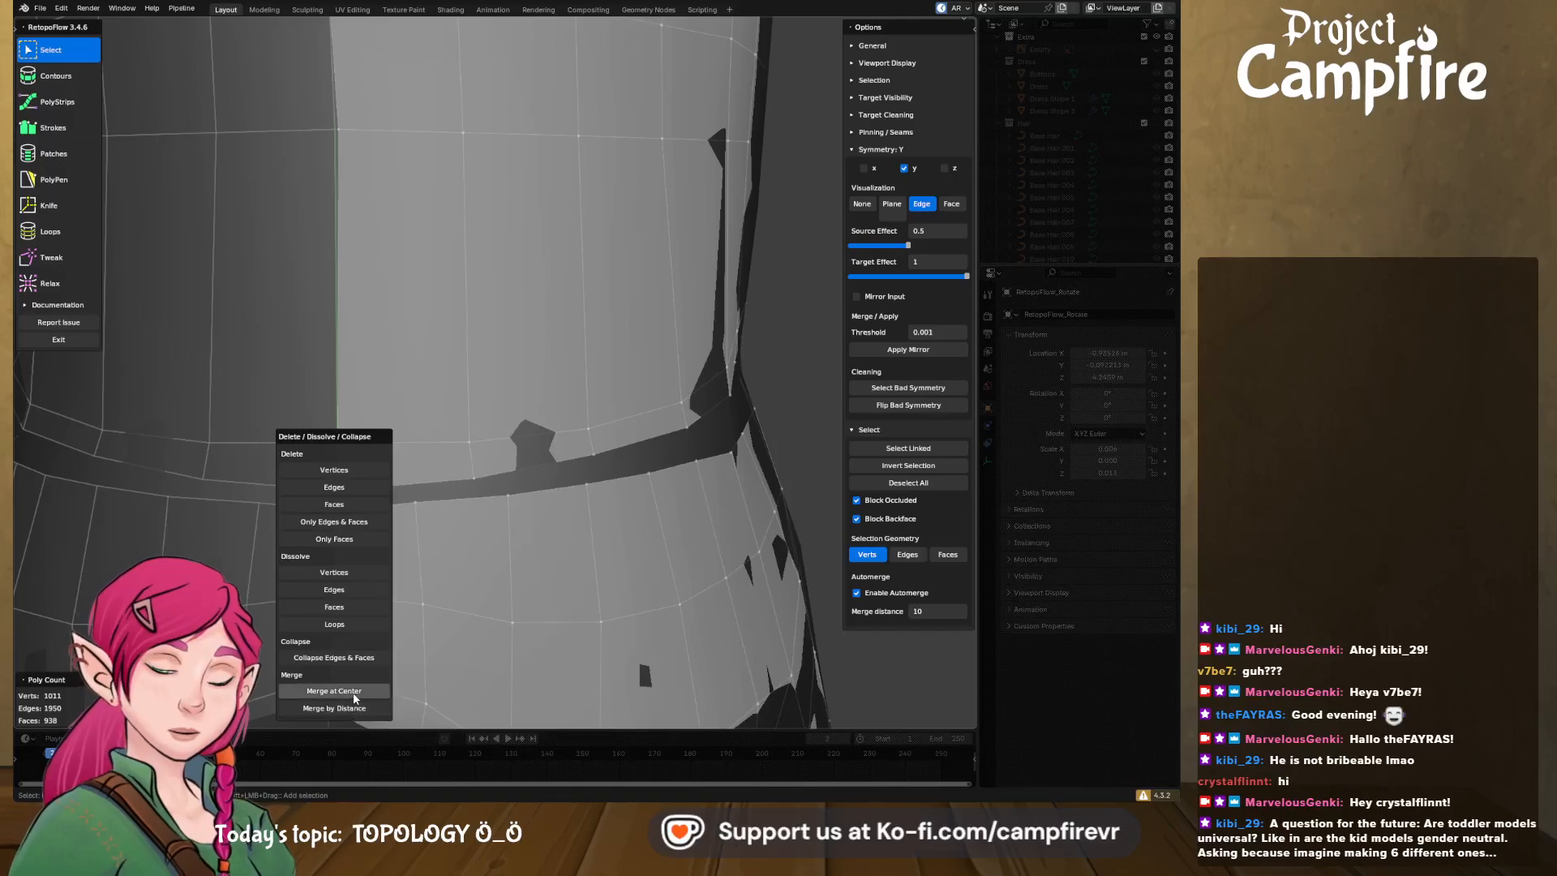
left_click(352, 695)
- Merge the torso's first lower-edge vertex beside the back seam with its facing hip vertex at their center
middle_click_drag(444, 538, 434, 539)
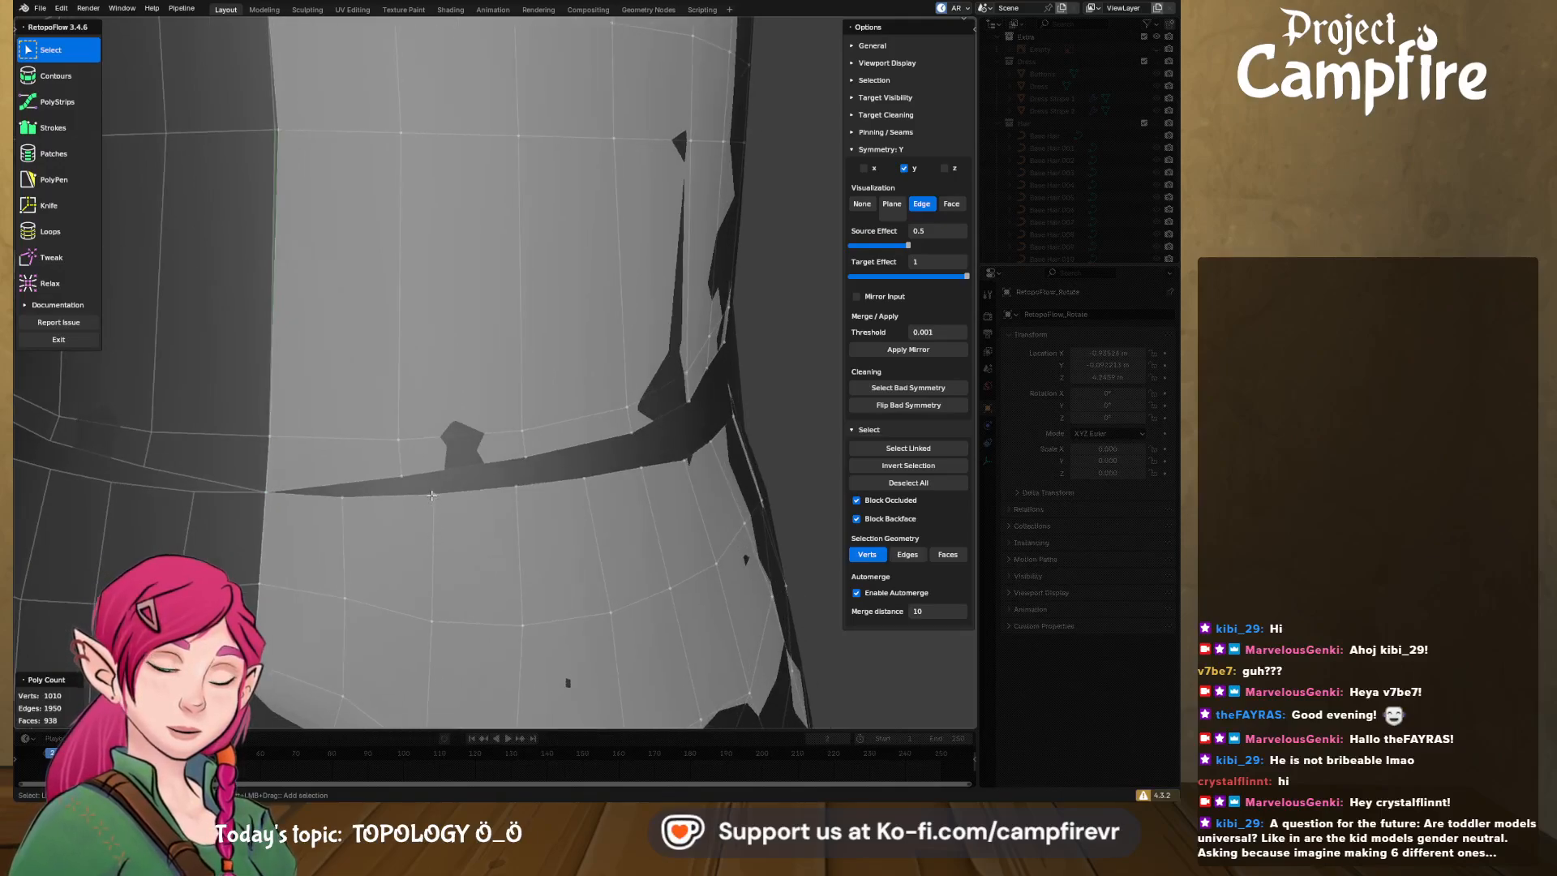
left_click(431, 492, "shift")
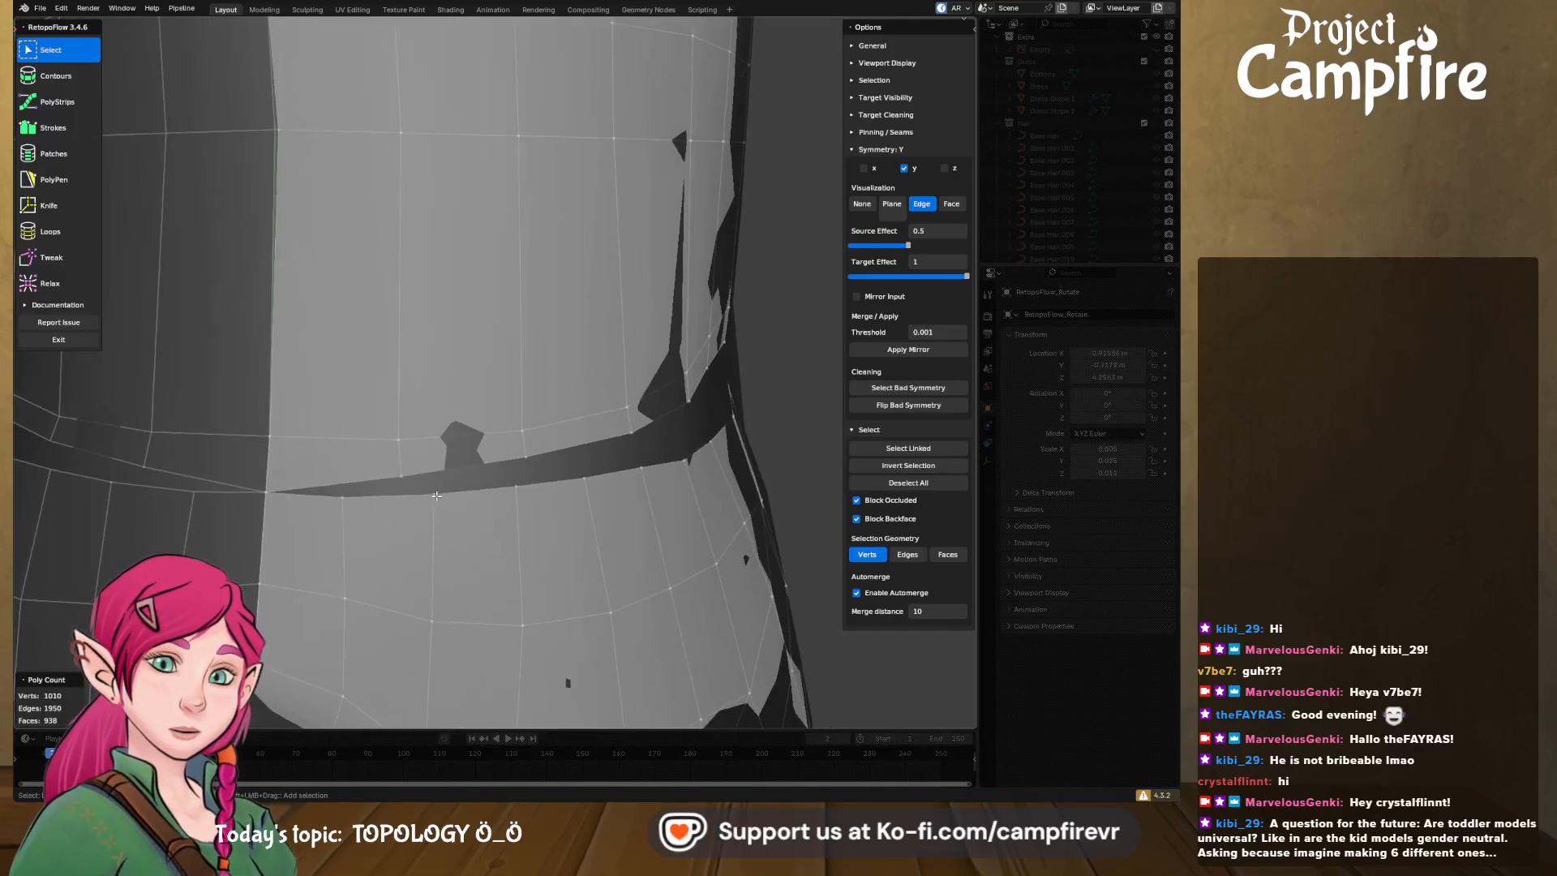
middle_click_drag(427, 490, 408, 499)
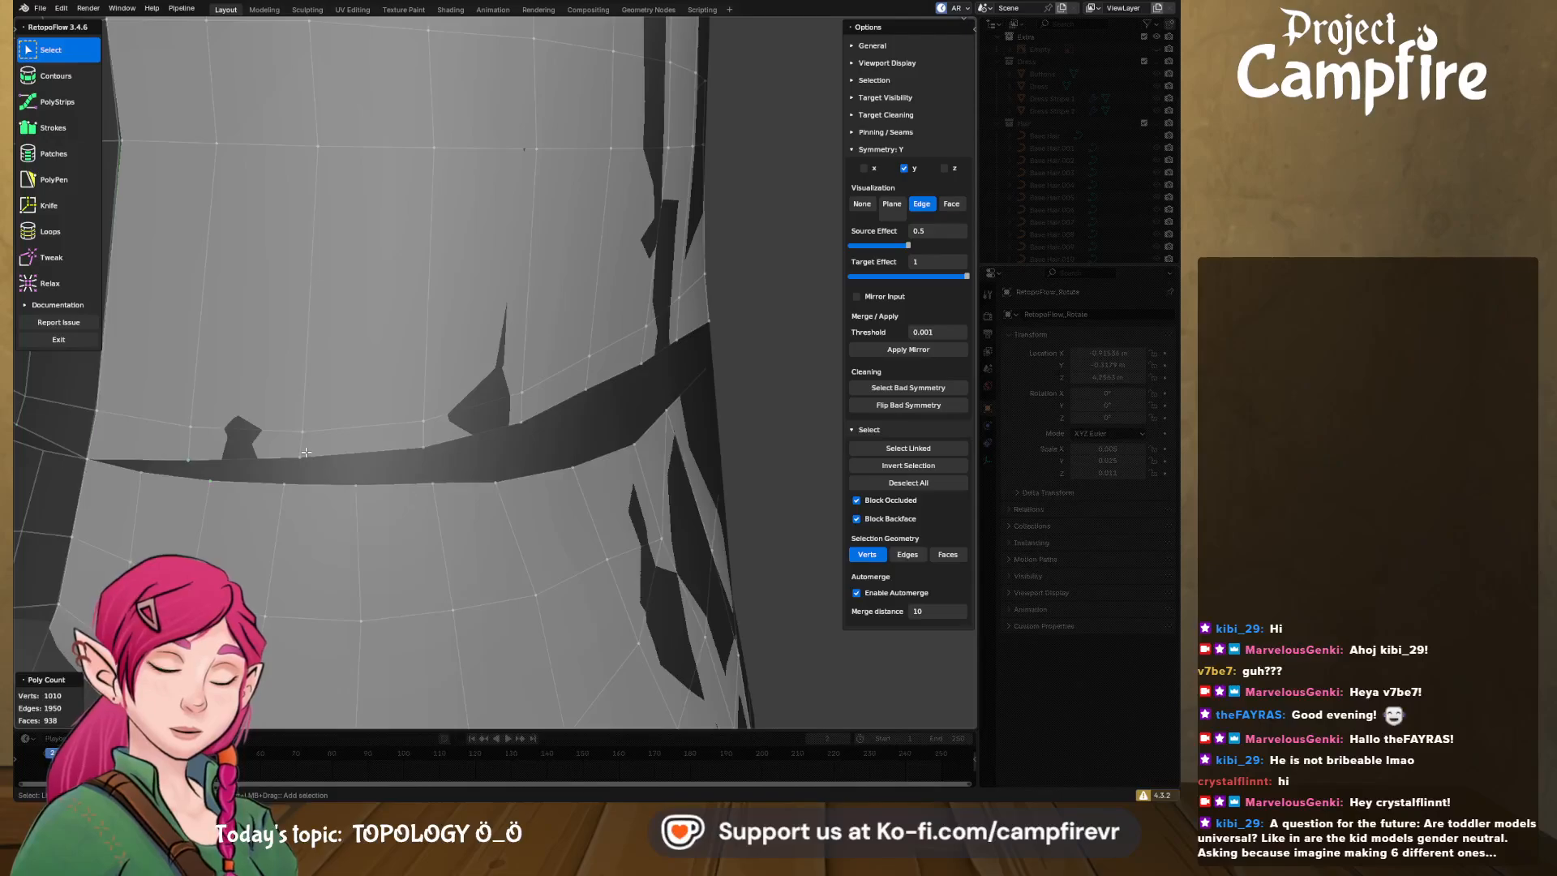
middle_click_drag(274, 475, 358, 474)
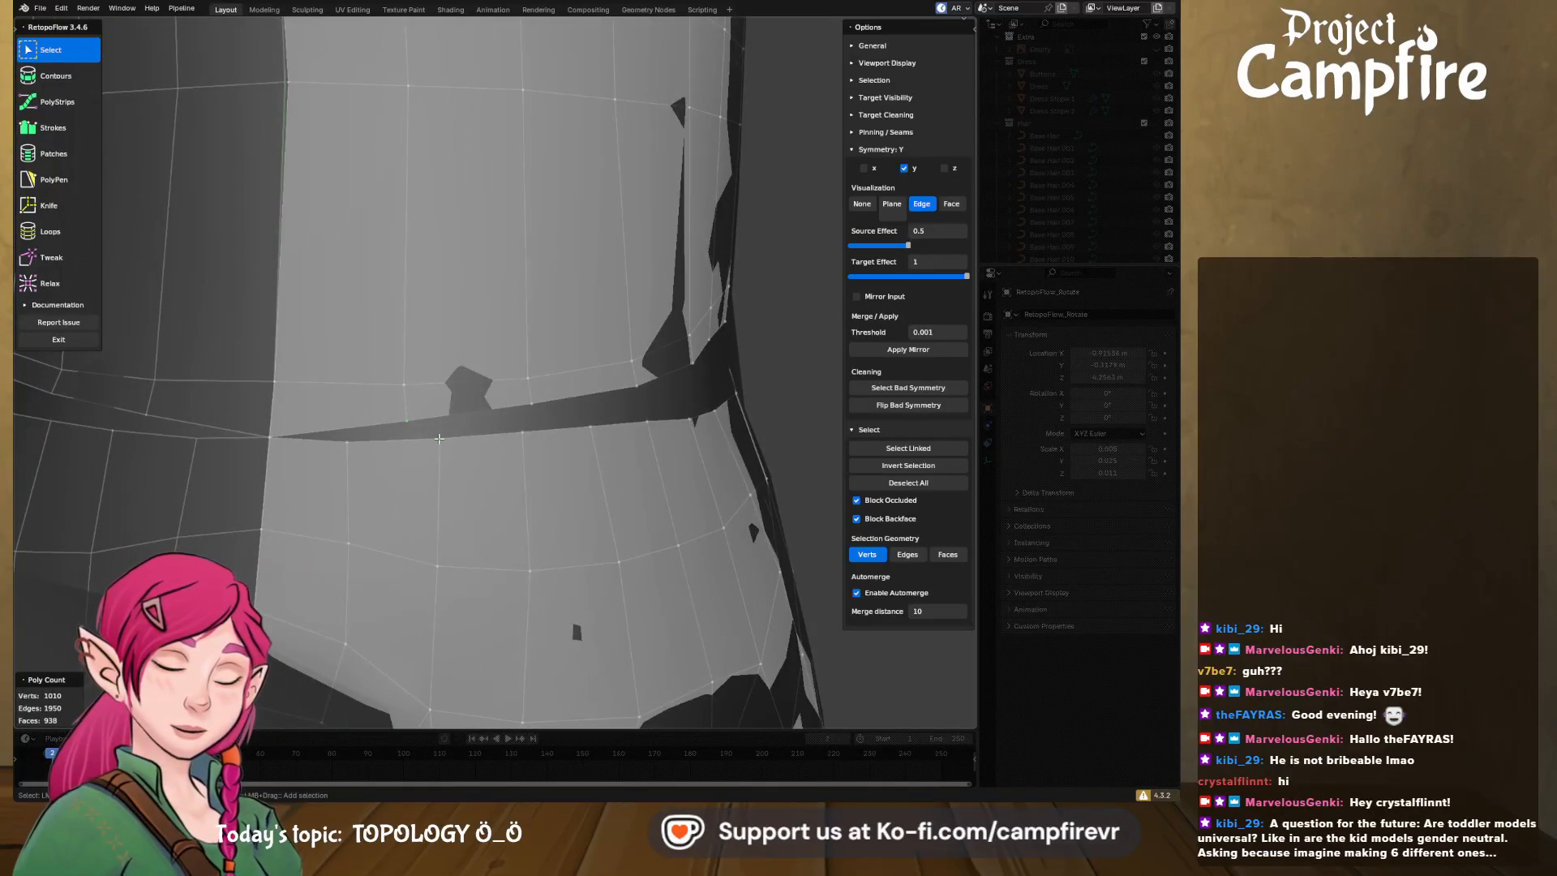
key("x")
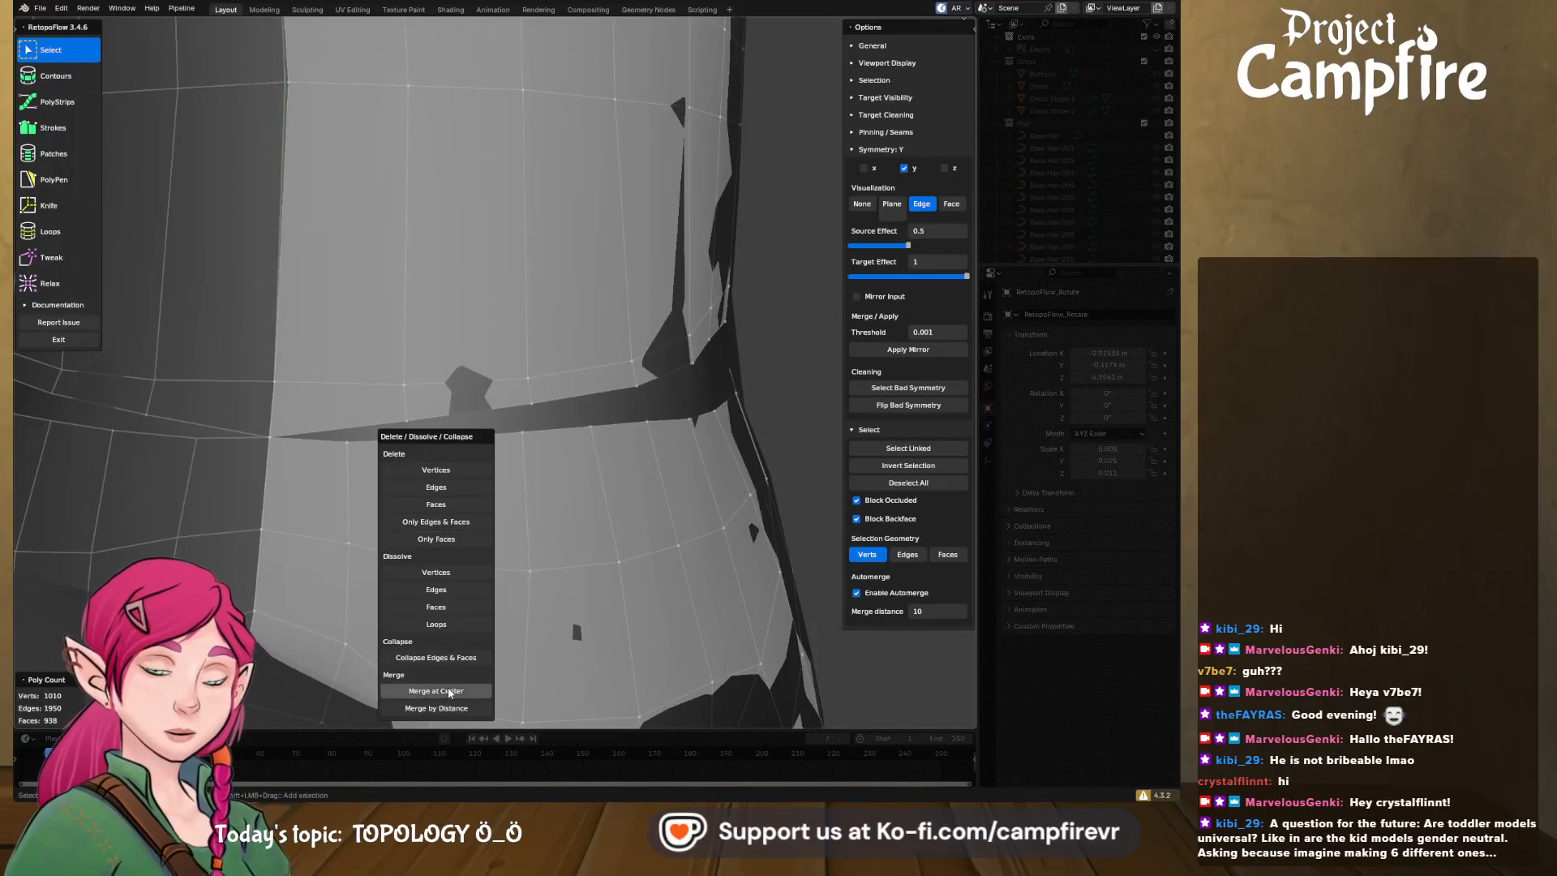
left_click(442, 692)
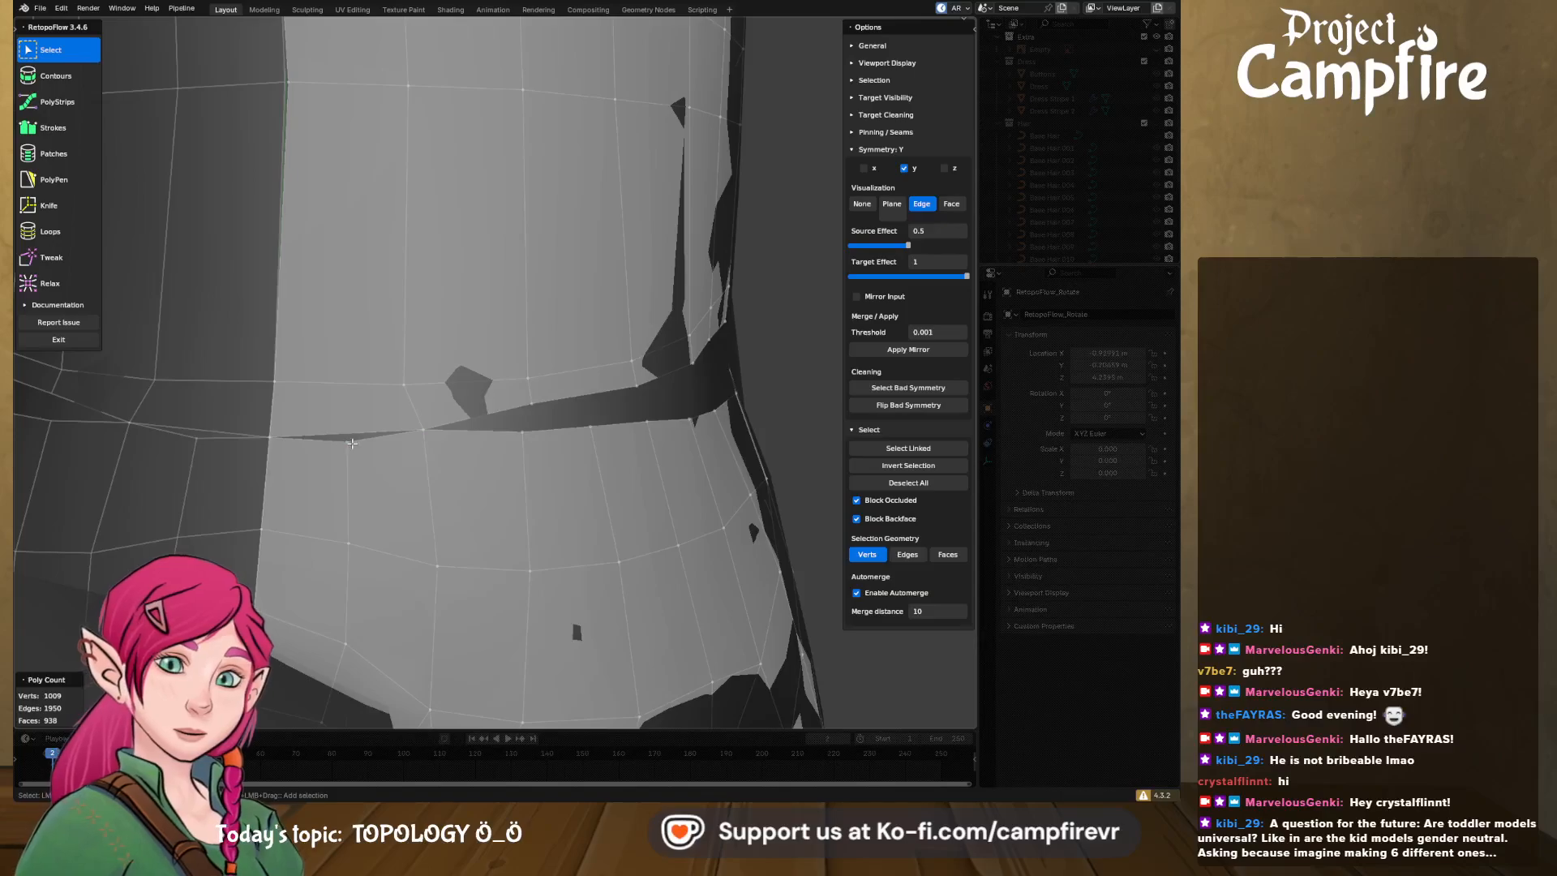
- Merge the leftover hip vertex beside the back seam into the seam vertex and tweak the result back onto the centreline
scroll(352, 444, "up", 5)
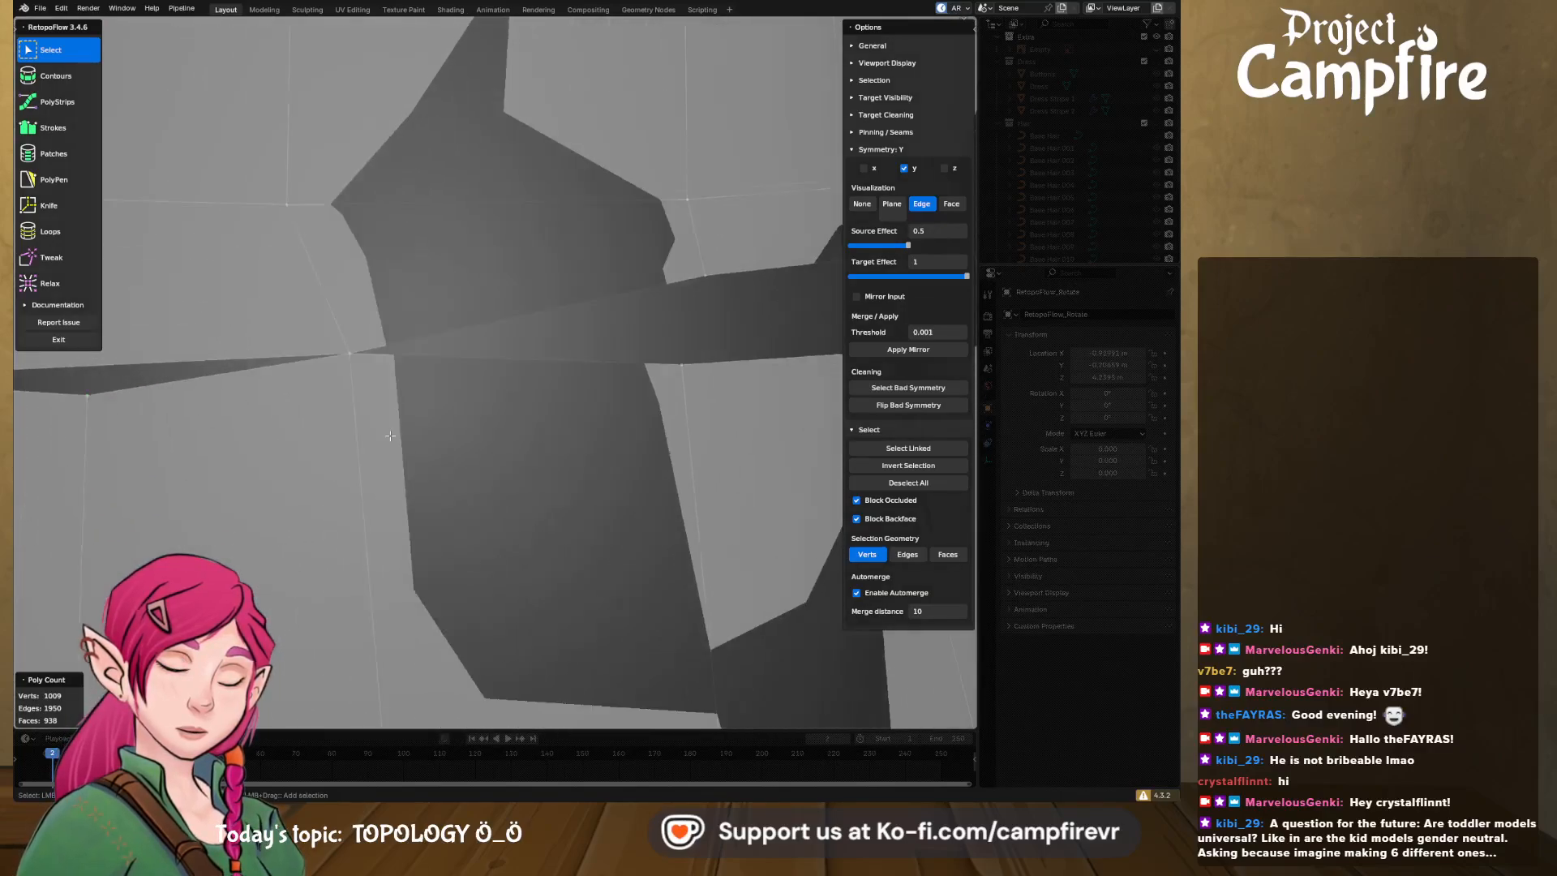
scroll(390, 435, "down", 4)
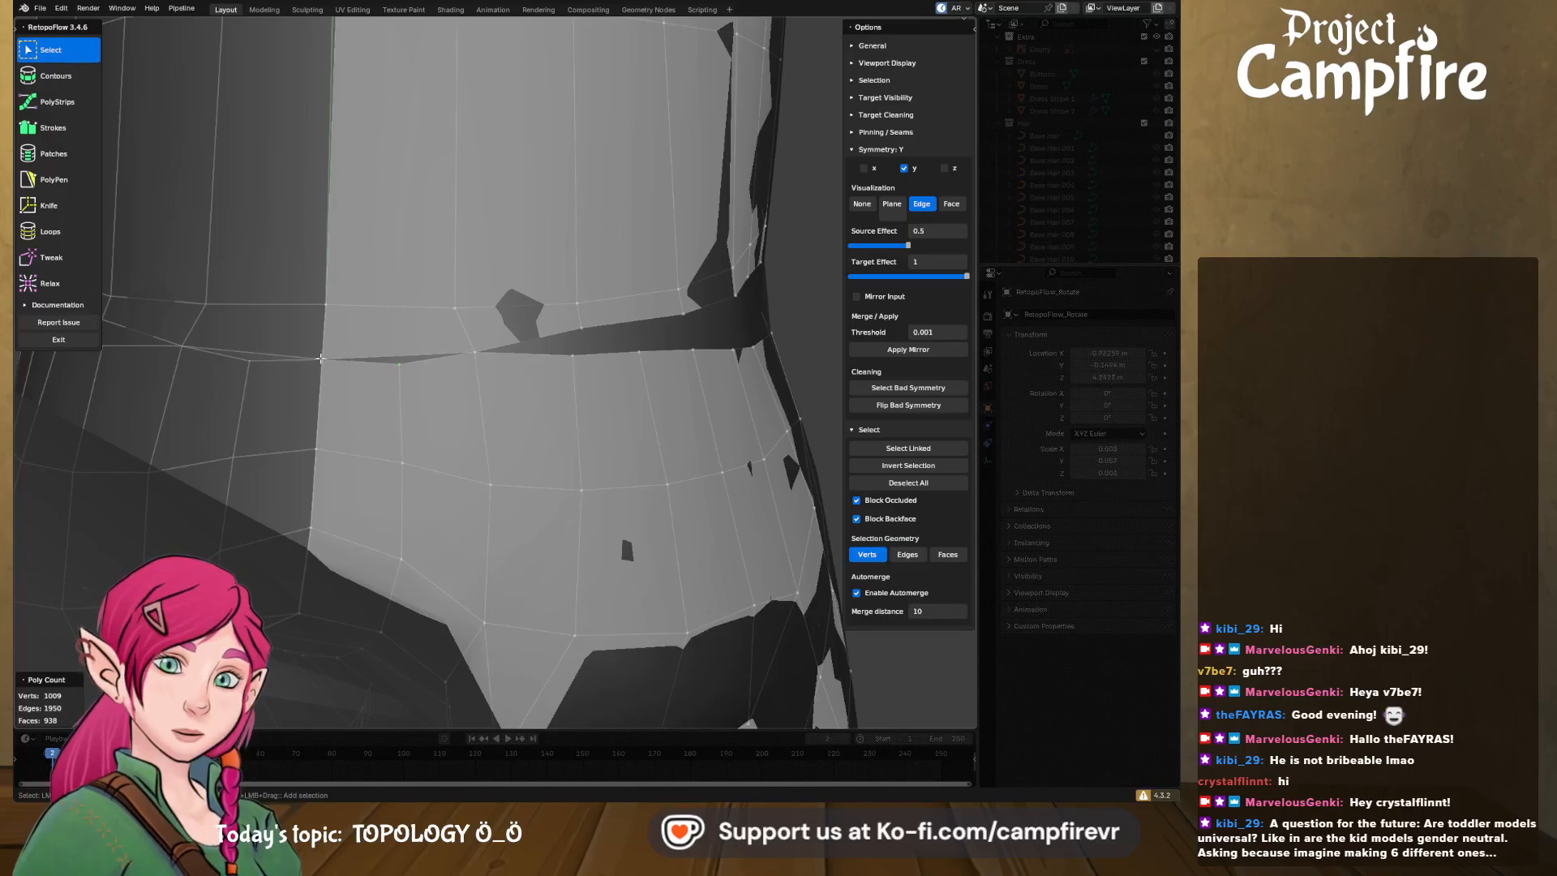
key("x")
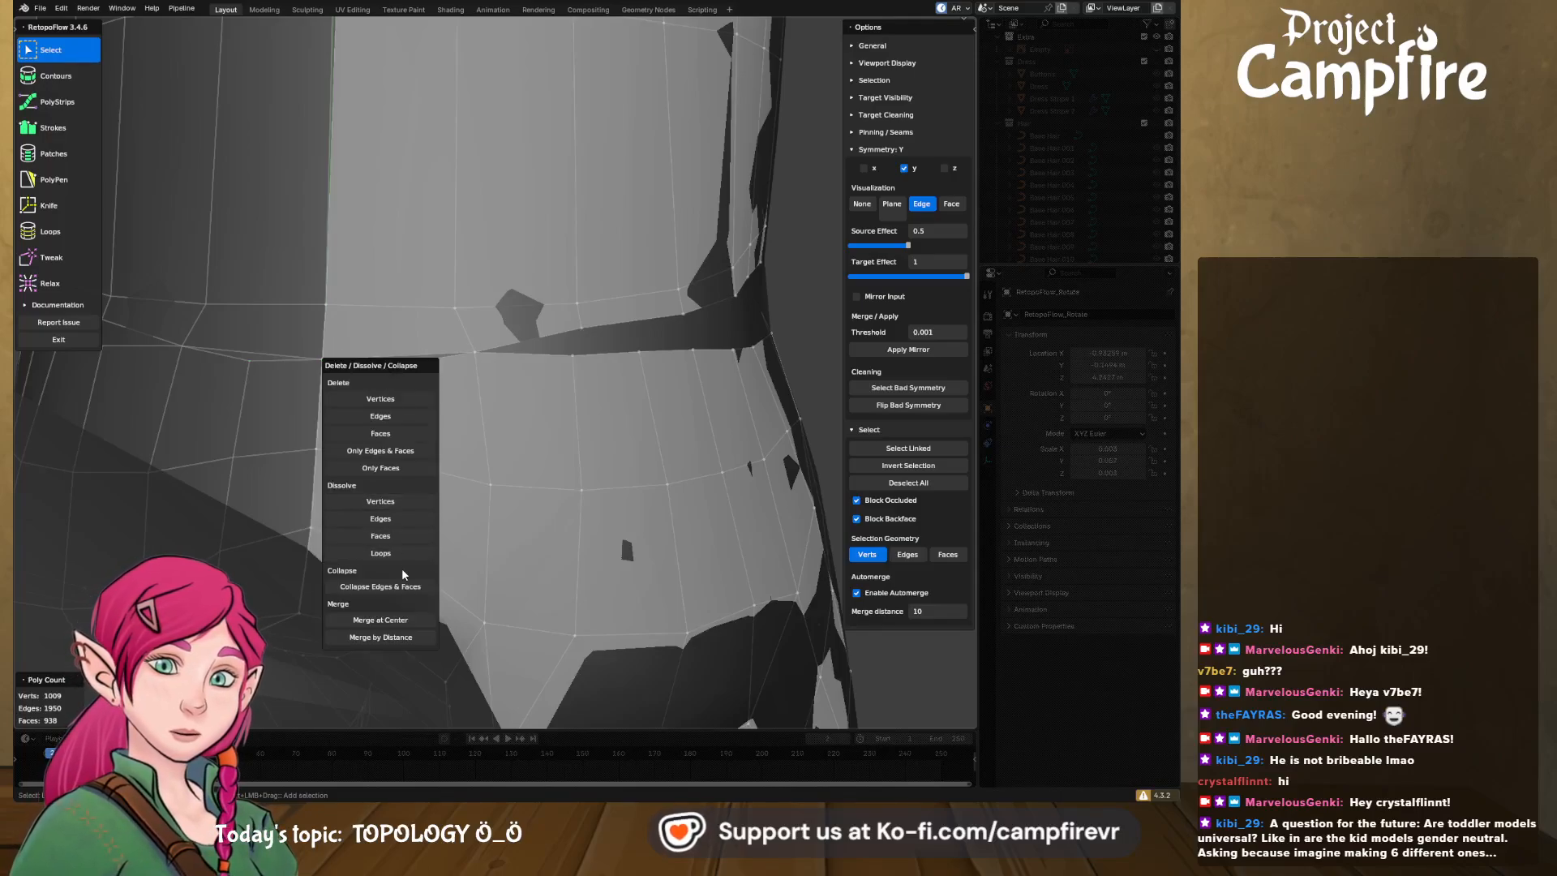
left_click(380, 619)
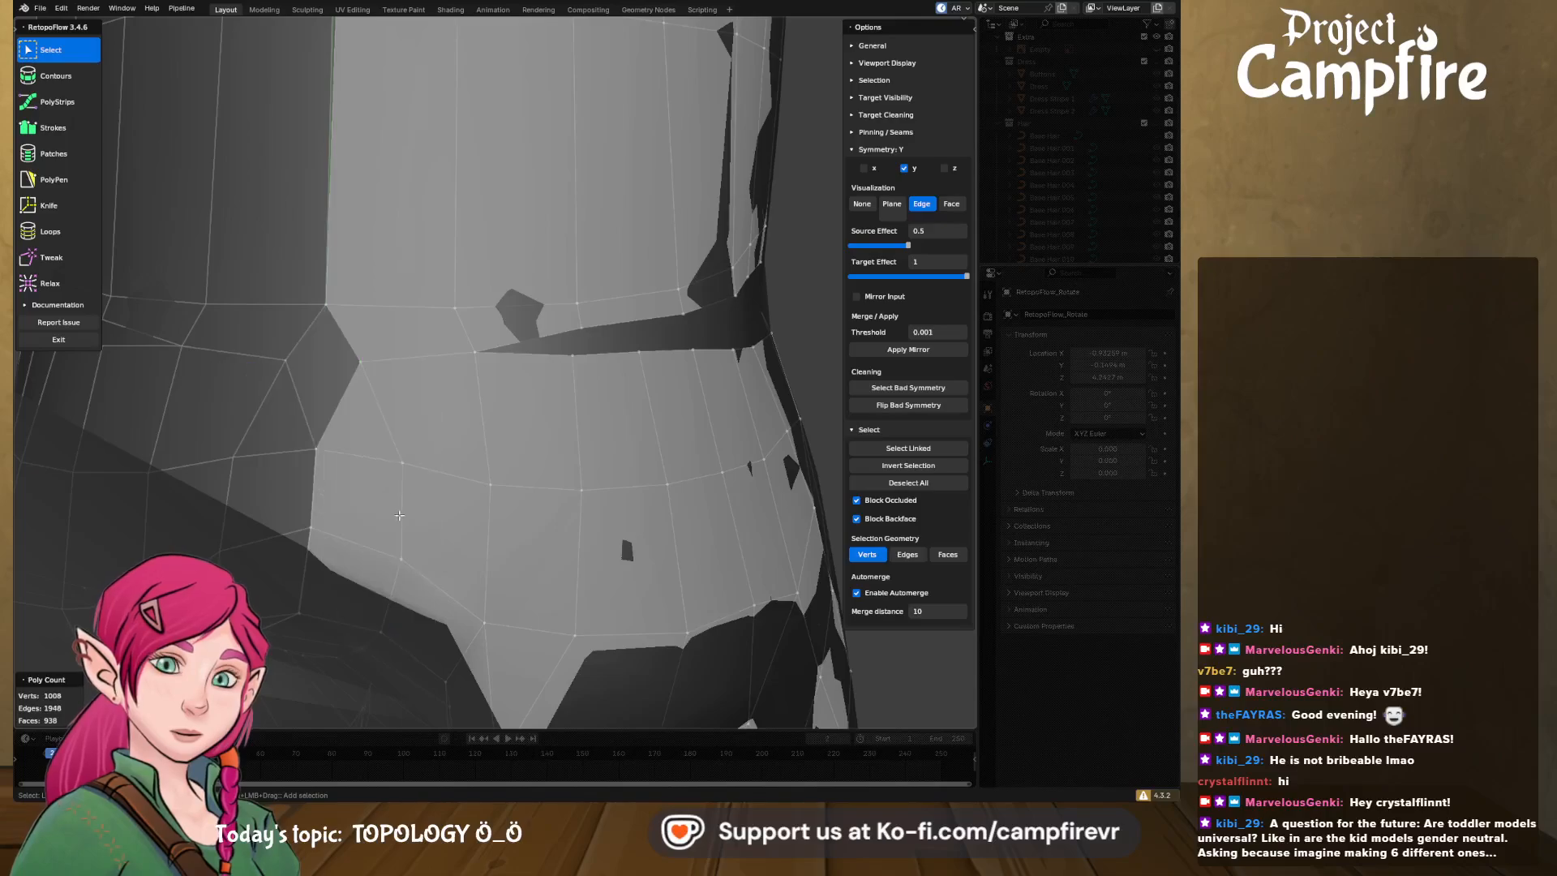
mouse_move(423, 422)
middle_mouse_down()
mouse_move(527, 487)
mouse_move(434, 443)
middle_mouse_up()
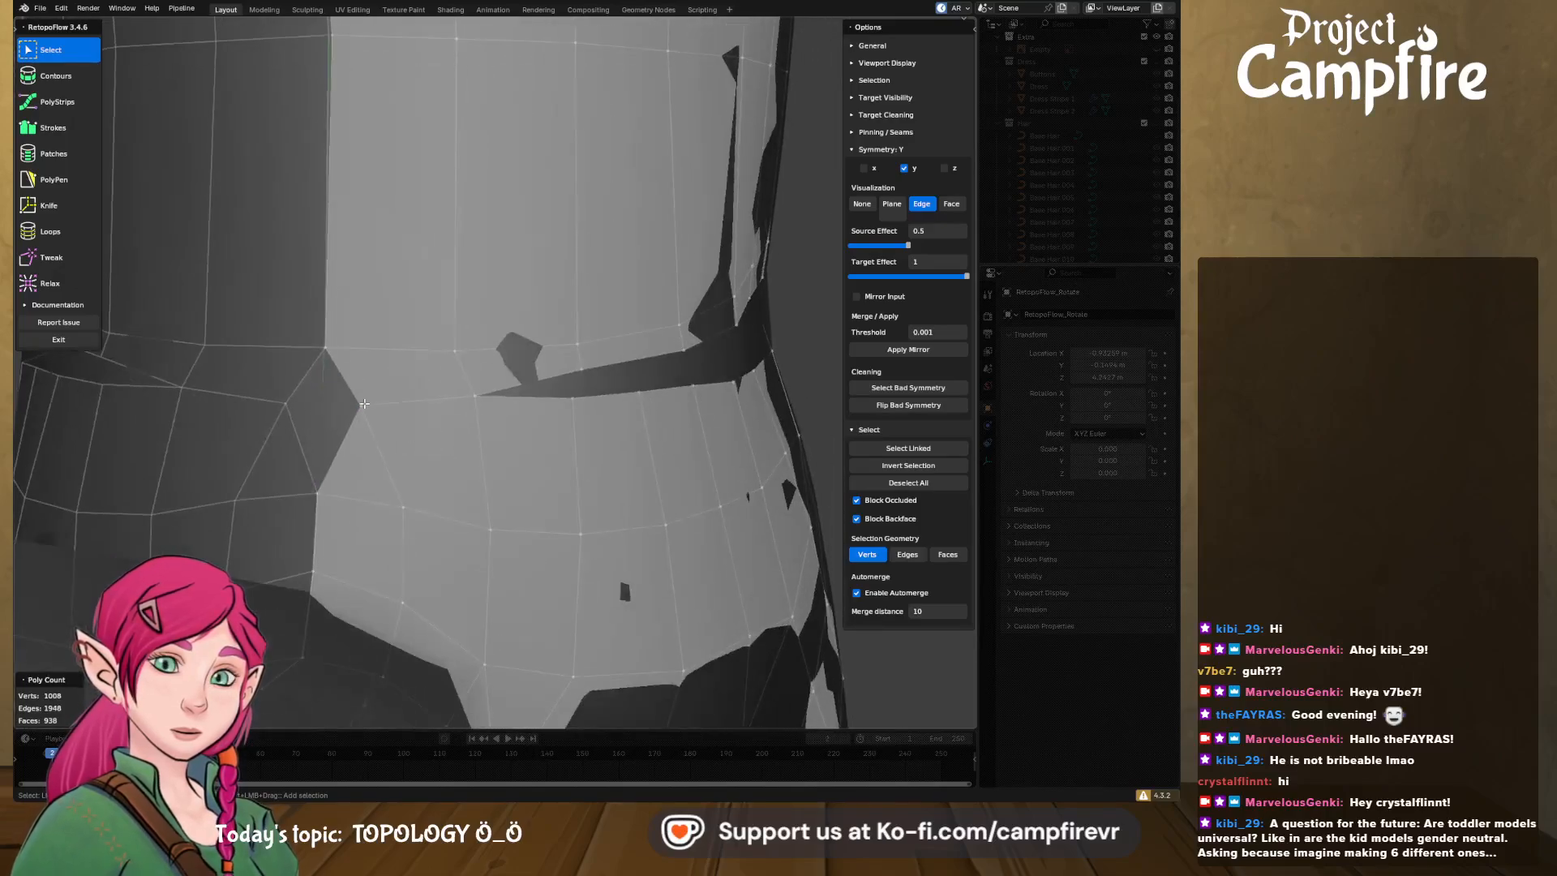
left_click(50, 257)
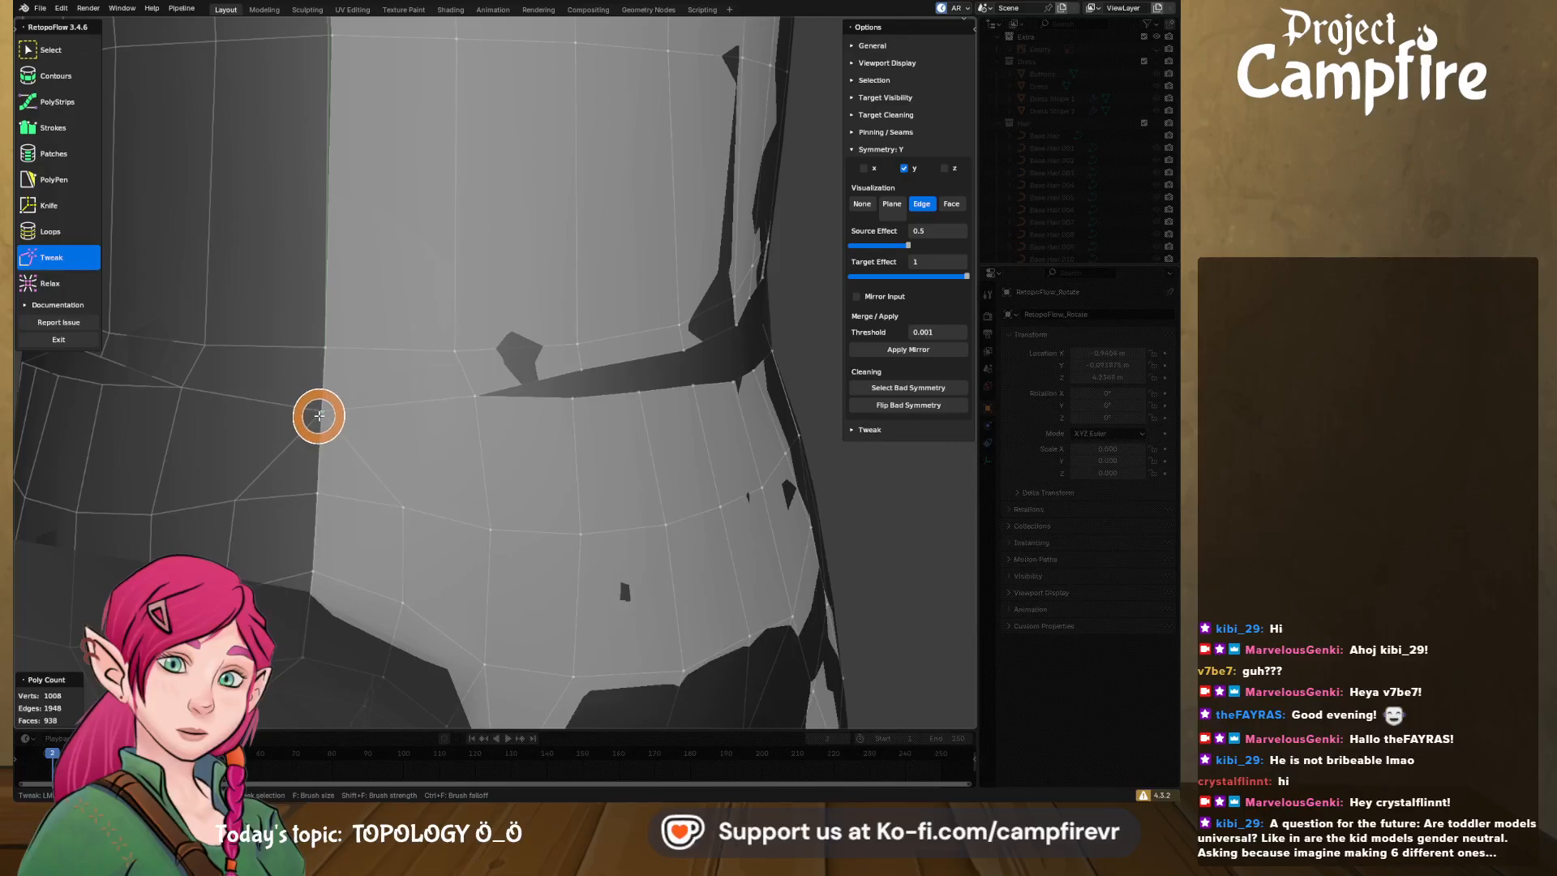
- Merge the next pair of facing torso and hip vertices at the closed end of the back waist gap at their center
mouse_move(414, 440)
middle_mouse_down()
mouse_move(390, 441)
mouse_move(416, 444)
mouse_move(392, 393)
mouse_move(312, 403)
mouse_move(285, 358)
middle_mouse_up()
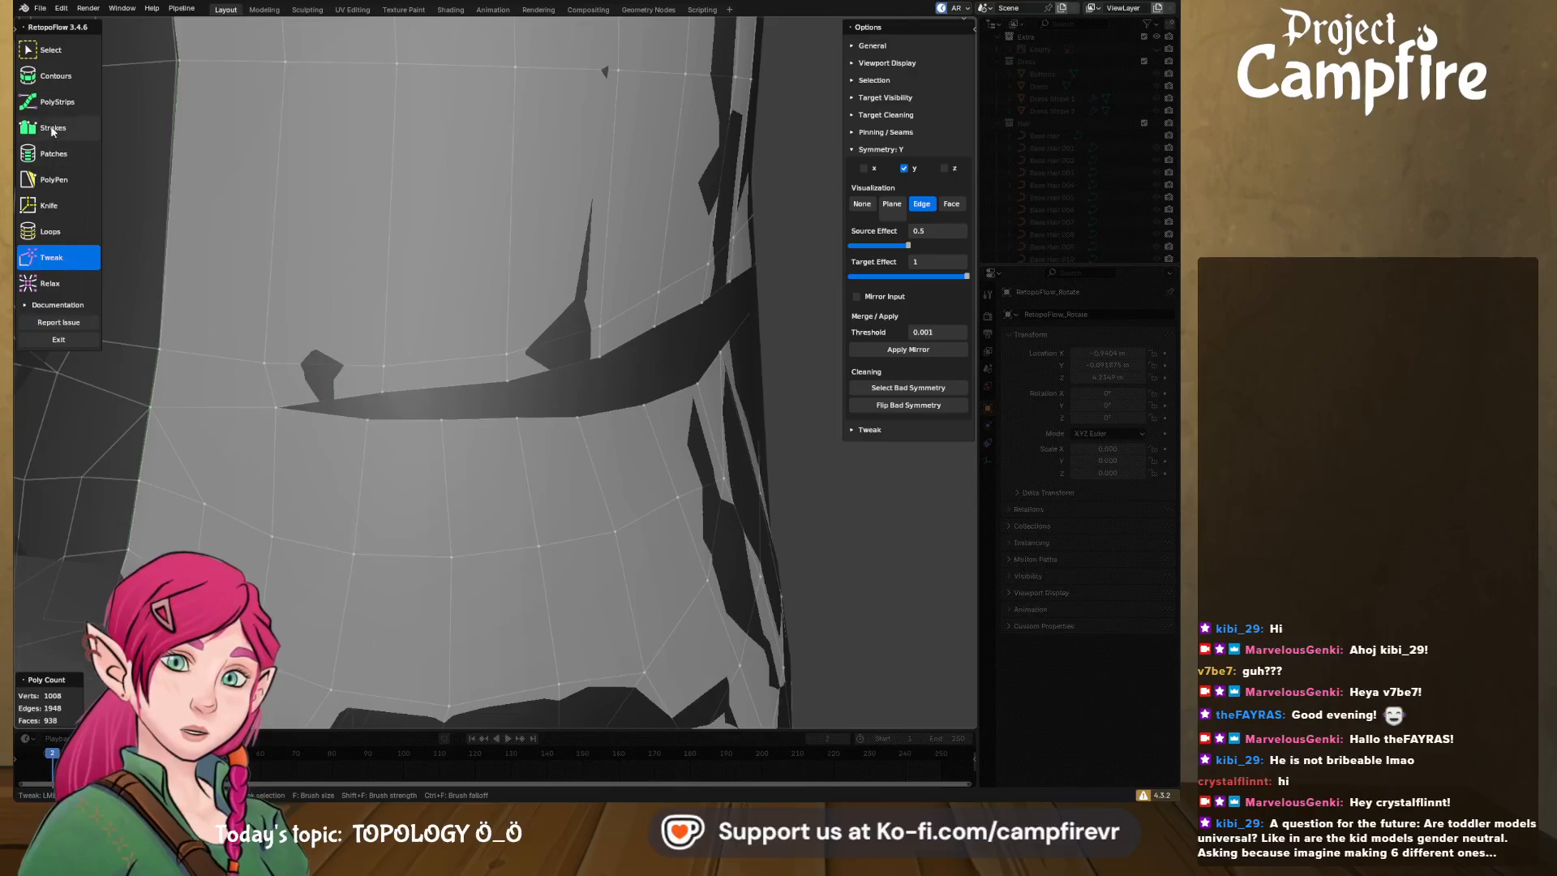
left_click(64, 56)
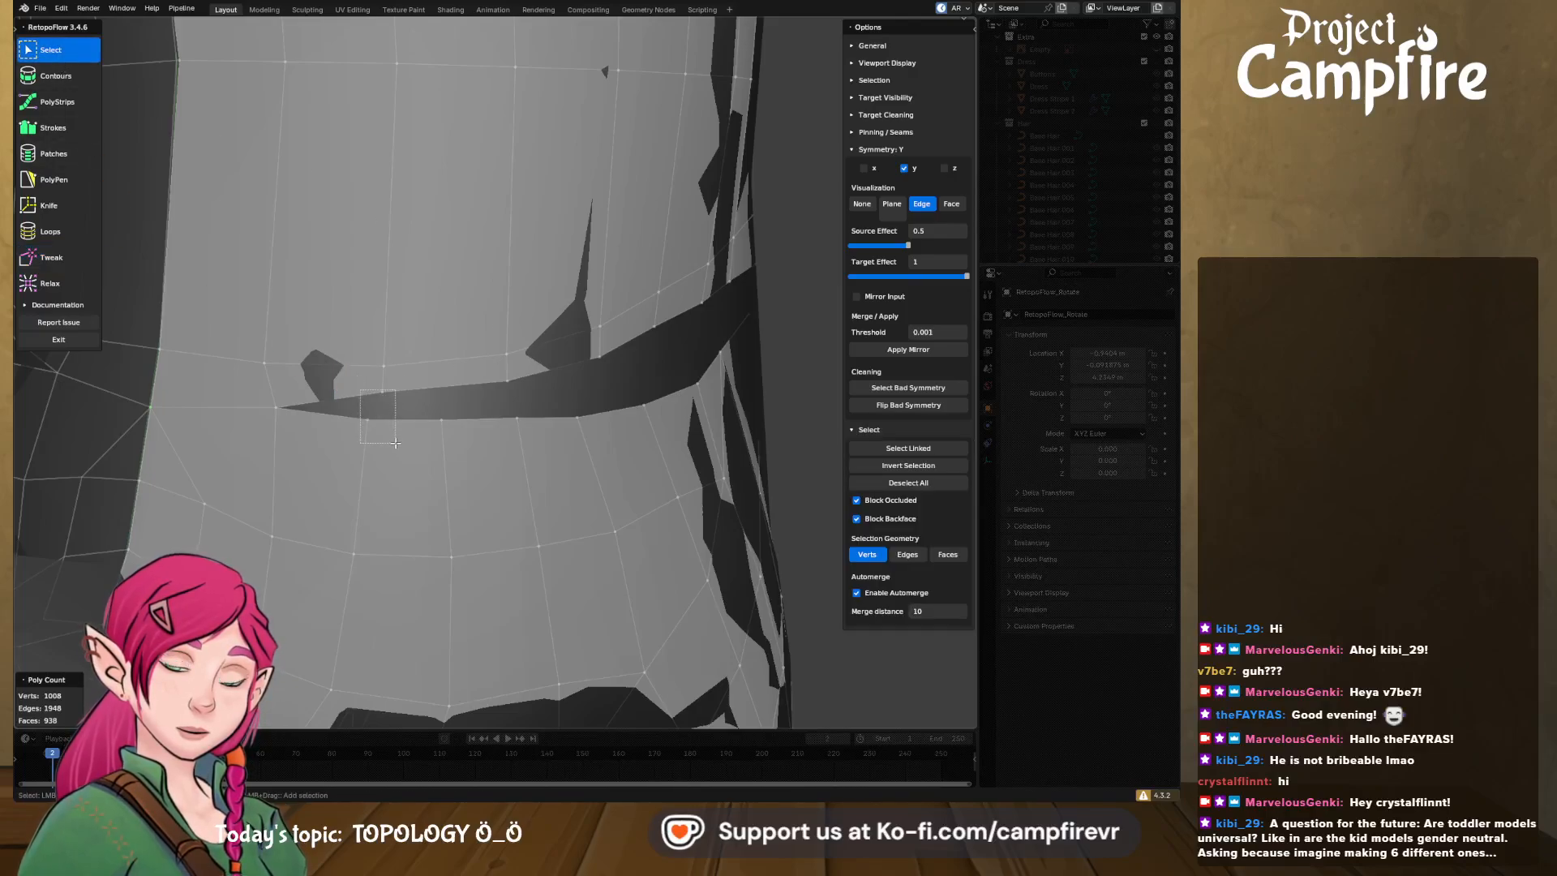
key("x")
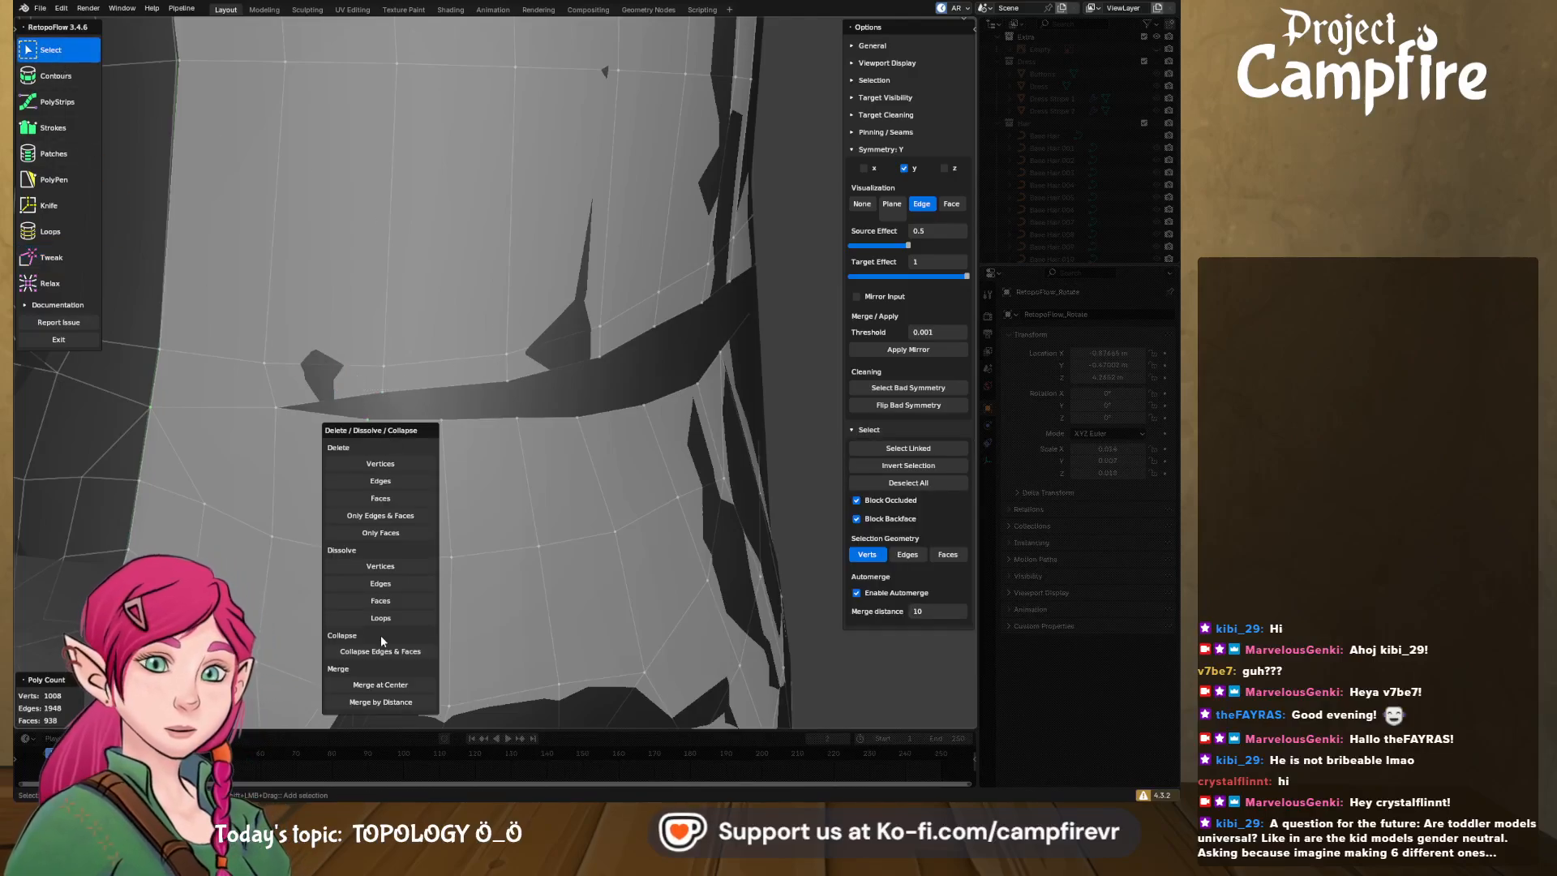
left_click(381, 684)
middle_click_drag(479, 573, 453, 571)
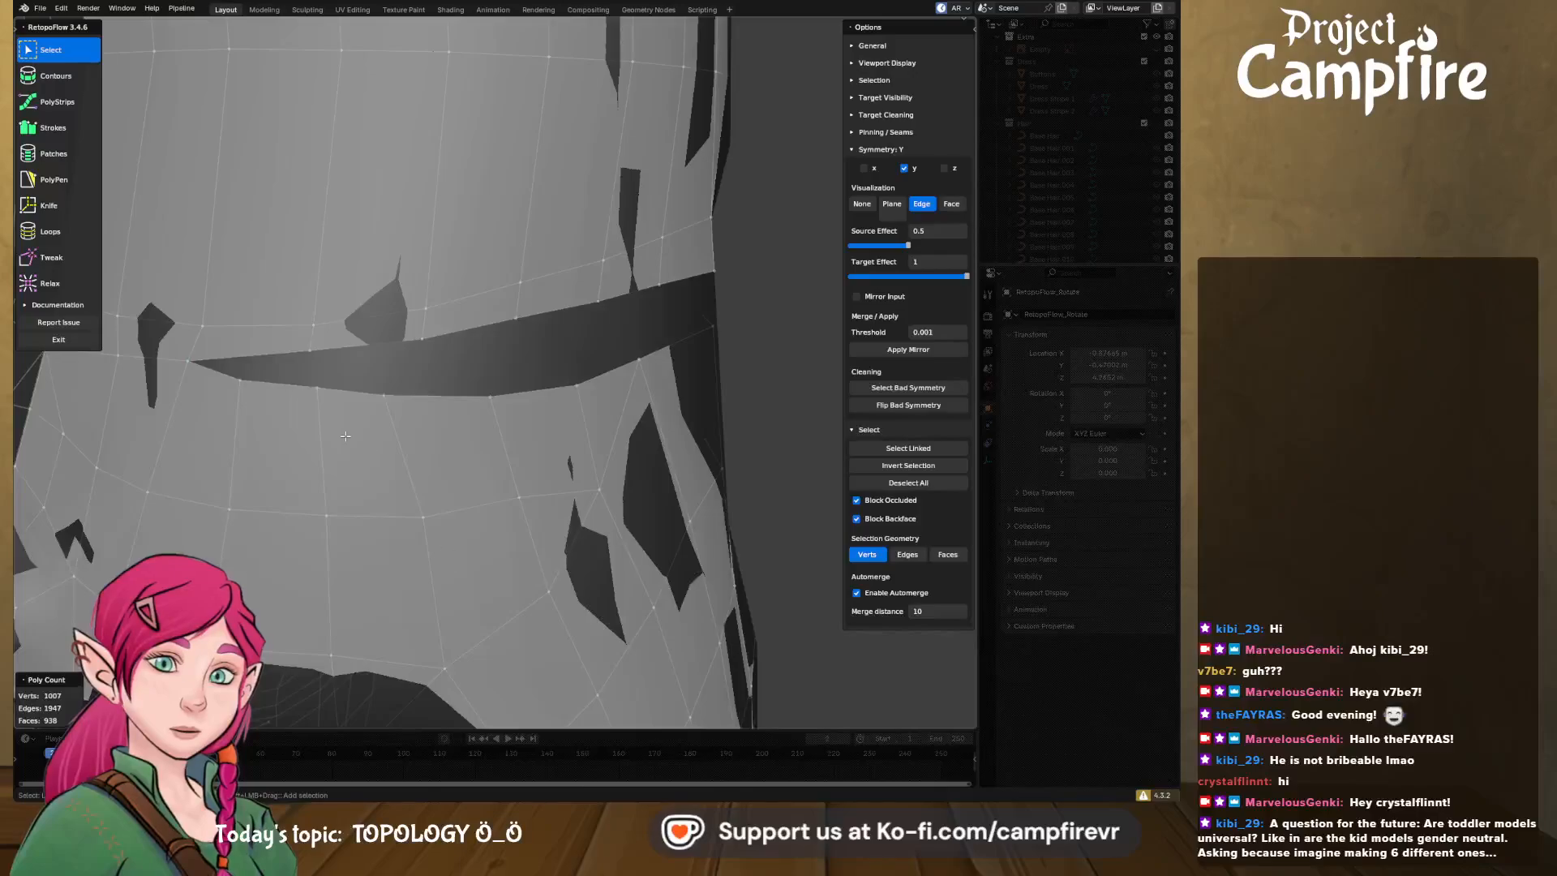
- Select the facing belly and hip edges beside the front centreline and draw a vertical Strokes bridge across the waist gap
middle_click_drag(345, 436, 434, 283)
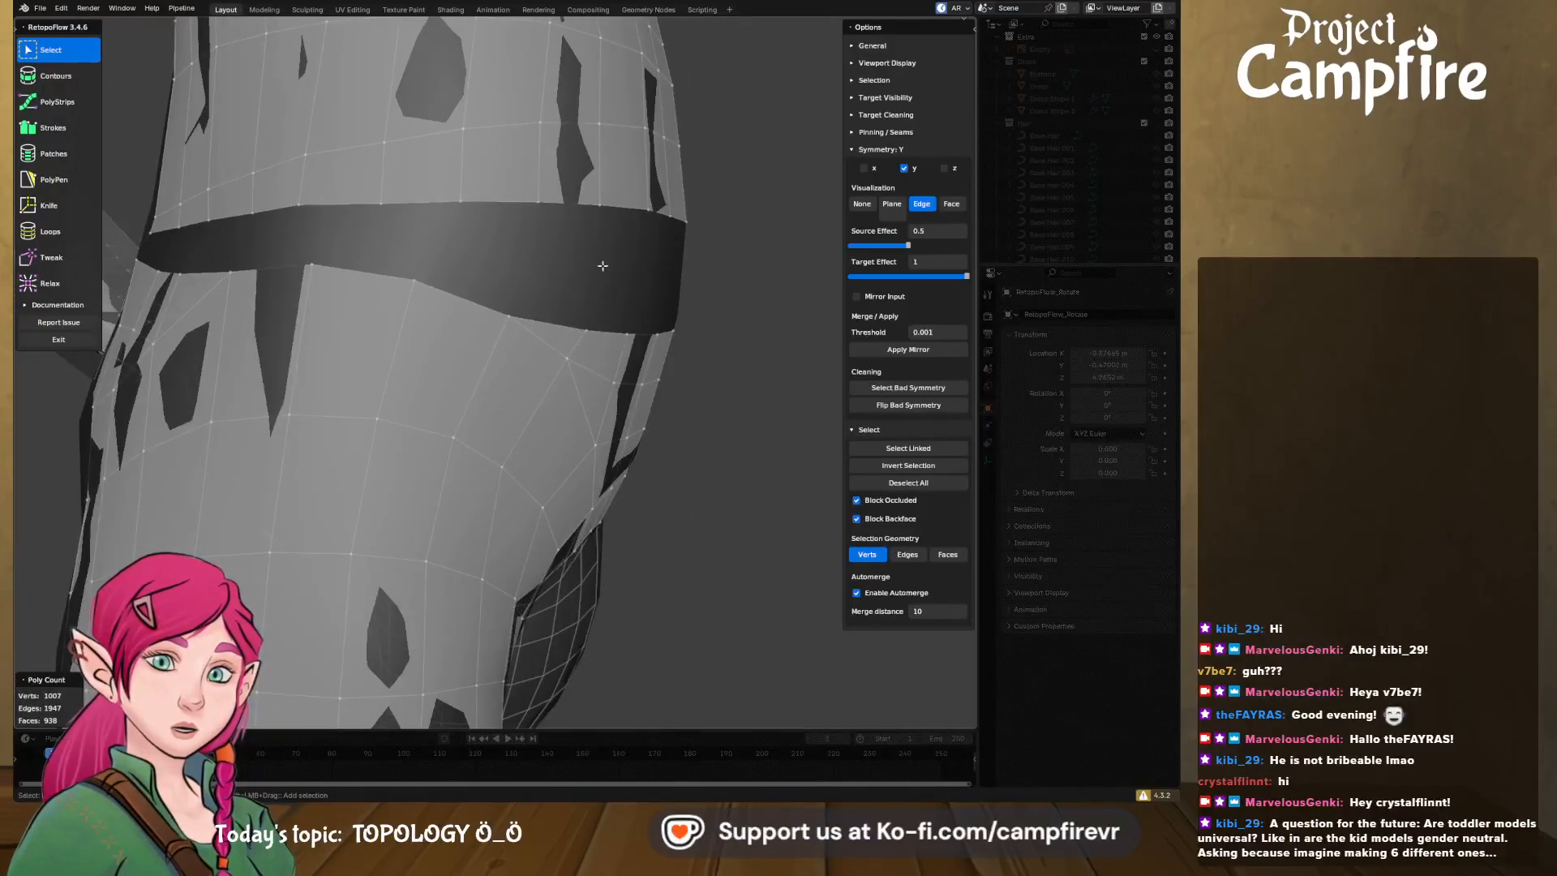
mouse_move(602, 265)
middle_mouse_down()
mouse_move(633, 288)
mouse_move(598, 286)
mouse_move(621, 282)
middle_mouse_up()
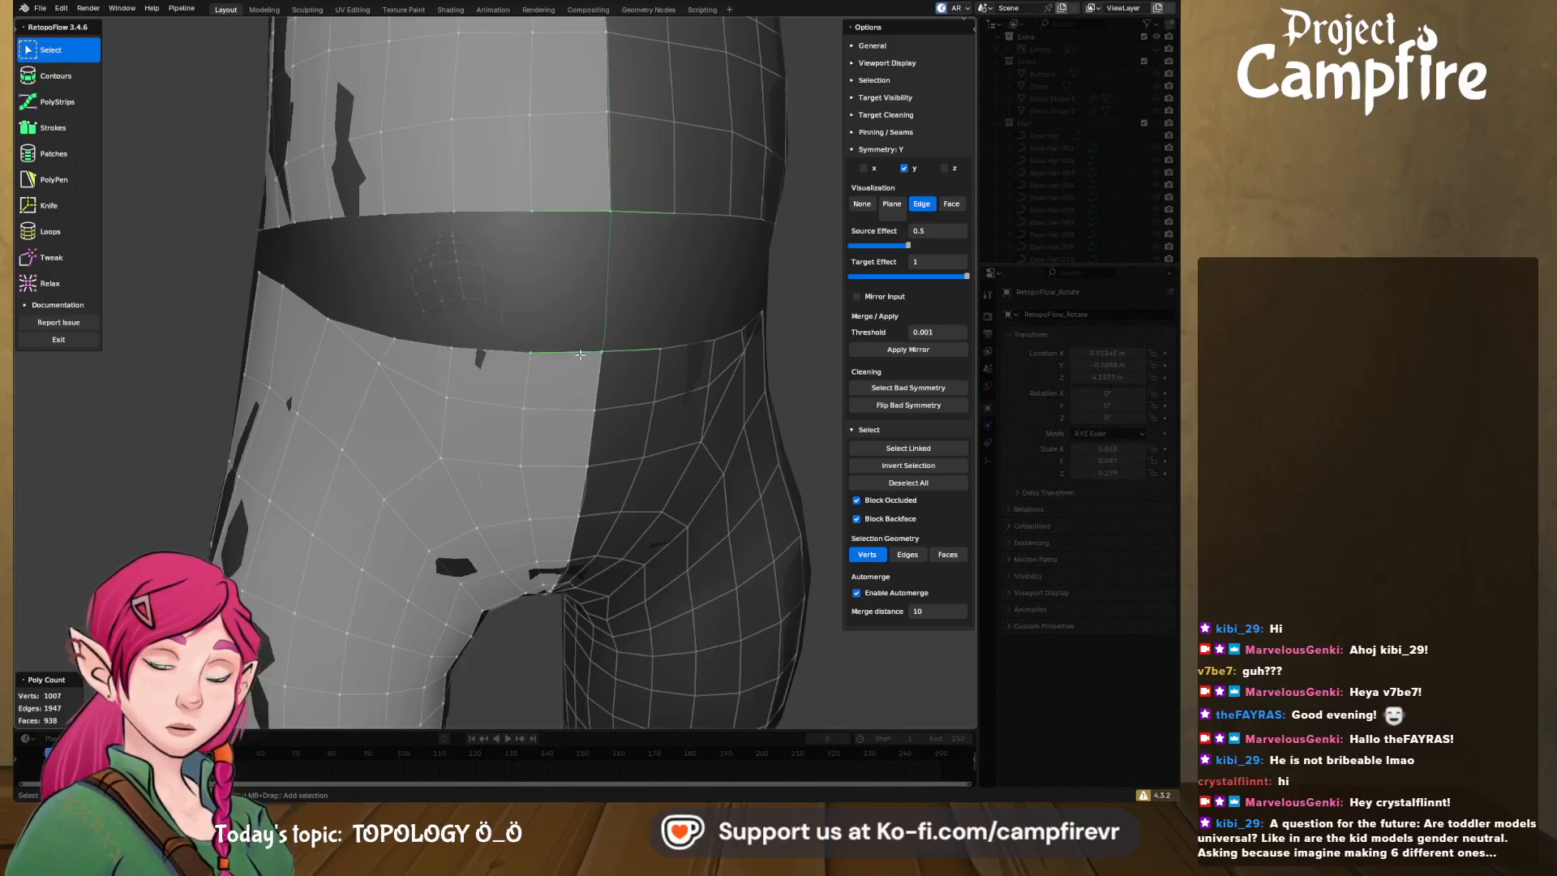
left_click(65, 129)
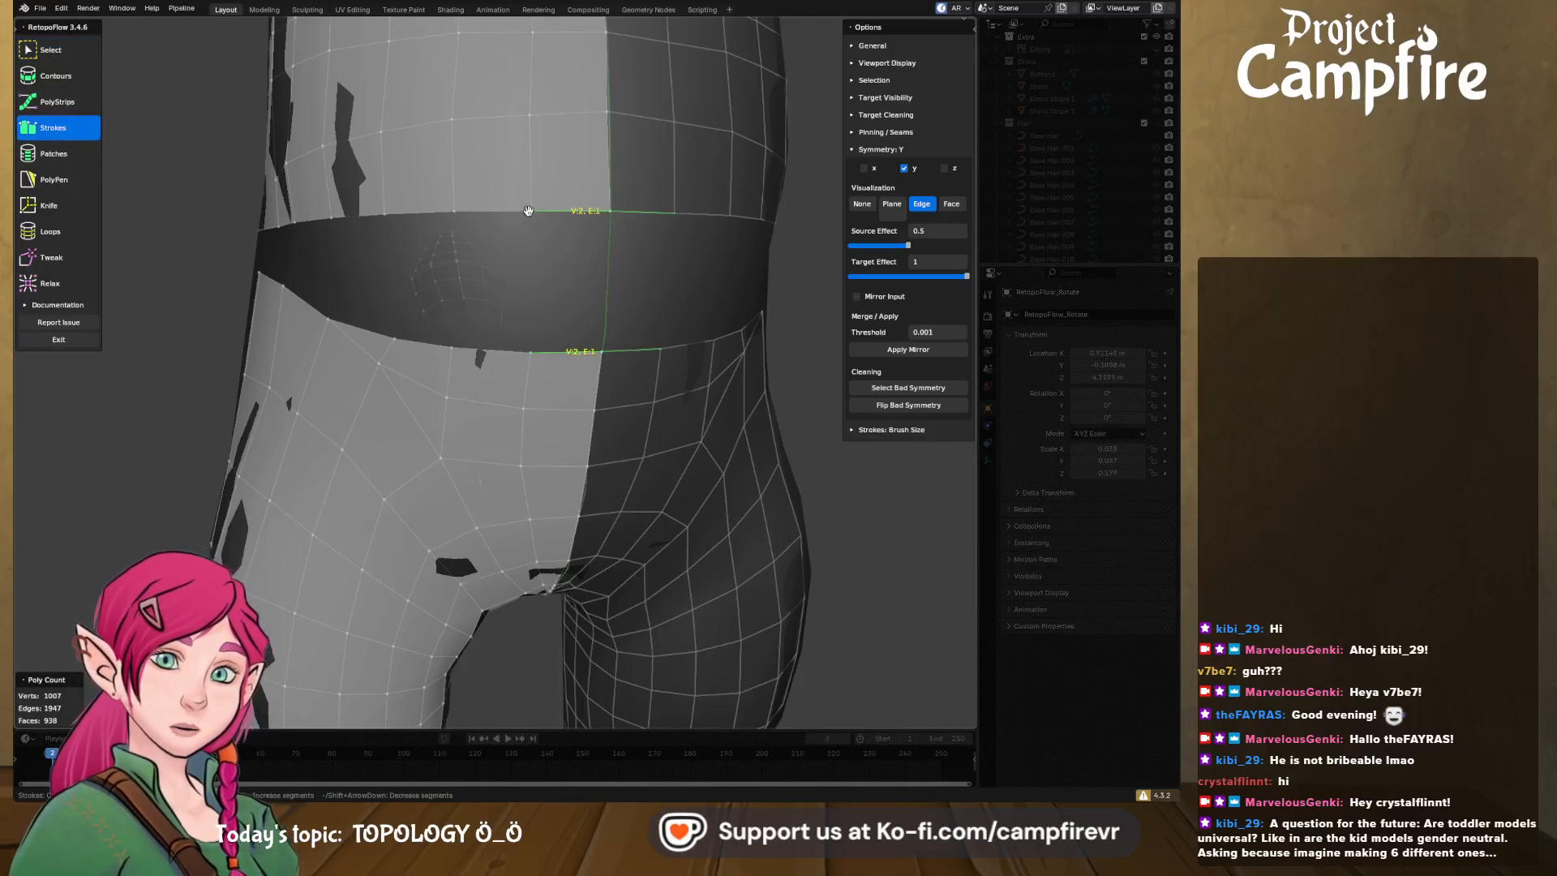
left_click_drag(532, 224, 533, 341)
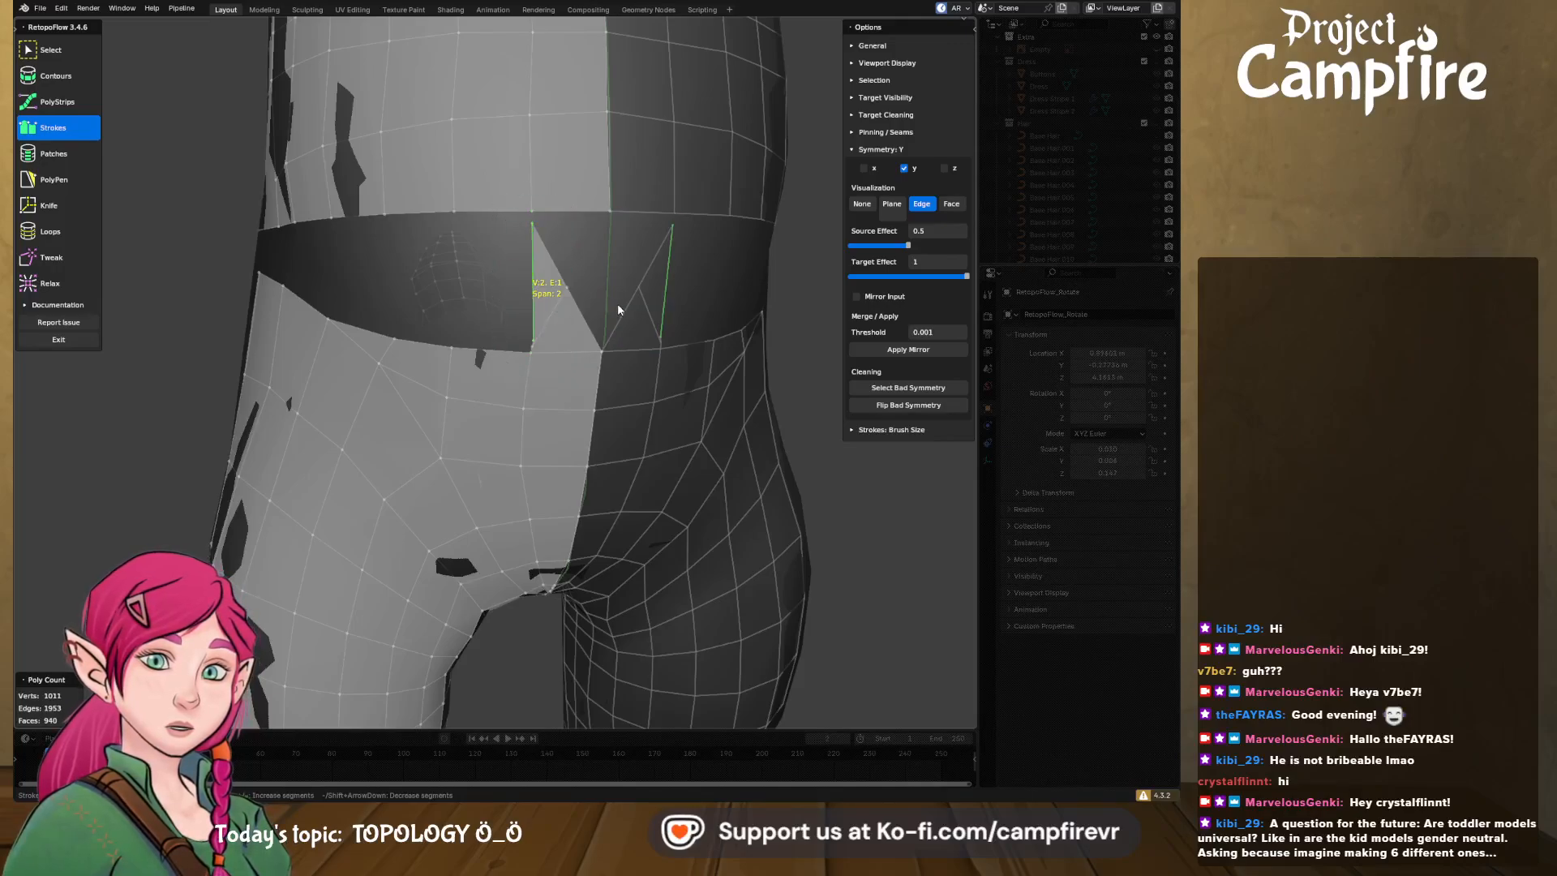
- Undo the vertical waist bridge and try a horizontal Strokes extension down from the belly edge beside the front centreline
key("ctrl+z")
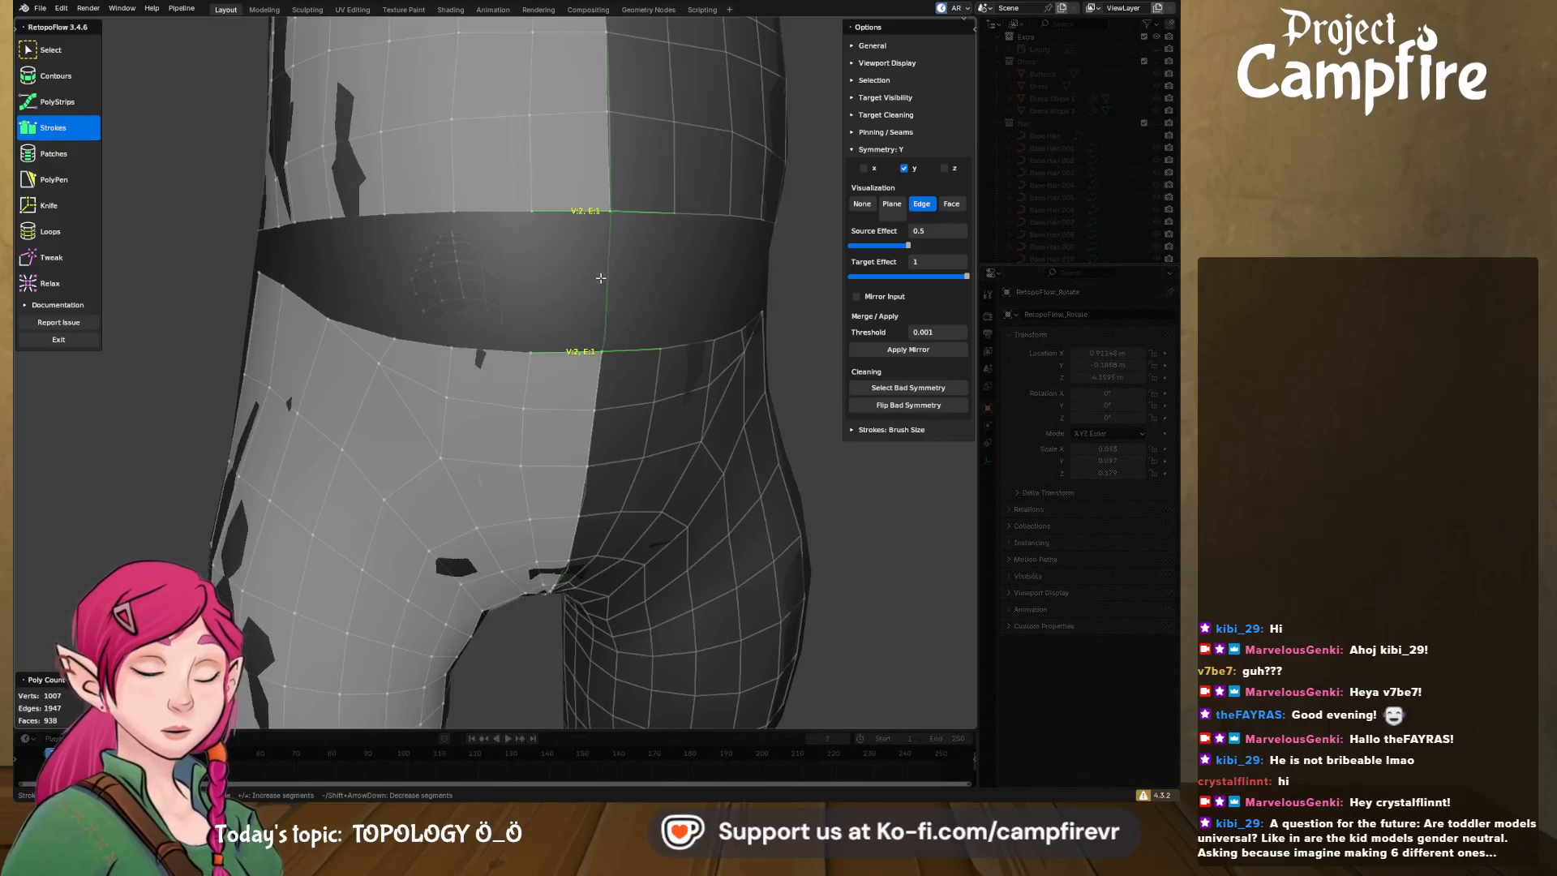
left_click_drag(604, 278, 530, 277)
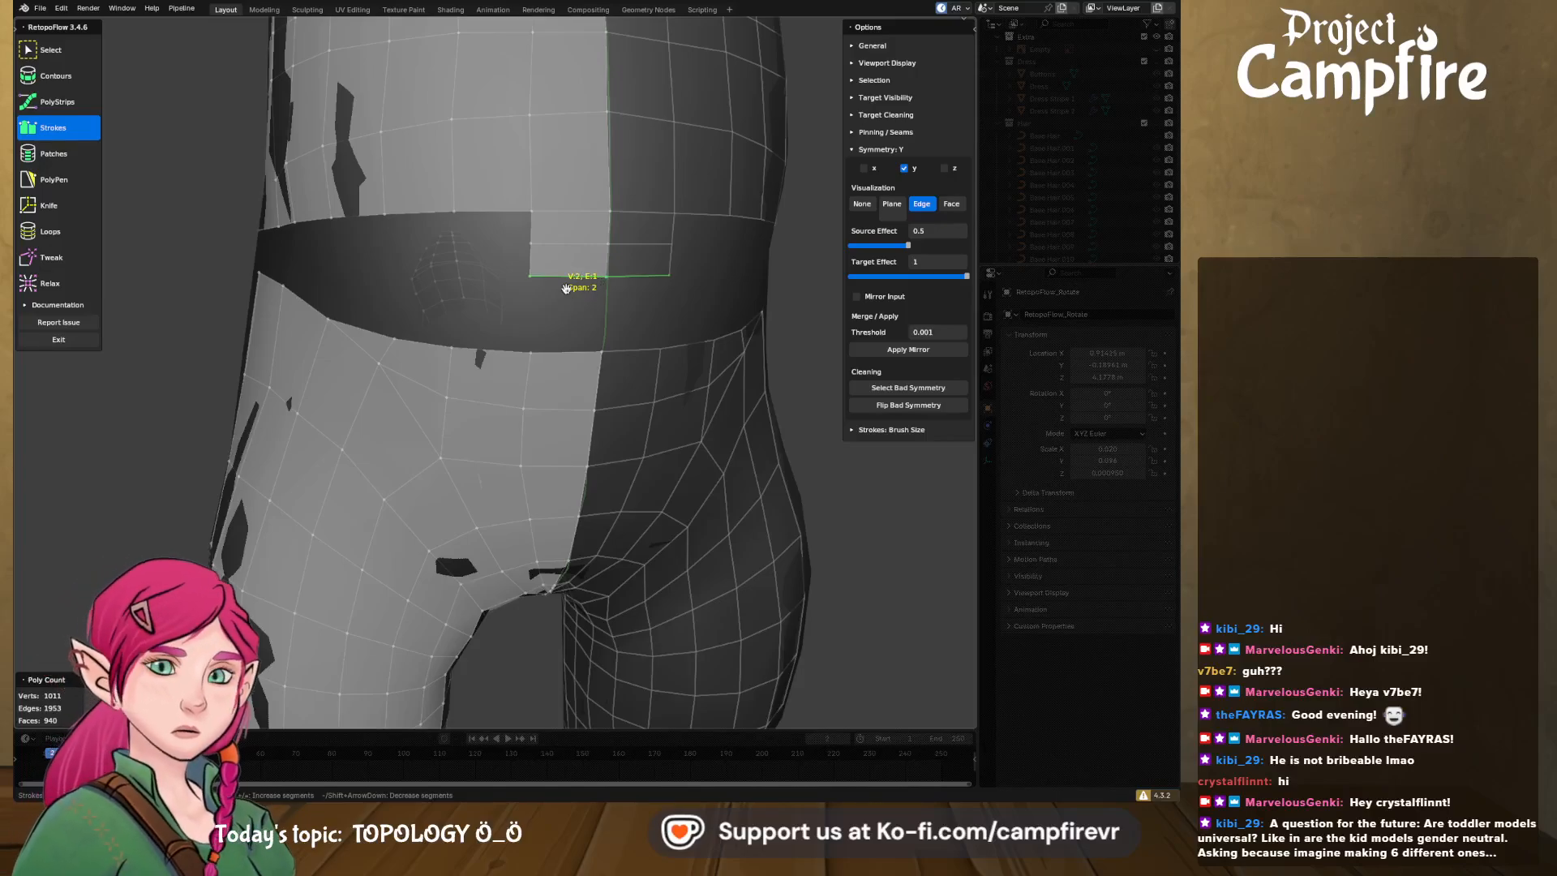
middle_click_drag(413, 308, 479, 315)
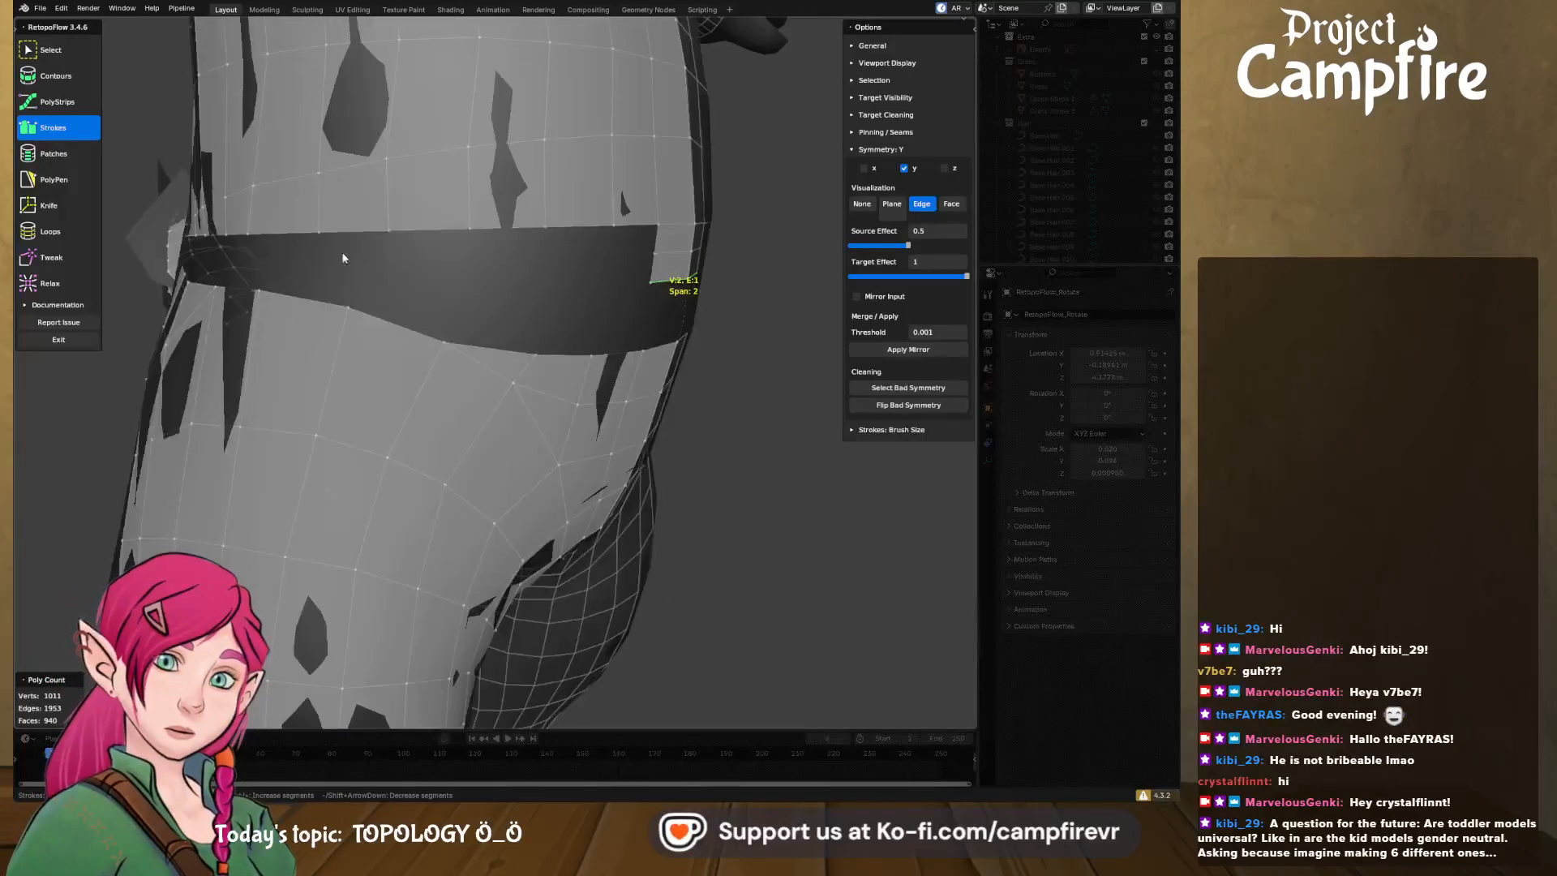
middle_click_drag(342, 258, 576, 271)
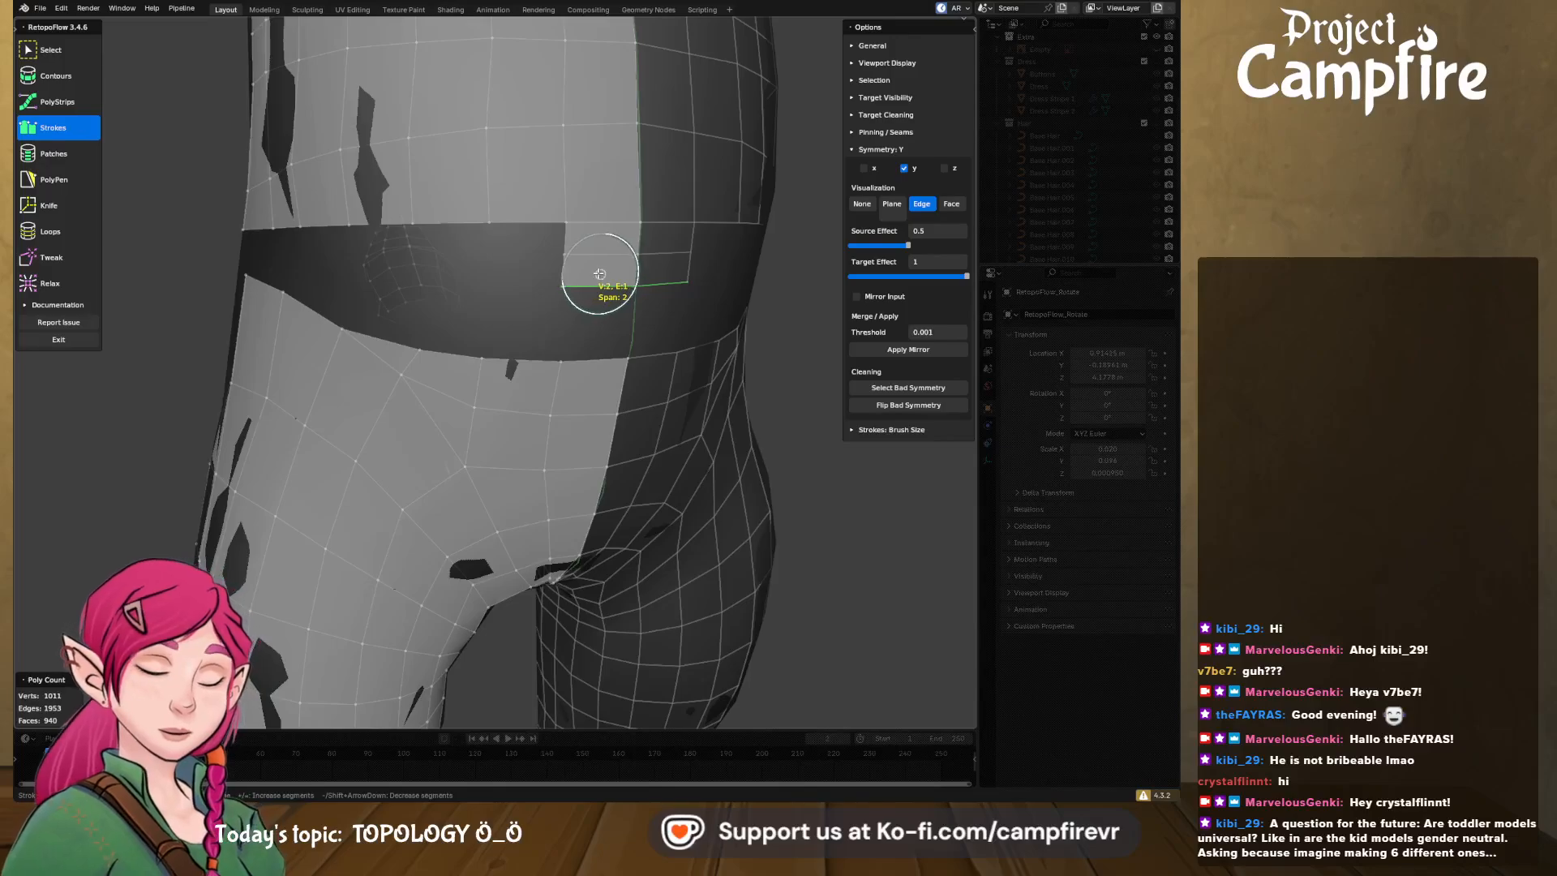
key("ctrl+z")
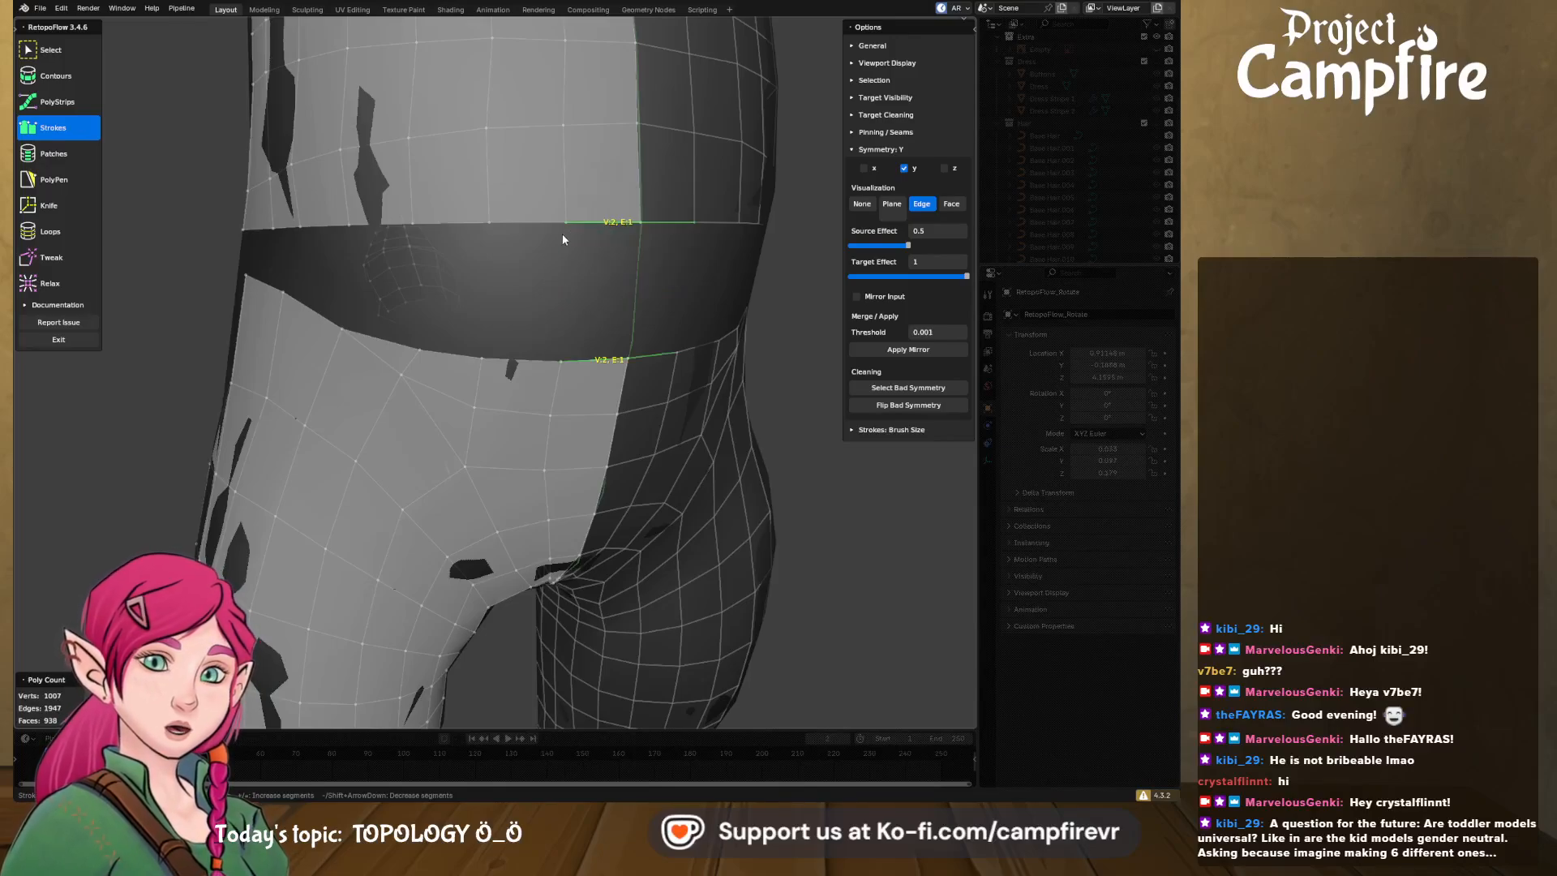
- Select the hip's upper edge strip and extend it toward the torso with a horizontal stroke ending at the front centreline, using a span of 1
left_click(542, 221)
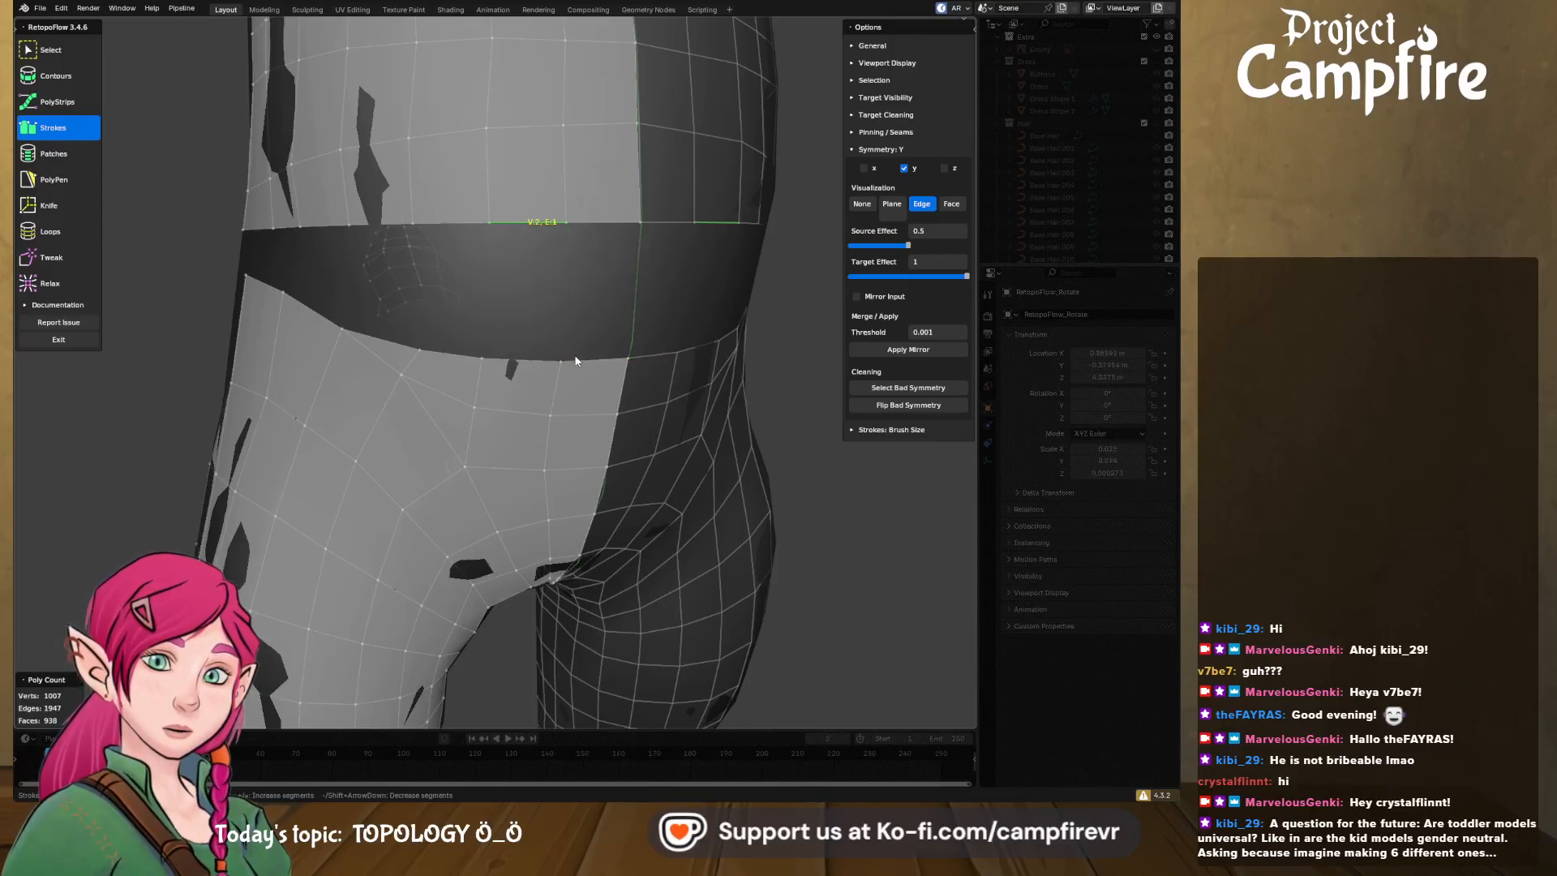
left_click(575, 359)
left_click(507, 357, "shift")
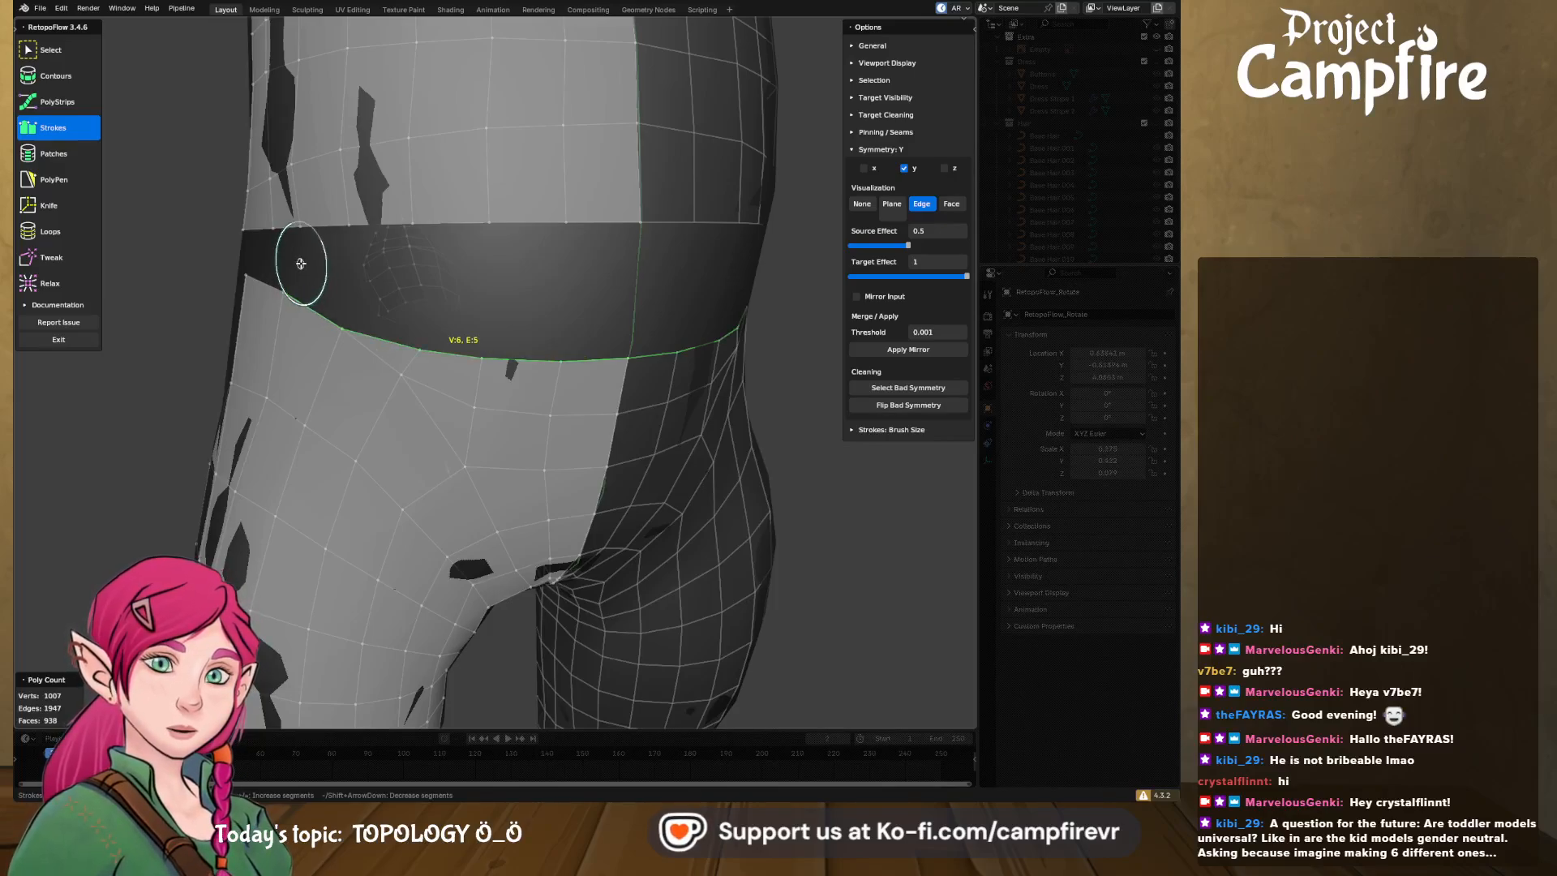
left_click_drag(302, 265, 637, 279)
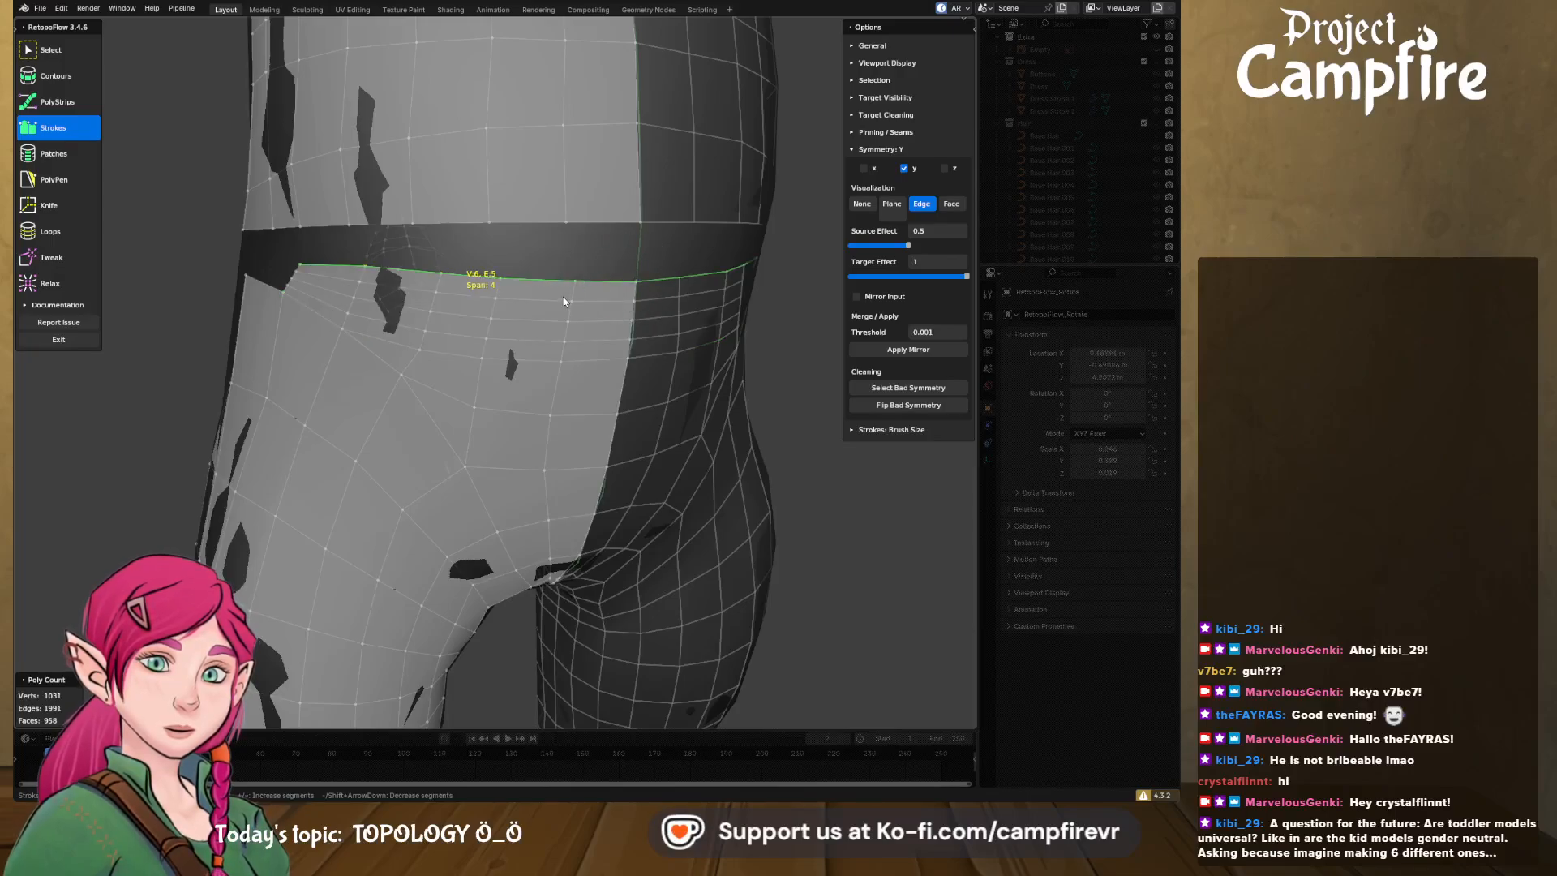
key("minus")
key("minus")
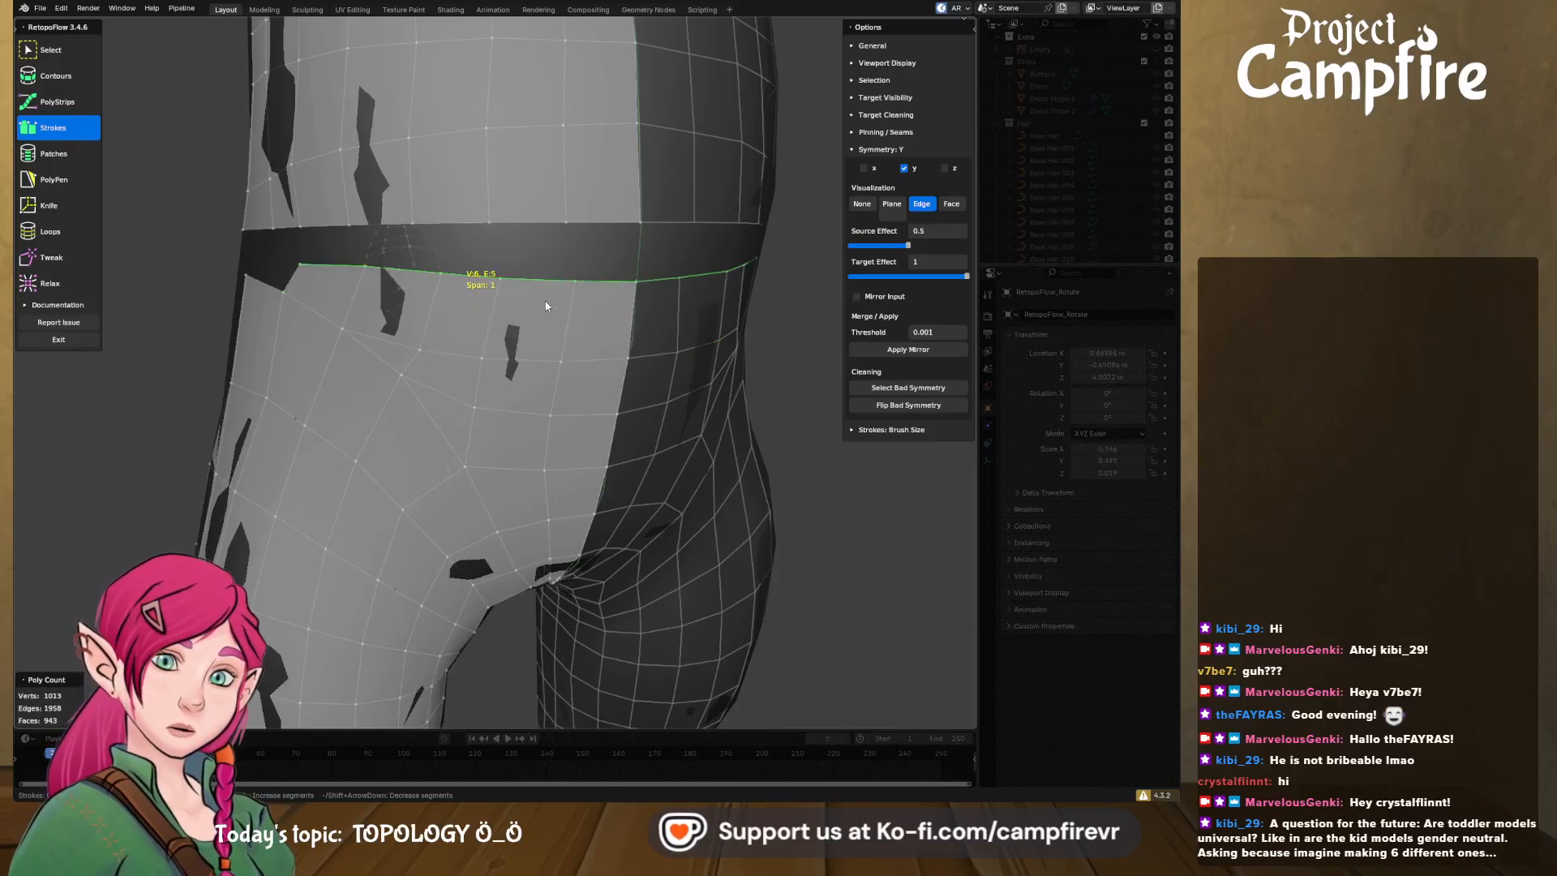
- Fill the front waist gap with PolyPen quads between the belly and hip edges, working outward from the centreline
mouse_move(545, 306)
middle_mouse_down()
mouse_move(580, 306)
mouse_move(536, 303)
middle_mouse_up()
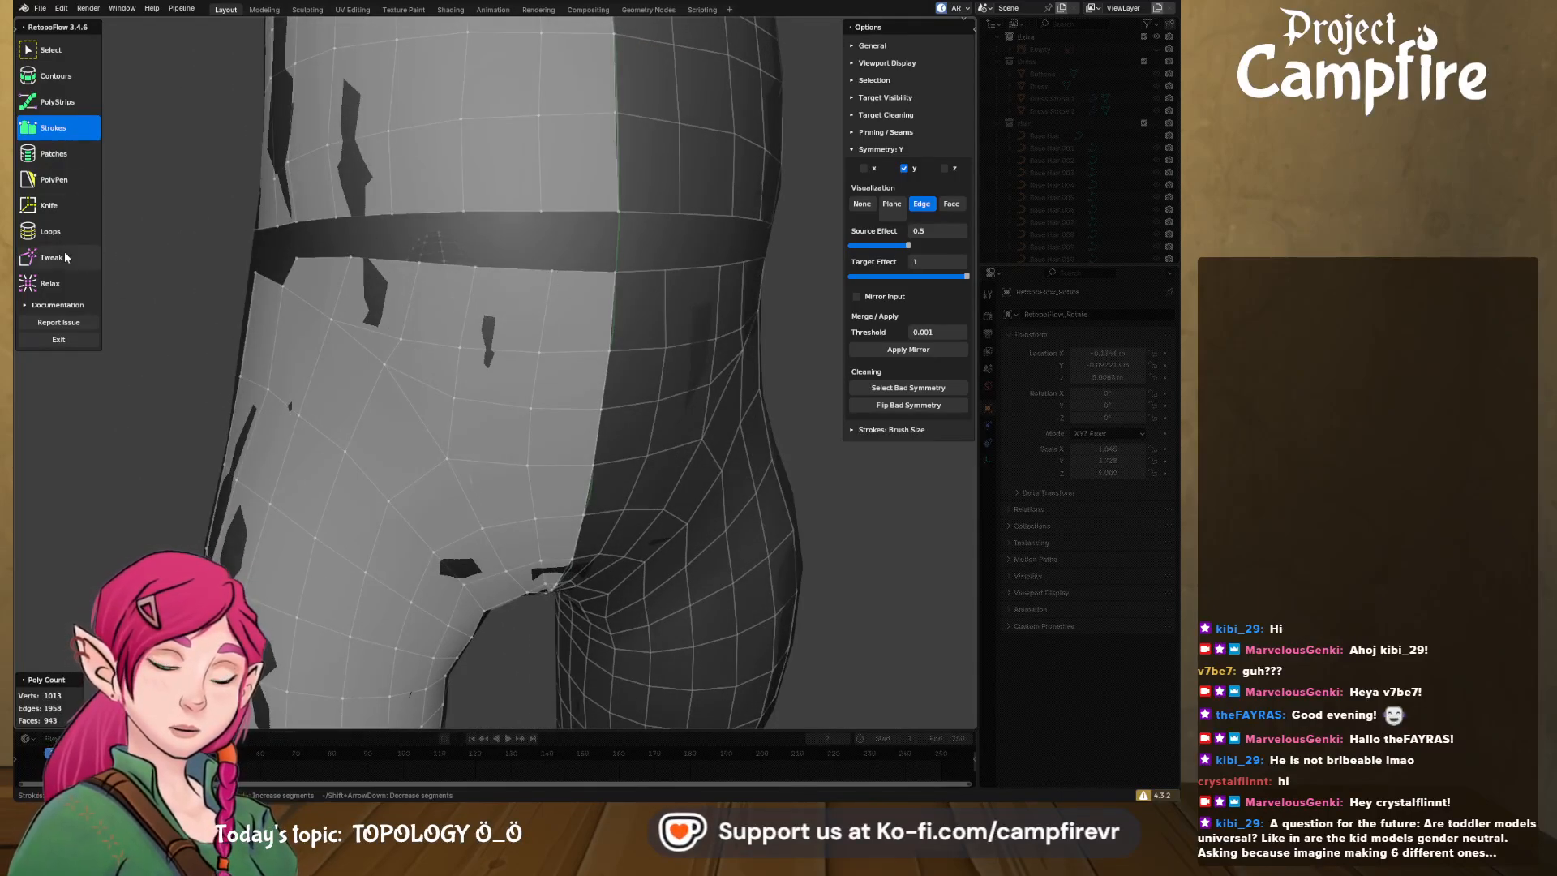
left_click(53, 179)
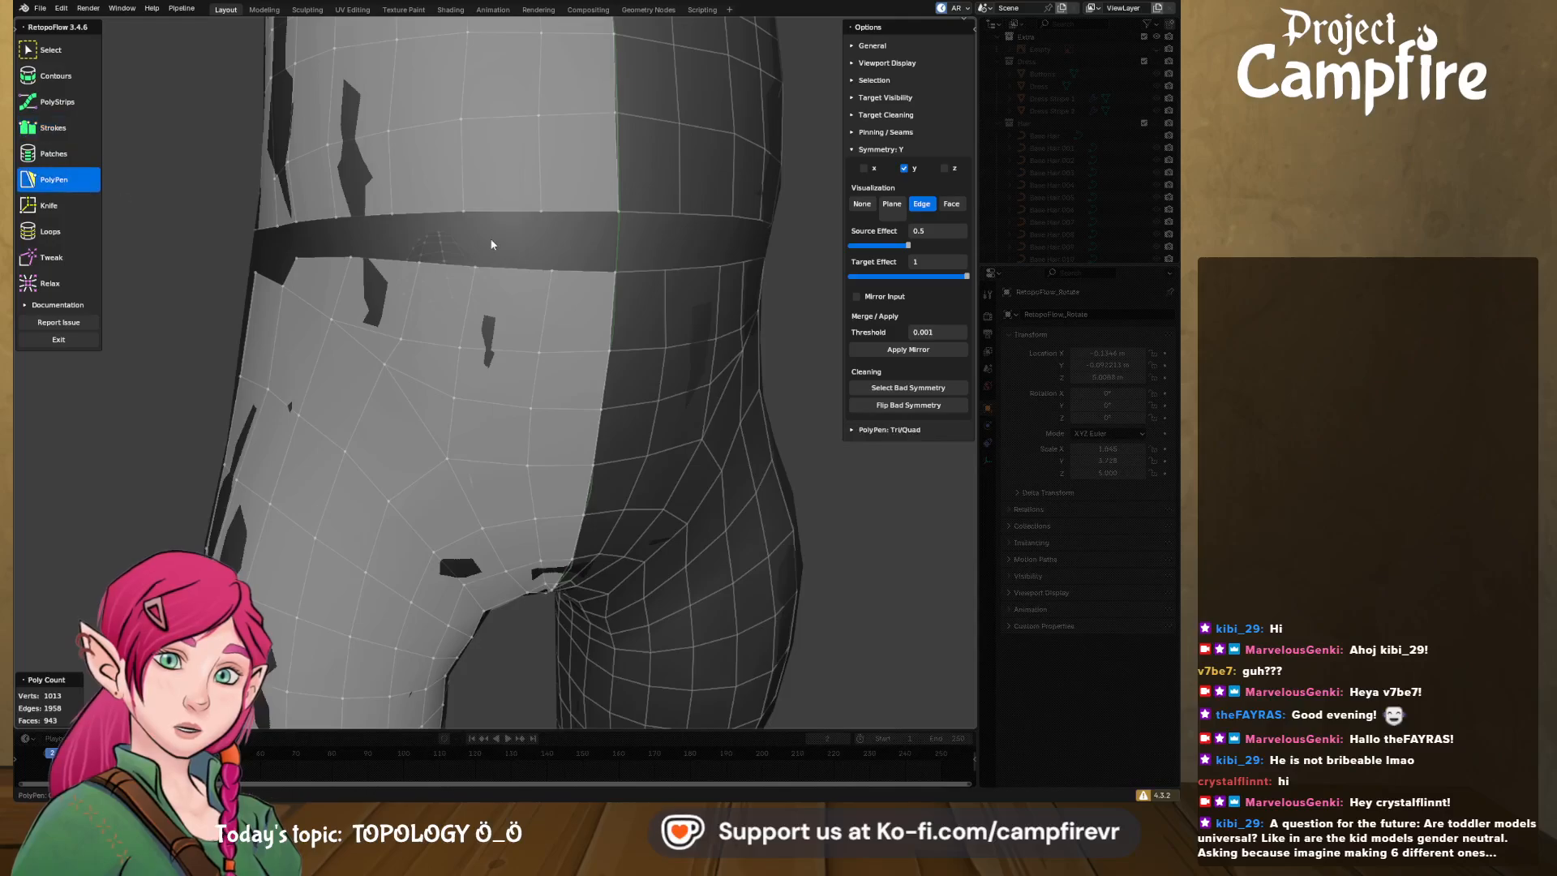
left_click(549, 265)
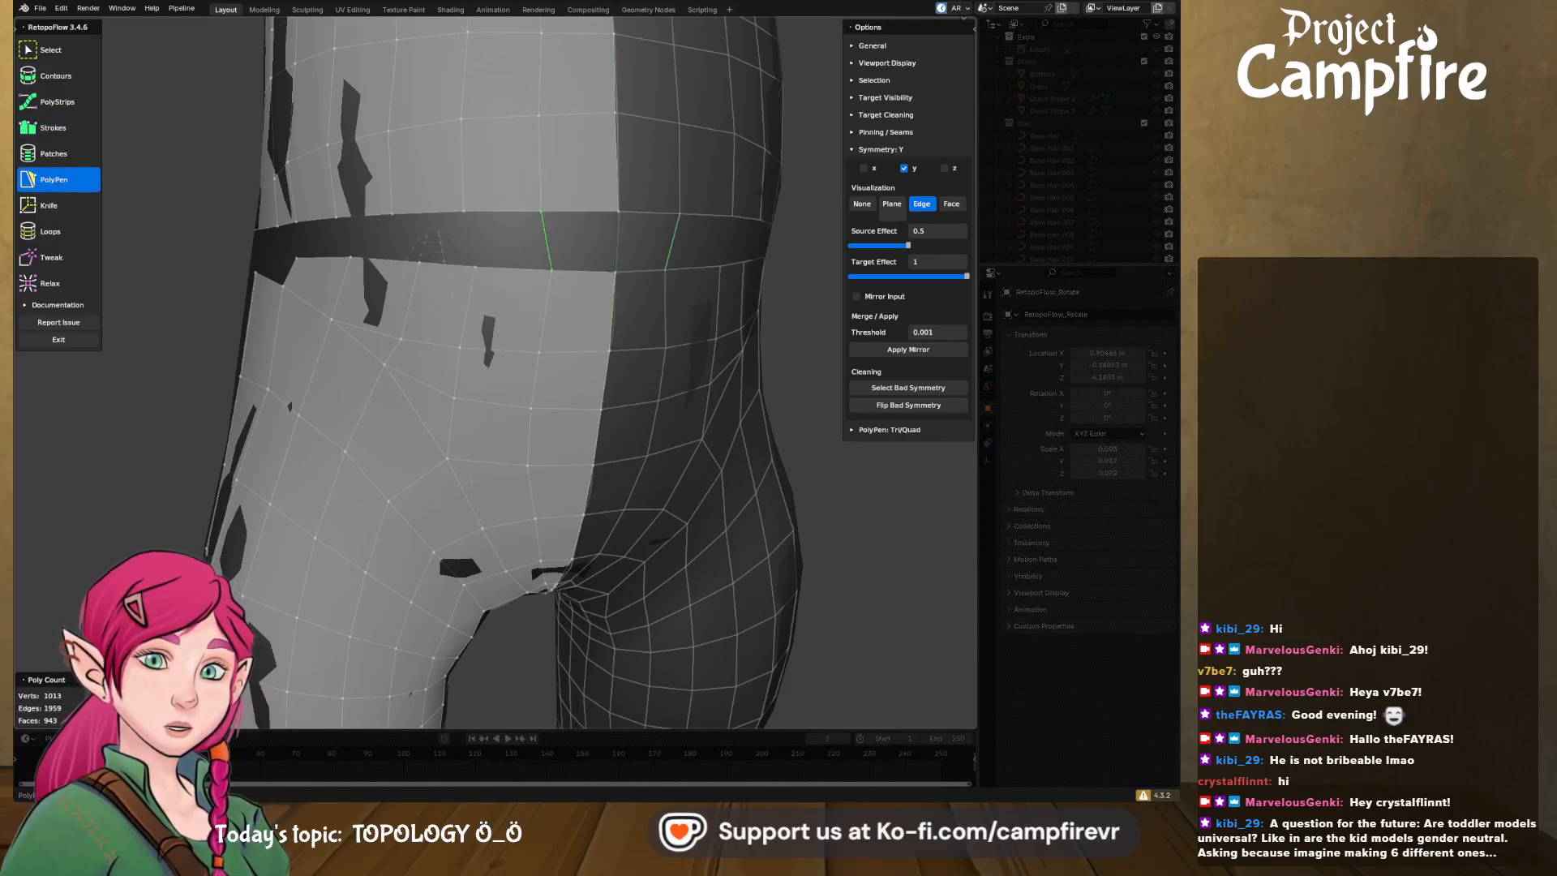
left_click(618, 272)
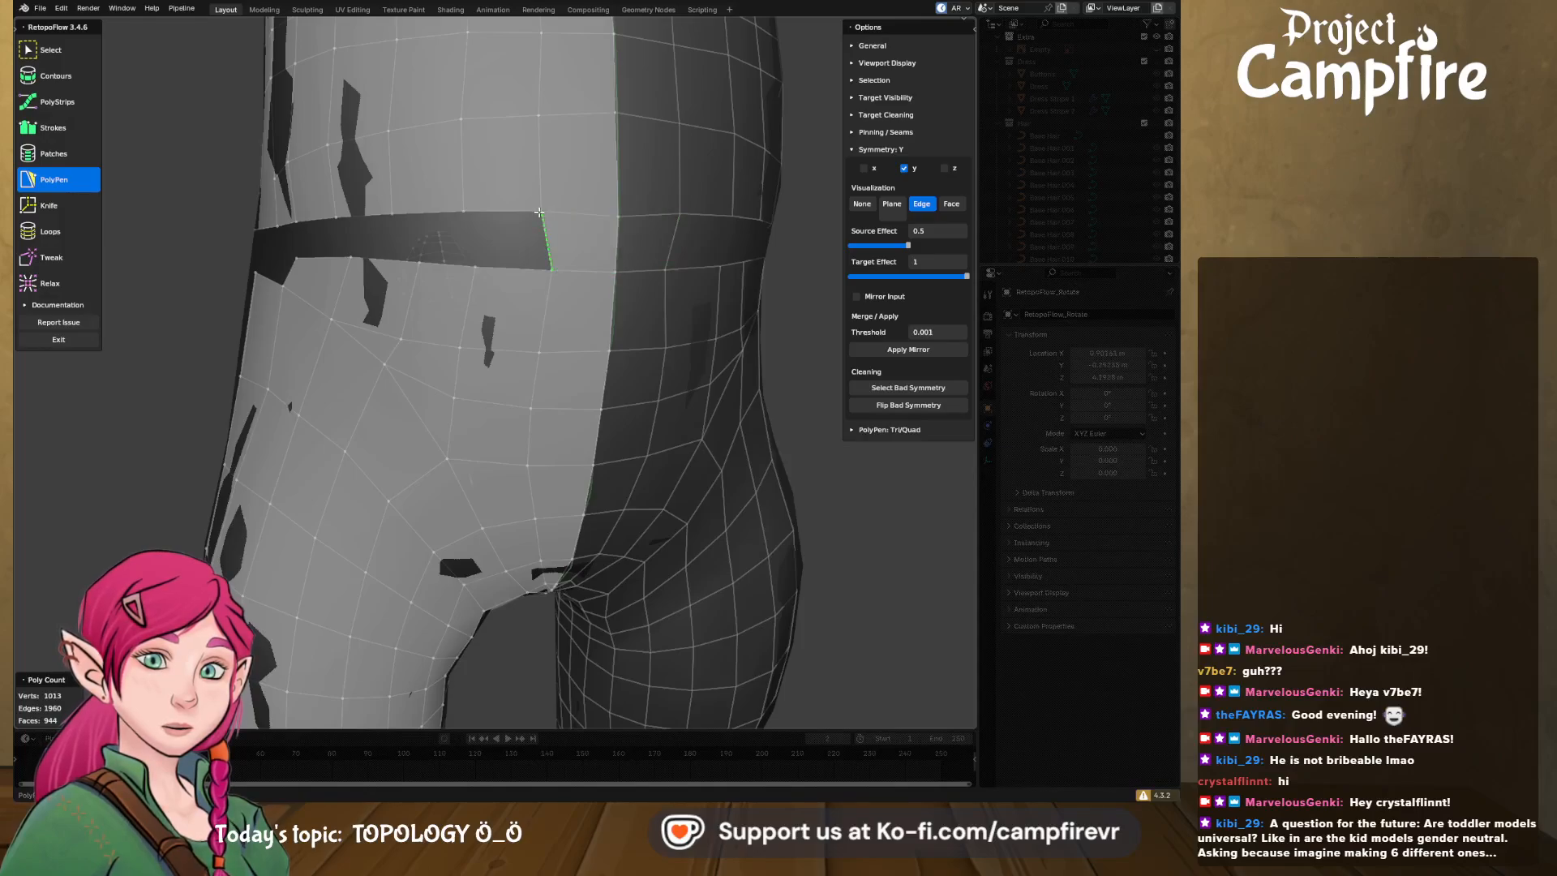
left_click(467, 212)
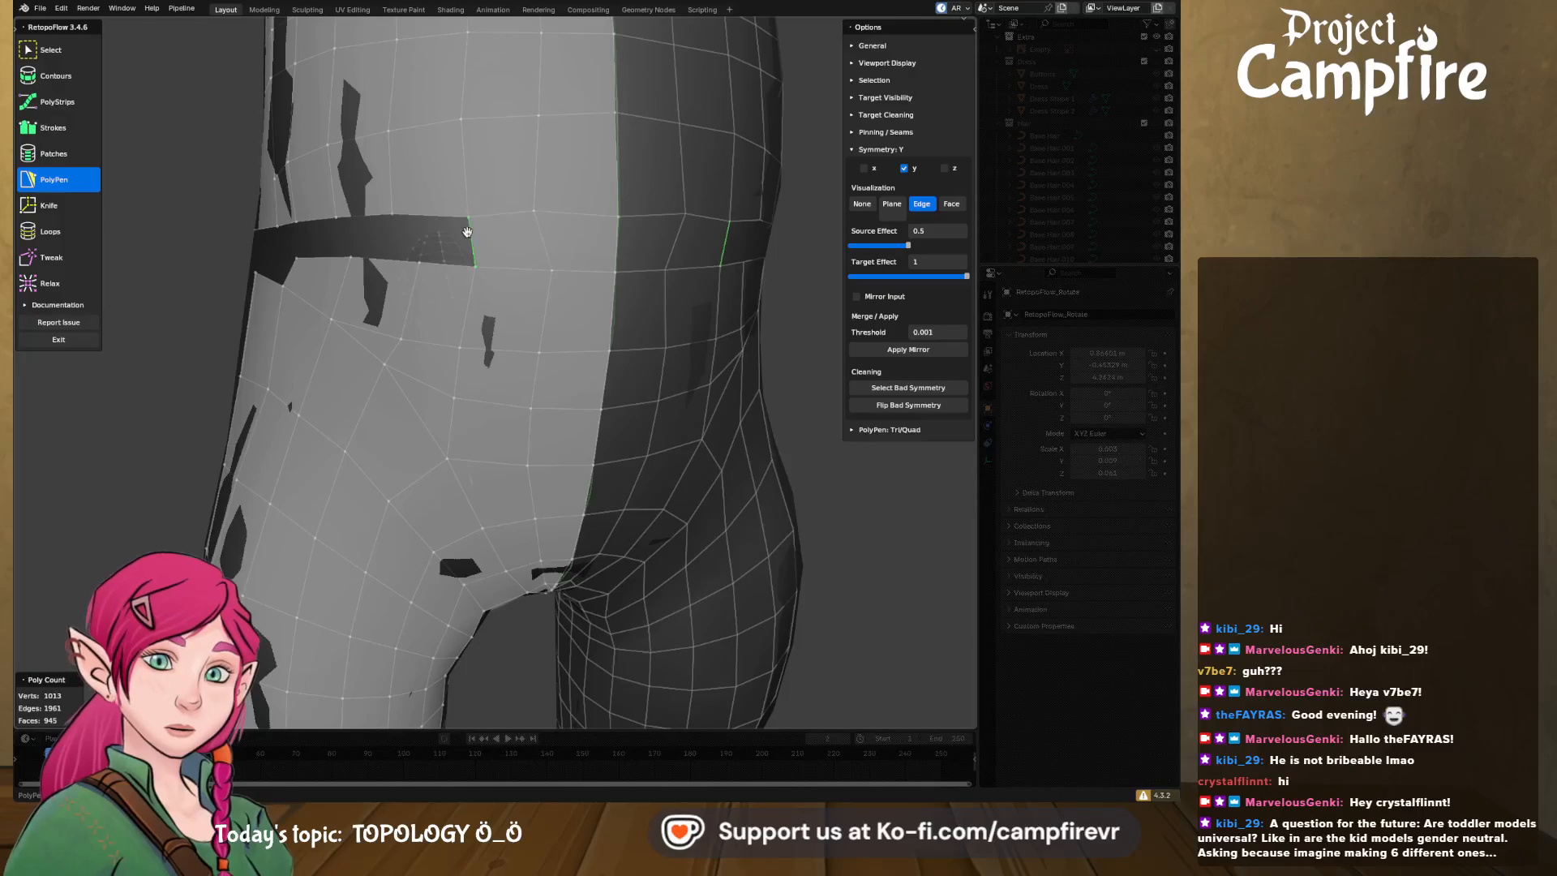
left_click(405, 216)
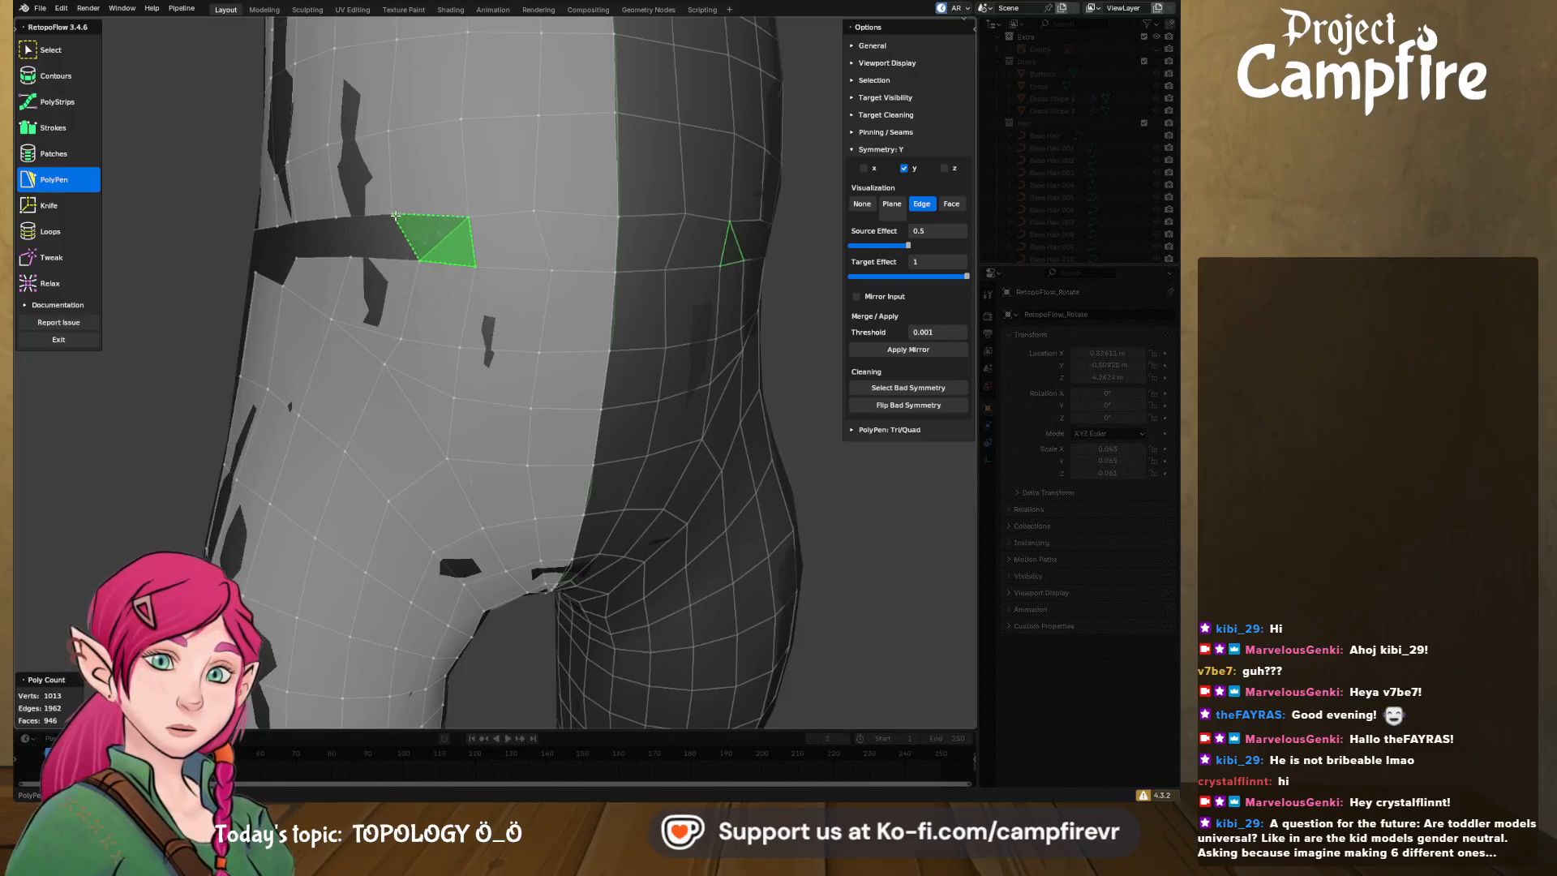
- Continue the PolyPen quads around the side of the waist up to the end of the newly extended hip strip
middle_click_drag(425, 262, 473, 272)
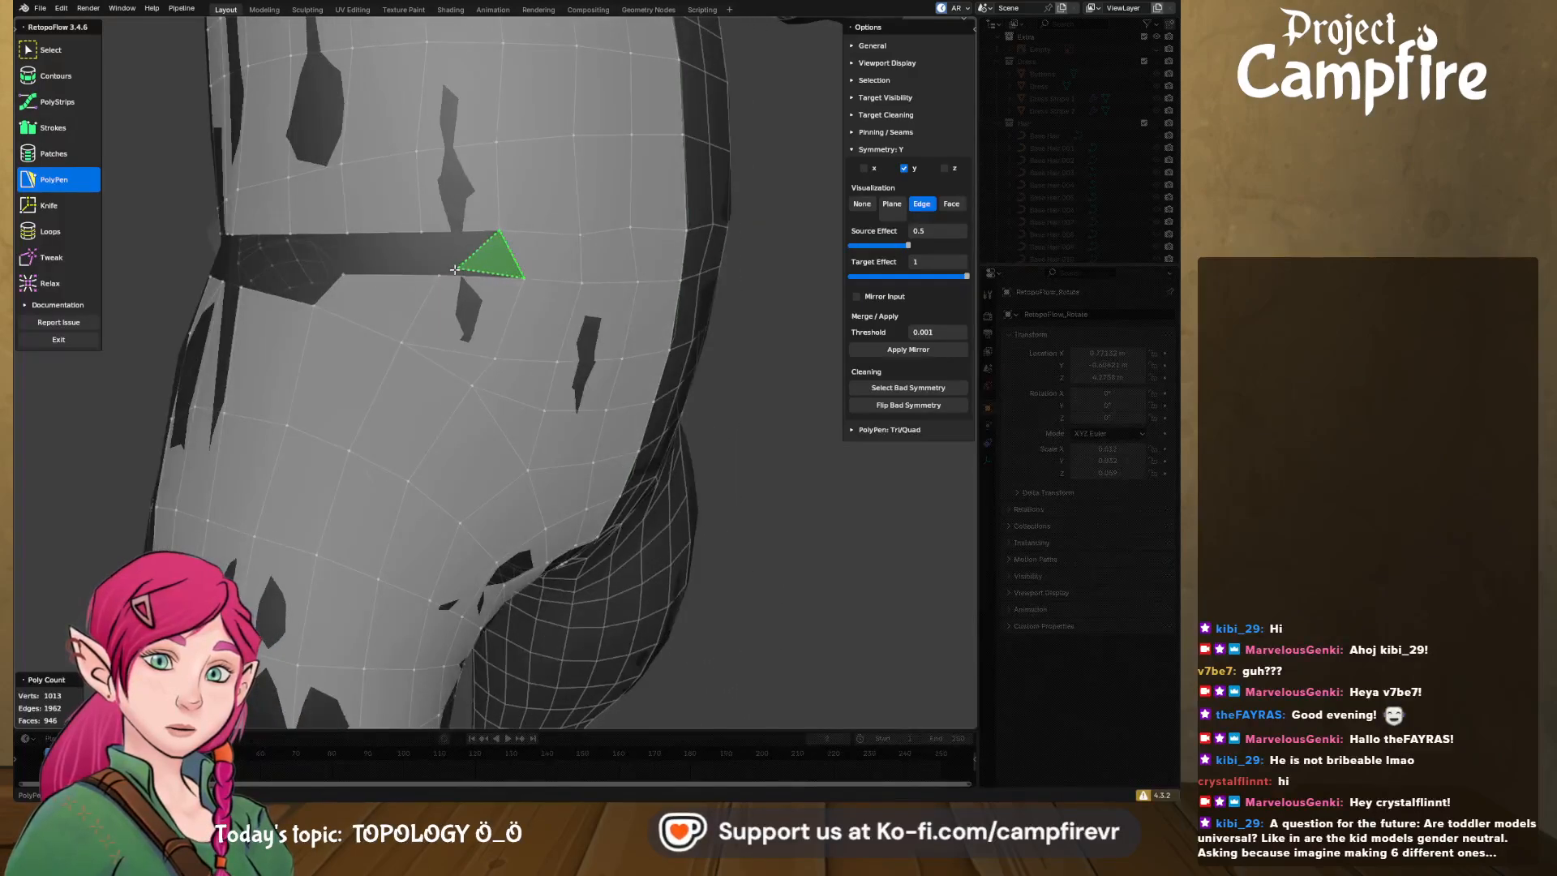
left_click(439, 275, "ctrl")
left_click(421, 232, "ctrl")
left_click(427, 253)
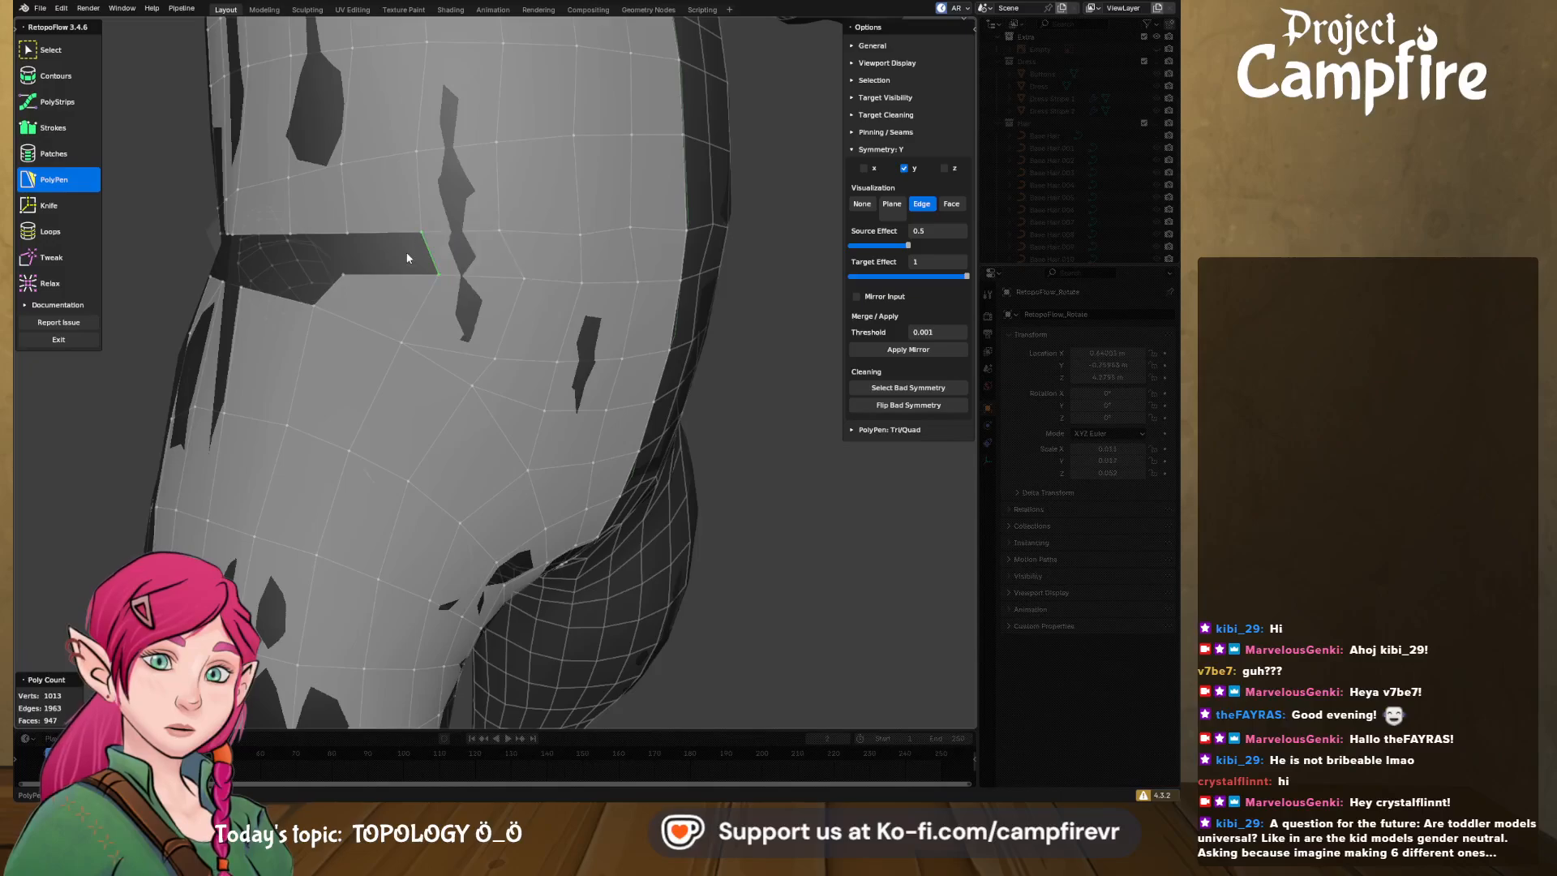
left_click(345, 273, "ctrl")
left_click(347, 236, "ctrl")
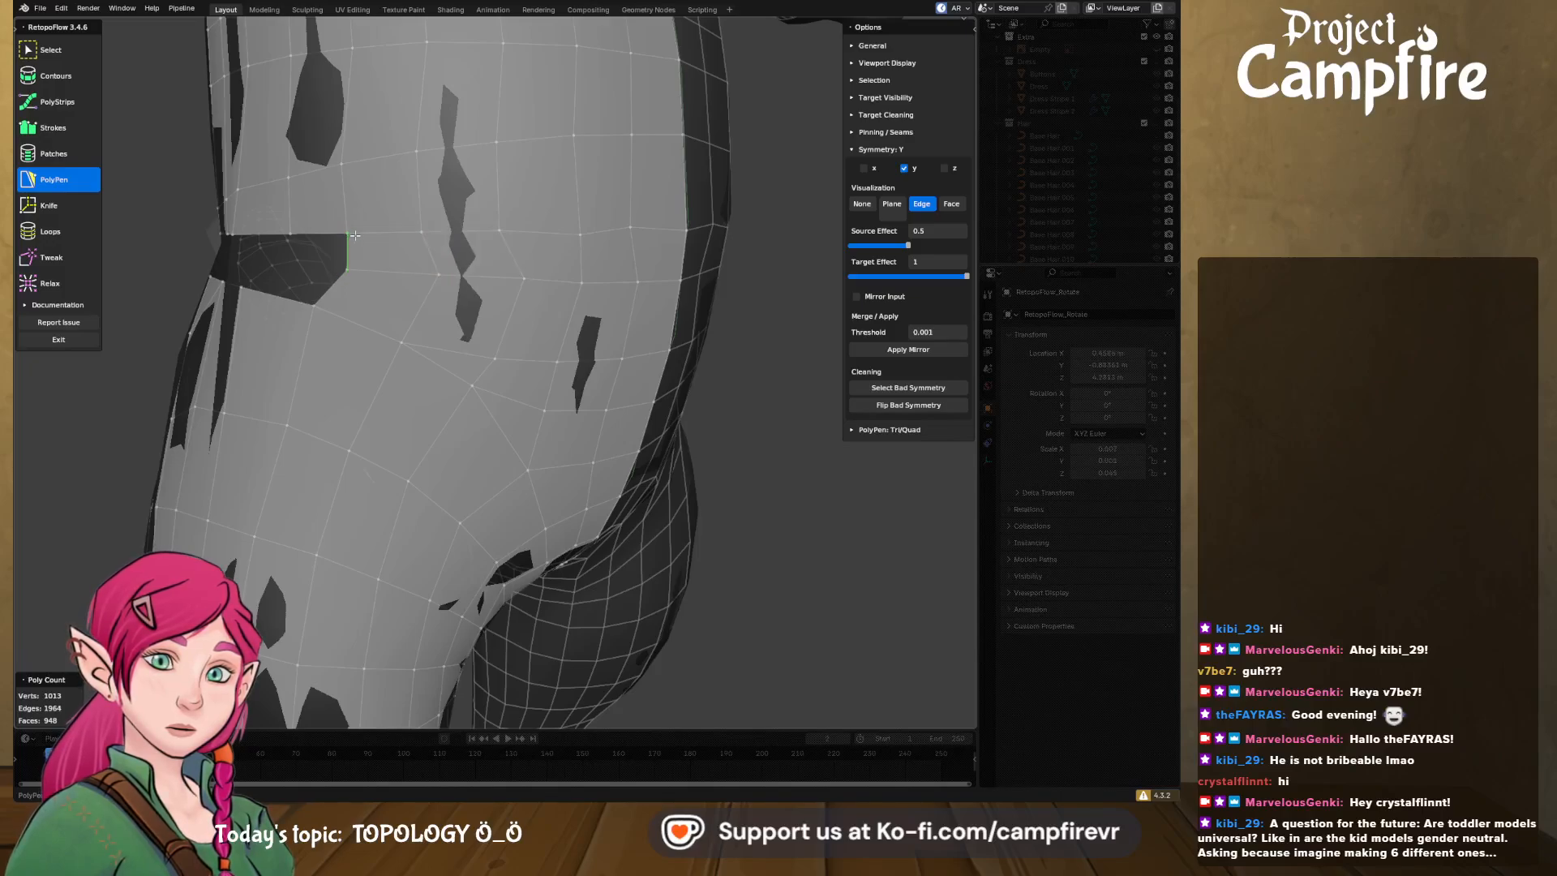
- Relax the newly filled faces across the front and side of the waist
middle_click_drag(574, 262, 507, 269)
left_click(50, 284)
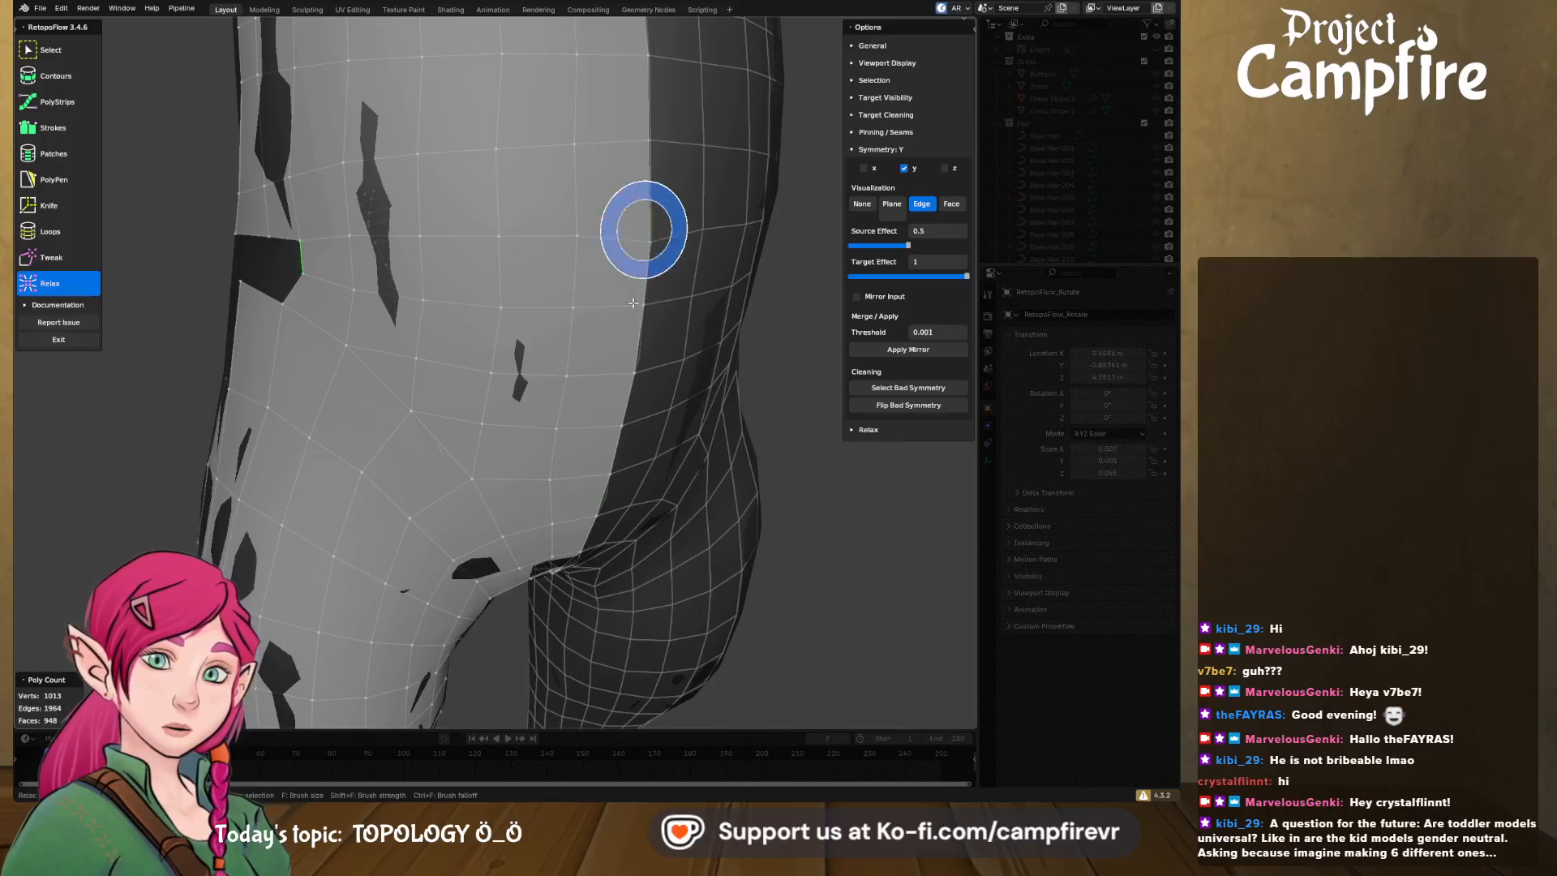
middle_click_drag(626, 341, 594, 327)
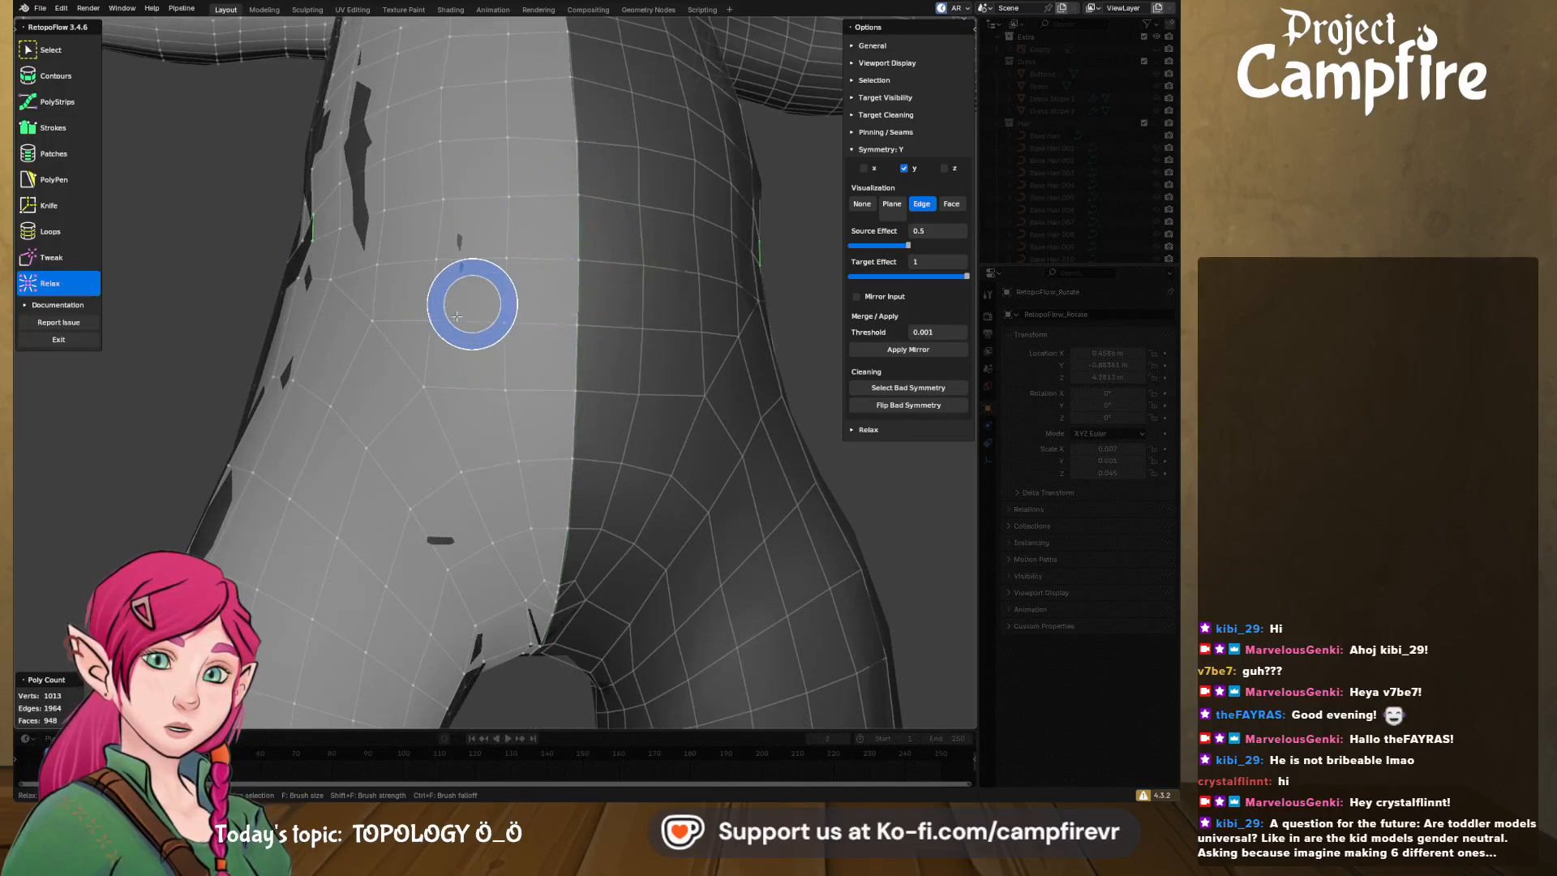
- Bridge the waist gap from the side toward the back with PolyPen faces joining the torso and hip edges
mouse_move(441, 250)
middle_mouse_down()
mouse_move(555, 291)
mouse_move(584, 319)
mouse_move(542, 333)
mouse_move(605, 337)
middle_mouse_up()
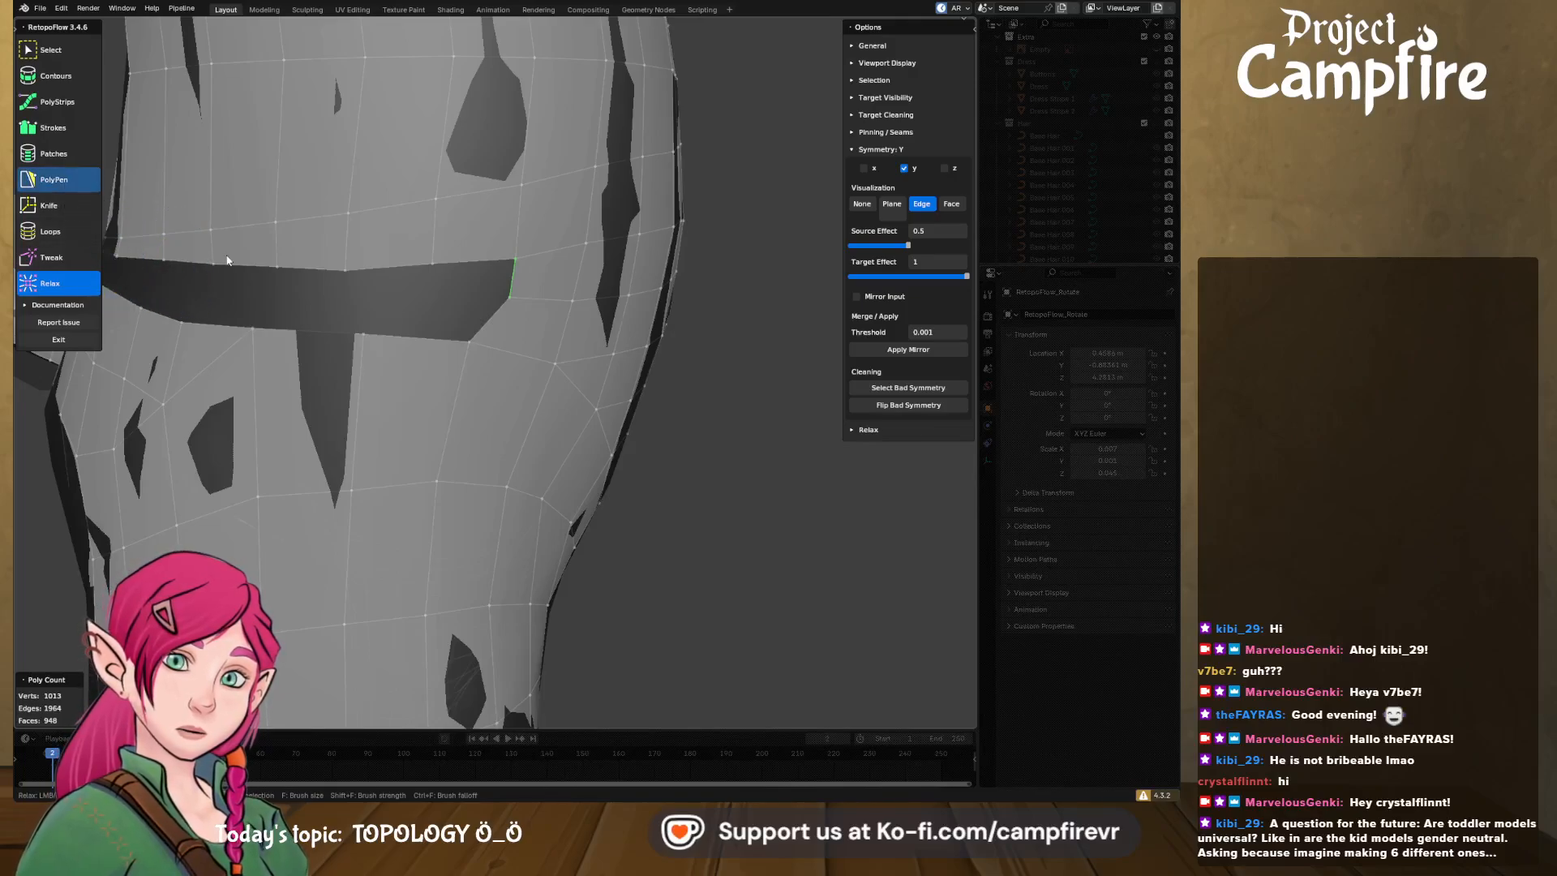
left_click(54, 179)
left_click(367, 334)
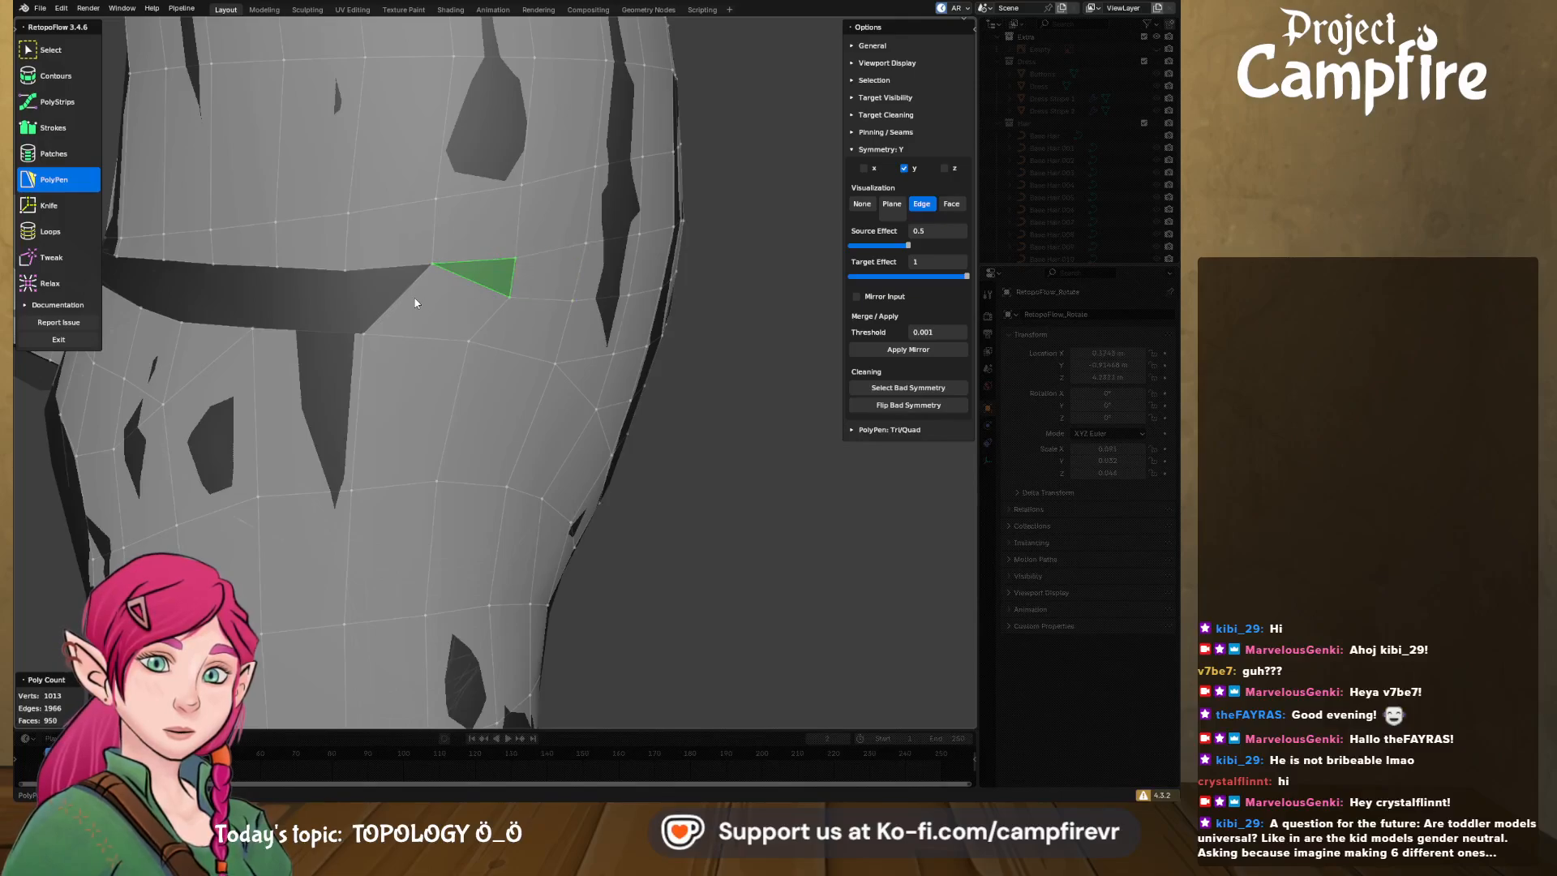
middle_click_drag(410, 299, 514, 247)
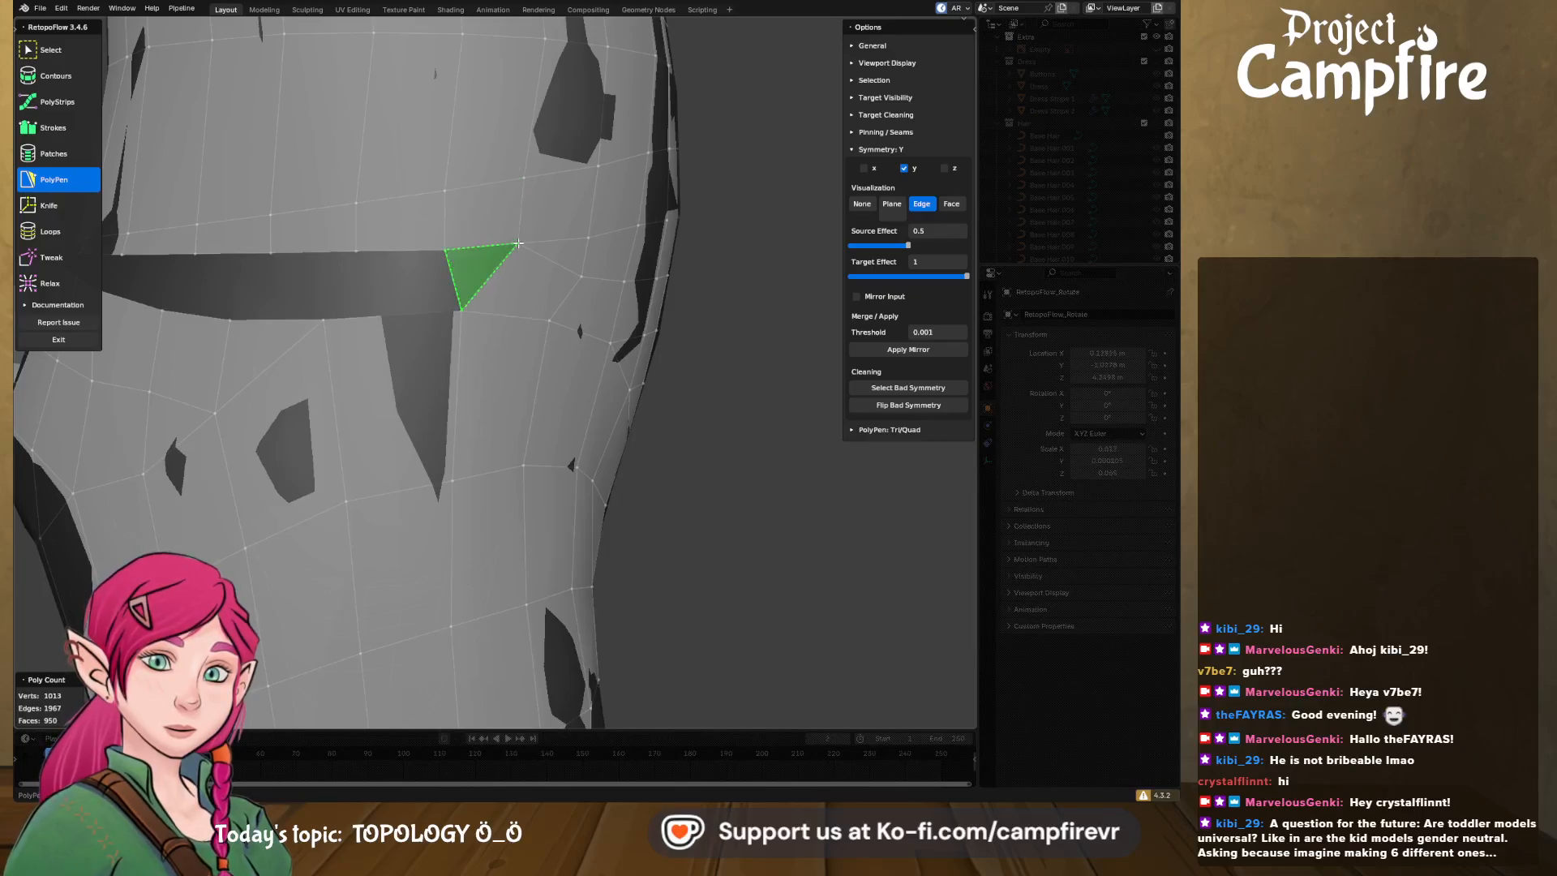
middle_click_drag(491, 275, 495, 301)
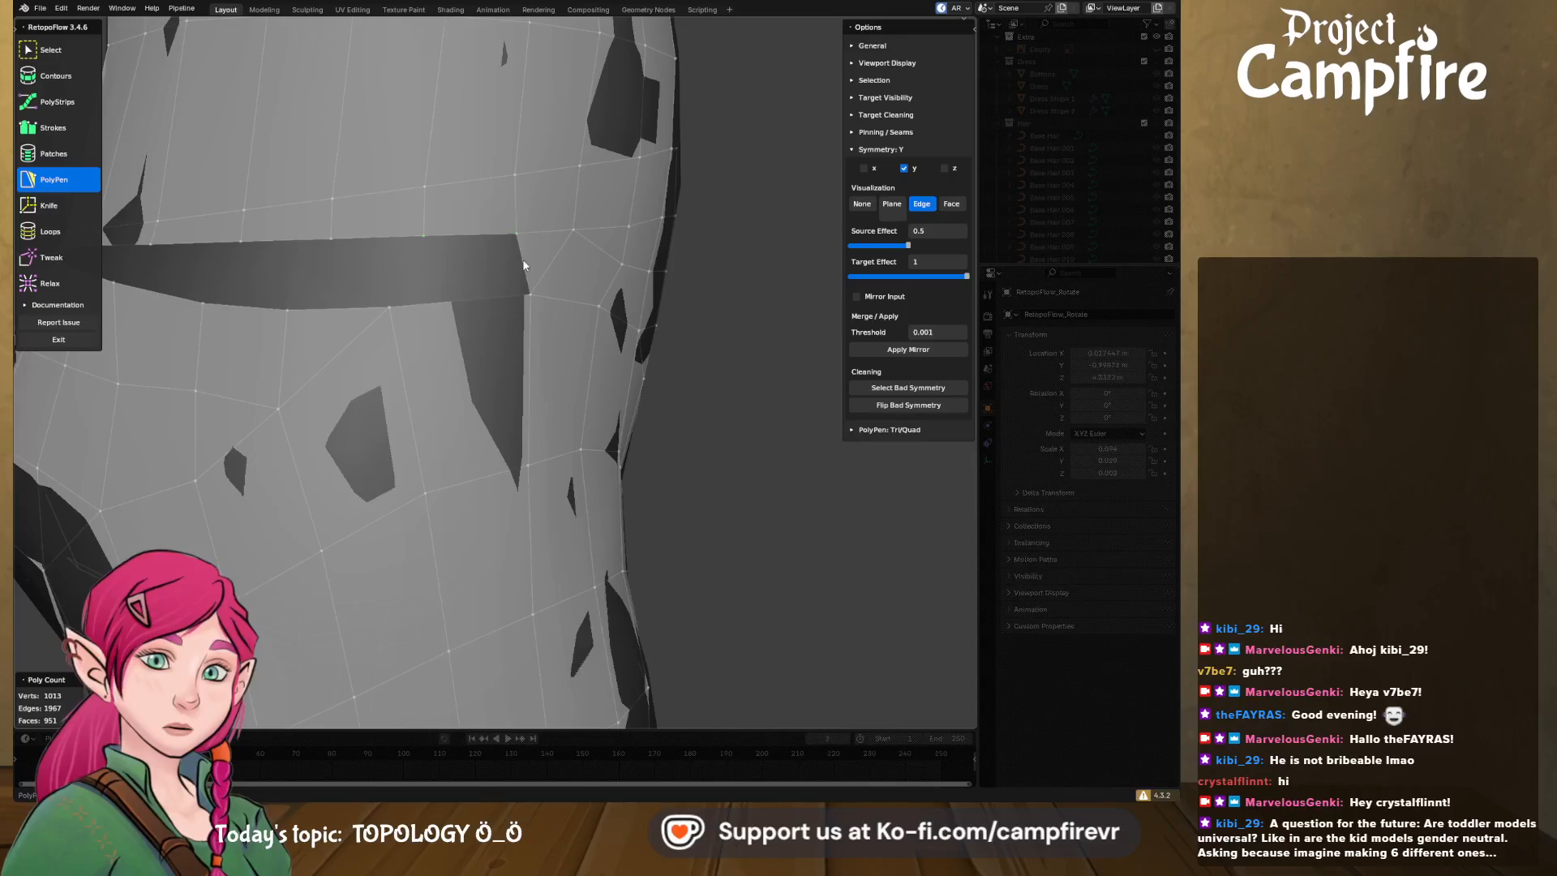
left_click(516, 238)
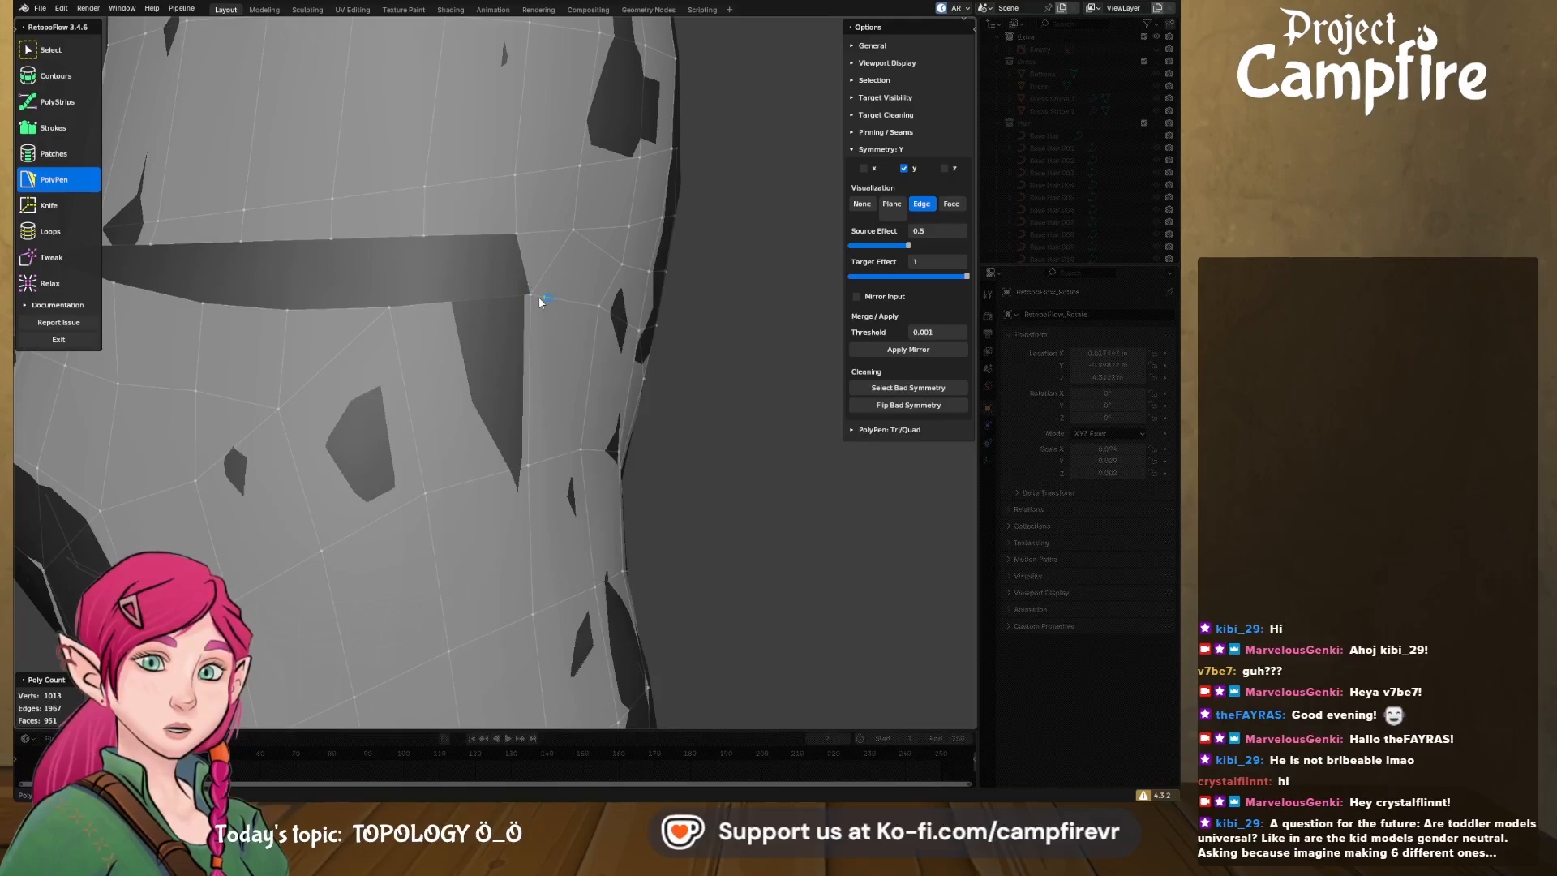
left_click(425, 239)
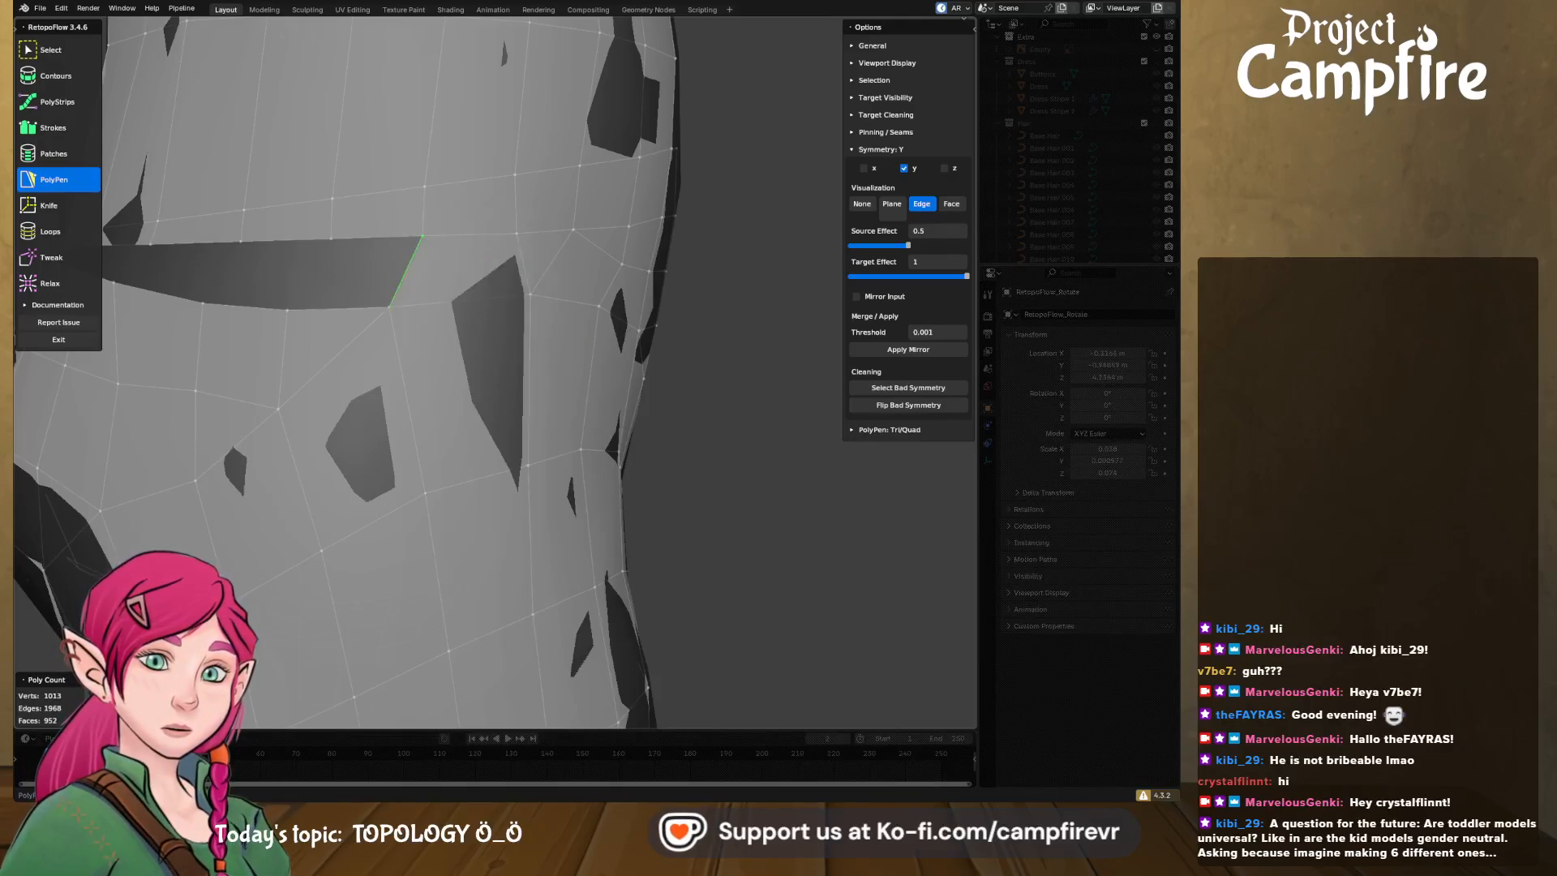
- Close the rest of the back waist gap with PolyPen faces up to its tapered end near the back seam
middle_click_drag(429, 331, 437, 328)
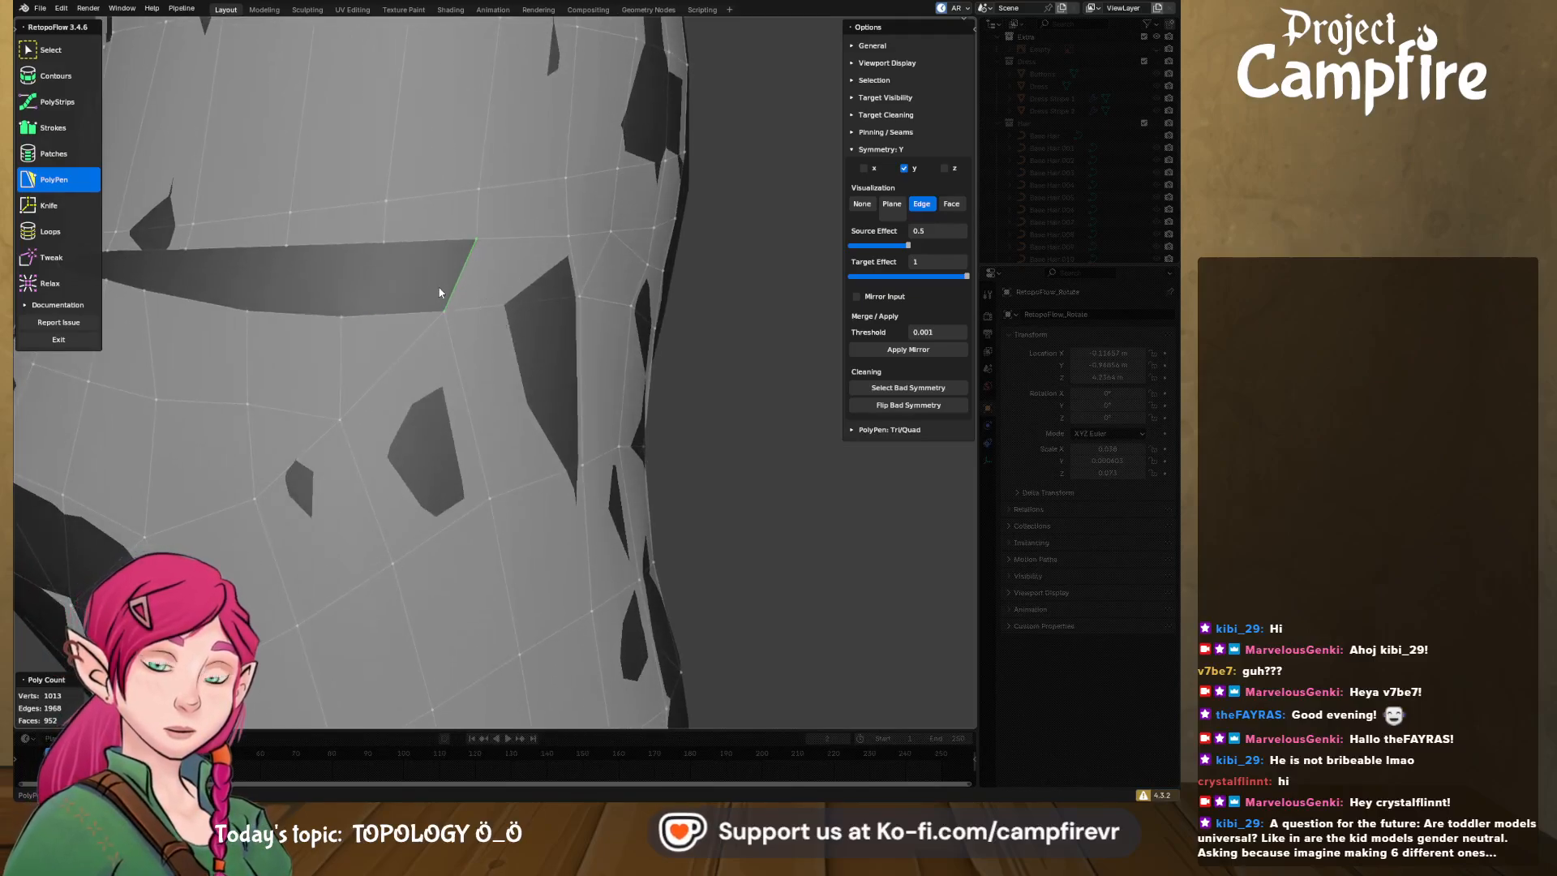
left_click(348, 312)
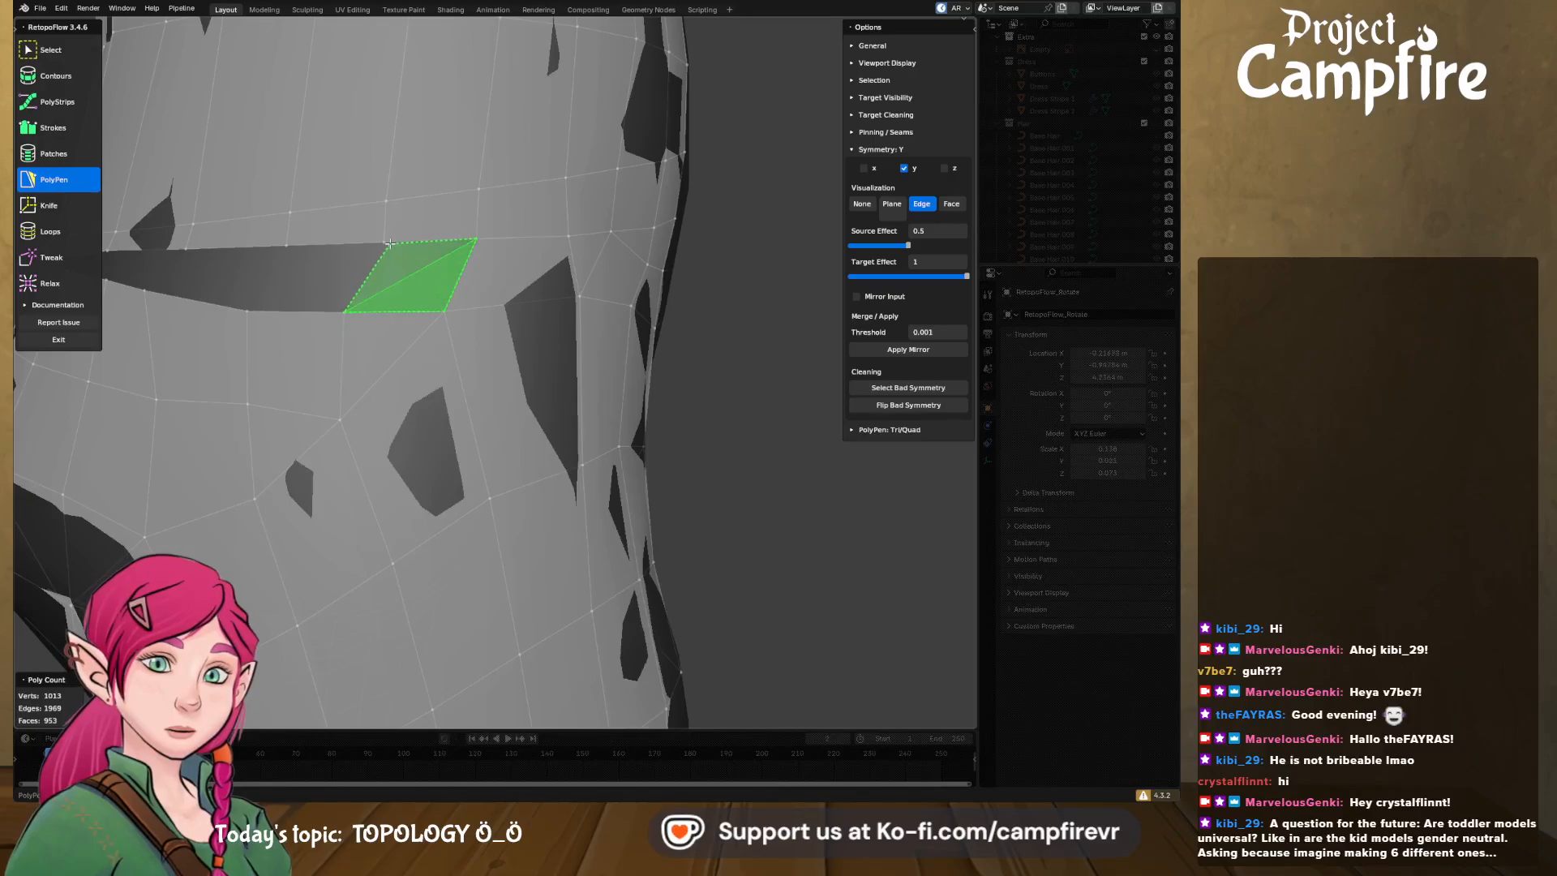
middle_click_drag(395, 261, 454, 365)
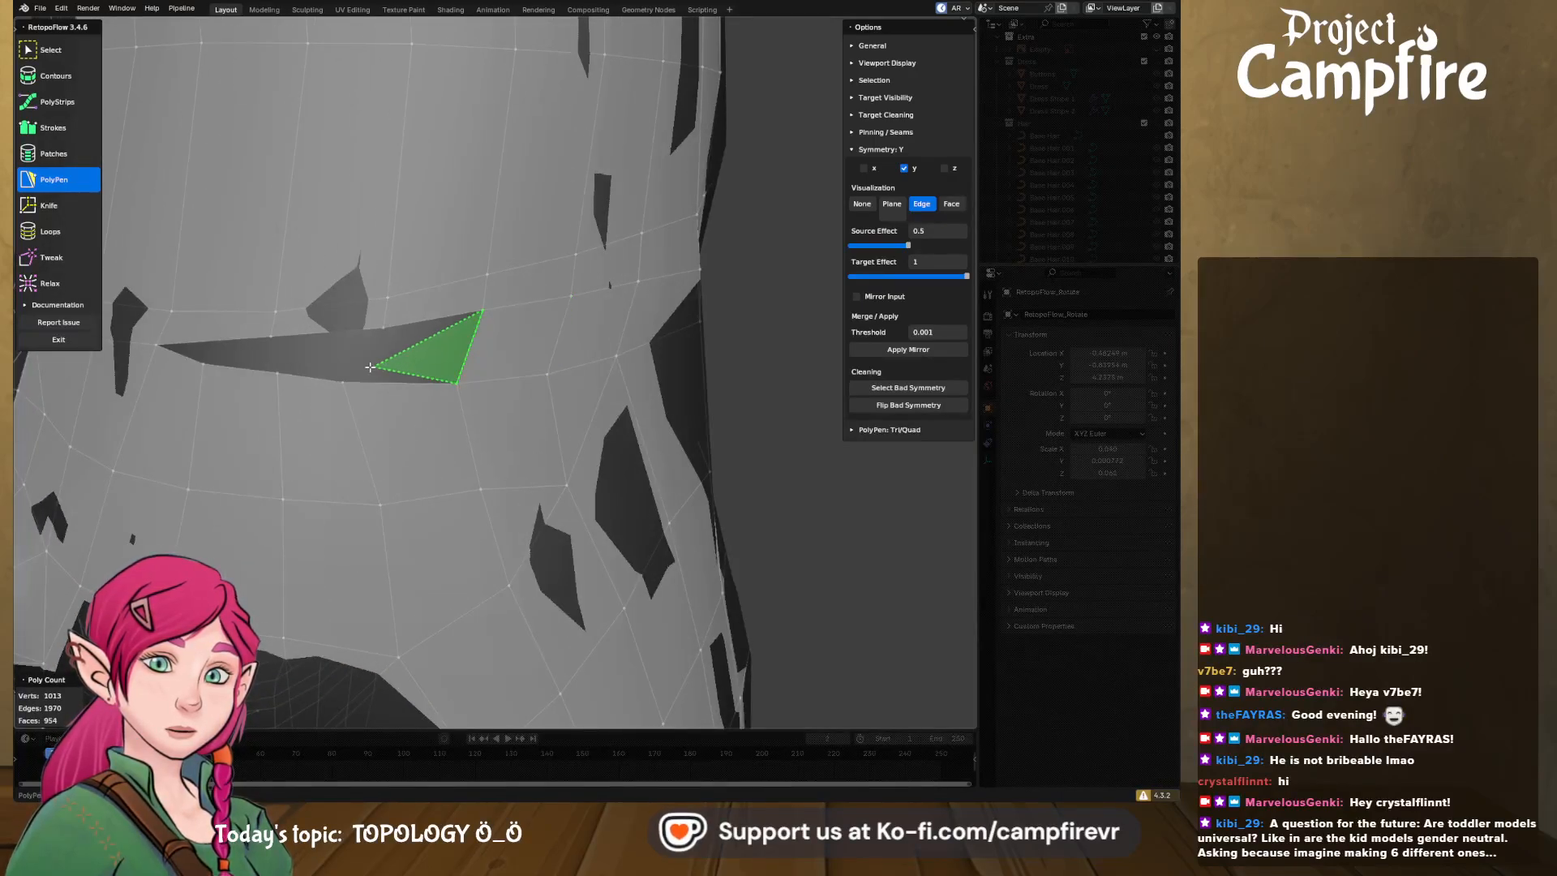
left_click(344, 381)
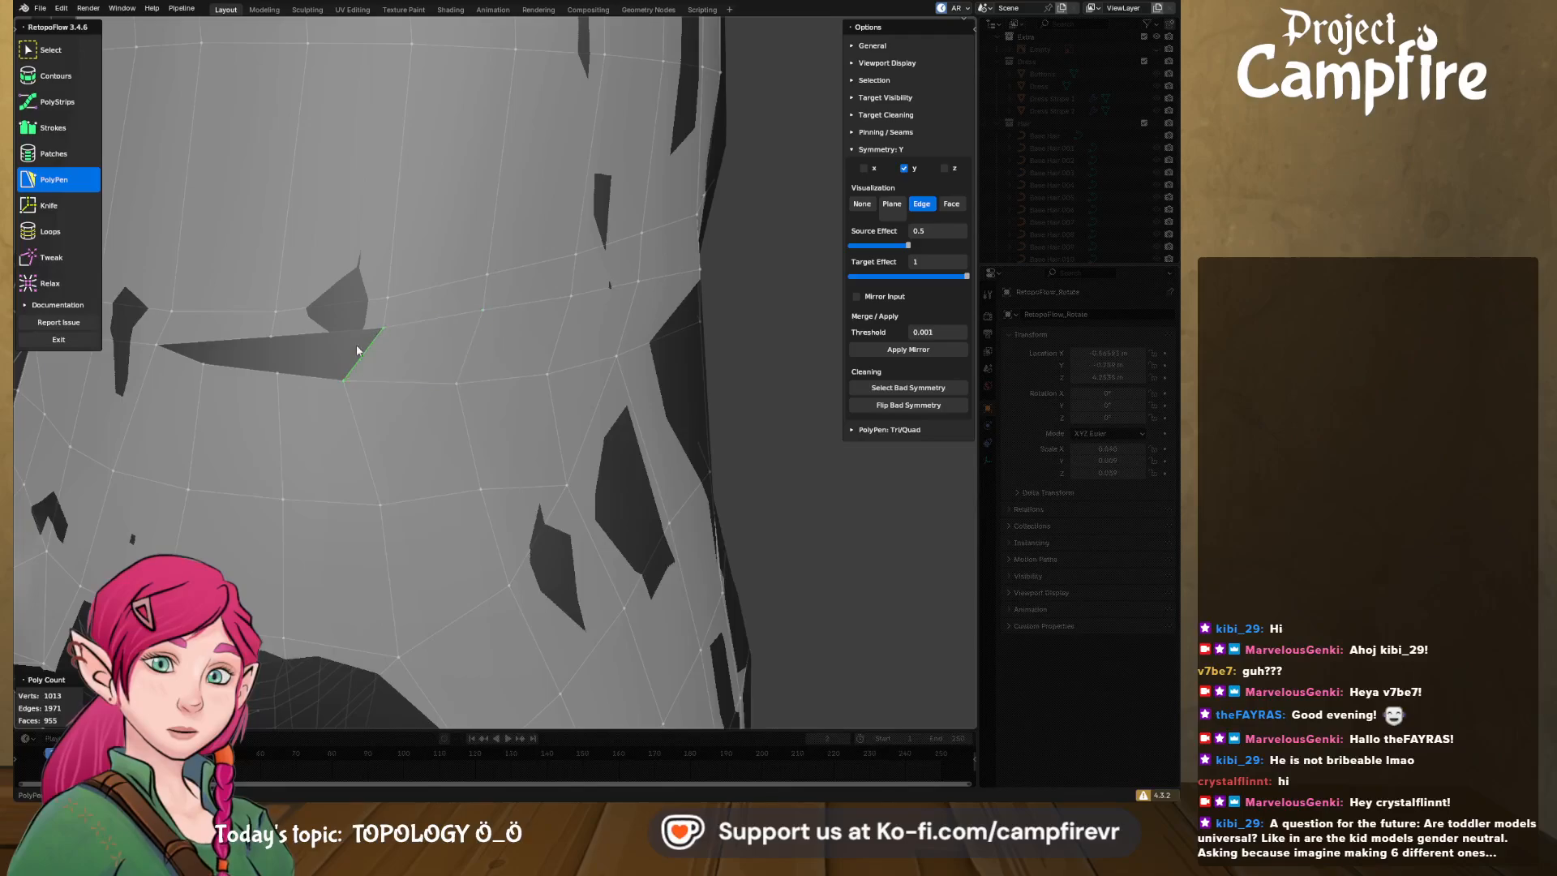
left_click(277, 375)
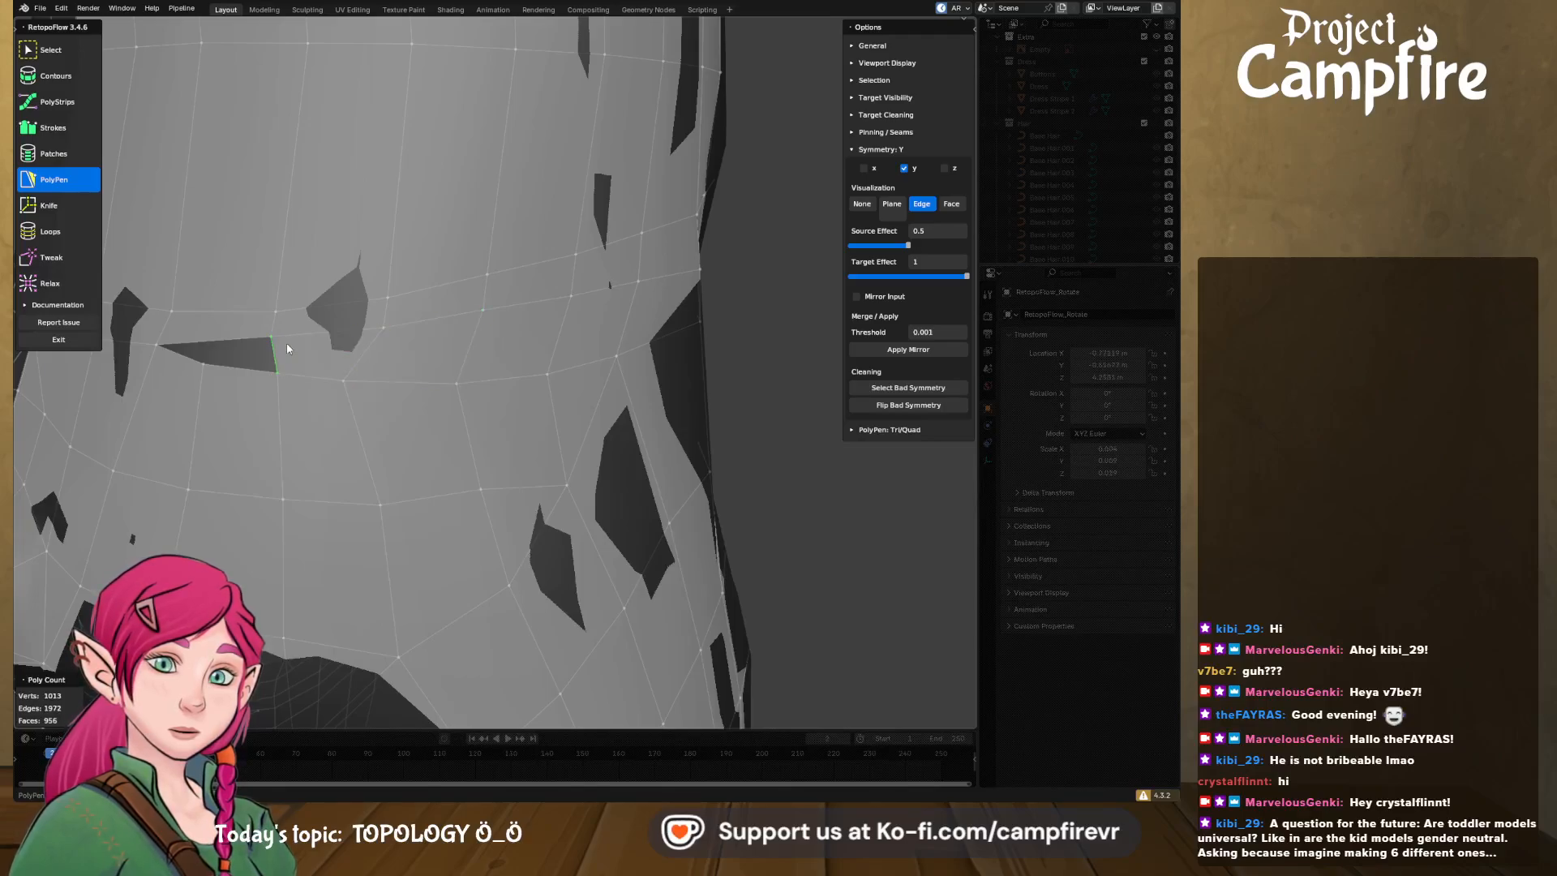
middle_click_drag(285, 343, 346, 358)
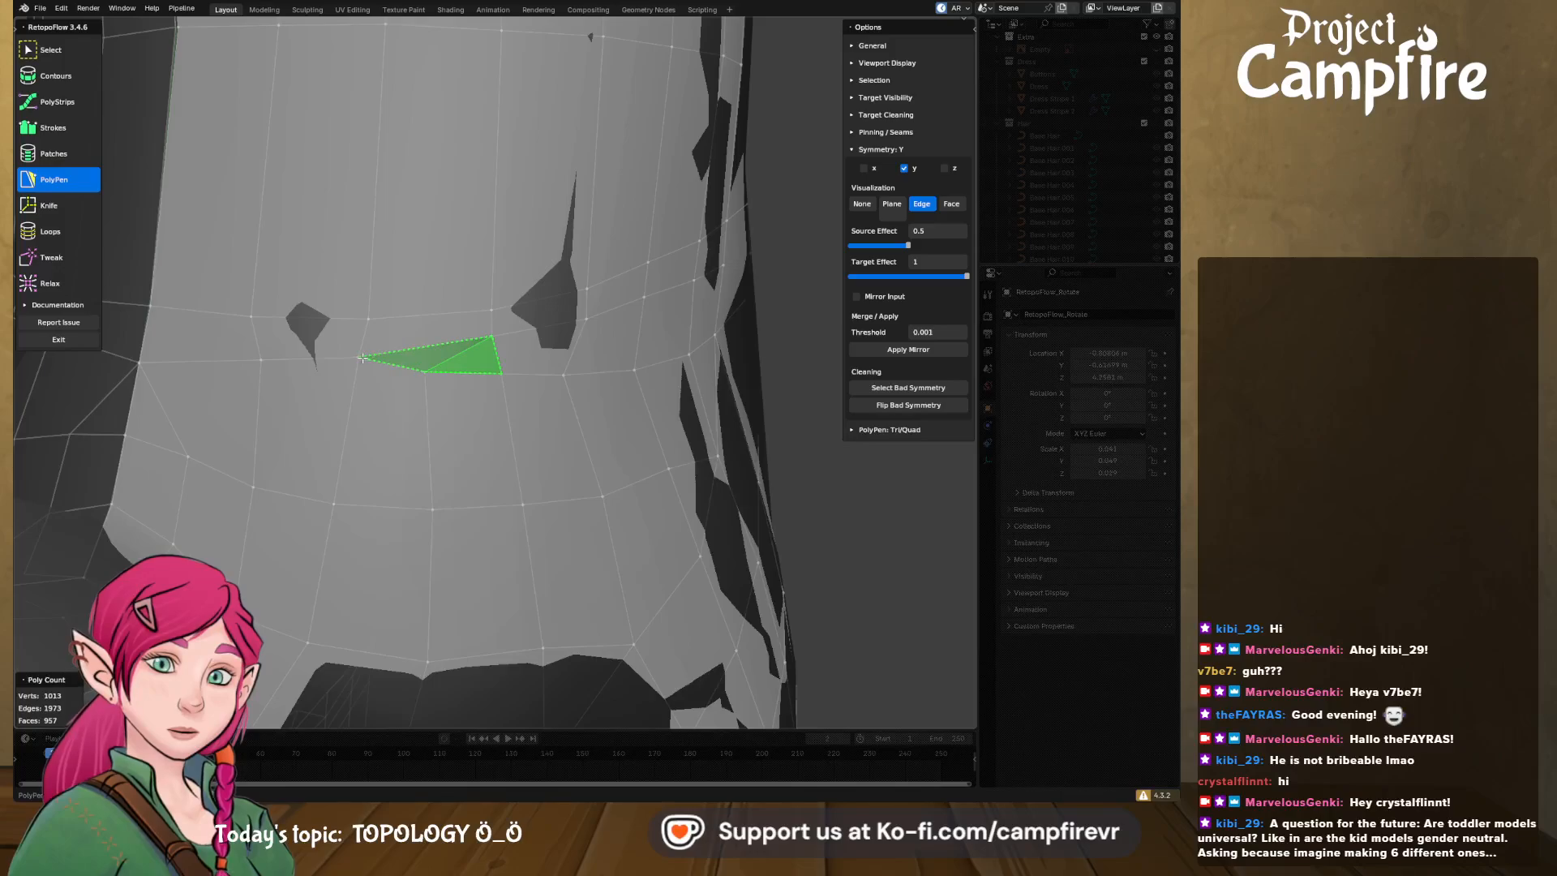
middle_click_drag(403, 367, 411, 332)
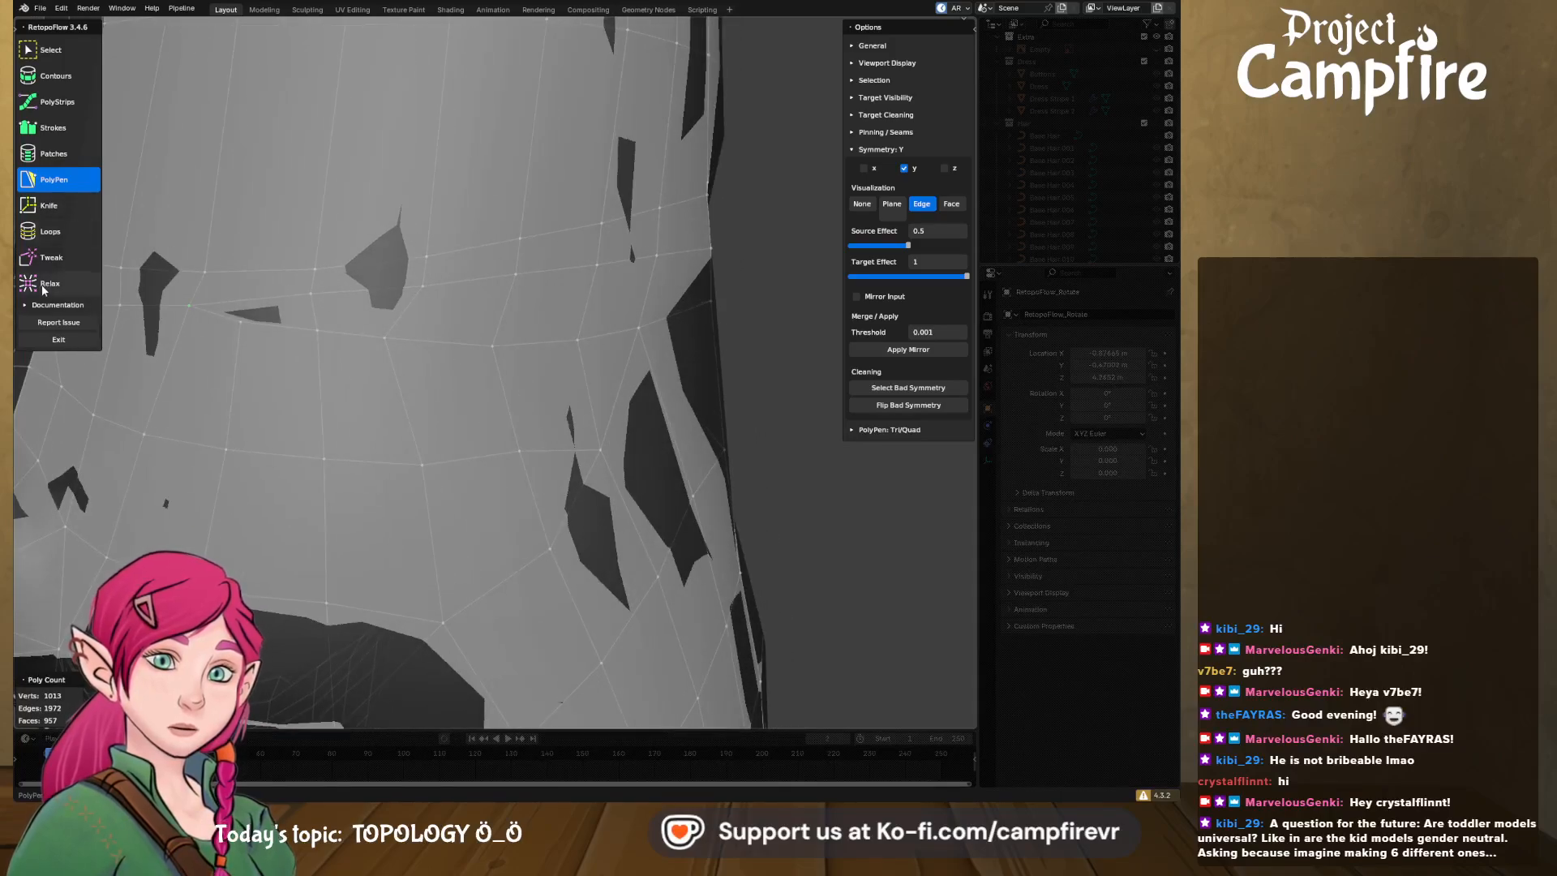
- Relax the newly joined faces across the back of the waist
left_click(84, 290)
mouse_move(244, 319)
left_mouse_down()
mouse_move(455, 295)
mouse_move(492, 351)
left_mouse_up()
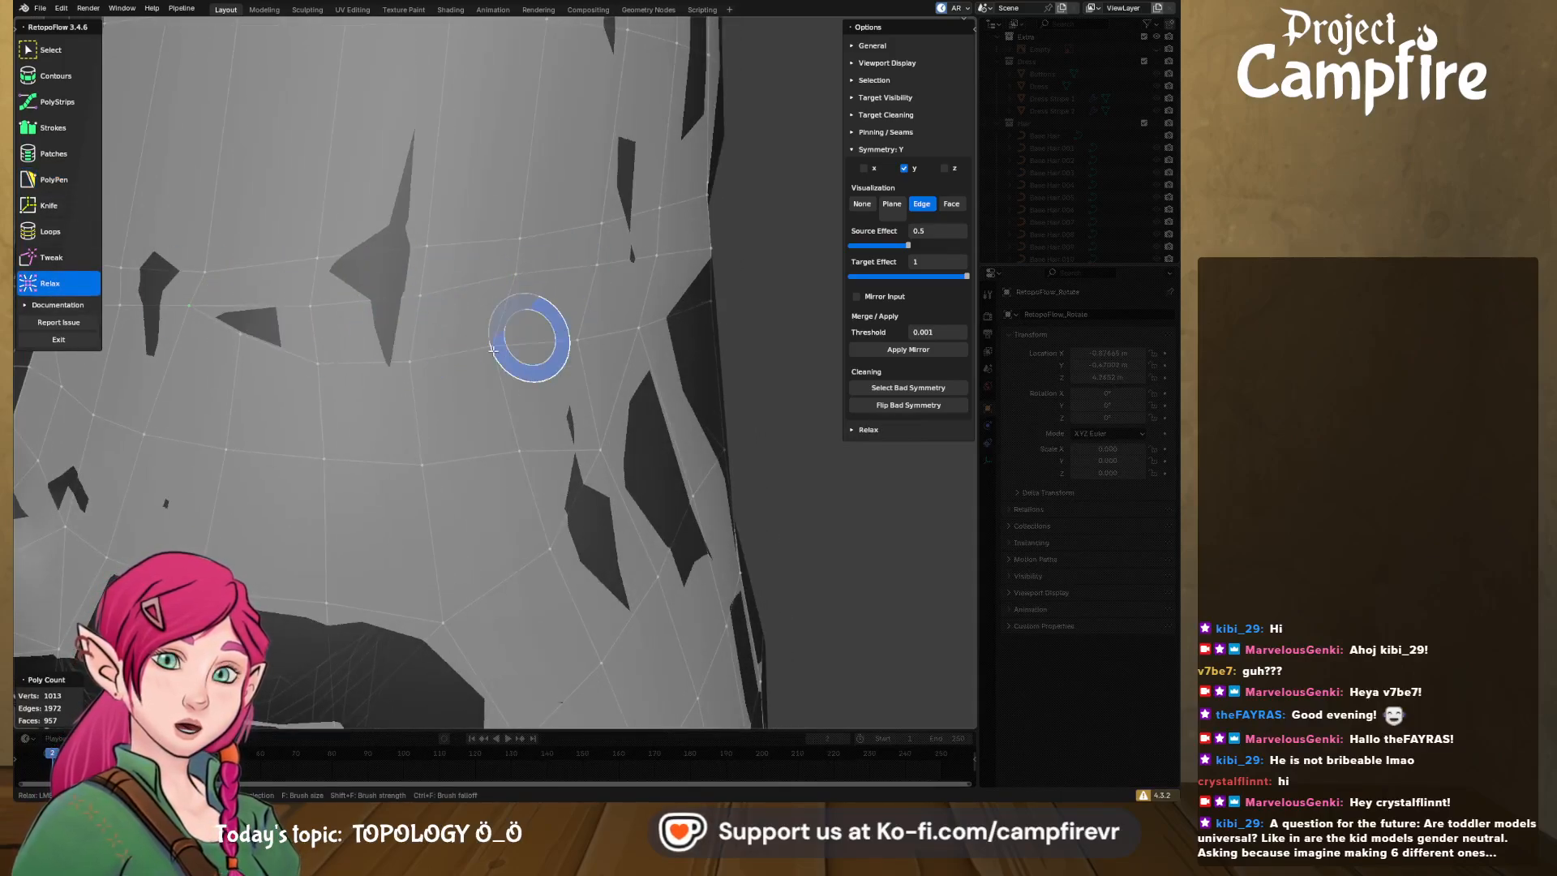
mouse_move(536, 331)
middle_mouse_down()
mouse_move(456, 332)
mouse_move(424, 270)
middle_mouse_up()
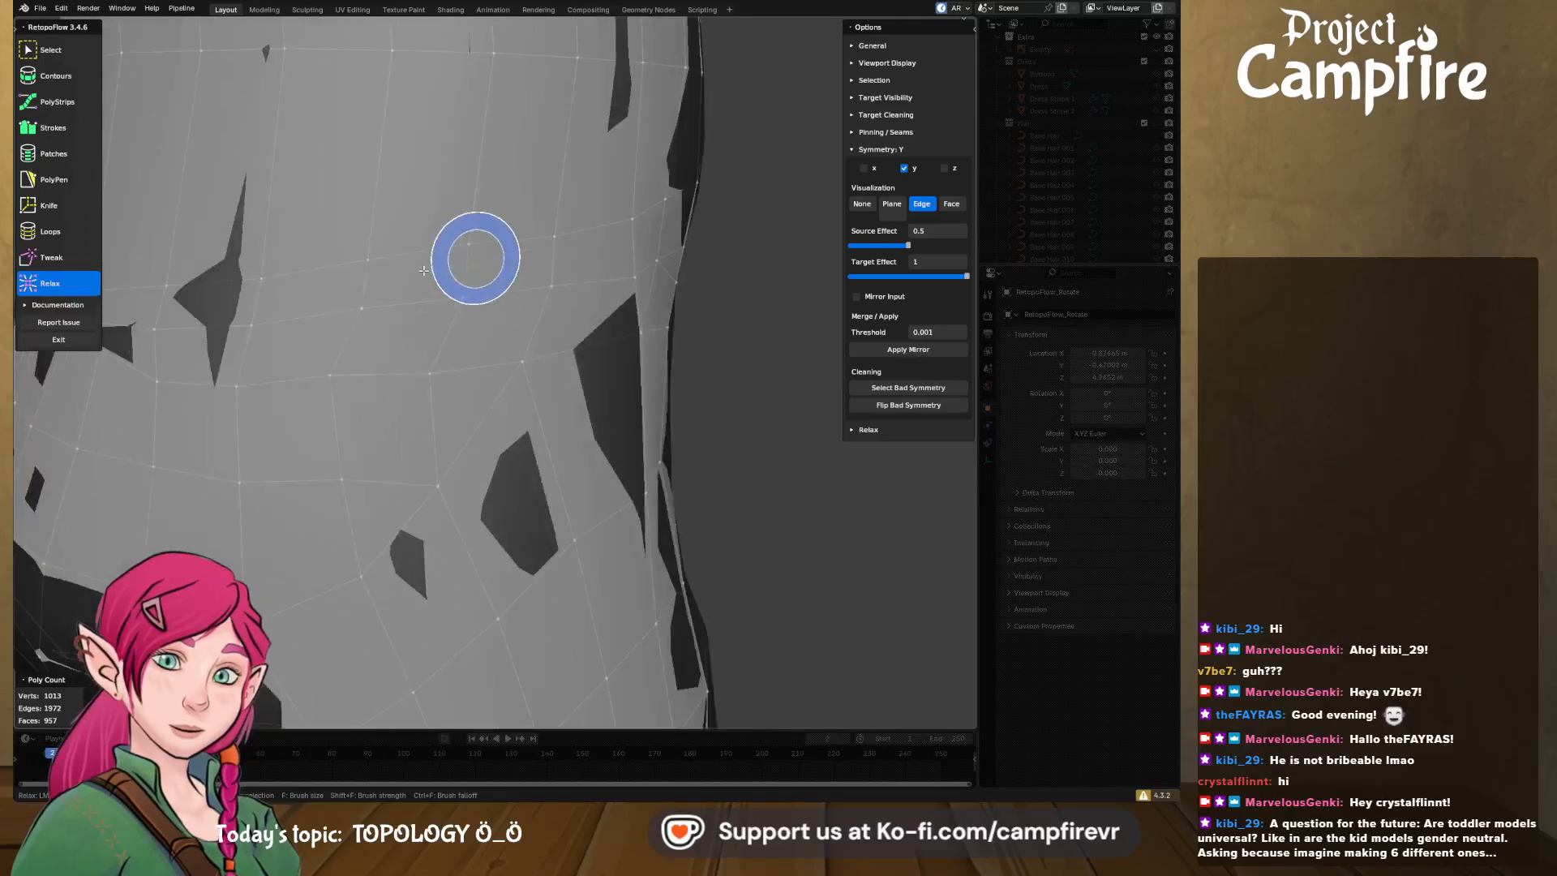
- Relax the waist and upper hip faces from the lower back around to the side of the body
mouse_move(405, 274)
left_mouse_down()
mouse_move(174, 298)
mouse_move(643, 228)
mouse_move(539, 250)
left_mouse_up()
scroll(488, 302, "down", 5)
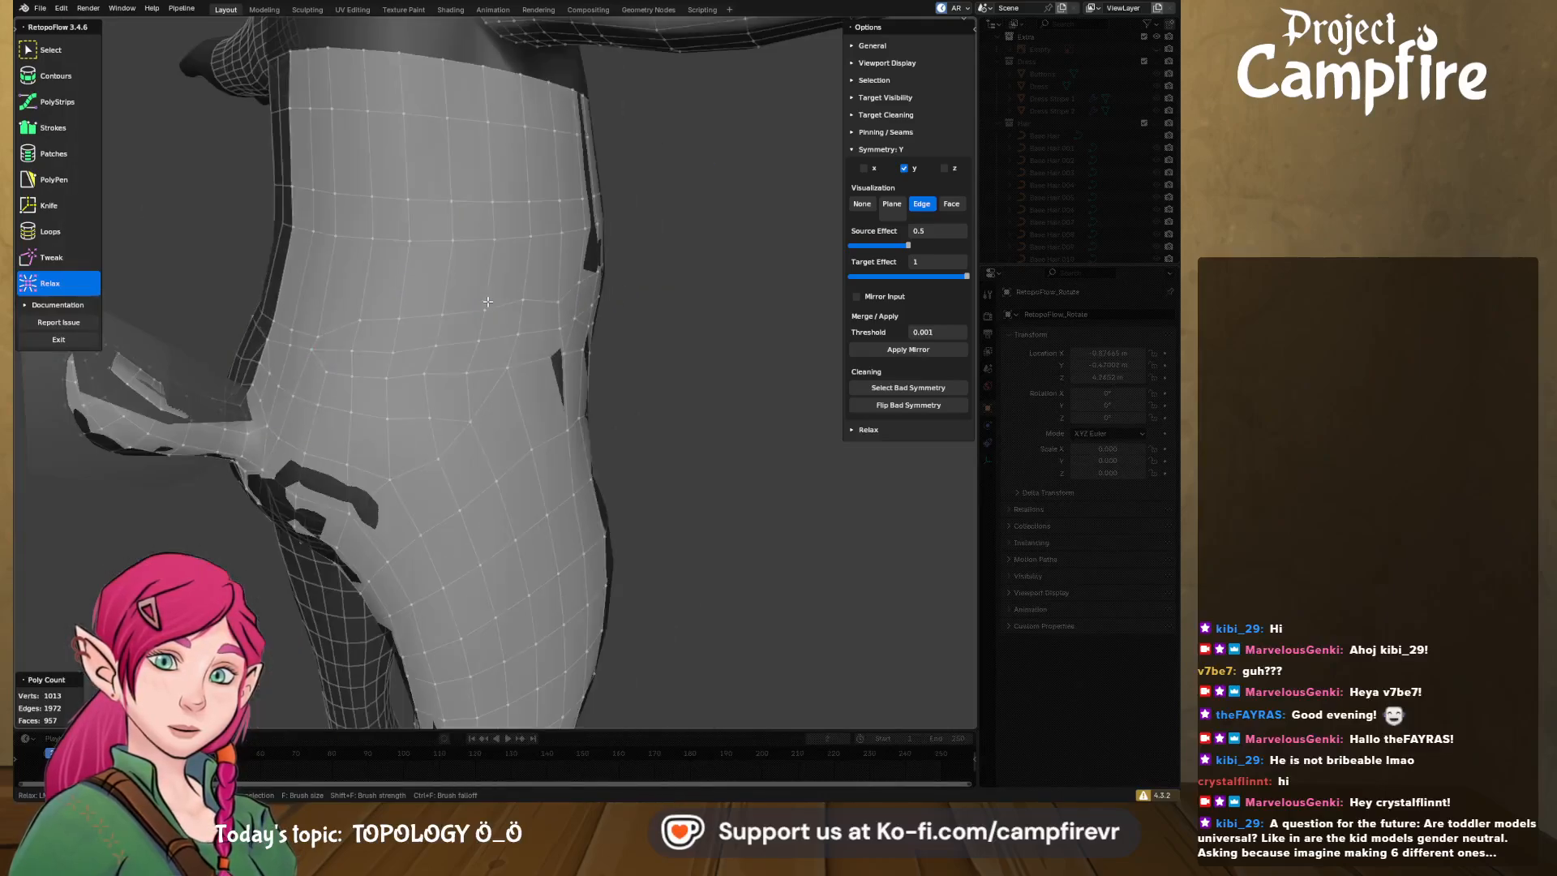
mouse_move(488, 302)
left_mouse_down()
mouse_move(389, 351)
mouse_move(264, 318)
mouse_move(375, 324)
mouse_move(303, 320)
mouse_move(286, 294)
mouse_move(417, 337)
mouse_move(309, 351)
mouse_move(556, 305)
mouse_move(535, 375)
left_mouse_up()
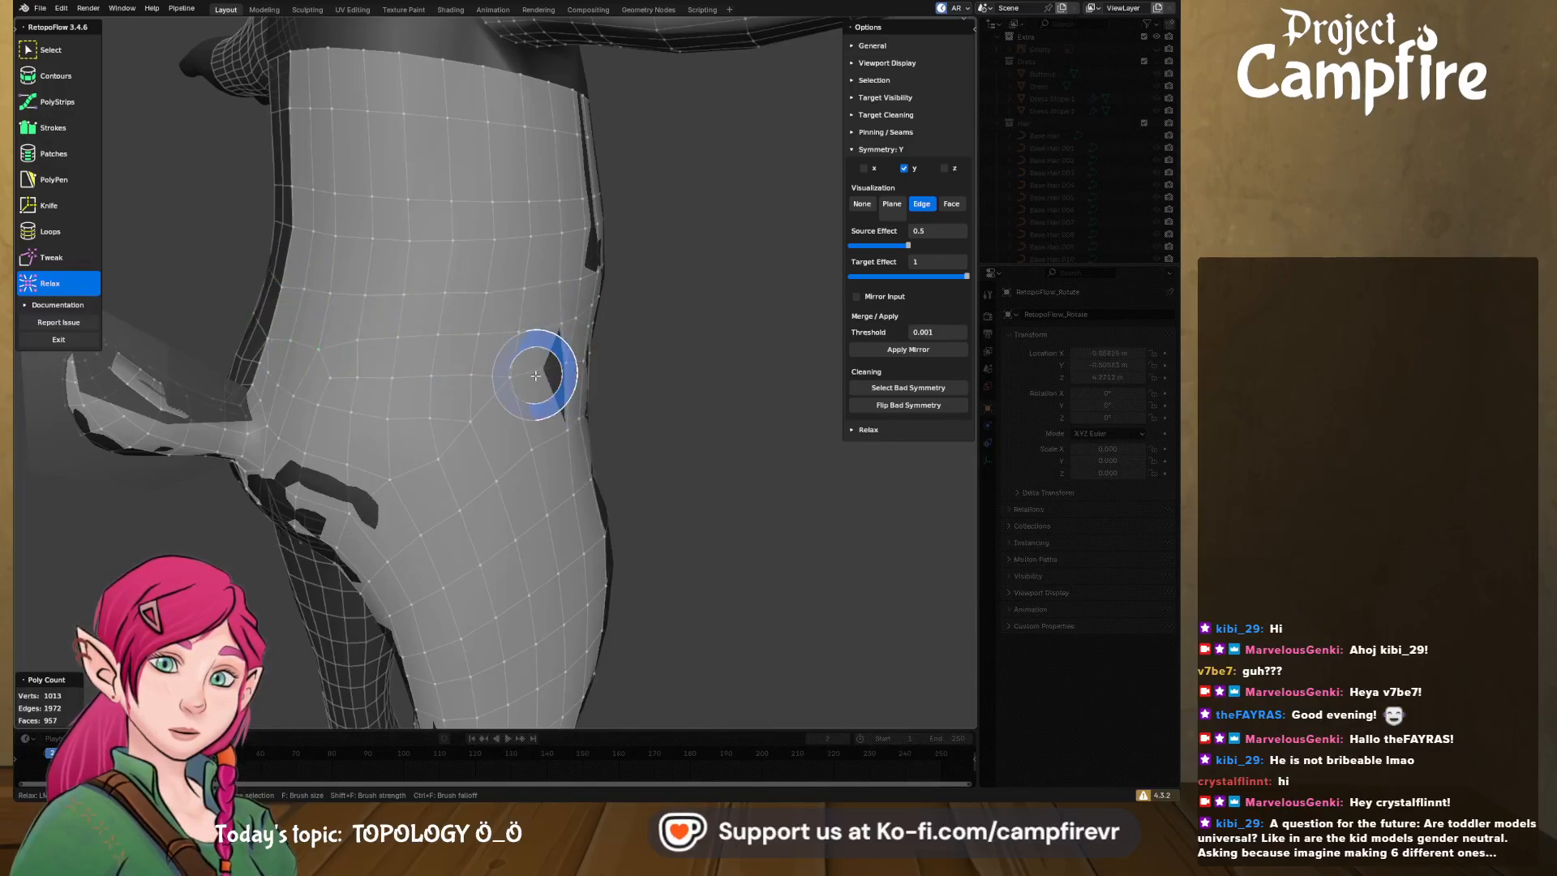
scroll(535, 375, "up", 5)
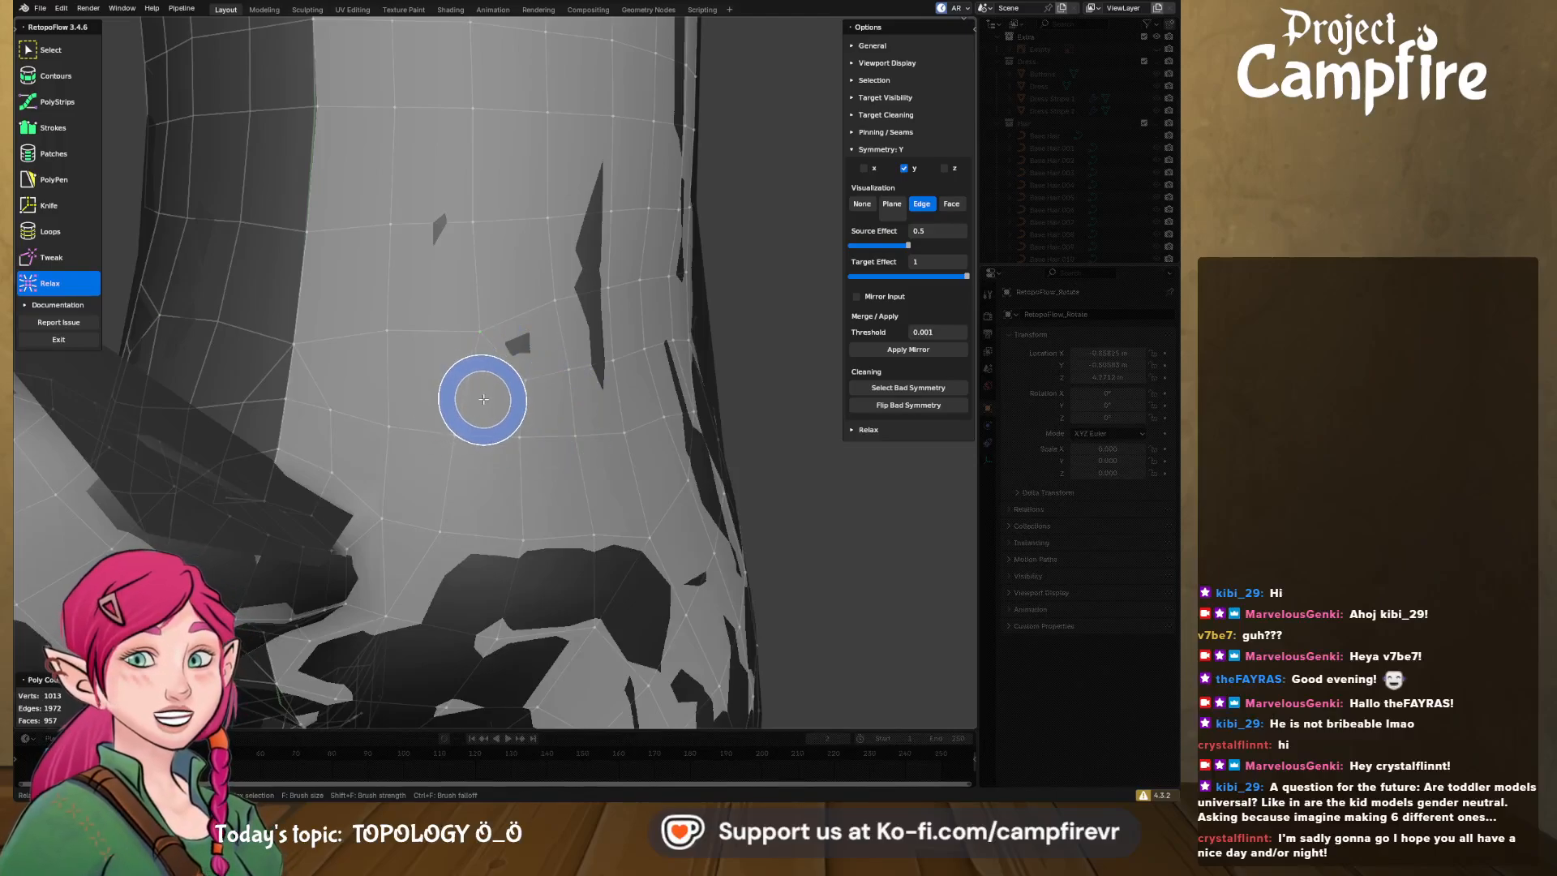
- Delete the uneven faces in the waist row beside the back centre seam, above the tail
left_click(49, 49)
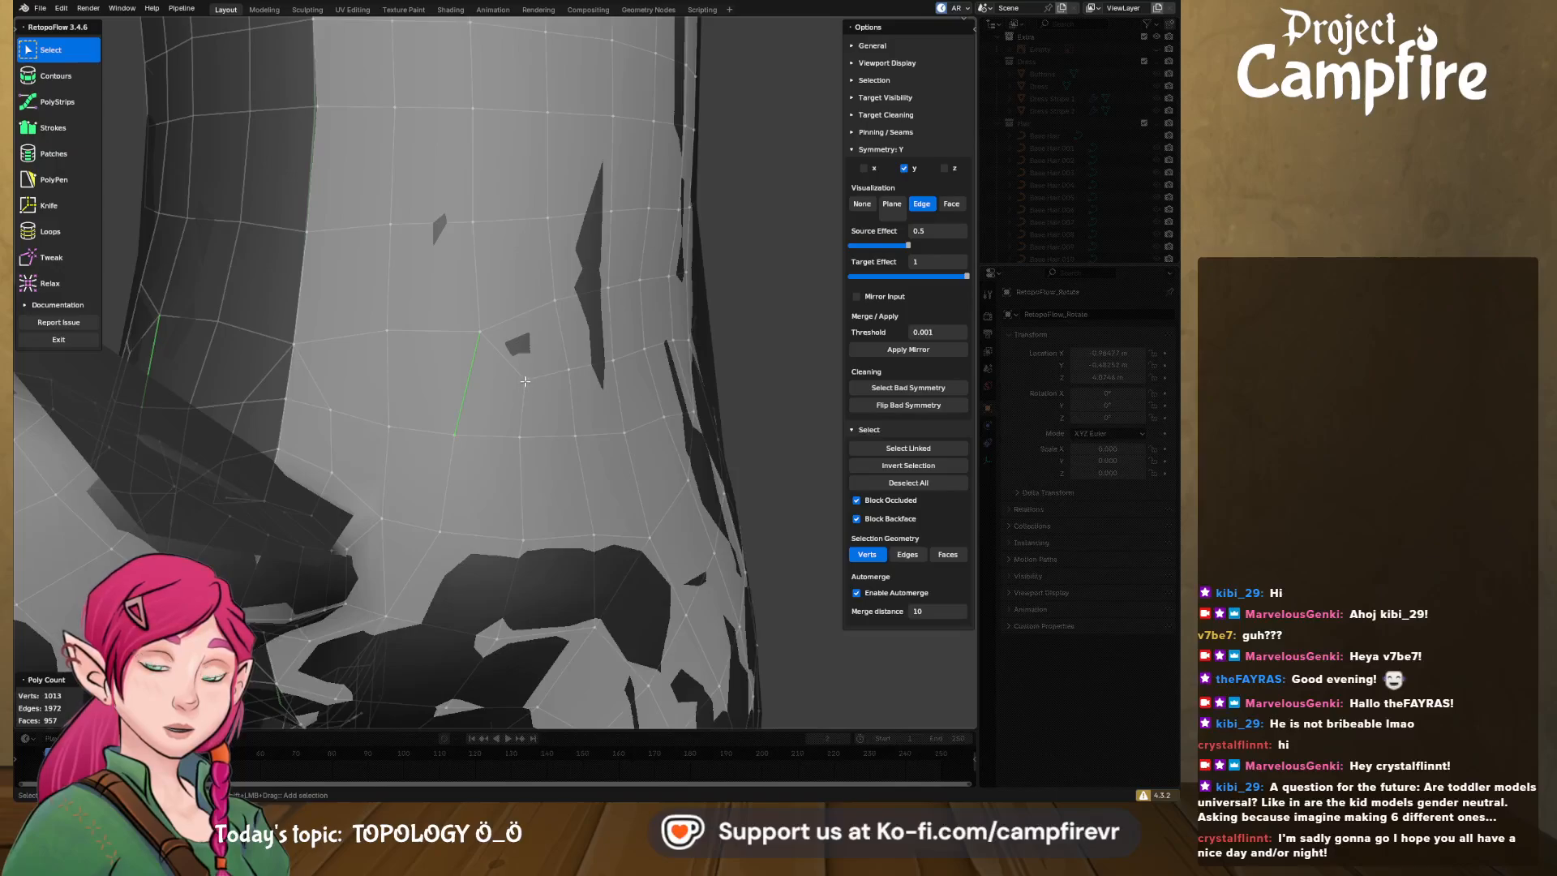
left_click(63, 258)
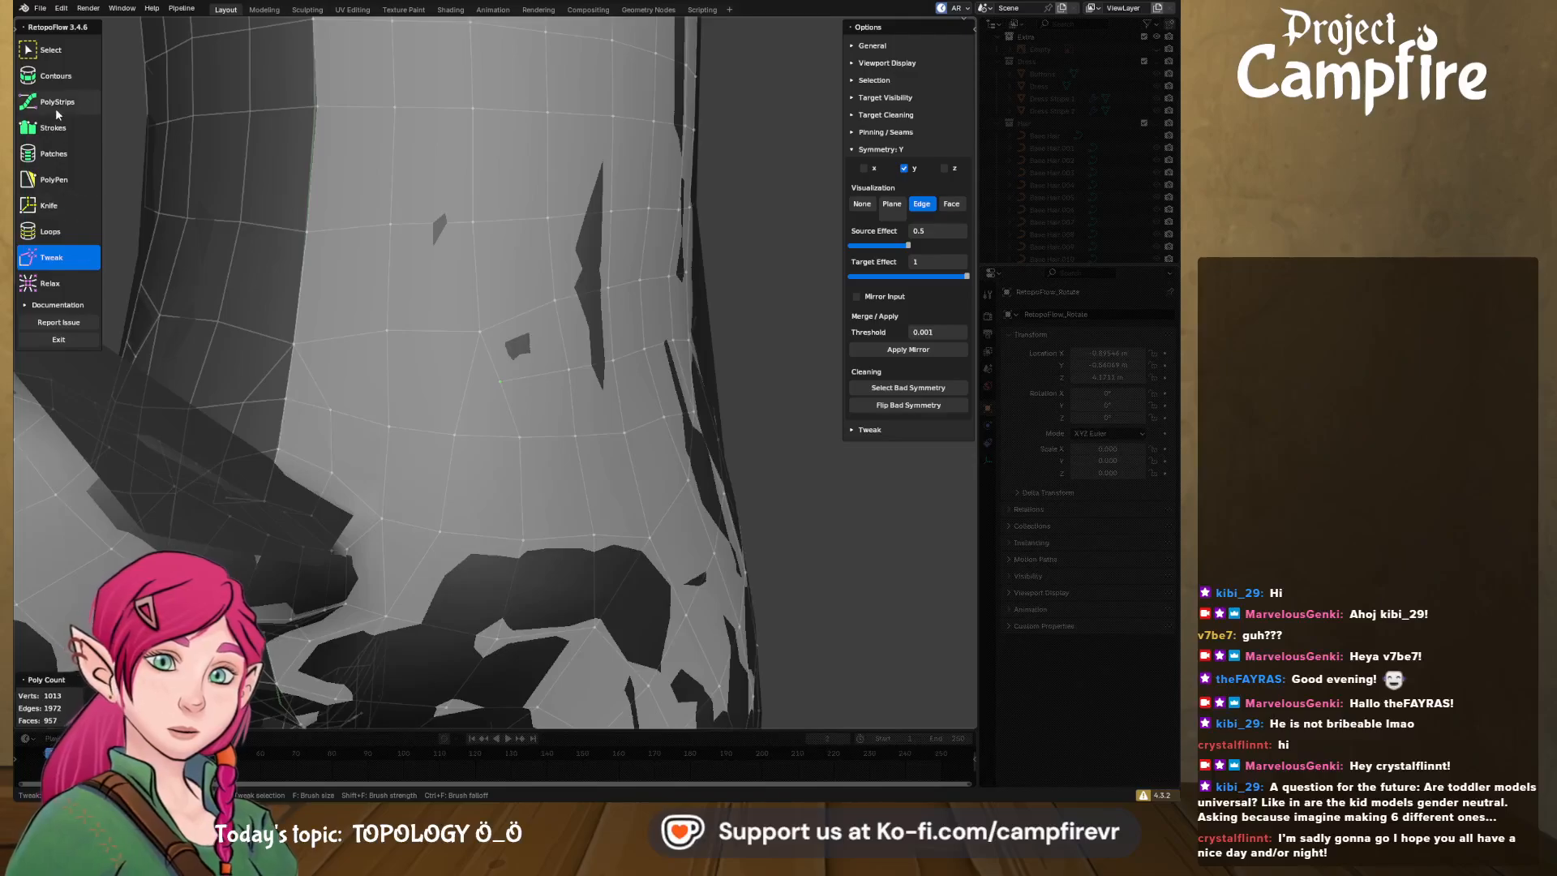
left_click(57, 179)
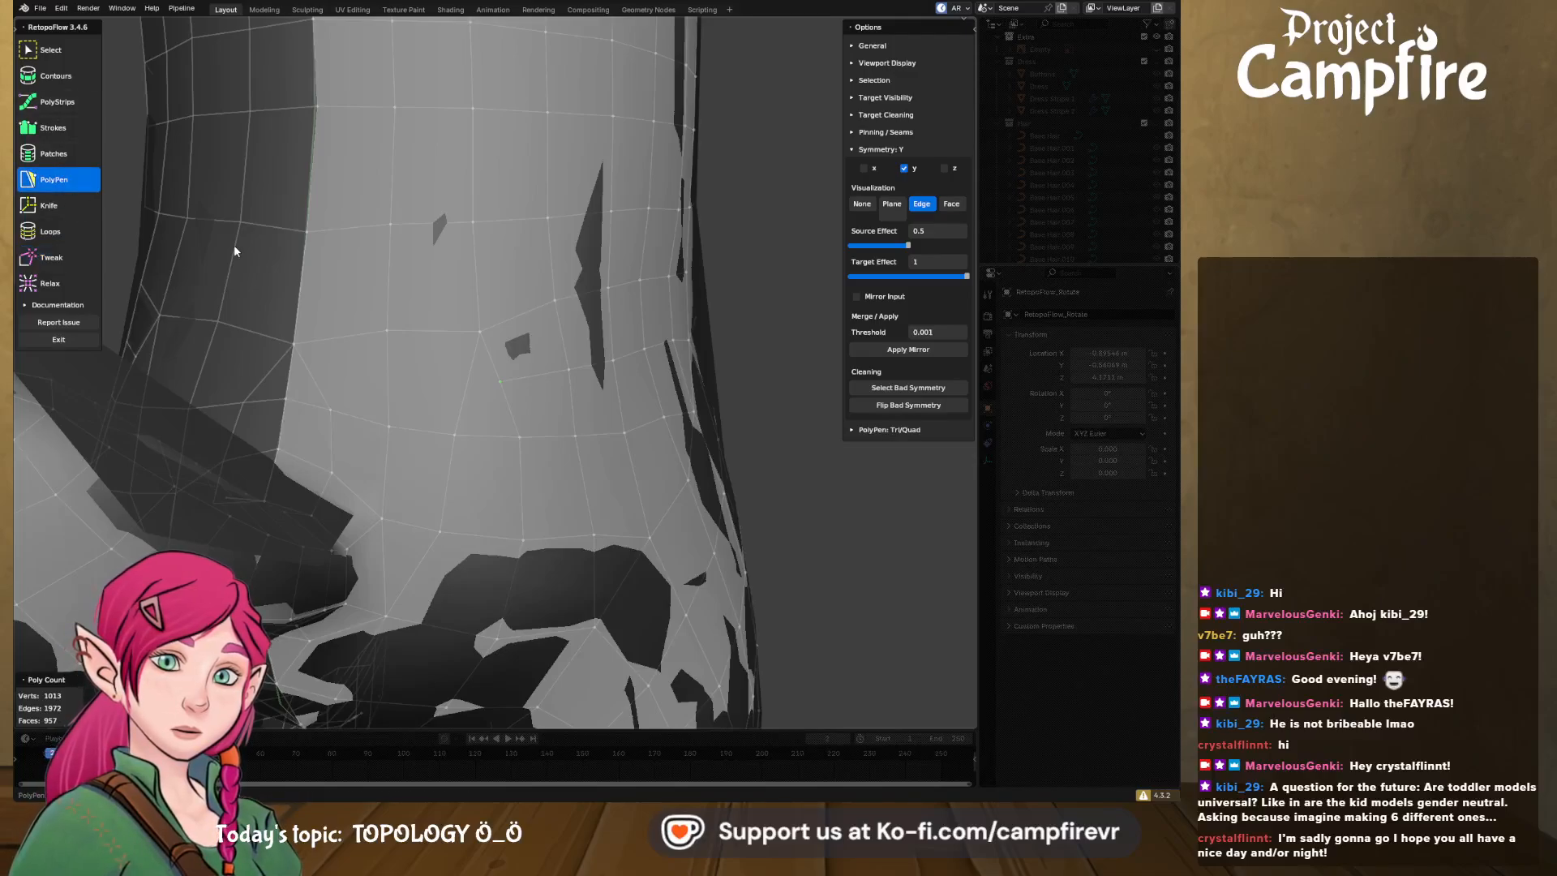
left_click(312, 375)
middle_click_drag(454, 382, 429, 393)
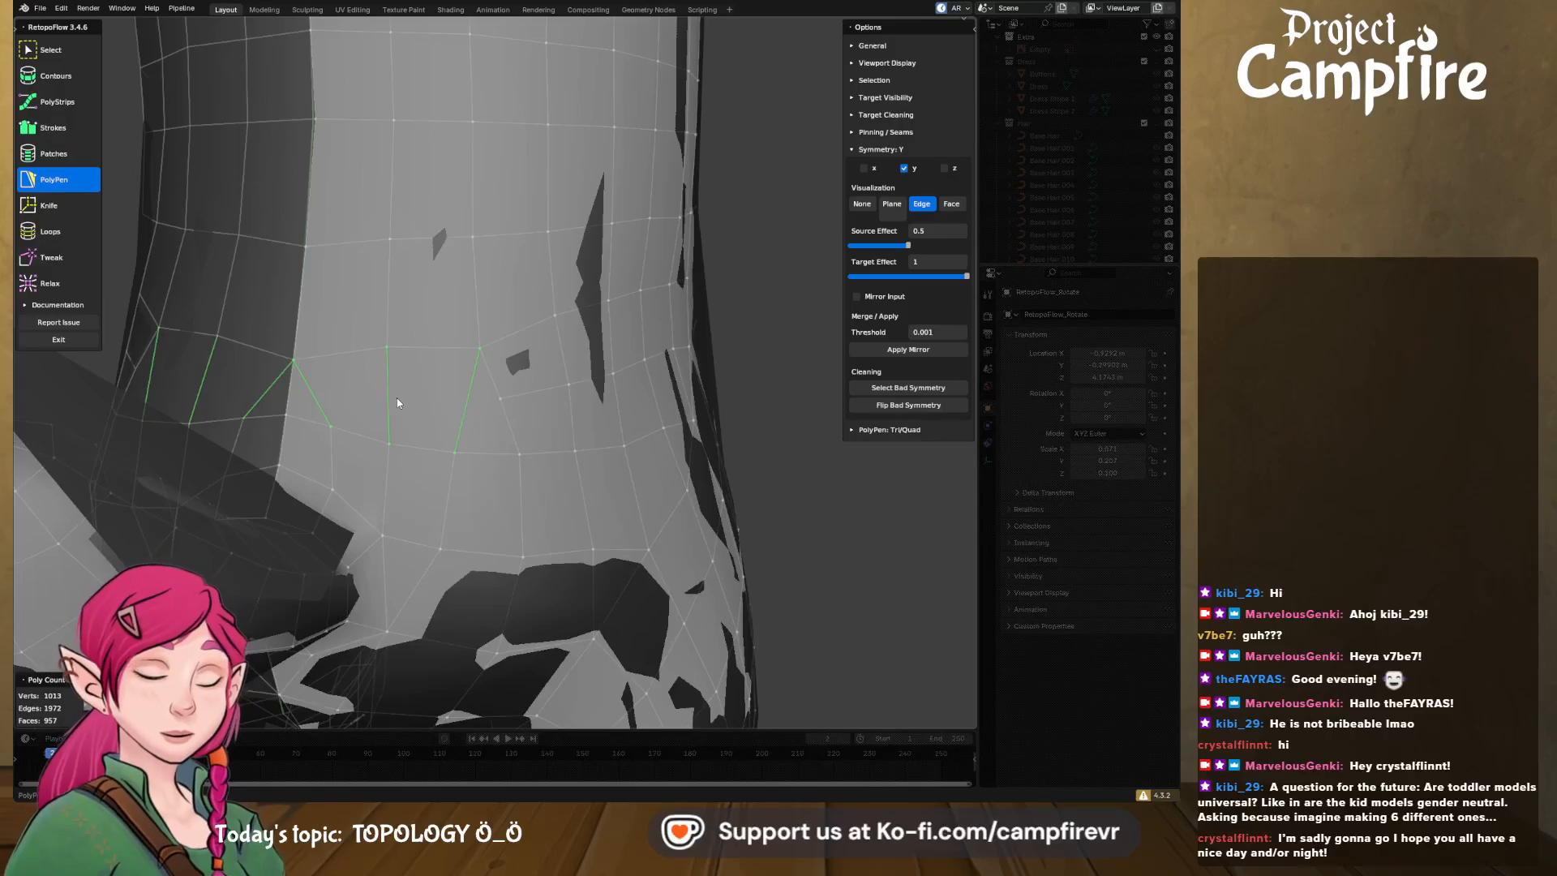
key("x")
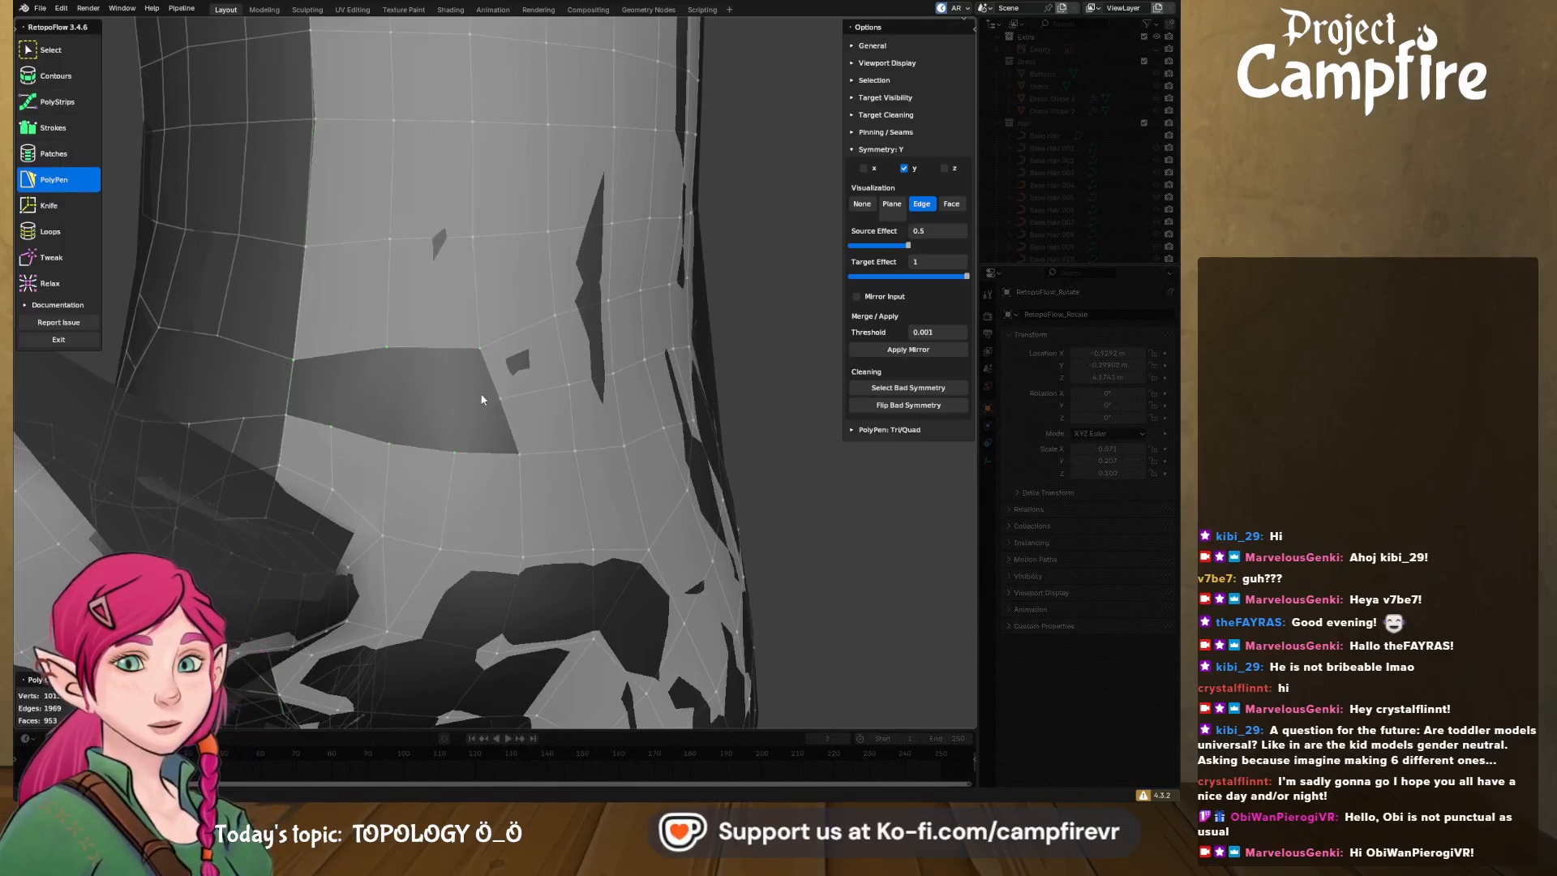
- Refill the opening above the tail with PolyPen faces, starting with a triangle at its outer corner and working to the centre seam
middle_click_drag(329, 393, 420, 445)
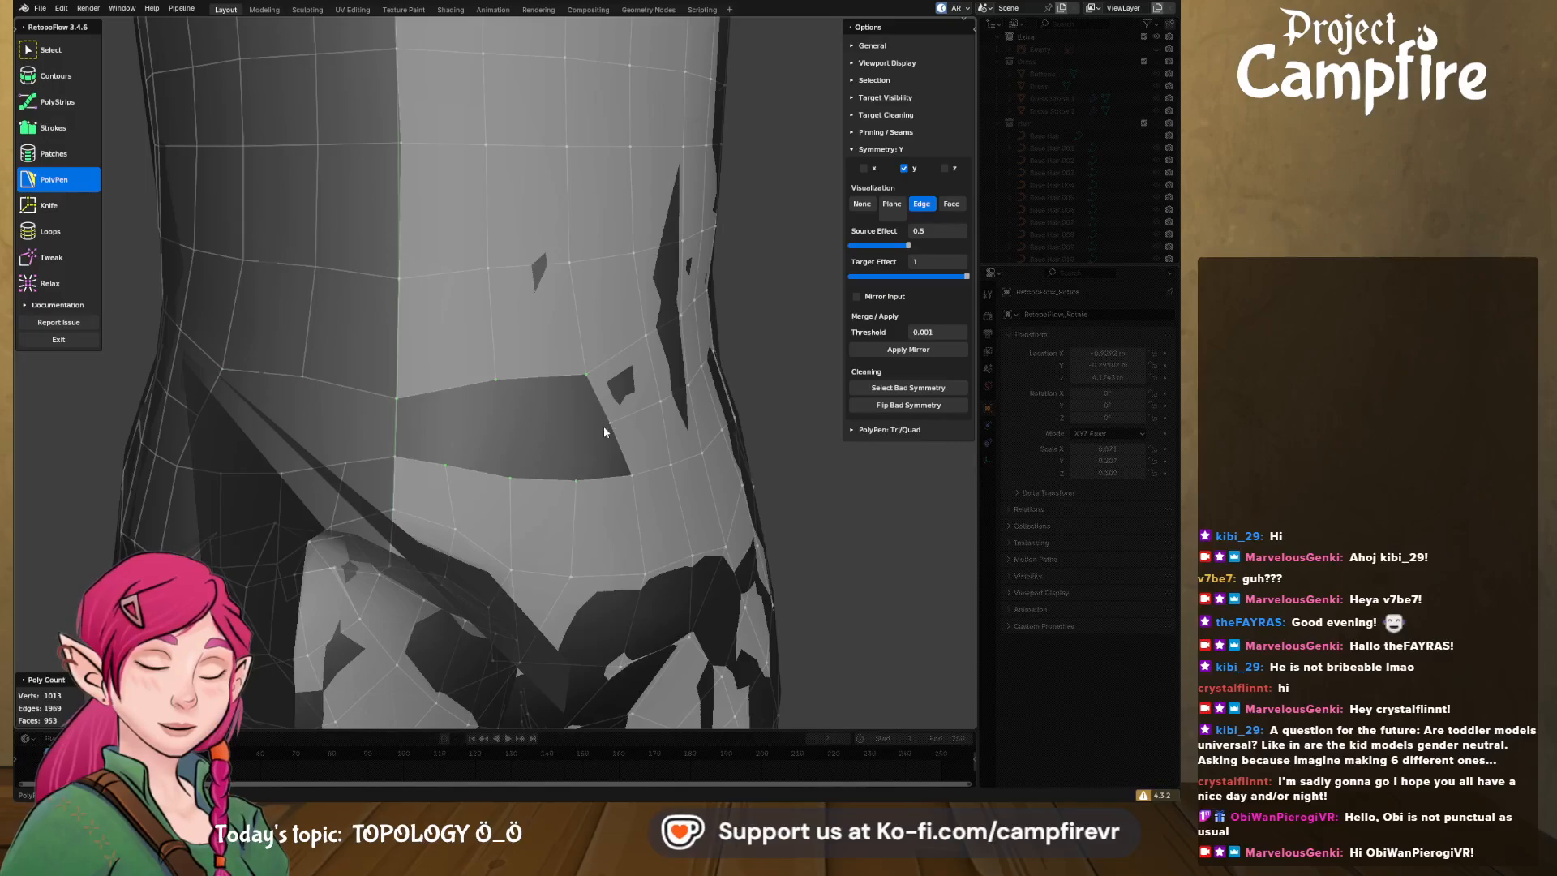
middle_click_drag(589, 446, 593, 447)
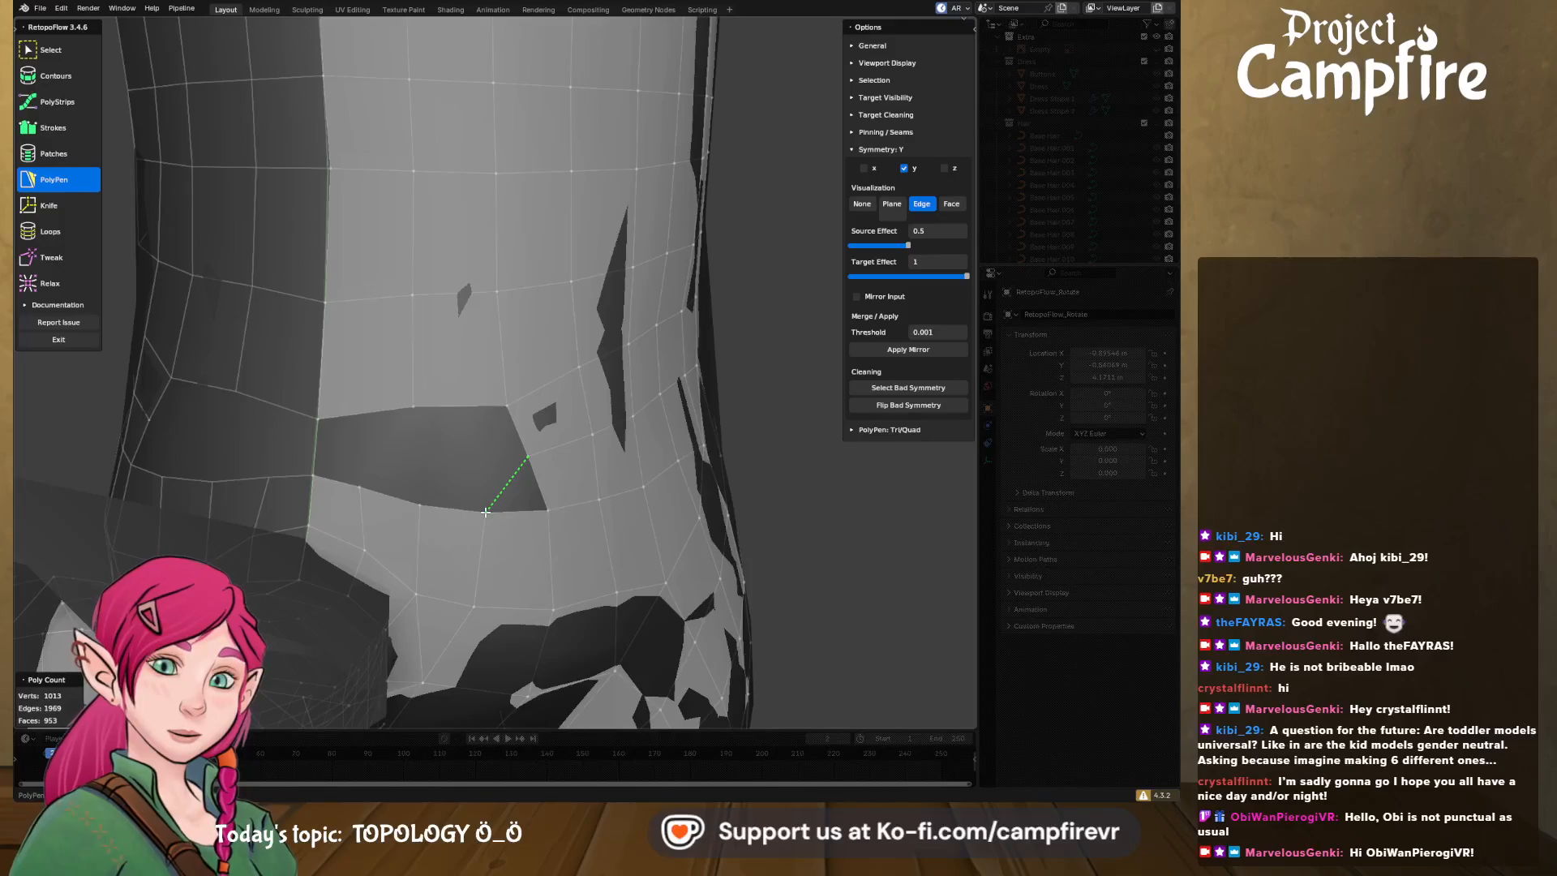
left_click(356, 492)
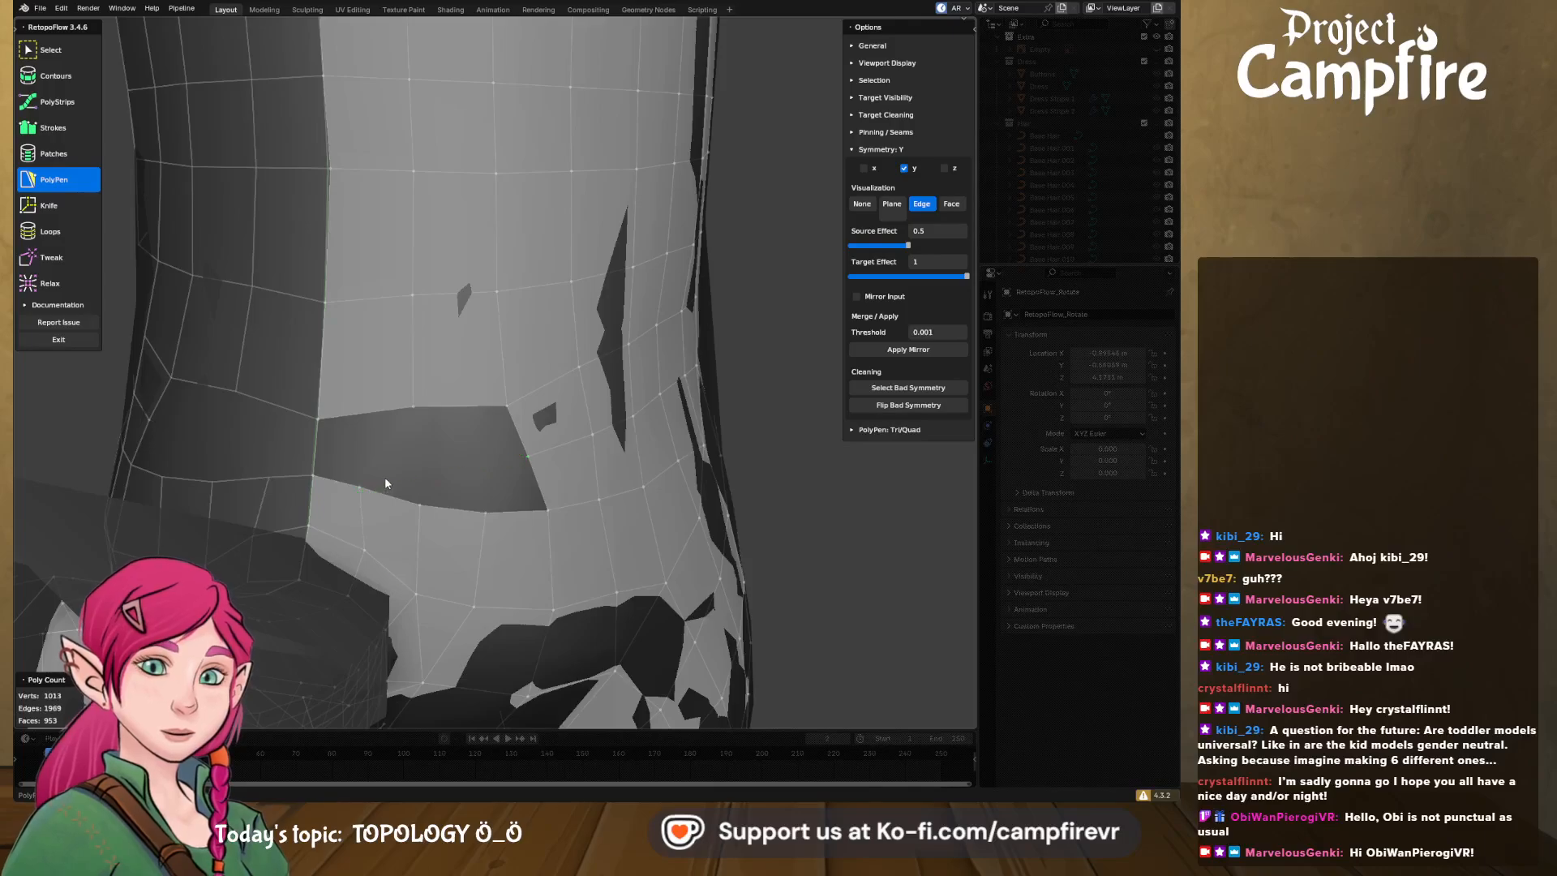
left_click(421, 506)
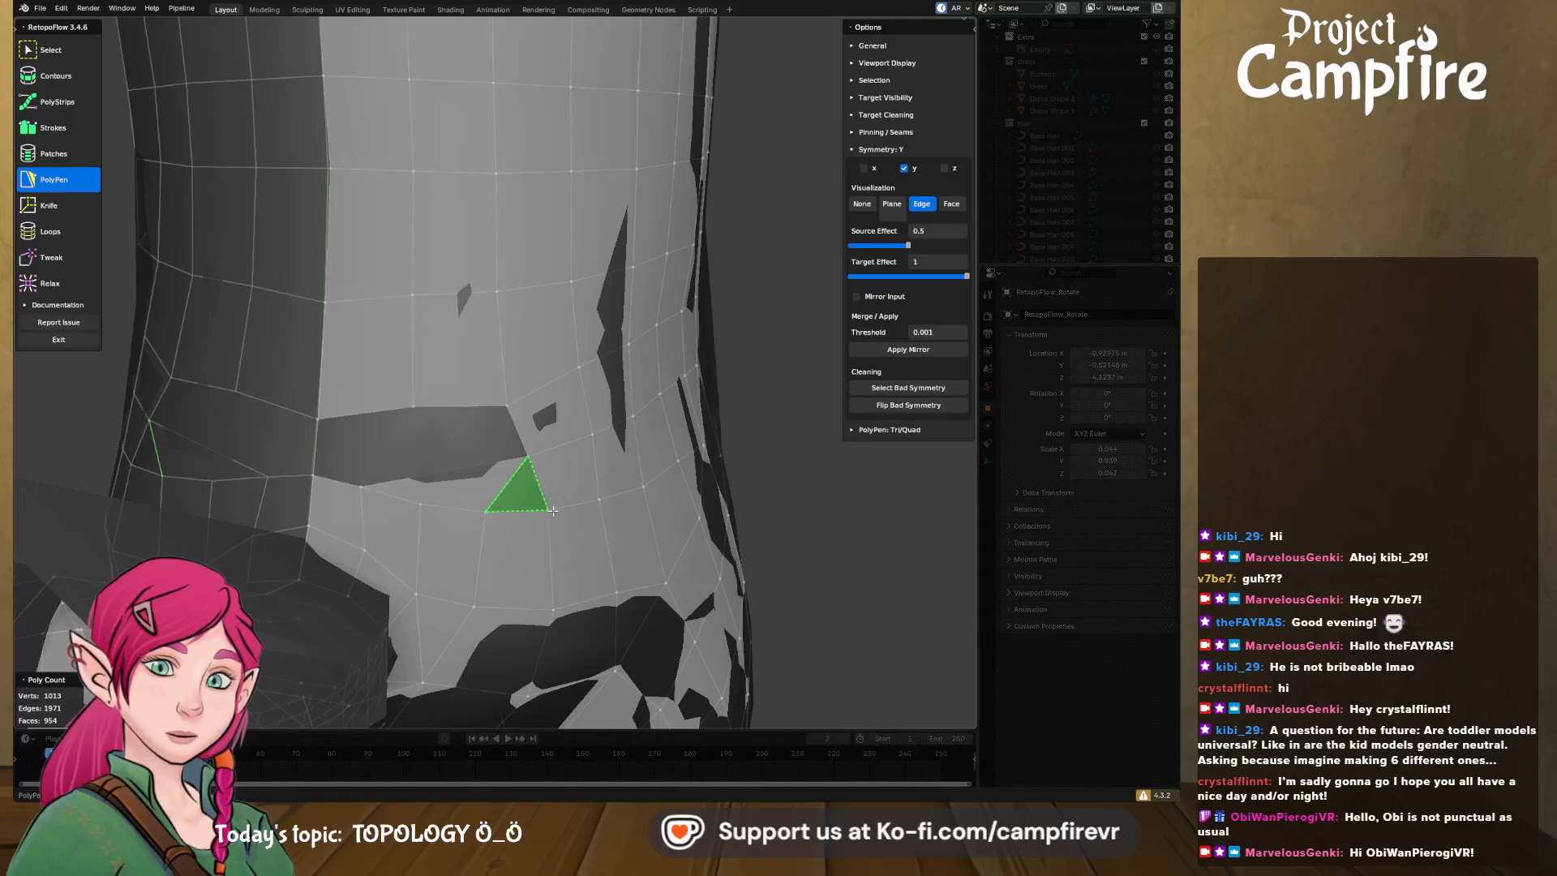
mouse_move(516, 481)
middle_mouse_down()
mouse_move(532, 475)
mouse_move(502, 469)
middle_mouse_up()
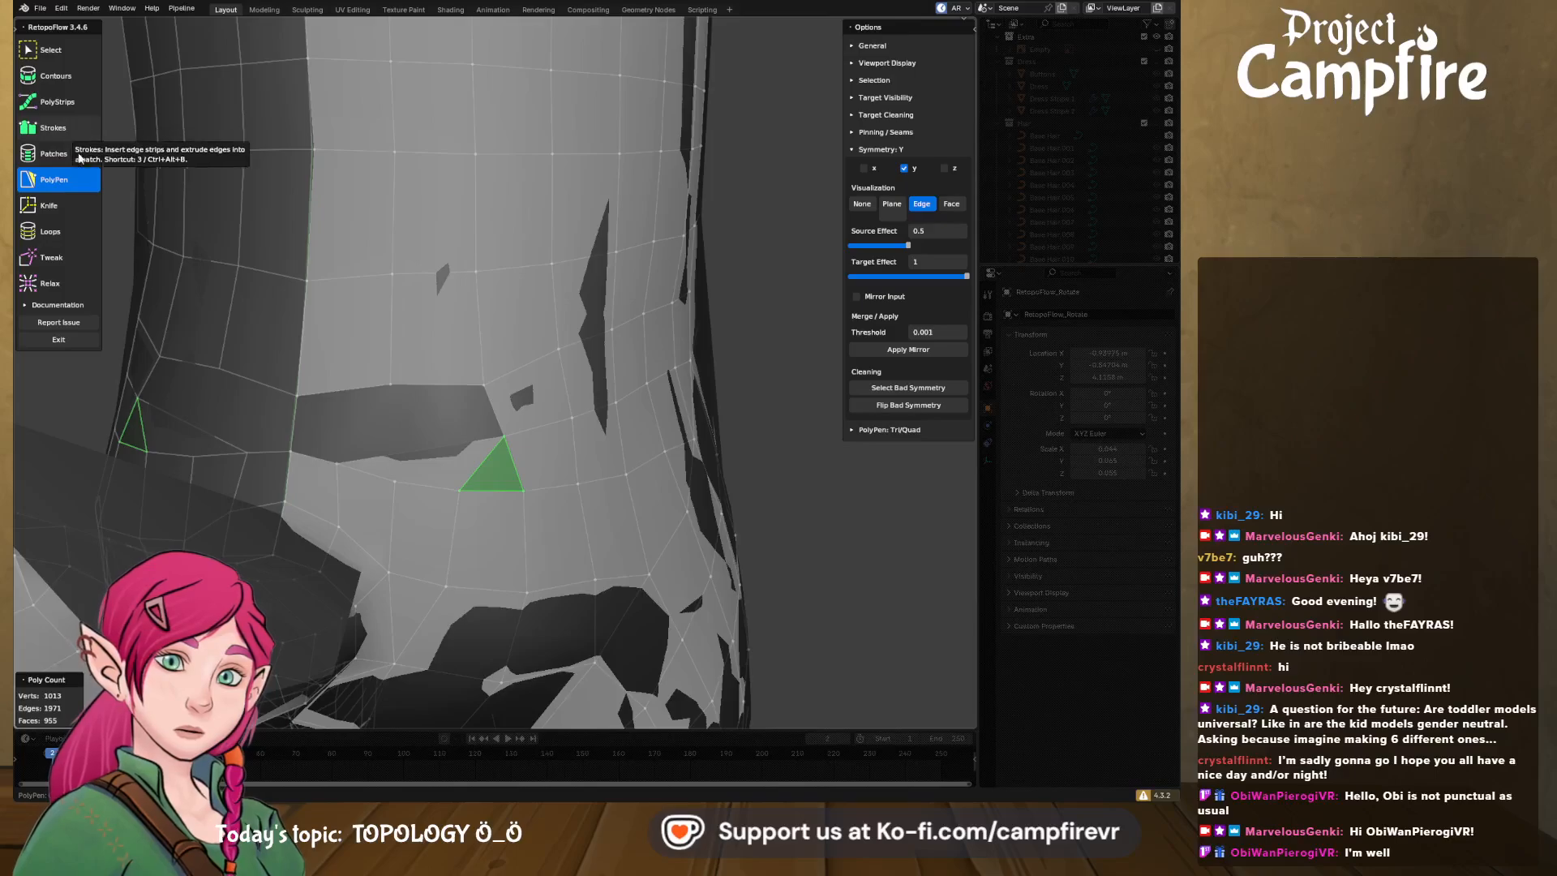
left_click(484, 386)
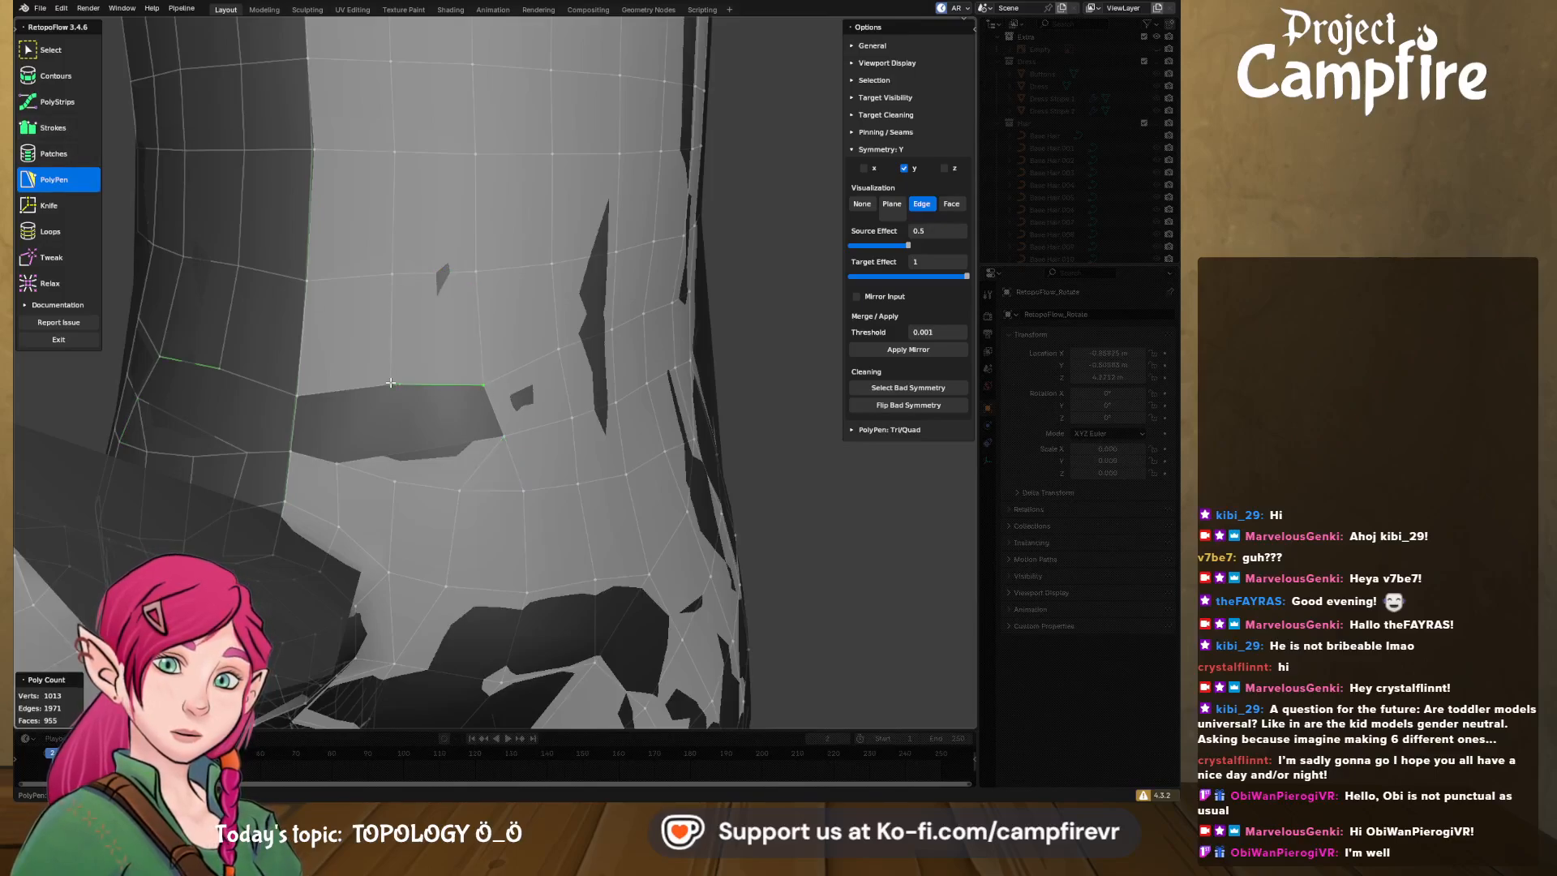
left_click(343, 462)
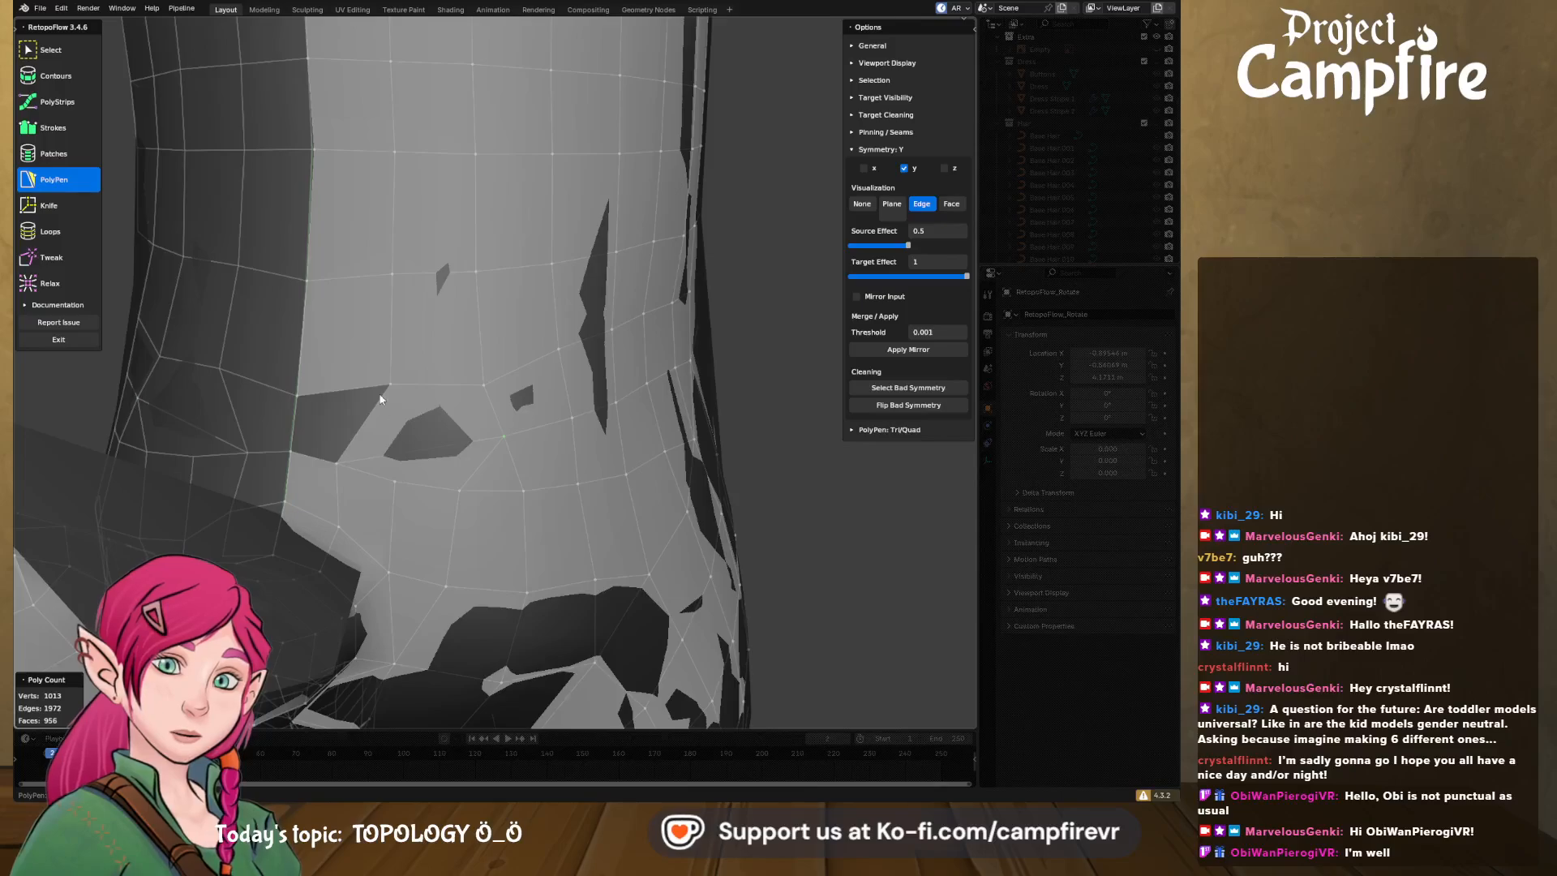
left_click(290, 452)
middle_click_drag(421, 412, 450, 395)
- Relax the refilled faces across the lower back above the tail
left_click(53, 283)
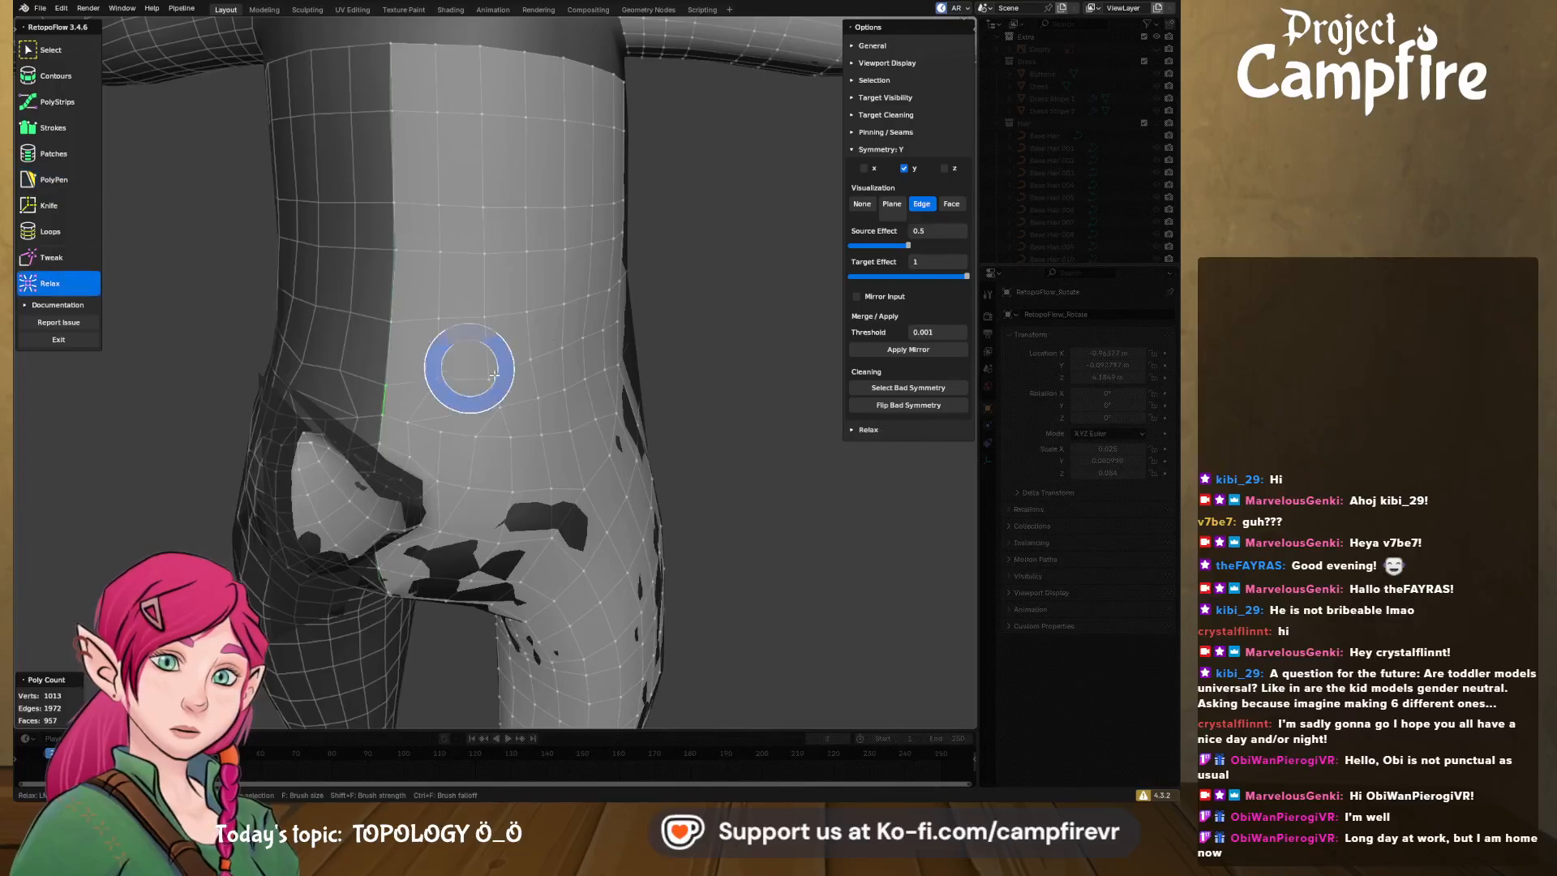
mouse_move(424, 397)
left_mouse_down()
mouse_move(541, 382)
mouse_move(430, 392)
mouse_move(395, 378)
mouse_move(507, 360)
mouse_move(473, 386)
mouse_move(538, 367)
left_mouse_up()
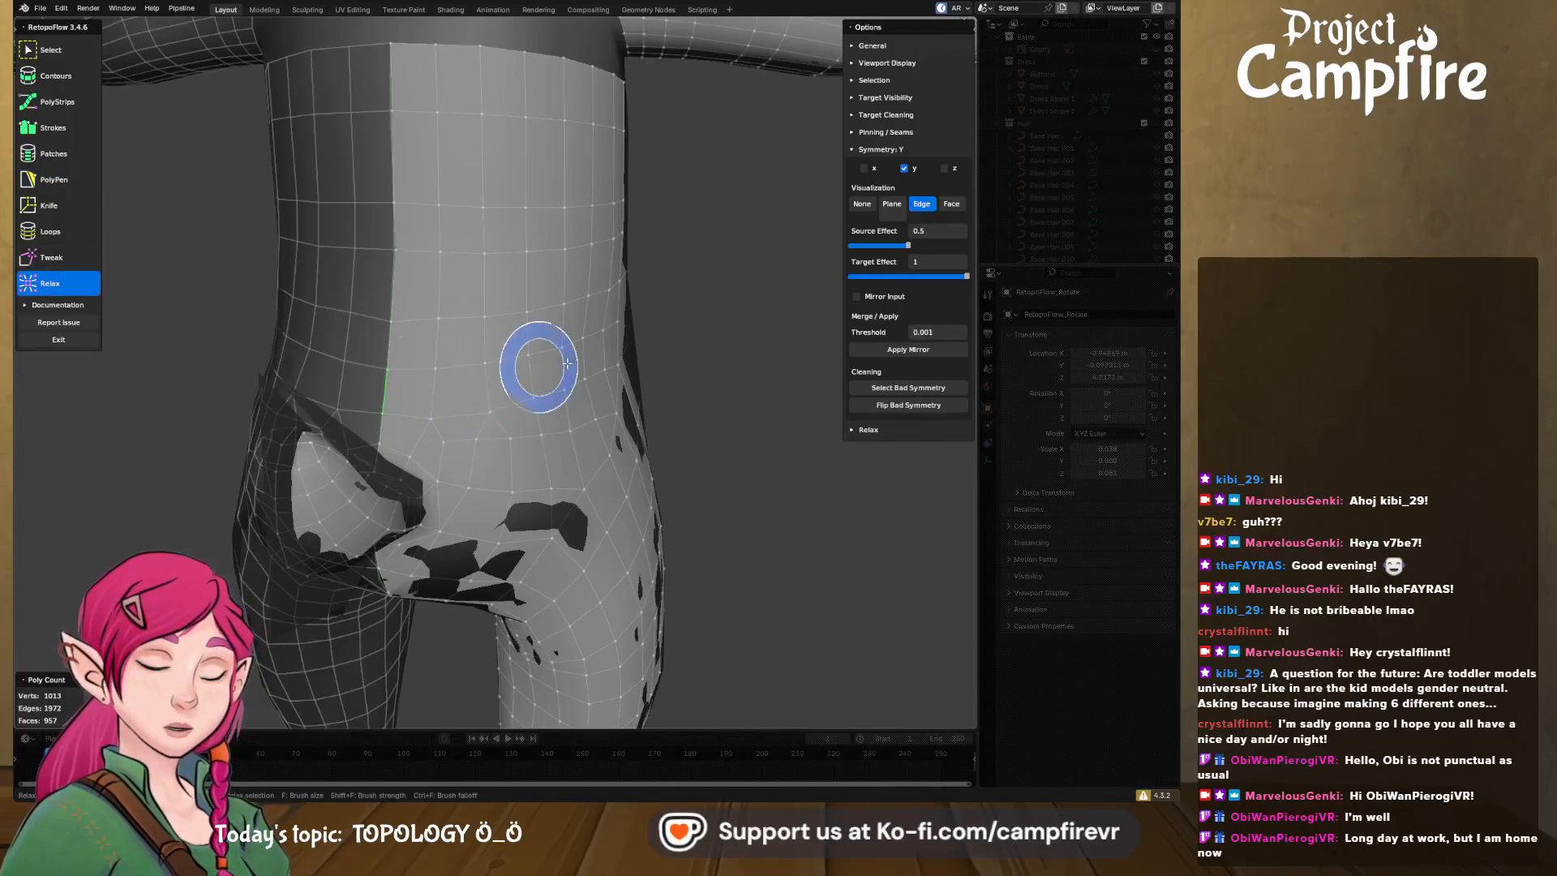
- Examine the torso, hips and upper arms from the side, front and back, including the open area between arms and torso
middle_click_drag(657, 370, 545, 362)
middle_click_drag(290, 363, 201, 331)
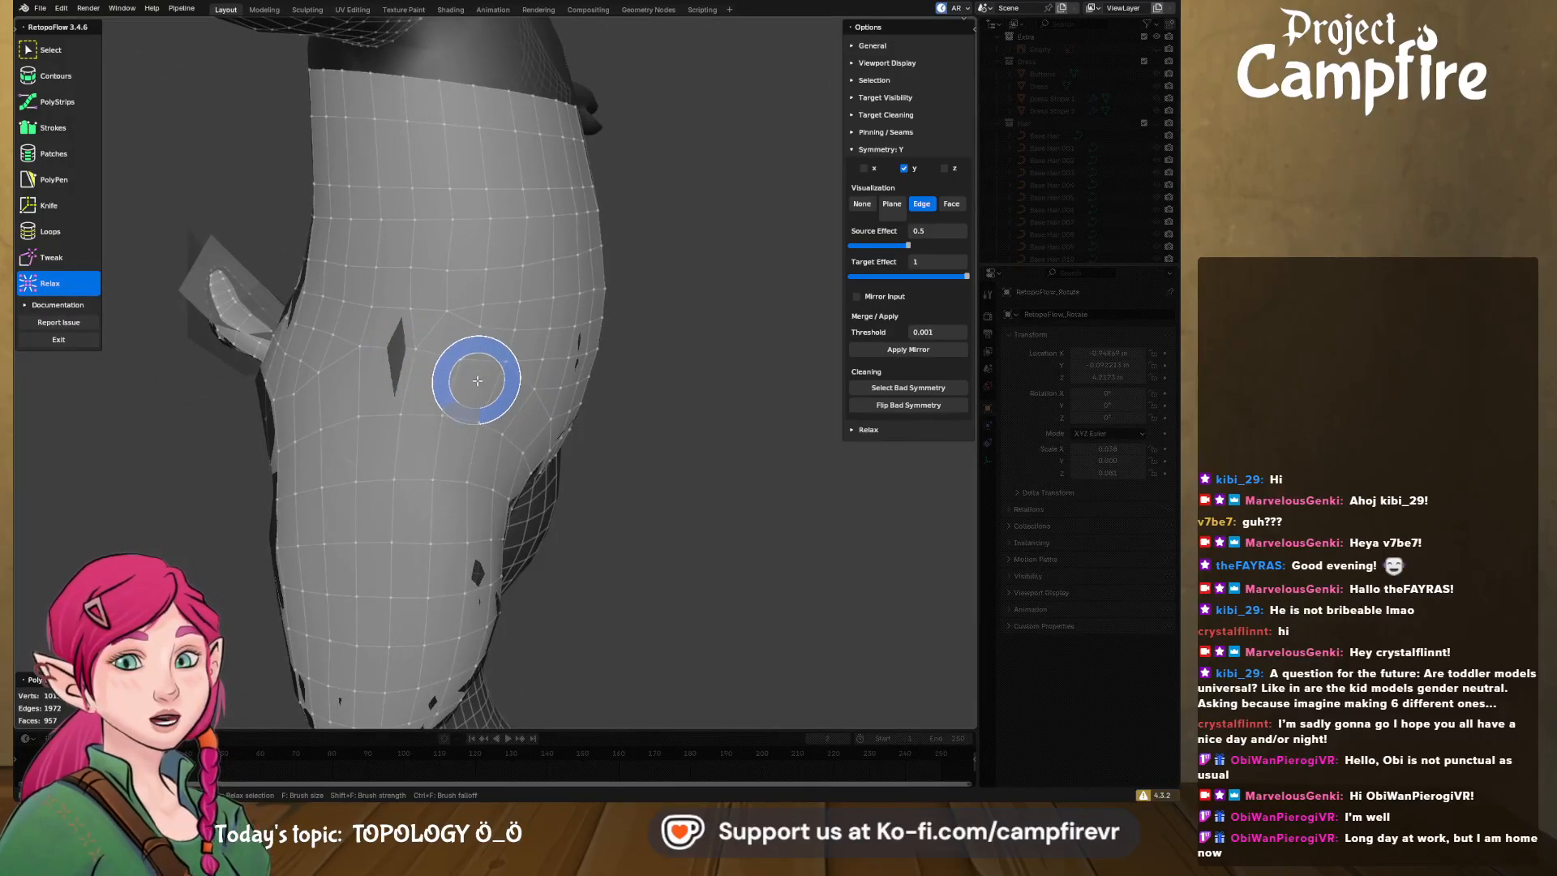
middle_click_drag(634, 429, 538, 278)
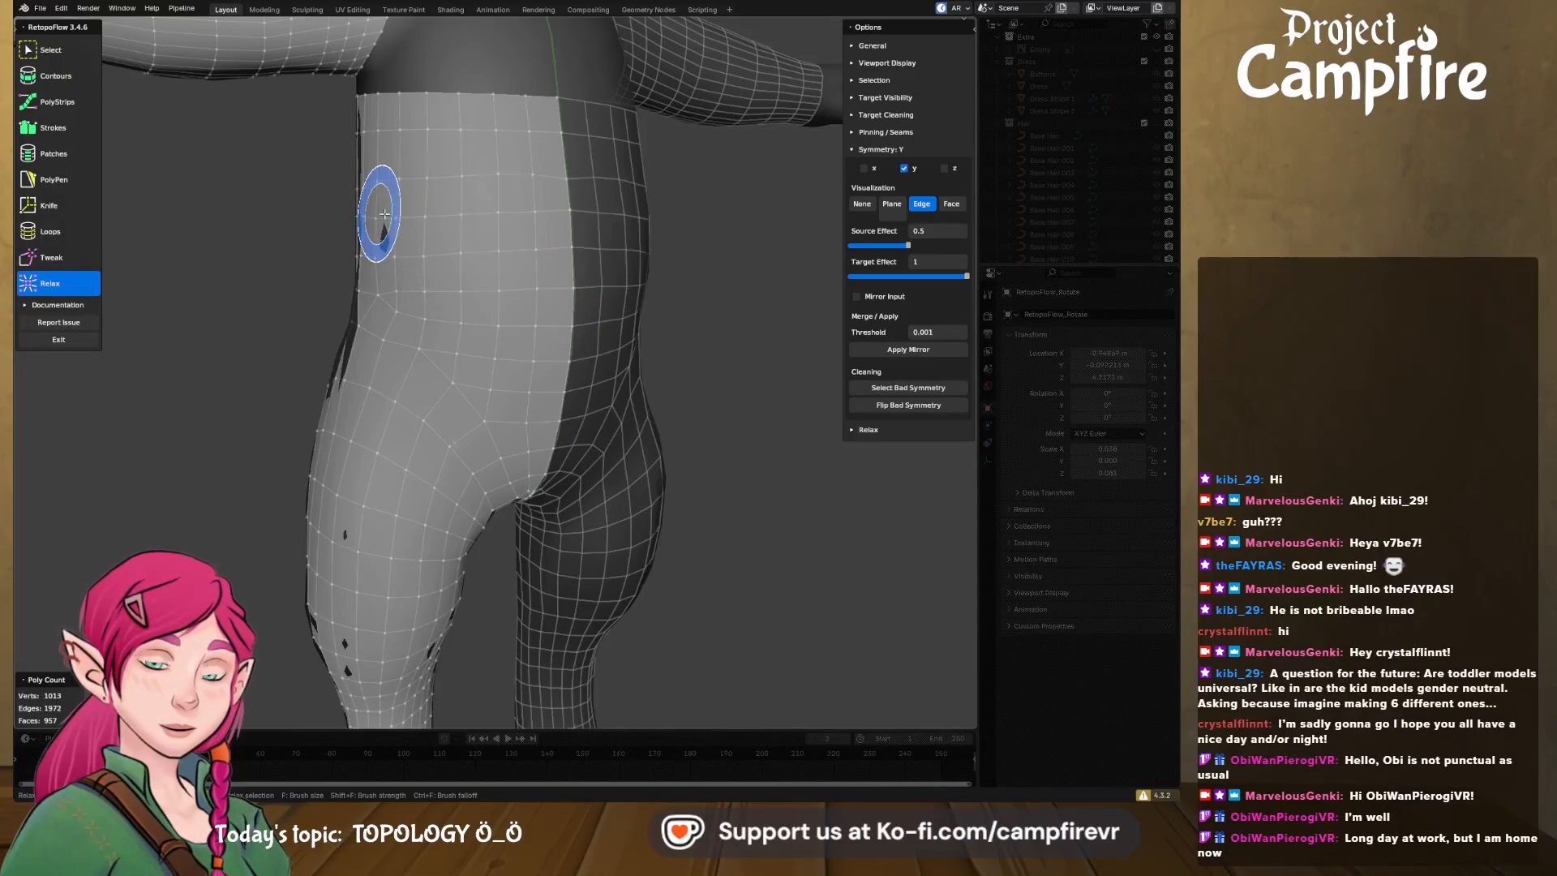
mouse_move(382, 216)
middle_mouse_down()
mouse_move(459, 226)
mouse_move(556, 209)
mouse_move(527, 212)
mouse_move(555, 220)
mouse_move(481, 353)
mouse_move(591, 355)
mouse_move(581, 324)
mouse_move(651, 424)
middle_mouse_up()
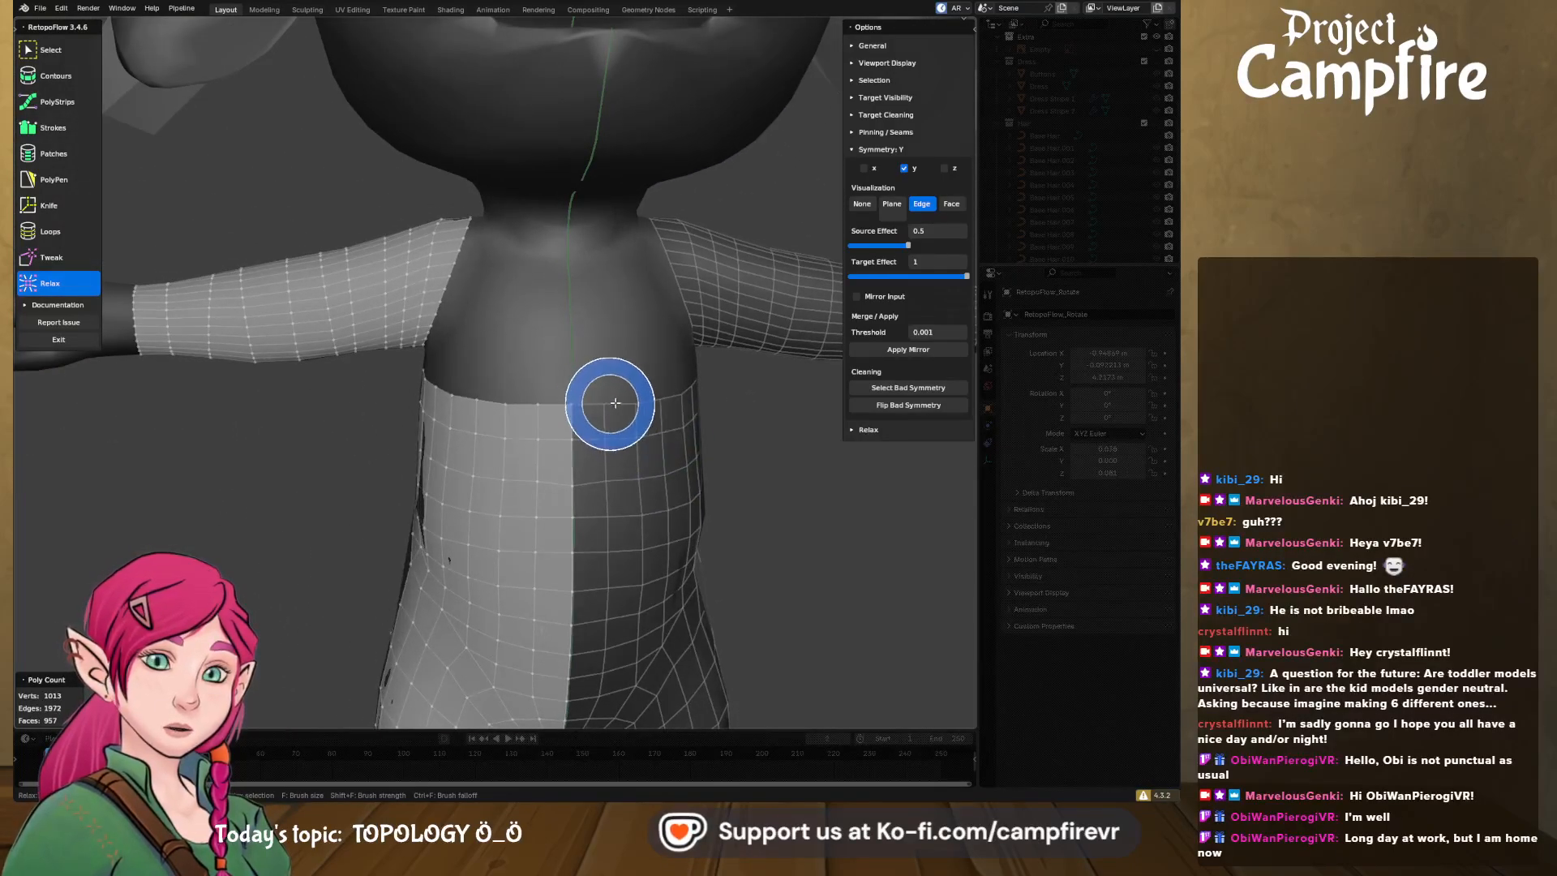
mouse_move(368, 292)
left_mouse_down()
mouse_move(188, 300)
mouse_move(326, 339)
mouse_move(386, 317)
mouse_move(399, 253)
mouse_move(349, 230)
mouse_move(346, 318)
left_mouse_up()
middle_click_drag(346, 318, 636, 316)
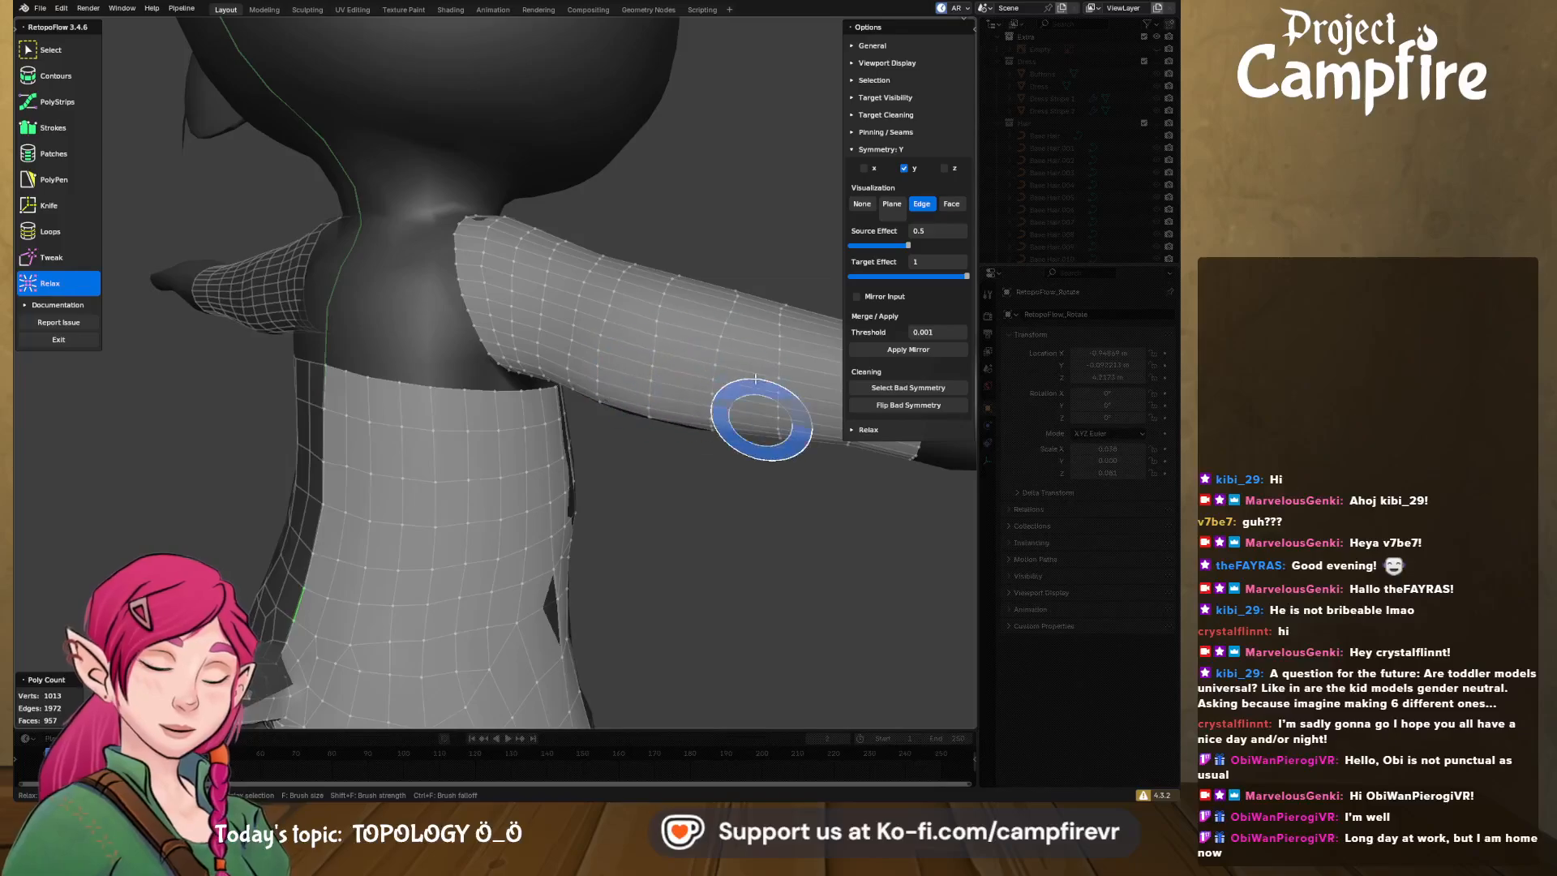
mouse_move(761, 421)
left_mouse_down()
mouse_move(733, 282)
mouse_move(807, 416)
left_mouse_up()
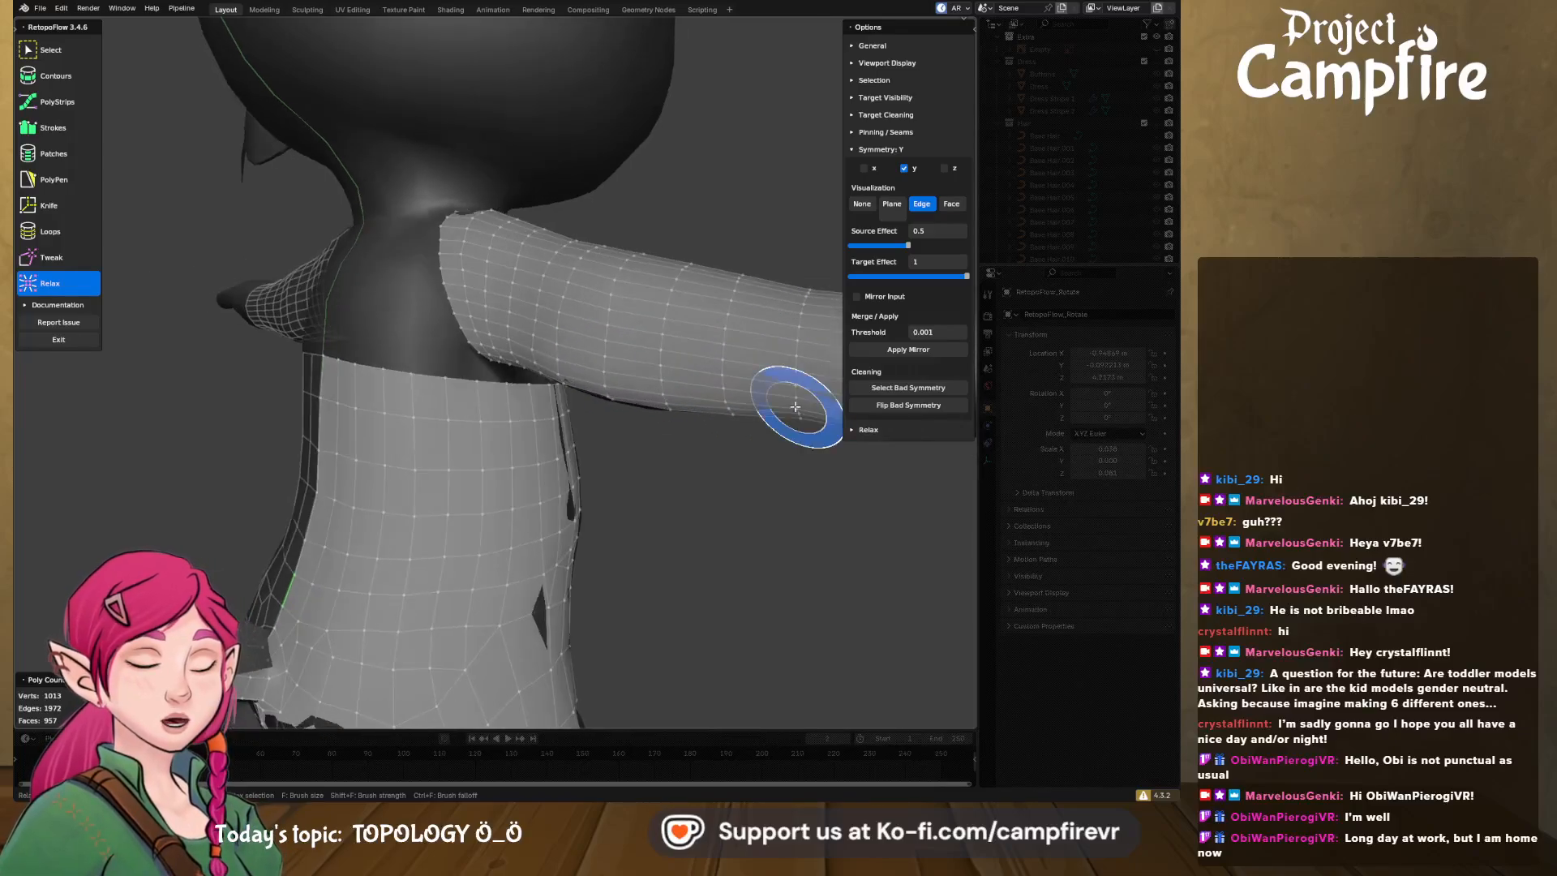
mouse_move(782, 411)
middle_mouse_down()
mouse_move(740, 392)
mouse_move(630, 406)
mouse_move(695, 382)
mouse_move(868, 368)
middle_mouse_up()
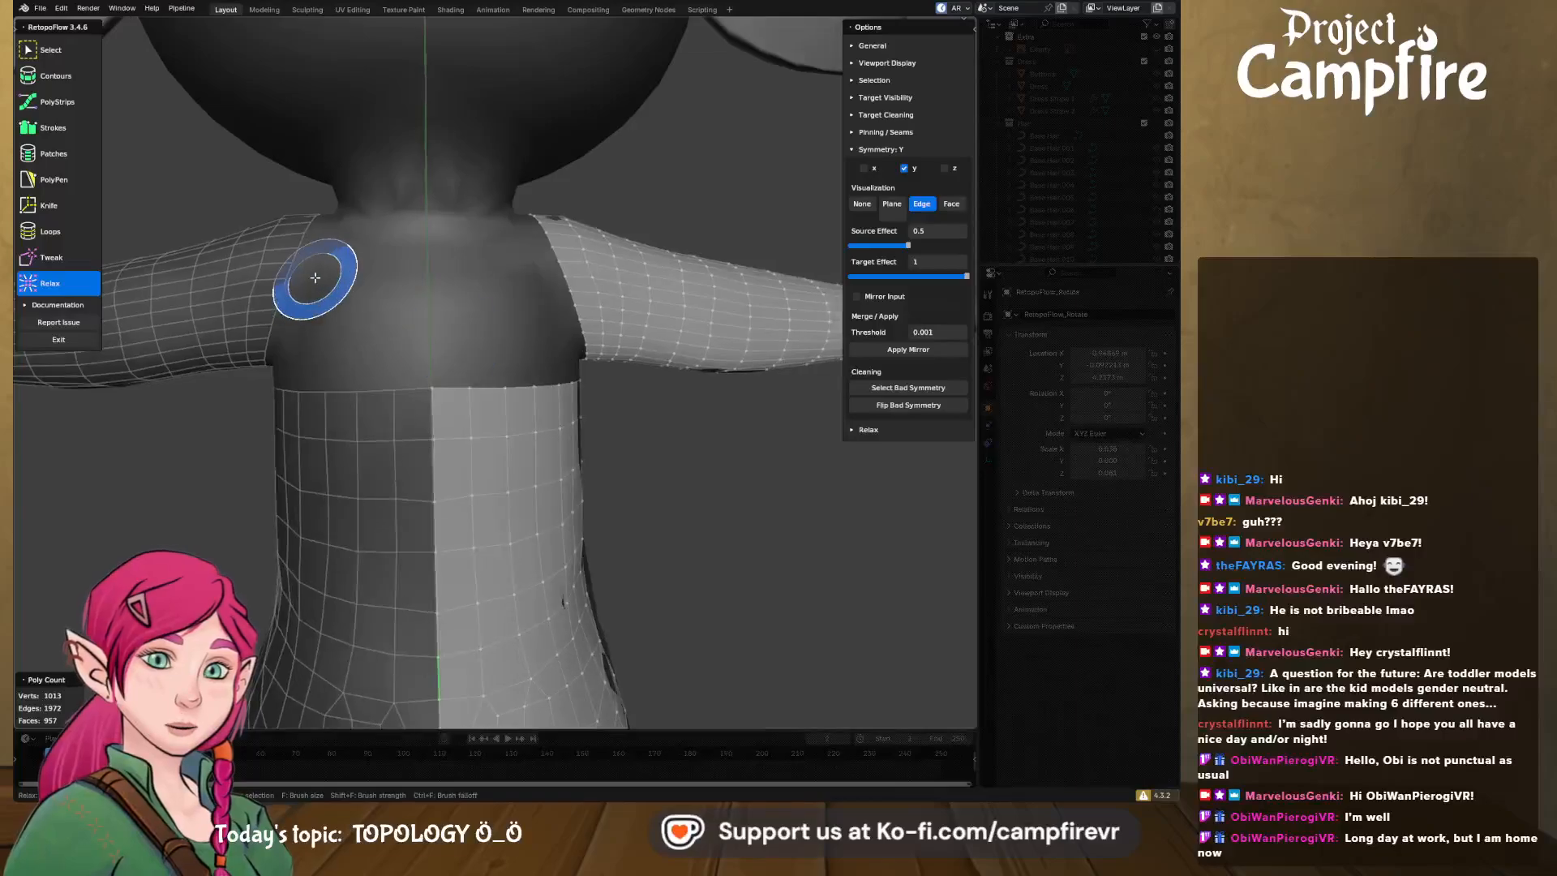
- Try a curved PolyStrips strip around the back of the shoulder from the neck to under the armpit, and adjust its lower curve handle
left_click(60, 102)
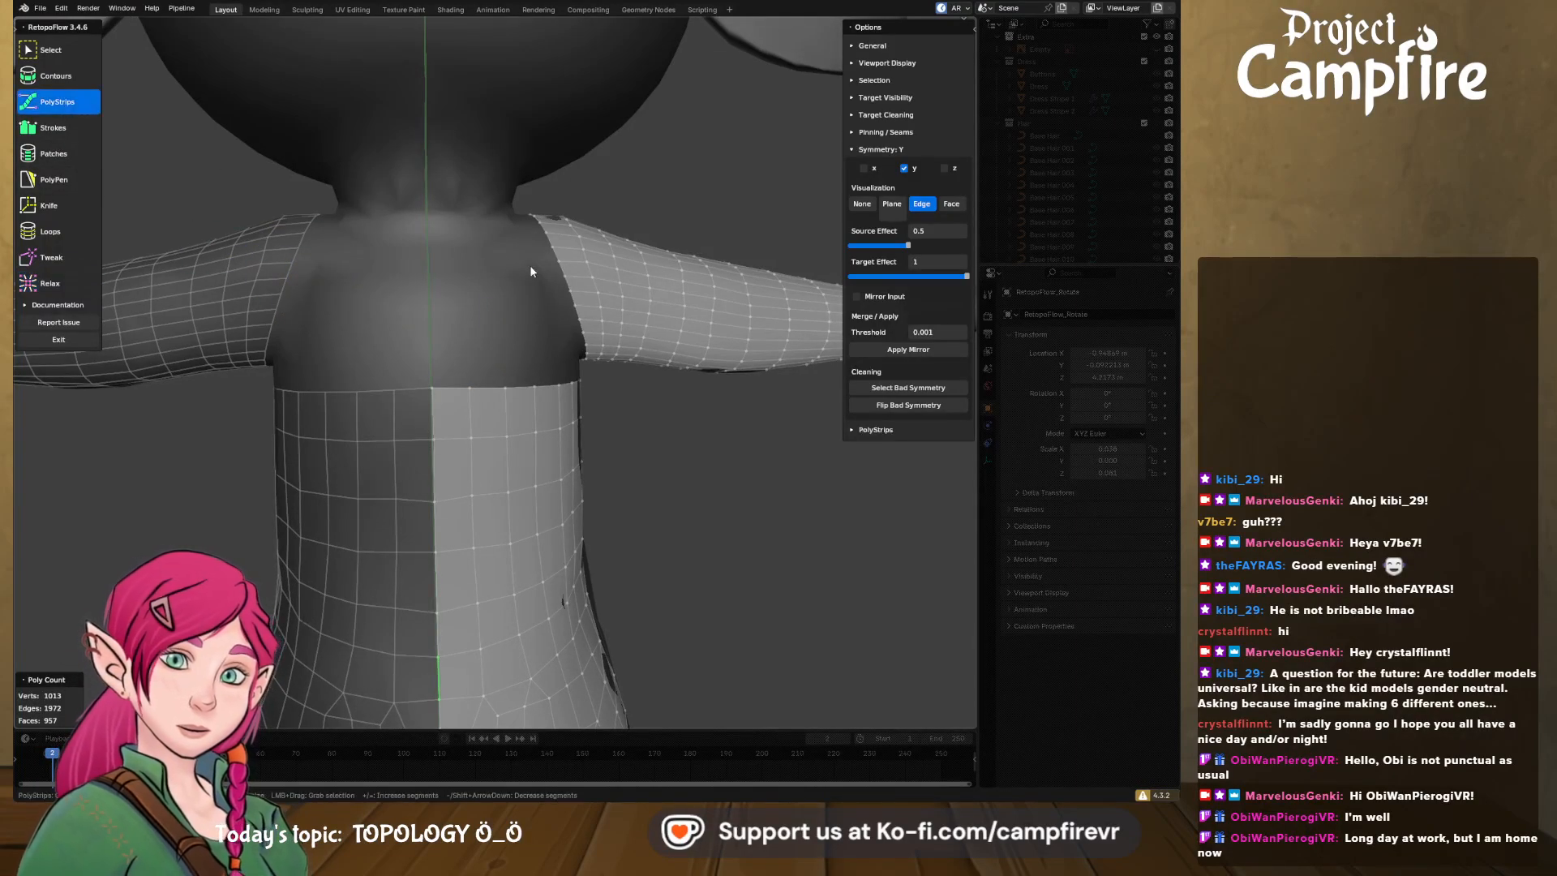
middle_click_drag(435, 214, 446, 229)
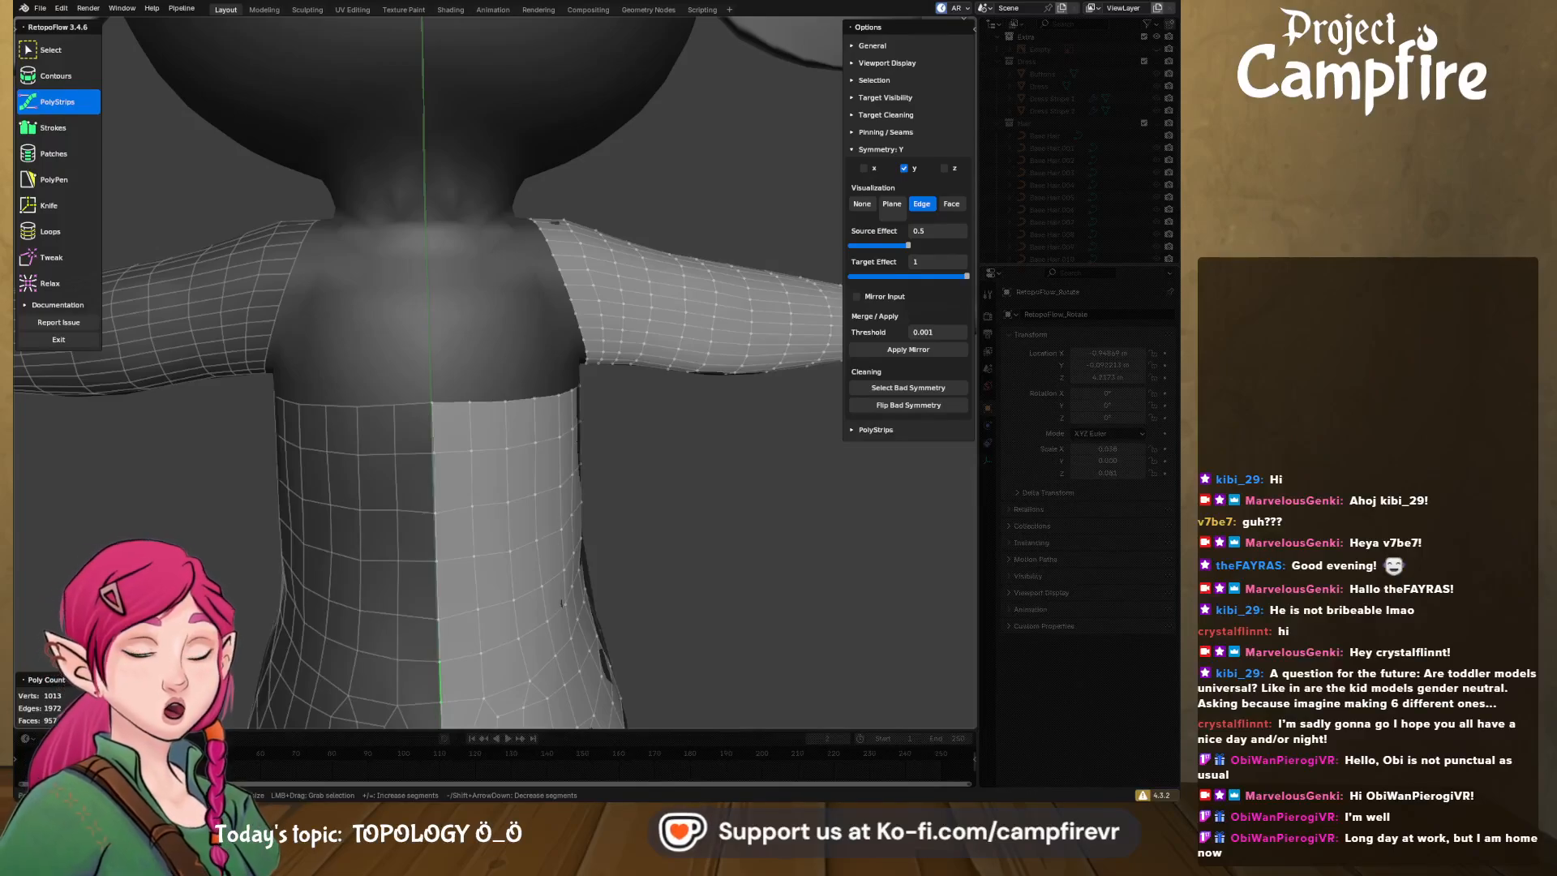
middle_click_drag(568, 203, 461, 187)
middle_click_drag(498, 245, 455, 242)
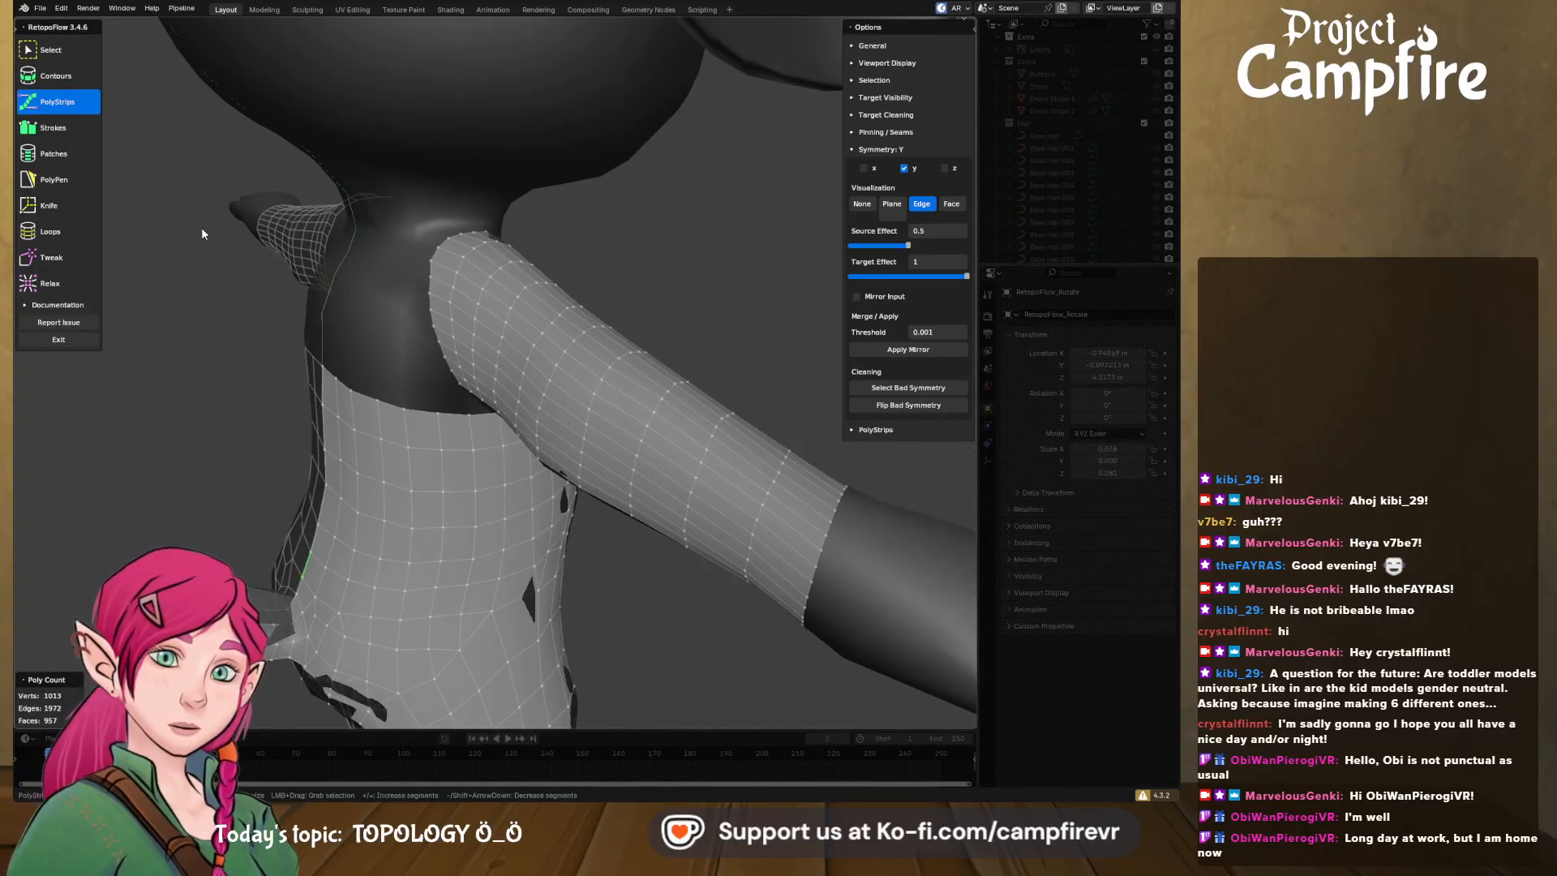
middle_click_drag(203, 234, 299, 239)
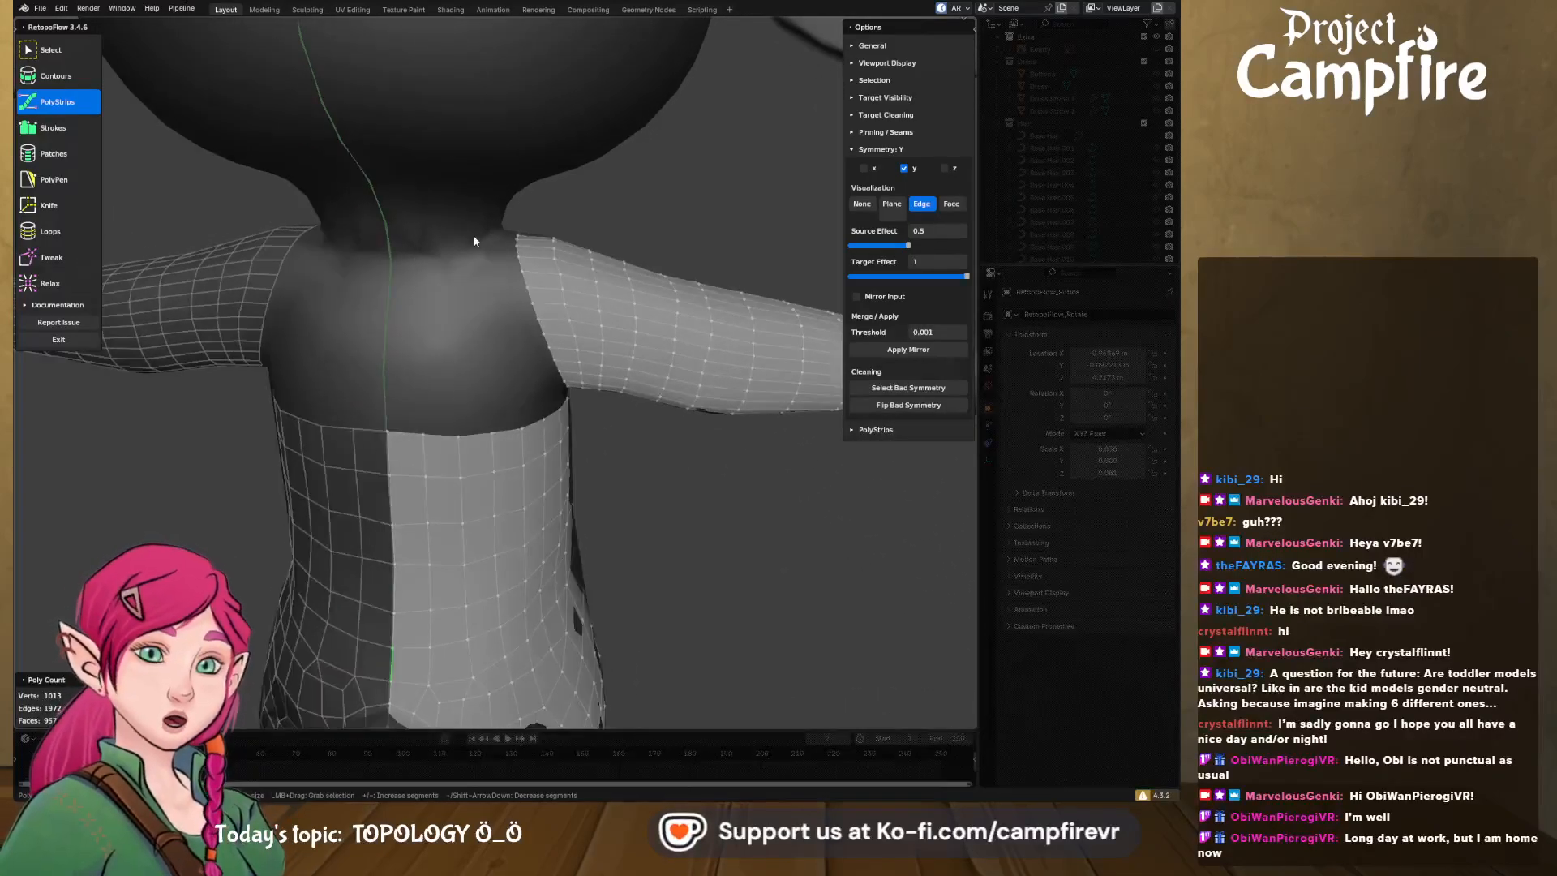
mouse_move(497, 362)
middle_mouse_down()
mouse_move(522, 358)
mouse_move(510, 346)
middle_mouse_up()
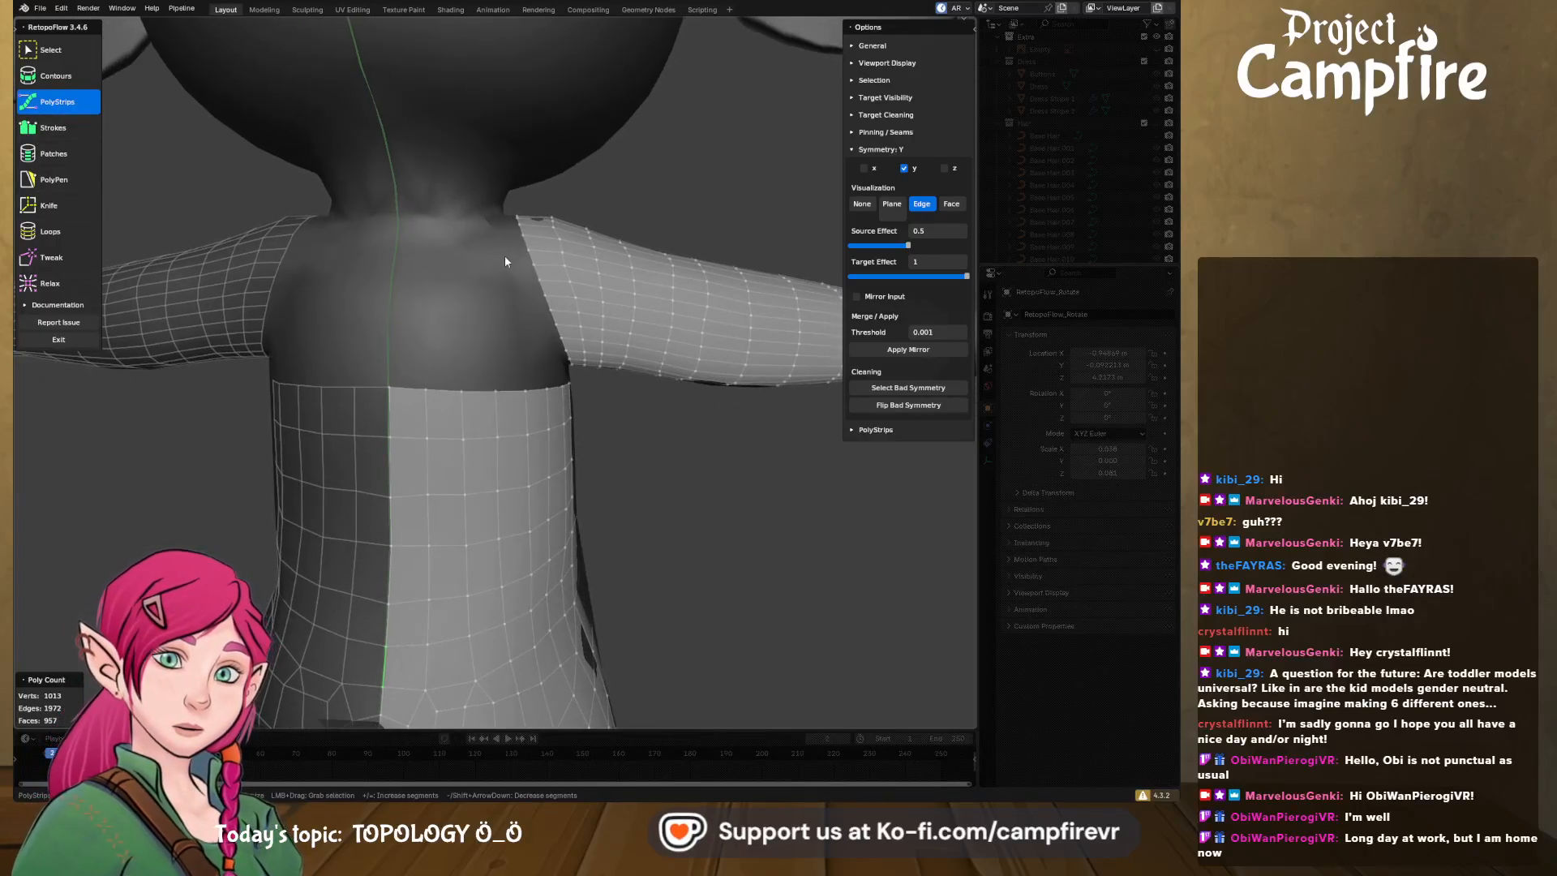
middle_click_drag(504, 257, 490, 244)
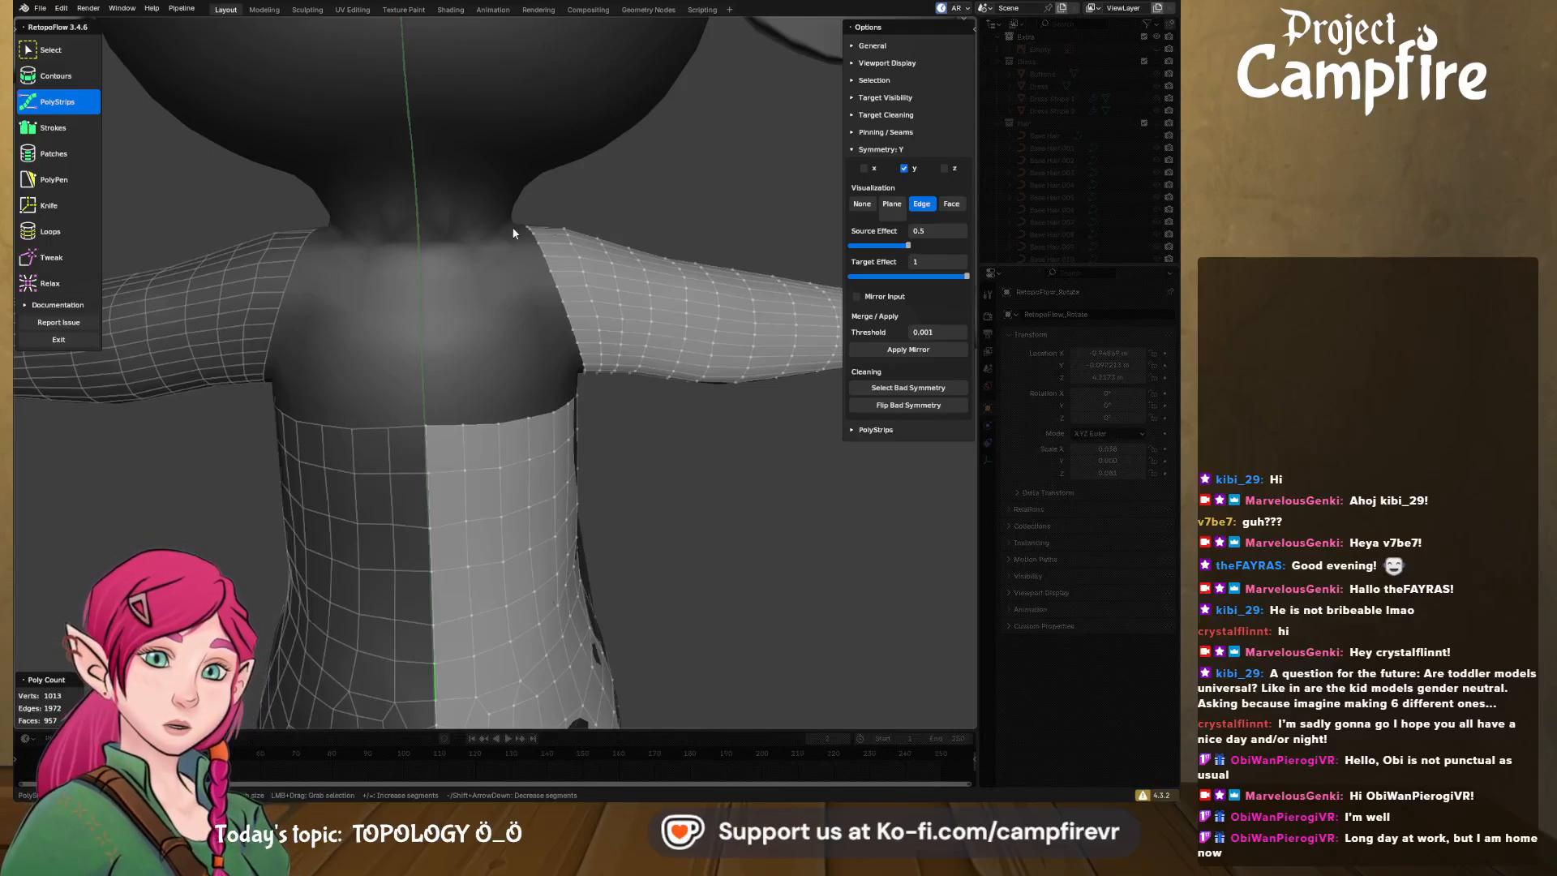
mouse_move(492, 241)
left_mouse_down()
mouse_move(466, 276)
mouse_move(470, 337)
mouse_move(497, 373)
mouse_move(553, 396)
mouse_move(600, 388)
left_mouse_up()
mouse_move(601, 387)
middle_mouse_down()
mouse_move(626, 397)
mouse_move(584, 387)
middle_mouse_up()
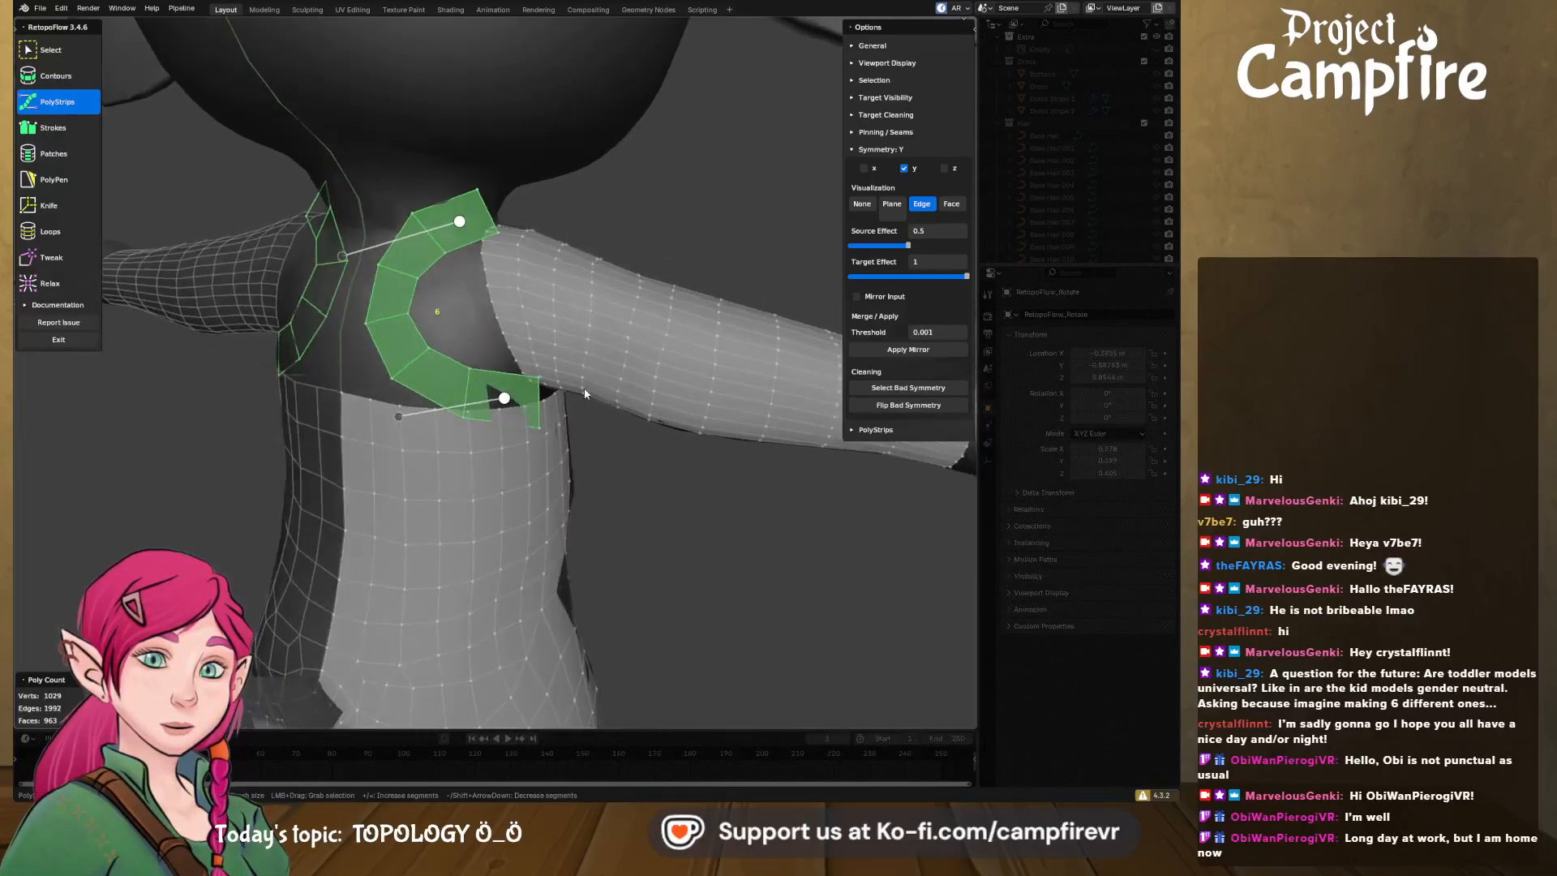
left_click_drag(402, 417, 408, 413)
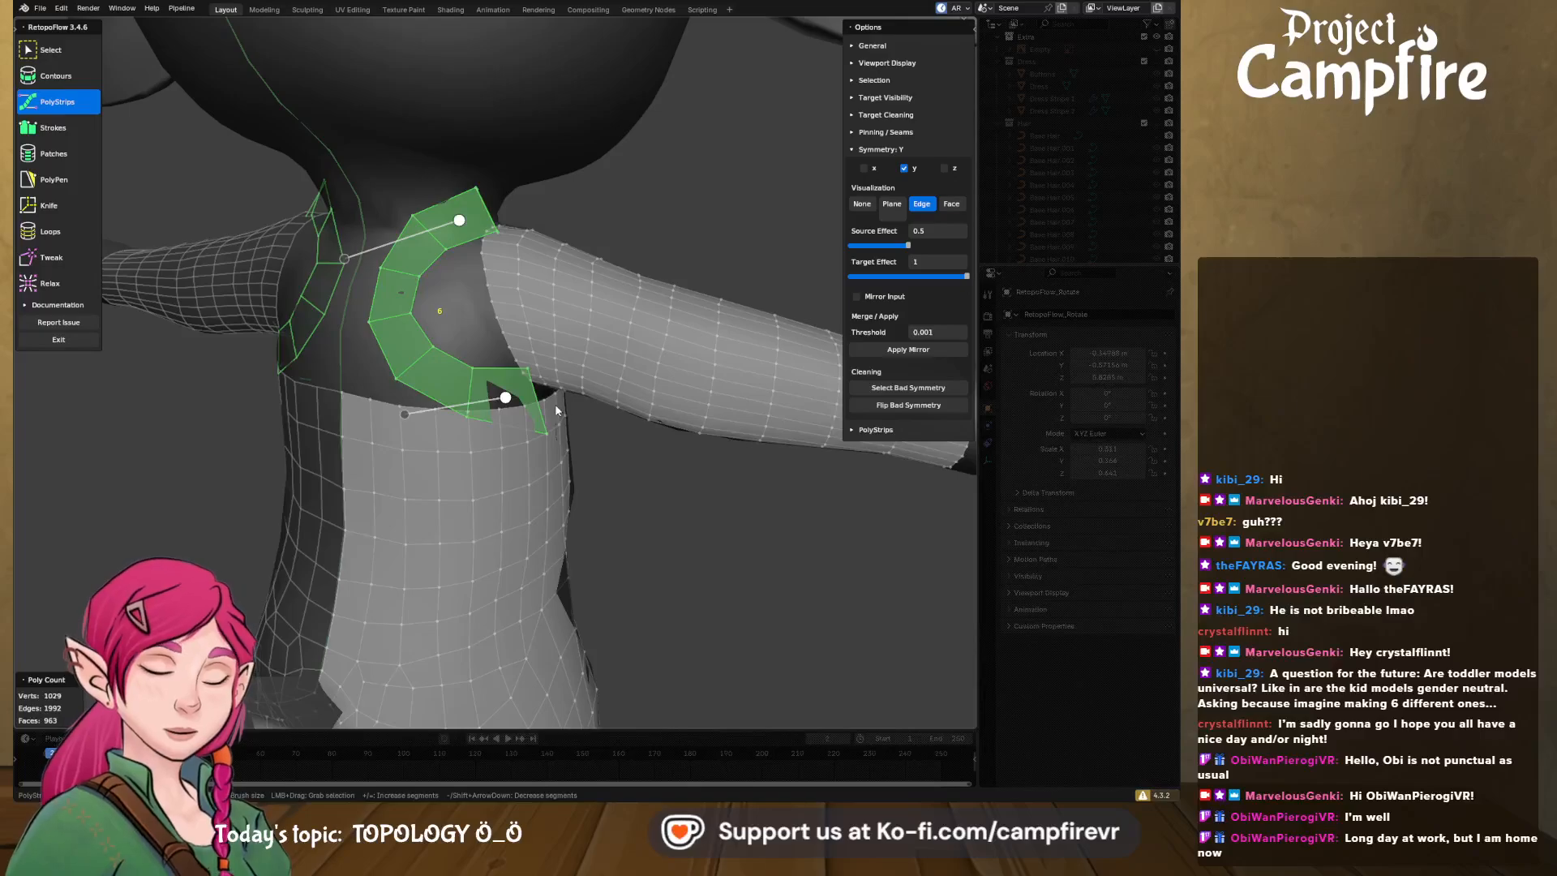
- Increase the number of segments in the curved shoulder strip
scroll(556, 404, "down", 1, "shift")
scroll(538, 388, "up", 3, "shift")
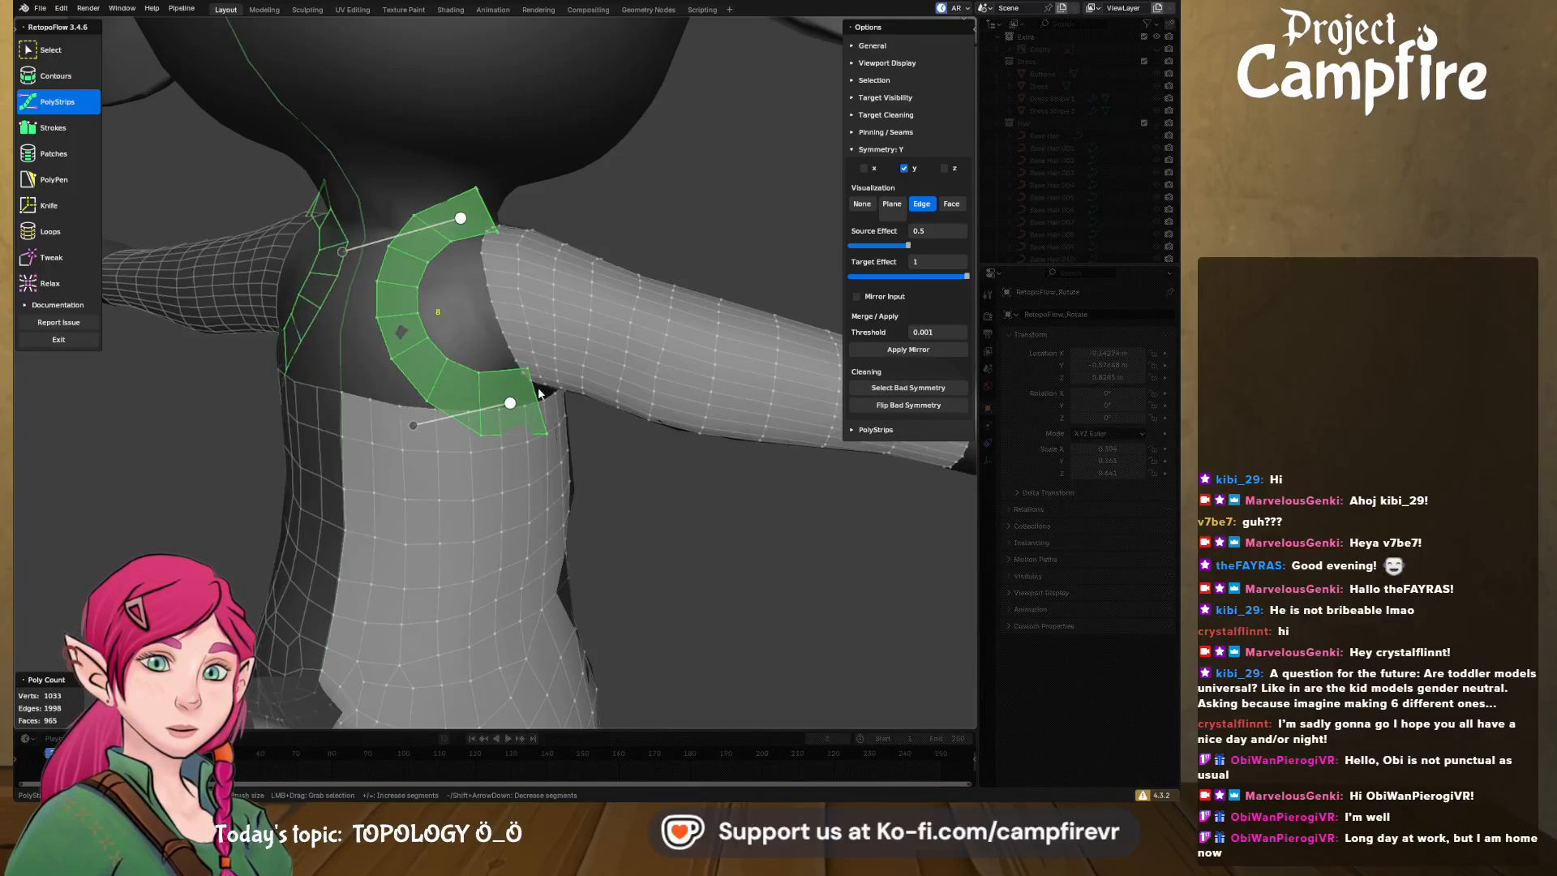
middle_click_drag(538, 392, 523, 311)
- Undo the curved PolyStrips strip around the shoulder and its adjustments
key("ctrl+z")
key("ctrl+z")
key("ctrl+z")
- Extend the back edge of the arm opening onto the torso with a curved Strokes line from the neck base to the armpit
middle_click_drag(410, 309, 511, 313)
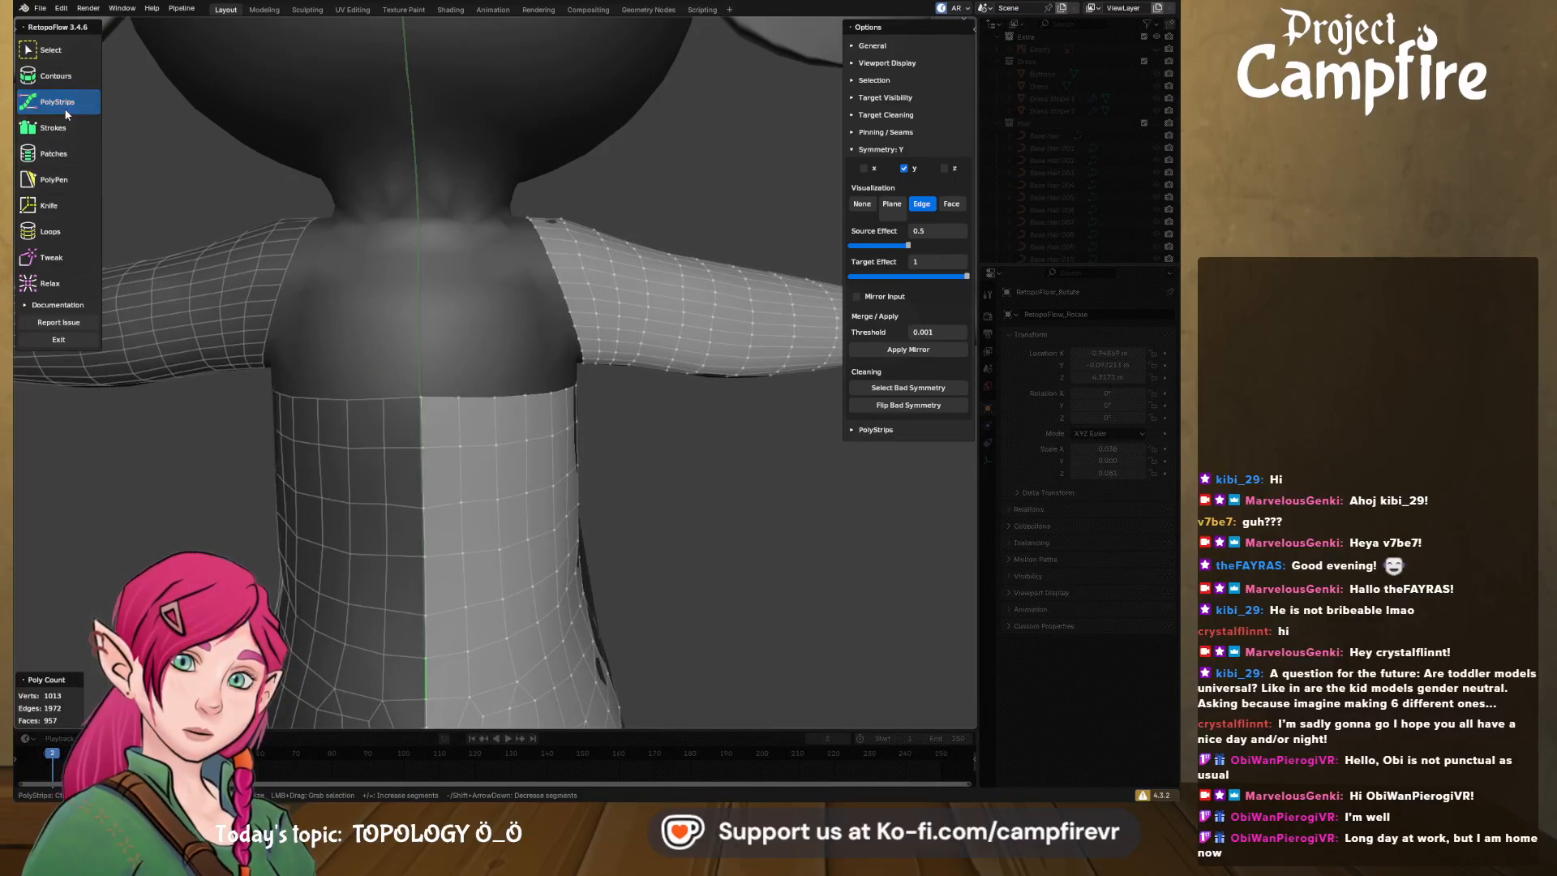
left_click(71, 130)
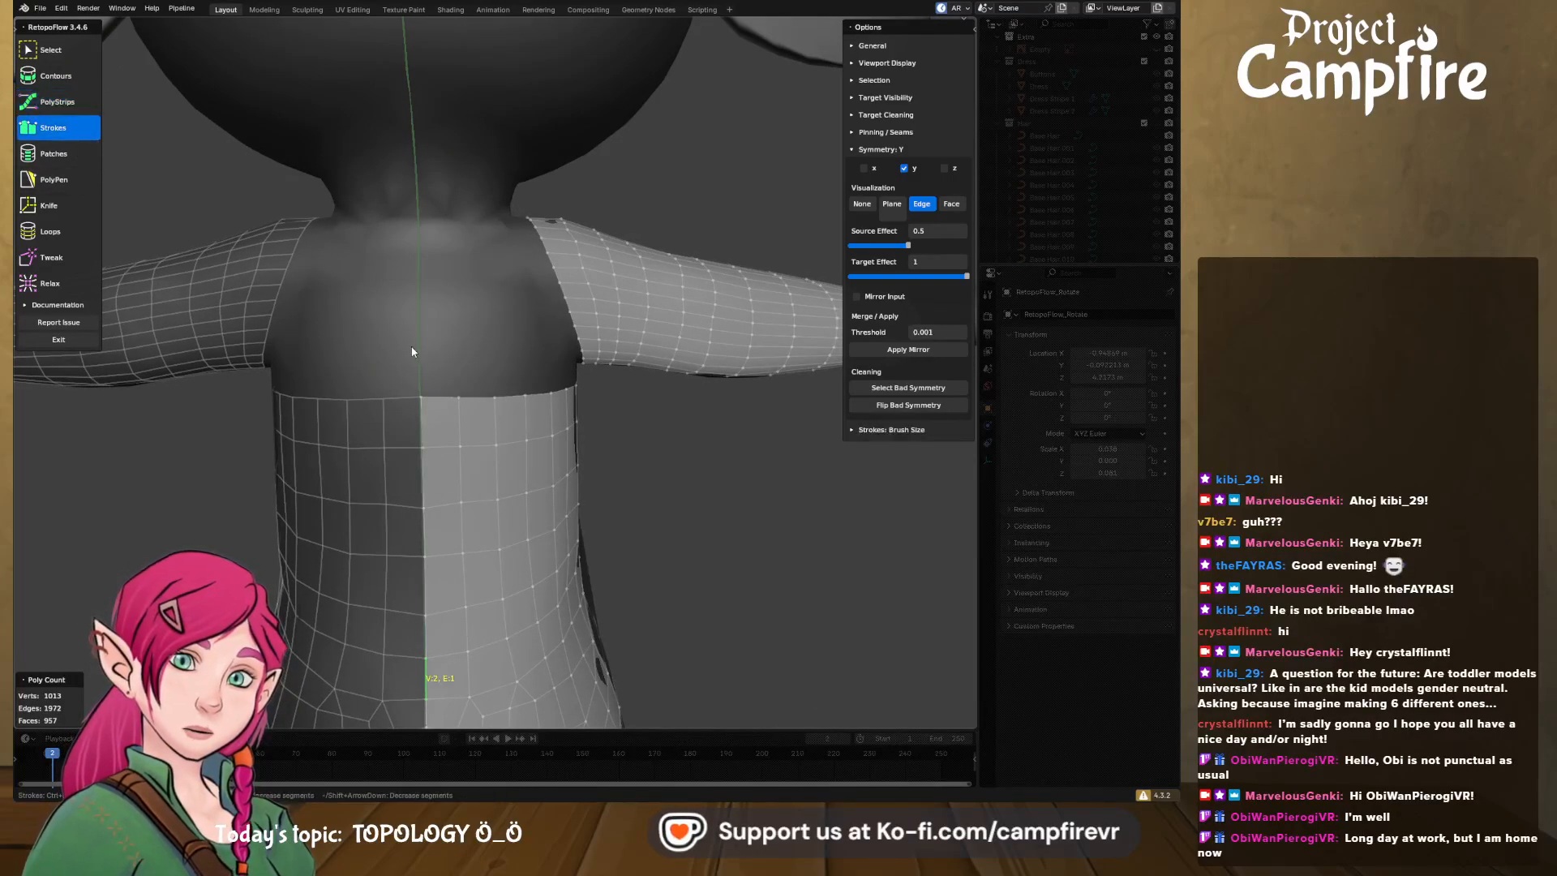
mouse_move(410, 347)
middle_mouse_down()
mouse_move(504, 375)
mouse_move(561, 365)
mouse_move(532, 369)
mouse_move(533, 321)
mouse_move(522, 337)
mouse_move(528, 234)
mouse_move(531, 260)
middle_mouse_up()
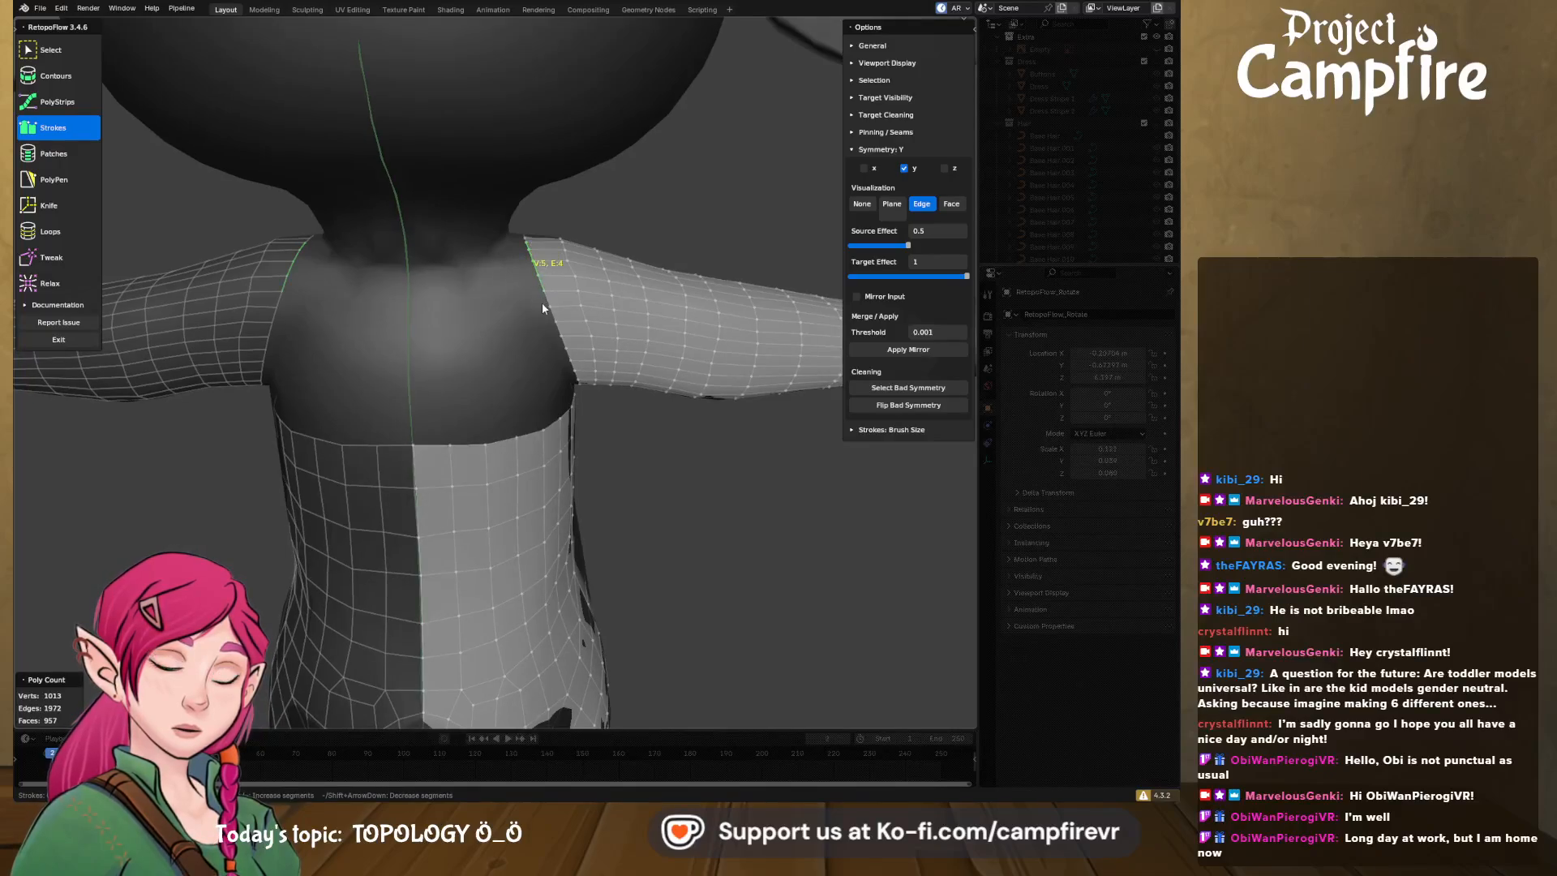
left_click(559, 336, "shift")
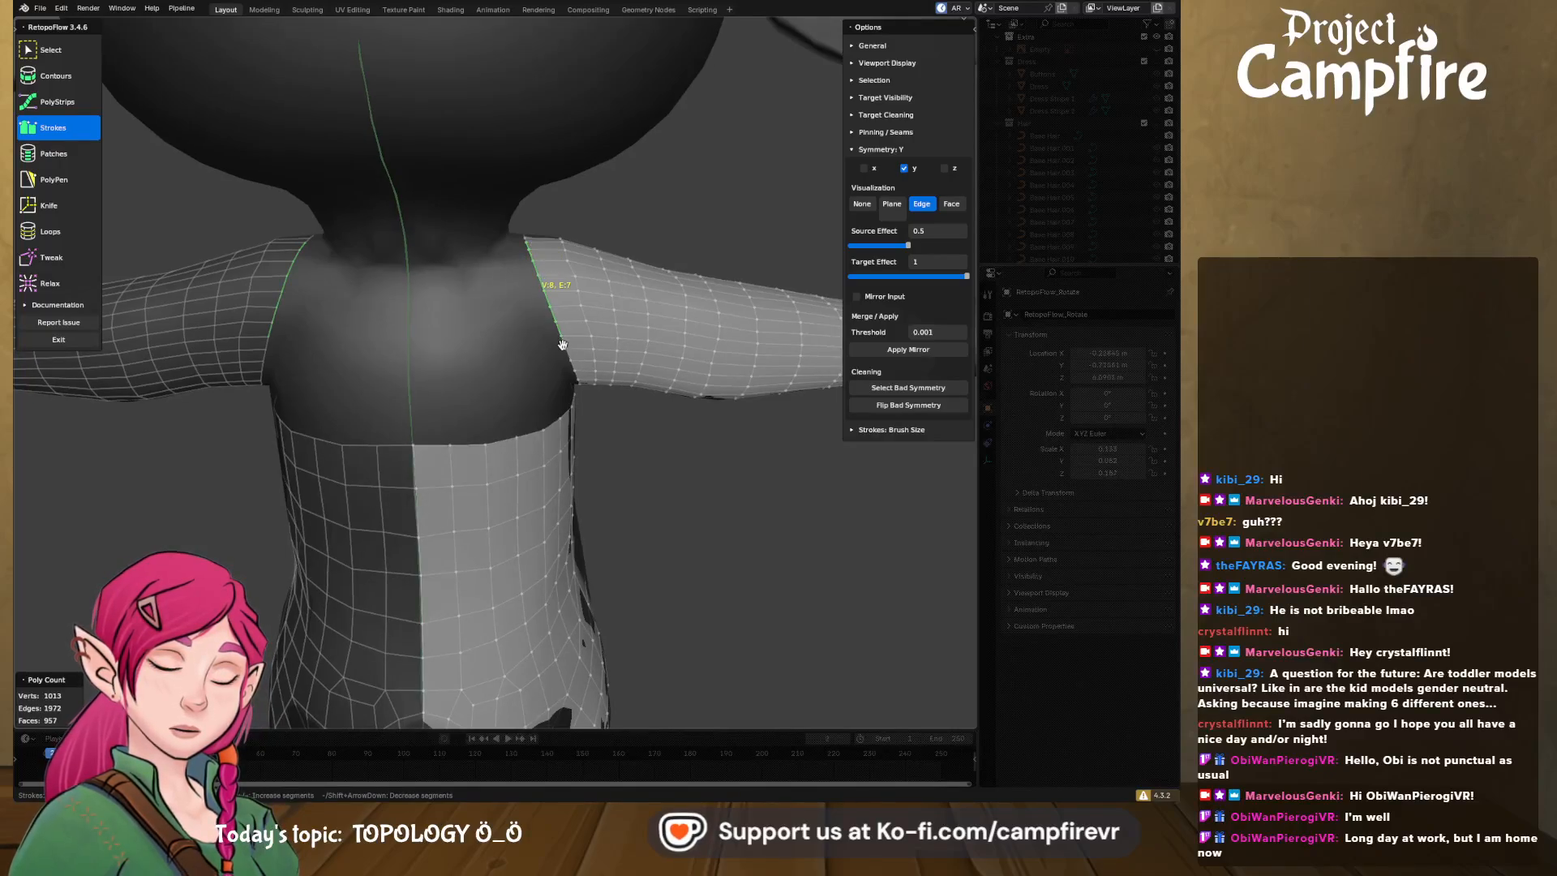
left_click(562, 345, "shift")
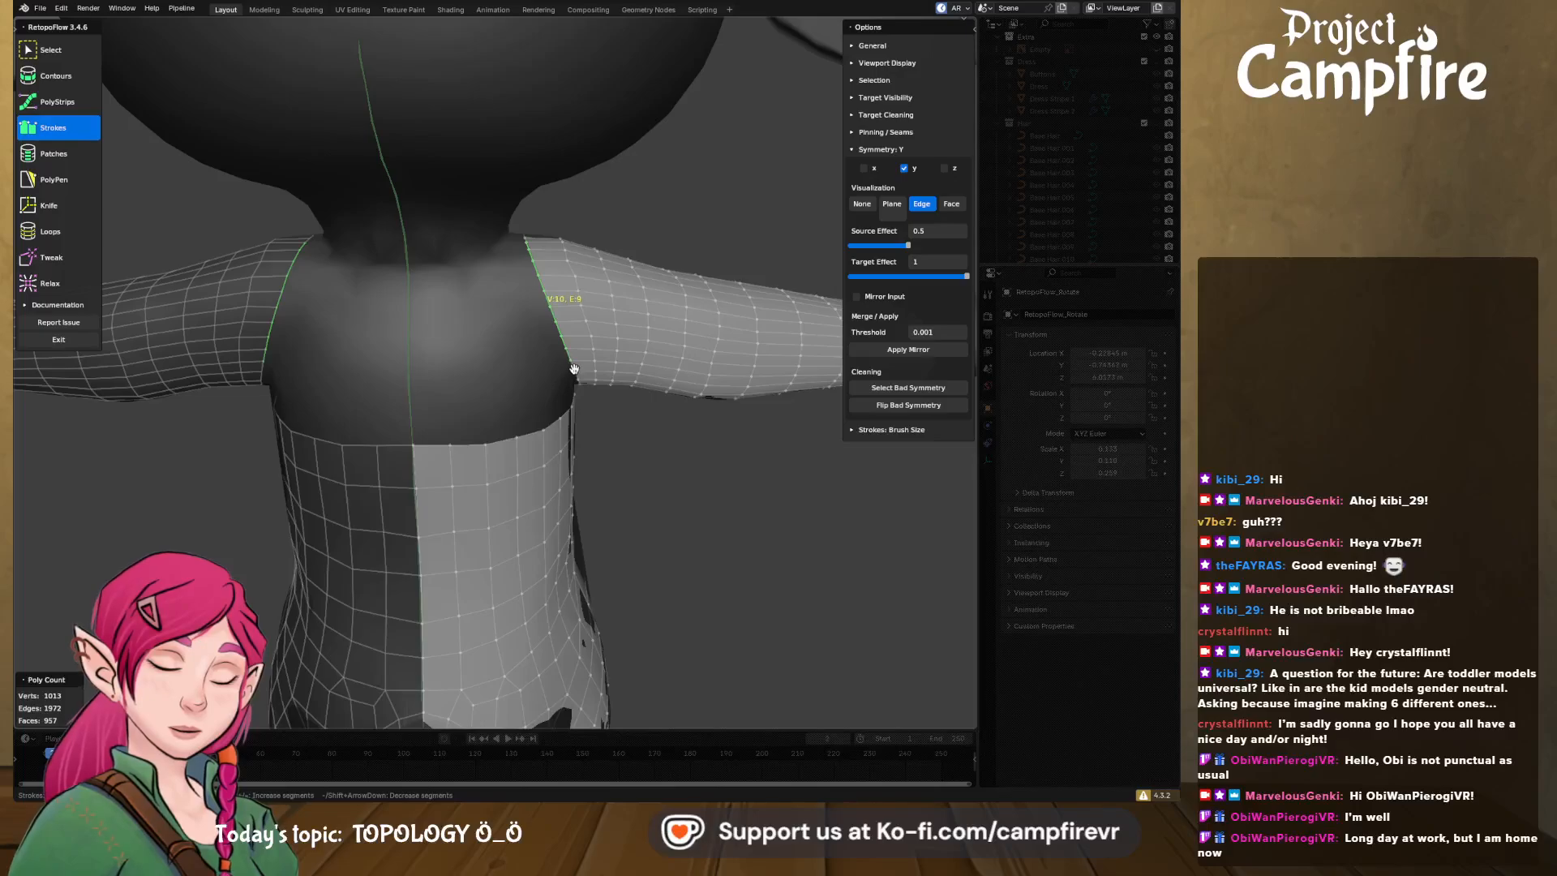
middle_click_drag(586, 385, 532, 371)
left_click(569, 357, "shift")
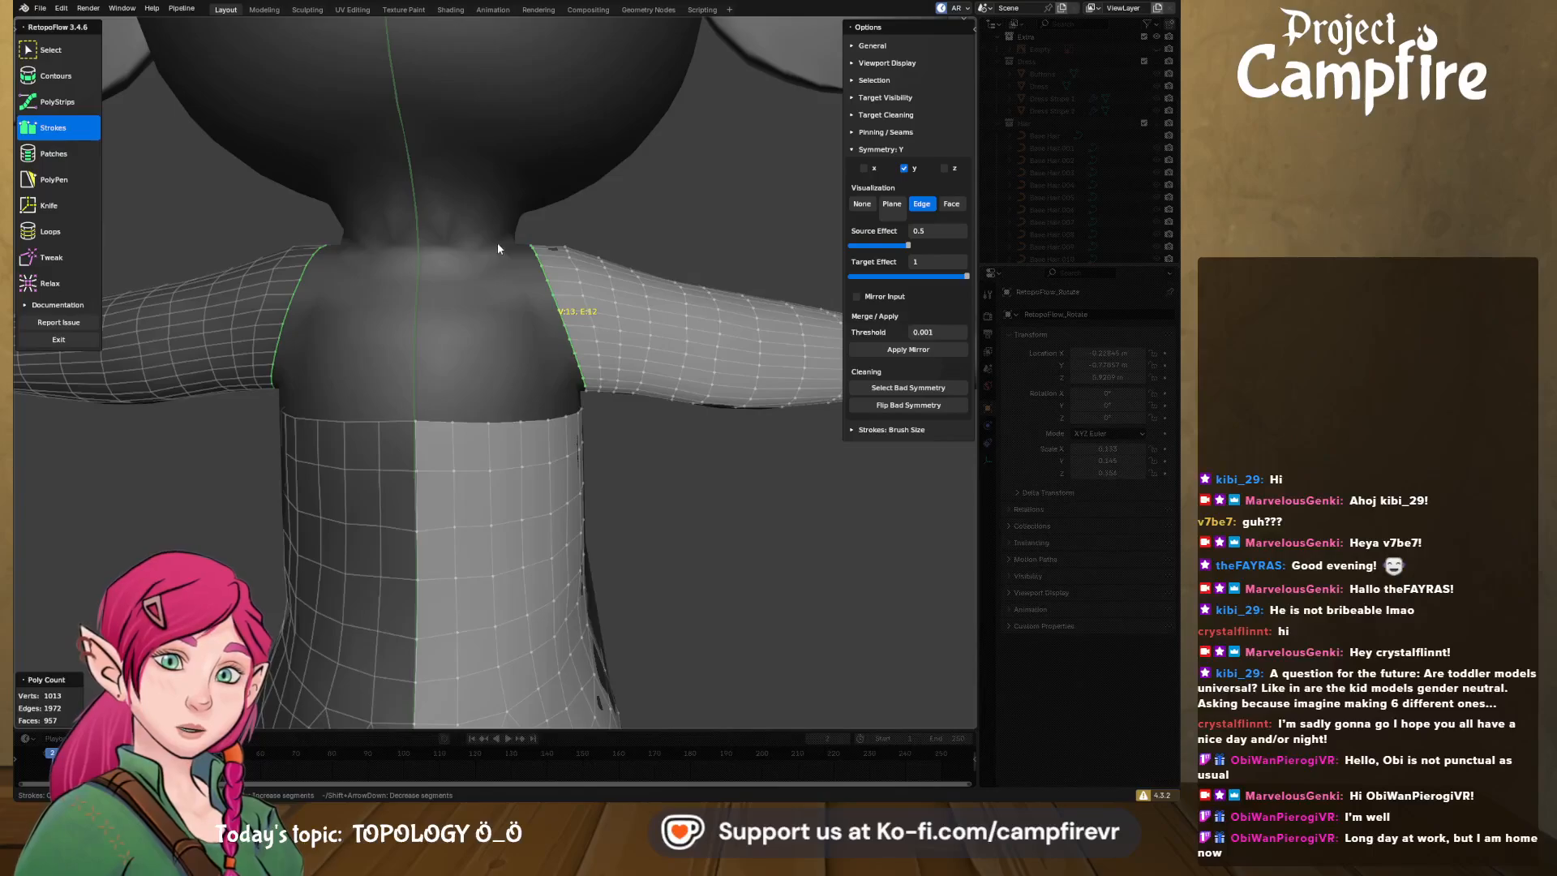
mouse_move(510, 240)
left_mouse_down()
mouse_move(489, 328)
mouse_move(528, 388)
mouse_move(579, 403)
left_mouse_up()
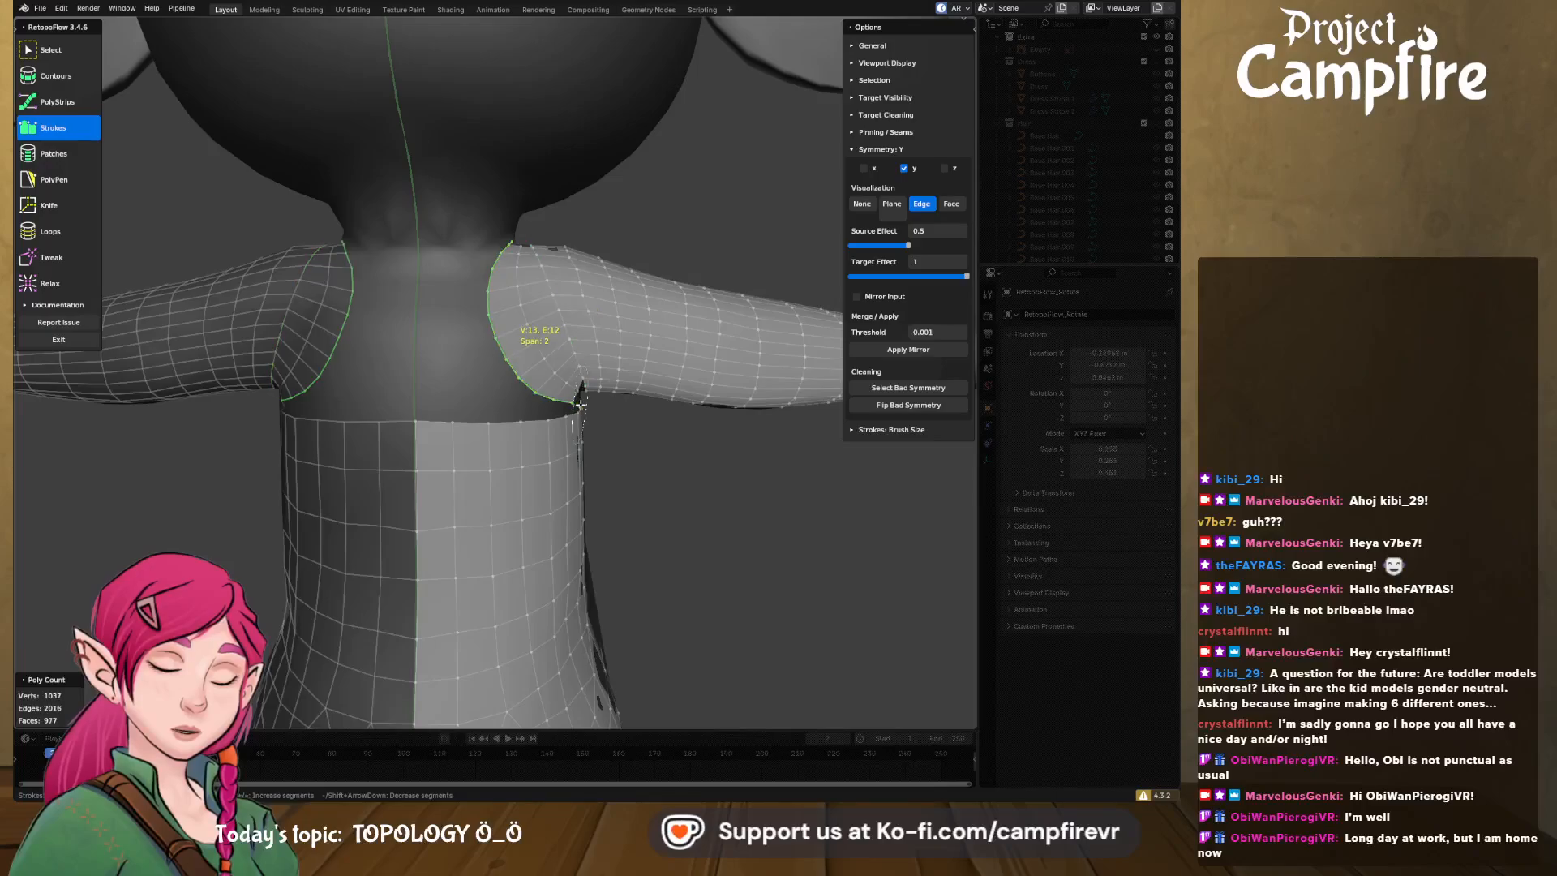
- Delete the three stray vertices at the armpit end of the back shoulder patch
middle_click_drag(625, 376, 509, 403)
scroll(510, 403, "up", 5)
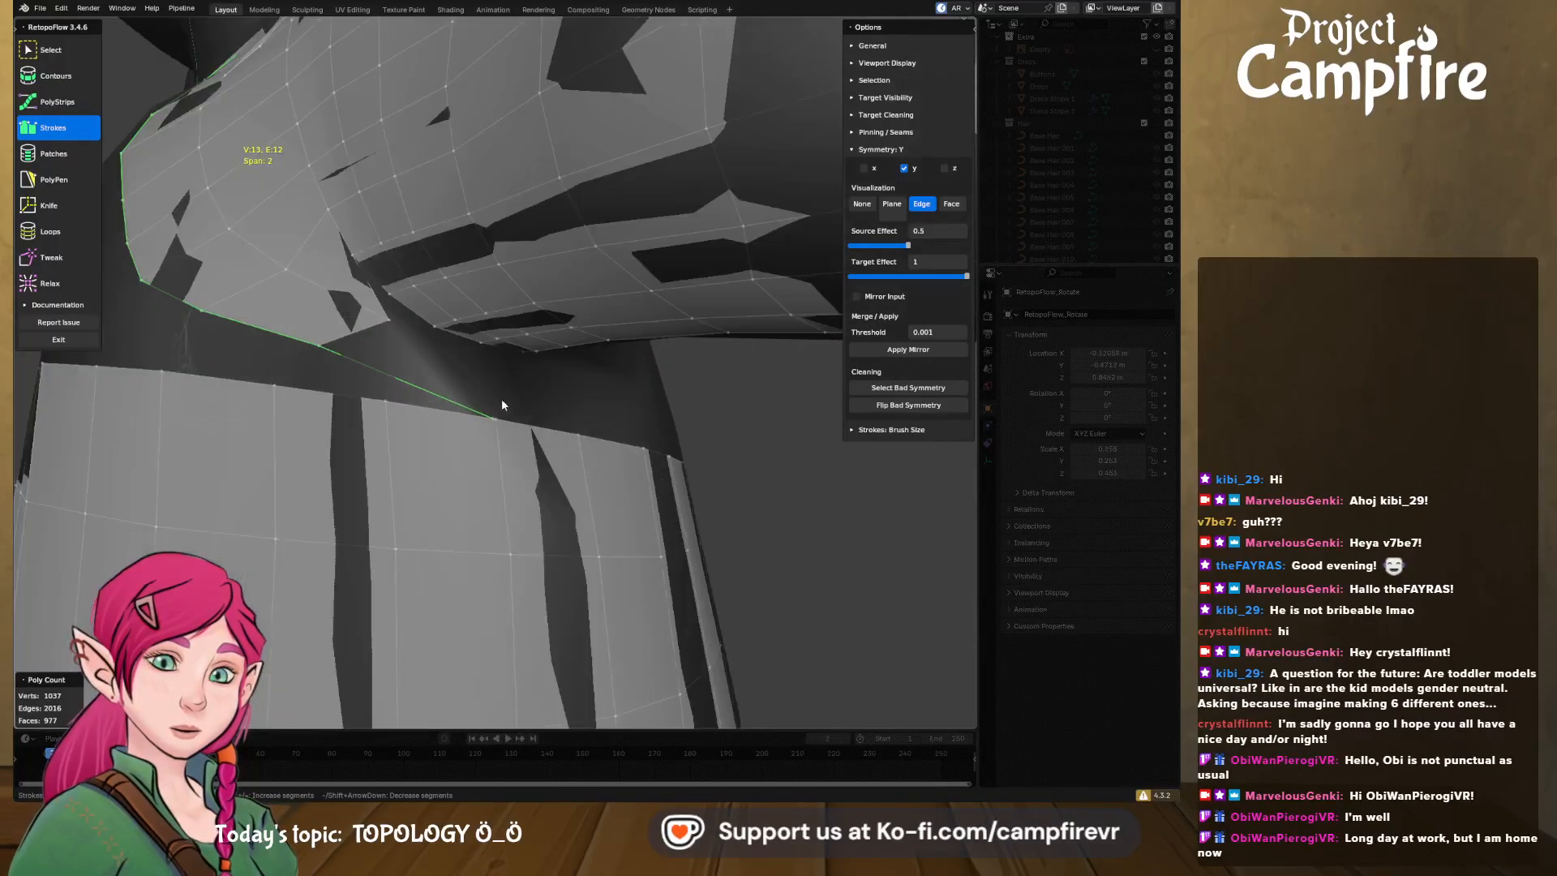
left_click(66, 54)
left_click(444, 401)
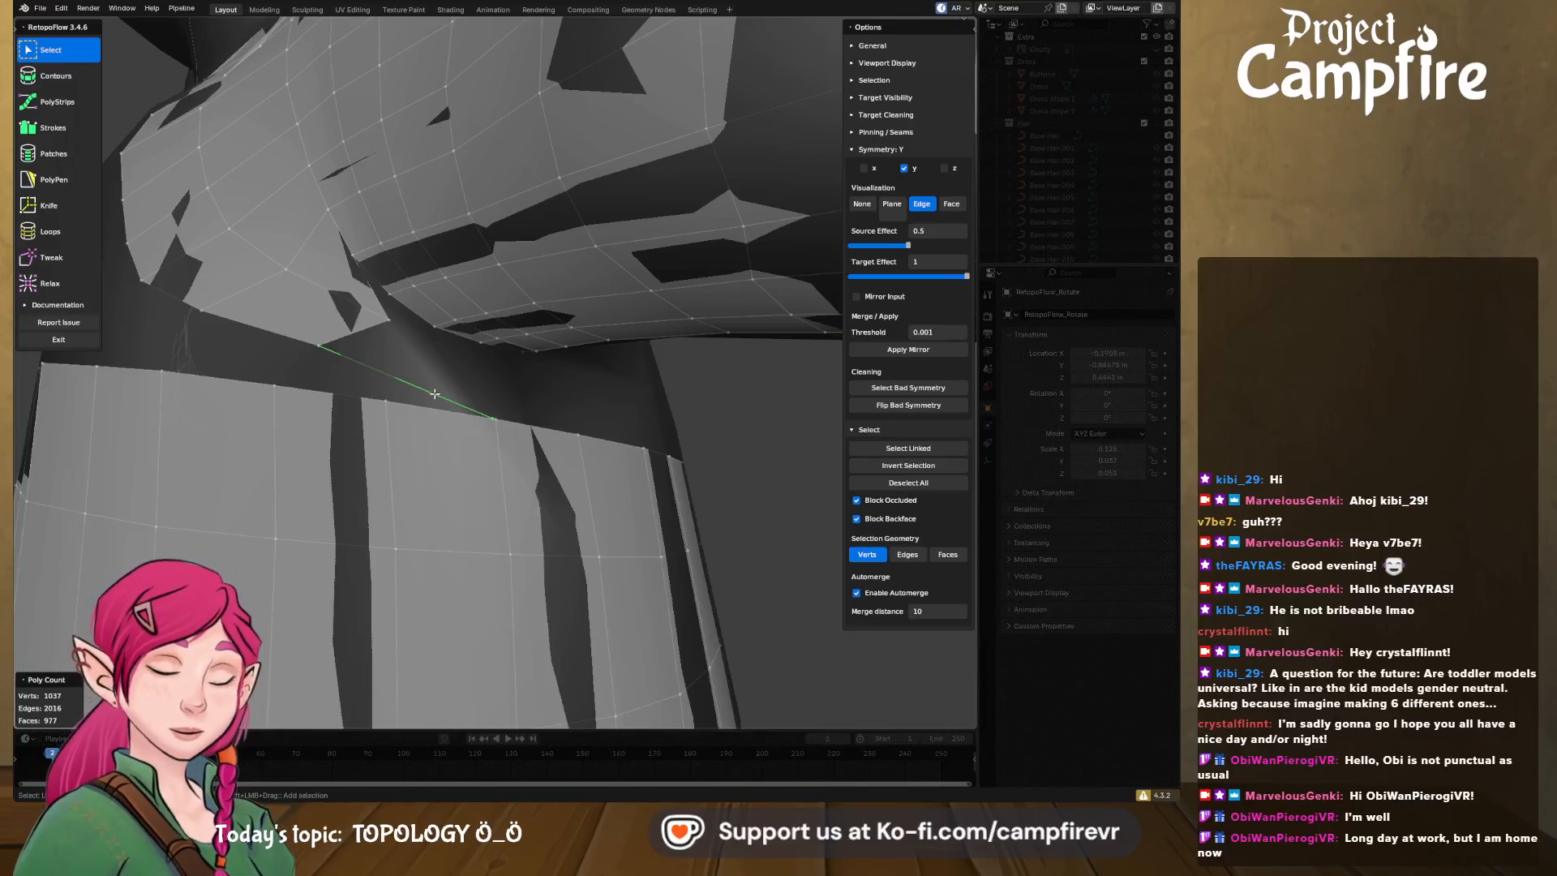
key("x")
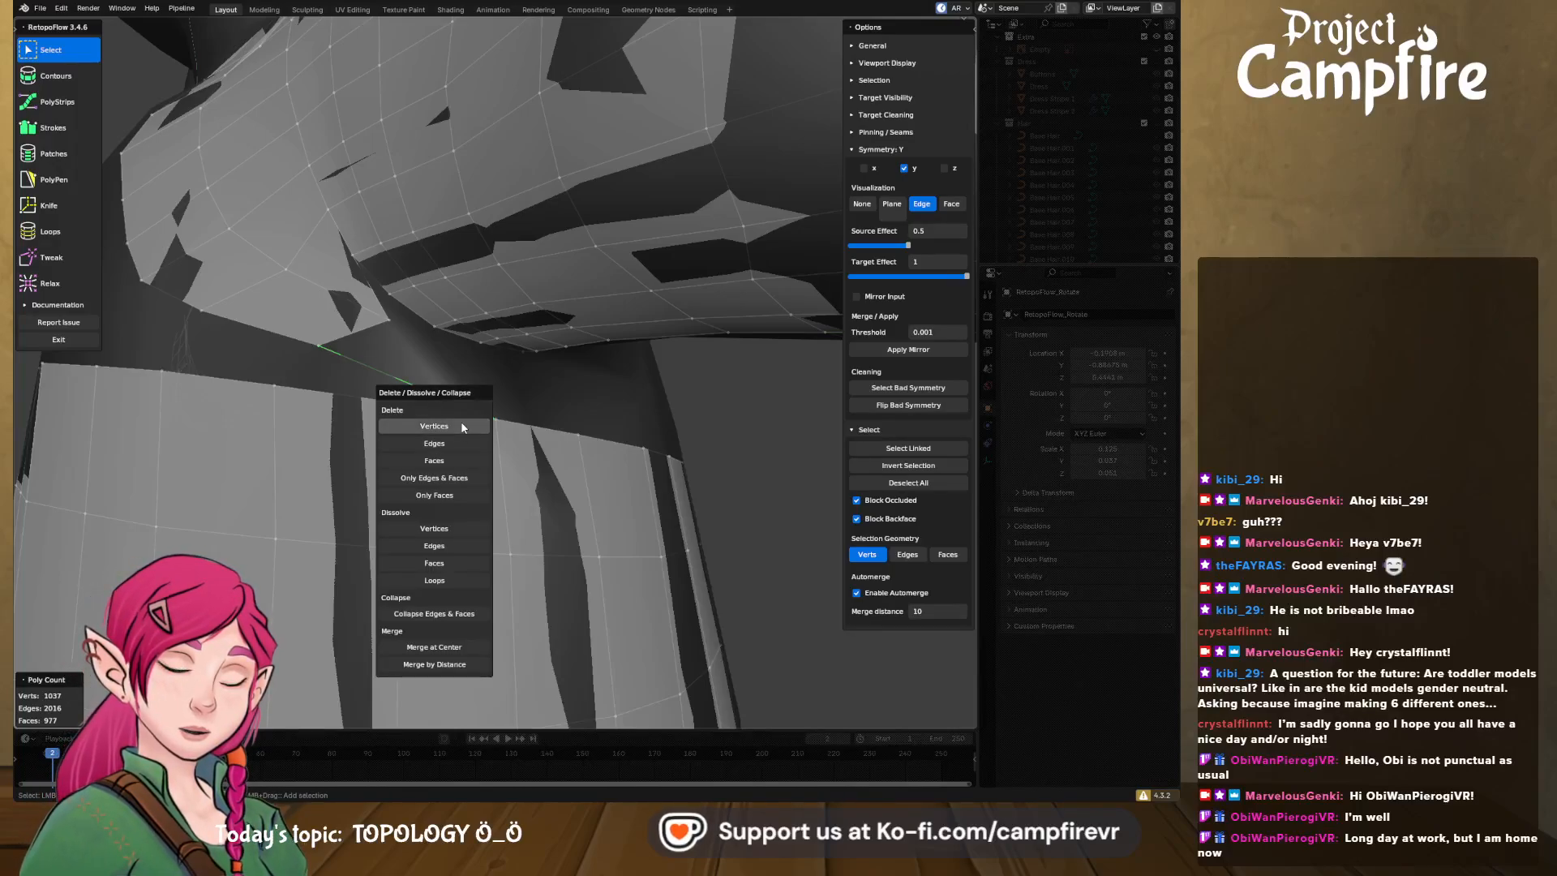
left_click(457, 426)
middle_click_drag(459, 423, 448, 262)
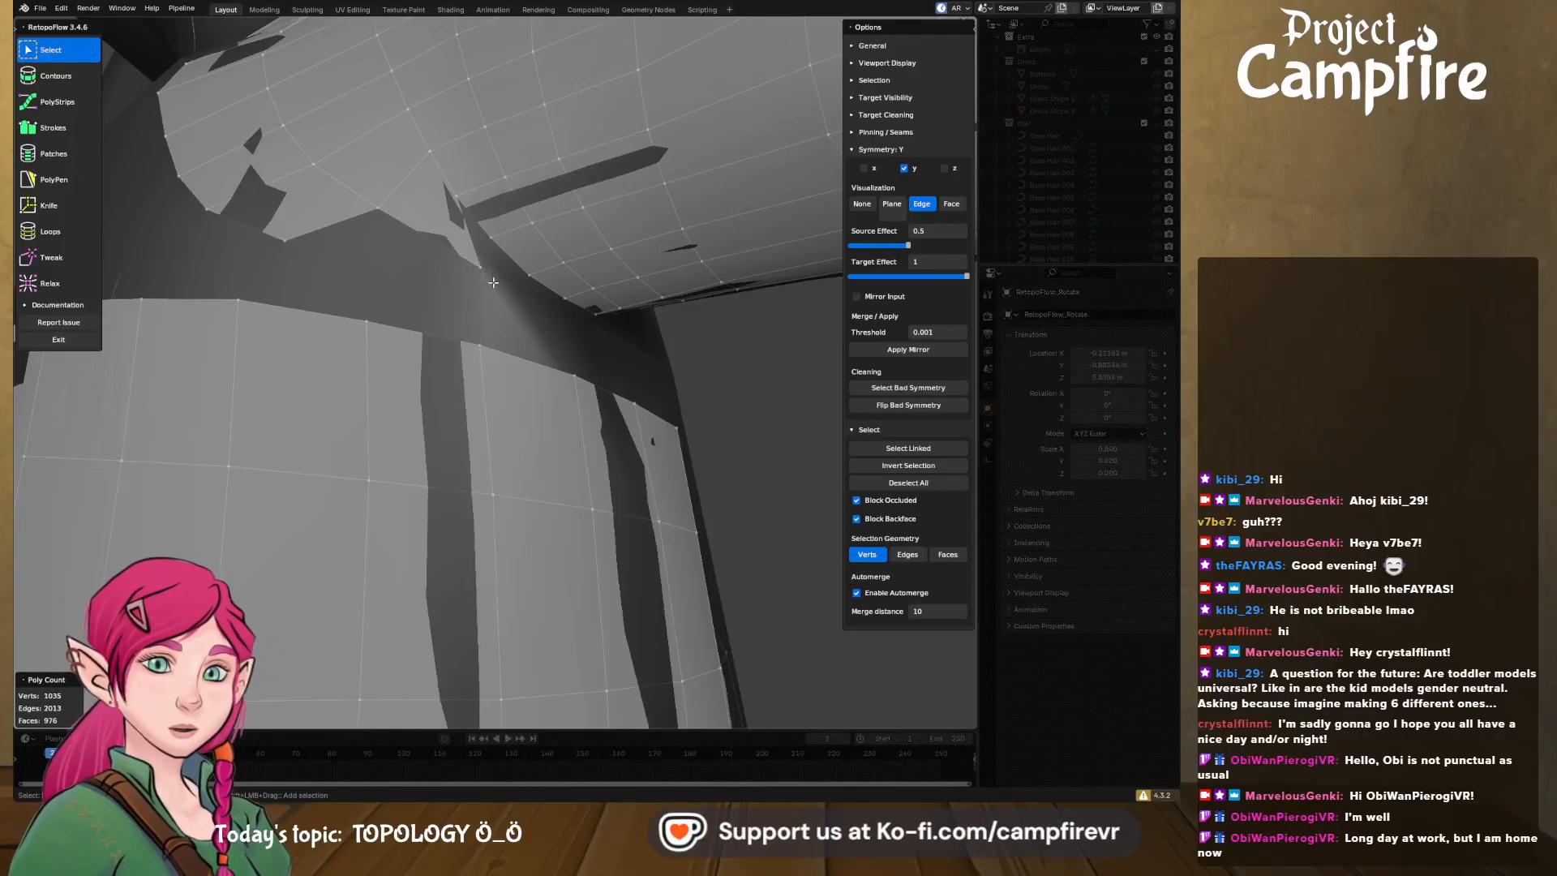
key("x")
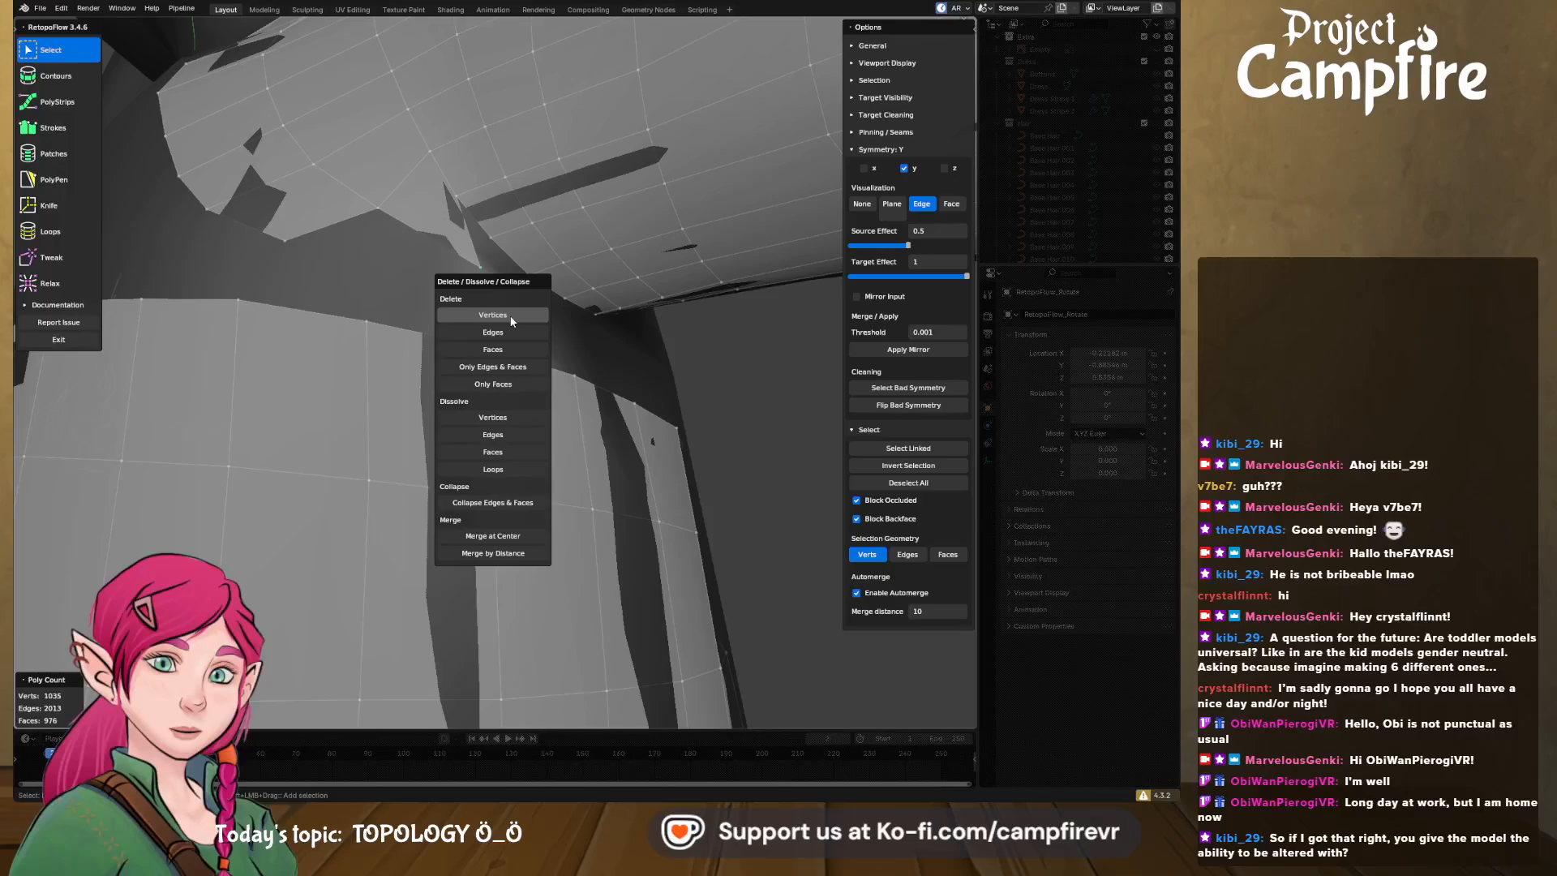
left_click(511, 321)
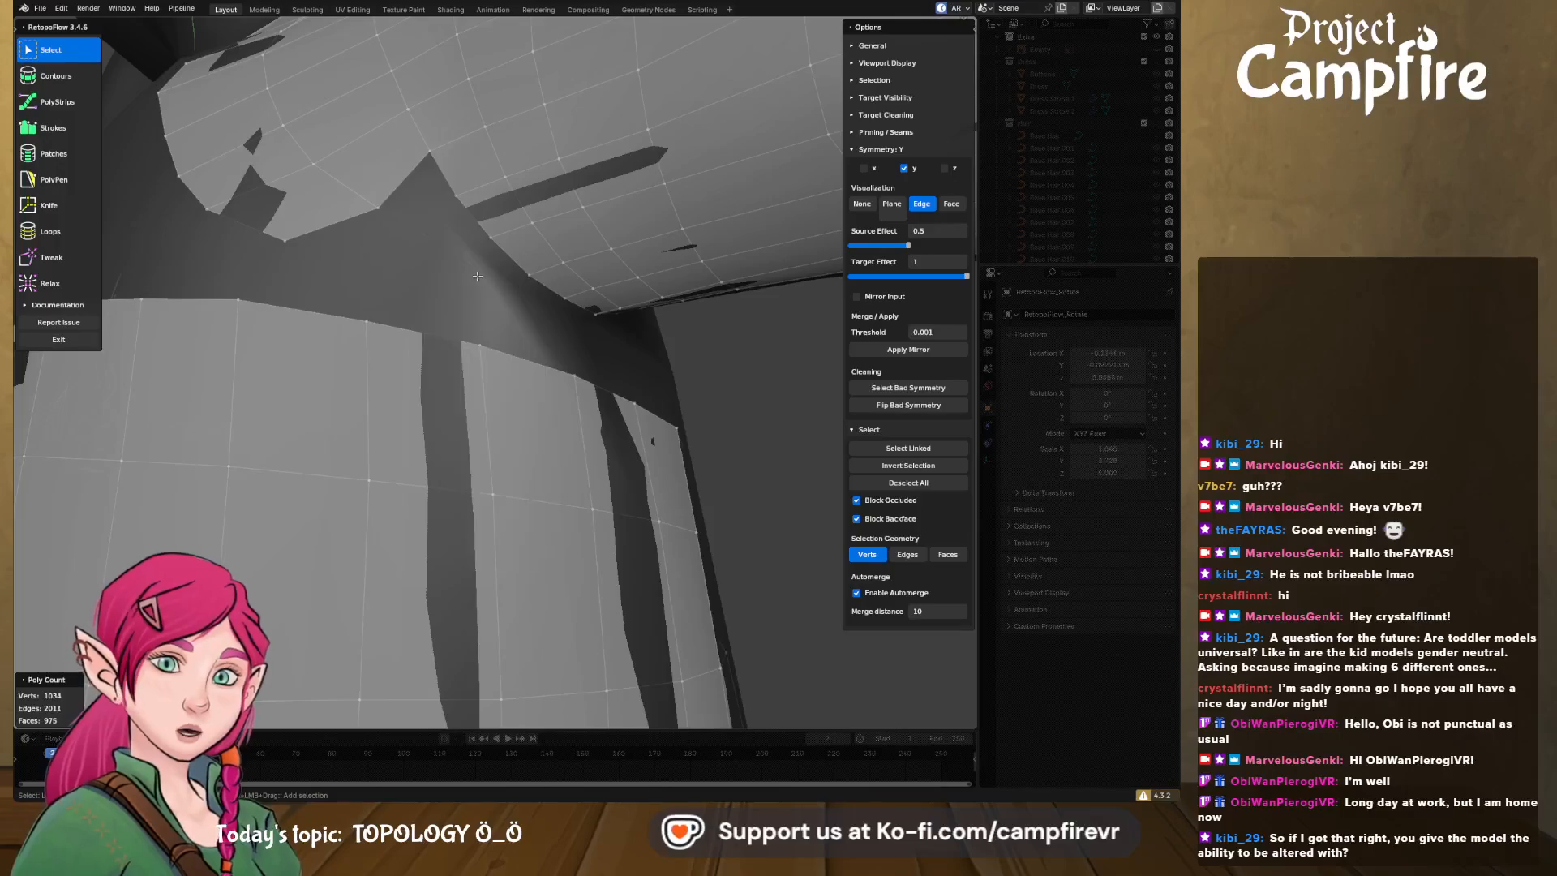
- Extend the front edge of the arm opening onto the chest with a curved Strokes line from neck to armpit, using three spans
middle_click_drag(511, 318, 475, 276)
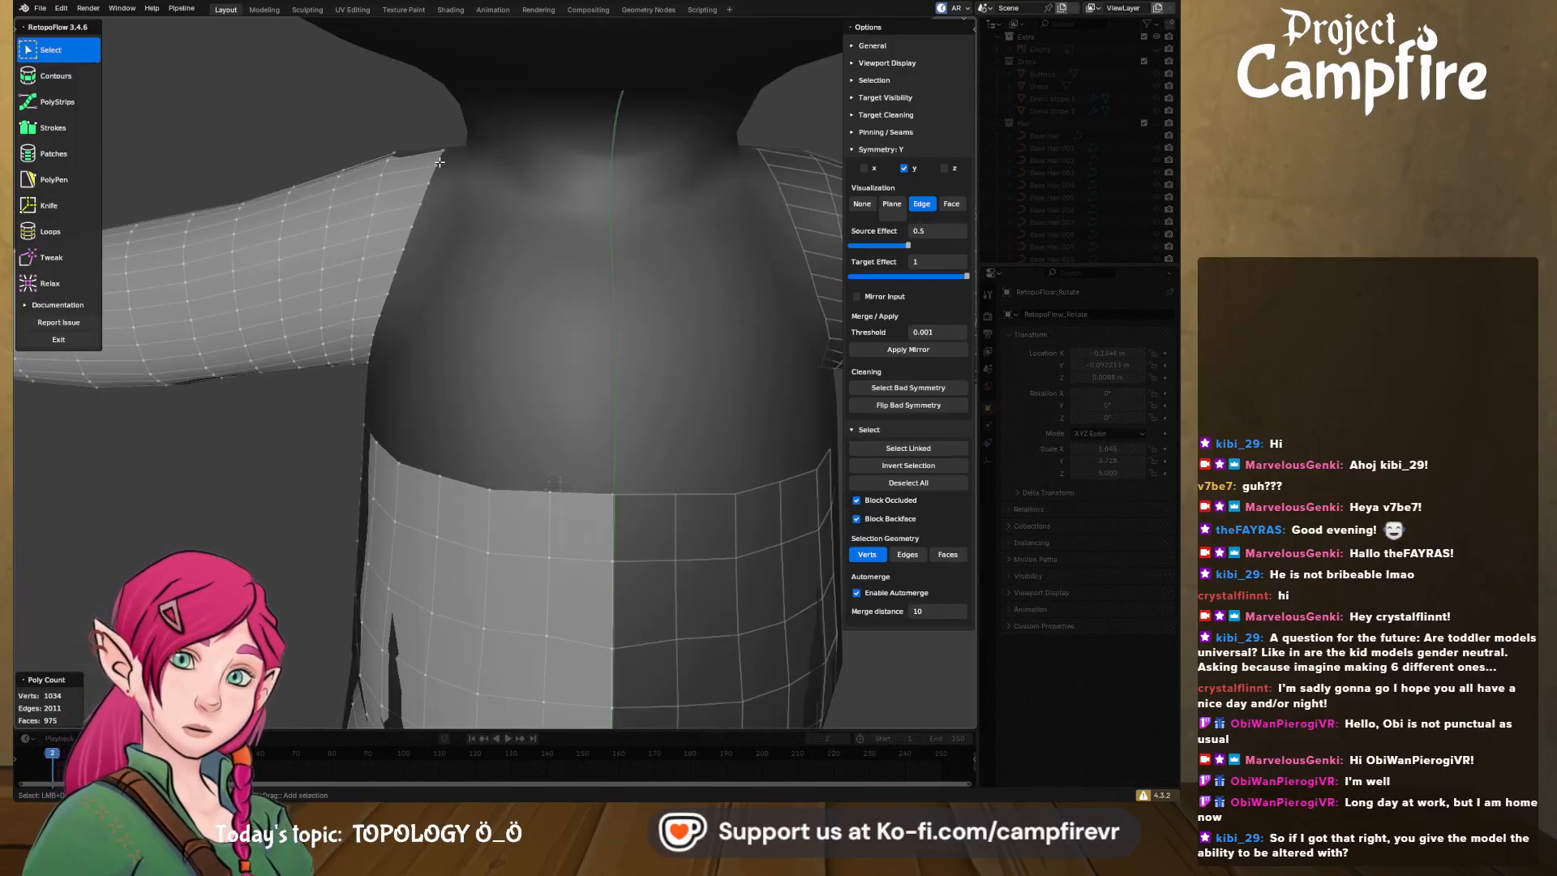
middle_click_drag(450, 176, 426, 174)
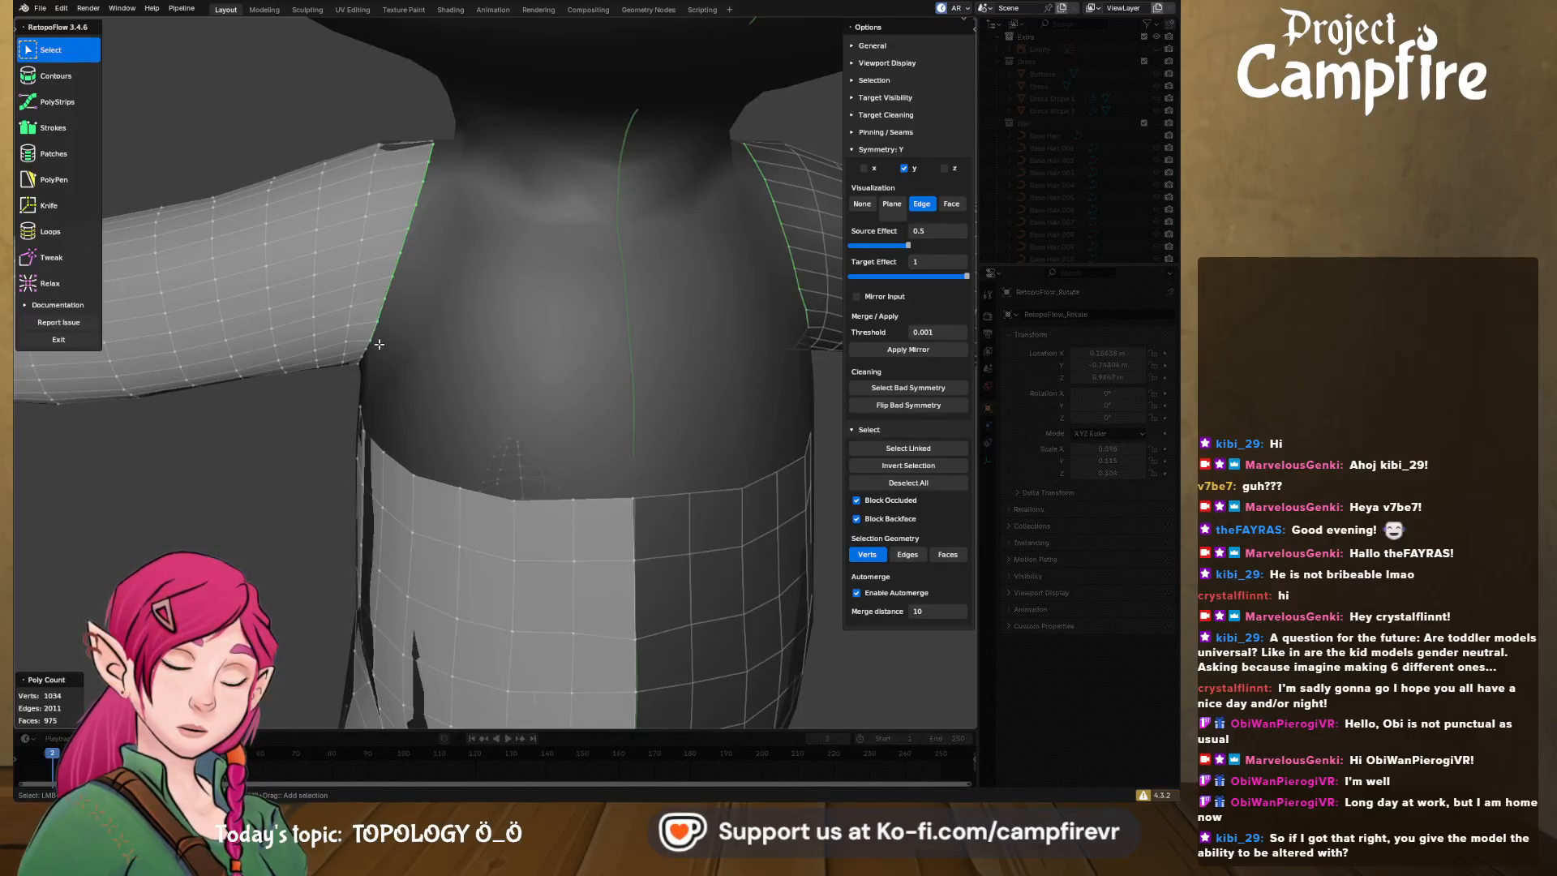
middle_click_drag(379, 345, 358, 319)
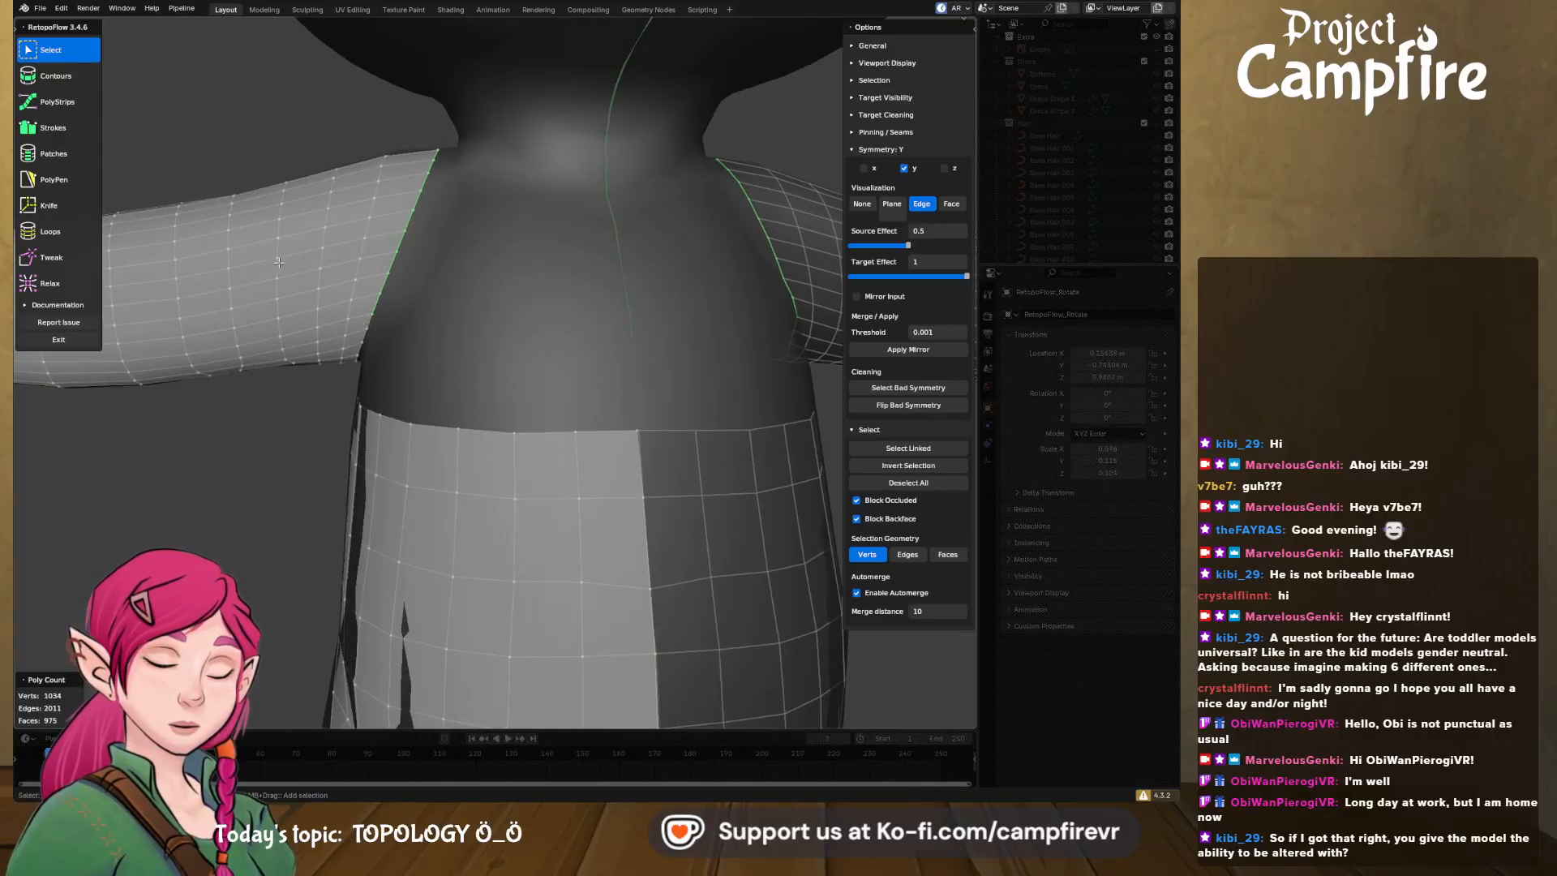
left_click(54, 128)
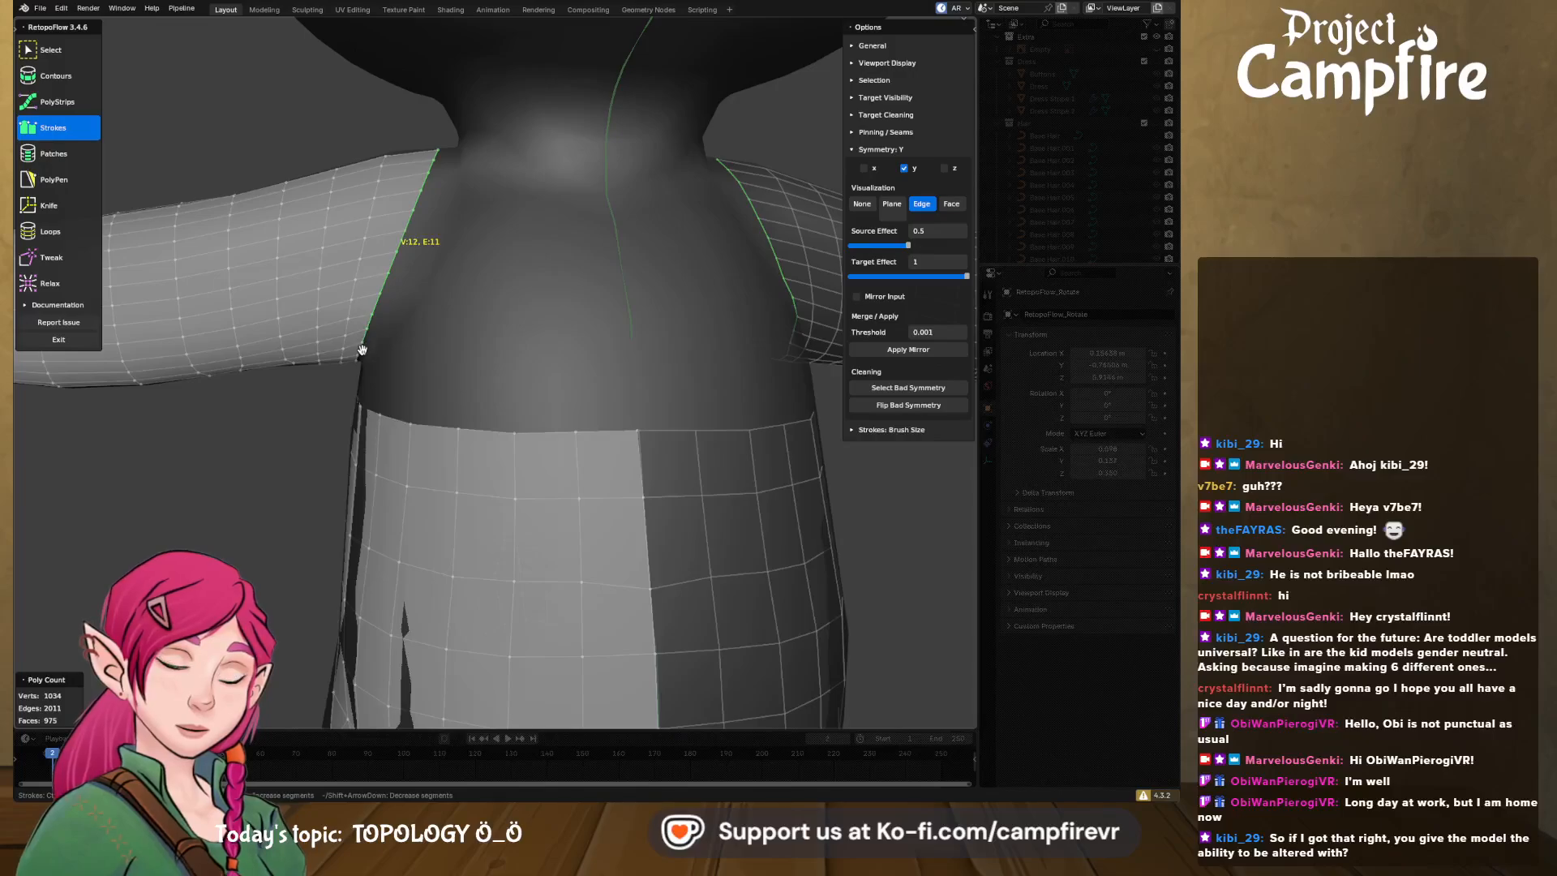
middle_click_drag(477, 199, 307, 139)
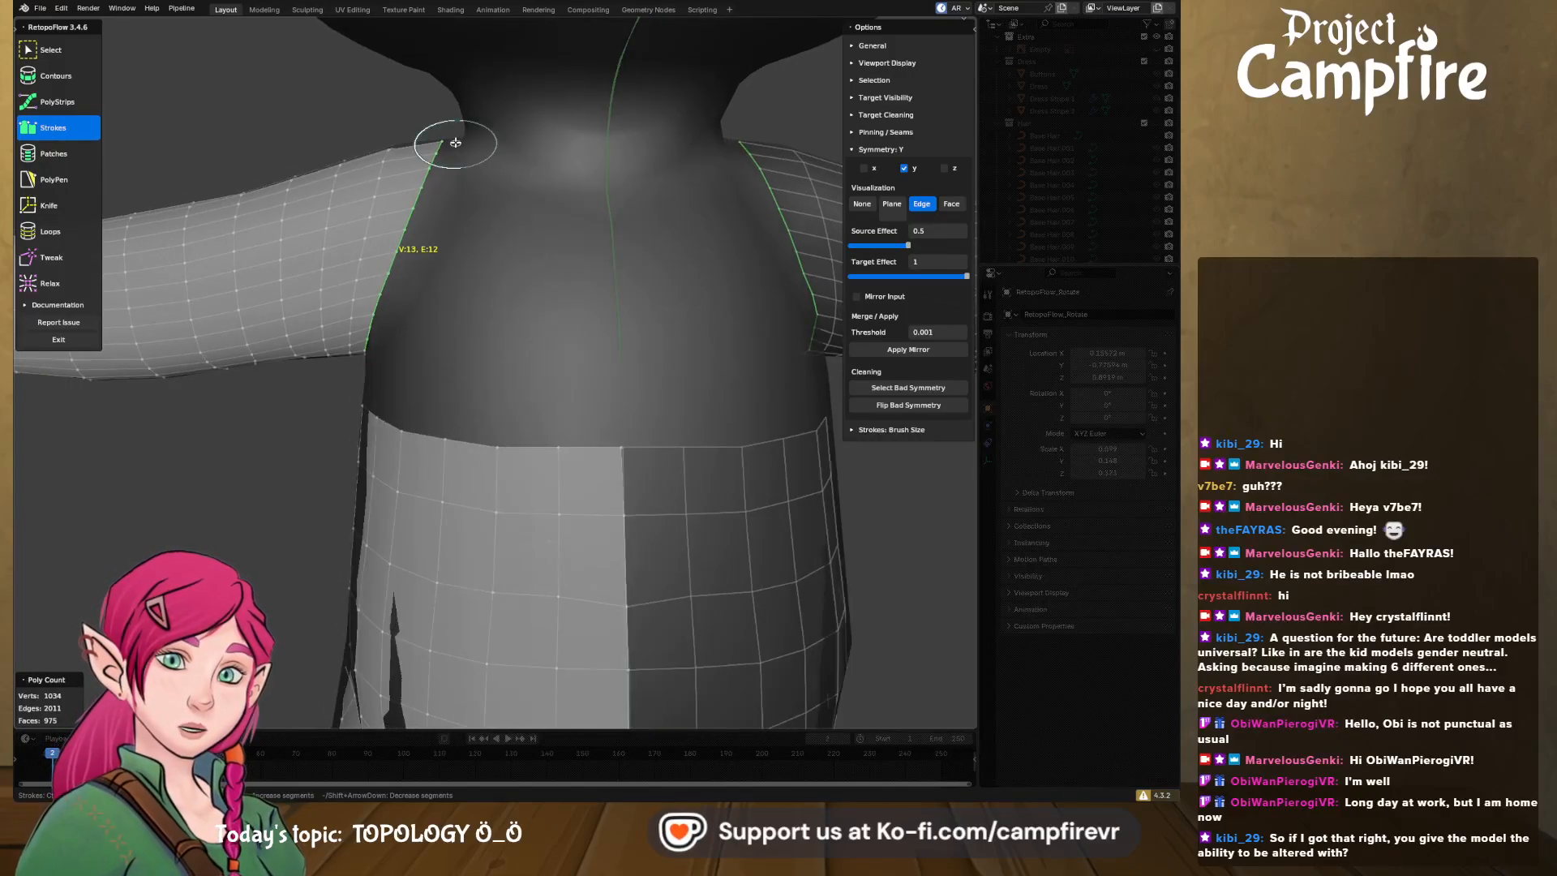
left_click_drag(455, 142, 483, 257)
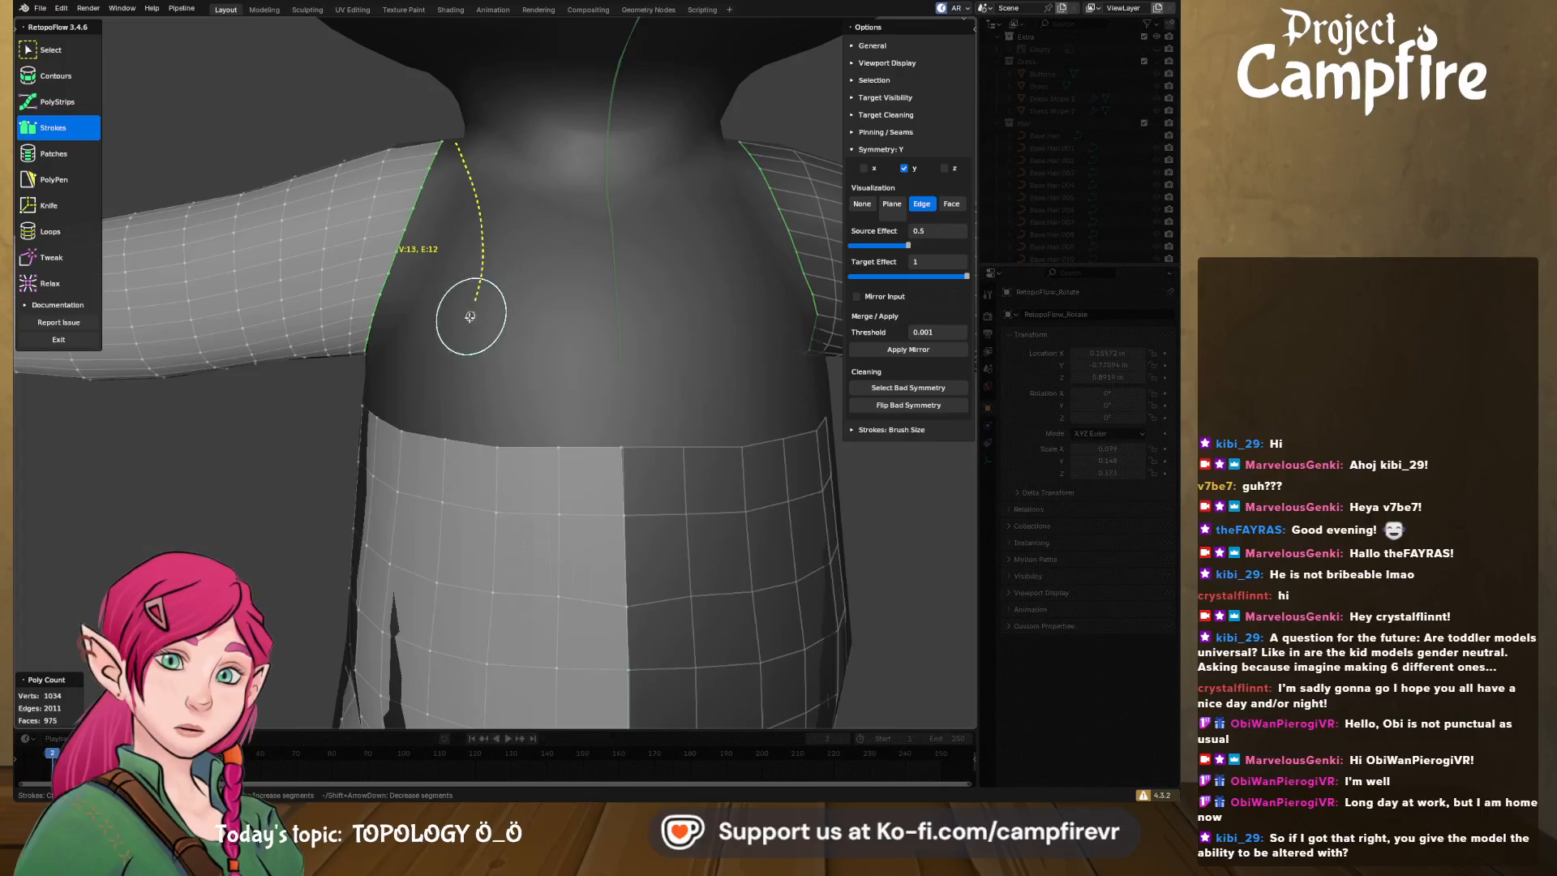
left_click_drag(470, 316, 367, 388)
middle_click_drag(373, 390, 437, 394)
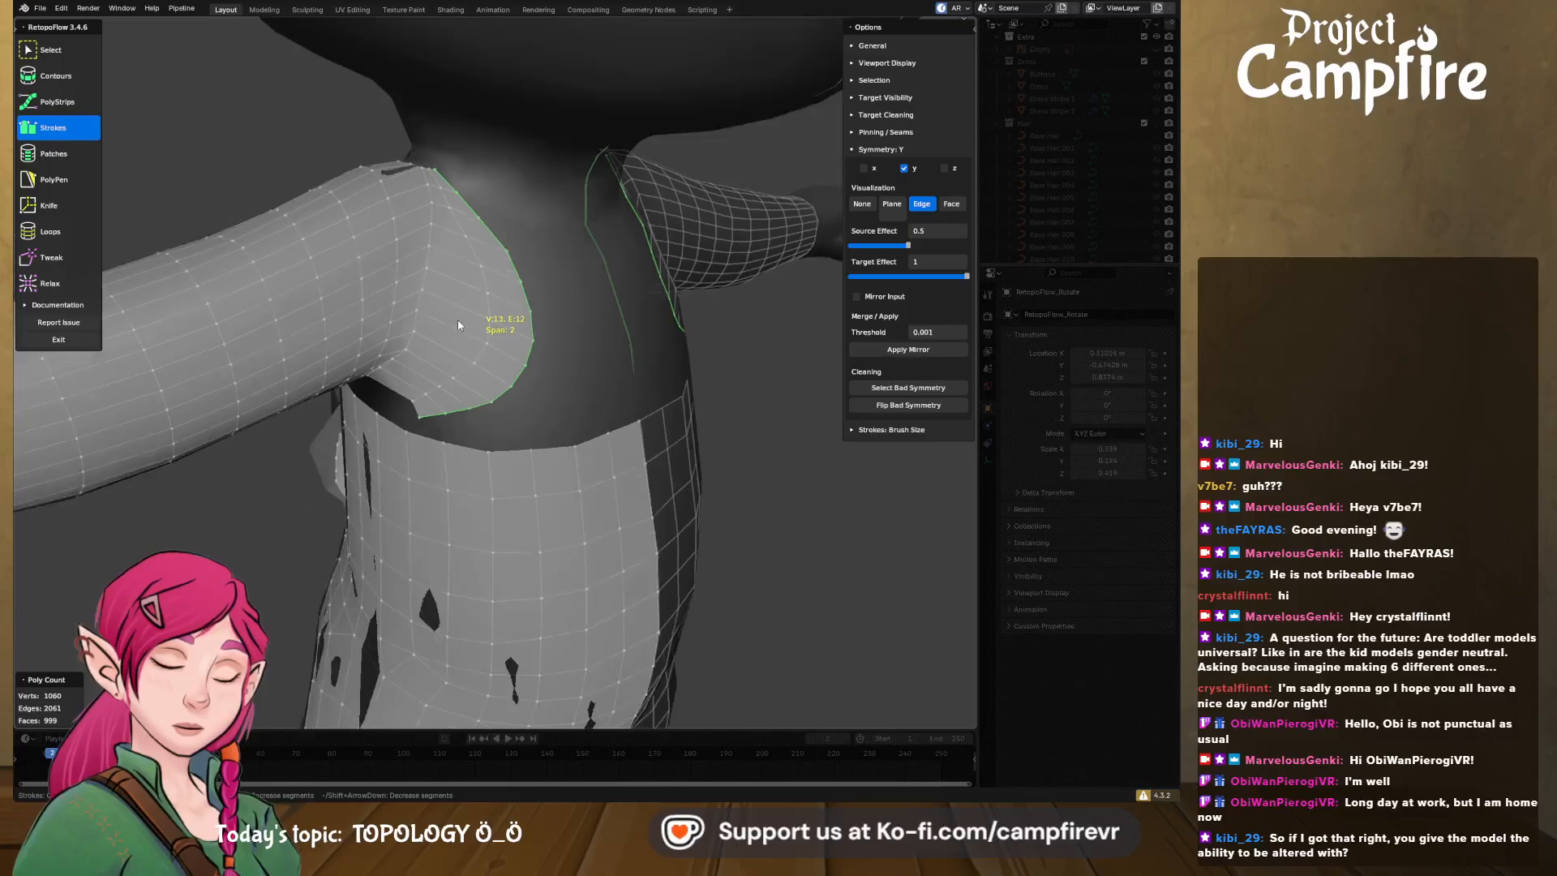
key("shift+Up")
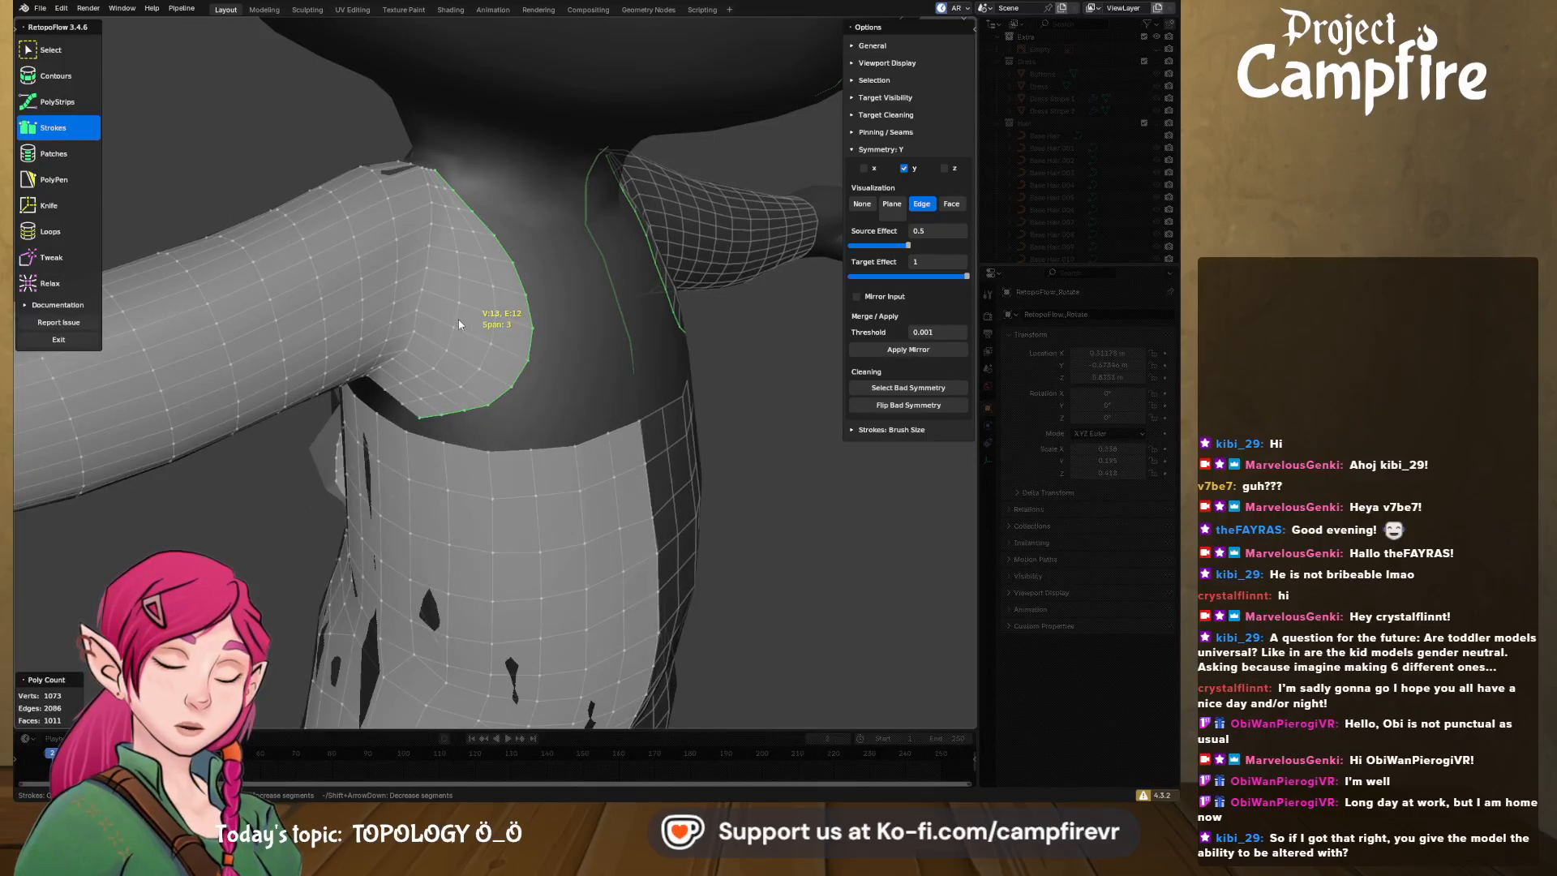
- Tweak the lower edge vertices of the front shoulder patch beside the armpit to even out their curve
middle_click_drag(459, 352, 557, 294)
middle_click_drag(544, 355, 121, 290)
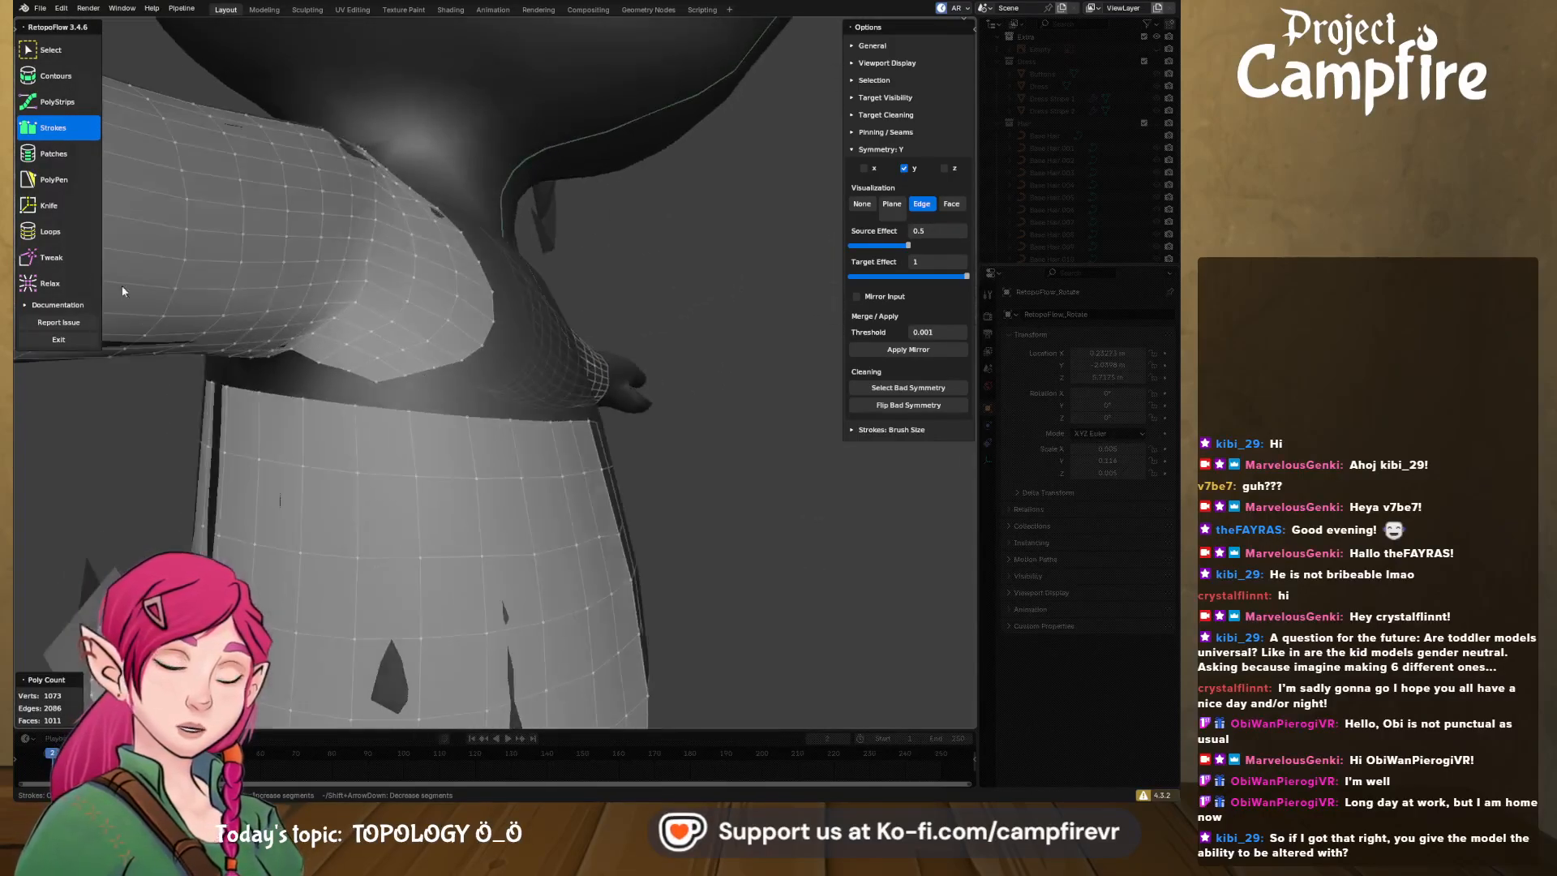
left_click(53, 258)
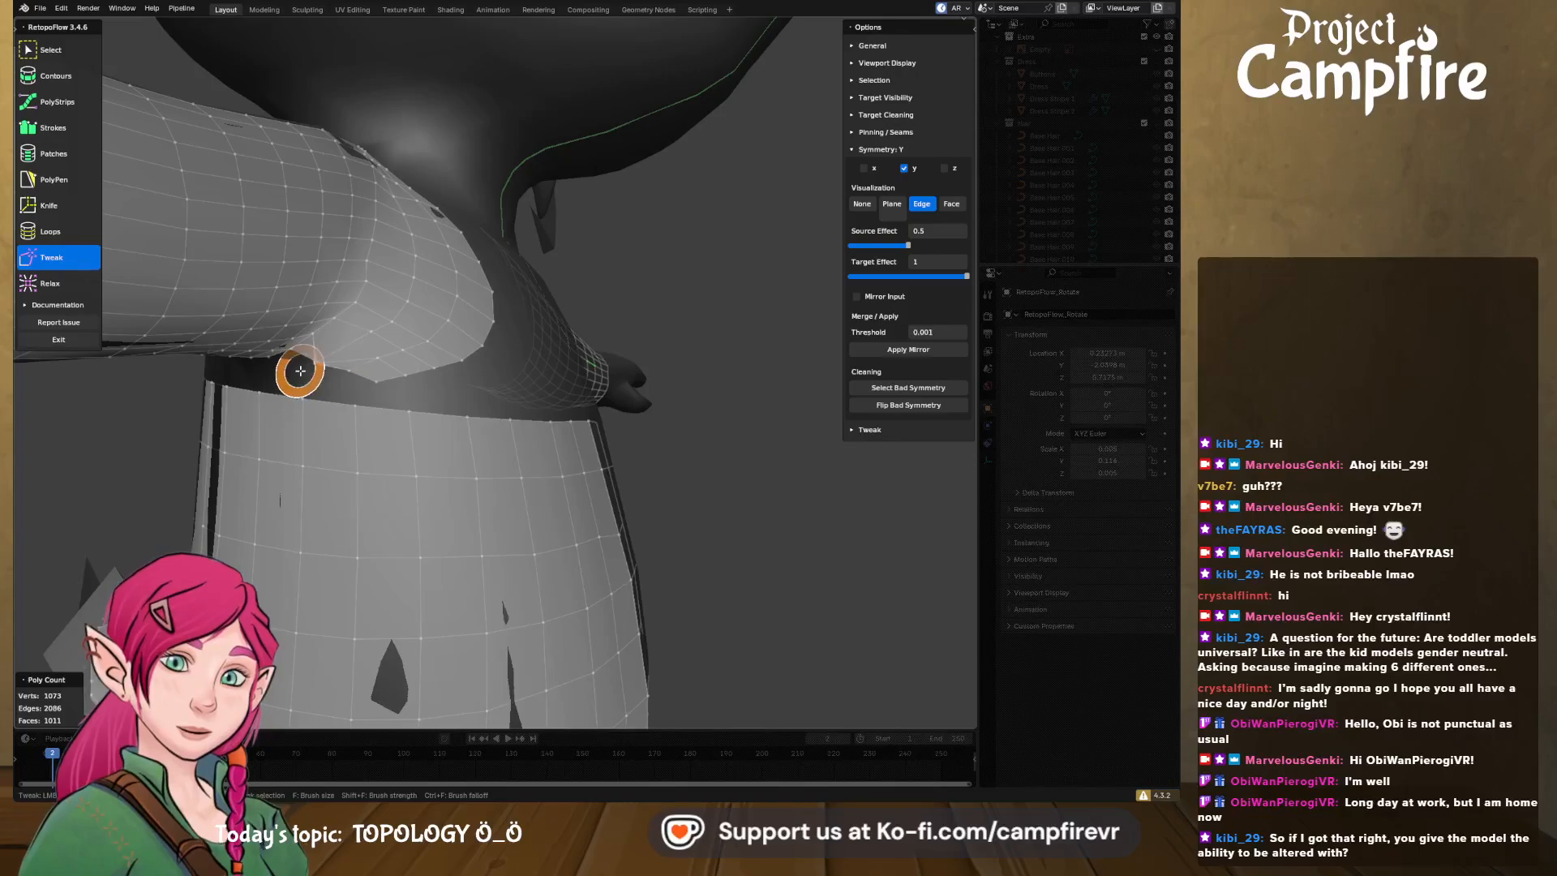
mouse_move(337, 352)
left_mouse_down()
mouse_move(357, 336)
mouse_move(309, 371)
mouse_move(415, 382)
left_mouse_up()
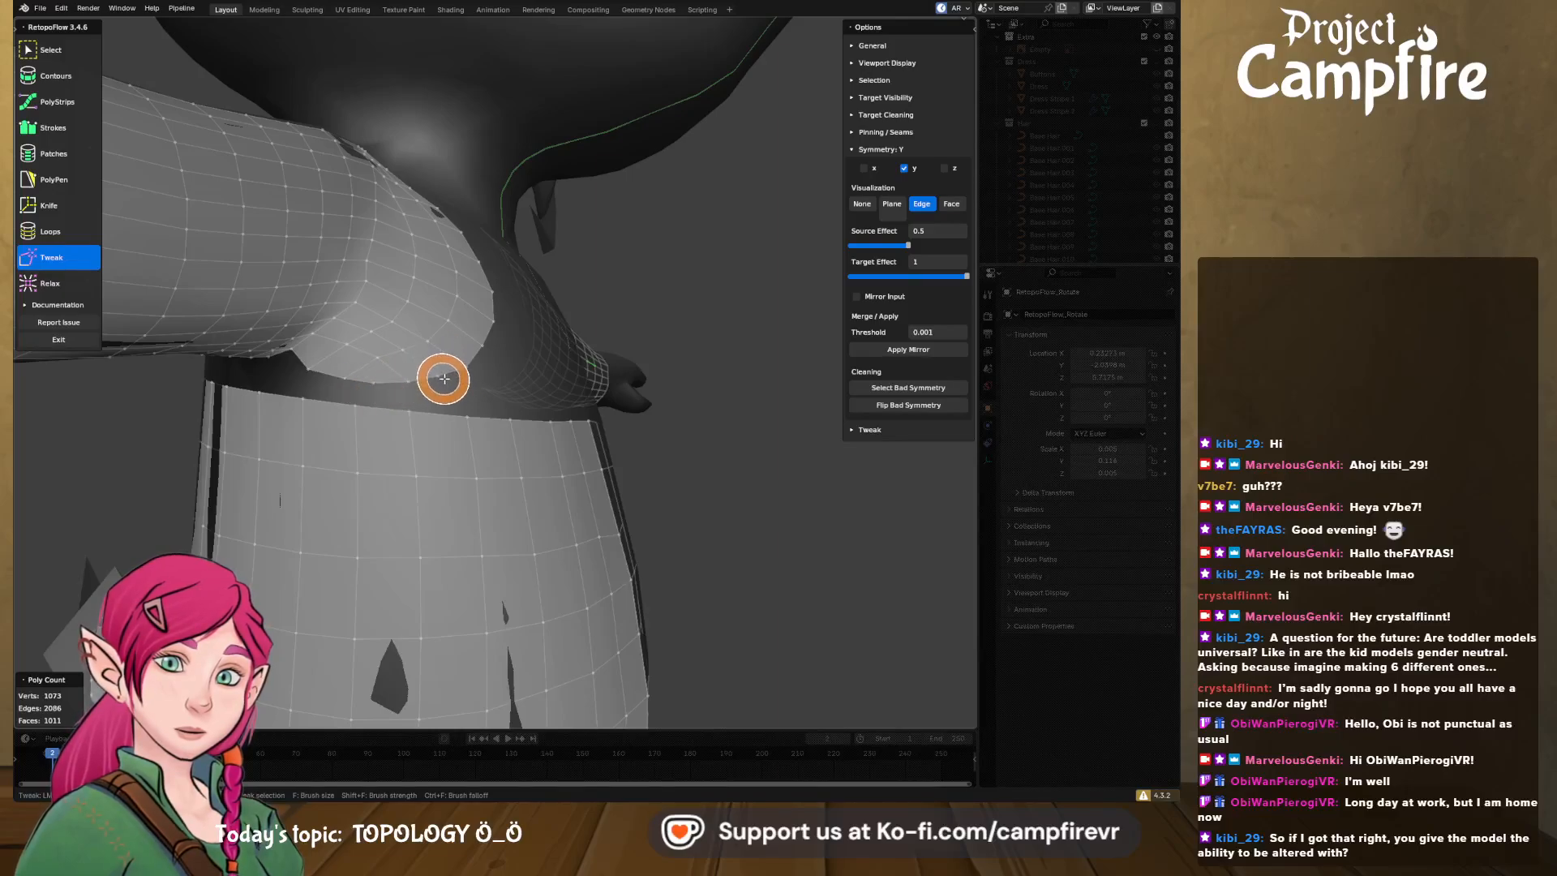
- Examine the armpit gap and the new front and back shoulder patches from below, the front and the side
mouse_move(444, 375)
middle_mouse_down()
mouse_move(492, 383)
mouse_move(382, 354)
middle_mouse_up()
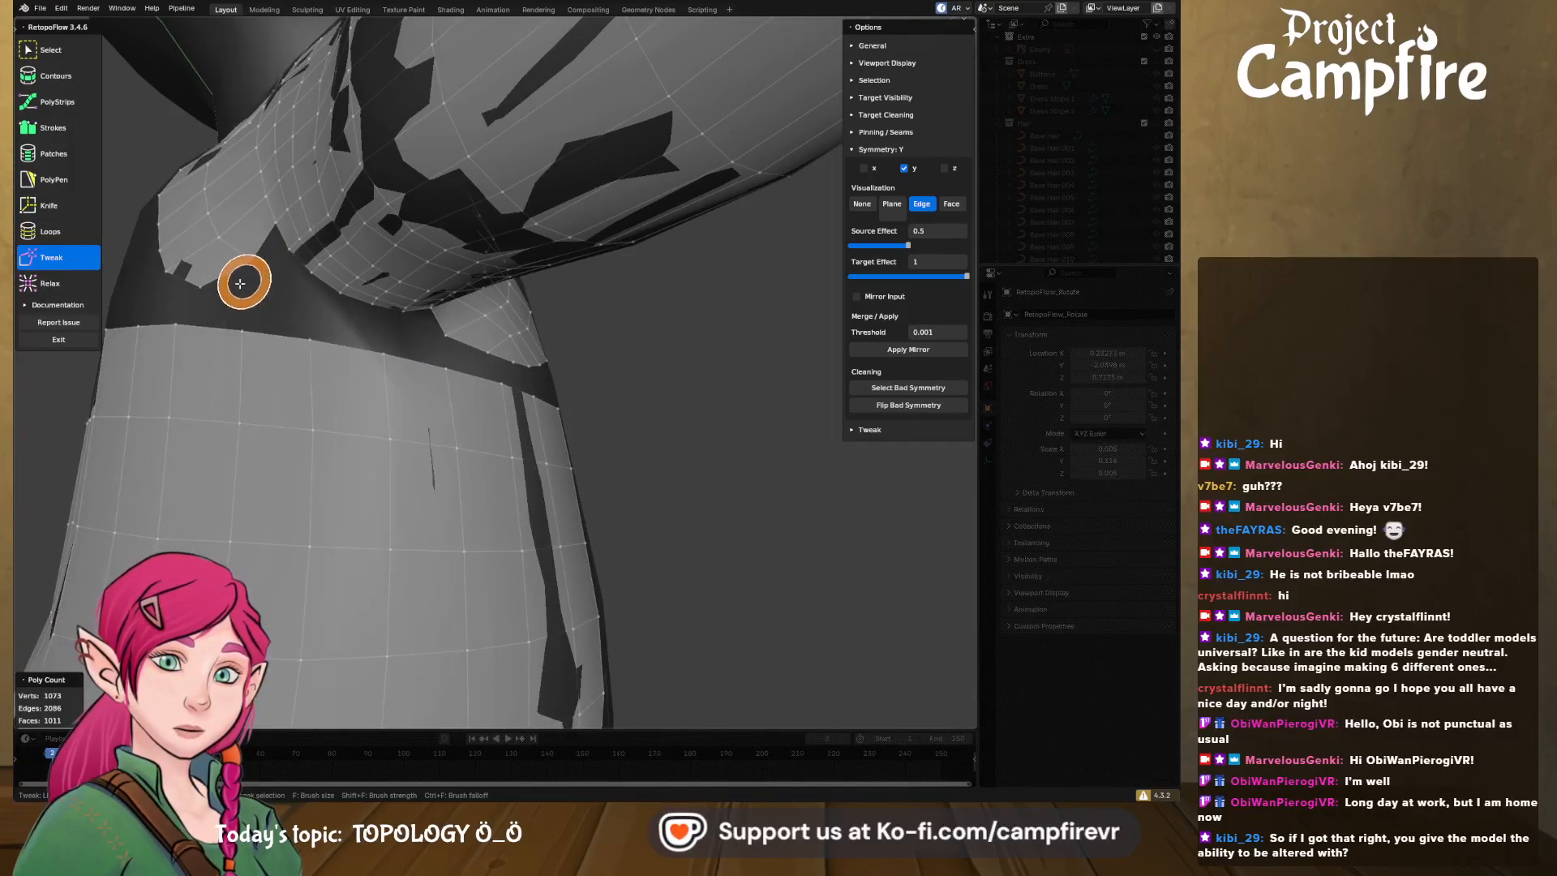
middle_click_drag(220, 286, 262, 306)
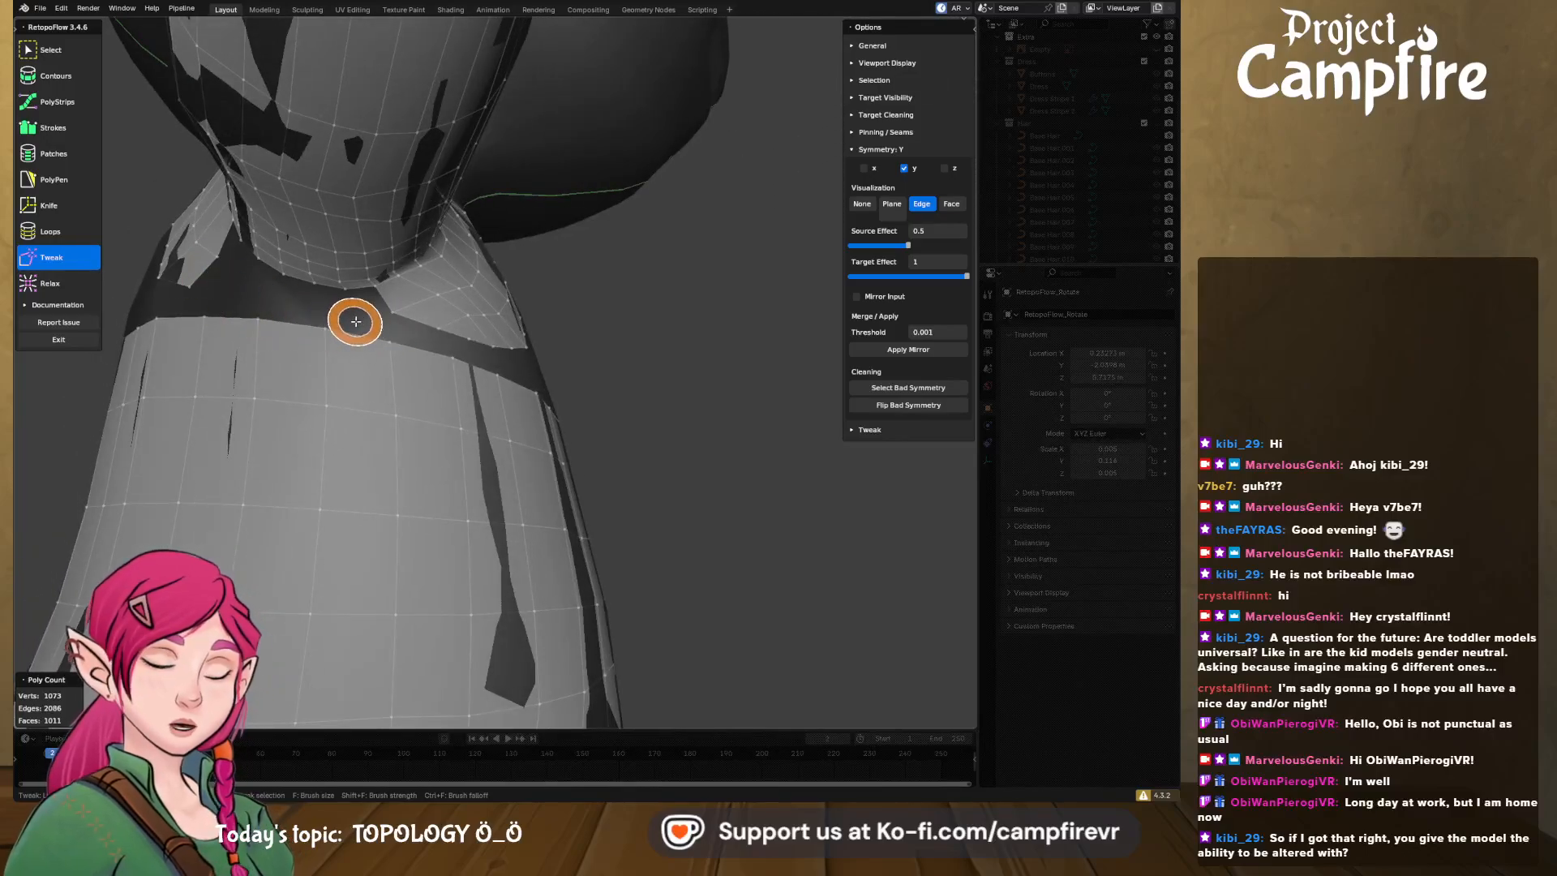
middle_click_drag(363, 317, 403, 367)
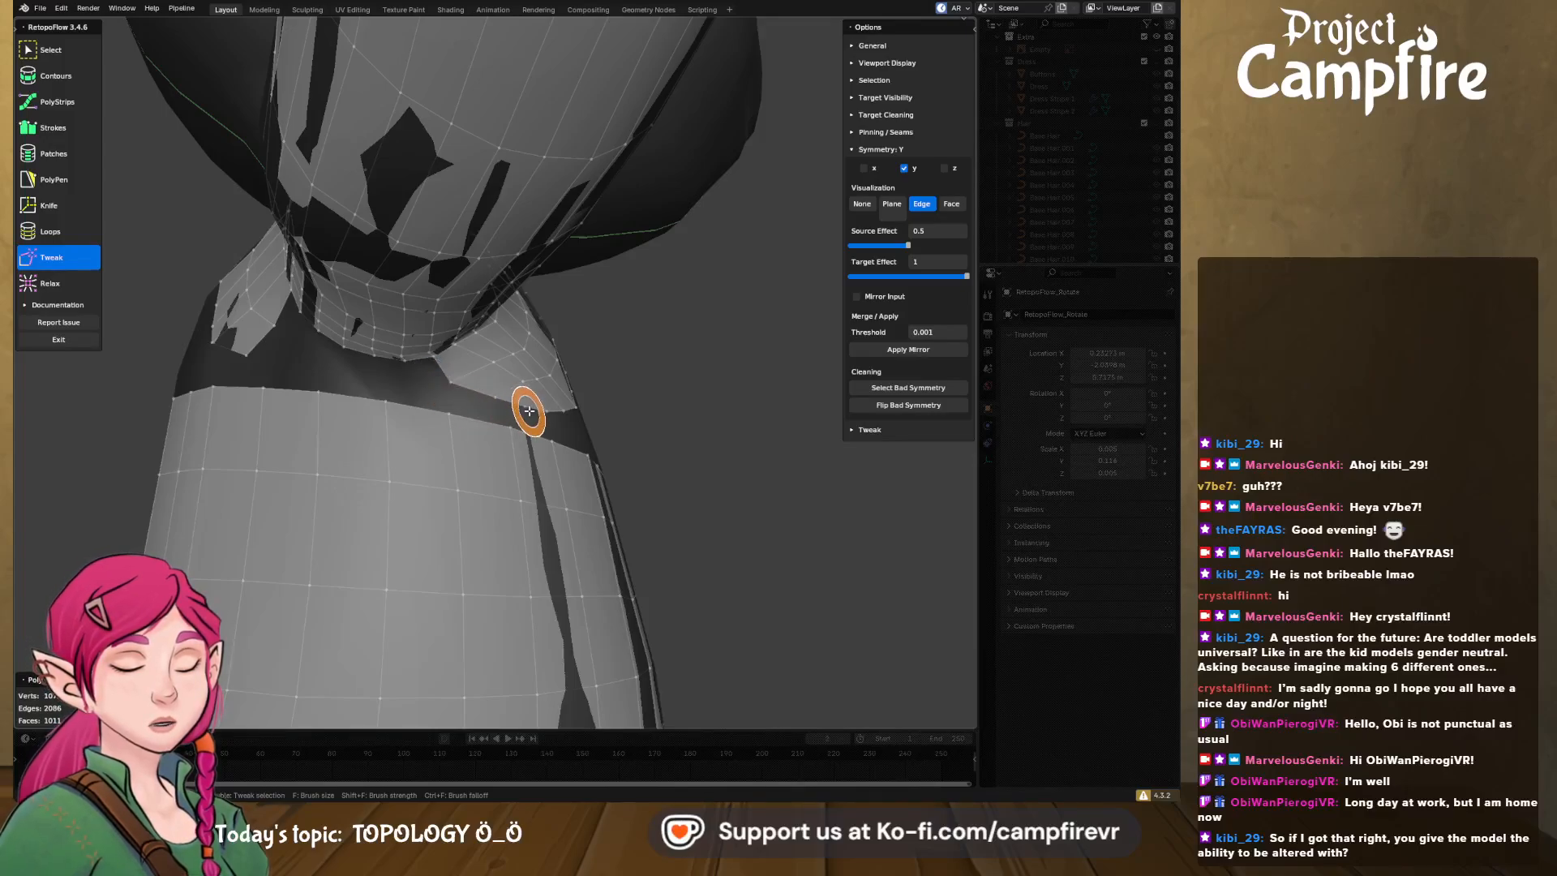
mouse_move(446, 430)
middle_mouse_down()
mouse_move(502, 405)
mouse_move(365, 425)
mouse_move(438, 392)
middle_mouse_up()
mouse_move(532, 332)
middle_mouse_down()
mouse_move(567, 390)
mouse_move(584, 389)
mouse_move(587, 418)
mouse_move(392, 213)
middle_mouse_up()
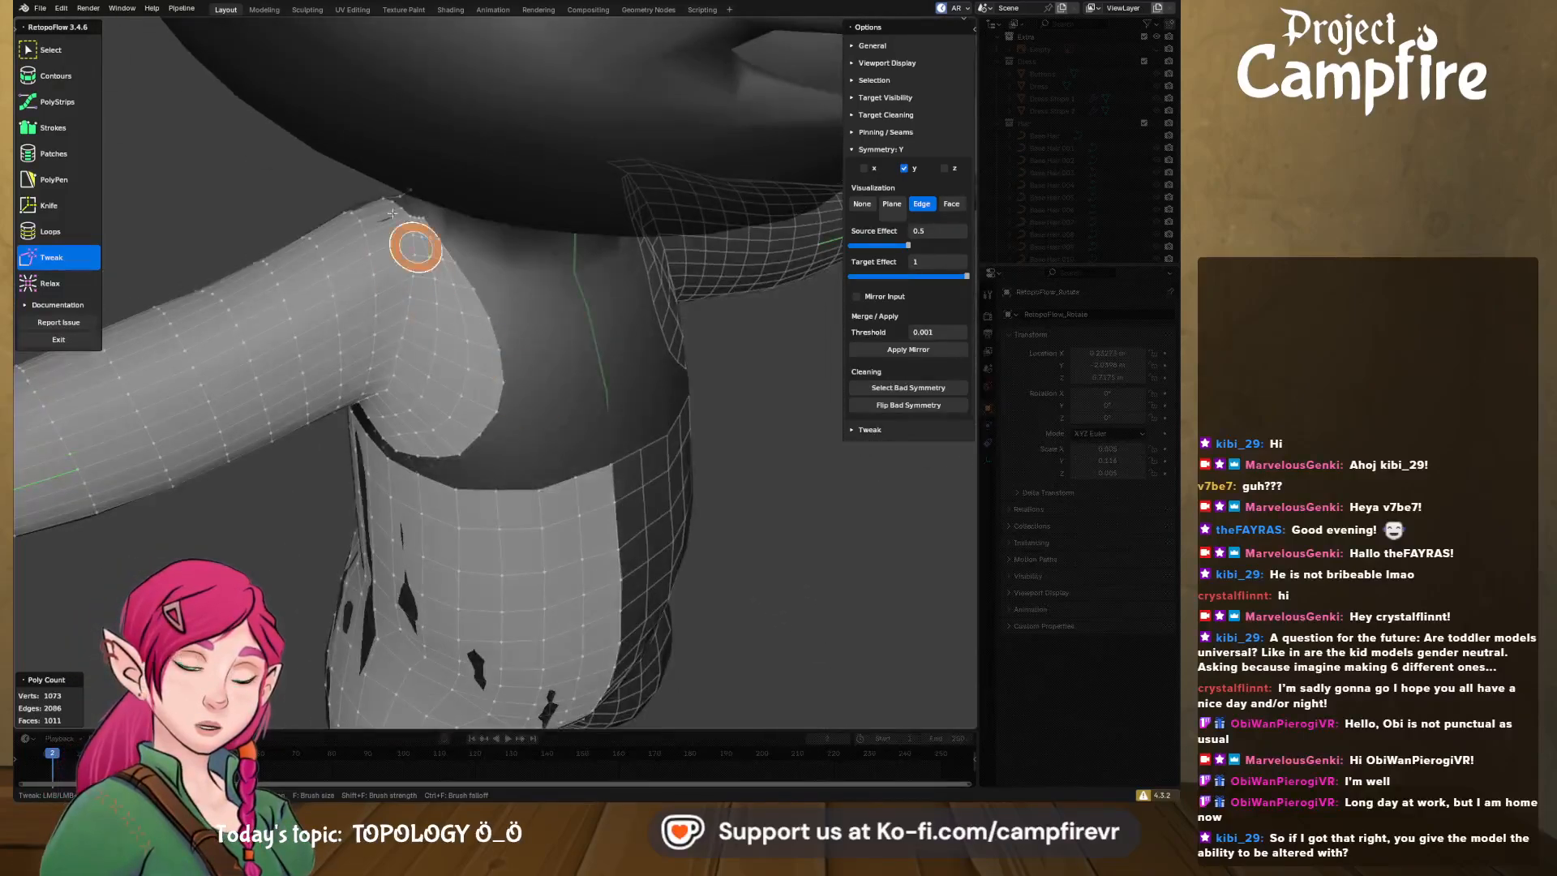
middle_click_drag(453, 285, 476, 313)
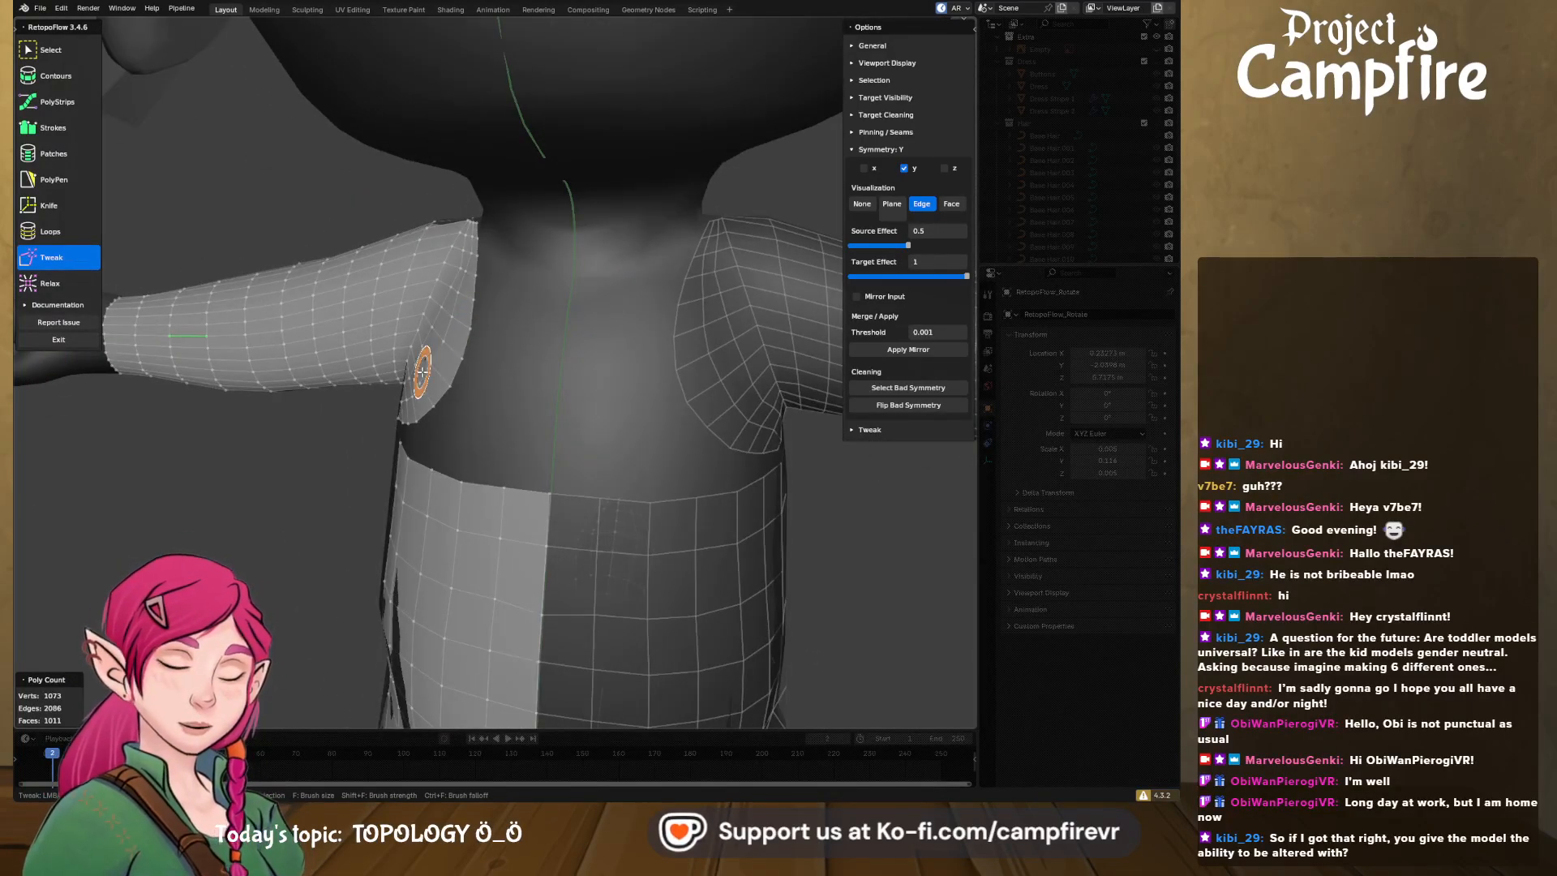
middle_click_drag(423, 369, 422, 359)
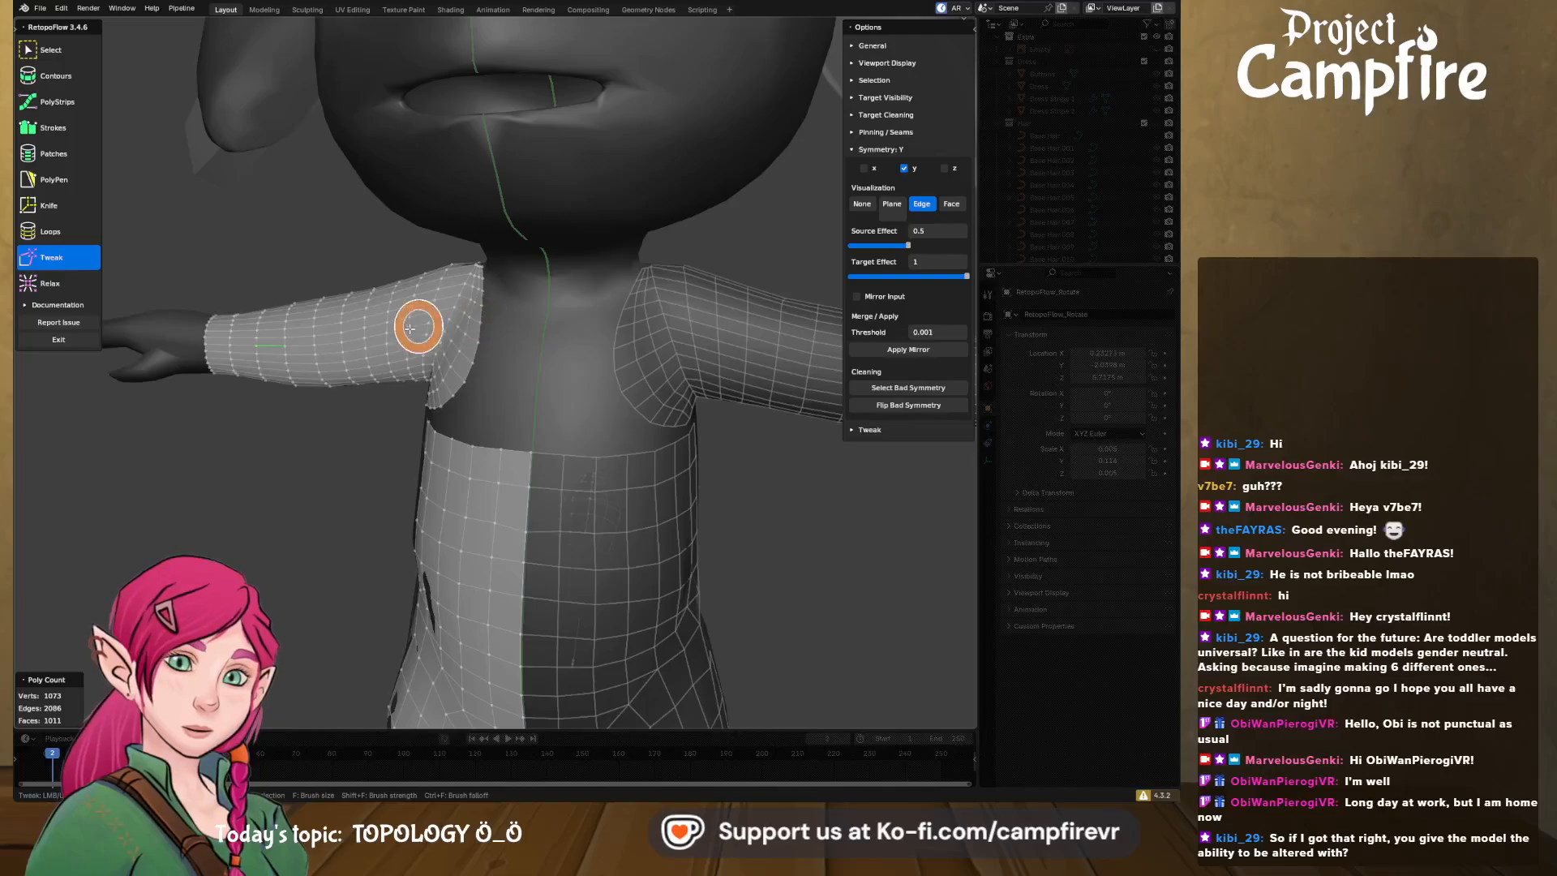
mouse_move(292, 345)
middle_mouse_down()
mouse_move(270, 361)
mouse_move(504, 302)
middle_mouse_up()
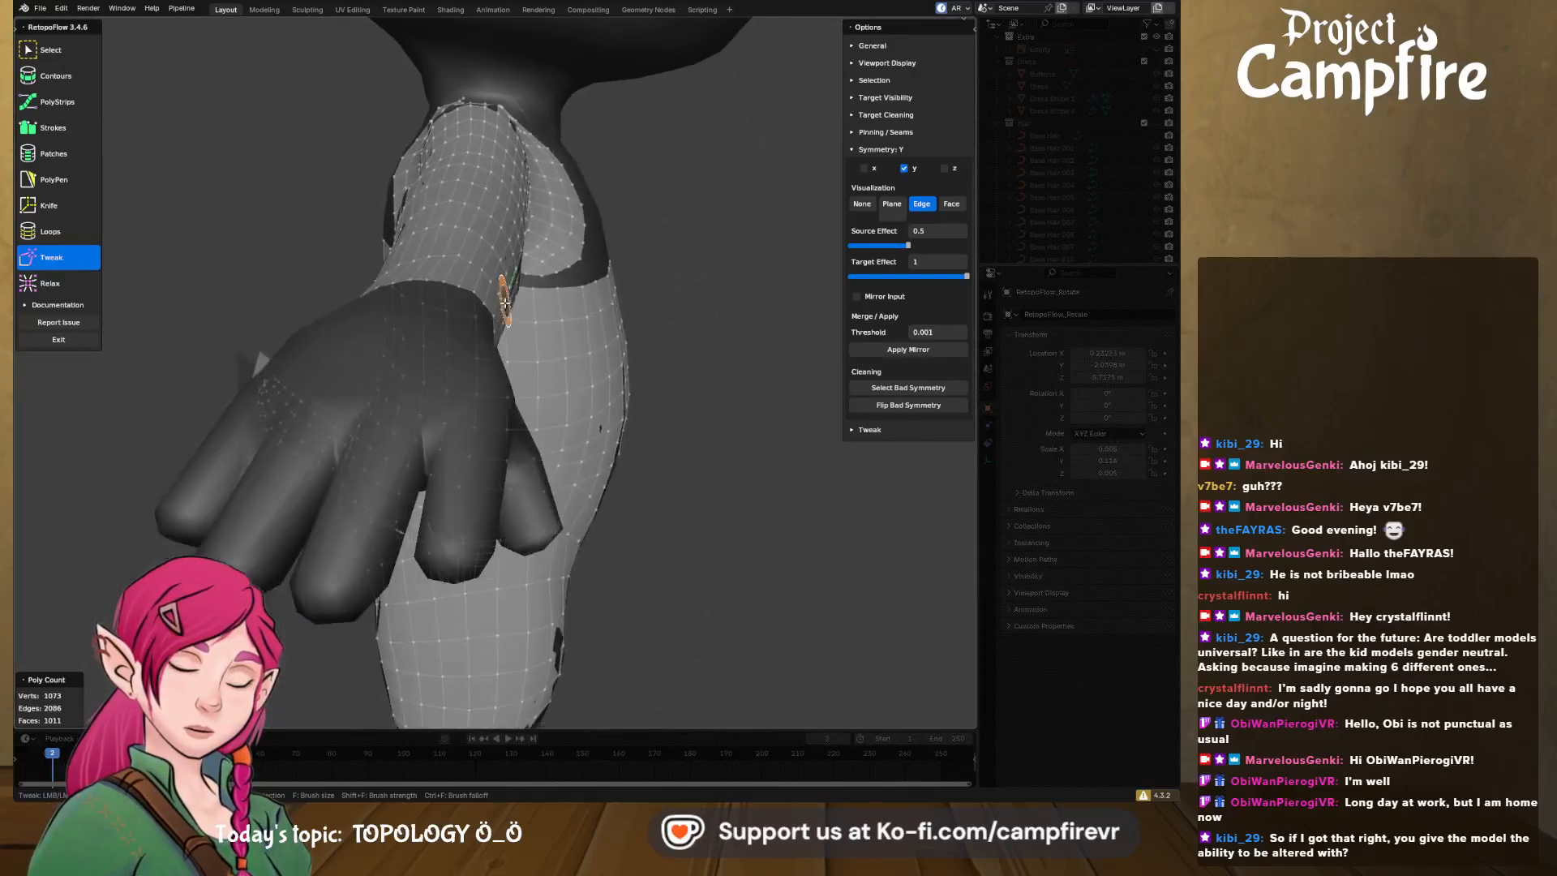
middle_click_drag(511, 445, 347, 445)
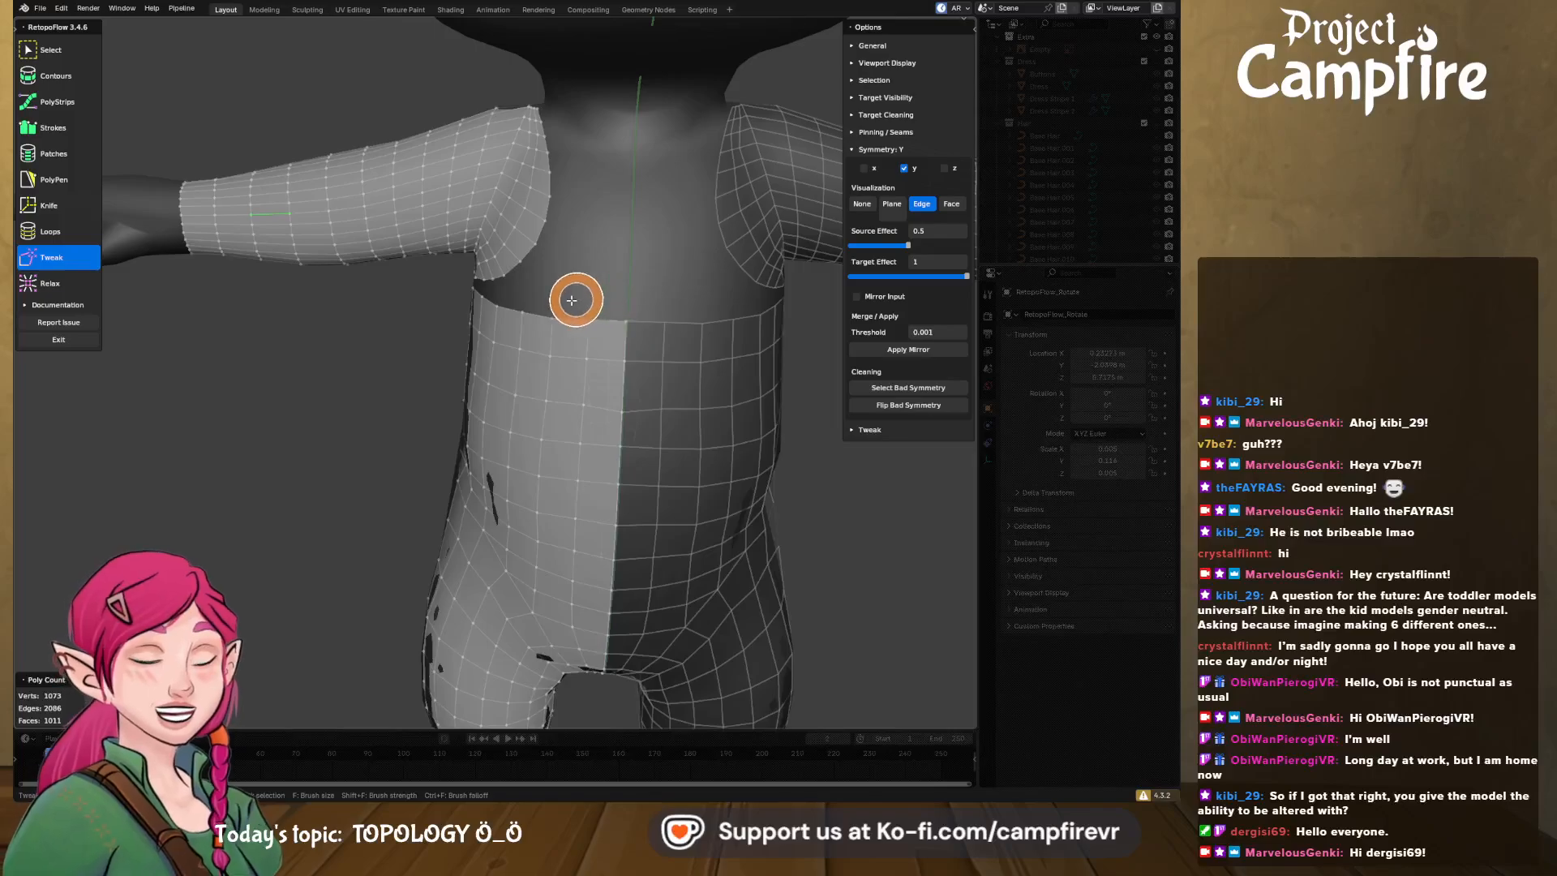
- Delete the stray vertex sticking out at the top of the back shoulder patch
mouse_move(521, 289)
middle_mouse_down()
mouse_move(601, 324)
mouse_move(711, 339)
middle_mouse_up()
middle_click_drag(526, 185, 531, 333)
scroll(566, 245, "up", 4)
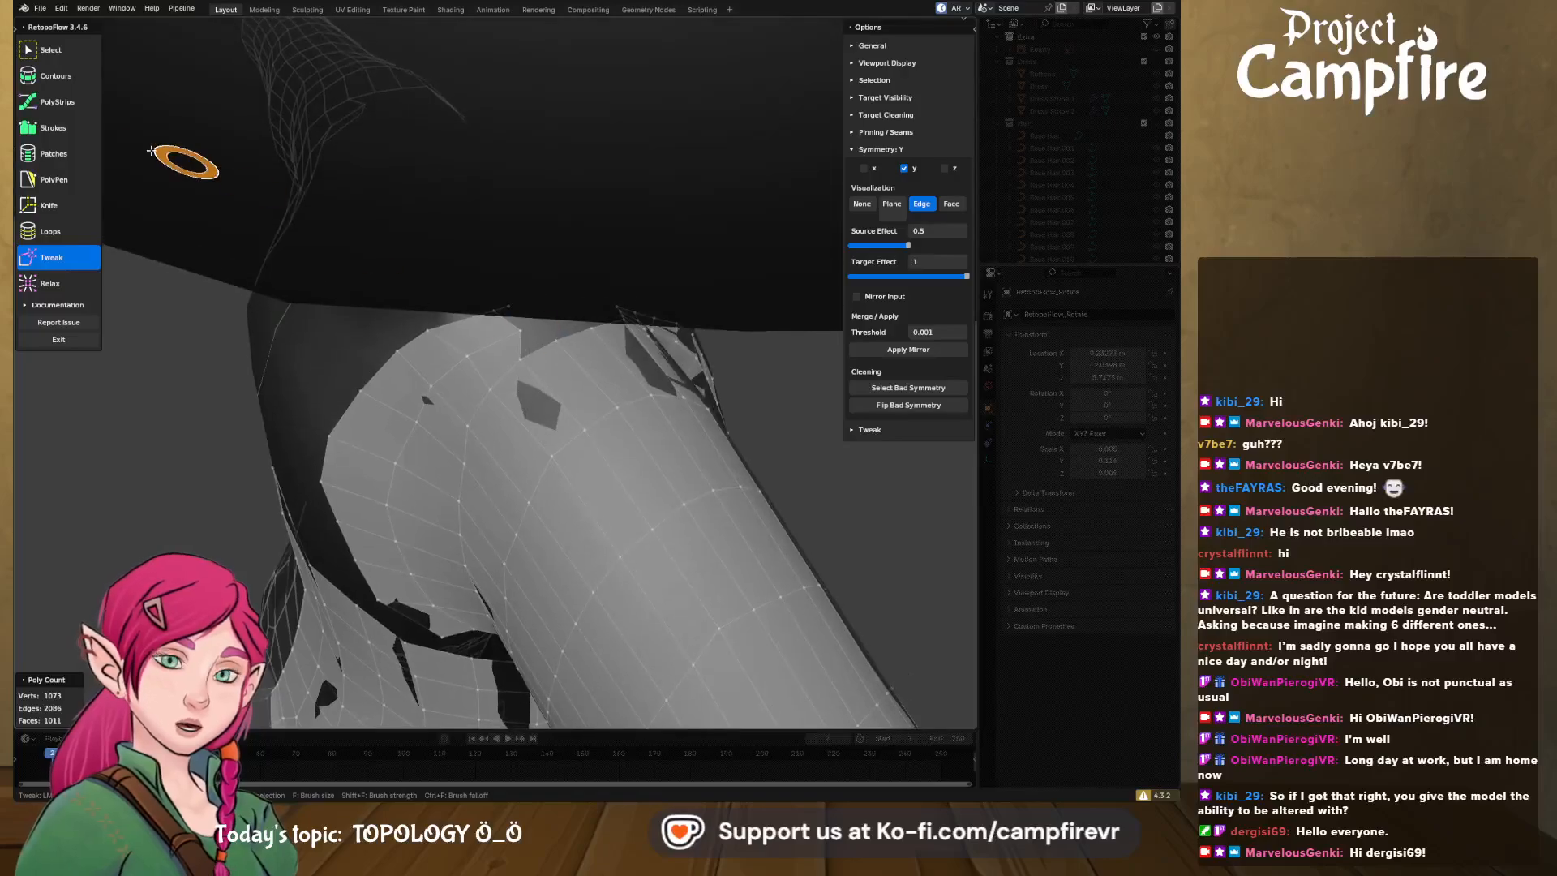
left_click(51, 55)
middle_click_drag(477, 377, 505, 190)
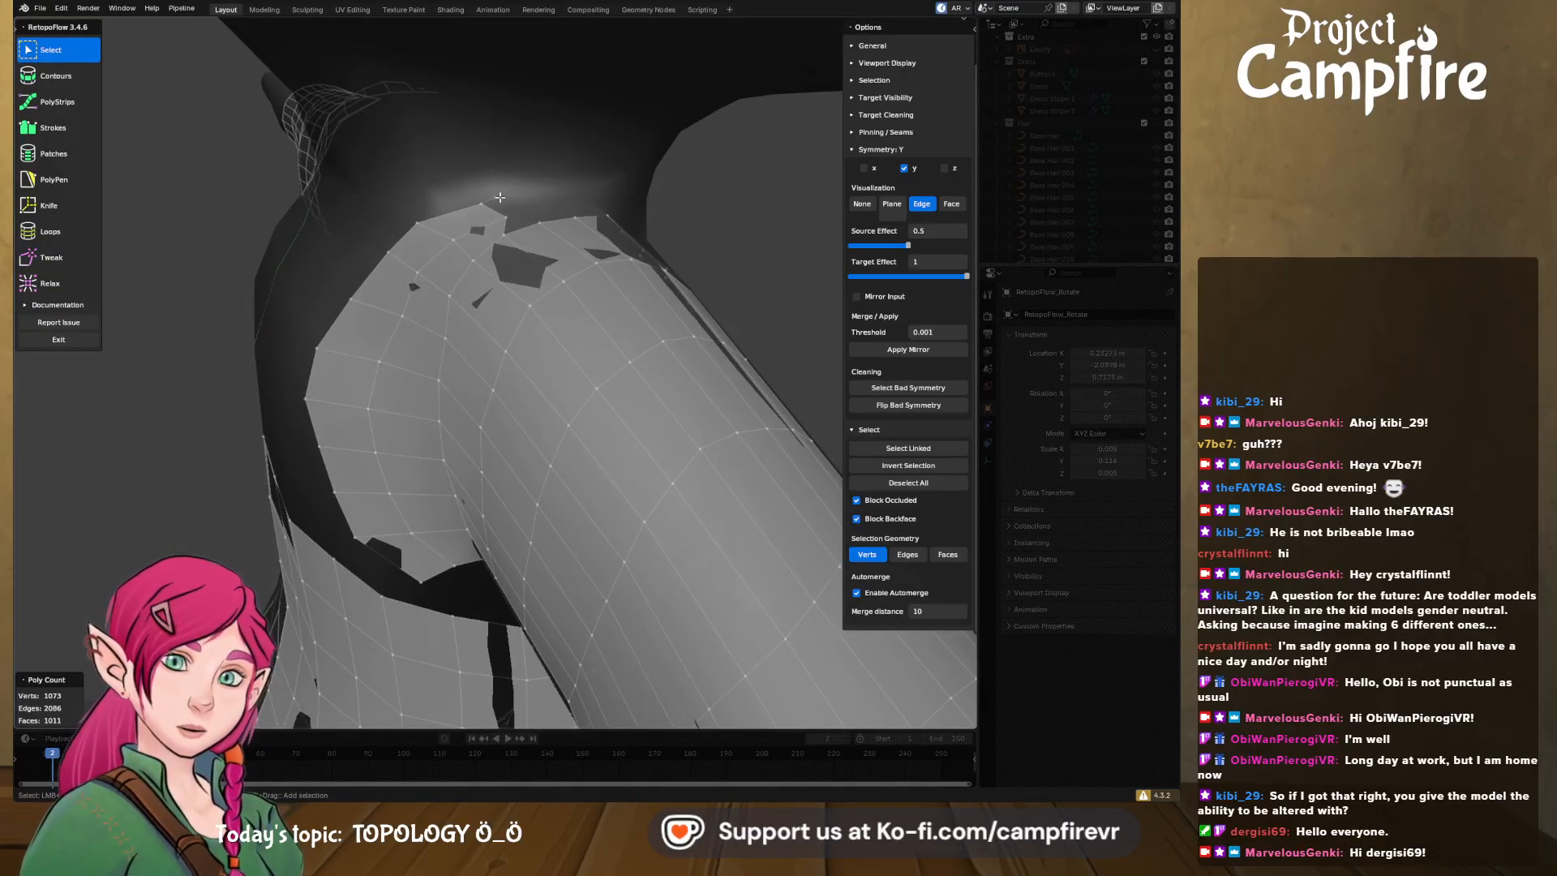
key("x")
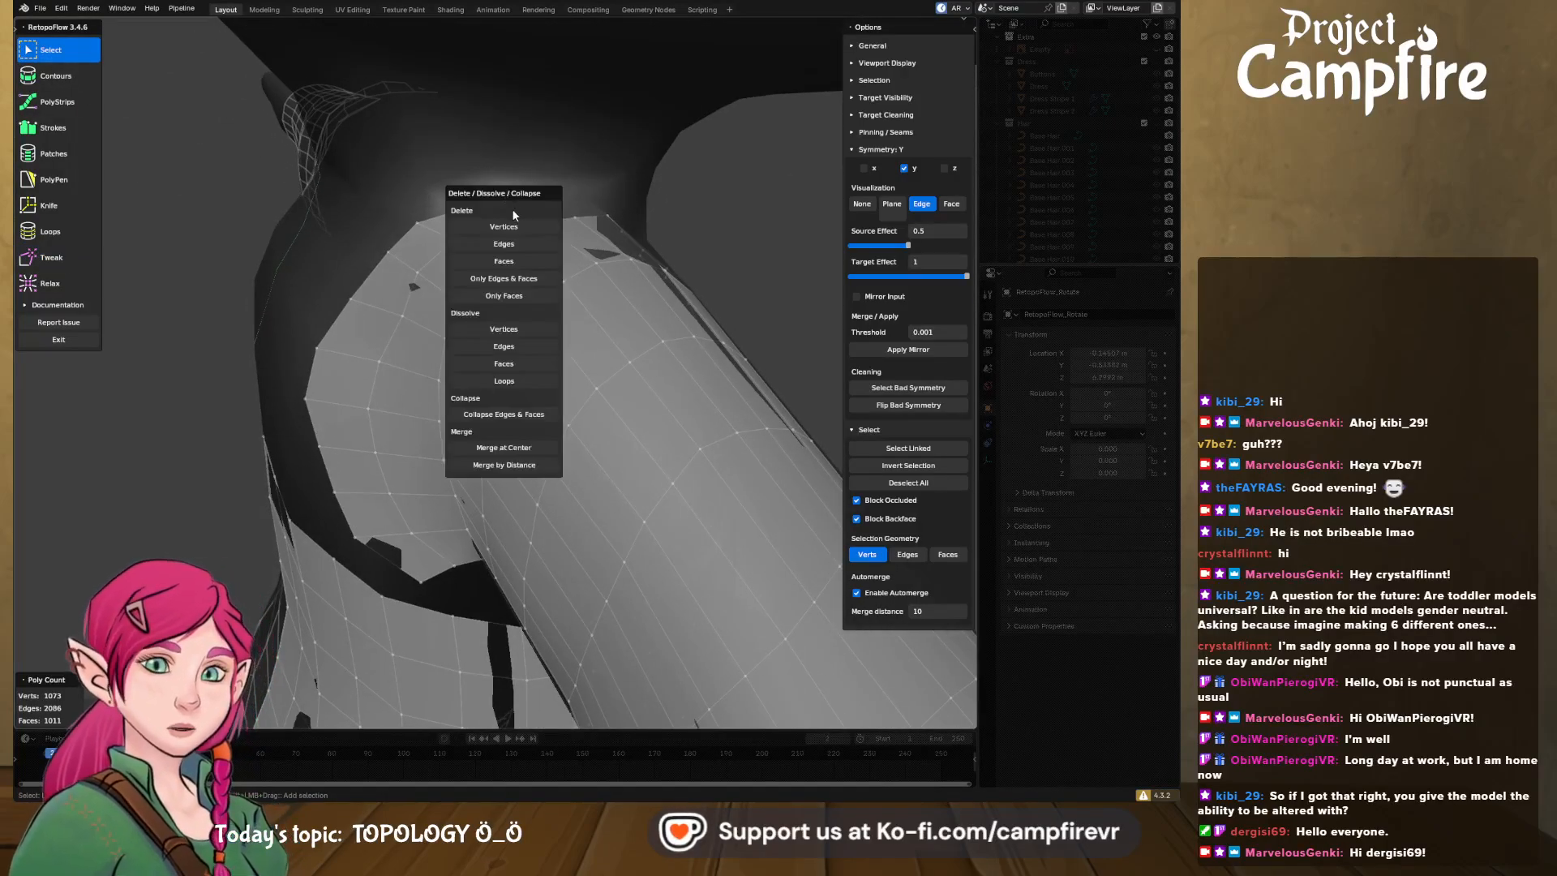
left_click(504, 227)
- Merge the close vertices at the top of the front shoulder patch at their center and tweak the resulting corner toward the neck
middle_click_drag(528, 229, 398, 290)
scroll(478, 235, "up", 2)
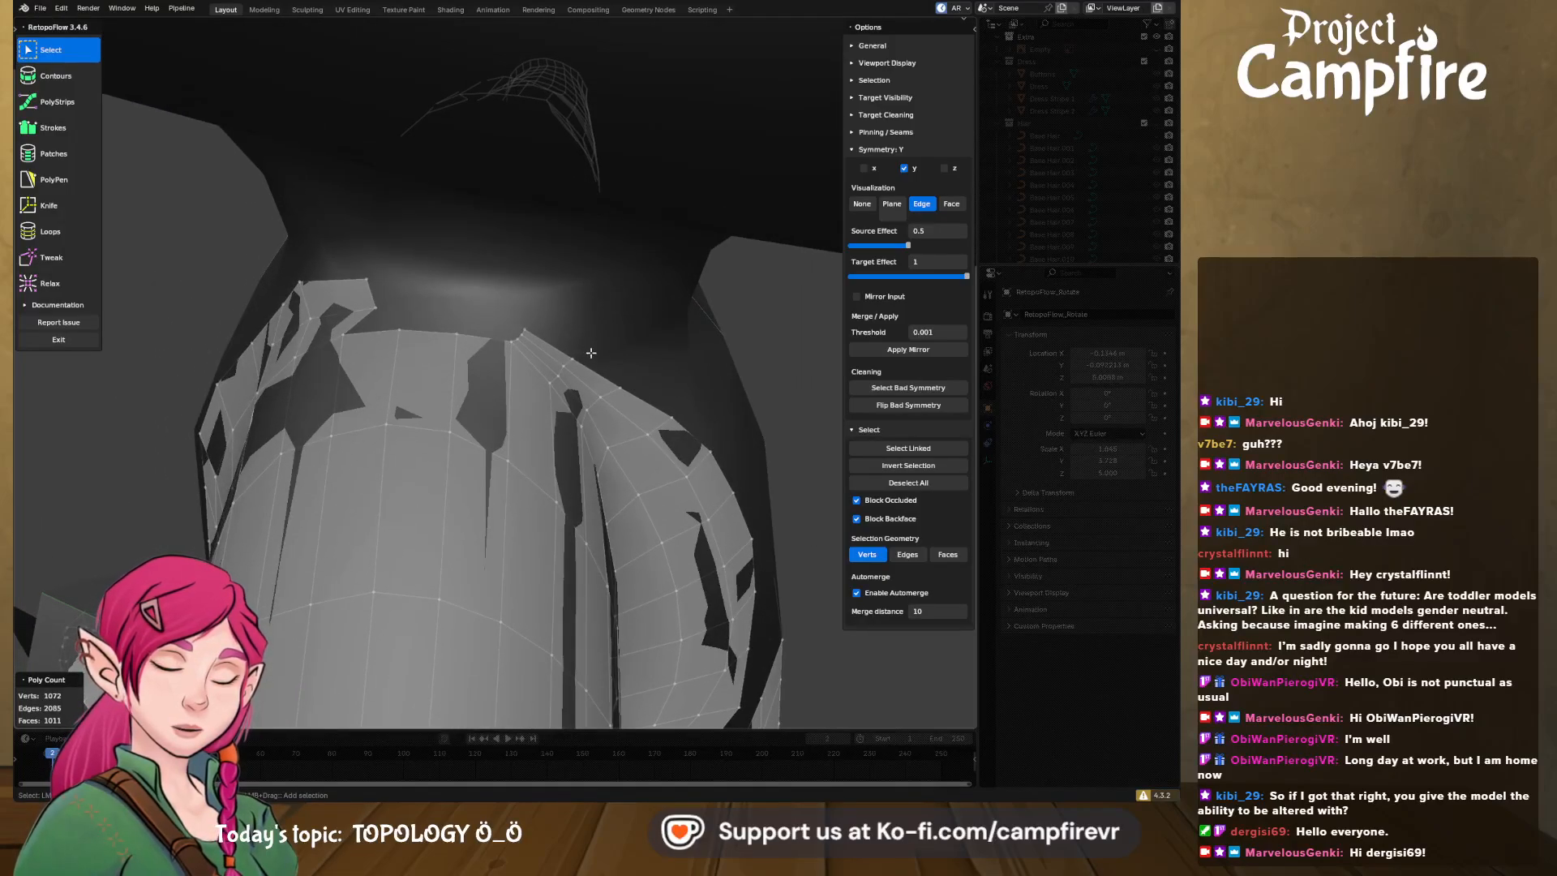
middle_click_drag(591, 353, 558, 382)
middle_click_drag(355, 346, 361, 350)
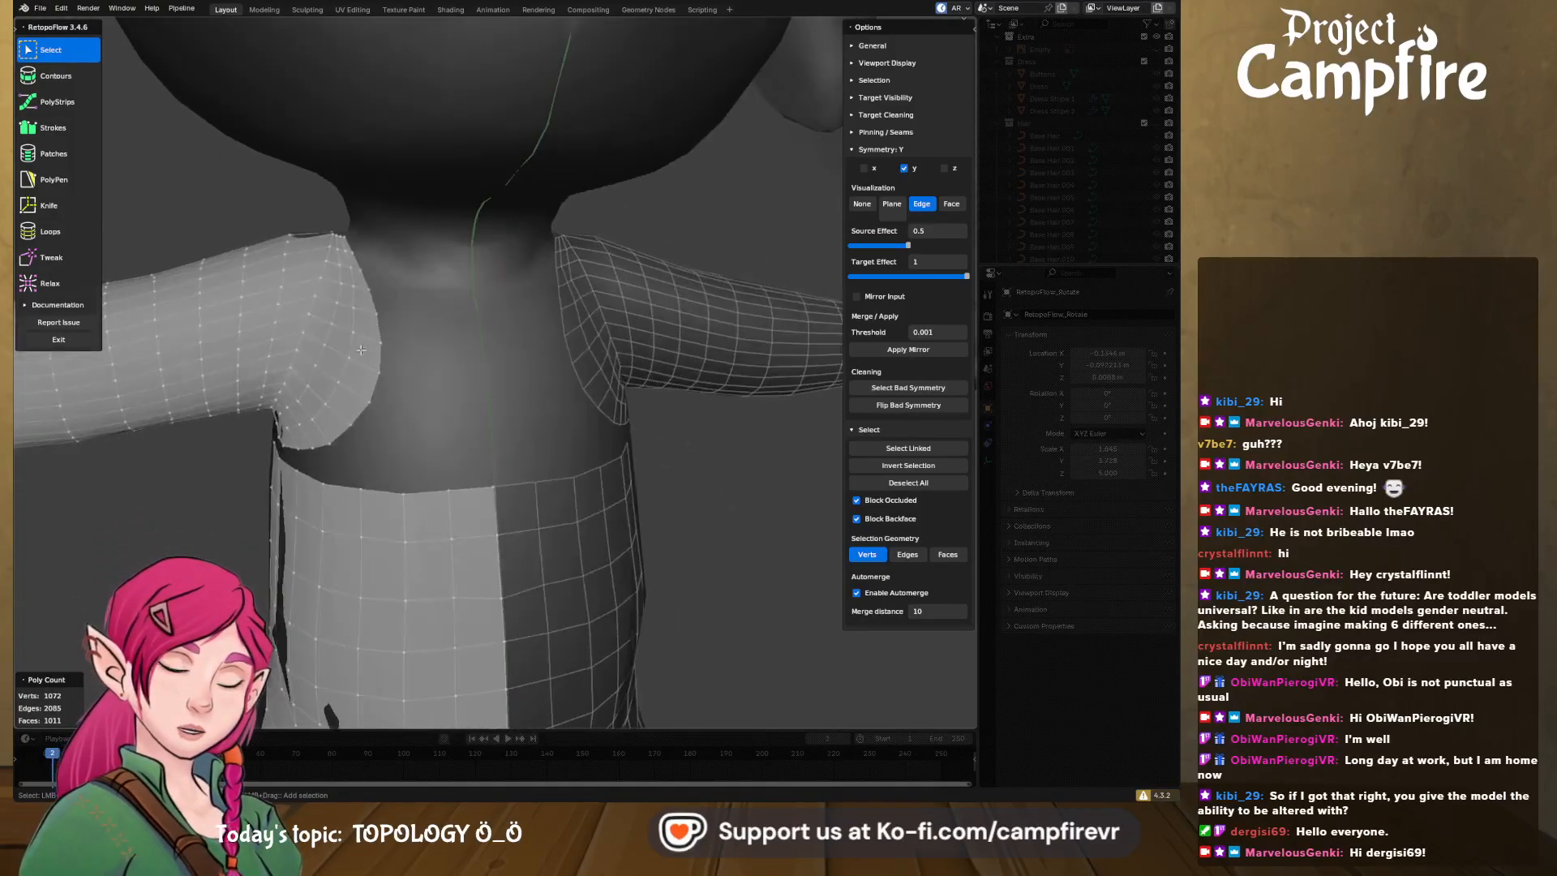
mouse_move(591, 357)
middle_mouse_down()
mouse_move(573, 357)
mouse_move(583, 368)
middle_mouse_up()
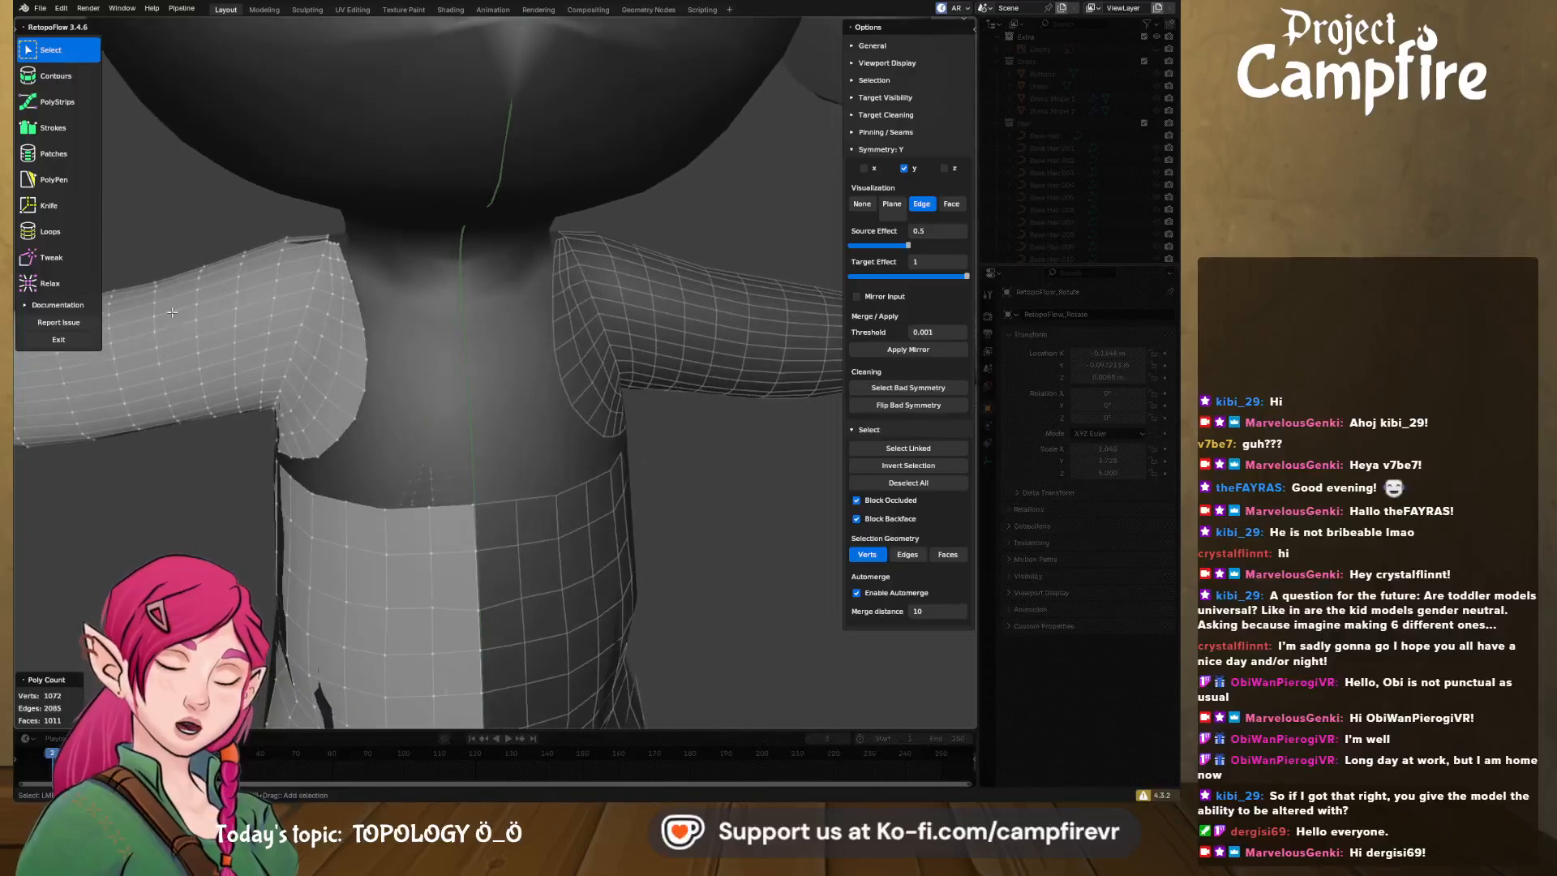
left_click(63, 280)
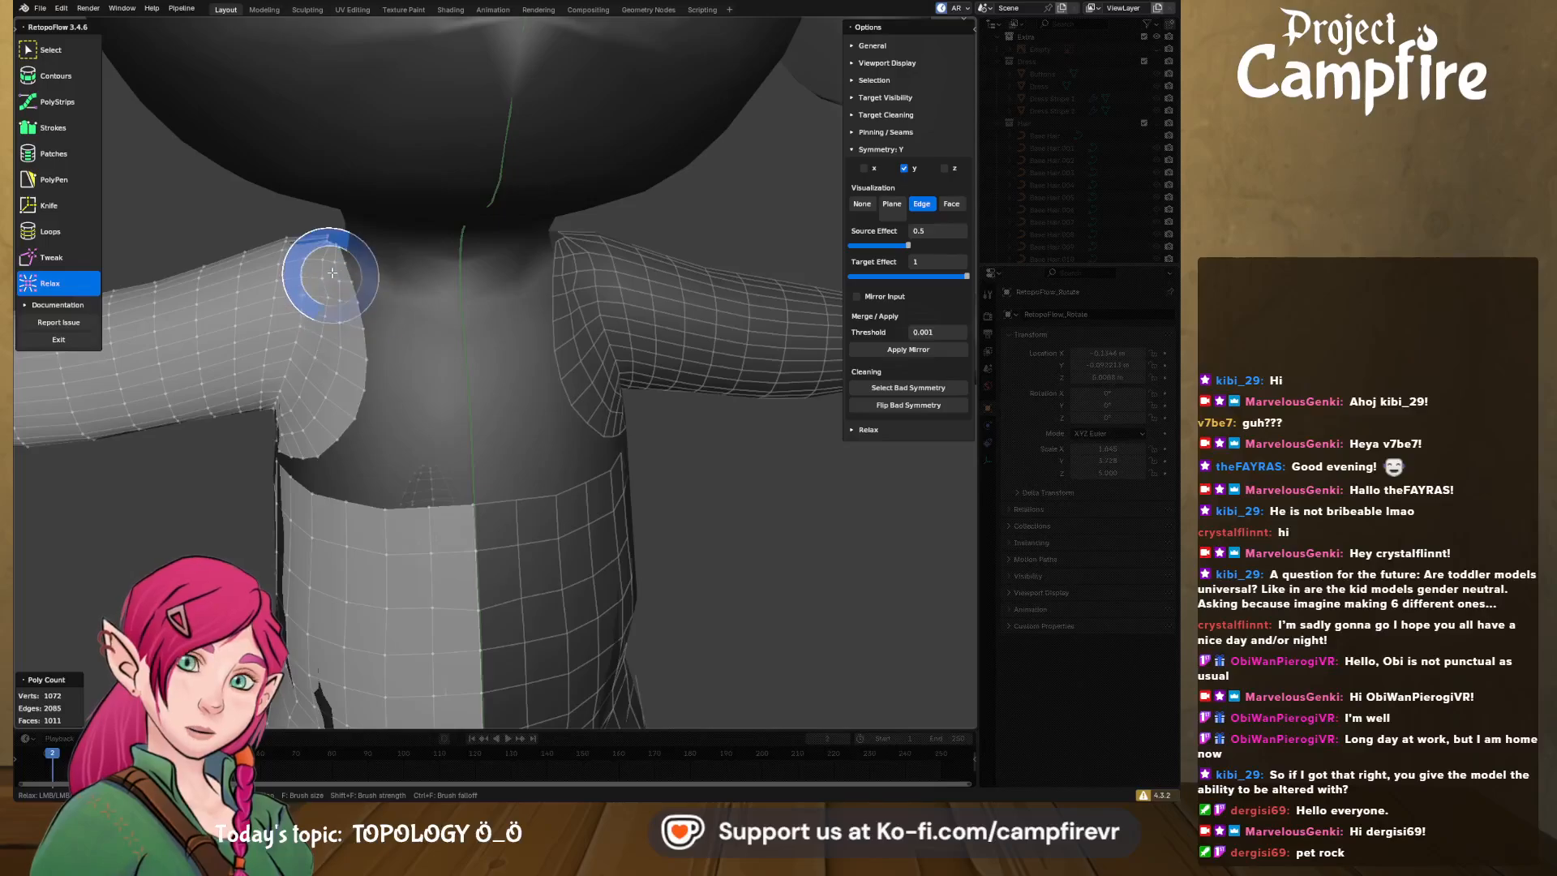
mouse_move(313, 271)
middle_mouse_down()
mouse_move(382, 298)
mouse_move(400, 271)
mouse_move(376, 260)
mouse_move(543, 339)
mouse_move(650, 313)
middle_mouse_up()
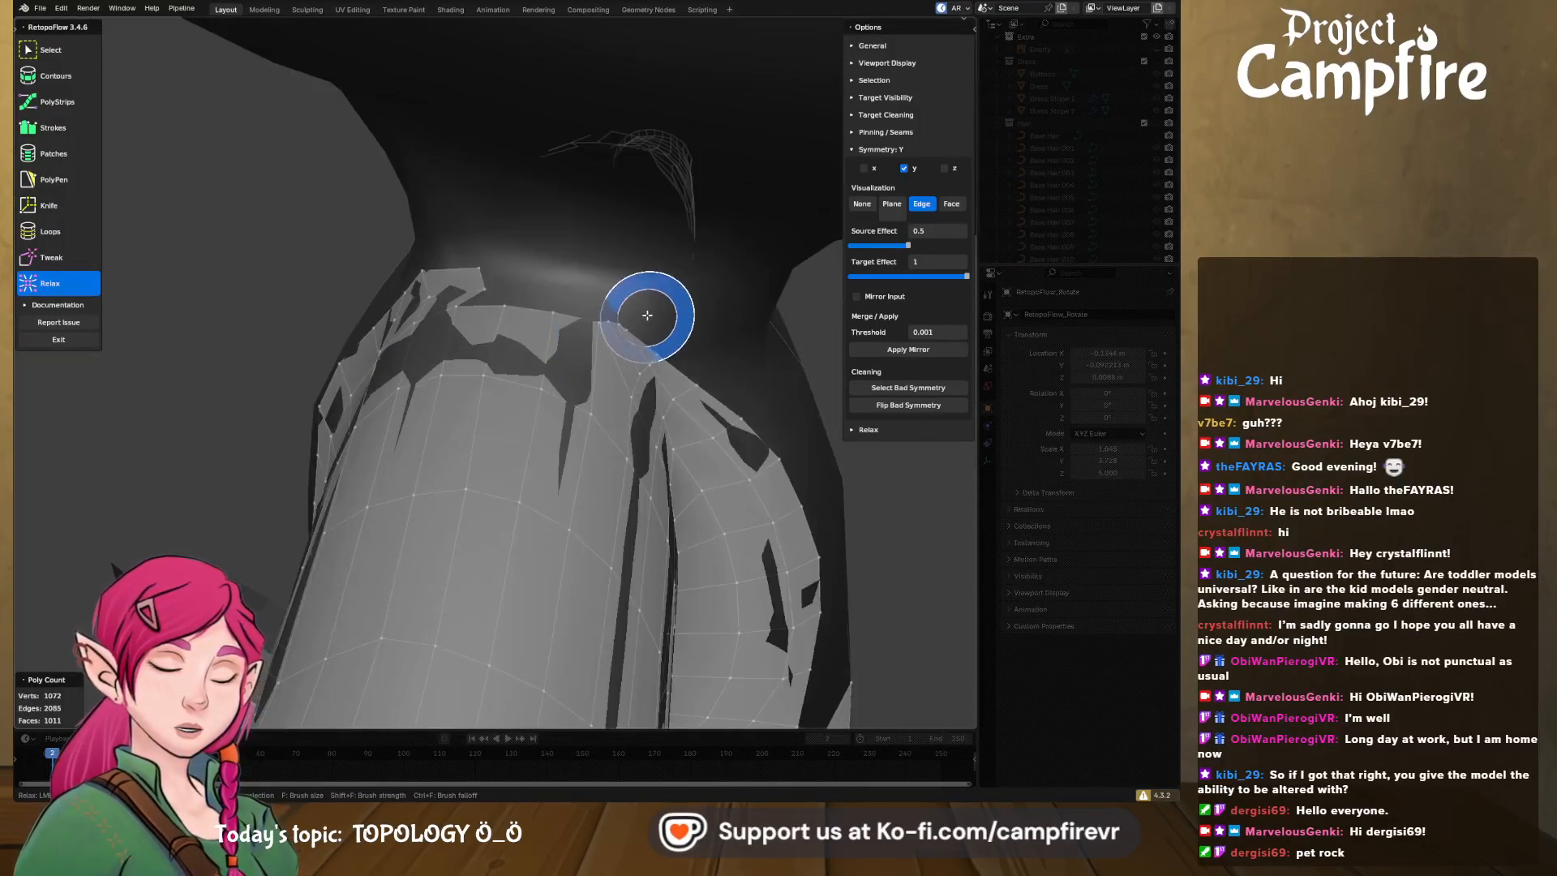
left_click(44, 51)
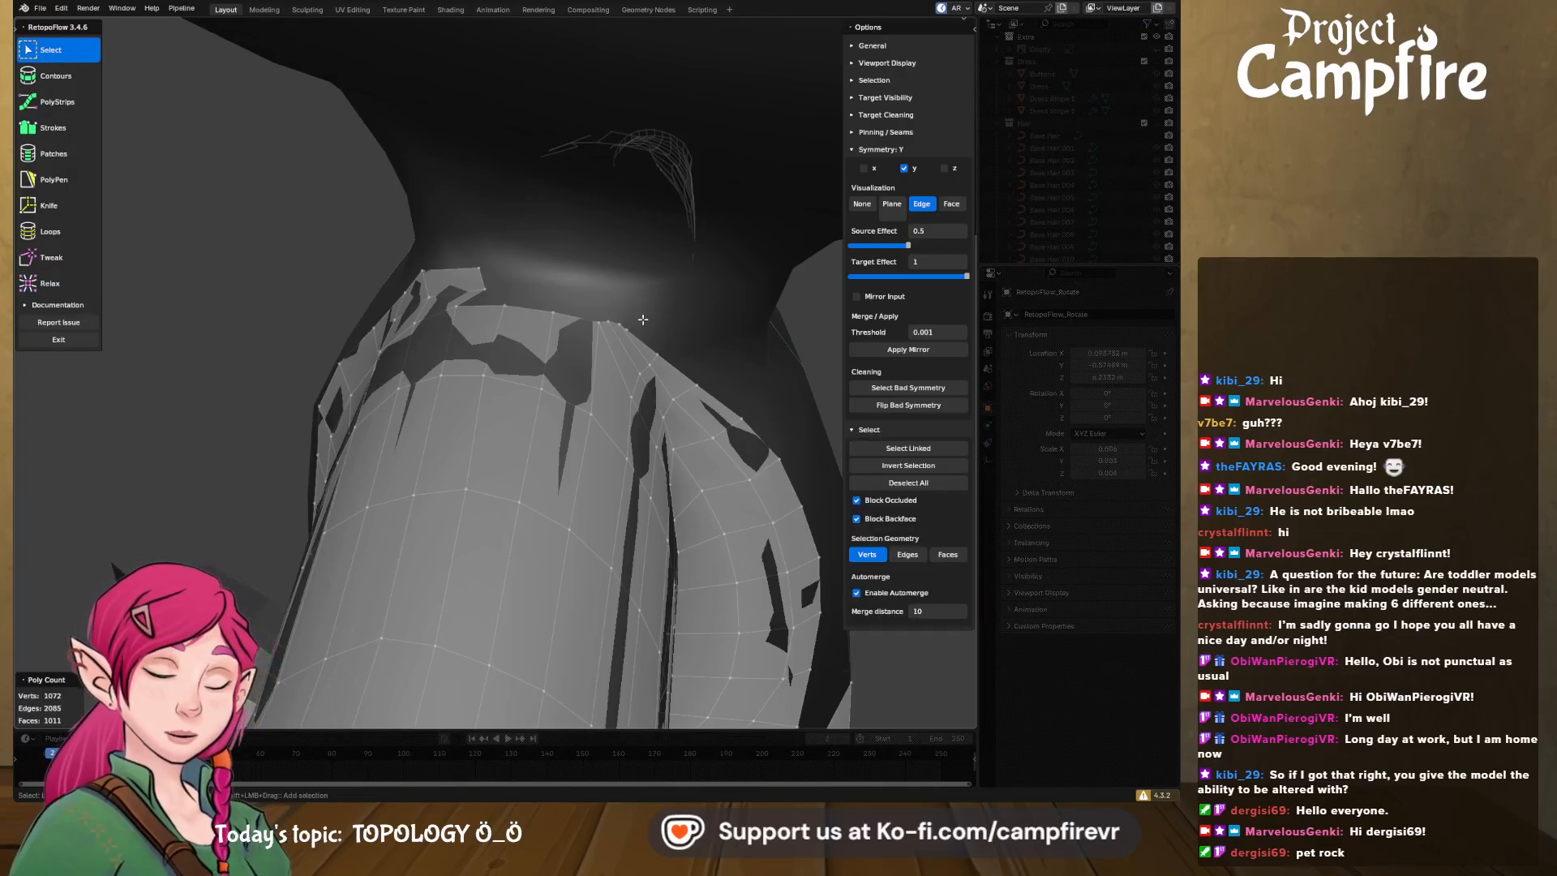
key("x")
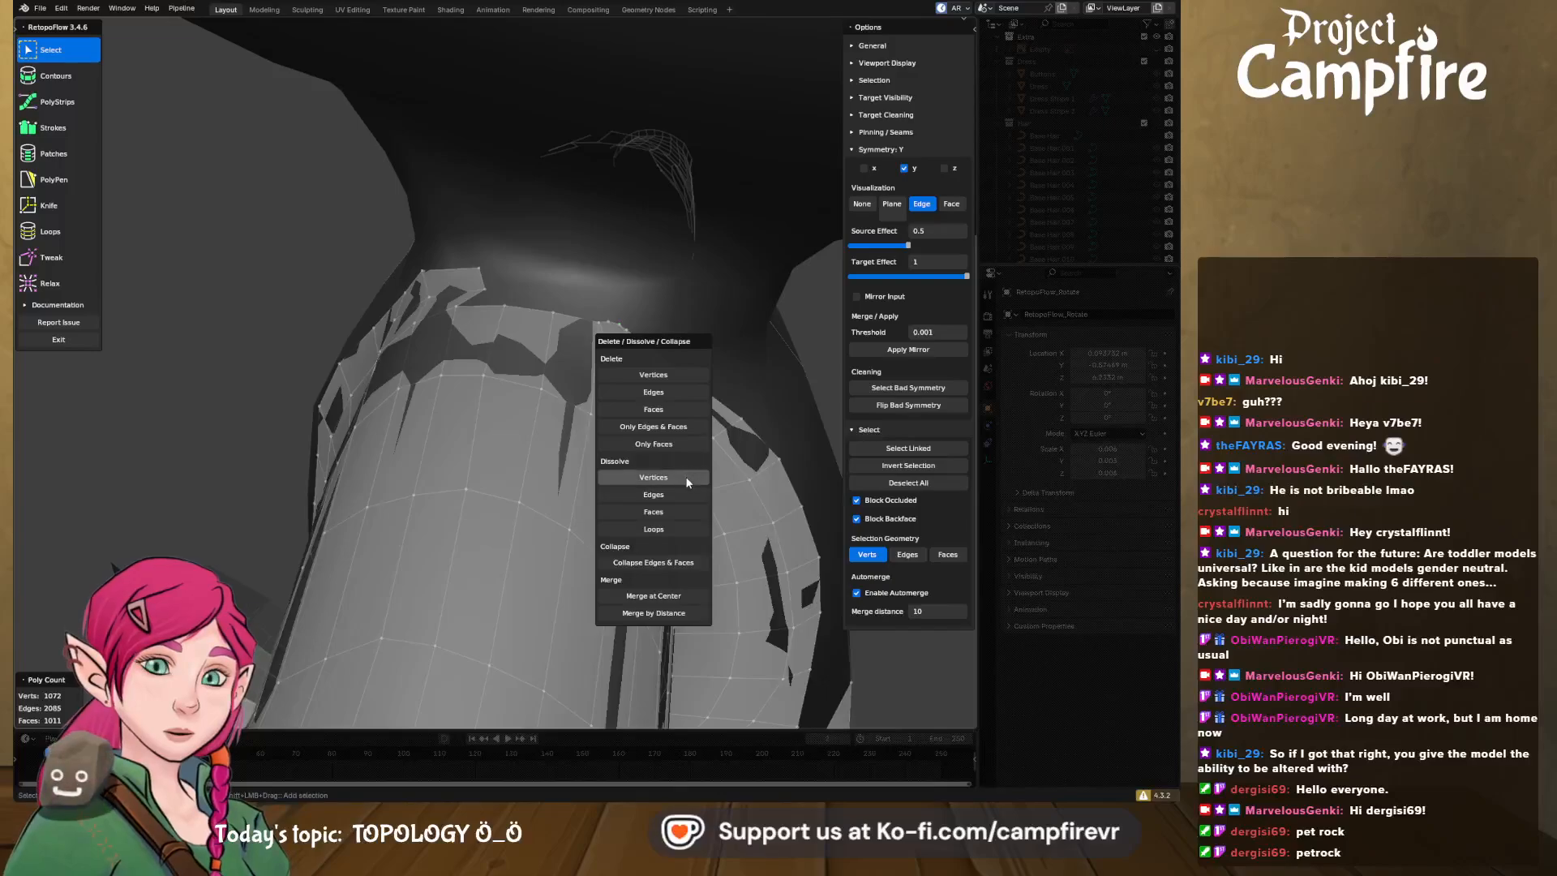
left_click(674, 597)
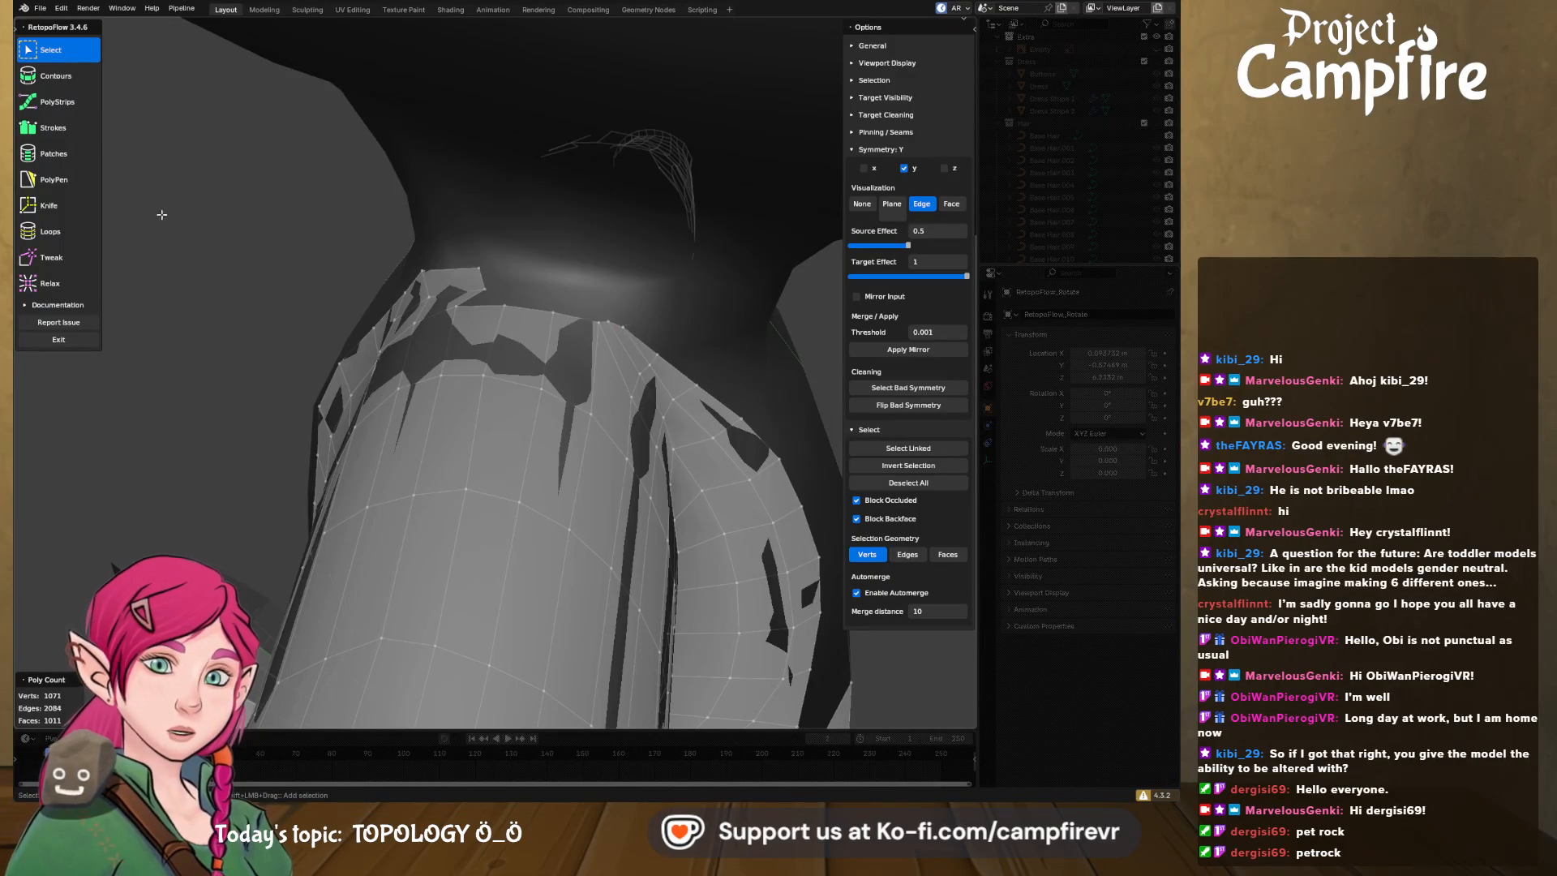
left_click(51, 257)
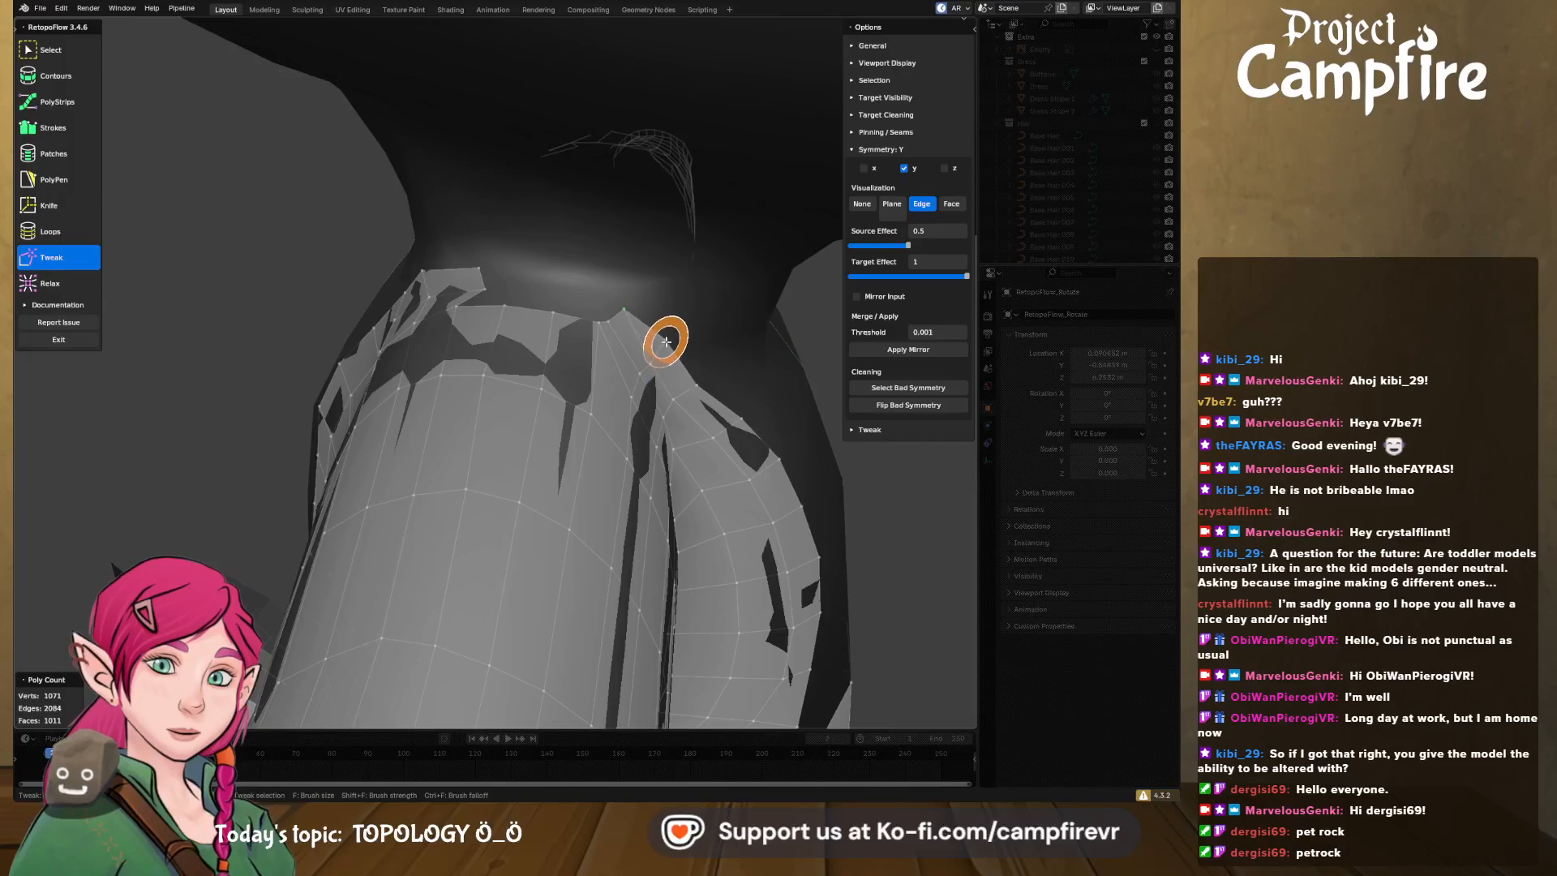
- Bridge the shoulder top between the back and front patches with a Strokes line along the neck, using two spans
middle_click_drag(618, 343, 193, 301)
scroll(624, 362, "up", 1)
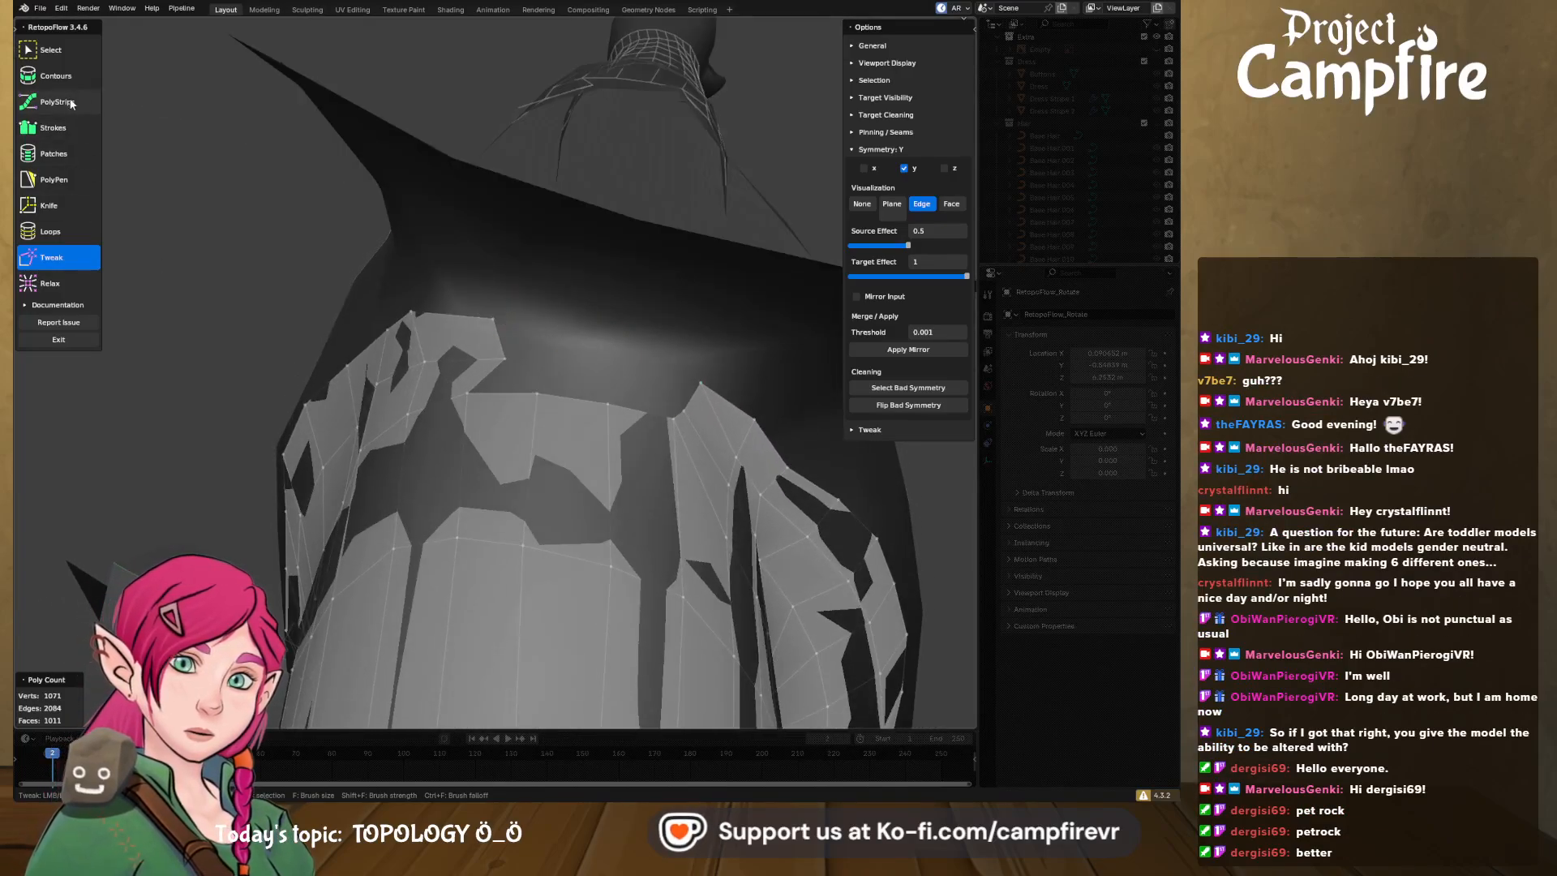
left_click(55, 127)
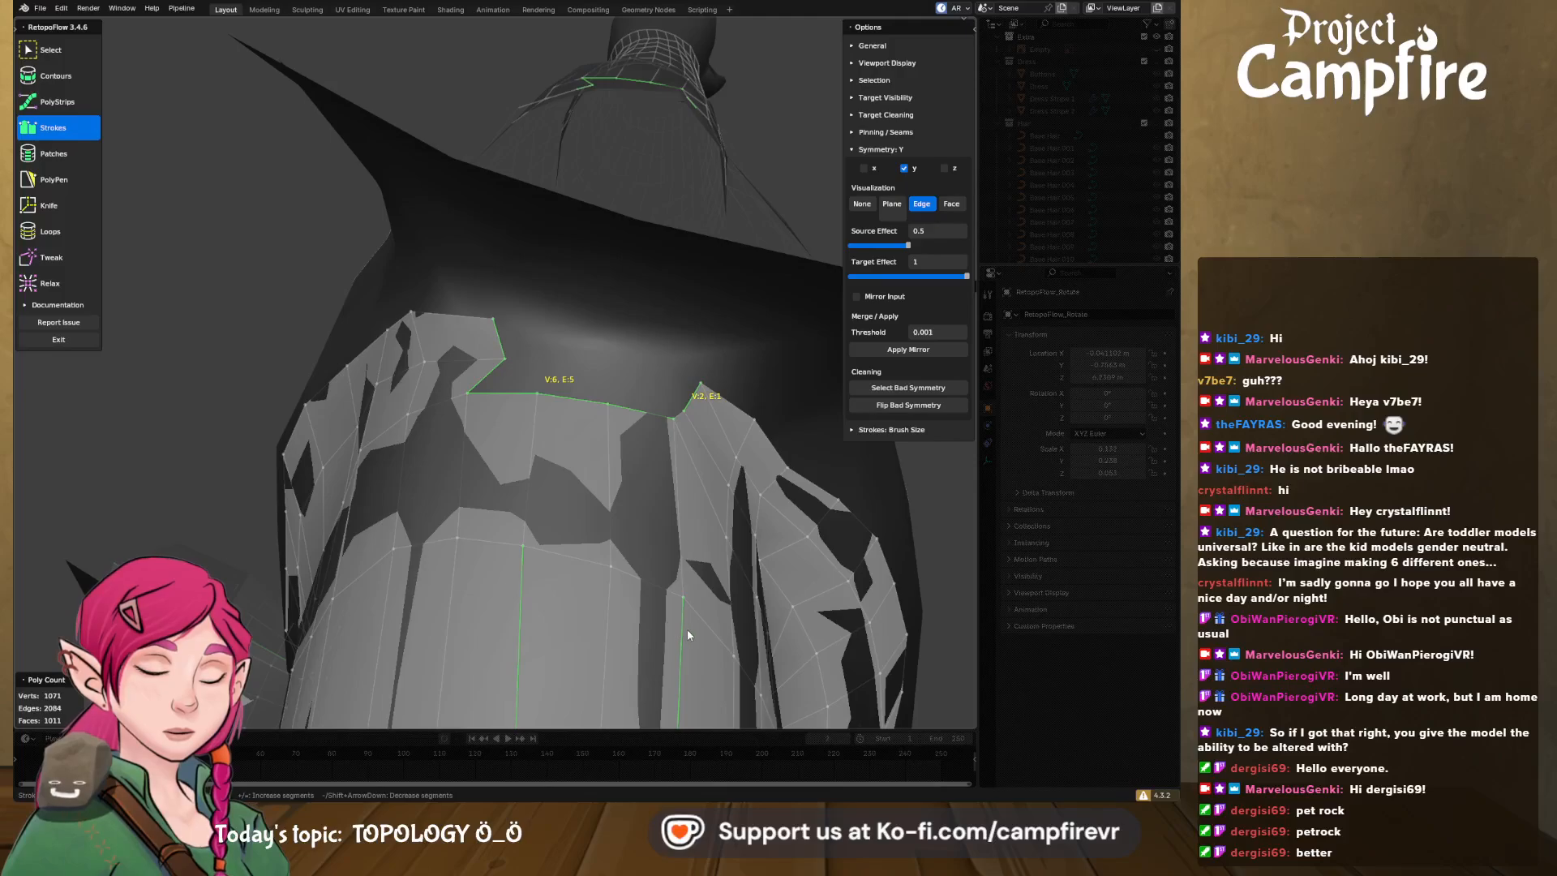
middle_click_drag(688, 630, 584, 509)
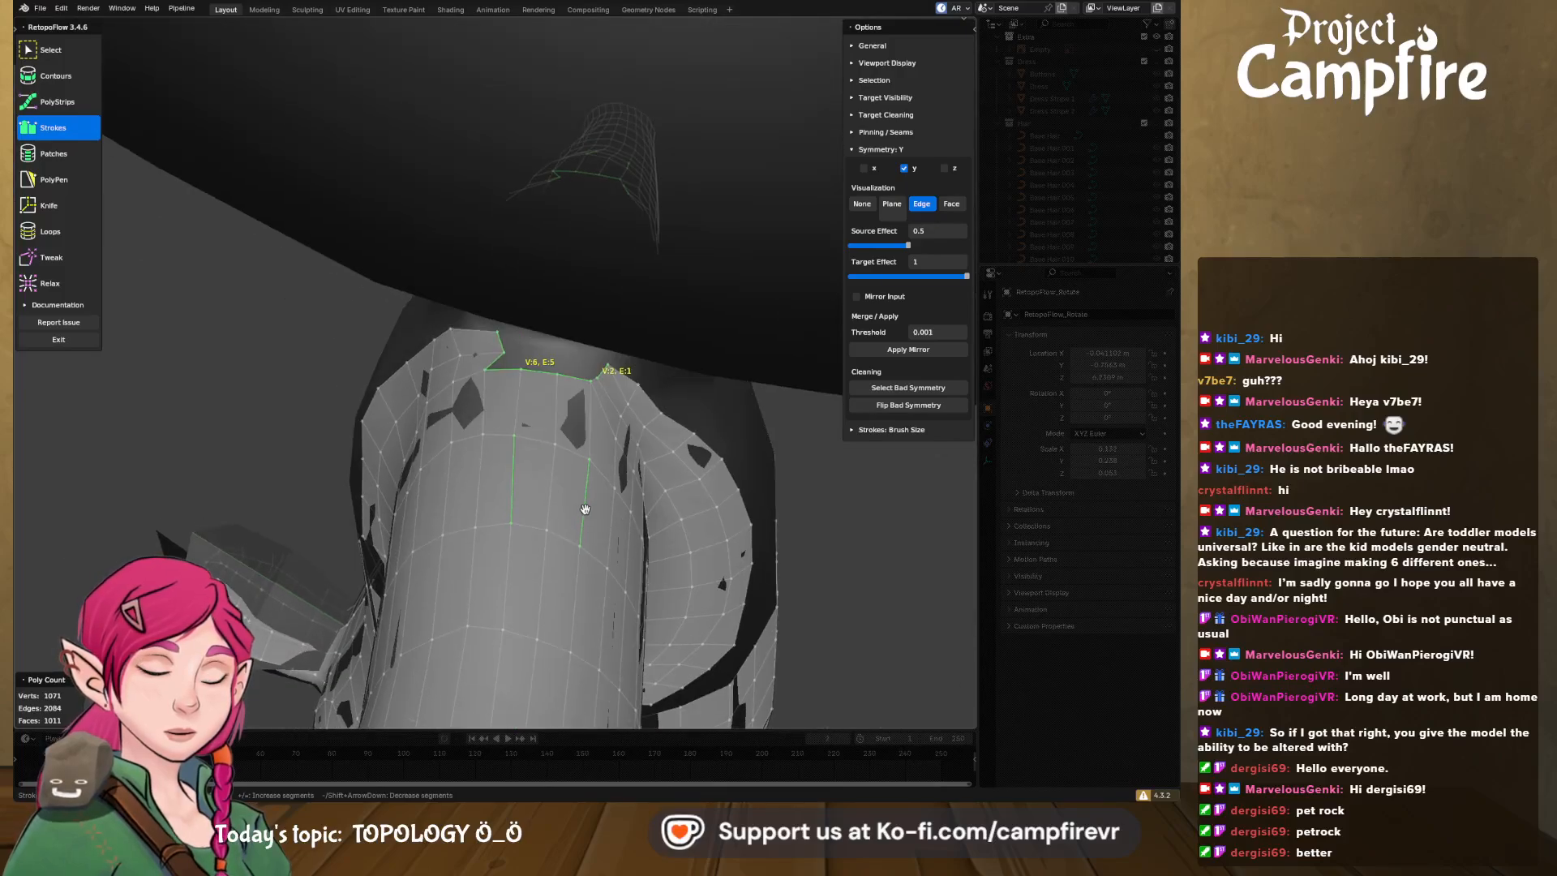
middle_click_drag(572, 371, 506, 330)
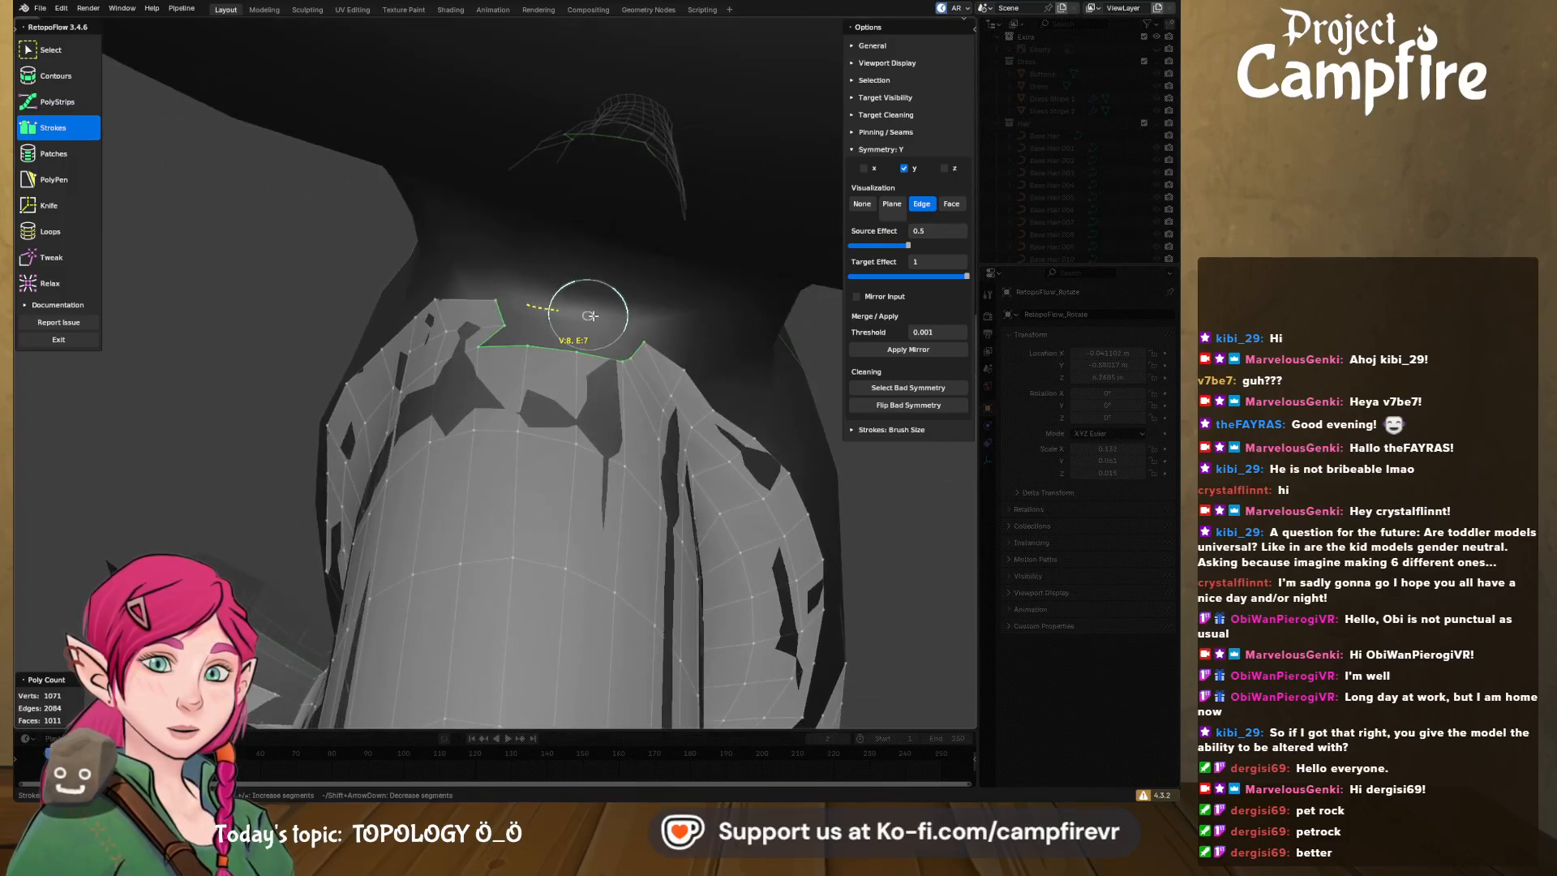
left_click_drag(626, 332, 631, 336)
scroll(650, 376, "up", 4)
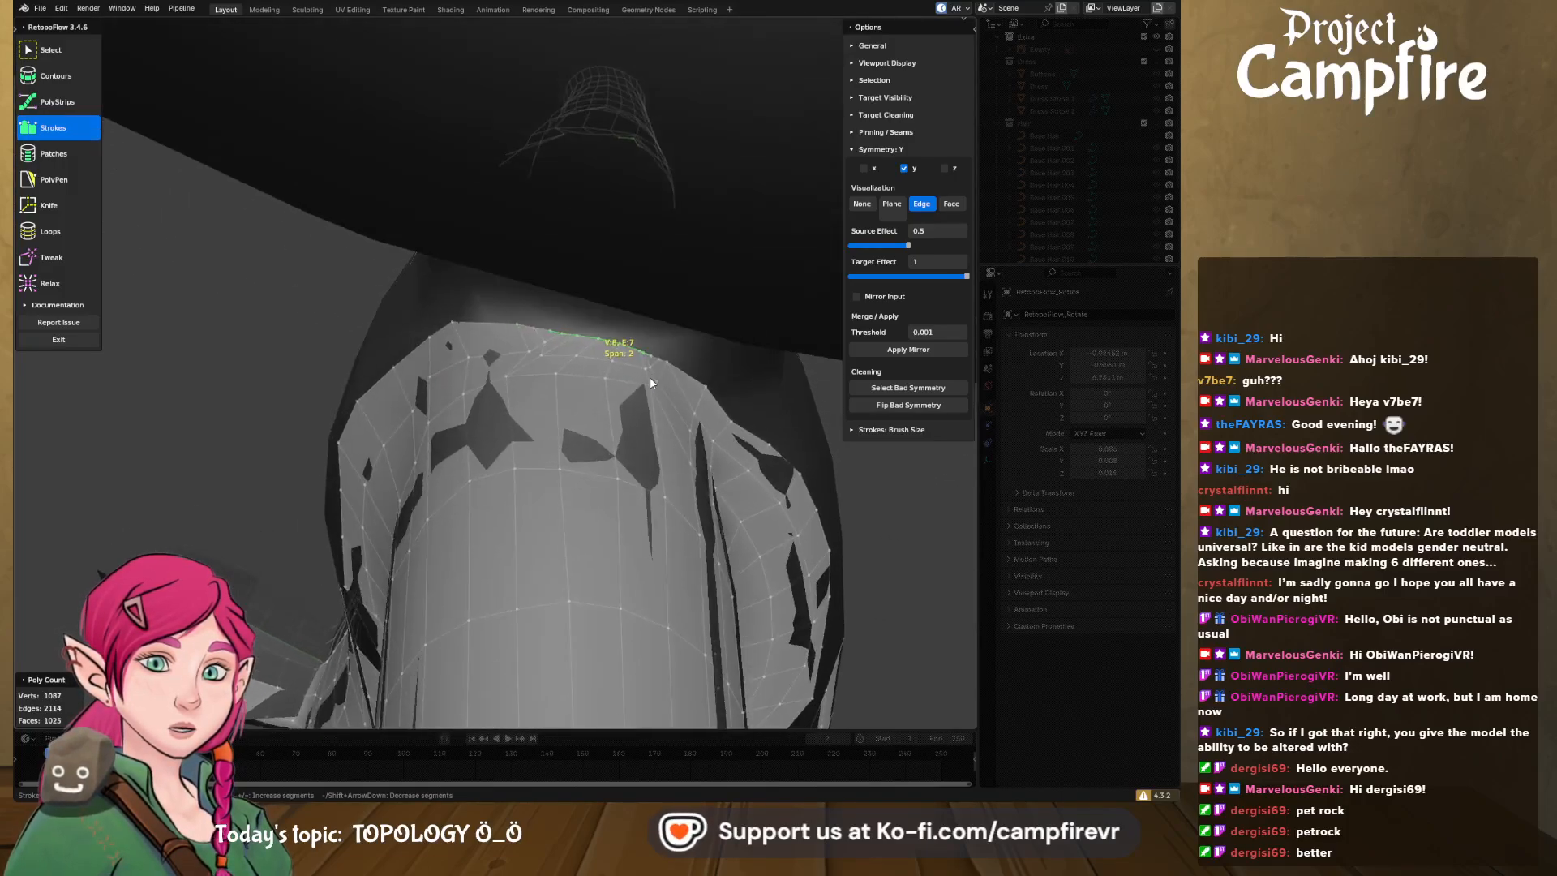
- Relax the new two-span strip across the top of the shoulder to even out its vertices
middle_click_drag(656, 370, 119, 226)
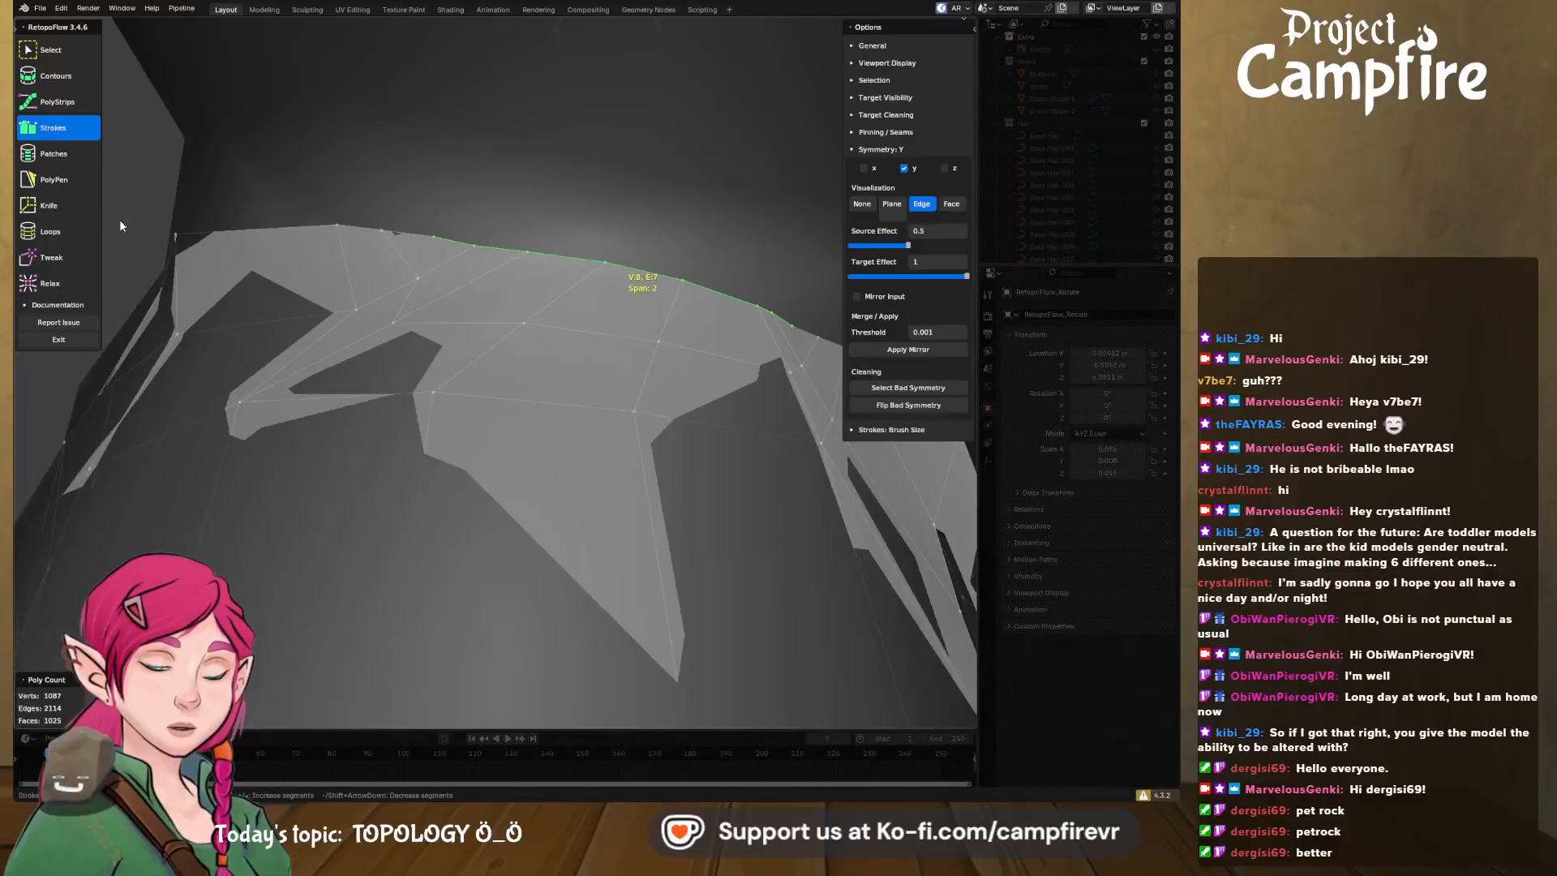
left_click(46, 281)
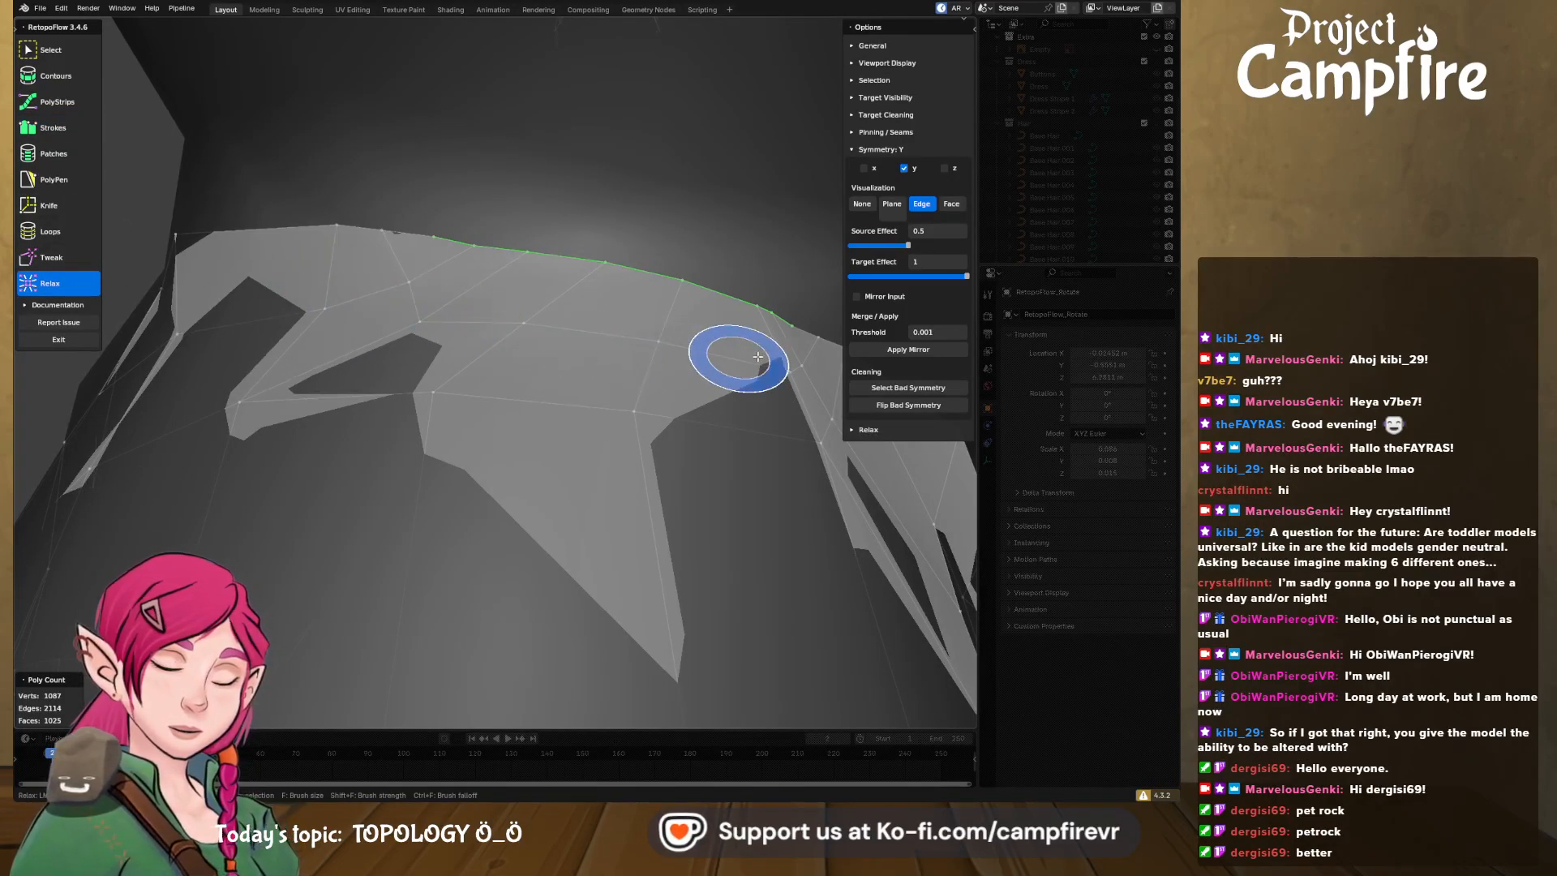
middle_click_drag(674, 370, 685, 351)
scroll(598, 317, "down", 3)
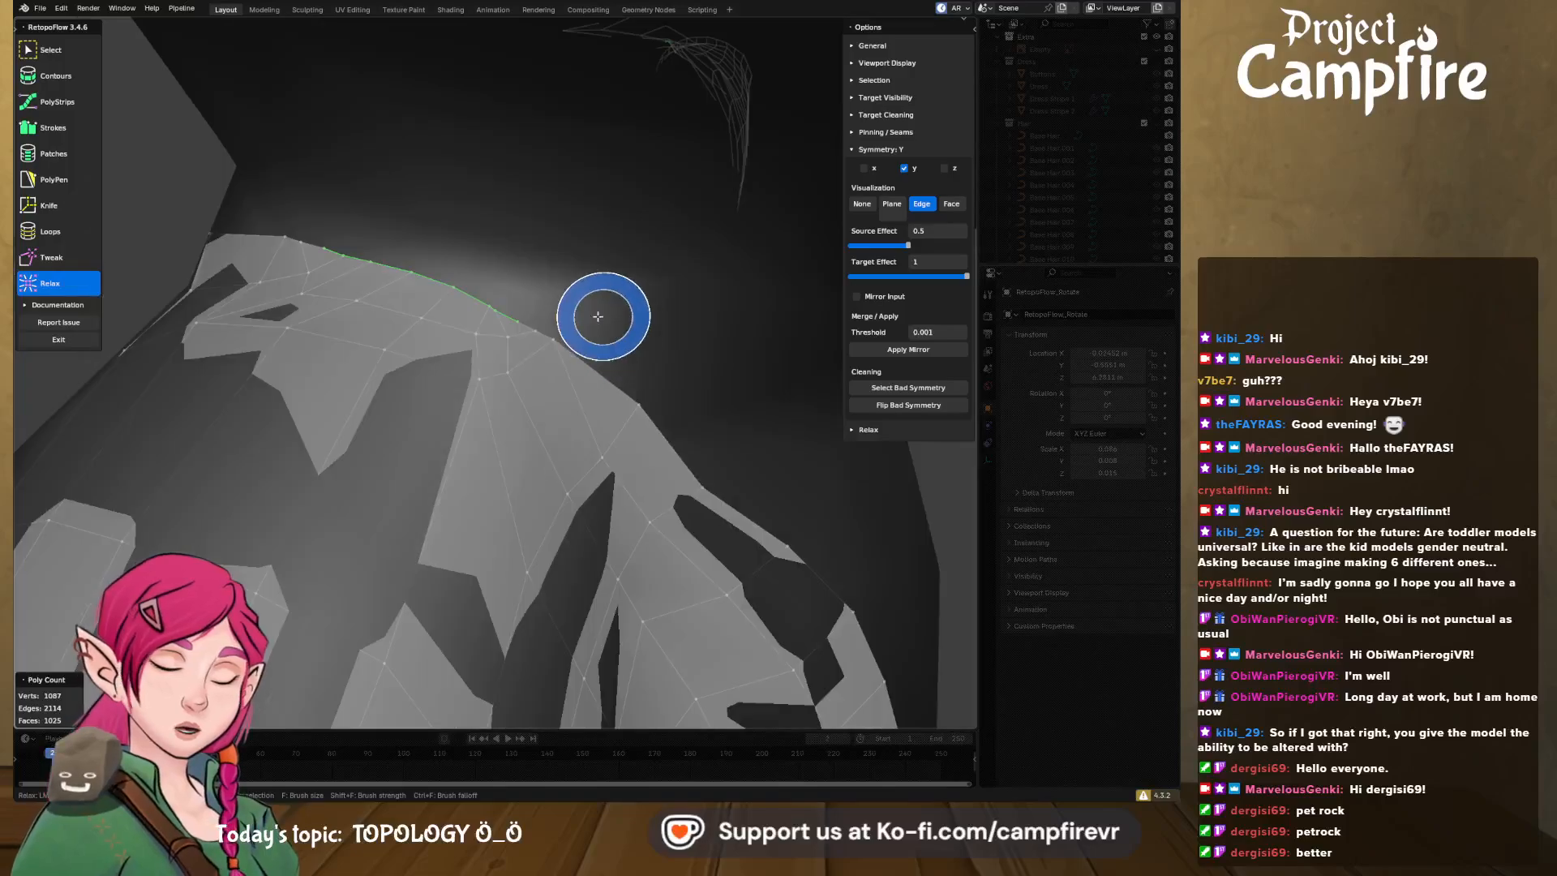
middle_click_drag(597, 316, 607, 332)
mouse_move(549, 341)
left_mouse_down()
mouse_move(524, 320)
mouse_move(424, 354)
left_mouse_up()
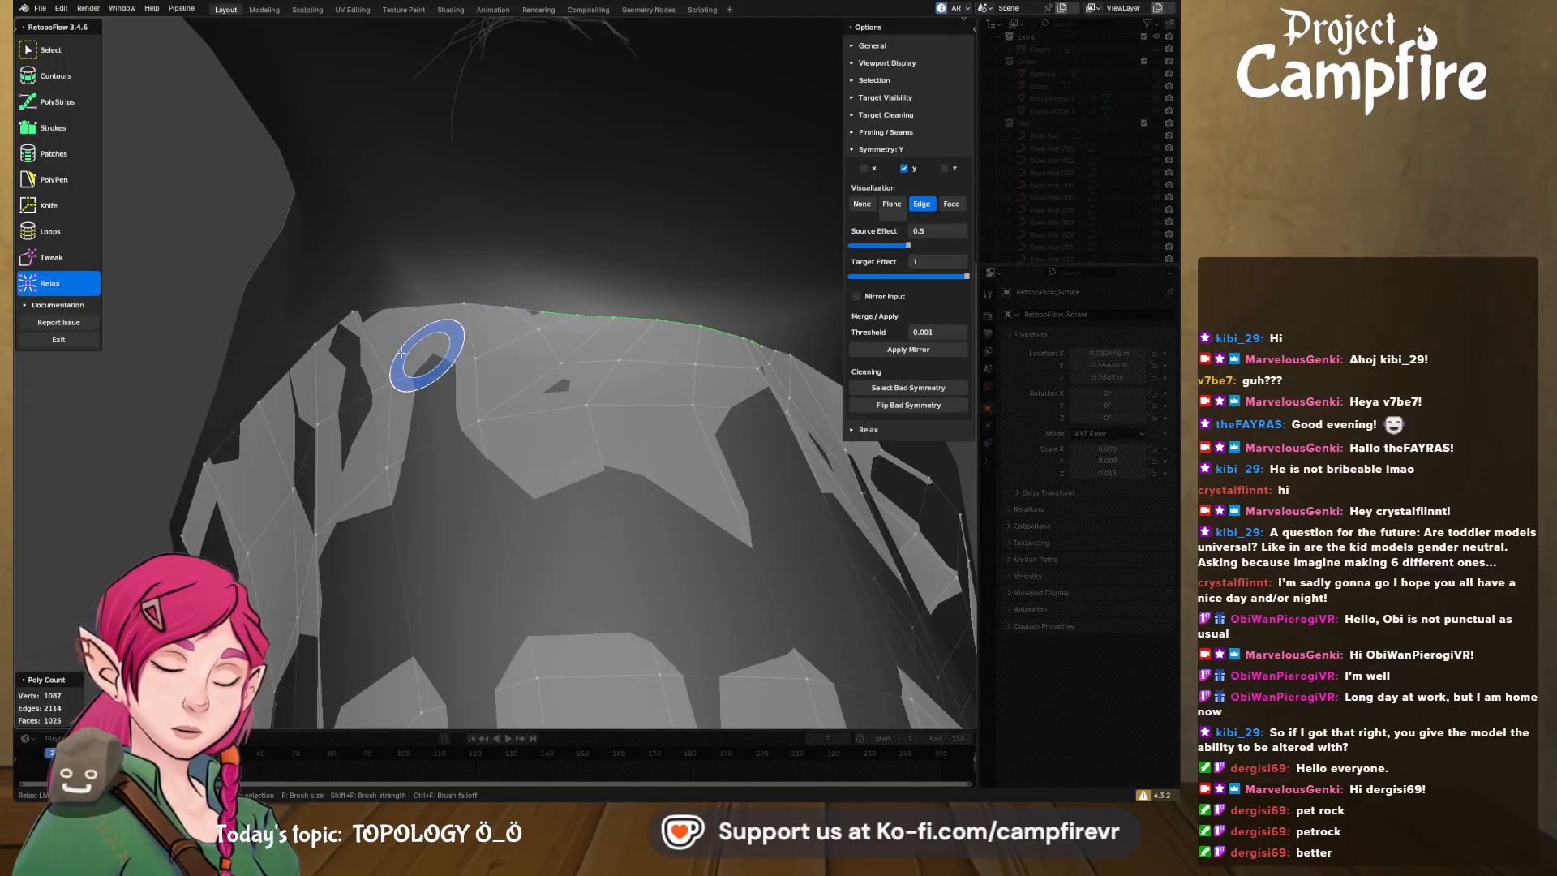
- Dissolve the extra vertex at the back end of the strip's neck edge and remove the surplus vertex beside it
middle_click_drag(591, 338, 625, 362)
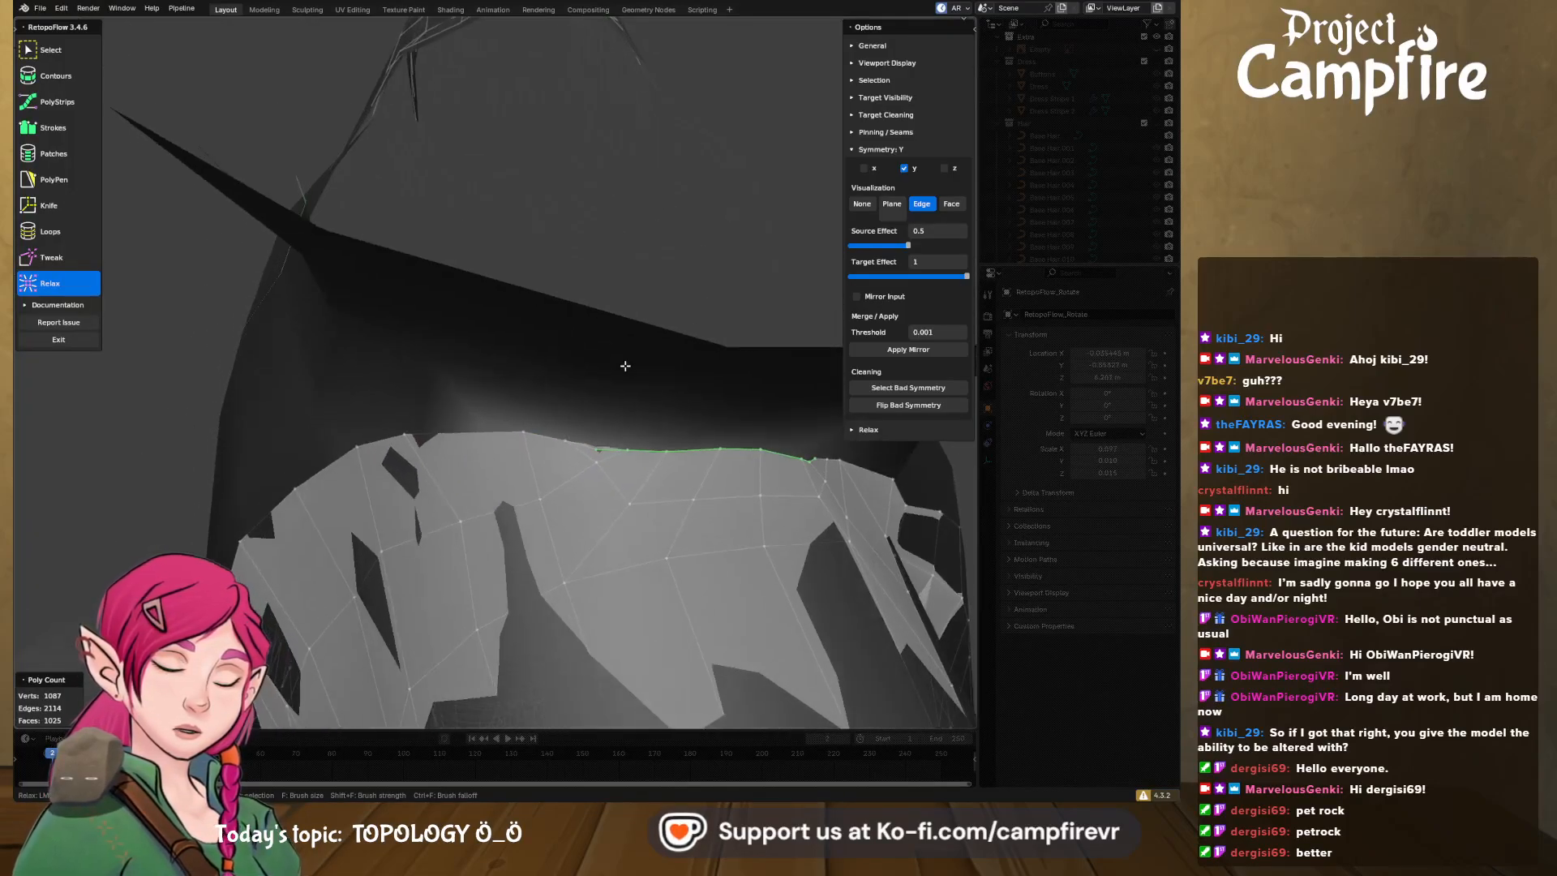
mouse_move(629, 417)
middle_mouse_down()
mouse_move(649, 424)
mouse_move(568, 400)
middle_mouse_up()
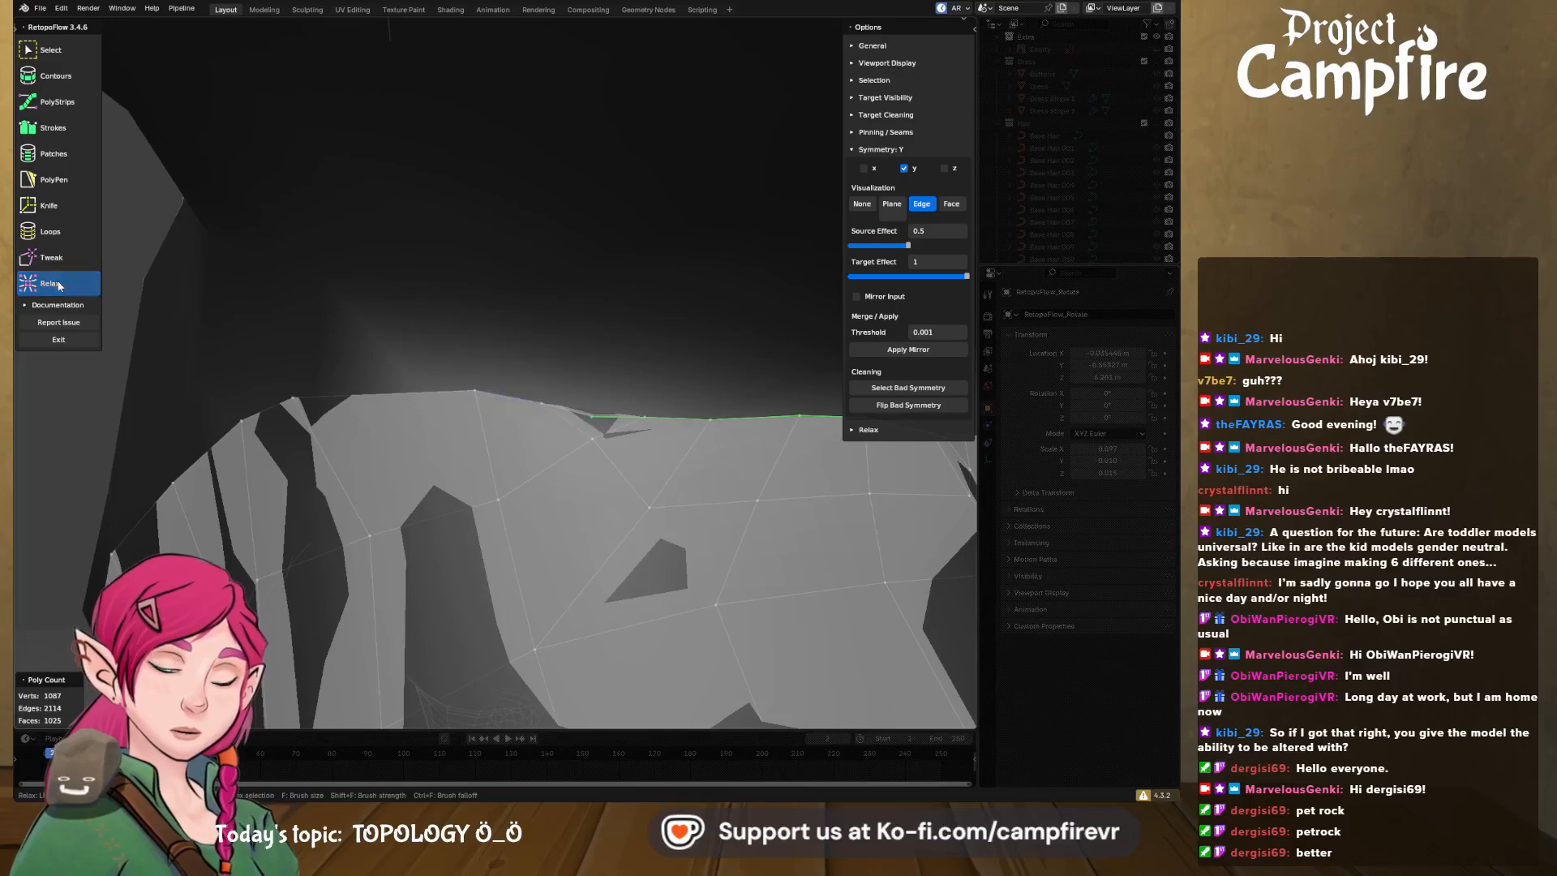
left_click(50, 49)
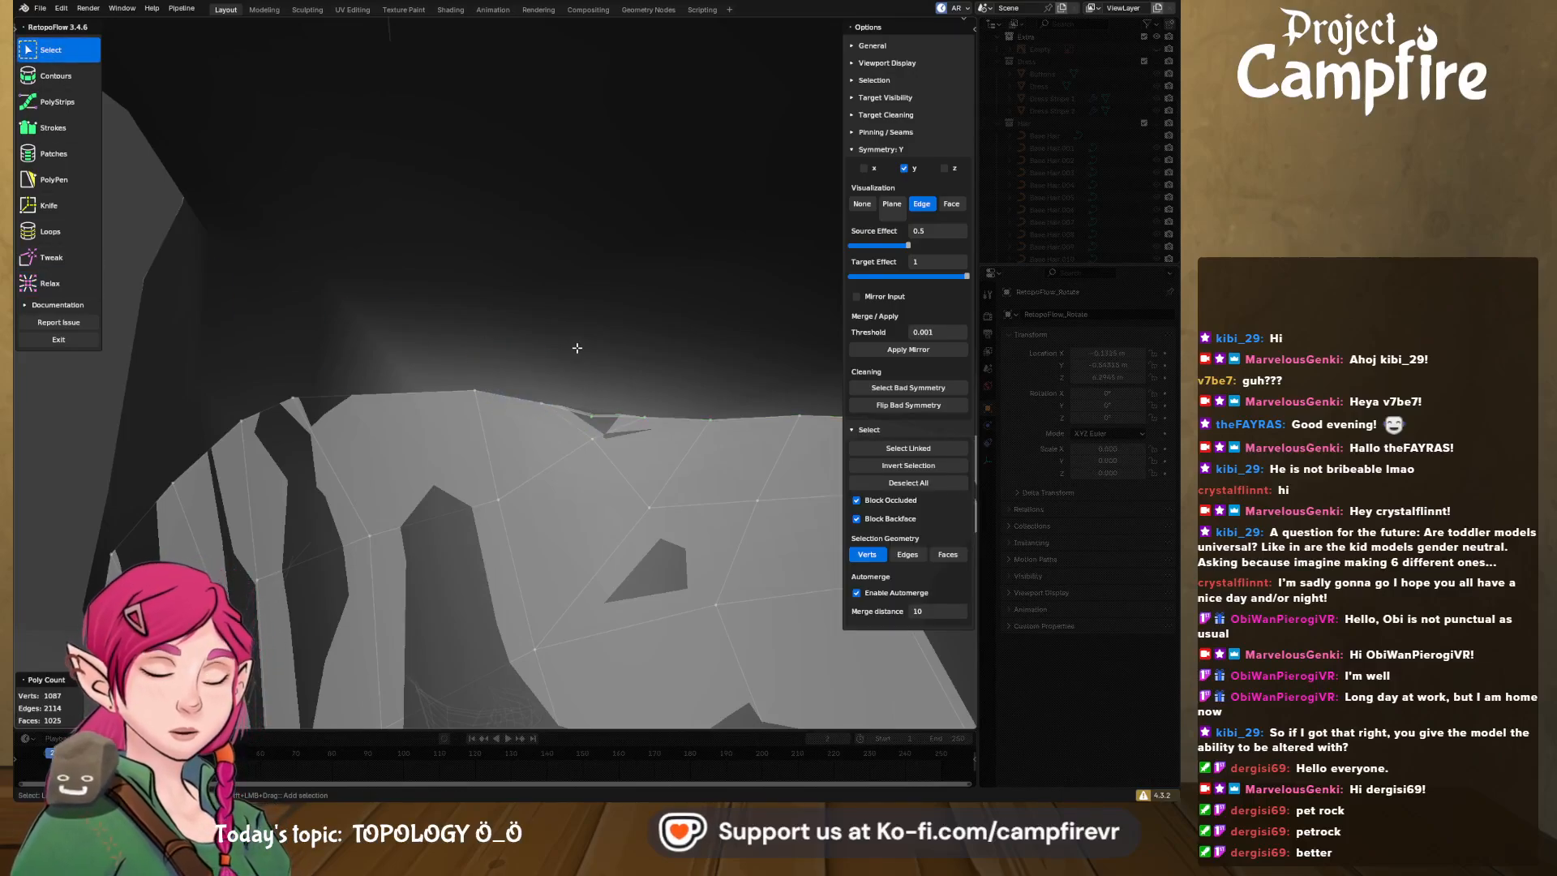
key("x")
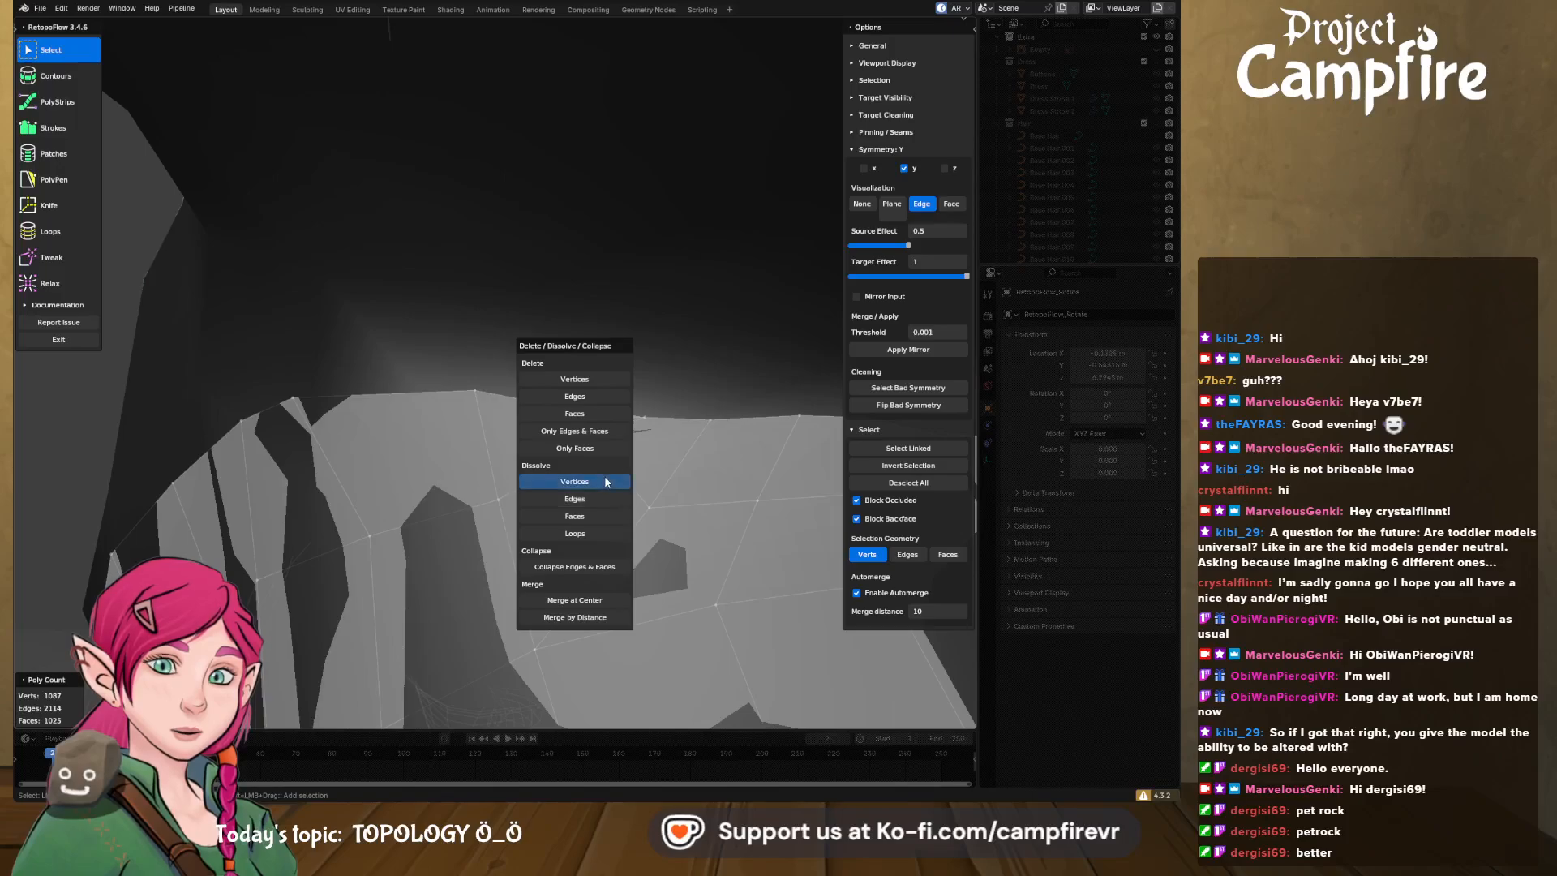
left_click(601, 483)
middle_click_drag(602, 483, 688, 418)
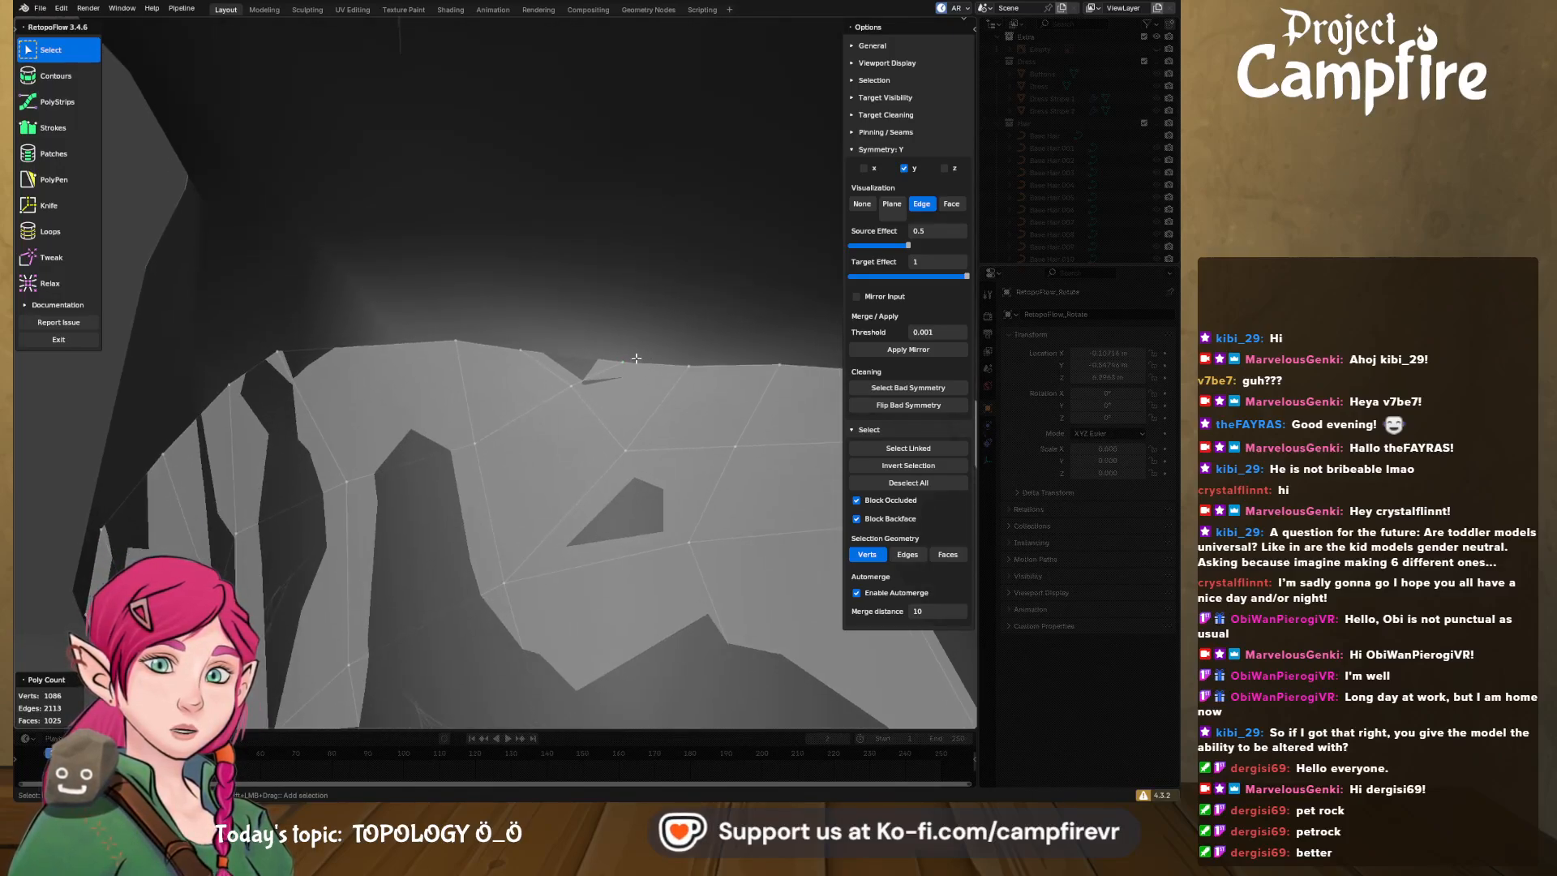
key("x")
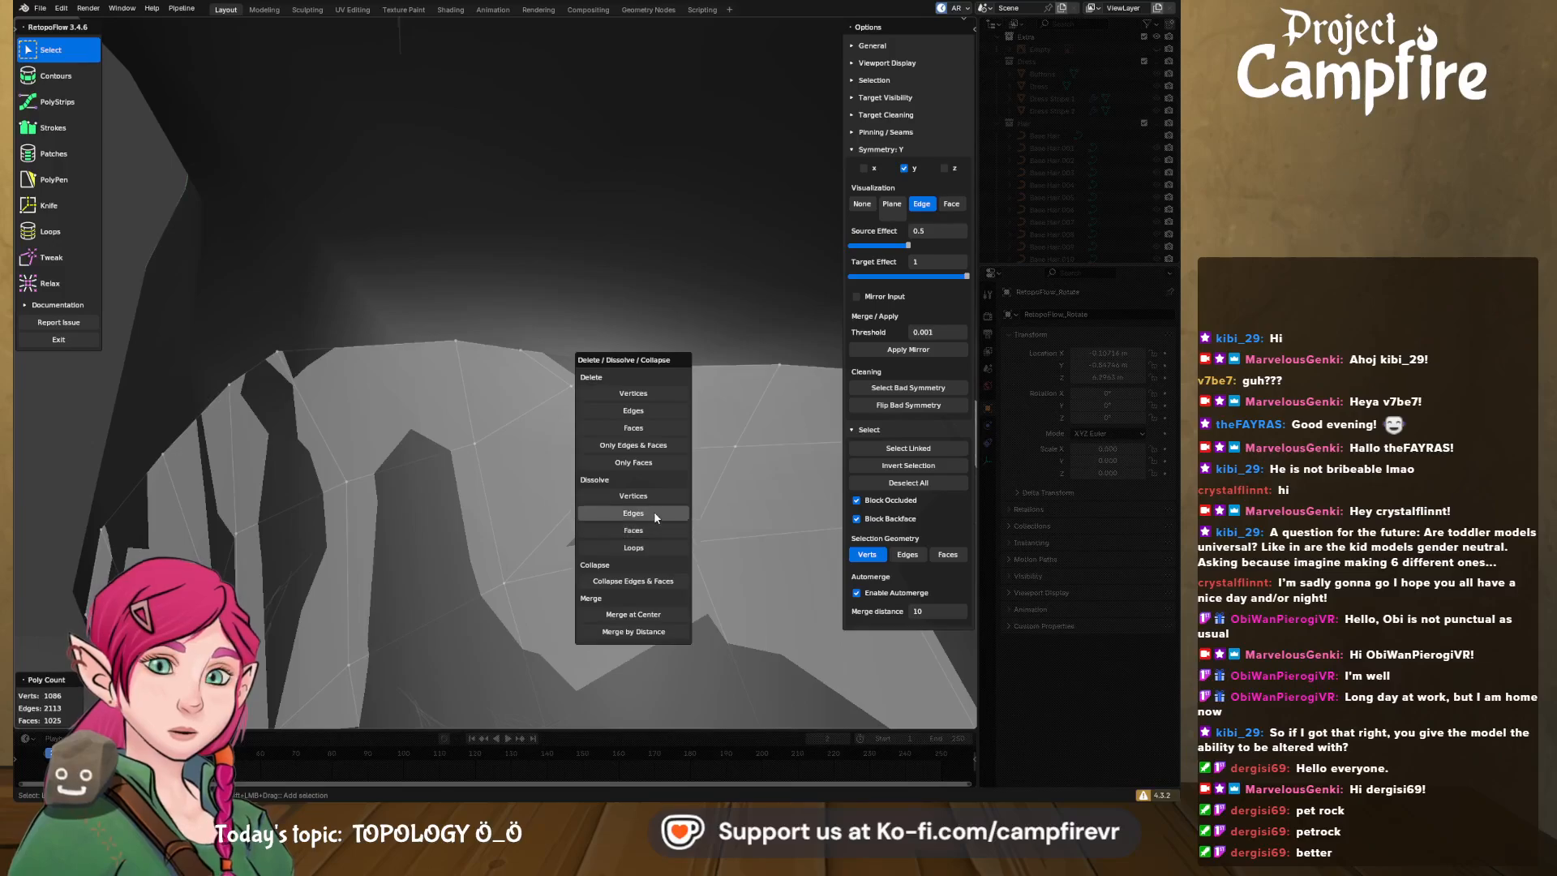
left_click(685, 427)
- Dissolve the extra vertex at the front end of the strip's neck edge and merge the close neighbouring vertices at their center
middle_click_drag(684, 428, 653, 347)
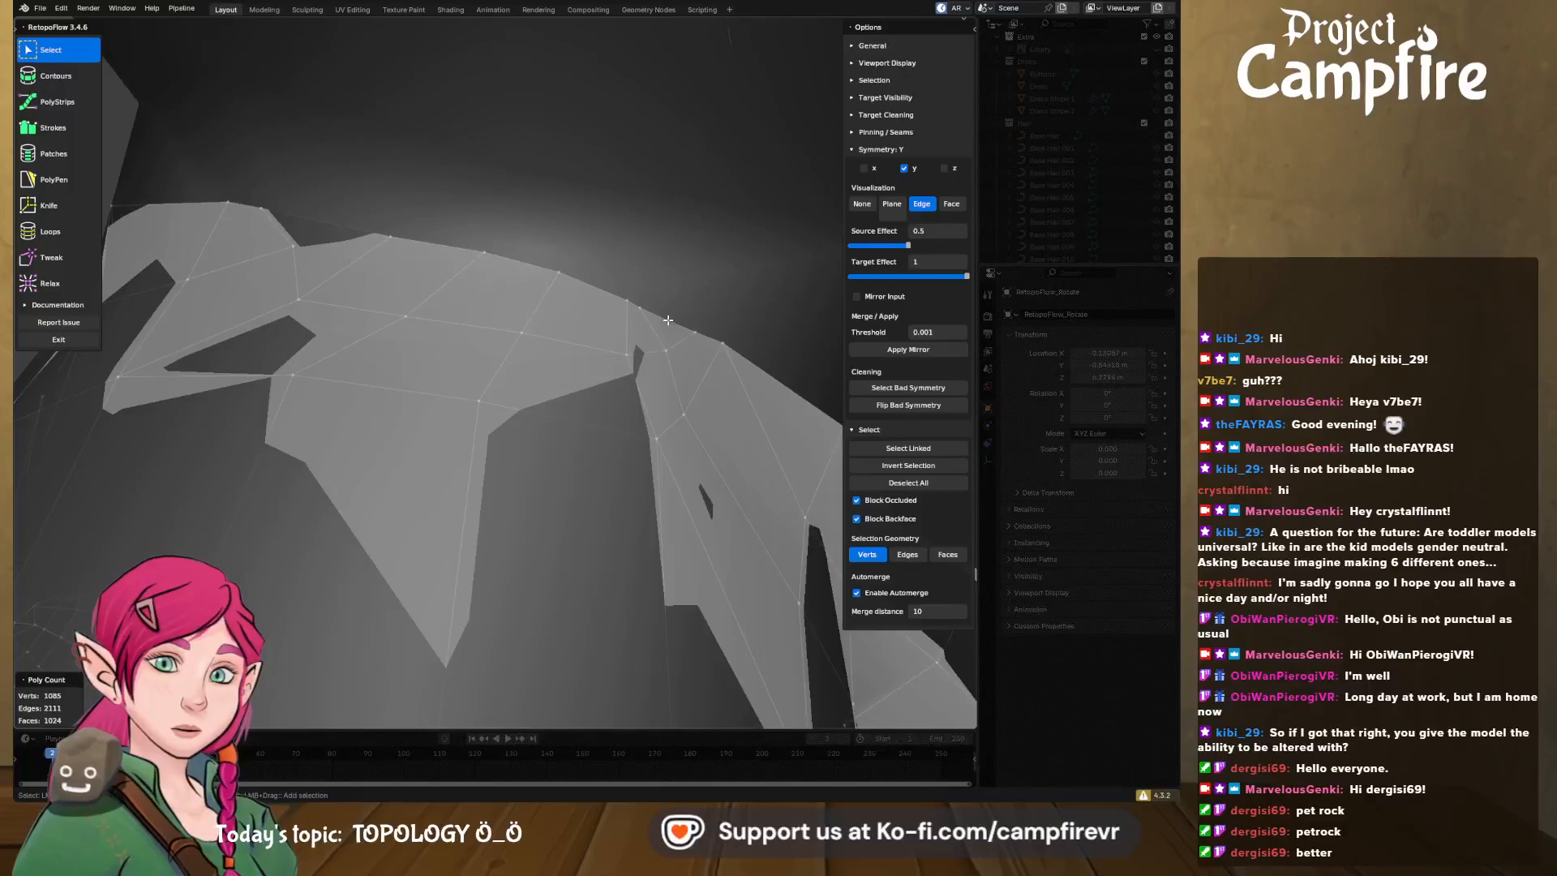
key("x")
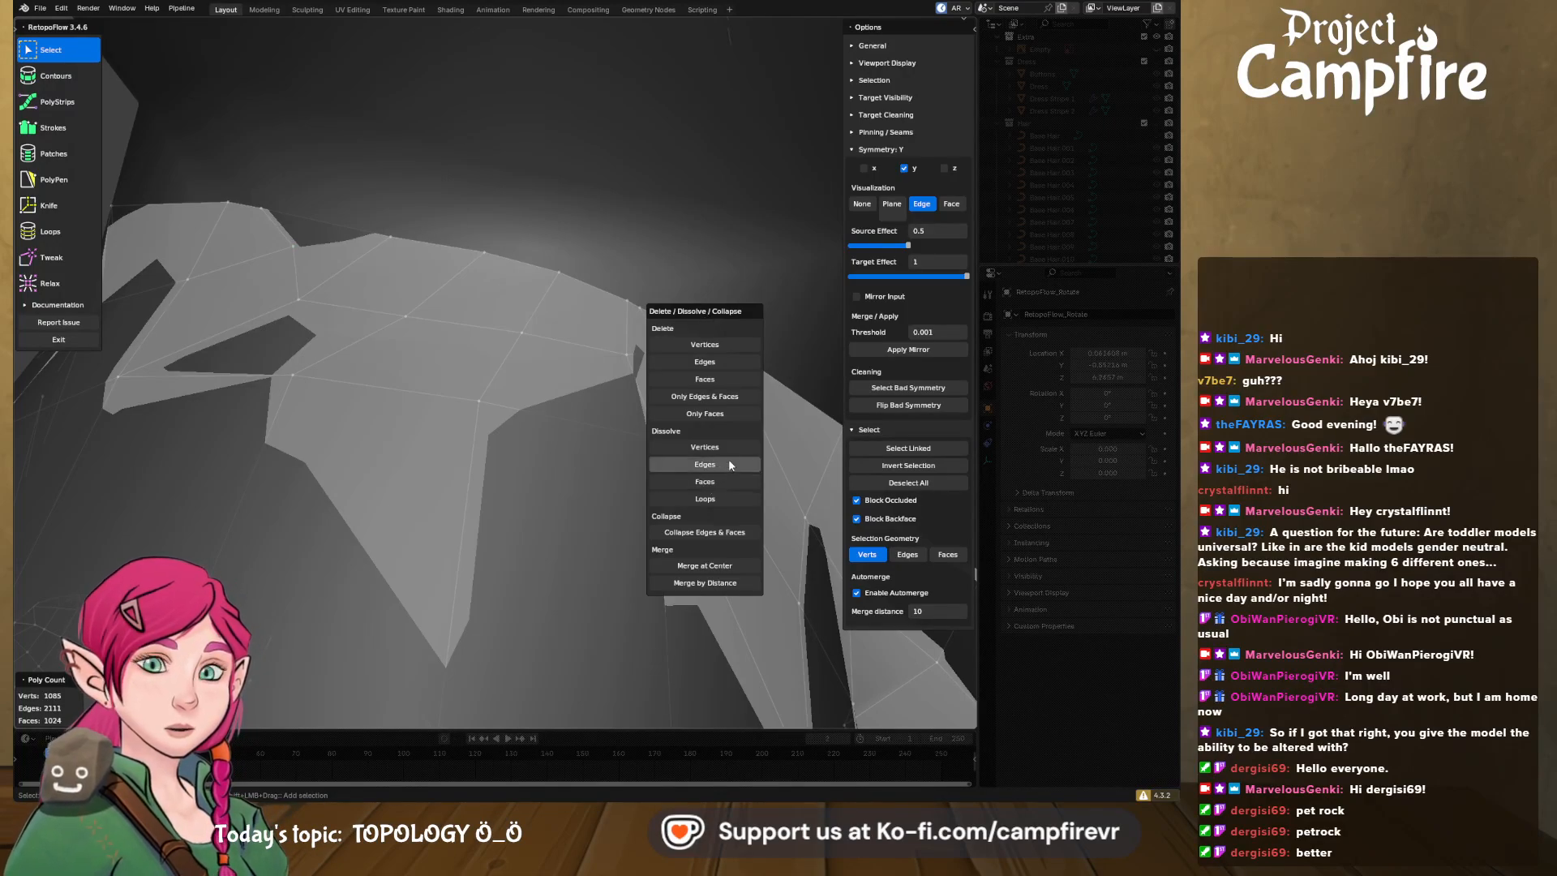
left_click(732, 447)
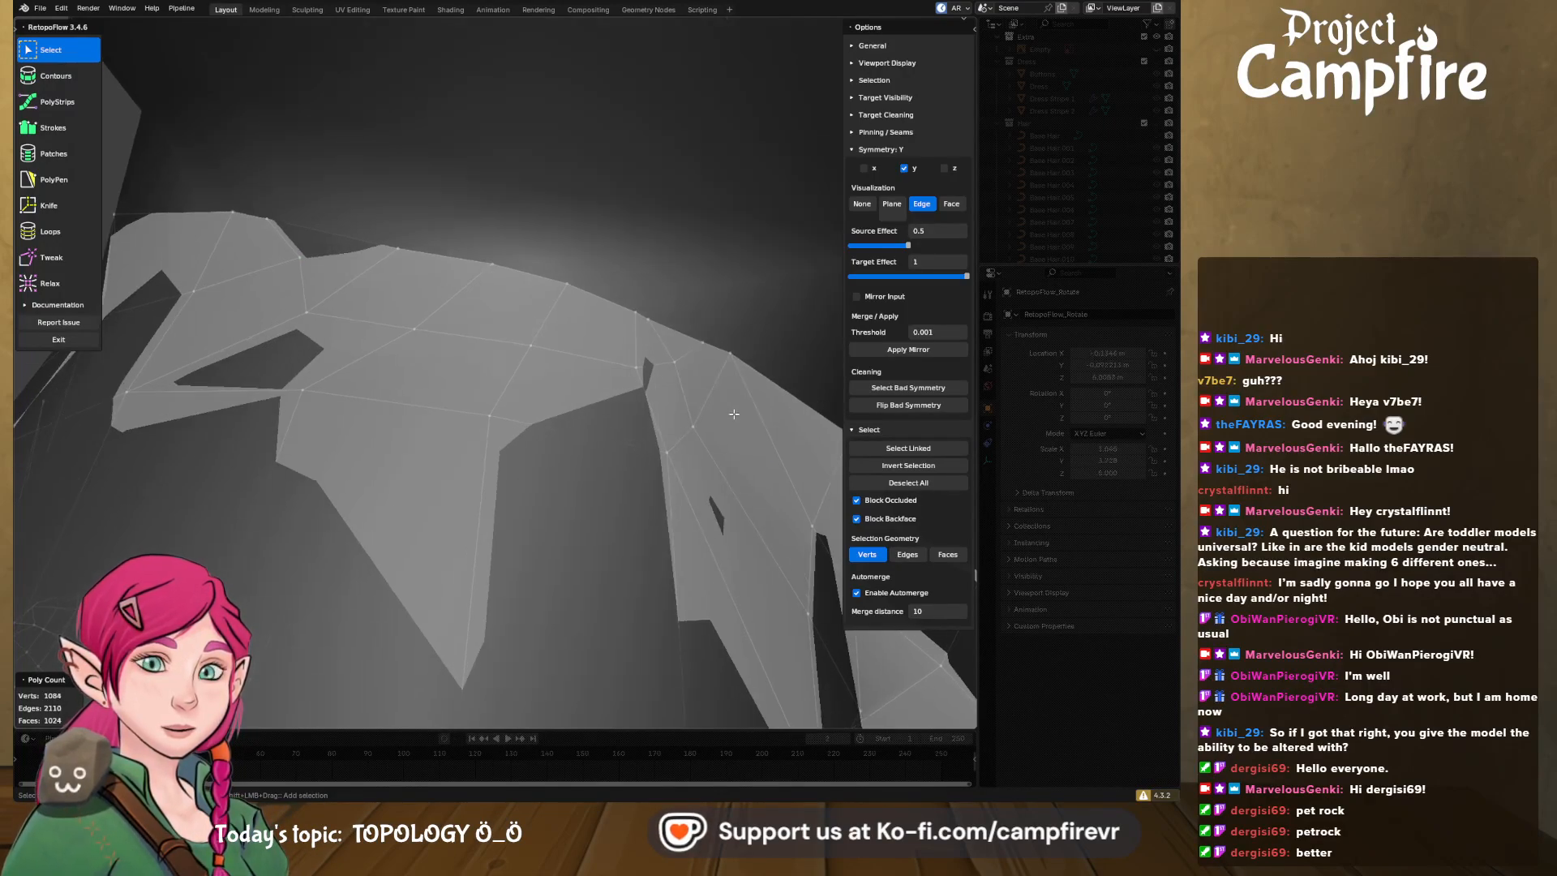
middle_click_drag(732, 447, 730, 414)
left_click_drag(599, 301, 640, 328)
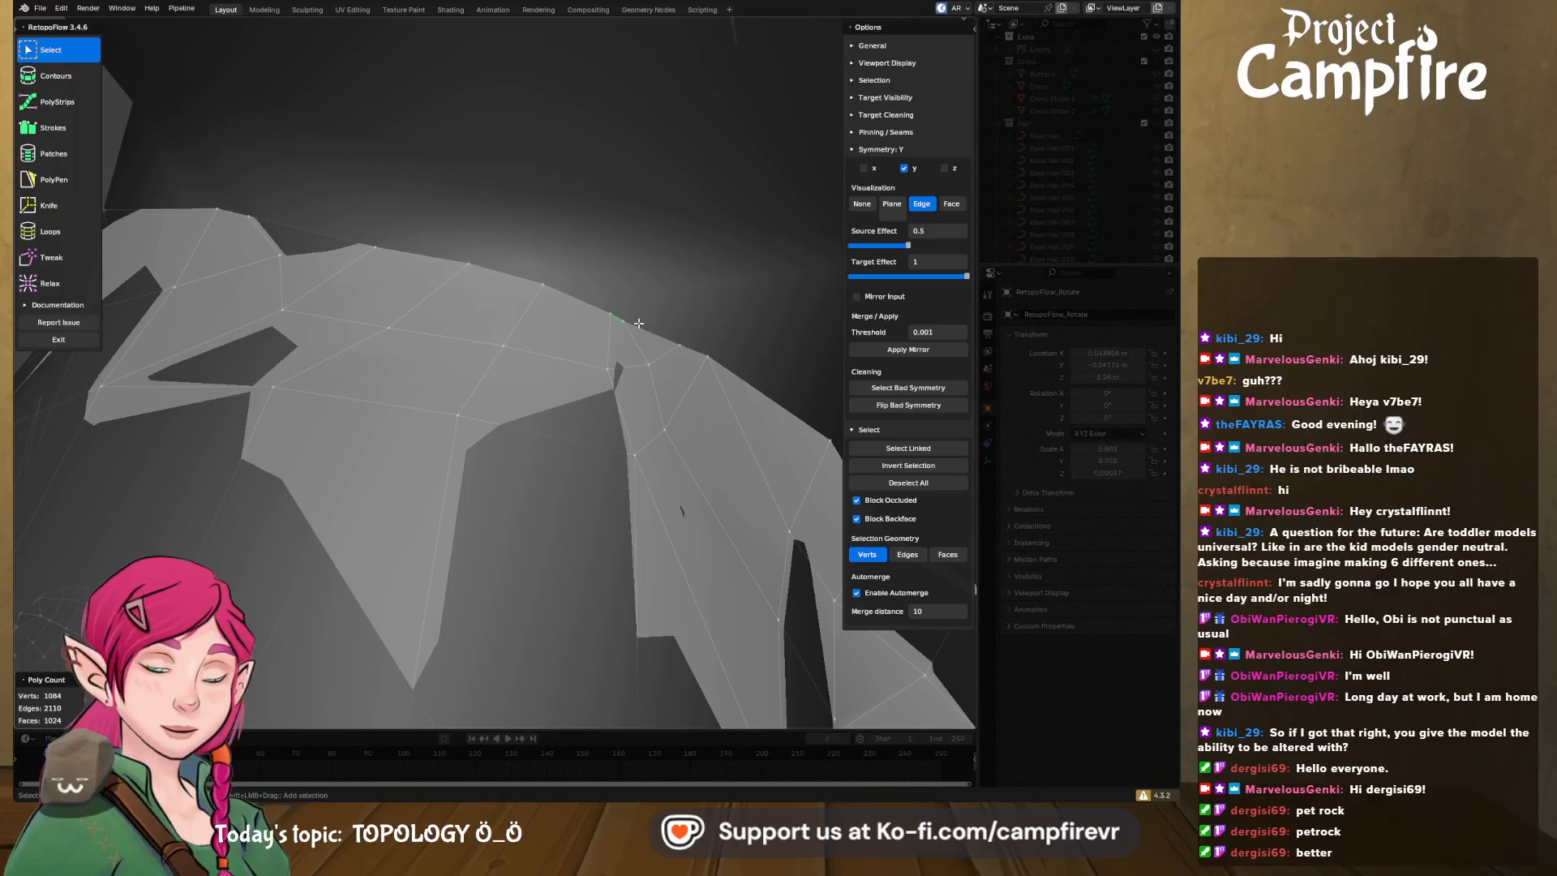
key("x")
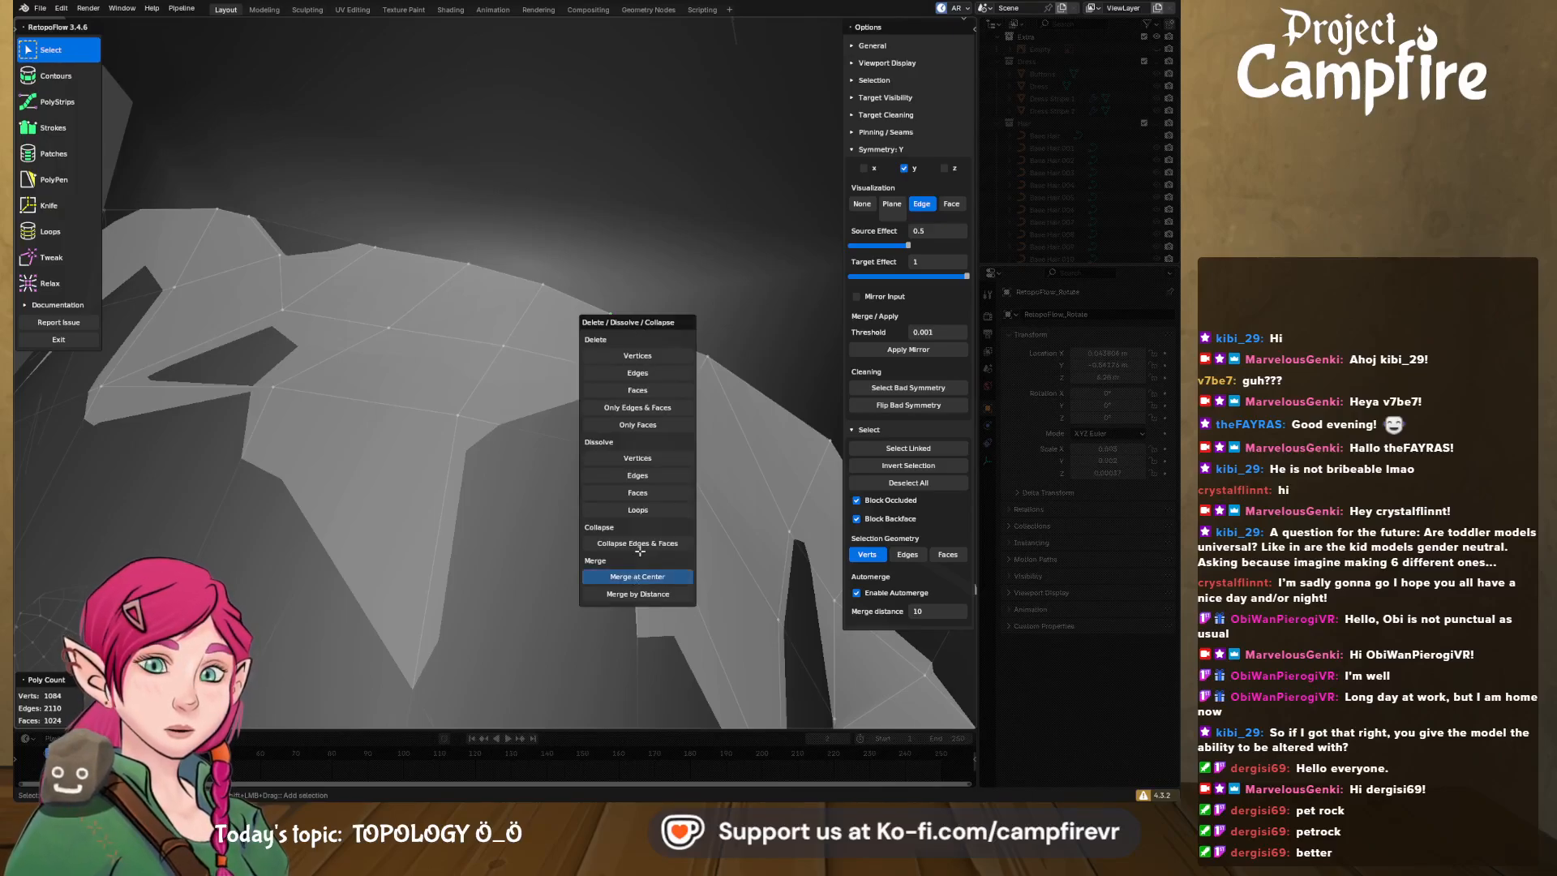
left_click(637, 575)
- Merge the two close vertices on the shoulder strip's neck edge at their center and nudge the merged vertex into line with Tweak
middle_click_drag(637, 575, 600, 359)
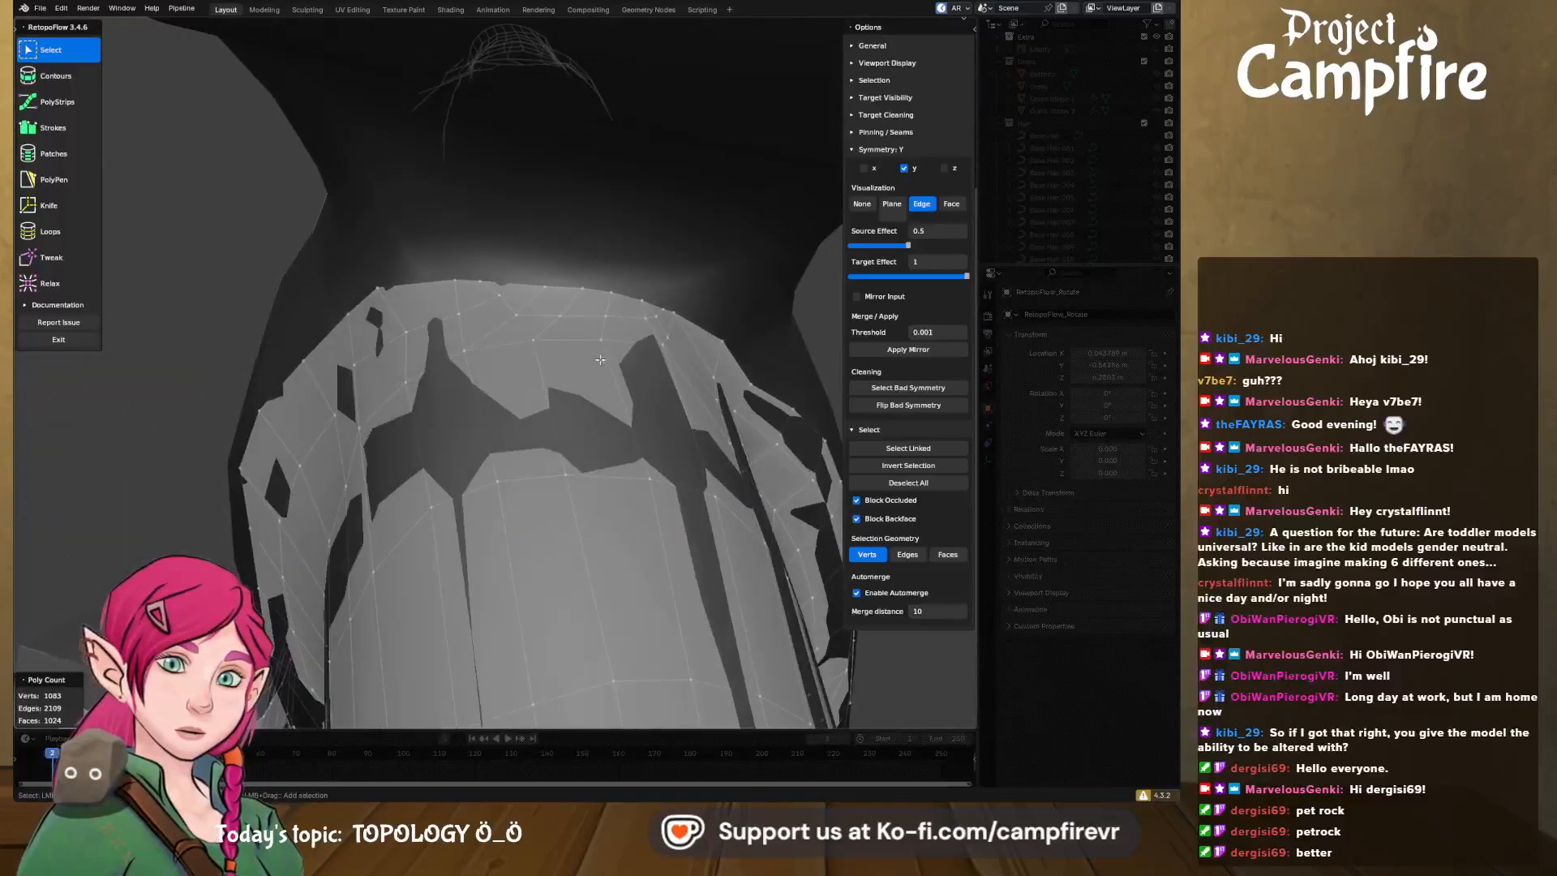
middle_click_drag(512, 289, 488, 305)
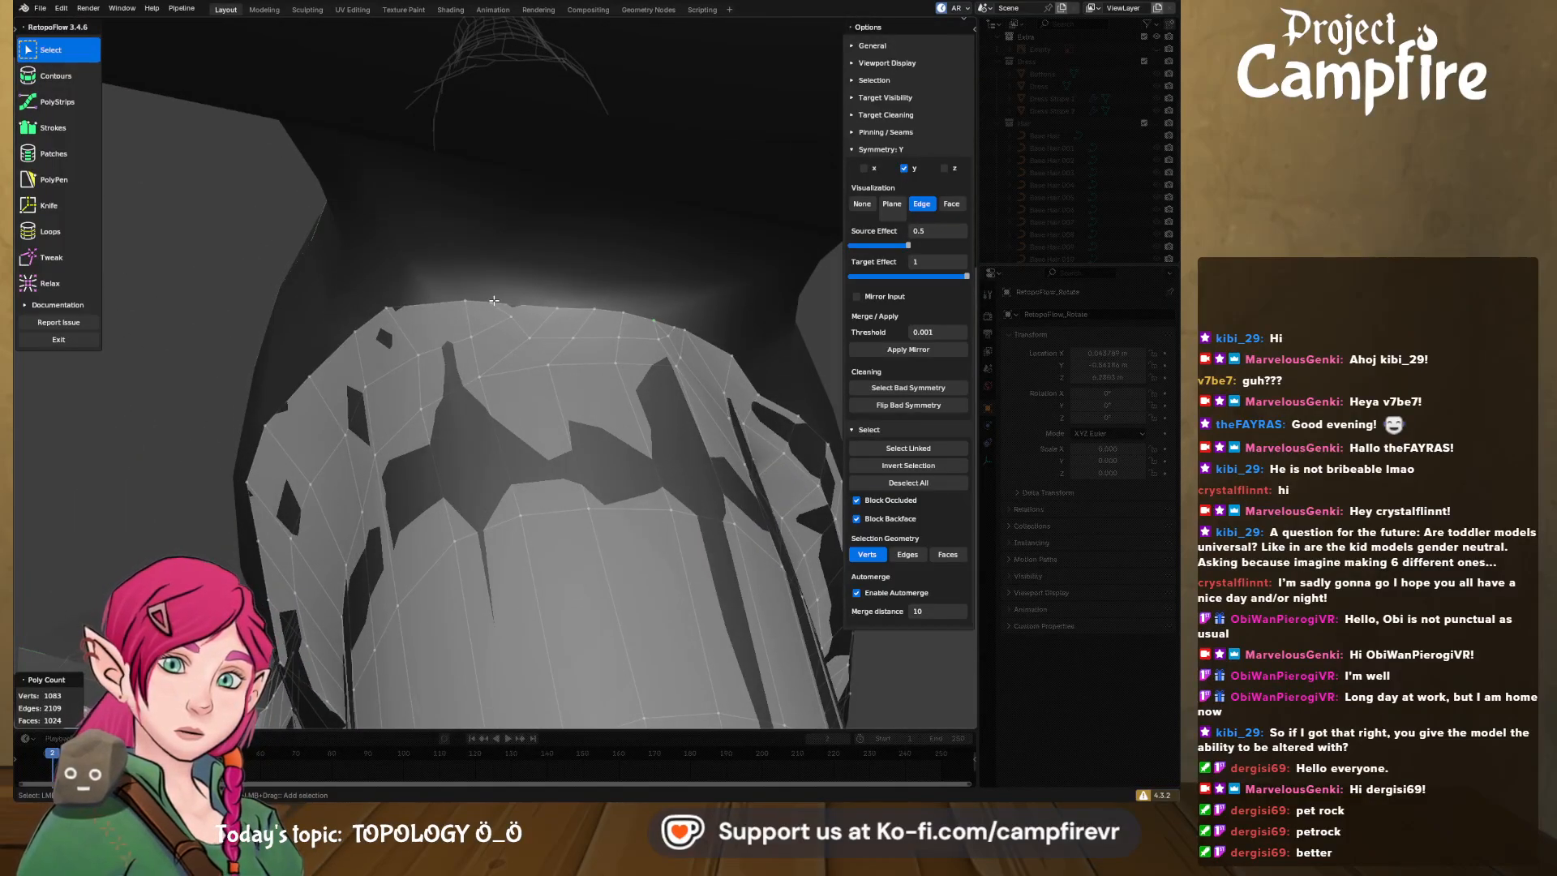
left_click(52, 257)
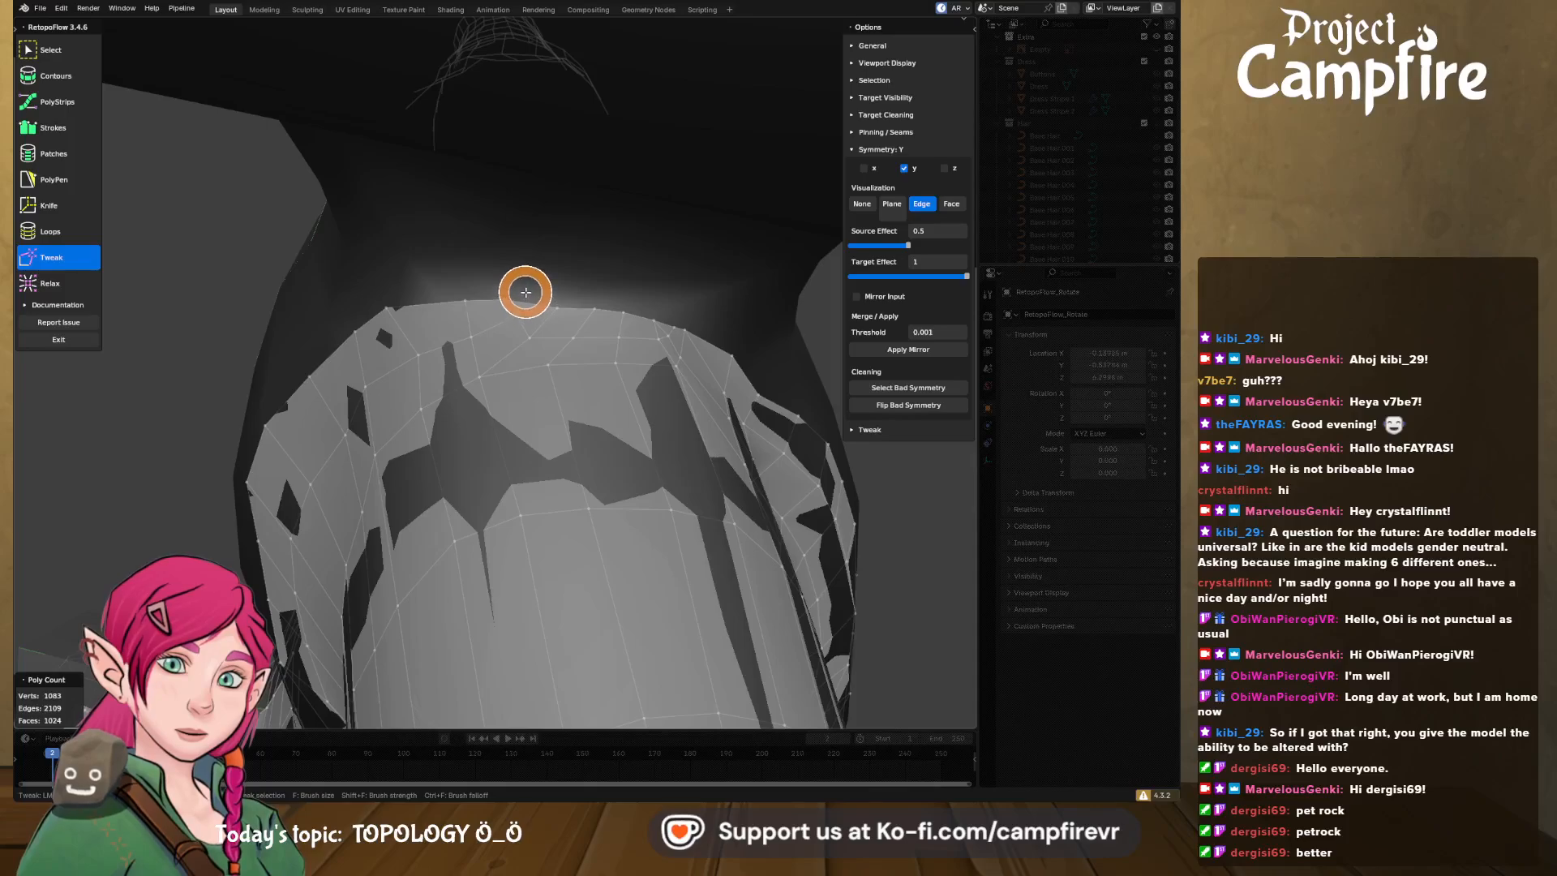
scroll(529, 304, "up", 5)
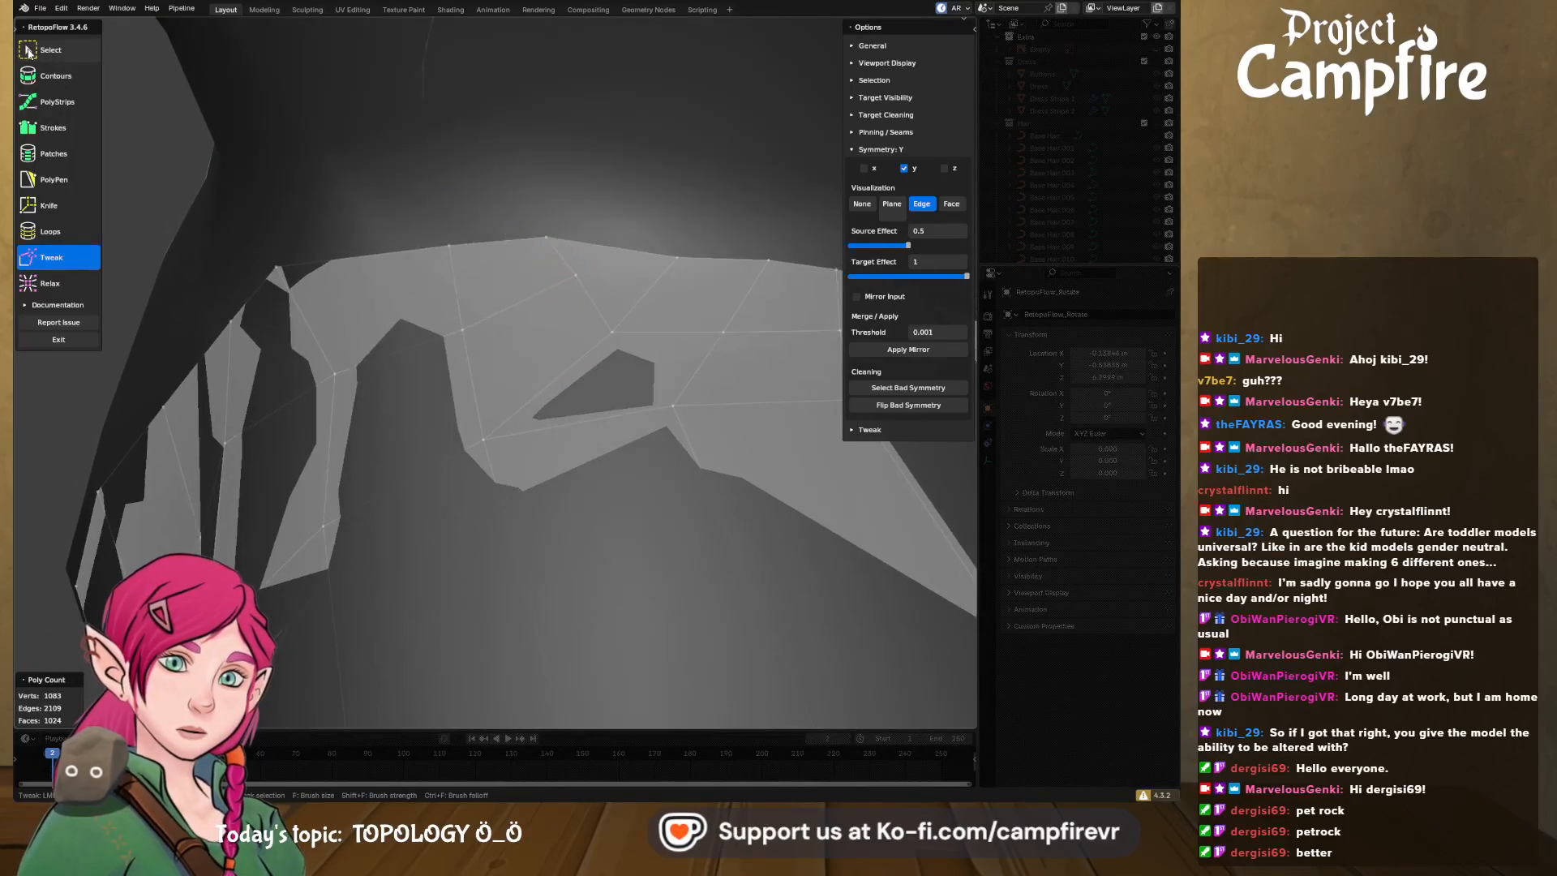
left_click(67, 52)
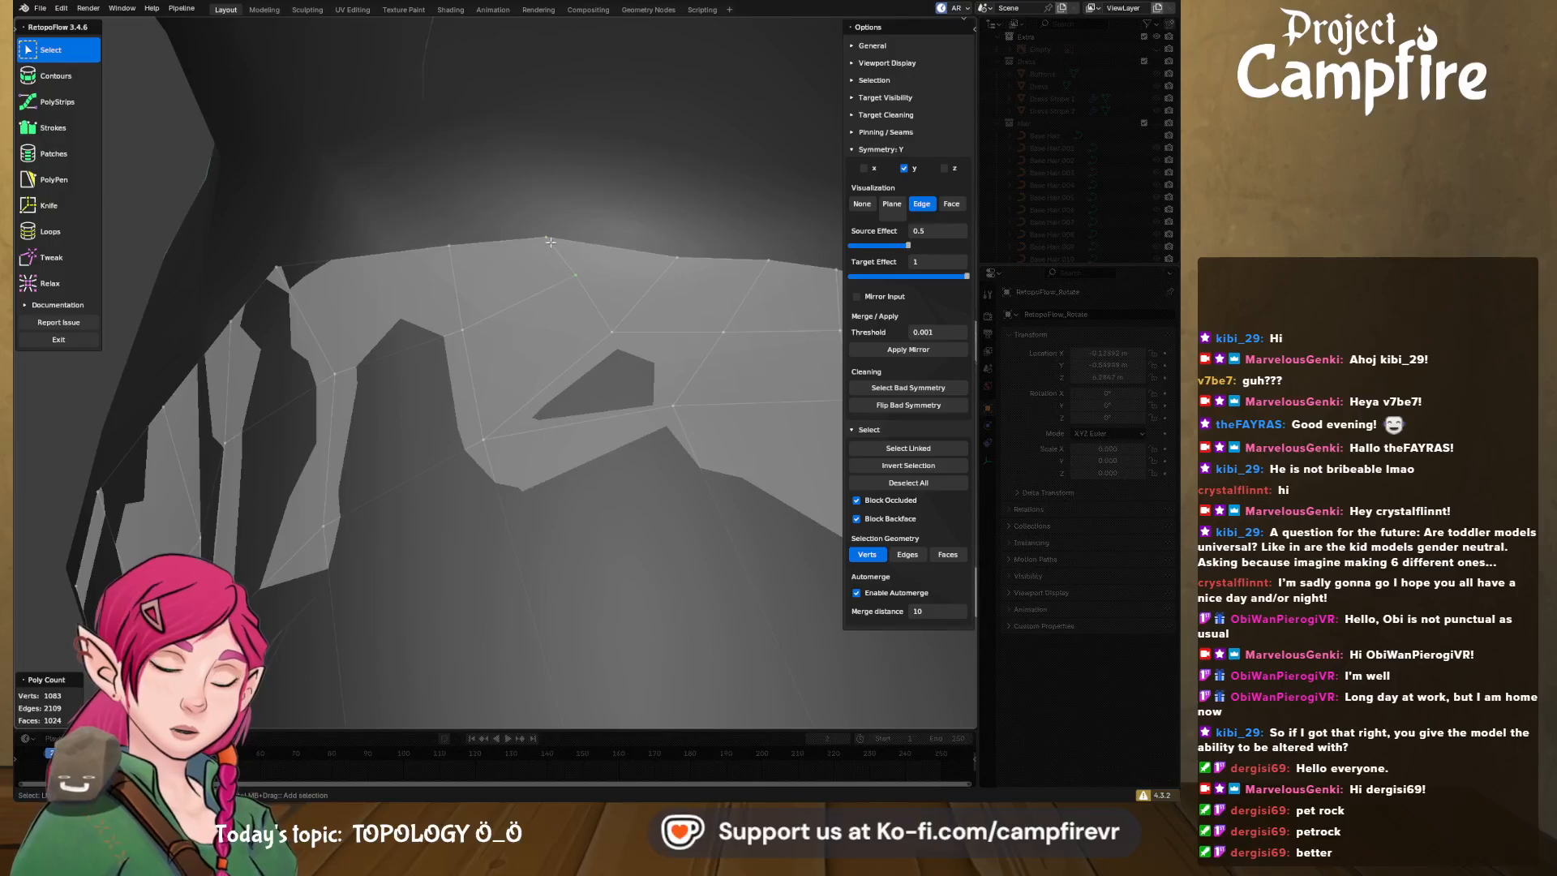
key("x")
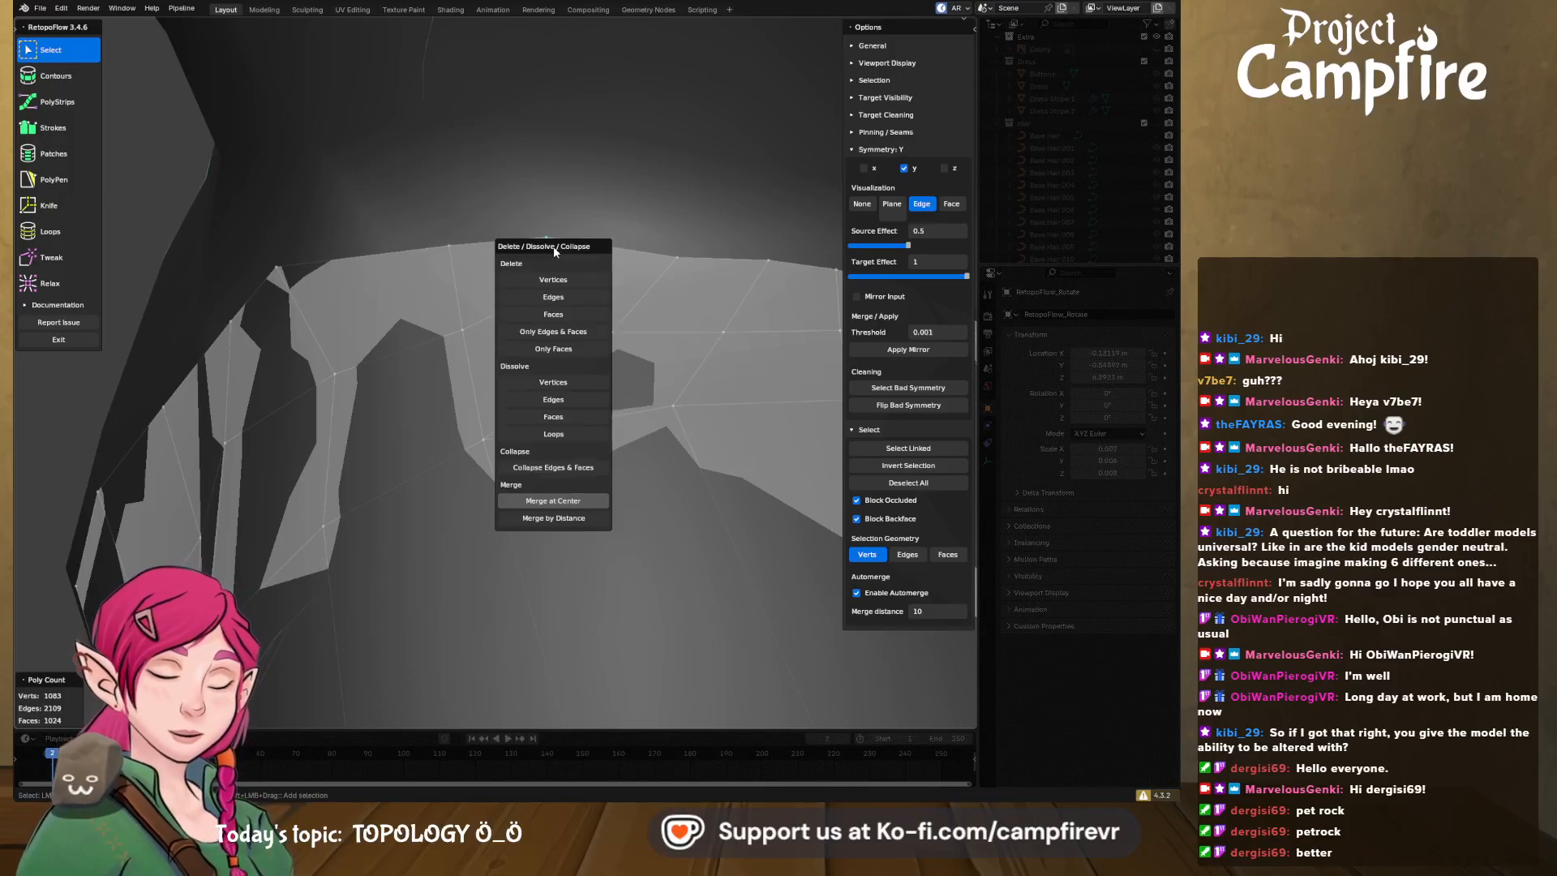
left_click(571, 503)
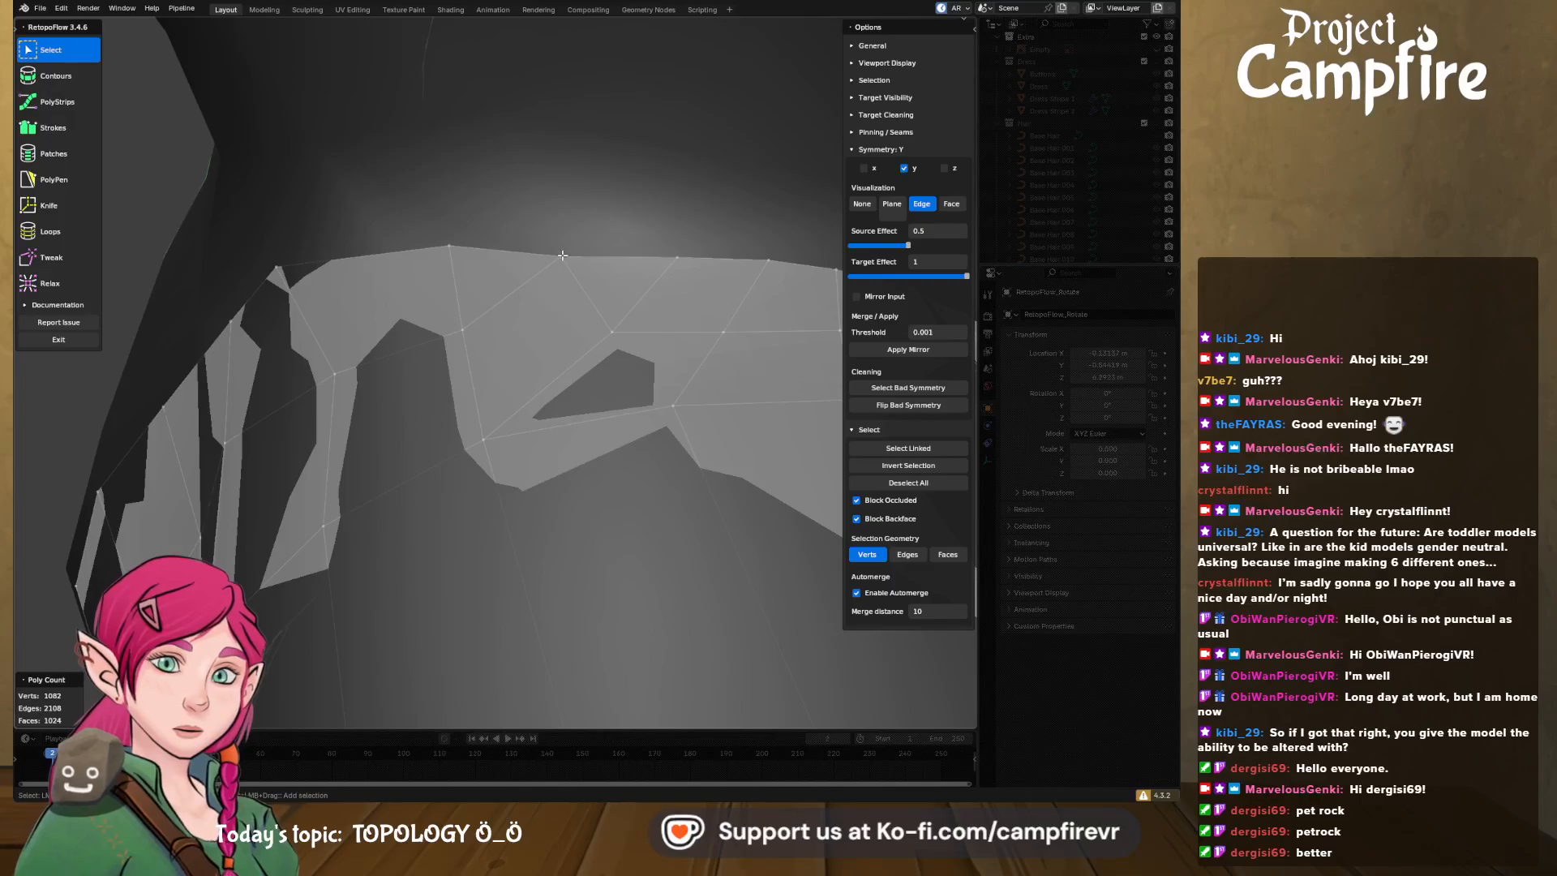
left_click(66, 260)
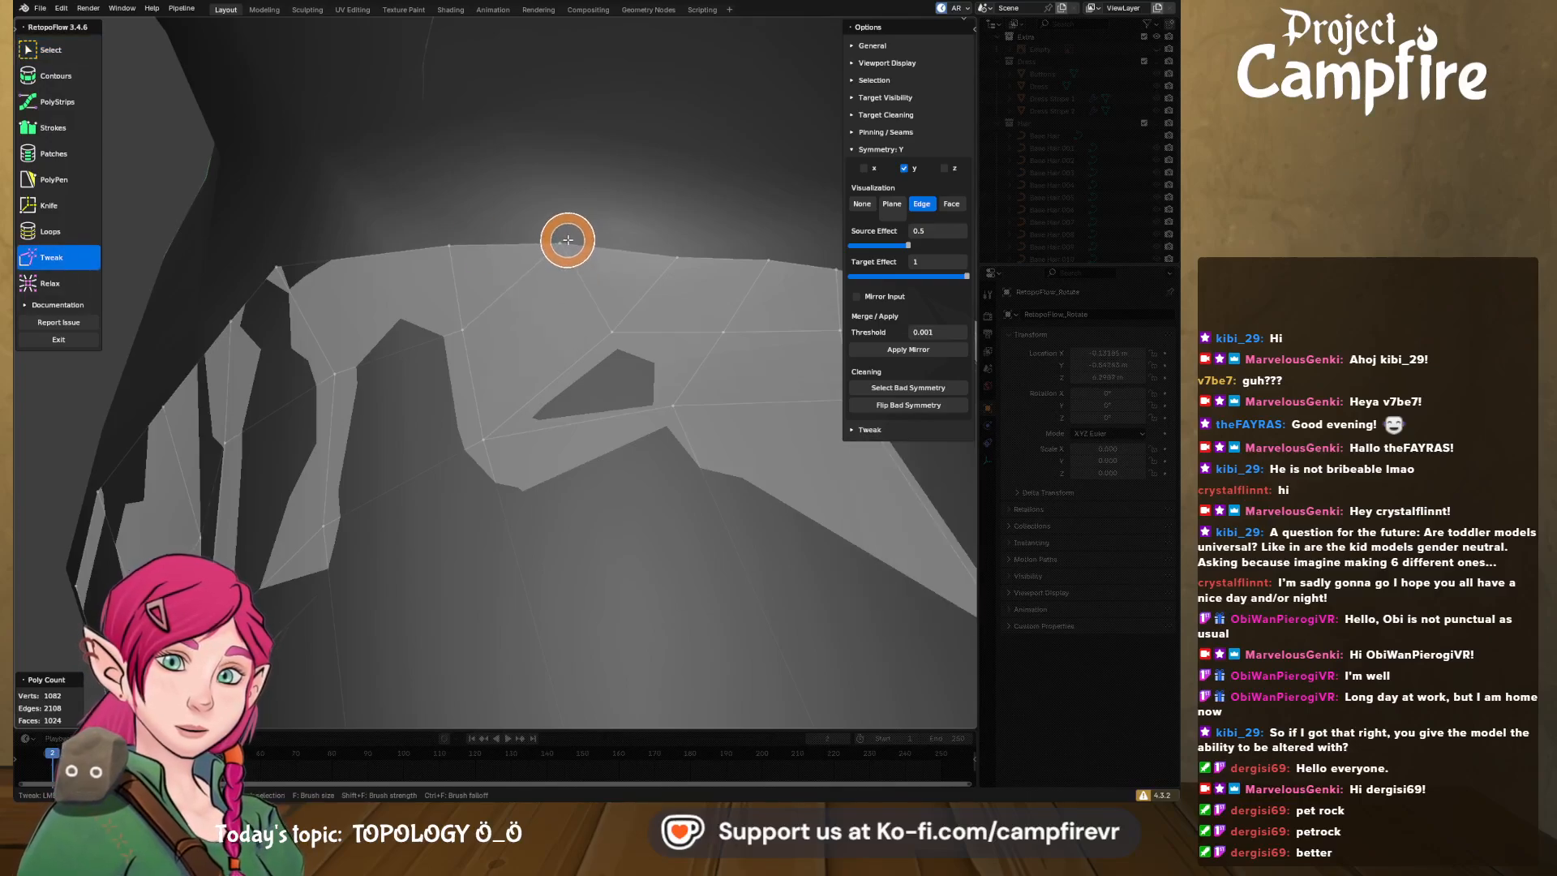
- Extend the six-edge border under the arm toward the torso with a Strokes line, using two spans
middle_click_drag(582, 297, 424, 309)
scroll(650, 318, "down", 2)
mouse_move(375, 371)
middle_mouse_down()
mouse_move(519, 364)
mouse_move(557, 411)
mouse_move(521, 410)
middle_mouse_up()
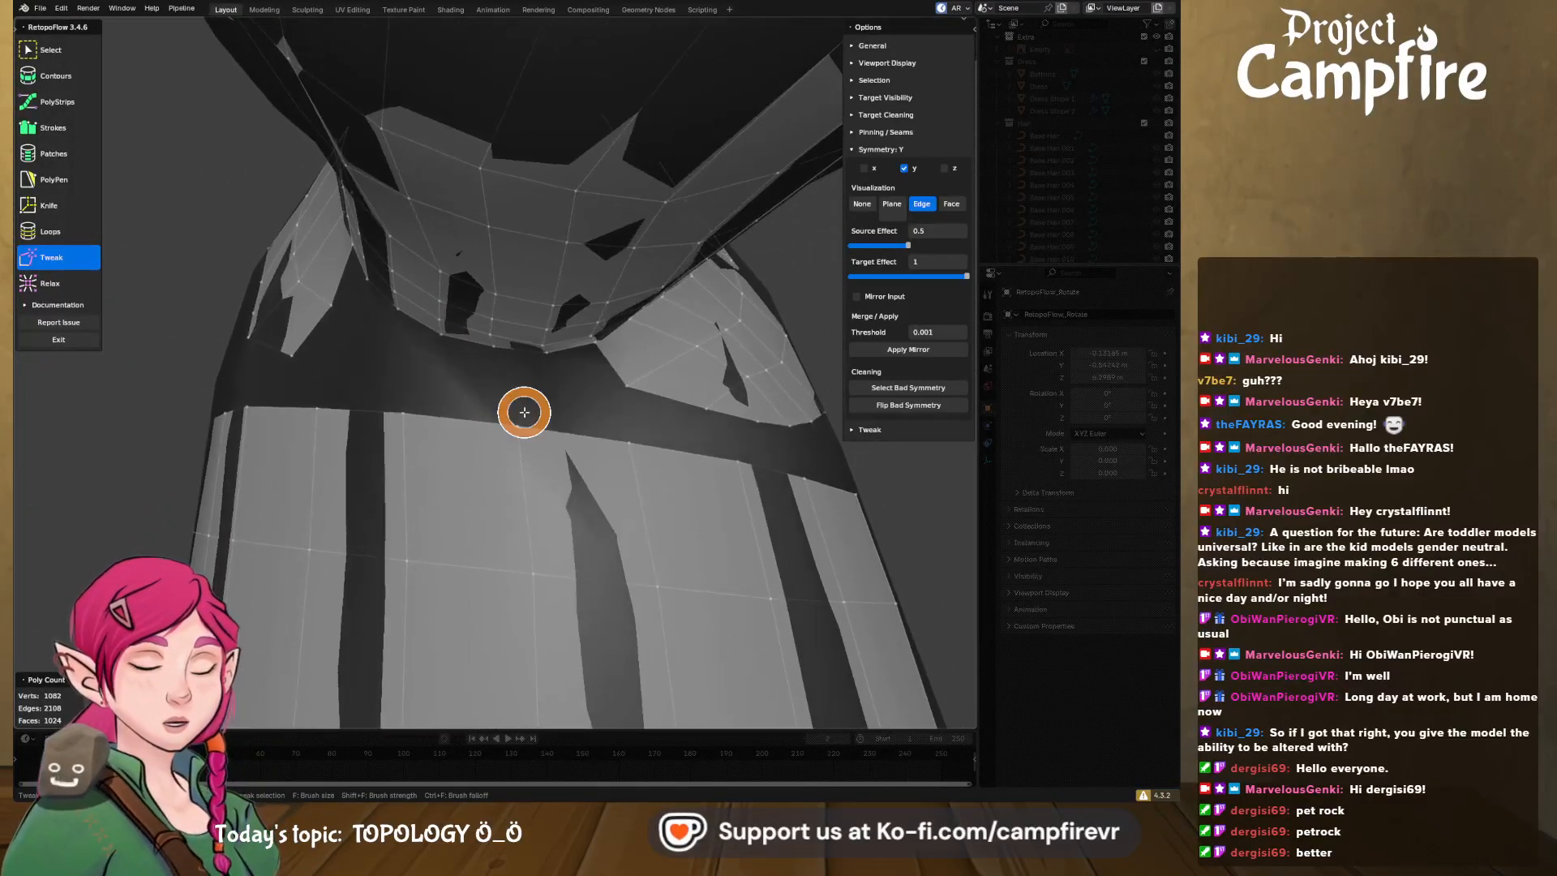
mouse_move(619, 382)
middle_mouse_down()
mouse_move(609, 339)
mouse_move(452, 246)
middle_mouse_up()
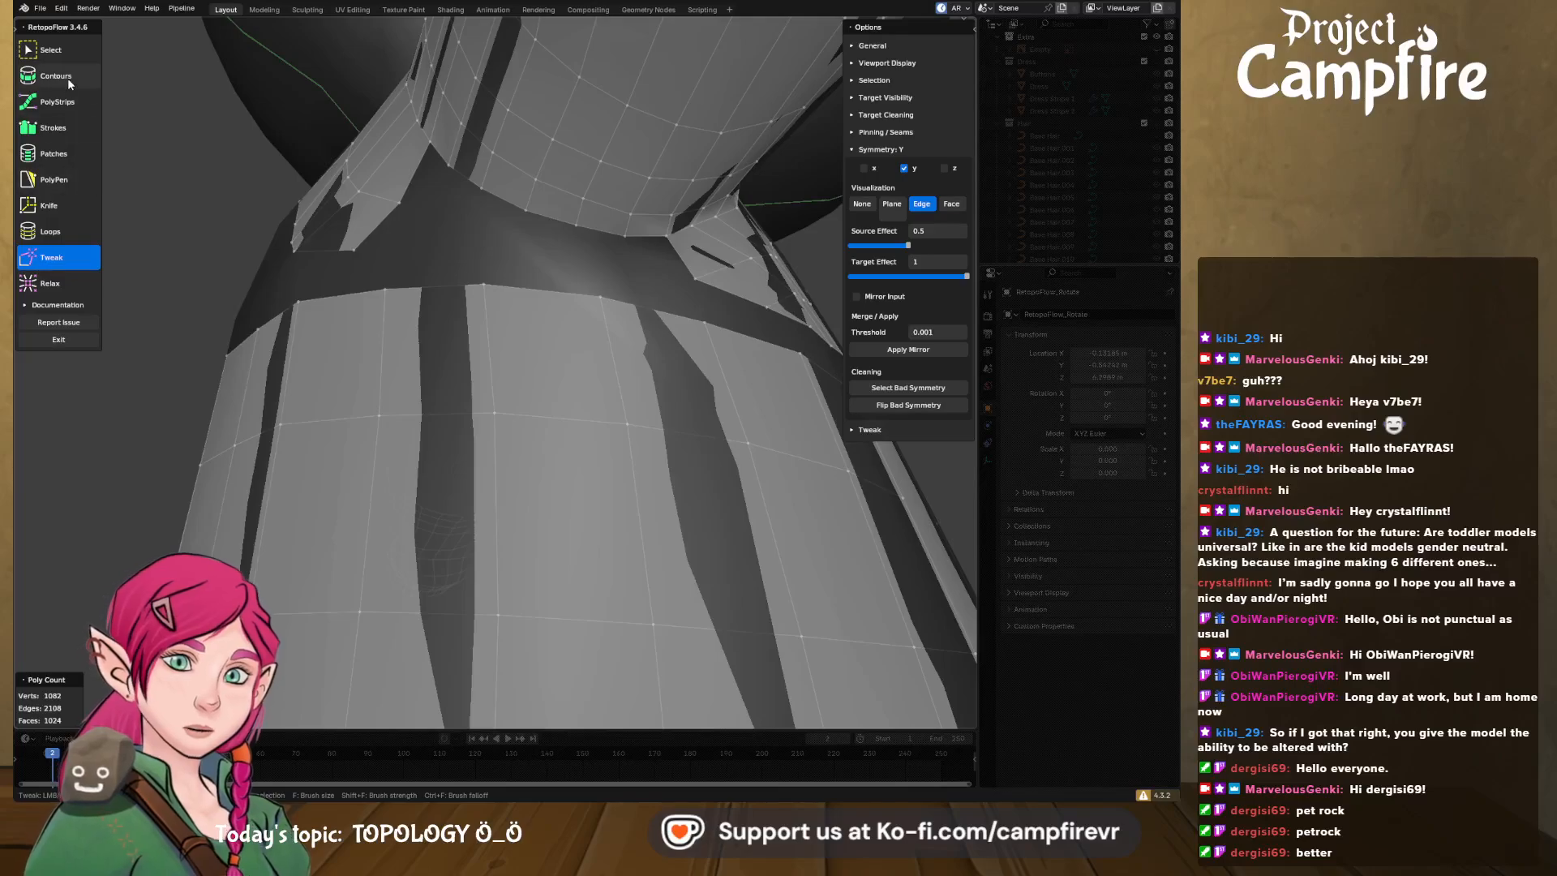
left_click(55, 127)
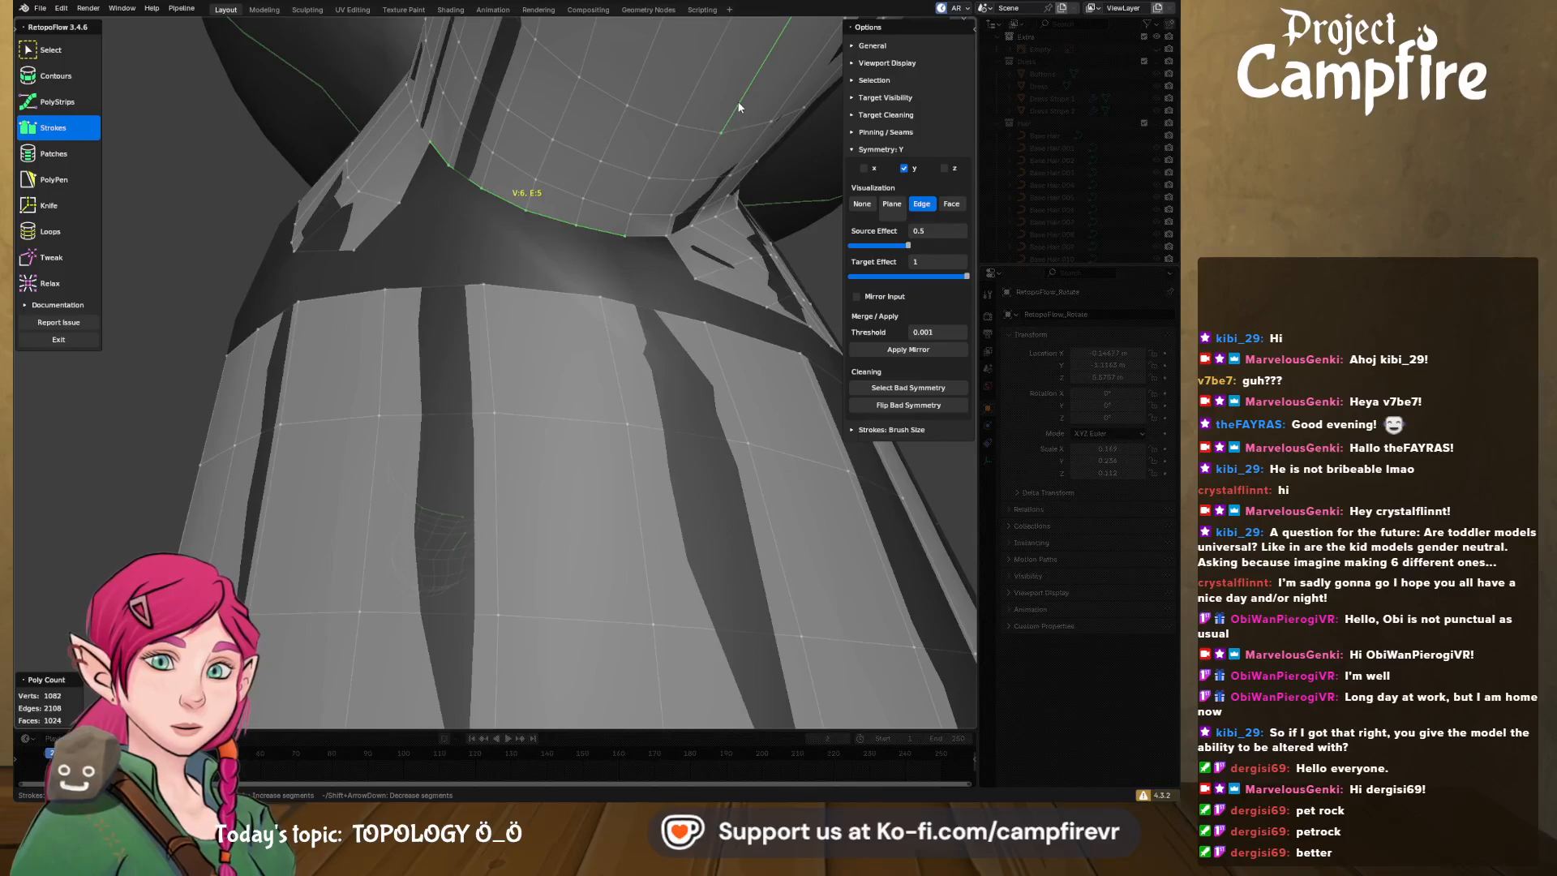
mouse_move(743, 120)
middle_mouse_down()
mouse_move(743, 105)
mouse_move(581, 77)
mouse_move(611, 132)
mouse_move(776, 287)
mouse_move(567, 360)
mouse_move(582, 364)
middle_mouse_up()
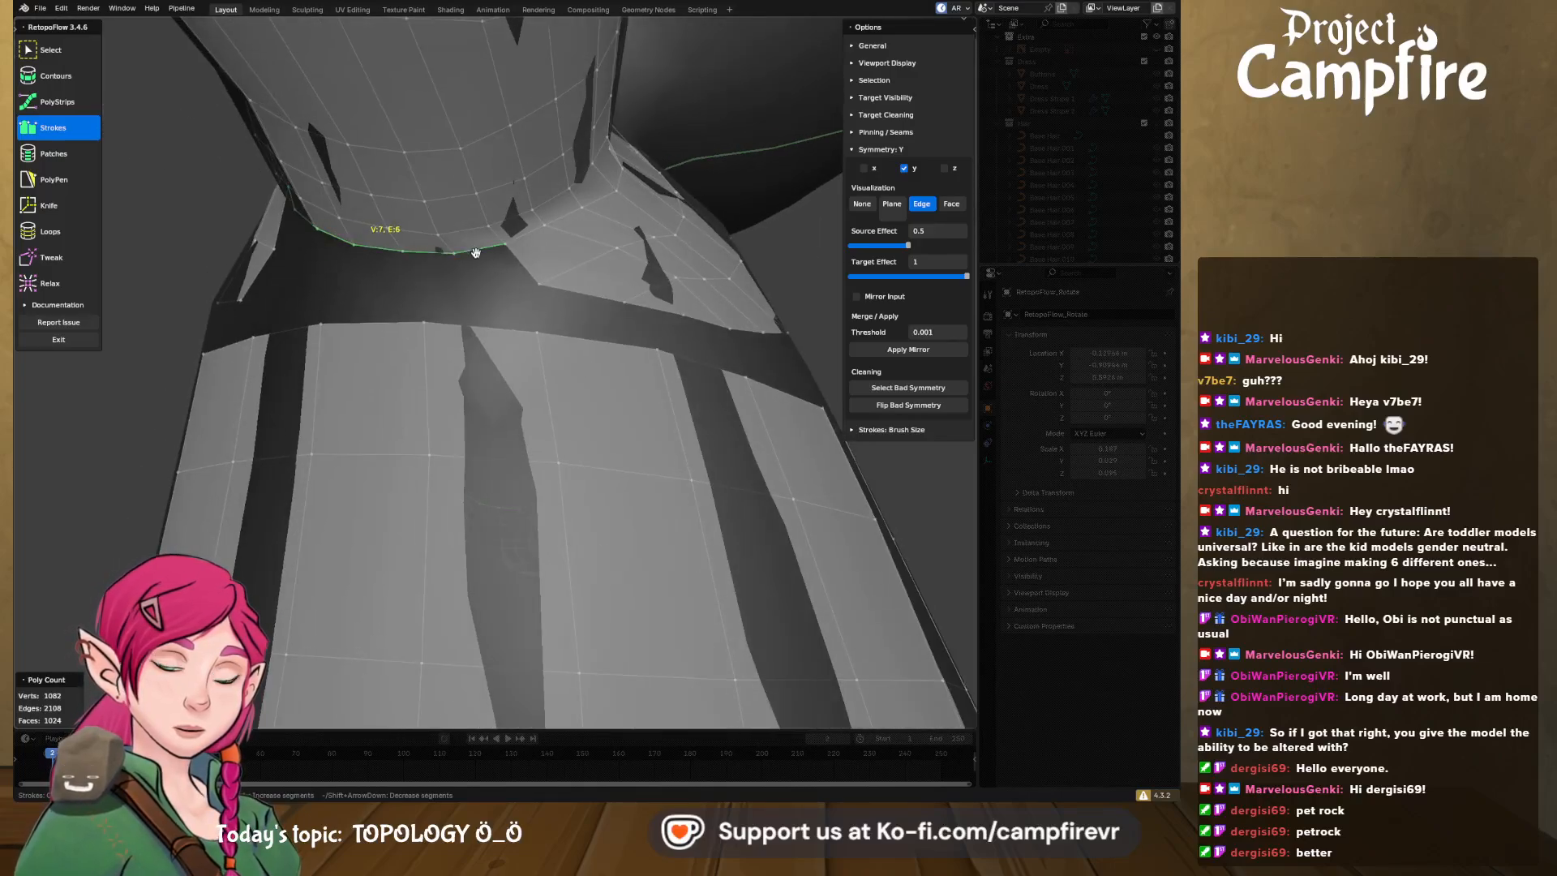
mouse_move(474, 253)
middle_mouse_down()
mouse_move(493, 272)
mouse_move(389, 309)
middle_mouse_up()
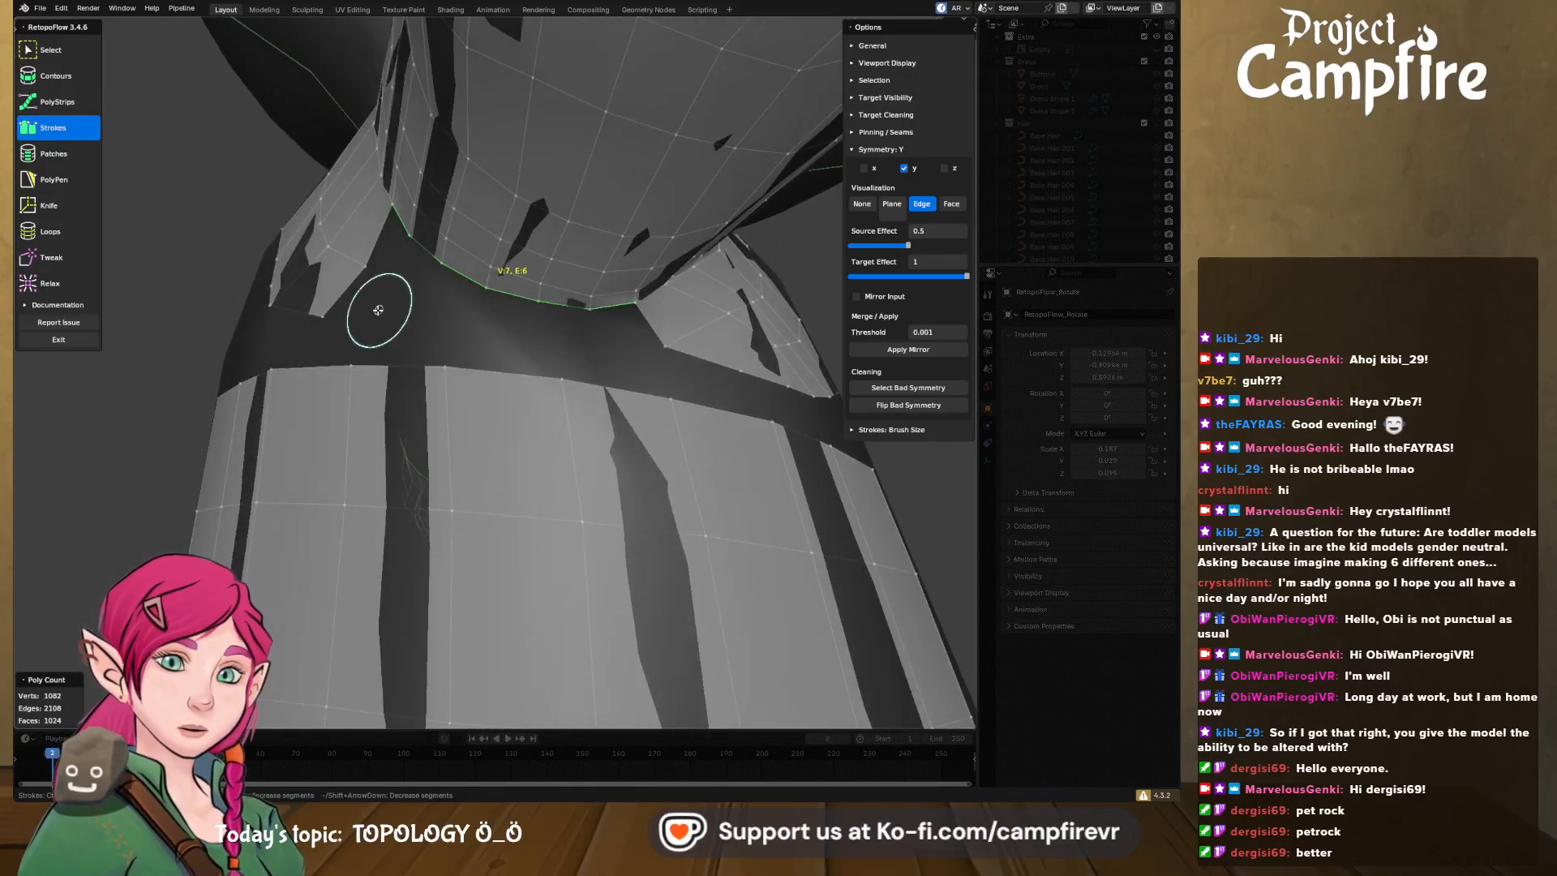
mouse_move(346, 322)
left_mouse_down()
mouse_move(445, 351)
mouse_move(658, 350)
left_mouse_up()
- Merge the stray spike vertex with the adjacent vertex at one end of the new underarm strip, at their center
mouse_move(654, 347)
middle_mouse_down()
mouse_move(539, 330)
mouse_move(530, 357)
mouse_move(544, 354)
mouse_move(529, 357)
middle_mouse_up()
scroll(529, 355, "up", 2)
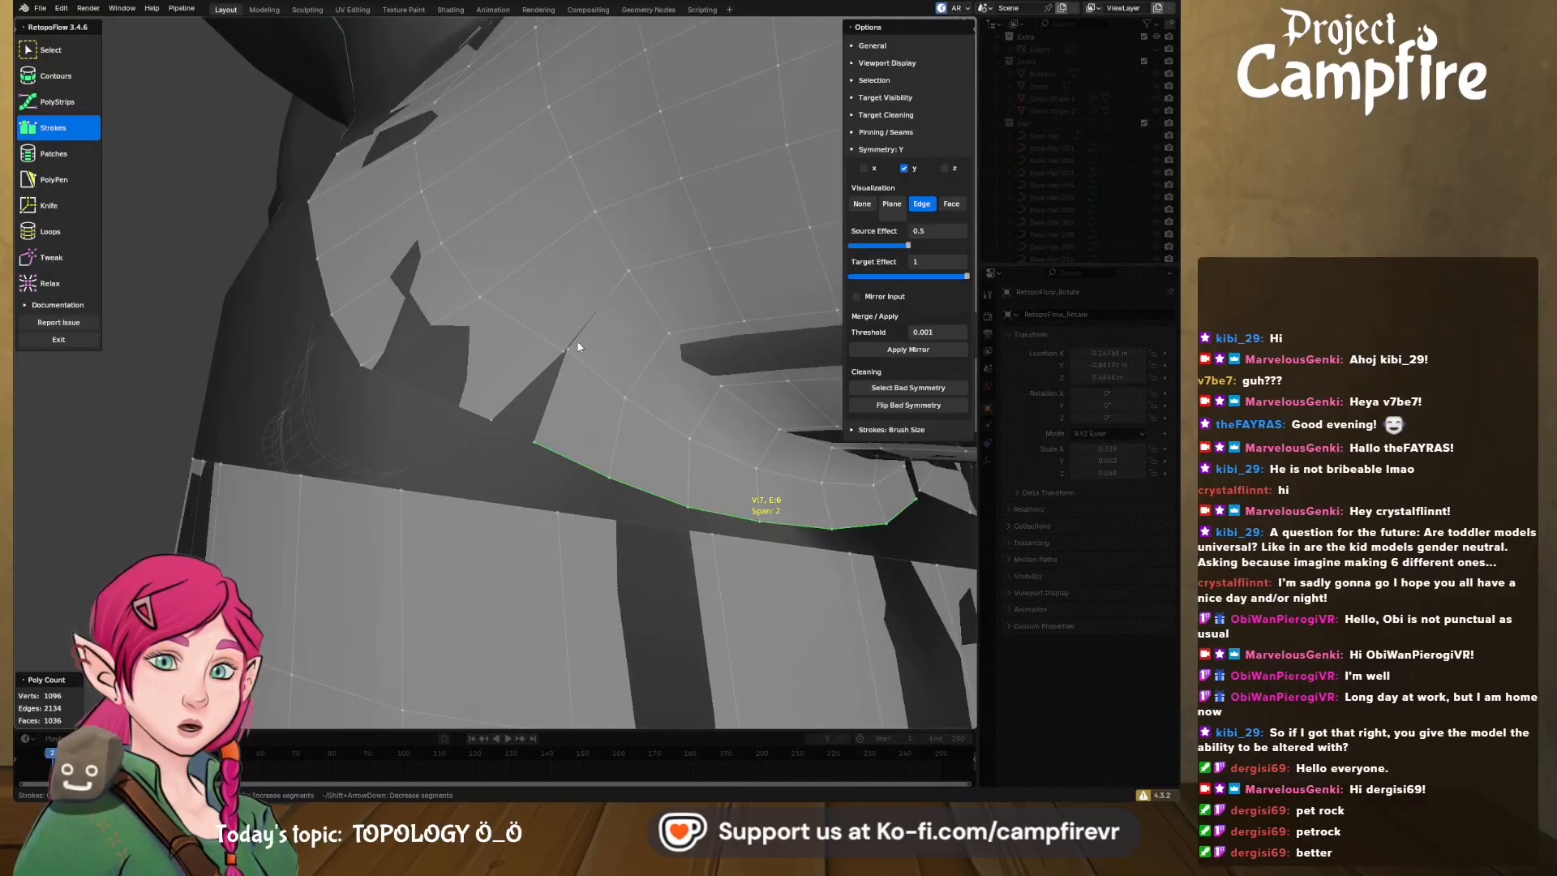
left_click(50, 52)
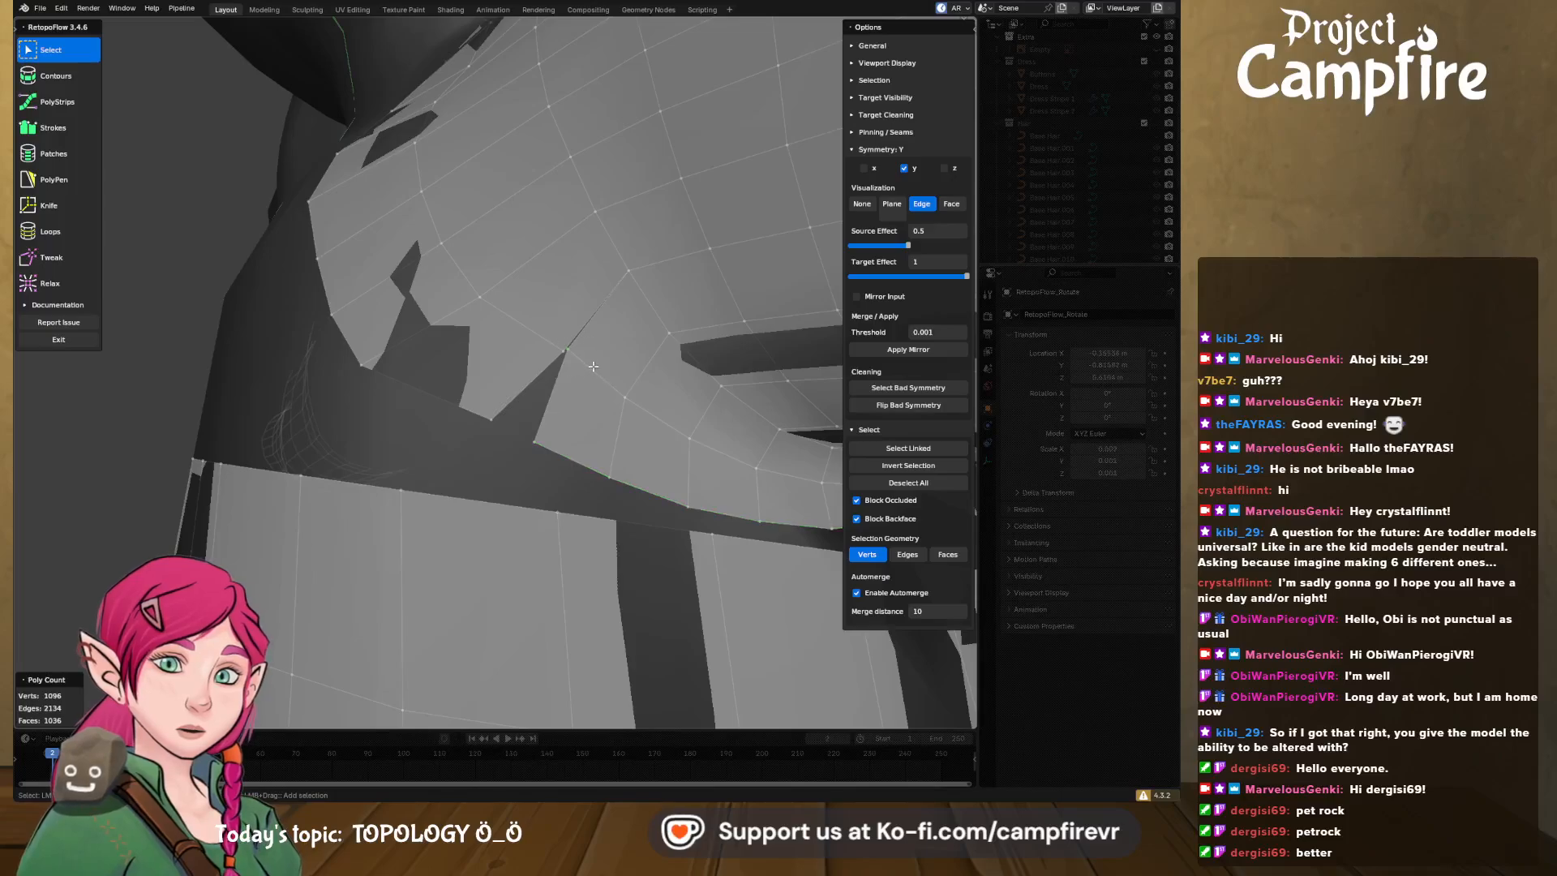
key("x")
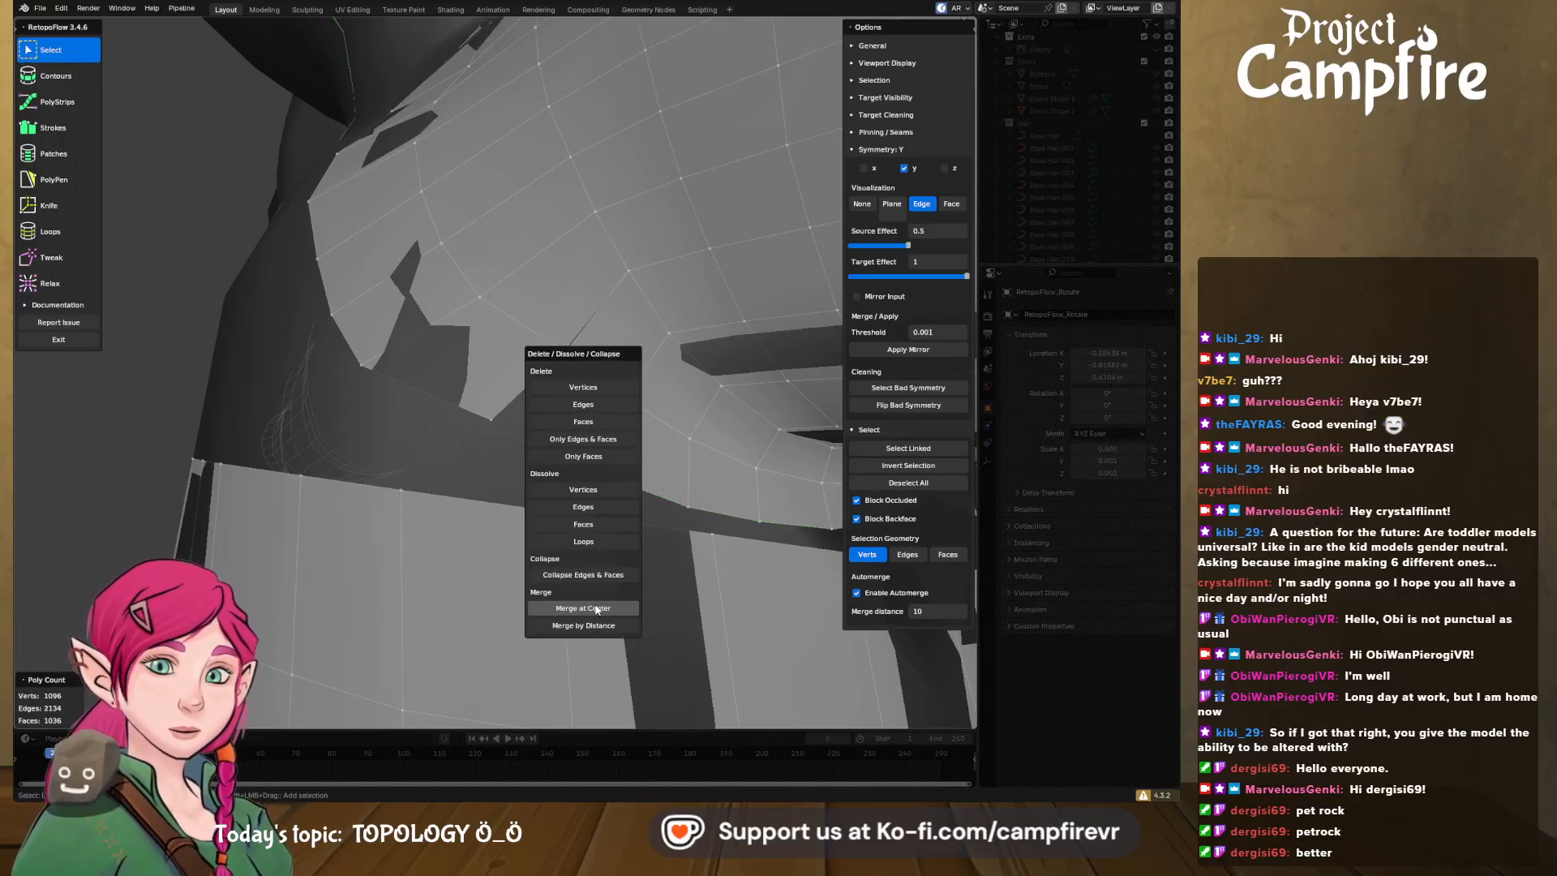
left_click(597, 609)
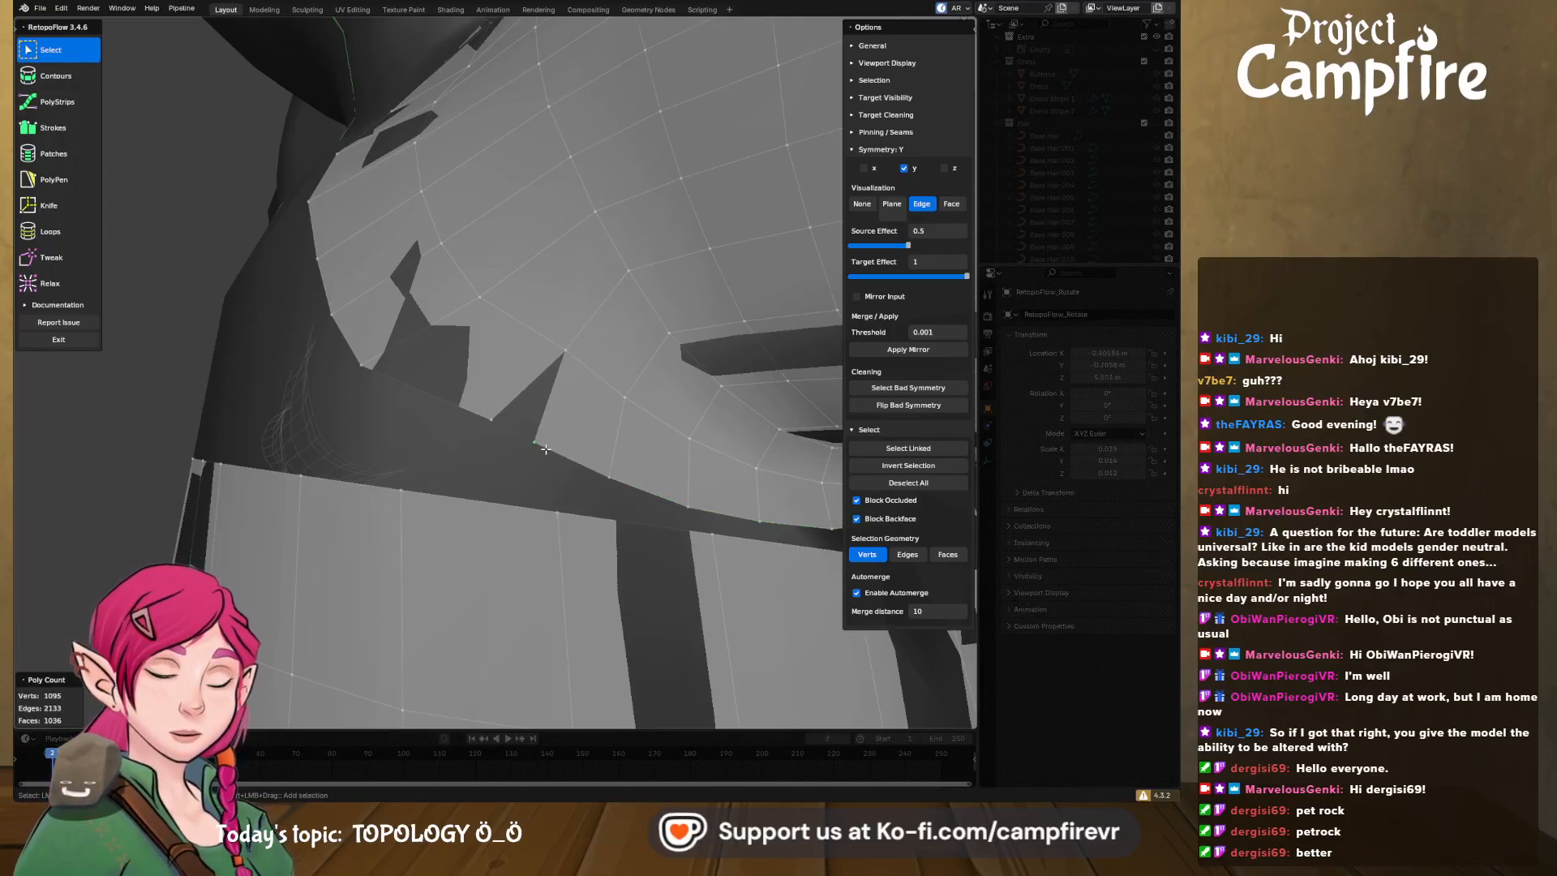
key("x")
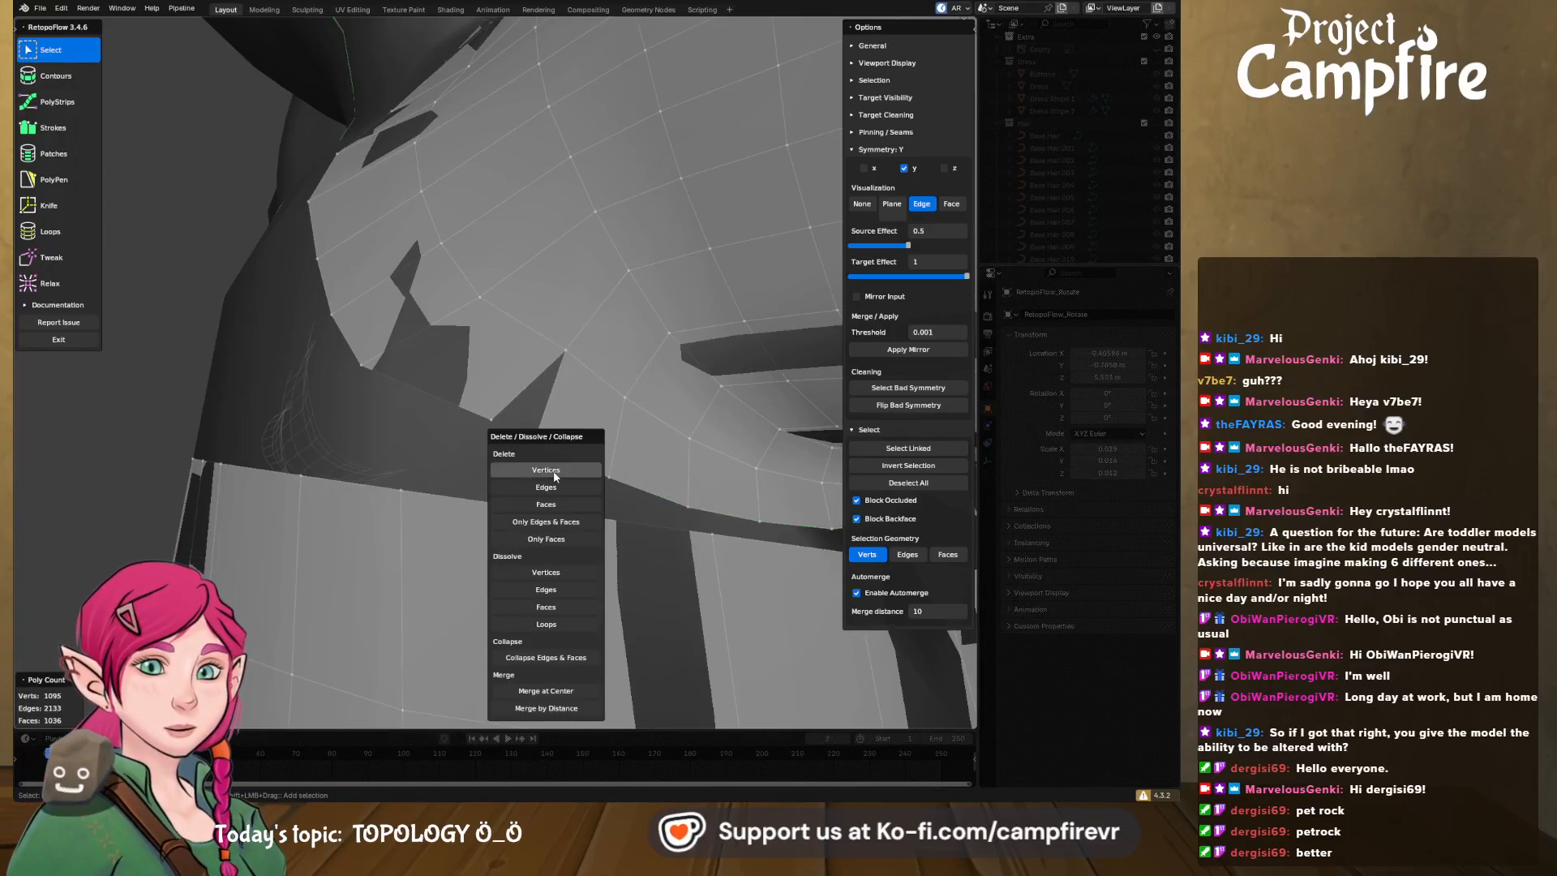
left_click(555, 472)
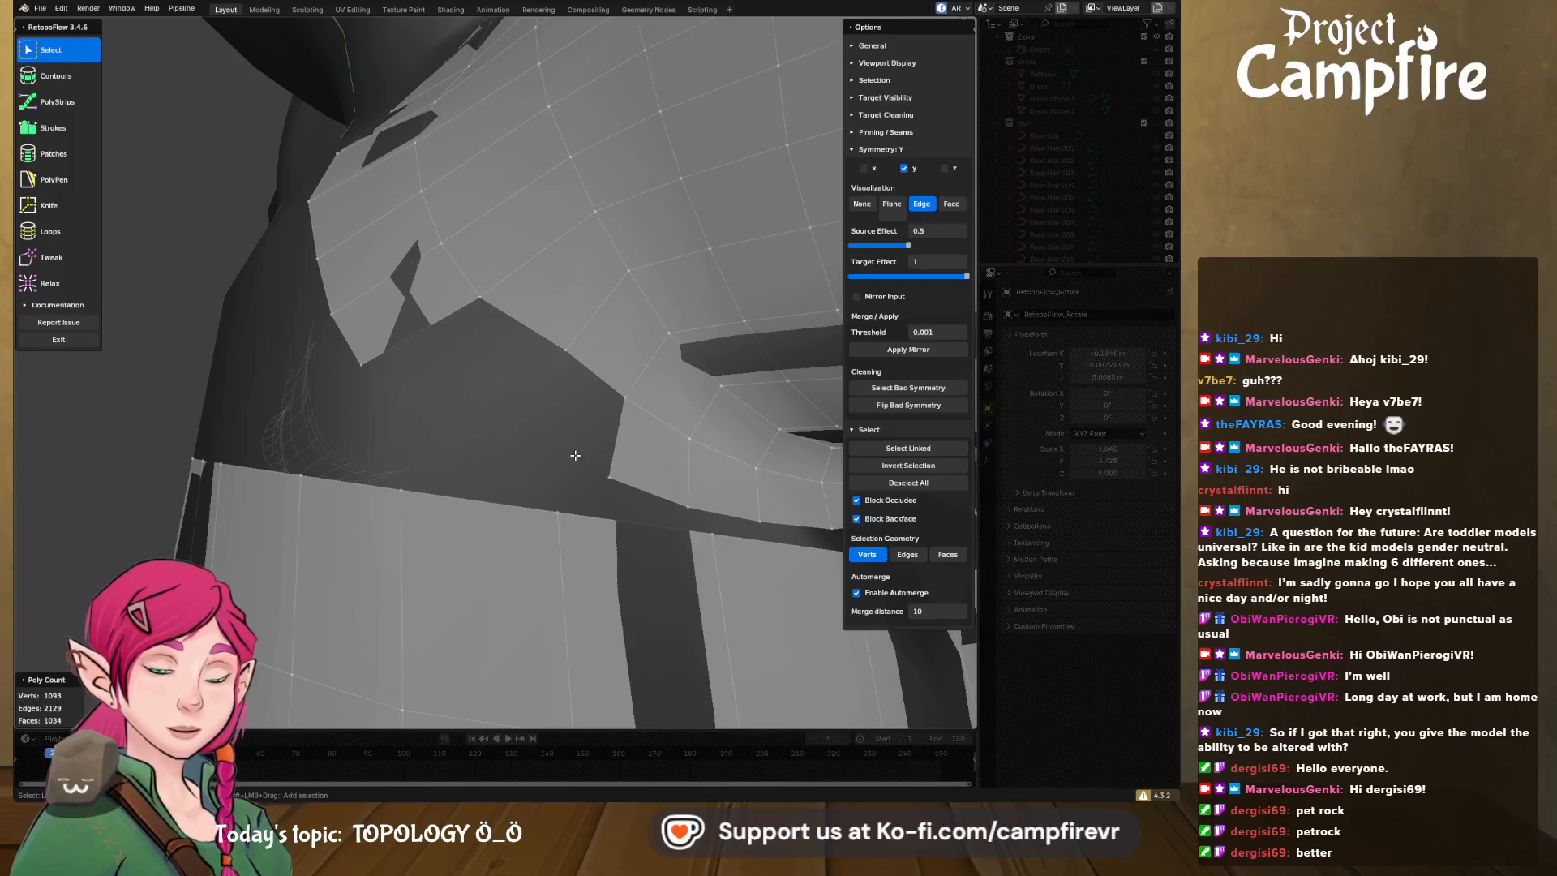
key("ctrl+z")
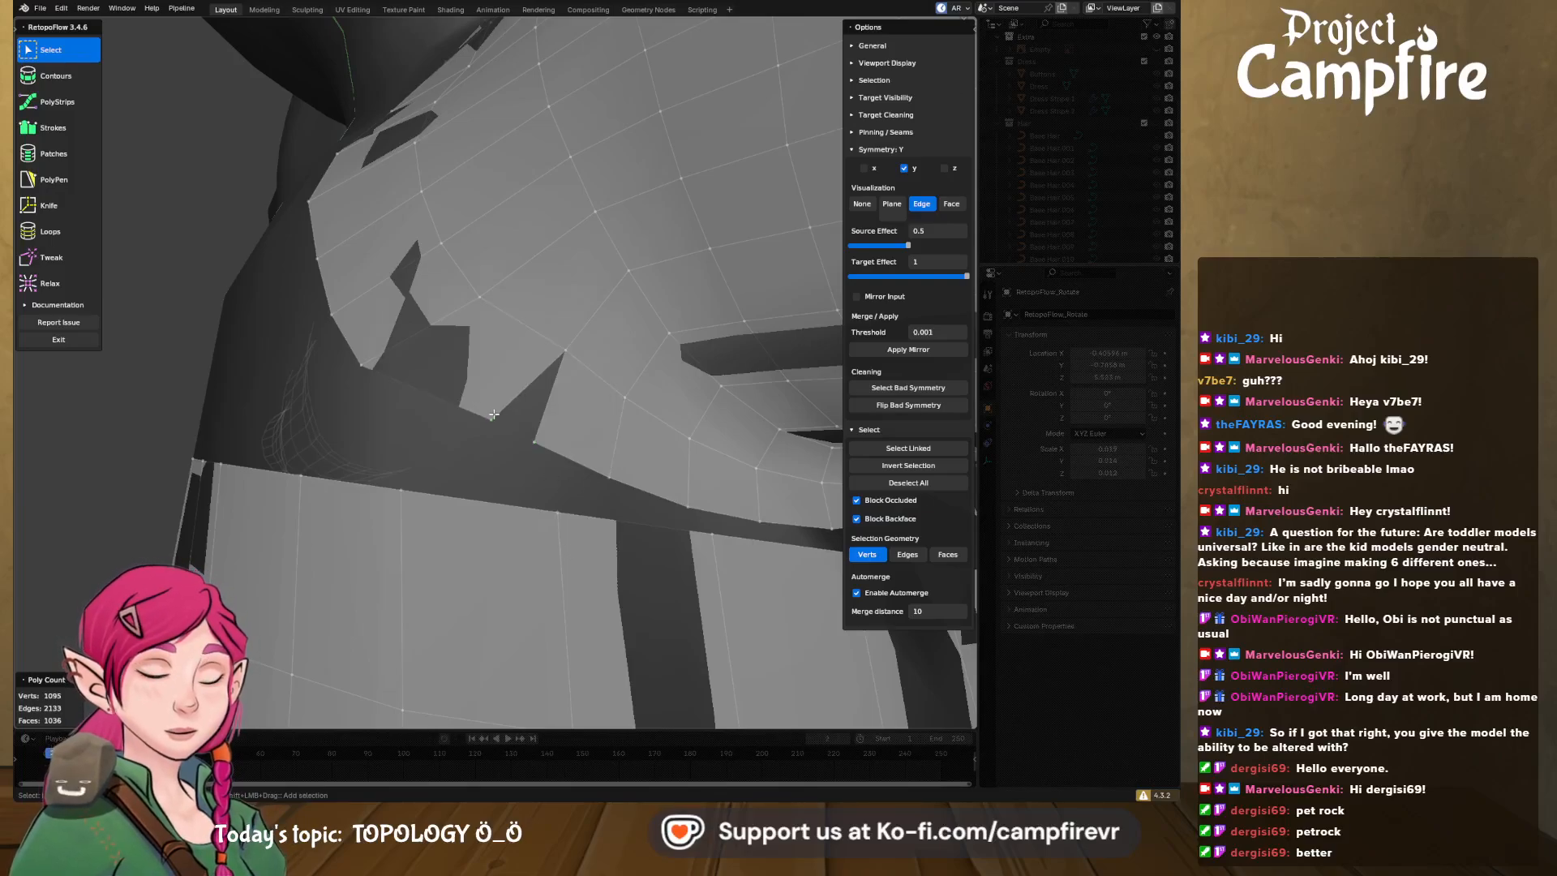
- Join both ends of the underarm strip to the neighbouring shoulder patches by merging the adjacent vertices at their center
key("x")
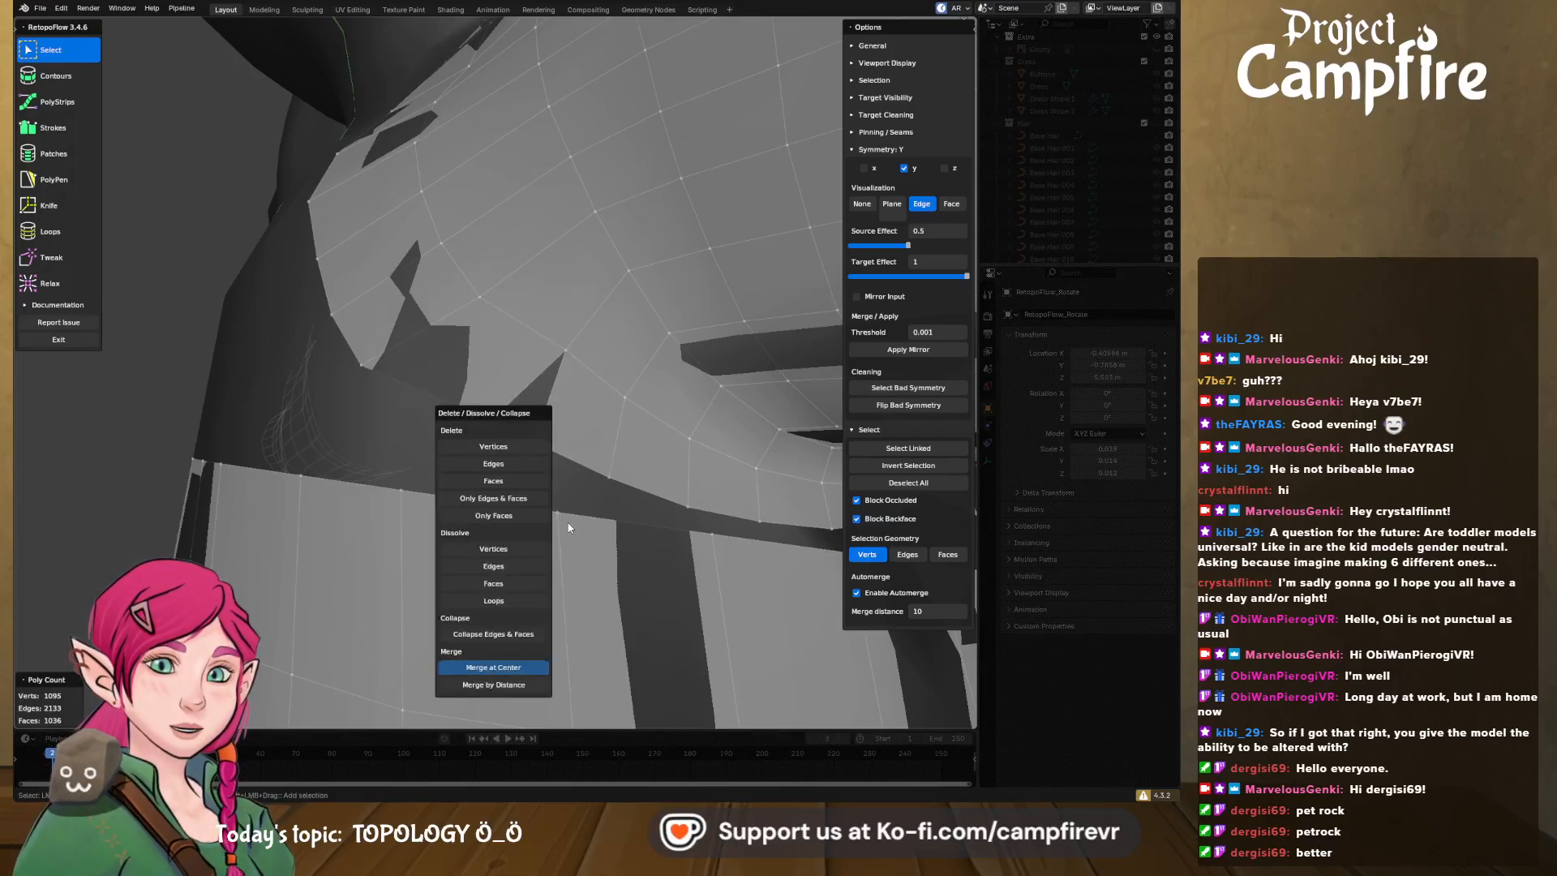
left_click(493, 667)
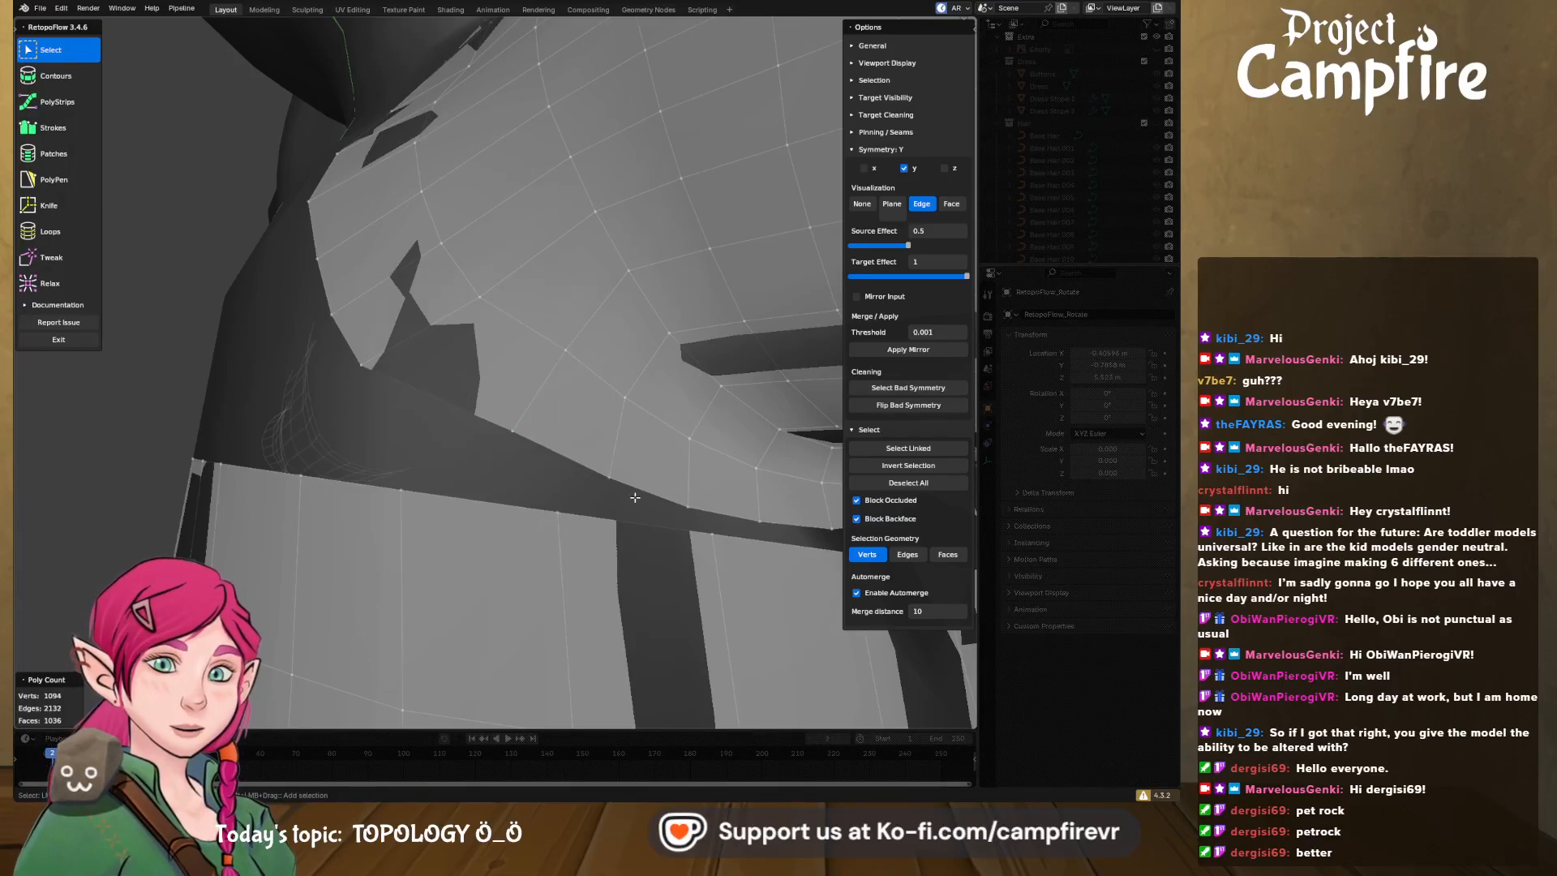
middle_click_drag(633, 497, 587, 466)
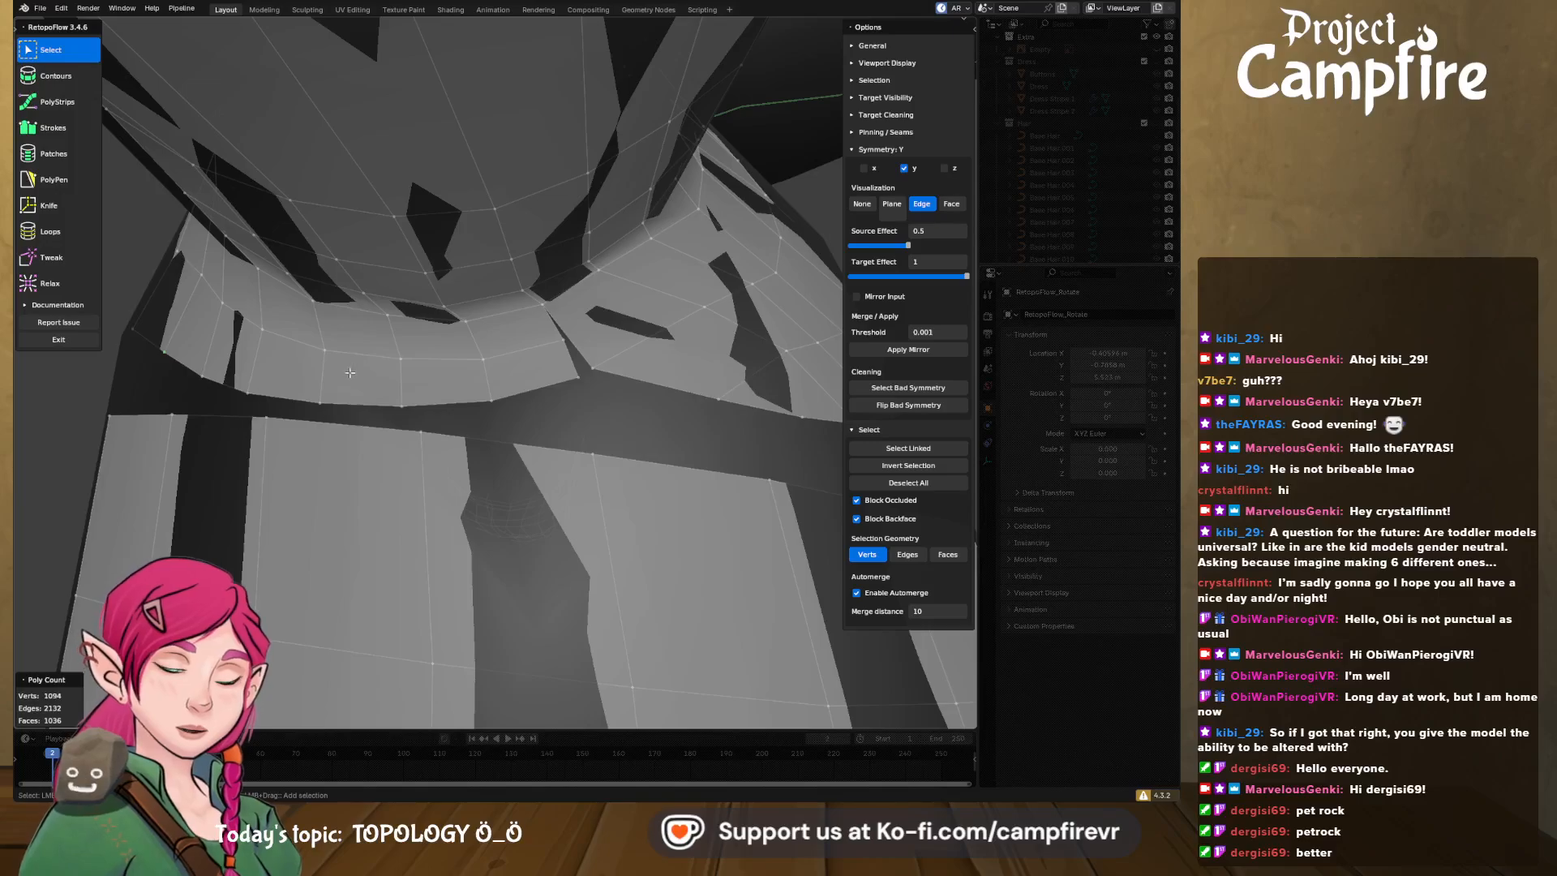
middle_click_drag(382, 374, 497, 404)
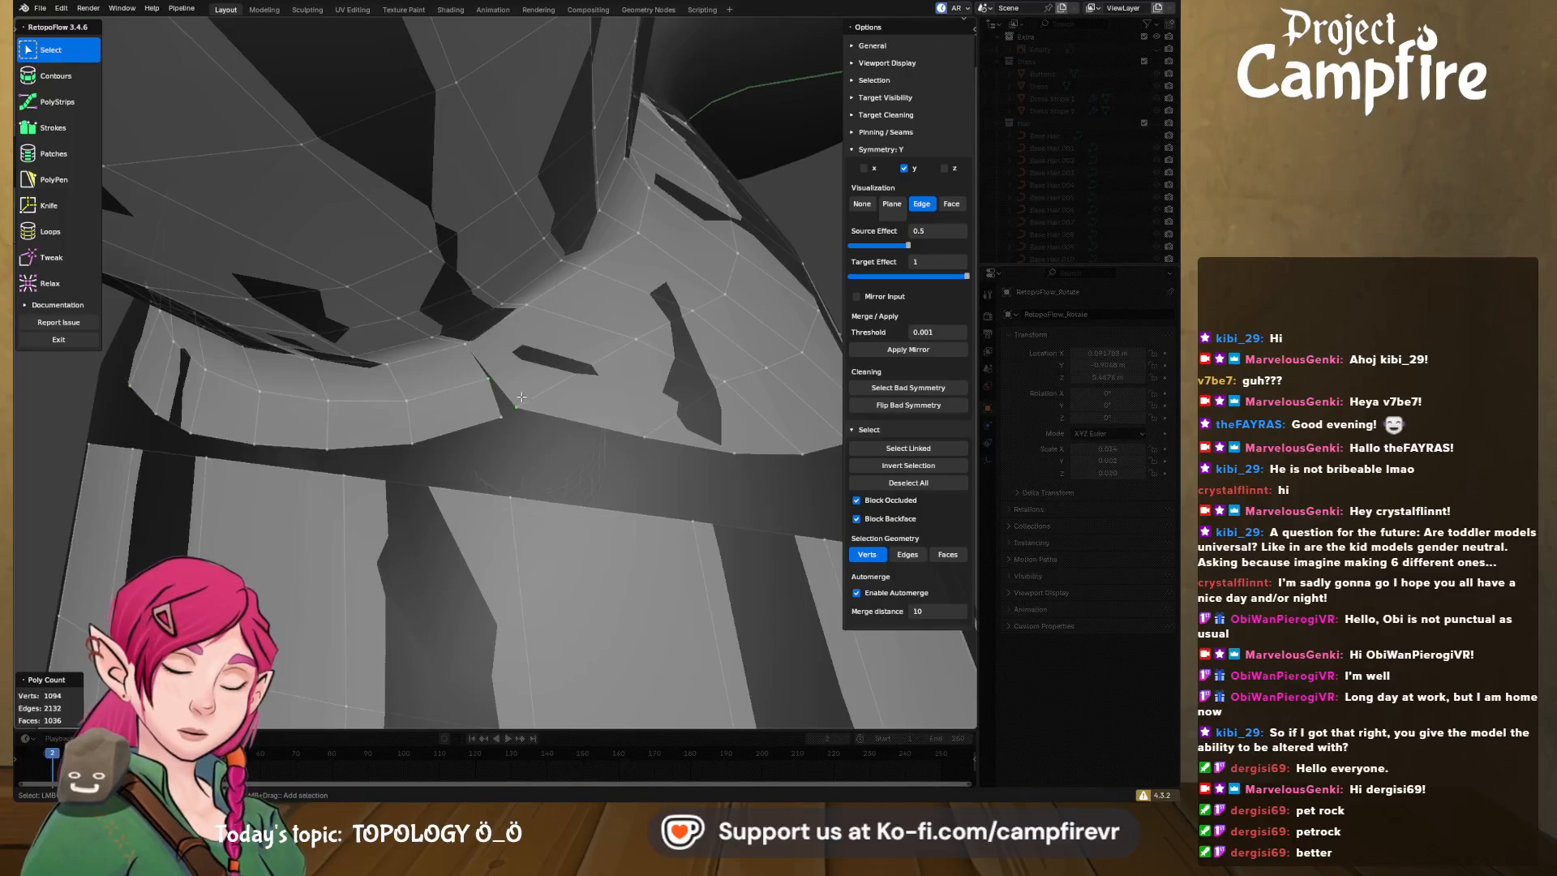
key("x")
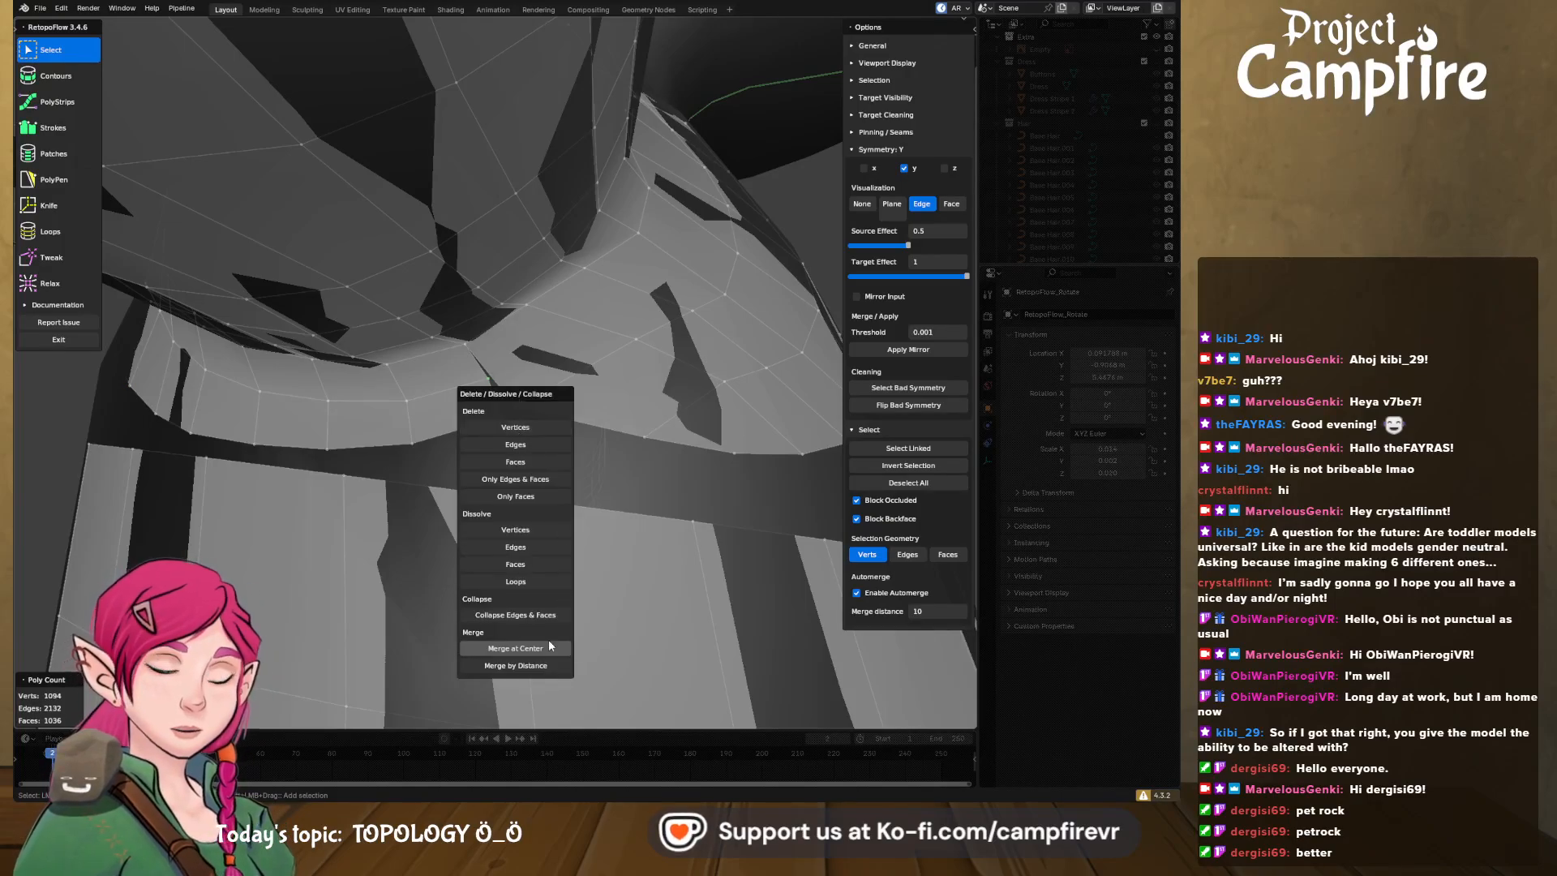
left_click(551, 639)
- Fill the notch between the underarm strip and the adjoining shoulder patch with a PolyPen triangle
mouse_move(492, 424)
middle_mouse_down()
mouse_move(649, 469)
mouse_move(479, 434)
middle_mouse_up()
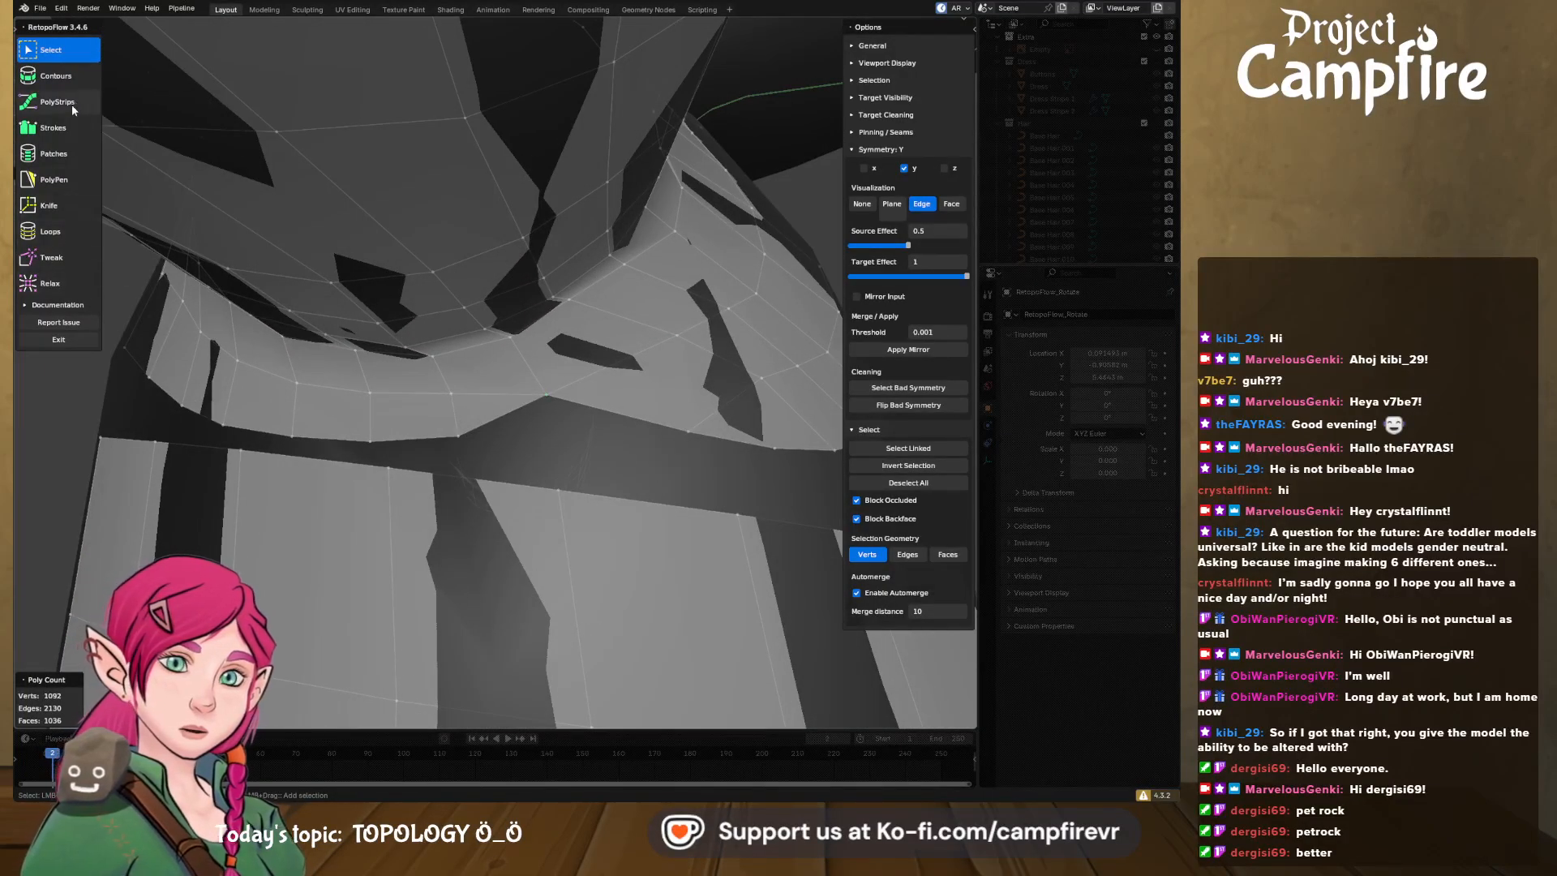
left_click(56, 179)
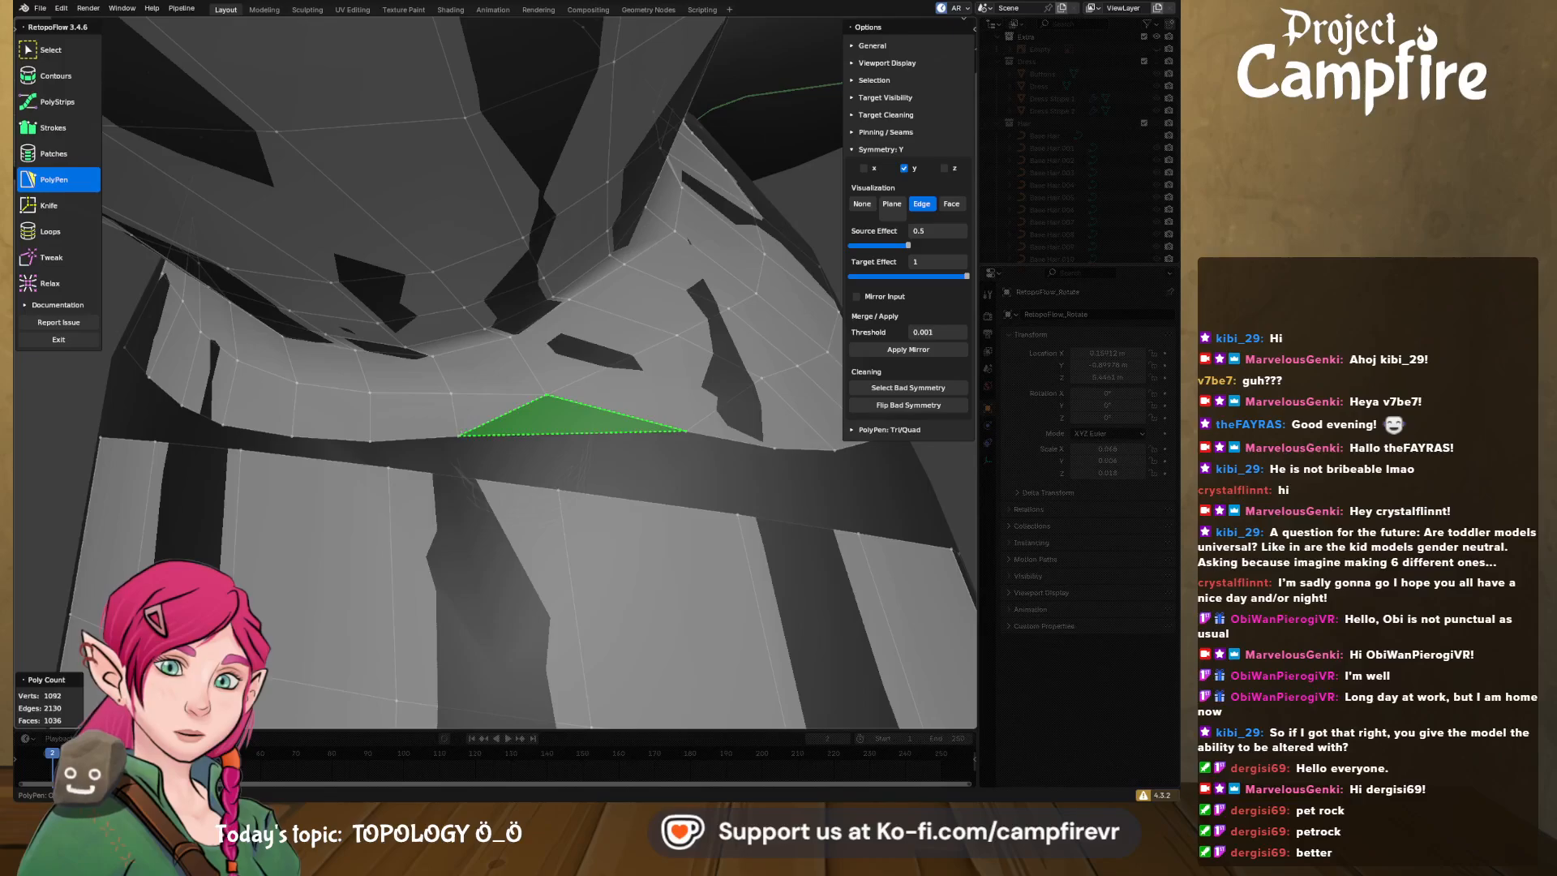
middle_click_drag(789, 421, 532, 451)
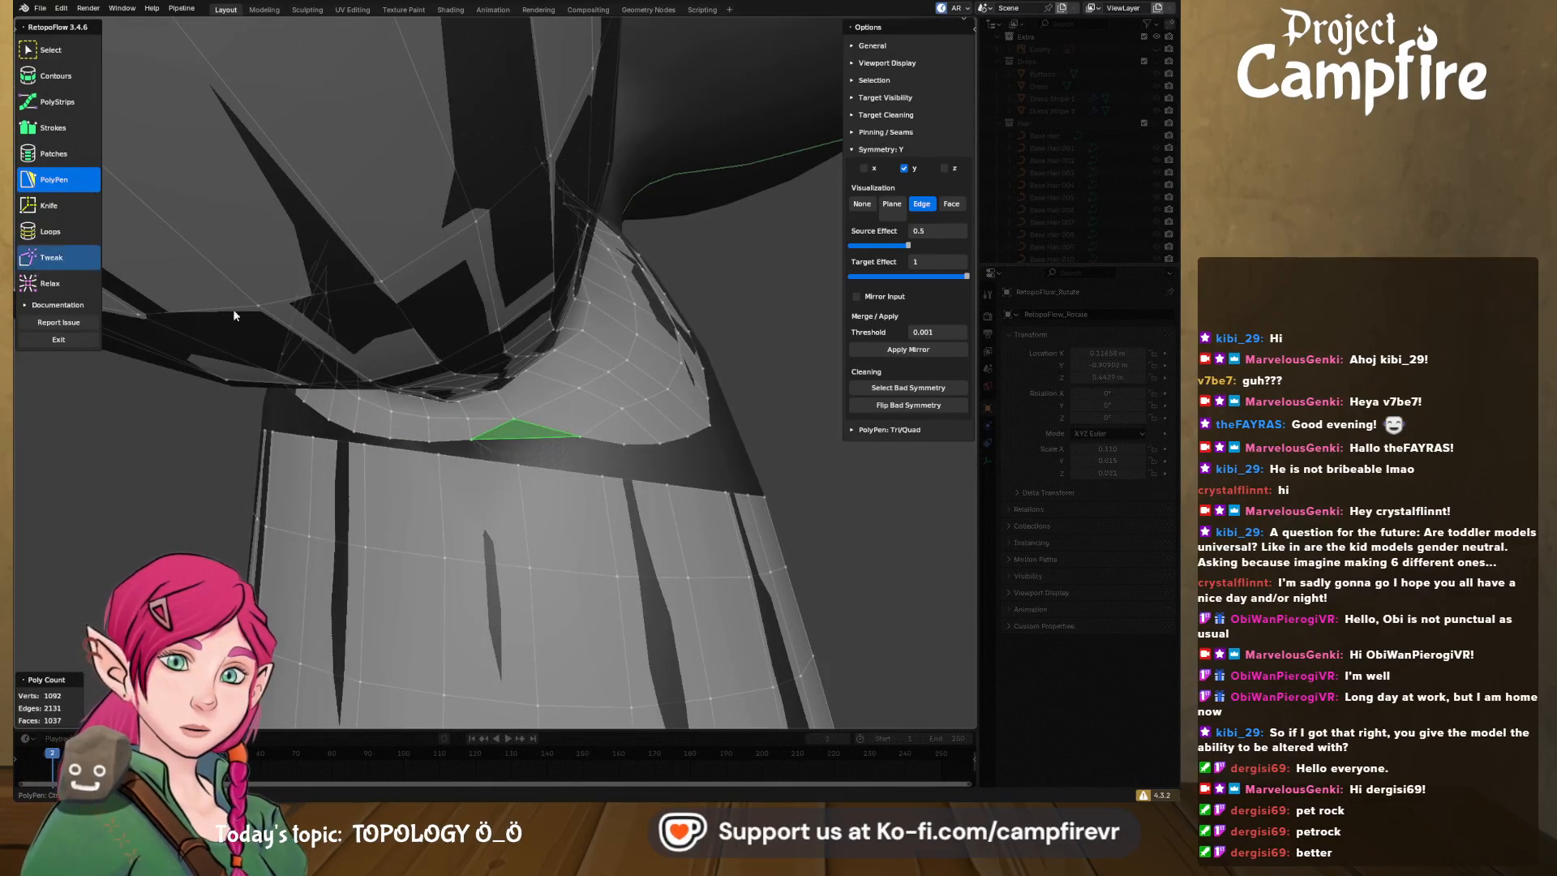
- Adjust the vertices along the underarm strip's lower edge beside the new triangle with Tweak, checking the shoulder from several sides
left_click(52, 257)
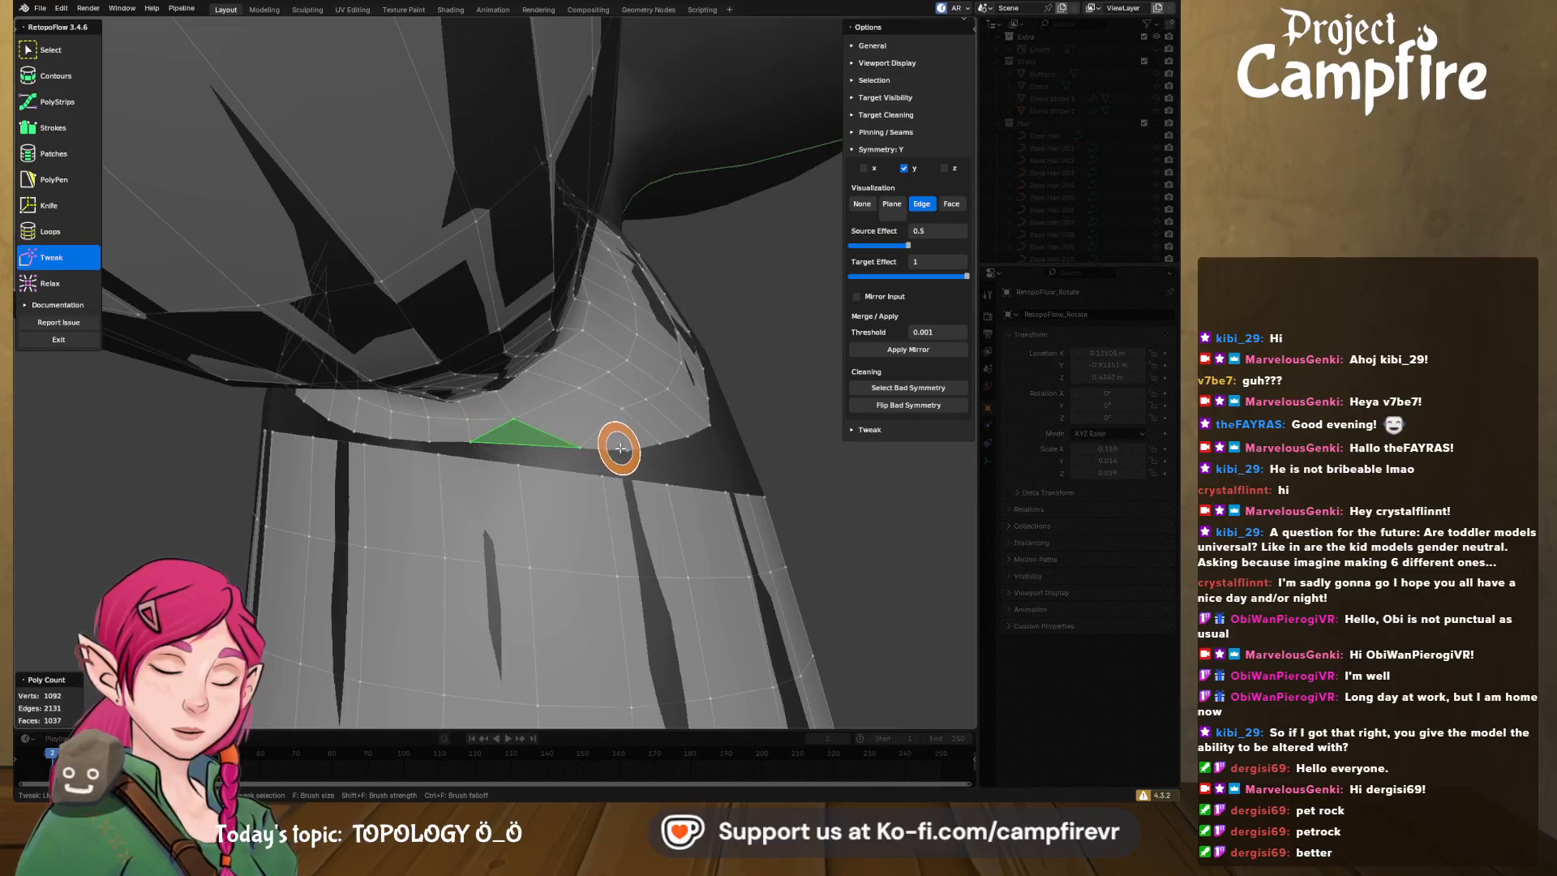
middle_click_drag(665, 455, 521, 417)
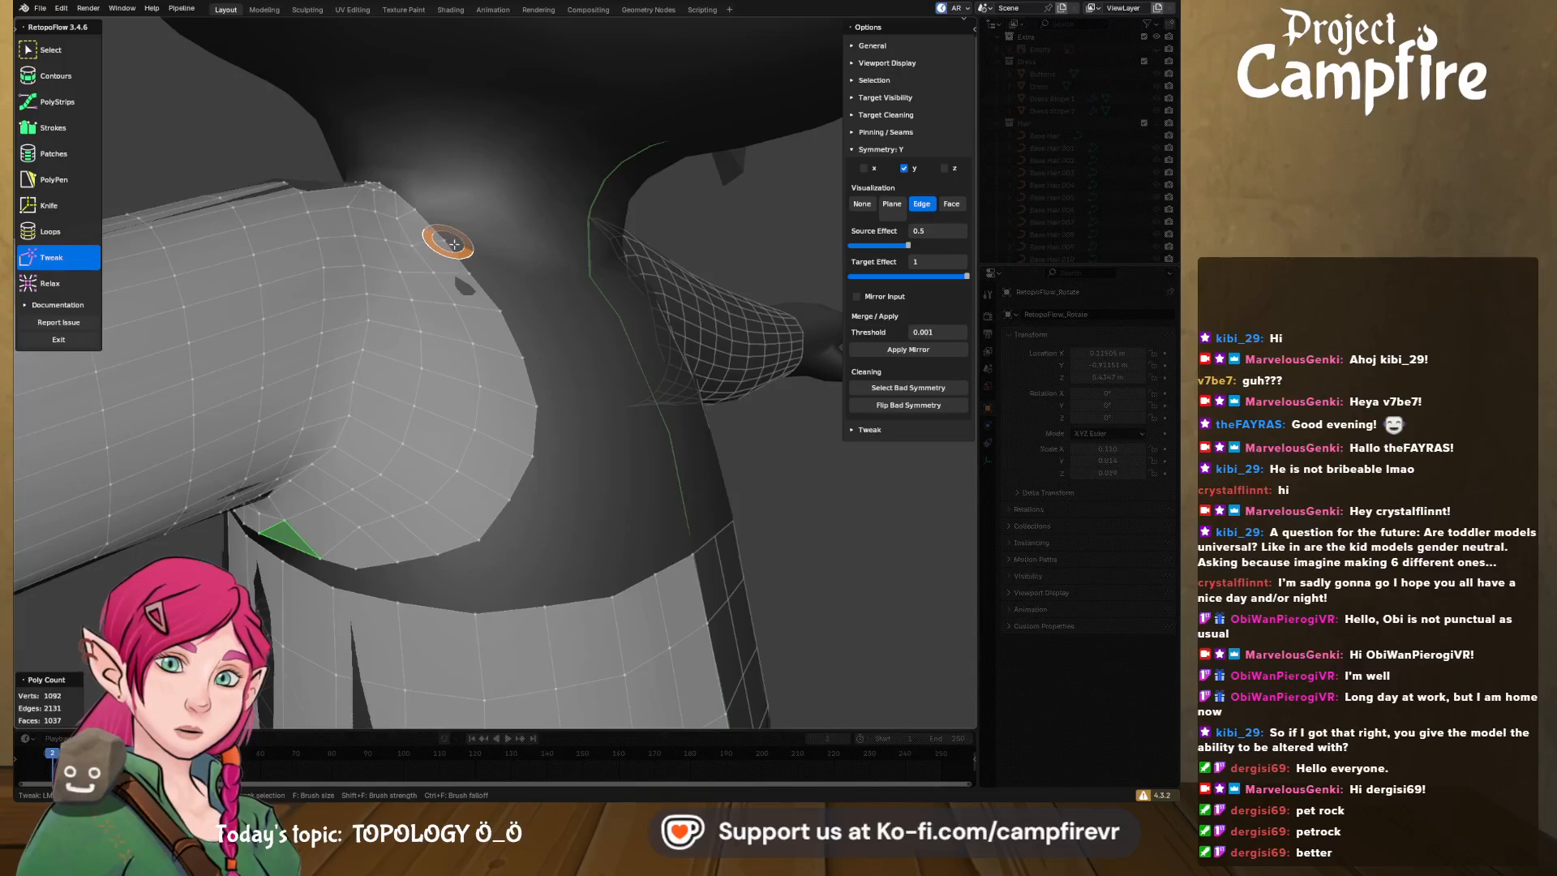
middle_click_drag(454, 243, 577, 441)
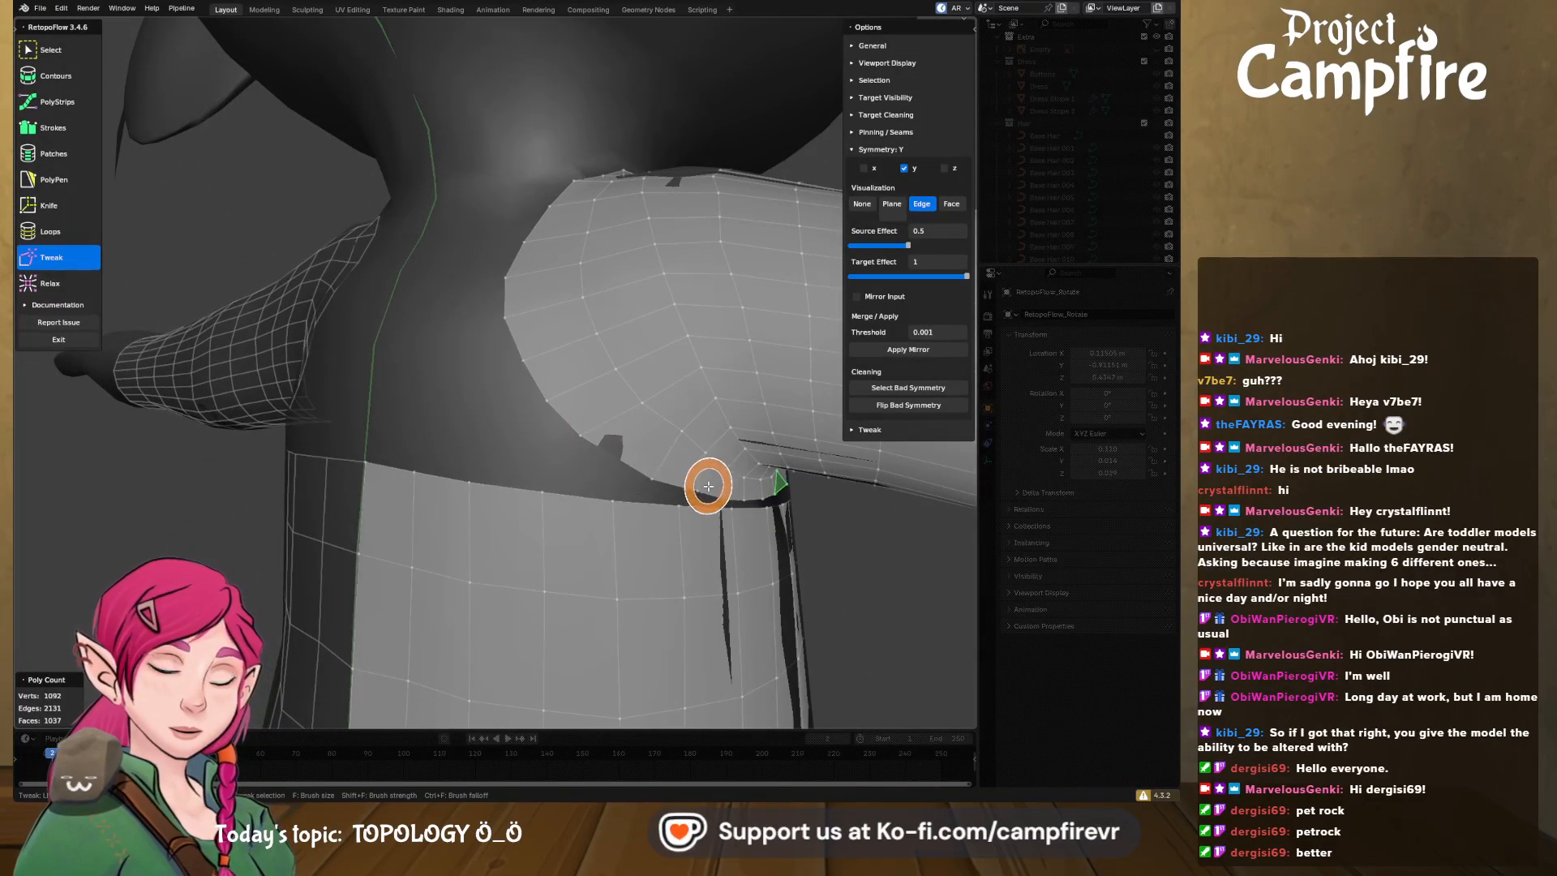
middle_click_drag(695, 455, 563, 470)
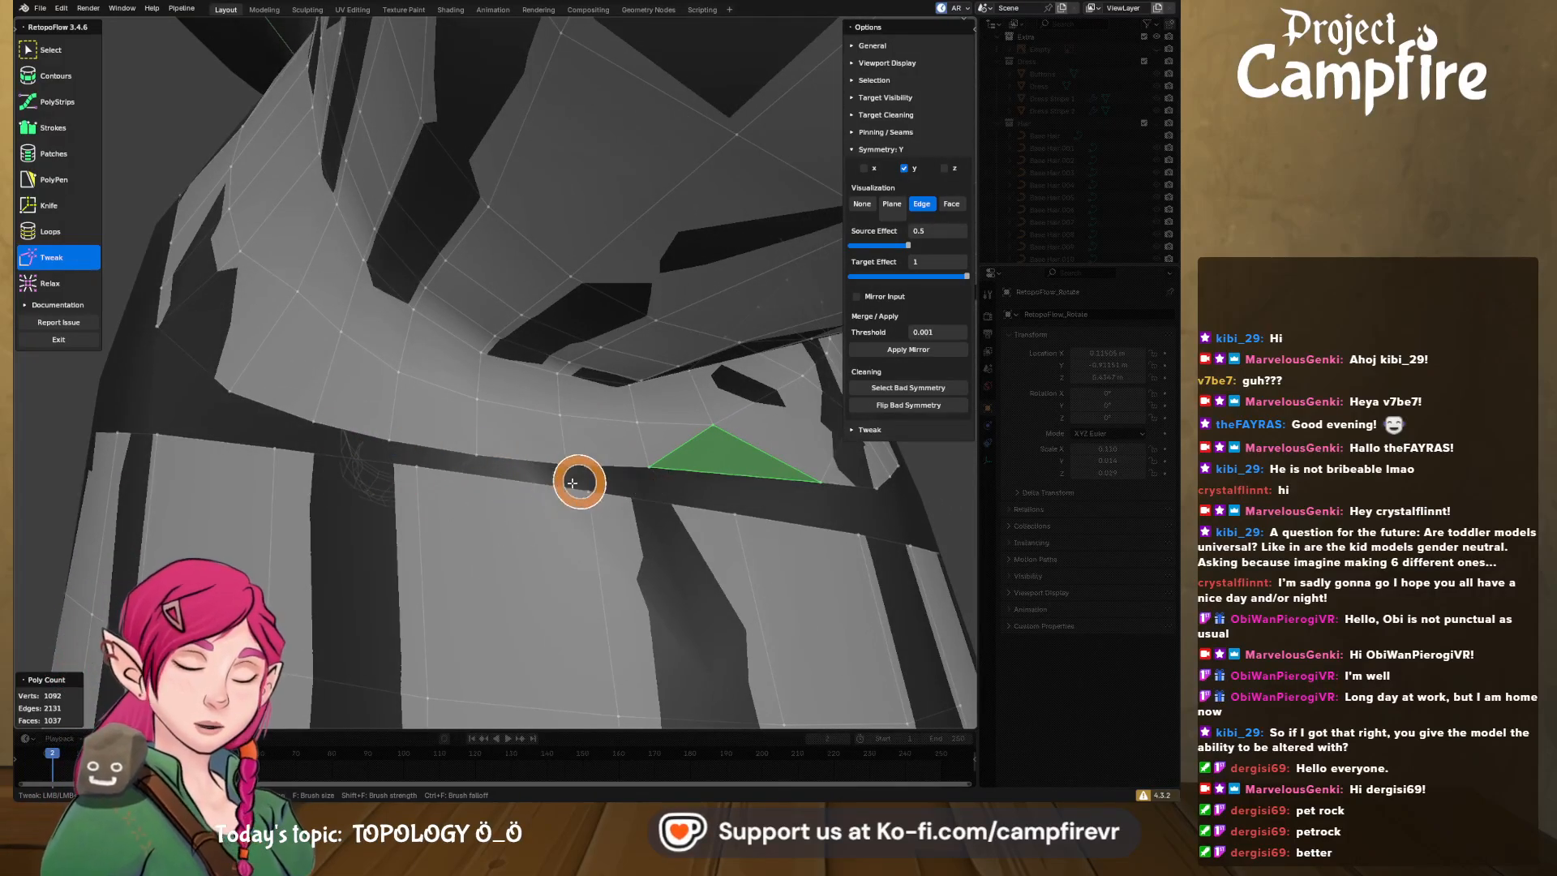
middle_click_drag(581, 510, 567, 515)
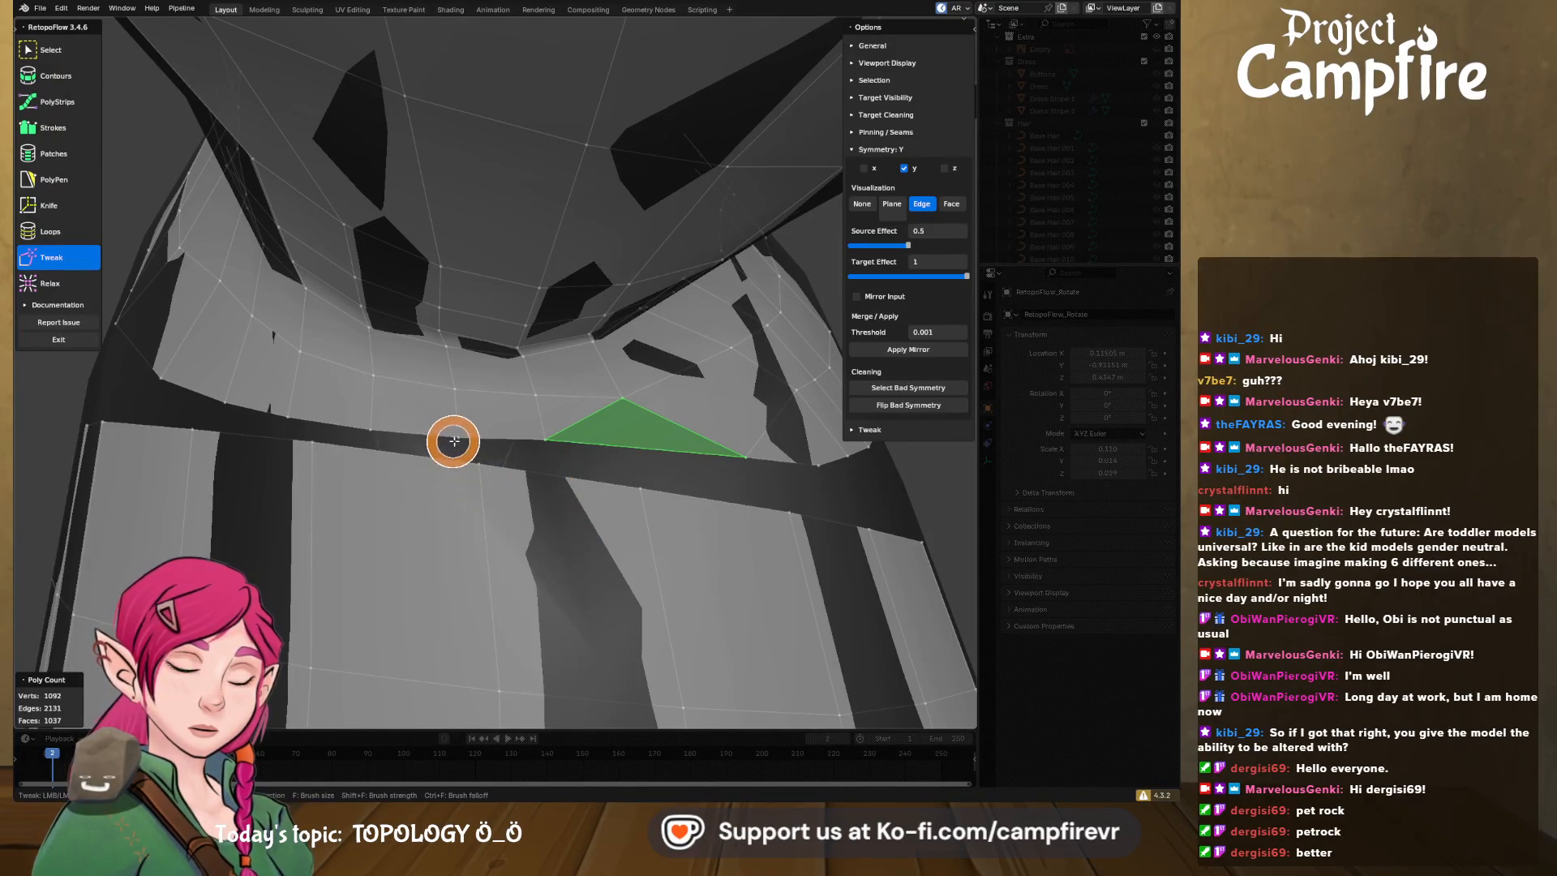
- Clear the face selection and cut the torso patch with the Knife from its lower vertex to the middle of its upper edge
left_click(57, 47)
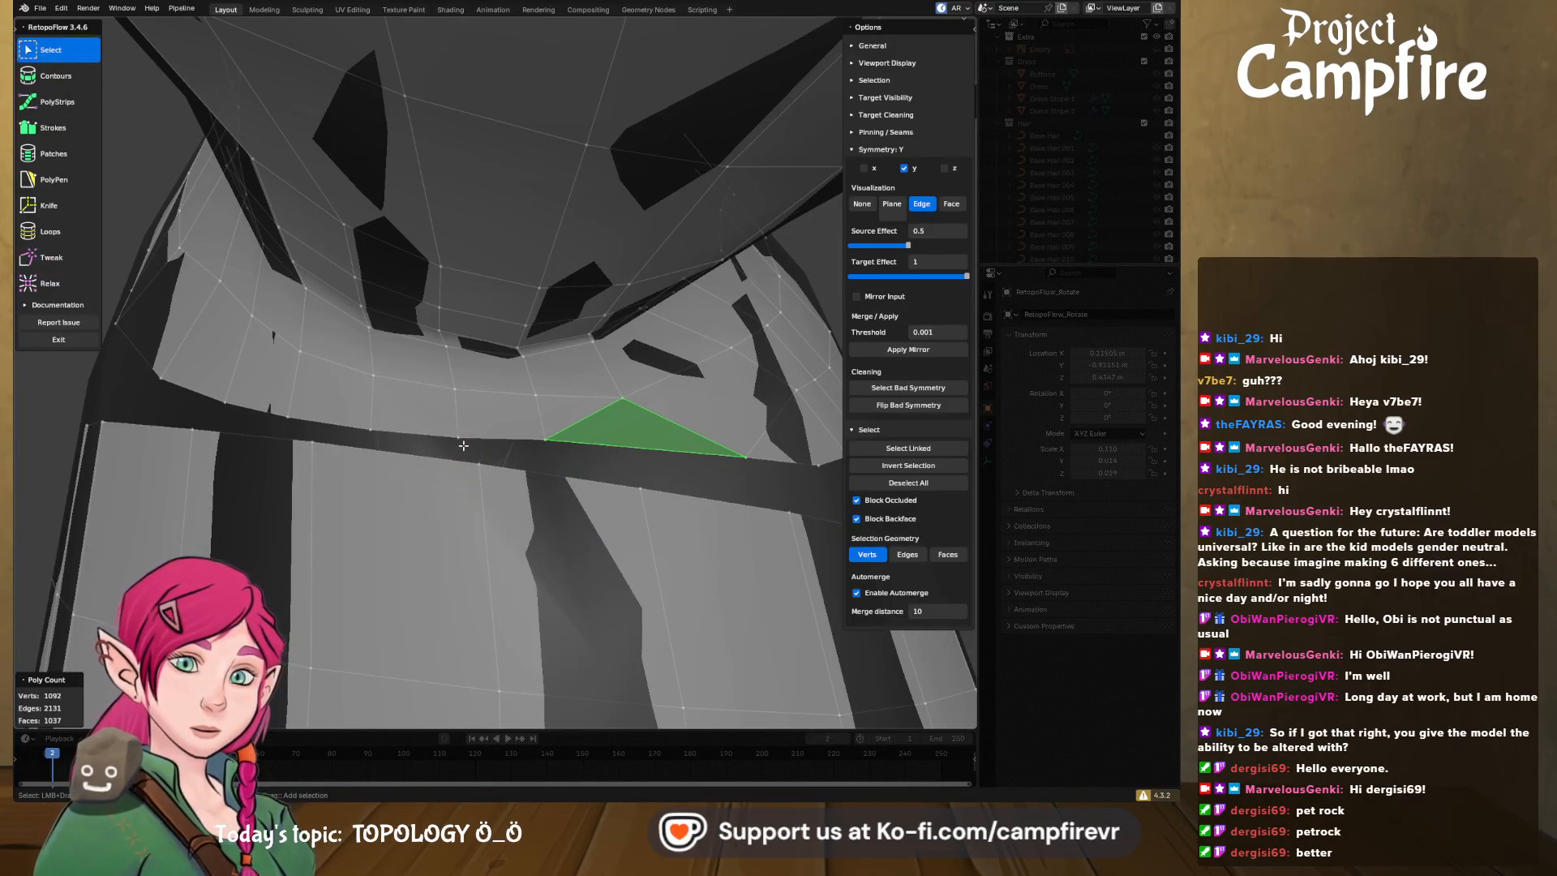
left_click(463, 445)
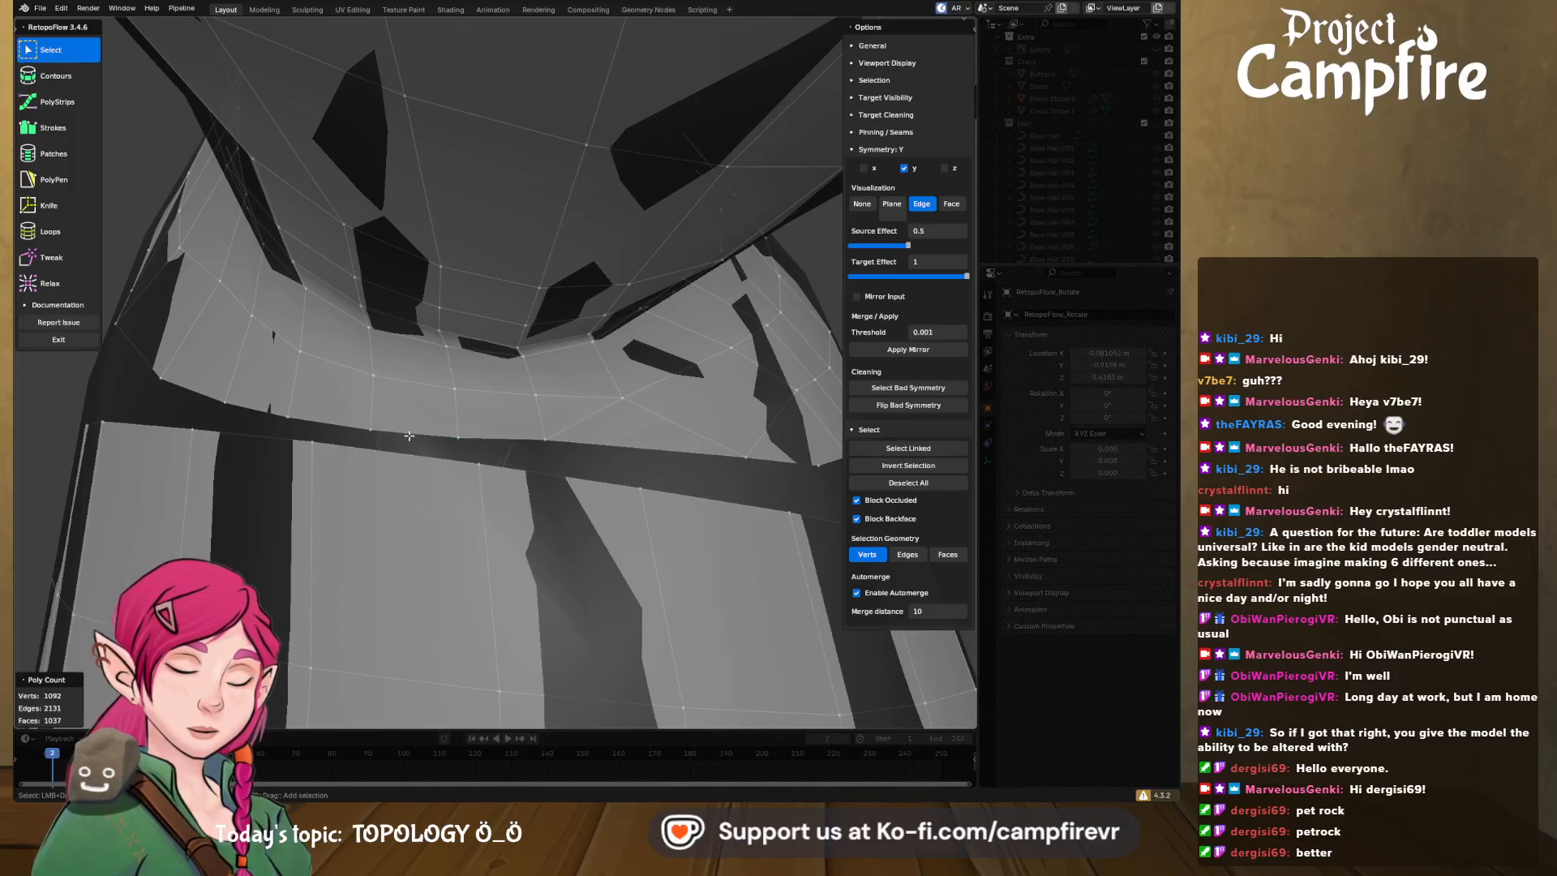
middle_click_drag(406, 484, 418, 484)
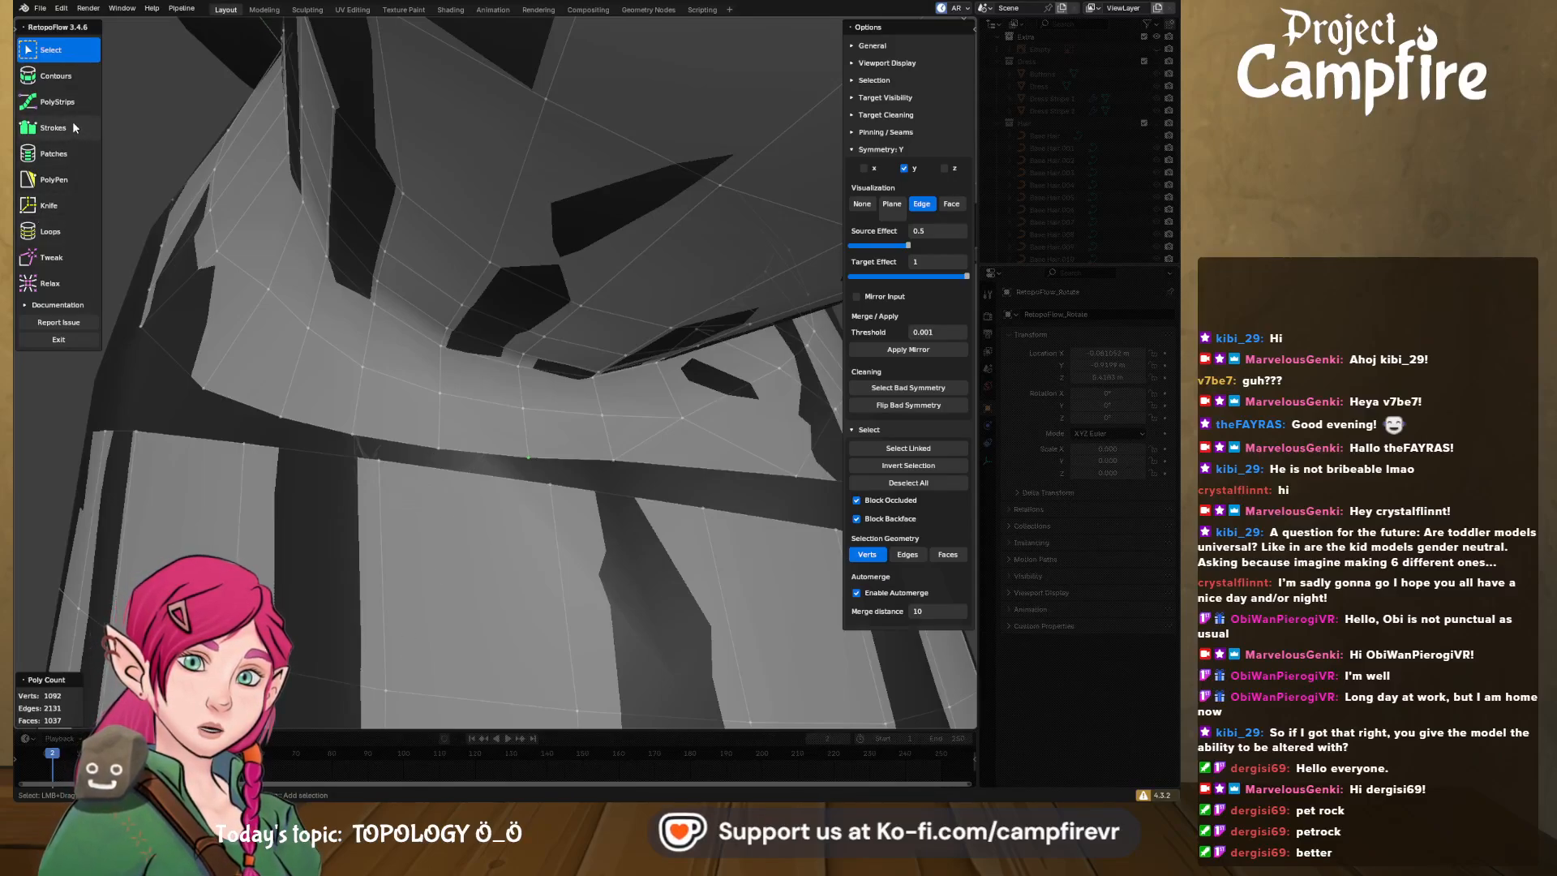
left_click(68, 205)
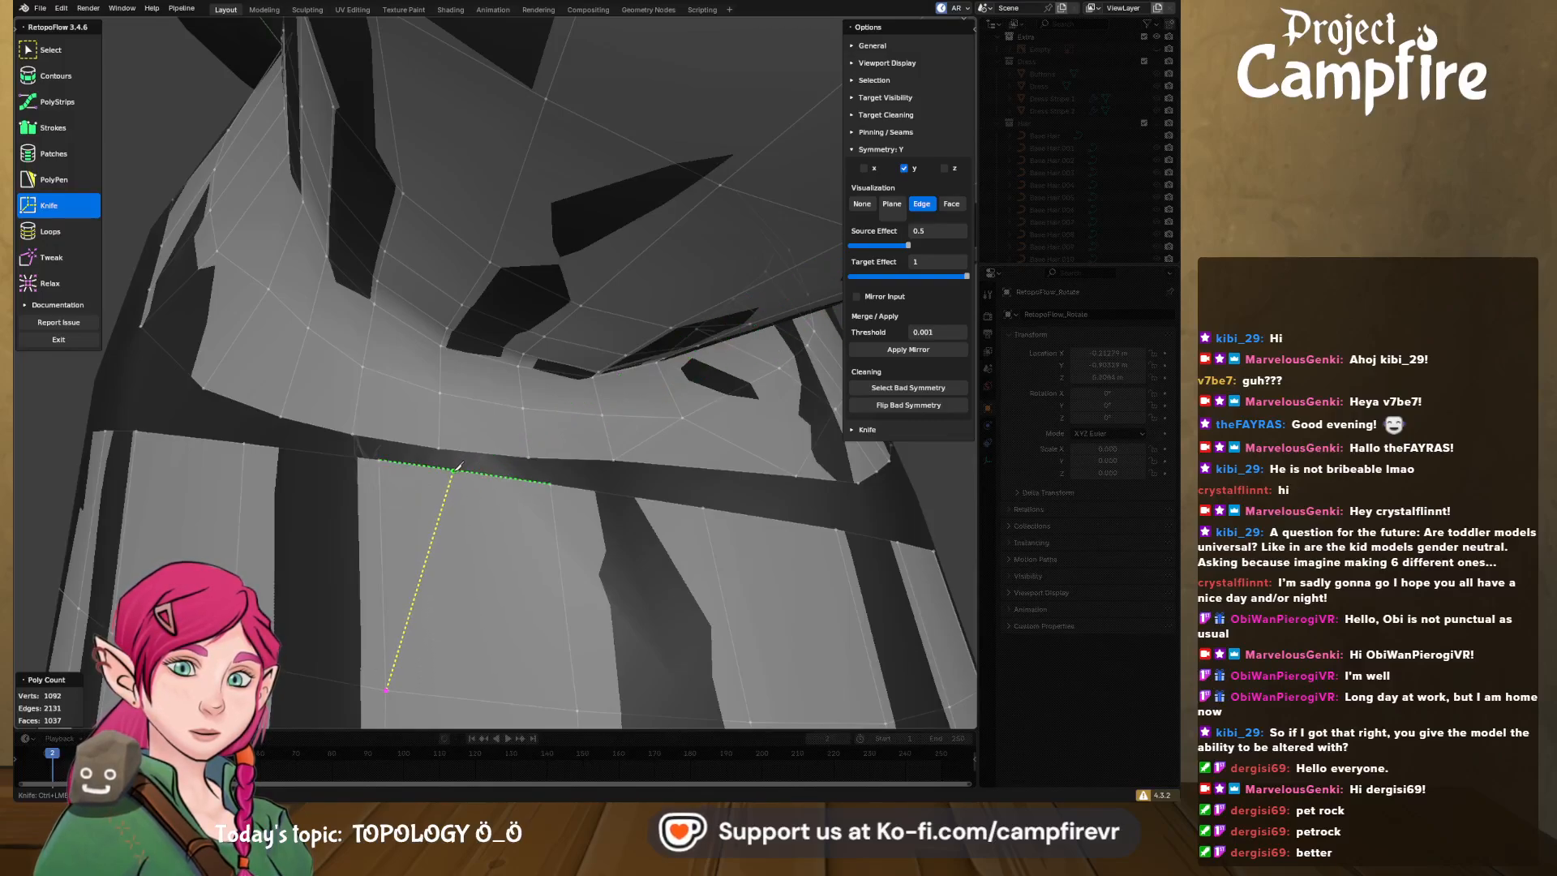
left_click(454, 469)
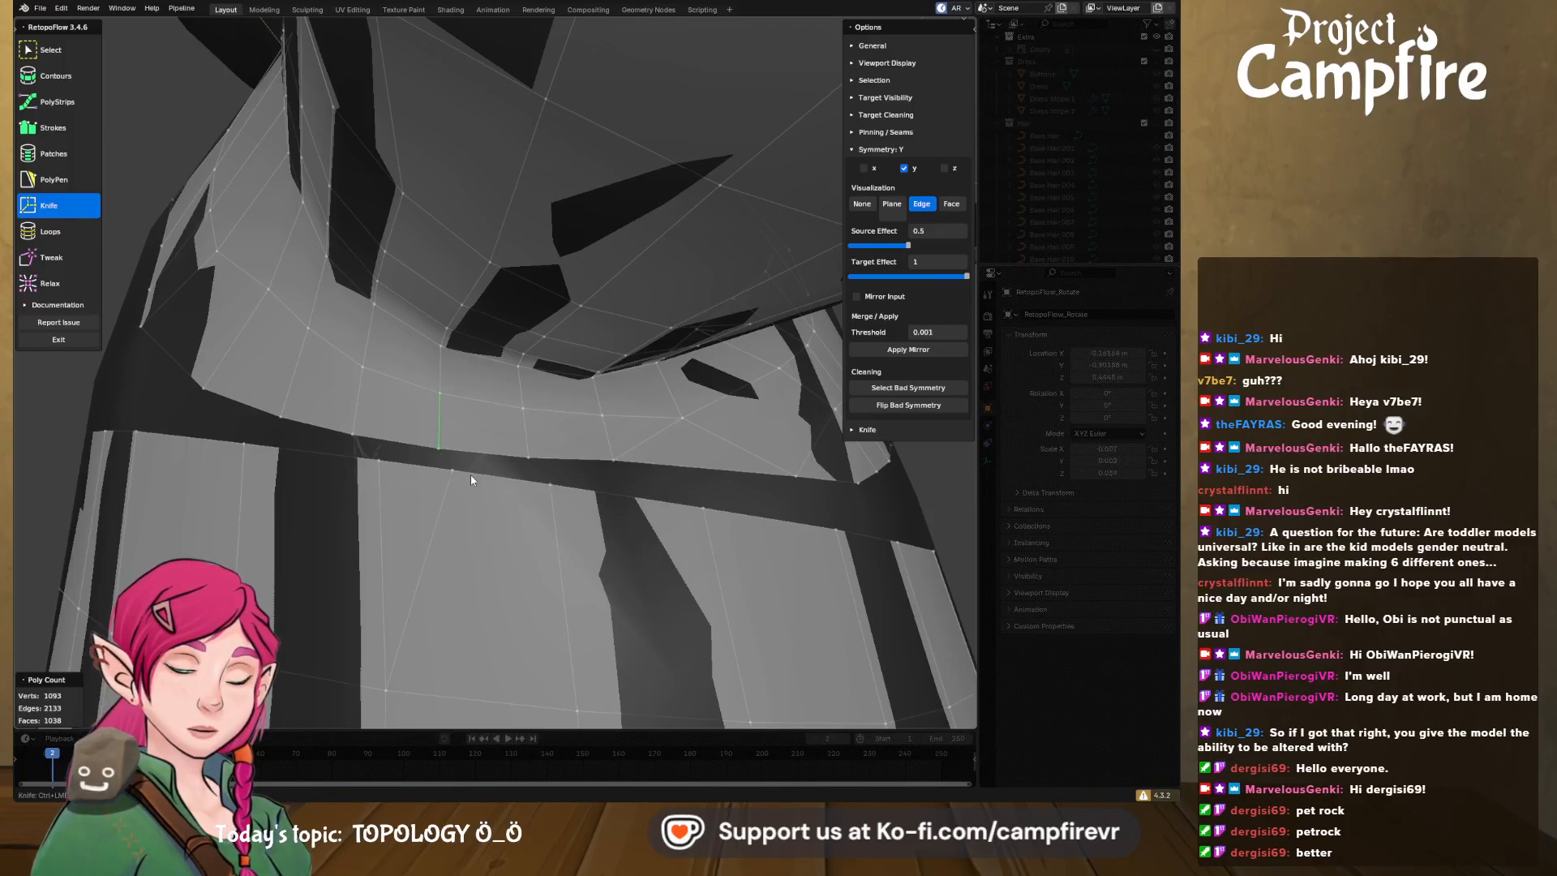
- Merge the knife cut's upper vertex and the neighbouring torso vertices with the underarm strip's matching vertices at their centers
key("x")
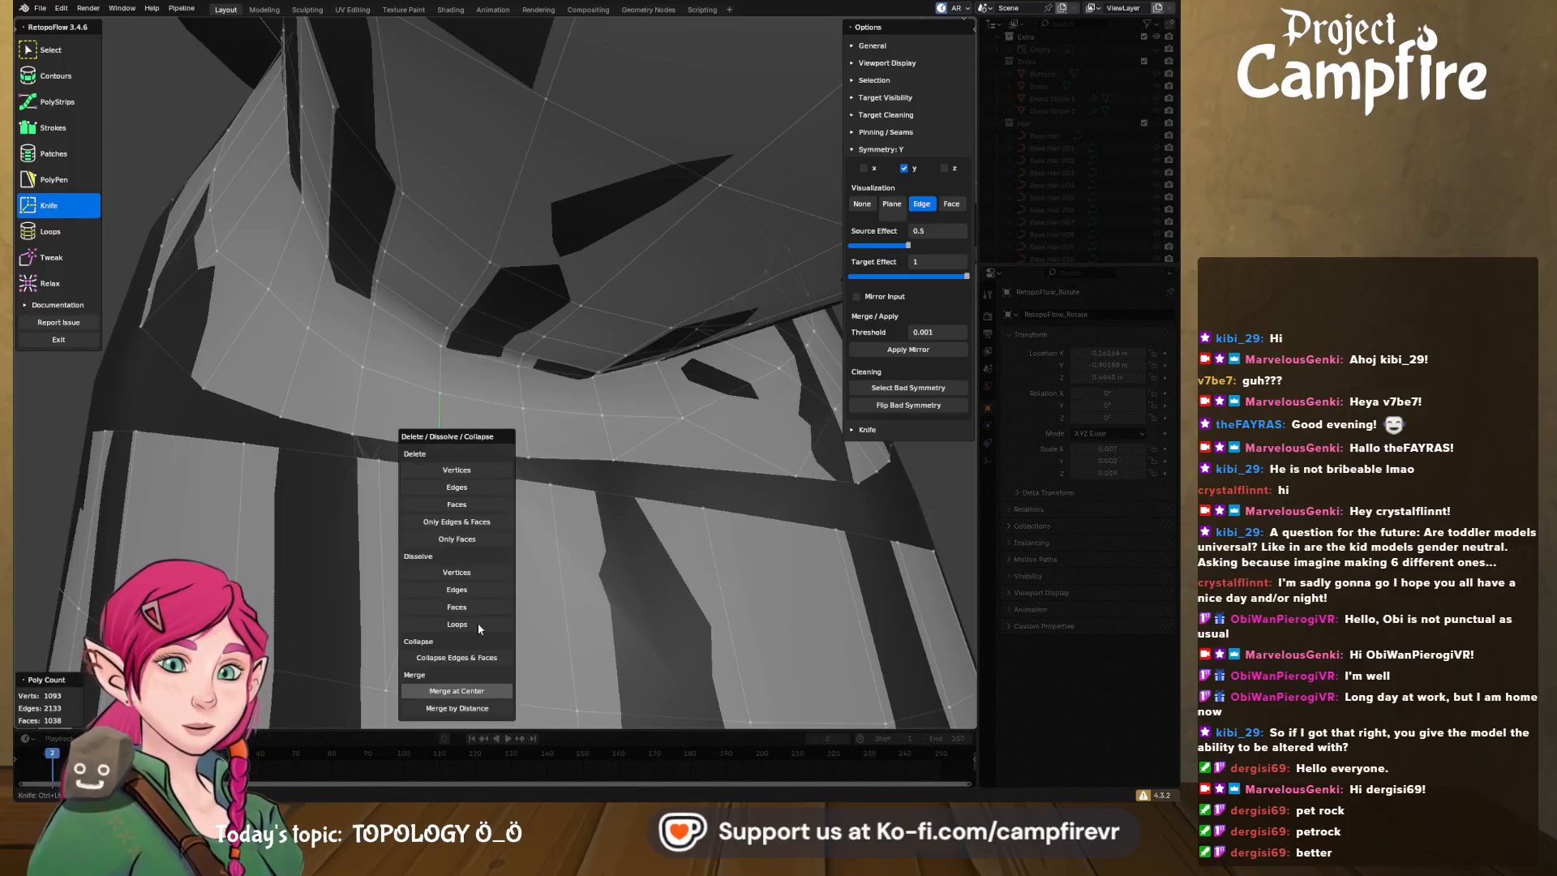
left_click(458, 691)
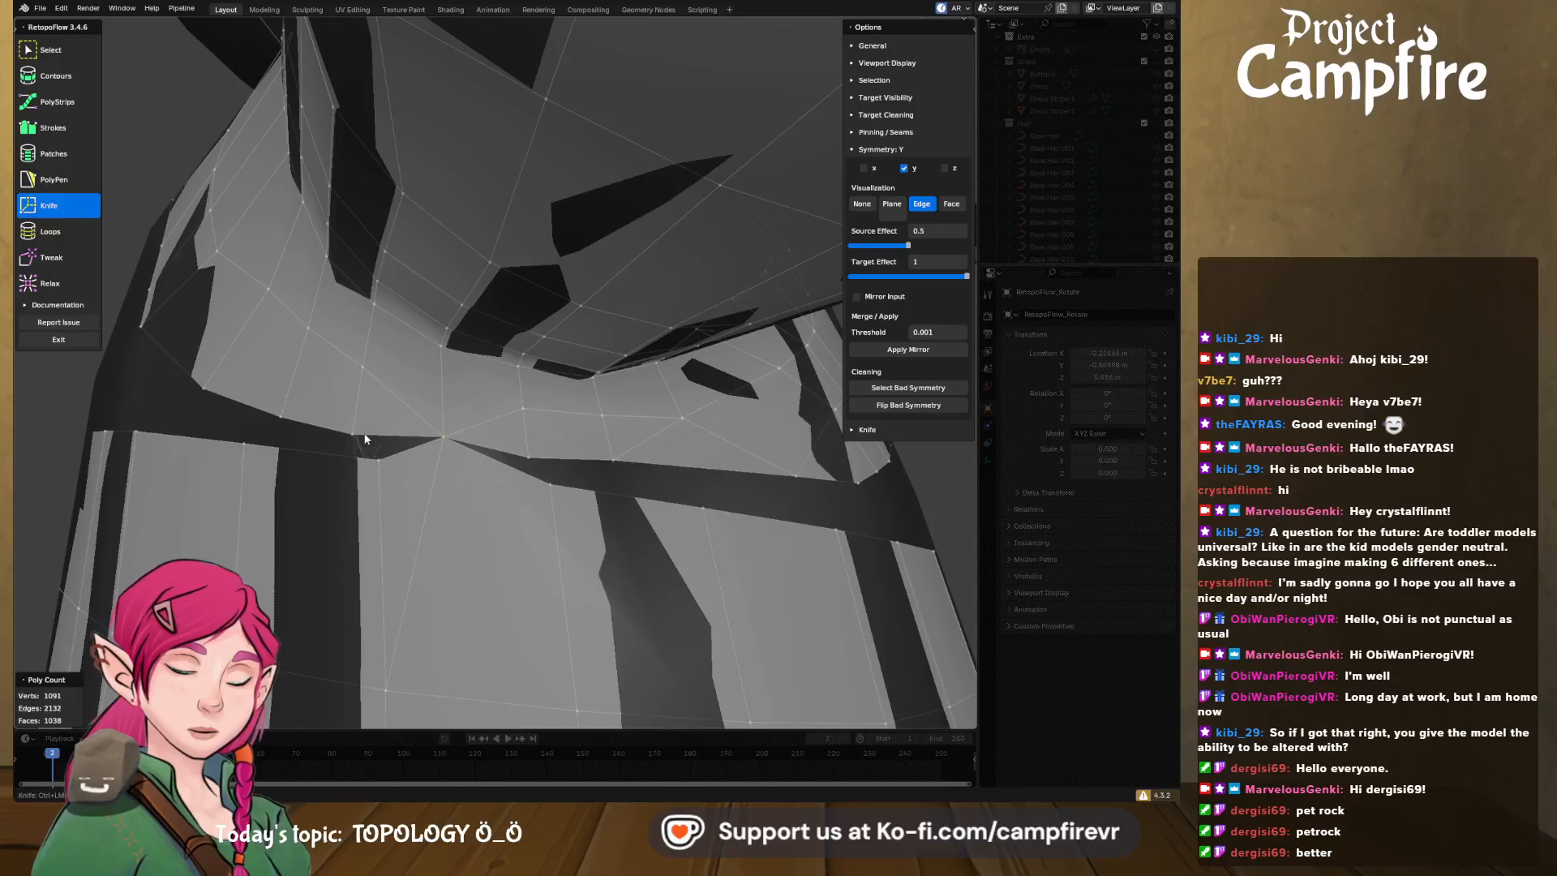
key("x")
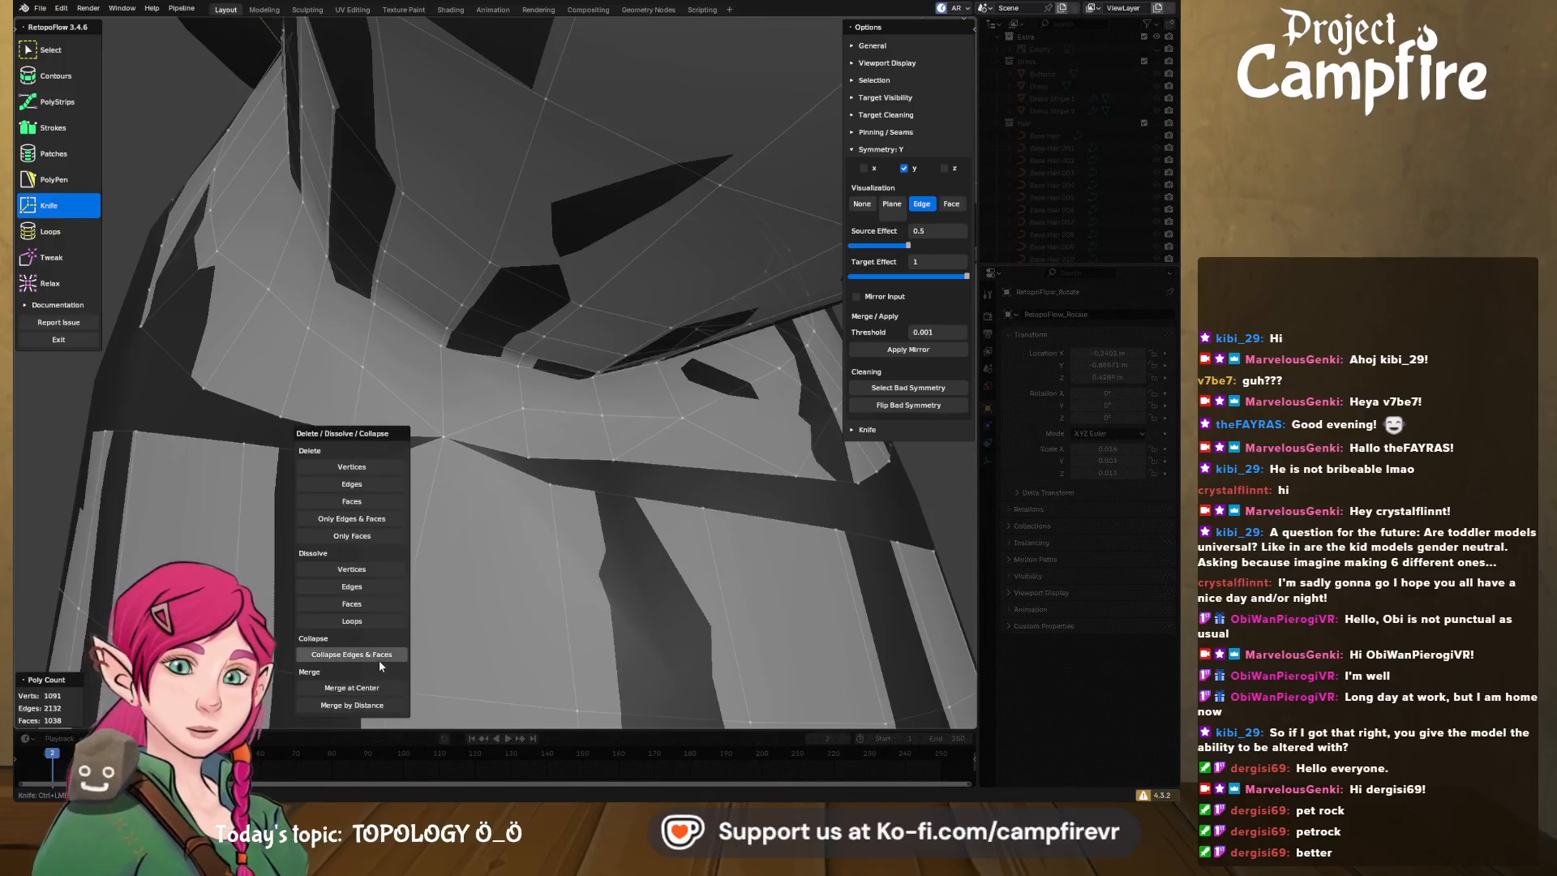
left_click(382, 687)
middle_click_drag(418, 545, 493, 511)
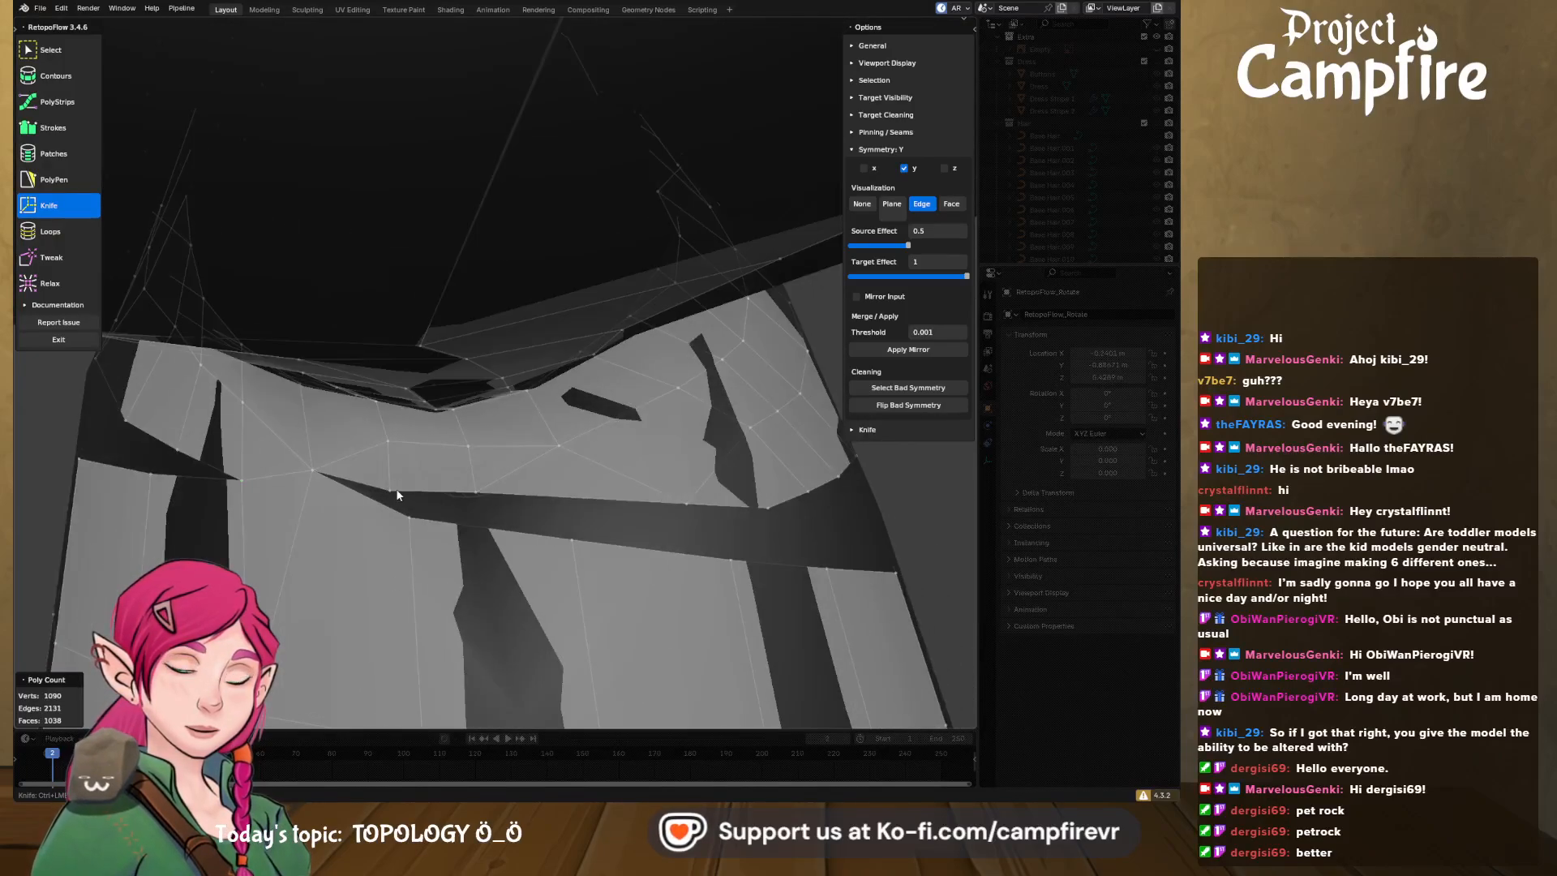
key("x")
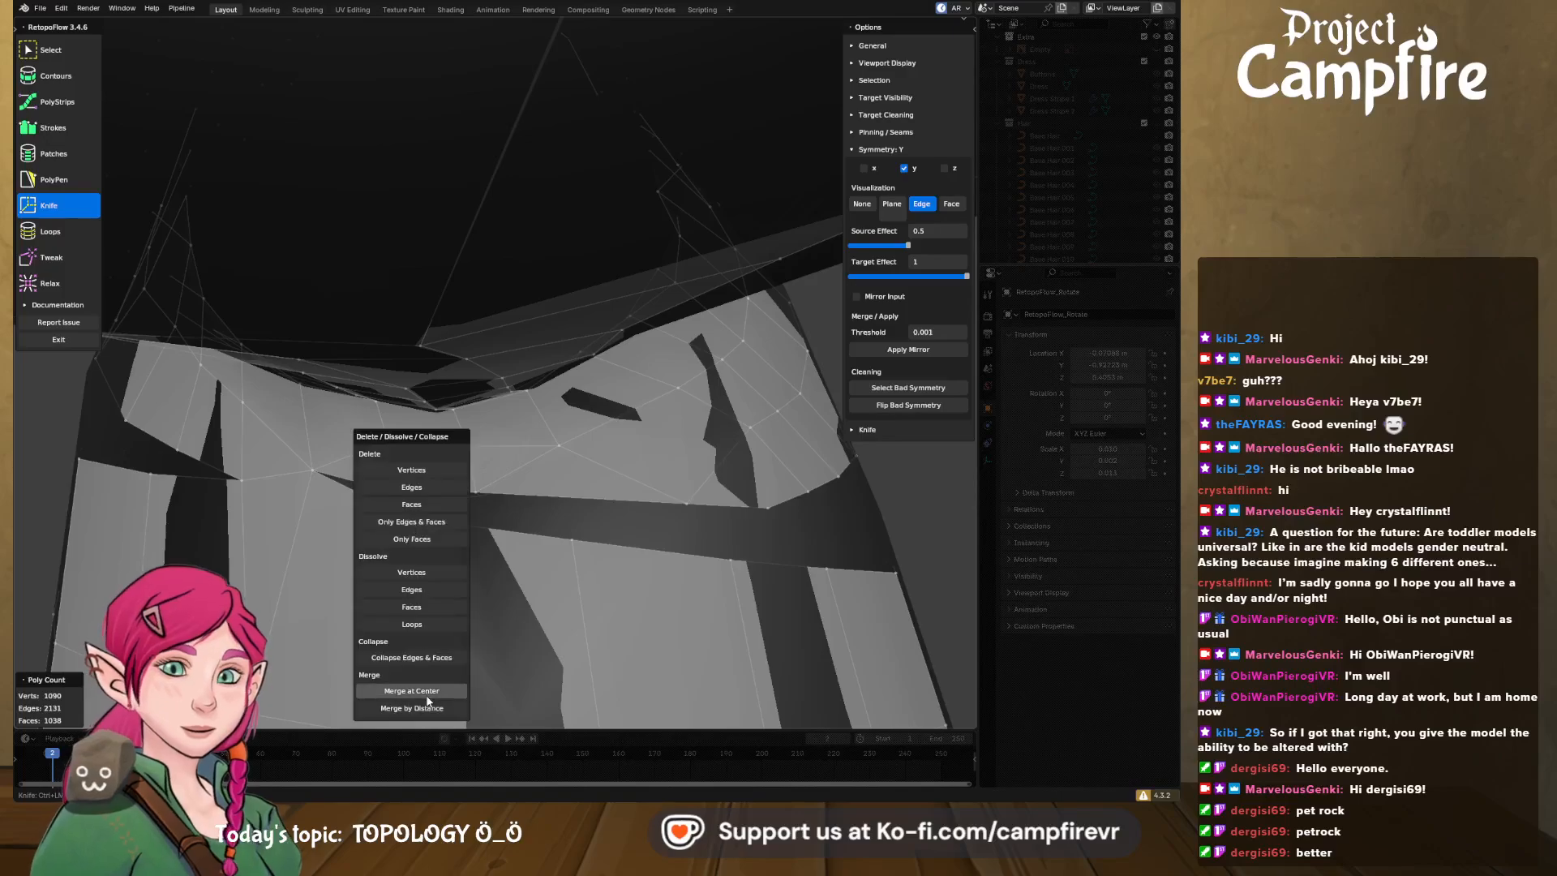
left_click(428, 697)
- Merge another vertex pair at its center beside the remaining gap between the underarm strip and the torso patch
middle_click_drag(448, 602, 331, 476)
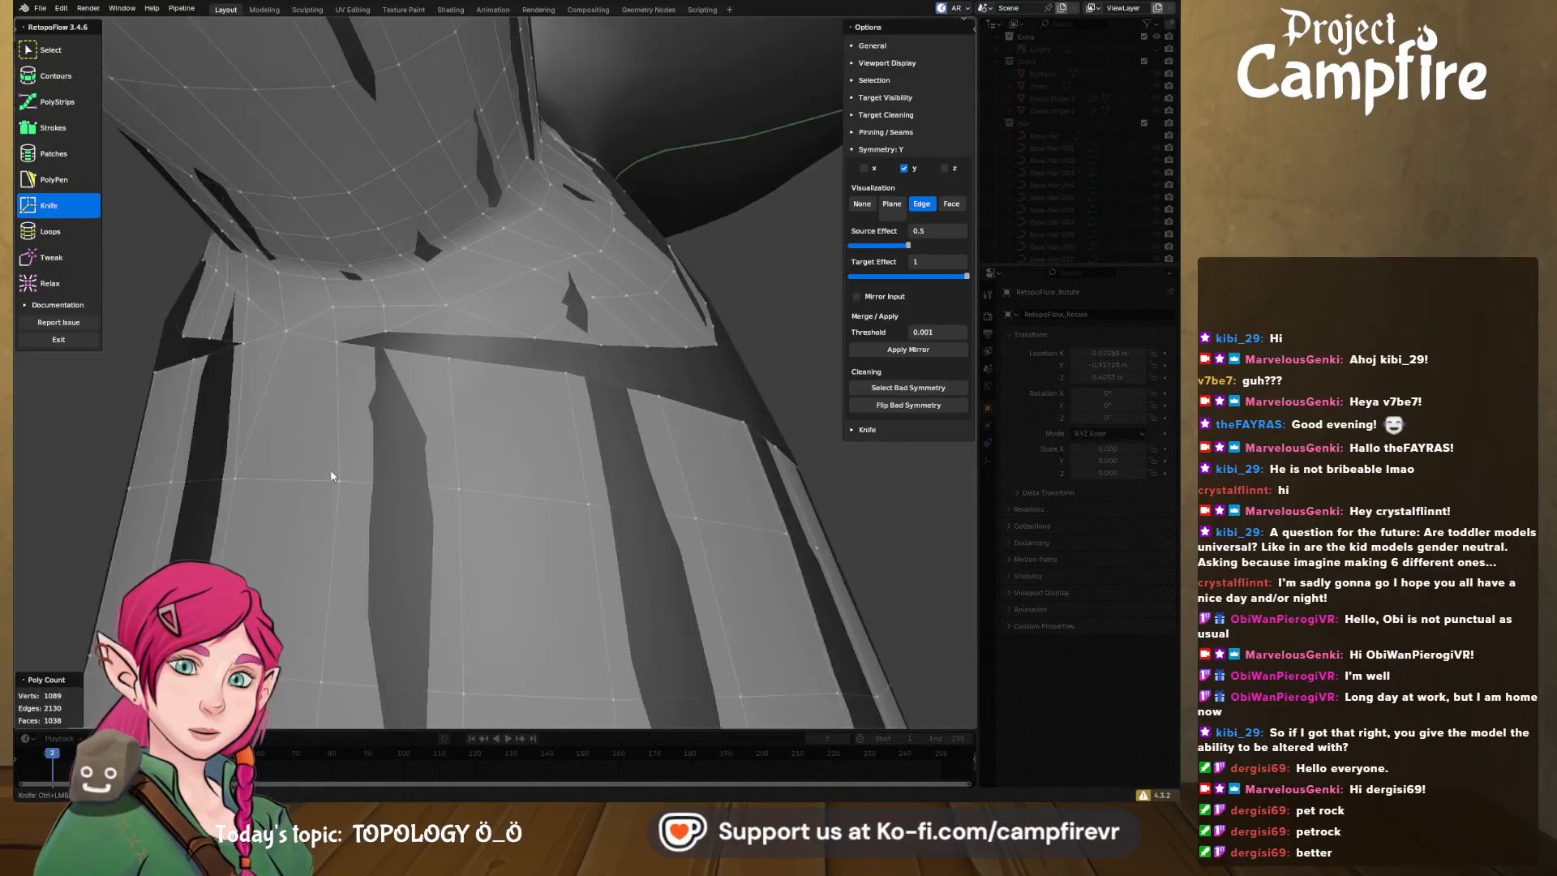
middle_click_drag(467, 393, 458, 434)
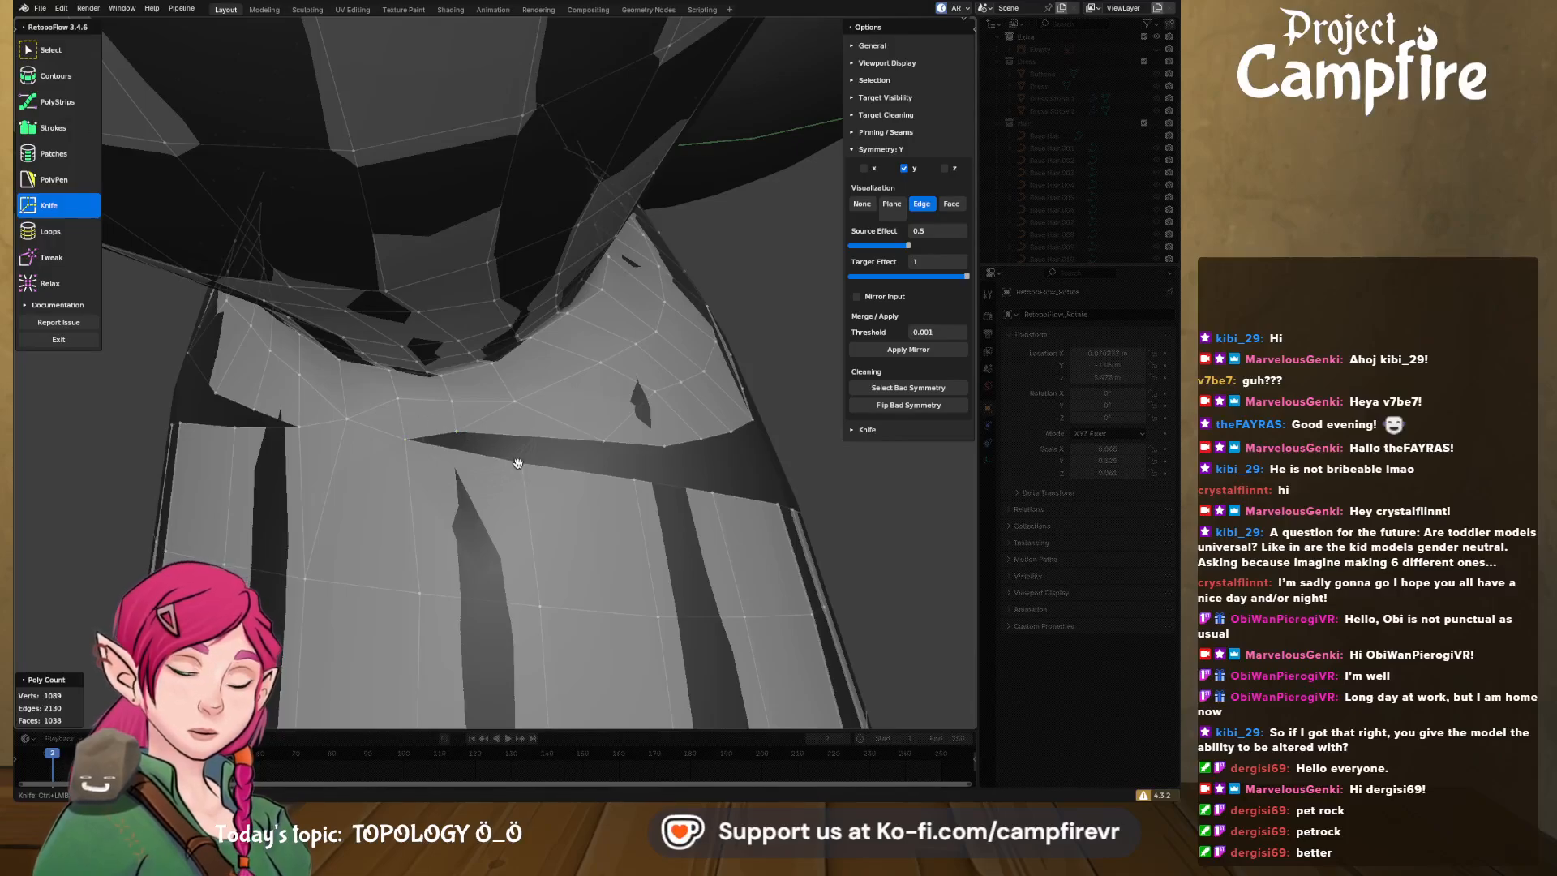
key("x")
left_click(455, 625)
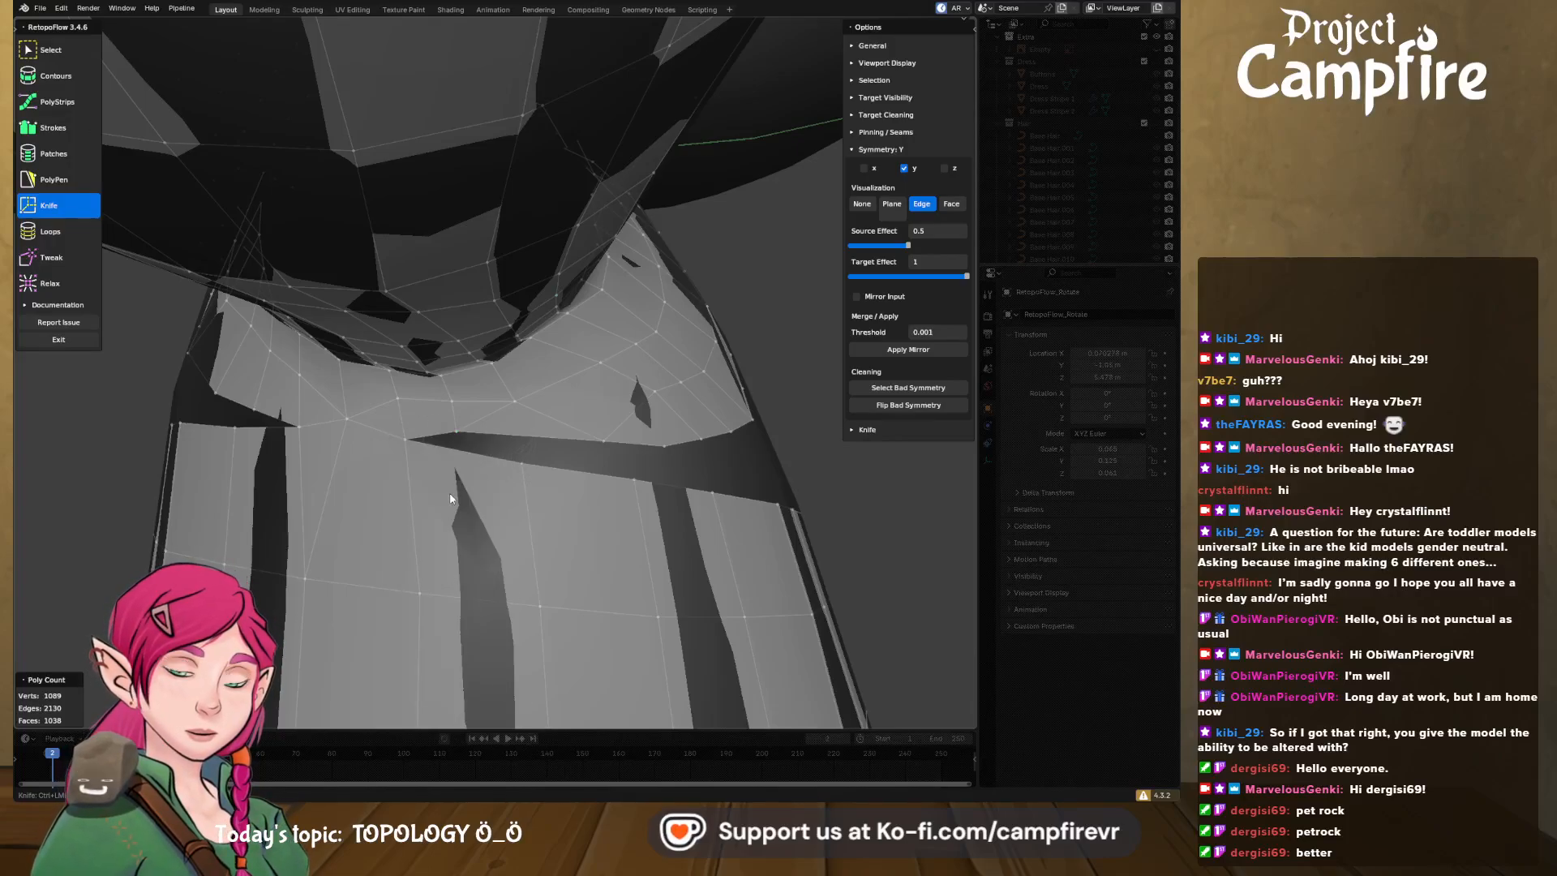
key("x")
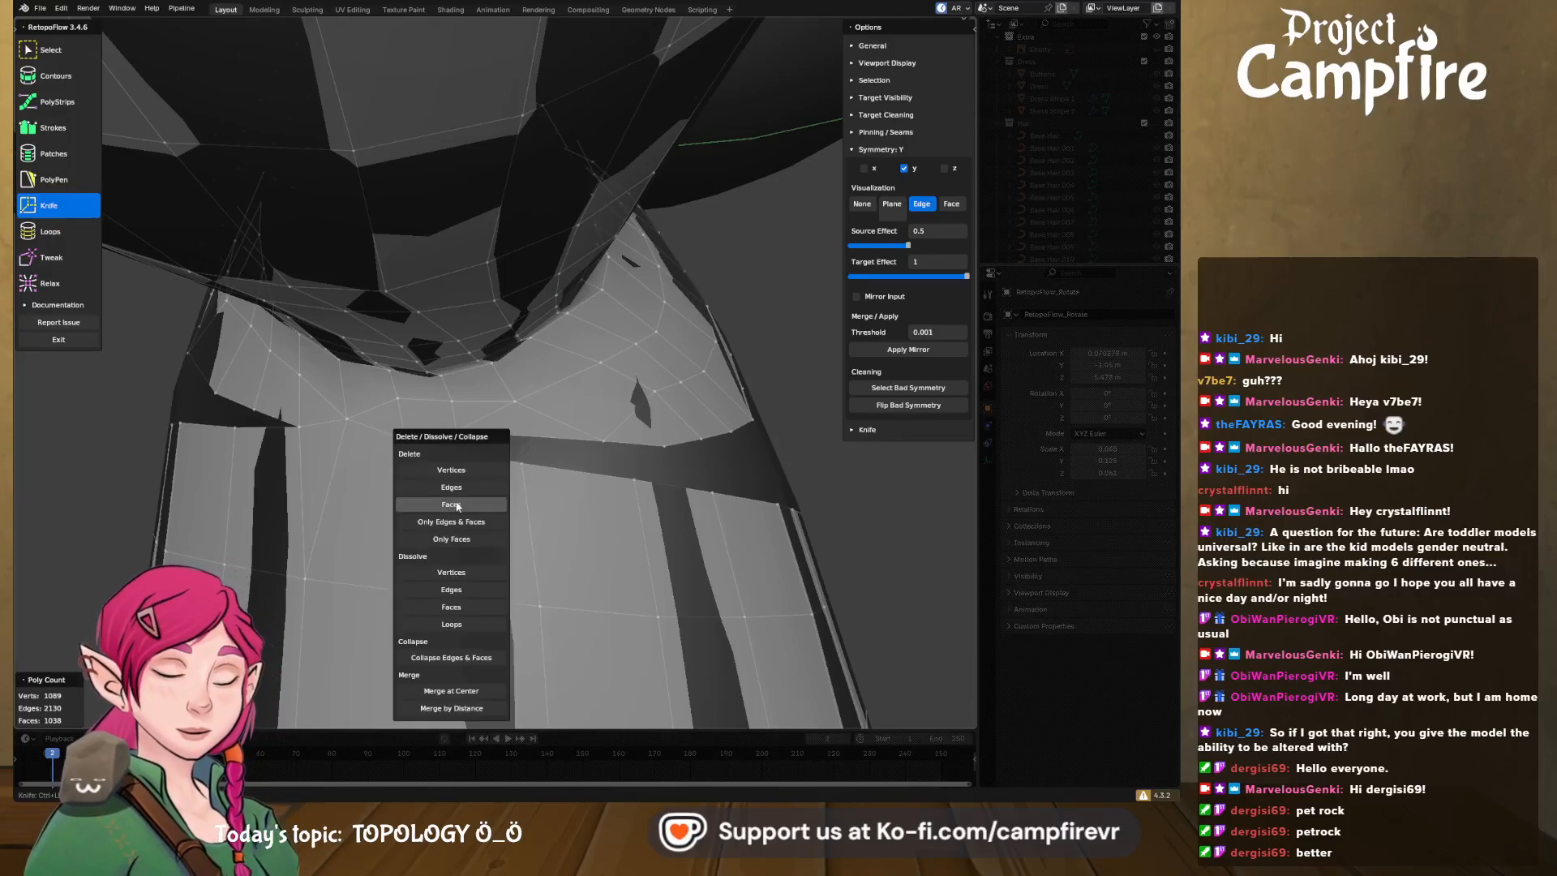
left_click(479, 689)
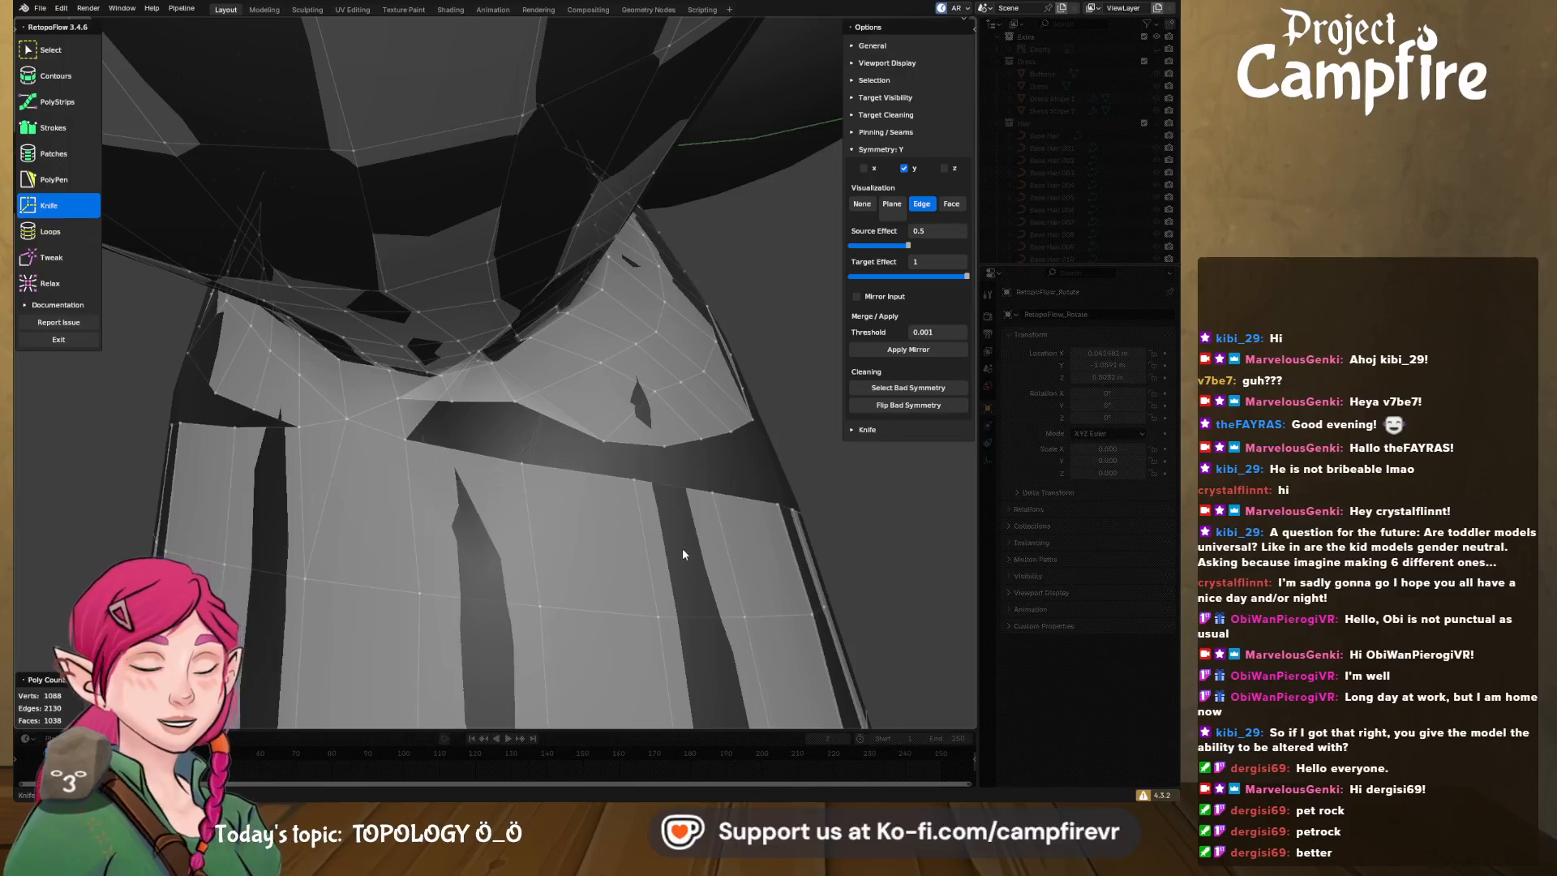
middle_click_drag(682, 549, 647, 532)
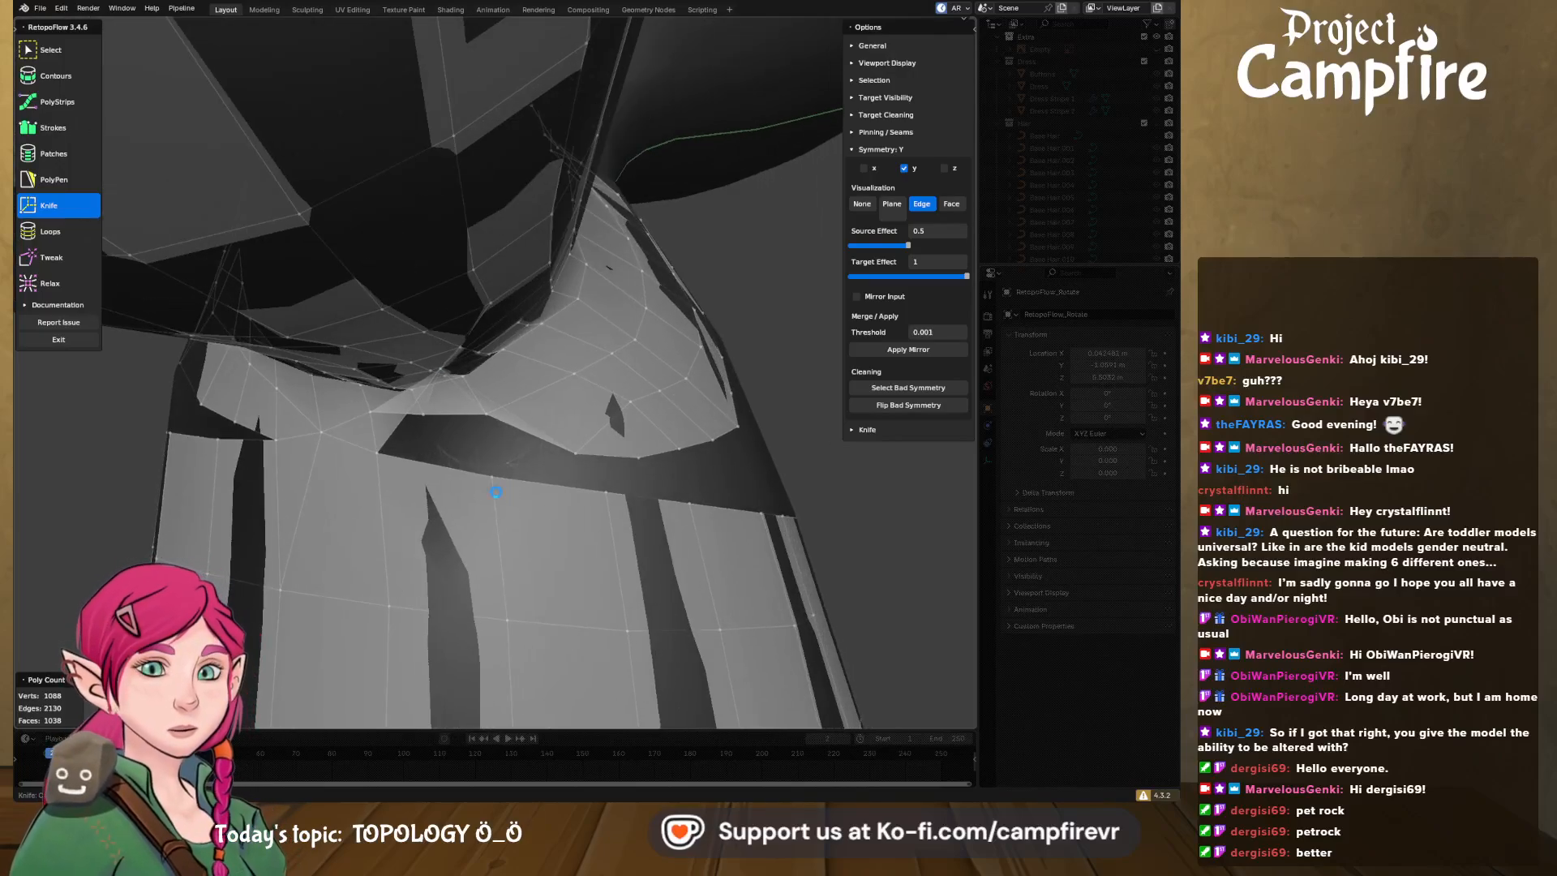
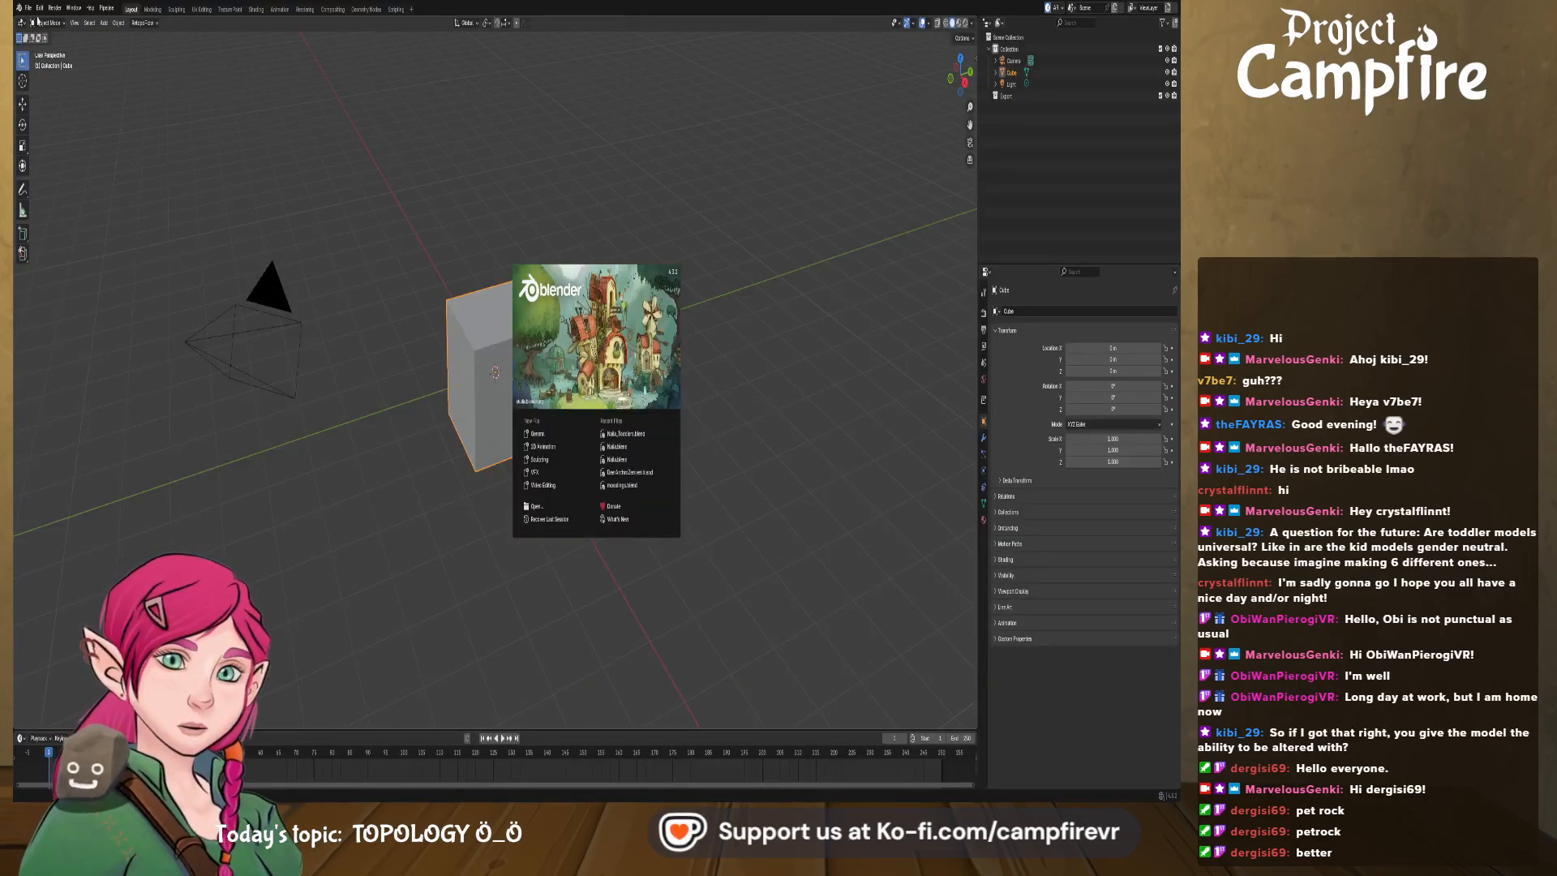
- Try to restore the lost character file by recovering the last session
left_click(38, 21)
left_click(28, 9)
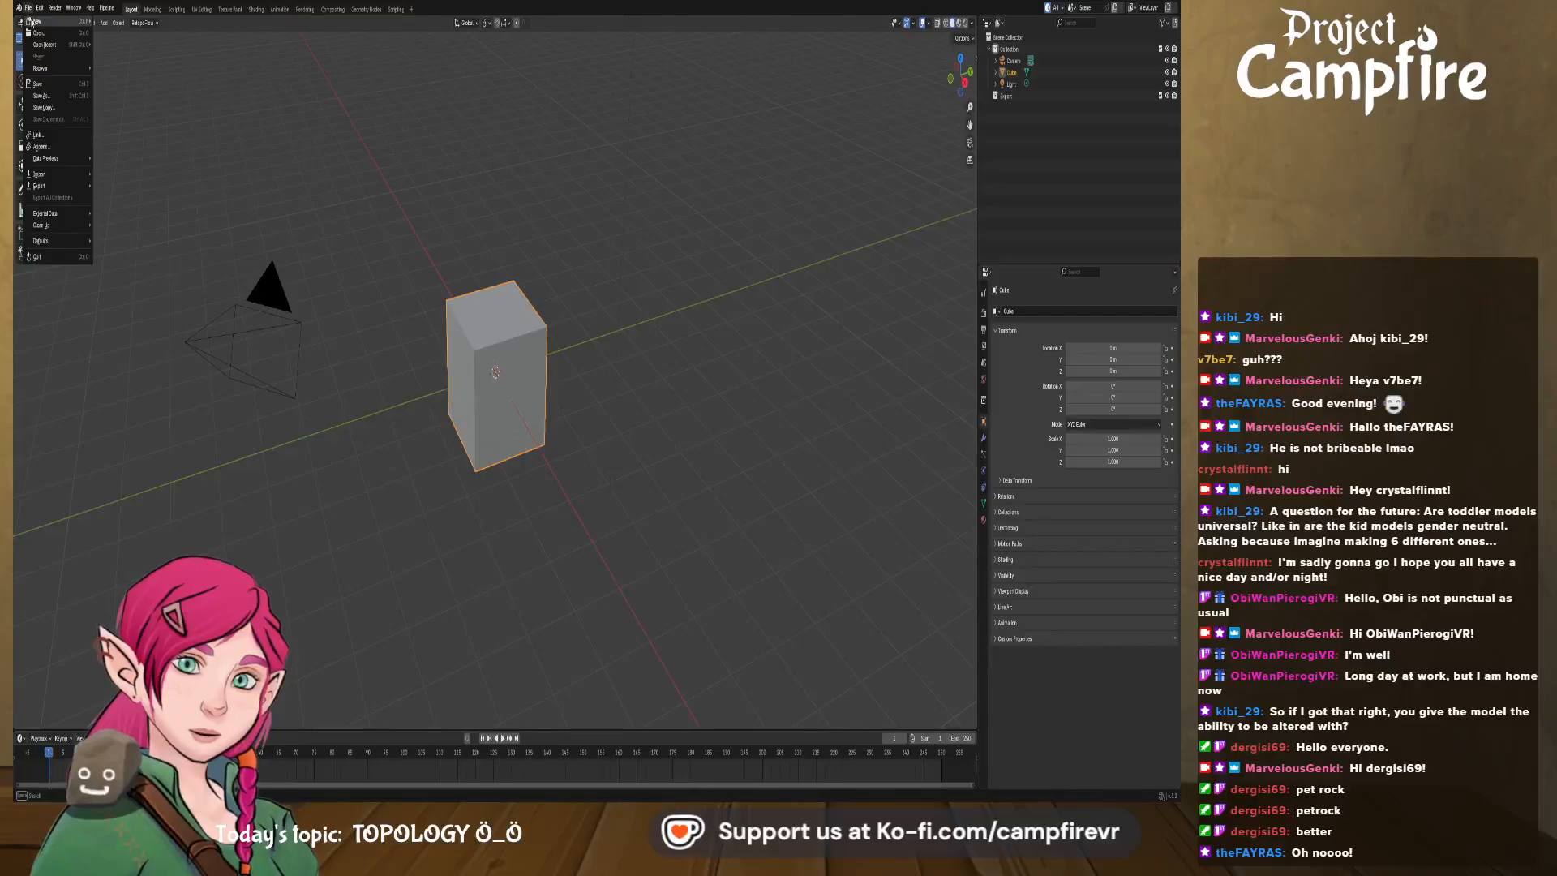
mouse_move(60, 47)
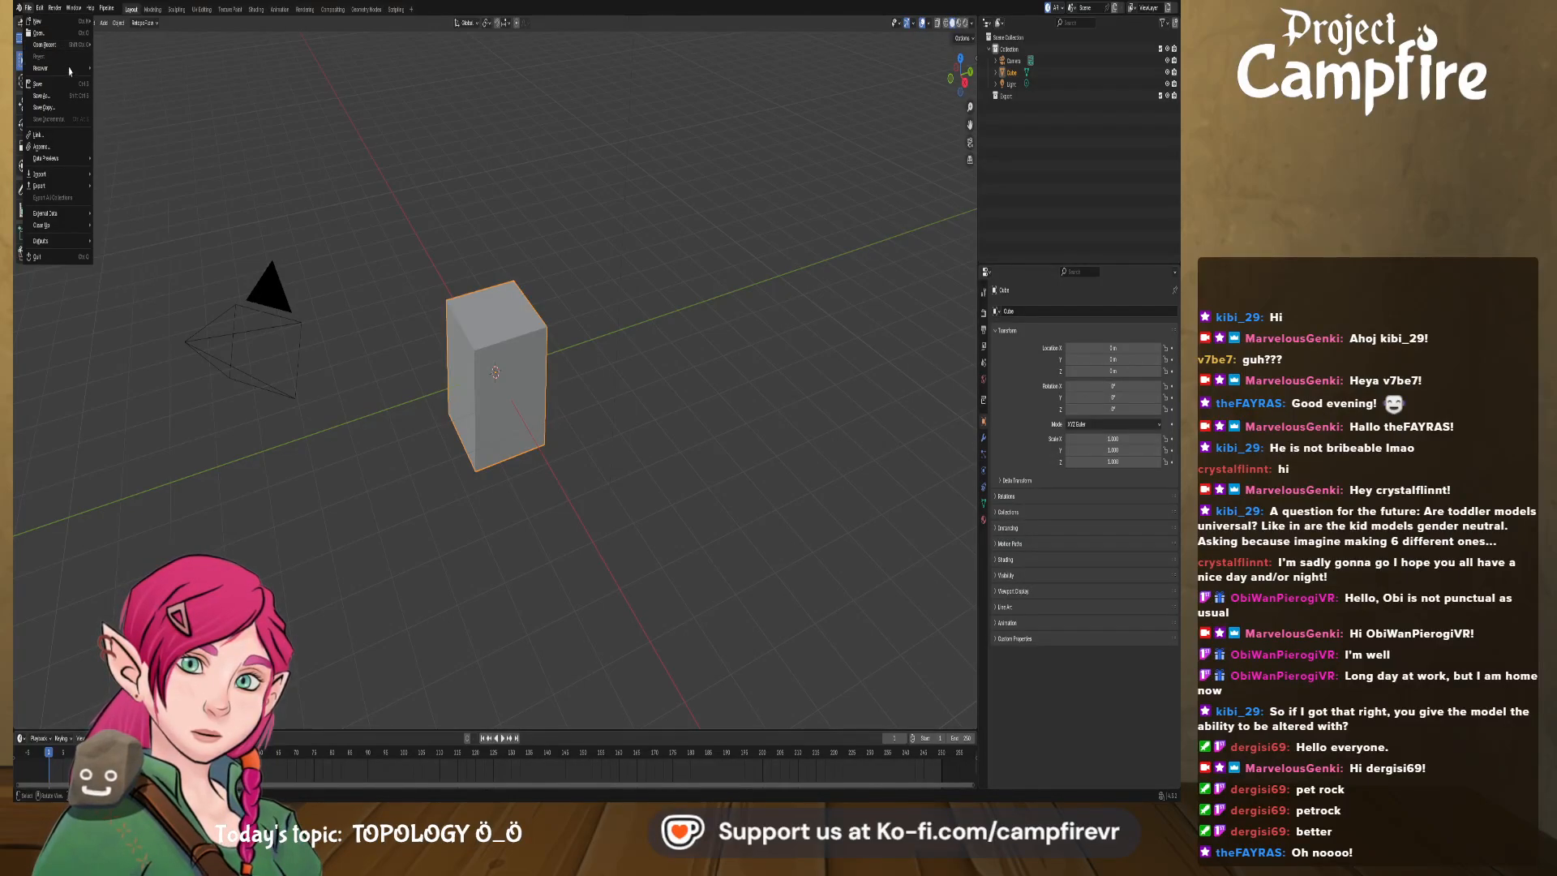
left_click(115, 68)
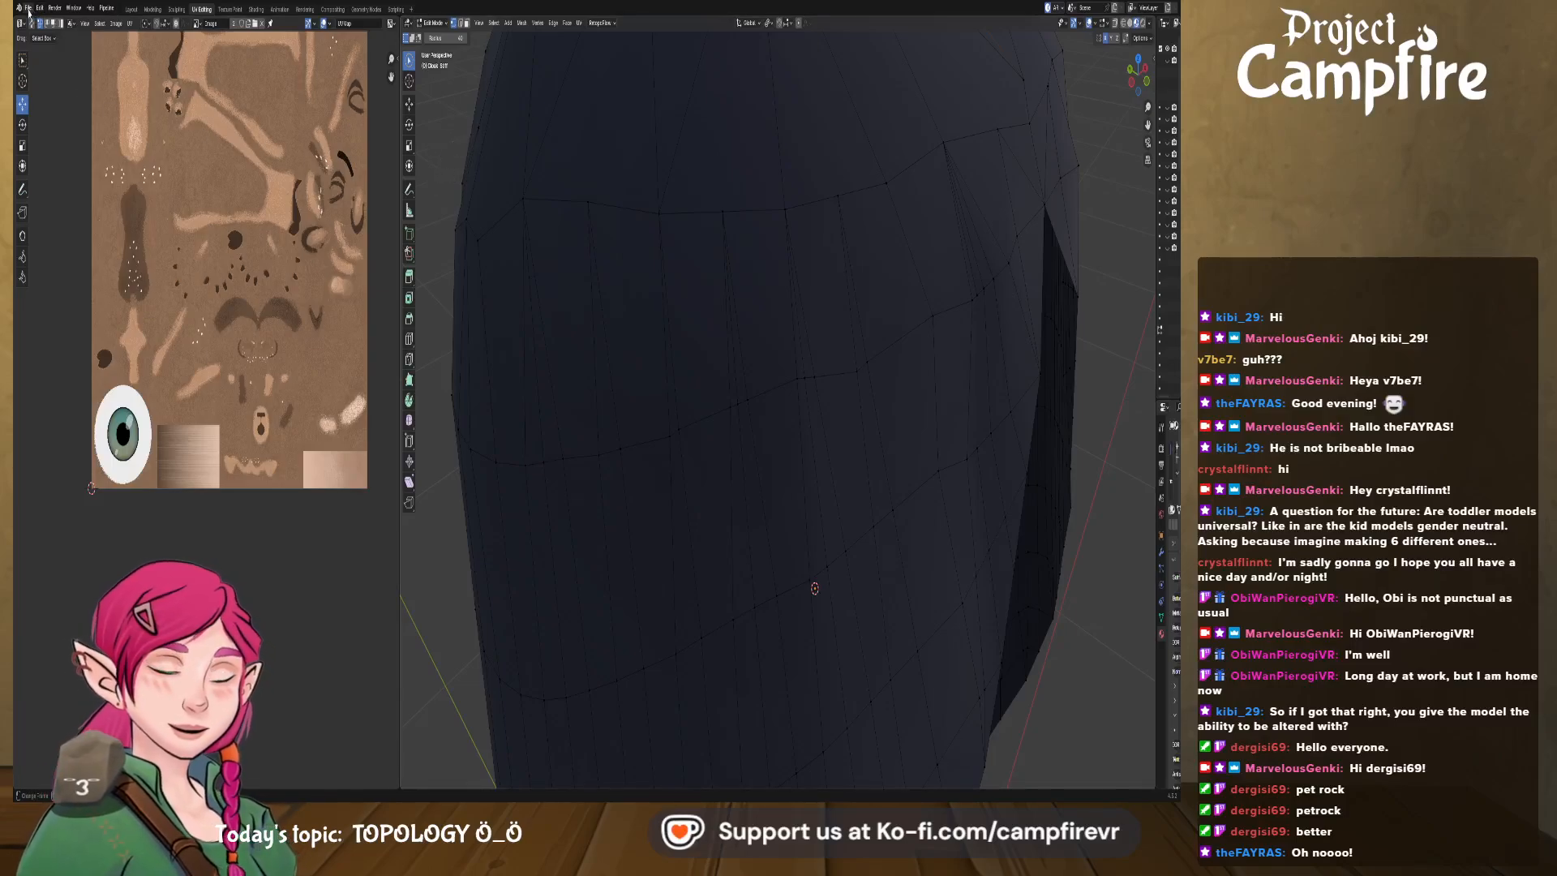
- Recover the character file from an auto save
left_click(29, 12)
mouse_move(61, 72)
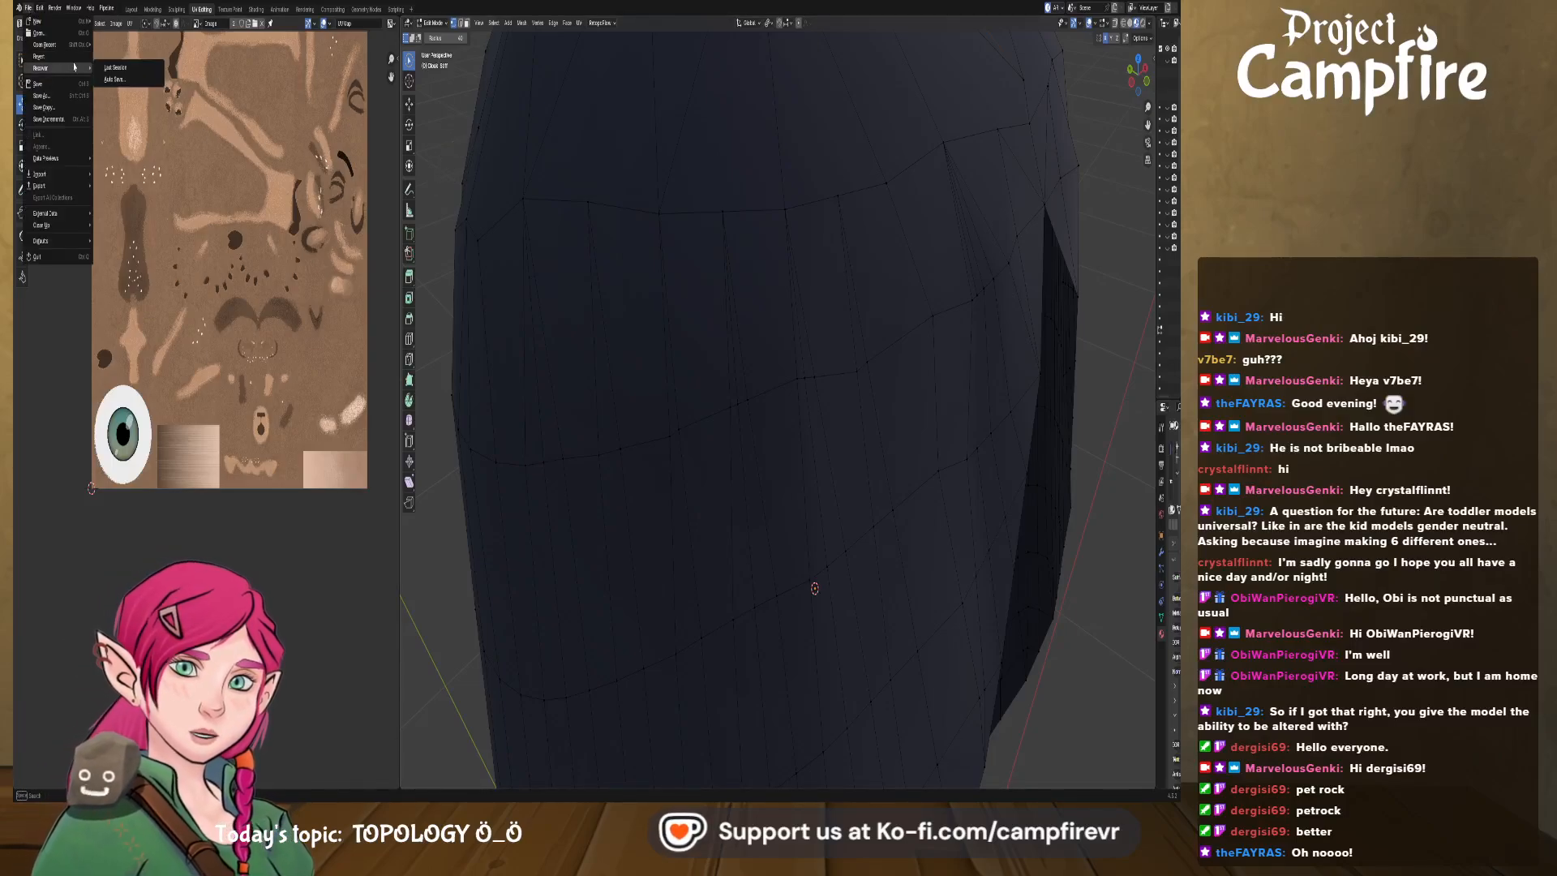
left_click(124, 79)
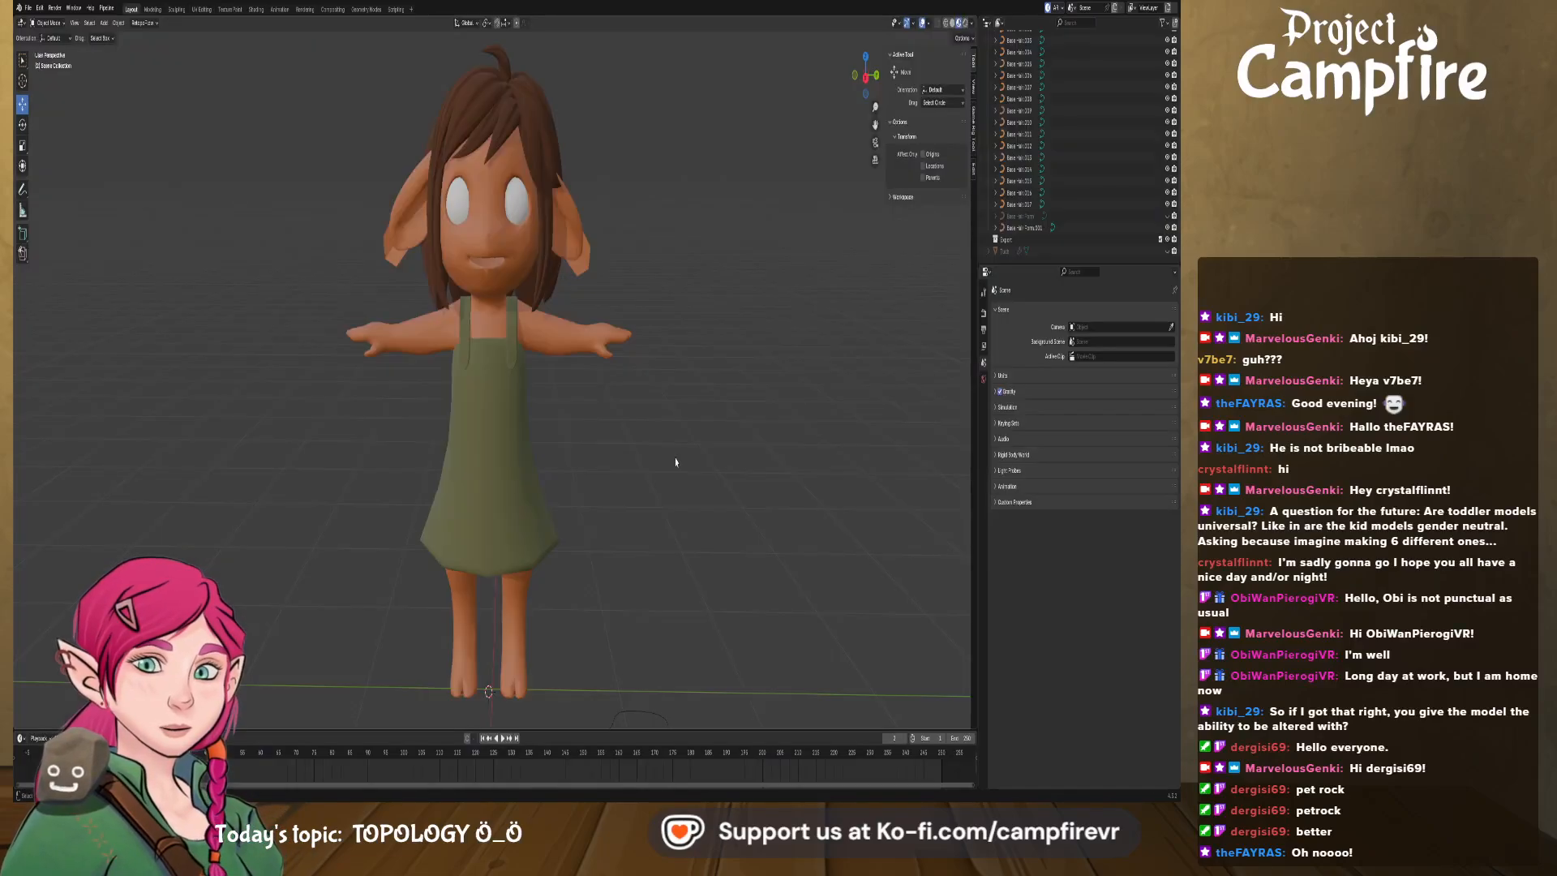
- Examine the recovered character model from the front and both sides to check what was restored
middle_click_drag(591, 434, 562, 448)
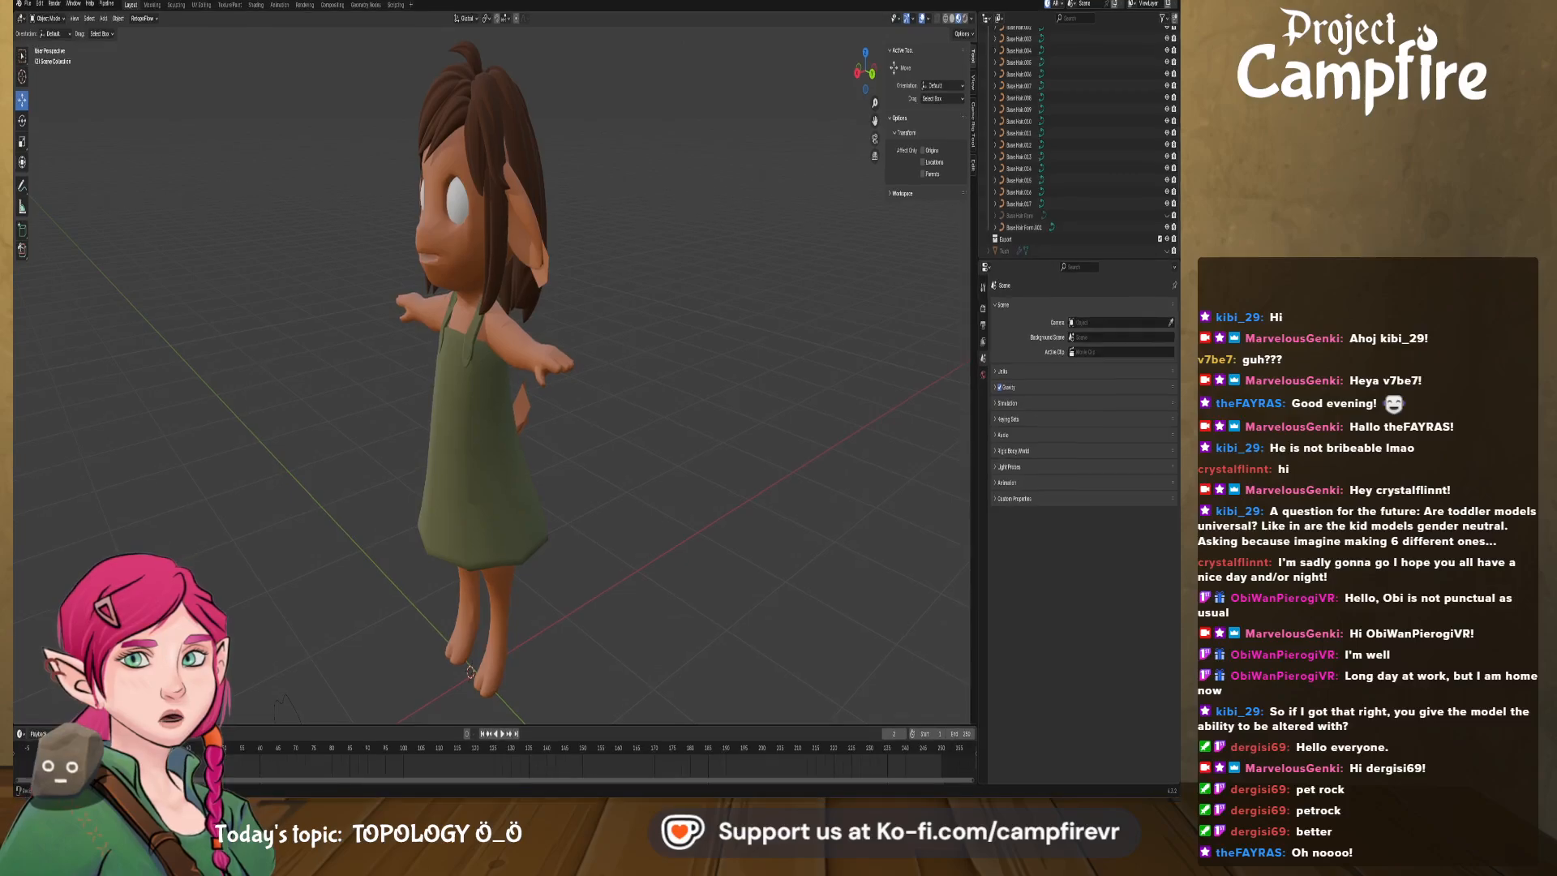
left_click_drag(1180, 10, 1140, 27)
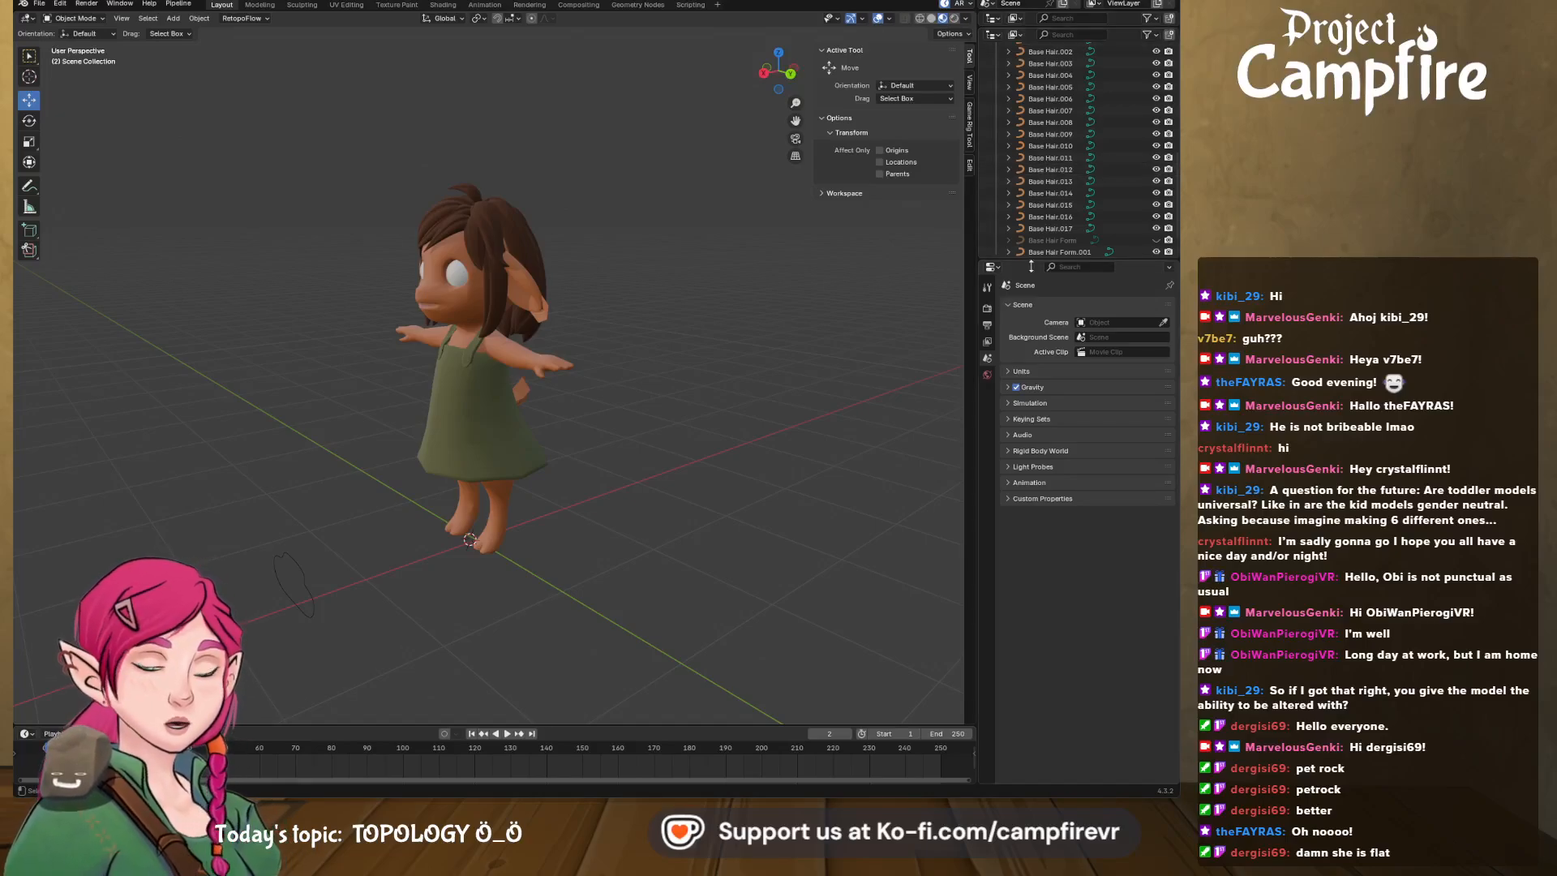
middle_click_drag(831, 377, 727, 353)
scroll(1070, 183, "down", 2)
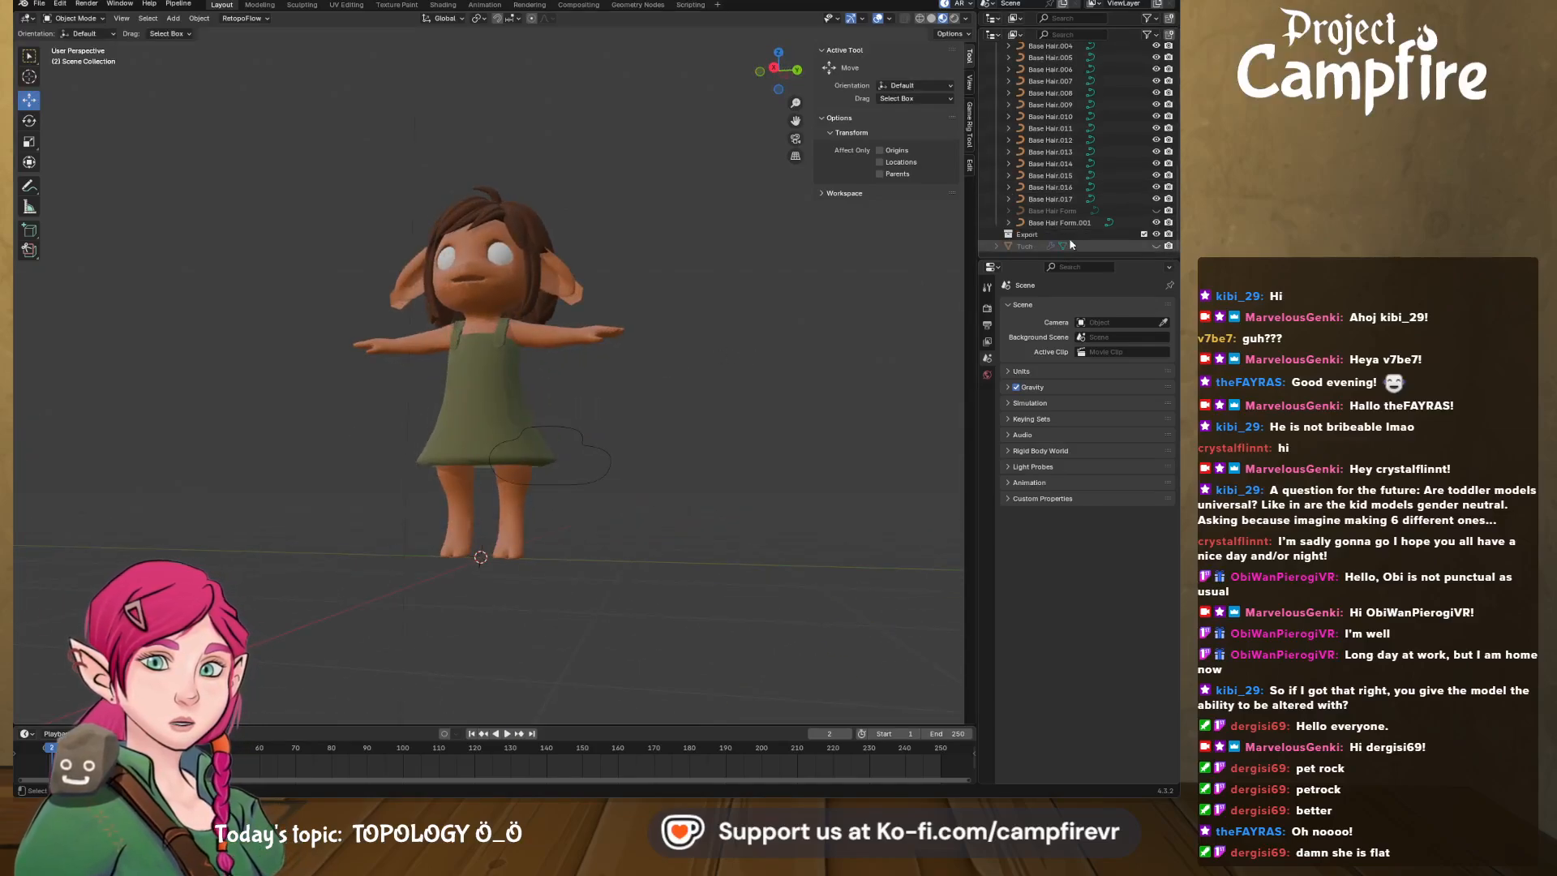
middle_click_drag(924, 336, 651, 283)
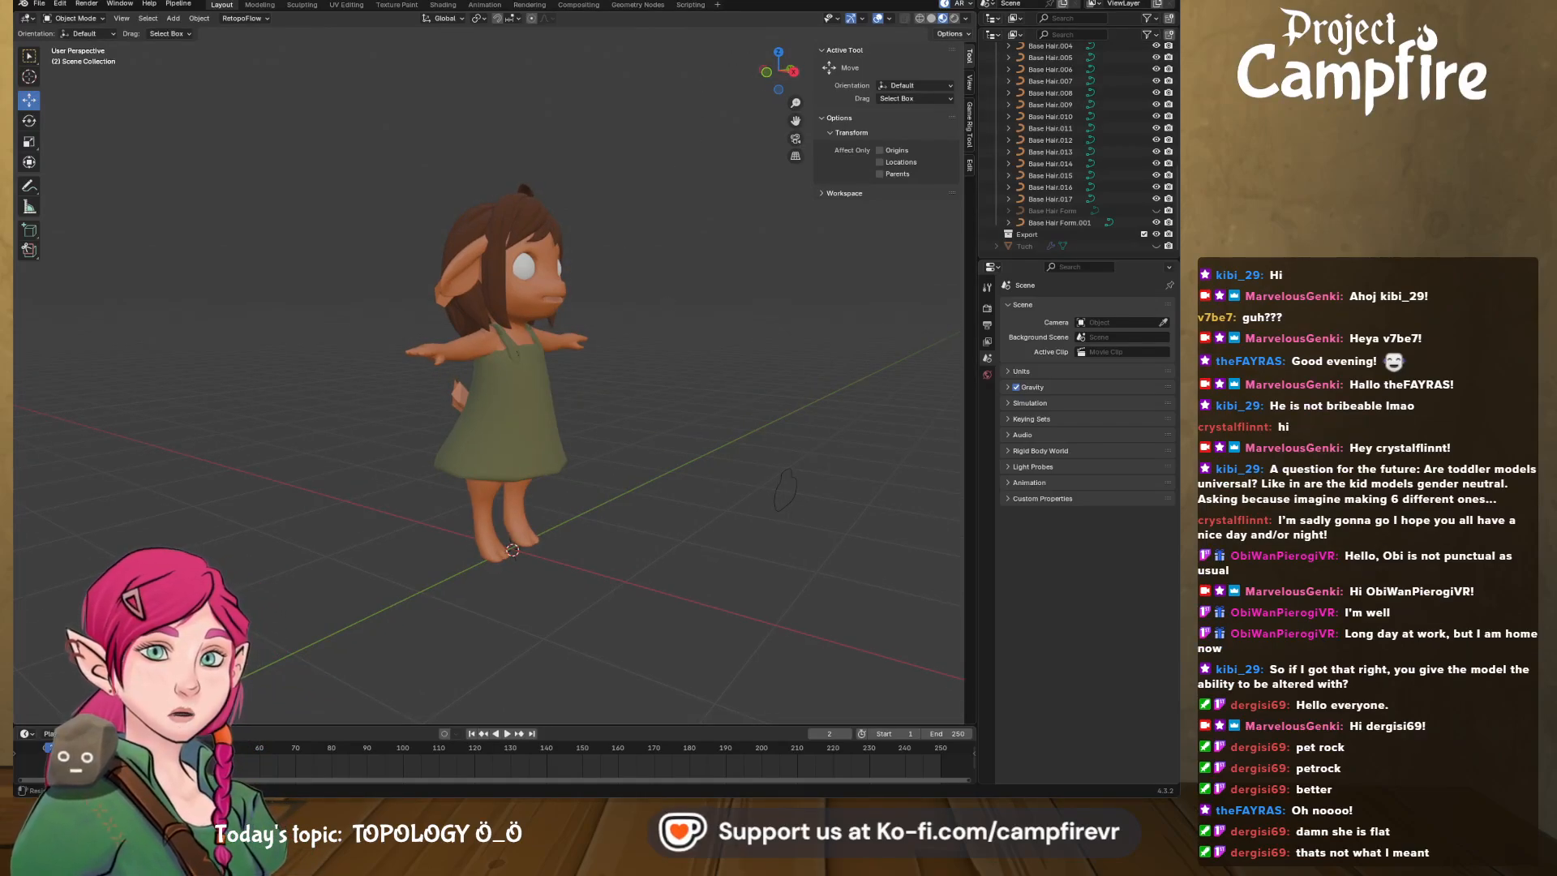
middle_click_drag(754, 276, 641, 402)
scroll(655, 359, "up", 5)
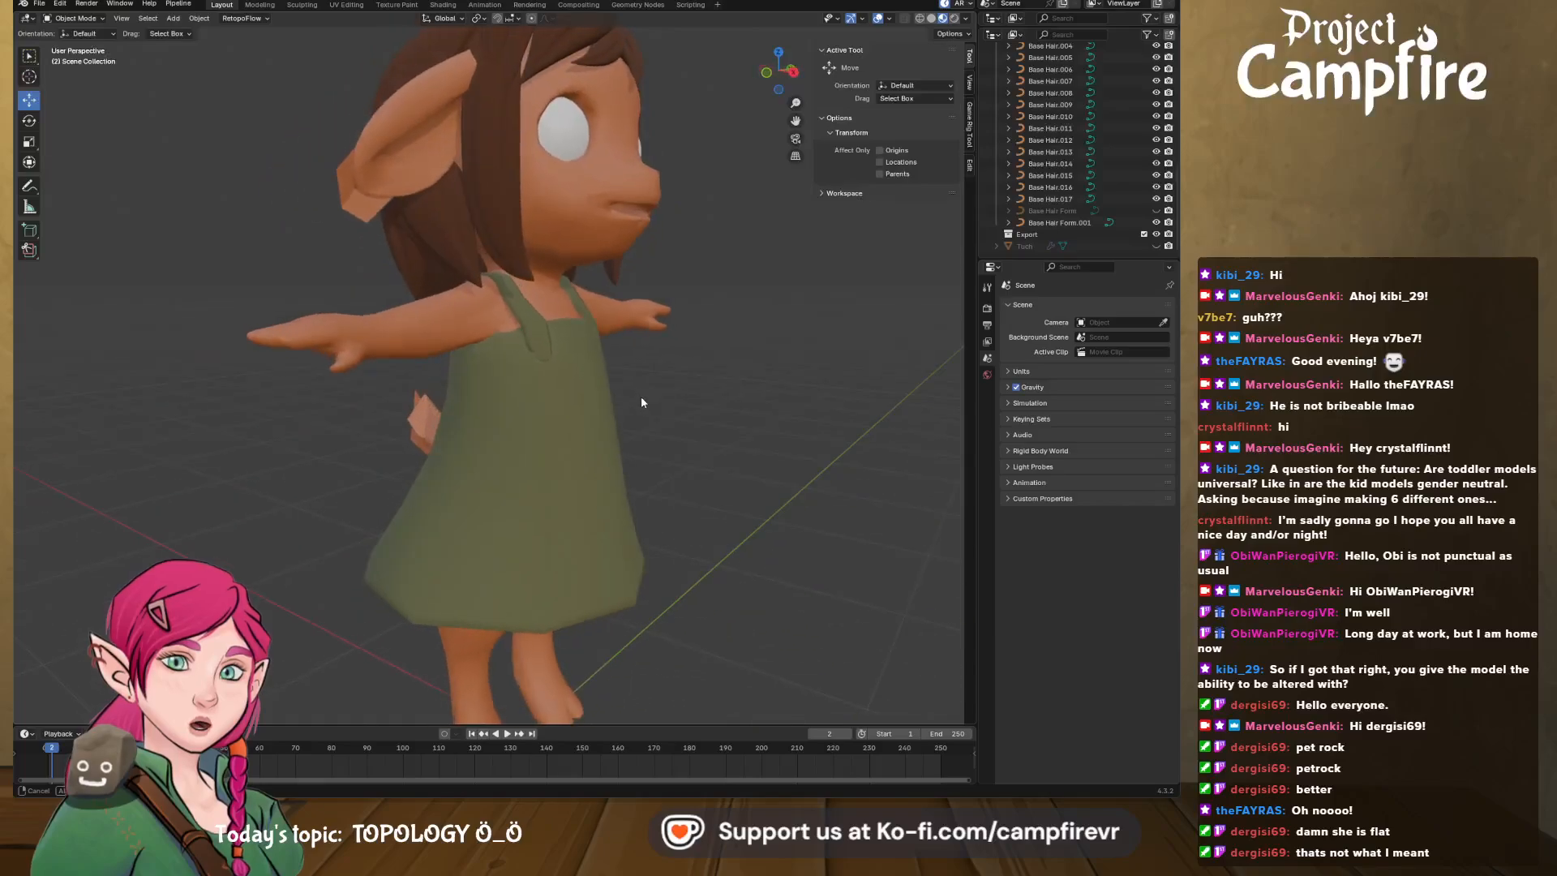
- Hide the Hair and Dress collections and select the character's body mesh
left_click(583, 245)
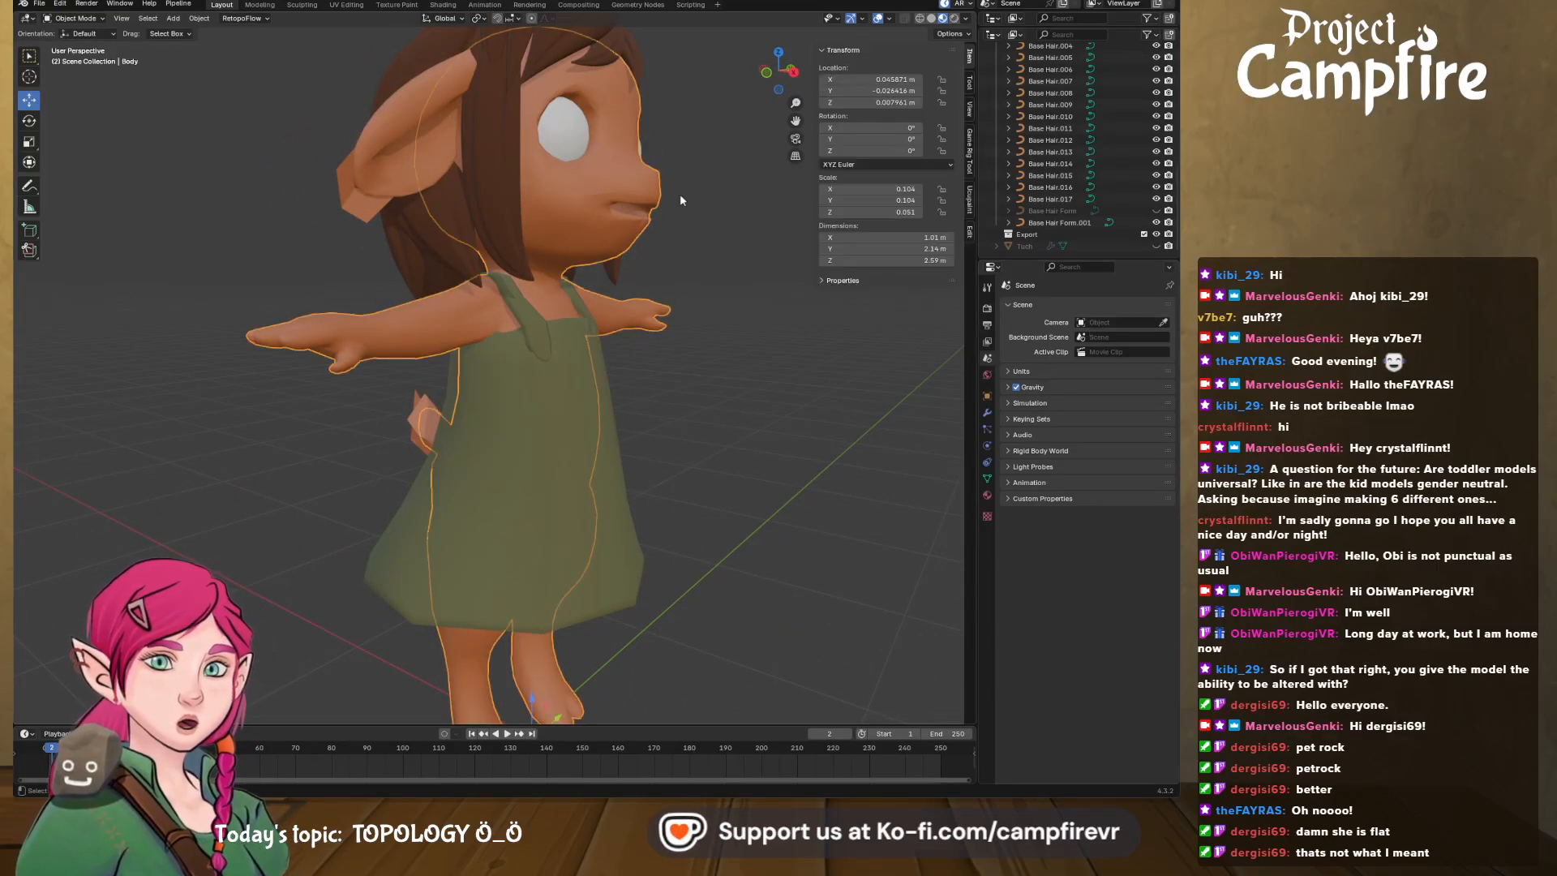
scroll(1136, 139, "up", 3)
scroll(1136, 138, "up", 2)
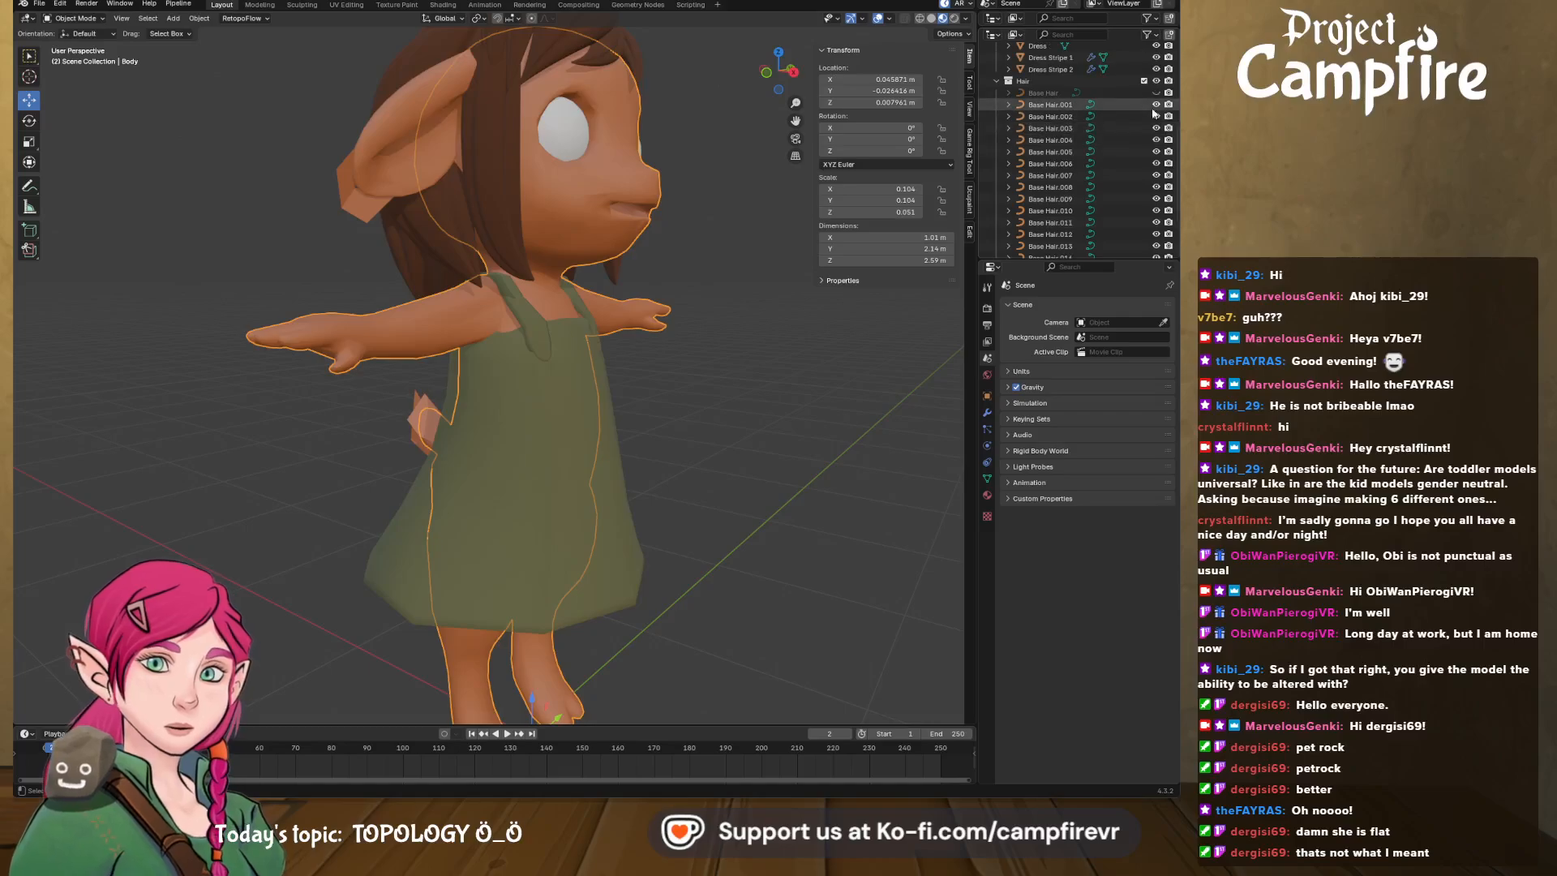
left_click(1155, 81)
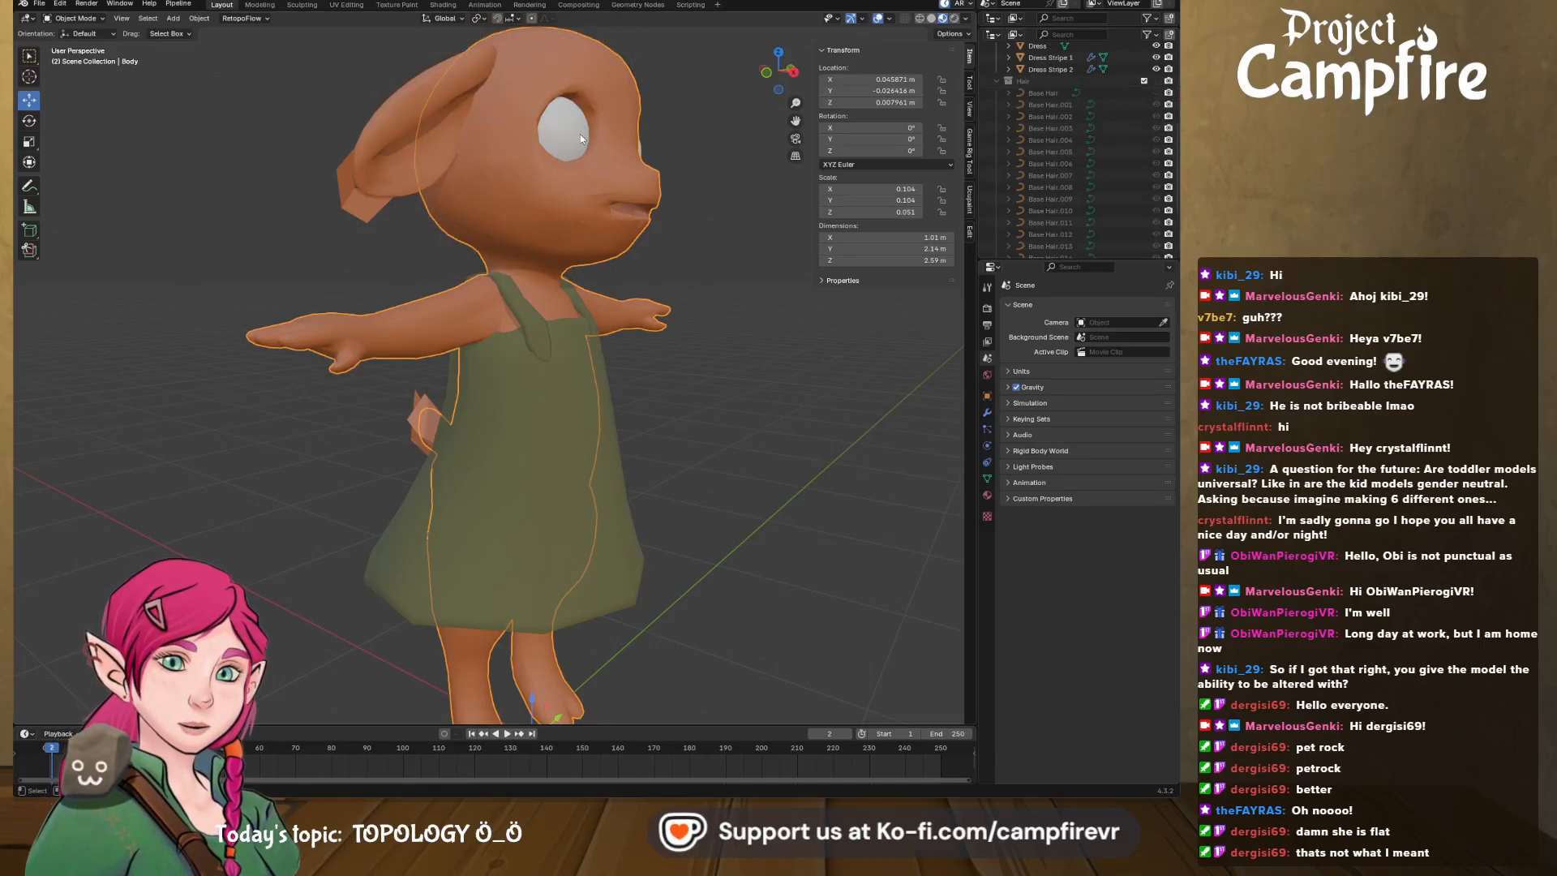
left_click(571, 404)
scroll(1119, 72, "up", 3)
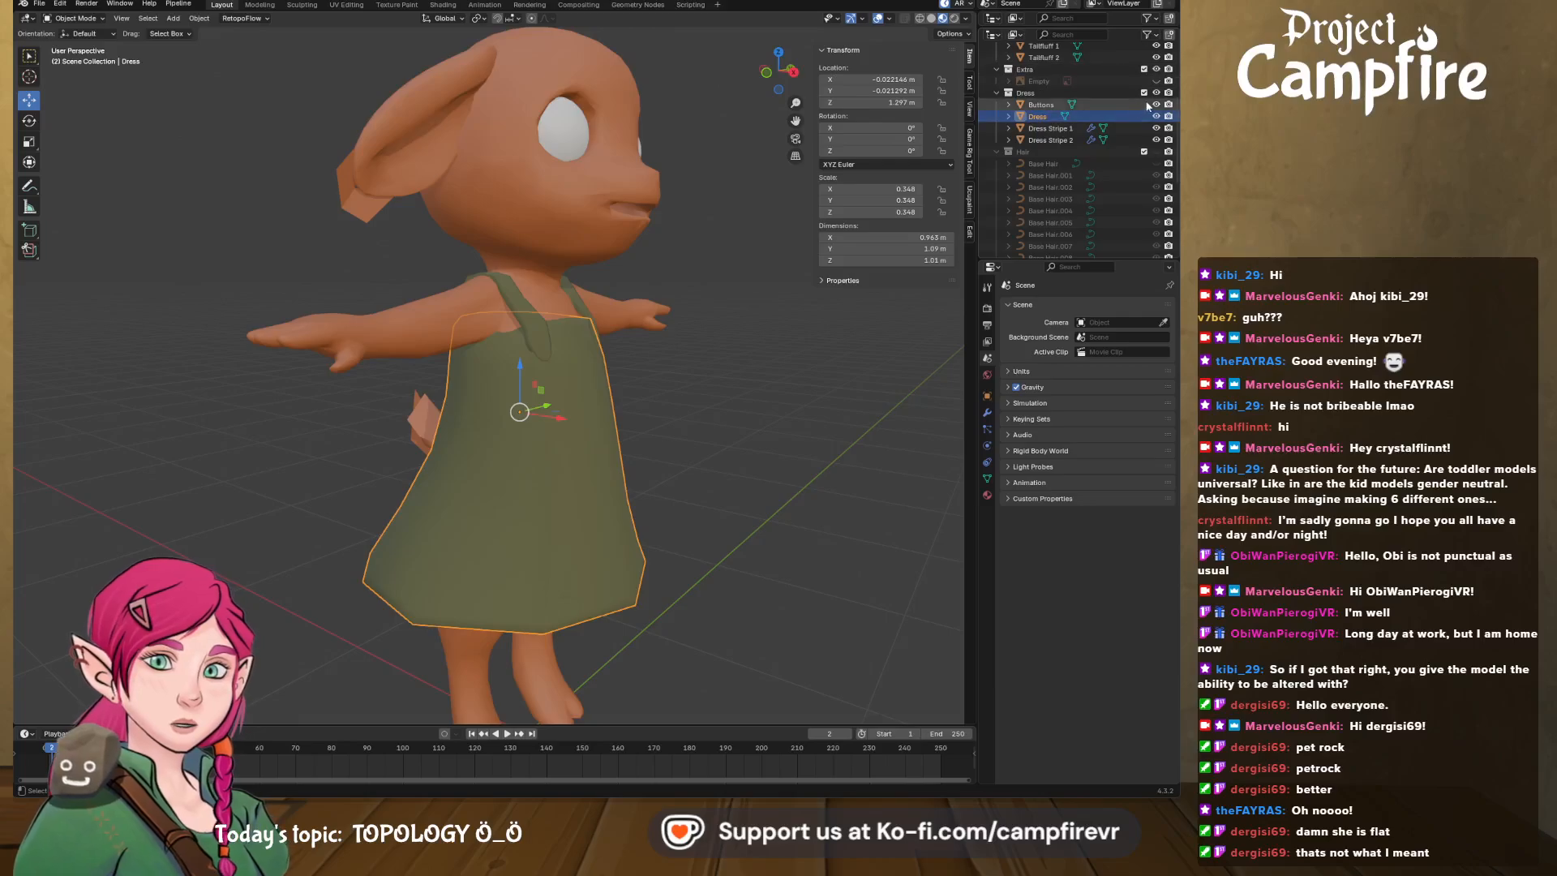
left_click(1156, 93)
middle_click_drag(743, 298, 668, 391)
left_click(548, 323)
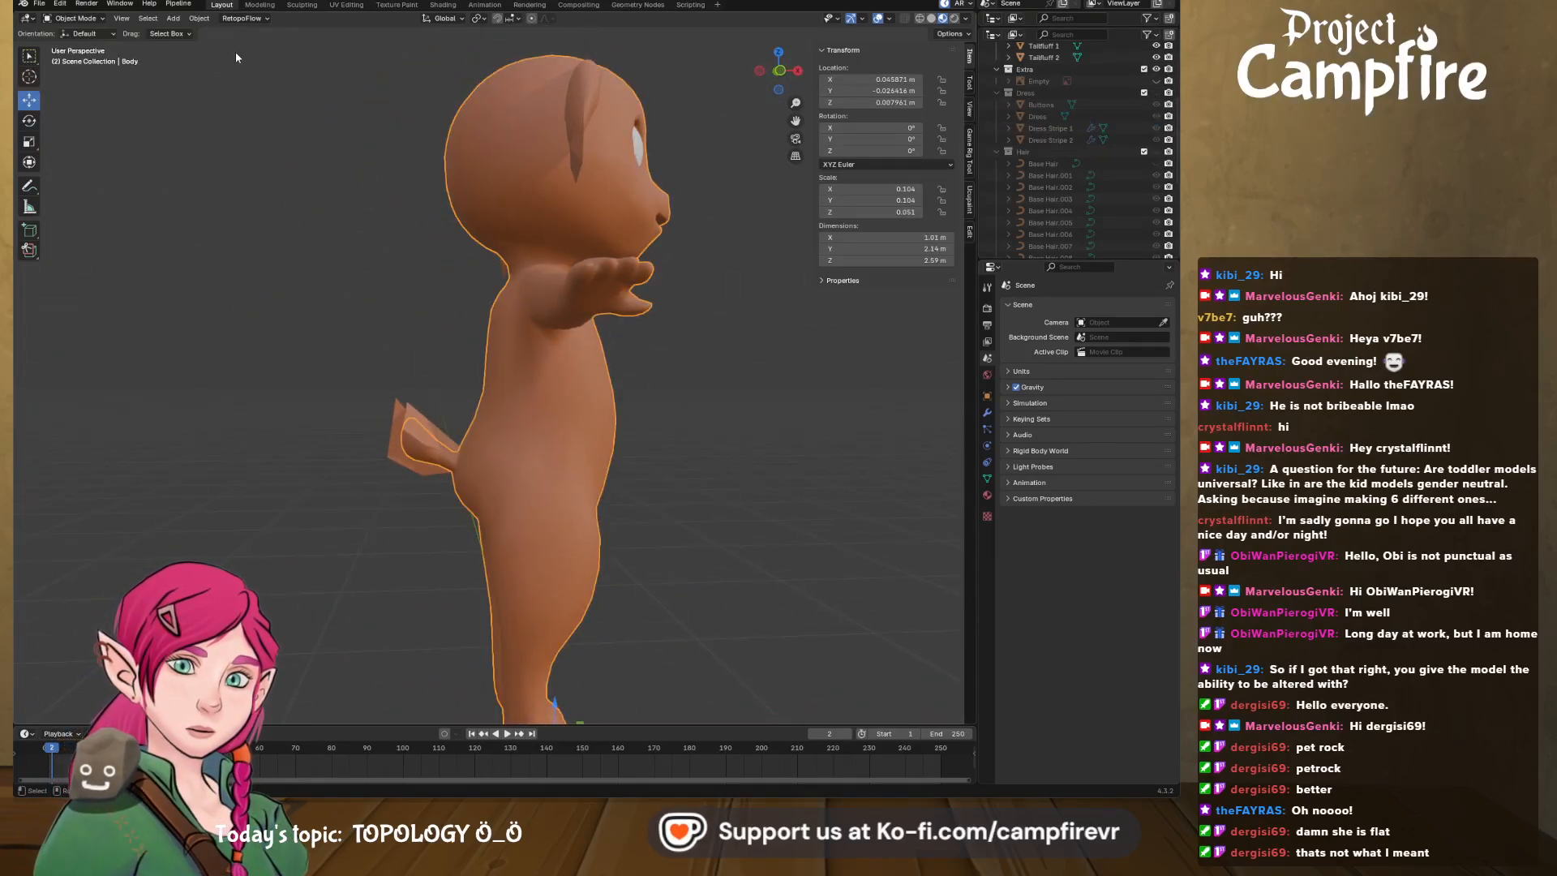
- Check RetopoFlow's start and auto save options and look through the scene's object list for the retopology mesh
left_click(242, 18)
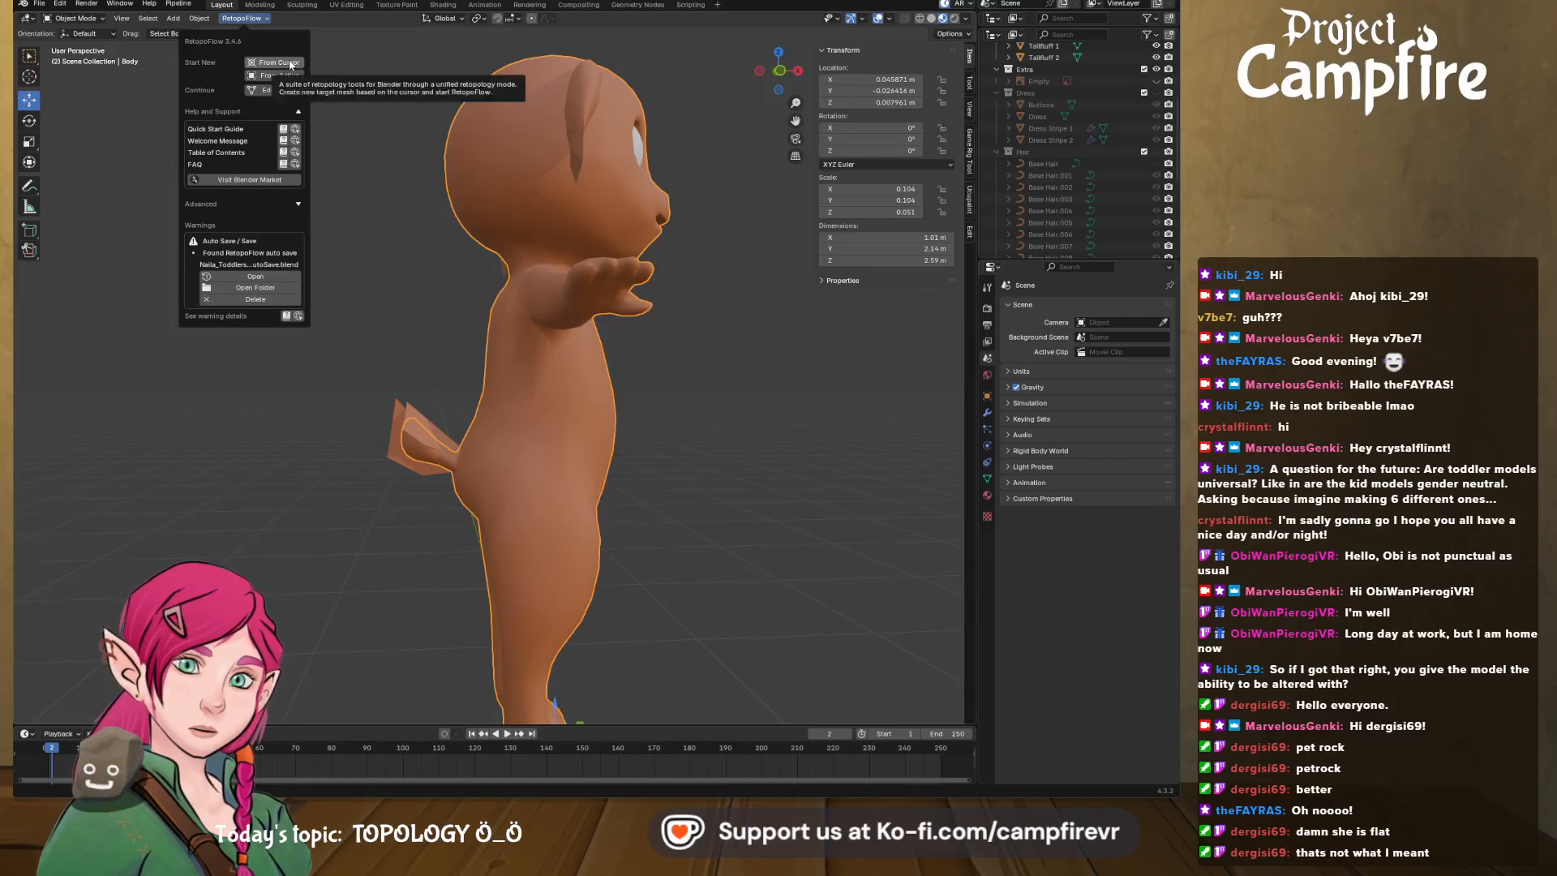
scroll(1127, 213, "up", 2)
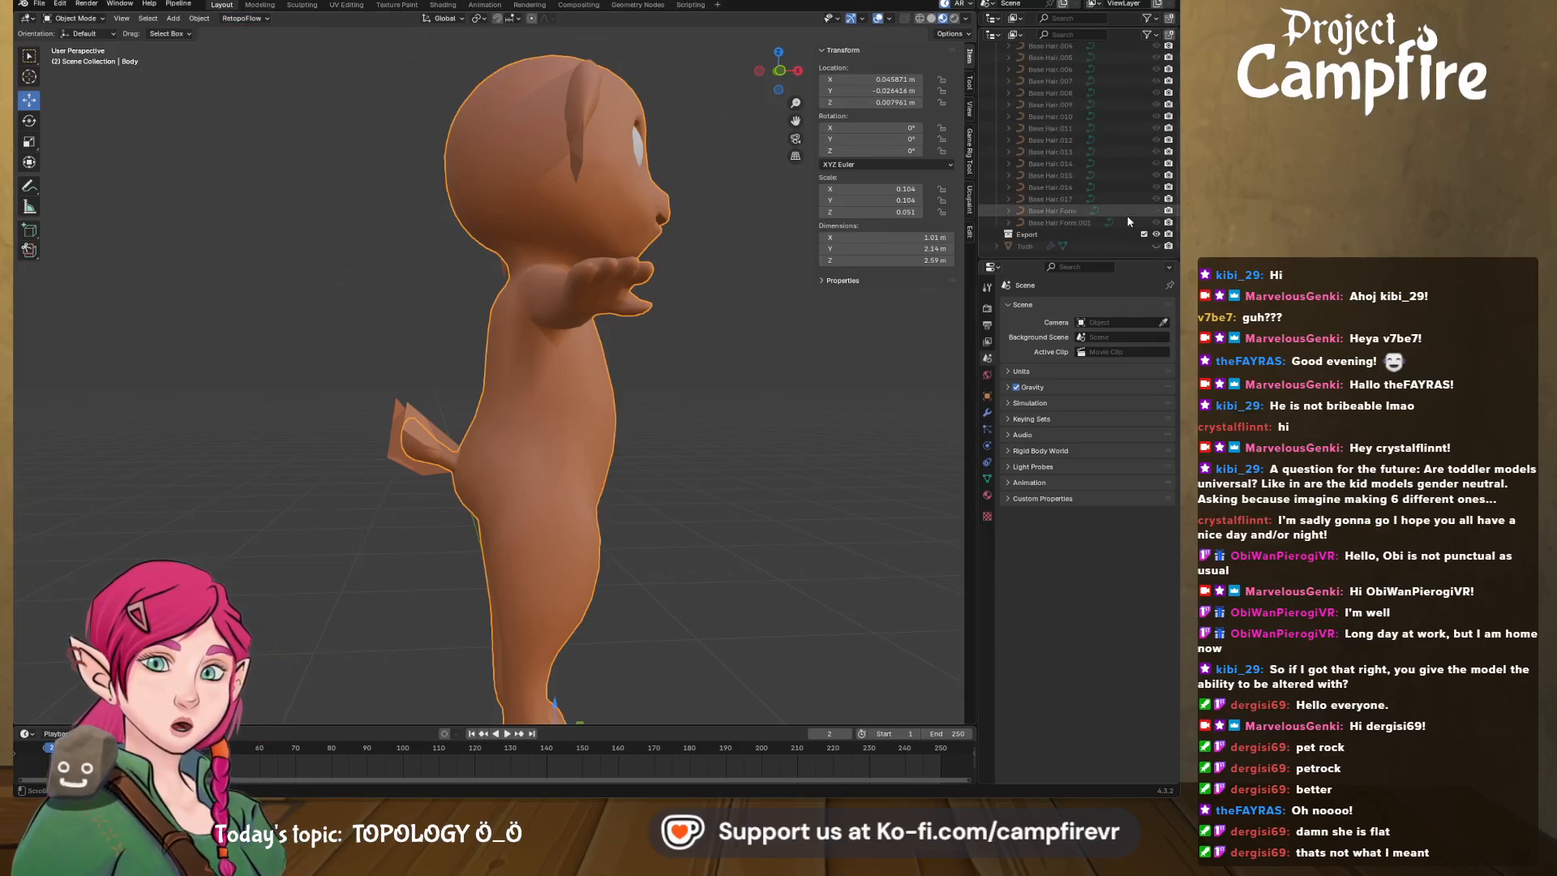
scroll(1126, 212, "up", 3)
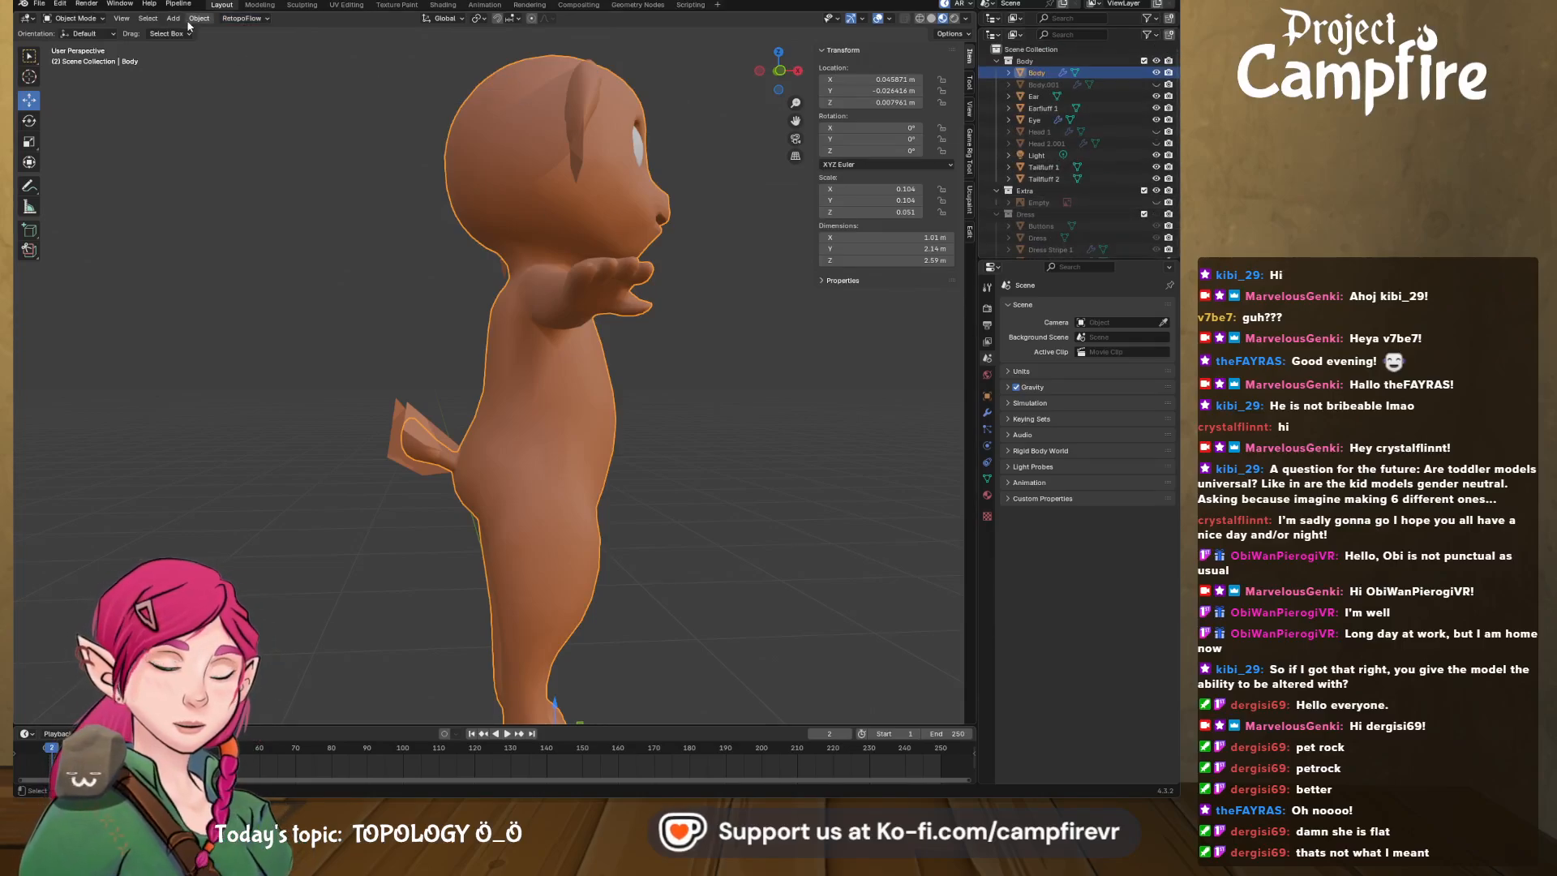
- Start a new RetopoFlow retopology of the body and bring the character's torso into front view
left_click(253, 19)
left_click(272, 62)
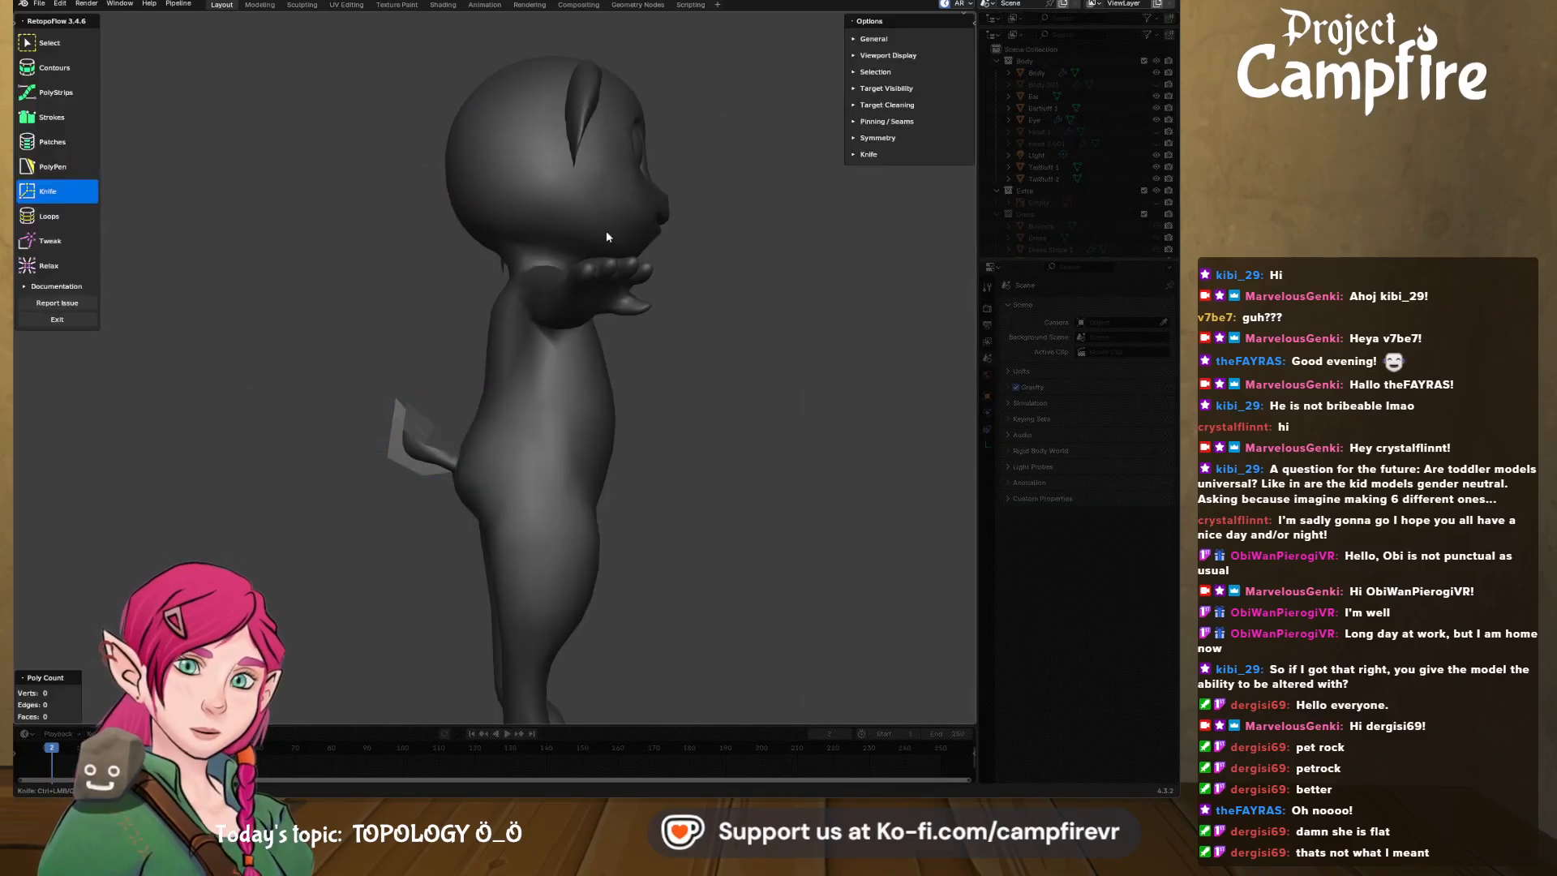
middle_click_drag(680, 241, 510, 264)
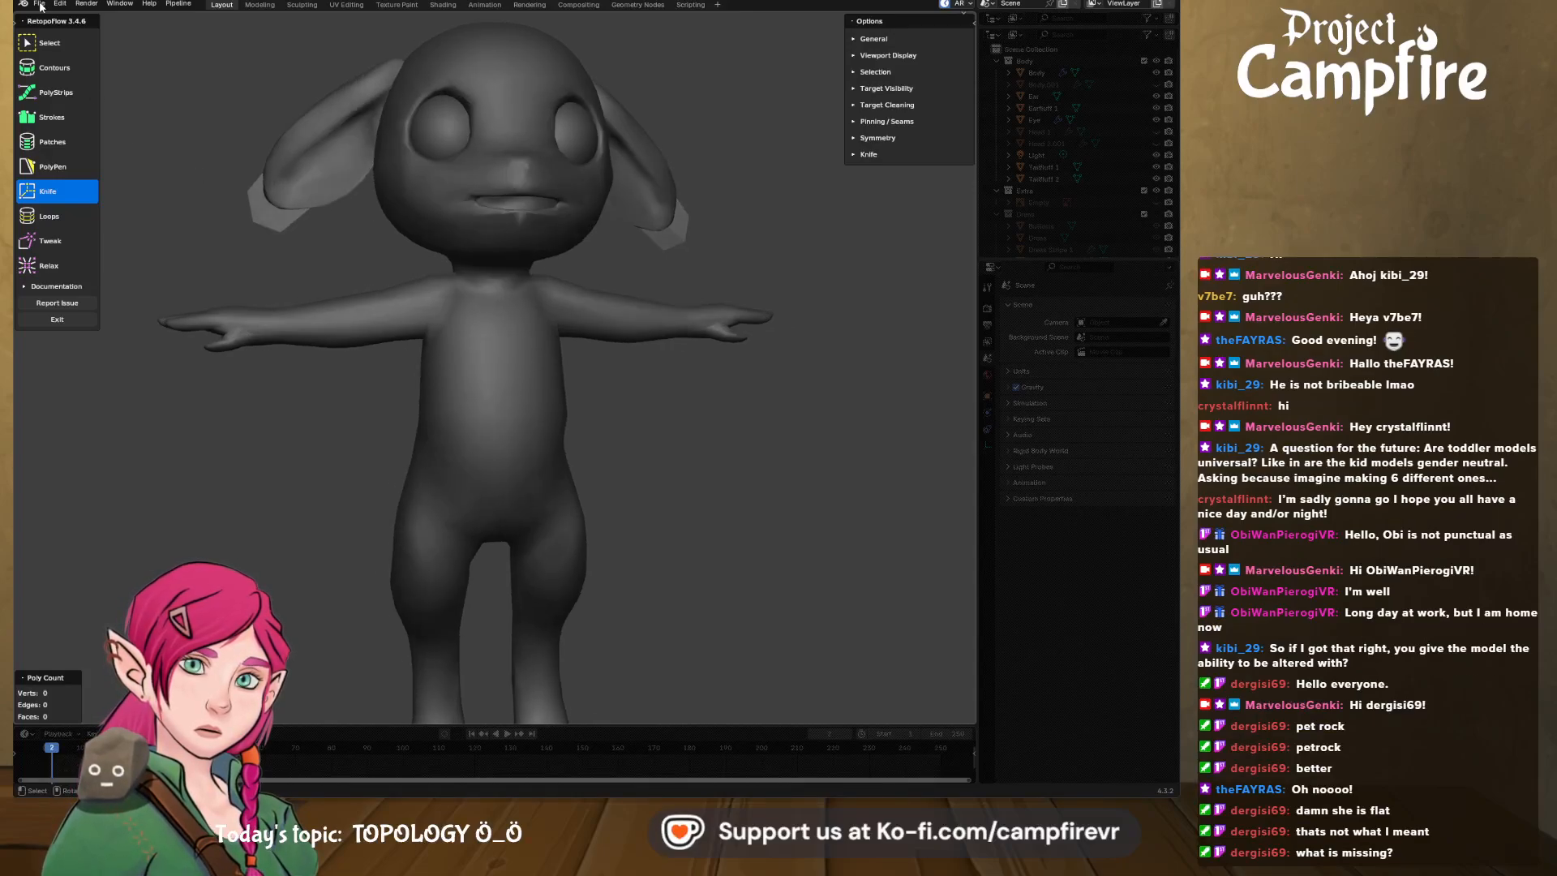
scroll(667, 277, "down", 3)
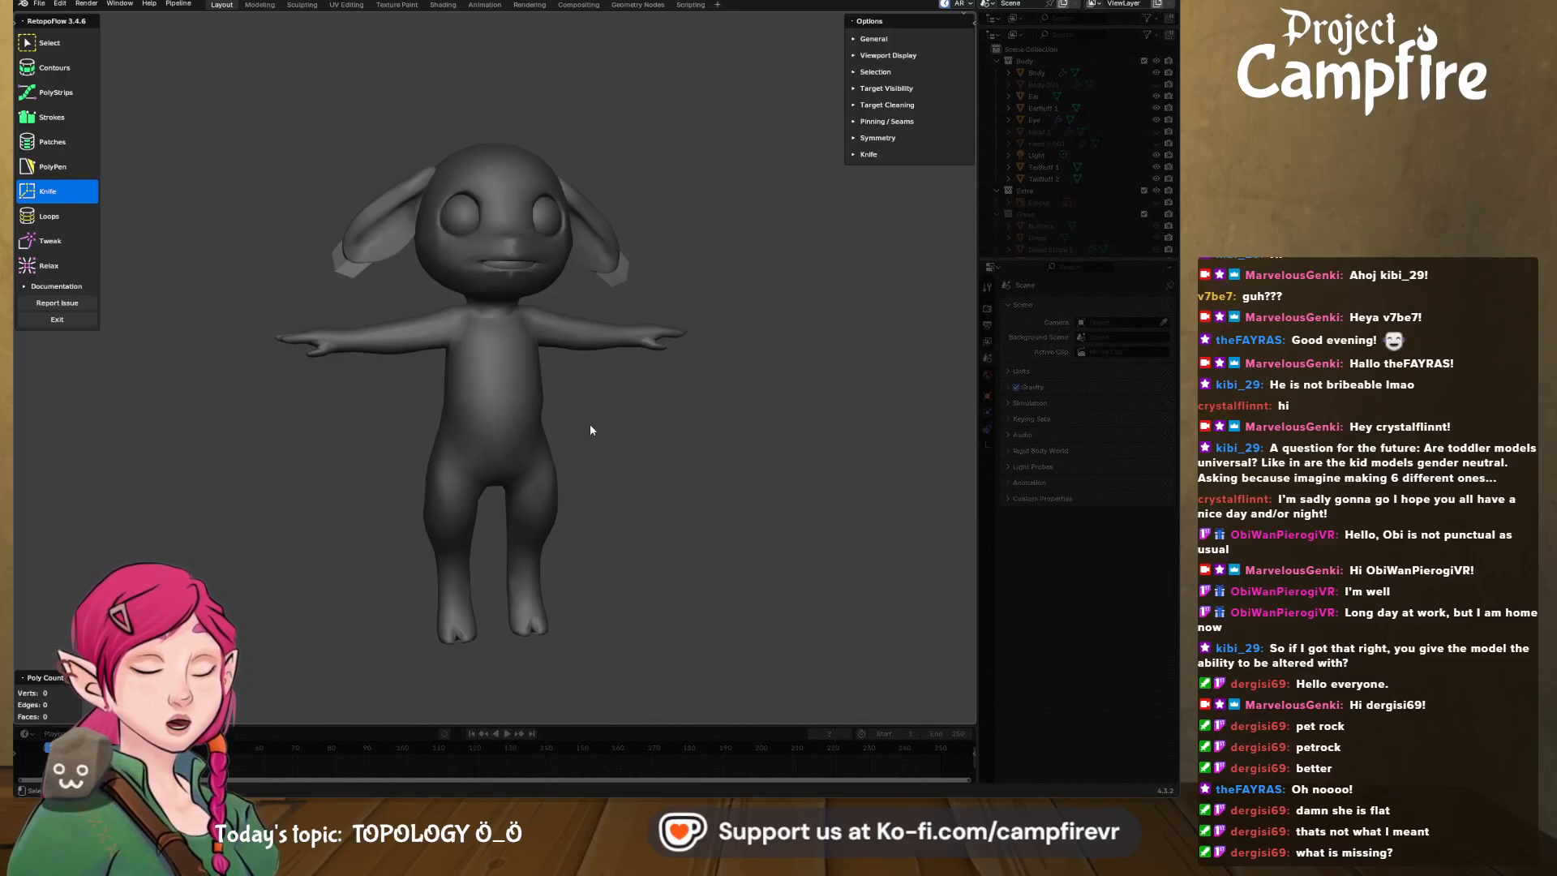
scroll(590, 423, "up", 2)
scroll(545, 446, "up", 1)
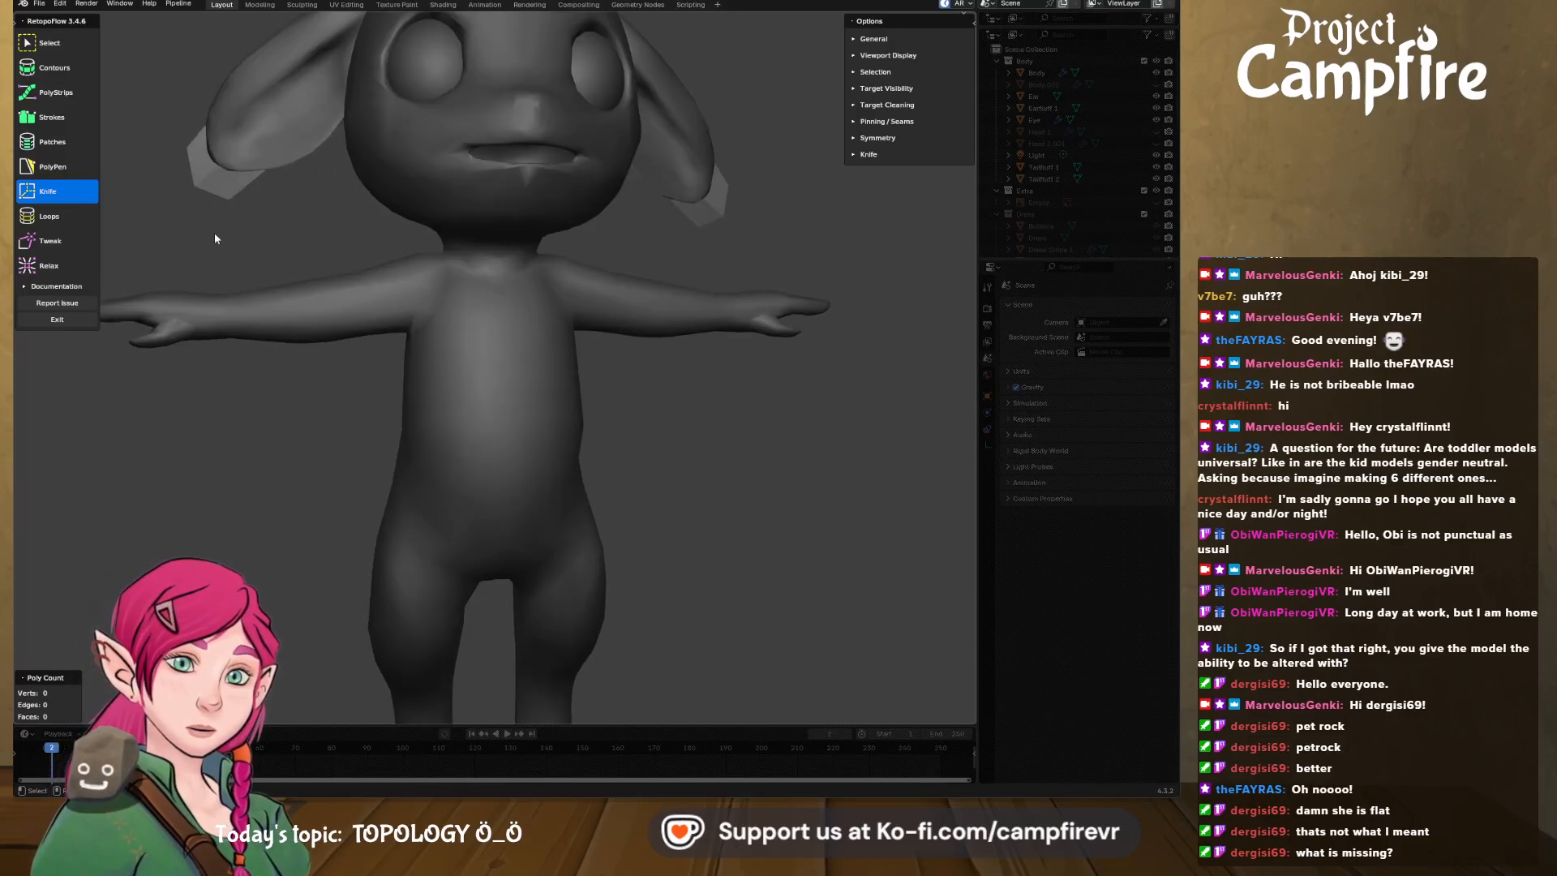
- Draw a Contours loop around the chest and reduce it to 17 segments
left_click(54, 67)
middle_click_drag(641, 417, 620, 393)
left_click_drag(344, 376, 629, 374)
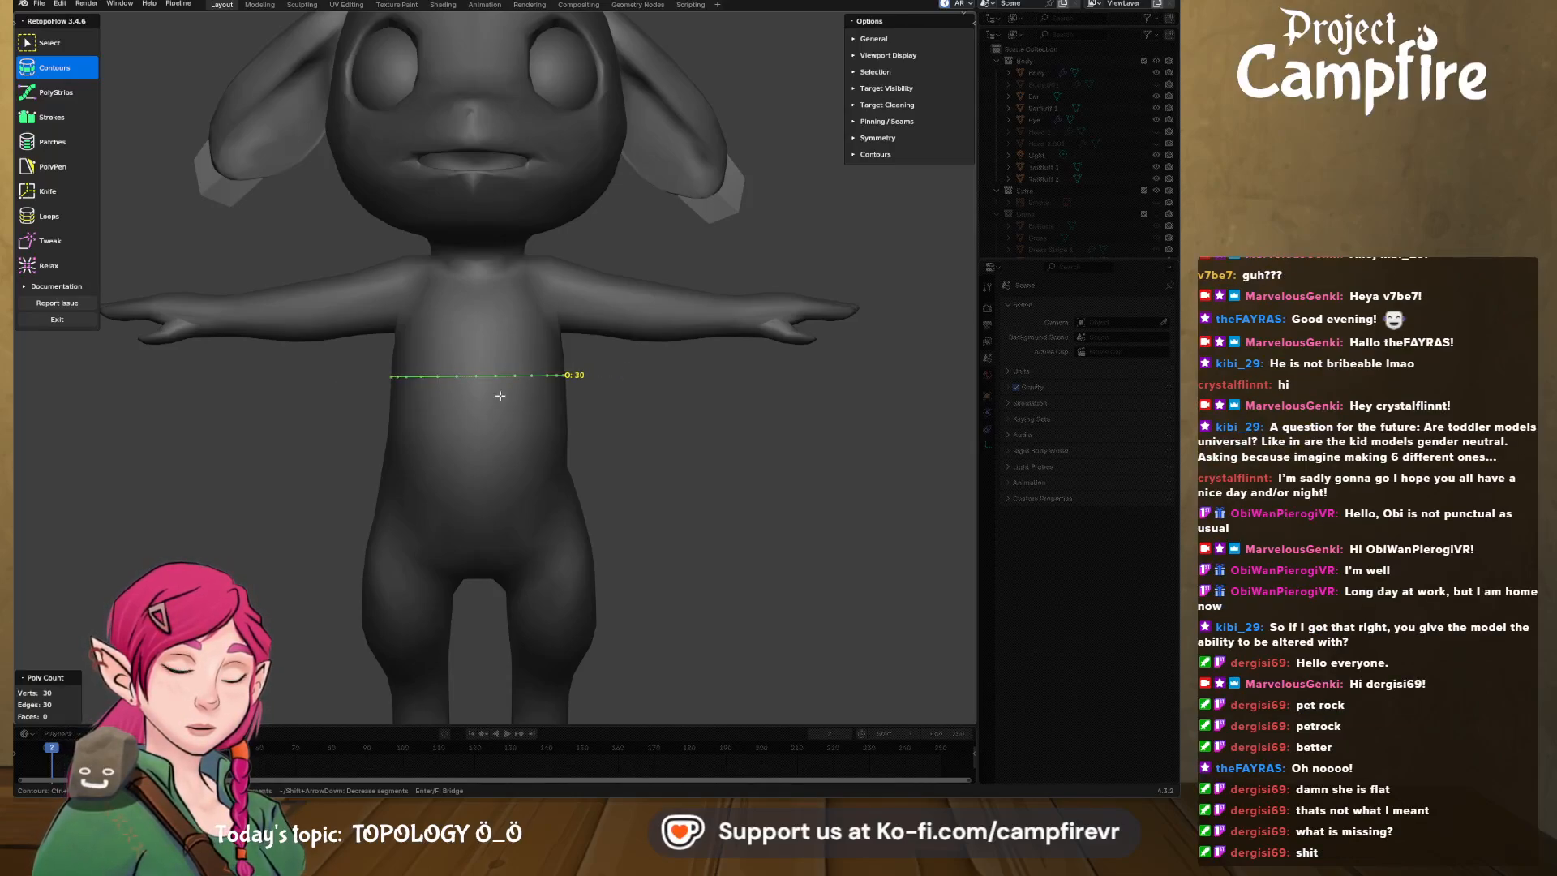
mouse_move(355, 407)
left_mouse_down()
mouse_move(600, 404)
mouse_move(426, 414)
left_mouse_up()
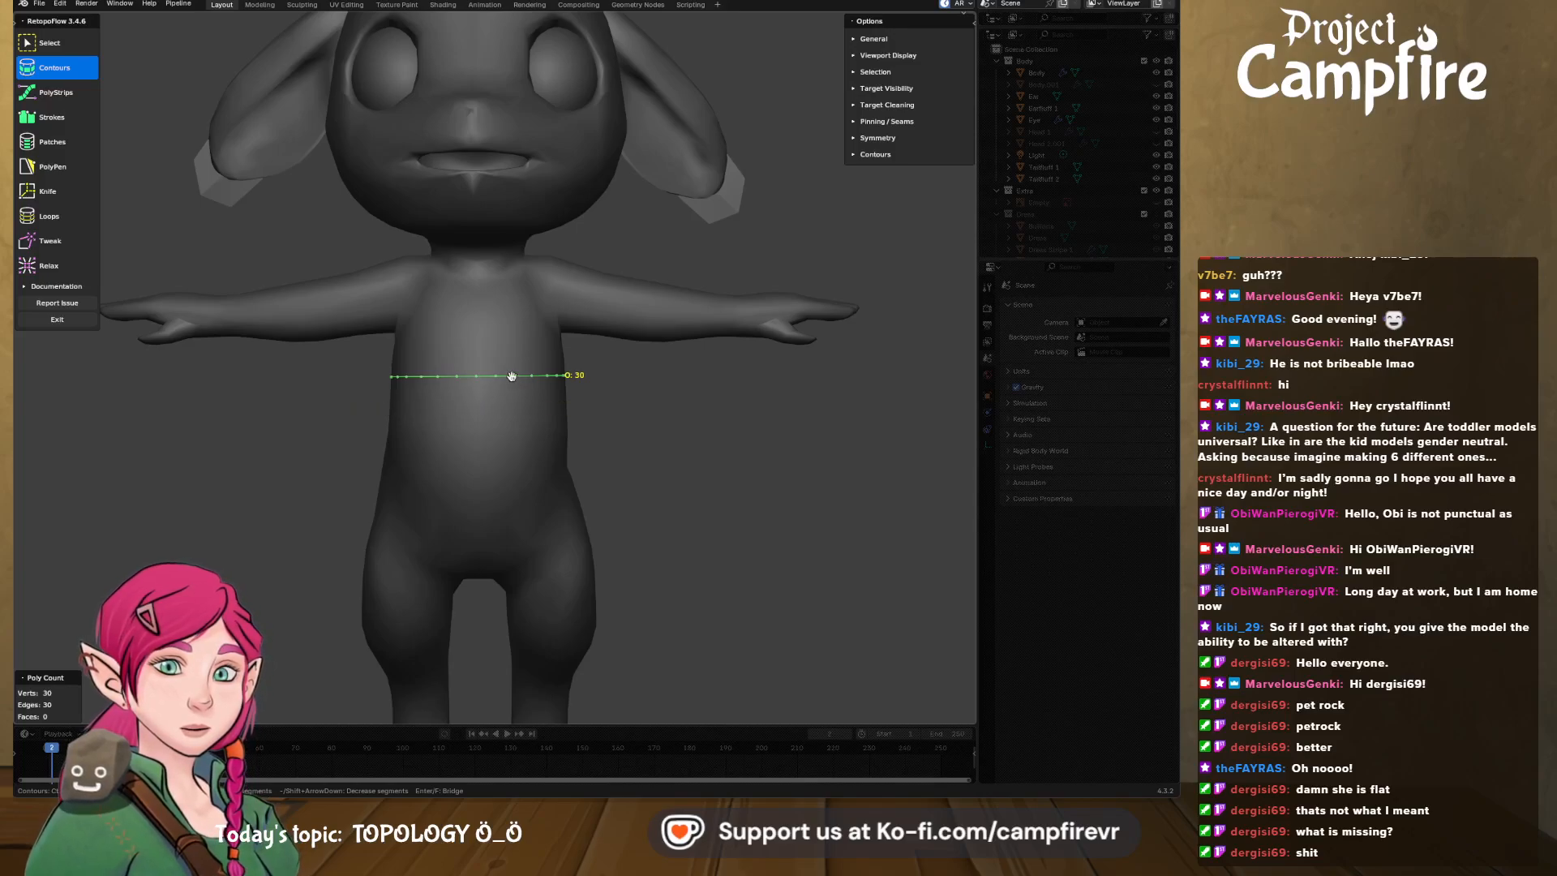
scroll(513, 377, "down", 10, "shift")
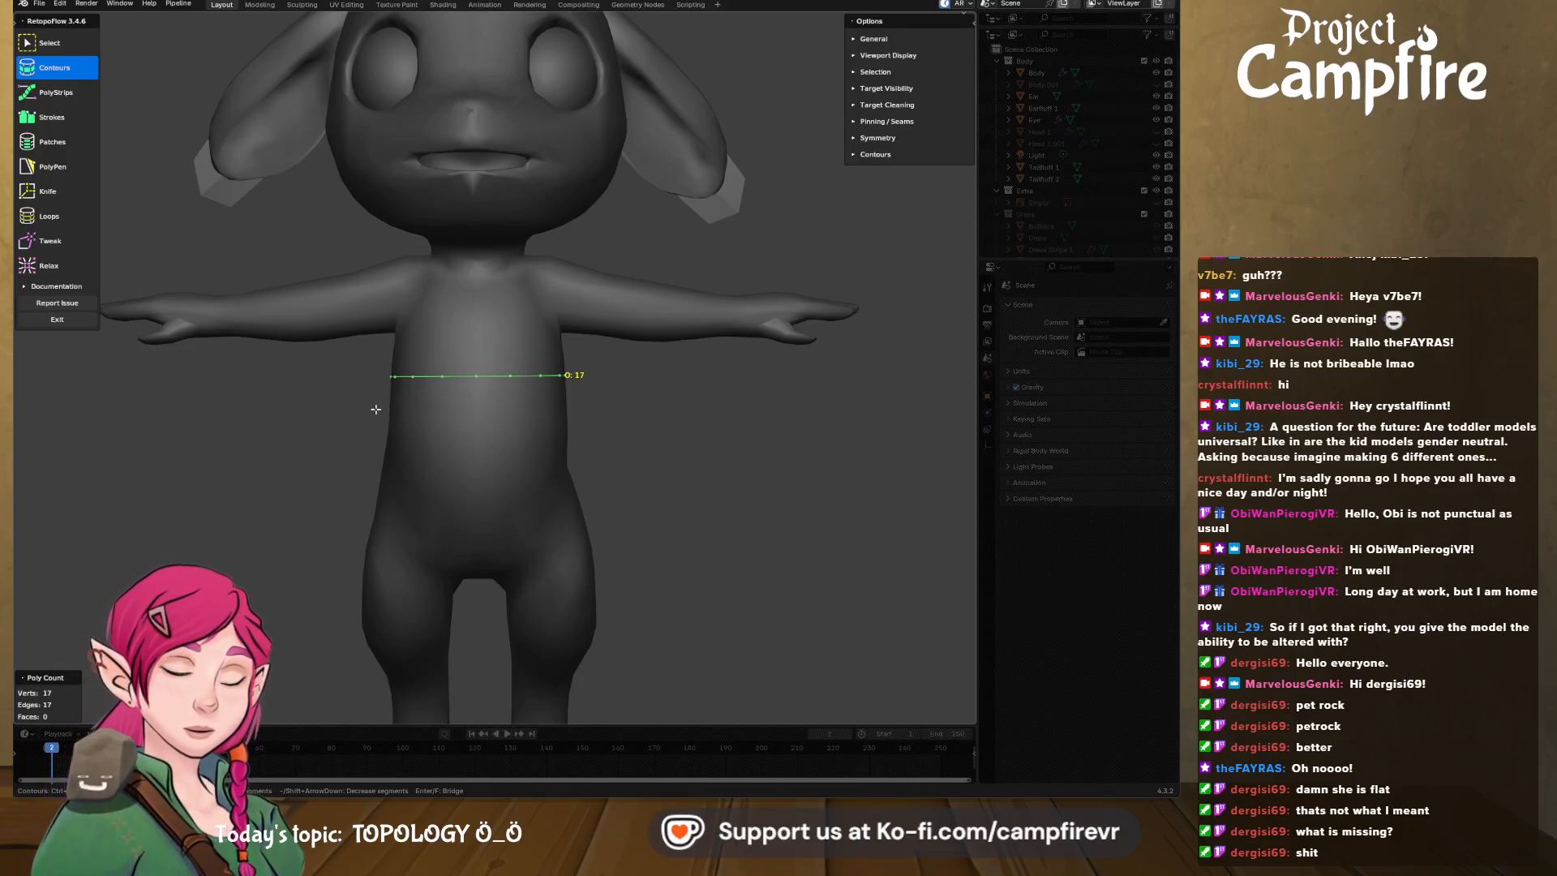
- Add Contours loops down the torso to the waist, try a diagonal loop across the hip, and undo that diagonal loop
left_click_drag(356, 411, 607, 407)
left_click_drag(359, 448, 601, 445)
mouse_move(474, 485)
left_mouse_down()
mouse_move(567, 479)
mouse_move(330, 496)
left_mouse_up()
middle_click_drag(492, 569, 390, 413, "shift")
left_click_drag(343, 357, 469, 479, "ctrl")
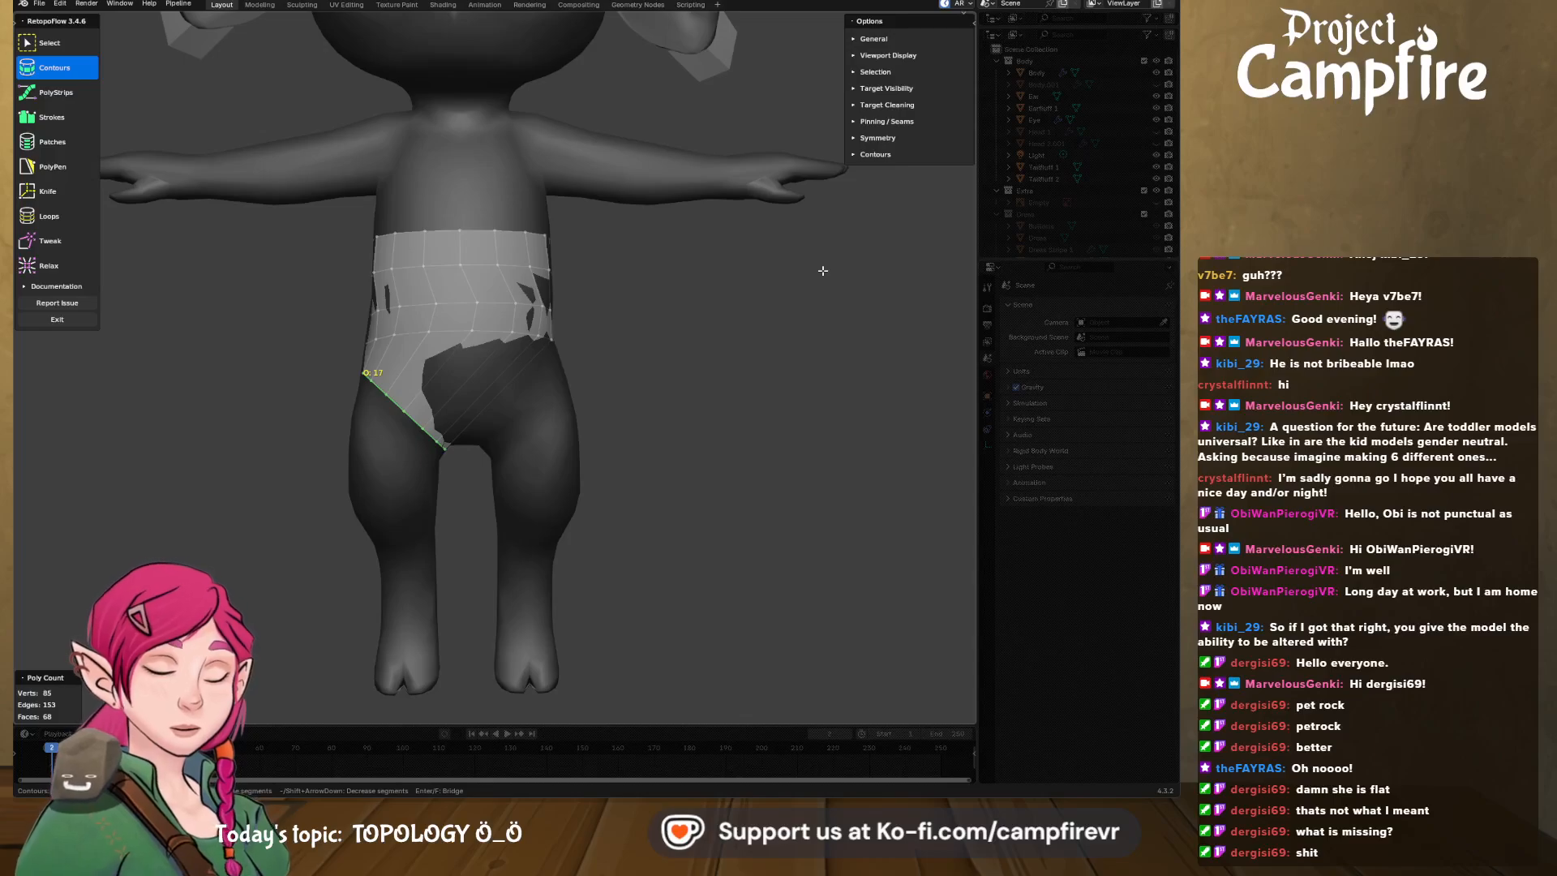
key("ctrl+z")
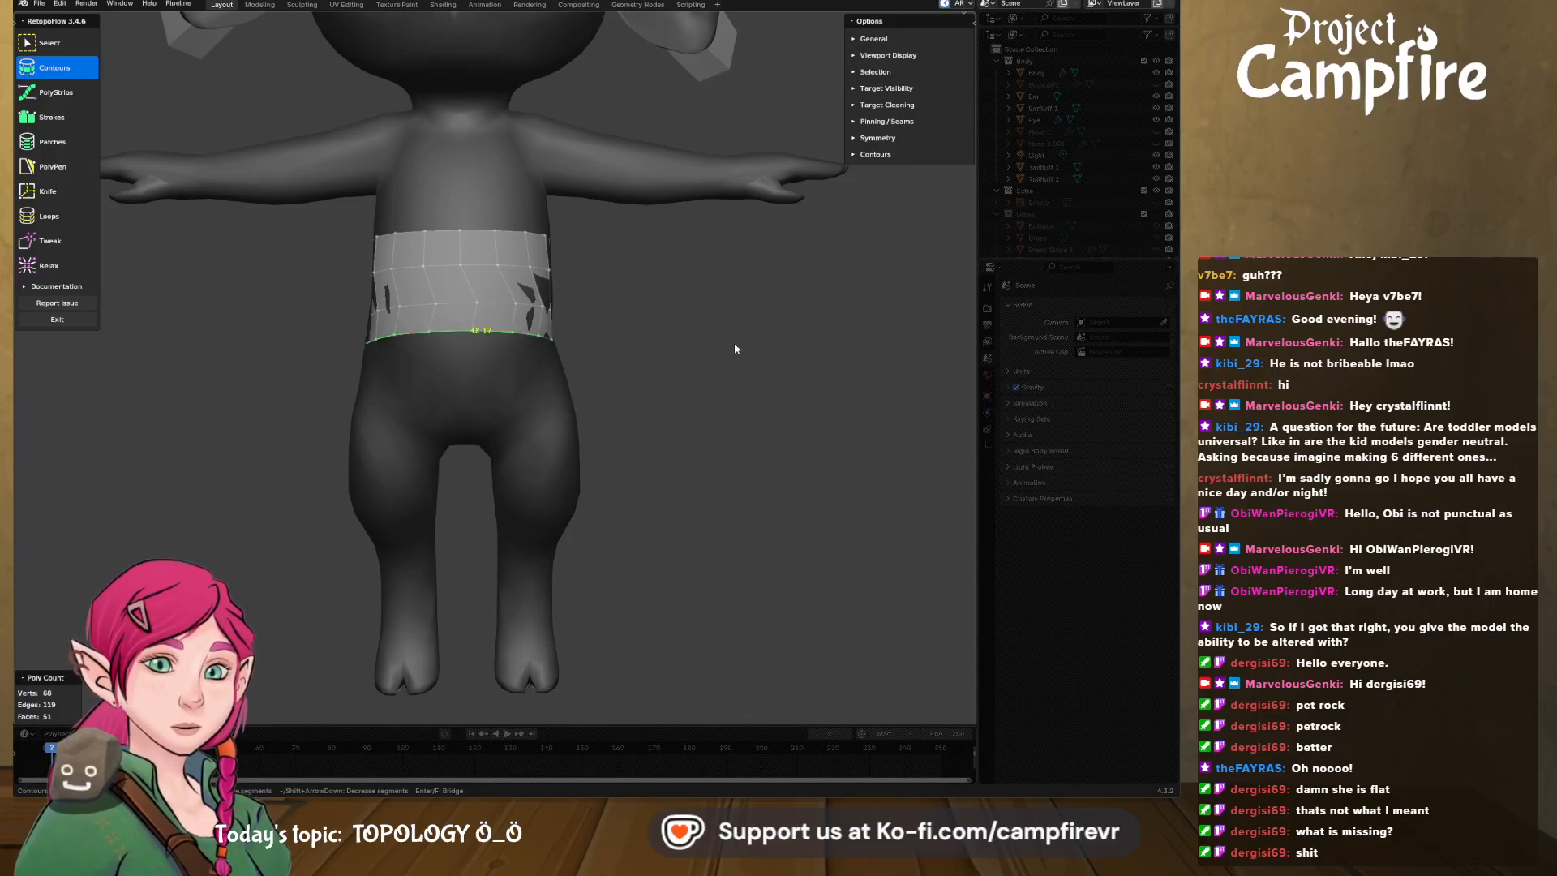
- Enable symmetry on the Y axis and delete all vertices of the unmirrored torso strip
left_click(853, 139)
left_click(905, 156)
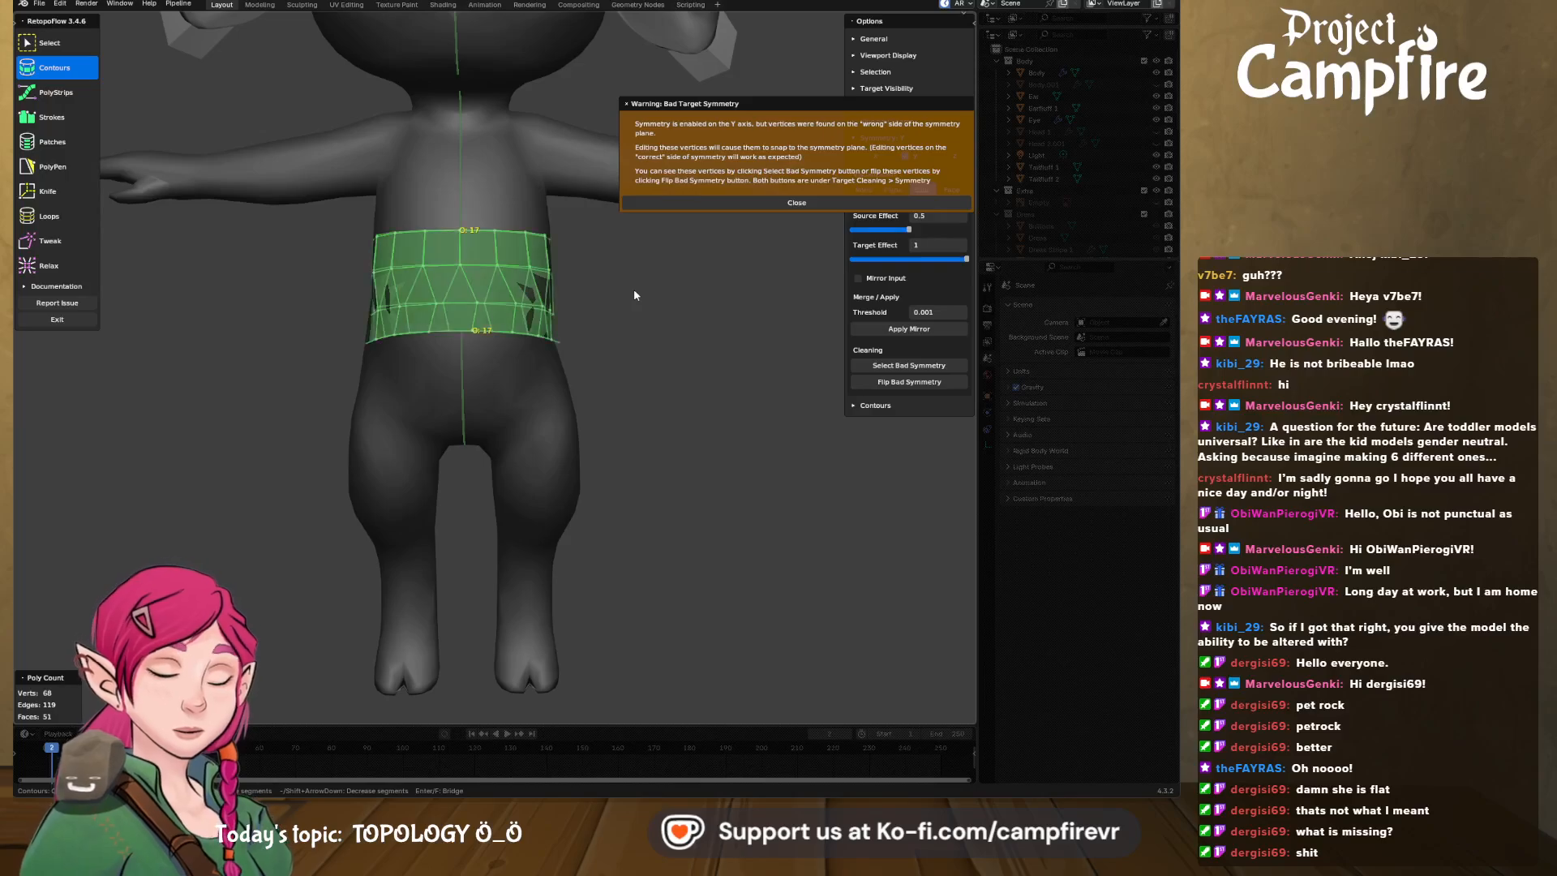
key("x")
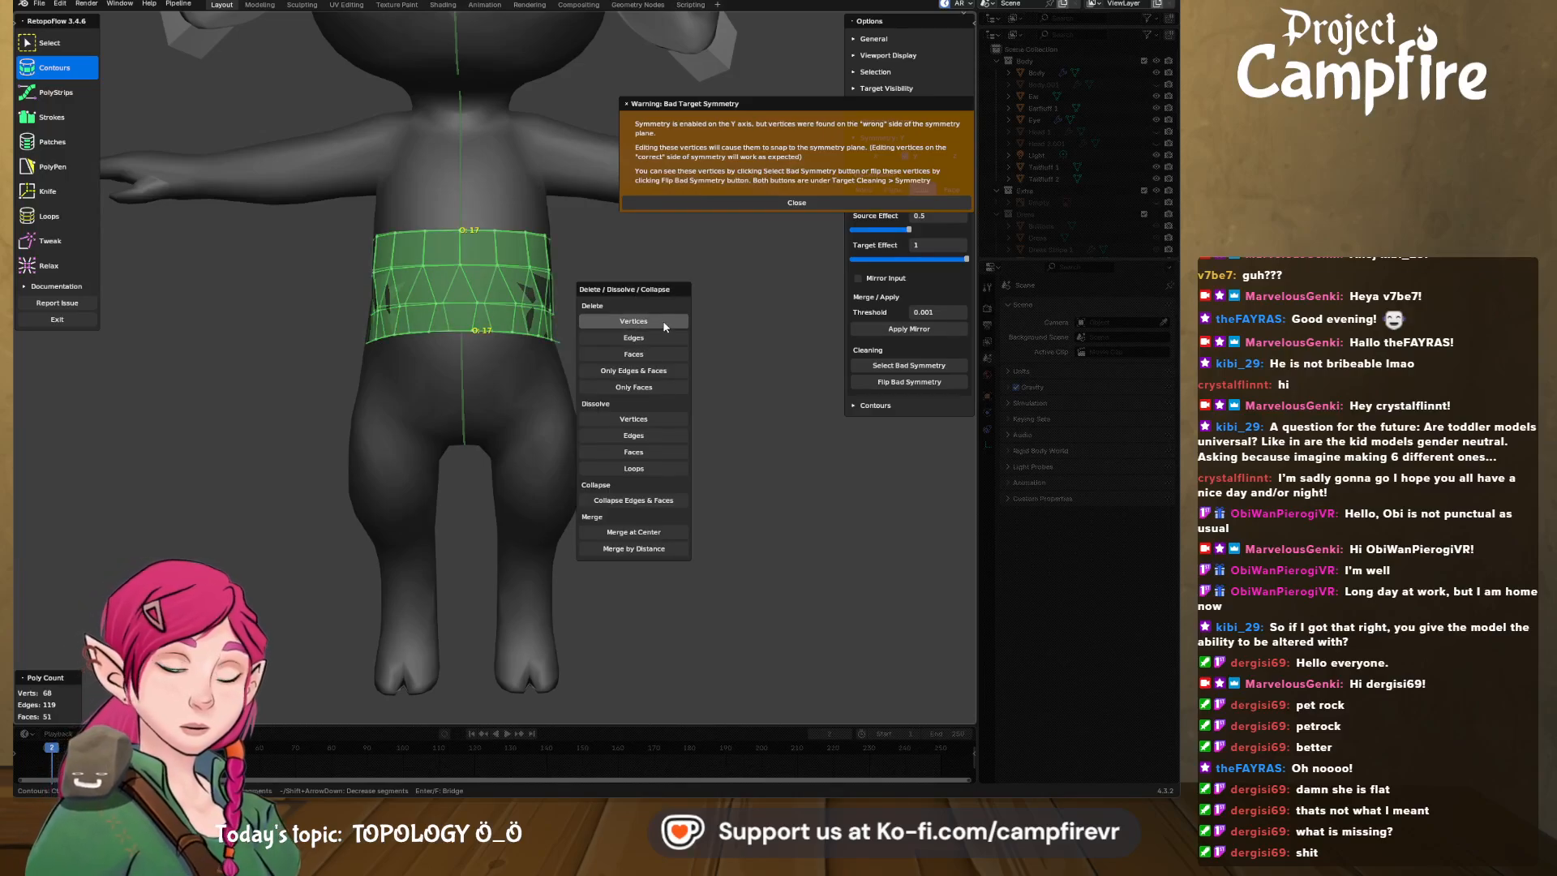
left_click(634, 321)
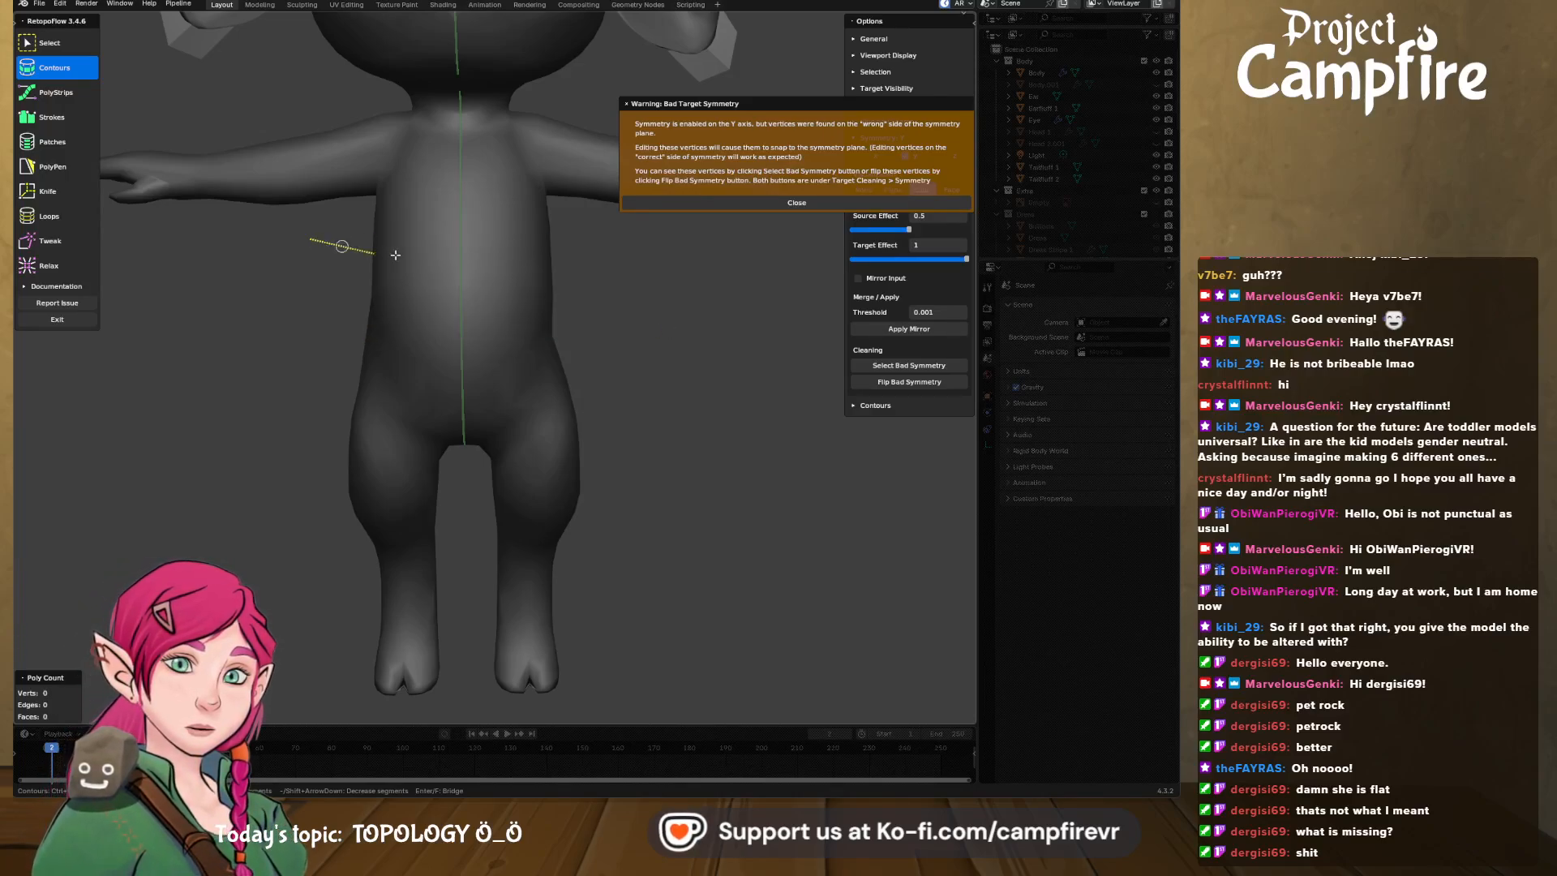
- Draw a mirrored Contours loop around the chest, reduce it to 9 segments, and dismiss the symmetry warning
left_click_drag(395, 255, 399, 256)
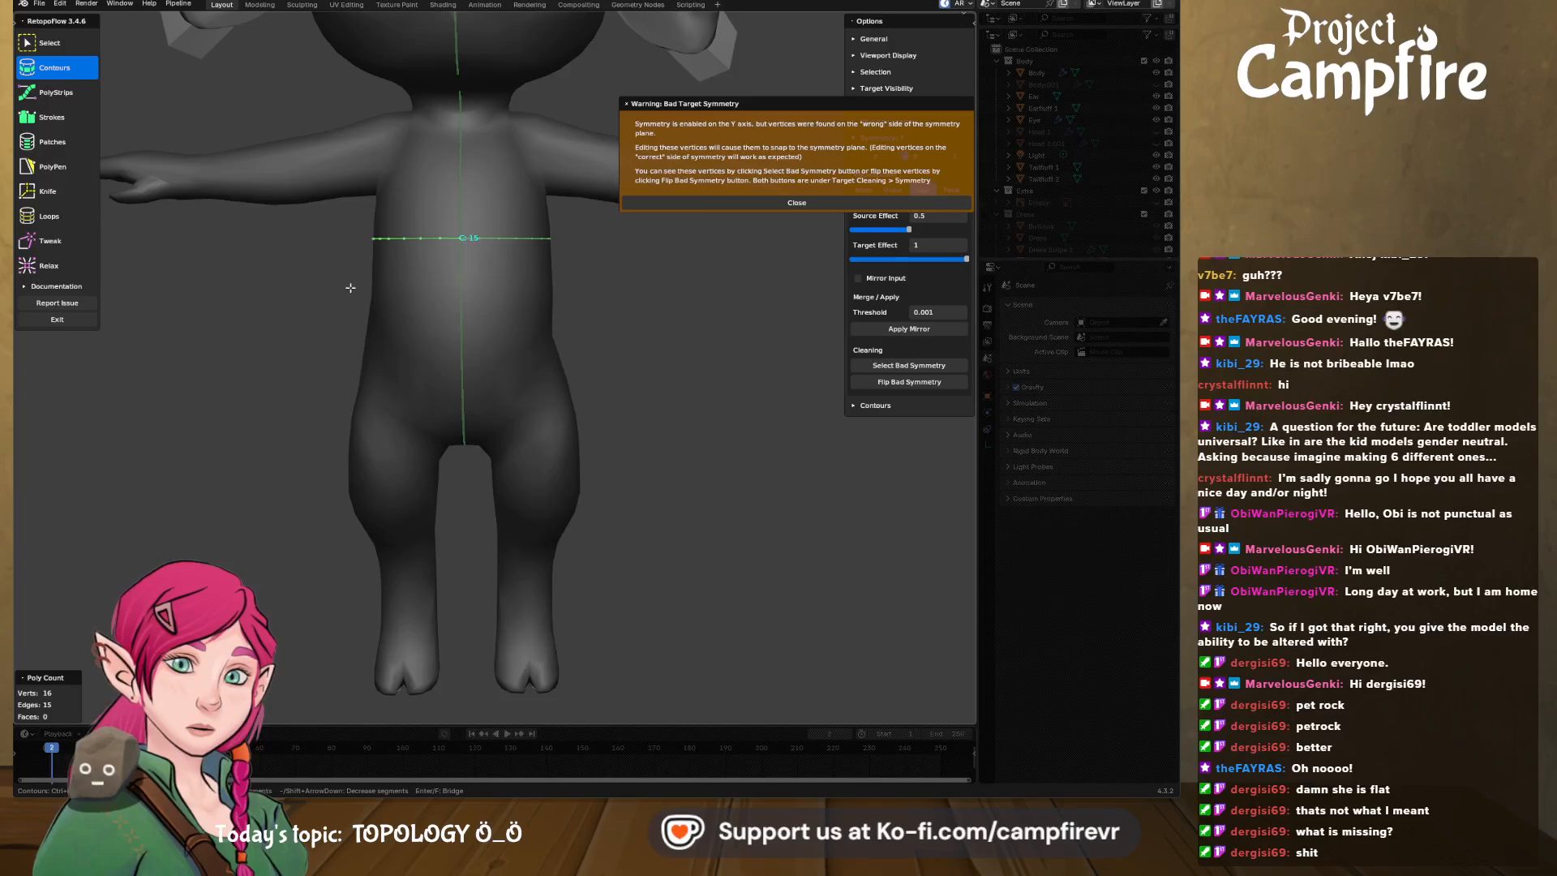
scroll(452, 262, "down", 2)
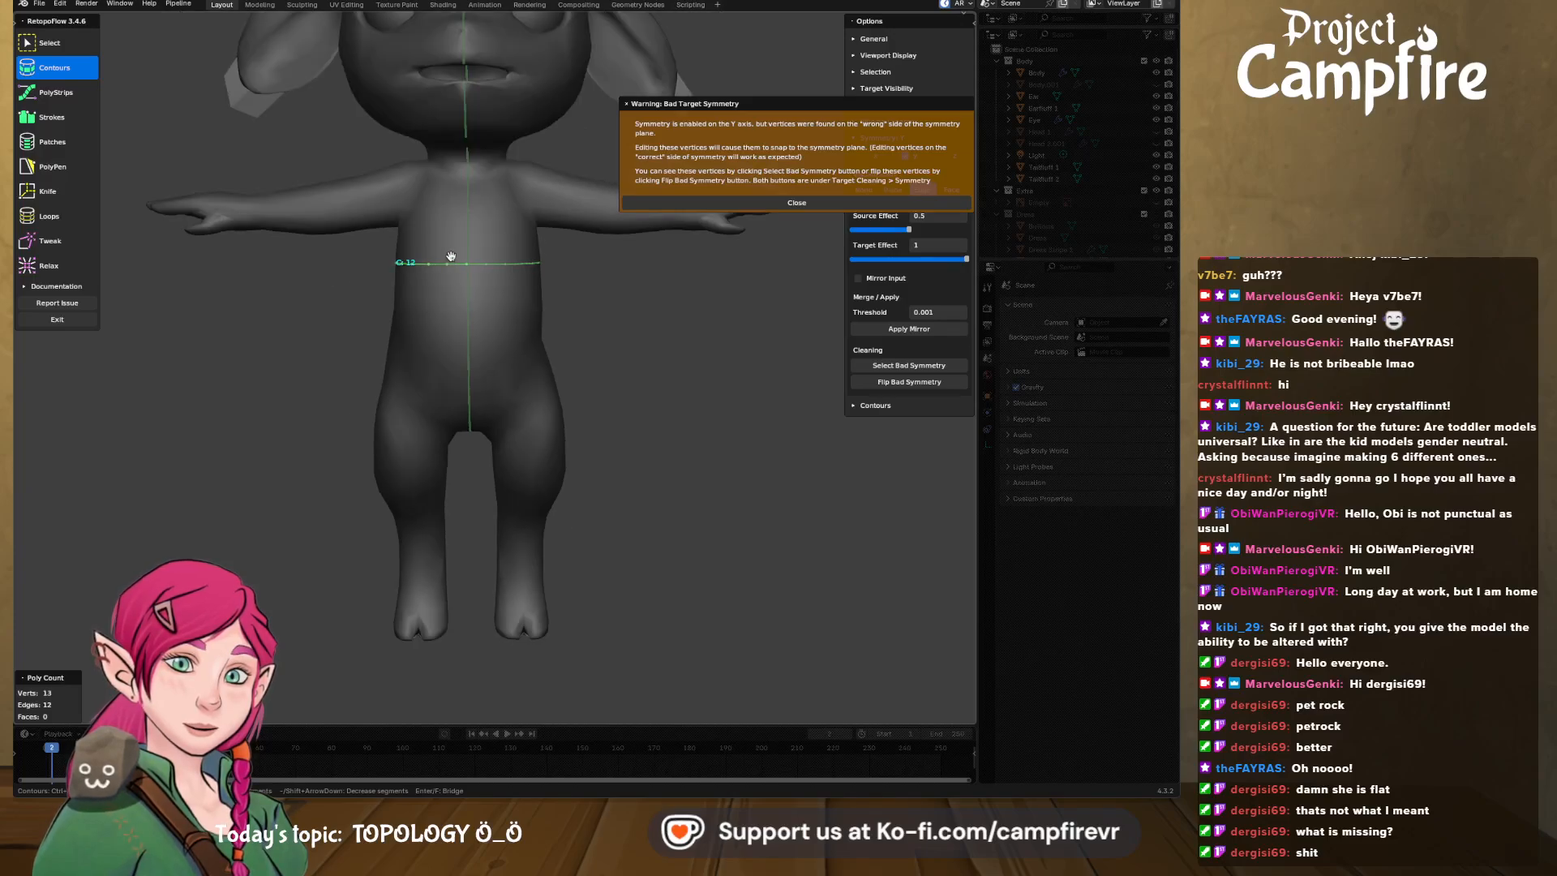
middle_click_drag(576, 295, 585, 290)
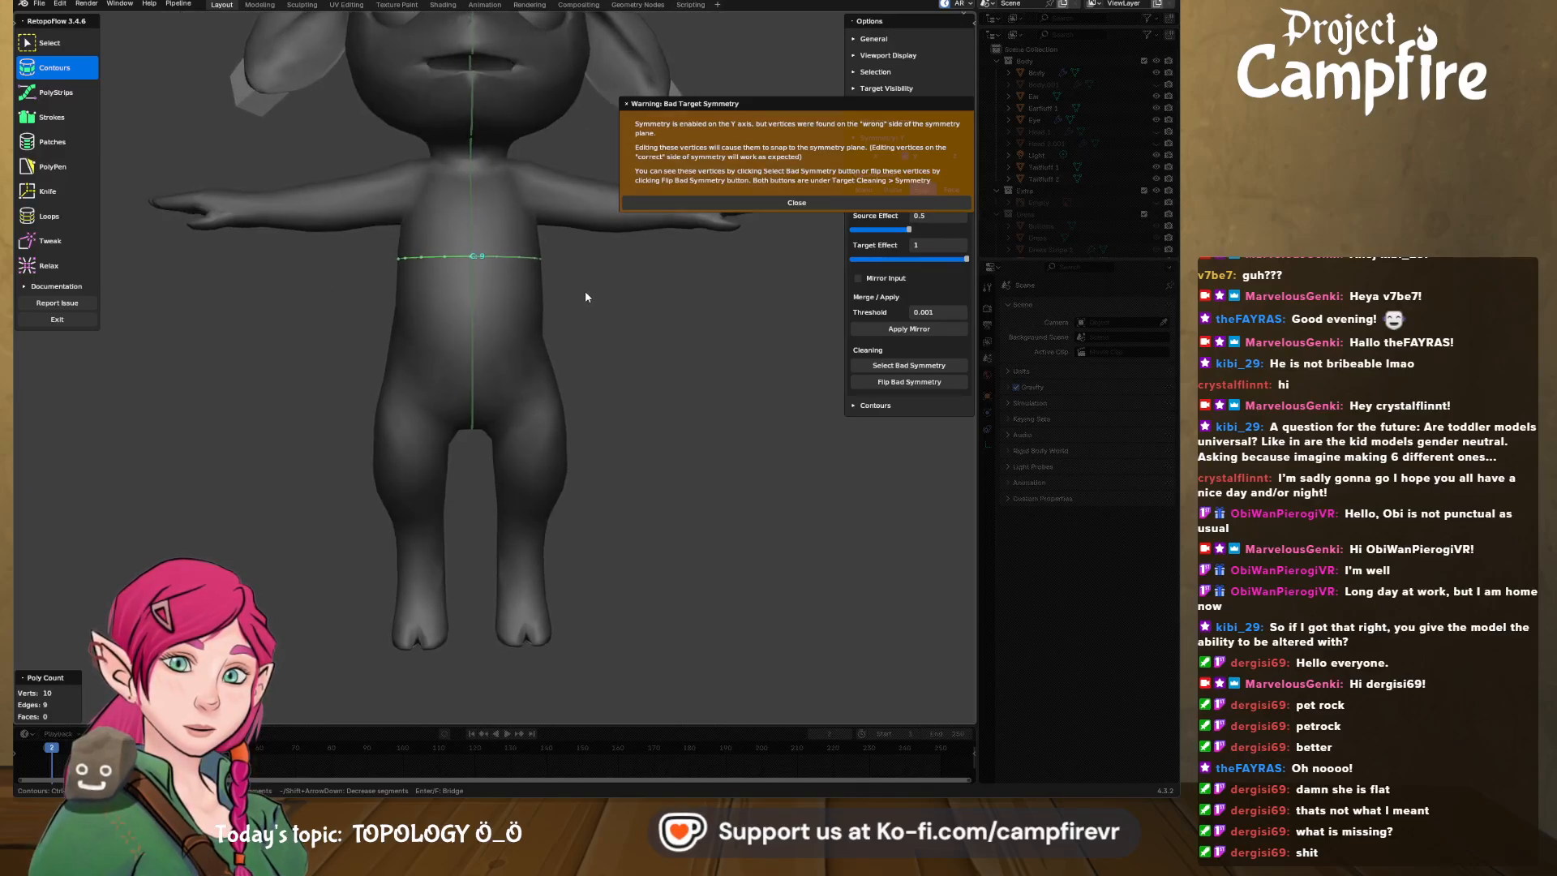
left_click(773, 203)
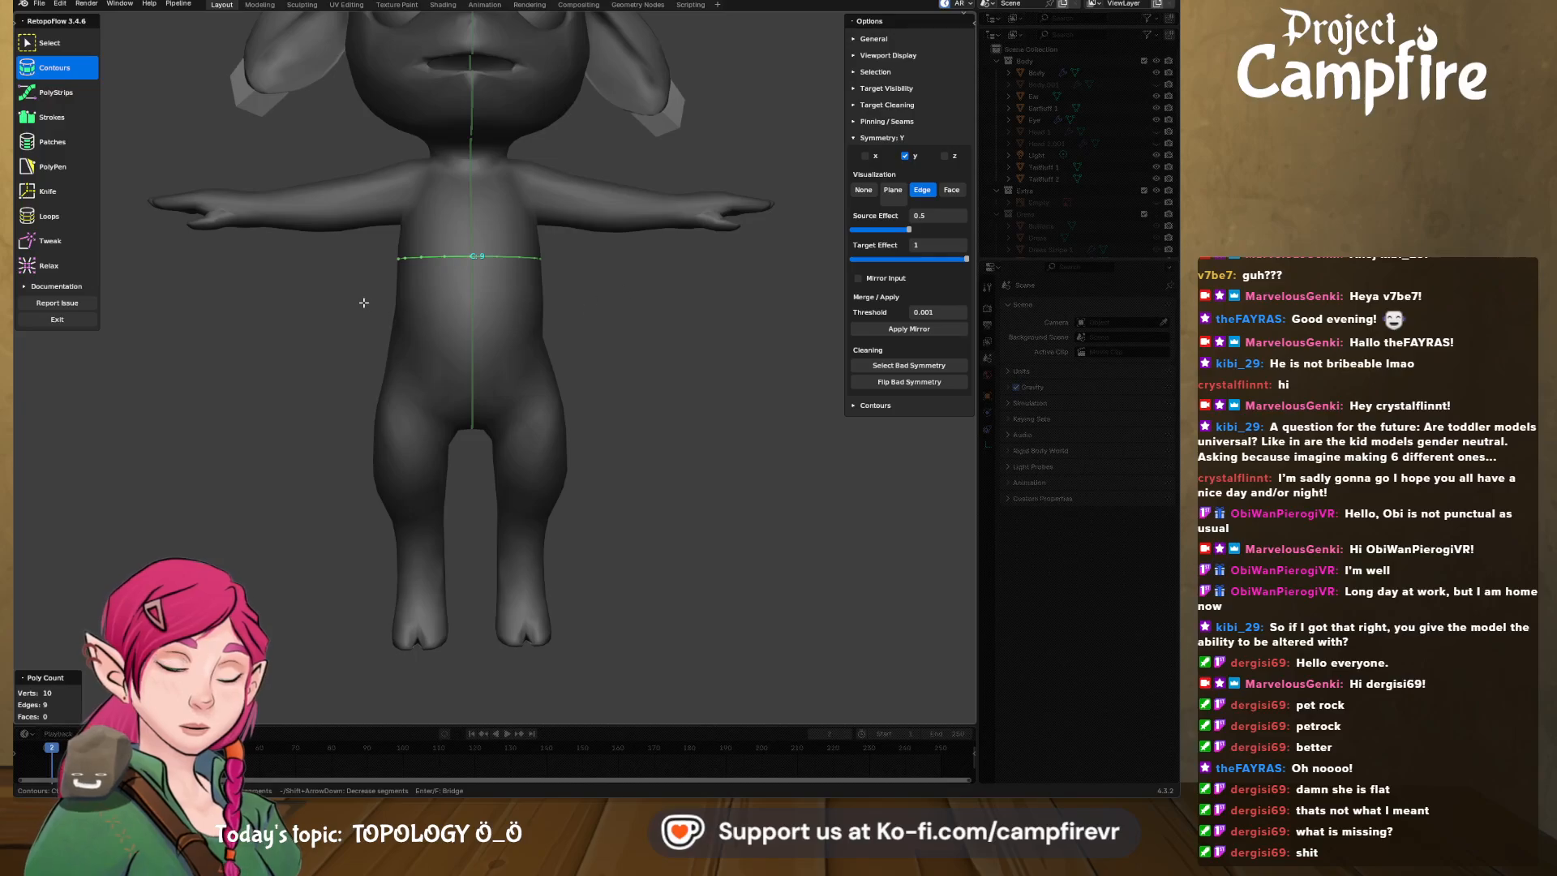
- Extend the mirrored torso strip downward with three more Contours loops, including one between the existing pair
left_click_drag(548, 287, 575, 298)
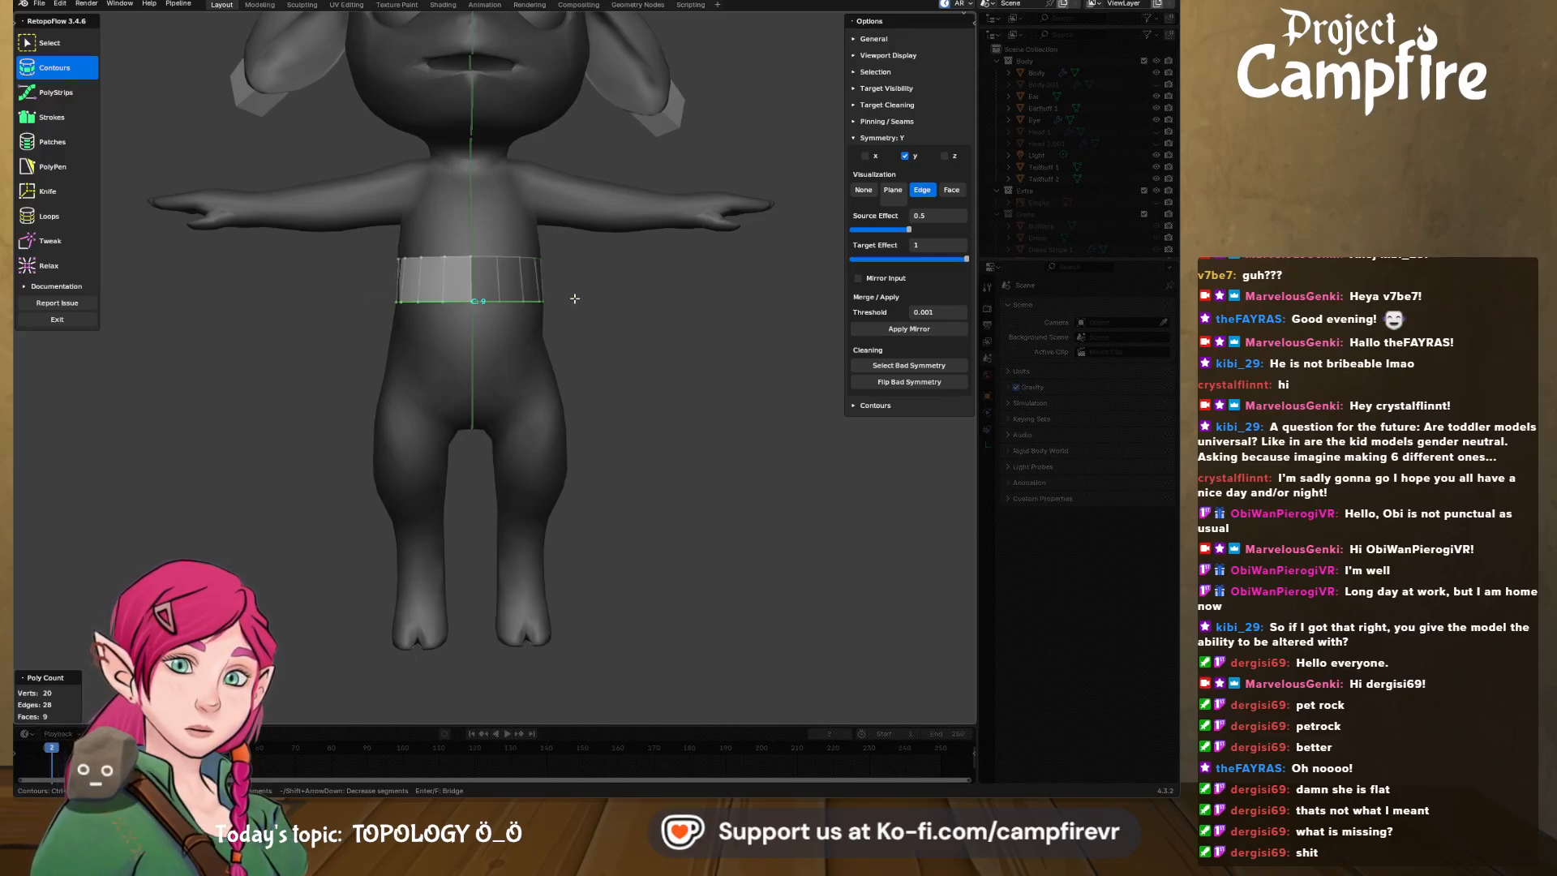
left_click_drag(354, 281, 606, 280)
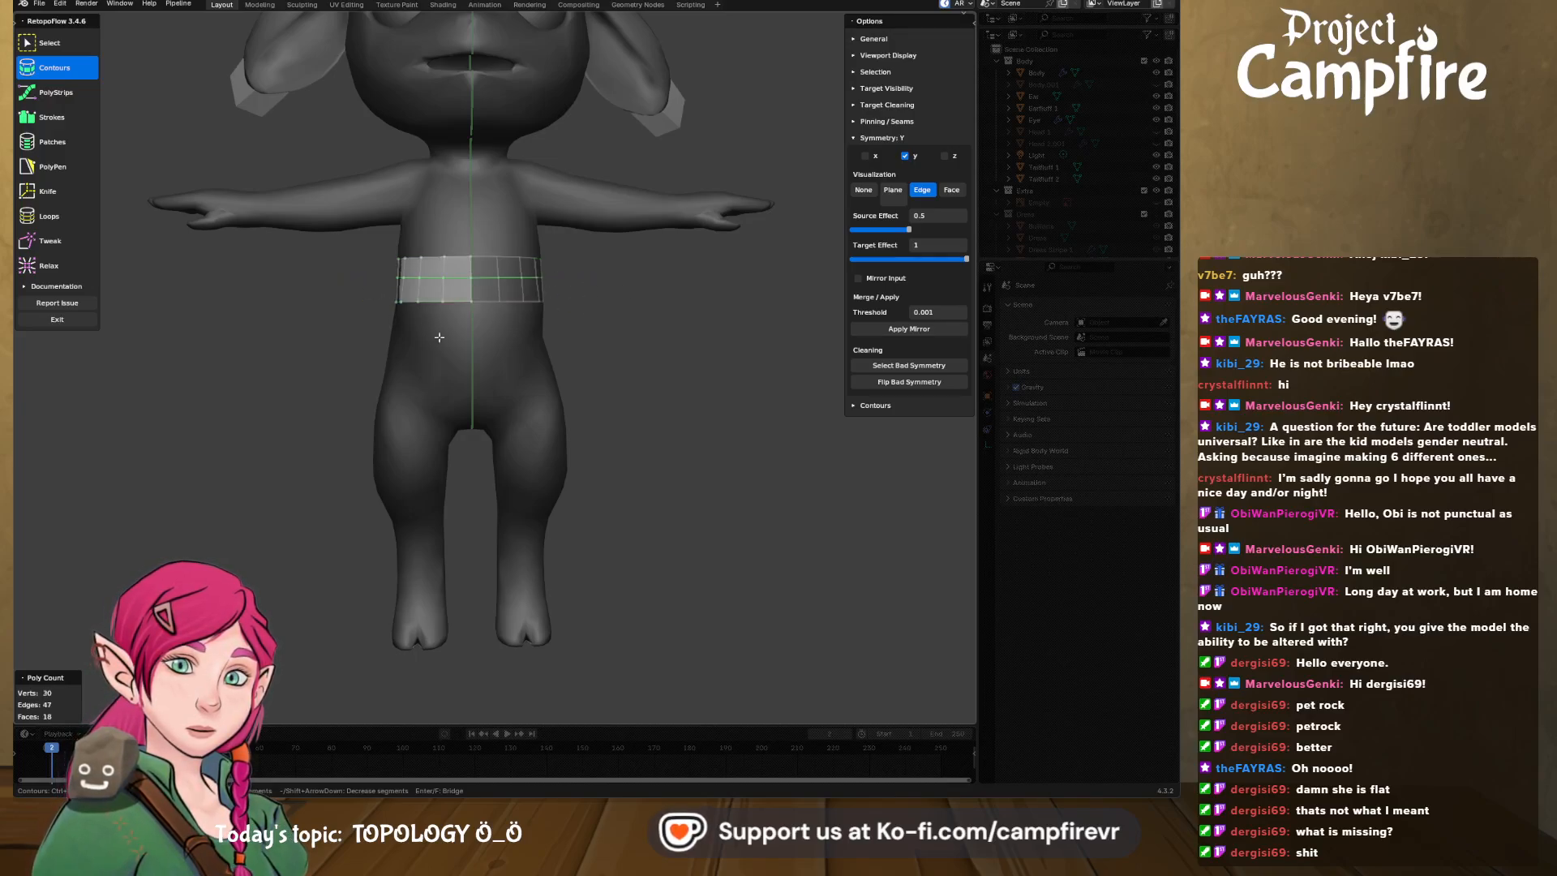
left_click_drag(357, 321, 588, 321)
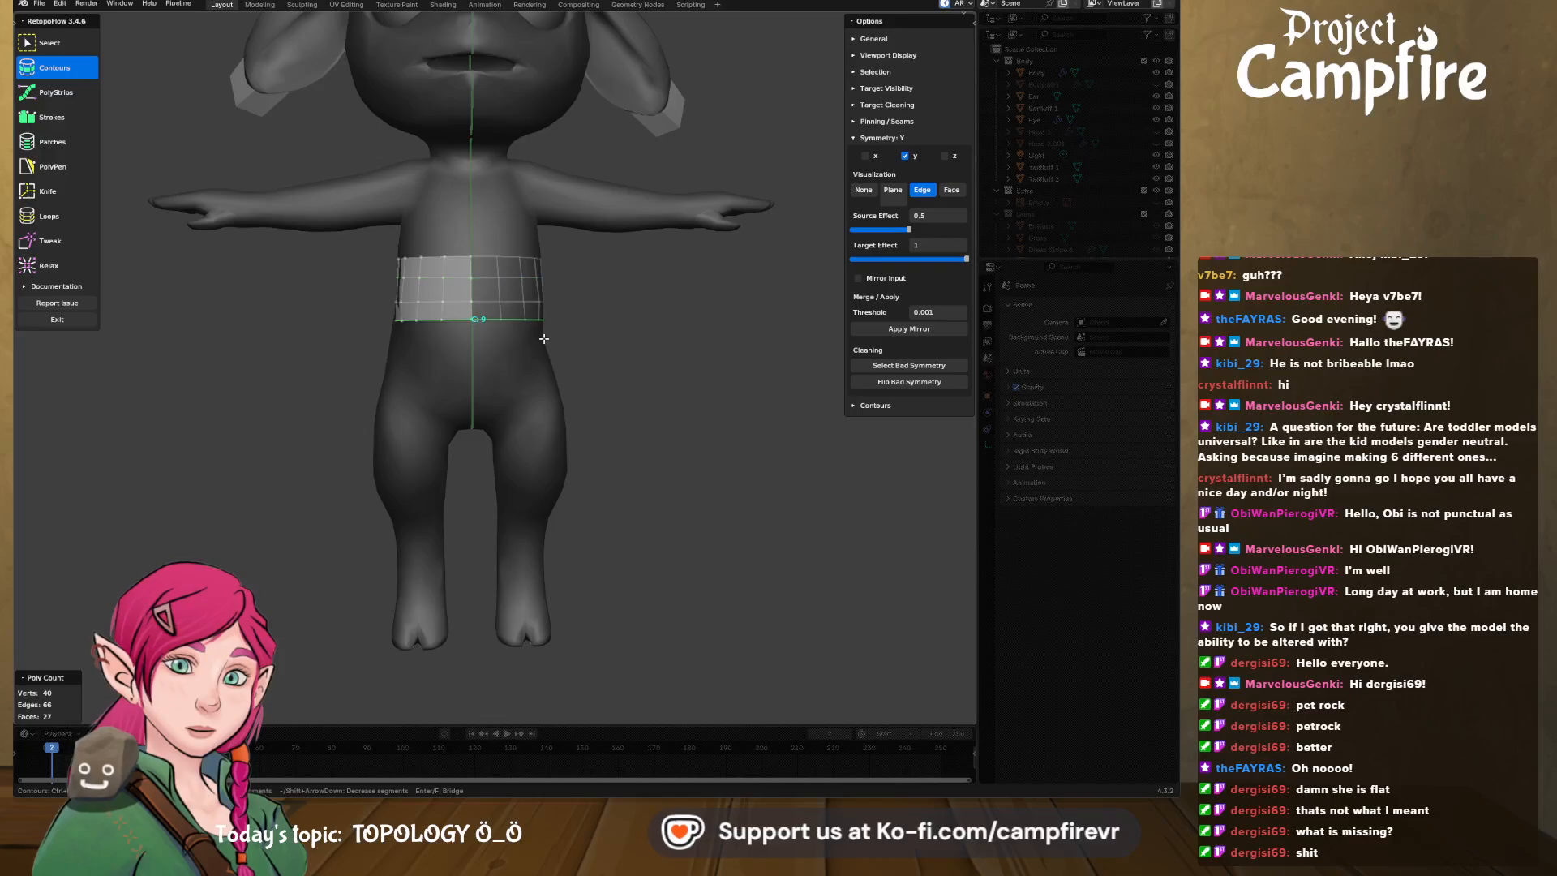
- Draw mirrored 30-segment Contours loops from the hip crease down the leg to the ankle
mouse_move(434, 399)
left_mouse_down()
mouse_move(479, 445)
mouse_move(455, 462)
mouse_move(471, 453)
left_mouse_up()
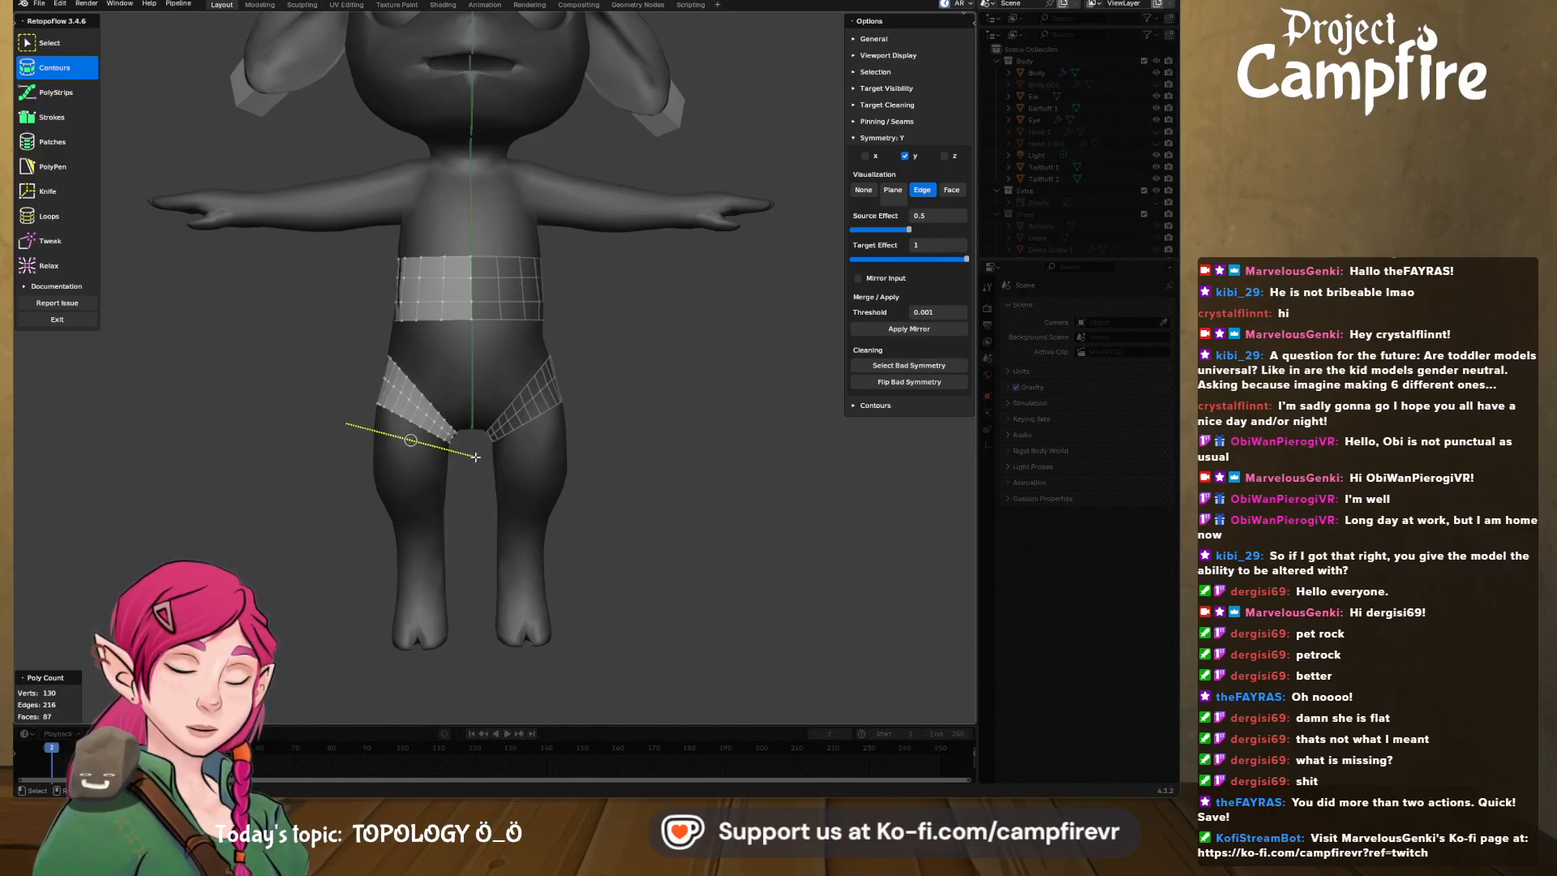
key("ctrl+z")
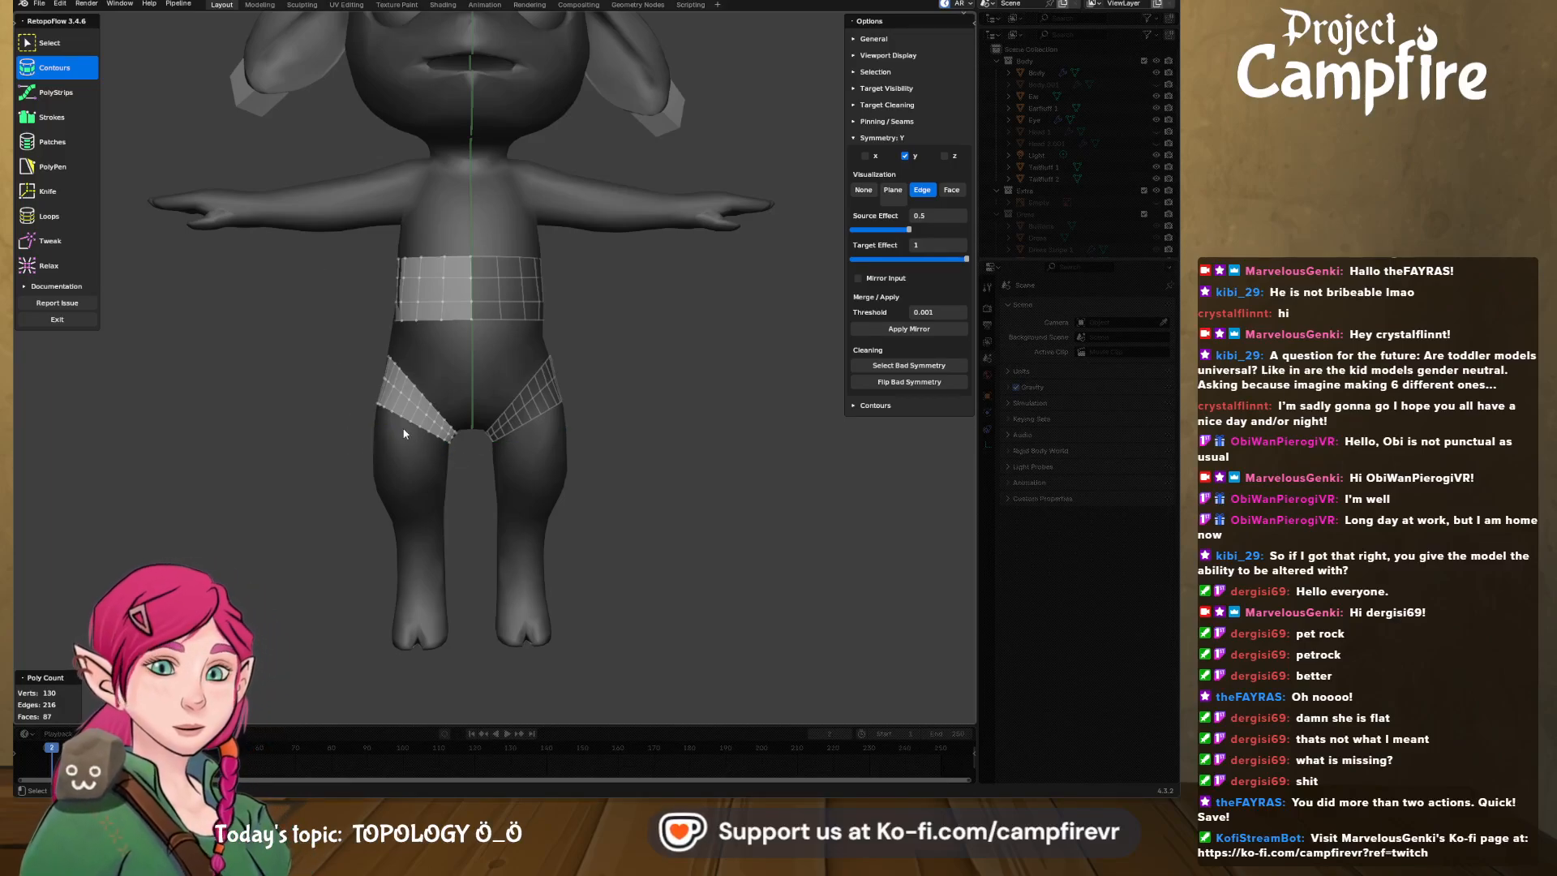
left_click(404, 418)
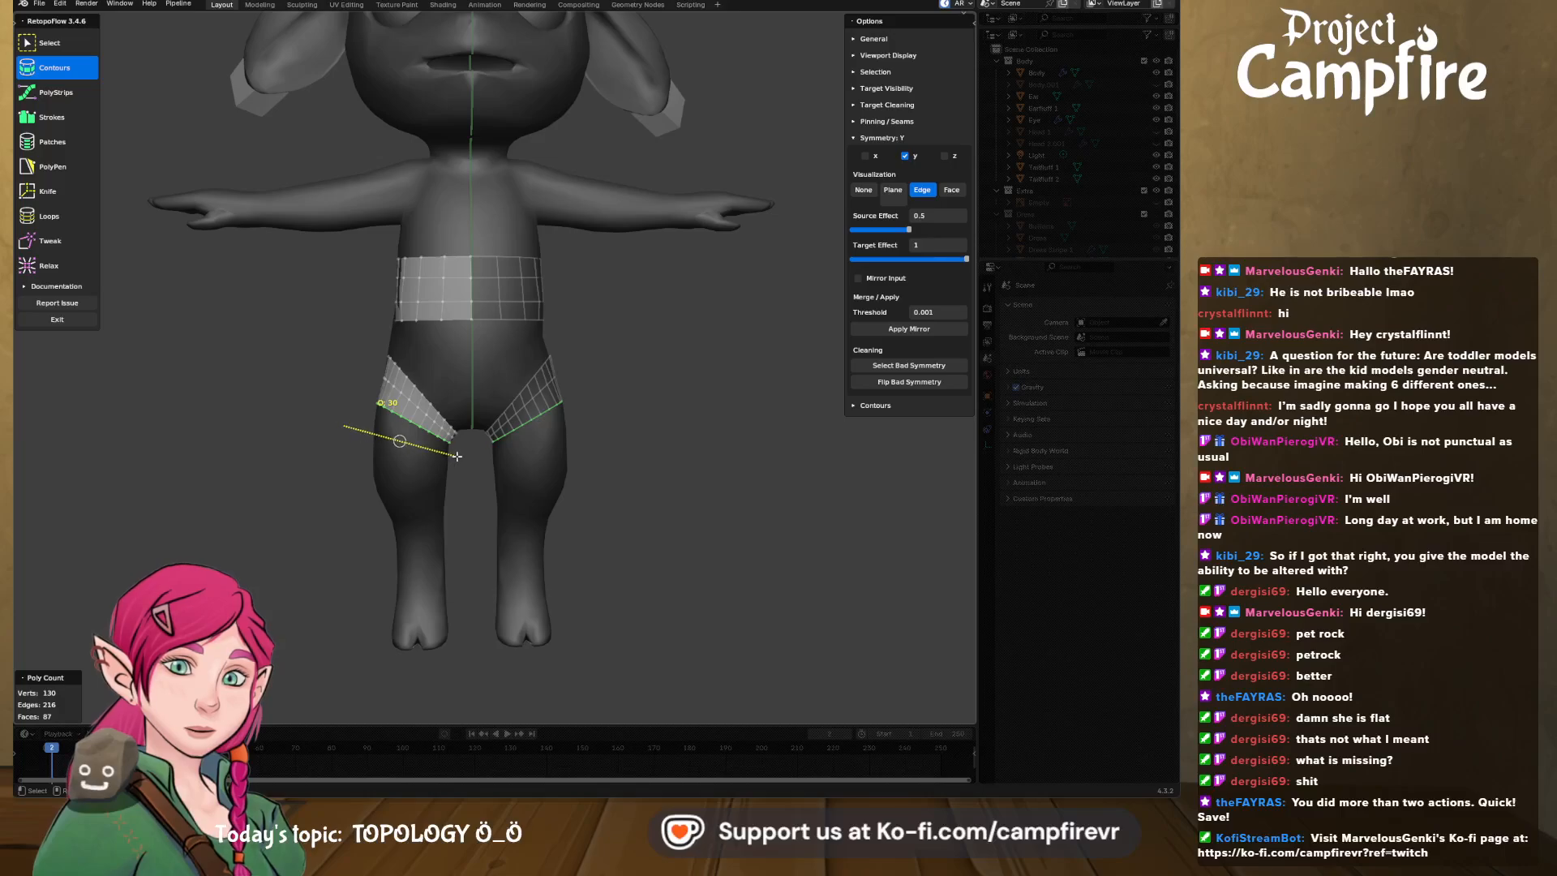
left_click_drag(457, 457, 461, 476)
mouse_move(367, 494)
left_mouse_down("ctrl")
mouse_move(466, 491)
mouse_move(446, 509)
mouse_move(468, 542)
mouse_move(442, 576)
mouse_move(460, 574)
mouse_move(462, 596)
left_mouse_up("ctrl")
middle_click_drag(428, 586, 548, 575)
- Undo the leg loops back to the first loop at the hip crease and reduce that loop to 17 segments
key("ctrl+z")
key("ctrl+z")
key("ctrl+z")
key("ctrl+z")
key("ctrl+z")
key("ctrl+z")
key("ctrl+z")
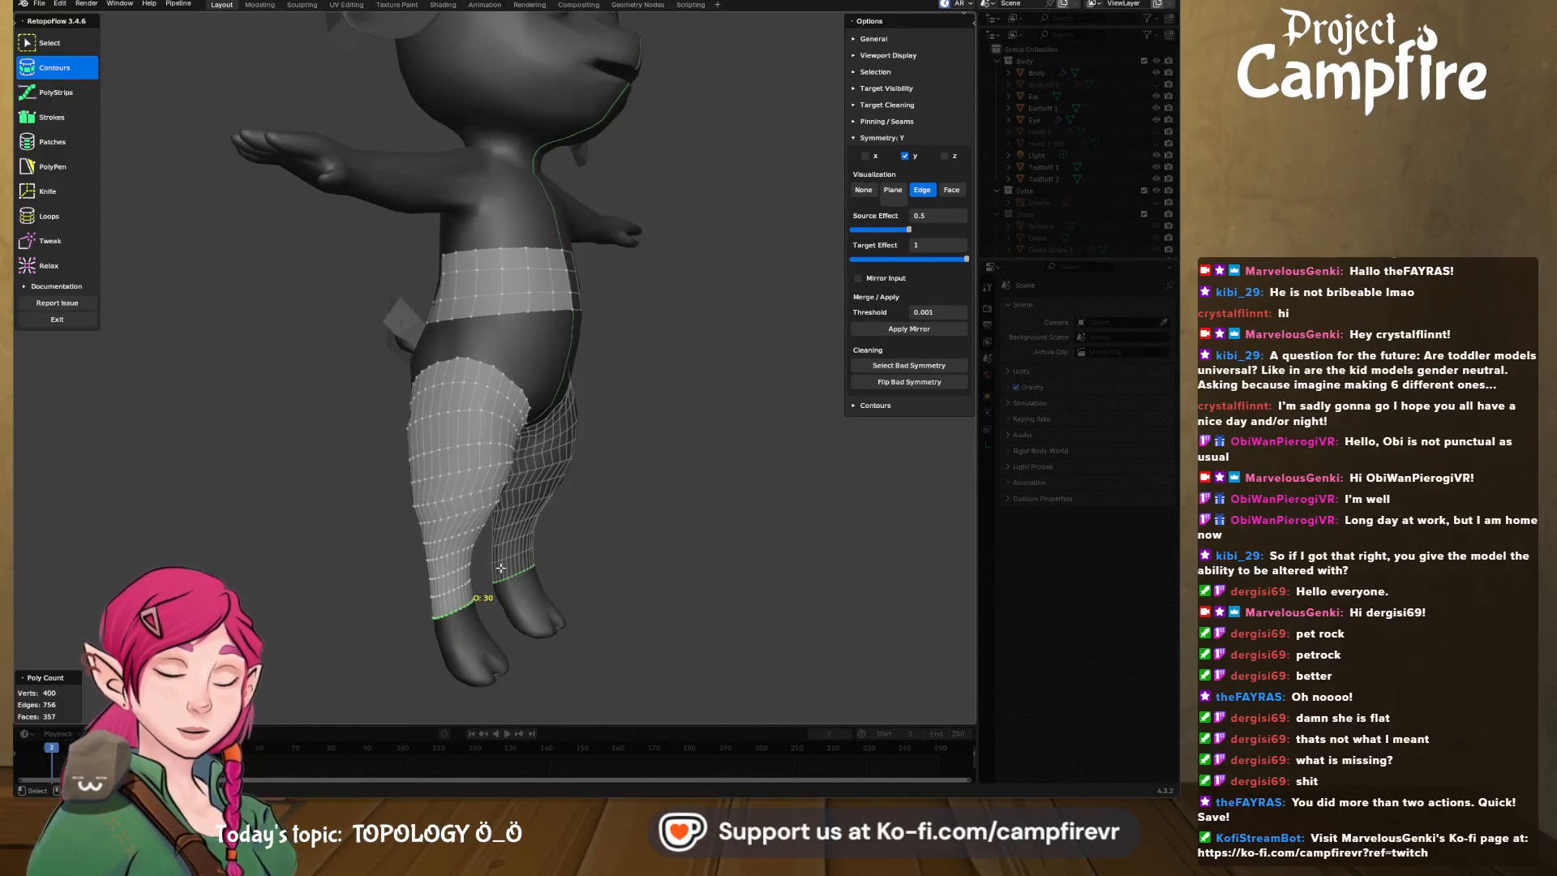
key("ctrl+z")
key("ctrl+z")
key("ctrl+z")
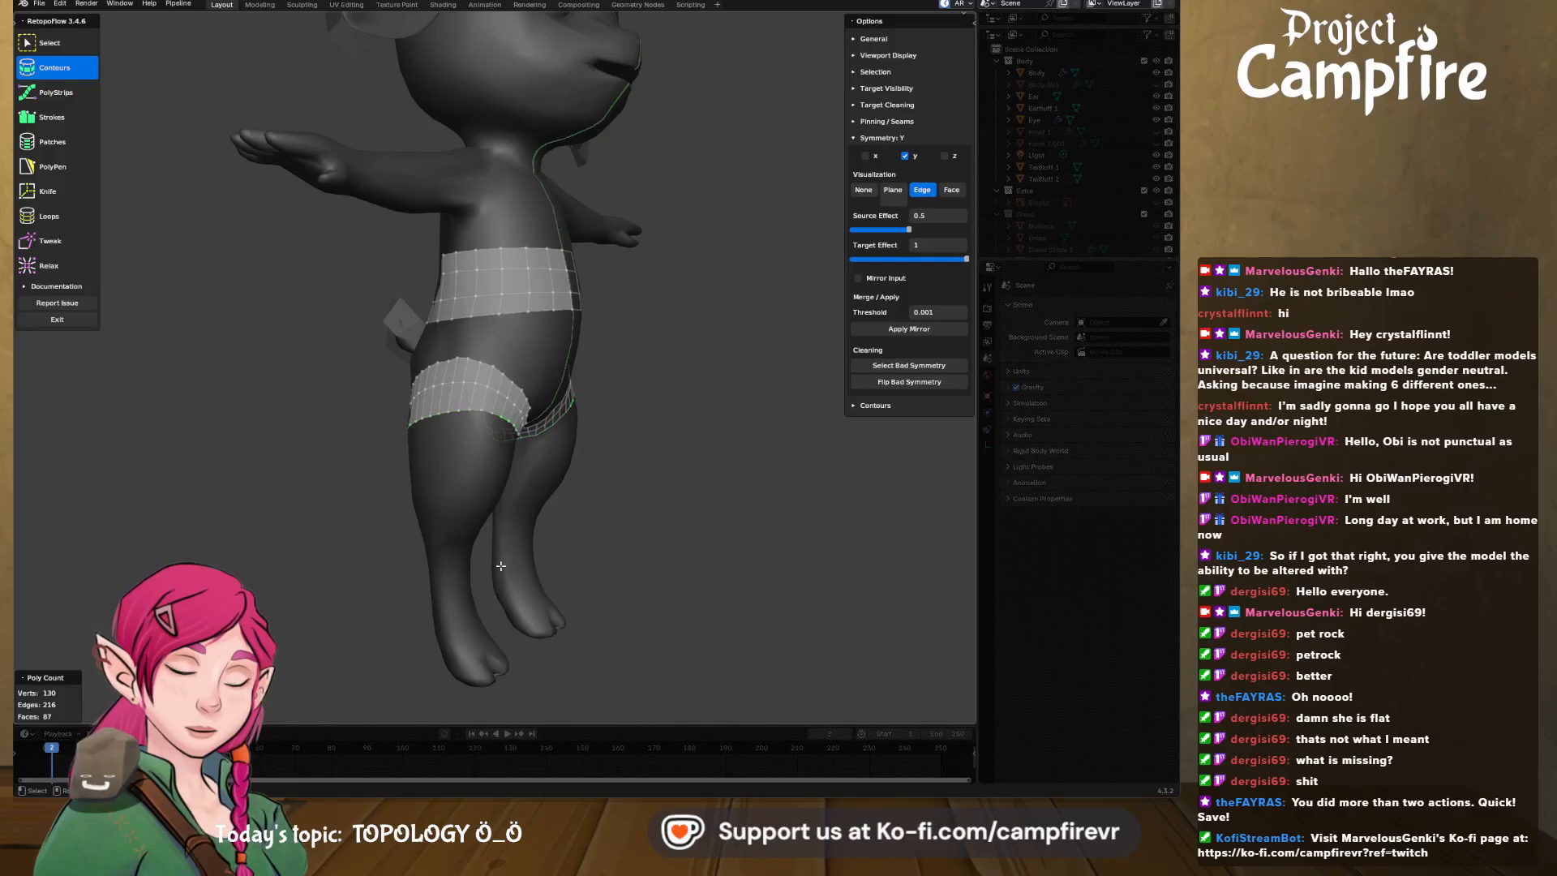
key("ctrl+z")
key("ctrl+z")
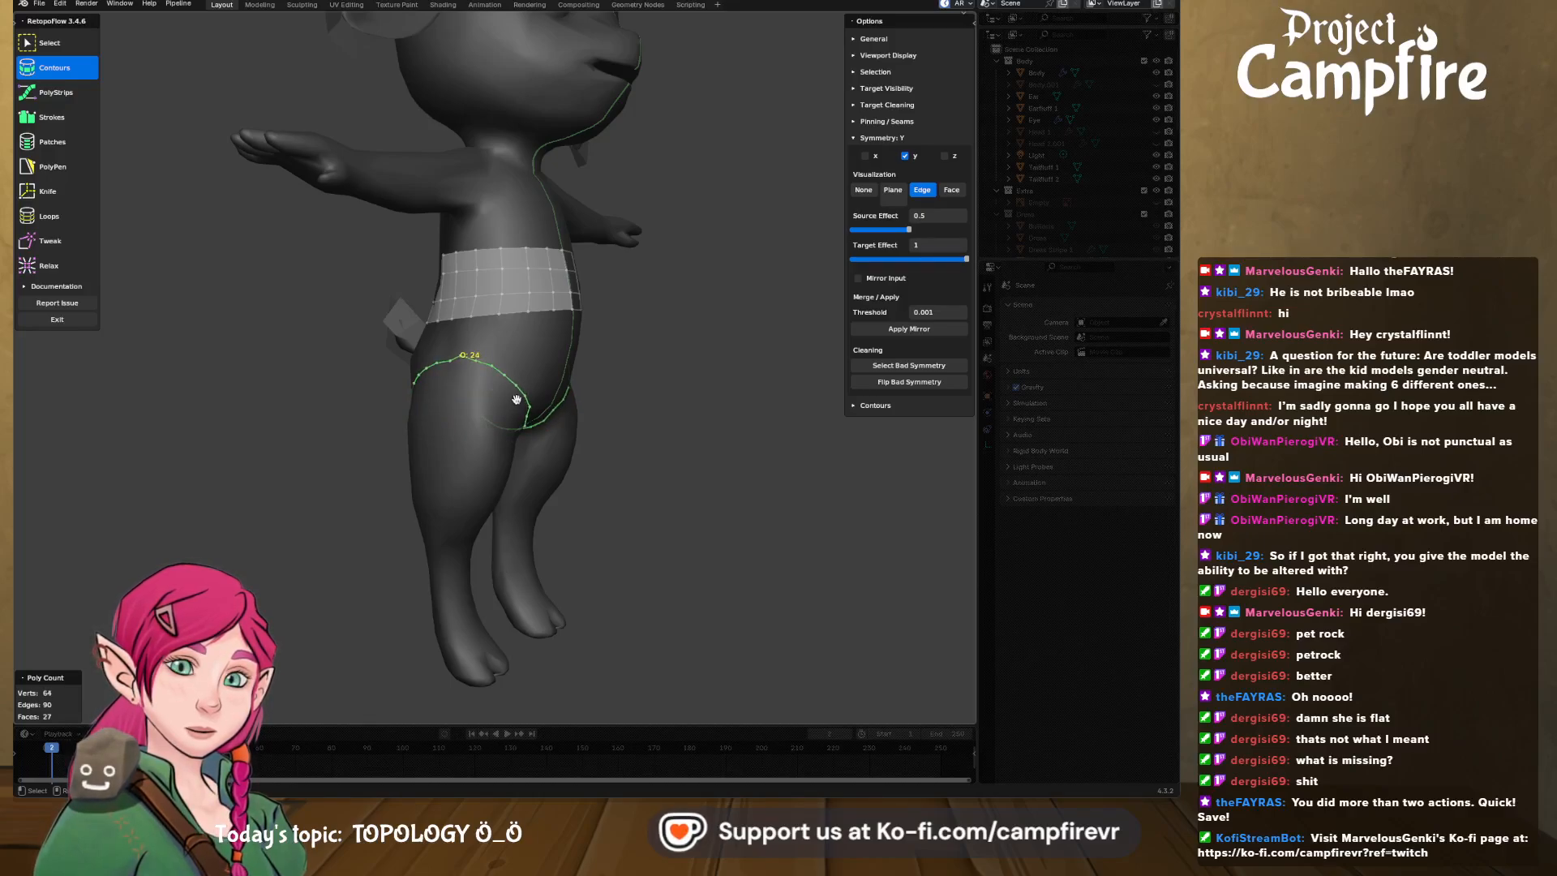
scroll(517, 399, "down", 7, "ctrl")
middle_click_drag(517, 399, 463, 448)
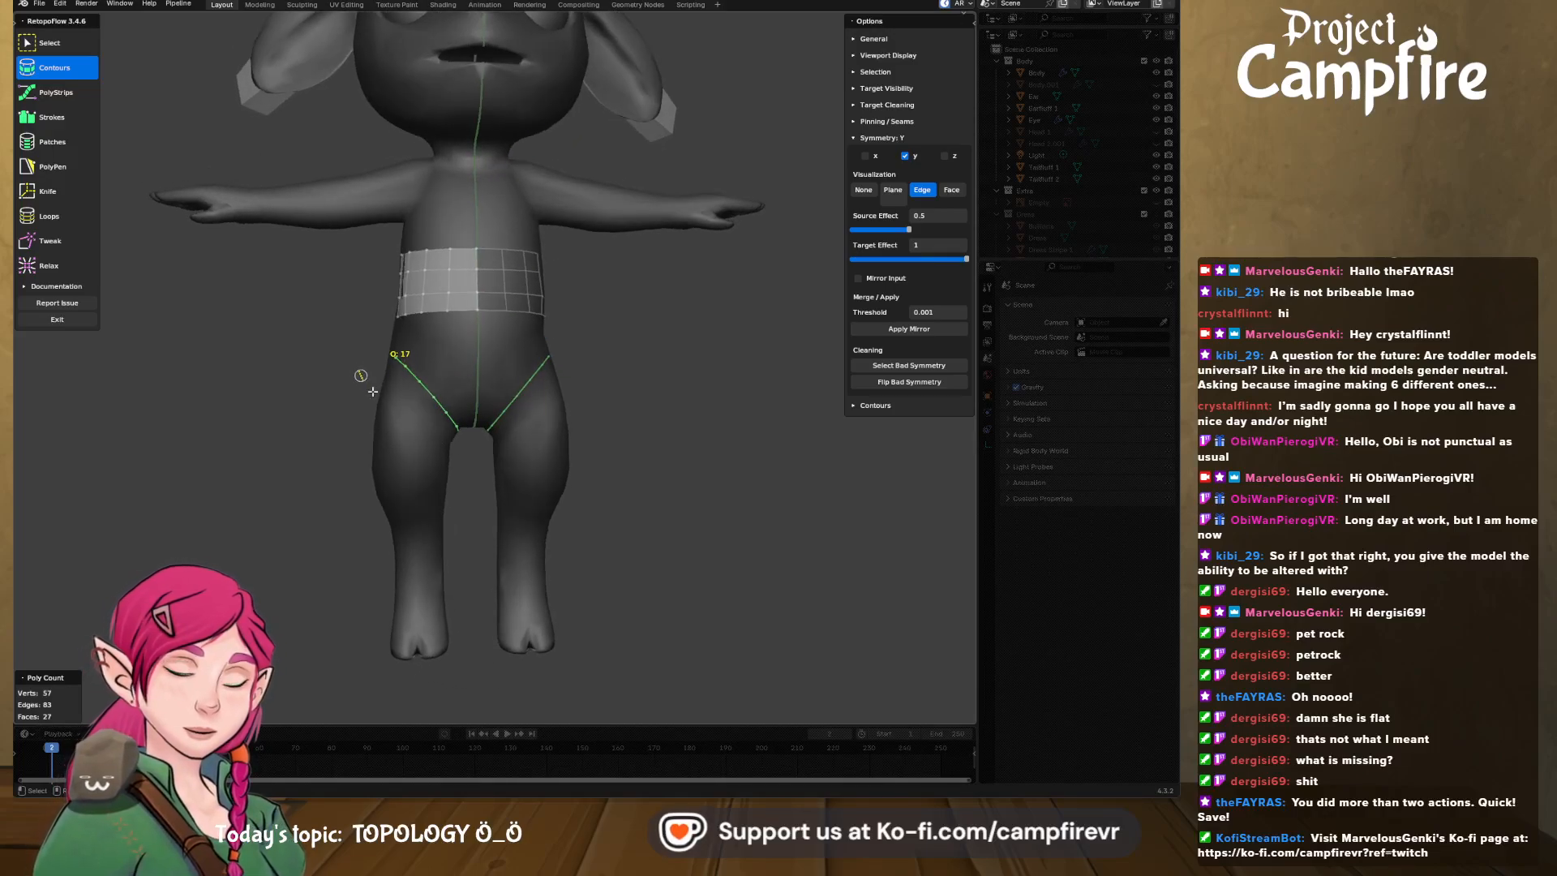
- Draw mirrored 17-segment Contours loops from the hip crease over the thigh and lower leg to just above the foot
mouse_move(372, 392)
left_mouse_down("ctrl")
mouse_move(473, 443)
mouse_move(481, 468)
left_mouse_up("ctrl")
left_click_drag(344, 490, 478, 503, "ctrl")
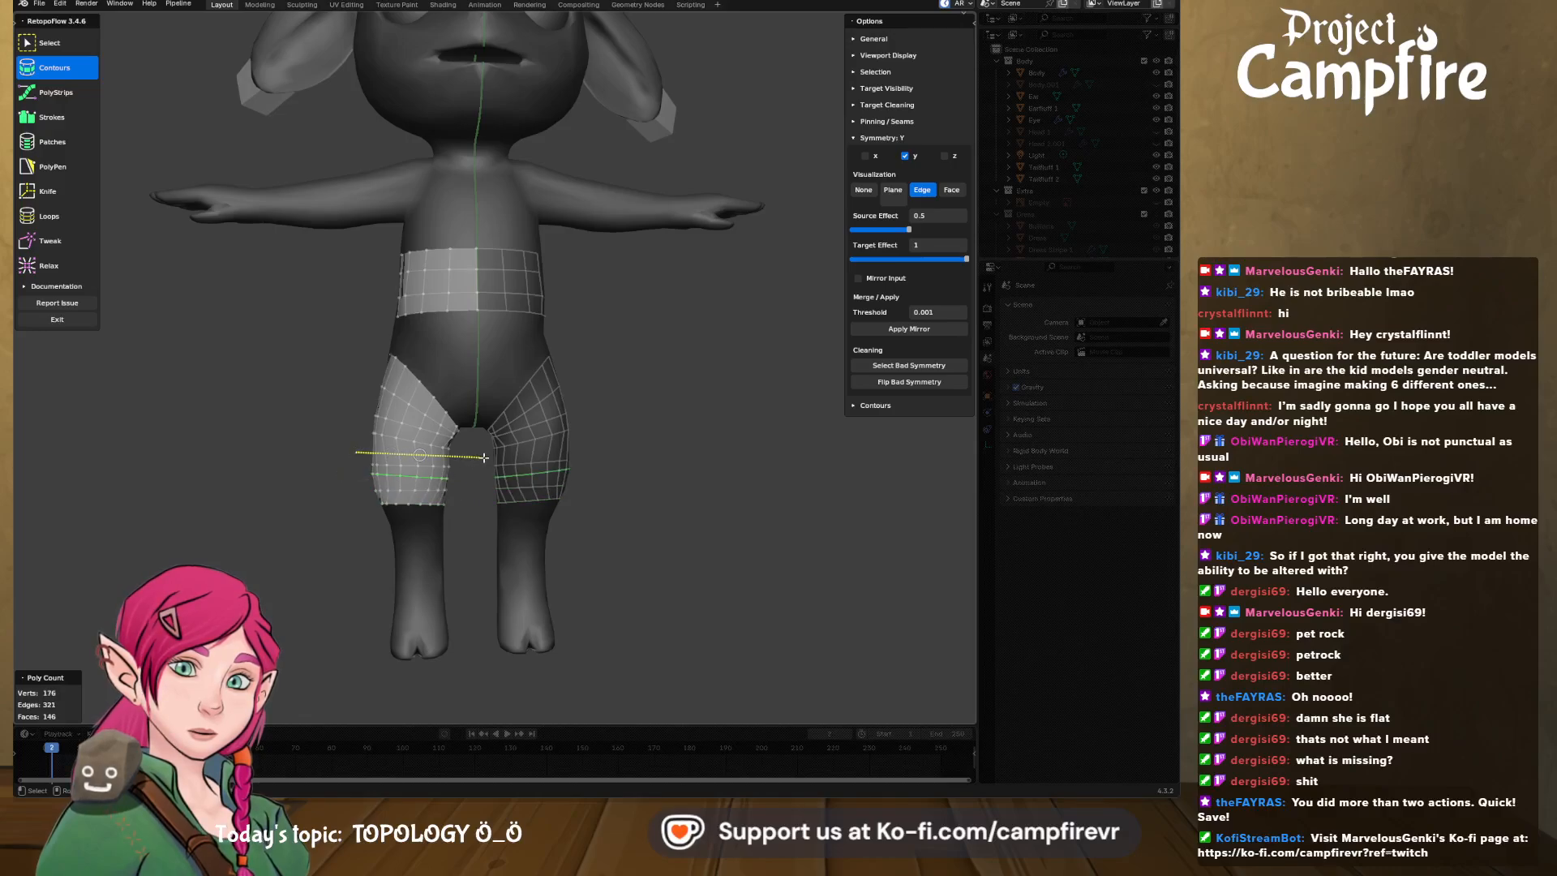
mouse_move(369, 527)
left_mouse_down("ctrl")
mouse_move(469, 526)
mouse_move(475, 541)
left_mouse_up("ctrl")
mouse_move(381, 558)
left_mouse_down("ctrl")
mouse_move(470, 559)
mouse_move(470, 581)
left_mouse_up("ctrl")
mouse_move(372, 601)
left_mouse_down("ctrl")
mouse_move(472, 601)
mouse_move(473, 616)
left_mouse_up("ctrl")
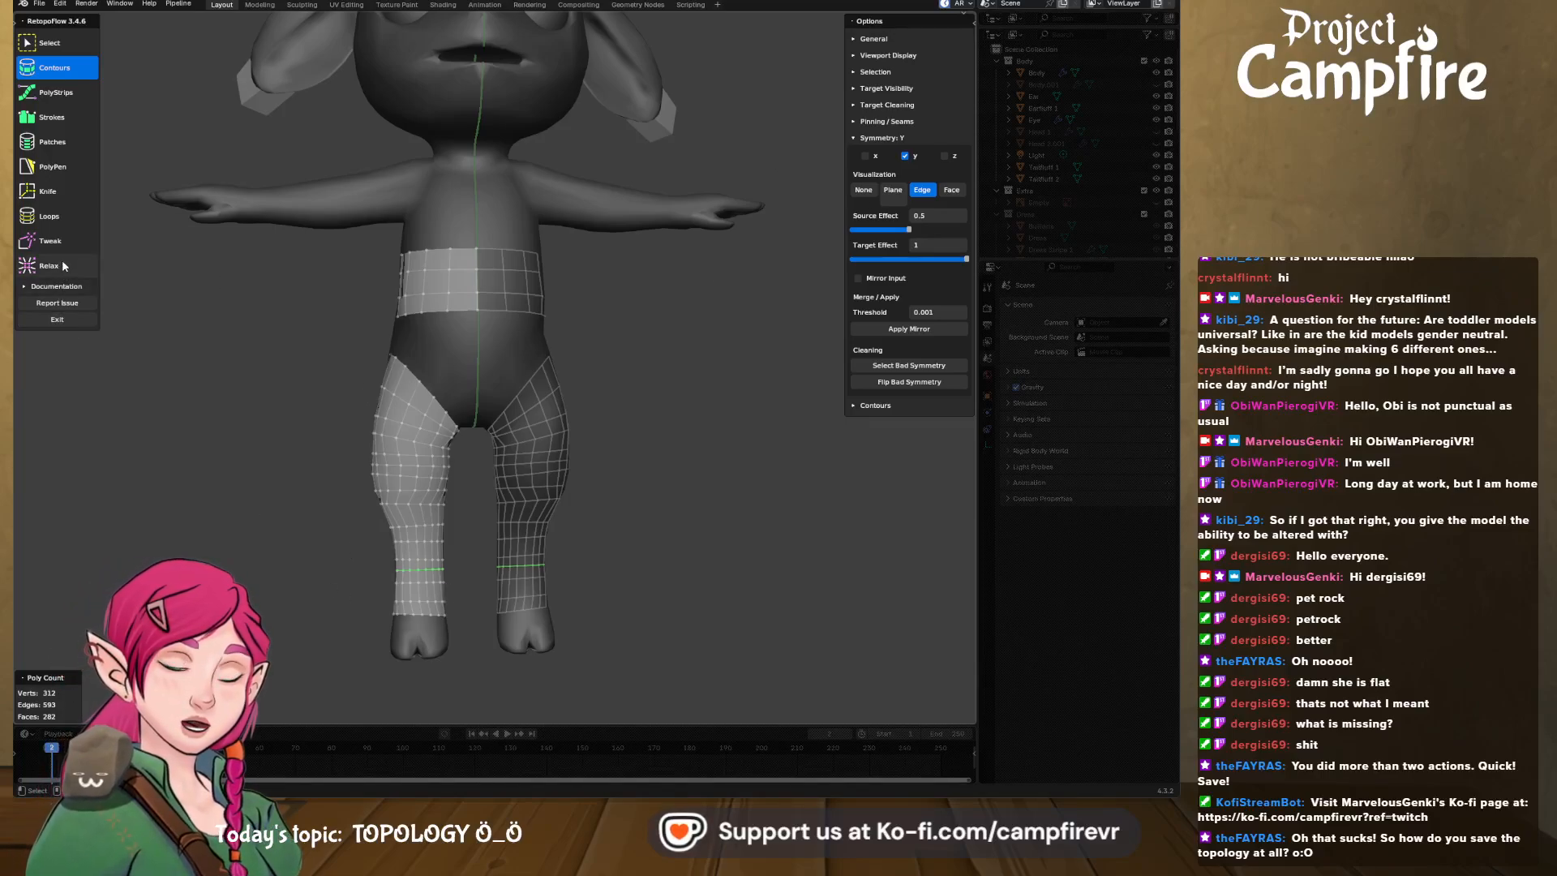
- Draw mirrored 12-segment Contours loops along the arm from the wrist to the shoulder
middle_click_drag(342, 347, 408, 375)
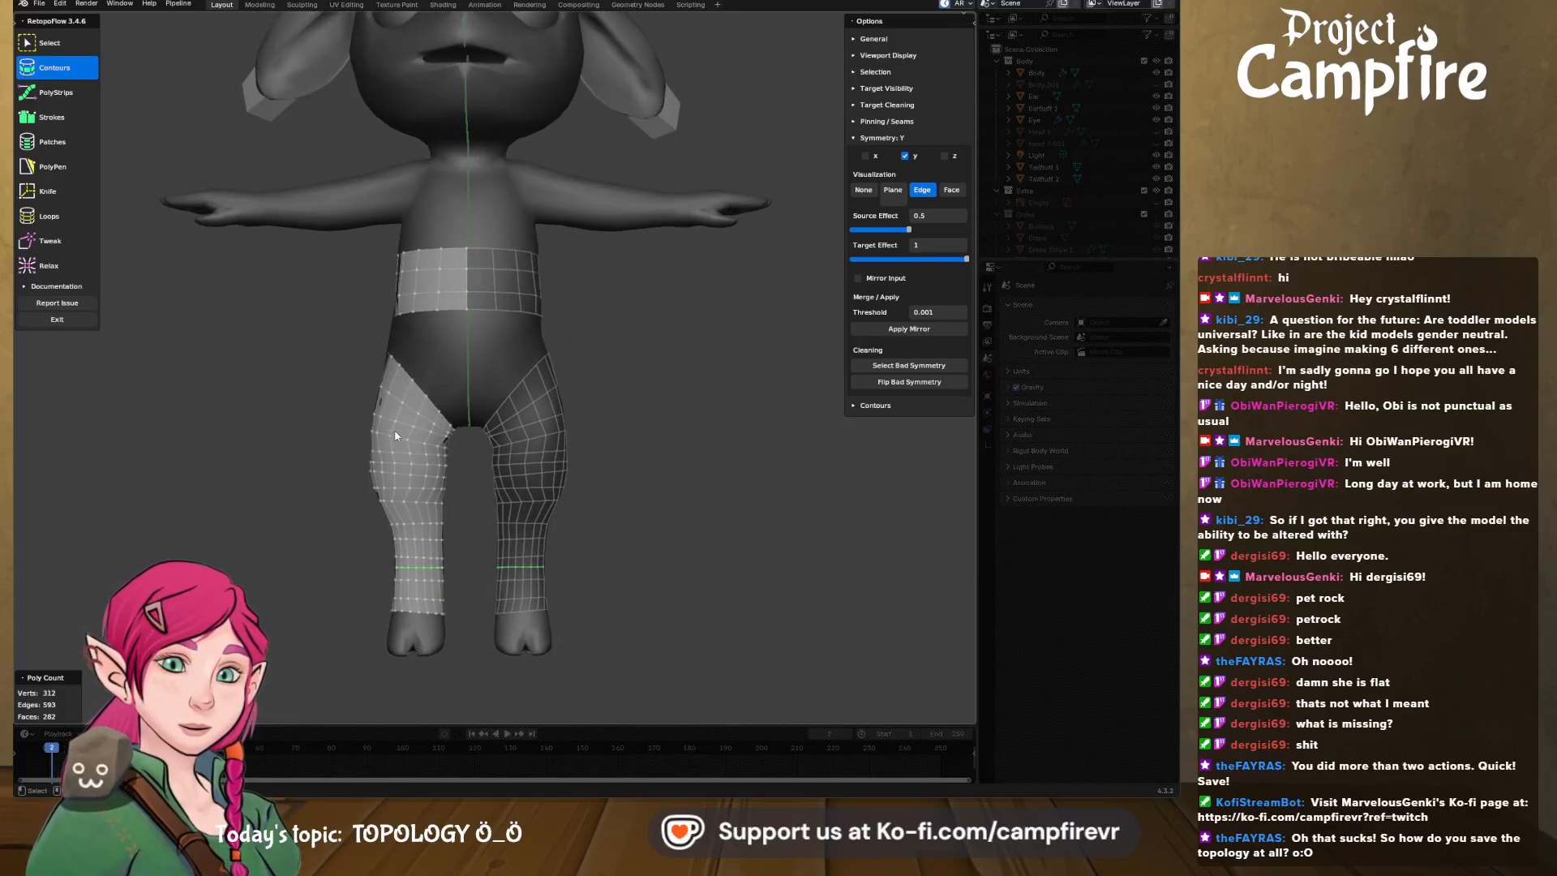
mouse_move(397, 436)
middle_mouse_down()
mouse_move(621, 417)
mouse_move(417, 441)
middle_mouse_up()
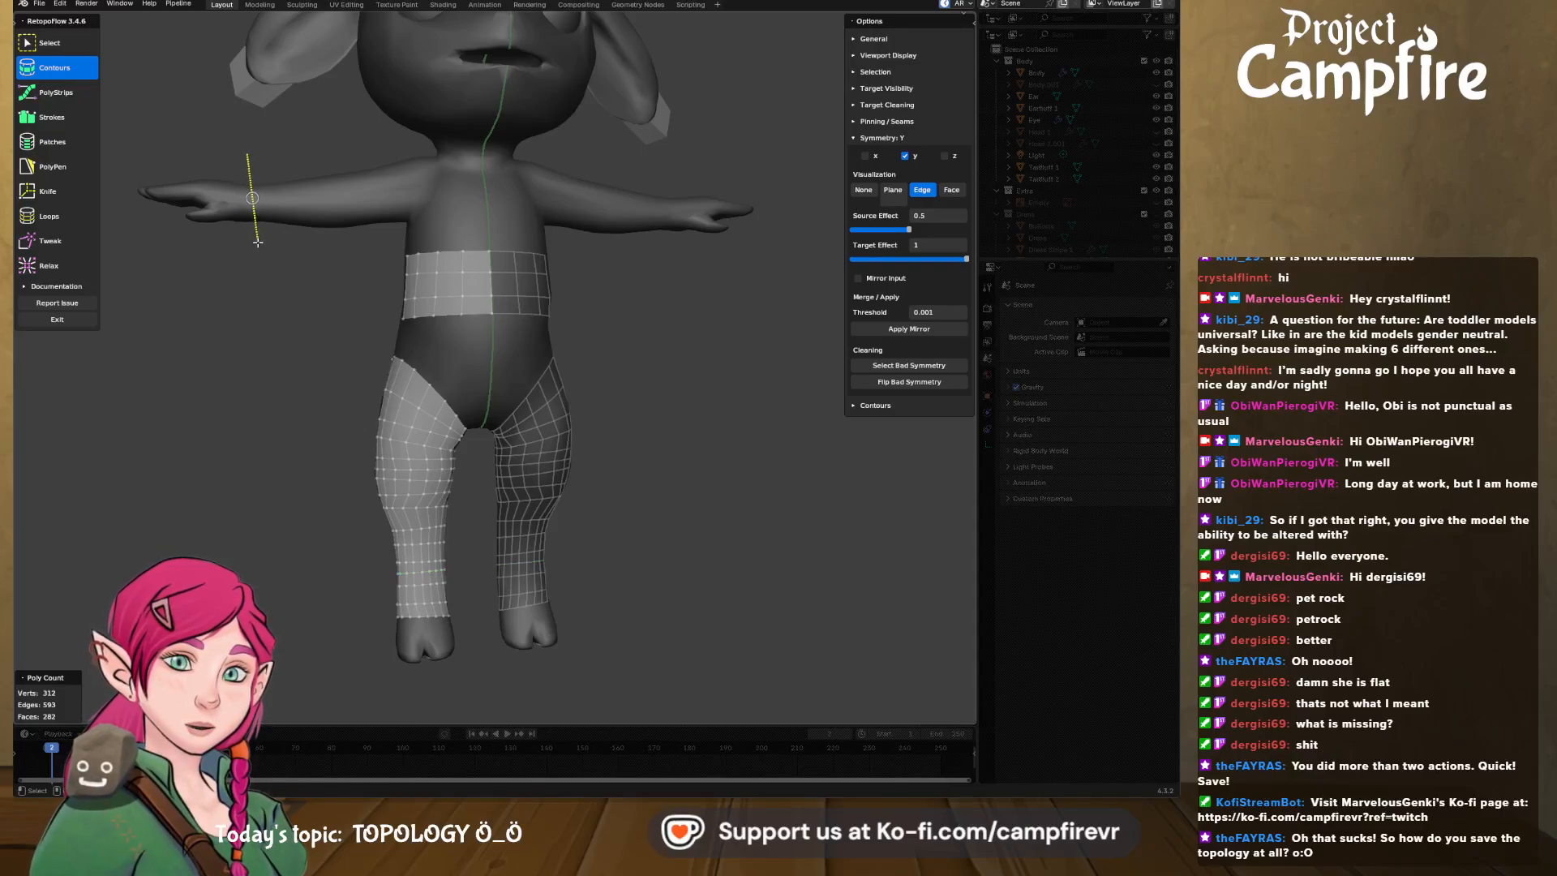
left_click_drag(275, 239, 285, 251)
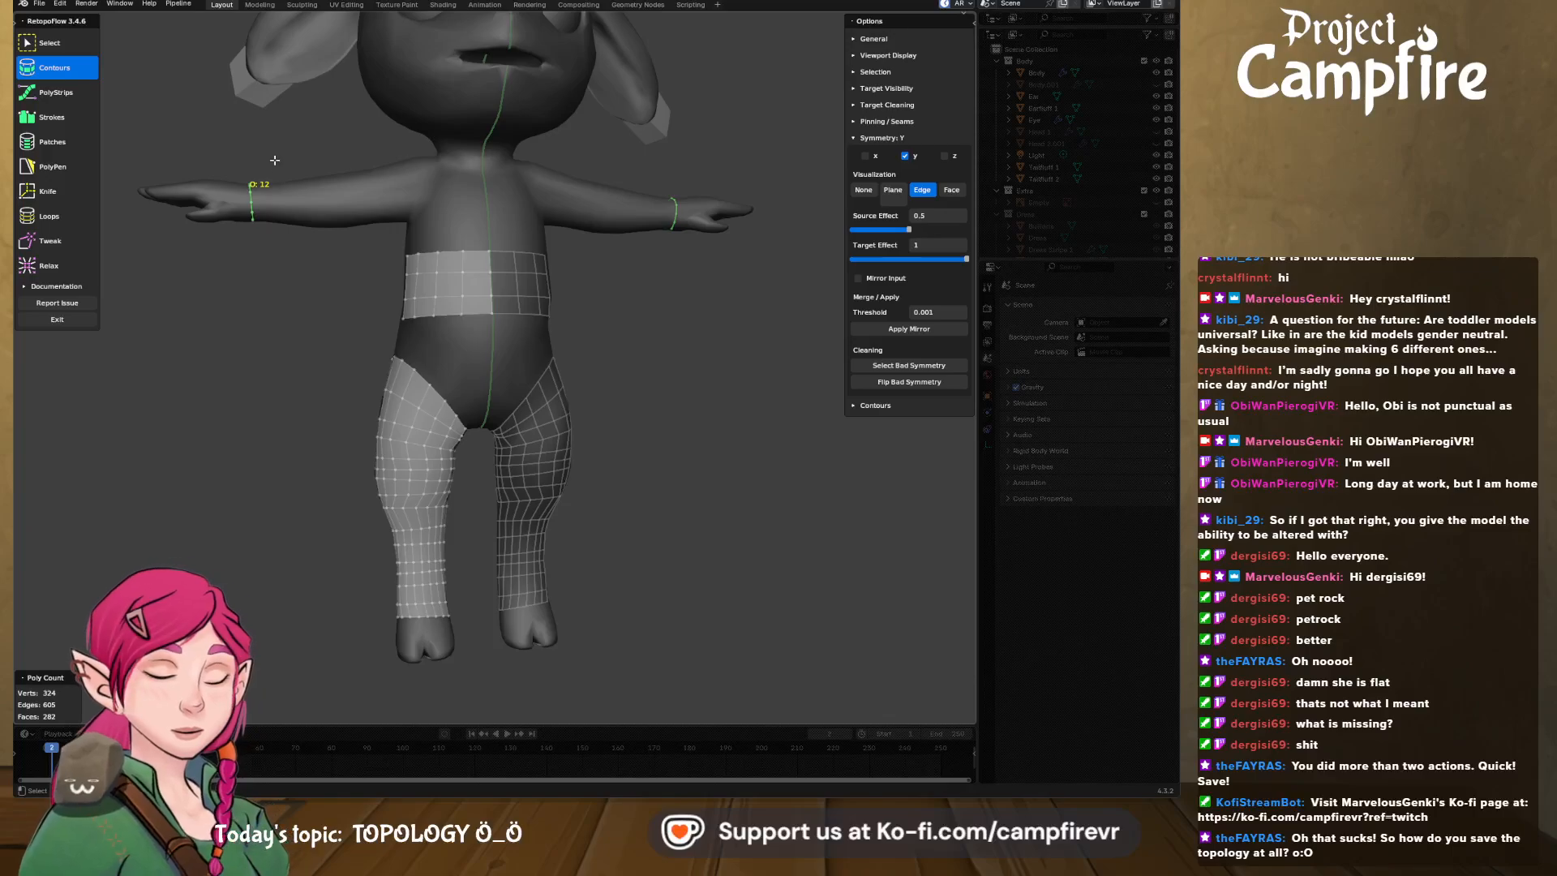
mouse_move(272, 163)
left_mouse_down()
mouse_move(276, 241)
mouse_move(322, 217)
mouse_move(323, 244)
left_mouse_up()
left_click_drag(340, 154, 349, 242)
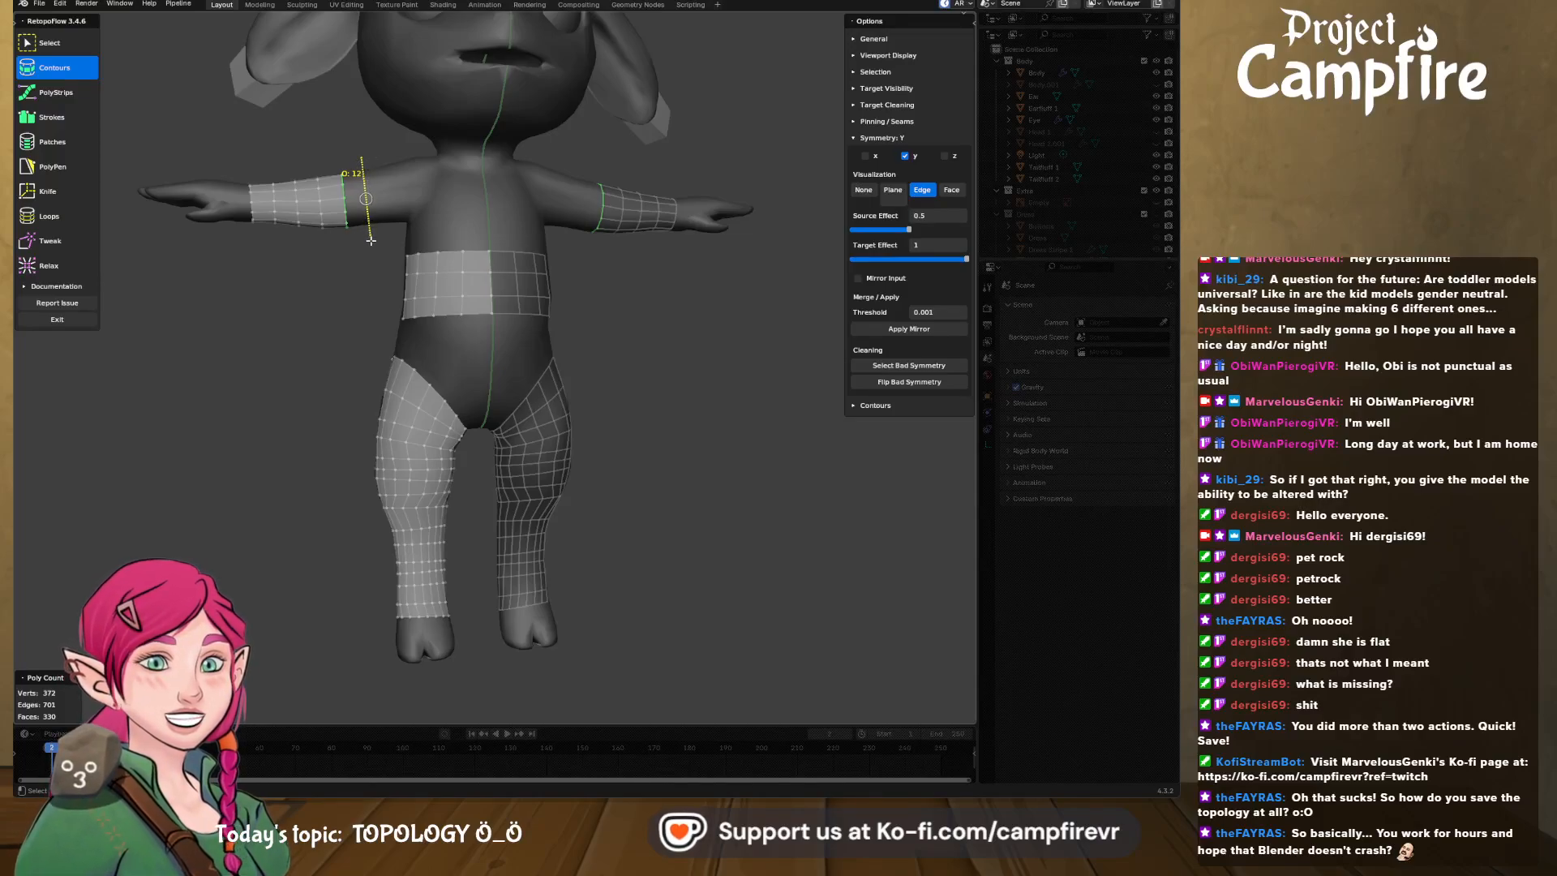
left_click_drag(371, 241, 398, 252)
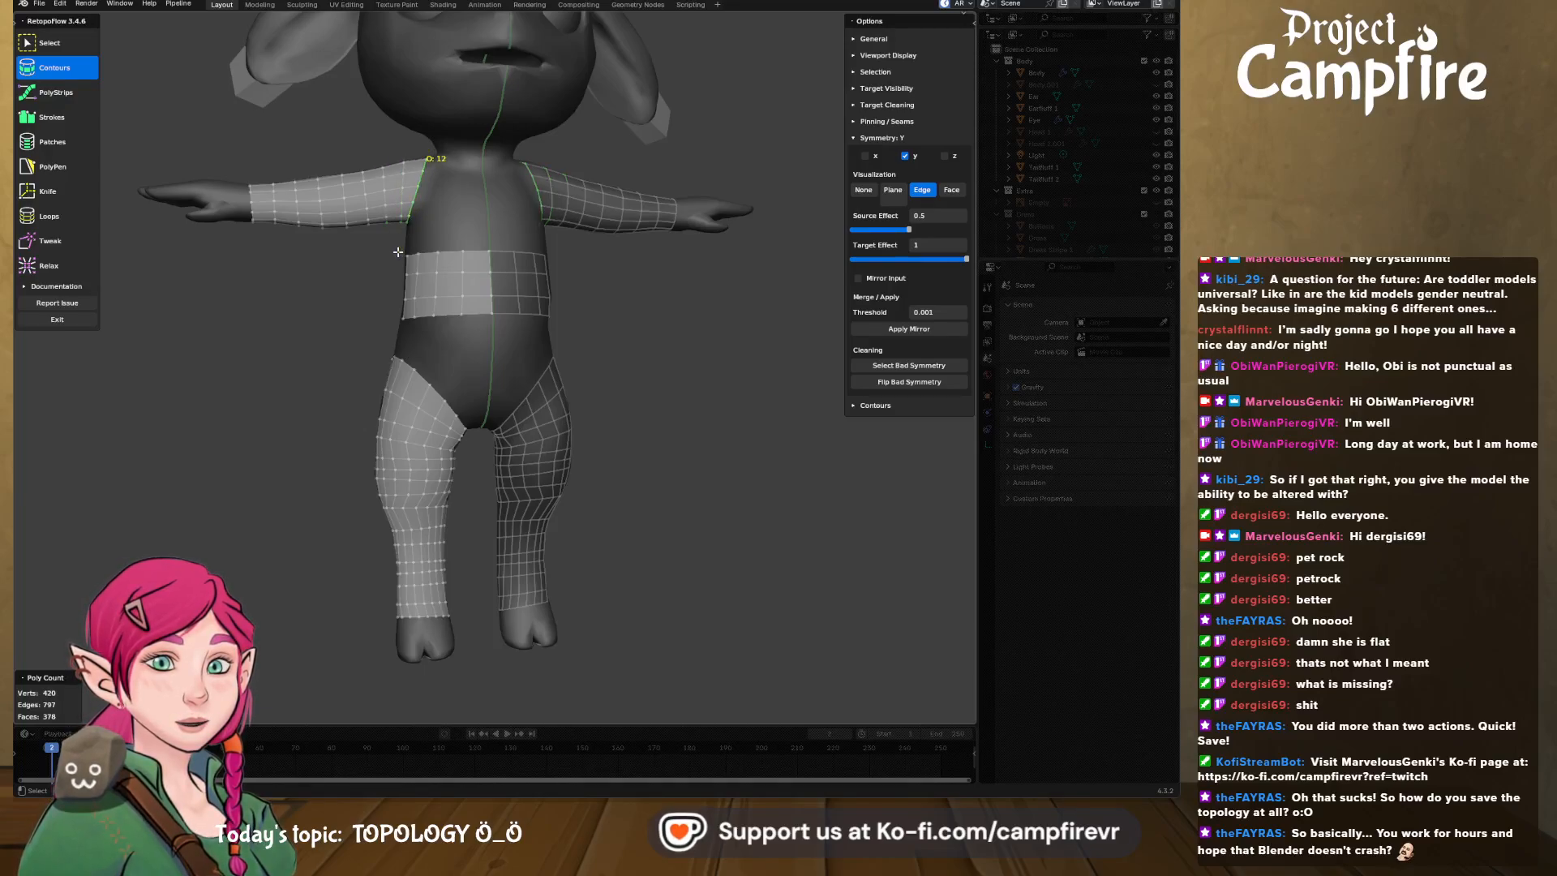
- Extend the torso strip with one more Contours loop around the belly and check it from an angle
middle_click_drag(307, 332, 329, 330)
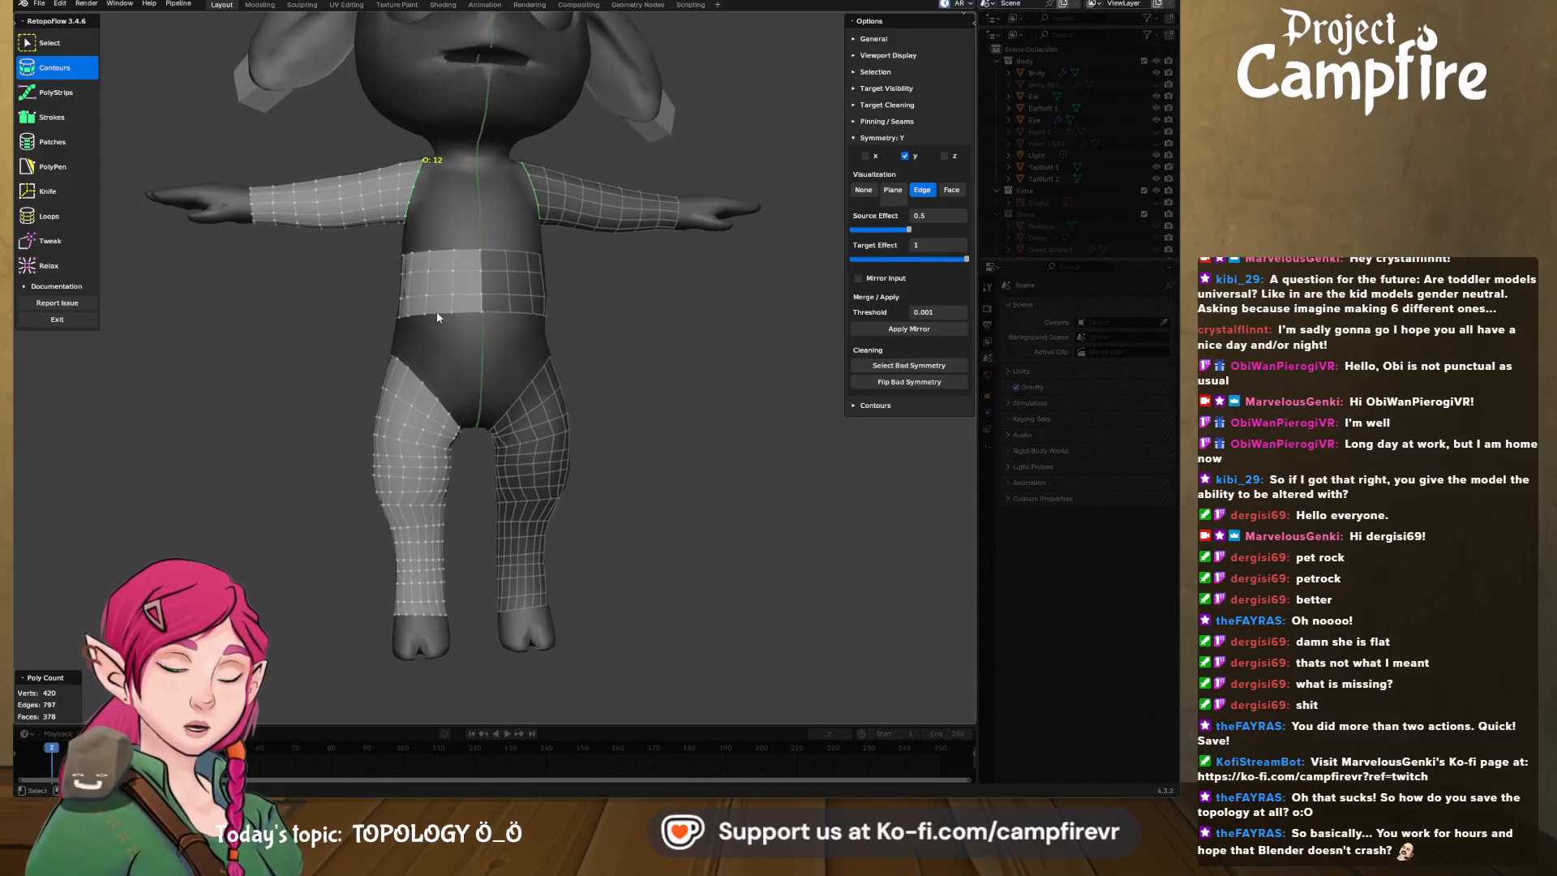
left_click_drag(347, 344, 605, 339)
mouse_move(605, 339)
middle_mouse_down()
mouse_move(587, 358)
mouse_move(604, 343)
mouse_move(365, 336)
middle_mouse_up()
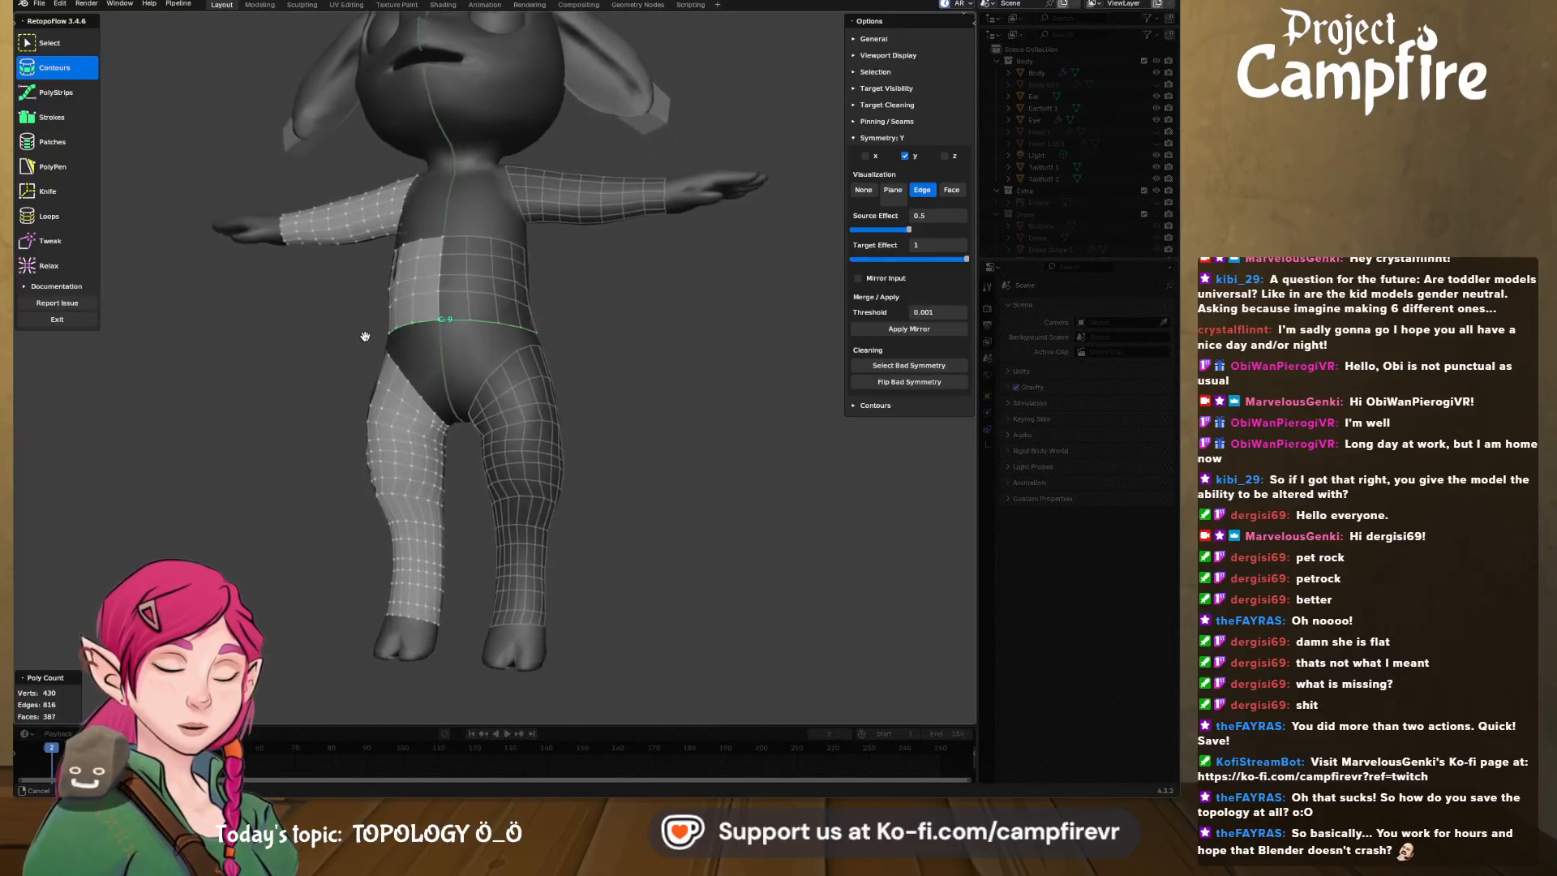
- Relax the leg mesh around the knee and thigh with the Relax brush, working from the front and the side
left_click(51, 265)
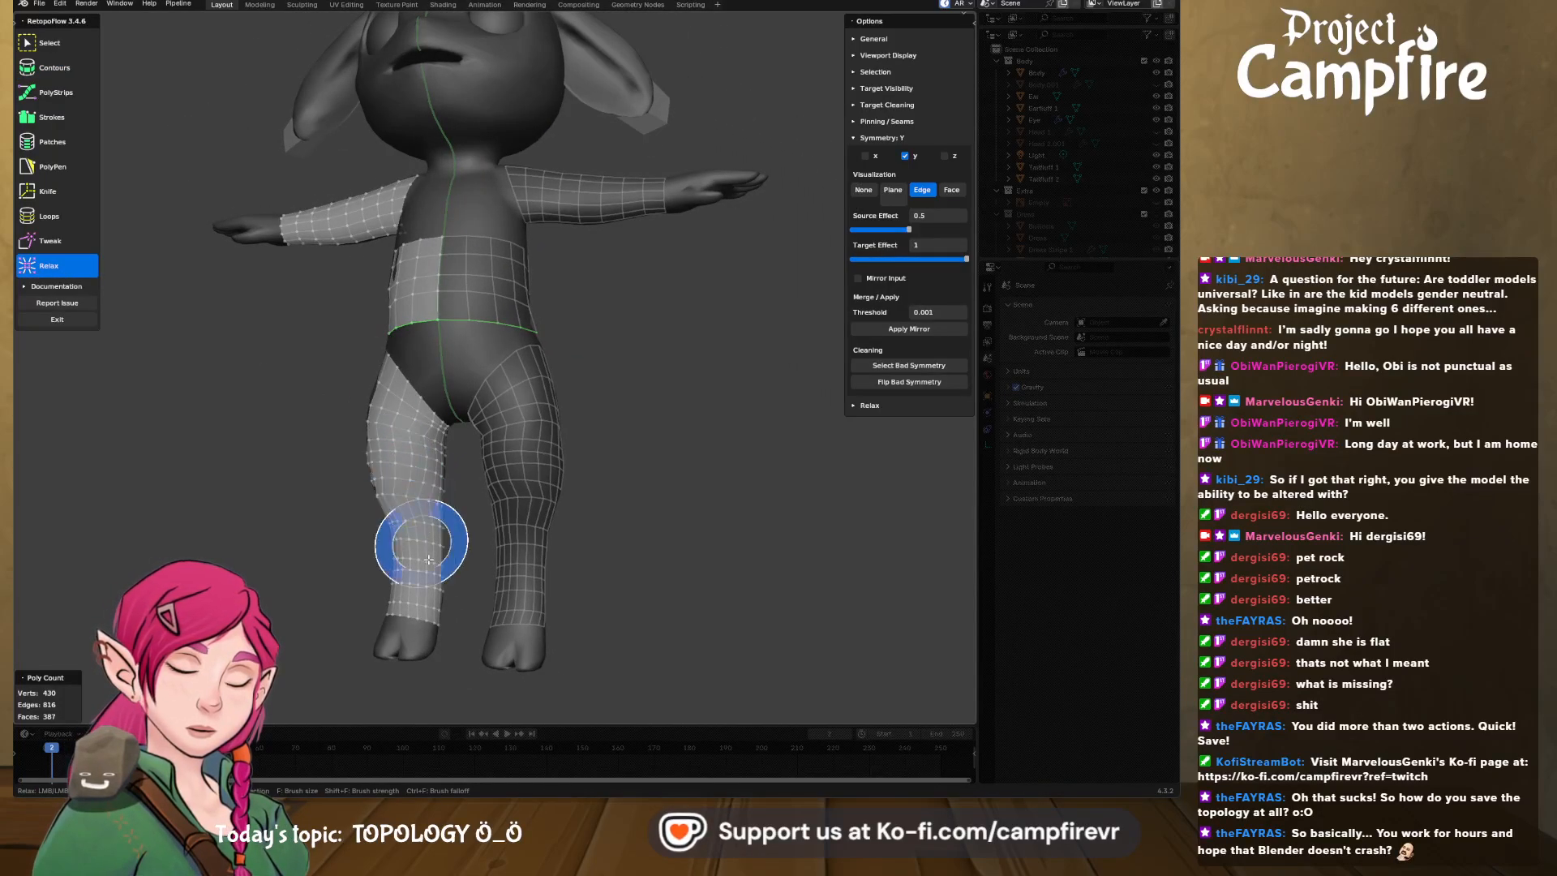
mouse_move(417, 536)
left_mouse_down()
mouse_move(412, 577)
mouse_move(433, 418)
left_mouse_up()
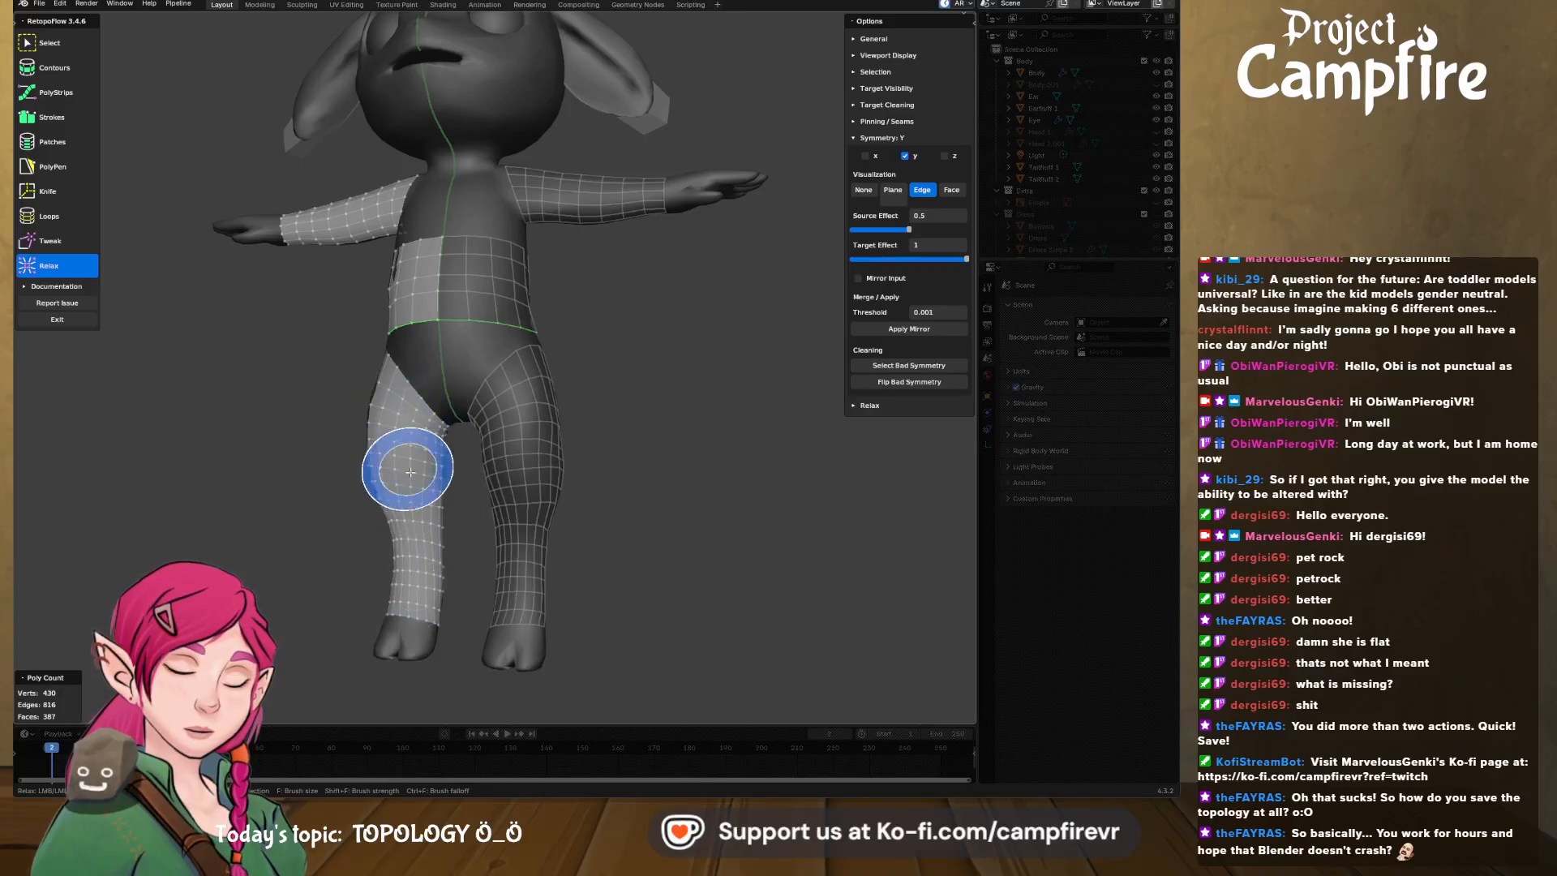
middle_click_drag(410, 459, 504, 479)
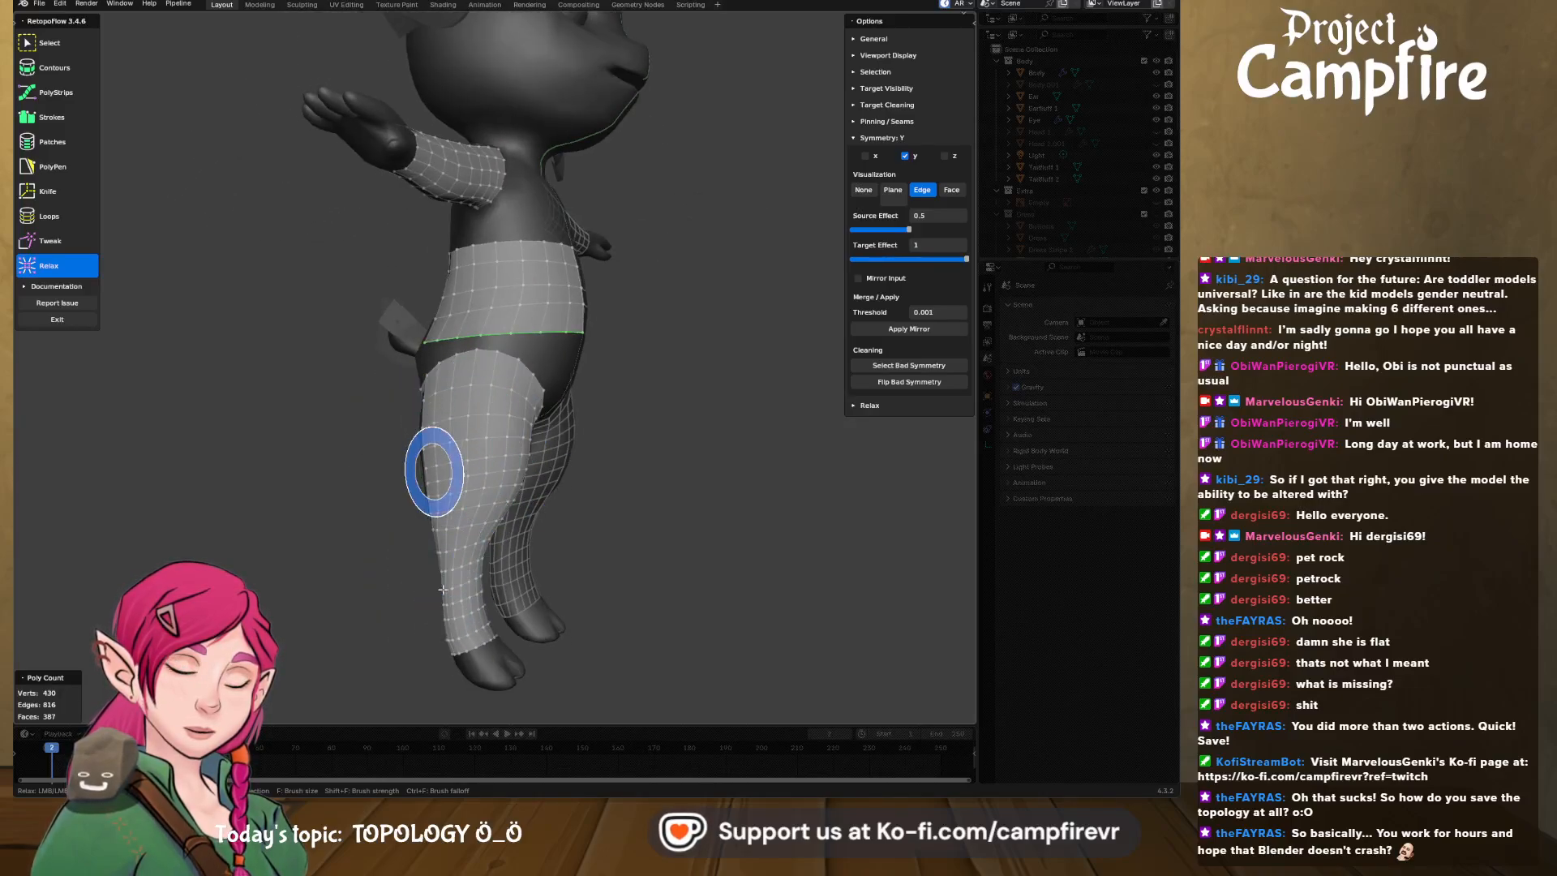
mouse_move(432, 472)
left_mouse_down()
mouse_move(514, 428)
mouse_move(431, 431)
left_mouse_up()
middle_click_drag(479, 511, 590, 598)
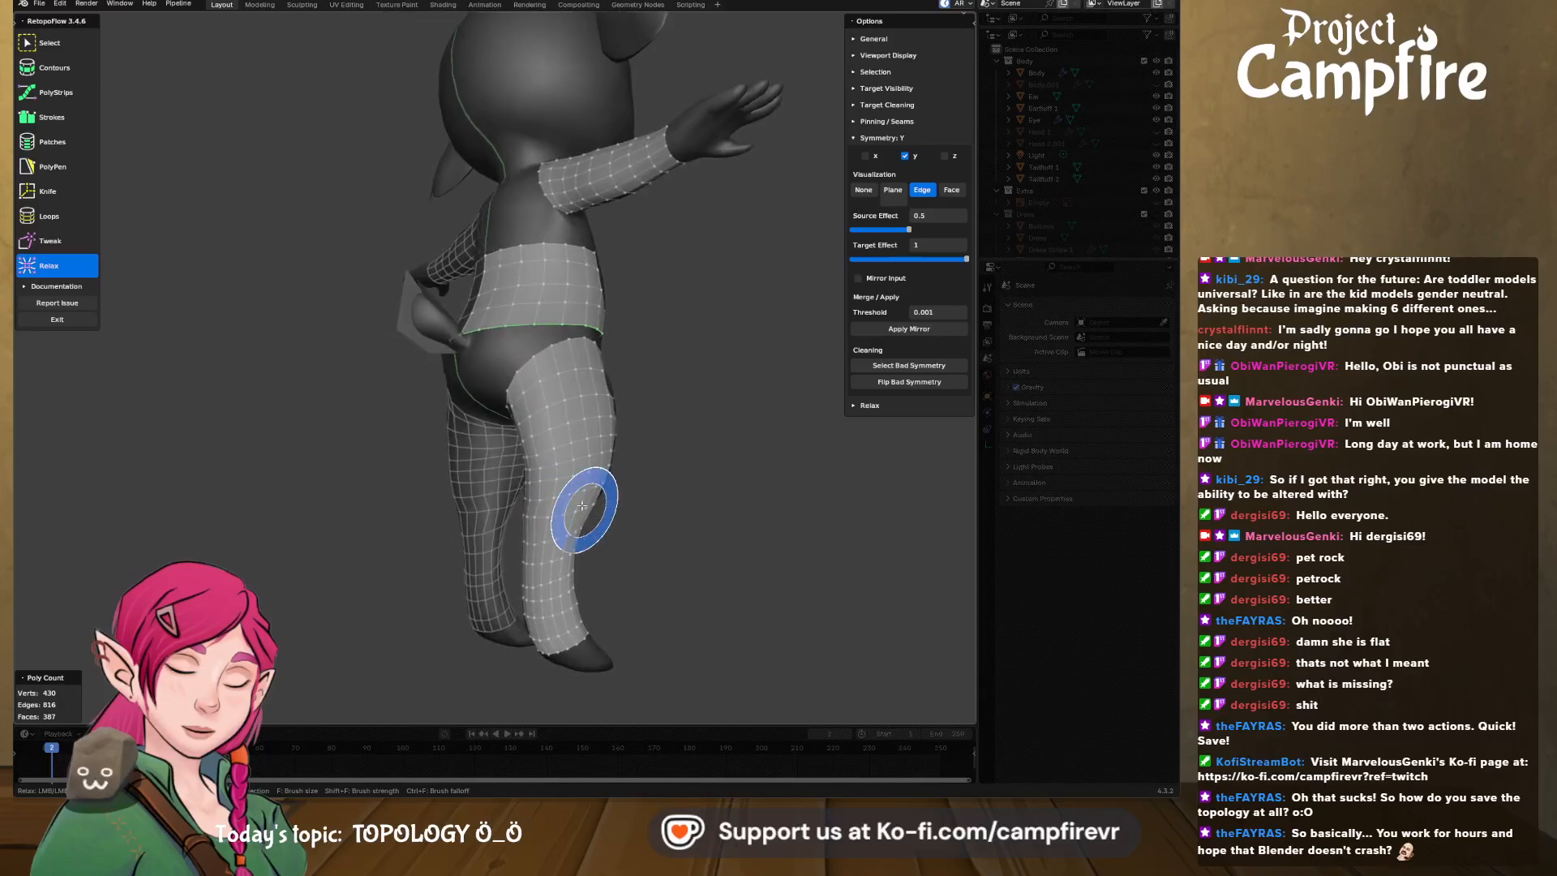
middle_click_drag(528, 456, 598, 426)
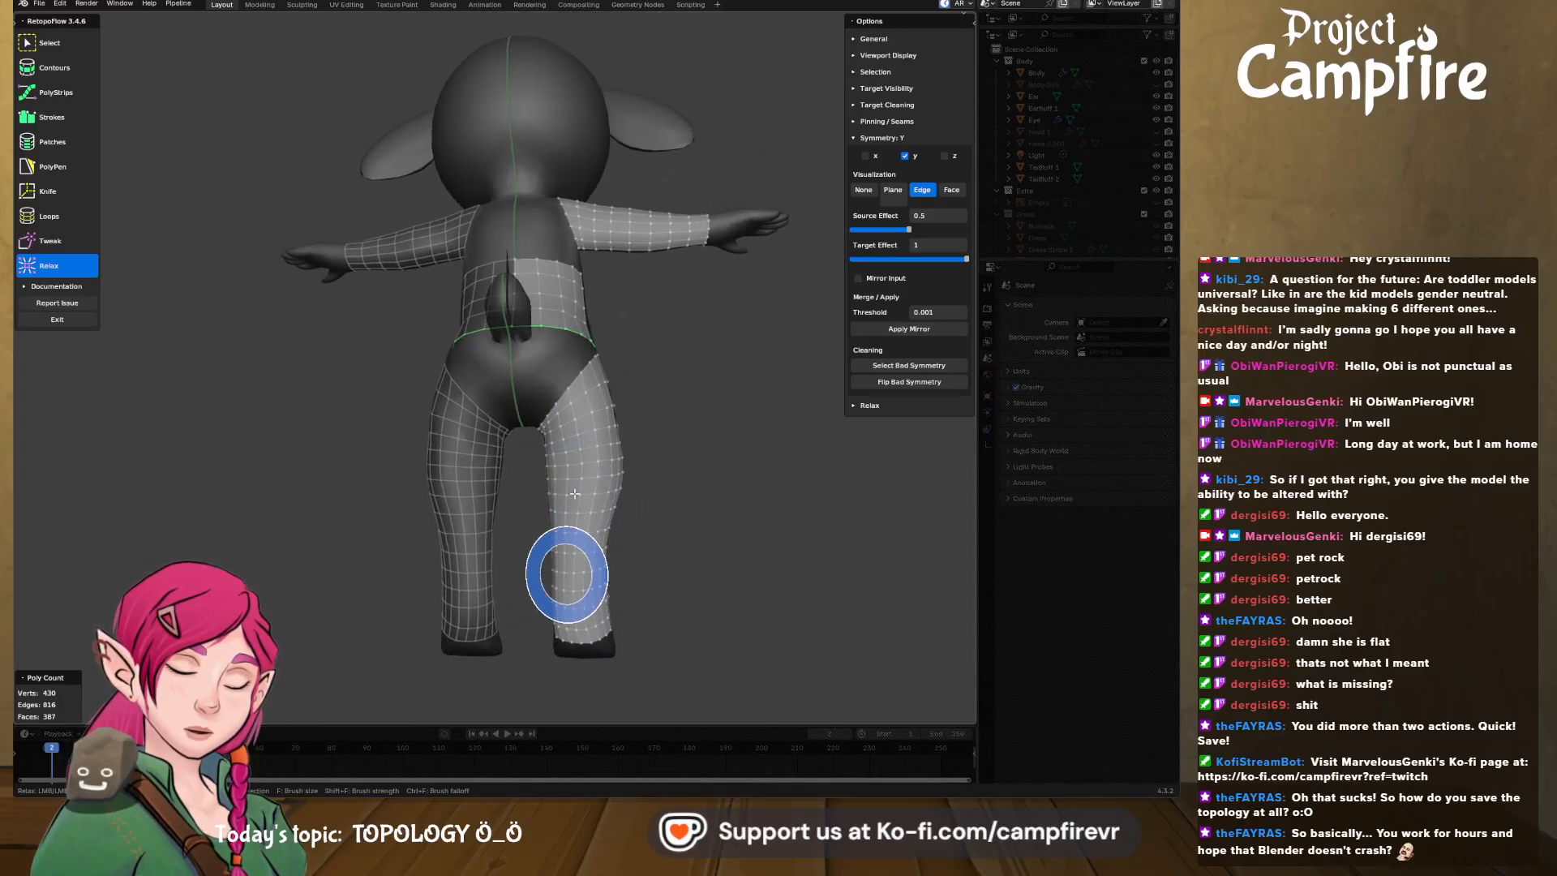
mouse_move(582, 424)
middle_mouse_down()
mouse_move(559, 493)
mouse_move(573, 497)
middle_mouse_up()
middle_click_drag(596, 433, 610, 446)
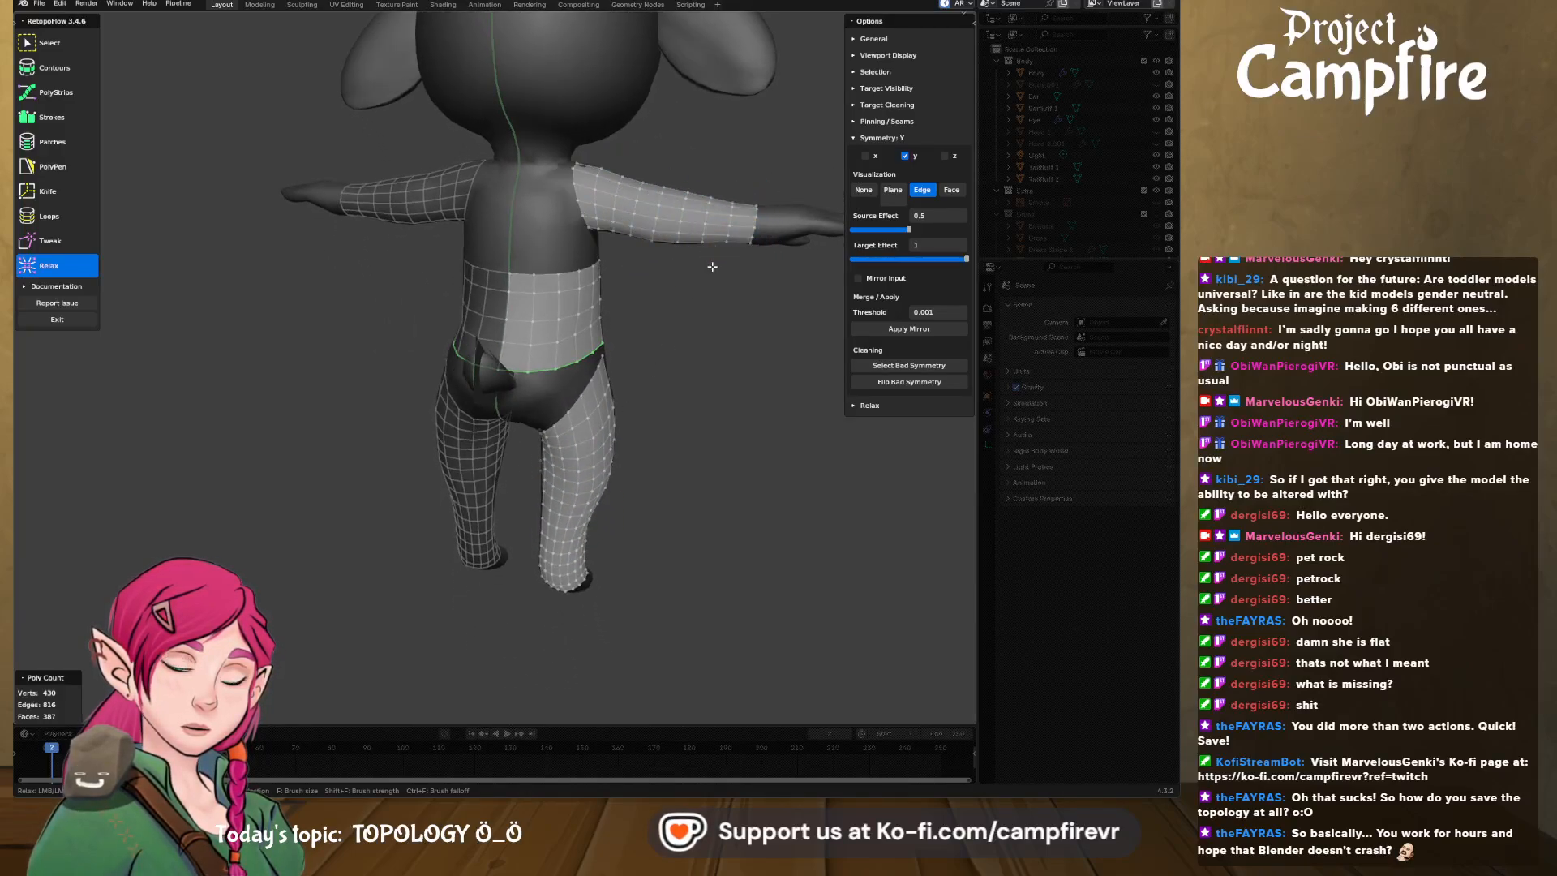
- Extend the leg mesh's inner-thigh edge across the crotch to the symmetry line with a four-edge Strokes strip spanning two faces
middle_click_drag(712, 260, 459, 317)
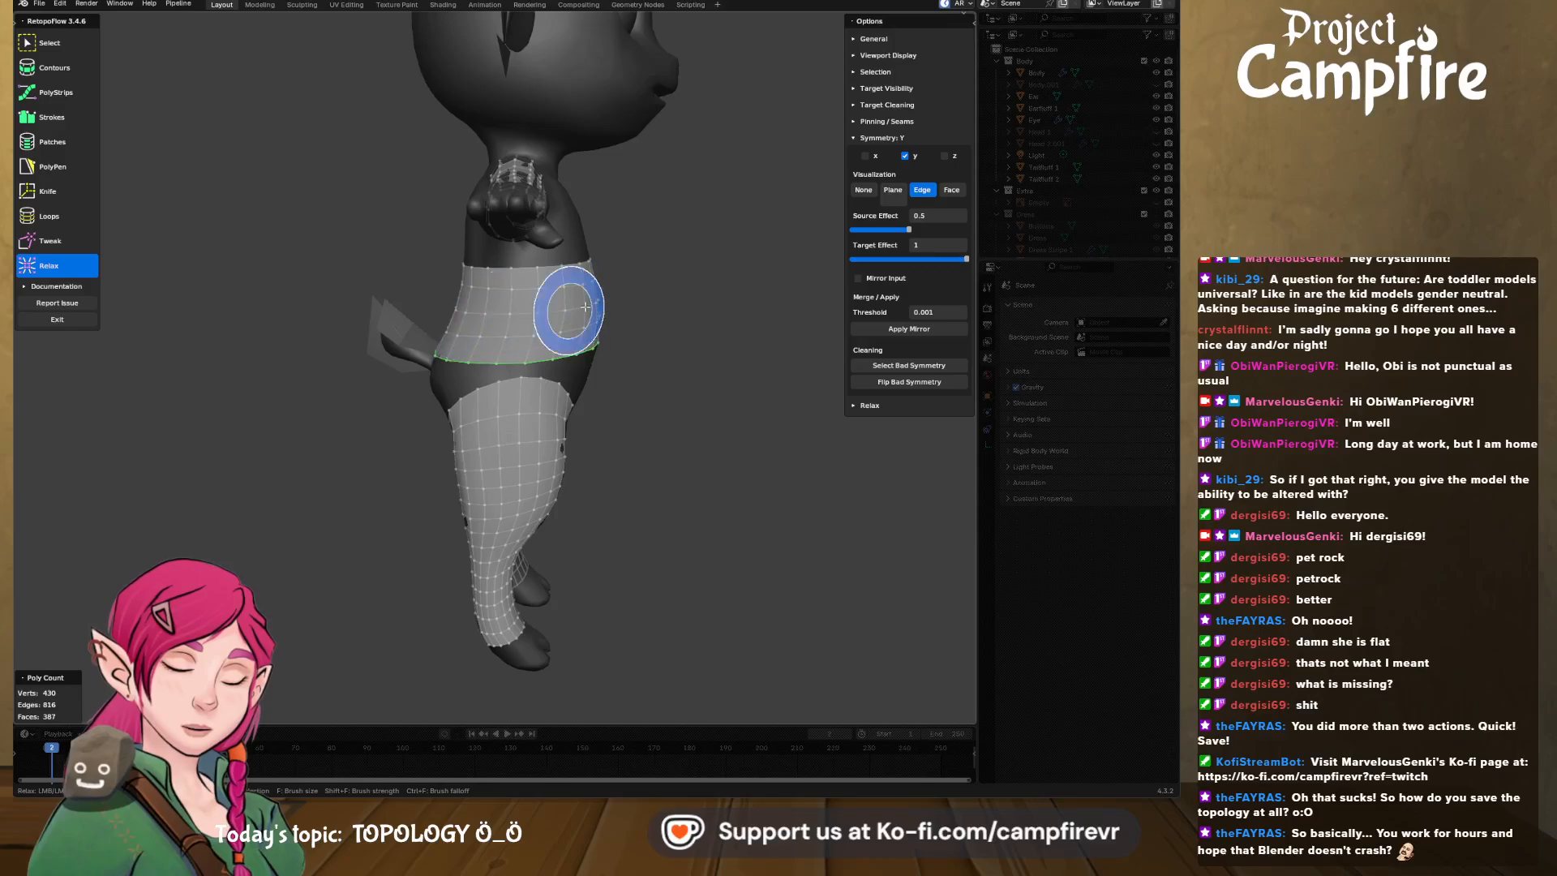
mouse_move(570, 305)
middle_mouse_down()
mouse_move(476, 320)
mouse_move(517, 329)
mouse_move(504, 435)
mouse_move(584, 448)
mouse_move(558, 442)
mouse_move(568, 456)
mouse_move(570, 429)
mouse_move(519, 409)
middle_mouse_up()
scroll(572, 454, "up", 3)
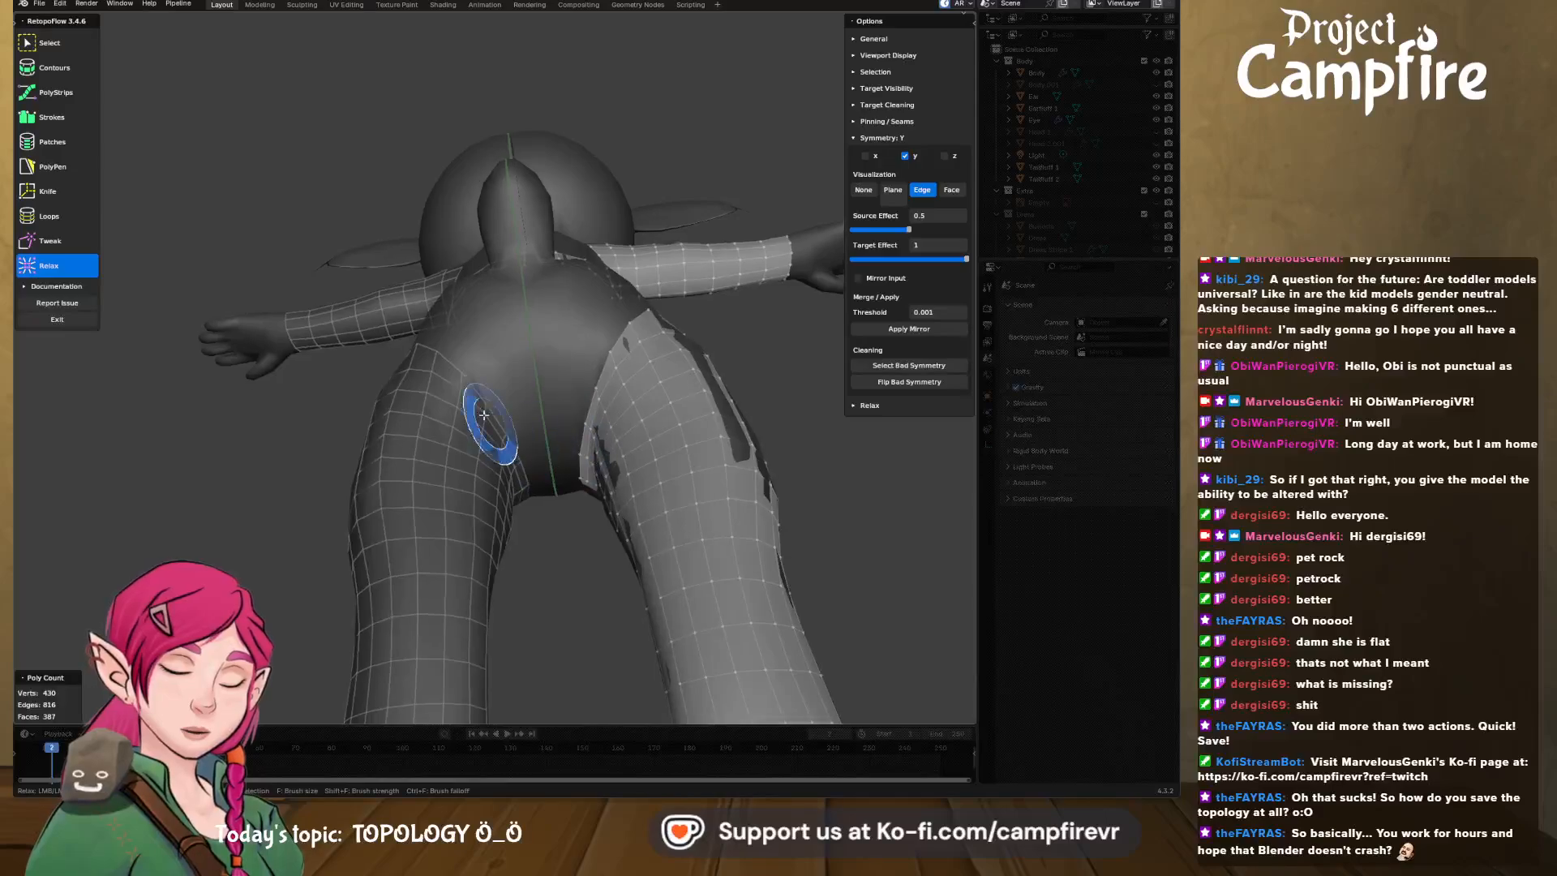
left_click(61, 117)
mouse_move(472, 421)
middle_mouse_down()
mouse_move(599, 454)
mouse_move(549, 389)
middle_mouse_up()
scroll(597, 451, "up", 2)
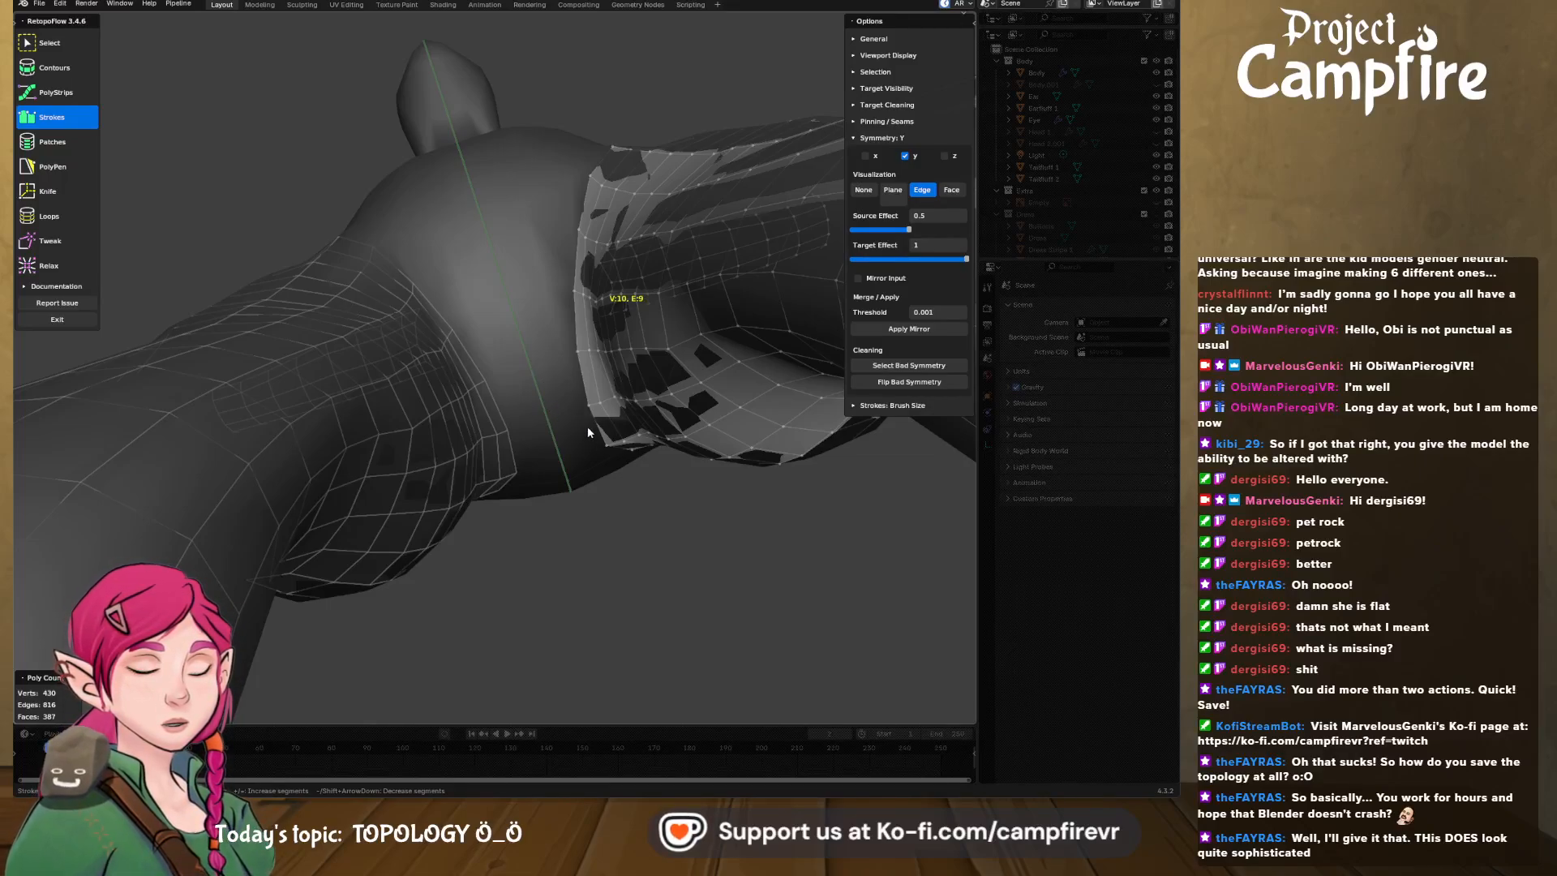
middle_click_drag(633, 430, 583, 444)
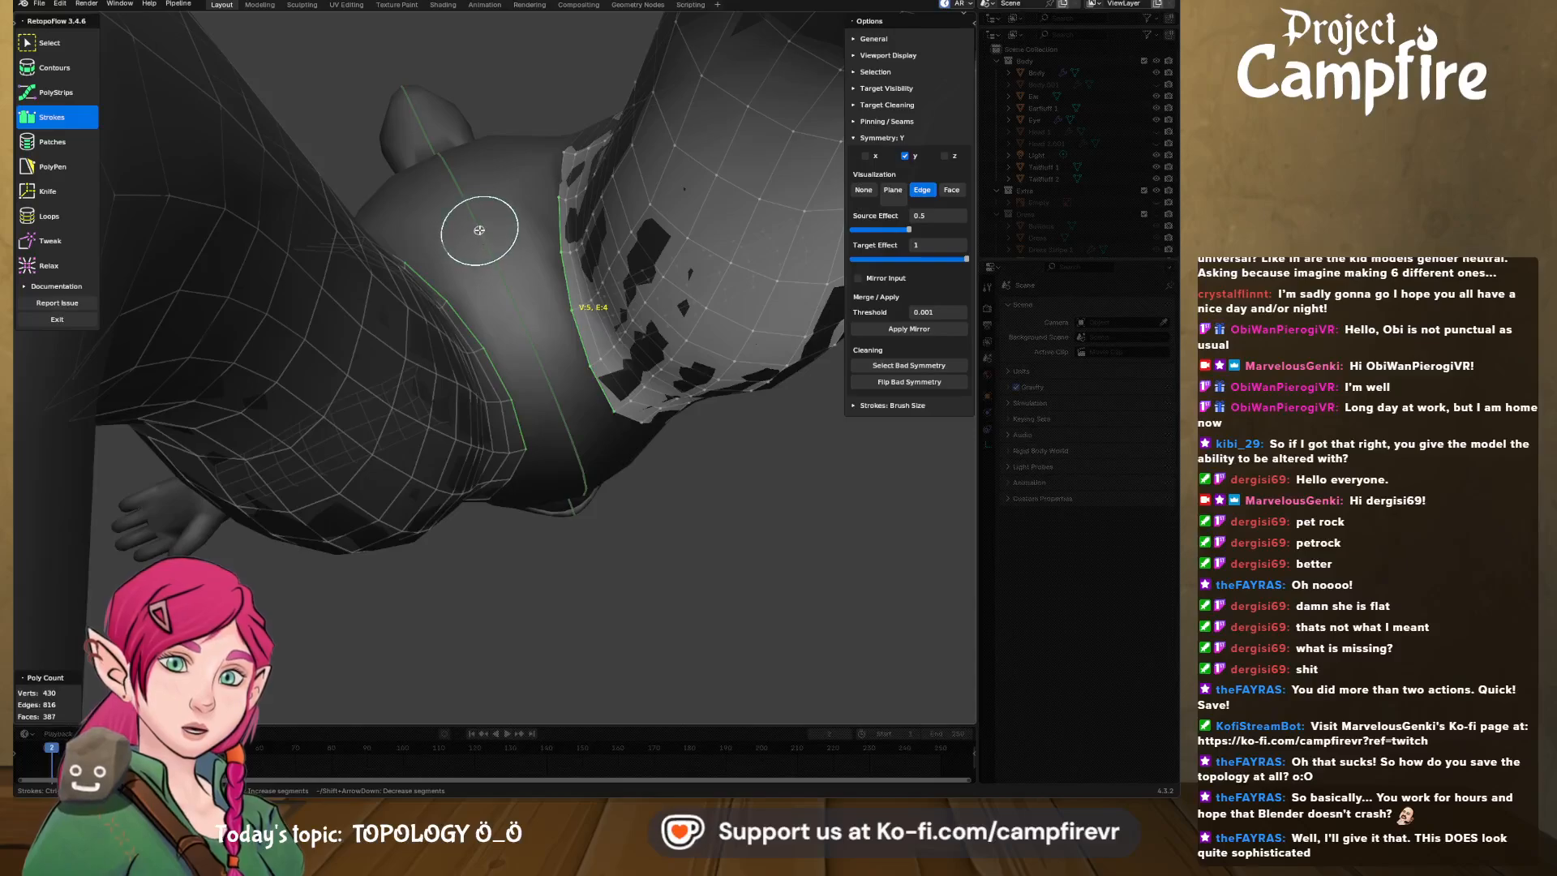
left_click_drag(476, 224, 578, 454)
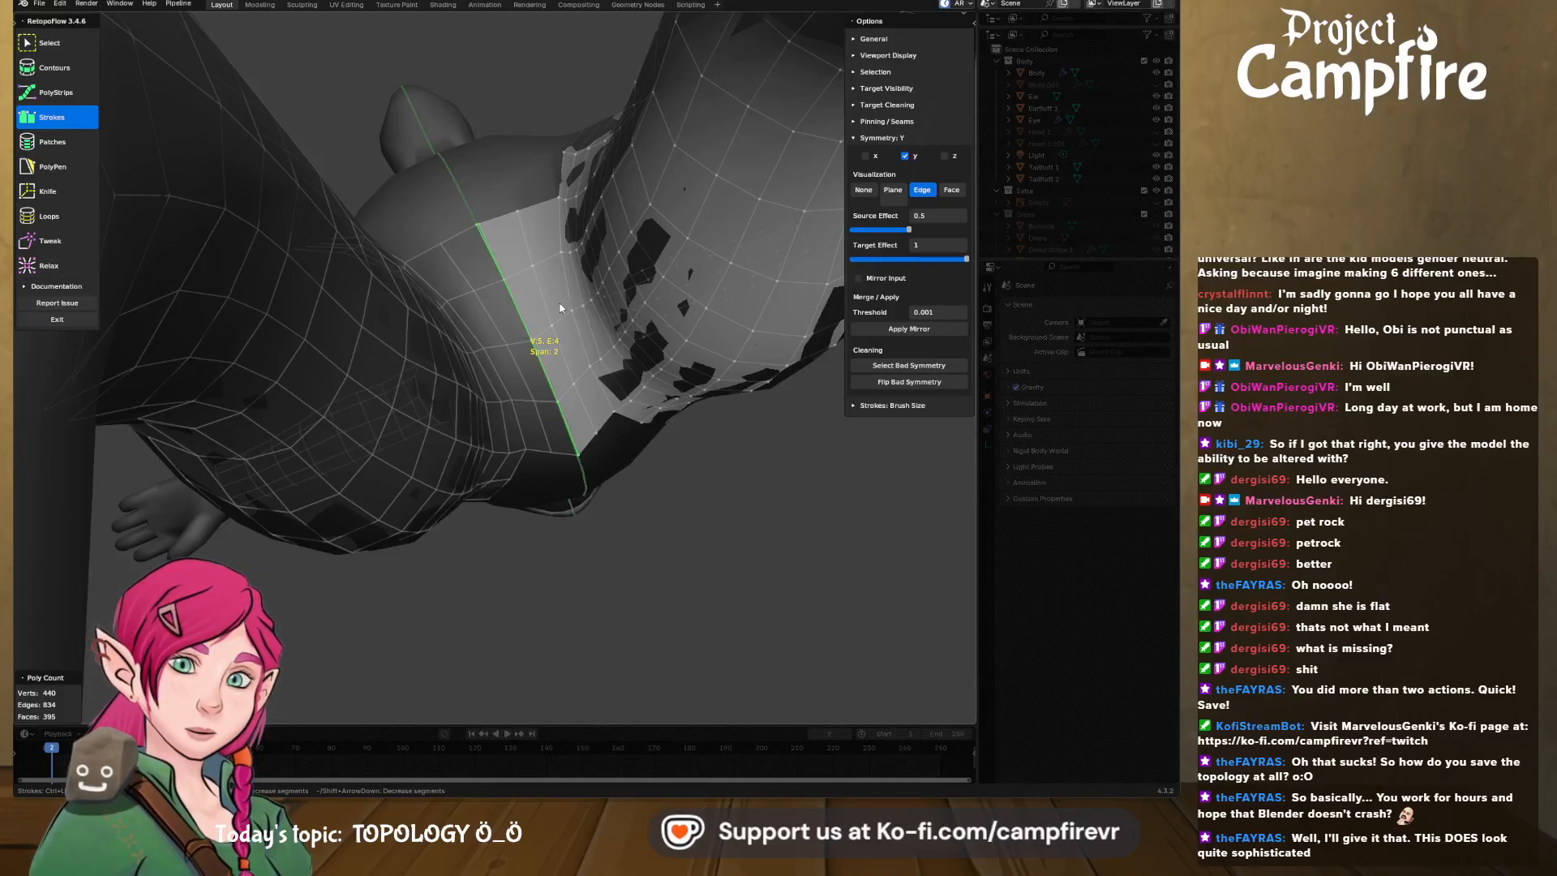
key("minus")
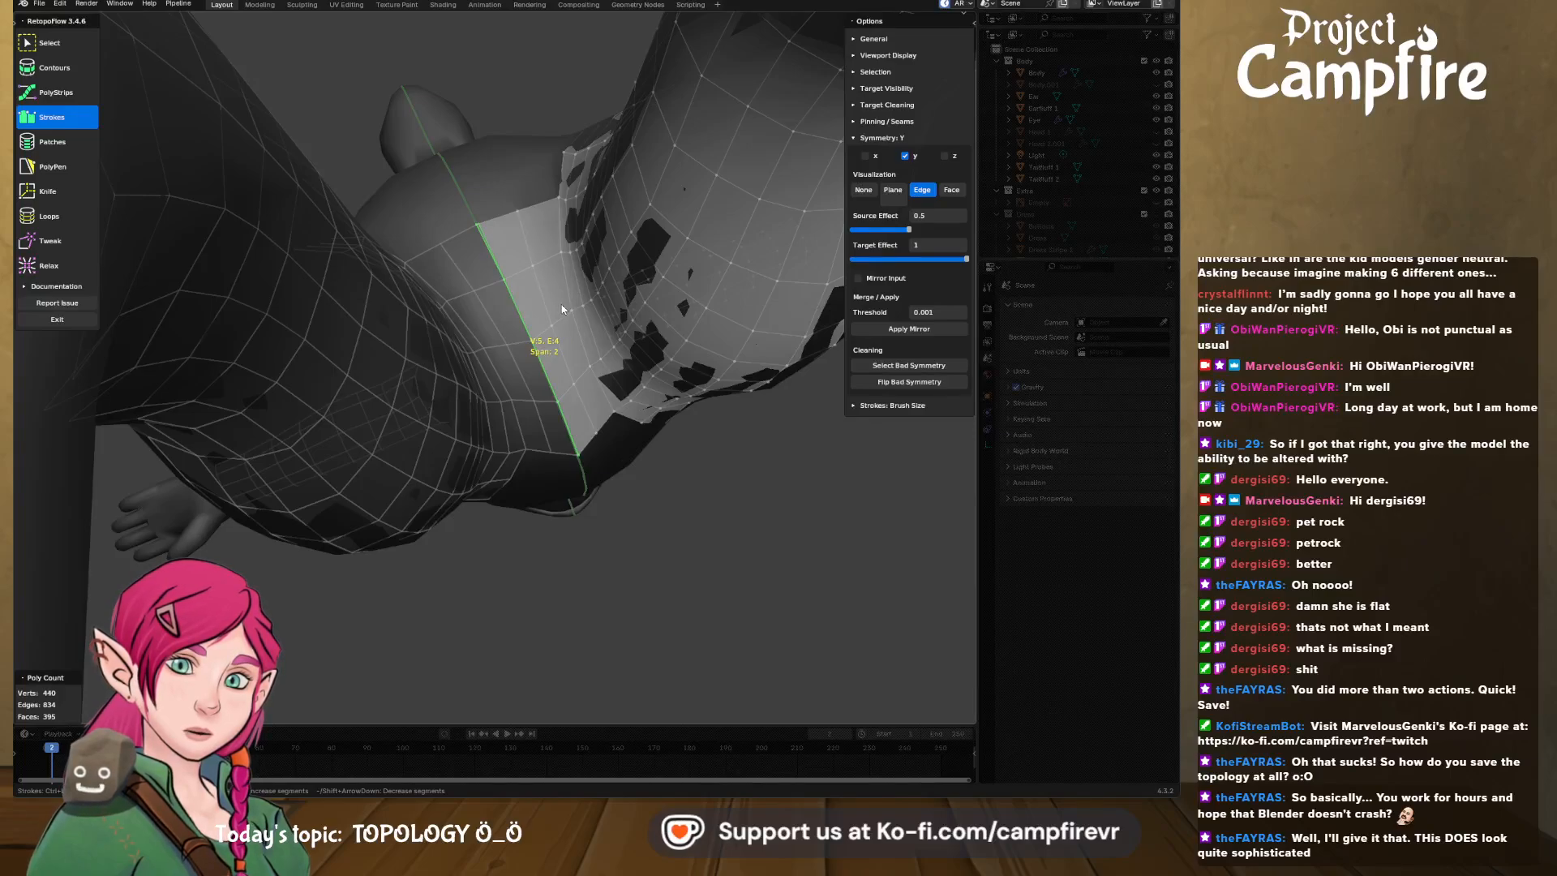
key("alt+a")
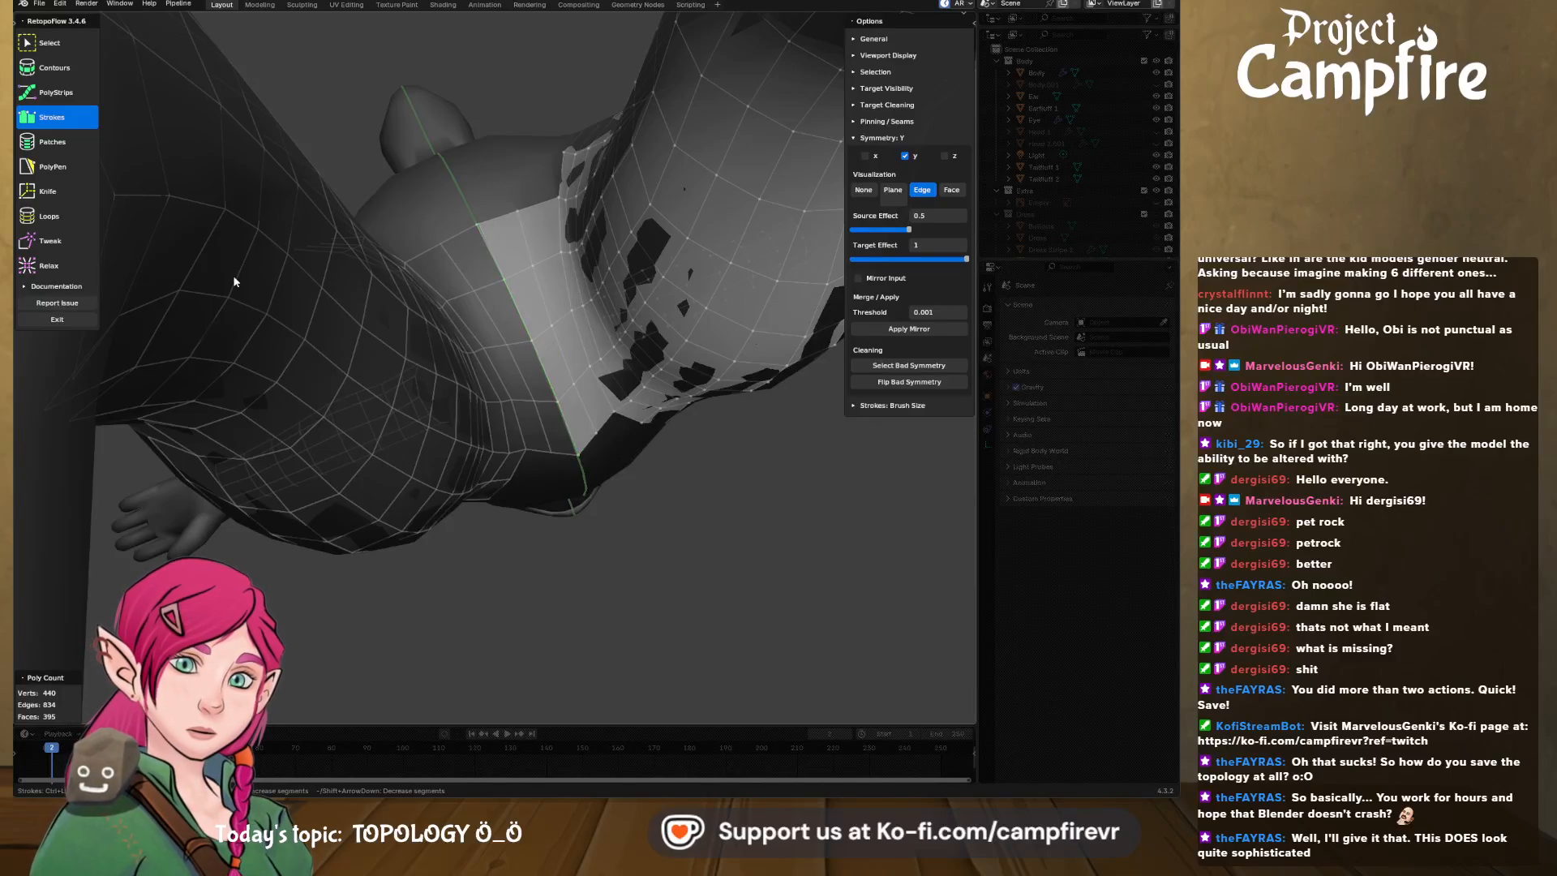
- Tweak the front edge of the crotch bridge at the symmetry line, nudging its vertices slightly lower
left_click(50, 241)
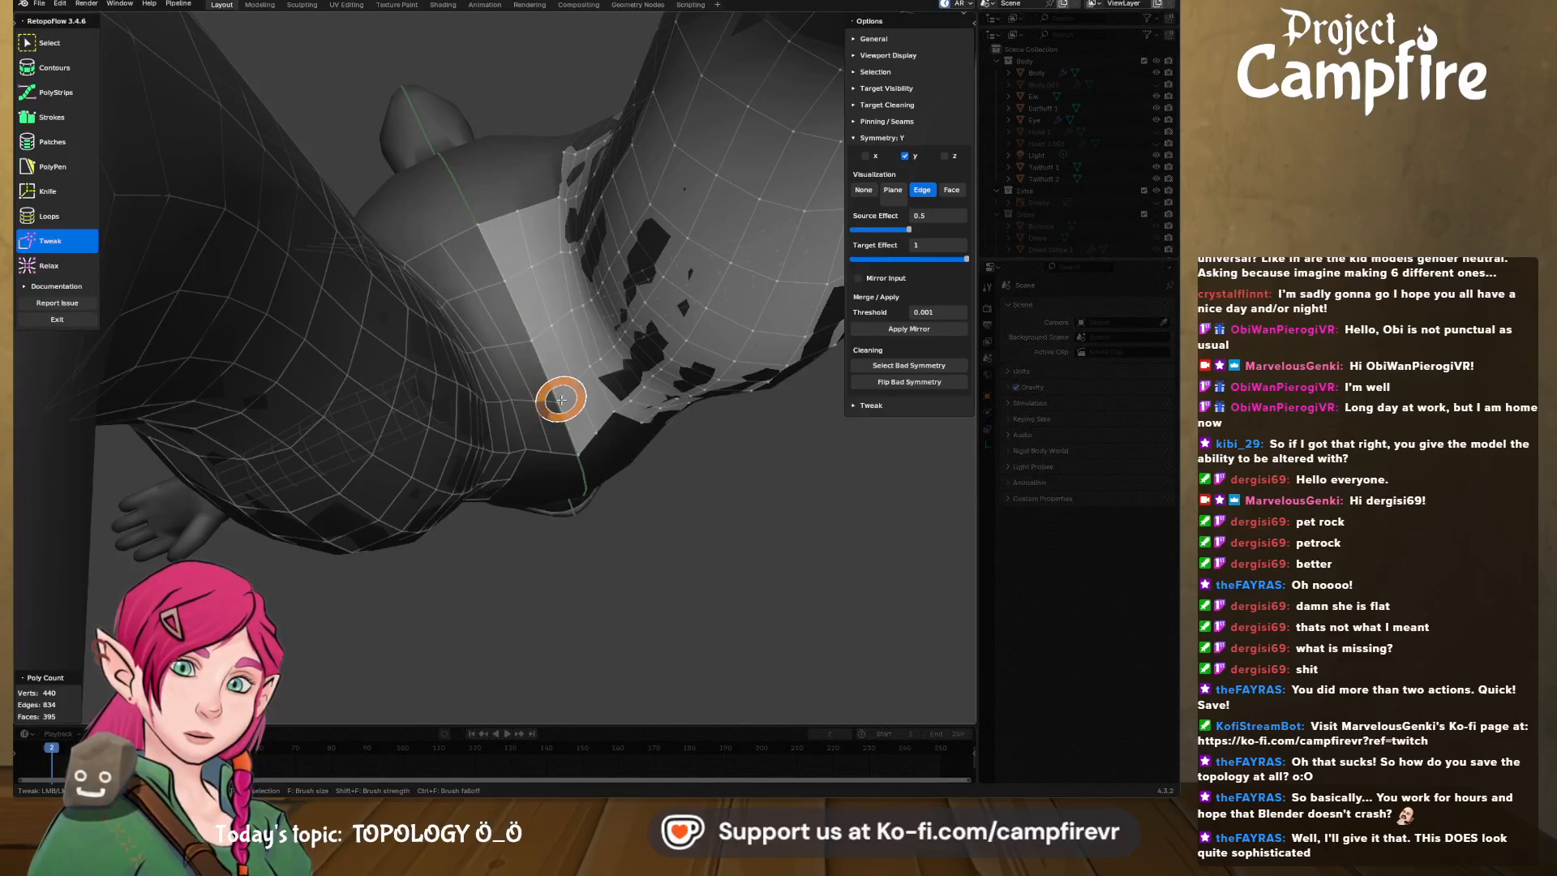
left_click(51, 266)
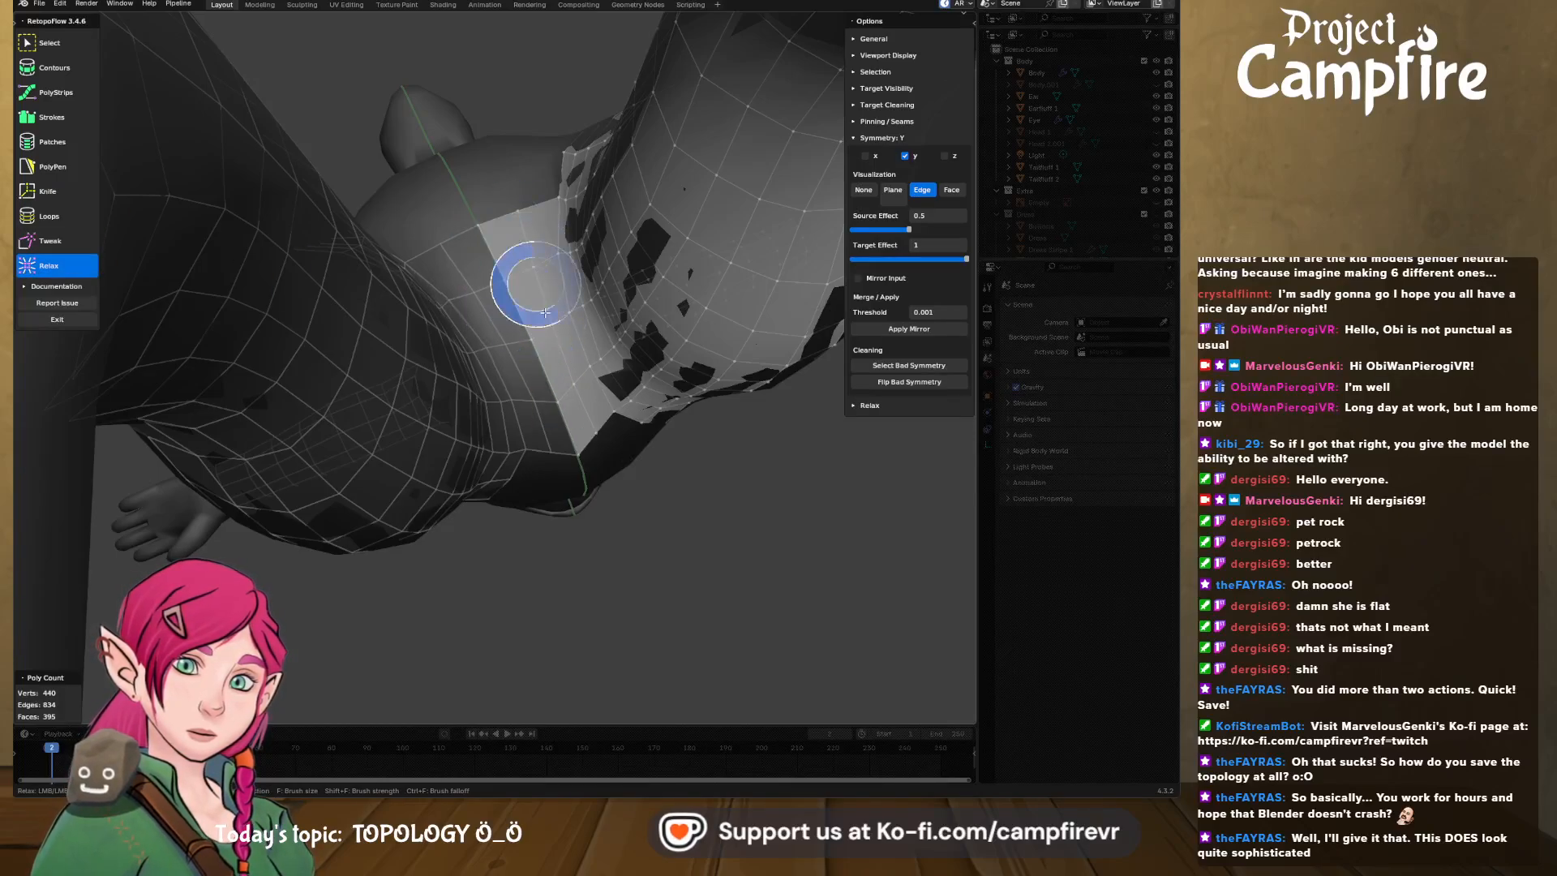
mouse_move(575, 395)
middle_mouse_down()
mouse_move(483, 454)
mouse_move(561, 359)
mouse_move(522, 284)
mouse_move(539, 333)
mouse_move(435, 382)
middle_mouse_up()
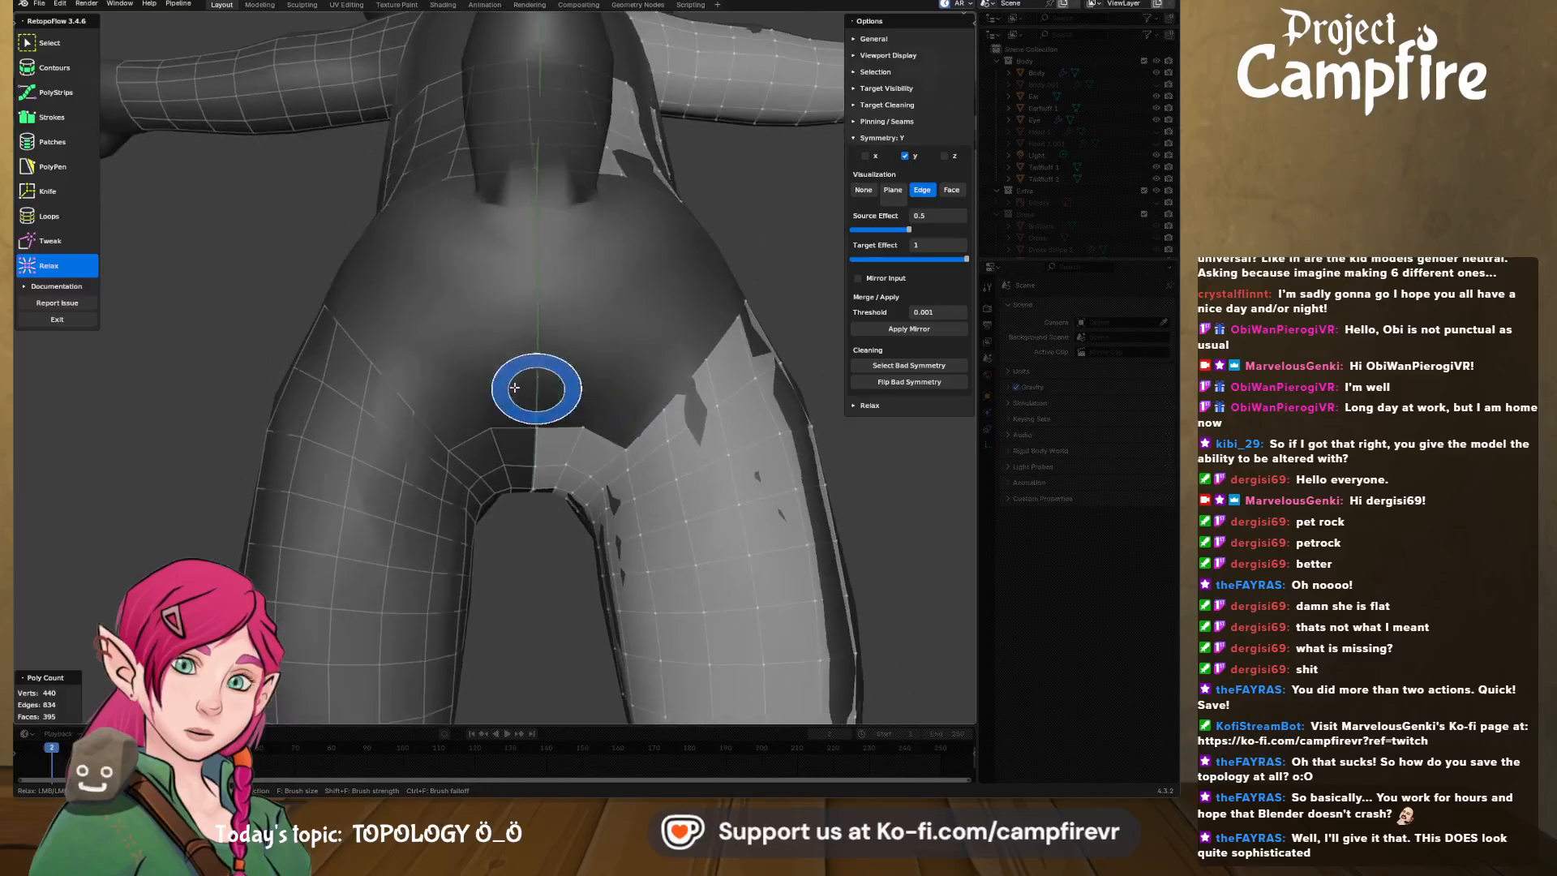
mouse_move(660, 303)
middle_mouse_down()
mouse_move(732, 341)
mouse_move(779, 470)
mouse_move(455, 445)
mouse_move(462, 400)
middle_mouse_up()
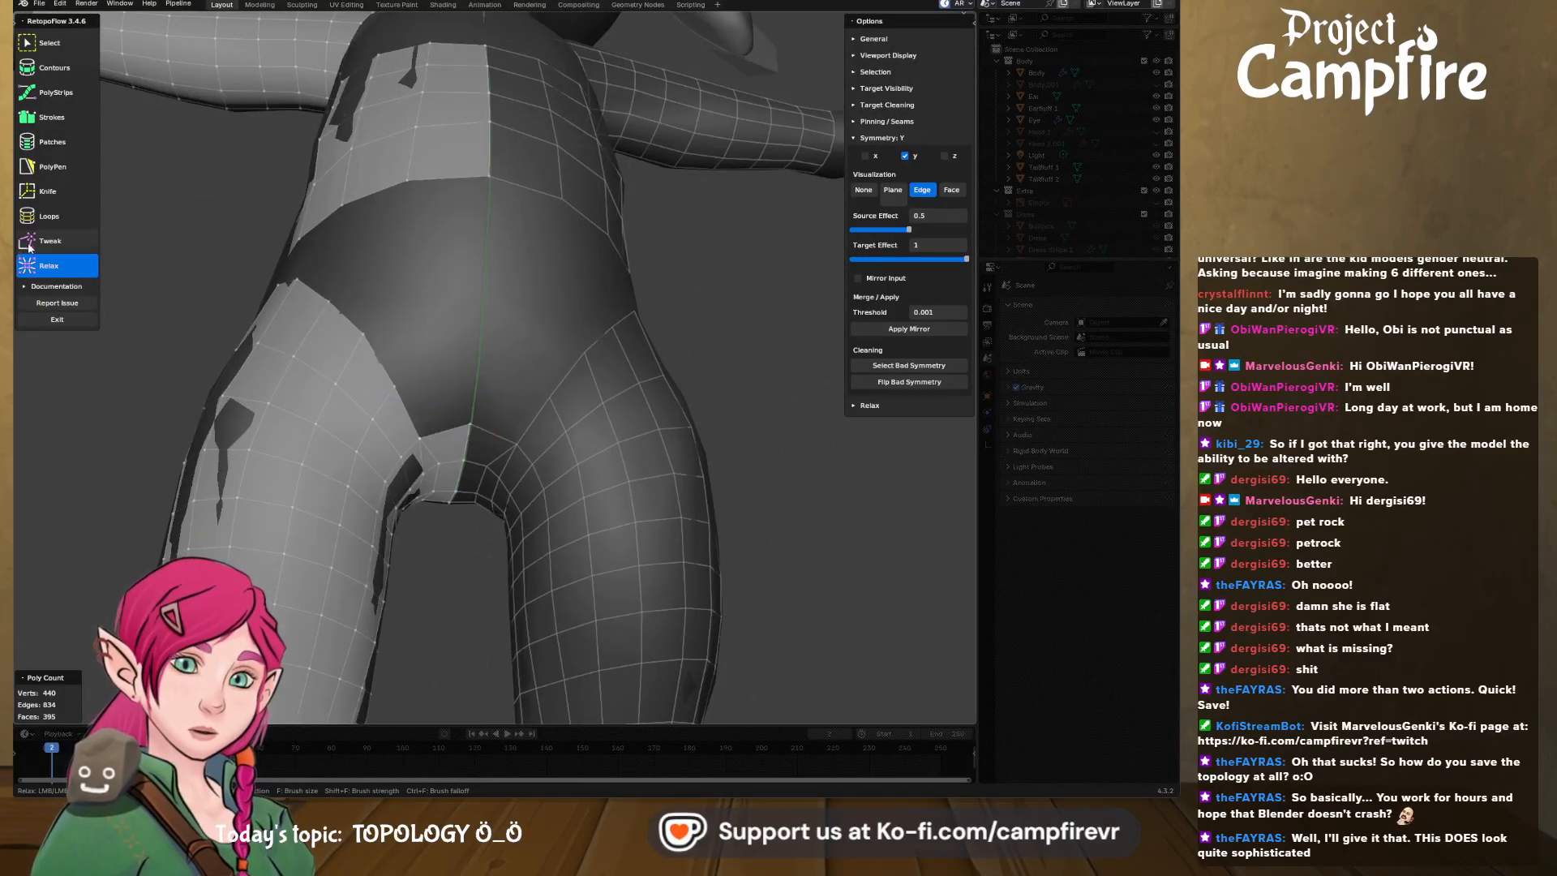
key("t")
left_click_drag(474, 428, 476, 438)
middle_click_drag(489, 436, 487, 455)
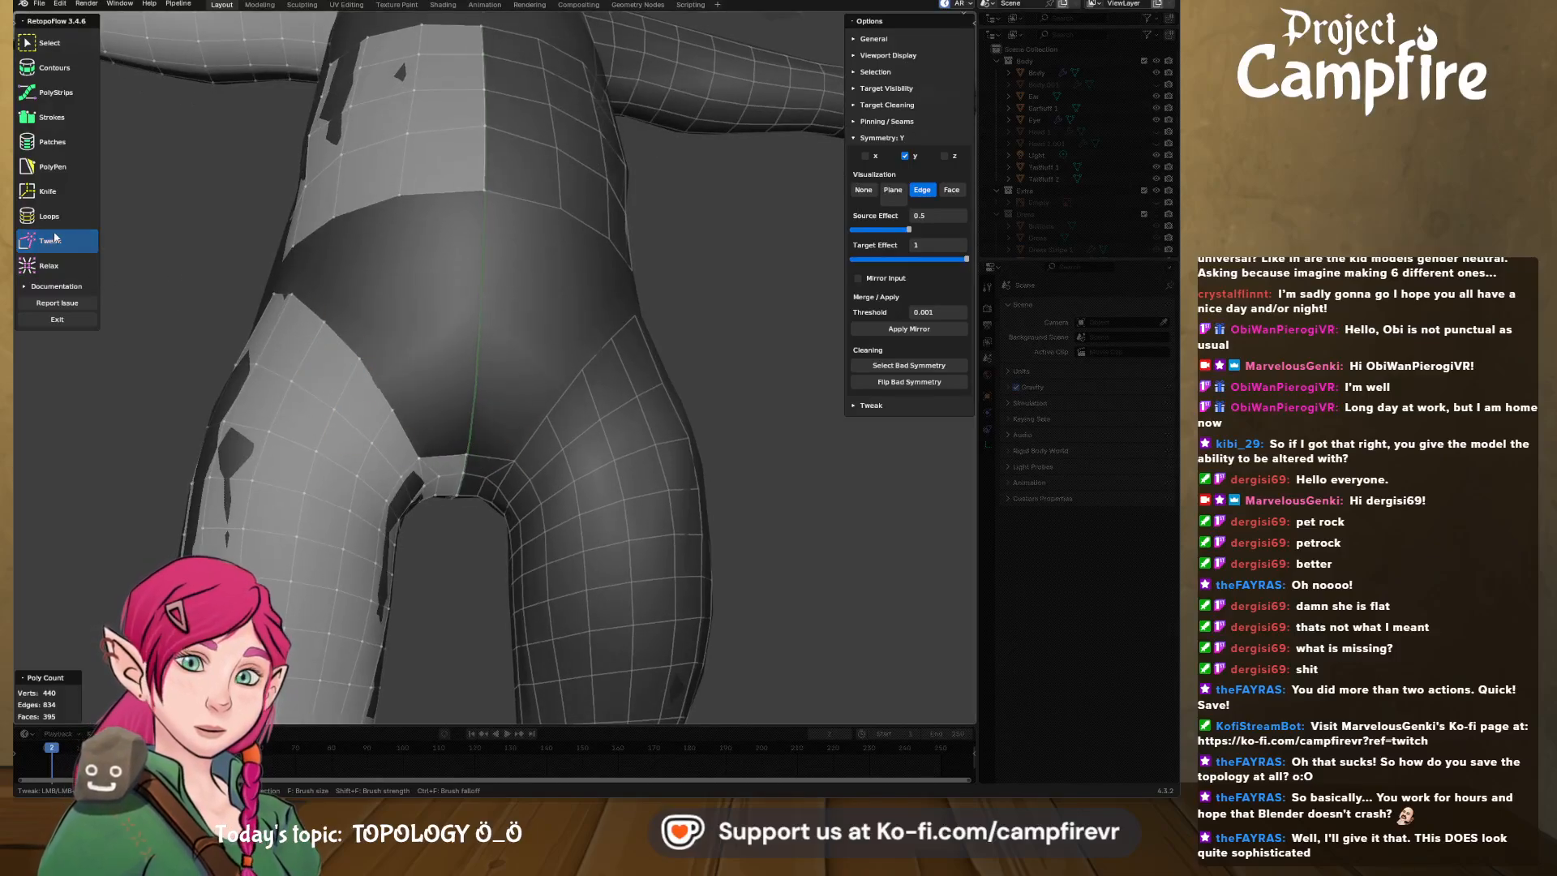
- Fill the lower front pelvis up to the symmetry line with a Strokes strip and merge its two outer vertex groups into the leg mesh at center
left_click(61, 118)
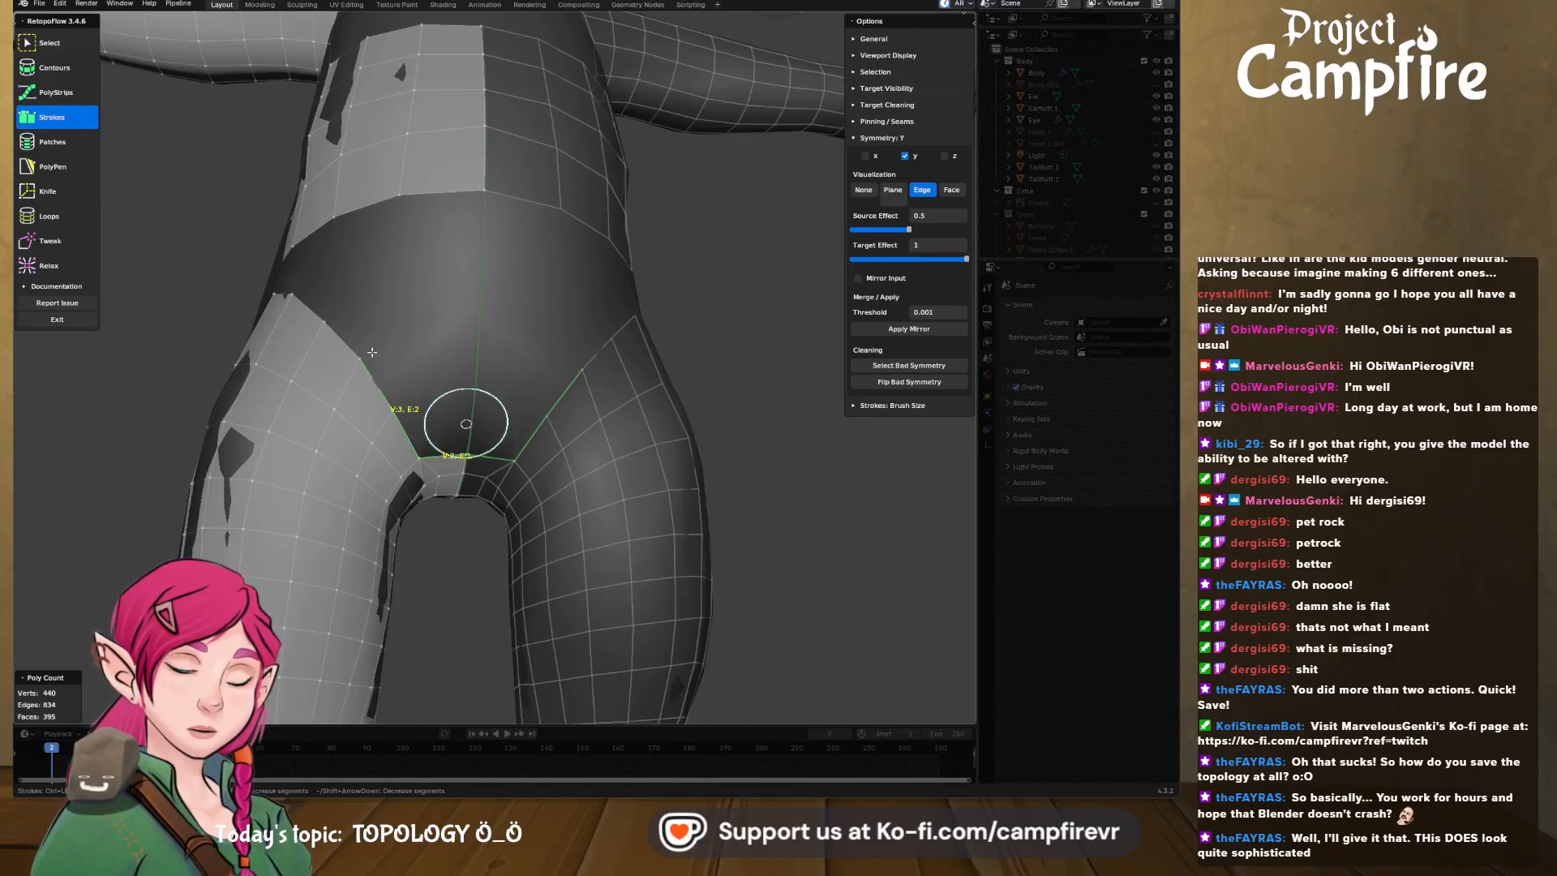
left_click_drag(372, 354, 480, 366)
scroll(415, 421, "up", 2)
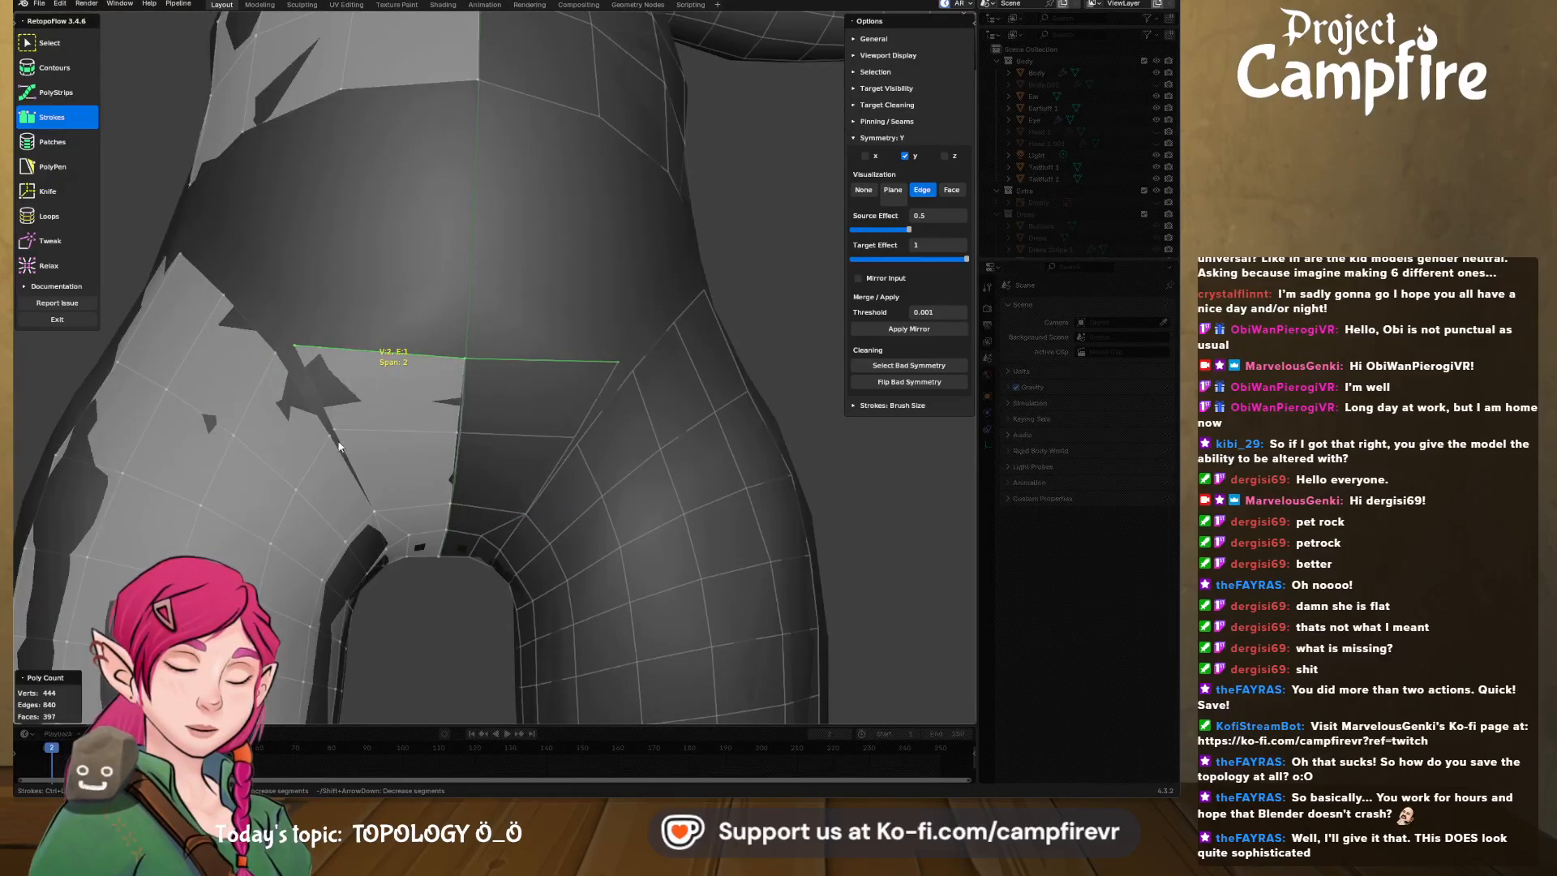
key("b")
left_click_drag(351, 411, 321, 446)
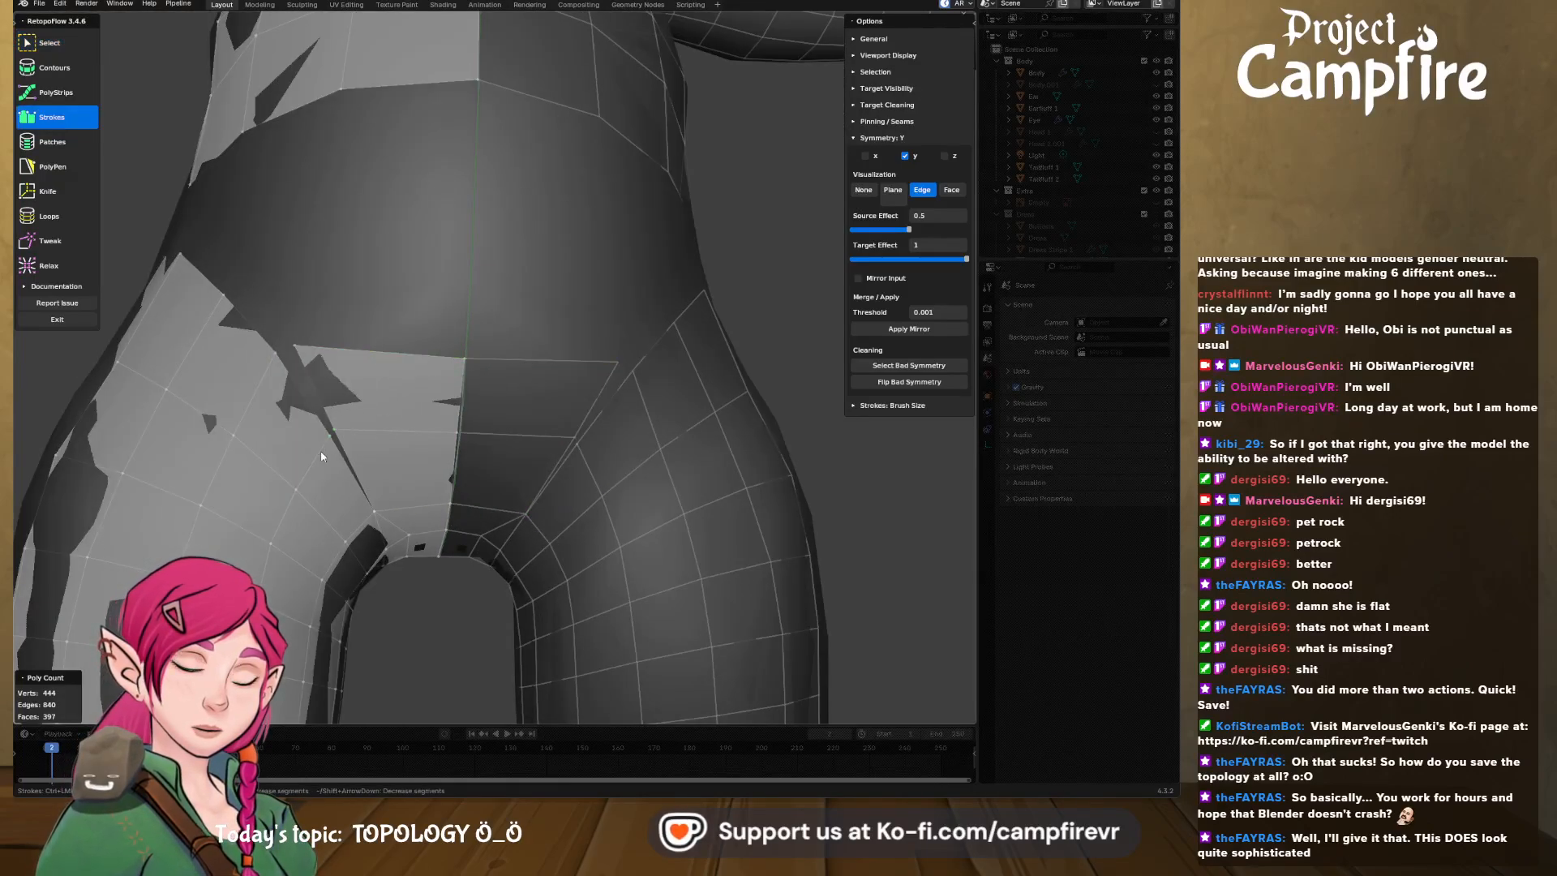
key("x")
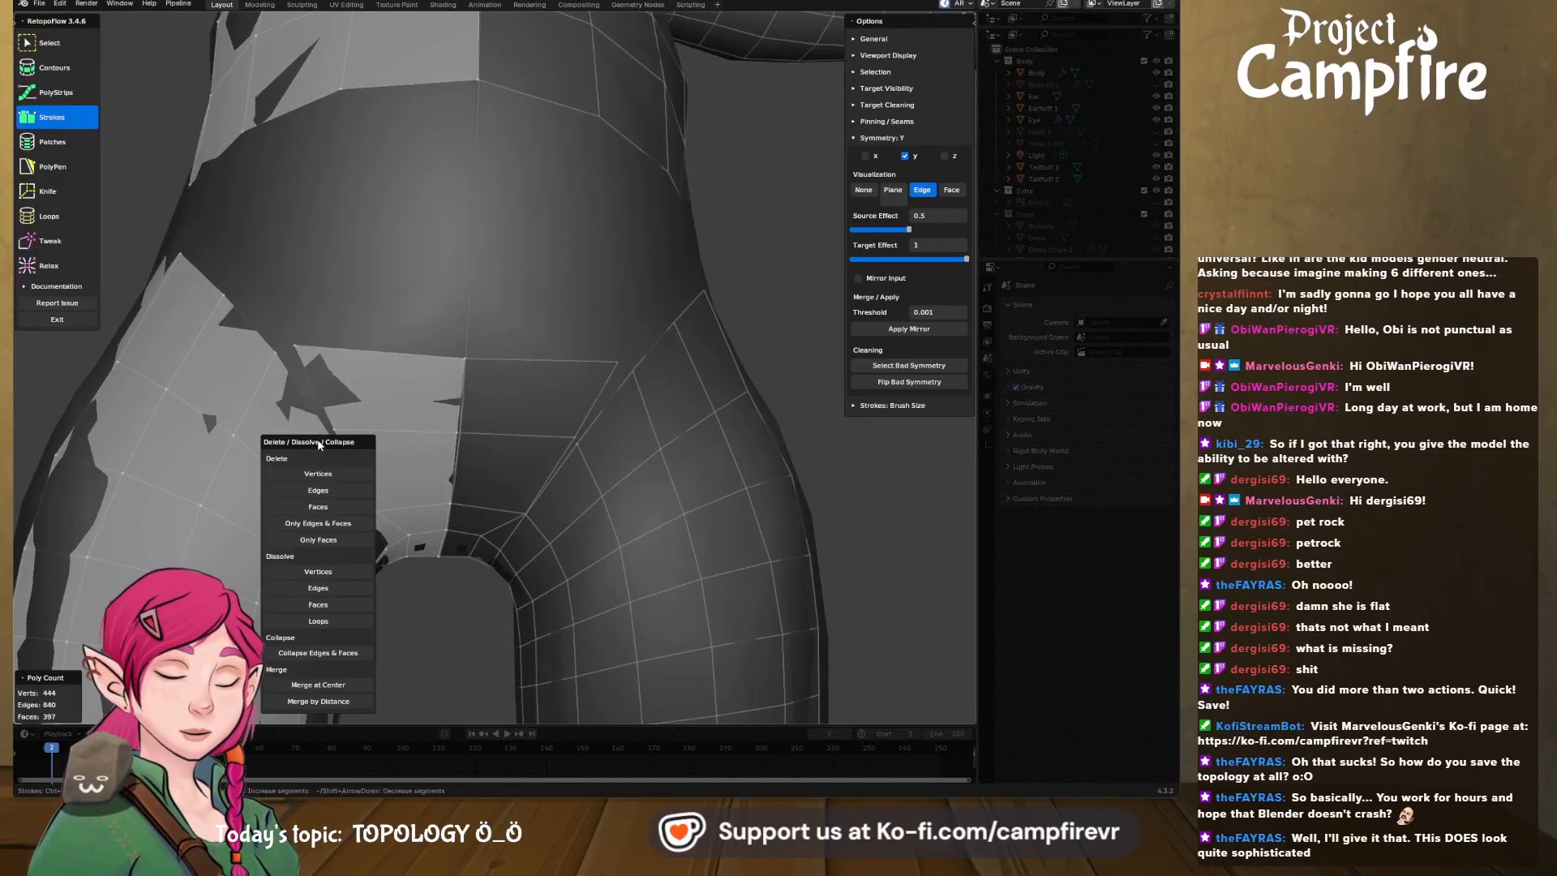
left_click(341, 686)
key("b")
left_click_drag(263, 329, 327, 378)
key("x")
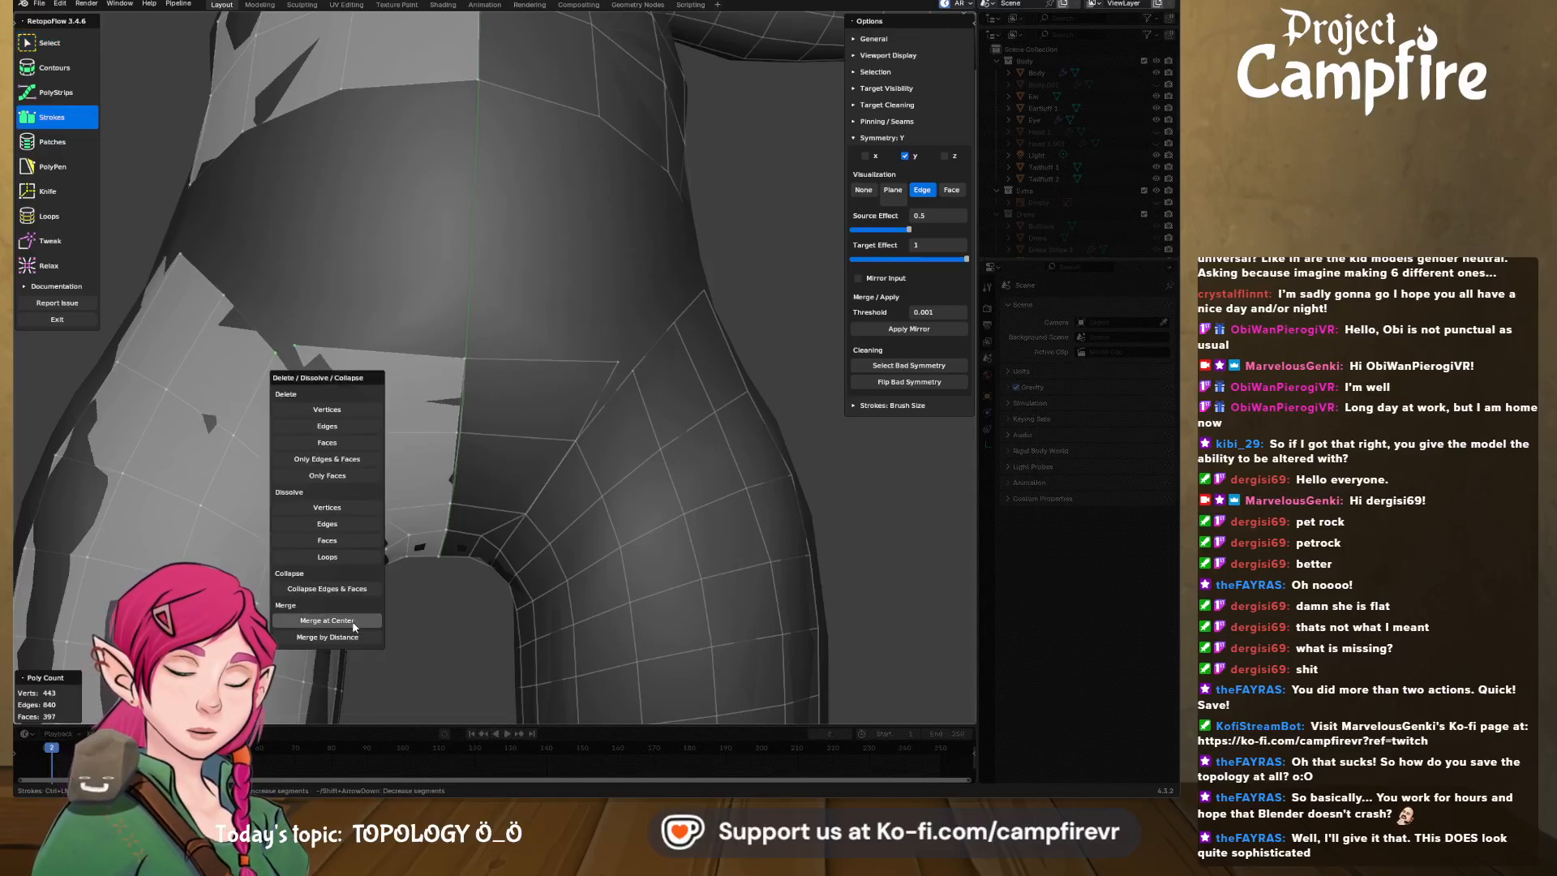
left_click(354, 621)
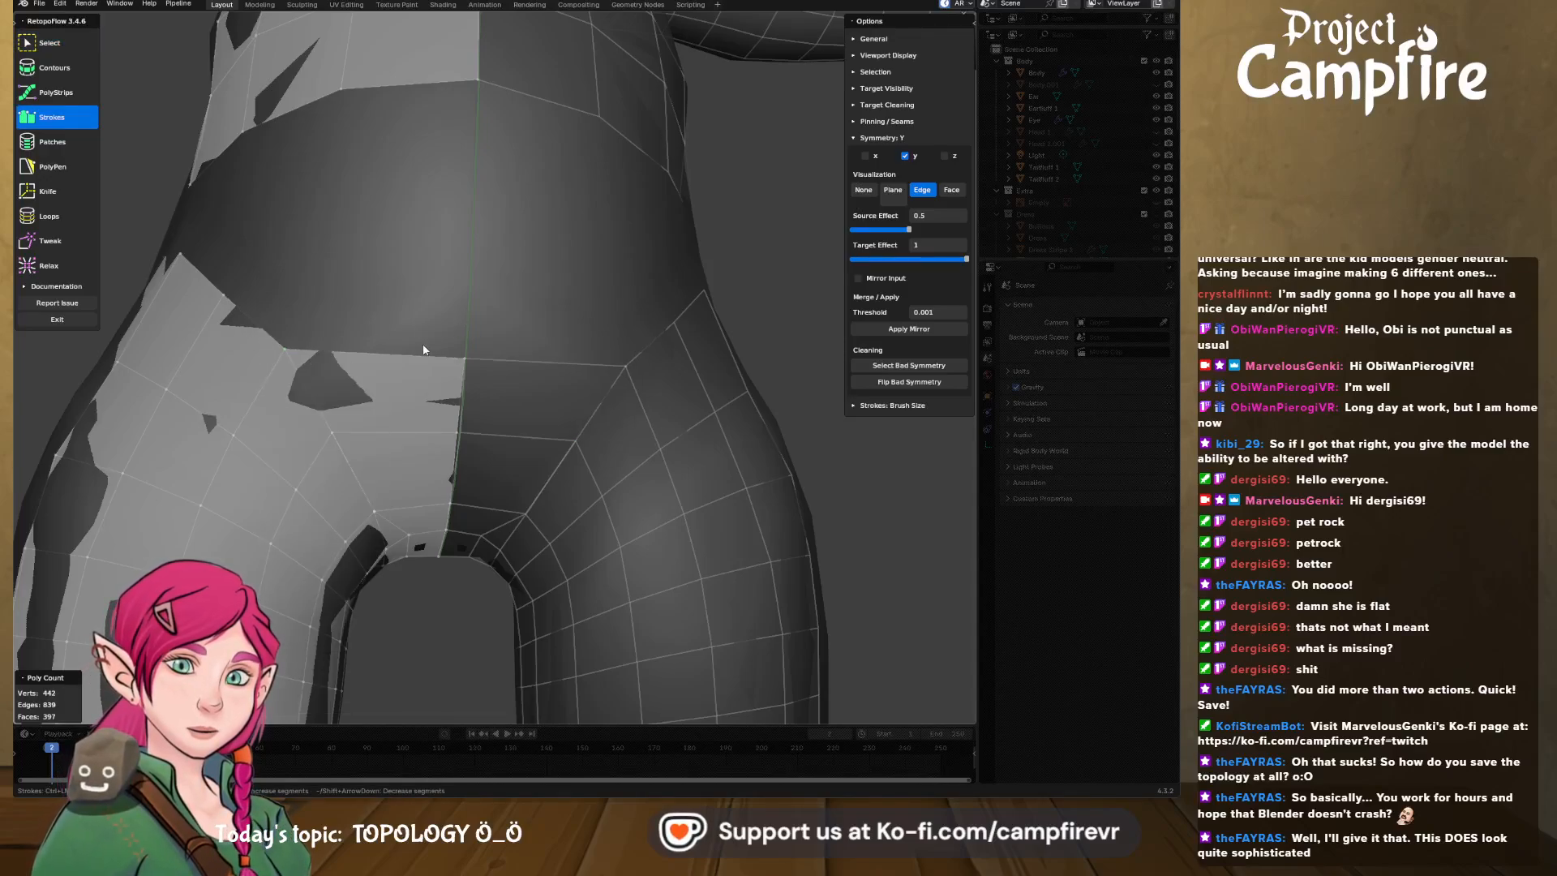
- Extend the front pelvis edge upward with a Strokes strip running from the outer hip crease to the symmetry line
middle_click_drag(422, 343, 397, 349)
left_click(36, 241)
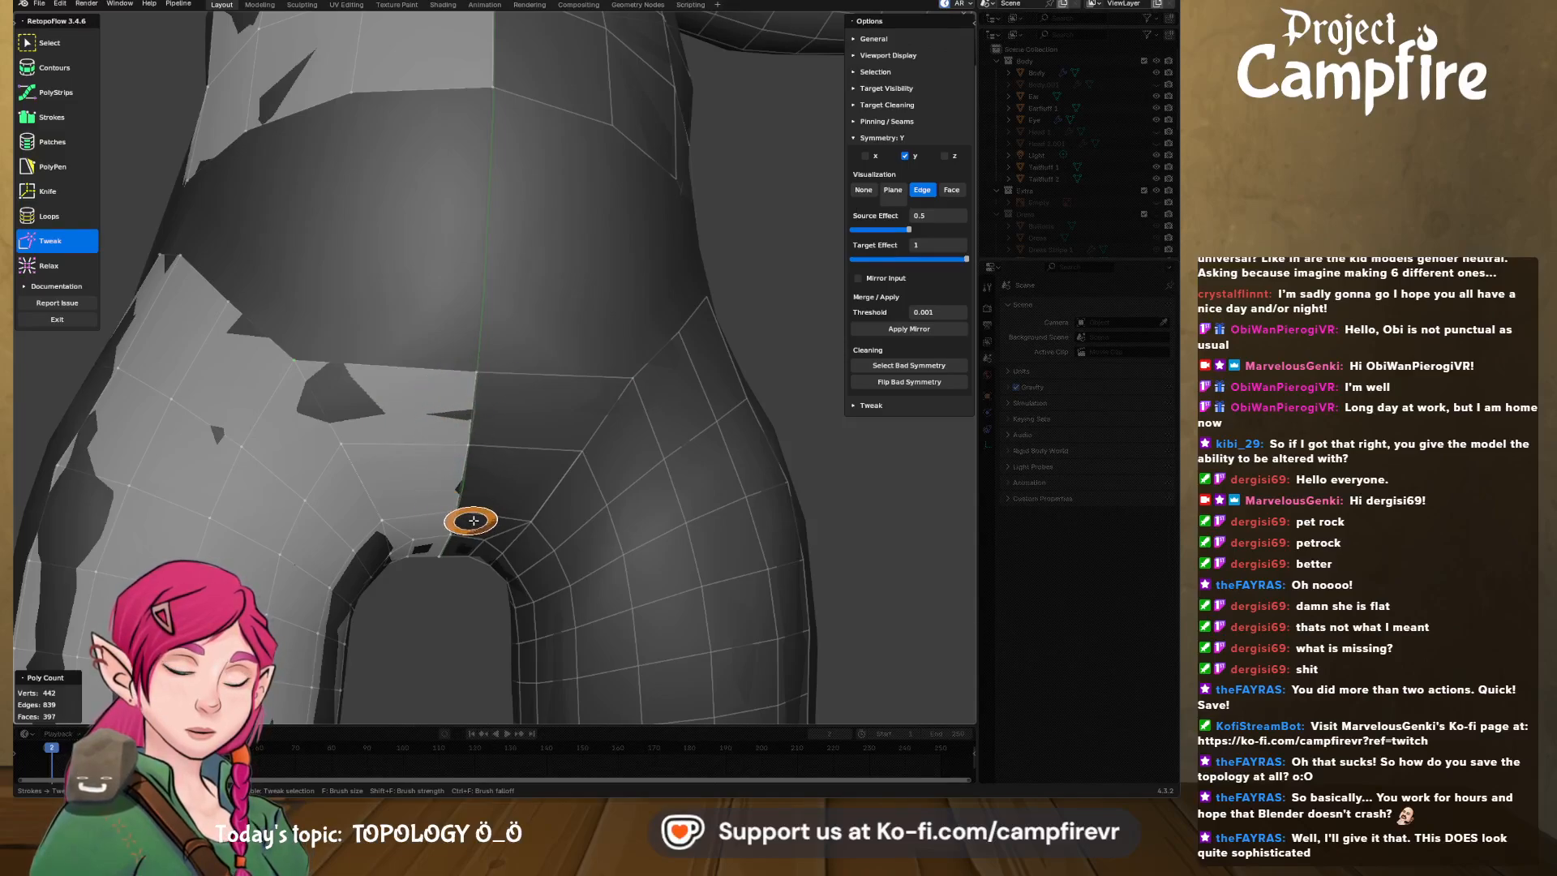
mouse_move(376, 528)
middle_mouse_down()
mouse_move(447, 500)
mouse_move(393, 466)
middle_mouse_up()
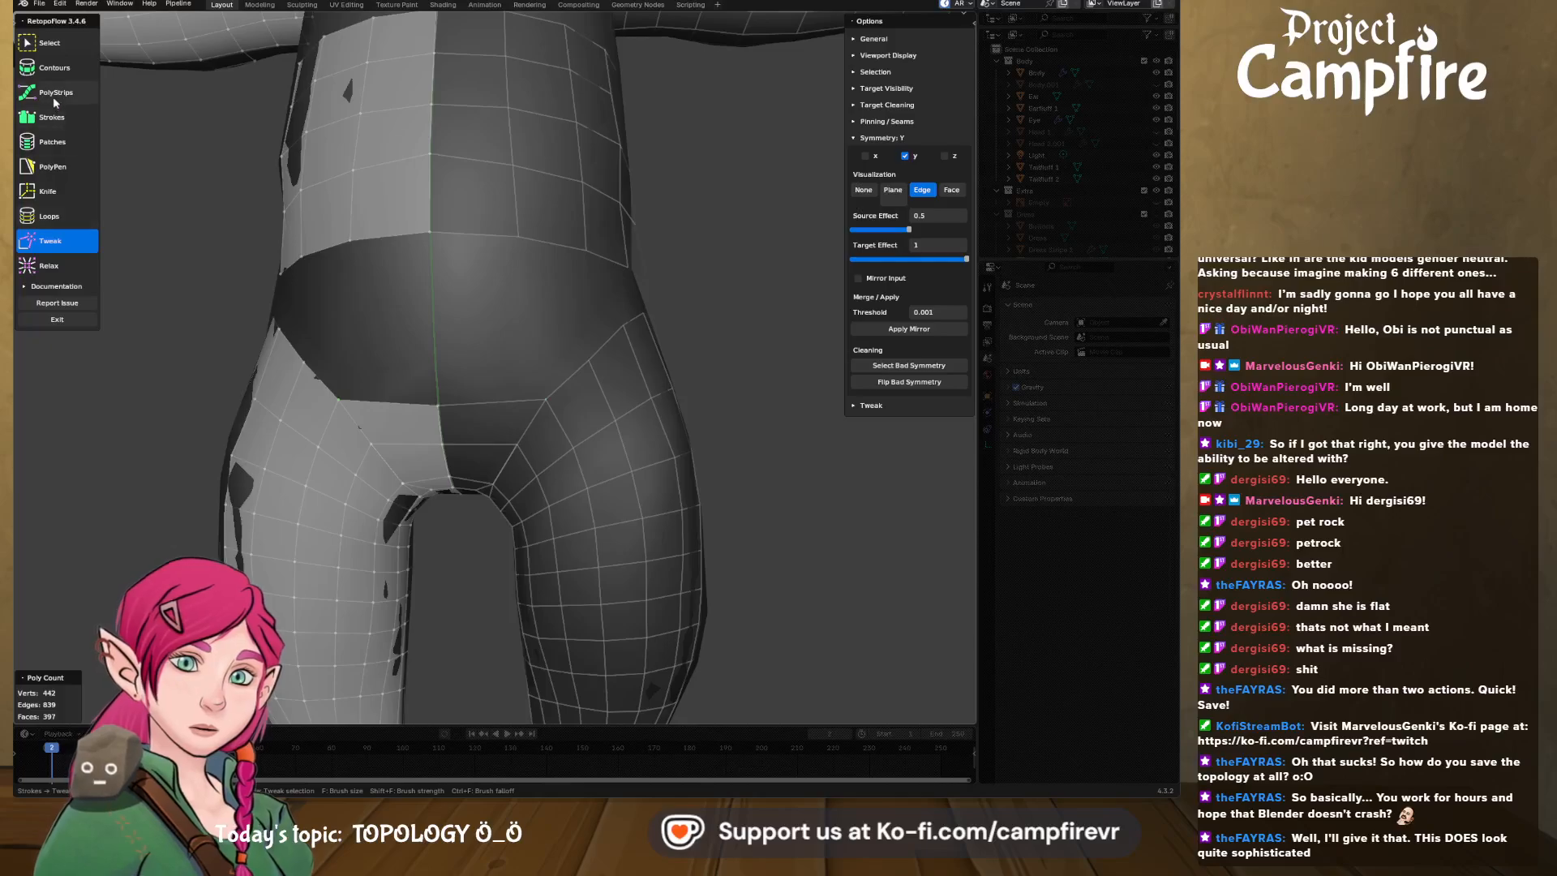
left_click(56, 125)
middle_click_drag(305, 281, 329, 294)
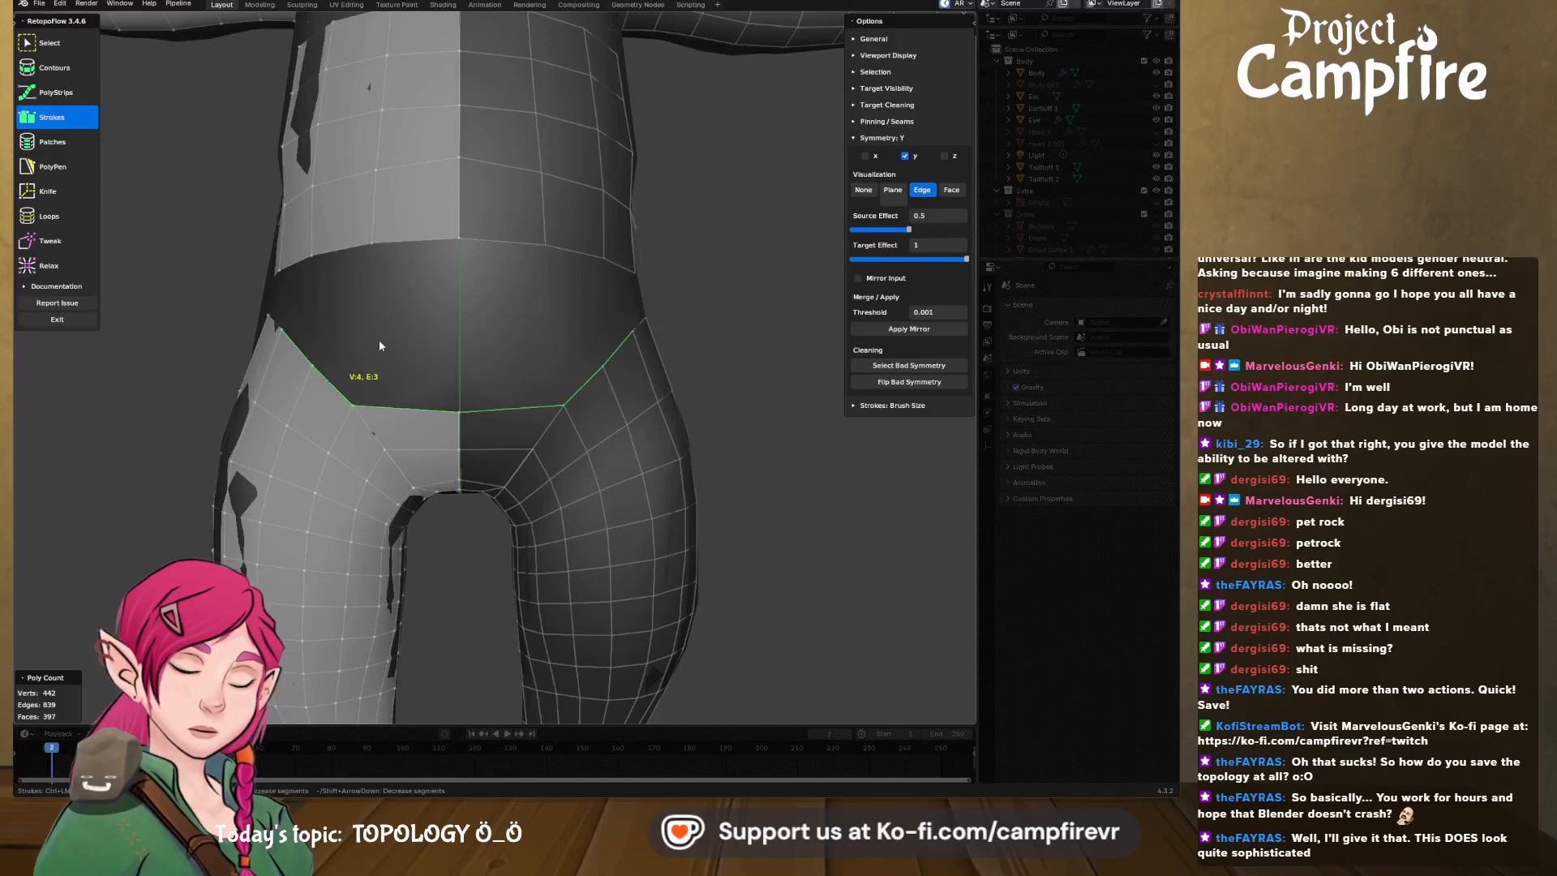
middle_click_drag(379, 346, 362, 350)
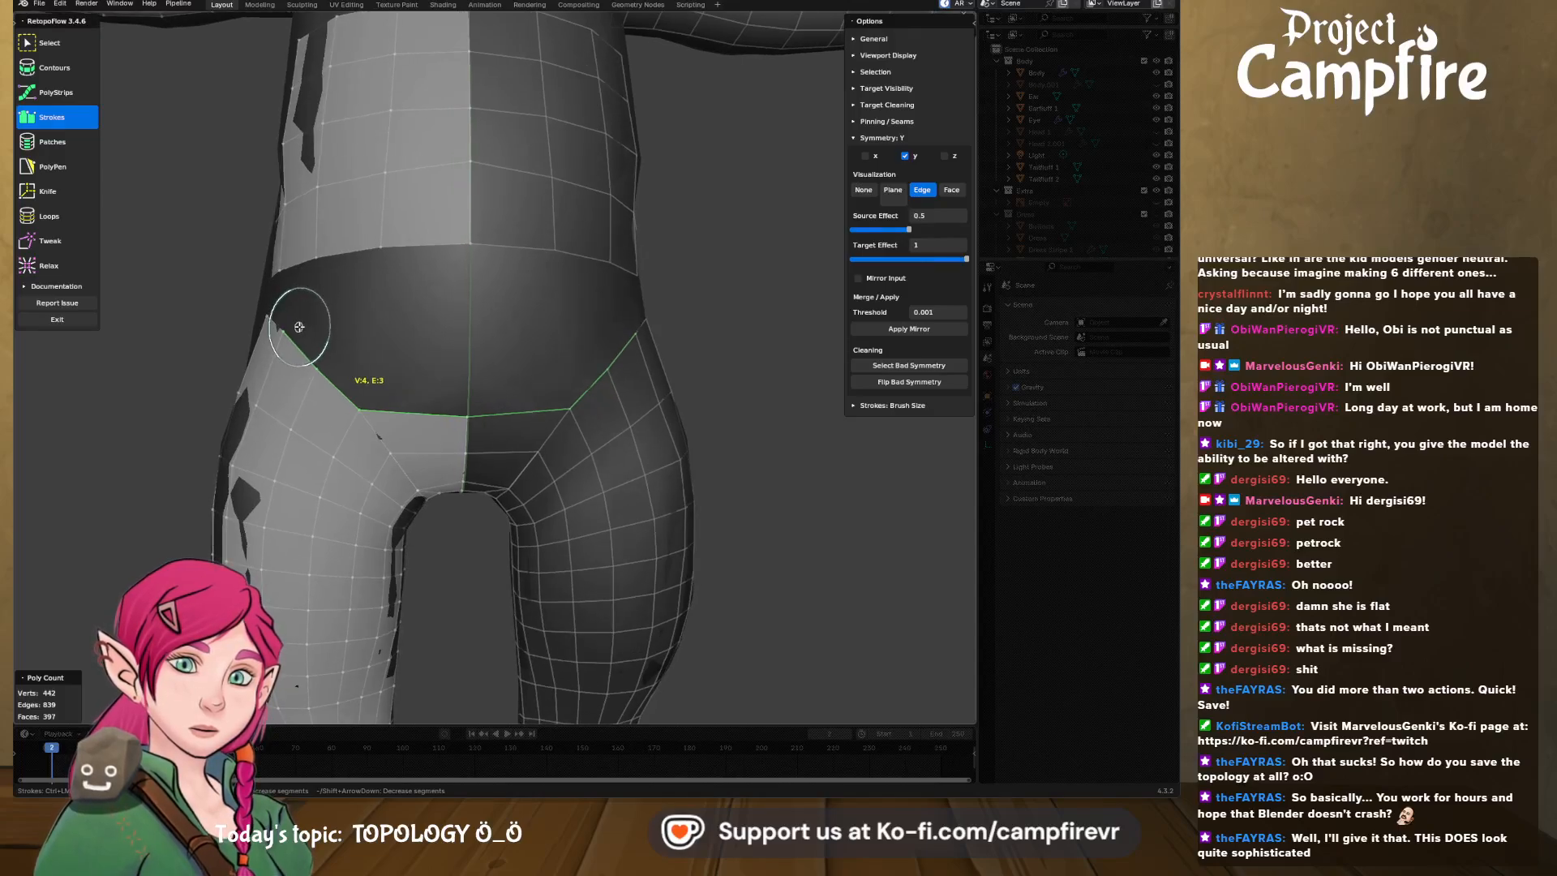
left_click_drag(299, 327, 470, 334)
- Merge the three vertices at the strip's outer end into the hip loop at their center
mouse_move(433, 373)
middle_mouse_down()
mouse_move(390, 375)
mouse_move(366, 350)
middle_mouse_up()
scroll(379, 360, "up", 3)
key("b")
left_click_drag(403, 301, 302, 353)
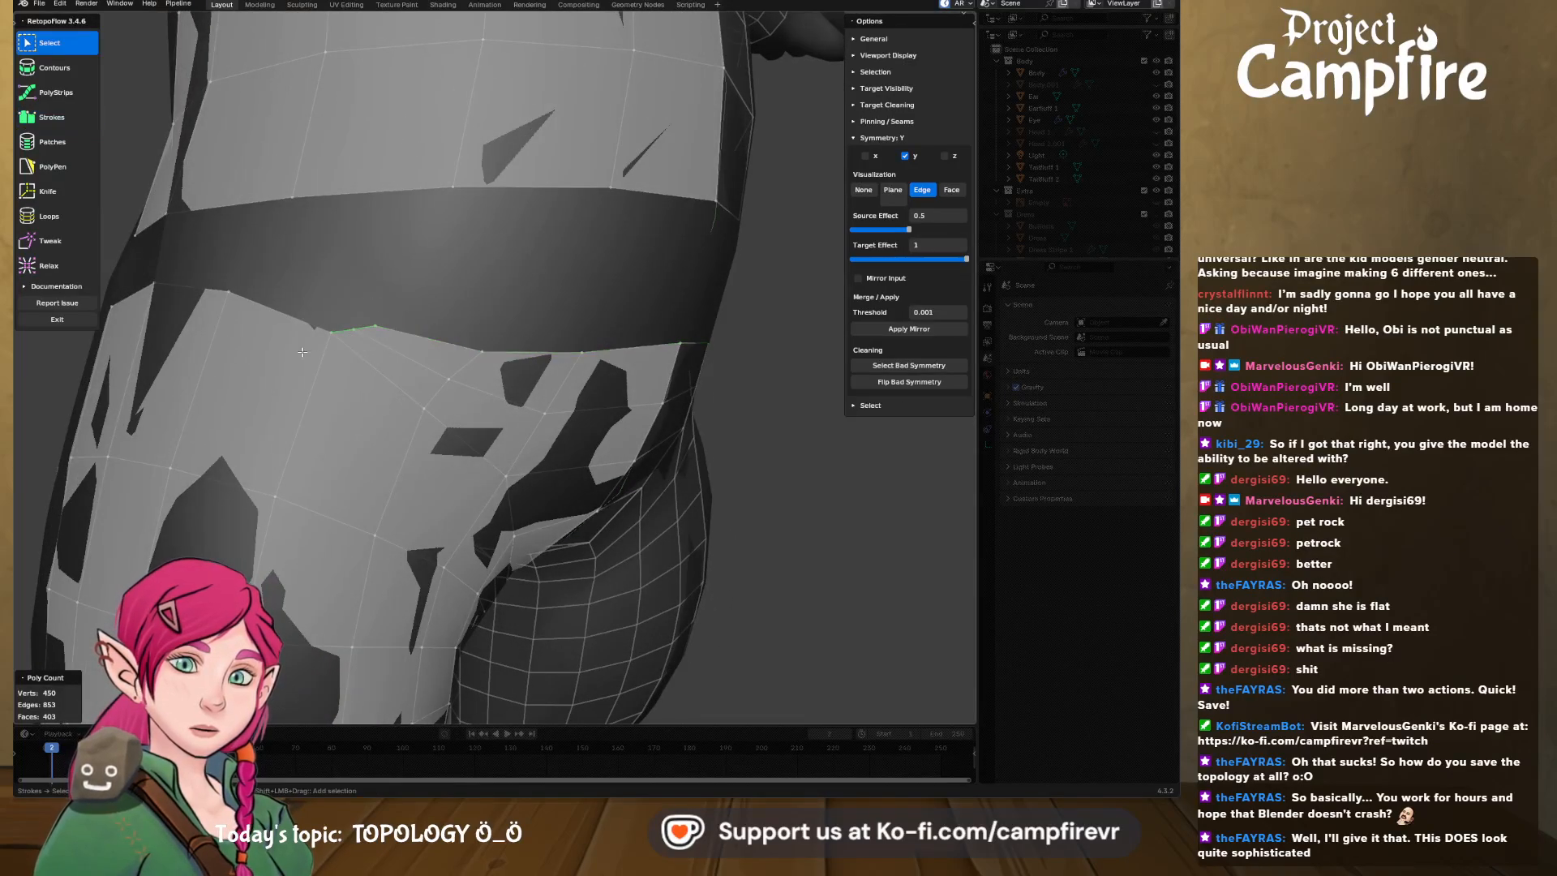
key("x")
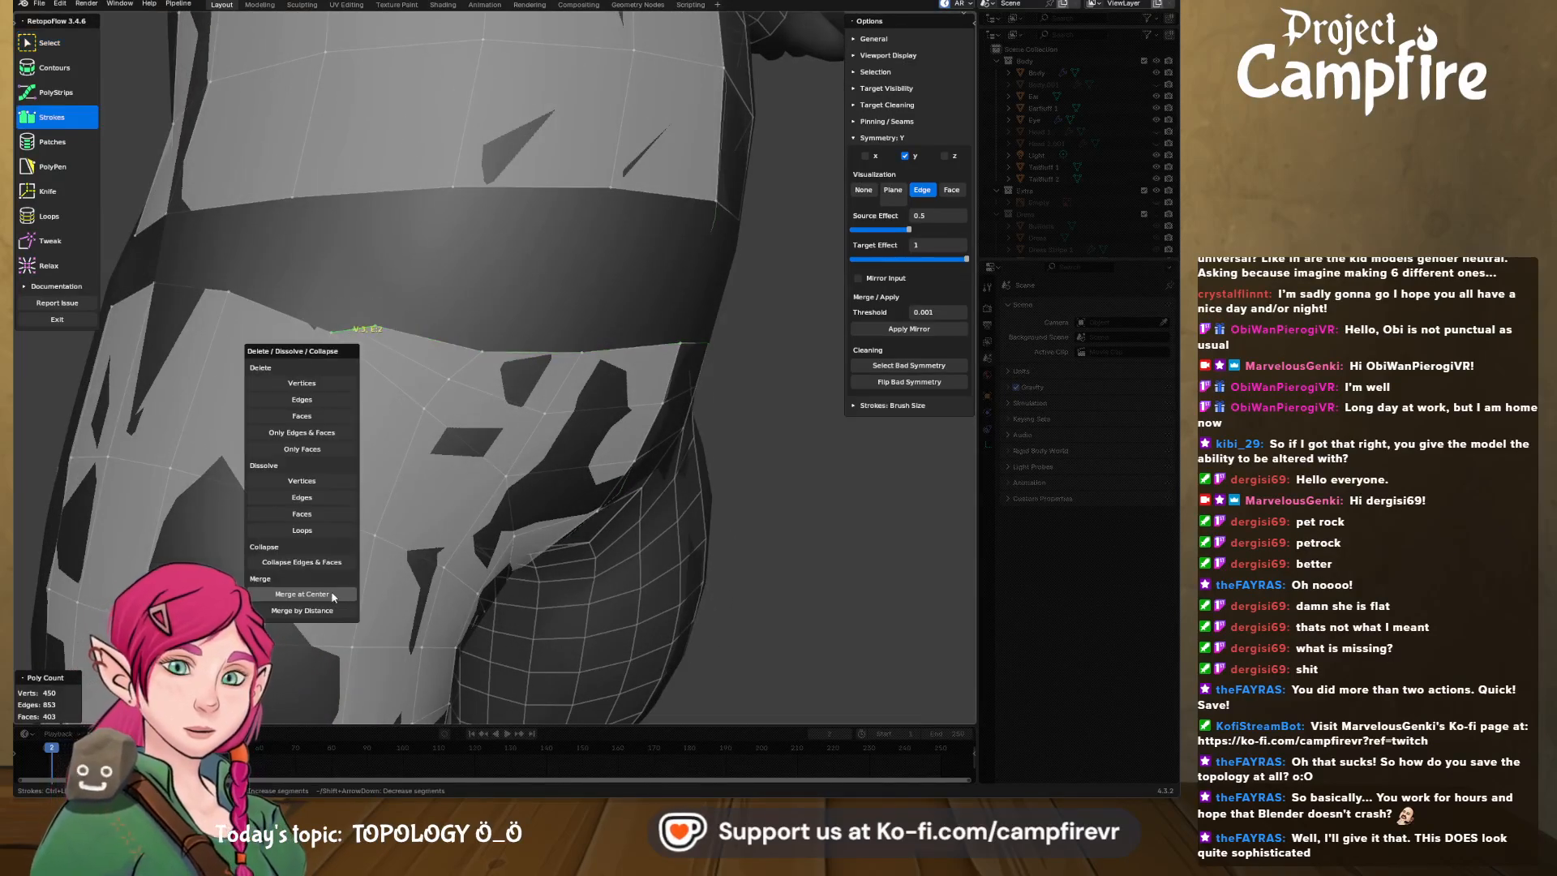
left_click(335, 595)
- Relax the new front pelvis and upper thigh faces with the Relax brush to even out their spacing
middle_click_drag(393, 407, 263, 325)
left_click(50, 267)
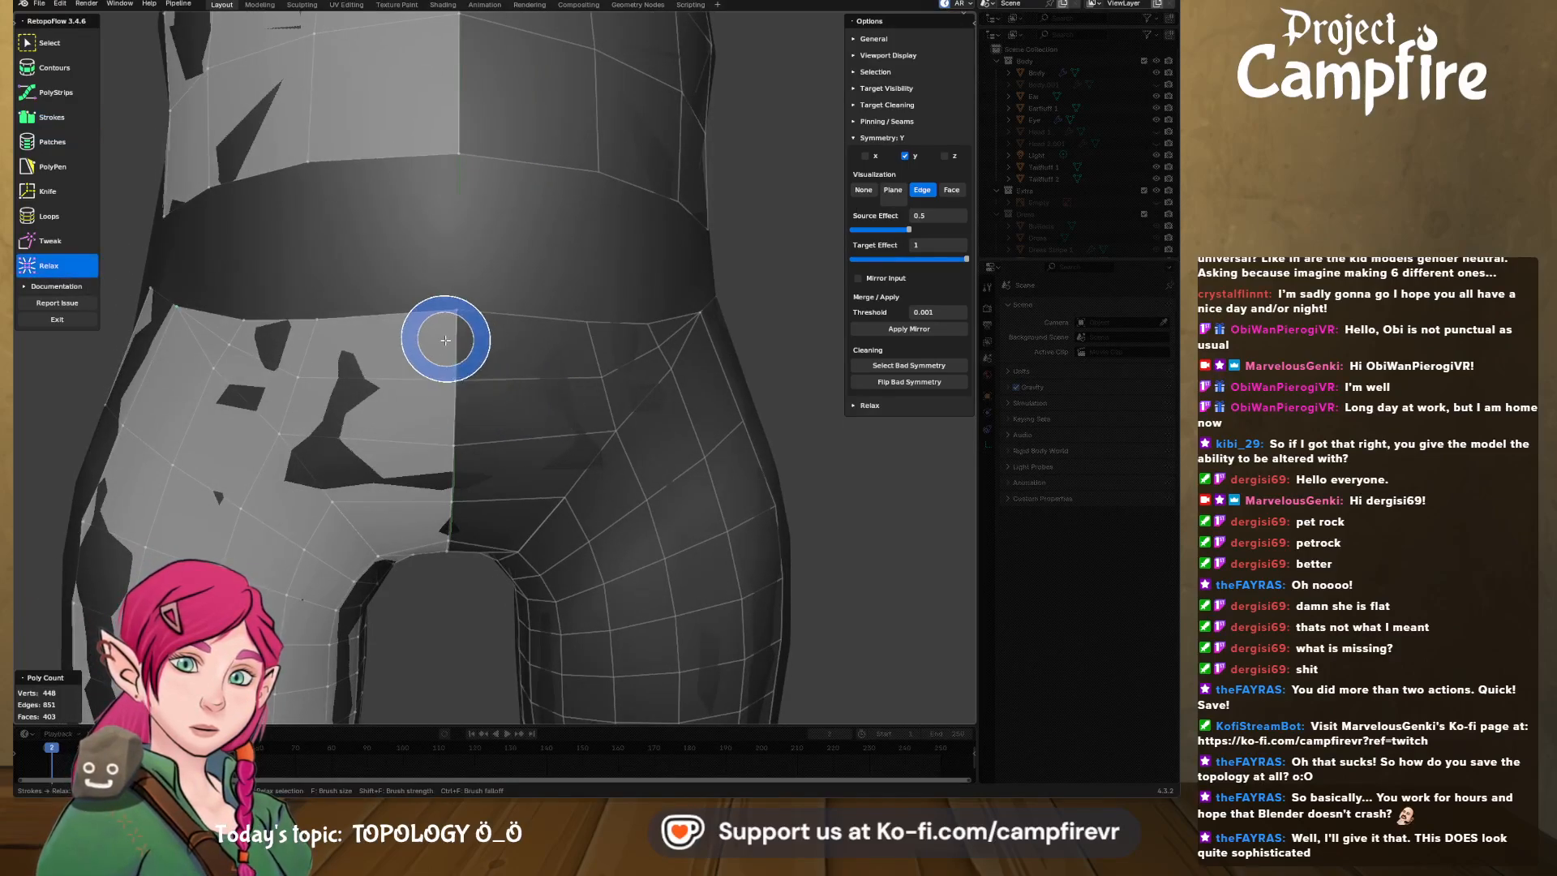
mouse_move(446, 337)
left_mouse_down()
mouse_move(299, 407)
mouse_move(254, 375)
mouse_move(397, 416)
mouse_move(316, 464)
mouse_move(355, 477)
mouse_move(357, 527)
mouse_move(235, 438)
mouse_move(319, 428)
mouse_move(424, 311)
mouse_move(646, 348)
mouse_move(517, 418)
left_mouse_up()
middle_click_drag(517, 417, 546, 417)
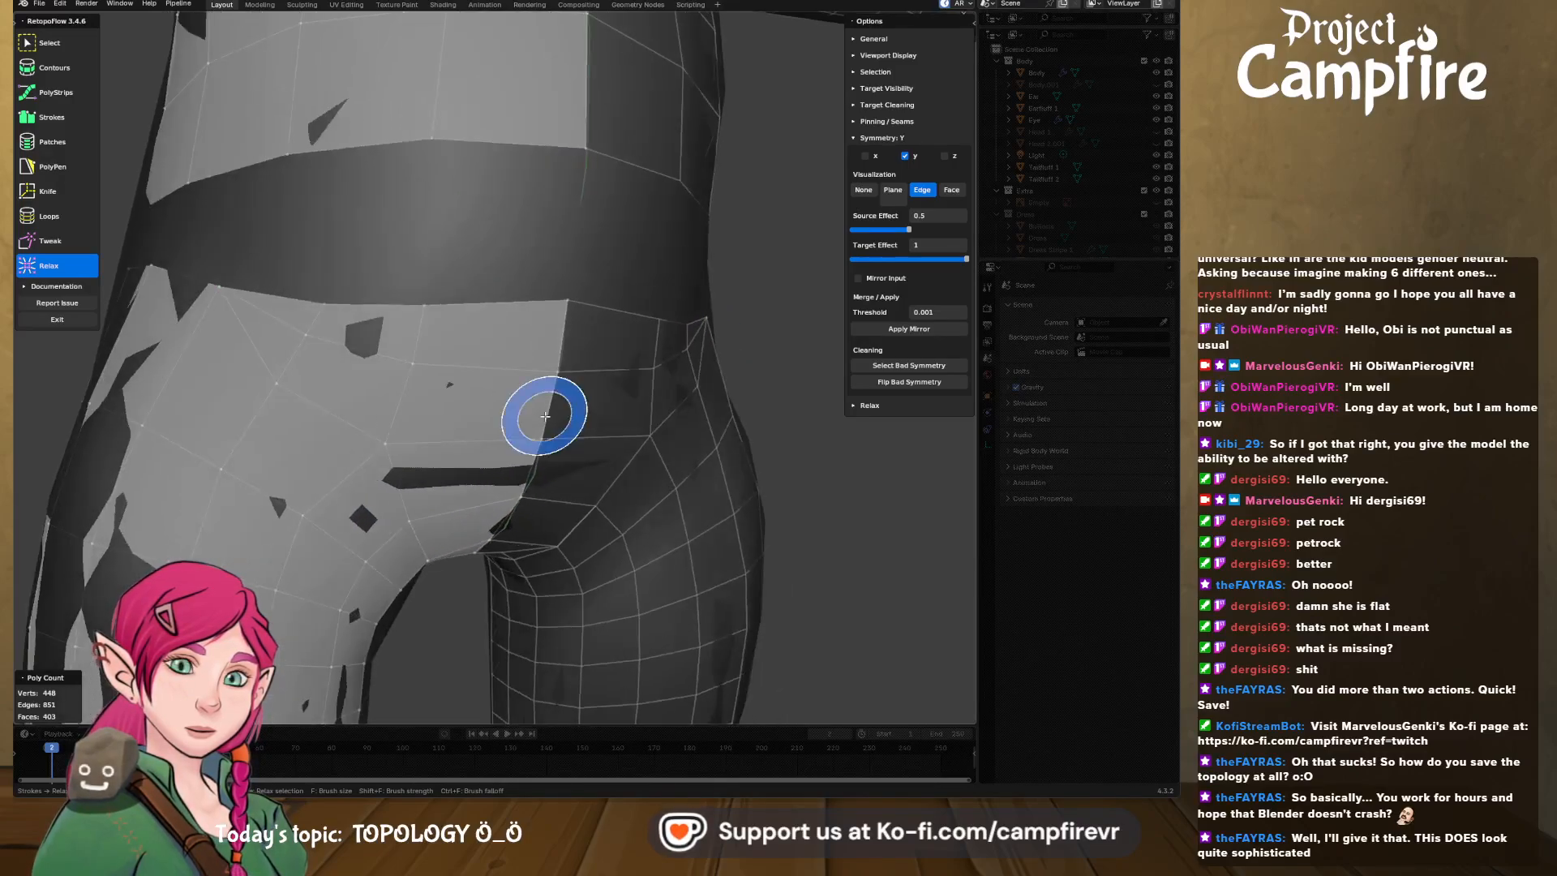
scroll(316, 411, "down", 4)
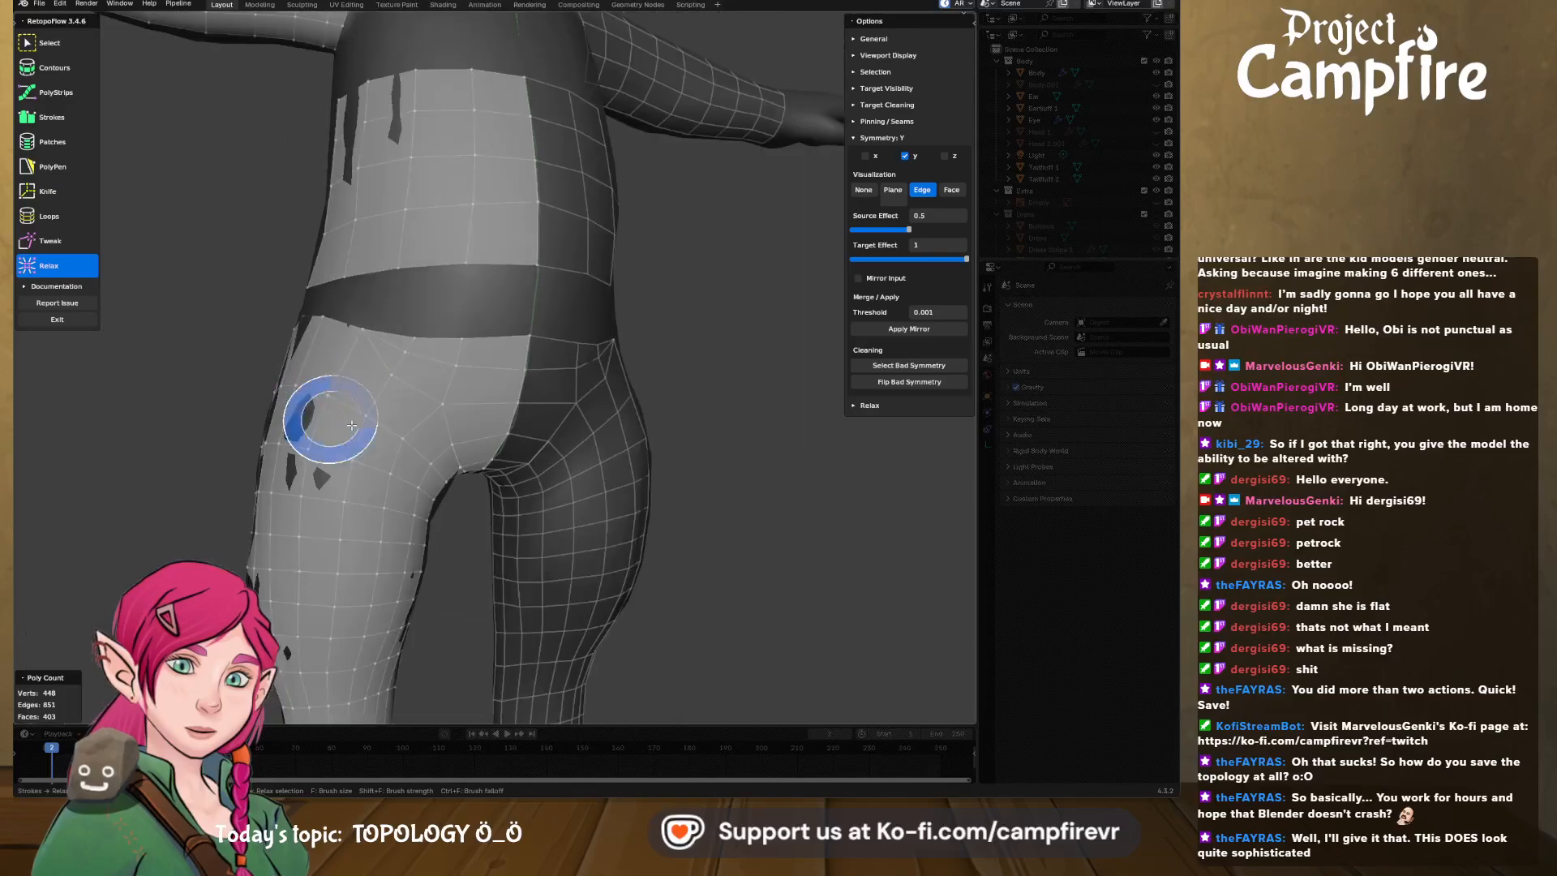
mouse_move(468, 426)
left_mouse_down()
mouse_move(371, 366)
mouse_move(451, 421)
left_mouse_up()
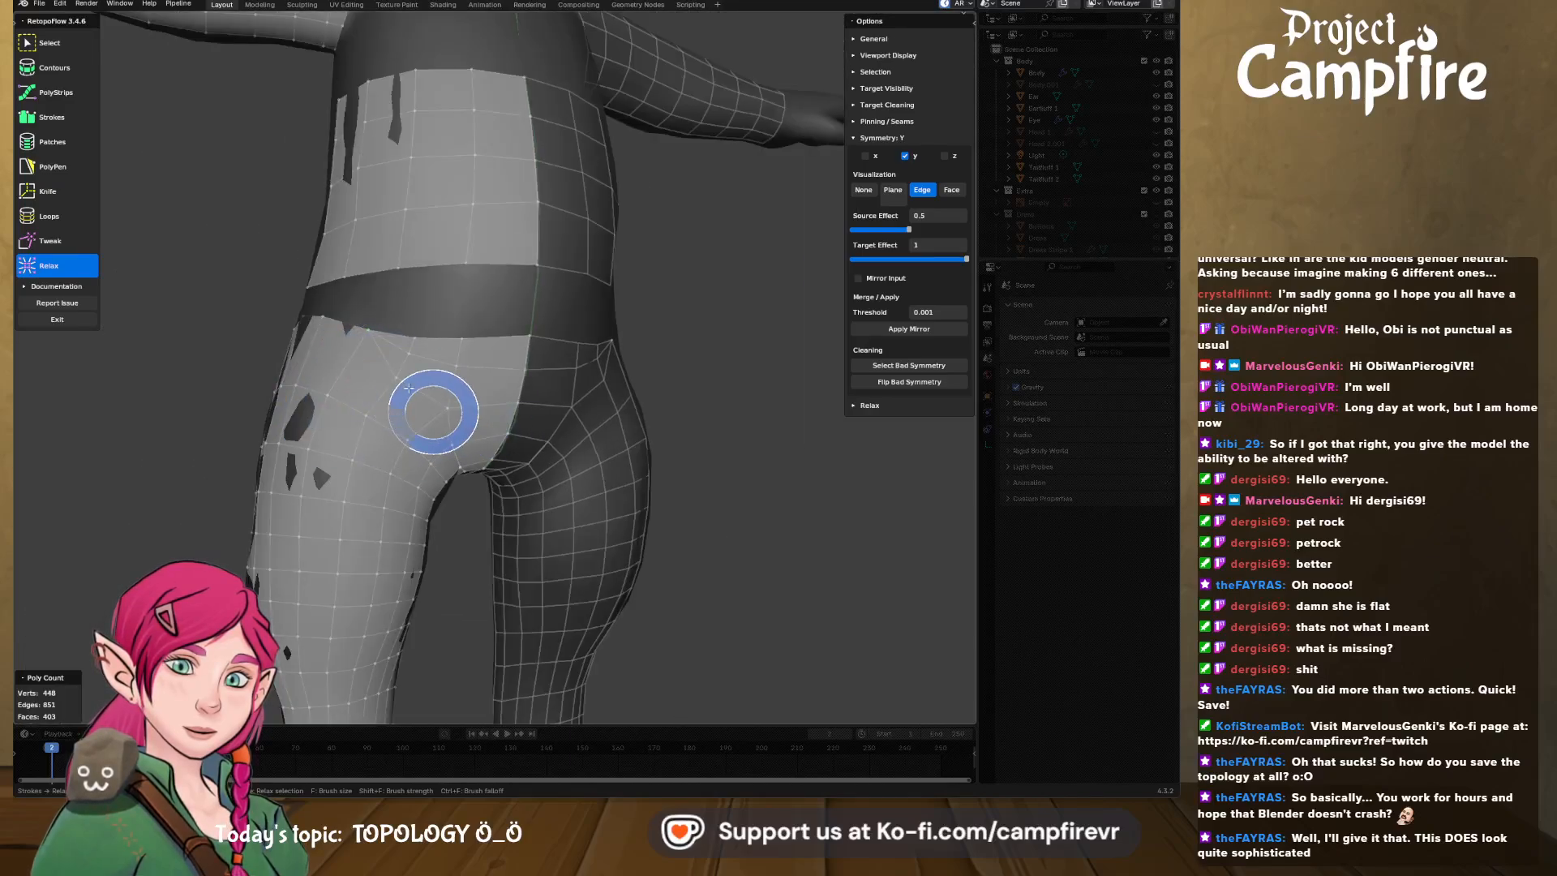
middle_click_drag(497, 441, 451, 445)
mouse_move(538, 360)
left_mouse_down()
mouse_move(568, 356)
mouse_move(496, 435)
mouse_move(528, 438)
mouse_move(569, 372)
mouse_move(523, 404)
mouse_move(492, 463)
left_mouse_up()
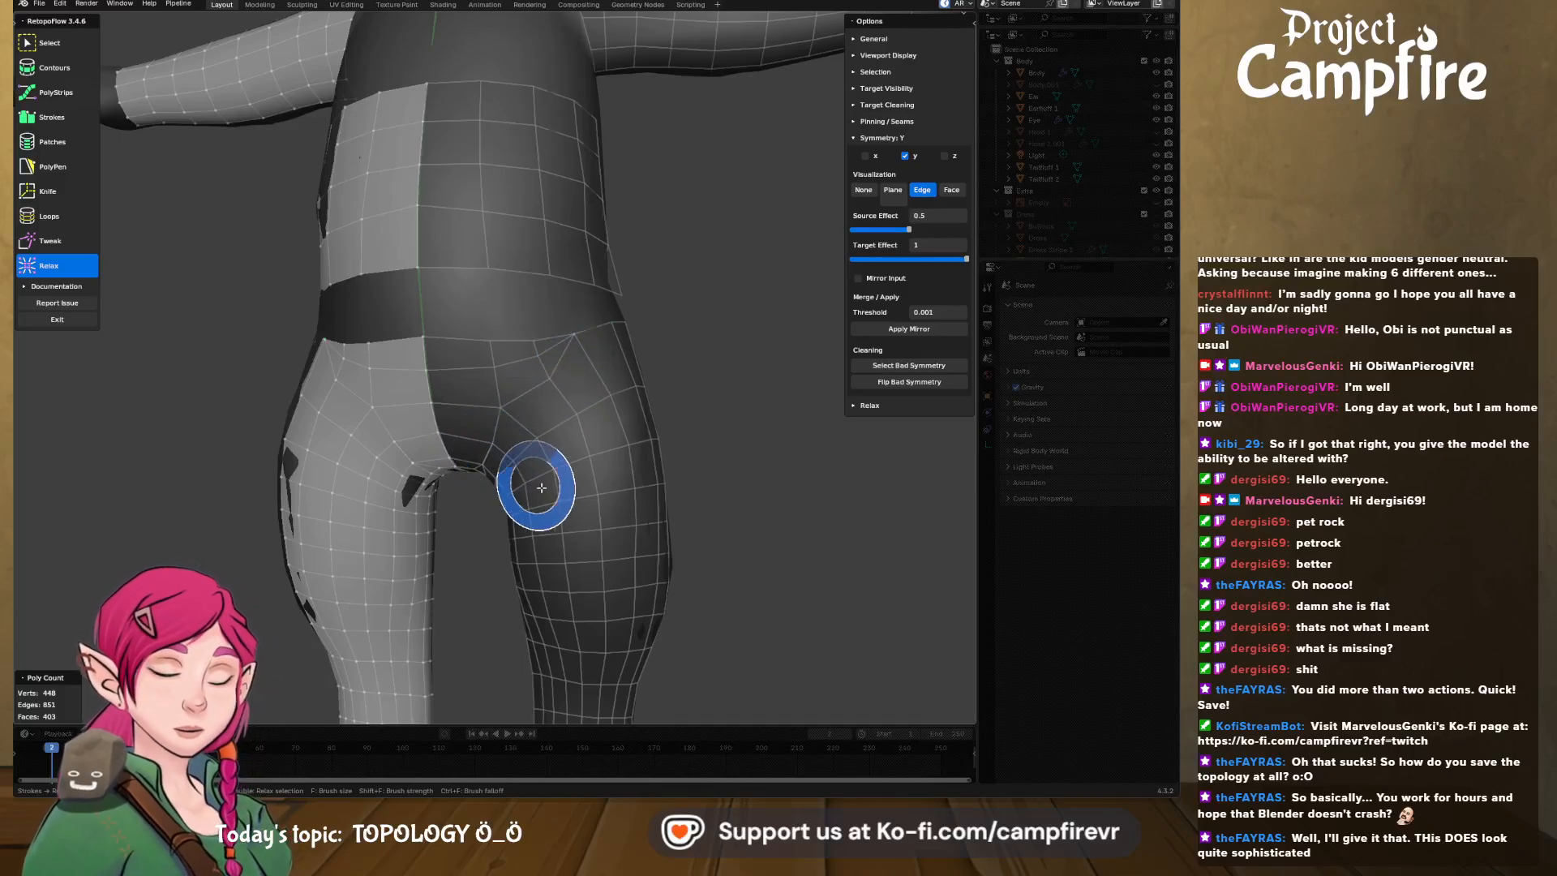
middle_click_drag(490, 466, 518, 463)
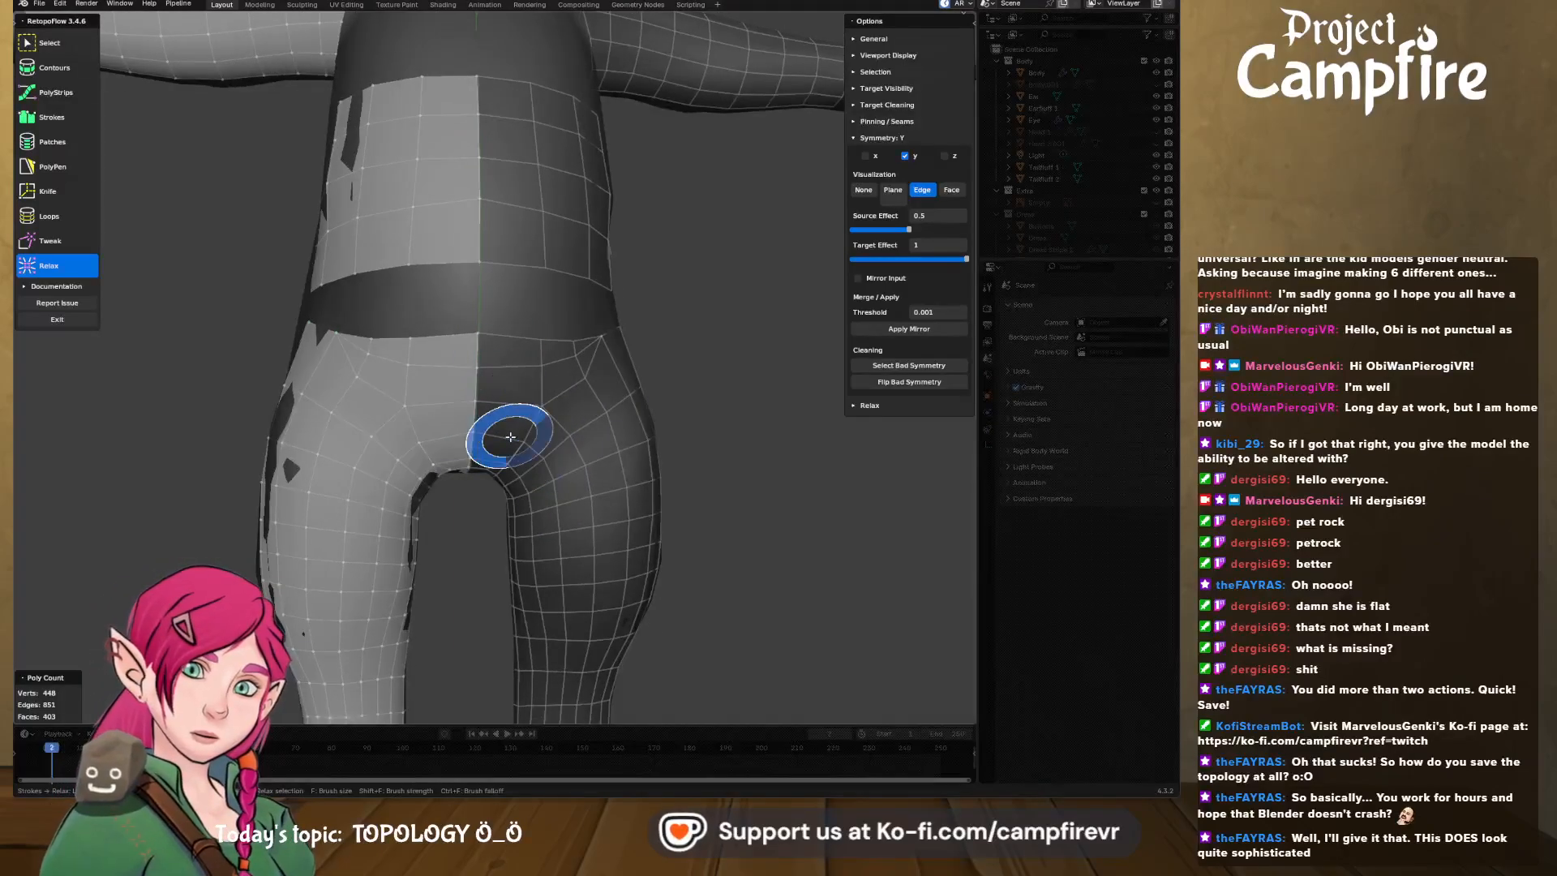
middle_click_drag(514, 403, 508, 424)
scroll(497, 435, "up", 3)
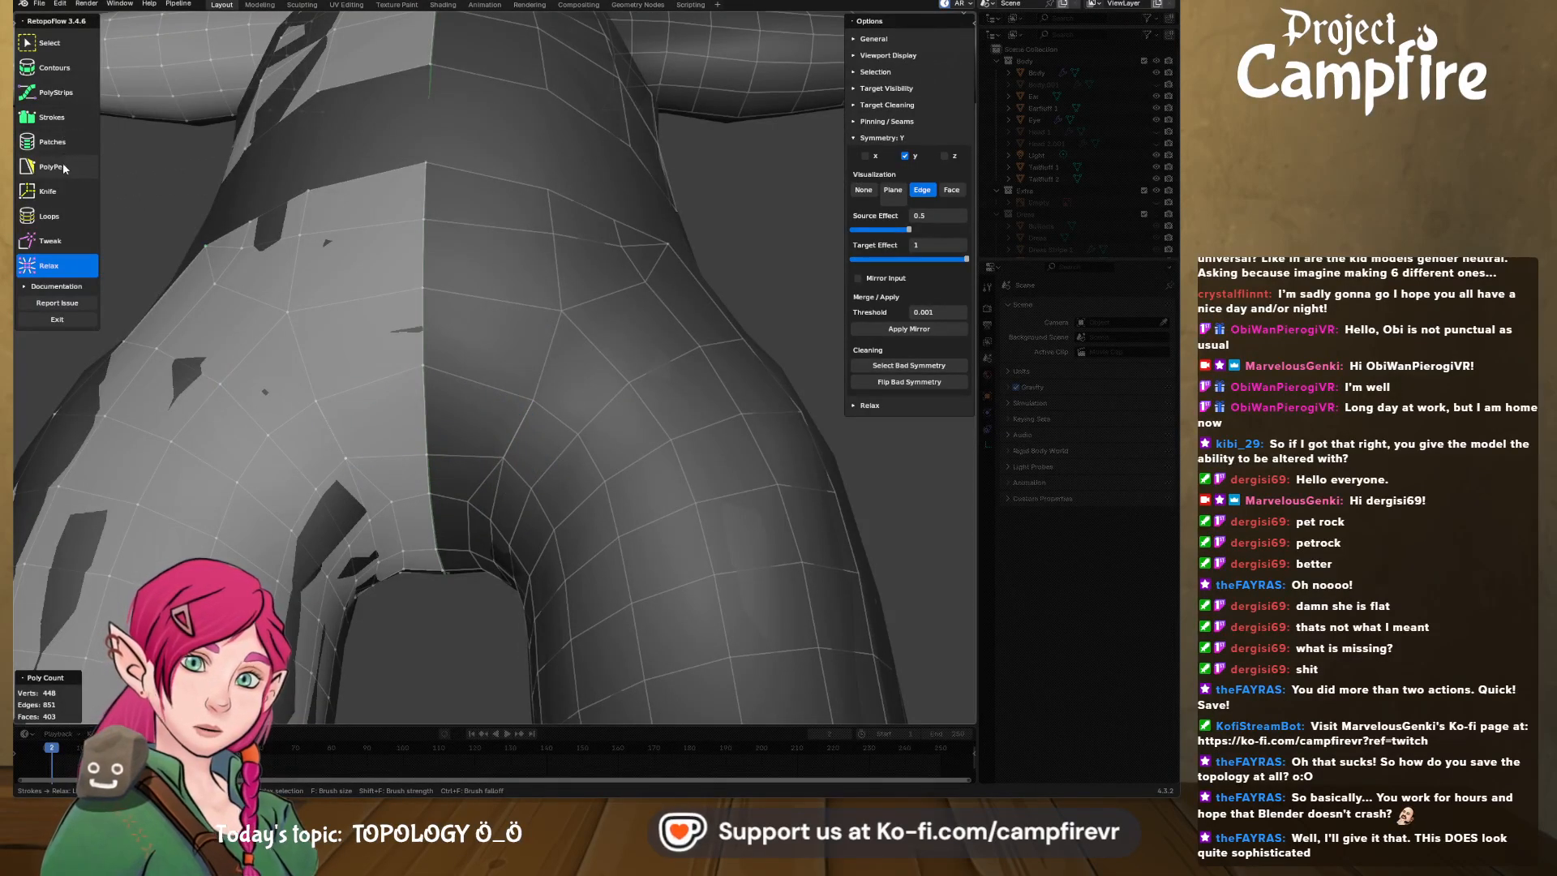
left_click(65, 189)
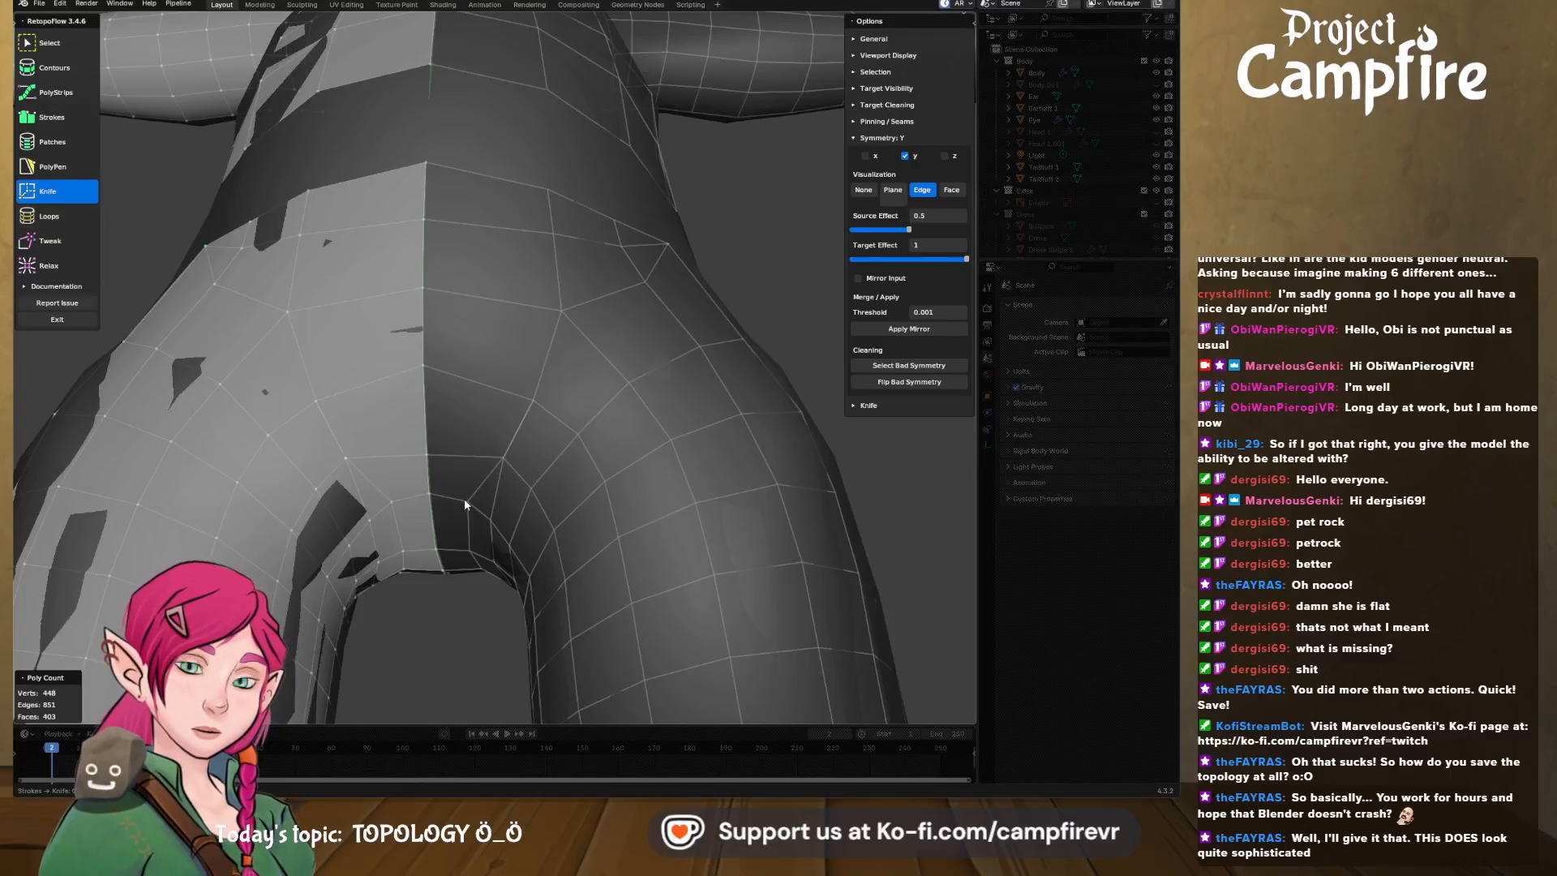
middle_click_drag(347, 223, 388, 210)
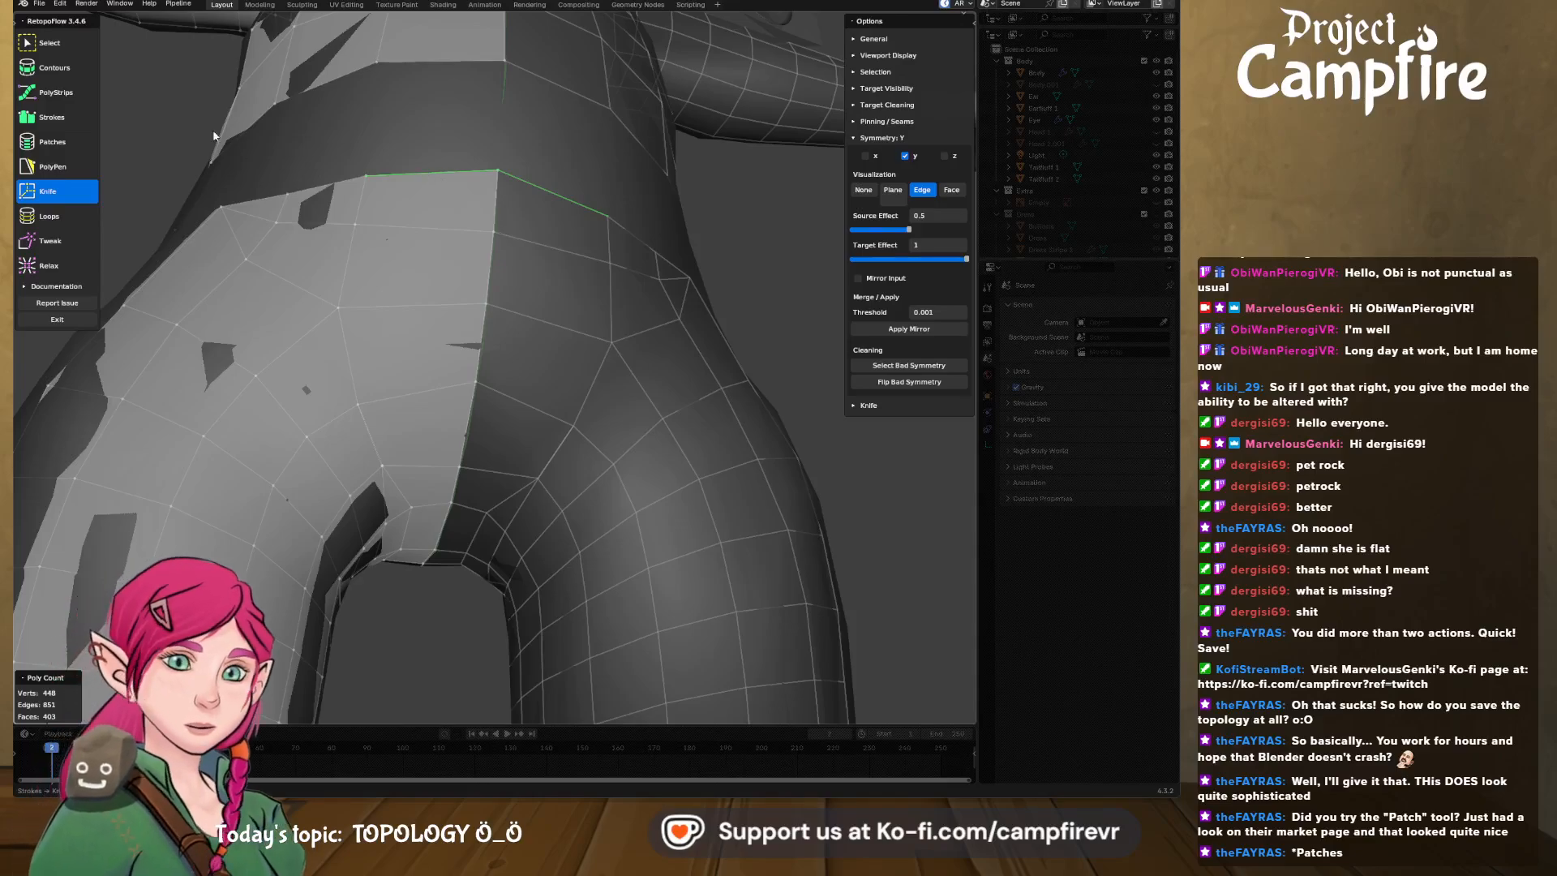
- Try adjusting the upper front pelvis edge beside the symmetry line with the Patches tool, and undo the change
left_click(62, 144)
middle_click_drag(329, 152, 395, 187)
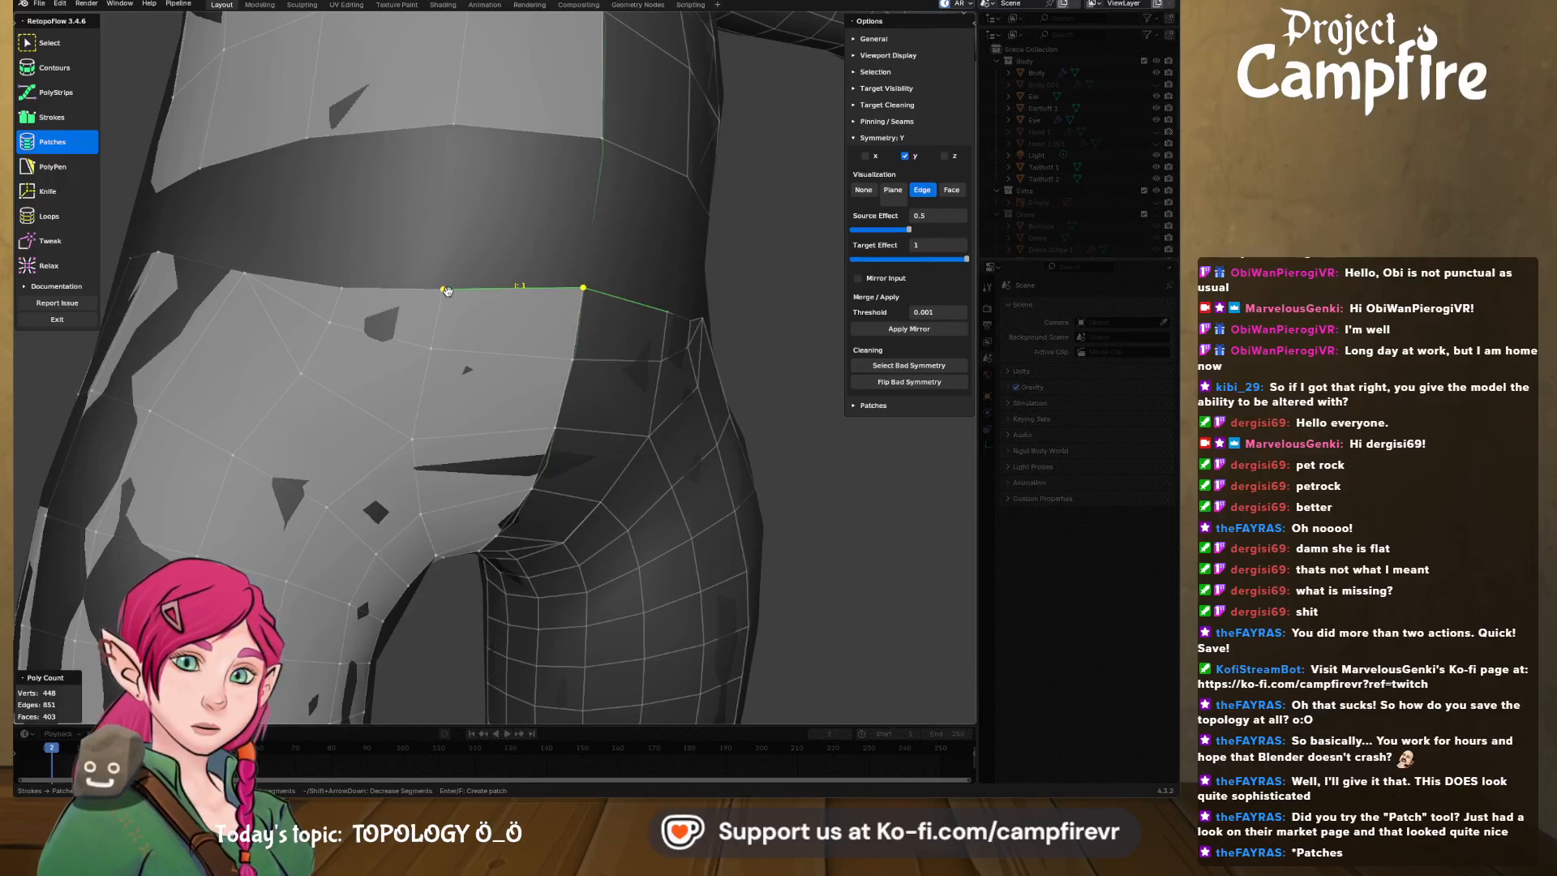
left_click_drag(451, 289, 463, 233)
key("ctrl+z")
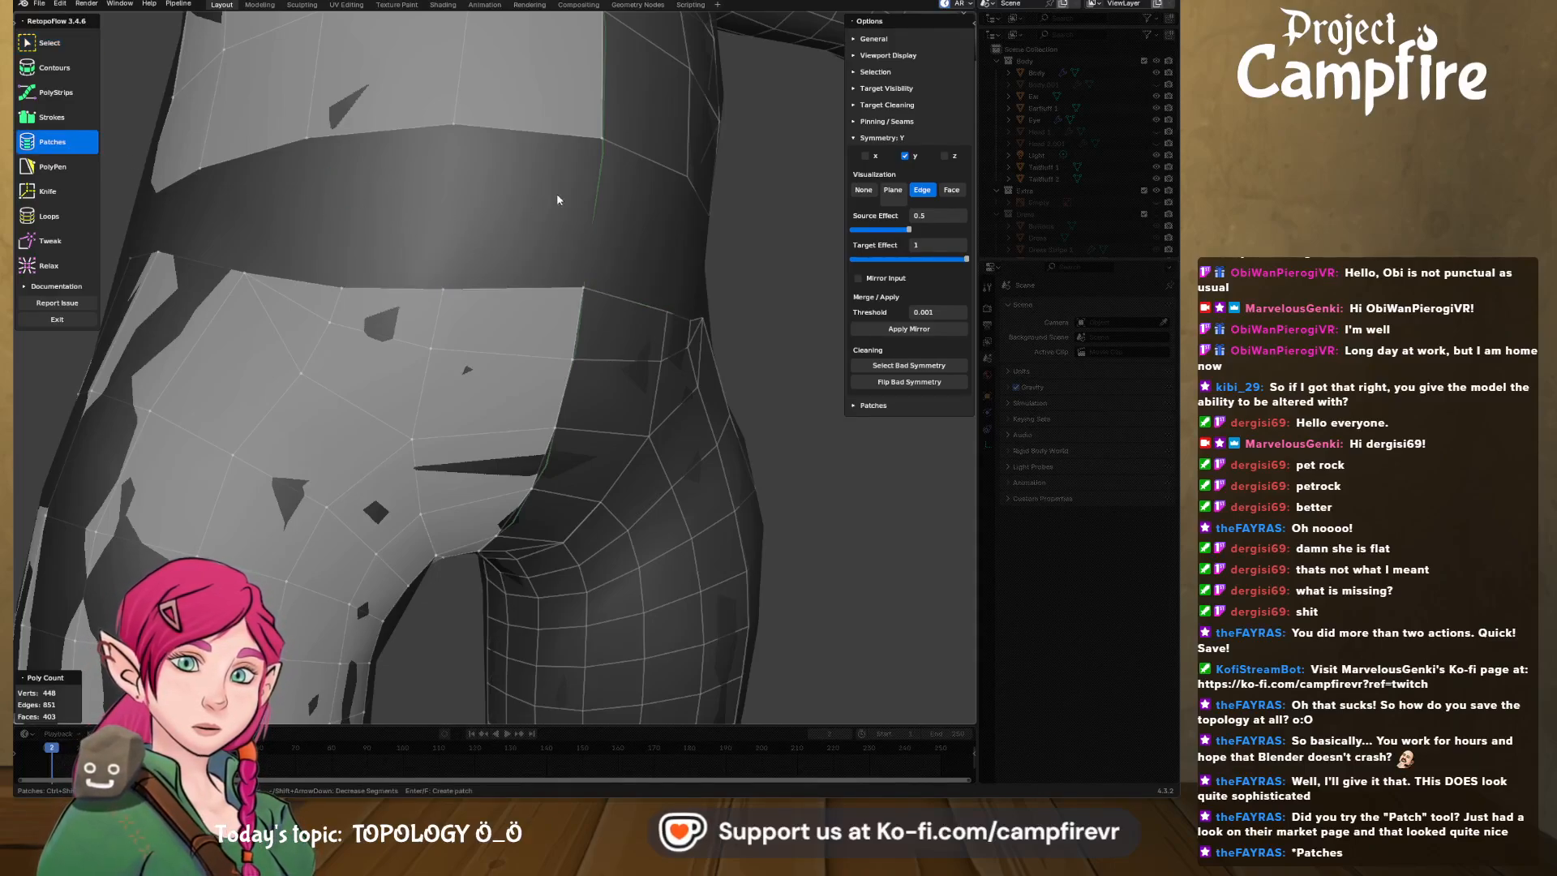
- Try to create a patch with the Patches tool from the selected lower front torso faces beside the symmetry line
double_click(598, 136)
scroll(470, 256, "down", 4)
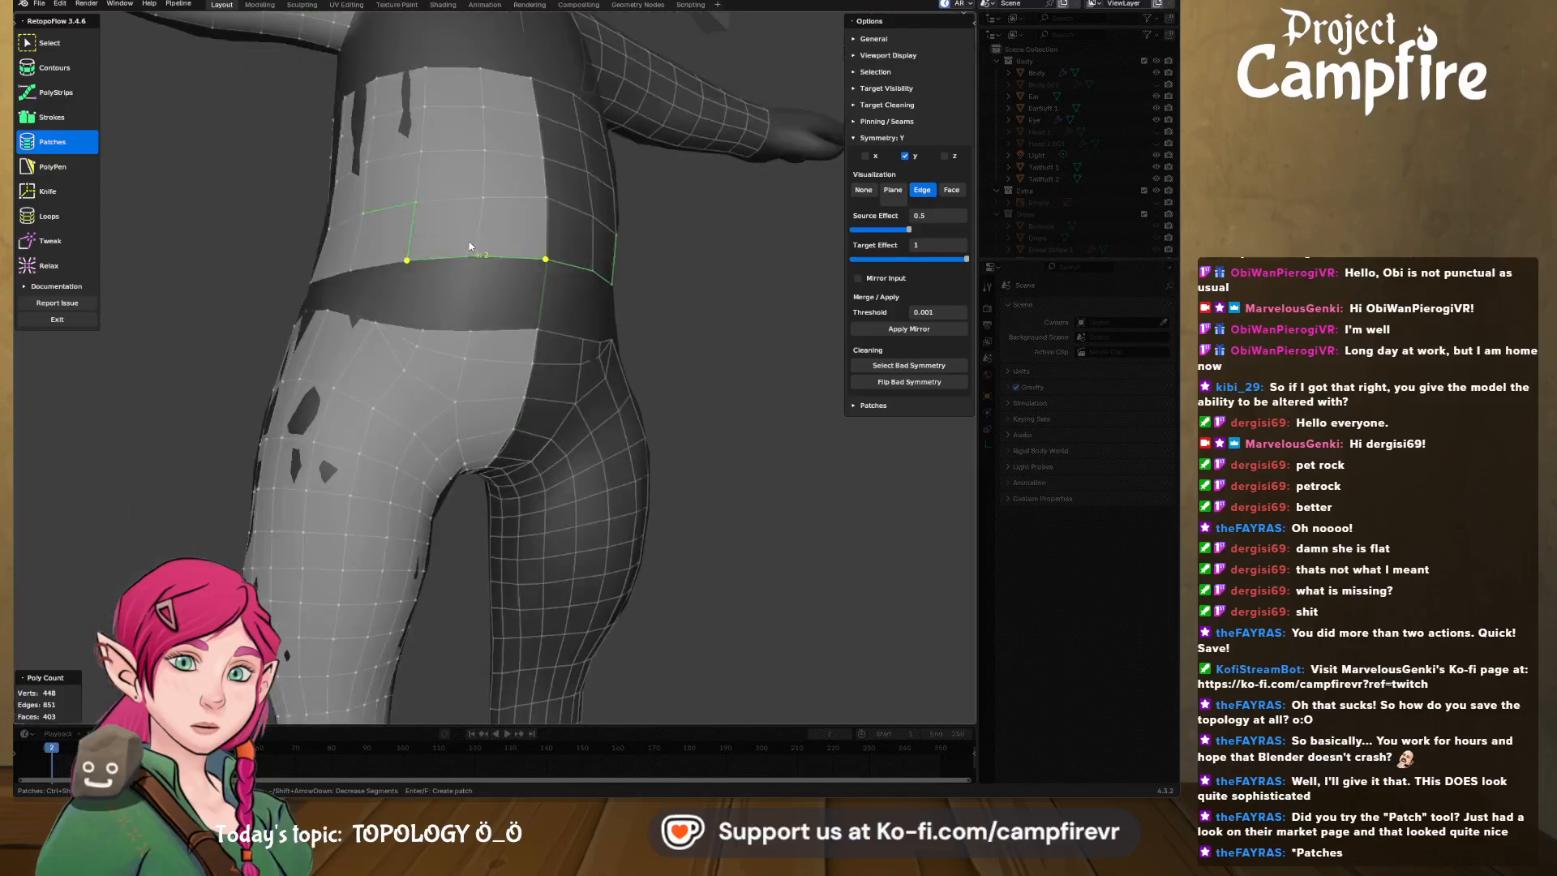
middle_click_drag(446, 266, 470, 293)
key("b")
left_click_drag(414, 153, 502, 220)
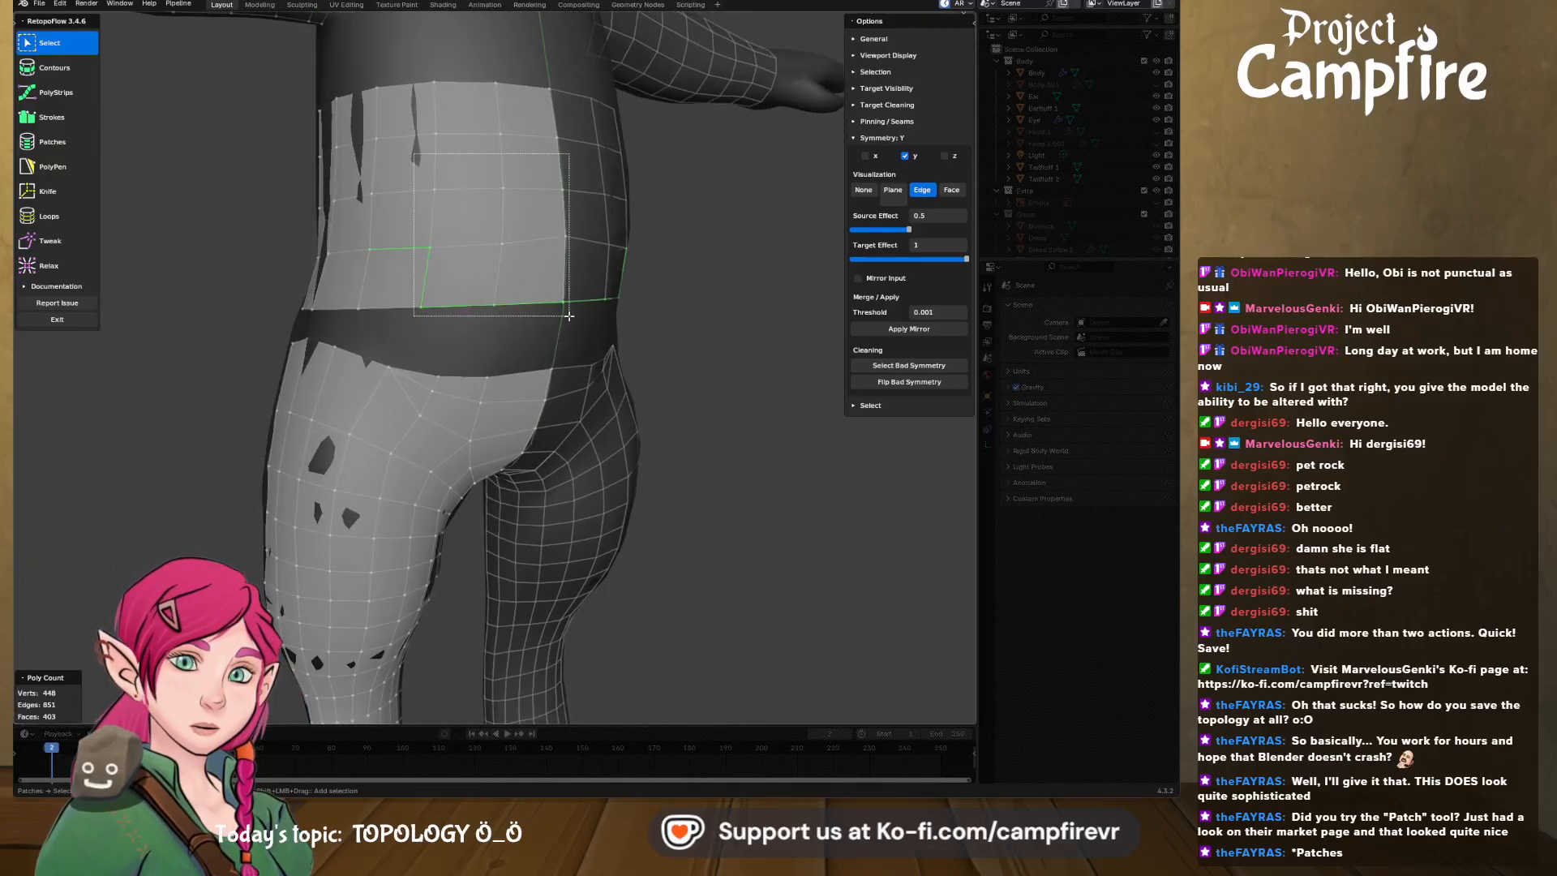
left_click_drag(569, 316, 570, 316)
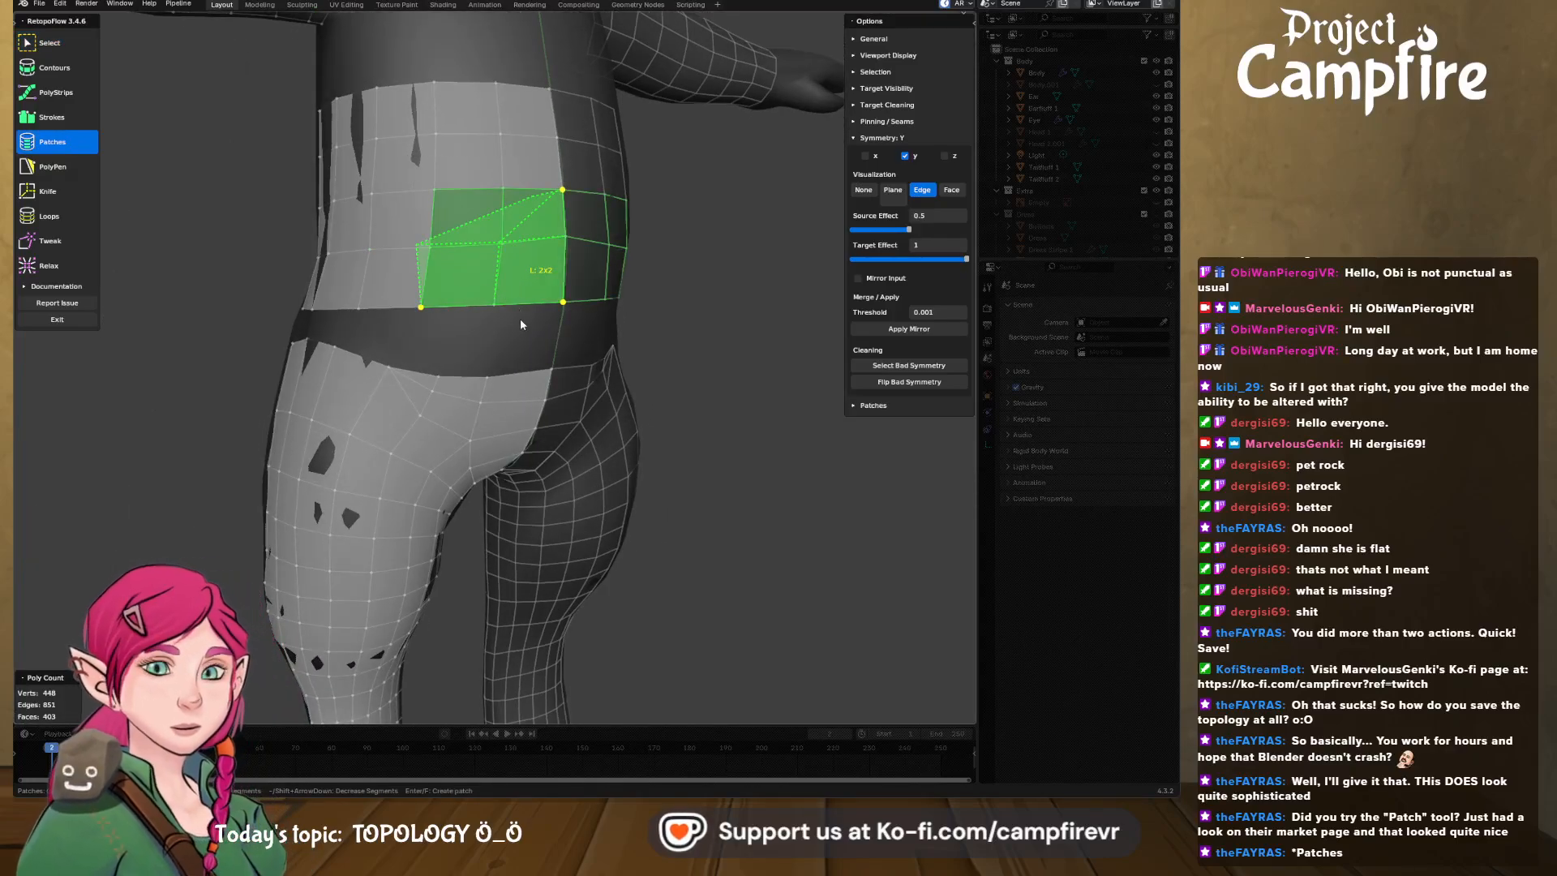
key("Return")
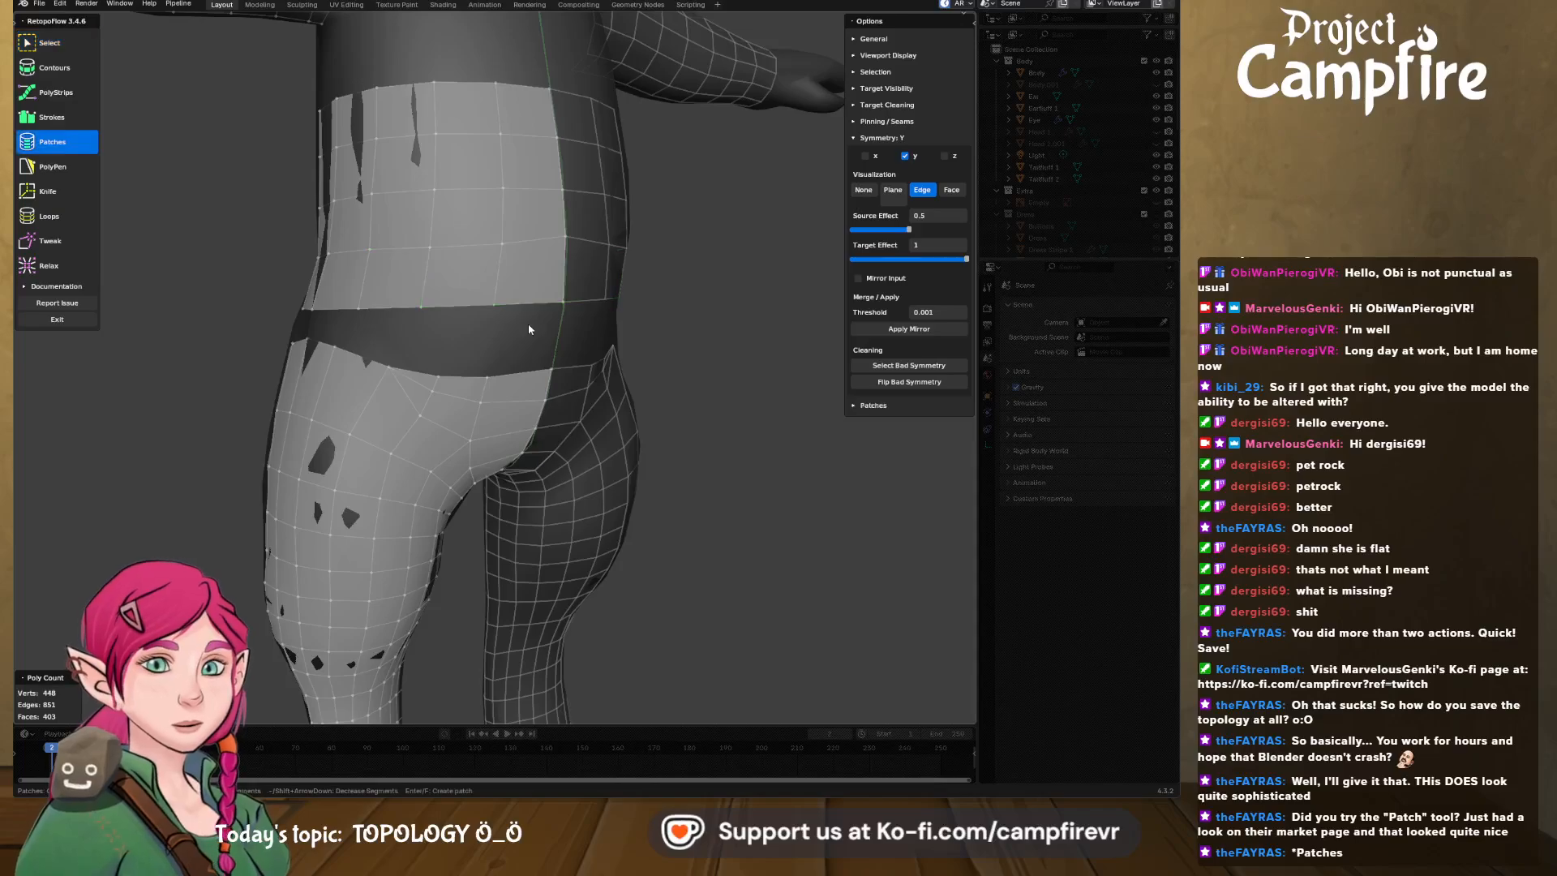
middle_click_drag(556, 358, 454, 345)
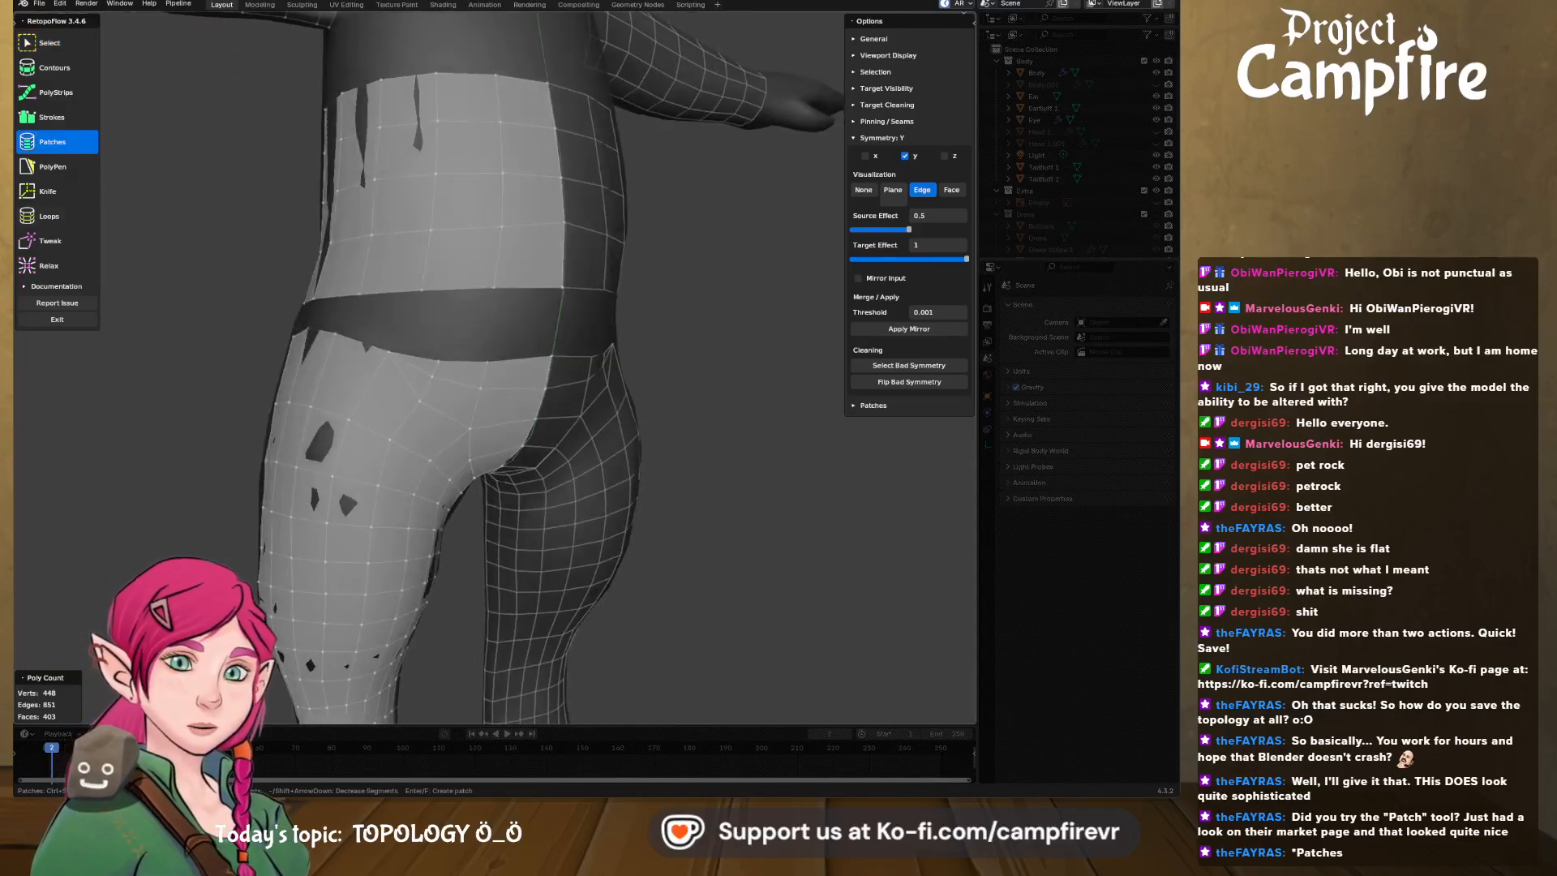
- Try a PolyStrips strip running down the chest and across to the side below the arm, and undo it
left_click(55, 93)
middle_click_drag(324, 211, 462, 150)
left_click_drag(461, 108, 459, 232)
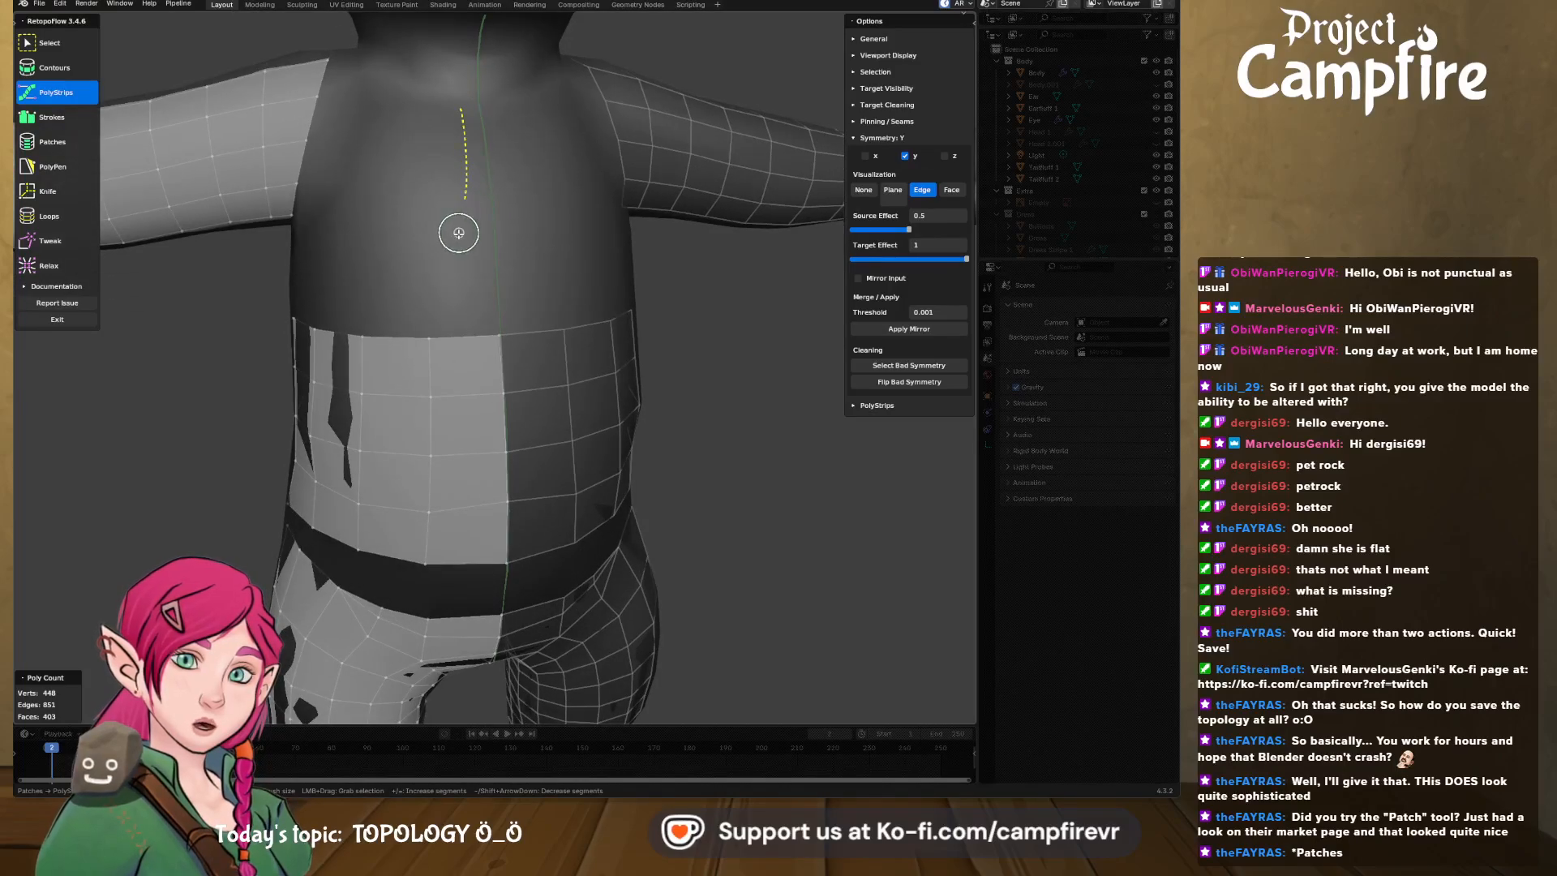
left_click_drag(322, 260, 308, 269)
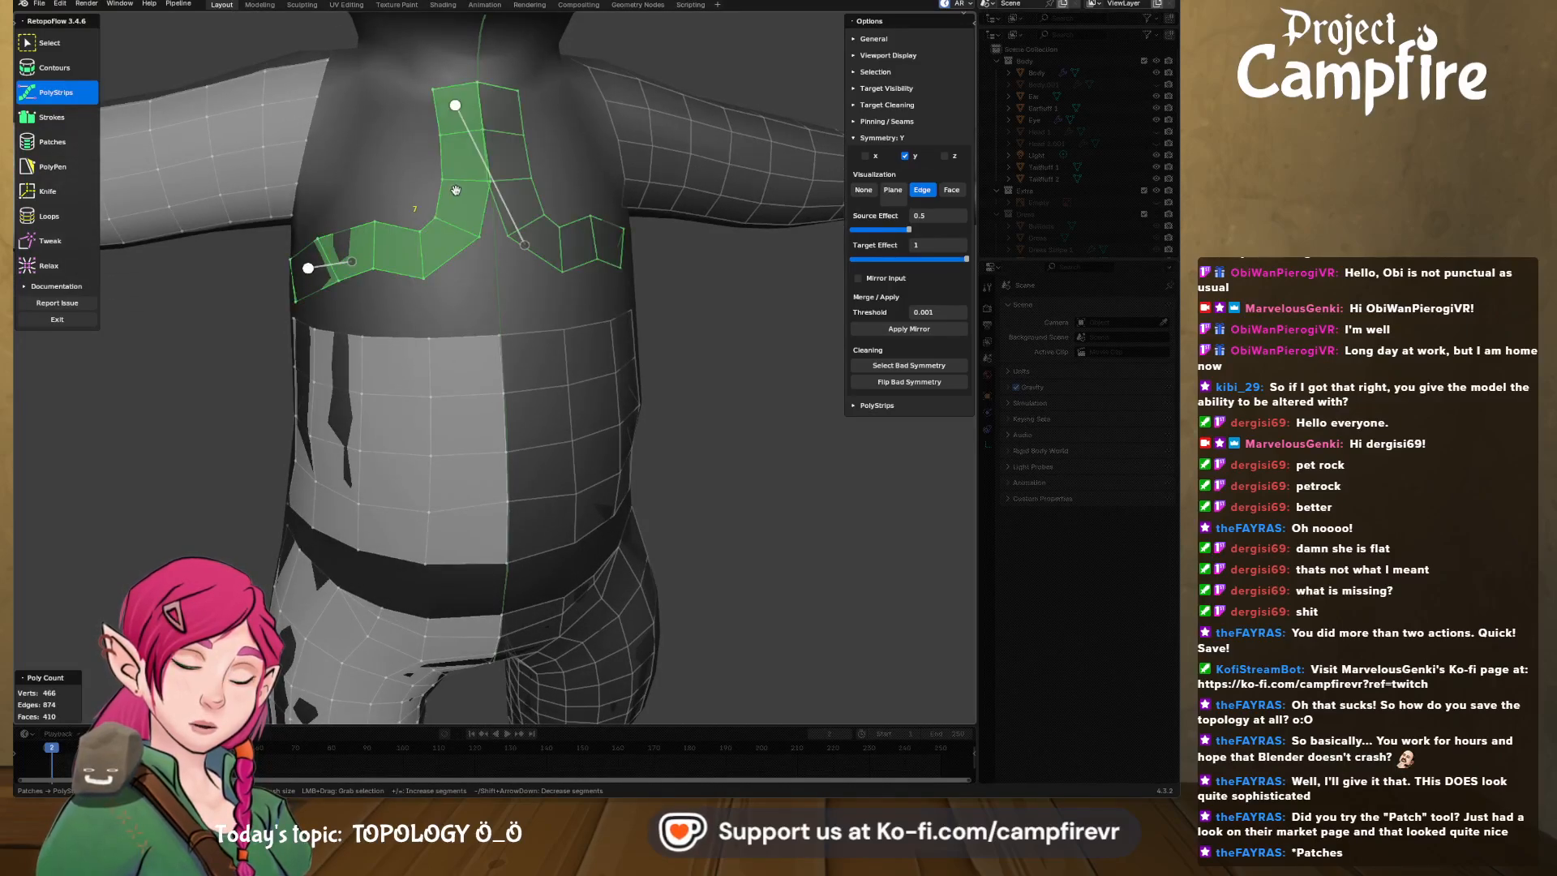
middle_click_drag(456, 190, 422, 215)
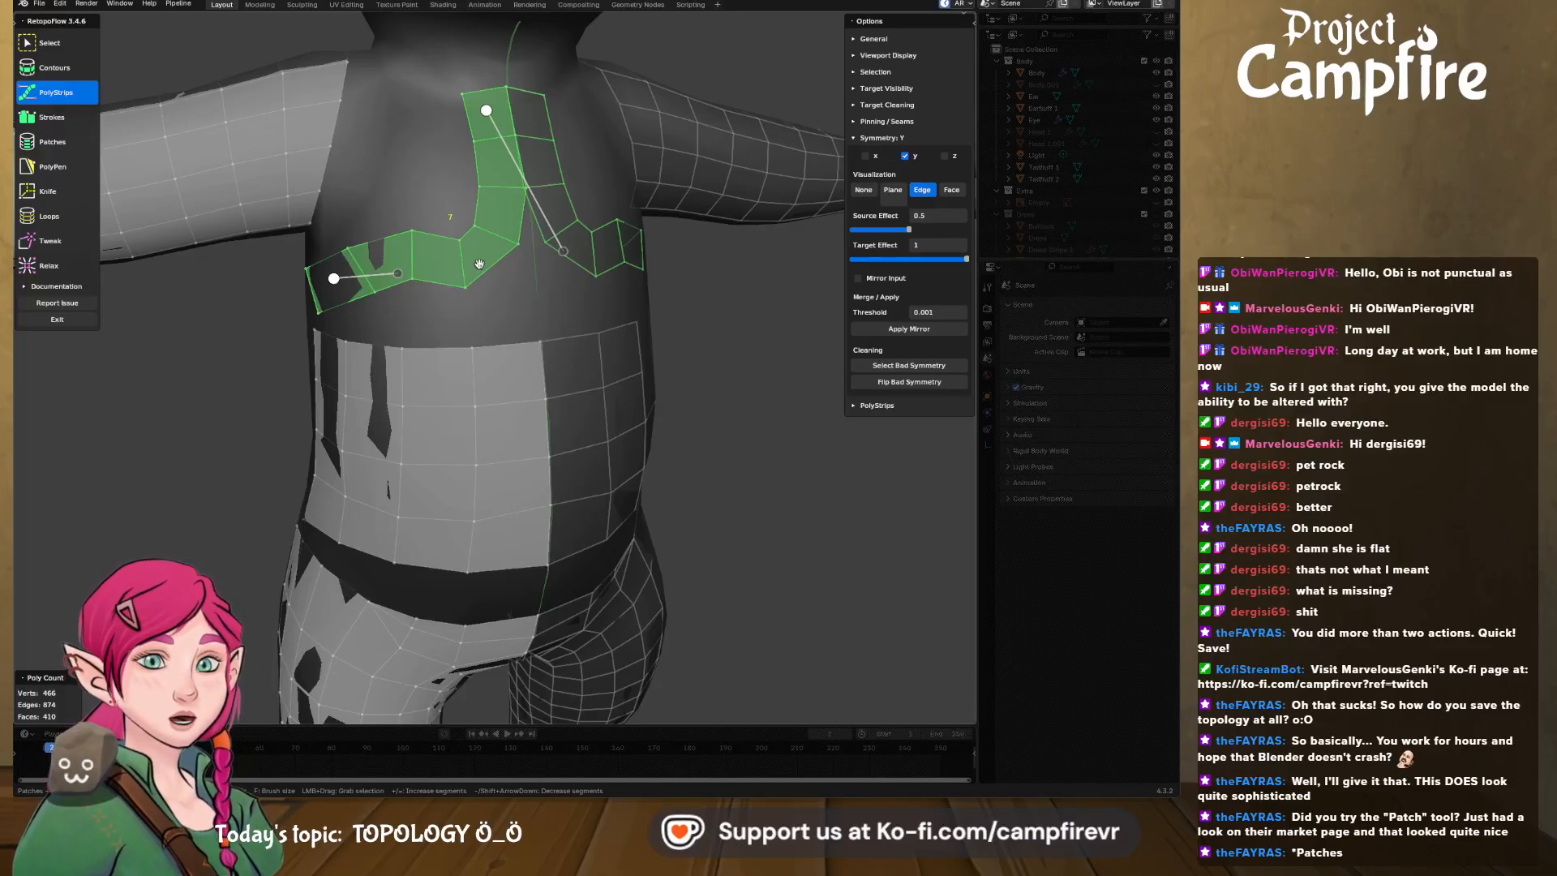
key("ctrl+z")
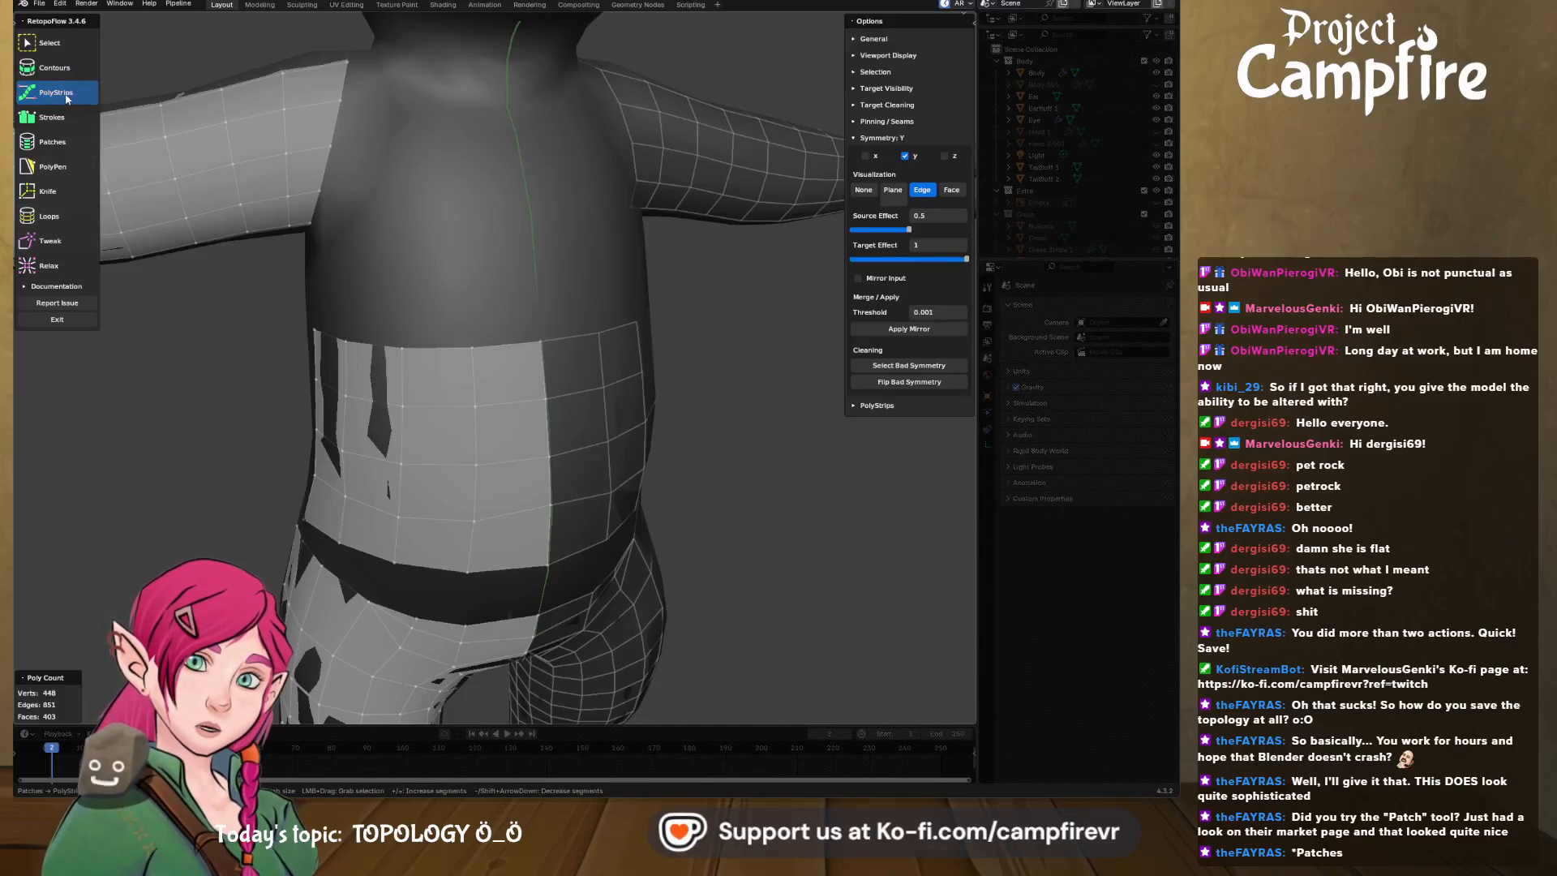
- Cut a new edge line with the Knife through the front pelvis faces beside the symmetry line, from the crotch to the top edge
left_click(54, 120)
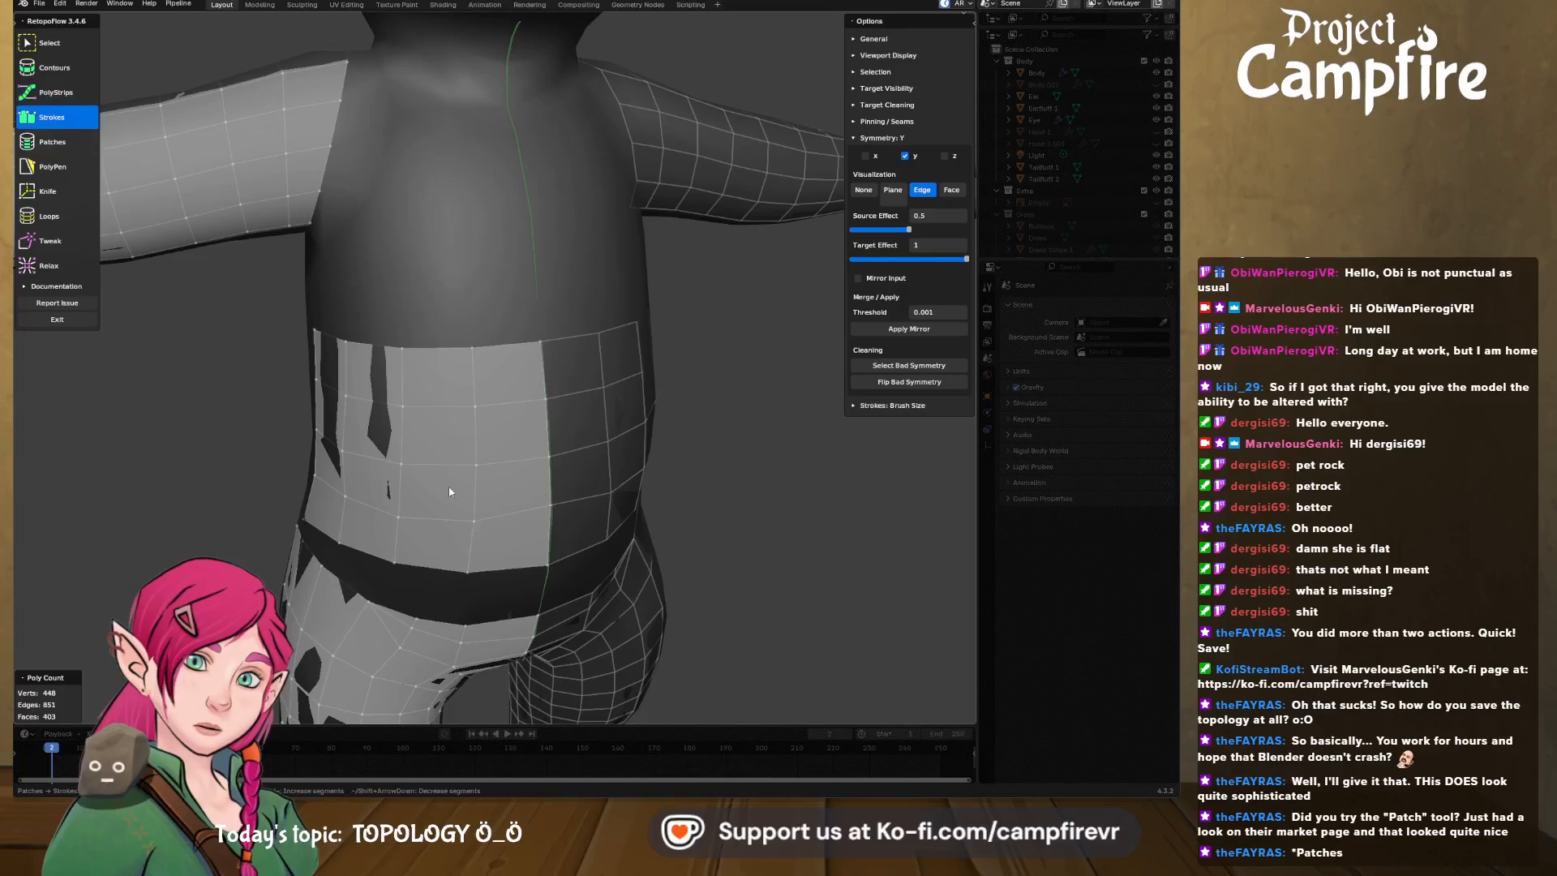
middle_click_drag(525, 535, 491, 358, "shift")
middle_click_drag(514, 490, 524, 395)
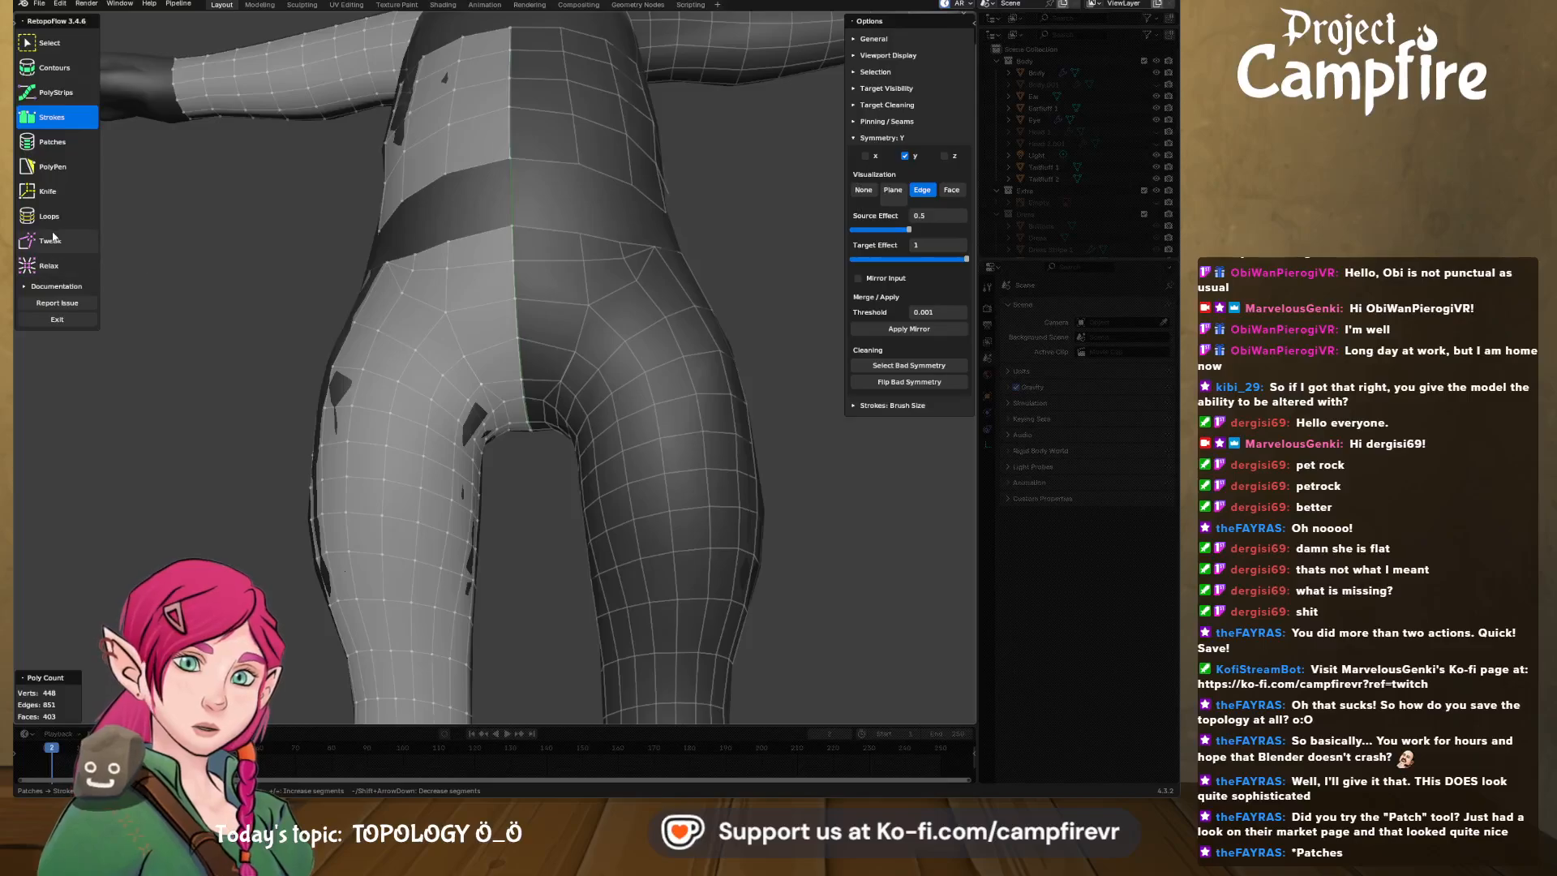
left_click(67, 192)
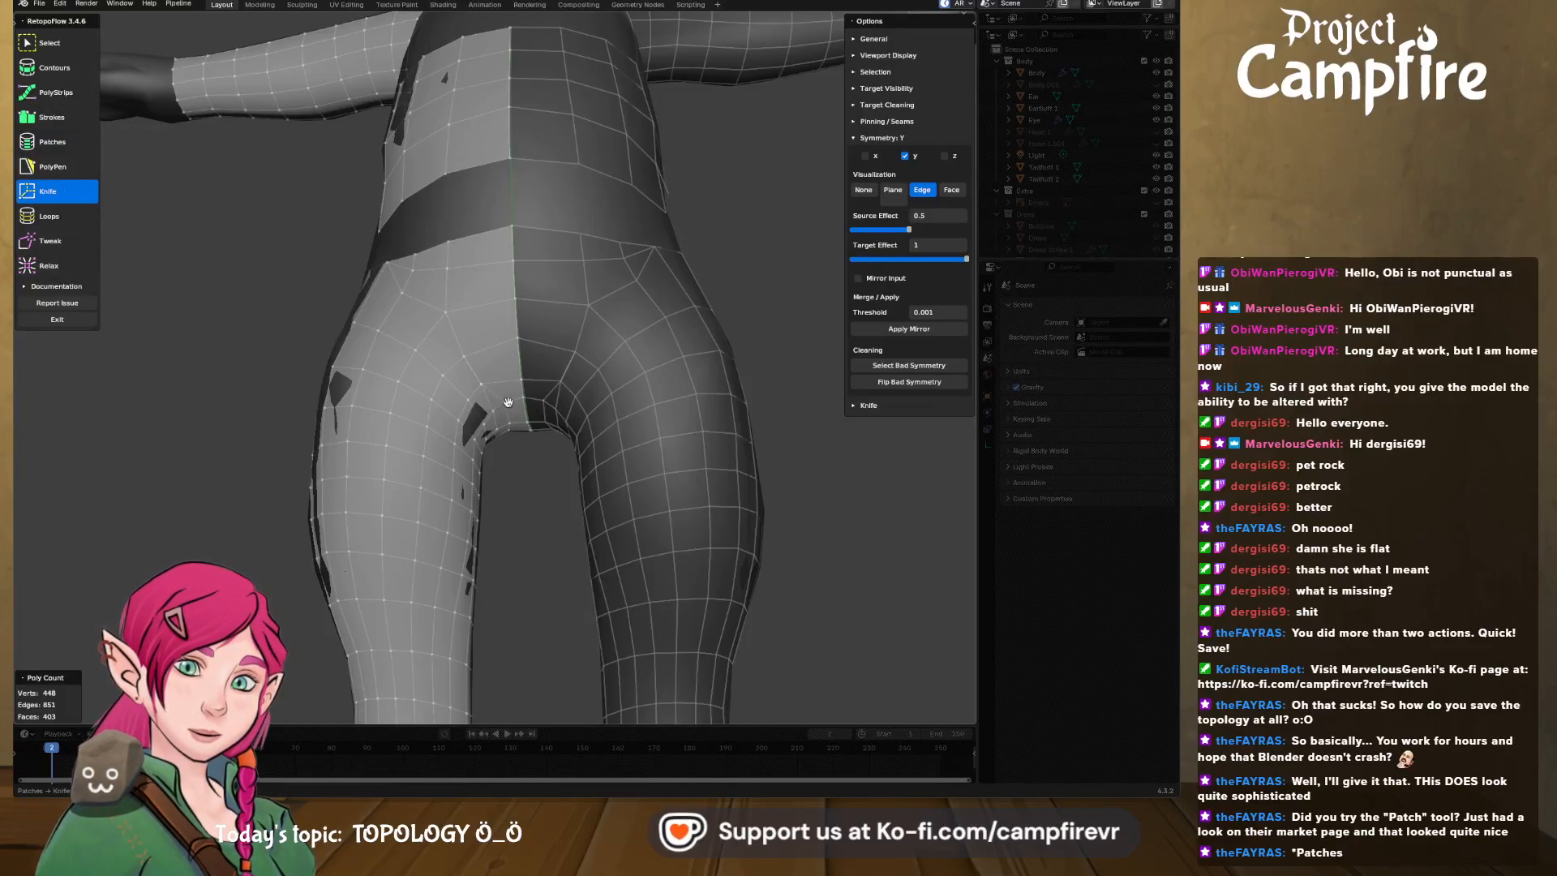
left_click(478, 236)
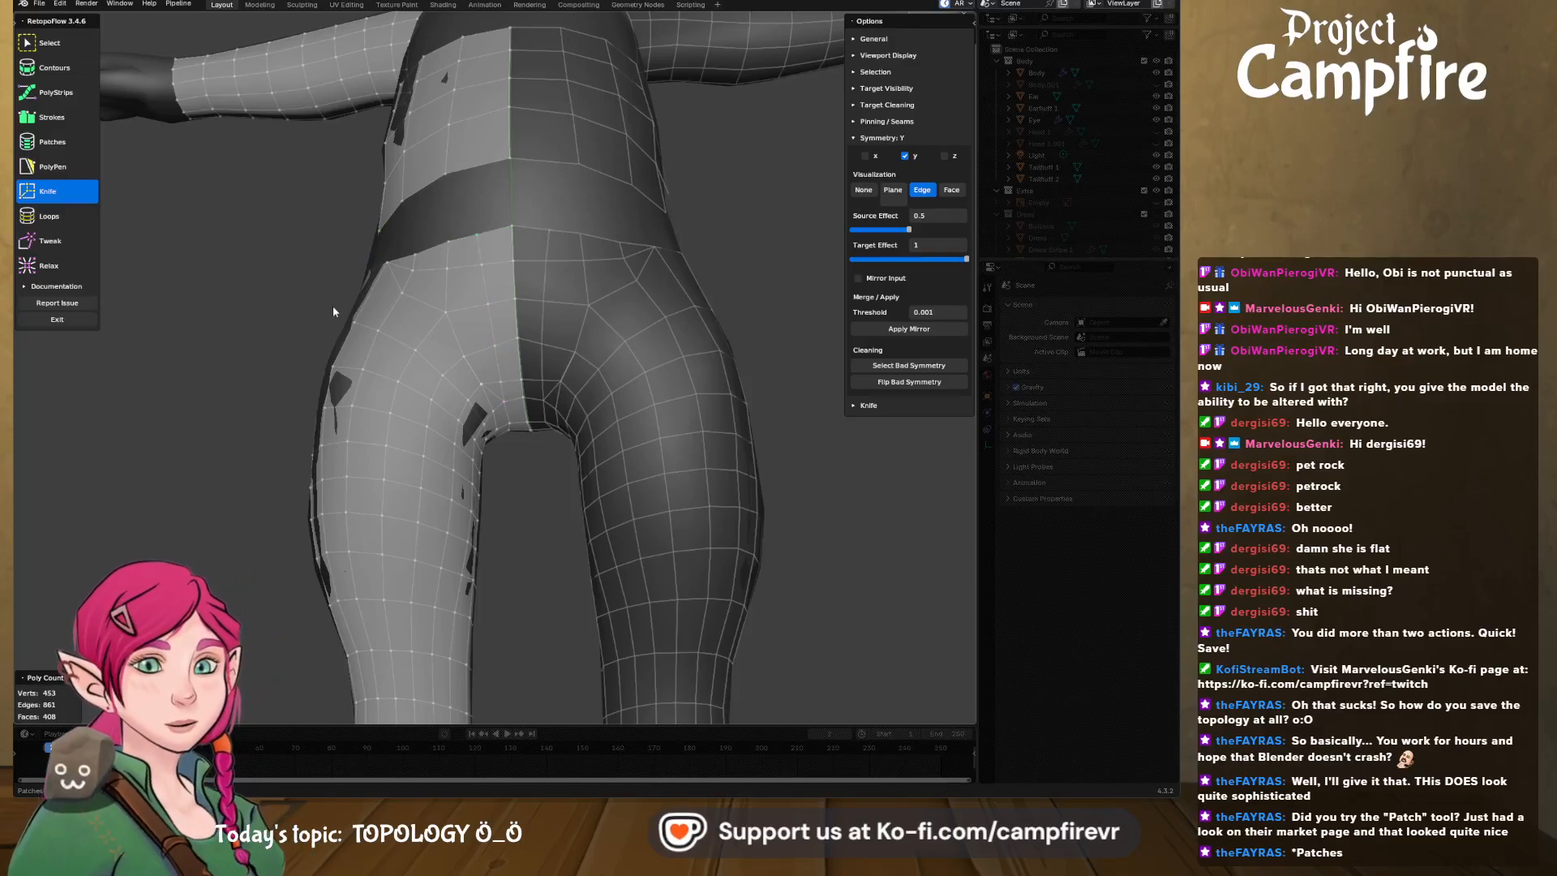
- Relax the front pelvis and hip faces around the new cut with the Relax brush to even out their spacing
left_click(50, 268)
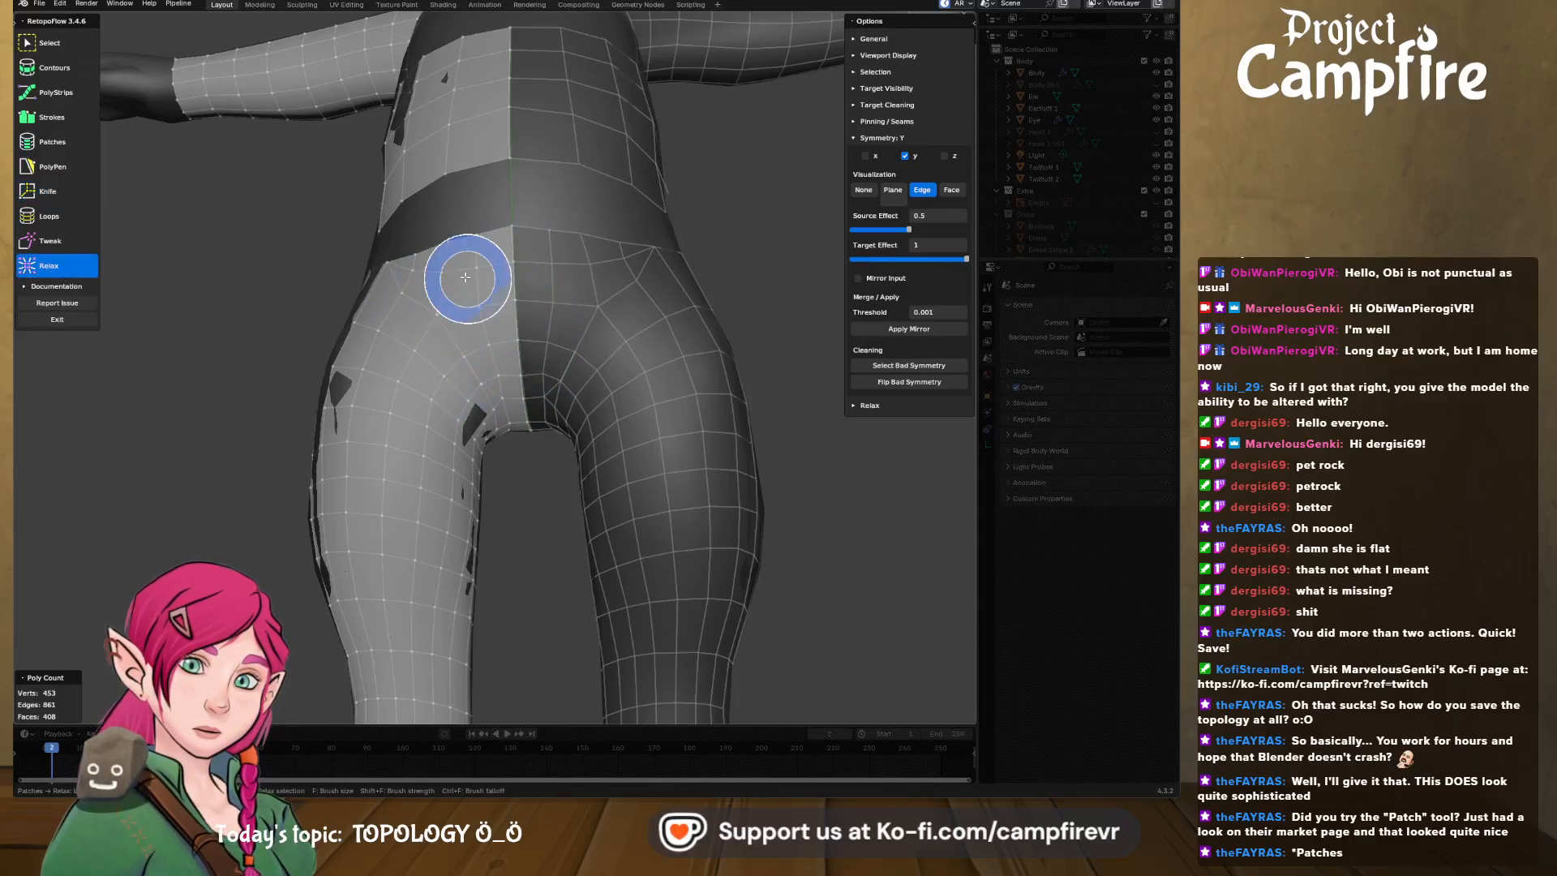
middle_click_drag(465, 278, 538, 358)
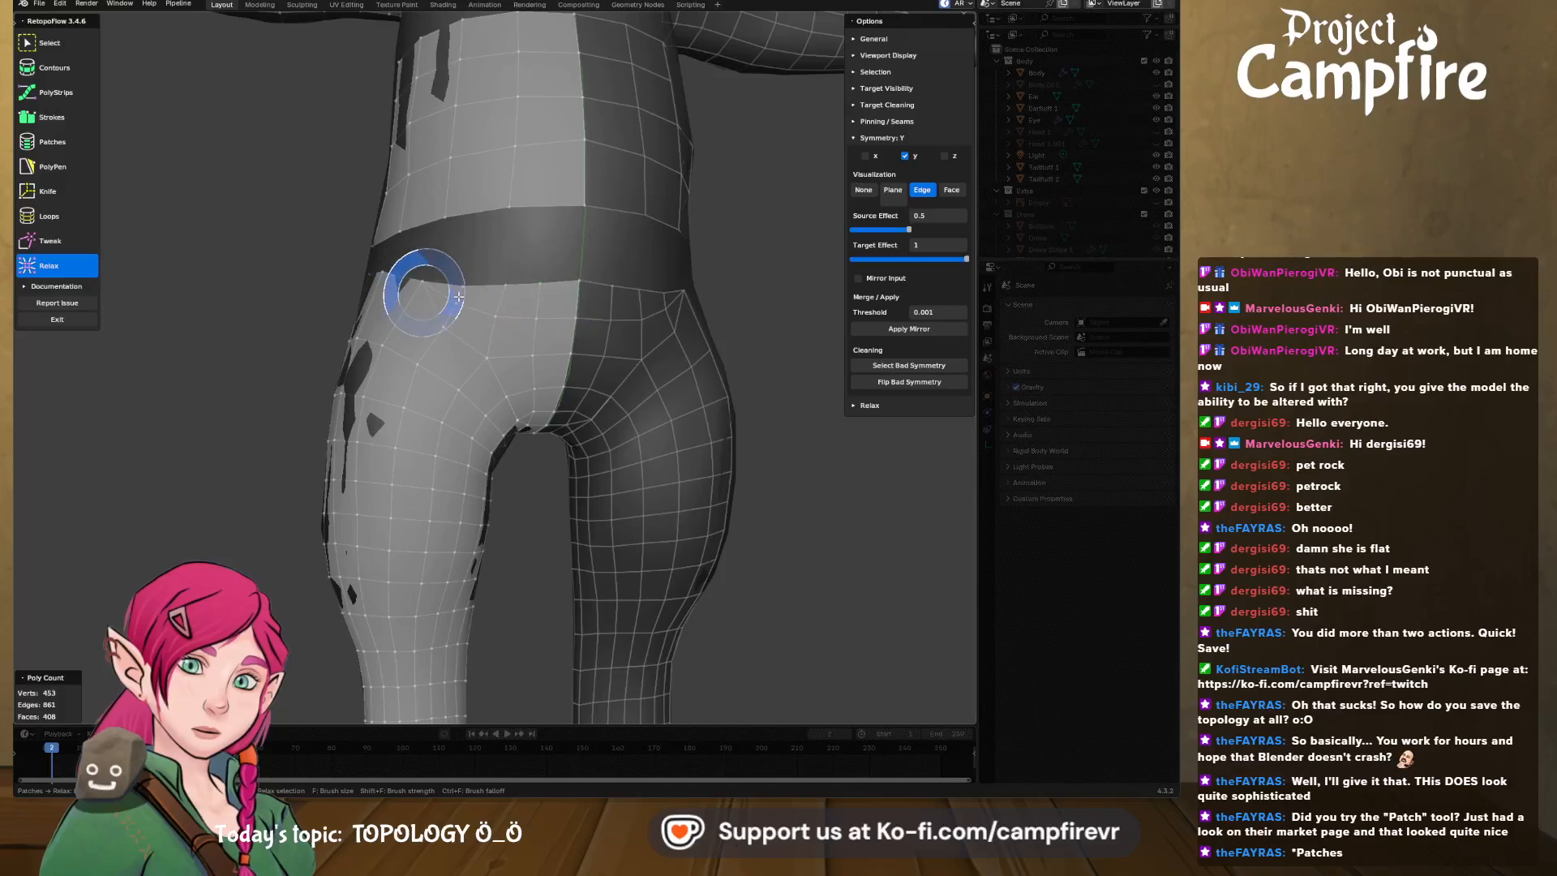
mouse_move(424, 292)
left_mouse_down()
mouse_move(522, 306)
mouse_move(556, 285)
mouse_move(542, 288)
left_mouse_up()
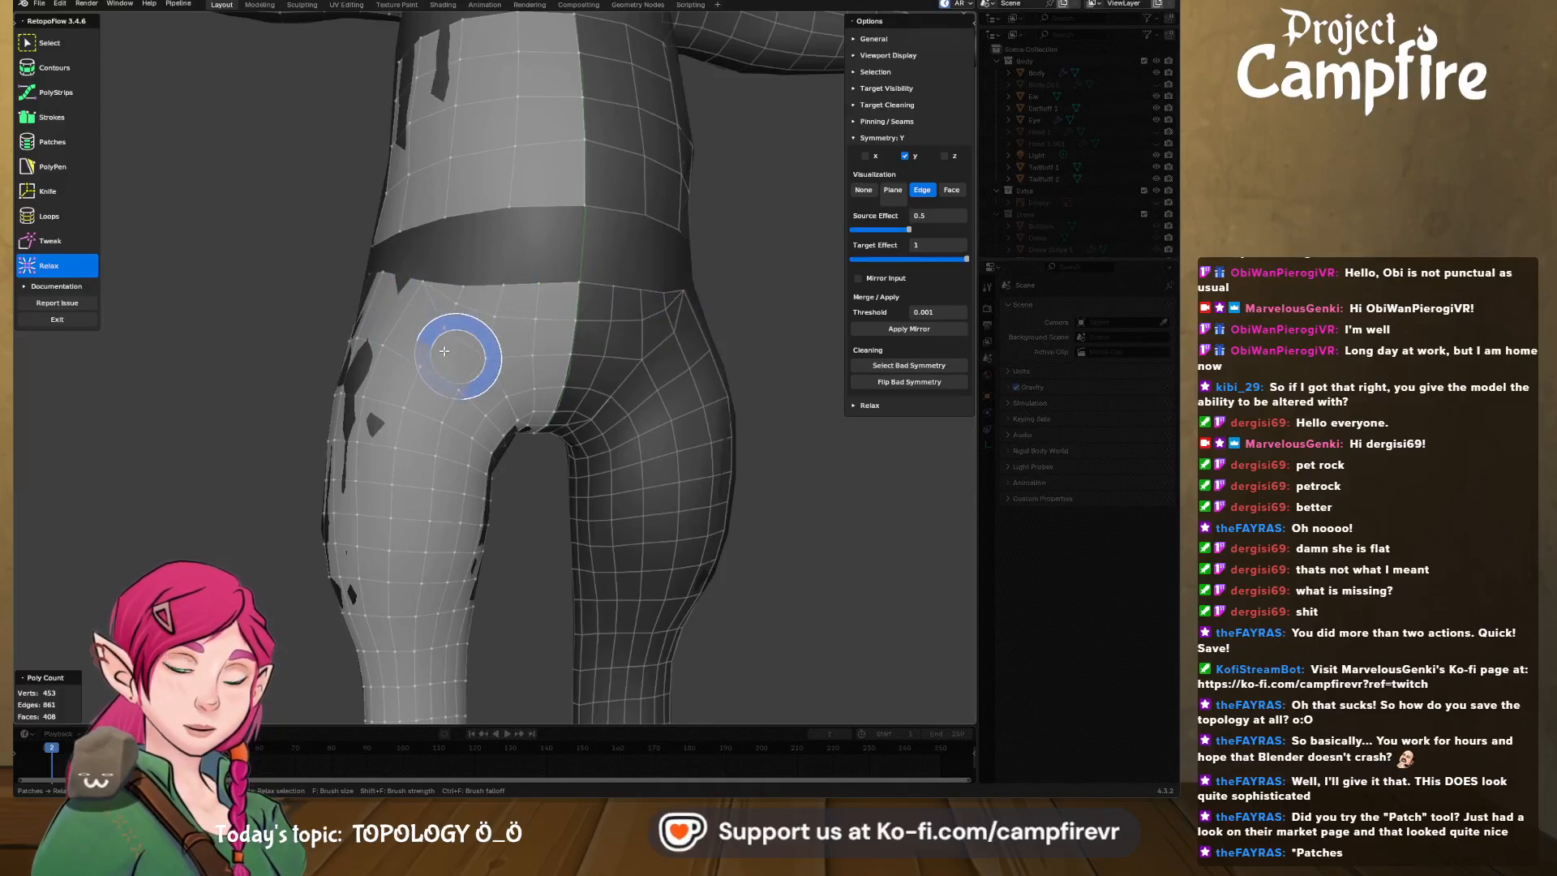
middle_click_drag(463, 324, 417, 309)
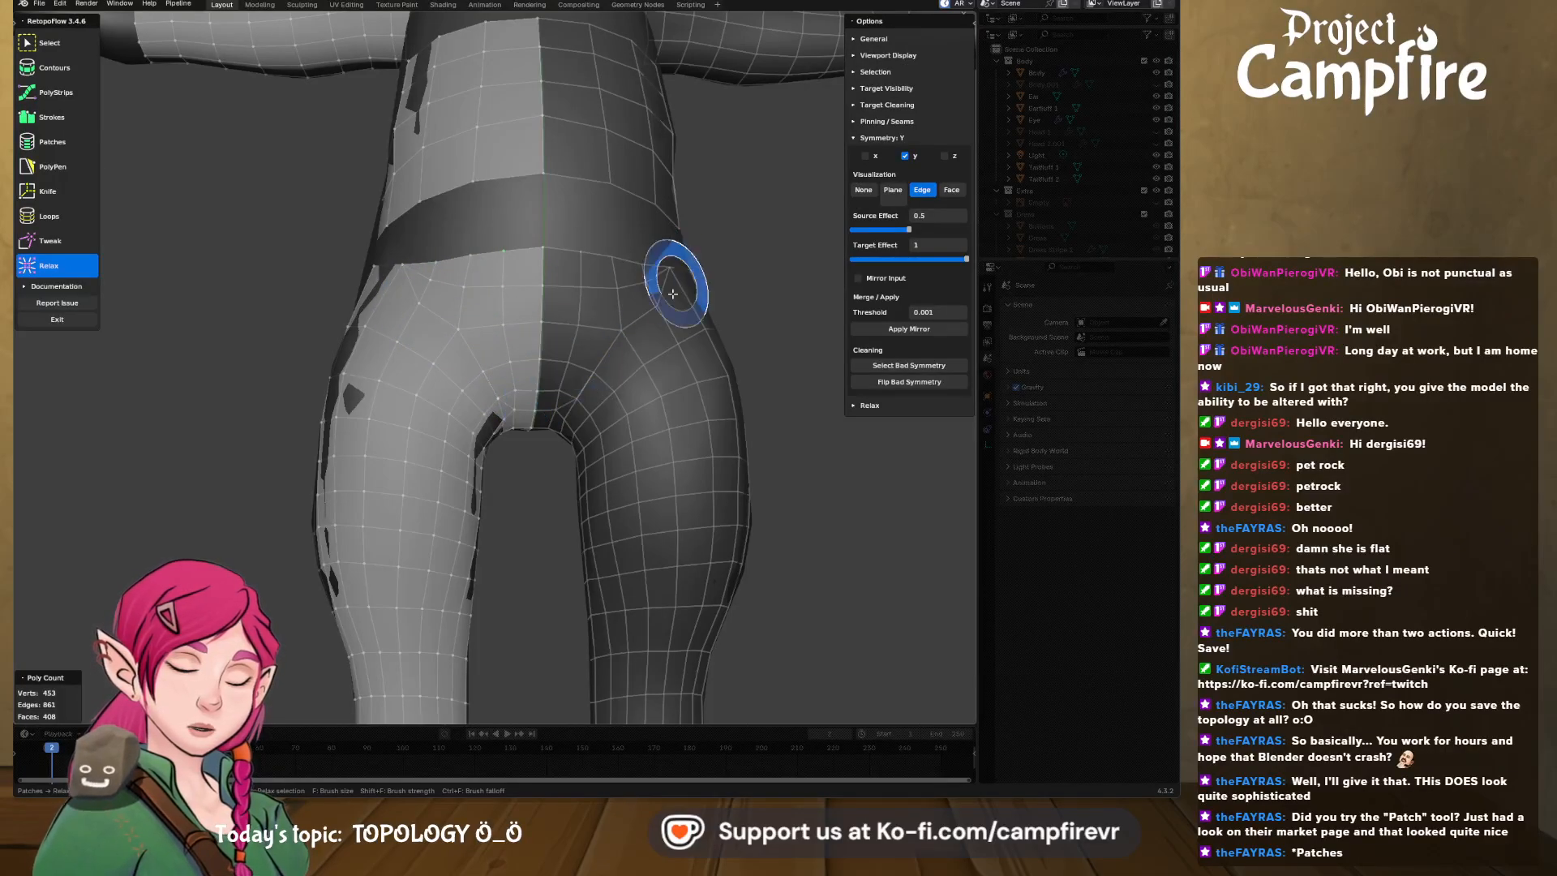
middle_click_drag(640, 313, 645, 375)
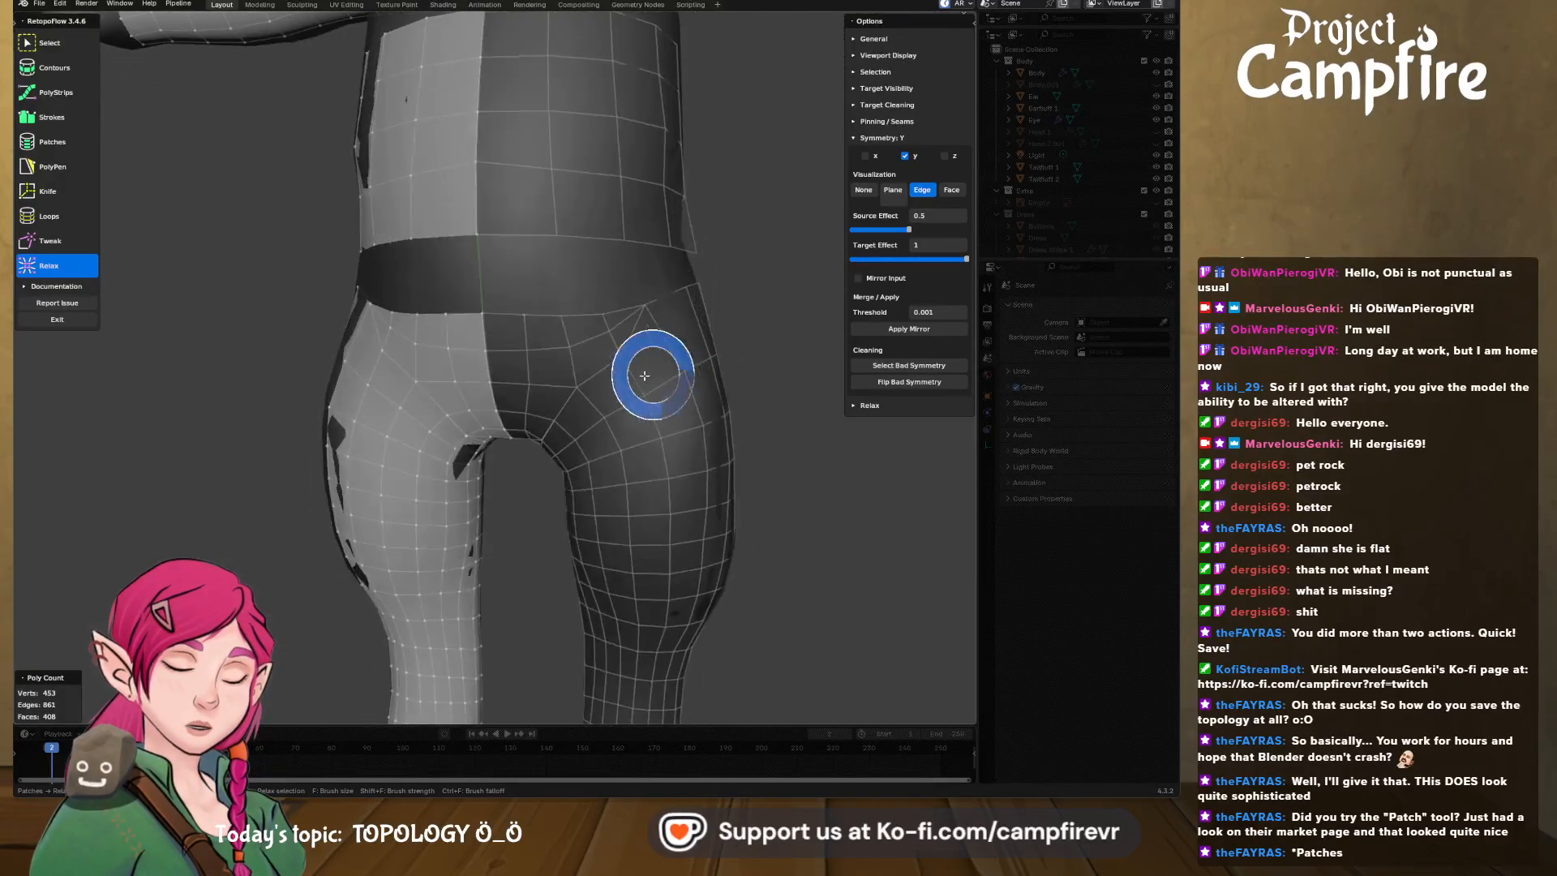
- Examine the pelvis, crotch and upper thigh topology from the front and back with the Tweak brush ready
key("t")
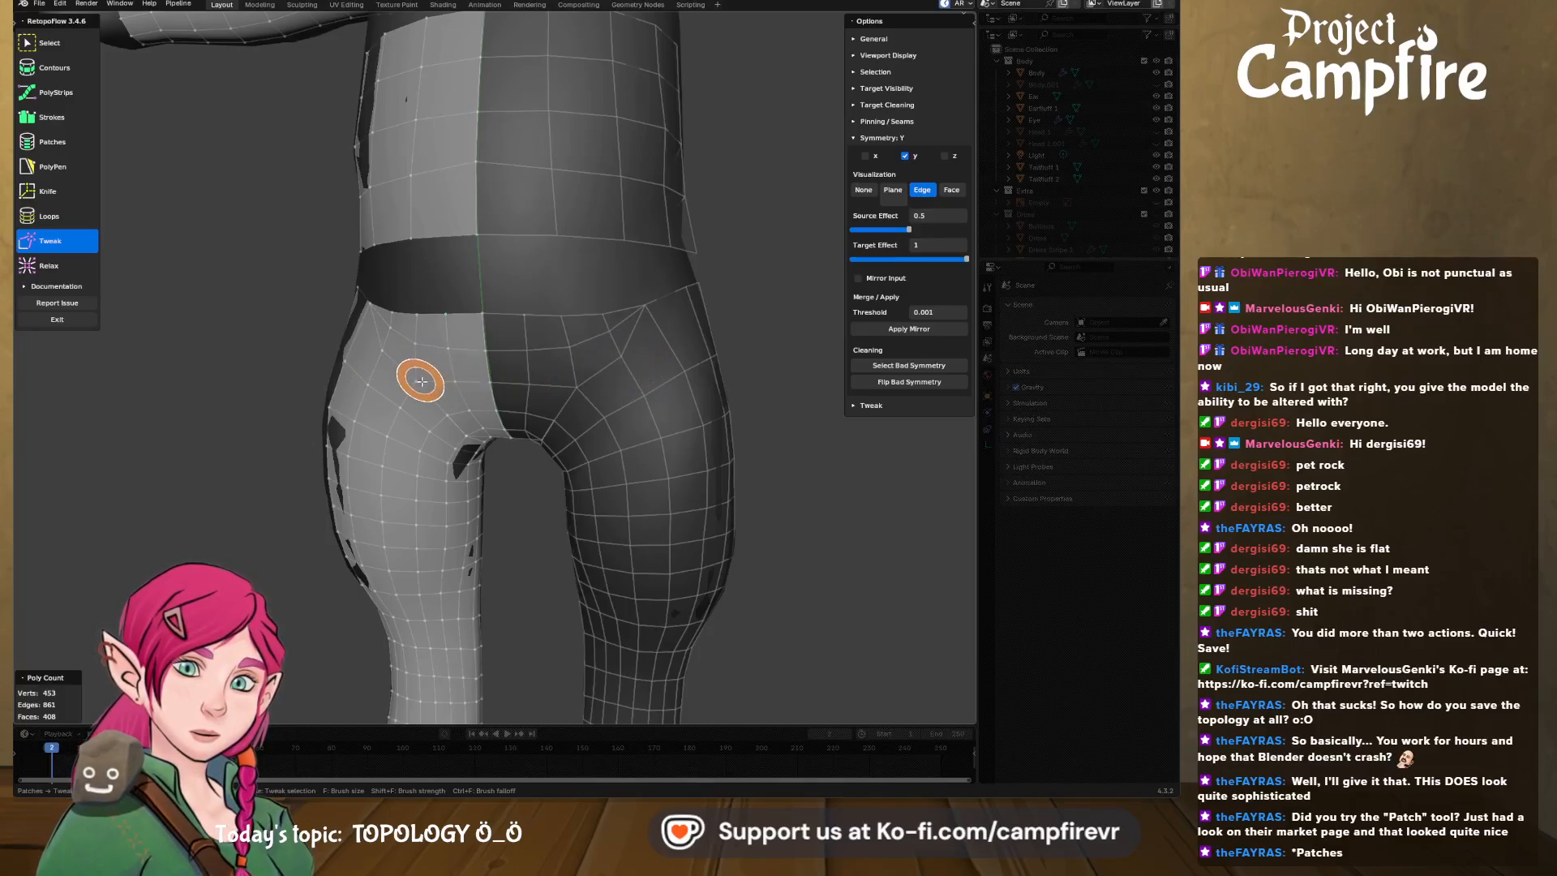
mouse_move(416, 375)
middle_mouse_down()
mouse_move(469, 367)
mouse_move(413, 331)
middle_mouse_up()
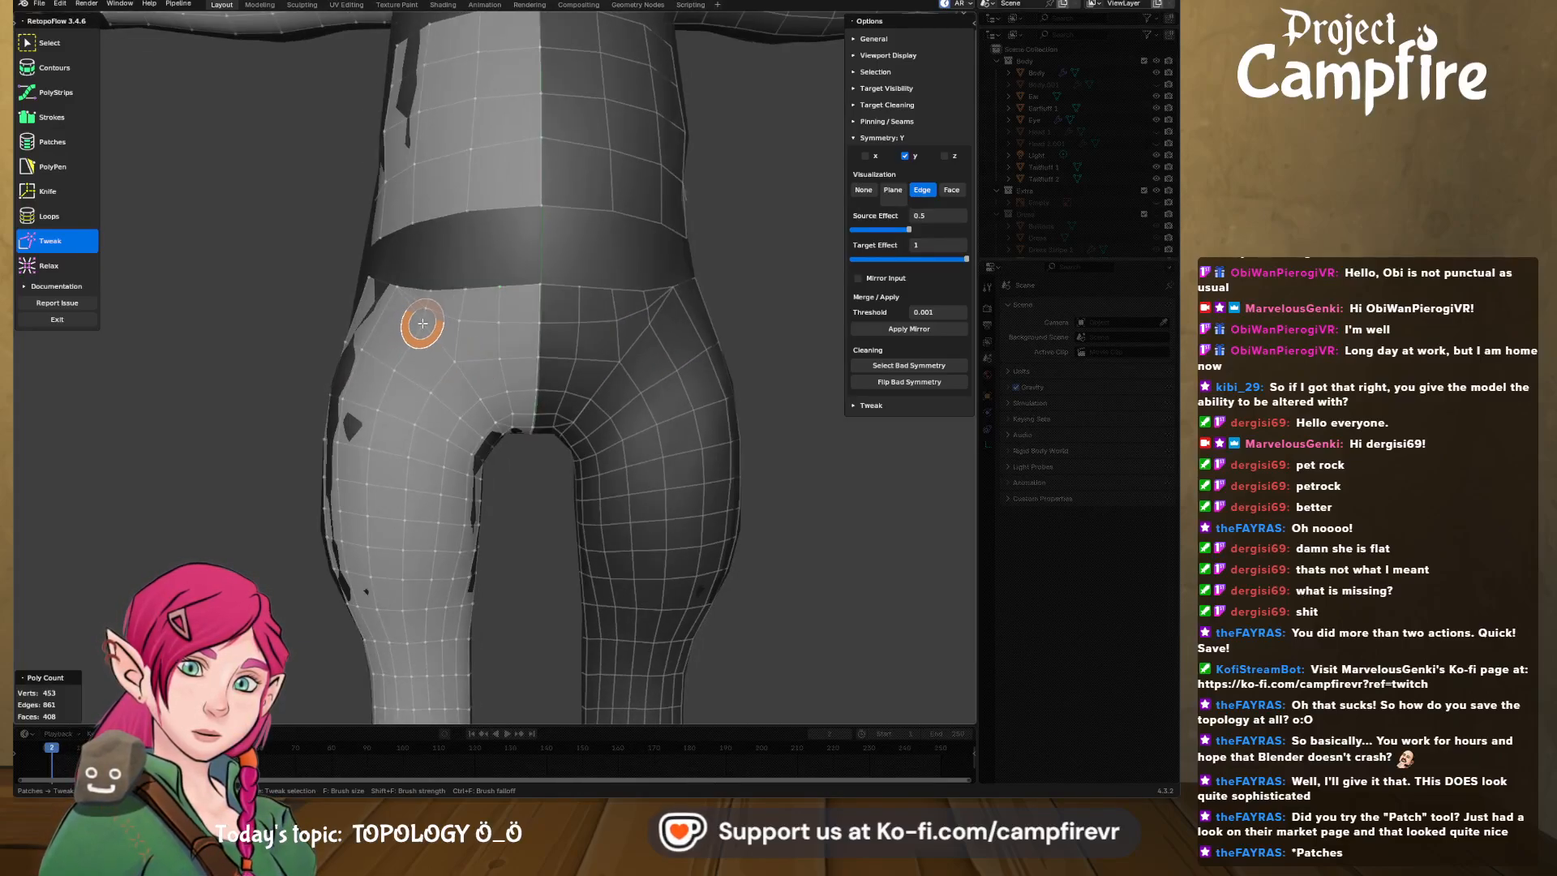
middle_click_drag(394, 391, 559, 348)
middle_click_drag(406, 410, 548, 341)
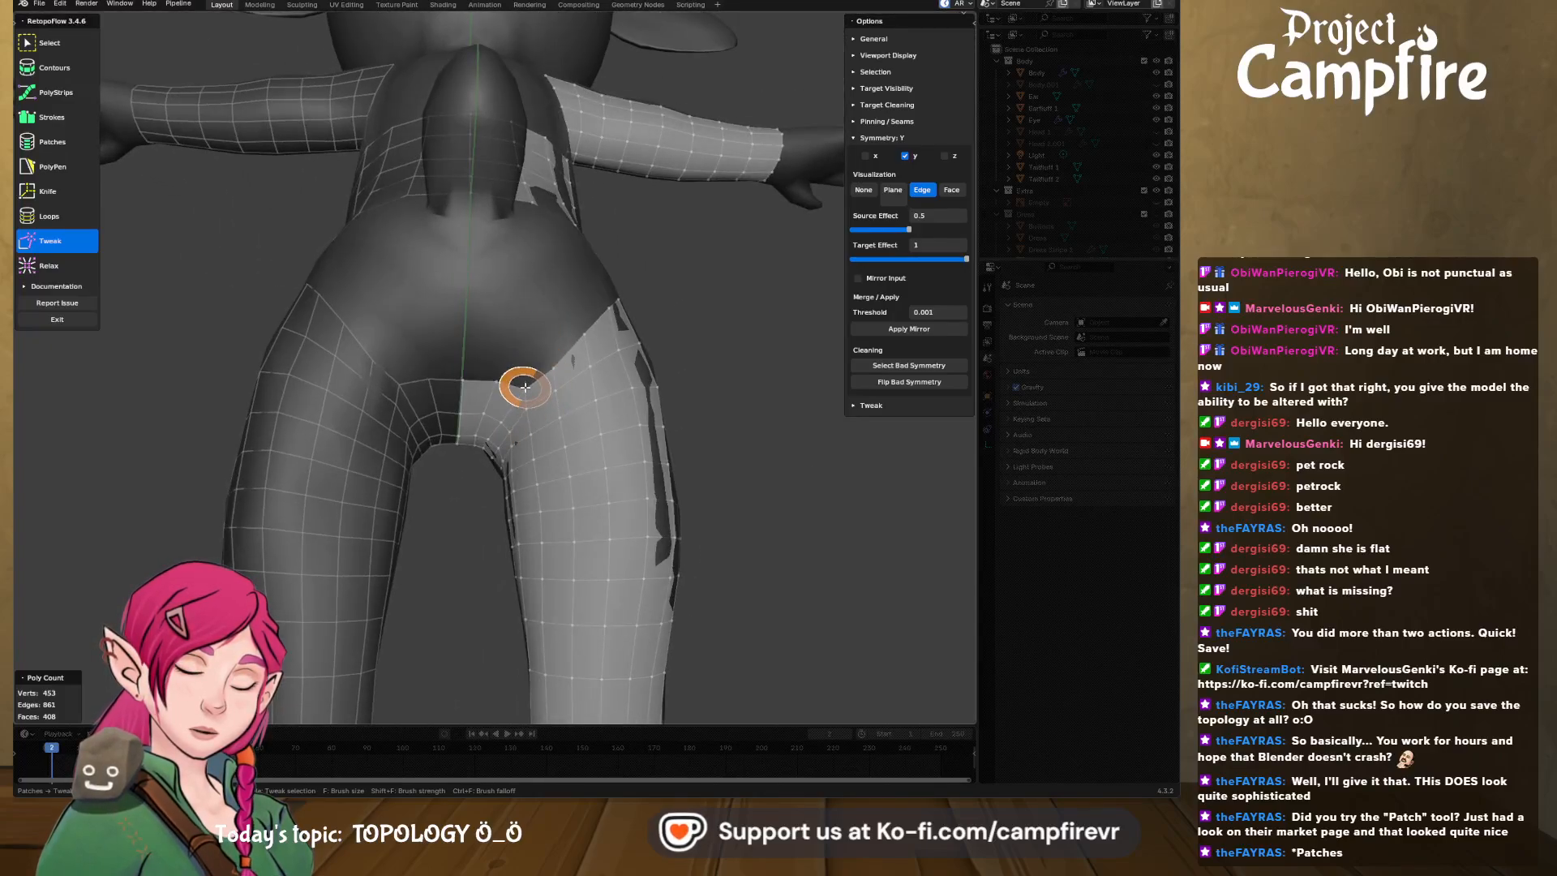
mouse_move(512, 389)
middle_mouse_down()
mouse_move(628, 339)
mouse_move(448, 372)
mouse_move(505, 324)
mouse_move(545, 347)
middle_mouse_up()
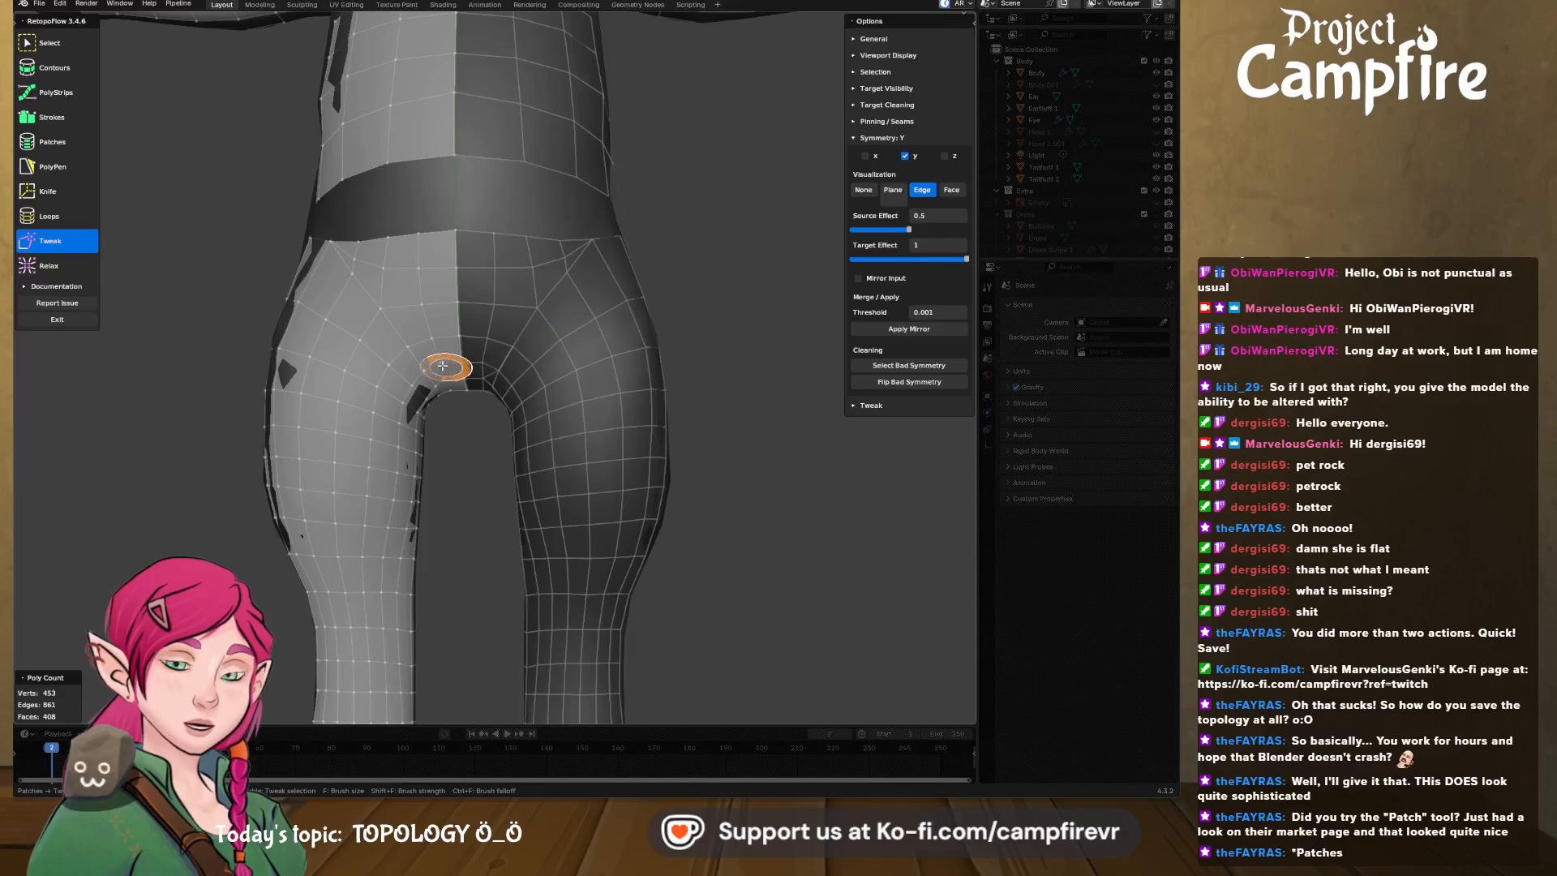
middle_click_drag(411, 261, 619, 339)
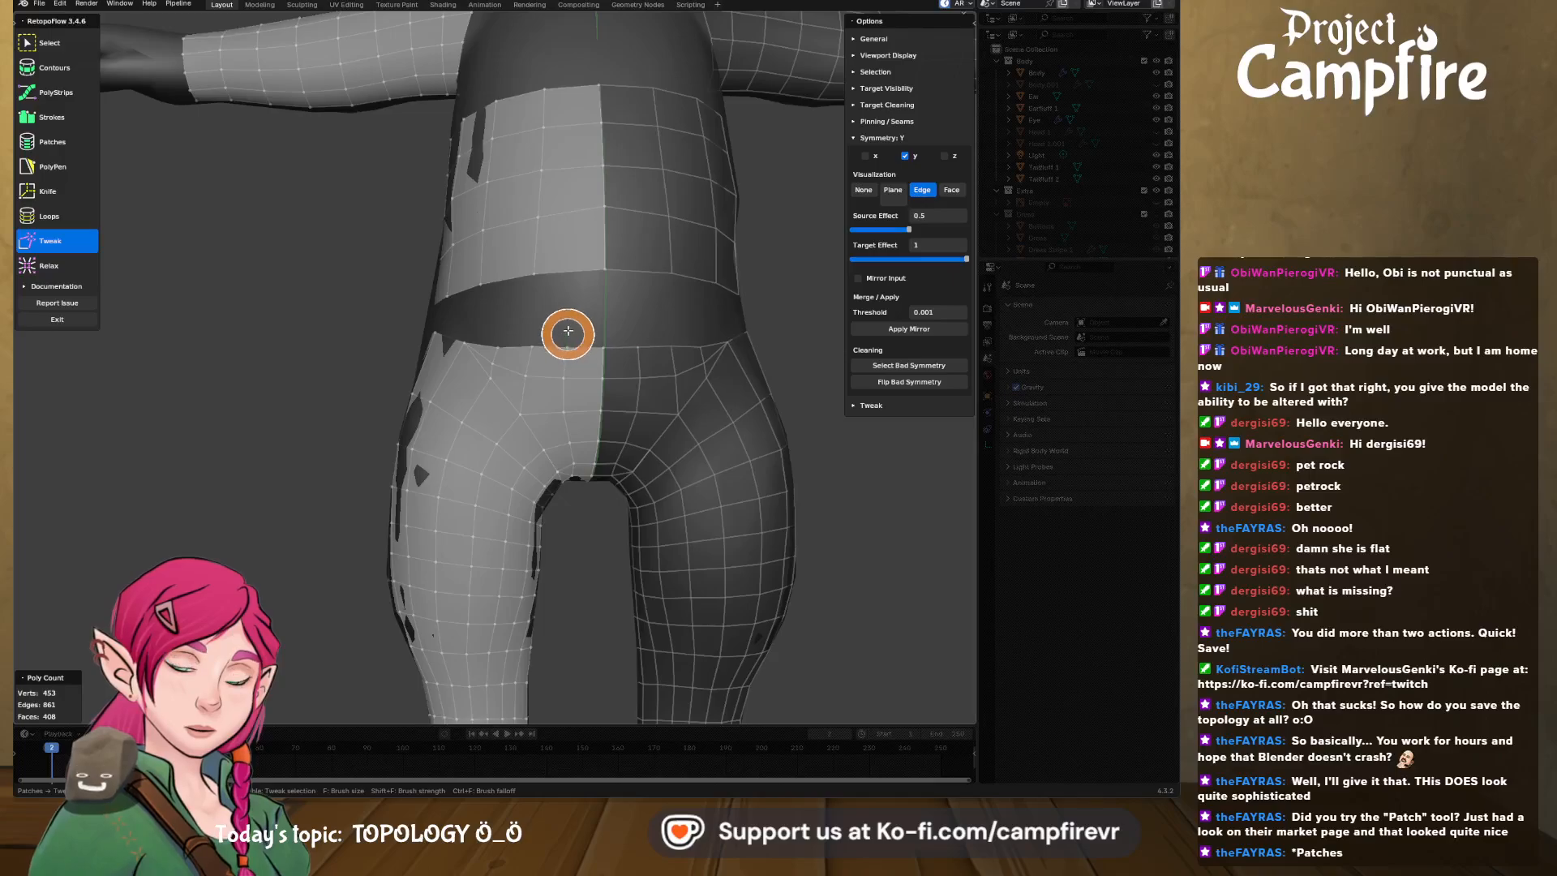
middle_click_drag(565, 319, 566, 337)
scroll(549, 304, "down", 2)
- Extend the rear pelvis edge upward with a Strokes strip from the outer hip to the symmetry line, using a span of 2
mouse_move(538, 255)
middle_mouse_down("shift")
mouse_move(582, 377)
mouse_move(649, 430)
mouse_move(591, 591)
mouse_move(611, 490)
mouse_move(487, 515)
mouse_move(493, 487)
mouse_move(452, 383)
middle_mouse_up("shift")
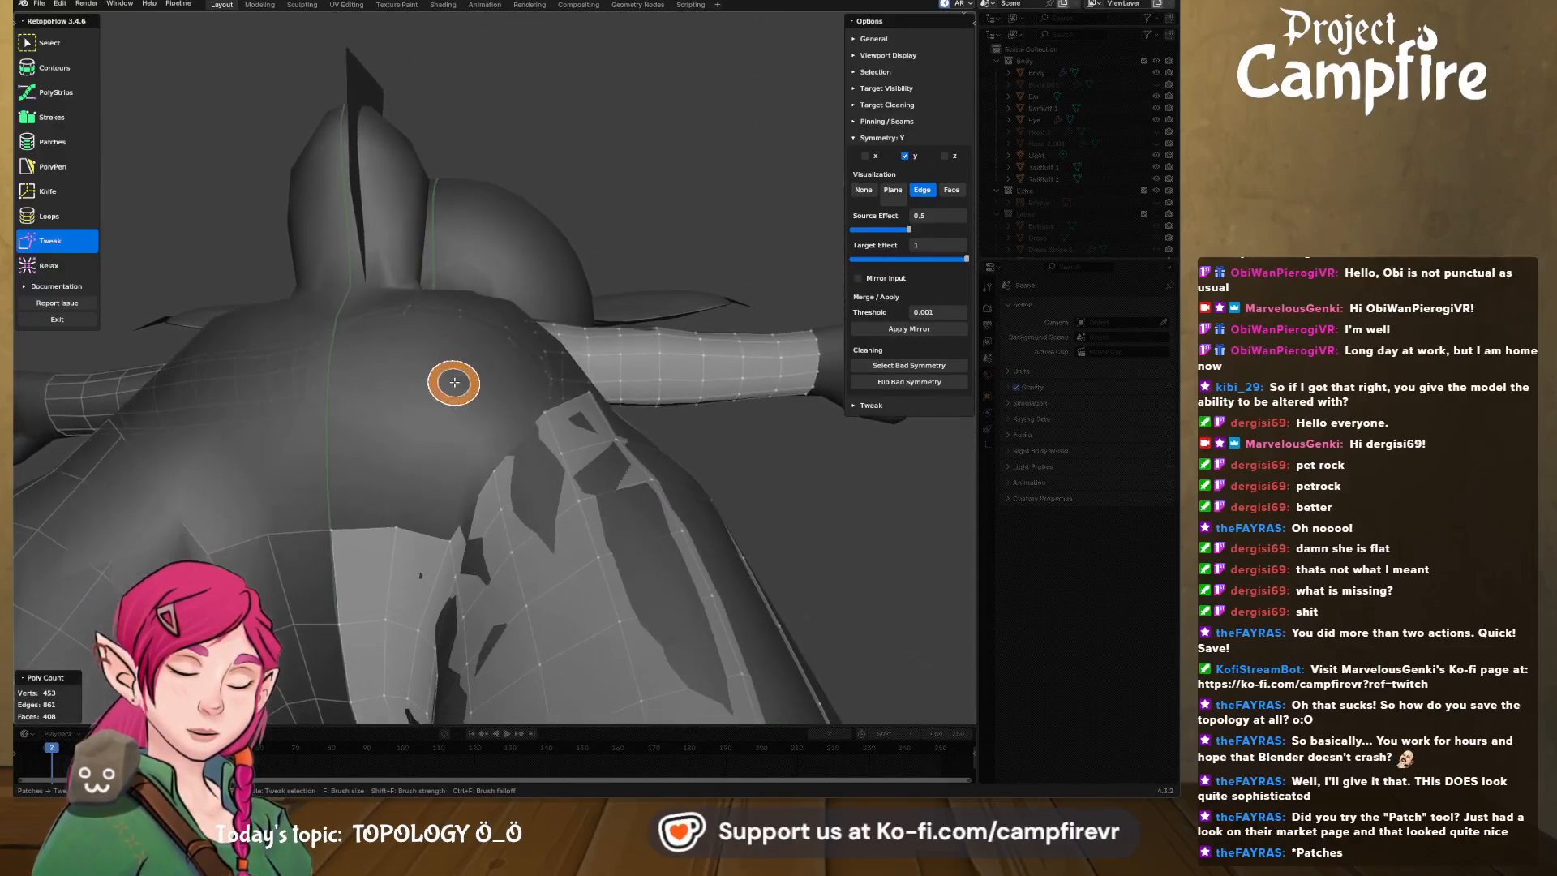
left_click(77, 118)
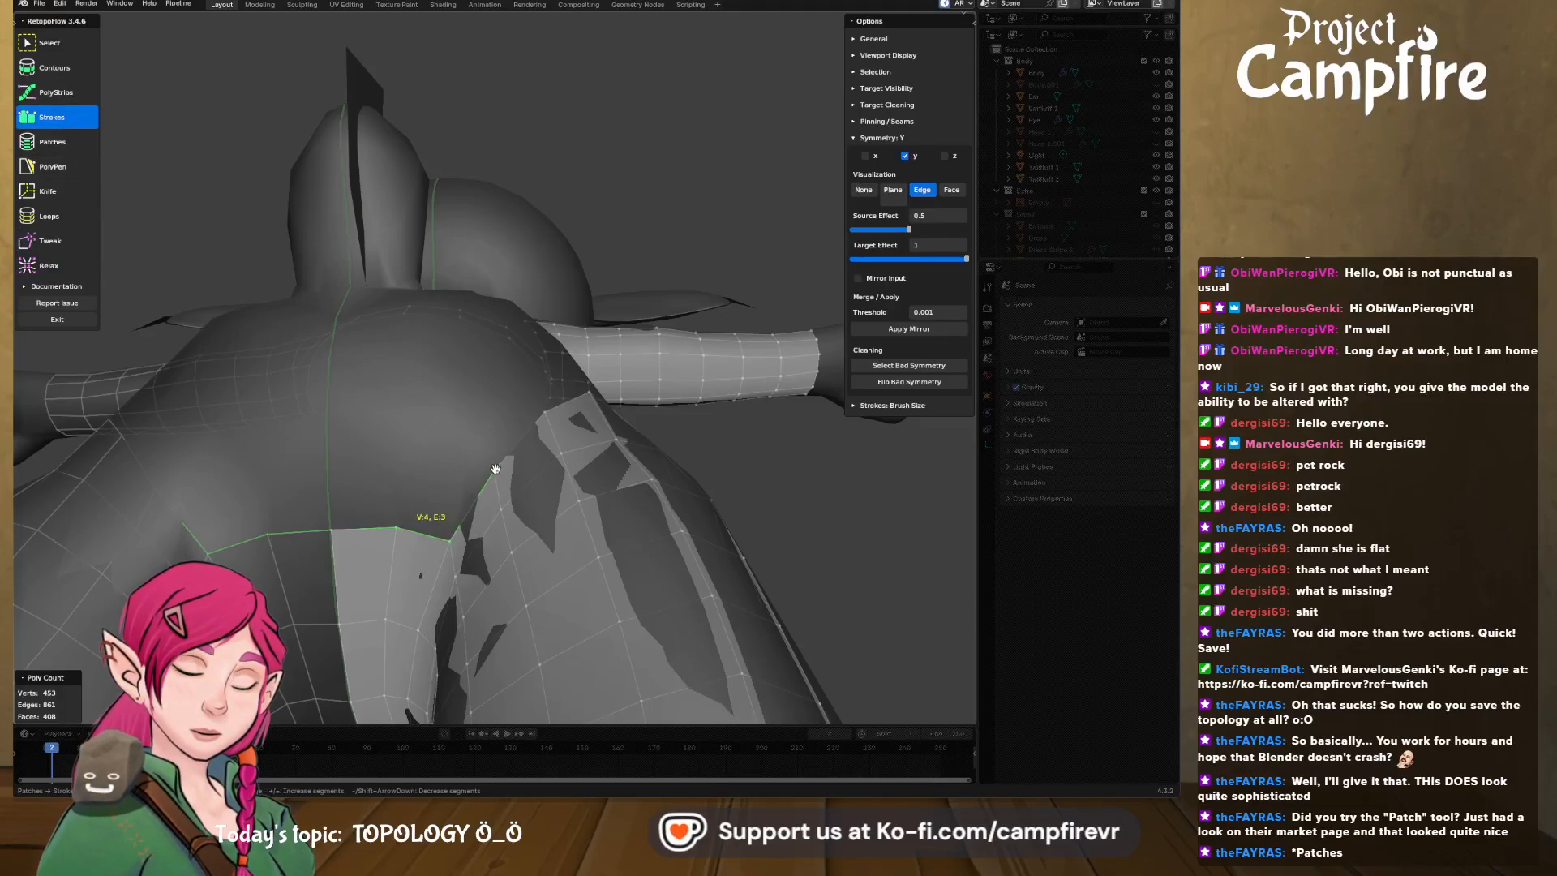
middle_click_drag(522, 442, 531, 474)
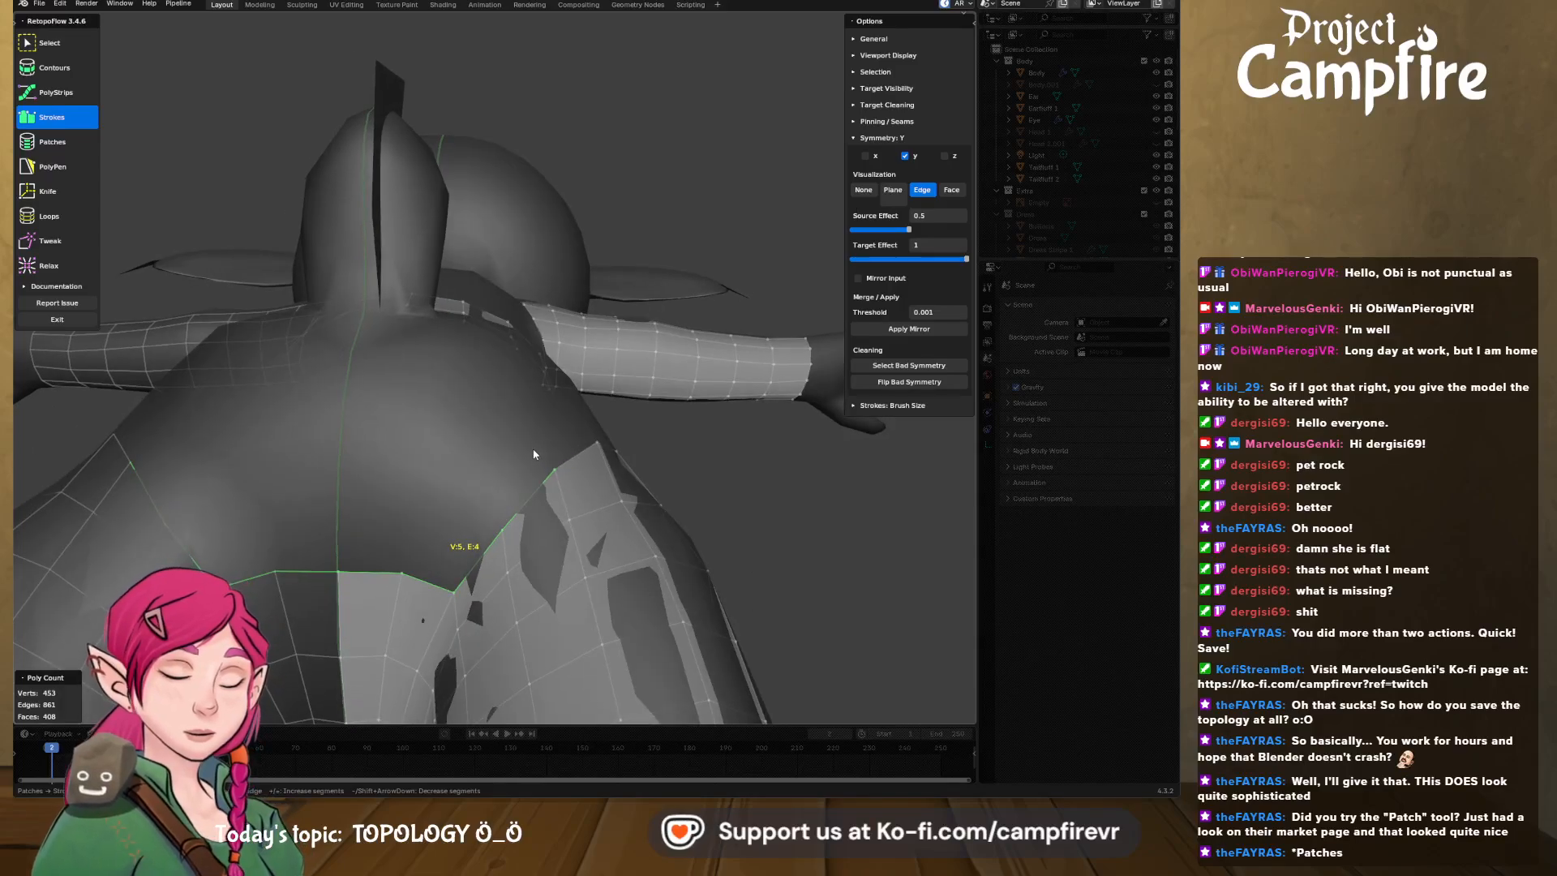
left_click_drag(542, 460, 334, 415)
middle_click_drag(465, 448, 476, 487)
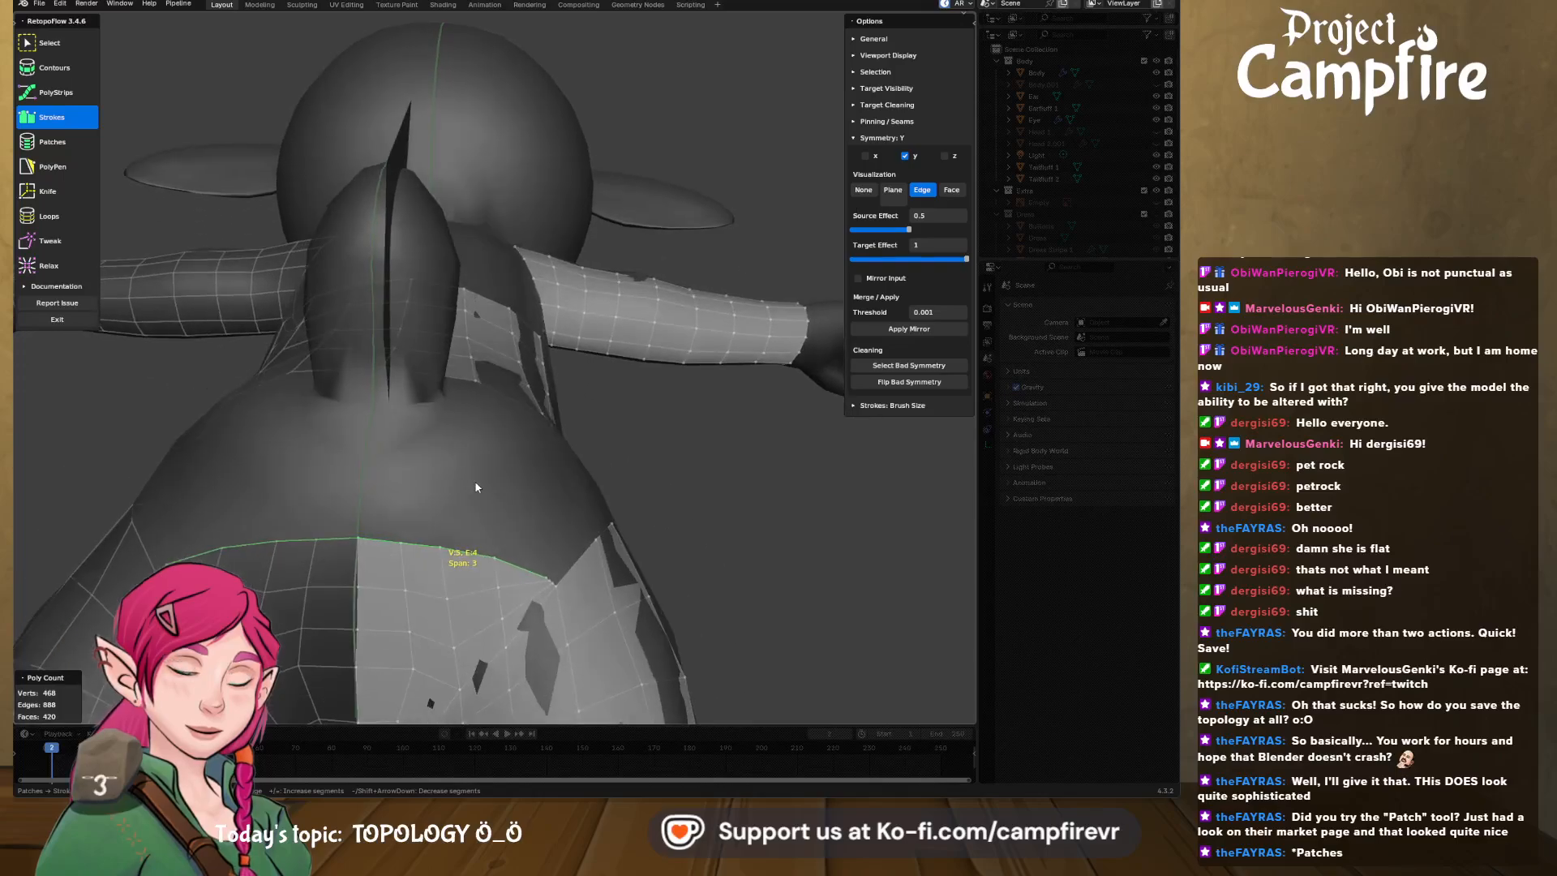
key("minus")
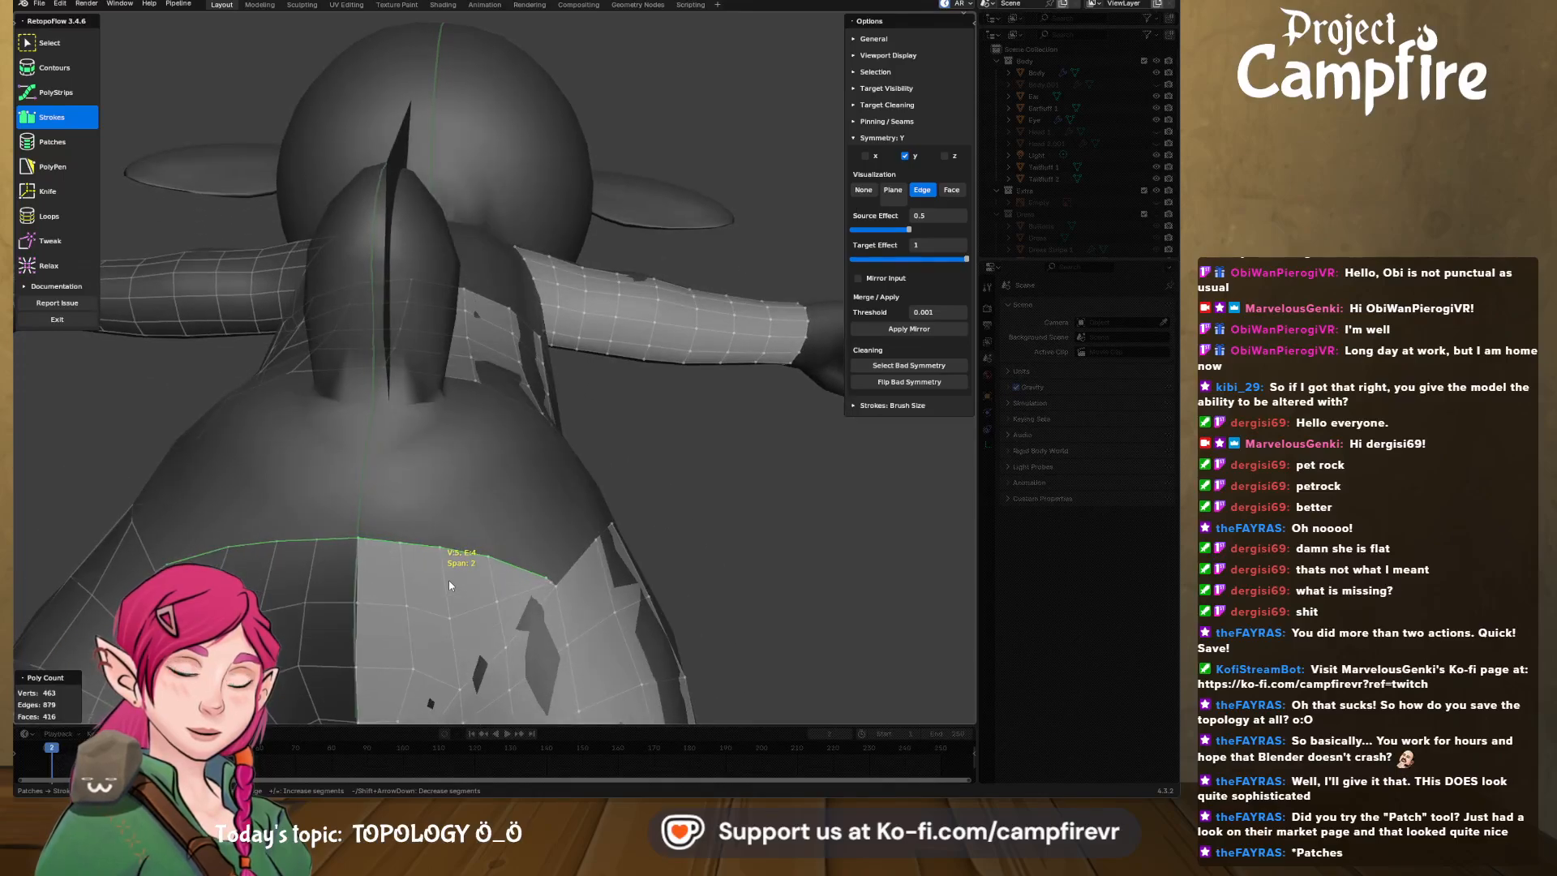
mouse_move(449, 584)
middle_mouse_down()
mouse_move(373, 600)
mouse_move(359, 620)
mouse_move(467, 493)
middle_mouse_up()
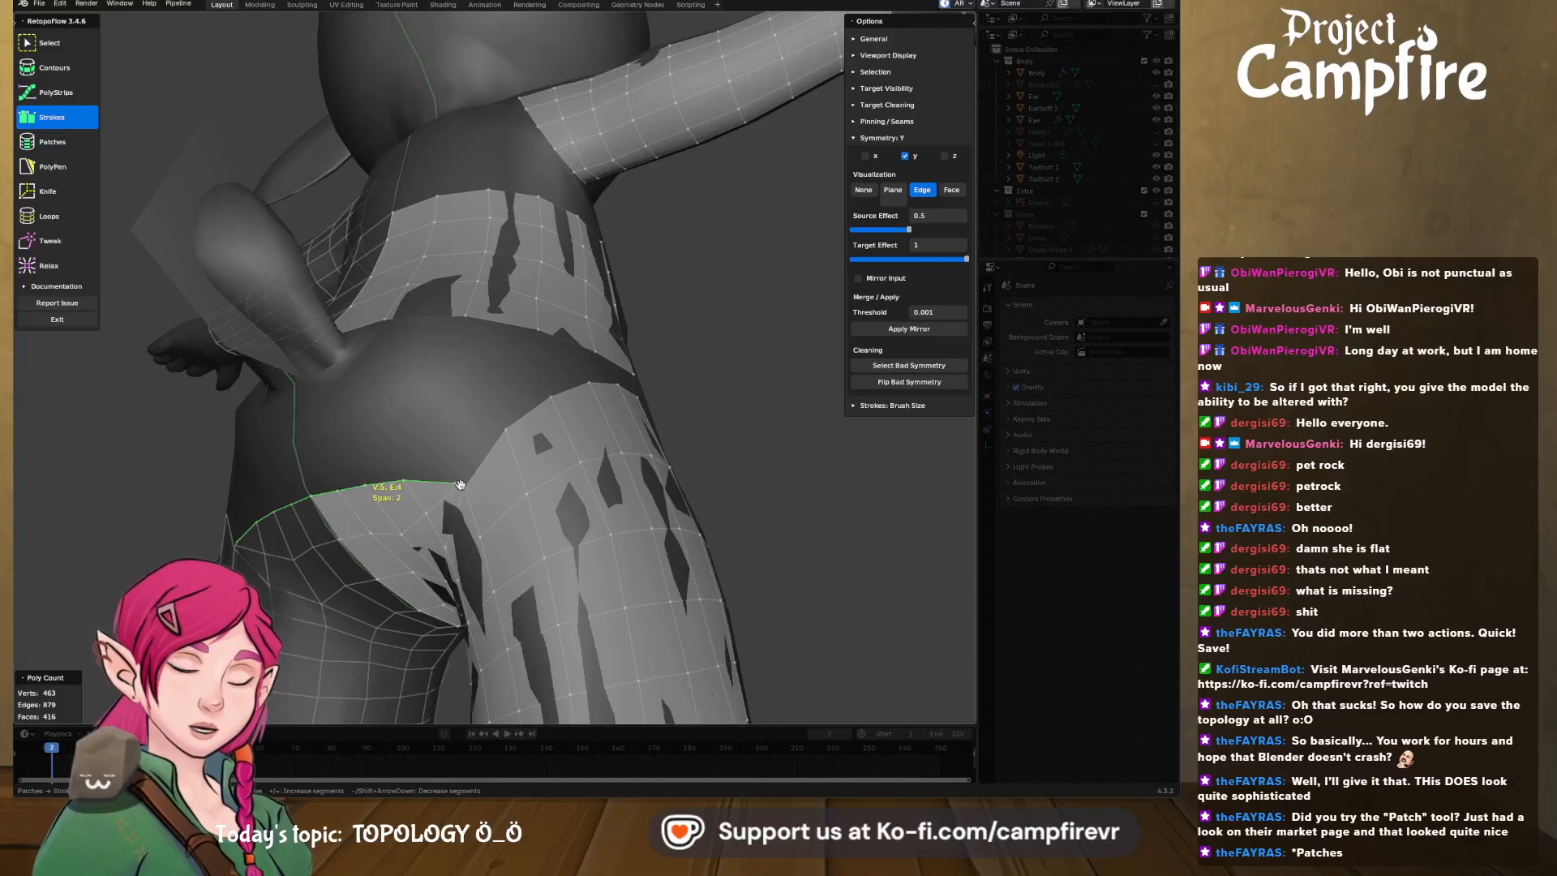
- Tweak the outer corner of the rear pelvis strip downward where it meets the hip, and dissolve the extra vertex there
left_click(459, 486)
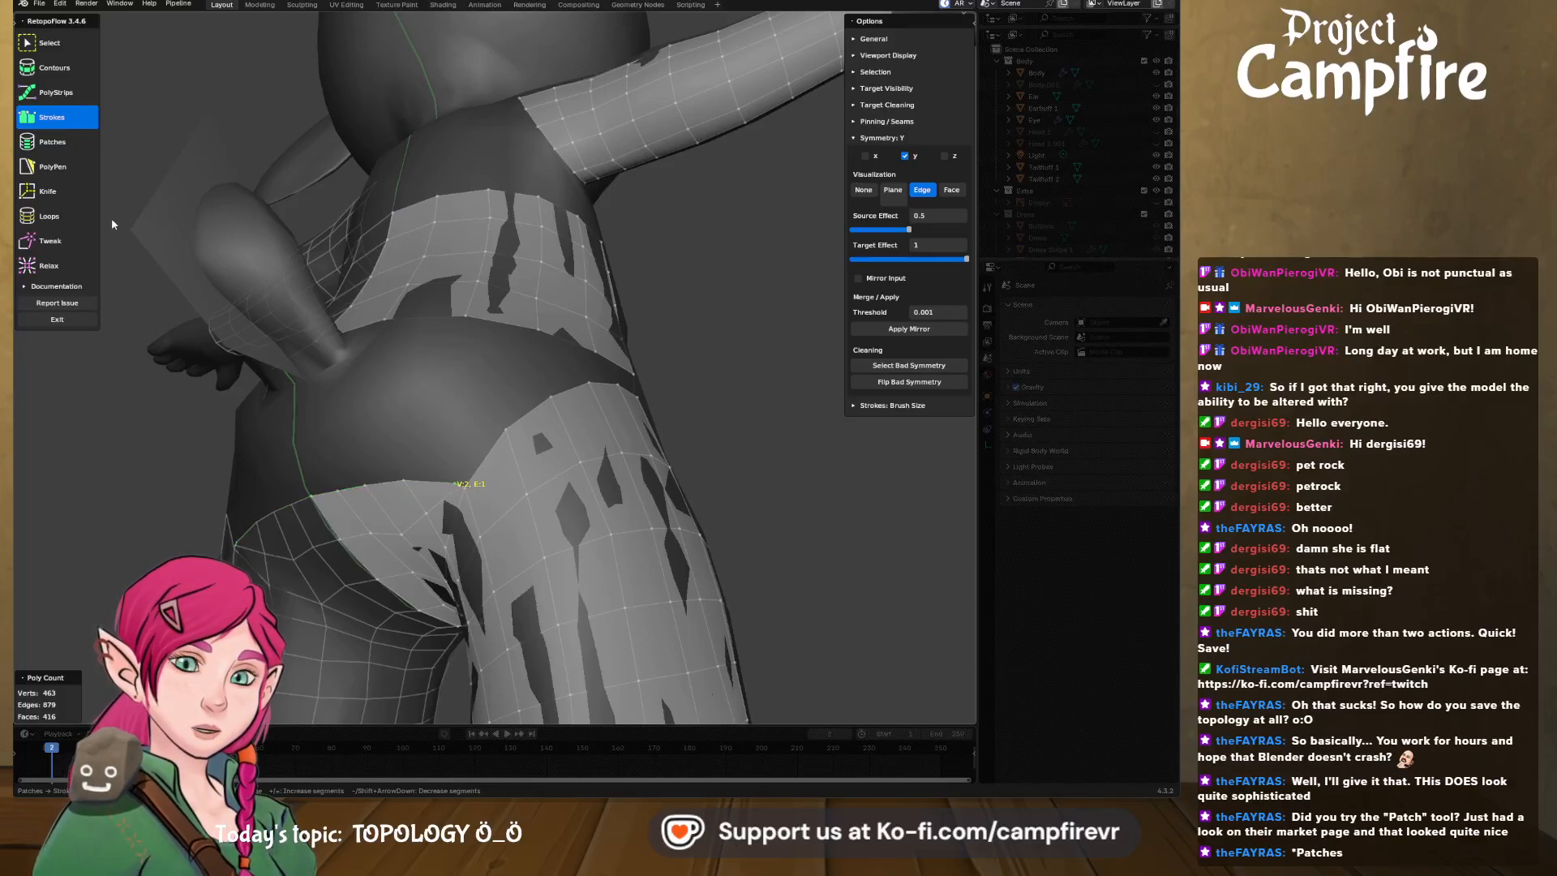
key("t")
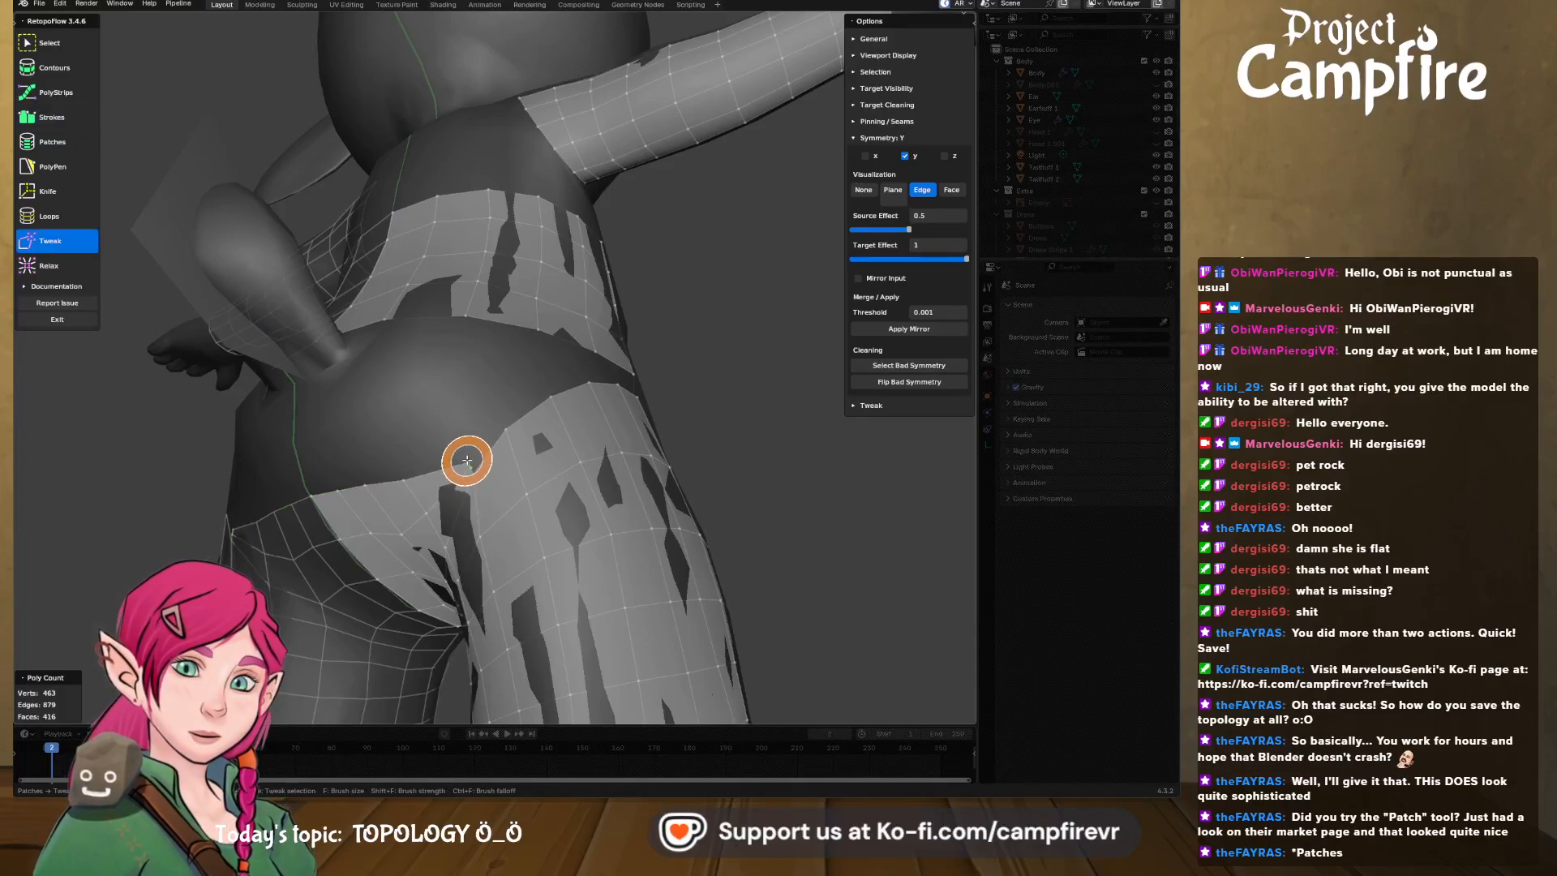
mouse_move(464, 455)
left_mouse_down()
mouse_move(448, 466)
mouse_move(466, 506)
left_mouse_up()
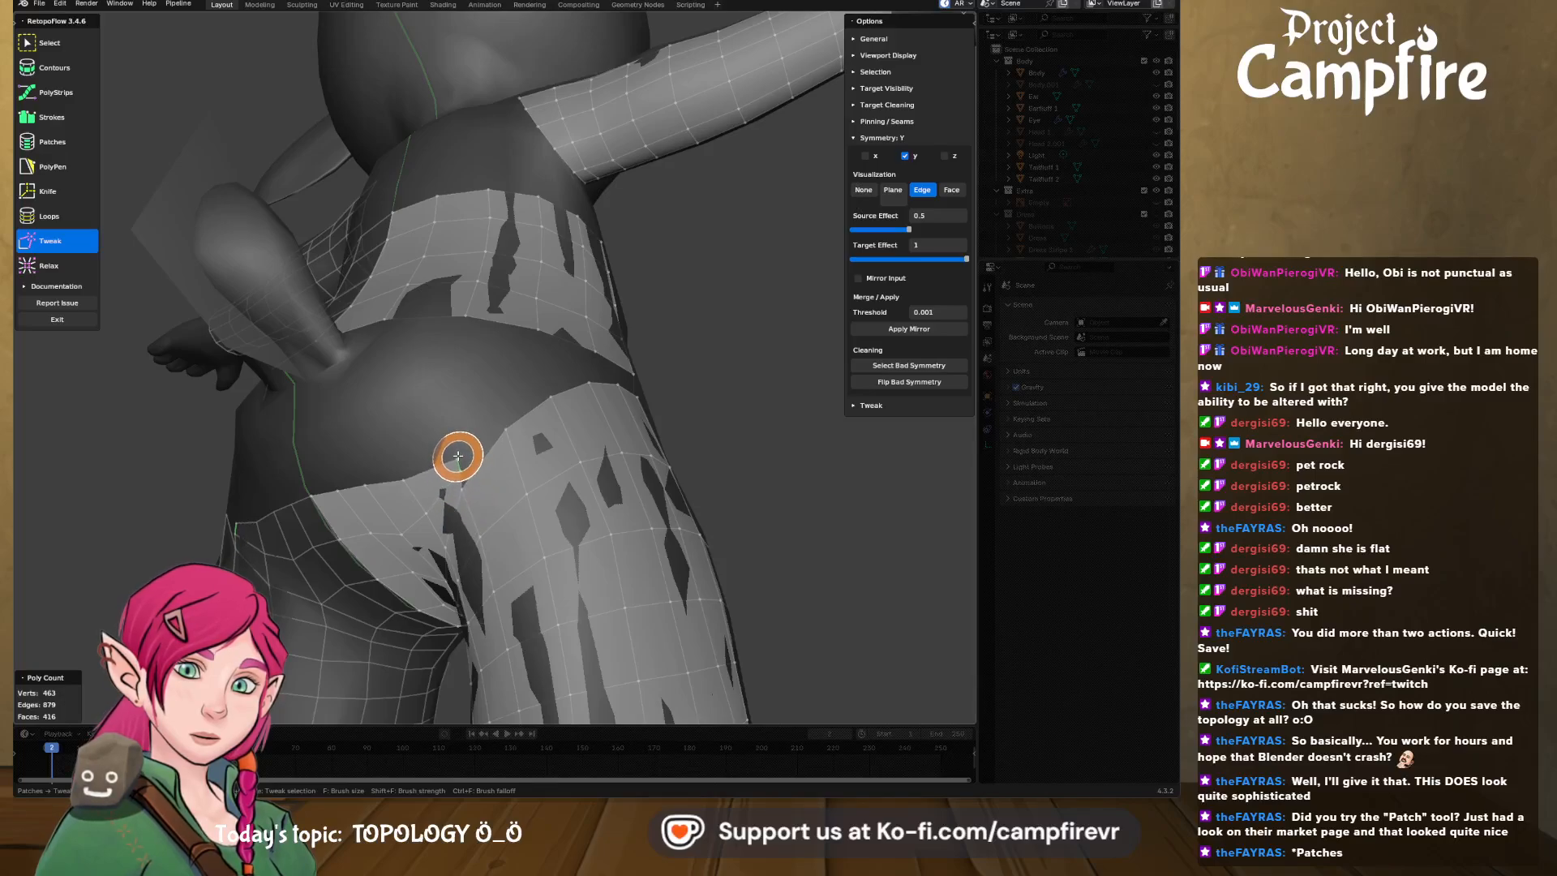
scroll(466, 475, "up", 2)
middle_click_drag(466, 477, 479, 462)
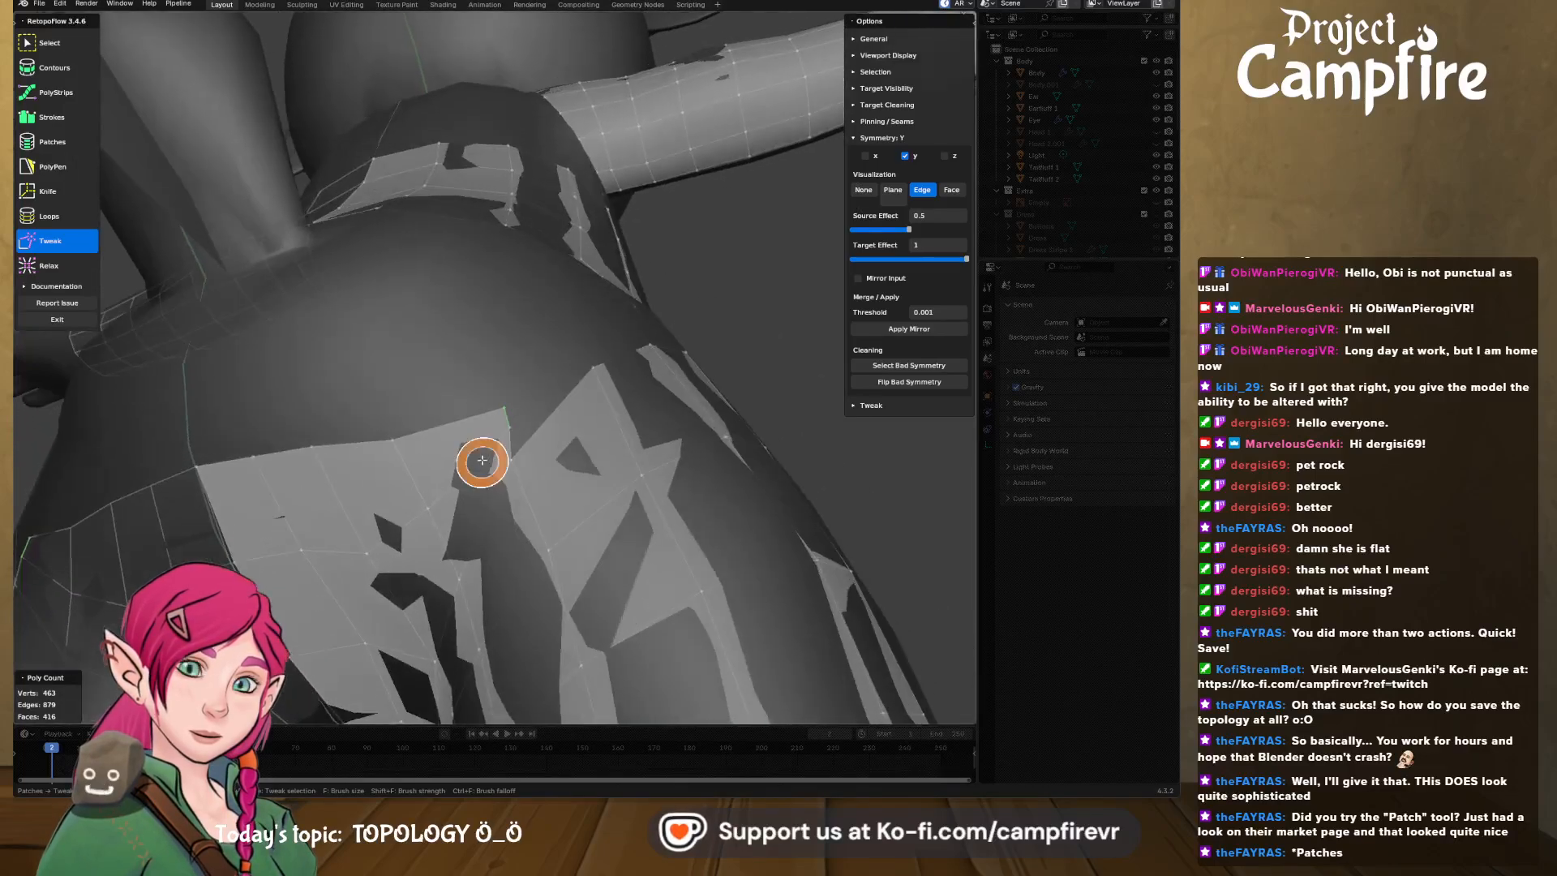
key("x")
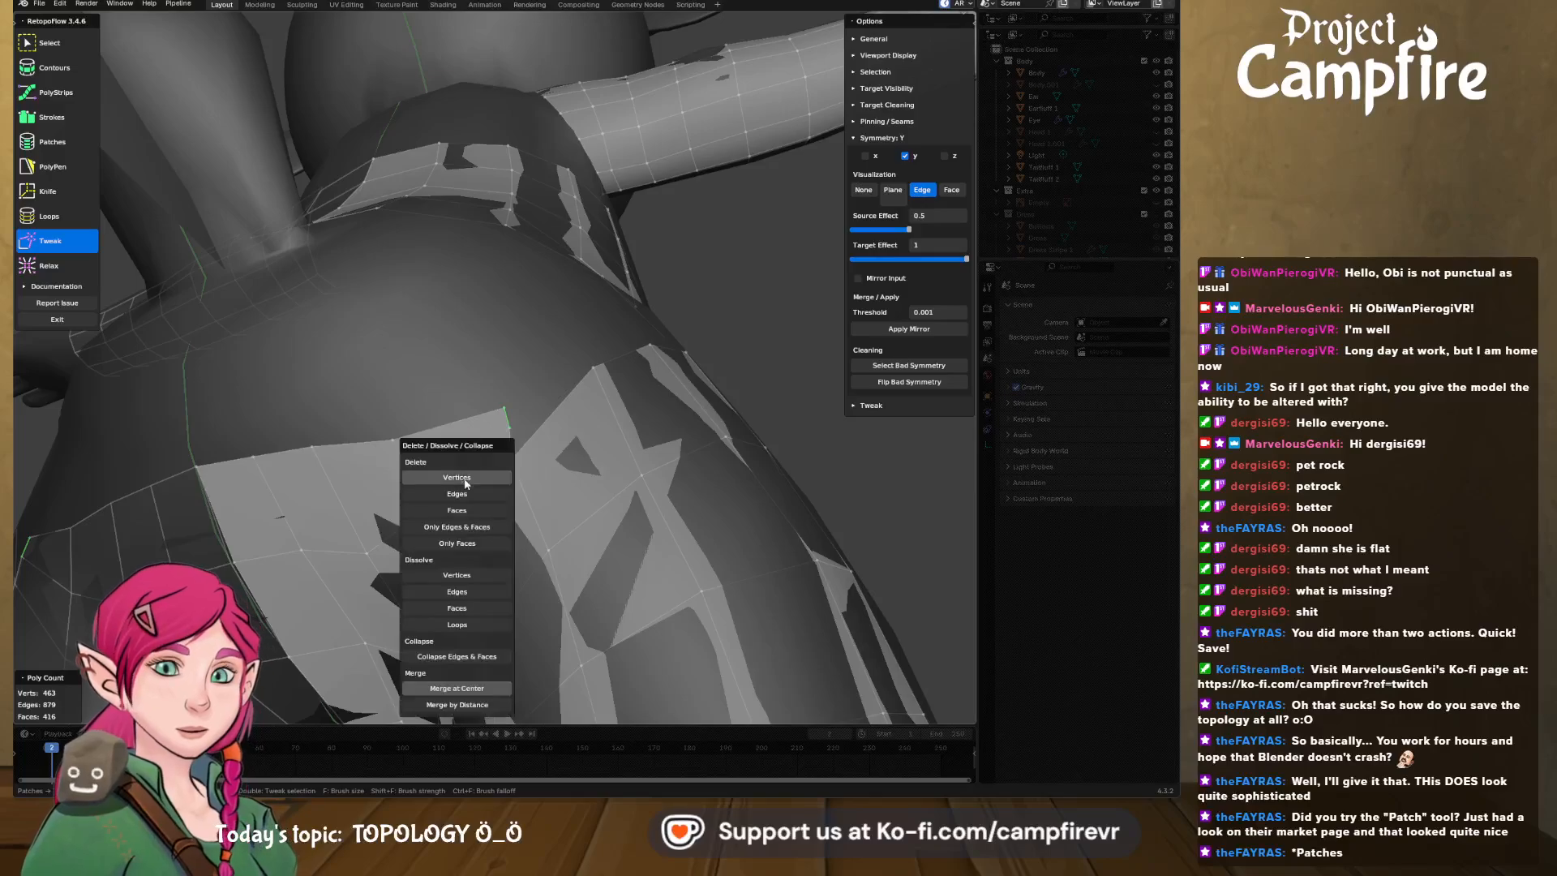
left_click(473, 576)
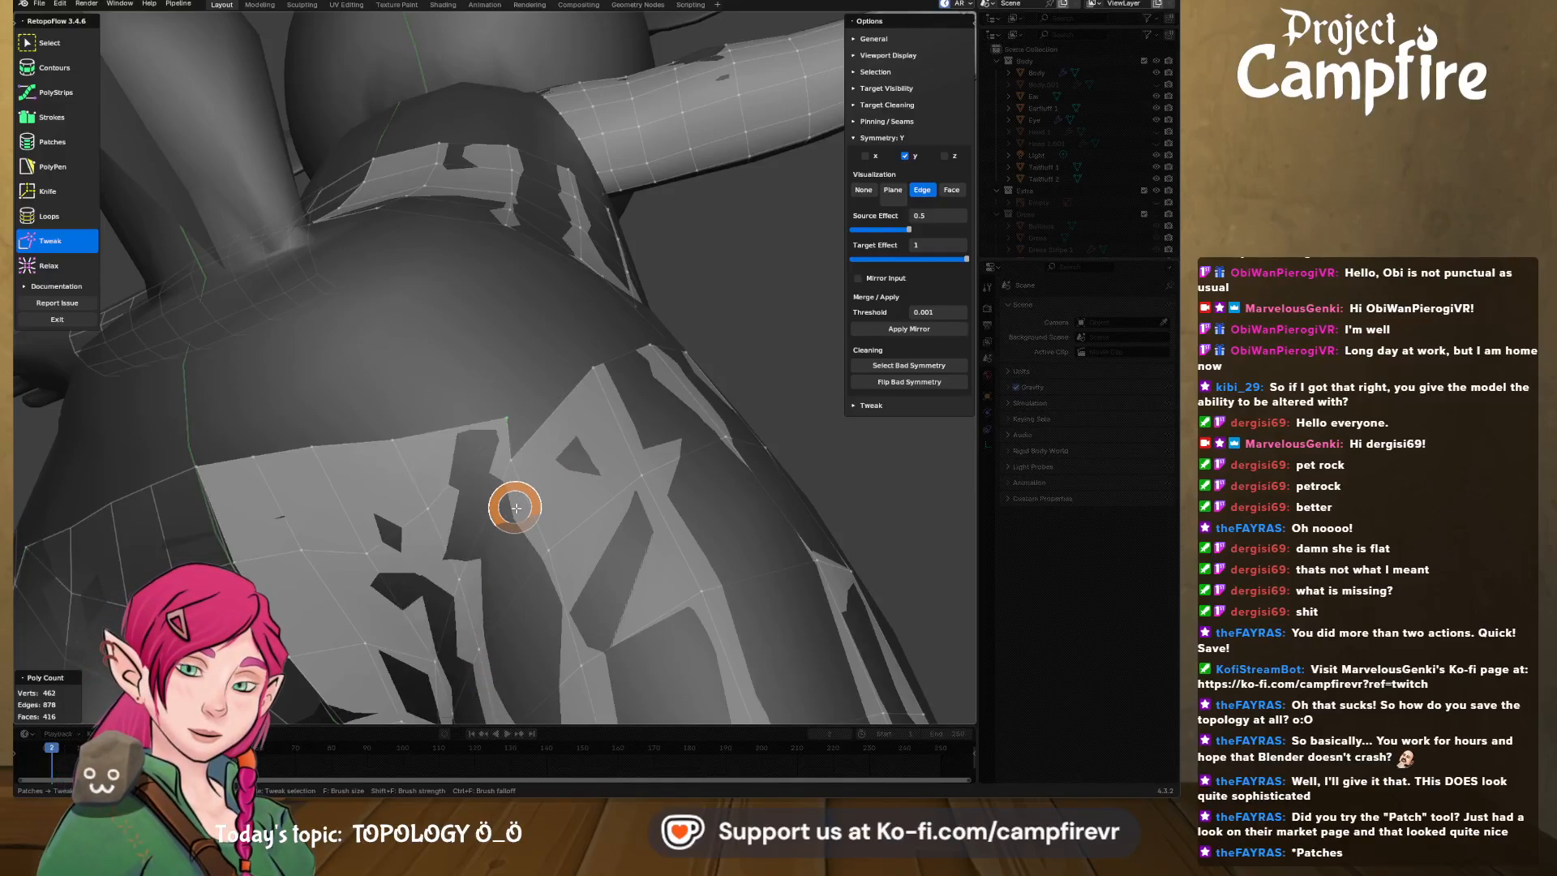
- Relax the rear pelvis faces between the symmetry line, the hip and the crotch with the Relax brush to even out their spacing
middle_click_drag(515, 508, 521, 629)
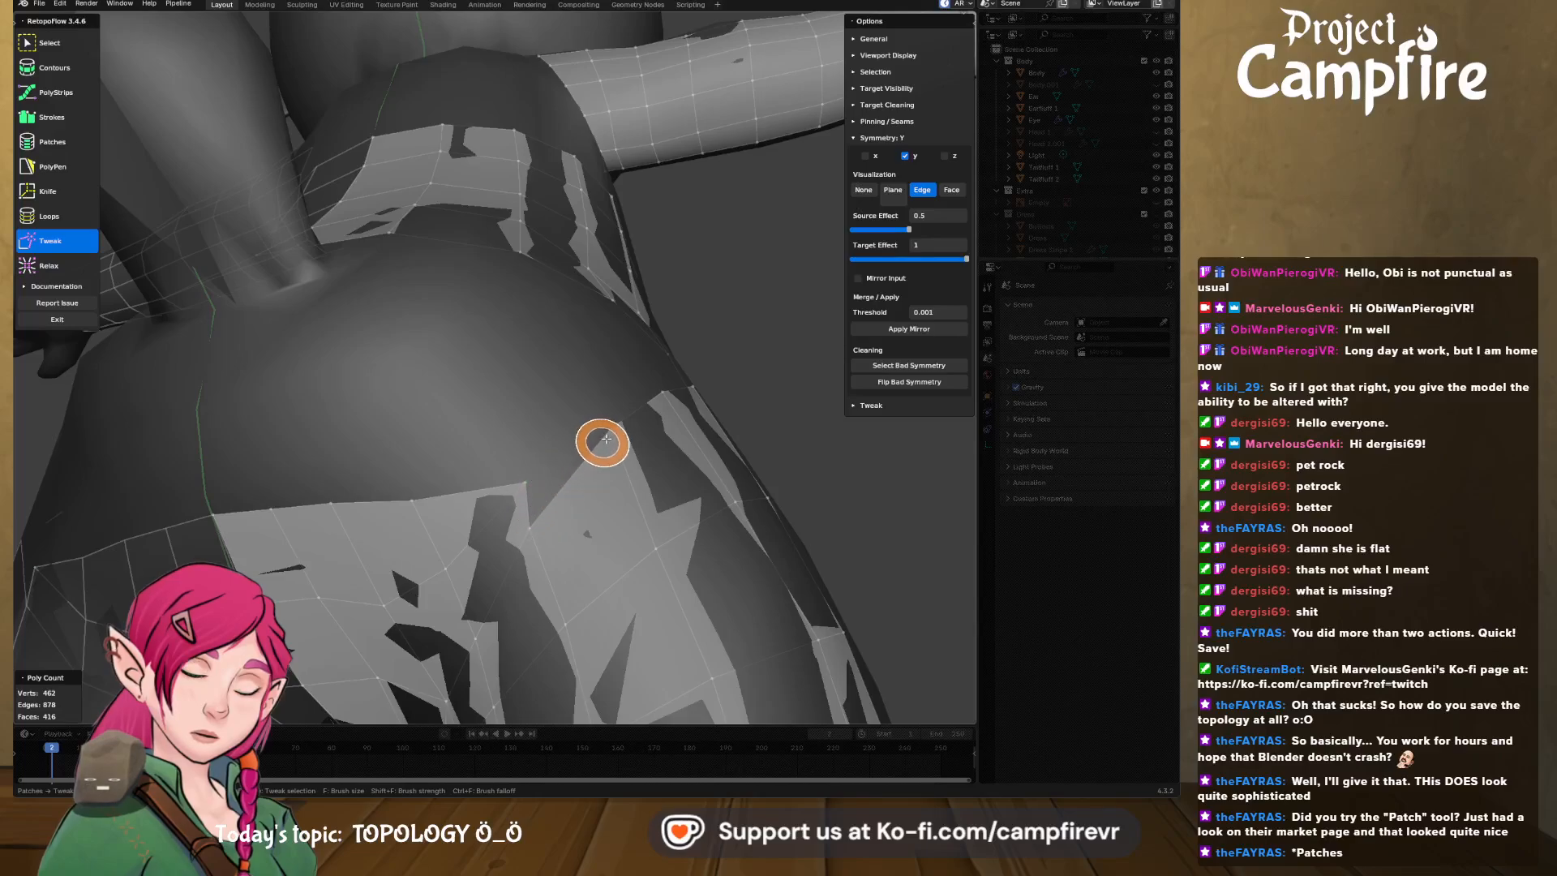
left_click(49, 265)
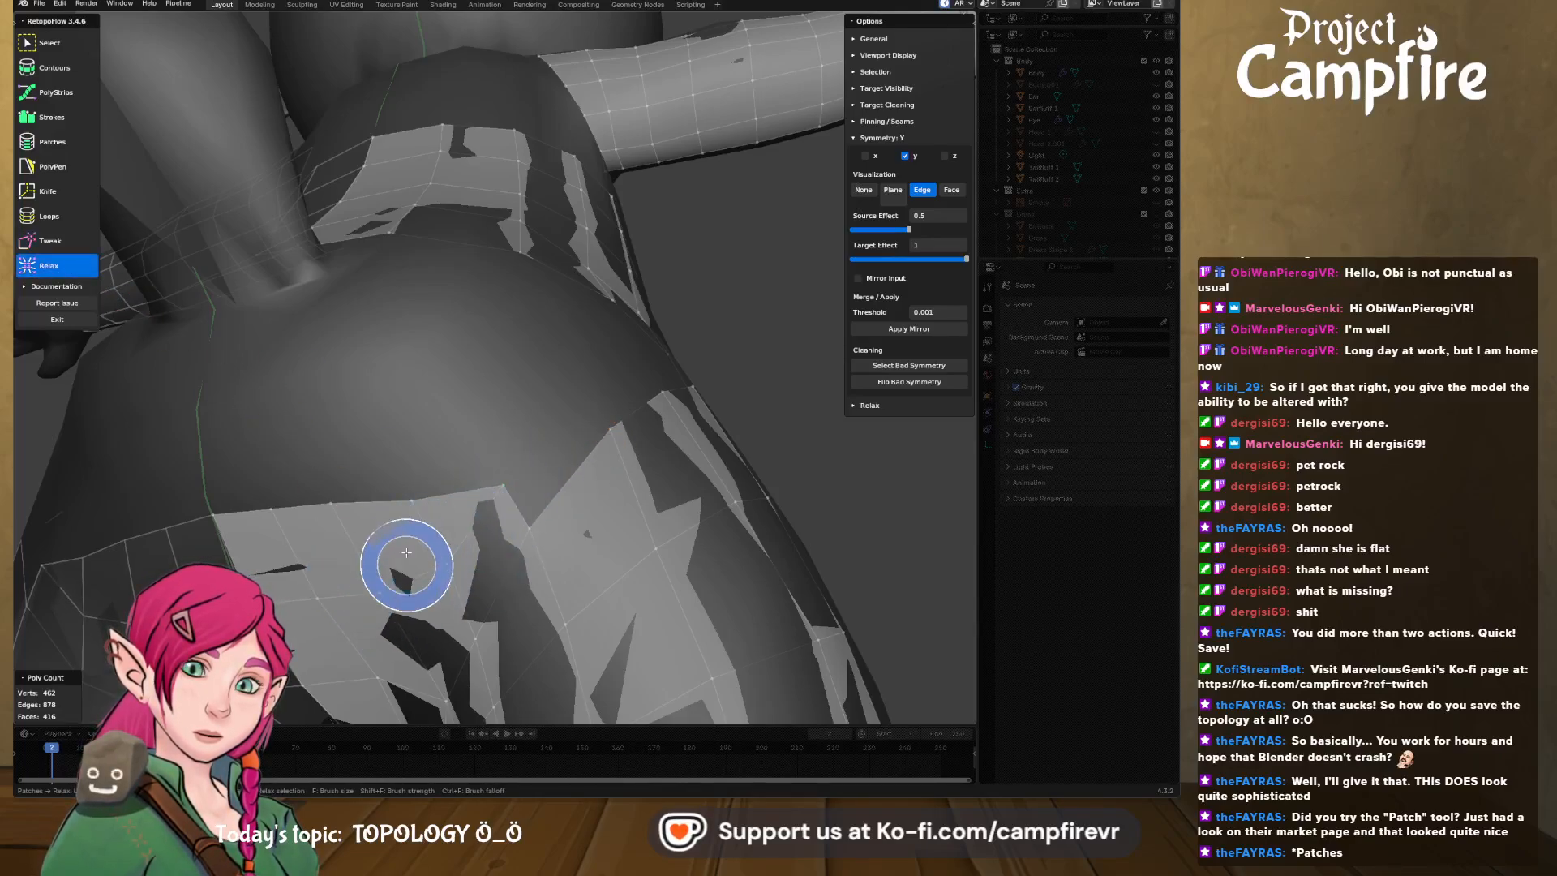
mouse_move(284, 537)
left_mouse_down()
mouse_move(295, 522)
mouse_move(243, 546)
mouse_move(471, 661)
mouse_move(326, 619)
left_mouse_up()
scroll(326, 619, "down", 3)
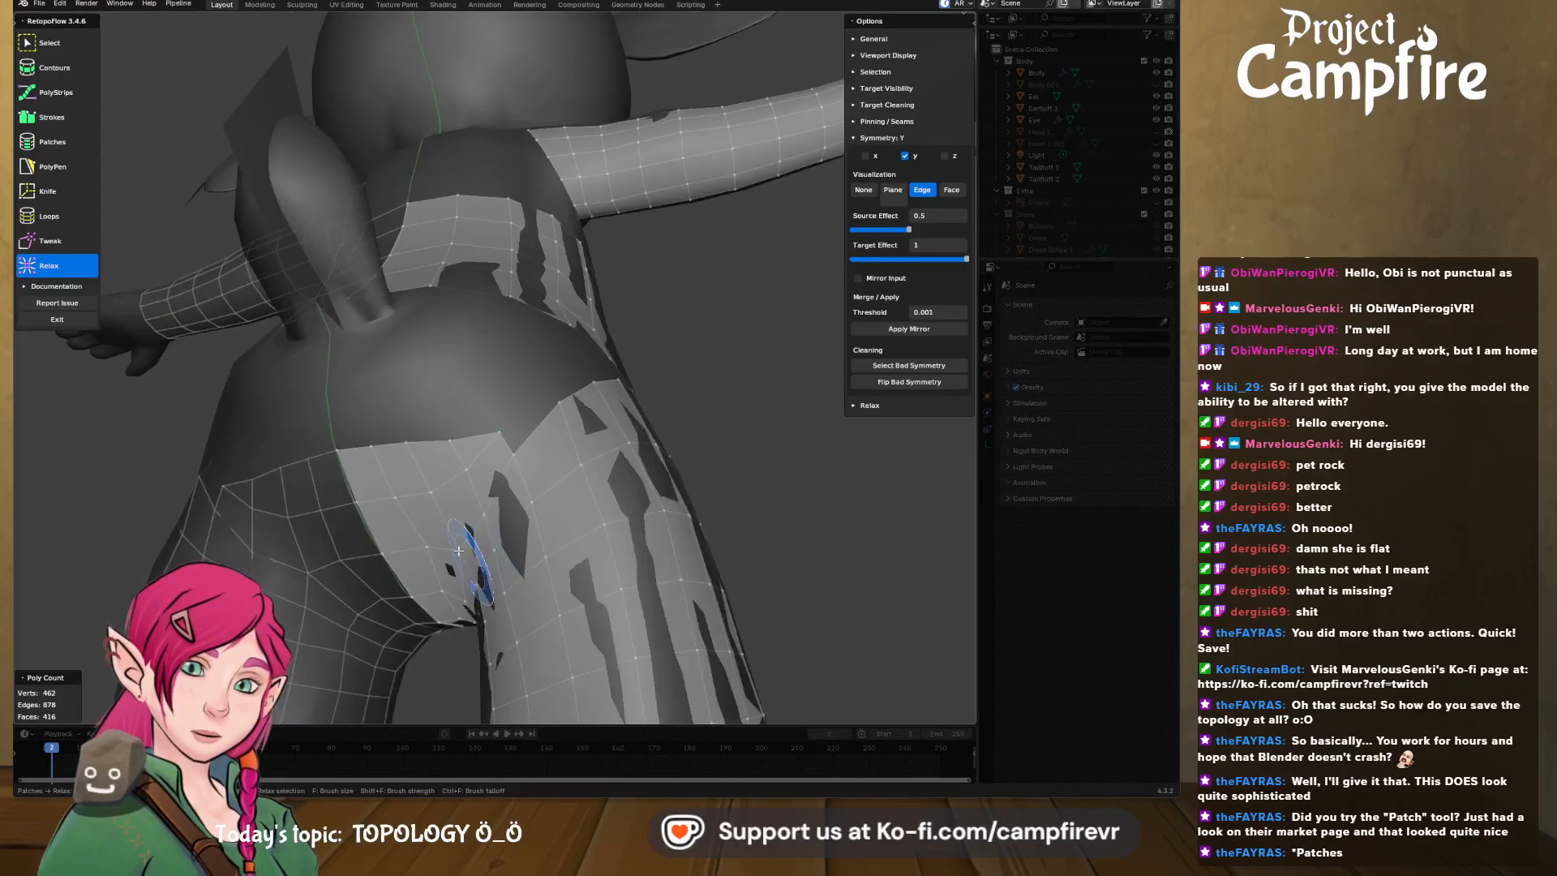
middle_click_drag(432, 549, 514, 470)
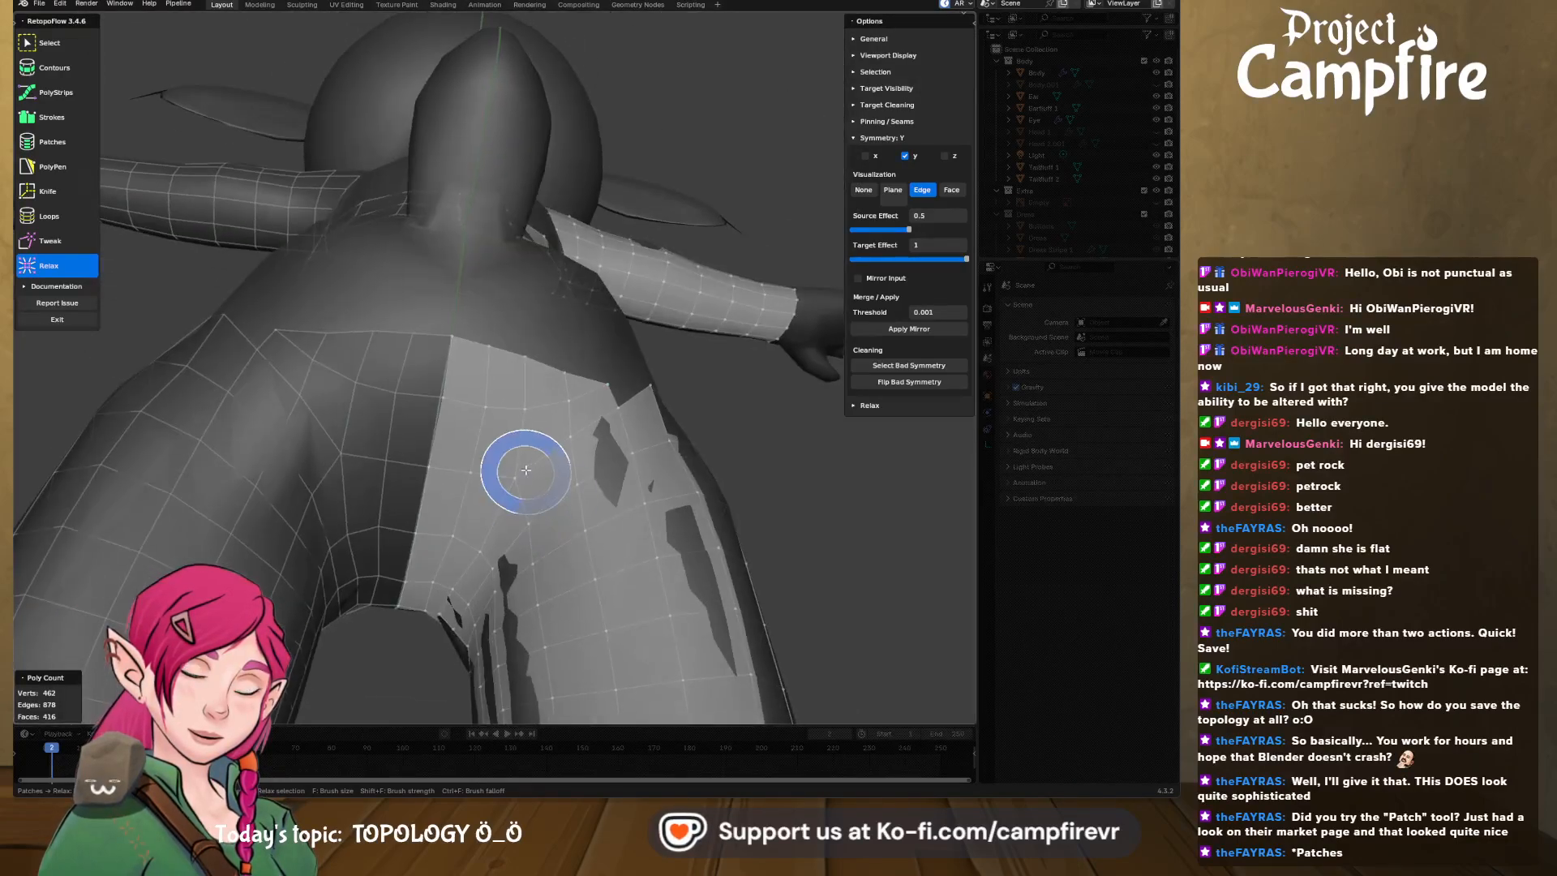
middle_click_drag(591, 410, 567, 462)
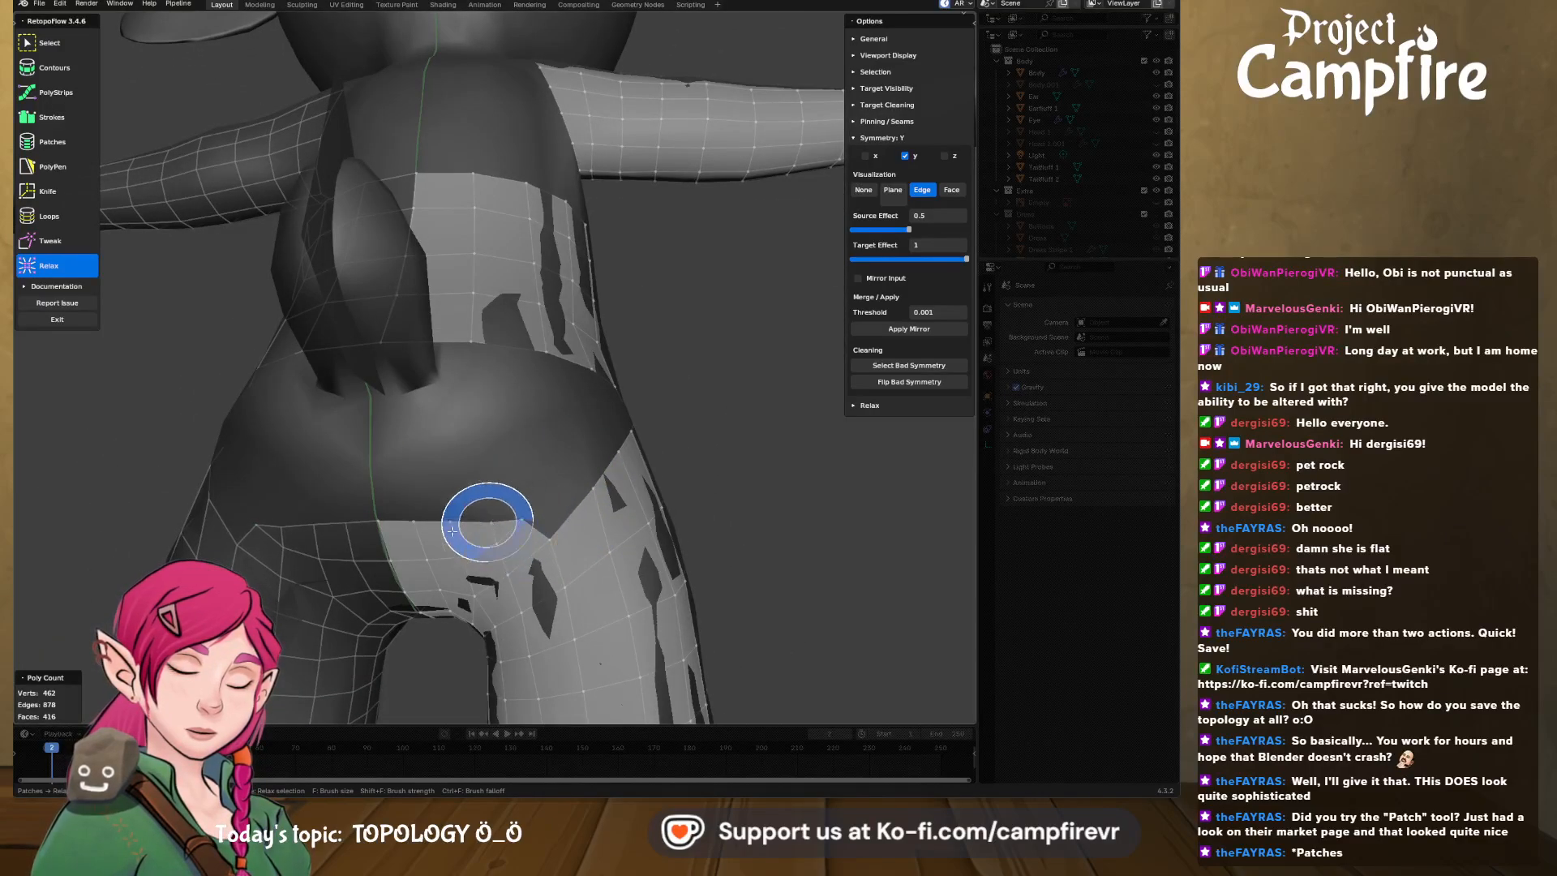
left_click_drag(489, 519, 477, 520)
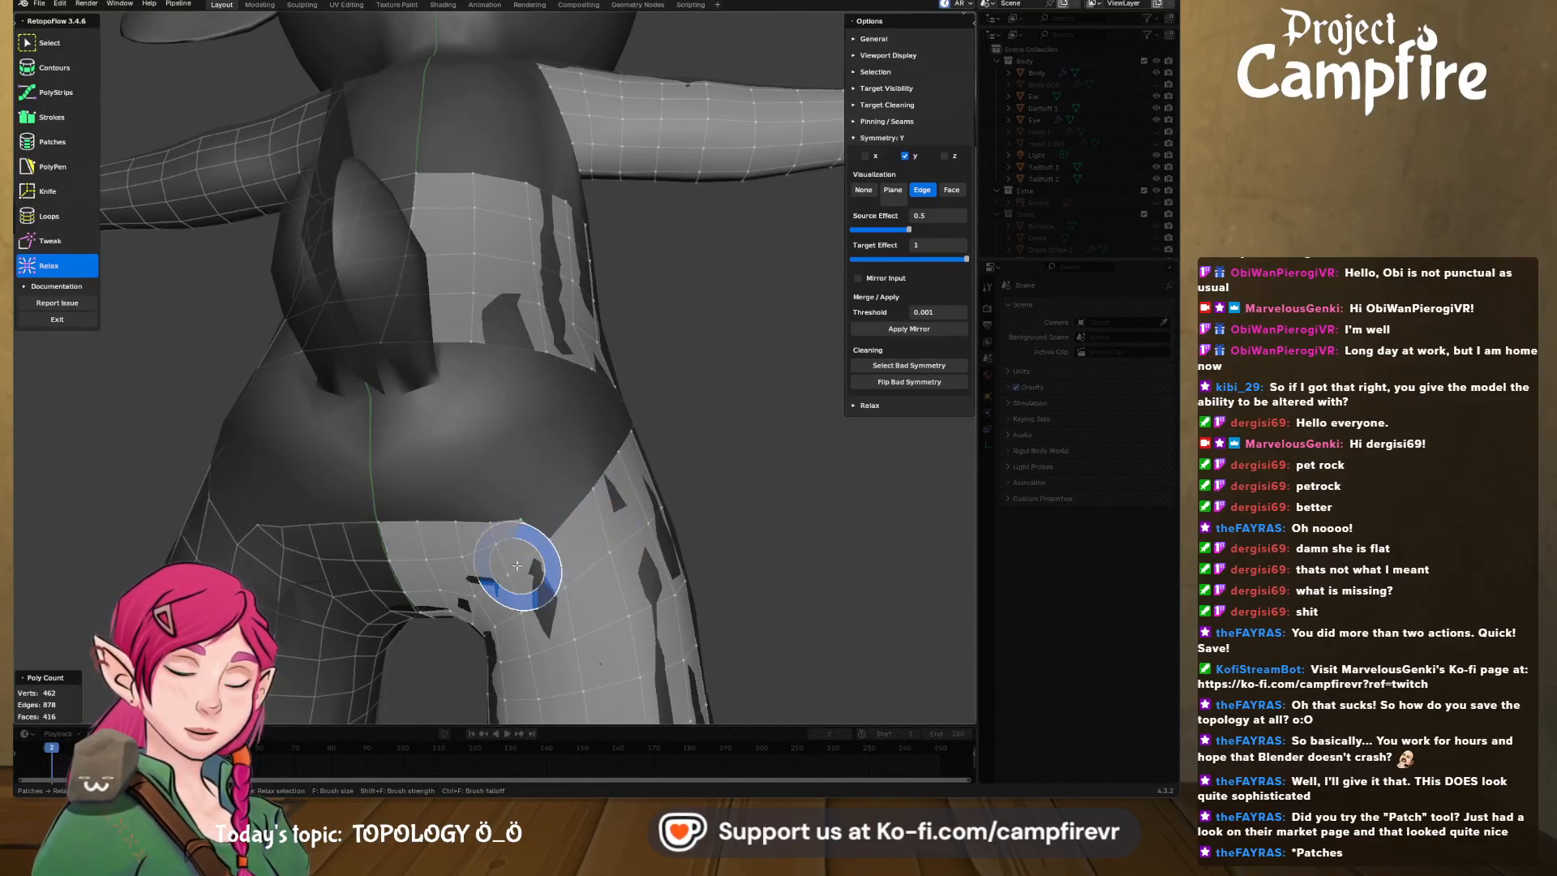
- Fill the notch between the rear pelvis strip and the hip edge with a PolyPen triangle
middle_click_drag(521, 654, 341, 485)
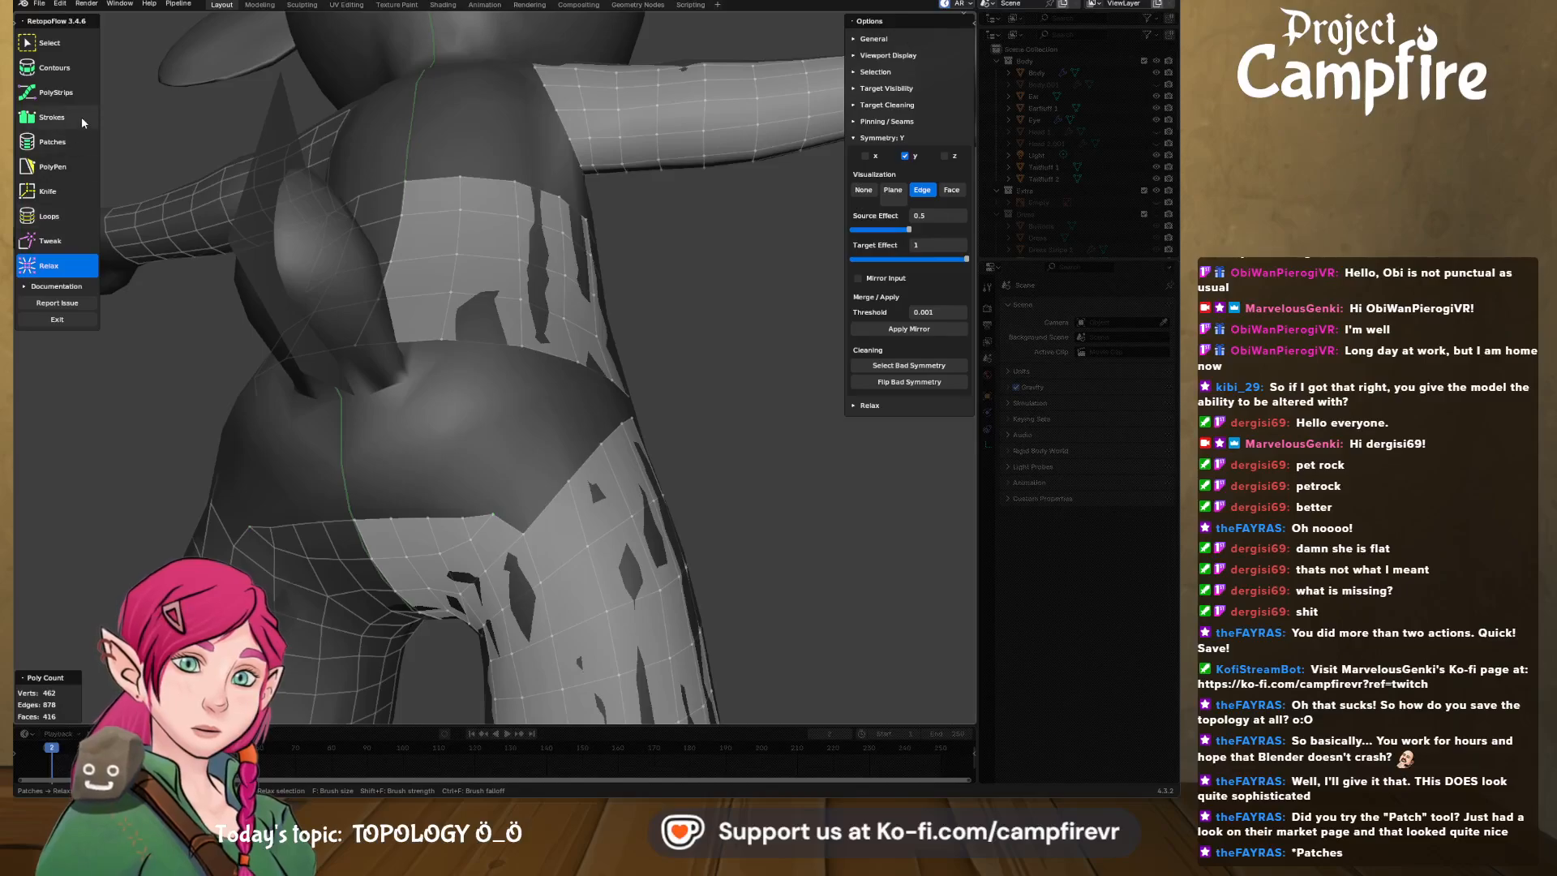
left_click(53, 166)
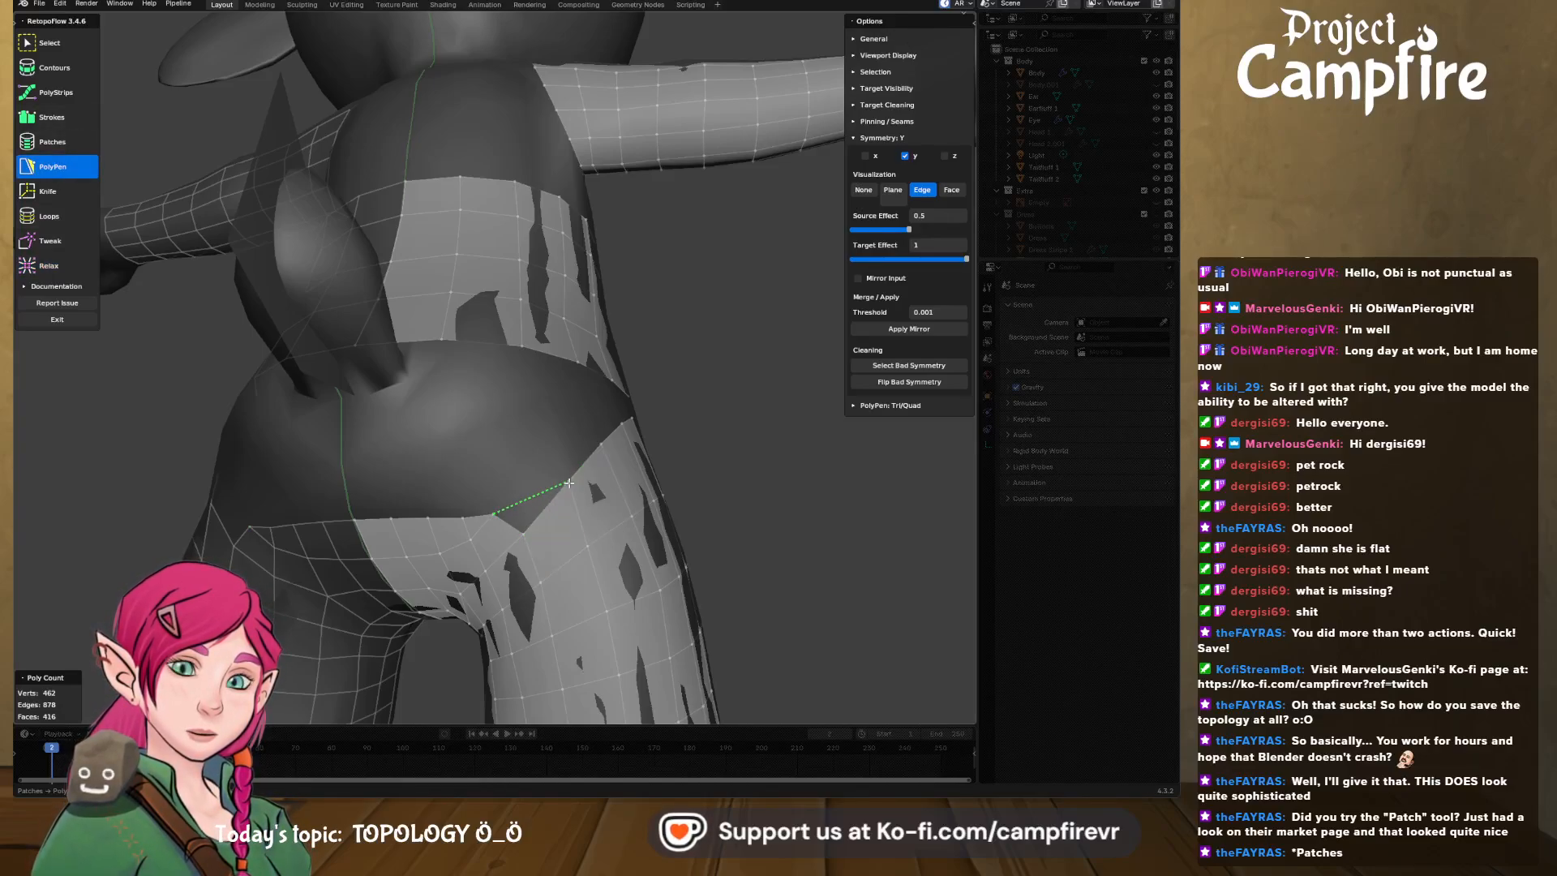
left_click(567, 484)
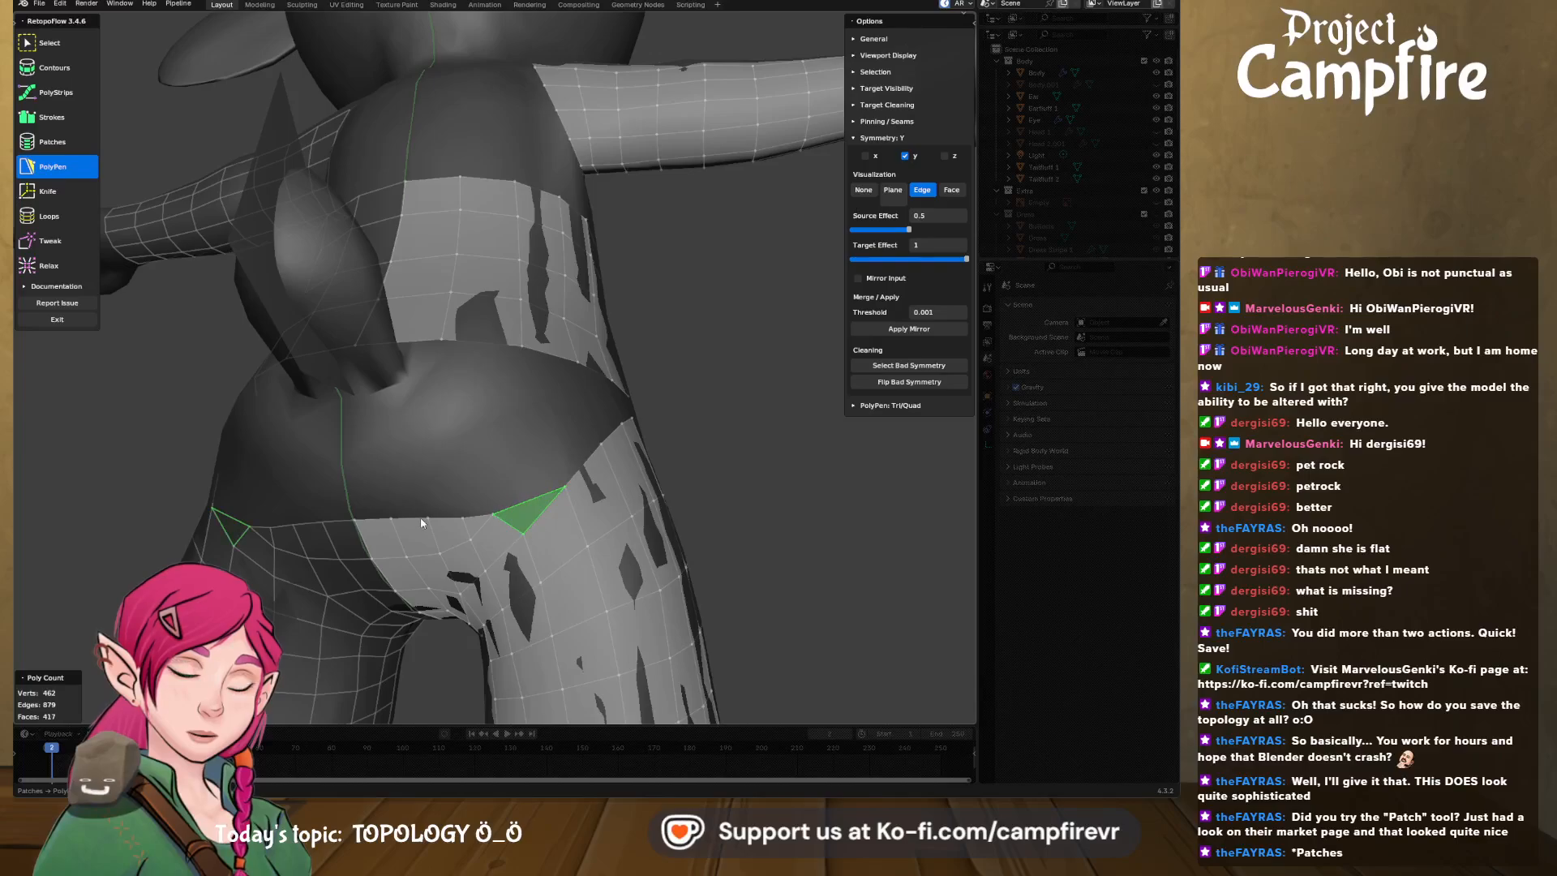
- Select the upper boundary edges from the rear symmetry line out along the hip, with the Strokes tool active
middle_click_drag(489, 519, 490, 551)
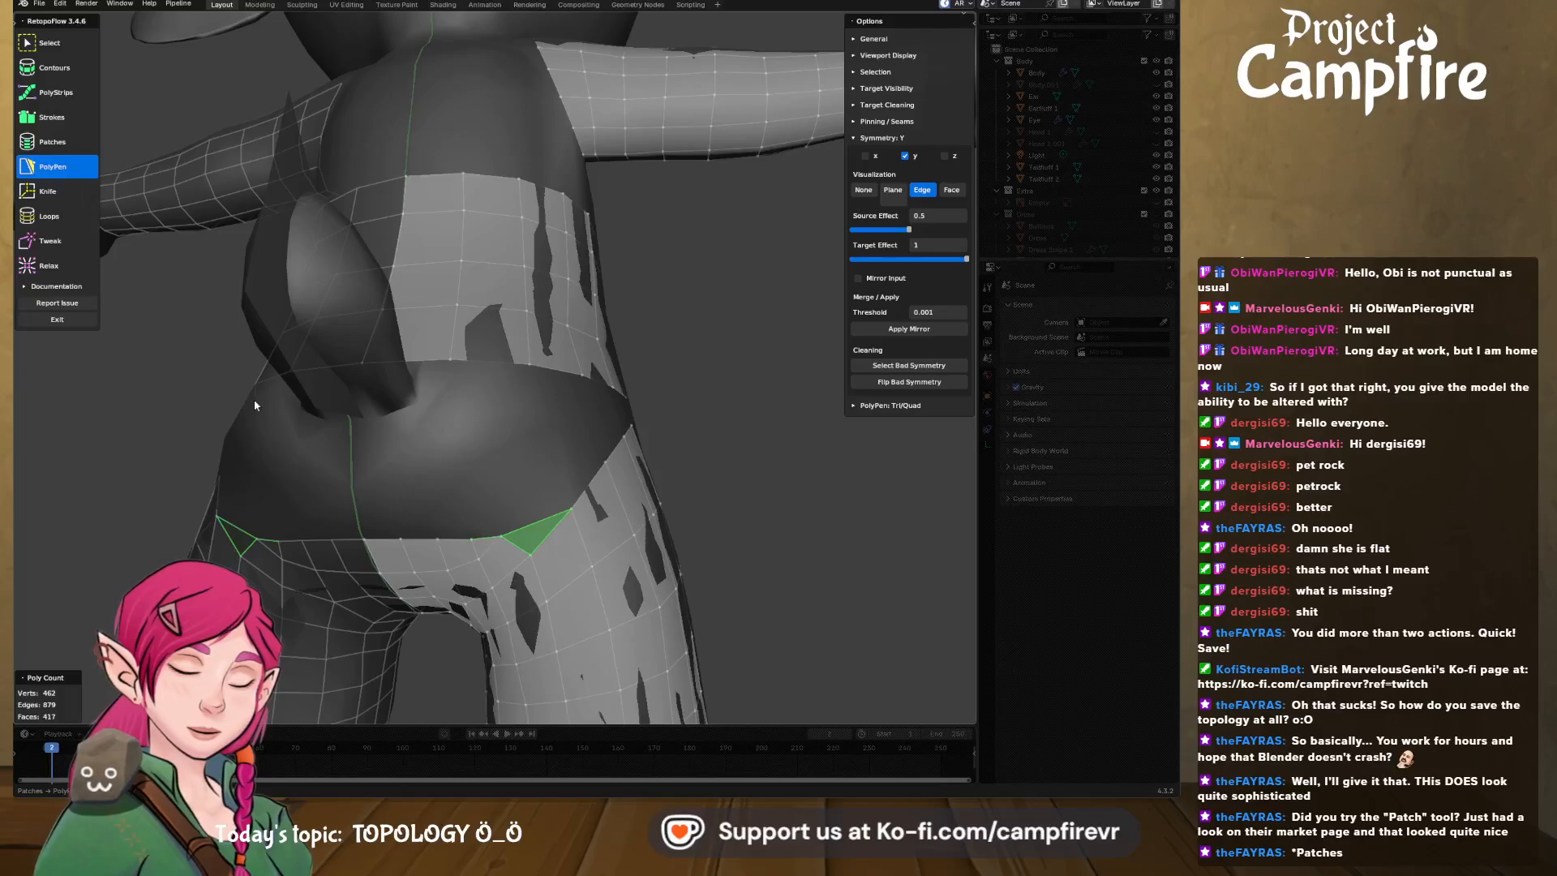
key("3")
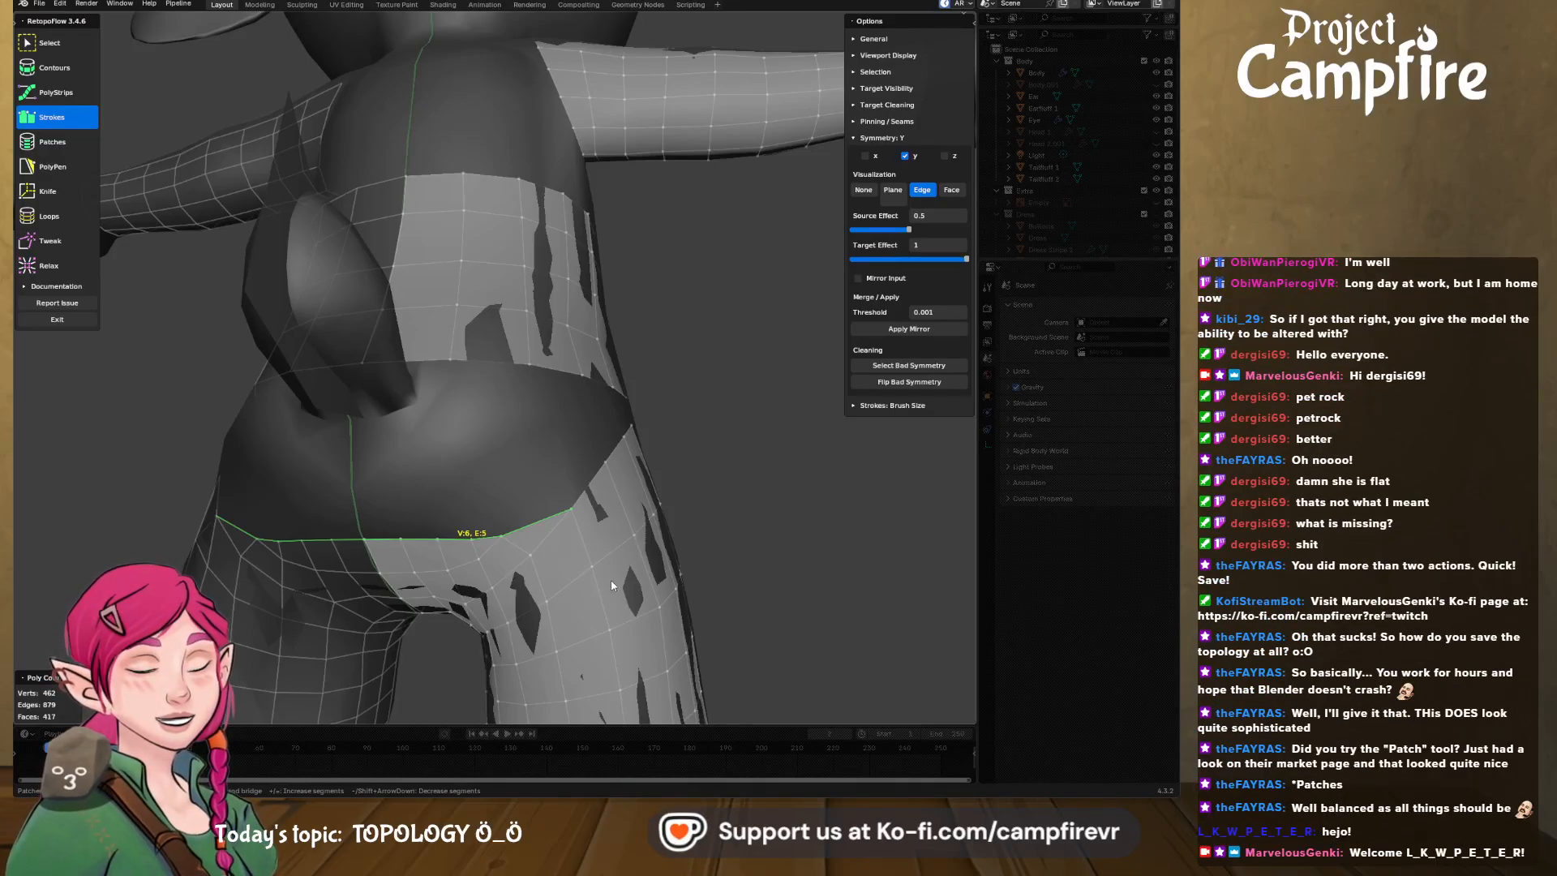
middle_click_drag(617, 585, 505, 576)
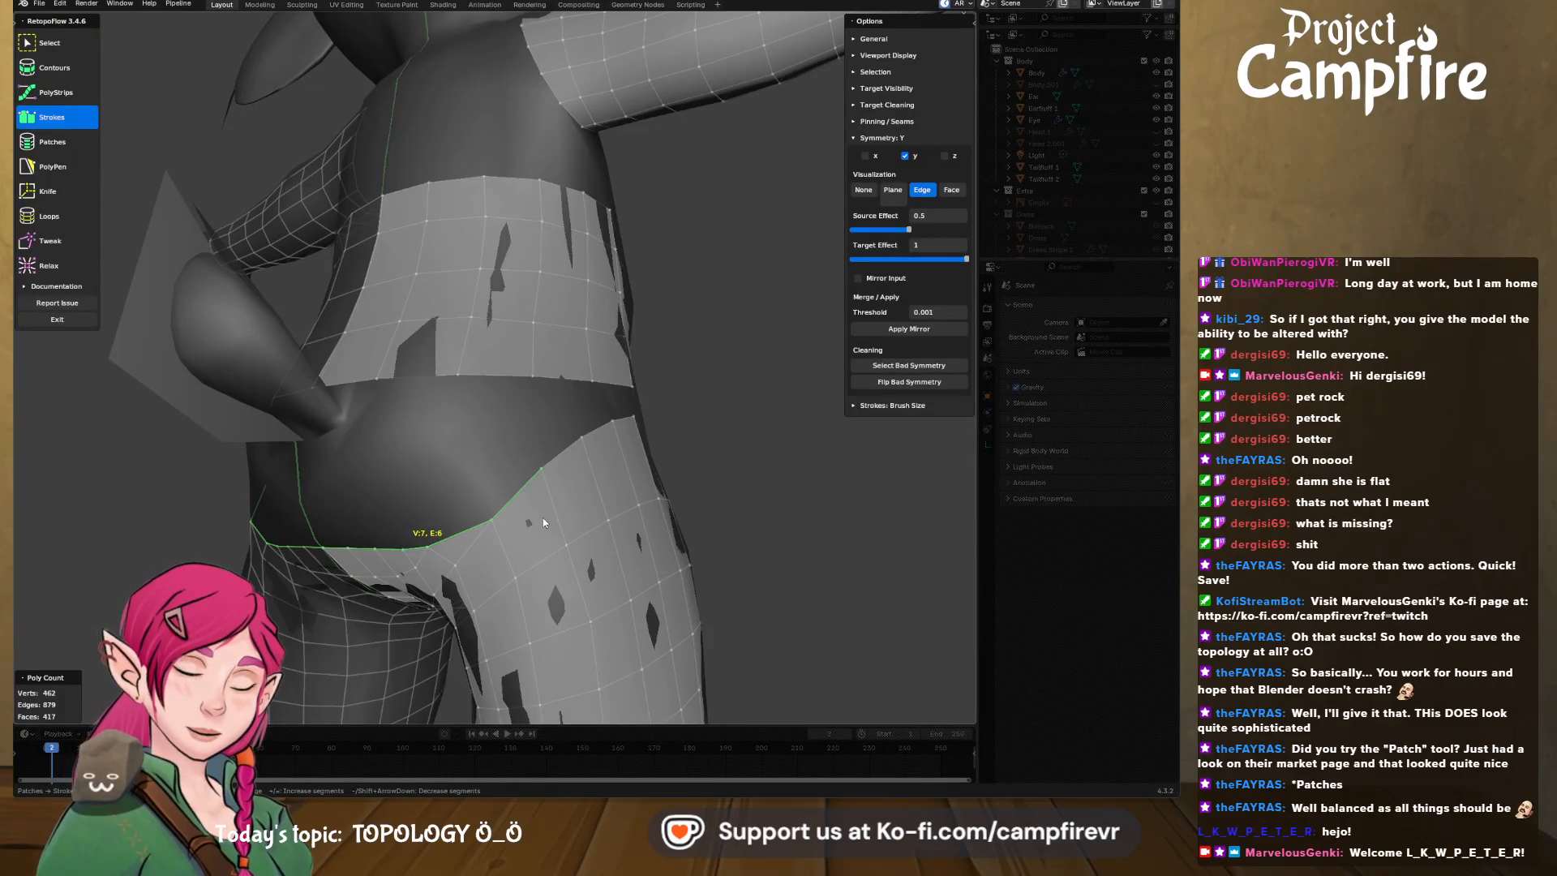
middle_click_drag(543, 522, 293, 398)
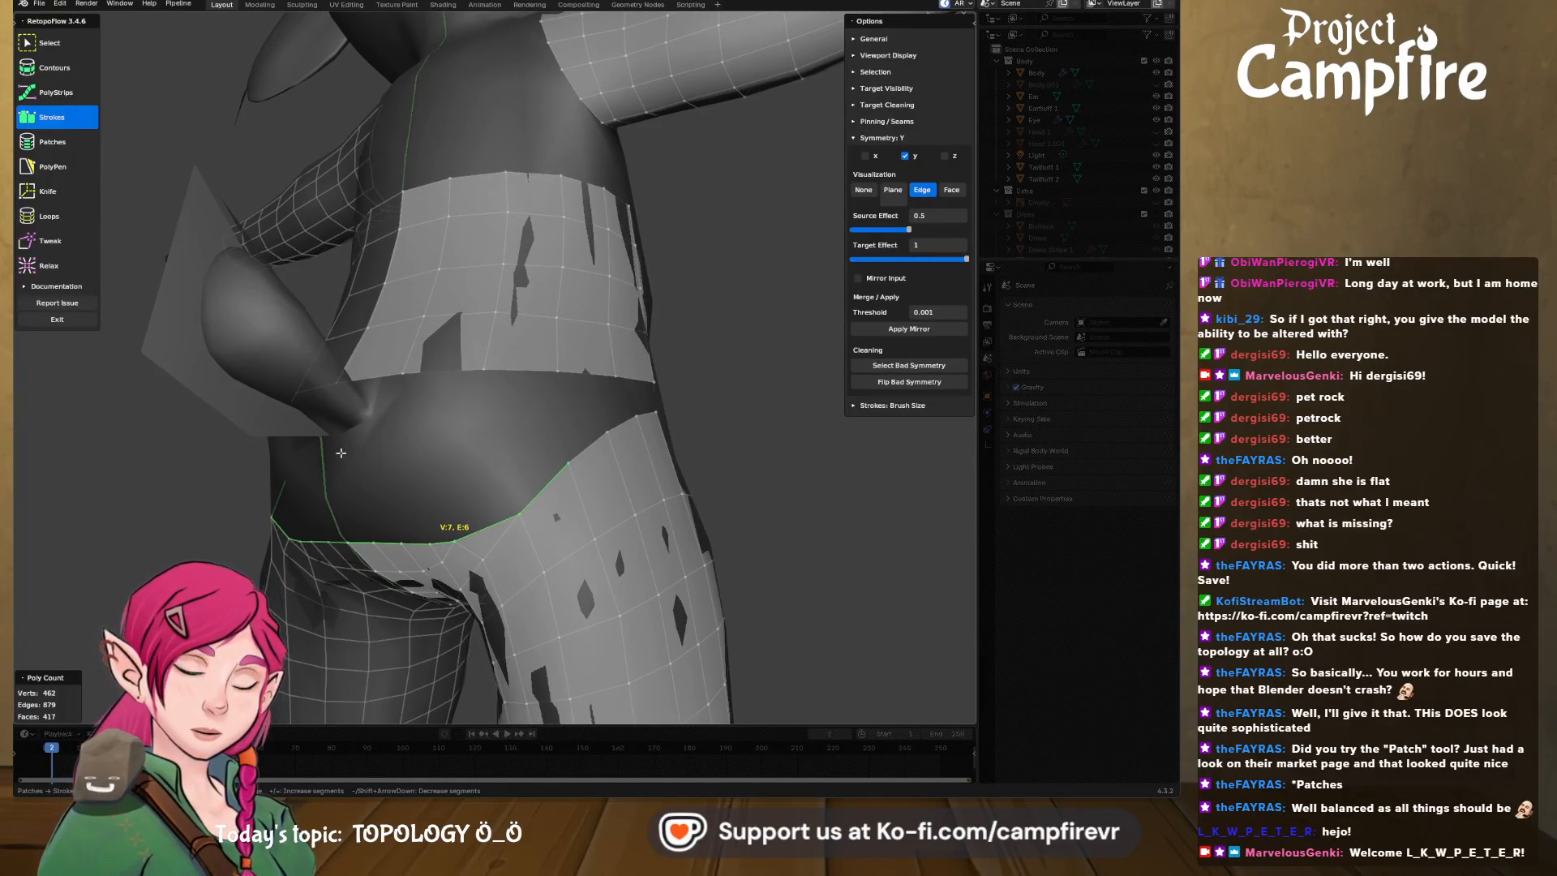
left_click_drag(326, 457, 570, 459)
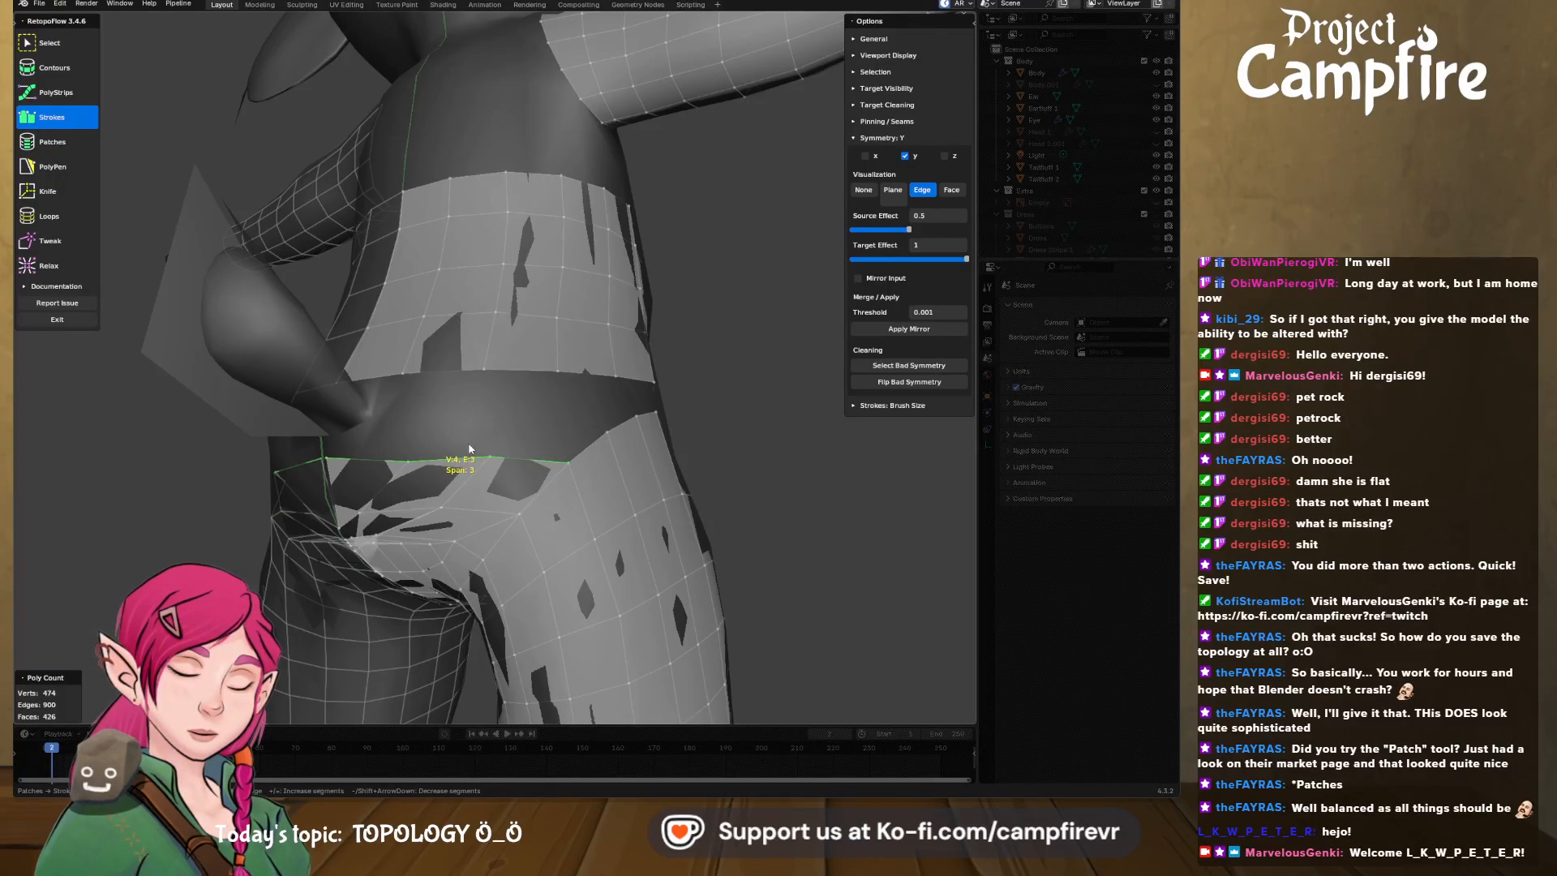
middle_click_drag(469, 447, 591, 475)
key("ctrl+z")
- Extend the buttock faces up toward the tail base with a Strokes span and smooth the new faces with Relax
mouse_move(594, 462)
left_mouse_down()
mouse_move(417, 444)
mouse_move(358, 456)
left_mouse_up()
middle_click_drag(391, 463, 604, 483)
left_click(49, 241)
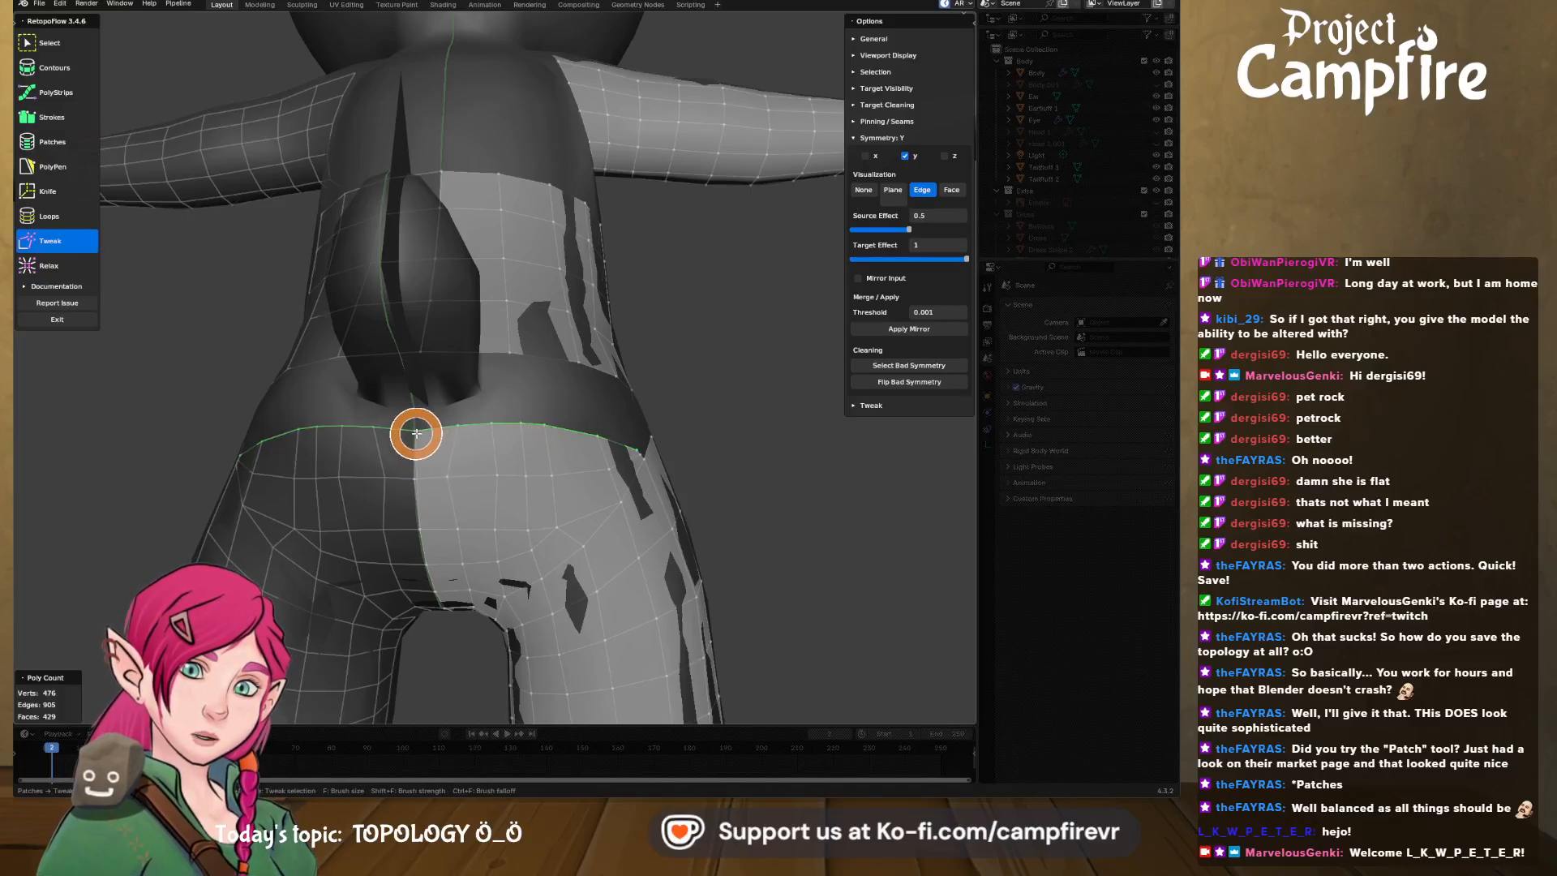
left_click(48, 265)
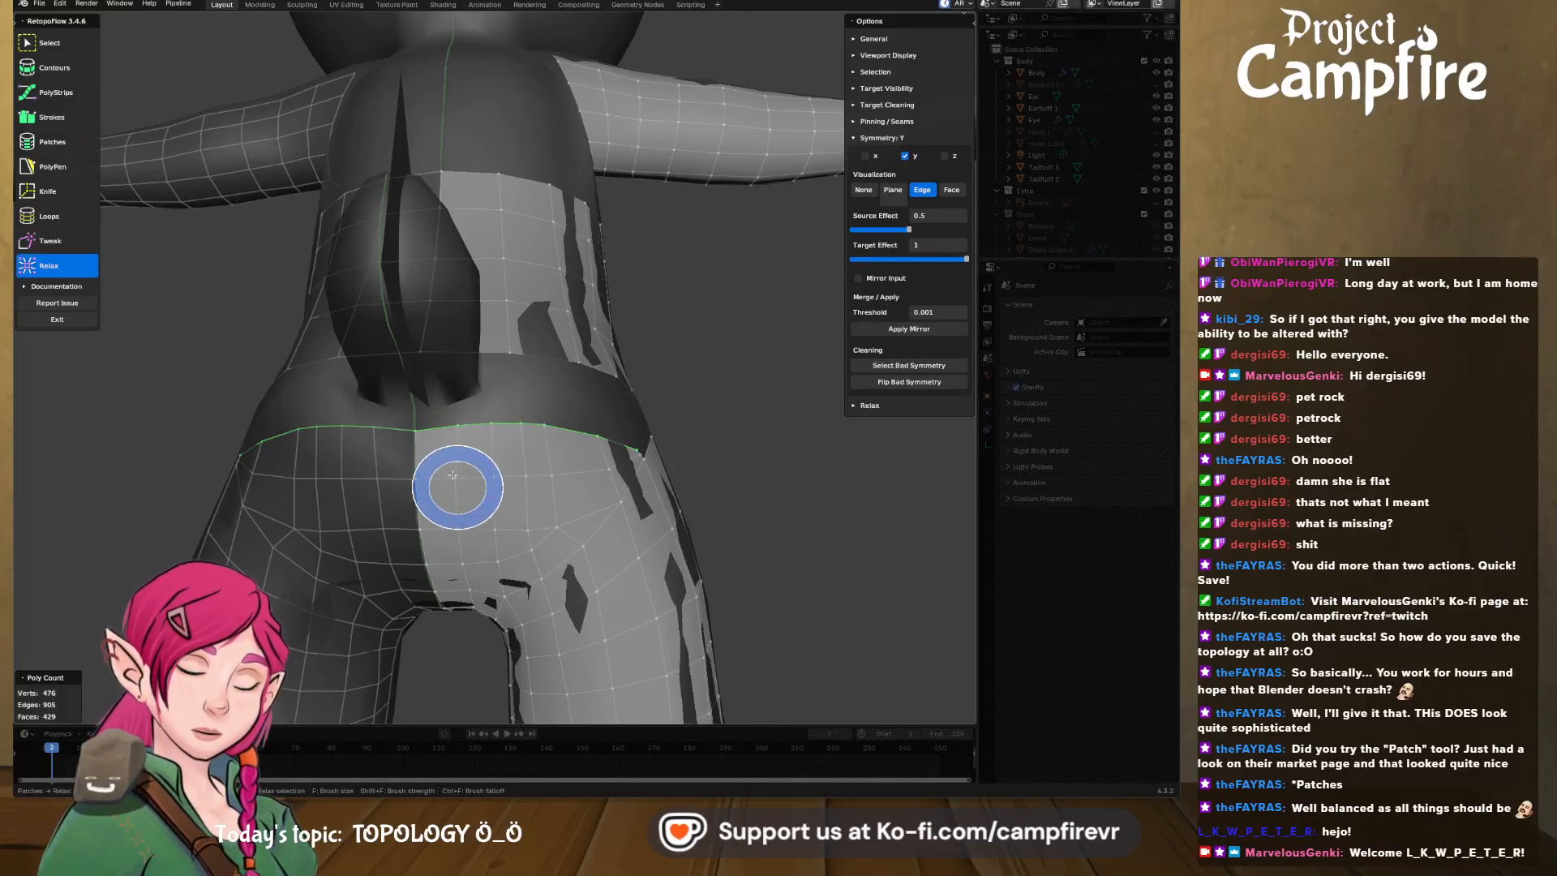
mouse_move(452, 475)
left_mouse_down()
mouse_move(462, 436)
mouse_move(528, 484)
mouse_move(521, 513)
mouse_move(561, 506)
mouse_move(608, 458)
mouse_move(459, 466)
mouse_move(546, 516)
left_mouse_up()
mouse_move(546, 516)
middle_mouse_down()
mouse_move(441, 519)
mouse_move(438, 501)
mouse_move(498, 511)
middle_mouse_up()
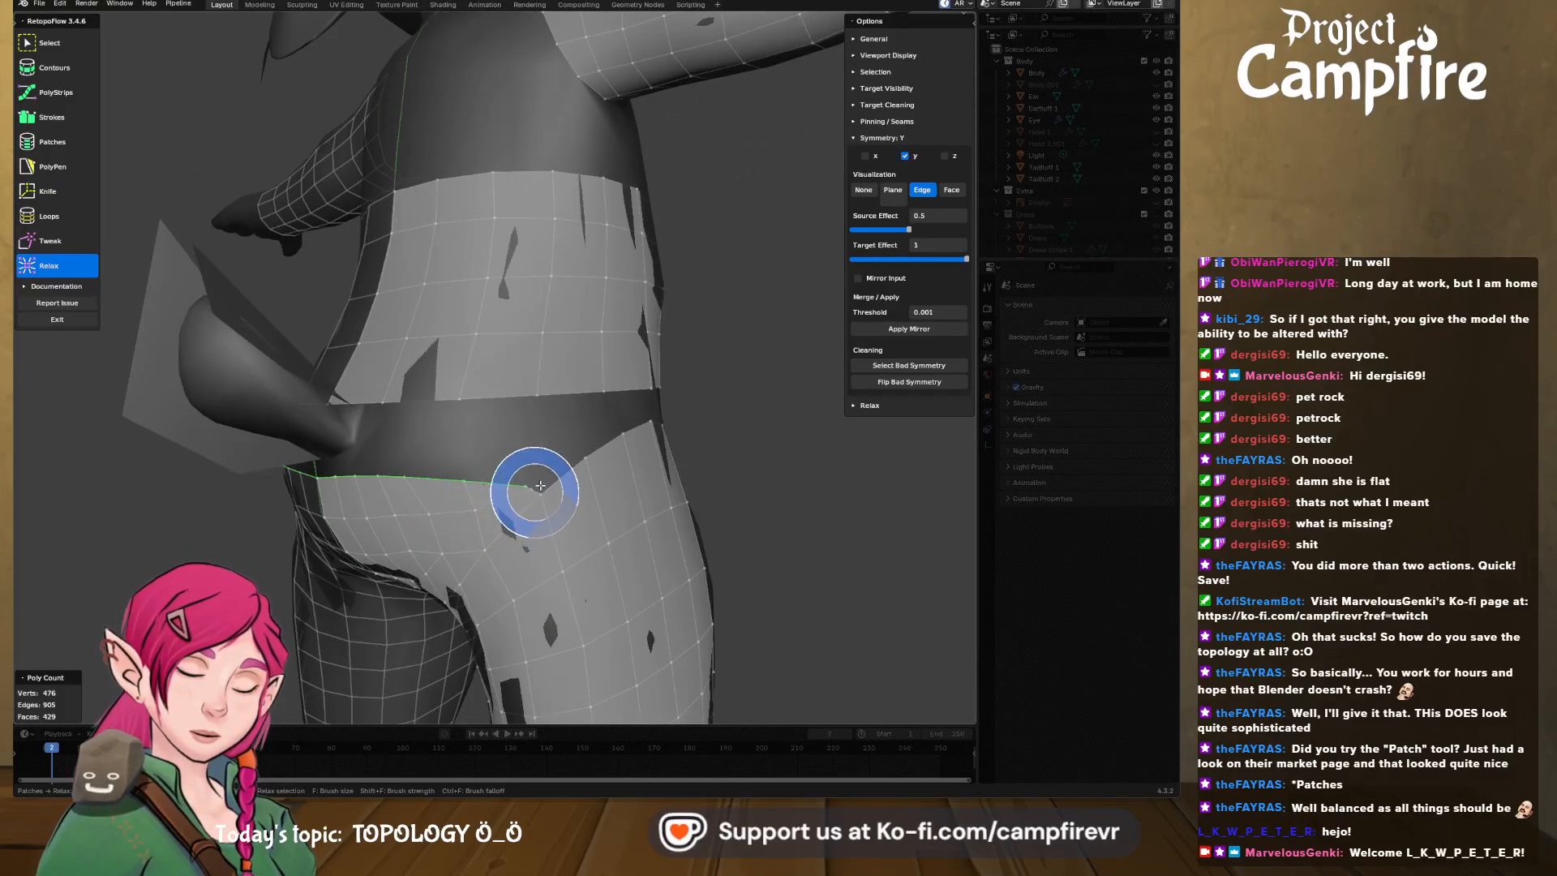
- Merge the short edge on the open upper border of the buttock faces at its center
scroll(545, 497, "up", 5)
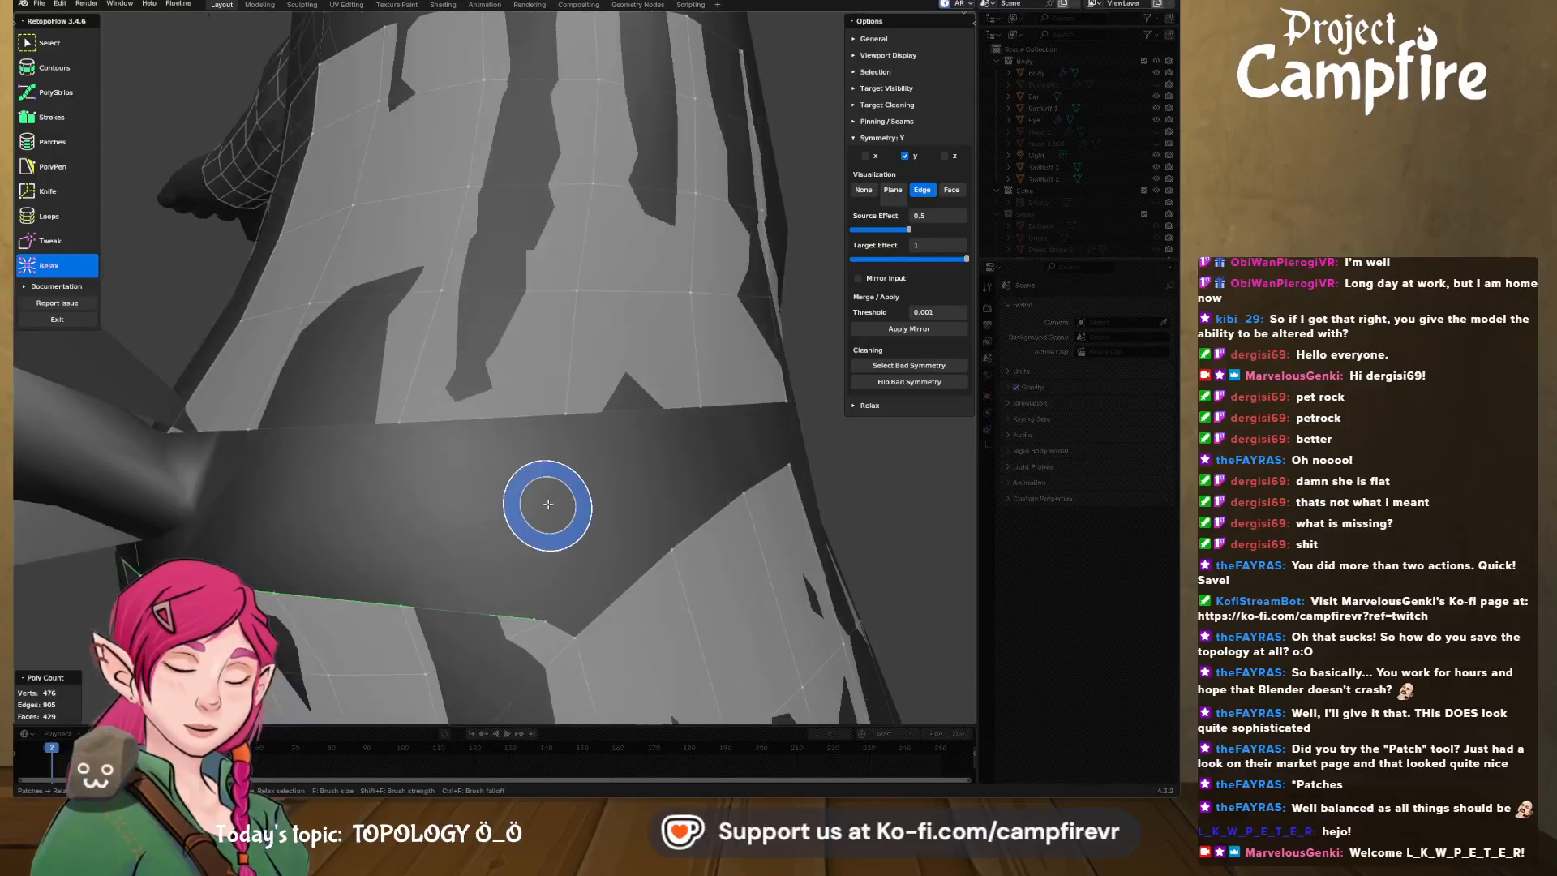
scroll(548, 504, "down", 4)
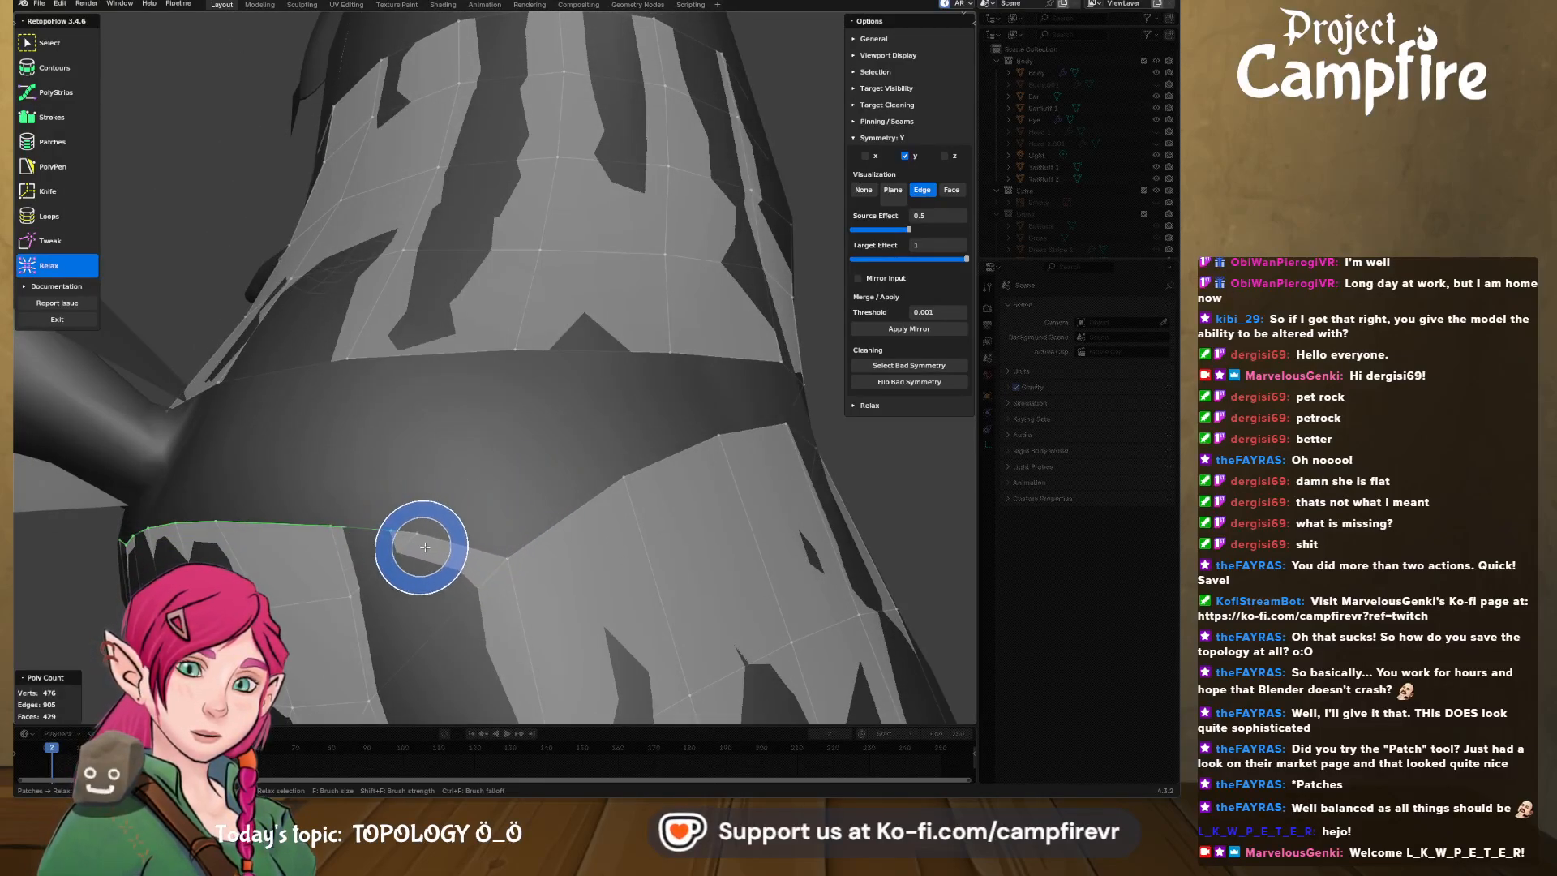
left_click(63, 42)
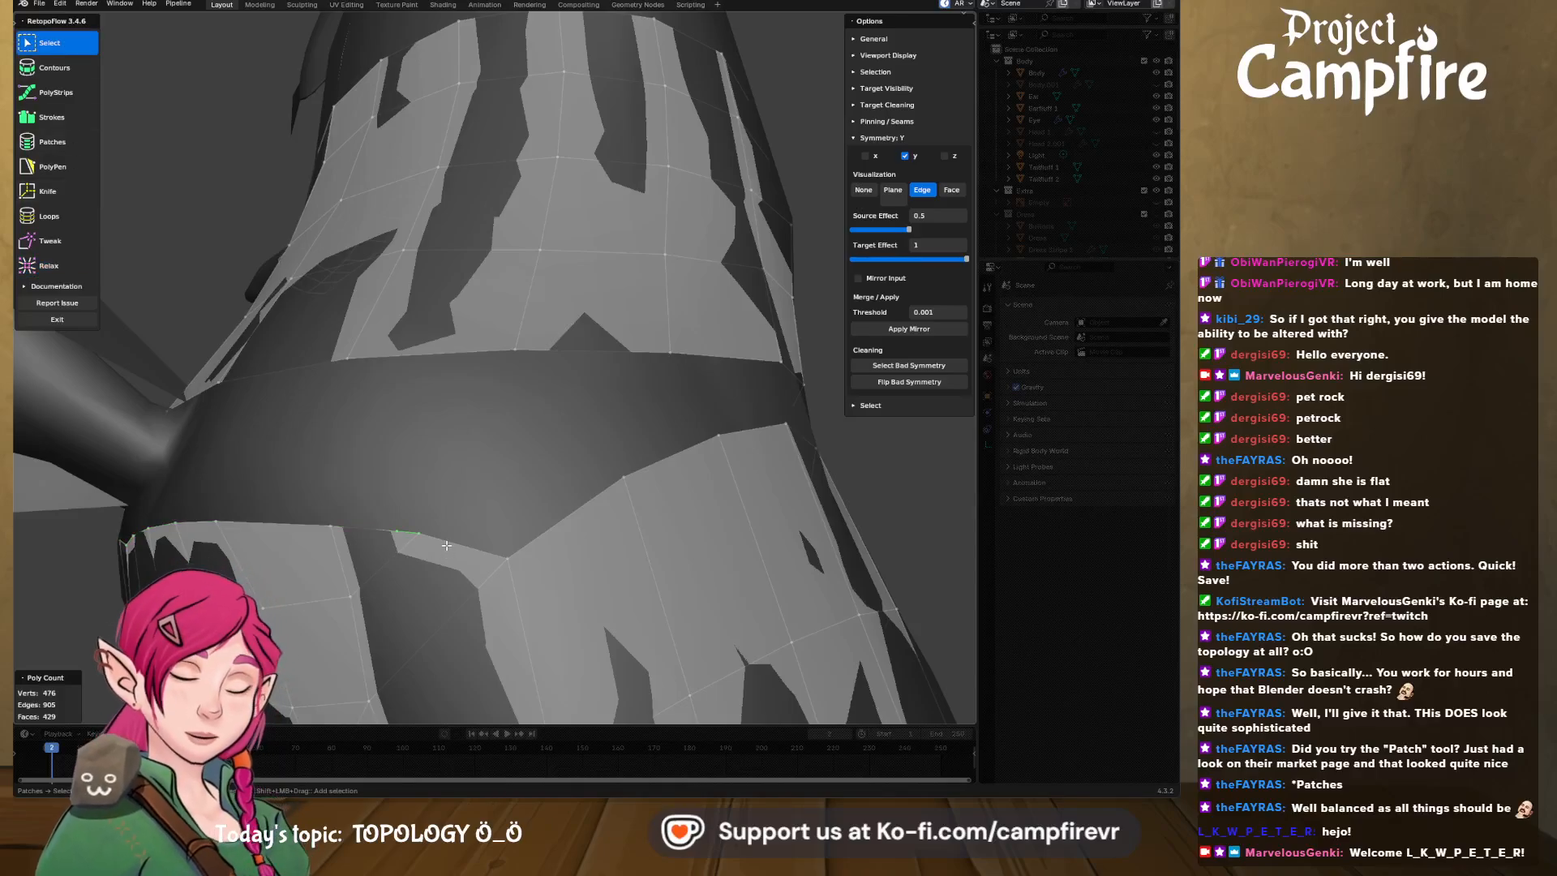
key("x")
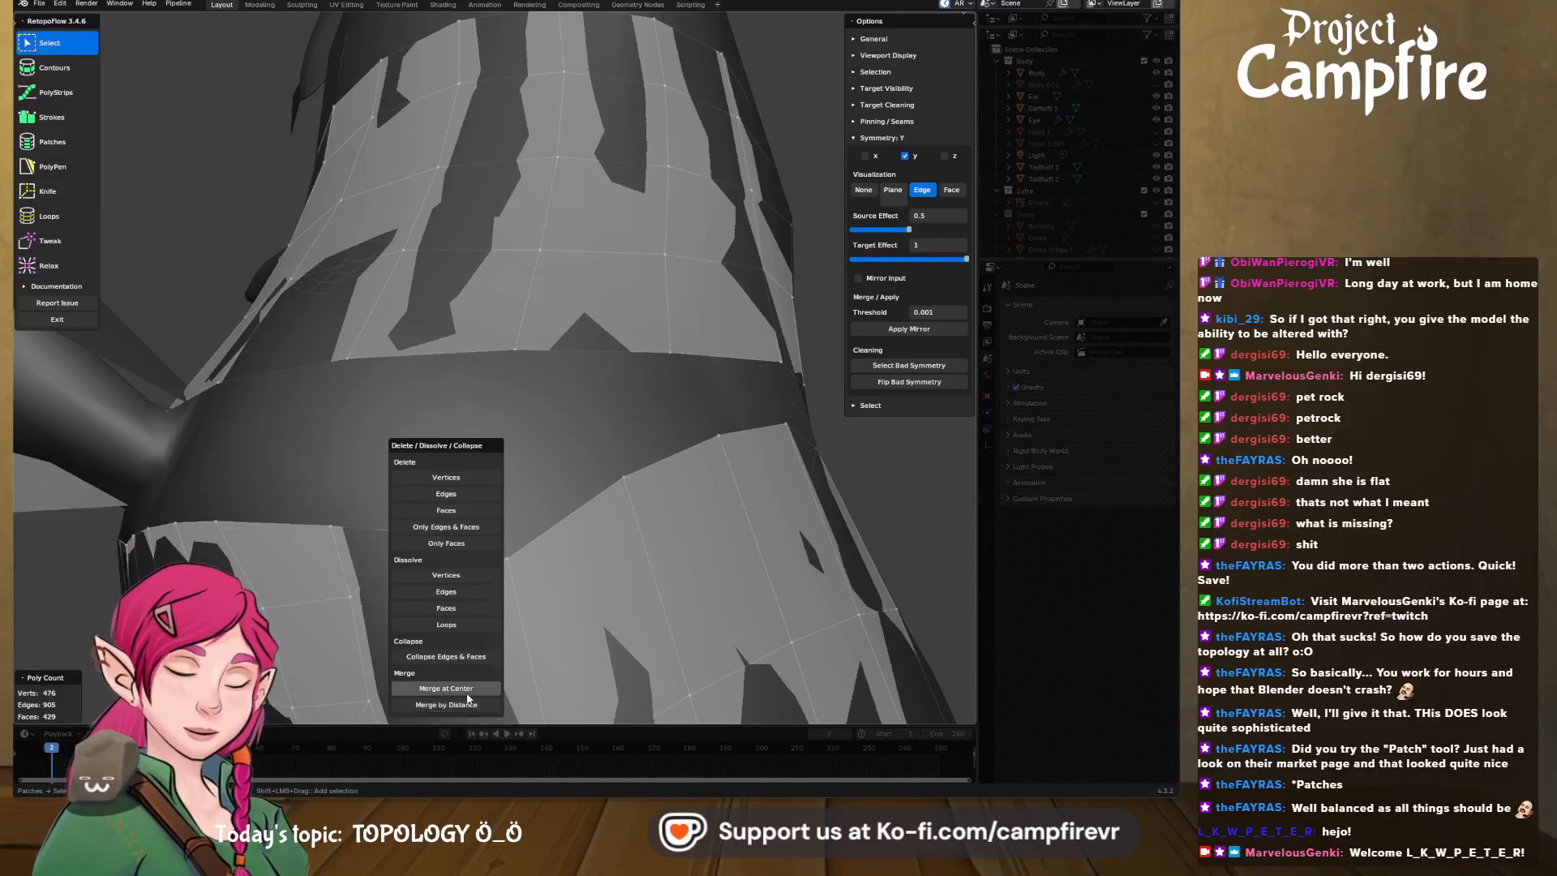
left_click(469, 689)
- Wrap the tail from its base up past the bend in connected eight-segment Contours loops
middle_click_drag(448, 573, 601, 528)
left_click(57, 68)
middle_click_drag(451, 303, 418, 307)
middle_click_drag(445, 477, 418, 469)
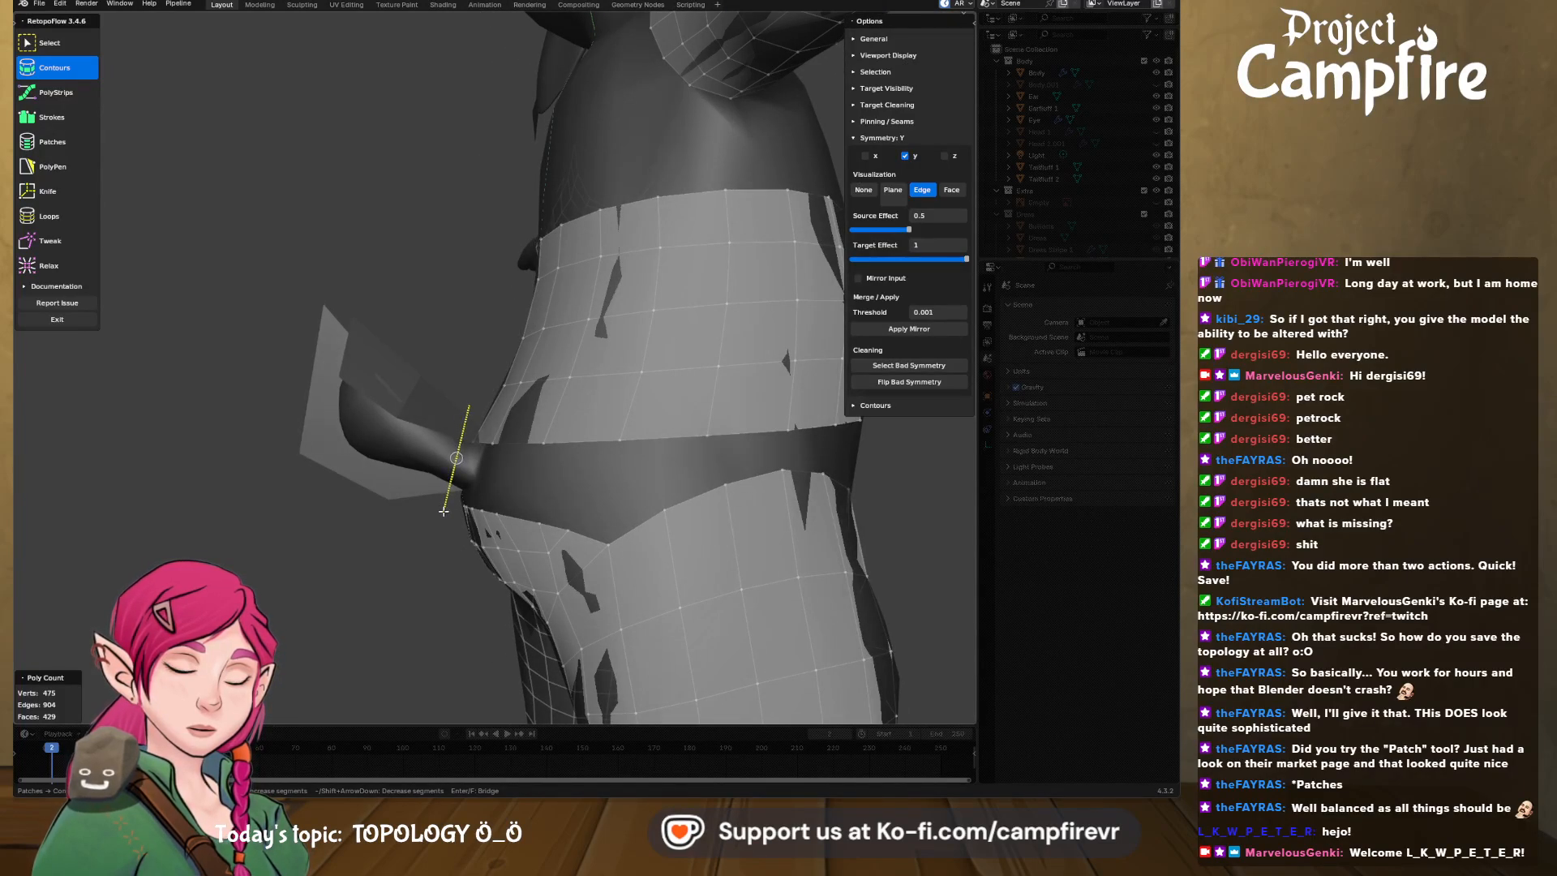
left_click_drag(452, 398, 421, 491)
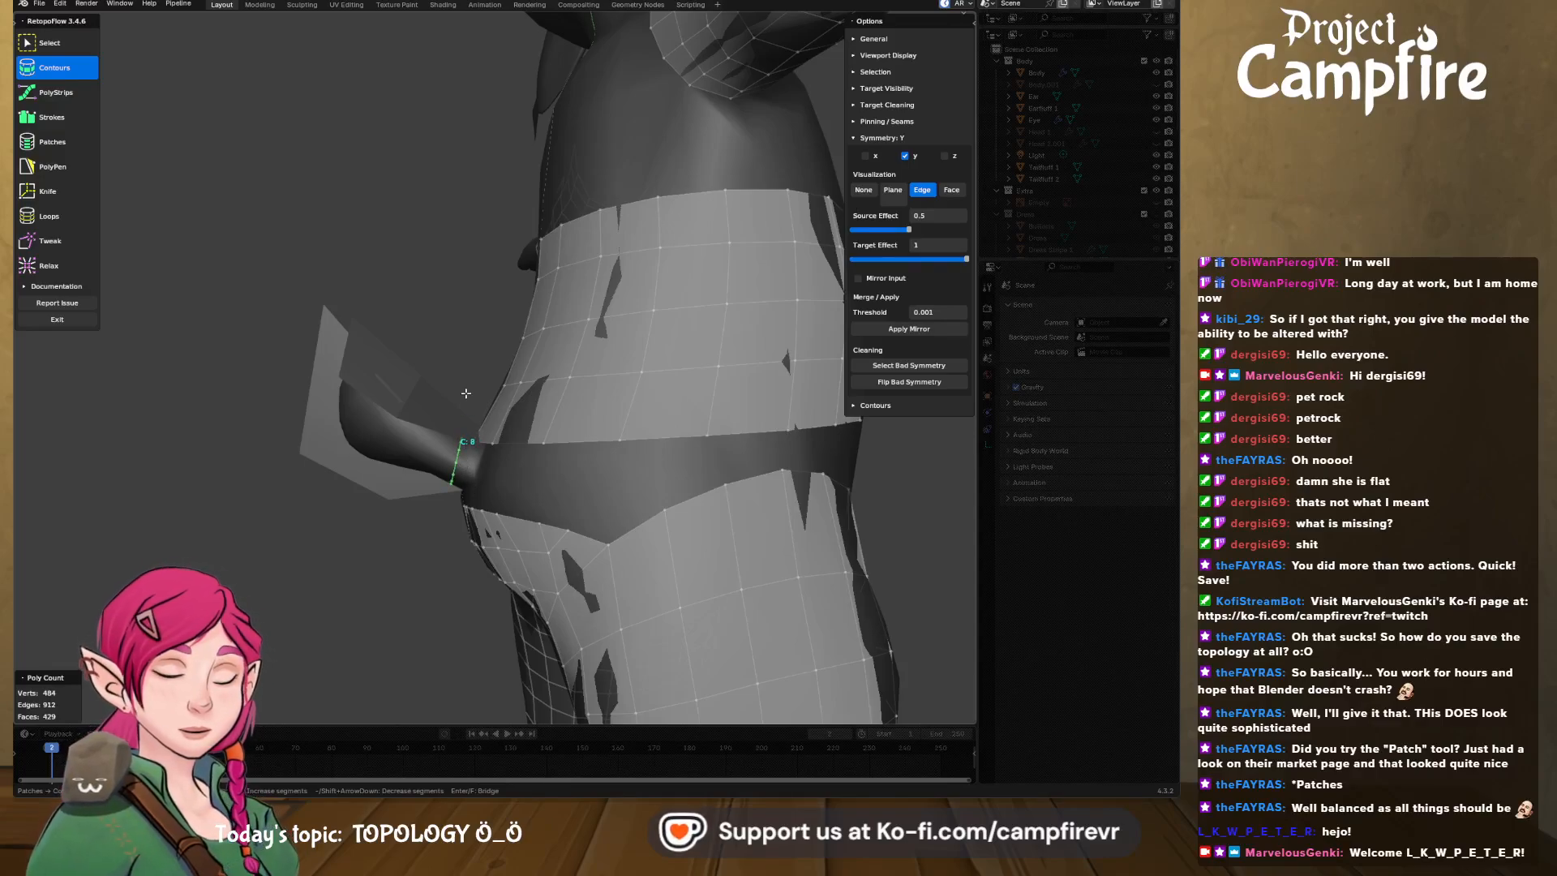
left_click_drag(467, 394, 420, 513)
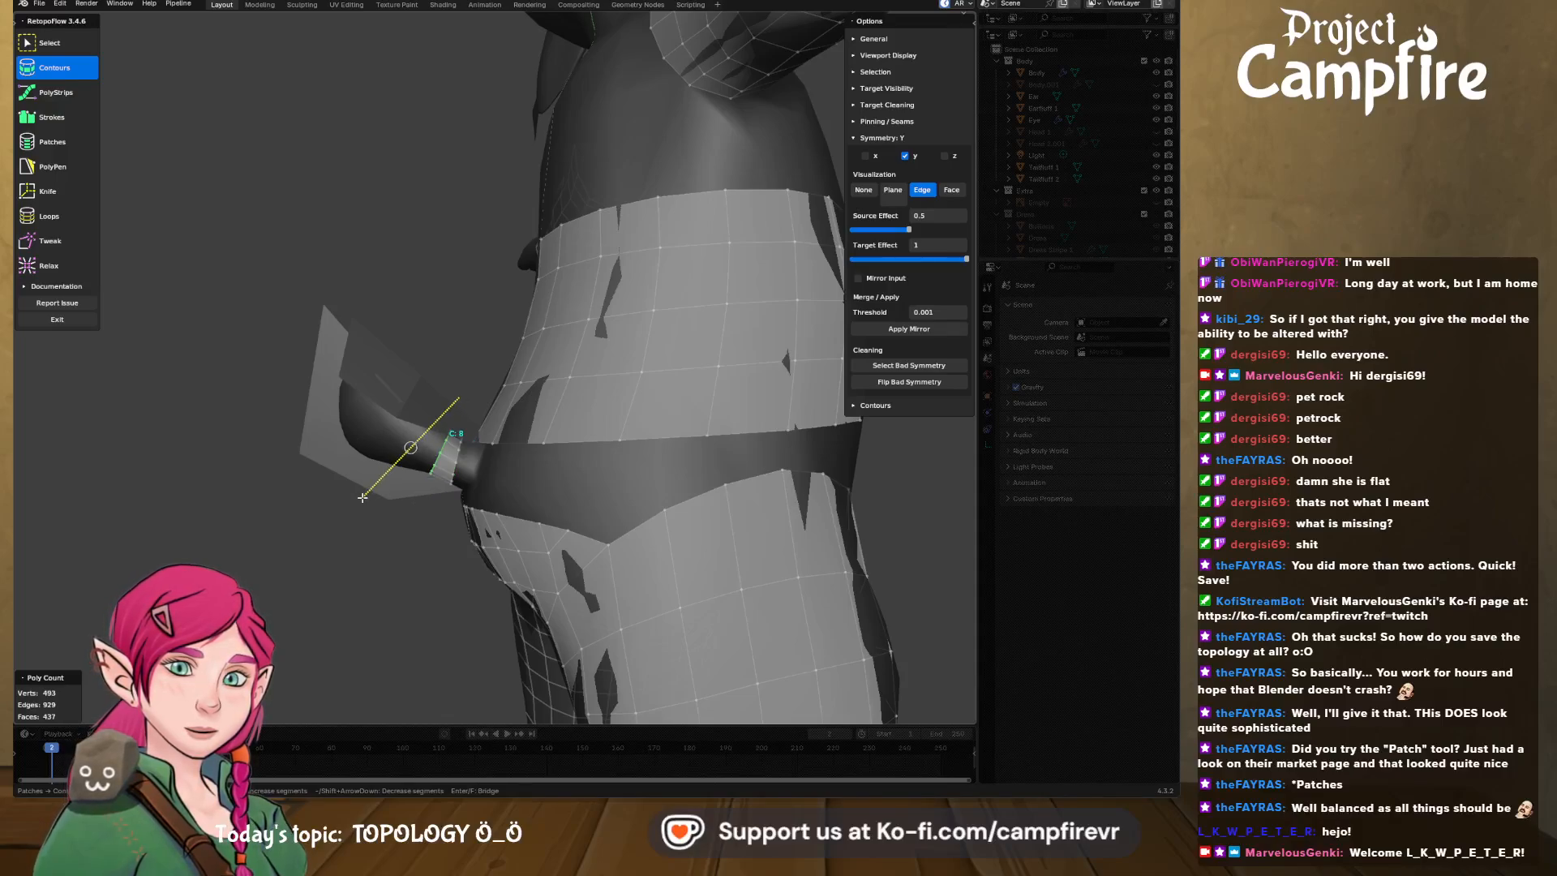
left_click_drag(363, 498, 328, 499)
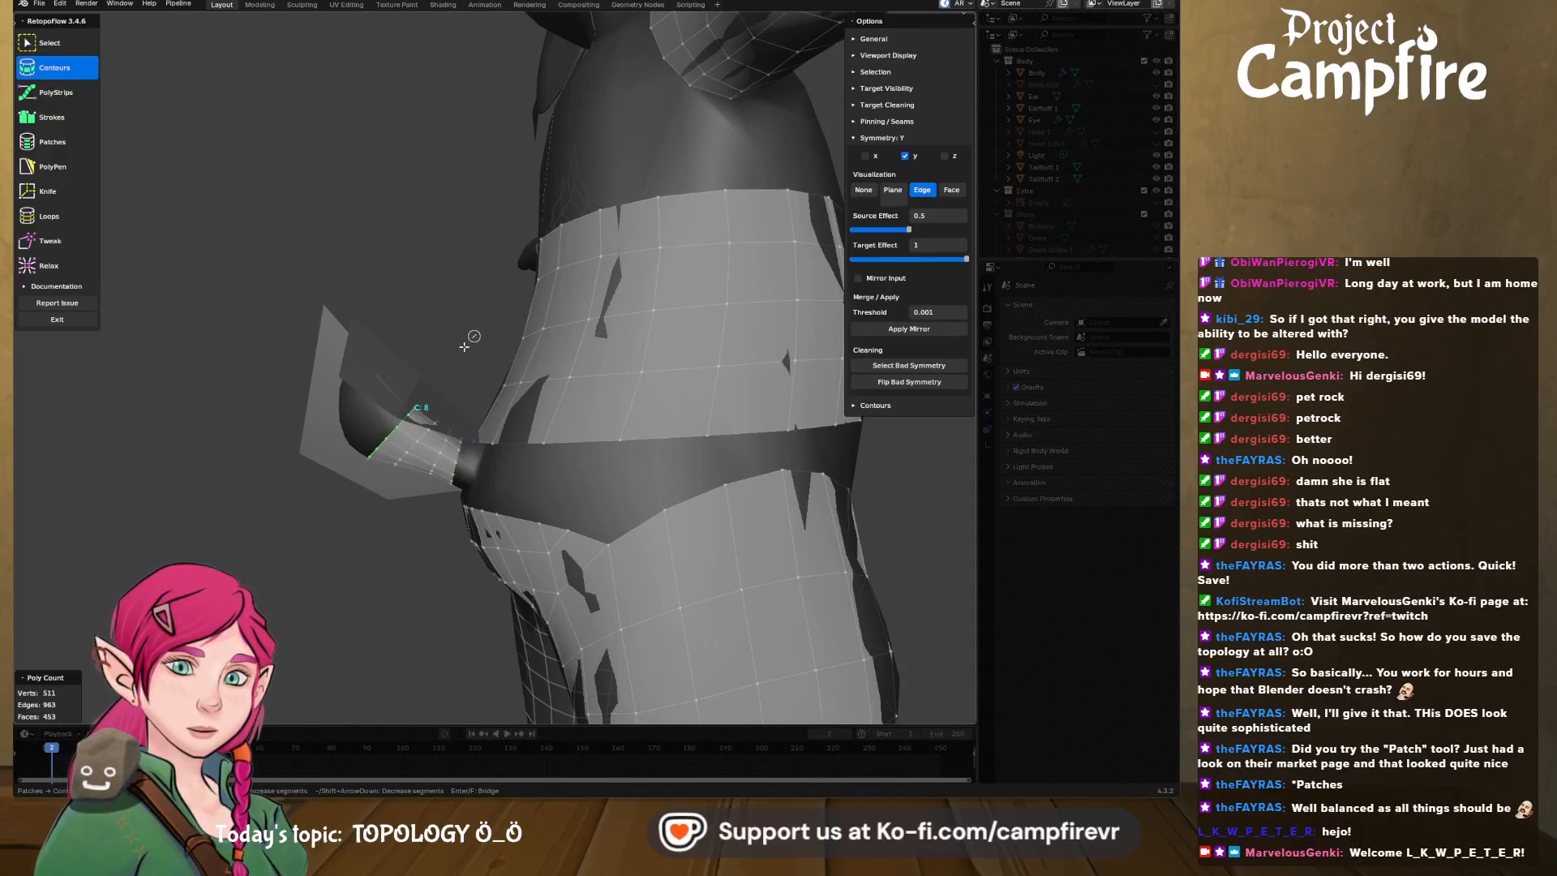
mouse_move(476, 337)
left_mouse_down("ctrl")
mouse_move(291, 481)
mouse_move(273, 449)
left_mouse_up("ctrl")
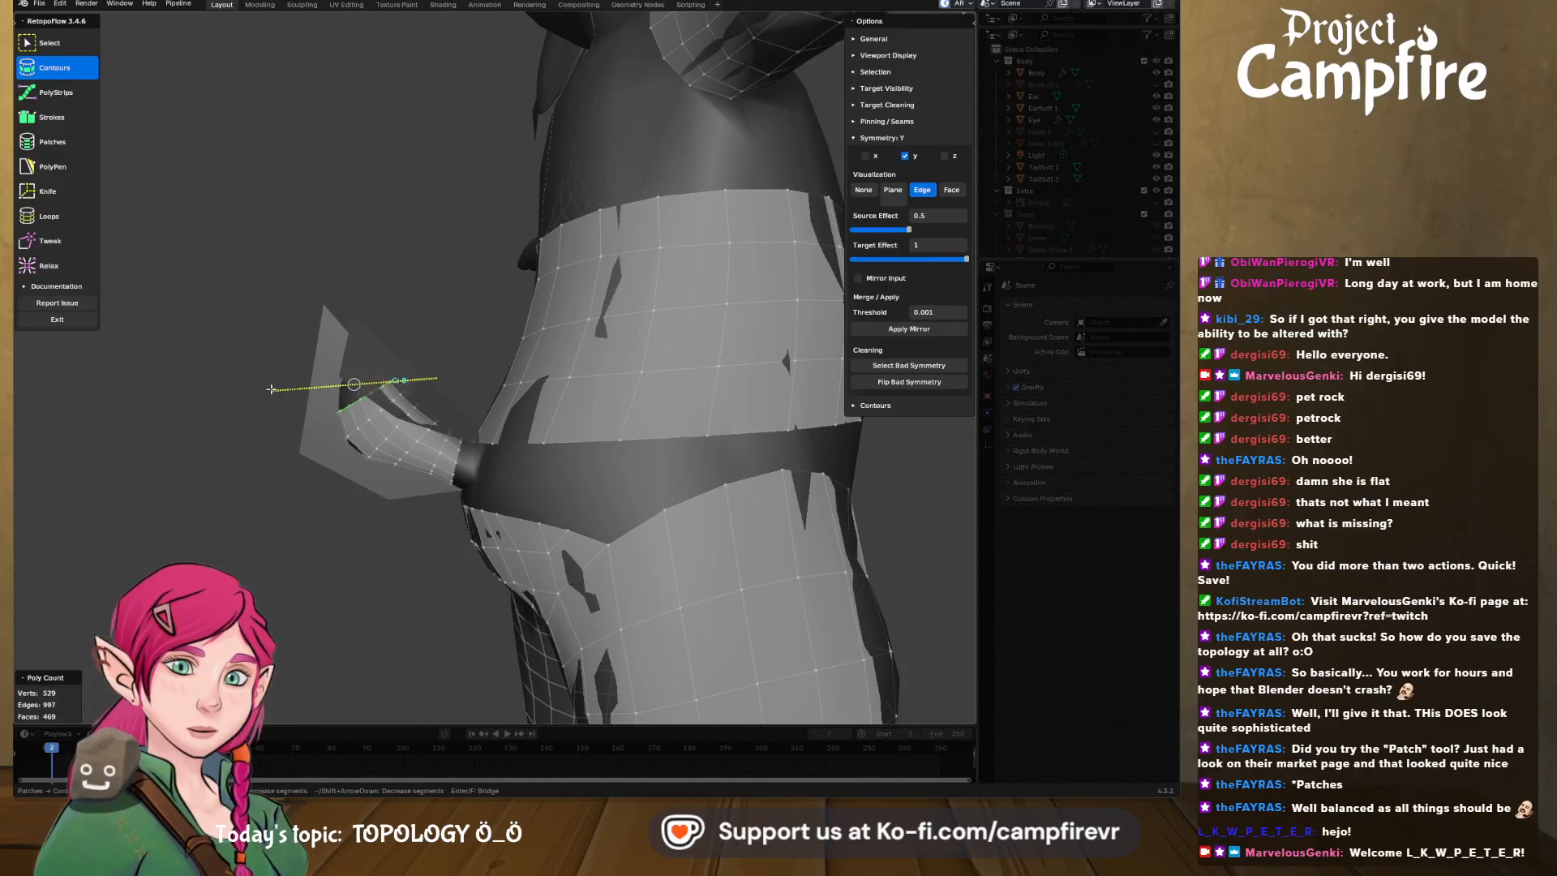
- Continue the Contours loops along the upper tail, redoing the misplaced cut, and add a small loop at the tip
middle_click_drag(378, 392, 474, 389)
key("ctrl+z")
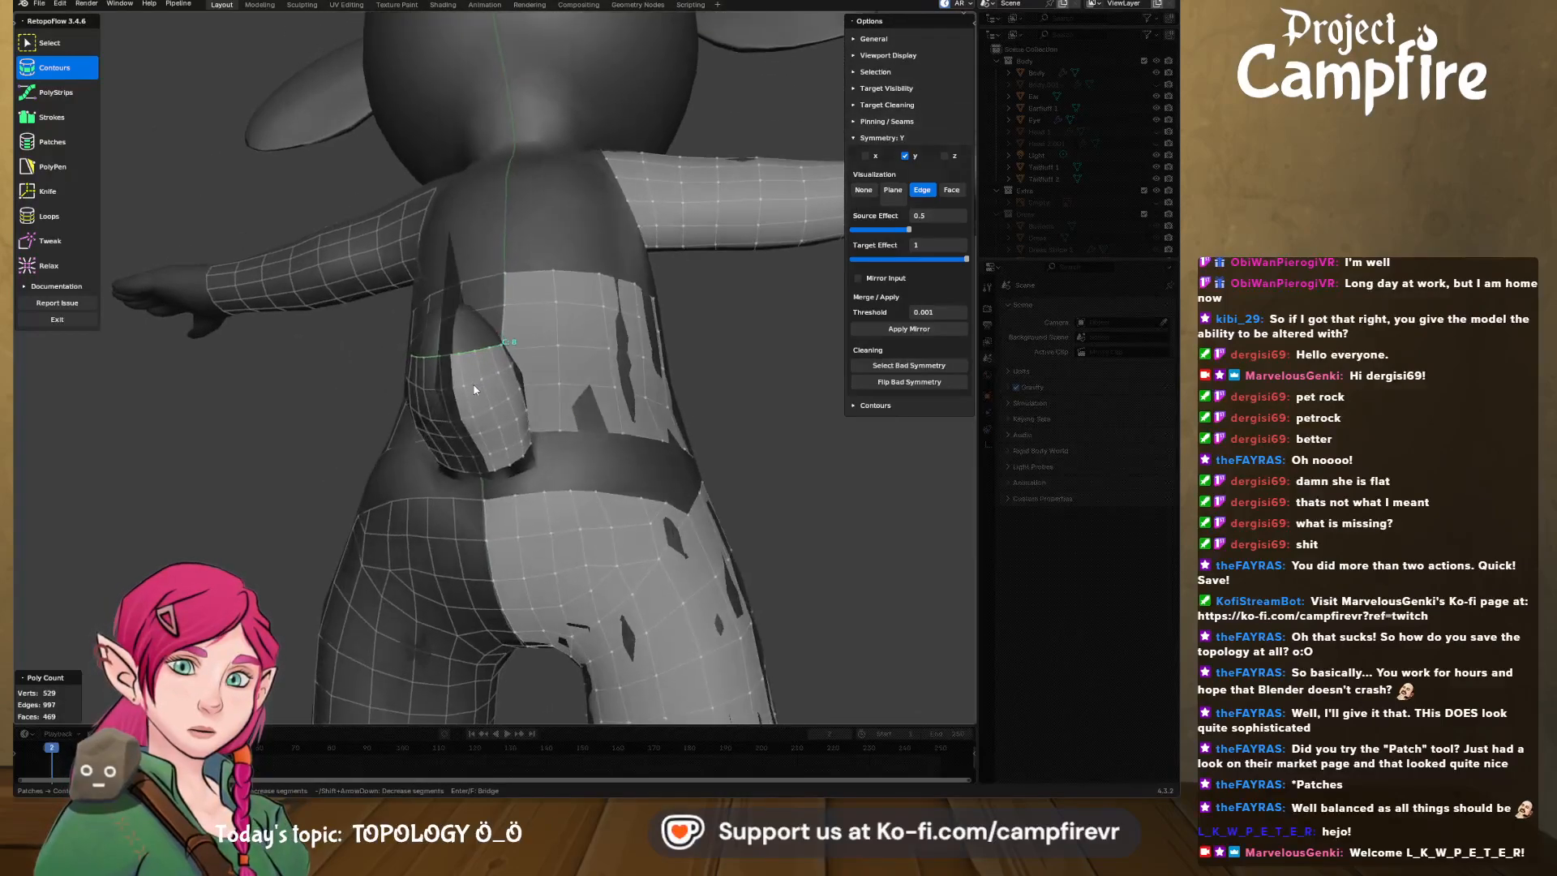
left_click_drag(372, 332, 547, 326, "ctrl")
mouse_move(547, 325)
middle_mouse_down()
mouse_move(503, 357)
mouse_move(374, 355)
mouse_move(459, 390)
mouse_move(490, 441)
mouse_move(459, 426)
mouse_move(448, 483)
mouse_move(471, 479)
mouse_move(478, 592)
mouse_move(479, 516)
mouse_move(504, 529)
mouse_move(445, 452)
mouse_move(448, 345)
middle_mouse_up()
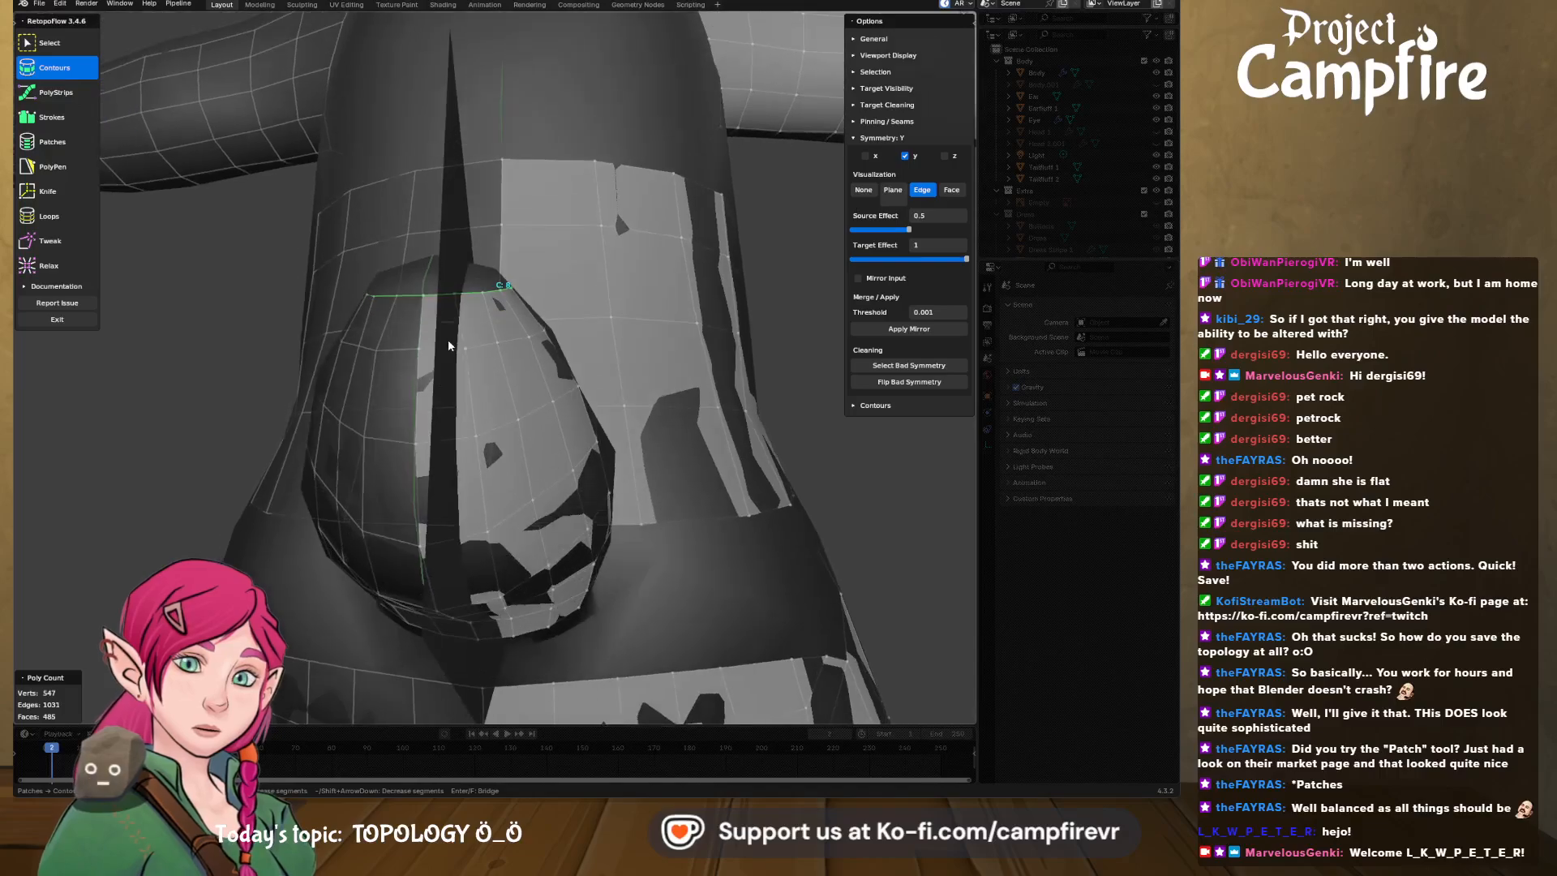
left_click_drag(374, 253, 498, 264)
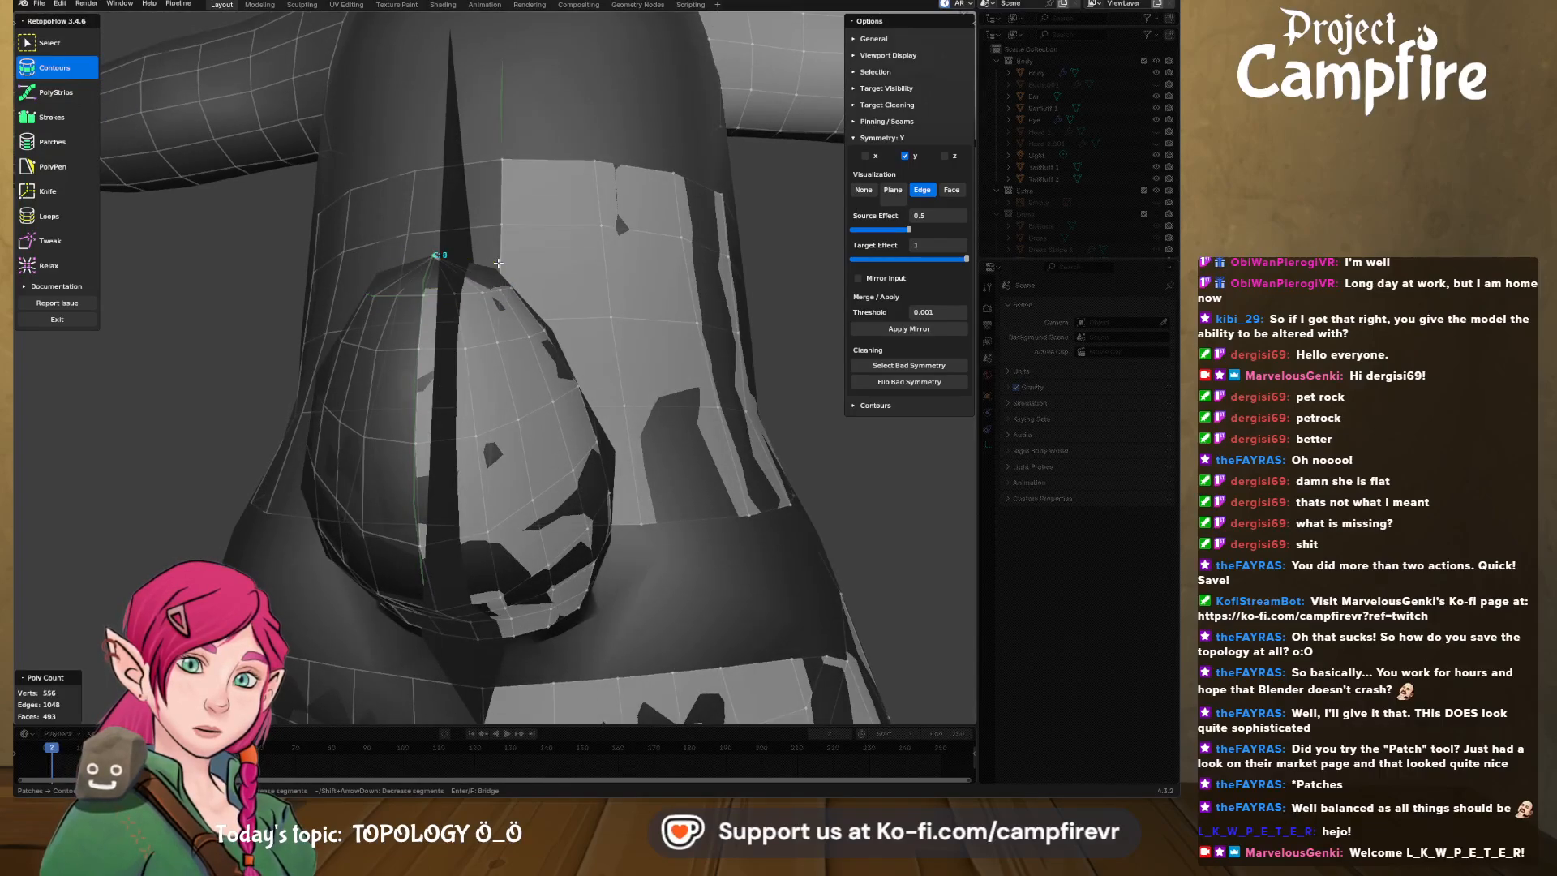
- Close the tail tip by merging its last loop at center
middle_click_drag(498, 263, 473, 377)
scroll(440, 375, "up", 6)
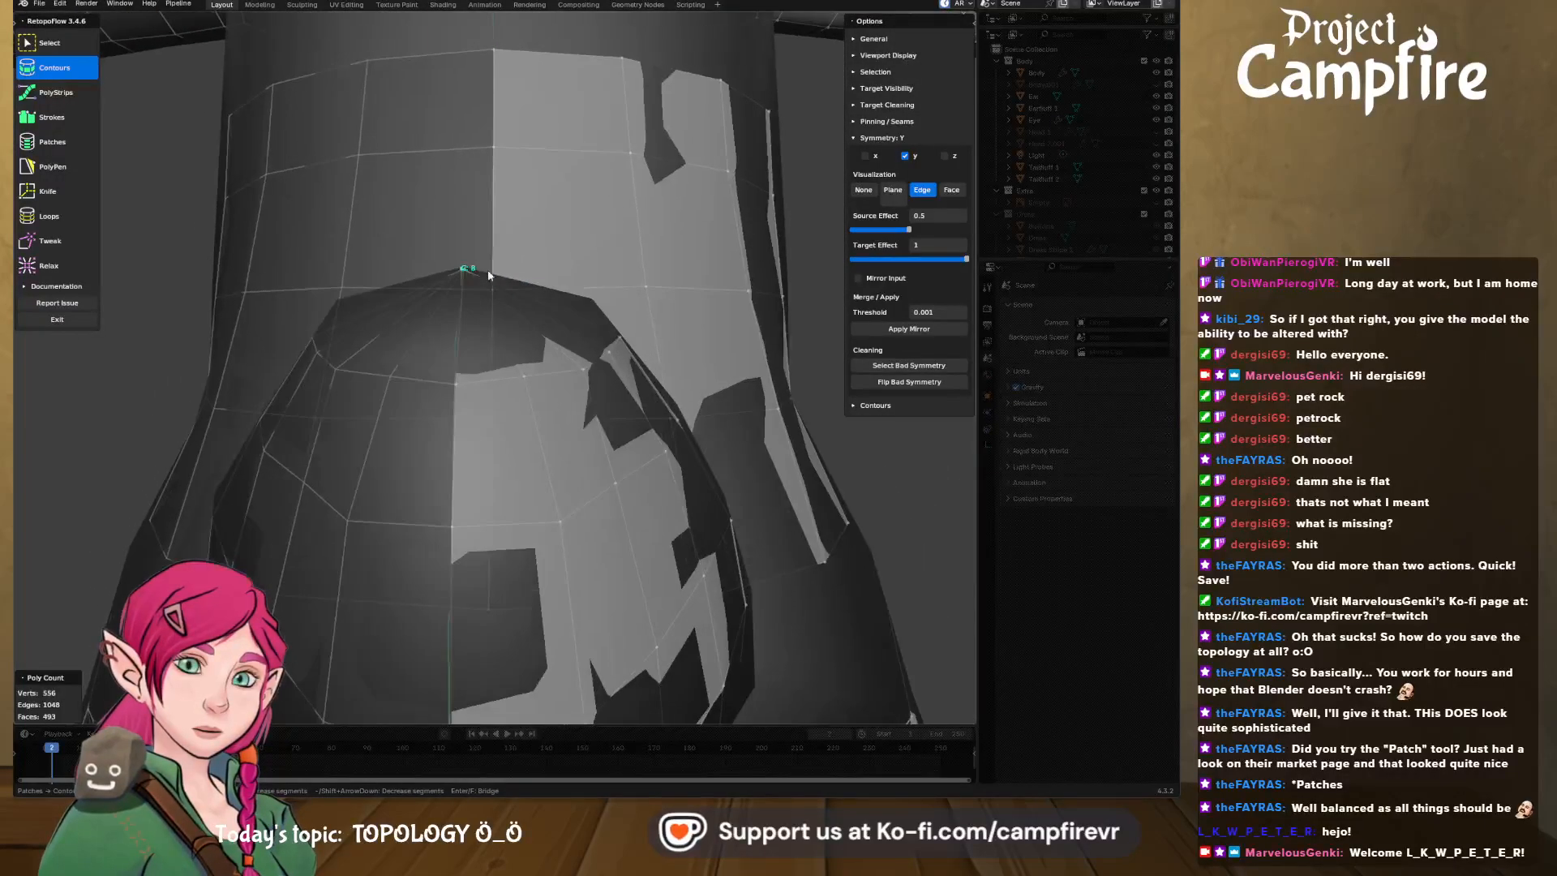
middle_click_drag(468, 270, 475, 290)
key("x")
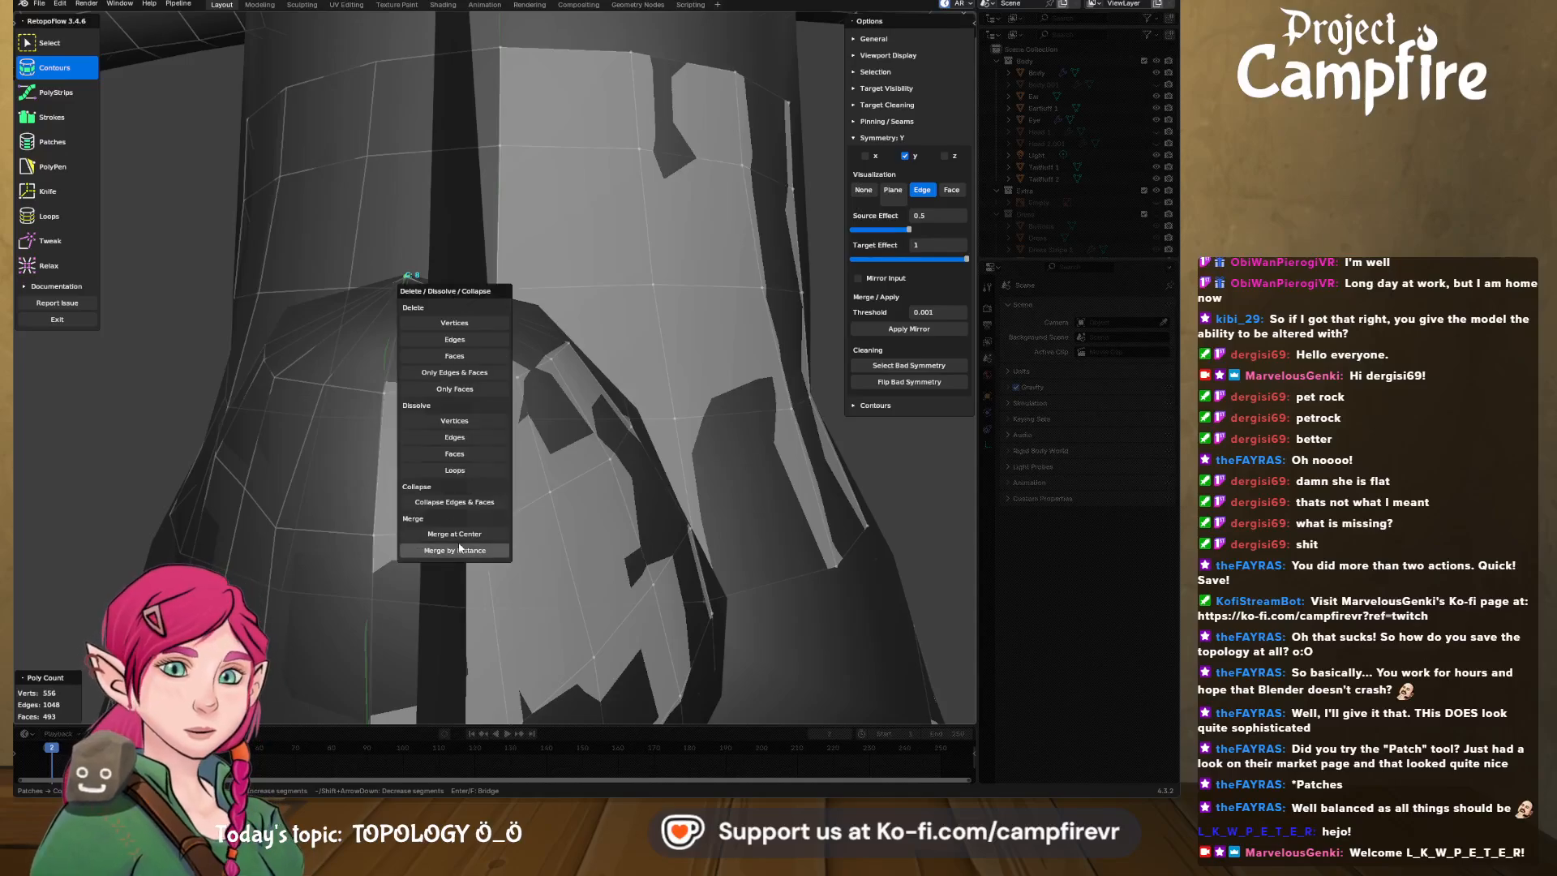
left_click(467, 535)
scroll(461, 432, "down", 4)
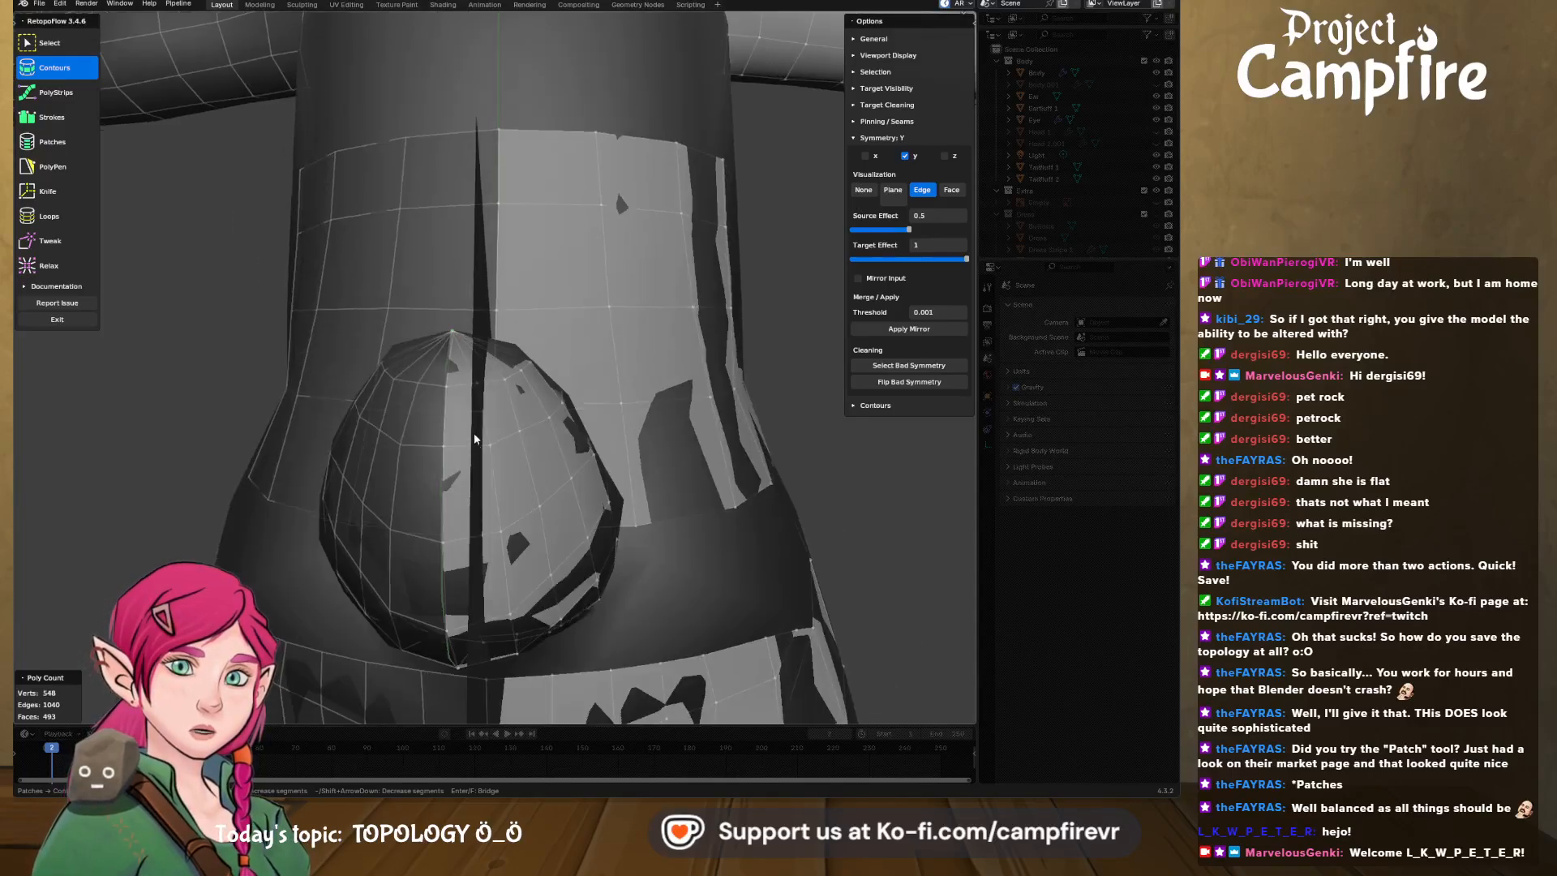
middle_click_drag(474, 431, 401, 494)
scroll(400, 495, "down", 4)
key("0")
key("1")
middle_click_drag(364, 553, 401, 479)
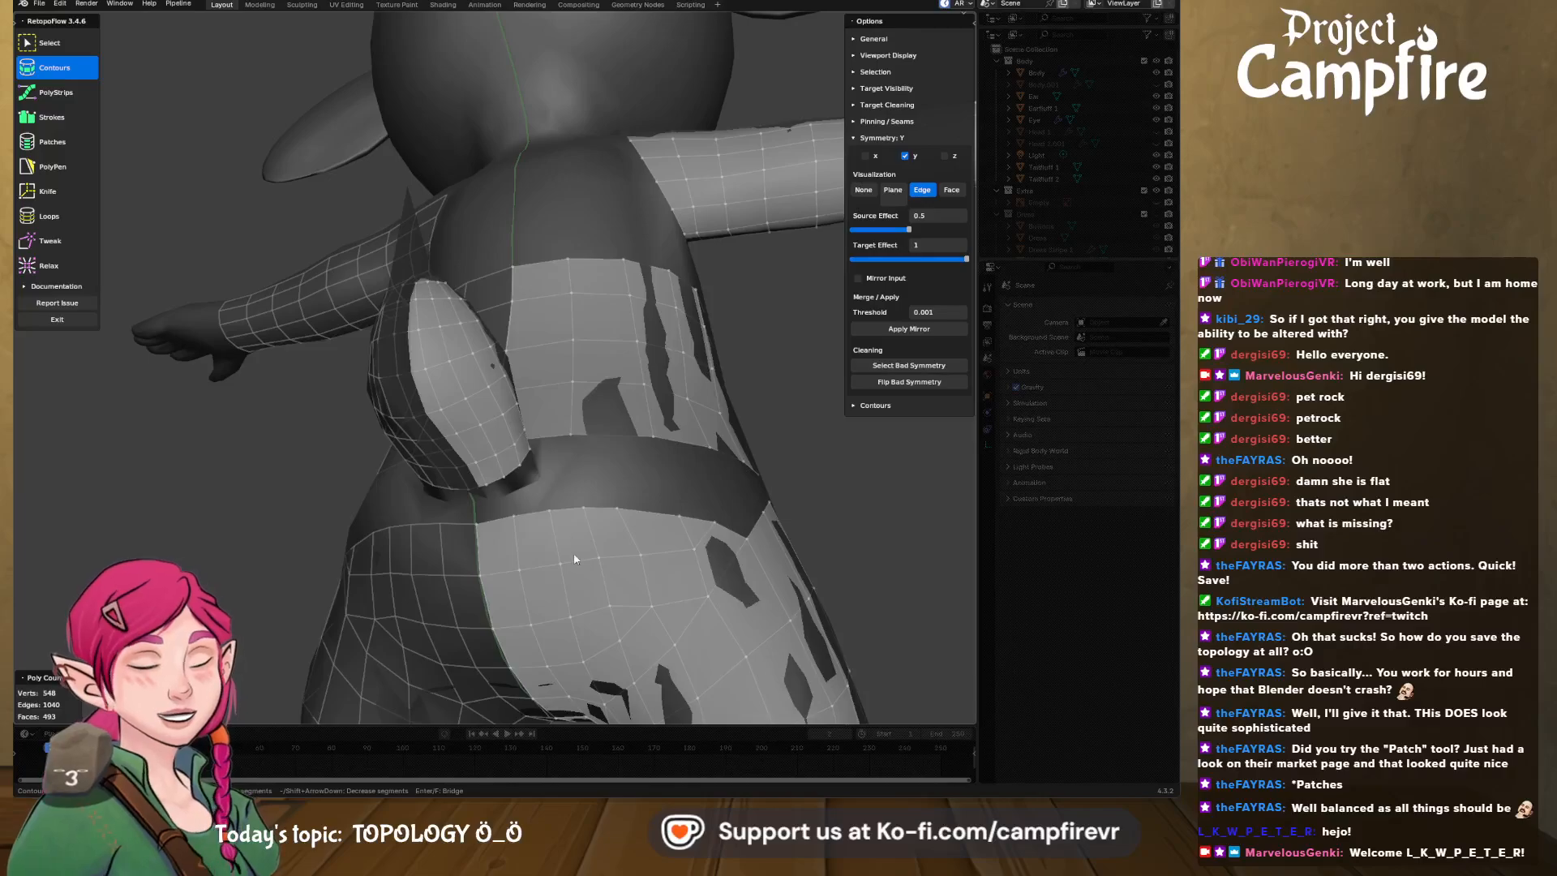
- Try to bridge three edges under the tail base to three edges of the hip border with a Strokes span
middle_click_drag(572, 553, 464, 372)
scroll(558, 493, "up", 3)
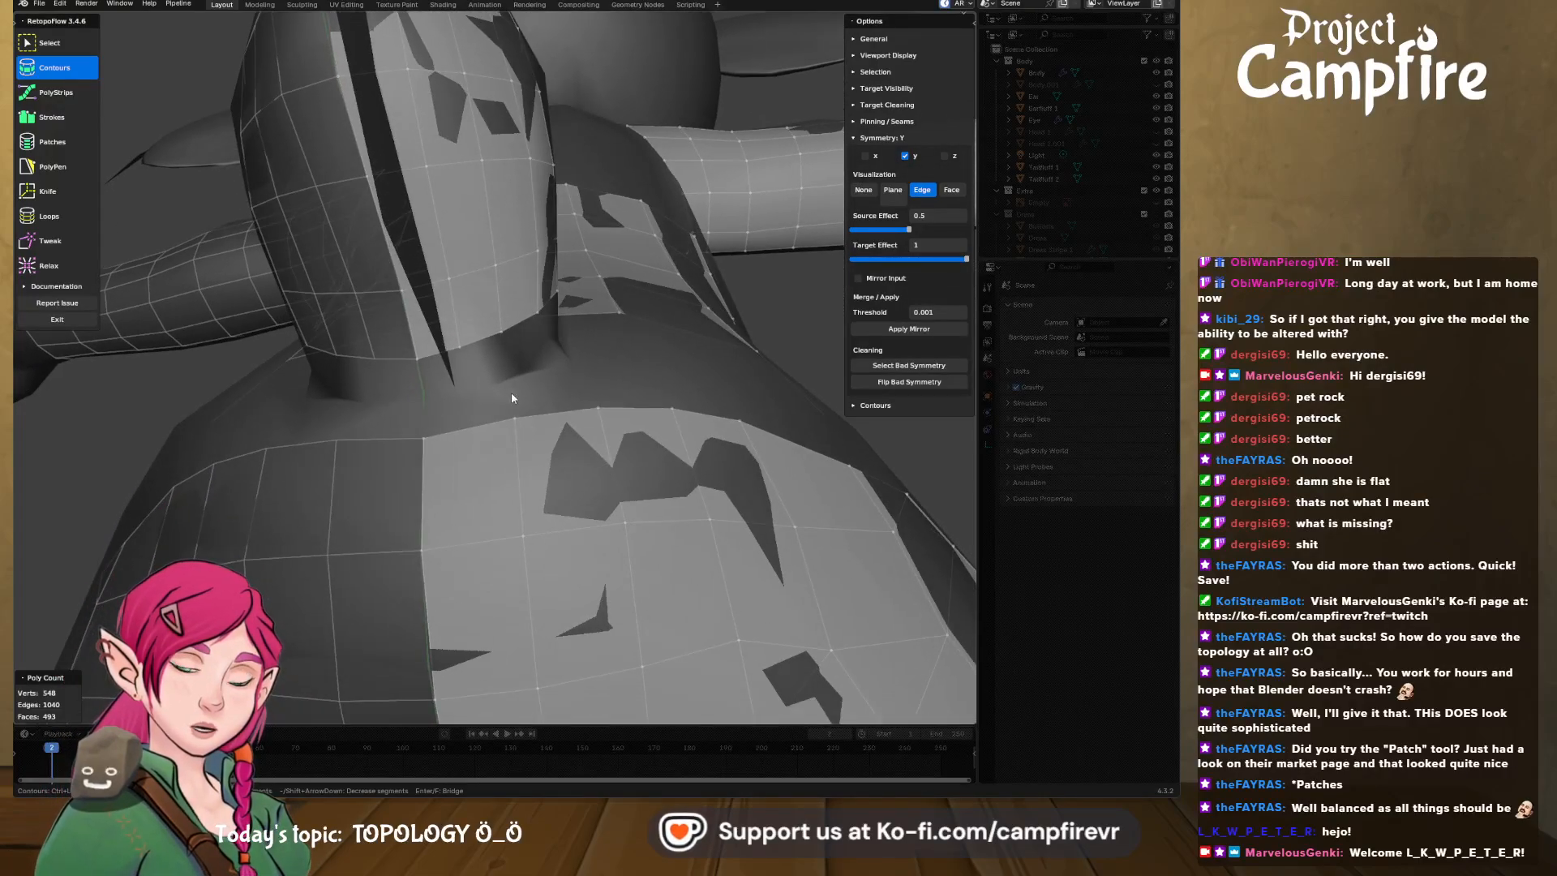
middle_click_drag(463, 405, 454, 437)
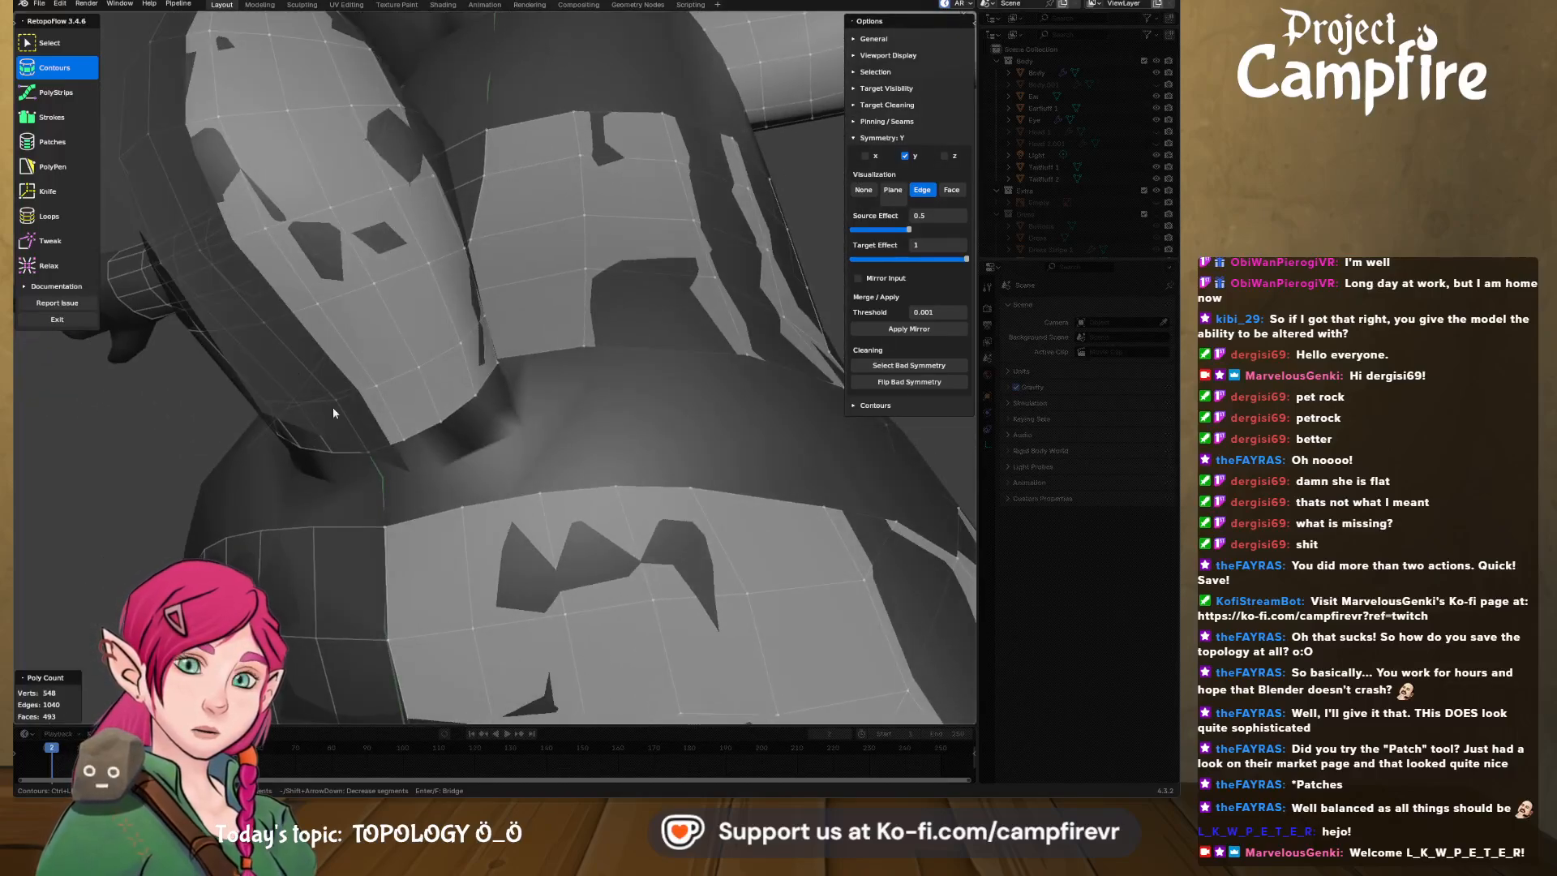
left_click(54, 116)
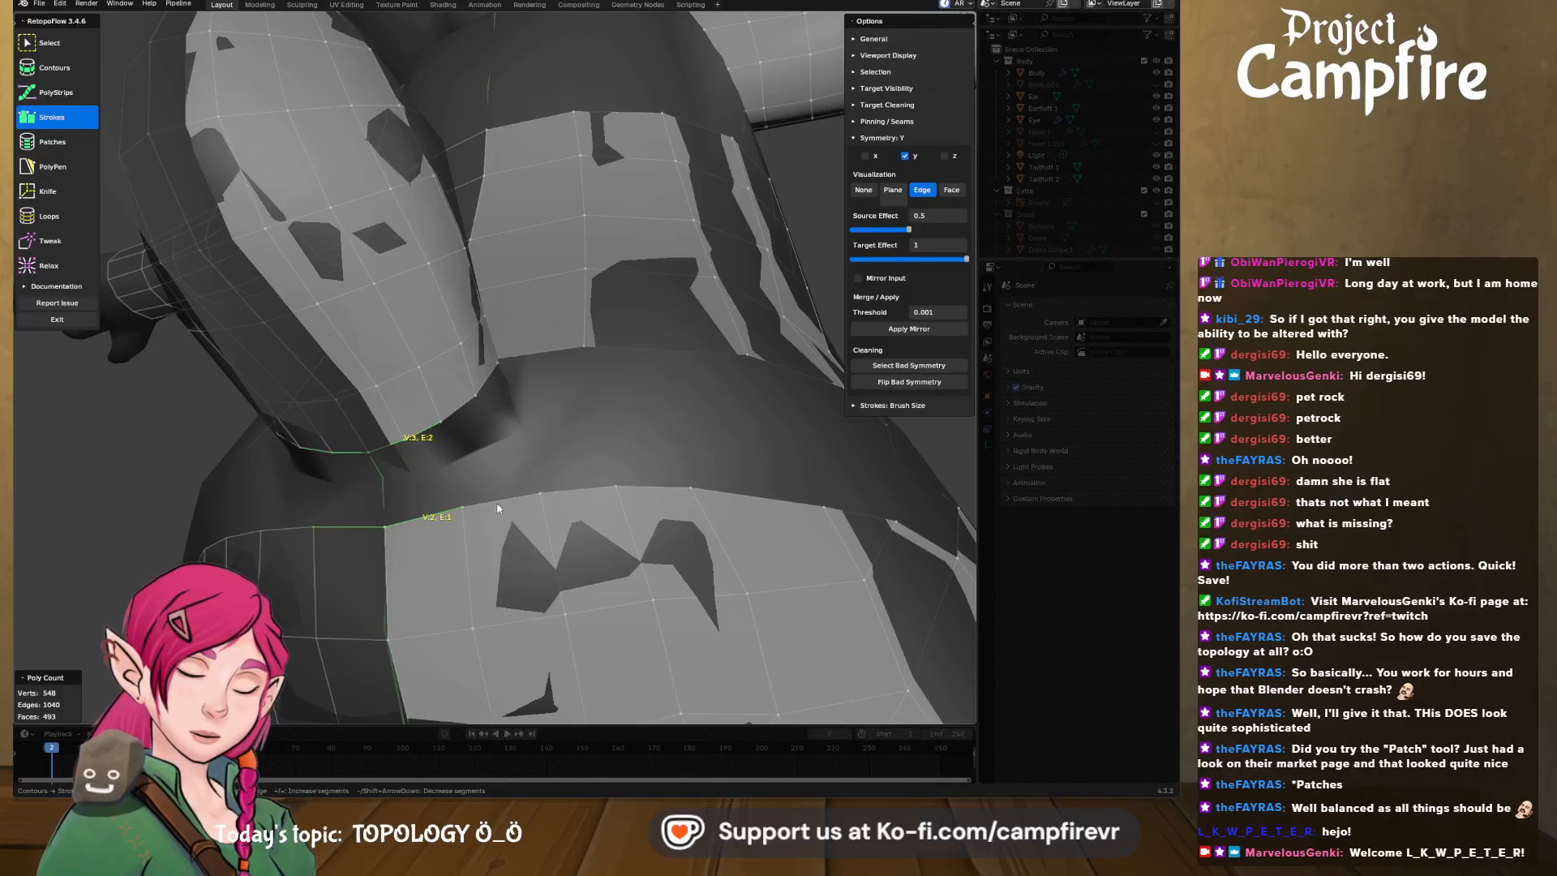
left_click(458, 412, "shift")
left_click(563, 489, "shift")
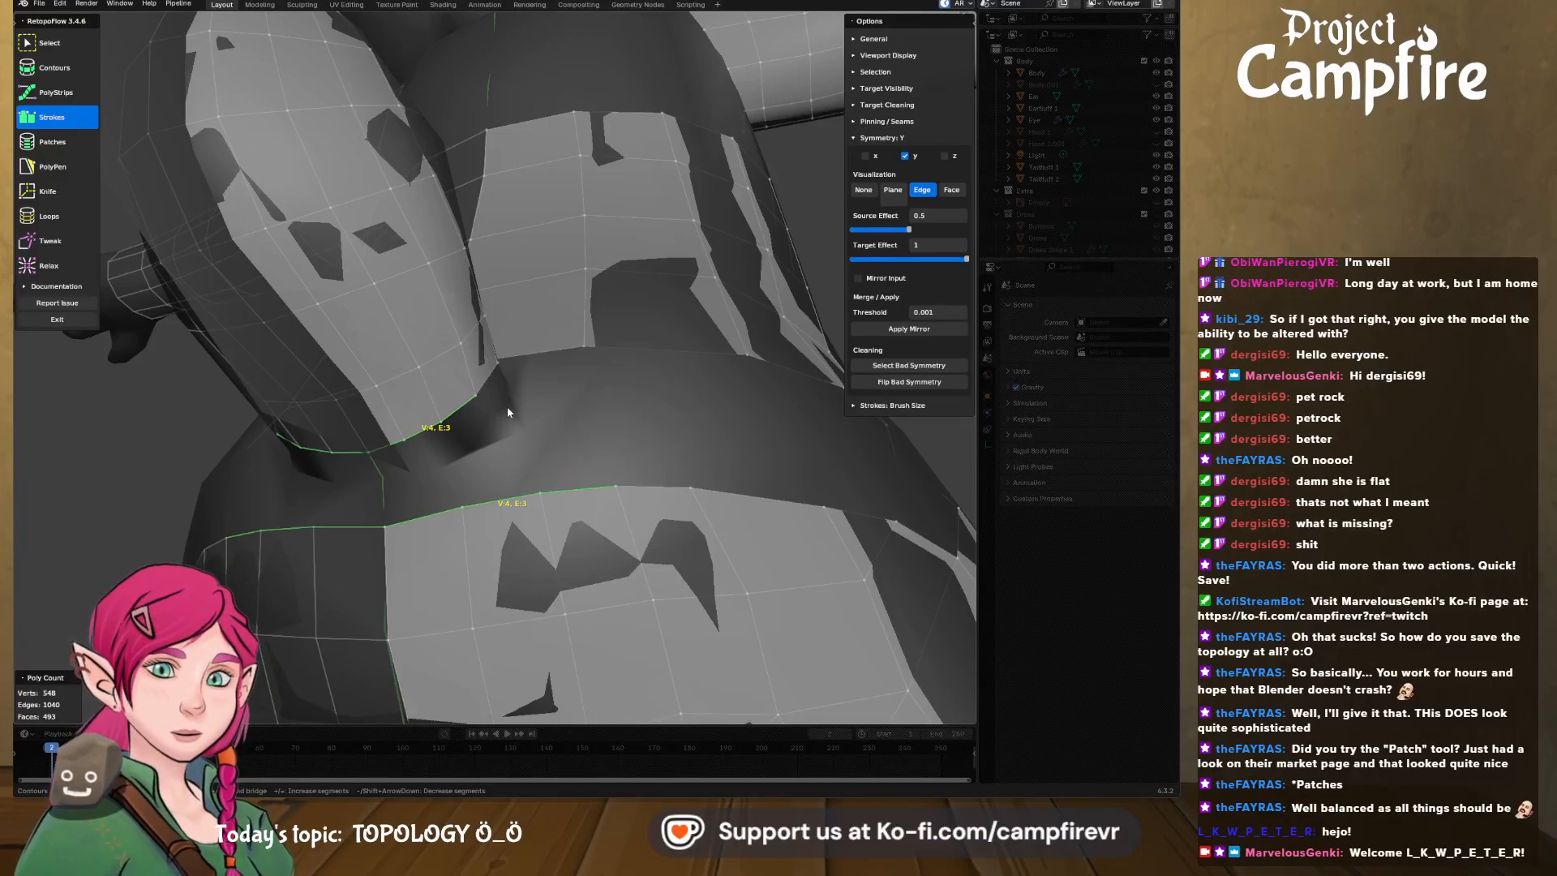
left_click_drag(564, 435, 606, 472)
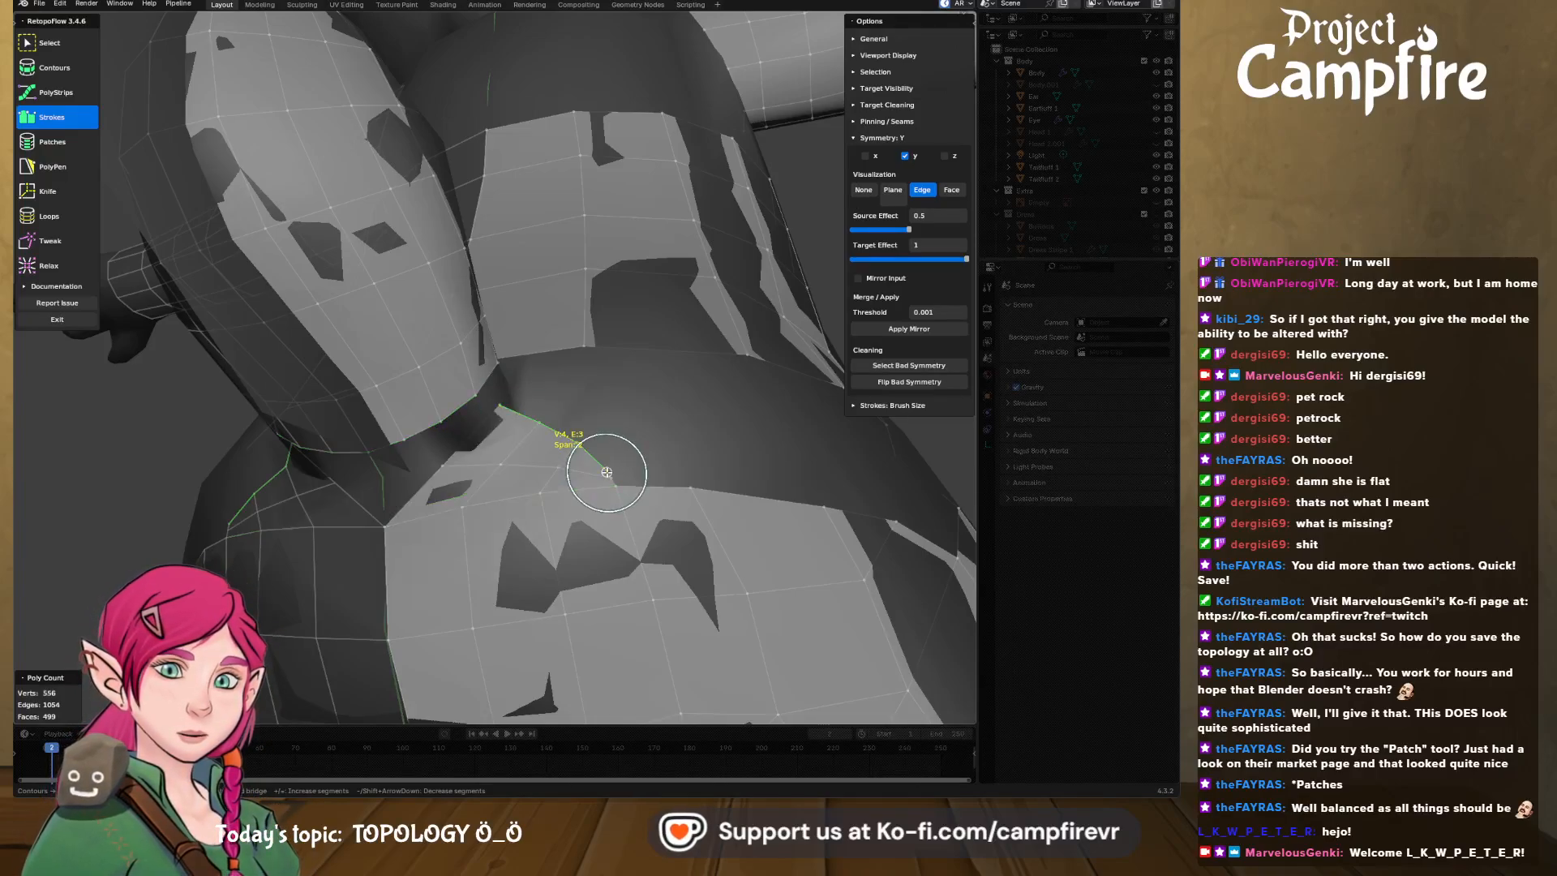
key("ctrl+z")
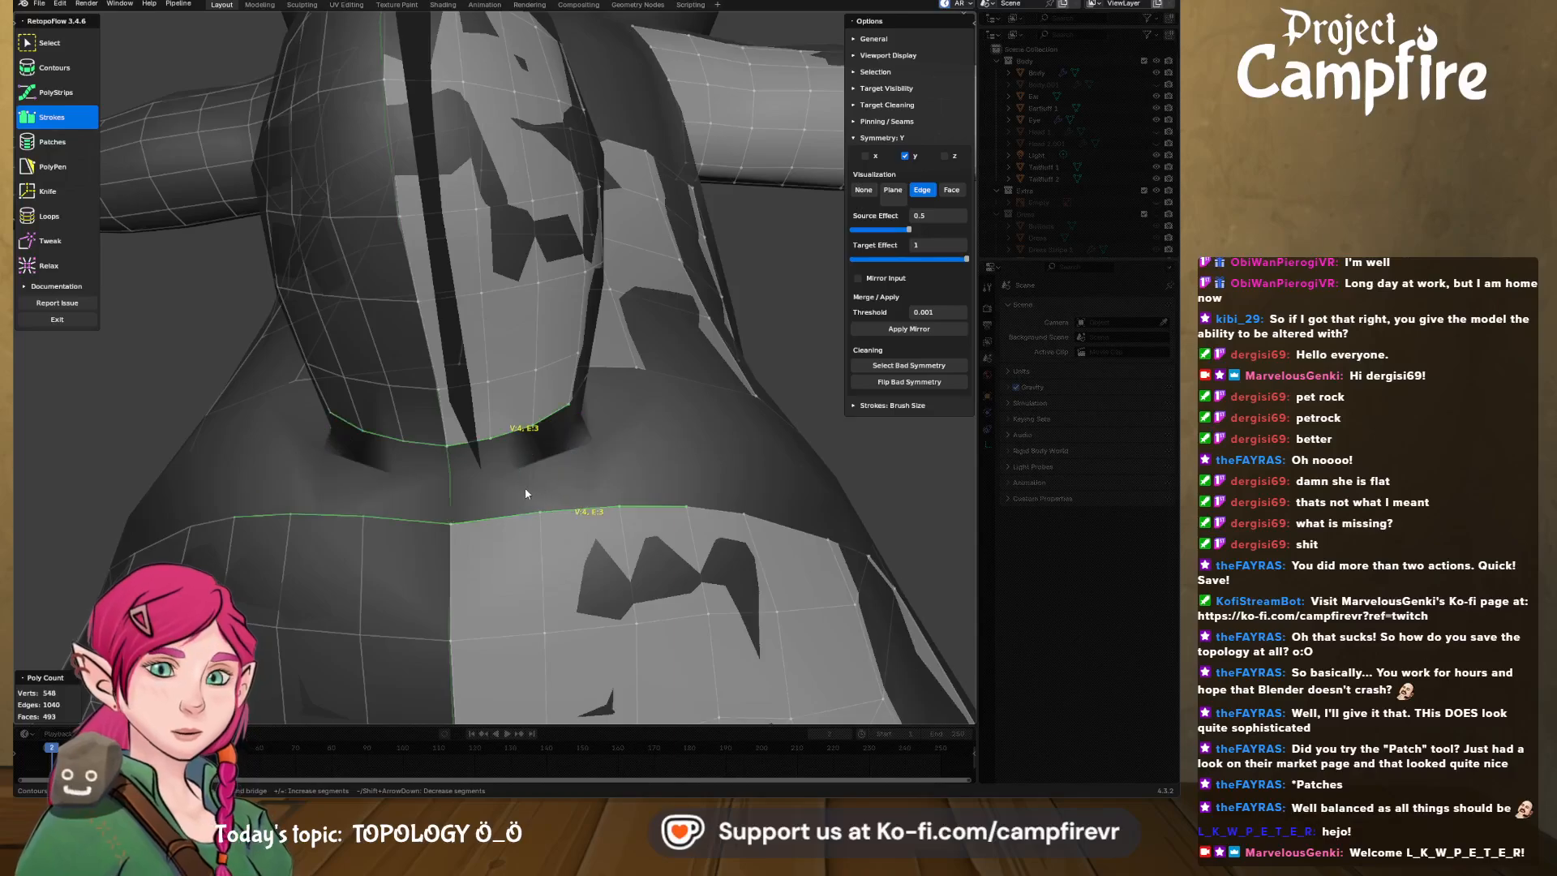
- Extend four edges of the tail base outward with a Strokes band, reduce it to a span of 1, and deselect everything
left_click(473, 440)
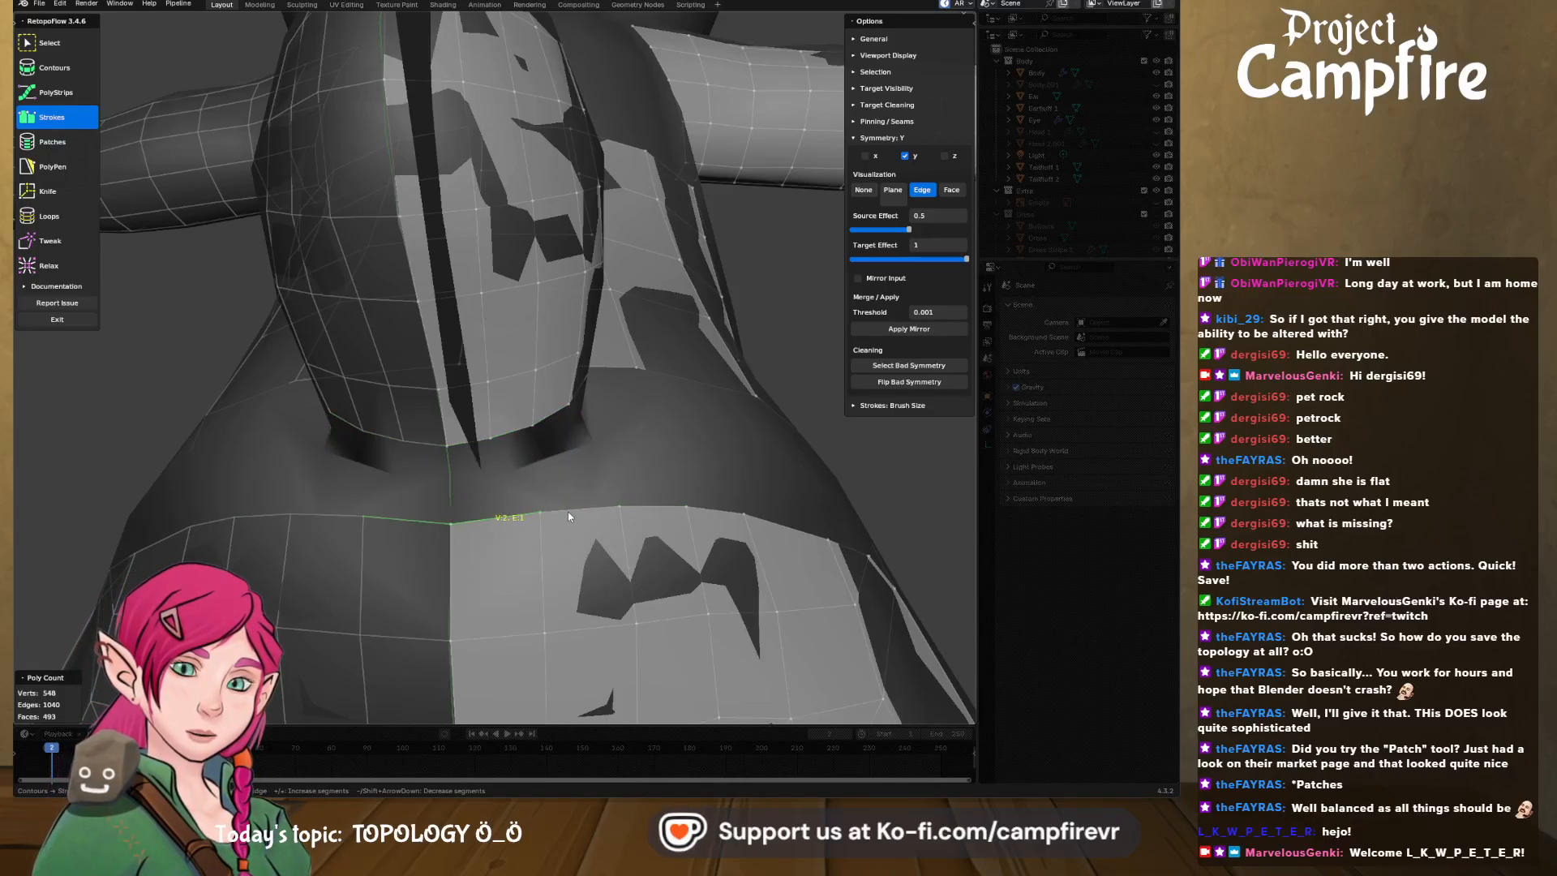
left_click(472, 441)
left_click(513, 430, "shift")
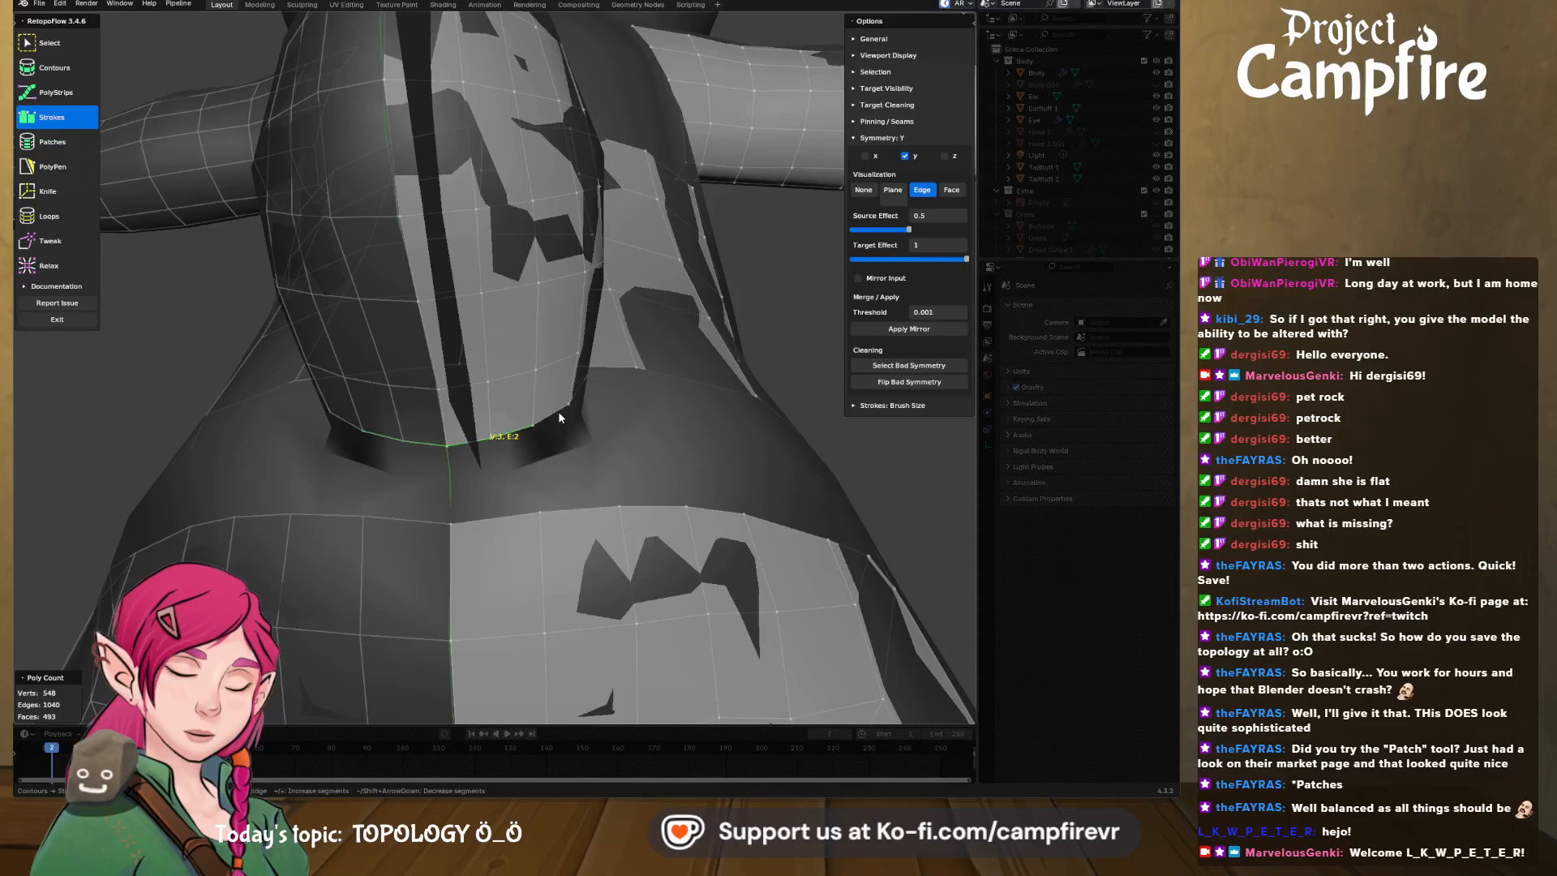
left_click(557, 410, "shift")
left_click(581, 389, "shift")
middle_click_drag(597, 391, 475, 486)
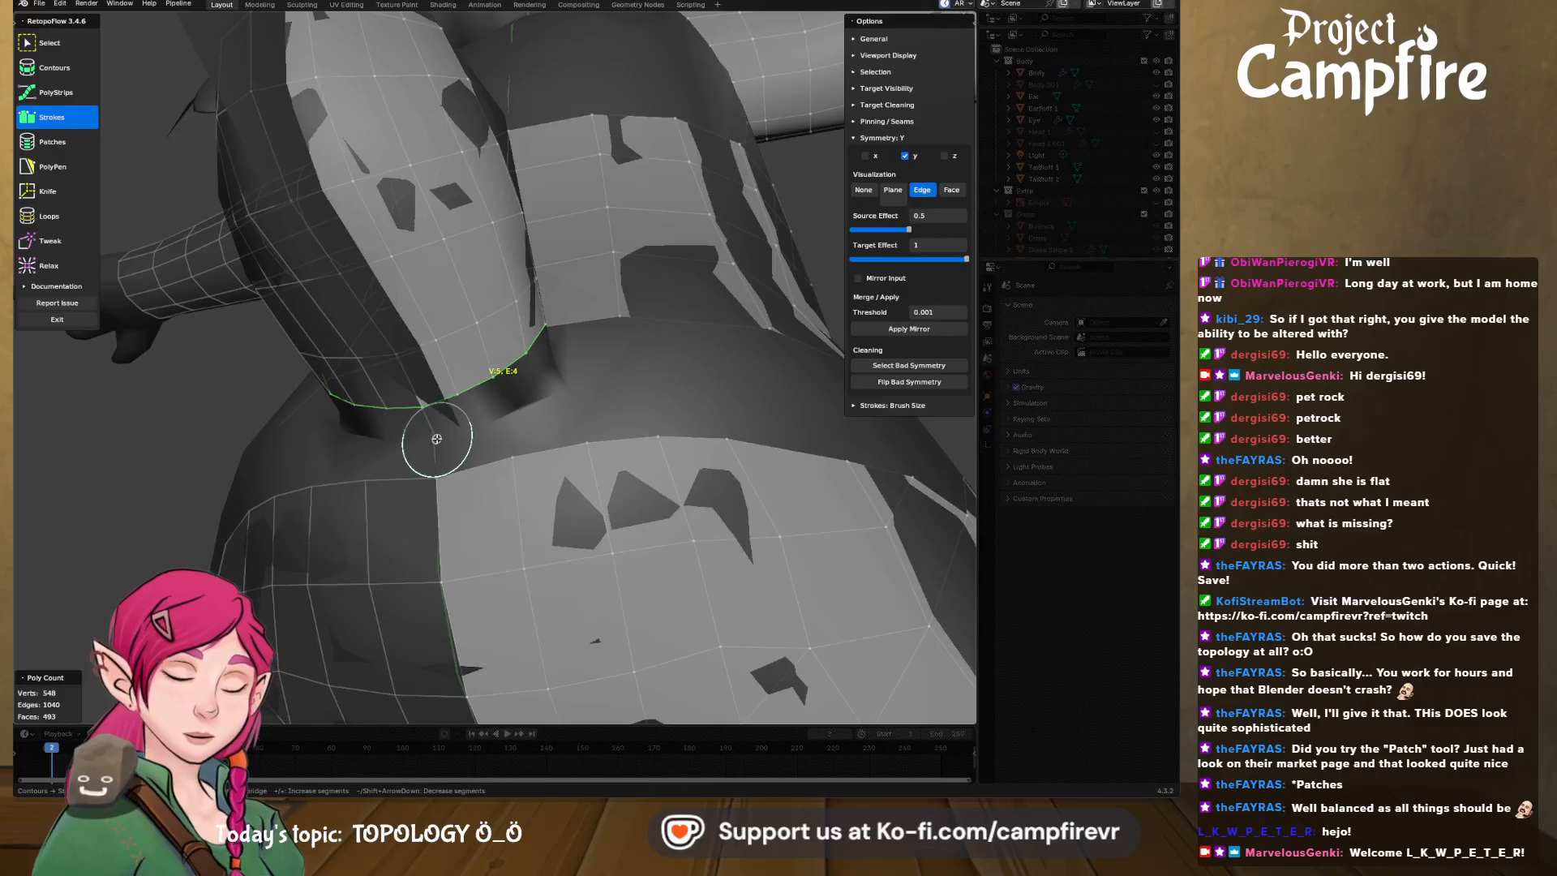
mouse_move(436, 443)
left_mouse_down()
mouse_move(572, 391)
mouse_move(594, 339)
left_mouse_up()
middle_click_drag(571, 421, 545, 410)
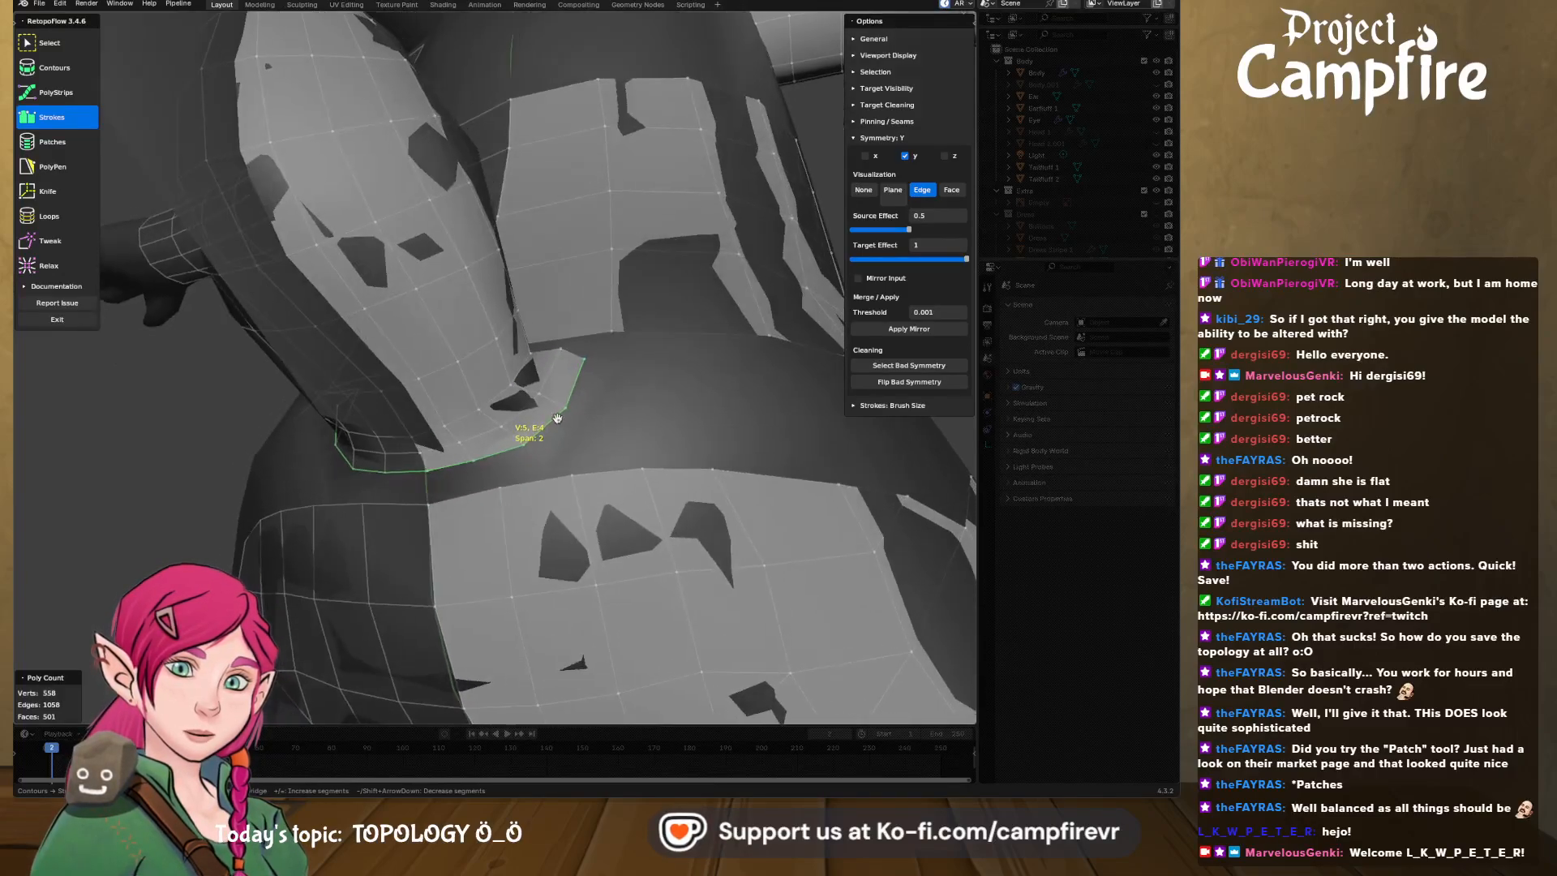
key("minus")
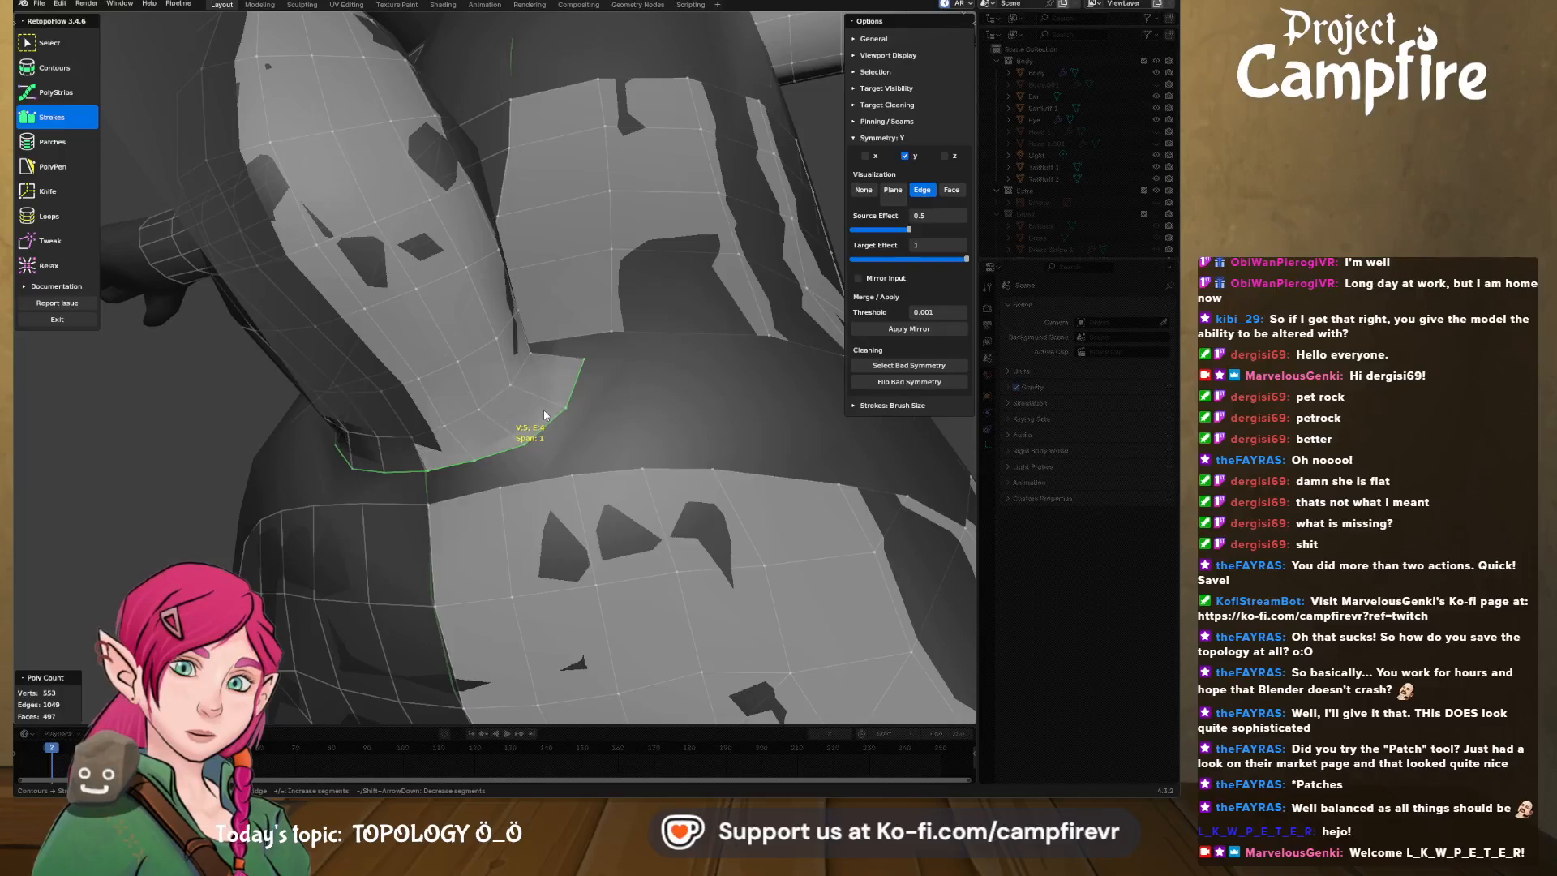
key("alt+a")
- Fill the gap between the underside of the tail base and the hip border with PolyPen faces
mouse_move(547, 412)
middle_mouse_down()
mouse_move(496, 456)
mouse_move(518, 454)
mouse_move(566, 379)
mouse_move(511, 429)
middle_mouse_up()
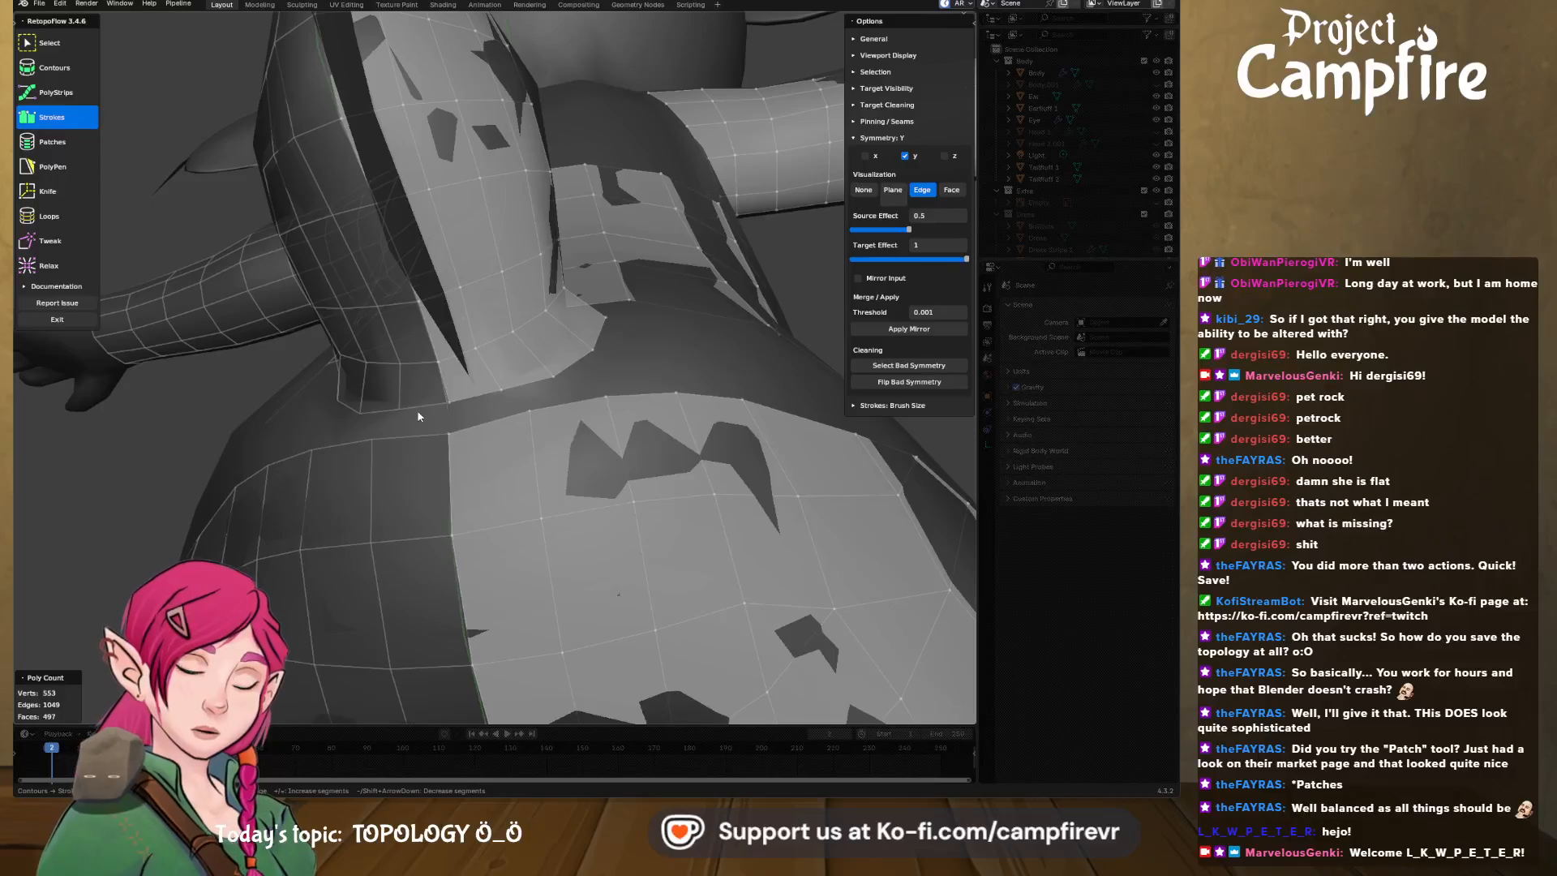
key("5")
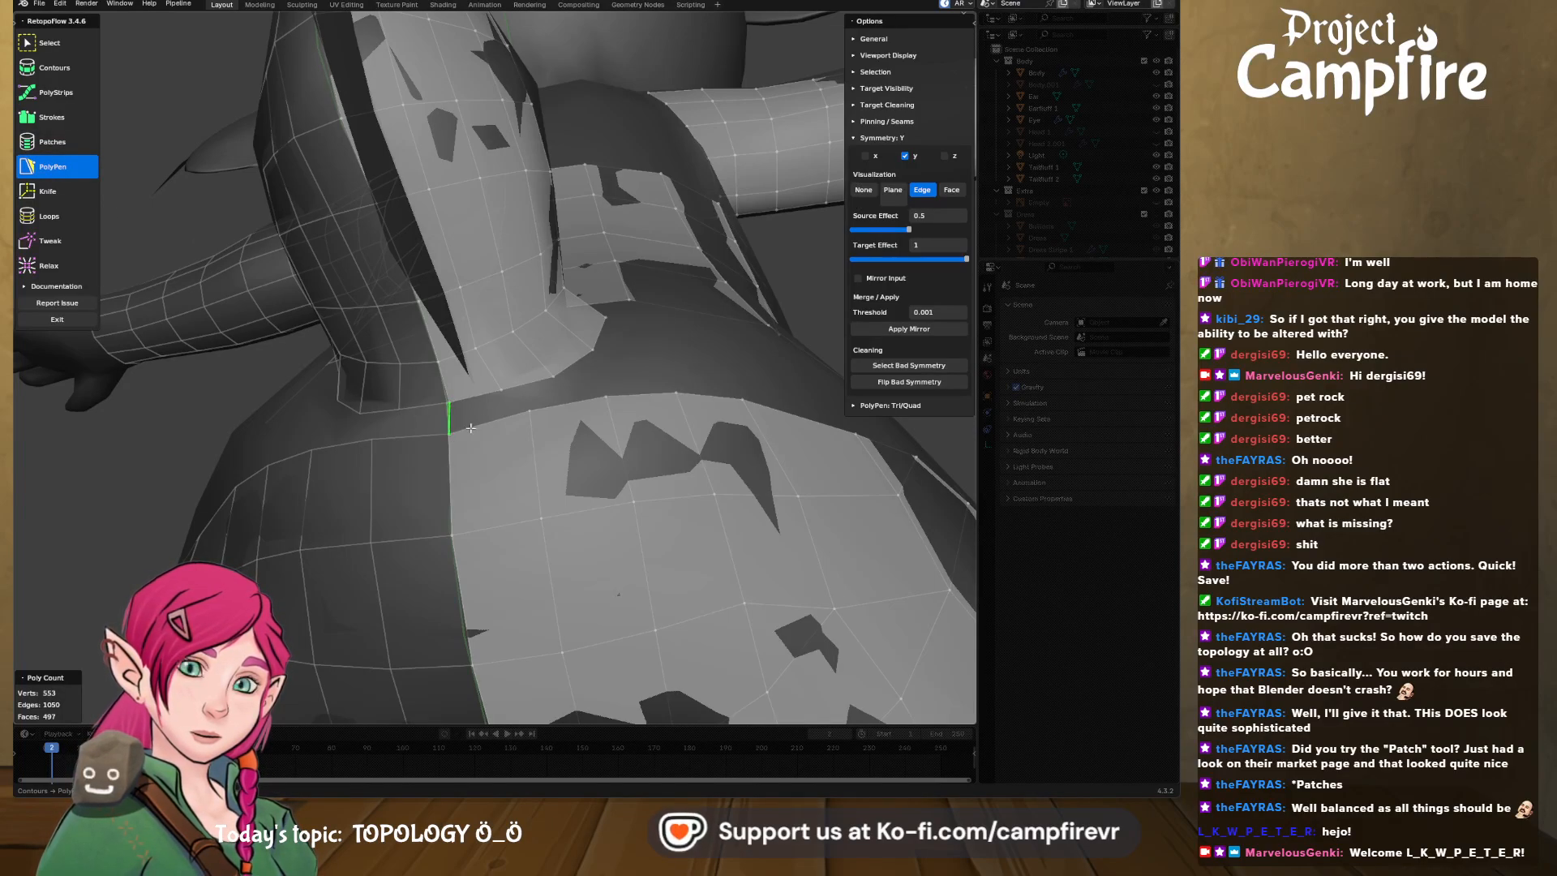
left_click(529, 411)
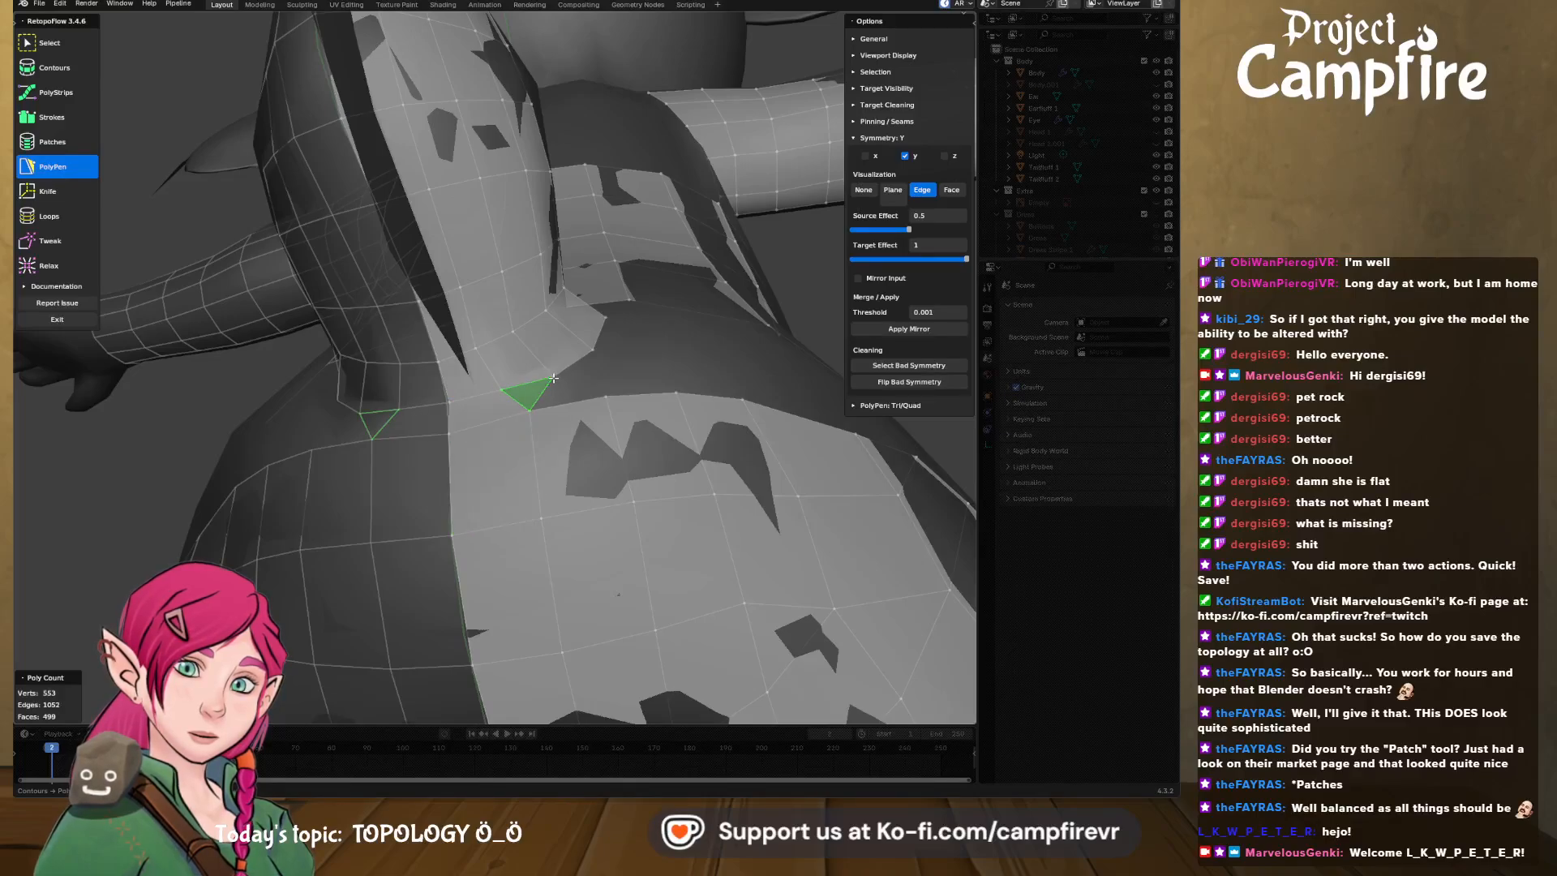
left_click(601, 395)
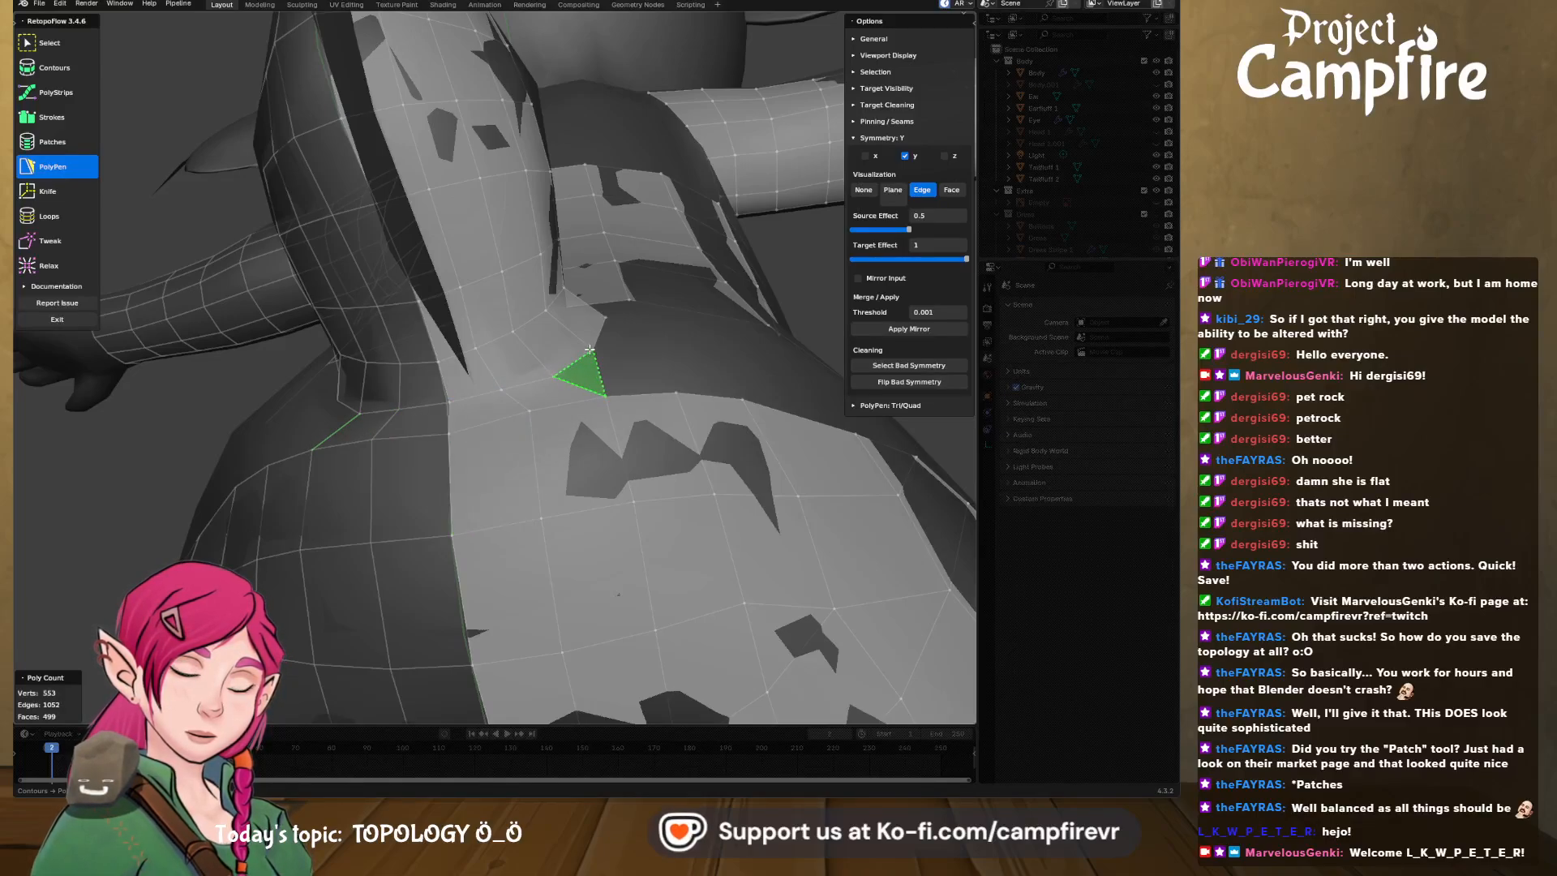
- Extend the four upper edges of the tail base toward the lower back with a Strokes band, and reduce it by one span
middle_click_drag(660, 372, 524, 506)
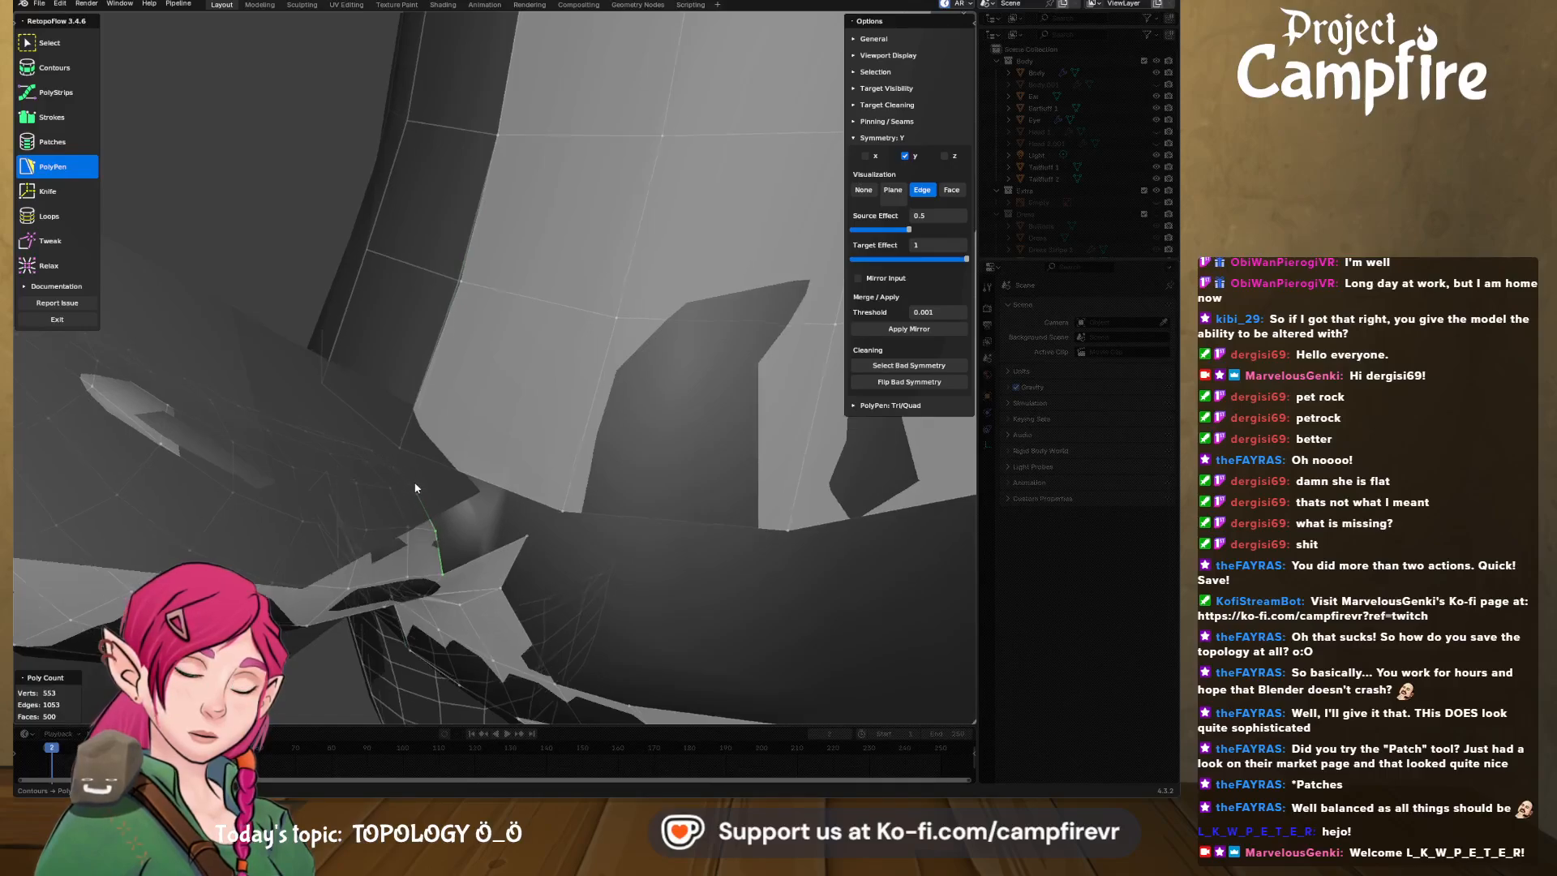
middle_click_drag(386, 458, 563, 524)
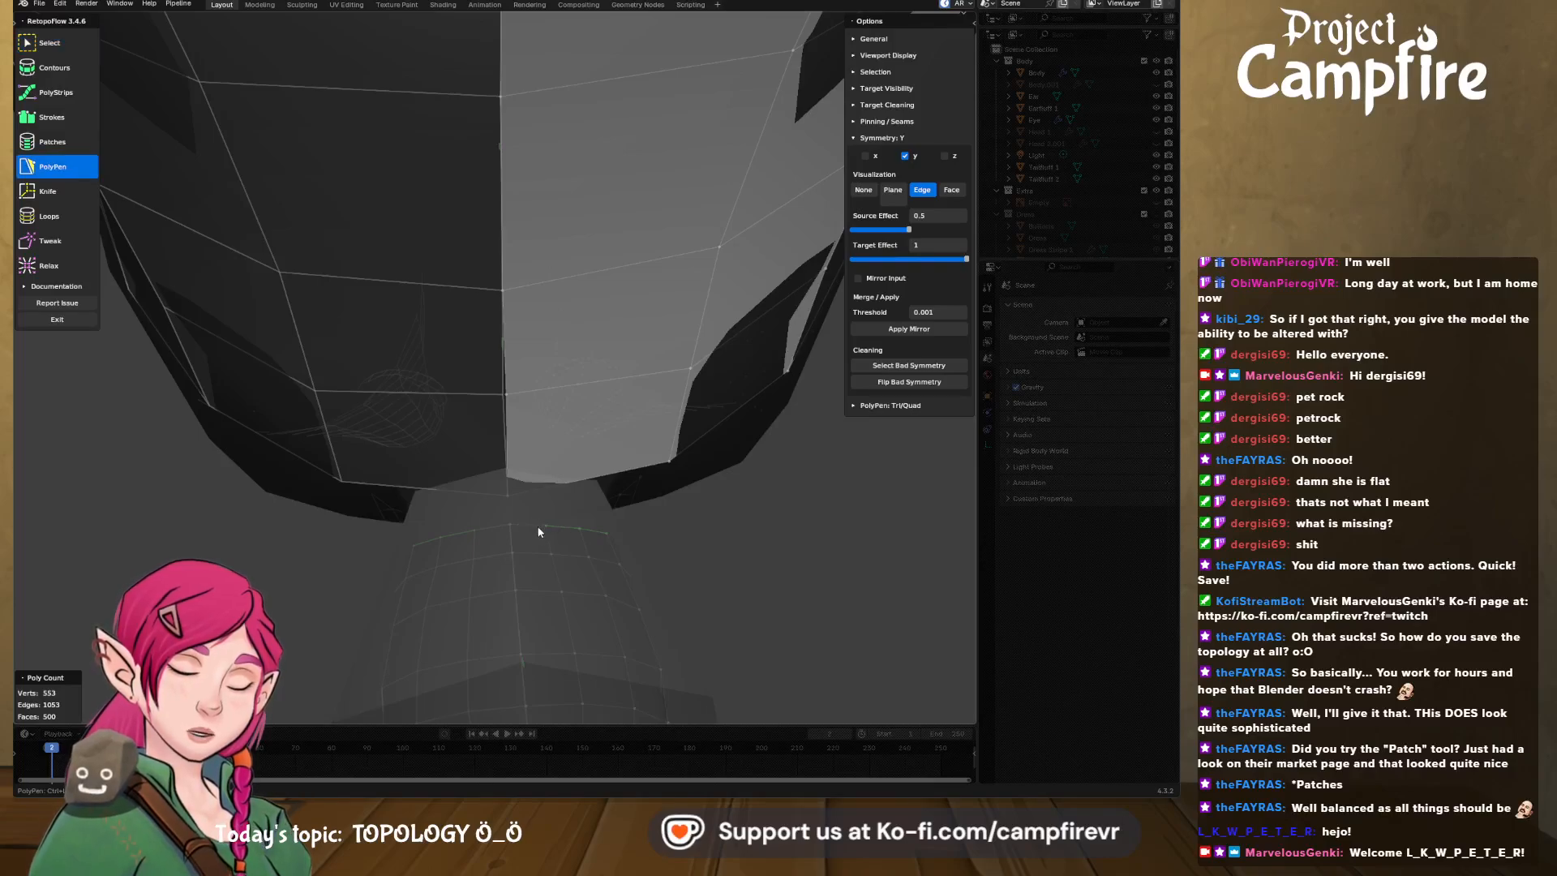
middle_click_drag(531, 524, 435, 424)
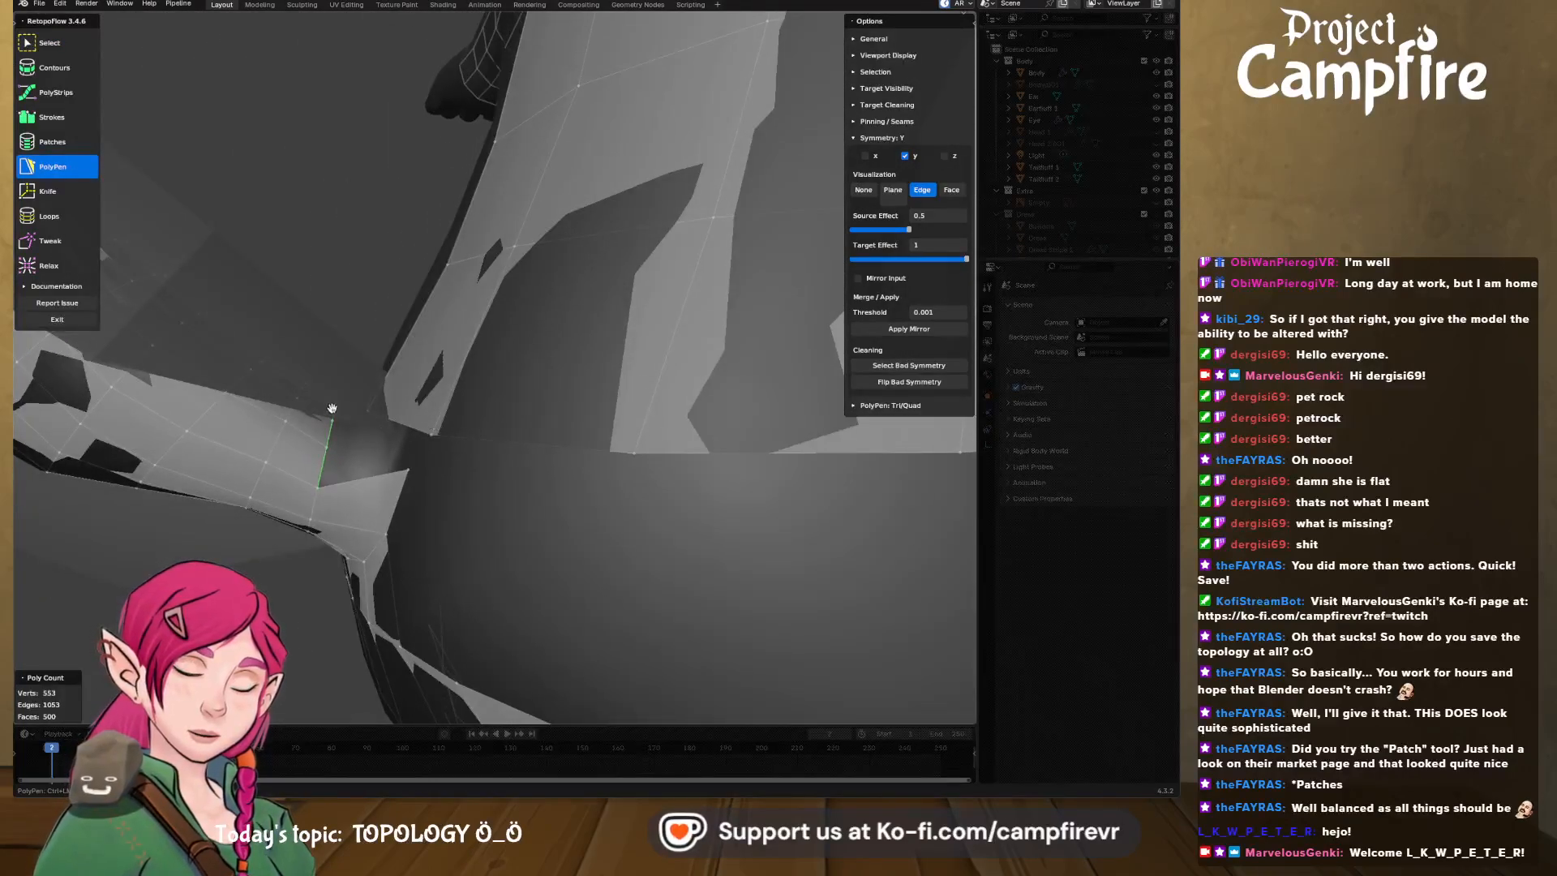
middle_click_drag(332, 408, 345, 436)
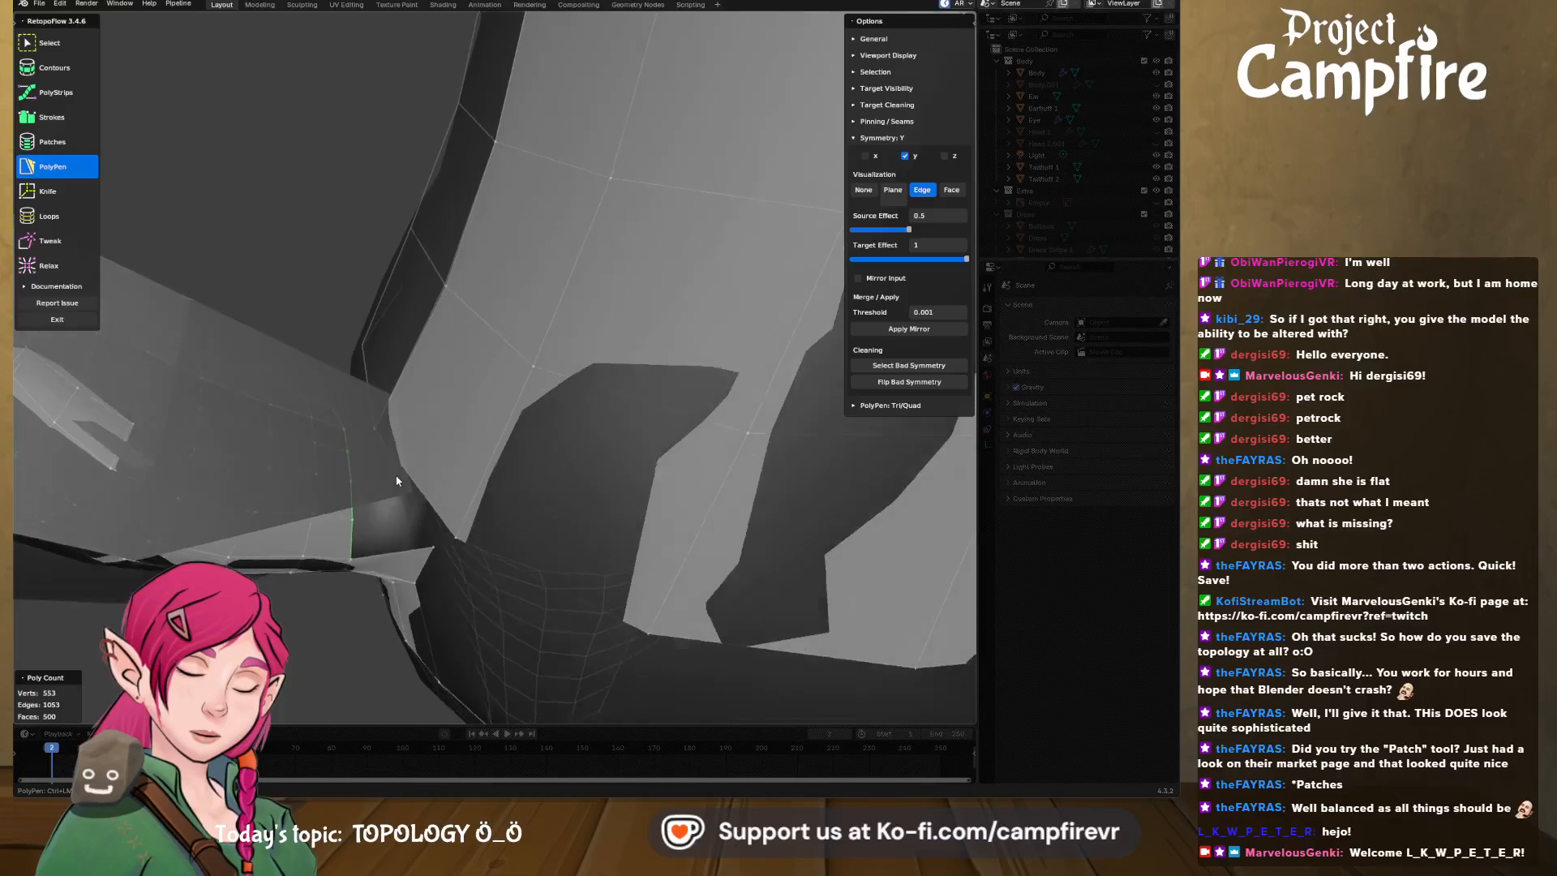
middle_click_drag(396, 481, 444, 509)
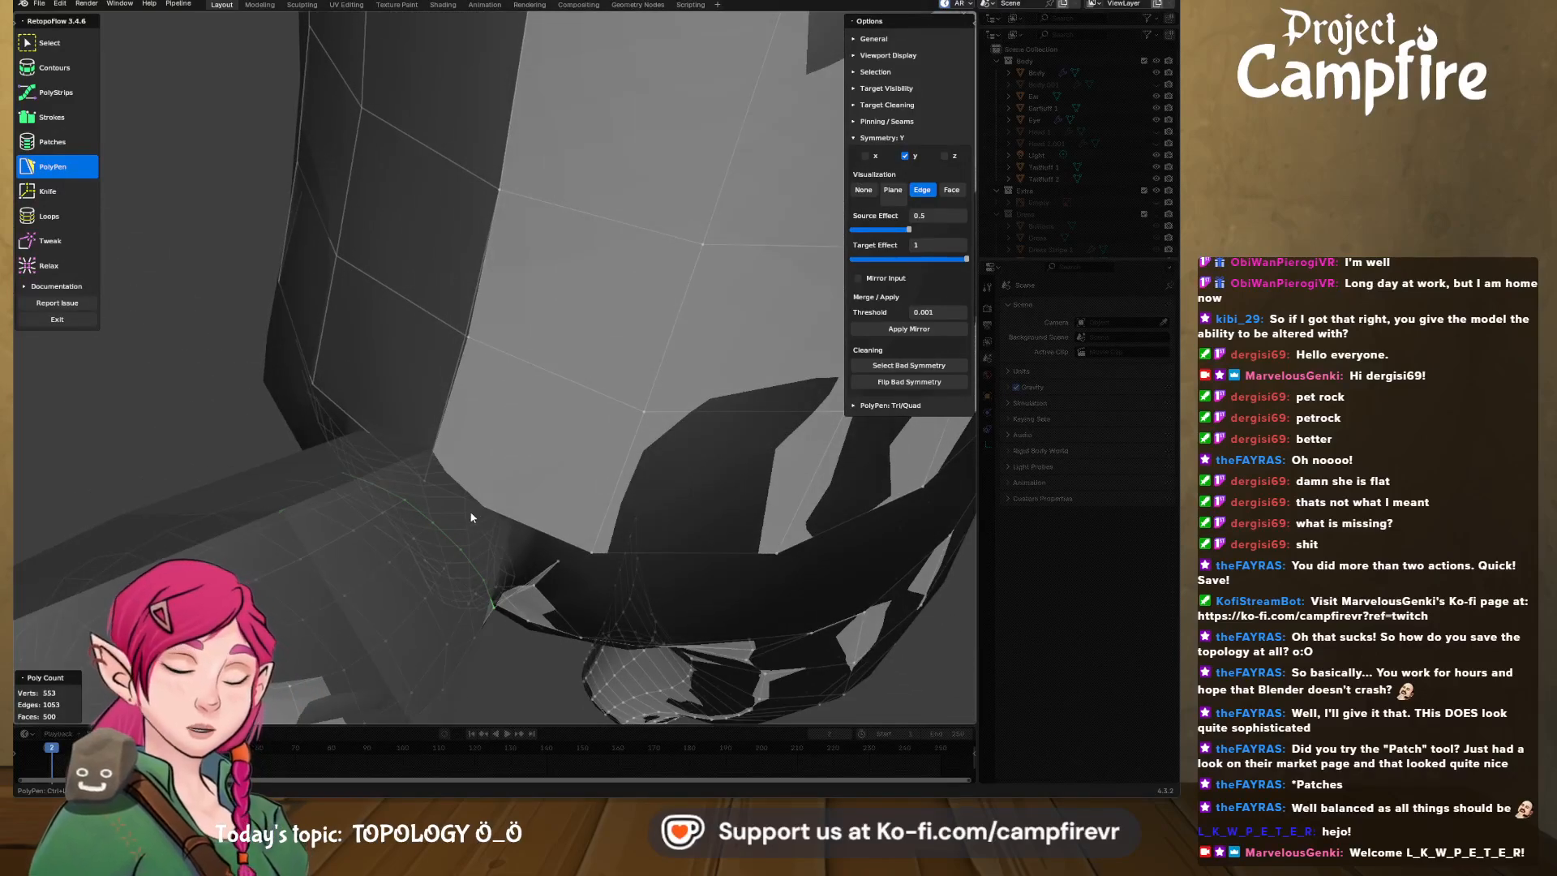
key("3")
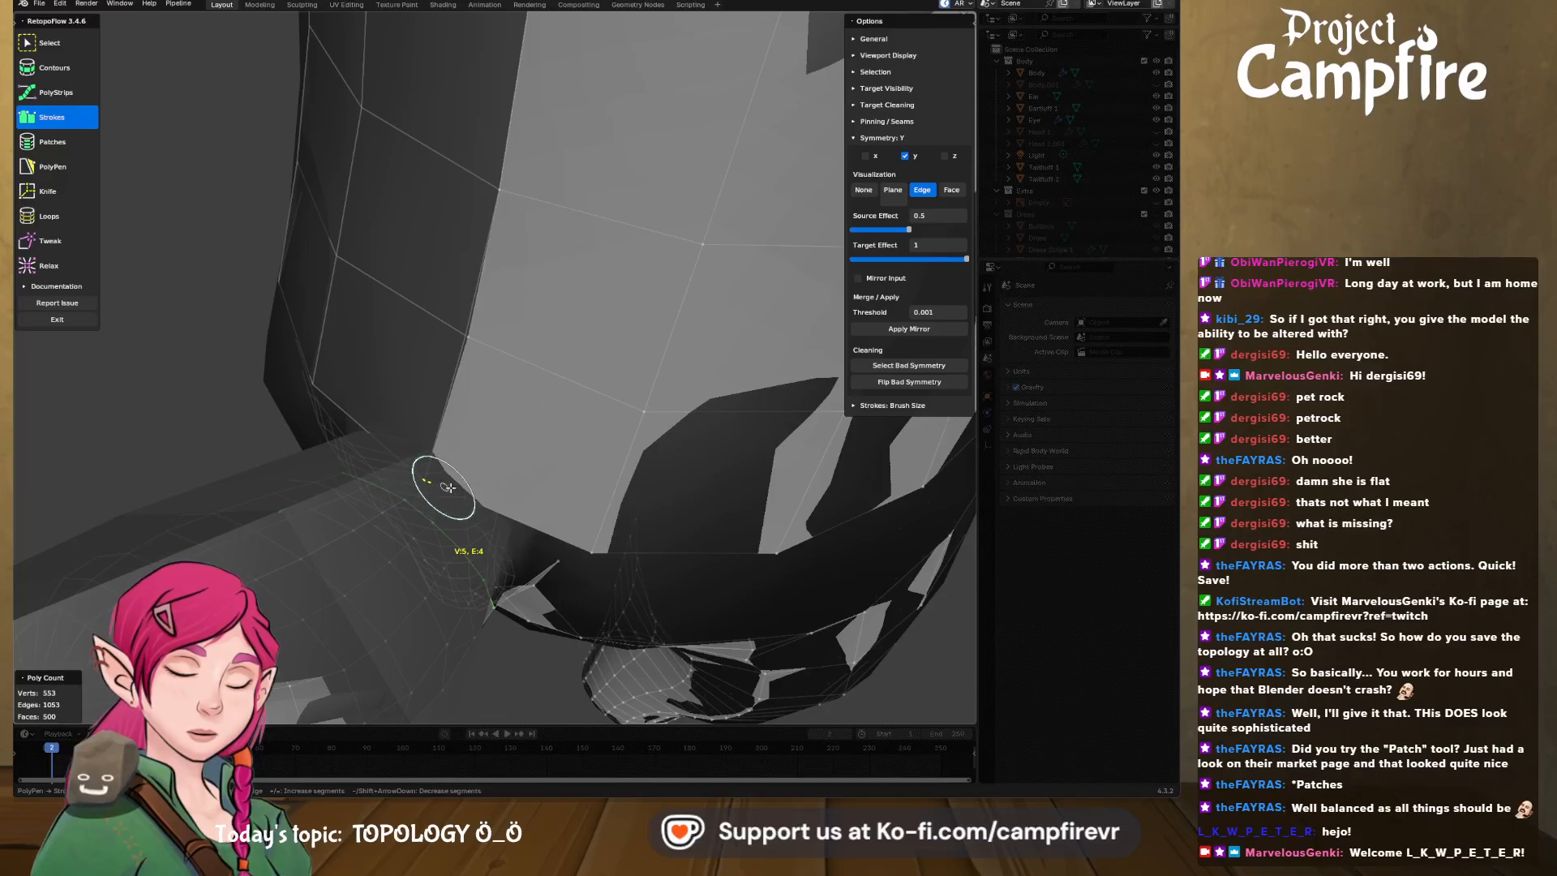
left_click_drag(525, 515, 569, 571)
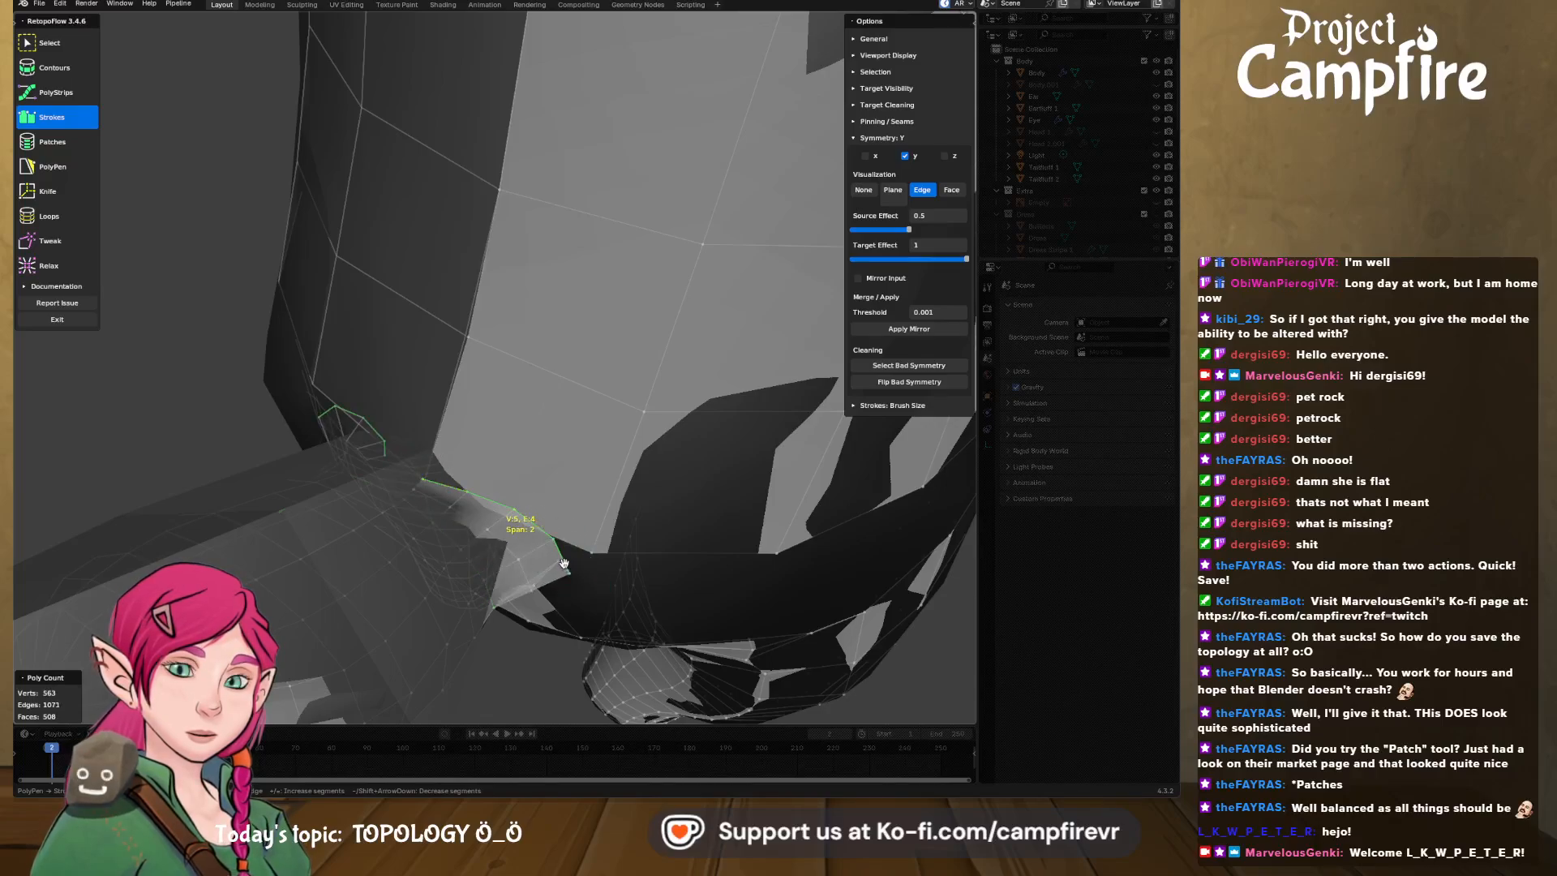
middle_click_drag(564, 562, 528, 486)
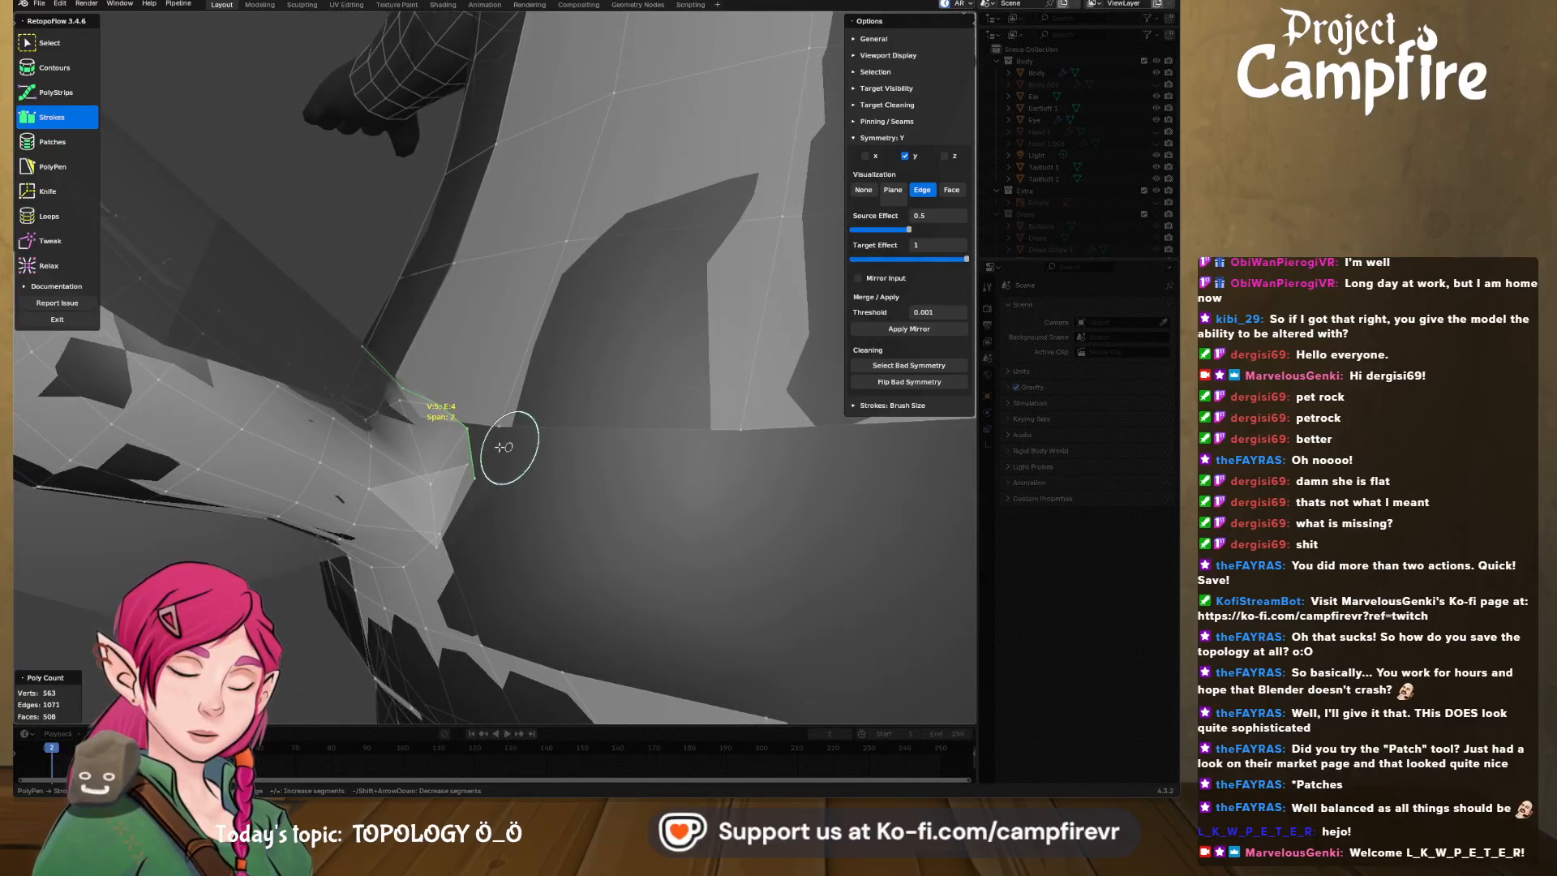
key("minus")
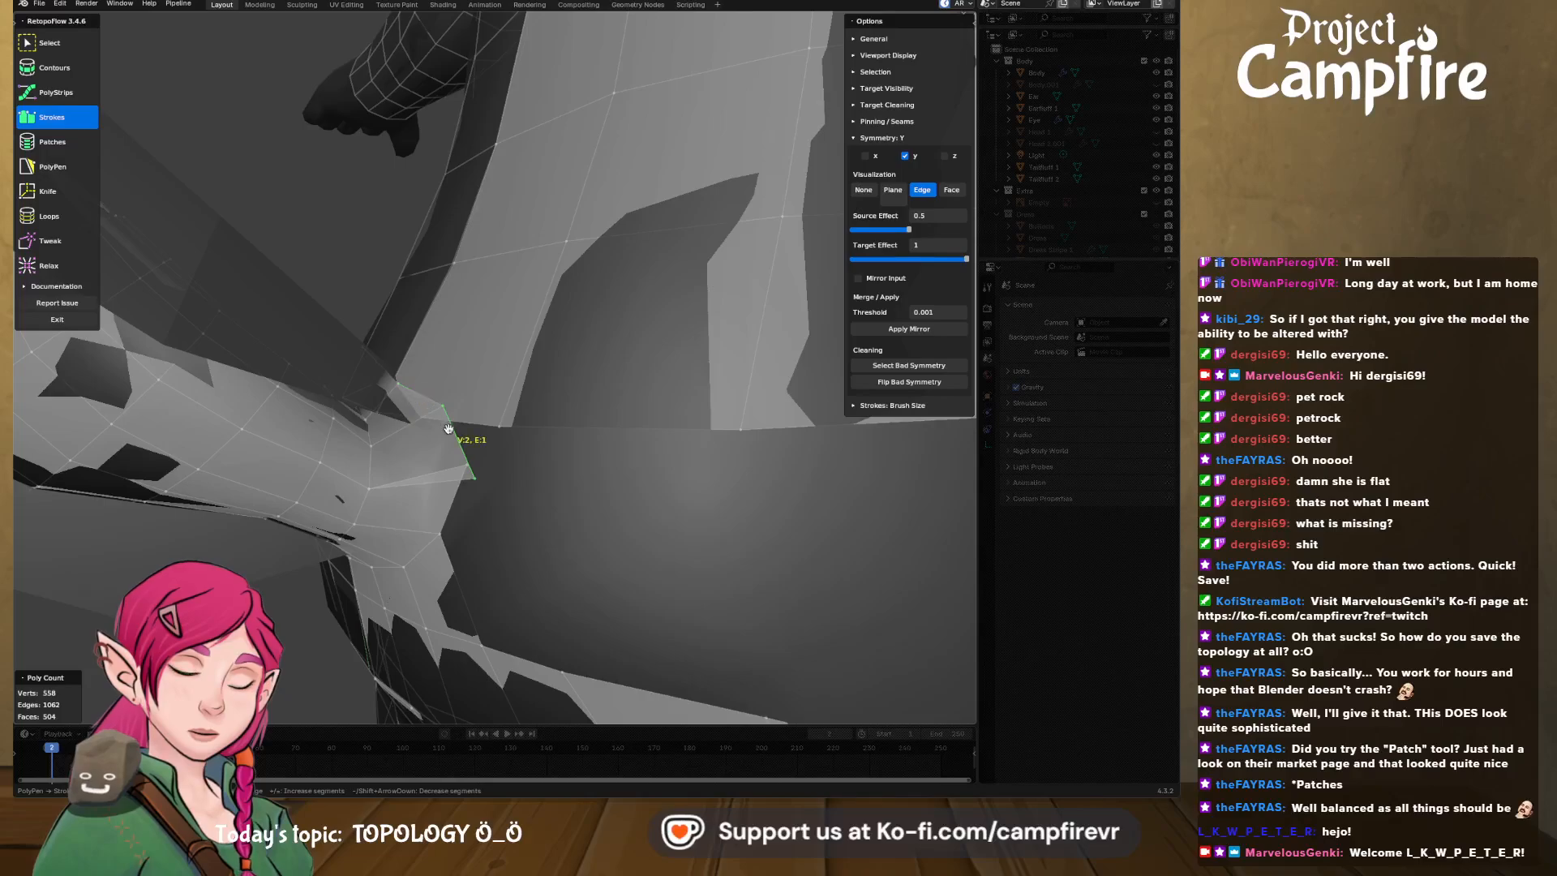
- Join the new tail base band to the lower back border by merging neighbouring vertices at center
middle_click_drag(449, 428, 479, 477)
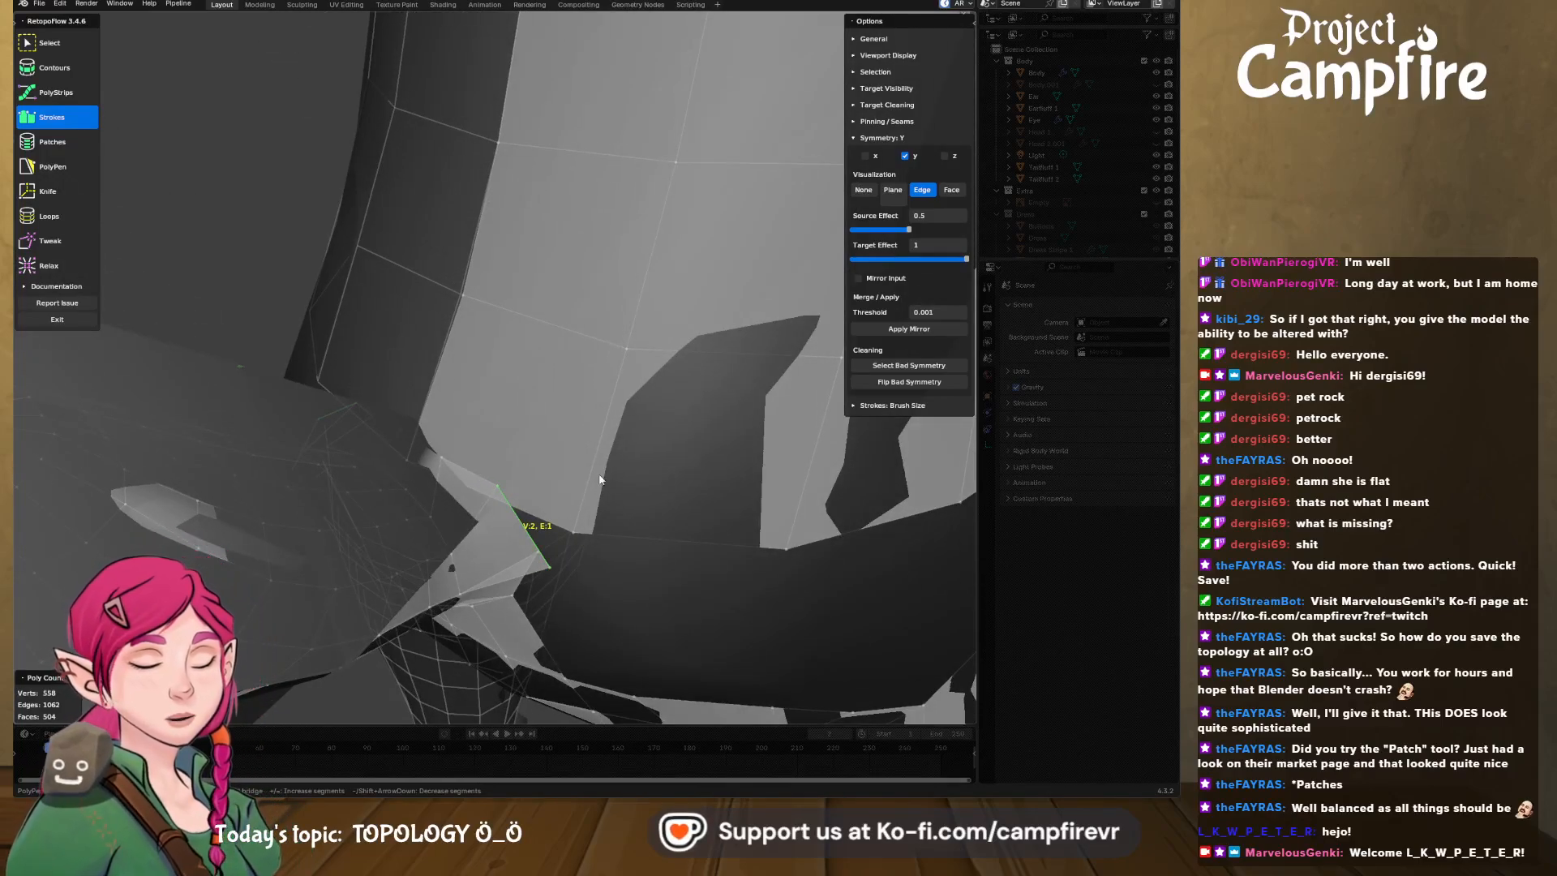
mouse_move(600, 479)
middle_mouse_down()
mouse_move(570, 462)
mouse_move(587, 445)
middle_mouse_up()
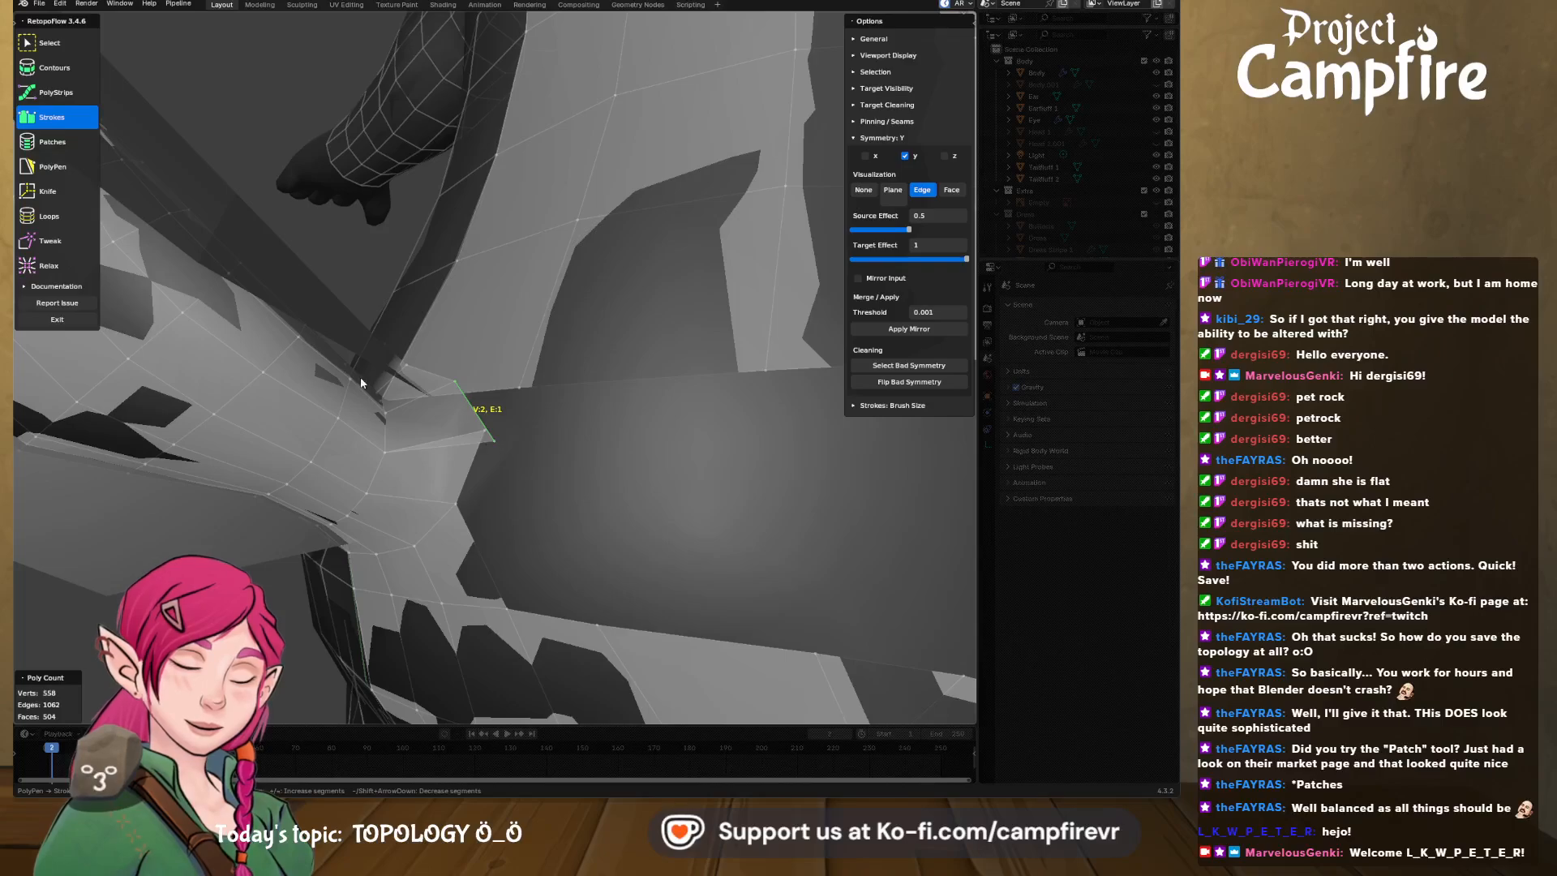
left_click(46, 46)
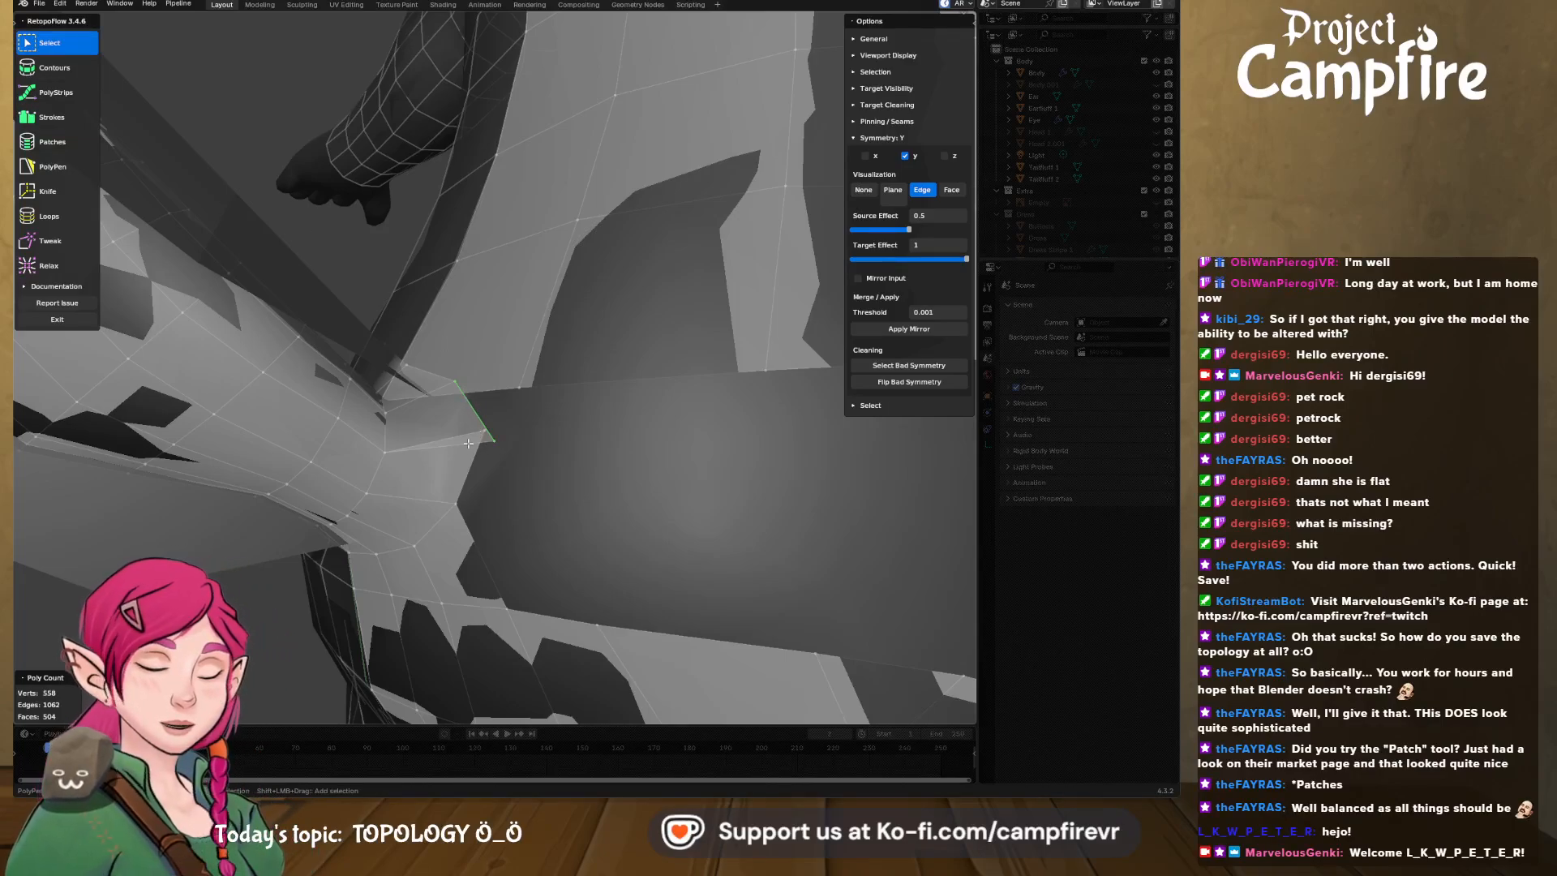
left_click_drag(467, 424, 466, 423)
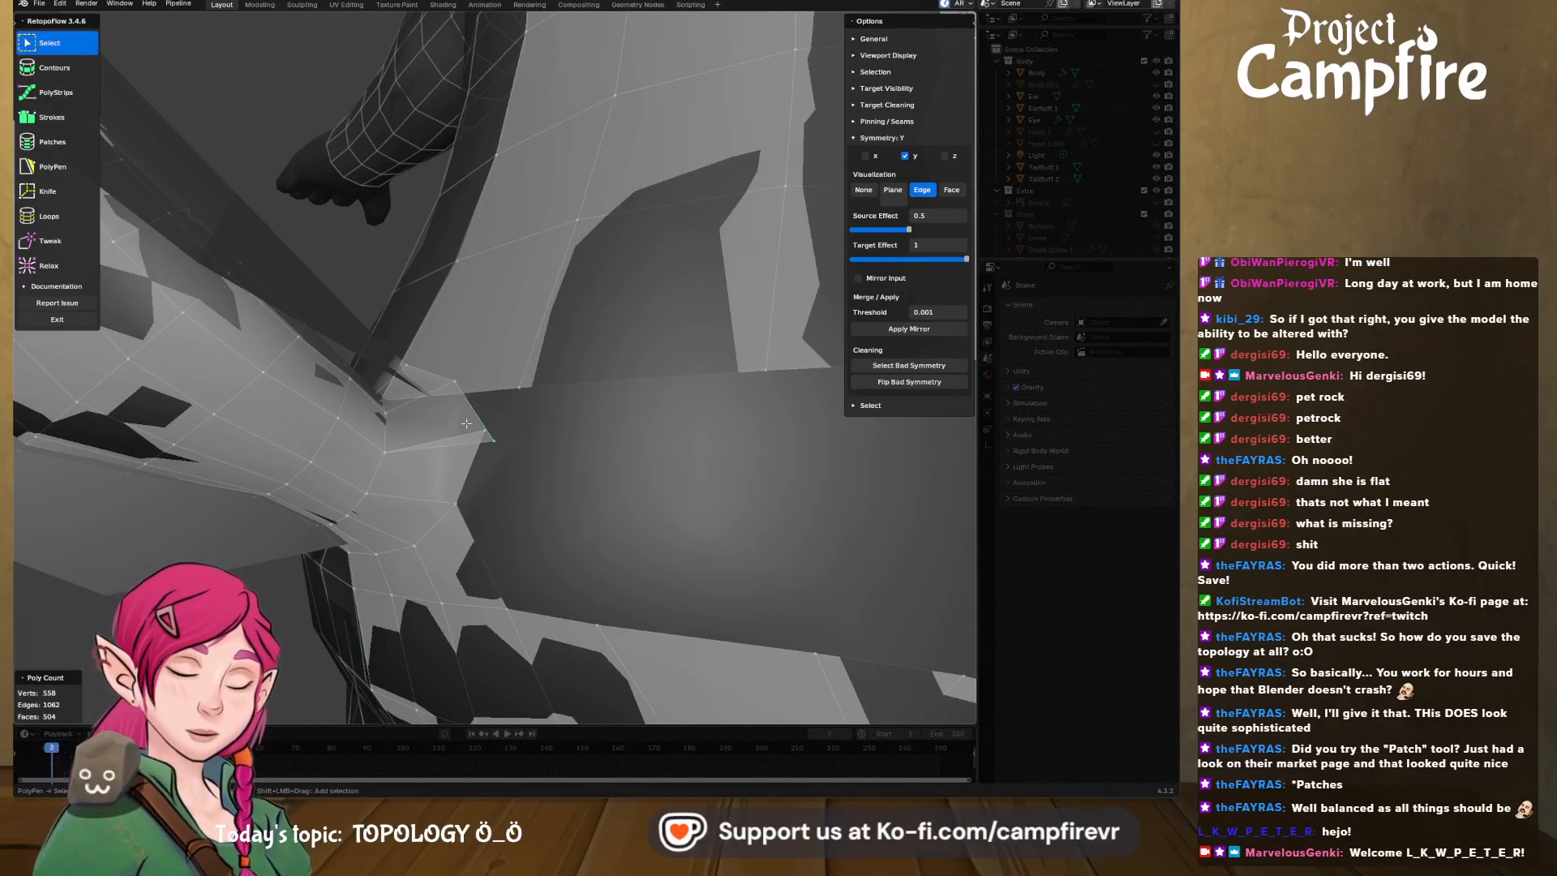
key("x")
left_click(466, 681)
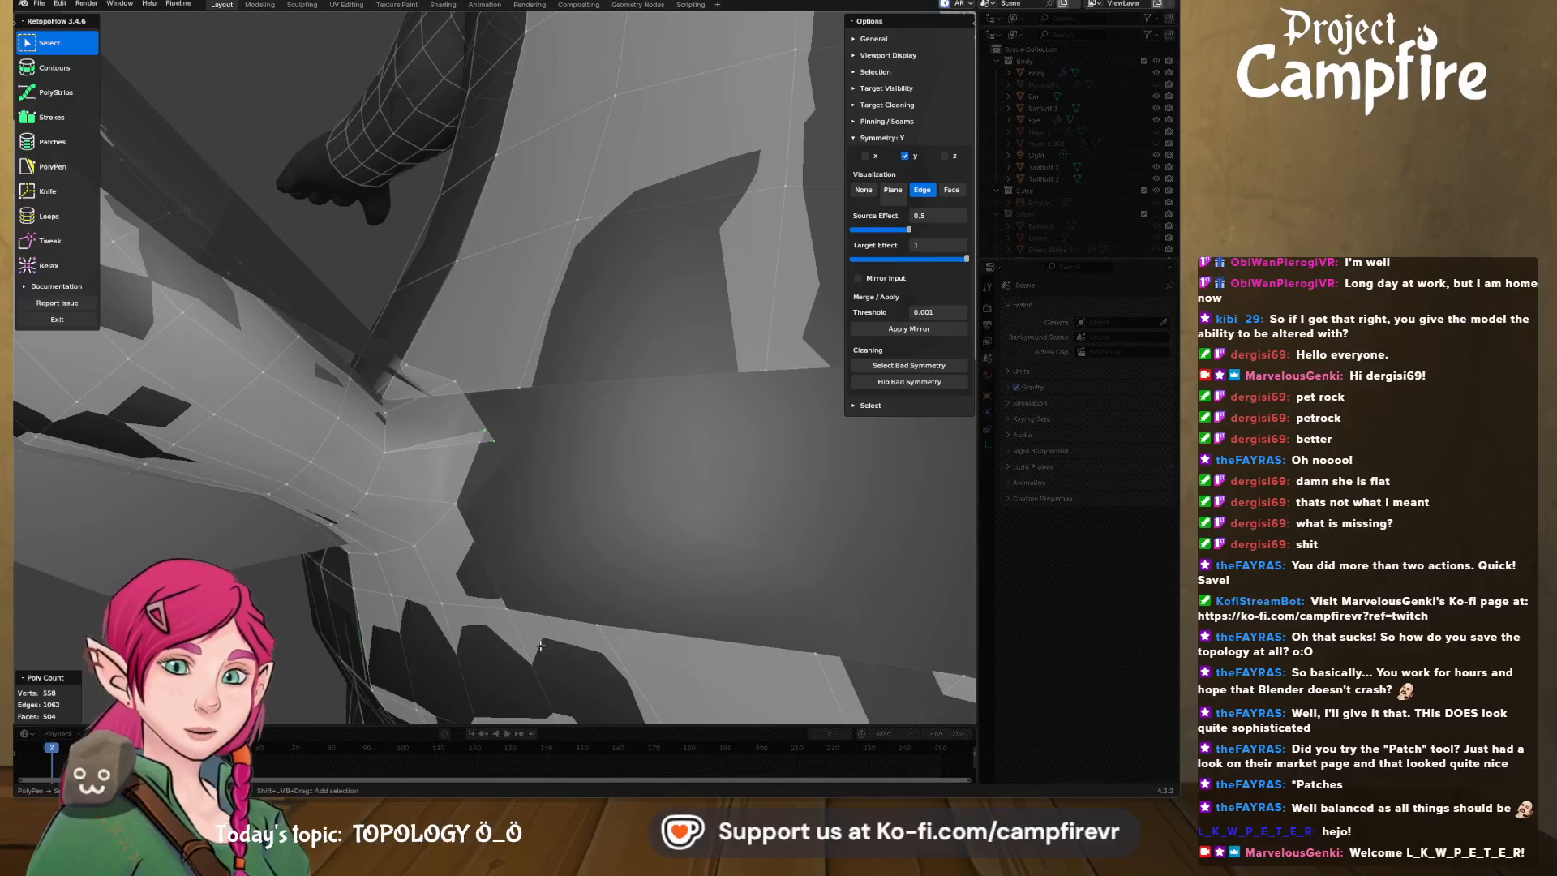
key("x")
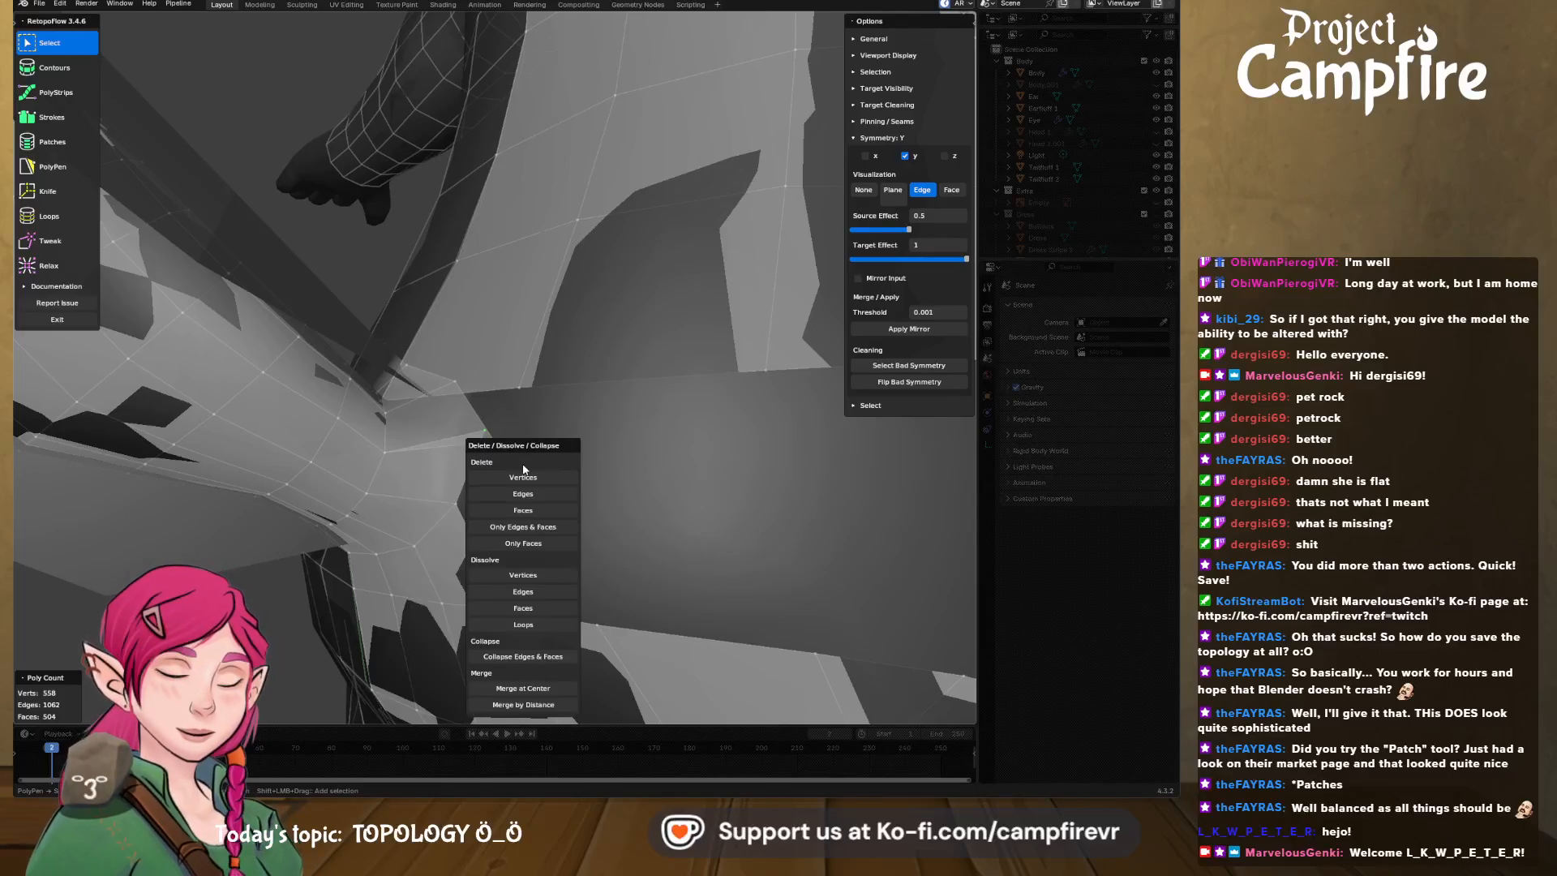
left_click(559, 691)
middle_click_drag(478, 514, 496, 477)
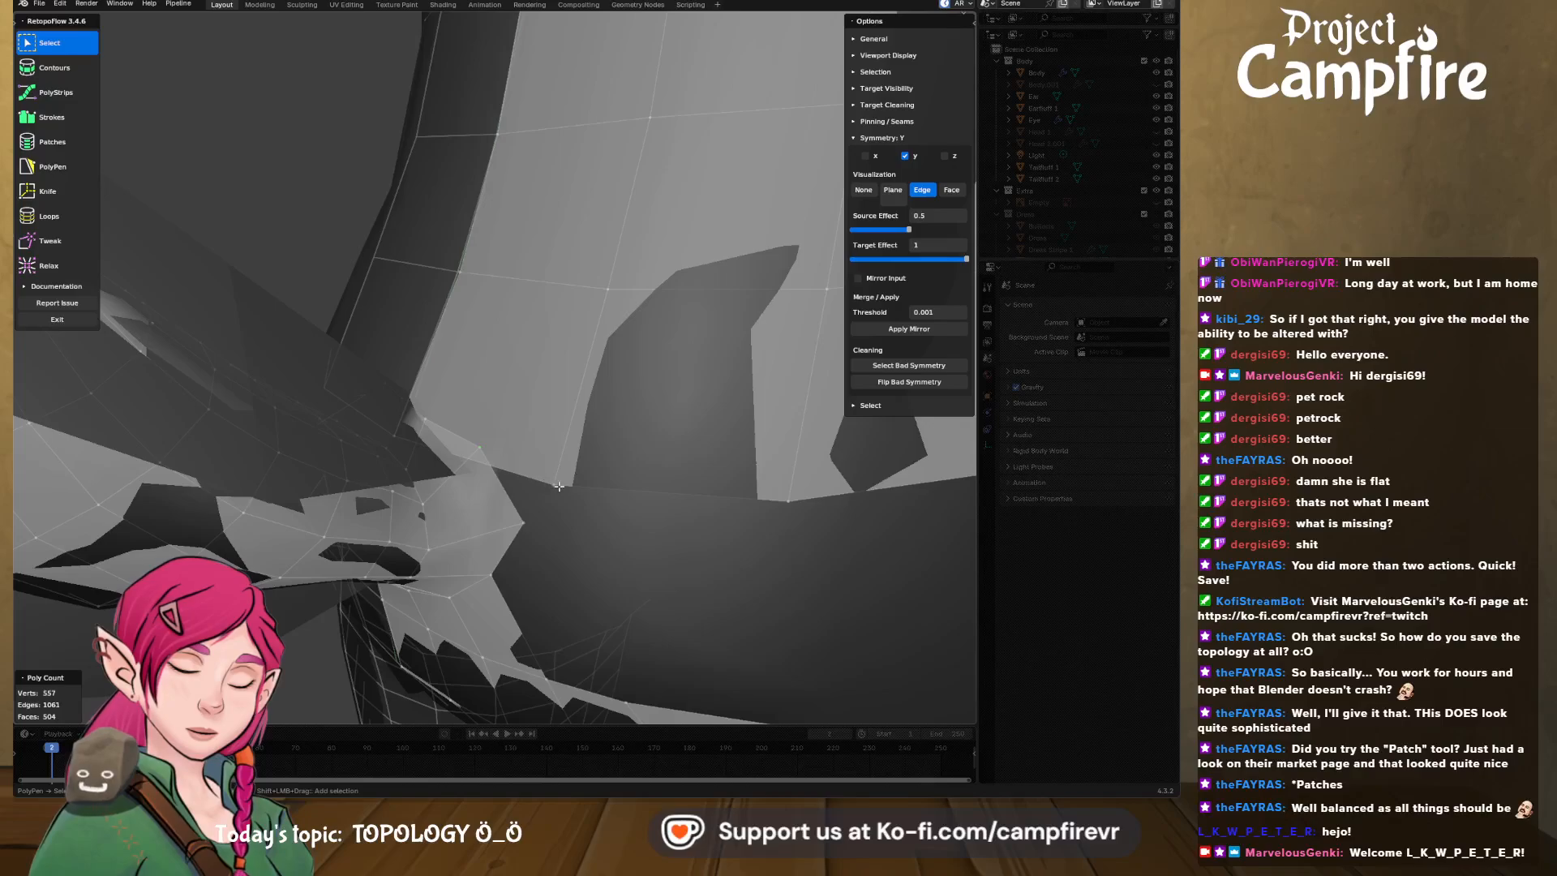
key("x")
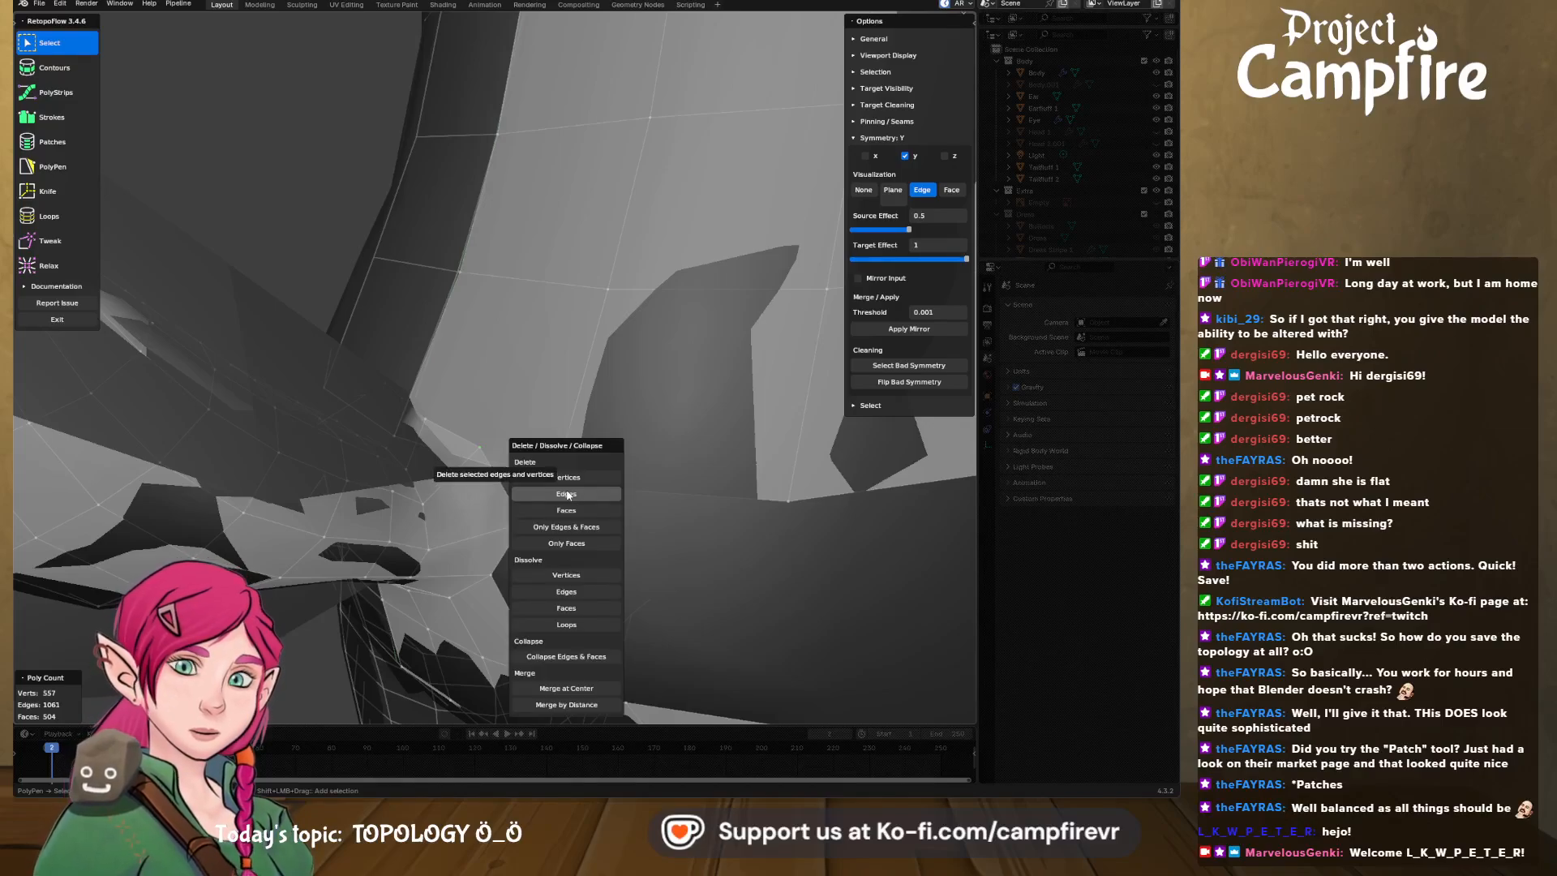
left_click(543, 689)
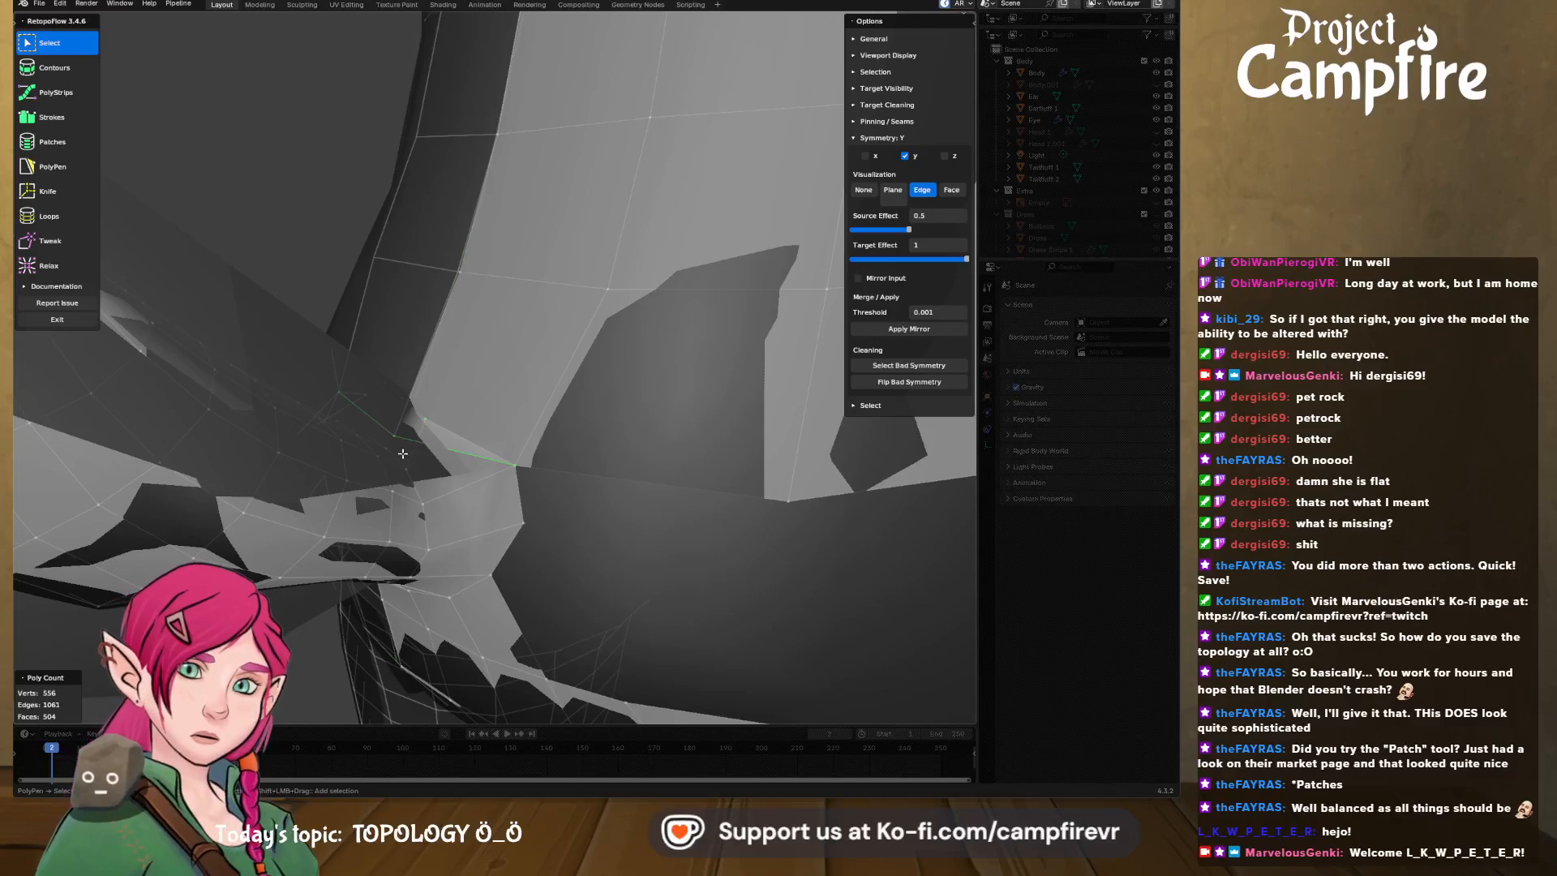
- Try merging the selected edge above the tail base at center and moving the merged vertex with Tweak
key("x")
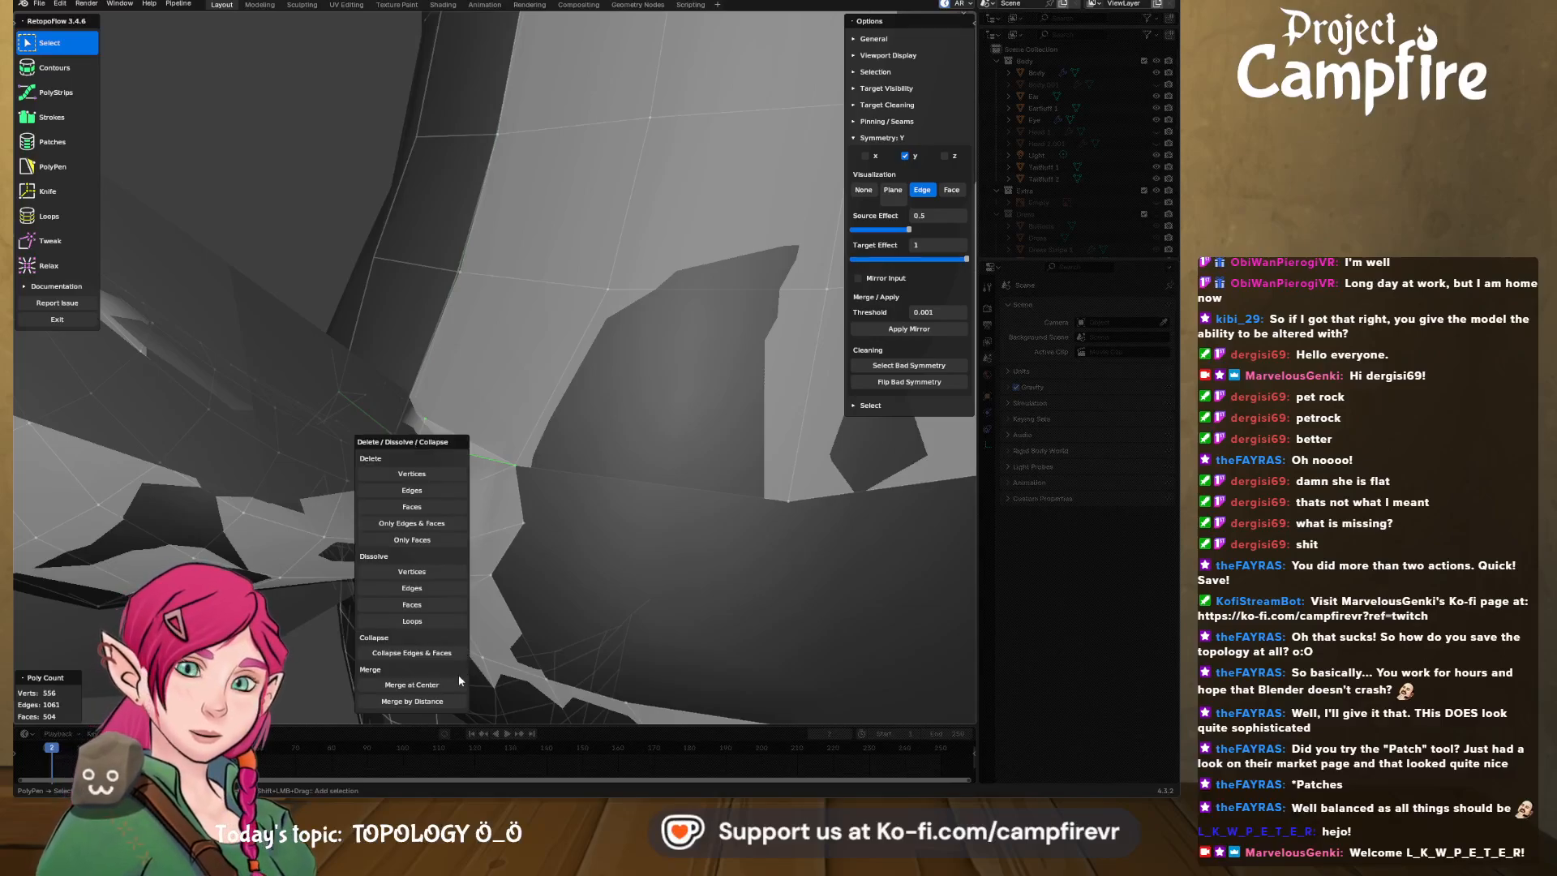
left_click(438, 670)
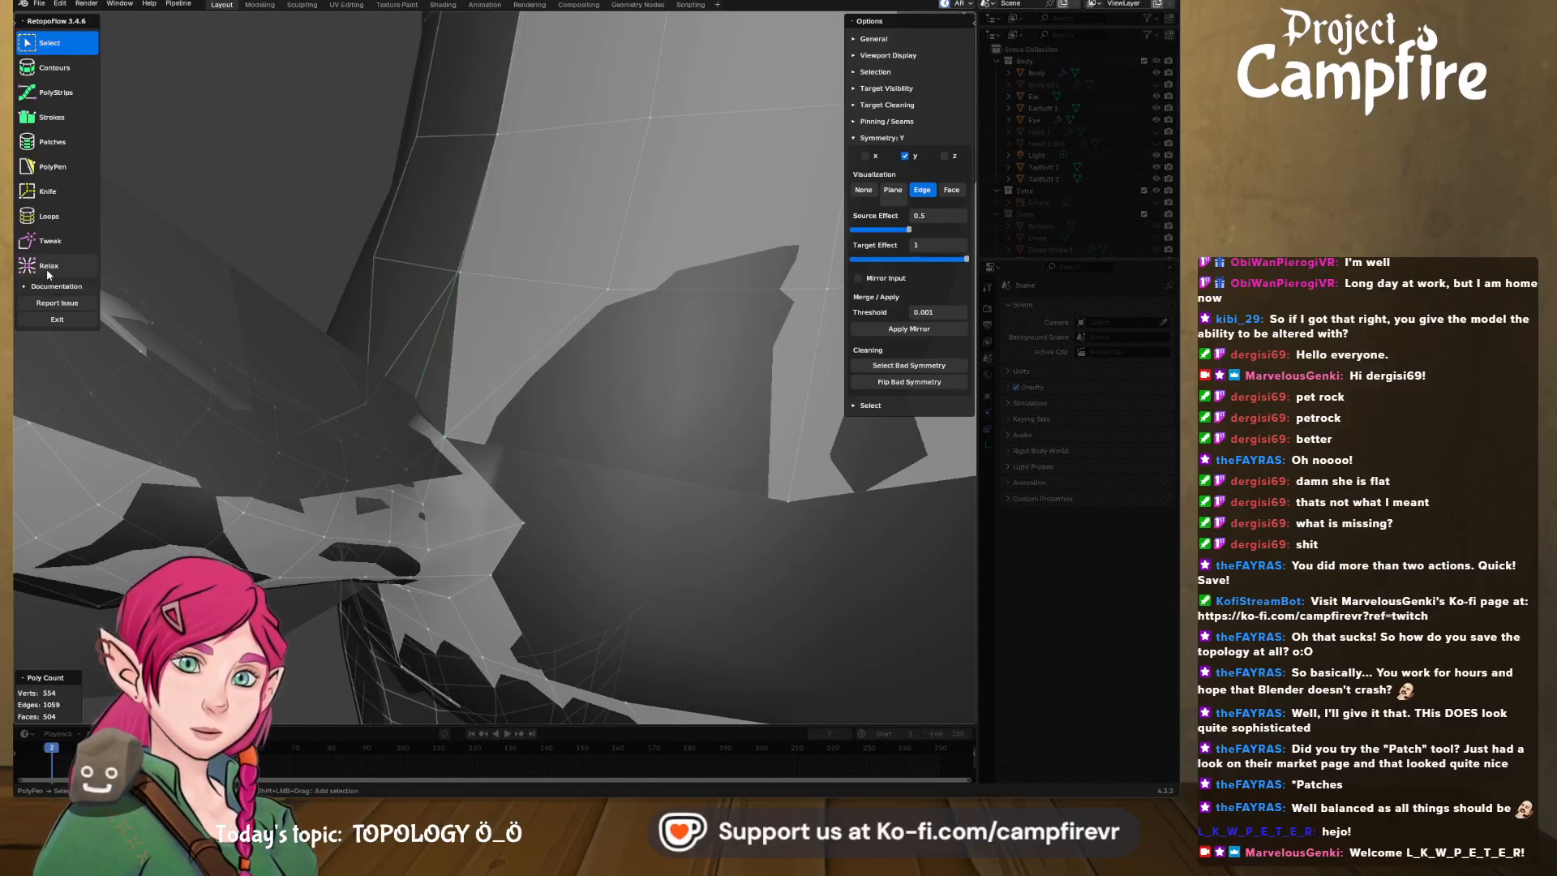
left_click(51, 241)
left_click_drag(450, 433, 390, 410)
mouse_move(421, 420)
middle_mouse_down()
mouse_move(574, 528)
mouse_move(538, 497)
mouse_move(572, 545)
mouse_move(560, 539)
mouse_move(591, 514)
middle_mouse_up()
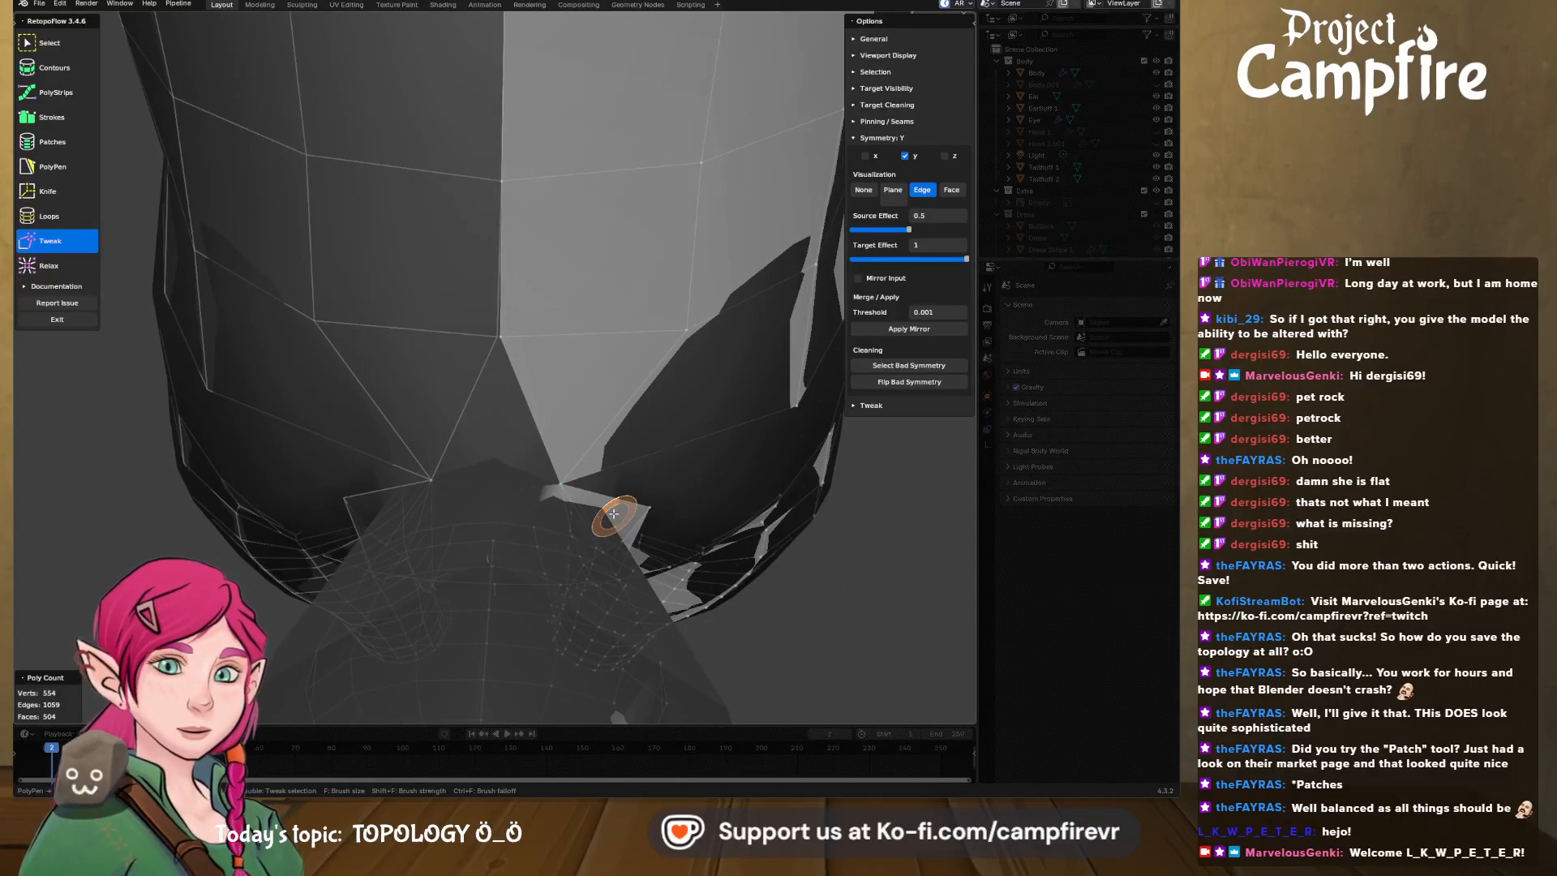
key("ctrl+z")
- Reposition the band vertices above the tail base with Tweak, bringing them closer to the lower back border and the symmetry line
middle_click_drag(576, 531, 510, 550)
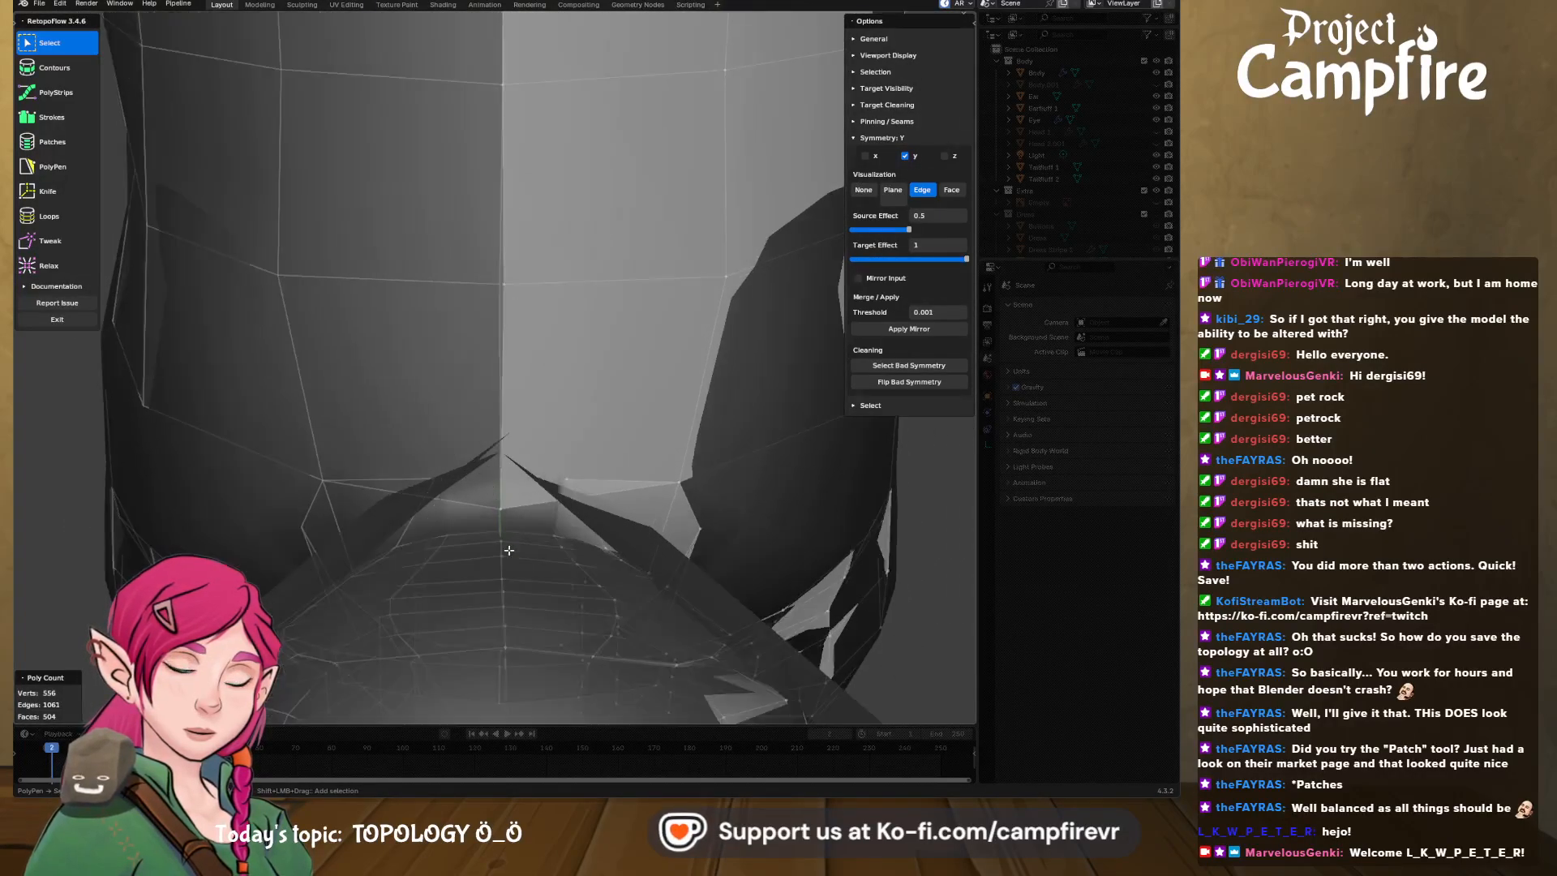
left_click(577, 490)
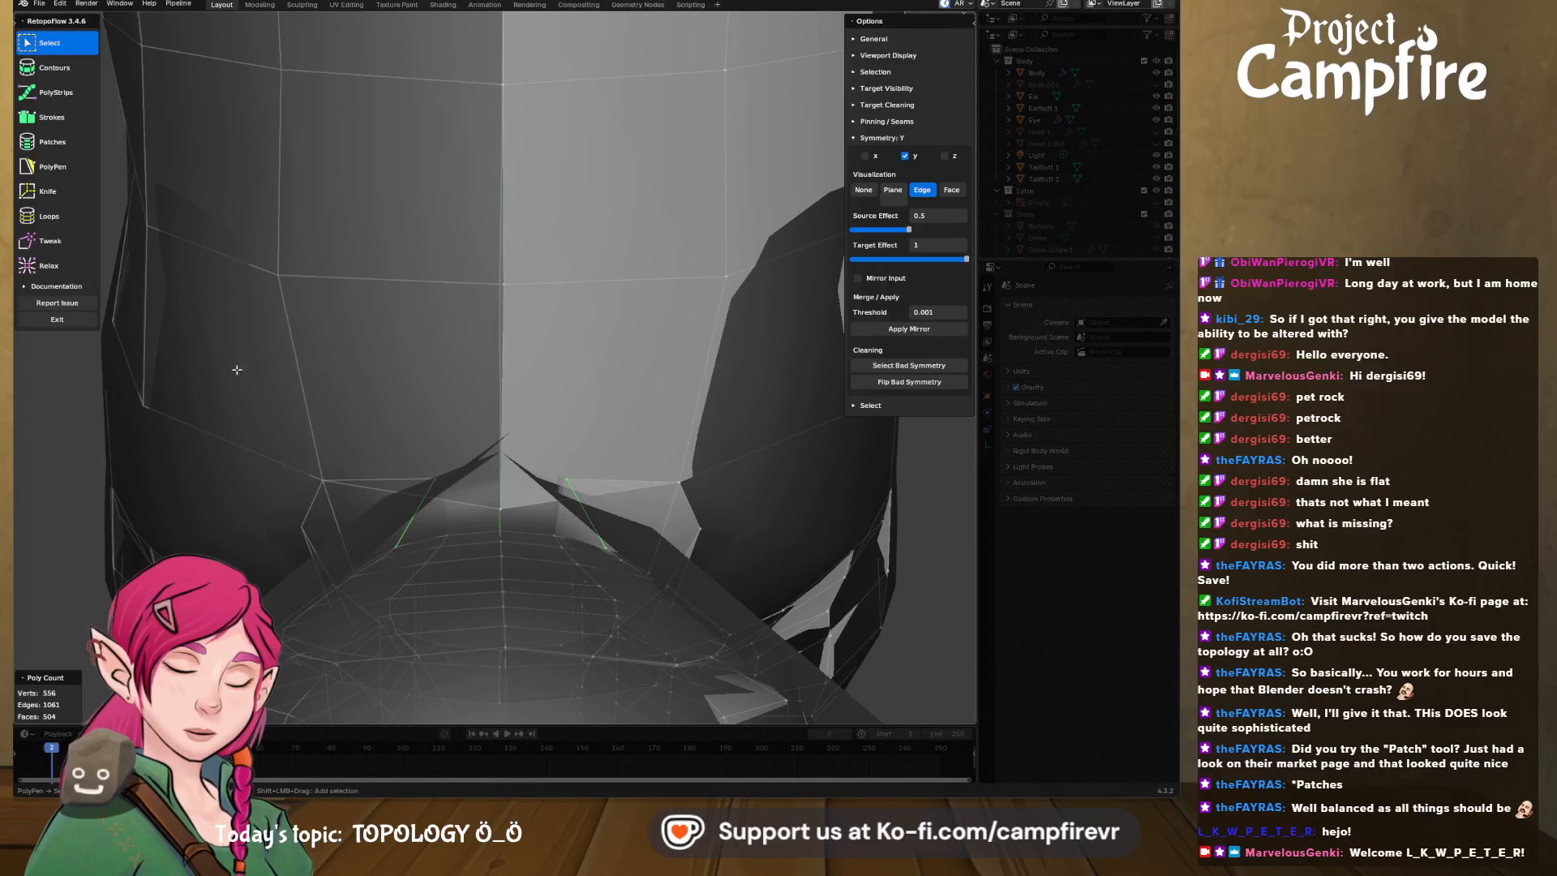
left_click(50, 242)
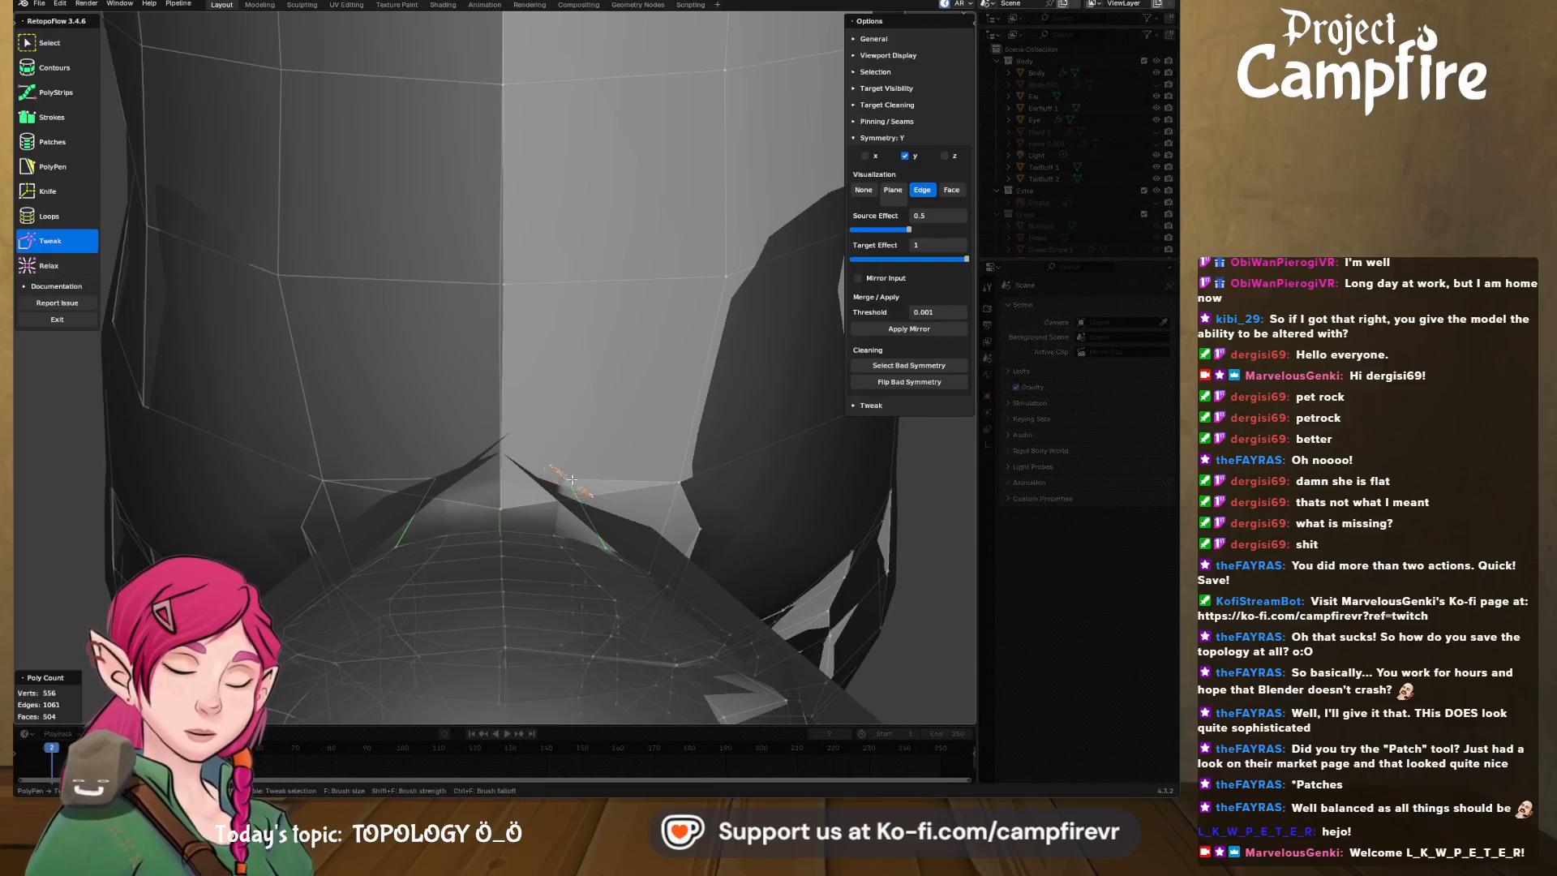
middle_click_drag(576, 496, 493, 513)
mouse_move(482, 509)
left_mouse_down()
mouse_move(565, 570)
mouse_move(532, 544)
left_mouse_up()
middle_click_drag(532, 544, 572, 532)
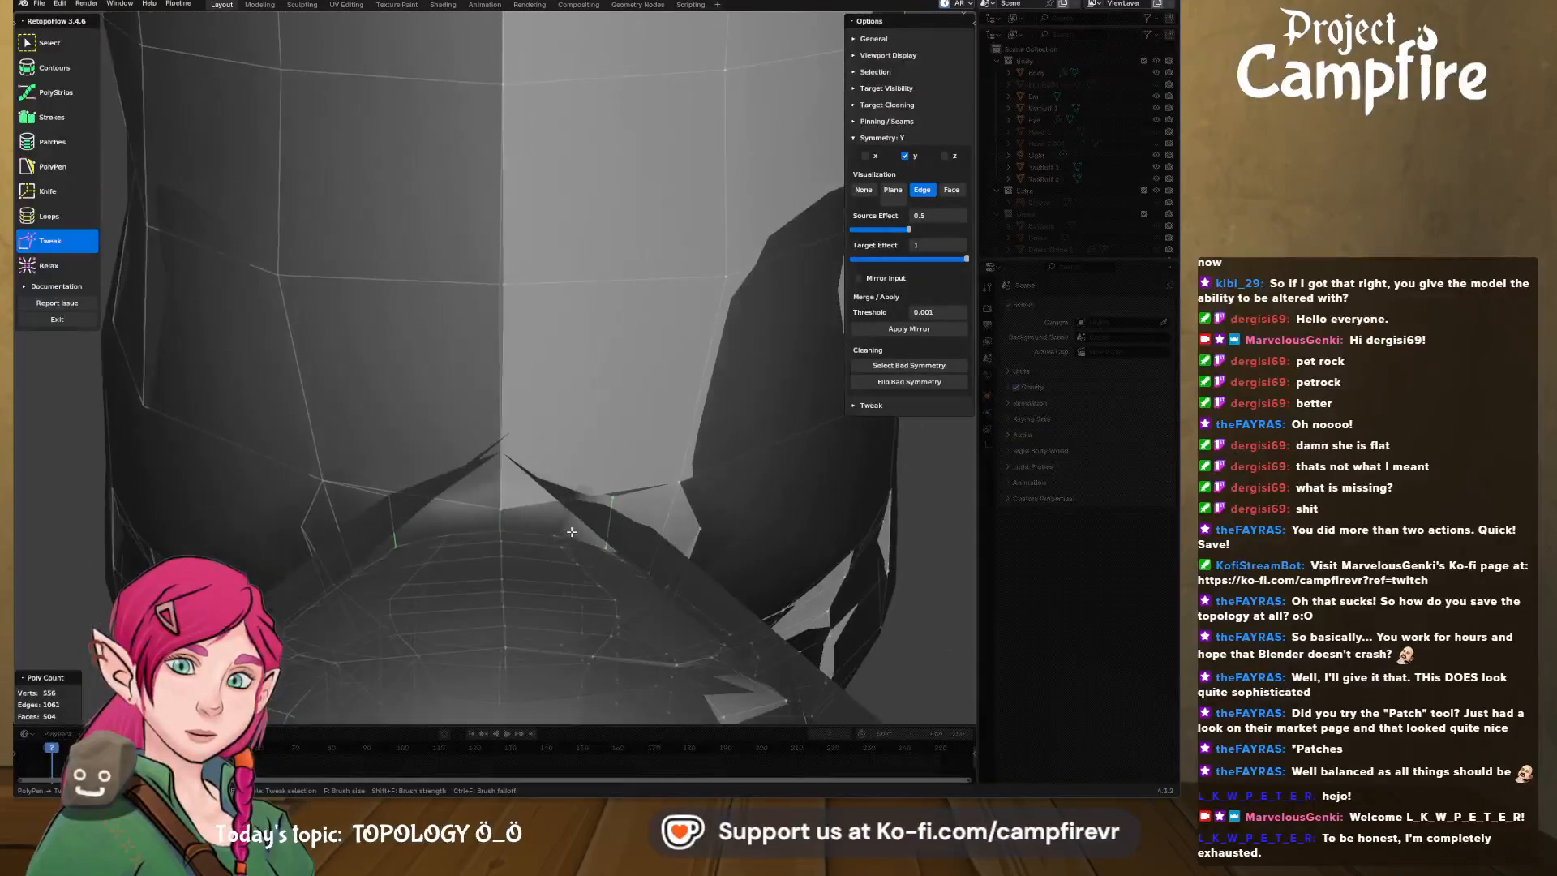
mouse_move(521, 537)
left_mouse_down()
mouse_move(505, 455)
mouse_move(525, 434)
left_mouse_up()
middle_click_drag(591, 522, 389, 461)
mouse_move(319, 417)
left_mouse_down()
mouse_move(375, 410)
mouse_move(361, 386)
mouse_move(371, 396)
left_mouse_up()
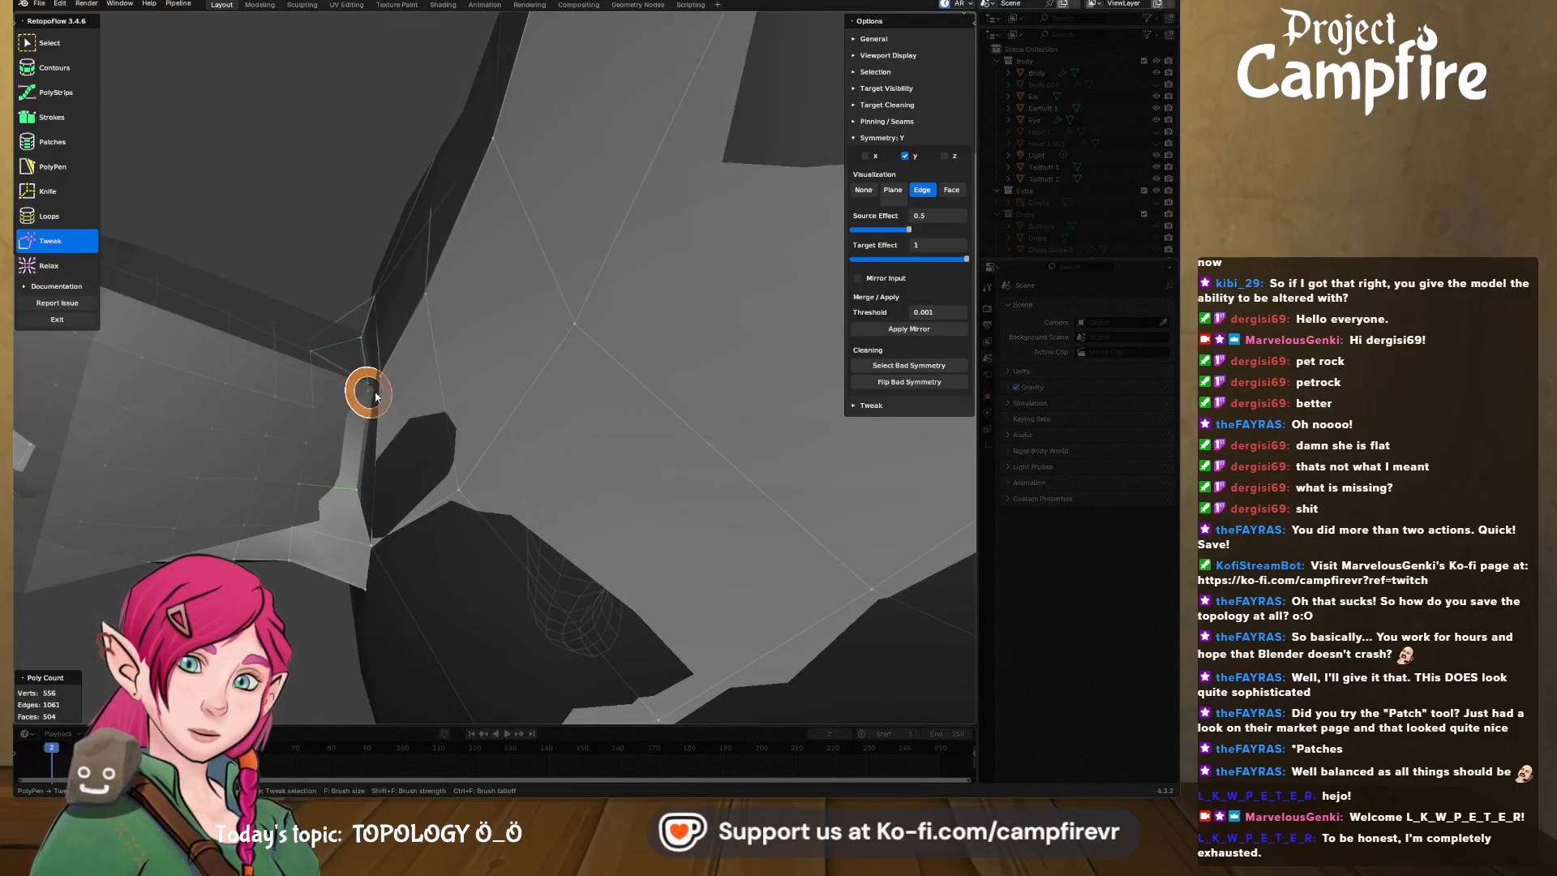
mouse_move(373, 397)
middle_mouse_down()
mouse_move(461, 426)
mouse_move(506, 486)
middle_mouse_up()
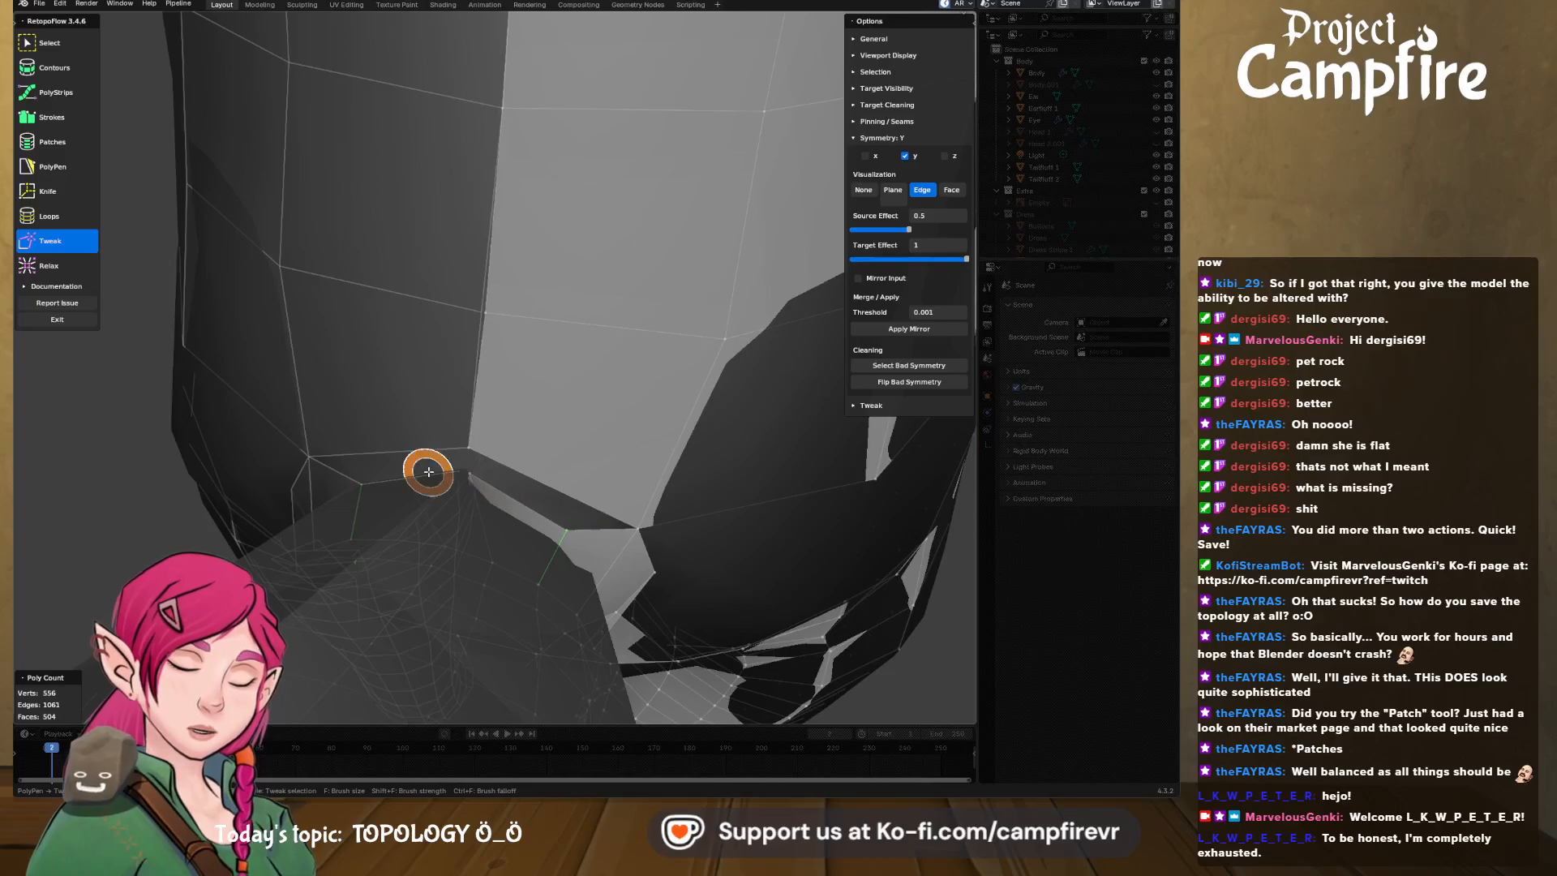
- Merge the tail band's centre-line vertex with the lower back's centre vertex at center, and nudge the merged vertex with Tweak
left_click(49, 42)
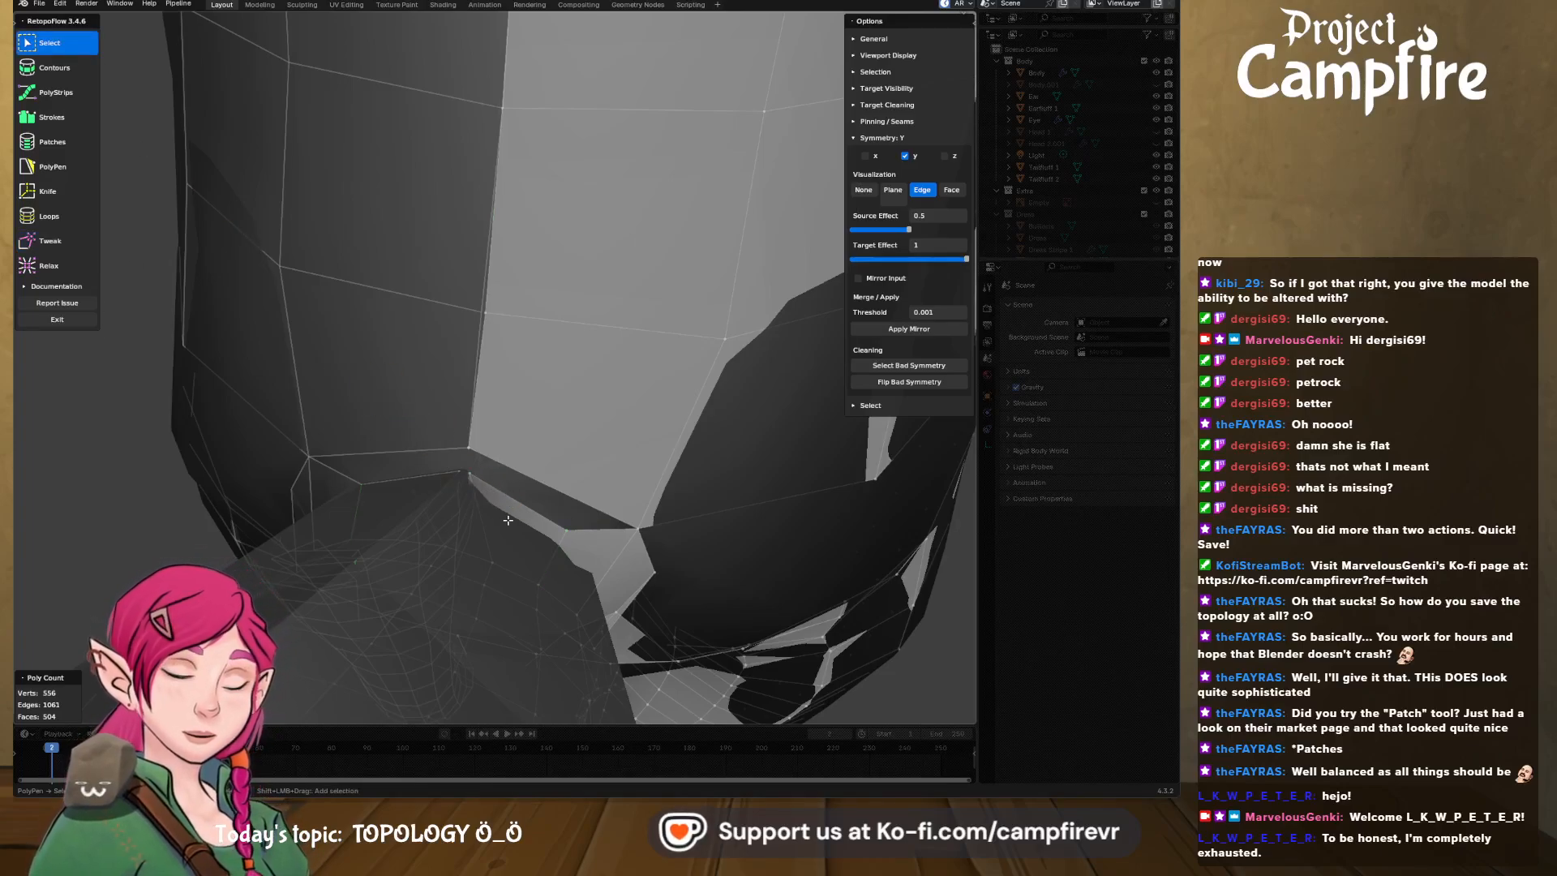
key("x")
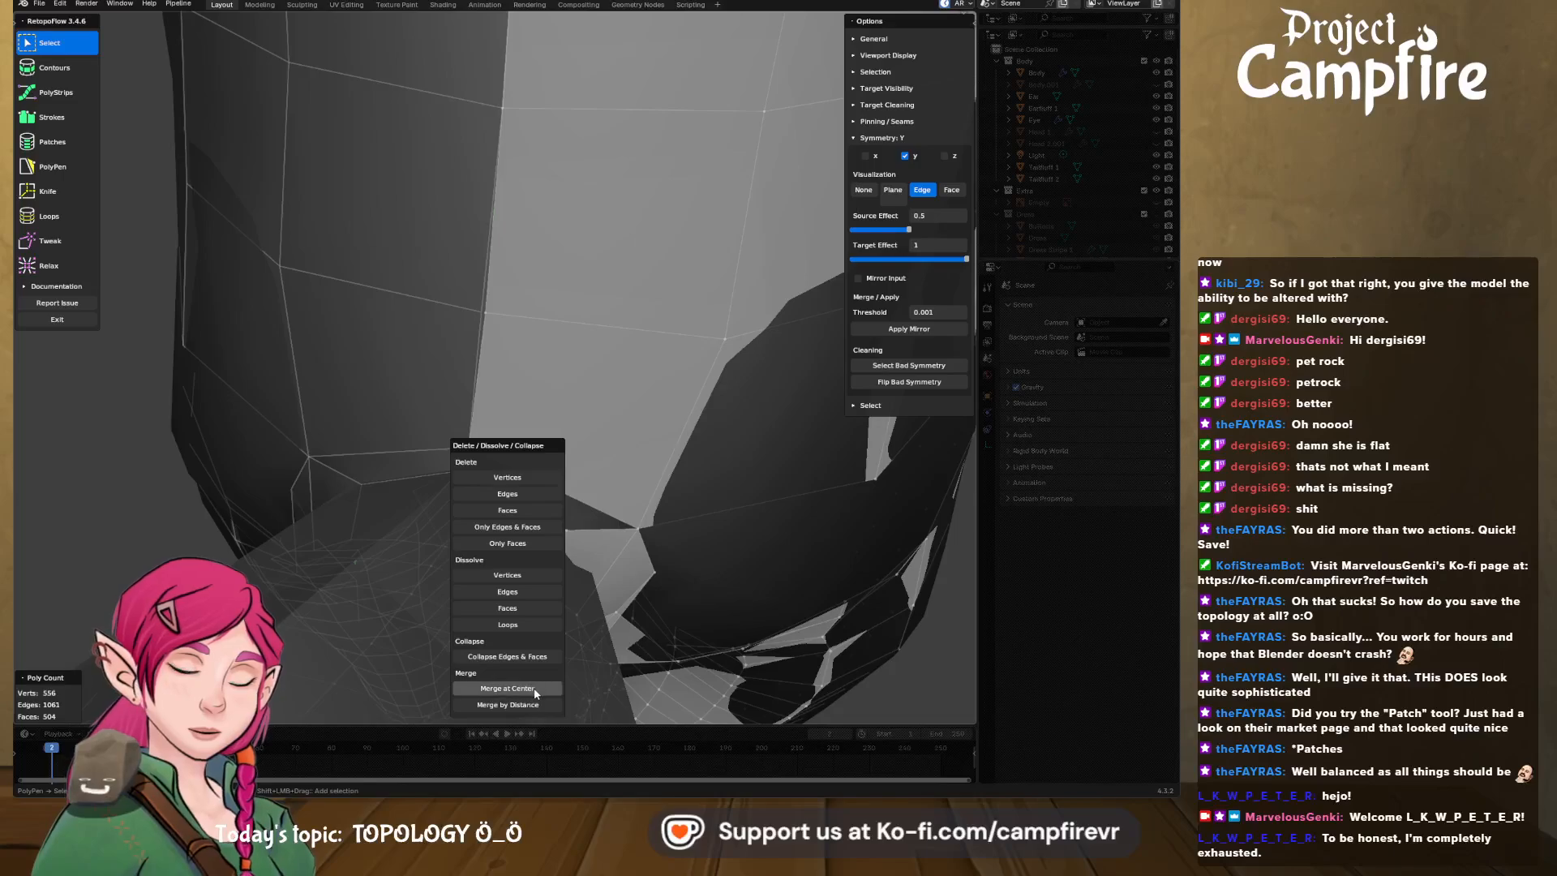
left_click(507, 689)
left_click(63, 243)
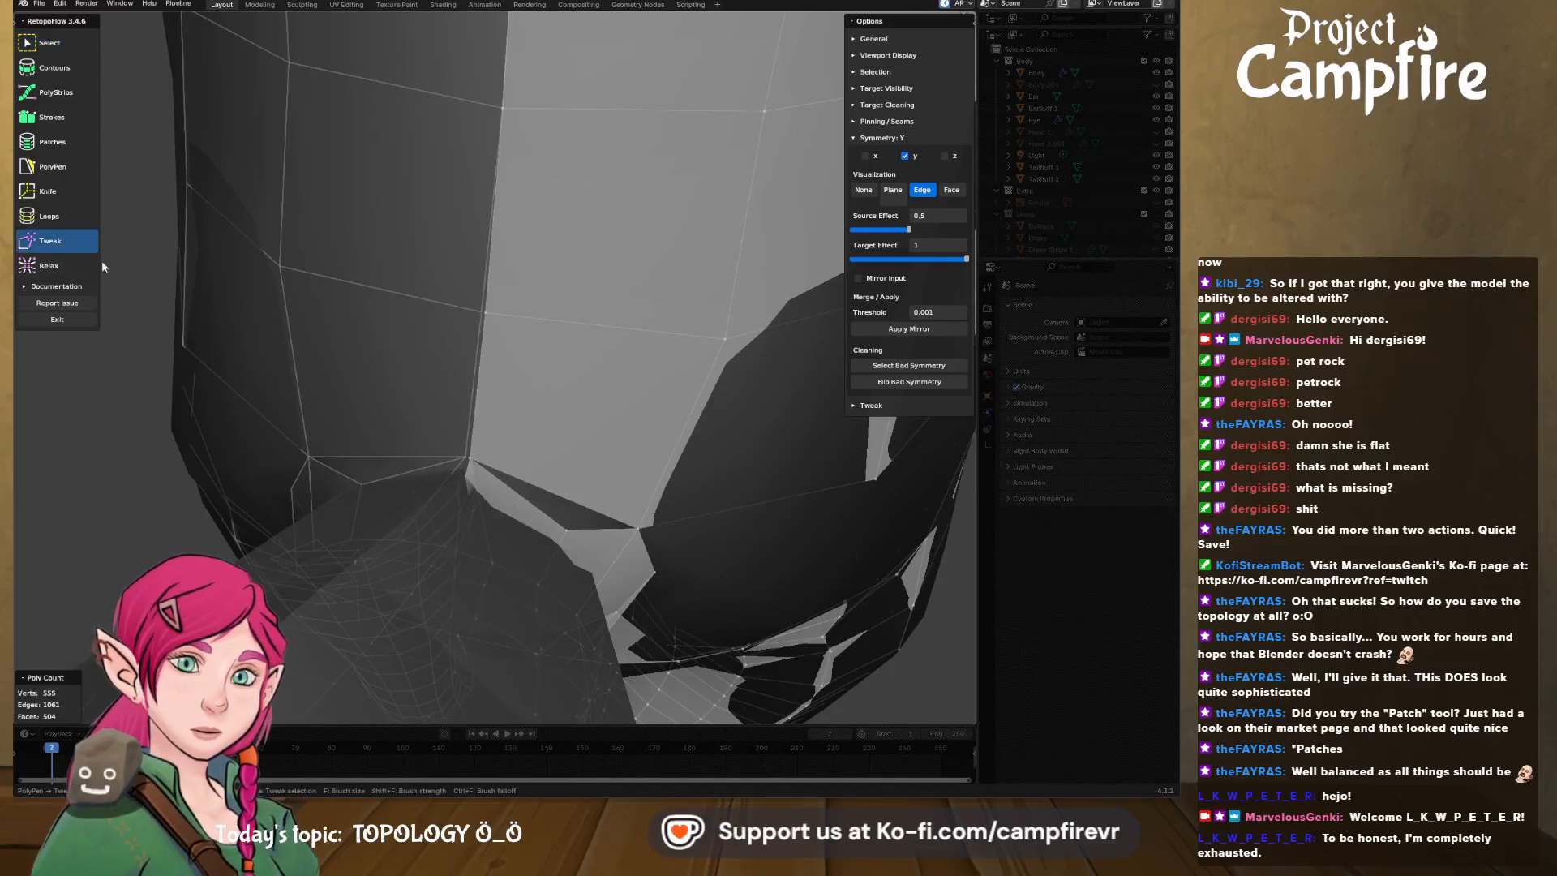
left_click_drag(477, 470, 472, 484)
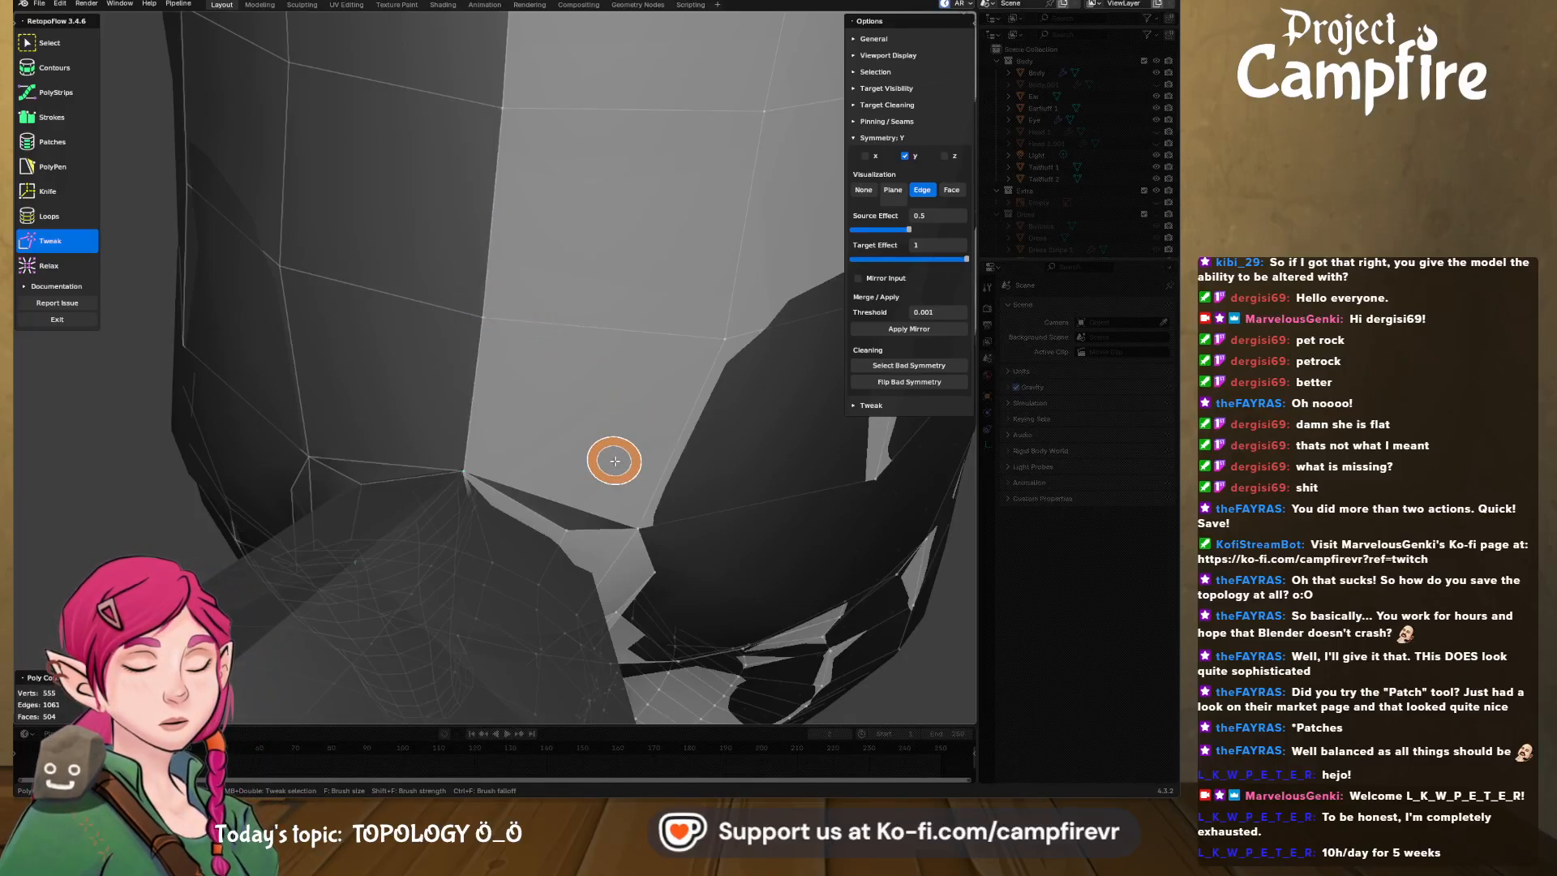
- Move the tail band's sagging vertex up onto the lower back border with Tweak
middle_click_drag(689, 490, 663, 438)
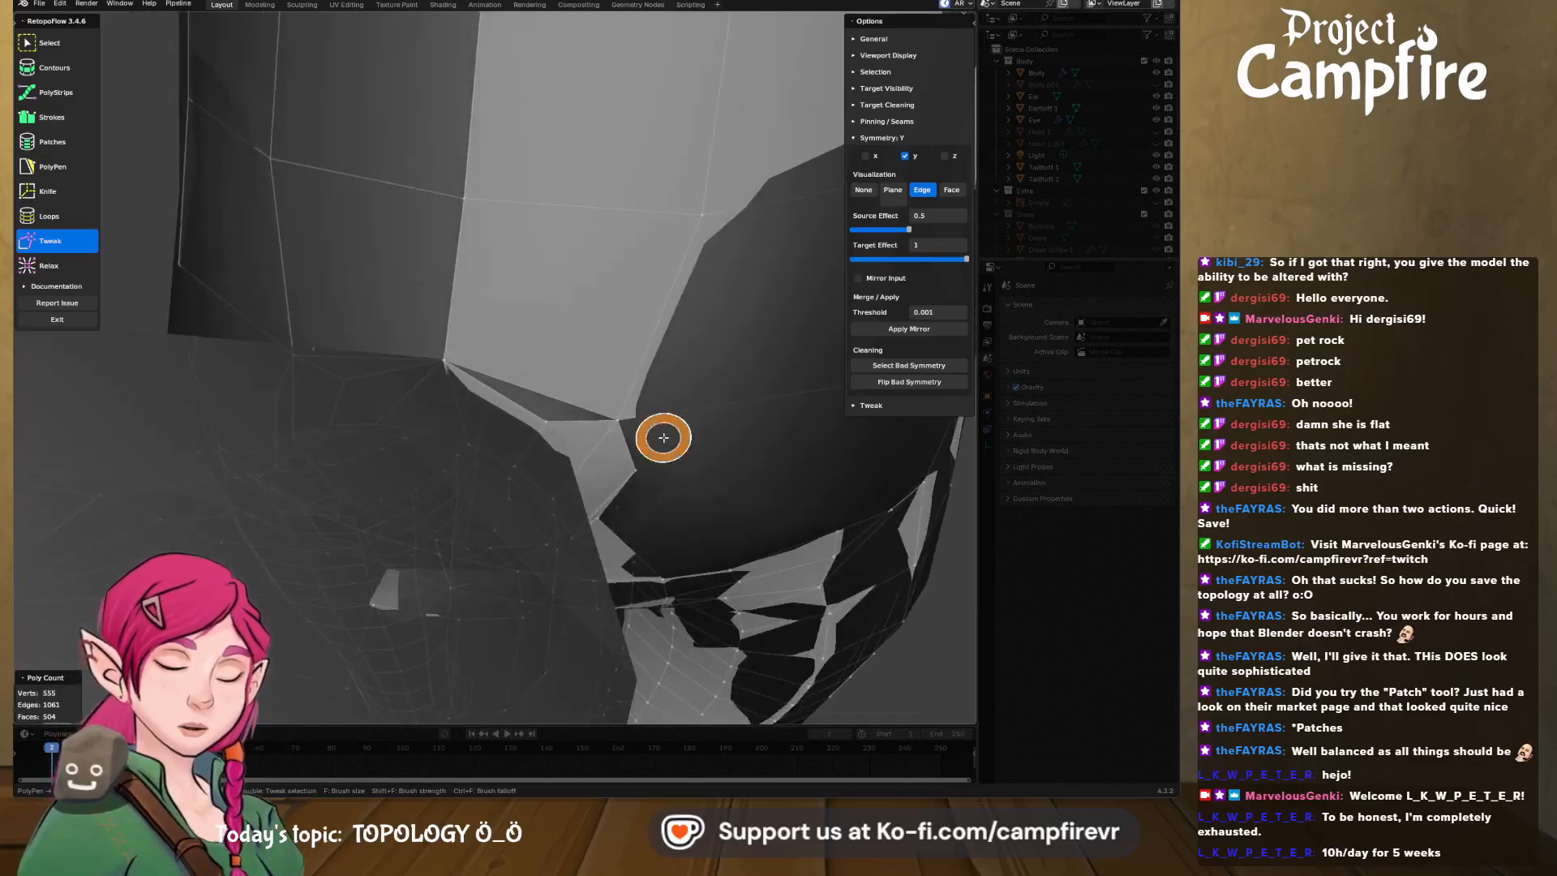
left_click_drag(552, 430, 522, 352)
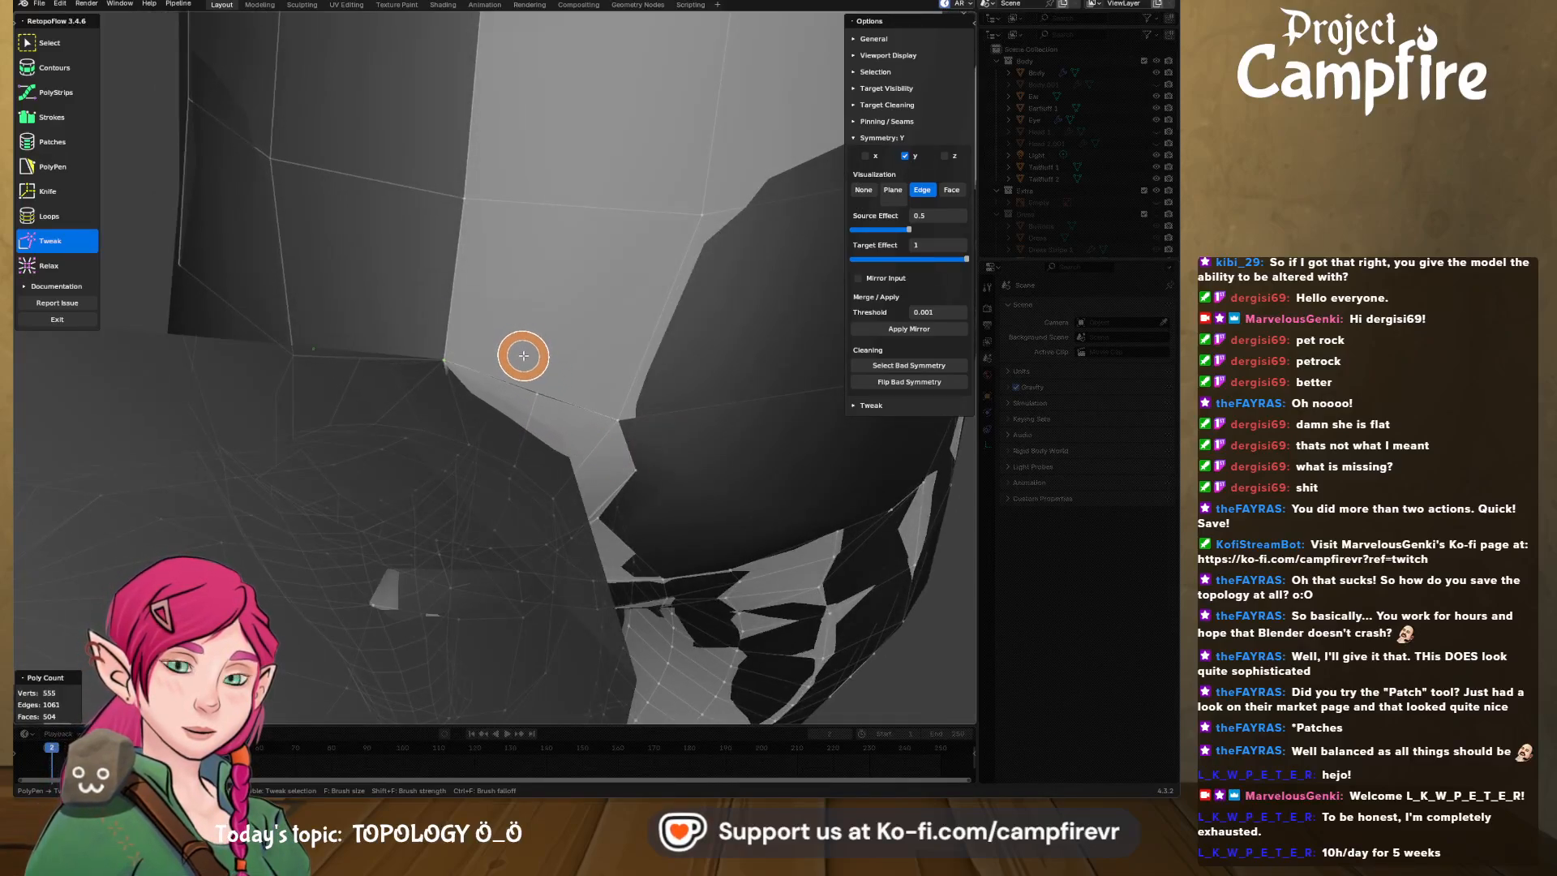
- Try to cut the lower back face with Knife between its outer upper corner and the tail band's vertex on the lower border
left_click(49, 191)
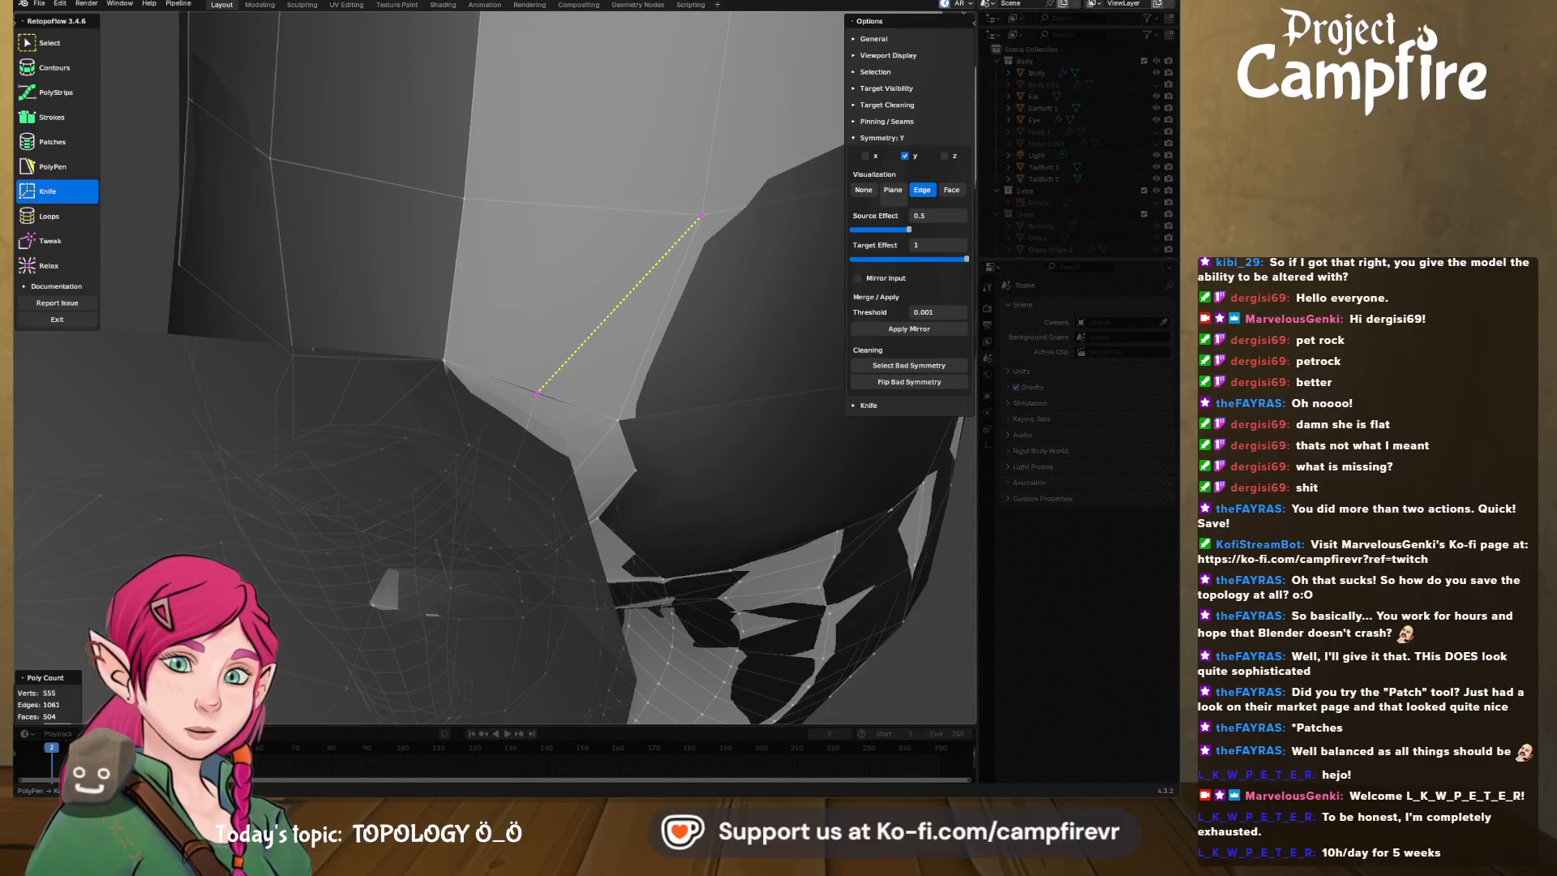
left_click(521, 377)
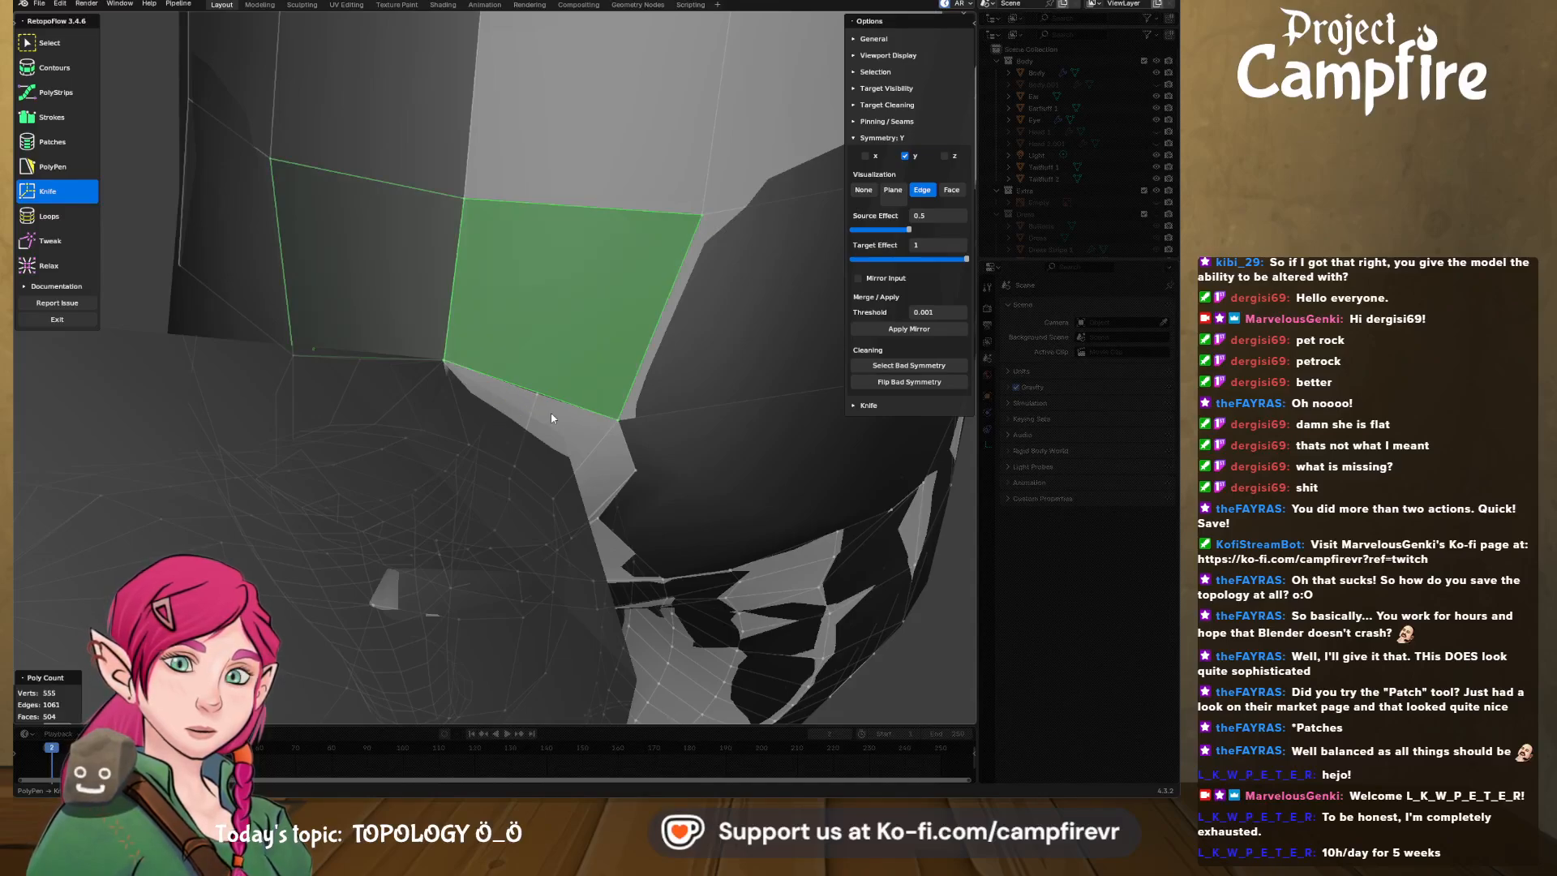
left_click(702, 215)
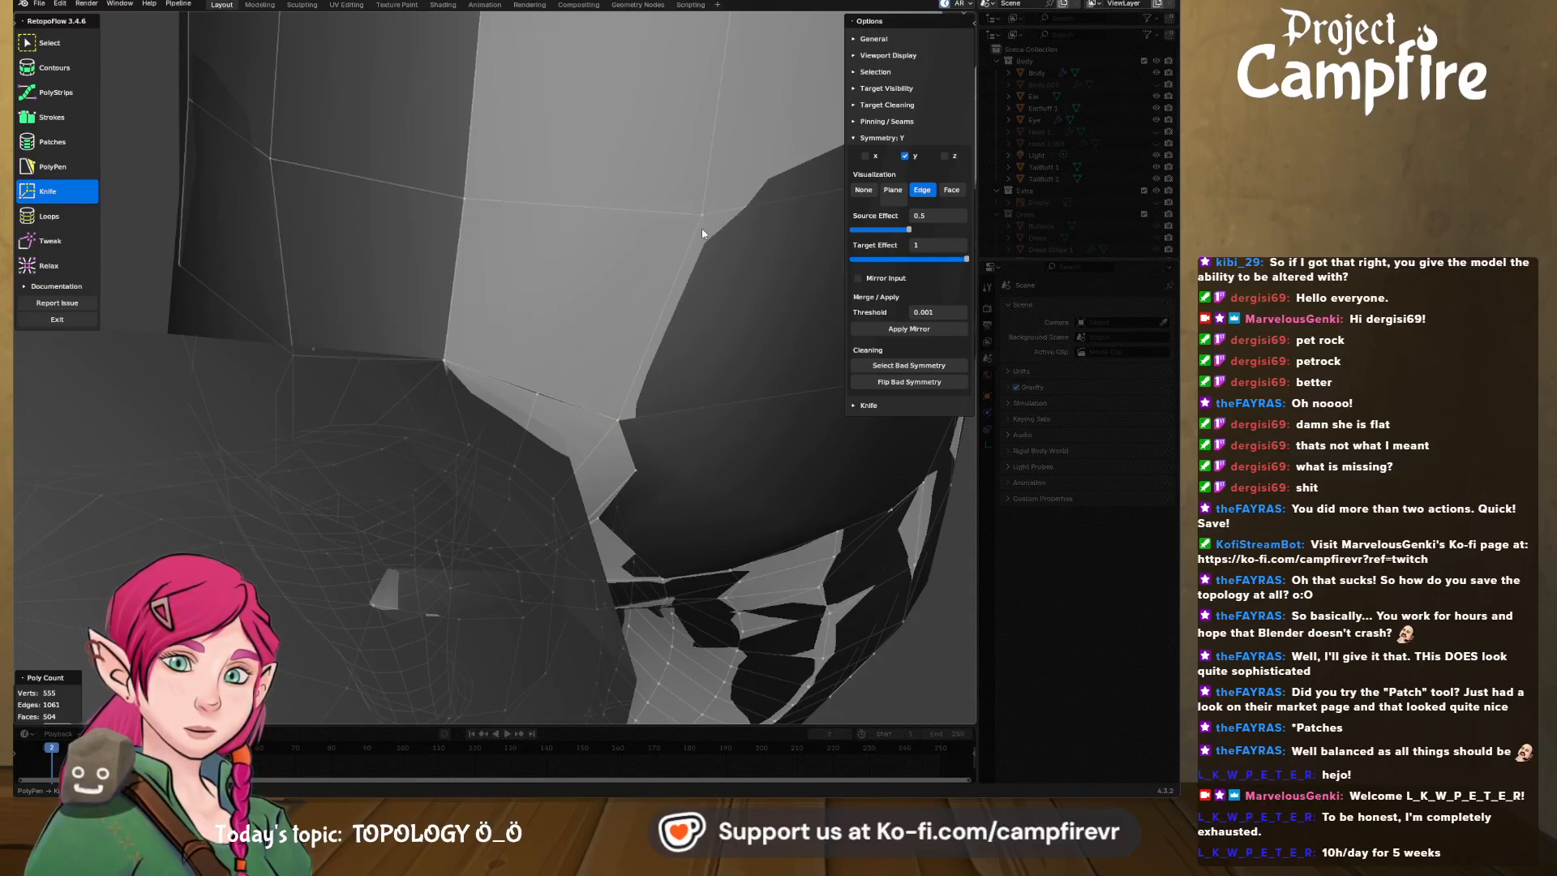
left_click(541, 392)
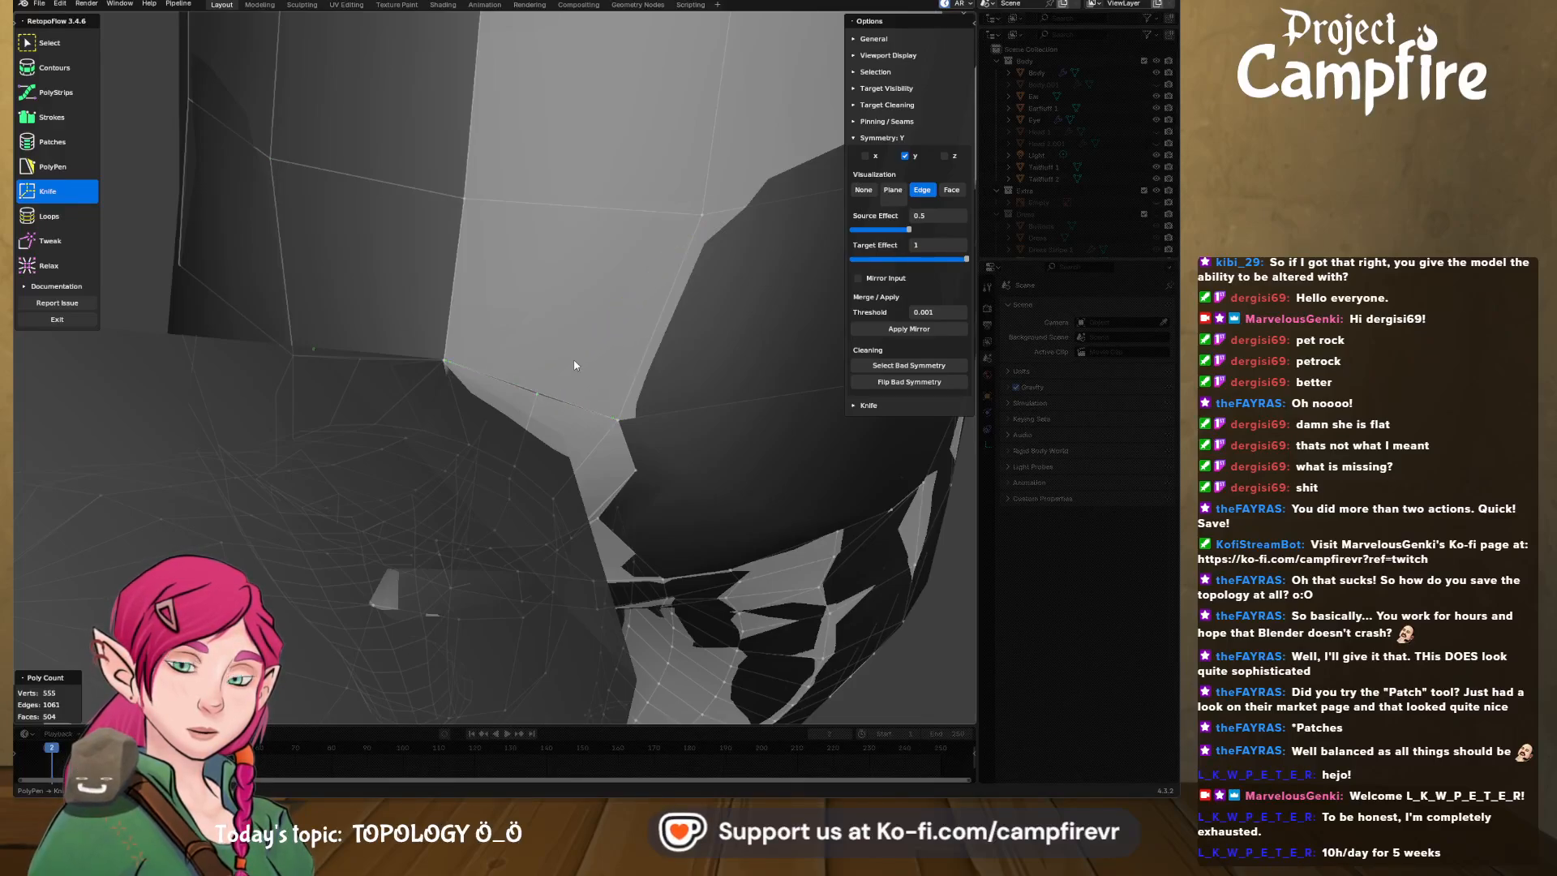
middle_click_drag(574, 365, 535, 435)
scroll(570, 350, "up", 2)
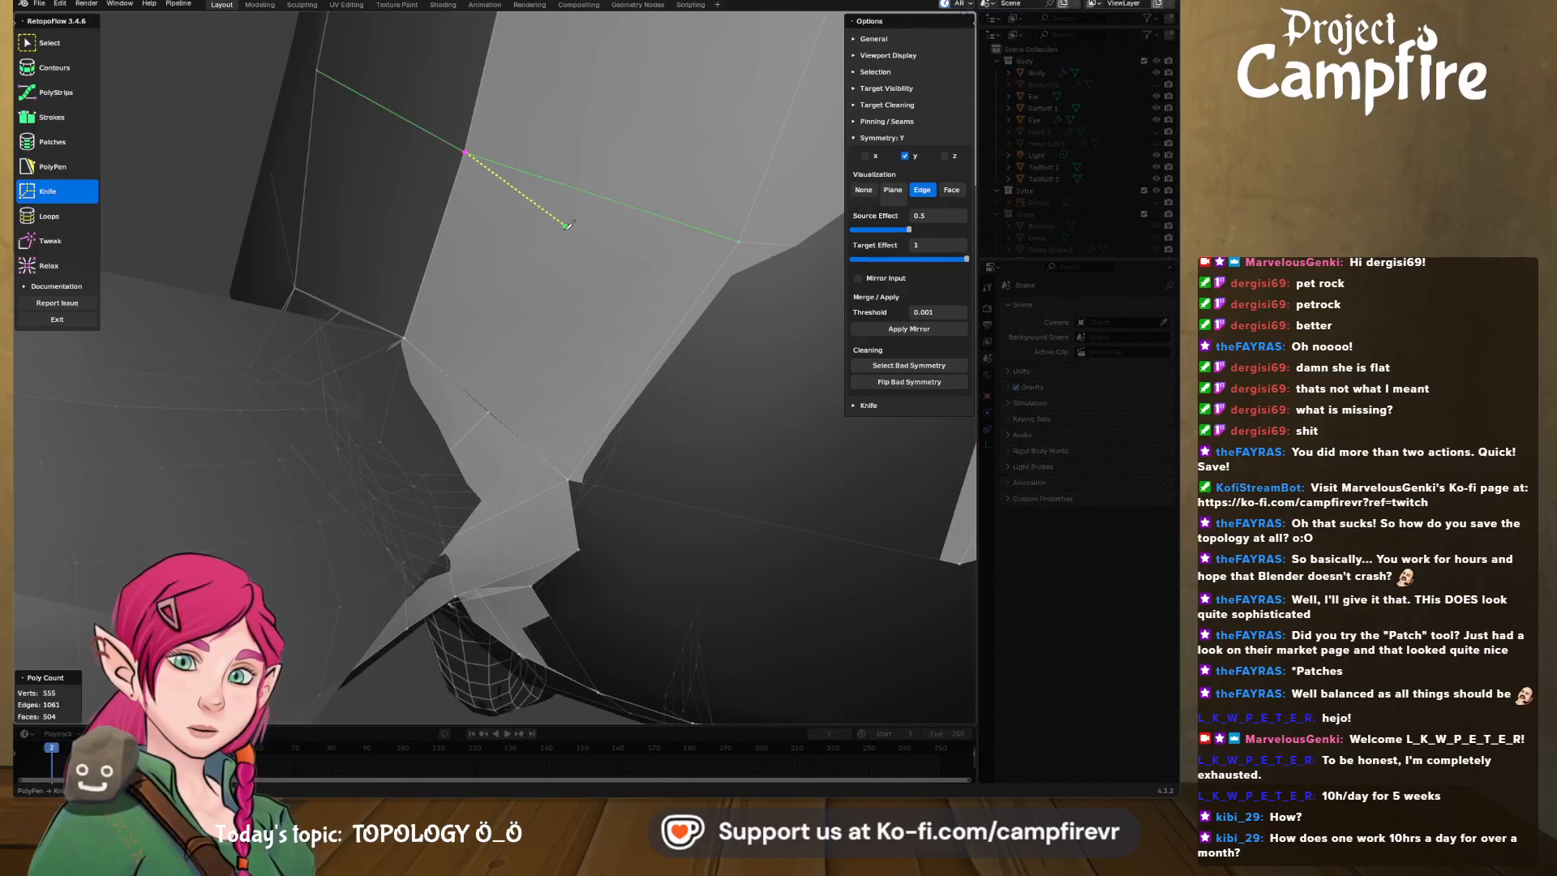
left_click(490, 407)
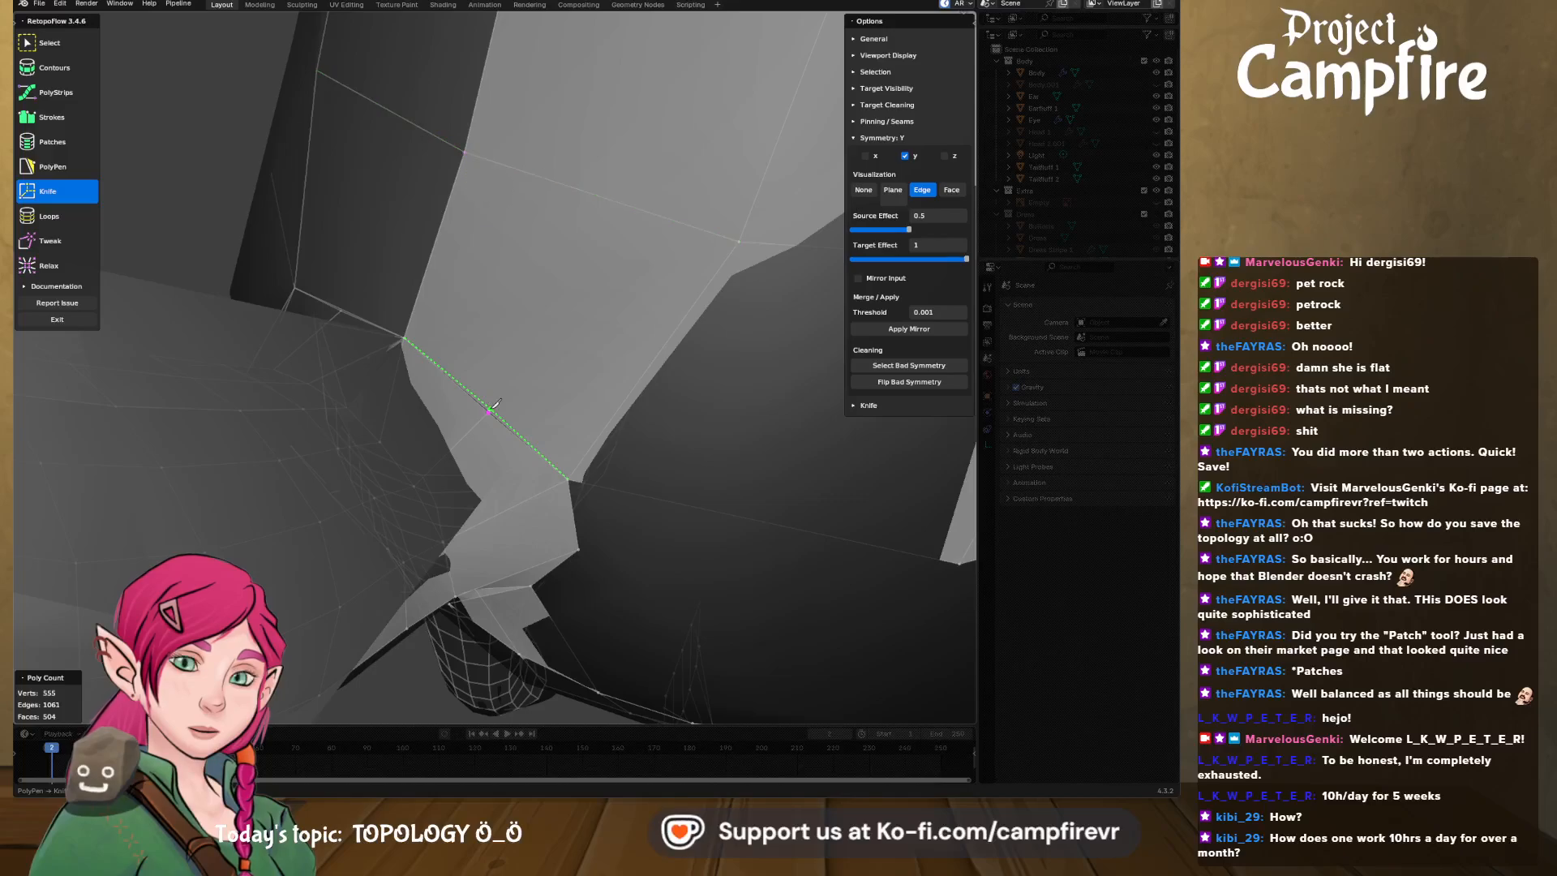
left_click(569, 323)
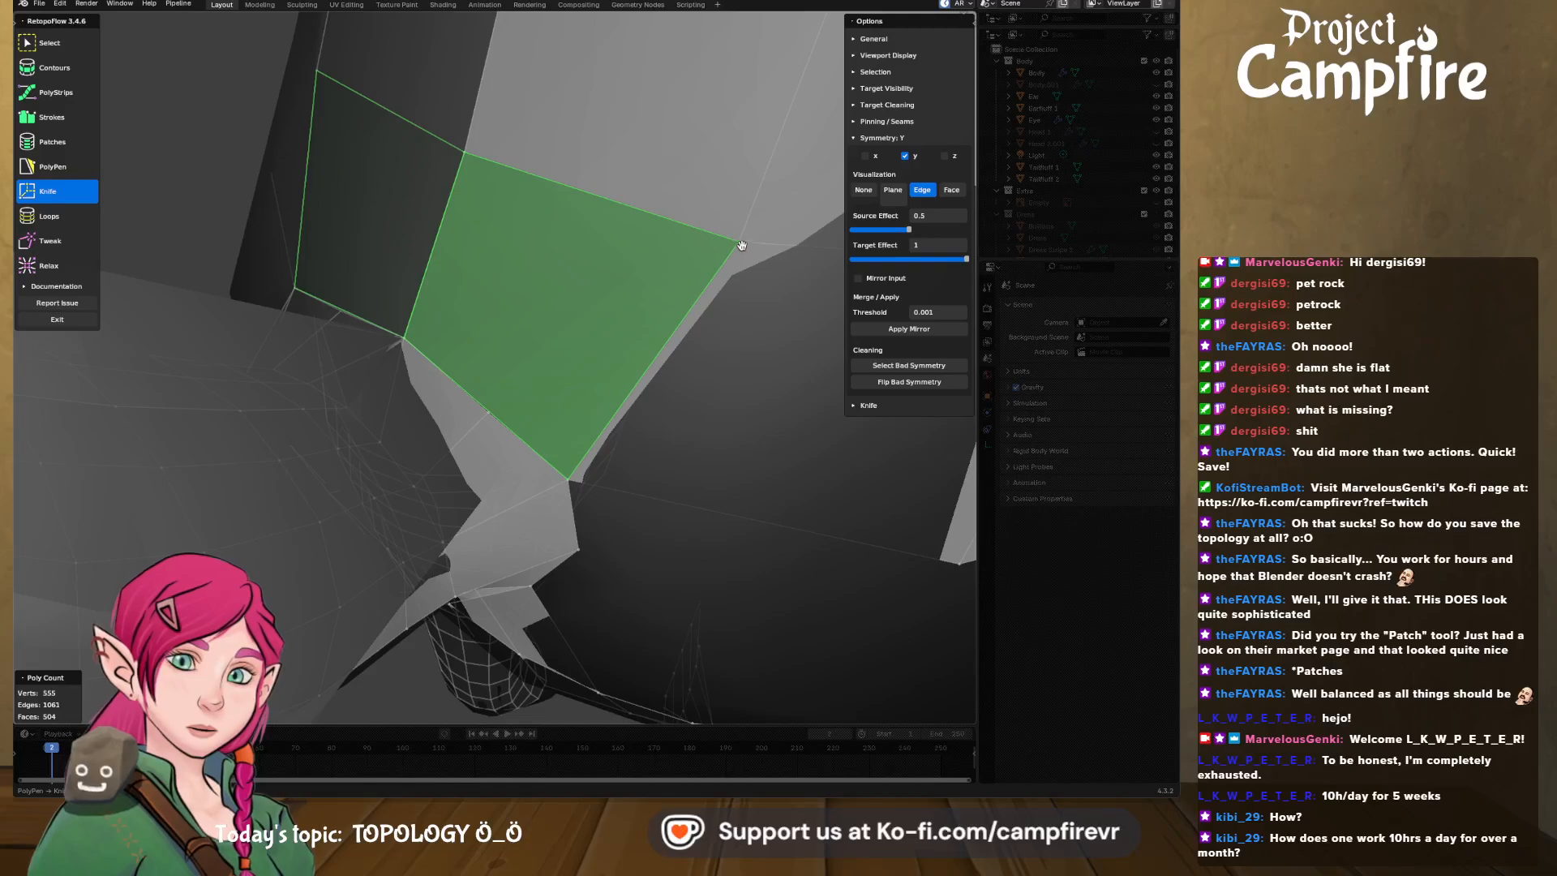
key("alt+a")
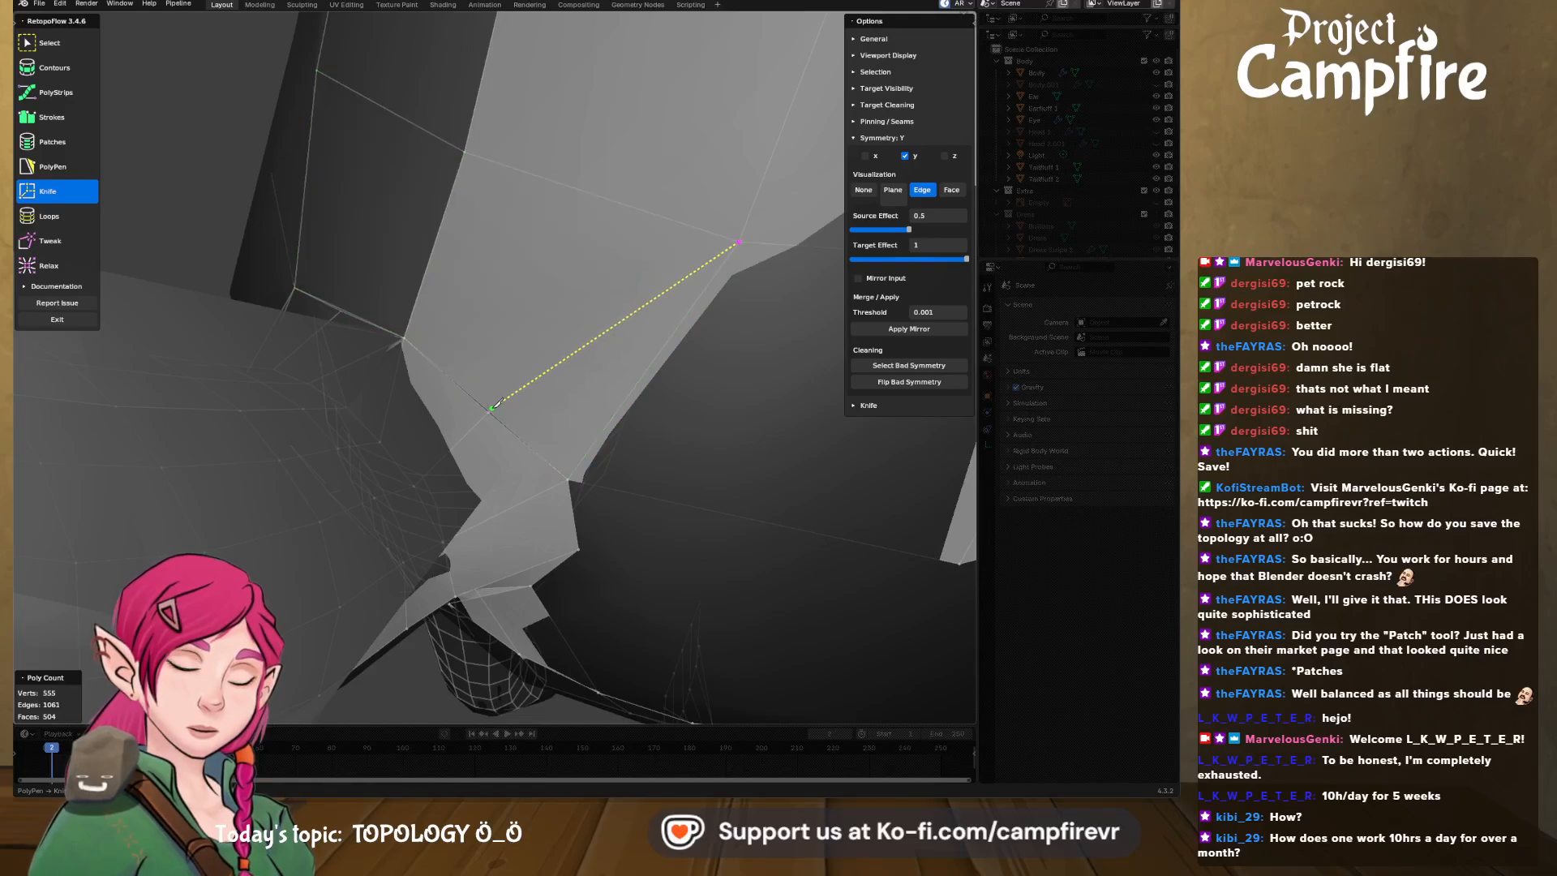
left_click(490, 410)
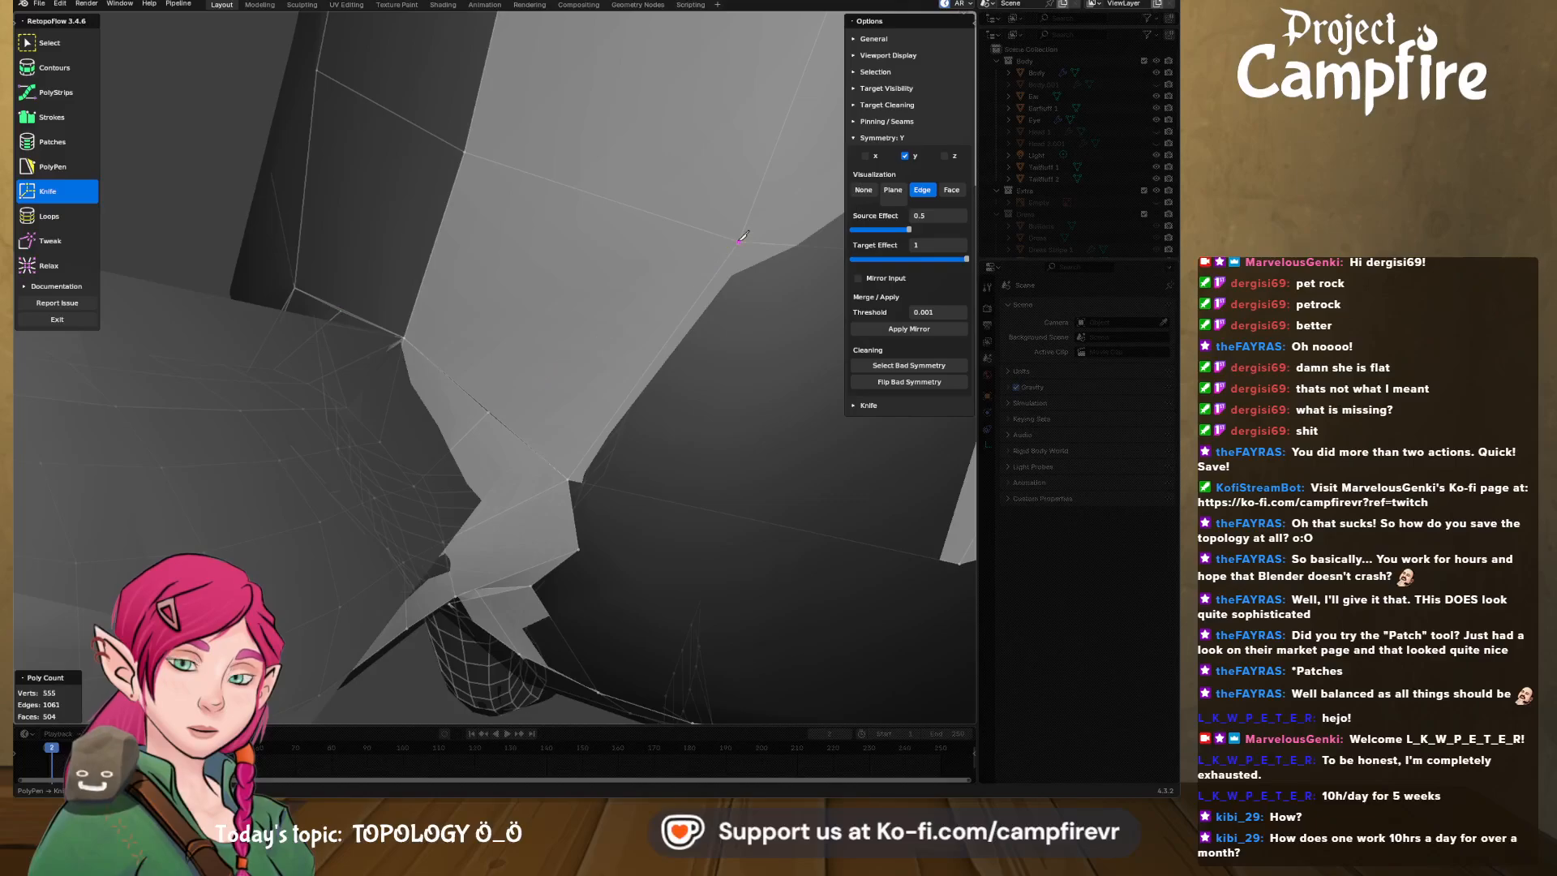
- Cut the lower back face with Knife from its outer upper corner to the middle of its lower border above the tail band
middle_click_drag(743, 236, 520, 349)
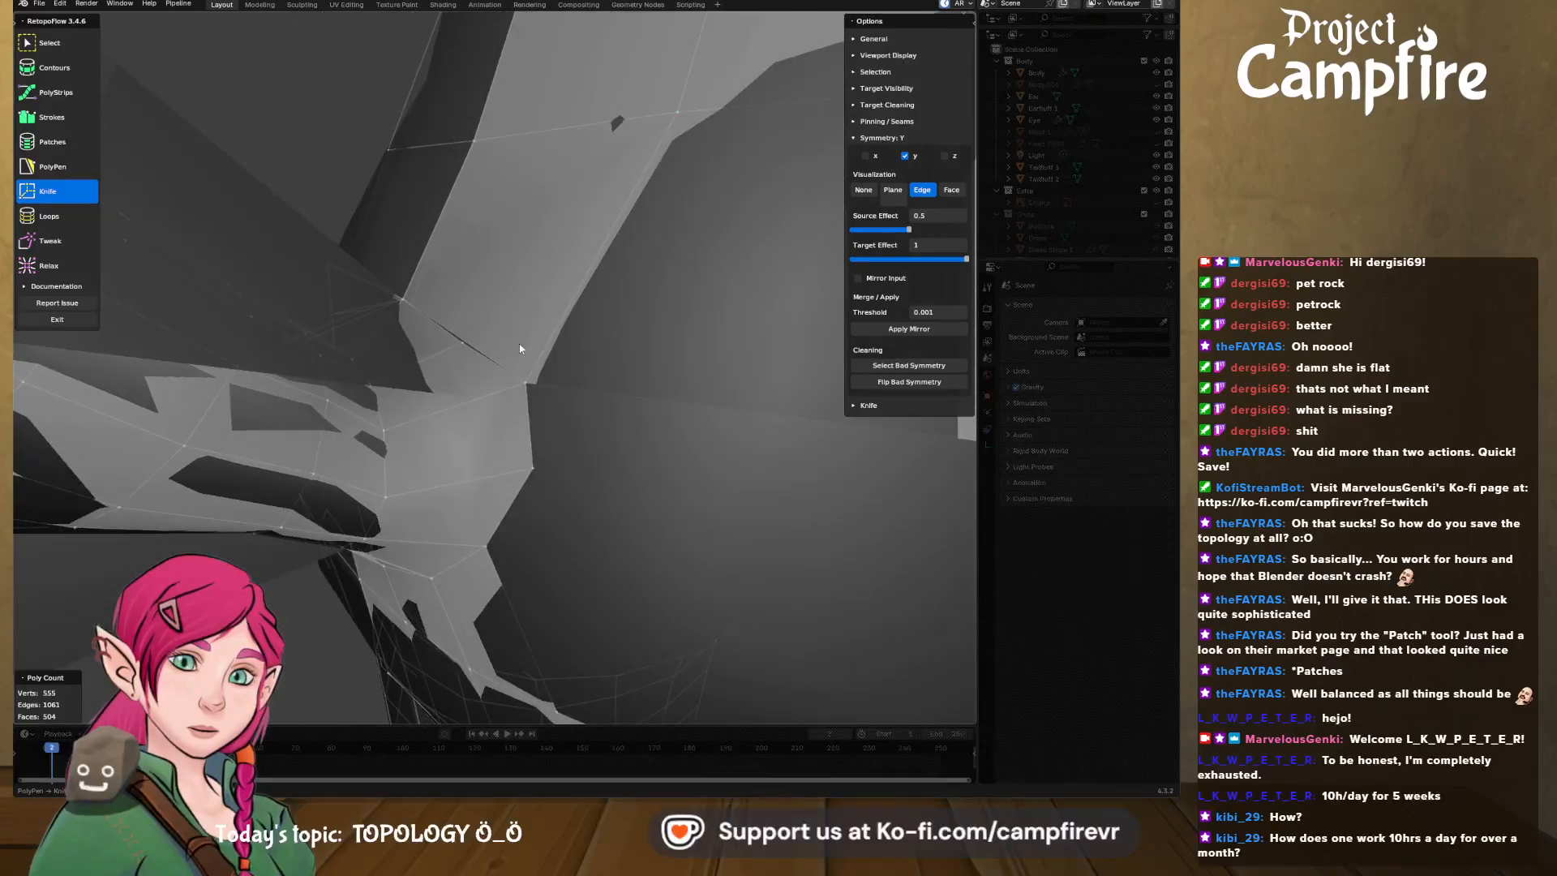
left_click(48, 240)
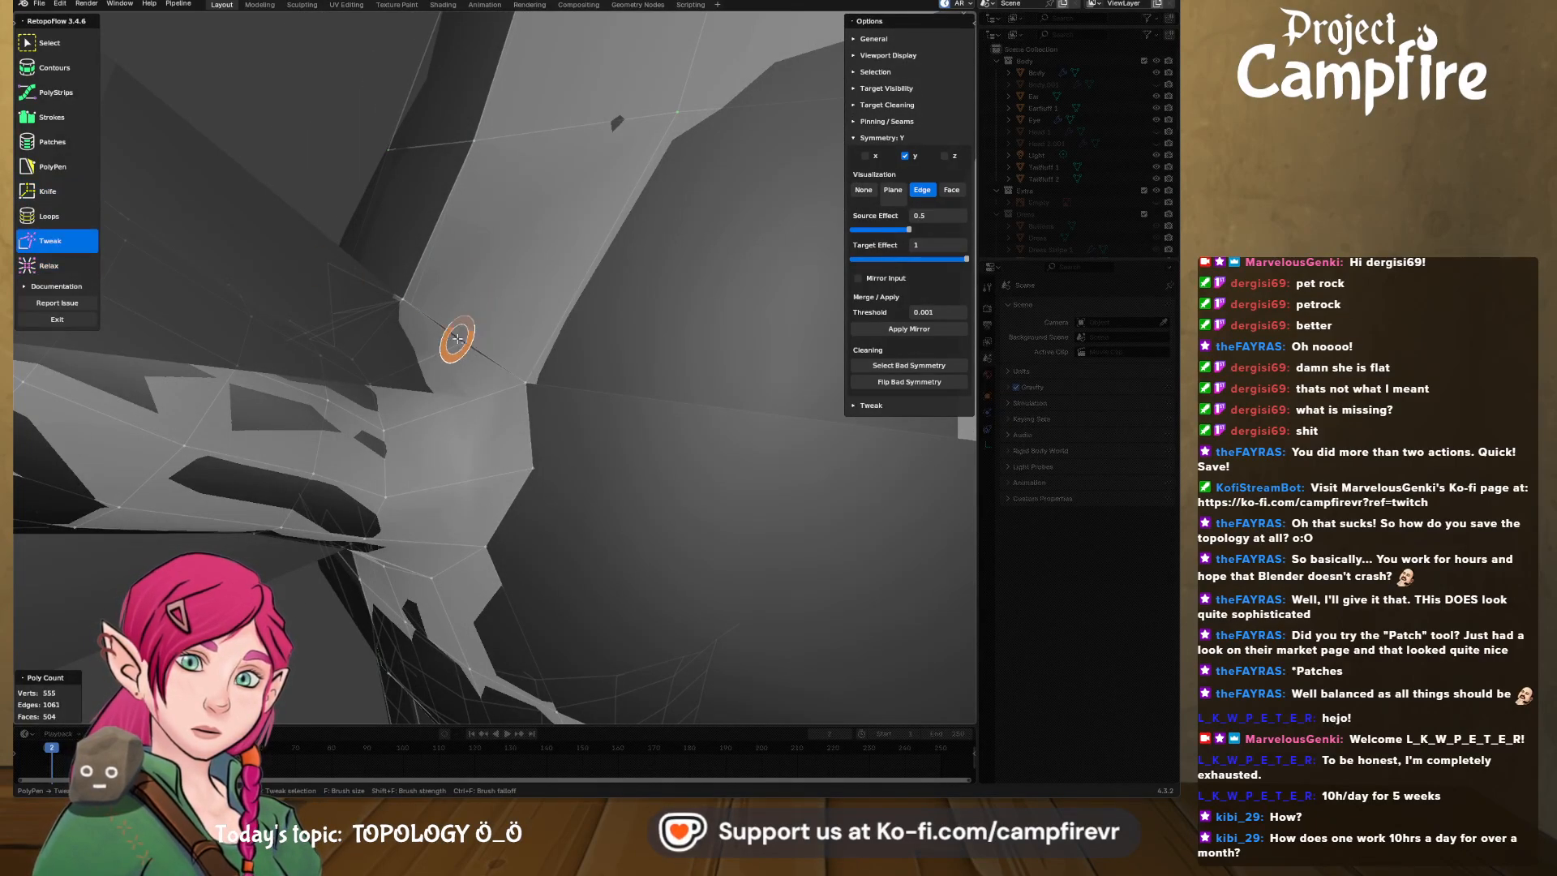
middle_click_drag(486, 315, 458, 312)
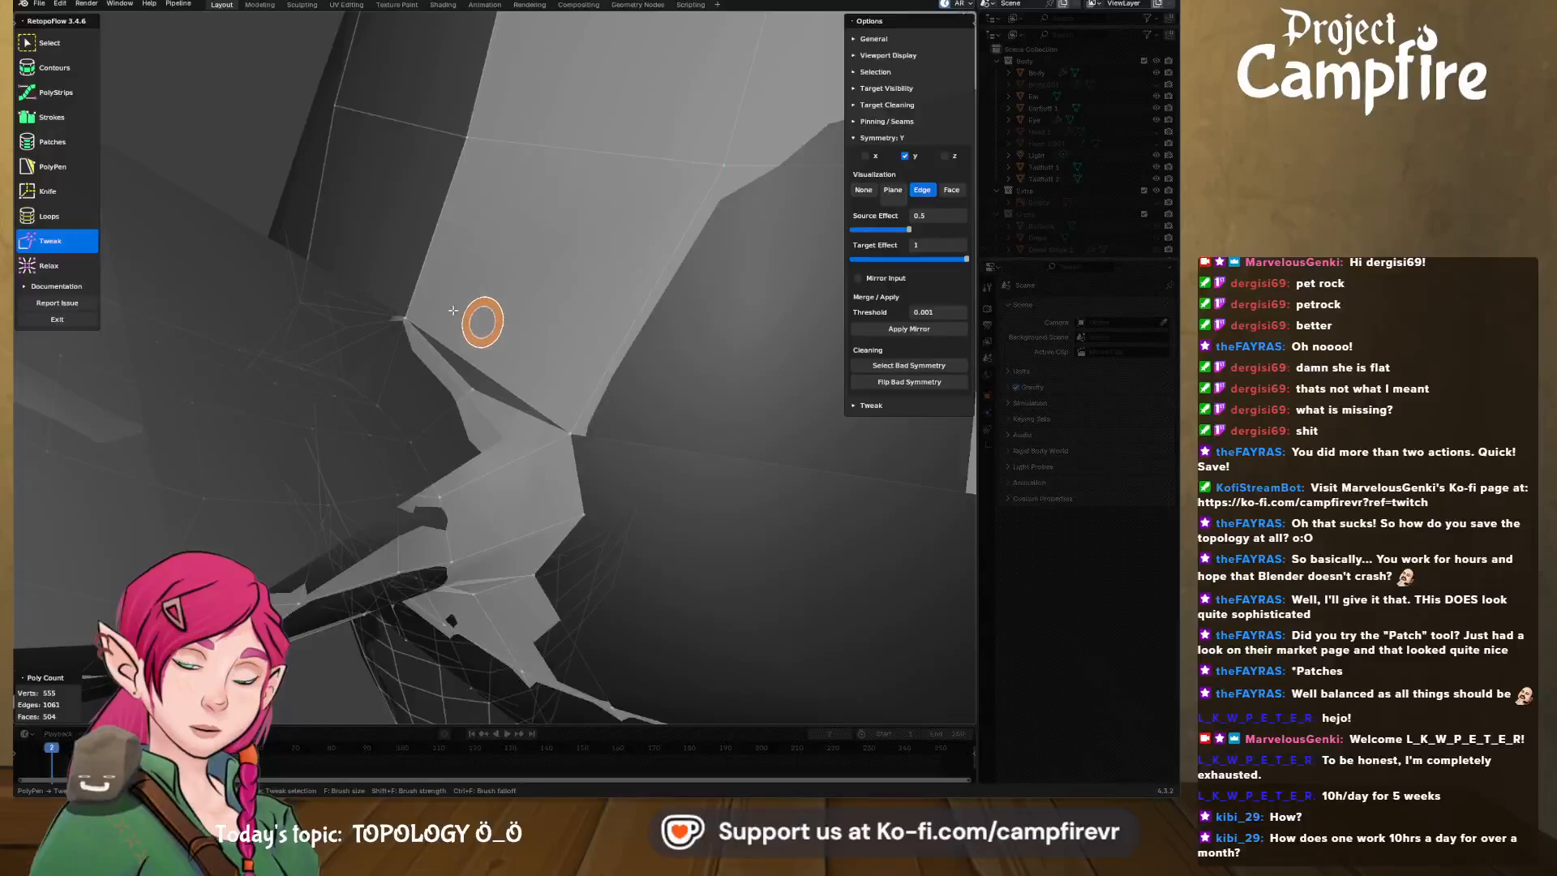
left_click(48, 191)
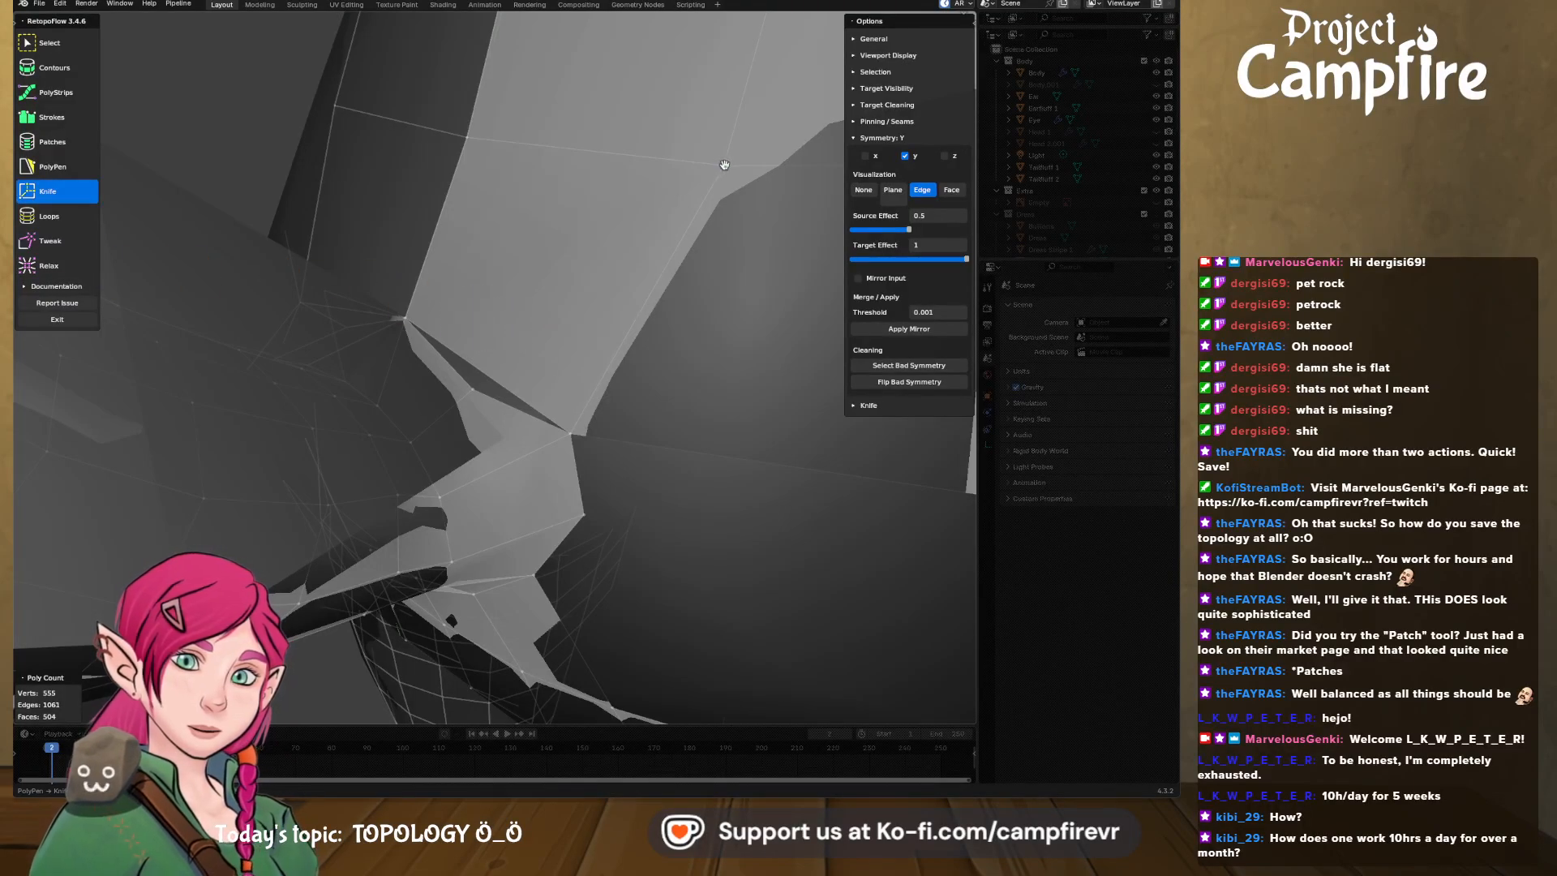
left_click(480, 369)
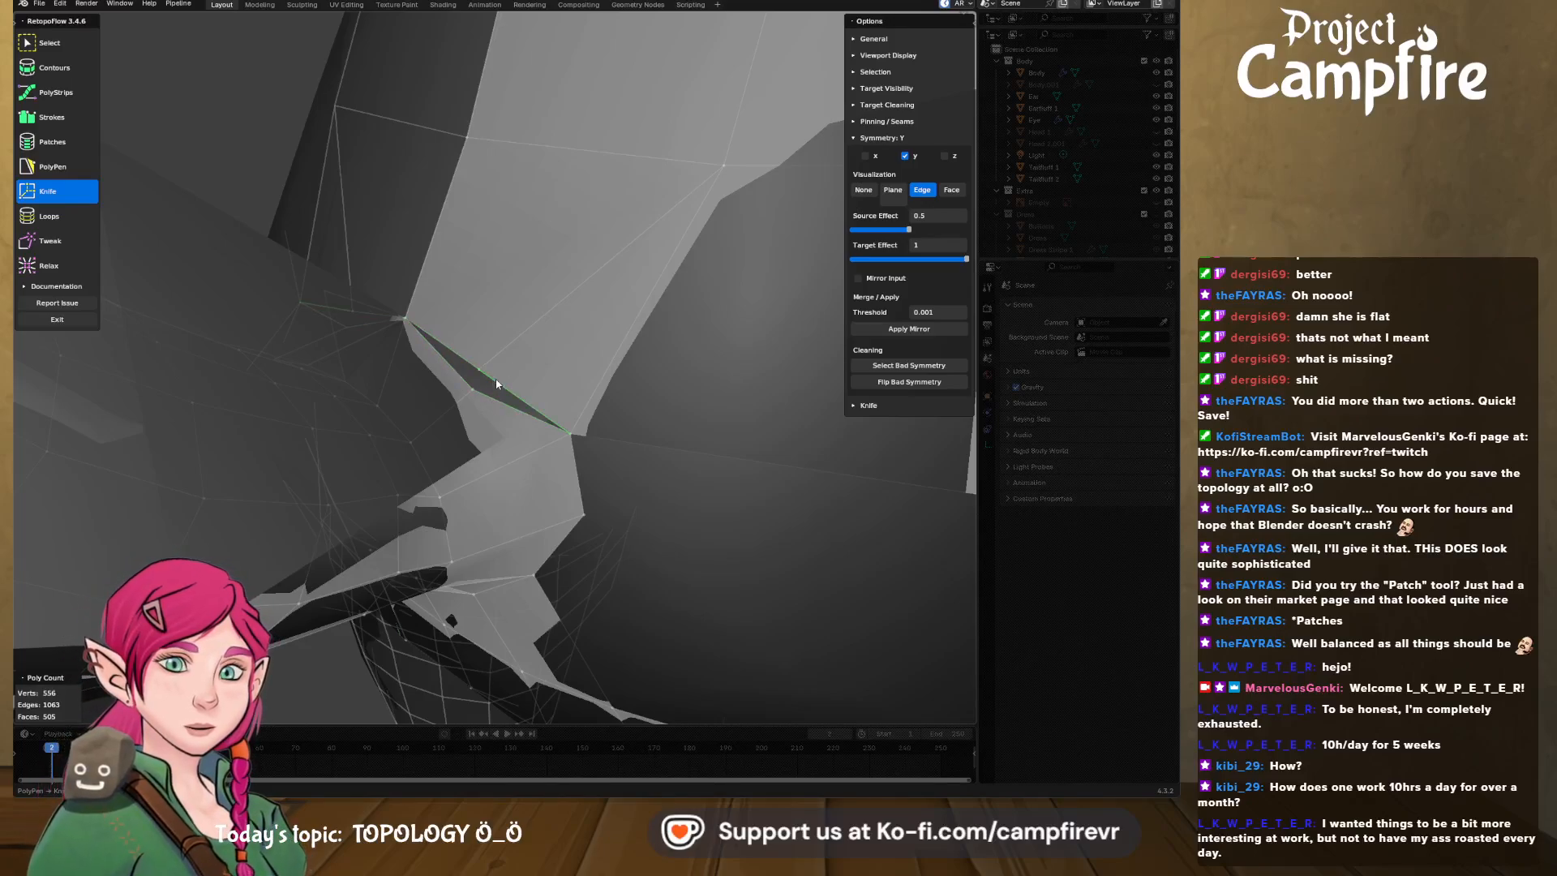
- Merge the new cut vertex on the lower back border with the neighbouring tail band vertex at center
left_click(59, 41)
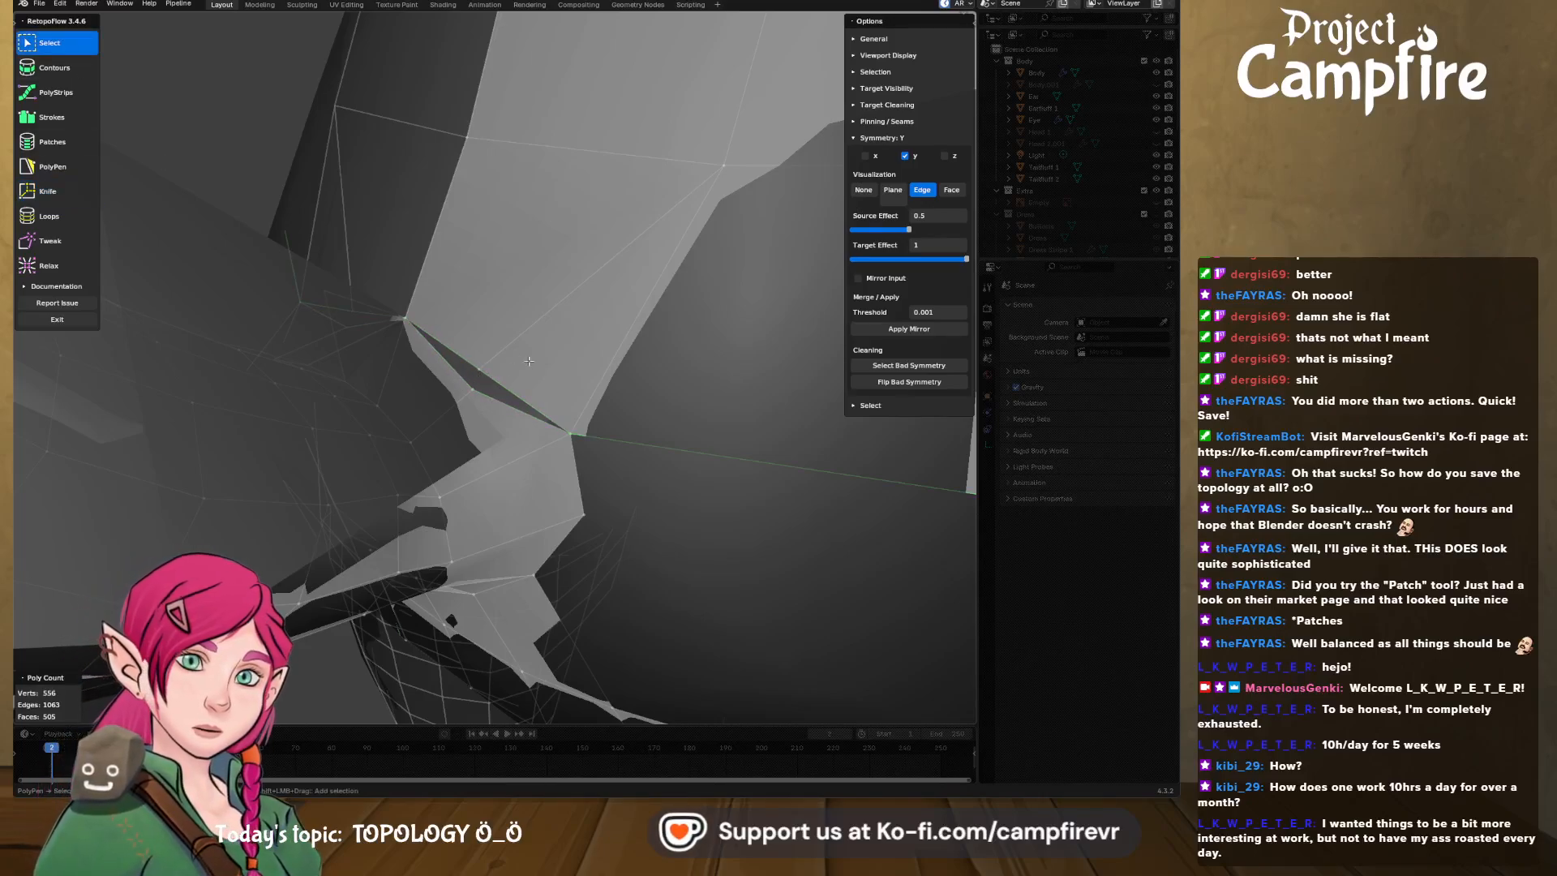
left_click_drag(457, 394, 474, 395)
key("x")
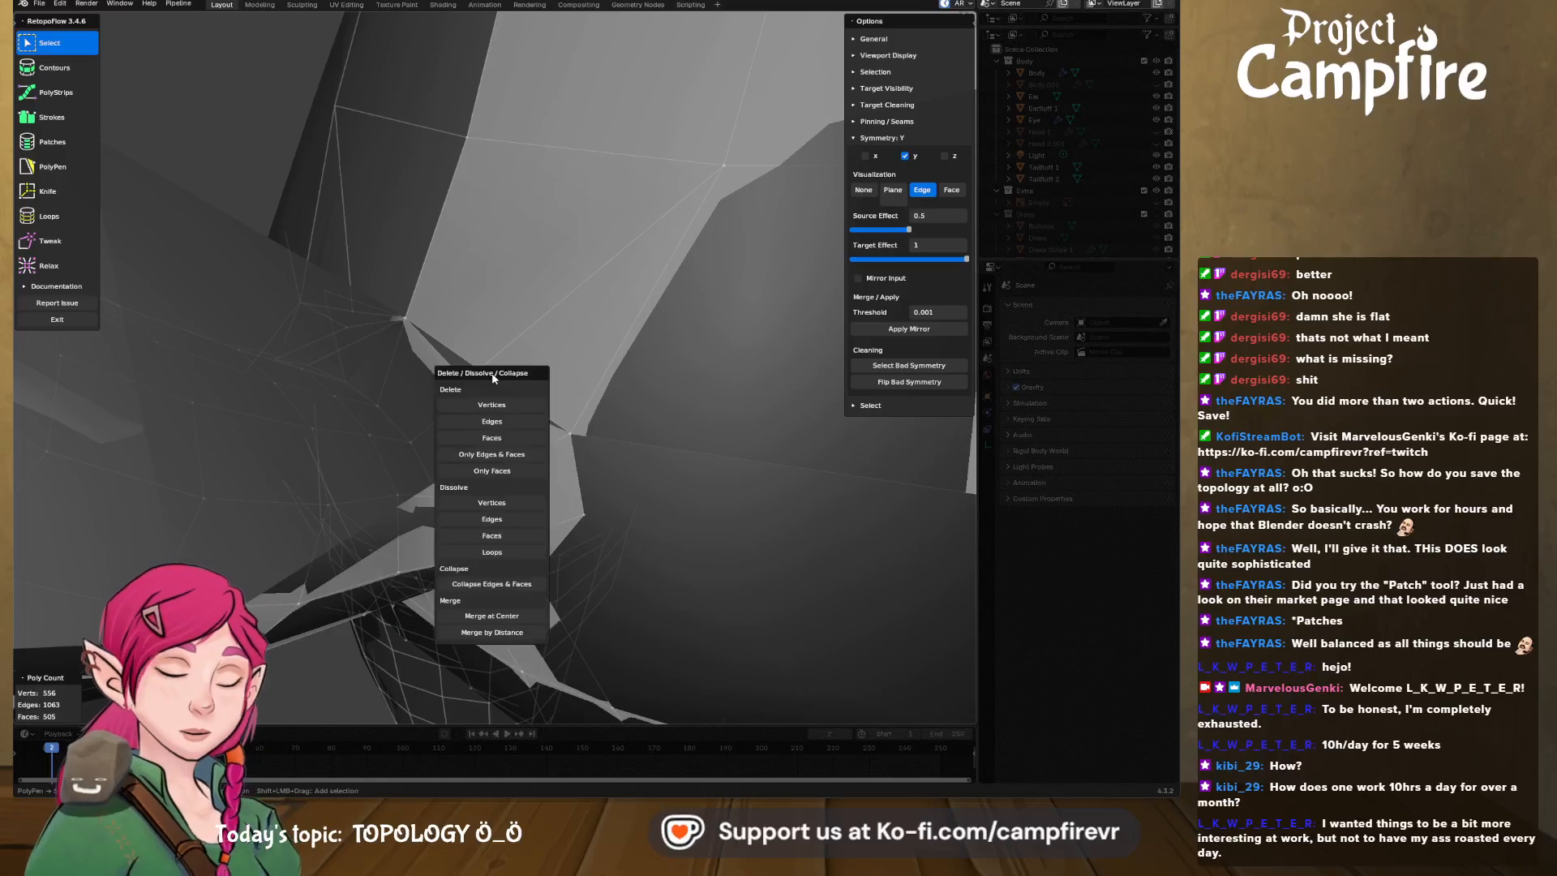
left_click(503, 616)
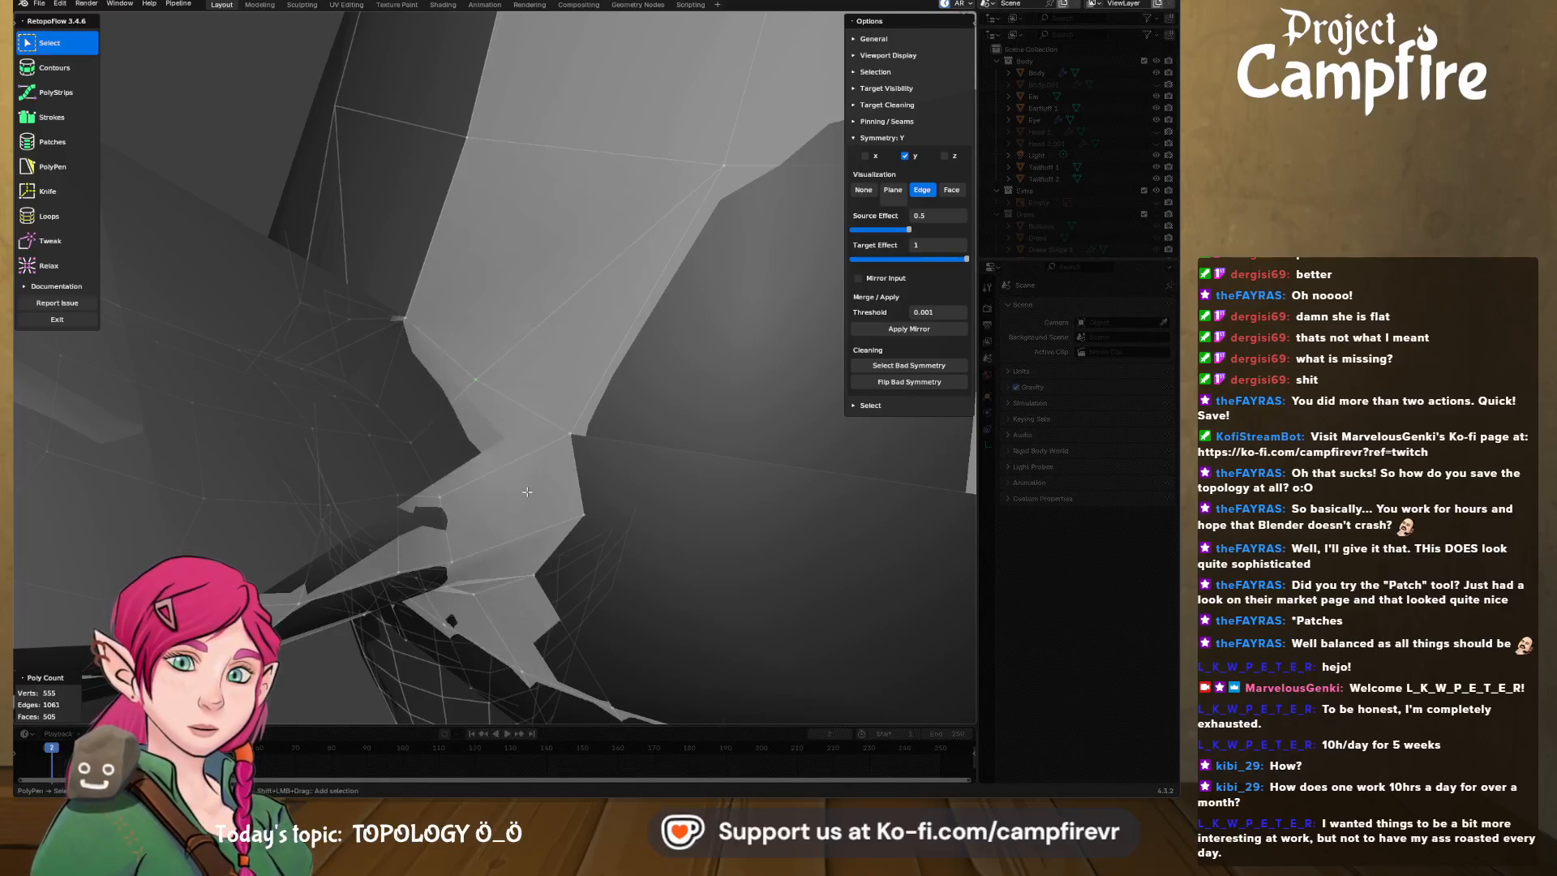
- Smooth the mesh where the tail base meets the hip with Relax
middle_click_drag(527, 491, 566, 520)
left_click(48, 265)
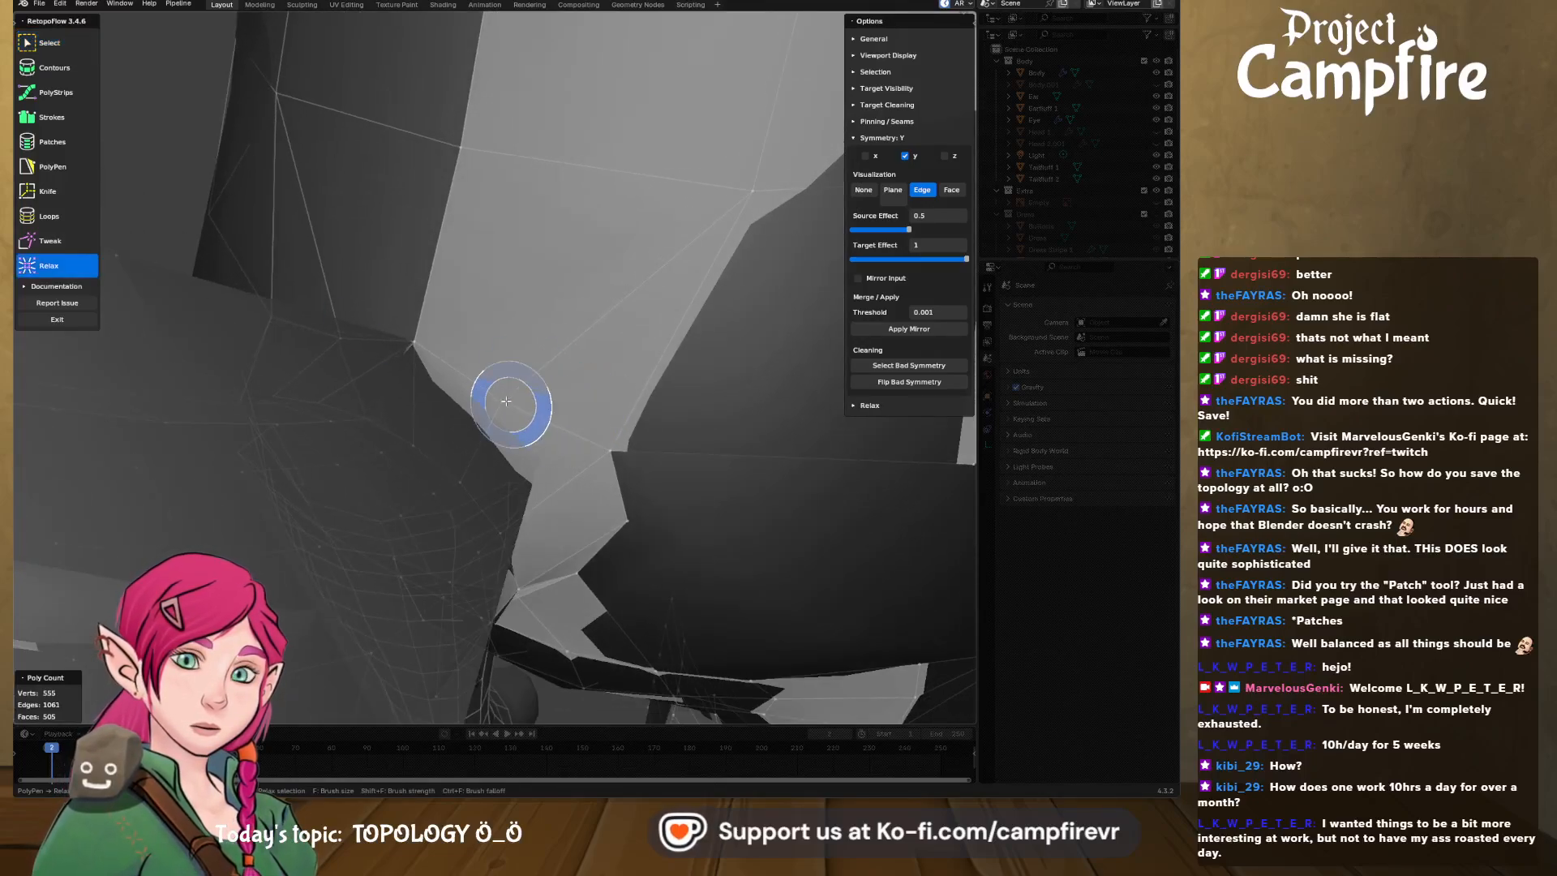
scroll(541, 418, "down", 4)
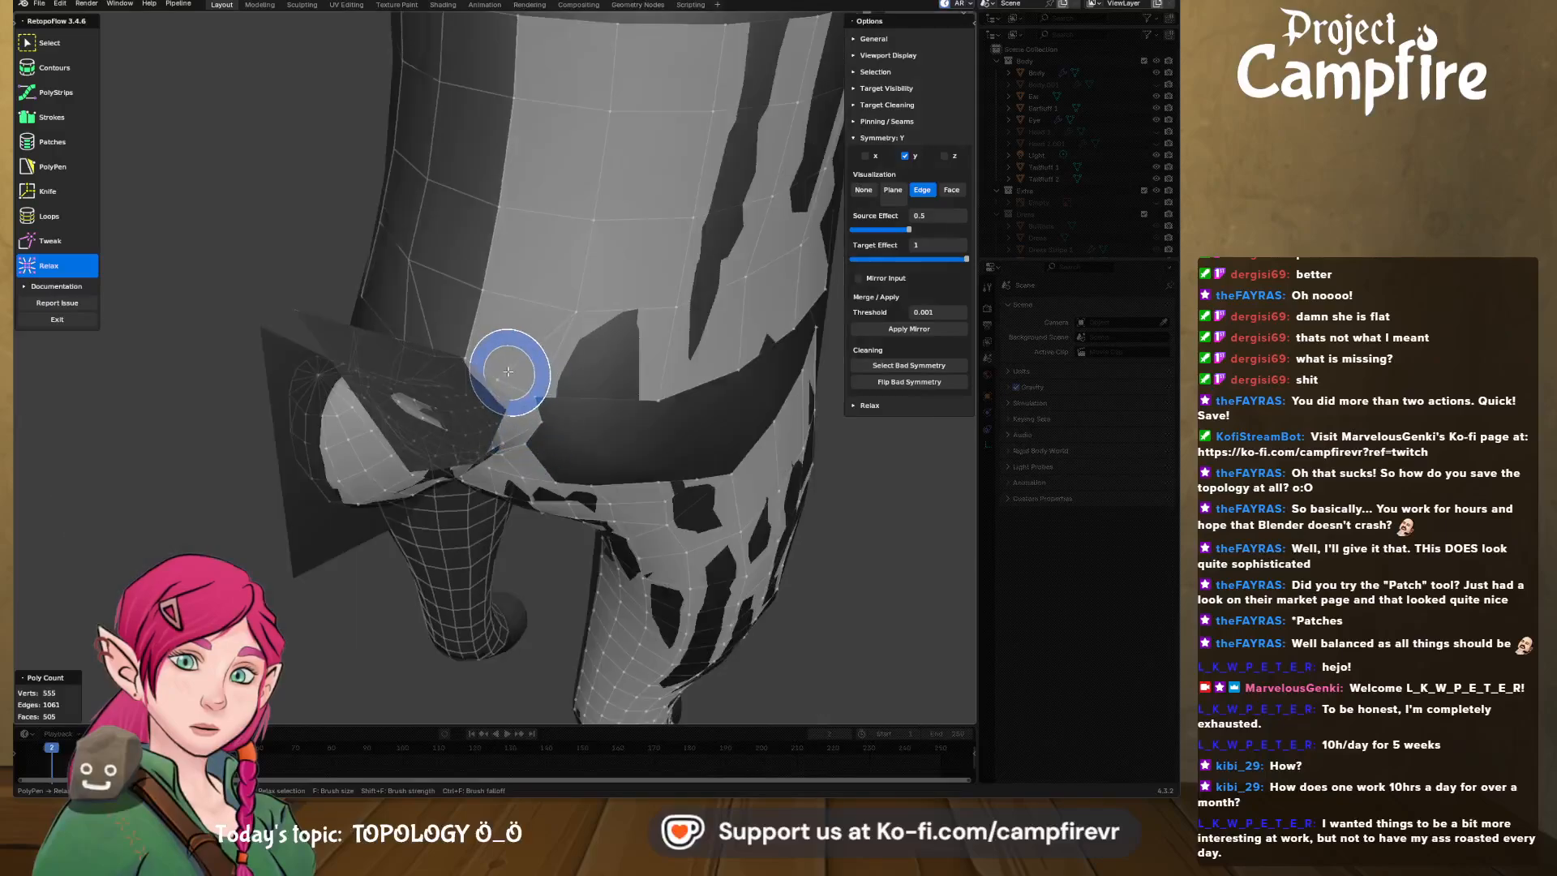
middle_click_drag(557, 445, 546, 392)
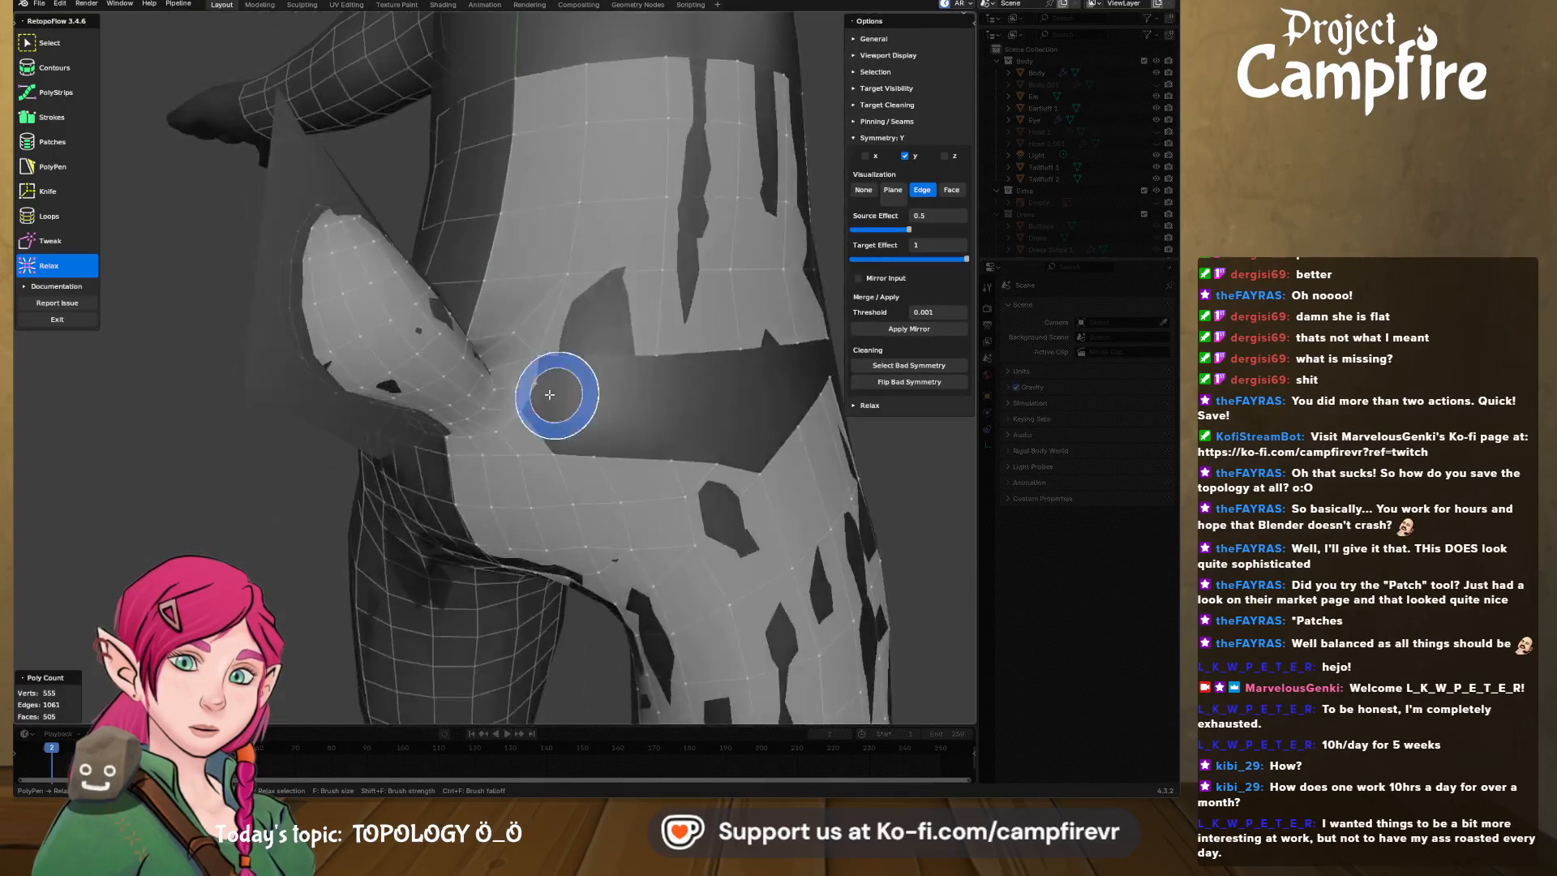
mouse_move(434, 463)
left_mouse_down()
mouse_move(391, 470)
mouse_move(543, 474)
mouse_move(410, 490)
mouse_move(527, 536)
left_mouse_up()
mouse_move(624, 516)
middle_mouse_down()
mouse_move(592, 523)
mouse_move(616, 518)
mouse_move(608, 500)
mouse_move(476, 455)
middle_mouse_up()
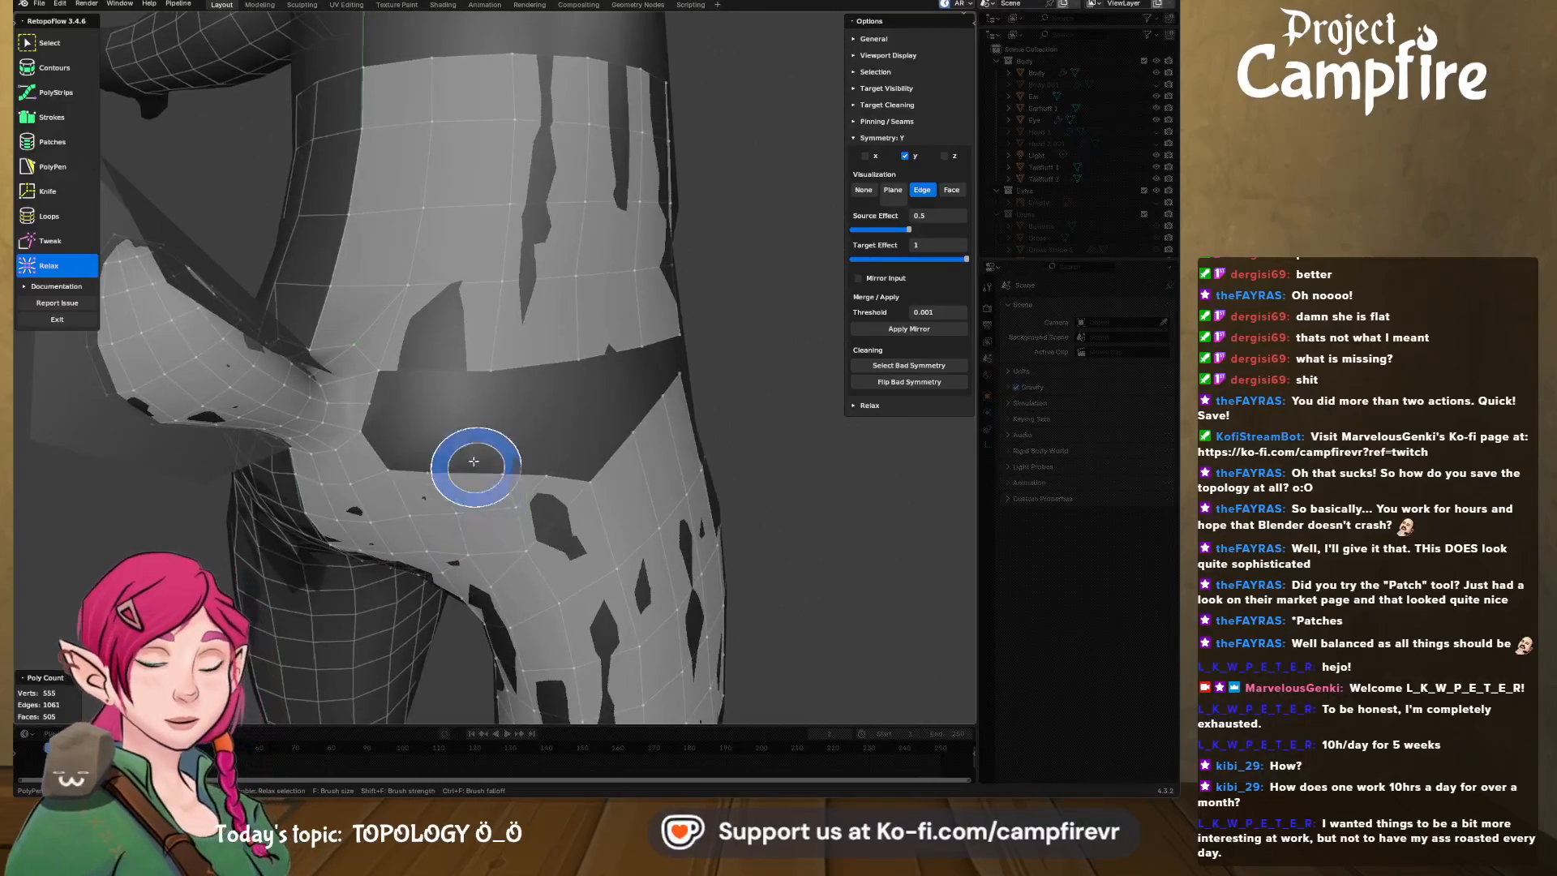
- Extend the tail base's two-edge outer border into the open hip gap with a Strokes strip of two spans
middle_click_drag(577, 474, 529, 463)
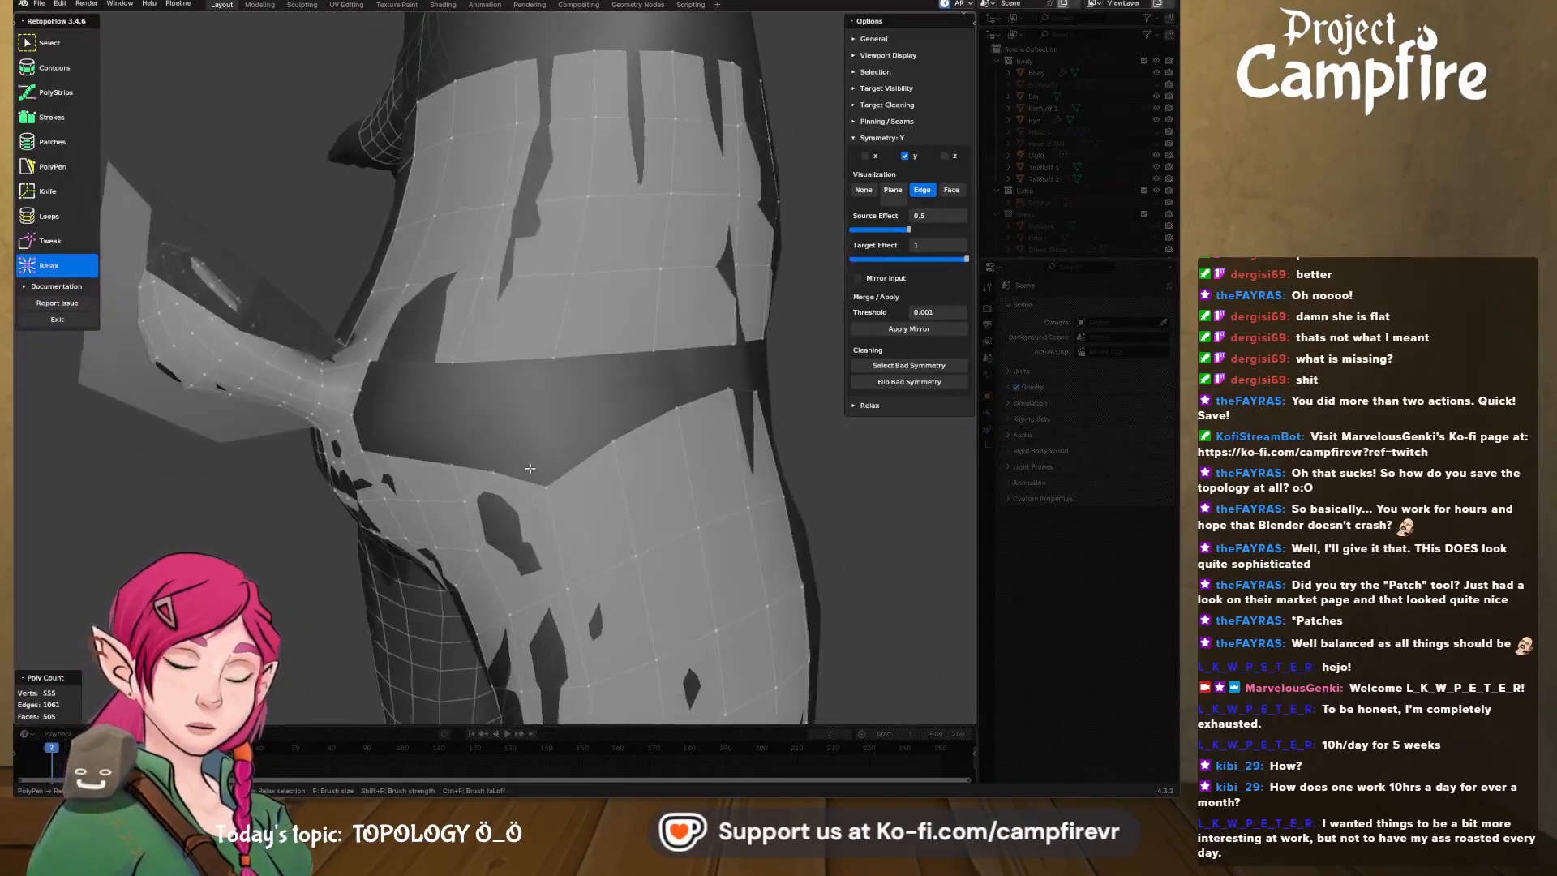
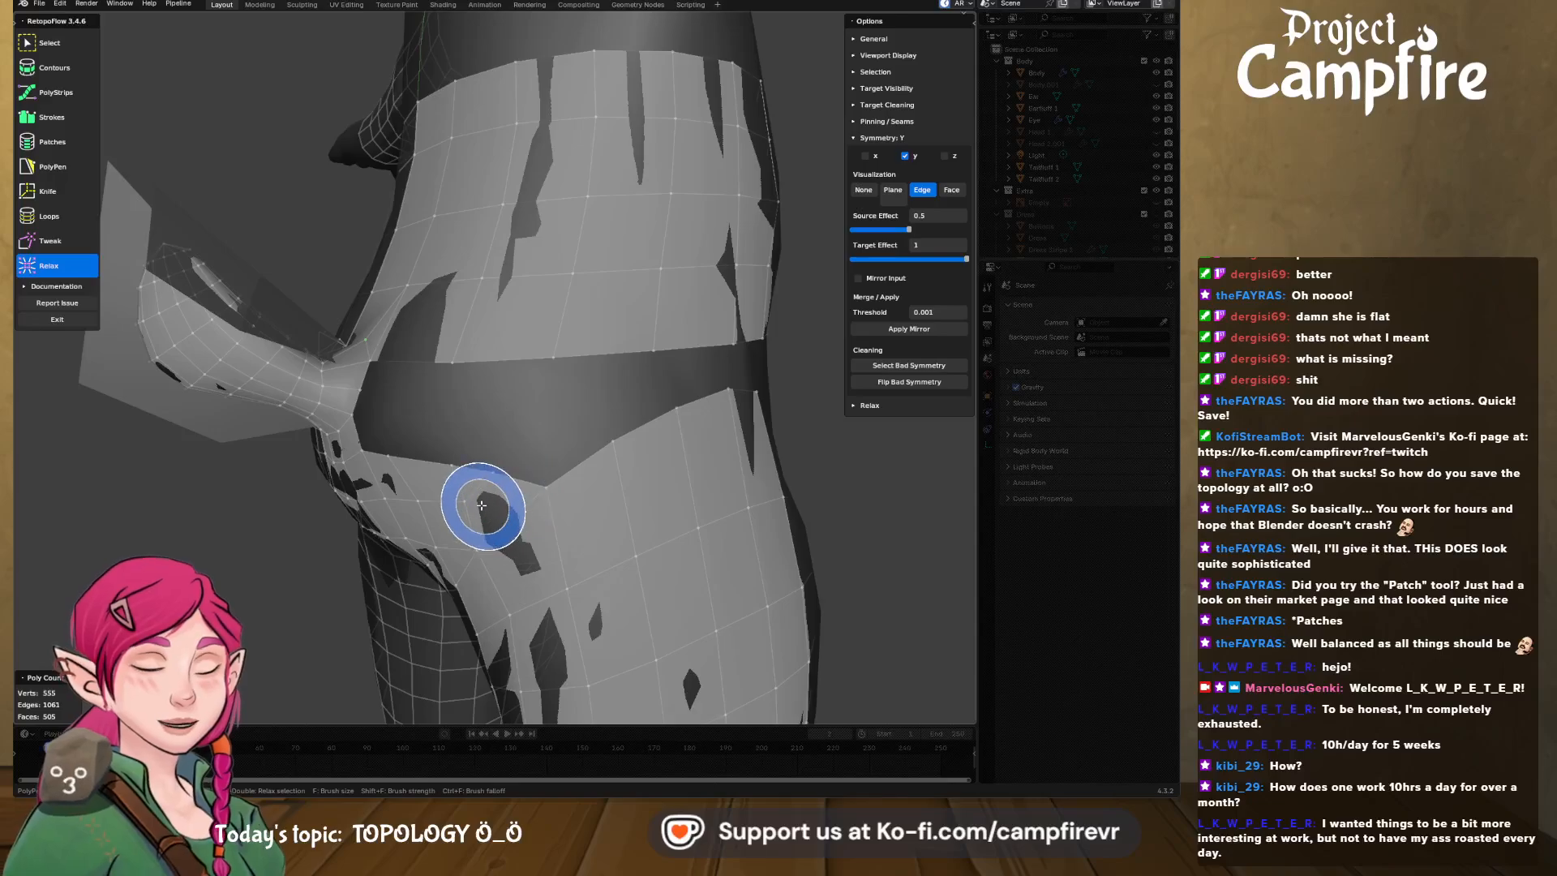
middle_click_drag(472, 480, 411, 497)
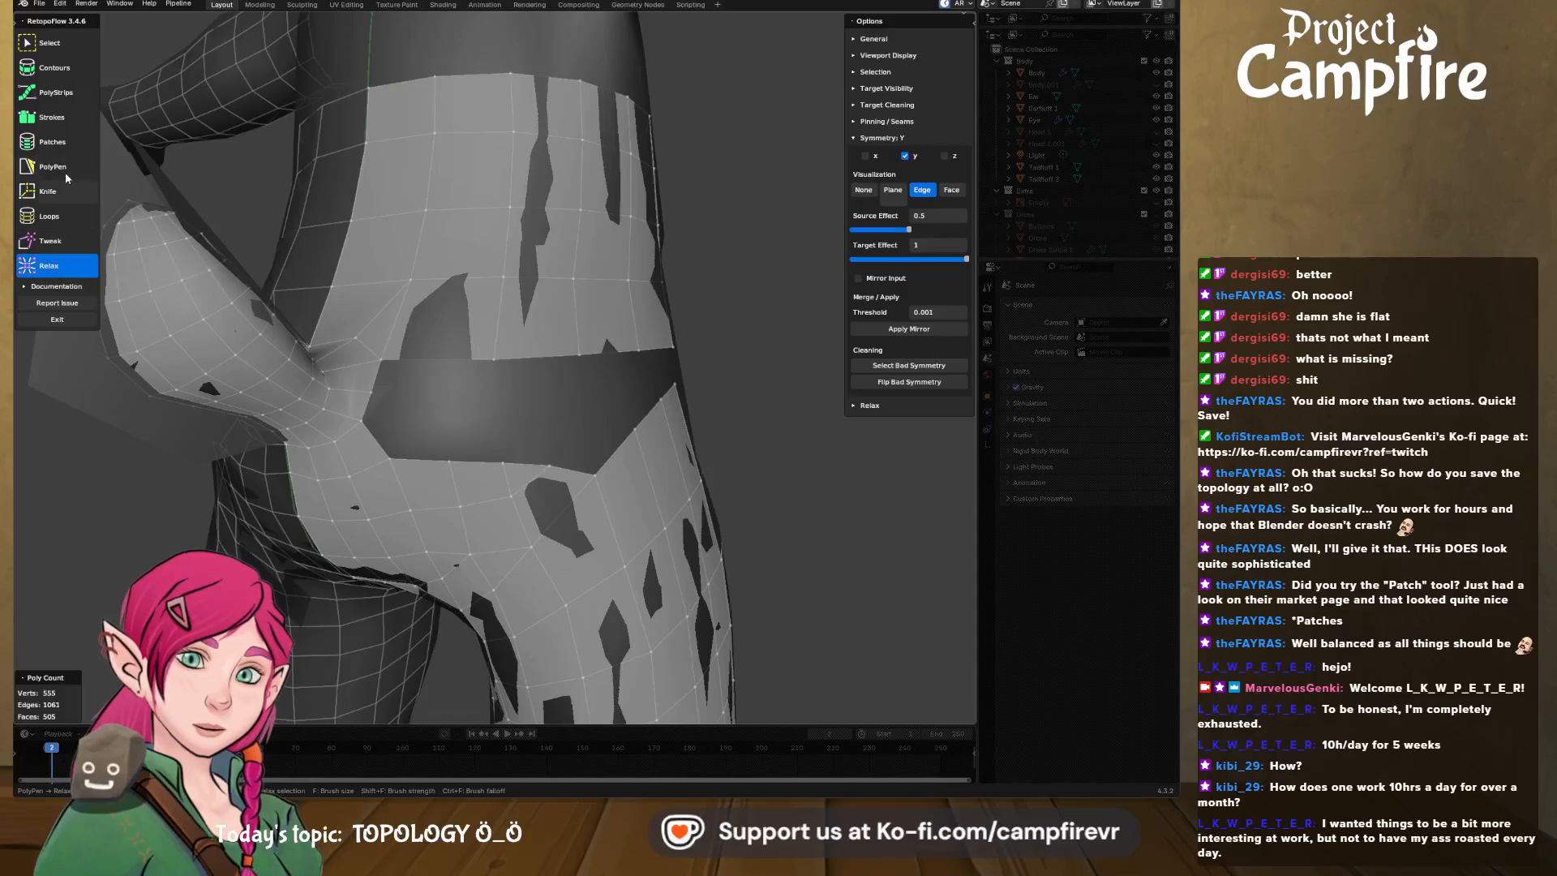
left_click(55, 117)
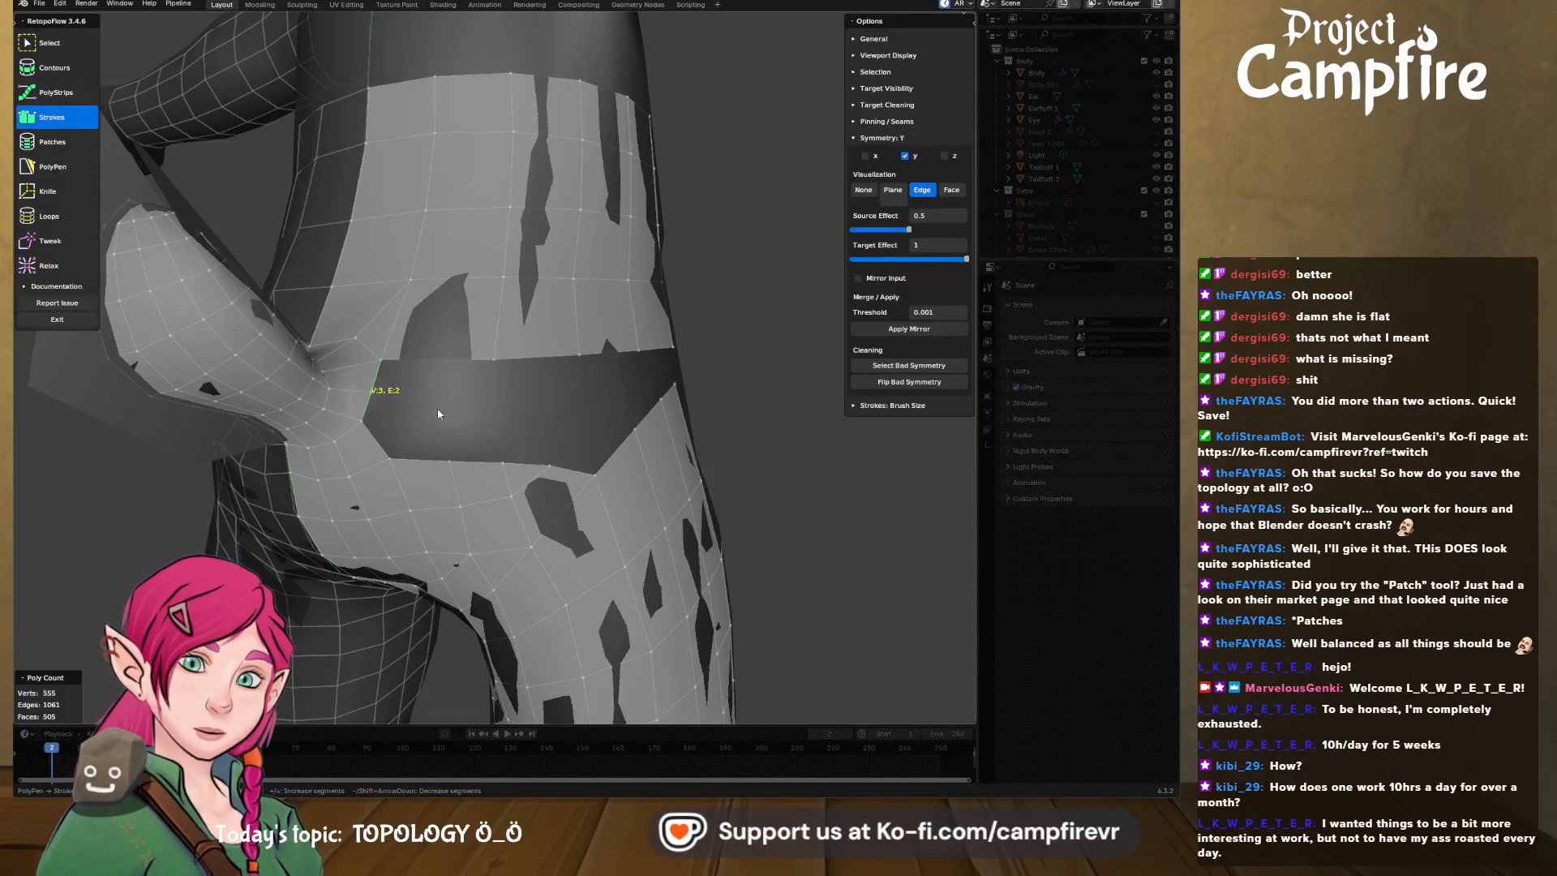
left_click_drag(377, 447, 378, 443)
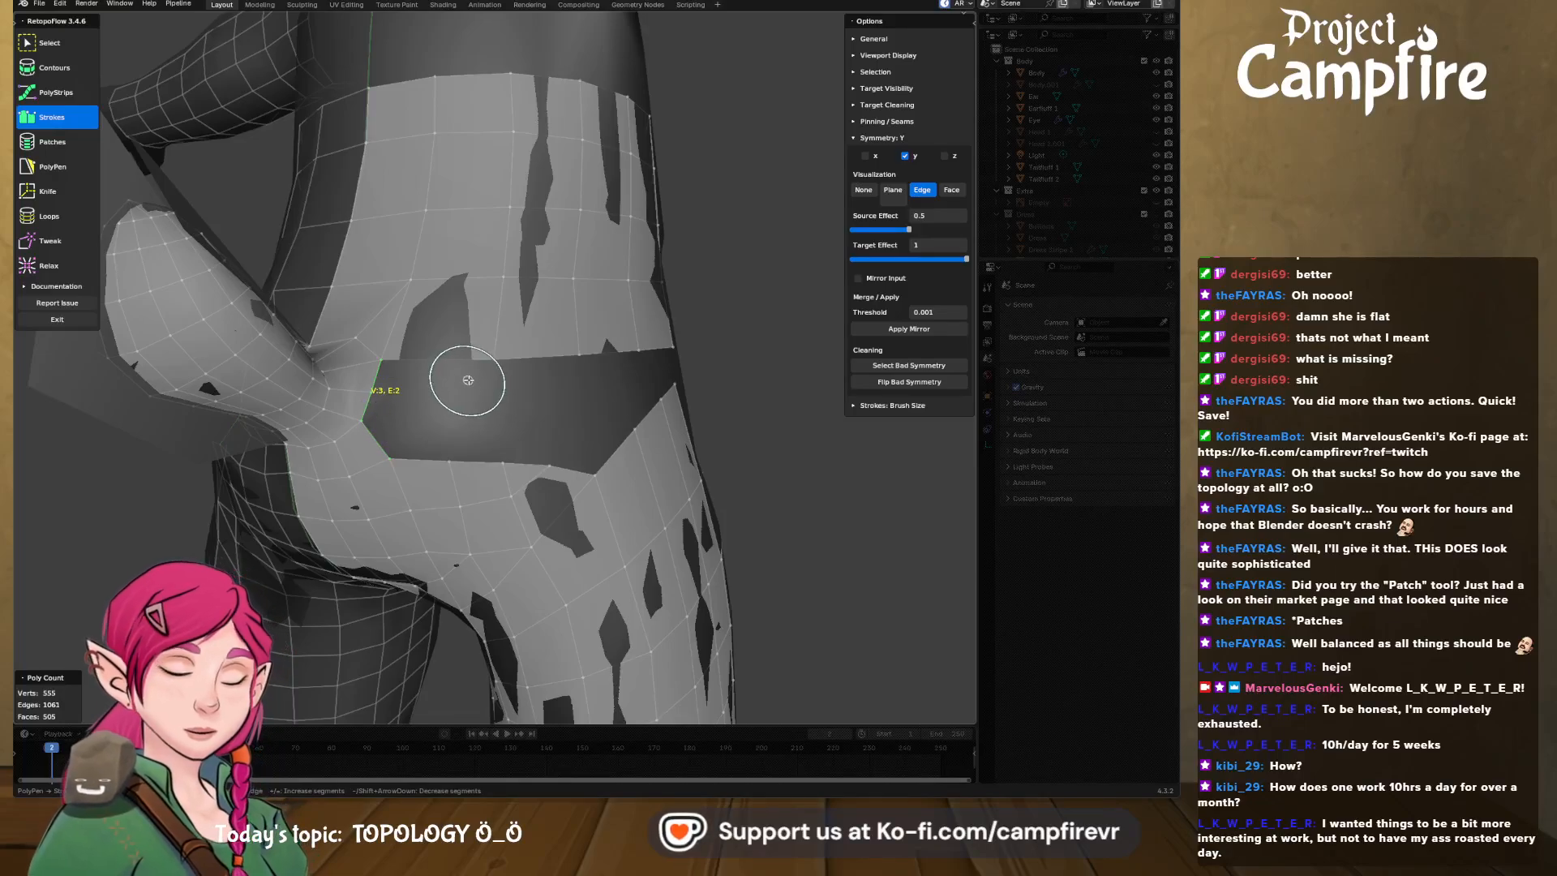
left_click_drag(488, 367, 481, 464)
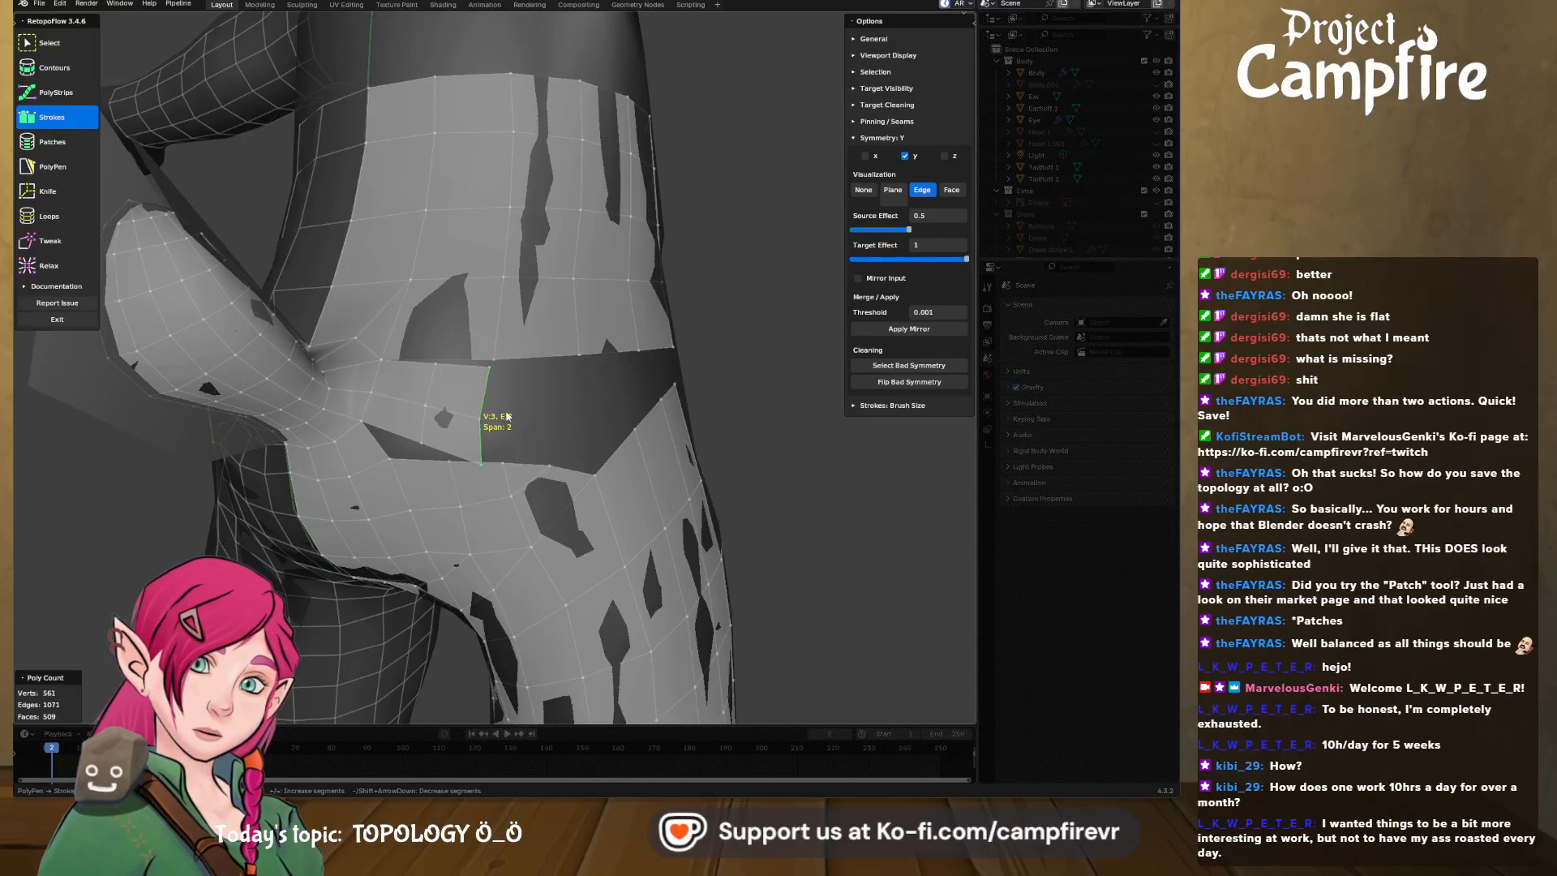
- Try to shift the new two-span strip's vertices outward across the hip gap with Tweak
middle_click_drag(508, 417, 471, 449)
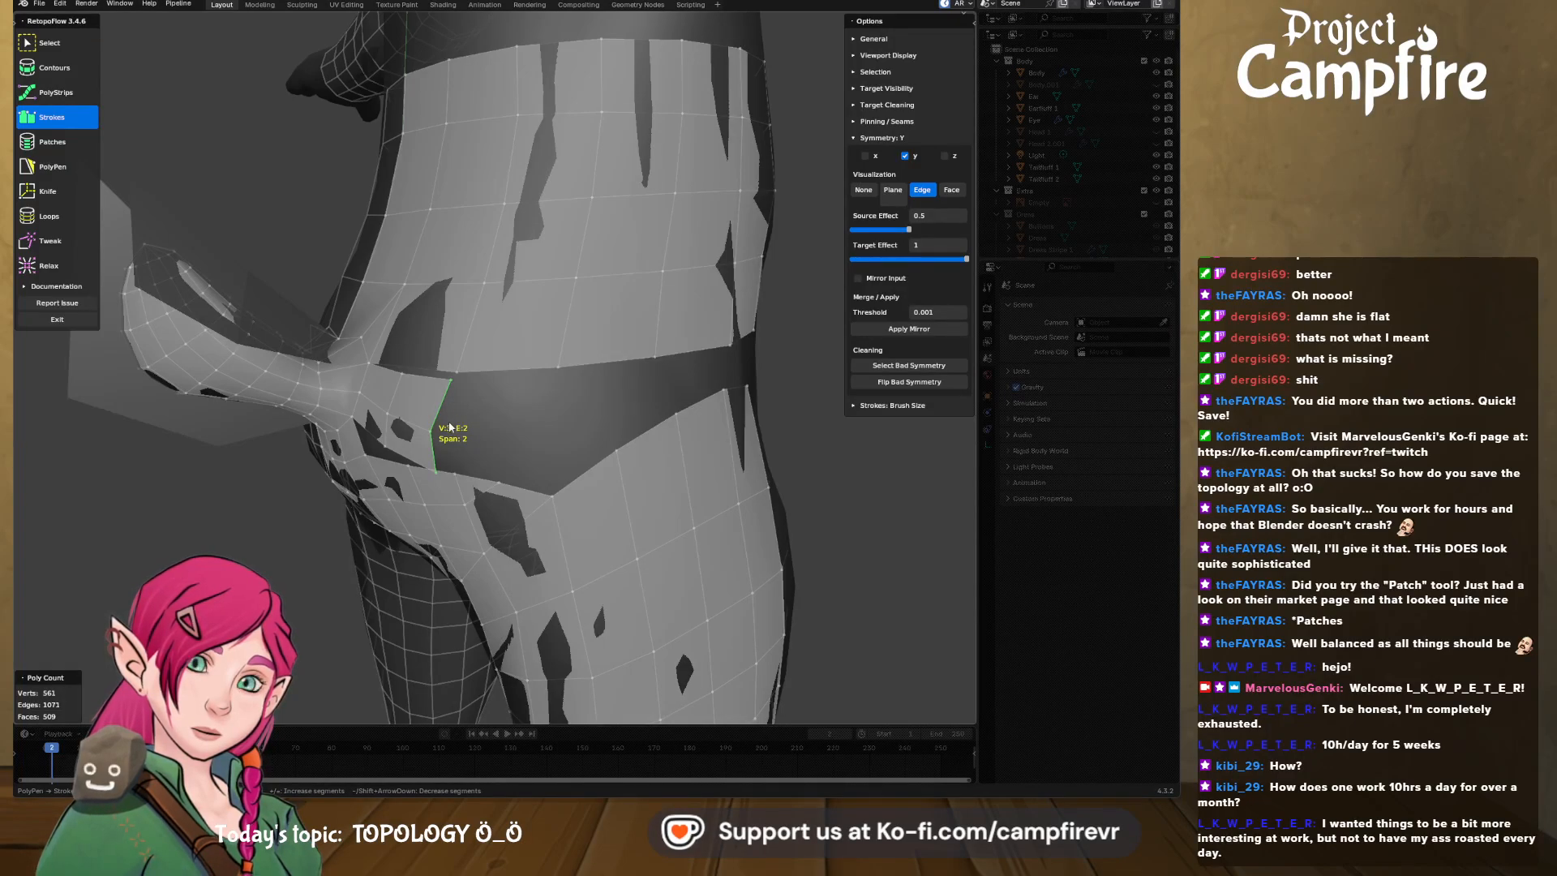
middle_click_drag(336, 378, 452, 398)
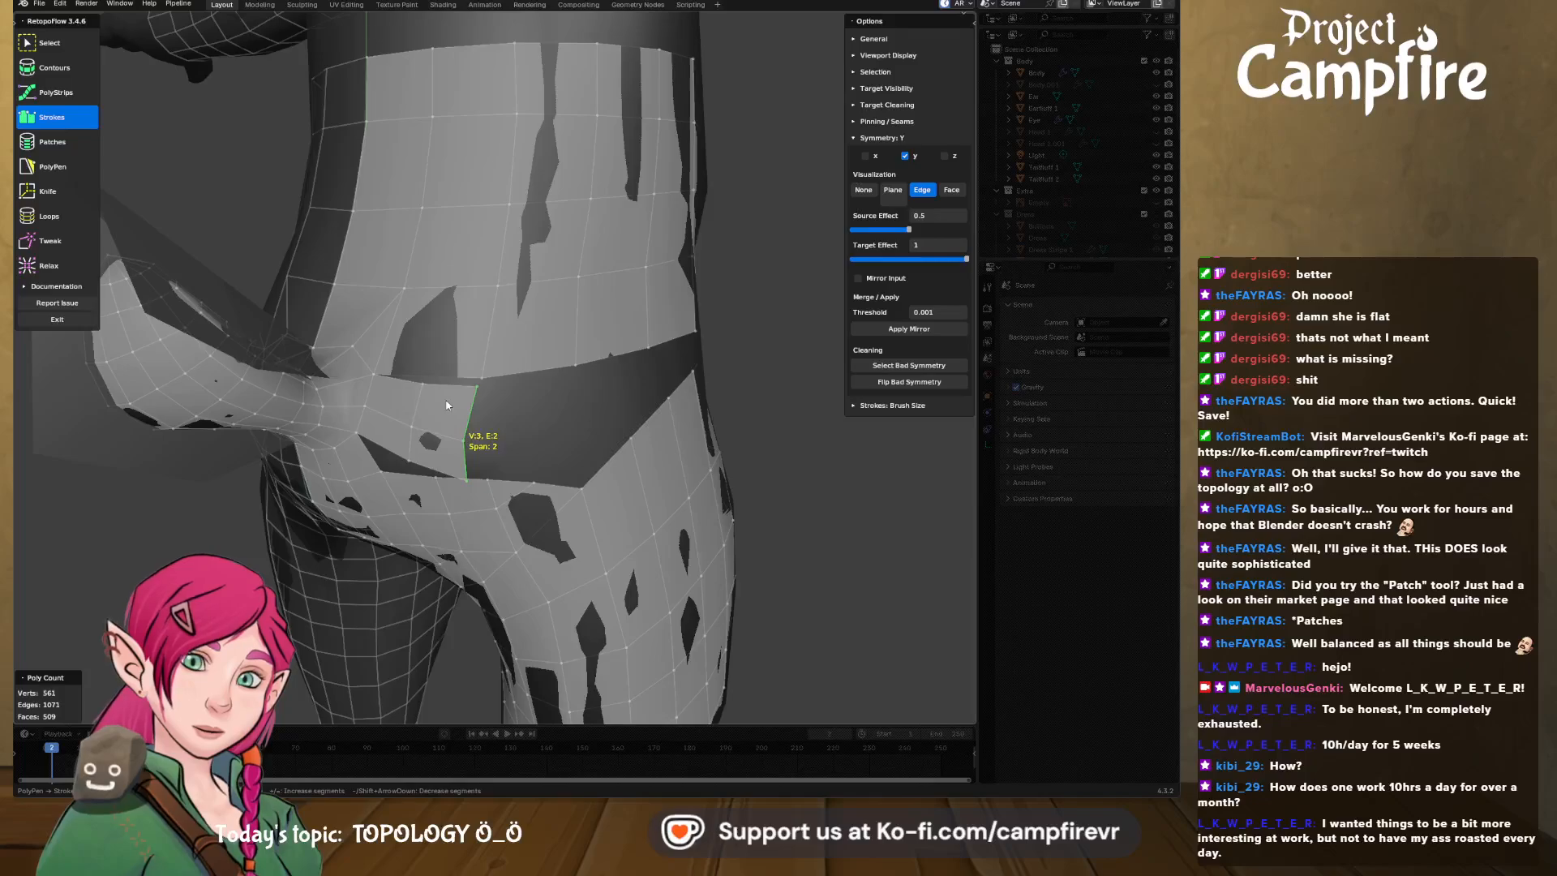
scroll(430, 399, "up", 2)
mouse_move(491, 396)
middle_mouse_down()
mouse_move(458, 398)
mouse_move(470, 402)
middle_mouse_up()
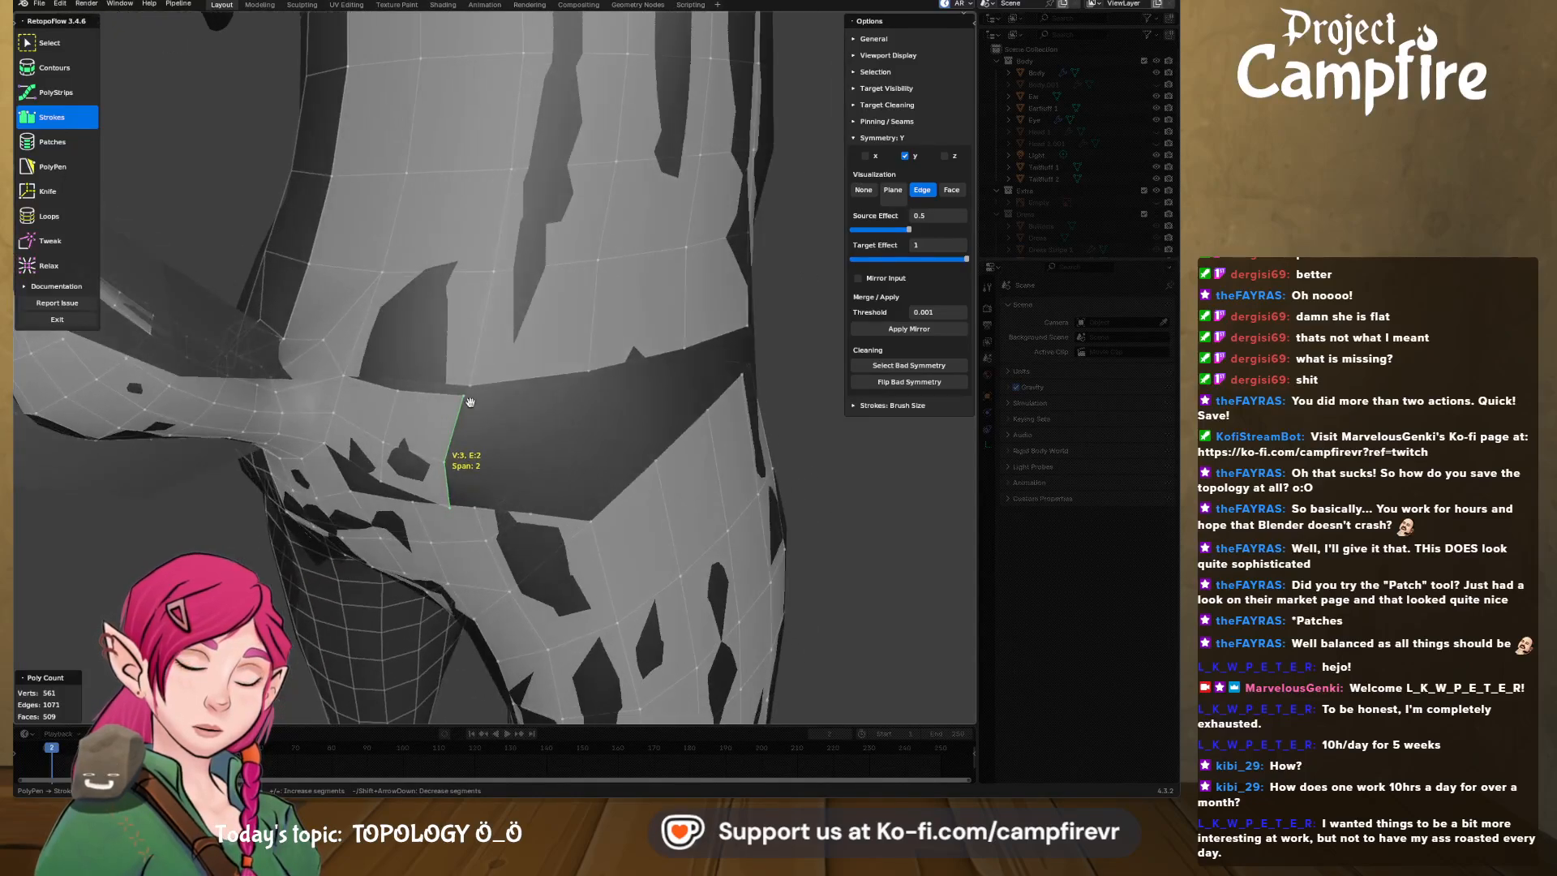
left_click(61, 237)
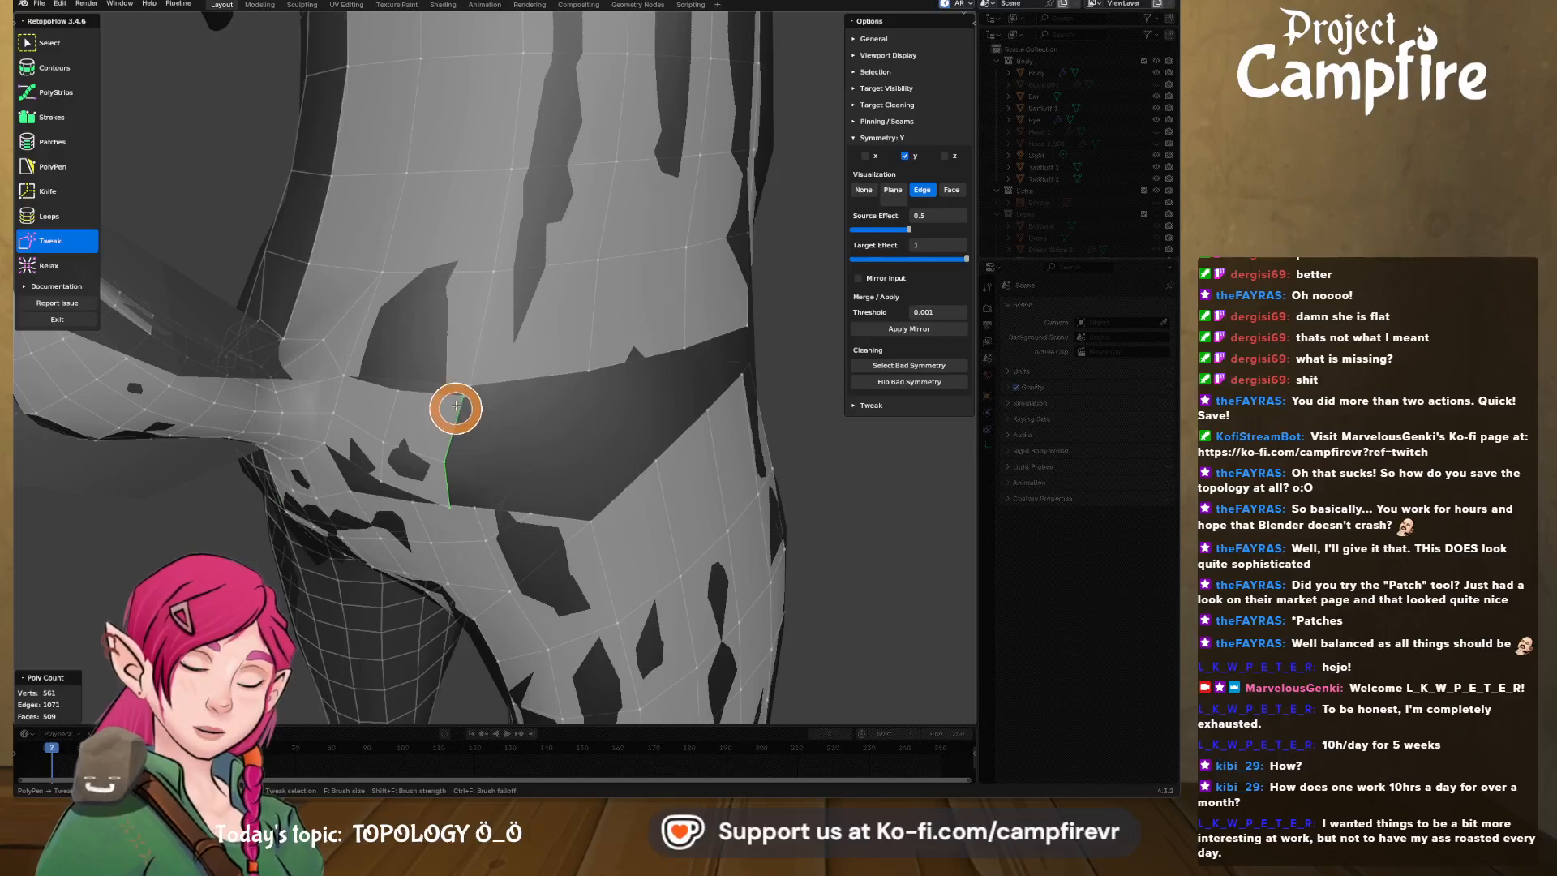
mouse_move(456, 401)
left_mouse_down()
mouse_move(543, 390)
mouse_move(561, 403)
mouse_move(469, 413)
left_mouse_up()
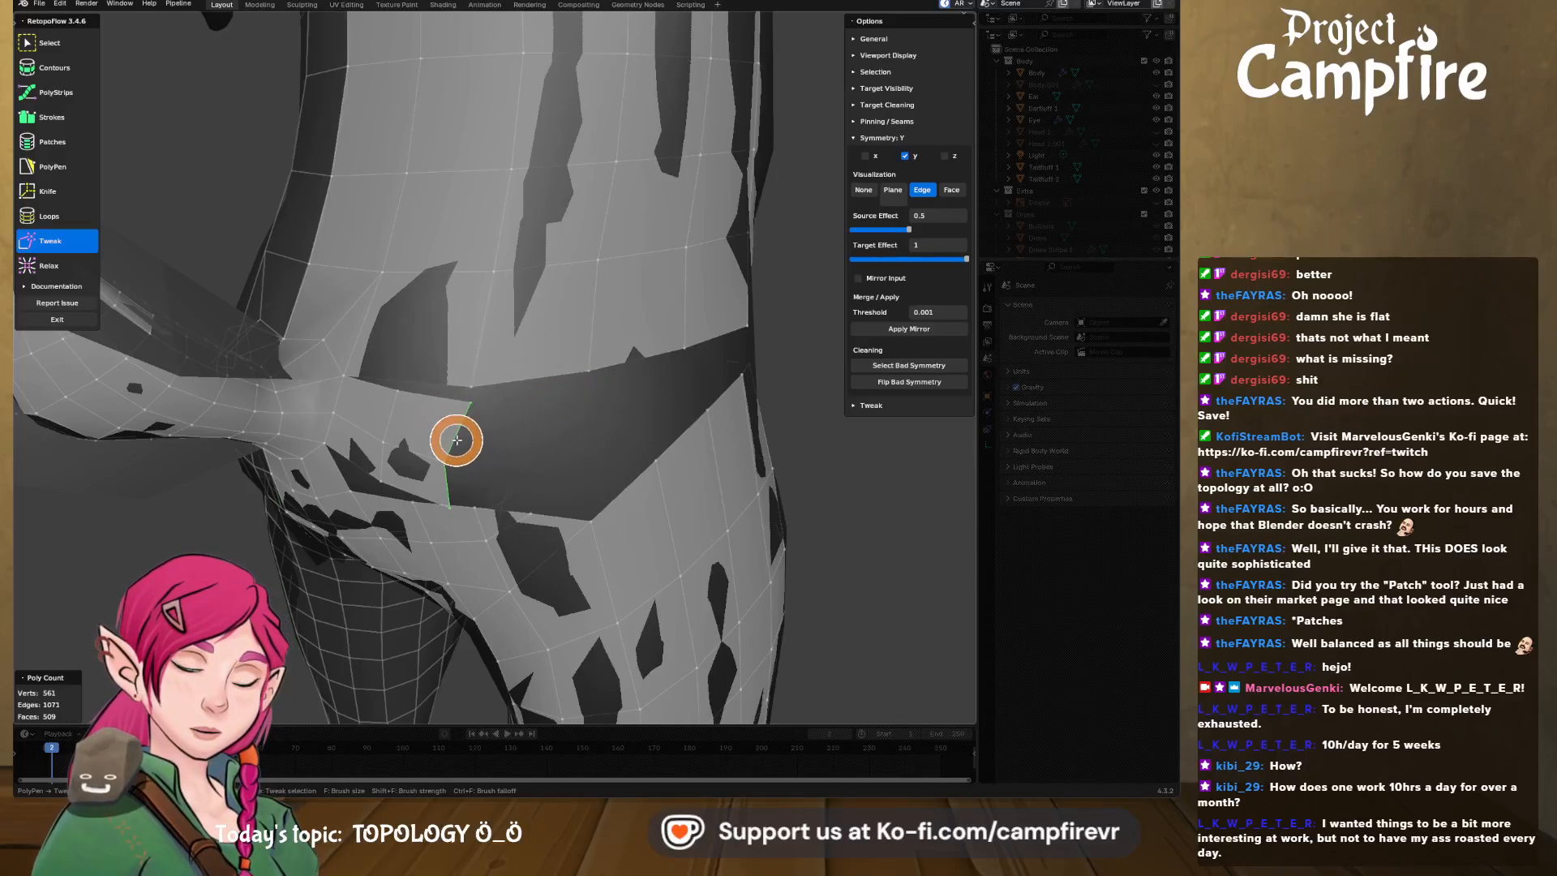
mouse_move(438, 465)
left_mouse_down()
mouse_move(567, 434)
mouse_move(623, 442)
mouse_move(592, 453)
left_mouse_up()
mouse_move(474, 410)
left_mouse_down()
mouse_move(563, 435)
mouse_move(621, 395)
left_mouse_up()
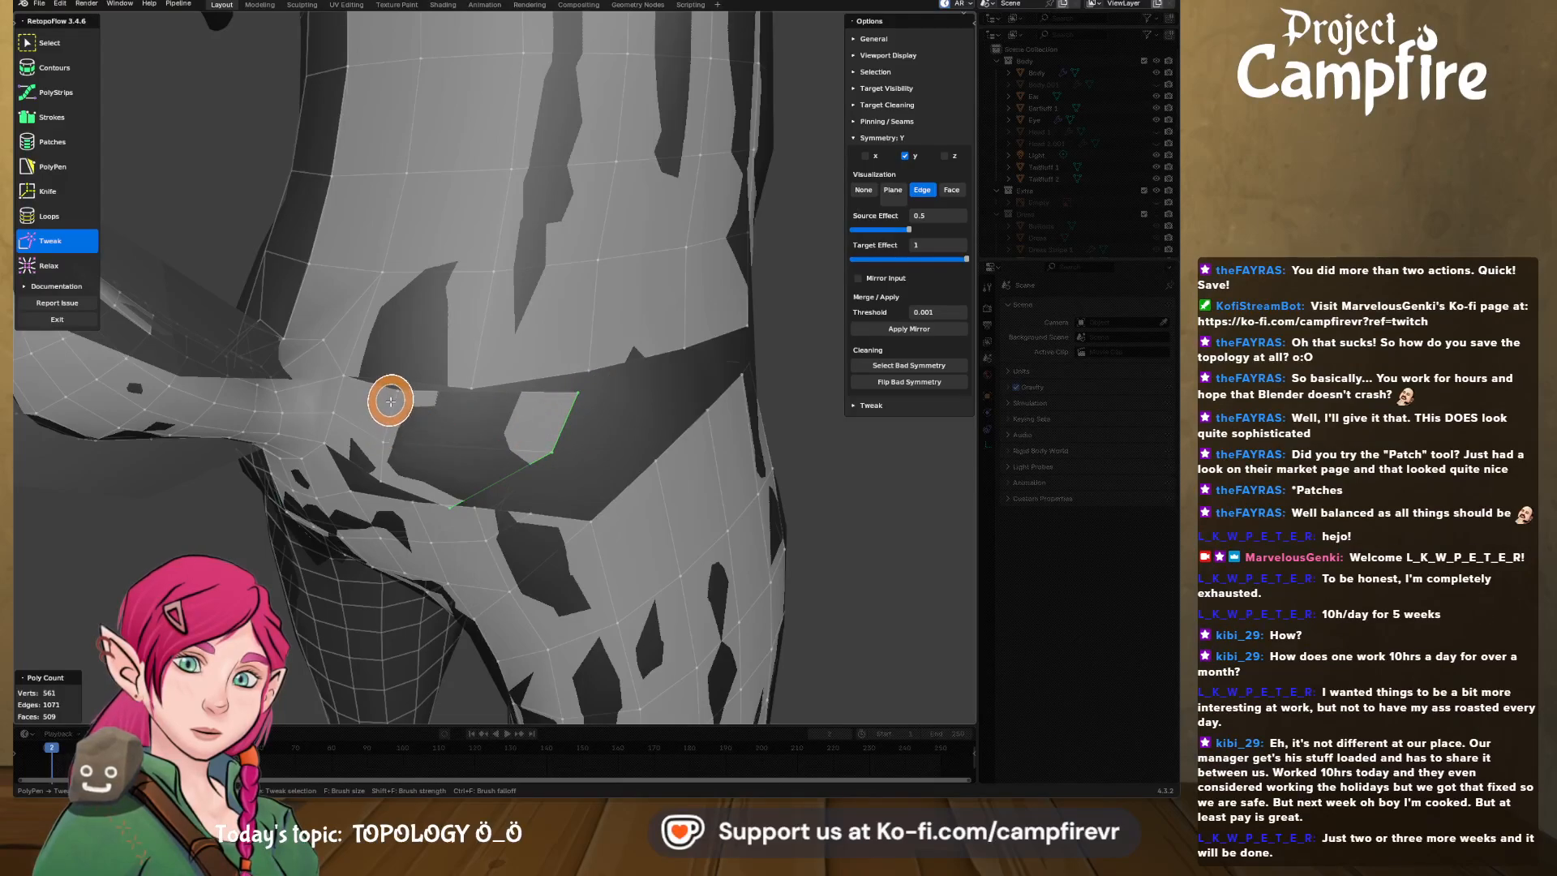
left_click_drag(389, 399, 480, 411)
left_click_drag(368, 451, 462, 456)
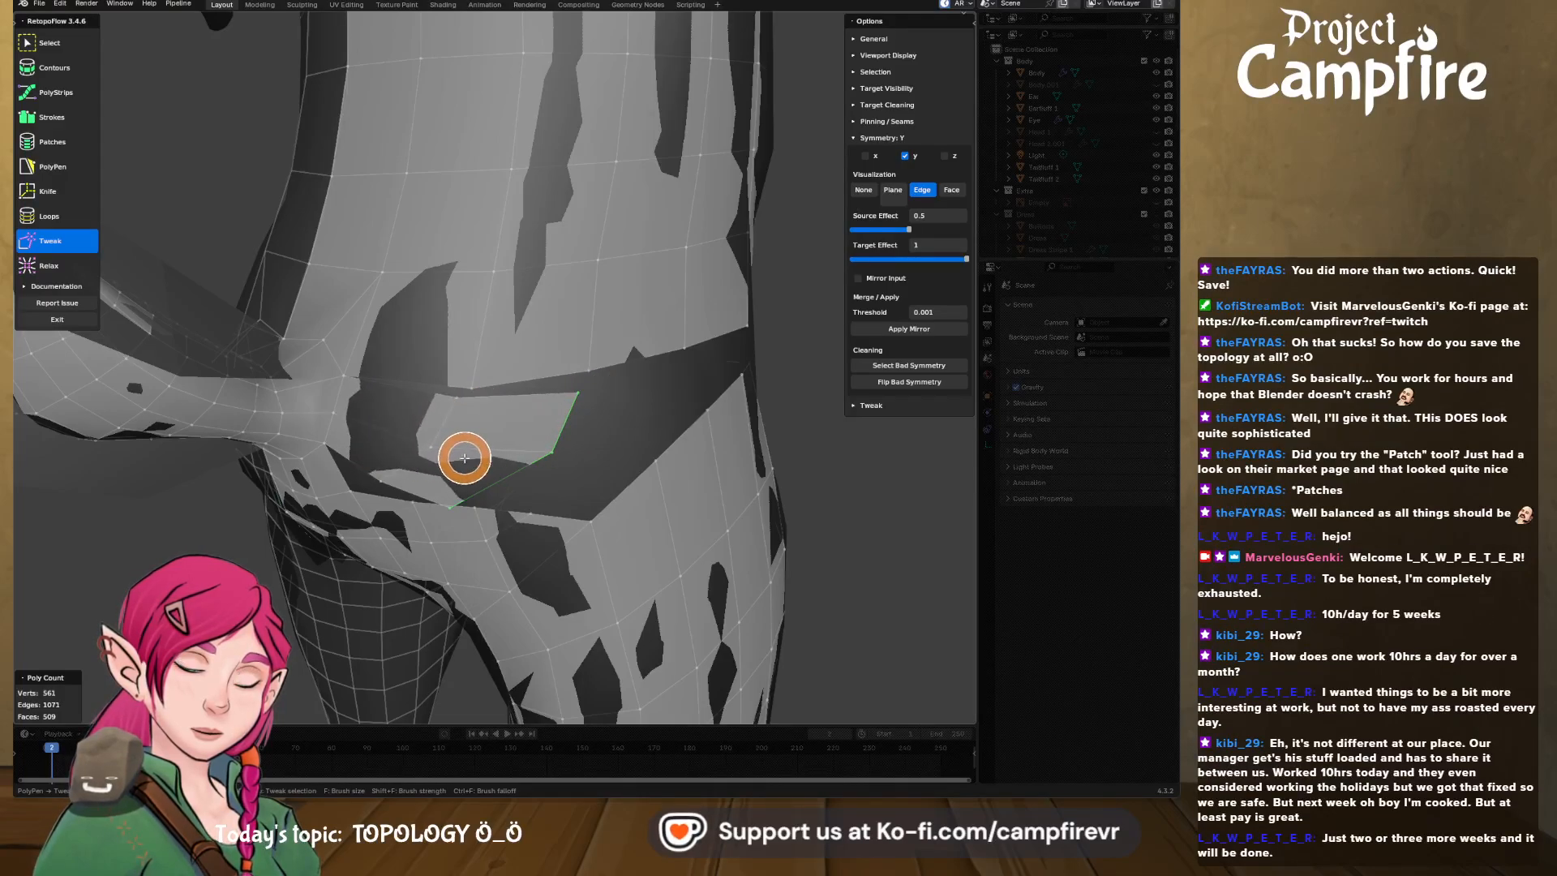
left_click_drag(369, 479, 495, 484)
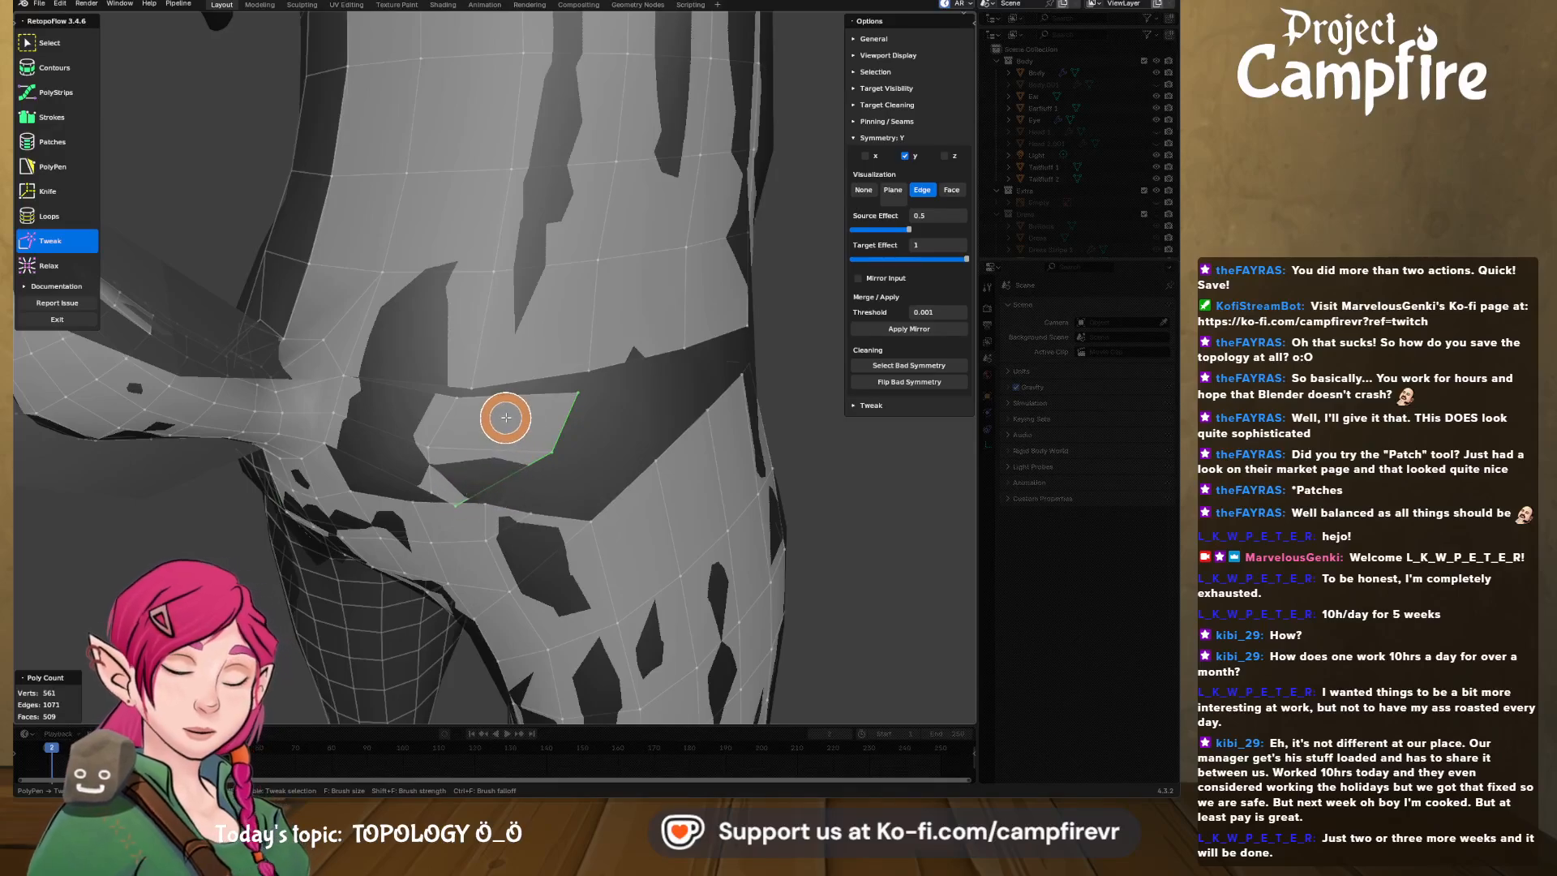
- Undo the Tweak moves and the two-span strip extending from the tail base
key("ctrl+z")
key("ctrl+z")
key("ctrl+z")
key("ctrl+z")
key("ctrl+z")
key("ctrl+z")
key("ctrl+z")
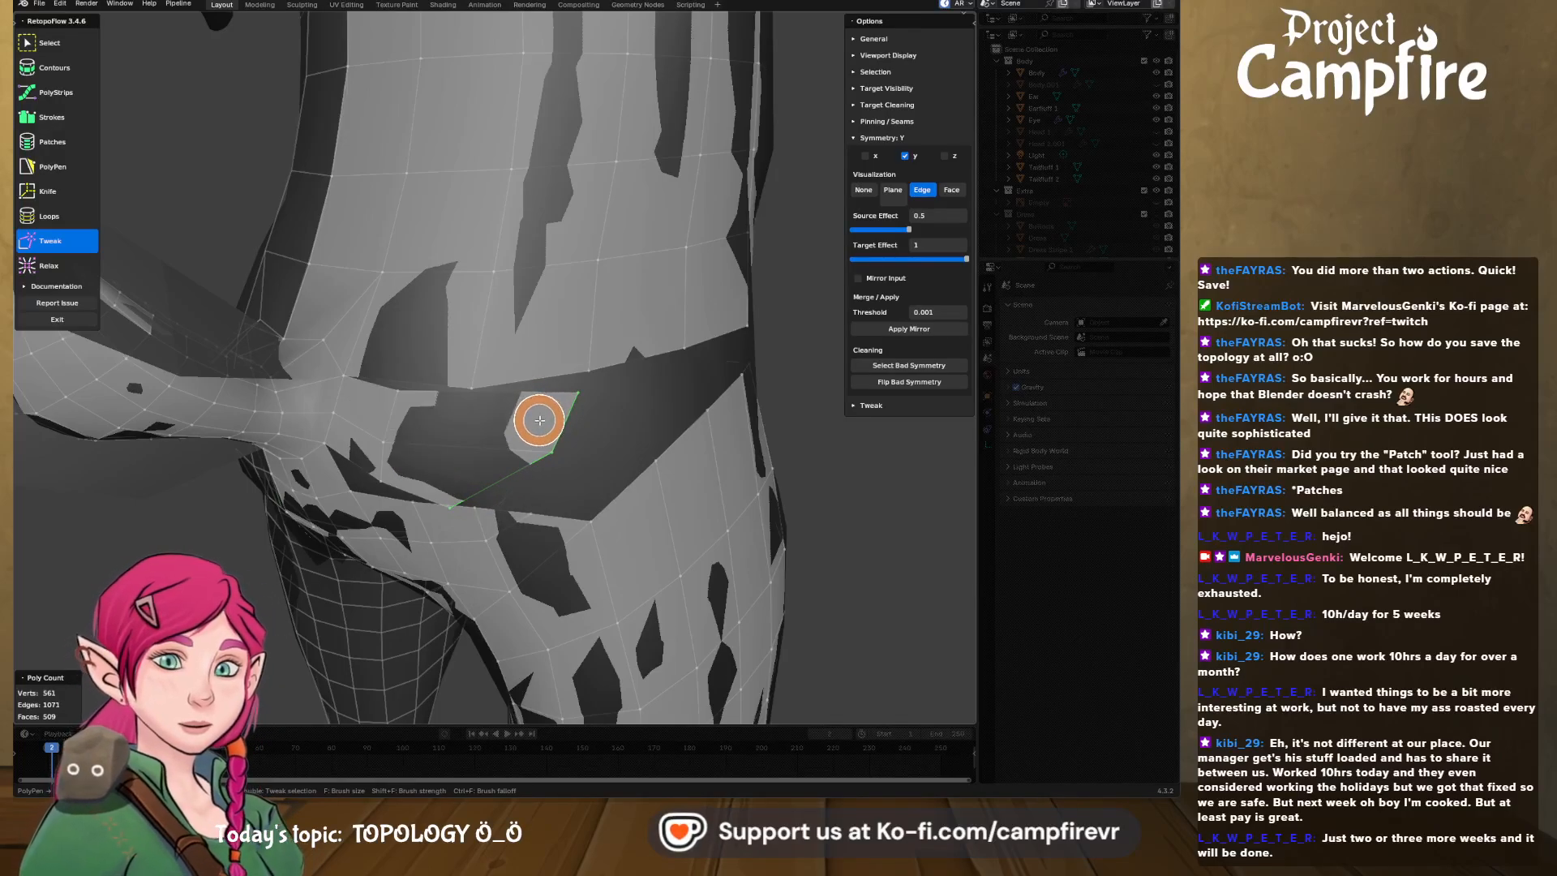
key("ctrl+z")
key("ctrl+z")
key("ctrl+z")
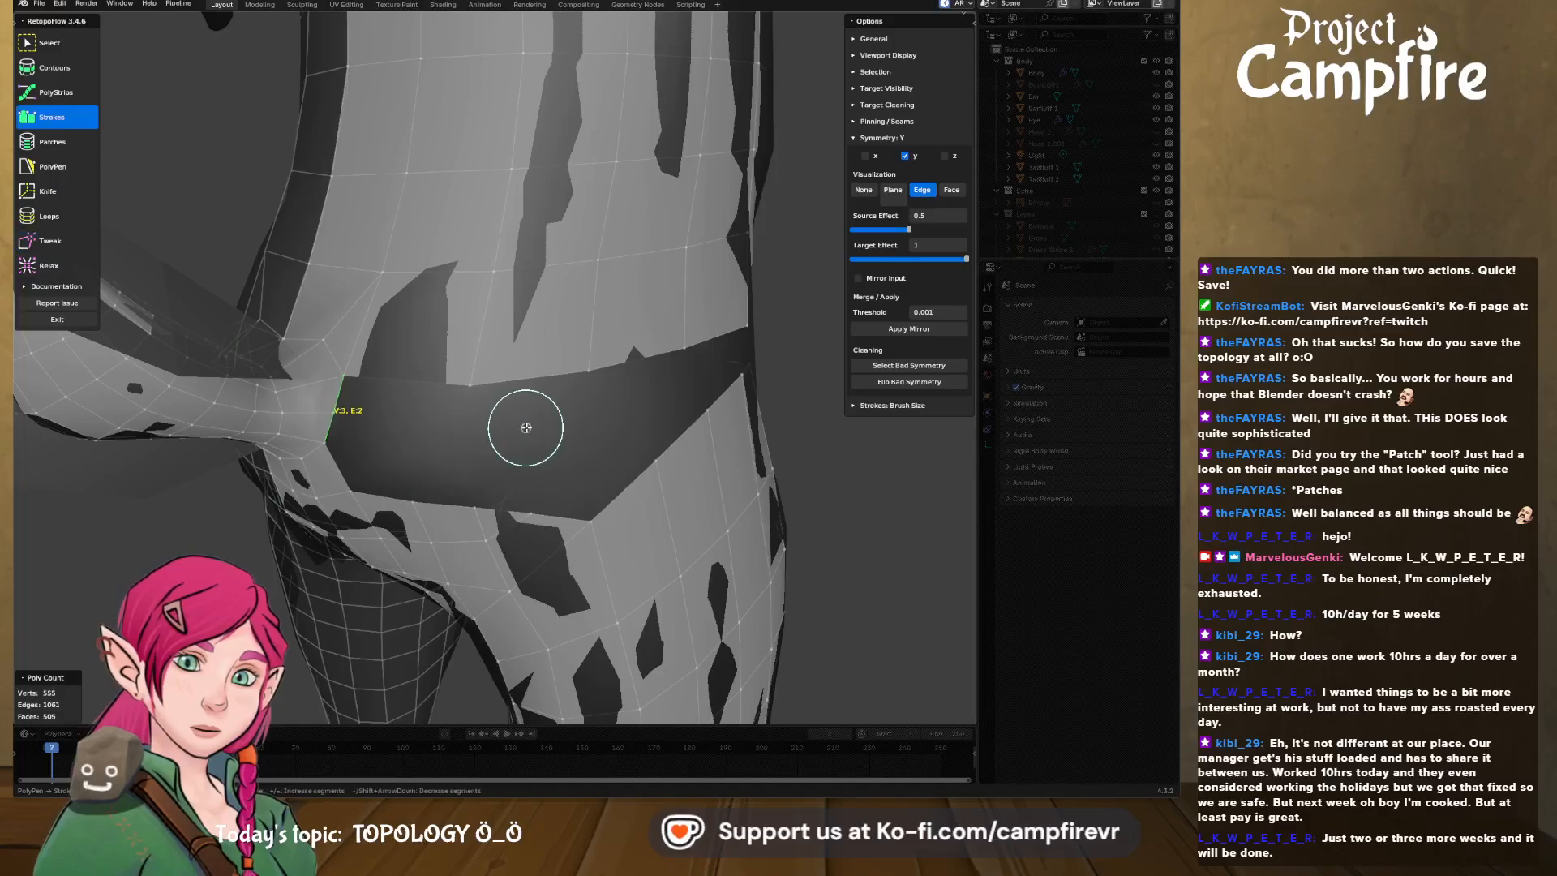
- Extend the hip gap's lower border, including the edges at both ends, upward with a Strokes strip reduced to one span
middle_click_drag(528, 428, 557, 433)
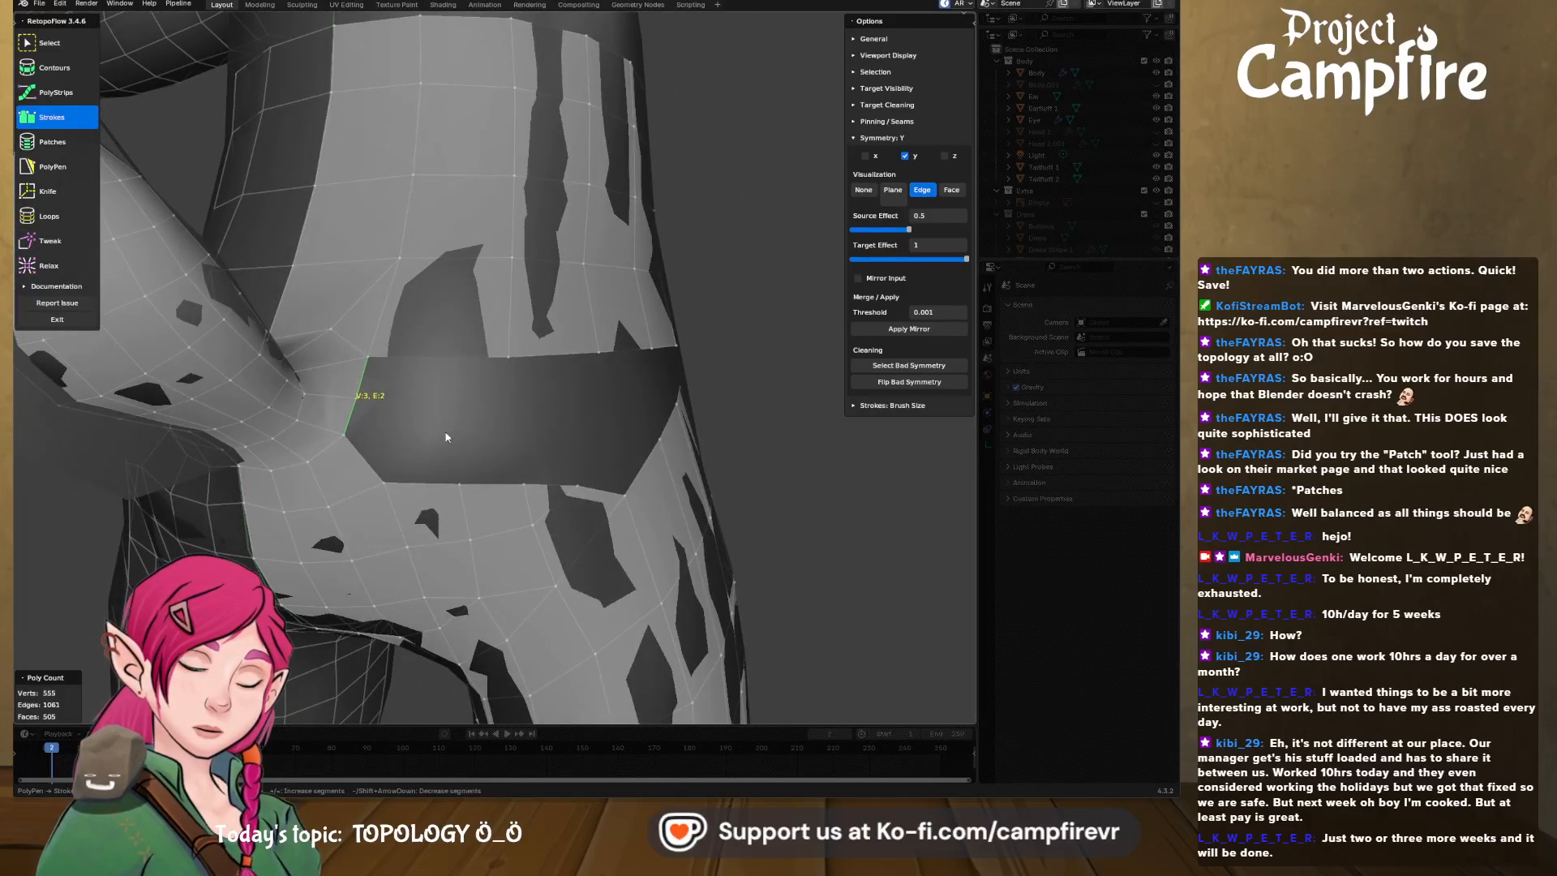
middle_click_drag(445, 437, 305, 413)
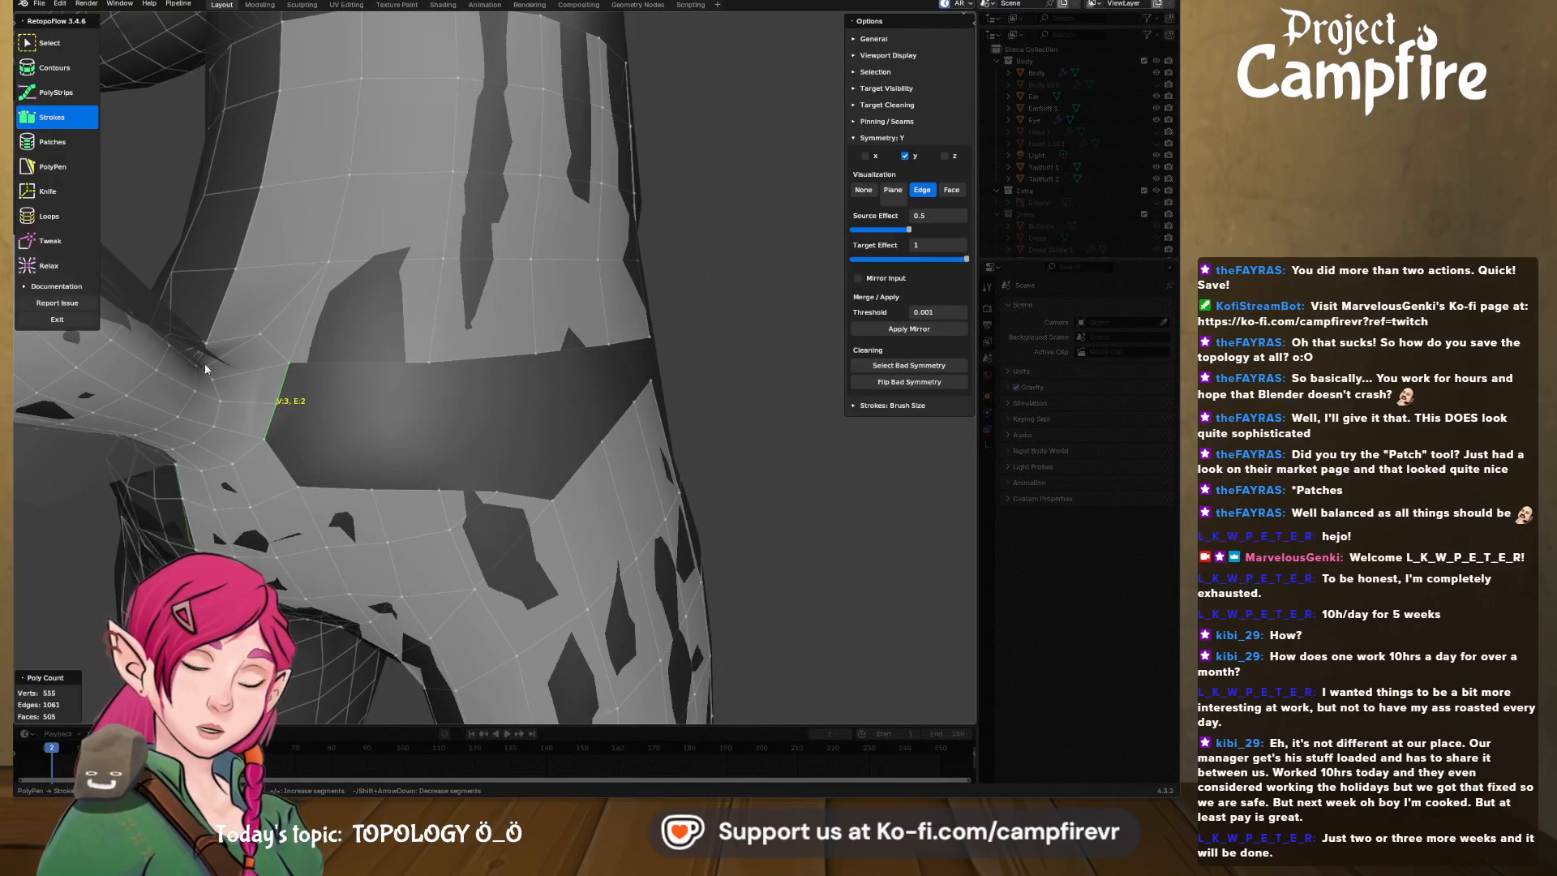
left_click(300, 477)
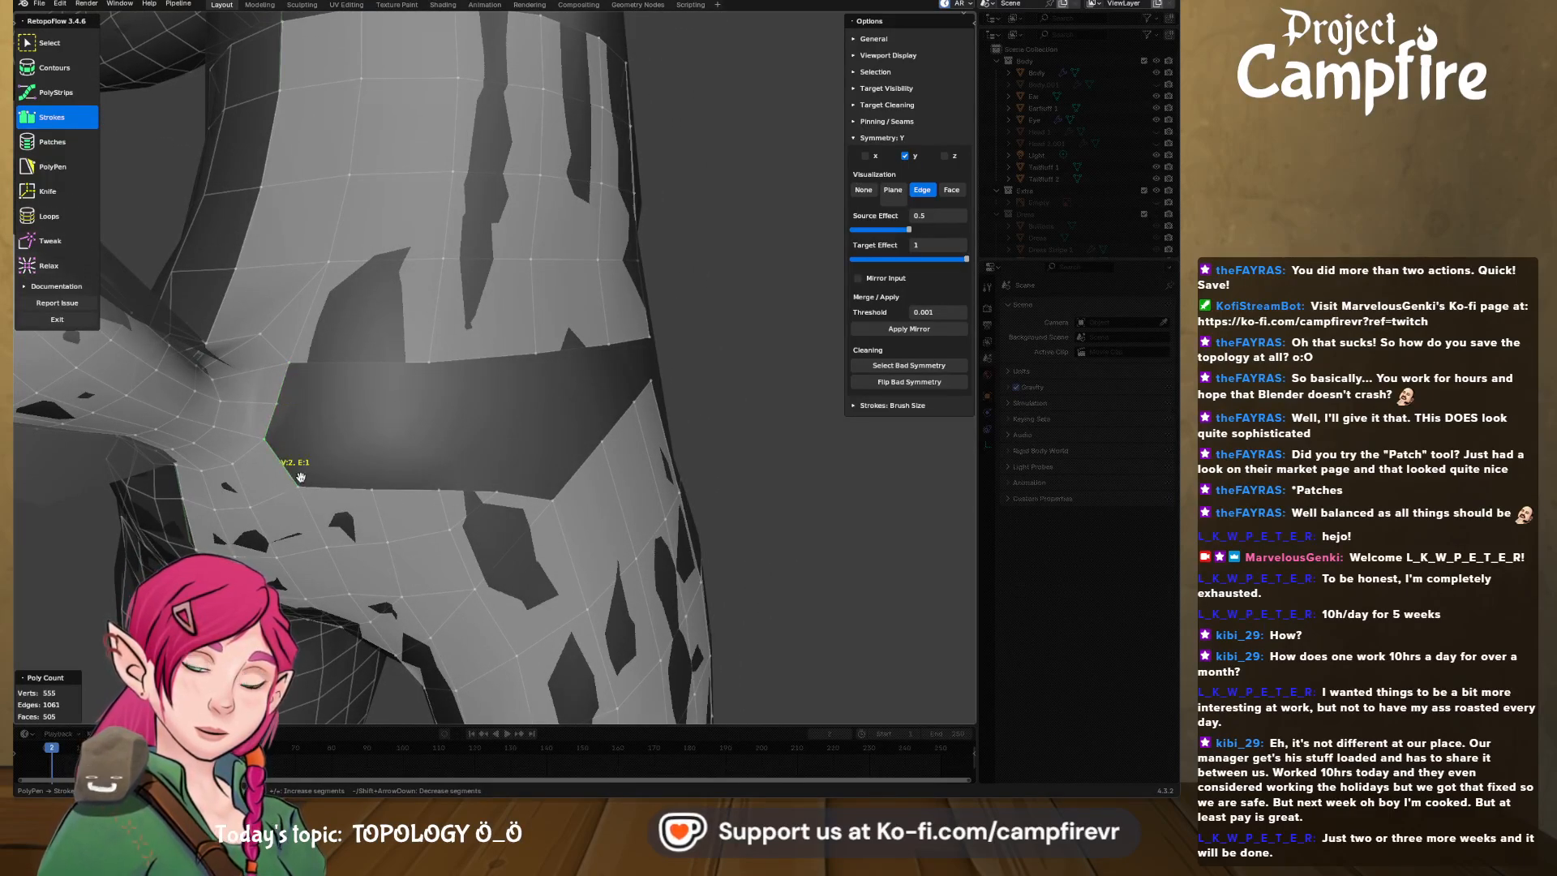
left_click(348, 489, "shift")
left_click(411, 492, "shift")
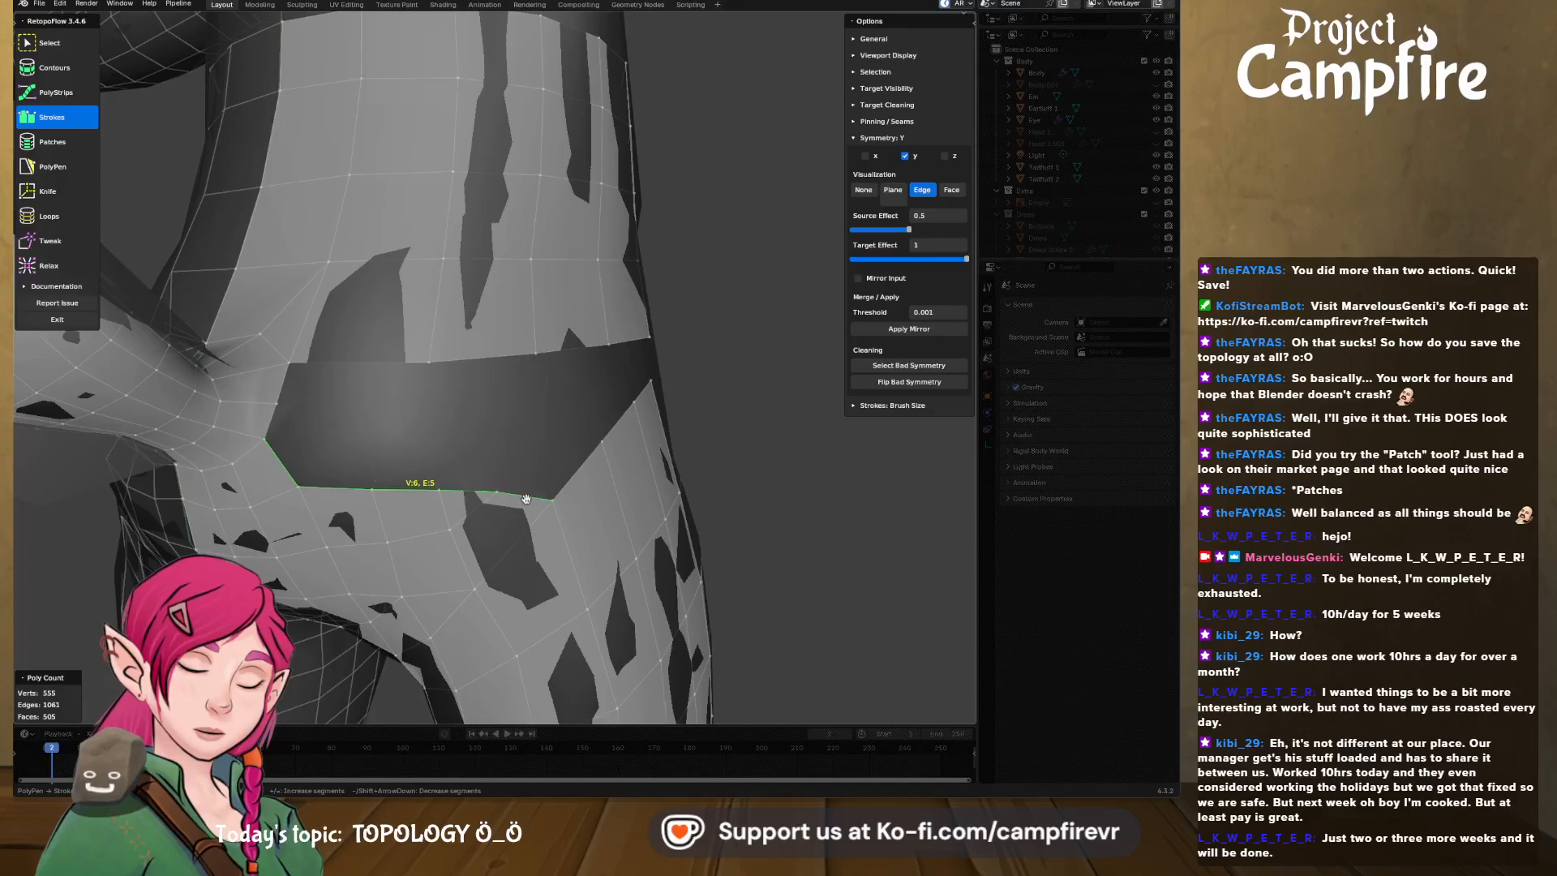
left_click(276, 418, "shift")
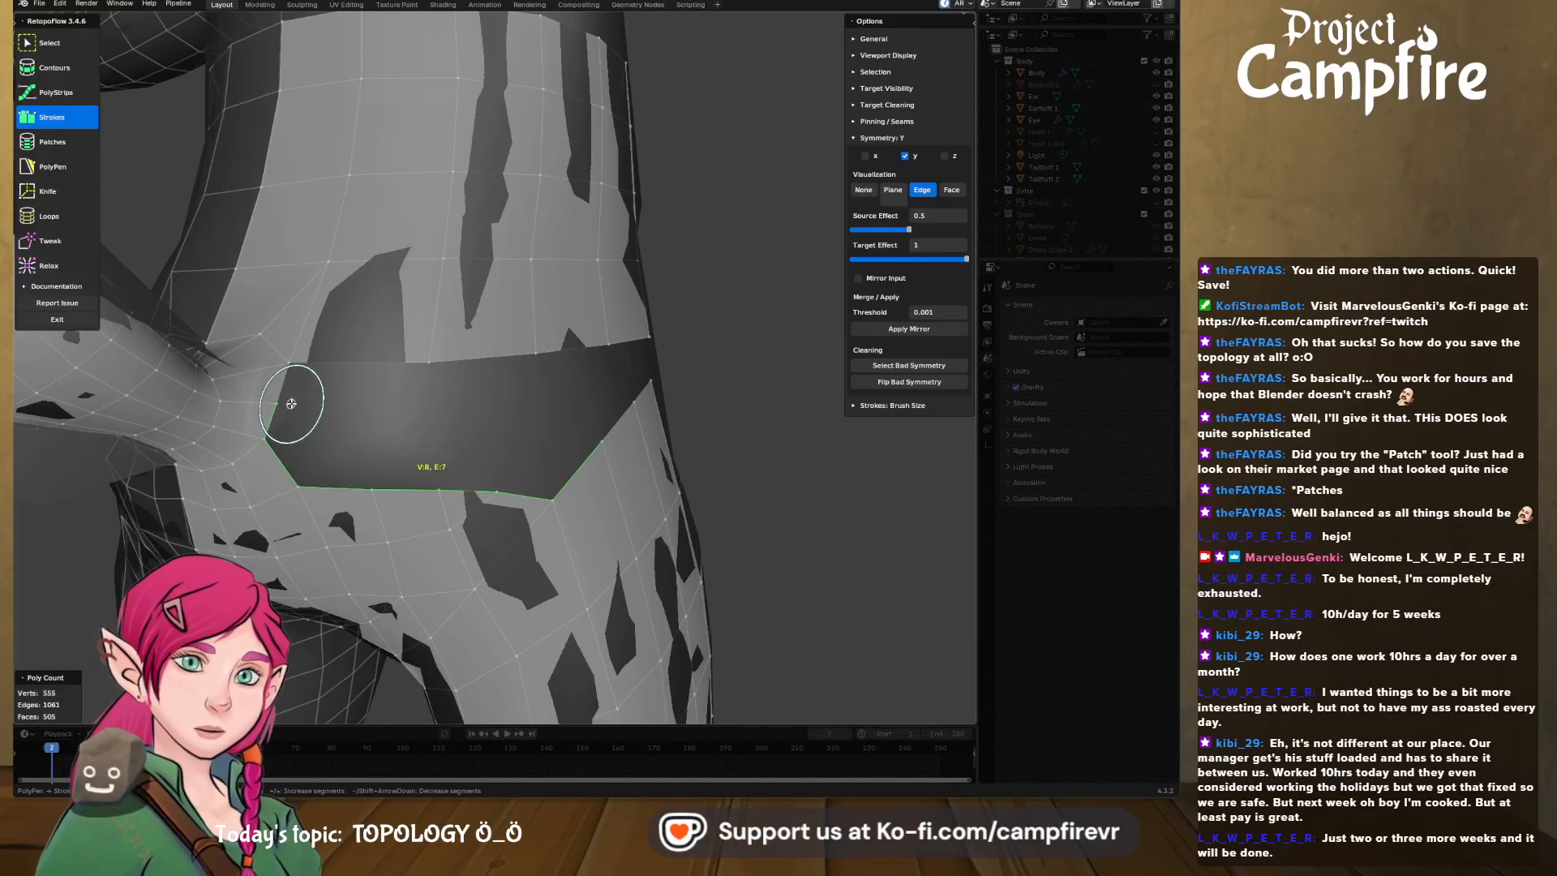
left_click_drag(292, 404, 602, 403)
key("minus")
key("minus")
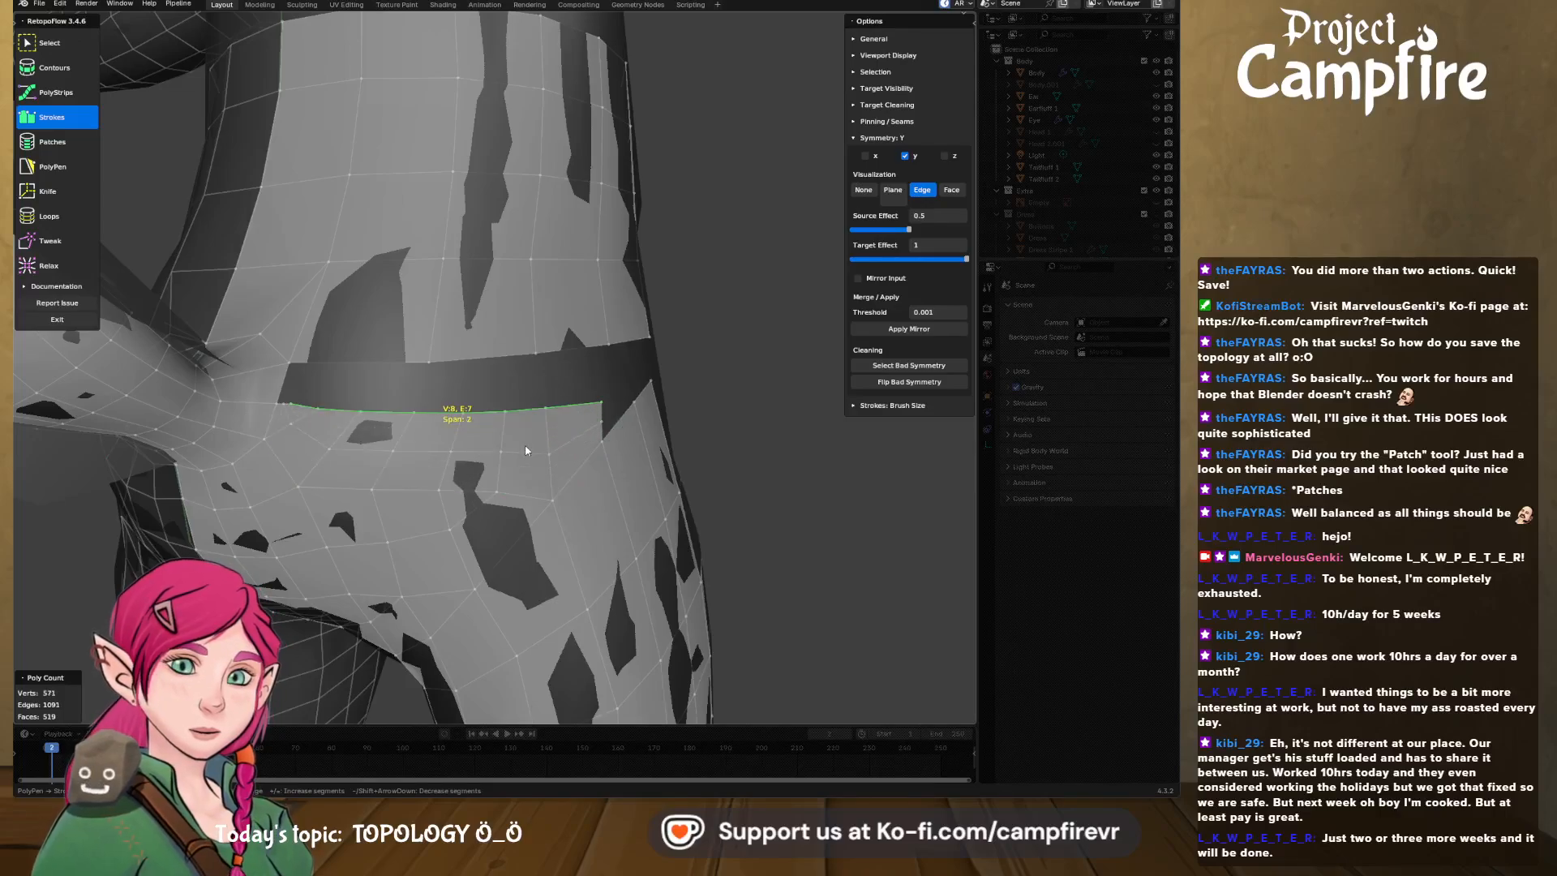
key("minus")
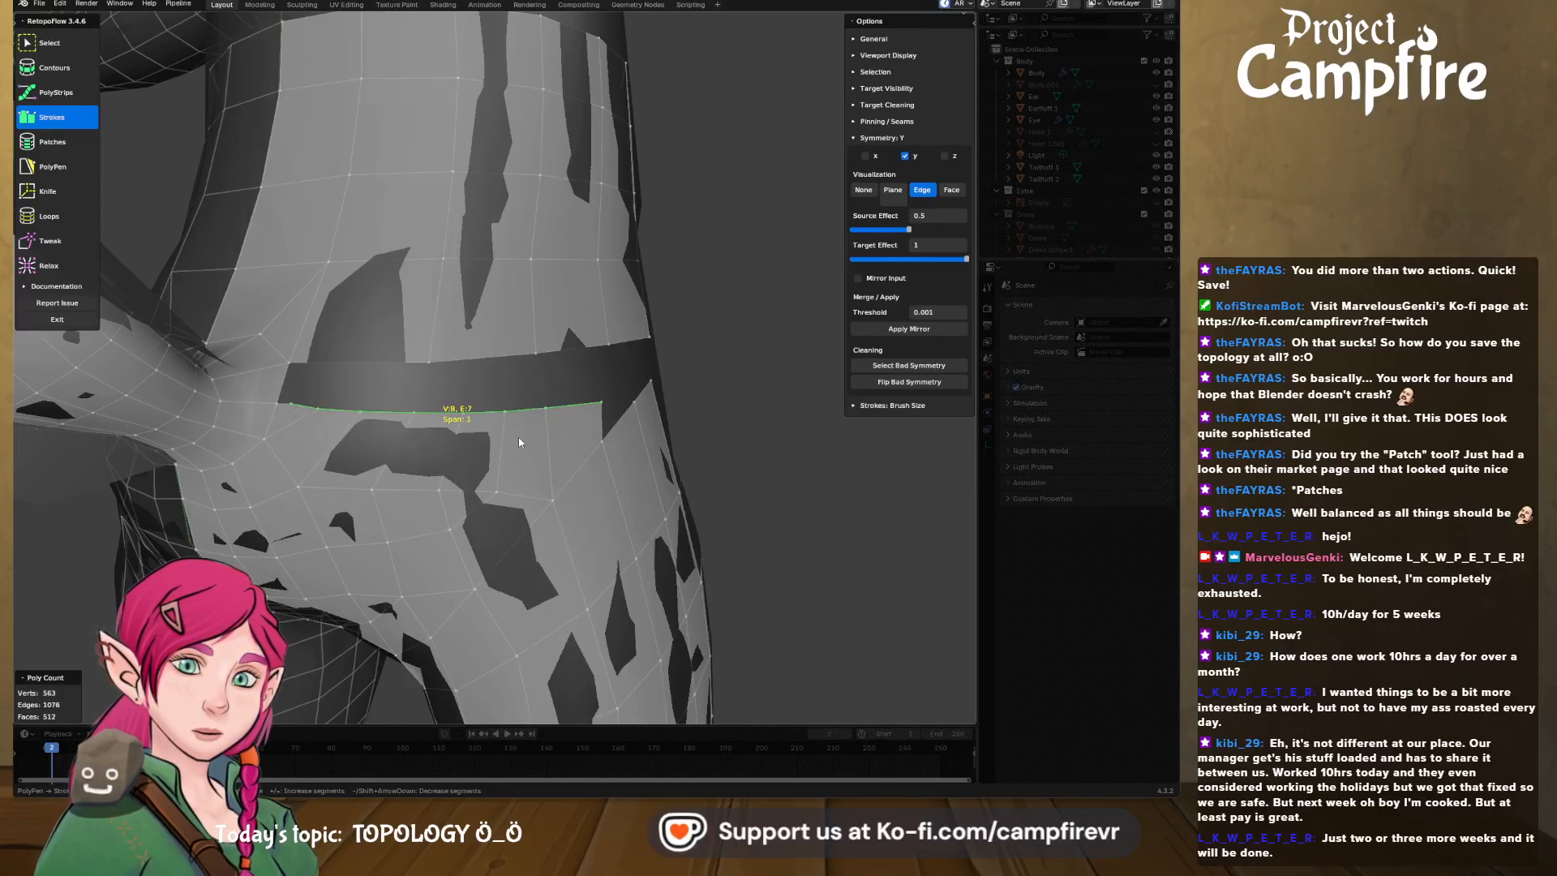
- Merge the new strip's tail-side end vertices at center, collapsing the corner face at the tail base
left_click(279, 398)
key("w")
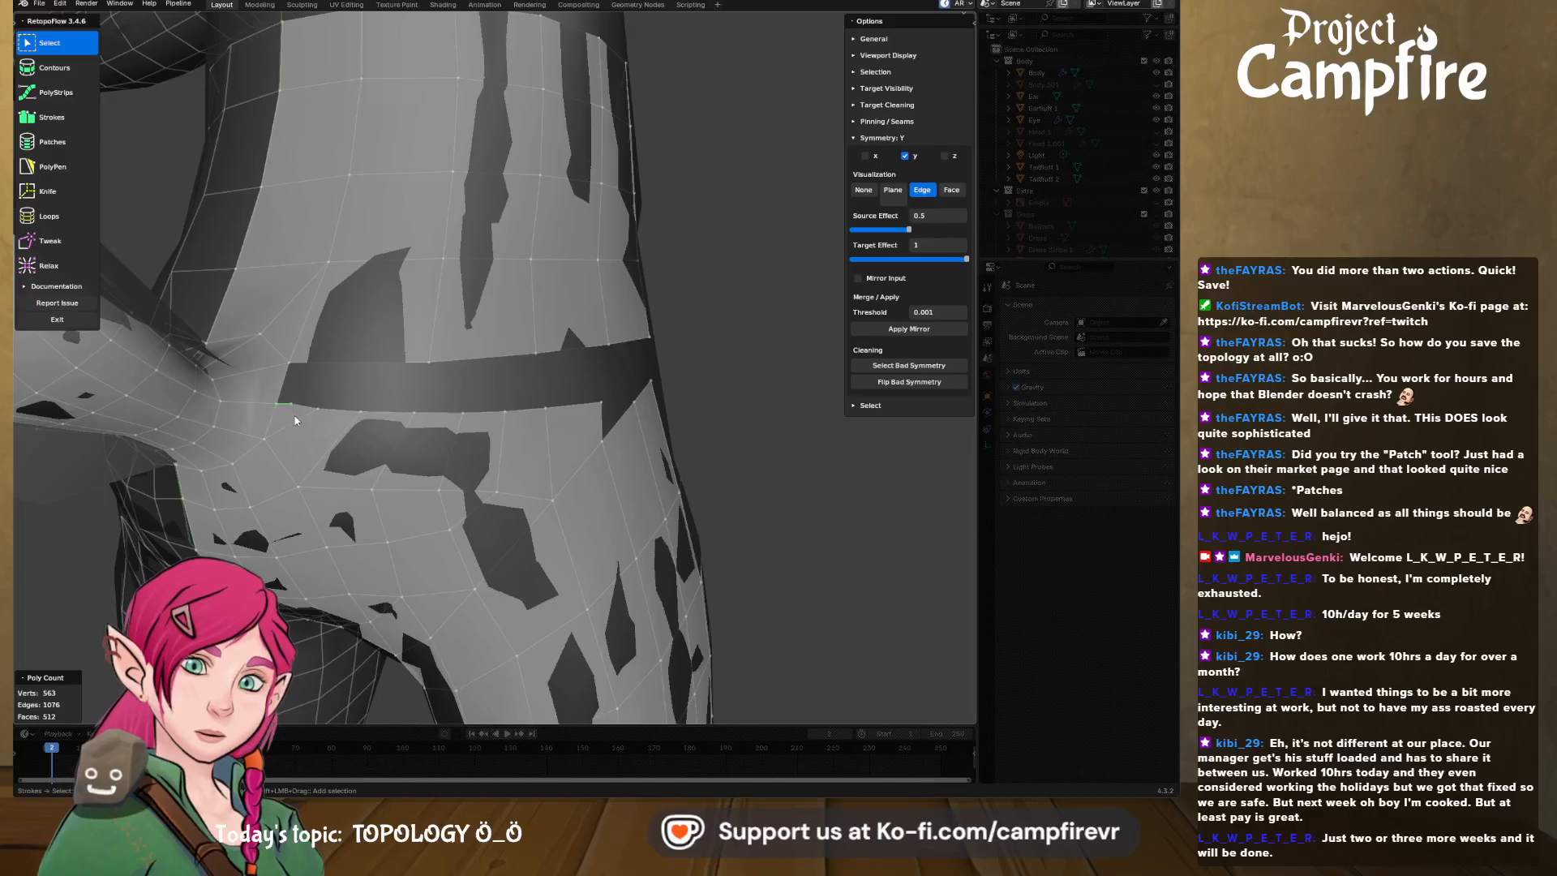
key("x")
left_click(309, 656)
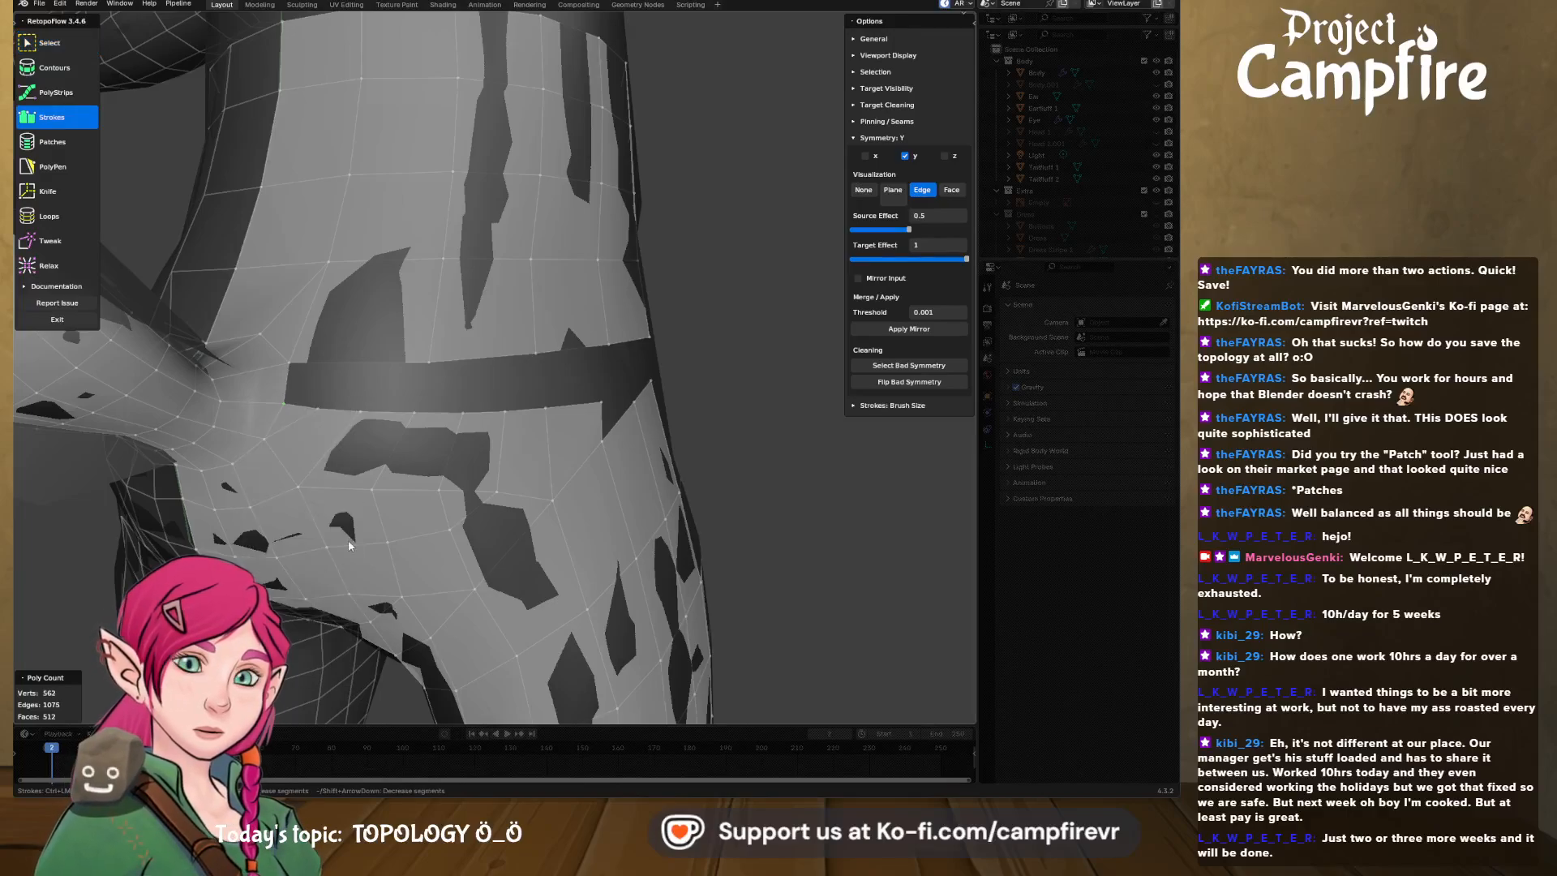
middle_click_drag(419, 493, 349, 440)
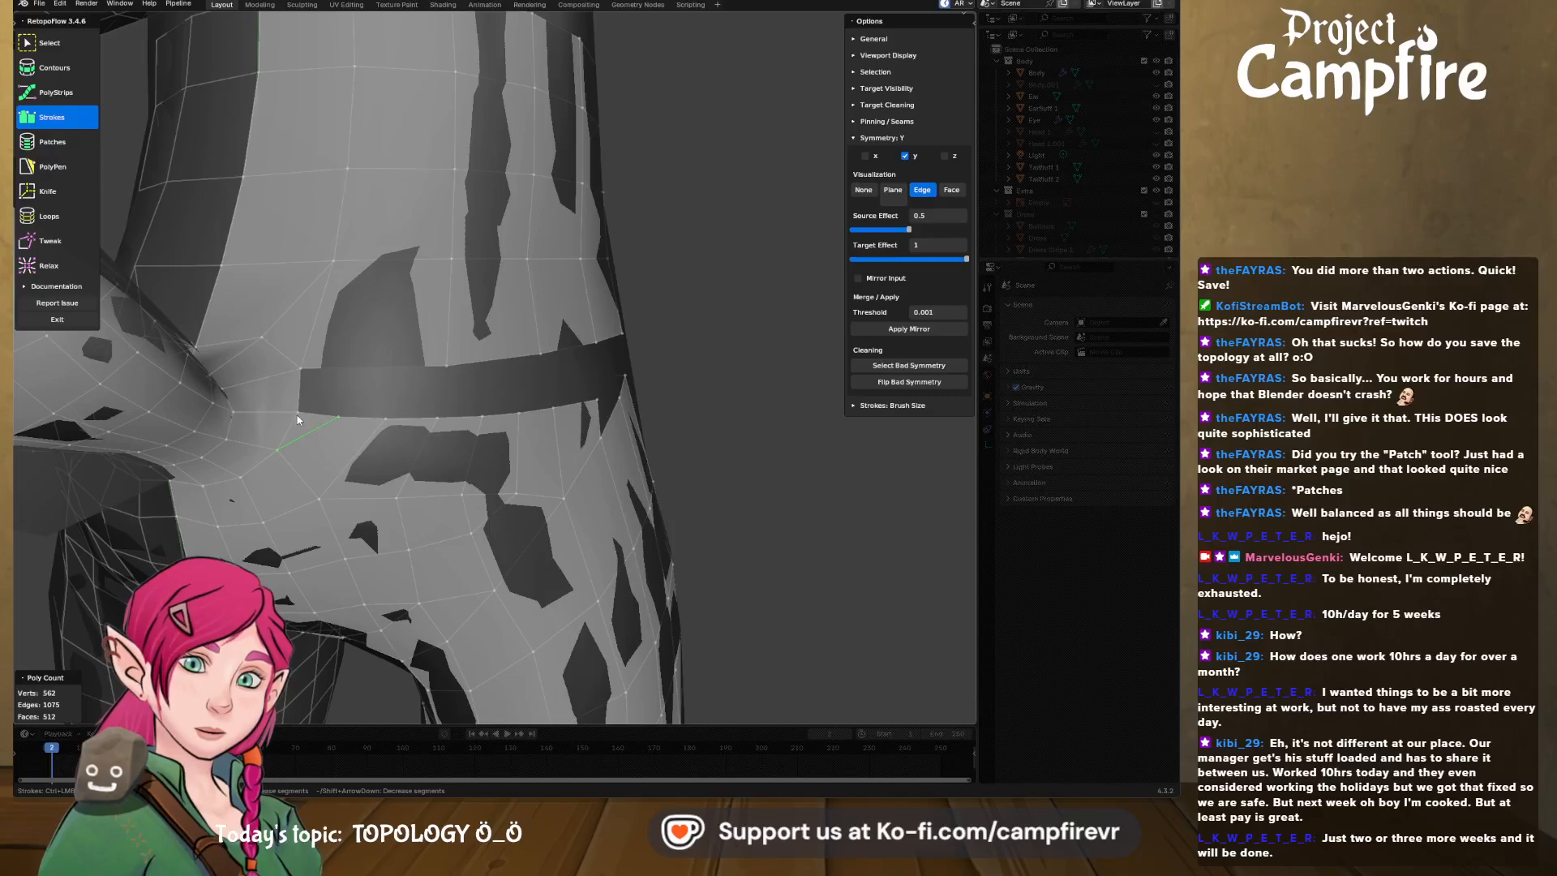
key("x")
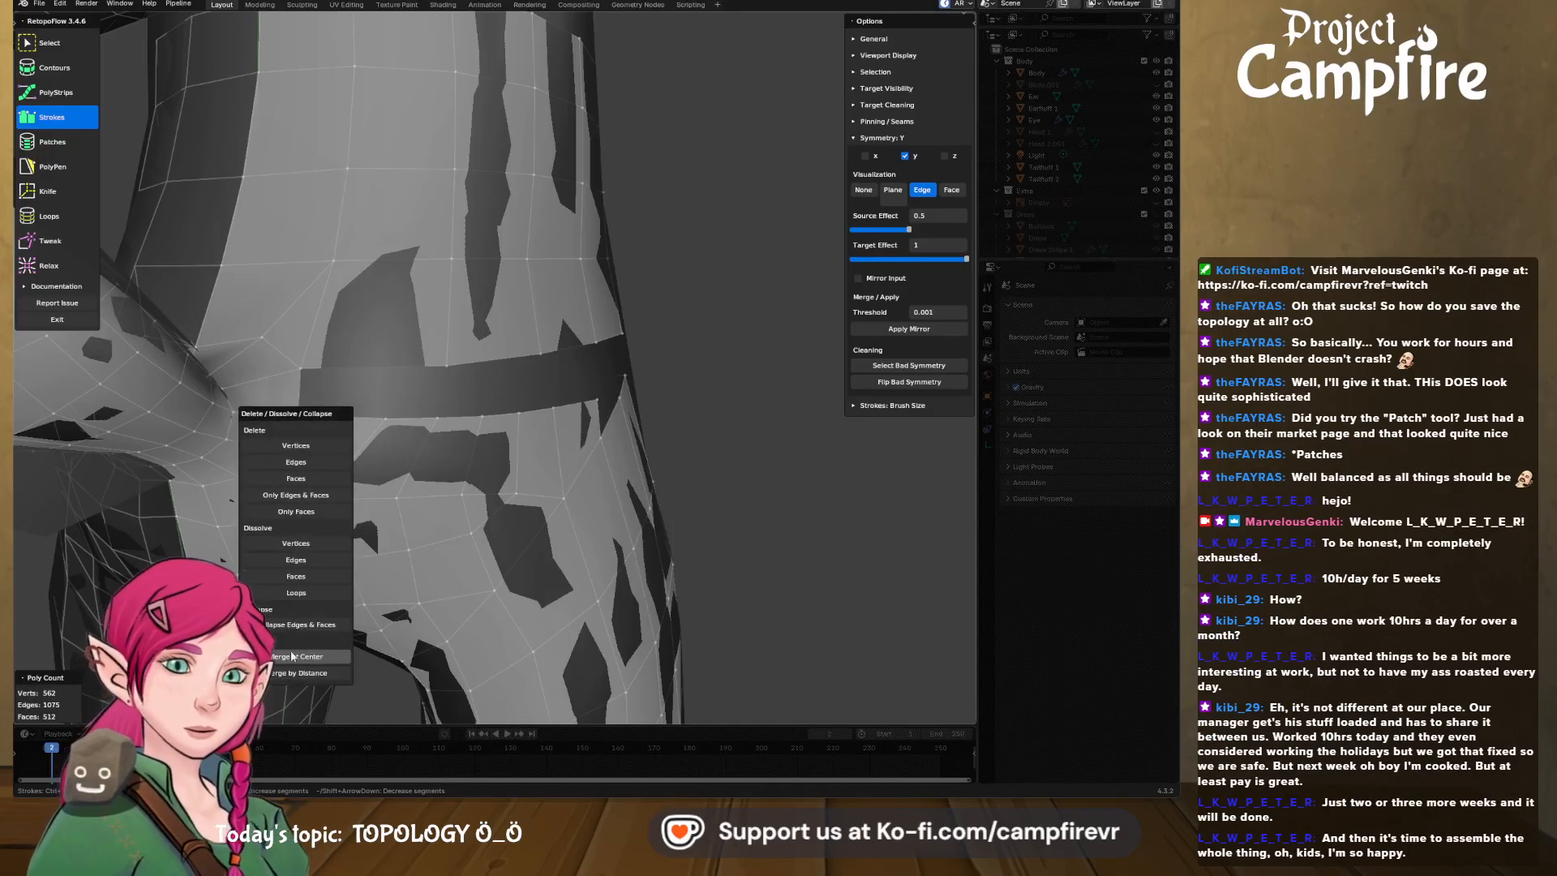
left_click(302, 654)
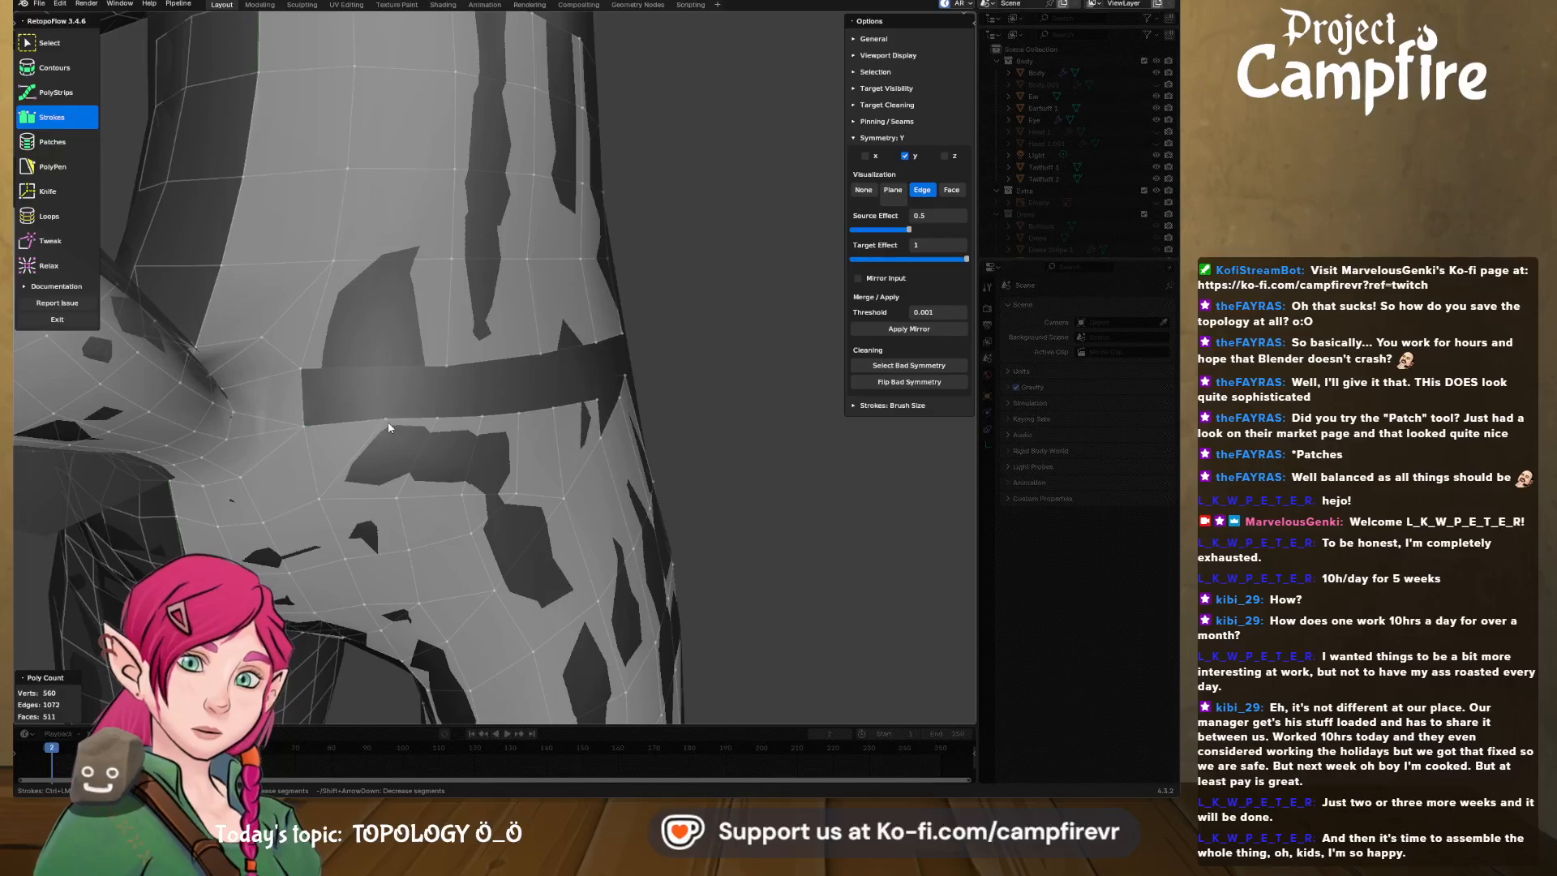
- Merge two neighbouring vertices midway along the hip strip's lower border and the two above them on its upper border at center
middle_click_drag(440, 452, 434, 447)
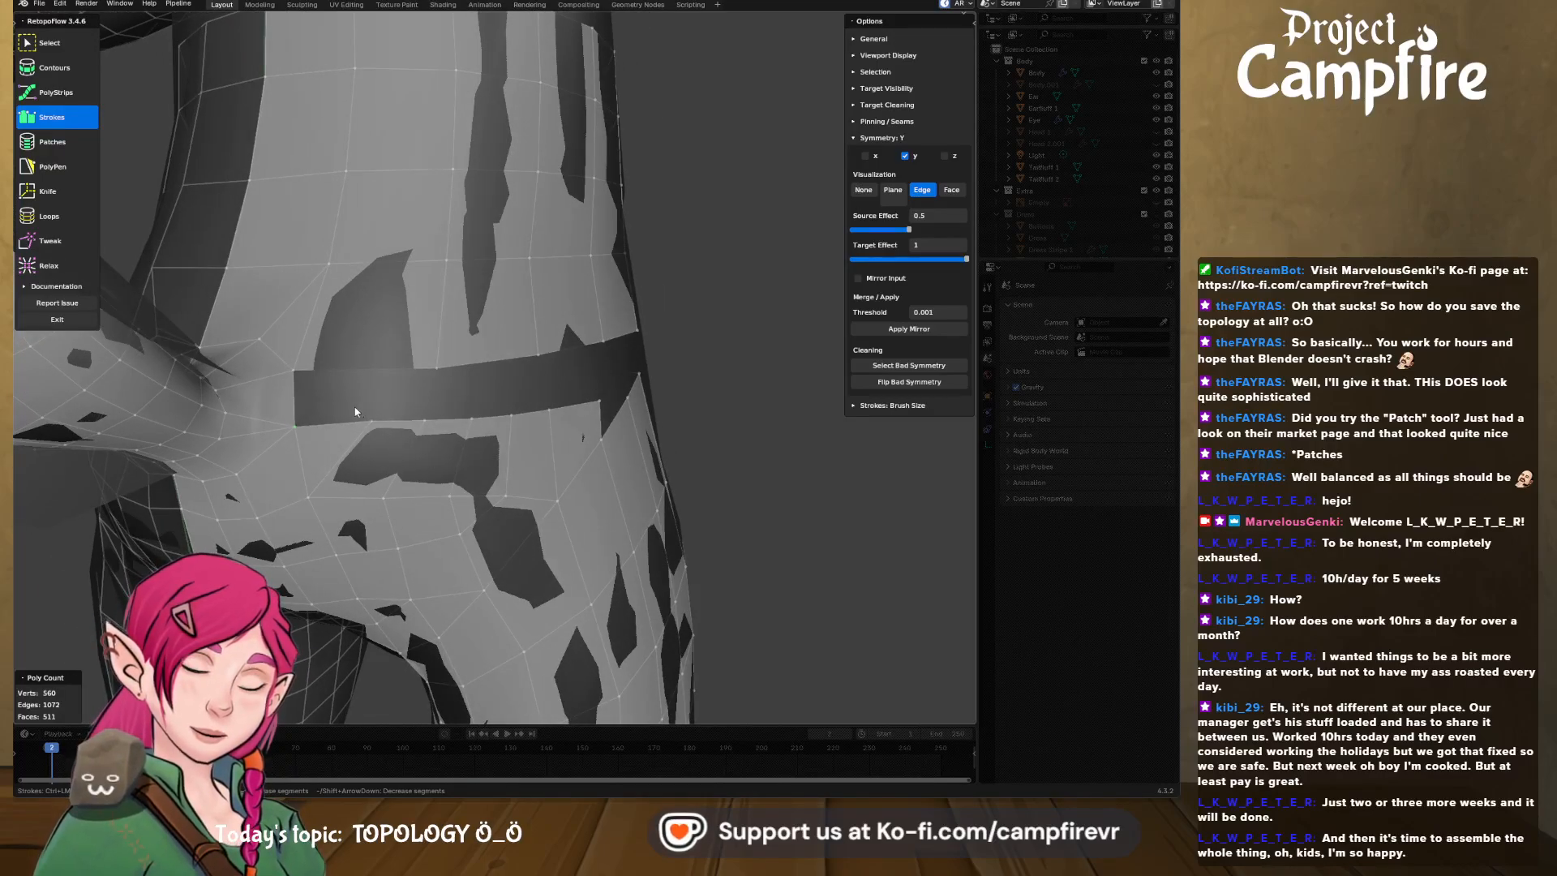
middle_click_drag(474, 451, 443, 465)
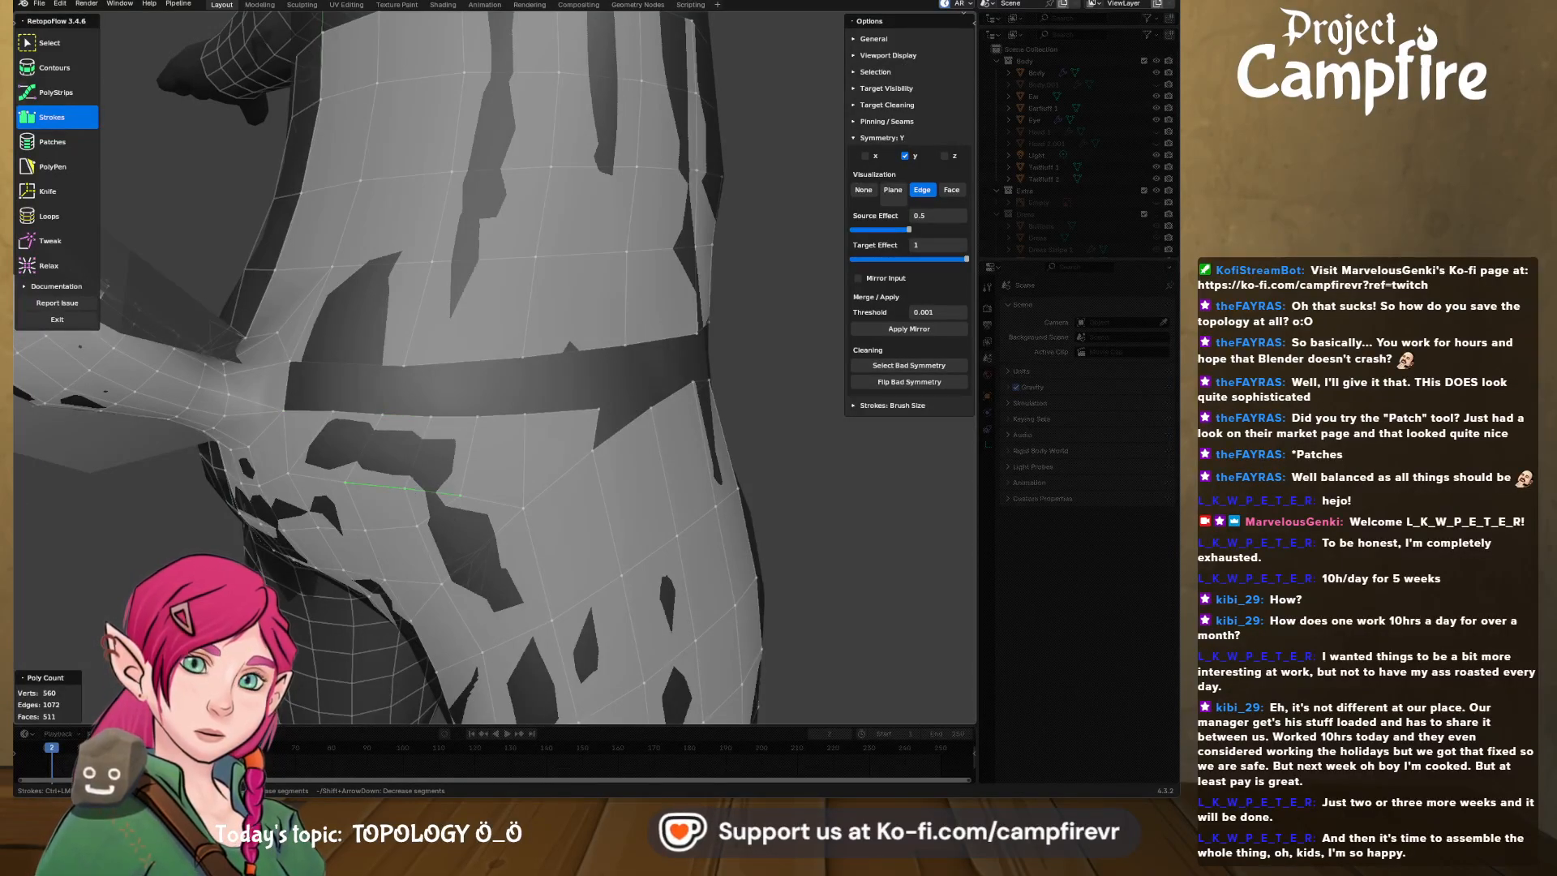
left_click(75, 48)
left_click_drag(399, 480, 475, 499)
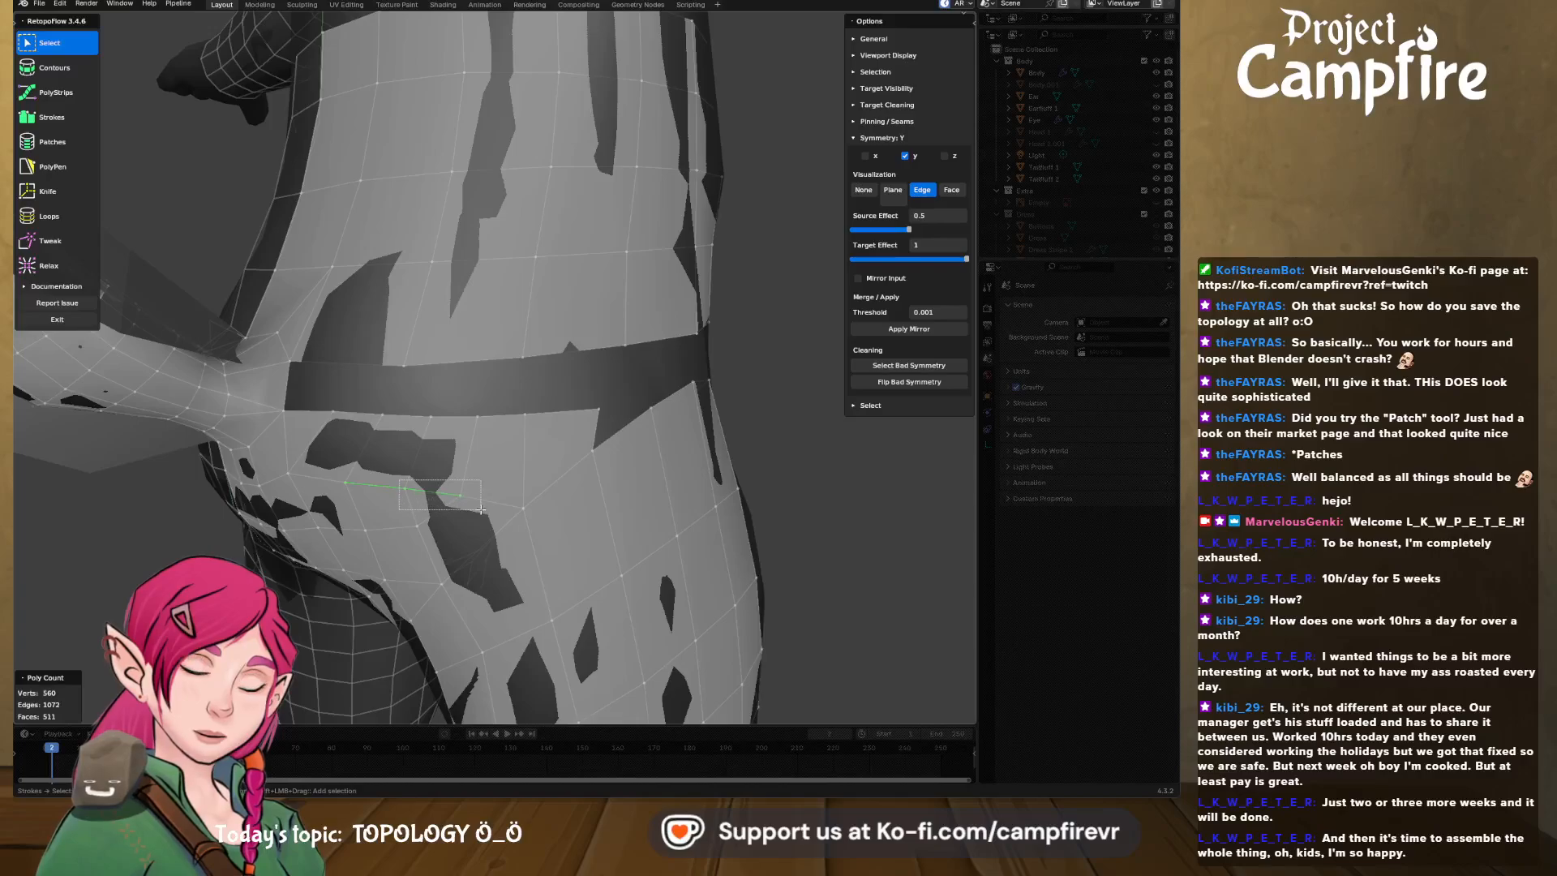
key("x")
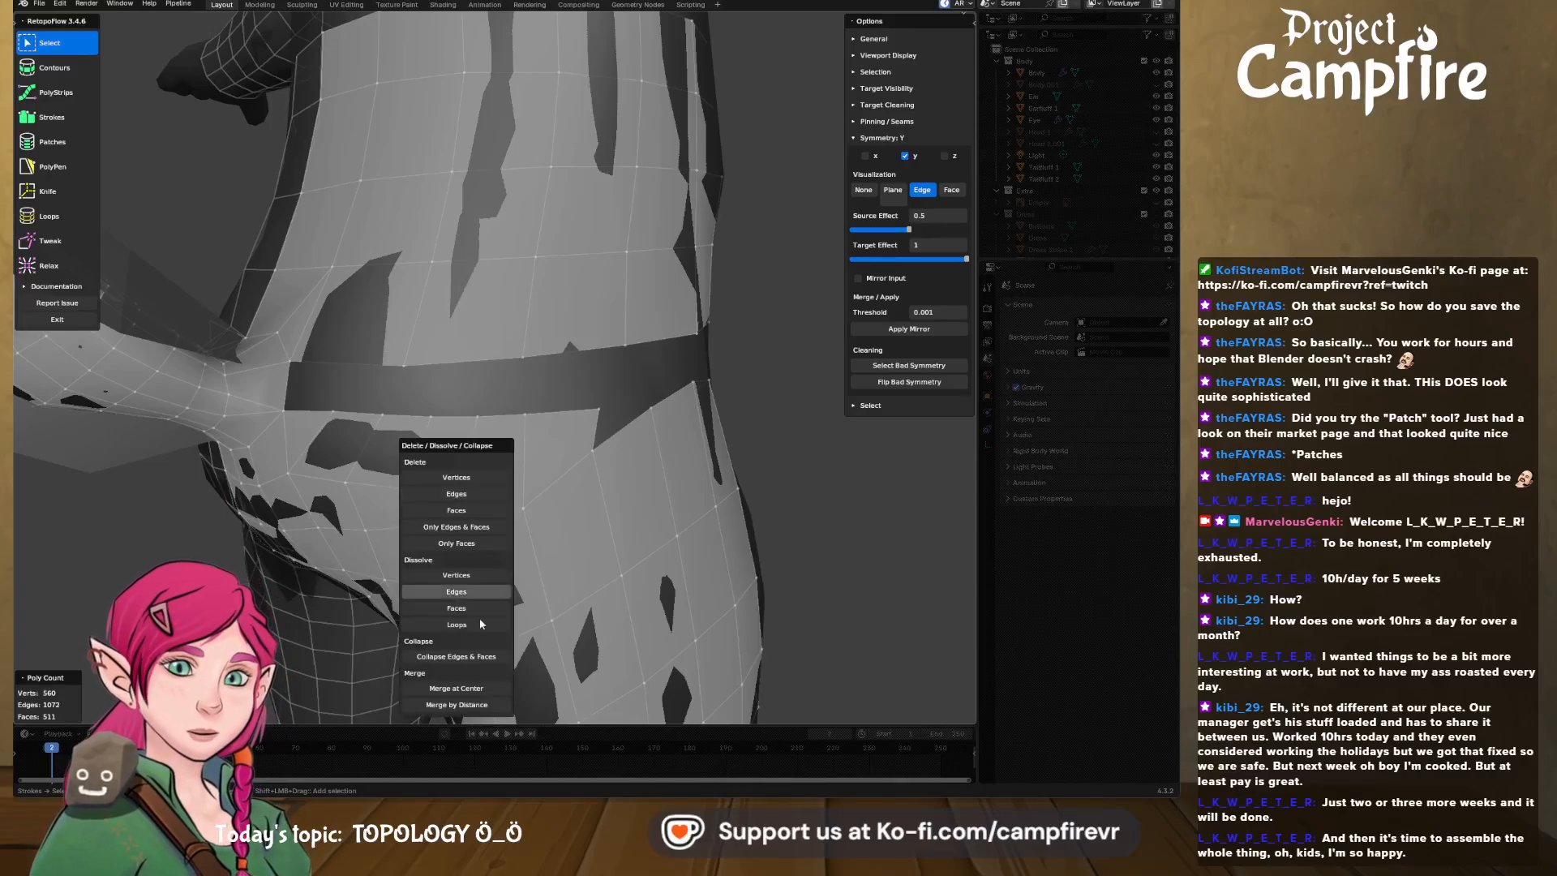
left_click(472, 692)
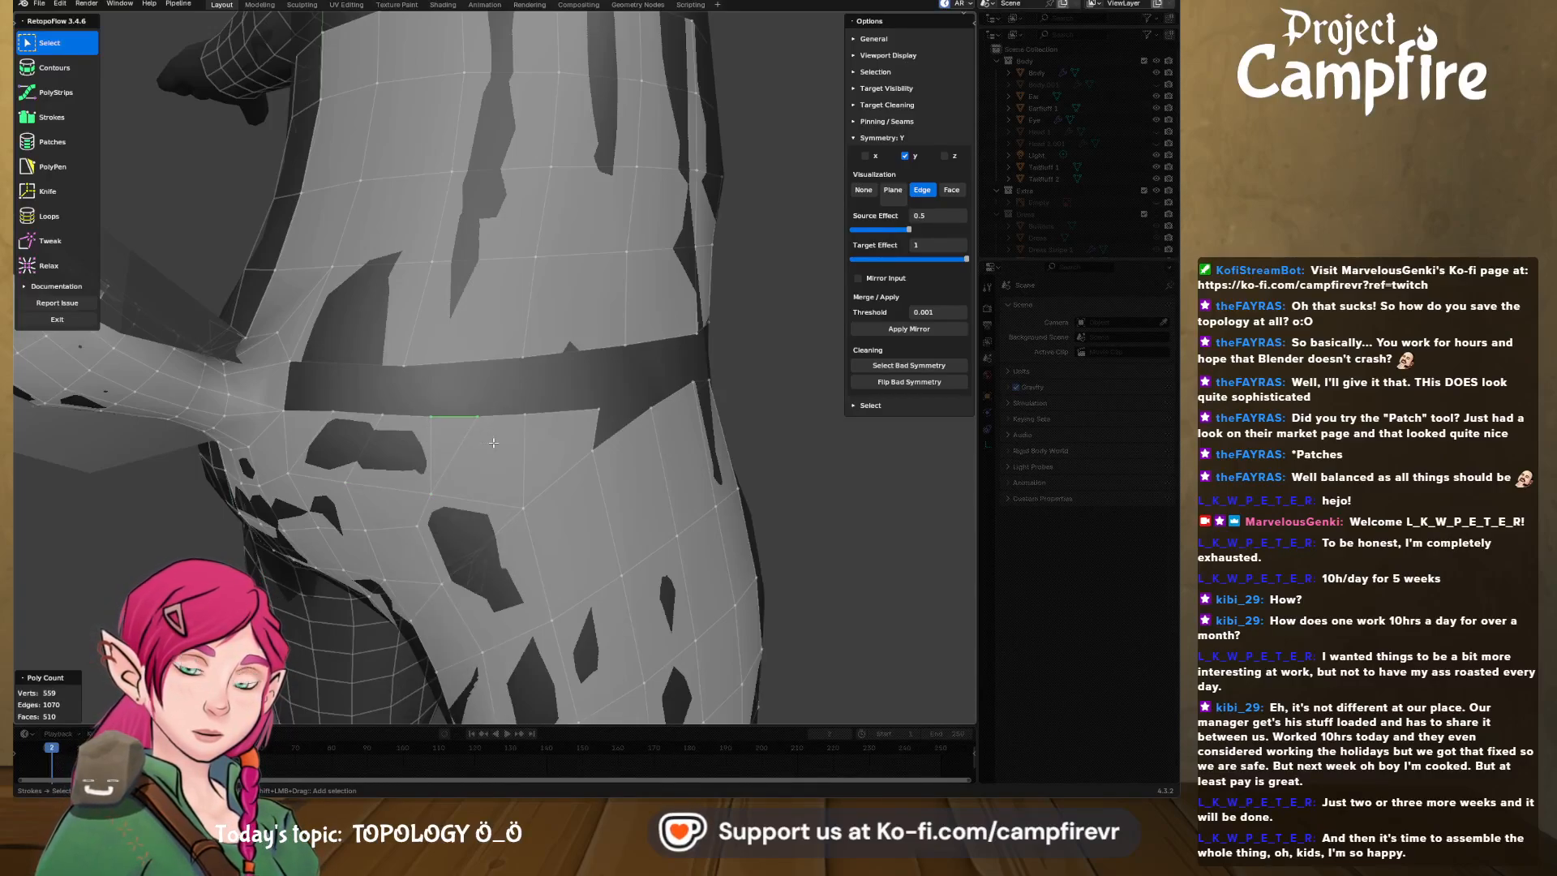
key("x")
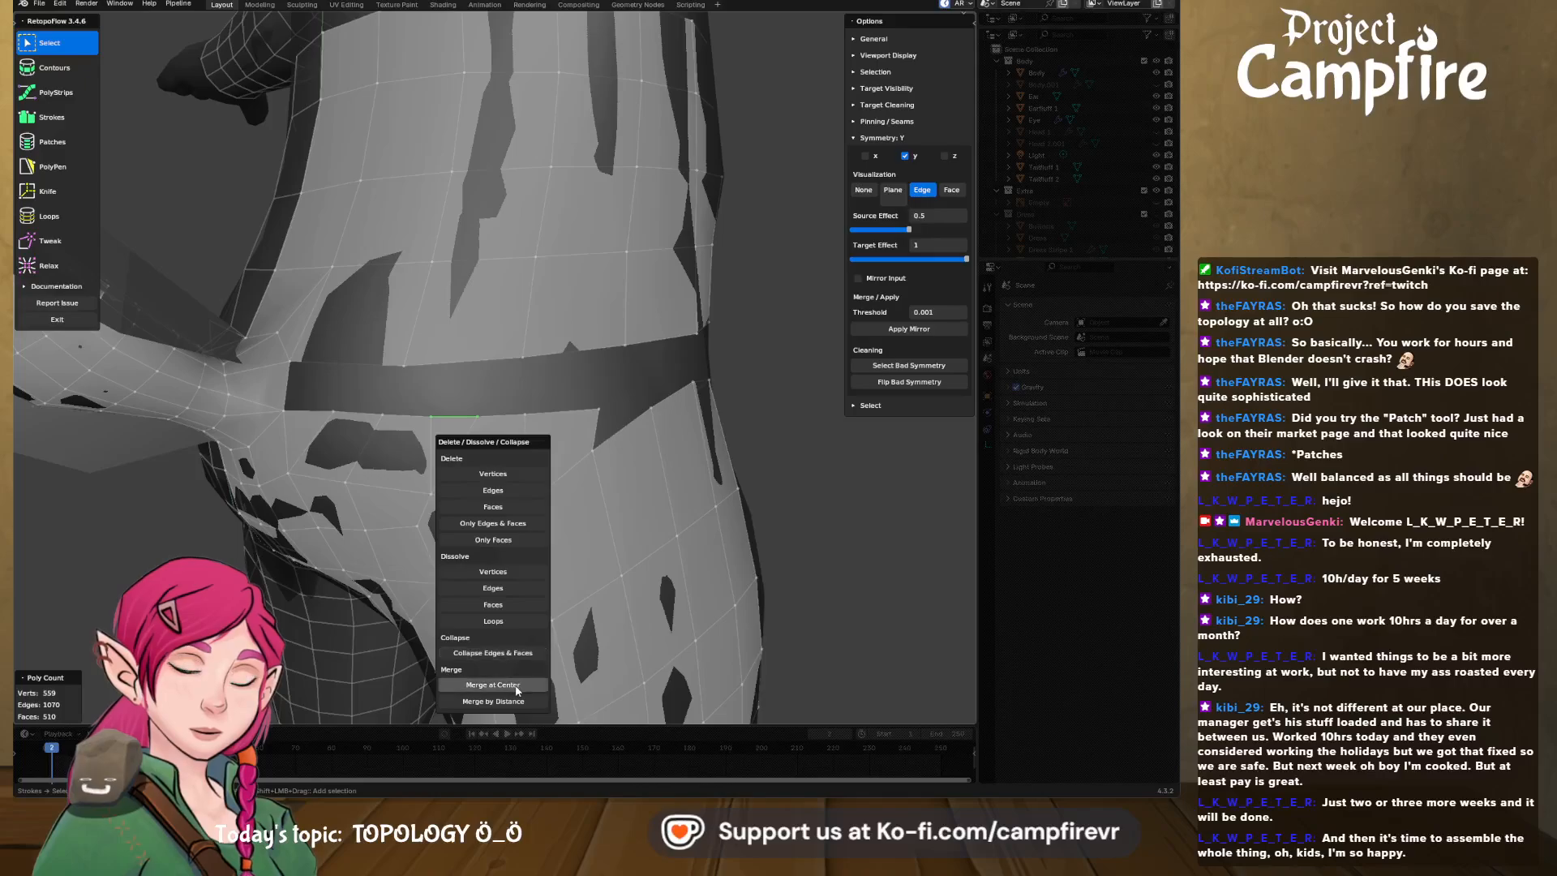
left_click(518, 691)
- Dissolve the vertex on the hip strip's upper border closest to the tail-side corner
middle_click_drag(445, 470, 478, 468)
middle_click_drag(389, 502, 397, 419)
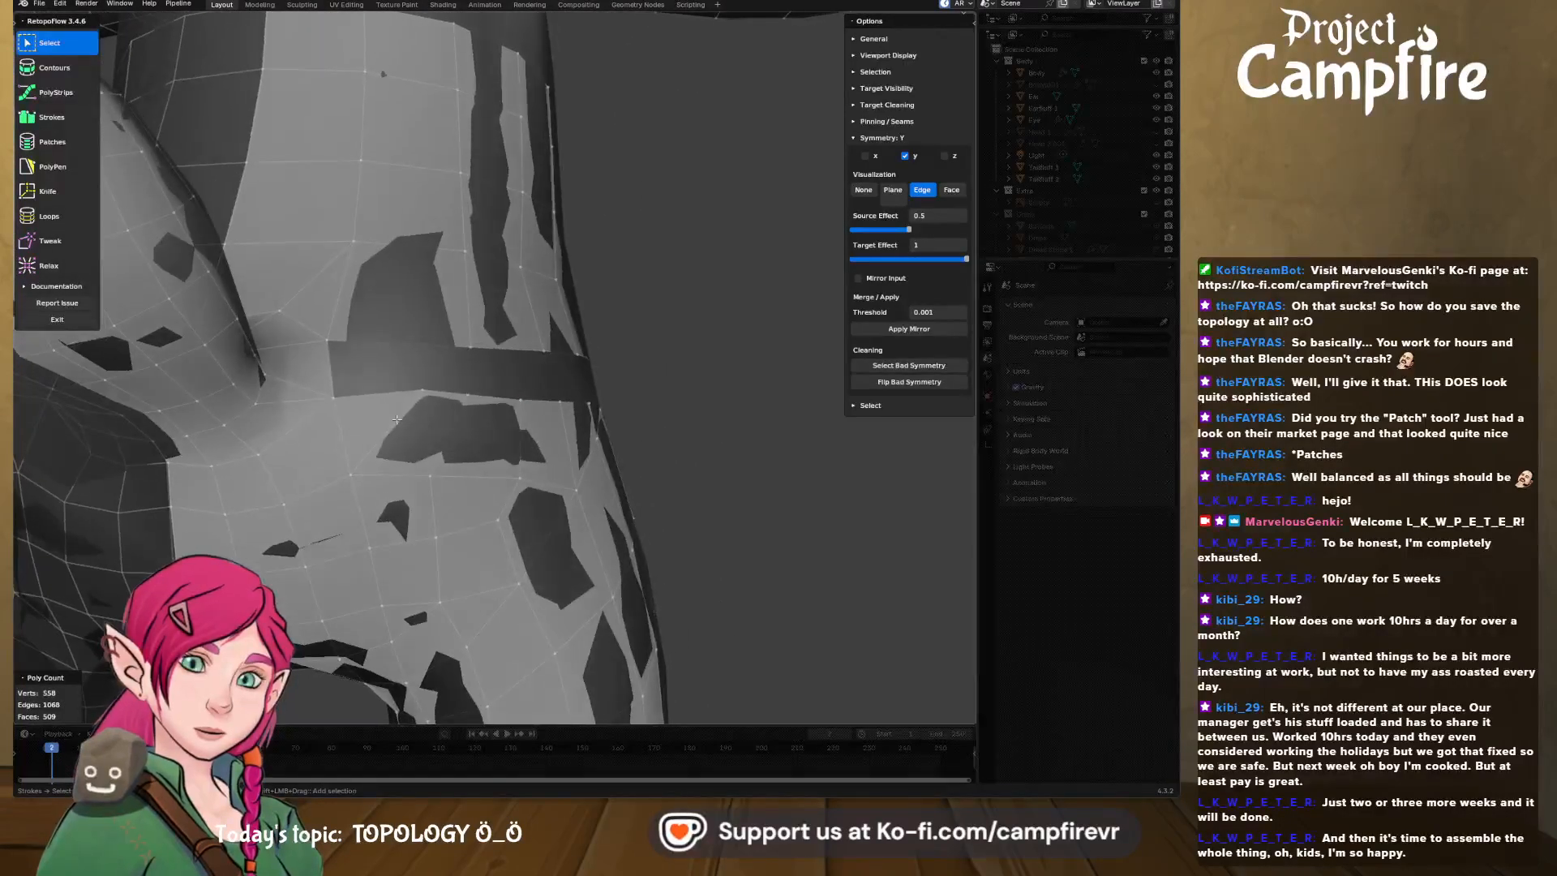
left_click_drag(405, 379, 438, 404)
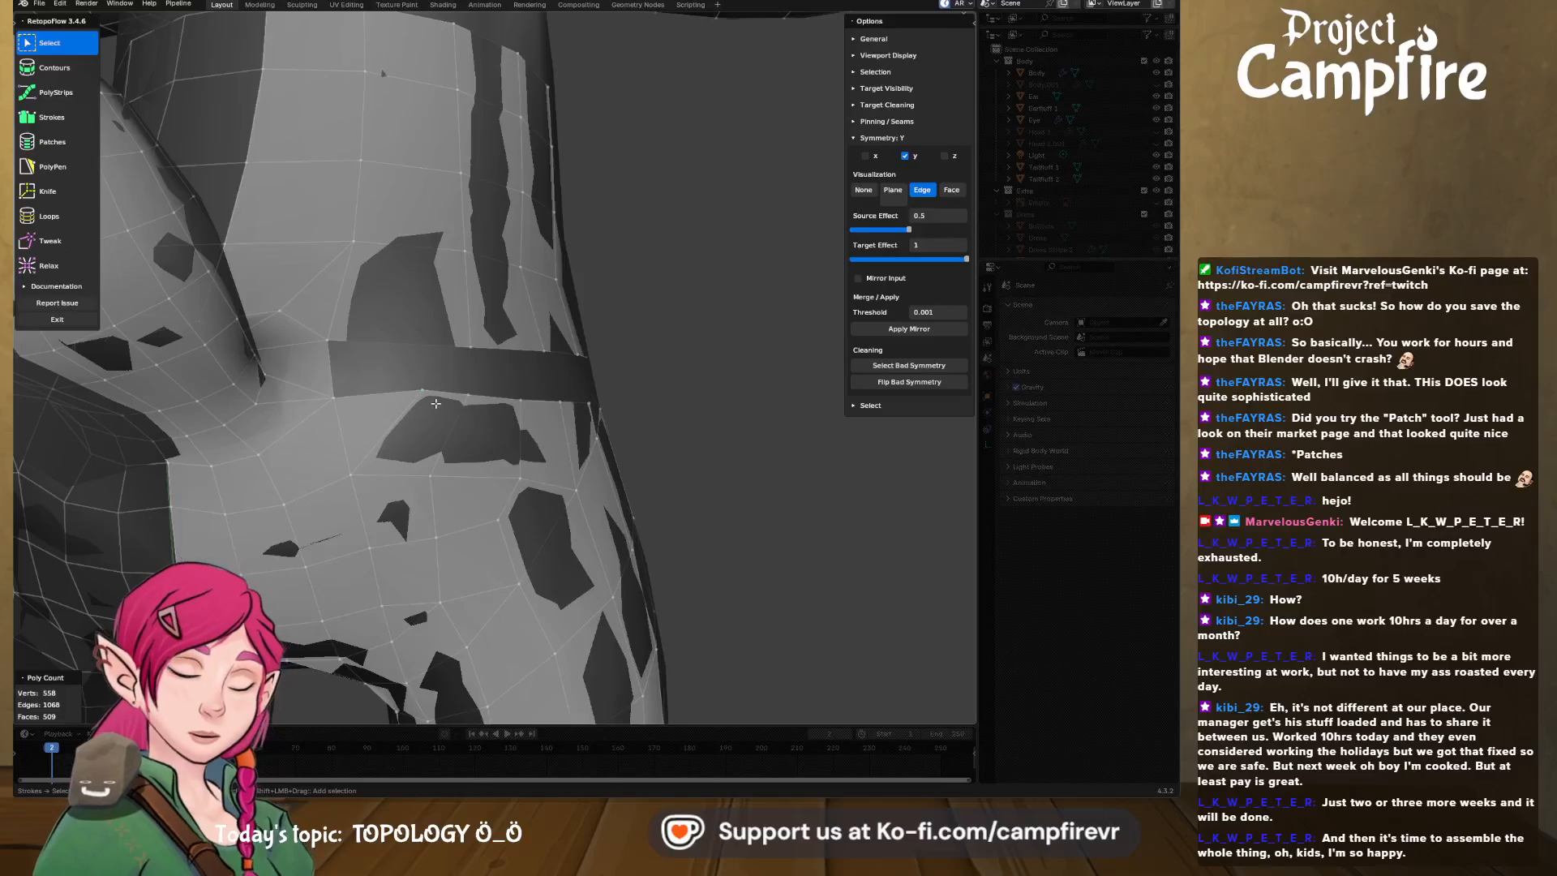
key("x")
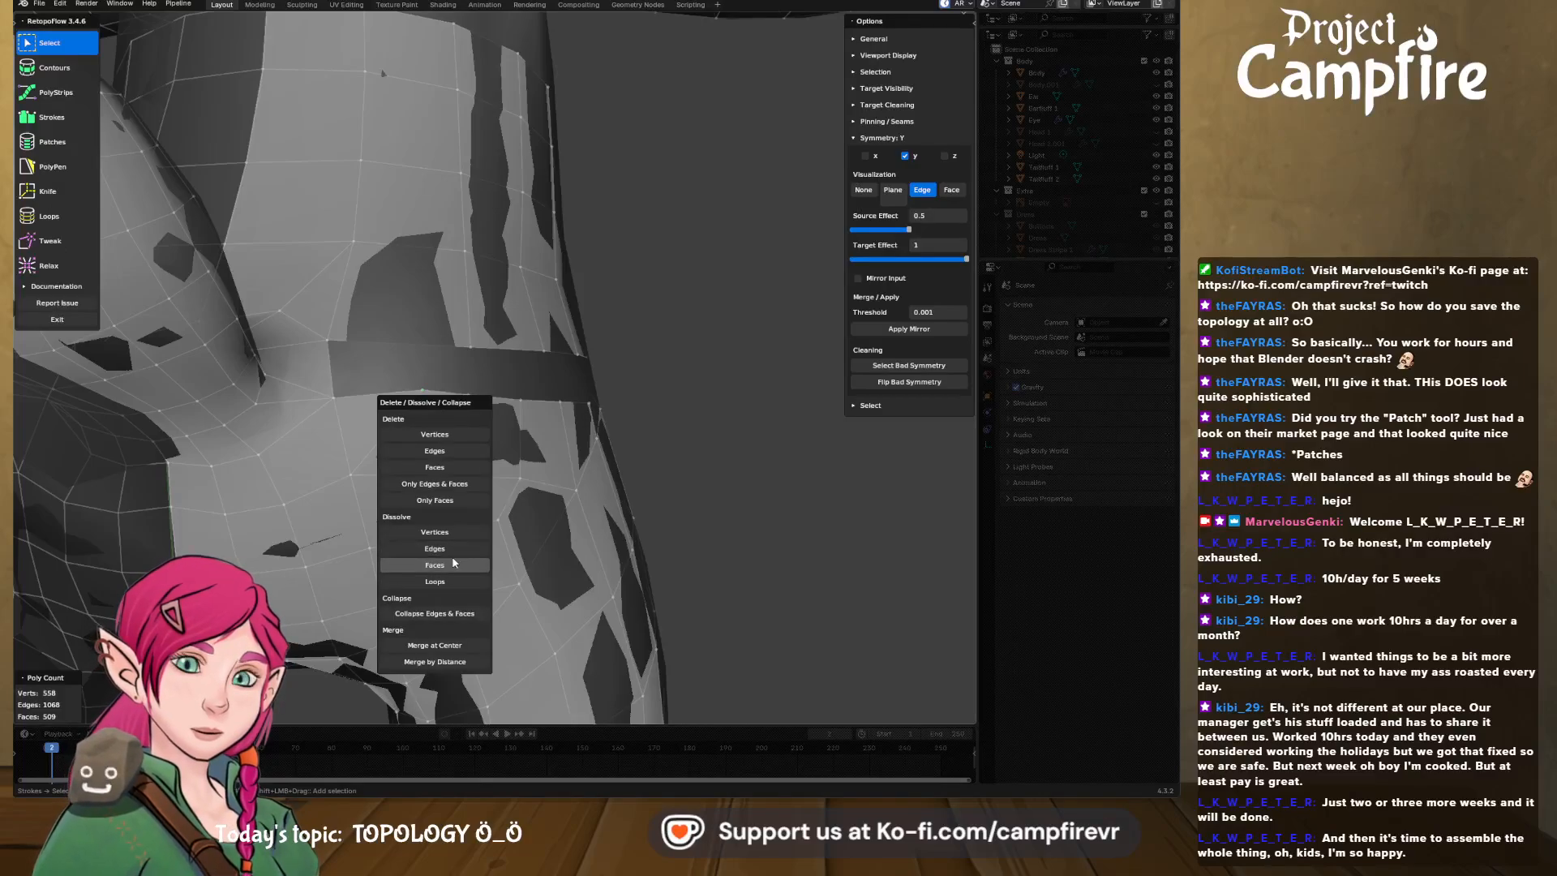
left_click(449, 532)
- Fill the tail-side end of the remaining gap with a PolyPen quad between the lower back and the hip strip
middle_click_drag(421, 444, 369, 393)
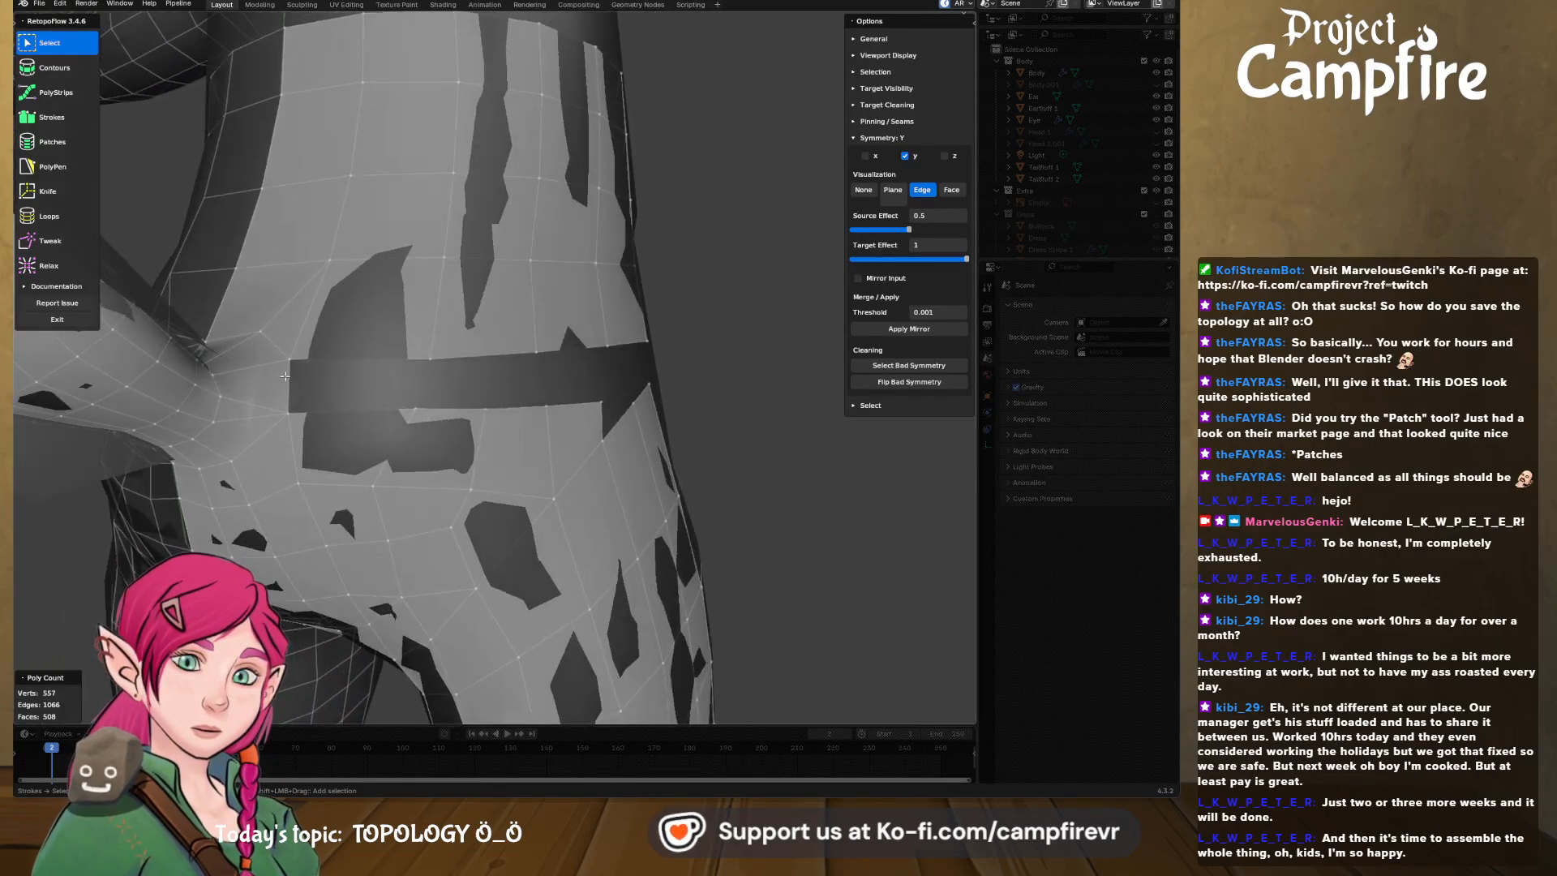
left_click(48, 168)
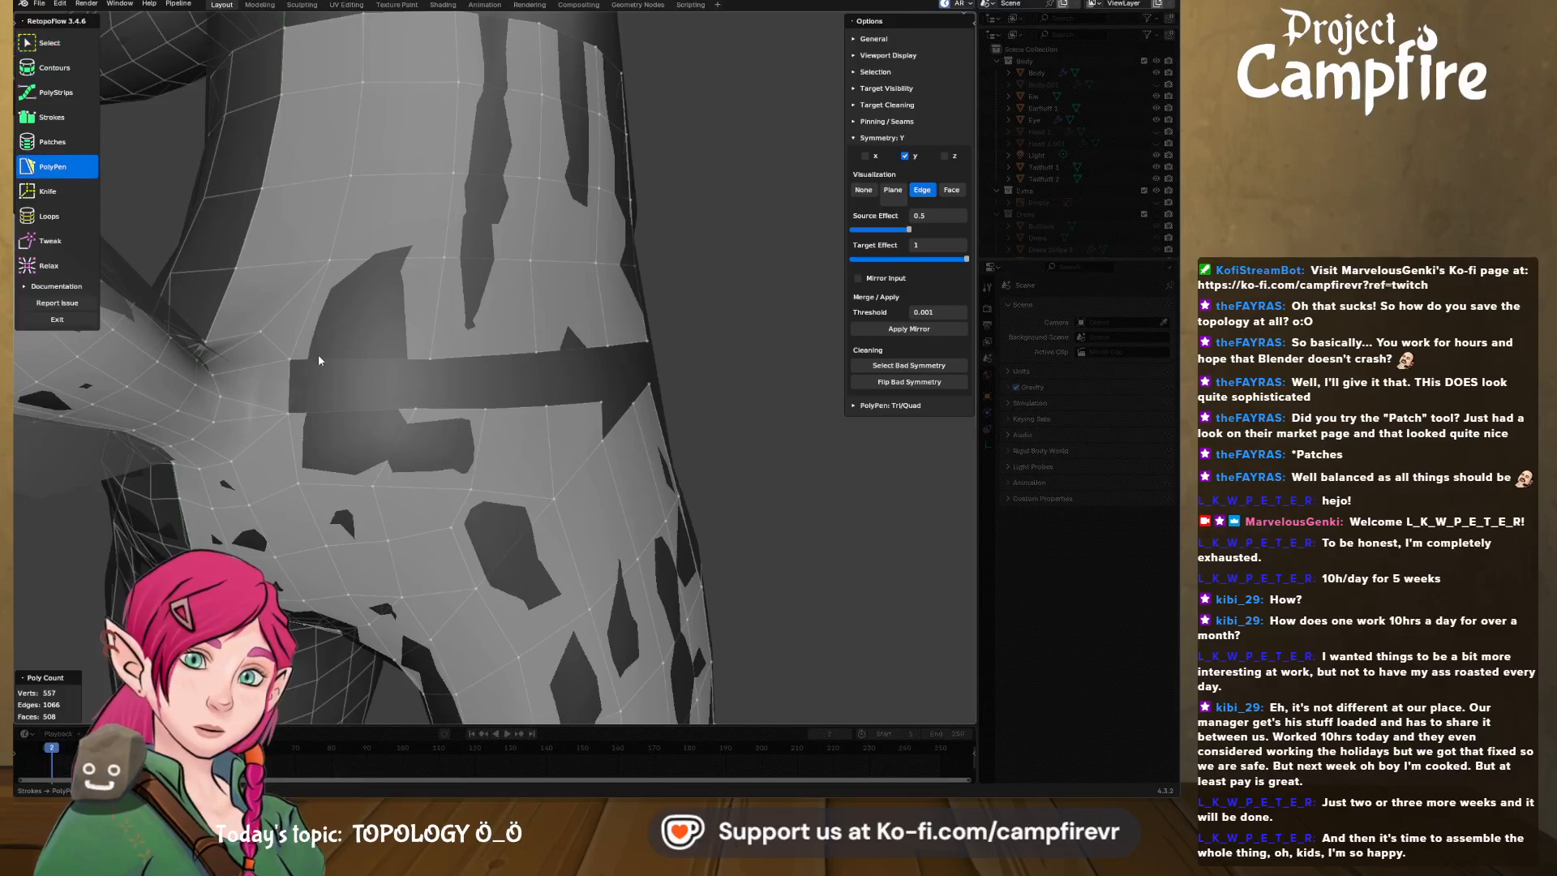
left_click(289, 413, "ctrl")
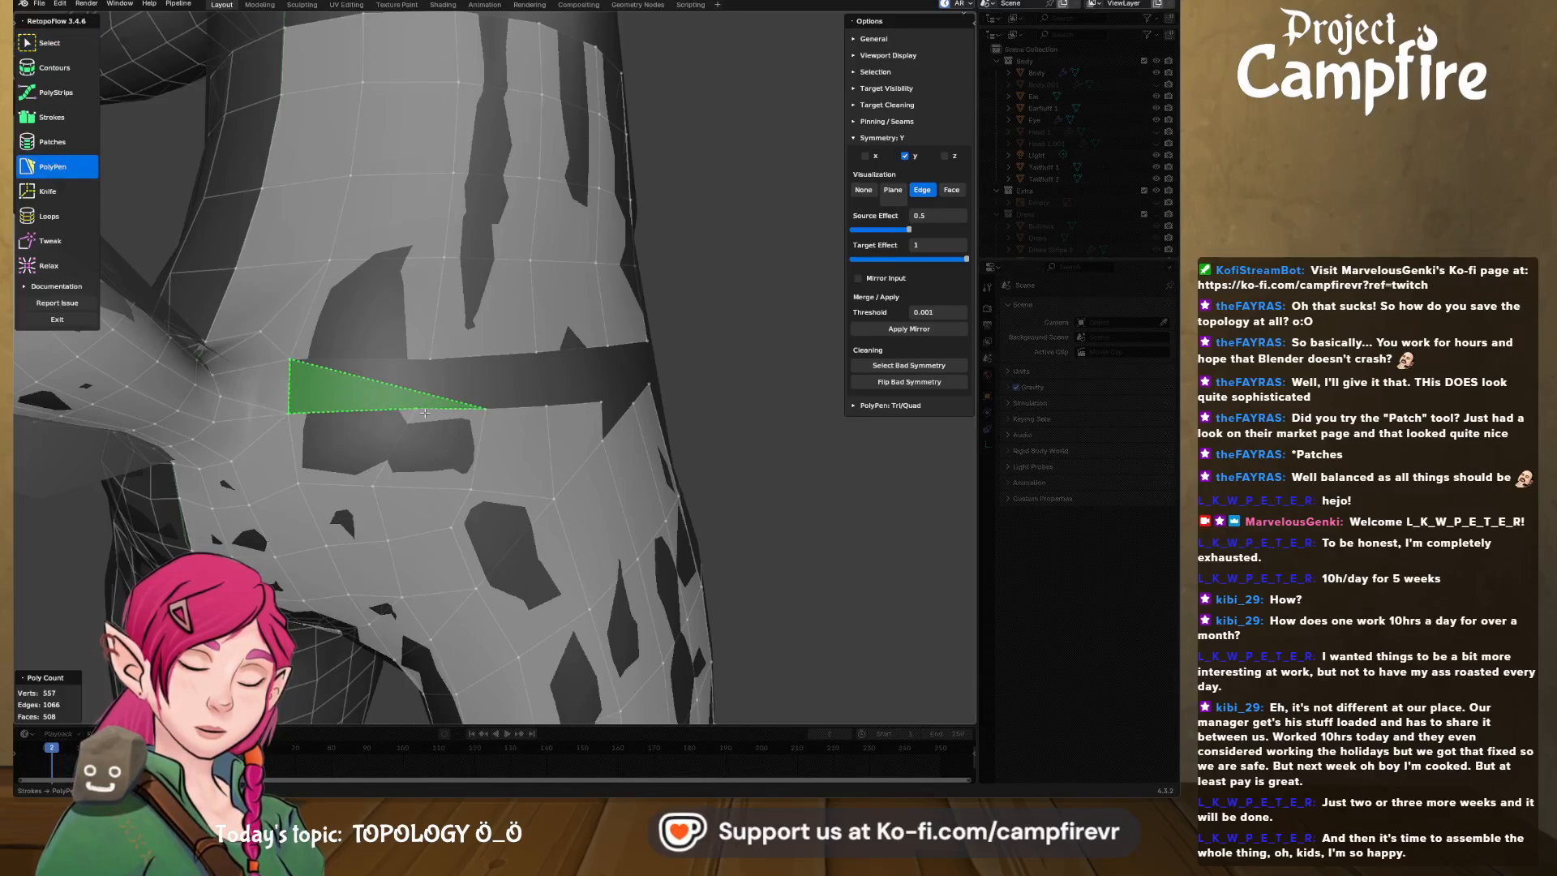
left_click(430, 359)
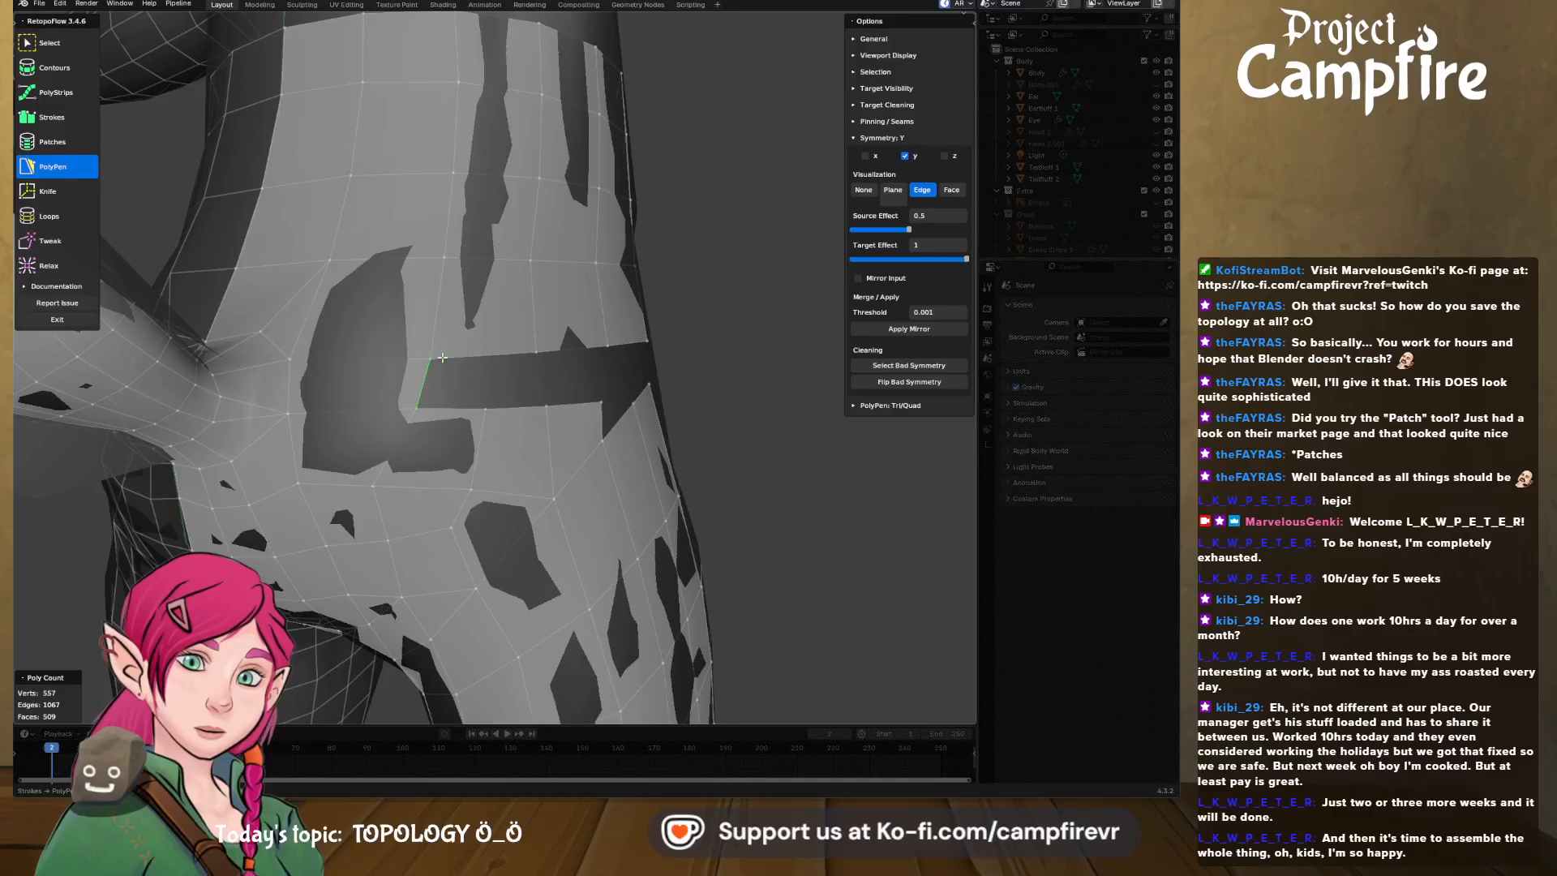
- Continue filling the tail-side part of the hip gap with PolyPen faces, ending with a triangle against the hip's upper border
middle_click_drag(537, 372, 458, 424)
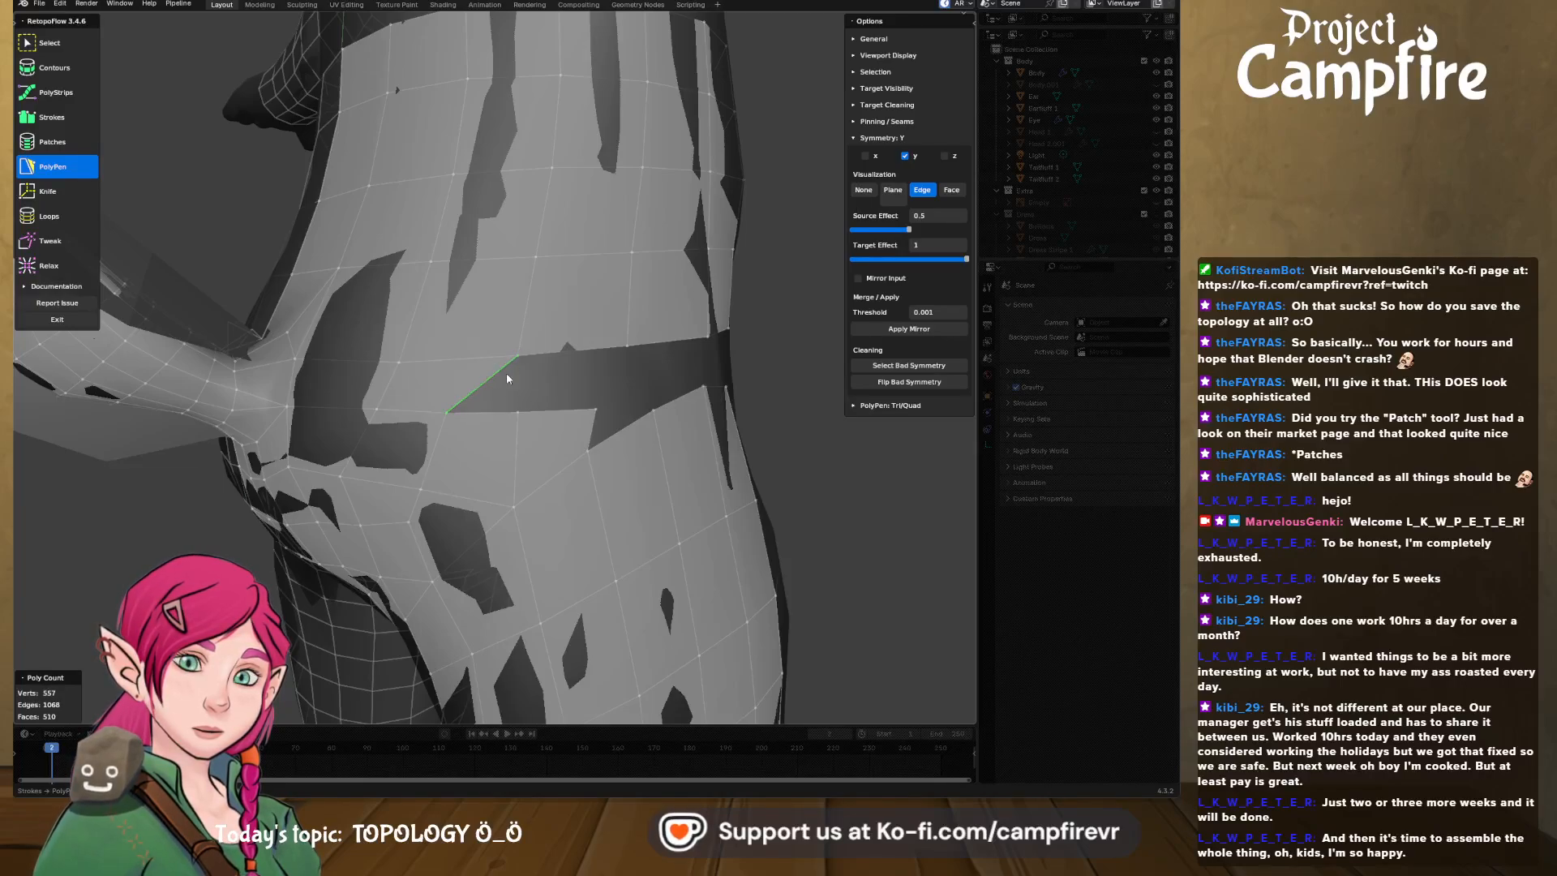
middle_click_drag(483, 399, 526, 428)
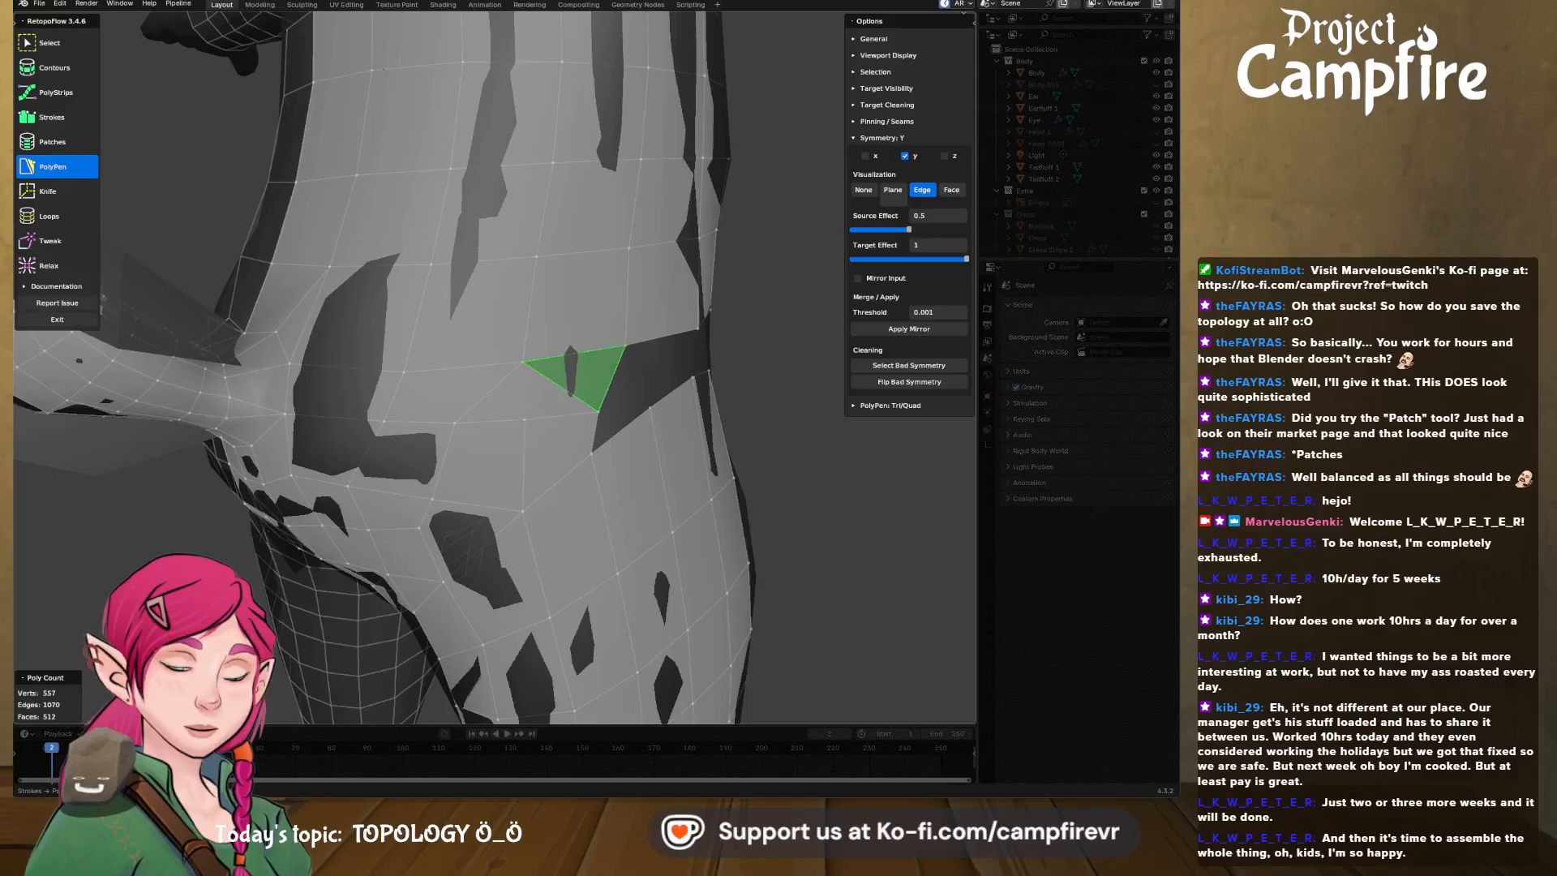
middle_click_drag(653, 362, 463, 357)
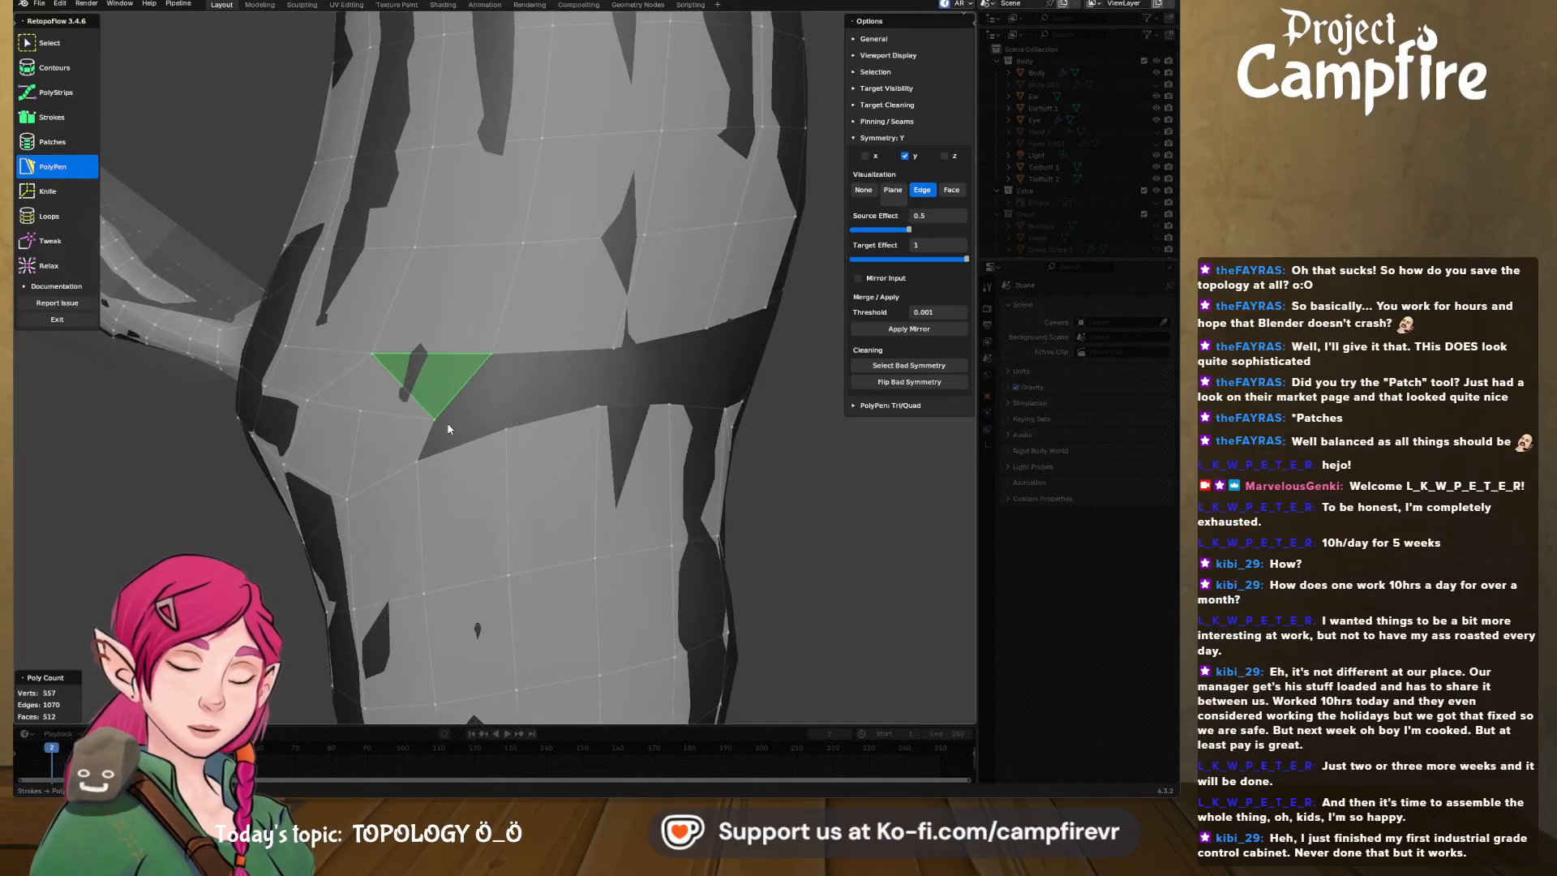
left_click(433, 420)
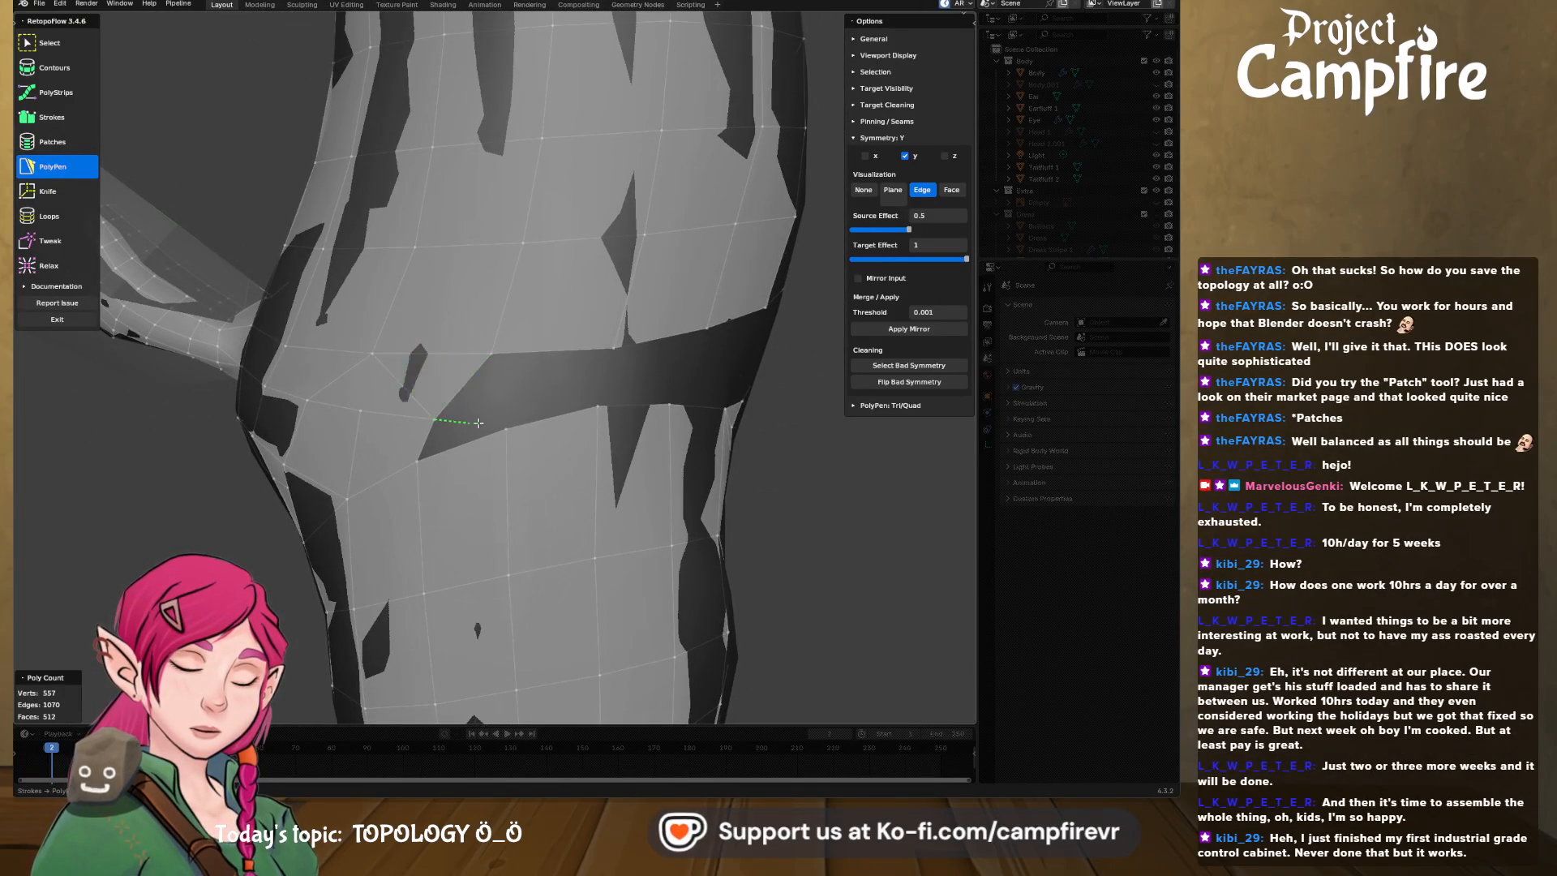
left_click(509, 429)
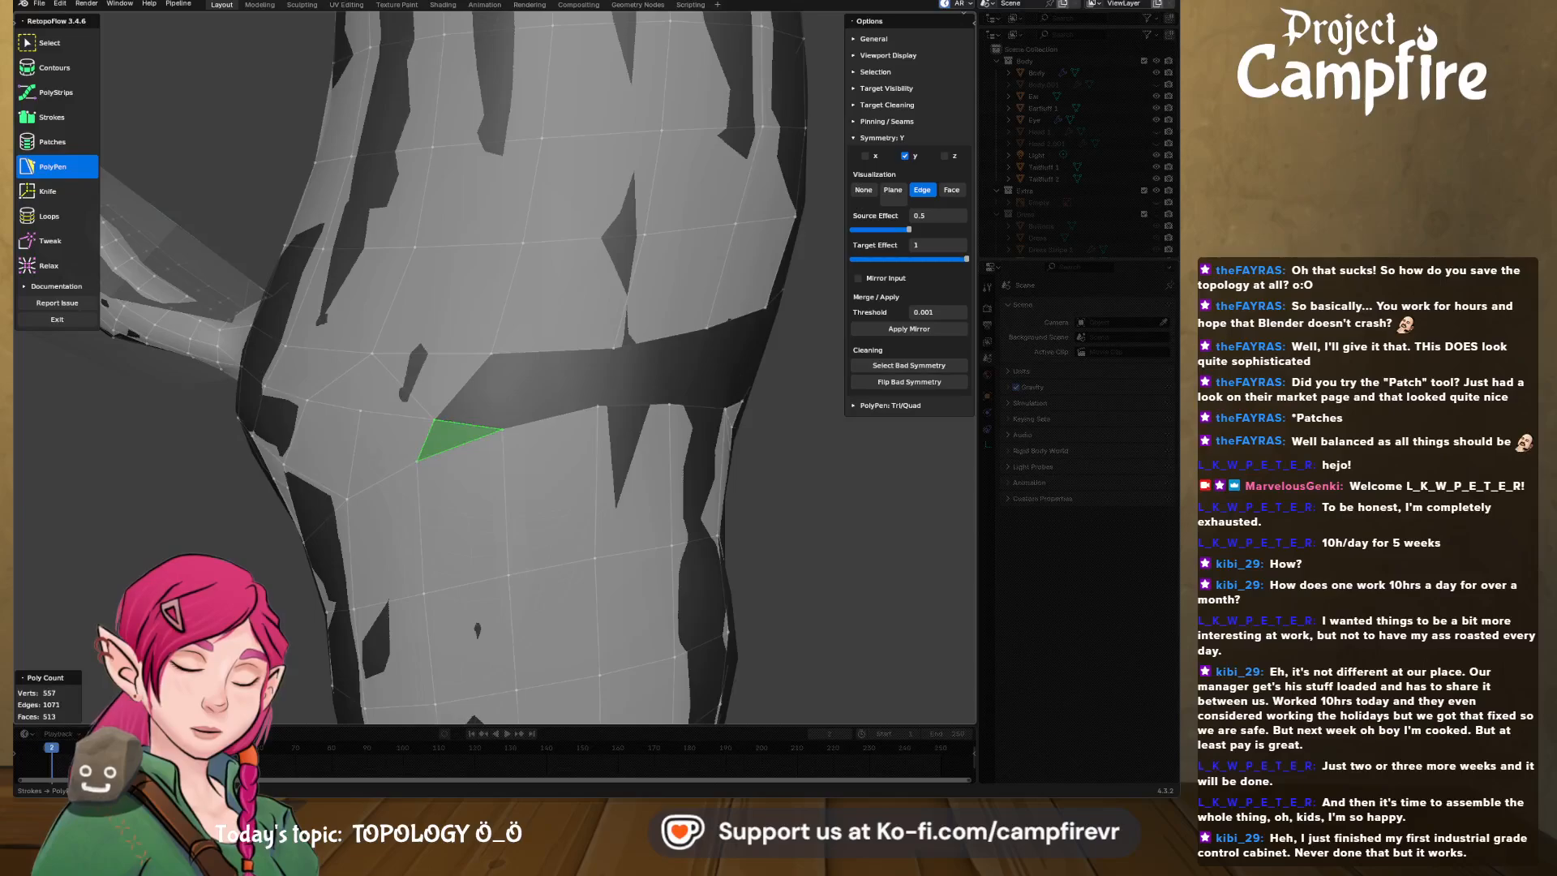
middle_click_drag(468, 444, 545, 431)
middle_click_drag(566, 427, 377, 374)
left_click(371, 371)
left_click(373, 406)
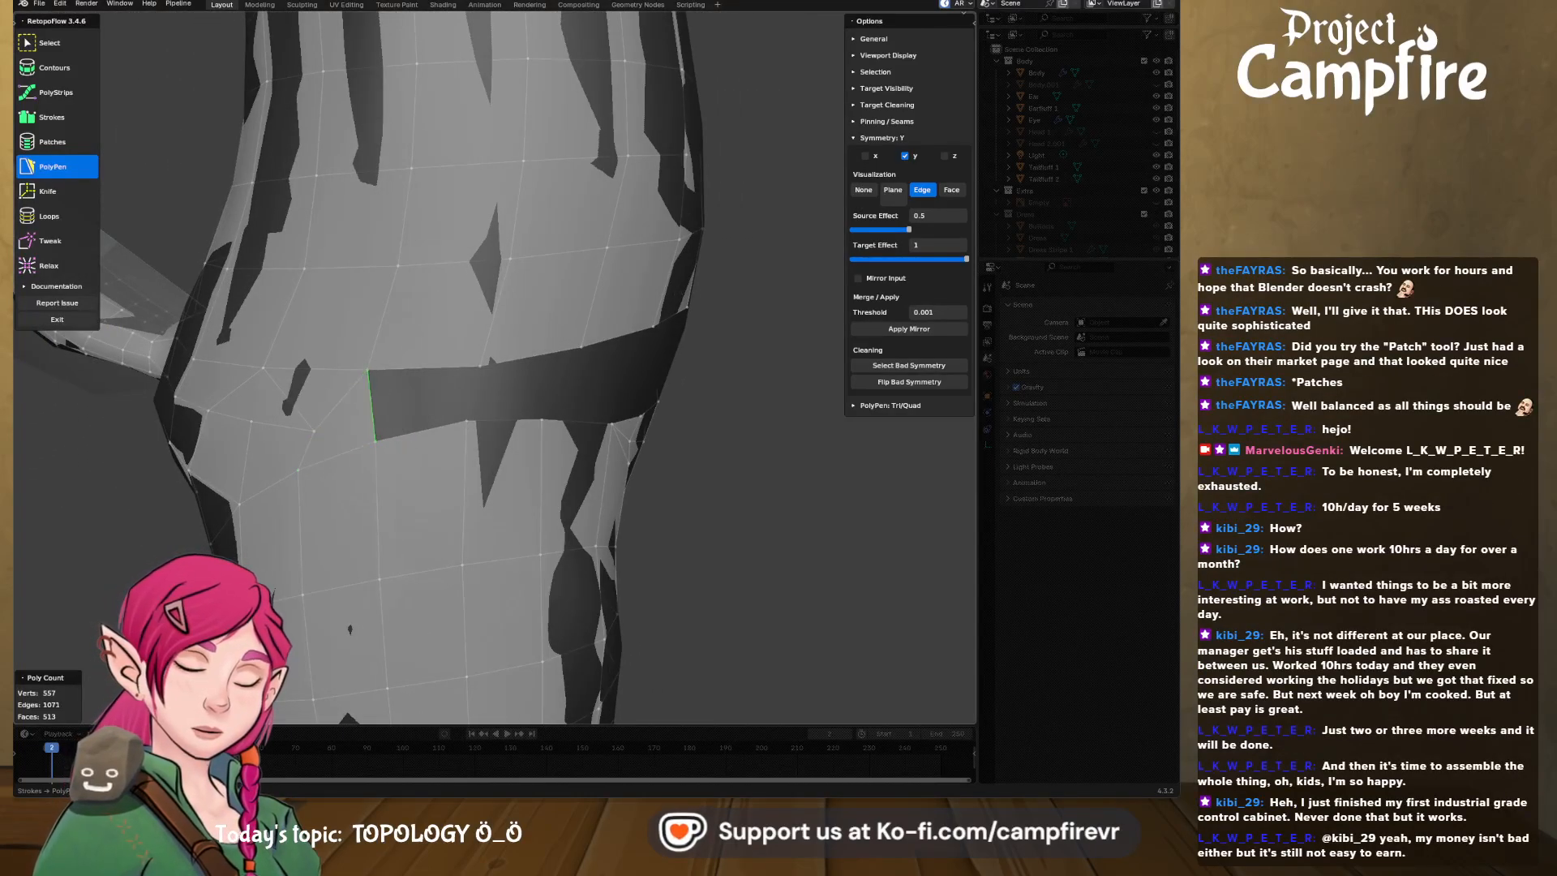
key("ctrl+z")
key("ctrl+z")
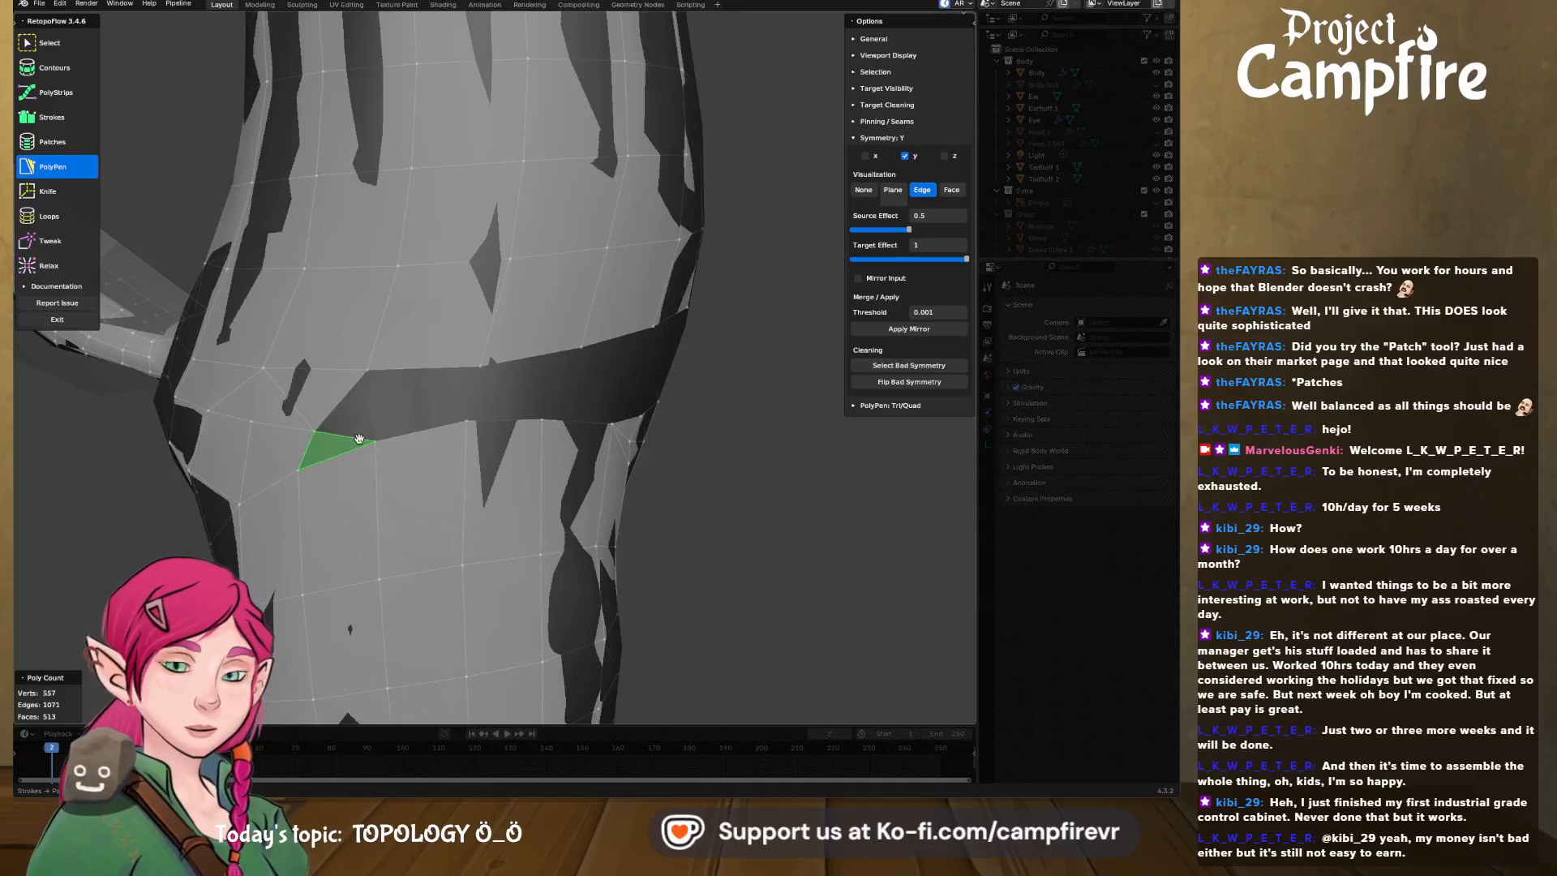
- Bridge the gap around the side of the hip with PolyPen faces, working forward to the edge of the belly
left_click(367, 371)
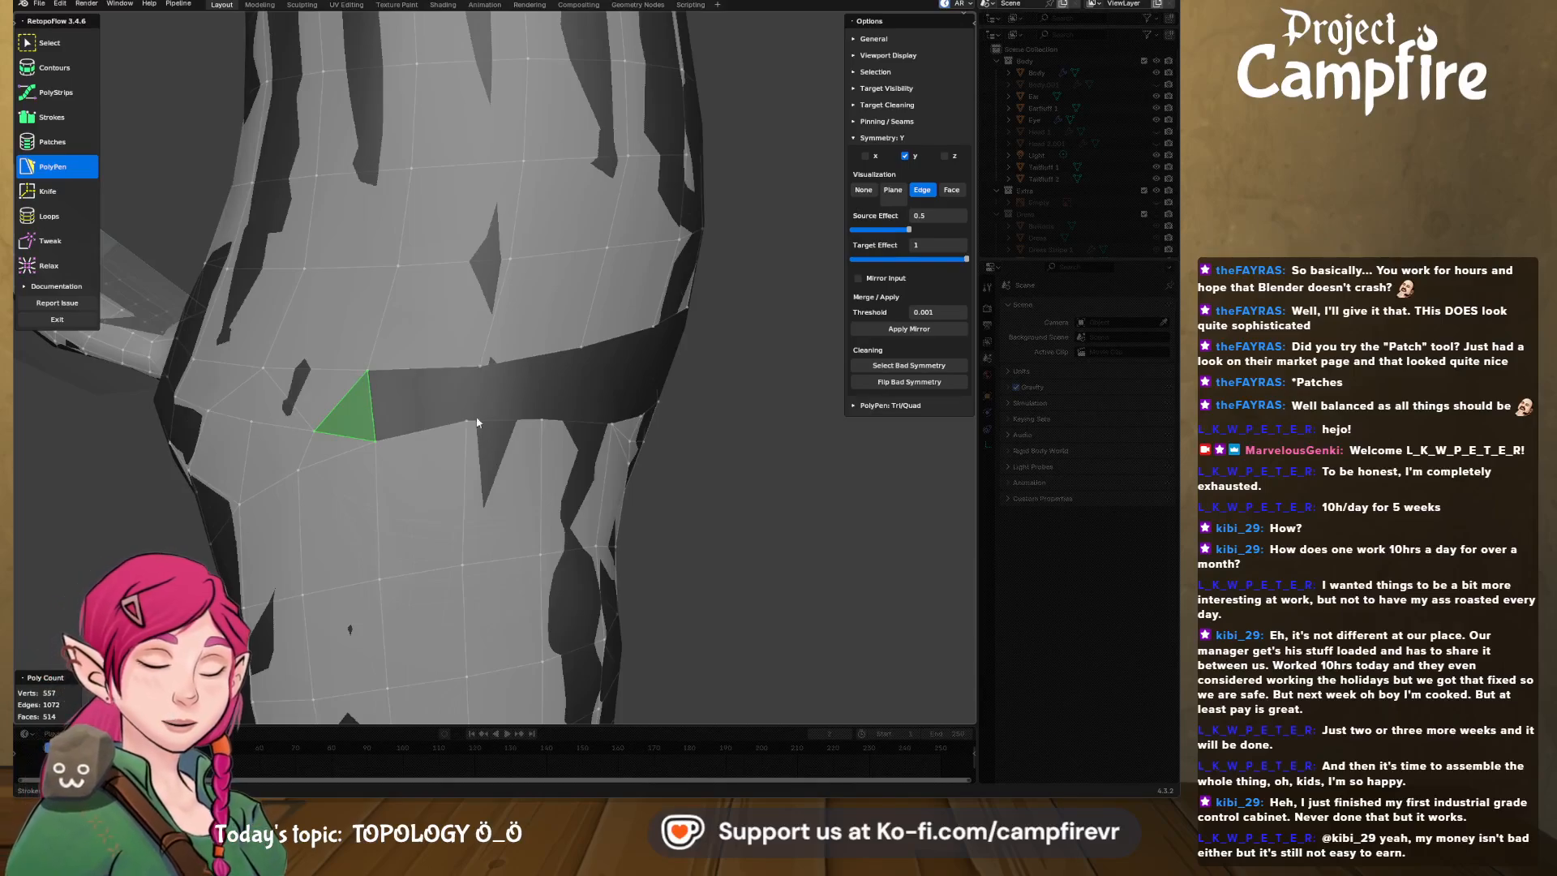
mouse_move(477, 421)
middle_mouse_down()
mouse_move(497, 406)
mouse_move(464, 397)
mouse_move(516, 397)
mouse_move(483, 416)
middle_mouse_up()
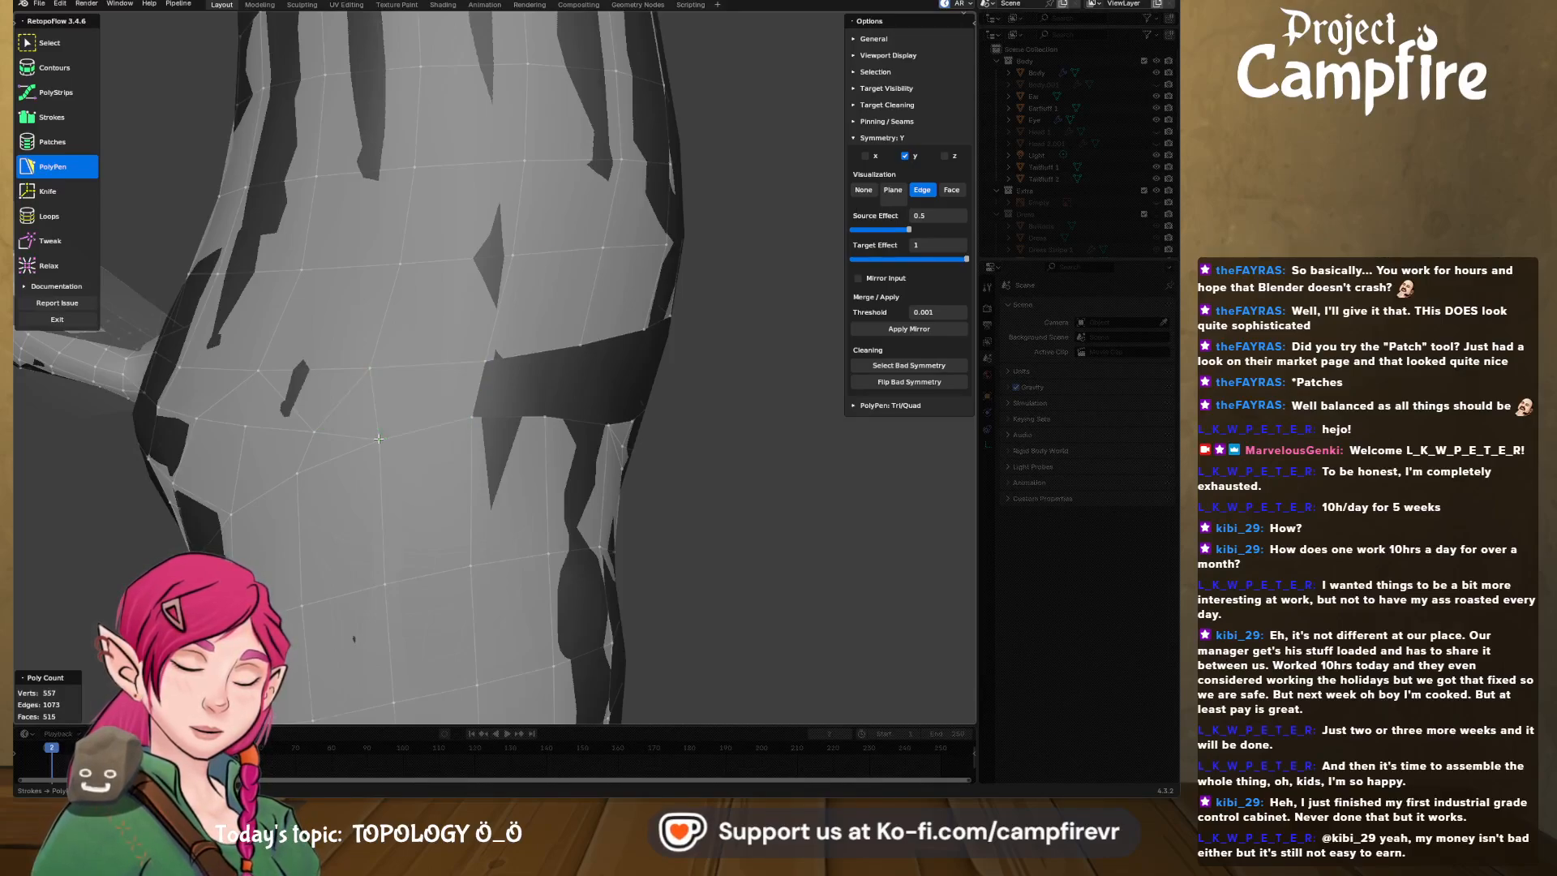
middle_click_drag(470, 430, 458, 410)
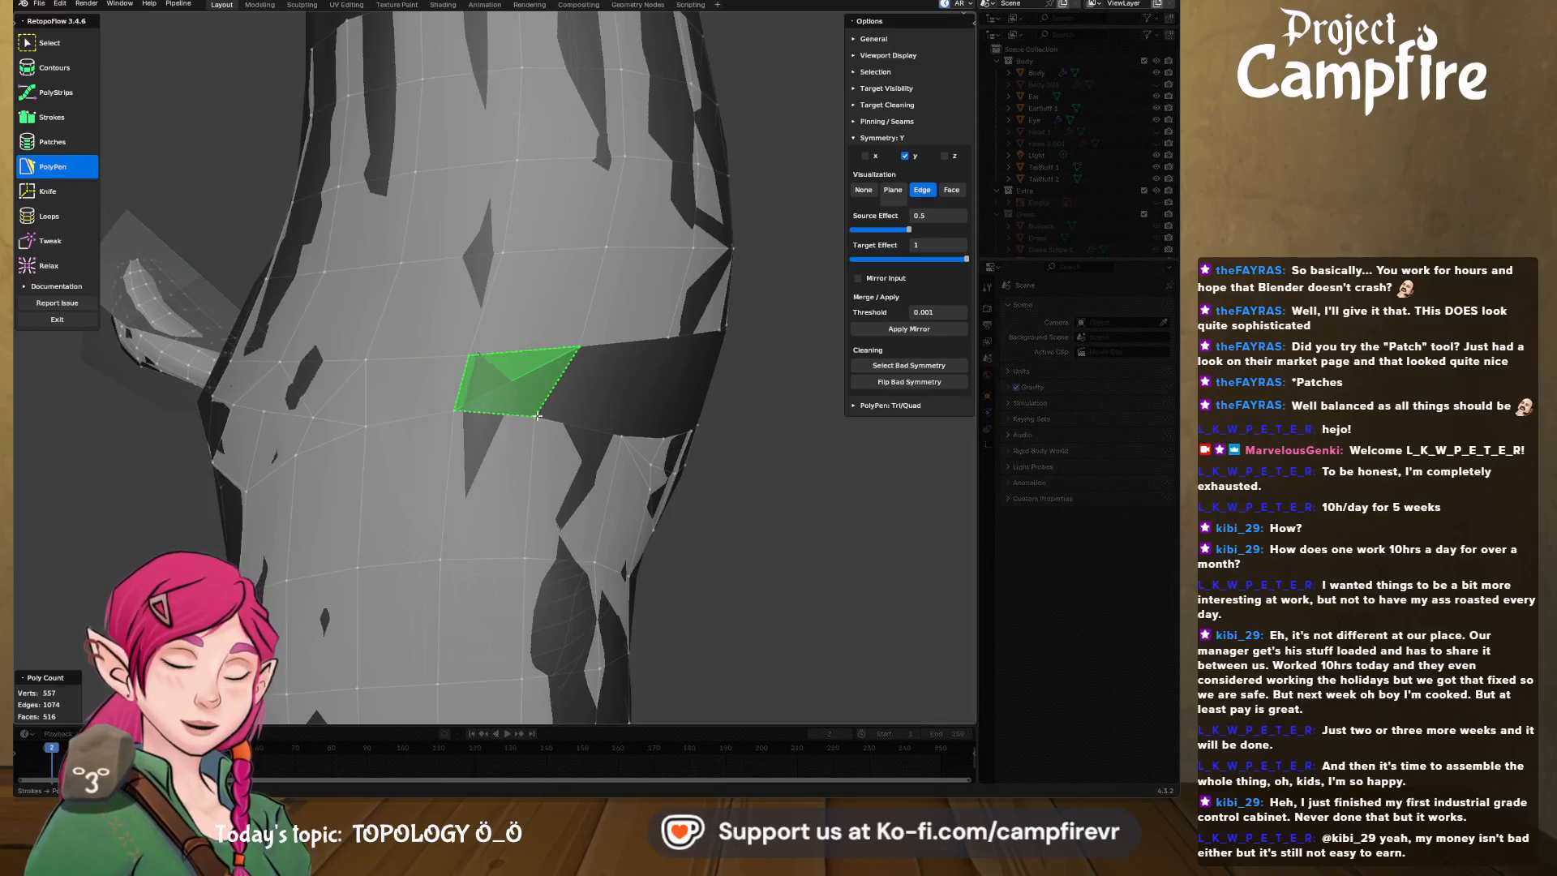
left_click(579, 349)
mouse_move(585, 417)
middle_mouse_down()
mouse_move(513, 430)
mouse_move(562, 420)
middle_mouse_up()
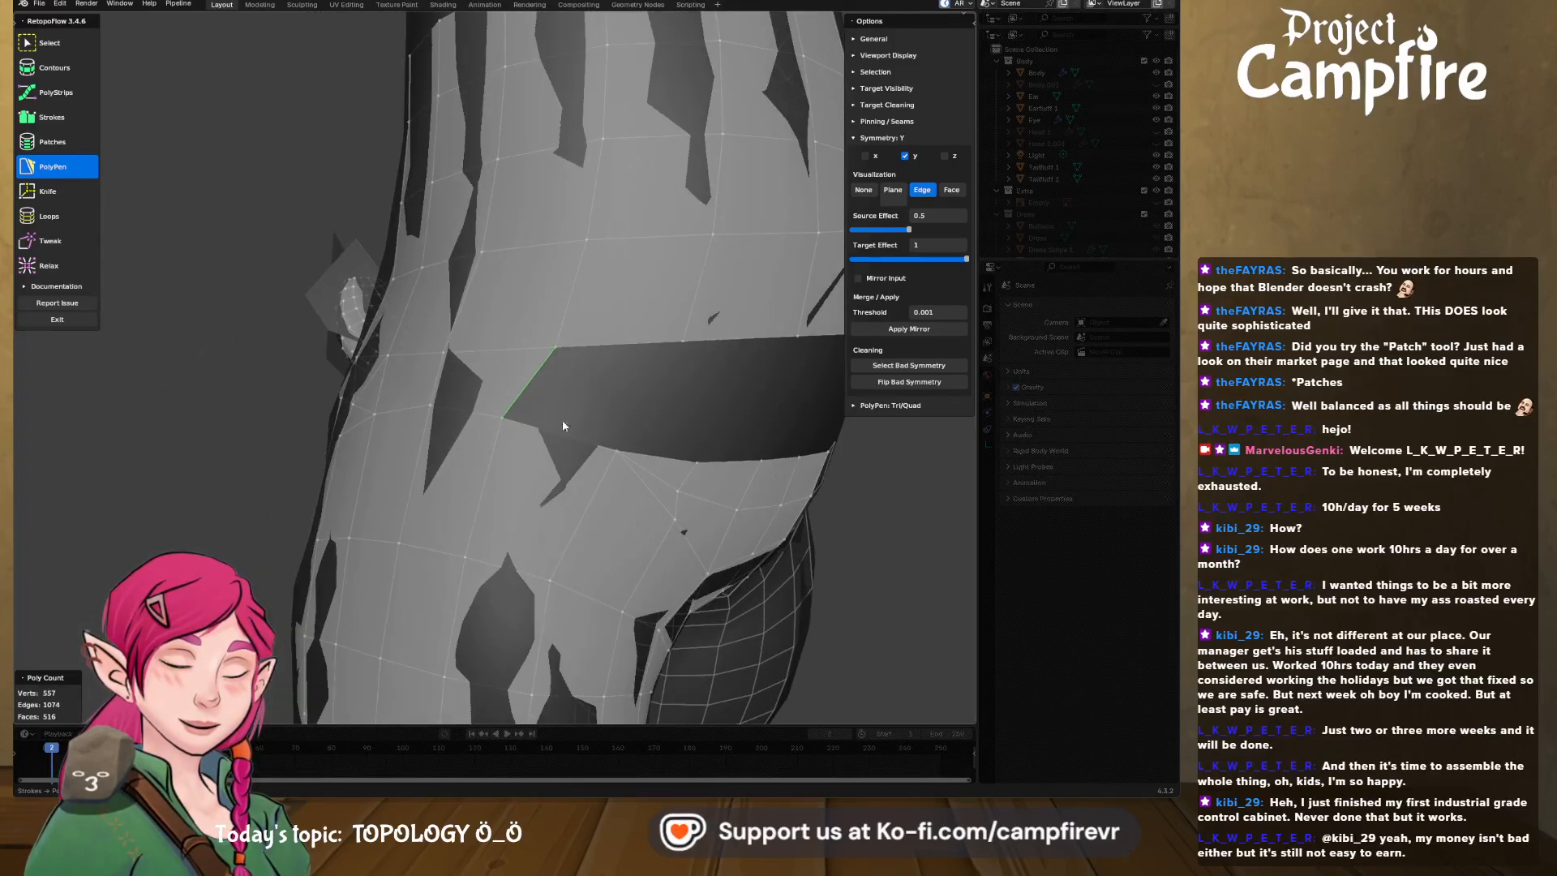
left_click(683, 342)
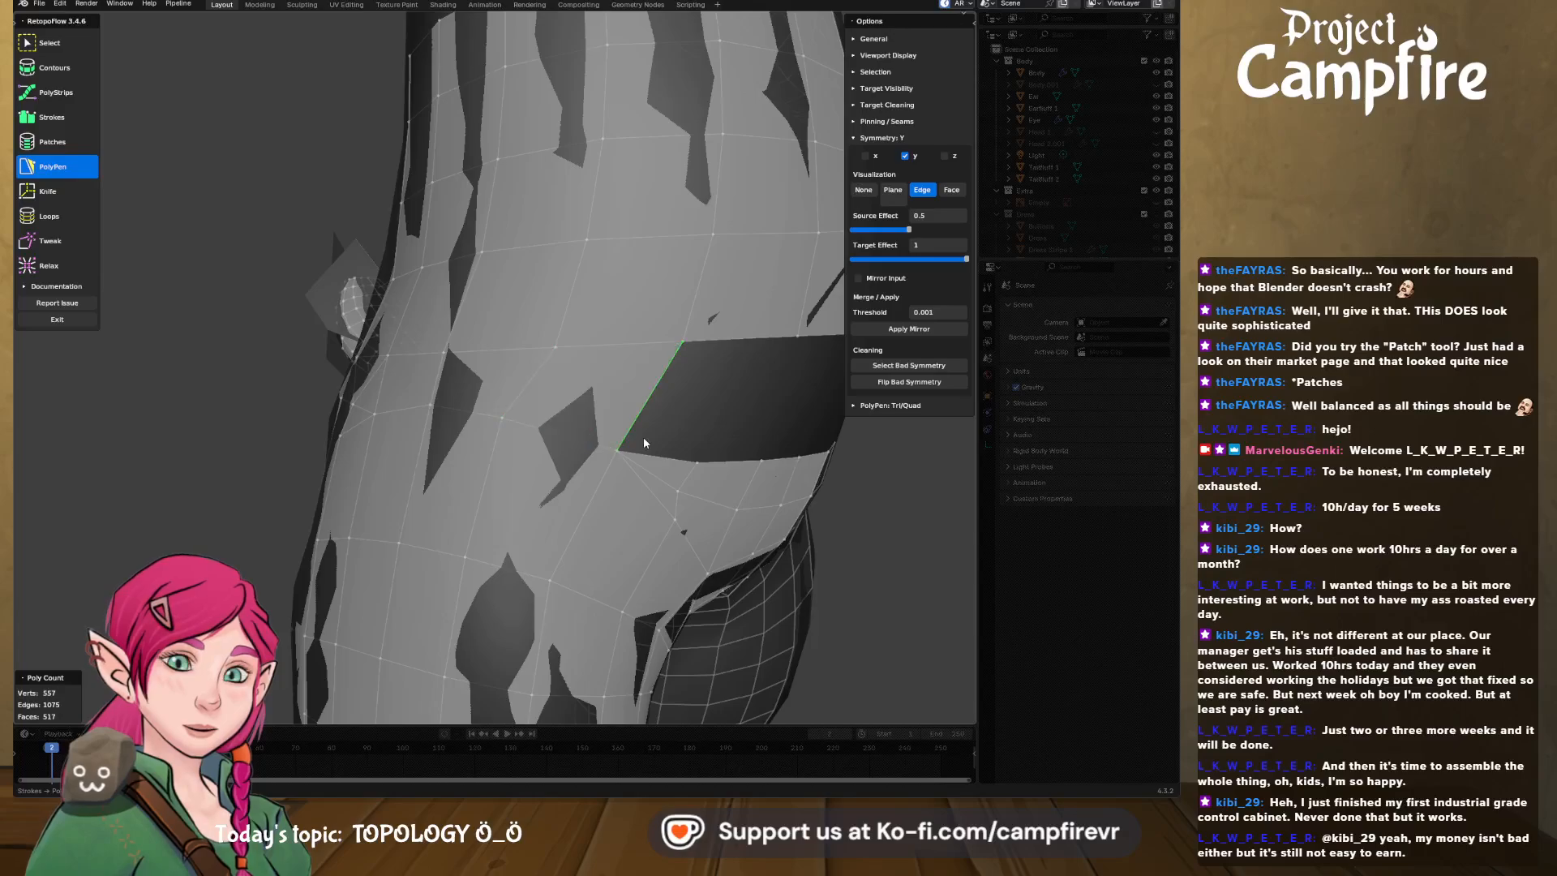
- Close the remaining gap across the belly with PolyPen triangles between its upper and lower borders, up to the symmetry line
middle_click_drag(644, 436, 419, 392)
scroll(610, 443, "down", 3)
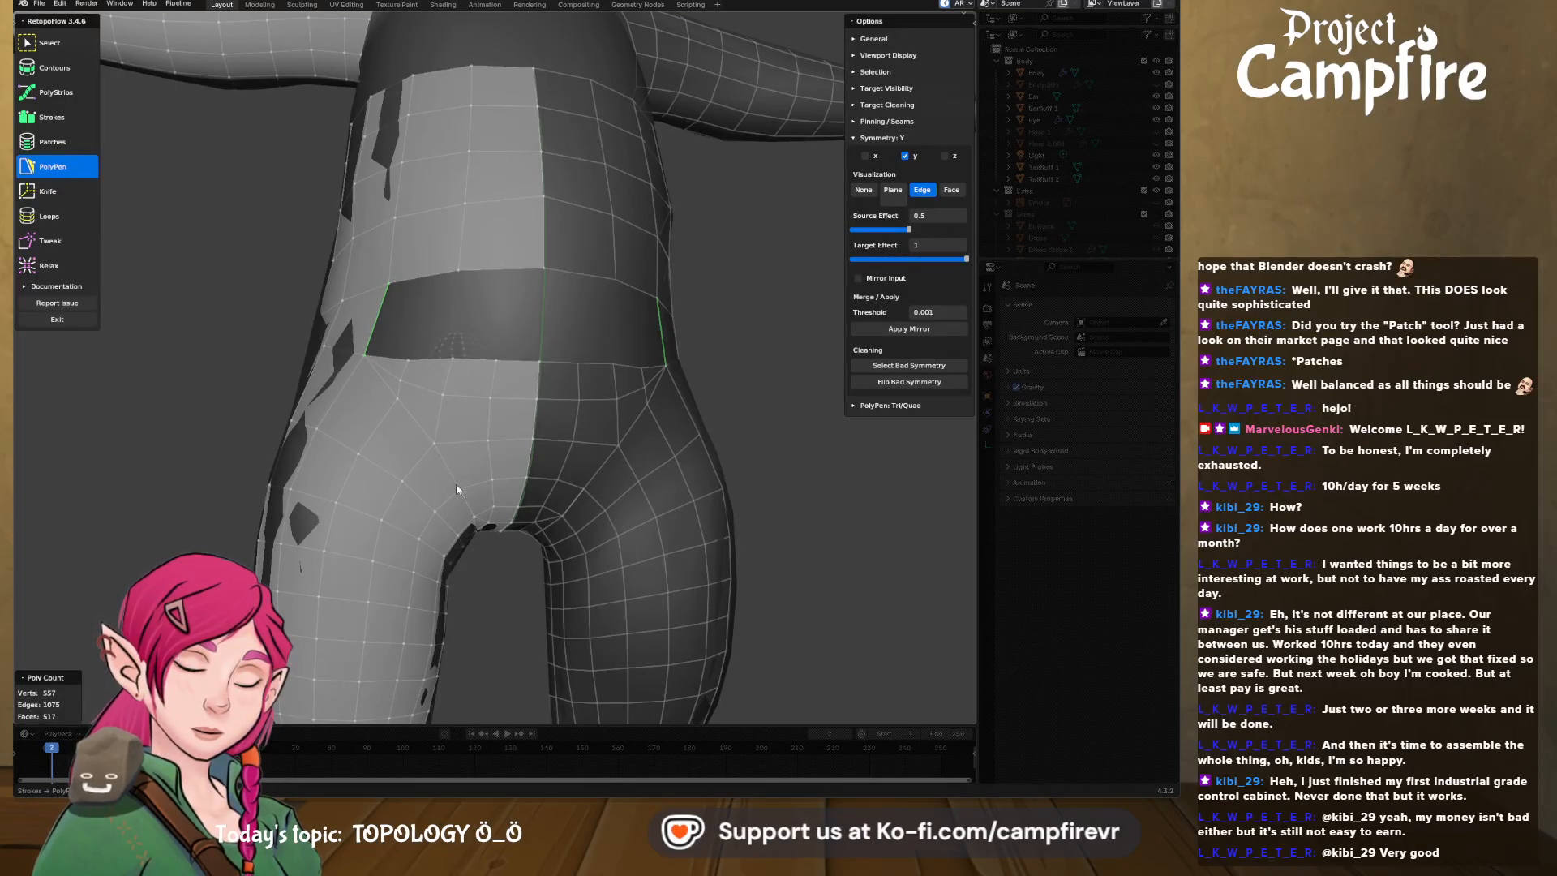
scroll(407, 367, "up", 1)
middle_click_drag(407, 367, 522, 380, "shift")
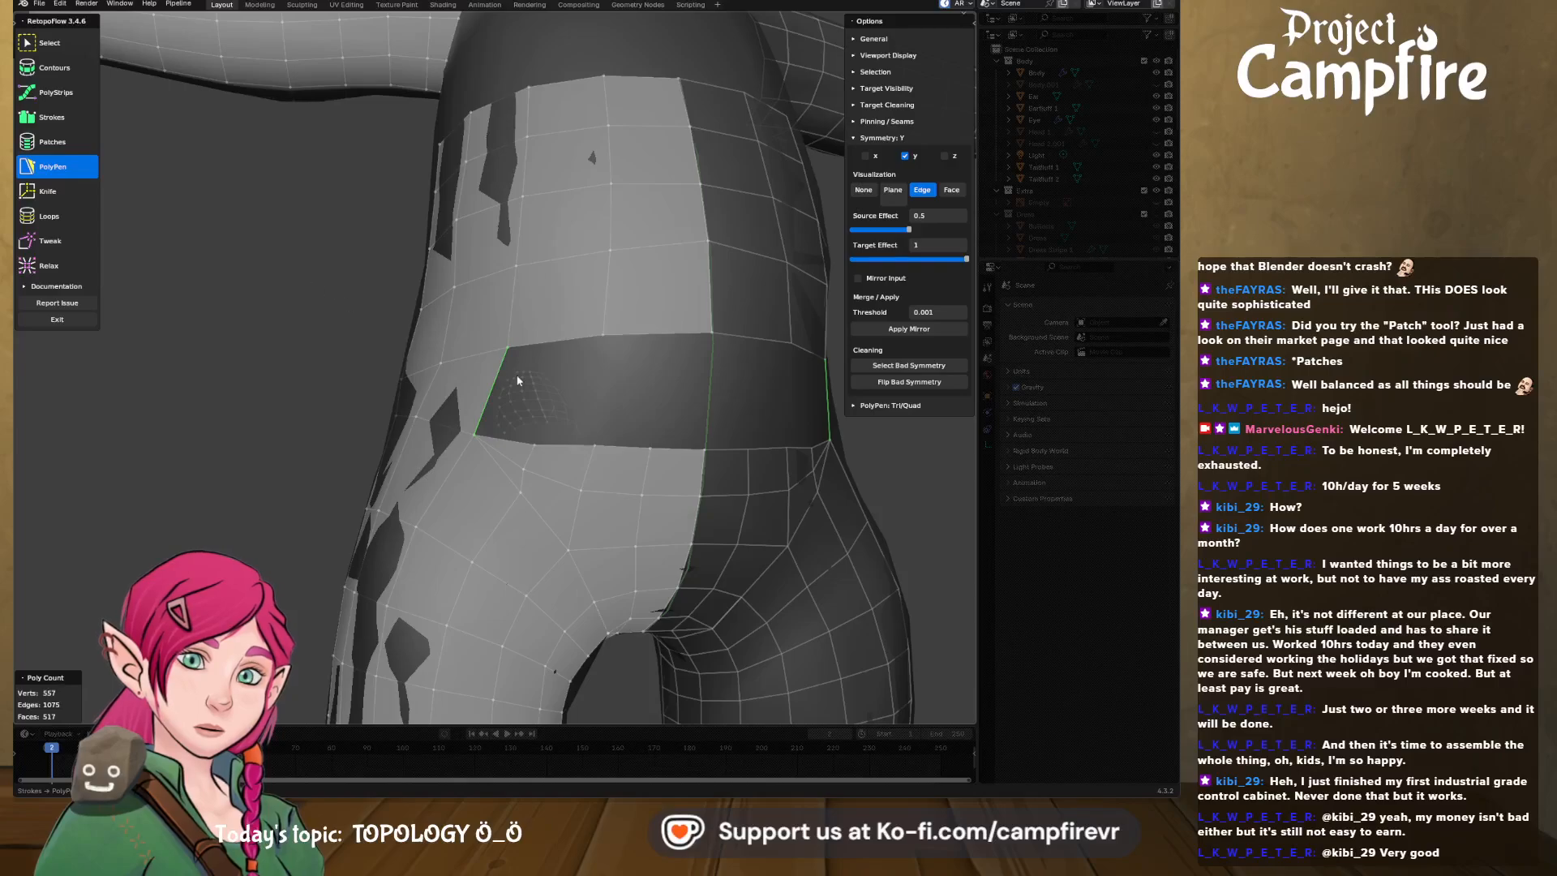
left_click(534, 442)
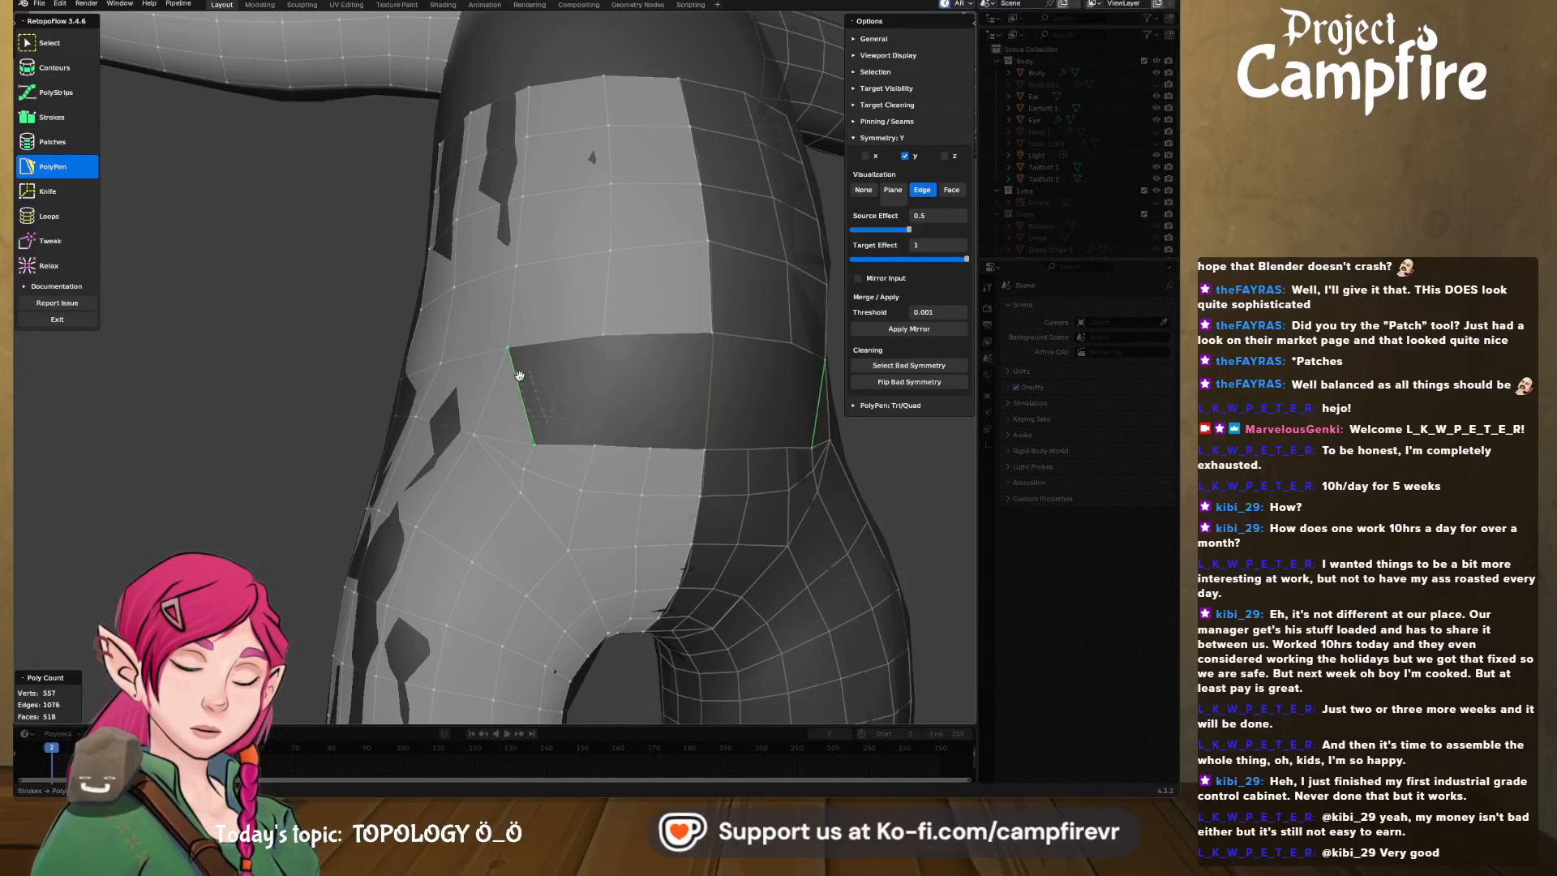
left_click(589, 375)
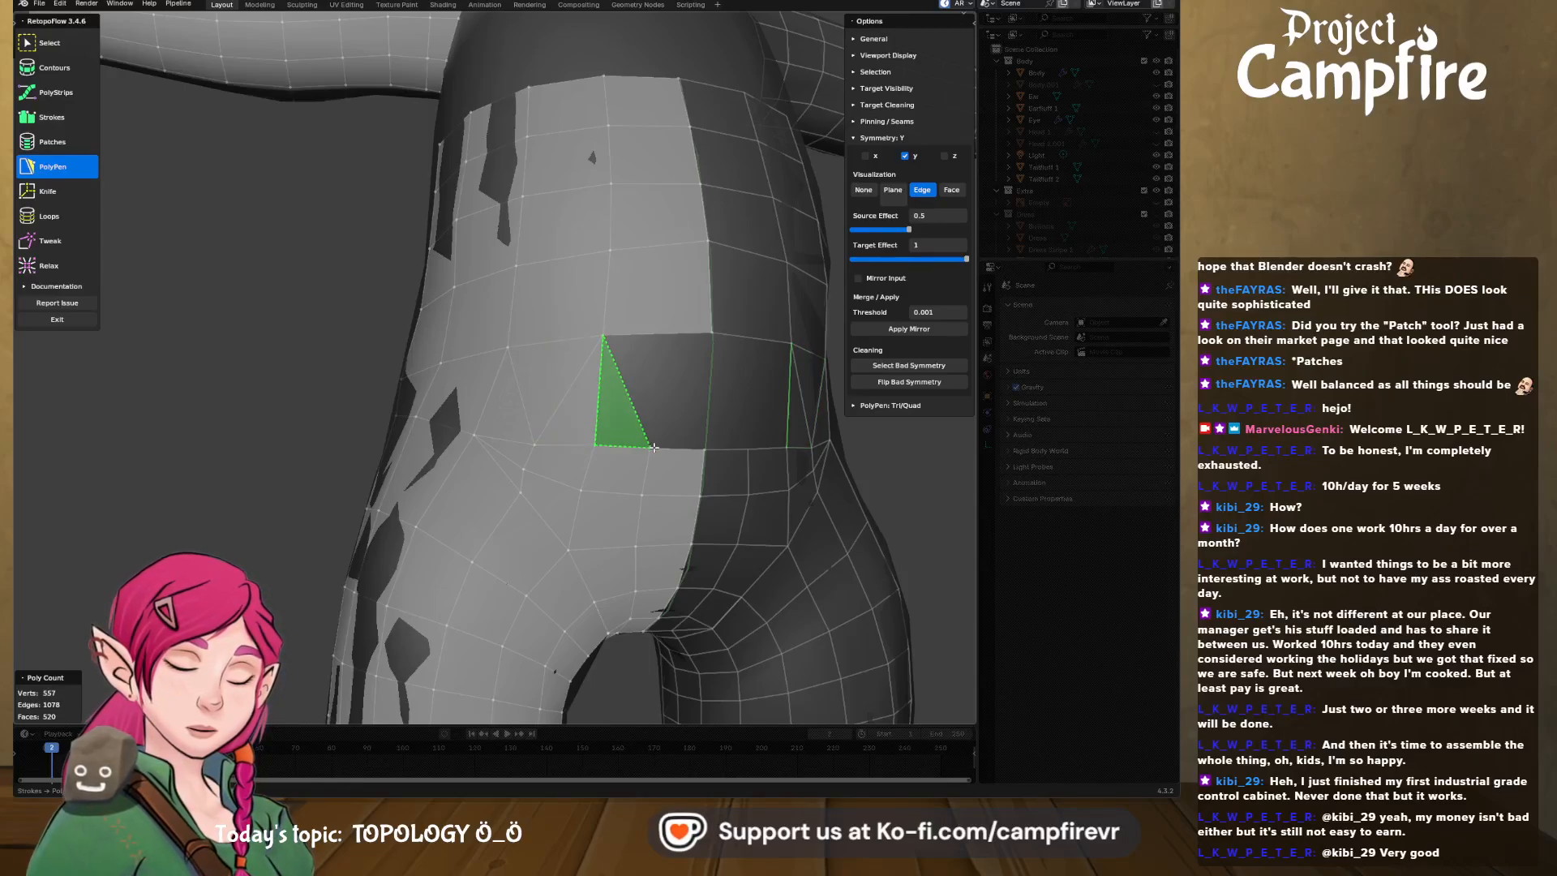
left_click(652, 446)
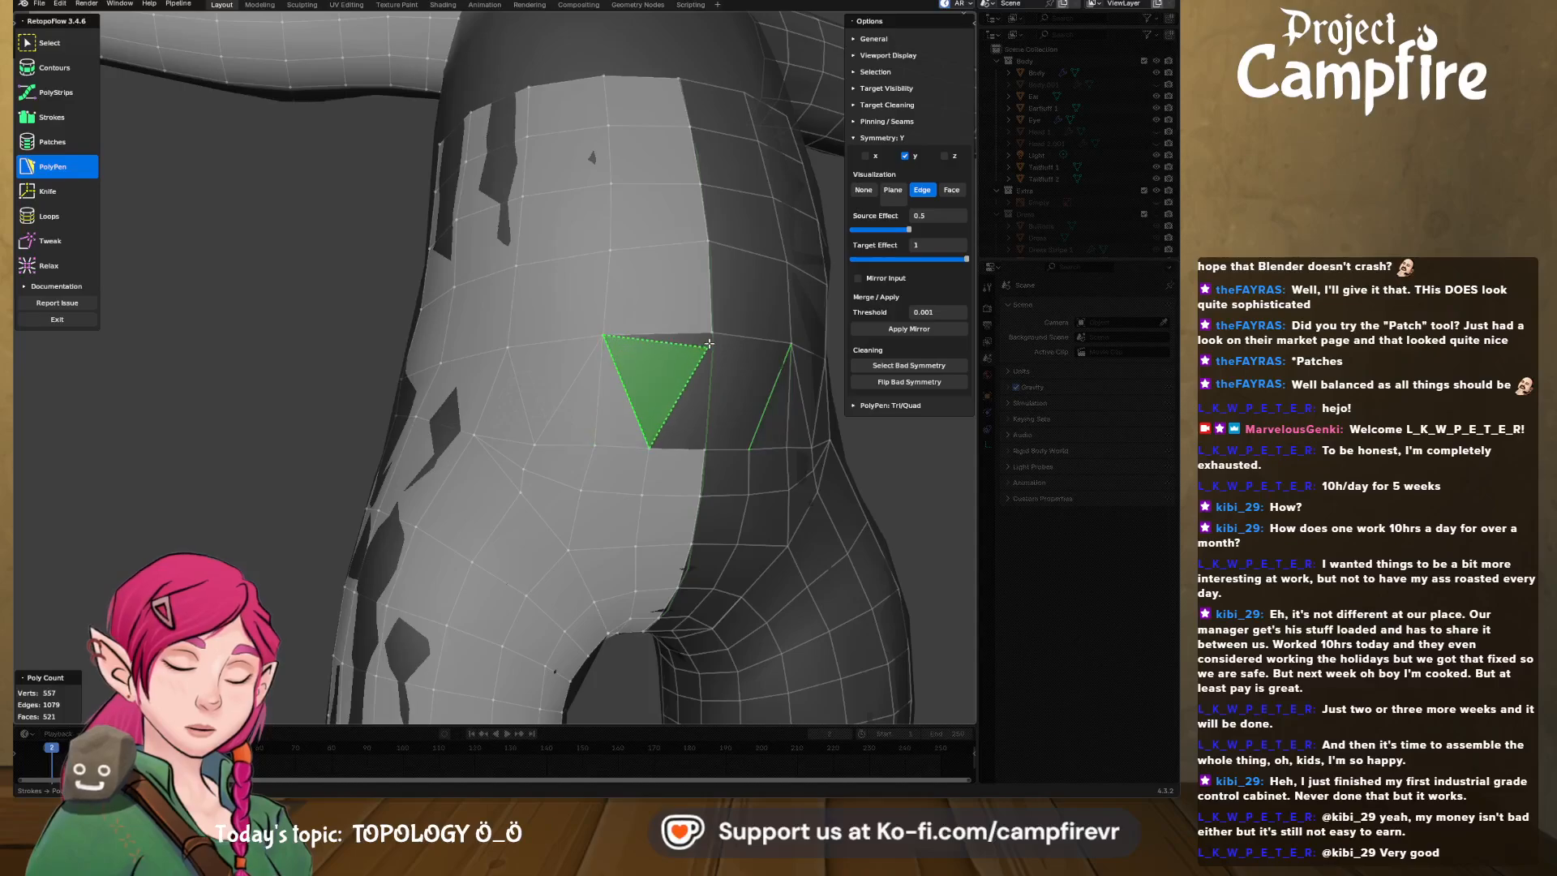
left_click(717, 332)
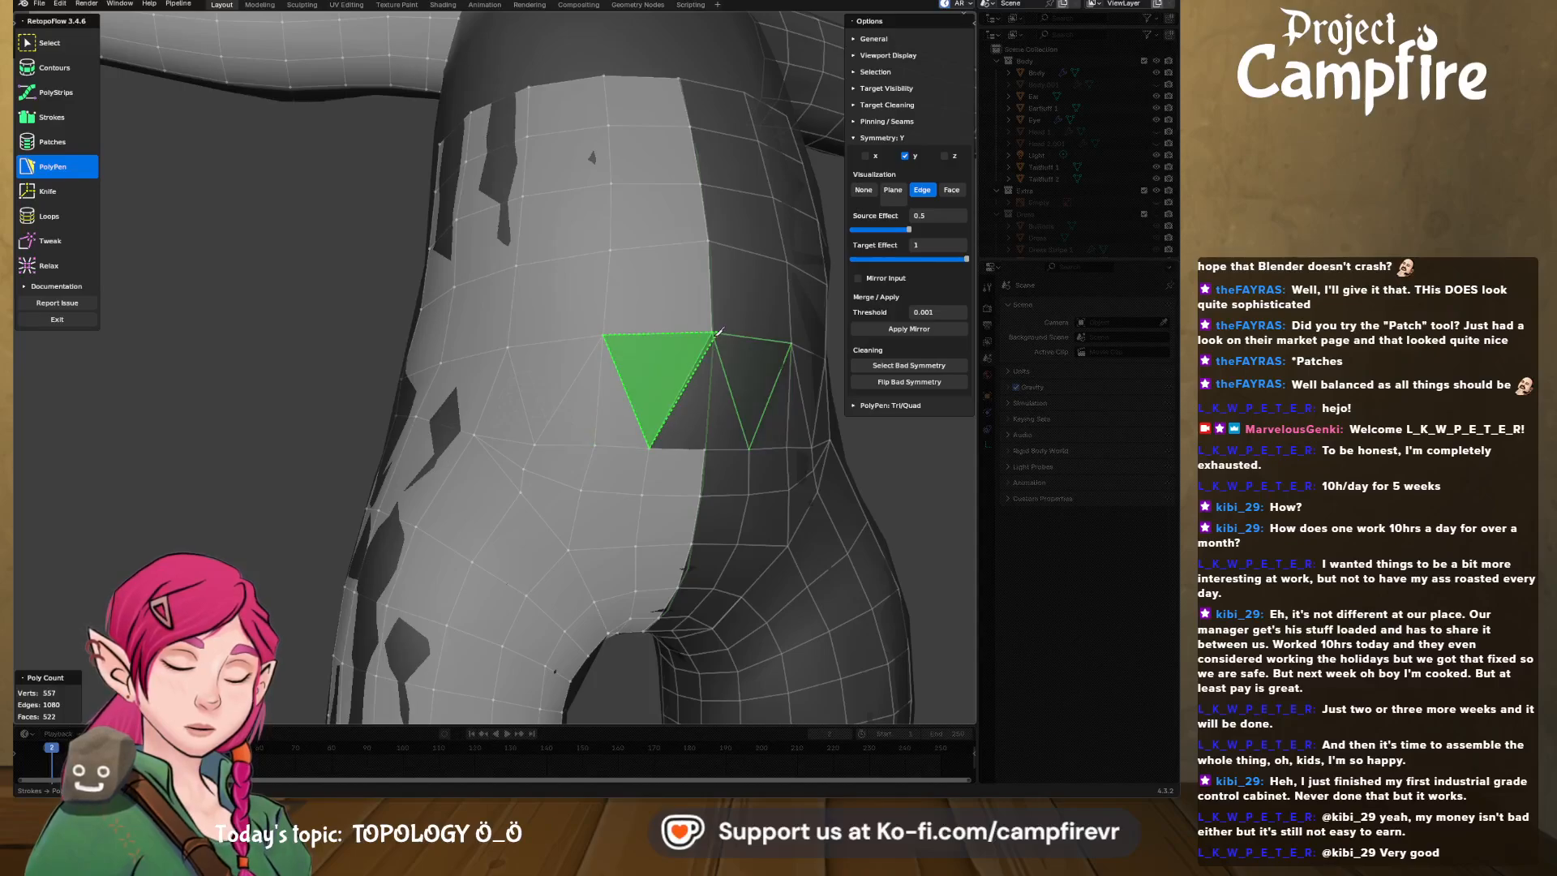
left_click(690, 380)
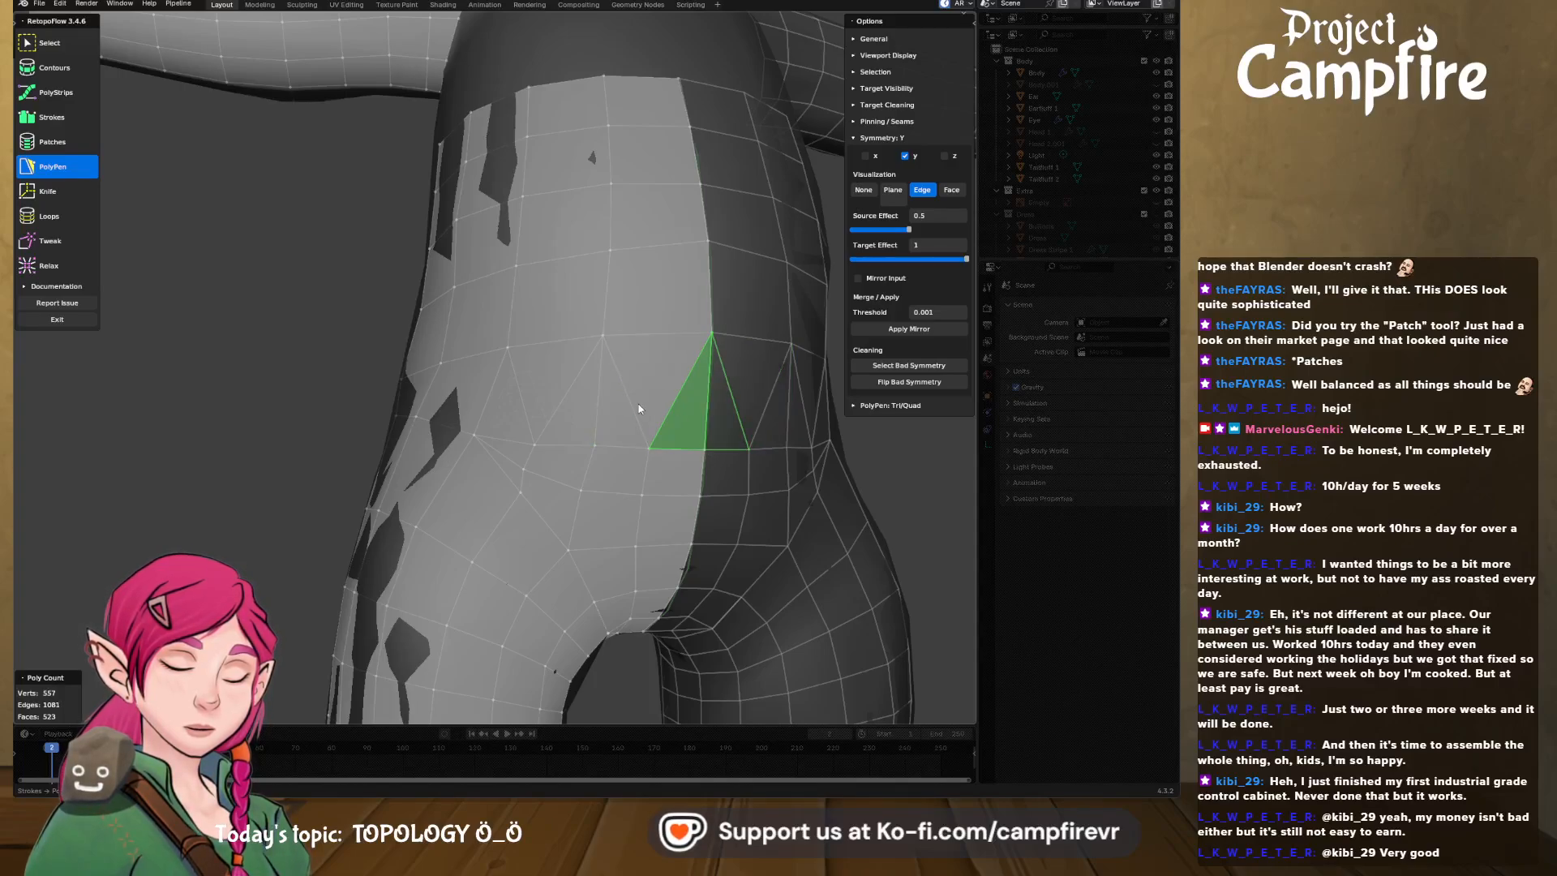
- Smooth the mesh around the back of the hip with the Relax brush
scroll(639, 408, "down", 6)
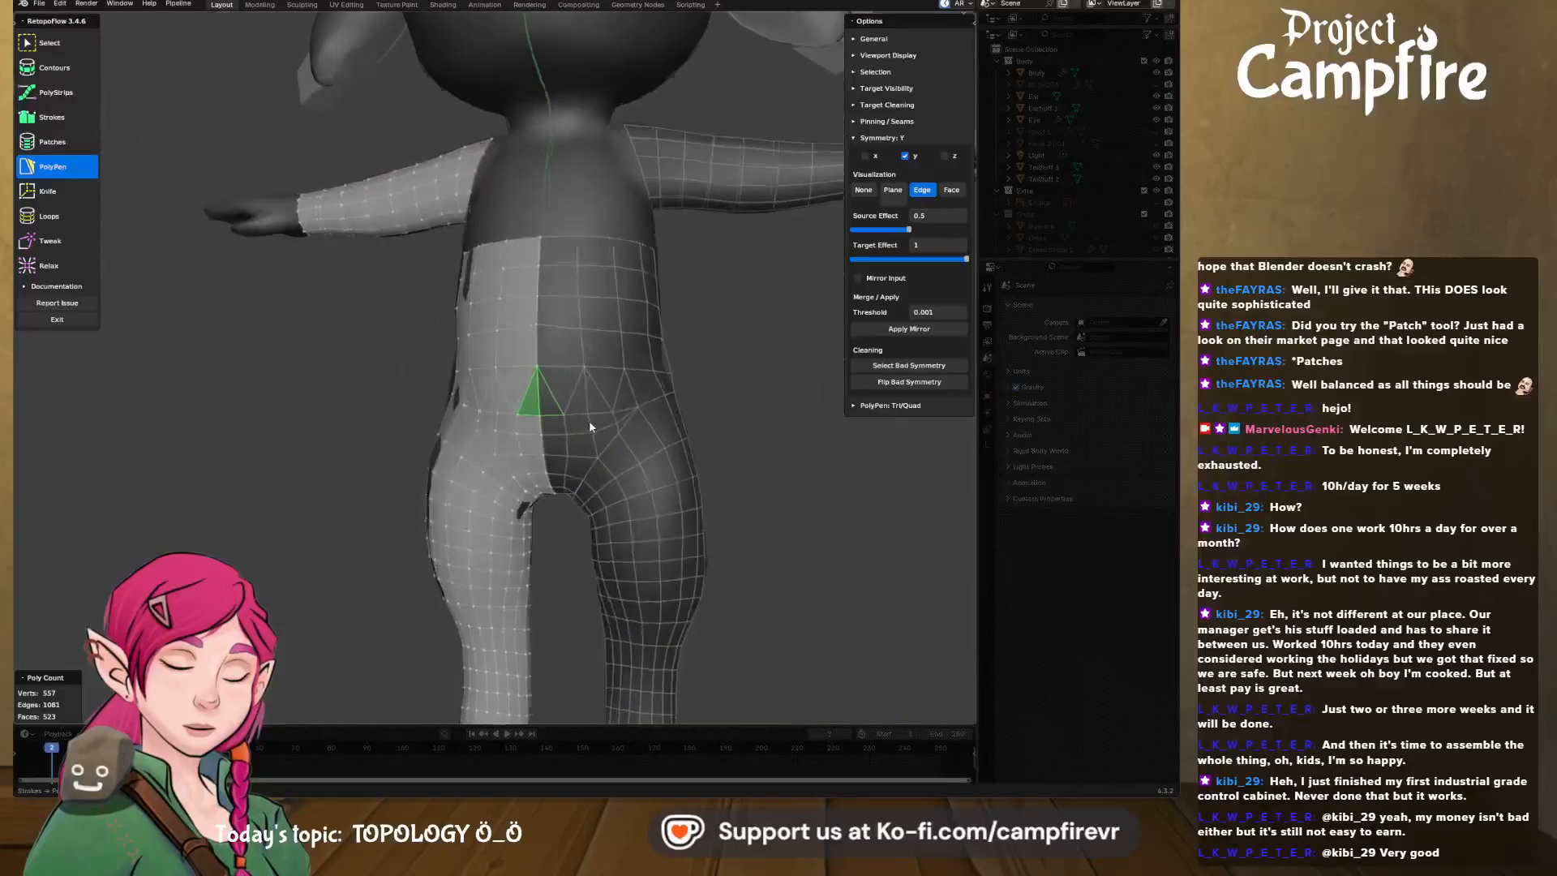
middle_click_drag(589, 420, 472, 442)
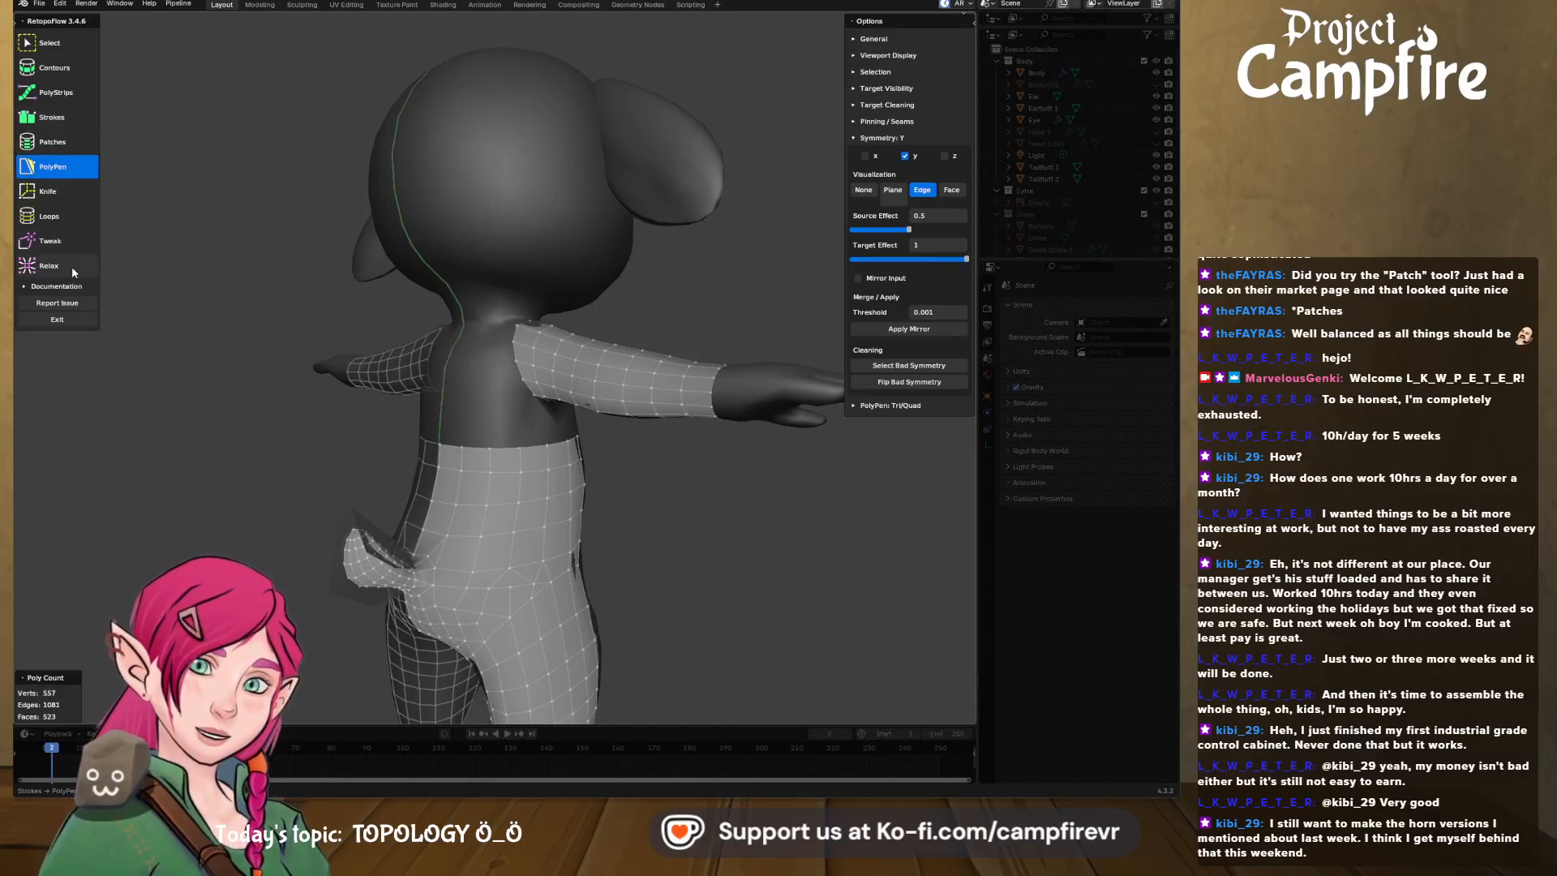
left_click(48, 266)
mouse_move(548, 563)
left_mouse_down()
mouse_move(442, 600)
mouse_move(465, 652)
mouse_move(421, 497)
mouse_move(459, 494)
left_mouse_up()
- Examine the closed hip and belly topology from the side, front and back of the character
mouse_move(571, 514)
middle_mouse_down()
mouse_move(533, 576)
mouse_move(606, 562)
mouse_move(601, 625)
middle_mouse_up()
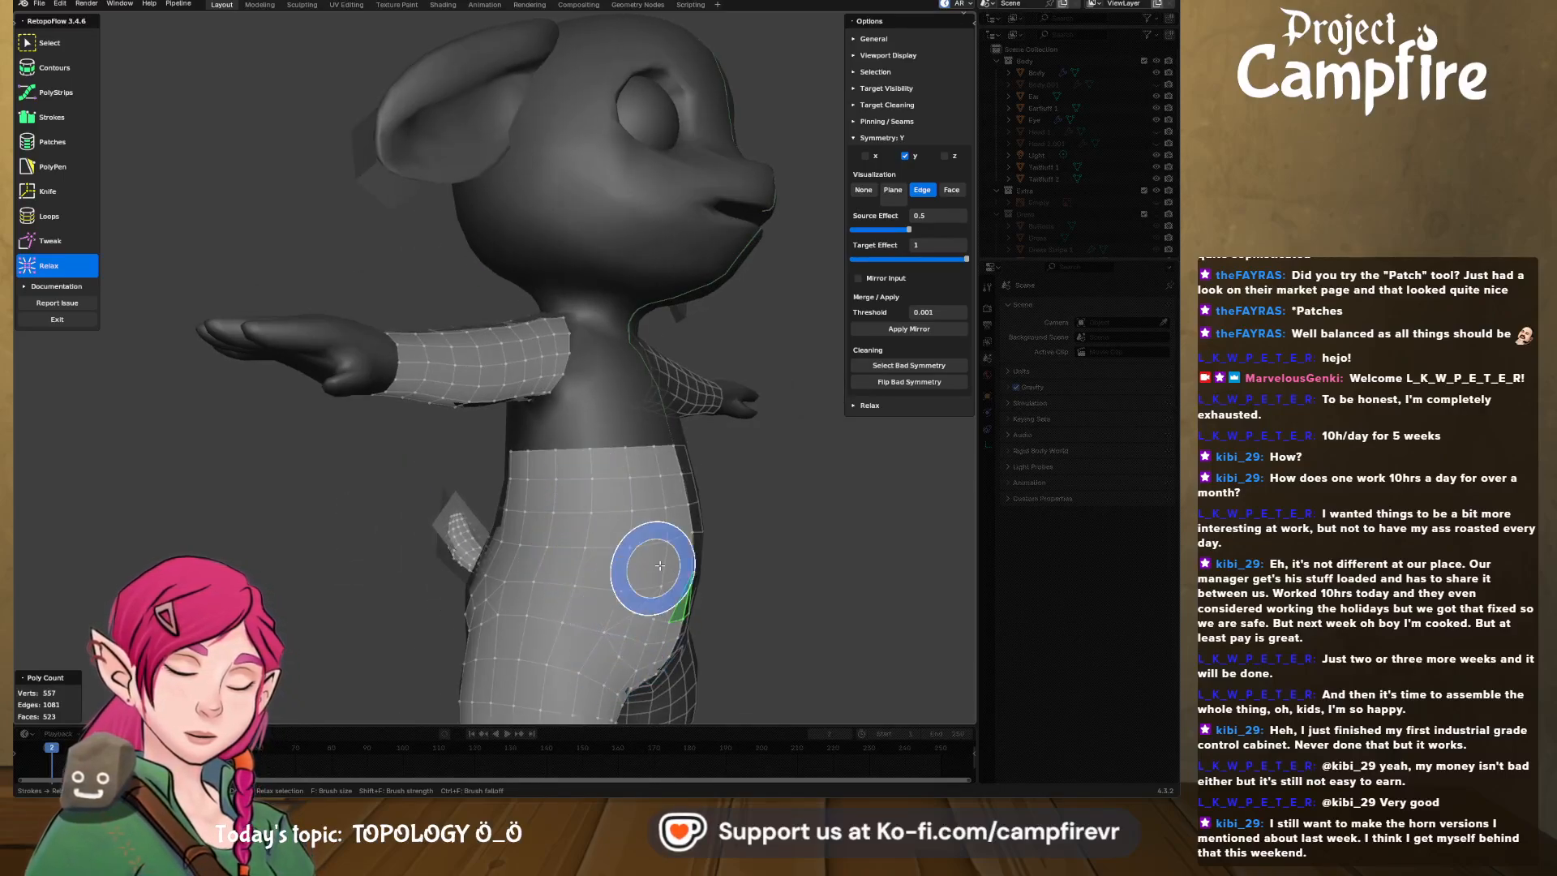
middle_click_drag(659, 554, 508, 554)
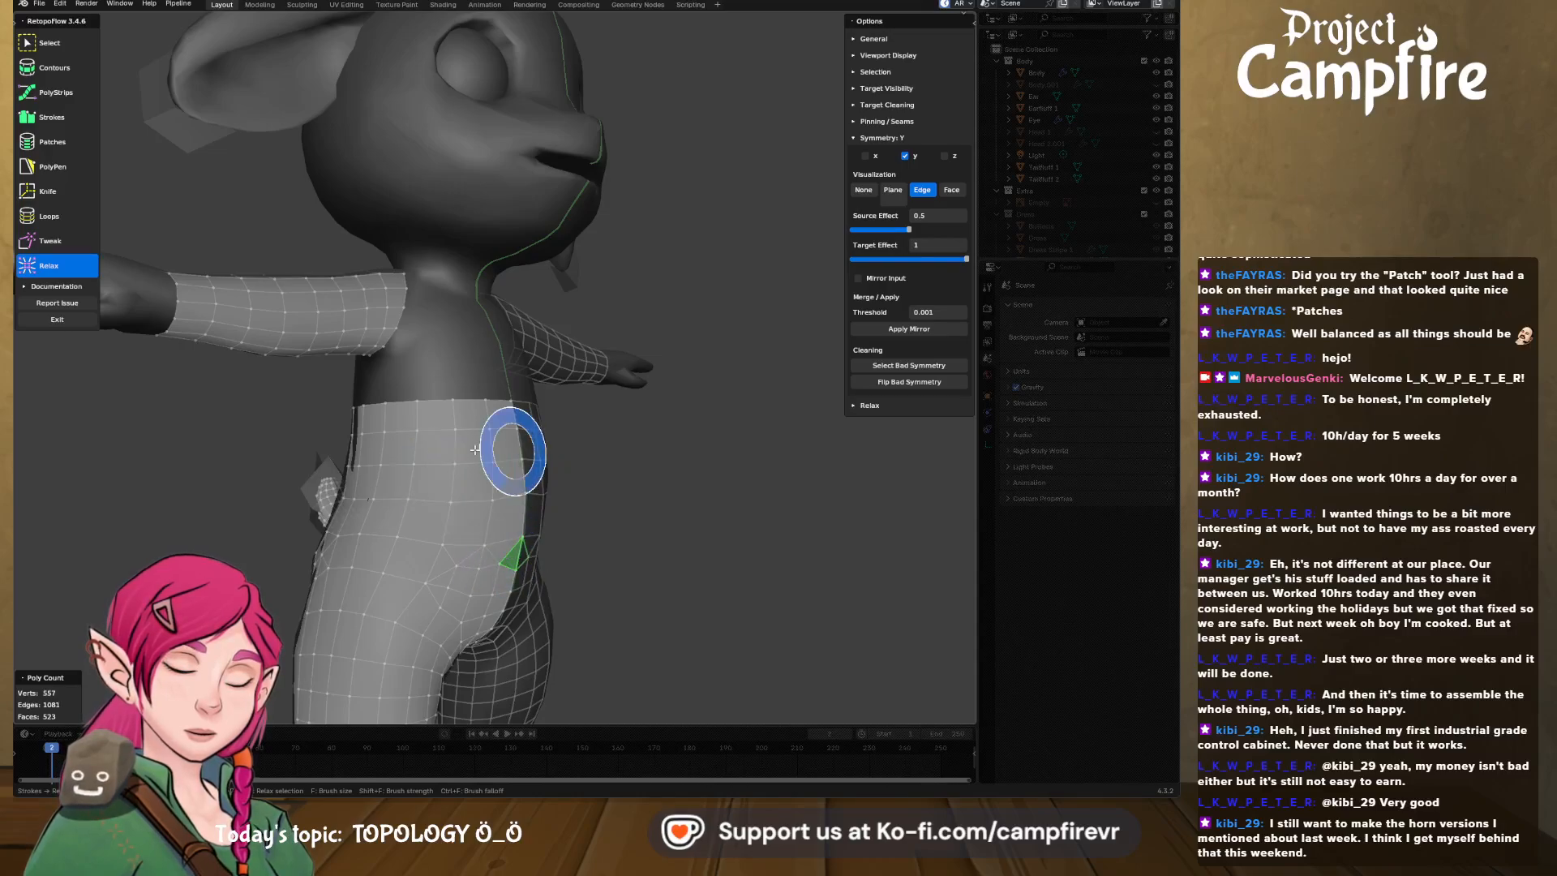
middle_click_drag(565, 554, 467, 543)
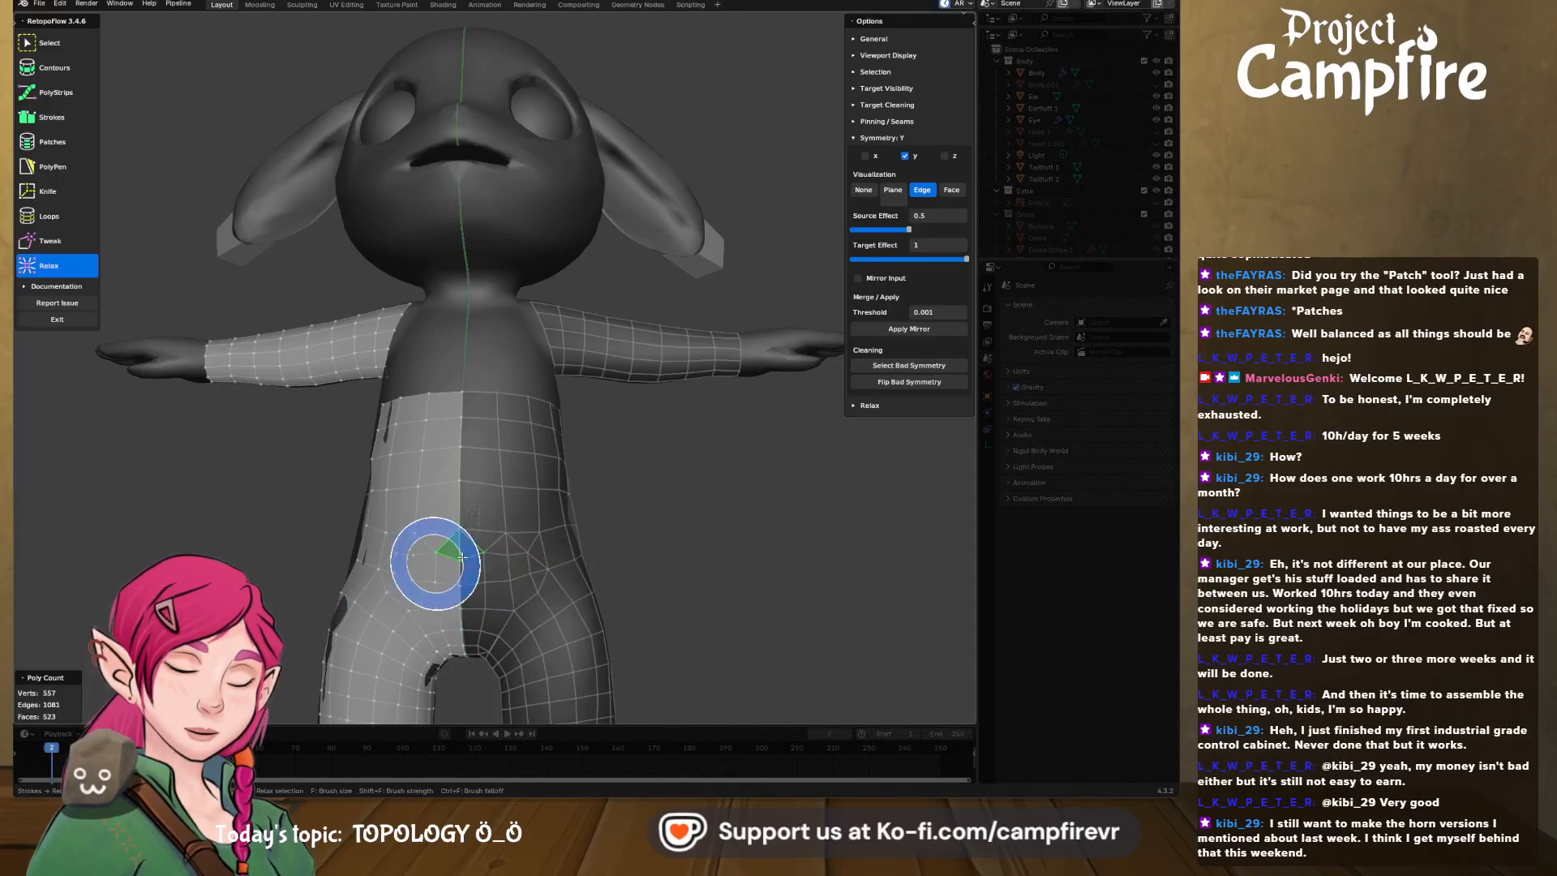
scroll(512, 598, "up", 3)
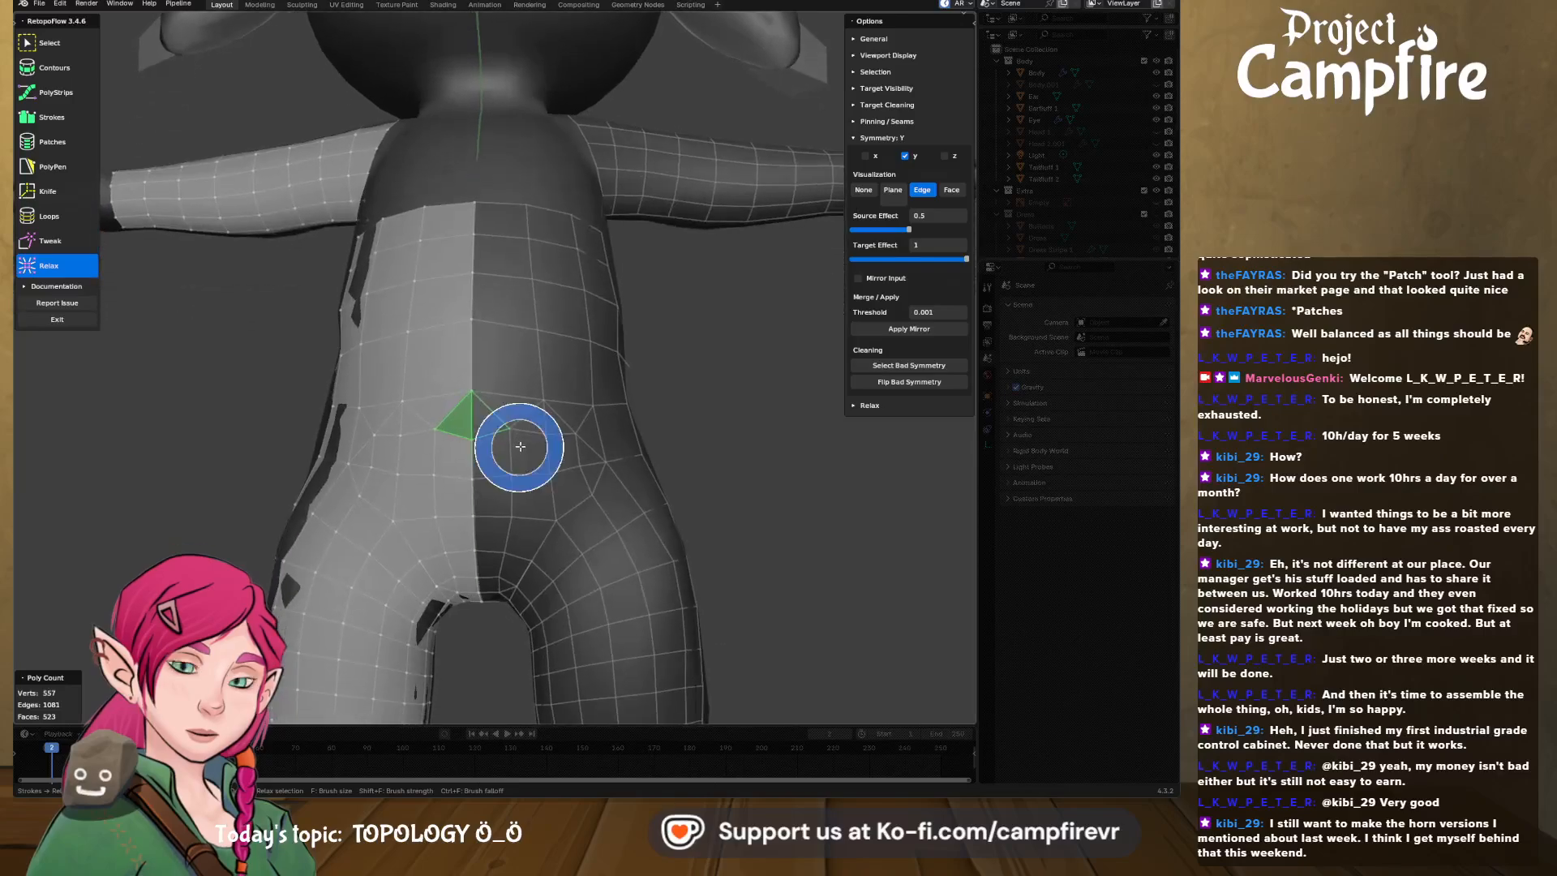
middle_click_drag(590, 525, 620, 517)
scroll(570, 444, "down", 3)
mouse_move(569, 438)
middle_mouse_down()
mouse_move(442, 435)
mouse_move(592, 462)
mouse_move(608, 468)
mouse_move(584, 478)
mouse_move(612, 489)
mouse_move(470, 535)
mouse_move(410, 584)
mouse_move(538, 497)
middle_mouse_up()
scroll(450, 552, "up", 3)
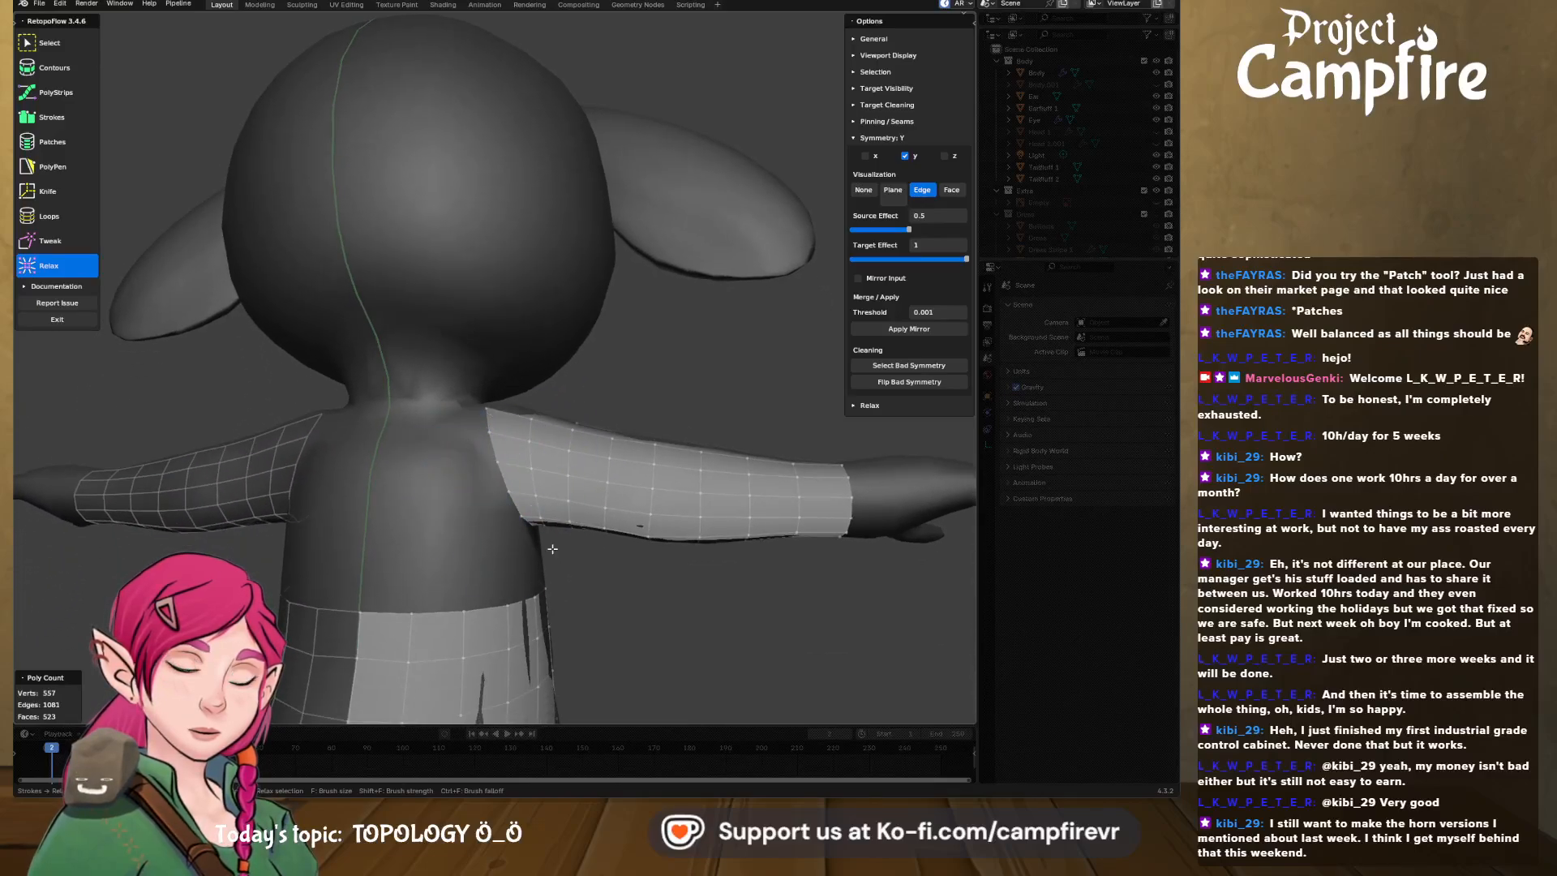
- Extend the back half of the arm's shoulder border with a Strokes strip two faces wide, running from shoulder top to below the armpit
left_click(50, 116)
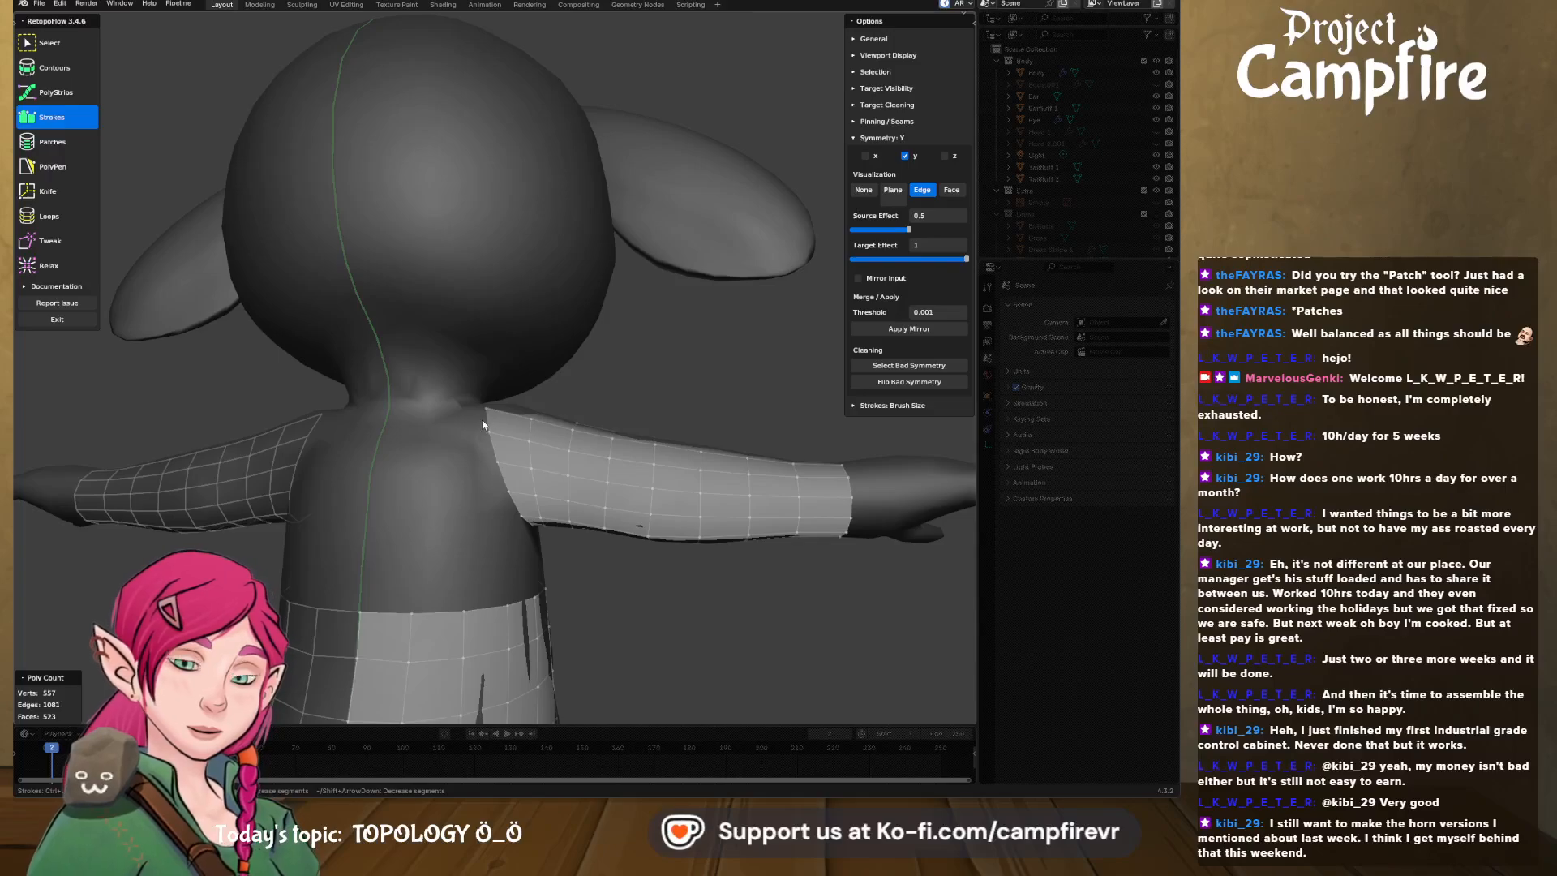
left_click_drag(495, 450, 506, 501)
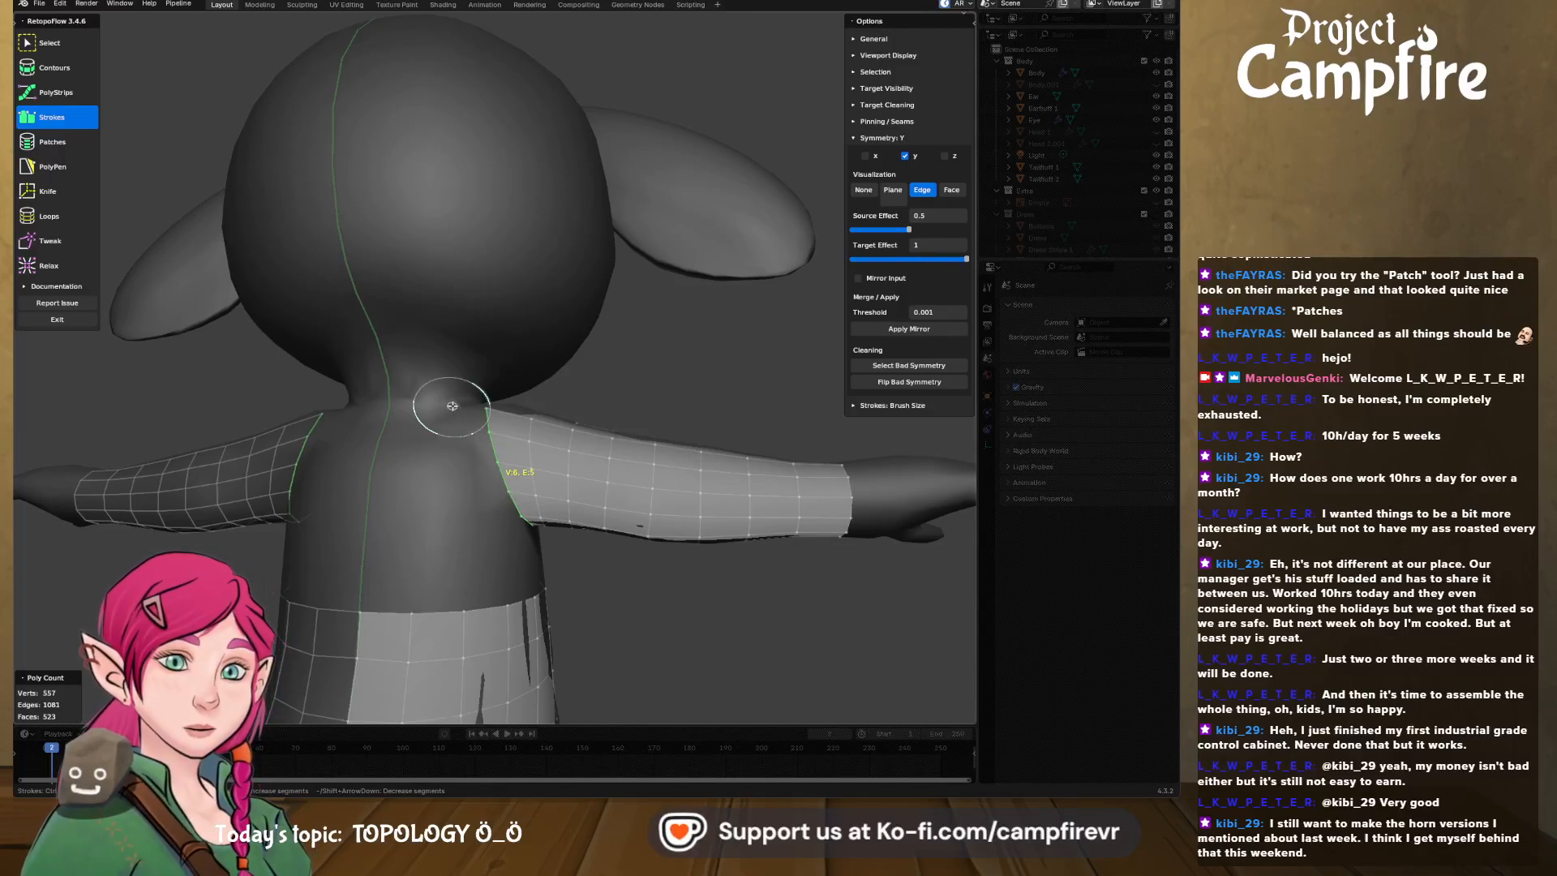
mouse_move(452, 406)
left_mouse_down()
mouse_move(462, 519)
mouse_move(486, 554)
mouse_move(541, 566)
left_mouse_up()
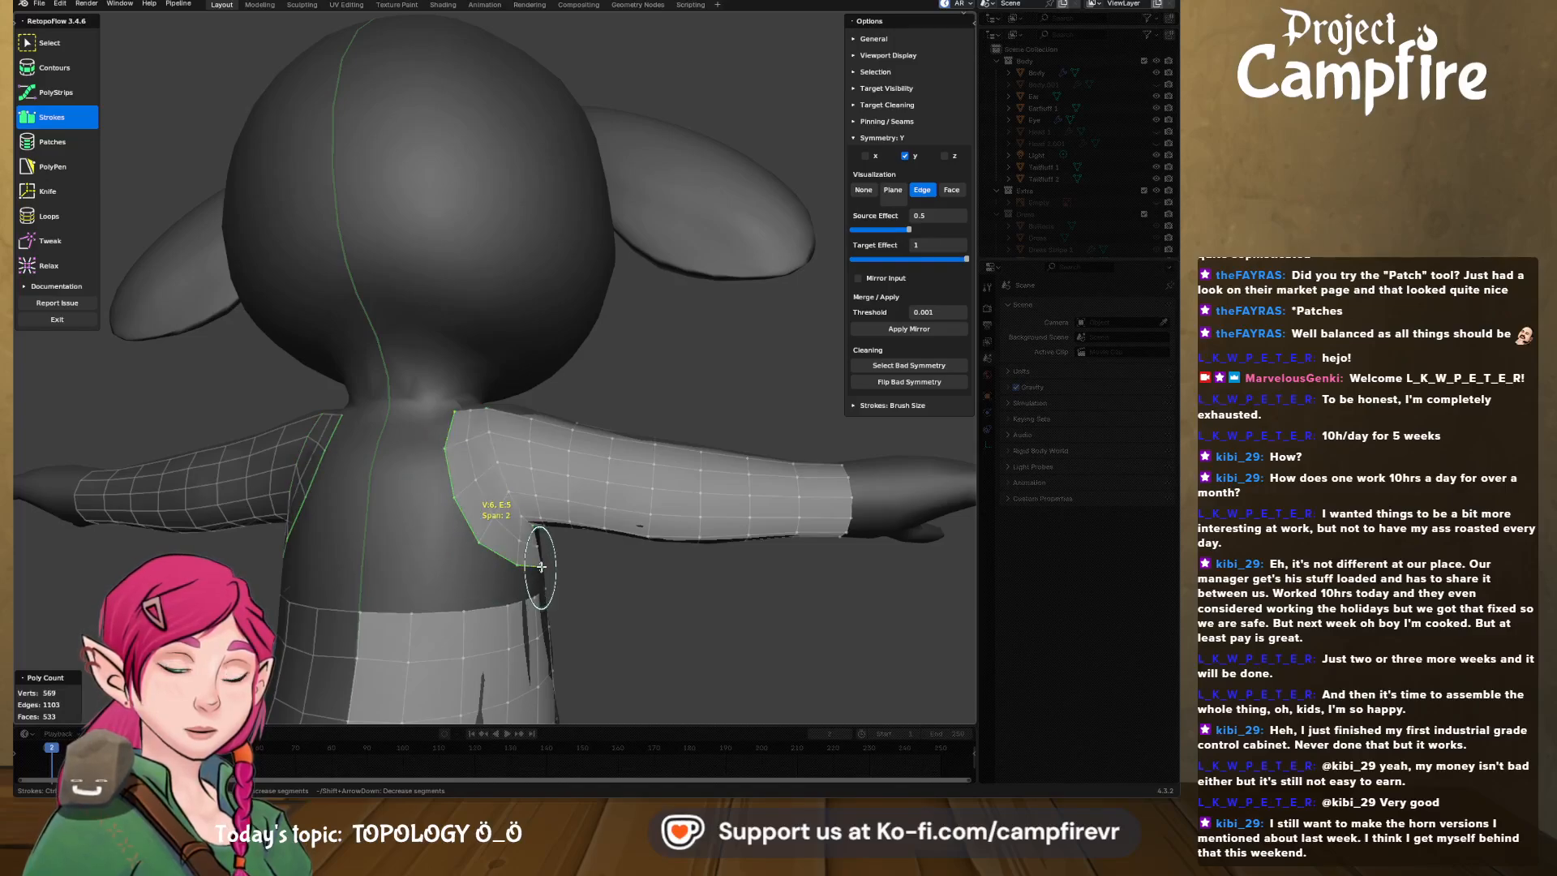
- Extend the front half of the arm's shoulder border with a two-face-wide Strokes strip, curving down the chest to below the armpit
middle_click_drag(542, 558, 607, 470)
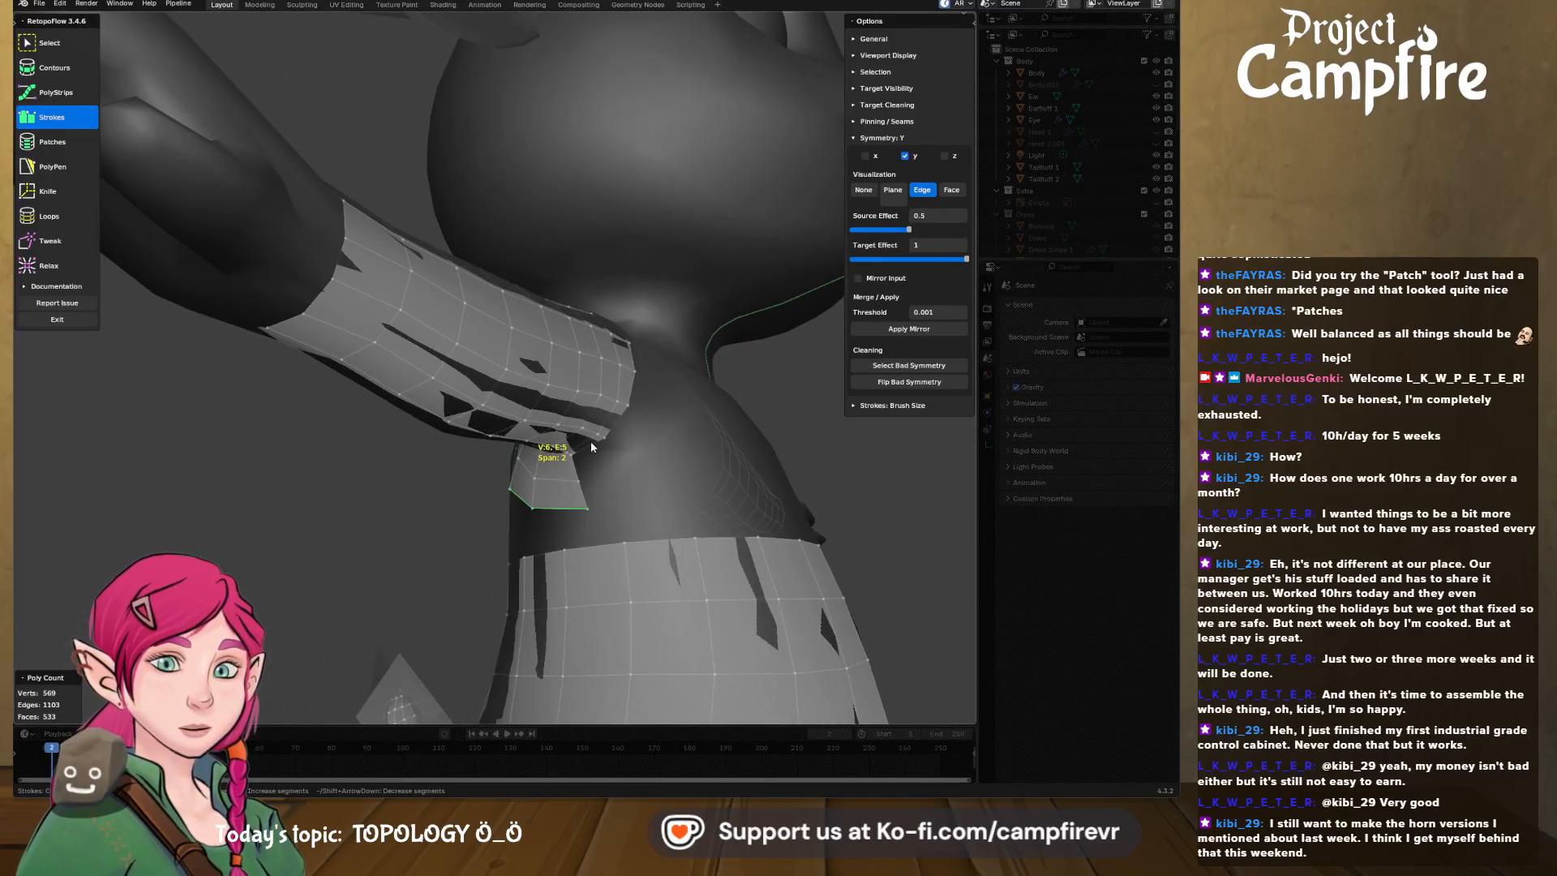
left_click_drag(631, 394, 619, 333)
middle_click_drag(633, 415, 554, 340)
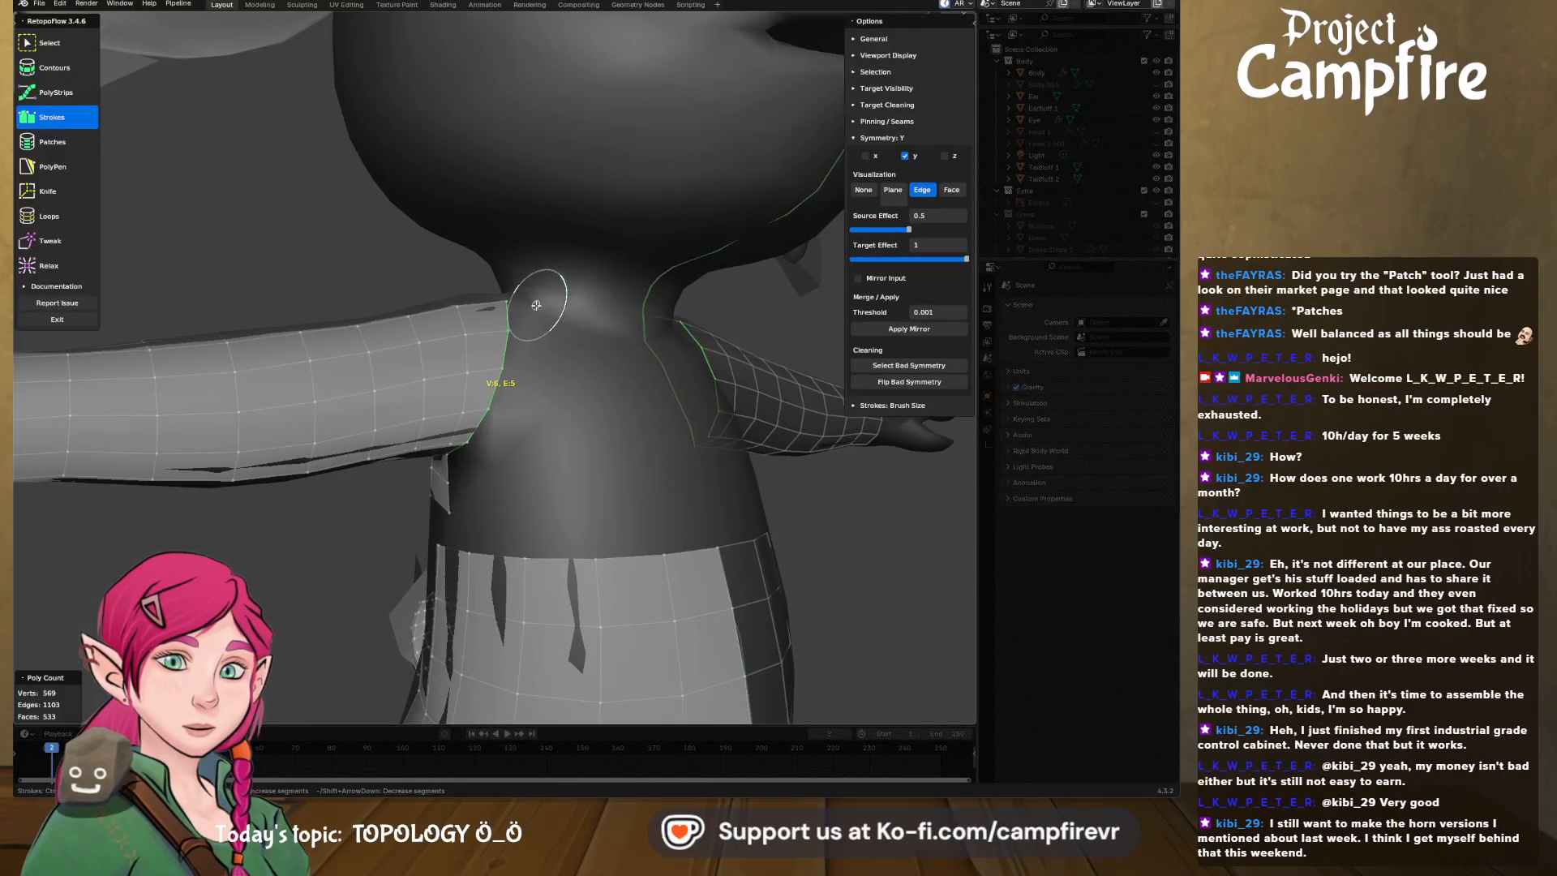
mouse_move(538, 306)
left_mouse_down()
mouse_move(567, 365)
mouse_move(578, 458)
mouse_move(511, 507)
mouse_move(450, 516)
left_mouse_up()
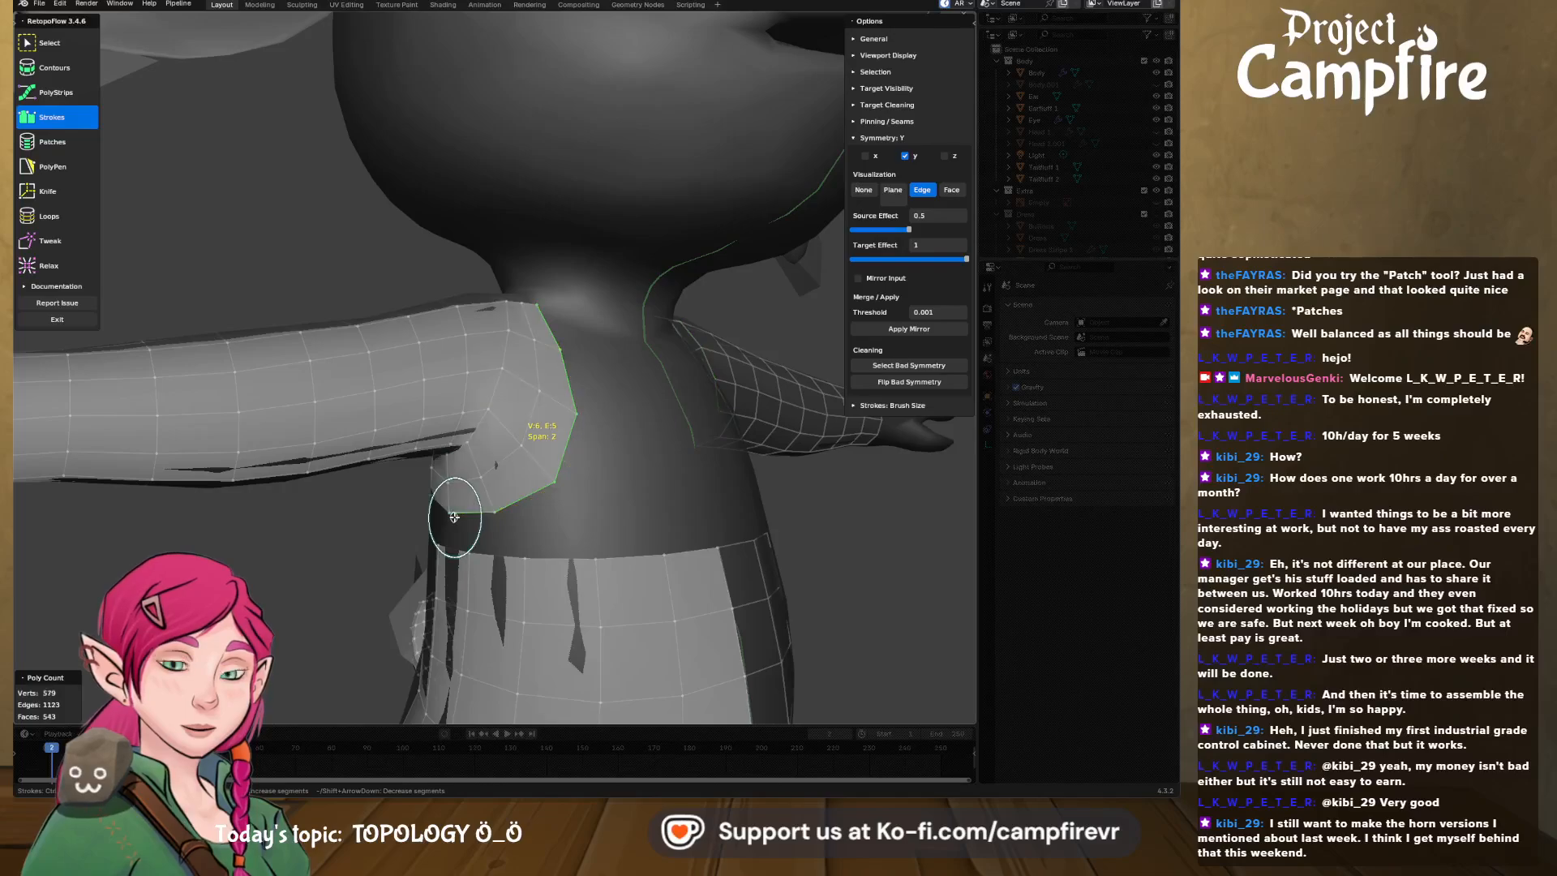
- Extend the short border on top of the shoulder toward the neck with a Strokes patch two faces wide
middle_click_drag(493, 512, 611, 459)
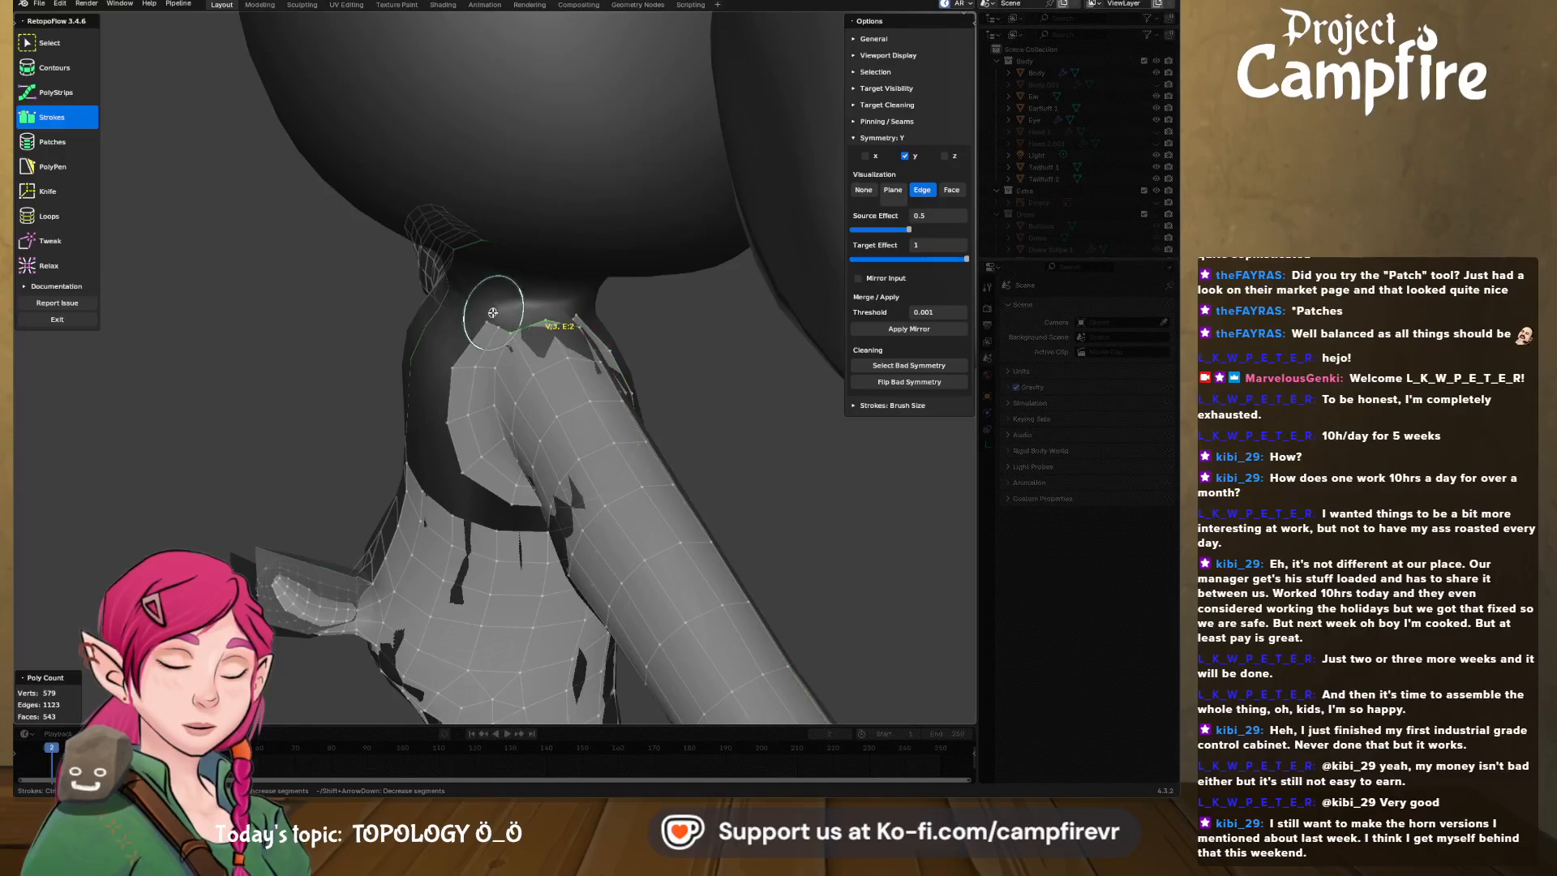
left_click_drag(493, 313, 569, 308)
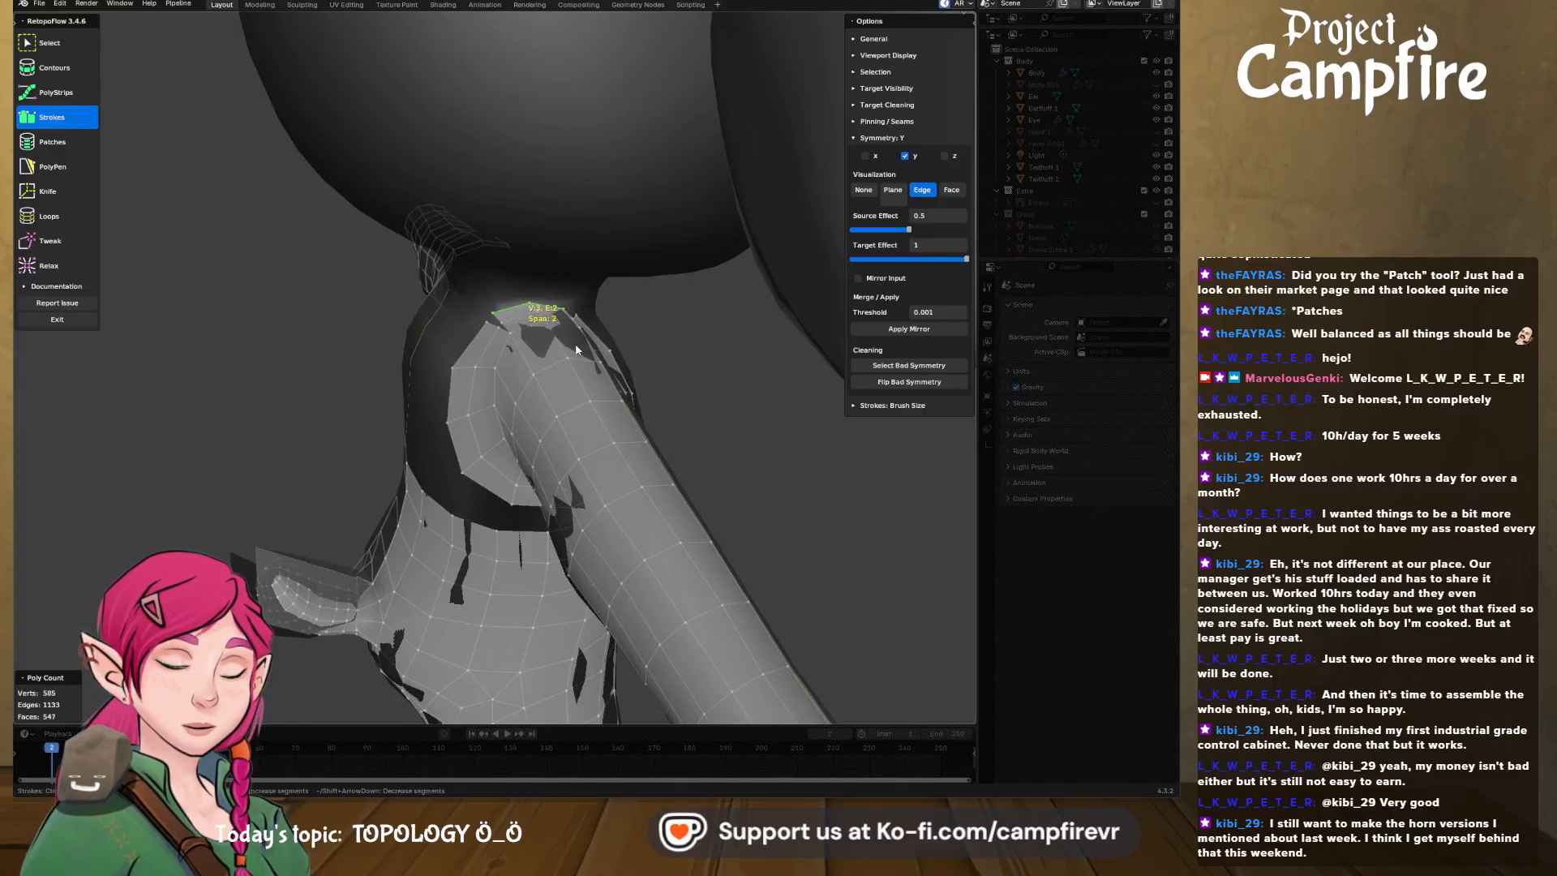
mouse_move(576, 345)
middle_mouse_down()
mouse_move(473, 330)
mouse_move(493, 347)
mouse_move(385, 294)
middle_mouse_up()
scroll(522, 344, "up", 3)
scroll(521, 344, "up", 1, "shift")
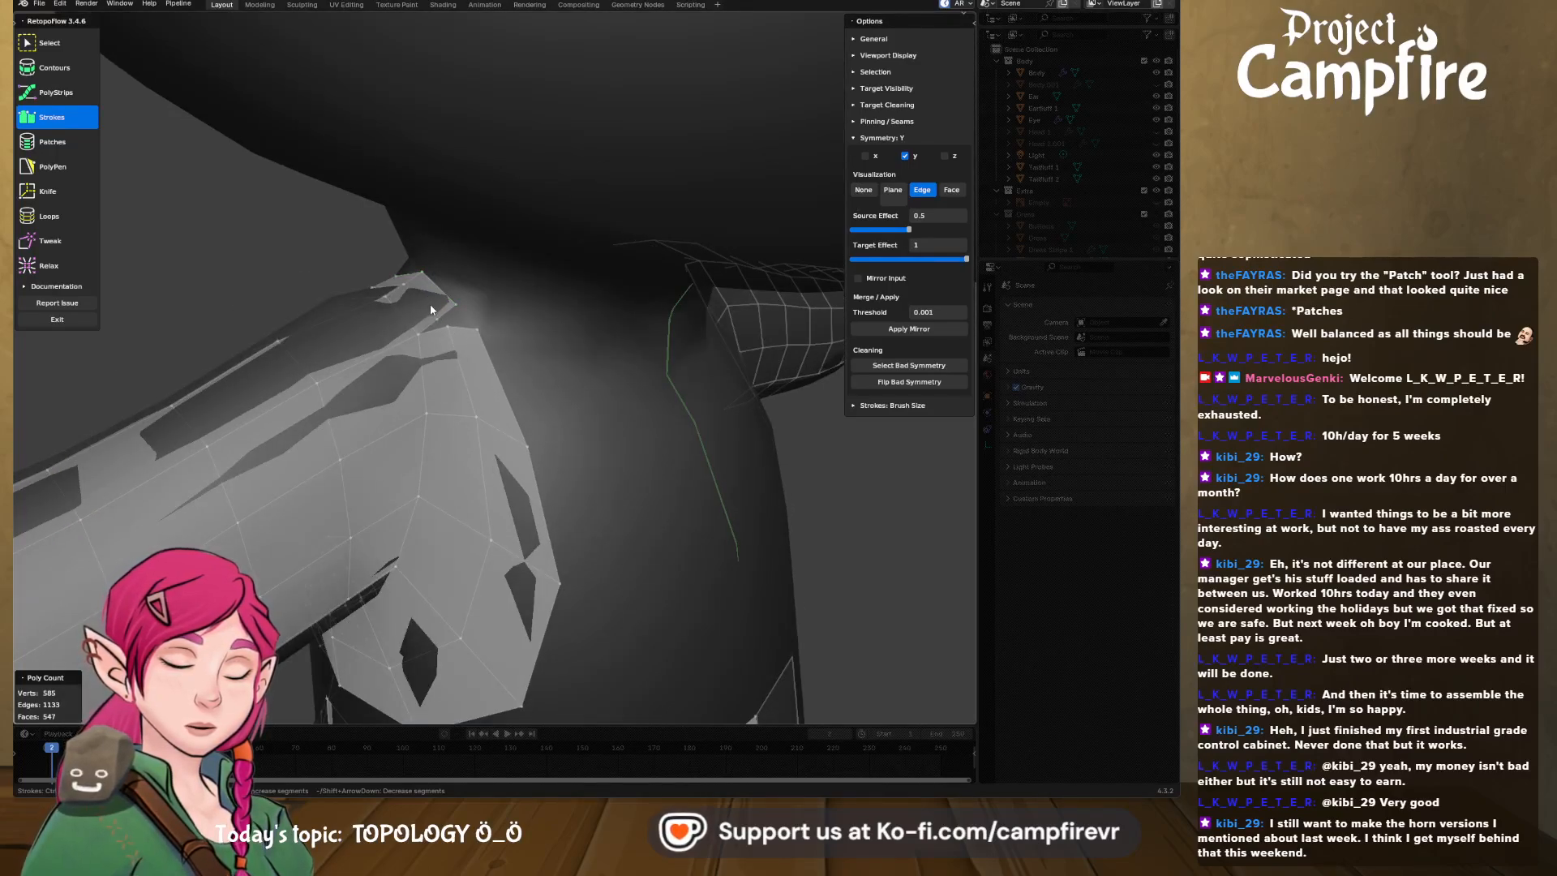
- Merge the neighbouring vertex pairs at their center where the front shoulder strip meets the patch on top of the shoulder
left_click(50, 43)
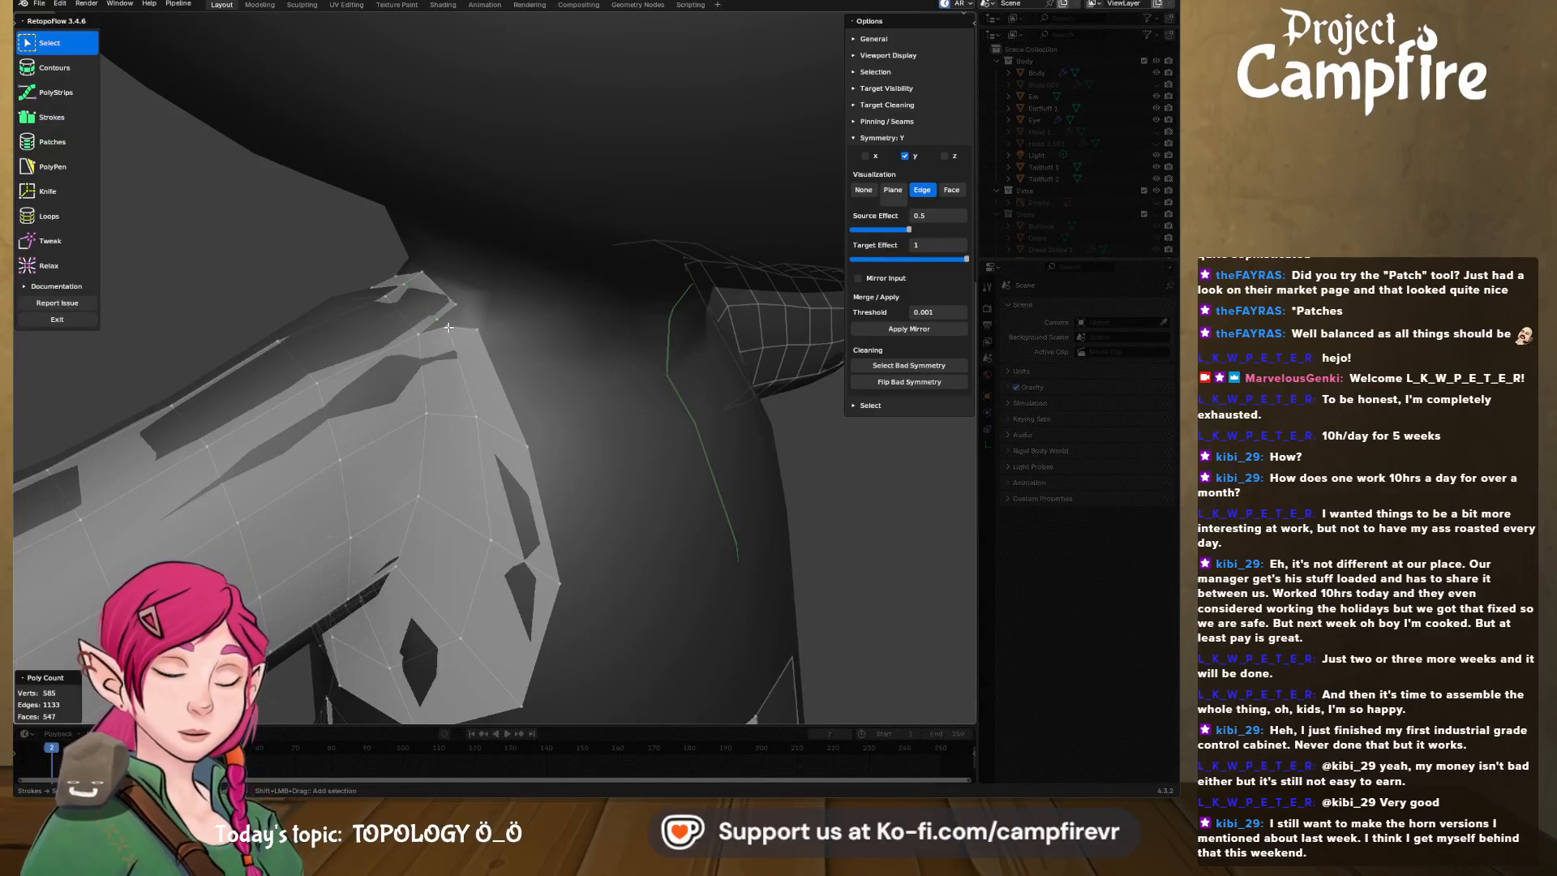
key("x")
left_click(448, 569)
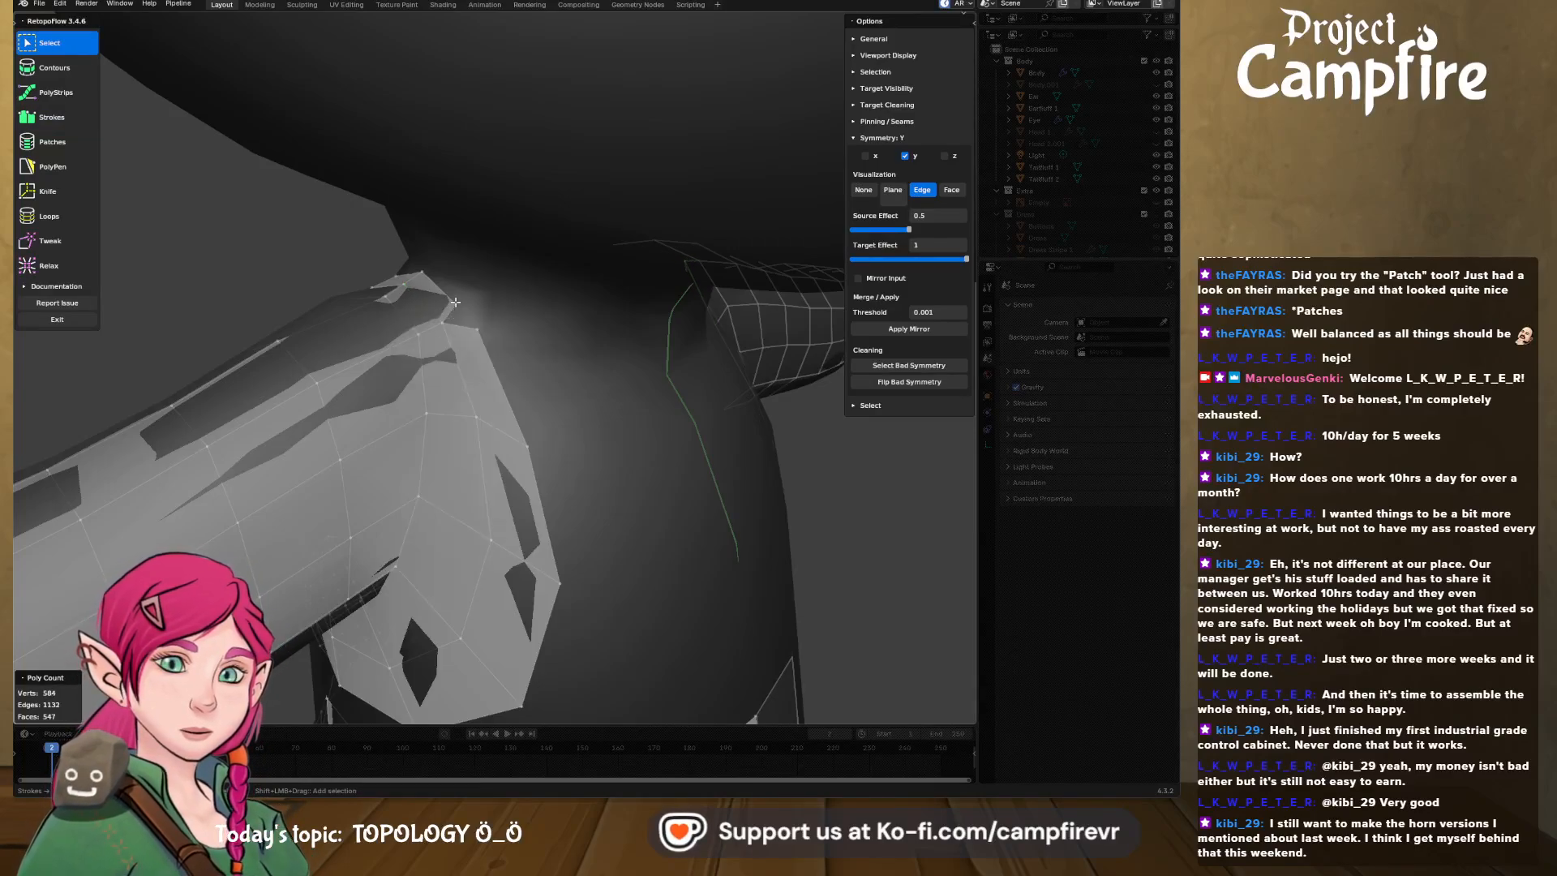
key("x")
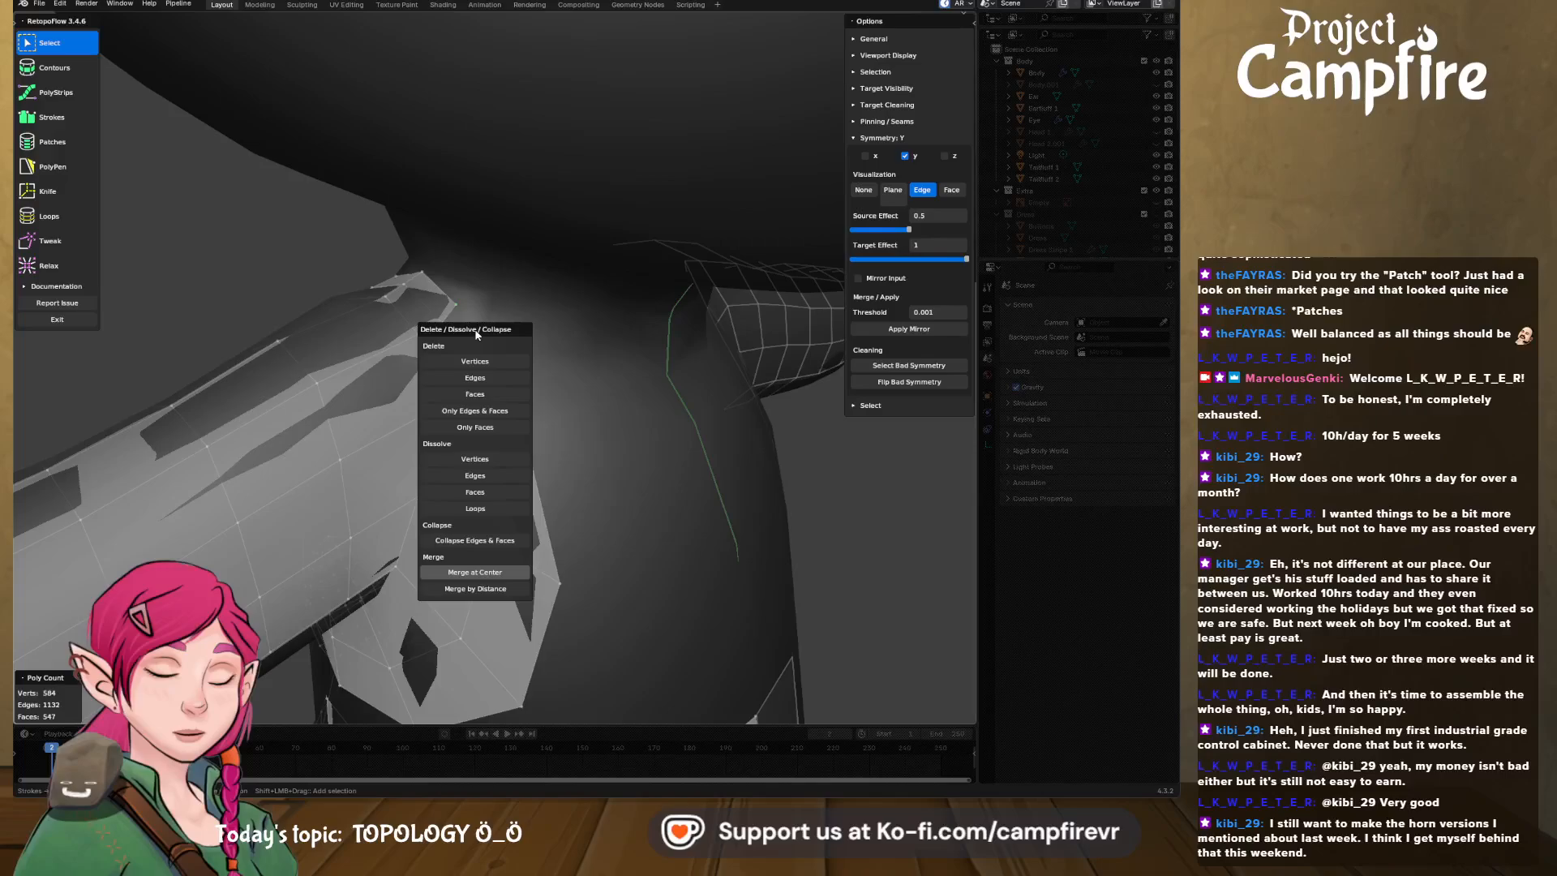
left_click(501, 572)
- Merge the neighbouring vertex pairs at their center along the back side of the shoulder-top patch
middle_click_drag(501, 571, 621, 451)
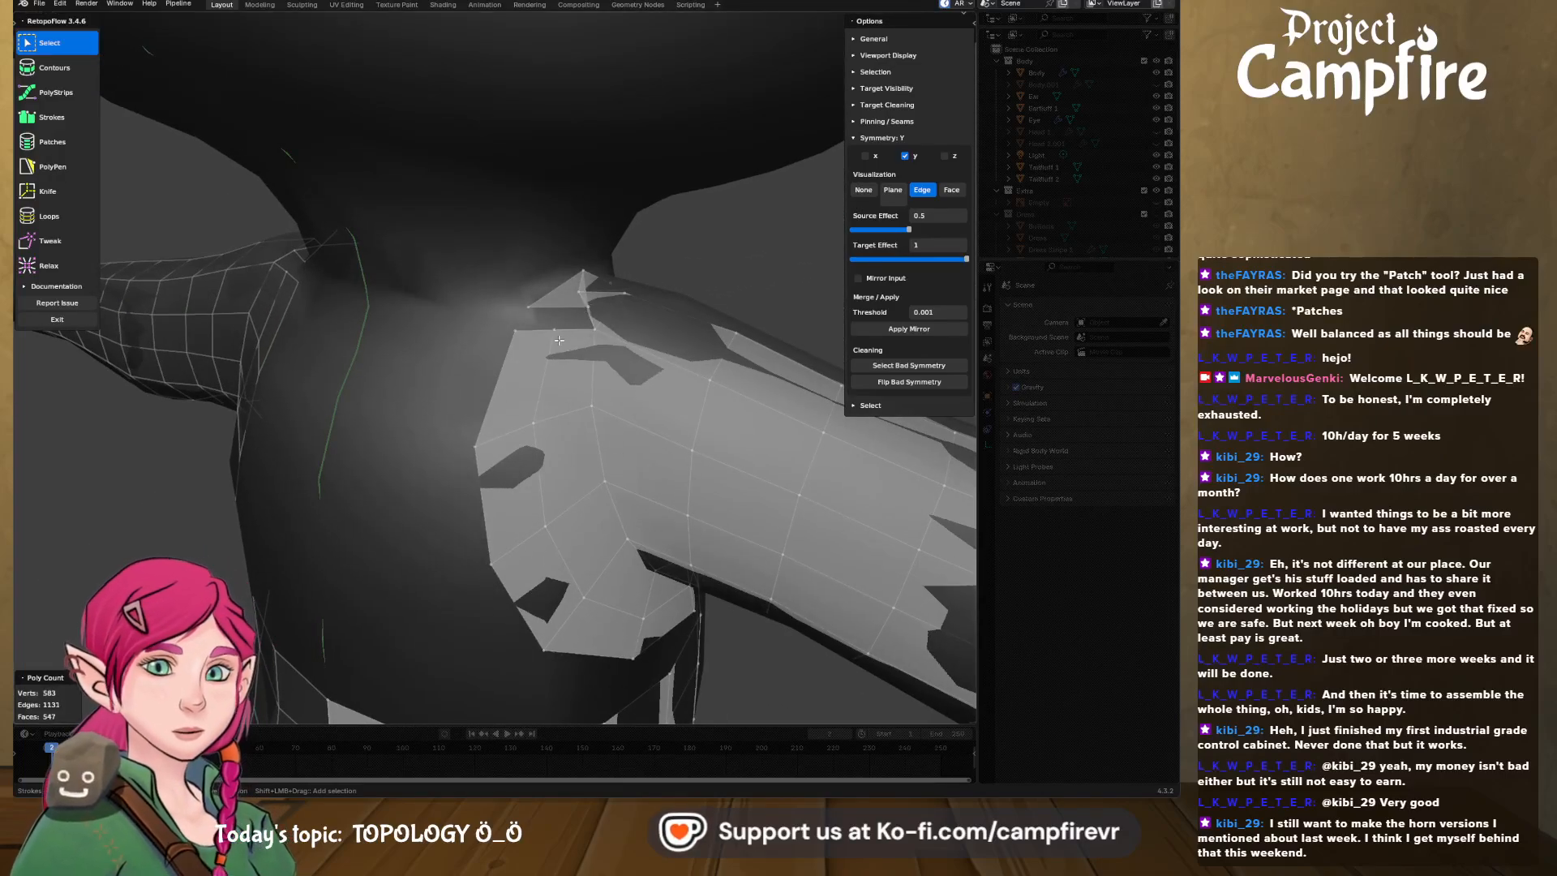
key("x")
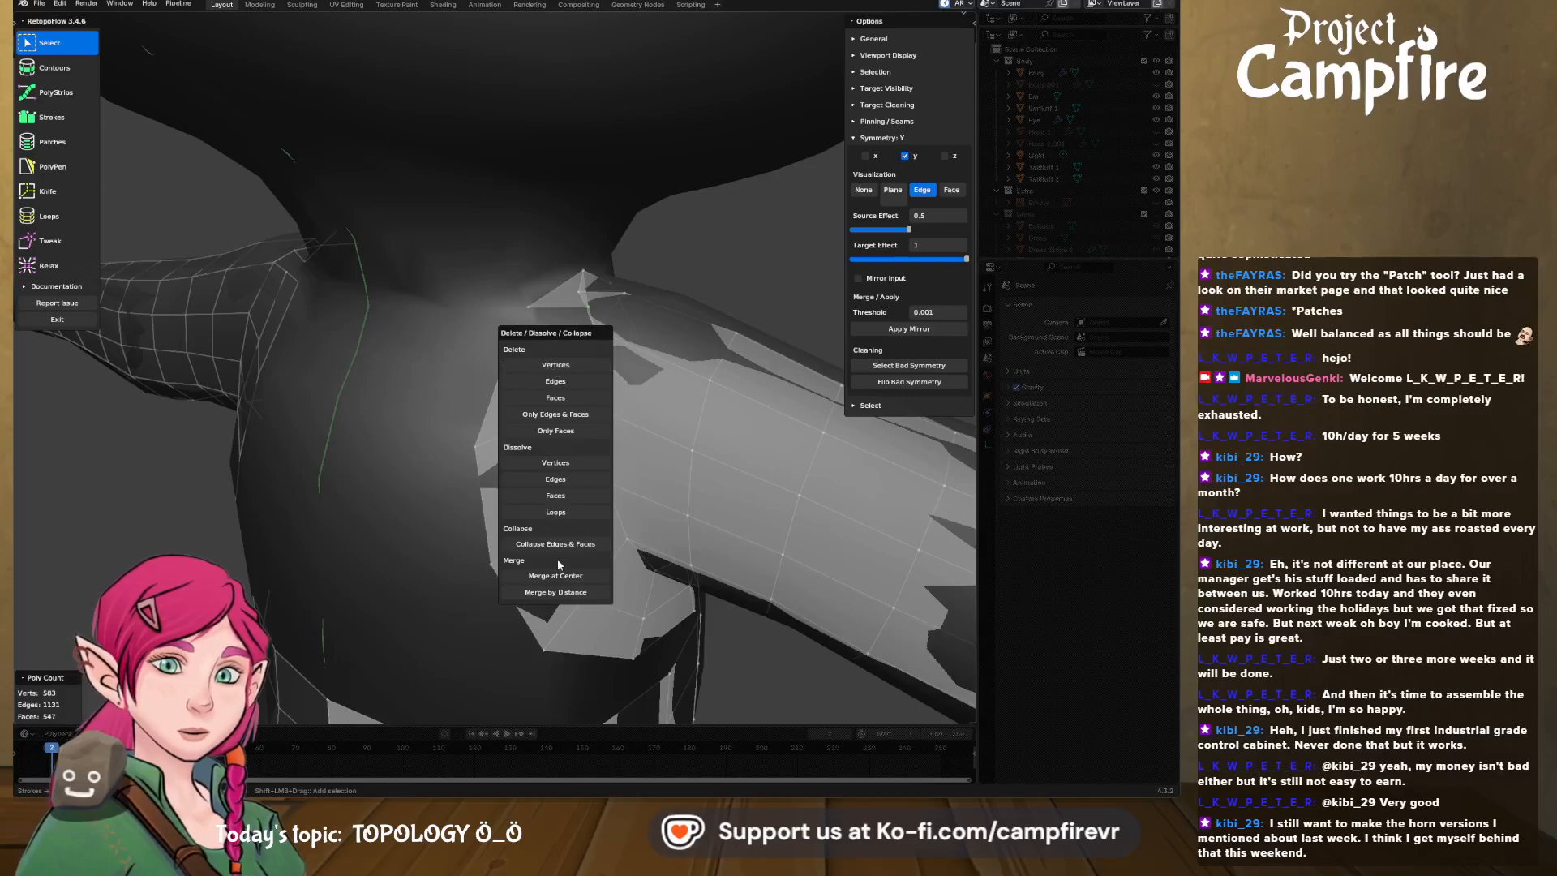
left_click(556, 575)
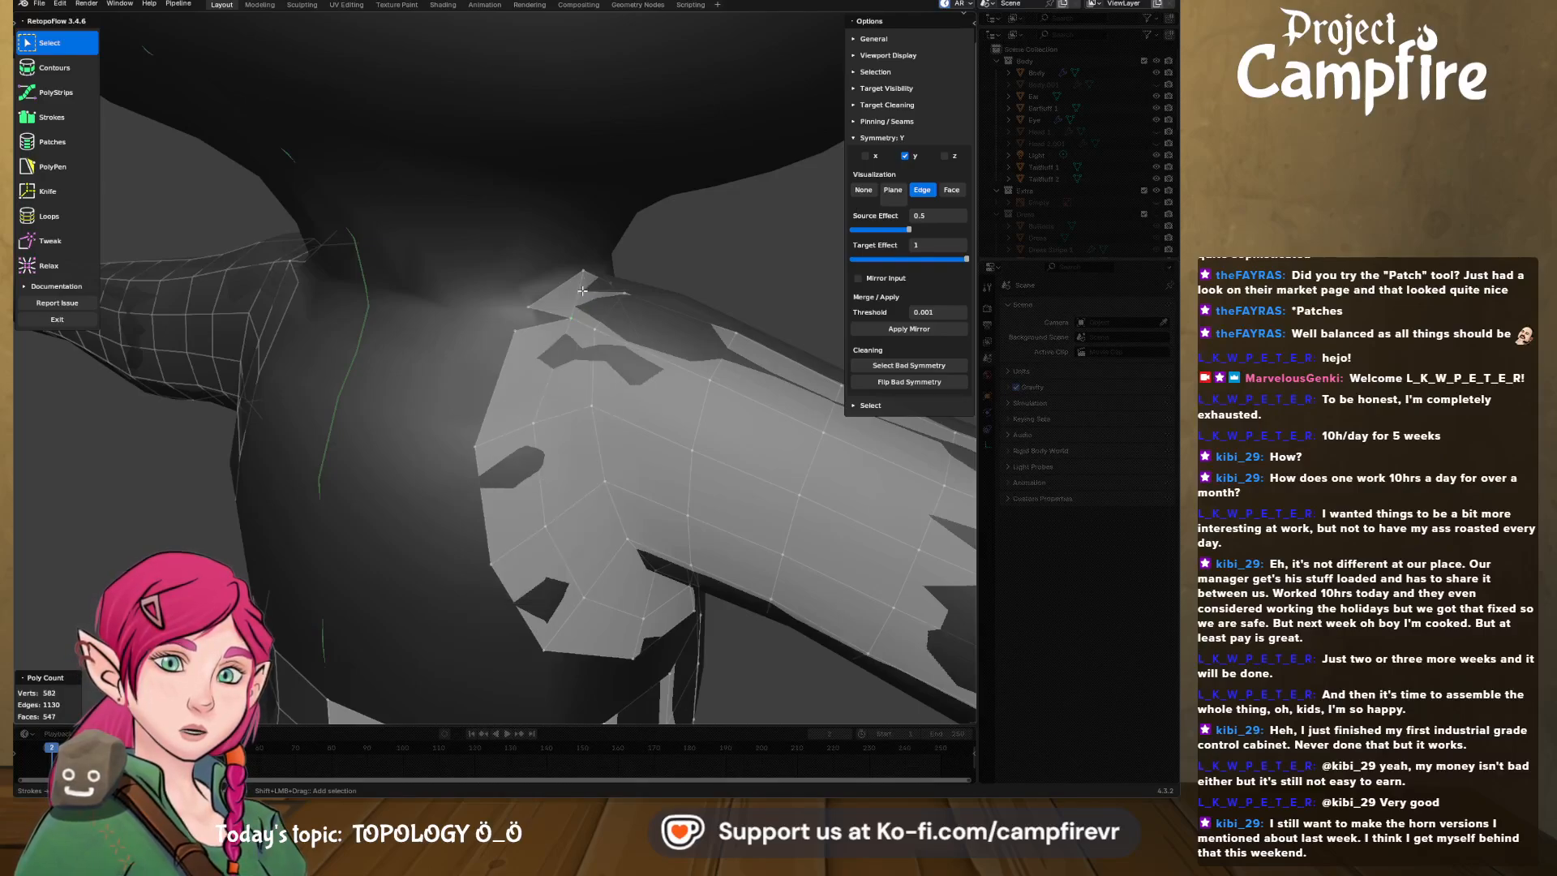
middle_click_drag(583, 290, 438, 329)
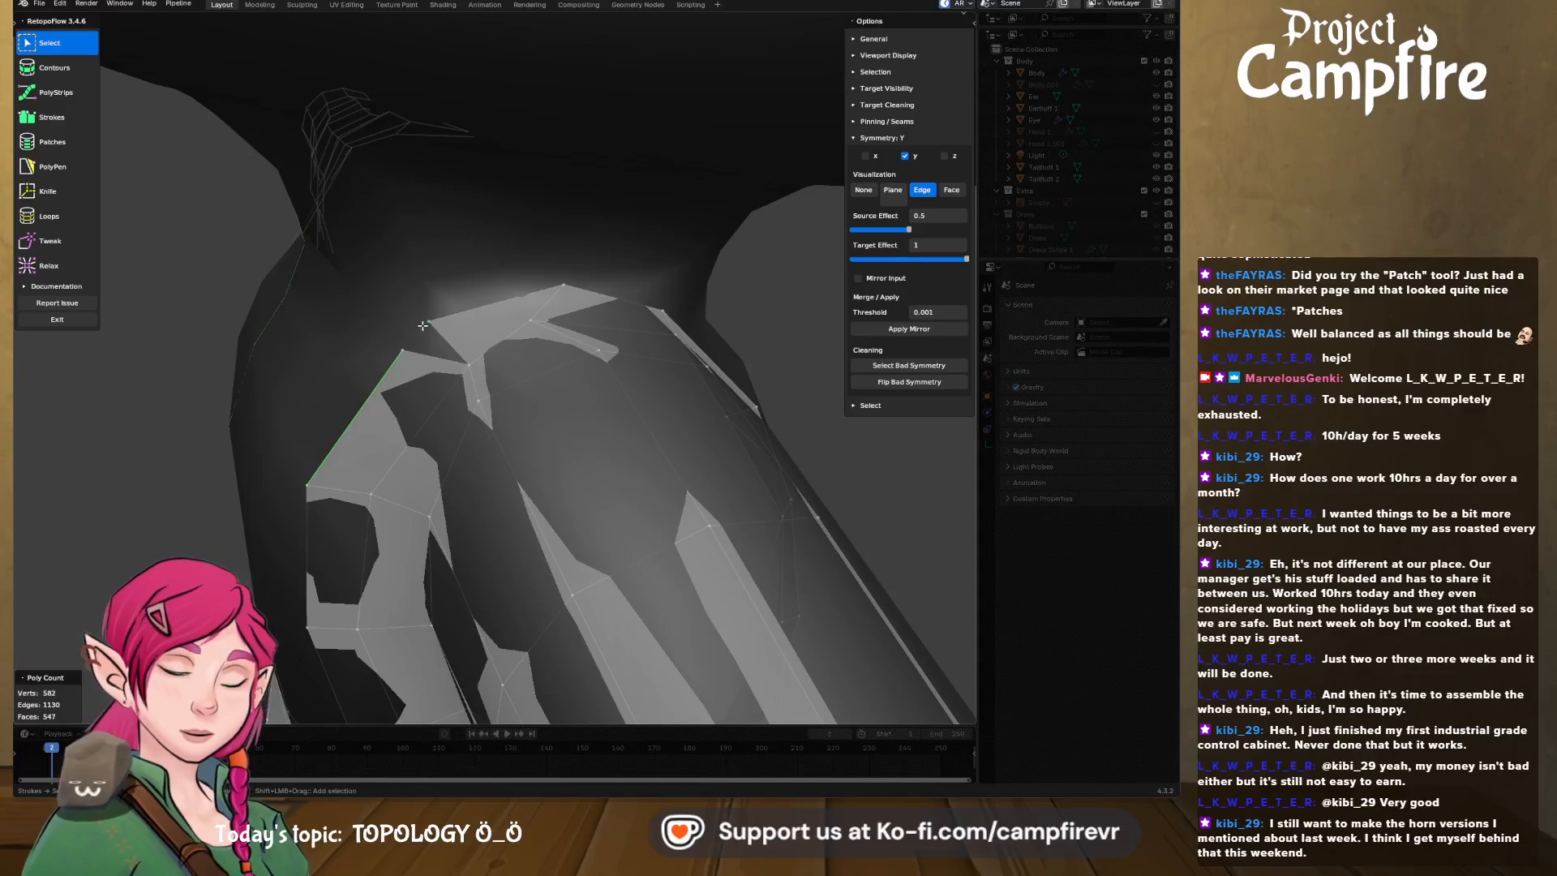
key("x")
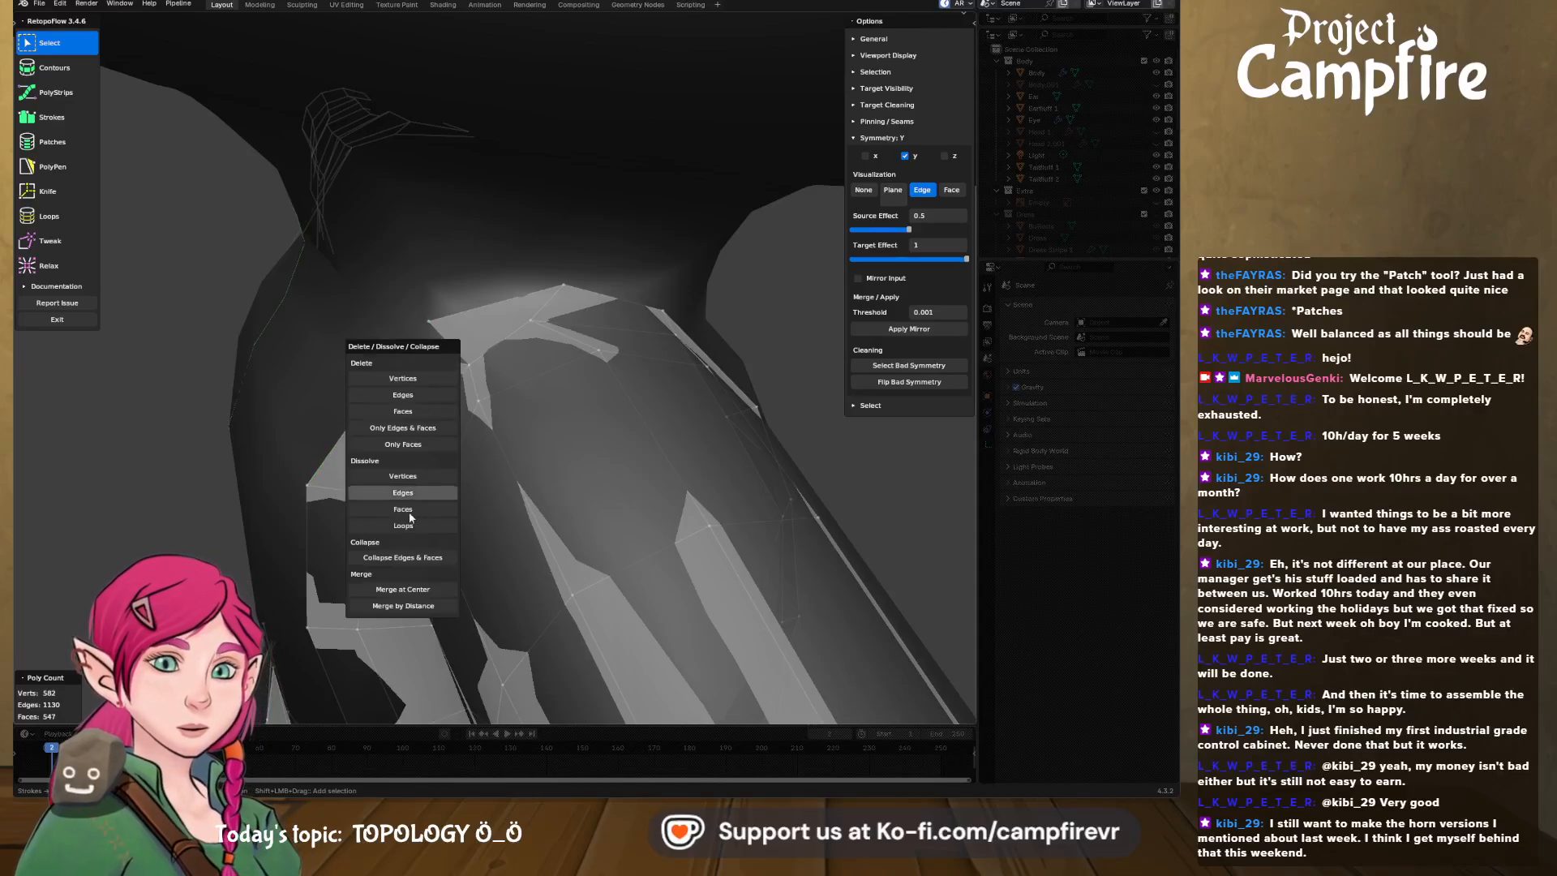
left_click(411, 590)
- Relax the mesh around the merged shoulder-top vertices and check the shoulder from the front, back and side
middle_click_drag(485, 449, 462, 425)
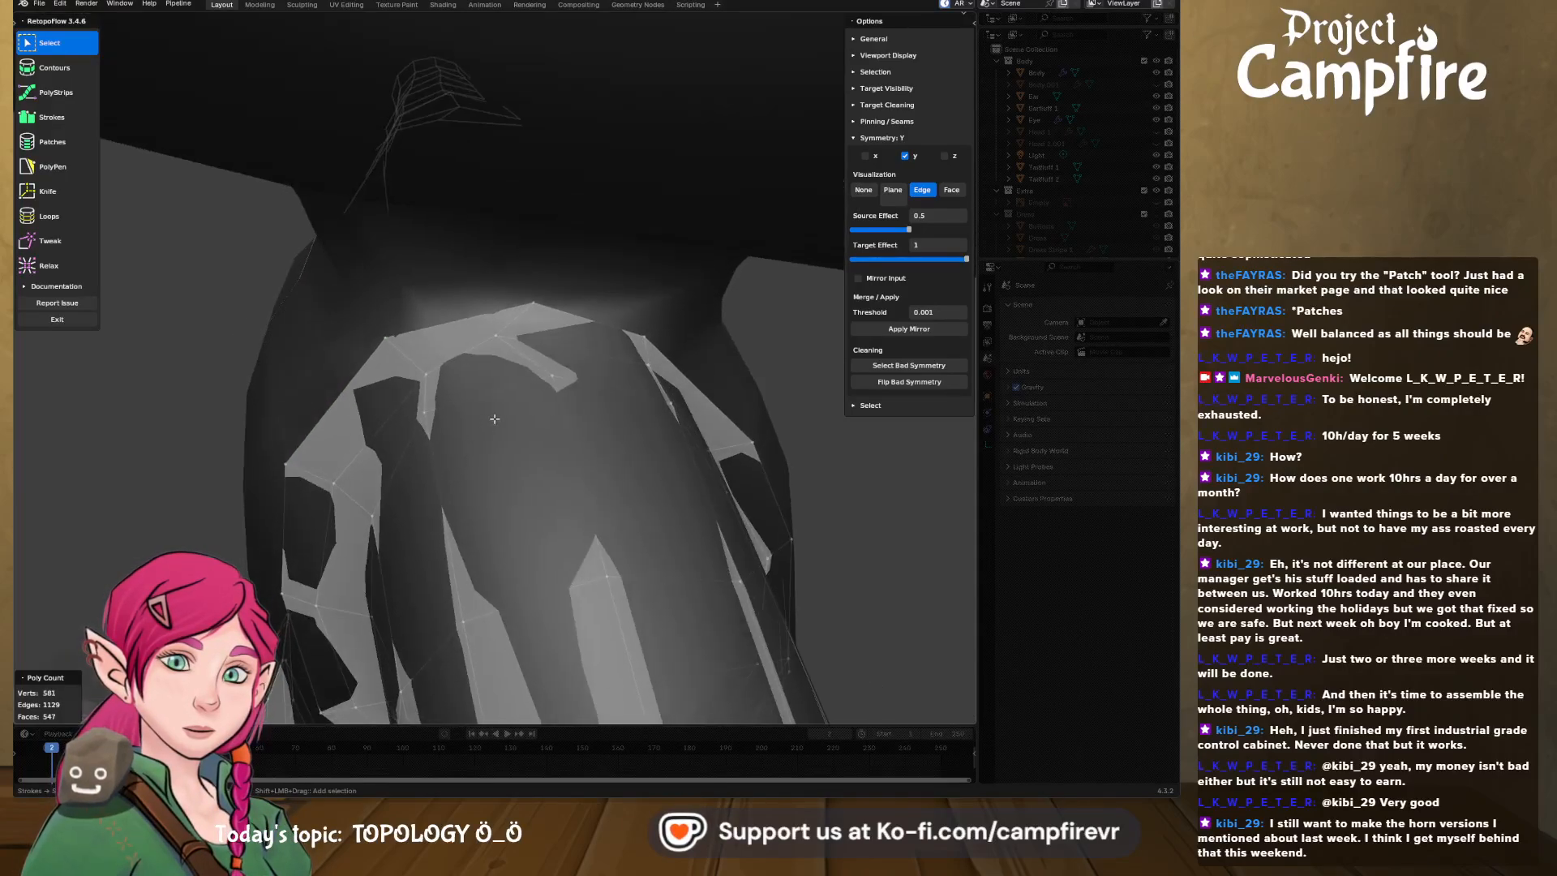
left_click(49, 265)
mouse_move(488, 331)
left_mouse_down()
mouse_move(389, 348)
mouse_move(411, 354)
mouse_move(392, 354)
mouse_move(392, 395)
left_mouse_up()
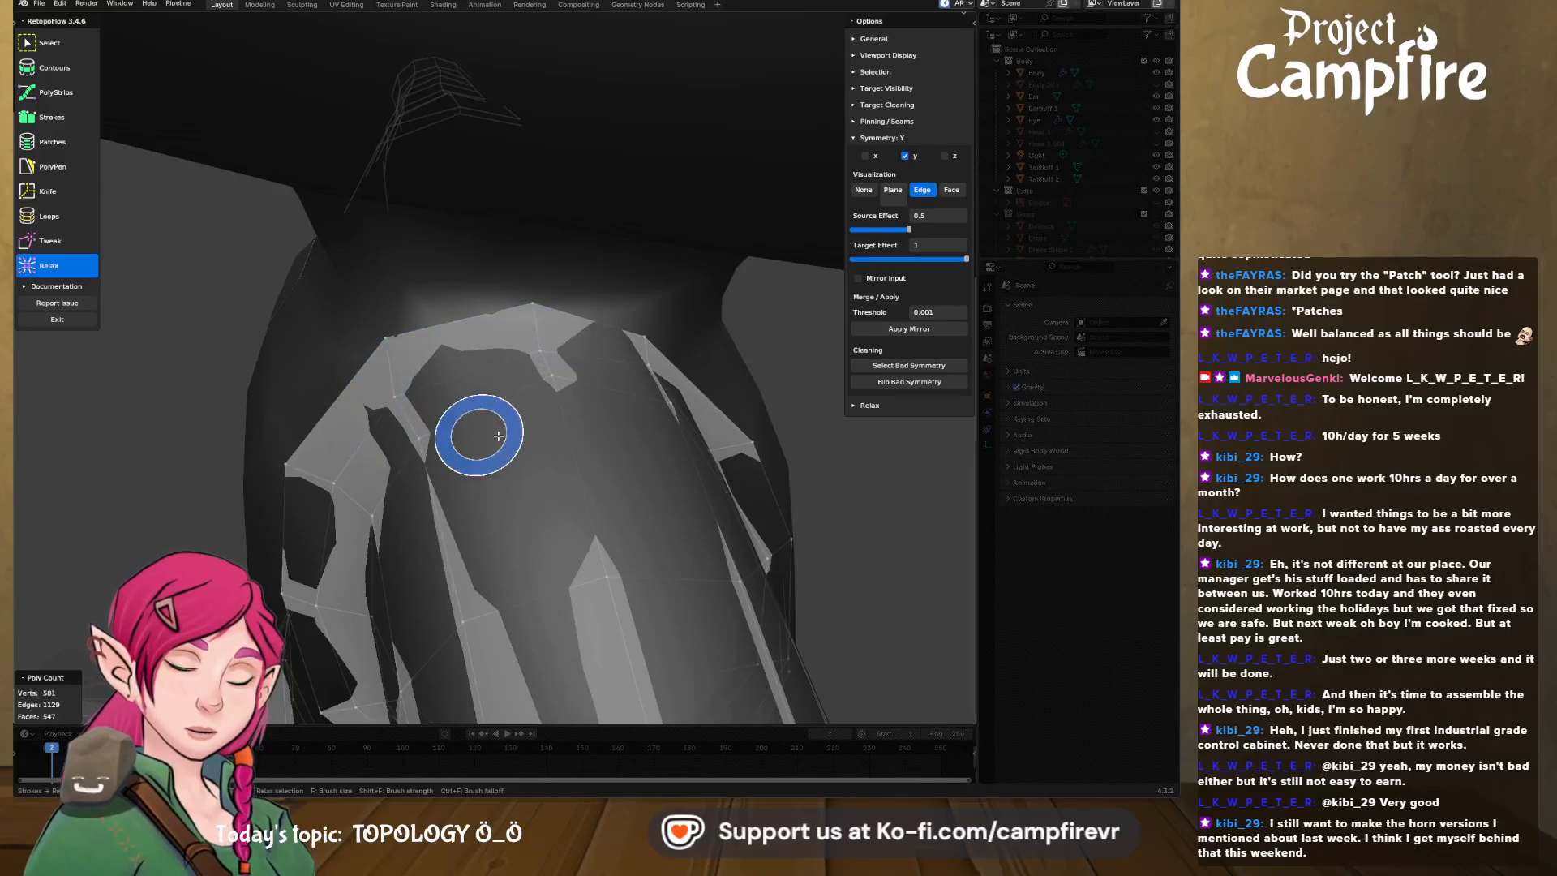
middle_click_drag(480, 435, 476, 372)
mouse_move(590, 308)
middle_mouse_down()
mouse_move(546, 337)
mouse_move(422, 322)
middle_mouse_up()
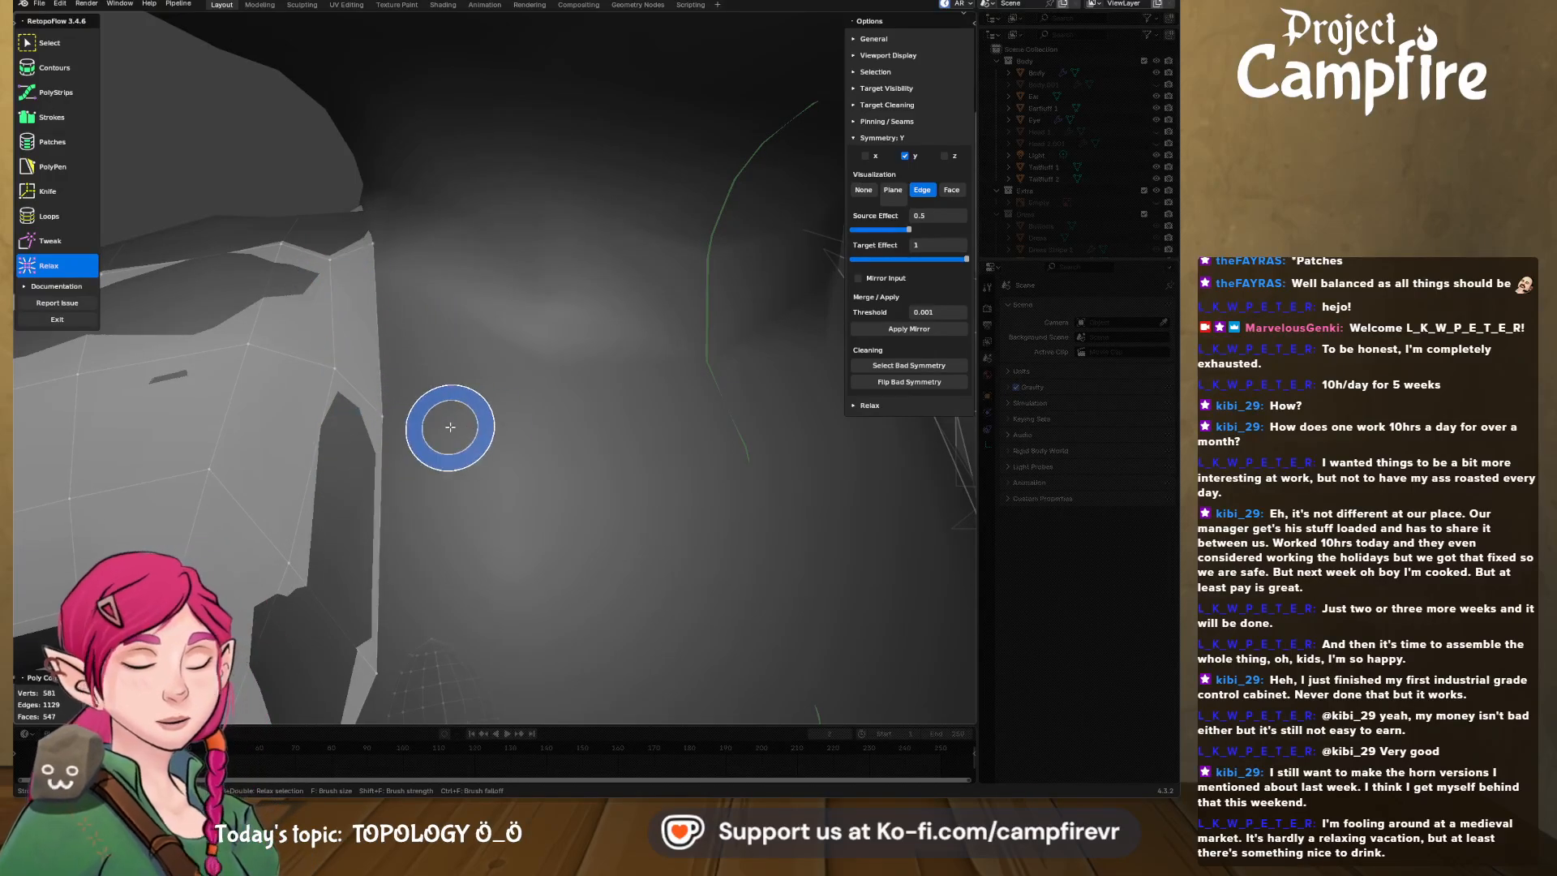
mouse_move(445, 425)
middle_mouse_down()
mouse_move(412, 437)
mouse_move(596, 482)
mouse_move(618, 443)
middle_mouse_up()
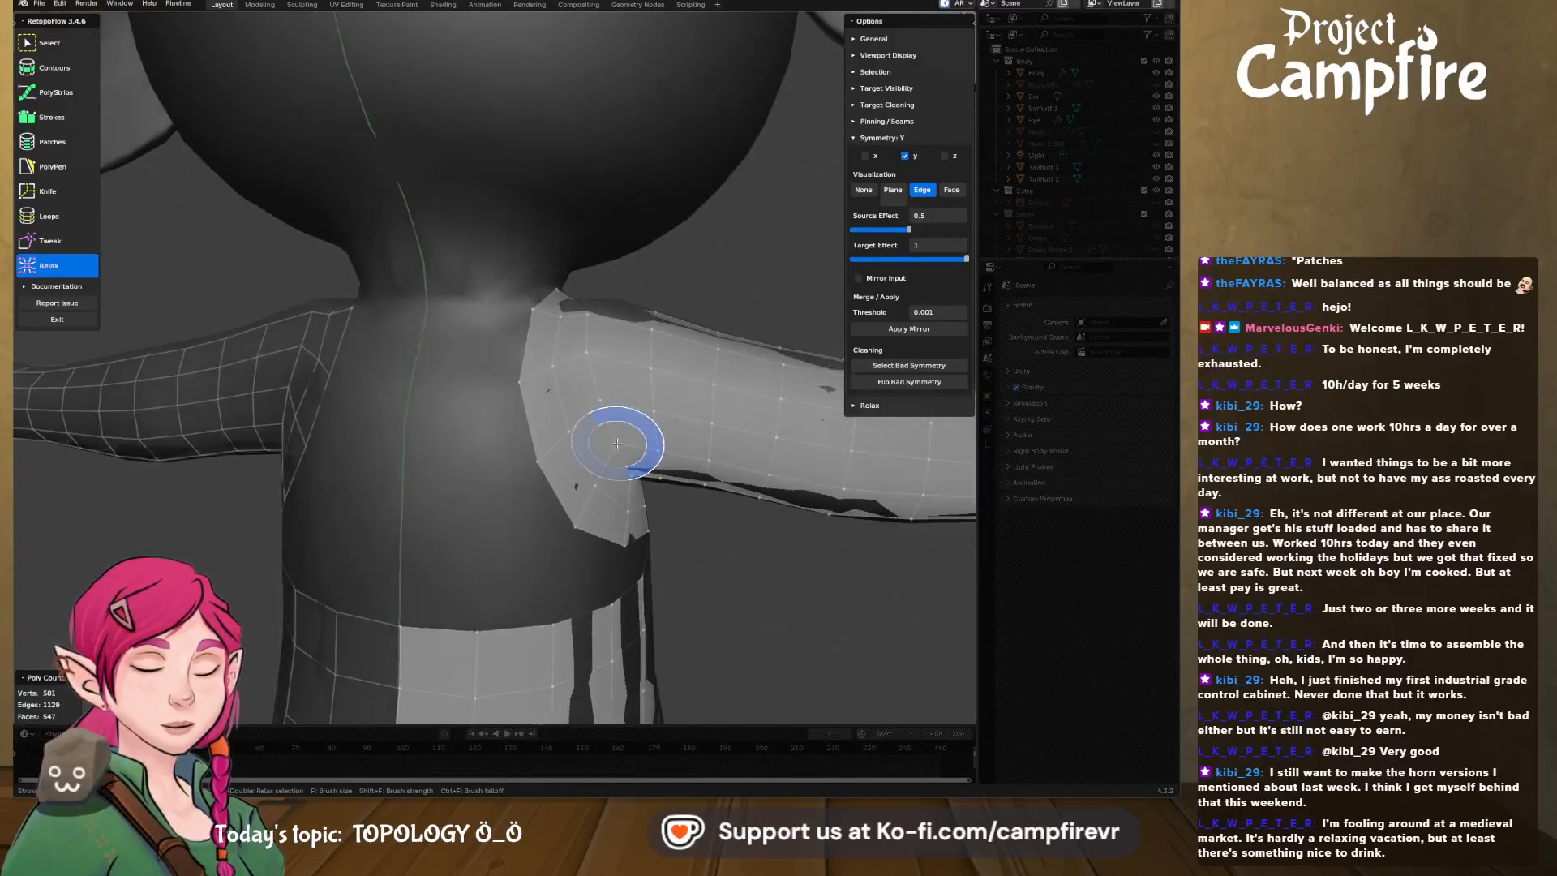
mouse_move(719, 471)
middle_mouse_down()
mouse_move(450, 486)
mouse_move(556, 486)
mouse_move(585, 503)
mouse_move(470, 573)
mouse_move(557, 515)
middle_mouse_up()
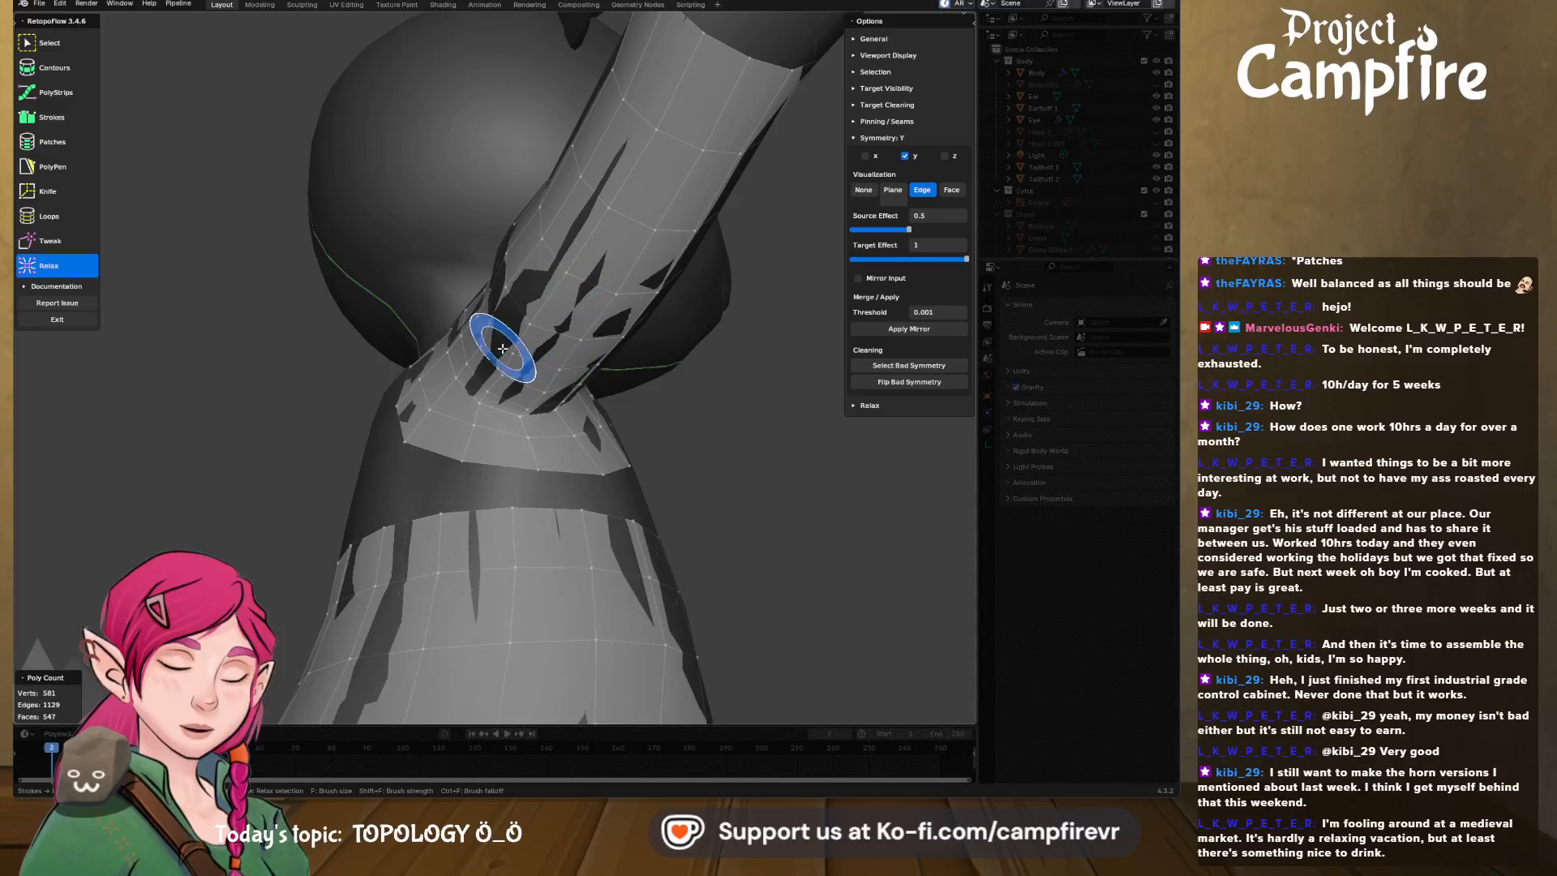
middle_click_drag(522, 288, 557, 358)
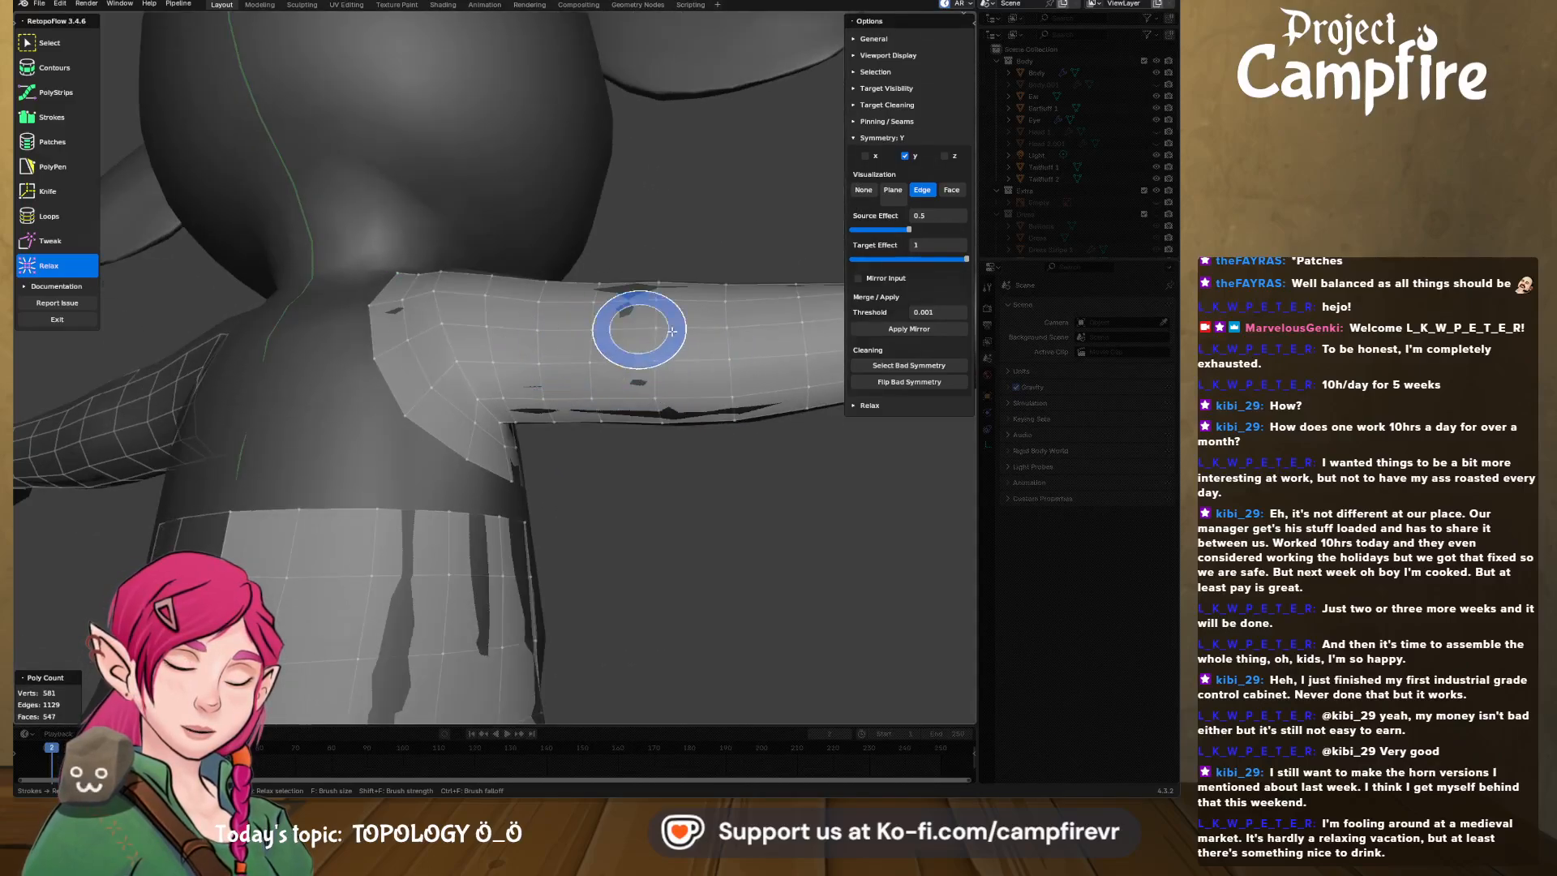
- Bridge the gap between the armpit border and the torso's upper border with PolyPen faces, from under the arm toward the back
mouse_move(678, 330)
middle_mouse_down()
mouse_move(559, 519)
mouse_move(539, 469)
mouse_move(584, 465)
mouse_move(560, 481)
middle_mouse_up()
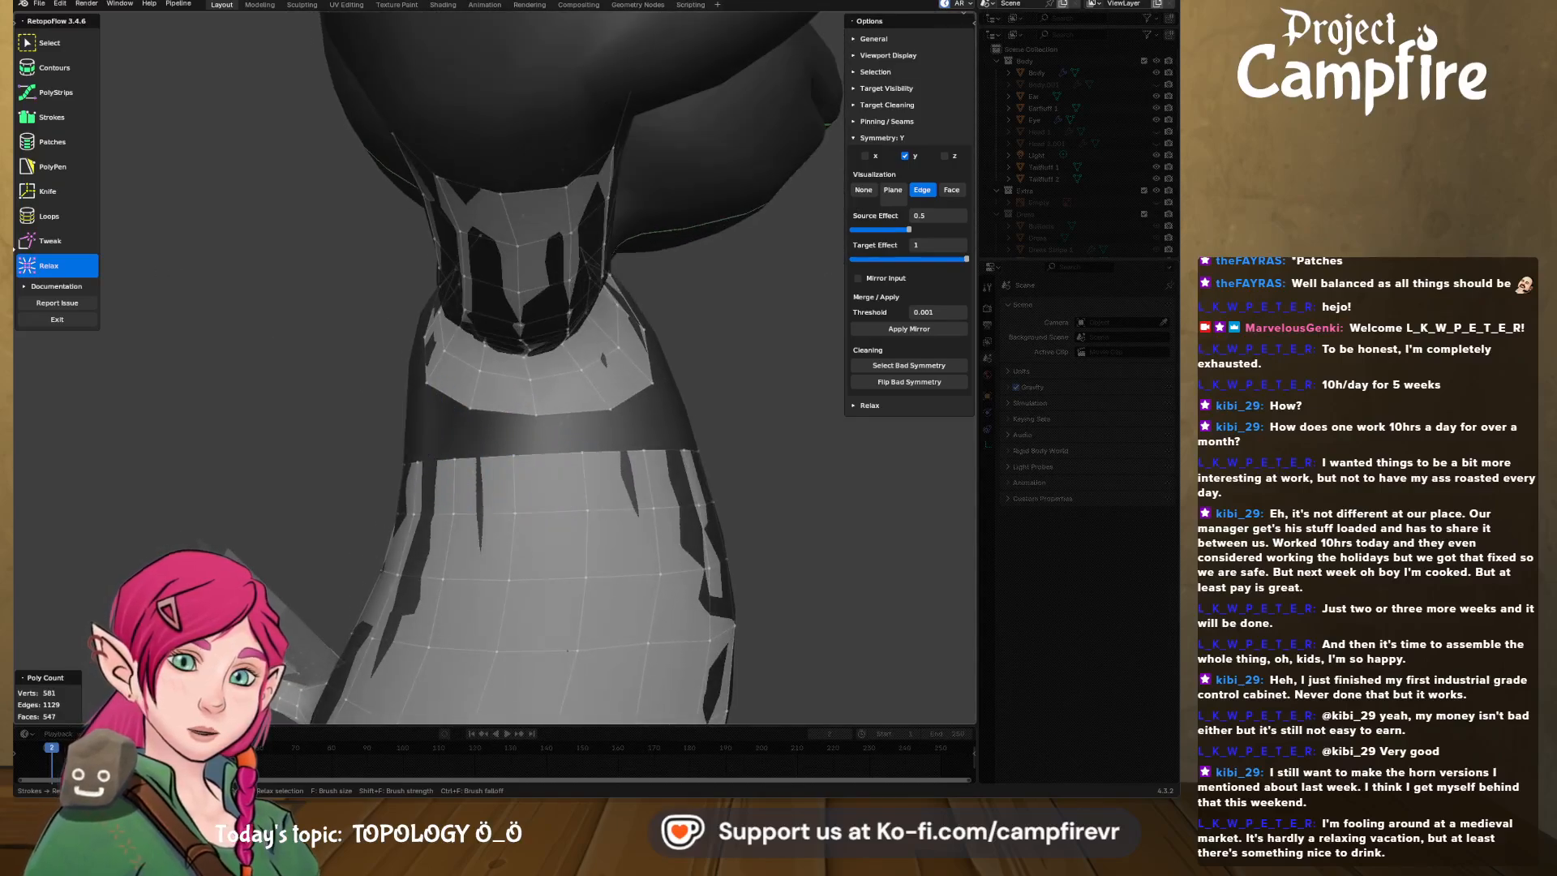
left_click(55, 166)
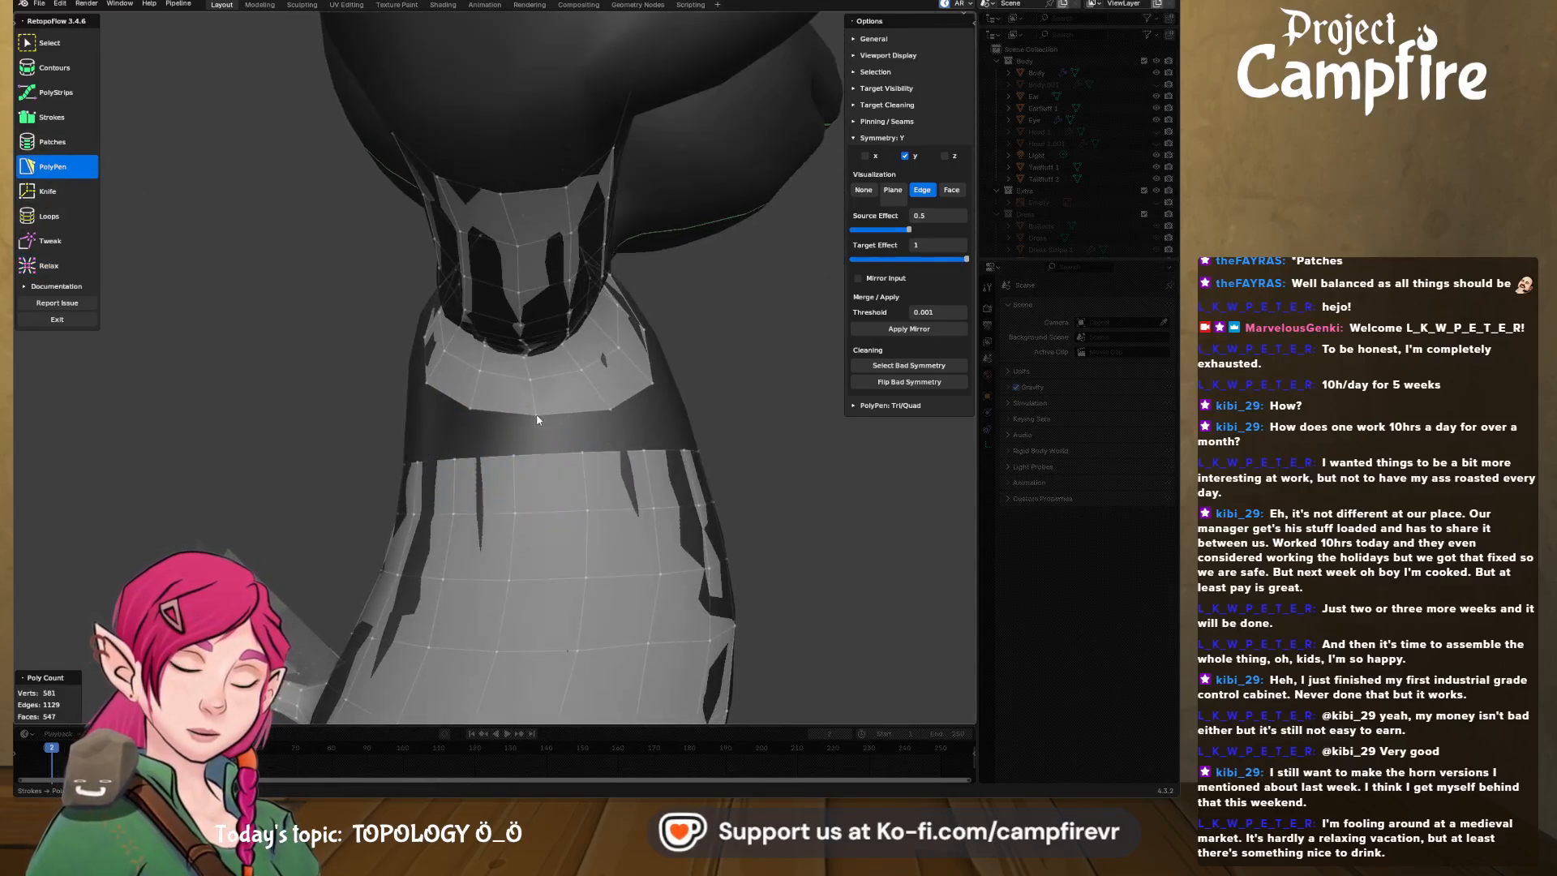
left_click(466, 411)
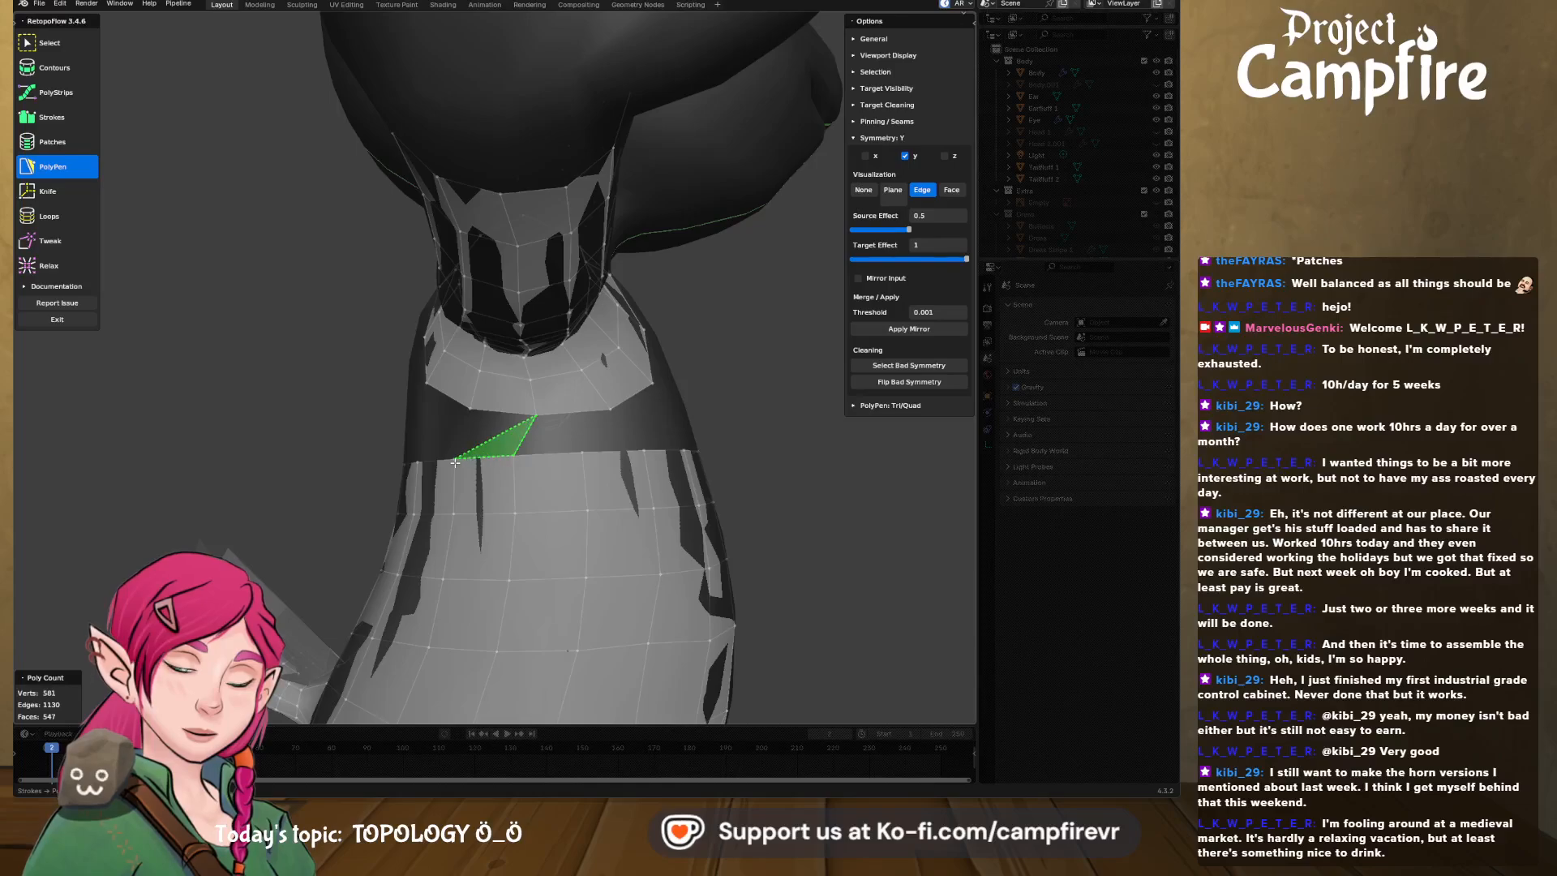
middle_click_drag(466, 408, 459, 416)
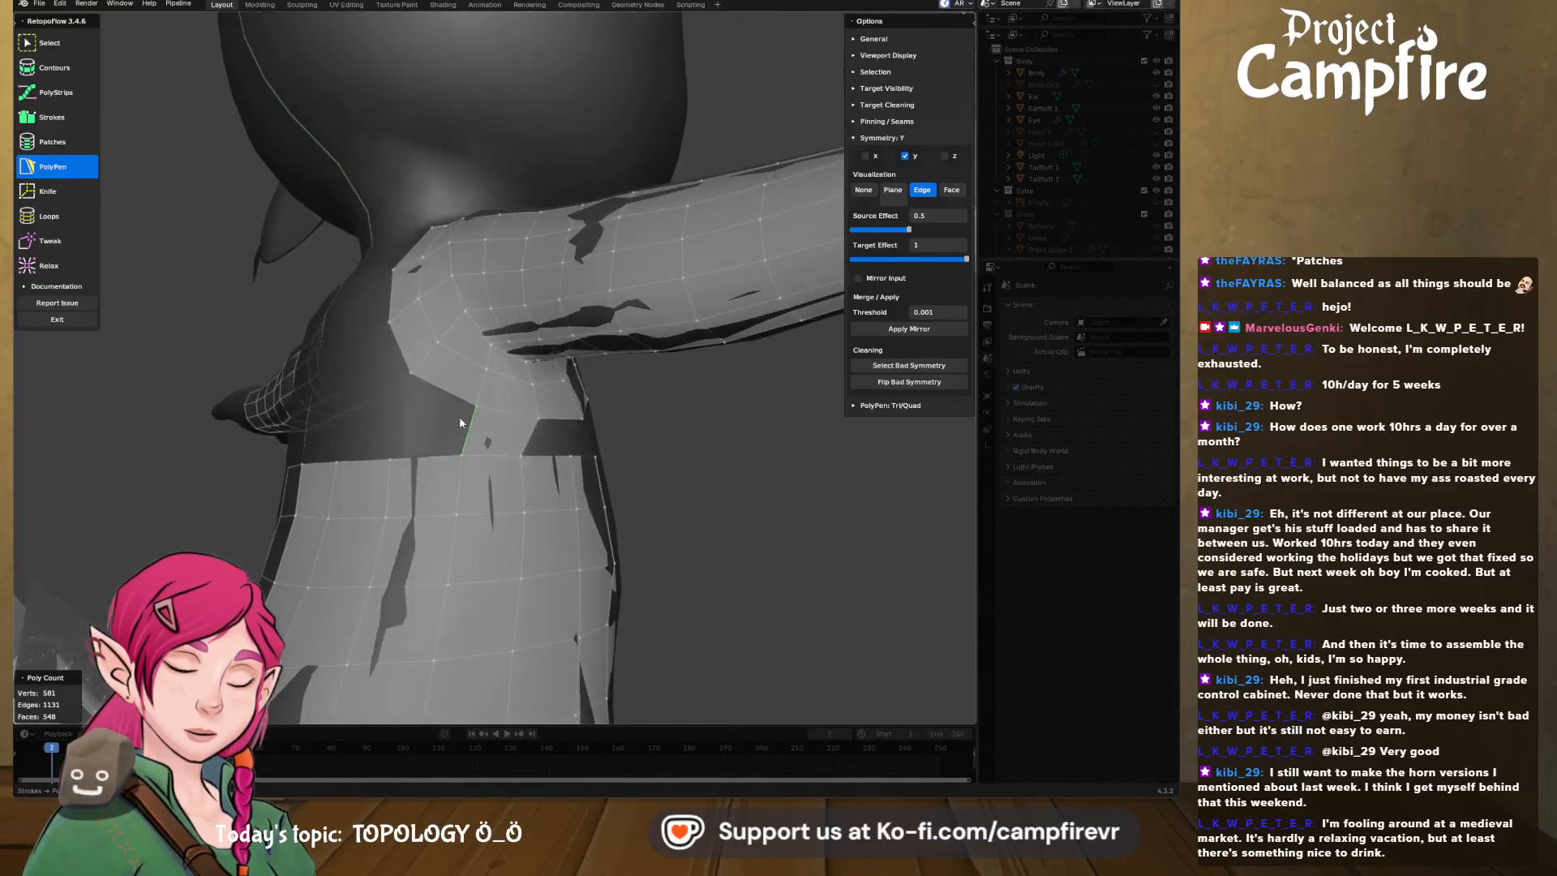
left_click(411, 373)
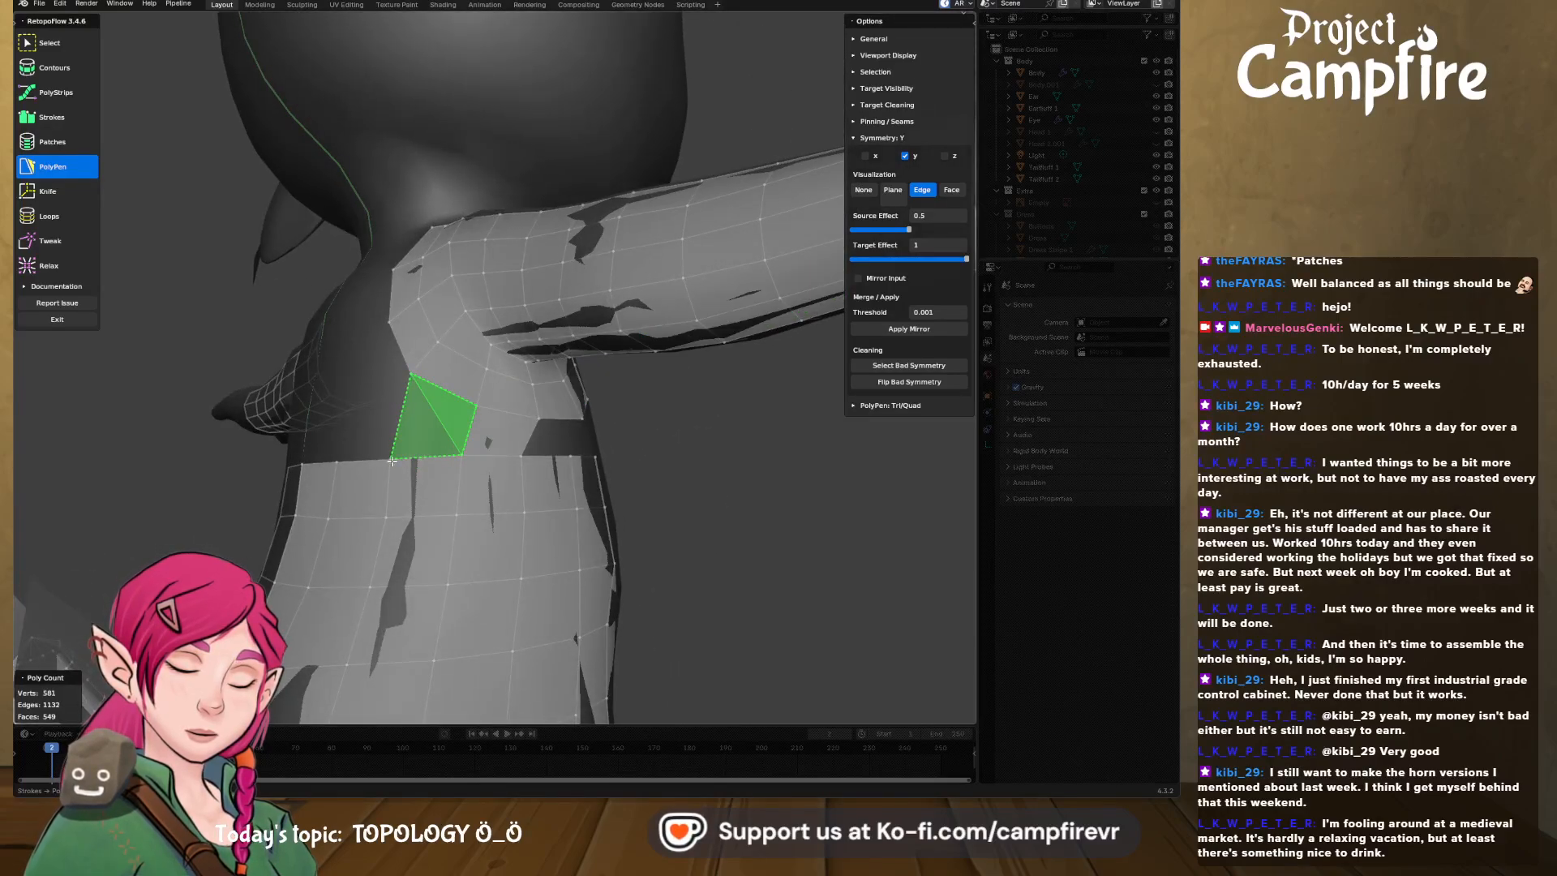
middle_click_drag(466, 456, 456, 447)
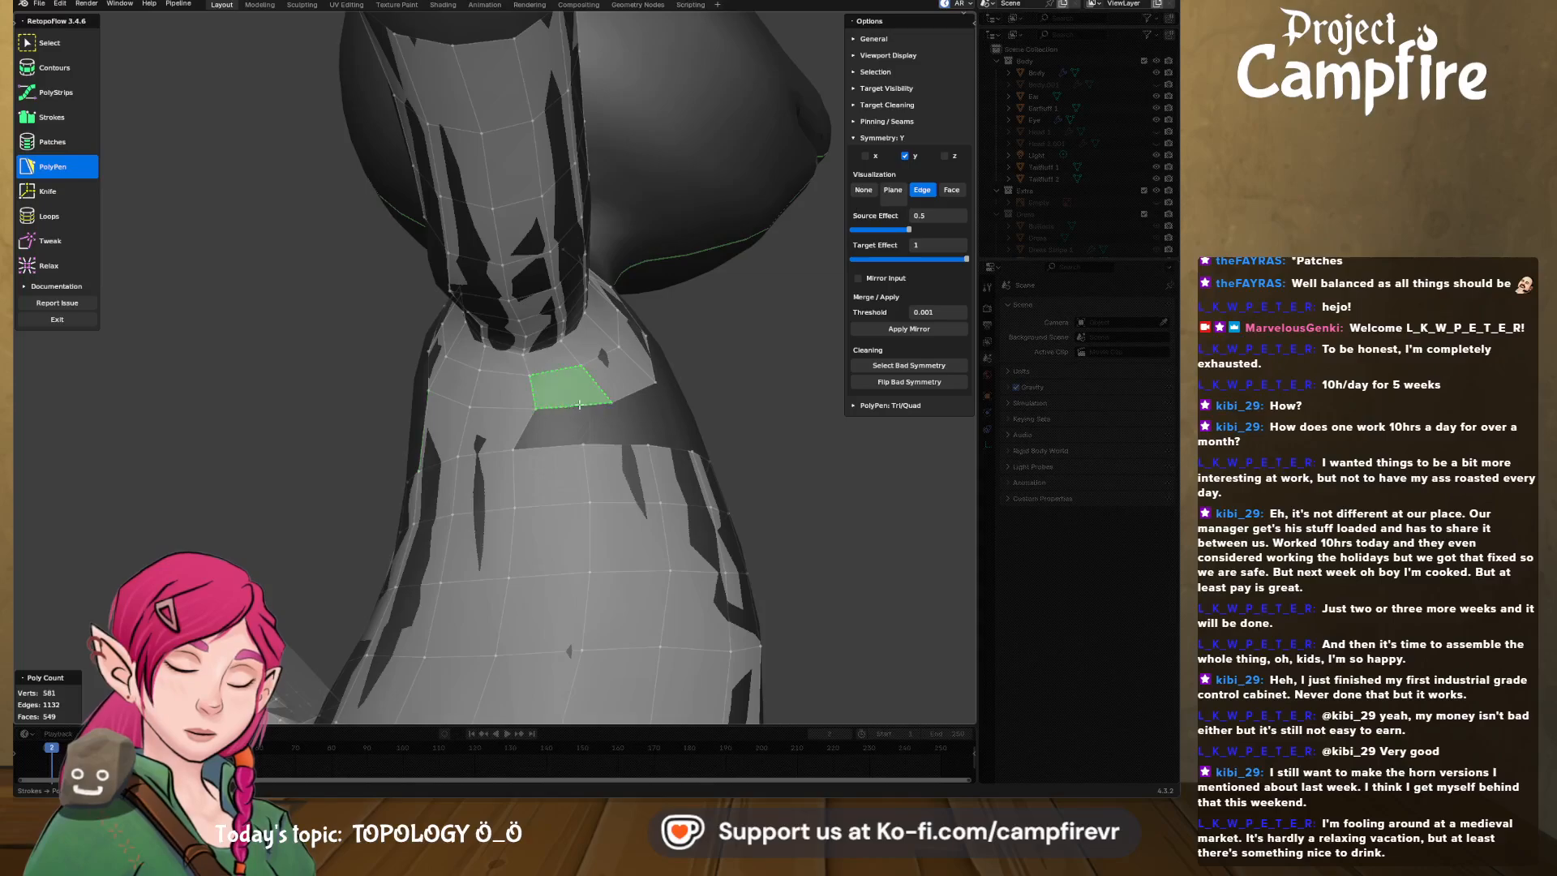
- Continue bridging the armpit border to the torso's upper border with PolyPen faces toward the chest
left_click(584, 445)
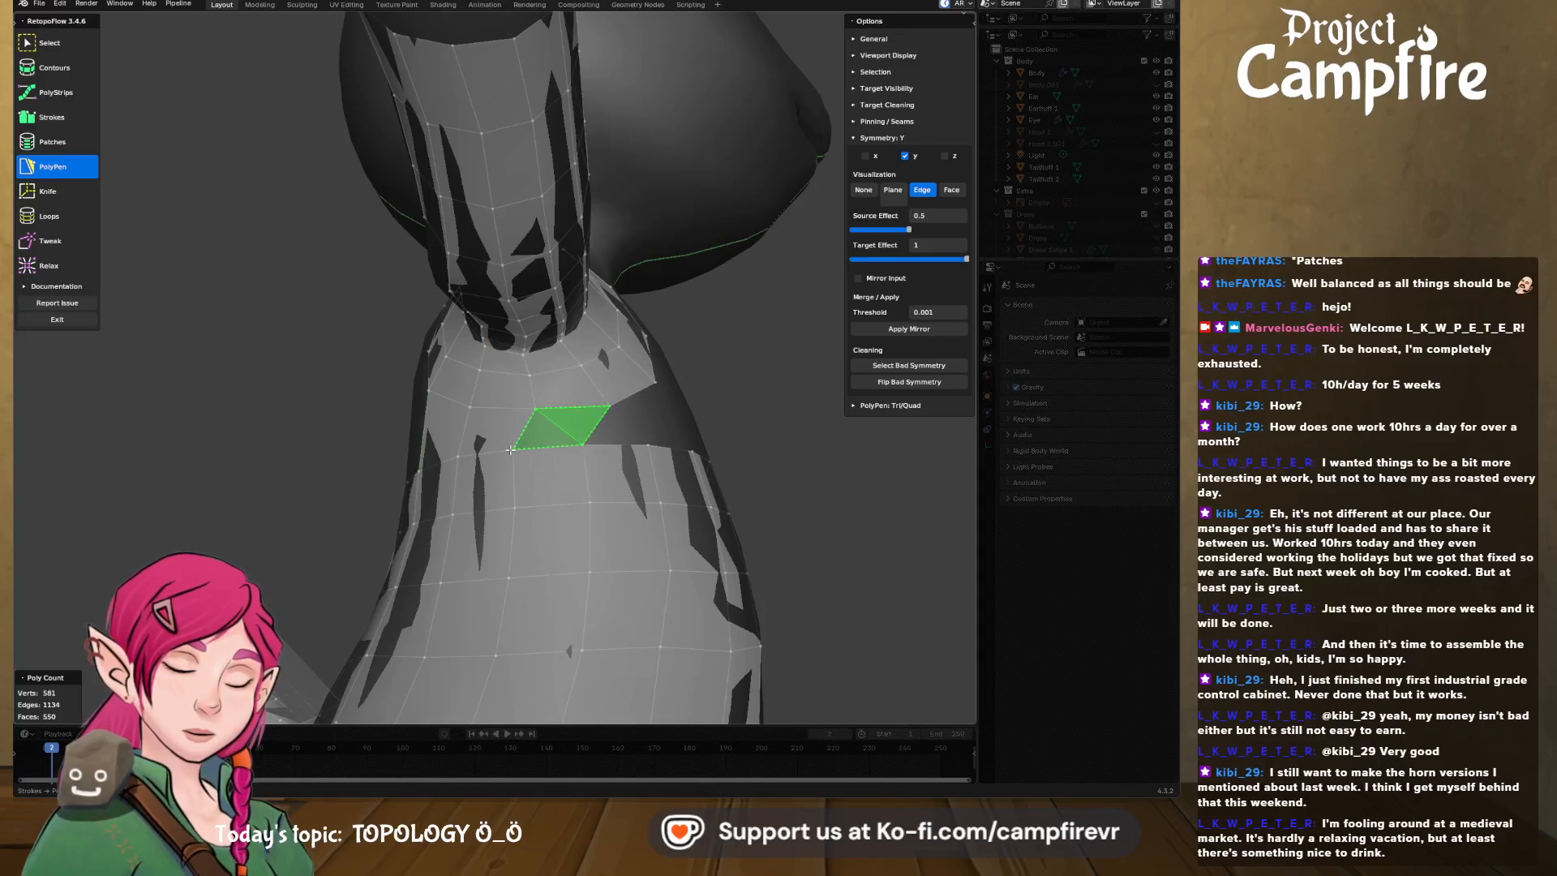
middle_click_drag(571, 426, 571, 426)
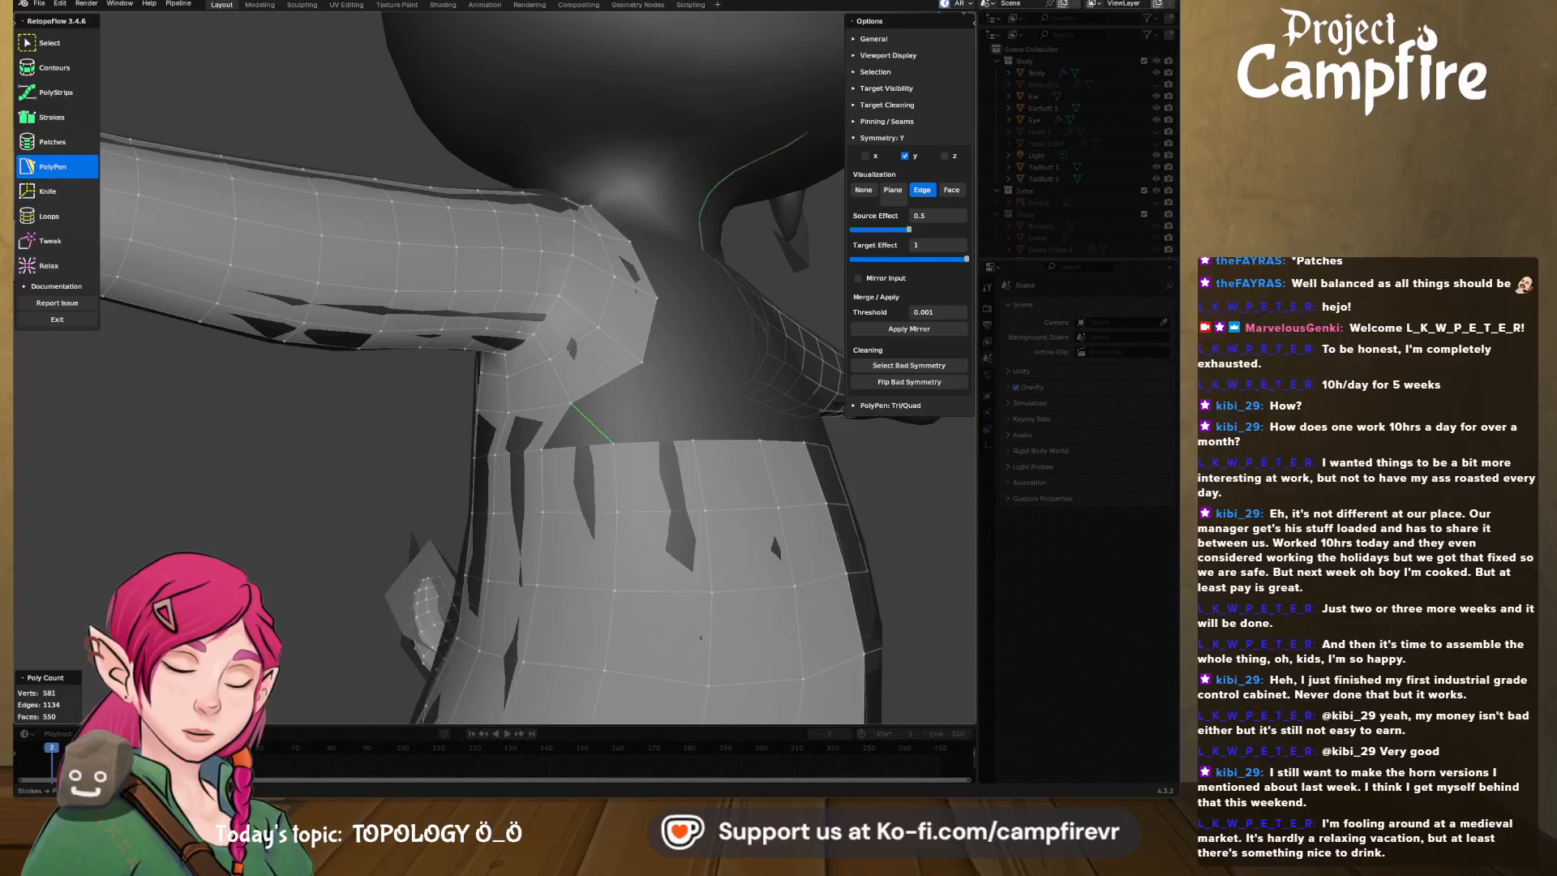
left_click_drag(578, 440, 602, 438)
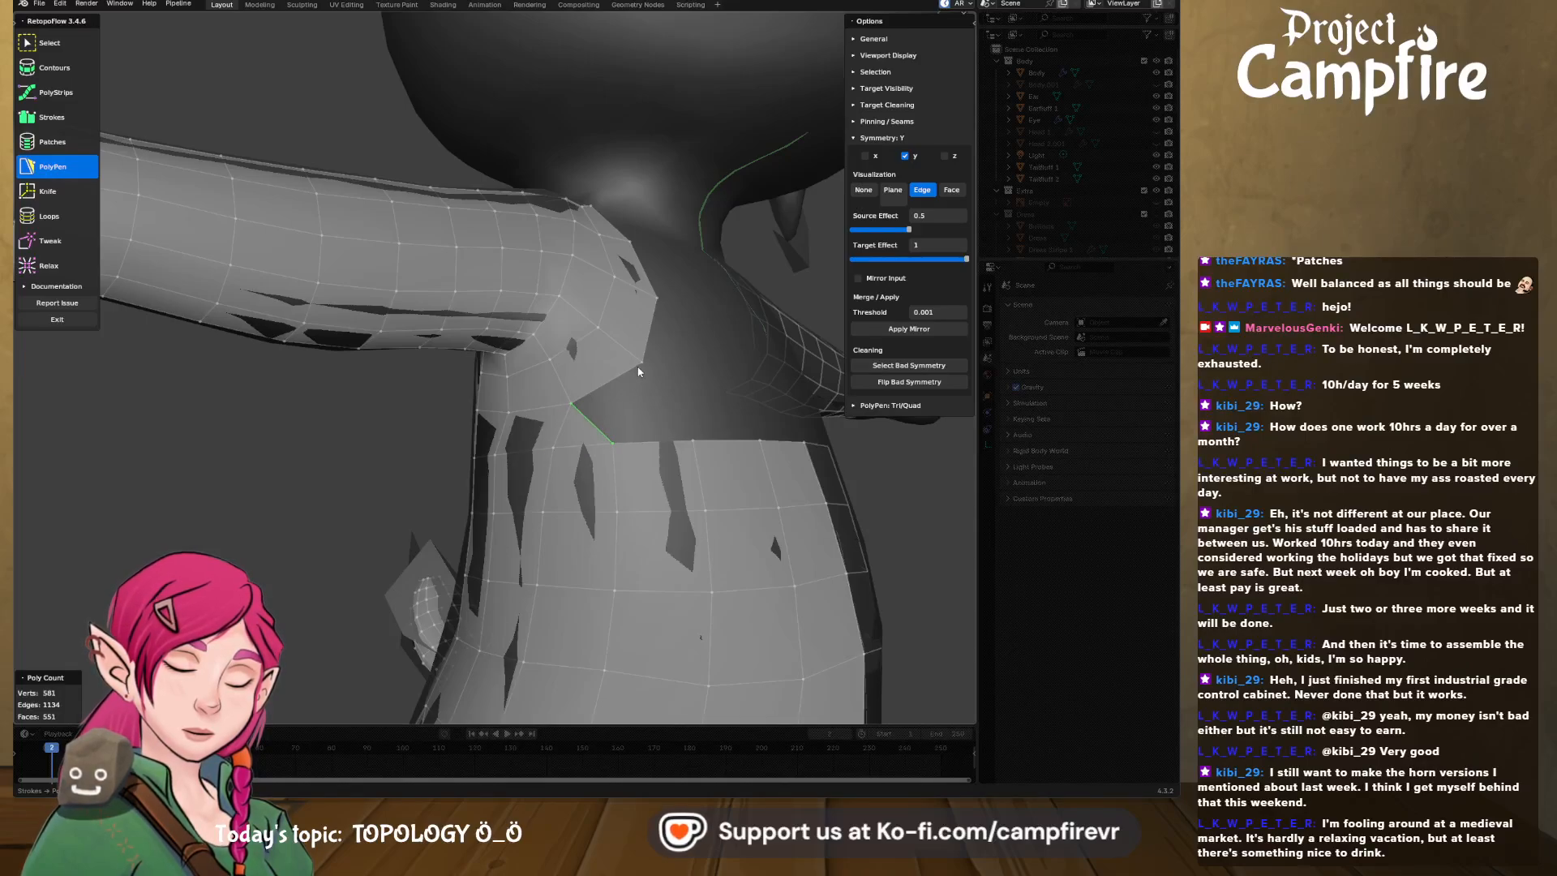
left_click(685, 433)
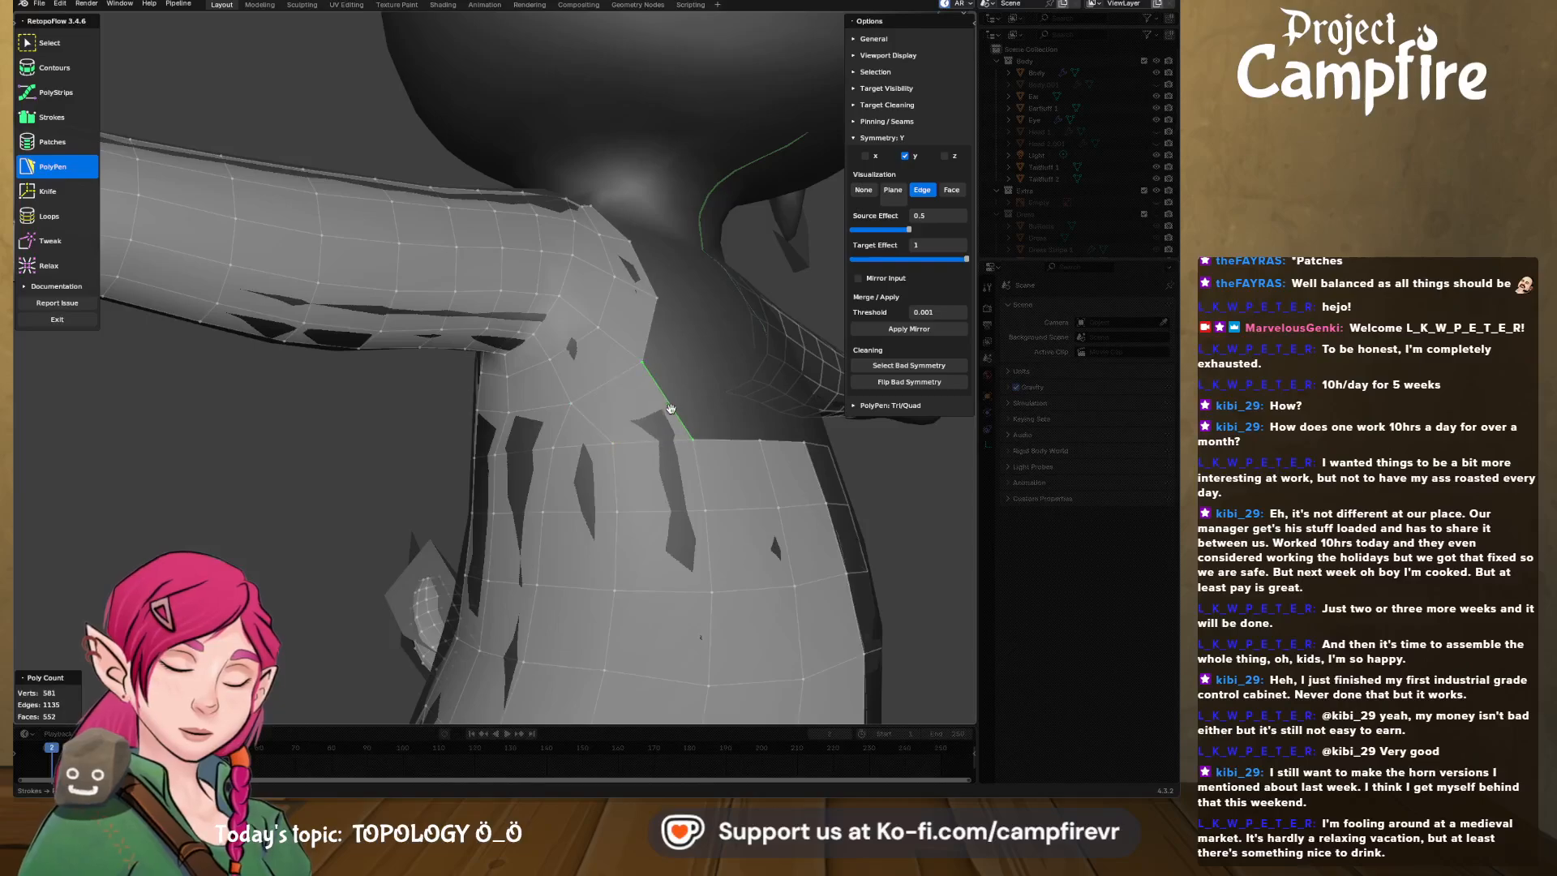
- Extend the torso's upper border up the back with Strokes, two faces wide, using a one-span row followed by a two-span patch
middle_click_drag(671, 408, 526, 444)
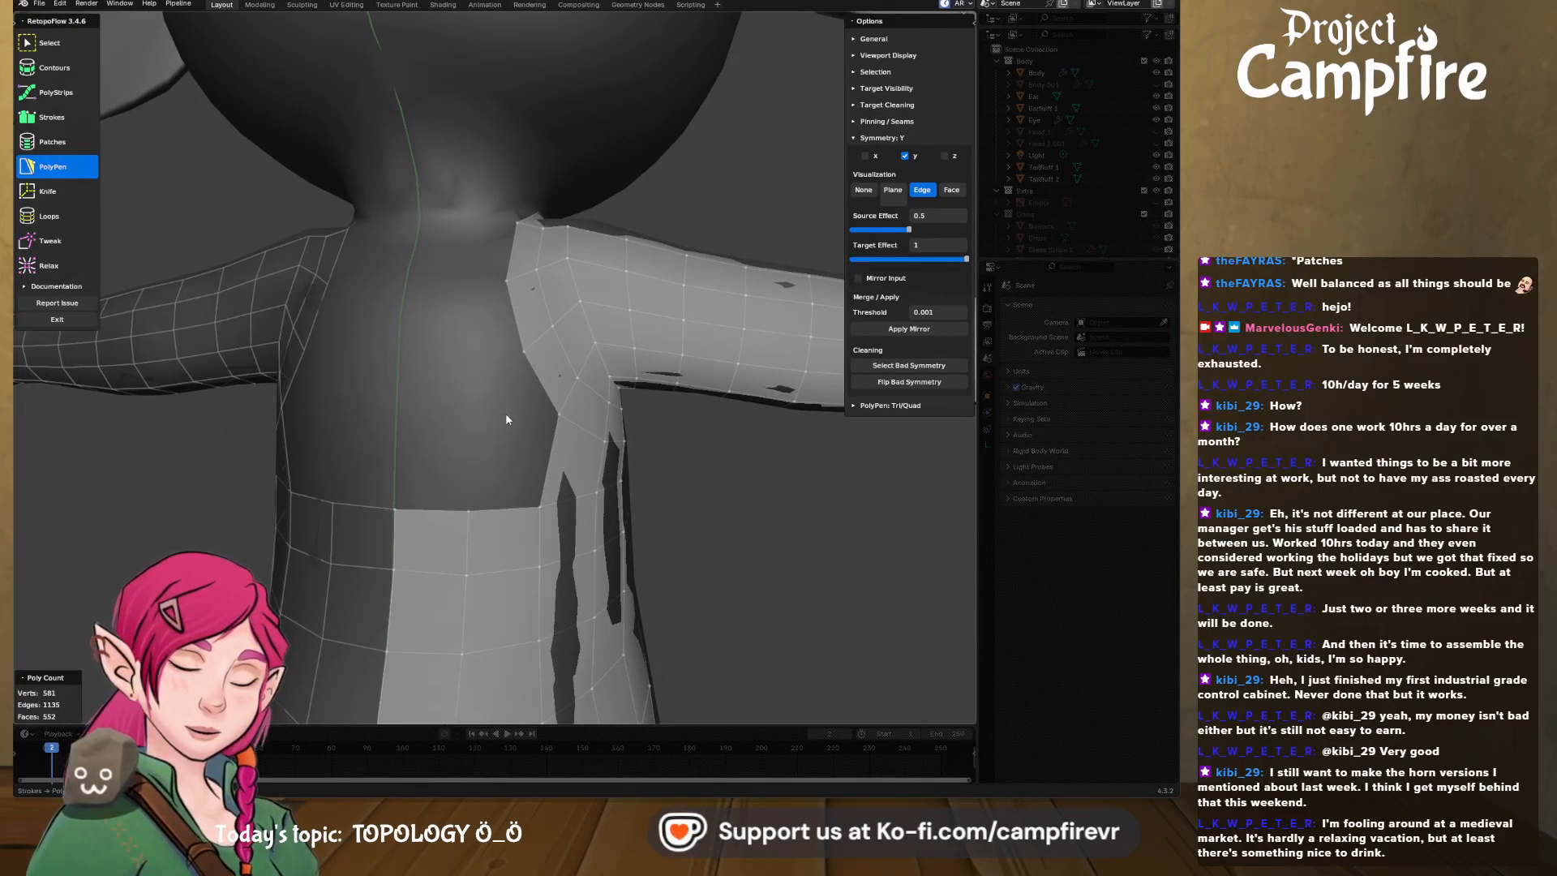
middle_click_drag(497, 429, 486, 432)
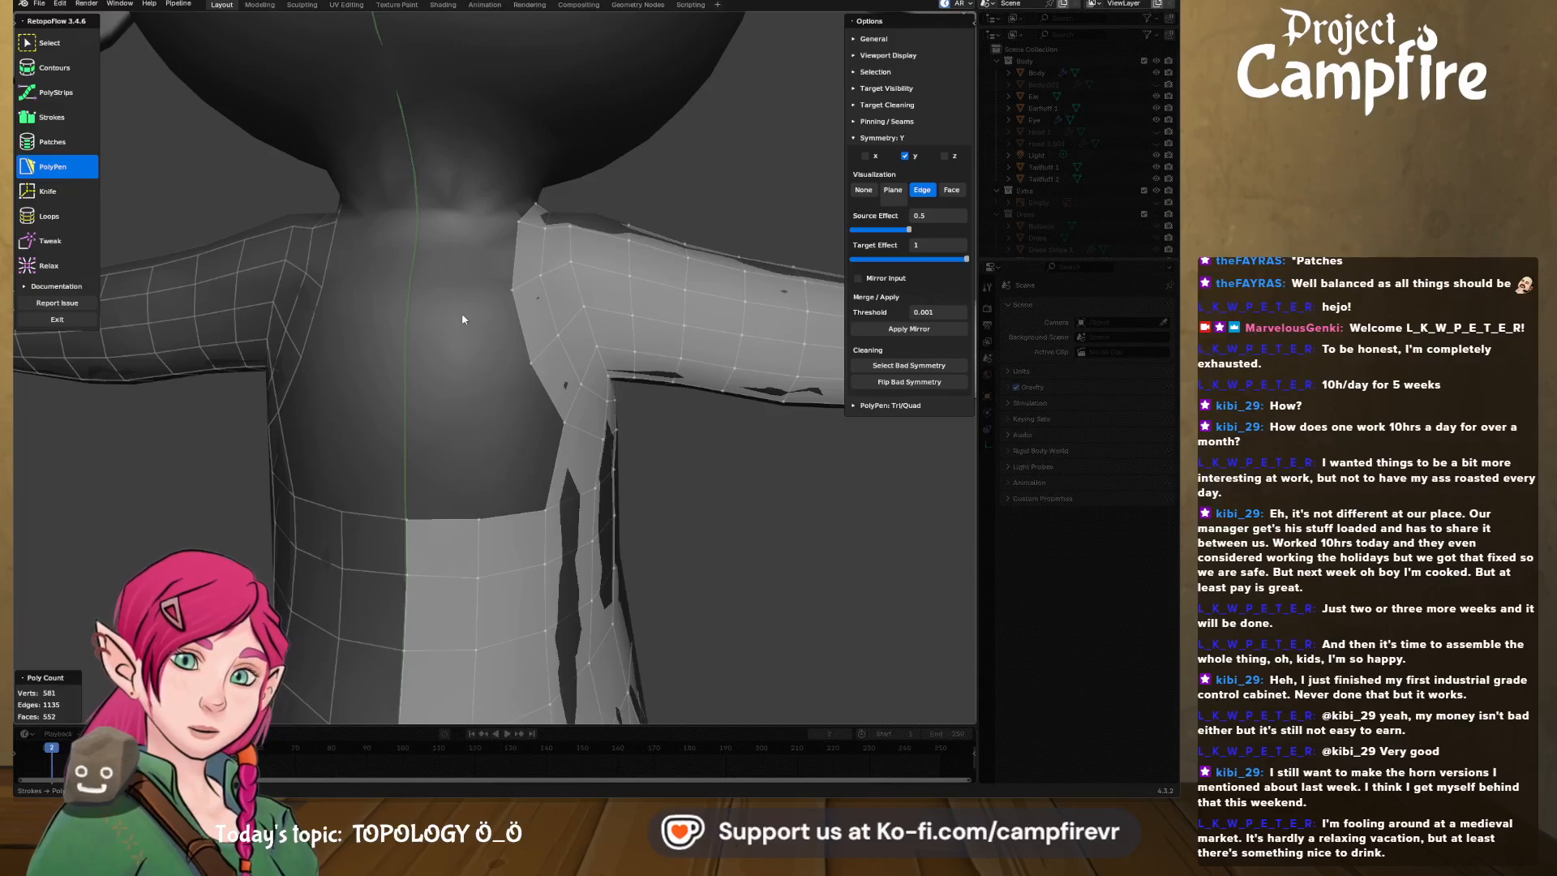
mouse_move(553, 482)
middle_mouse_down()
mouse_move(510, 457)
mouse_move(543, 454)
middle_mouse_up()
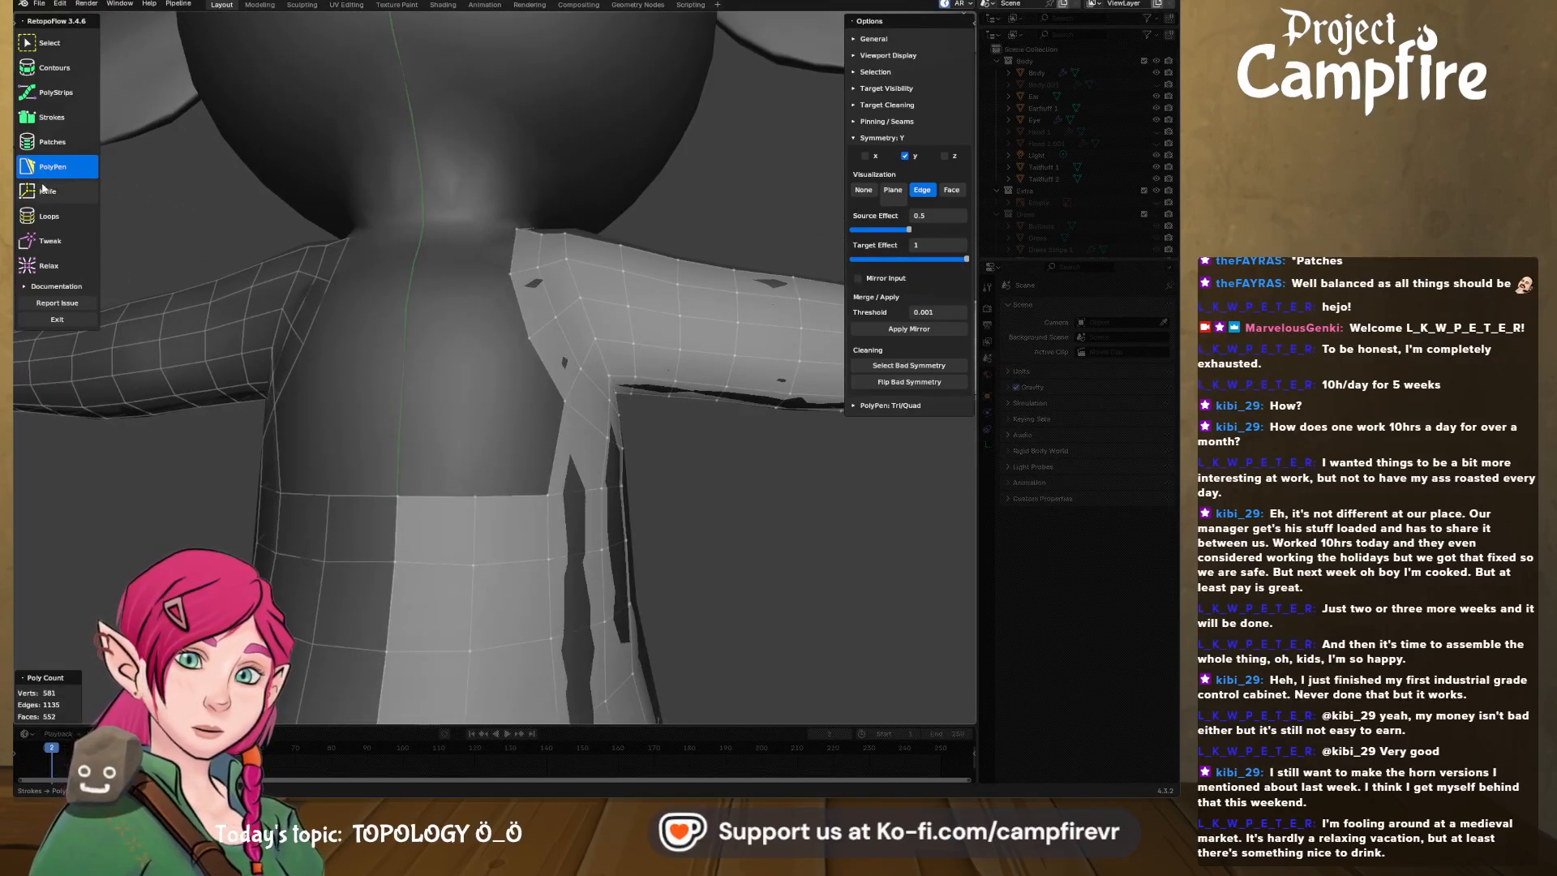
left_click(52, 116)
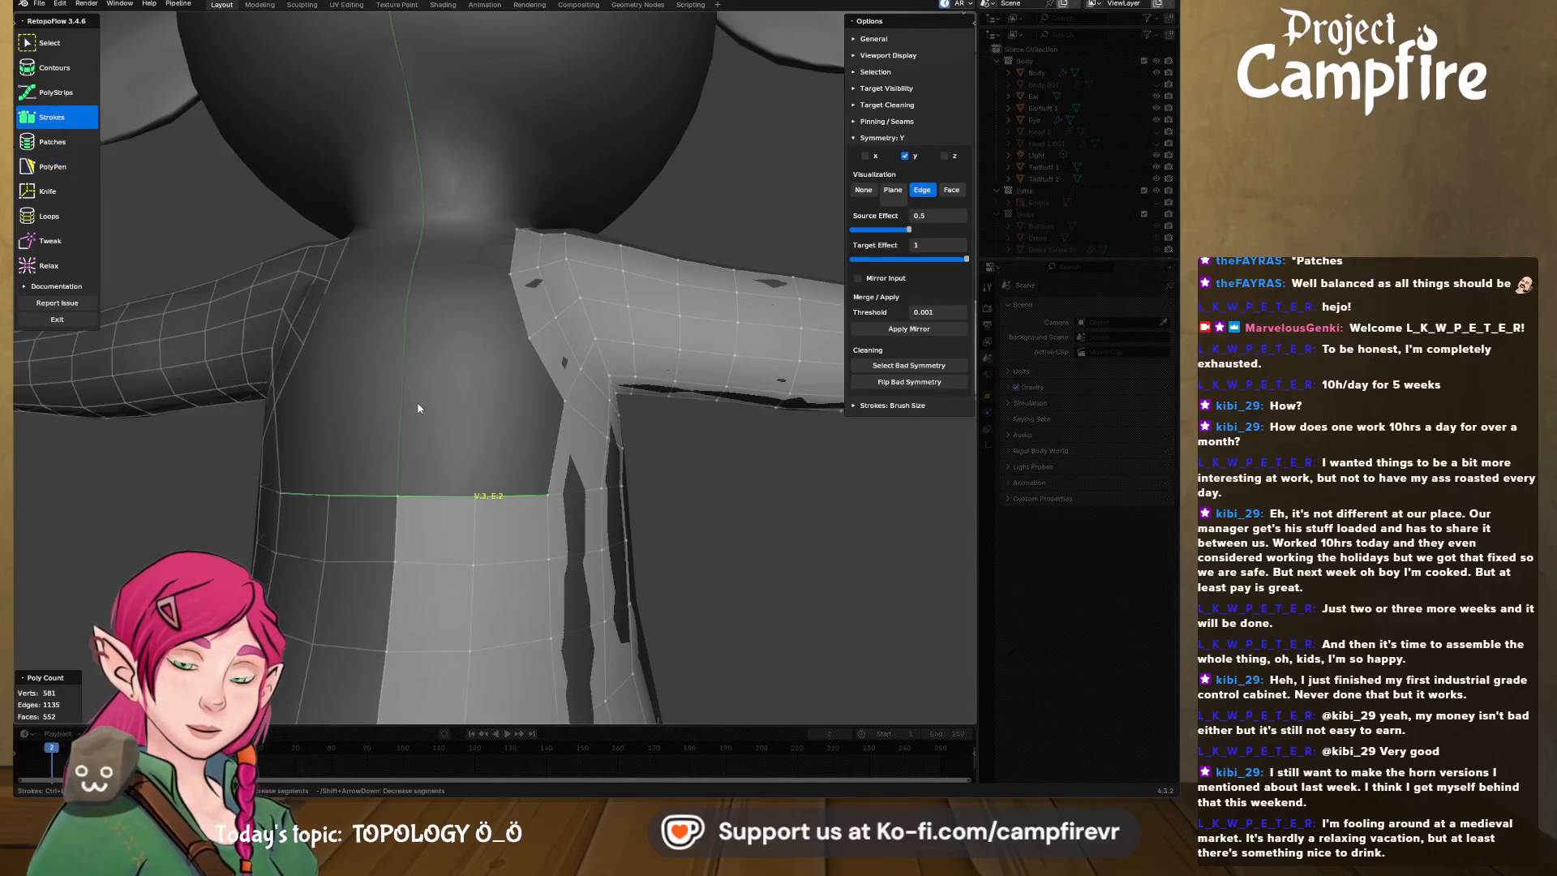
left_click_drag(409, 433, 555, 436)
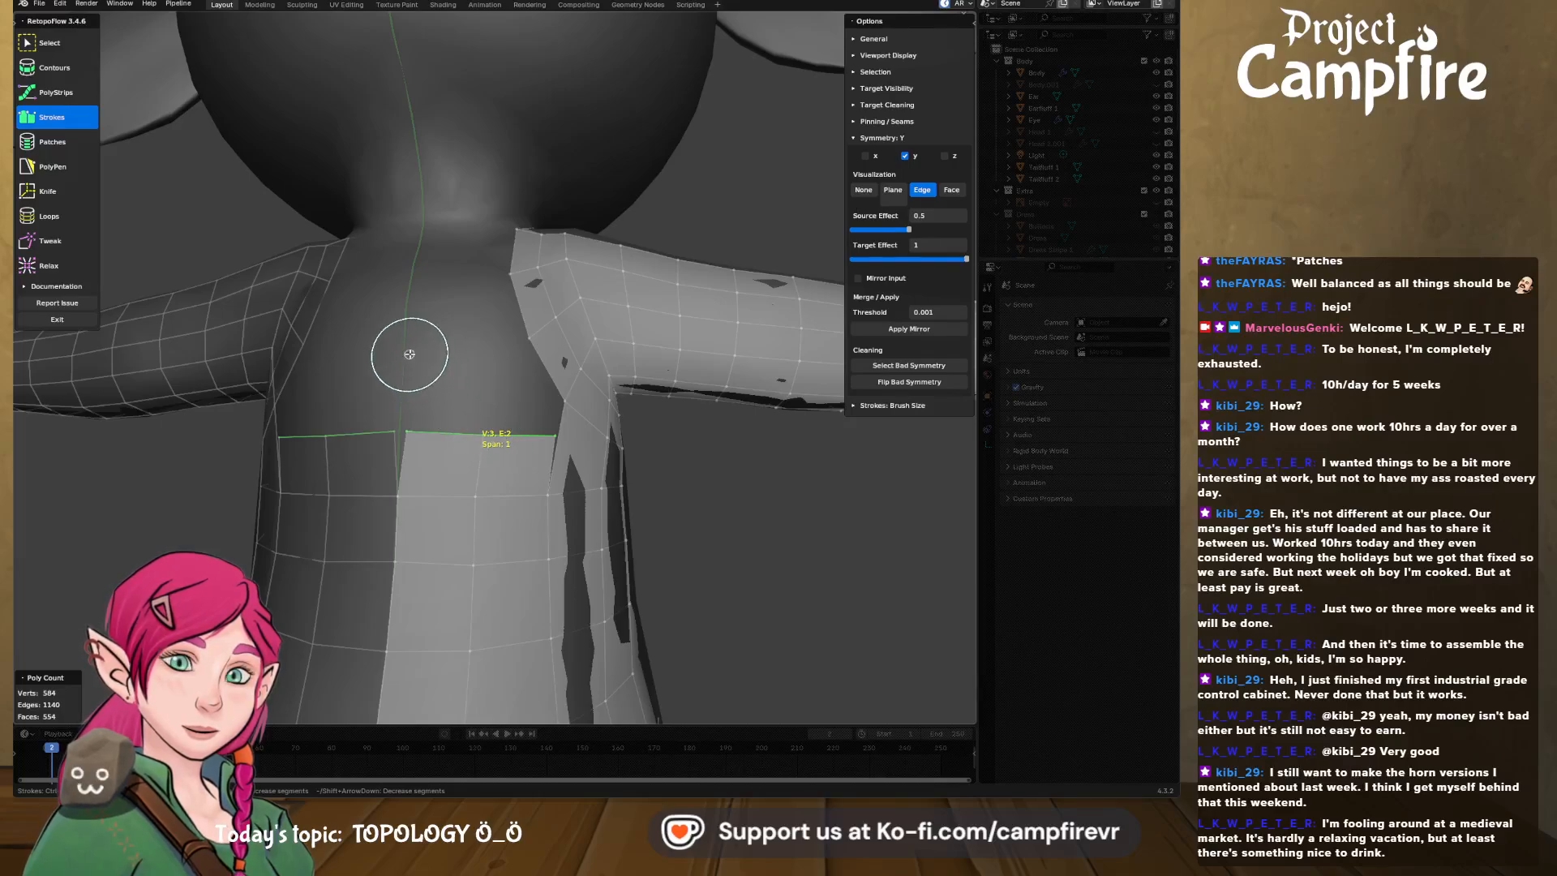
left_click_drag(416, 354, 524, 345)
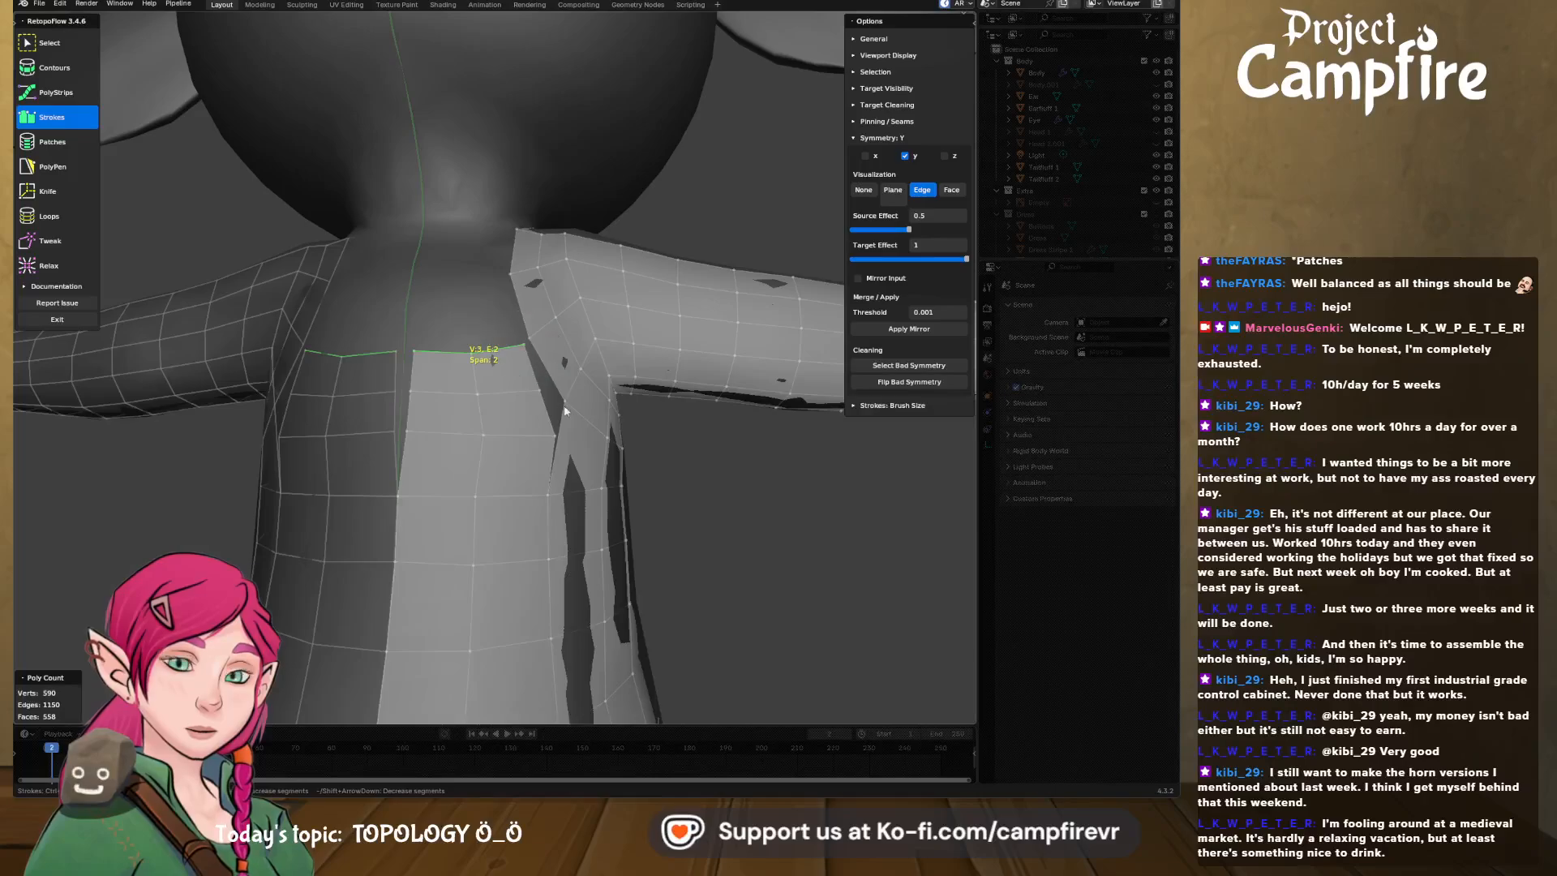
- Continue the two-face-wide back strip up to the base of the neck with a two-span stroke and a final one-span stroke
mouse_move(565, 411)
middle_mouse_down()
mouse_move(525, 438)
mouse_move(534, 491)
middle_mouse_up()
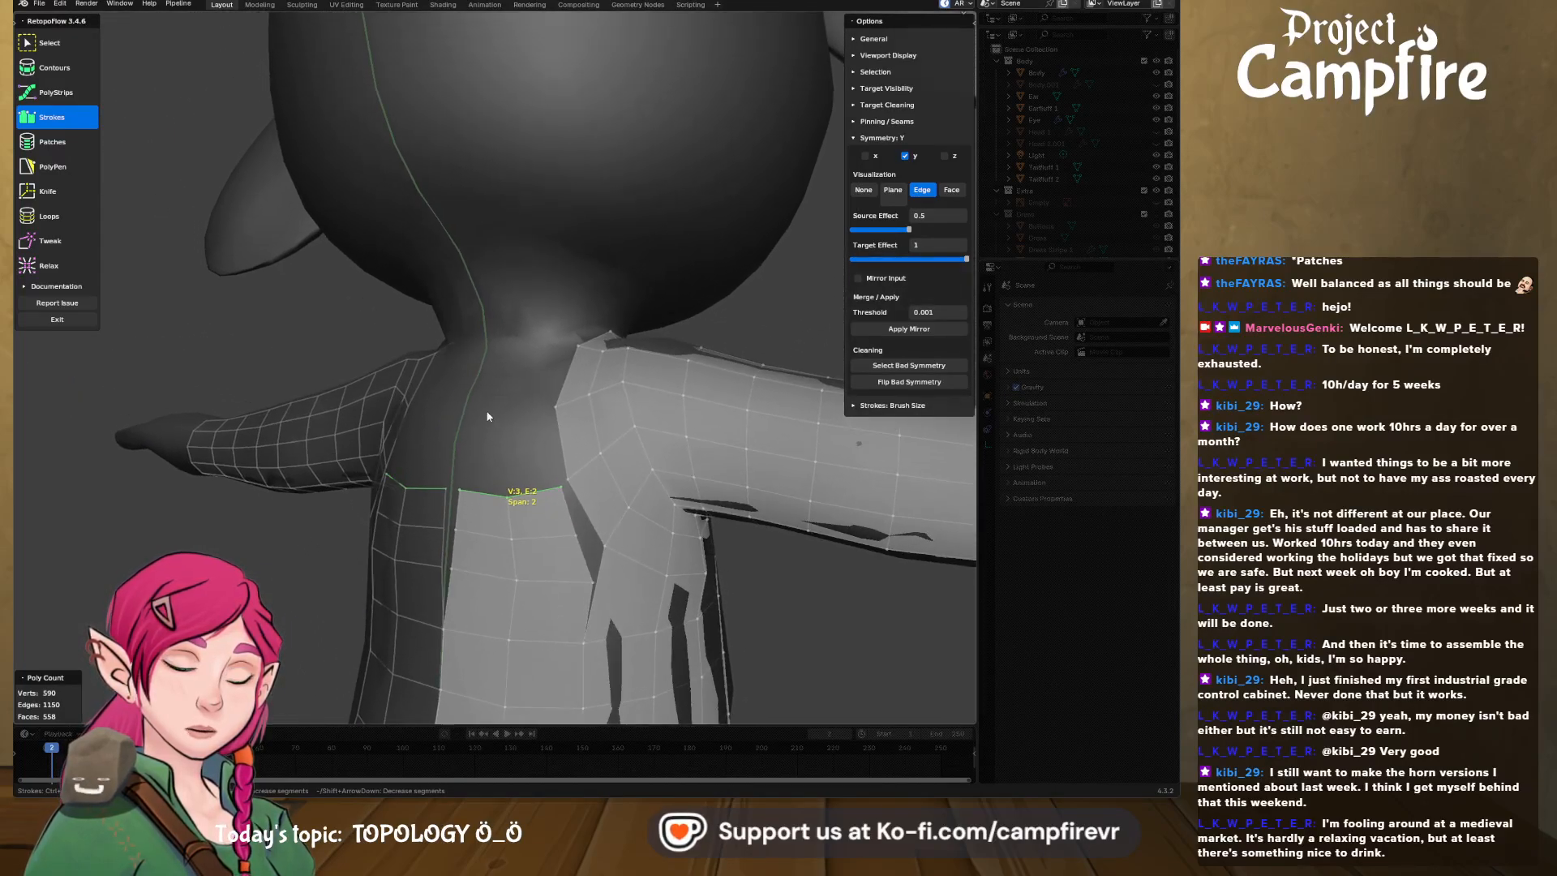
left_click_drag(479, 403, 548, 411)
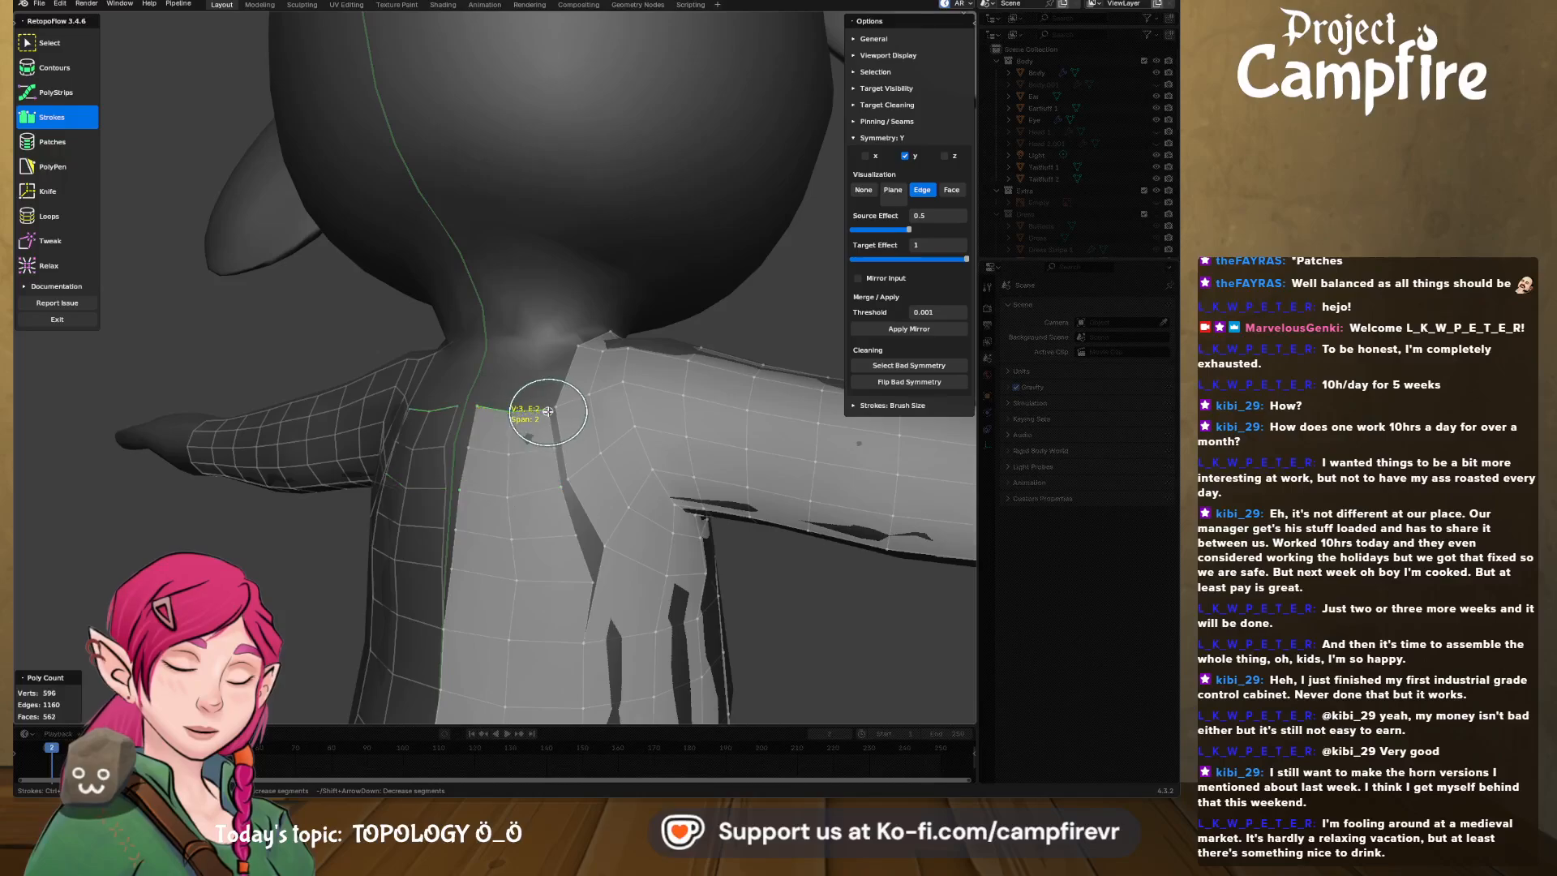
scroll(542, 421, "down", 1)
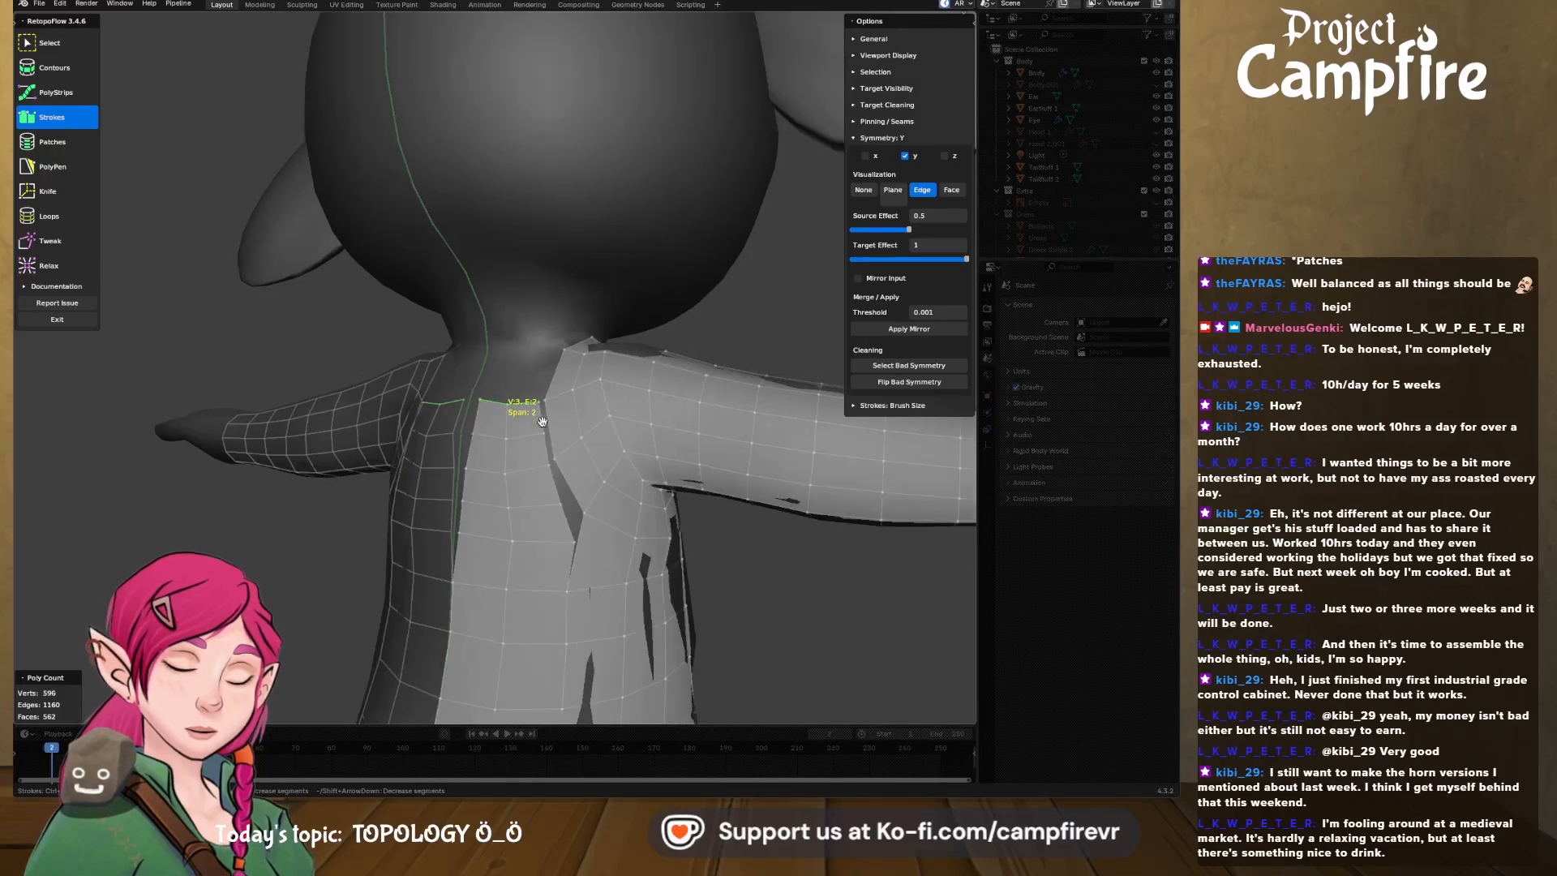
middle_click_drag(528, 403, 541, 413)
left_click_drag(493, 344, 555, 349)
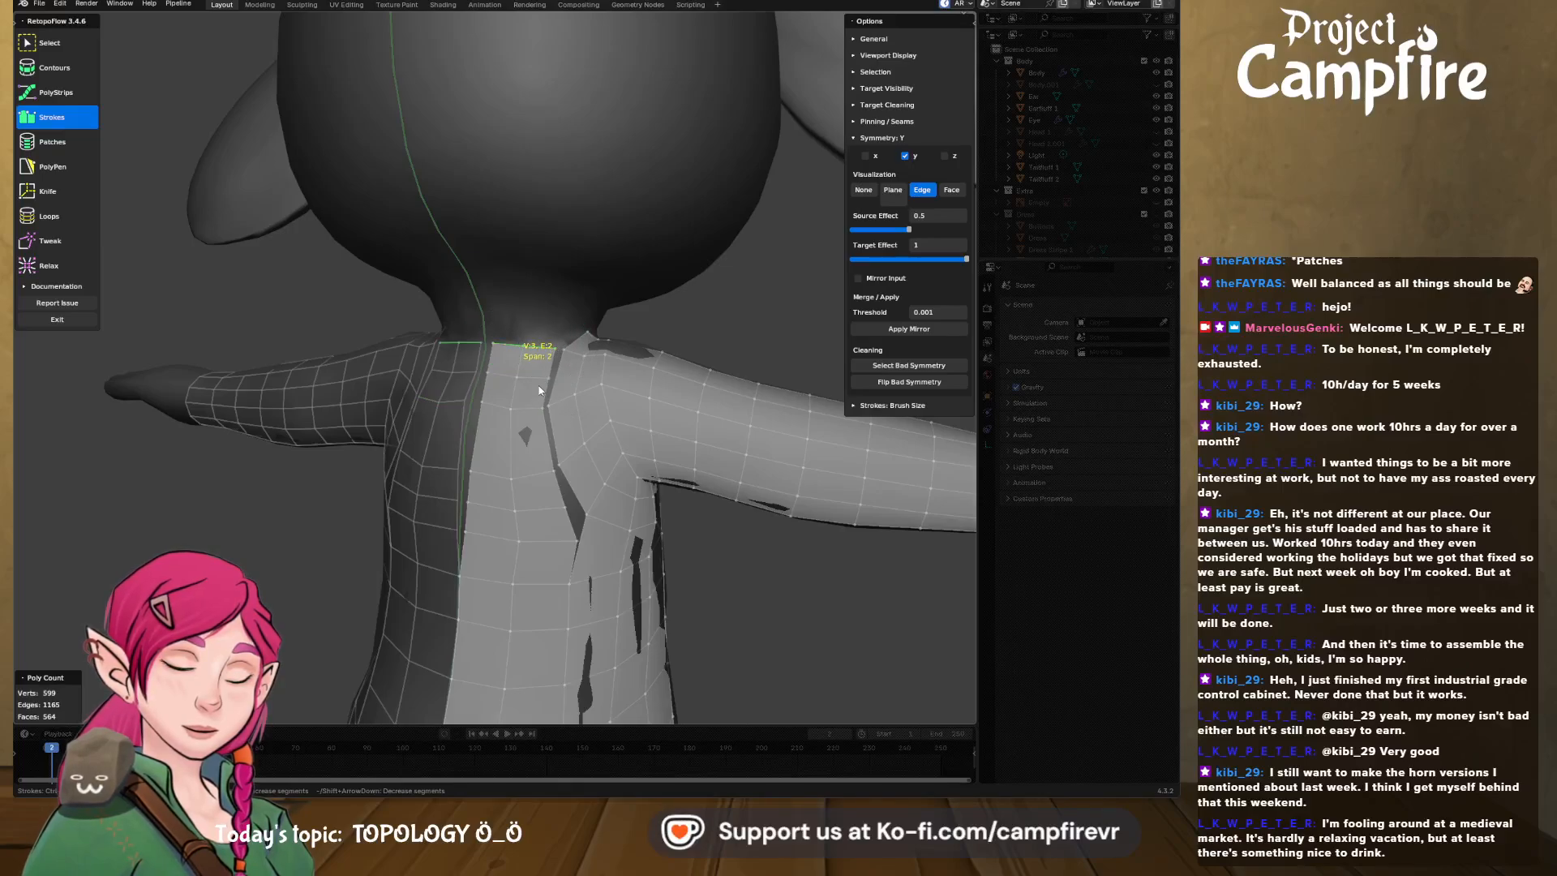
scroll(523, 375, "down", 1, "shift")
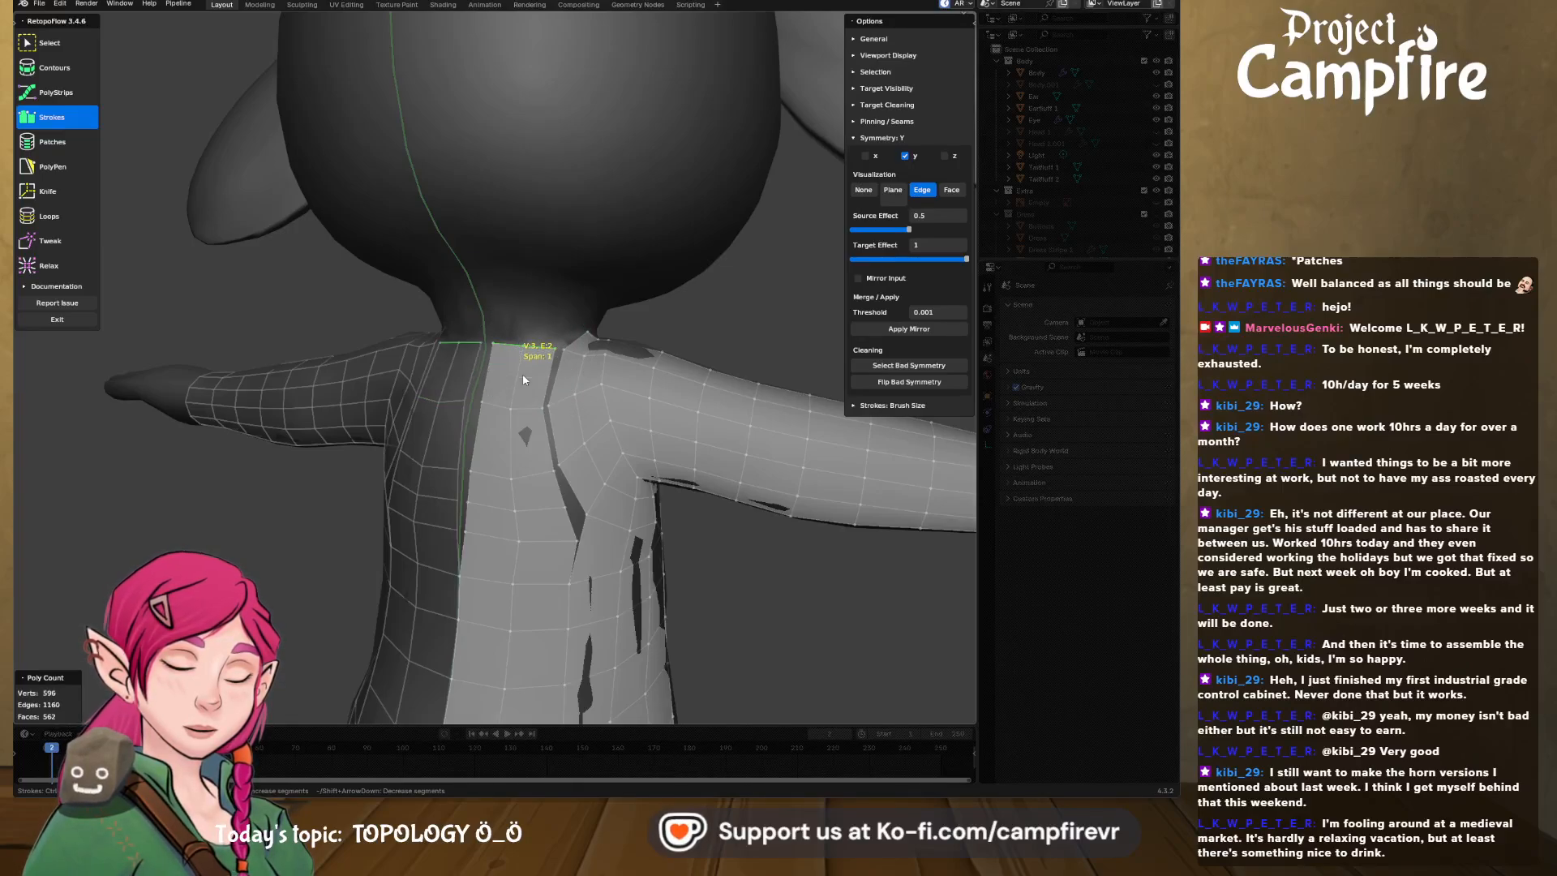
- Merge at center the facing vertices at the lower end of the gap between the back strip and the shoulder mesh
middle_click_drag(523, 380, 365, 383)
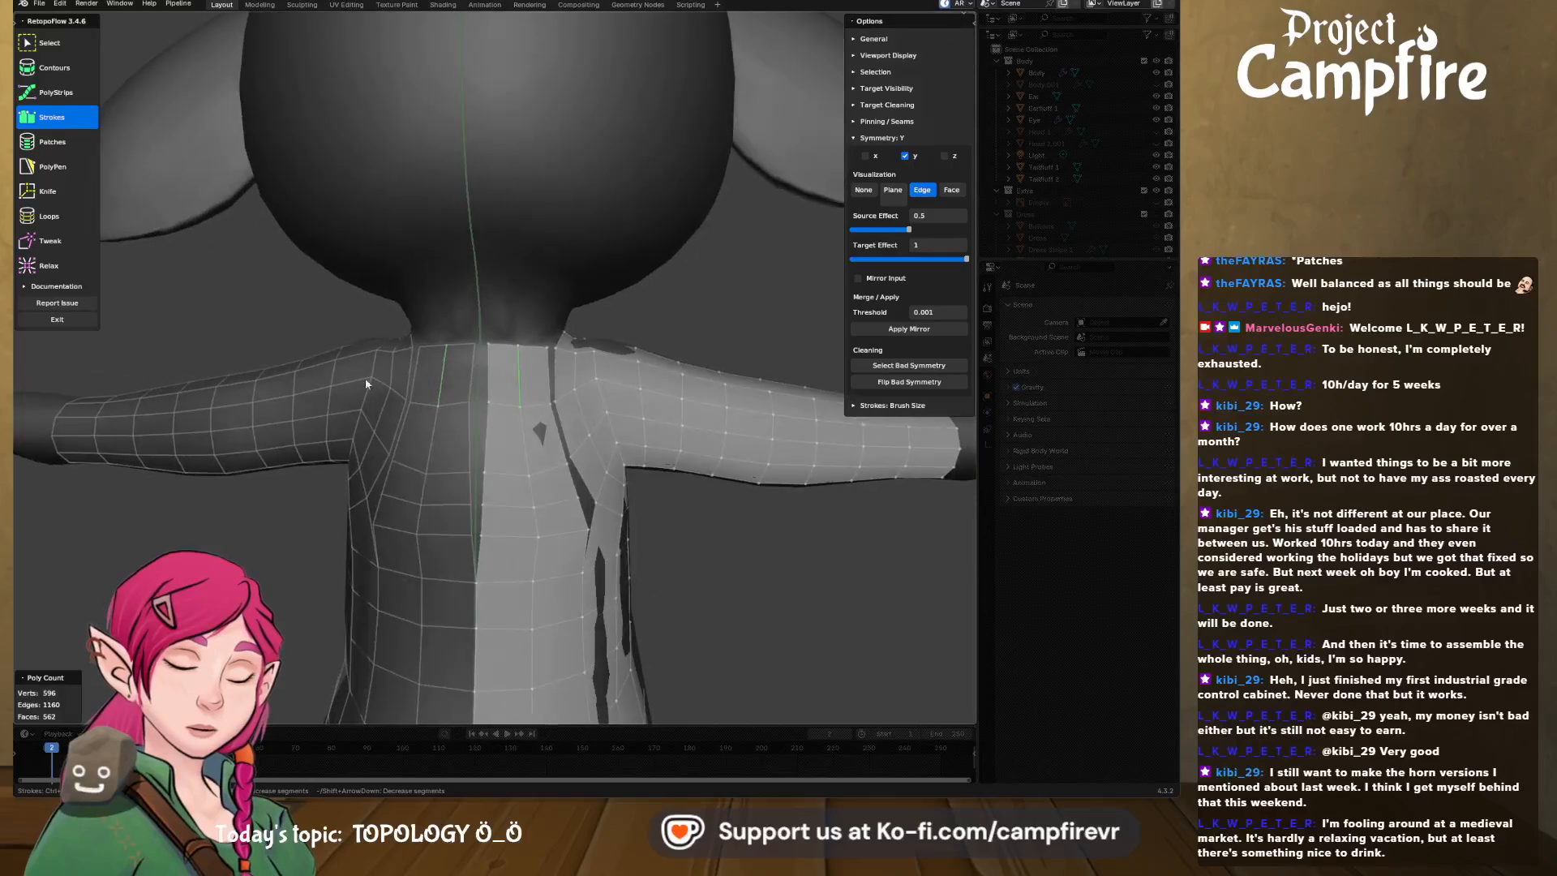
left_click(50, 241)
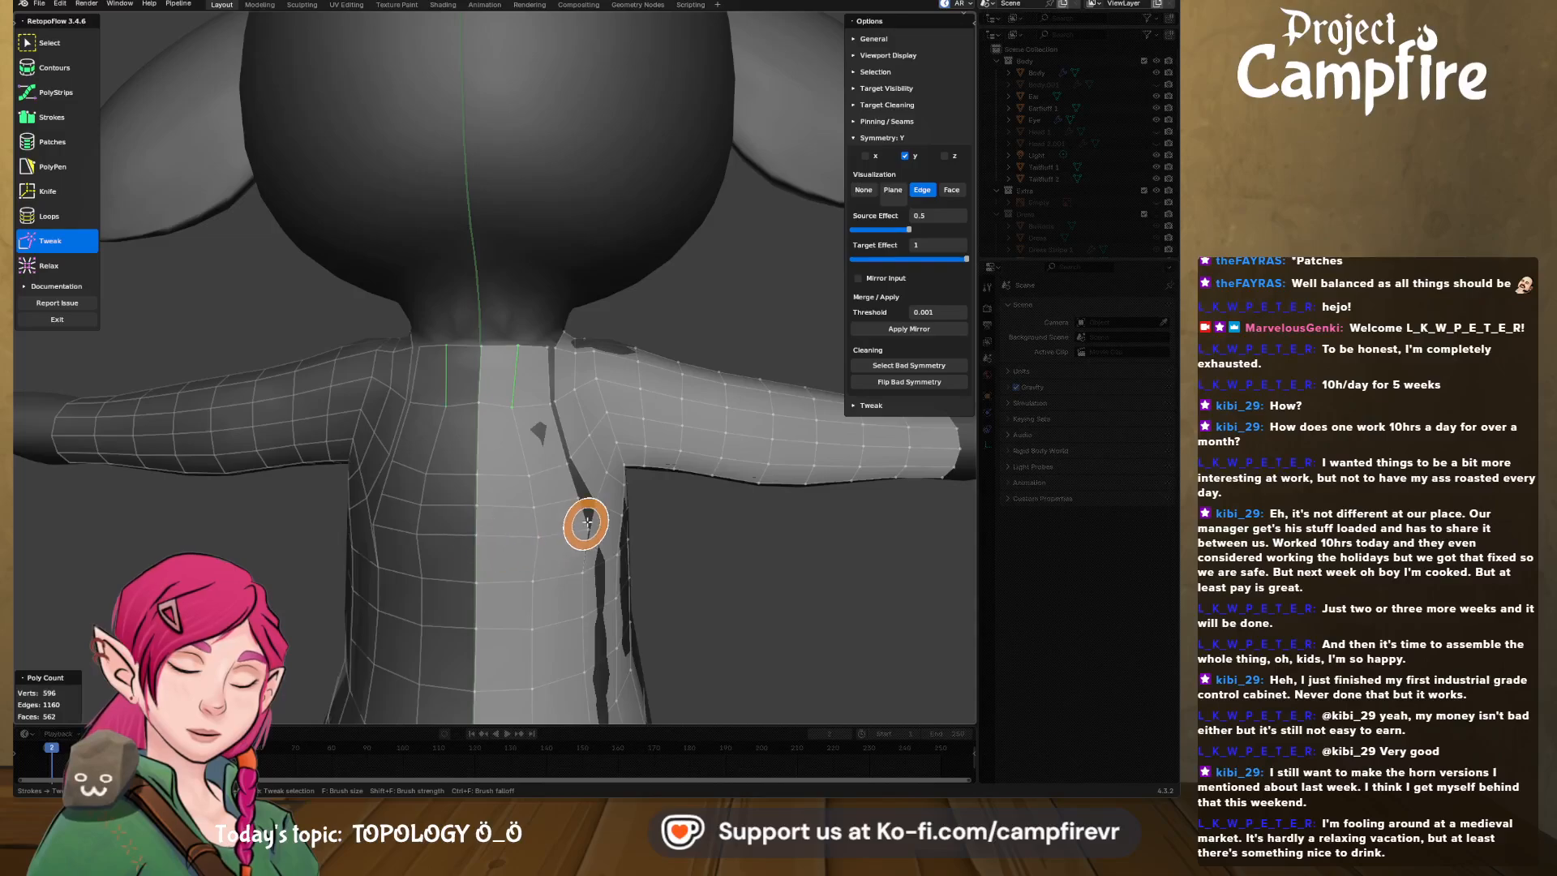
mouse_move(584, 525)
middle_mouse_down()
mouse_move(595, 560)
mouse_move(552, 546)
mouse_move(602, 550)
mouse_move(545, 504)
middle_mouse_up()
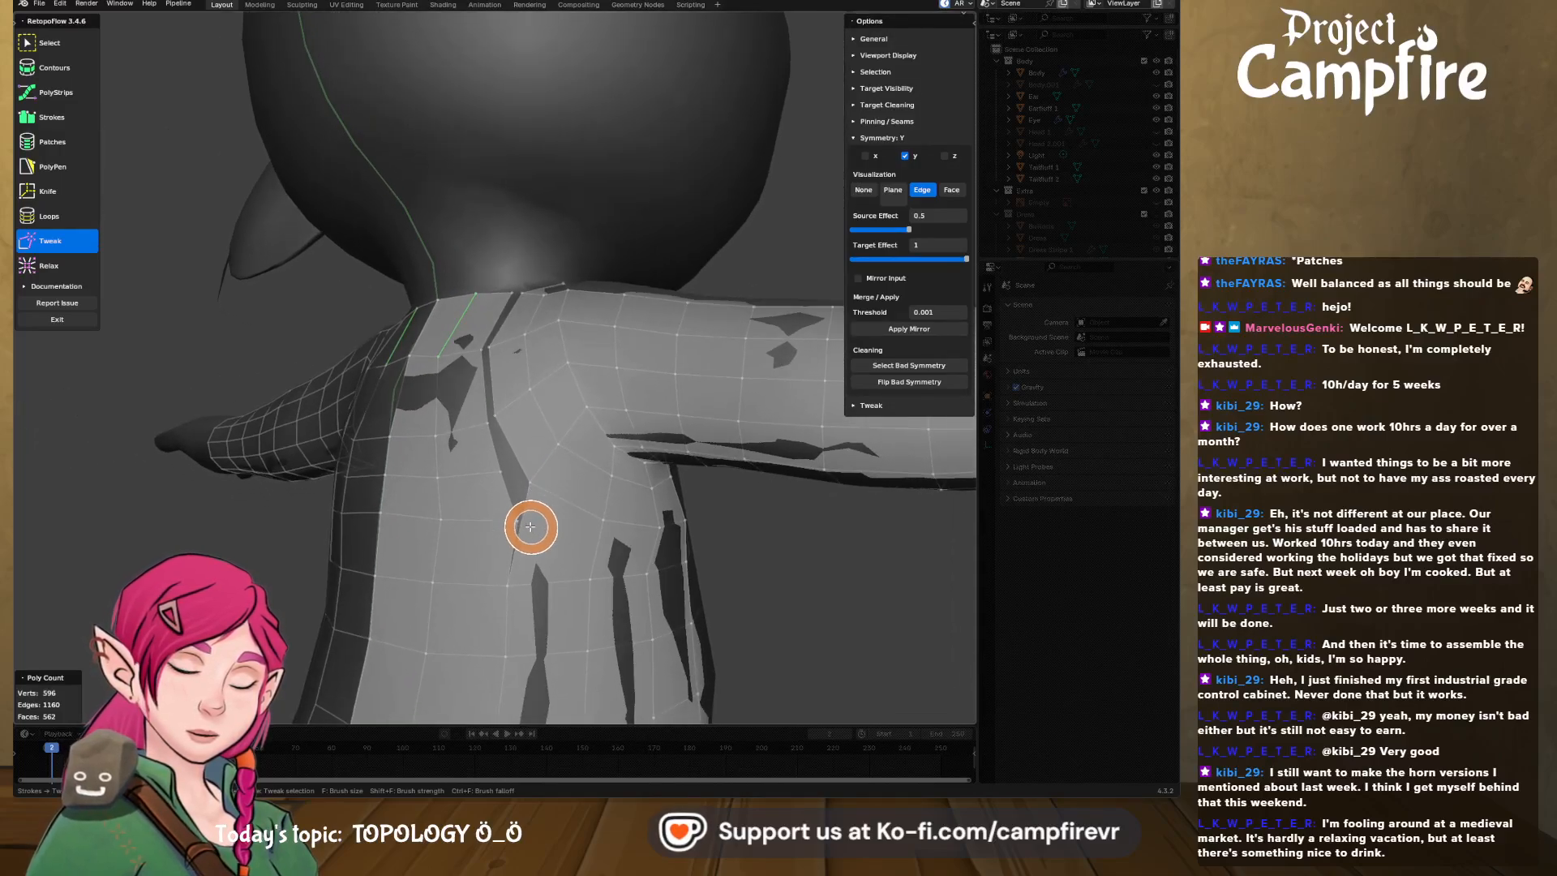
left_click(66, 51)
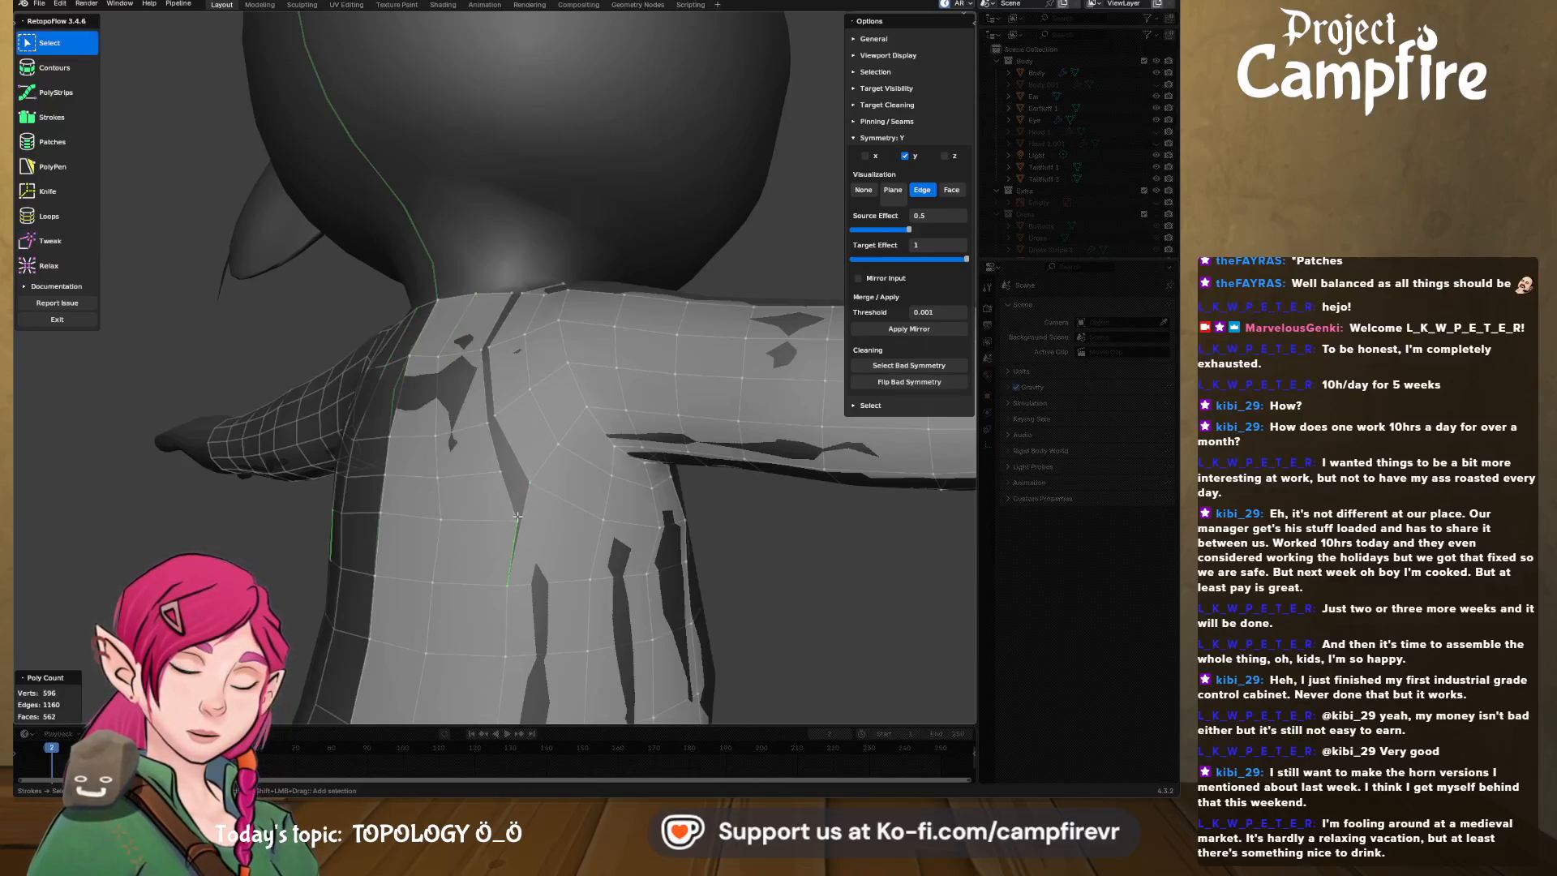
key("x")
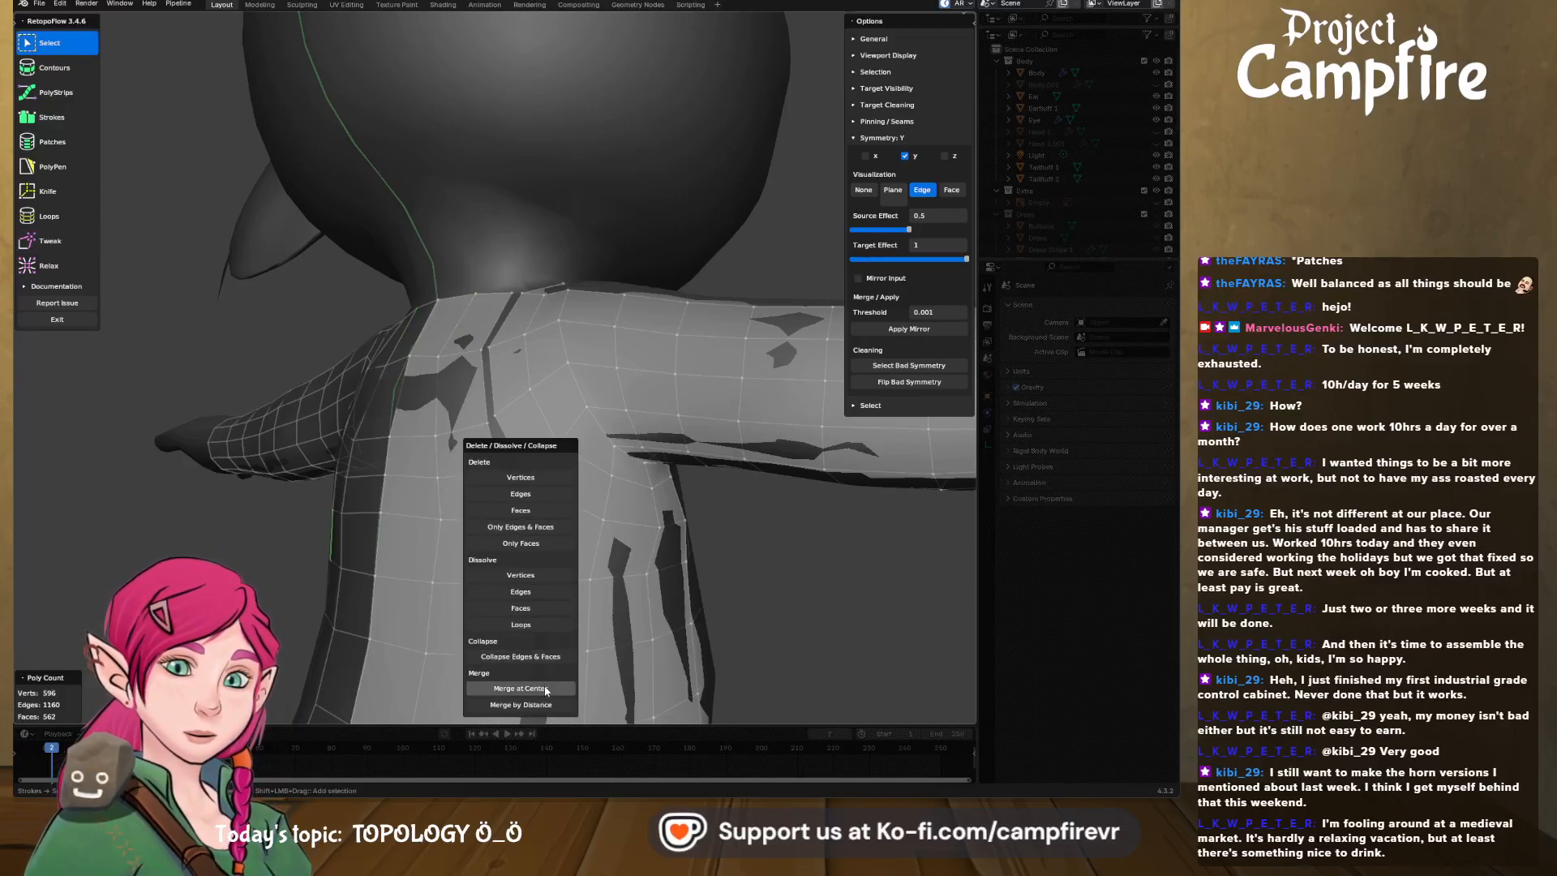
left_click(527, 689)
key("ctrl+z")
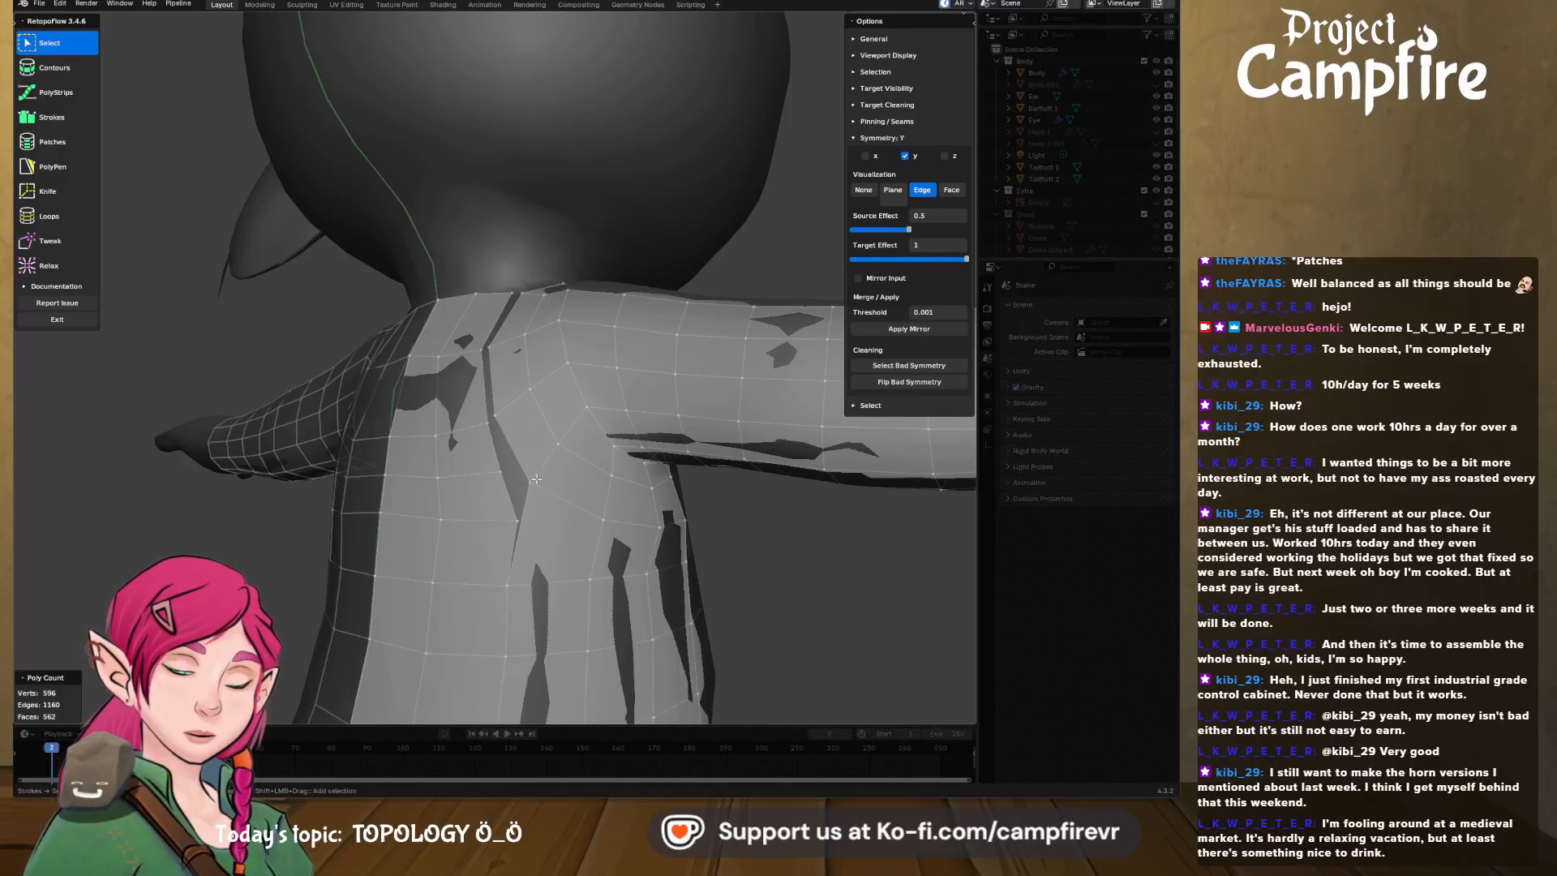
key("x")
left_click(531, 687)
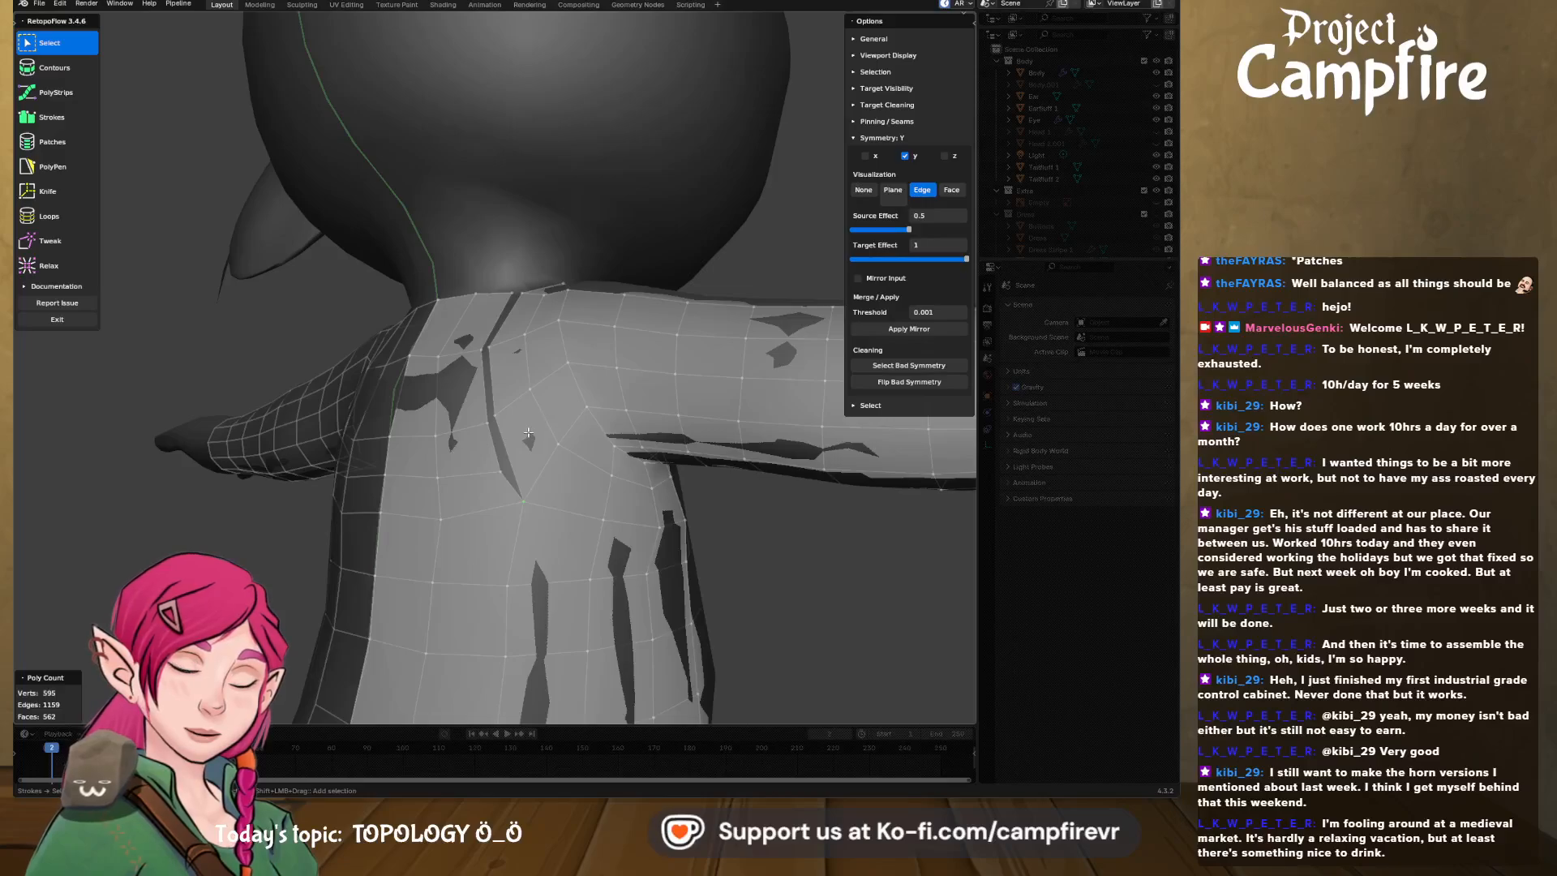
- Split the shoulder face bordering the gap with a Knife cut and merge its new border vertex at center with the back strip's neighbouring vertex
middle_click_drag(528, 434, 341, 392)
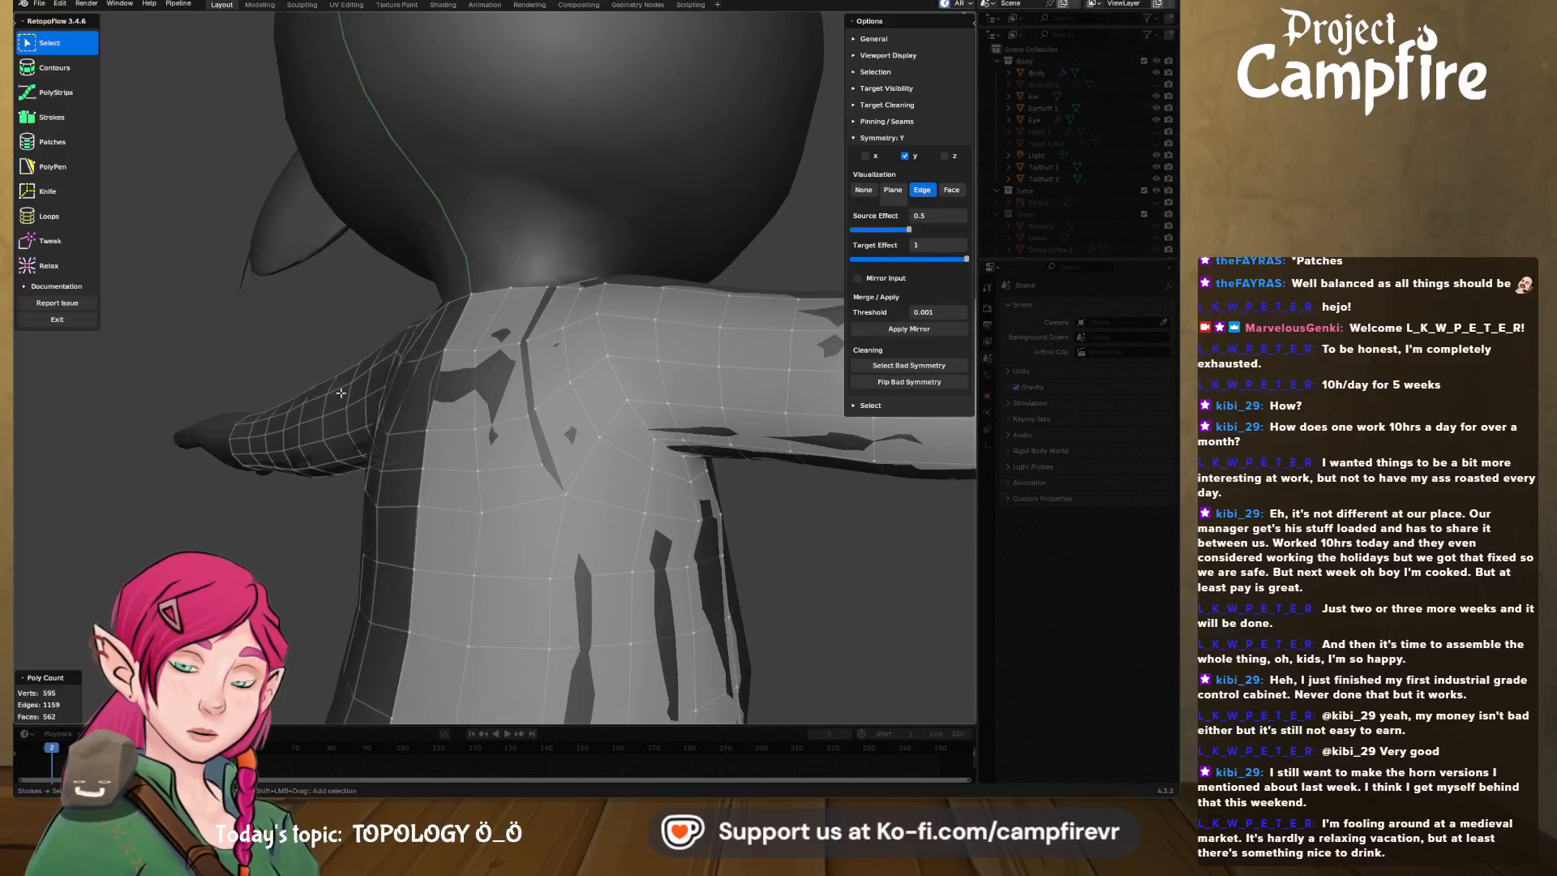
left_click(48, 191)
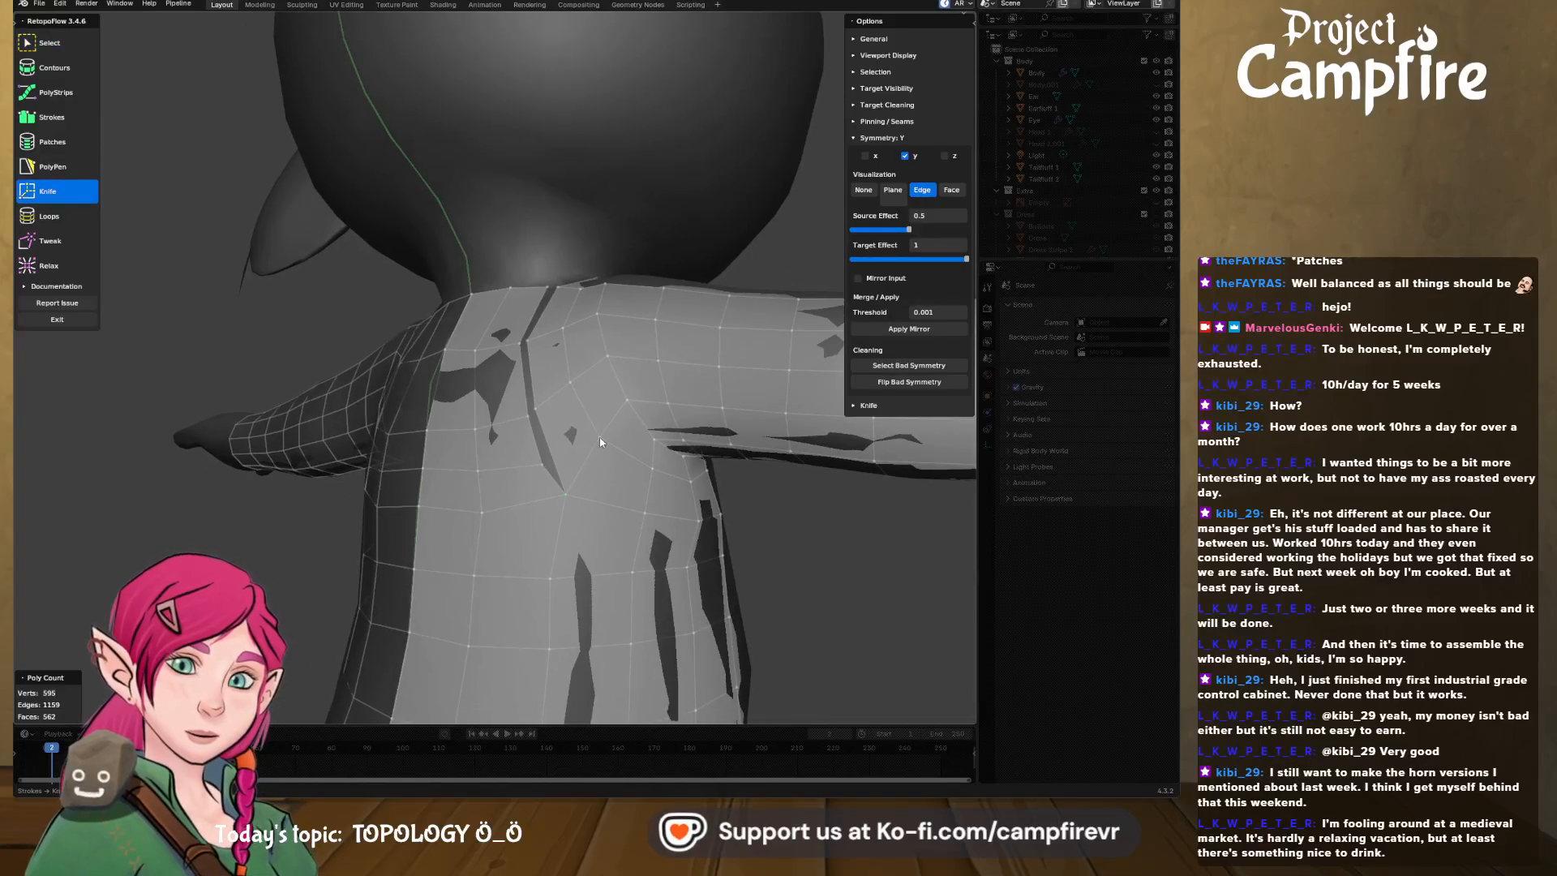
left_click(550, 453)
left_click(542, 464, "shift")
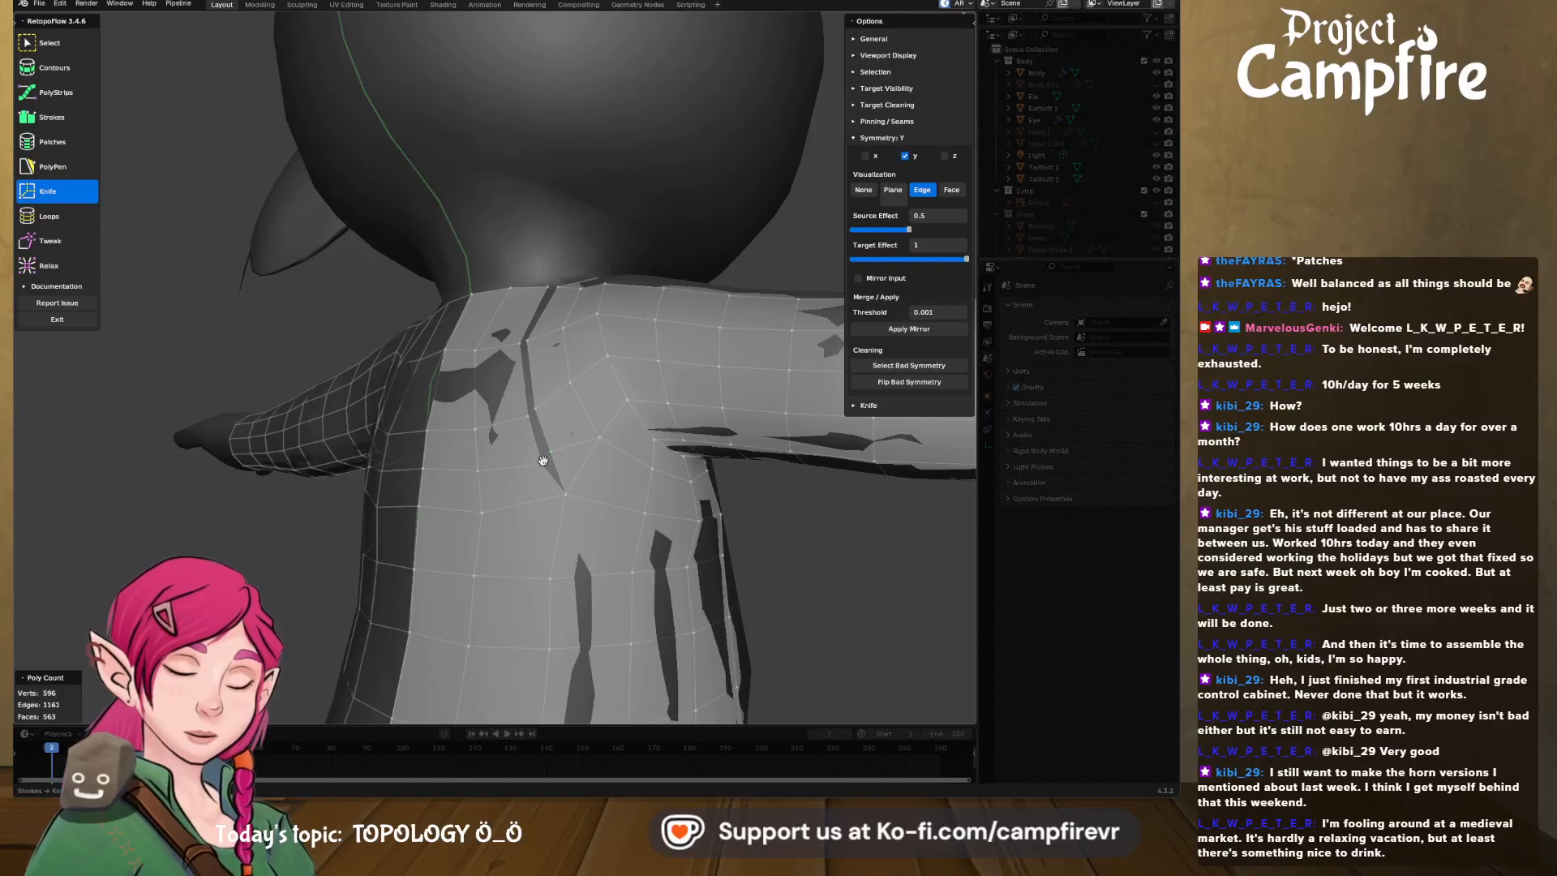
key("x")
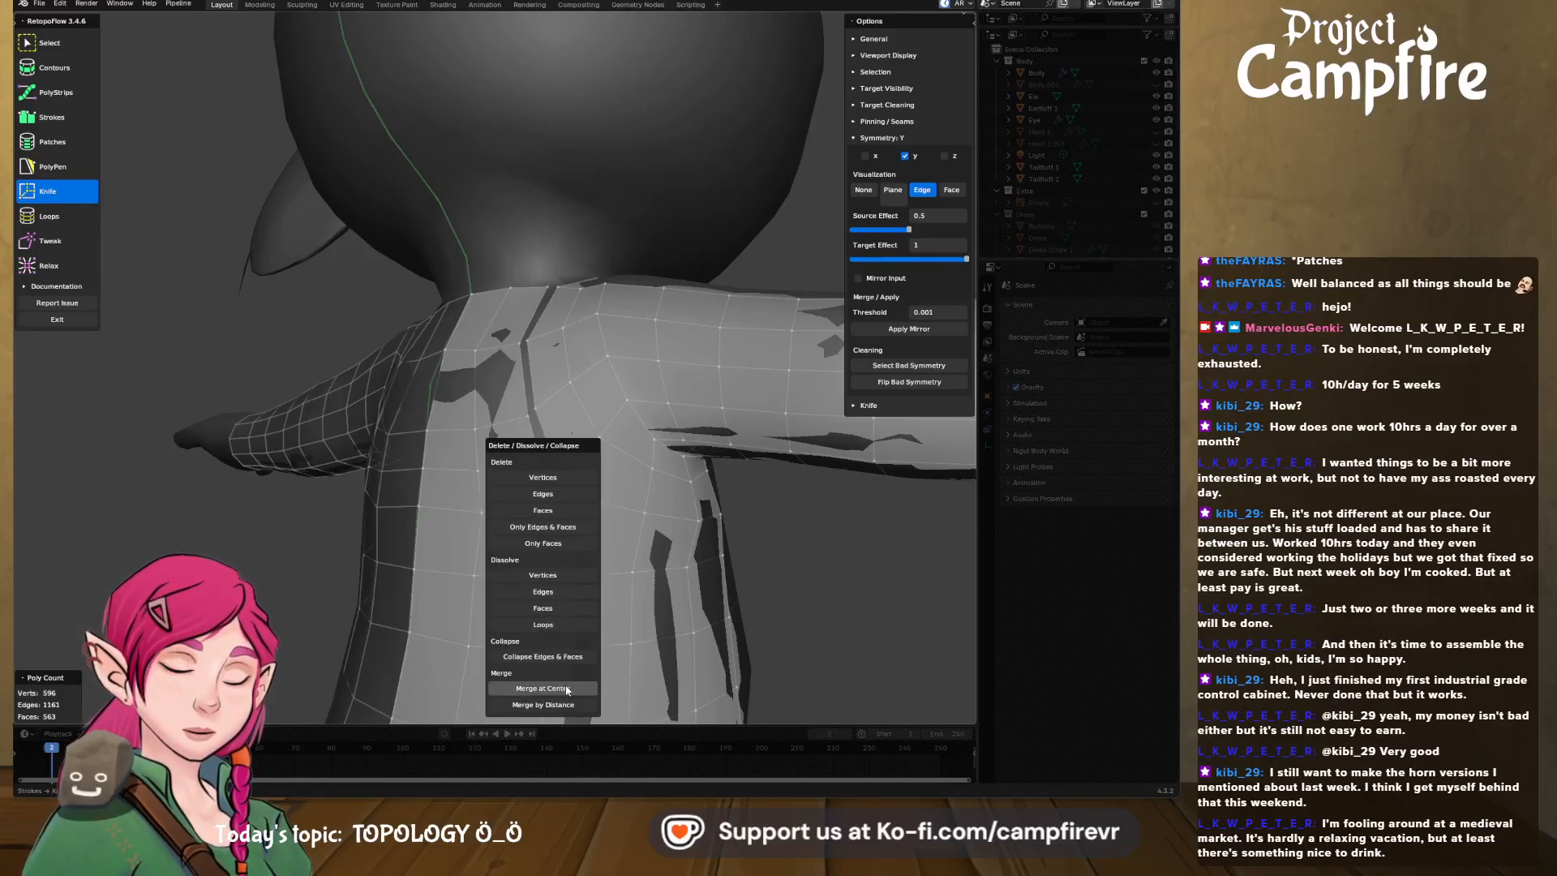
left_click(567, 688)
left_click_drag(516, 400, 560, 423)
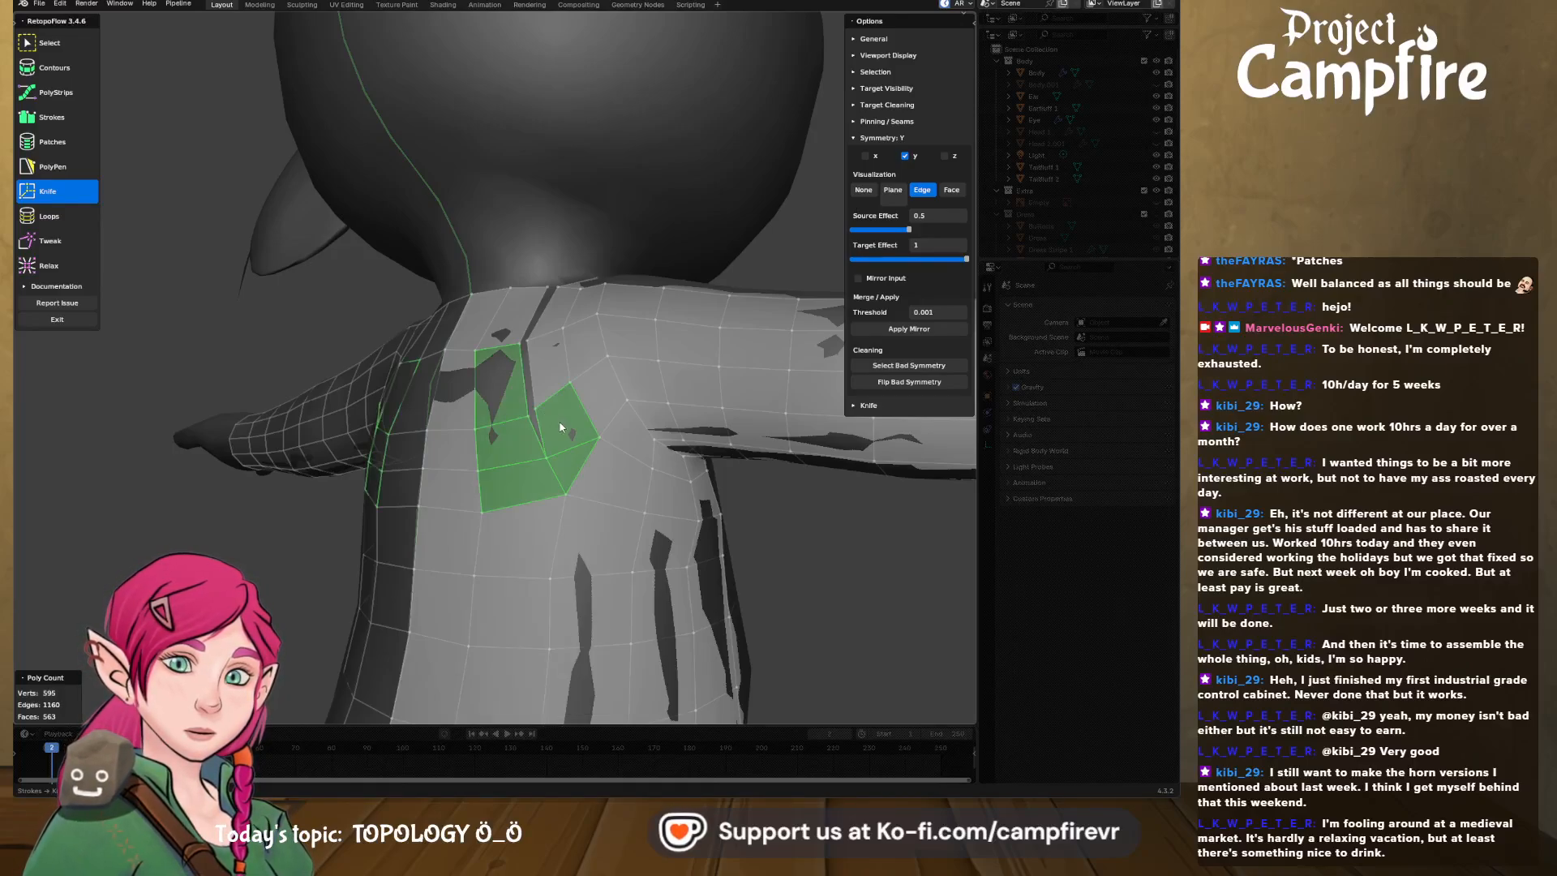
- Close the rest of the back gap up to the neck by merging the three remaining facing vertex pairs at center
left_click(63, 43)
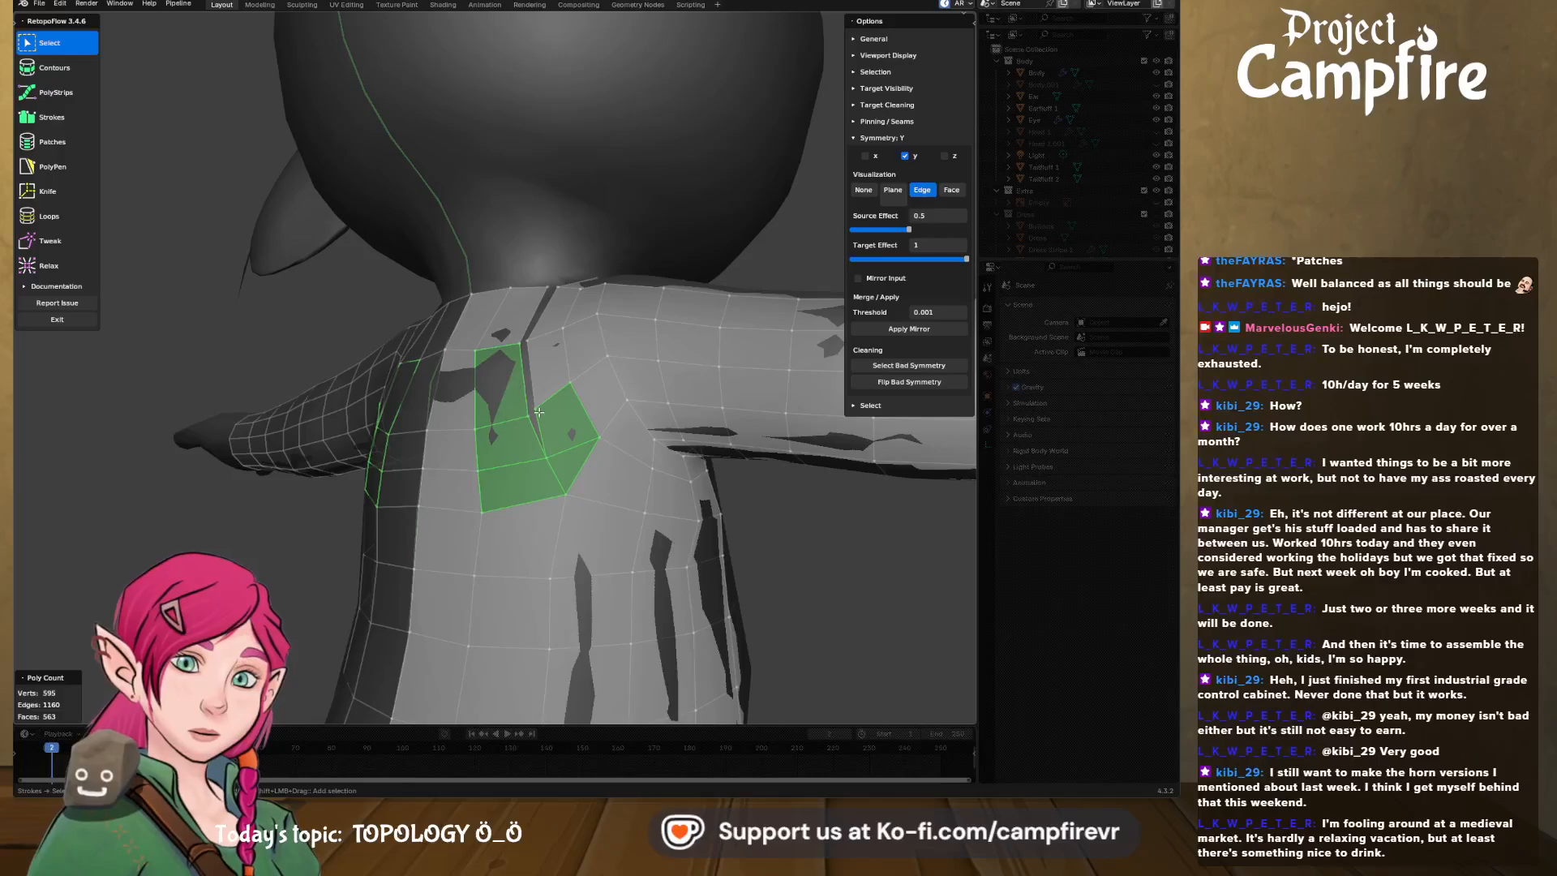
key("alt+a")
key("x")
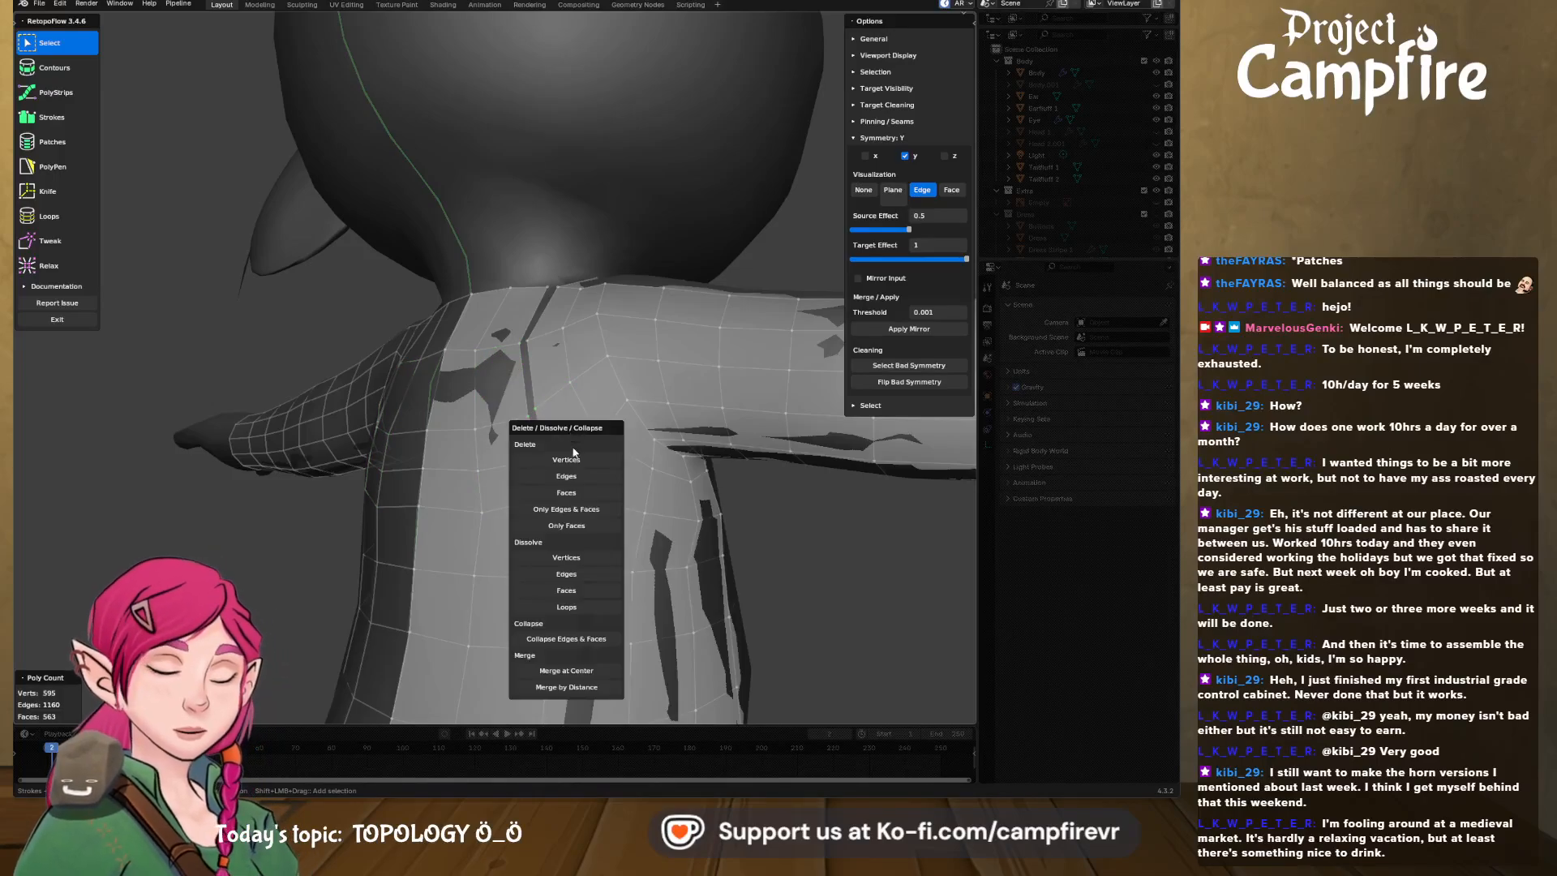
left_click(584, 672)
middle_click_drag(519, 410, 552, 424)
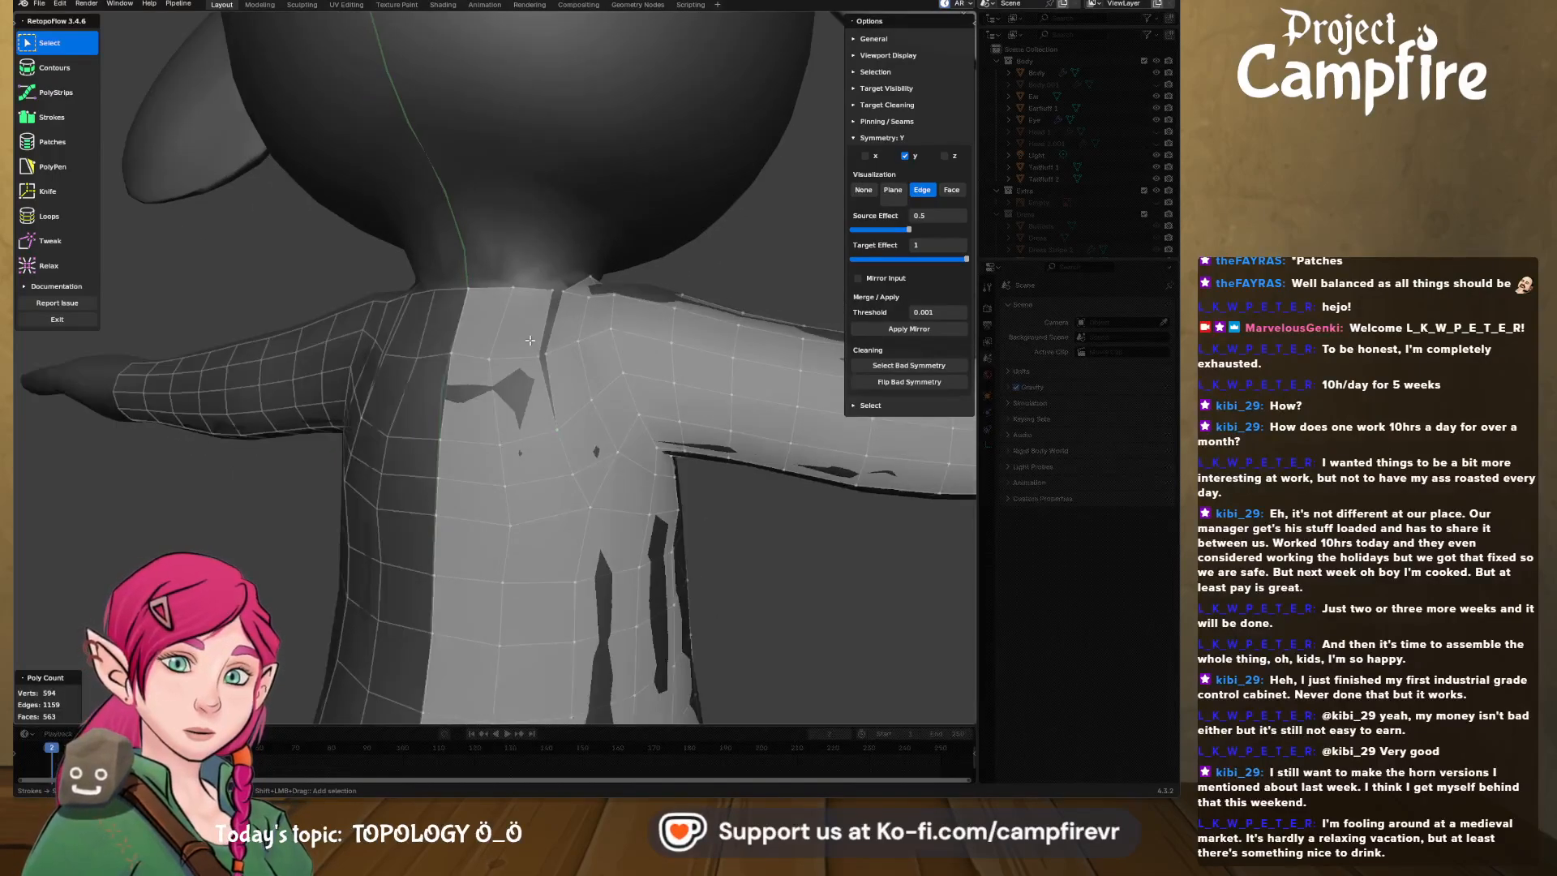
key("x")
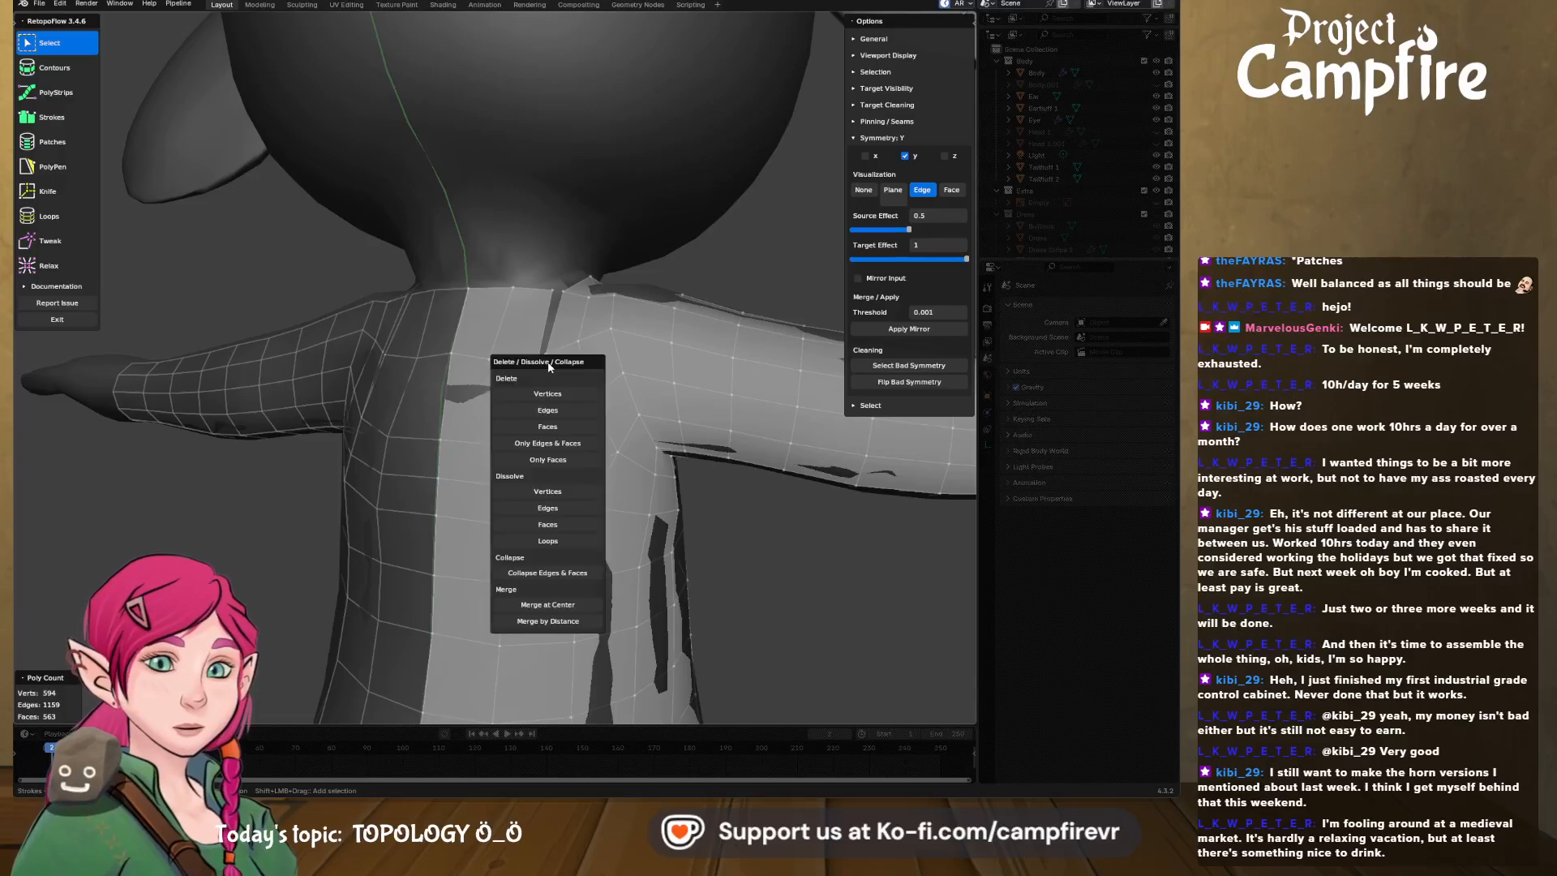
left_click(571, 608)
middle_click_drag(571, 608, 552, 370)
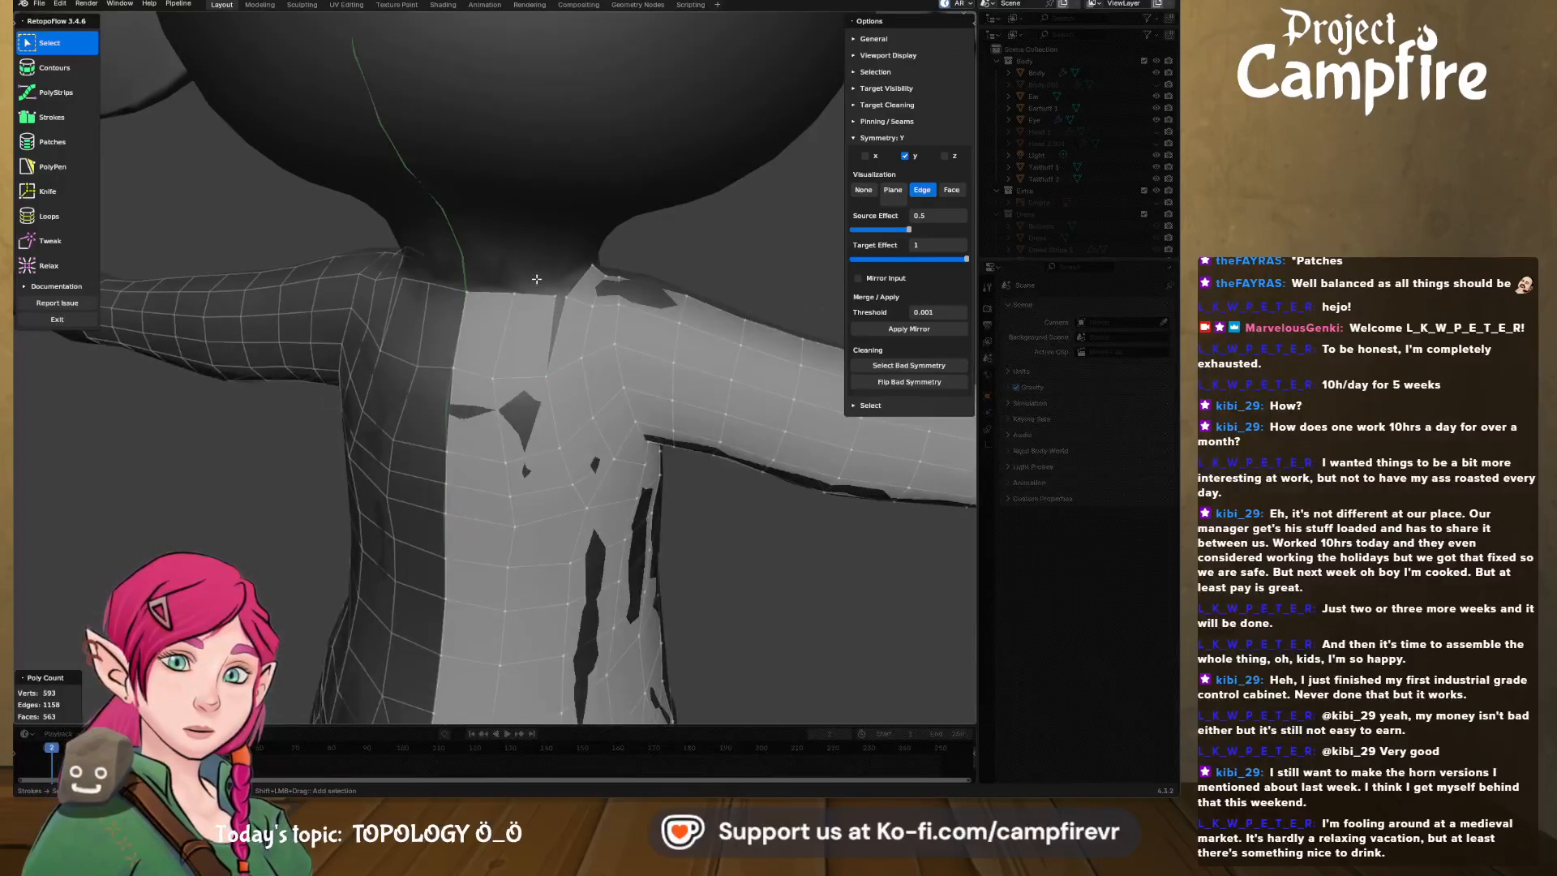
key("x")
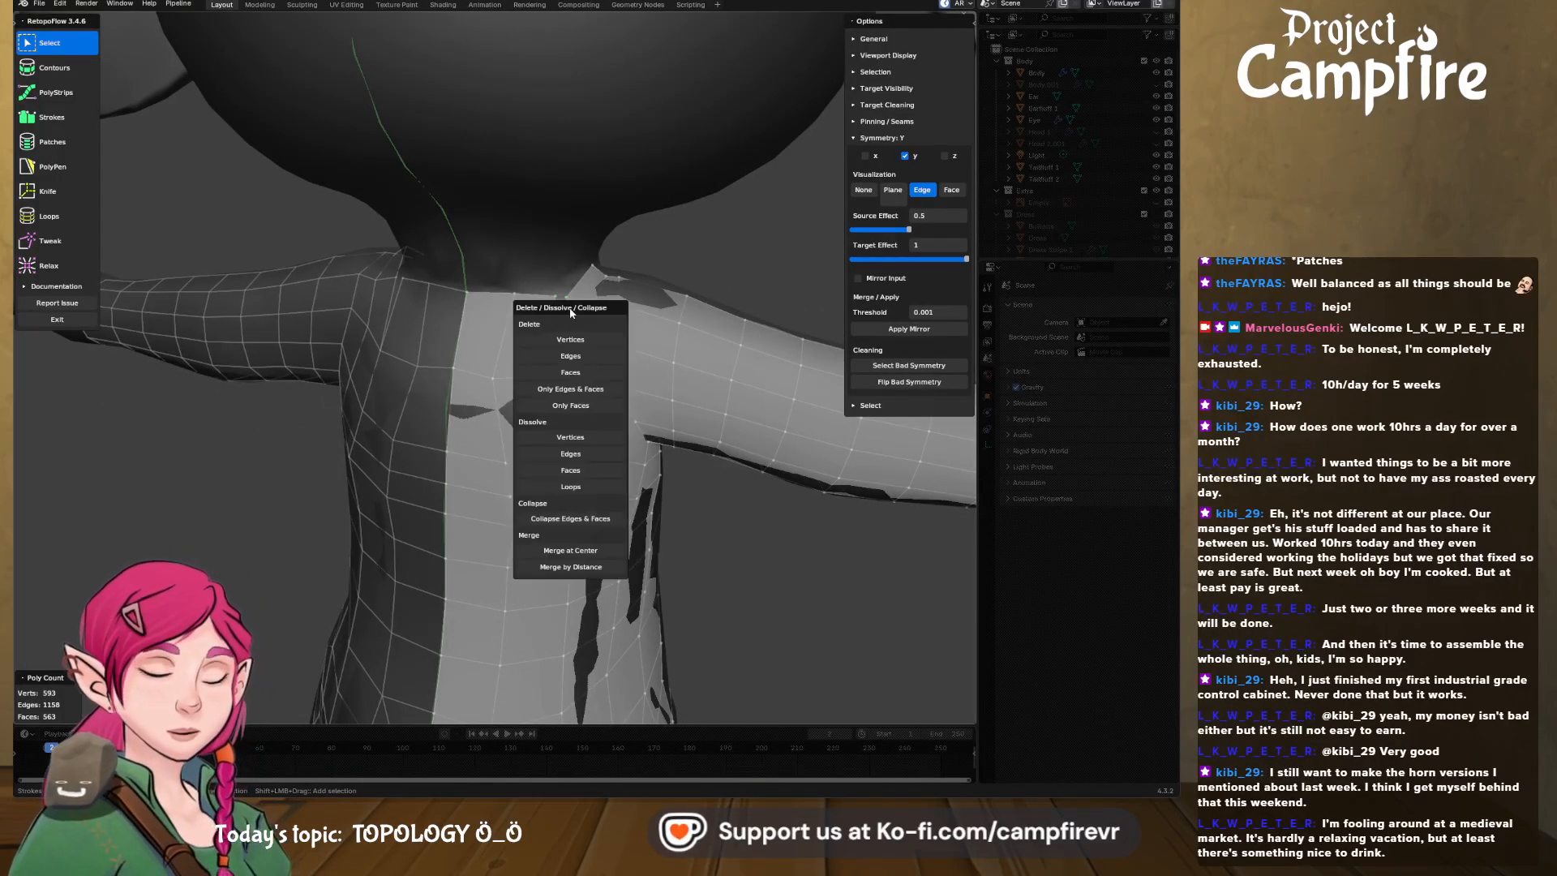
left_click(577, 537)
middle_click_drag(576, 537, 346, 317)
- Relax the upper back around the new seam and tweak the border vertices at the base of the neck
left_click(55, 266)
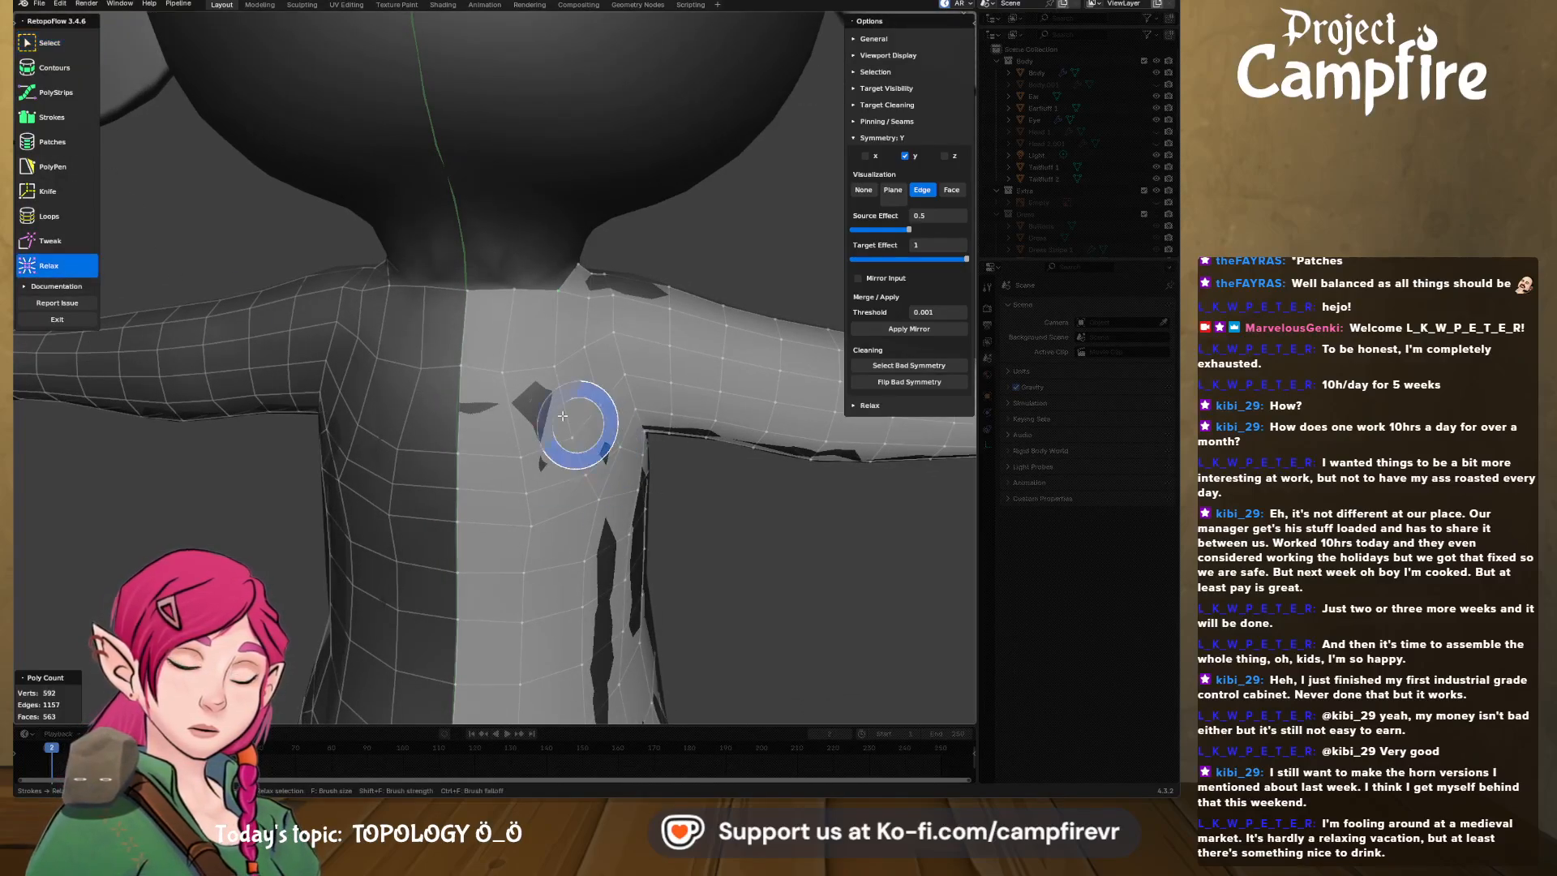
mouse_move(454, 479)
left_mouse_down()
mouse_move(451, 435)
mouse_move(503, 417)
mouse_move(567, 483)
mouse_move(504, 608)
left_mouse_up()
mouse_move(516, 421)
left_mouse_down()
mouse_move(465, 341)
mouse_move(491, 307)
mouse_move(619, 319)
mouse_move(539, 411)
mouse_move(503, 556)
mouse_move(615, 476)
left_mouse_up()
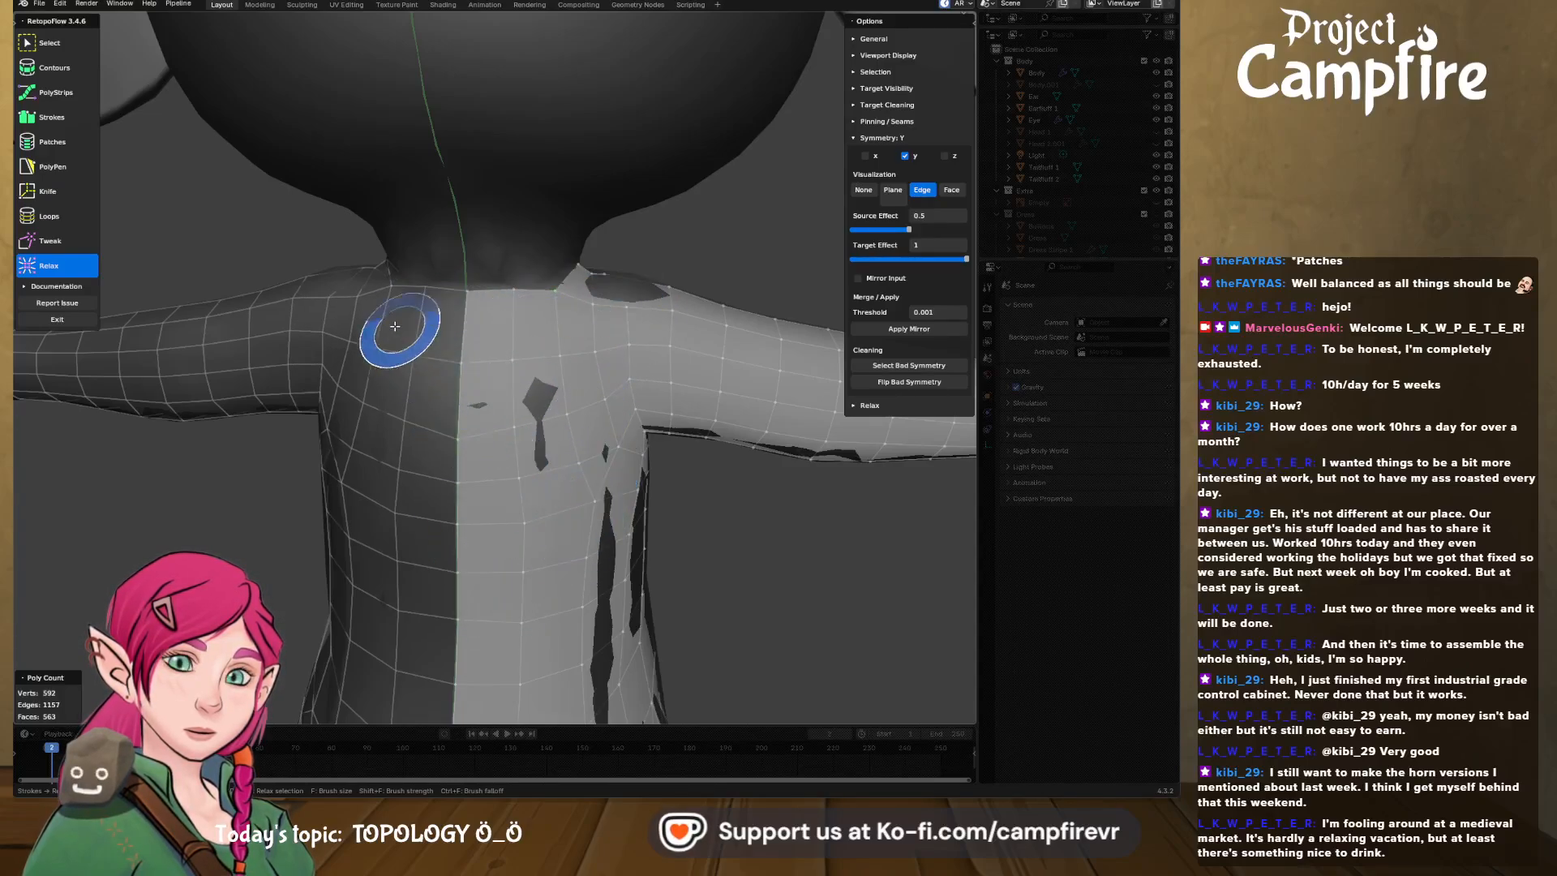
left_click(50, 241)
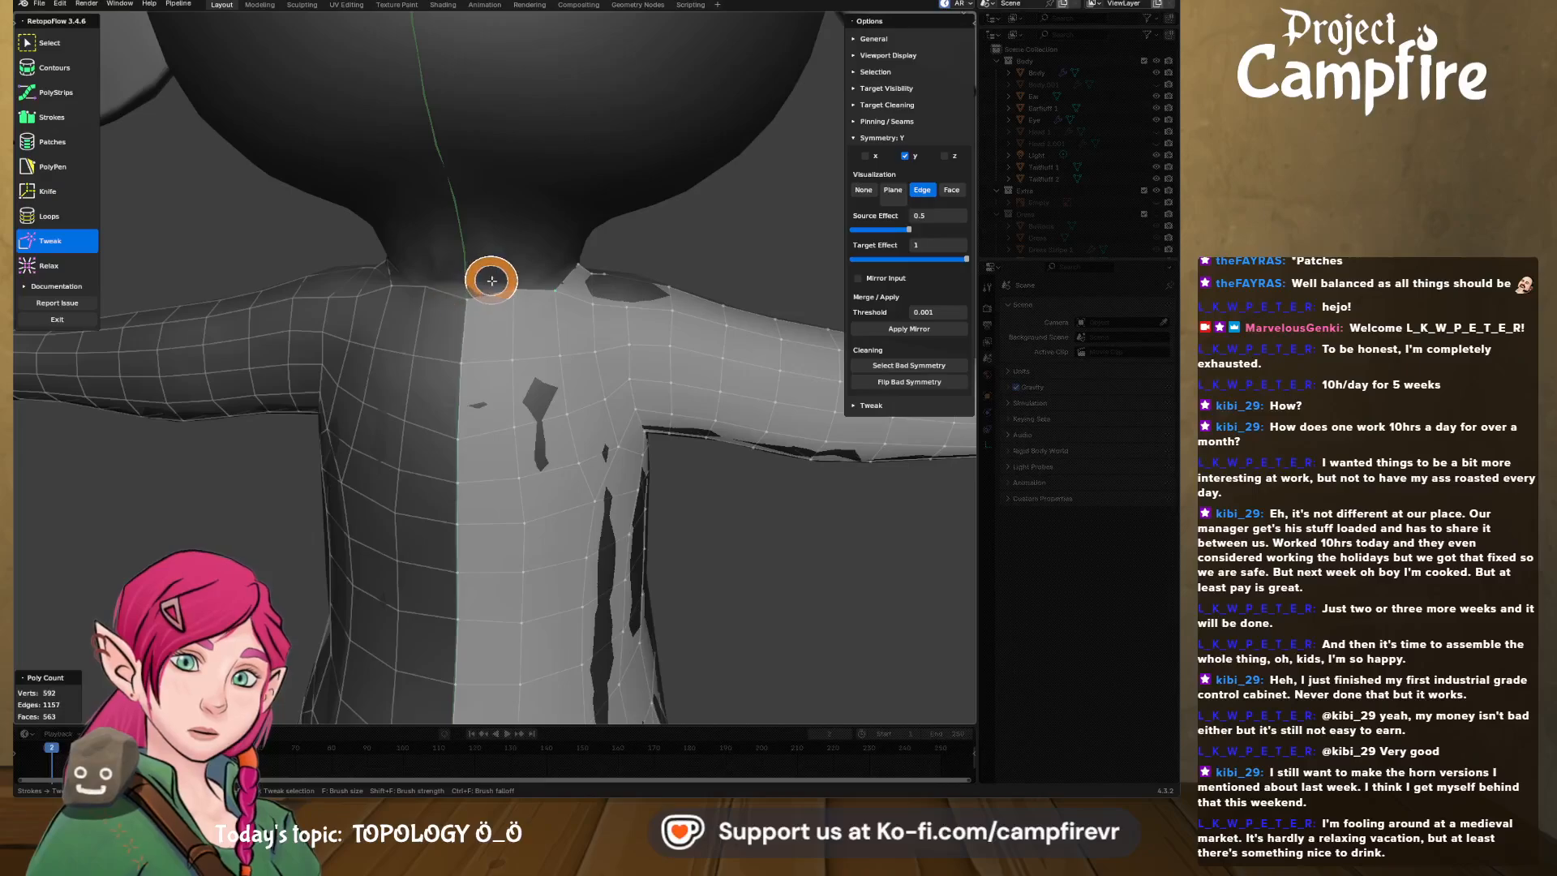
left_click_drag(491, 279, 501, 319)
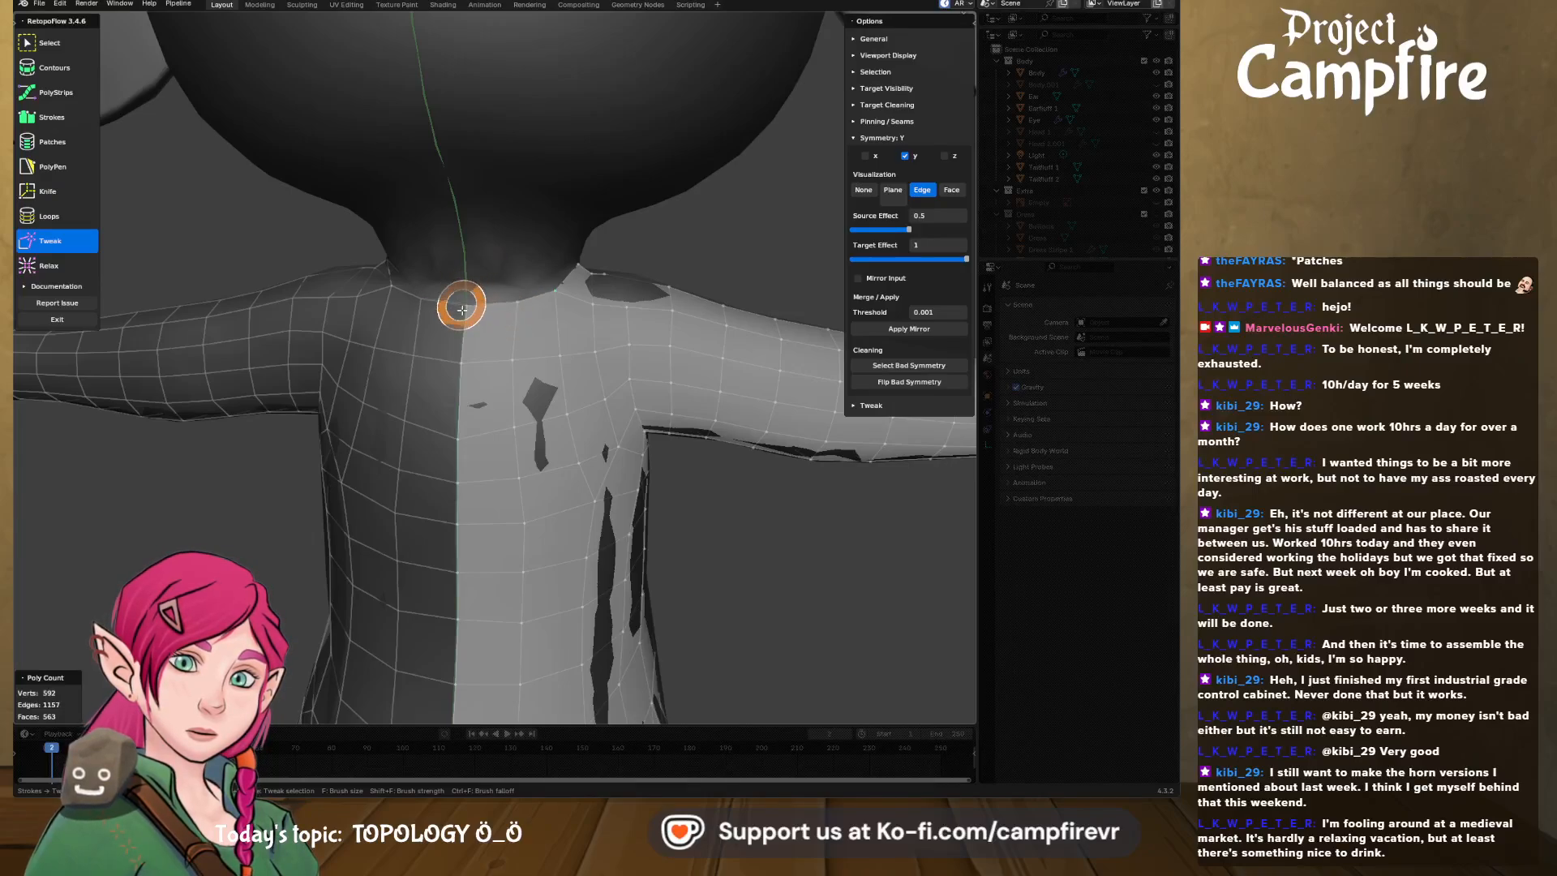
- Extend the torso's upper border on the chest with a Strokes row two faces wide and one span high
mouse_move(490, 302)
middle_mouse_down()
mouse_move(611, 286)
mouse_move(592, 306)
mouse_move(577, 500)
mouse_move(615, 373)
mouse_move(573, 455)
mouse_move(610, 412)
mouse_move(656, 406)
mouse_move(645, 389)
mouse_move(599, 403)
middle_mouse_up()
scroll(600, 409, "down", 4)
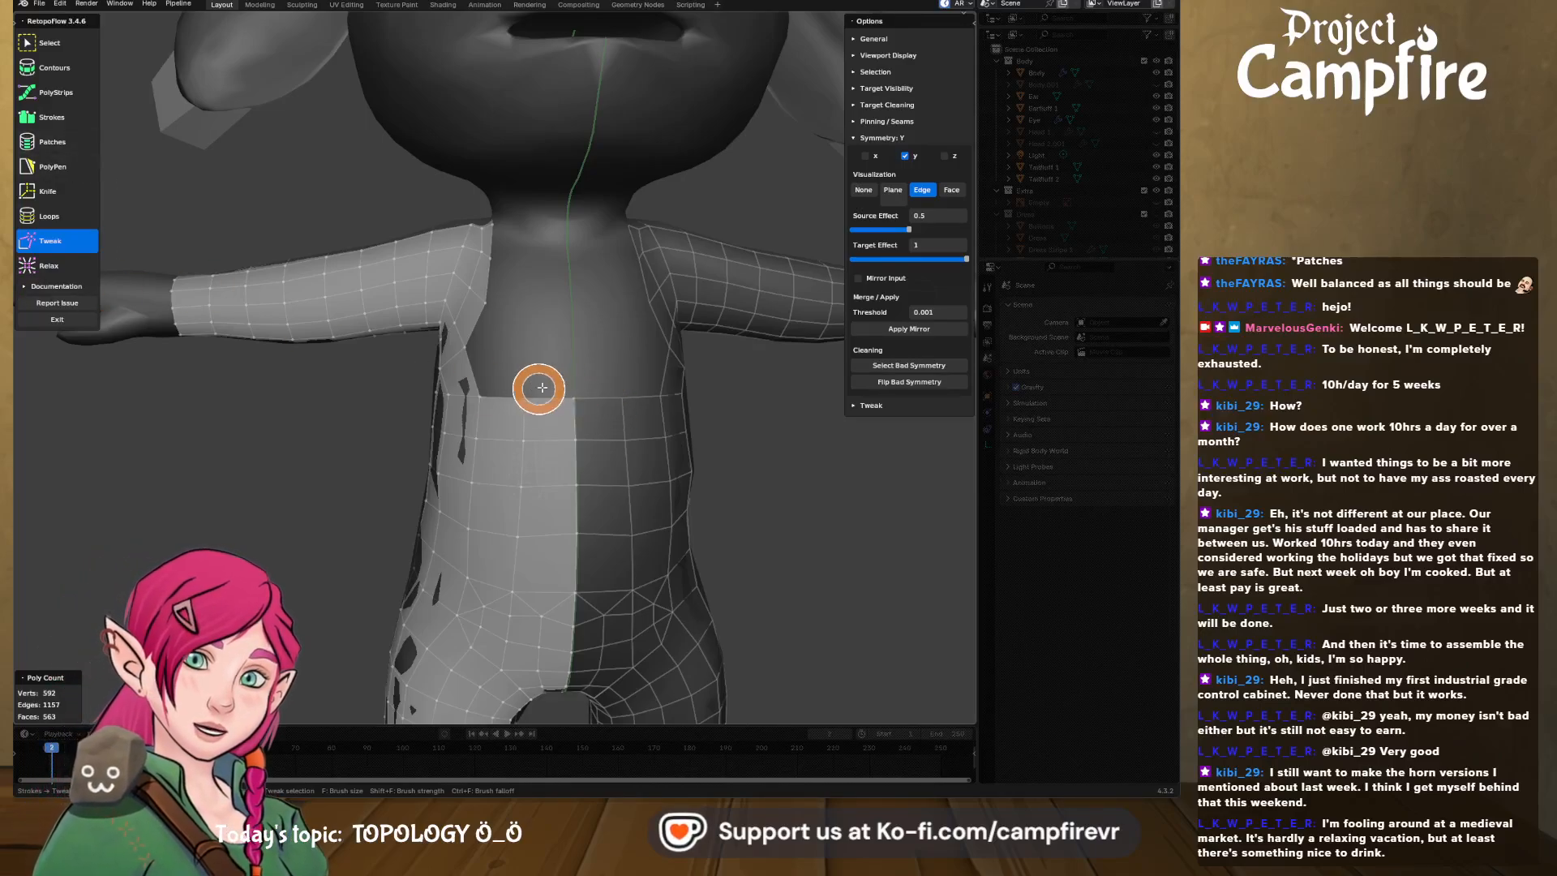
left_click(53, 119)
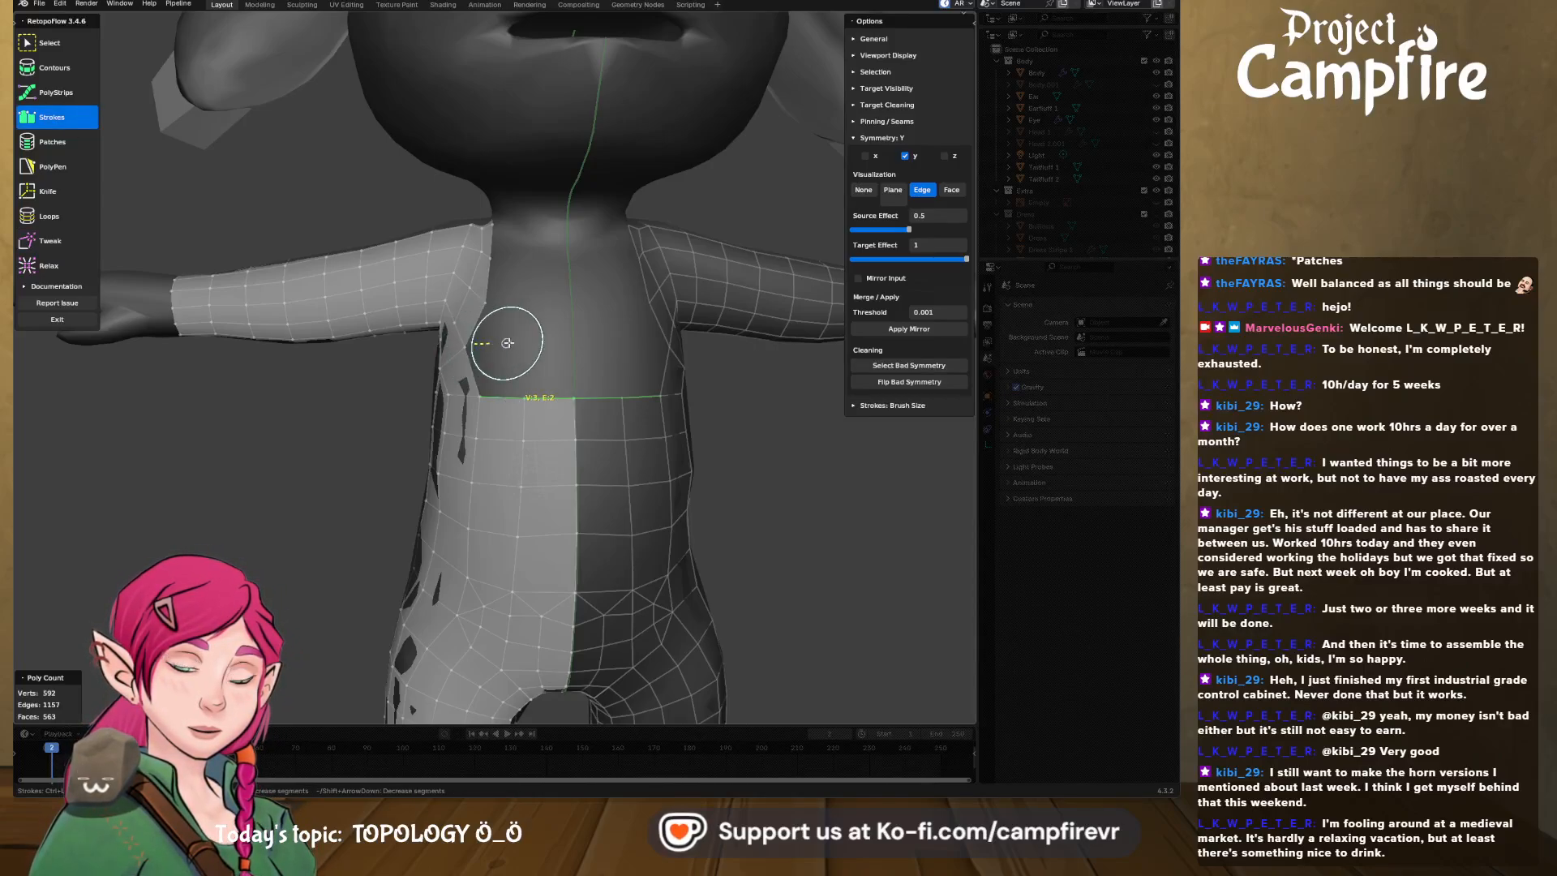
left_click(558, 343)
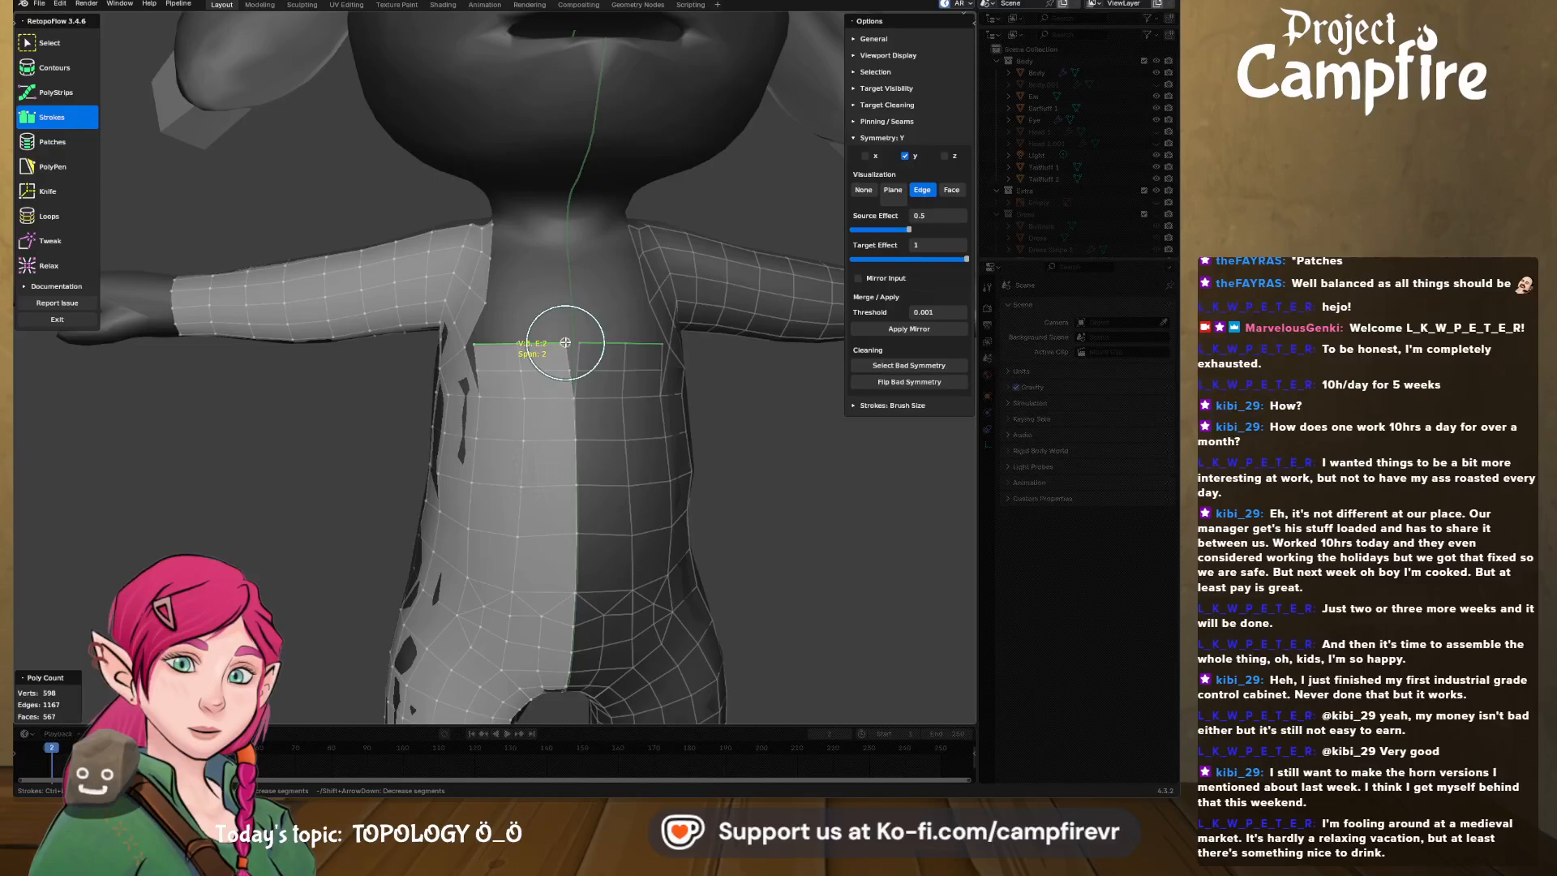
scroll(560, 342, "down", 1)
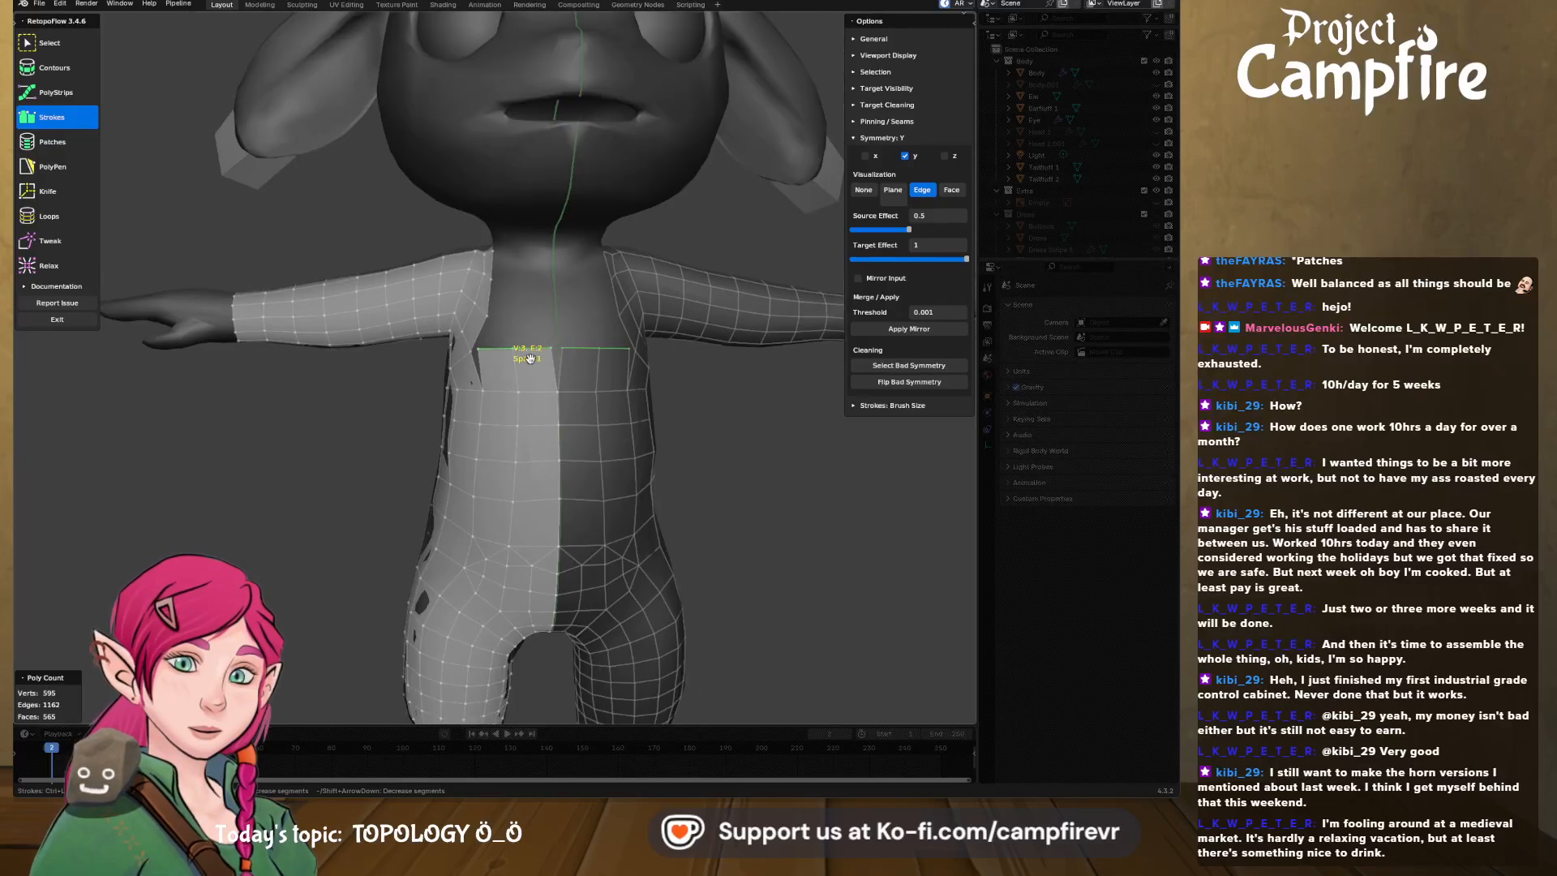
- Try a three-span stroke from the chest border to shoulder level, inspect its faces, and undo it
left_click(554, 314)
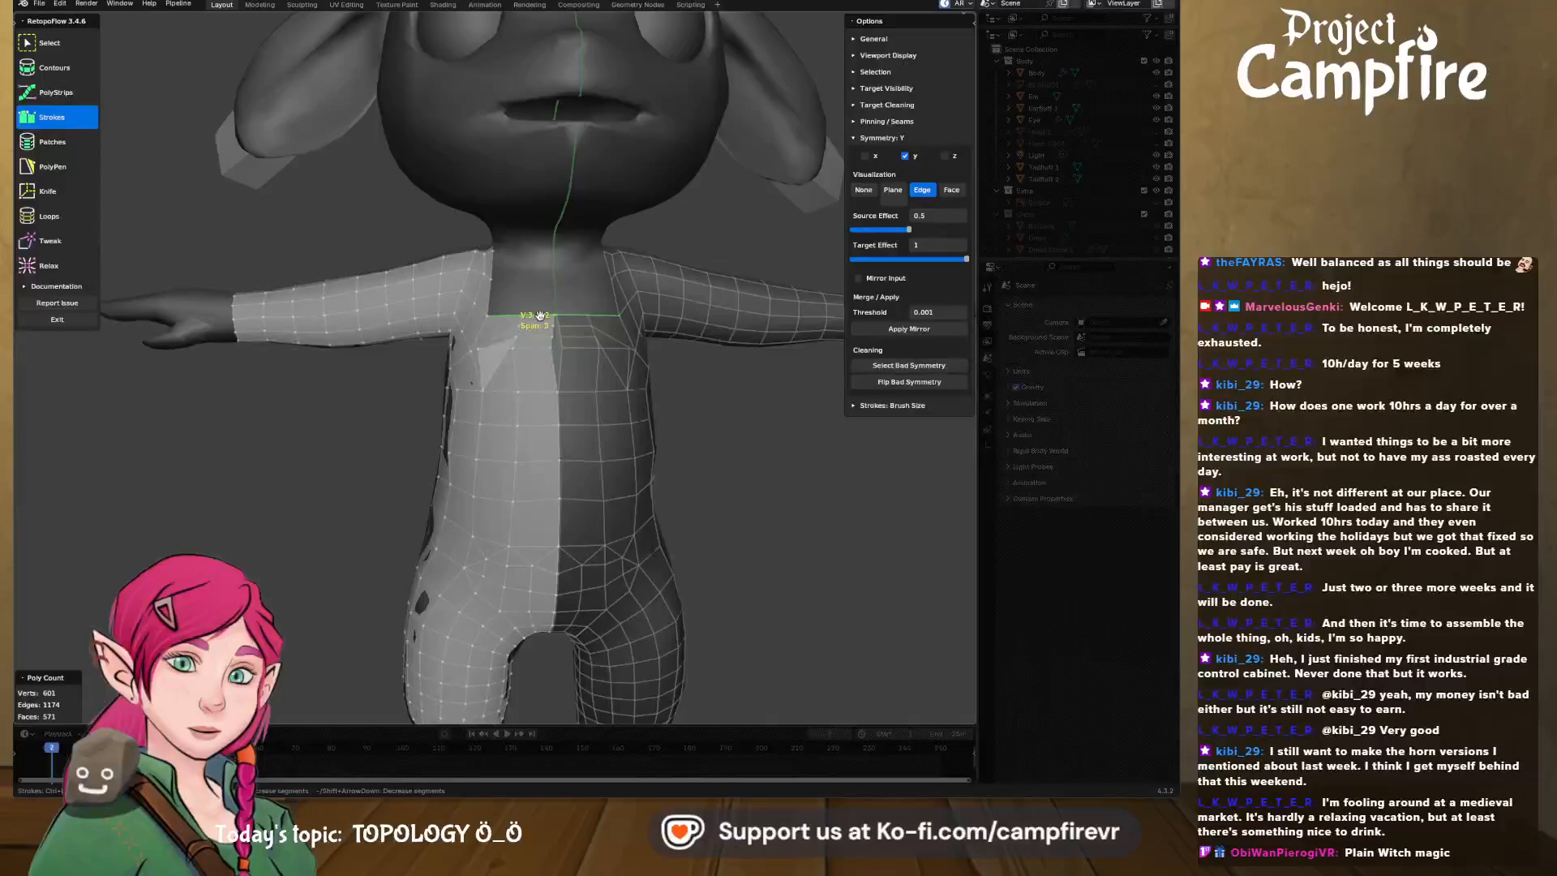
middle_click_drag(537, 316, 545, 357)
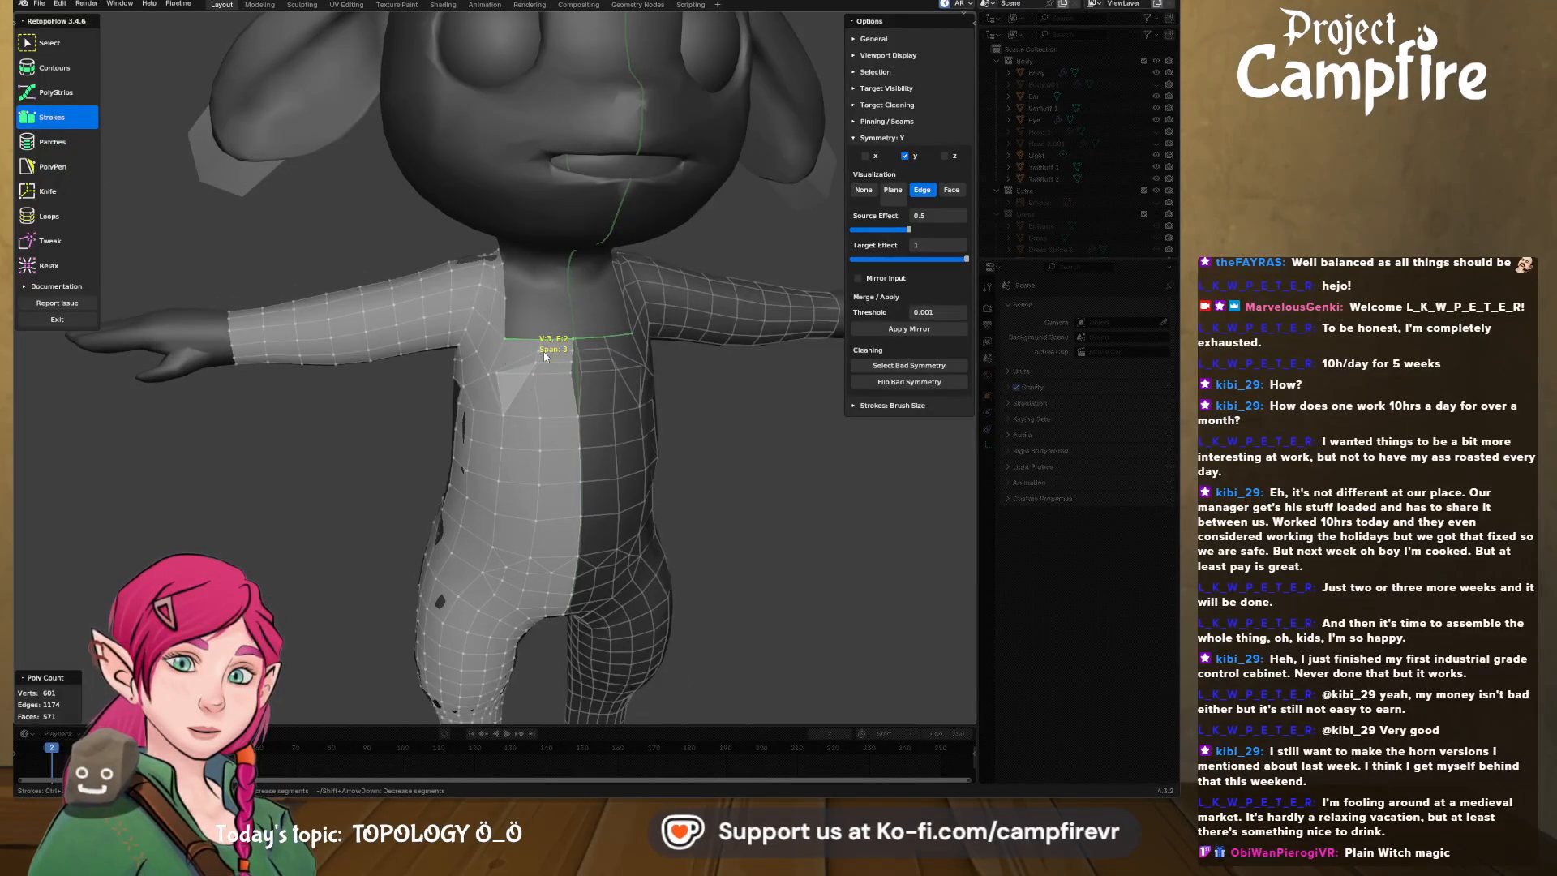
scroll(544, 354, "down", 1)
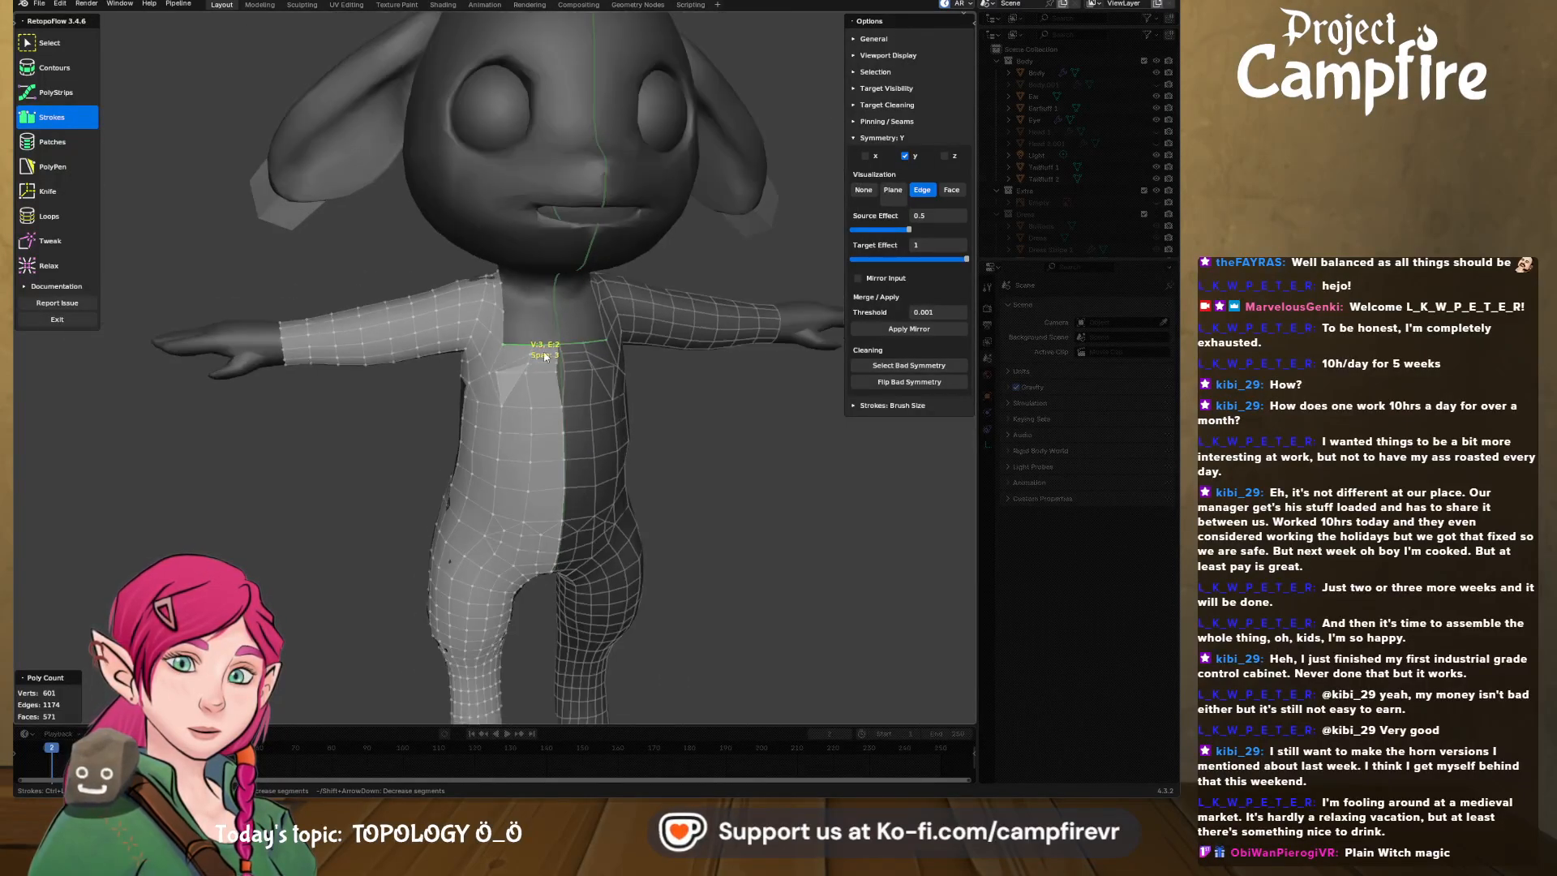
scroll(544, 354, "up", 4)
scroll(549, 352, "down", 2)
scroll(558, 348, "up", 3)
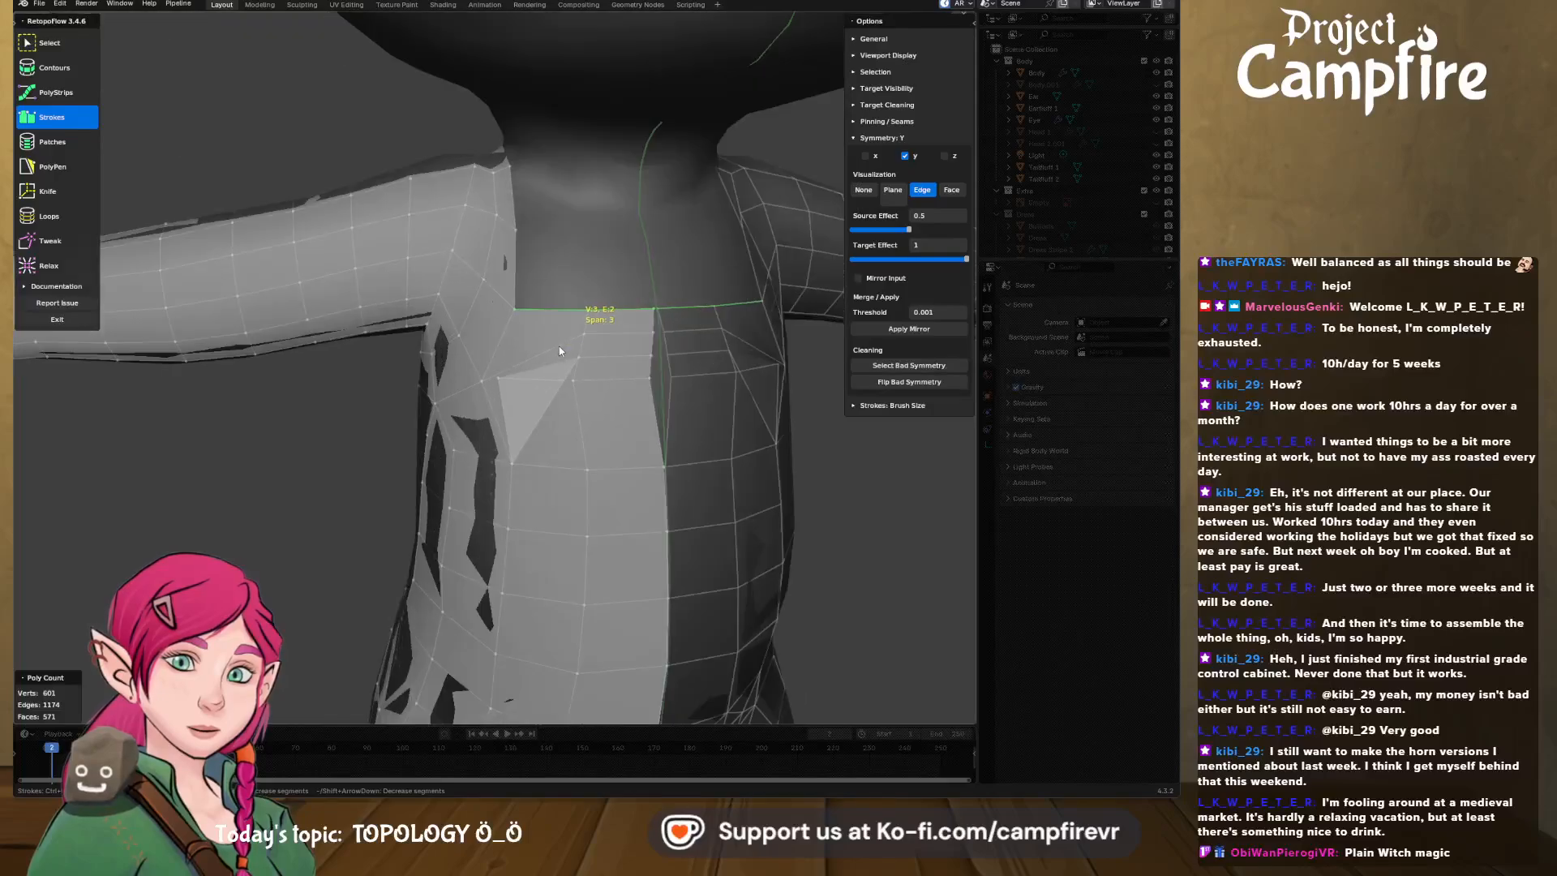
key("ctrl+z")
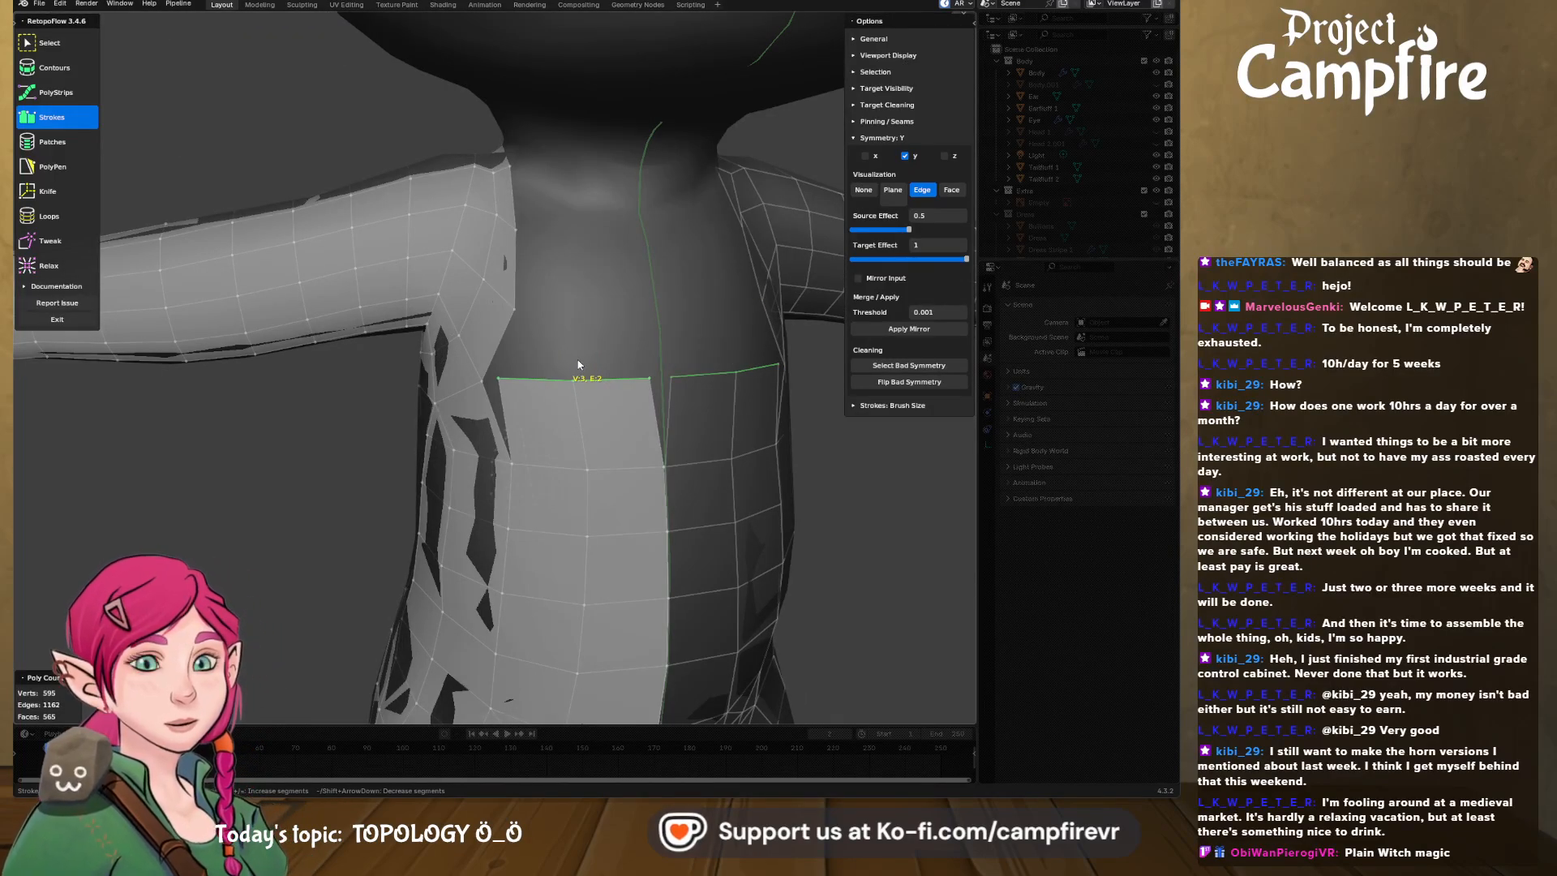
- Merge the chest row's outer corner vertex at center with the adjacent armpit border vertex
left_click(75, 37)
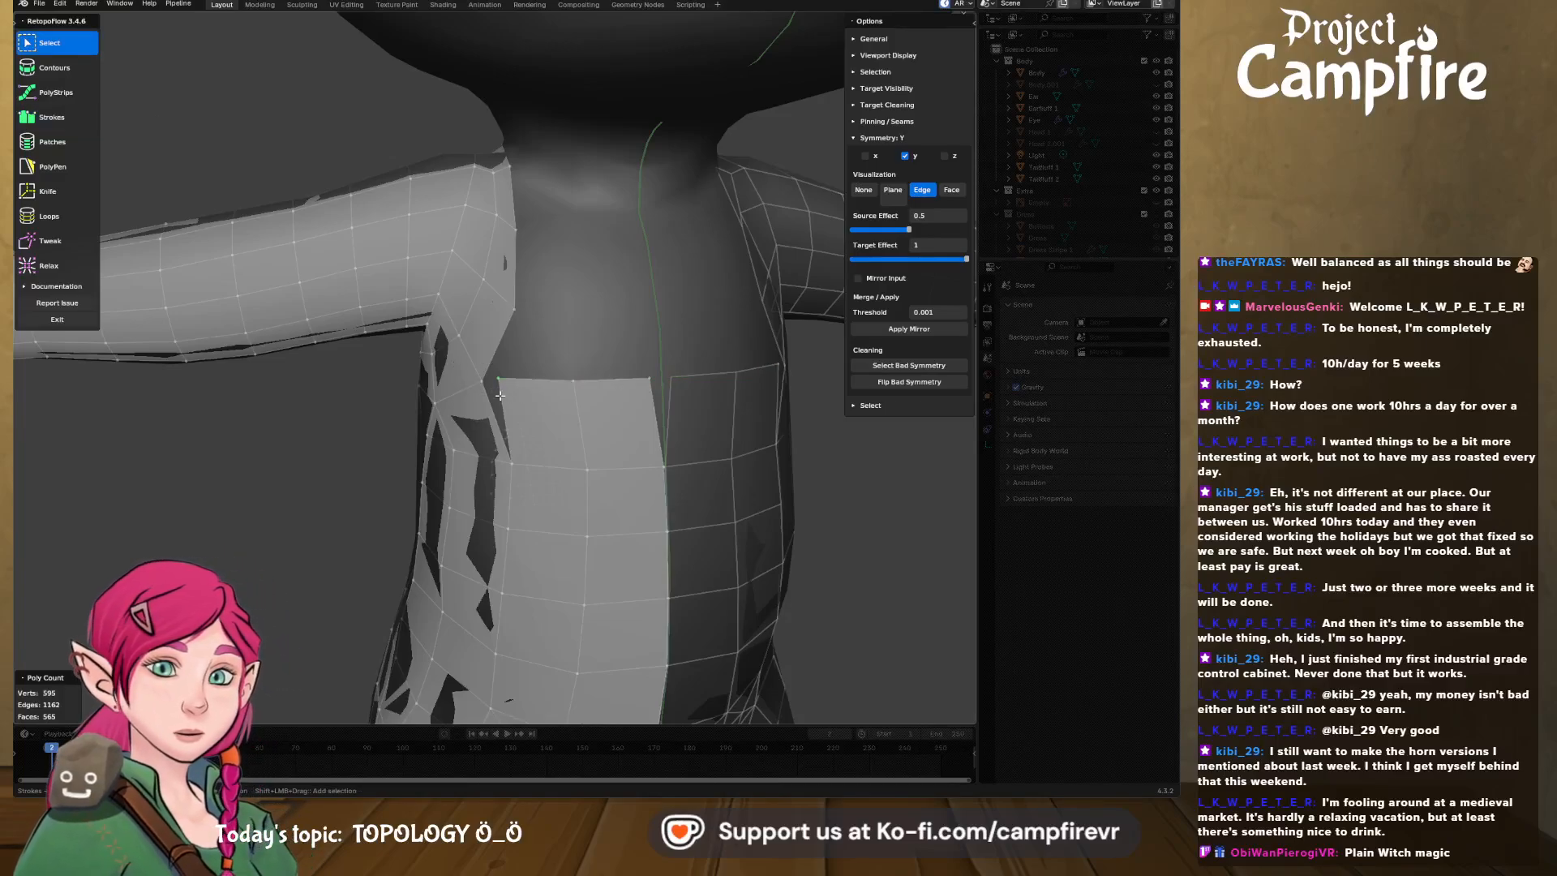
key("x")
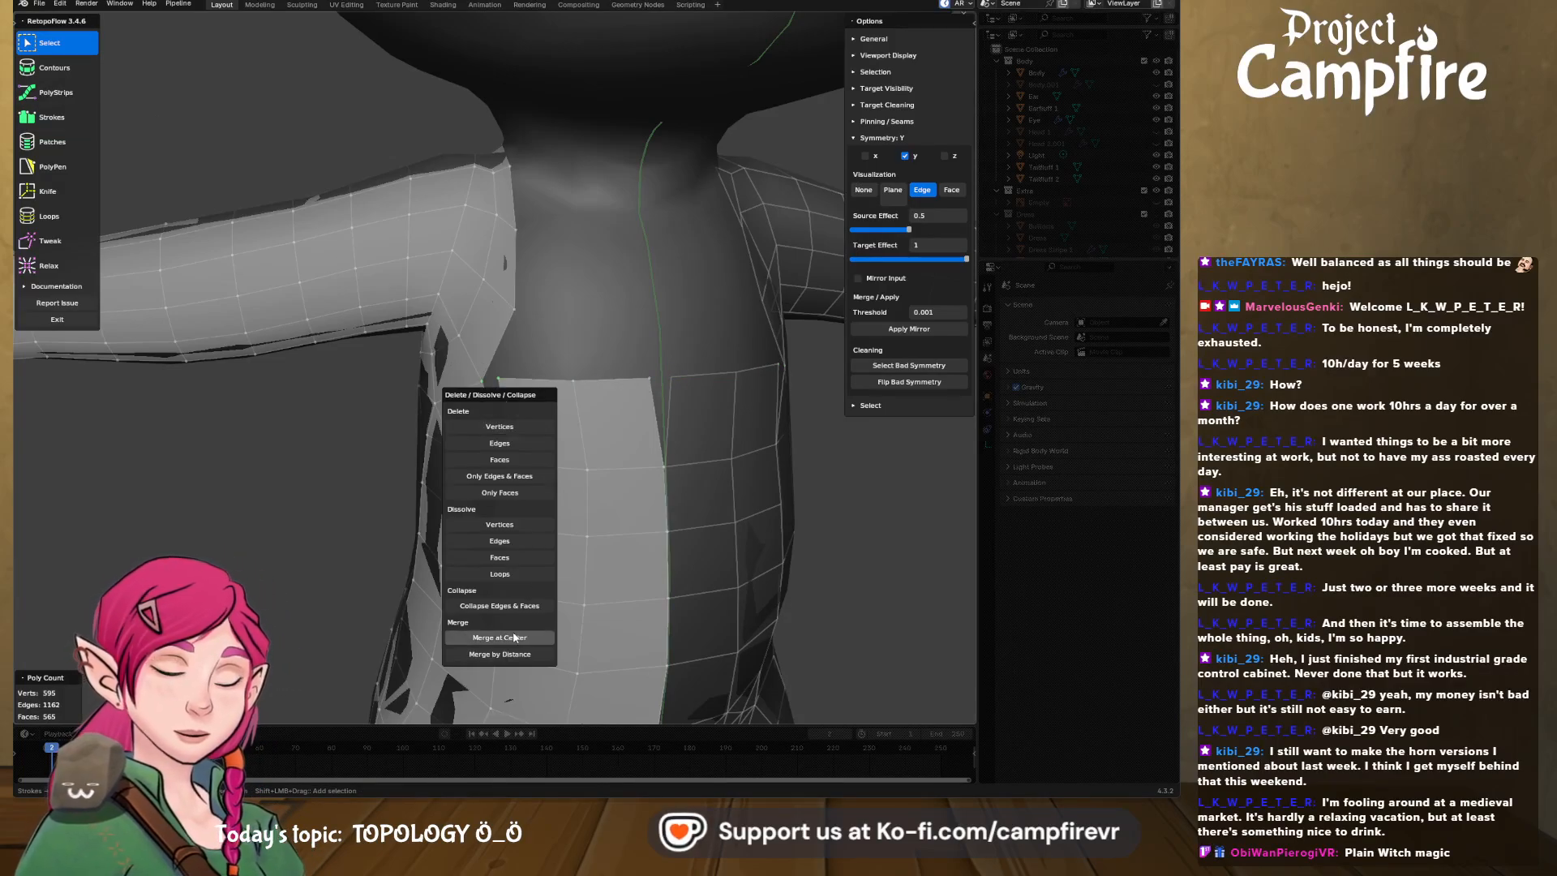
left_click(514, 637)
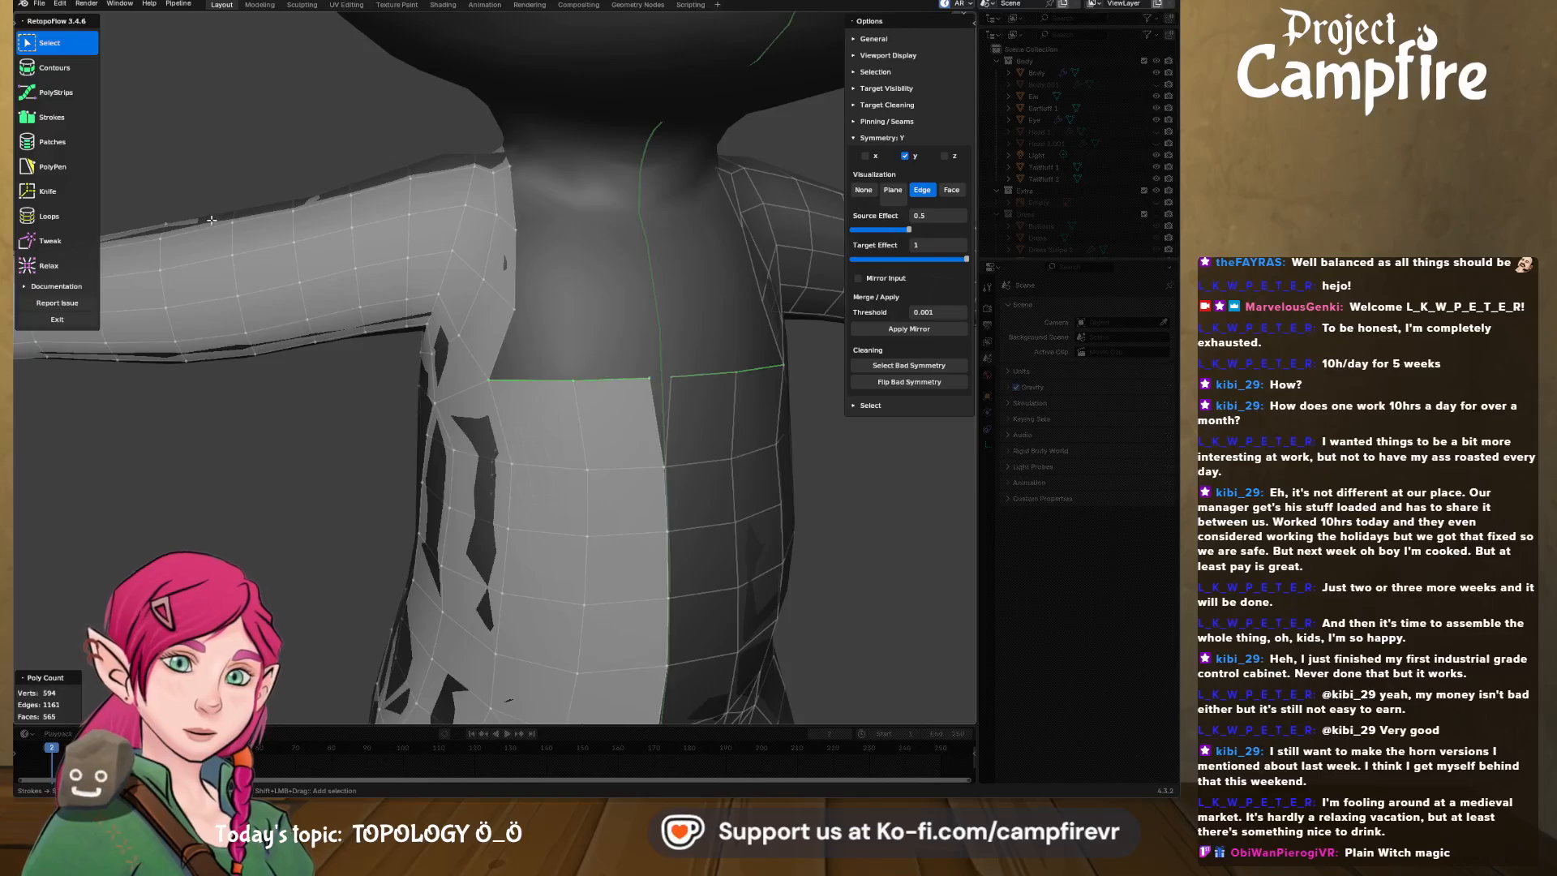
- Add three single-span Strokes rows, each two faces wide, stacked from the chest border up to the base of the neck
left_click(63, 122)
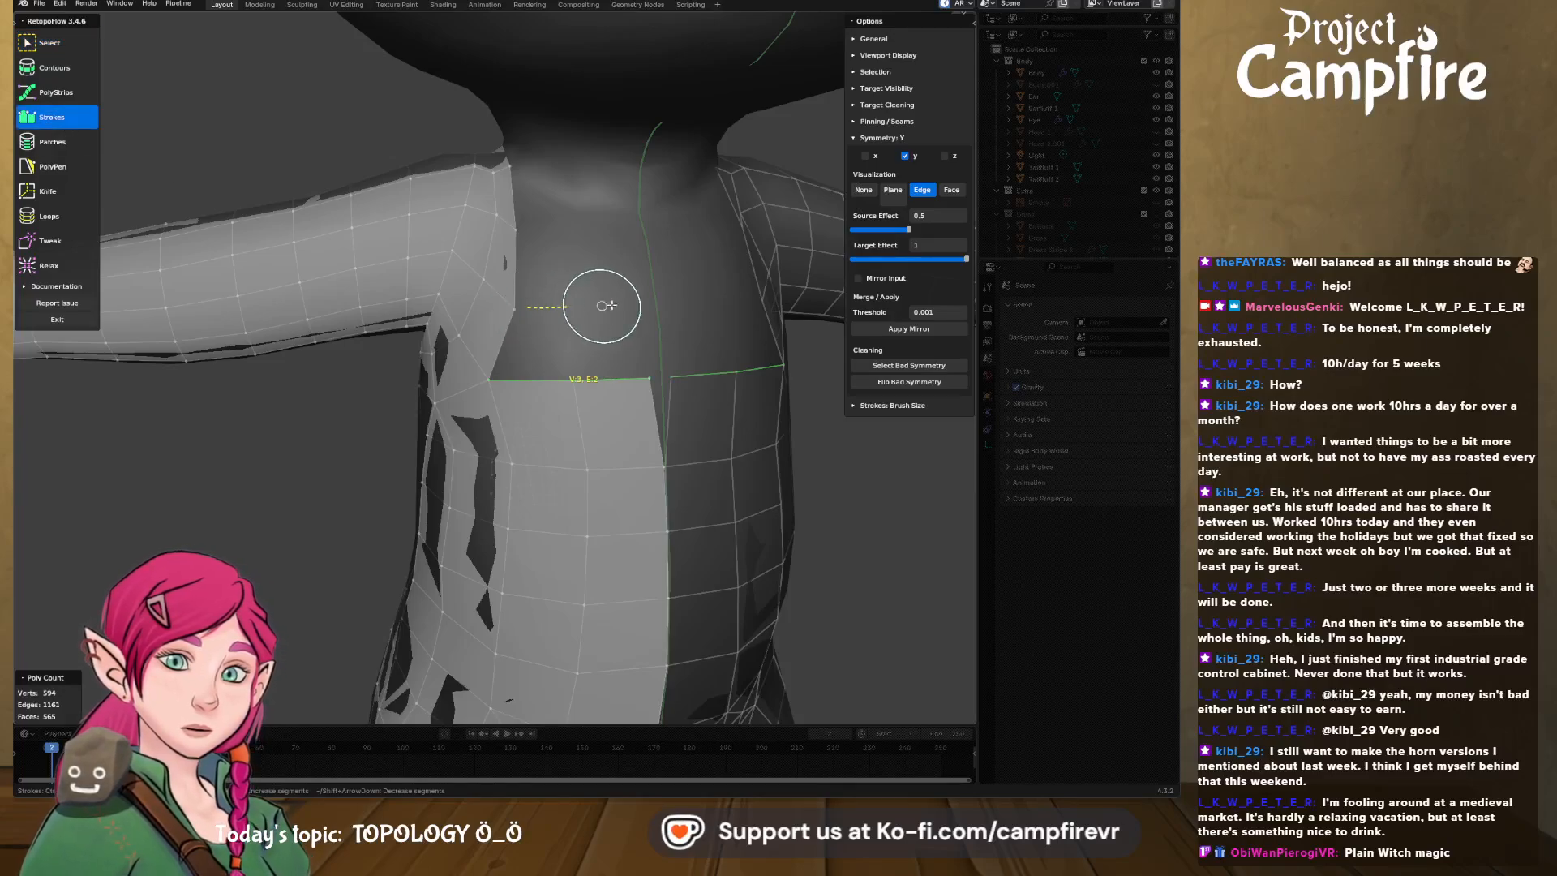
left_click(657, 305, "ctrl")
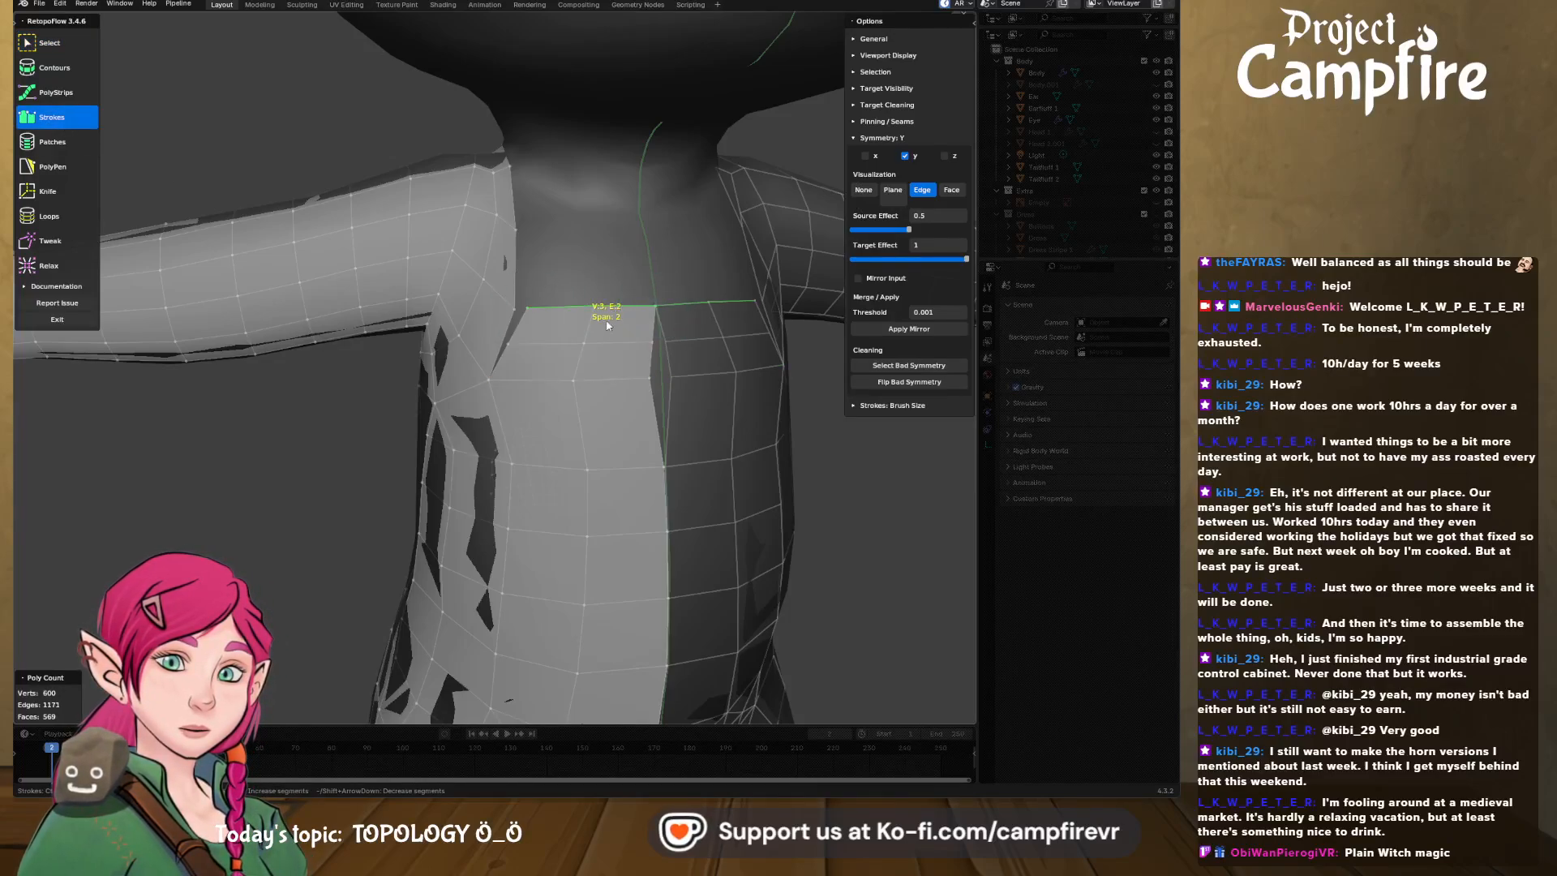
scroll(605, 324, "down", 1, "shift")
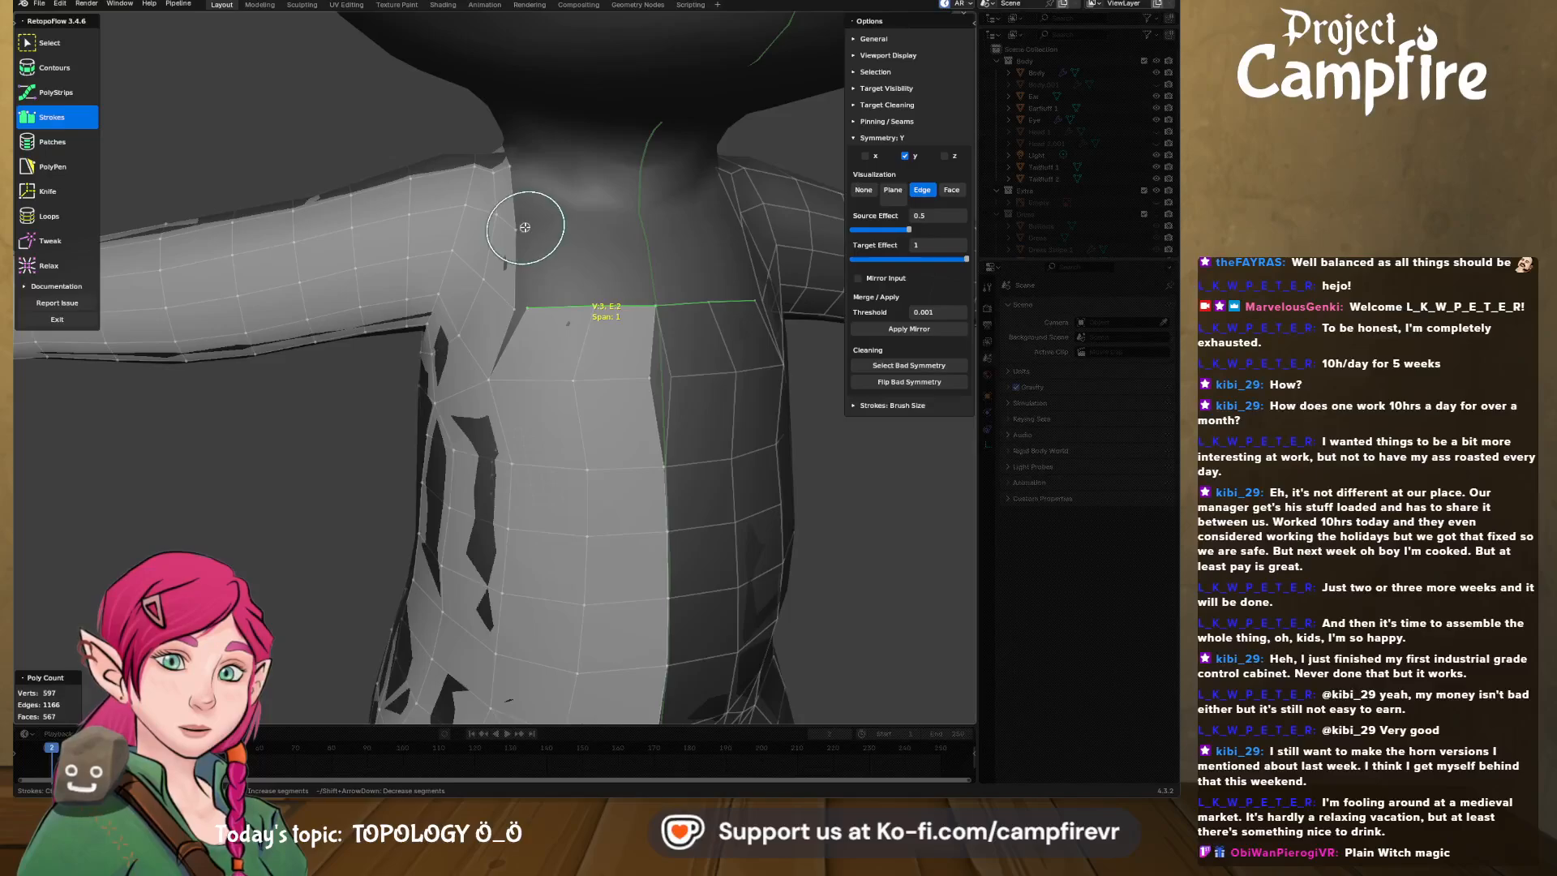
left_click(642, 223, "ctrl")
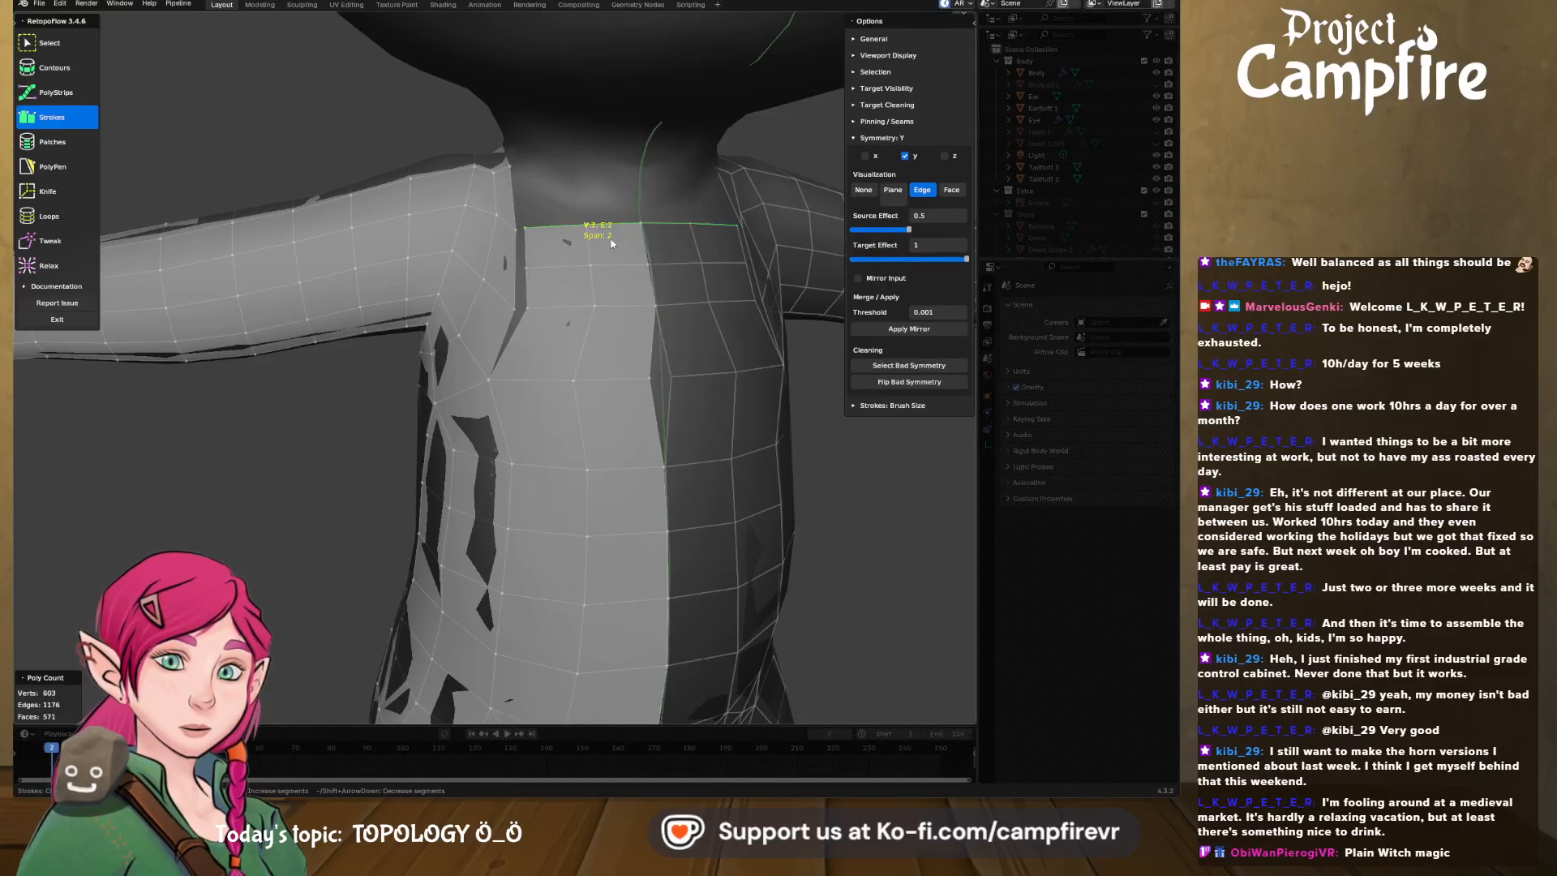
middle_click_drag(553, 197, 560, 204)
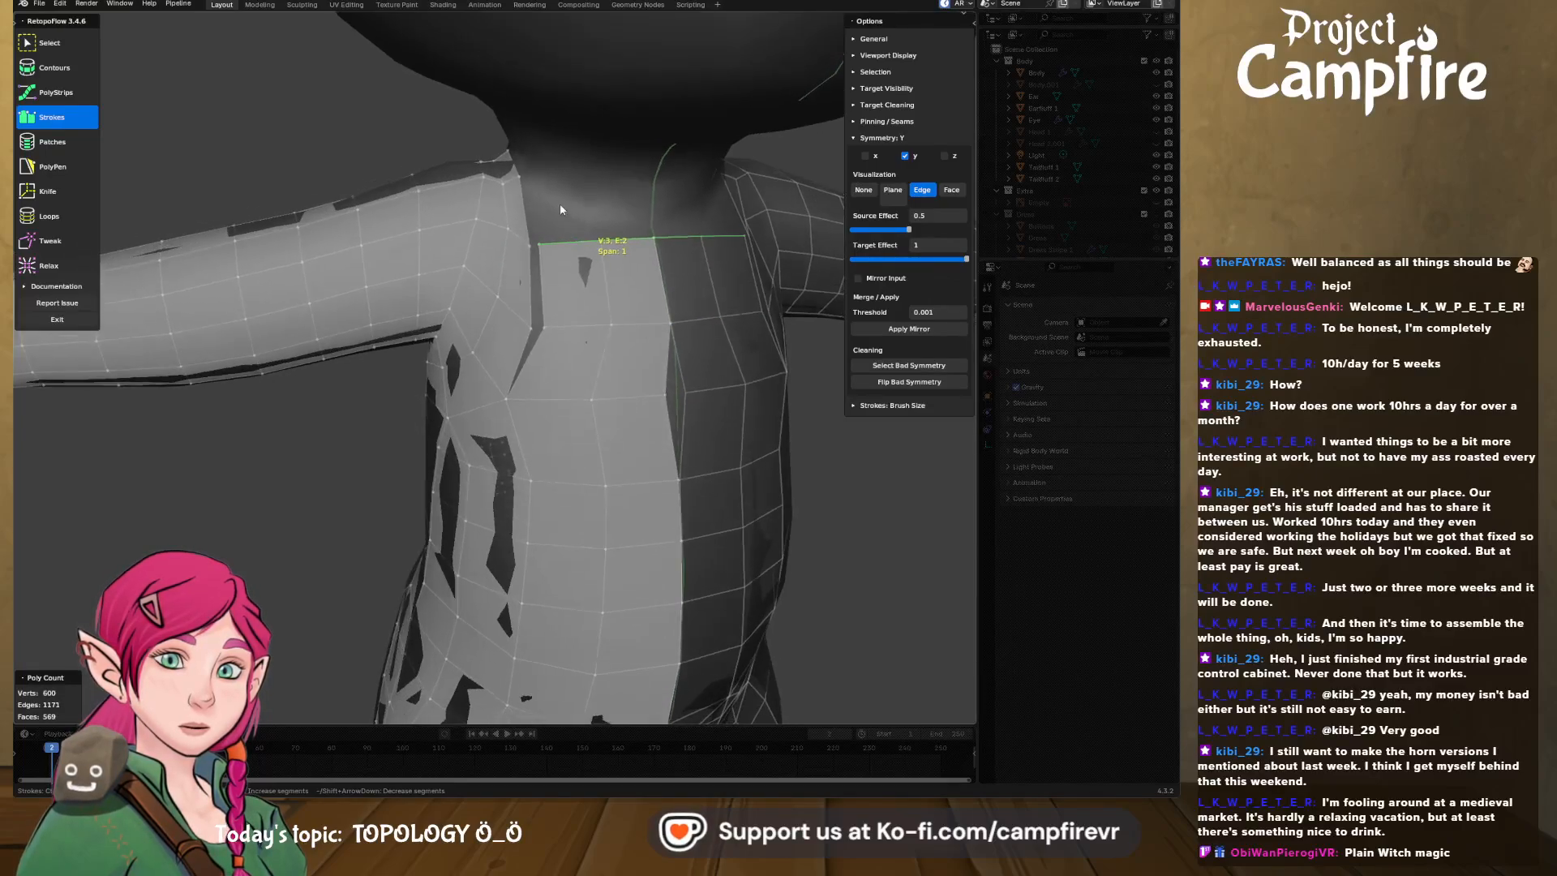
left_click_drag(528, 174, 654, 195)
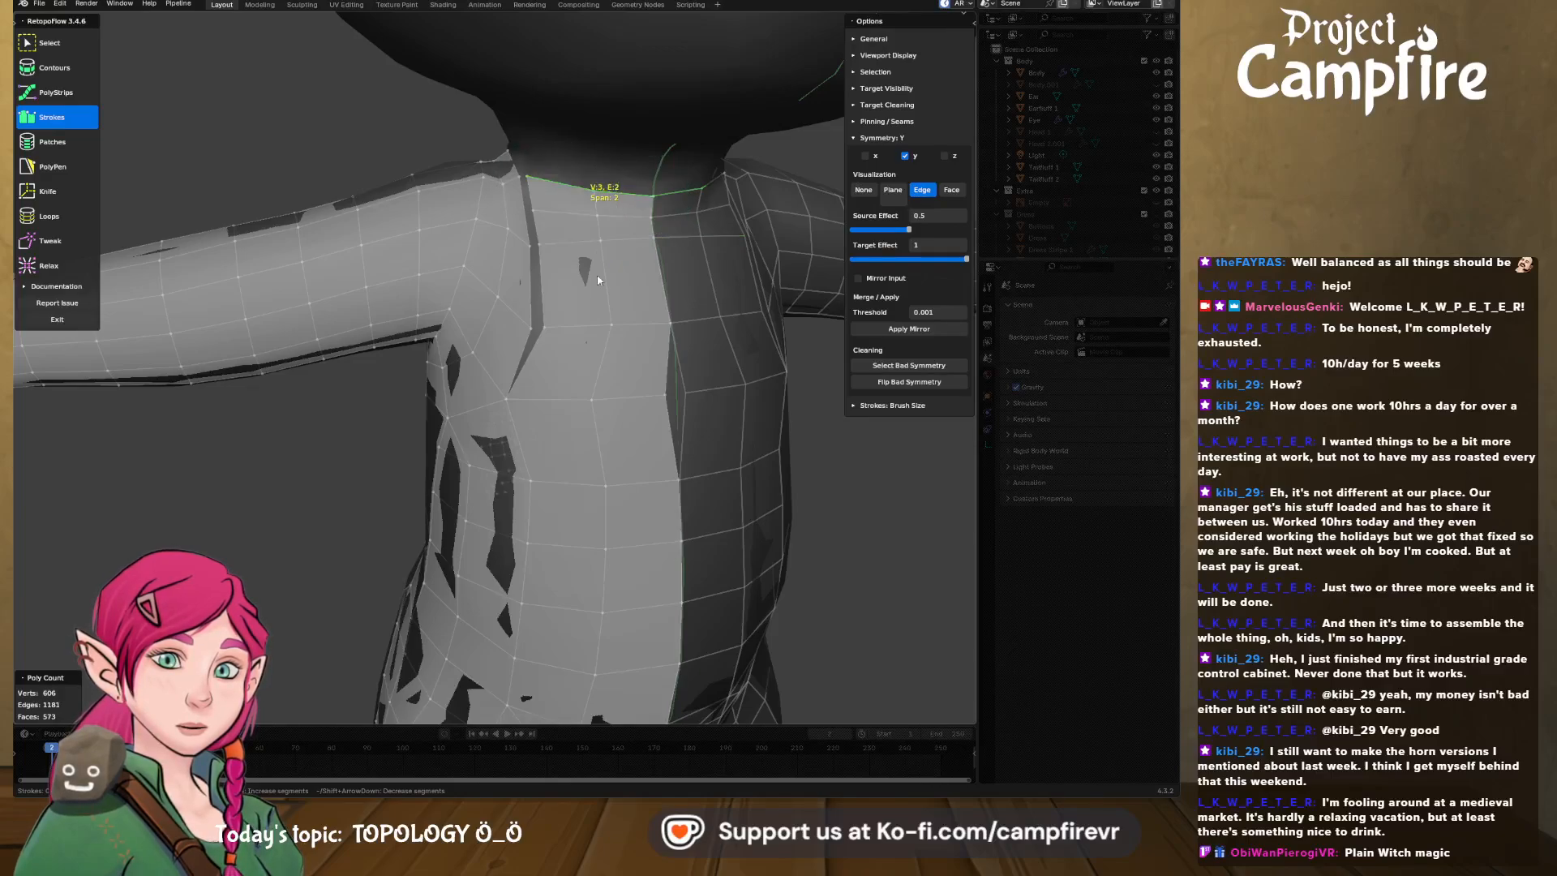
key("shift+Down")
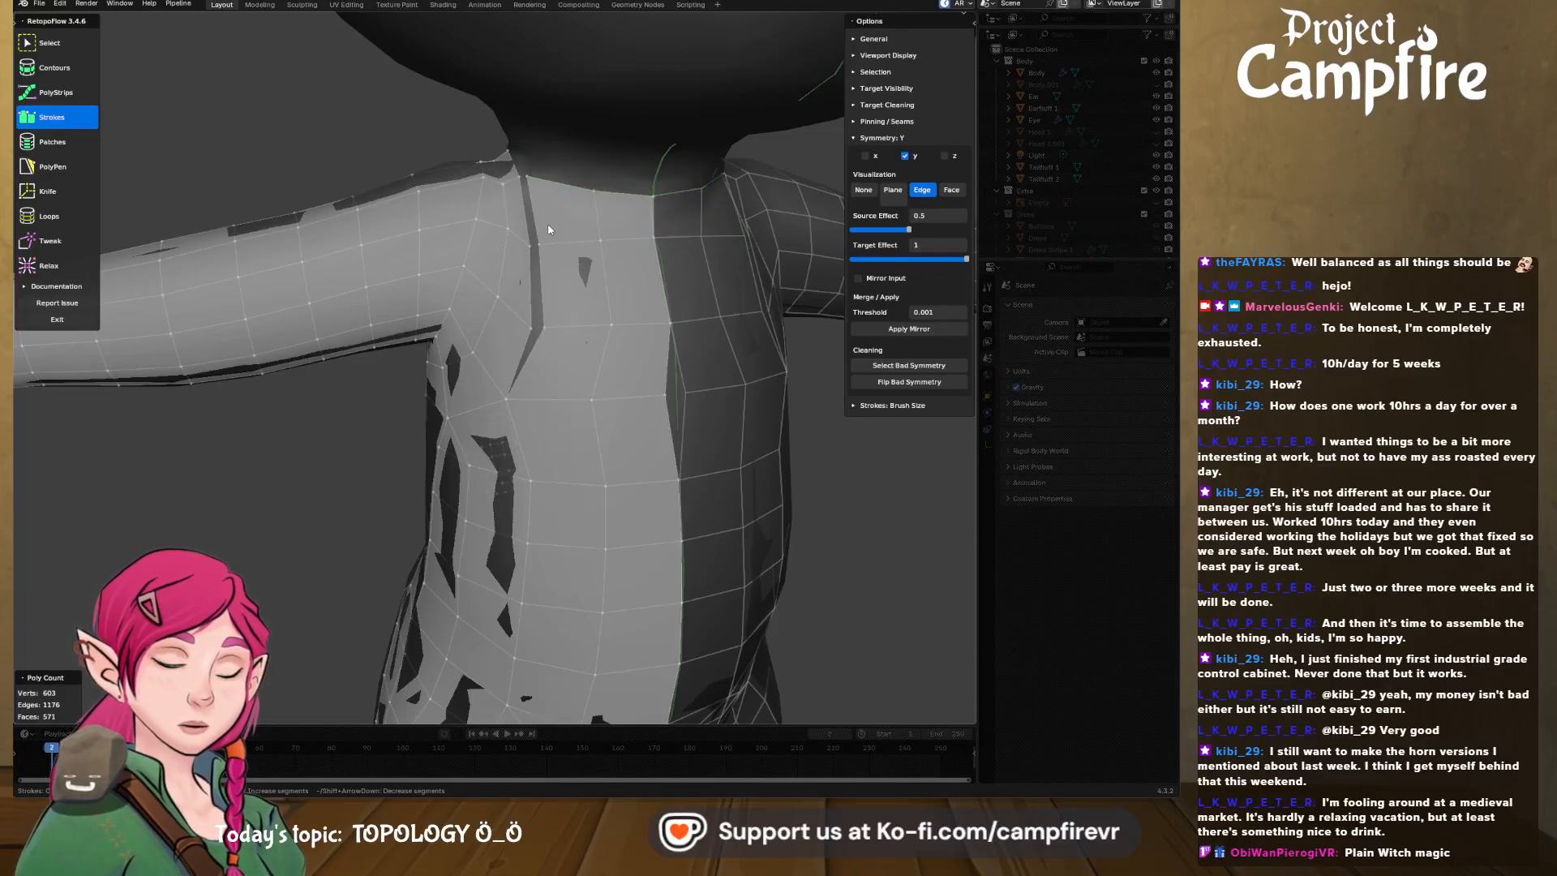
- Merge the three vertex pairs at center along the gap between the new chest rows and the shoulder
middle_click_drag(518, 377, 581, 284)
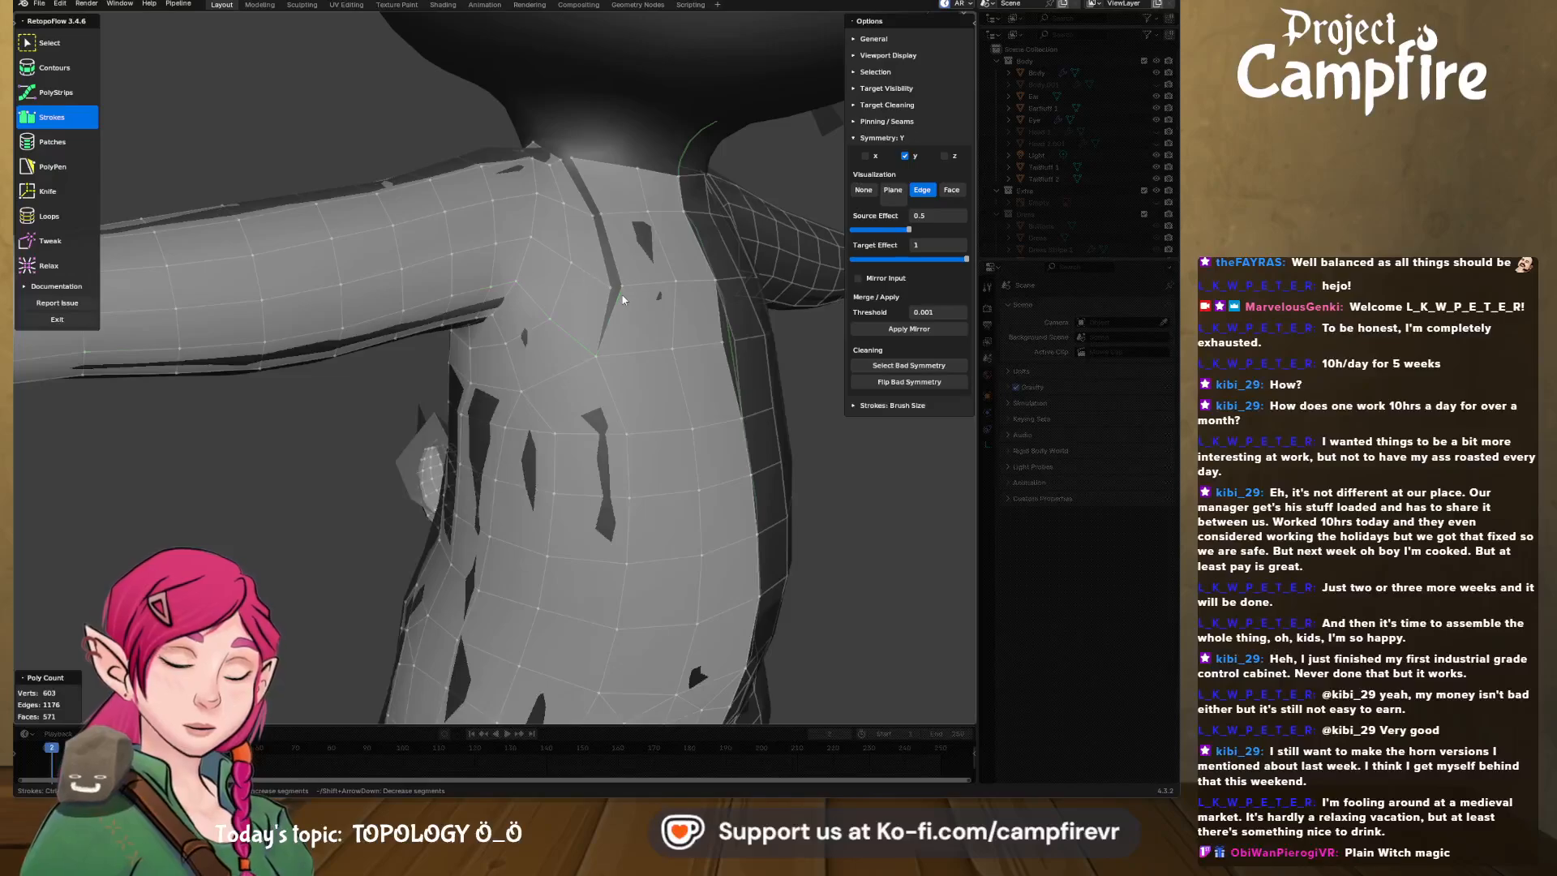
left_click(51, 43)
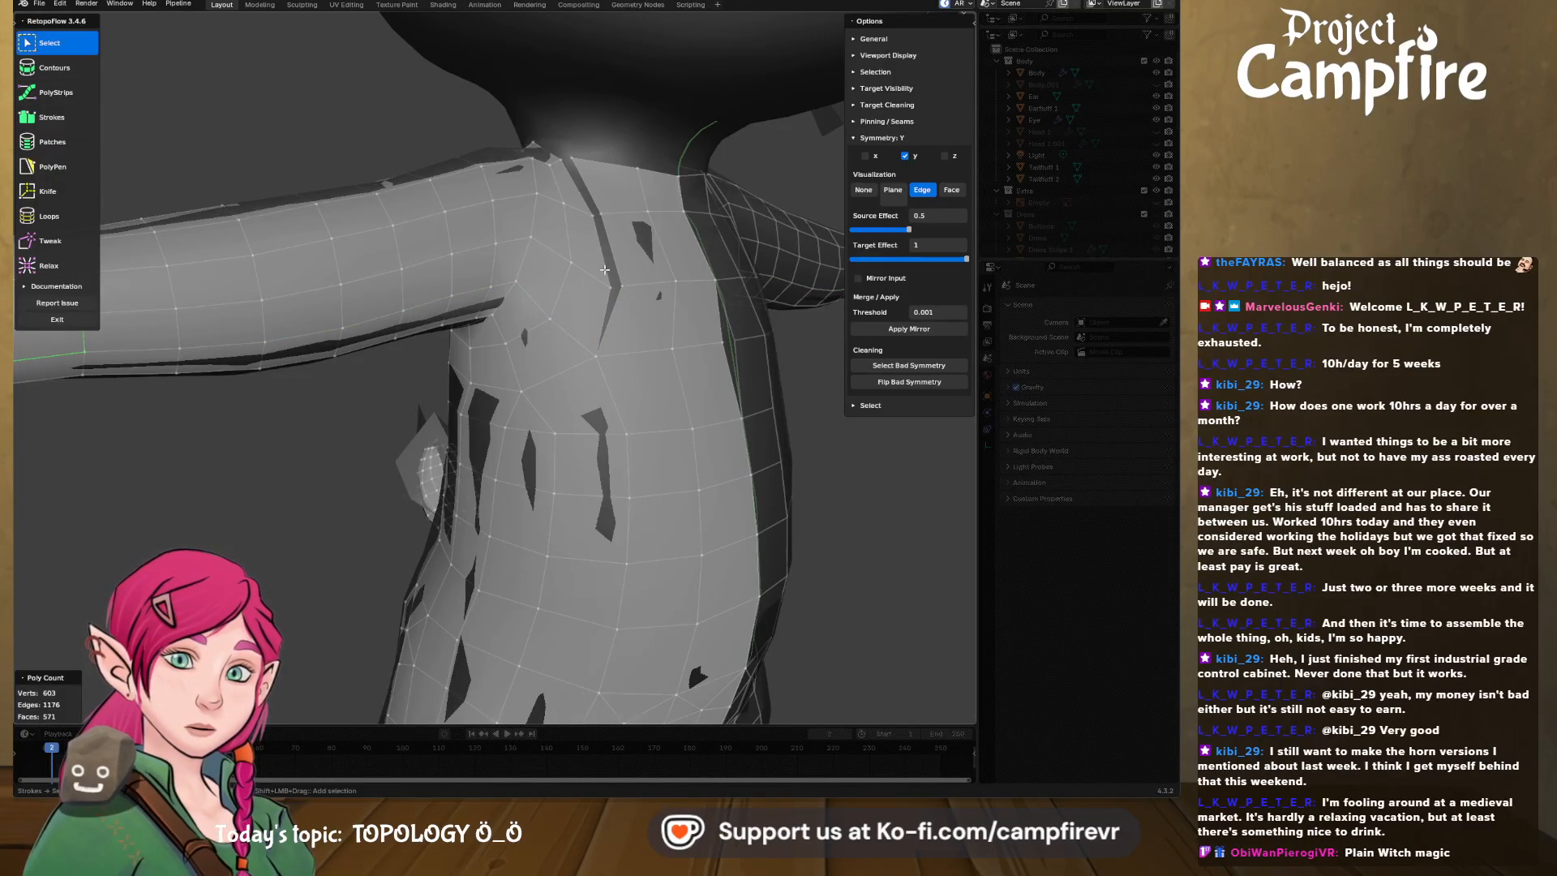
key("x")
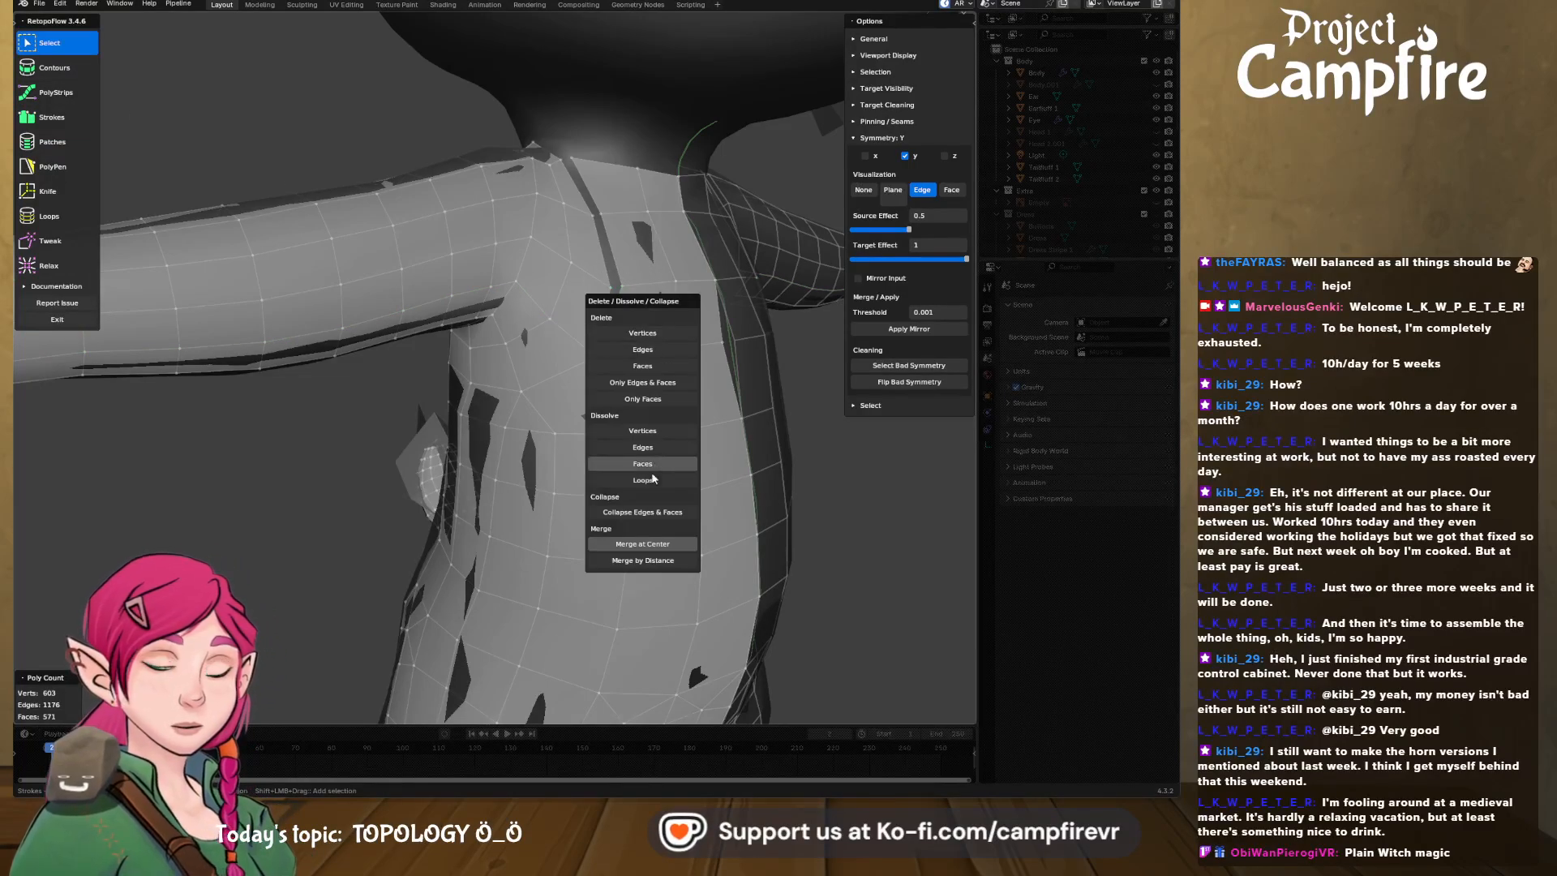
left_click(642, 537)
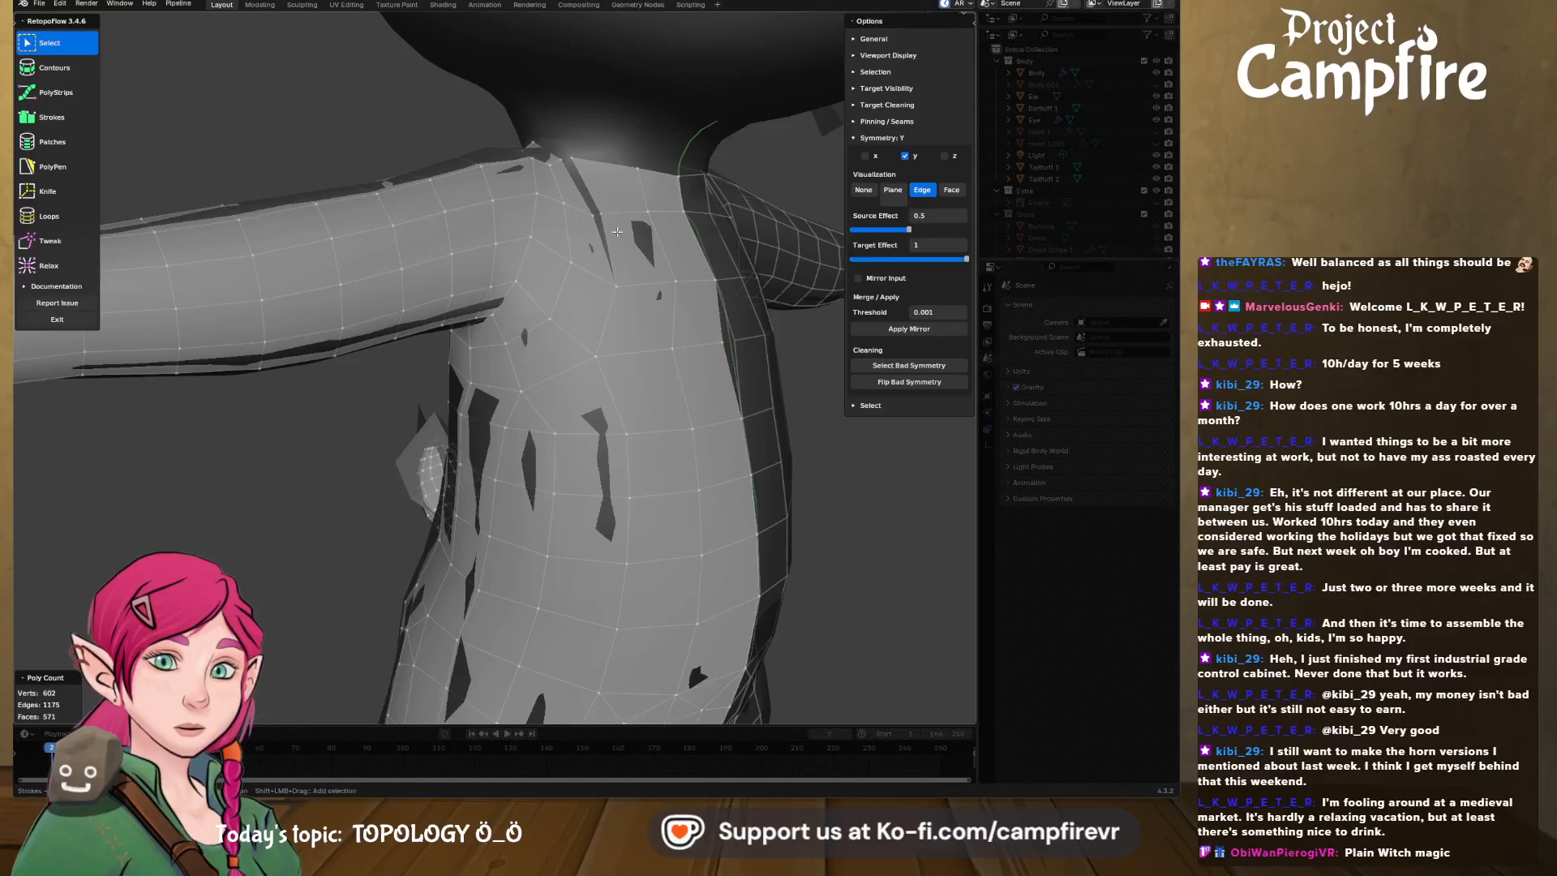
key("x")
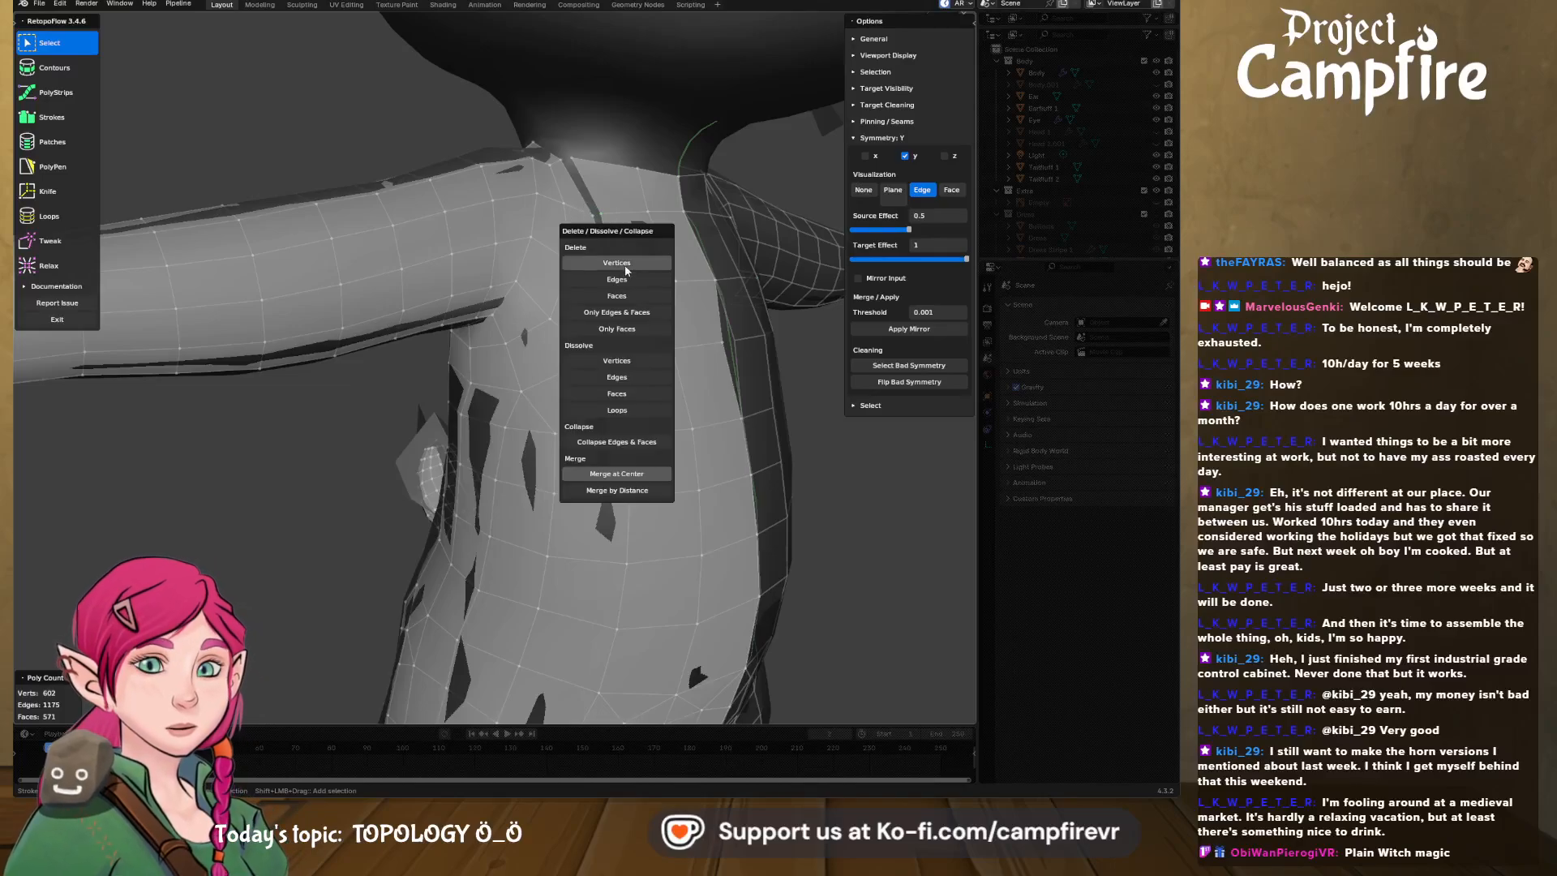
left_click(648, 475)
left_click(570, 159)
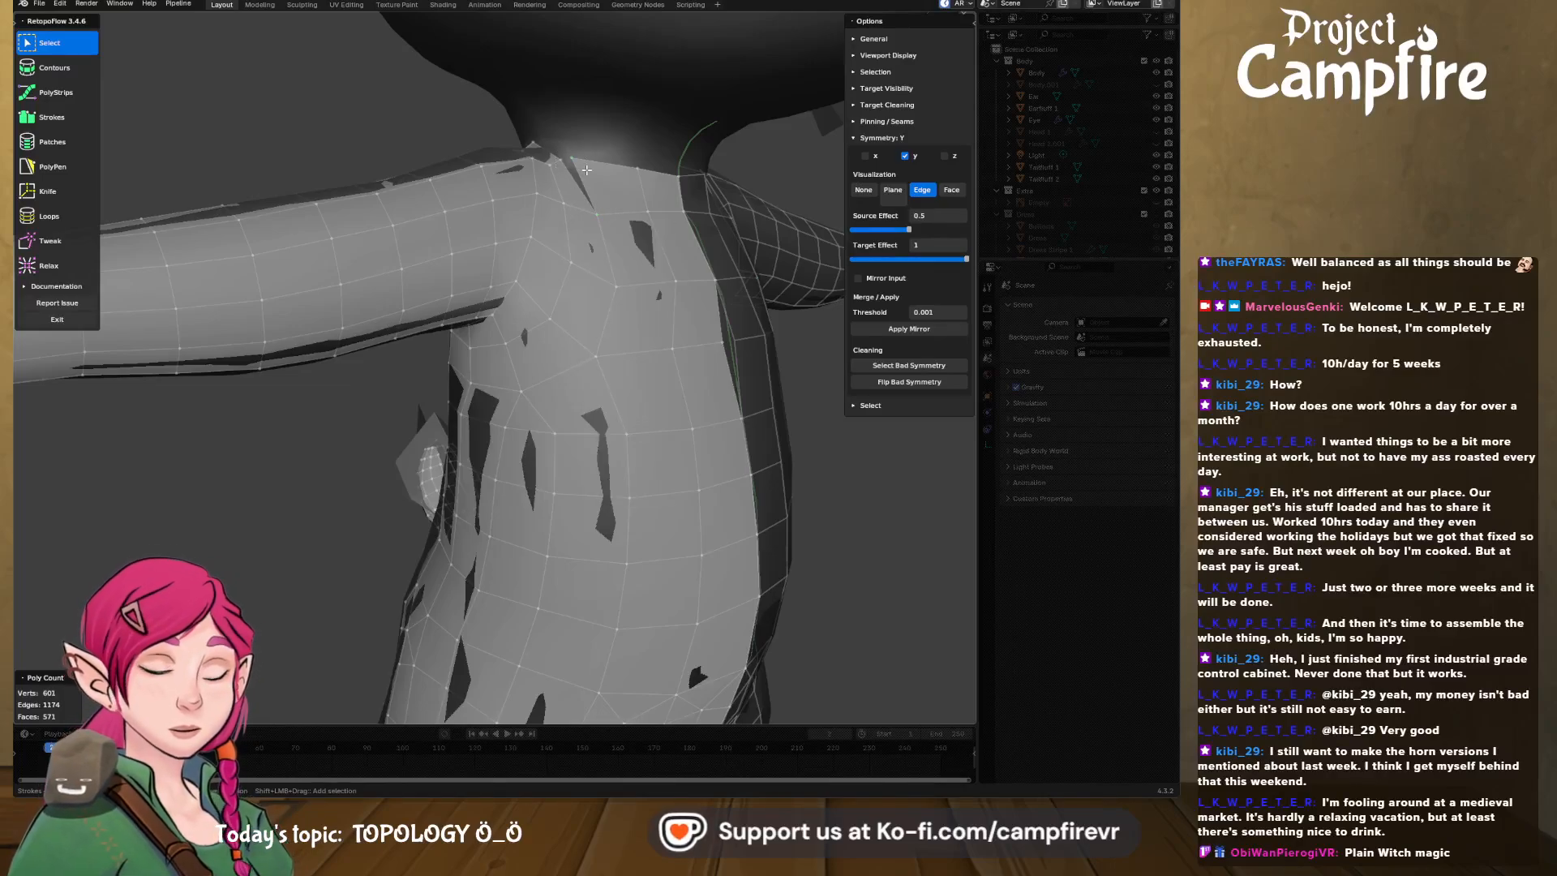
key("x")
left_click(624, 412)
- Tweak the upper chest vertices onto the centerline and relax the new chest rows
middle_click_drag(667, 362, 601, 345)
middle_click_drag(506, 256, 548, 278)
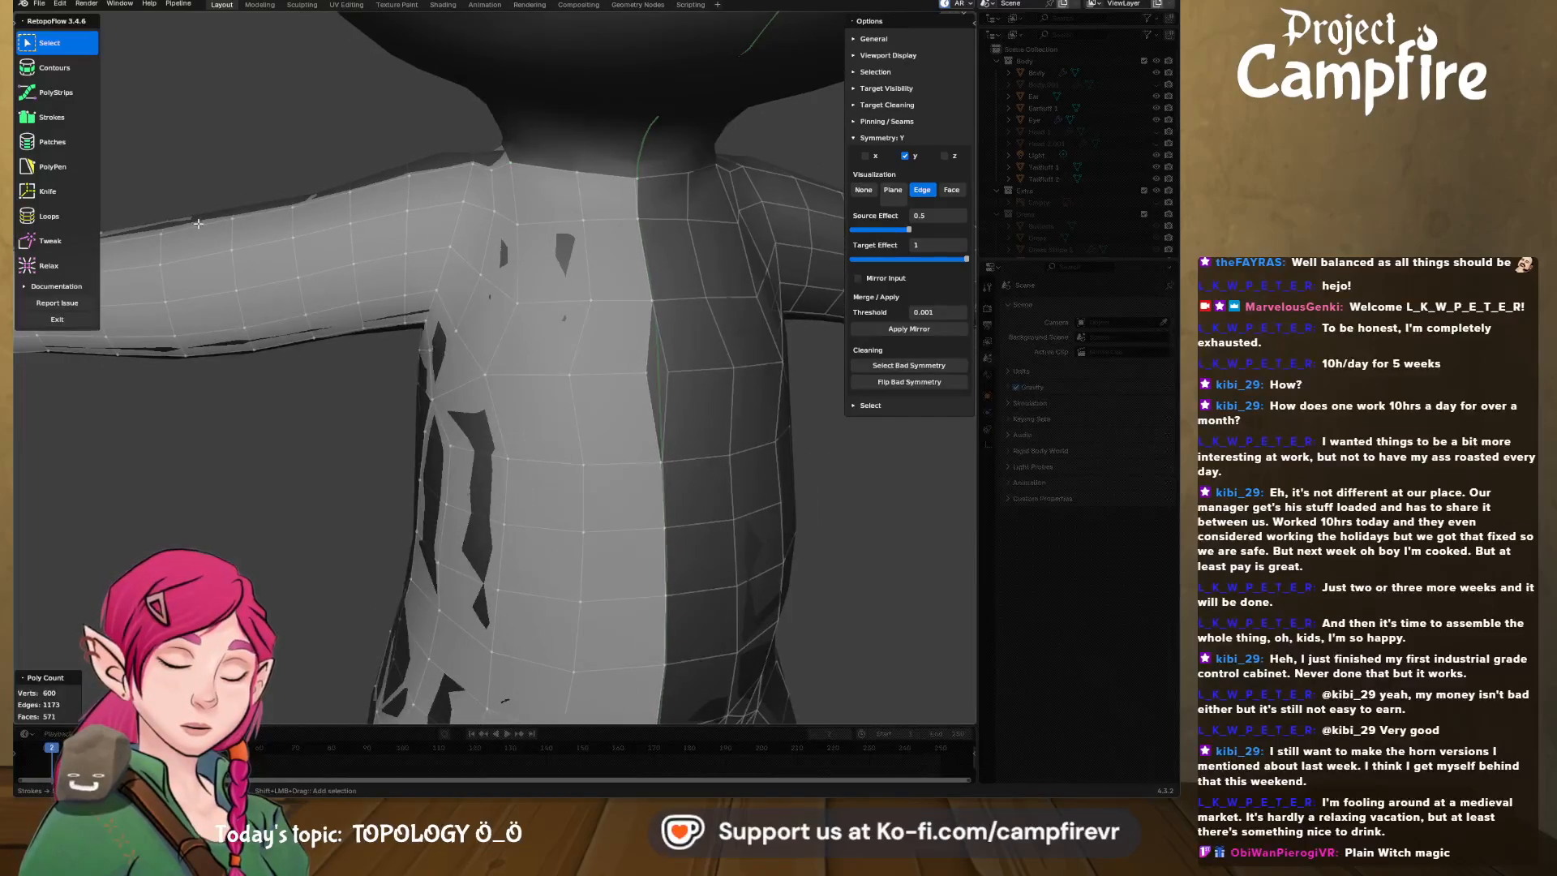
left_click(53, 242)
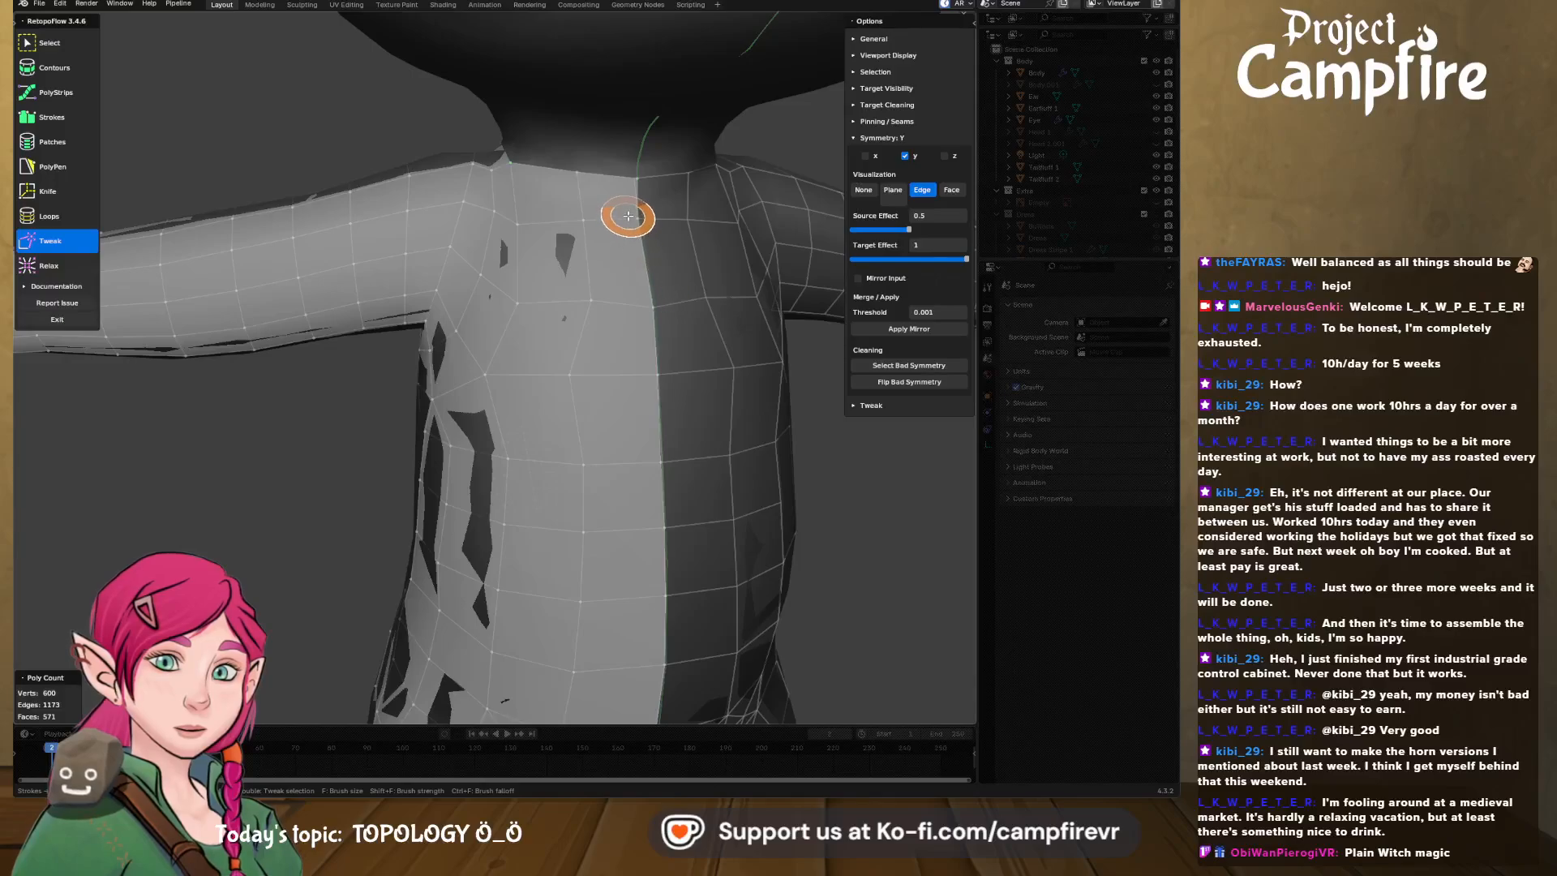
left_click(38, 268)
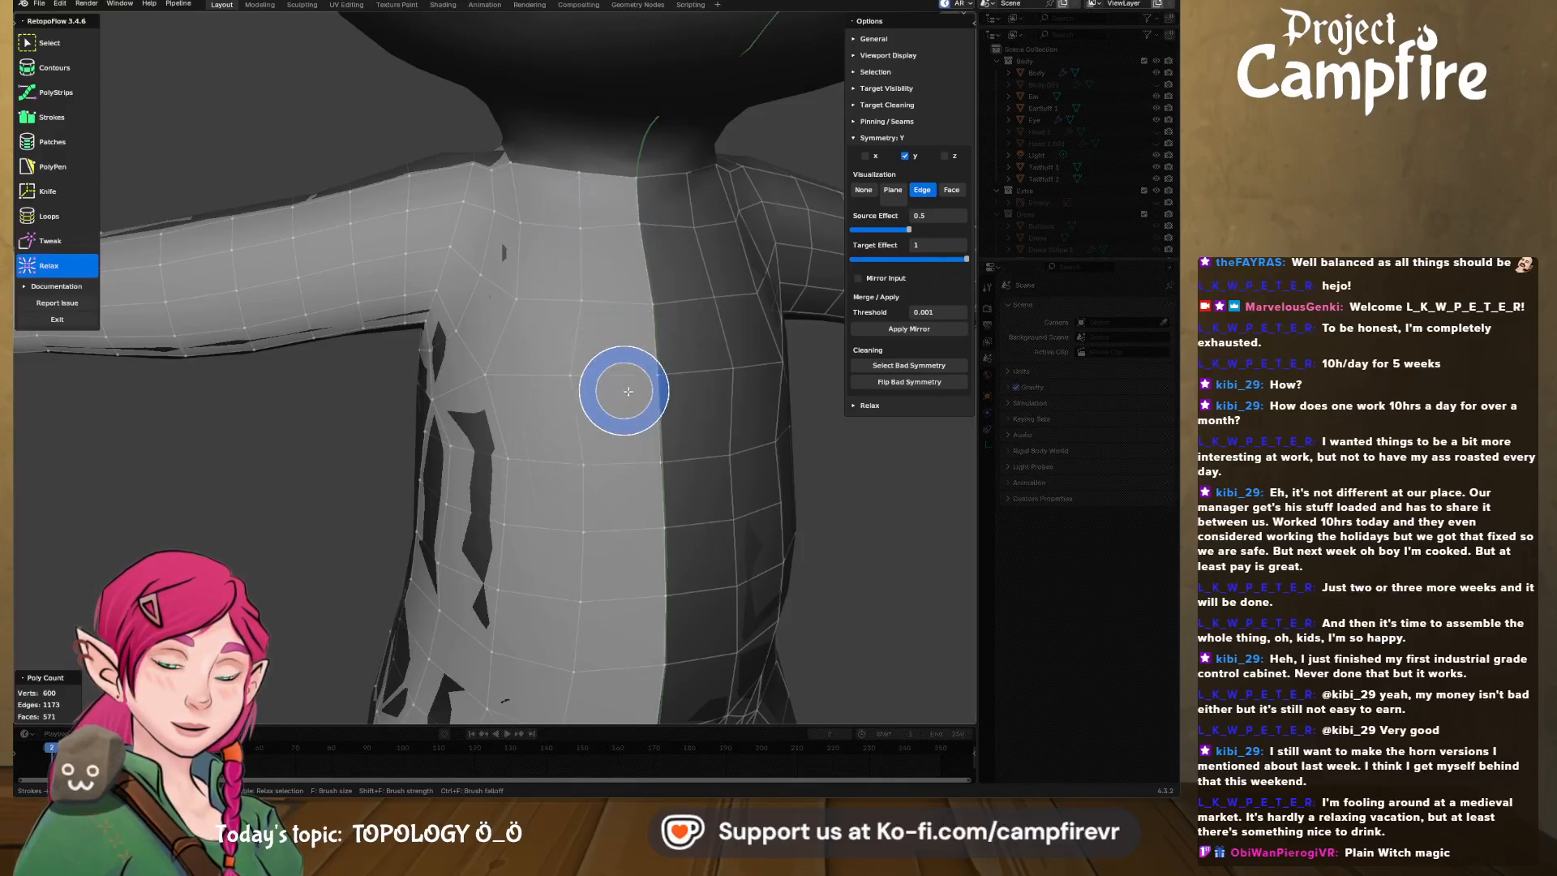
- Cut a Contours ring around the character's thumb just beyond its base
scroll(618, 390, "down", 5)
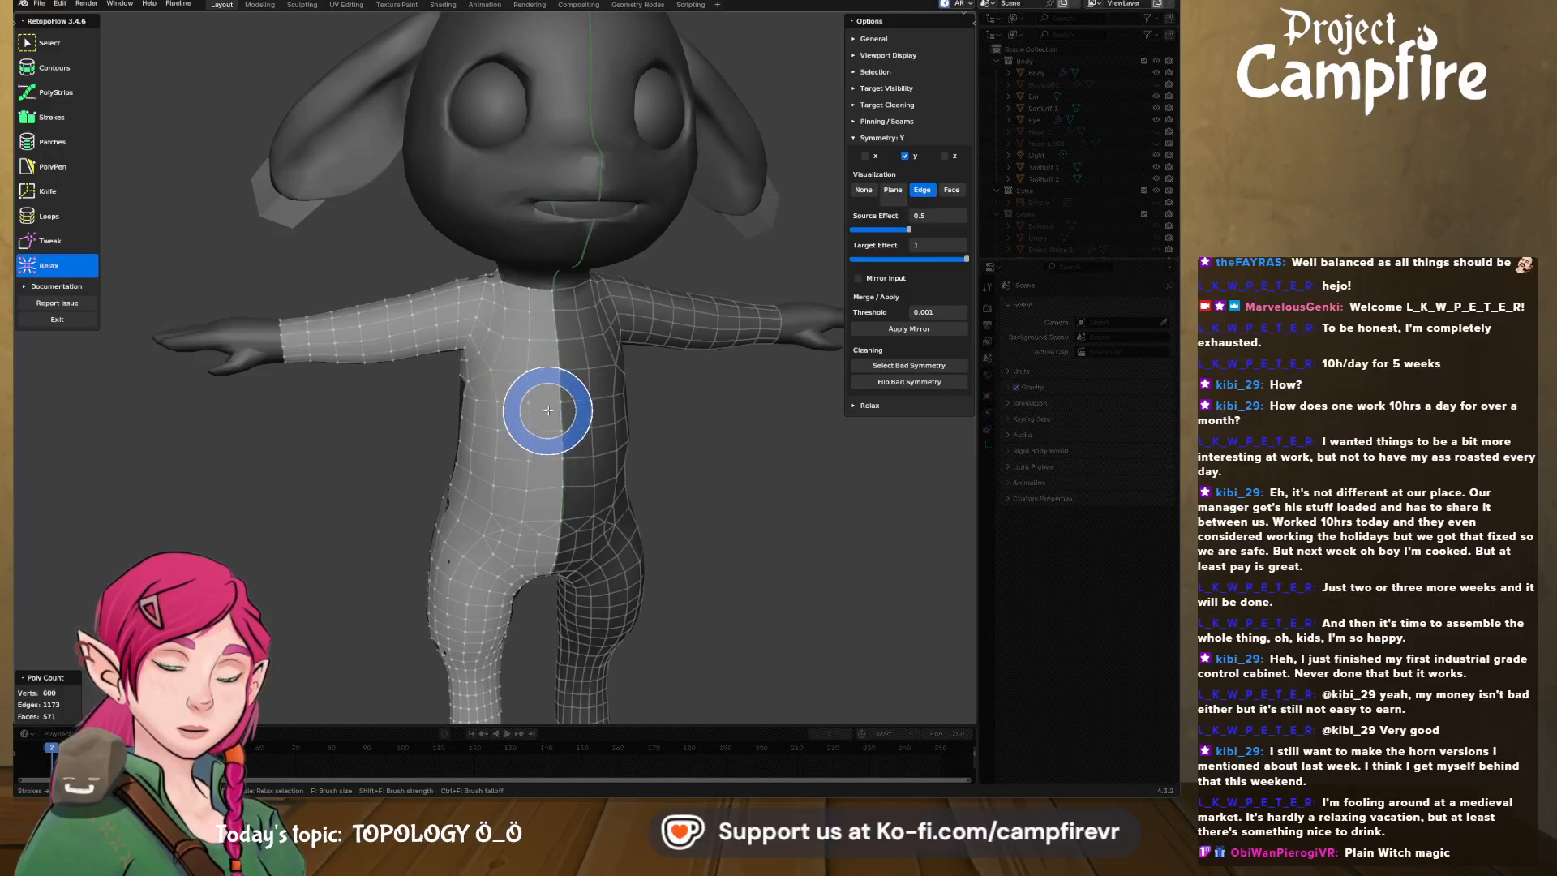
mouse_move(549, 410)
middle_mouse_down()
mouse_move(693, 395)
mouse_move(522, 389)
mouse_move(510, 328)
mouse_move(641, 300)
mouse_move(611, 282)
mouse_move(526, 296)
middle_mouse_up()
middle_click_drag(417, 357, 637, 486)
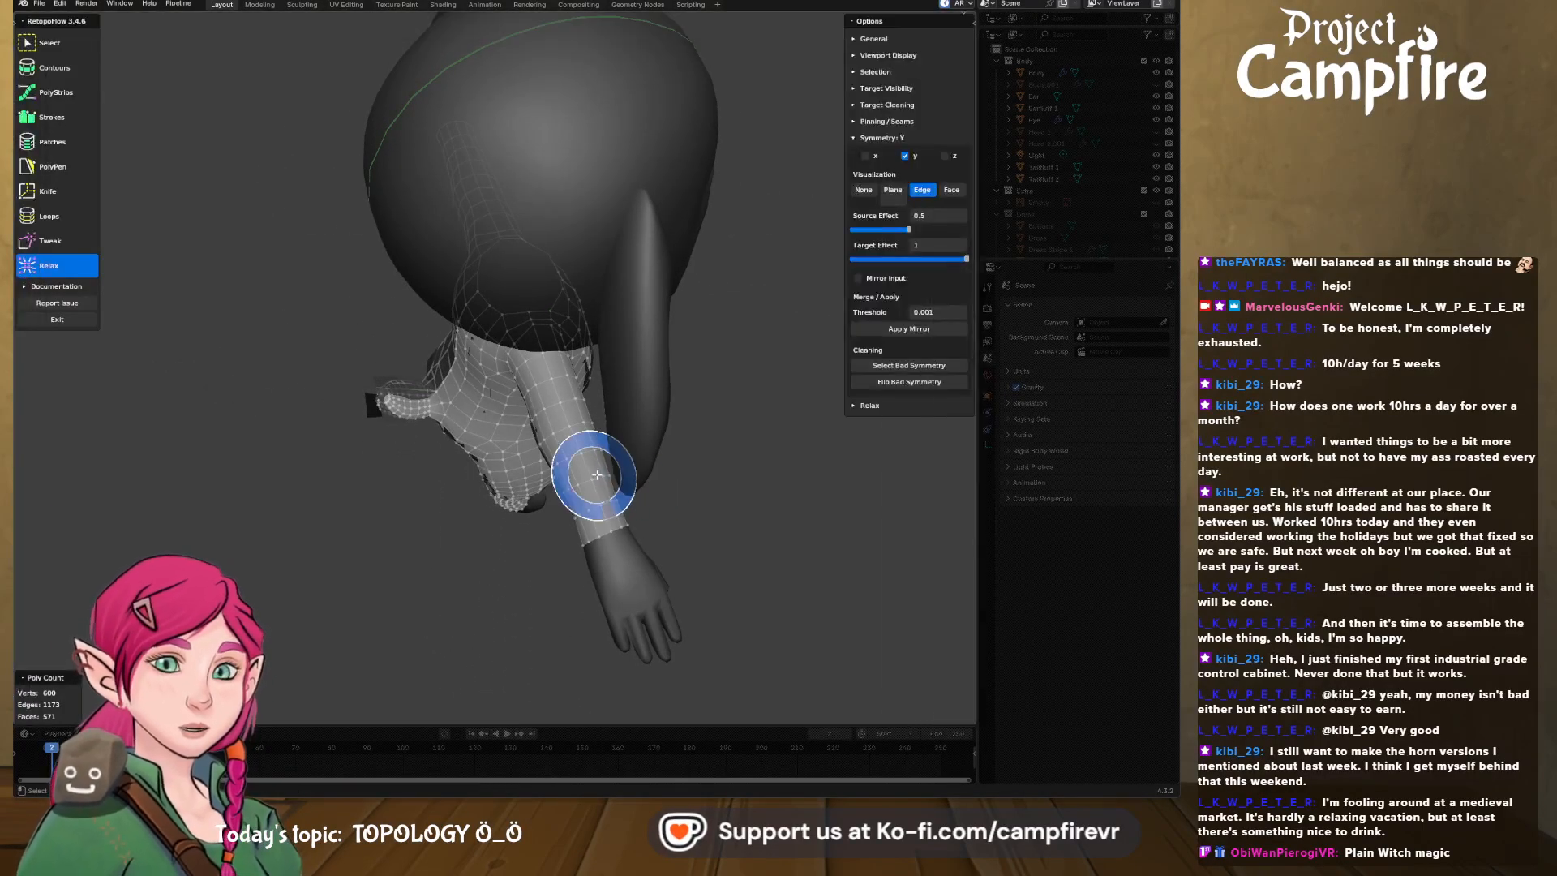
scroll(580, 530, "up", 5)
mouse_move(580, 530)
middle_mouse_down()
mouse_move(372, 451)
mouse_move(569, 456)
mouse_move(520, 446)
mouse_move(490, 463)
mouse_move(494, 482)
mouse_move(579, 515)
mouse_move(520, 439)
mouse_move(527, 454)
mouse_move(511, 452)
mouse_move(612, 483)
mouse_move(610, 511)
mouse_move(644, 519)
mouse_move(600, 510)
mouse_move(596, 491)
mouse_move(523, 456)
middle_mouse_up()
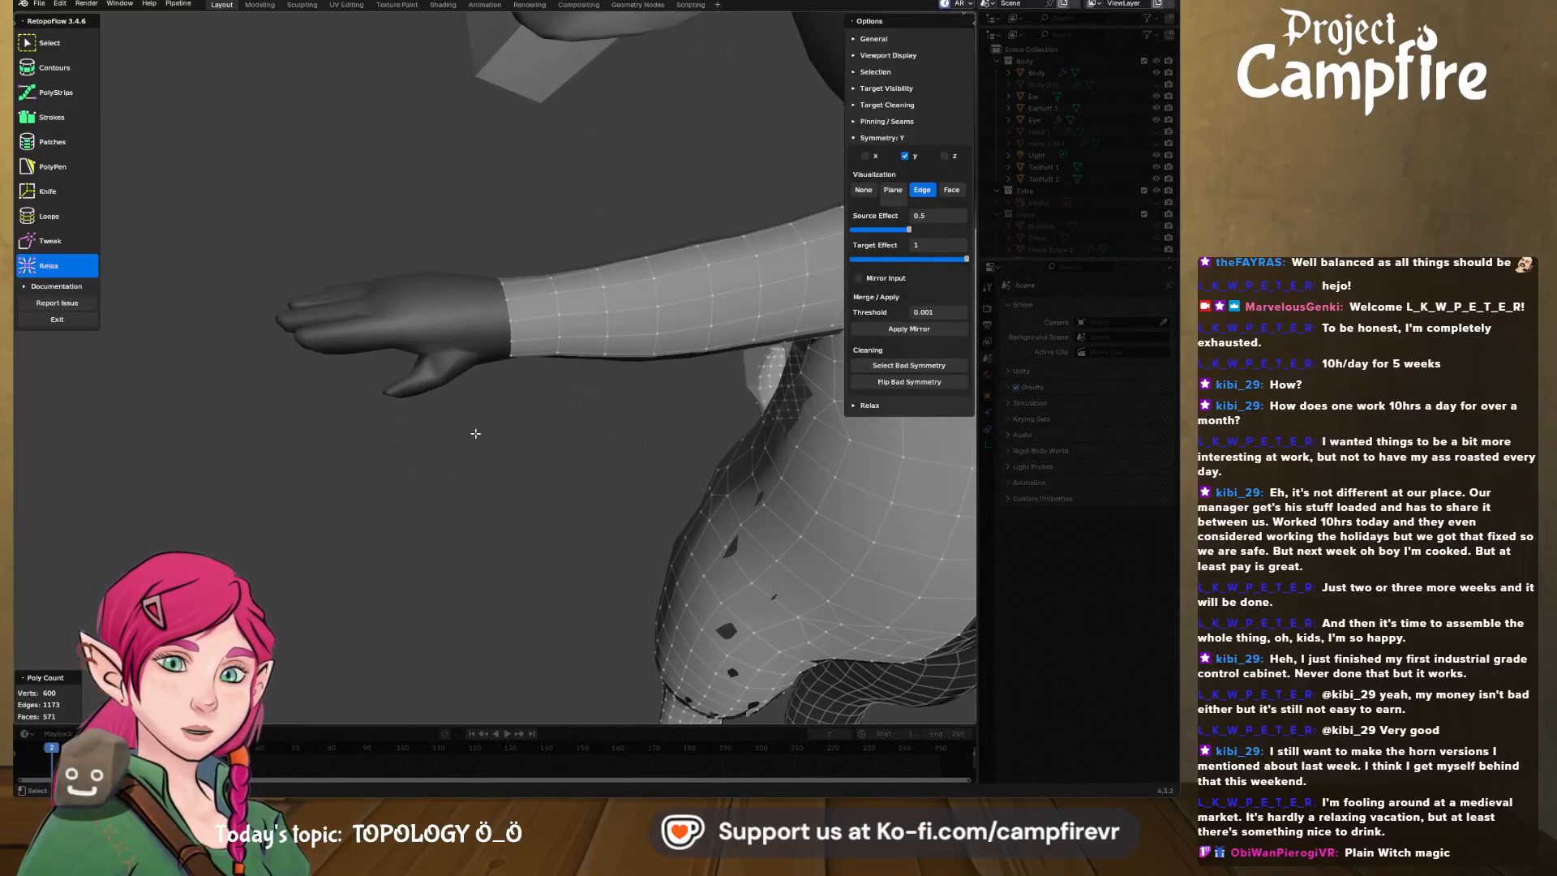
left_click(61, 68)
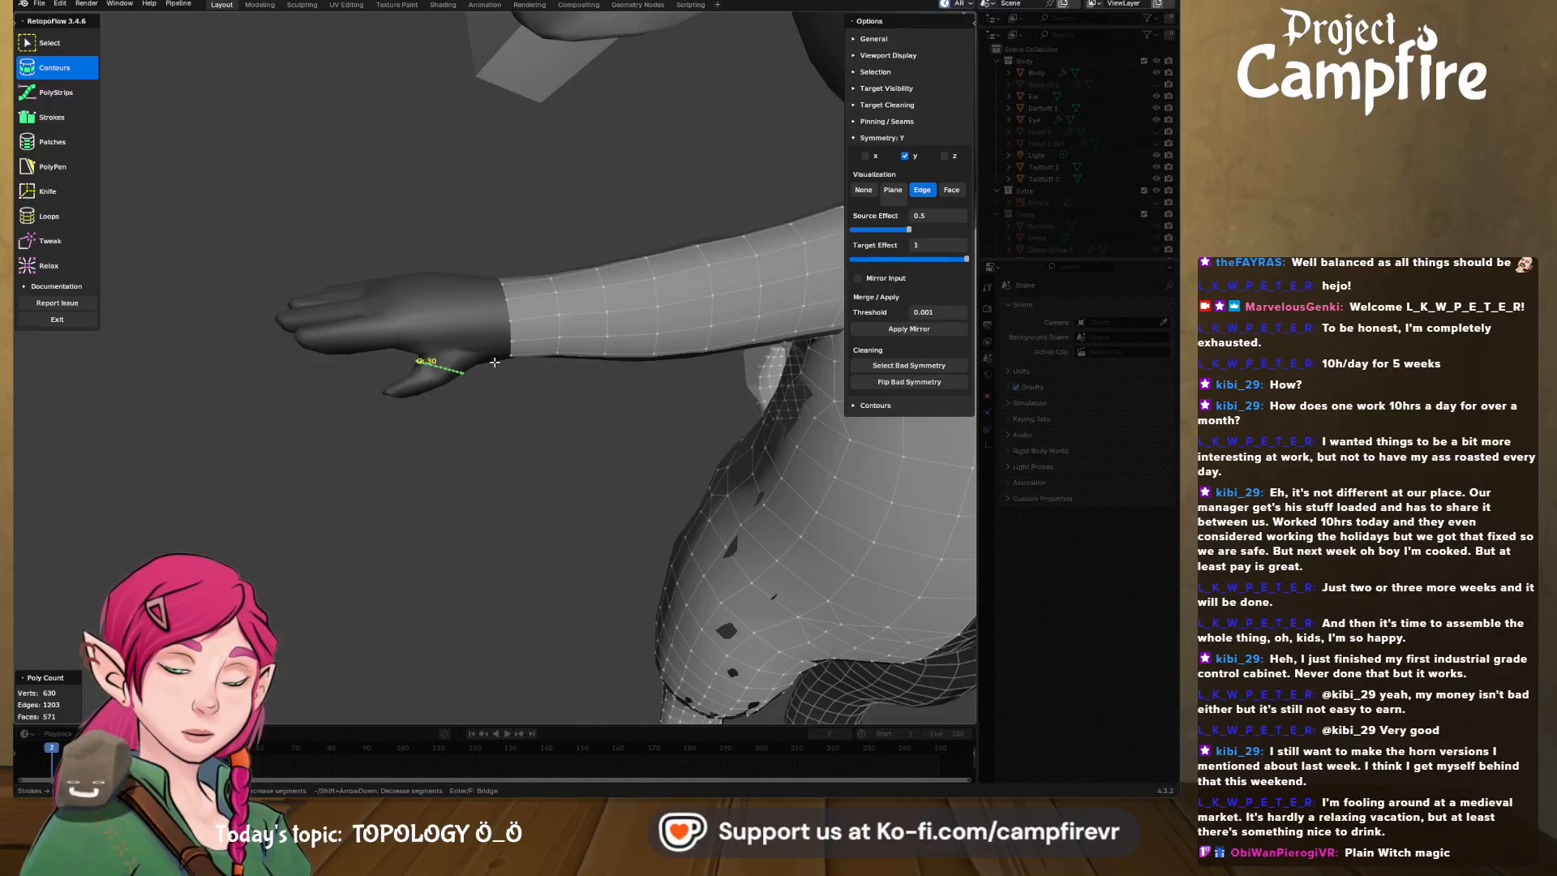
- Try adding 30-segment Contours rings from the thumb's base toward its tip and undo them
left_click_drag(495, 361, 386, 353)
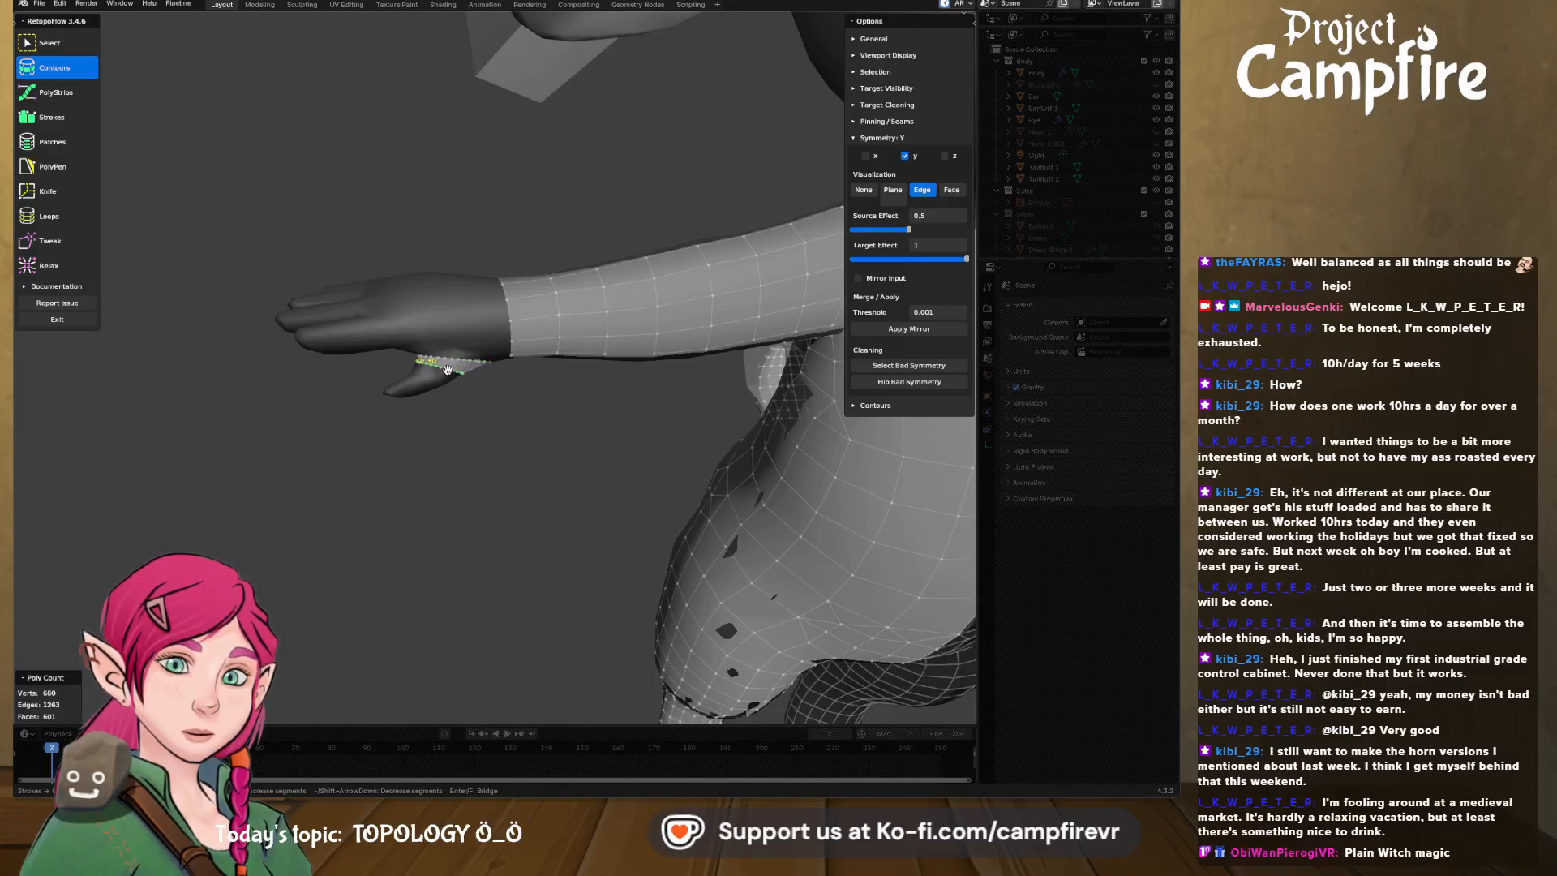
left_click_drag(383, 357, 355, 342, "ctrl")
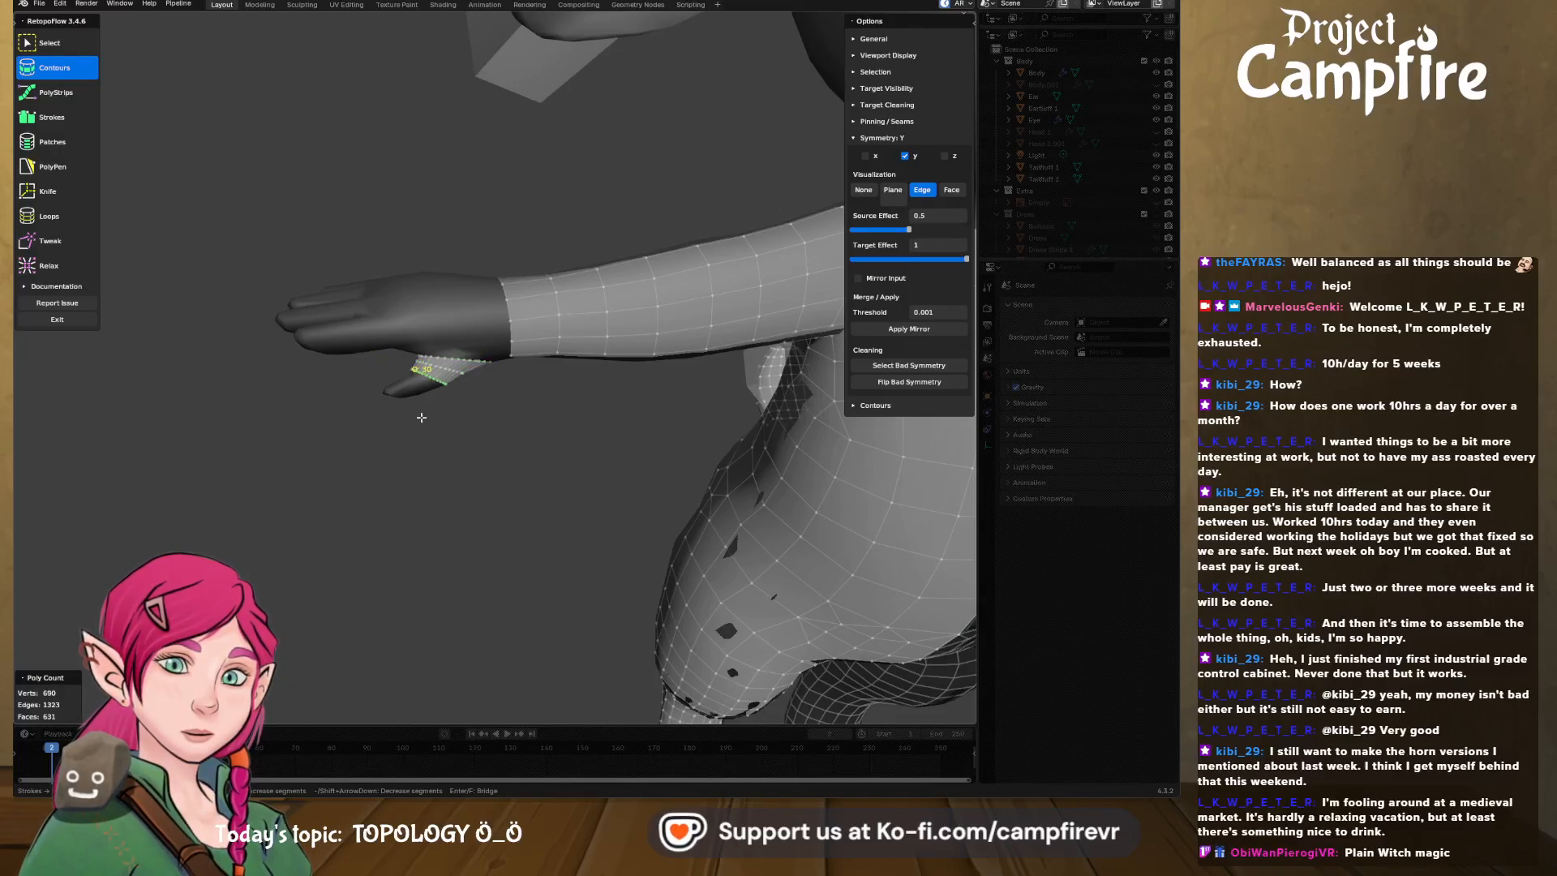
left_click_drag(432, 423, 372, 338, "ctrl")
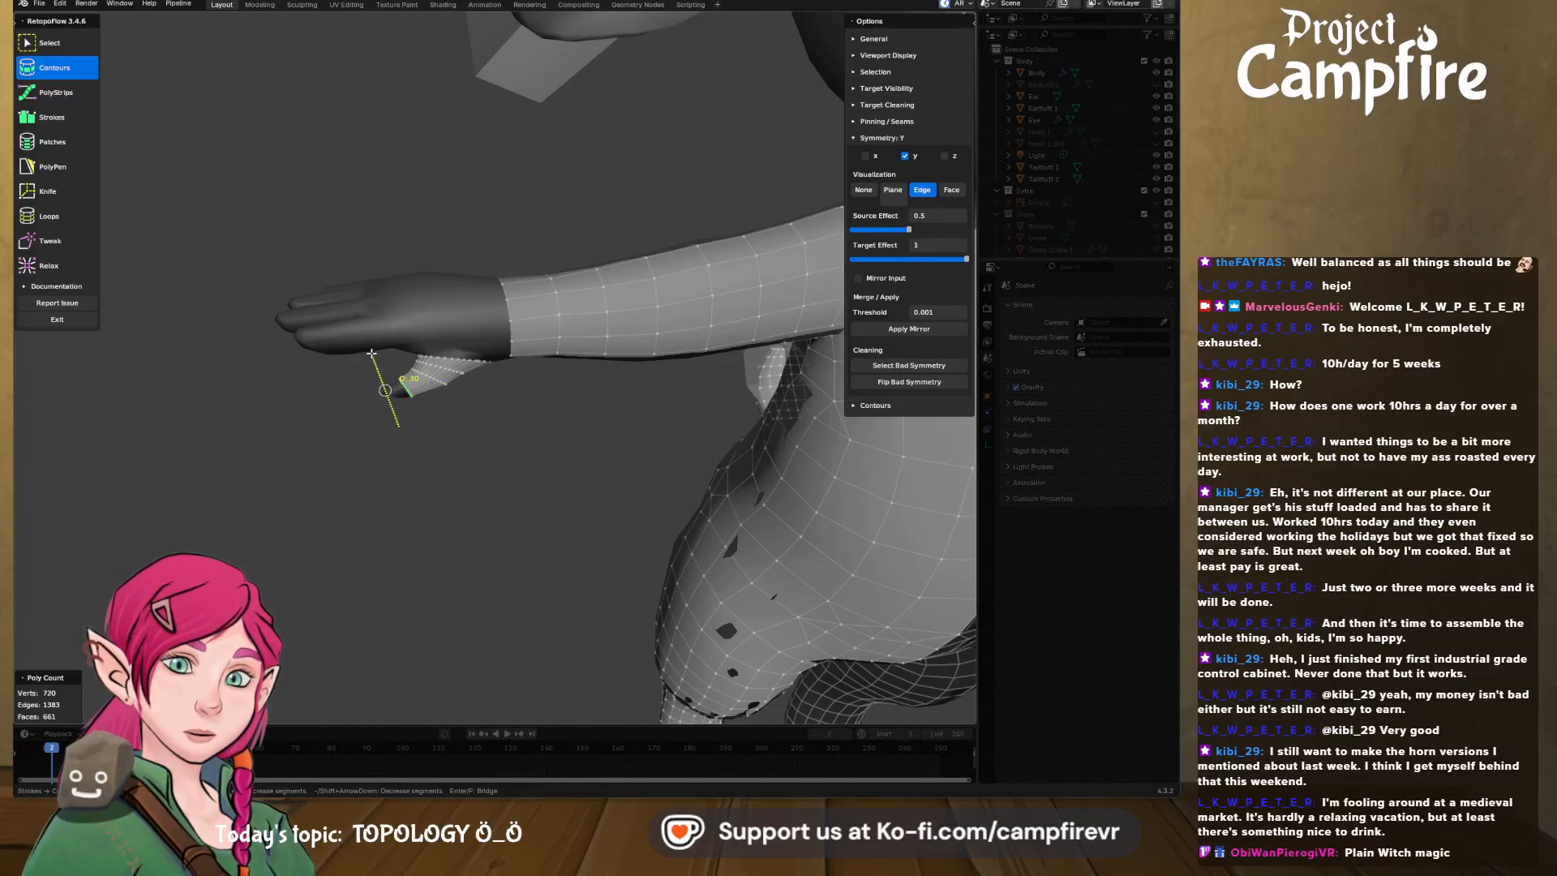
middle_click_drag(380, 355, 422, 438)
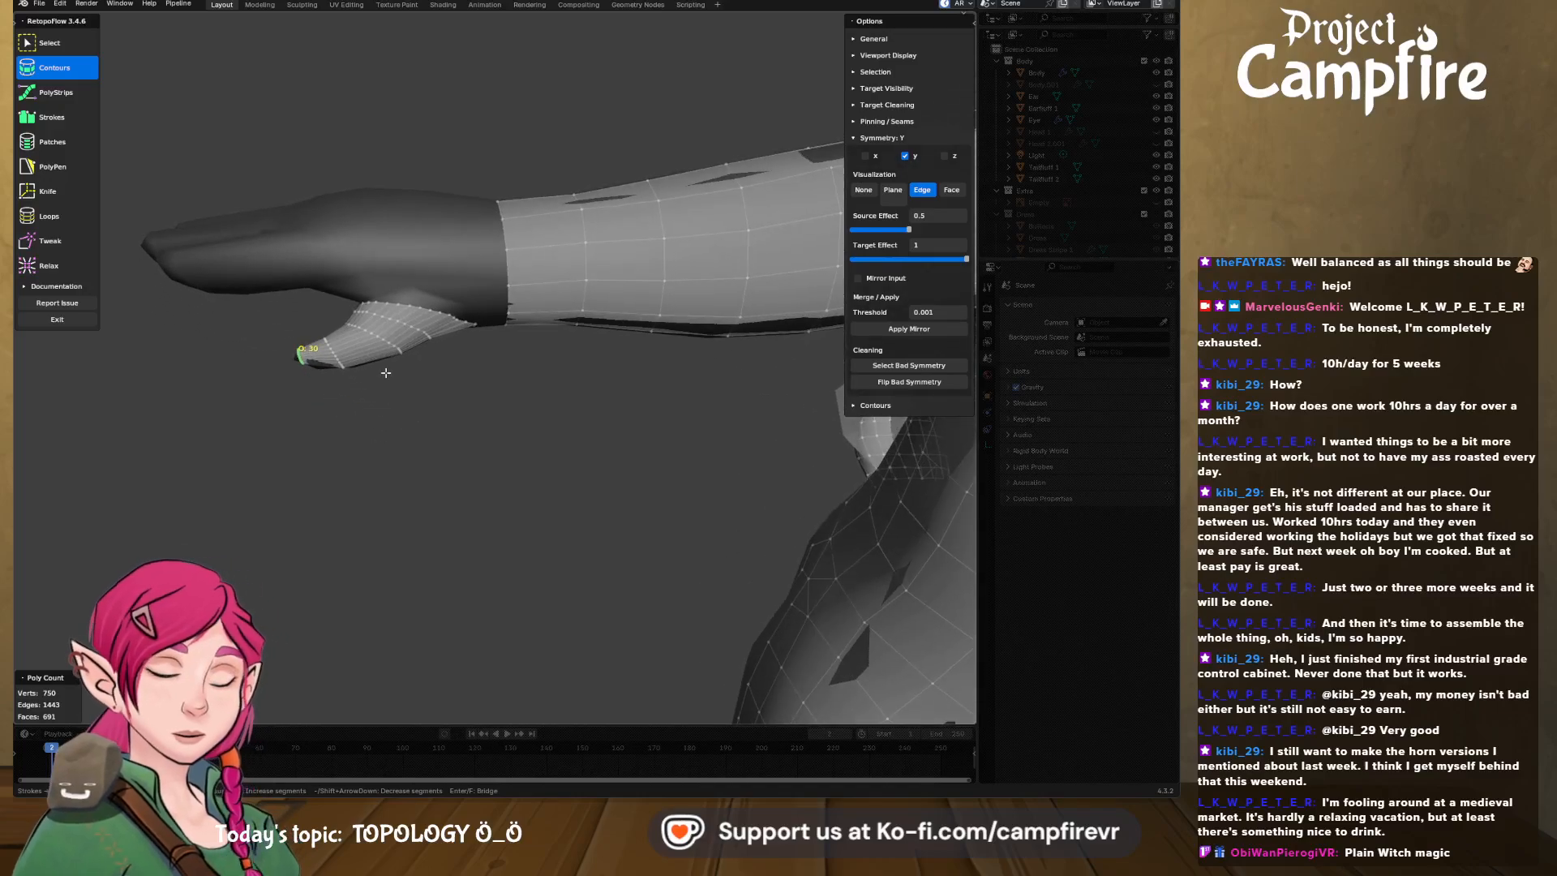
key("ctrl+z")
key("ctrl+z")
key("ctrl+z")
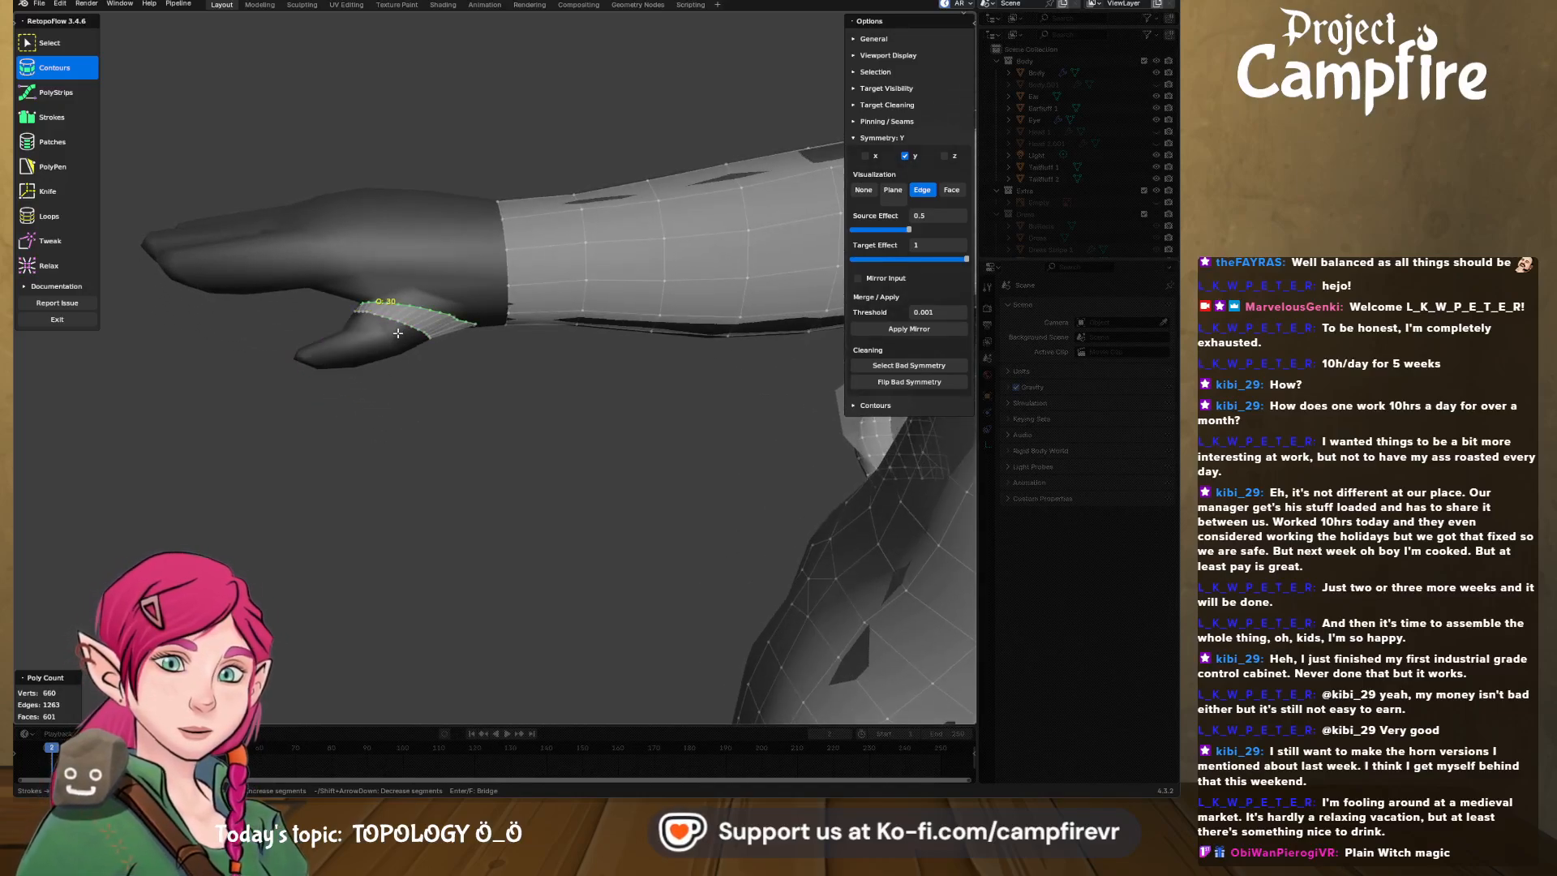
key("ctrl+z")
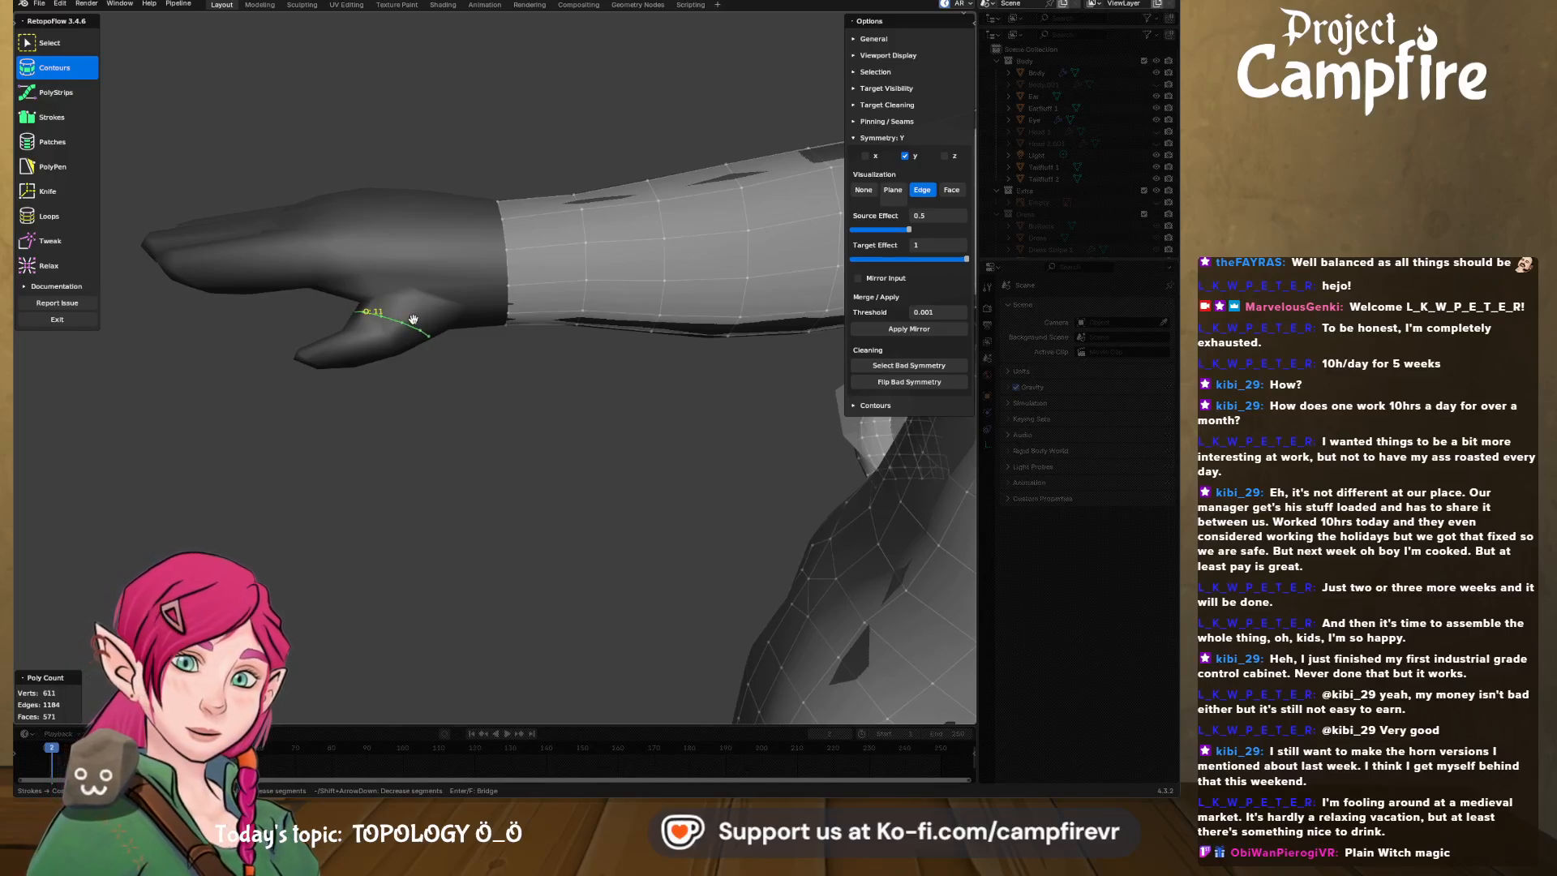
- Reduce the thumb ring to 7 segments and add a connected Contours ring closer to the wrist
key("minus")
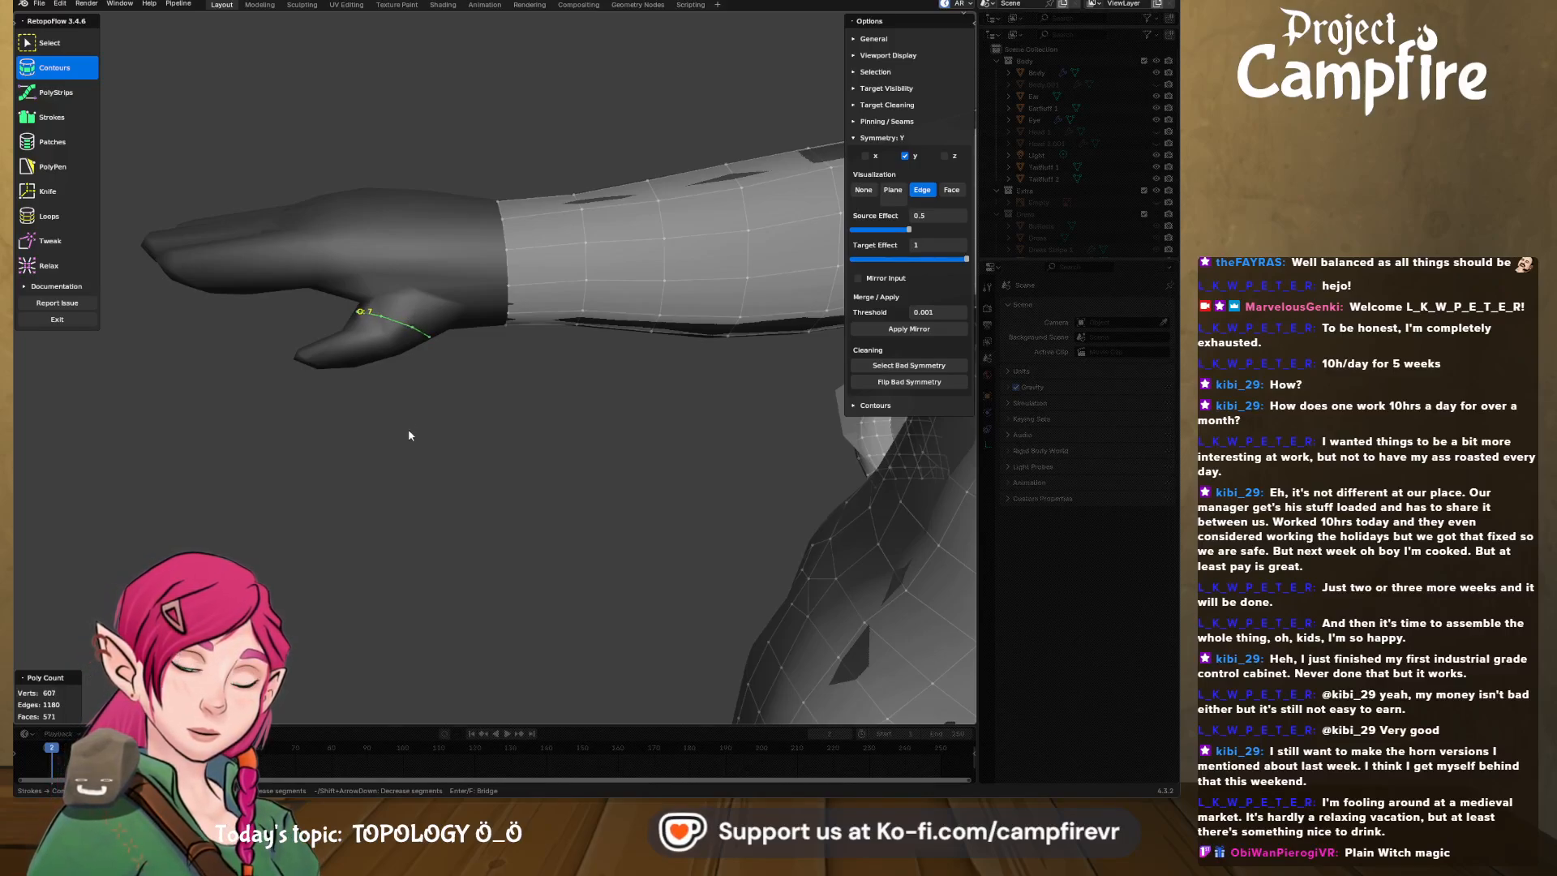
mouse_move(410, 435)
middle_mouse_down()
mouse_move(426, 388)
mouse_move(453, 384)
middle_mouse_up()
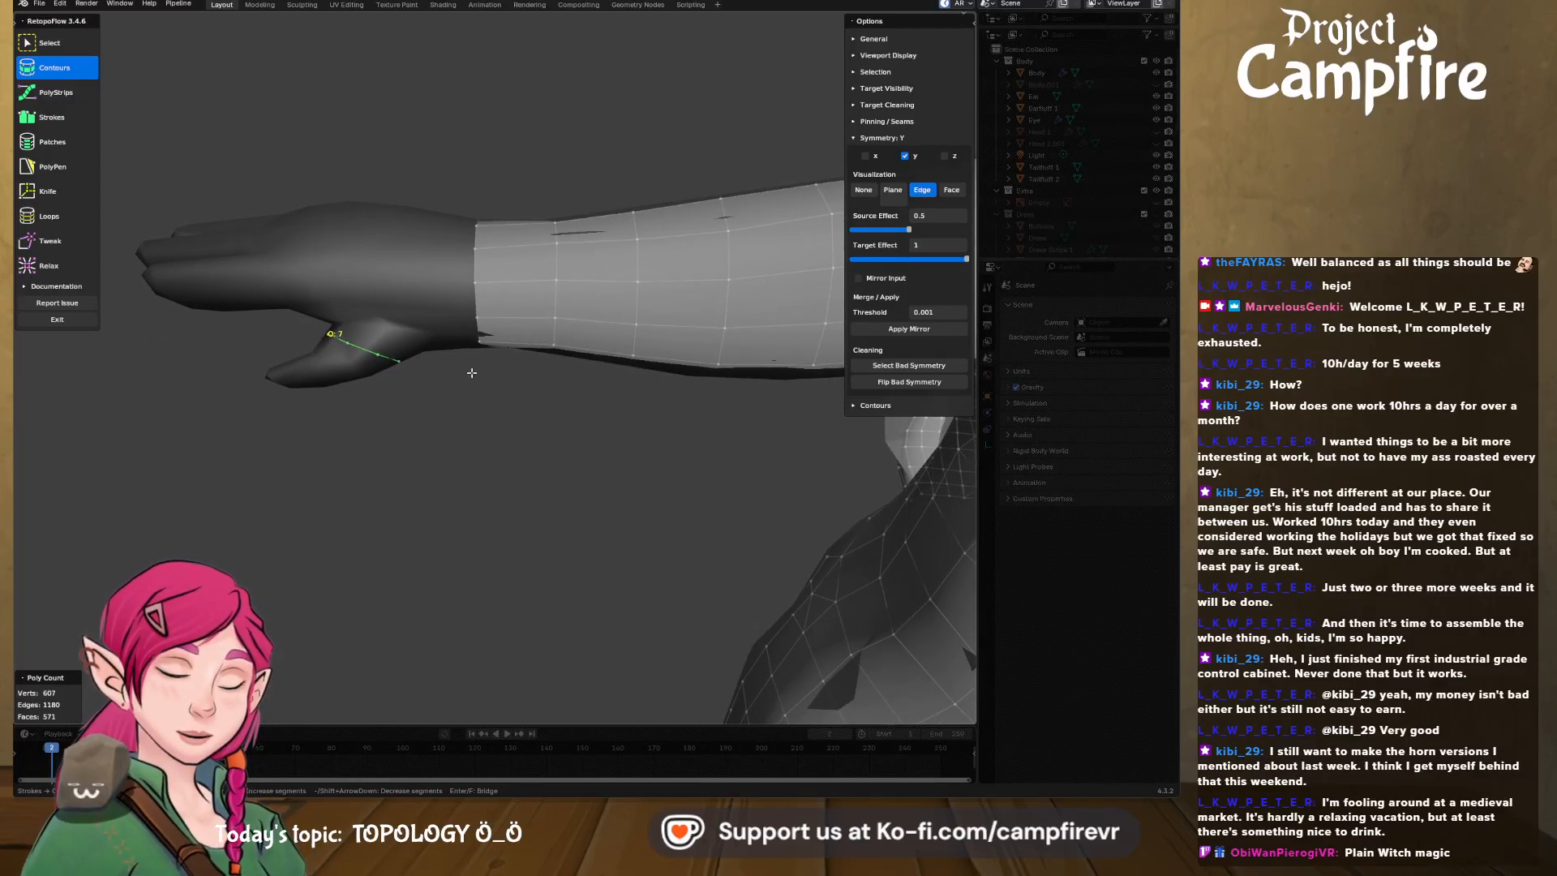
left_click_drag(400, 326, 284, 312)
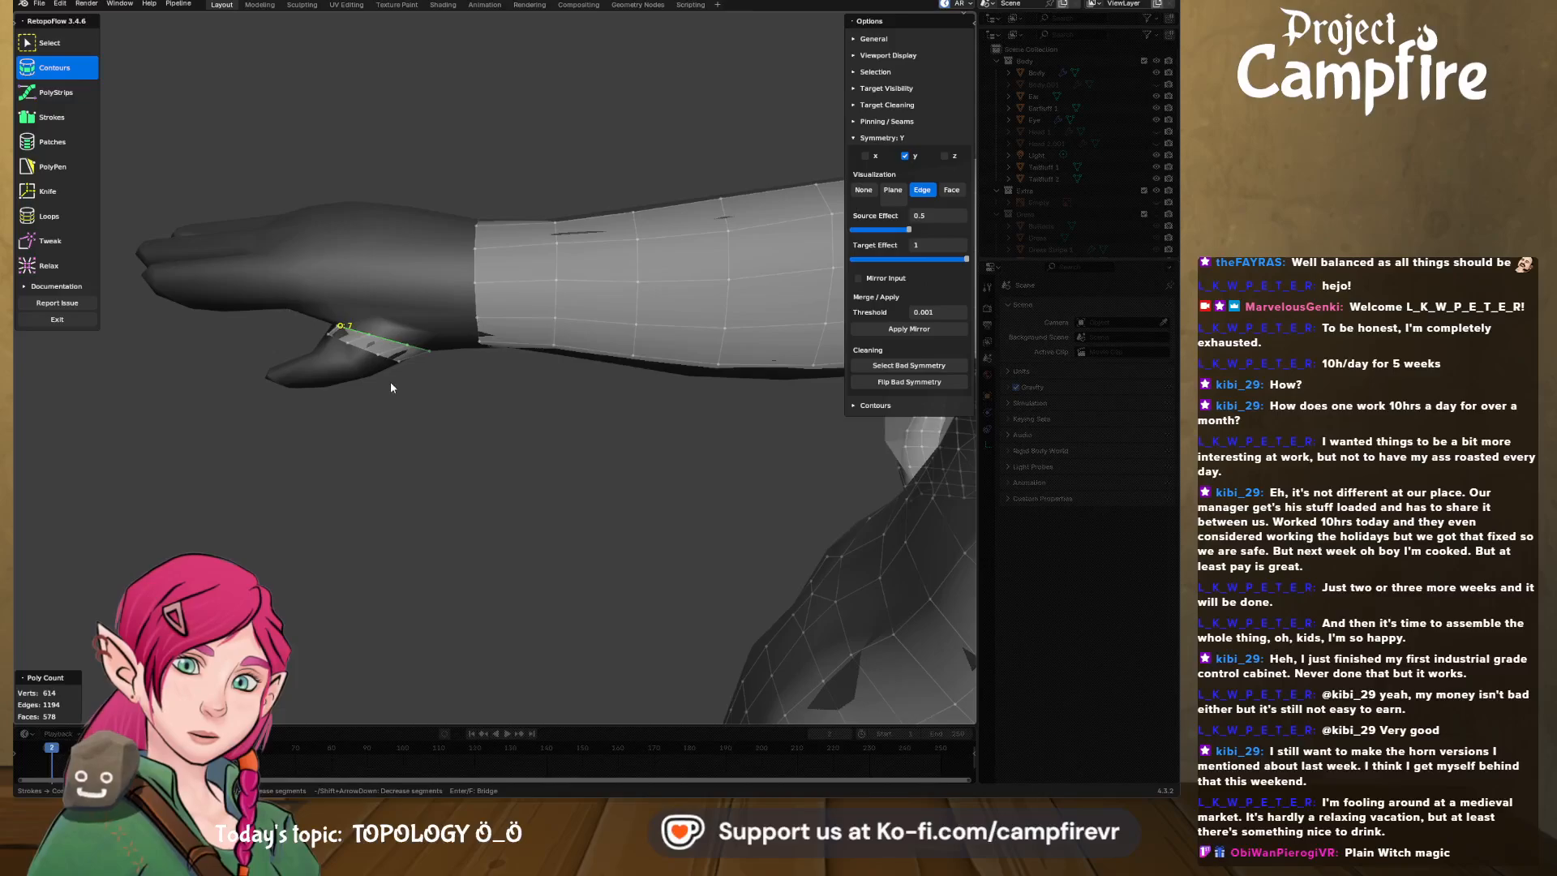
- Extend the thumb with five connected 7-segment Contours rings reaching its tip
middle_click_drag(391, 387, 387, 380)
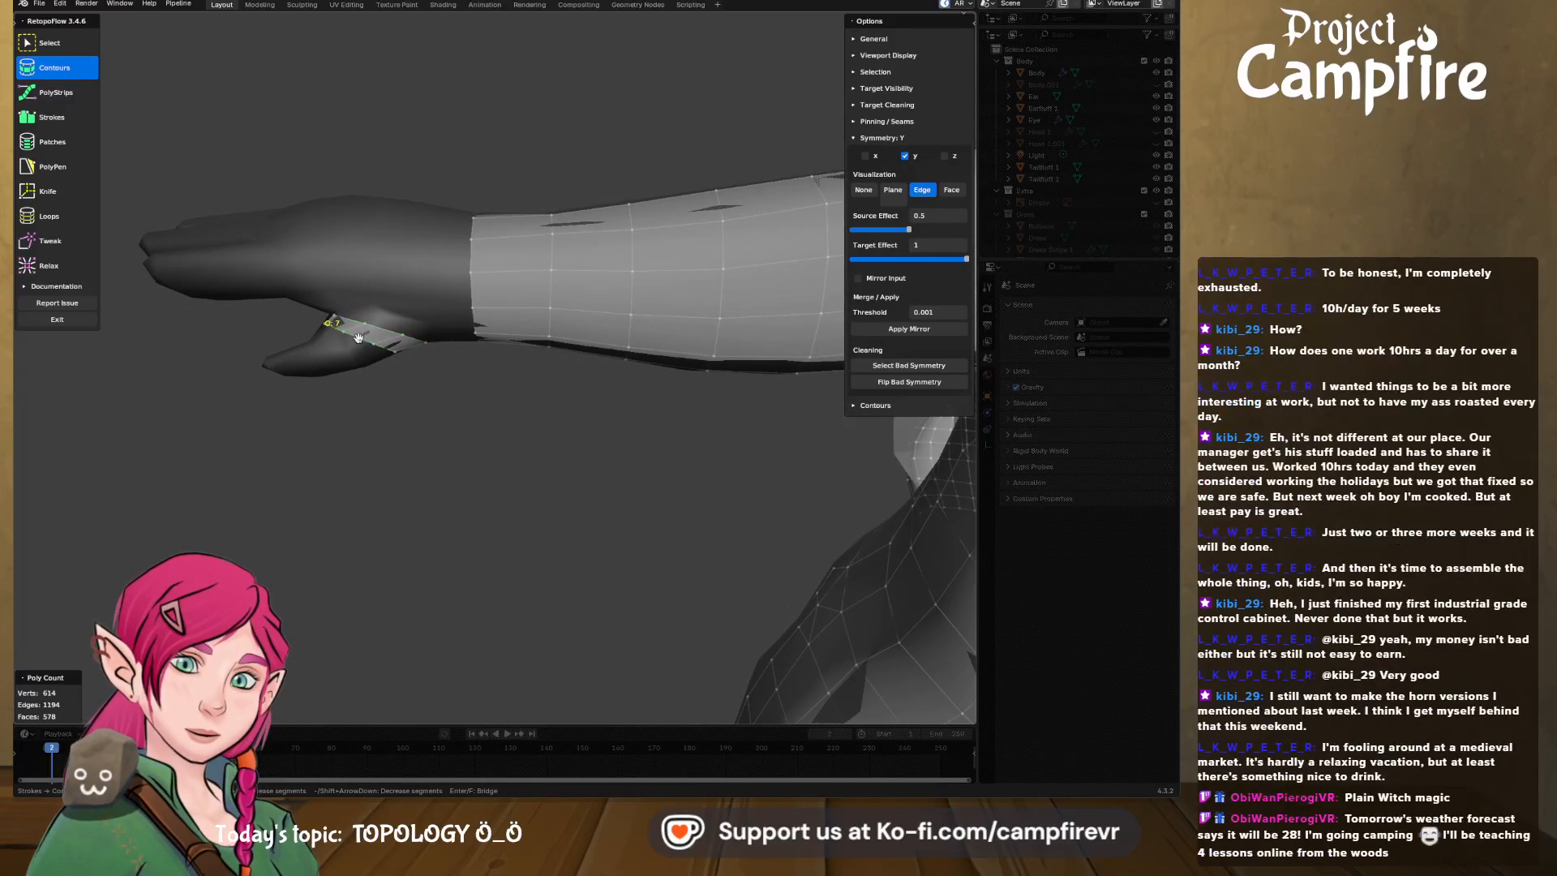
left_click_drag(314, 329, 313, 329)
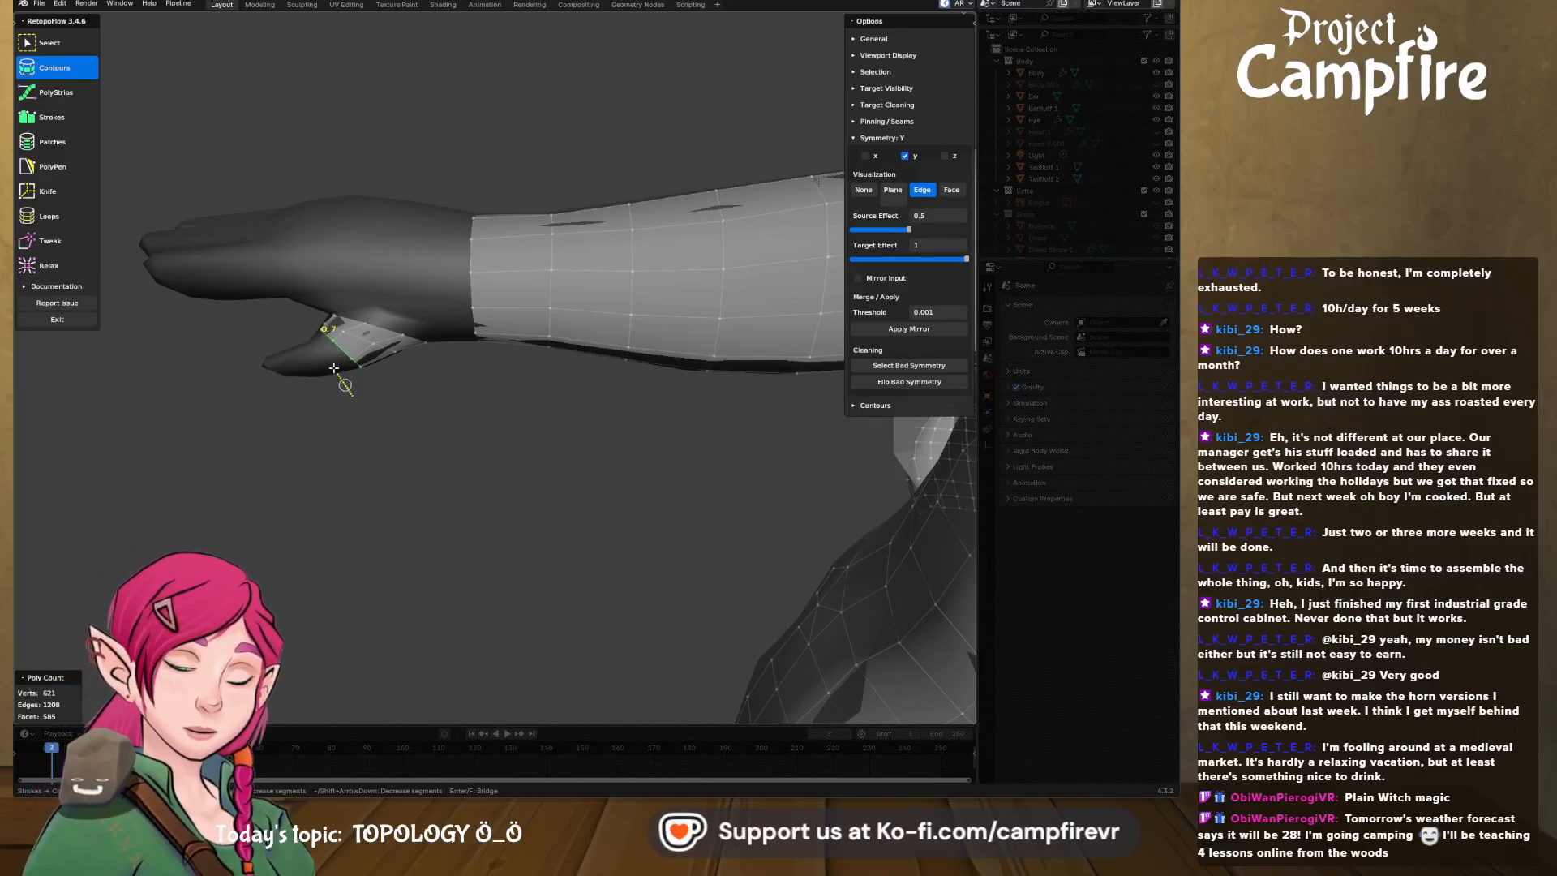
left_click_drag(333, 368, 300, 325, "ctrl")
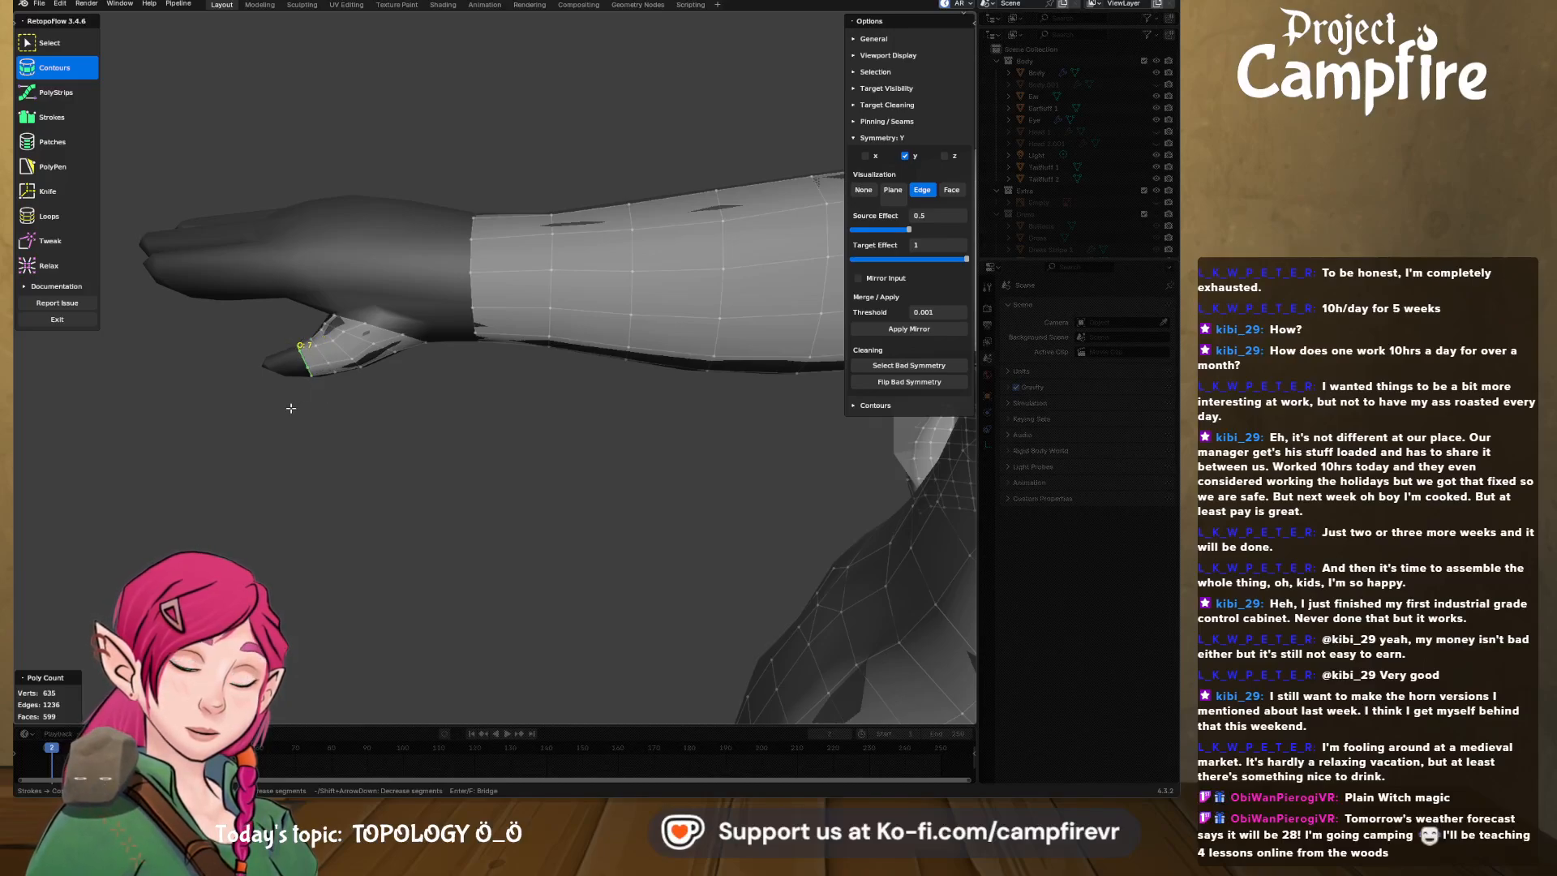
left_click_drag(264, 322, 265, 321, "ctrl")
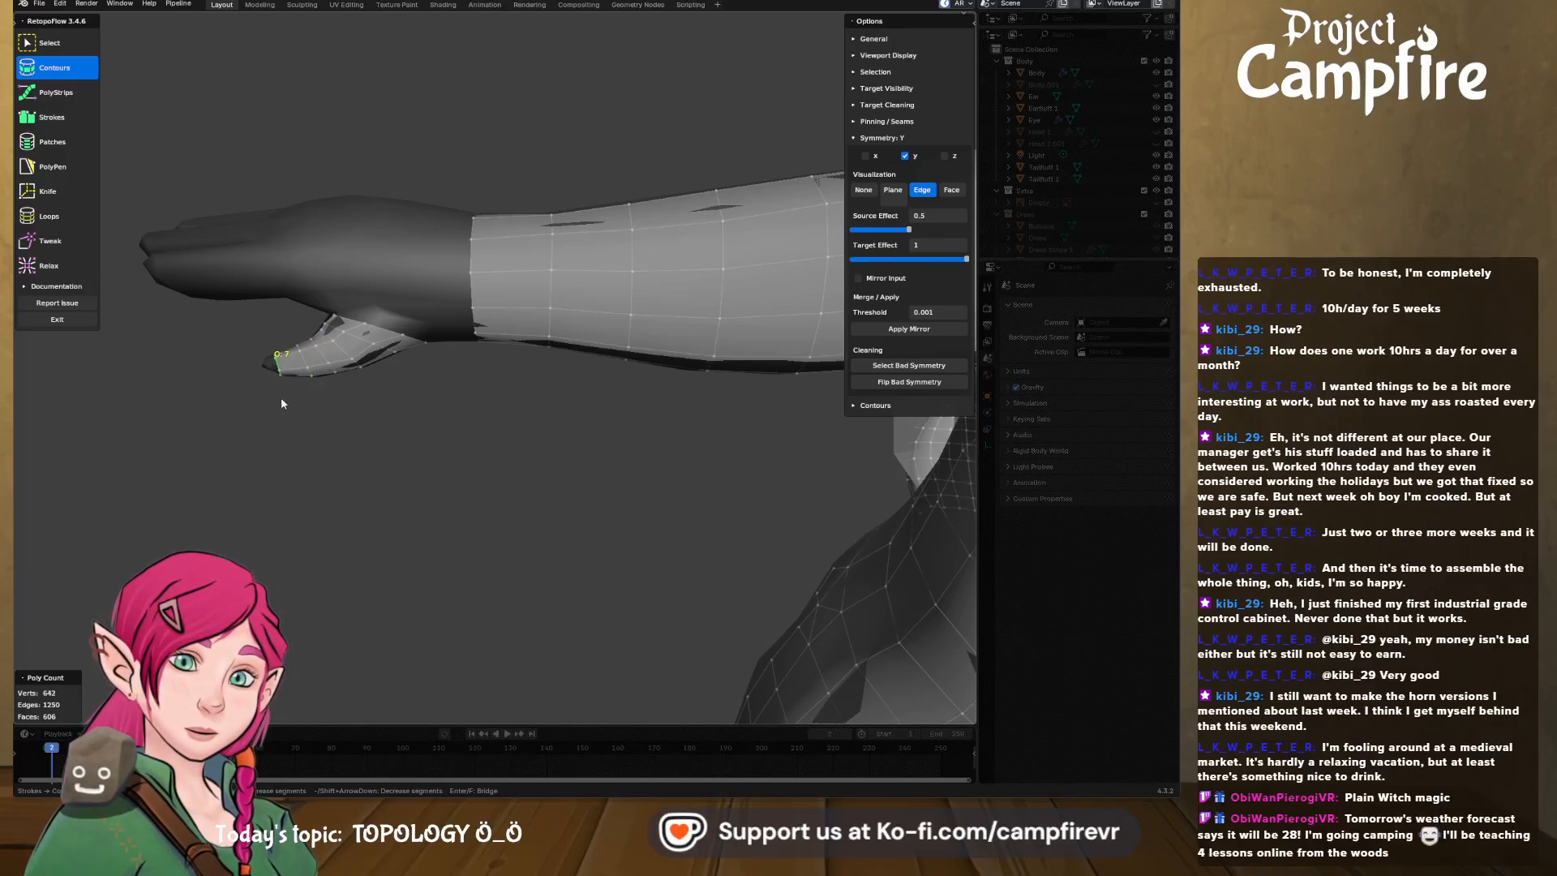
left_click_drag(267, 388, 256, 338, "ctrl")
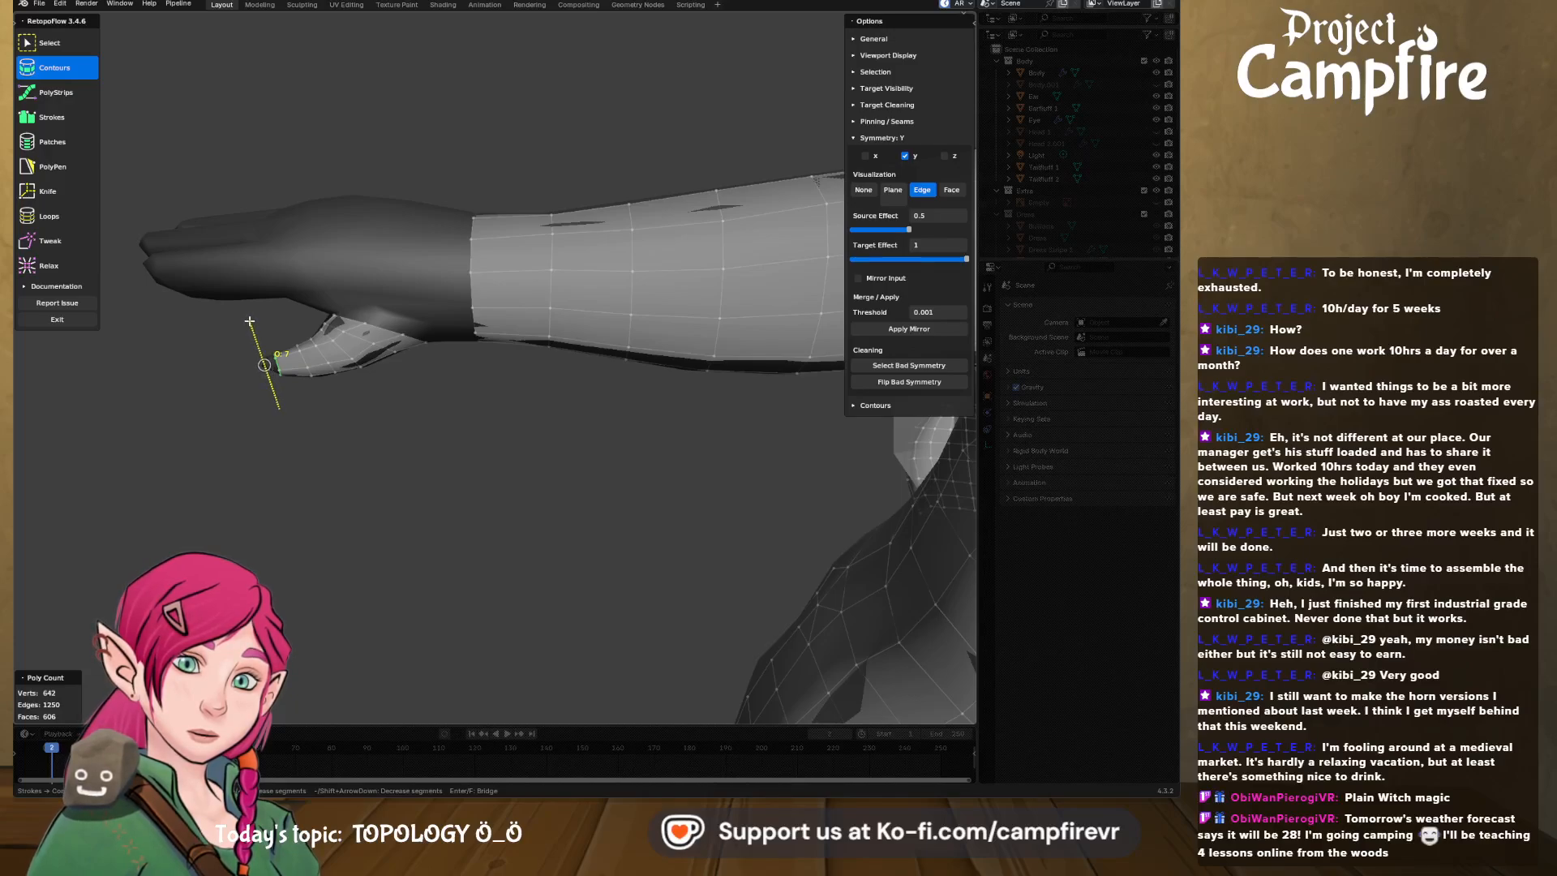
middle_click_drag(295, 429, 590, 405)
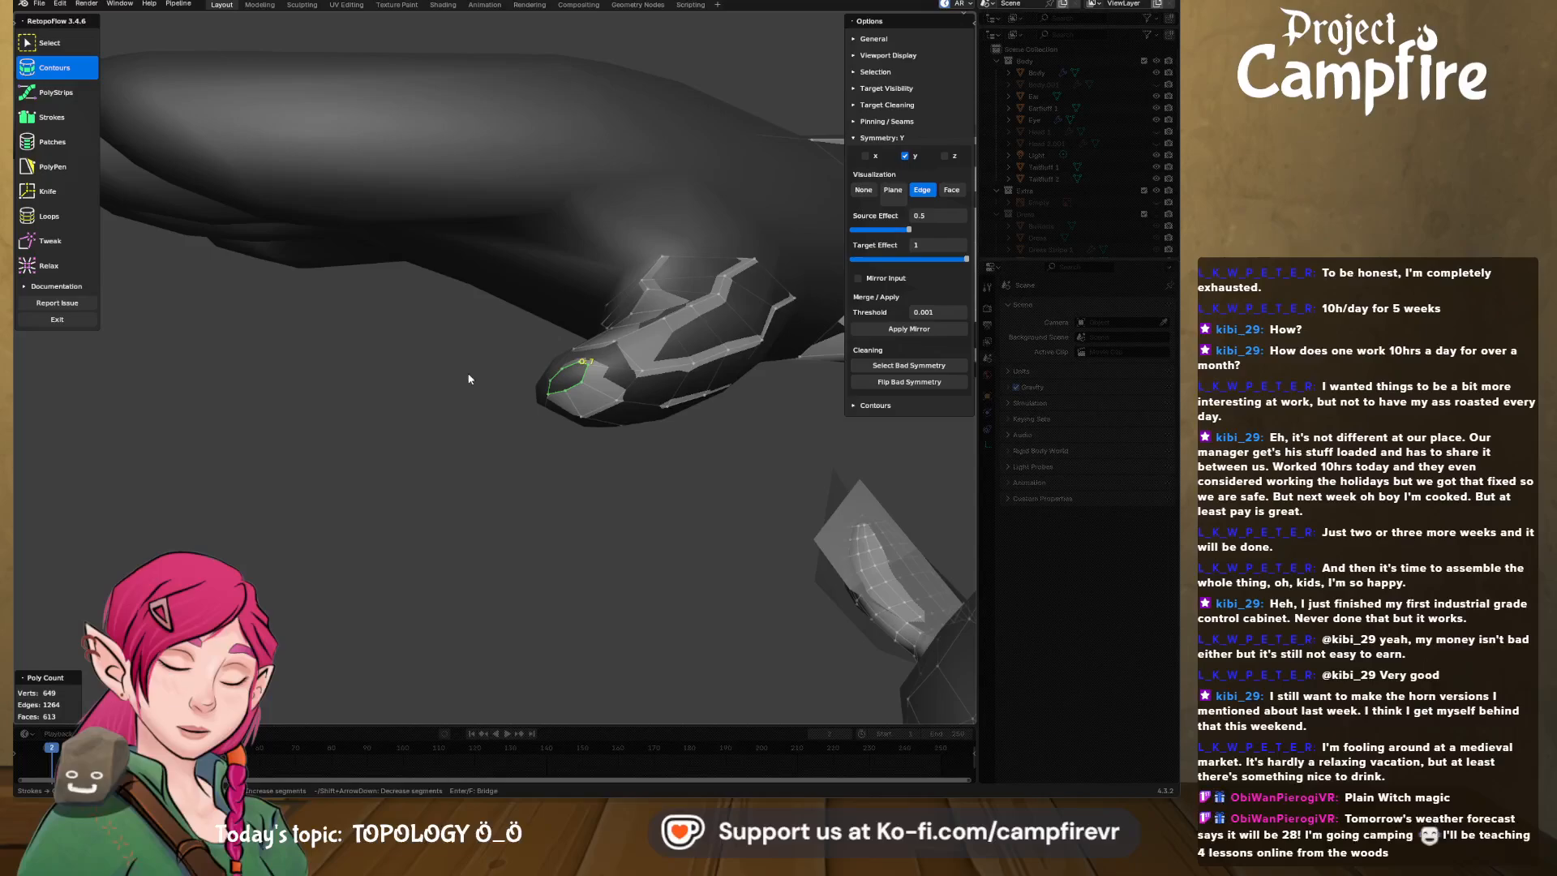
- Close the open tip of the thumb with PolyPen faces between the vertices of its last ring
left_click(52, 166)
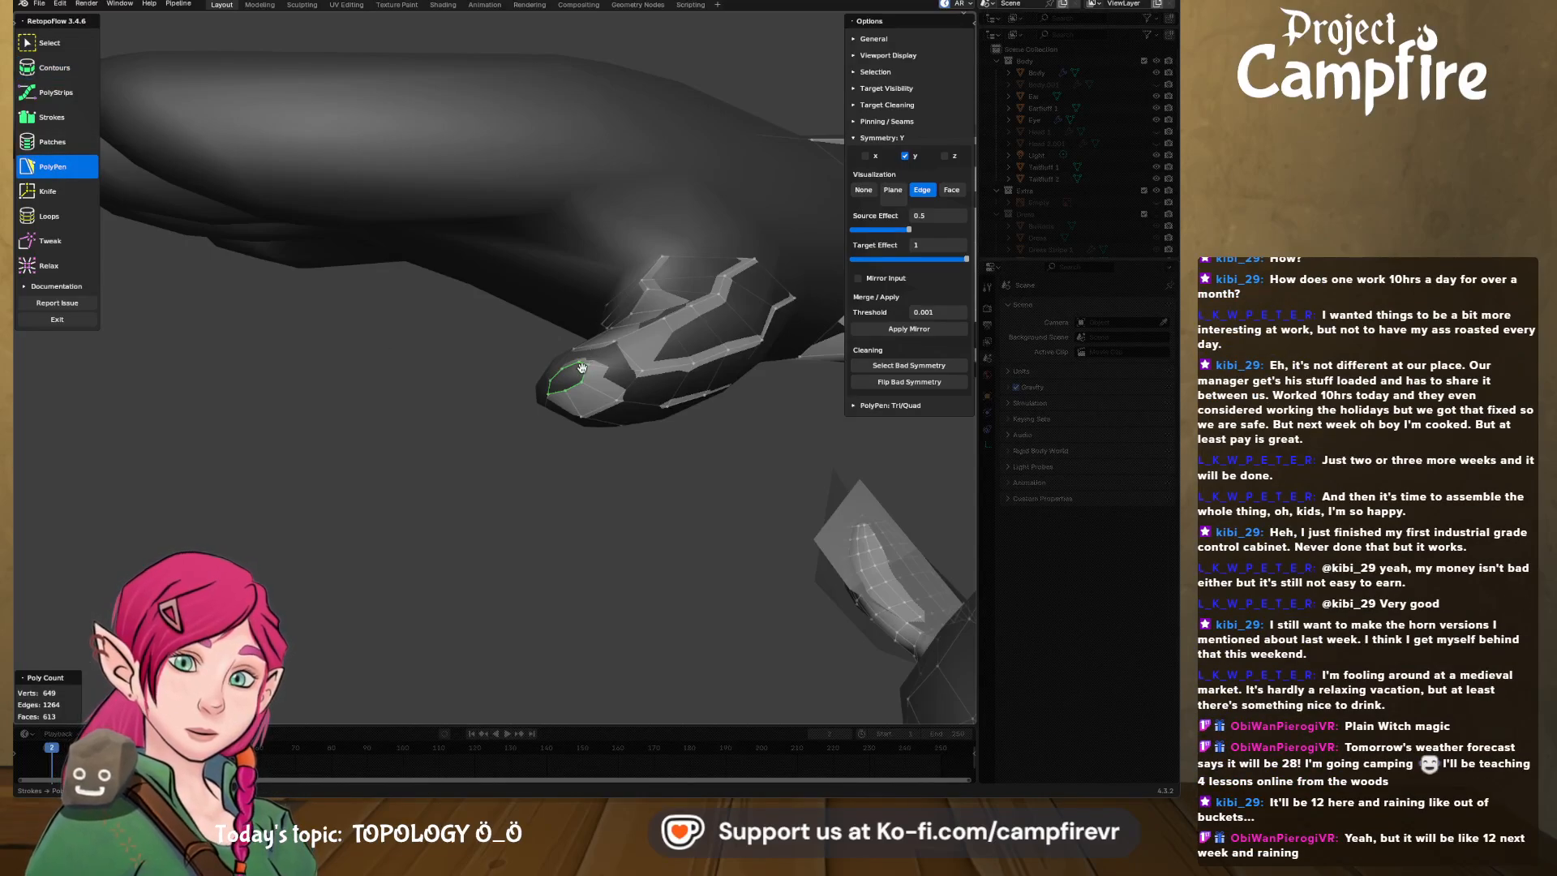
left_click(584, 360)
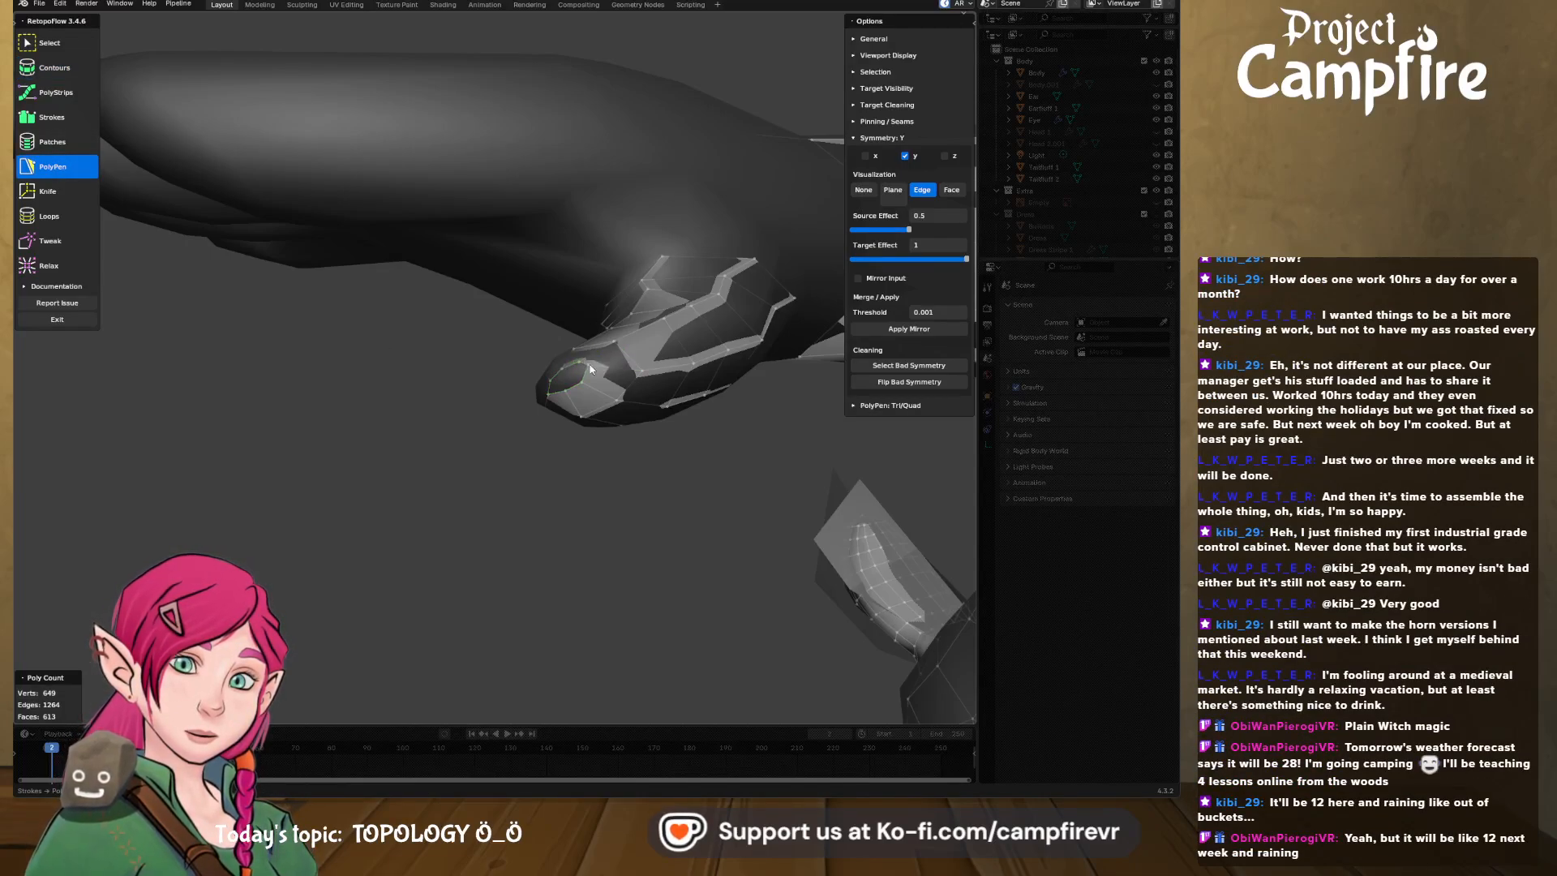
left_click(584, 381)
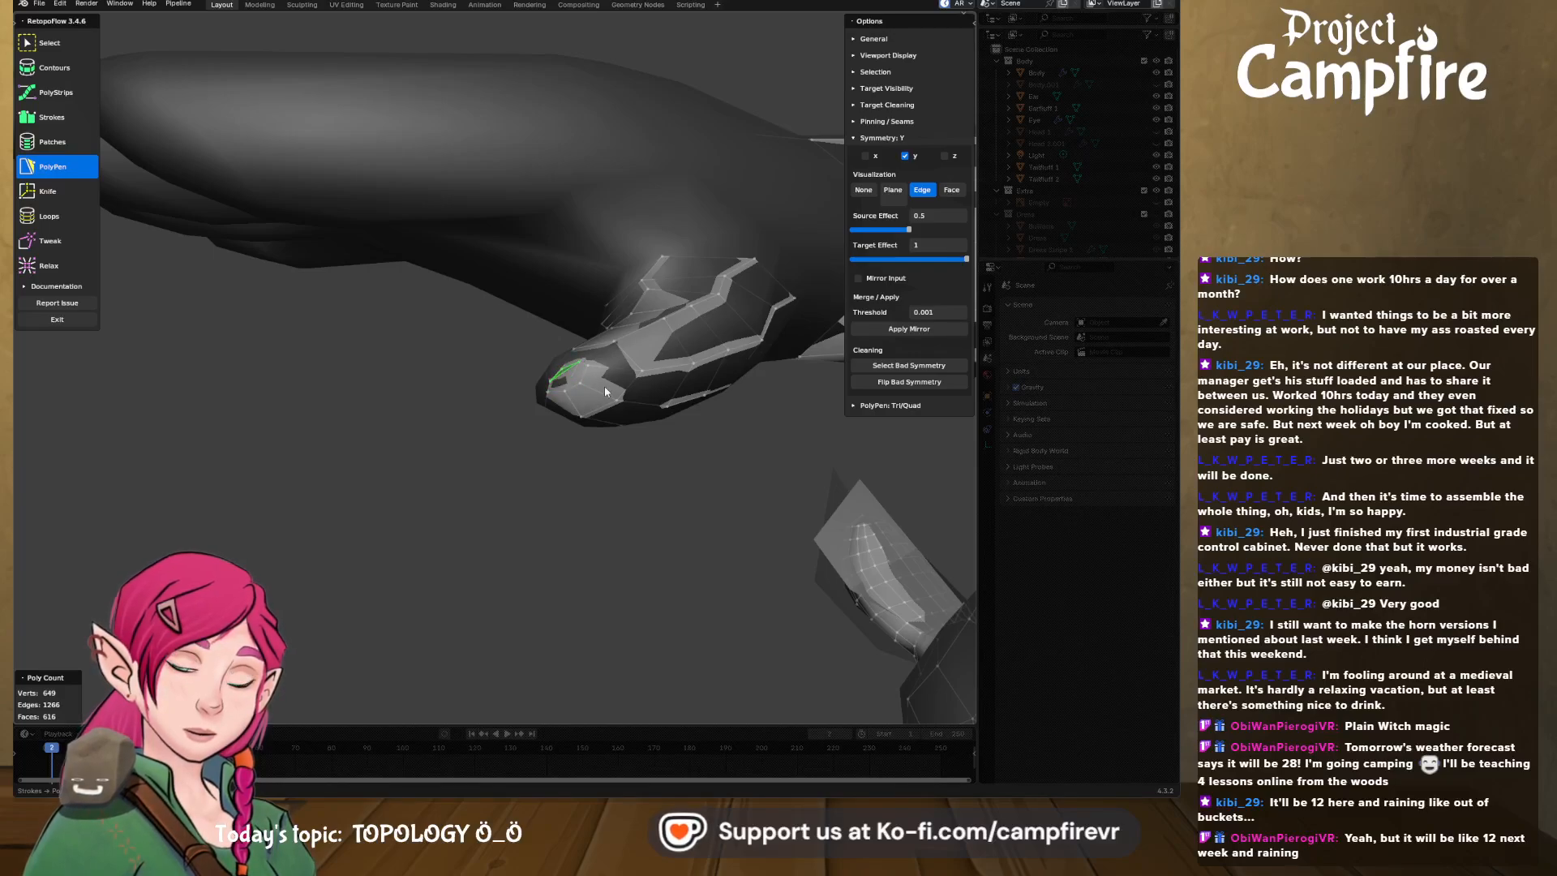
- Cut a Contours ring around the index finger just beyond its base and reduce it to 10 segments
middle_click_drag(605, 392, 670, 451)
scroll(537, 383, "down", 4)
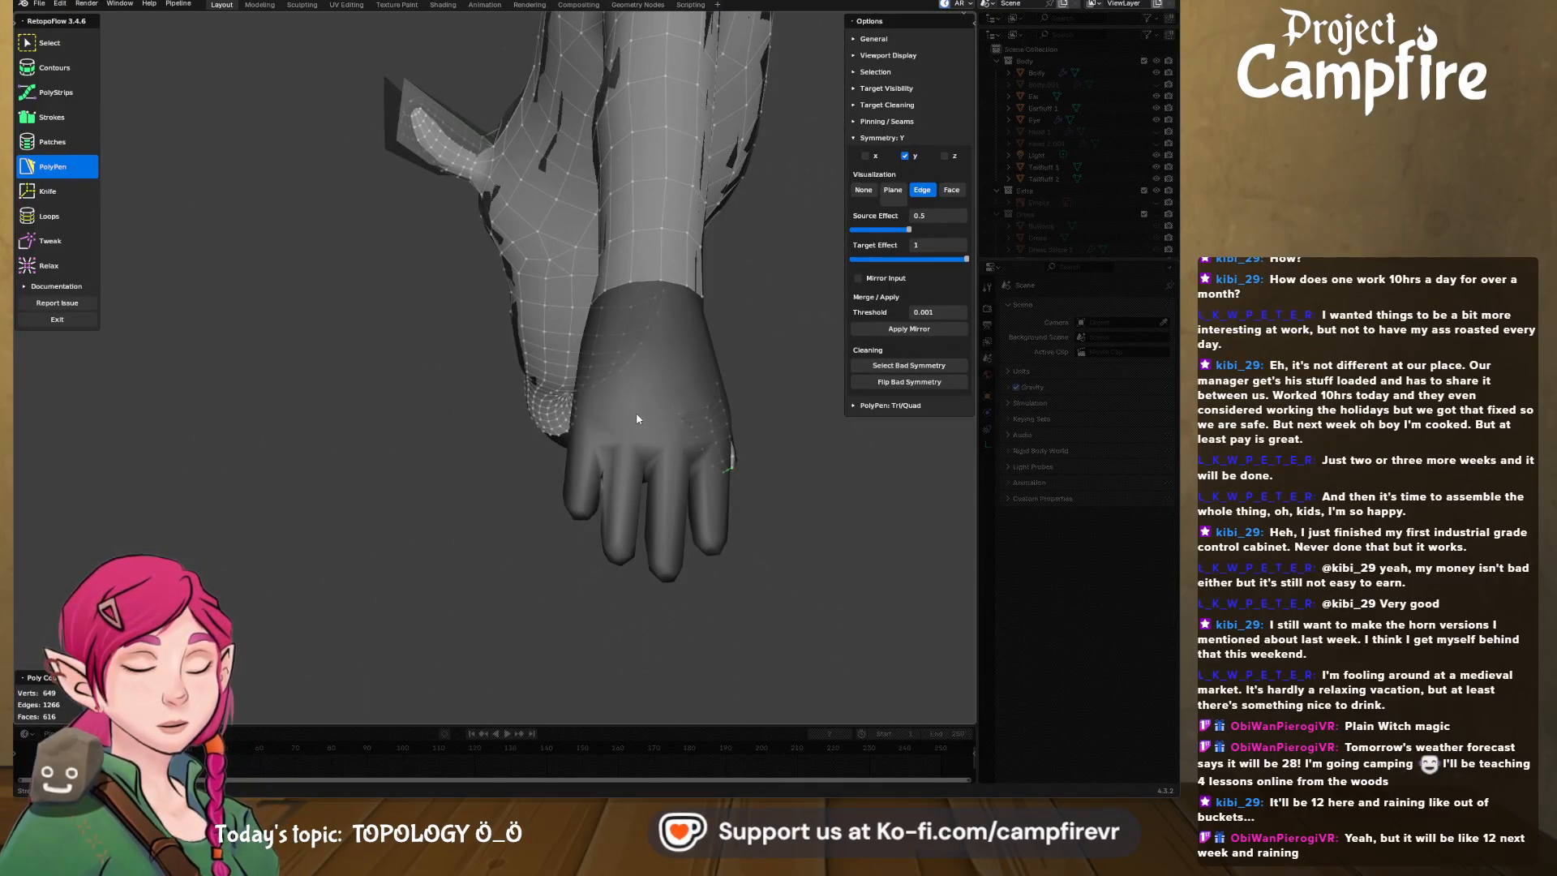
middle_click_drag(648, 426, 438, 454)
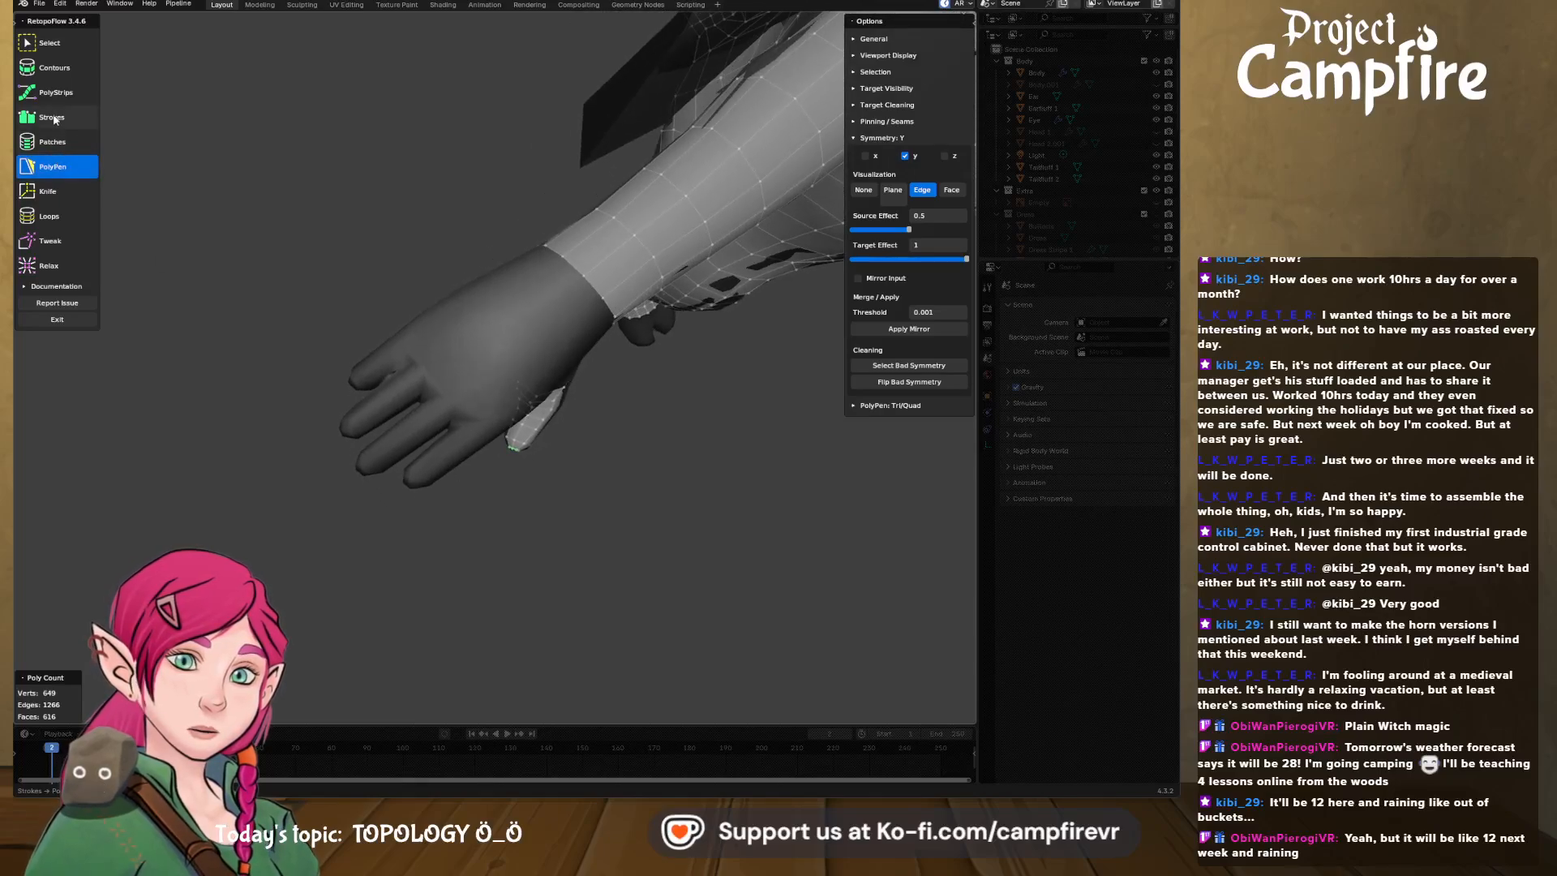
left_click(53, 68)
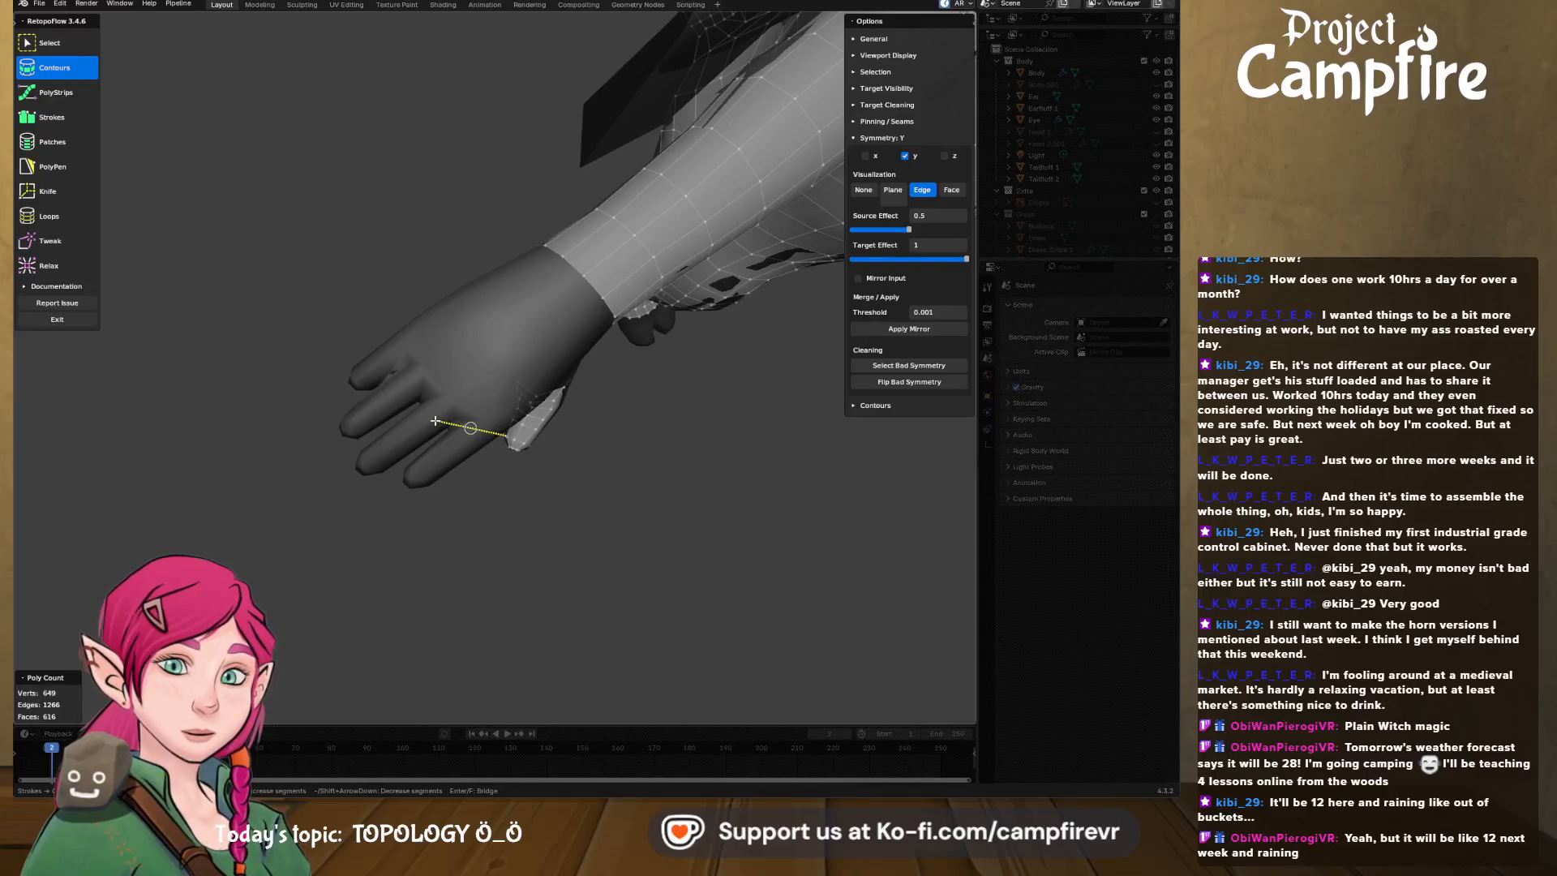
left_click_drag(438, 423, 441, 426)
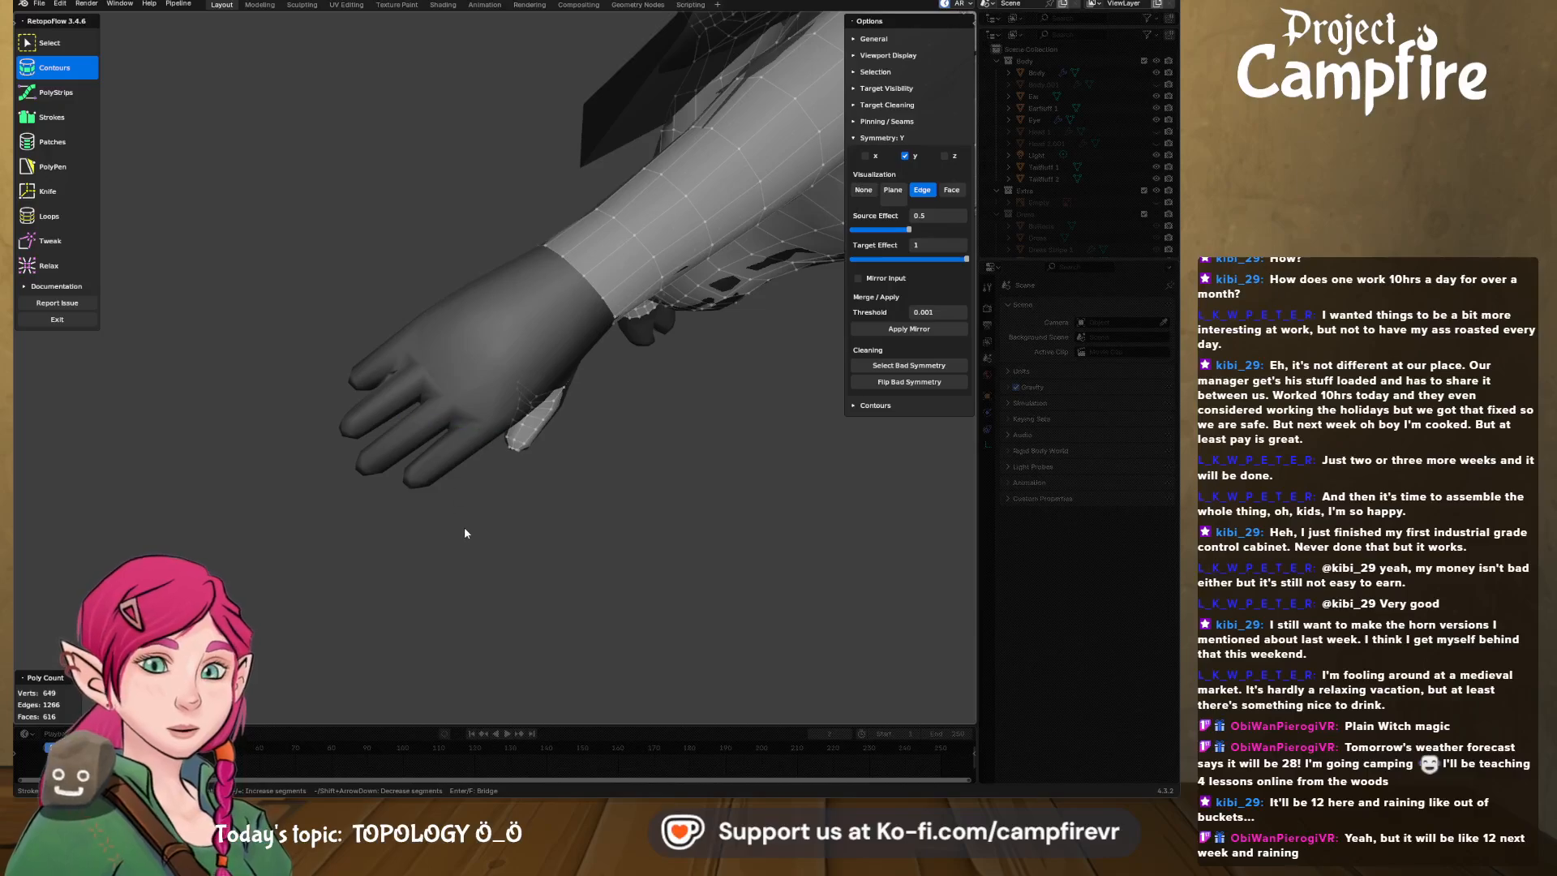
middle_click_drag(465, 533, 522, 462)
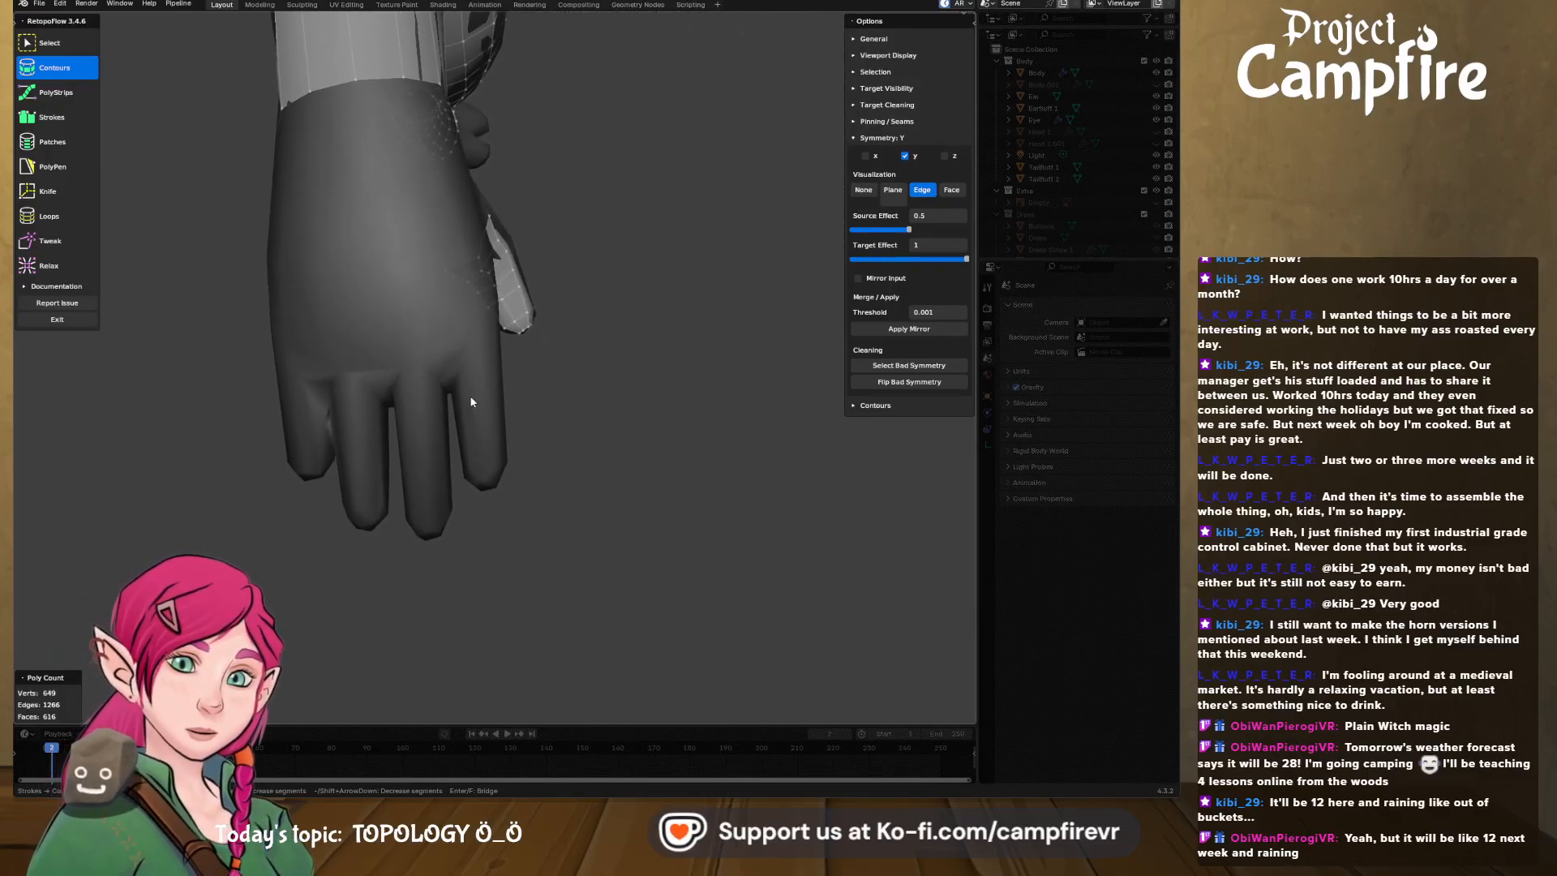
left_click_drag(537, 377, 455, 395)
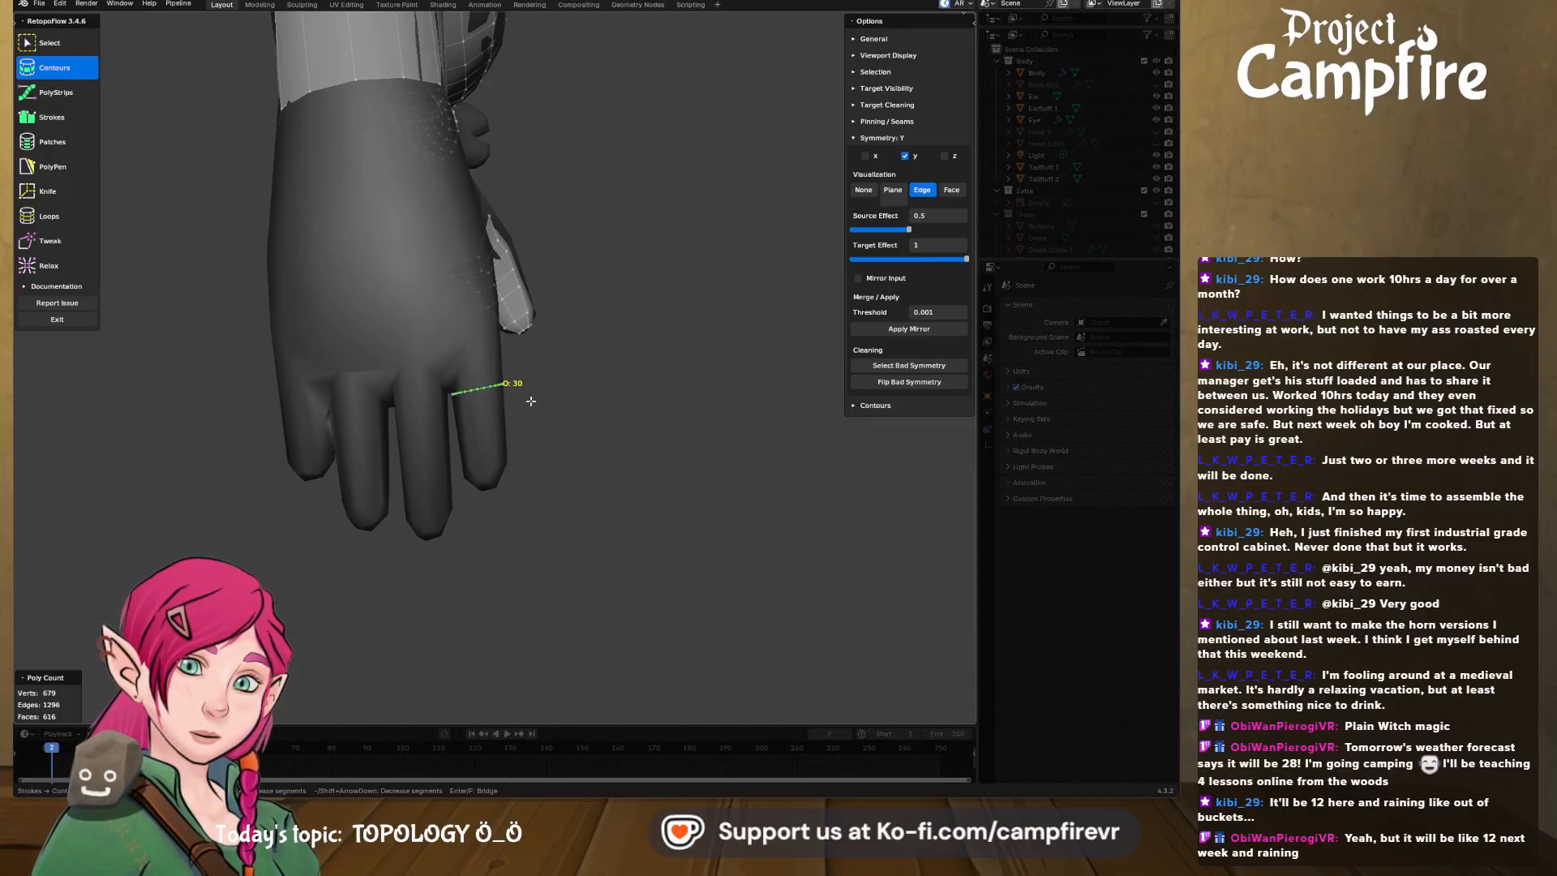
key("minus")
key("minus")
key("minus")
key("minus")
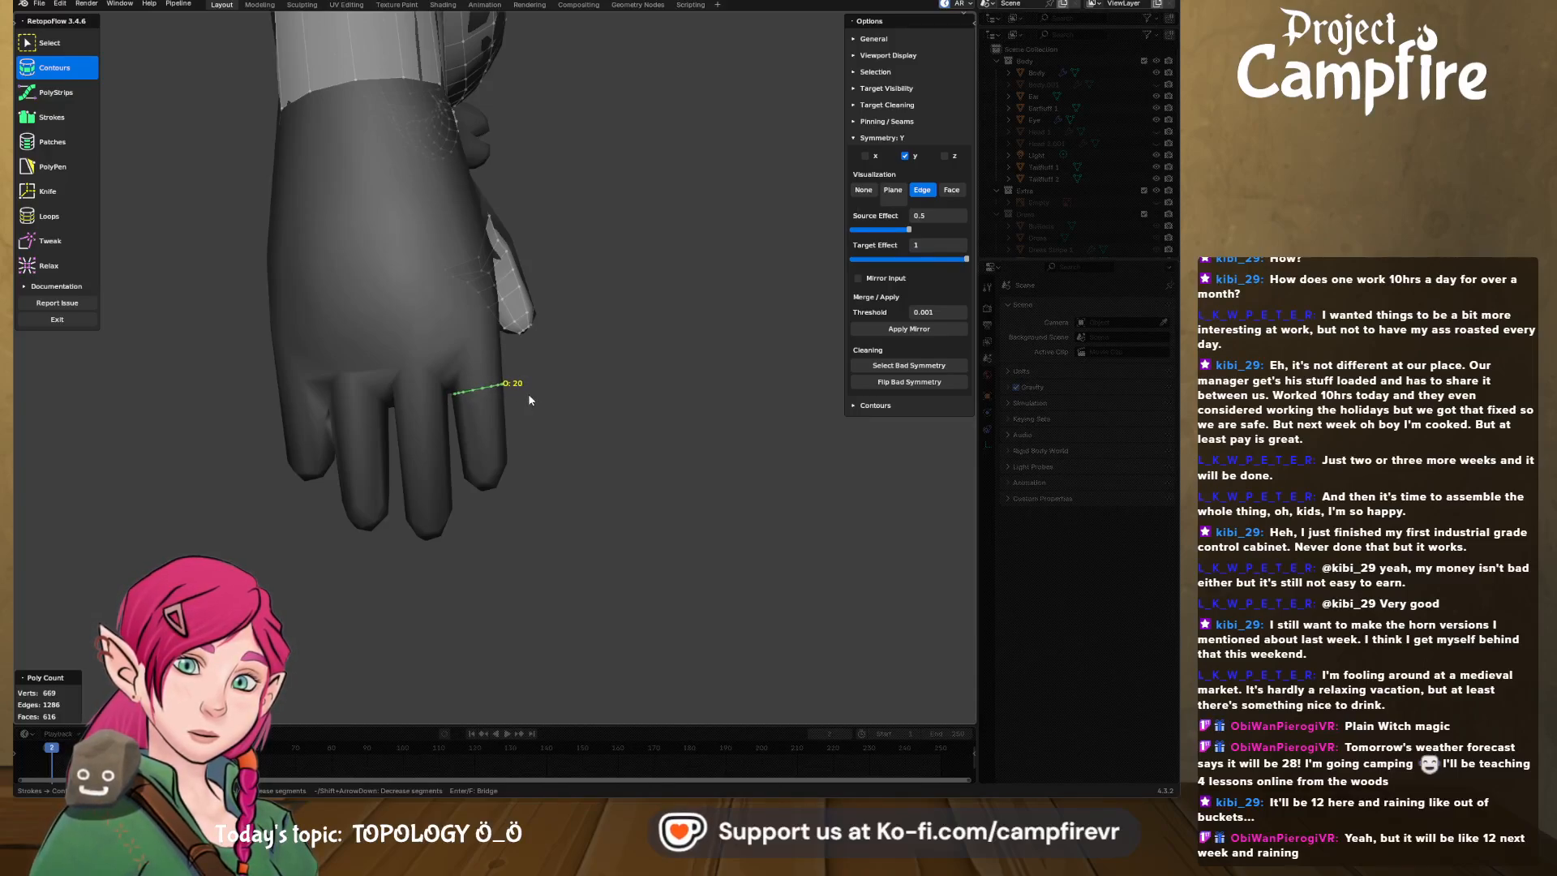
key("minus")
key("minus")
key("minus")
key("minus")
key("minus")
key("minus")
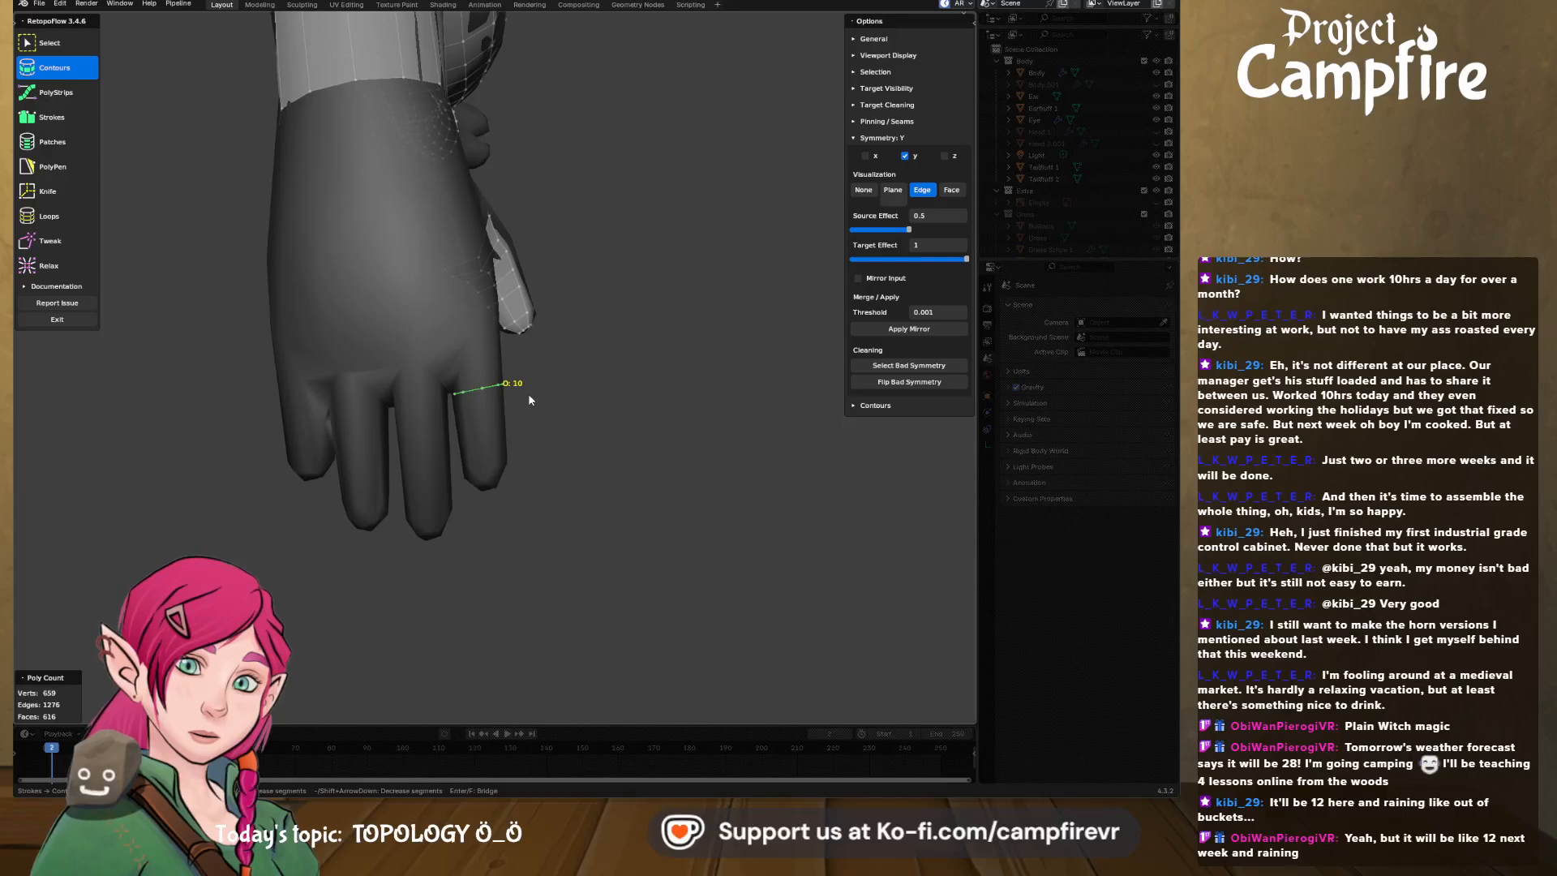
- Use 12 segments for the index finger ring and extend it with five connected Contours rings reaching the fingertip
left_click_drag(536, 396, 449, 412)
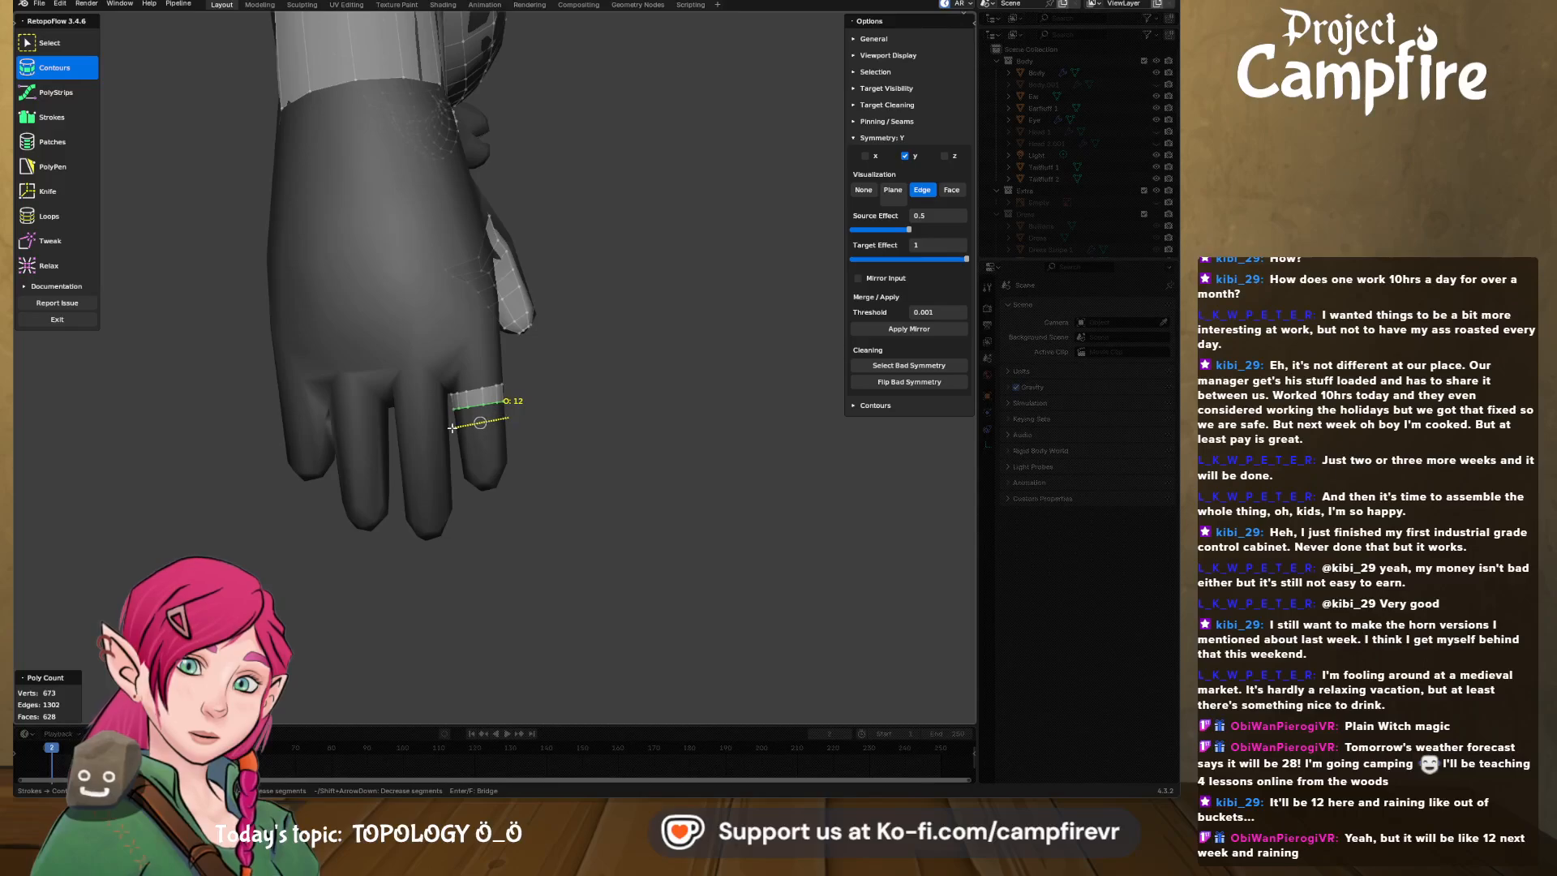
left_click_drag(450, 425, 449, 425, "ctrl")
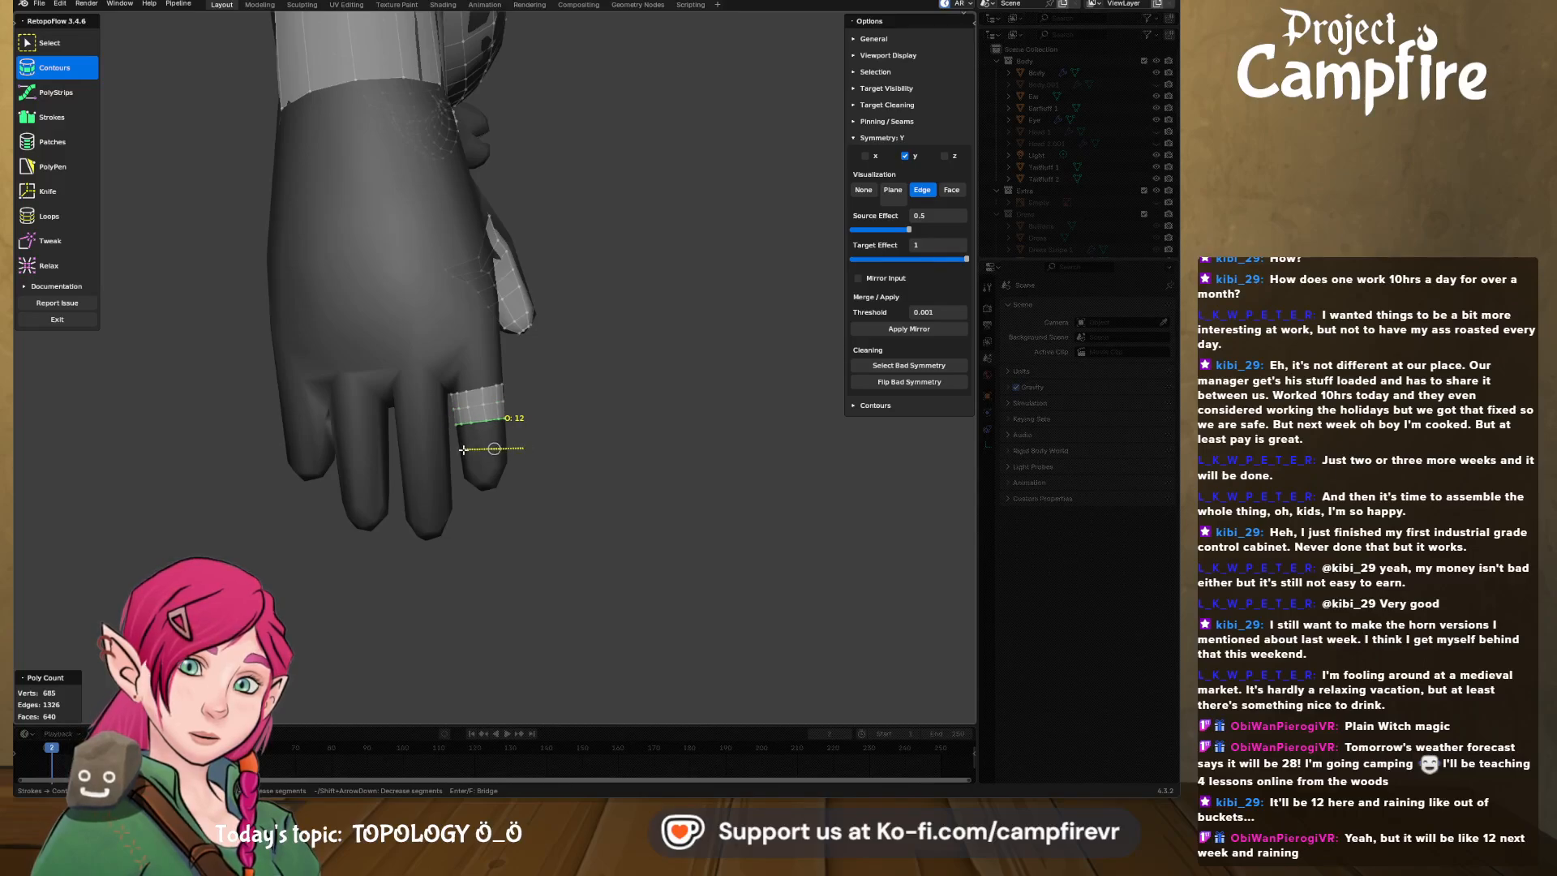
mouse_move(454, 459)
left_mouse_down()
mouse_move(489, 474)
mouse_move(461, 479)
left_mouse_up()
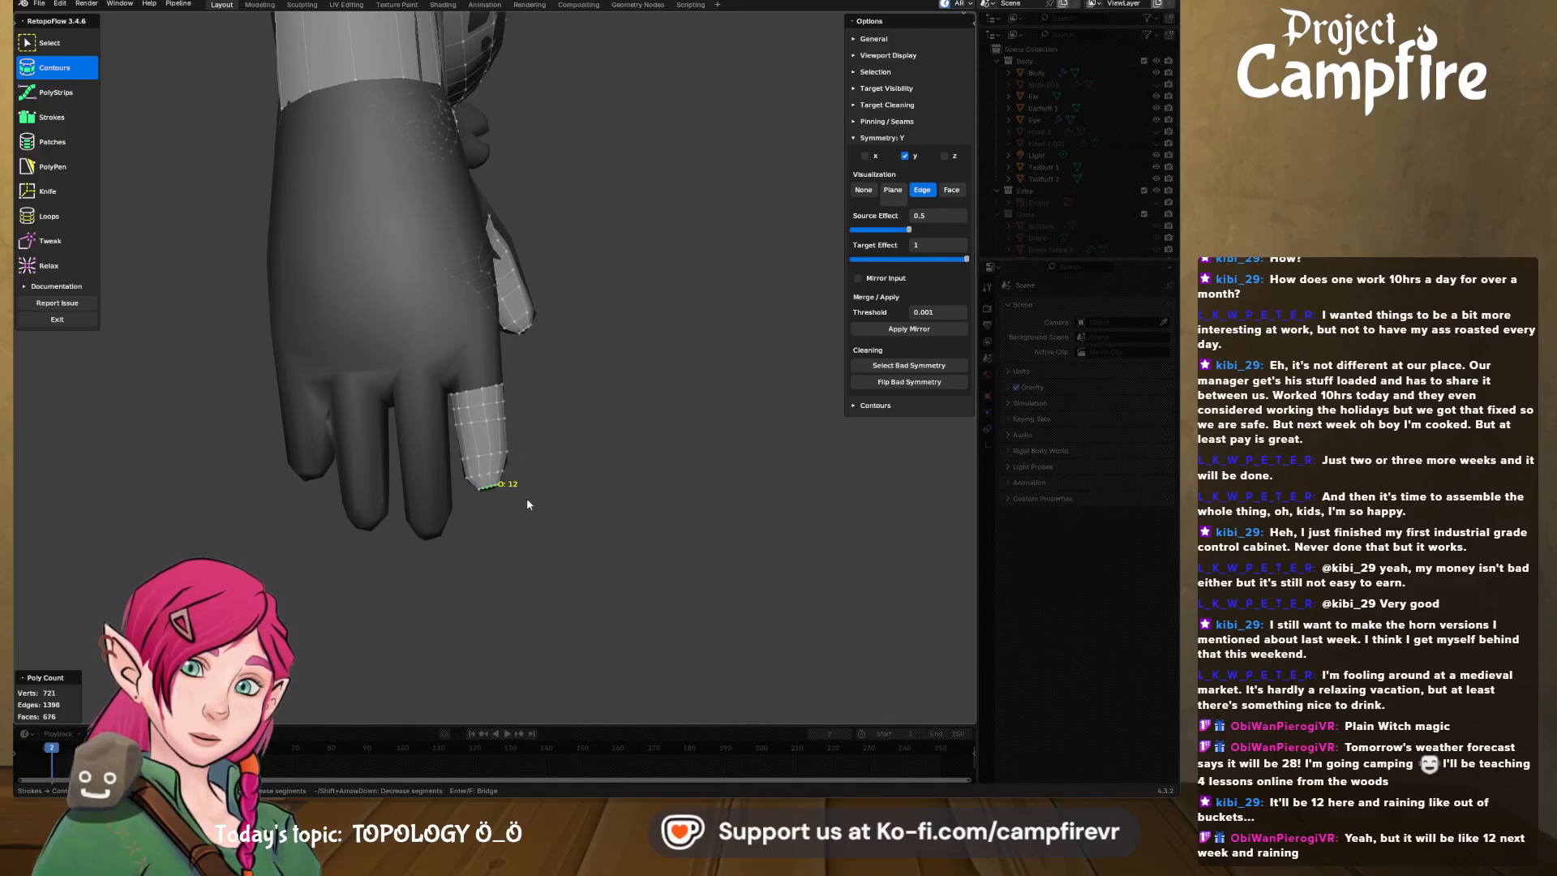
- Try capping the upper edge of the index finger's open tip with single PolyPen faces and undo them
middle_click_drag(527, 500, 378, 408)
key("5")
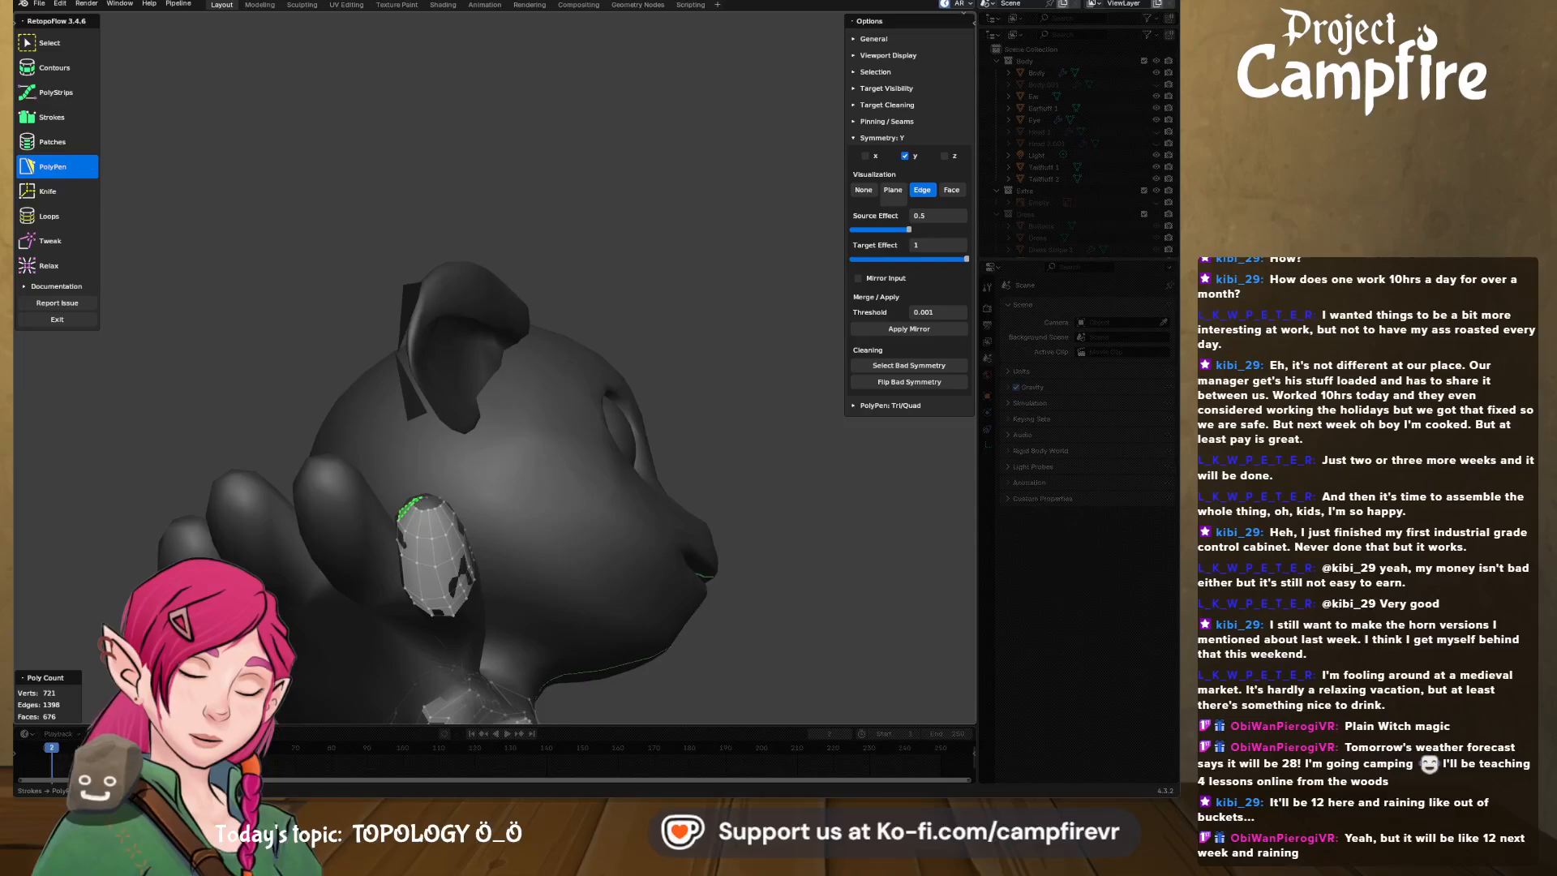
middle_click_drag(438, 500, 454, 620)
middle_click_drag(484, 434, 546, 177, "shift")
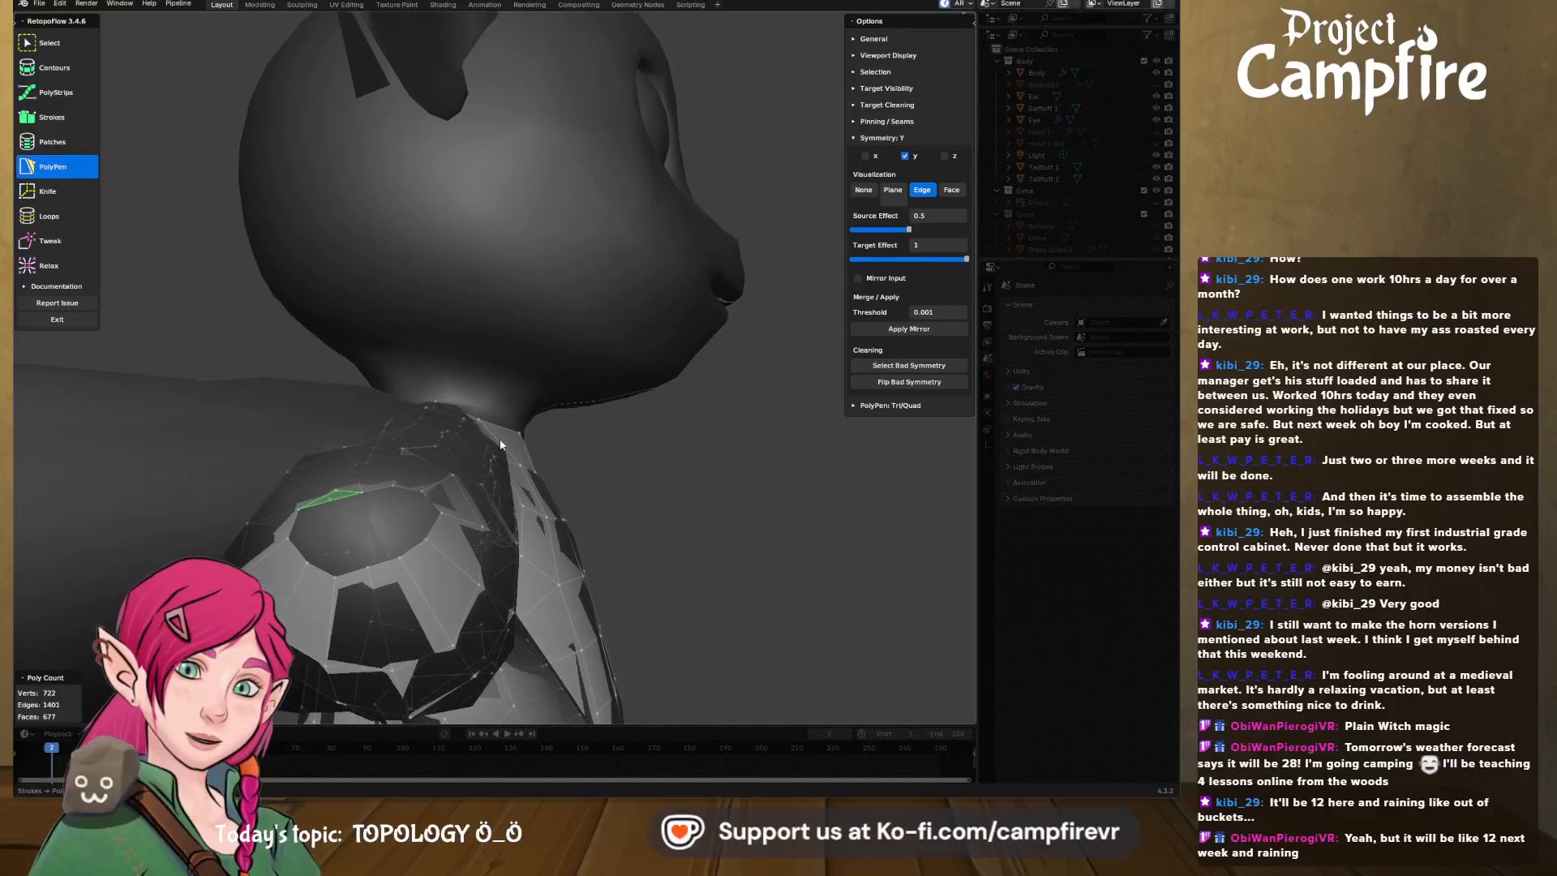
key("ctrl+z")
key("ctrl+z")
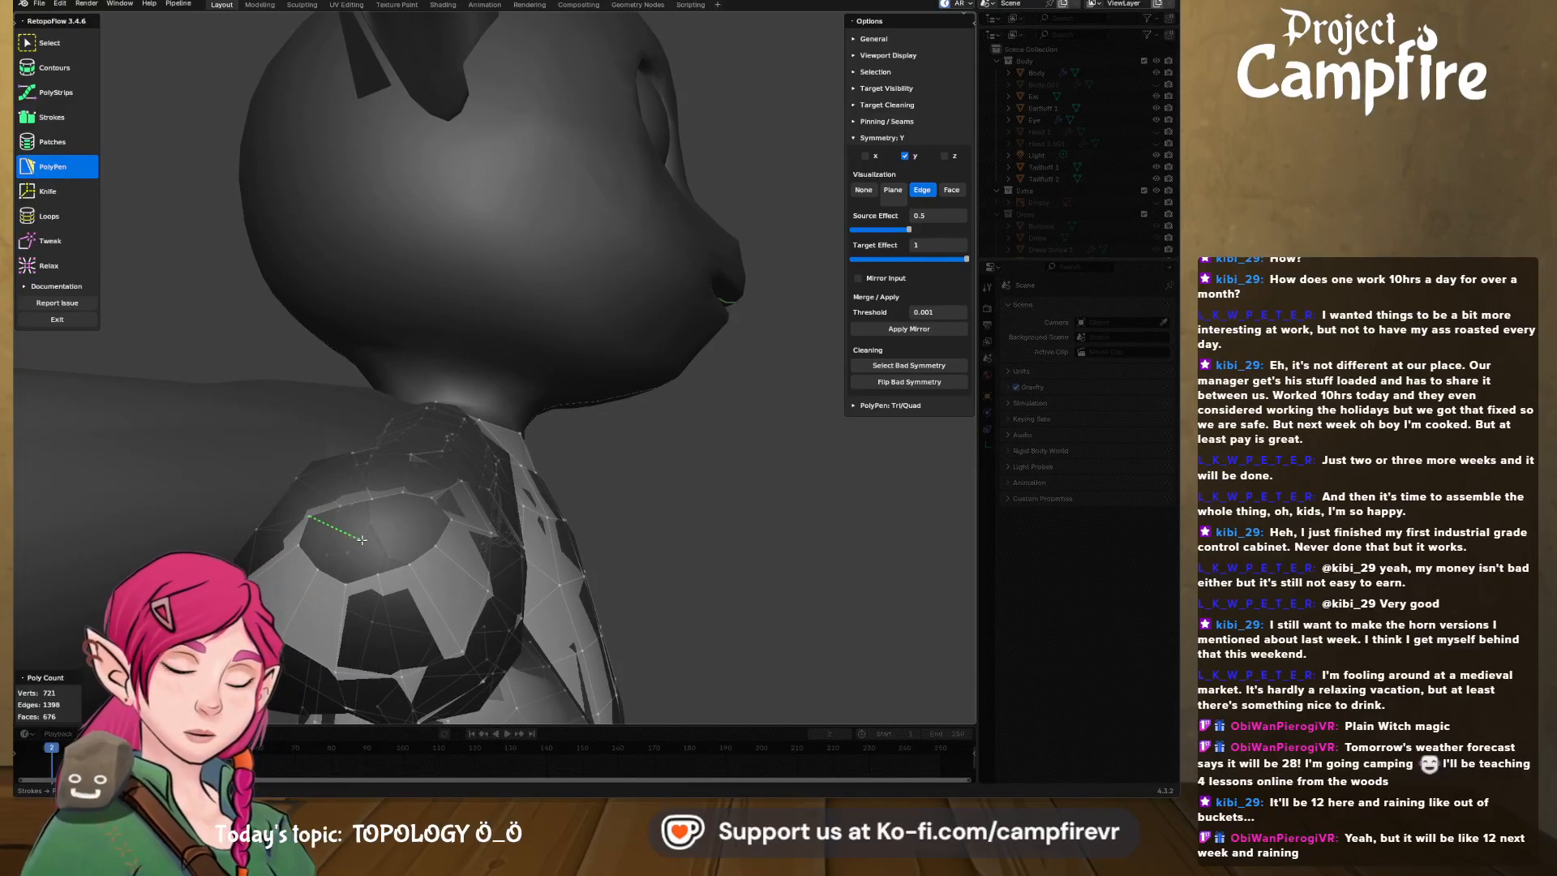
left_click(373, 500, "ctrl")
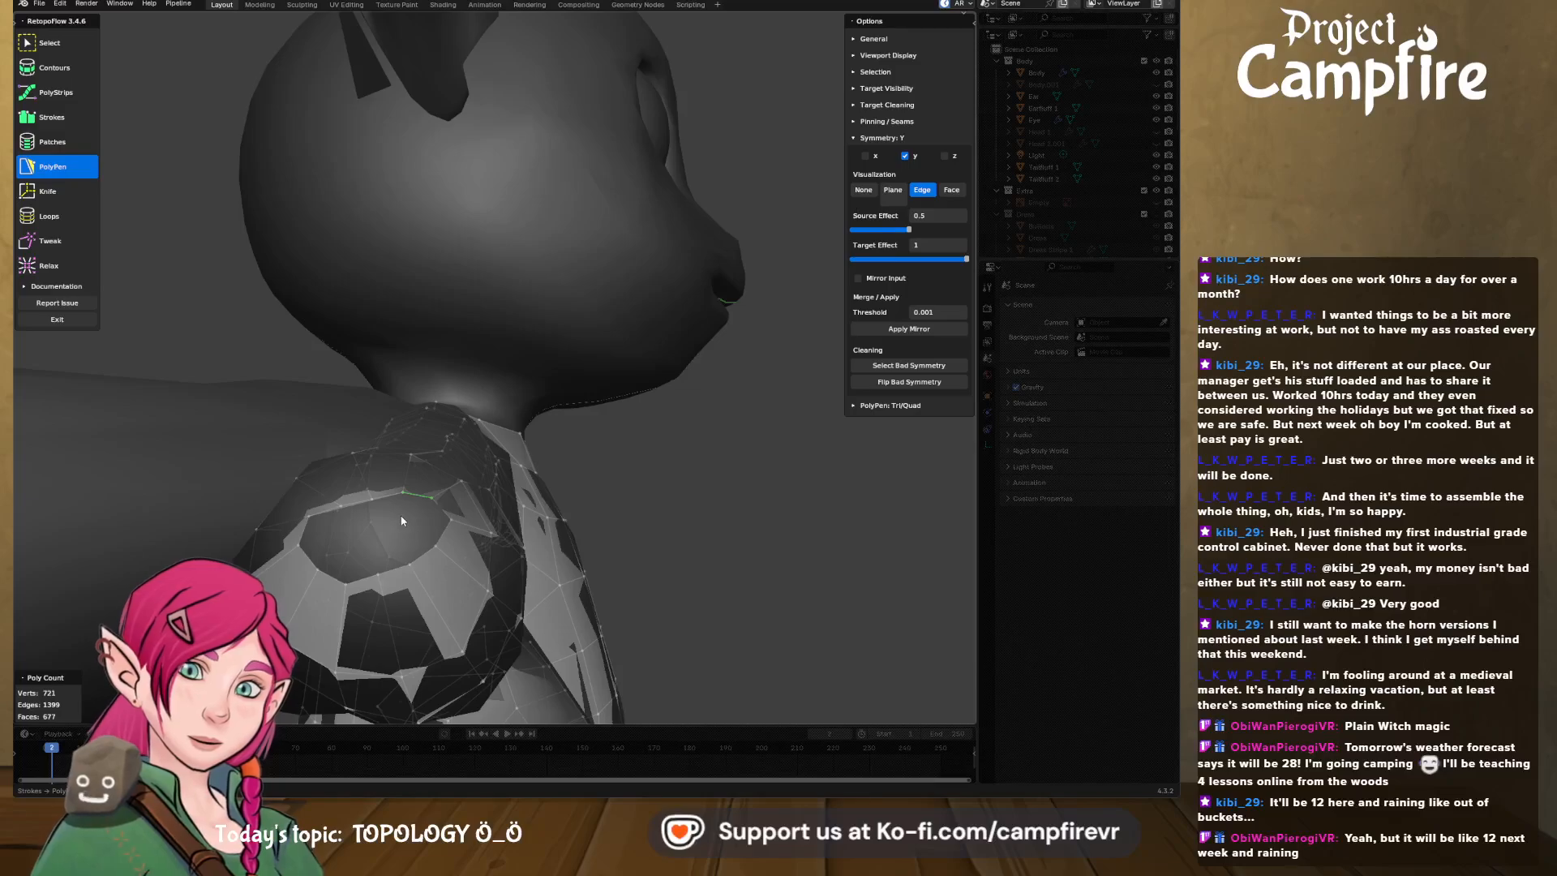
key("ctrl+z")
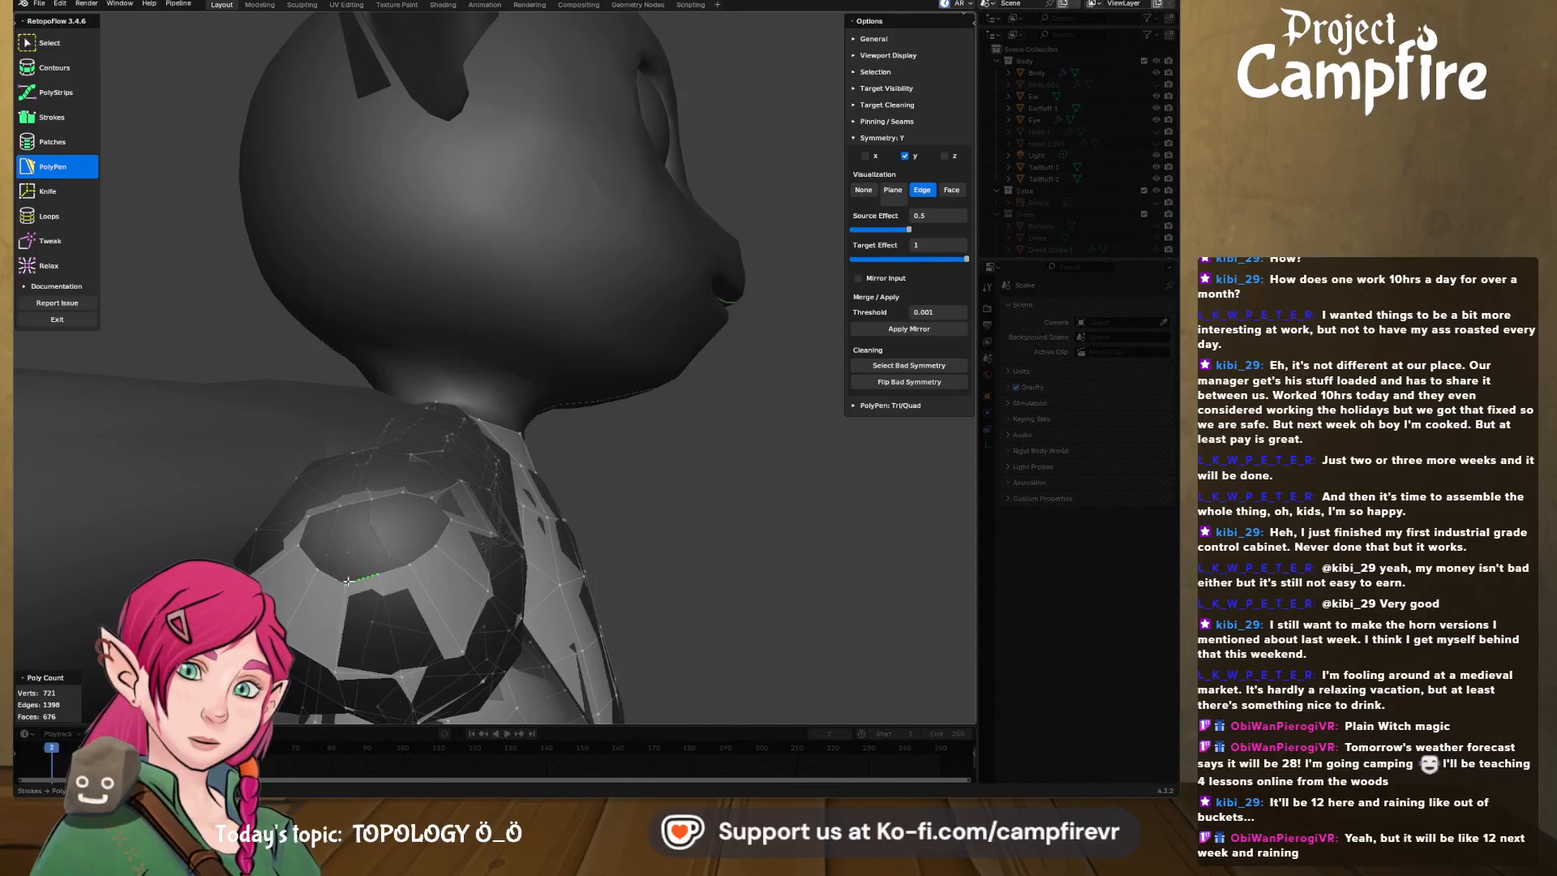
- Try adding two PolyPen faces along one side of the index fingertip opening and undo them
left_click(296, 543)
left_click(312, 516)
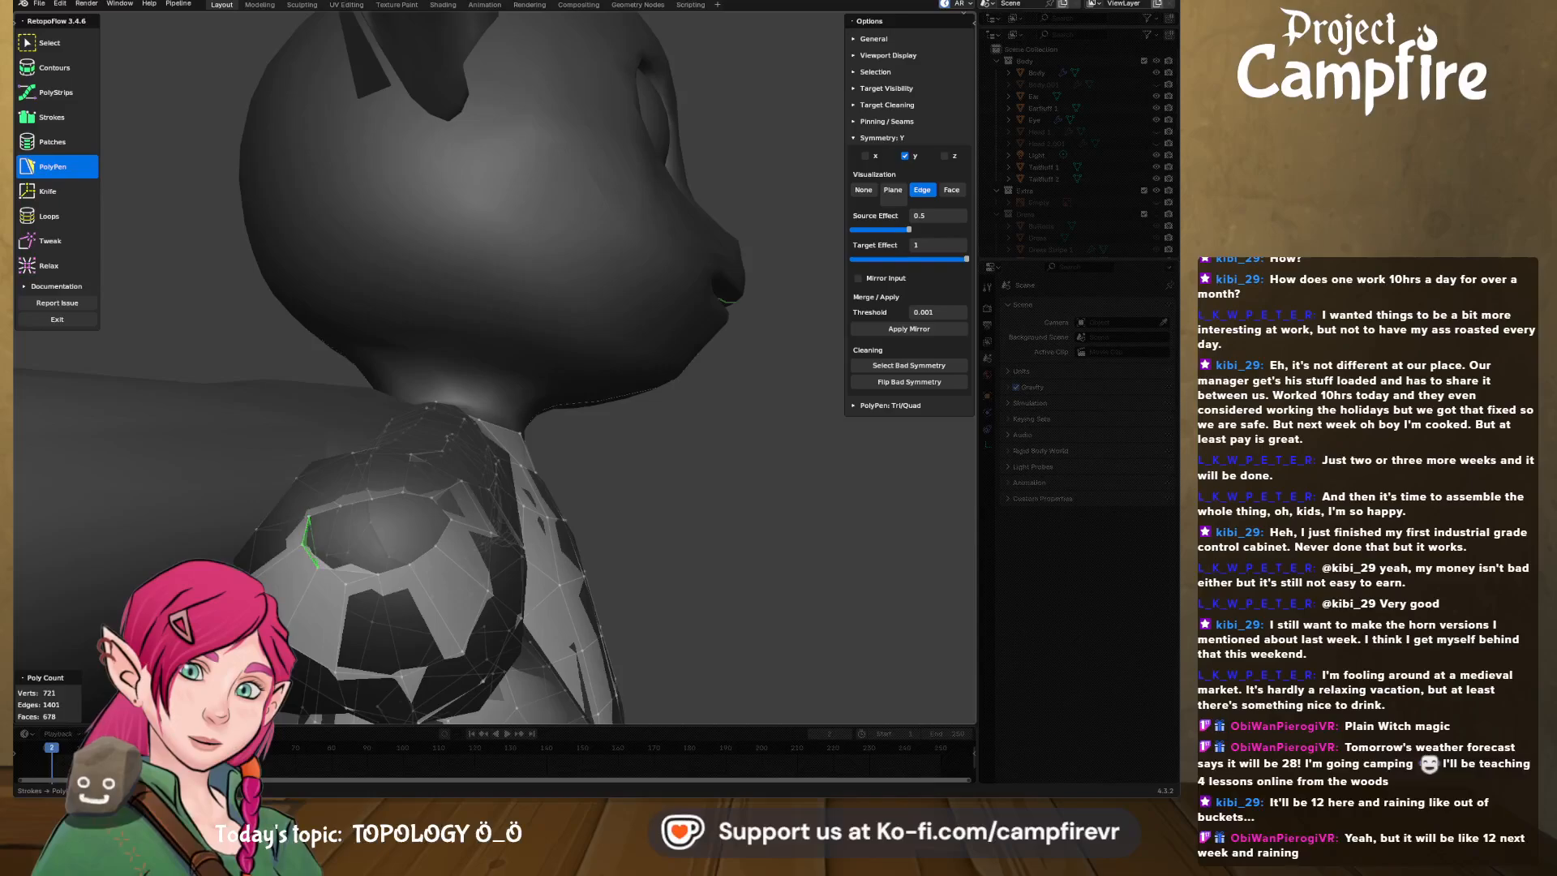
middle_click_drag(344, 509, 388, 554)
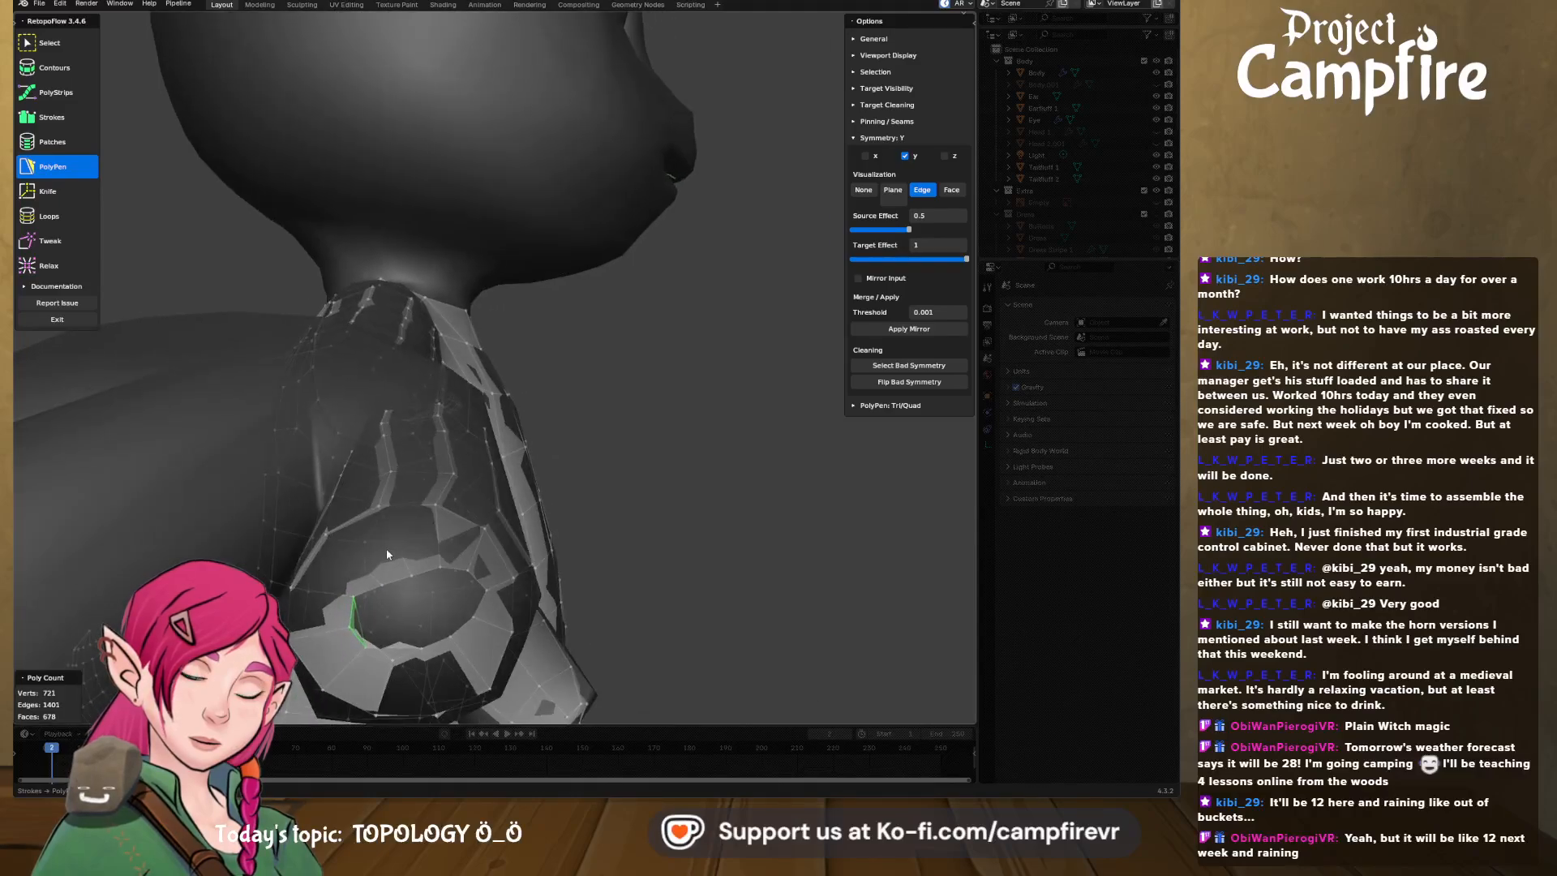
key("ctrl+z")
key("ctrl+z")
key("ctrl+z")
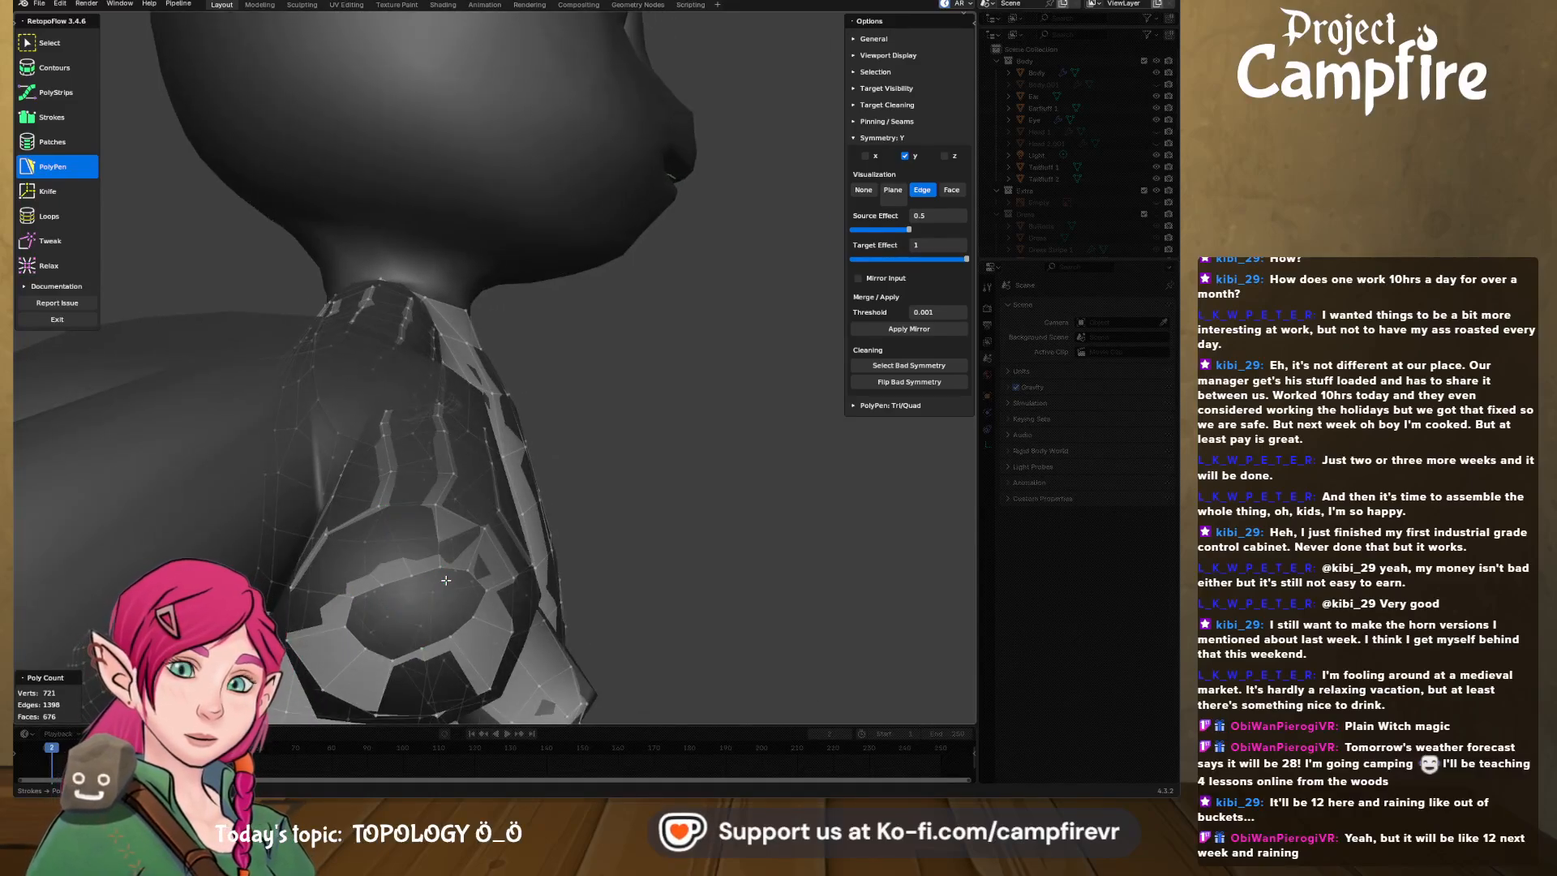
- Try closing the index fingertip opening with PolyPen faces built inward from its side edges and undo them all
middle_click_drag(462, 623, 399, 336)
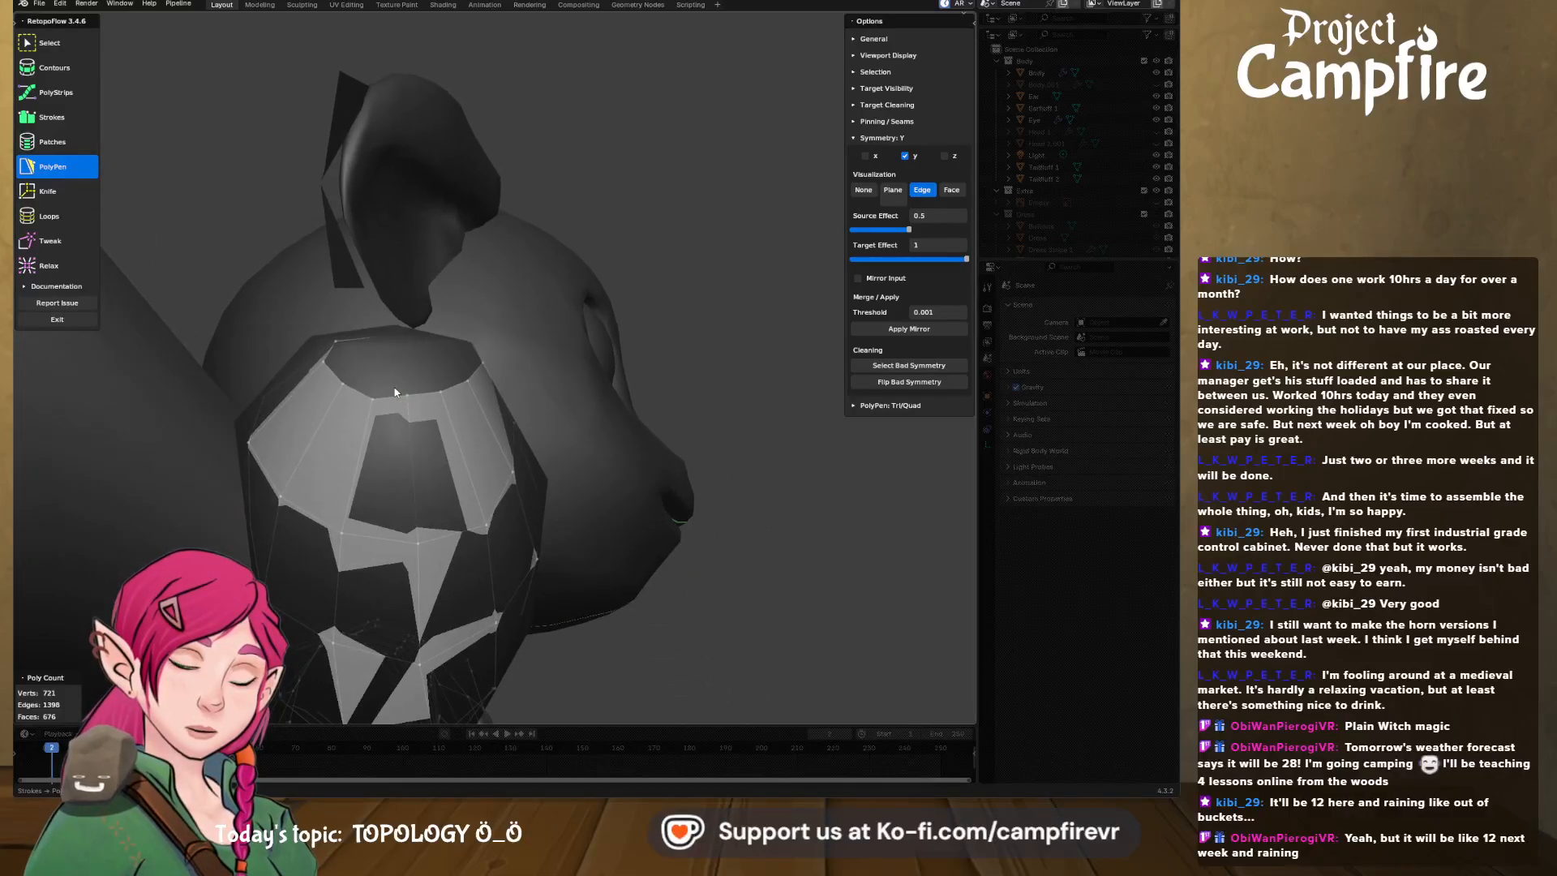
middle_click_drag(372, 397, 369, 429)
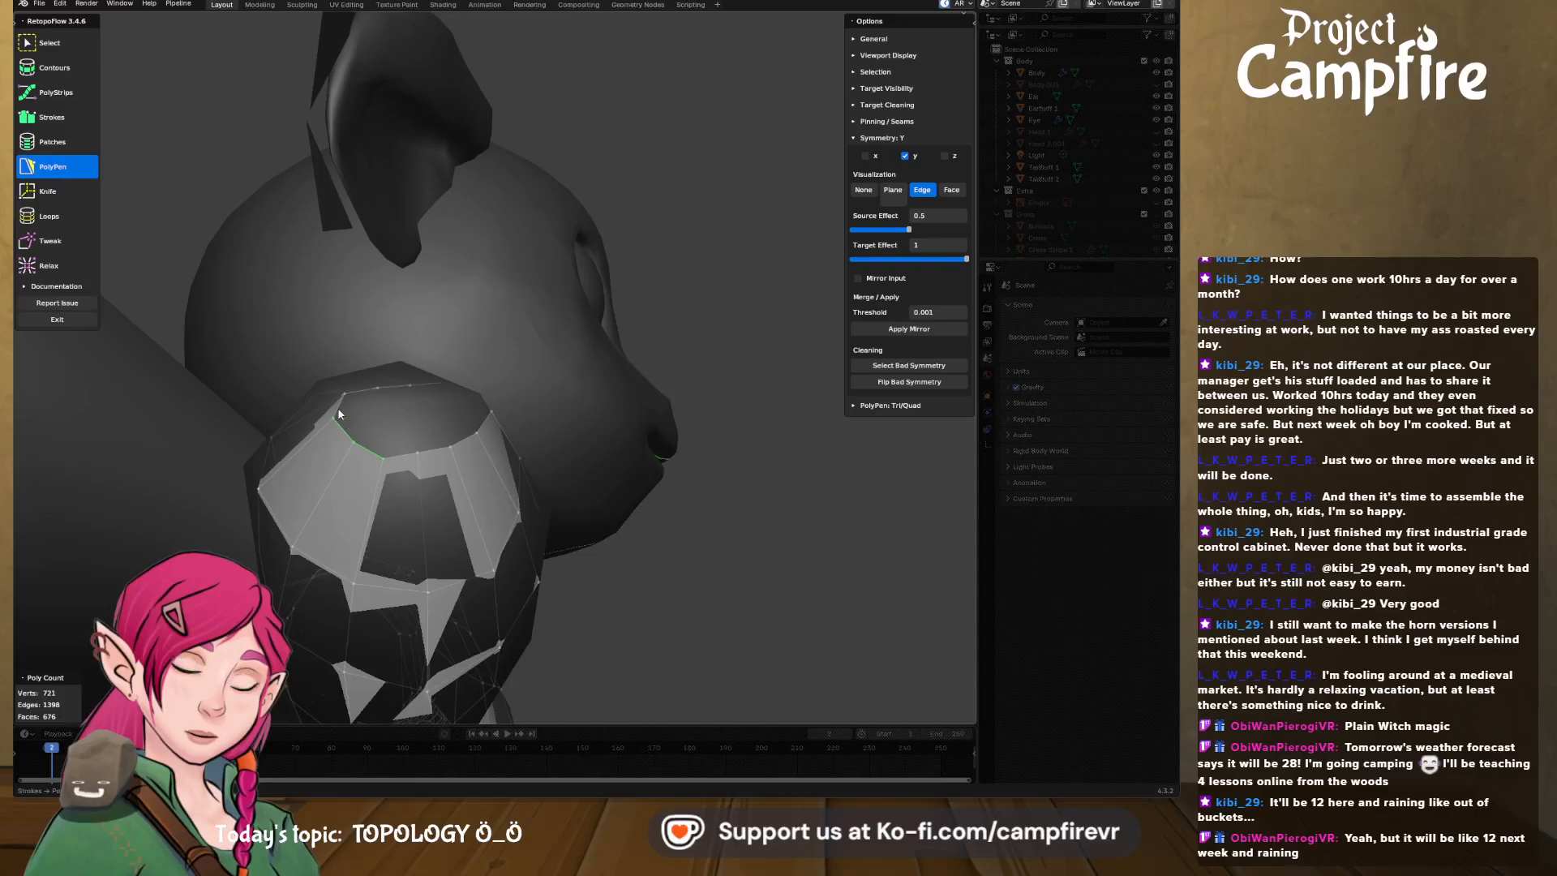
middle_click_drag(373, 419, 347, 450)
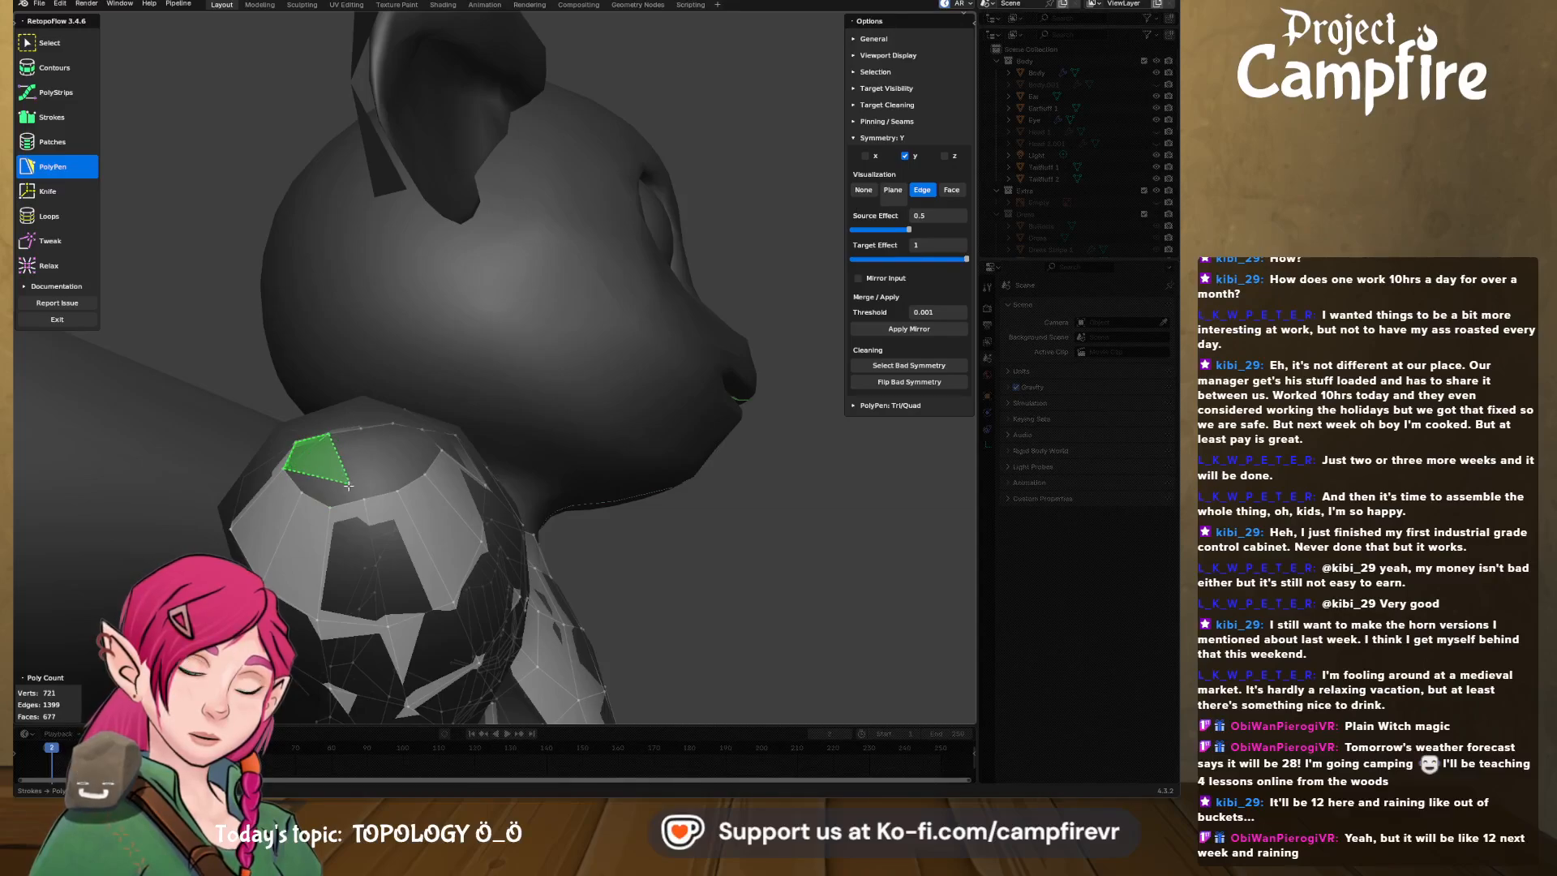
left_click(307, 496)
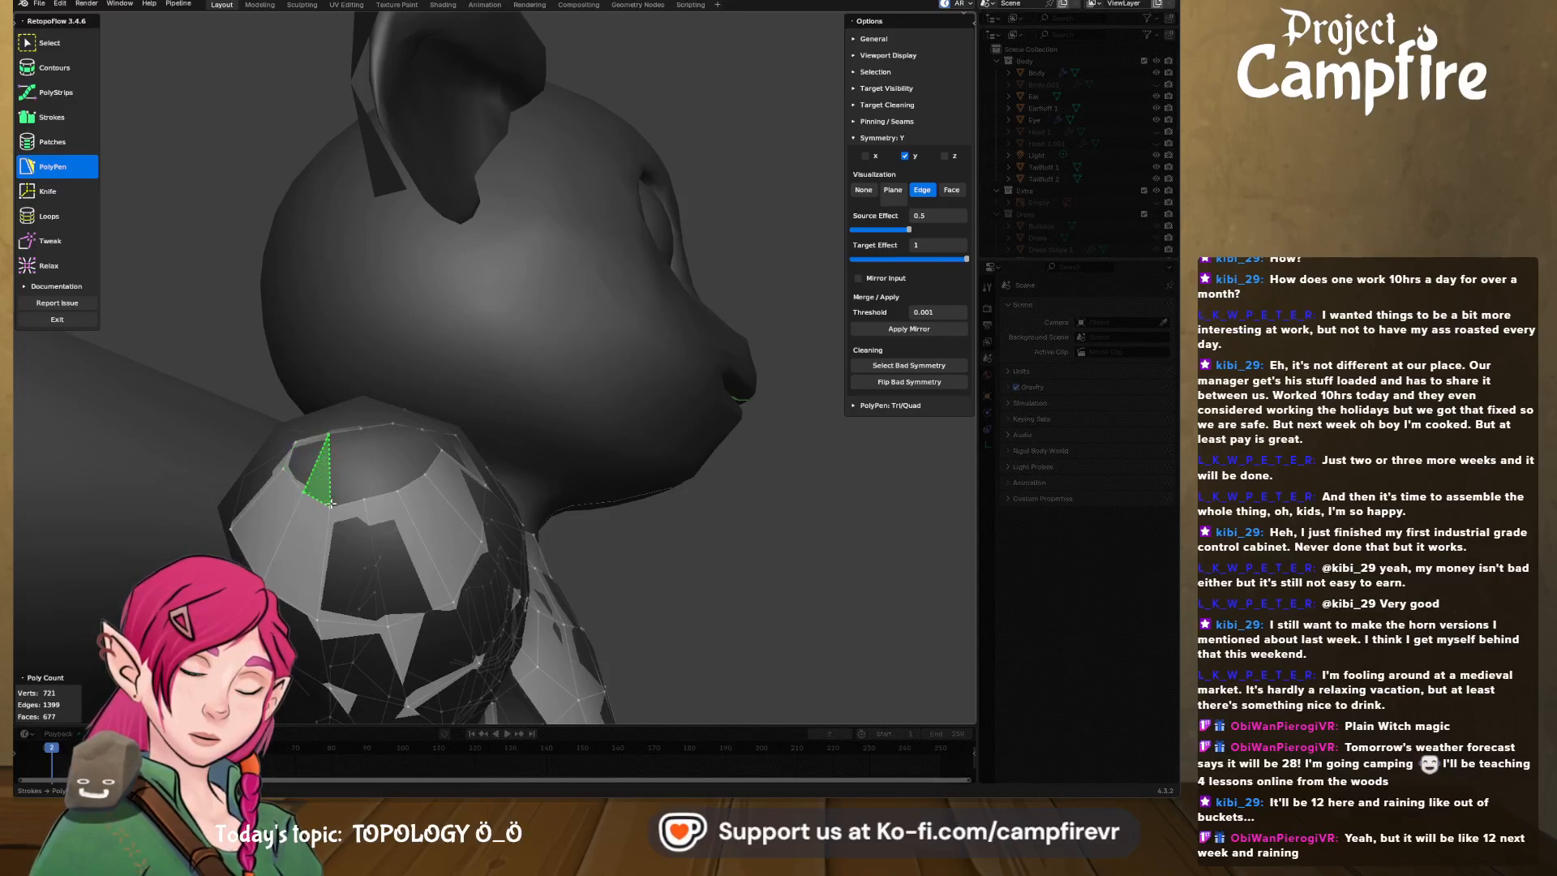
left_click(397, 490)
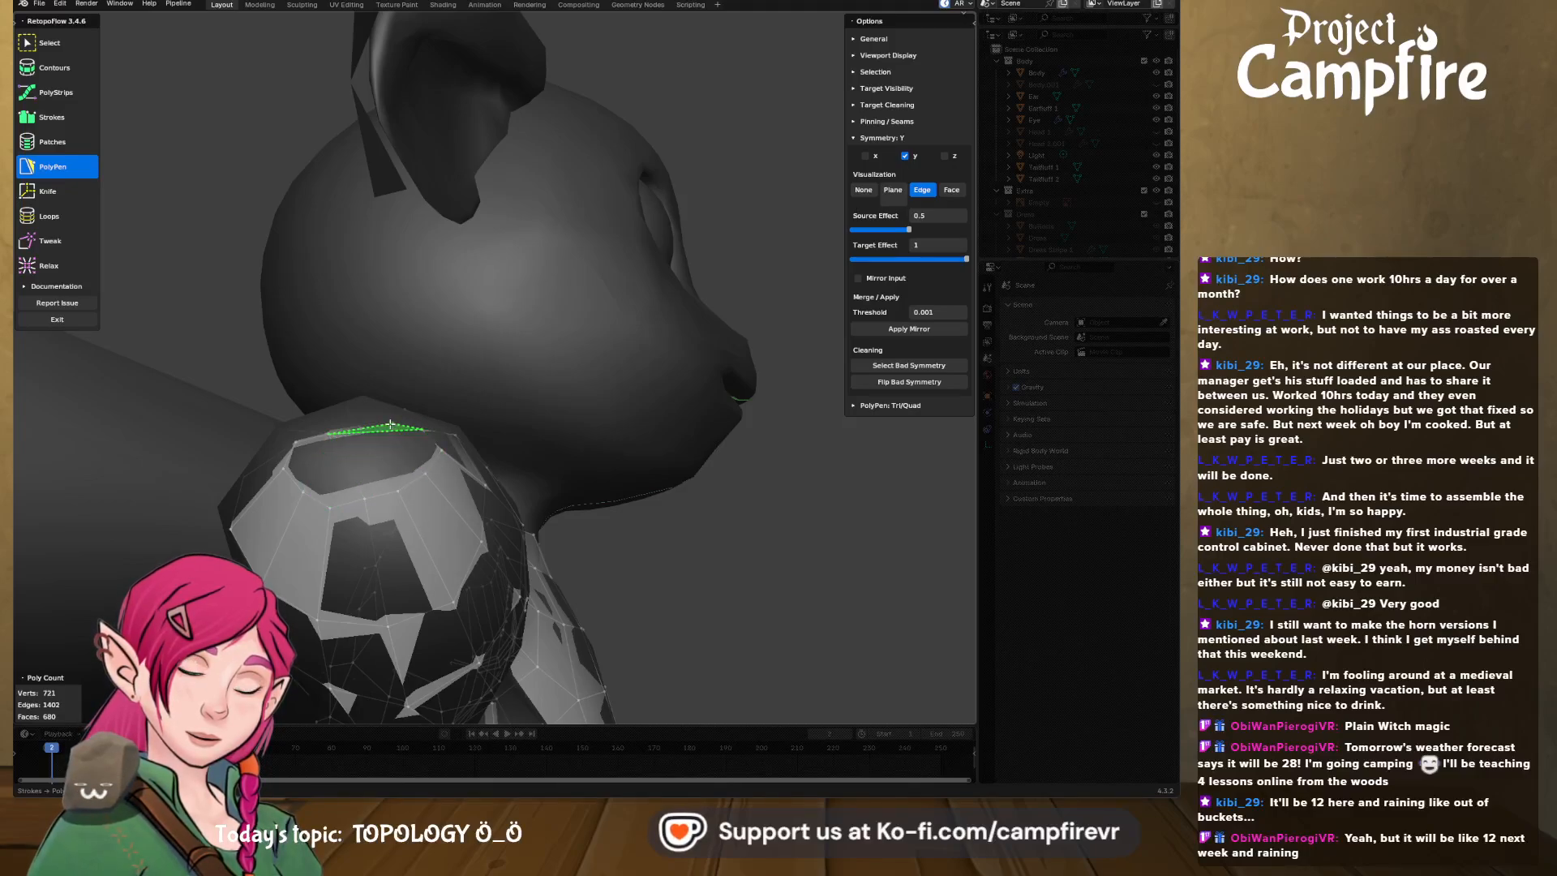
left_click(423, 428)
middle_click_drag(423, 427, 398, 479)
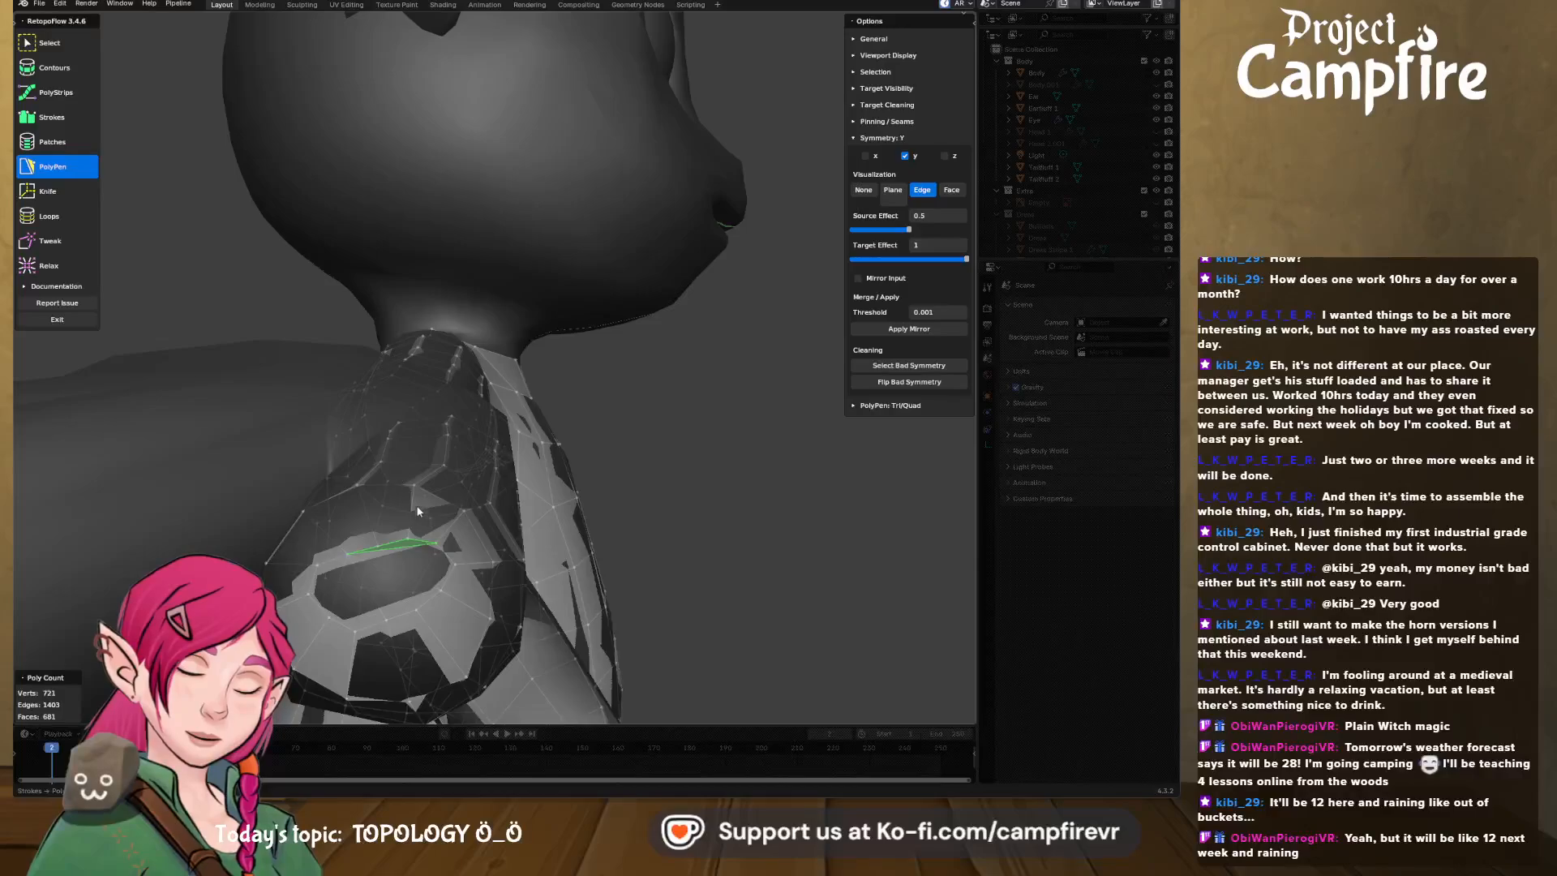
key("ctrl+z")
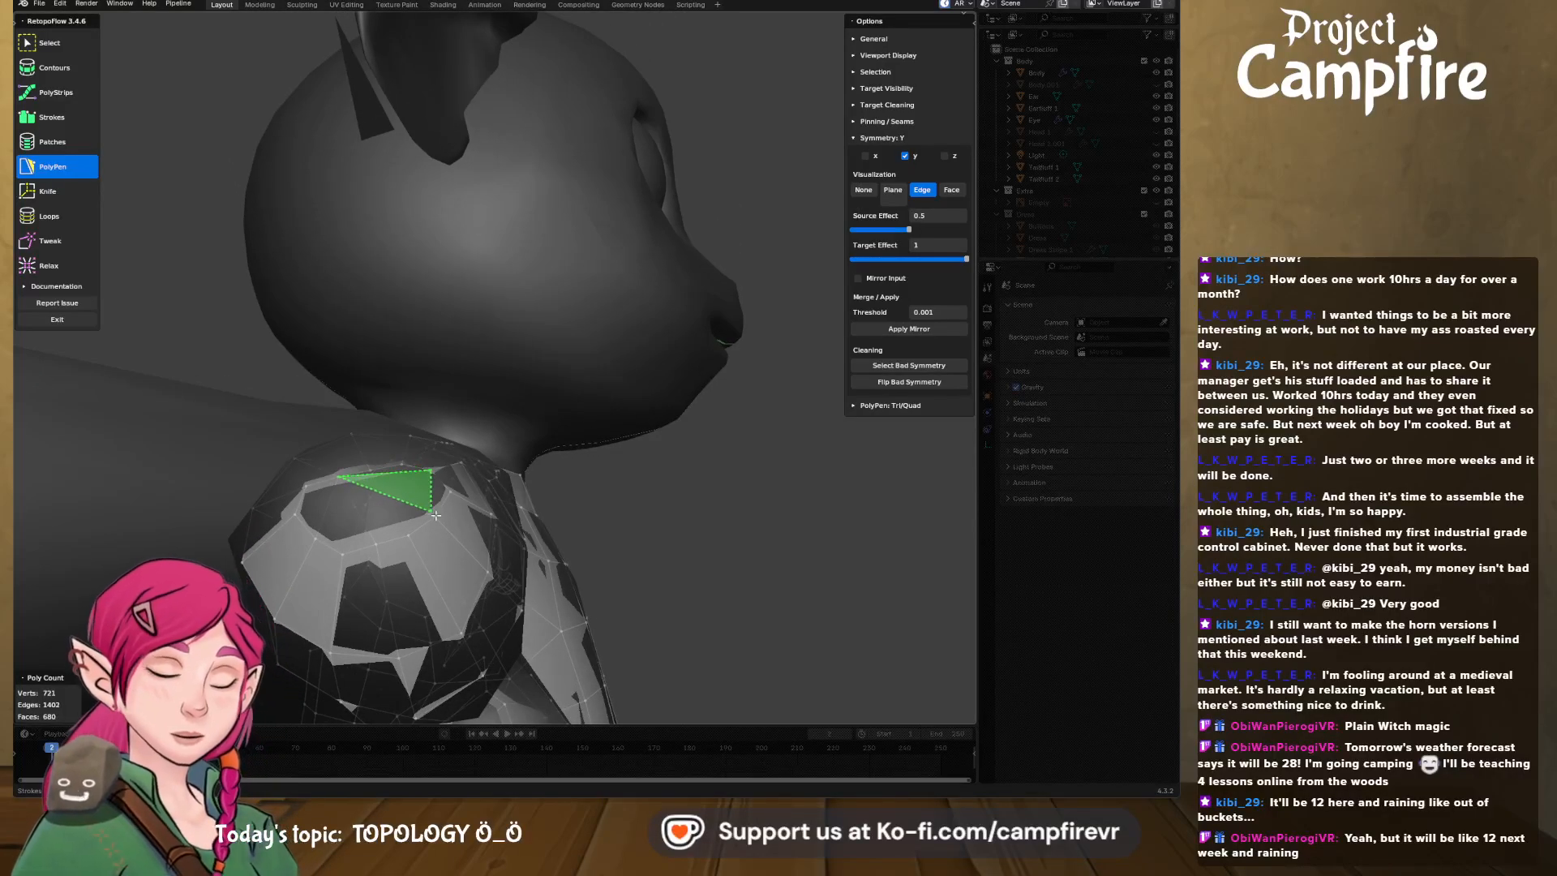
key("ctrl+z")
key("ctrl+z")
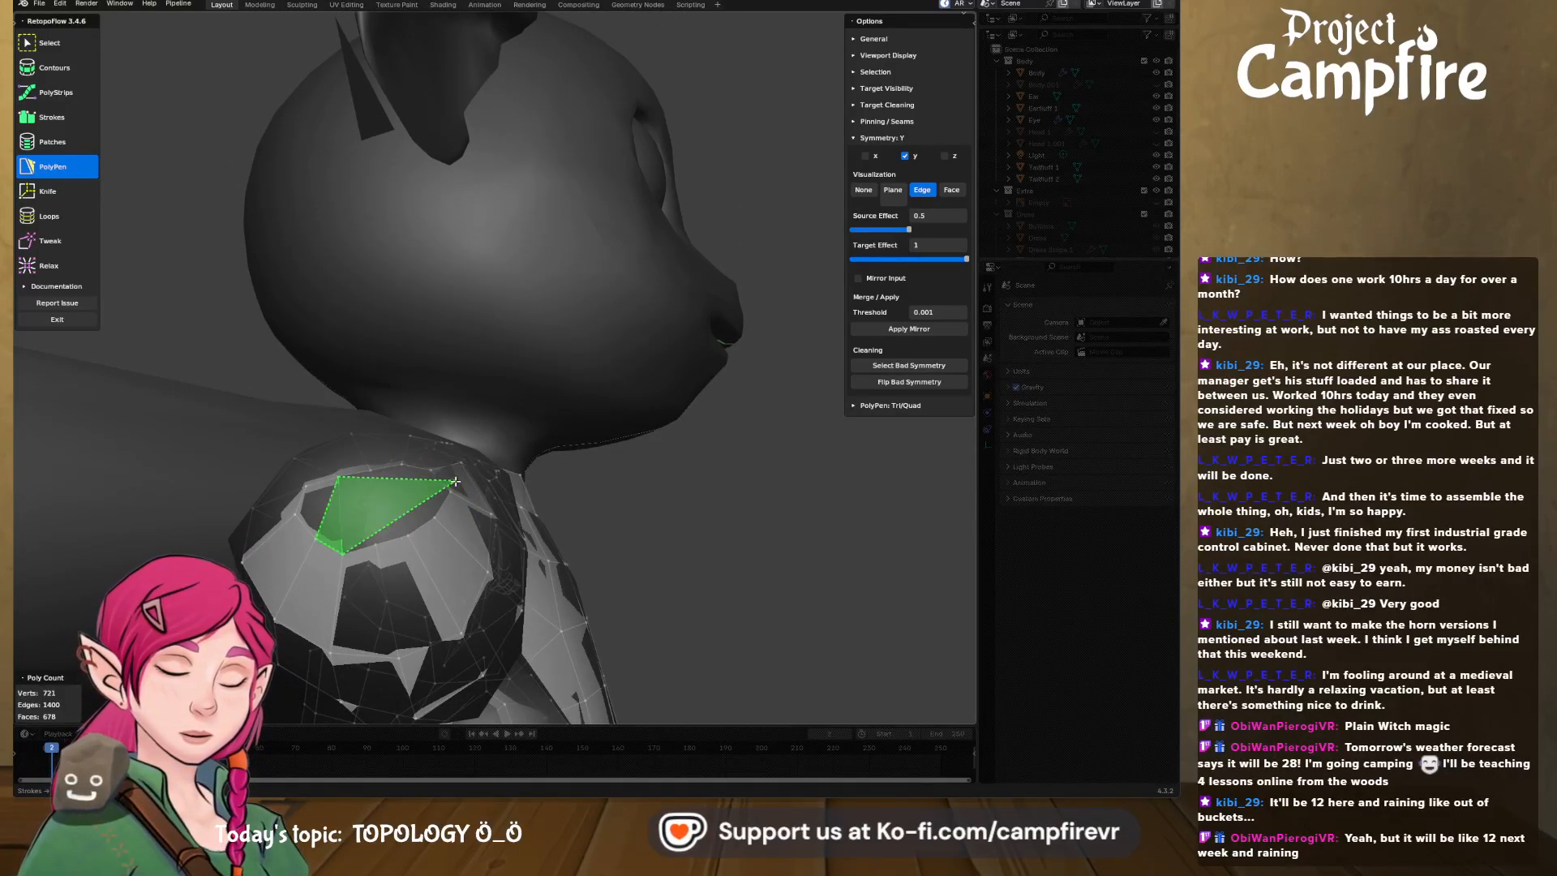
key("ctrl+z")
middle_click_drag(397, 525, 399, 544)
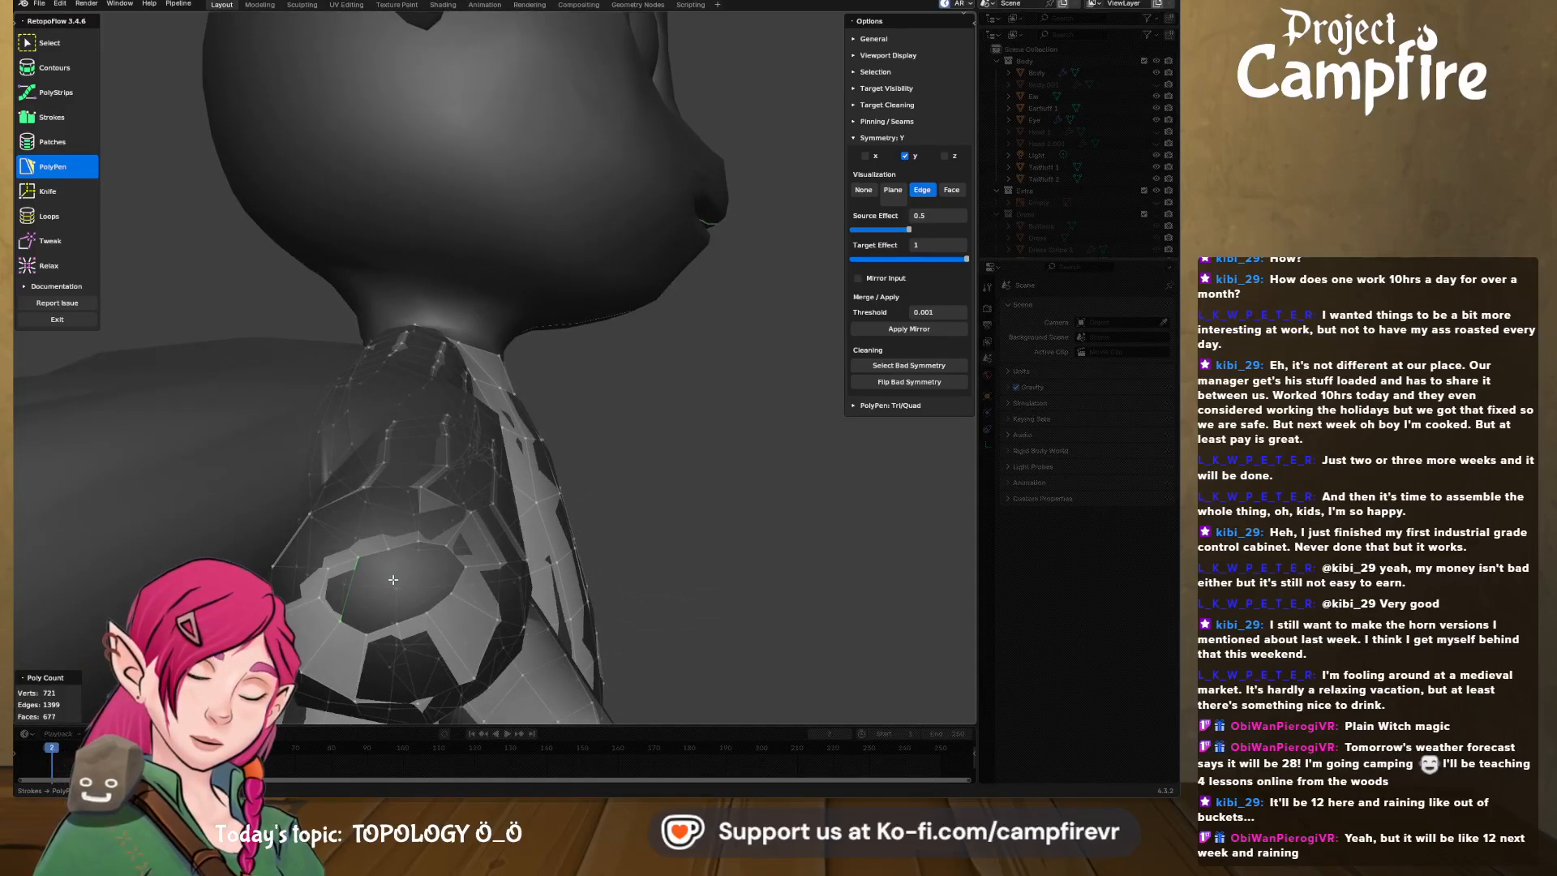
key("ctrl+z")
- Close the index fingertip opening with PolyPen faces spanning between its existing rim vertices
left_click(321, 597)
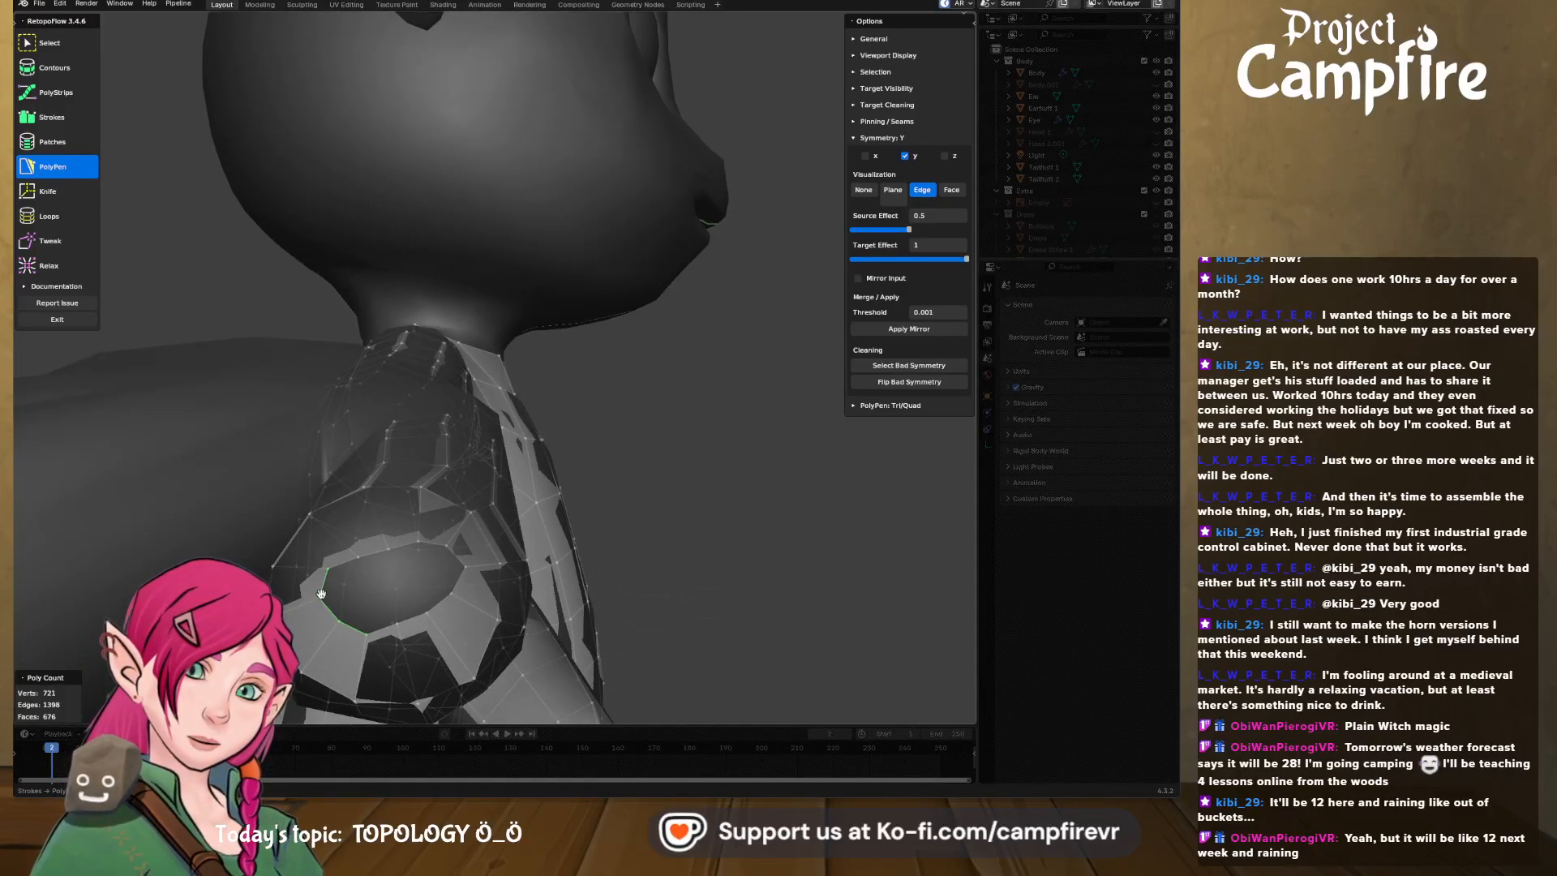
left_click(454, 559)
left_click(418, 543)
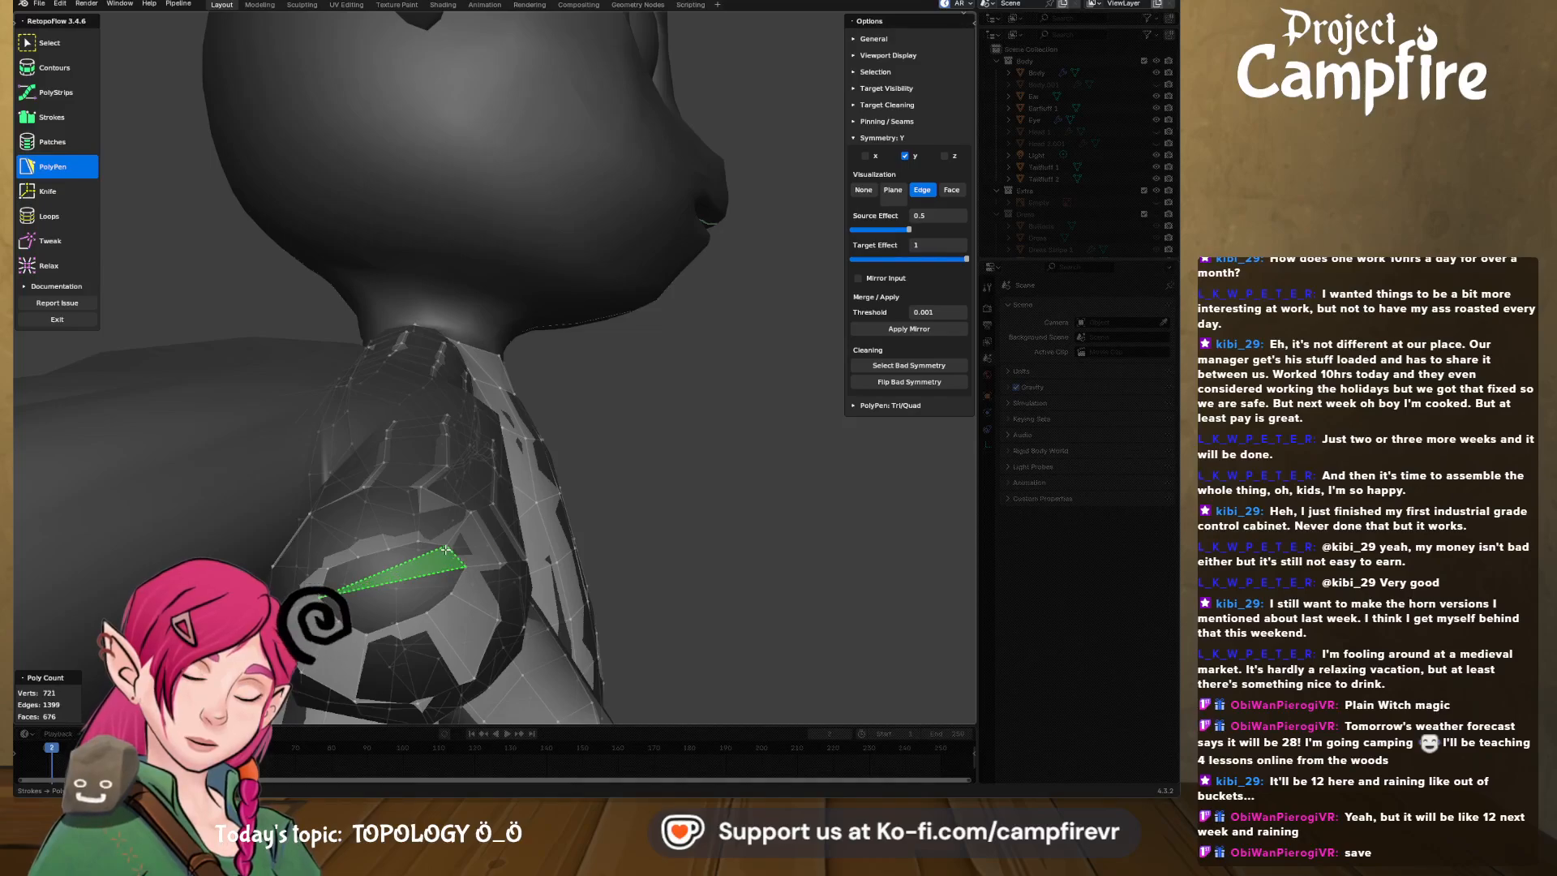
left_click(418, 543, "ctrl")
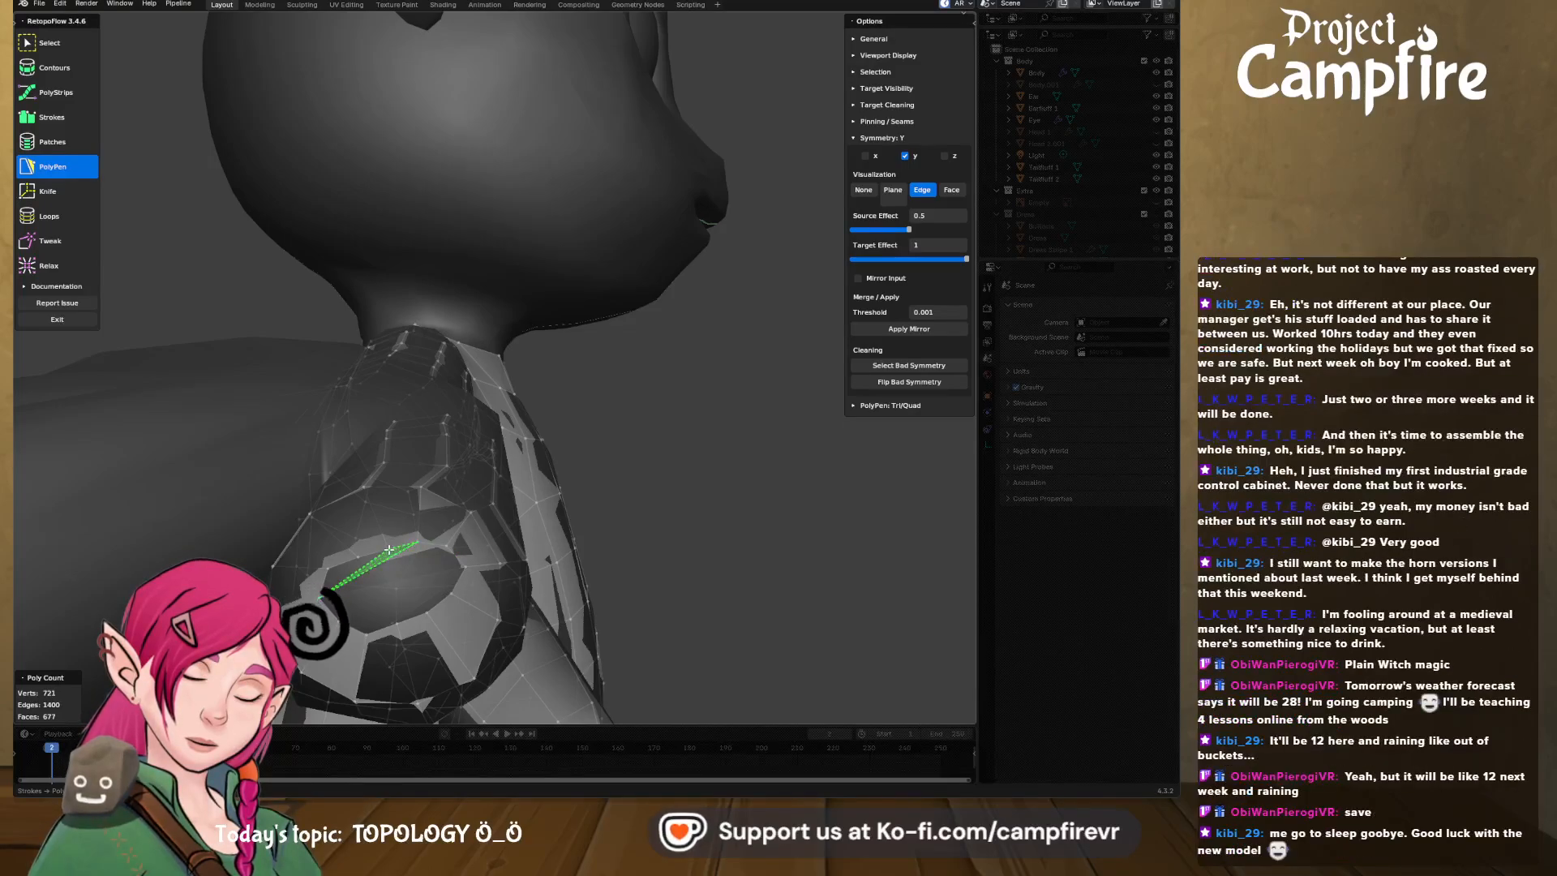
left_click(389, 551, "ctrl")
left_click(357, 558, "ctrl")
left_click(322, 599, "ctrl")
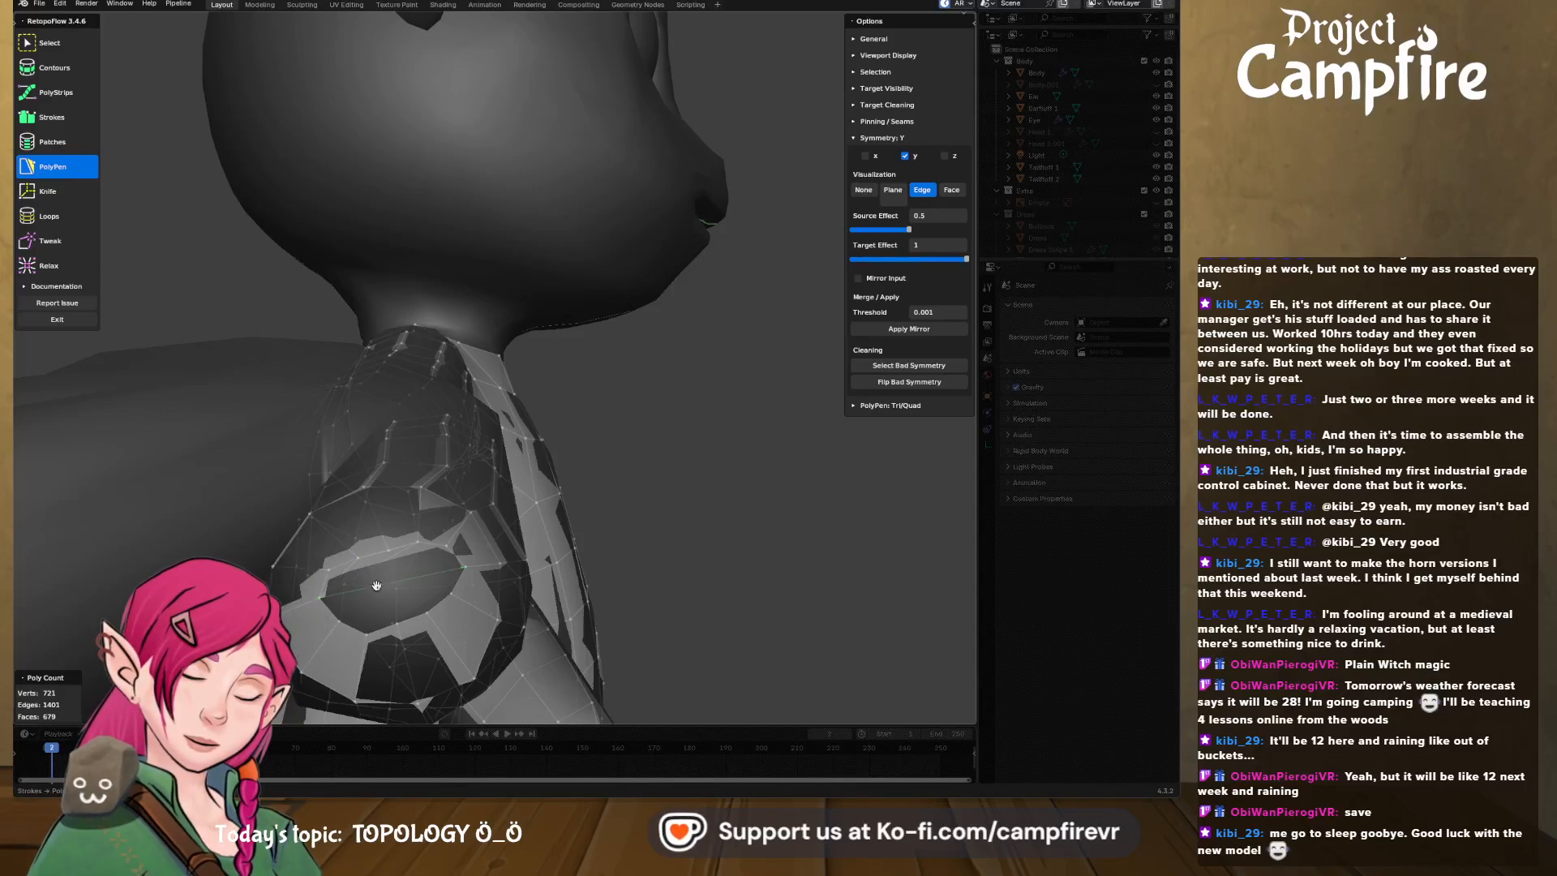
left_click(450, 591, "ctrl")
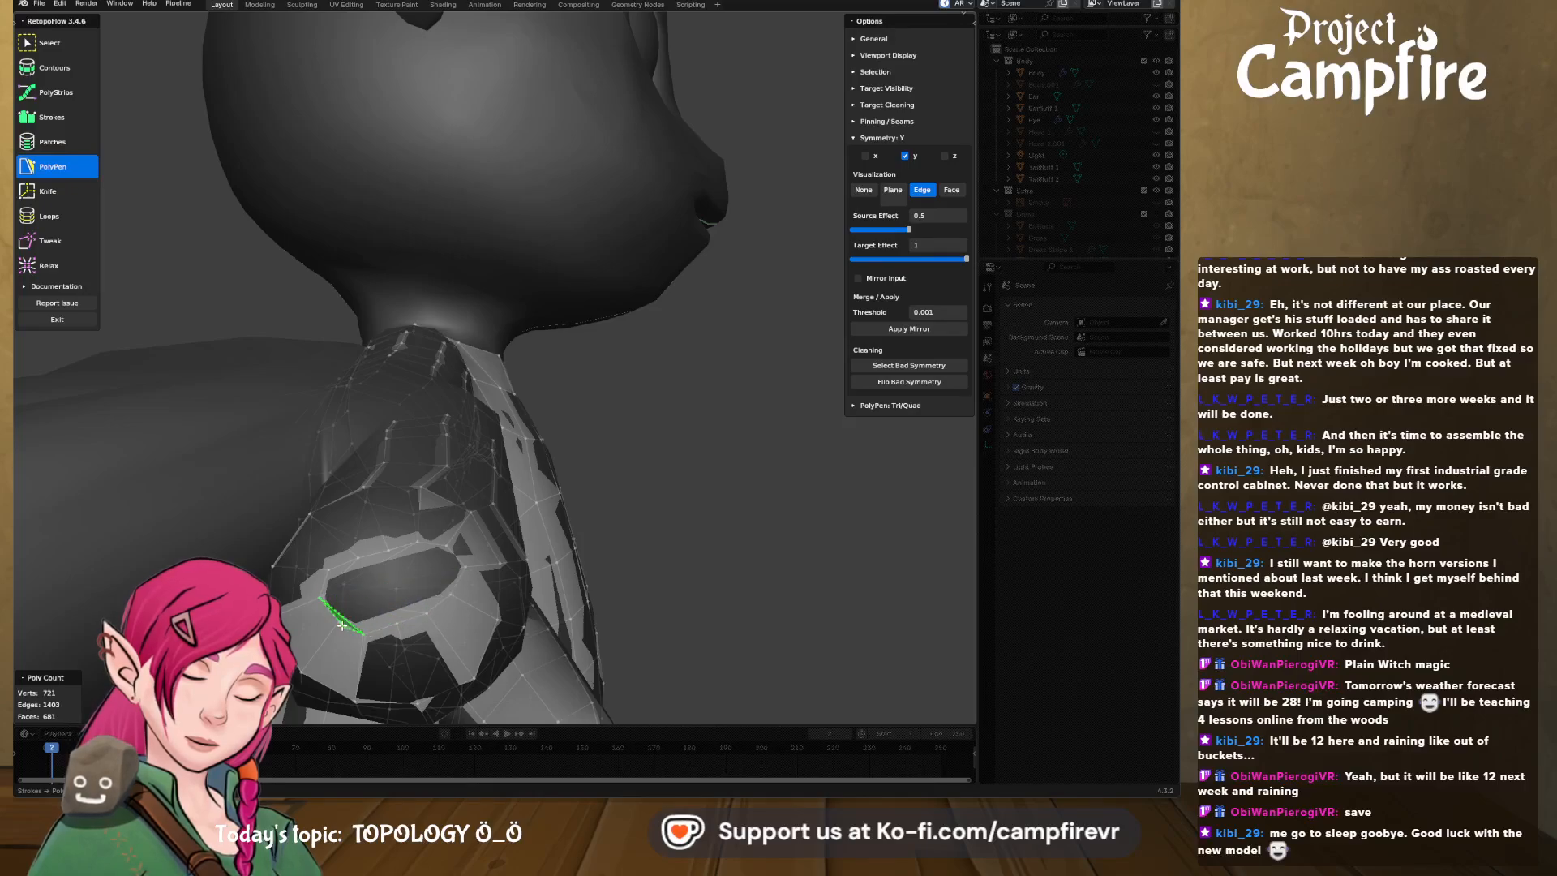
left_click(337, 622, "ctrl")
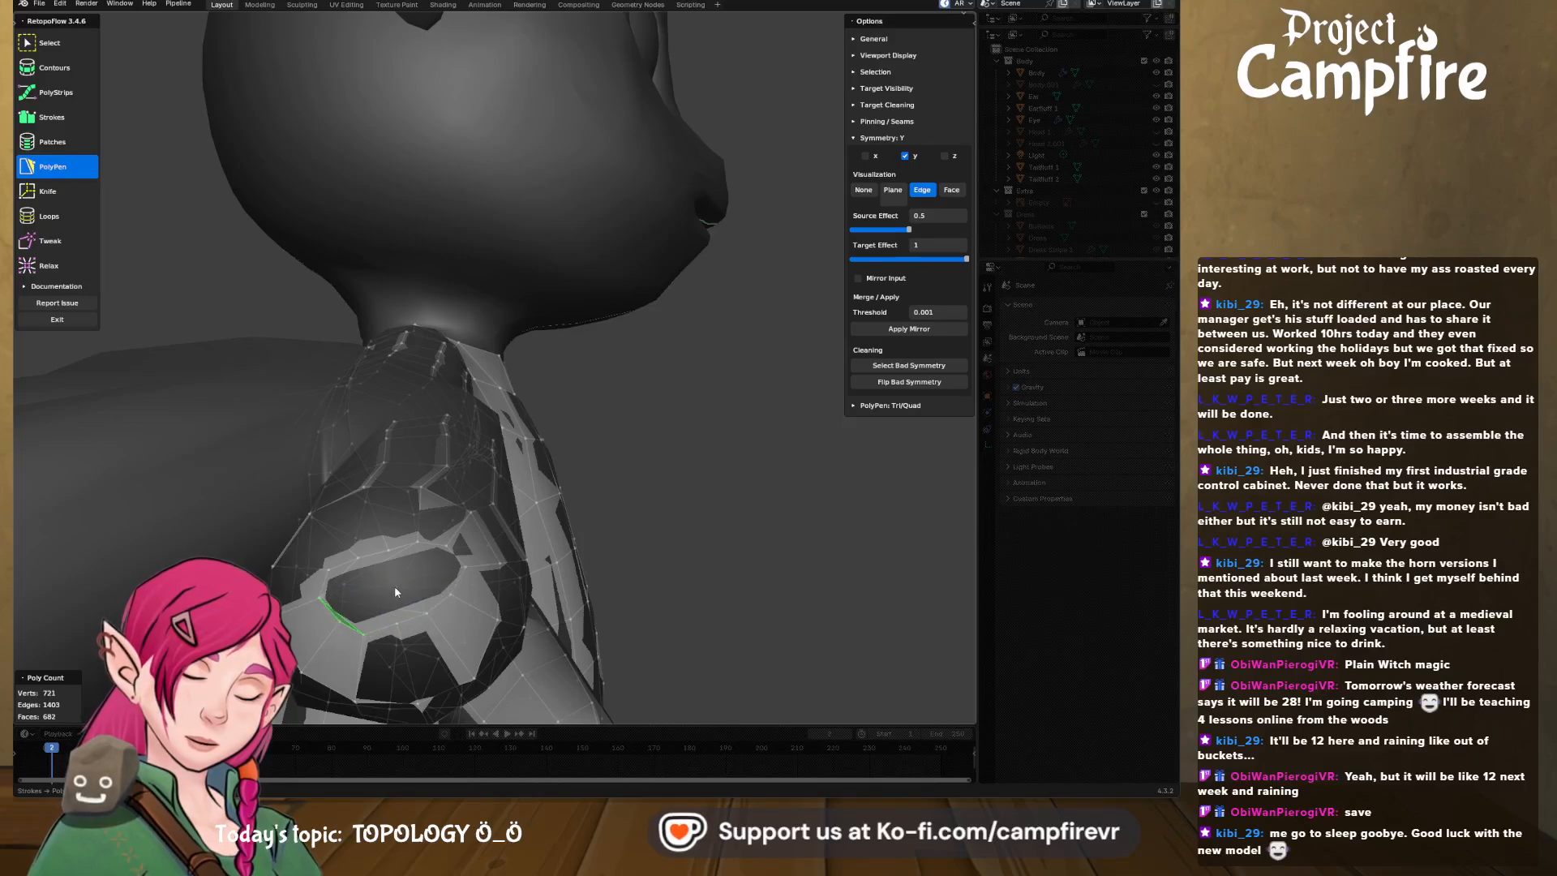
- Try to extend the index finger's base loop toward the palm by drawing a diagonal stroke with Strokes
middle_click_drag(392, 582, 371, 528)
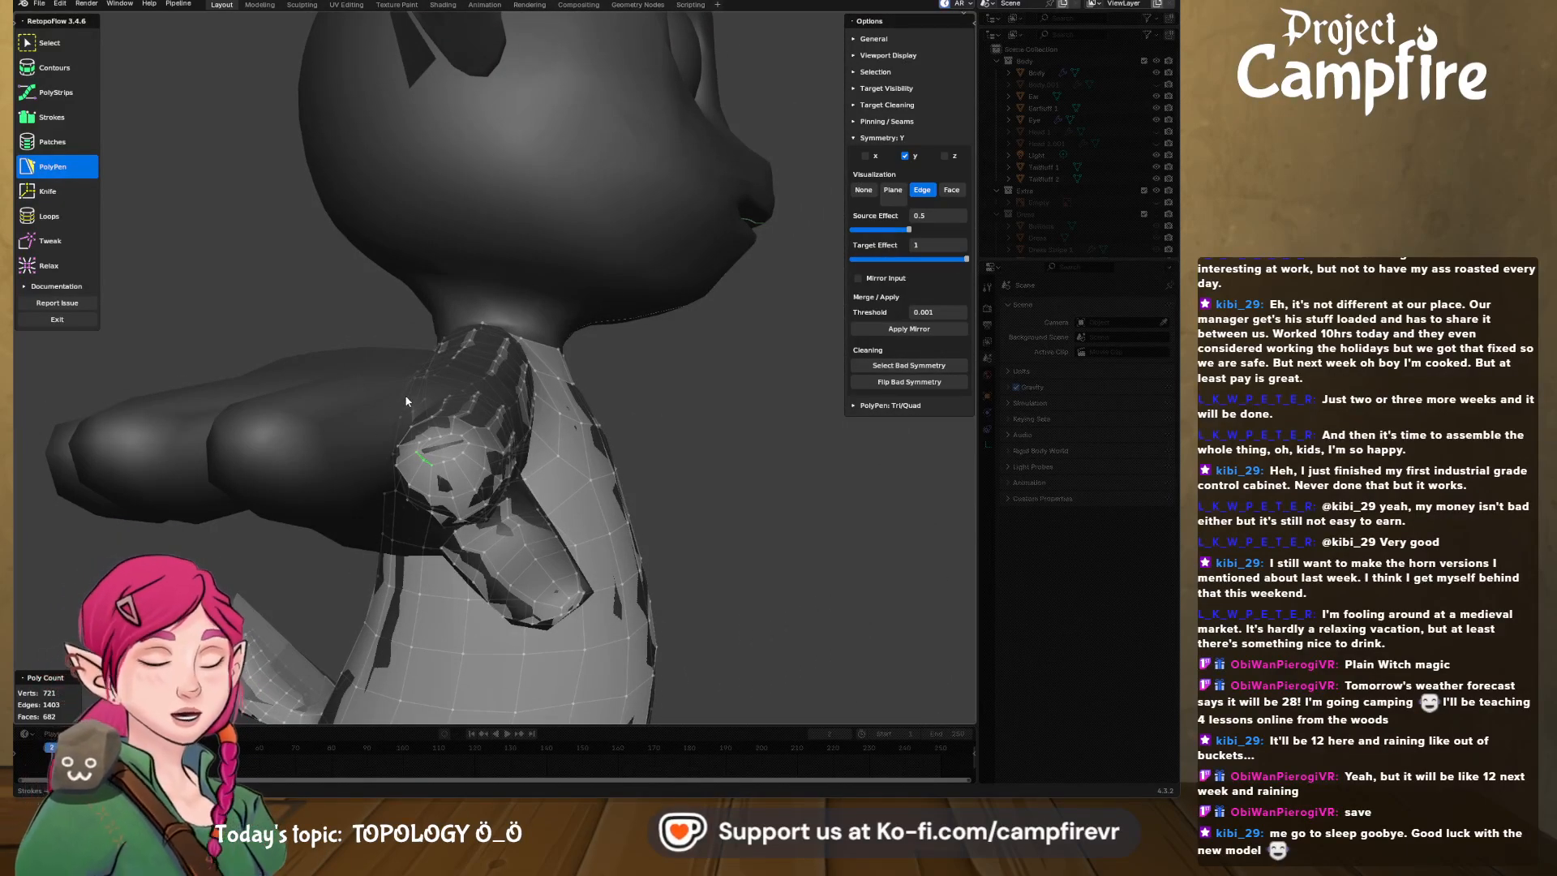
middle_click_drag(406, 396, 354, 363)
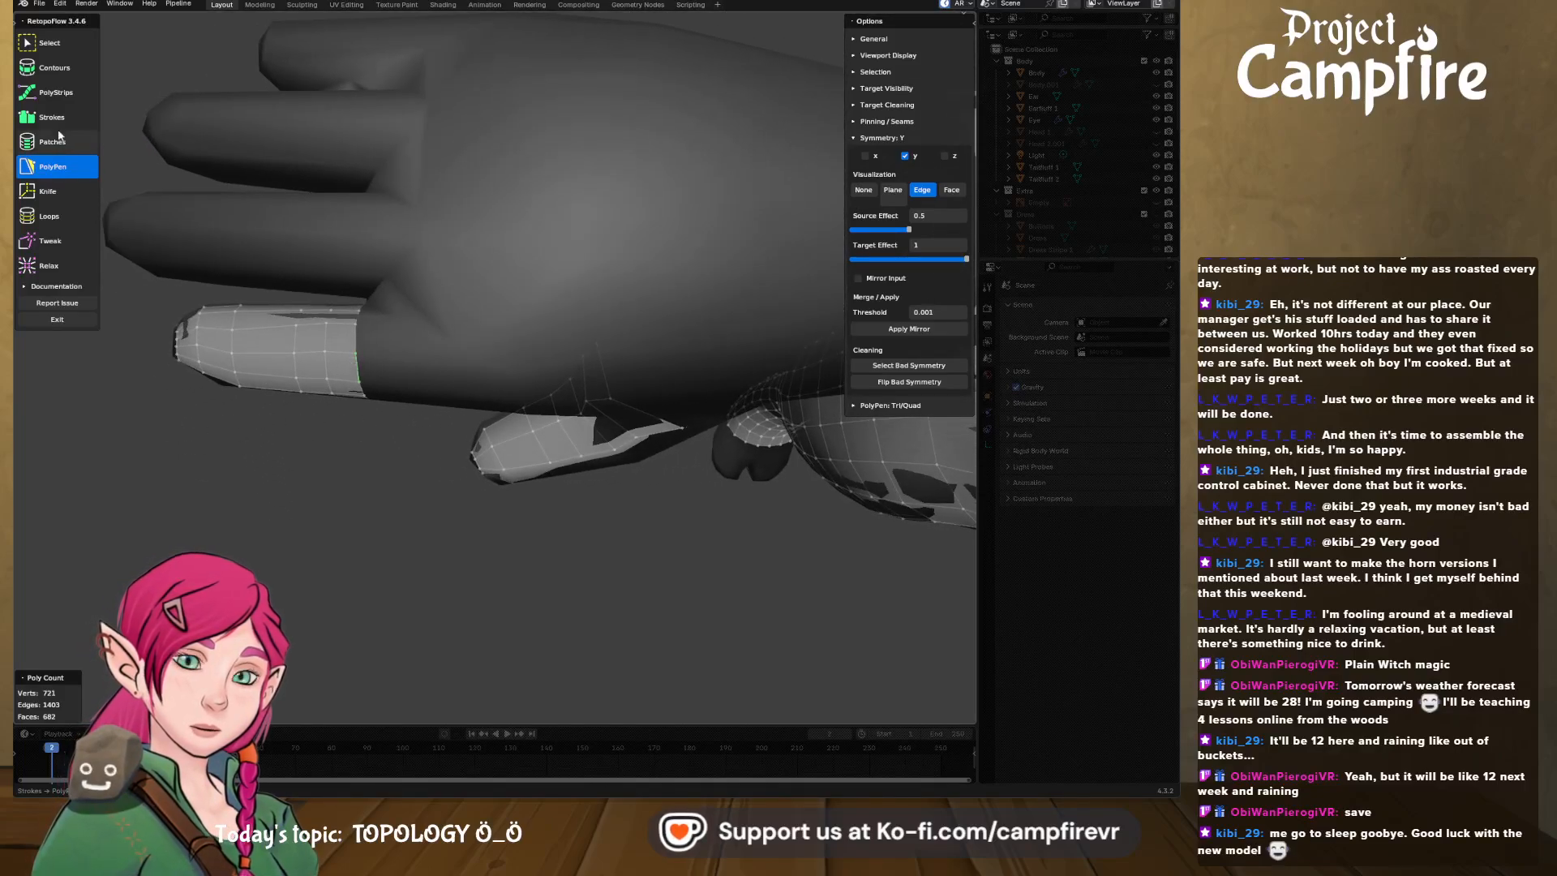
left_click(94, 123)
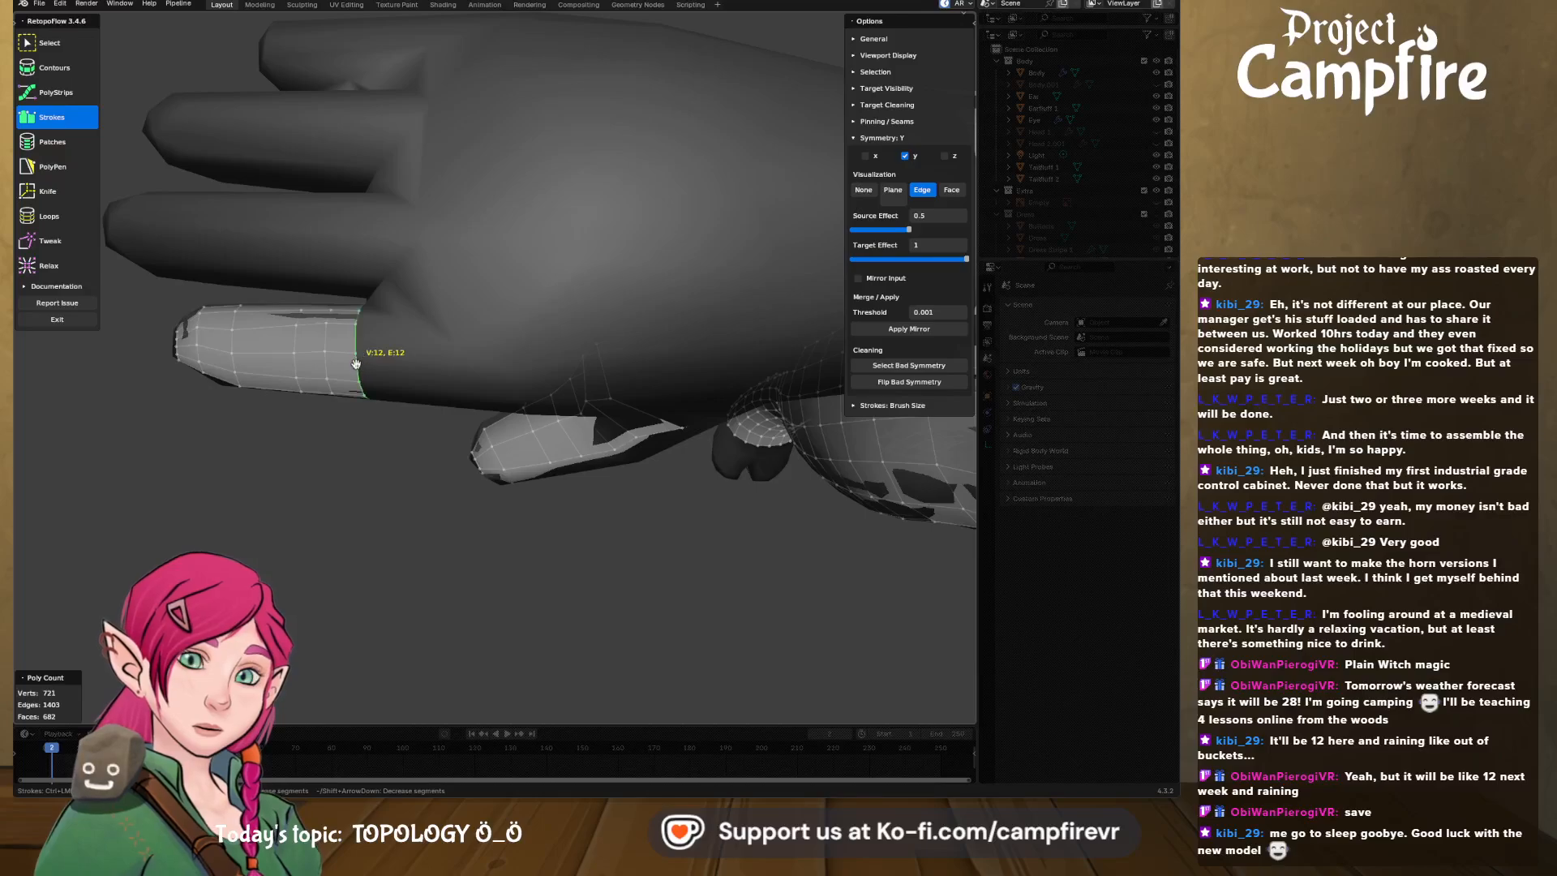
mouse_move(369, 382)
middle_mouse_down()
mouse_move(401, 399)
mouse_move(475, 362)
middle_mouse_up()
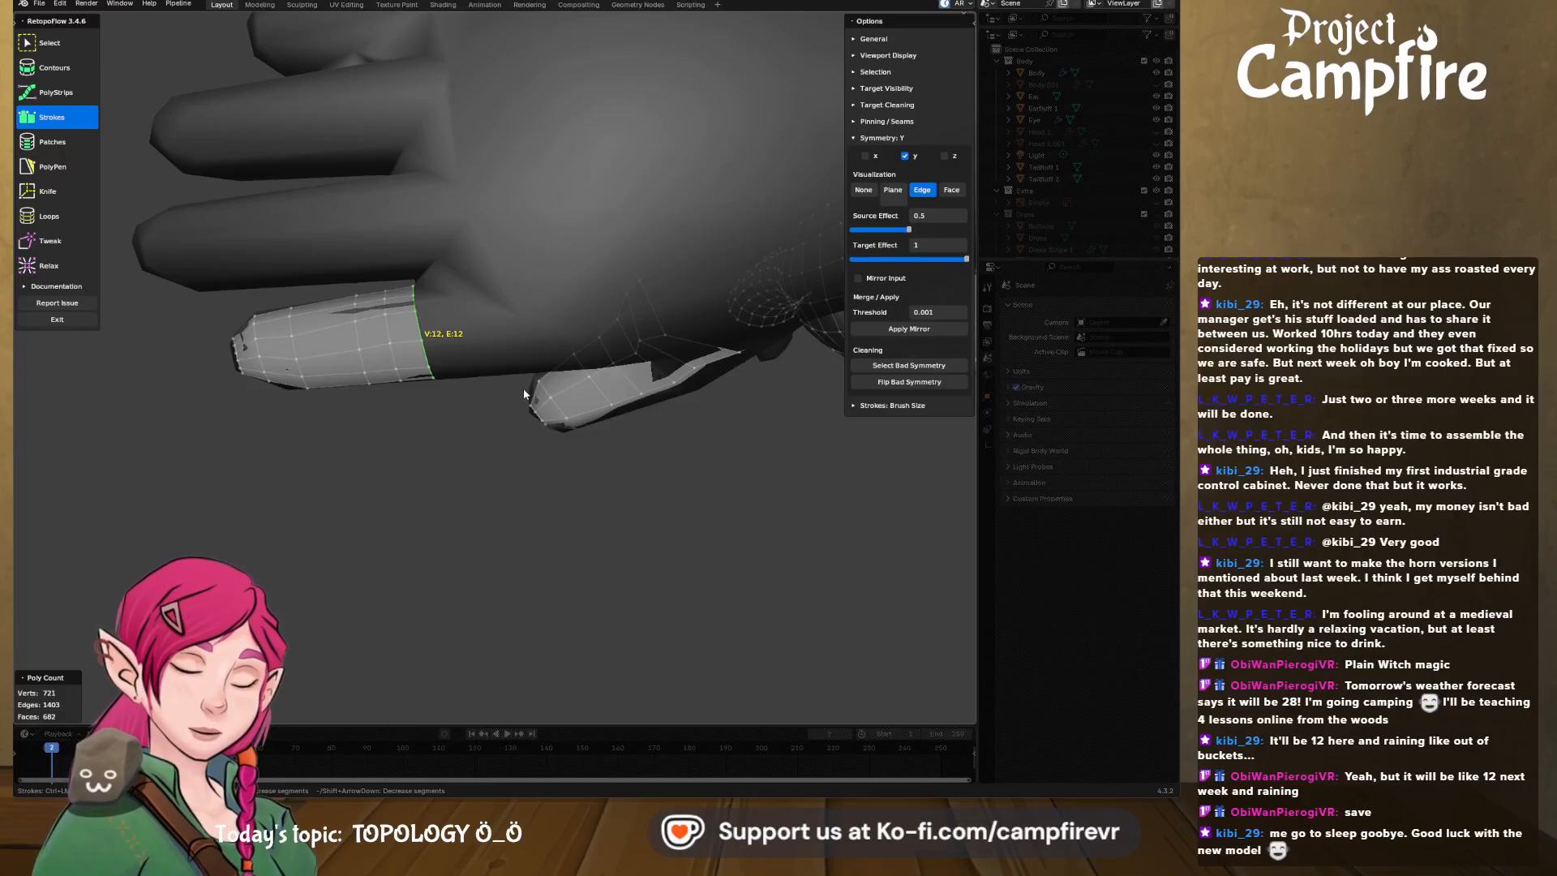
key("b")
mouse_move(503, 391)
left_mouse_down()
mouse_move(426, 317)
mouse_move(418, 284)
mouse_move(431, 301)
left_mouse_up()
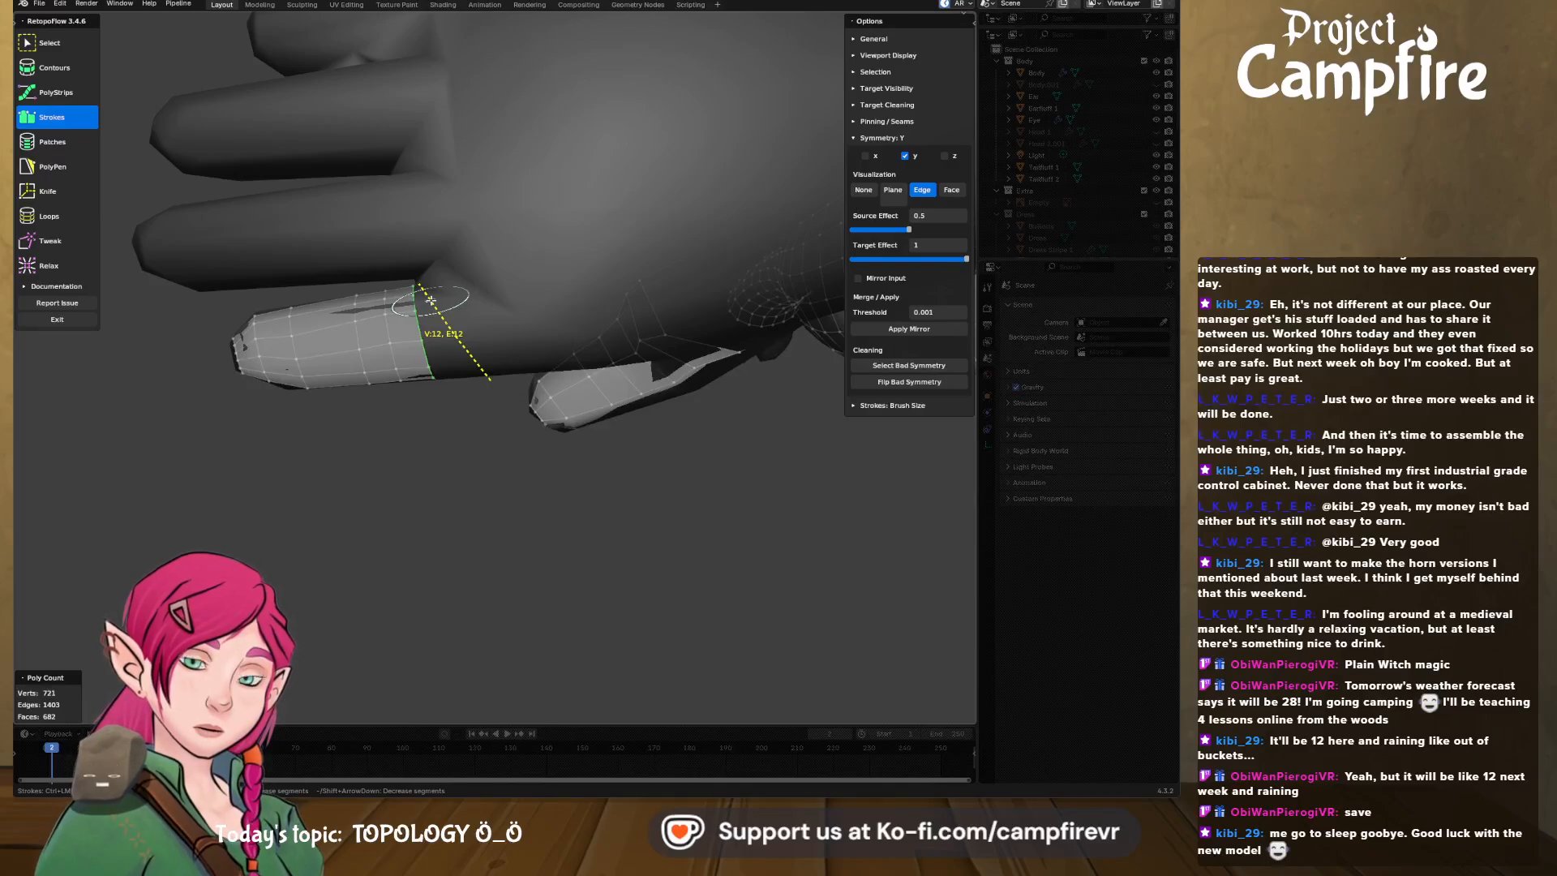
- Extend the index finger mesh to the palm with one diagonal Contours ring connected to its base loop
left_click(55, 67)
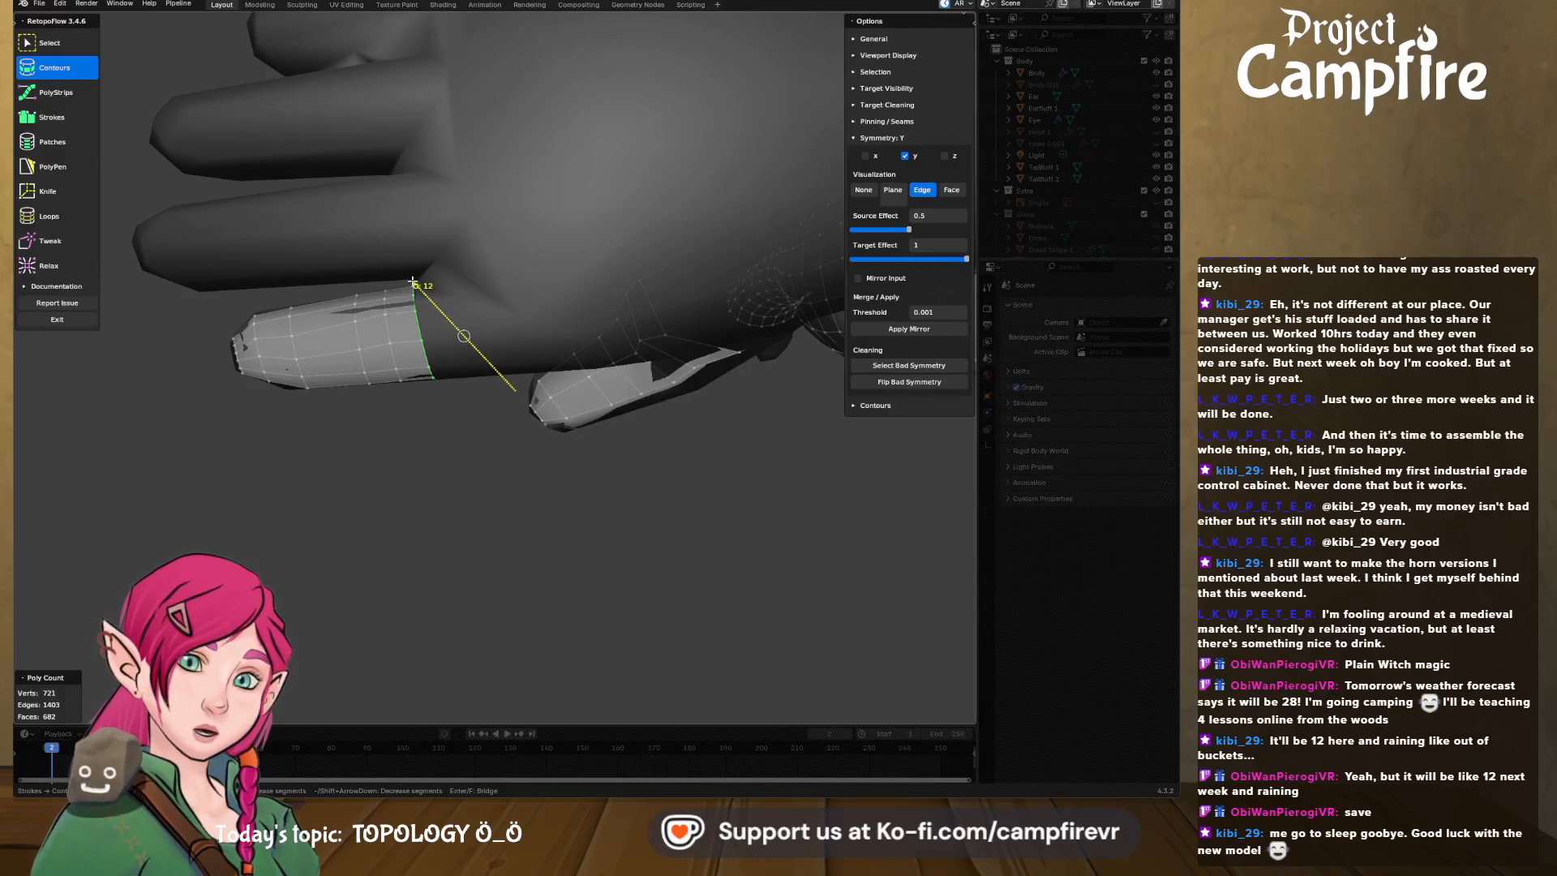
left_click_drag(413, 282, 413, 281)
middle_click_drag(421, 292, 599, 402)
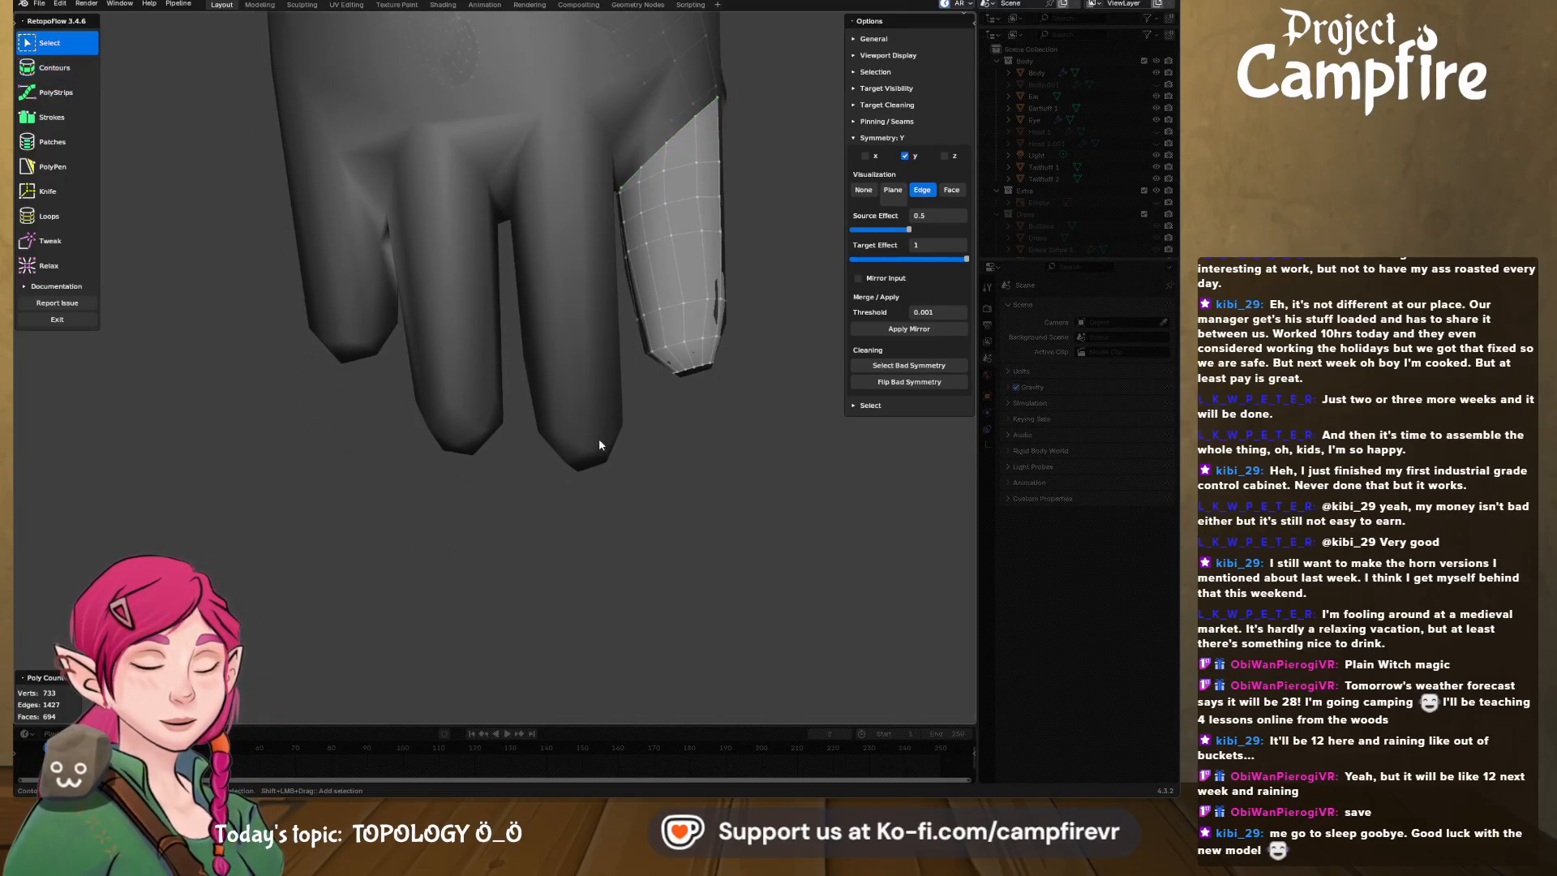
- Draw a Contours ring near the middle finger's tip and reduce it to 15 segments
middle_click_drag(598, 458, 565, 401)
middle_click_drag(581, 270, 480, 510)
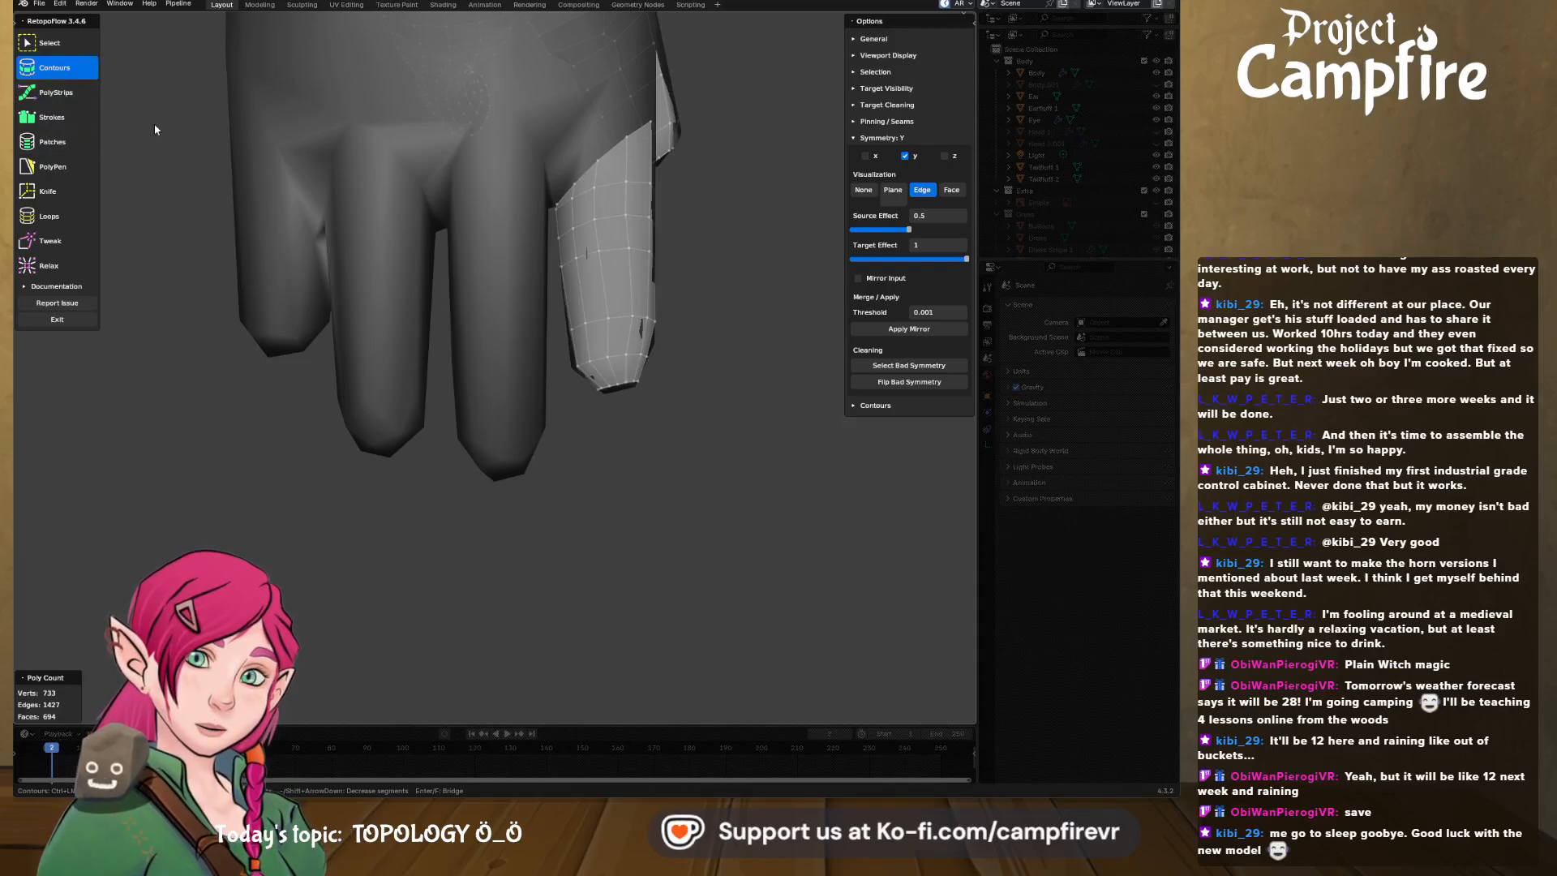
mouse_move(451, 266)
middle_mouse_down()
mouse_move(479, 279)
mouse_move(460, 275)
middle_mouse_up()
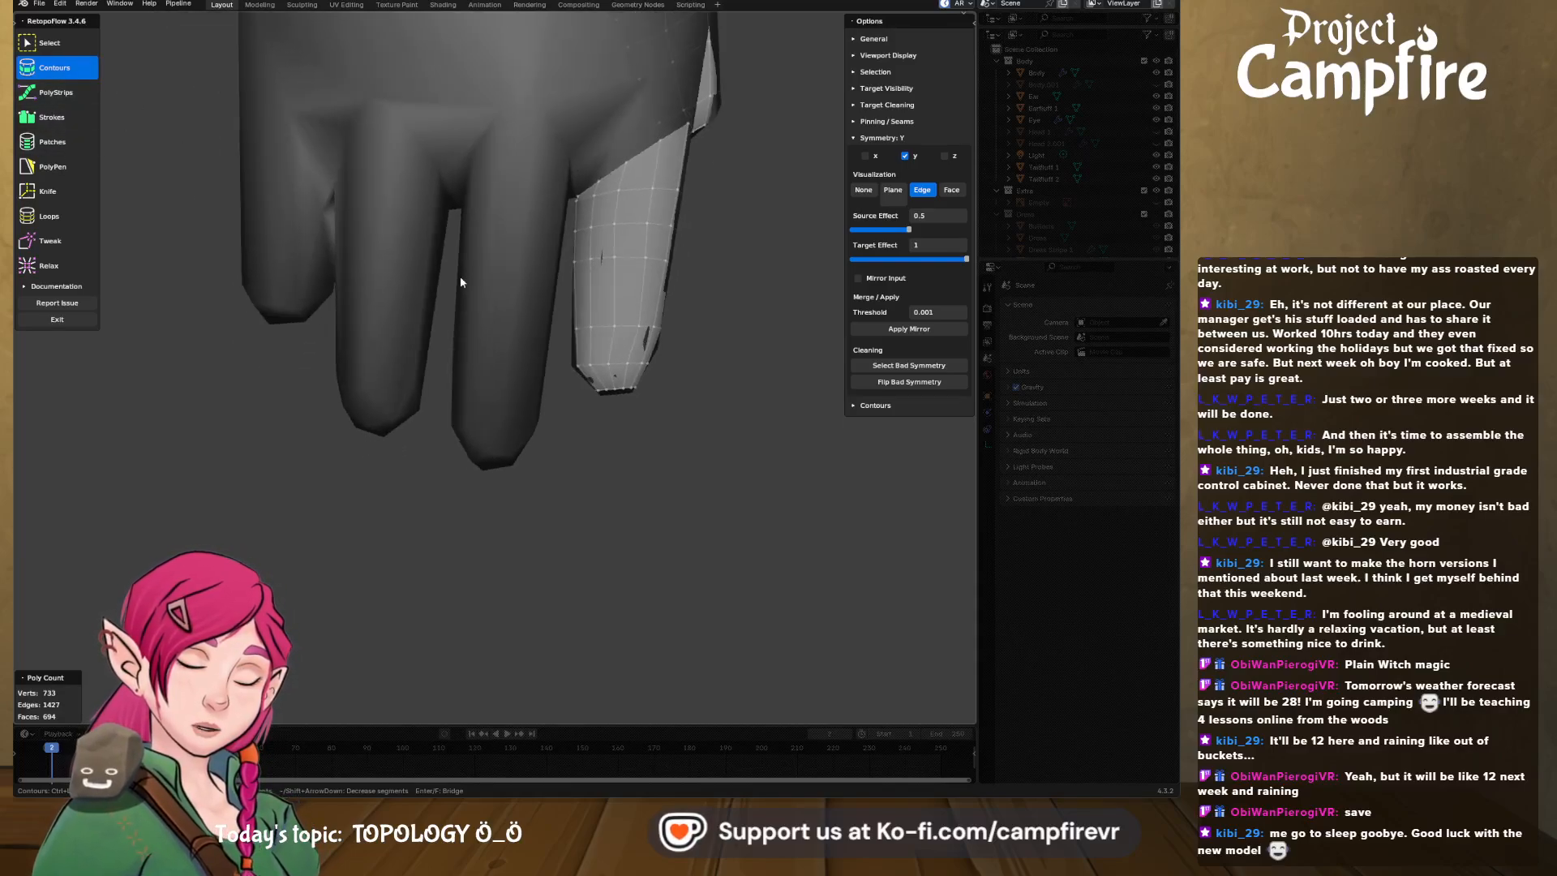
middle_click_drag(471, 362, 480, 414)
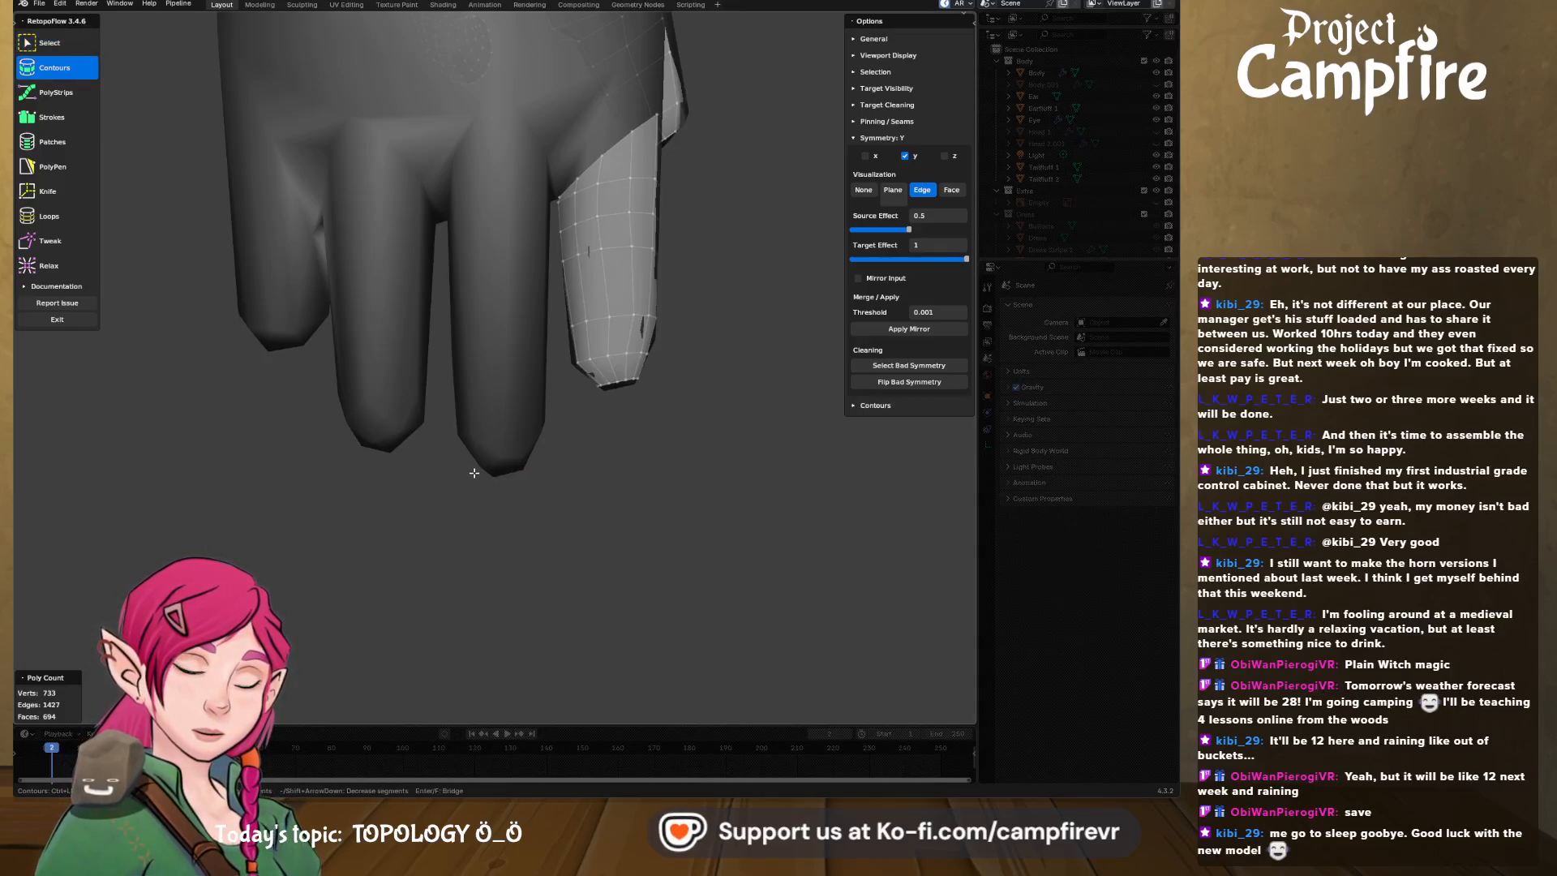
left_click_drag(475, 470, 543, 461)
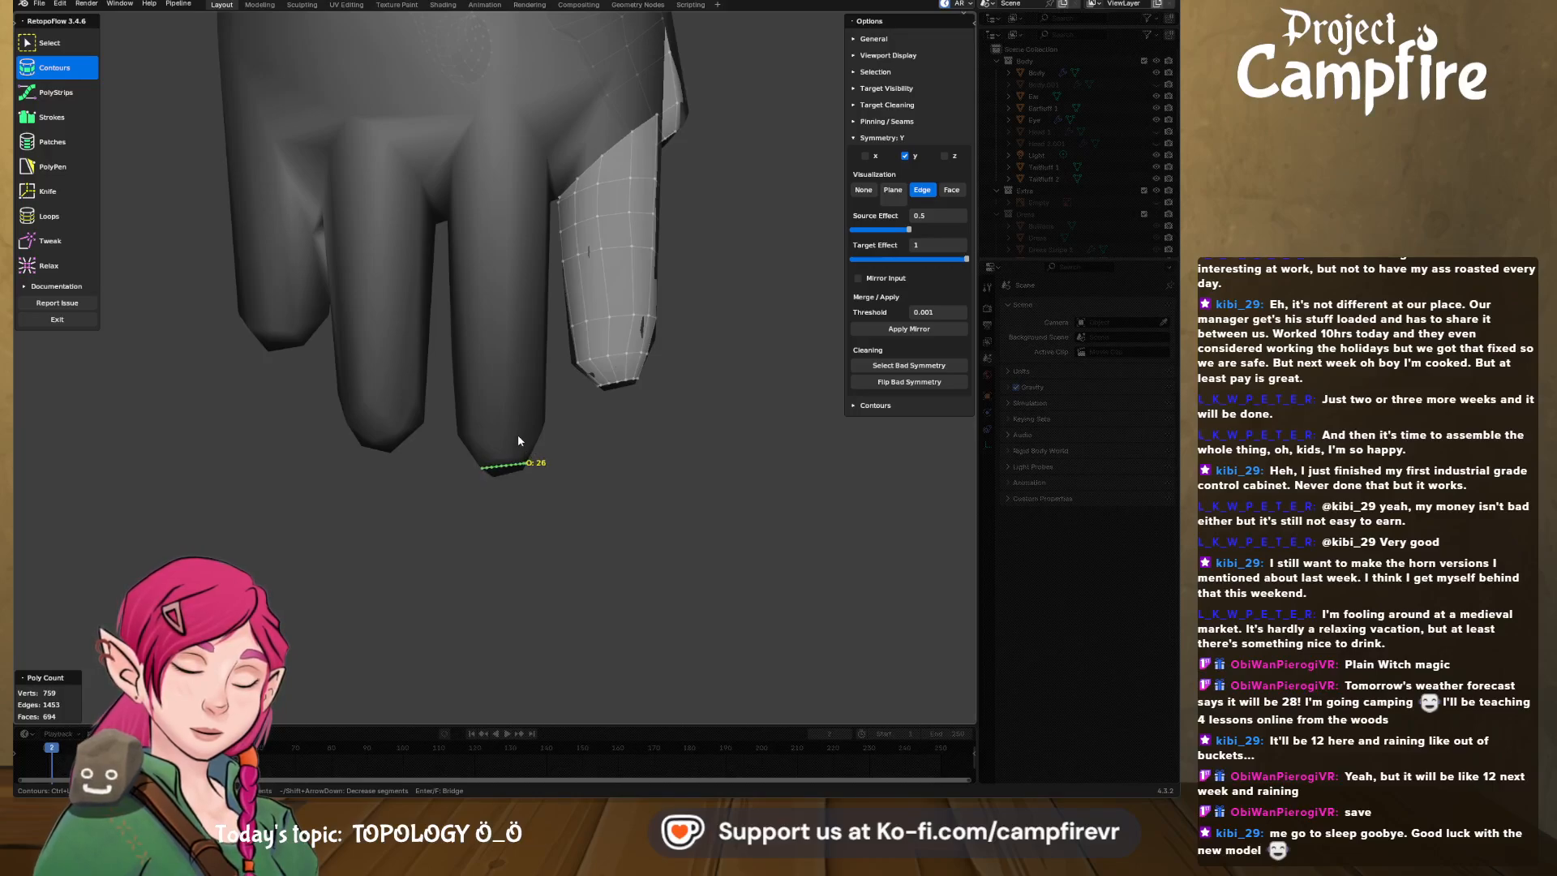
key("shift+Down")
key("shift+Down")
key("shift+Down")
key("shift+Down")
key("shift+Down")
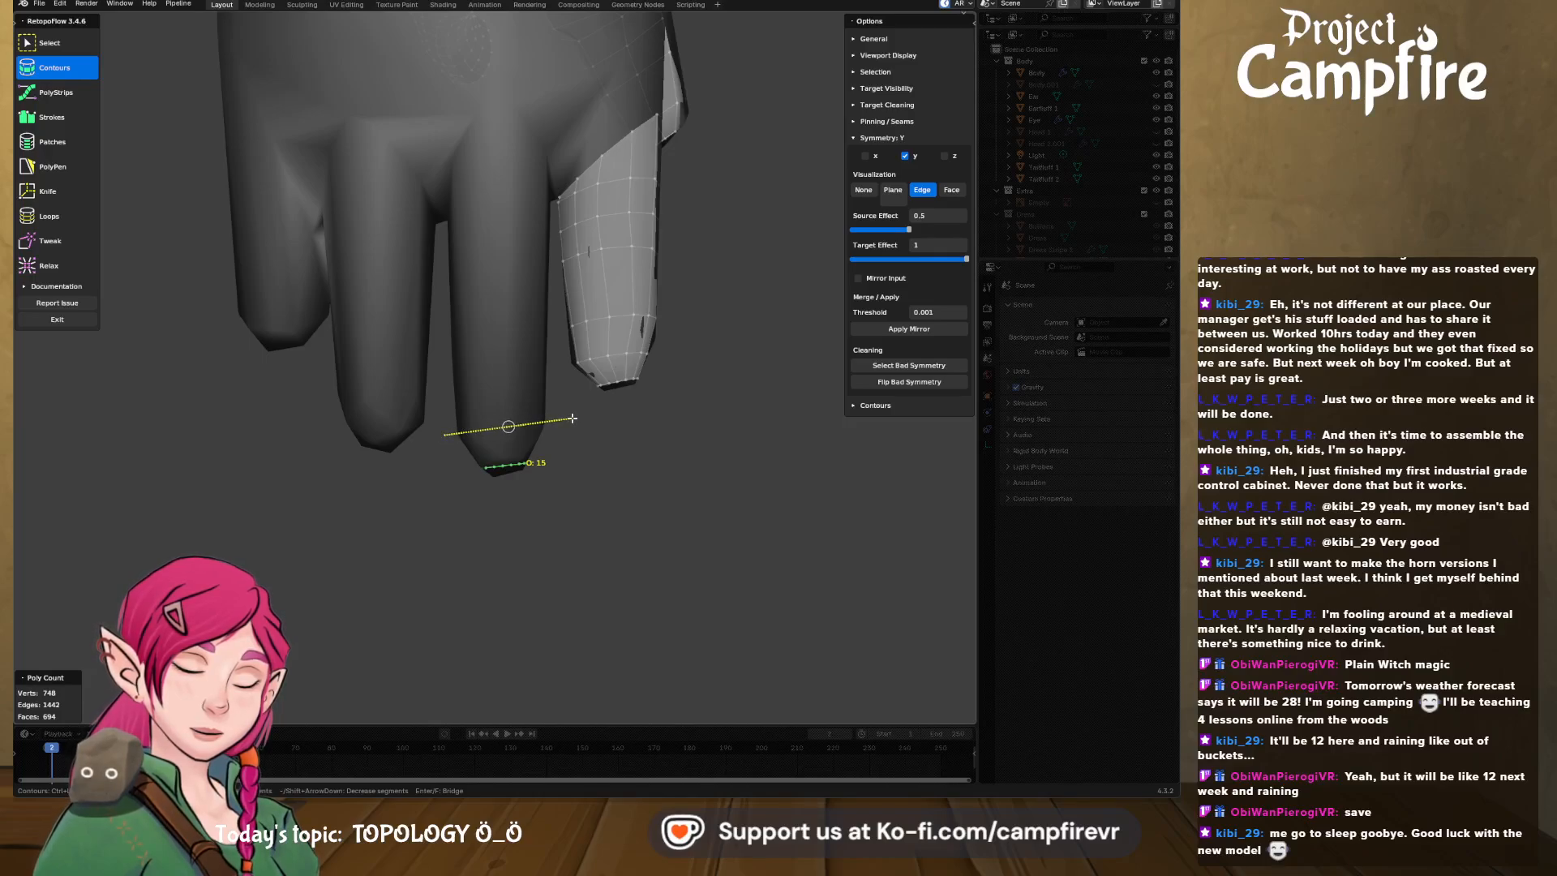
- Extend the middle finger's tip ring with seven connected Contours rings reaching the finger's base, undoing and redrawing the last ring
left_click_drag(573, 418, 572, 419)
left_click_drag(451, 398, 537, 397)
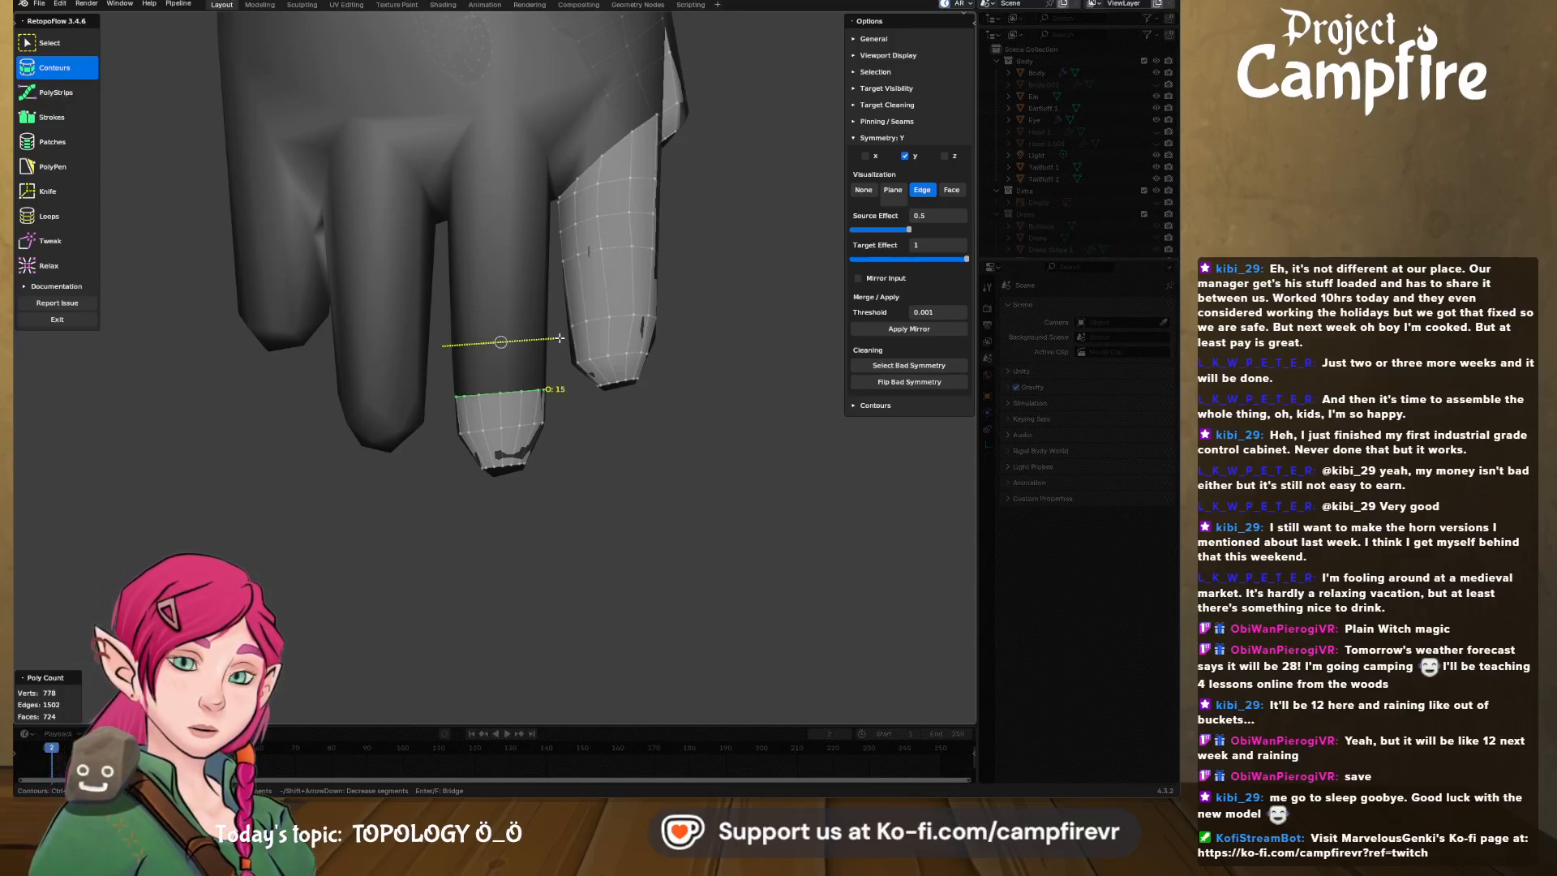
left_click_drag(559, 338, 556, 339)
mouse_move(452, 303)
left_mouse_down()
mouse_move(564, 291)
mouse_move(531, 252)
mouse_move(557, 231)
left_mouse_up()
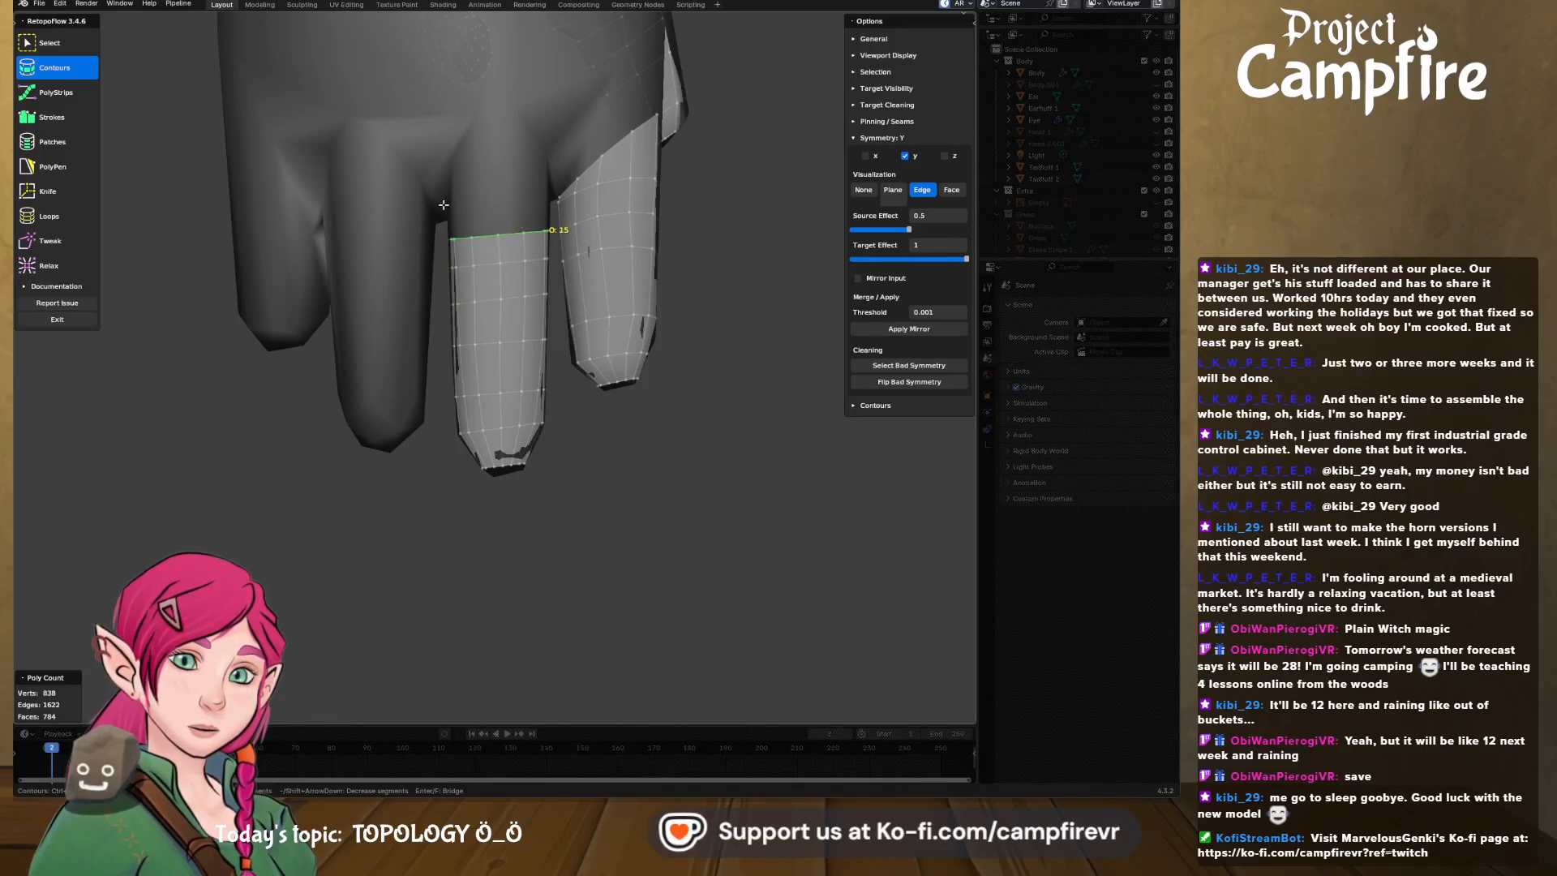
left_click_drag(446, 217, 551, 208)
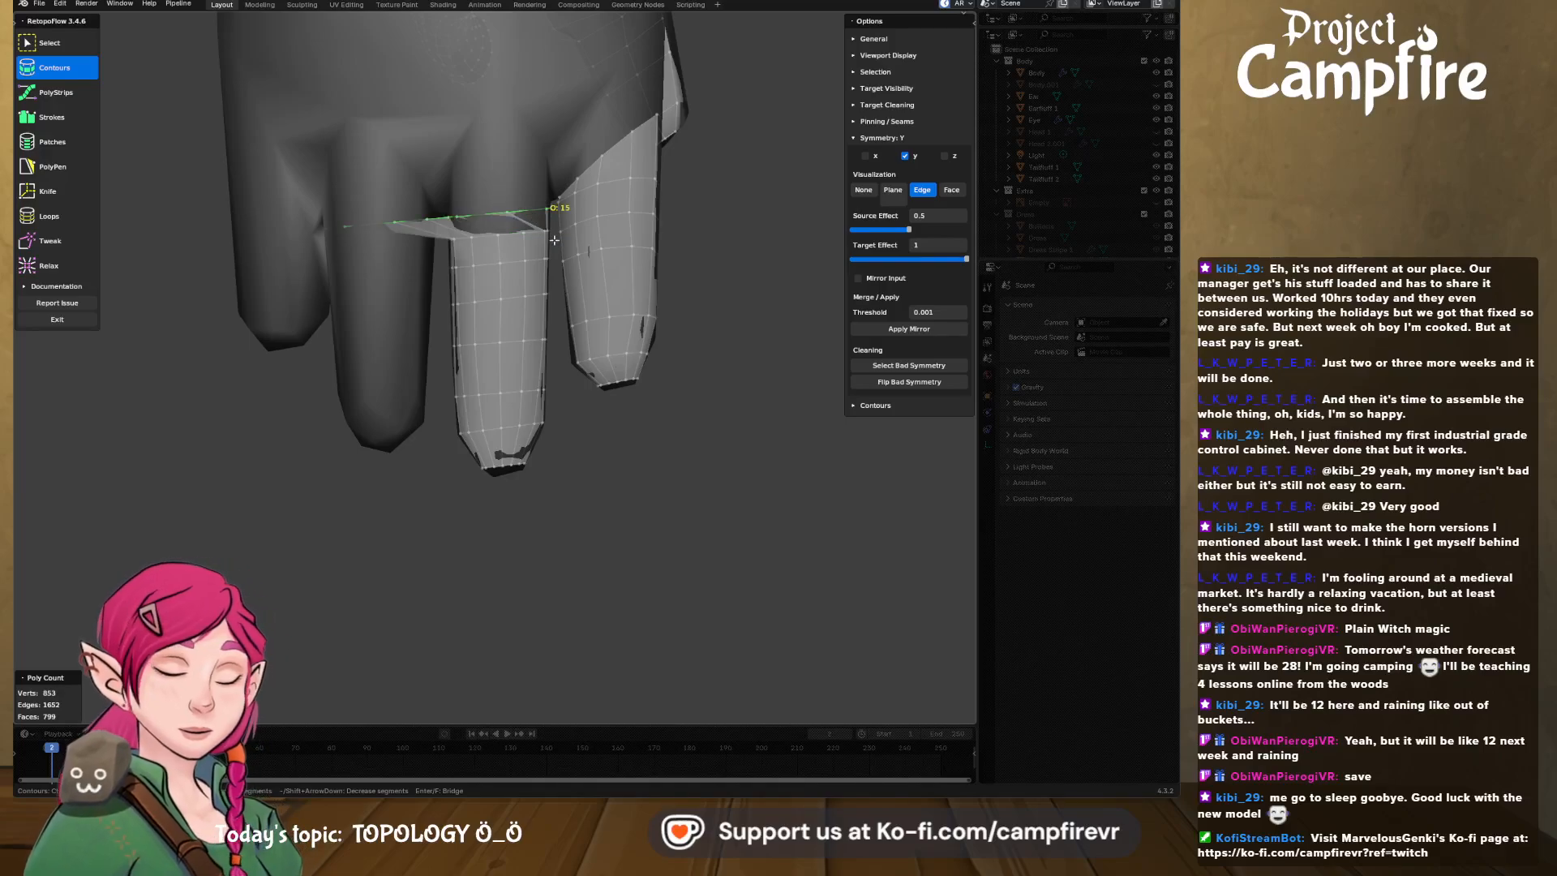
key("ctrl+z")
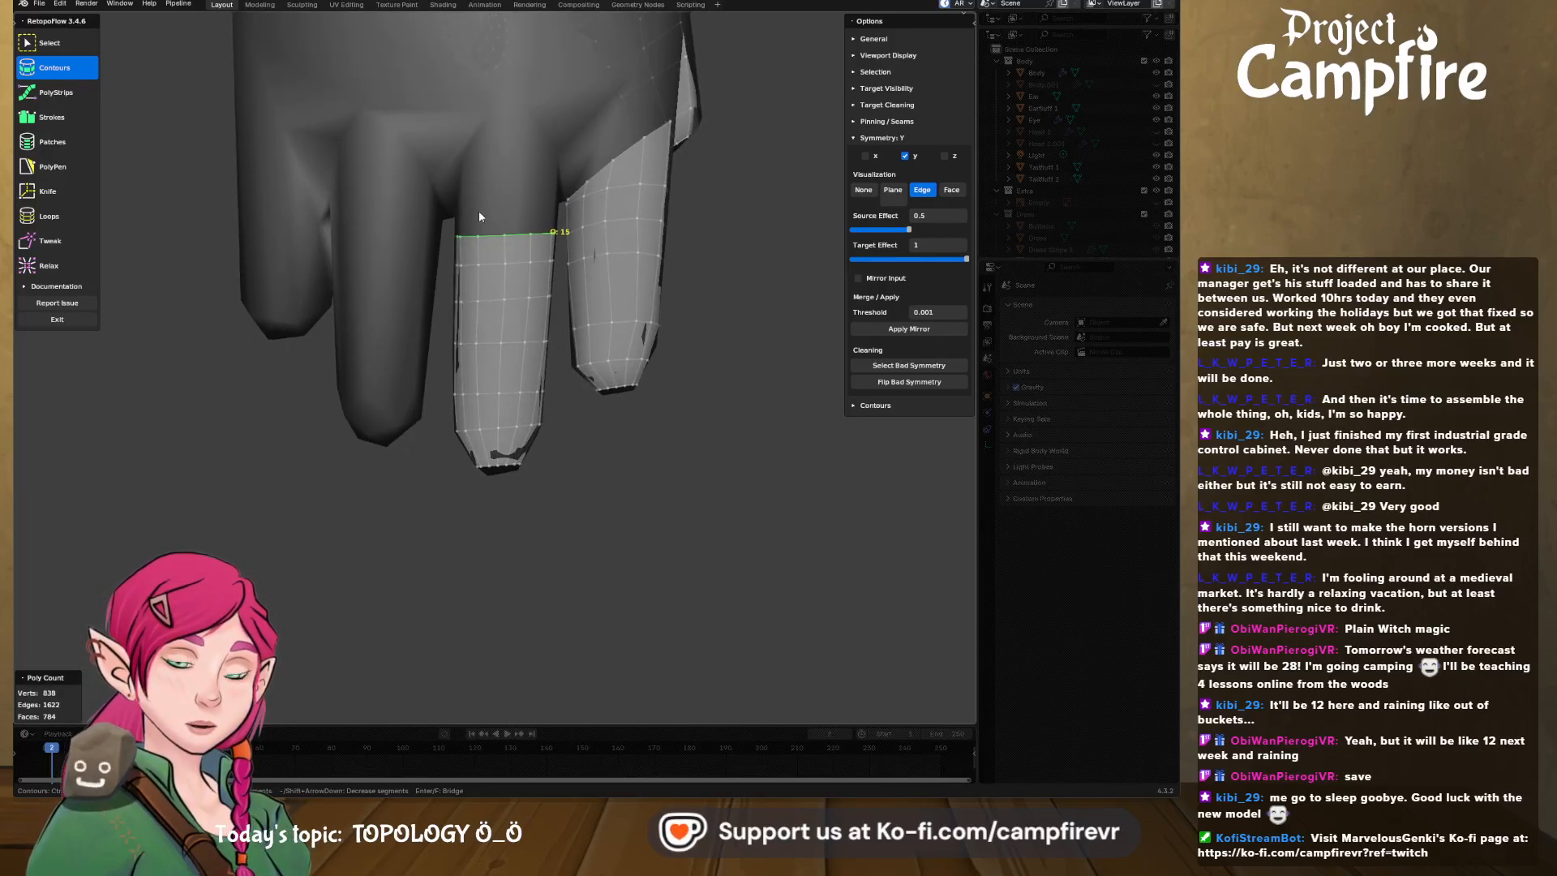
left_click_drag(451, 219, 559, 217)
- Cap the middle fingertip opening with PolyPen faces connecting the vertices on opposite sides of its rim
middle_click_drag(500, 278, 506, 285)
middle_click_drag(496, 310, 343, 319)
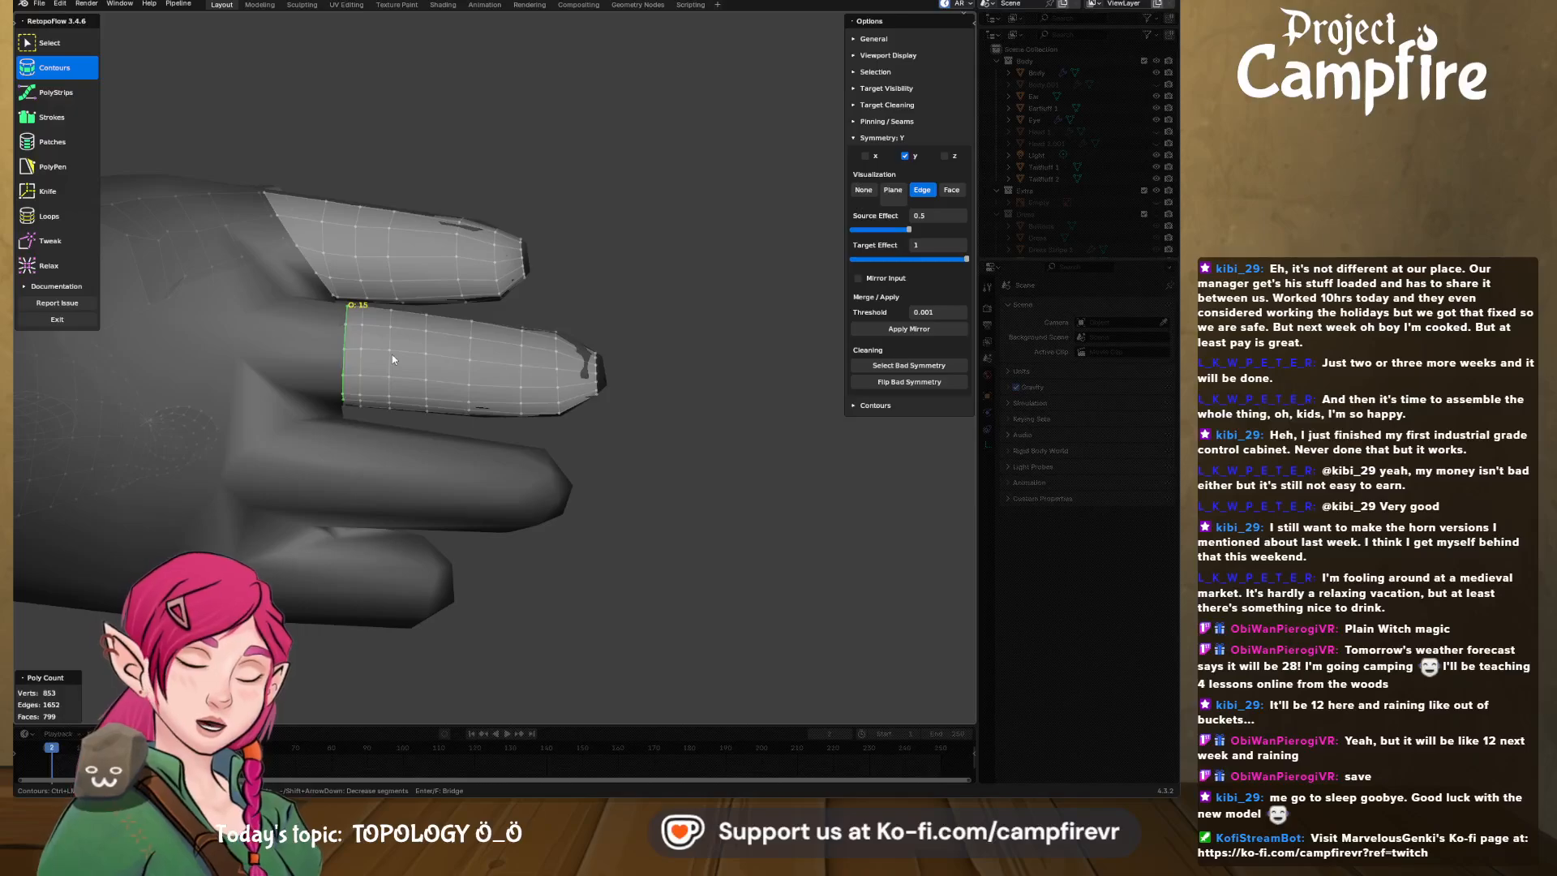
middle_click_drag(293, 384, 561, 408)
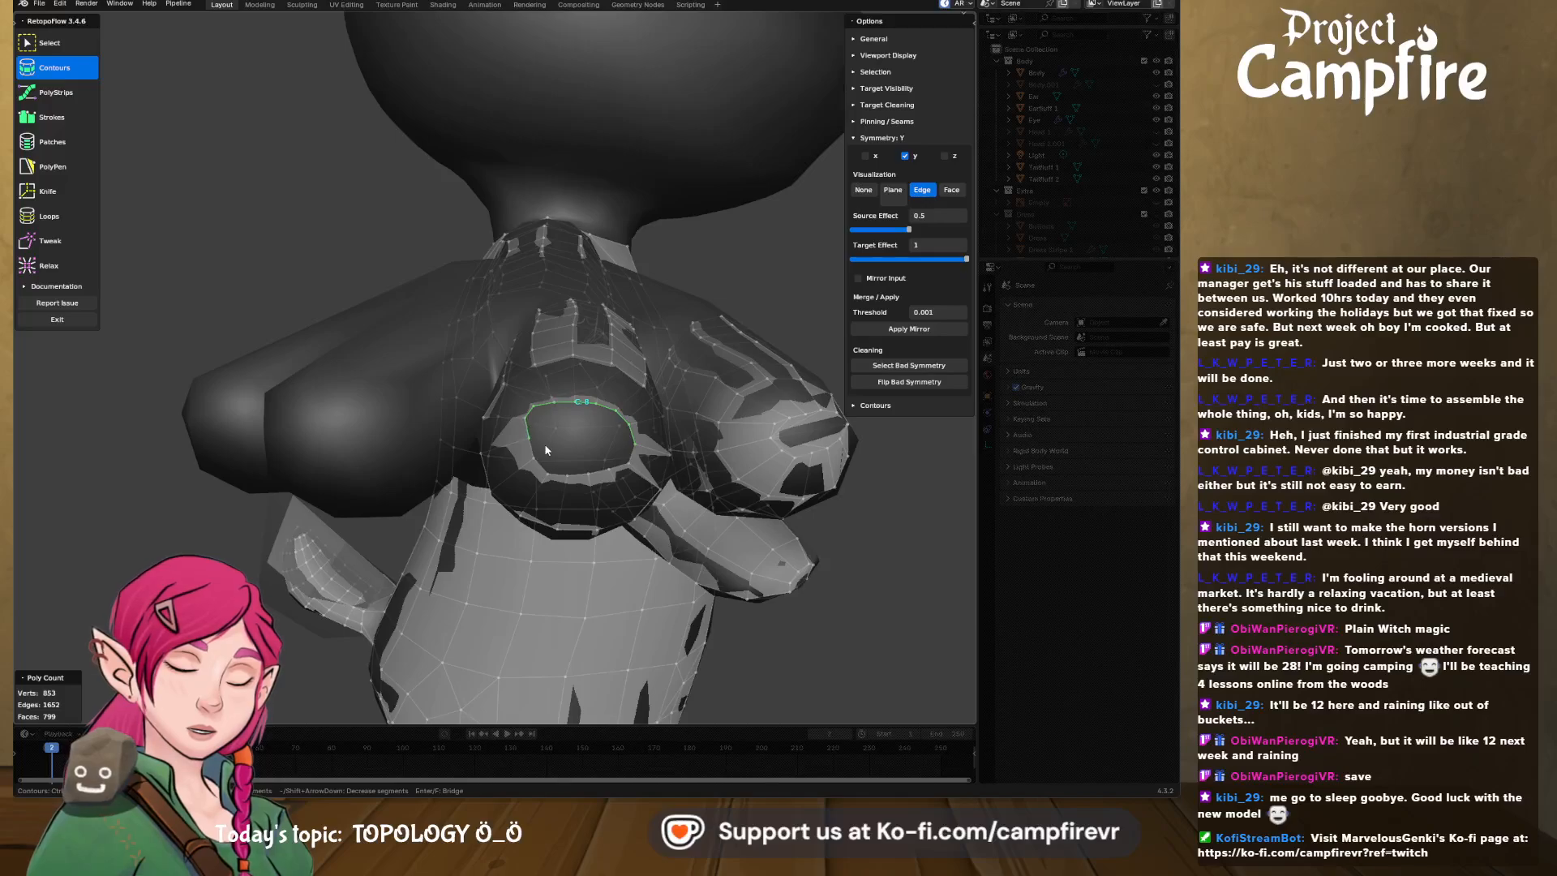
key("5")
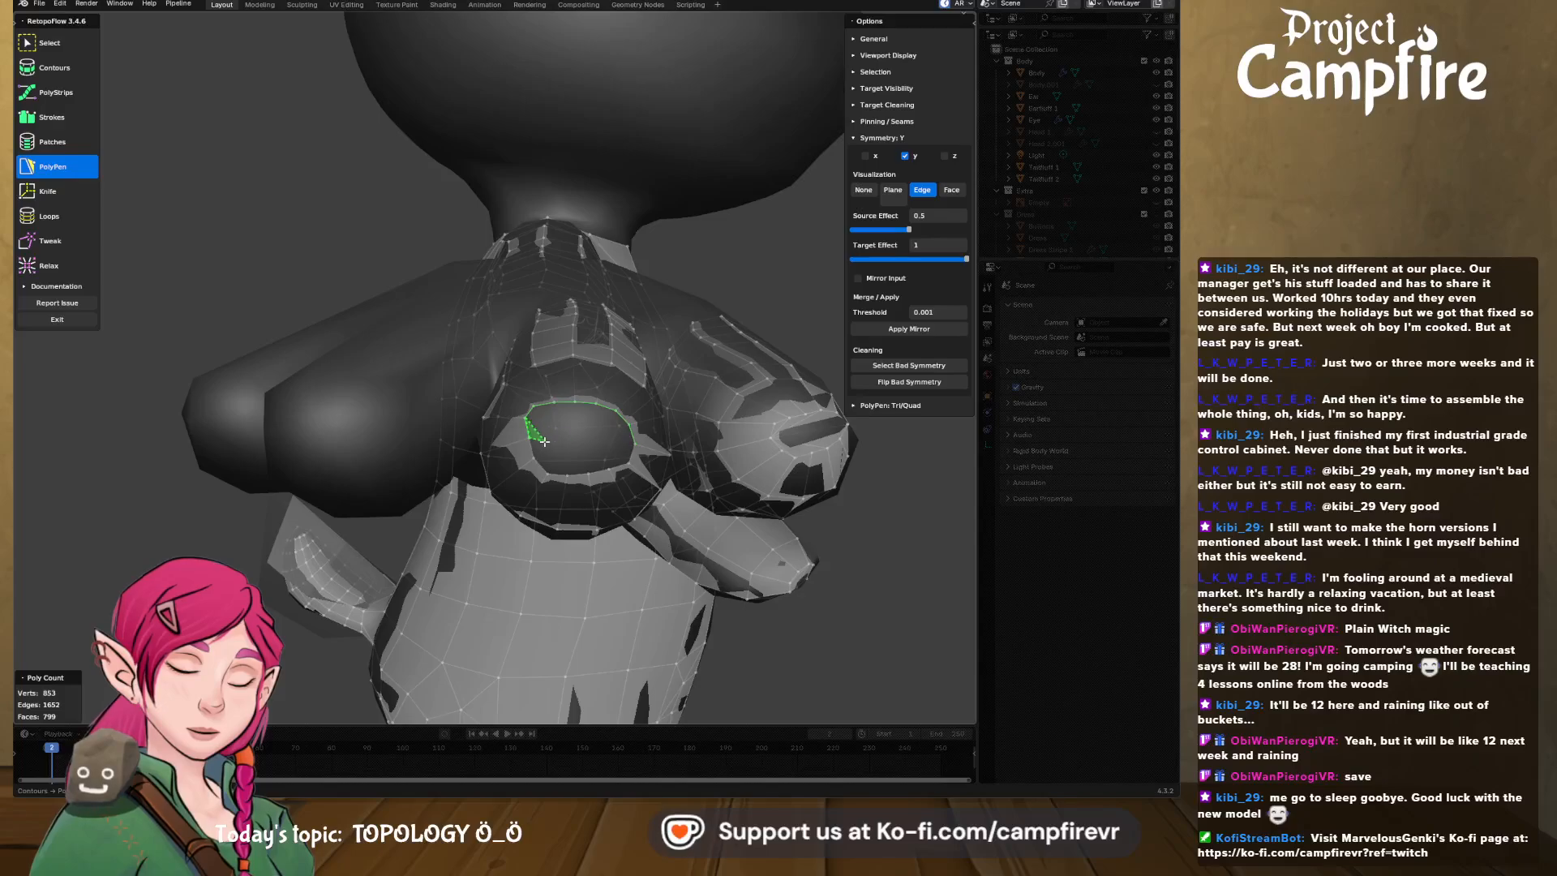
left_click(629, 421, "ctrl")
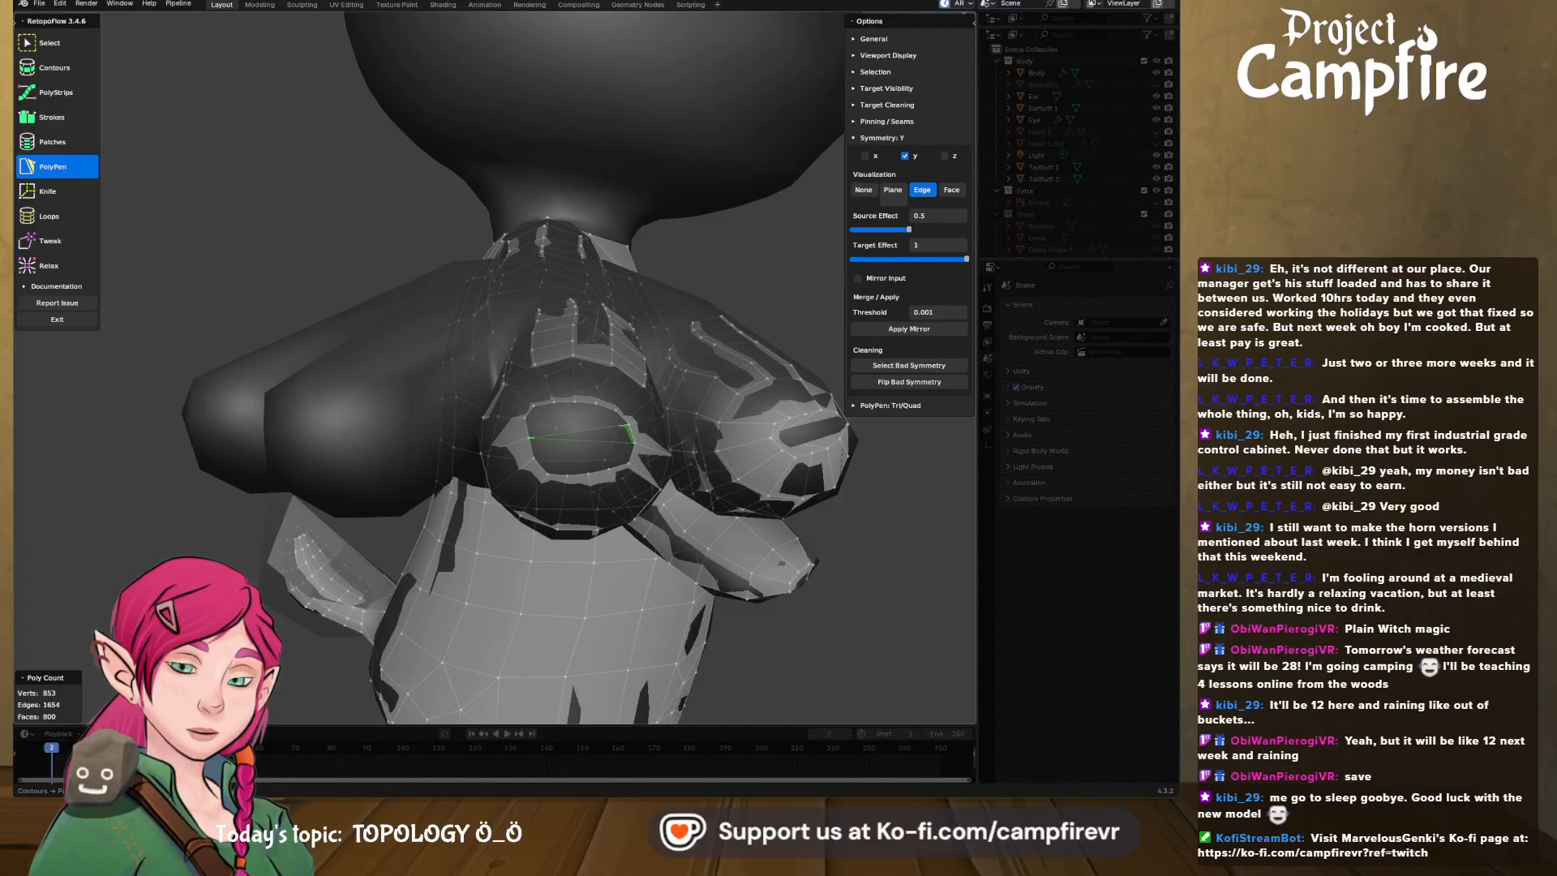
left_click(617, 410, "ctrl")
left_click(573, 400, "ctrl")
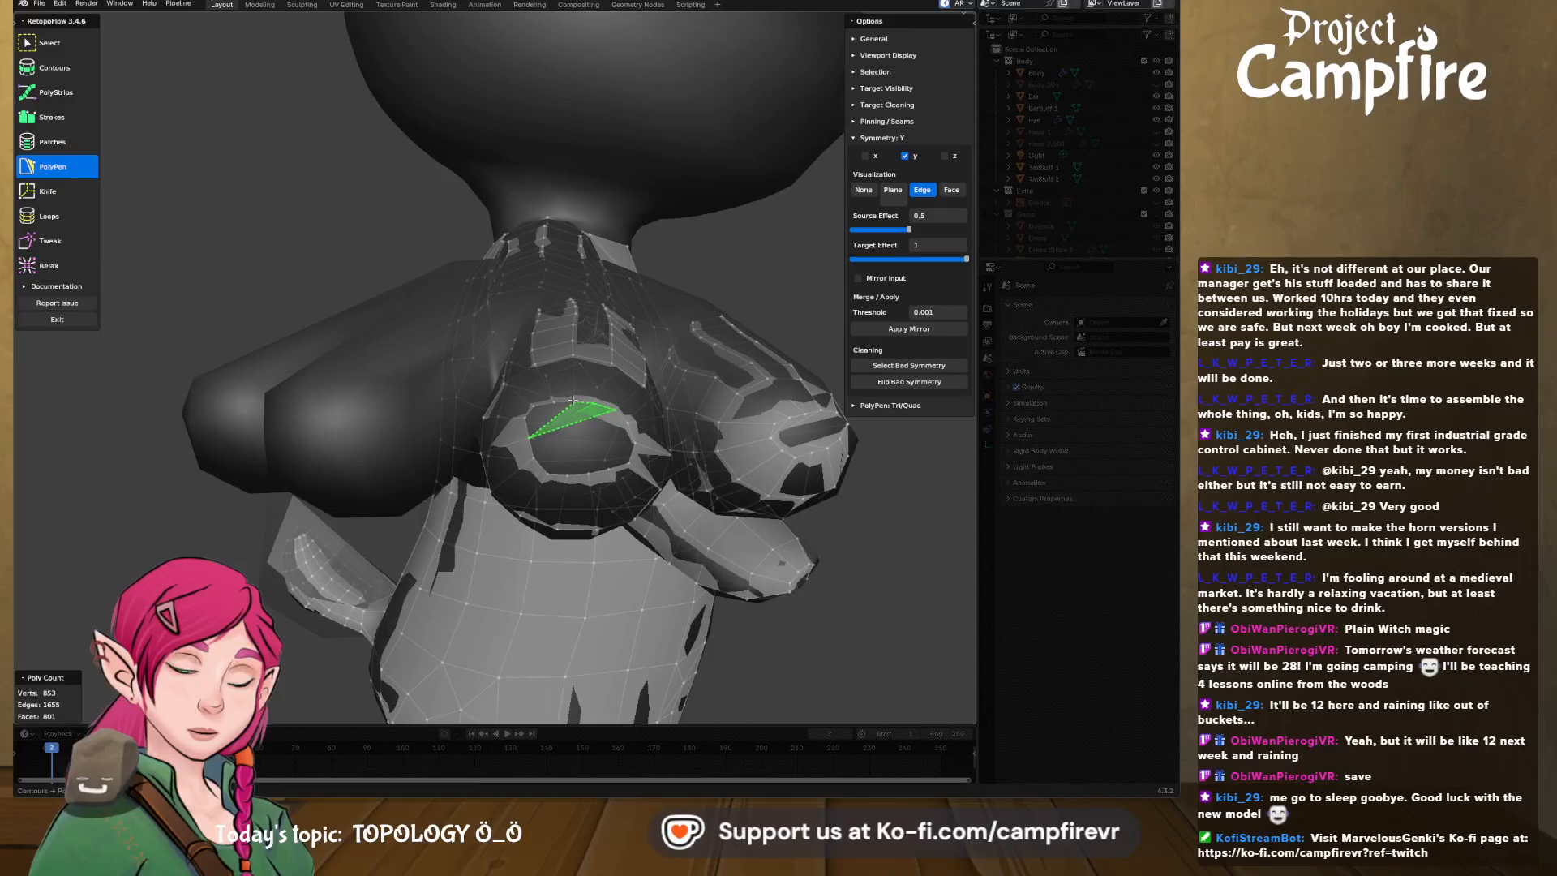
left_click(527, 420, "ctrl")
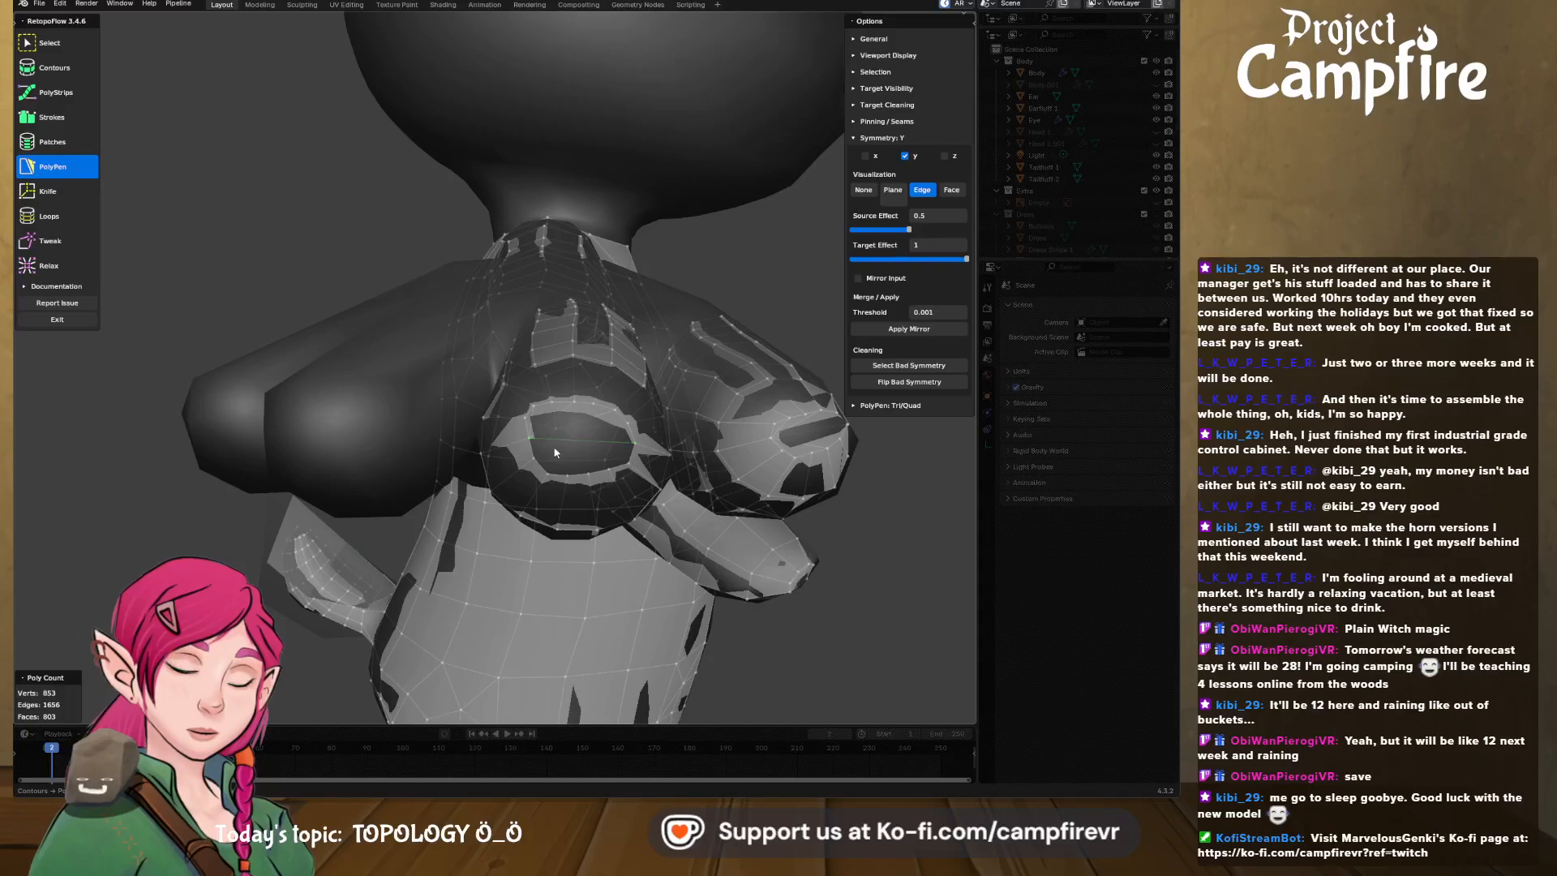
left_click(534, 456, "ctrl")
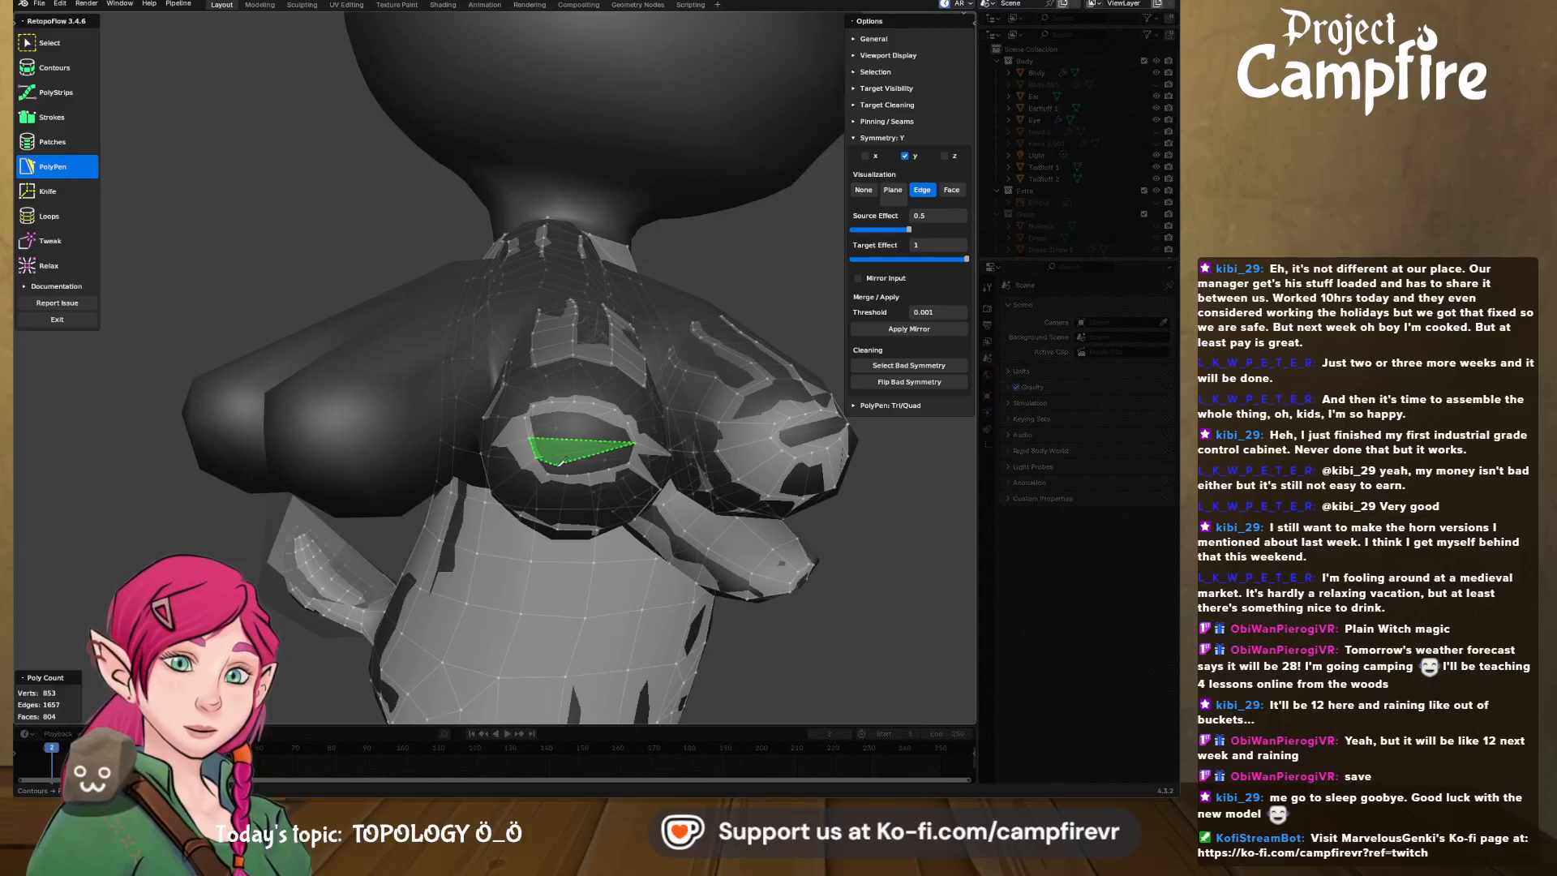
left_click(549, 473, "ctrl")
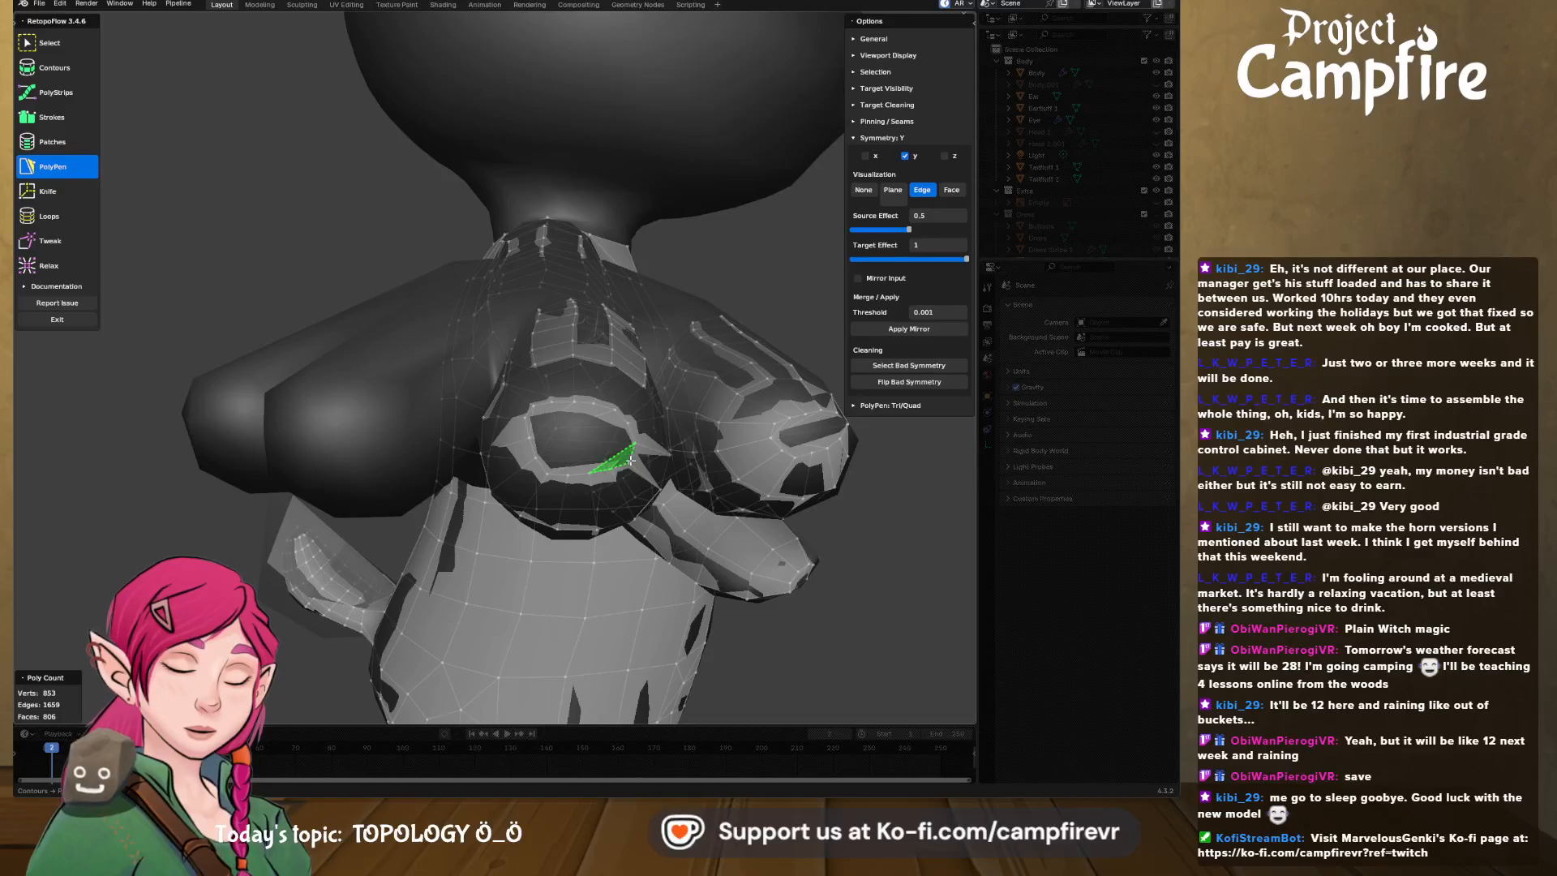
- Draw a Contours ring around the base of the ring finger
middle_click_drag(595, 445, 451, 383)
scroll(451, 383, "down", 12)
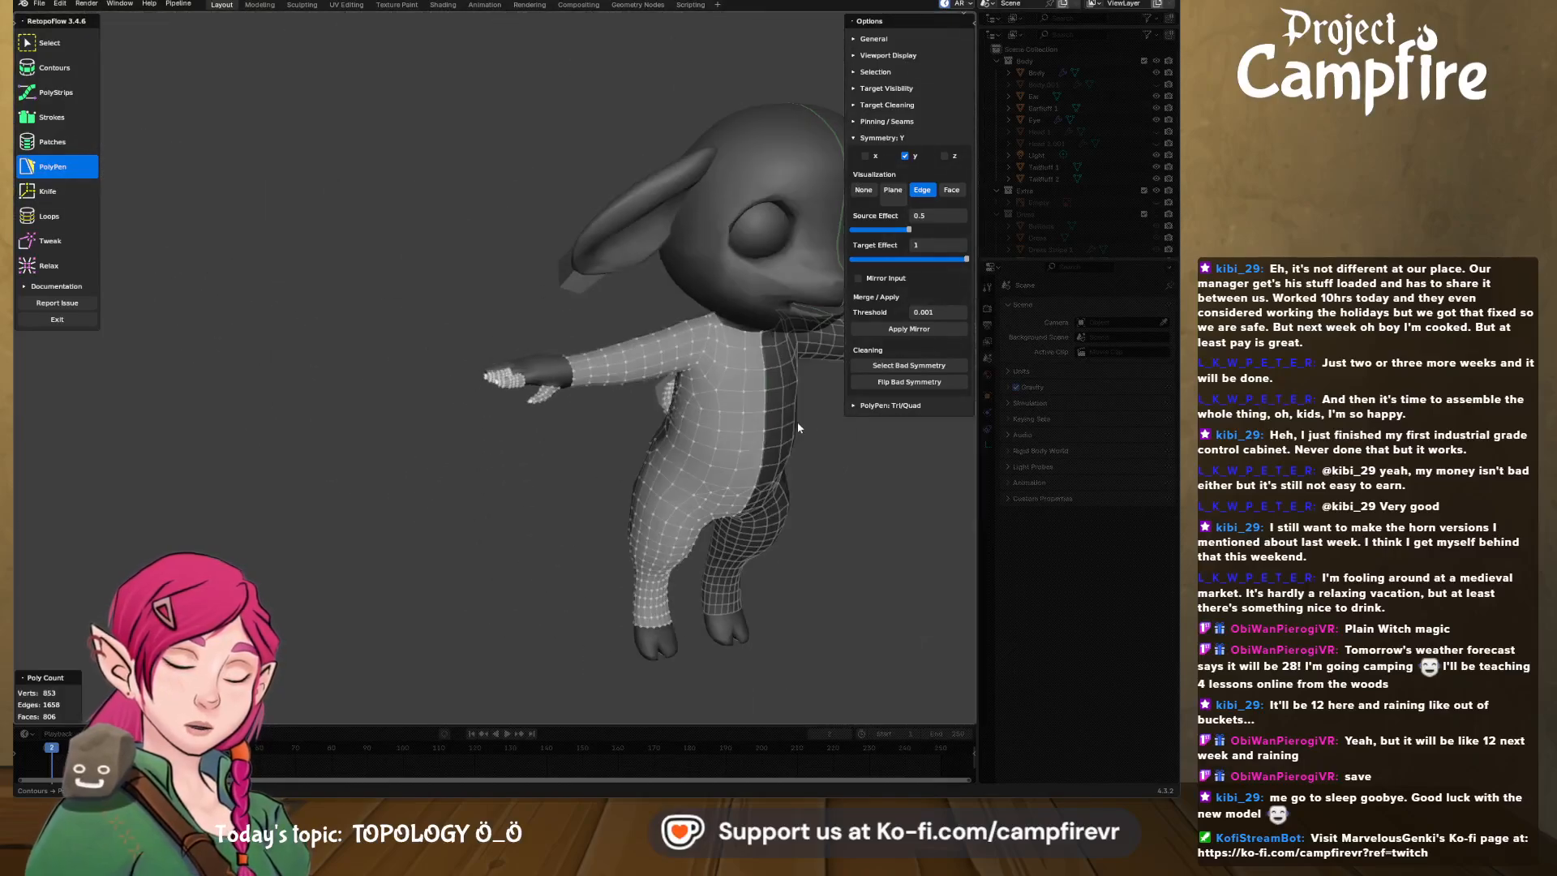
middle_click_drag(797, 422, 611, 414)
scroll(577, 404, "up", 5)
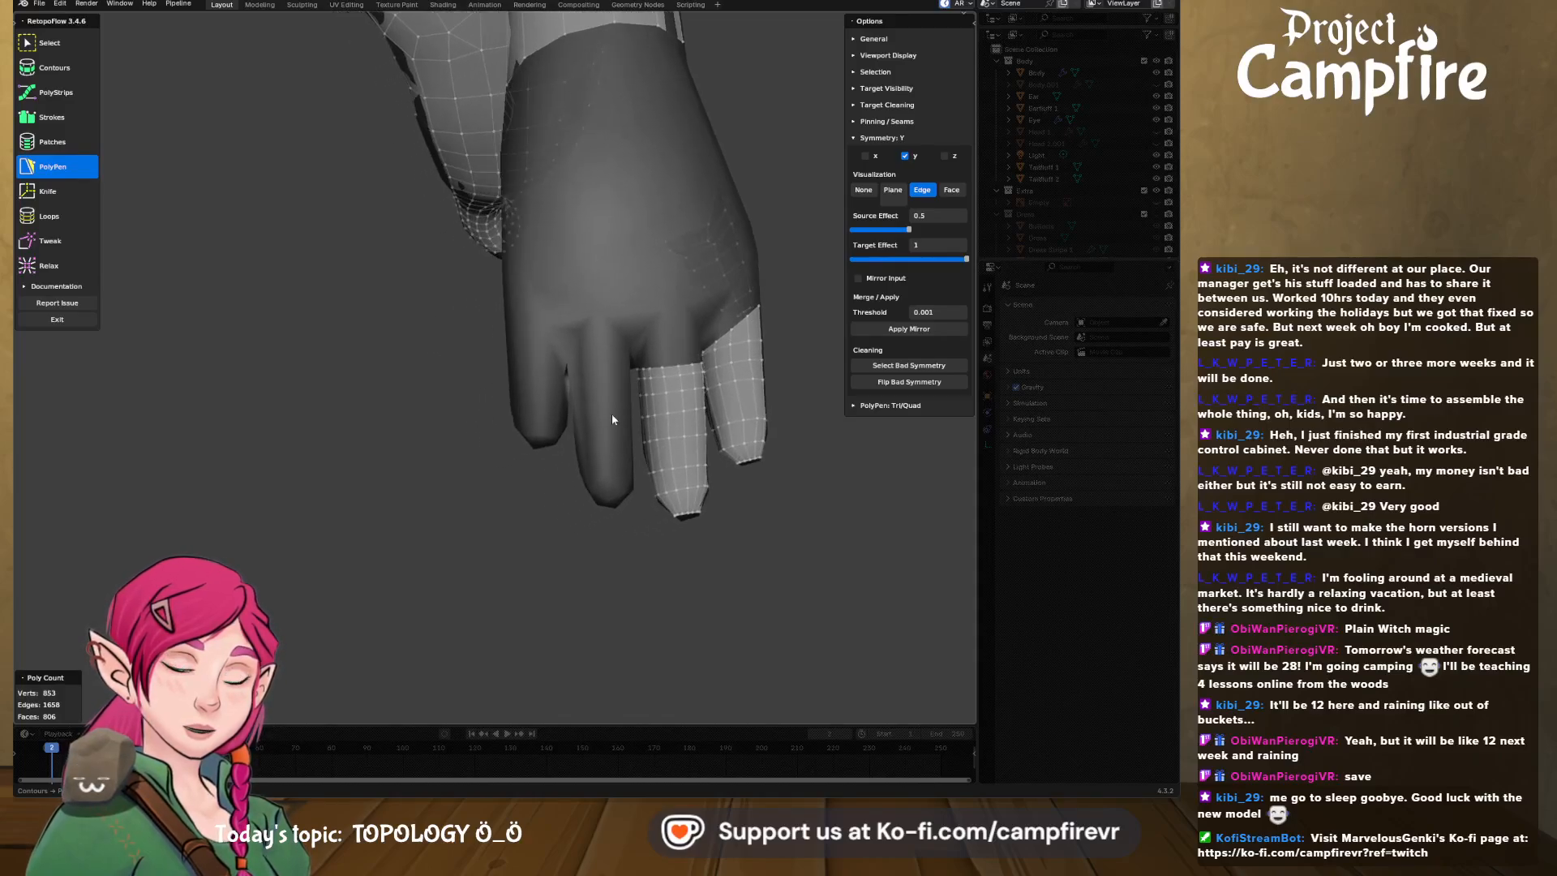
mouse_move(528, 441)
middle_mouse_down()
mouse_move(584, 449)
mouse_move(528, 477)
mouse_move(533, 456)
mouse_move(571, 484)
mouse_move(516, 464)
middle_mouse_up()
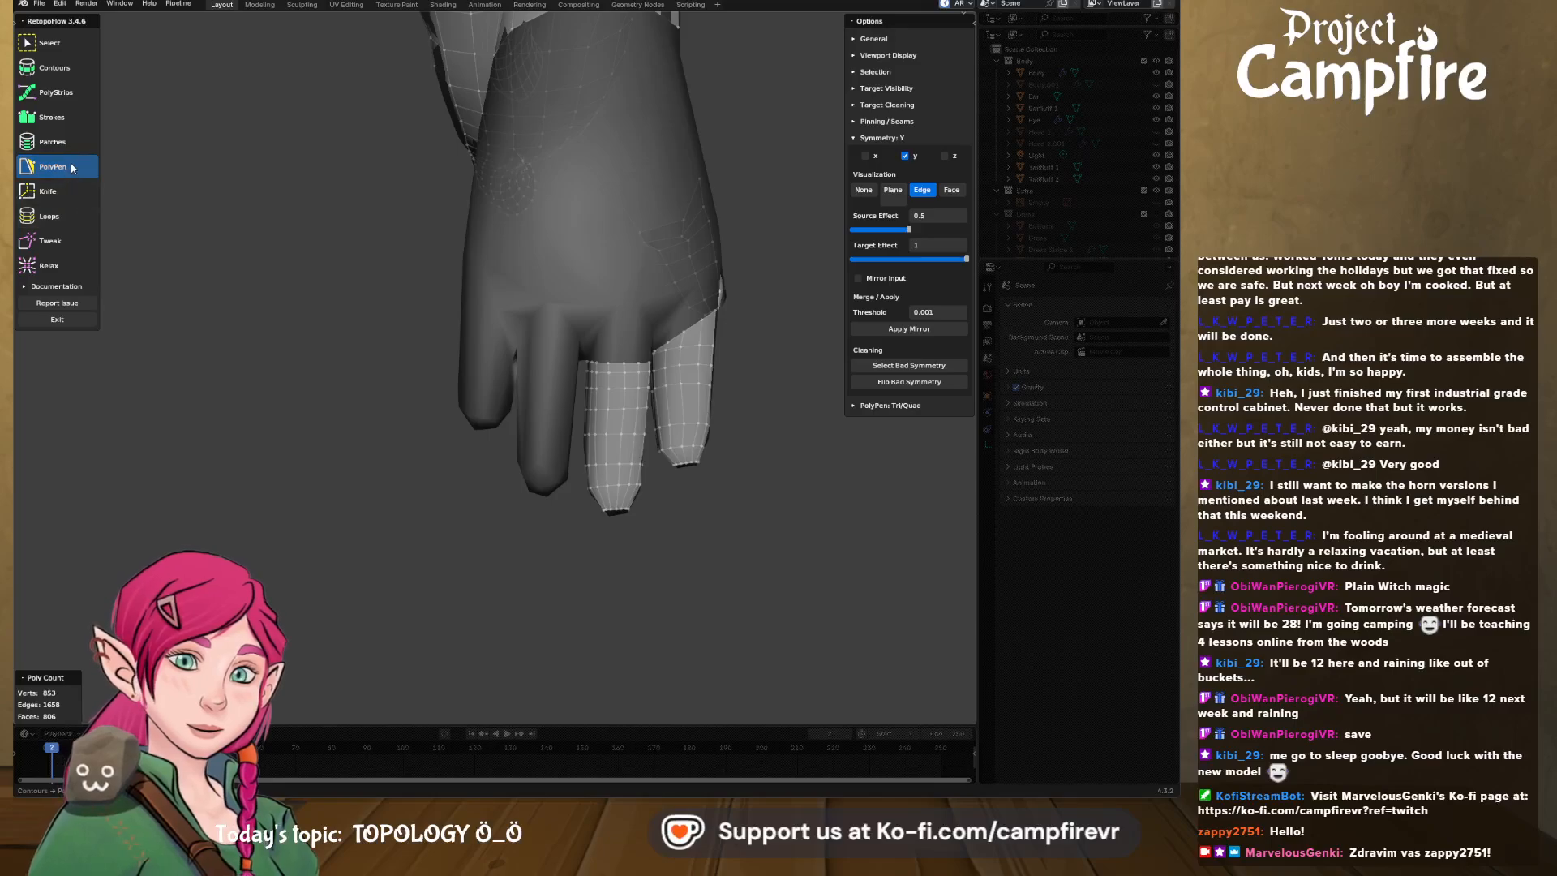
left_click(55, 68)
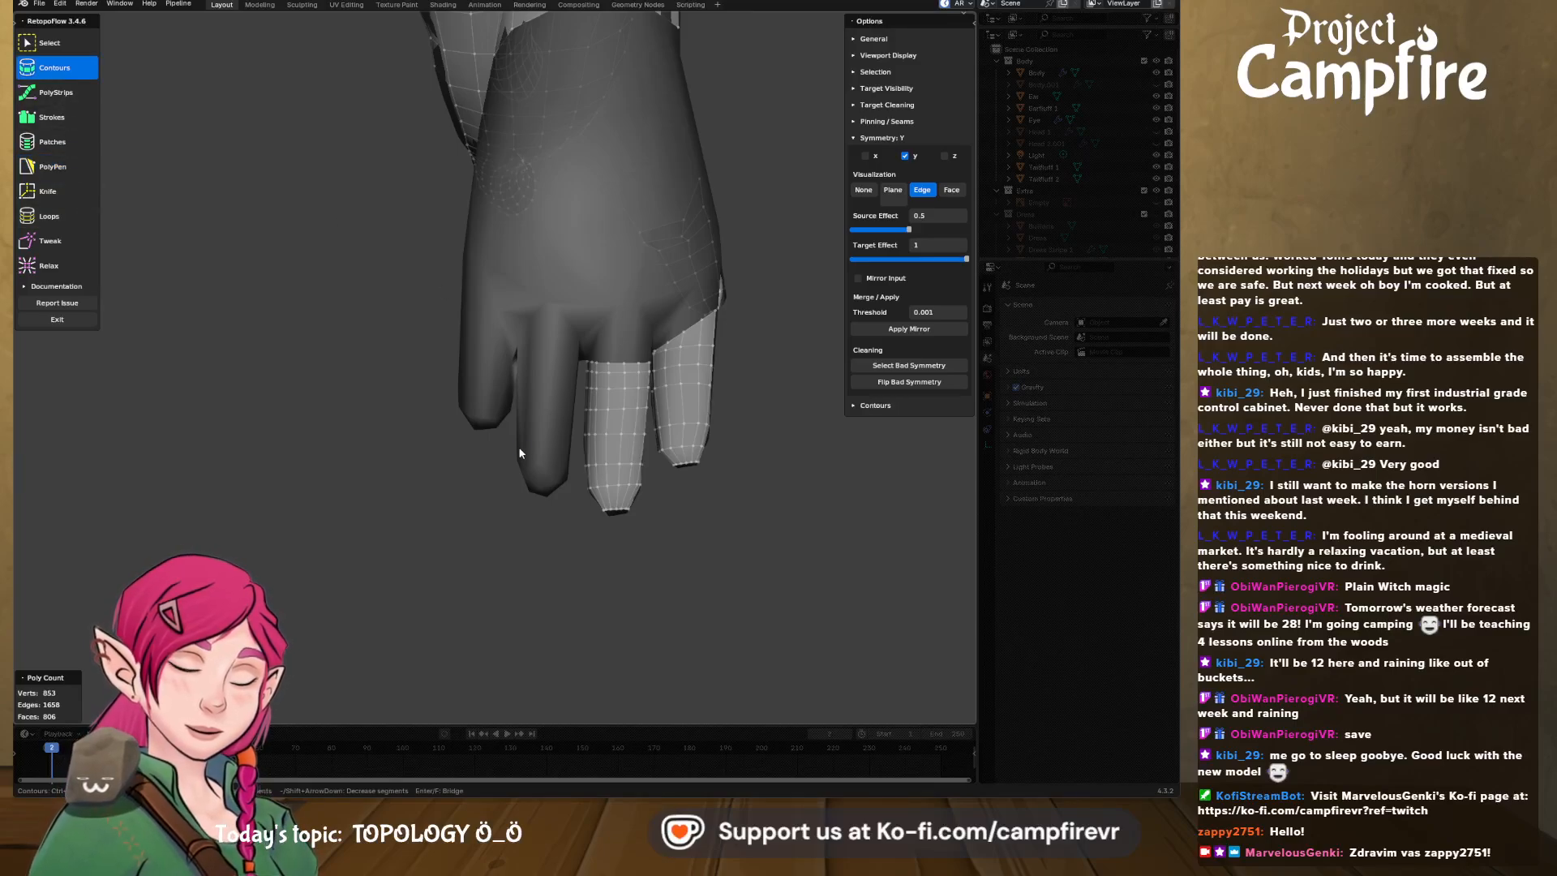
middle_click_drag(520, 452, 679, 197)
scroll(620, 369, "up", 5)
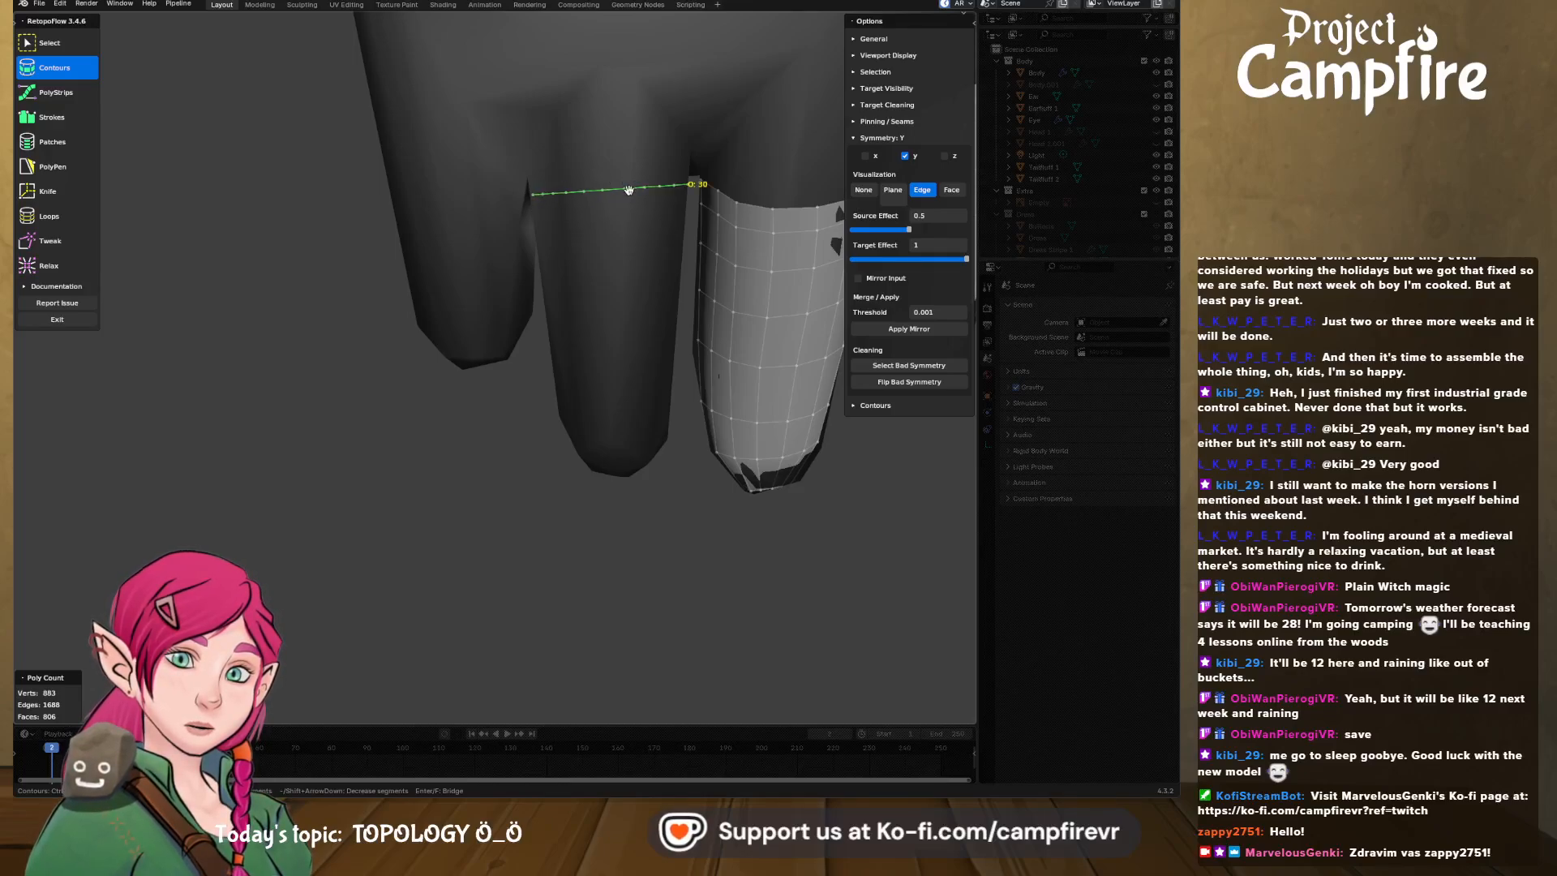
- Reduce the ring finger's base ring to 14 segments and extend it with seven connected Contours rings reaching the fingertip
scroll(628, 190, "down", 5, "shift")
scroll(628, 191, "down", 5, "shift")
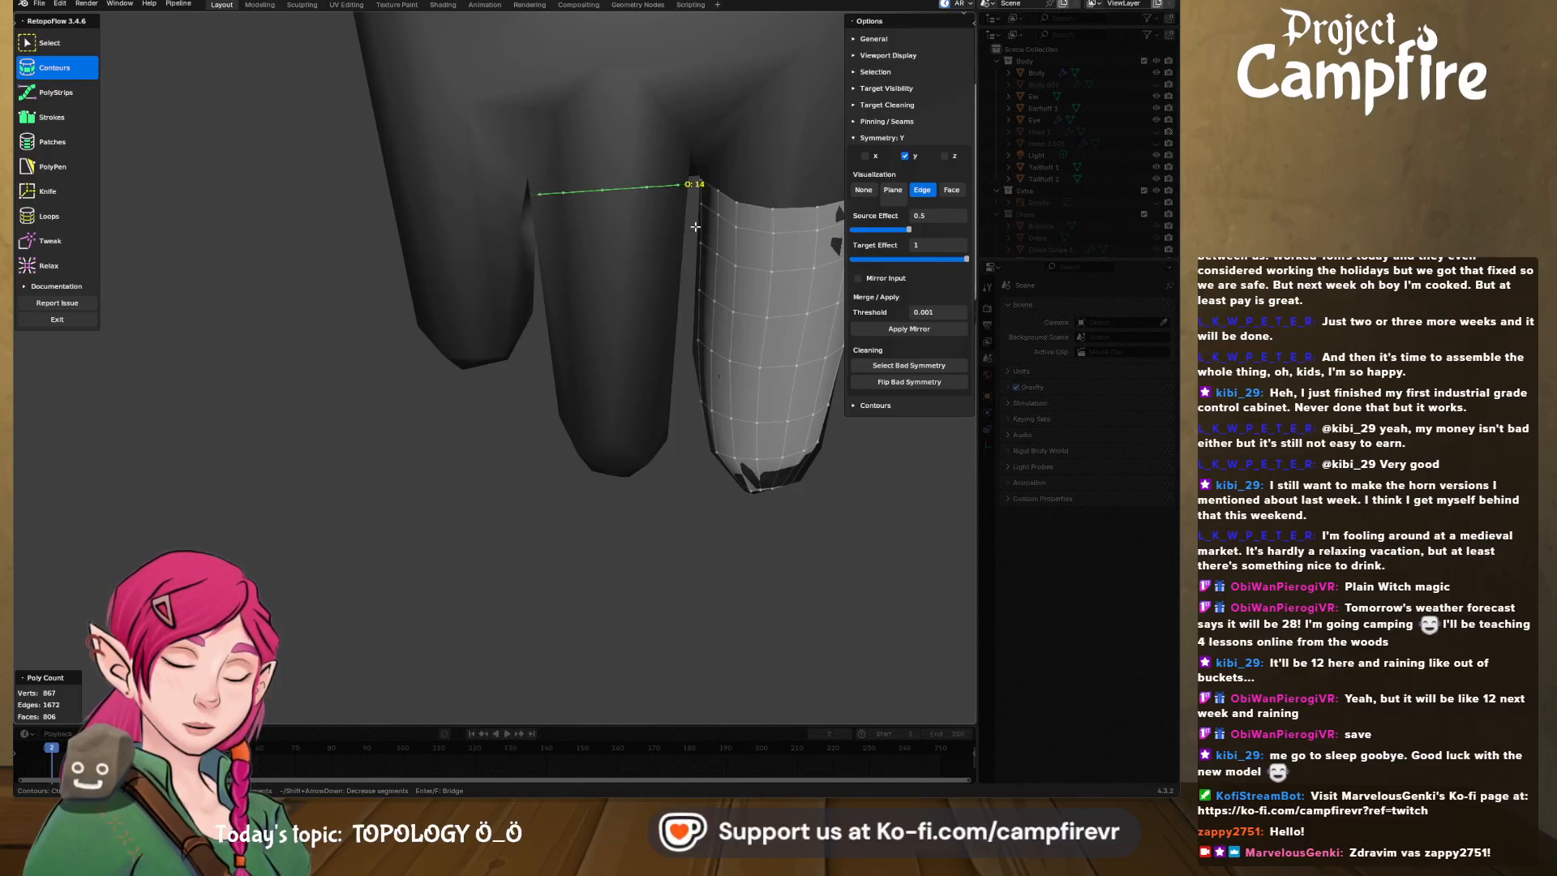
left_click_drag(693, 233, 532, 242)
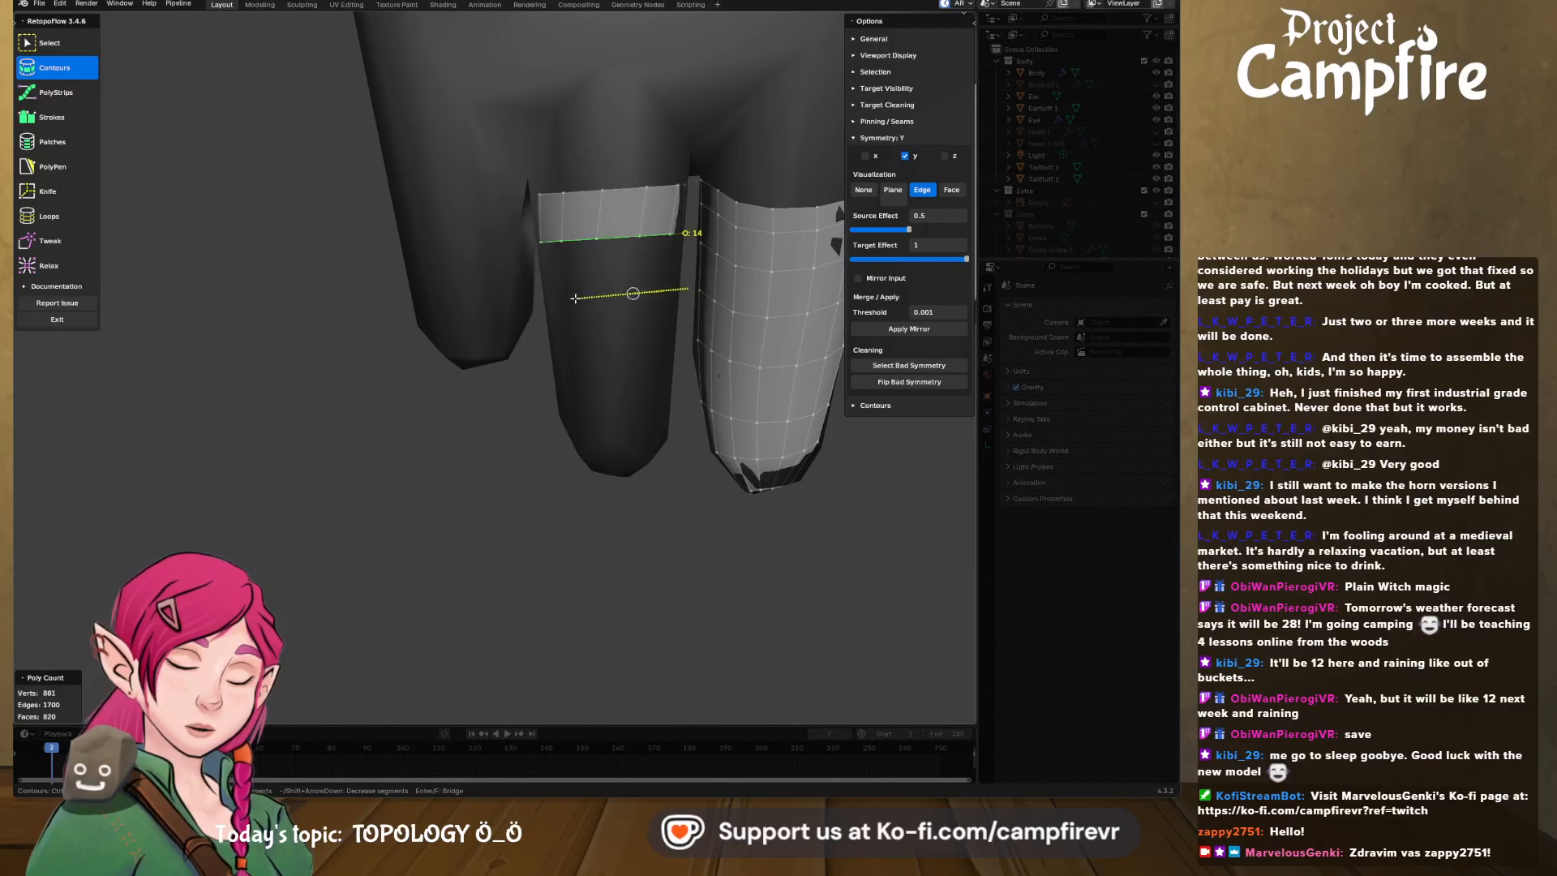
left_click(540, 294, "ctrl")
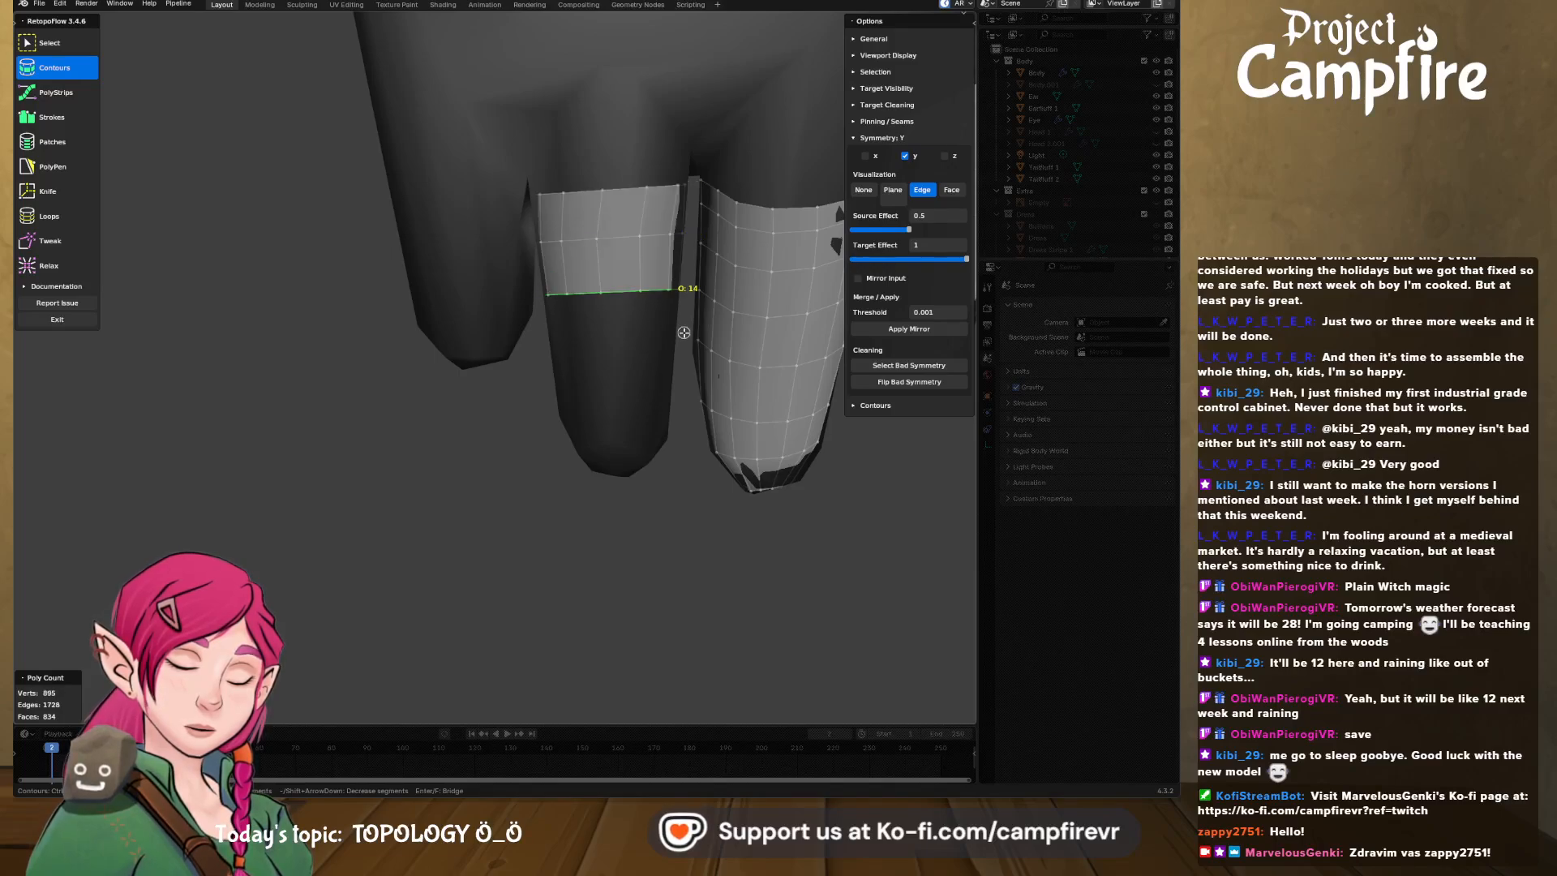
left_click(537, 333, "ctrl")
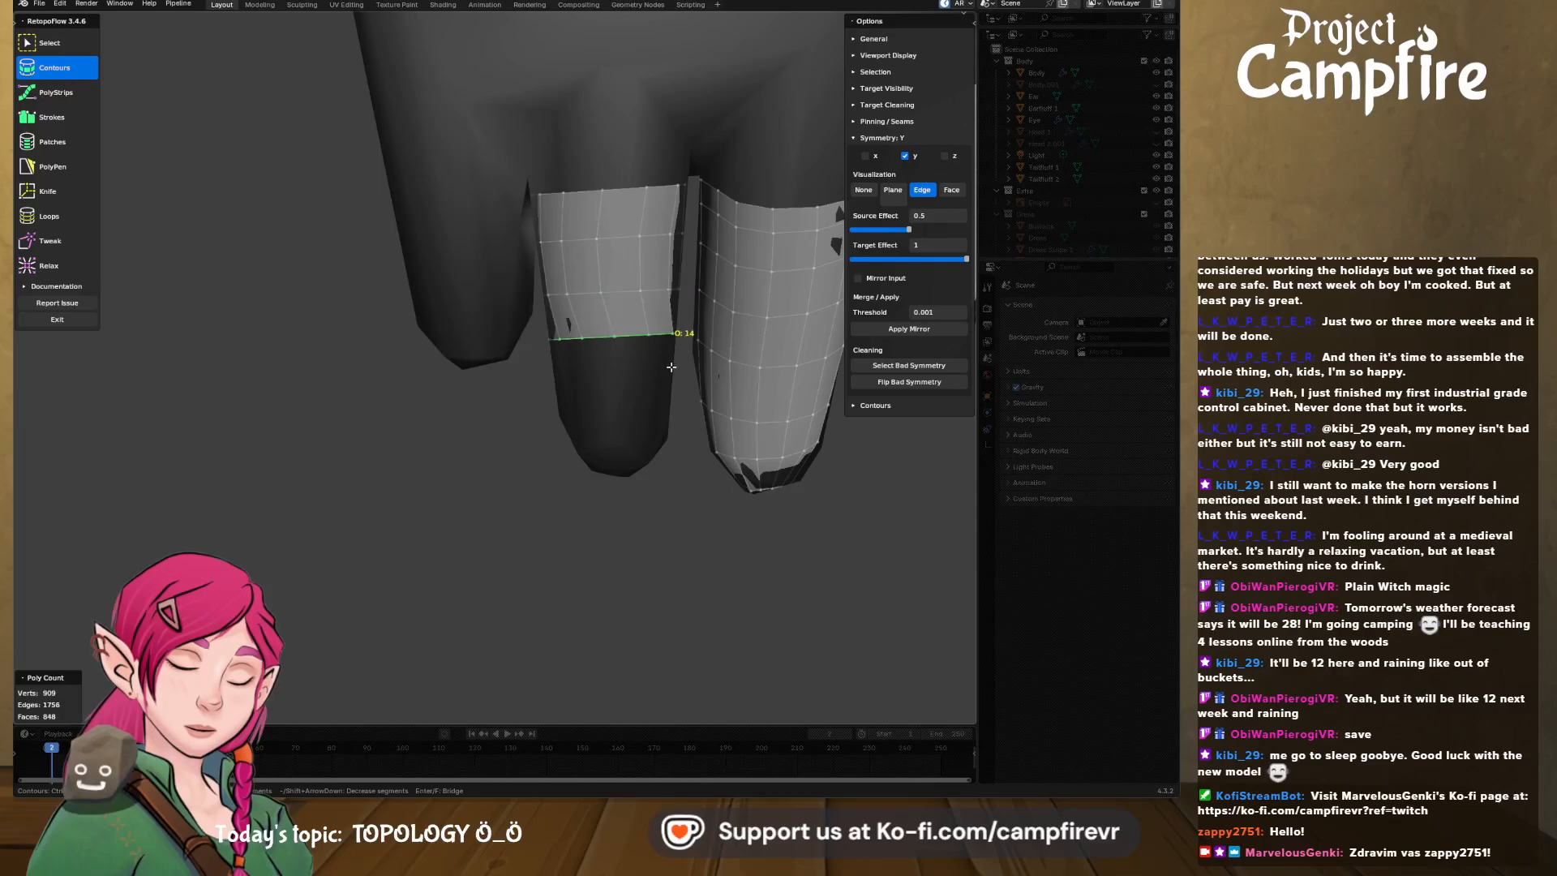
left_click(553, 386, "ctrl")
left_click(549, 427, "ctrl")
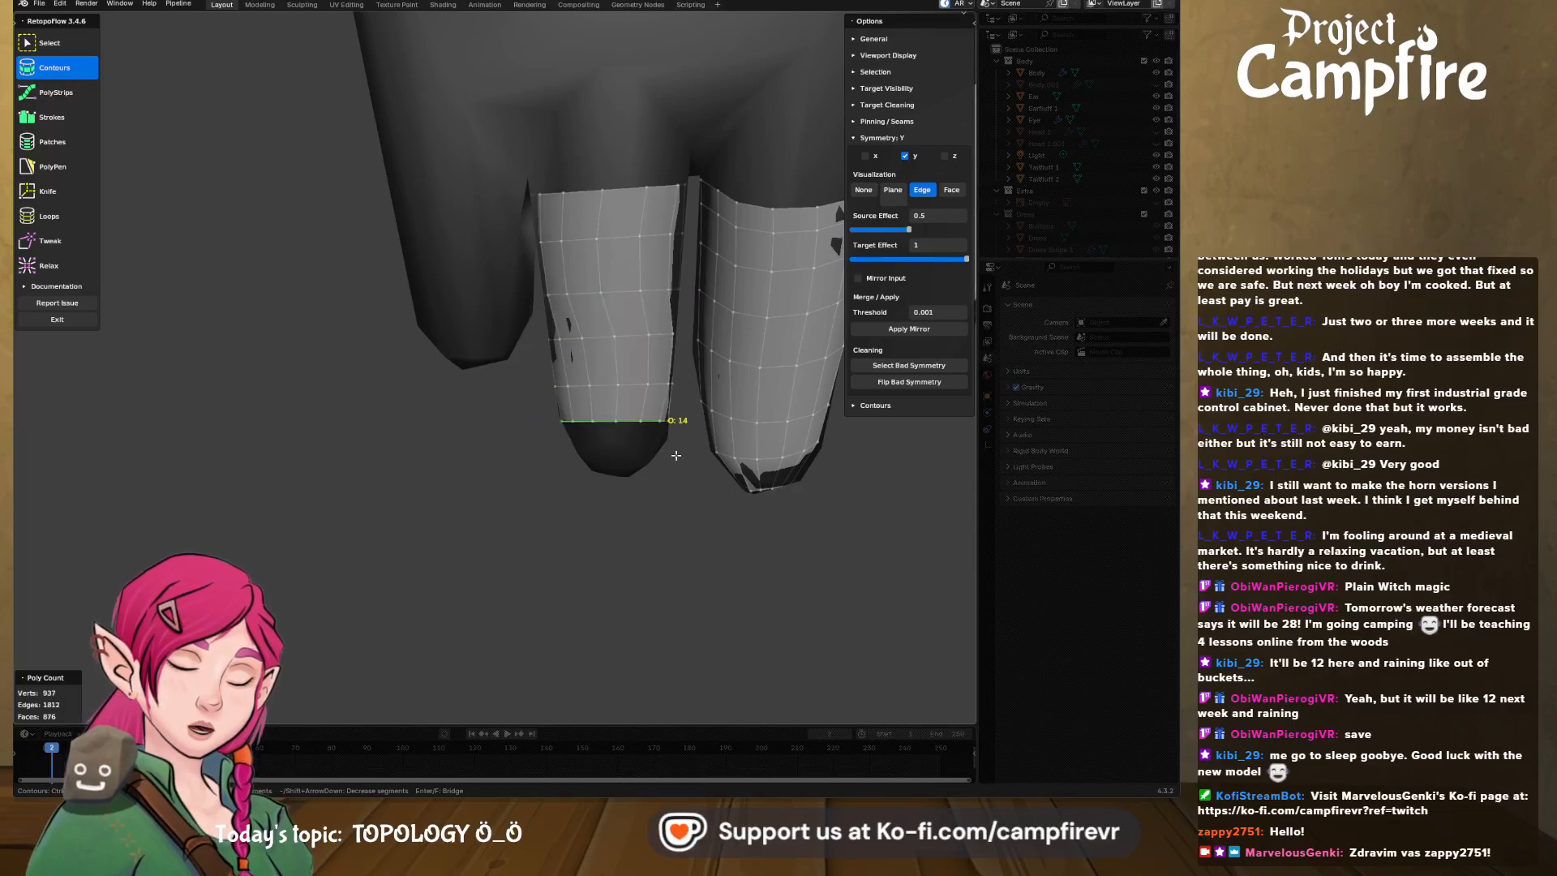
left_click(547, 455, "ctrl")
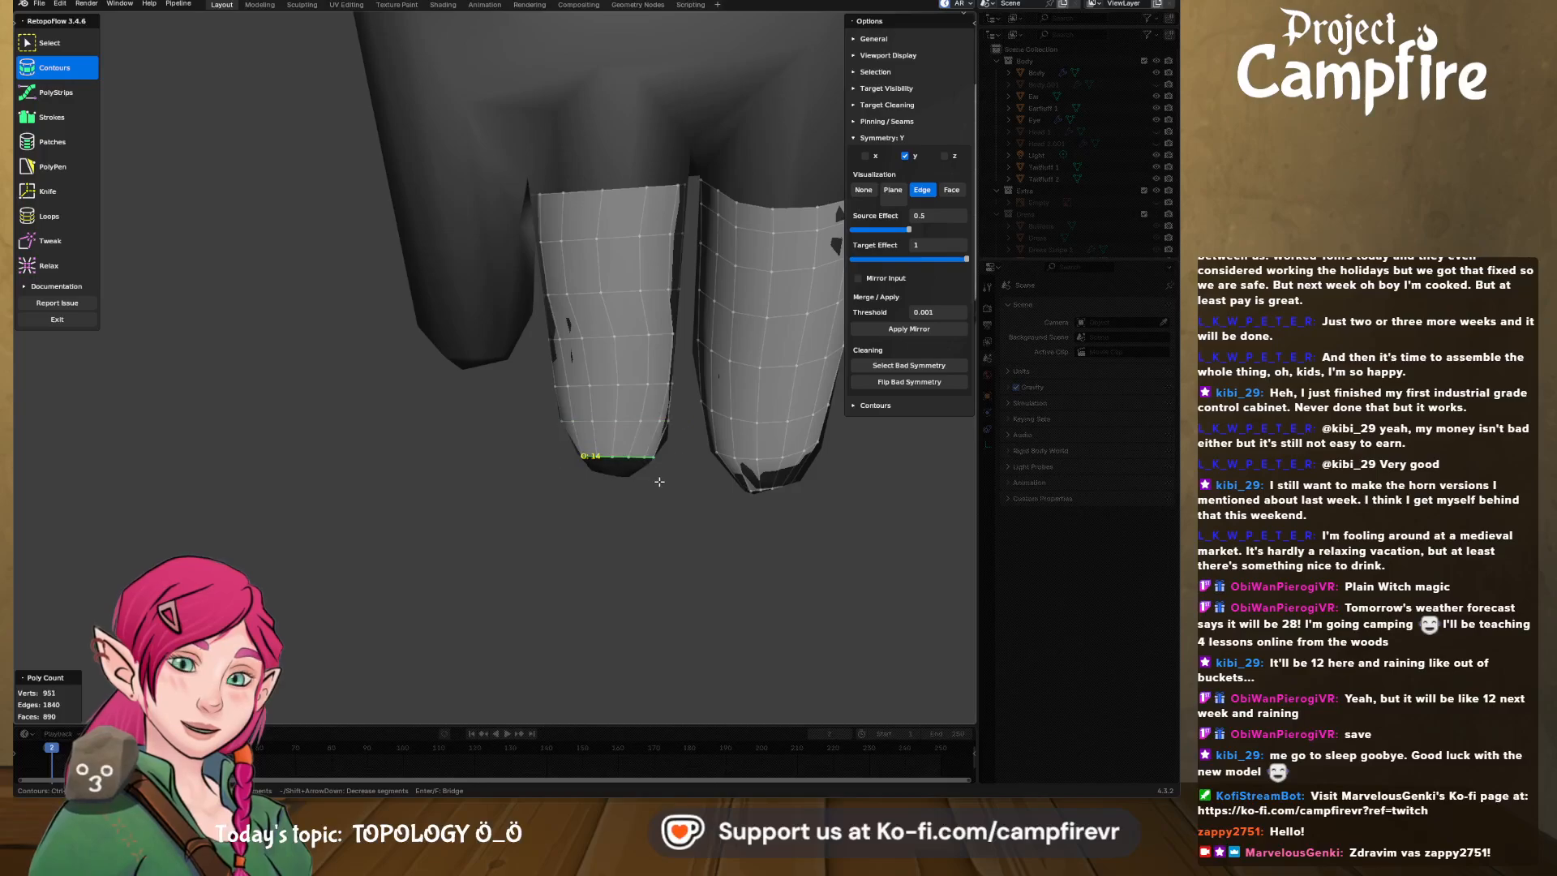
left_click(561, 473, "ctrl")
- Cap the ring fingertip opening with PolyPen faces connecting the vertices on opposite sides of its rim, undoing the first faces tried
middle_click_drag(561, 473, 581, 319)
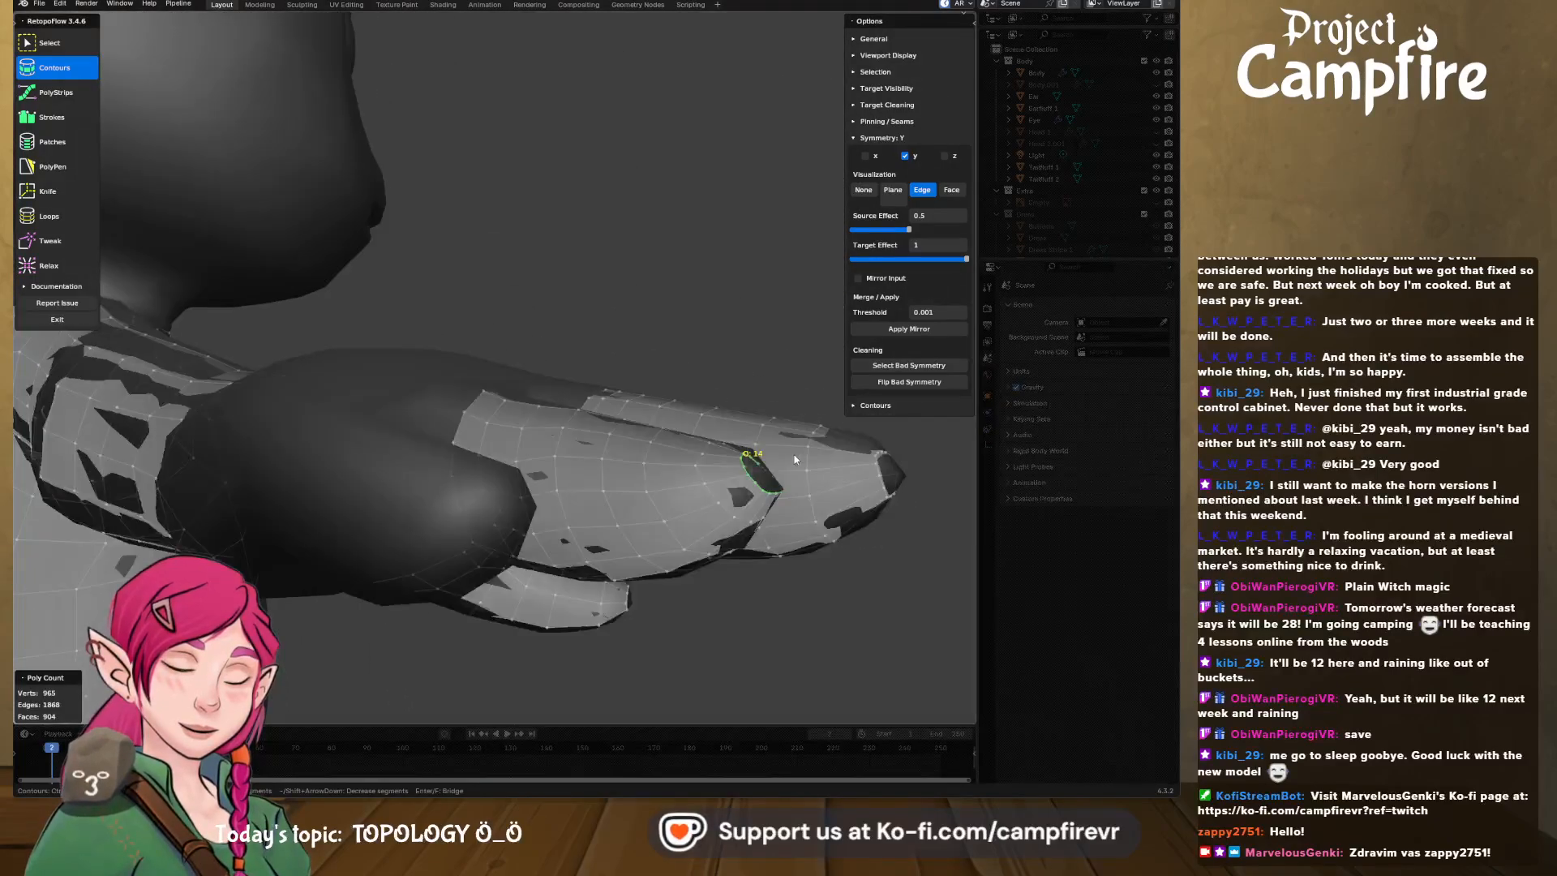
middle_click_drag(795, 459, 559, 483)
middle_click_drag(585, 427, 527, 374)
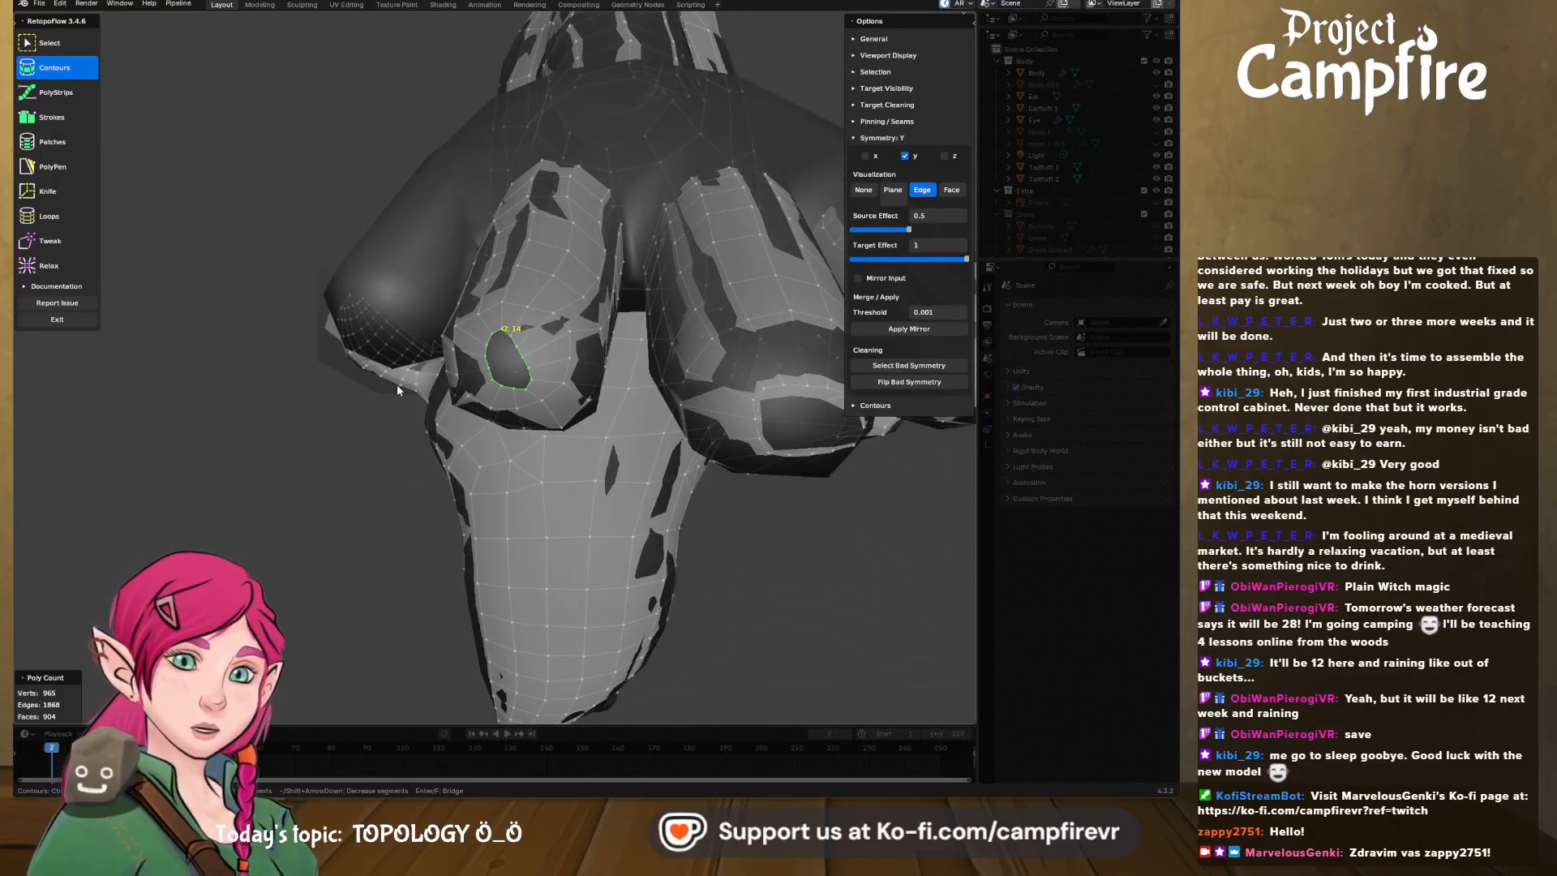
left_click(53, 168)
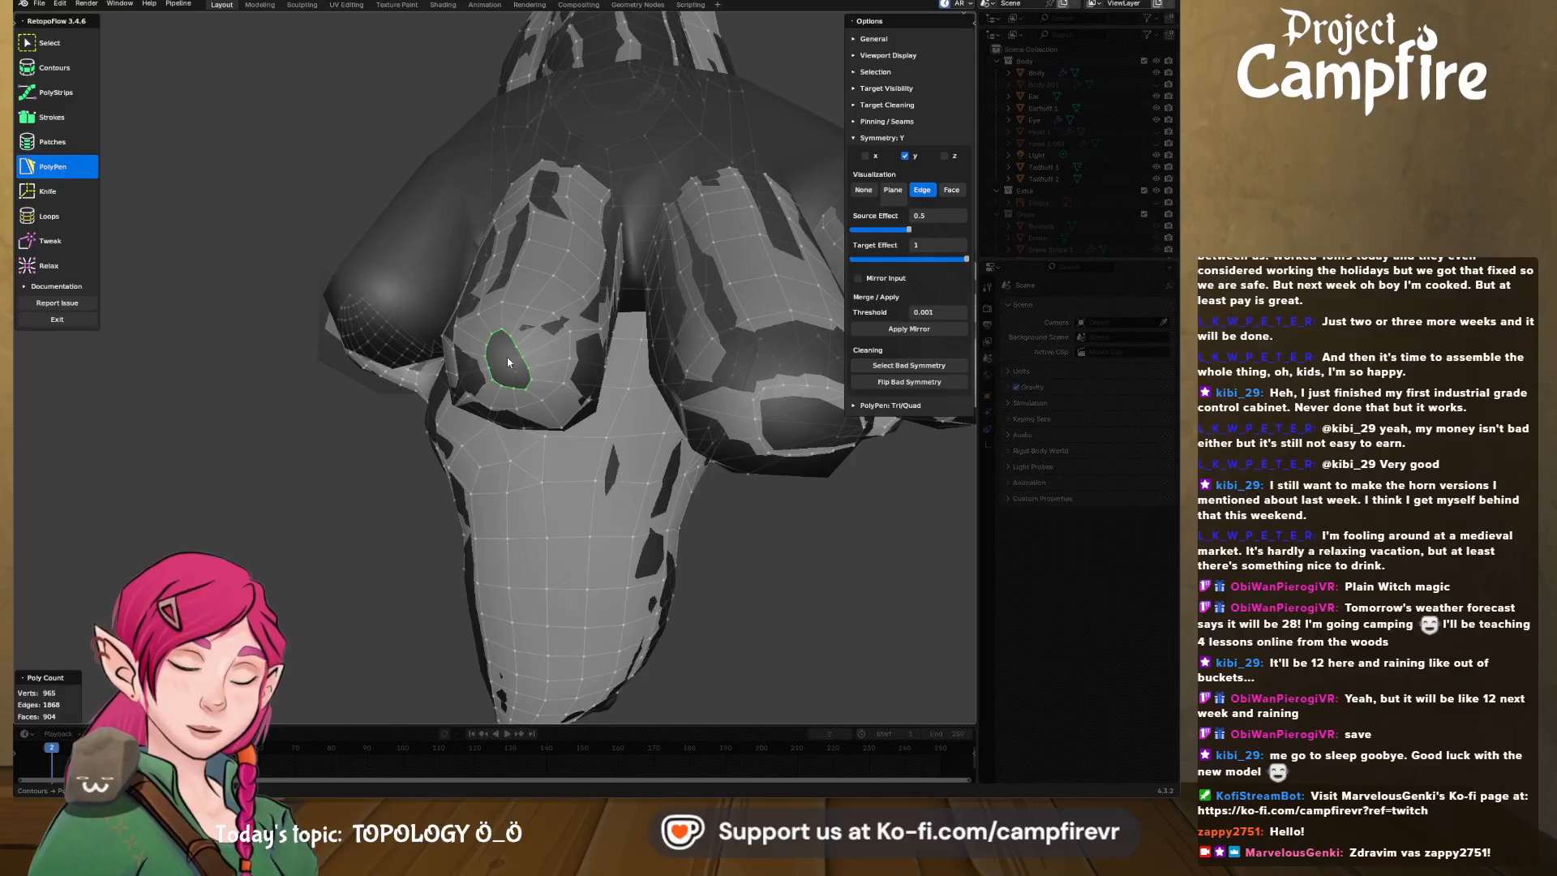
scroll(511, 363, "up", 5)
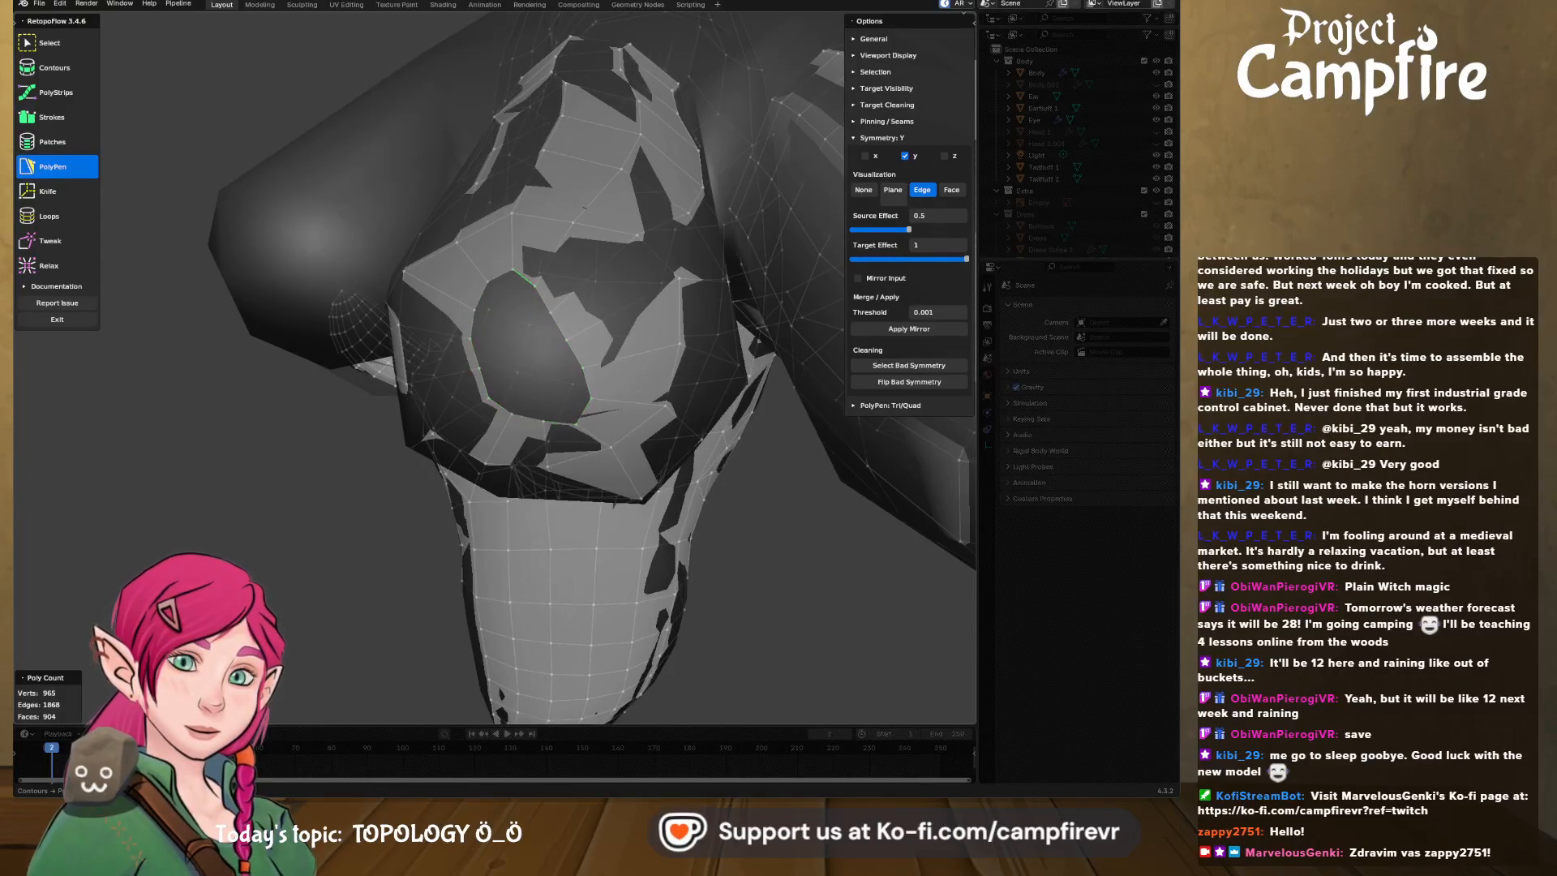
left_click(483, 308)
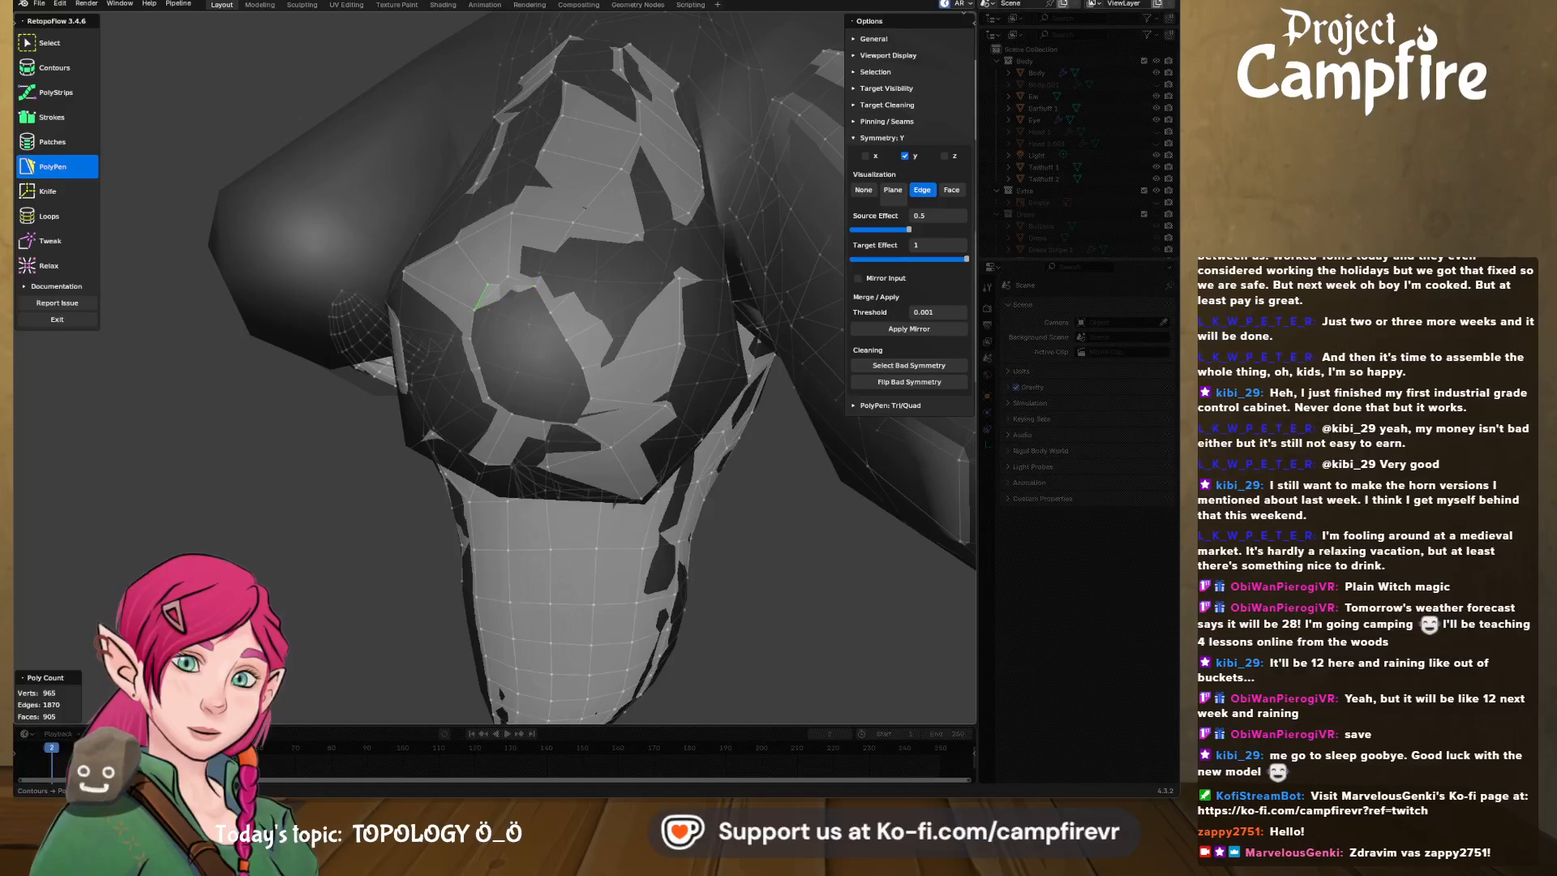
key("ctrl+z")
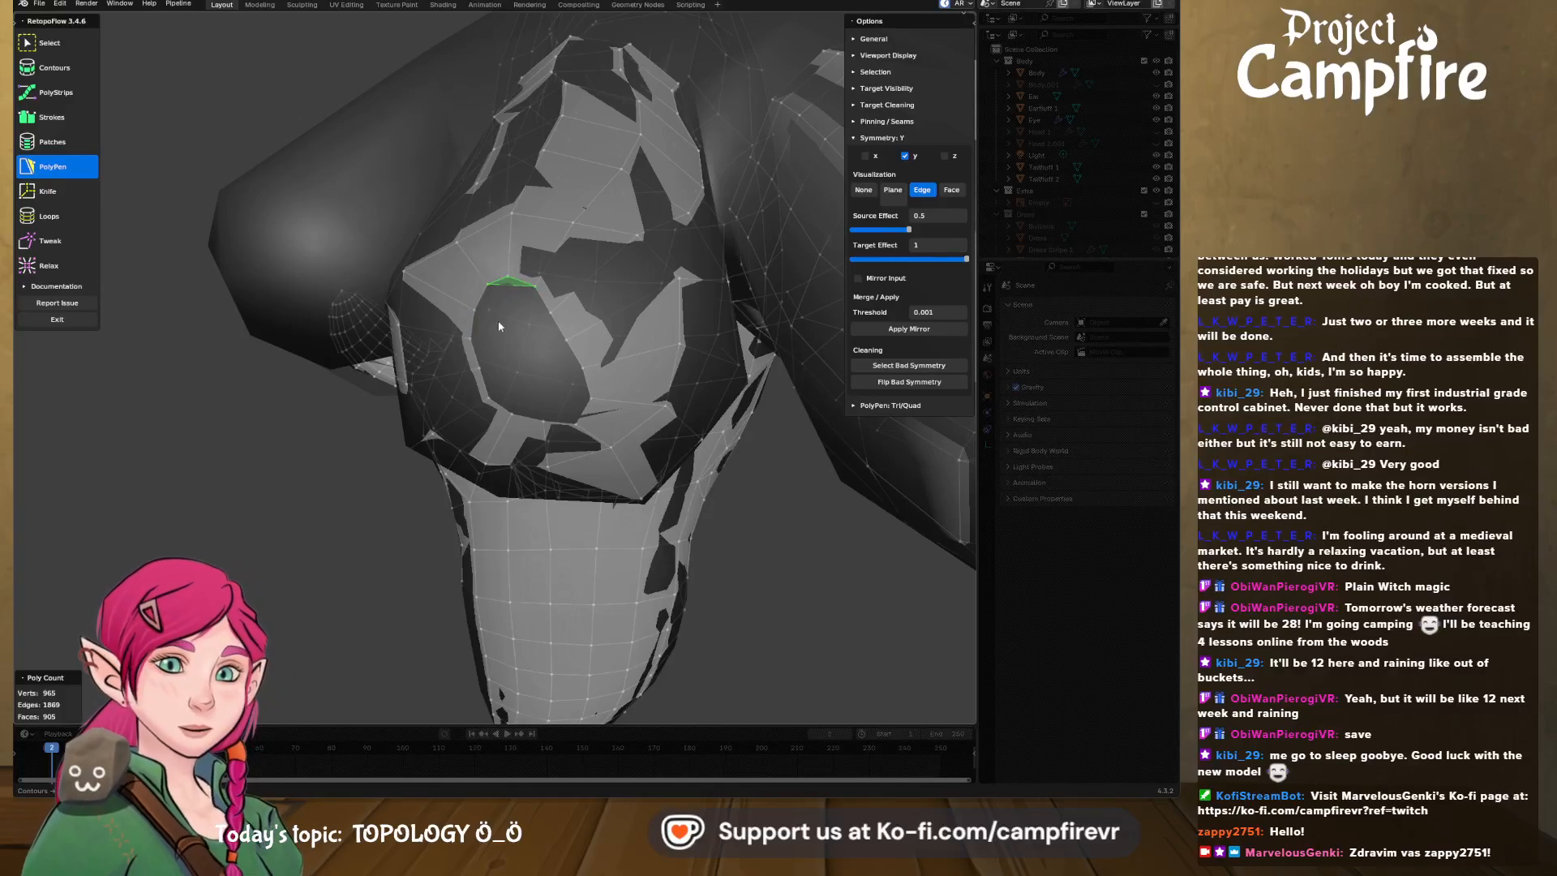
key("ctrl+z")
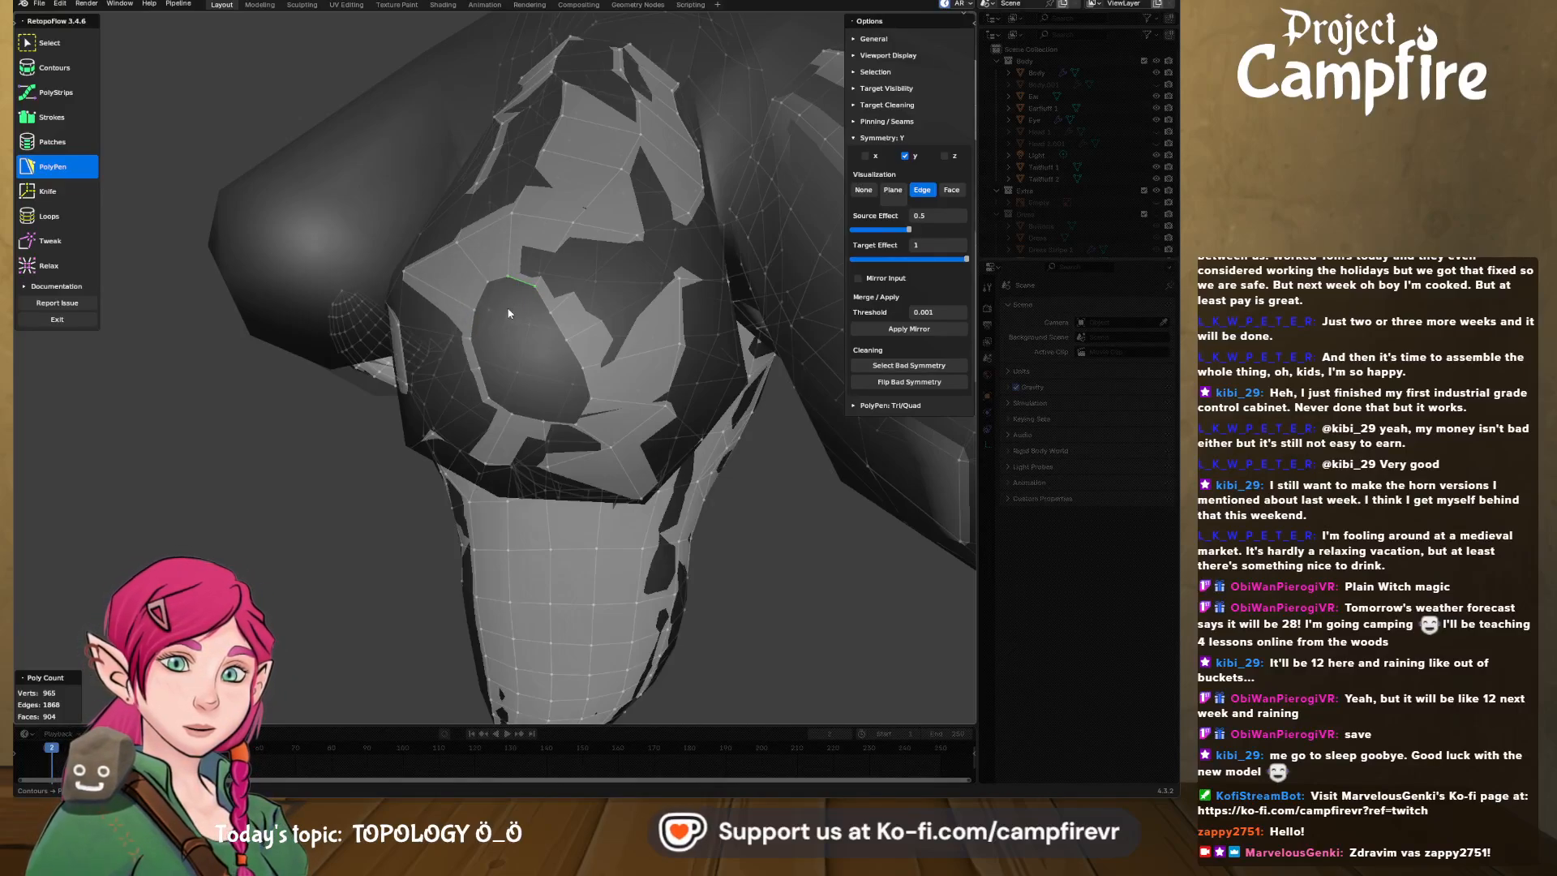
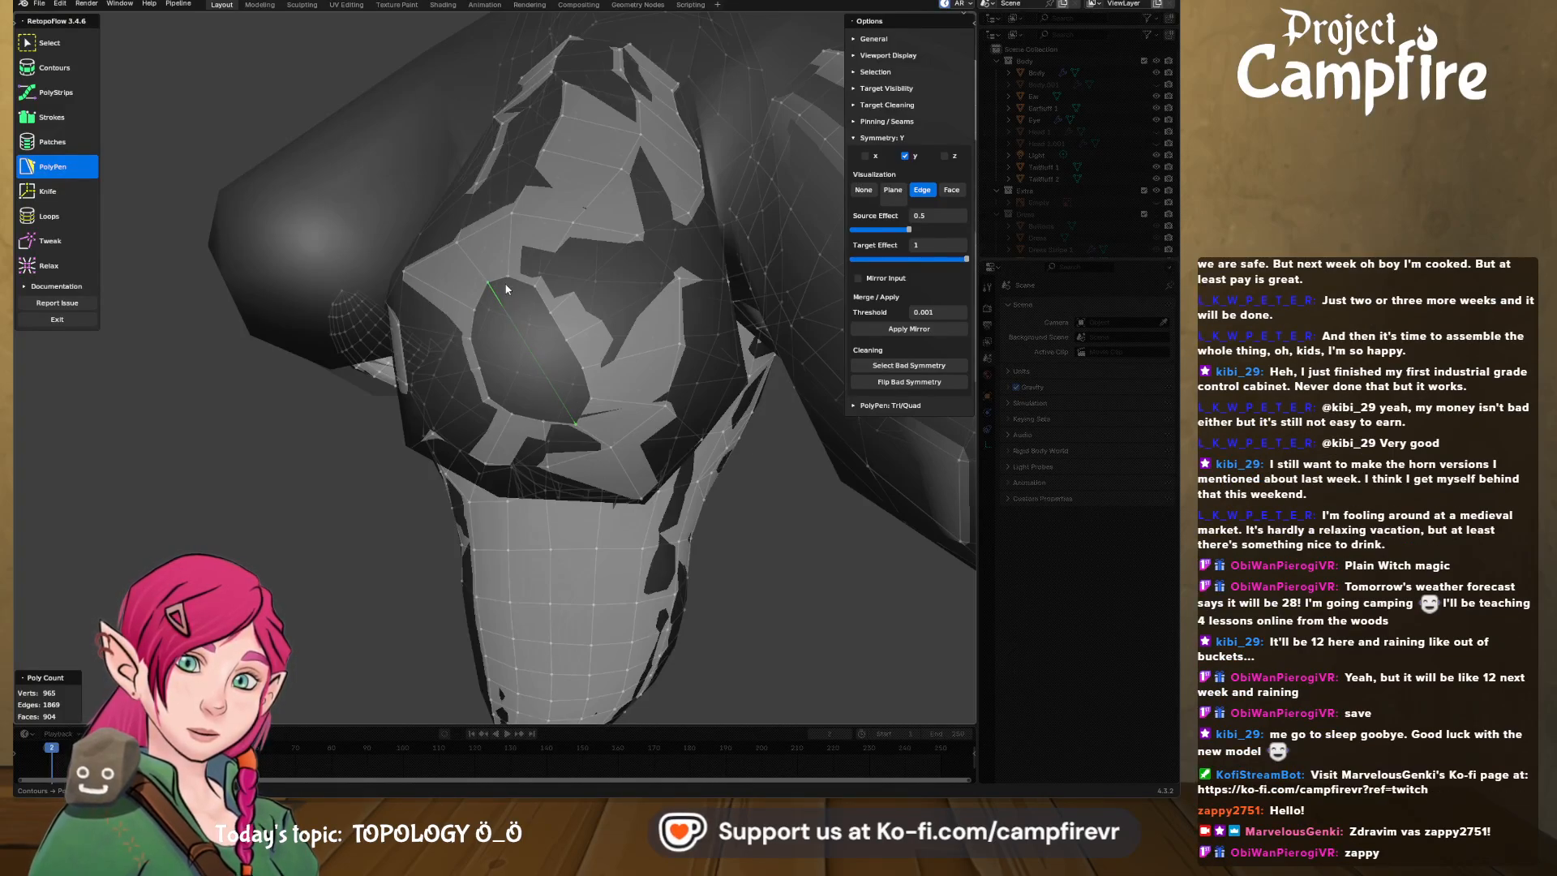
left_click(505, 277)
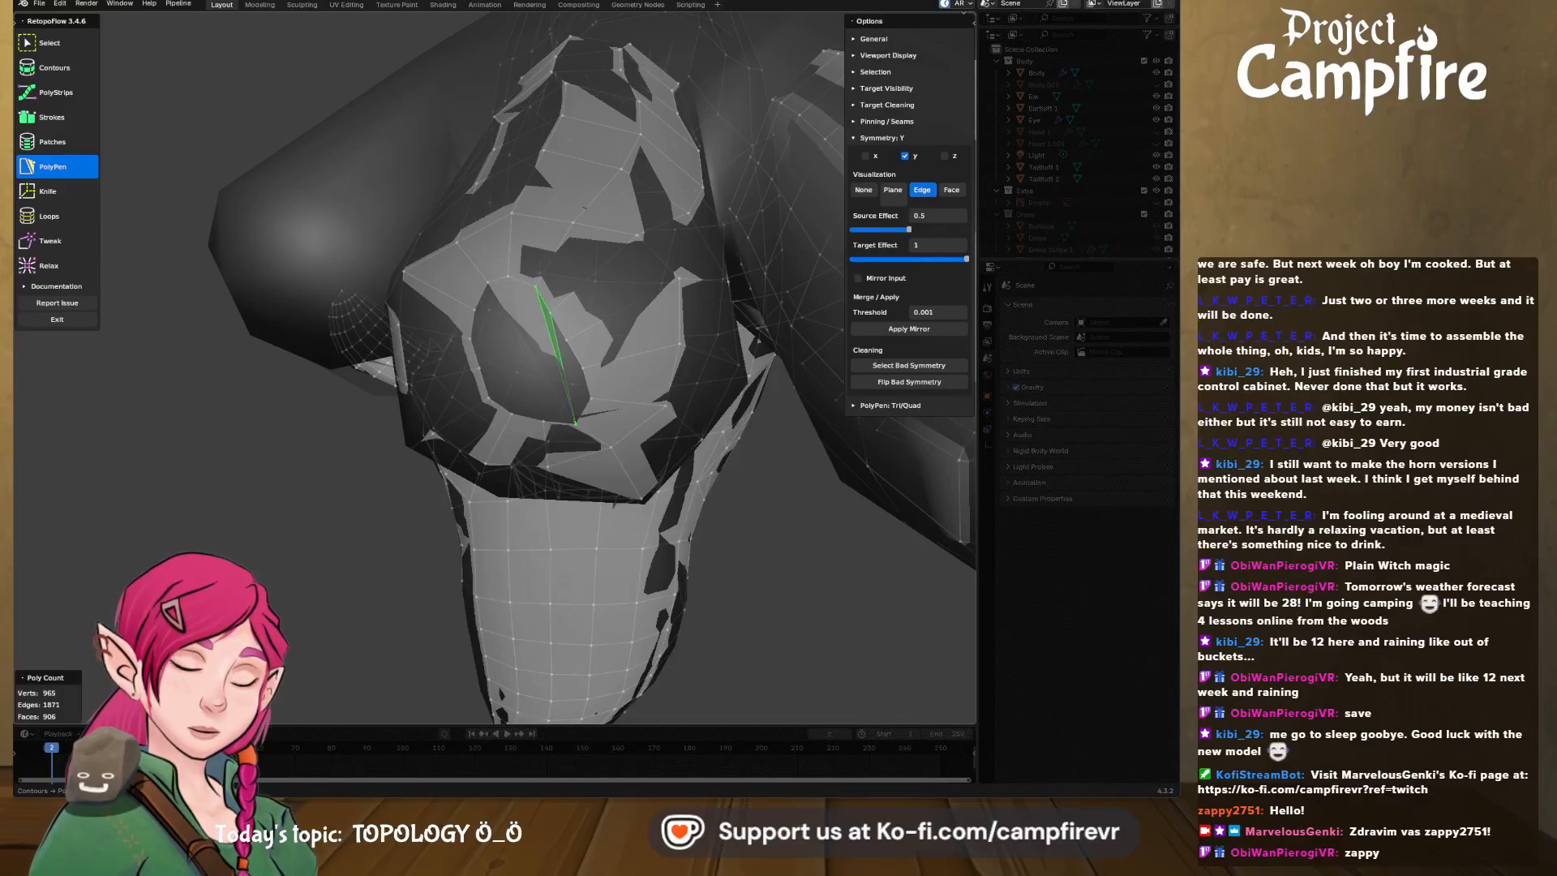
left_click(565, 340)
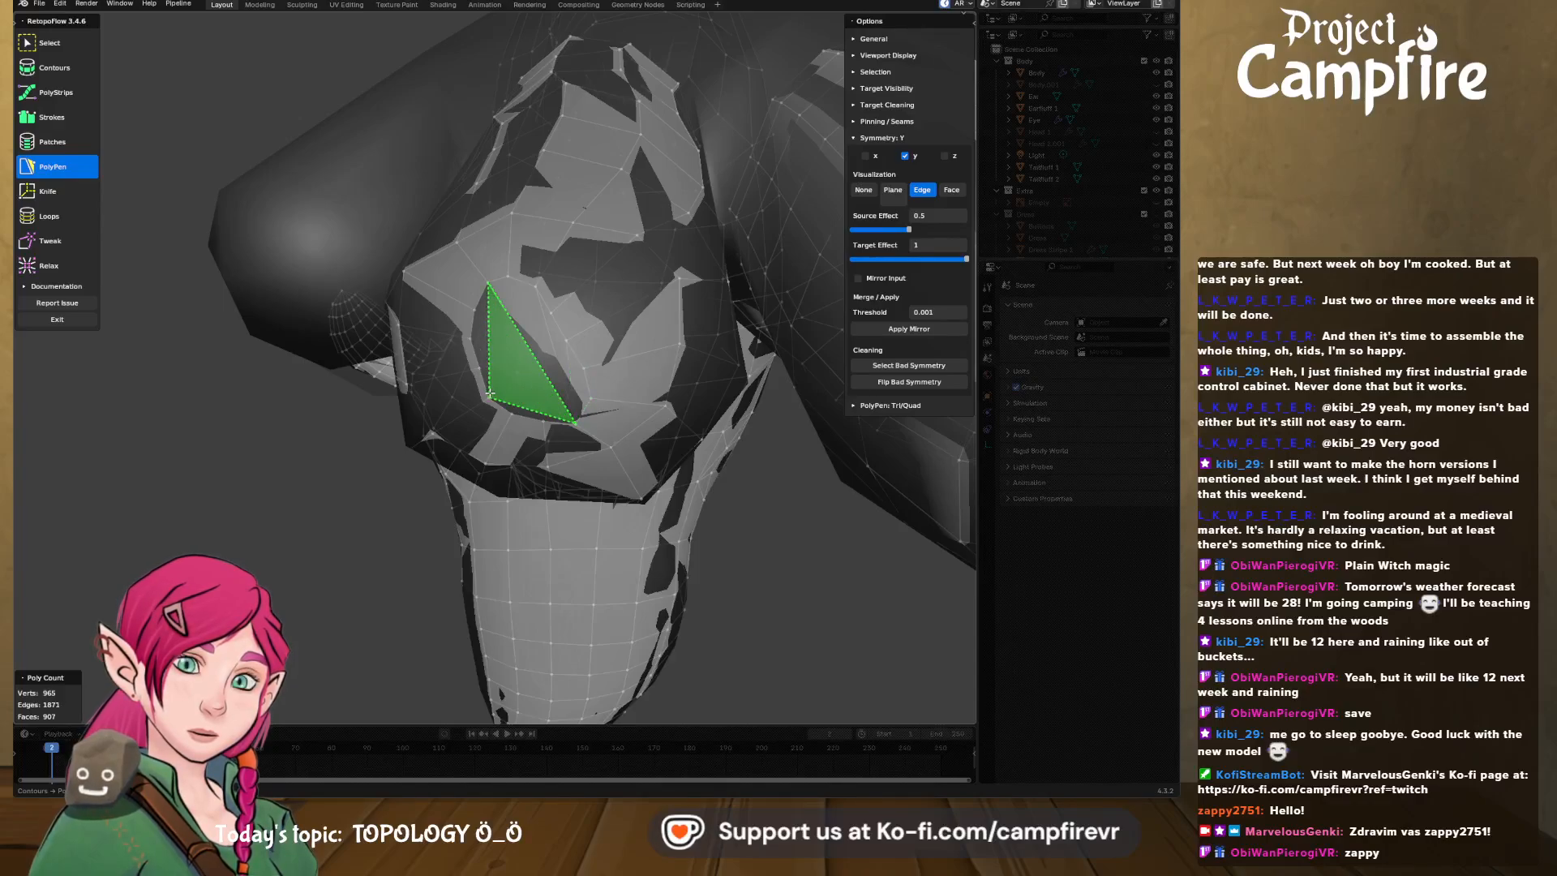
left_click(491, 394)
left_click(484, 369, "ctrl")
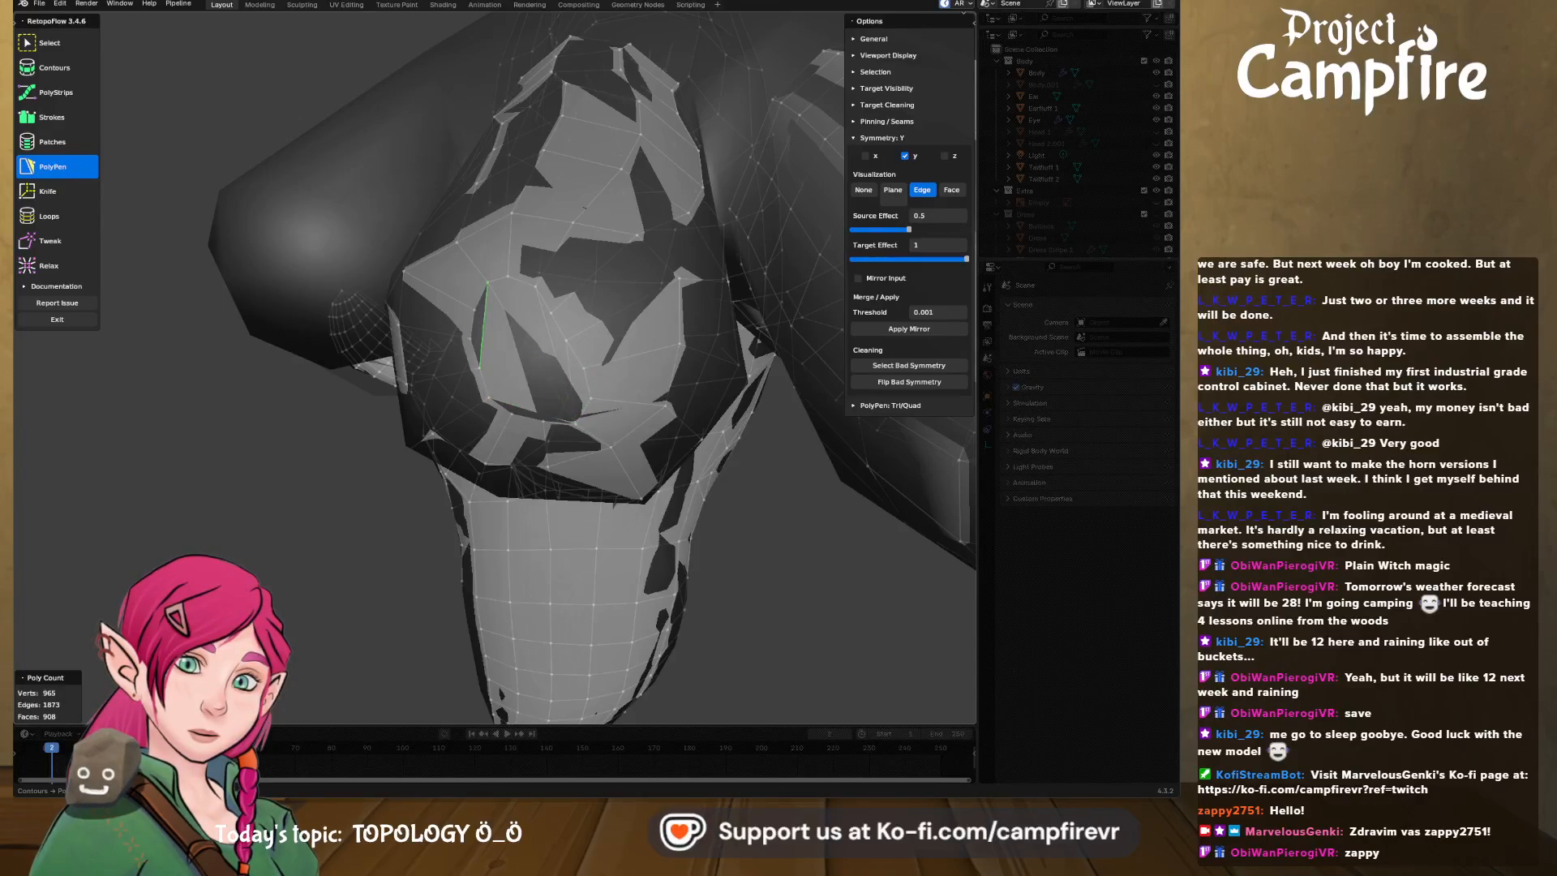
left_click(472, 336, "ctrl")
left_click(474, 311, "ctrl")
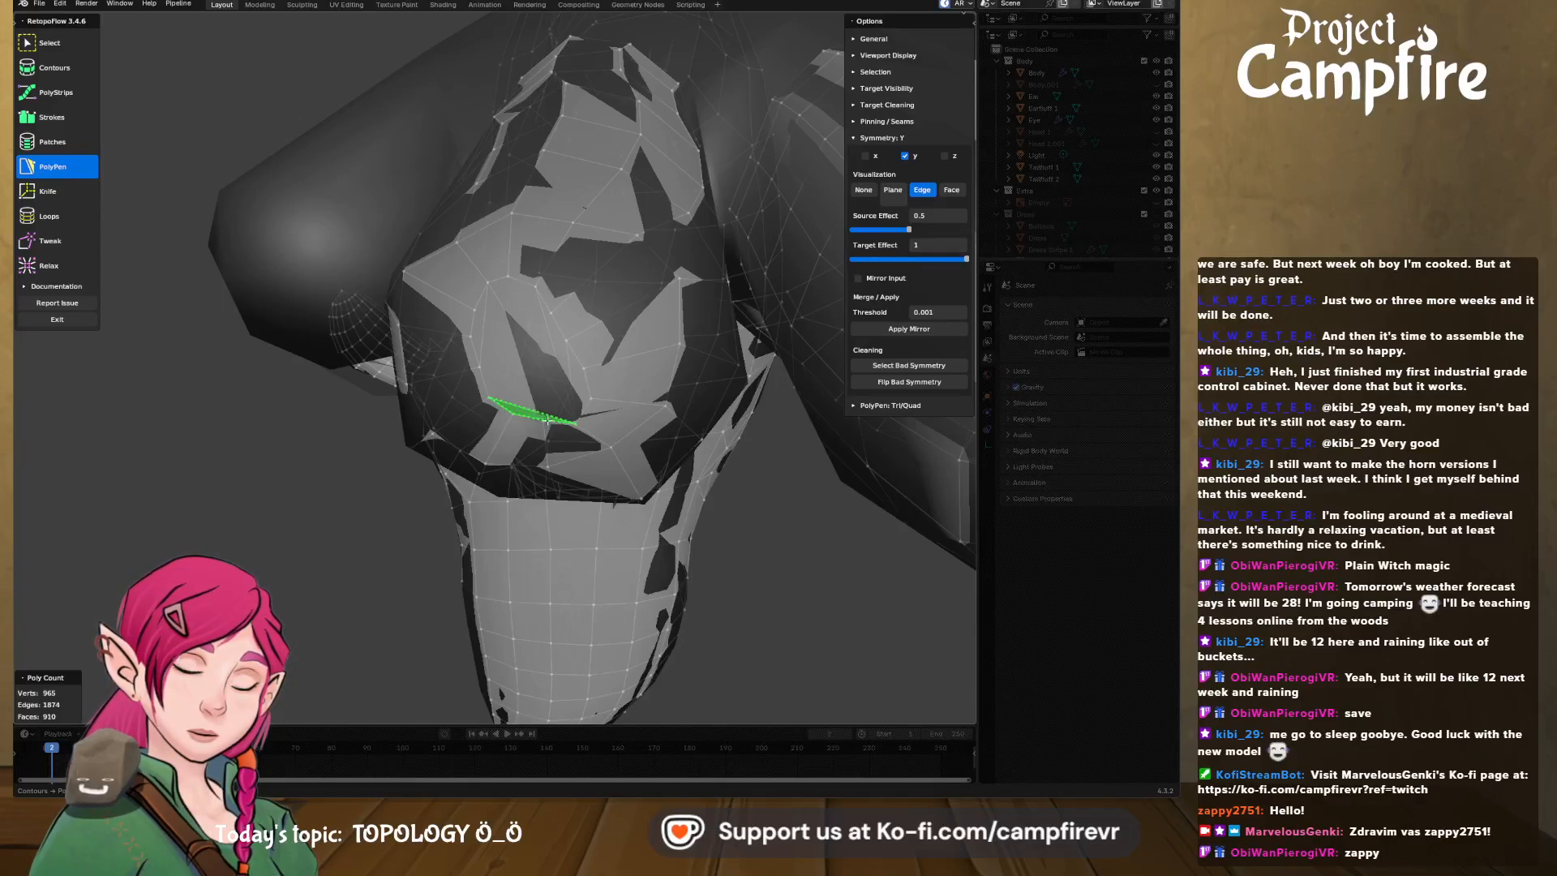
- Examine the capped ring finger and the neighbouring fingers from several angles with the Relax brush selected
scroll(527, 379, "down", 4)
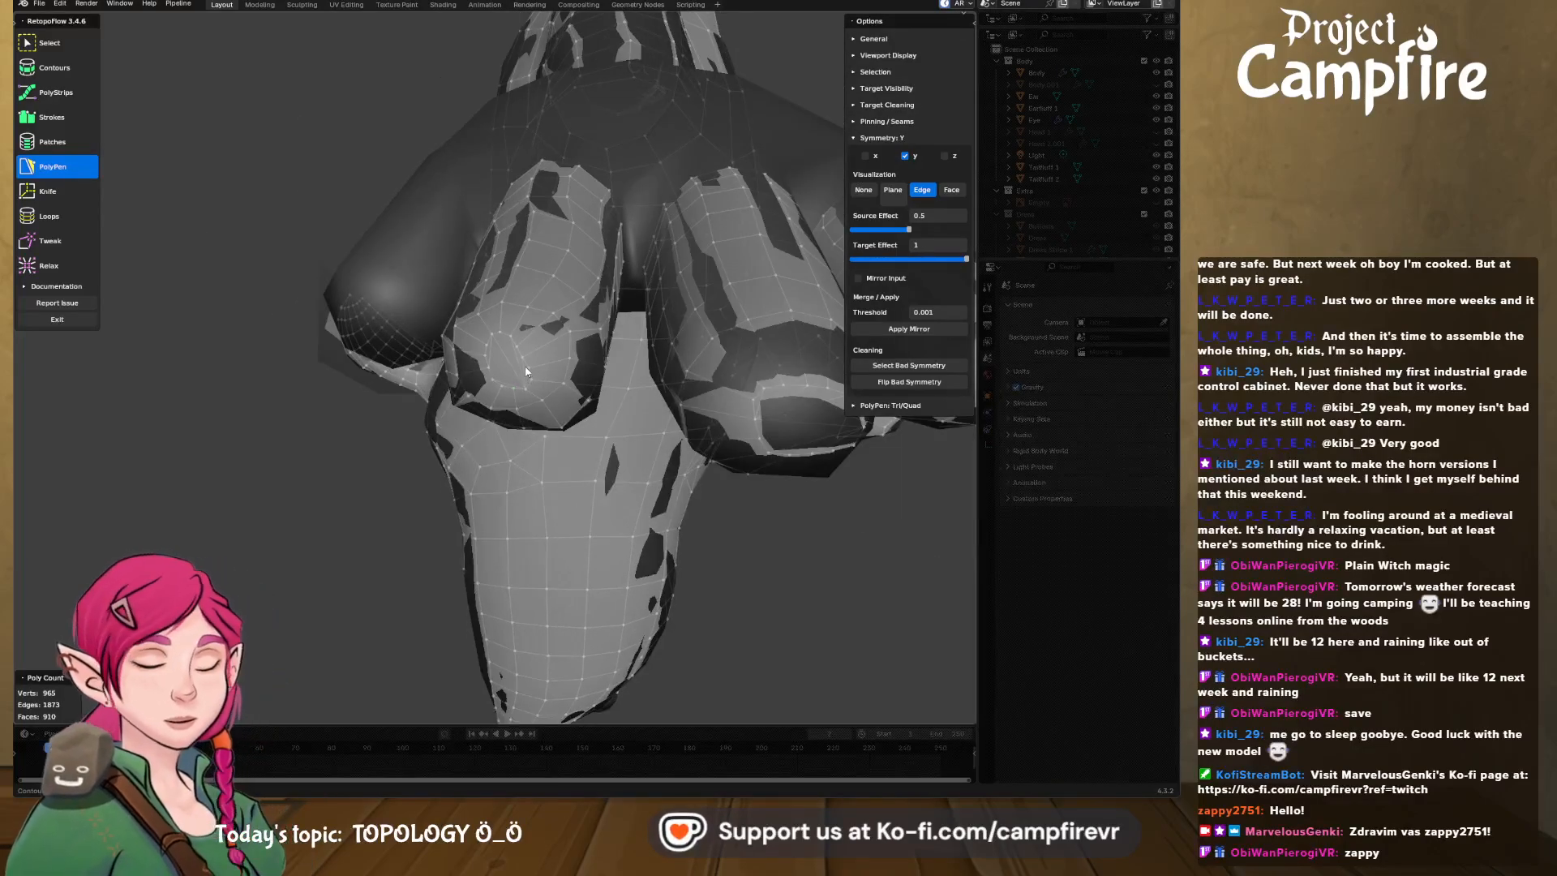
mouse_move(529, 373)
middle_mouse_down()
mouse_move(572, 376)
mouse_move(483, 364)
mouse_move(544, 385)
middle_mouse_up()
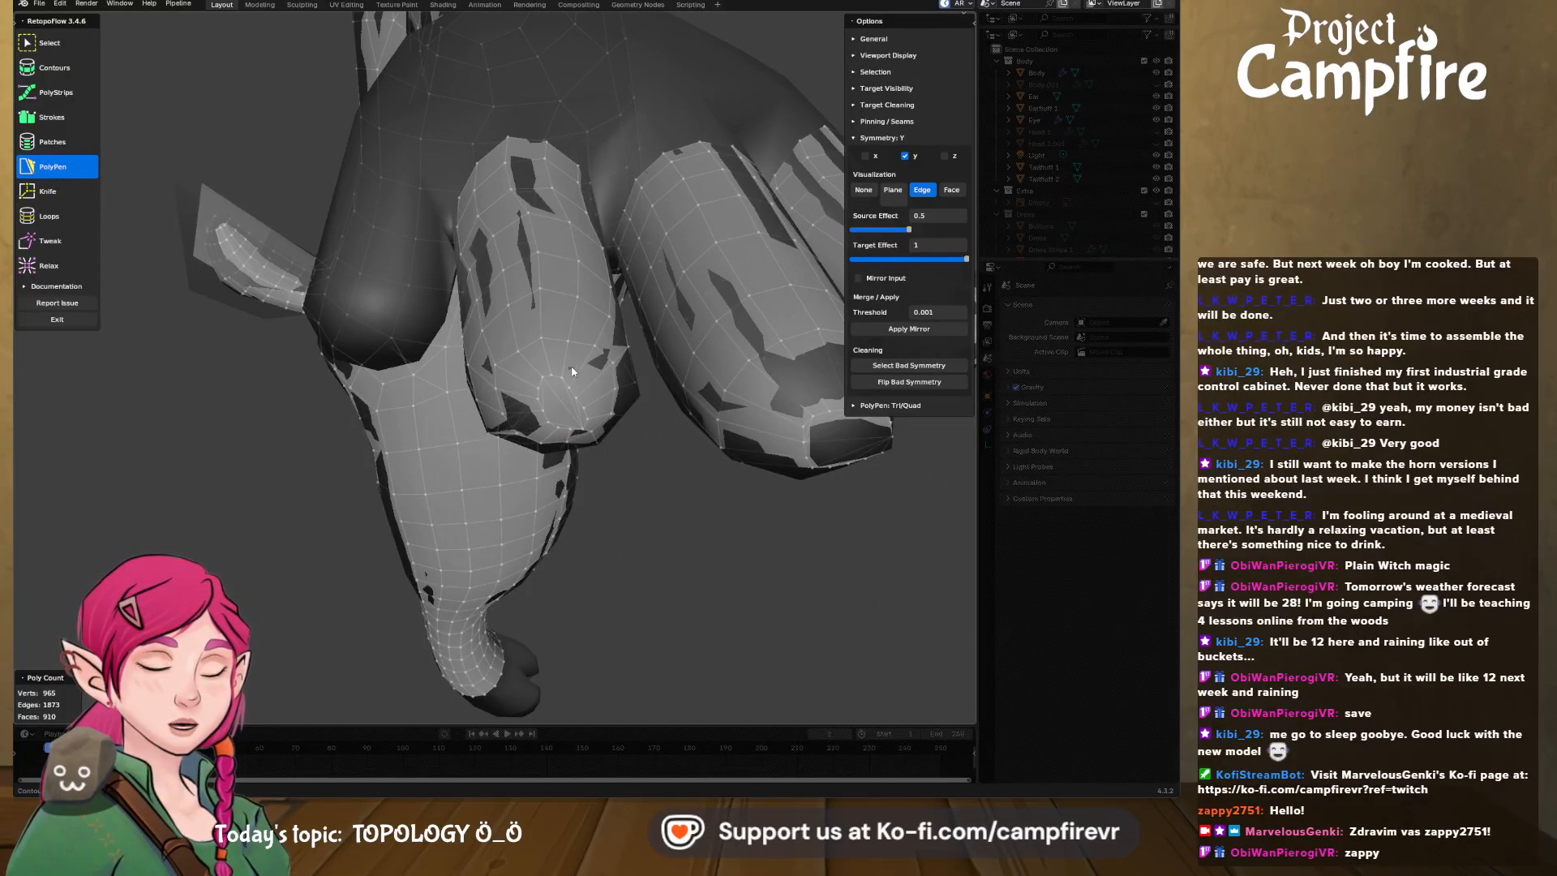
middle_click_drag(624, 371, 626, 433)
left_click(49, 265)
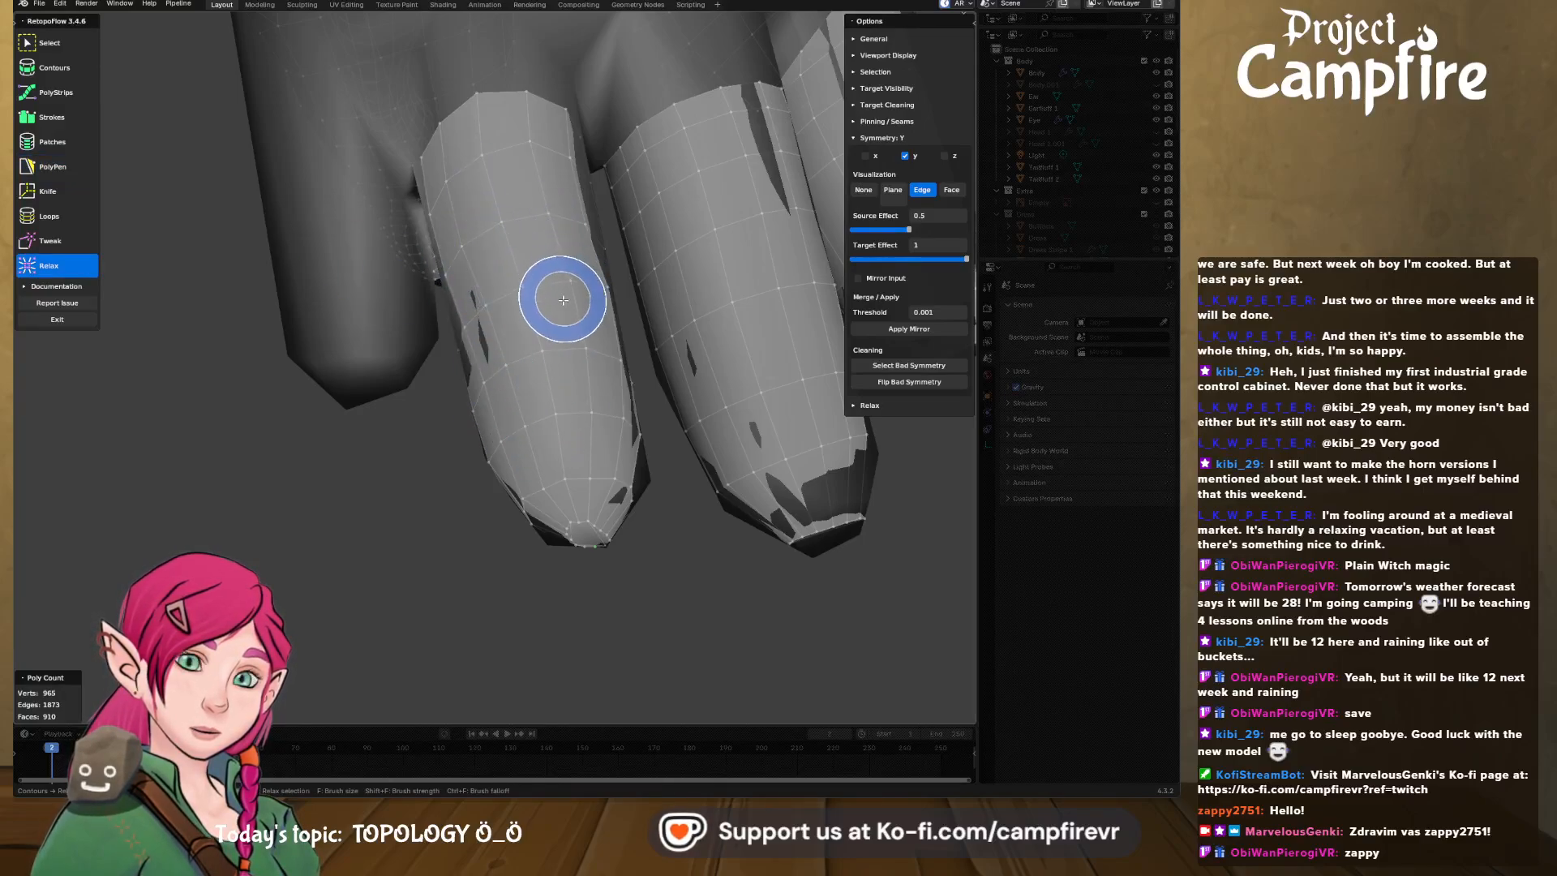
scroll(559, 300, "down", 5)
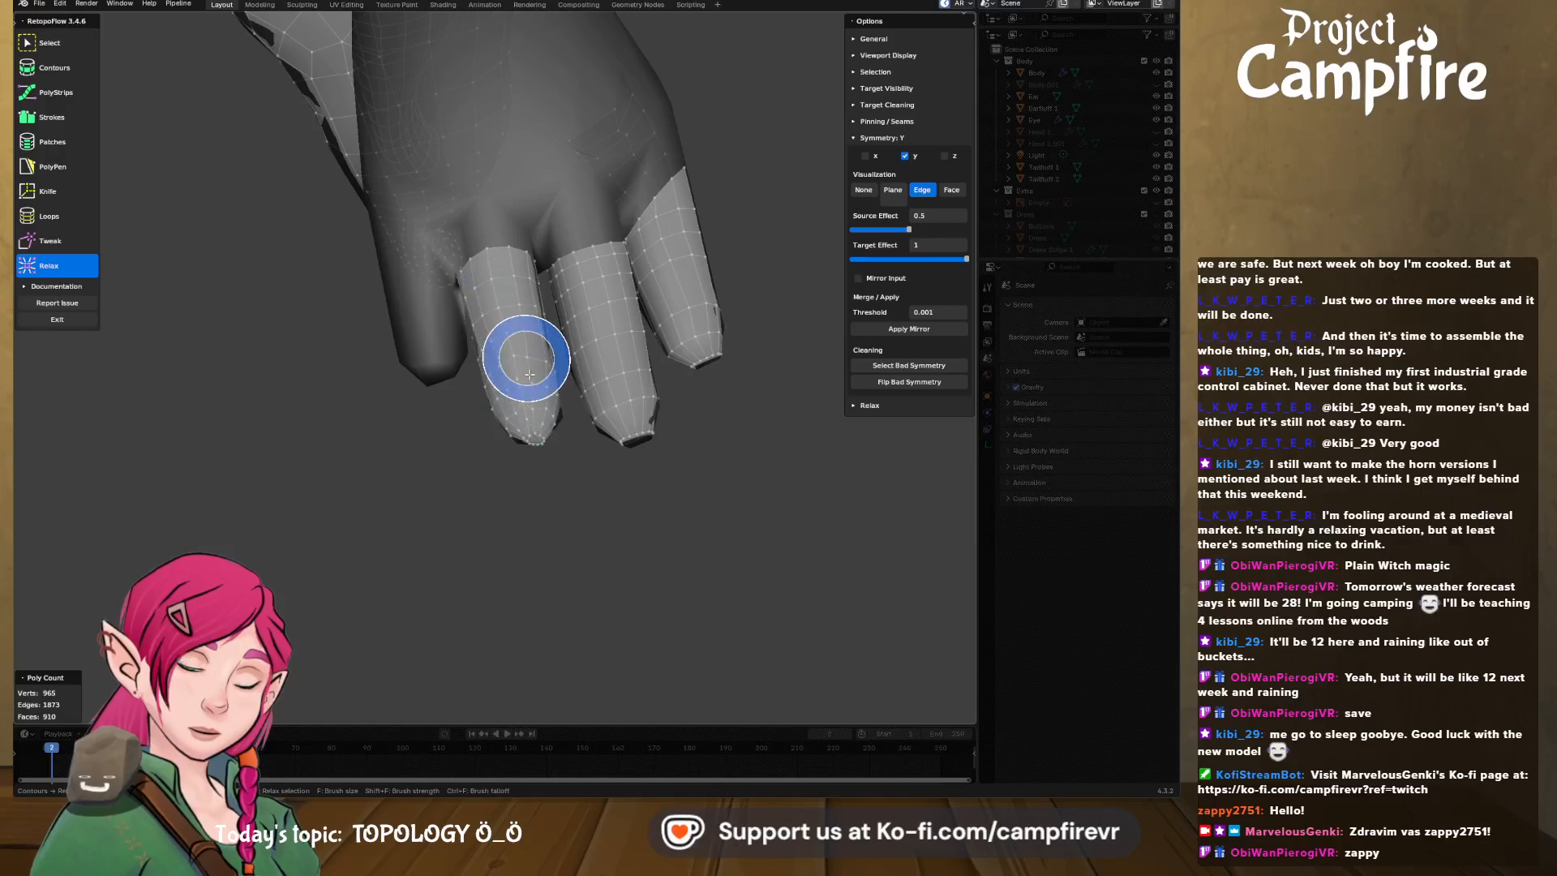
mouse_move(593, 308)
middle_mouse_down()
mouse_move(643, 347)
mouse_move(600, 345)
mouse_move(677, 282)
mouse_move(542, 330)
mouse_move(485, 398)
mouse_move(566, 358)
mouse_move(532, 313)
mouse_move(561, 323)
mouse_move(580, 367)
mouse_move(518, 355)
middle_mouse_up()
scroll(597, 340, "up", 3)
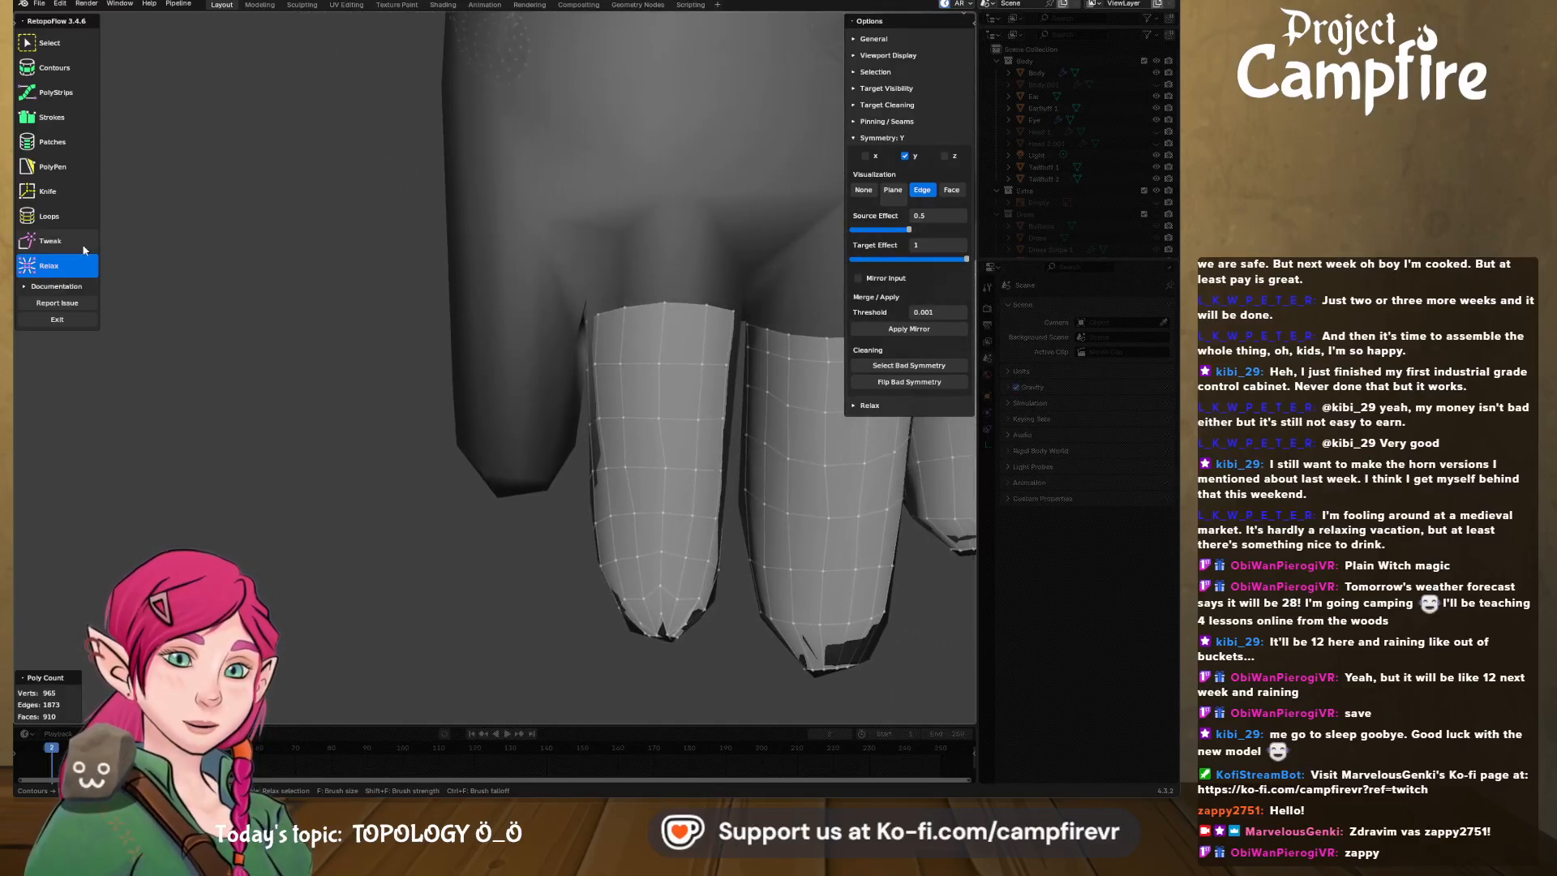
- Draw a Contours ring around the base of the little finger and reduce it to 13 segments
left_click(50, 68)
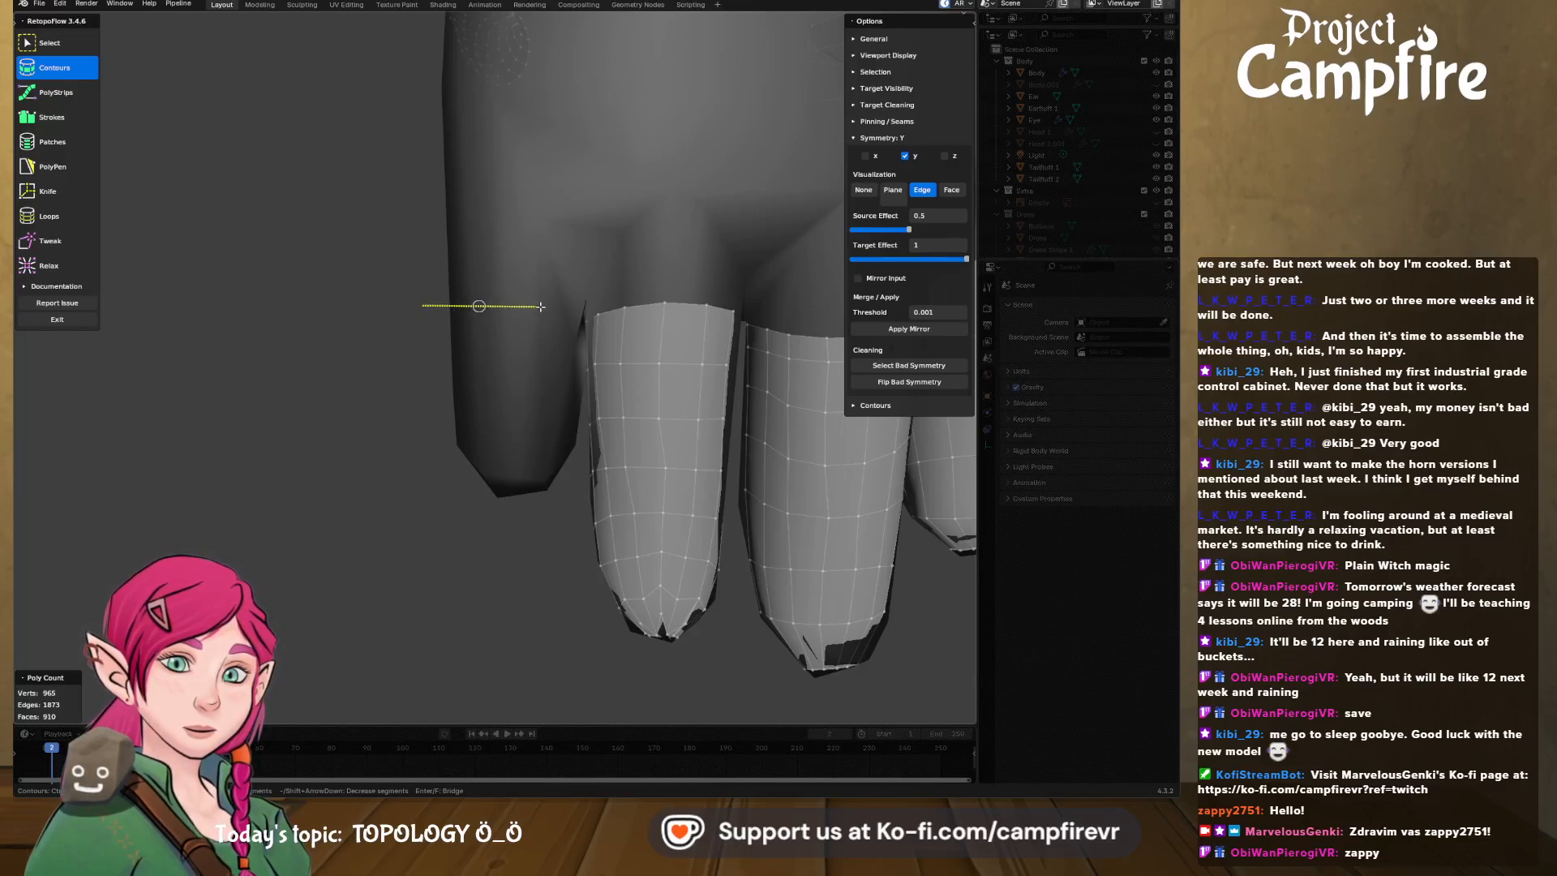
left_click_drag(586, 305, 584, 303)
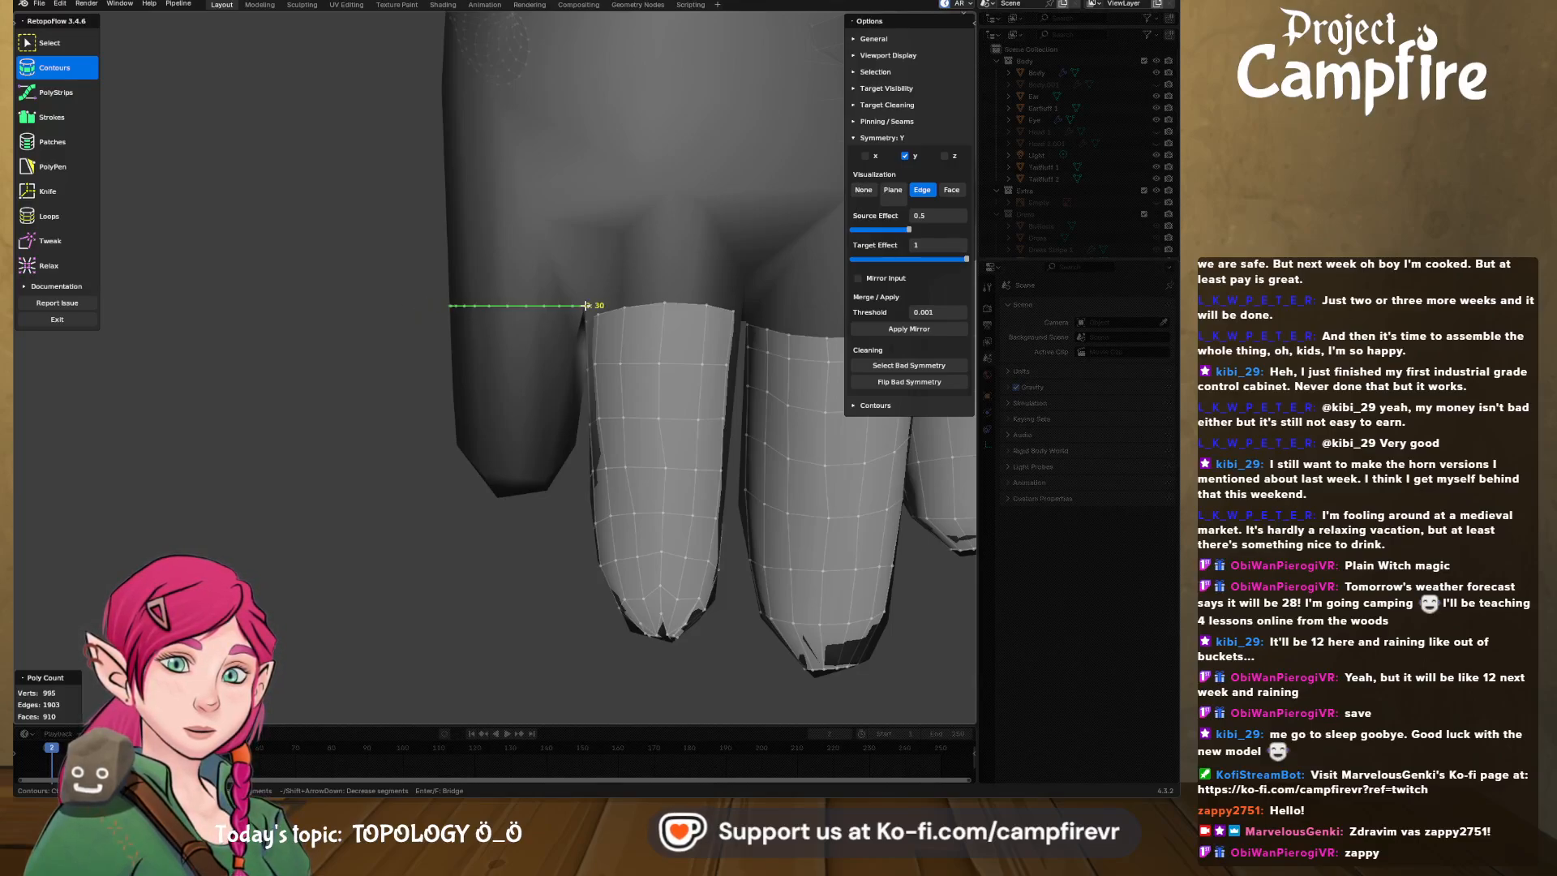
scroll(566, 285, "down", 1)
key("minus")
key("minus")
key("minus")
key("minus")
key("minus")
key("minus")
key("minus")
key("minus")
key("minus")
key("minus")
key("minus")
key("minus")
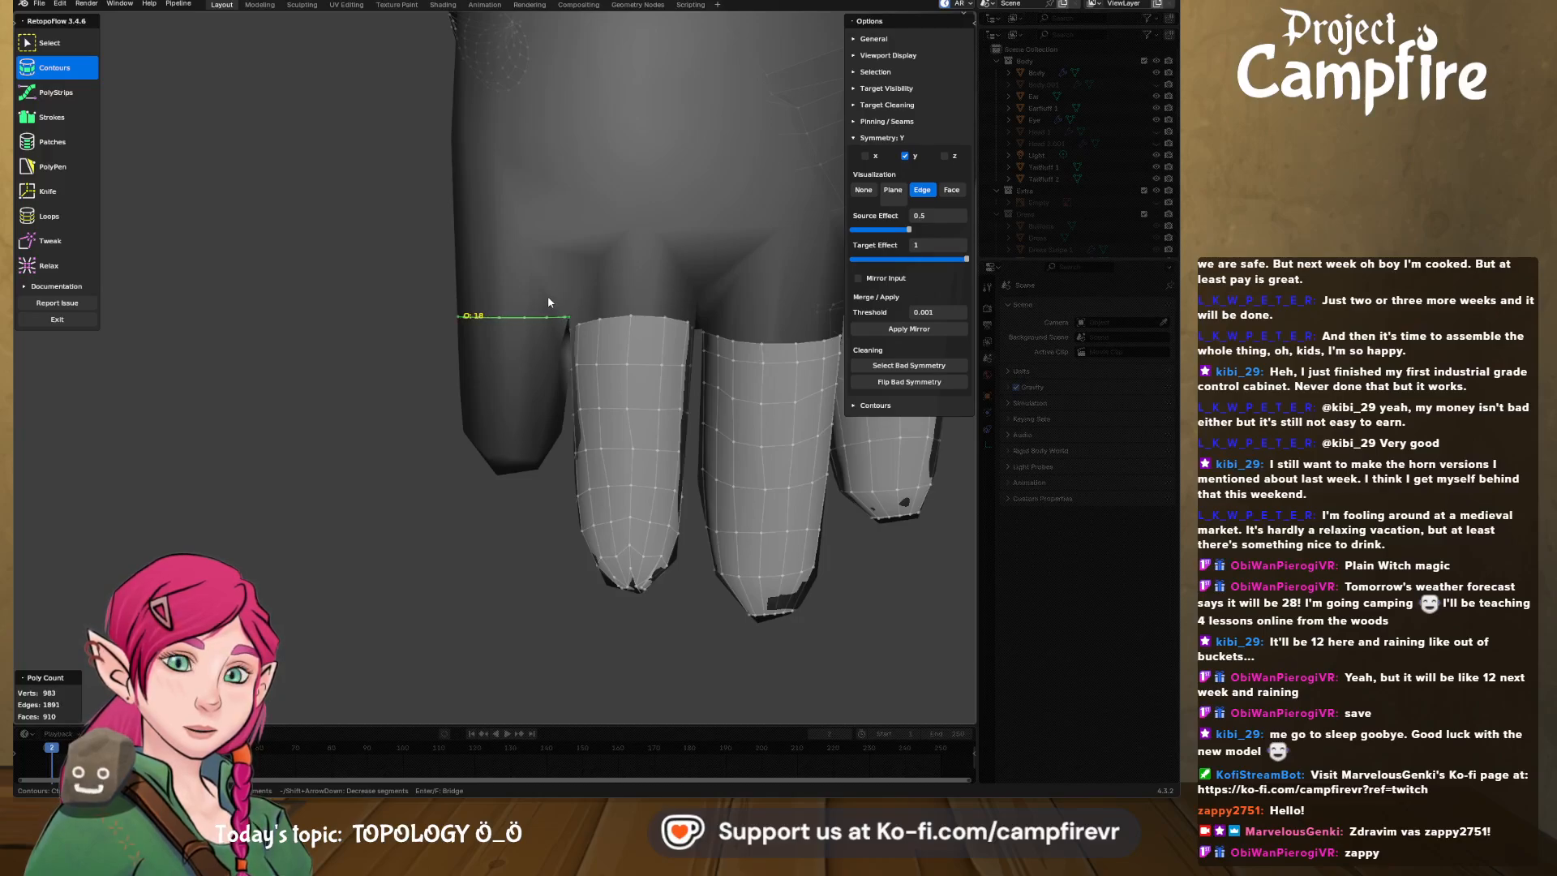
key("minus")
key("minus")
key("minus")
key("minus")
key("minus")
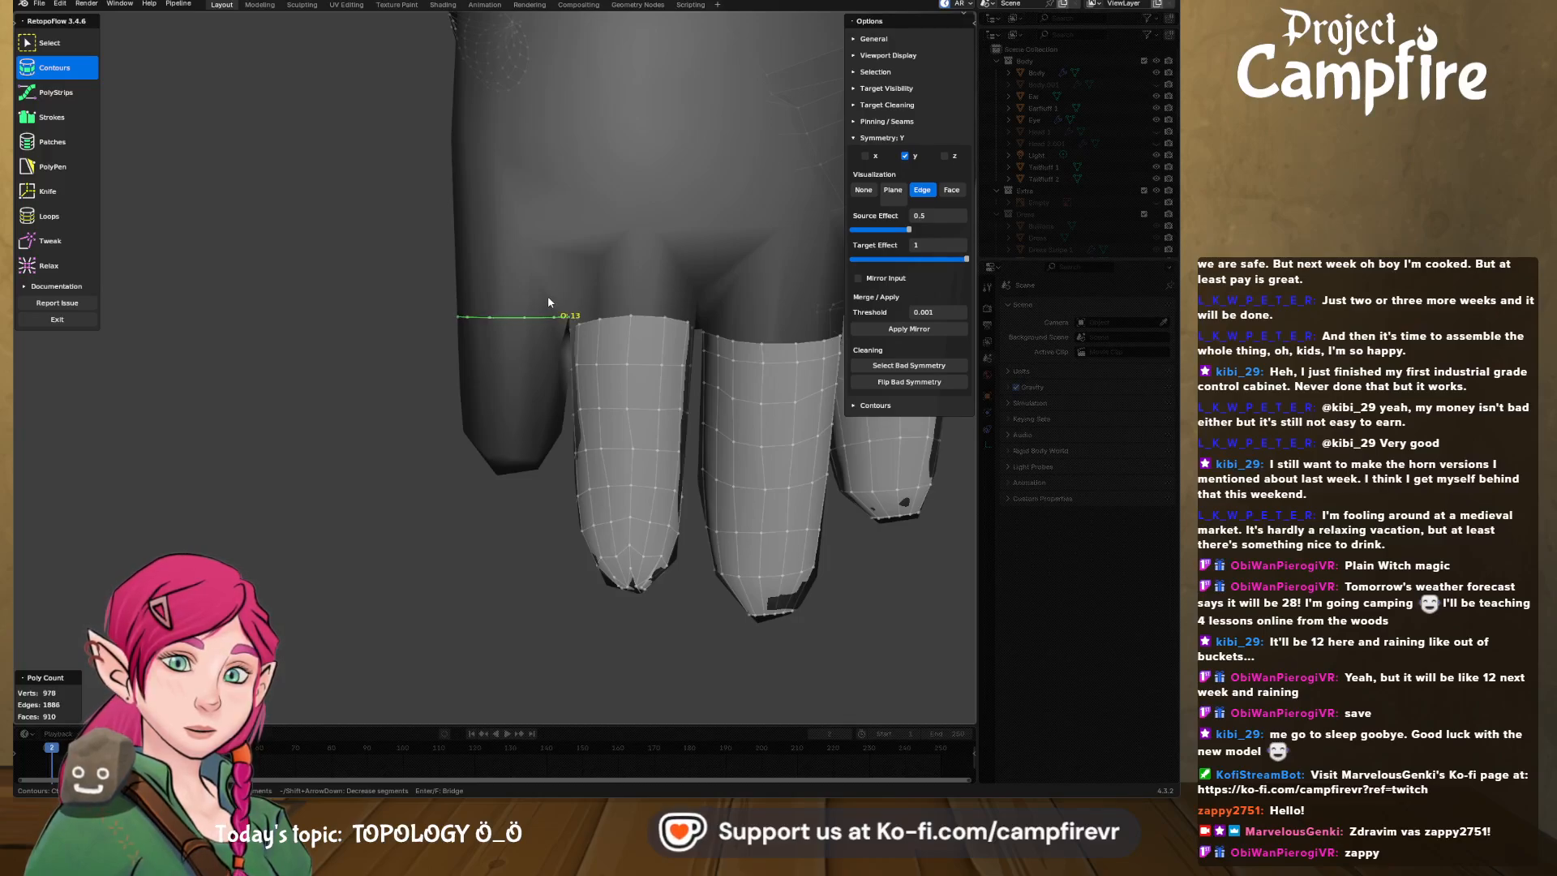
- Extend the little finger's base ring with five connected Contours rings reaching the fingertip
left_click(563, 357, "ctrl")
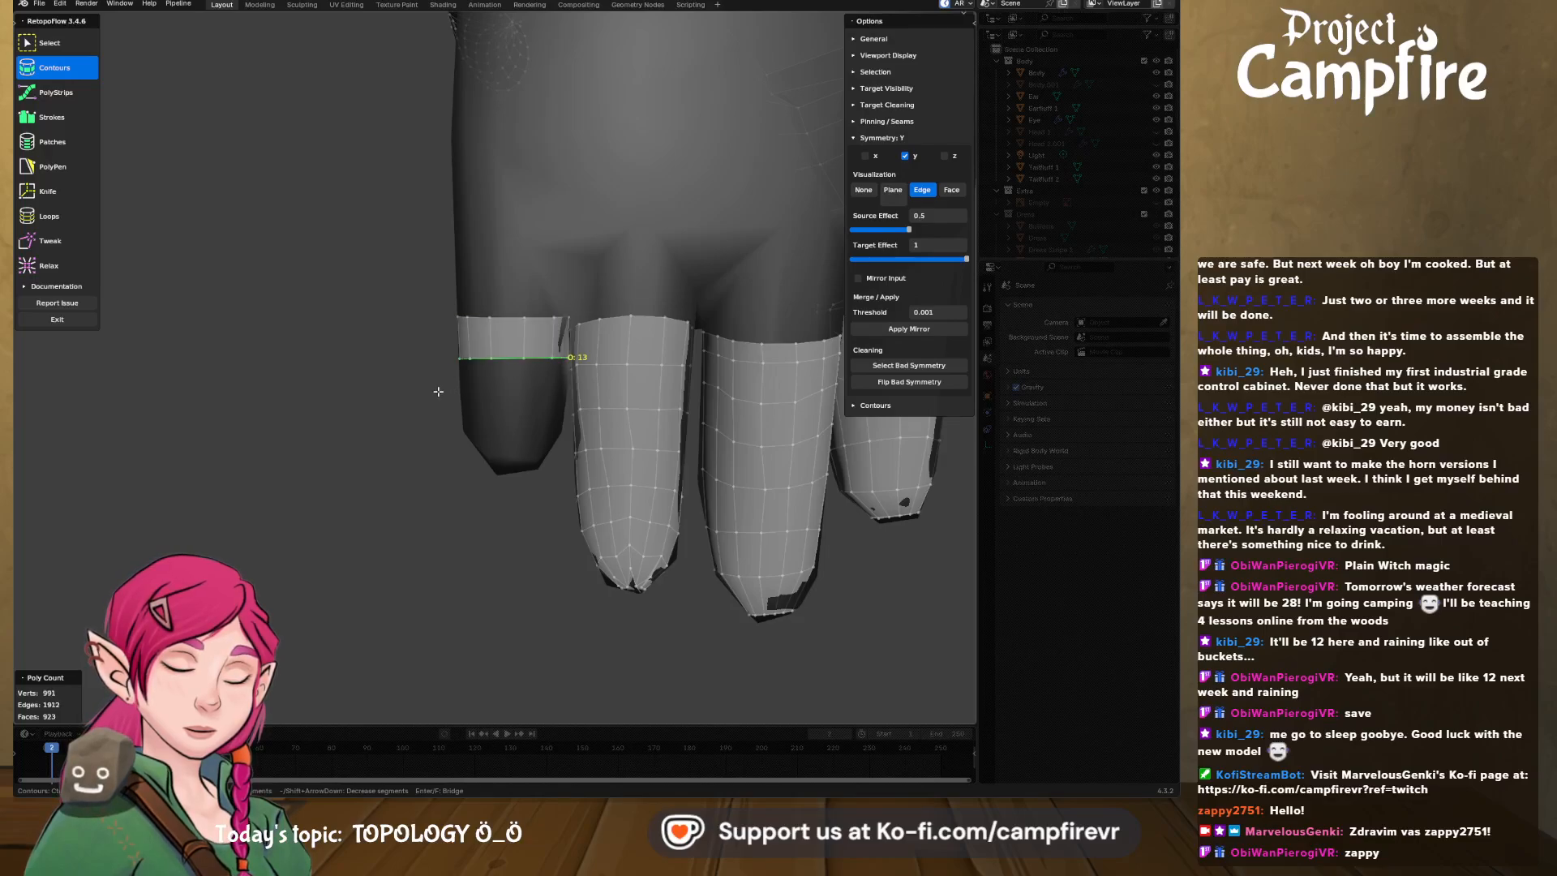
left_click(564, 389, "ctrl")
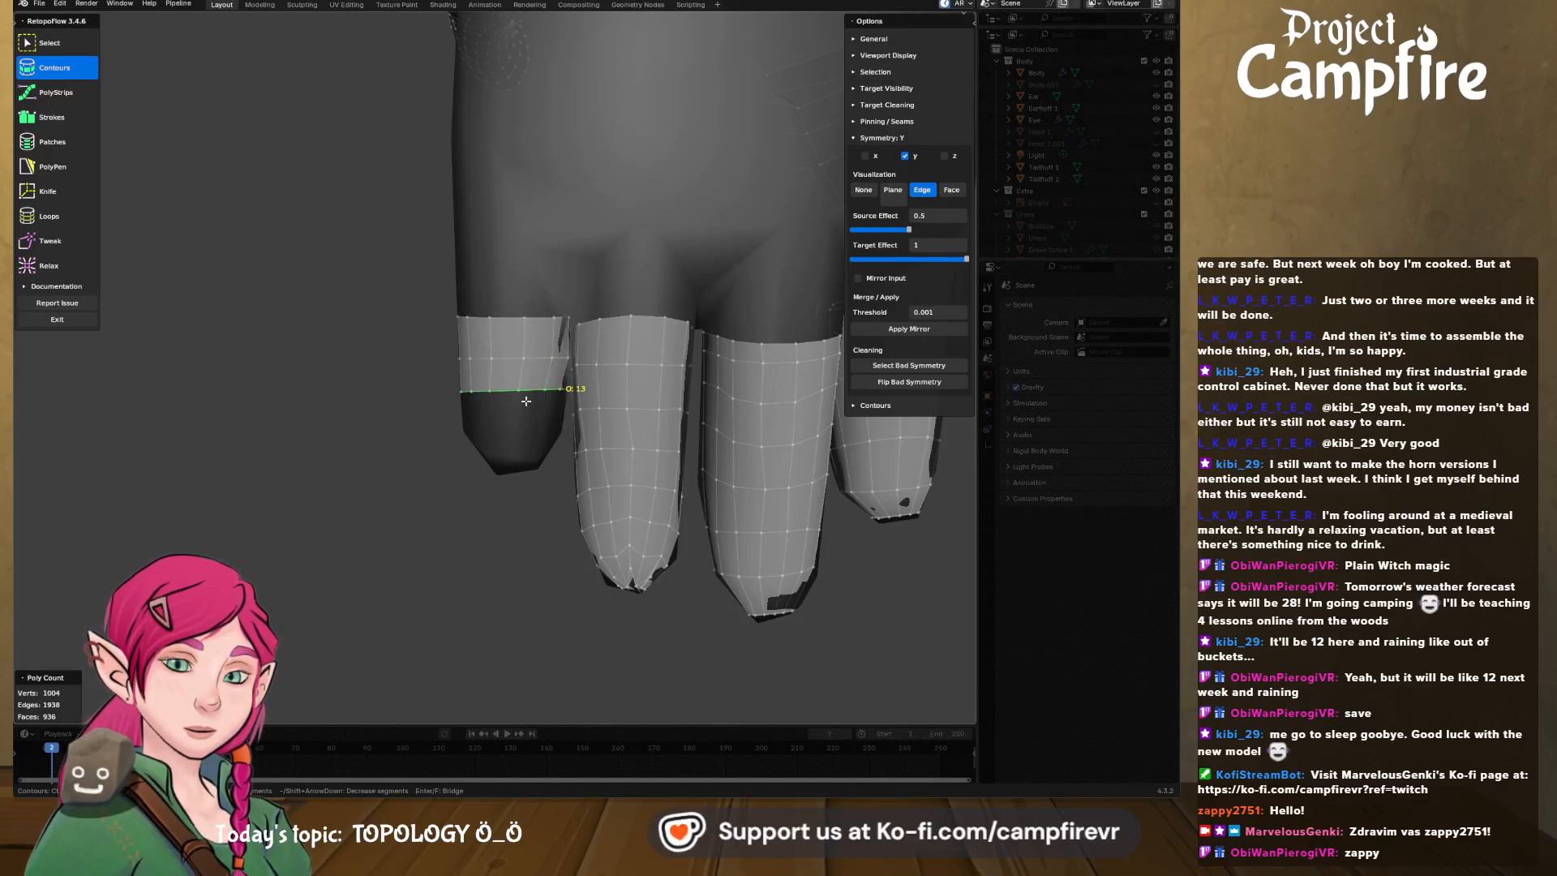
left_click(568, 416, "ctrl")
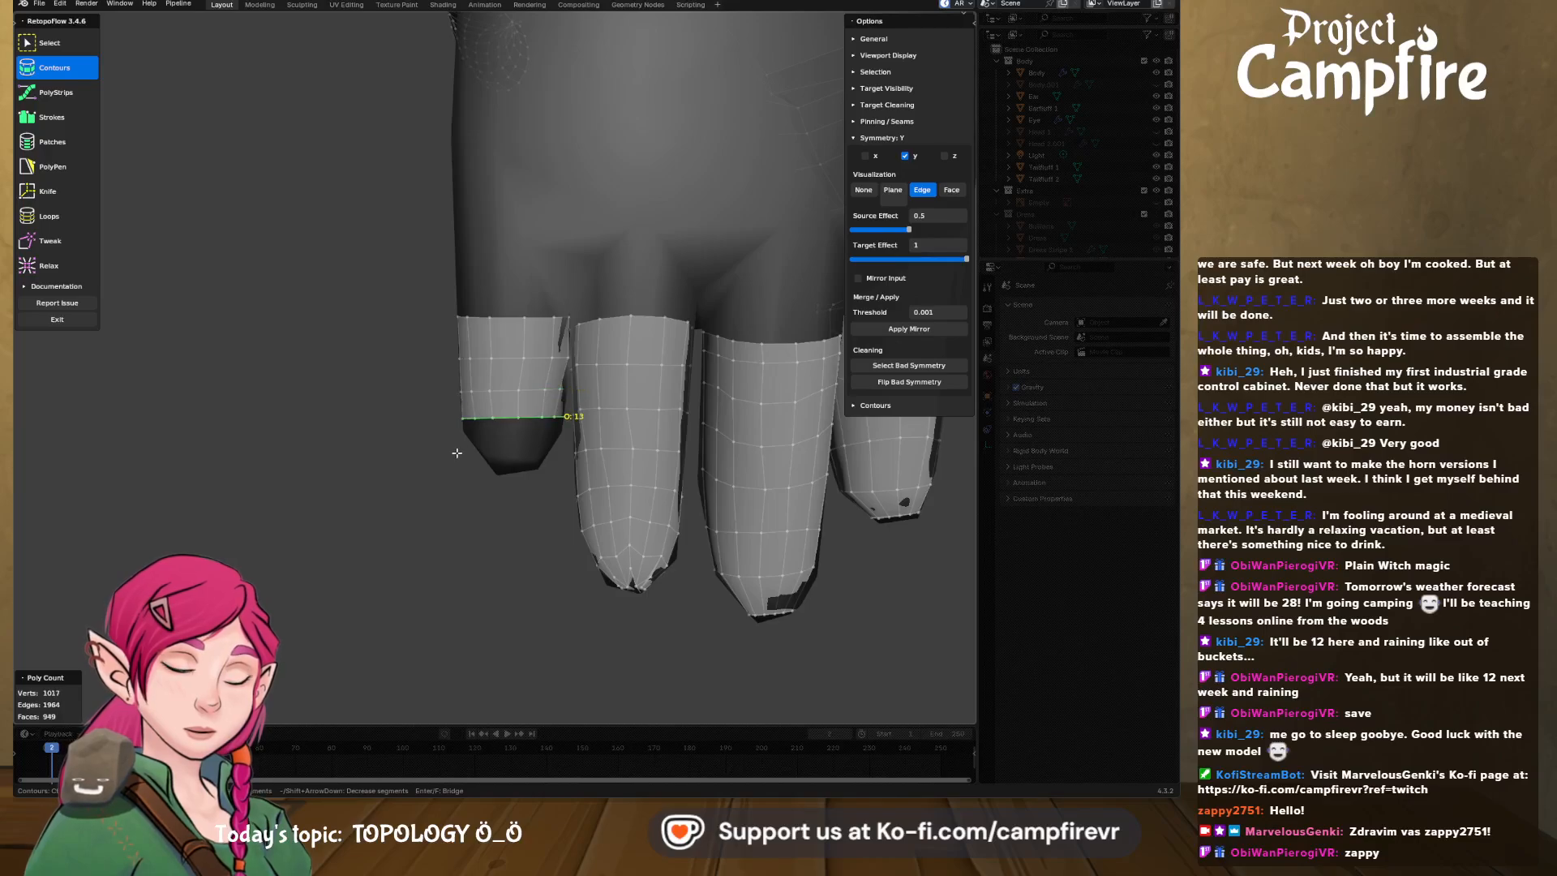
left_click(562, 449, "ctrl")
left_click_drag(489, 472, 531, 469, "ctrl")
- Close the little fingertip by merging its last ring's vertices at their center
middle_click_drag(531, 468, 534, 375)
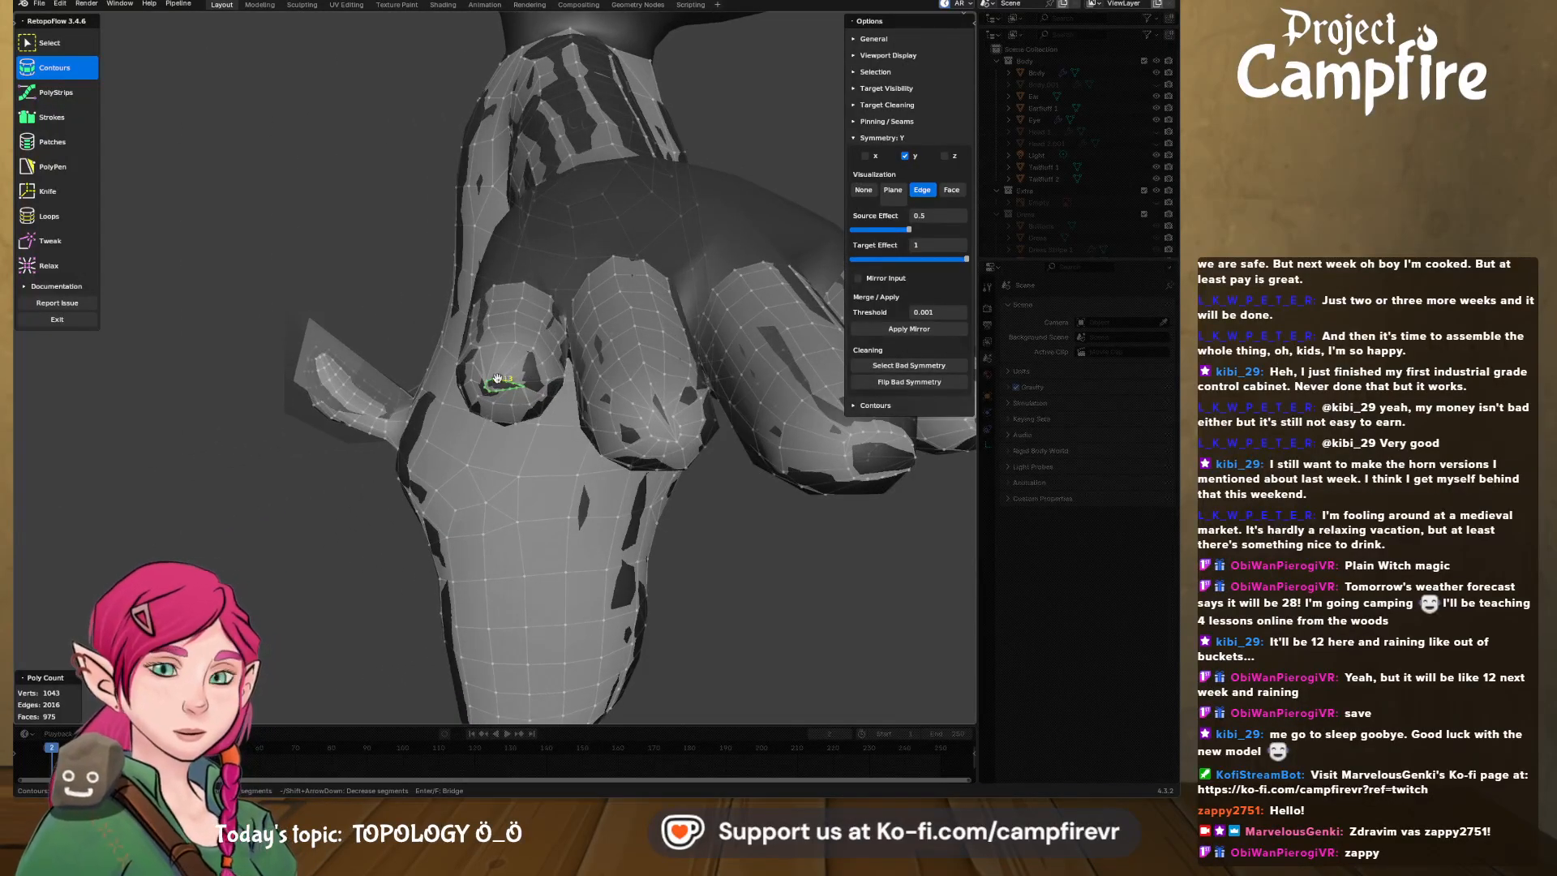
key("x")
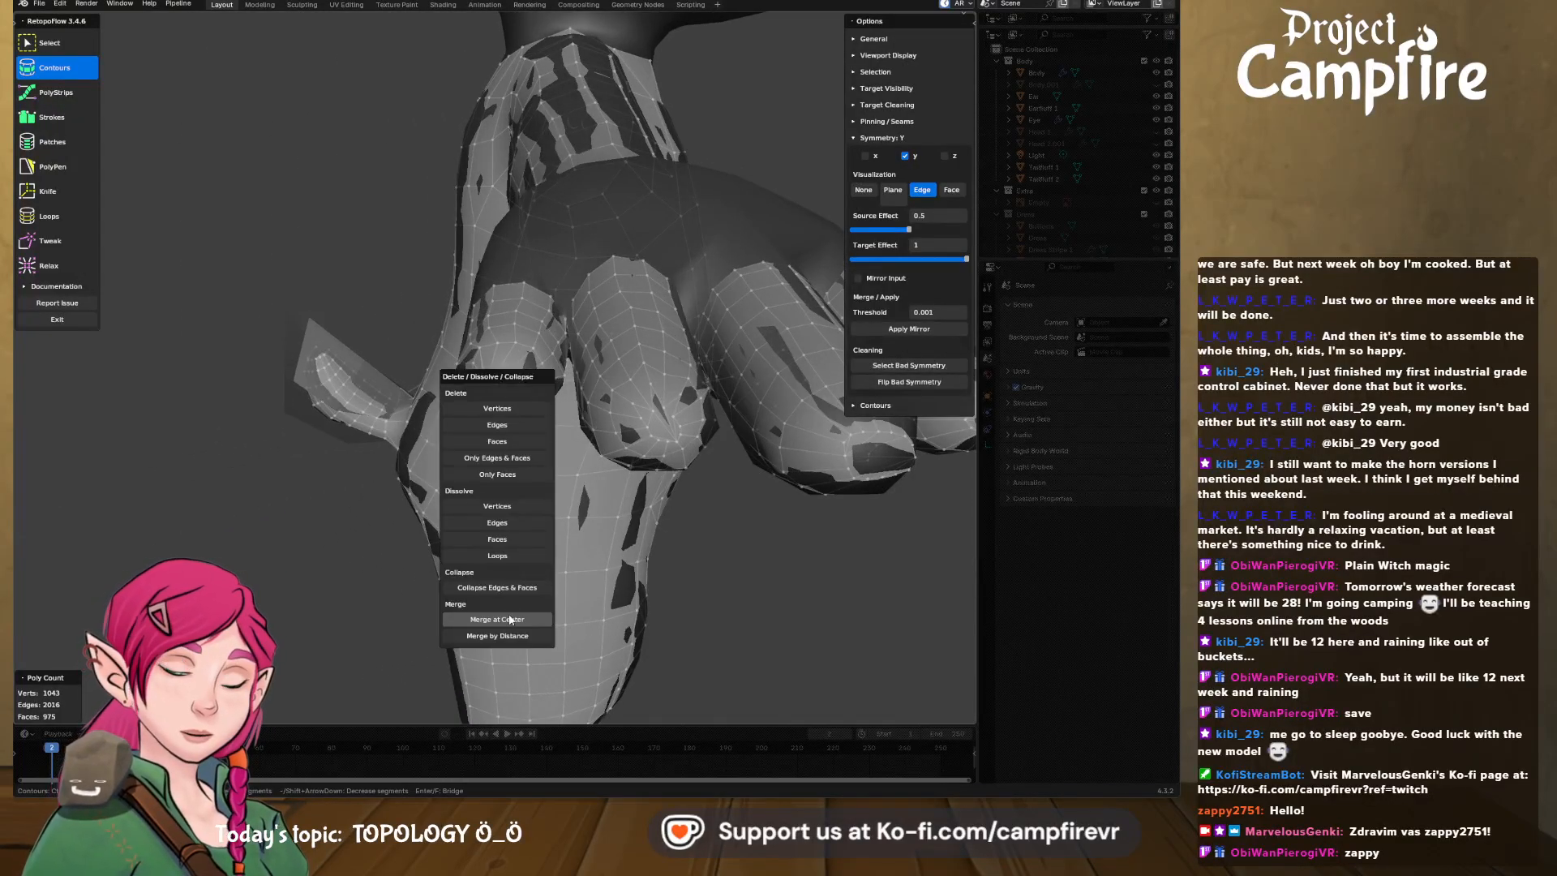
left_click(509, 619)
- Extend the open wrist loop toward the hand with connected 12-segment Contours rings
middle_click_drag(514, 483, 626, 284)
middle_click_drag(532, 332, 469, 339)
scroll(478, 348, "down", 4)
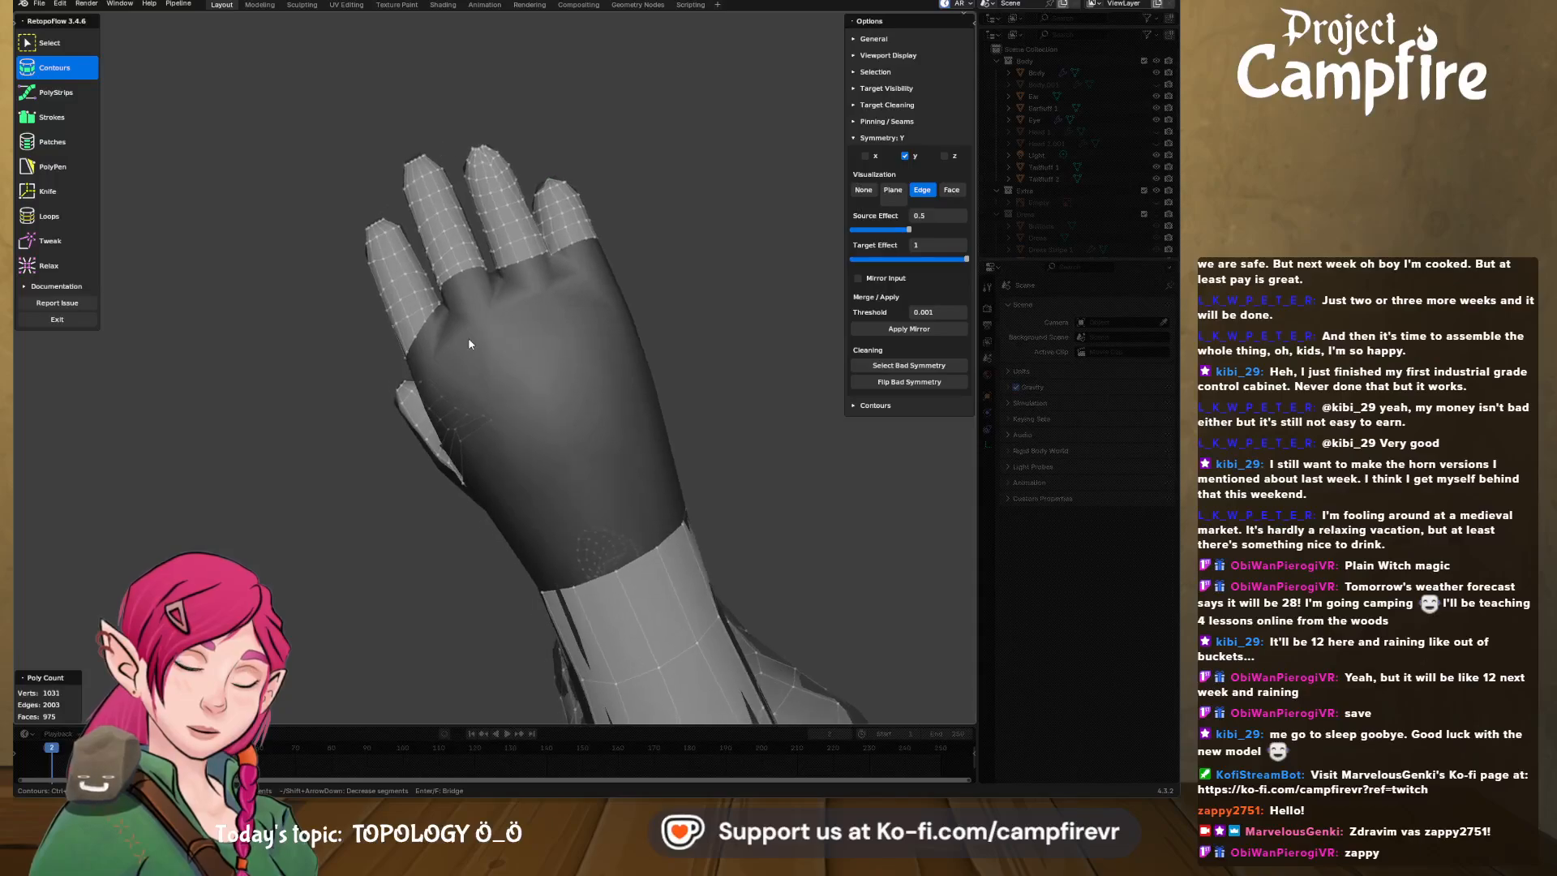
middle_click_drag(537, 426, 454, 315, "shift")
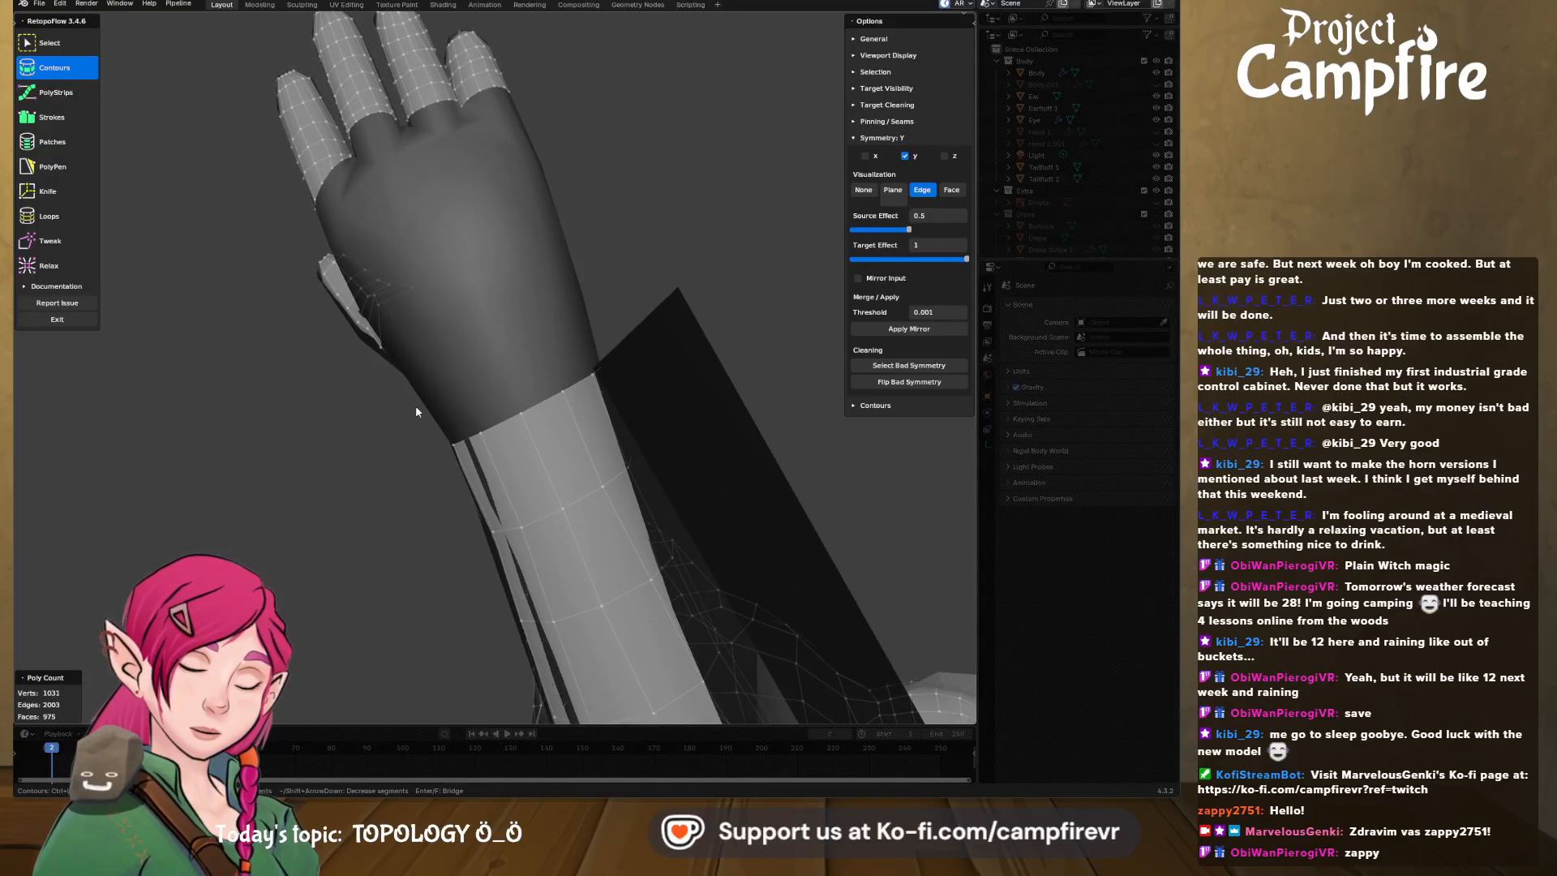
left_click(516, 416)
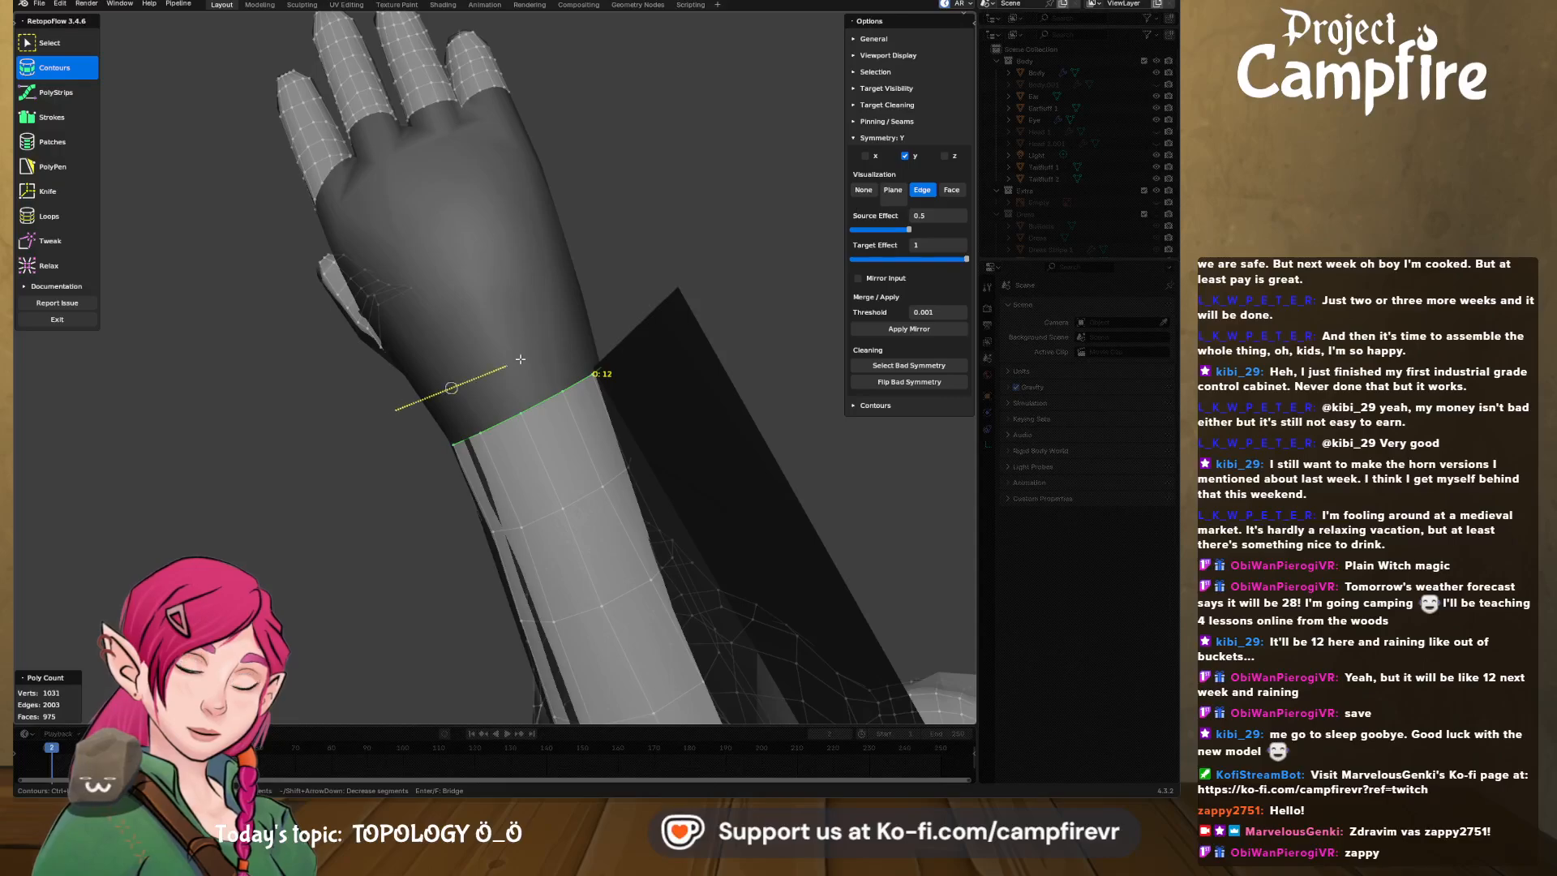
mouse_move(520, 359)
left_mouse_down()
mouse_move(615, 312)
mouse_move(628, 270)
left_mouse_up()
mouse_move(629, 269)
middle_mouse_down()
mouse_move(621, 430)
mouse_move(636, 476)
mouse_move(605, 391)
mouse_move(480, 430)
mouse_move(466, 364)
middle_mouse_up()
scroll(604, 388, "up", 3)
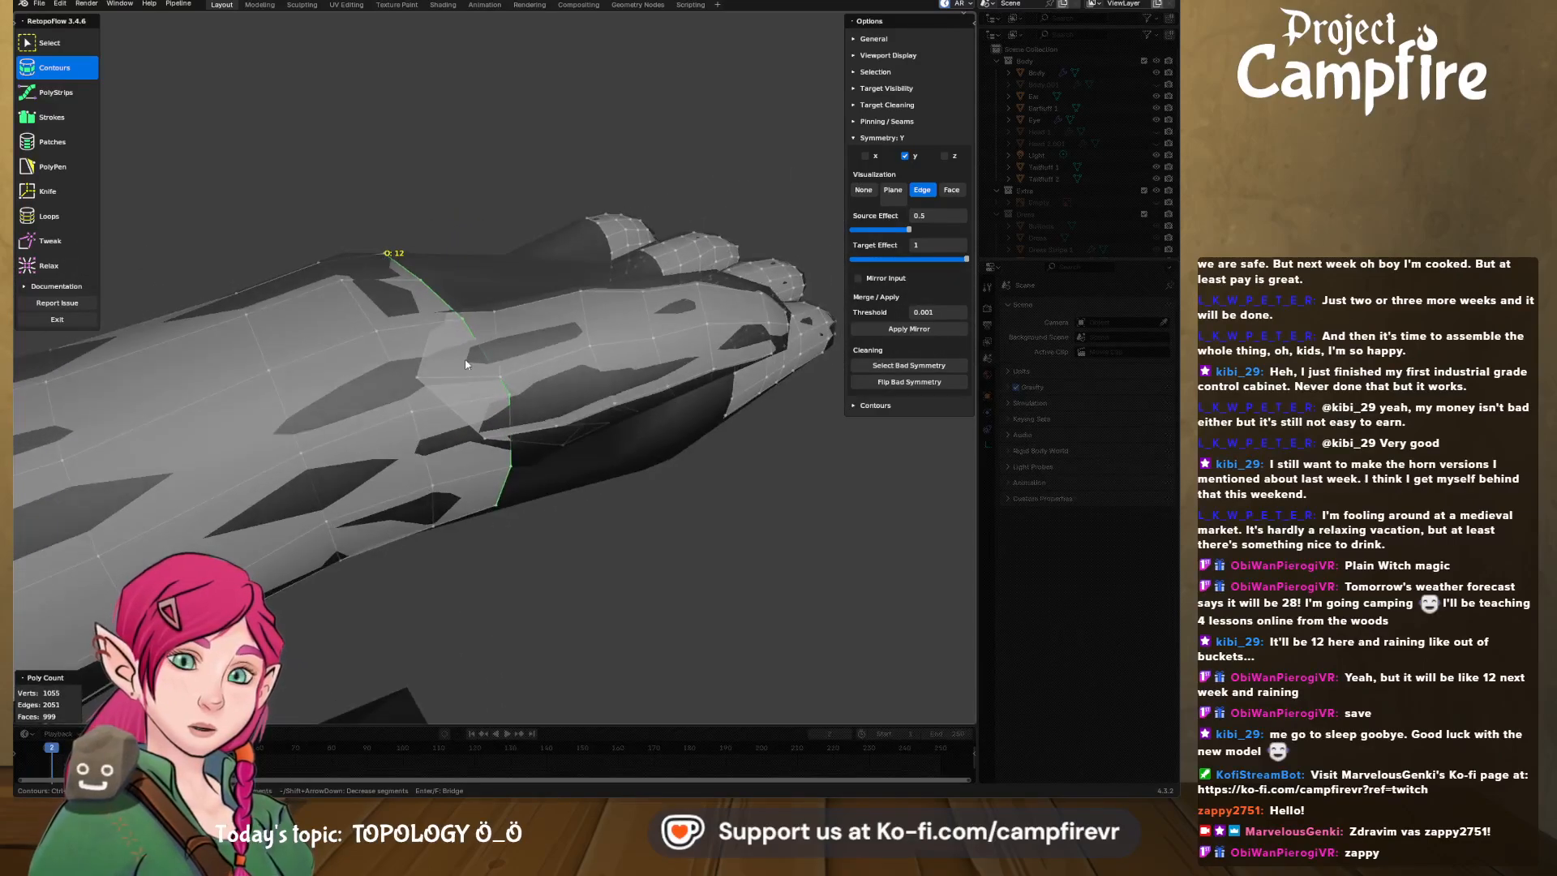
- Switch to the Select tool and merge a wrist ring vertex with the adjacent thumb base vertex at their center
left_click(516, 381)
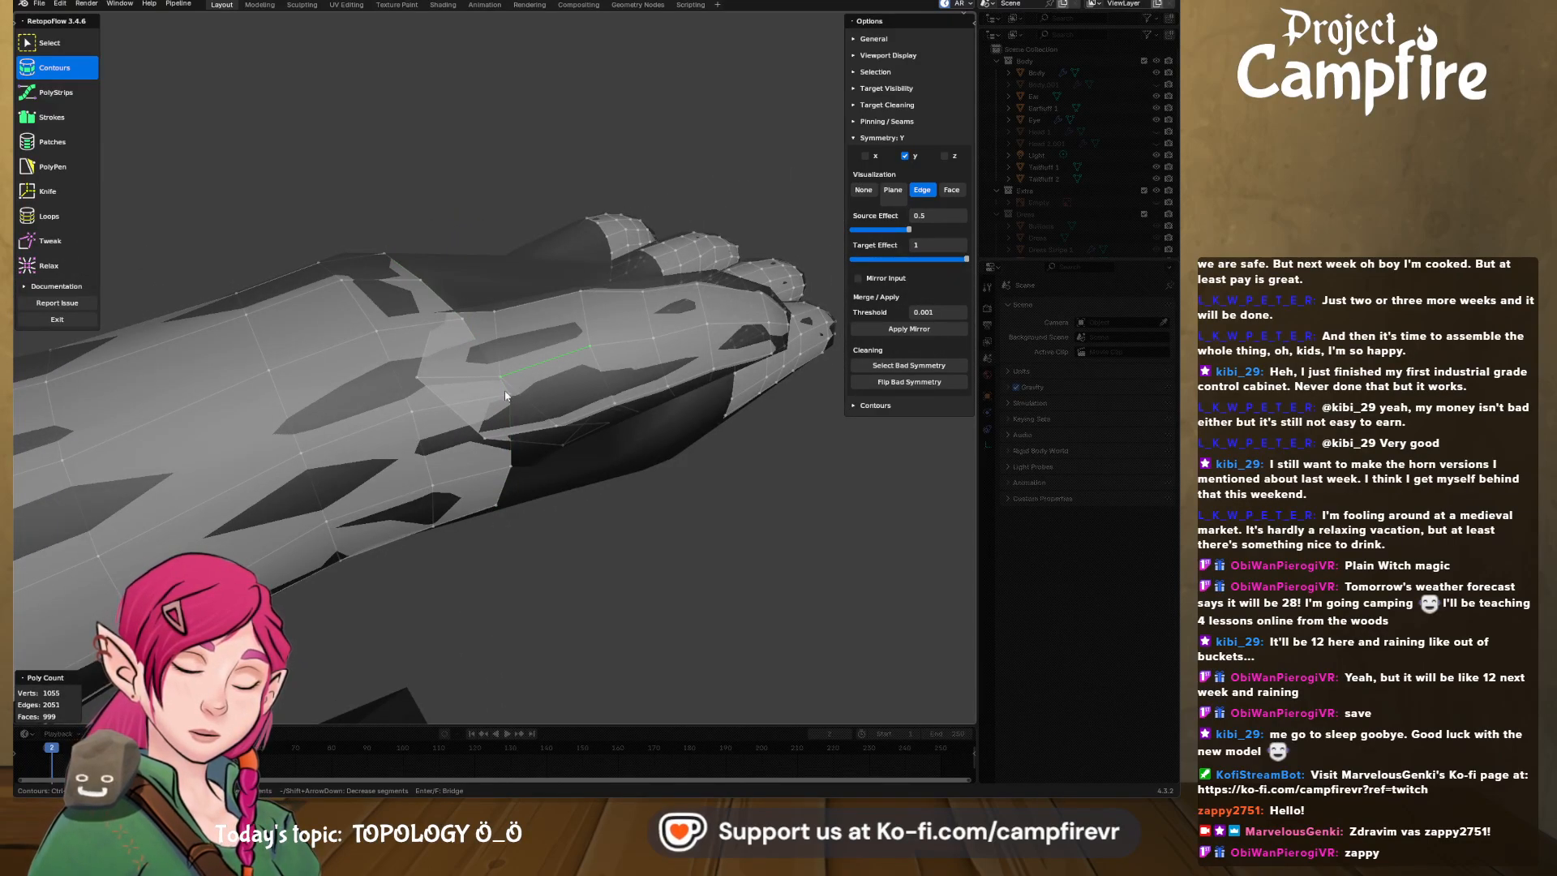
left_click(56, 43)
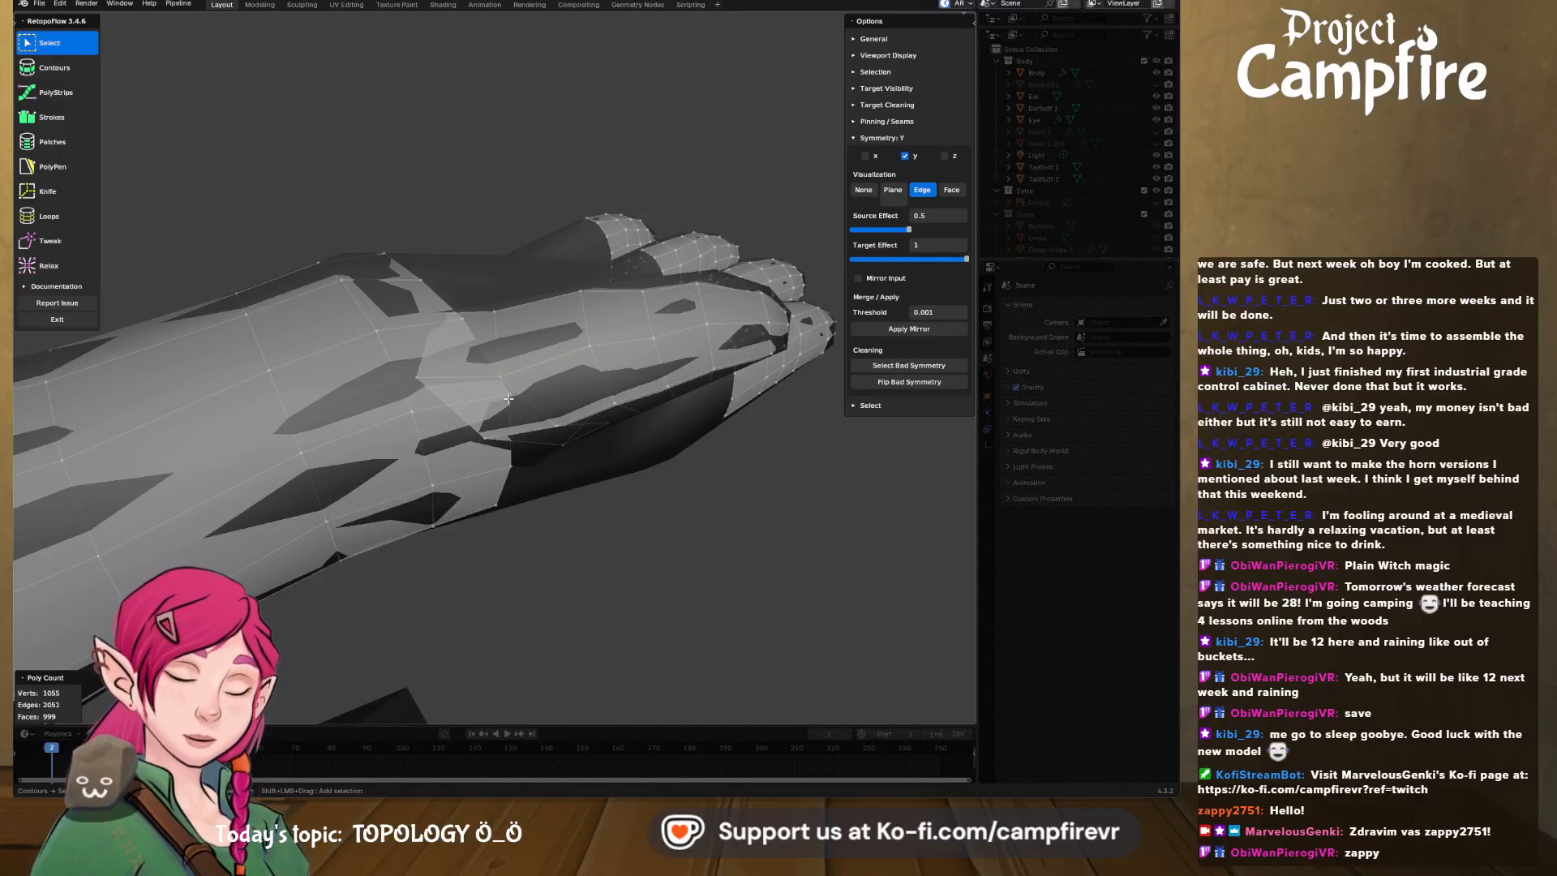
key("x")
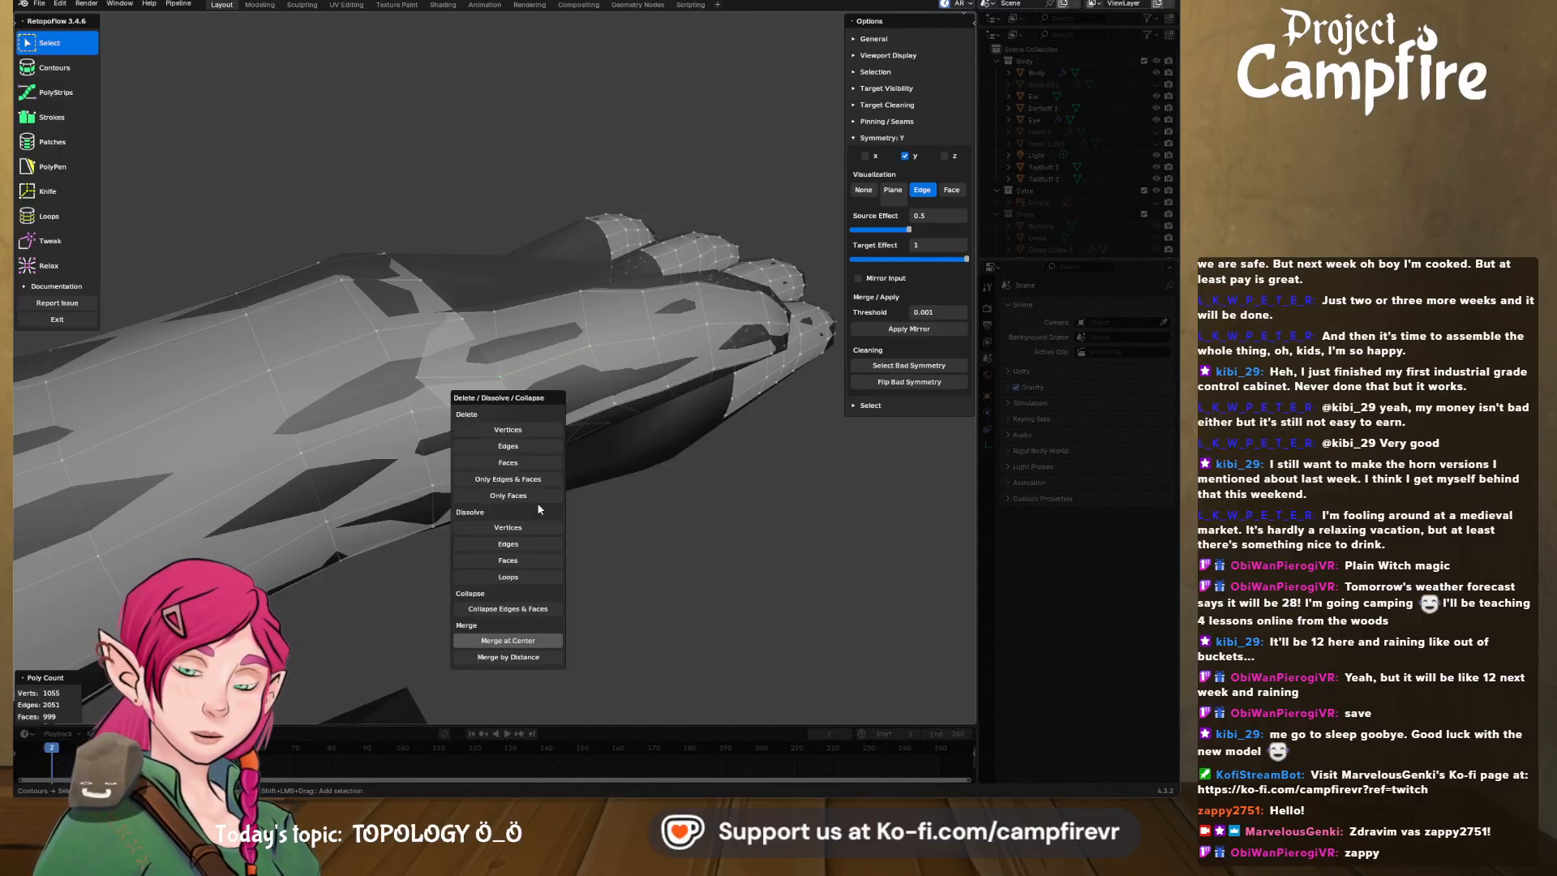
left_click(541, 641)
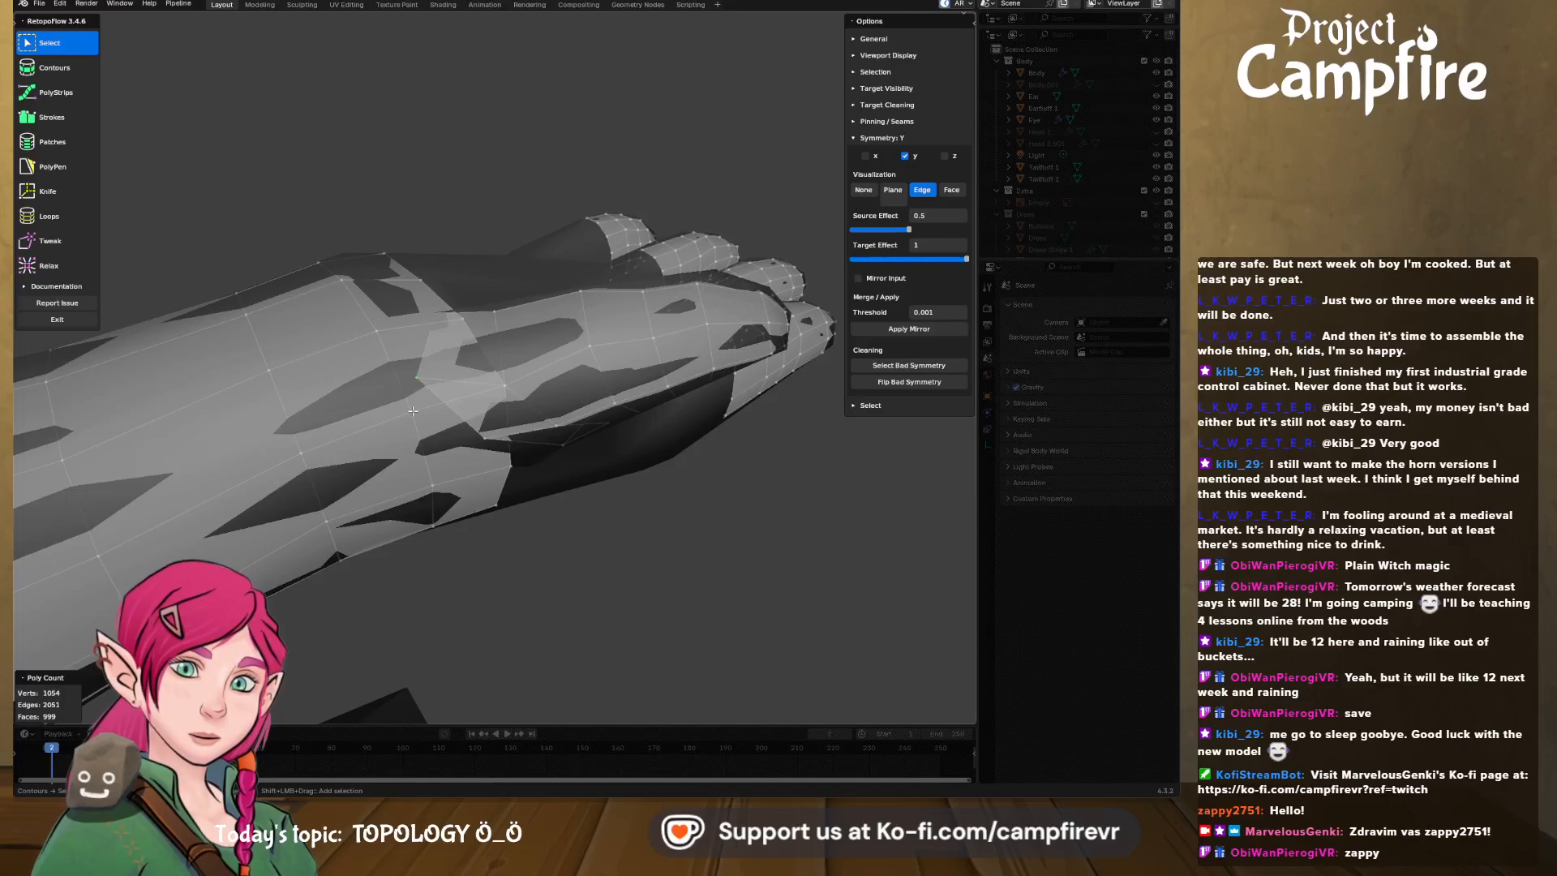
key("x")
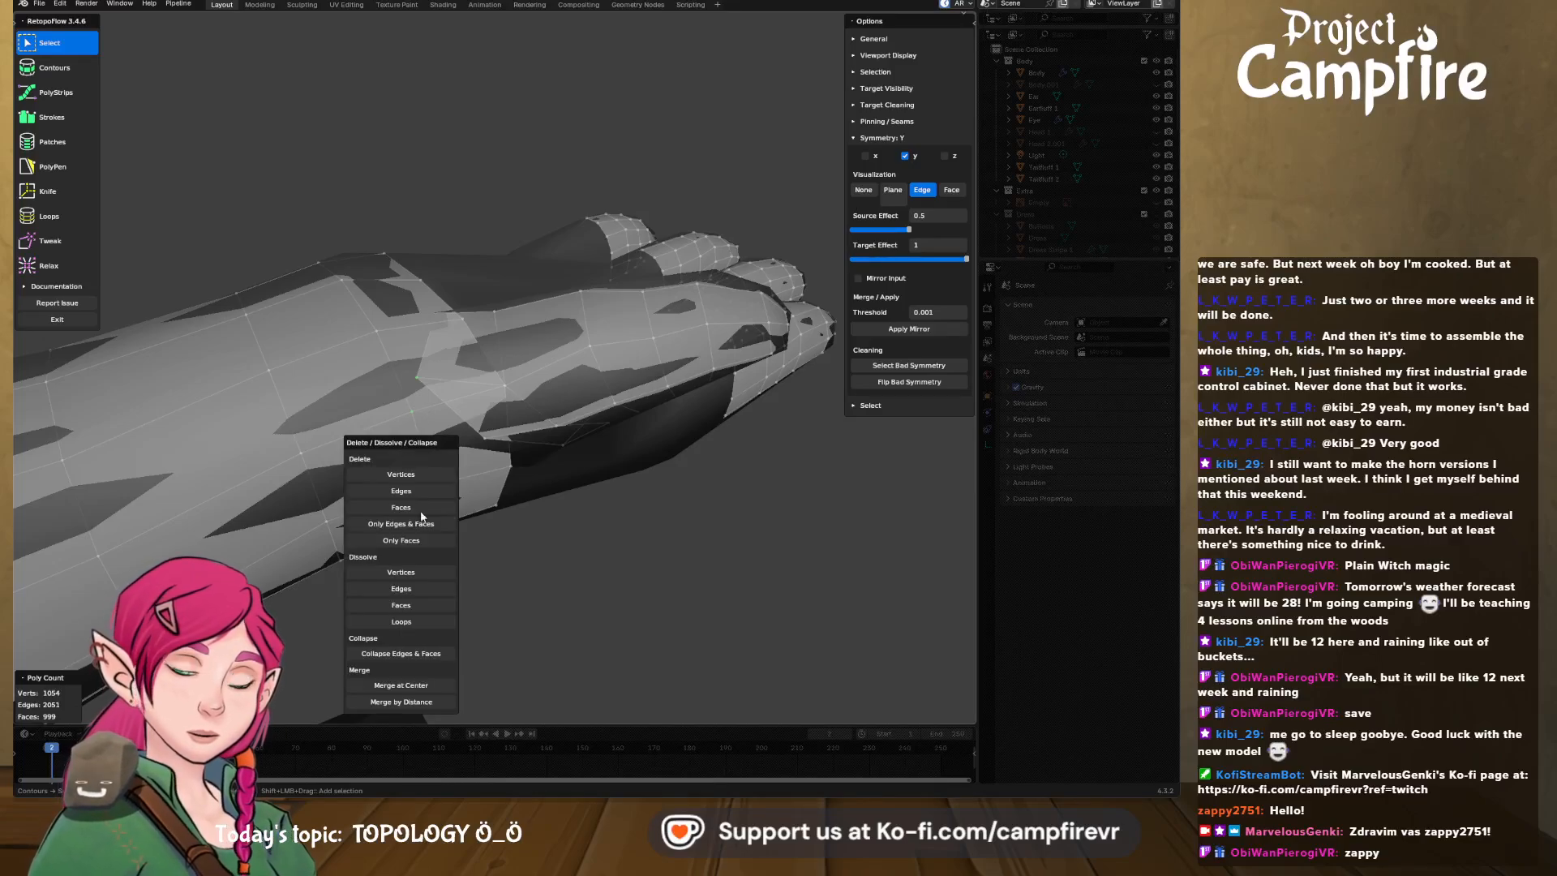
left_click(428, 686)
middle_click_drag(512, 448, 421, 367)
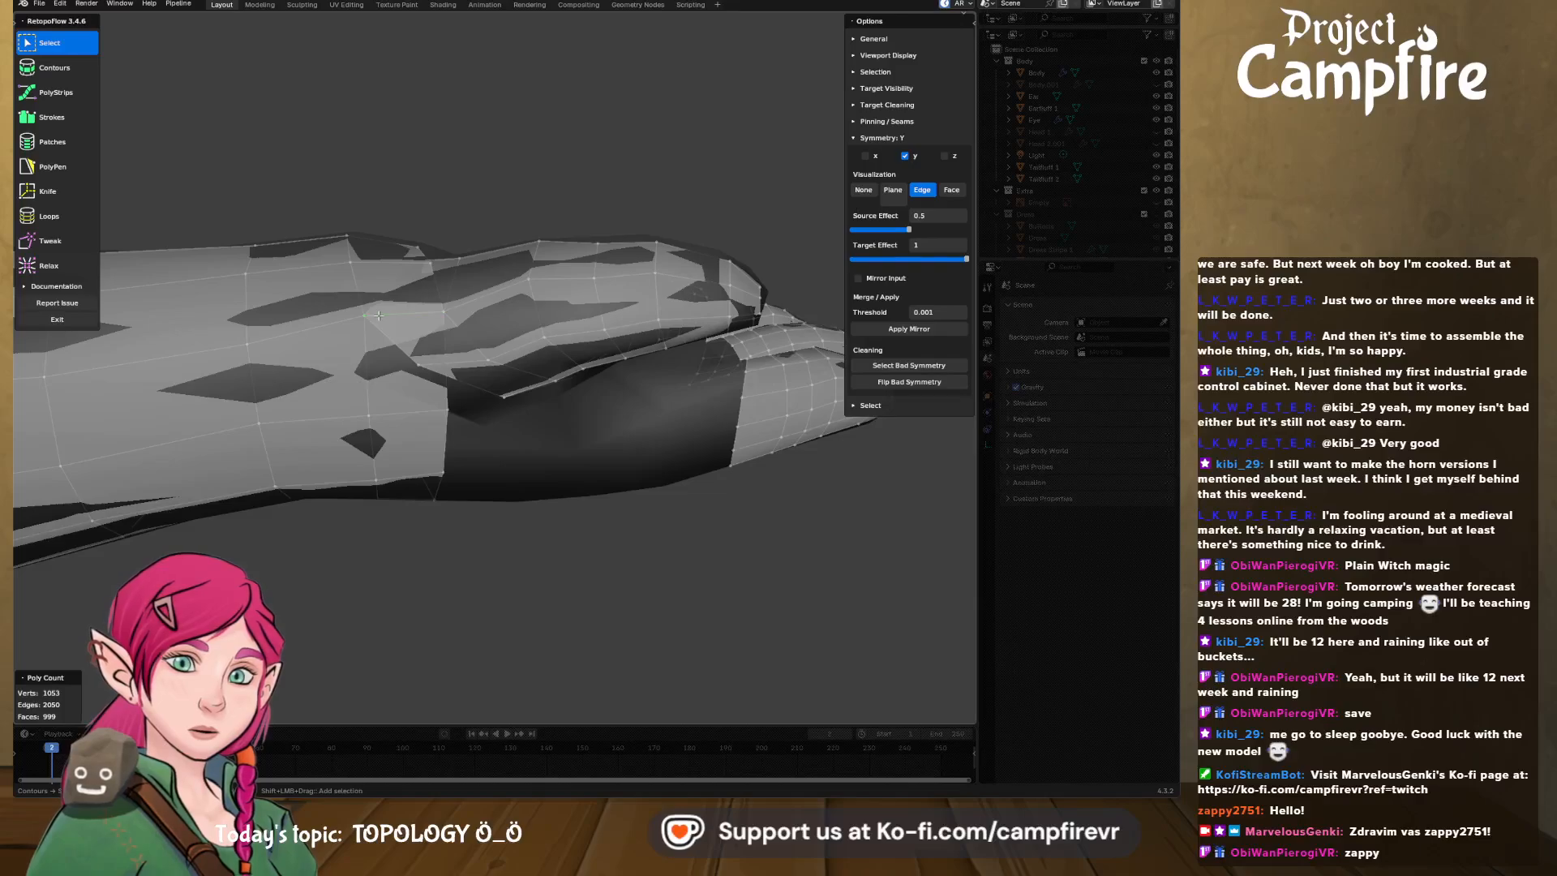
key("ctrl+z")
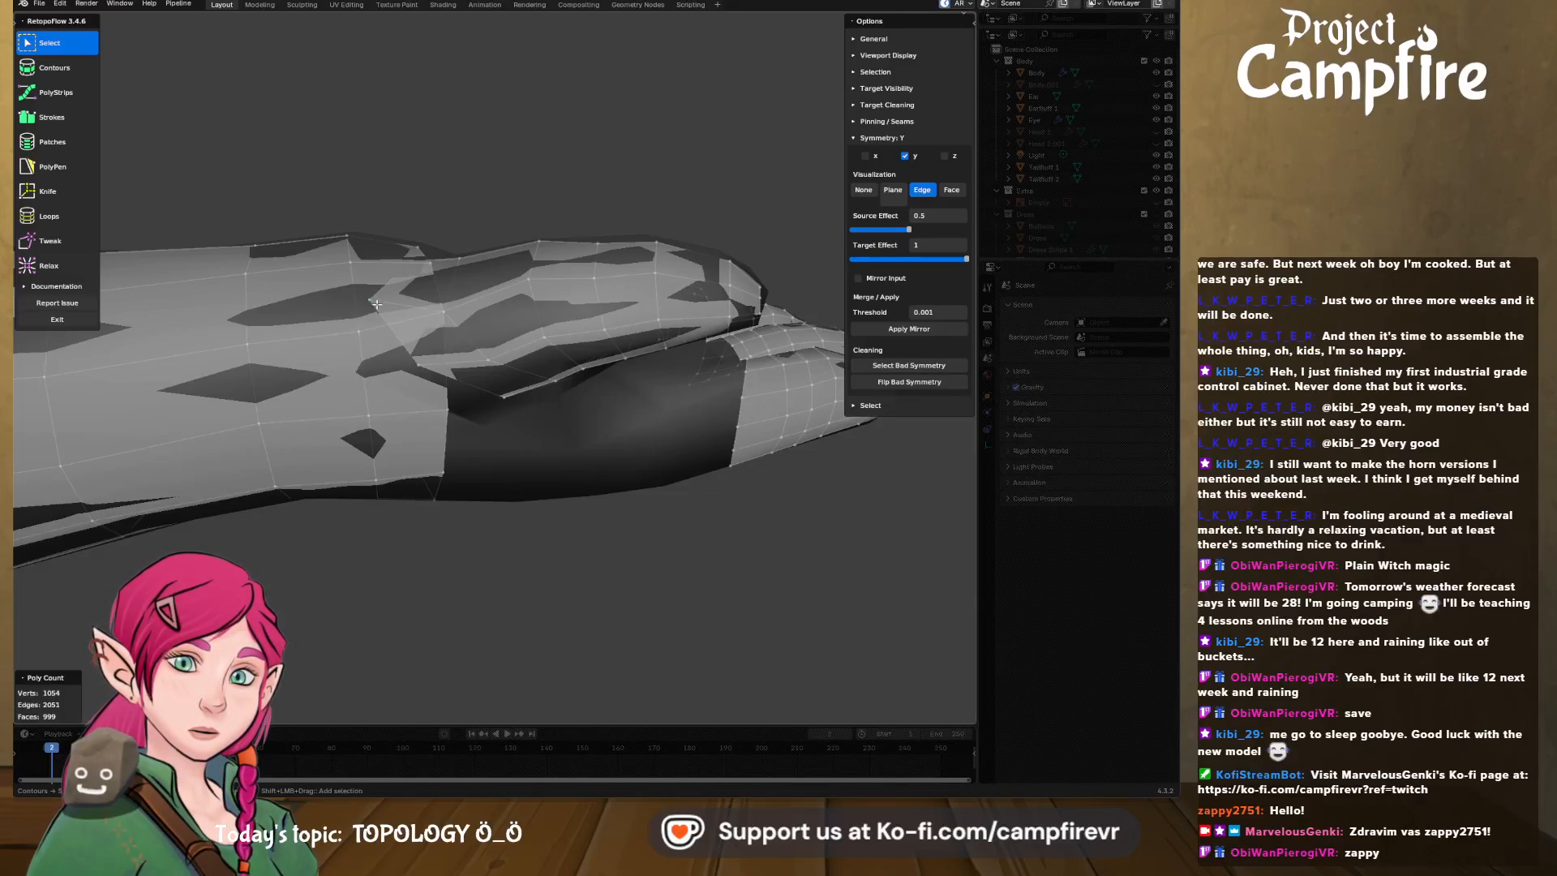
- Delete the surplus vertex and its faces where the wrist mesh overlaps the thumb base
middle_click_drag(377, 304, 417, 379)
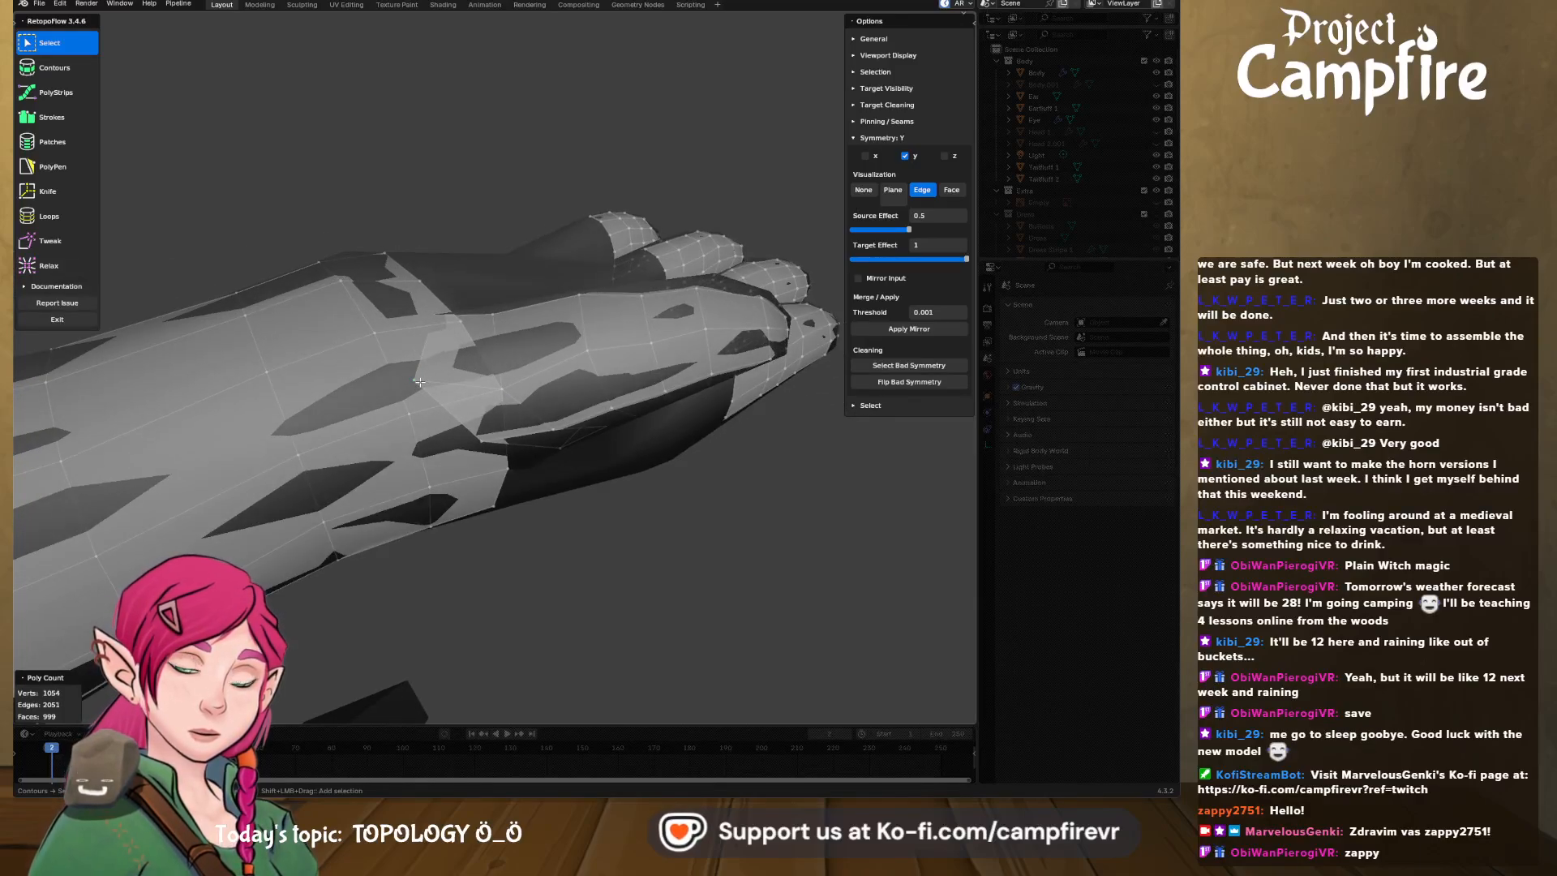
key("x")
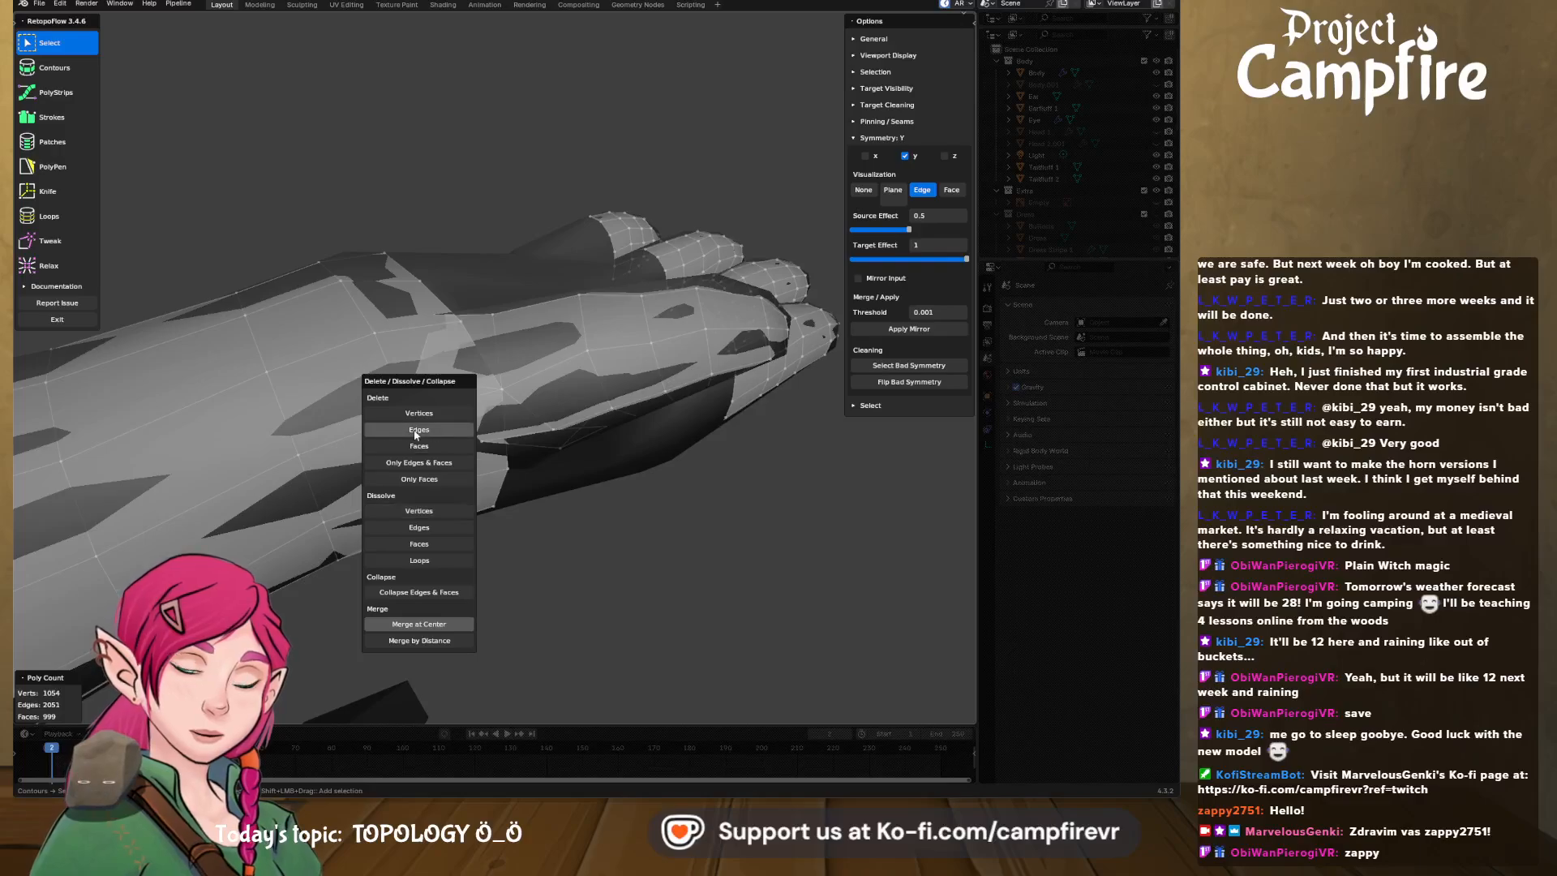
left_click(438, 416)
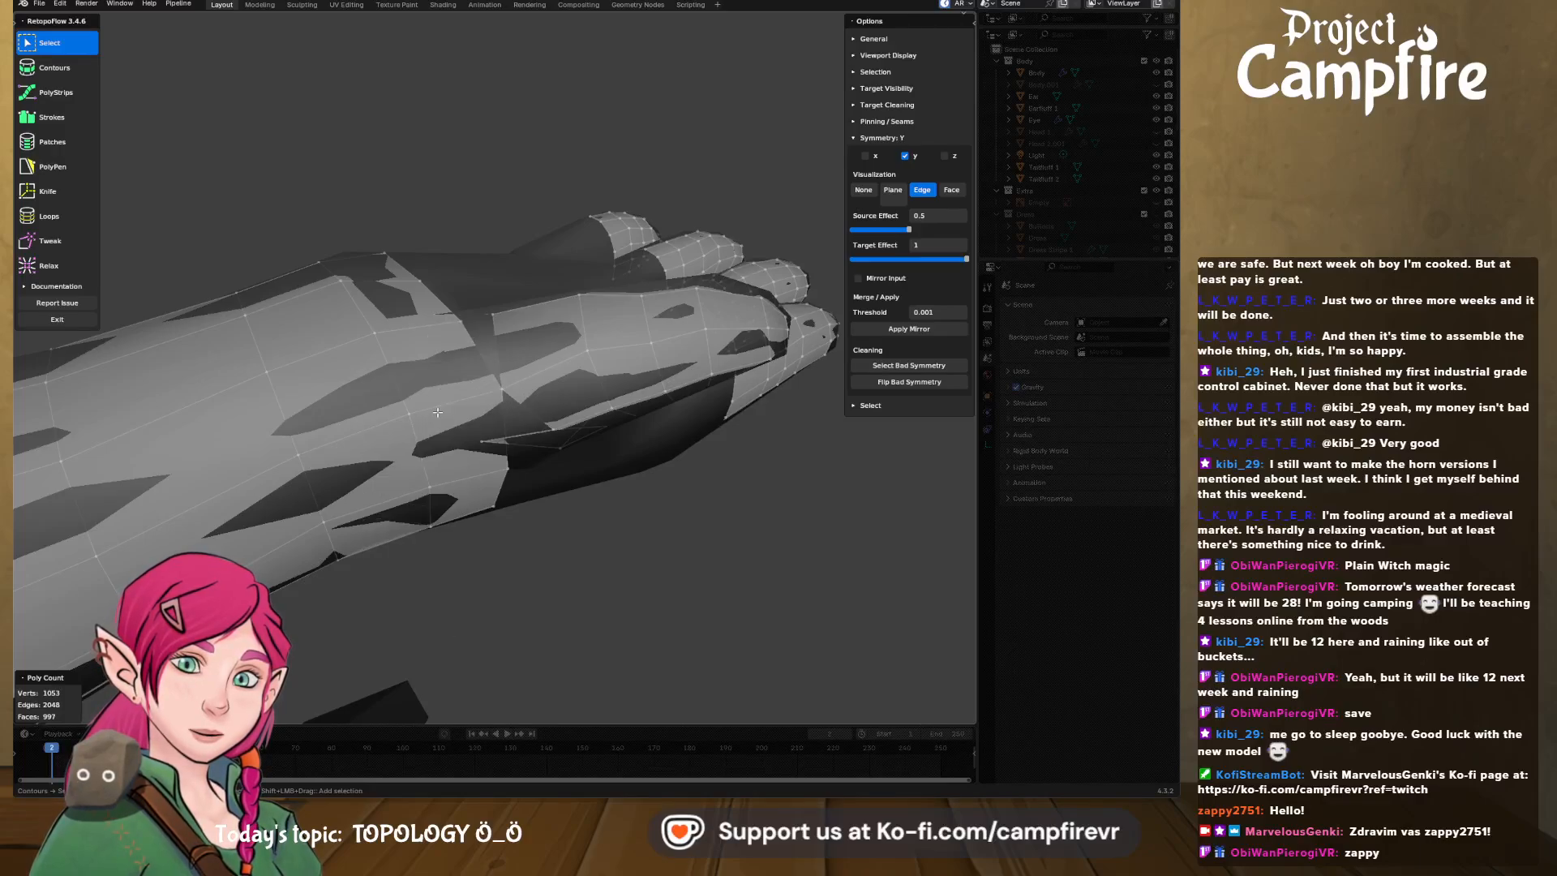
- Join the wrist mesh to the thumb base by merging two more pairs of neighbouring vertices at their centers
middle_click_drag(462, 422, 413, 327)
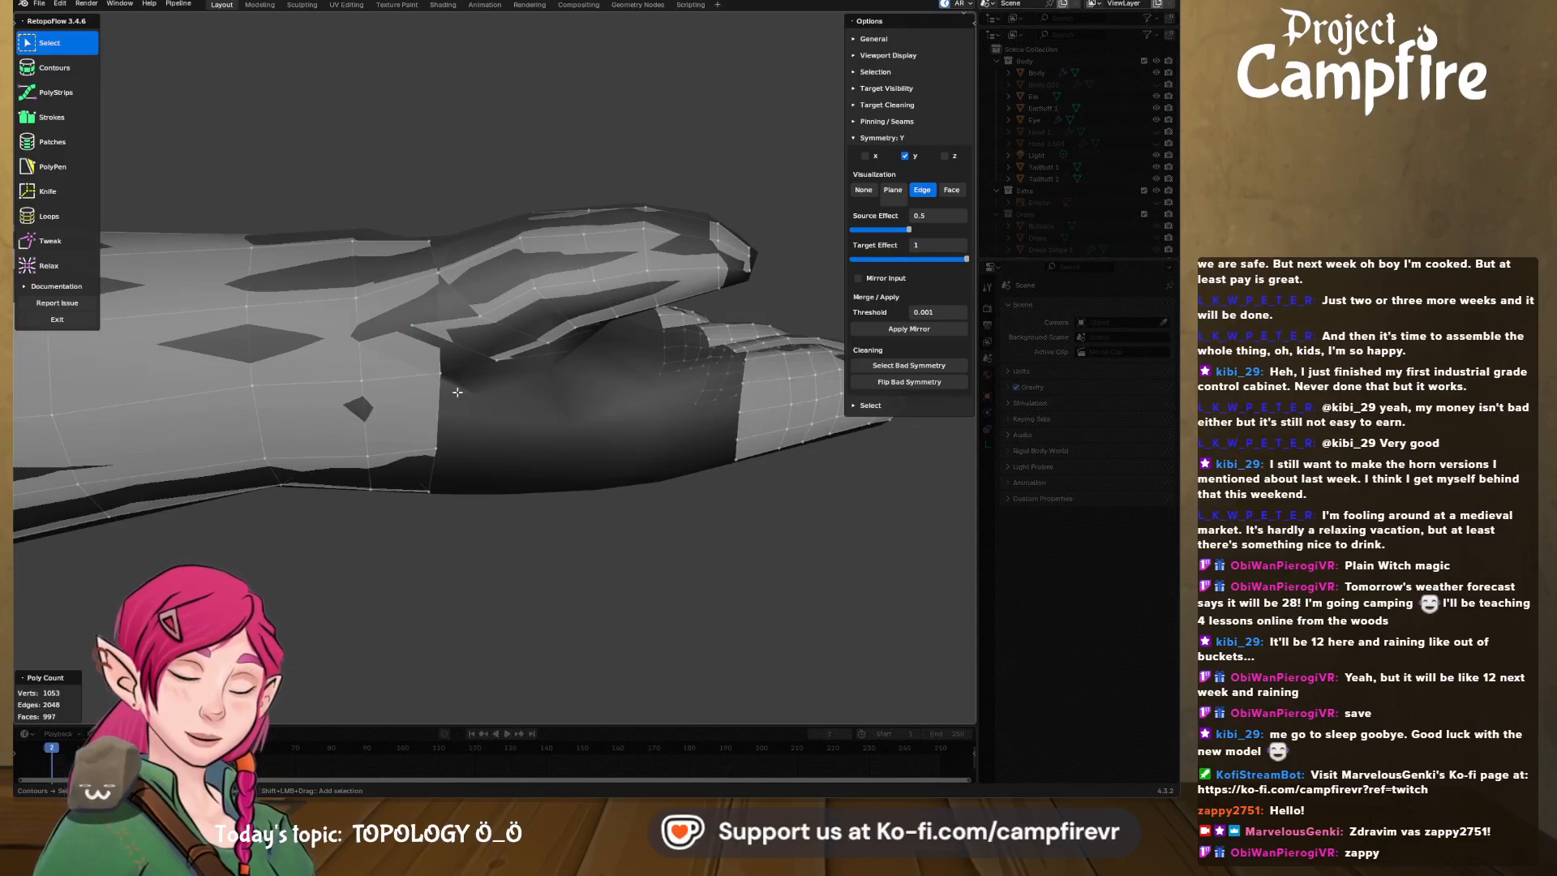
key("x")
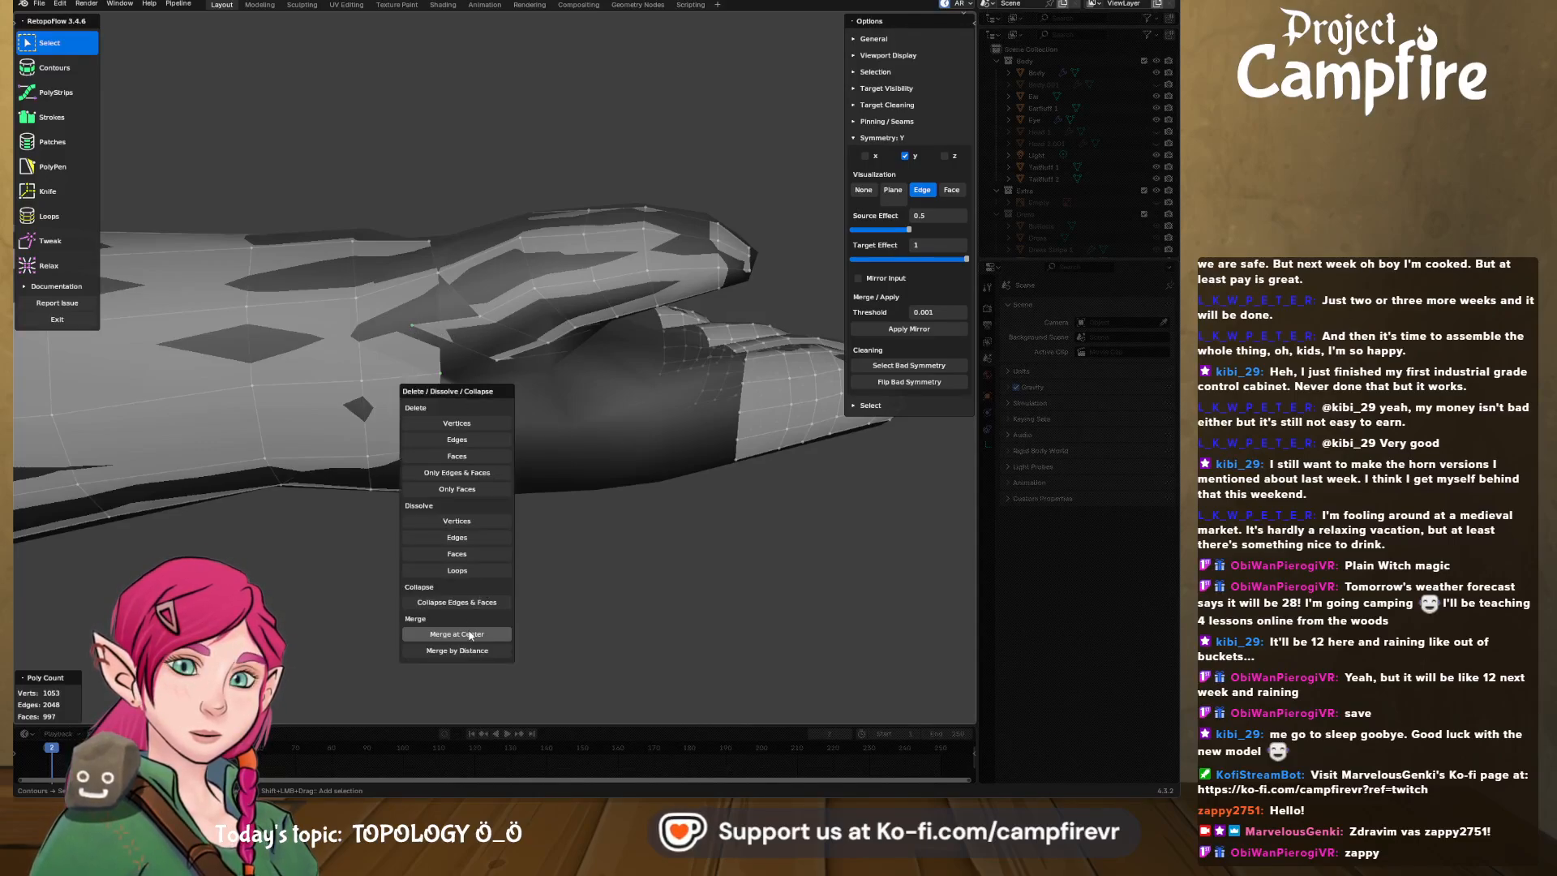
left_click(470, 634)
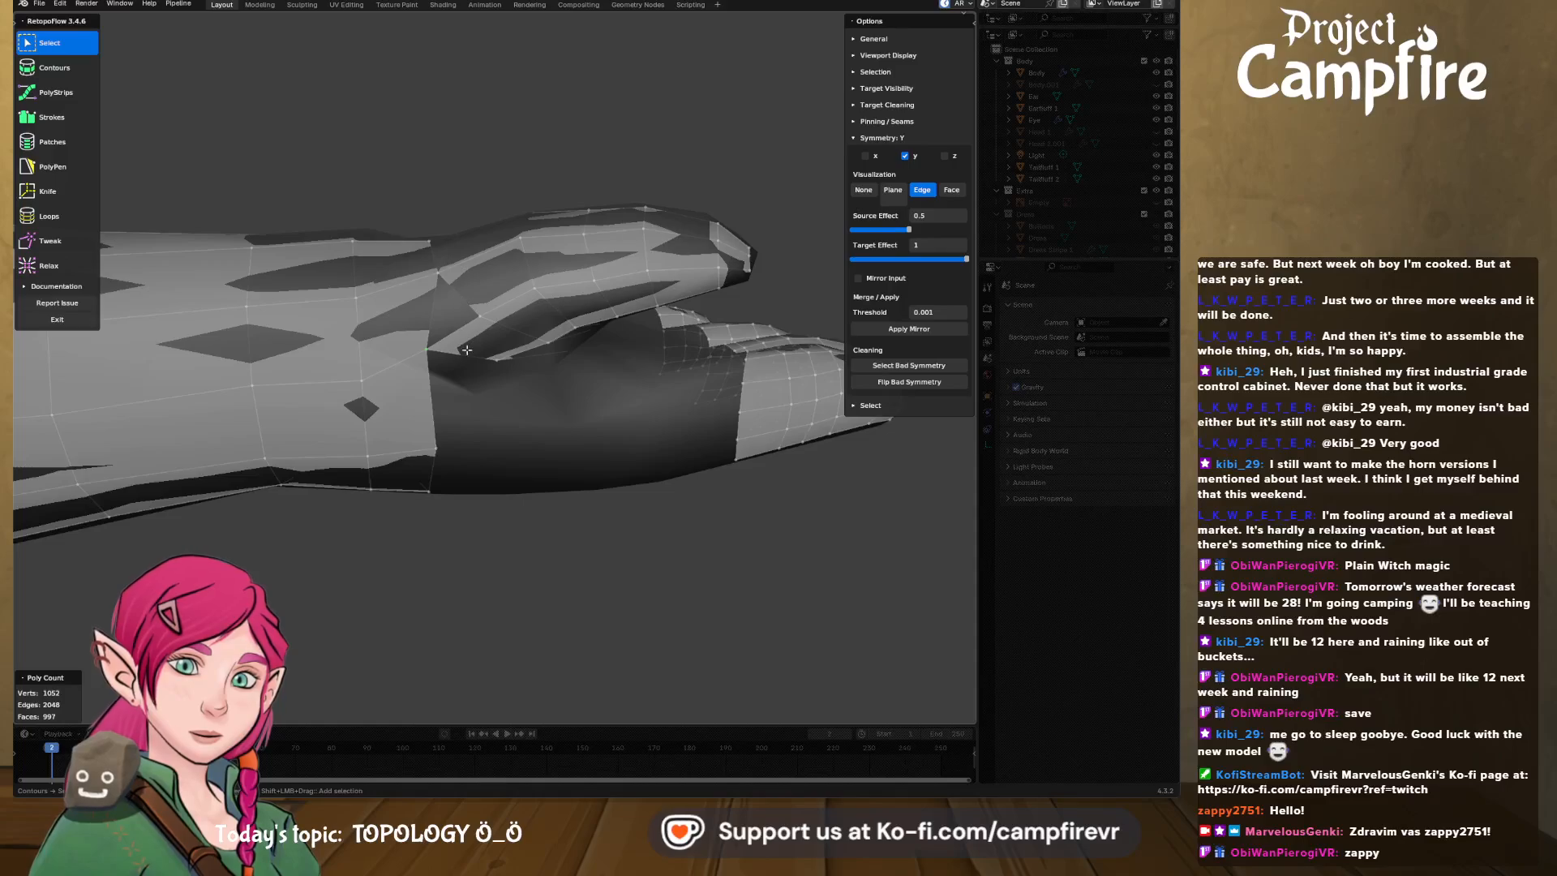
middle_click_drag(467, 350, 497, 340)
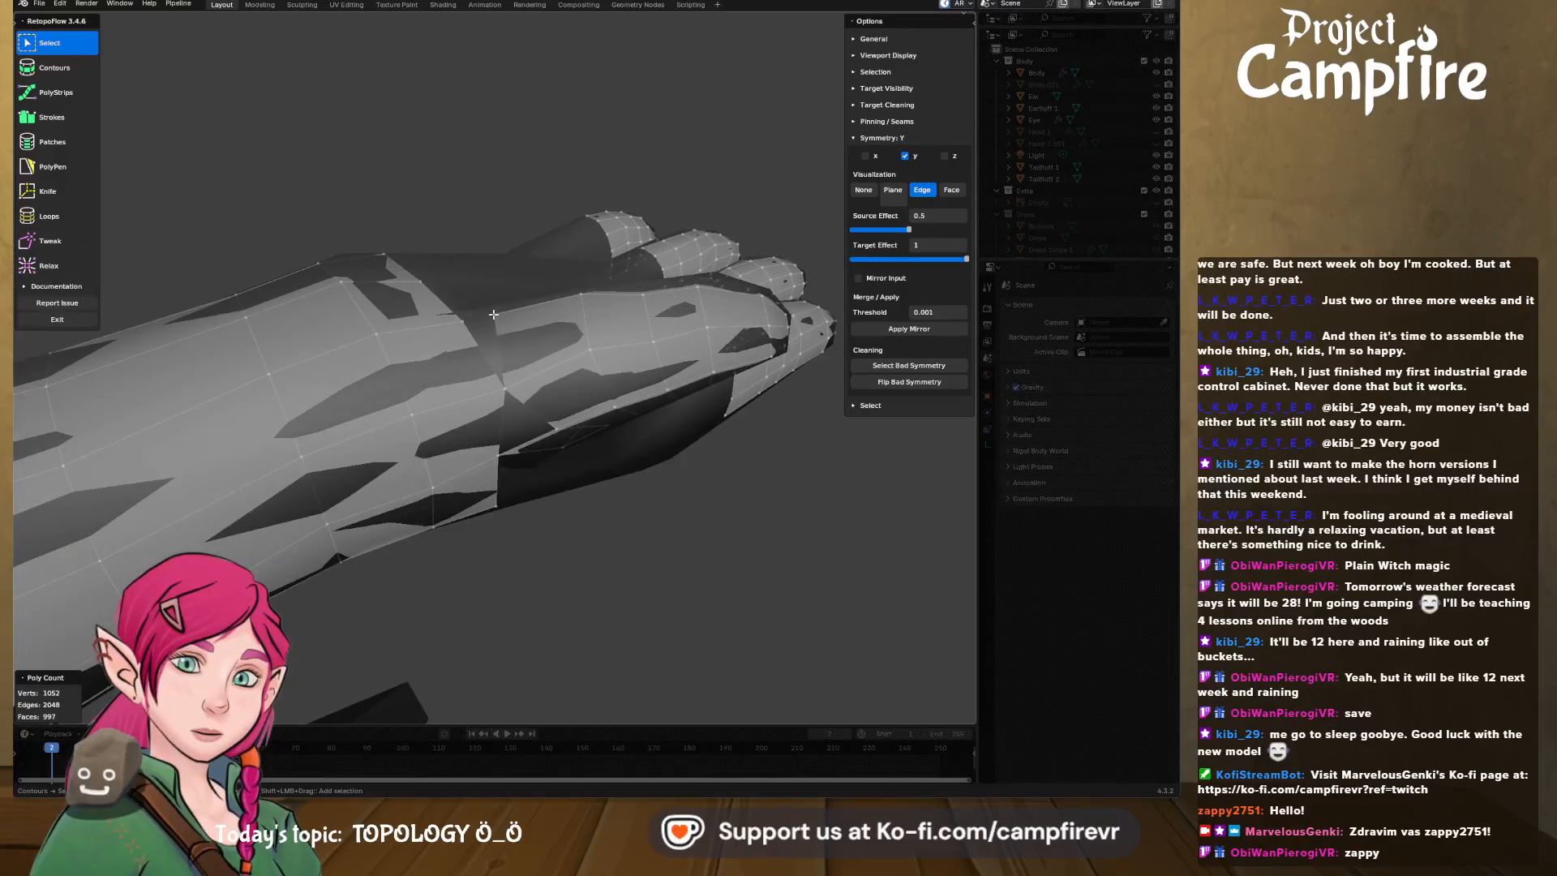
key("x")
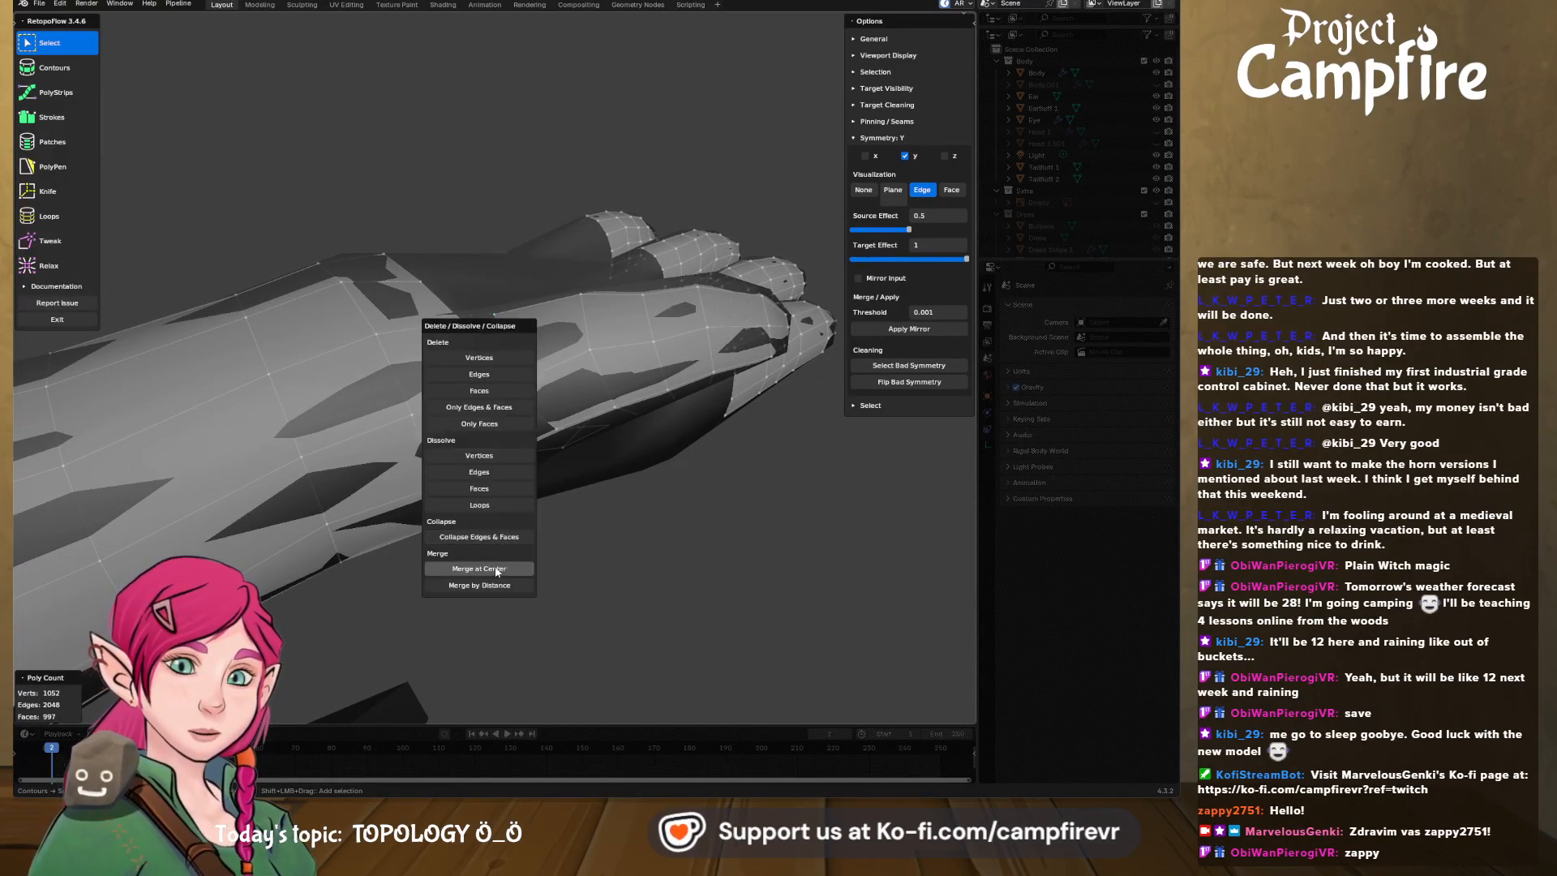
left_click(497, 572)
middle_click_drag(500, 495, 484, 461)
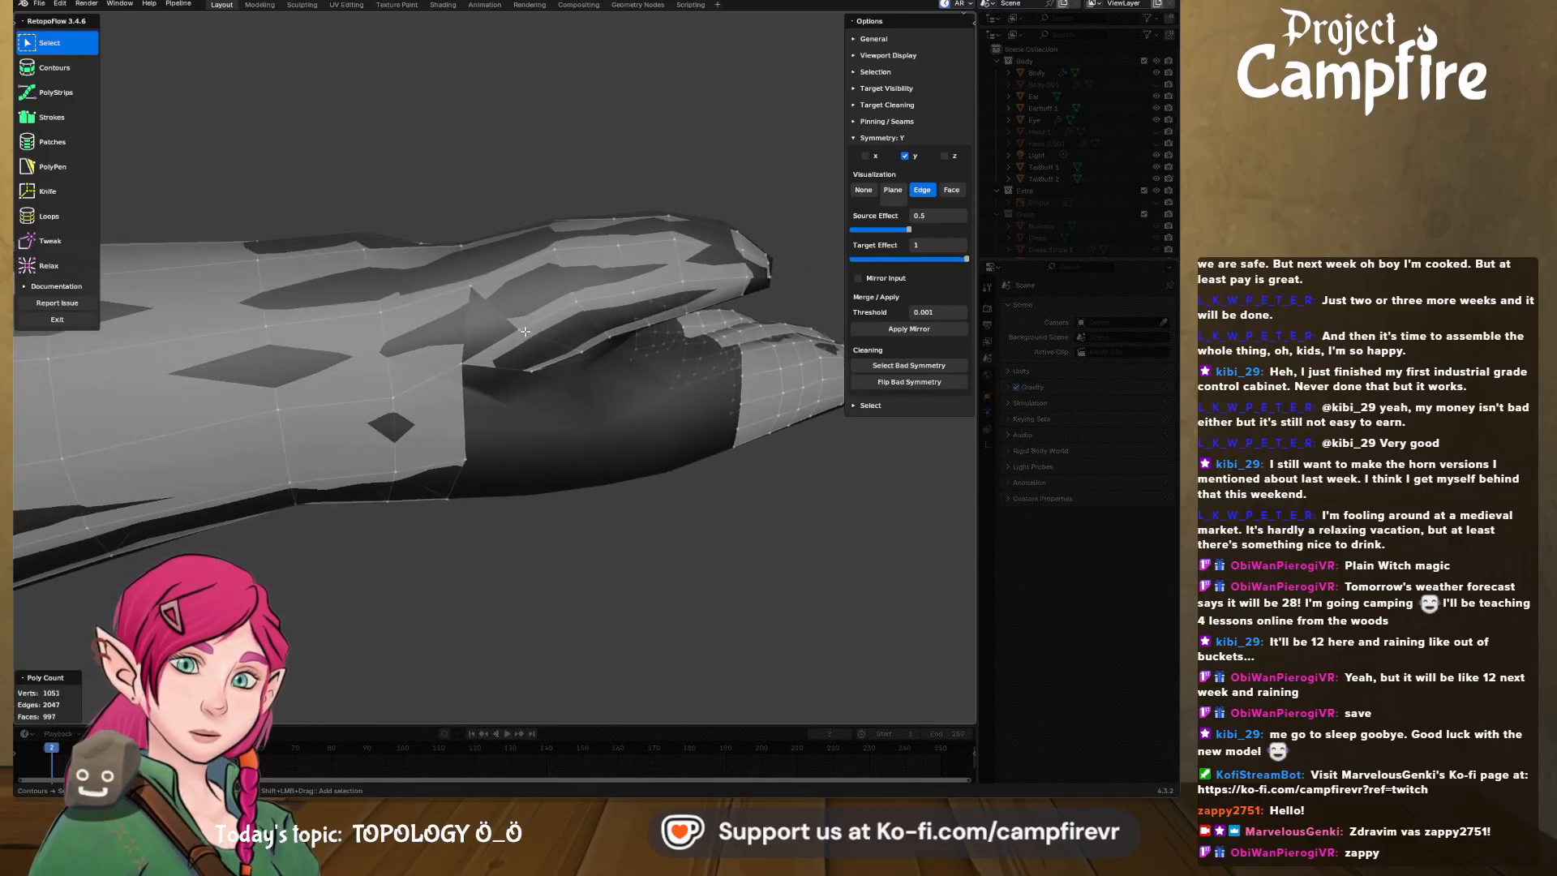
- Merge the stray vertices where the wrist border meets the thumb base, using Merge at Center for the palm-side pair
middle_click_drag(526, 331, 485, 248)
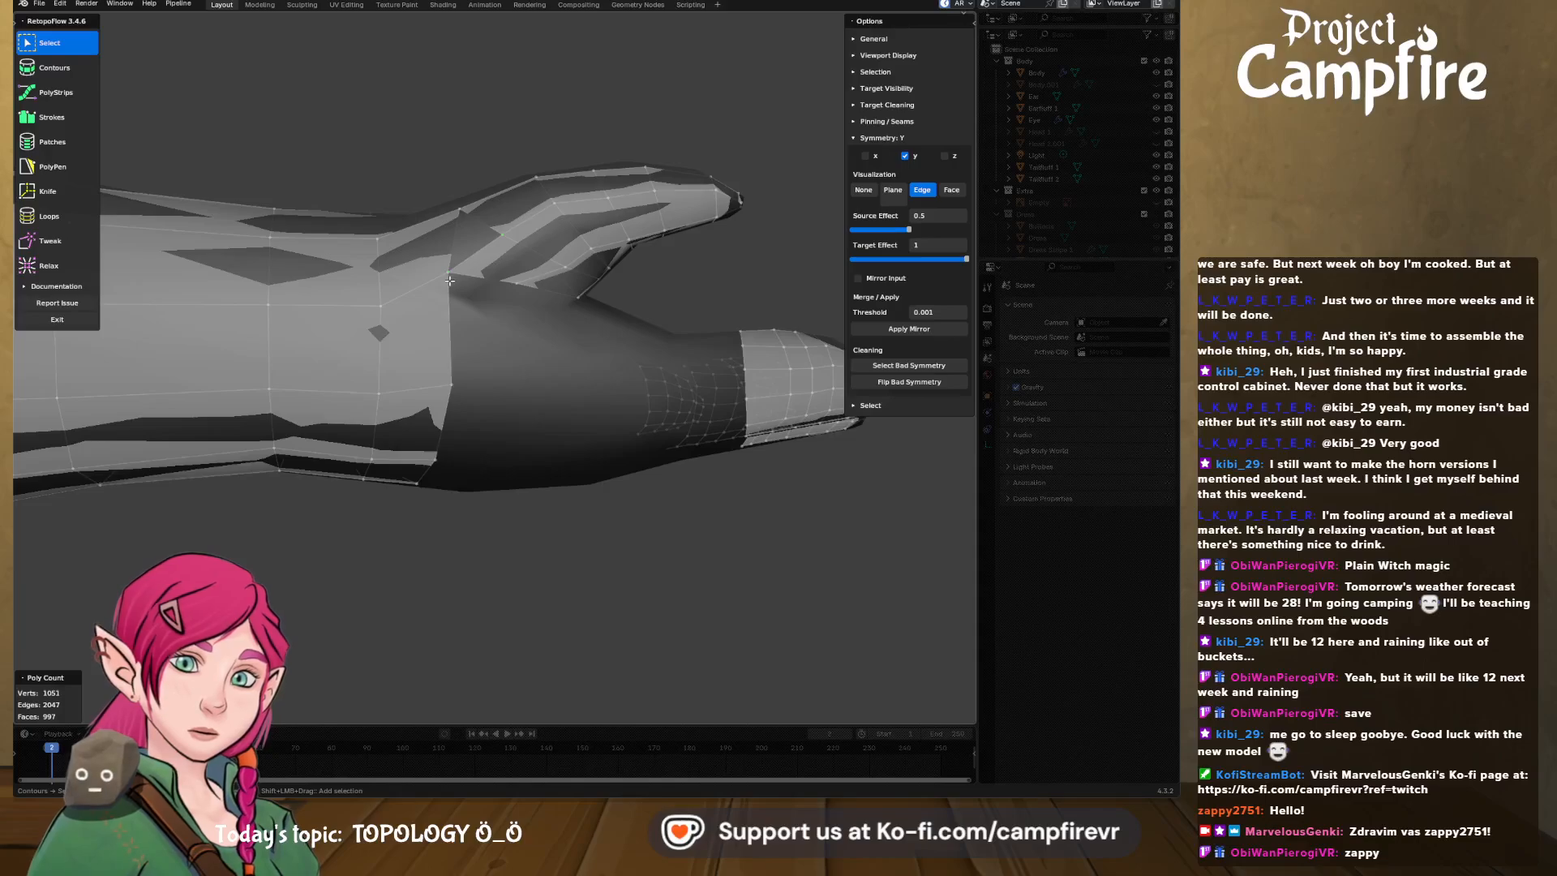
middle_click_drag(449, 280, 503, 329)
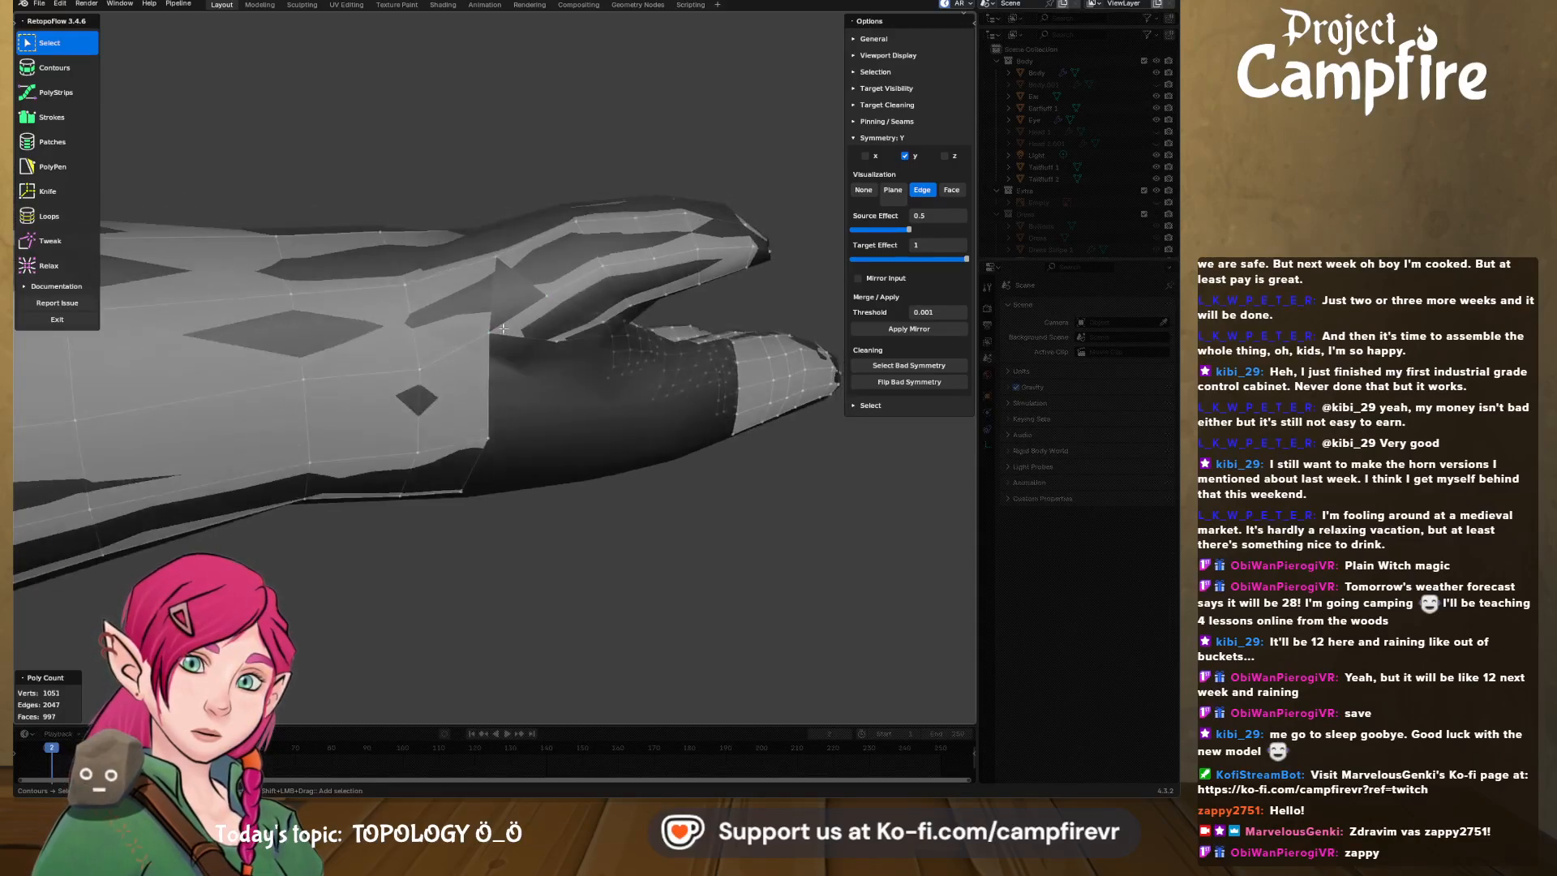
key("x")
left_click(532, 538)
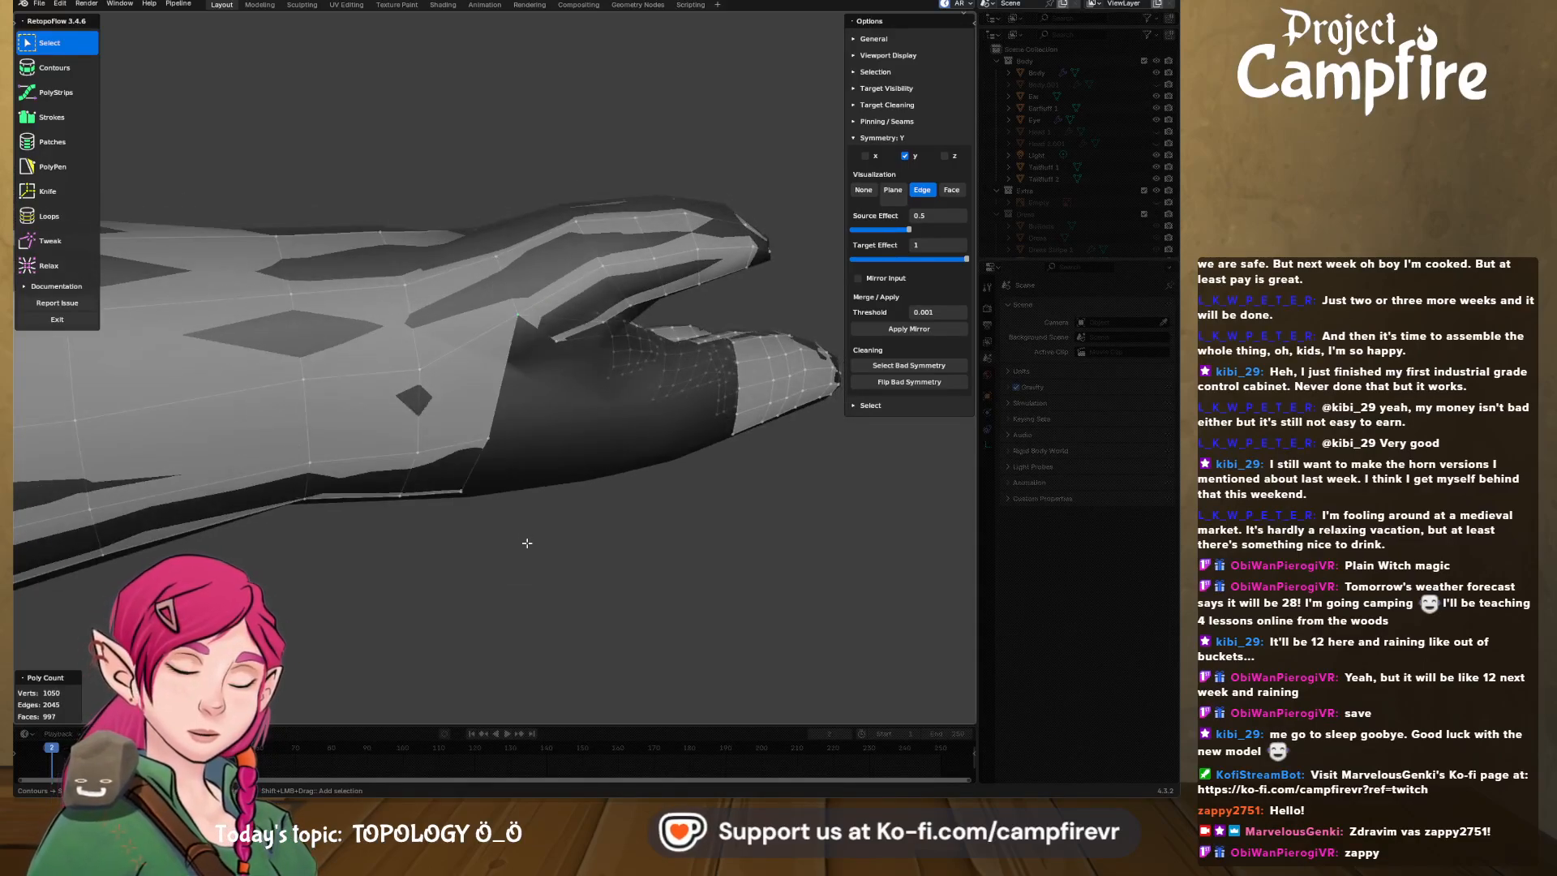
middle_click_drag(532, 538, 484, 479)
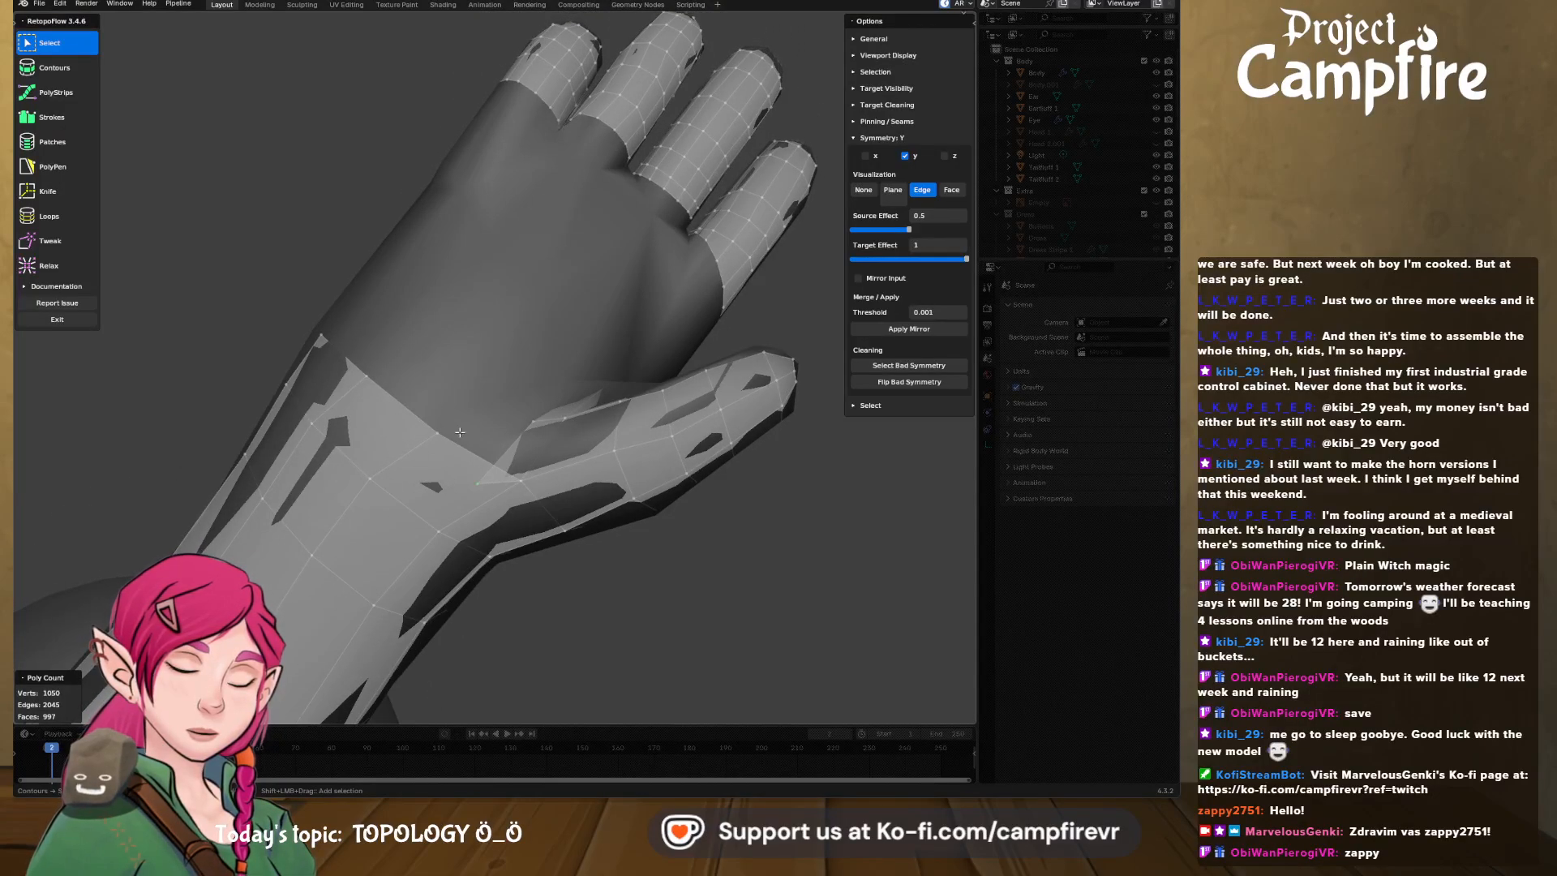
key("x")
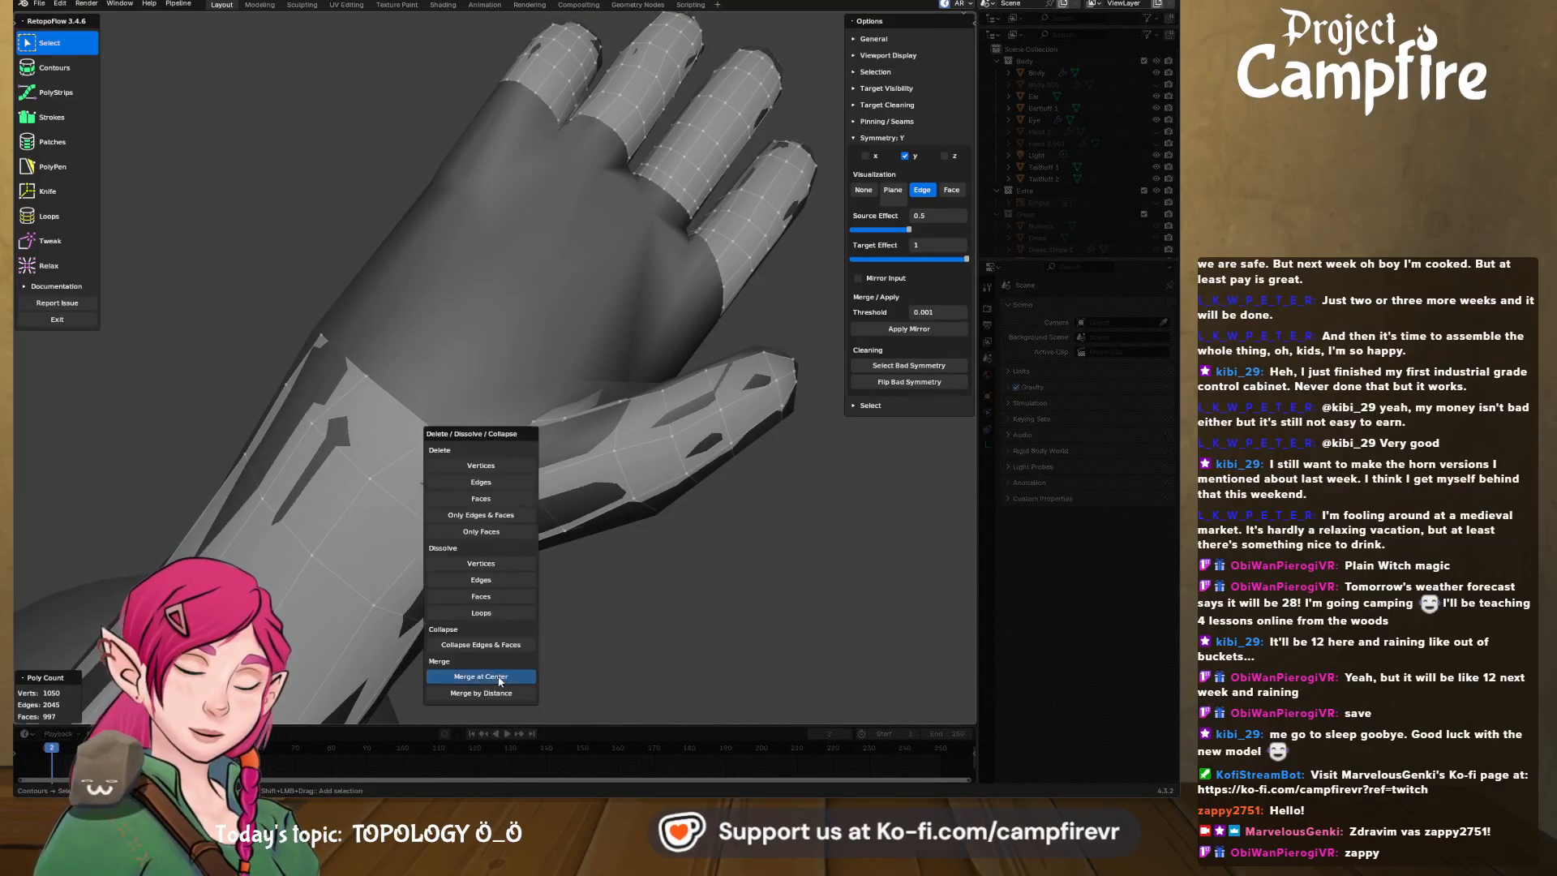
left_click(499, 681)
middle_click_drag(503, 572, 437, 398)
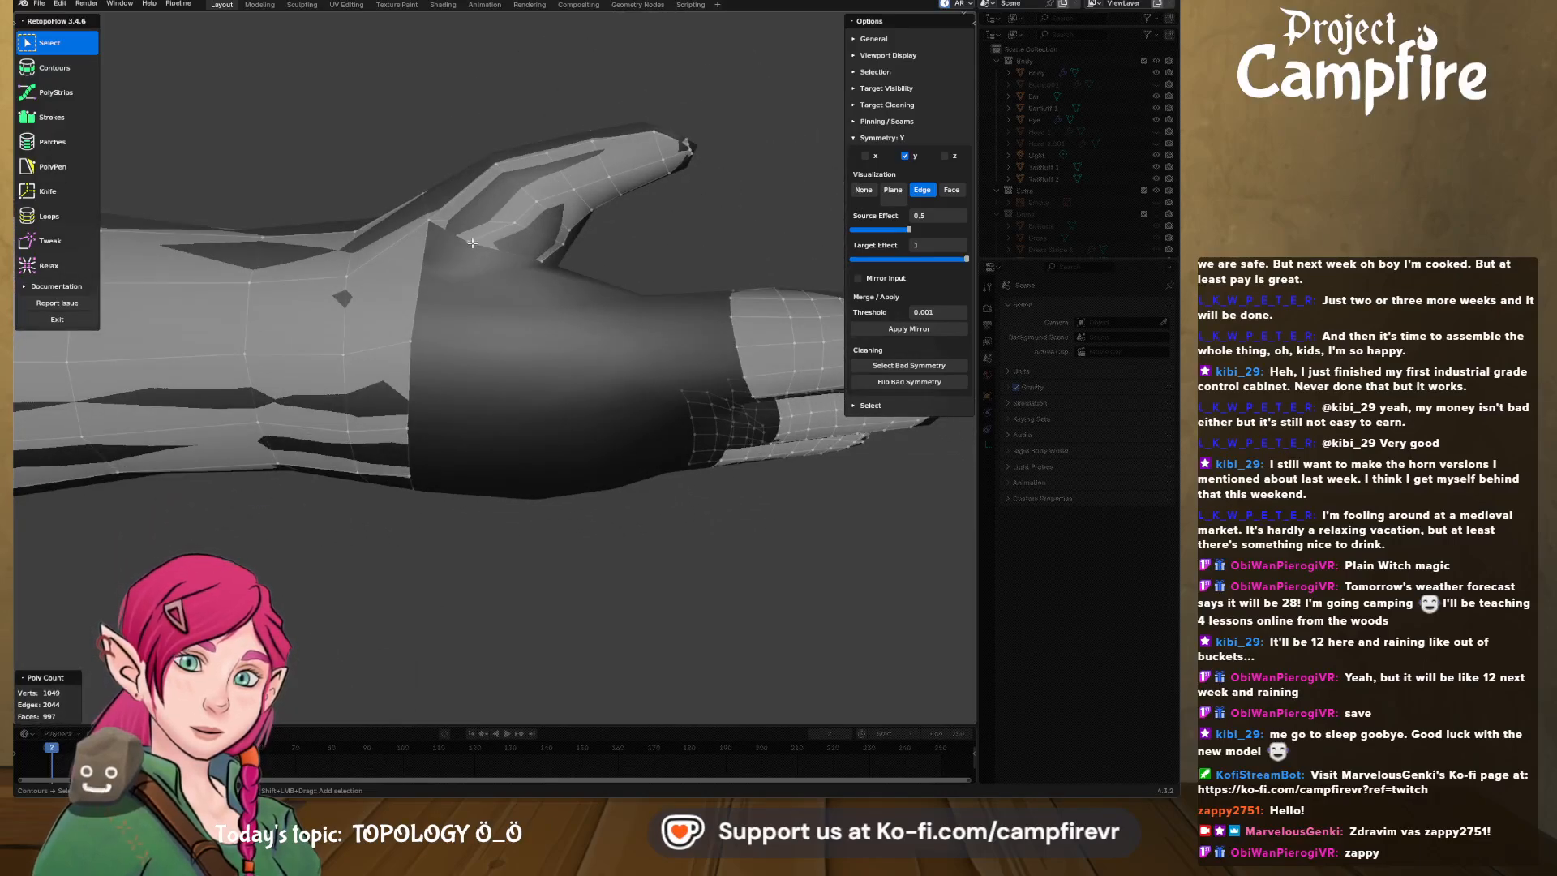
- Draw a Contours loop around the bare middle of the palm, between the wrist border and the finger bases
middle_click_drag(470, 245, 422, 305)
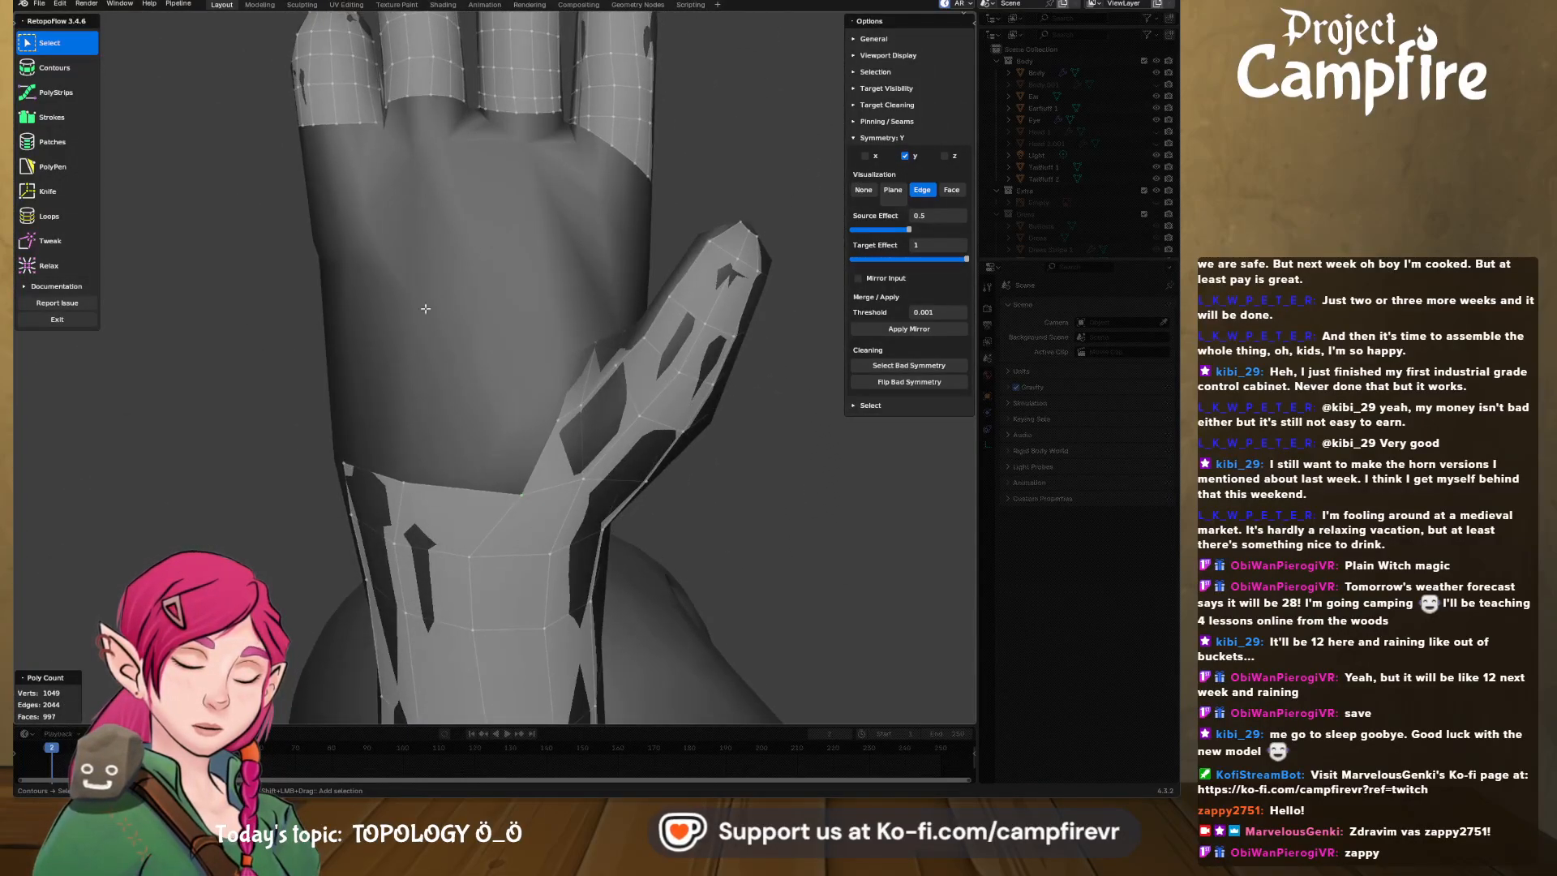
left_click(55, 68)
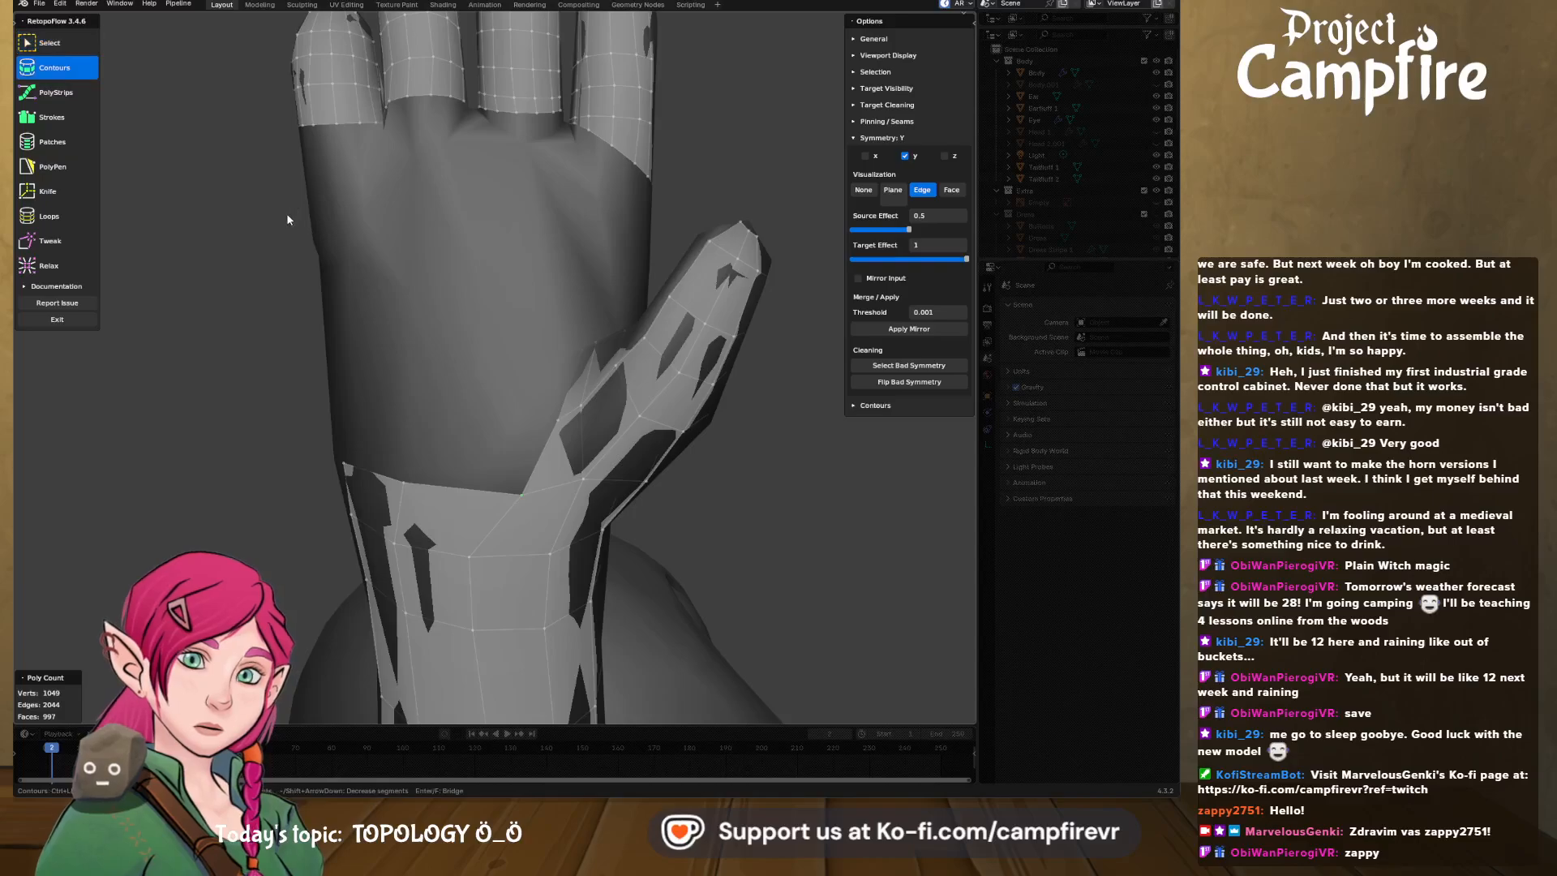
middle_click_drag(436, 490, 788, 458)
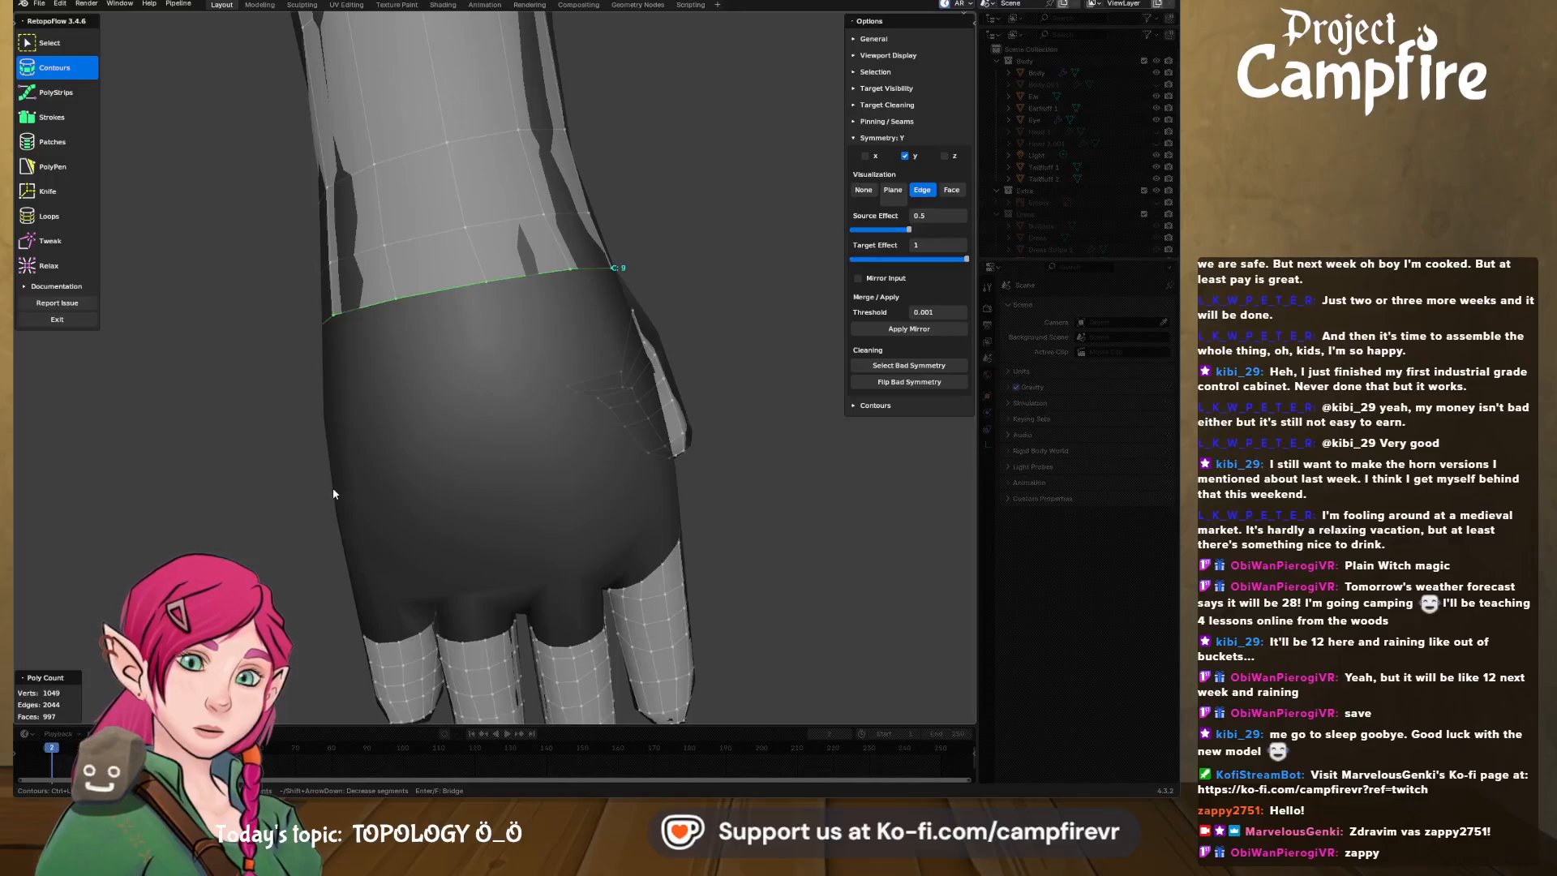
left_click_drag(391, 499, 735, 431, "ctrl")
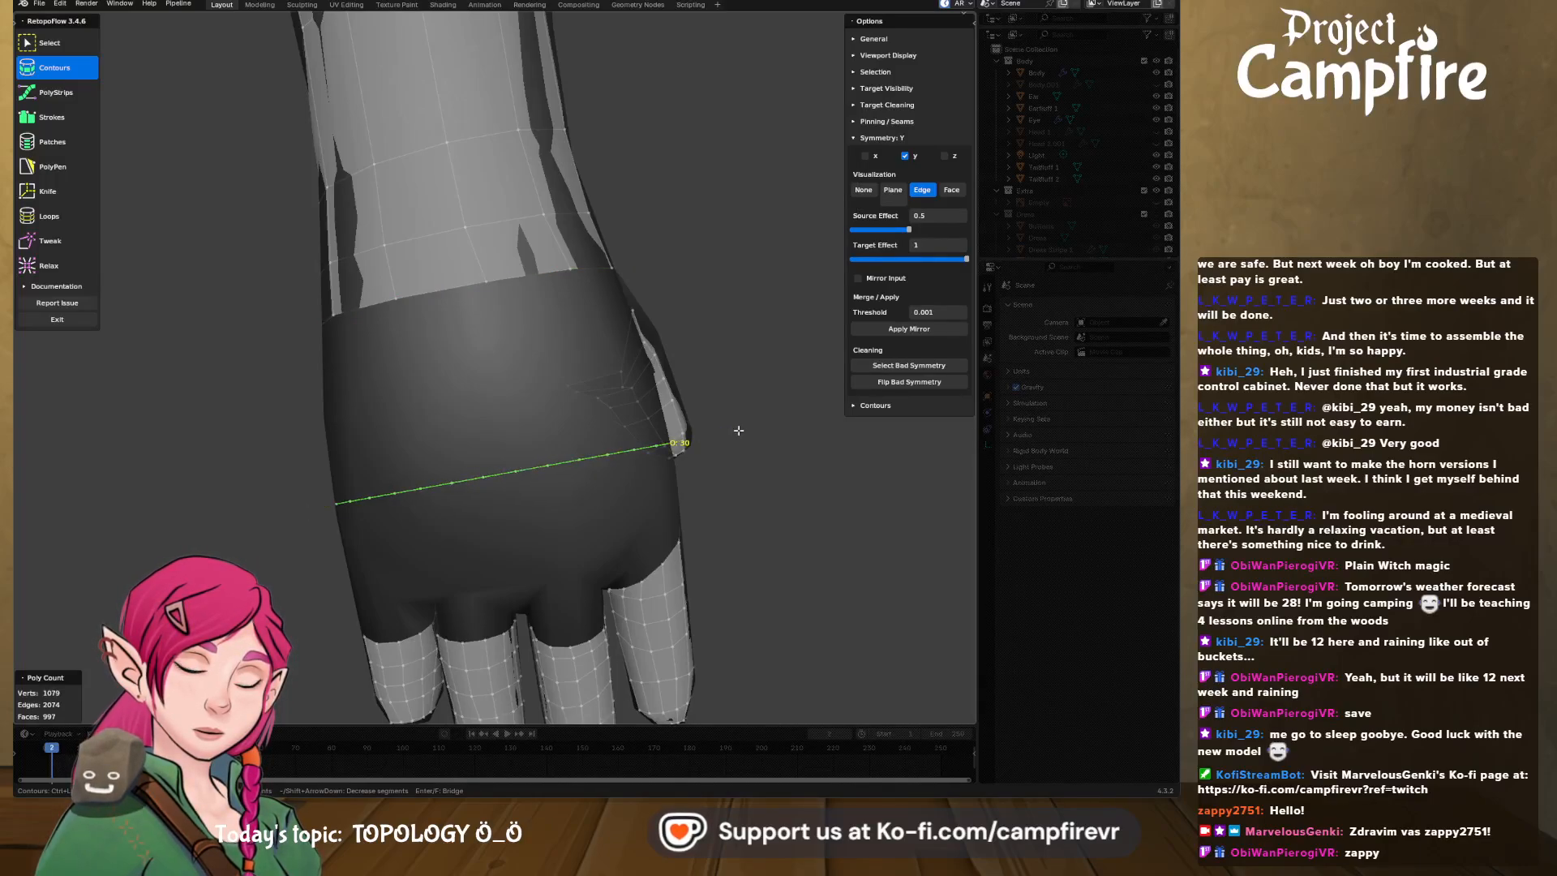
middle_click_drag(532, 492, 485, 427)
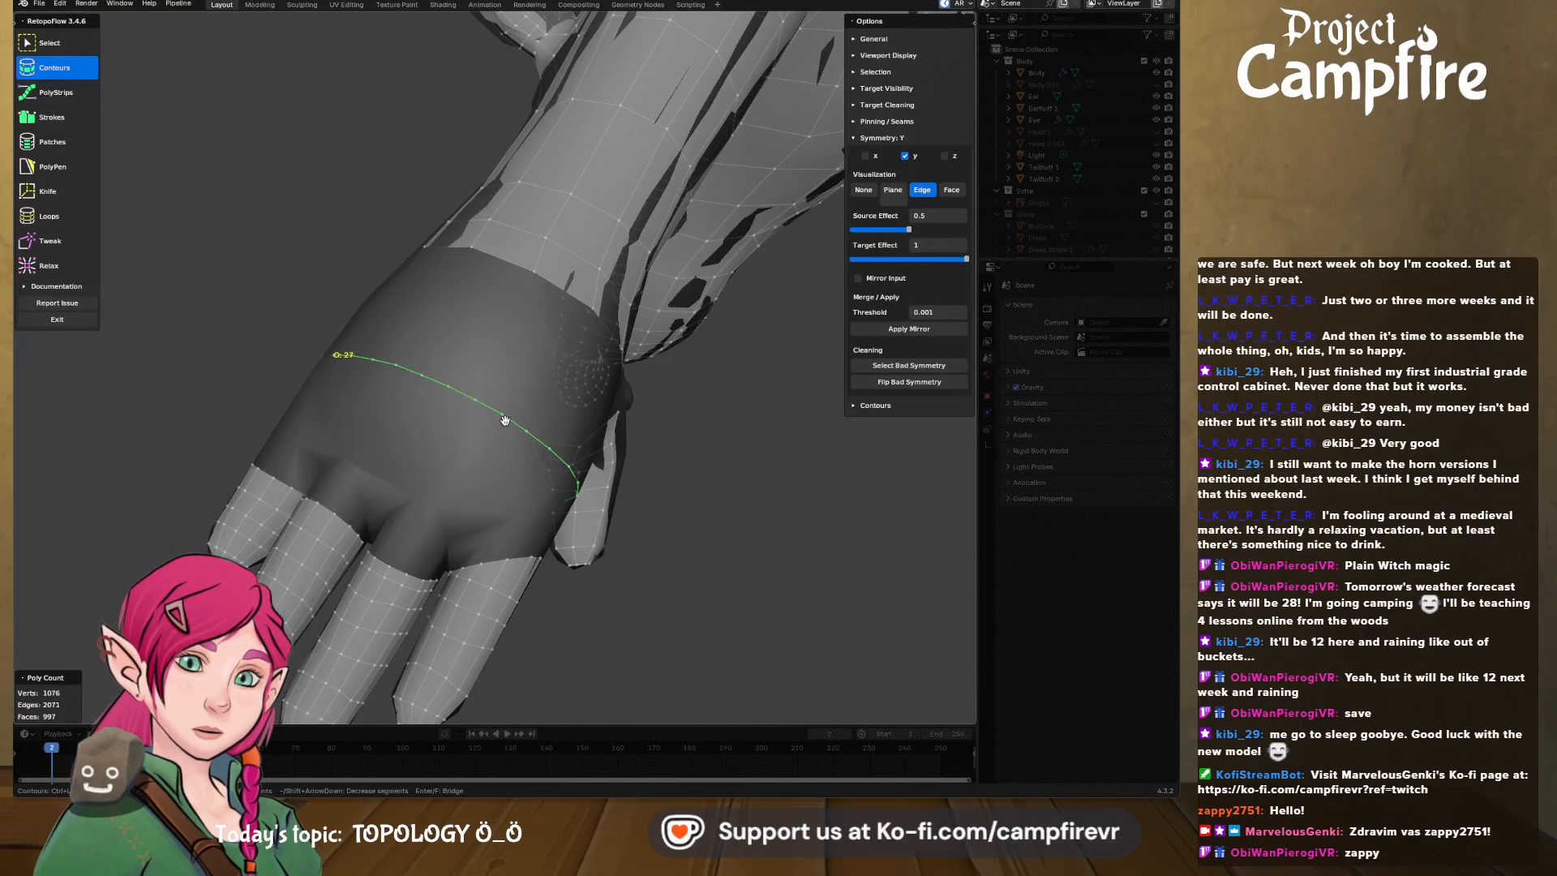
- Reduce the new palm loop's segment count to 9
key("minus")
key("minus")
key("minus")
key("minus")
key("minus")
key("minus")
key("minus")
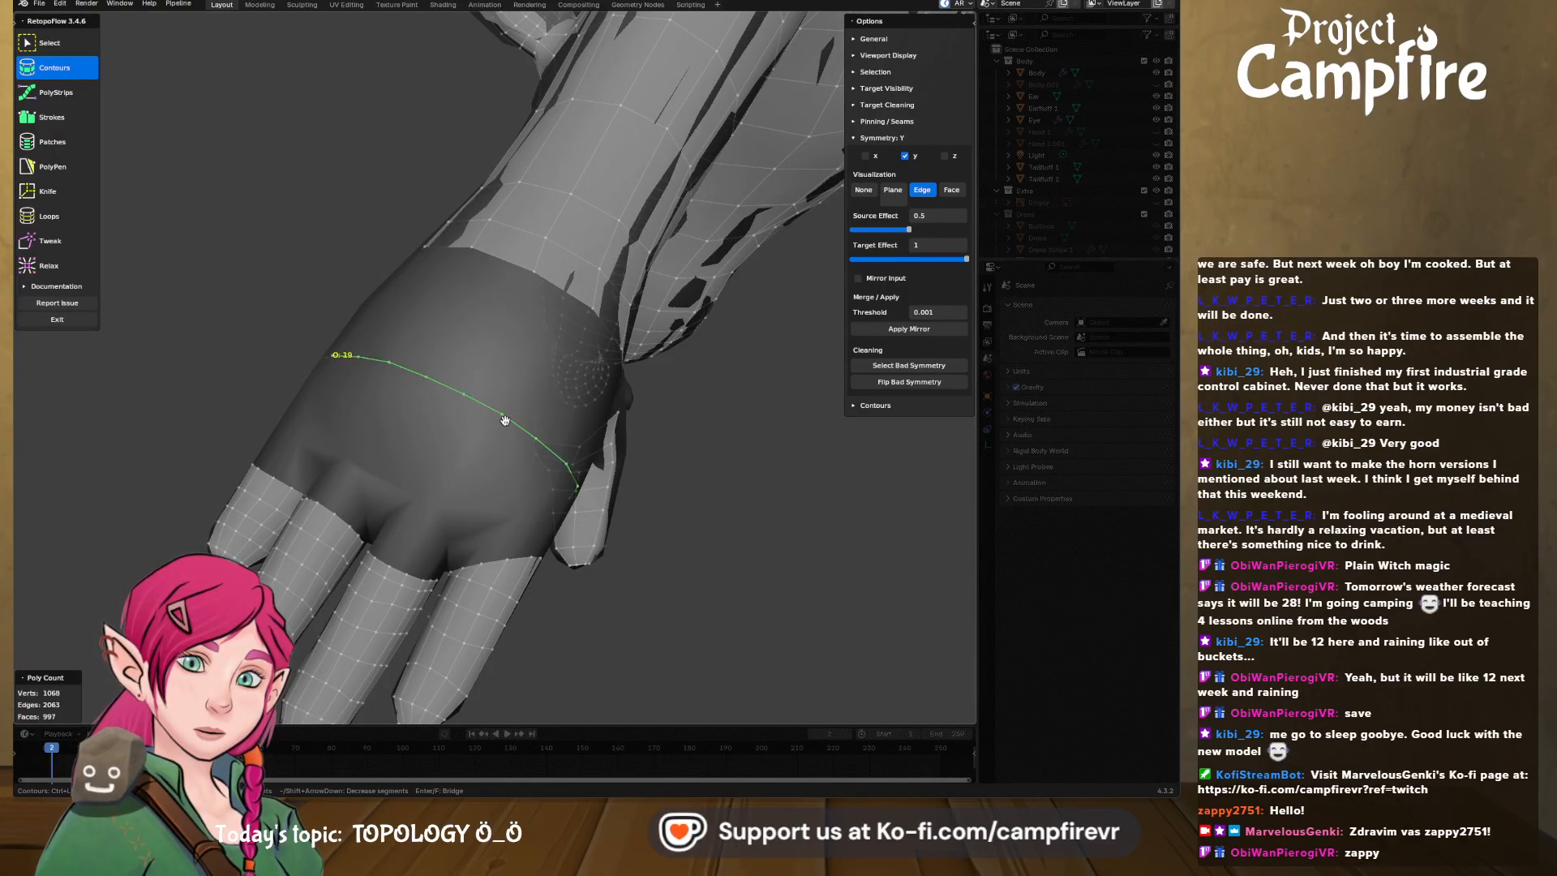
key("minus")
key("minus")
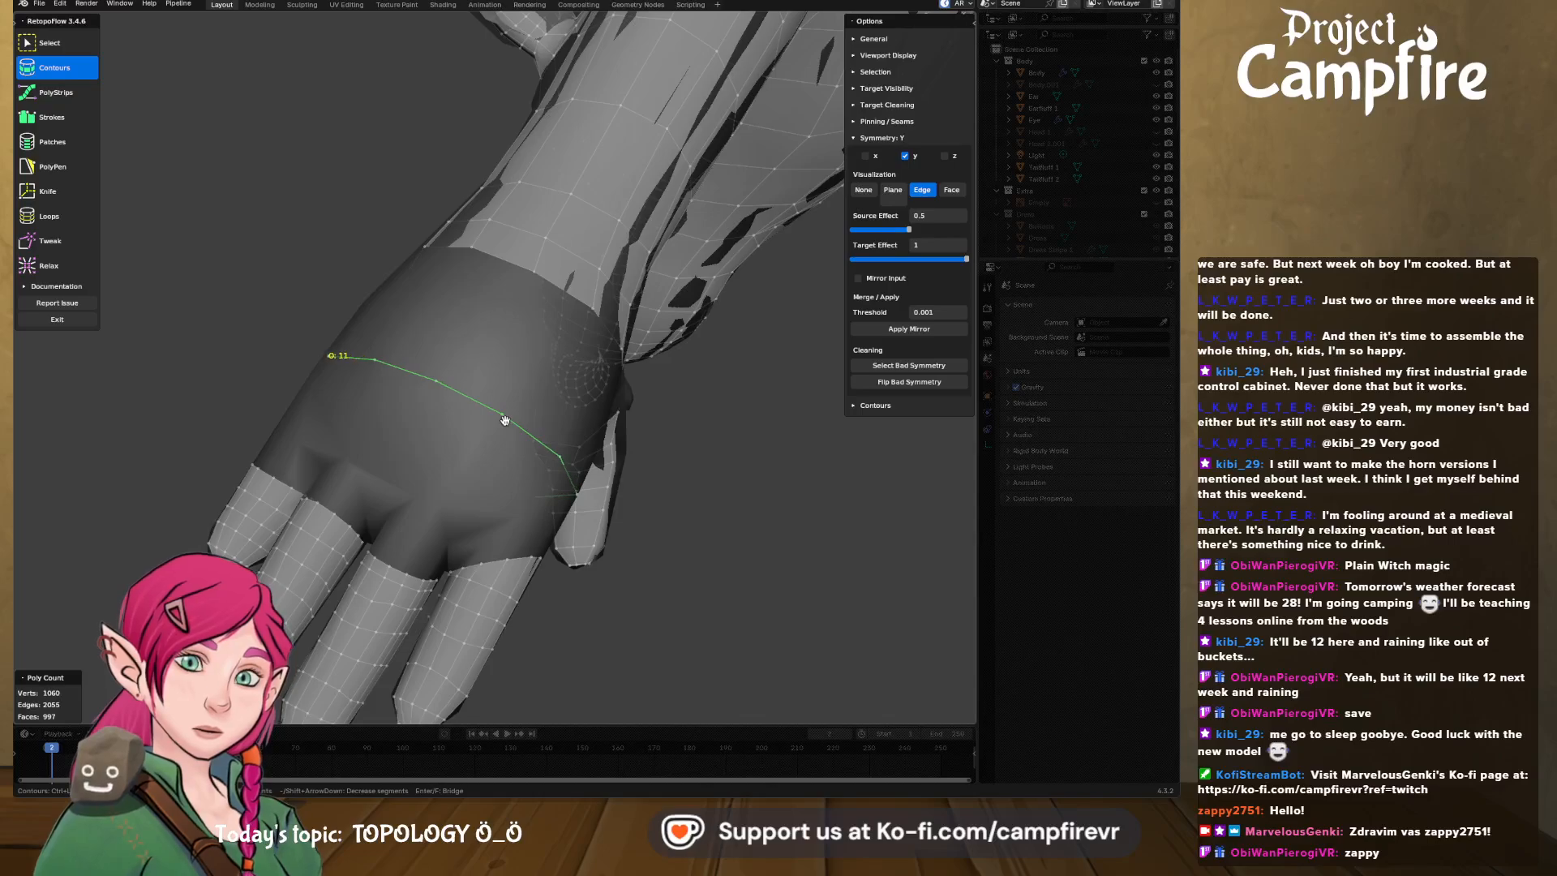
key("minus")
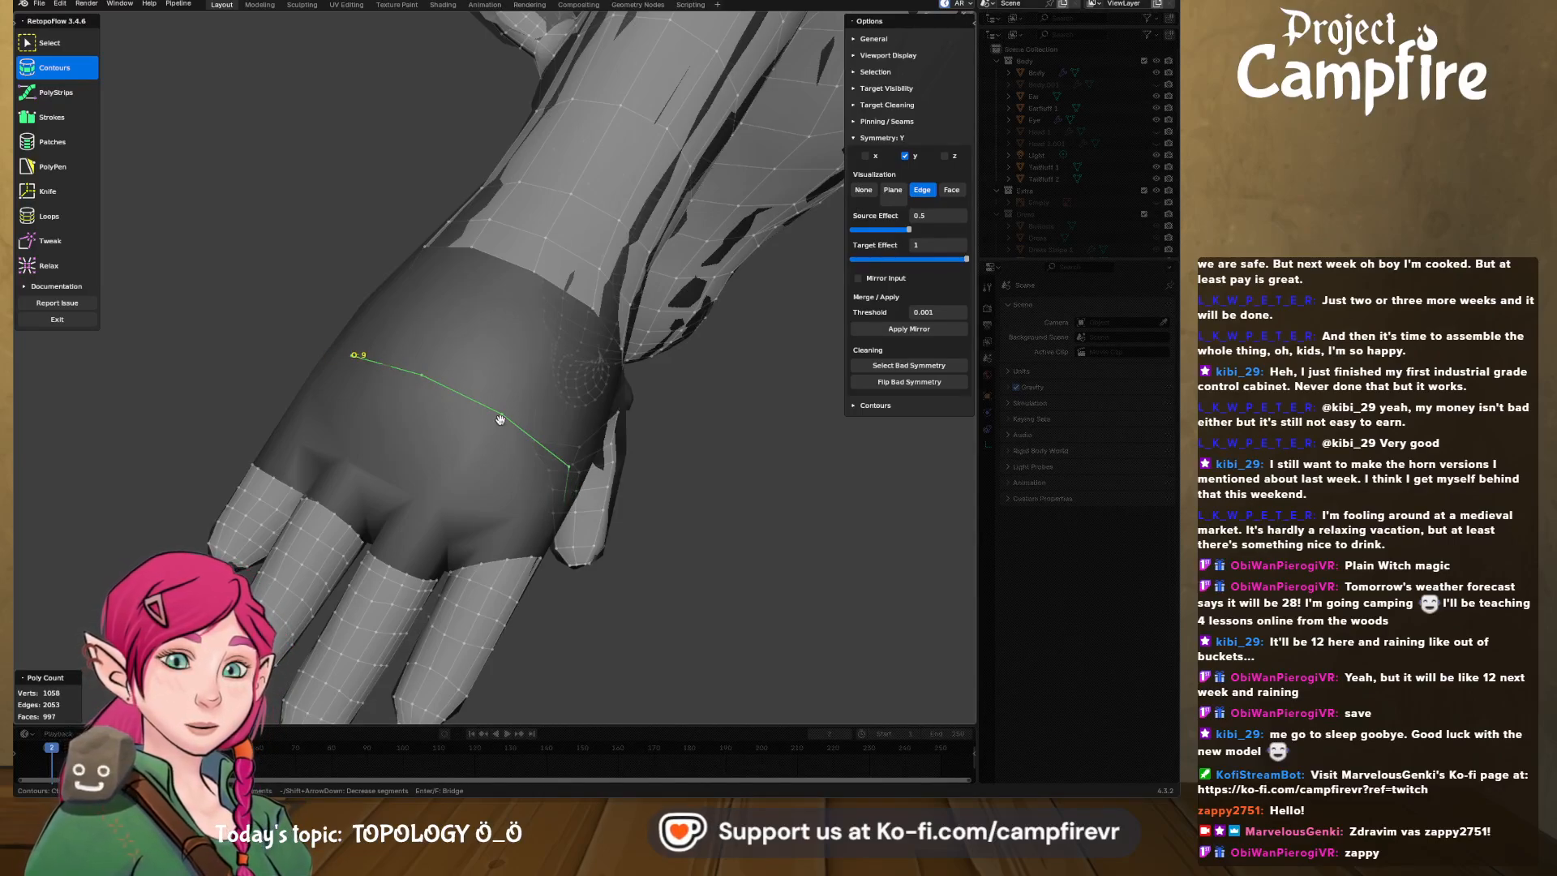
middle_click_drag(504, 421, 546, 244)
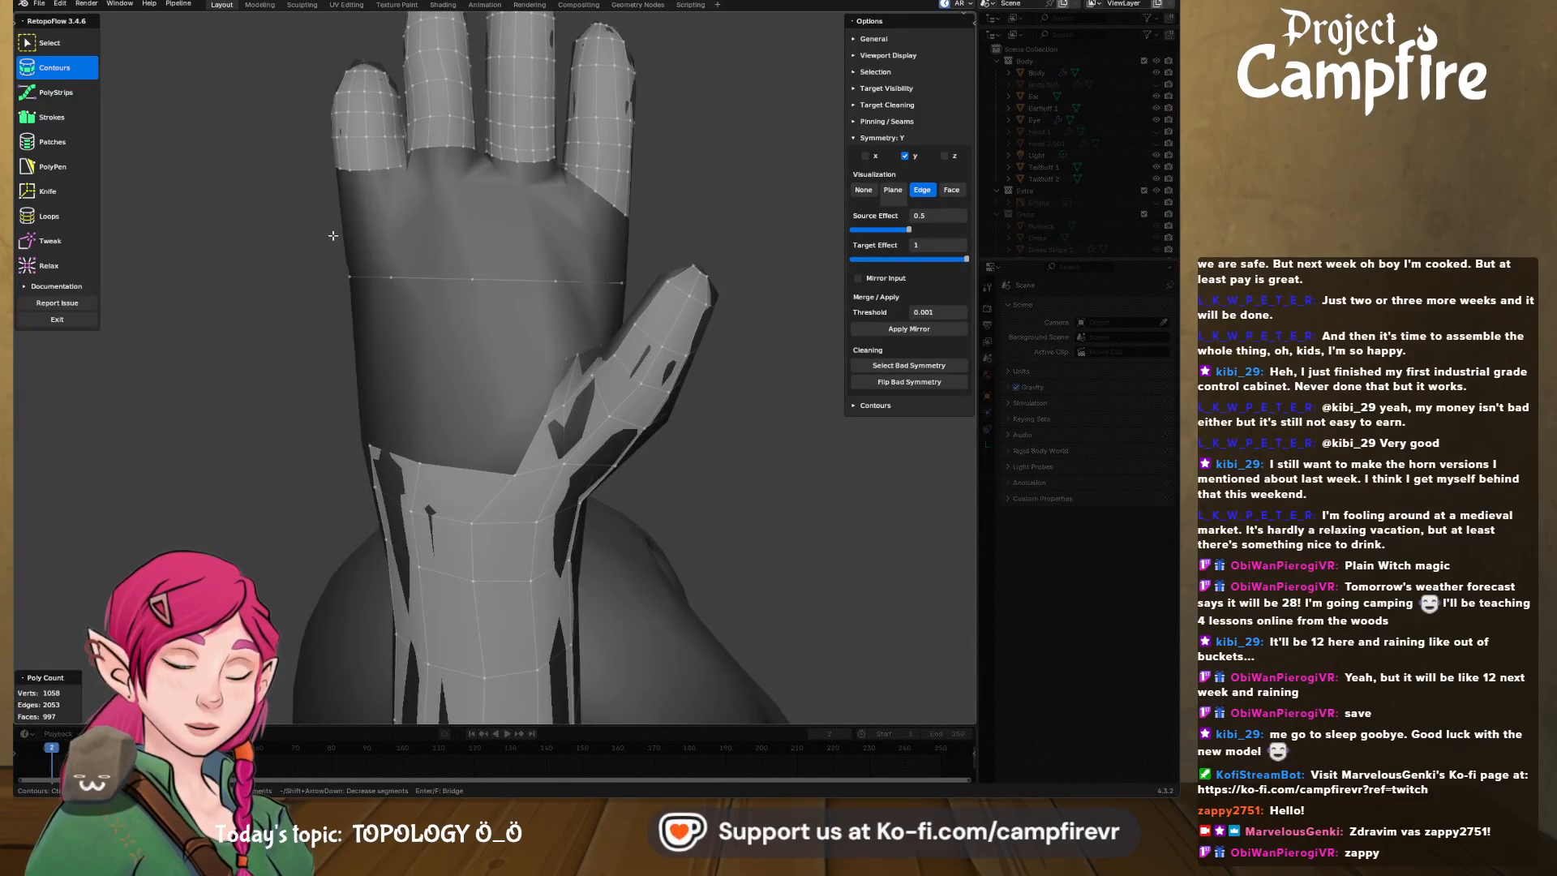
left_click_drag(333, 236, 670, 240)
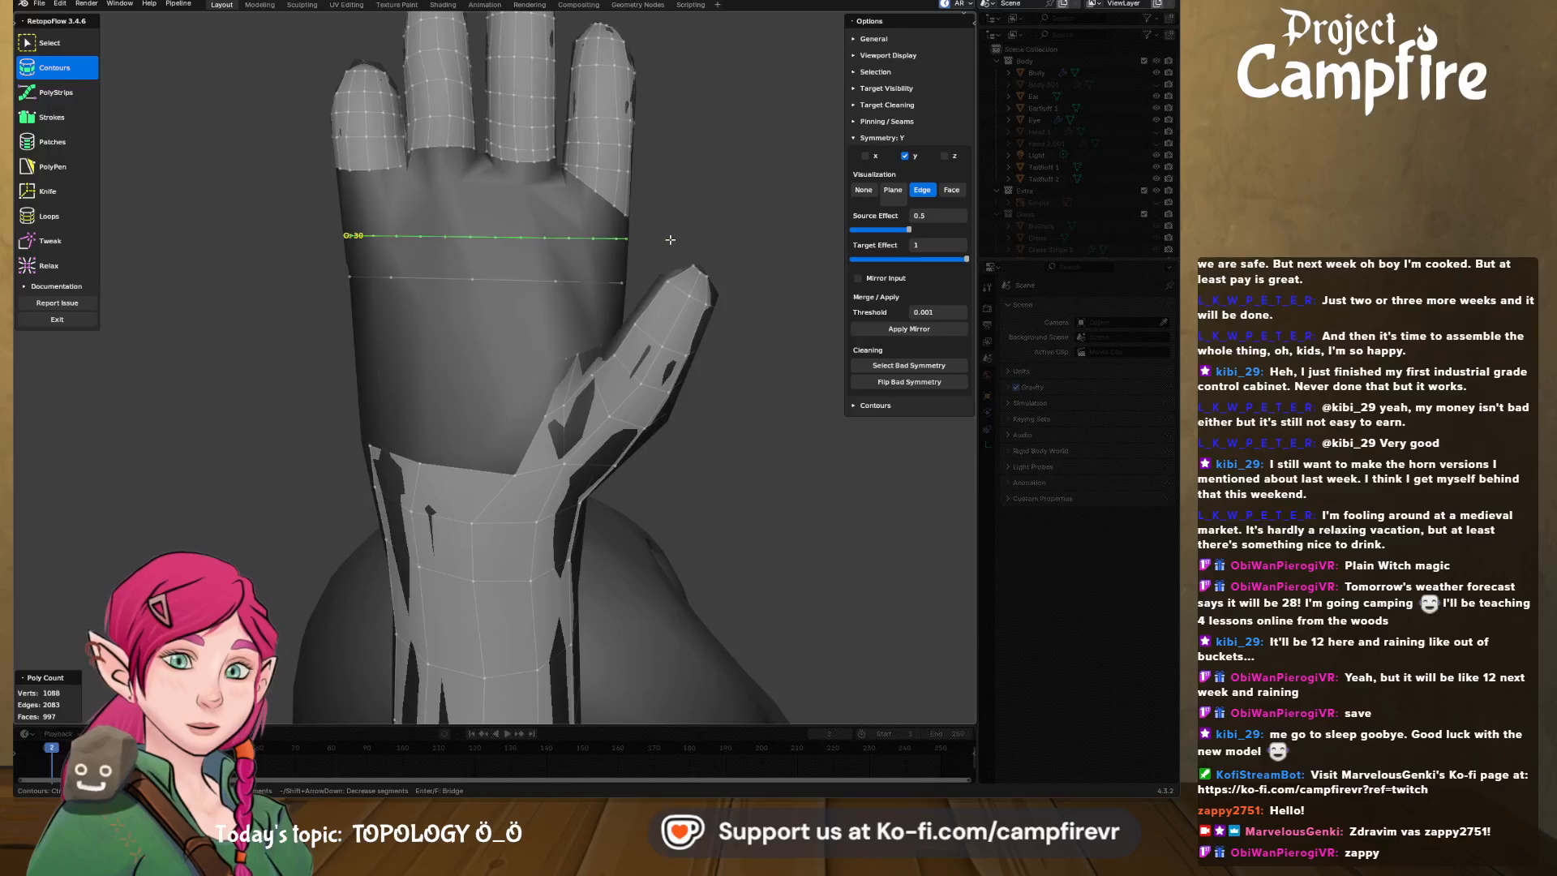
key("ctrl+z")
- Extend the nine-segment palm loop with a connected contour loop nearer the fingers, and reselect the wrist-side loop
left_click(480, 280)
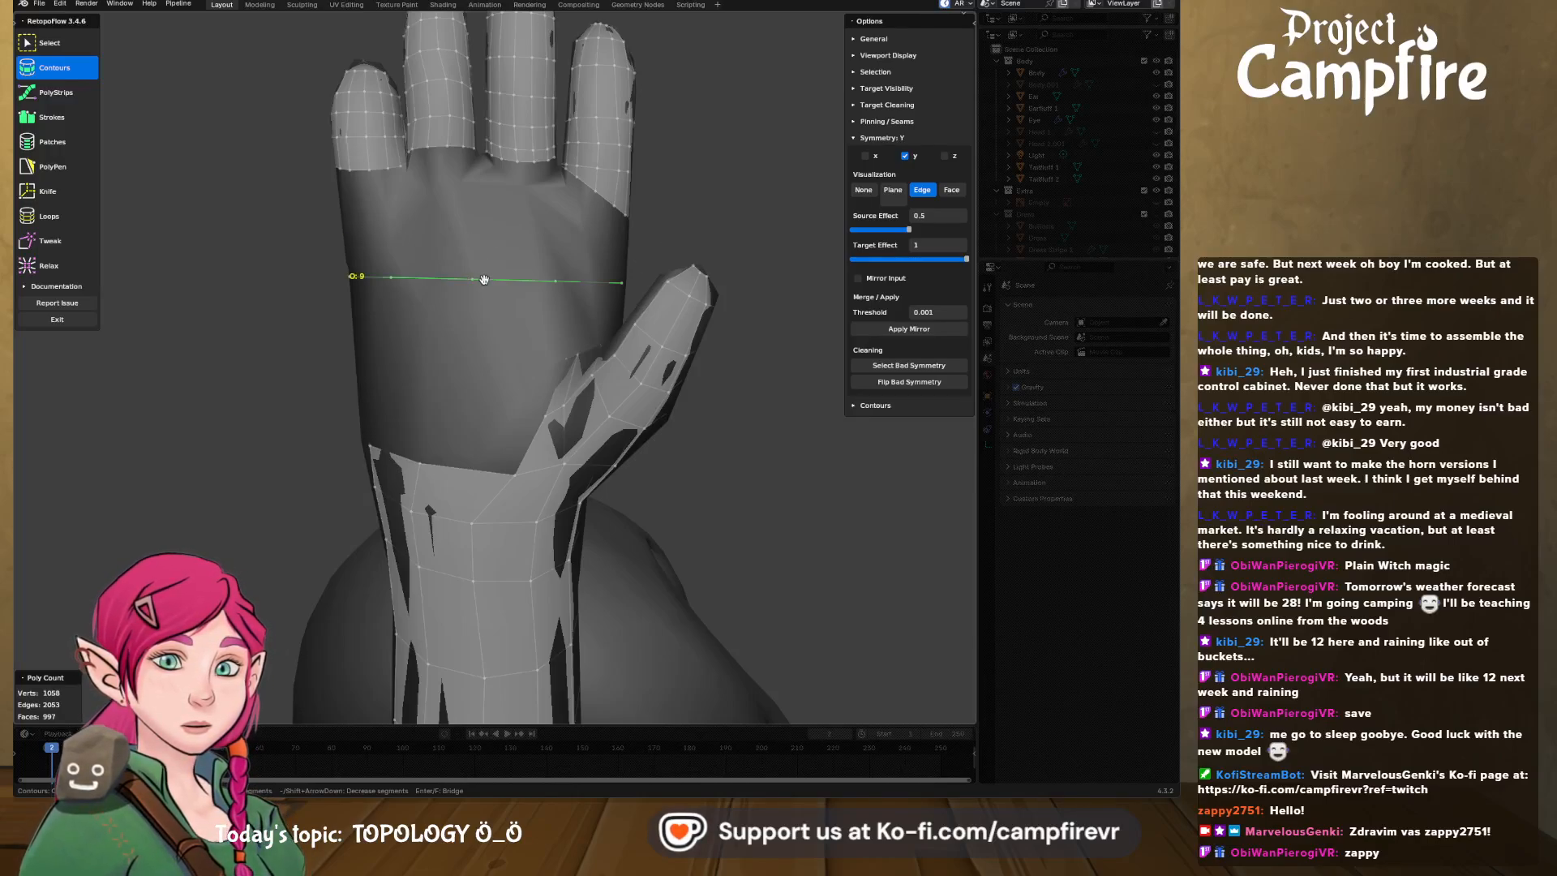
left_click_drag(314, 229, 695, 233)
left_click(498, 278)
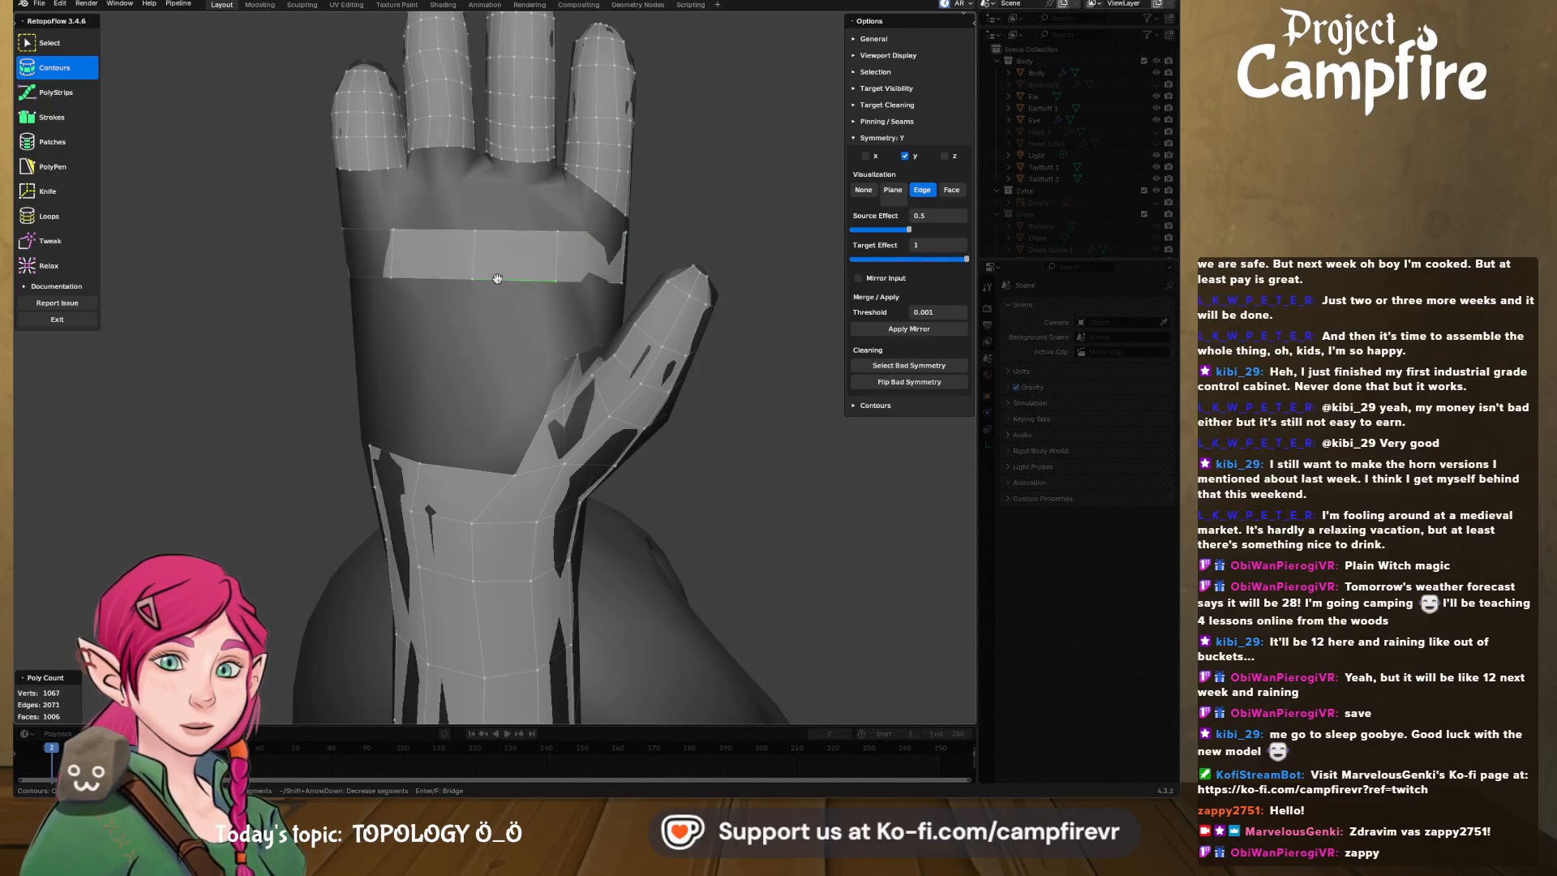
mouse_move(302, 320)
left_mouse_down()
mouse_move(708, 324)
mouse_move(515, 325)
left_mouse_up()
right_click(514, 325)
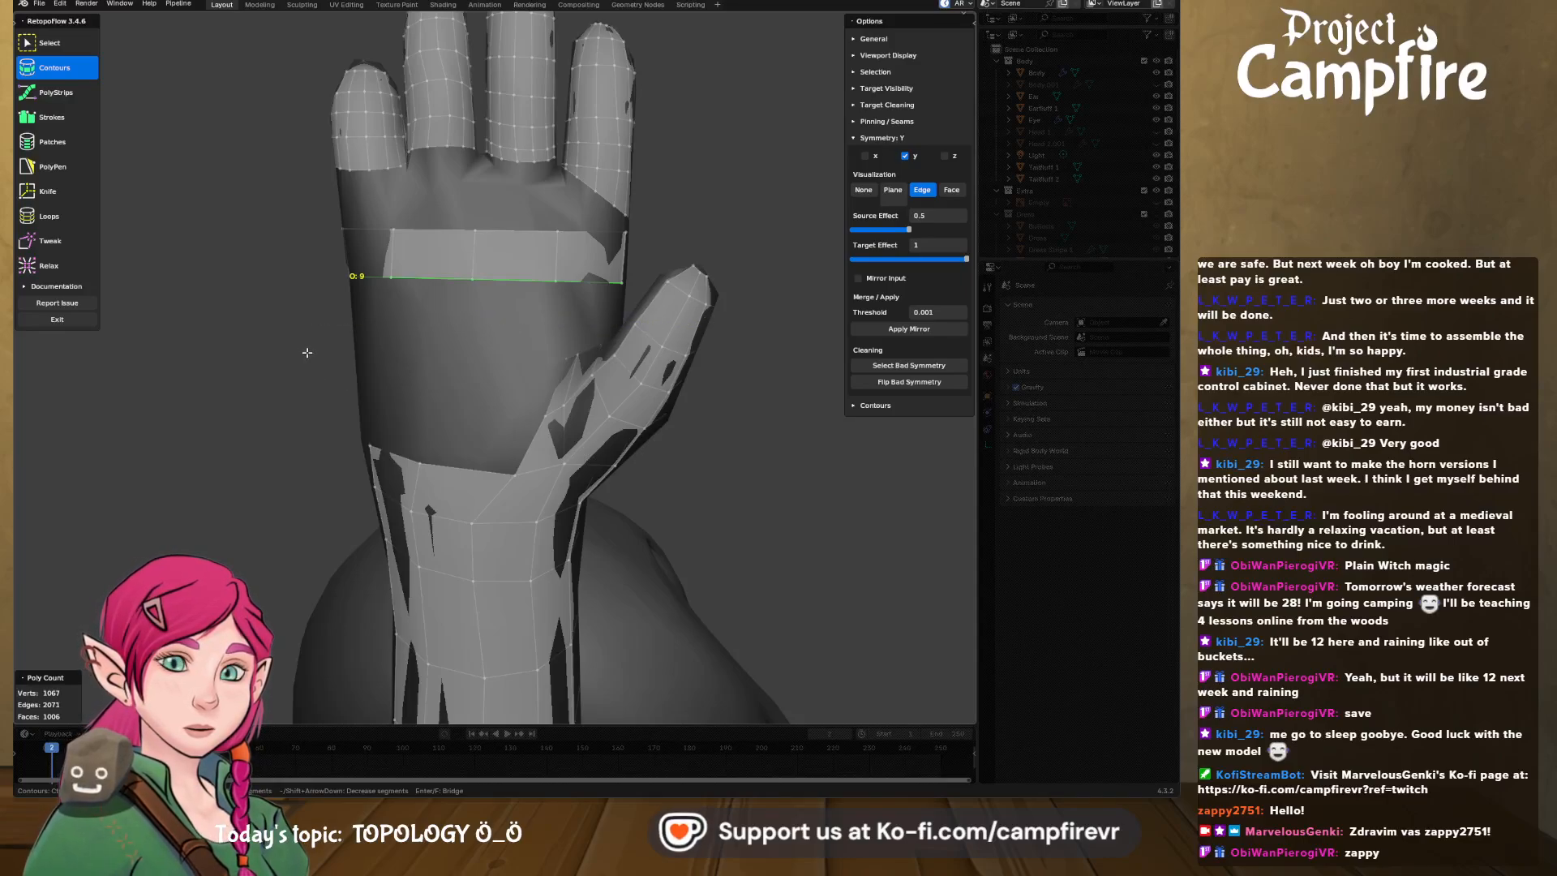
left_click_drag(302, 358, 768, 358)
mouse_move(768, 358)
middle_mouse_down()
mouse_move(590, 404)
mouse_move(624, 389)
mouse_move(689, 459)
mouse_move(673, 343)
mouse_move(656, 324)
middle_mouse_up()
key("ctrl+z")
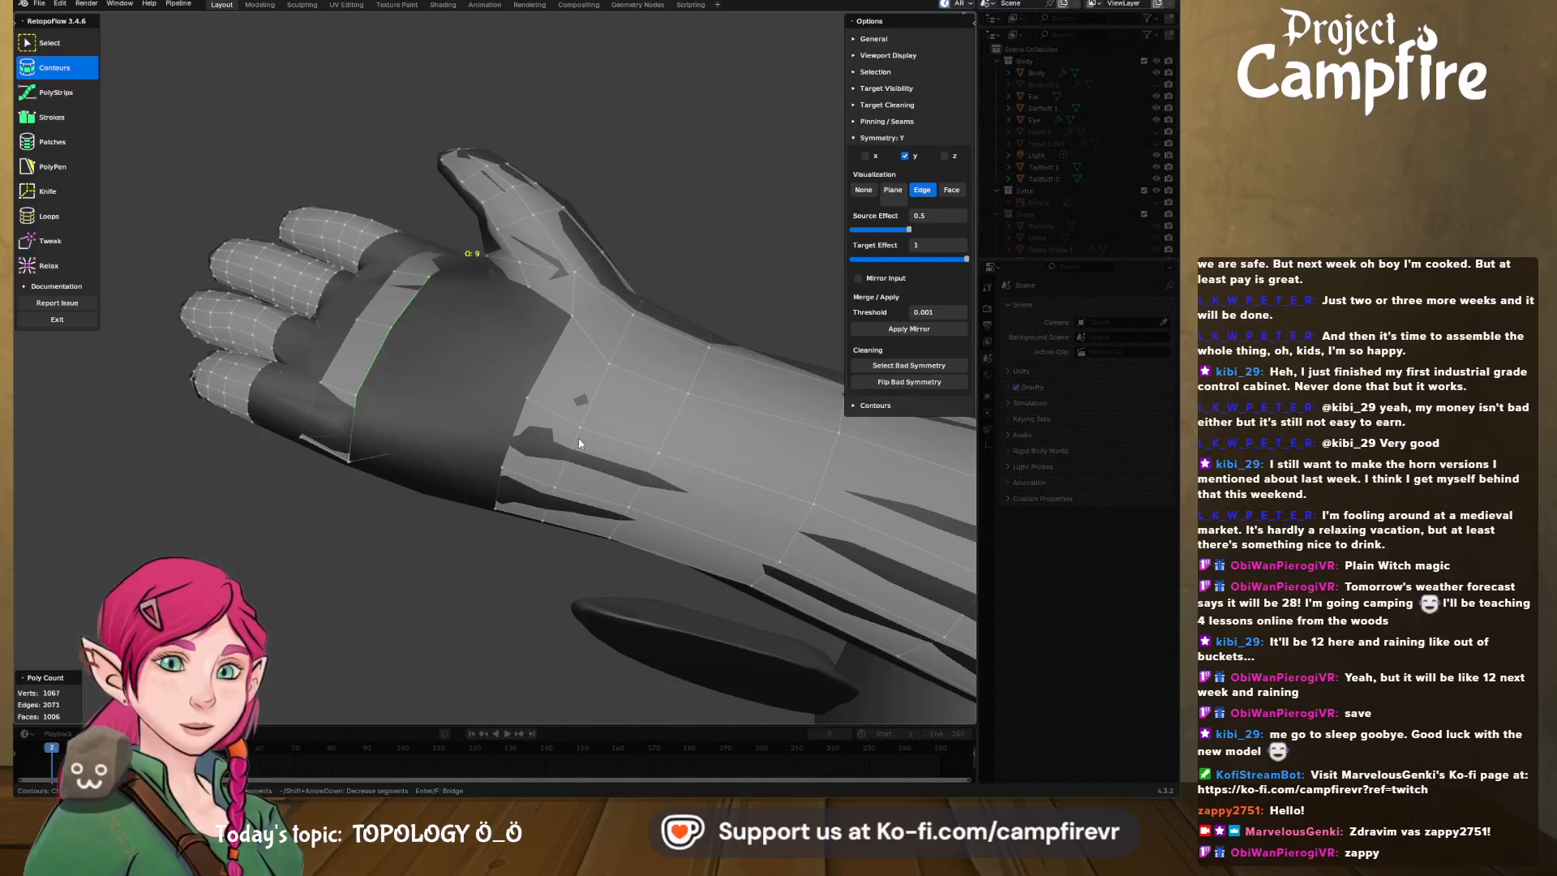
middle_click_drag(579, 443, 557, 246)
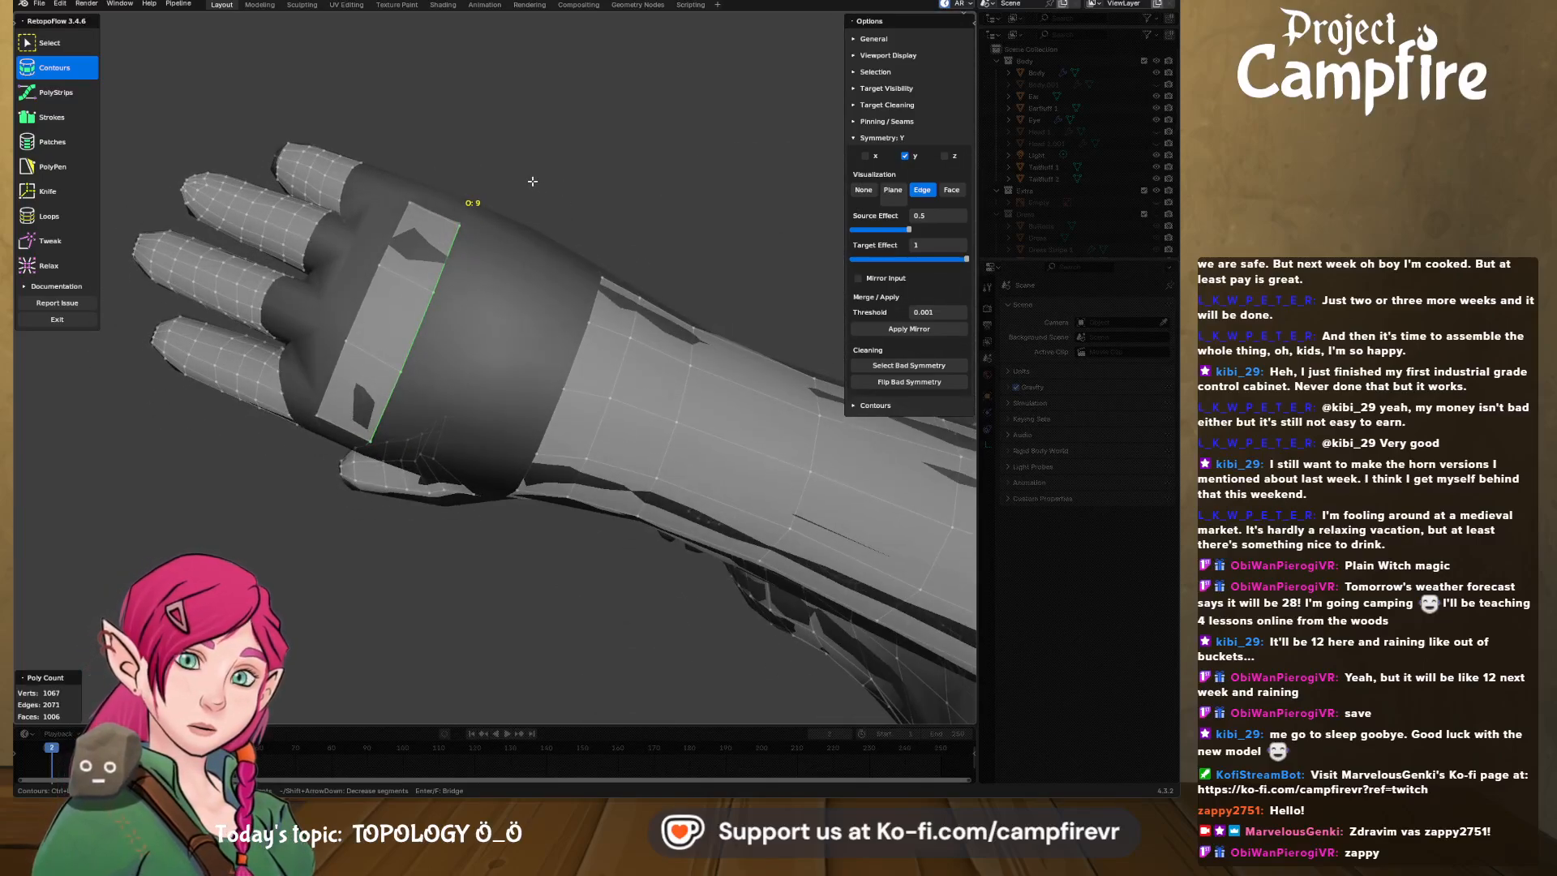
left_click_drag(542, 198, 398, 504, "ctrl")
middle_click_drag(399, 503, 445, 443)
key("ctrl+z")
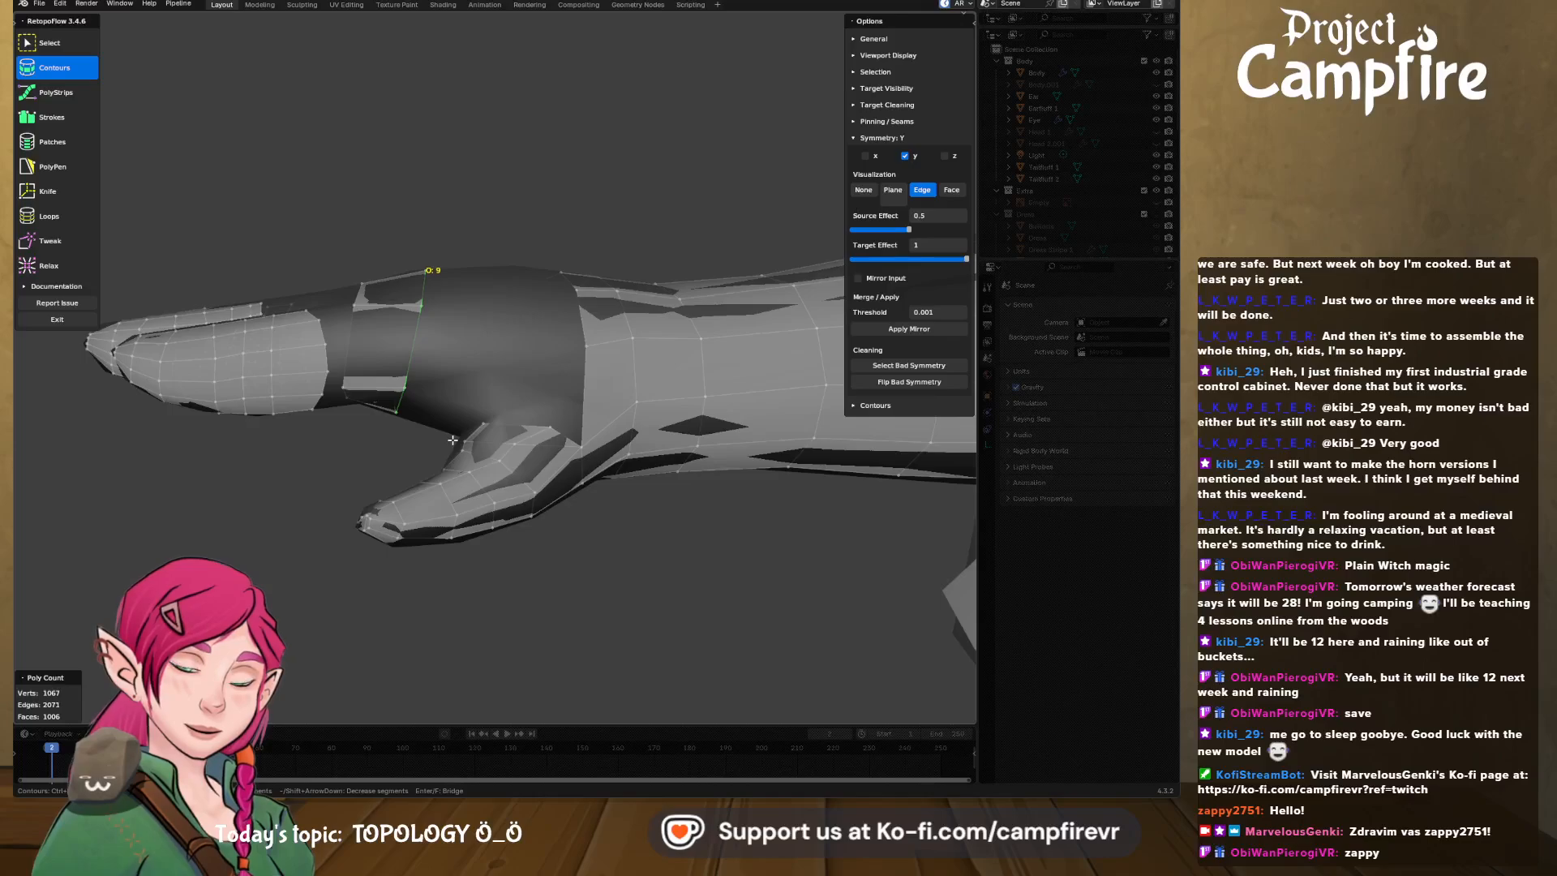
- Cut another connected contour loop around the palm on the wrist side, just ahead of the thumb base
left_click_drag(454, 307, 485, 206)
mouse_move(495, 308)
middle_mouse_down()
mouse_move(574, 444)
mouse_move(819, 382)
mouse_move(744, 435)
mouse_move(646, 438)
mouse_move(676, 387)
middle_mouse_up()
middle_click_drag(702, 396, 554, 398)
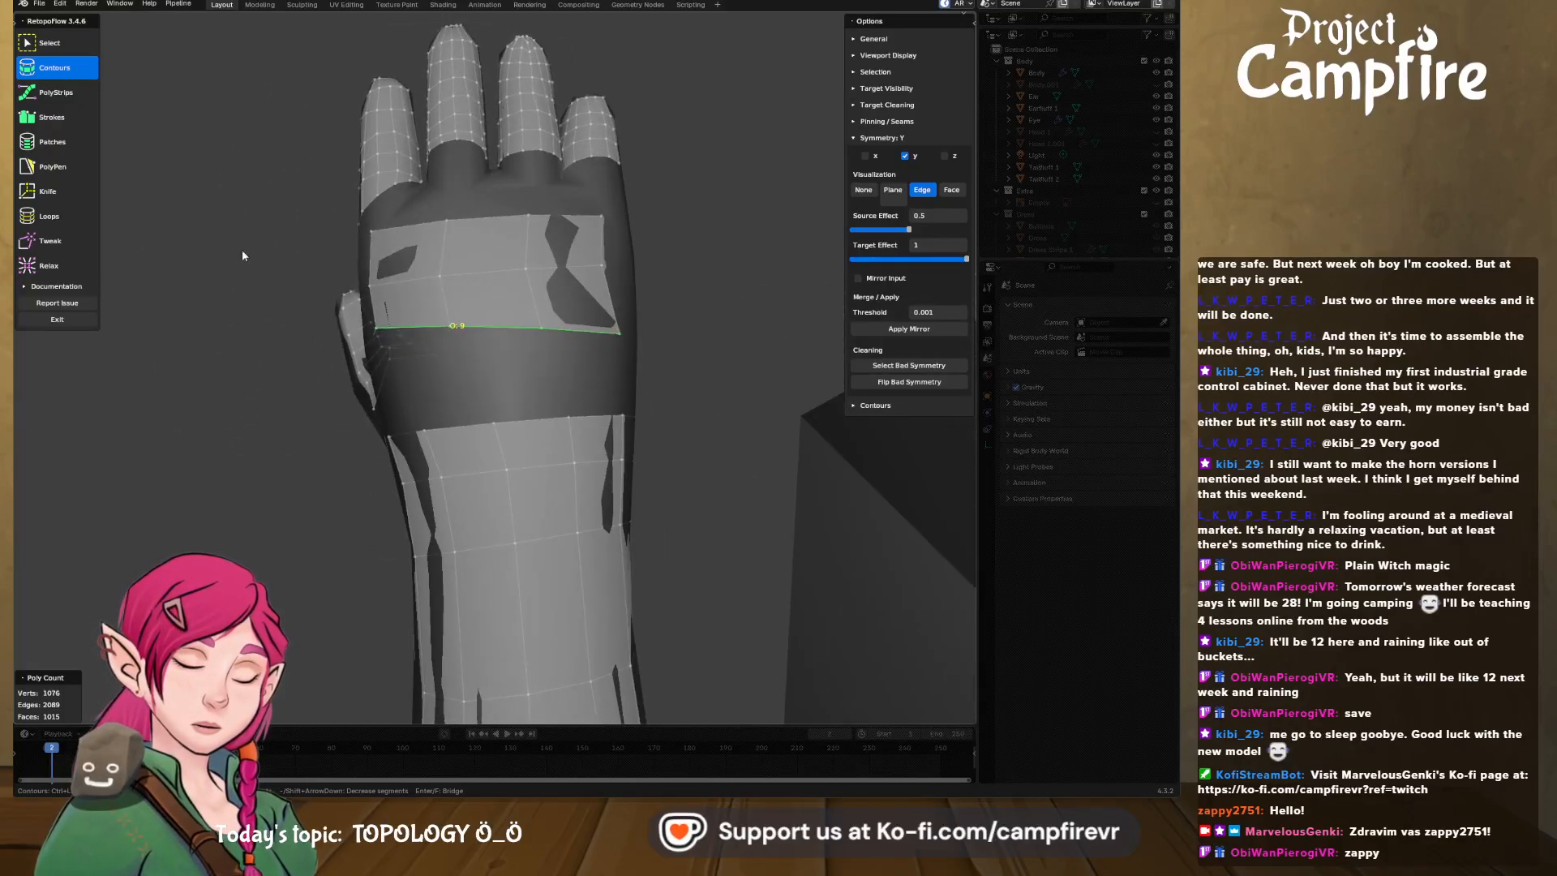
- Fill three quads across the back of the hand between the palm band and the wrist border with PolyPen
left_click(52, 167)
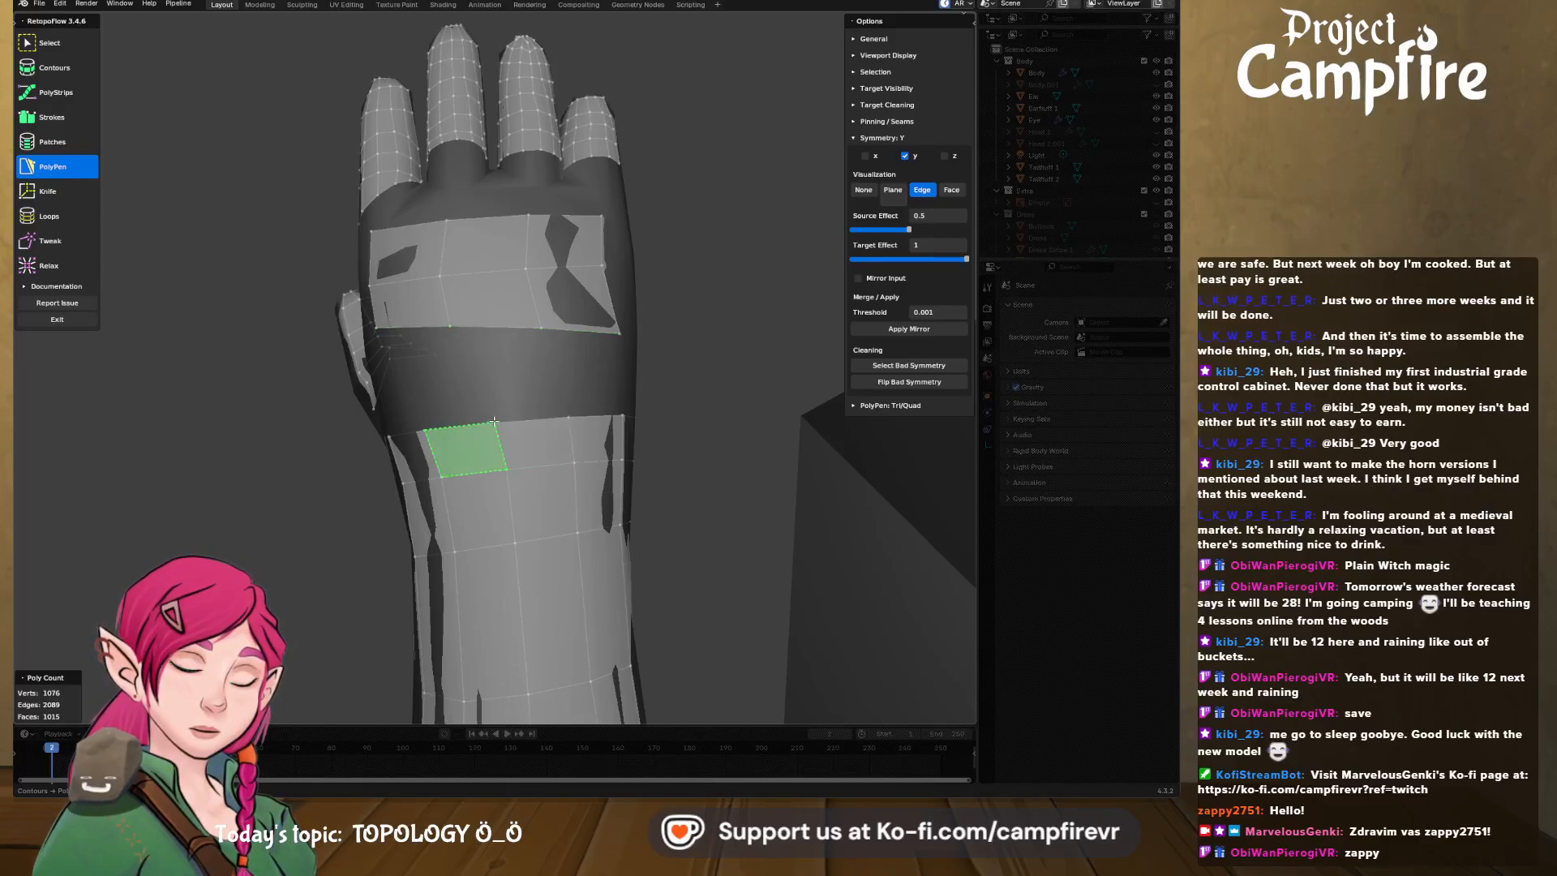
left_click(441, 327)
key("ctrl+z")
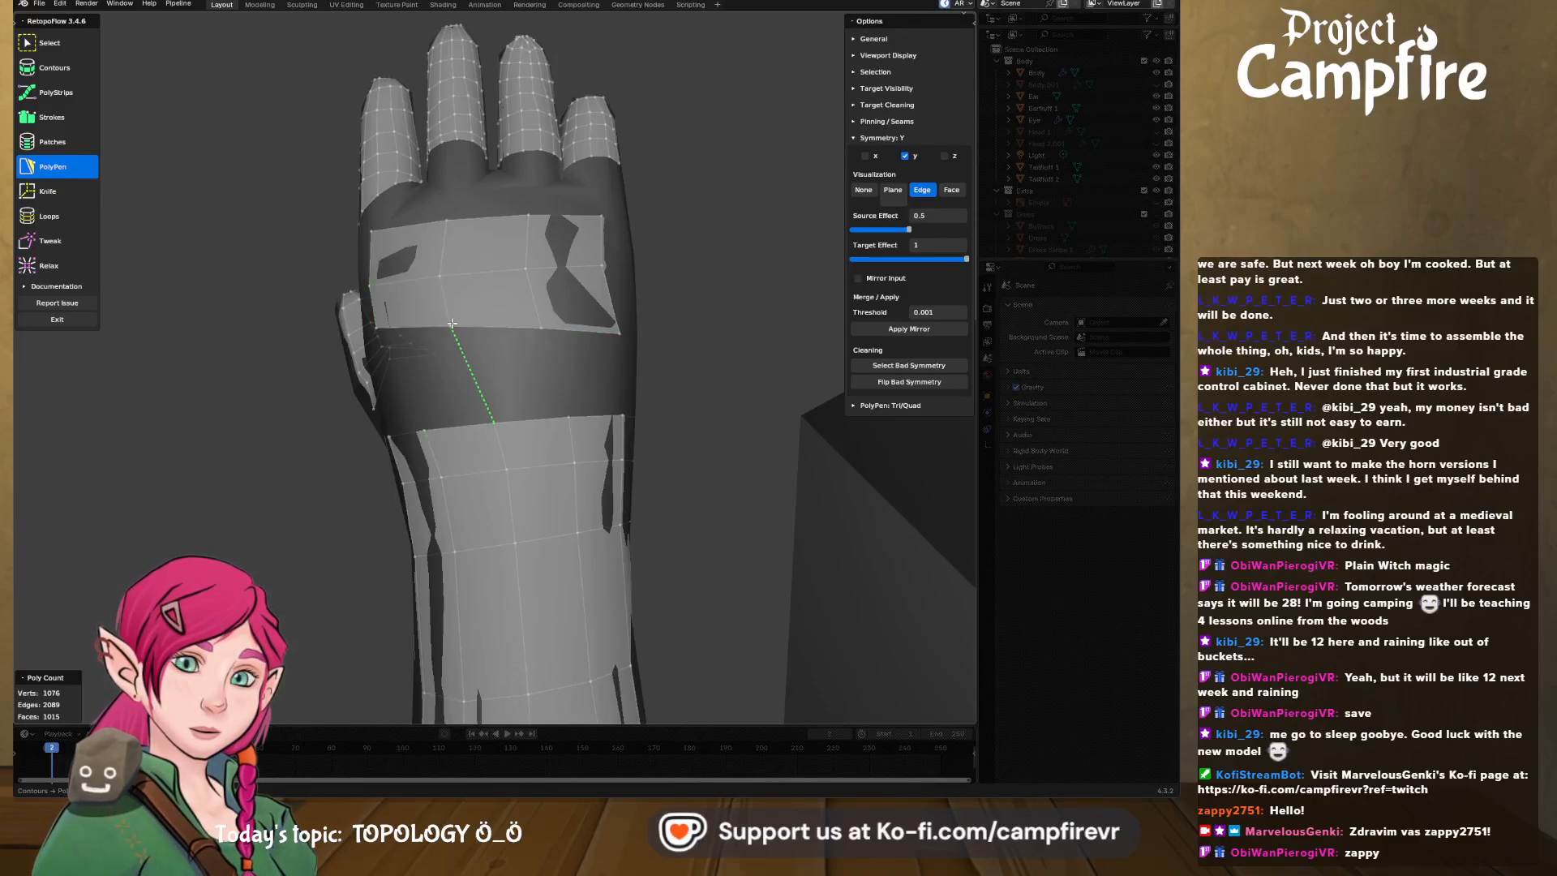
left_click(541, 329, "ctrl")
left_click(568, 417, "ctrl")
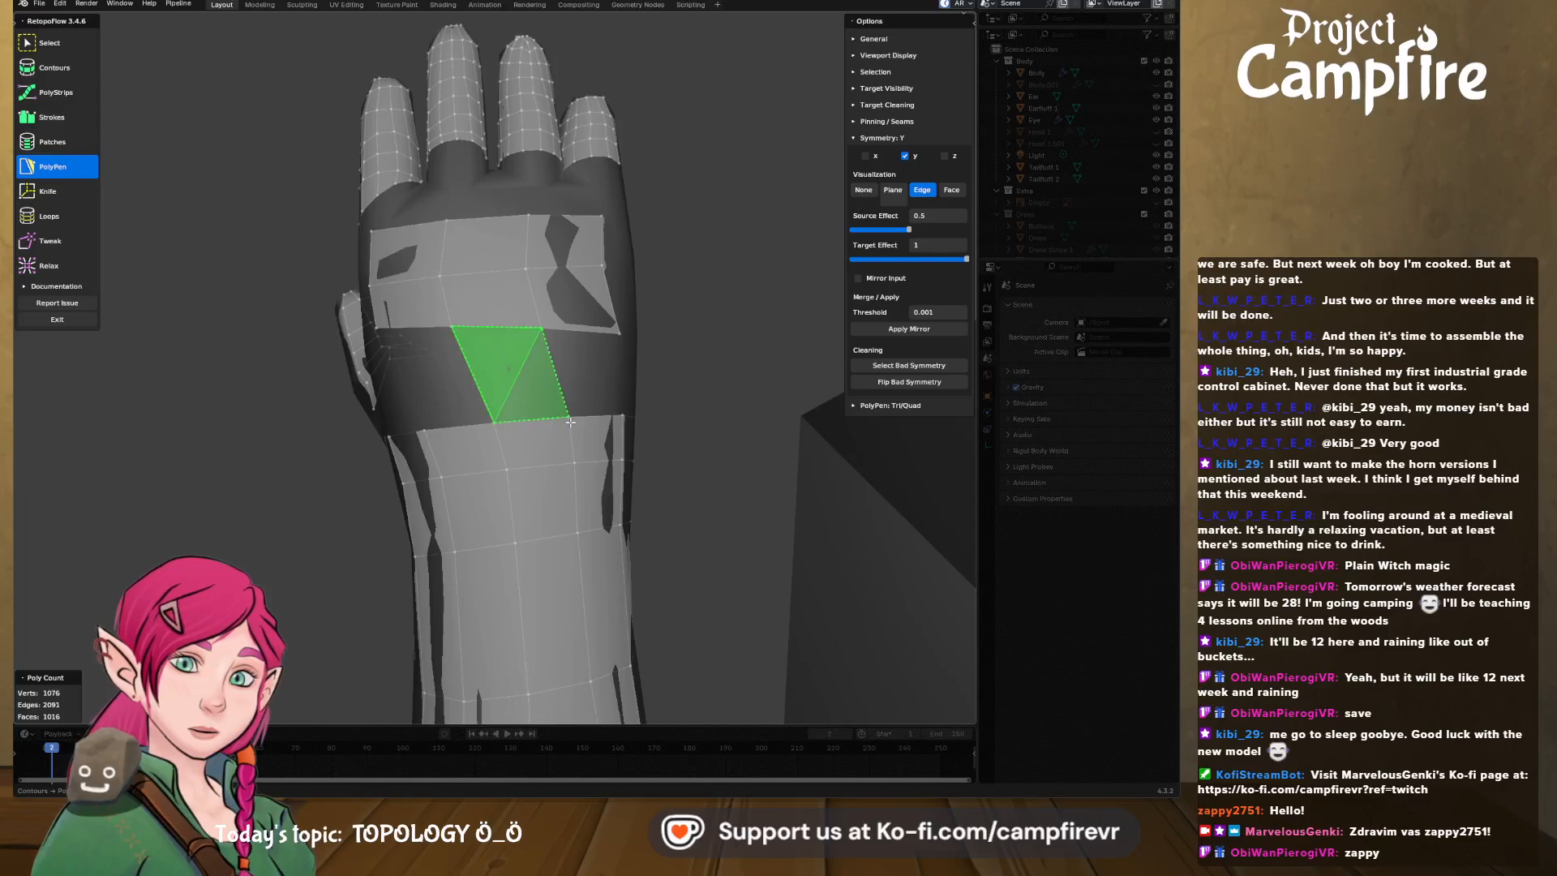
left_click(555, 373)
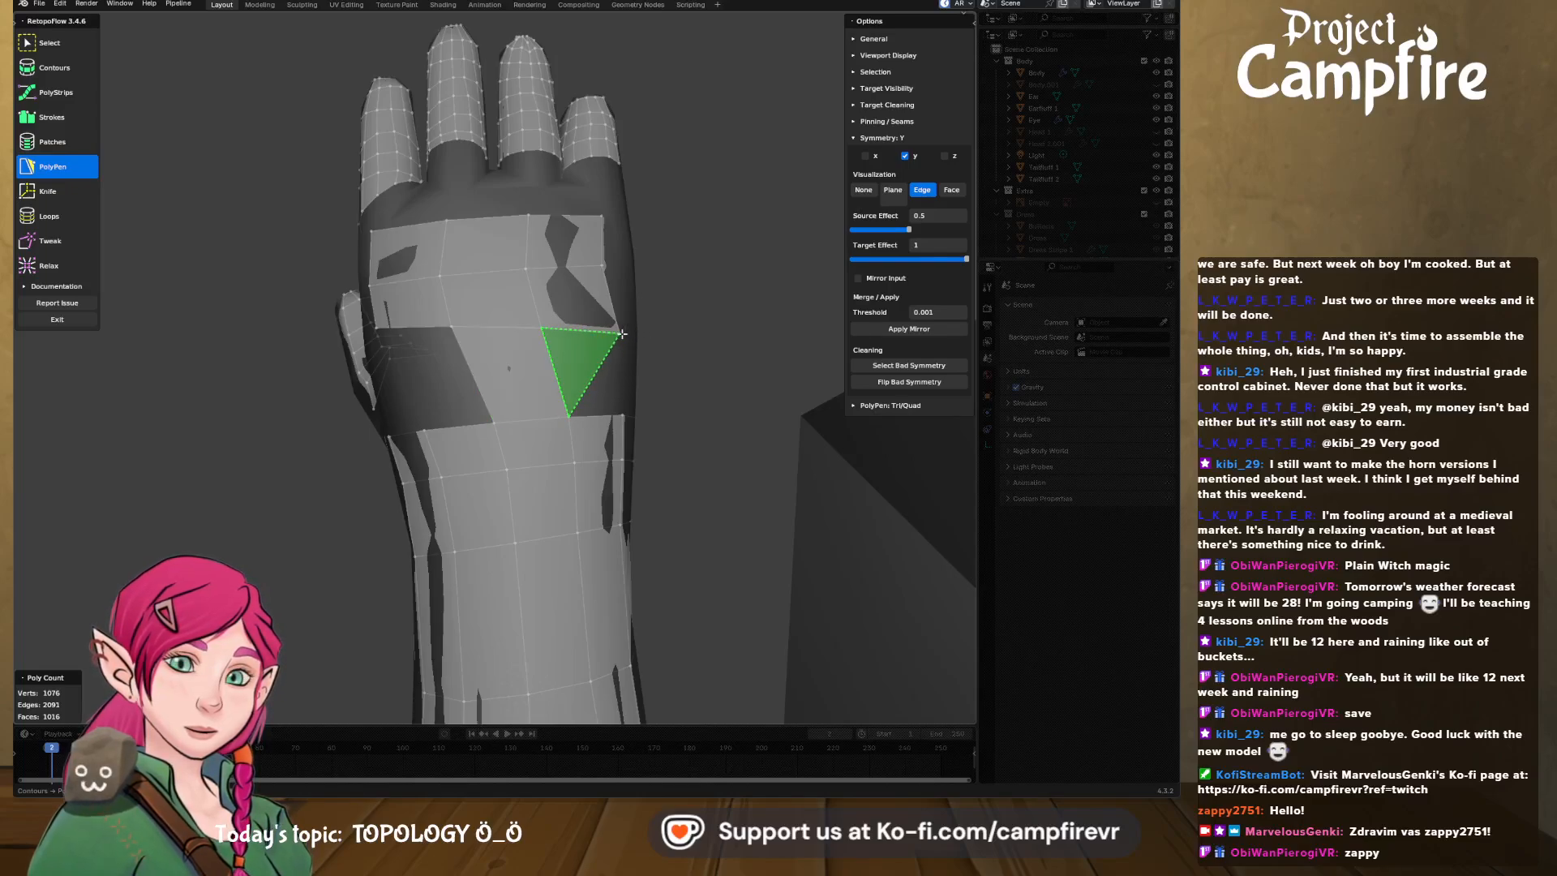
left_click(623, 415, "ctrl")
left_click(622, 375)
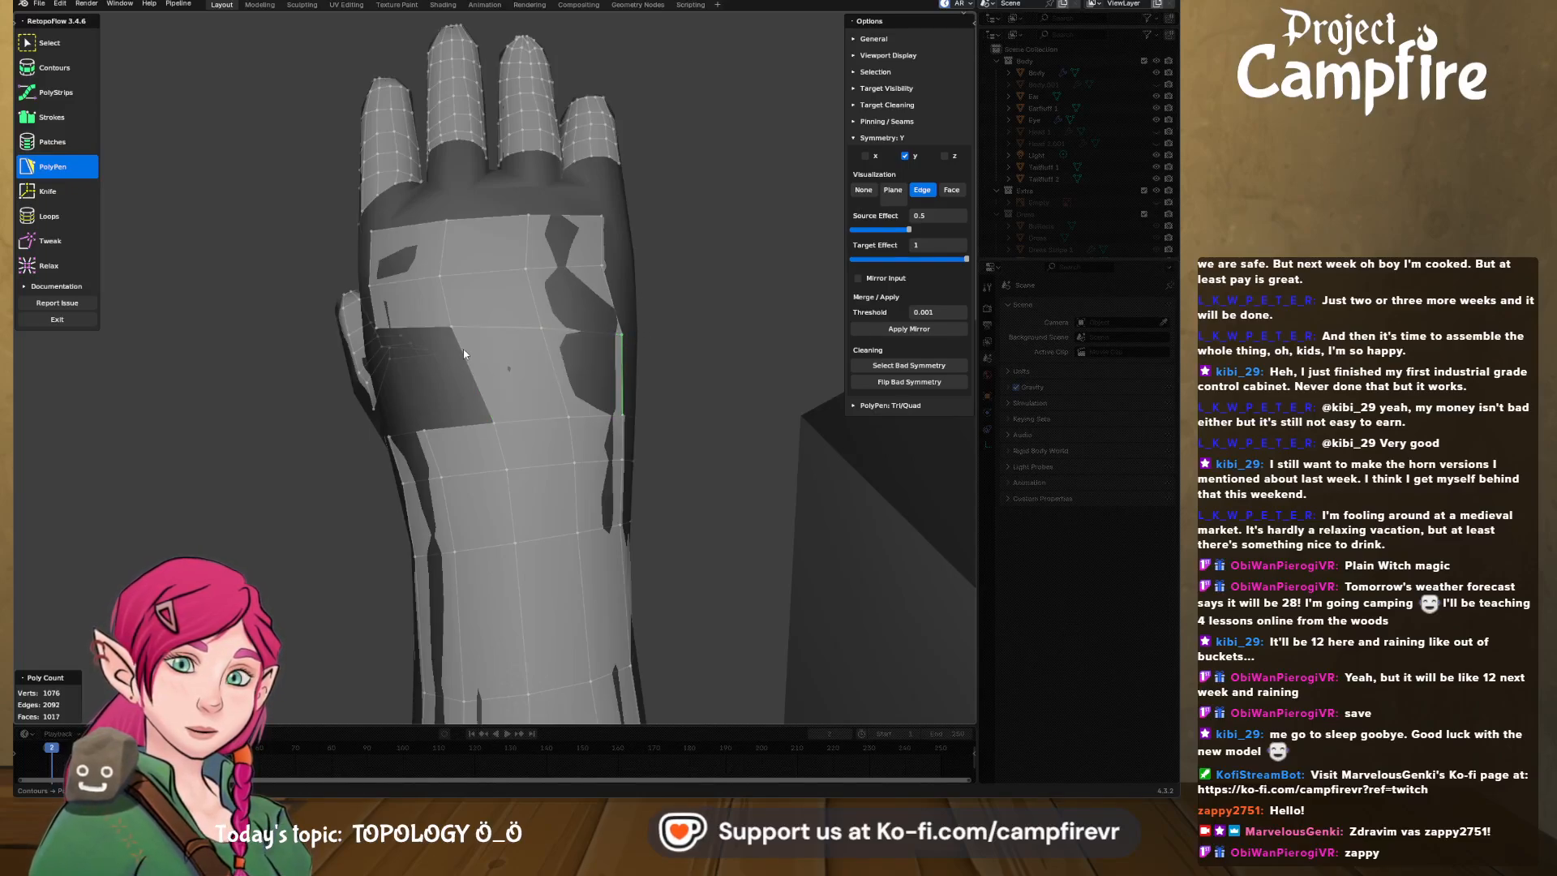
left_click(427, 435)
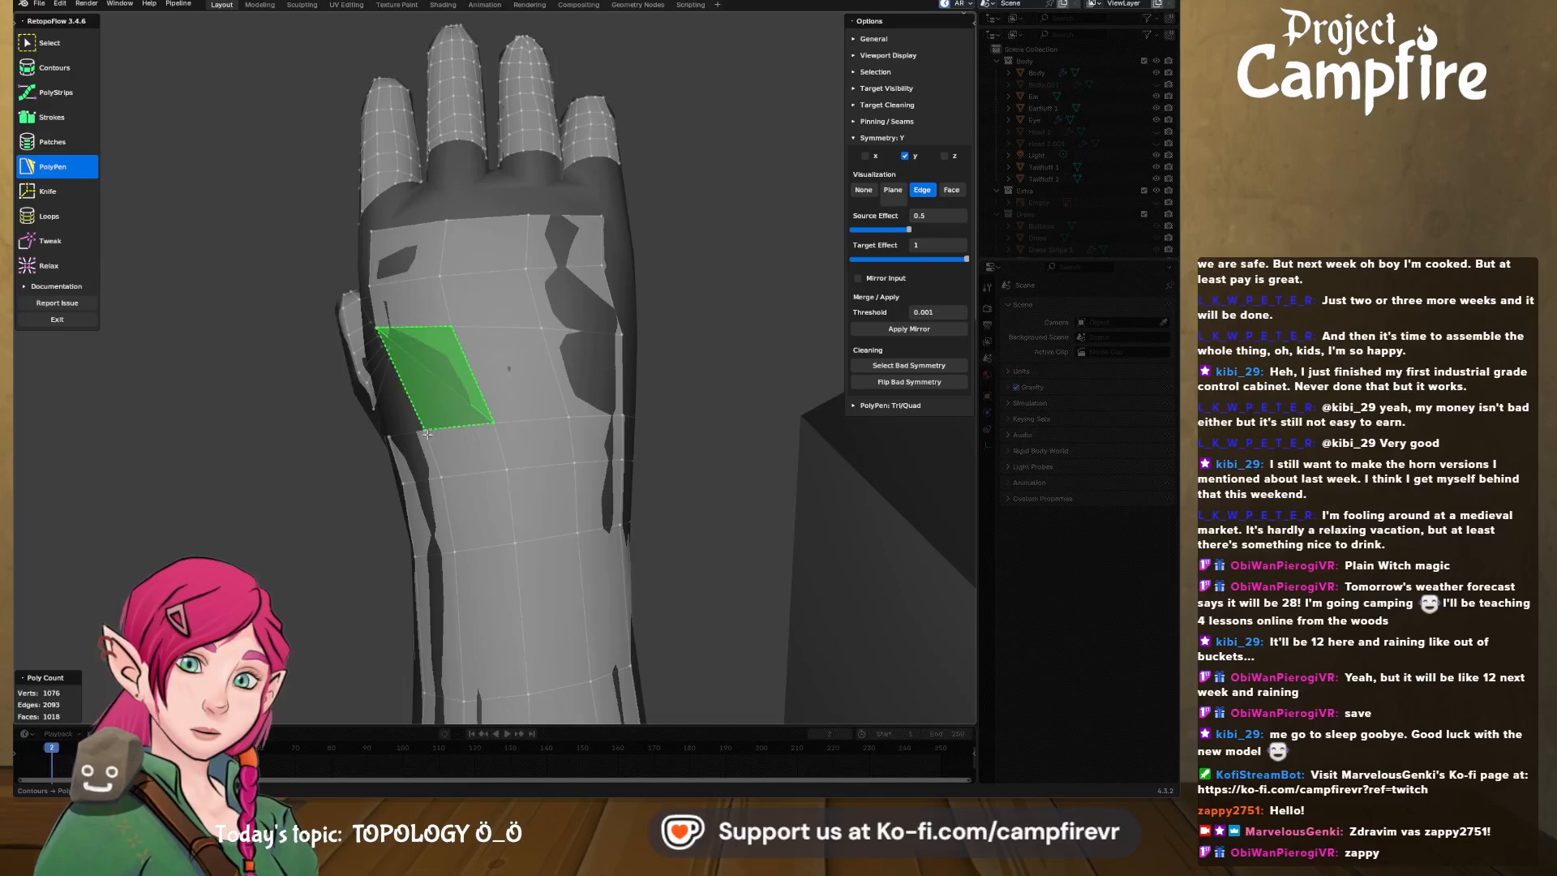
- Fill the thumb-side gap with PolyPen faces joining the palm band's edge, the thumb base and the wrist border
middle_click_drag(424, 432, 558, 376)
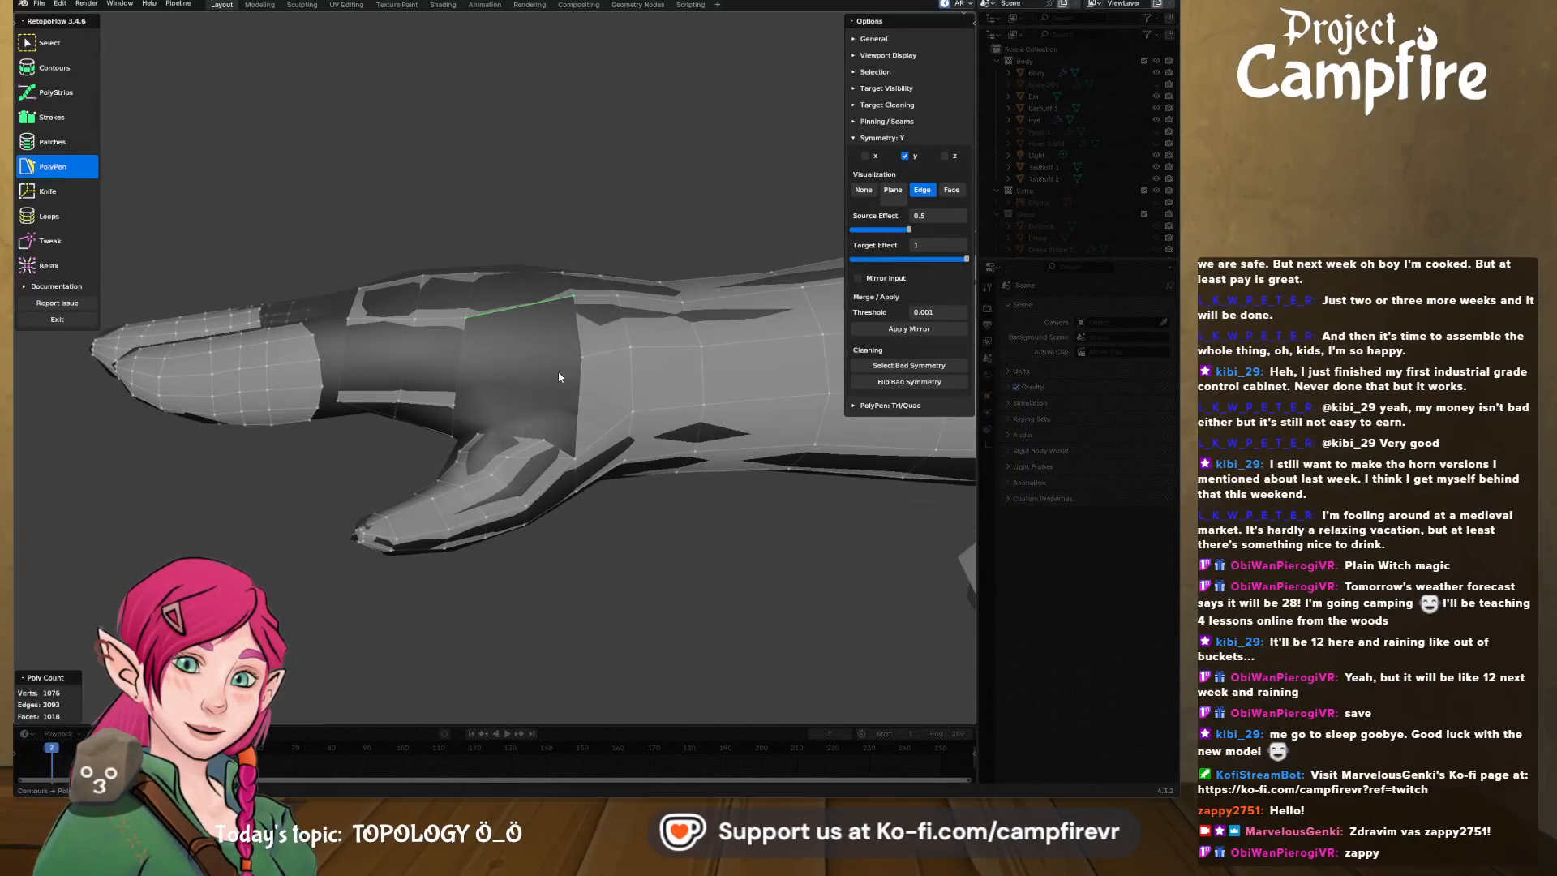
left_click(455, 404)
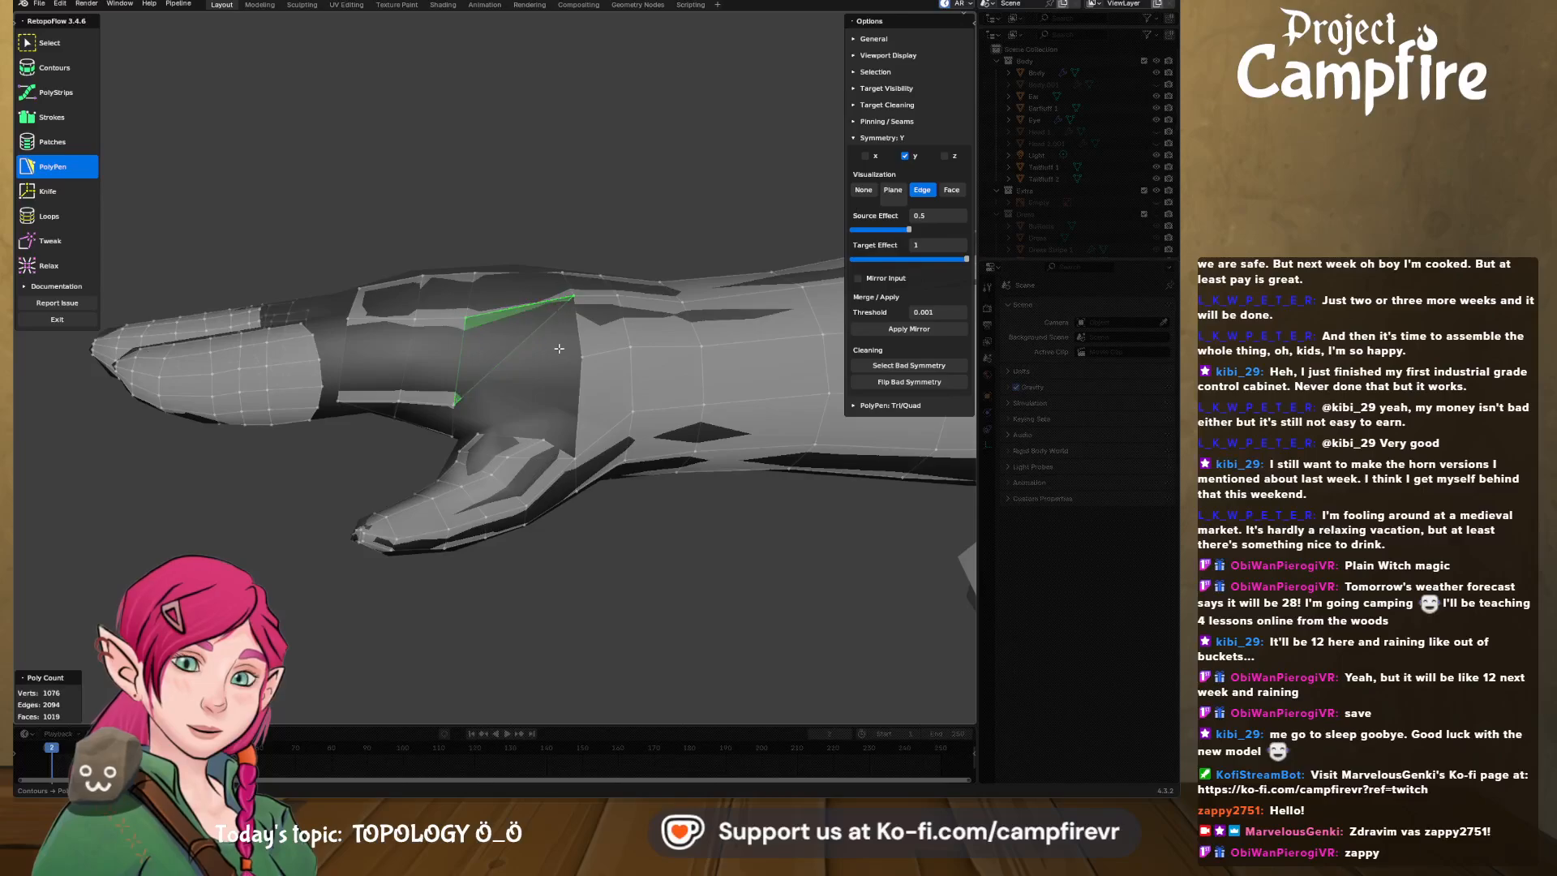
middle_click_drag(558, 348, 618, 390)
scroll(582, 378, "up", 3)
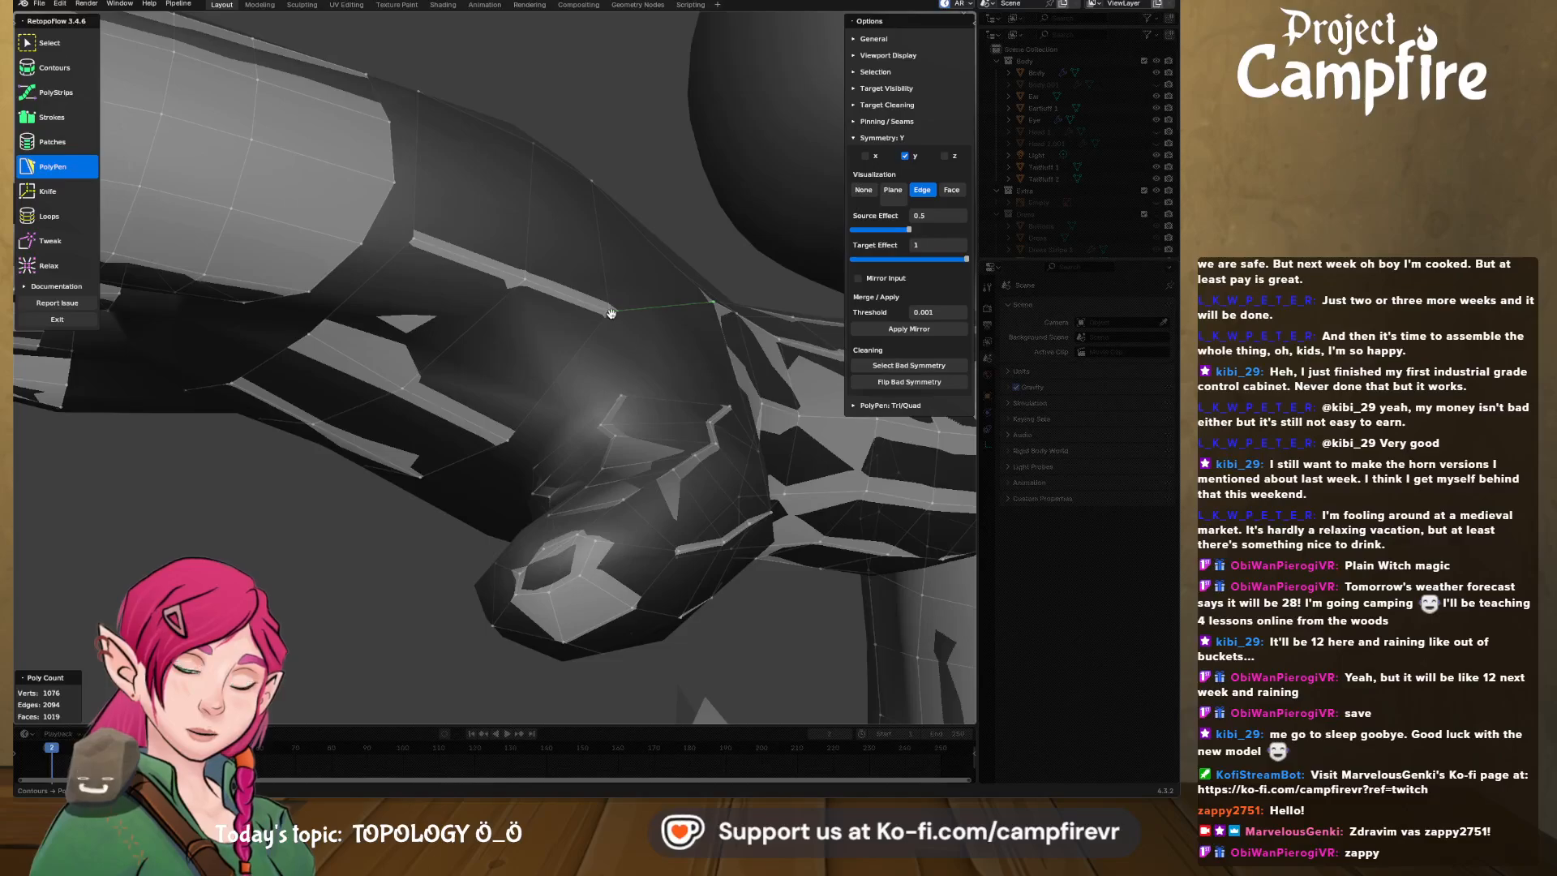
left_click(618, 397)
middle_click_drag(568, 430, 491, 442)
left_click(590, 418, "ctrl")
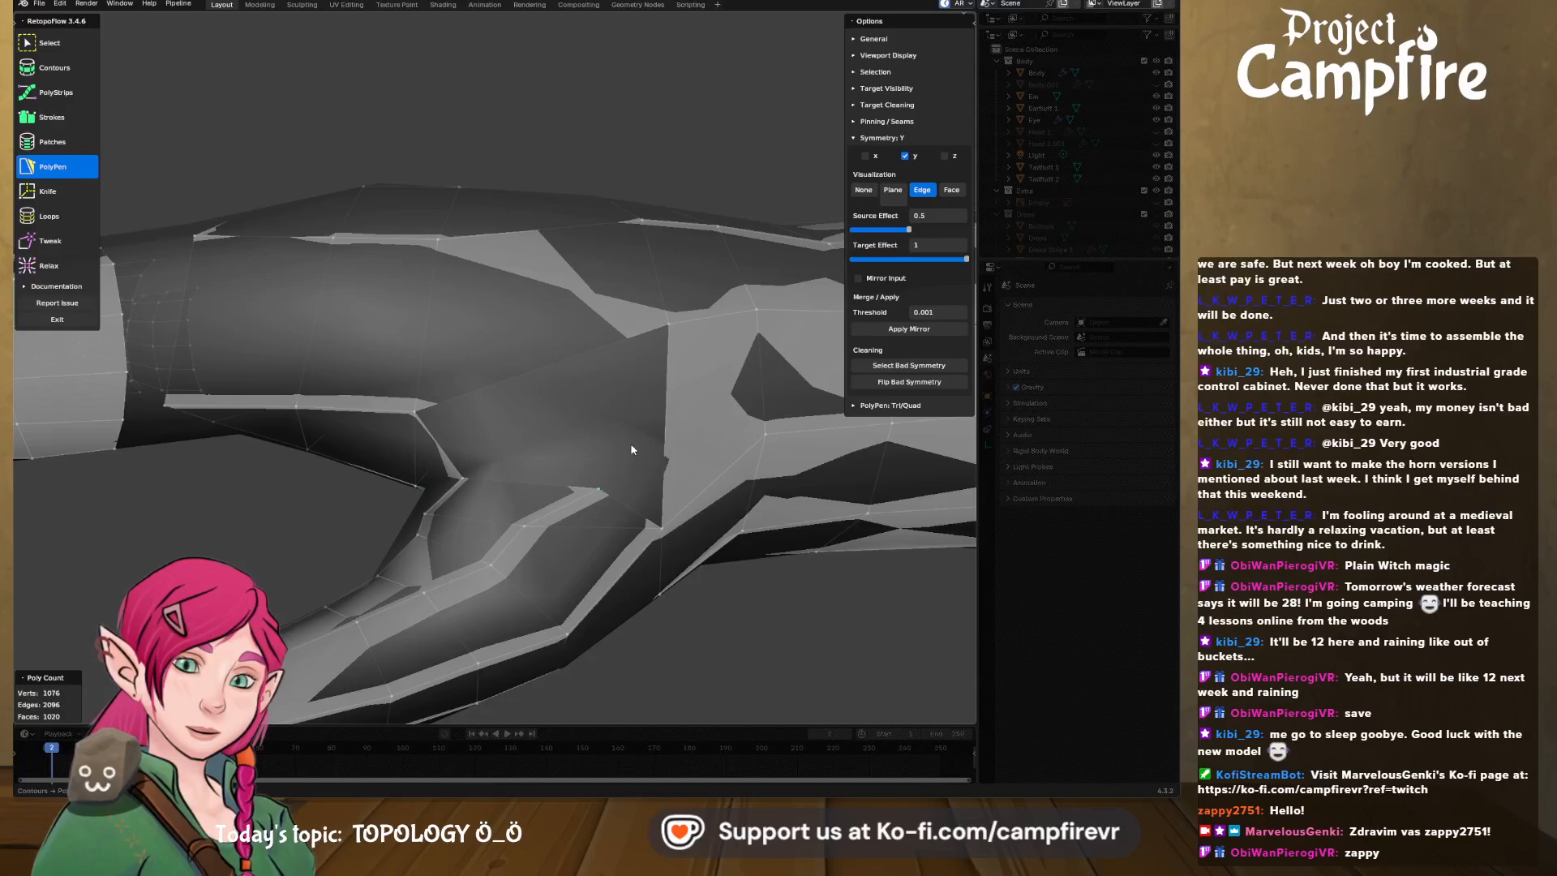
left_click(667, 331)
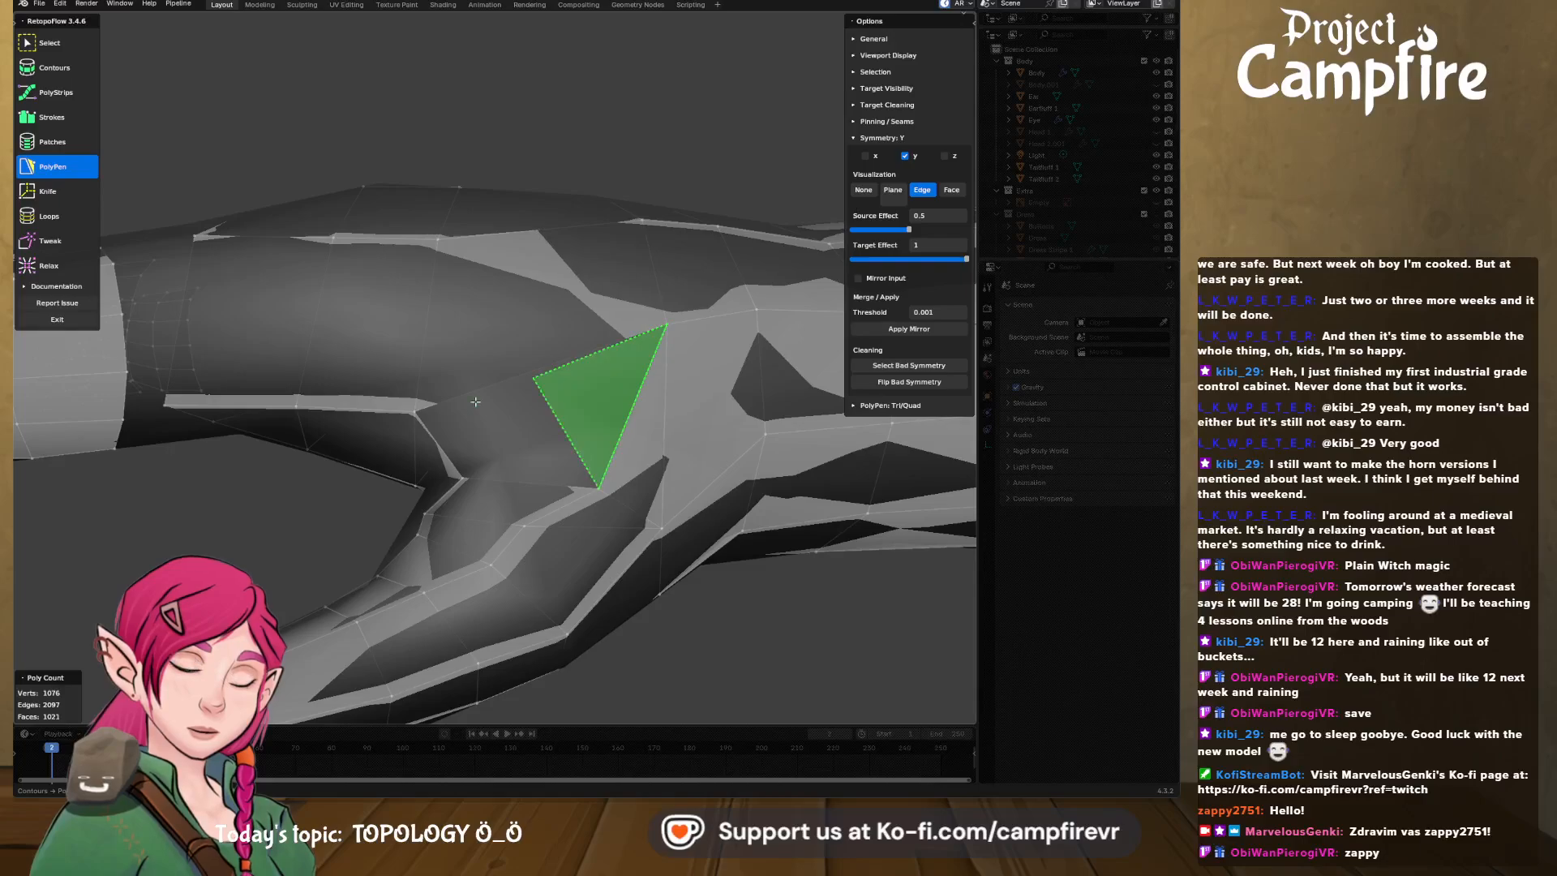
left_click(466, 478)
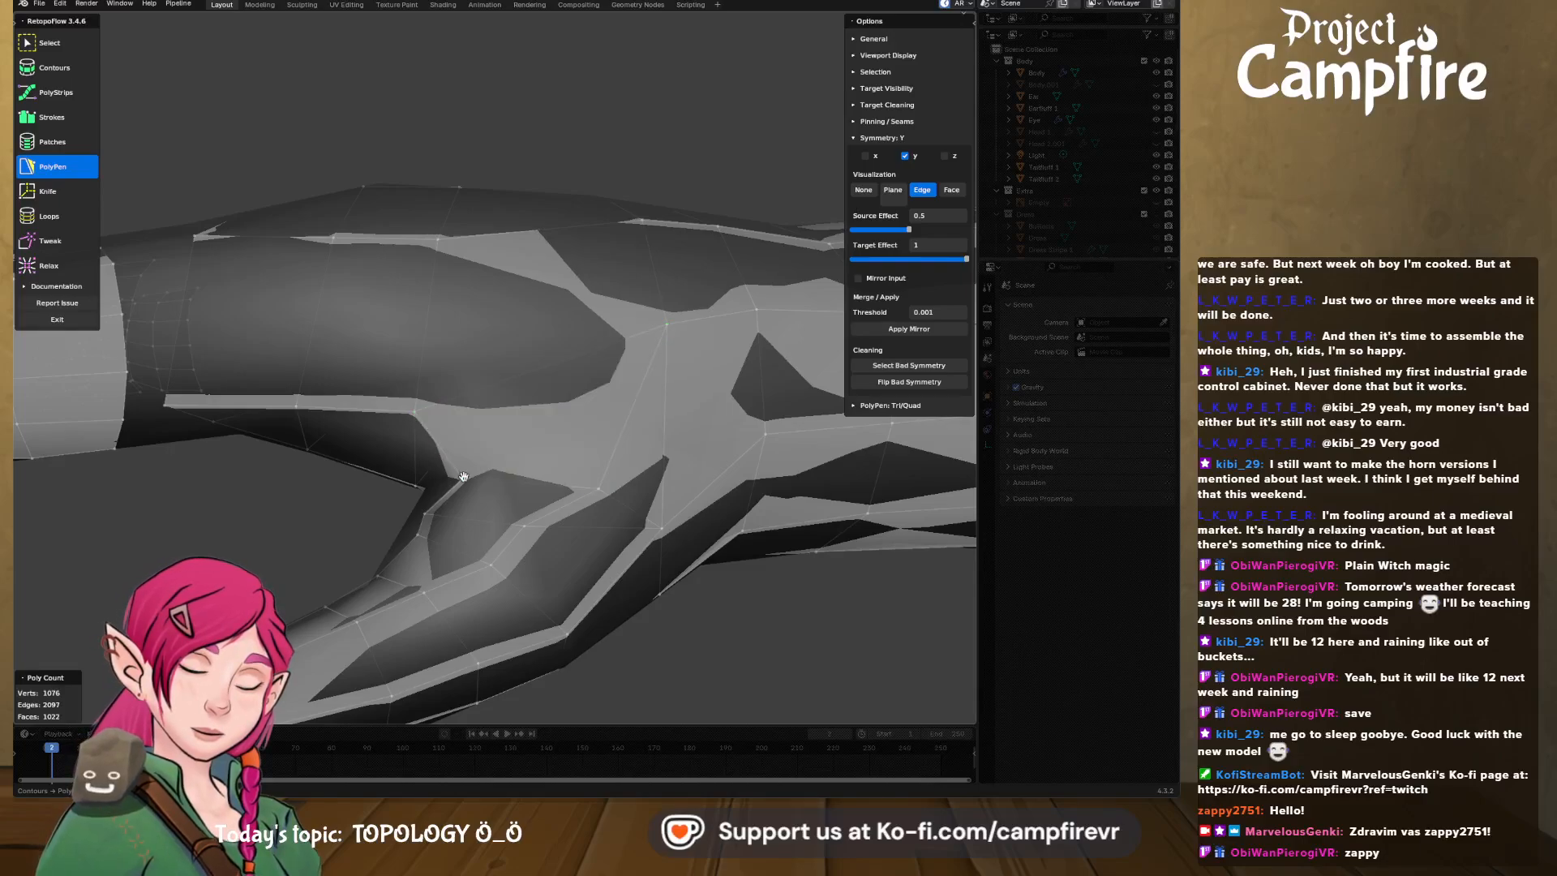
- Relax the new faces around the thumb base with the Relax brush
middle_click_drag(467, 477, 632, 430)
left_click(62, 269)
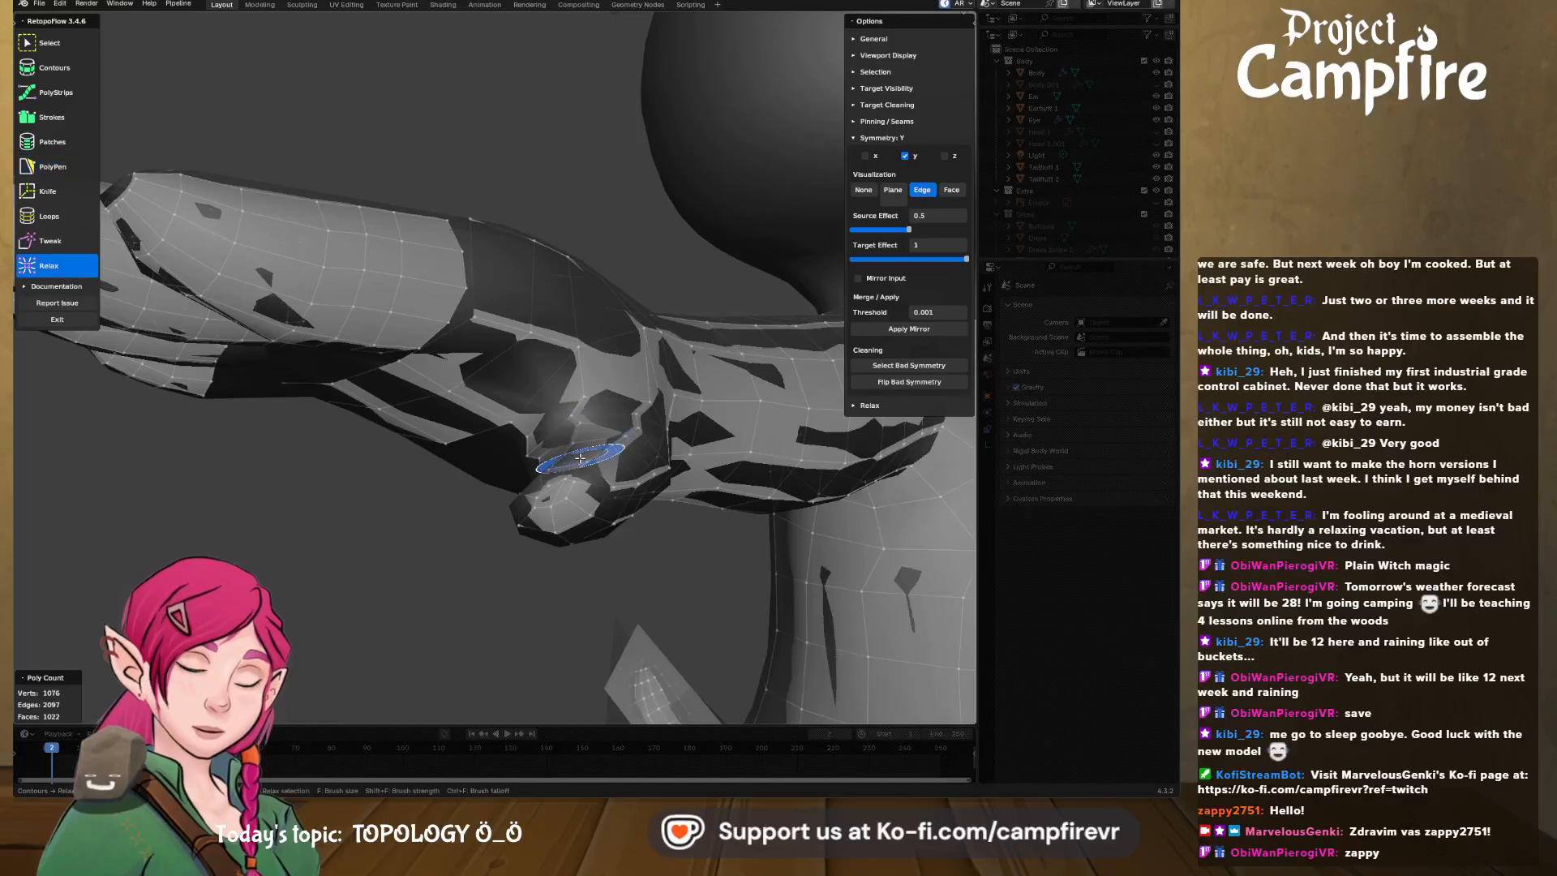
middle_click_drag(654, 431, 537, 449)
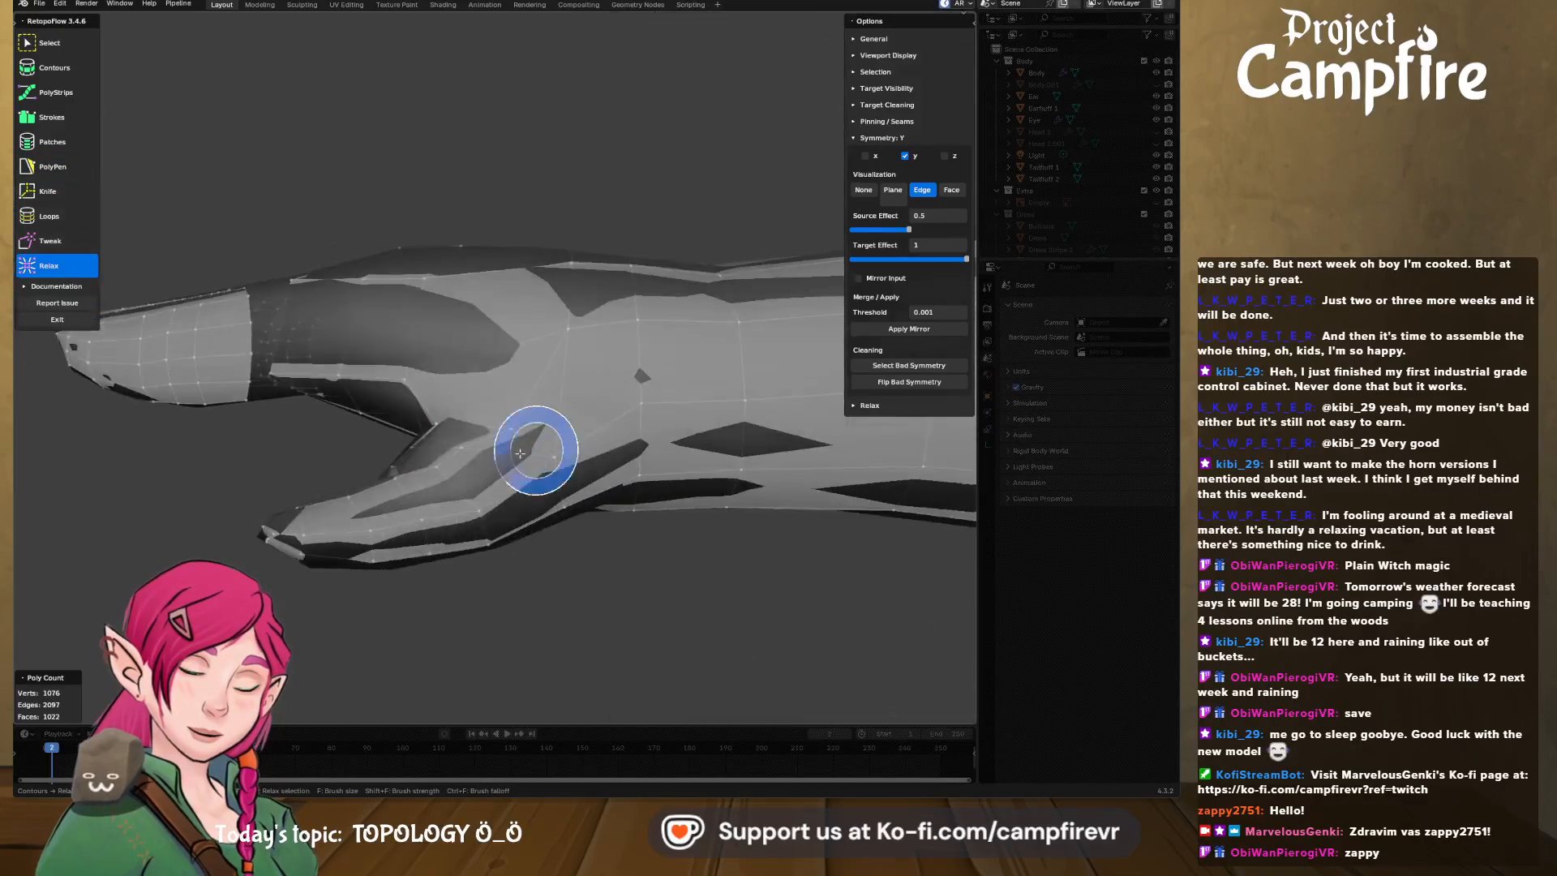
mouse_move(538, 449)
left_mouse_down()
mouse_move(477, 448)
mouse_move(448, 494)
left_mouse_up()
middle_click_drag(448, 495, 466, 428)
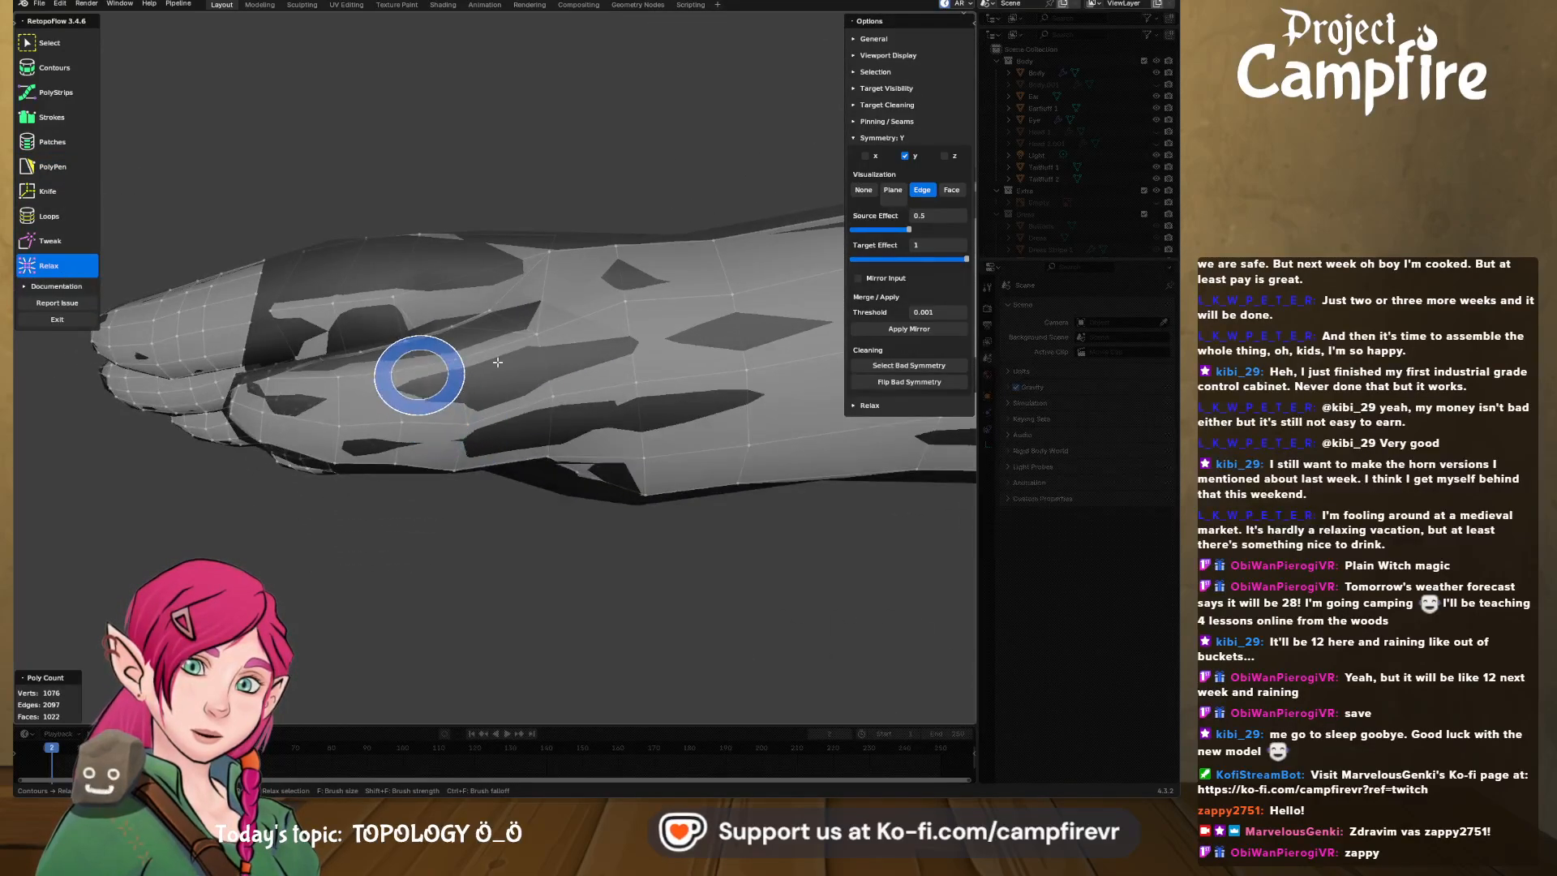
- Bridge the thumb-side part of the palm gap with a Strokes strip of three quads, extended from the thumb base's three-edge border
mouse_move(417, 372)
middle_mouse_down()
mouse_move(462, 198)
mouse_move(579, 200)
middle_mouse_up()
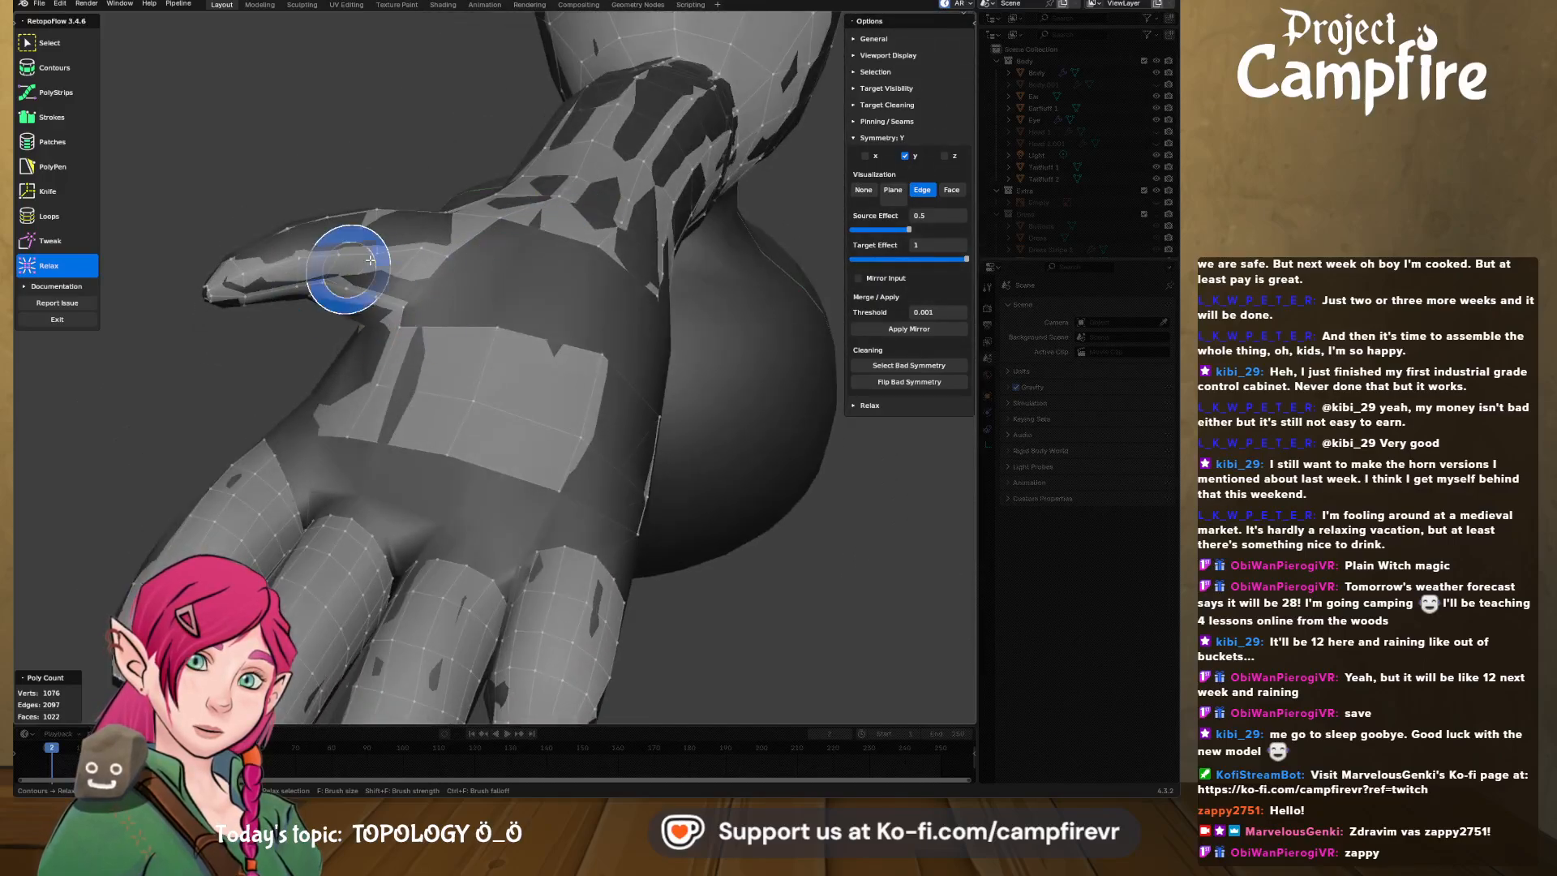
mouse_move(447, 357)
middle_mouse_down()
mouse_move(460, 399)
mouse_move(504, 406)
middle_mouse_up()
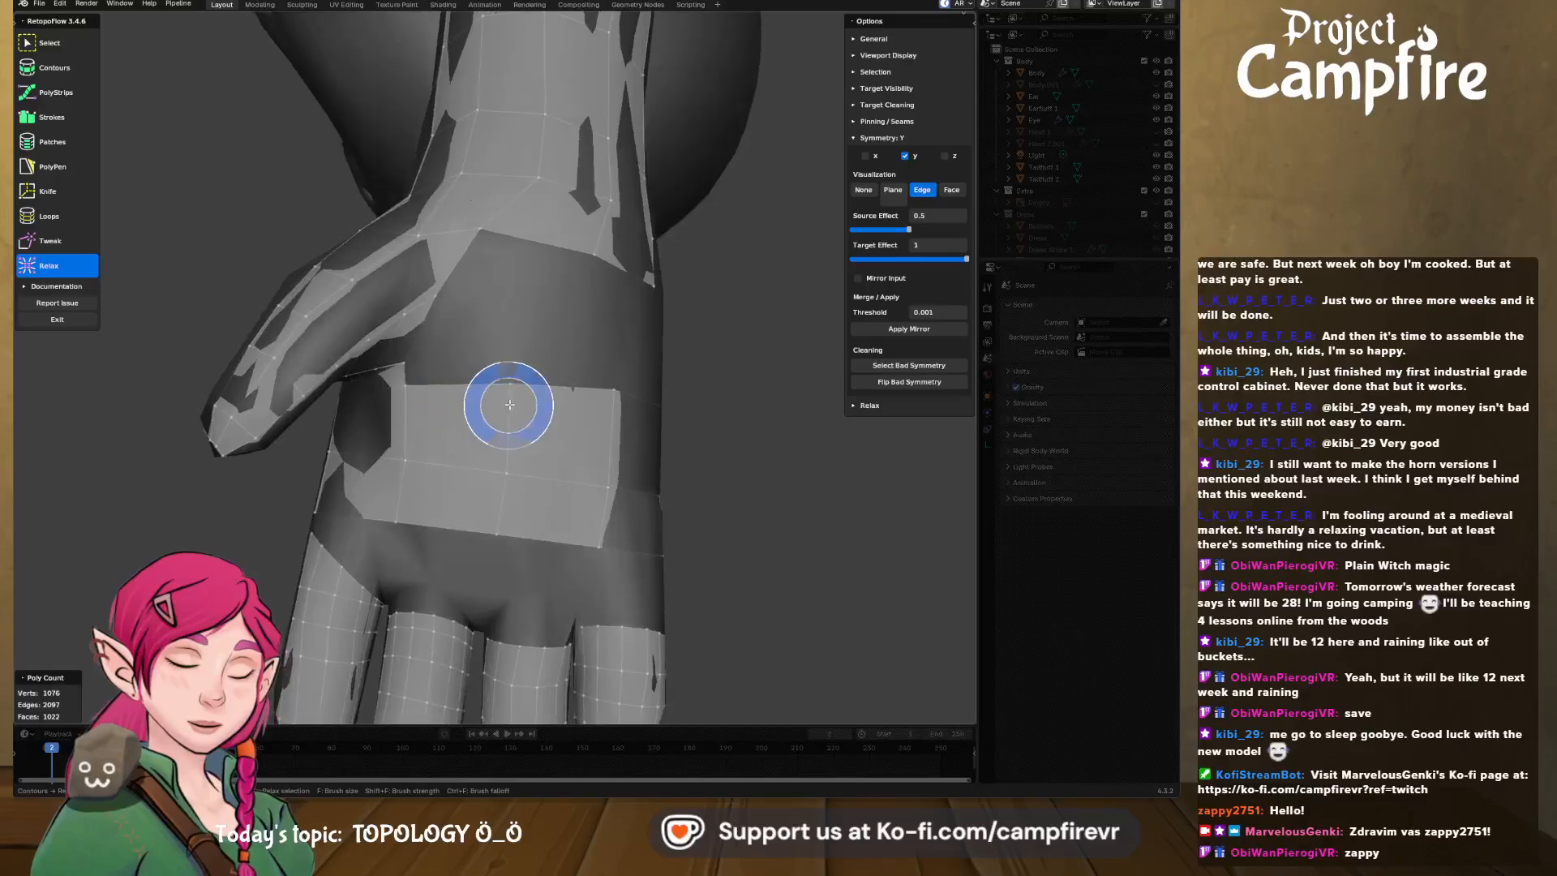
mouse_move(625, 411)
middle_mouse_down()
mouse_move(534, 422)
mouse_move(595, 420)
mouse_move(425, 404)
mouse_move(469, 351)
mouse_move(430, 383)
middle_mouse_up()
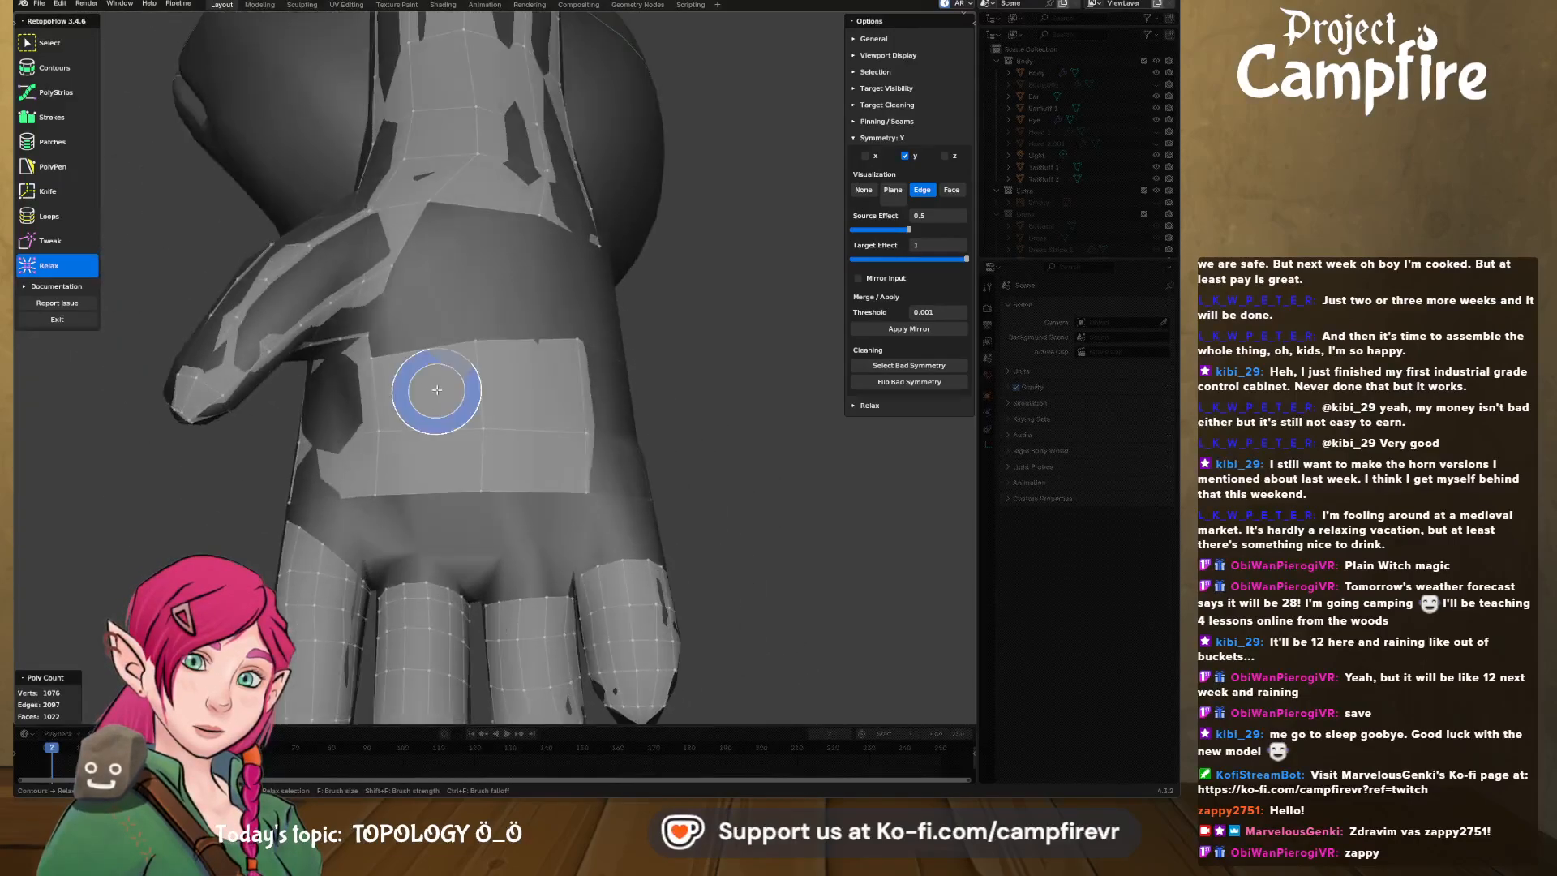
mouse_move(461, 230)
left_mouse_down()
mouse_move(497, 319)
mouse_move(476, 306)
mouse_move(508, 337)
mouse_move(445, 336)
left_mouse_up()
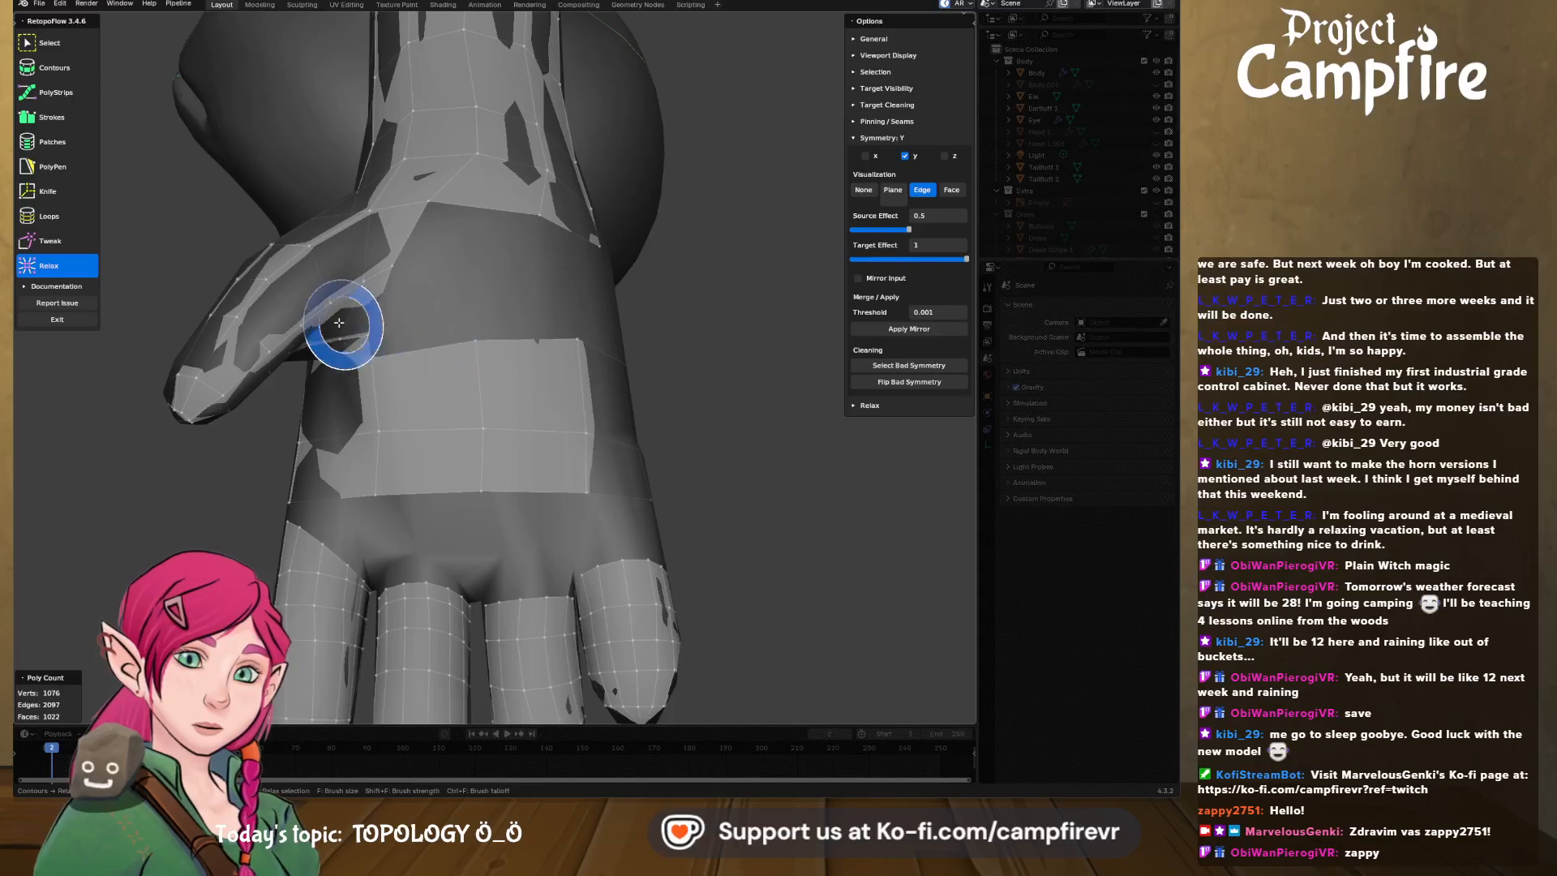
left_click(52, 118)
left_click_drag(386, 291, 368, 348)
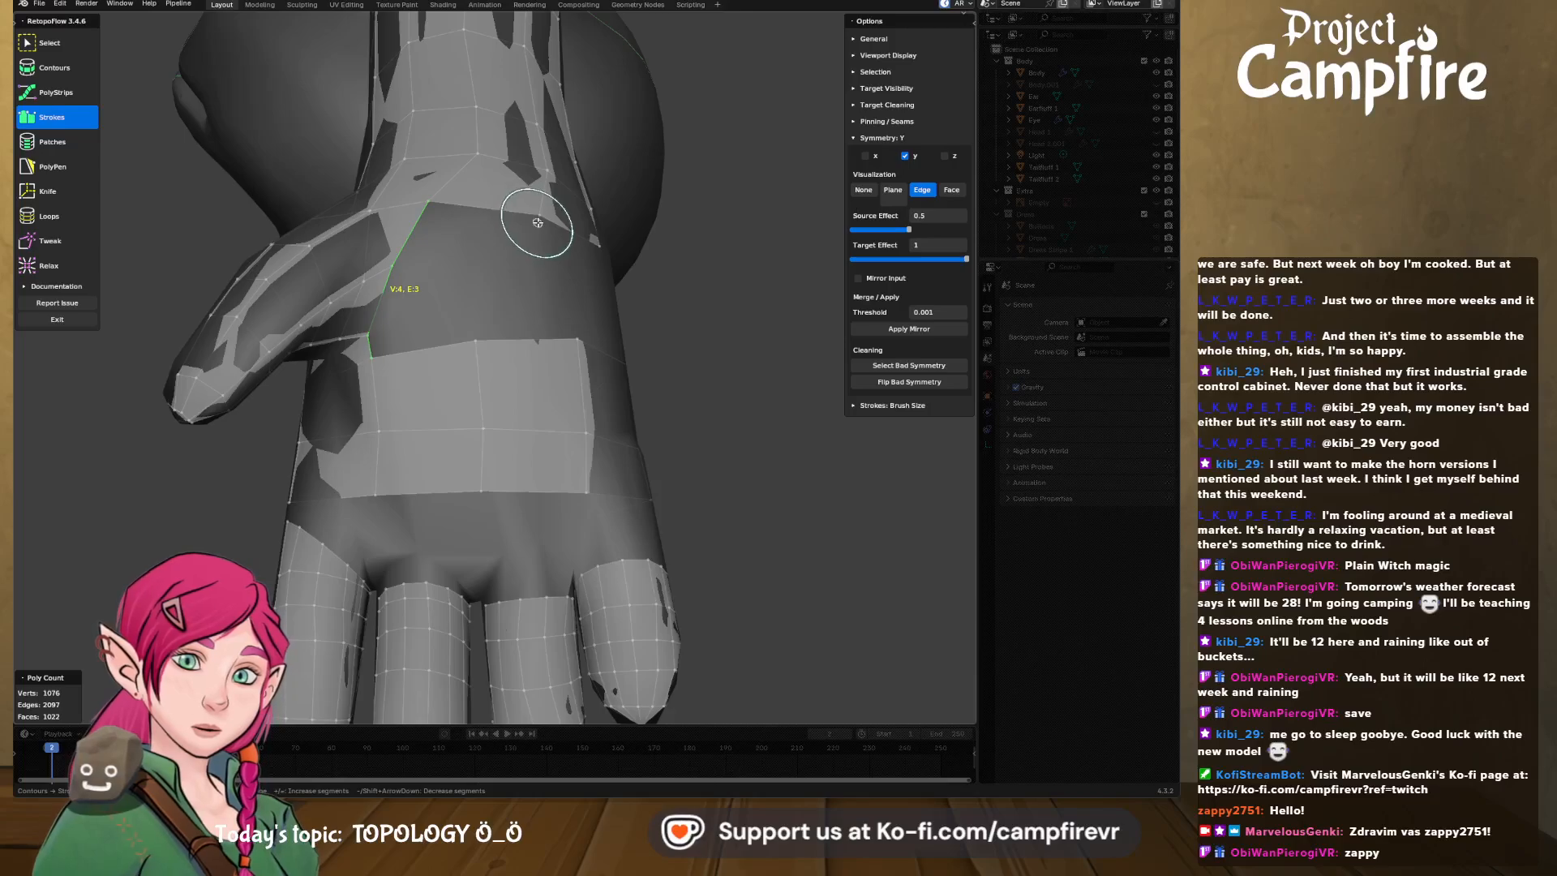
left_click_drag(538, 224, 483, 333)
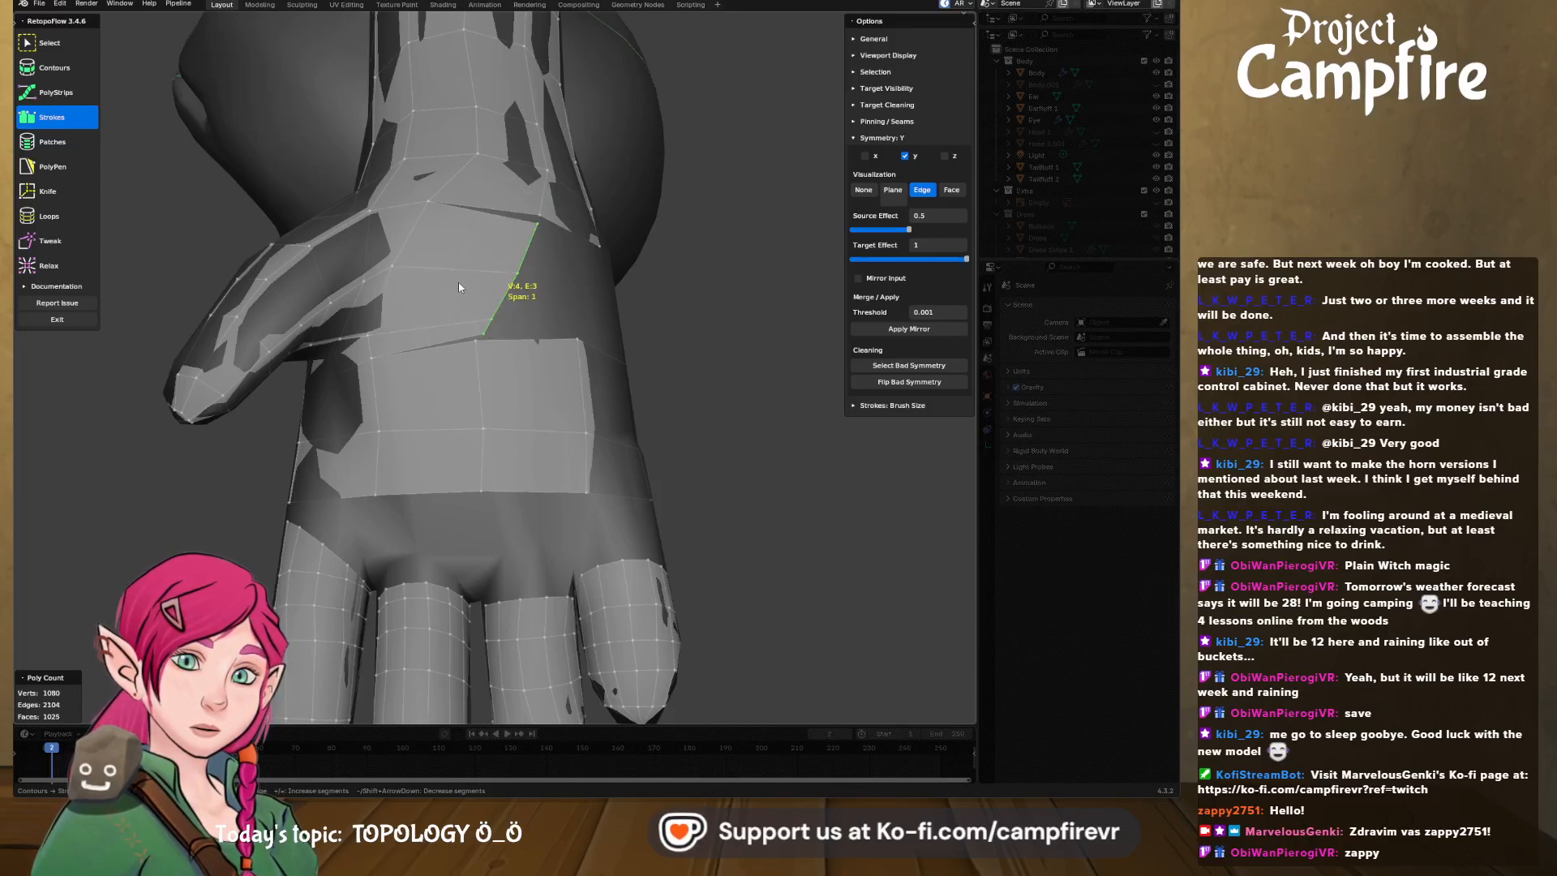
- Merge the doubled vertices at both outer corners of the new strip, joining it to the palm band and the wrist border
middle_click_drag(454, 274, 433, 314)
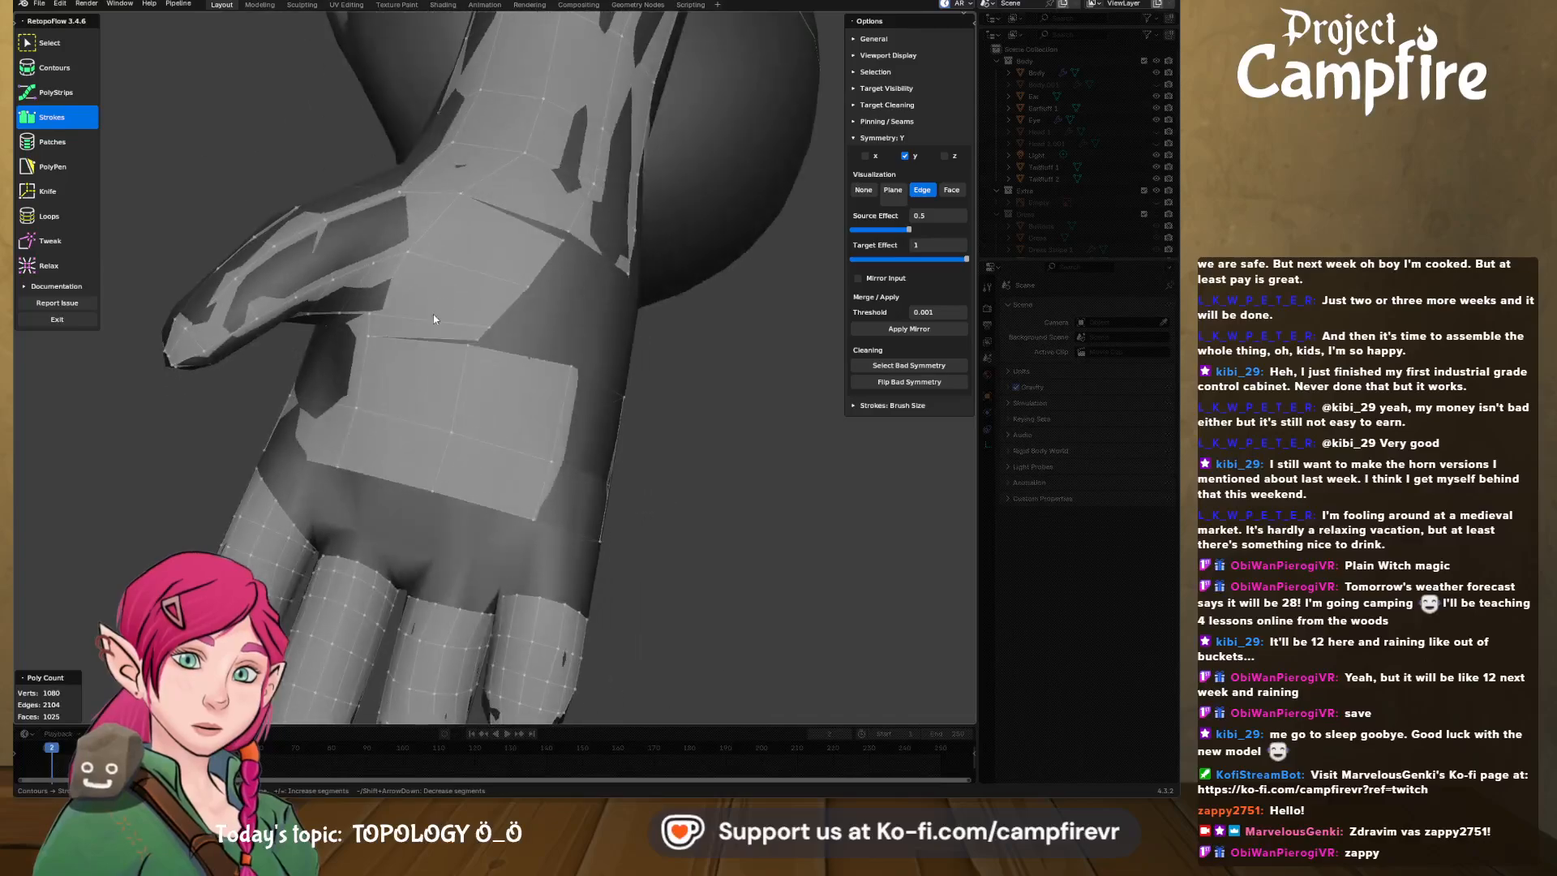
left_click(50, 43)
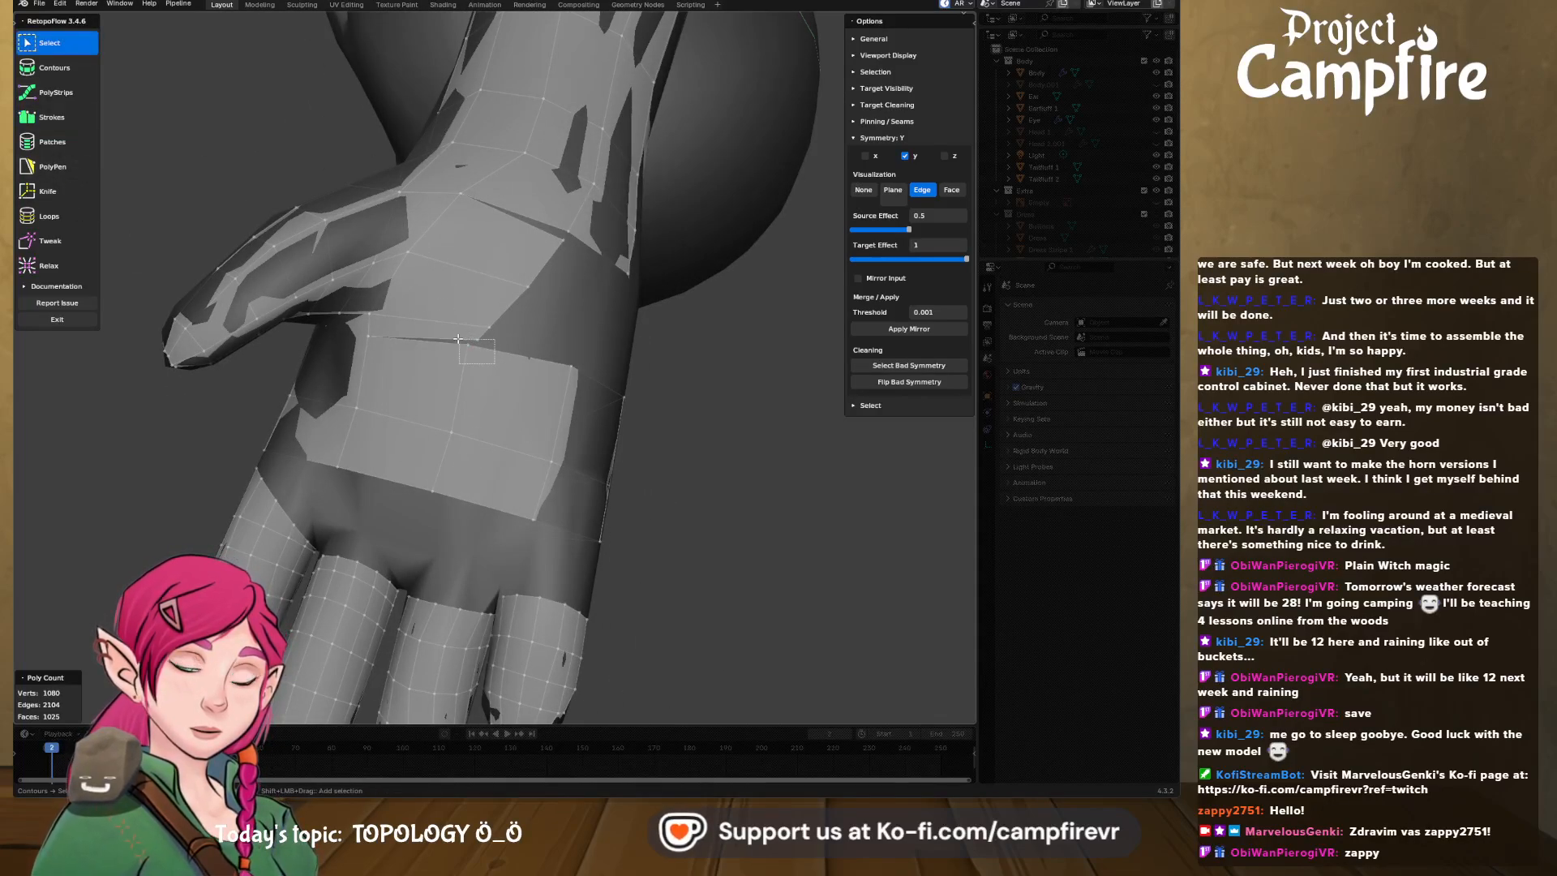
key("x")
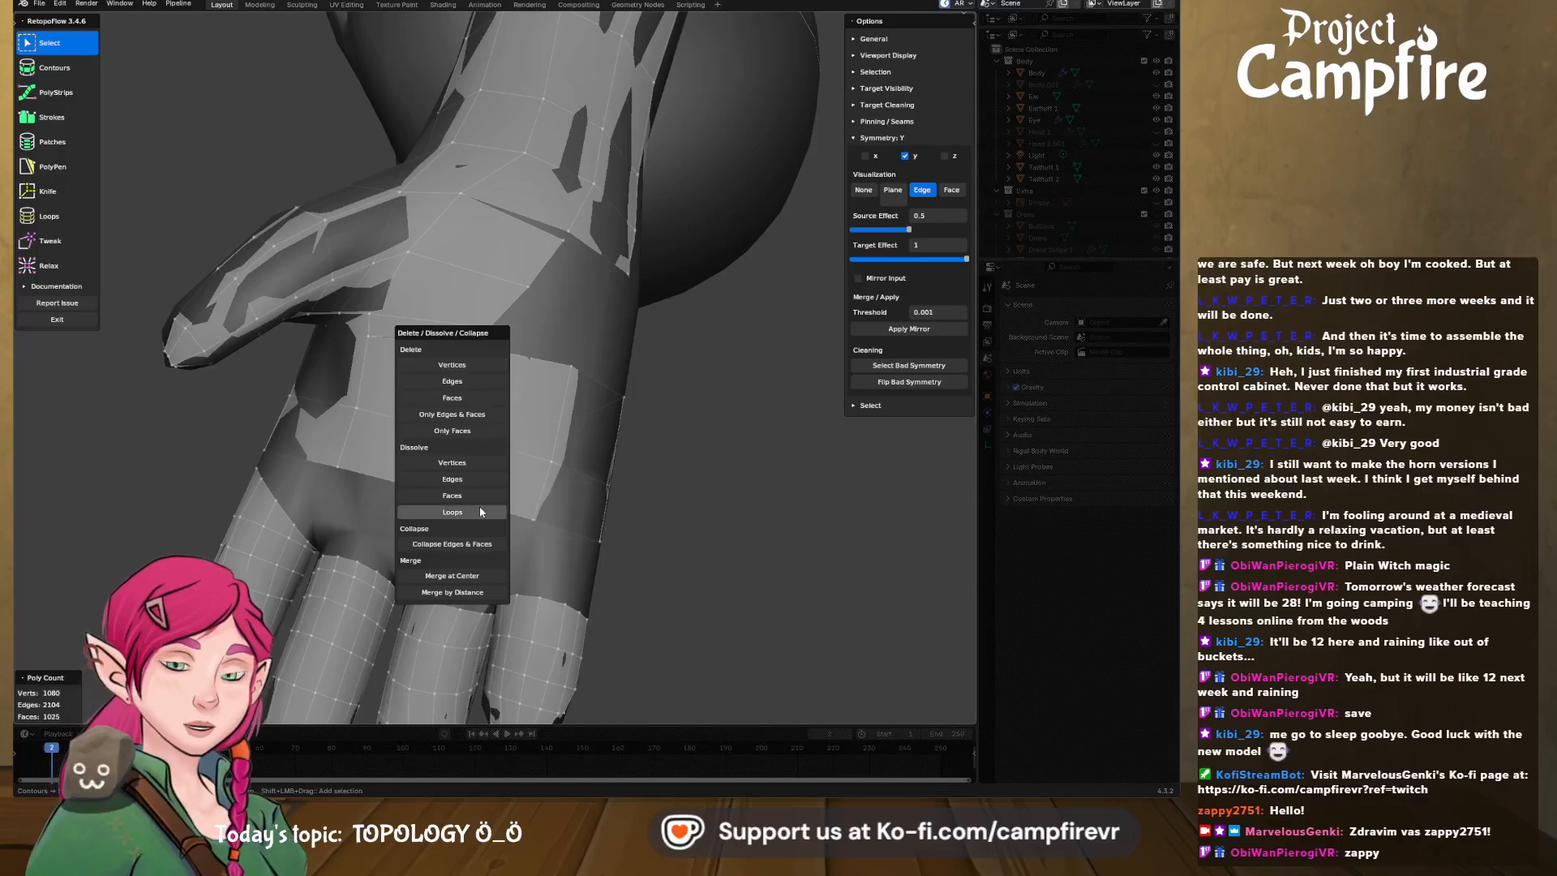
left_click(480, 547)
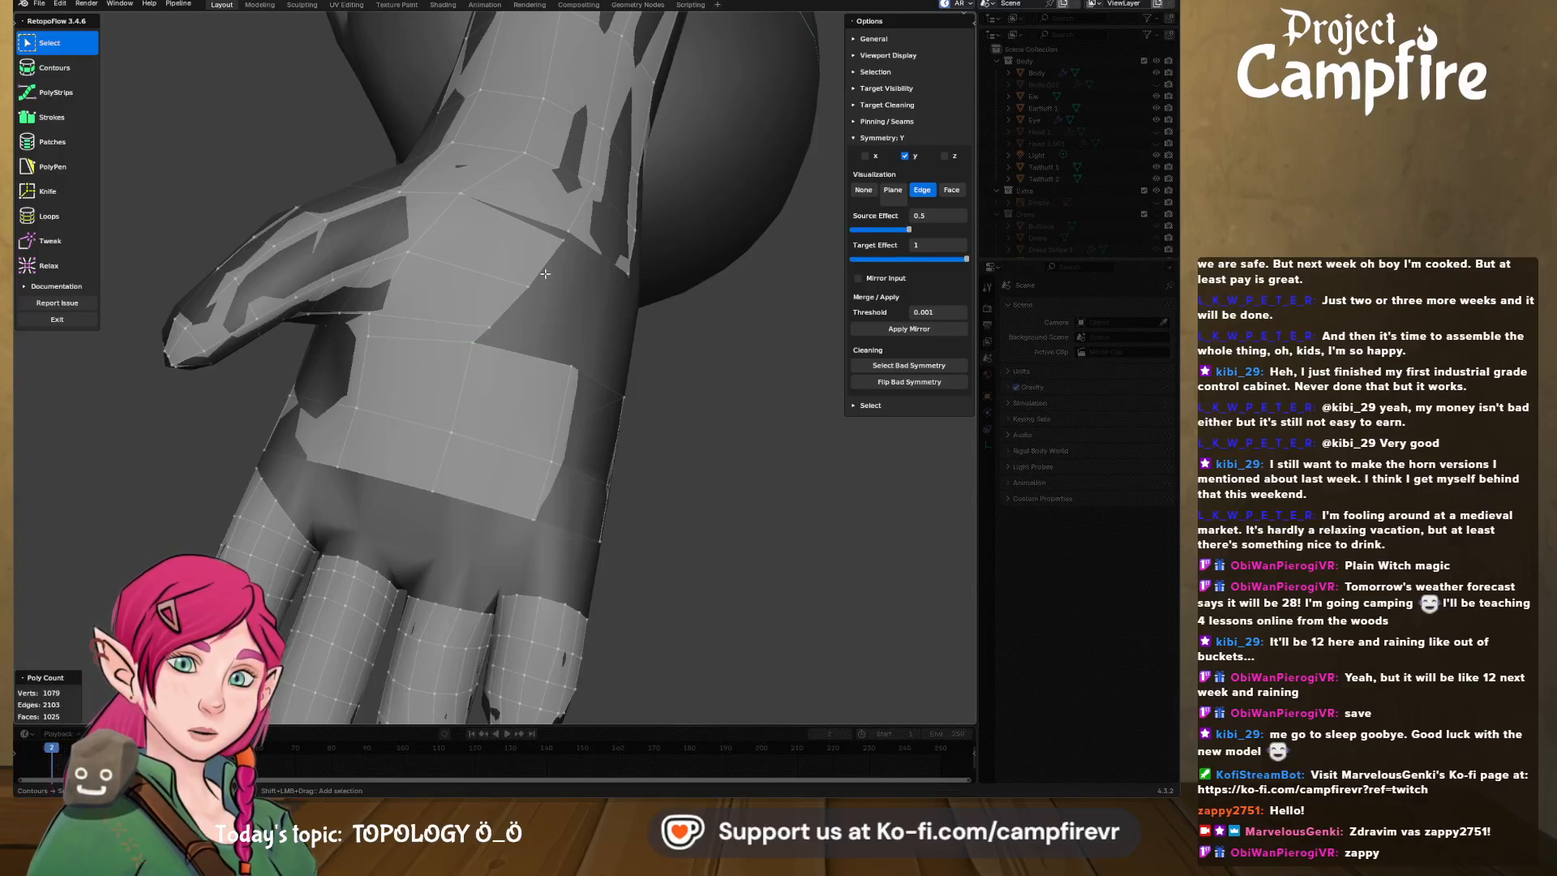
middle_click_drag(545, 274, 524, 313)
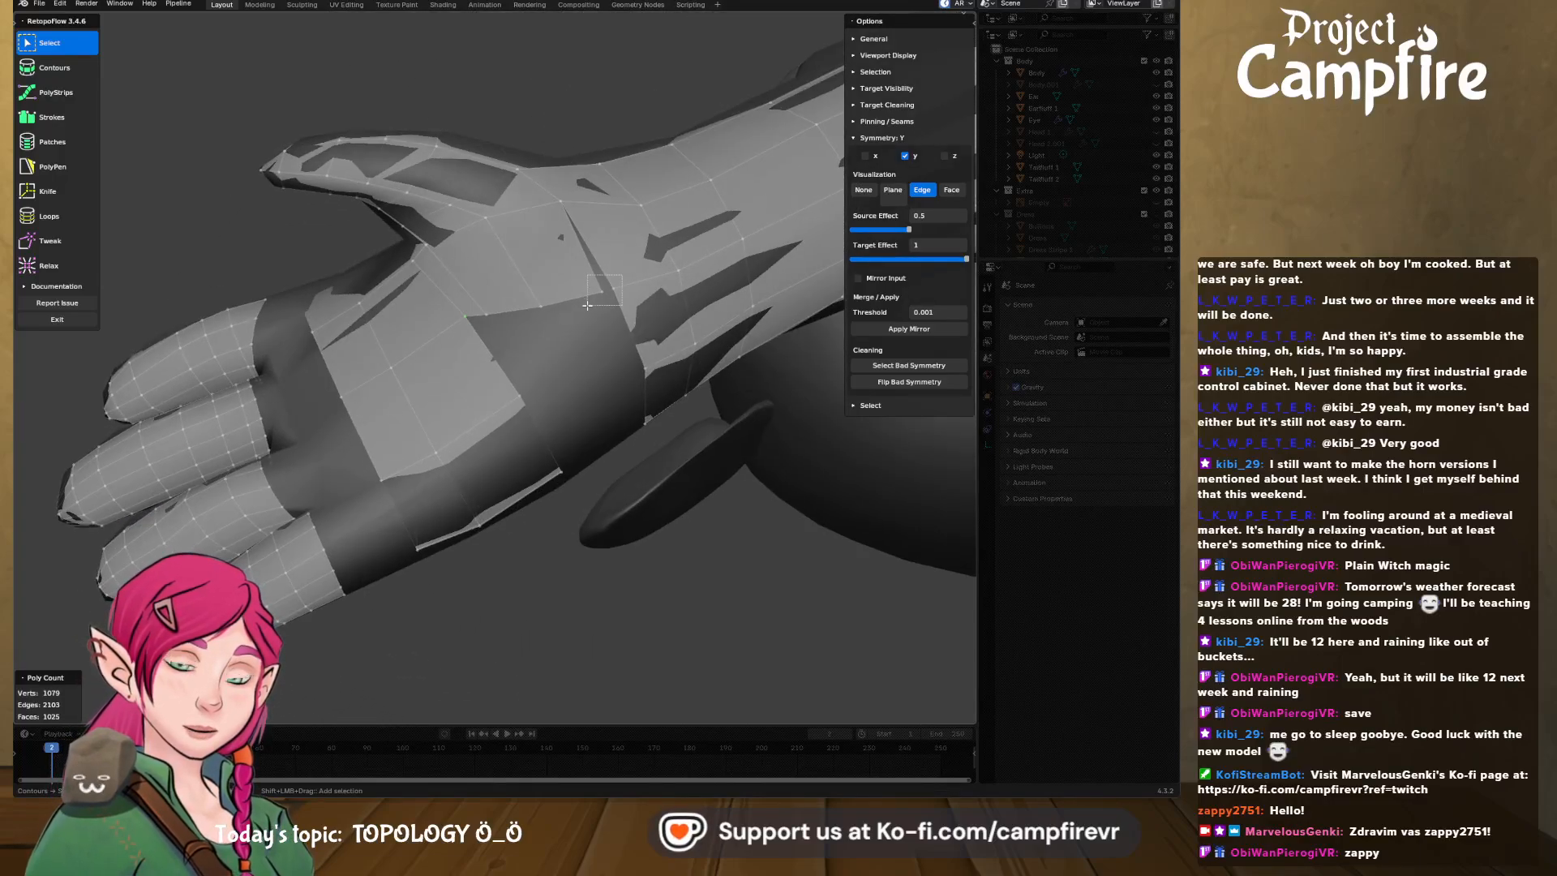
key("x")
left_click(583, 547)
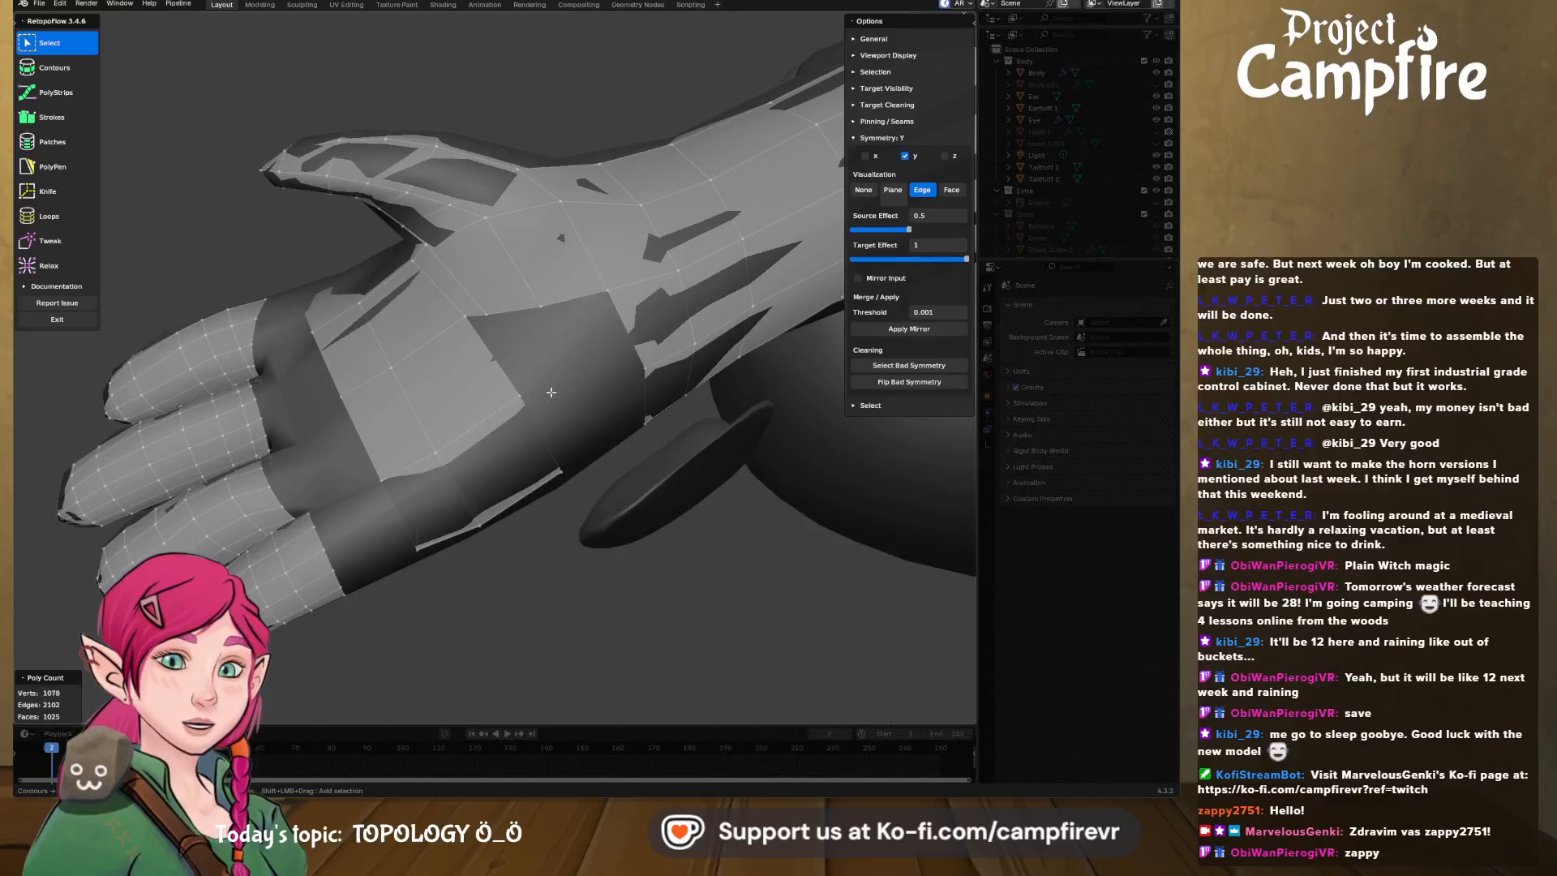
- Extend the strip's open three-edge border toward the little-finger side with a second Strokes strip of three quads
middle_click_drag(582, 548, 437, 404)
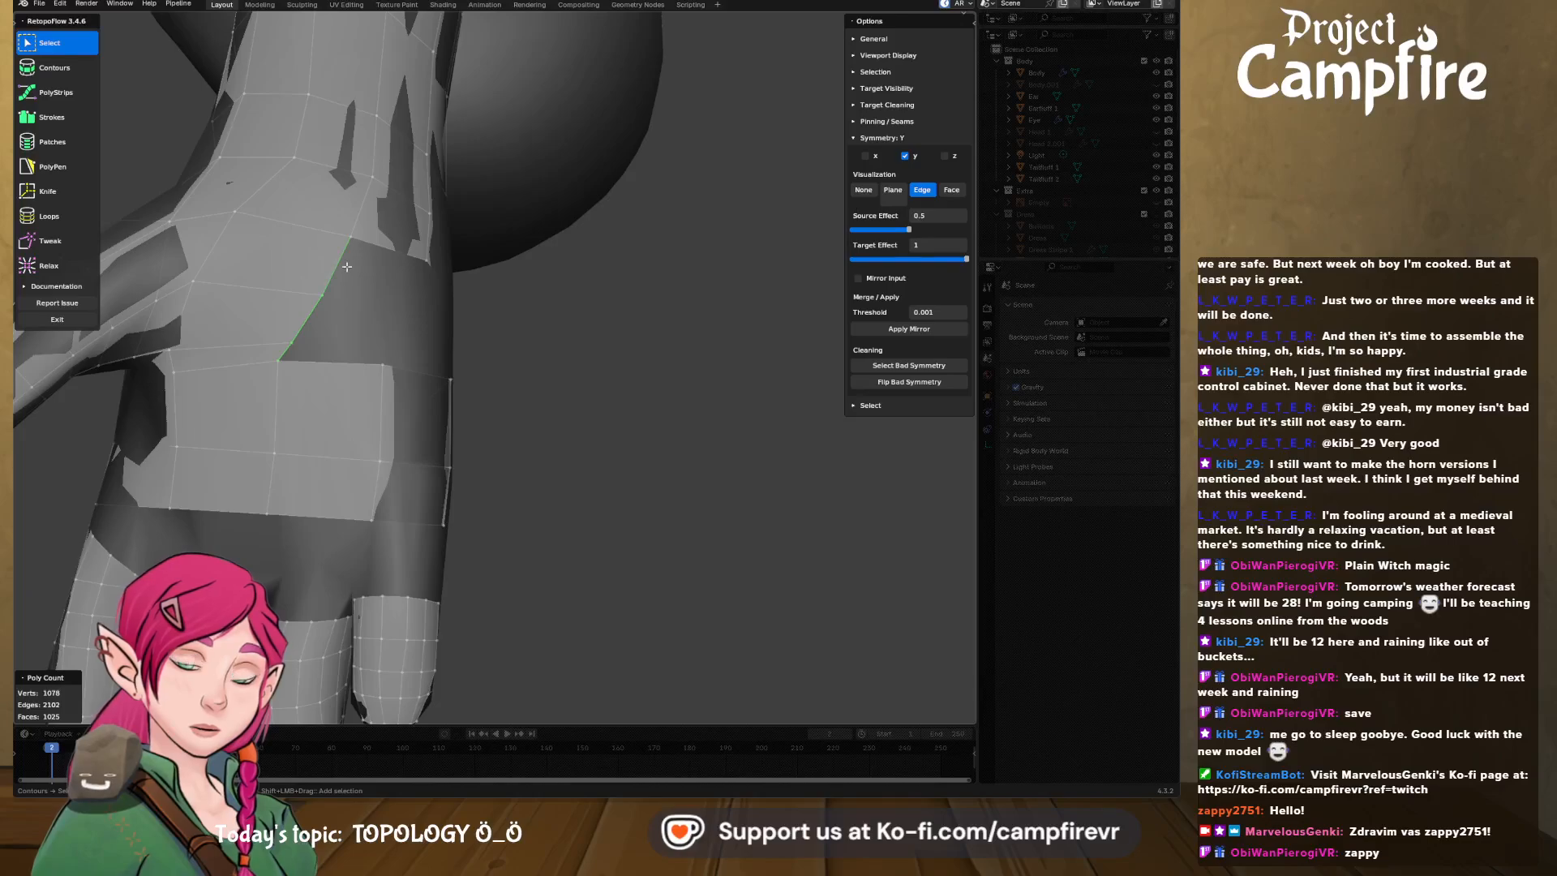
left_click(57, 120)
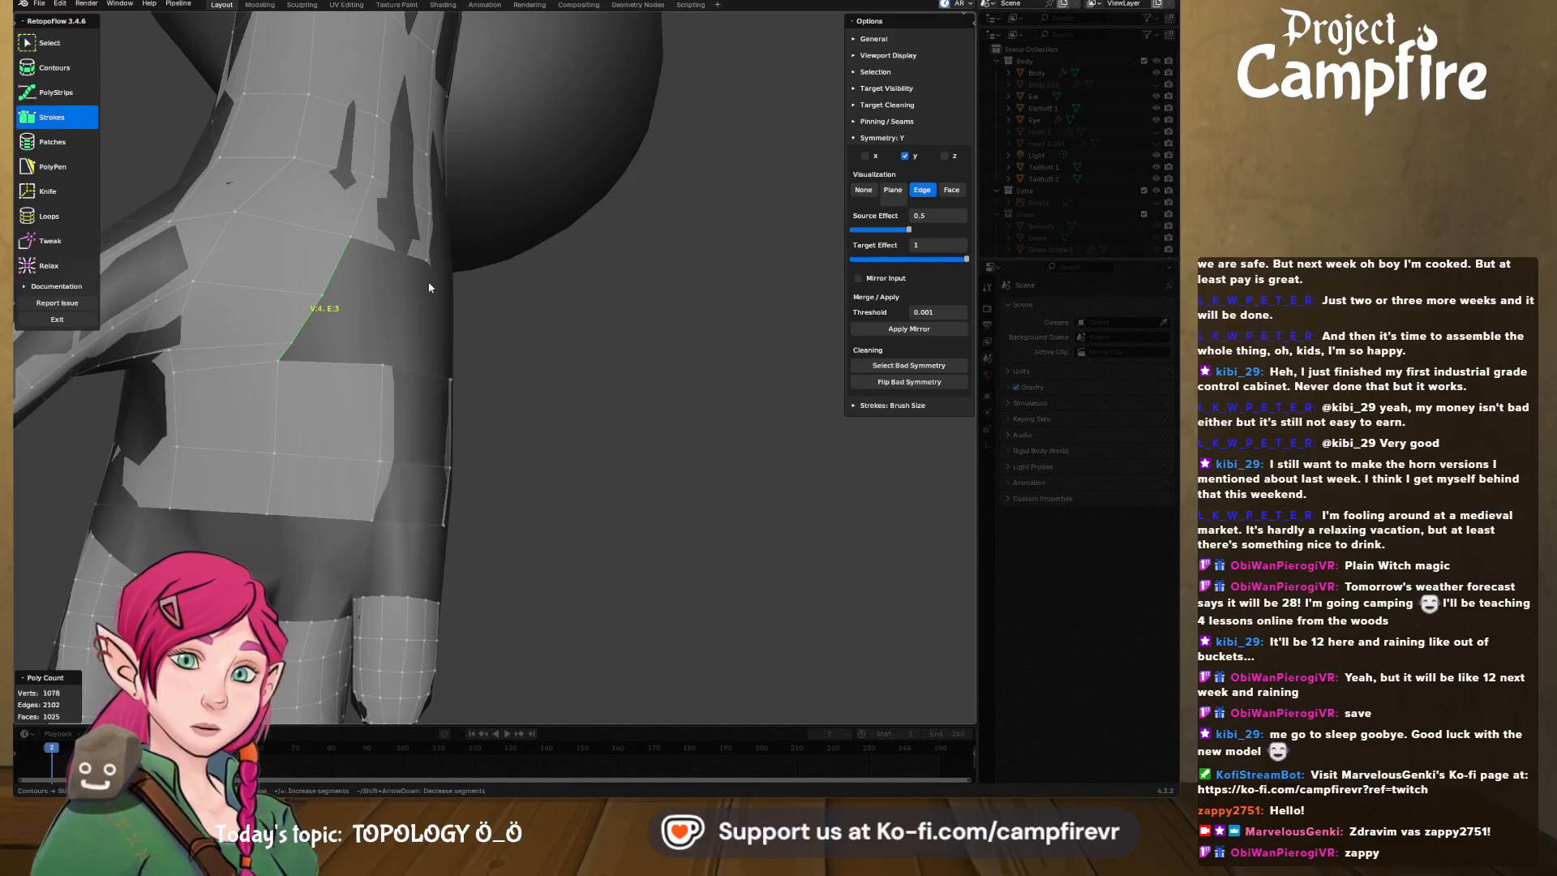
left_click_drag(406, 347, 404, 359)
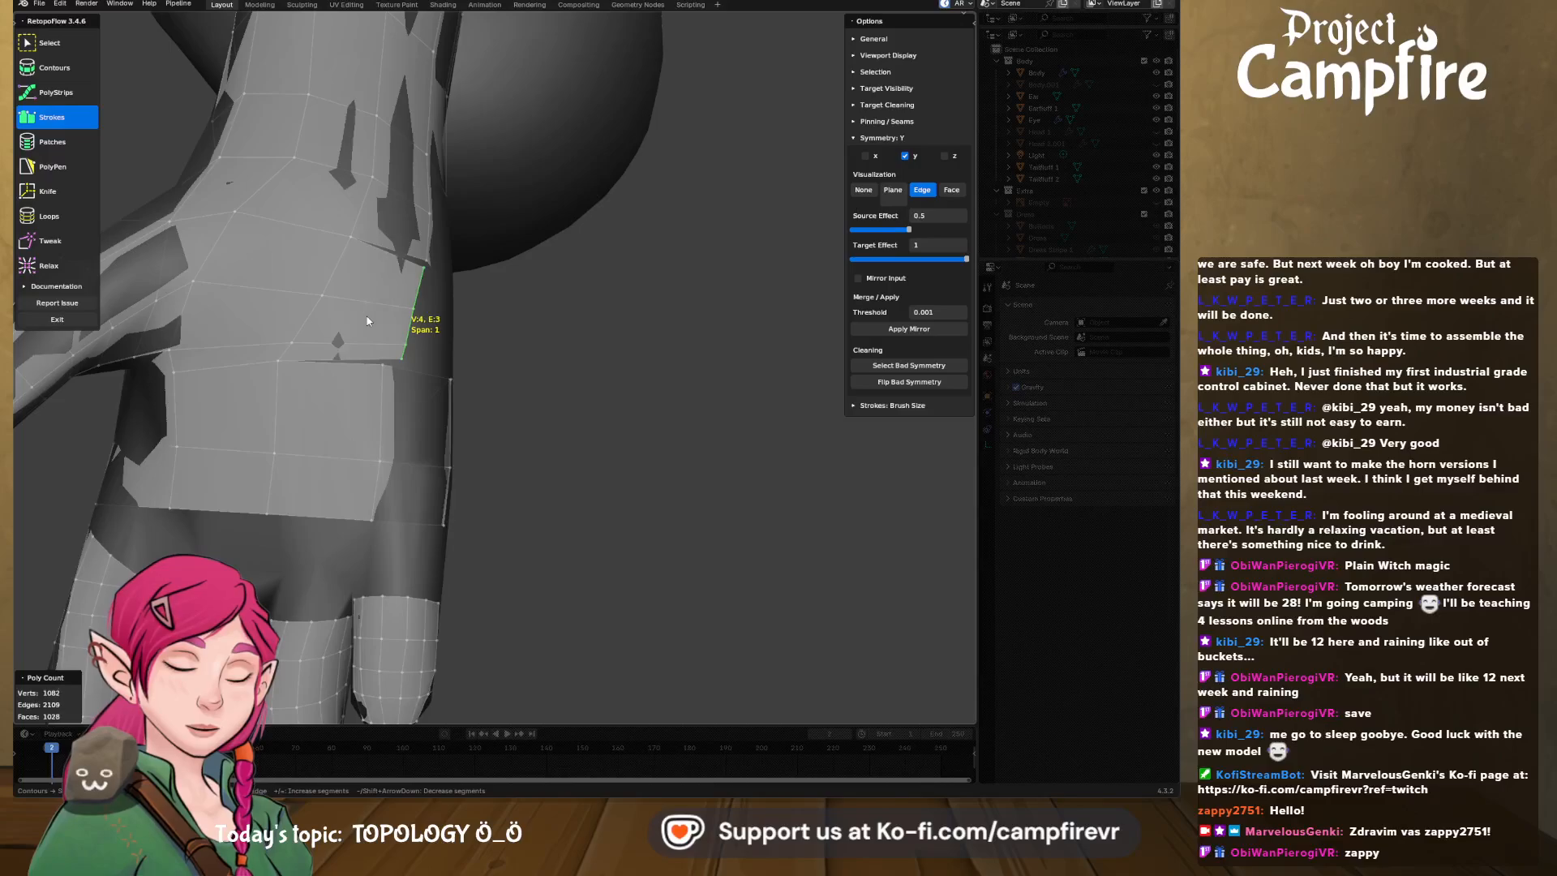
- Merge at center the doubled corner vertices of the second strip, closing its seams with the palm band and the wrist border
middle_click_drag(393, 342, 323, 330)
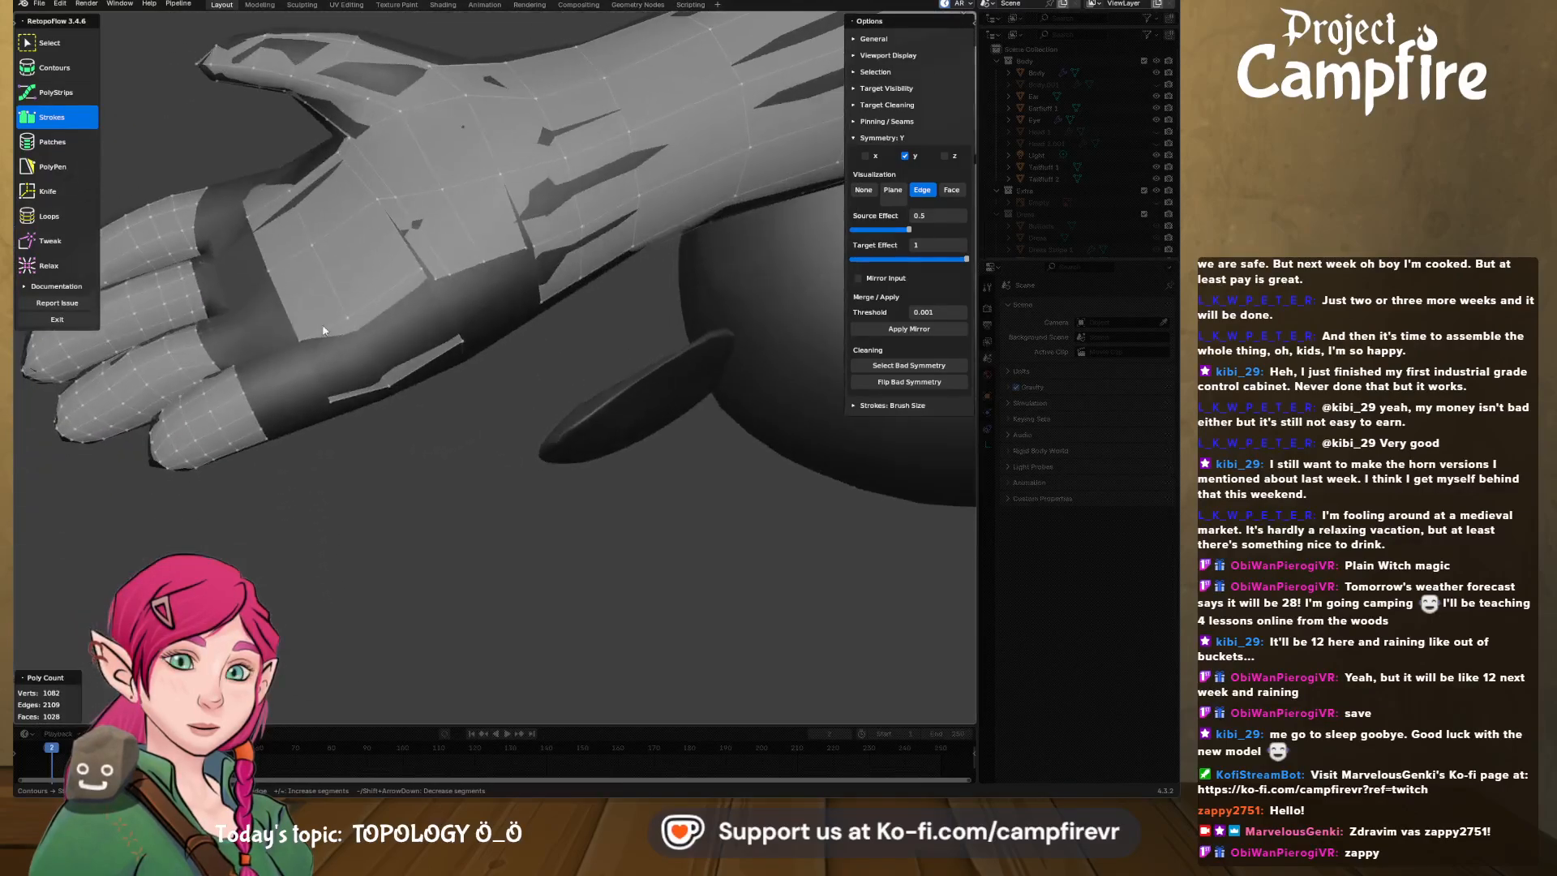
left_click(52, 43)
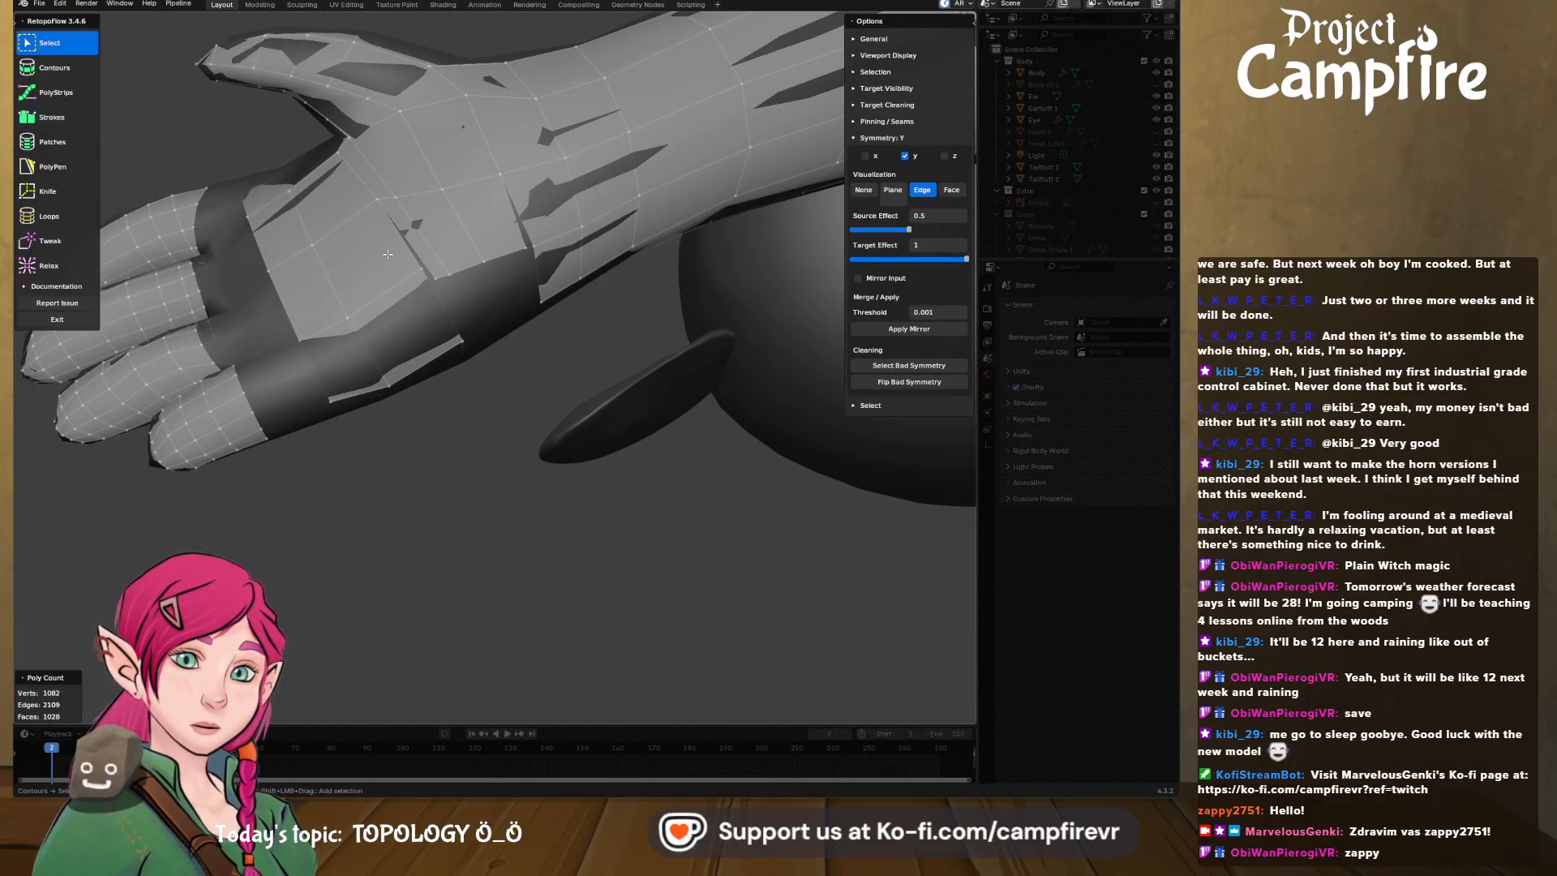
left_click_drag(417, 266, 443, 285)
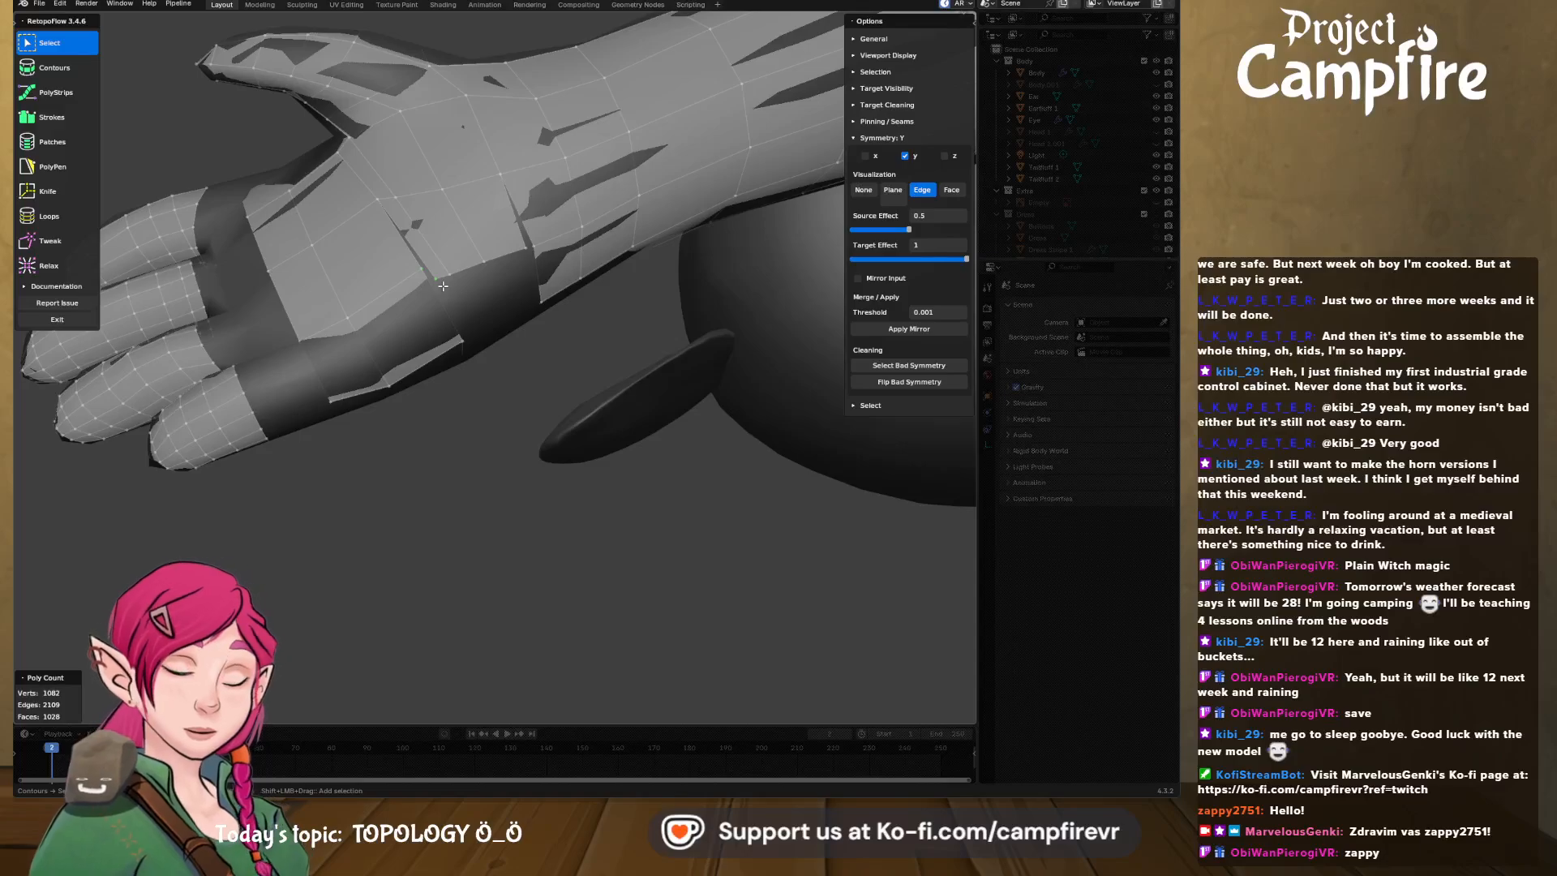
key("x")
left_click(467, 528)
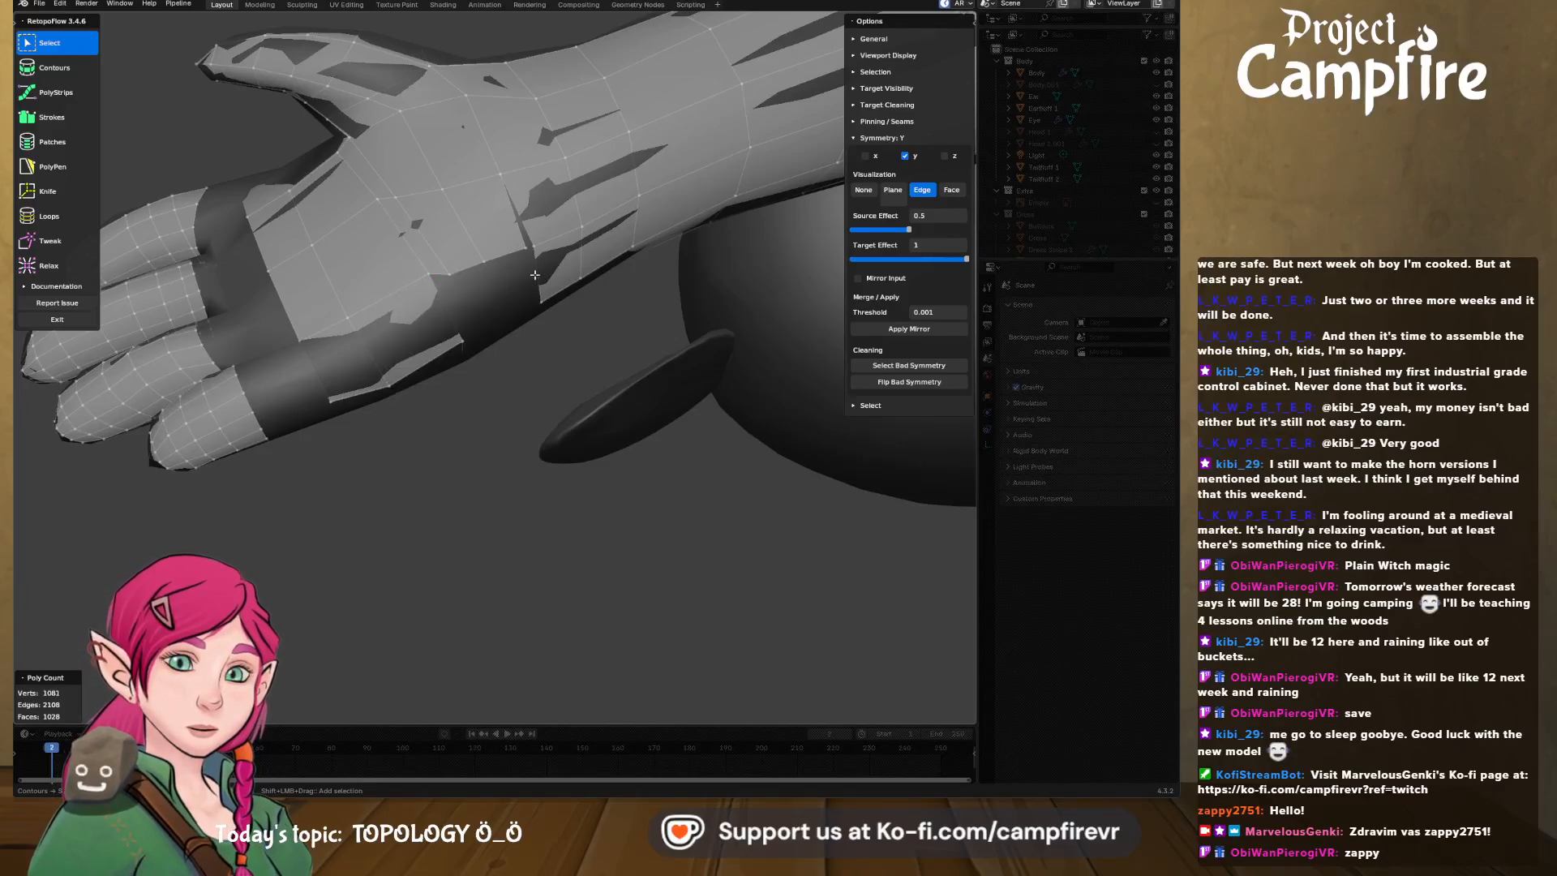
key("x")
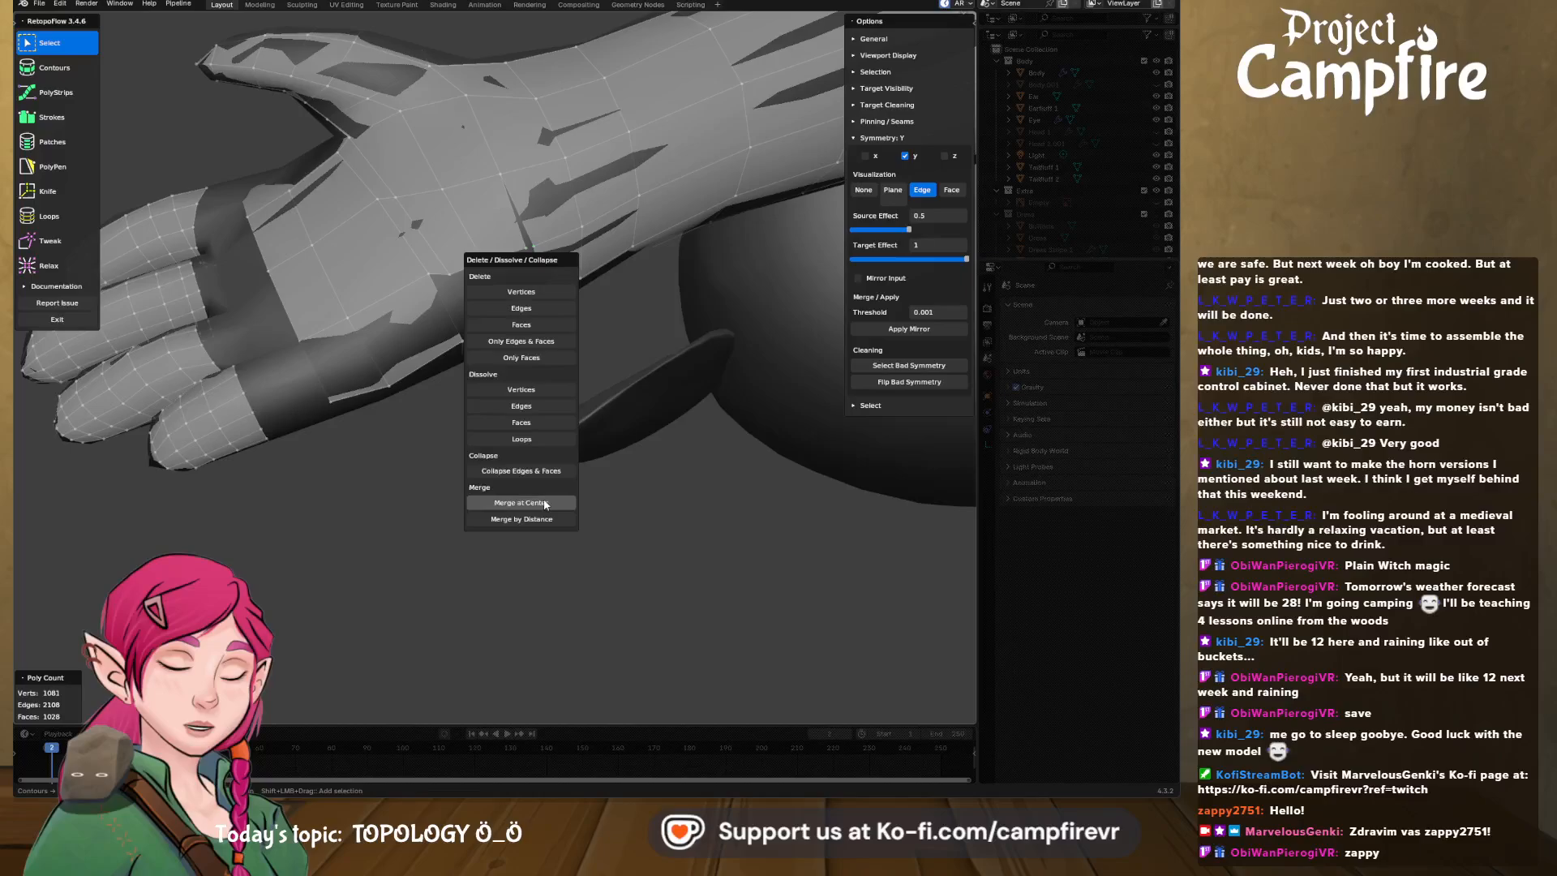
left_click(545, 504)
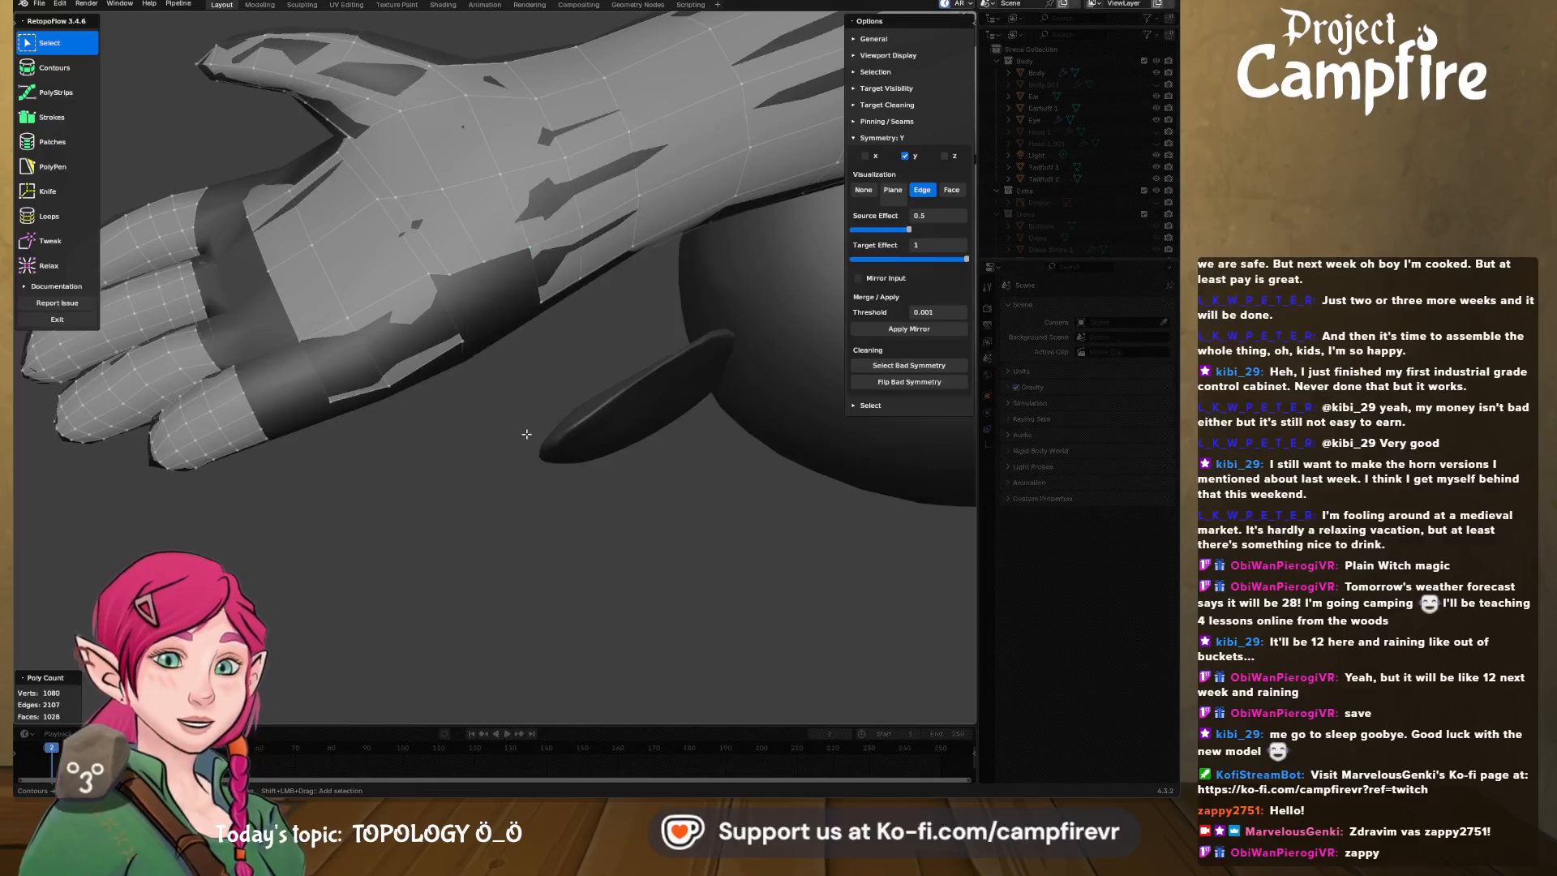
- Merge at center three pairs of closely spaced vertices across the palm, from the thumb side to the little-finger edge
middle_click_drag(545, 504, 377, 398)
middle_click_drag(322, 347, 412, 295)
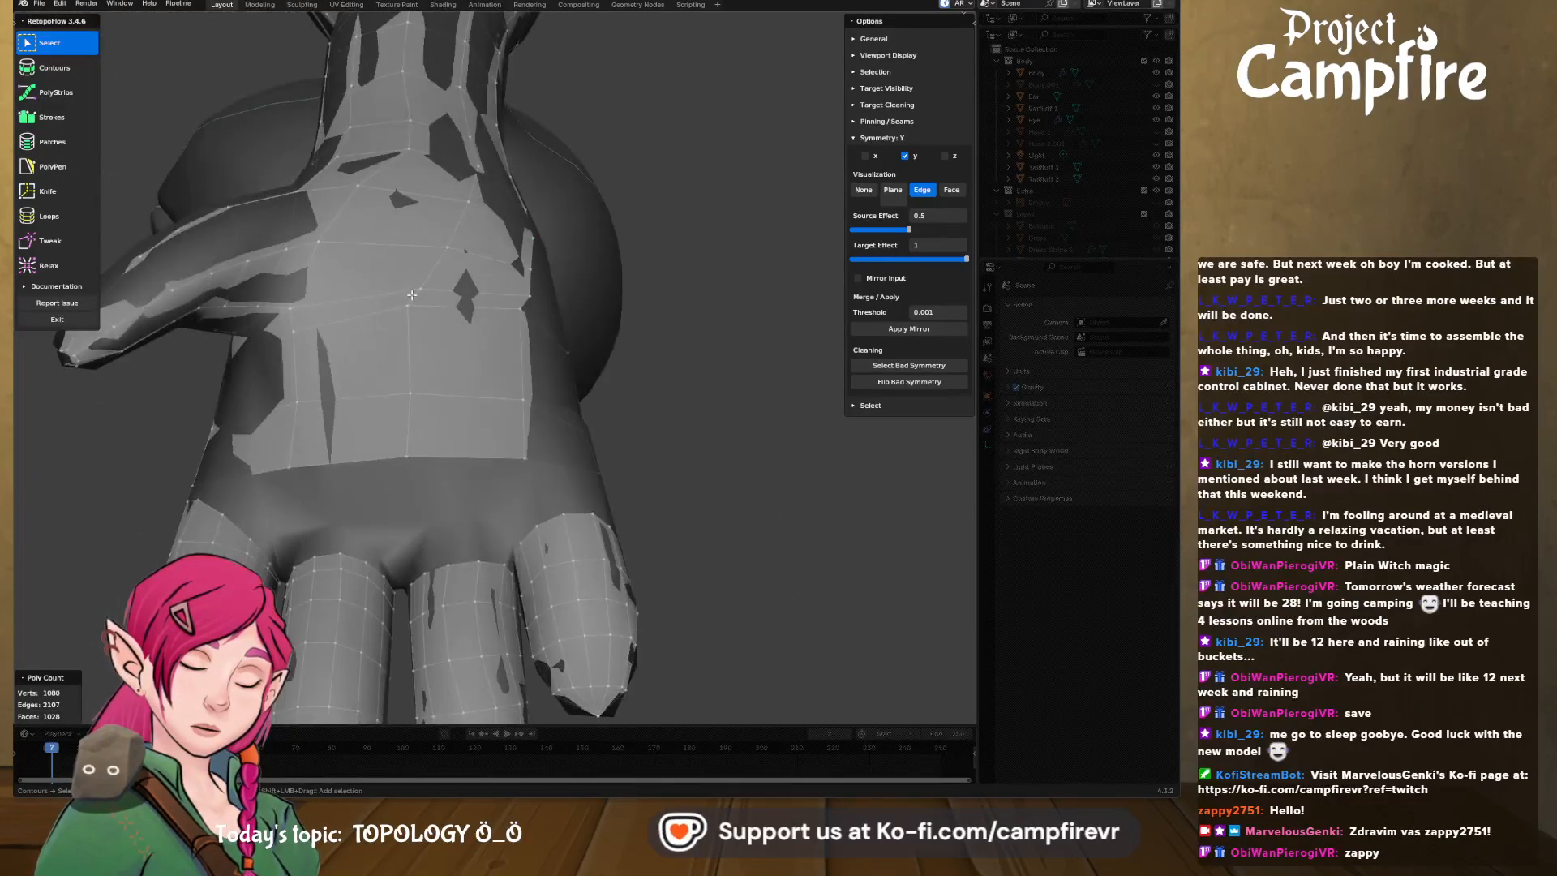
middle_click_drag(291, 325, 325, 363)
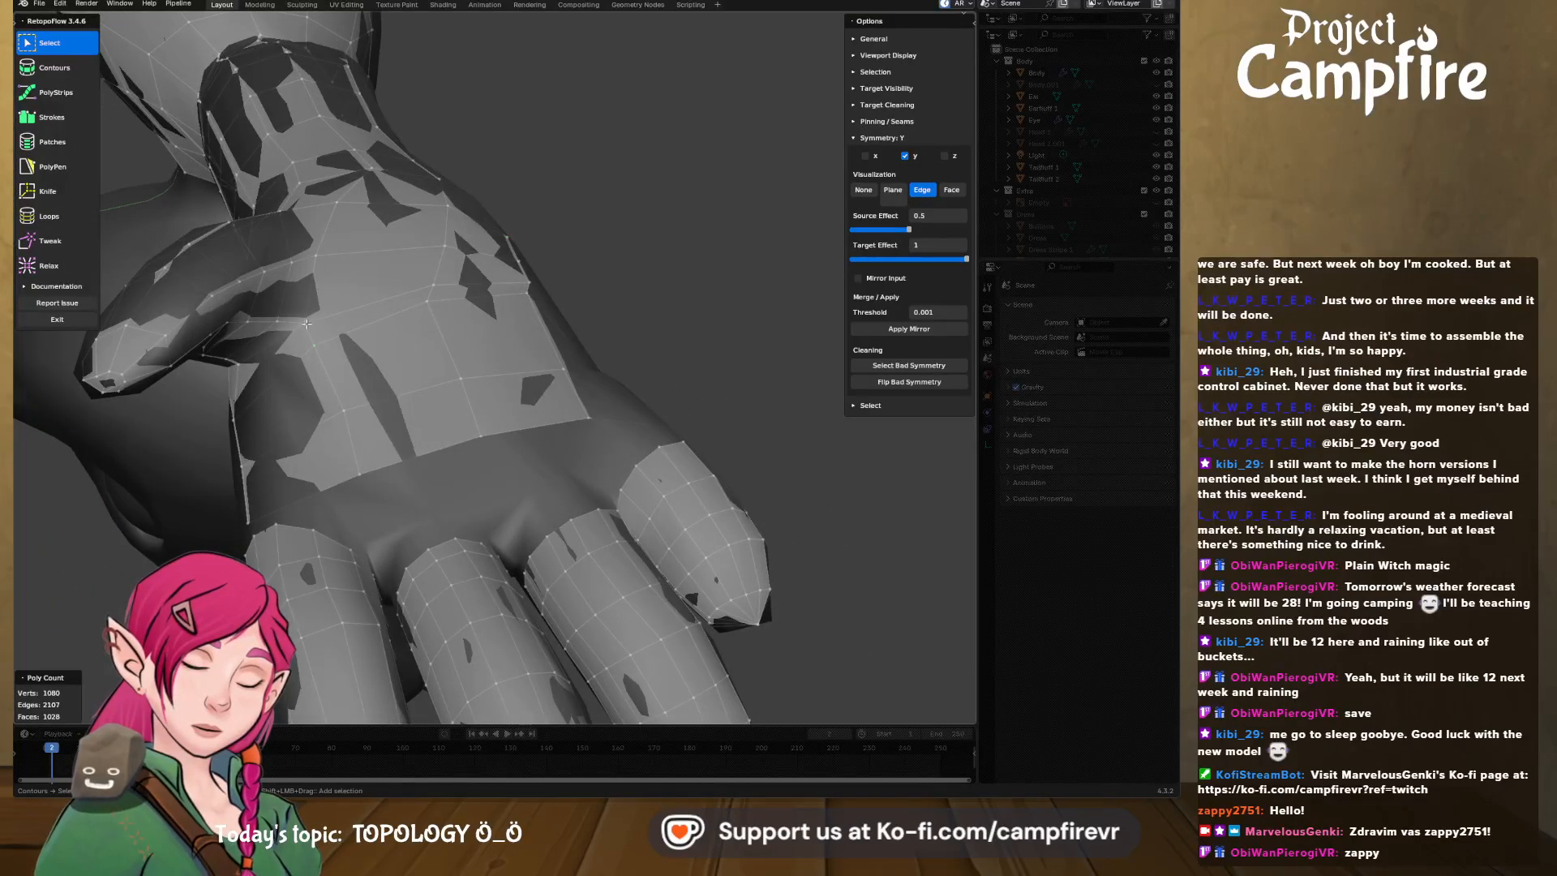
key("x")
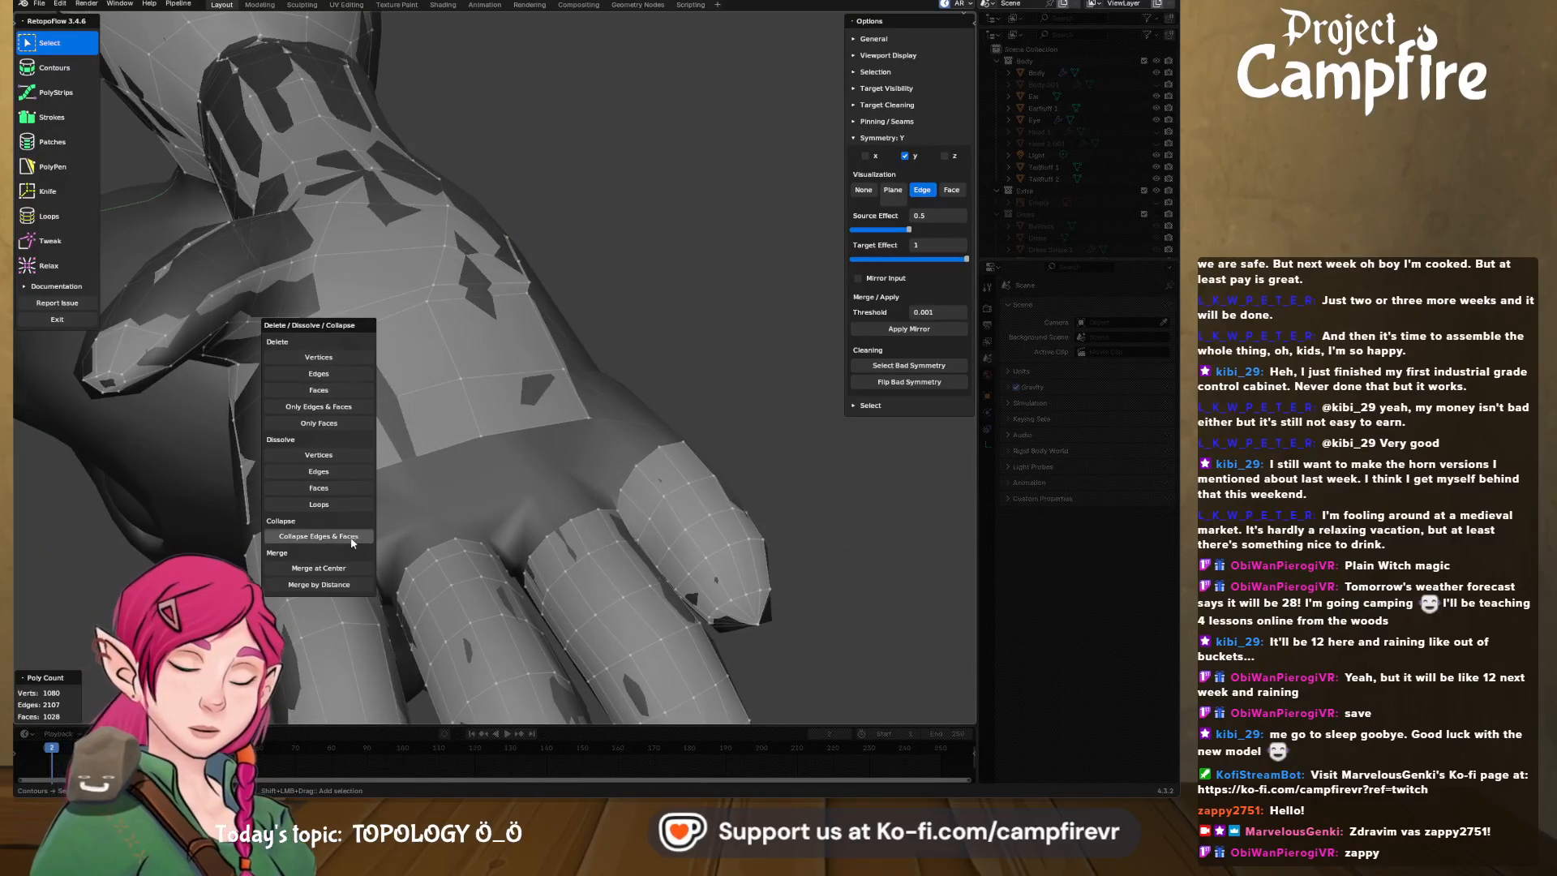
left_click(344, 558)
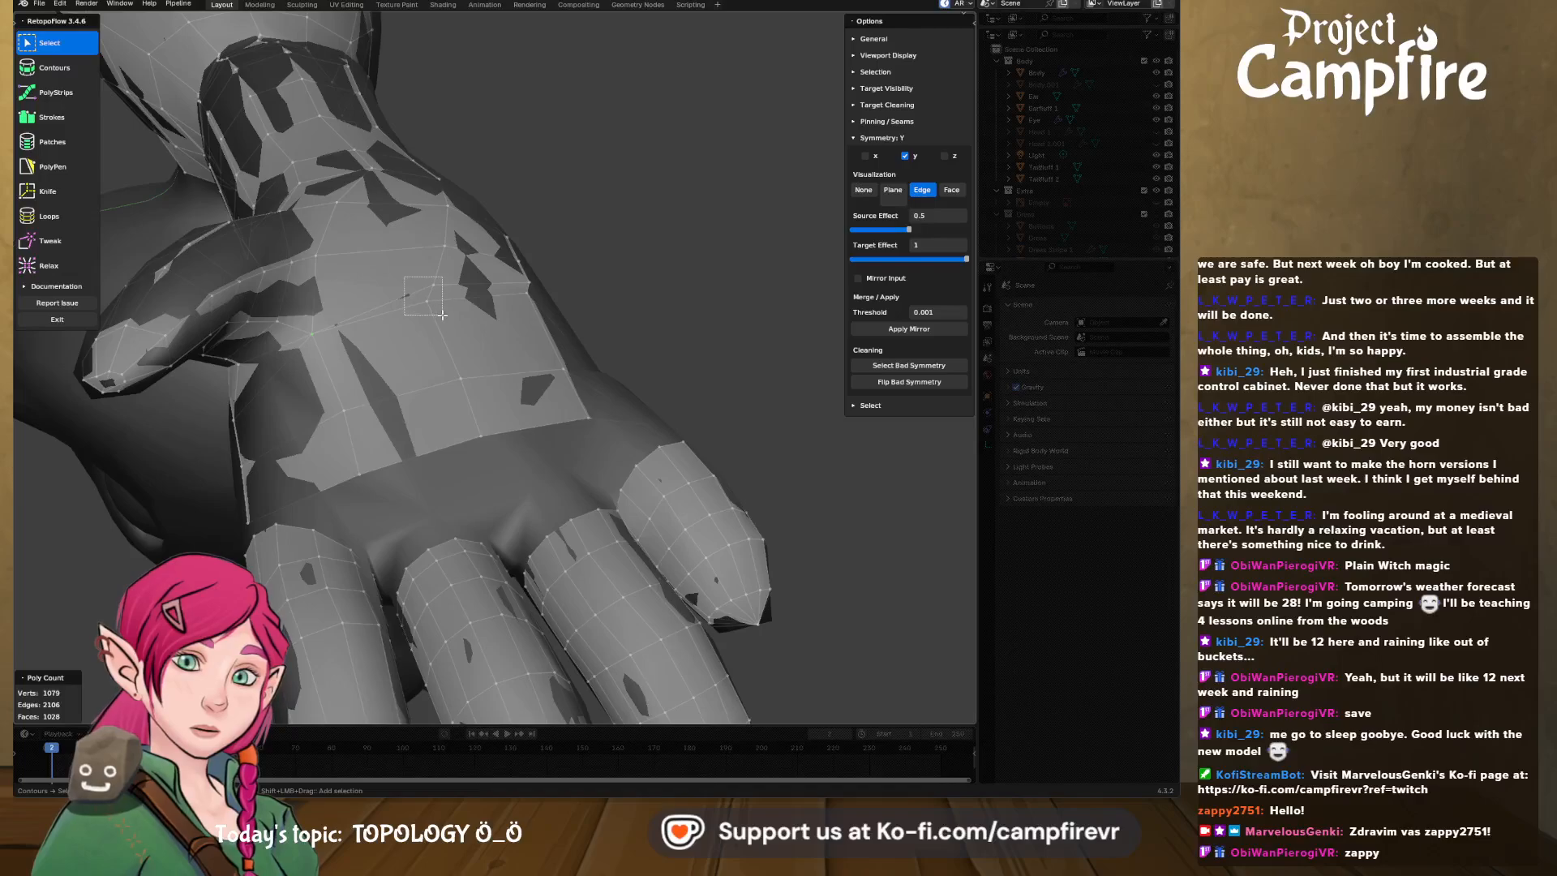
key("x")
left_click(430, 557)
middle_click_drag(430, 557, 400, 410)
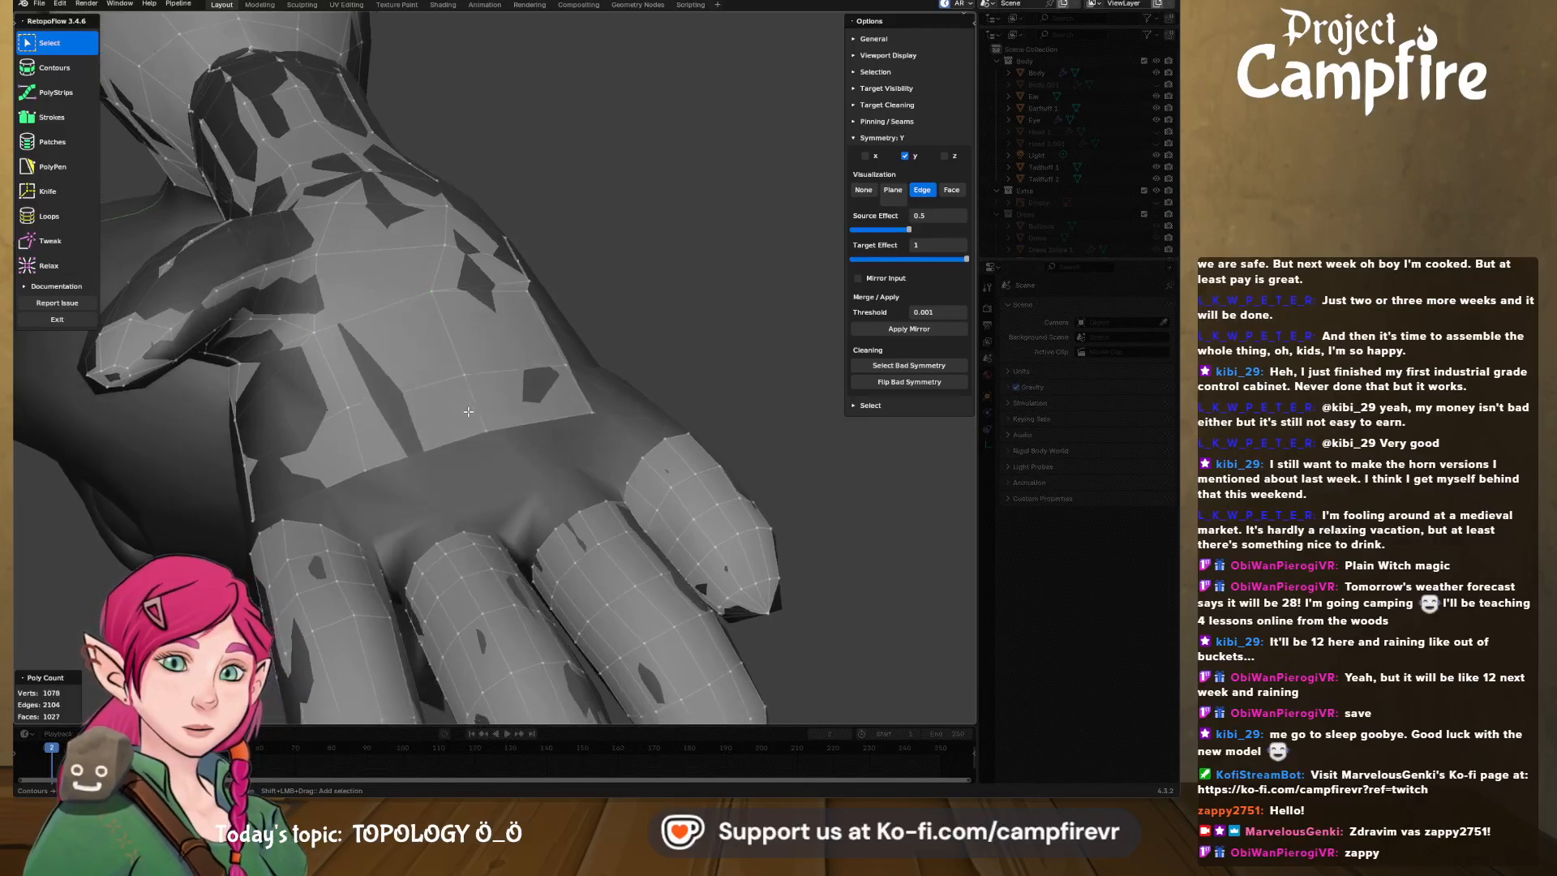
left_click_drag(532, 306, 487, 339)
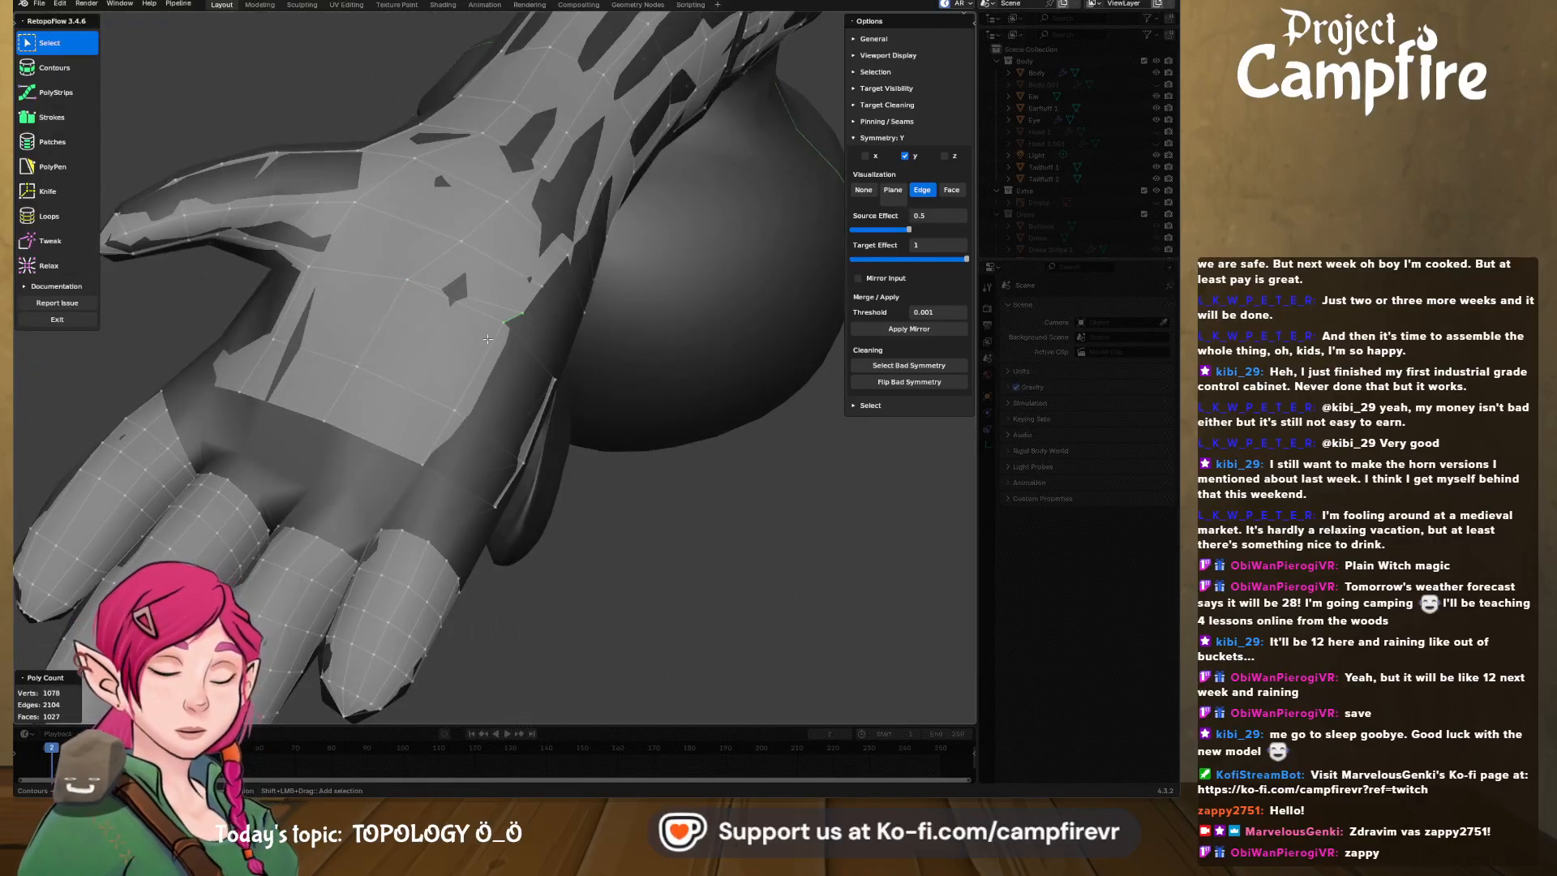
key("x")
left_click(514, 581)
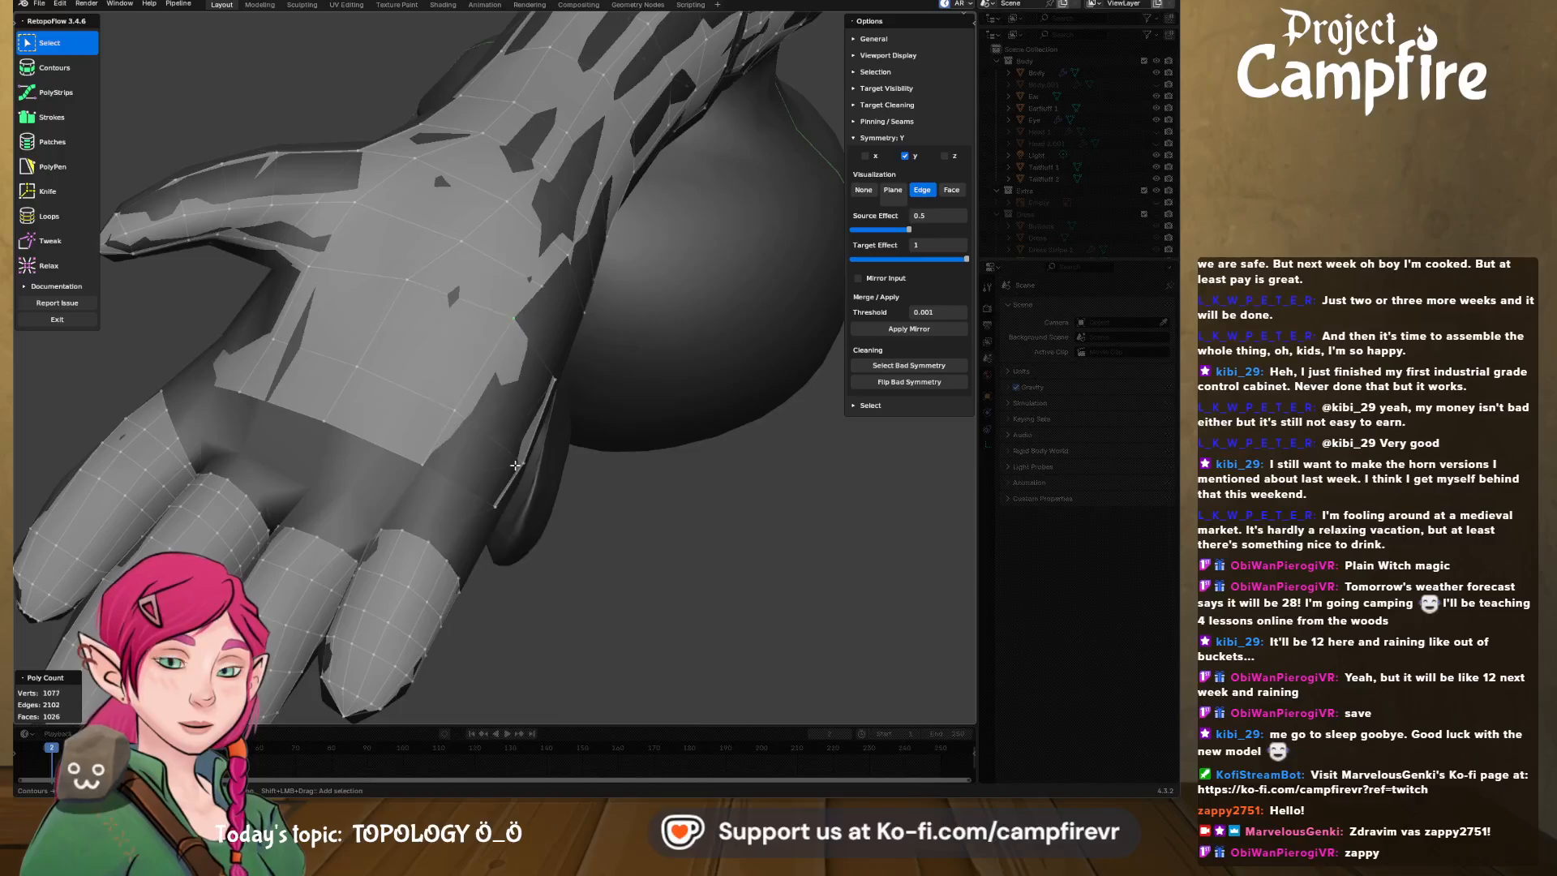
- Fill a quad on the little-finger side of the hand between the palm band and the wrist border with PolyPen
middle_click_drag(515, 465, 395, 412)
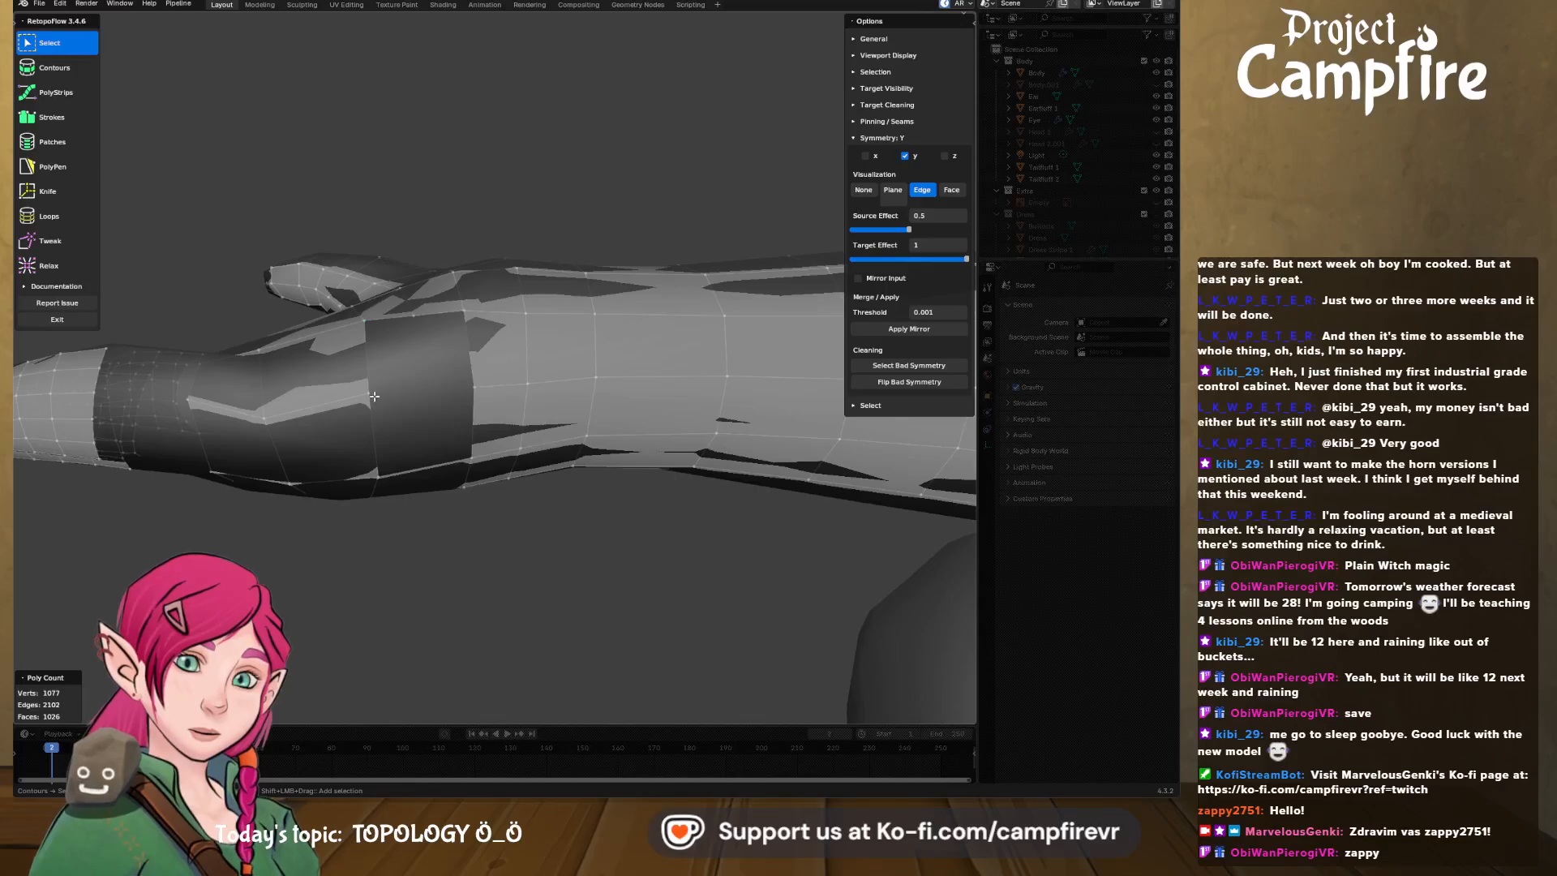
middle_click_drag(373, 397, 373, 393)
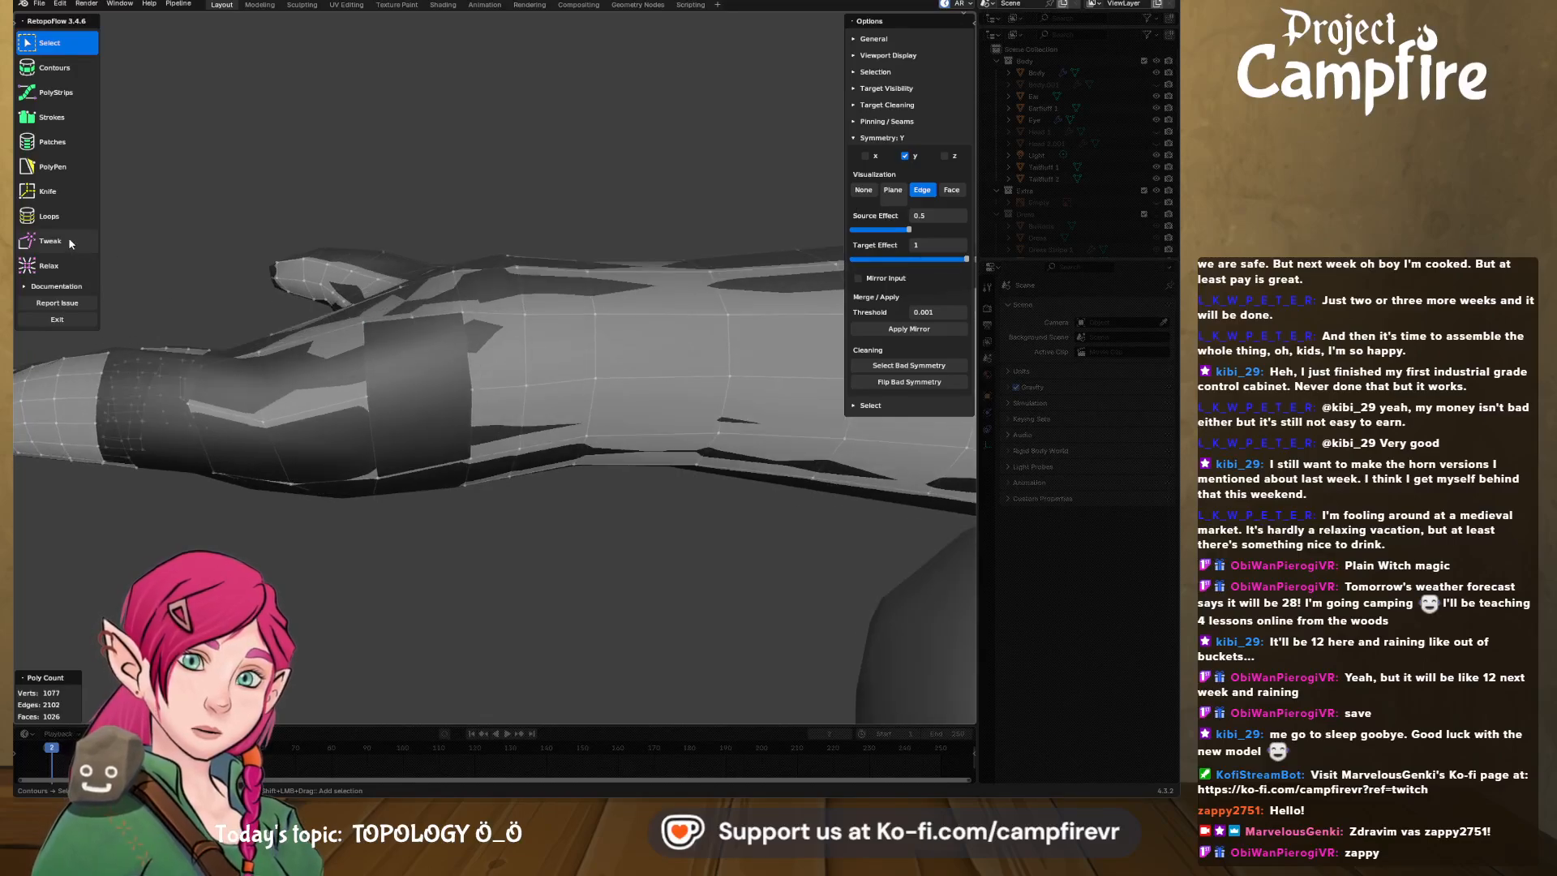
left_click(70, 167)
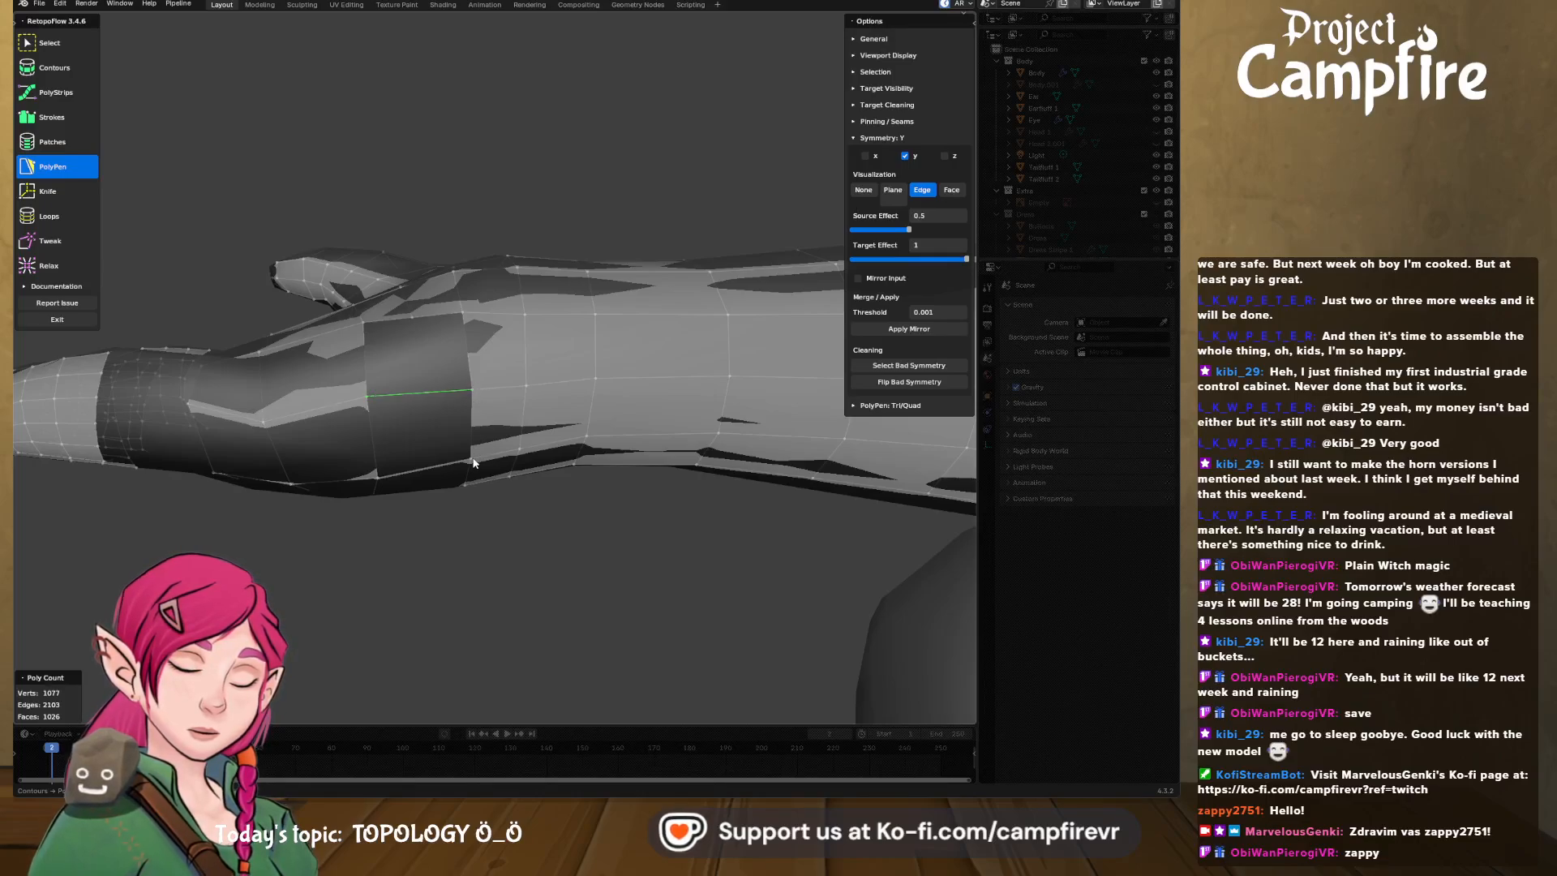
left_click(374, 476)
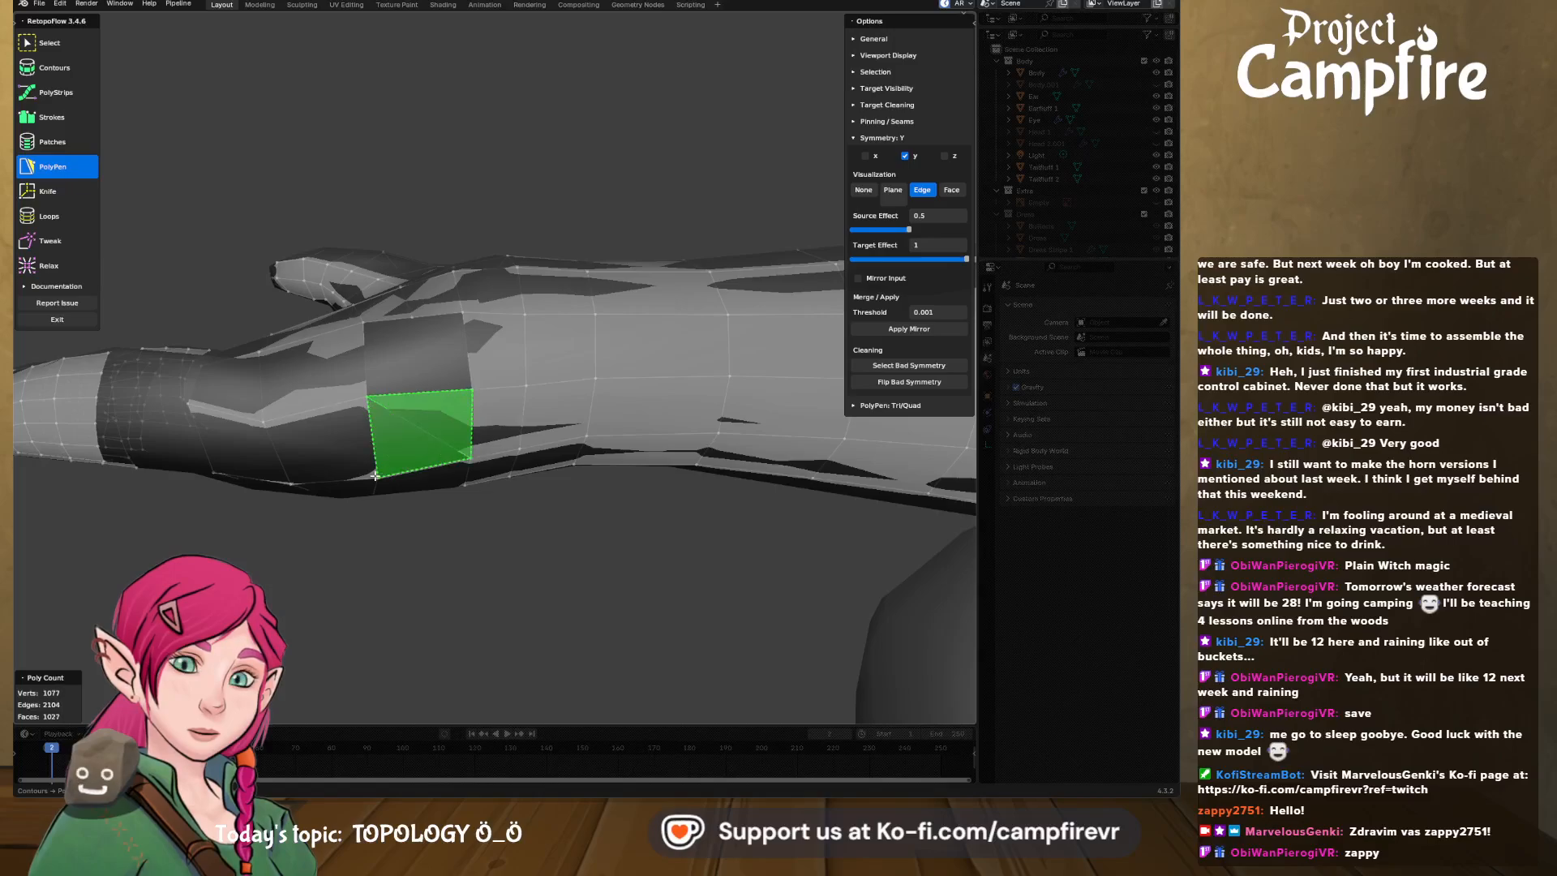
- Close the little-finger-side quad at its remaining corner vertex on the border with PolyPen
left_click(378, 479, "ctrl")
scroll(431, 388, "up", 3)
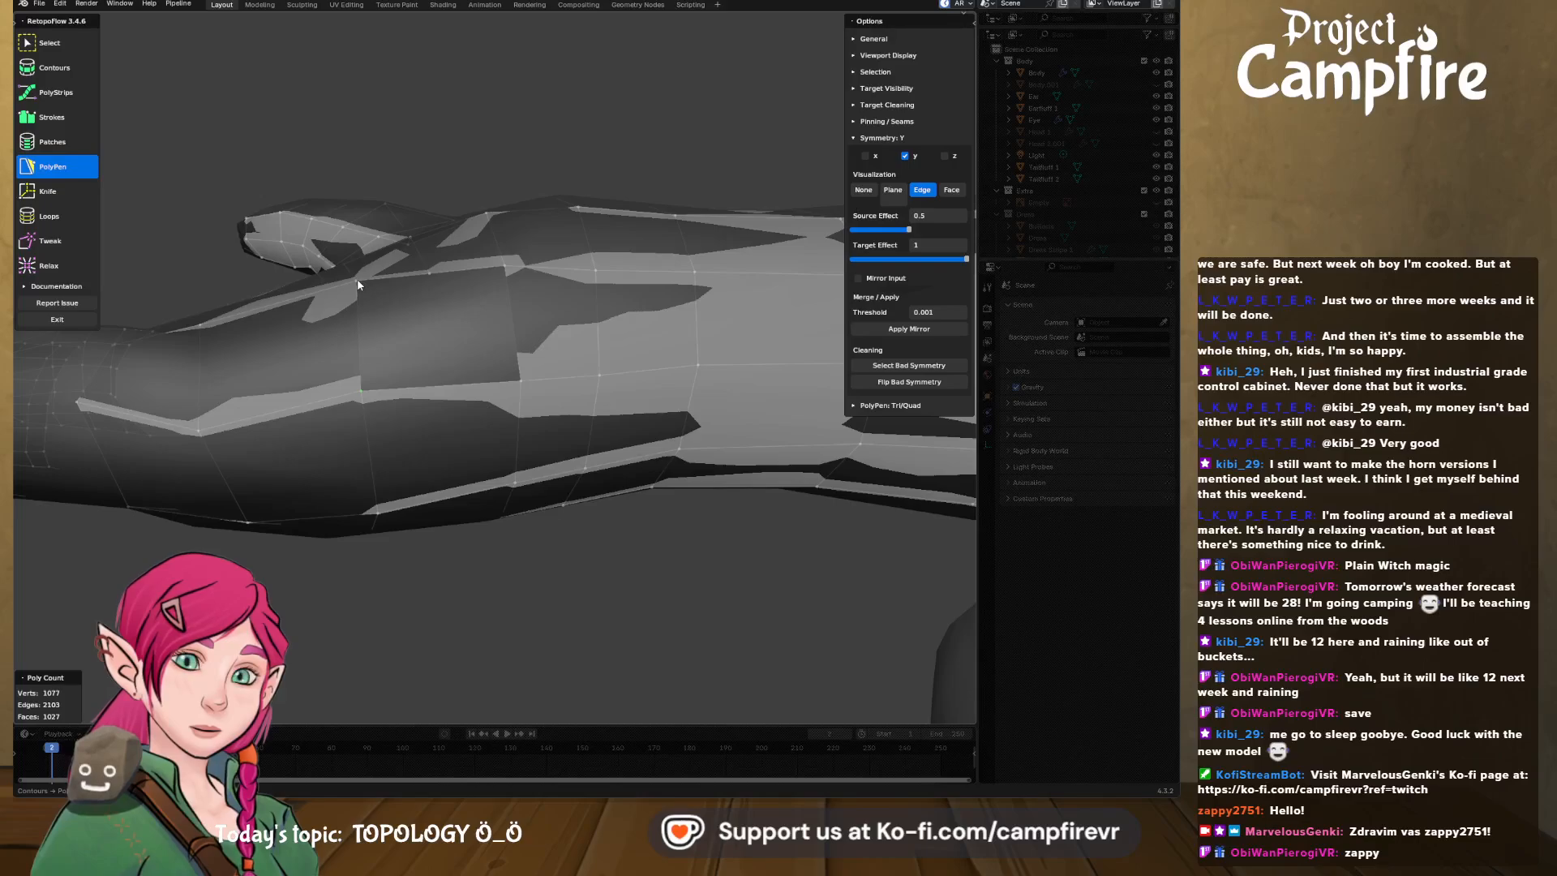
left_click(432, 275)
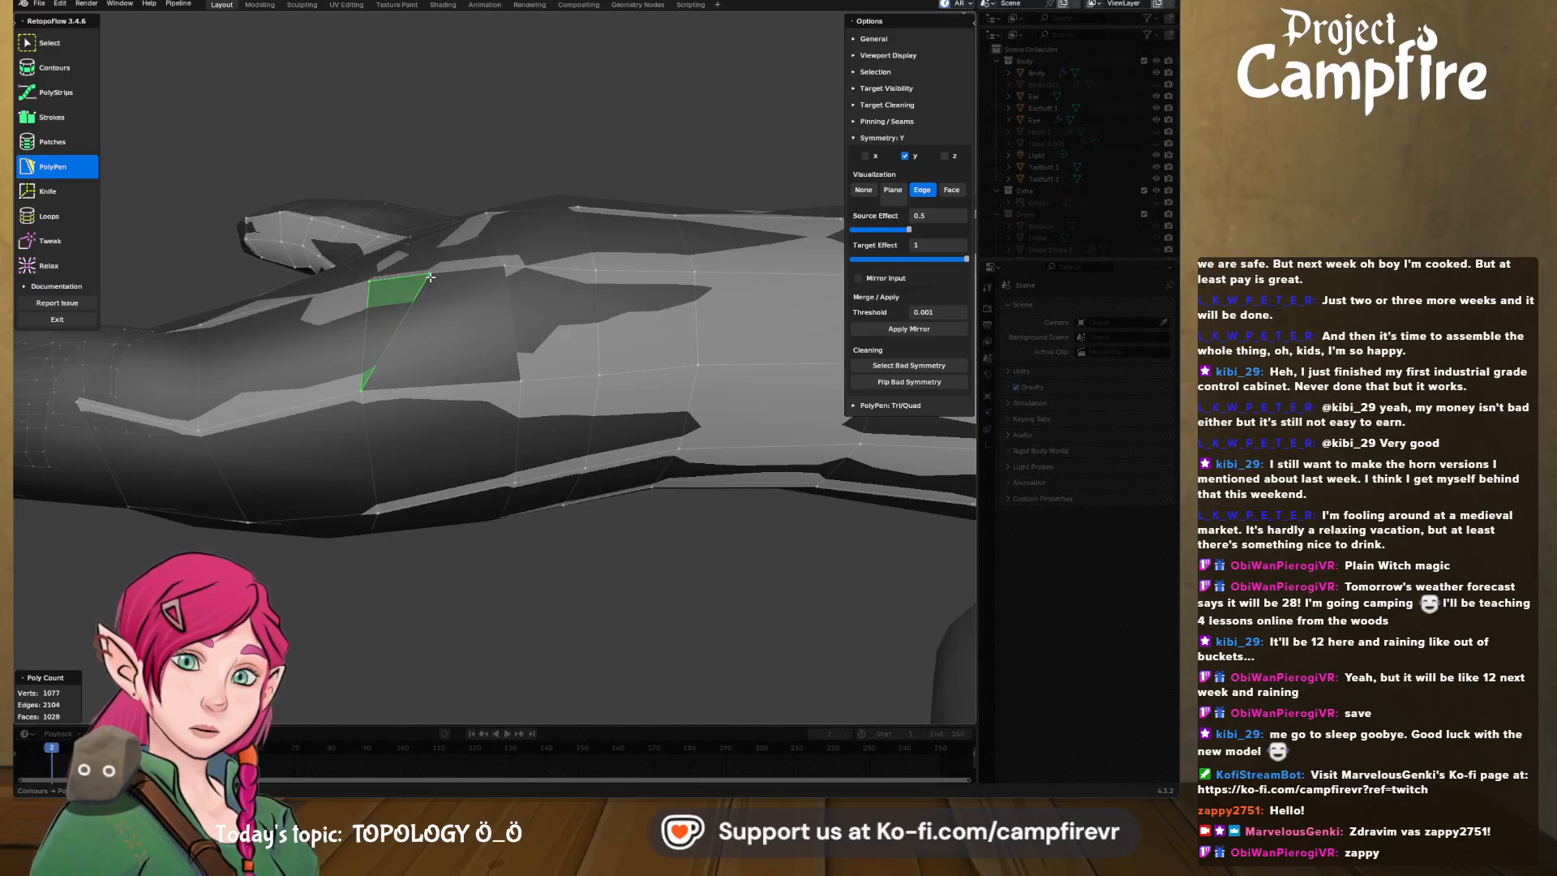
left_click(506, 267)
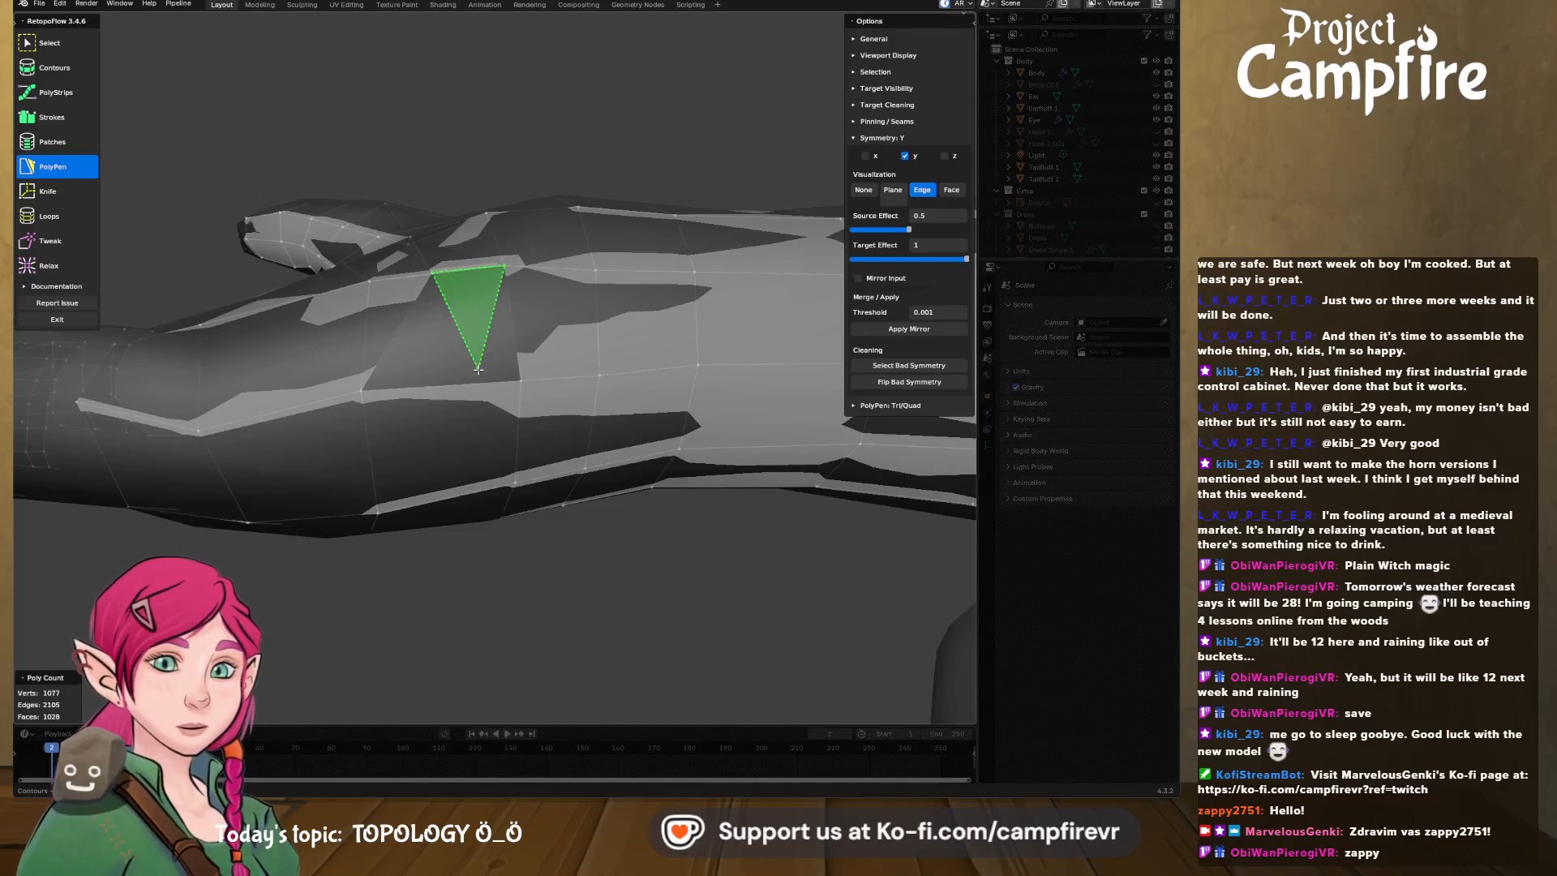
key("ctrl+z")
key("ctrl+z")
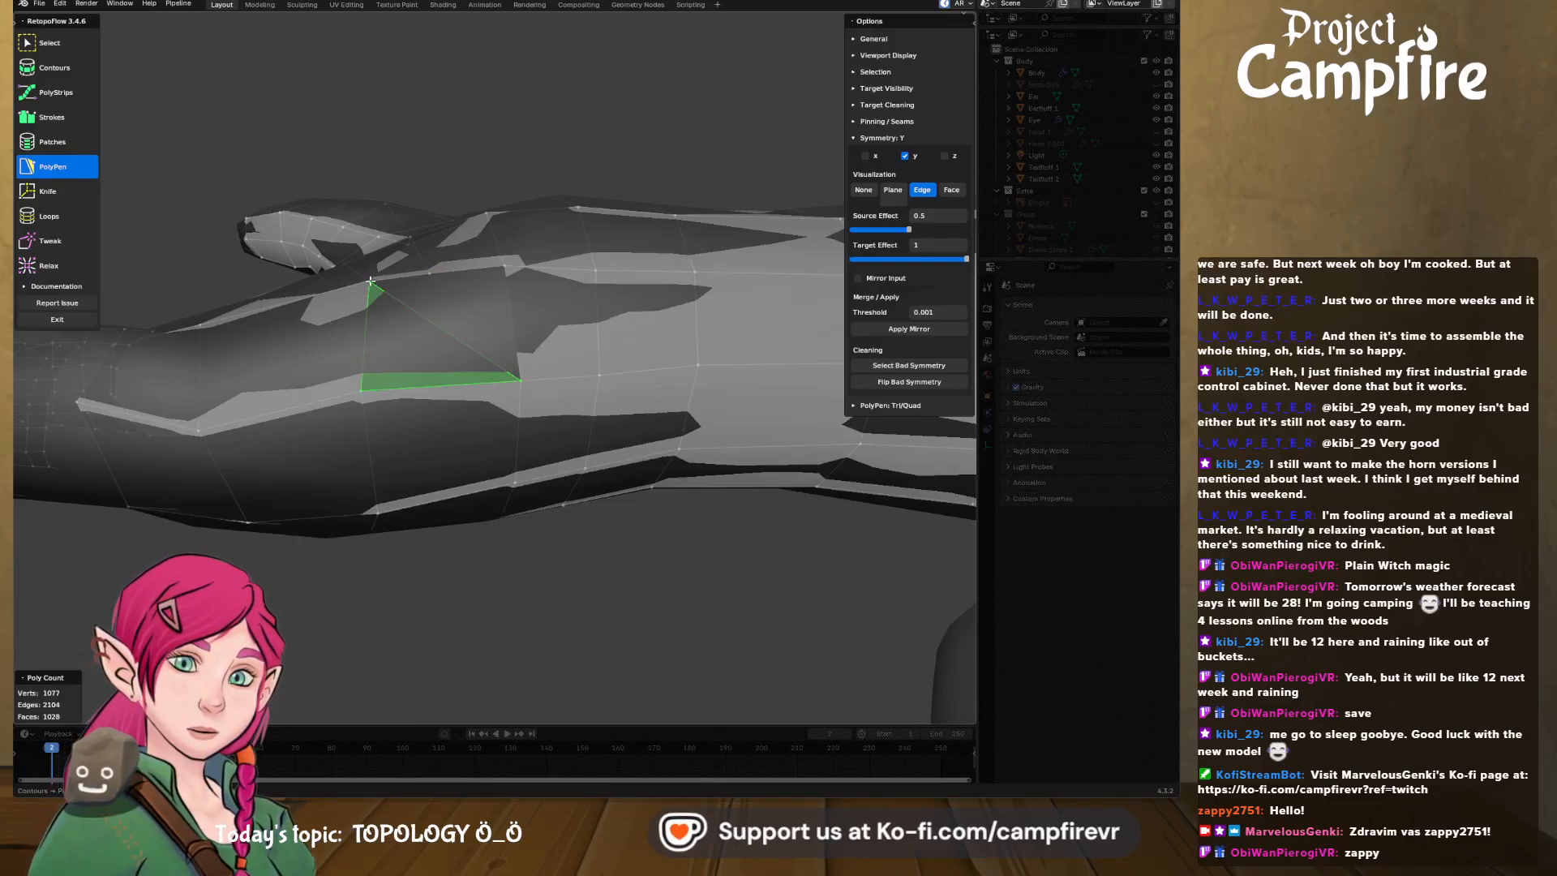
- Fill the remaining gap on the little-finger side near the wrist with a quad and a triangle using PolyPen
left_click(427, 273)
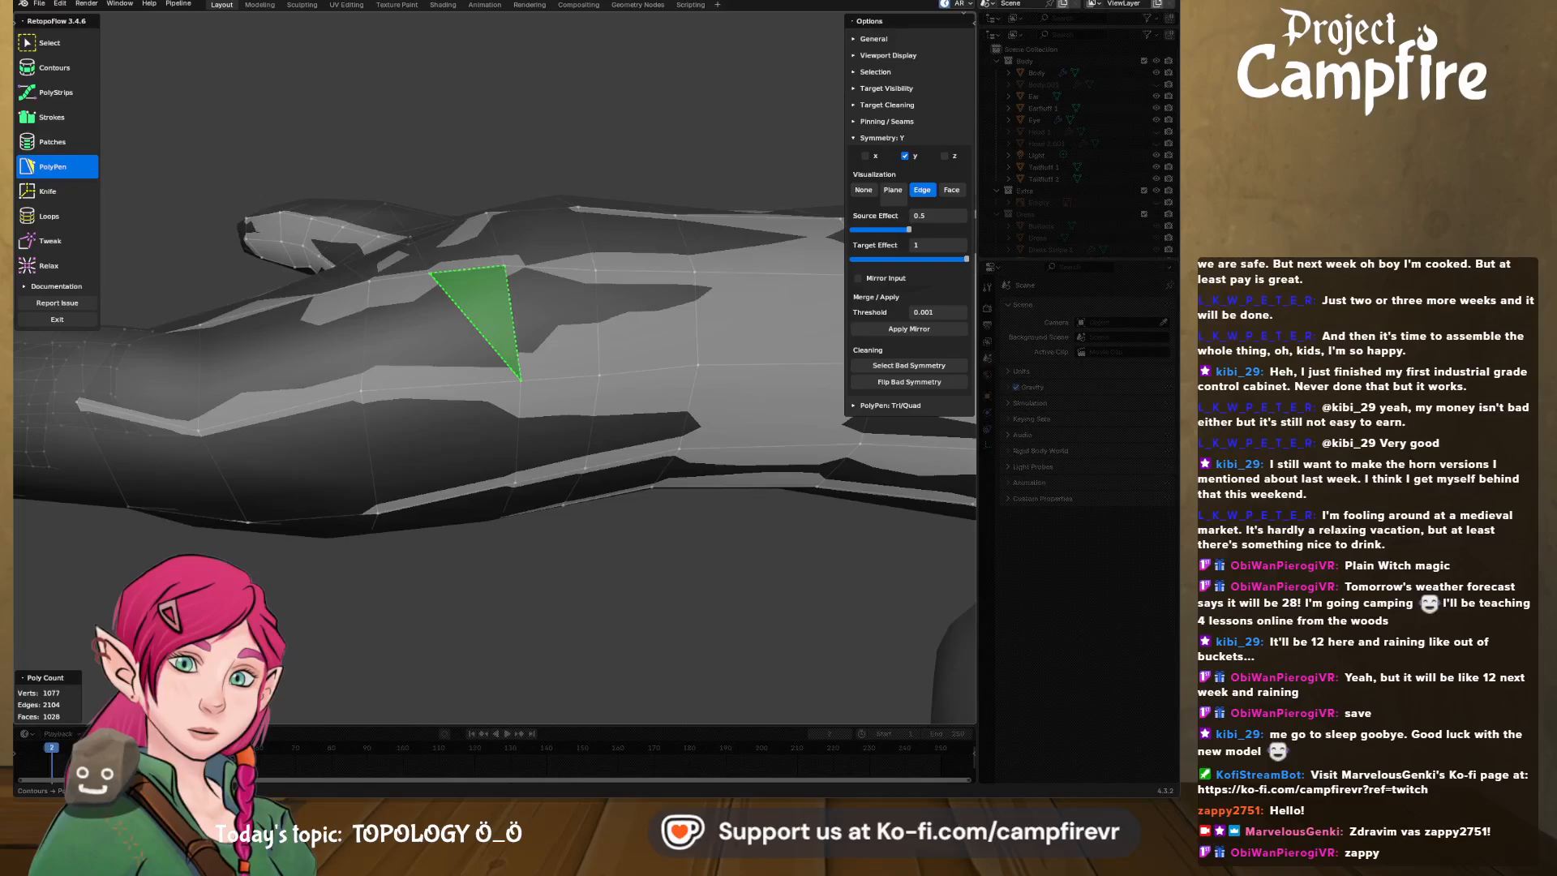
left_click(520, 378)
middle_click_drag(520, 378, 488, 421)
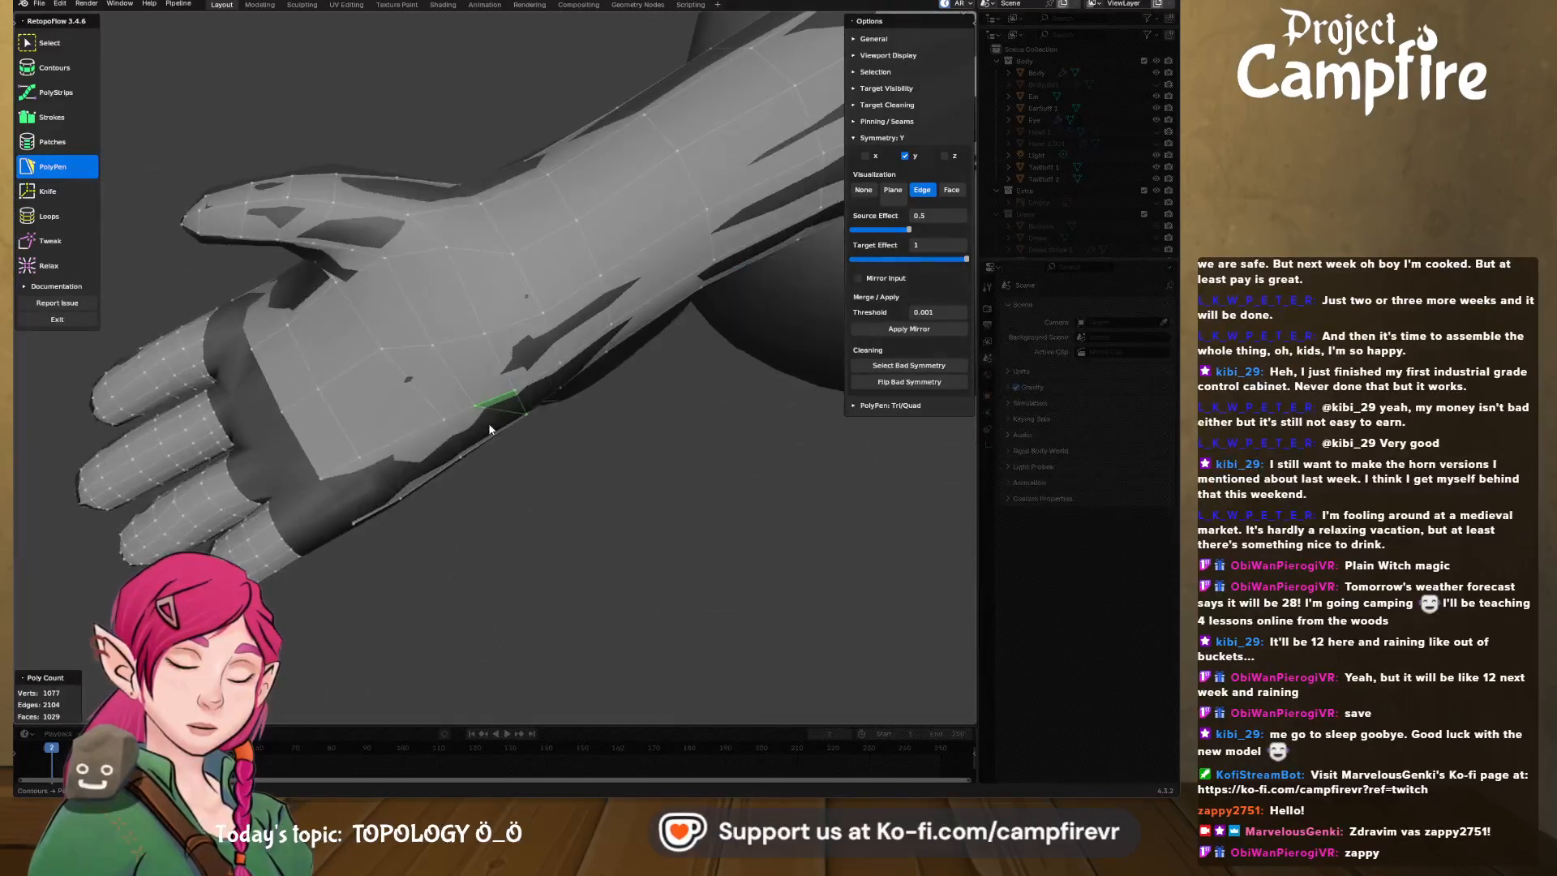
- Relax the vertices around the newly filled faces on the little-finger side of the hand
left_click(49, 265)
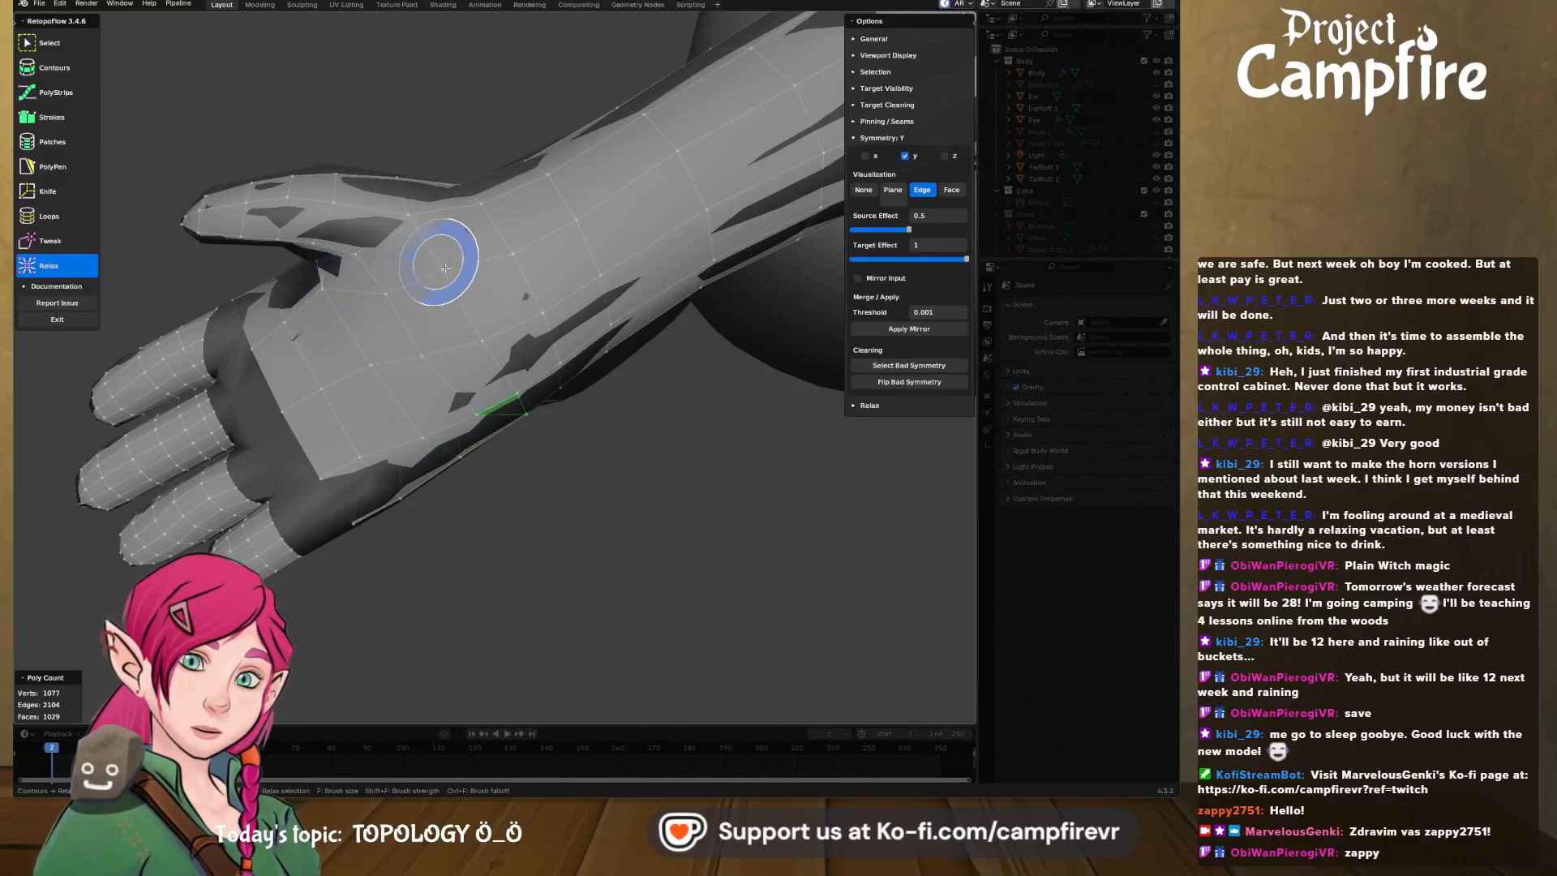
mouse_move(476, 389)
middle_mouse_down()
mouse_move(508, 331)
mouse_move(453, 339)
middle_mouse_up()
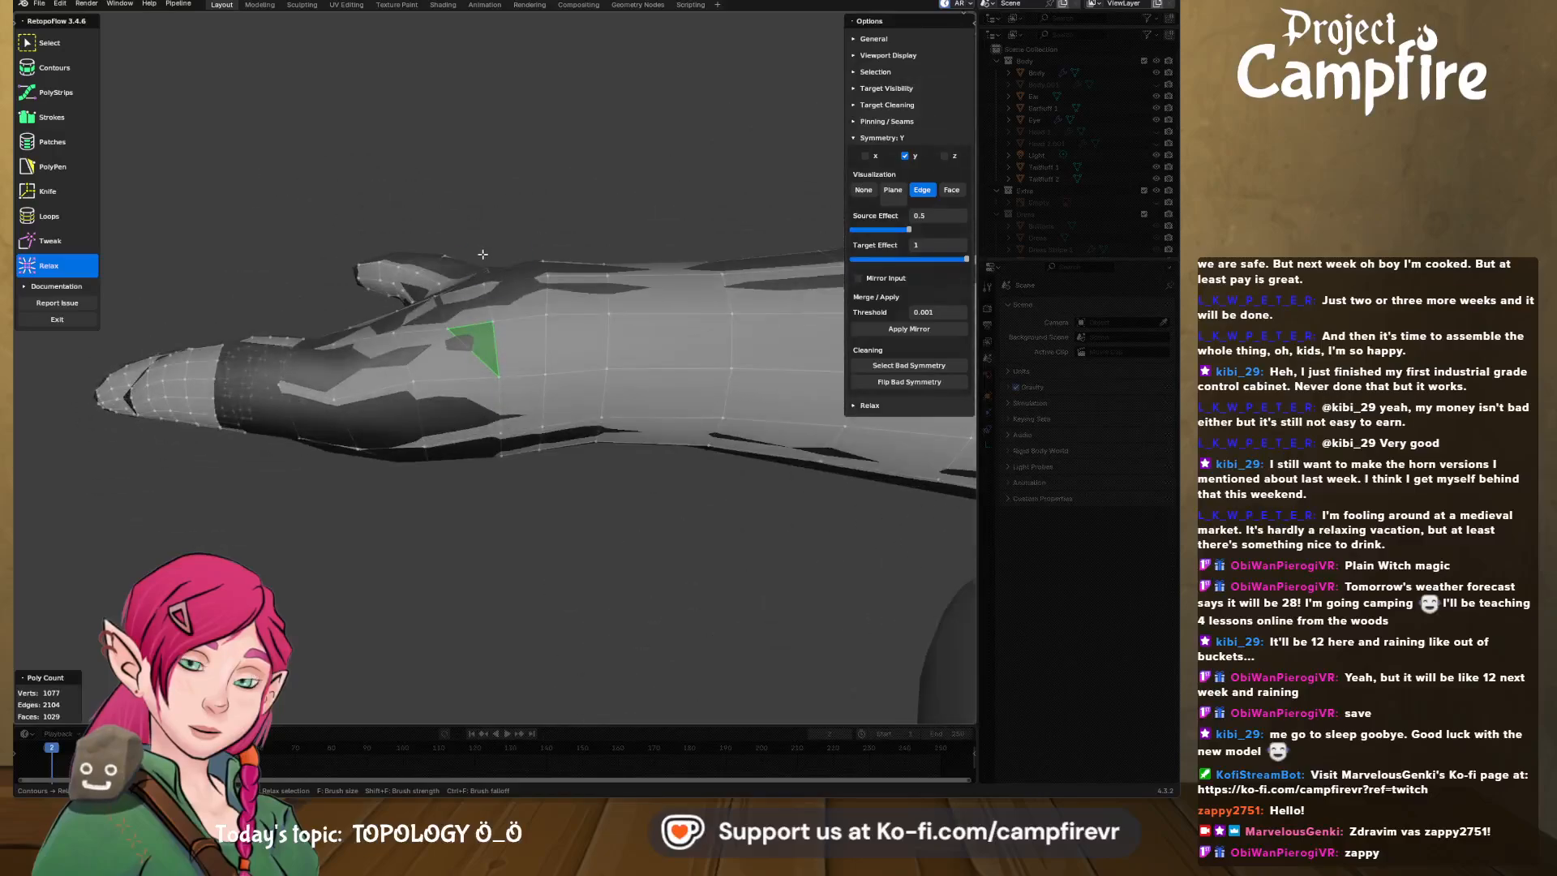
left_click_drag(455, 337, 457, 372)
middle_click_drag(465, 400, 467, 333)
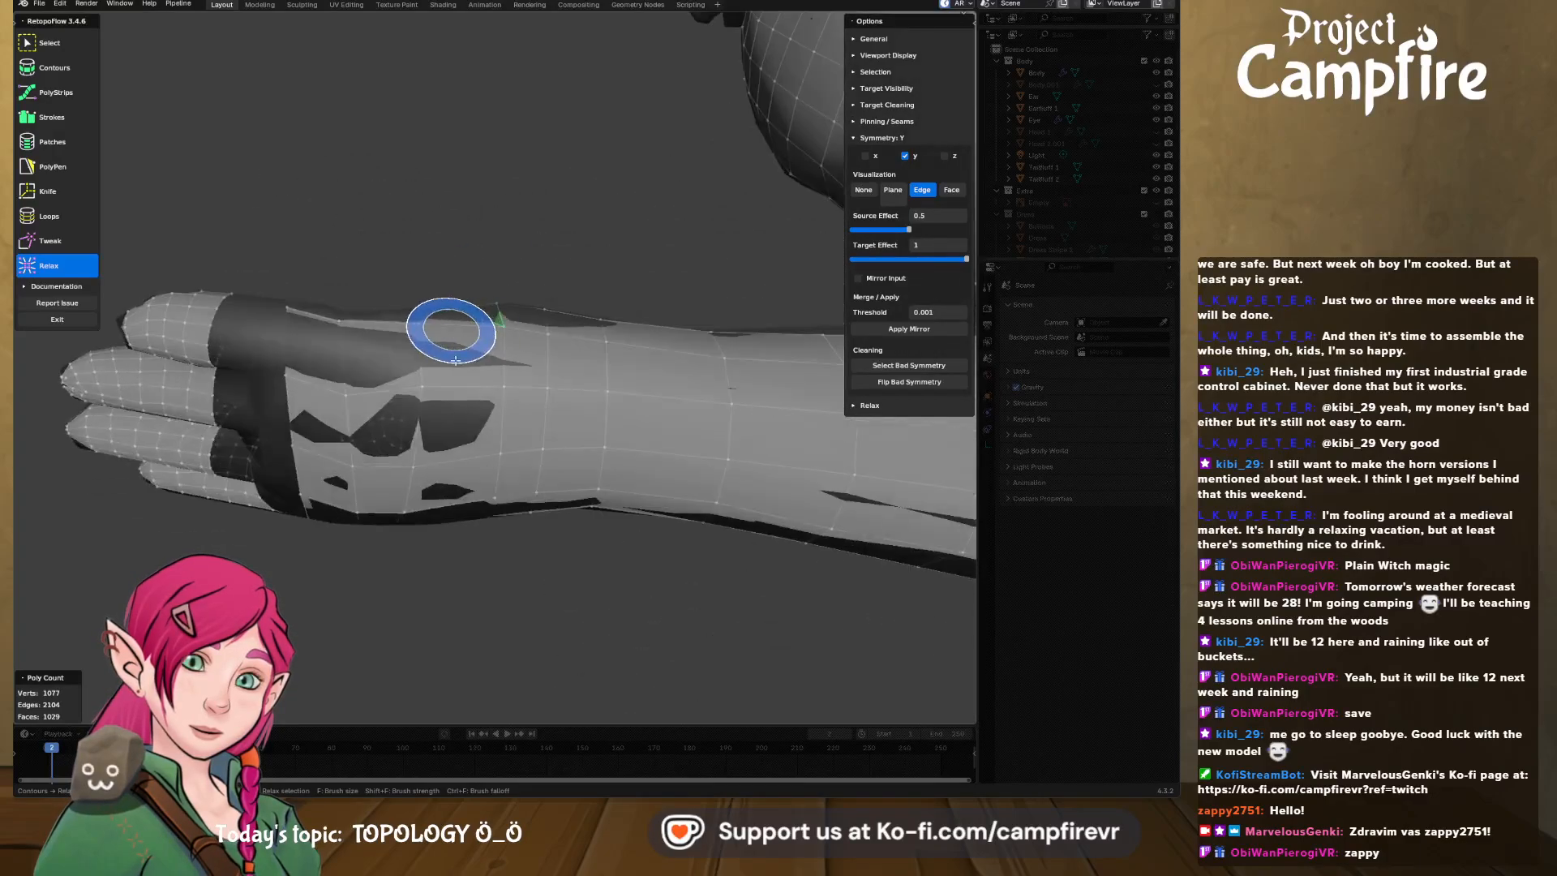
left_click_drag(452, 330, 434, 330)
middle_click_drag(438, 344, 535, 416)
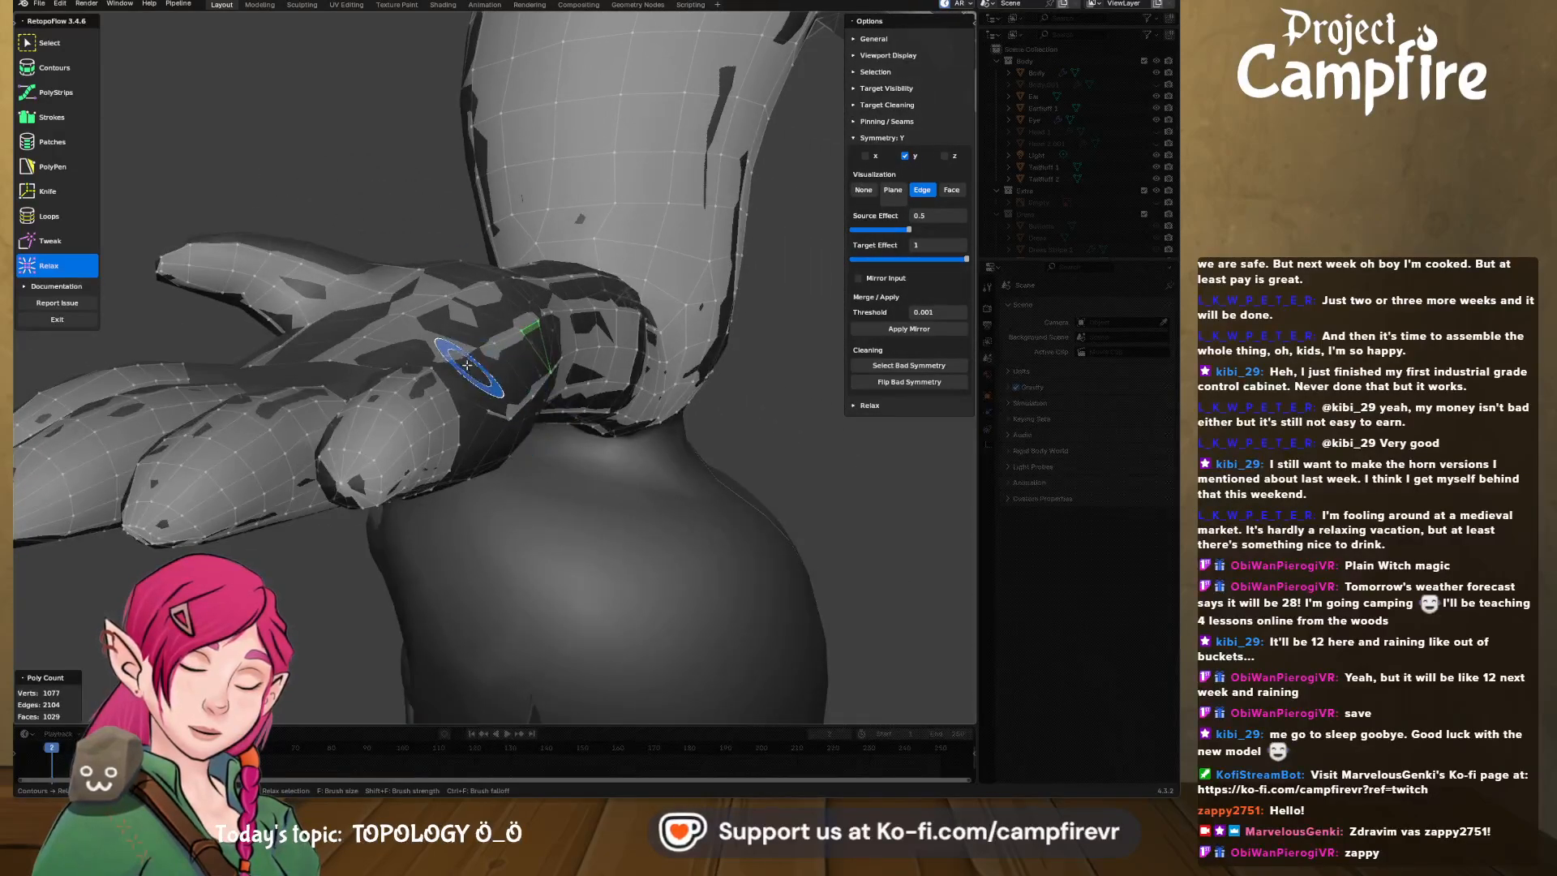
- Merge at center the end vertex of the thumb-side hand strip with the neighbouring vertex on the index finger's base border
mouse_move(406, 357)
middle_mouse_down()
mouse_move(522, 445)
mouse_move(505, 458)
mouse_move(522, 373)
mouse_move(566, 344)
middle_mouse_up()
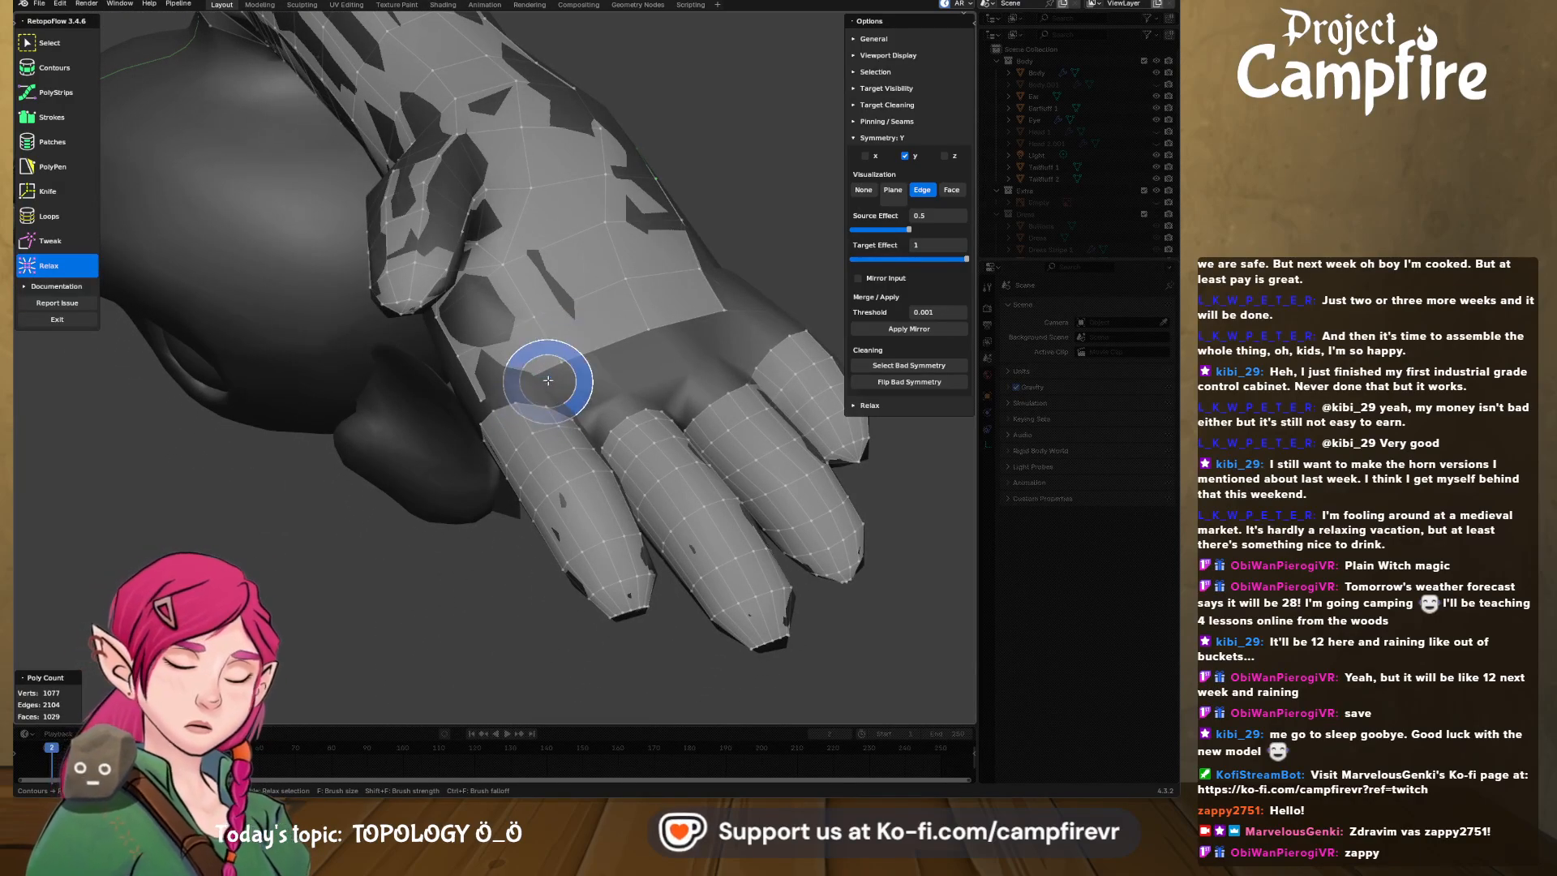
mouse_move(538, 382)
middle_mouse_down()
mouse_move(586, 305)
mouse_move(572, 267)
mouse_move(588, 439)
mouse_move(532, 438)
mouse_move(670, 382)
mouse_move(597, 469)
mouse_move(556, 436)
middle_mouse_up()
scroll(546, 431, "up", 3)
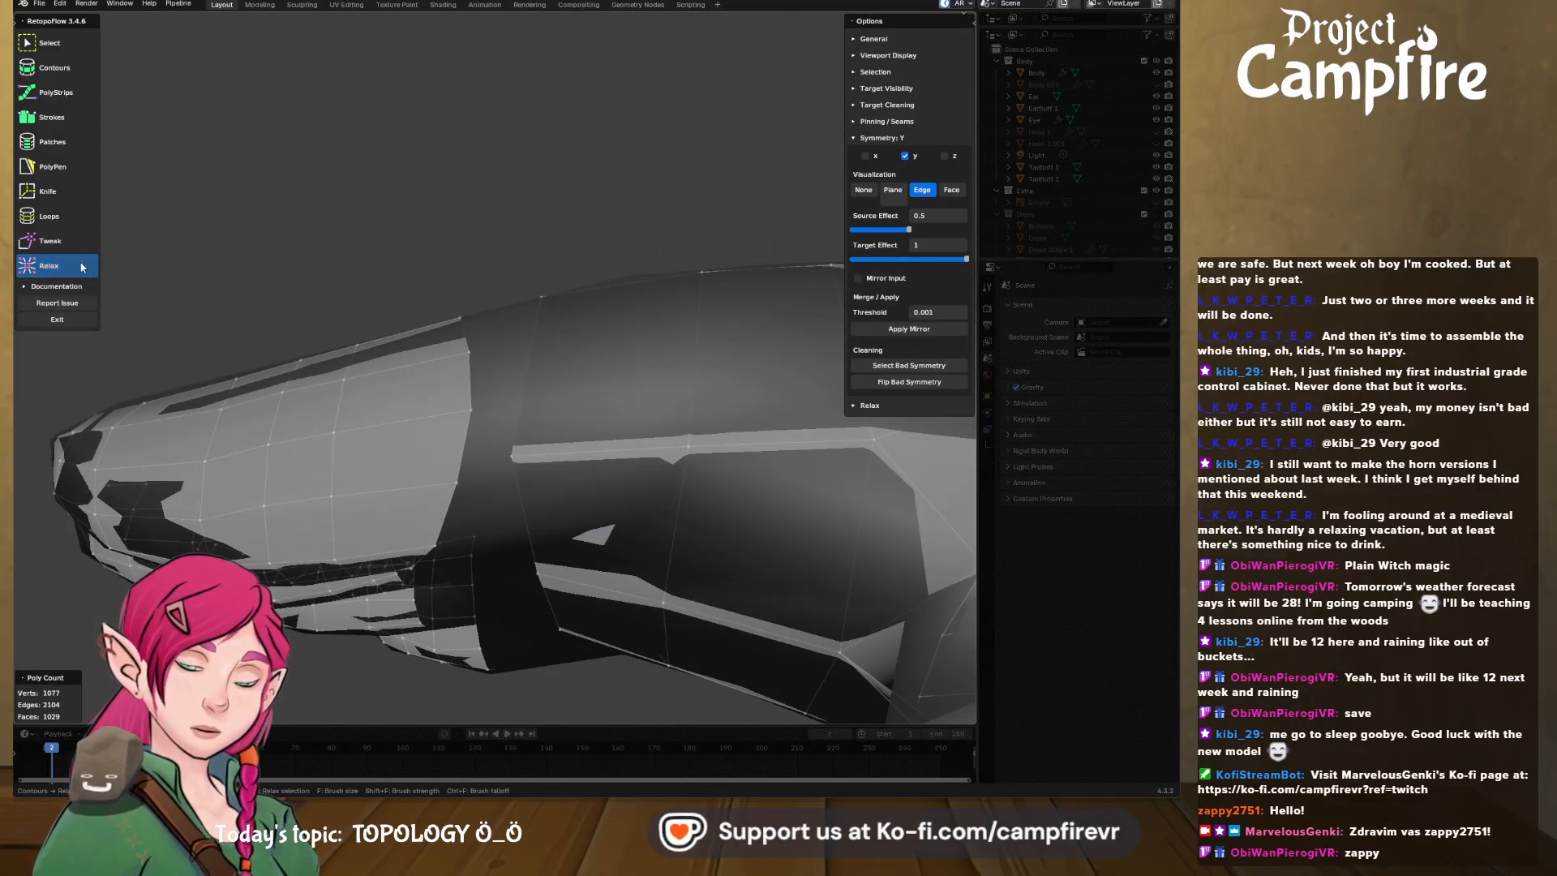
left_click(48, 44)
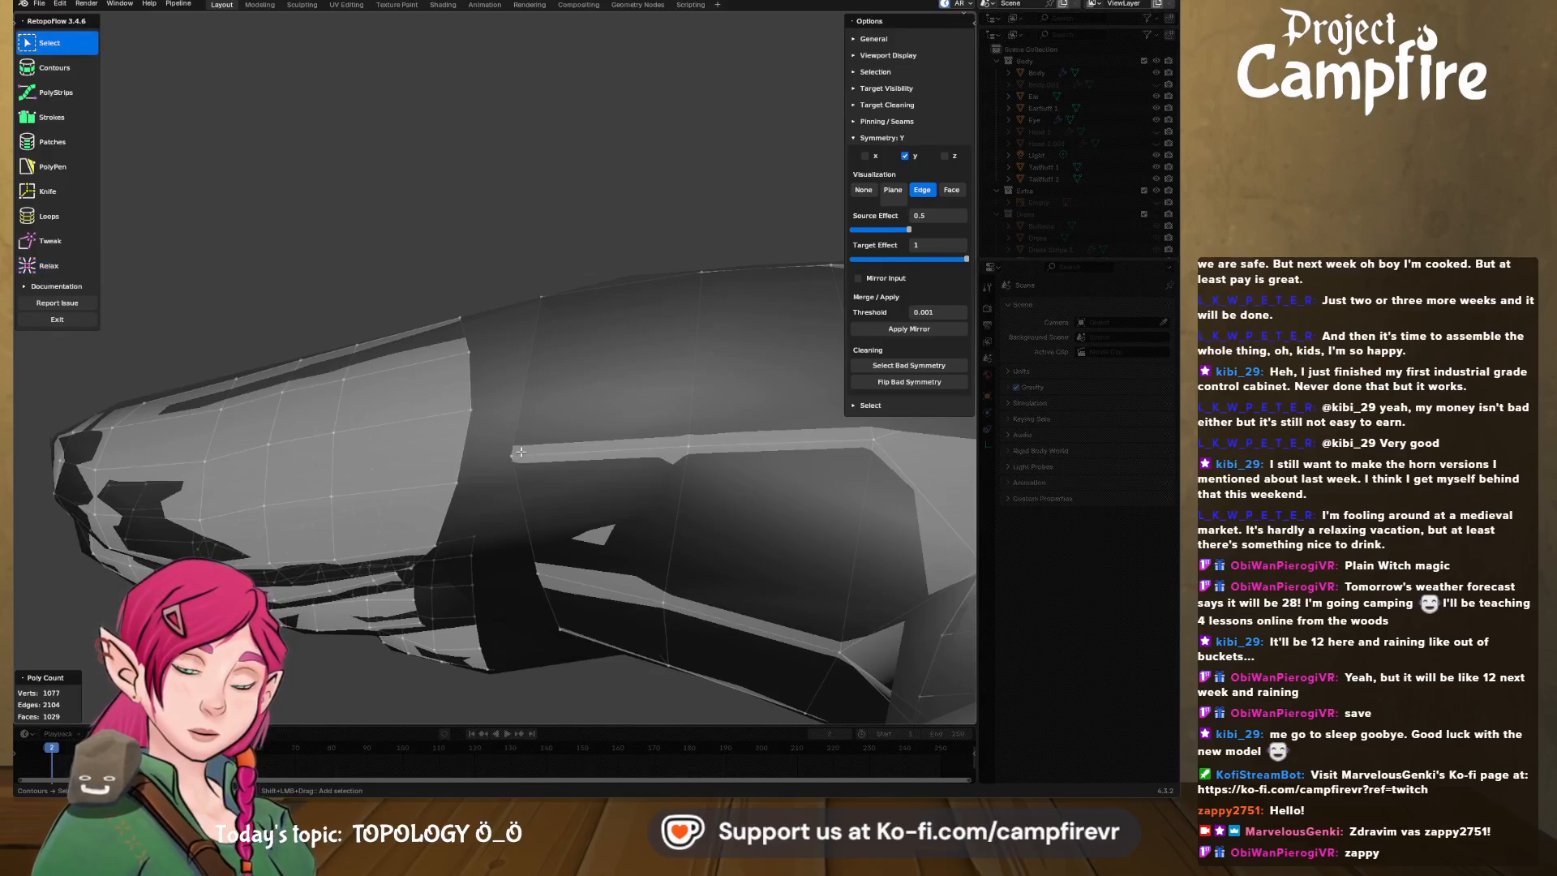
key("x")
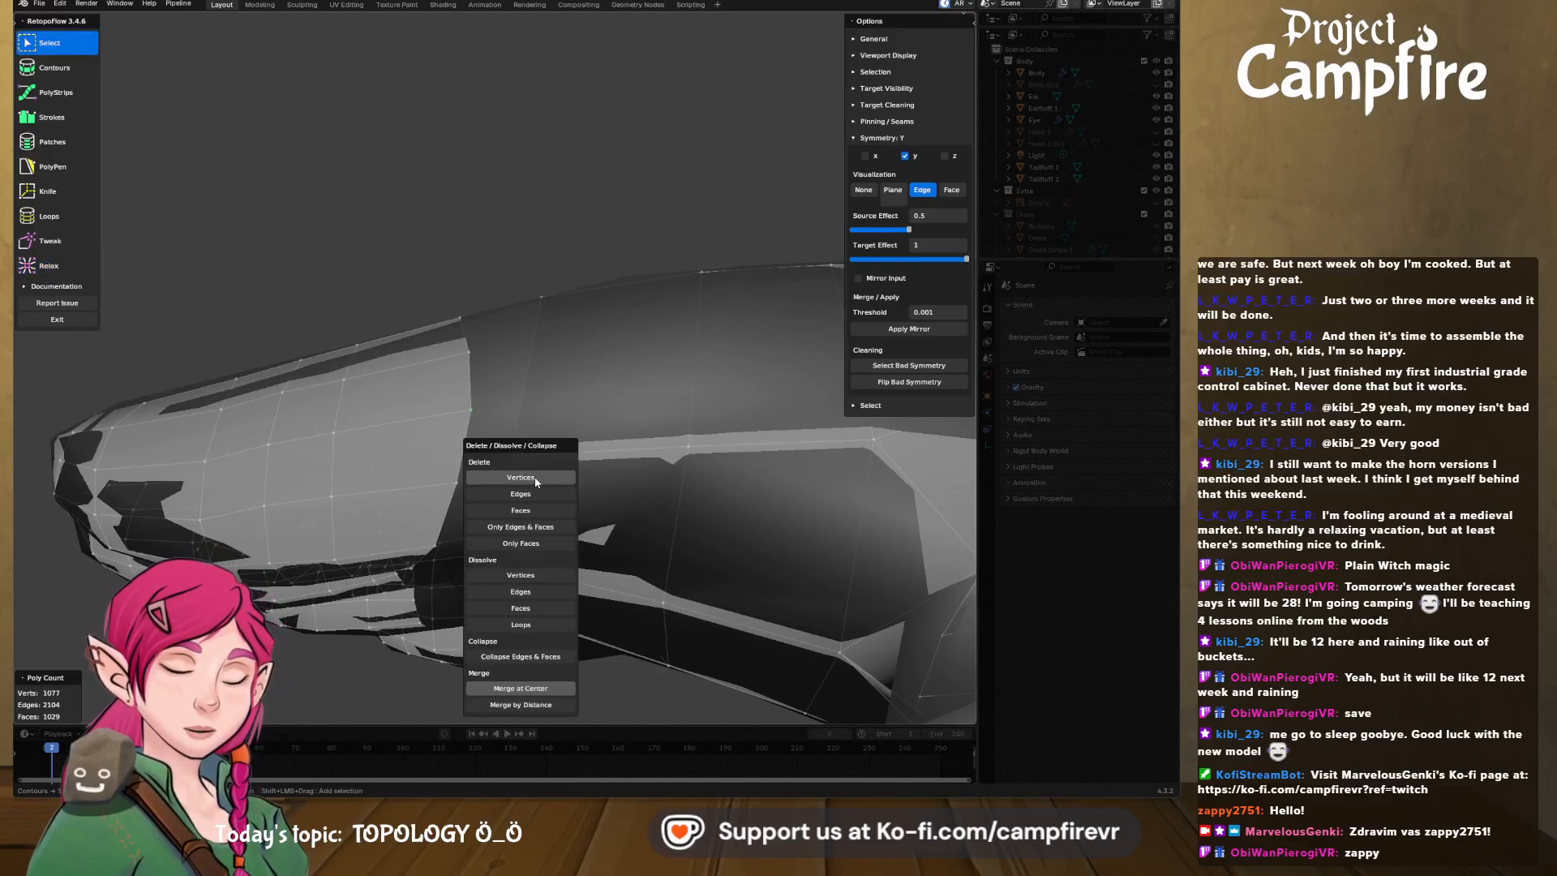
left_click(536, 480)
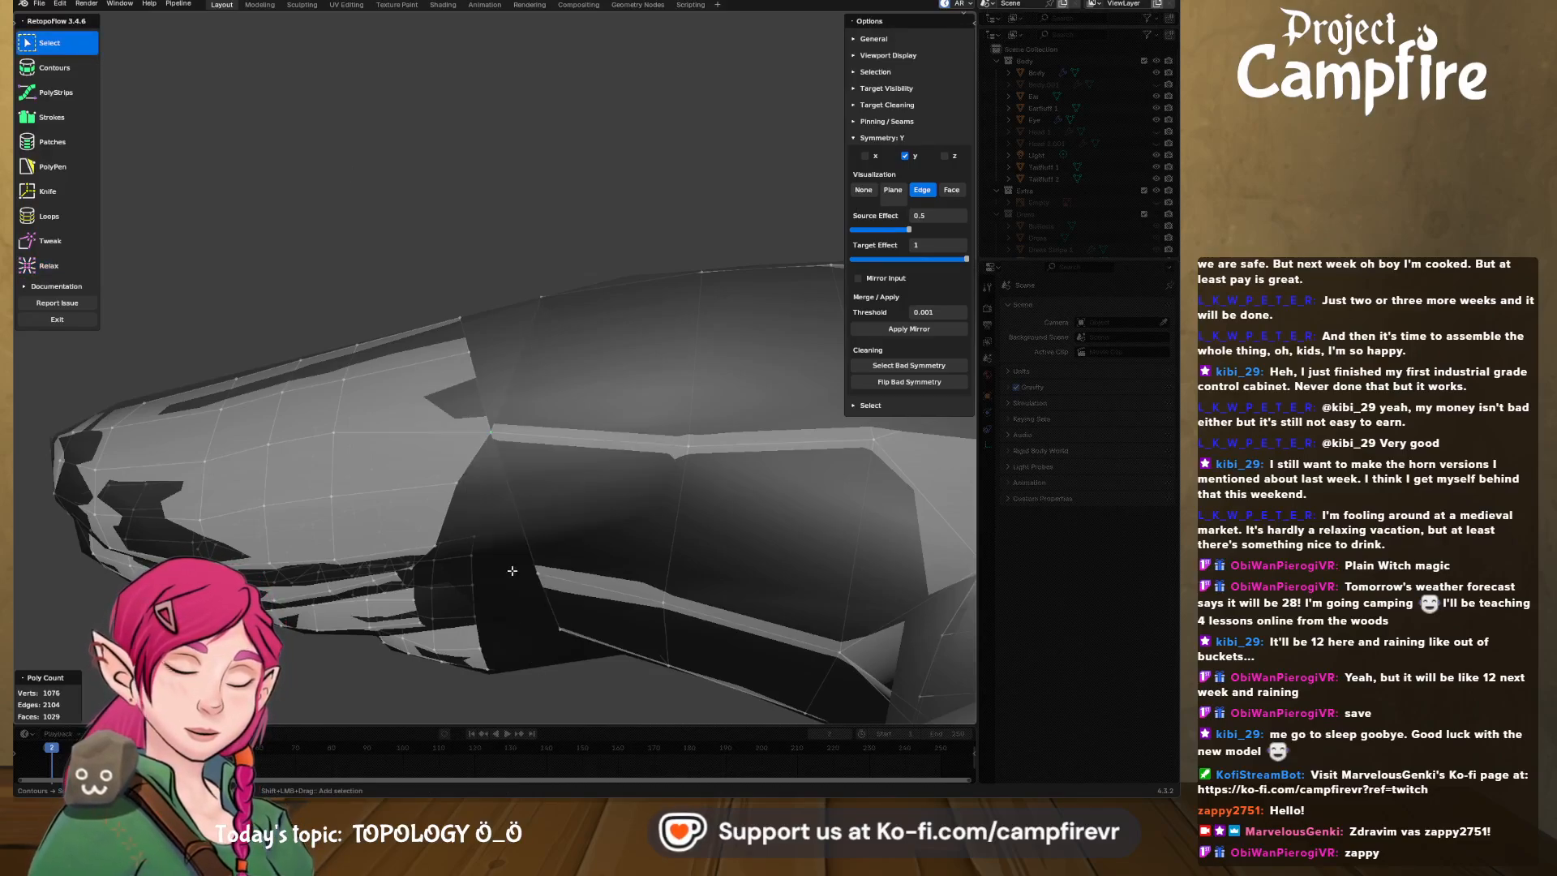
- Connect the hand border's corner vertex to the index finger's base with a PolyPen edge and expand it into a triangle
scroll(713, 513, "up", 3)
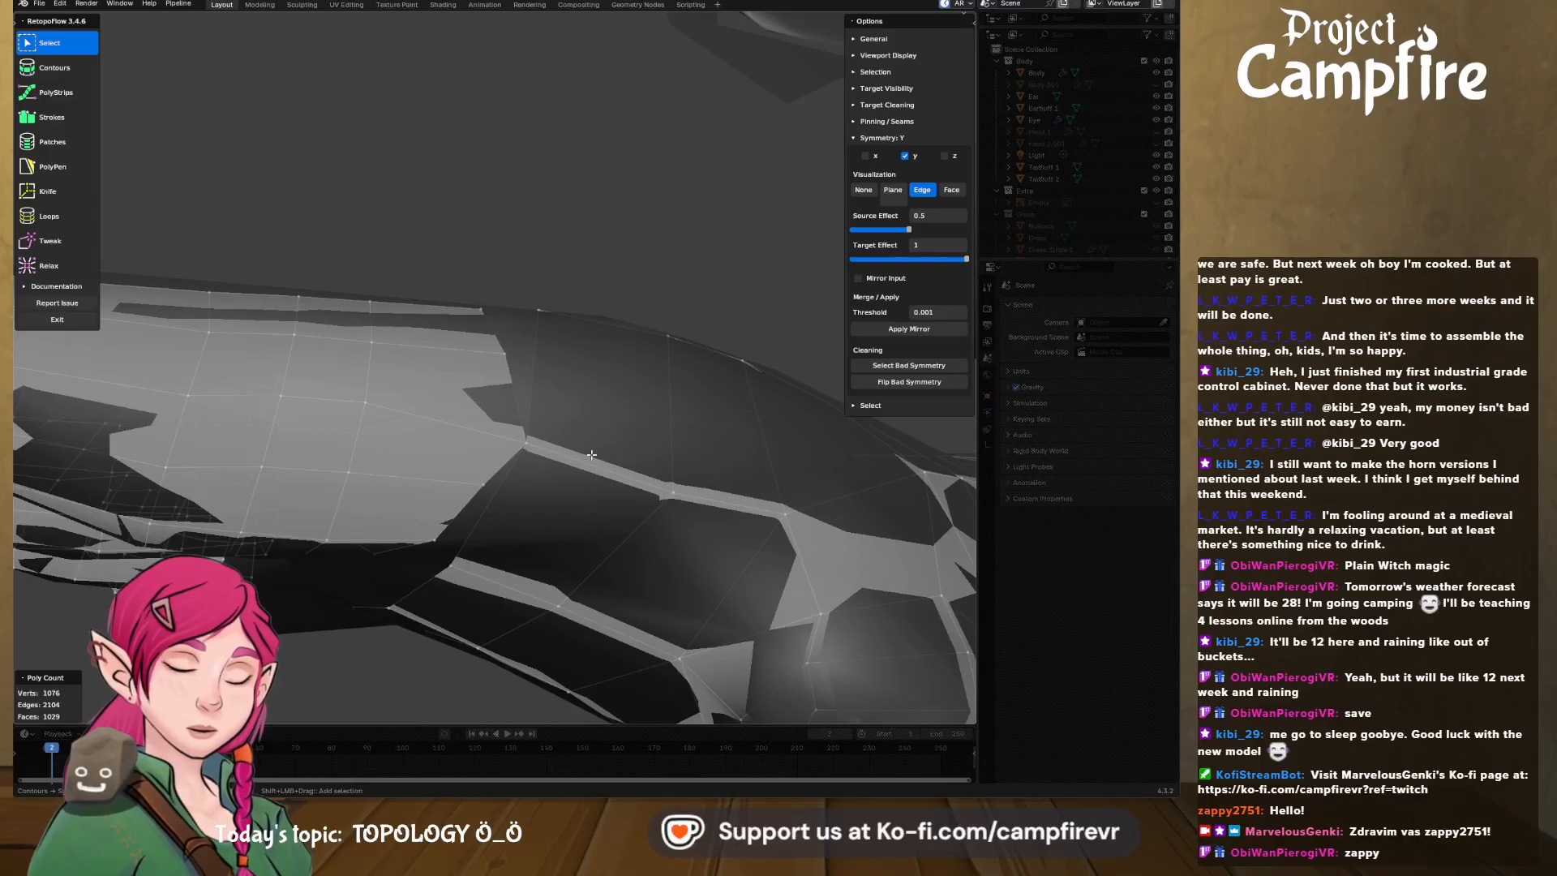
middle_click_drag(591, 455, 530, 346)
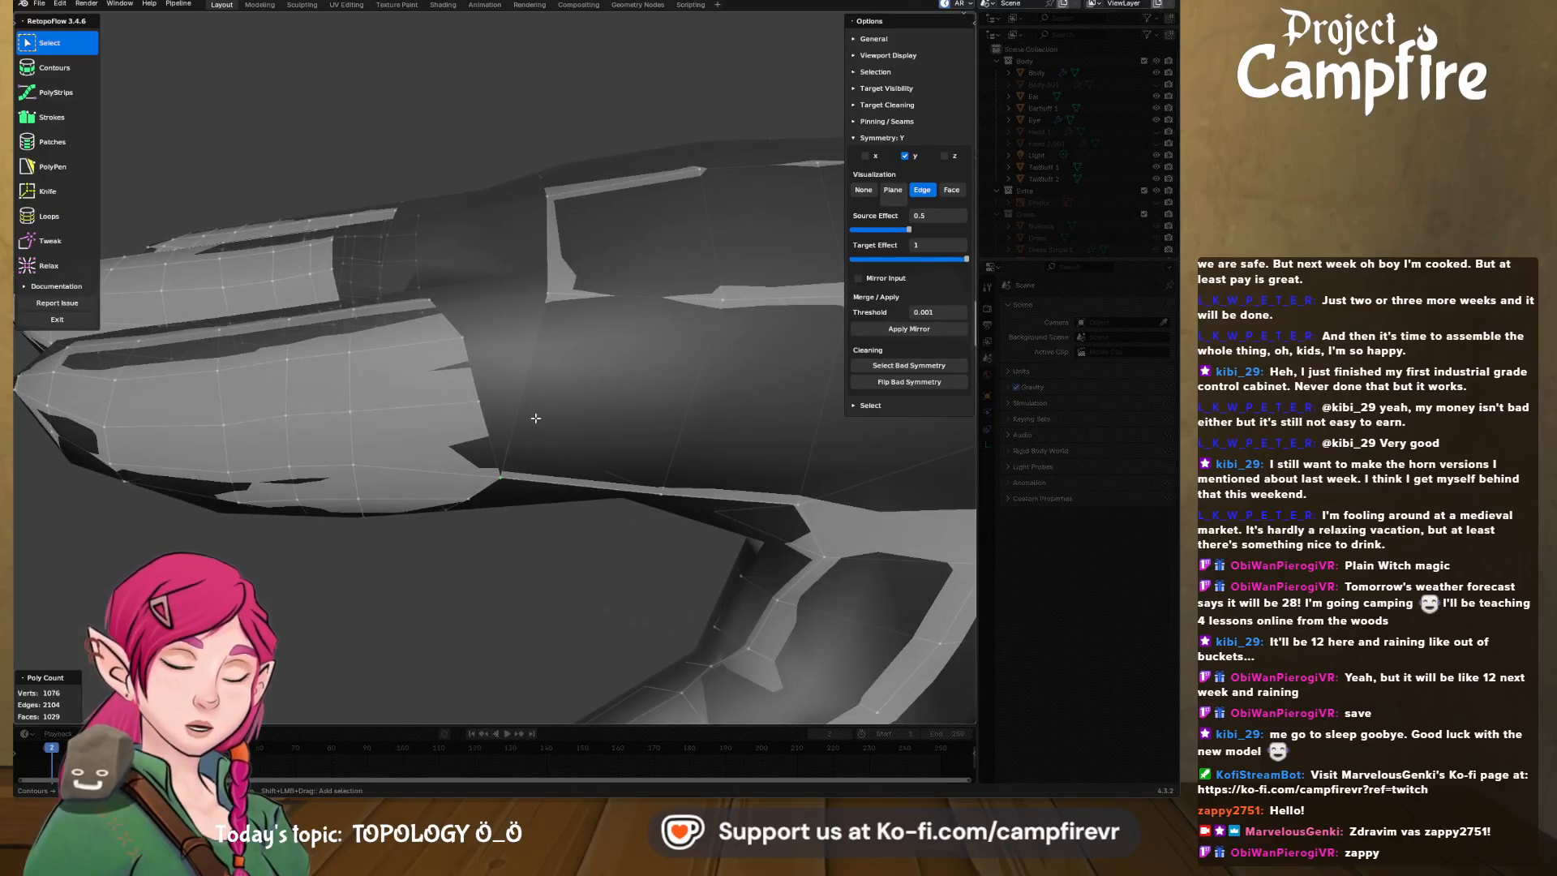
middle_click_drag(519, 408, 617, 416)
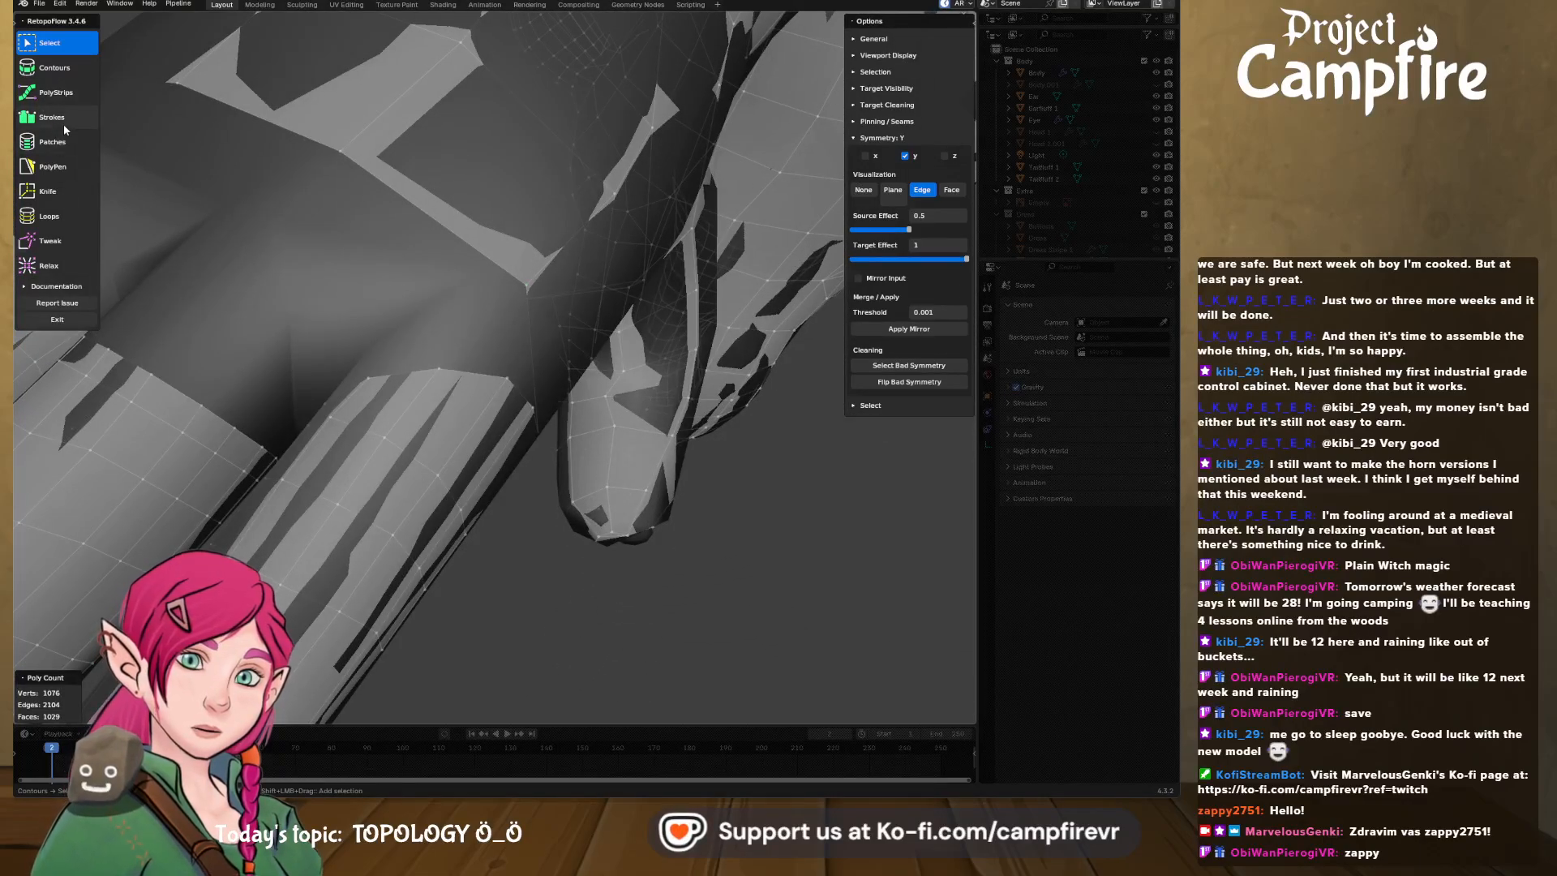
left_click(69, 167)
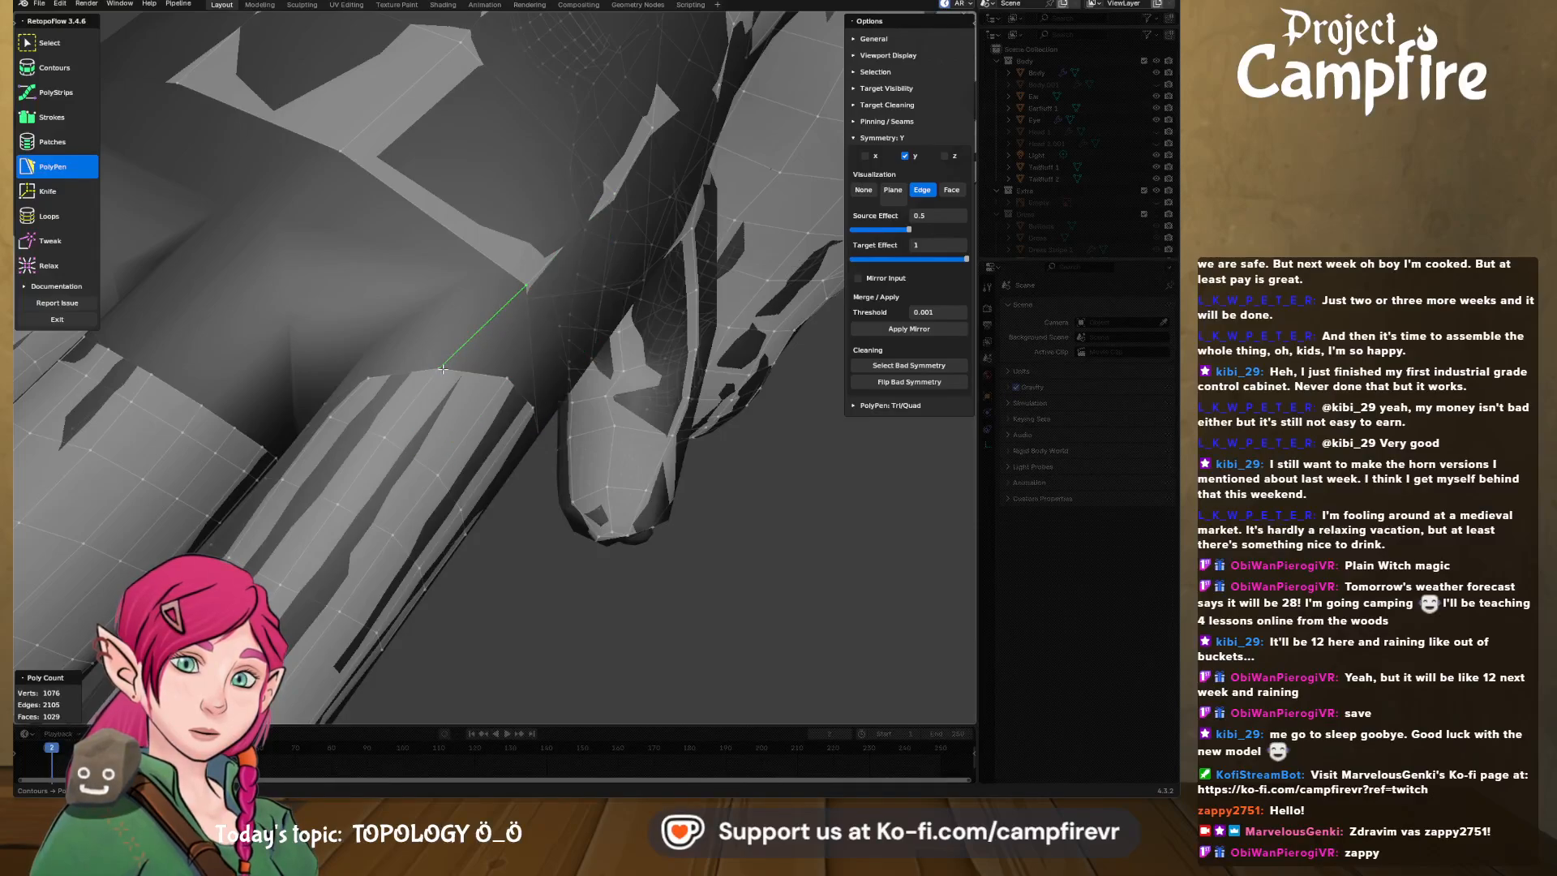
middle_click_drag(531, 357, 444, 392)
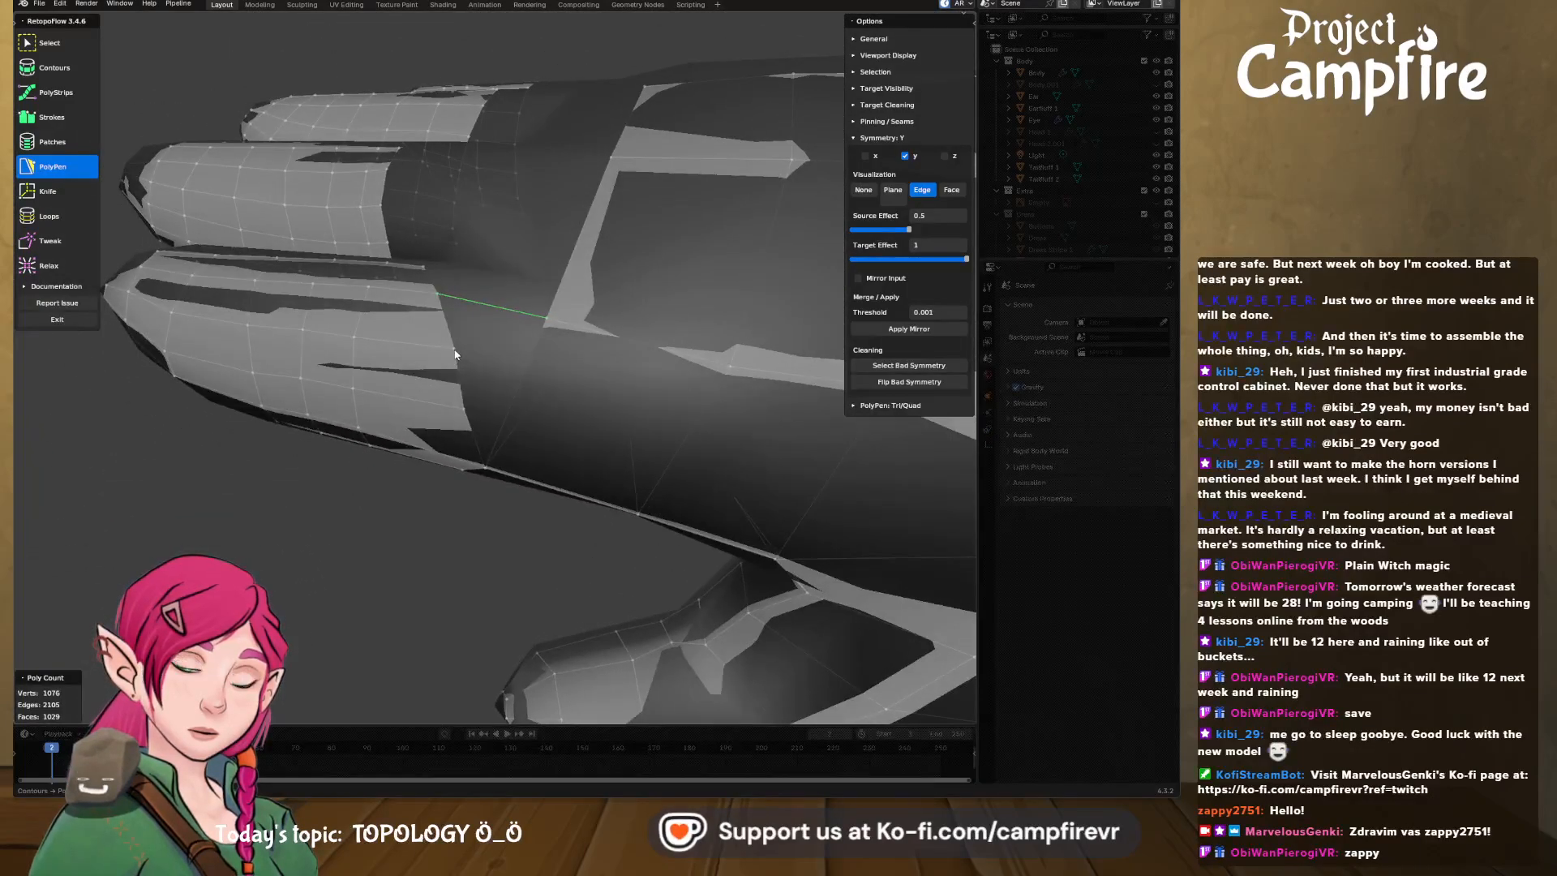
left_click(455, 348)
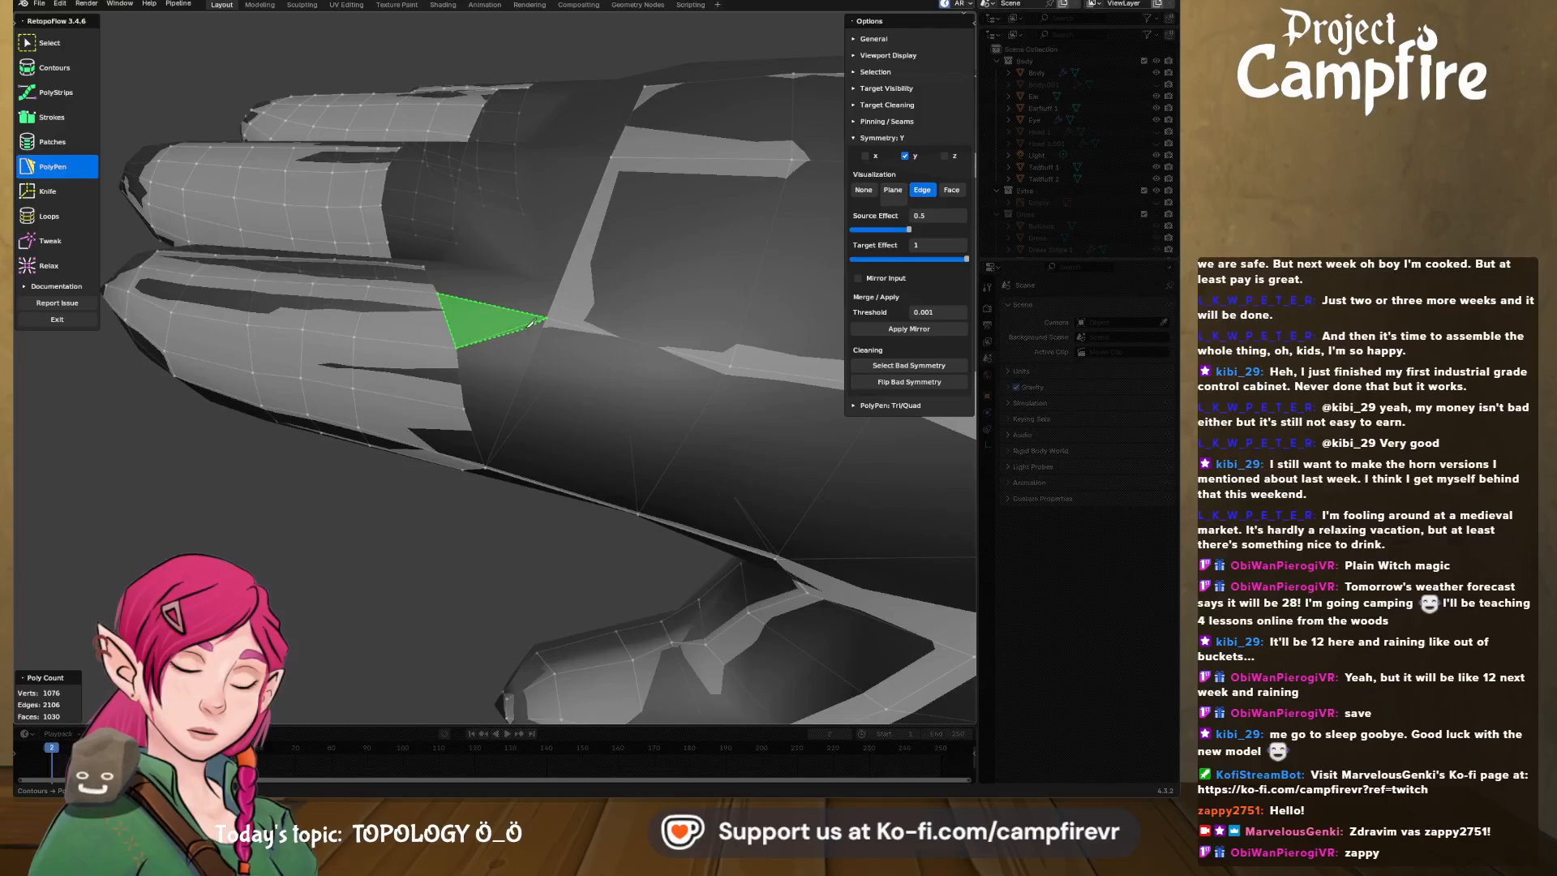
middle_click_drag(502, 374, 502, 347)
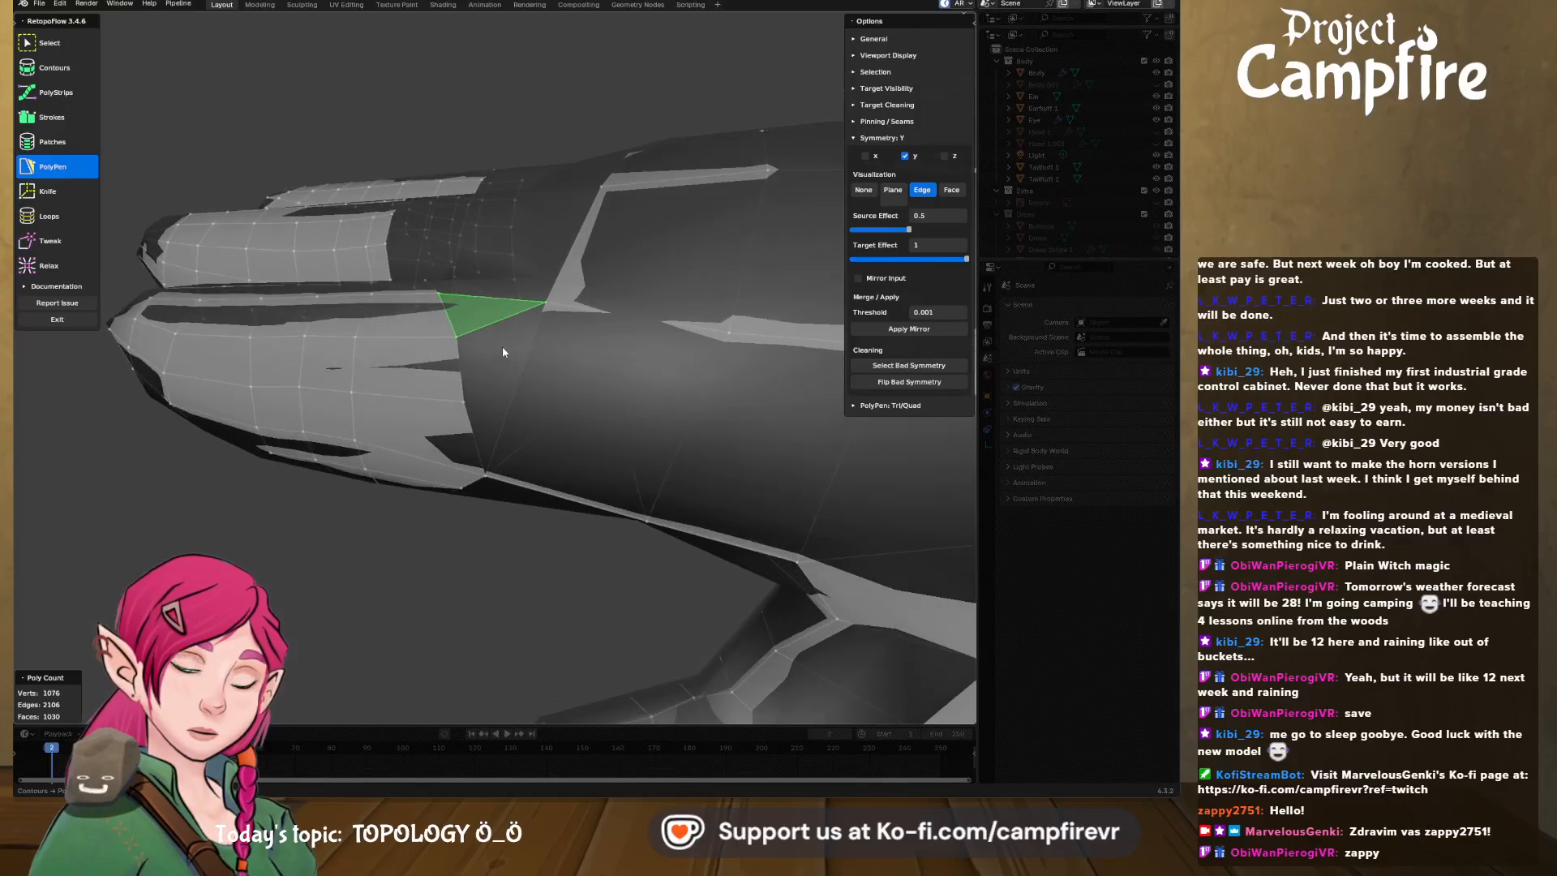
left_click(468, 398)
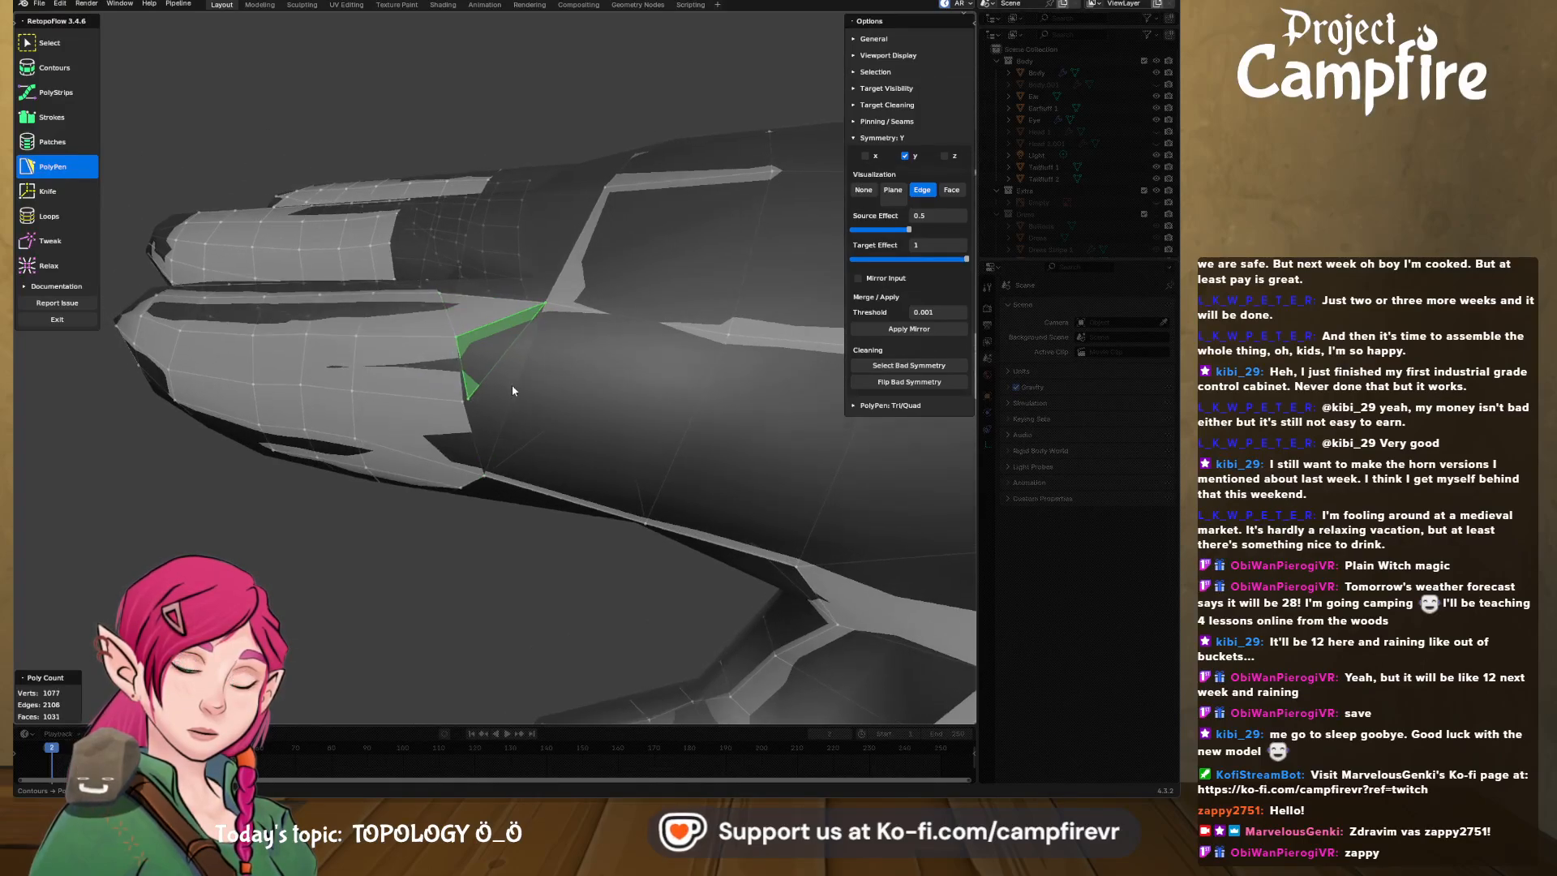
middle_click_drag(512, 384, 477, 385)
key("ctrl+z")
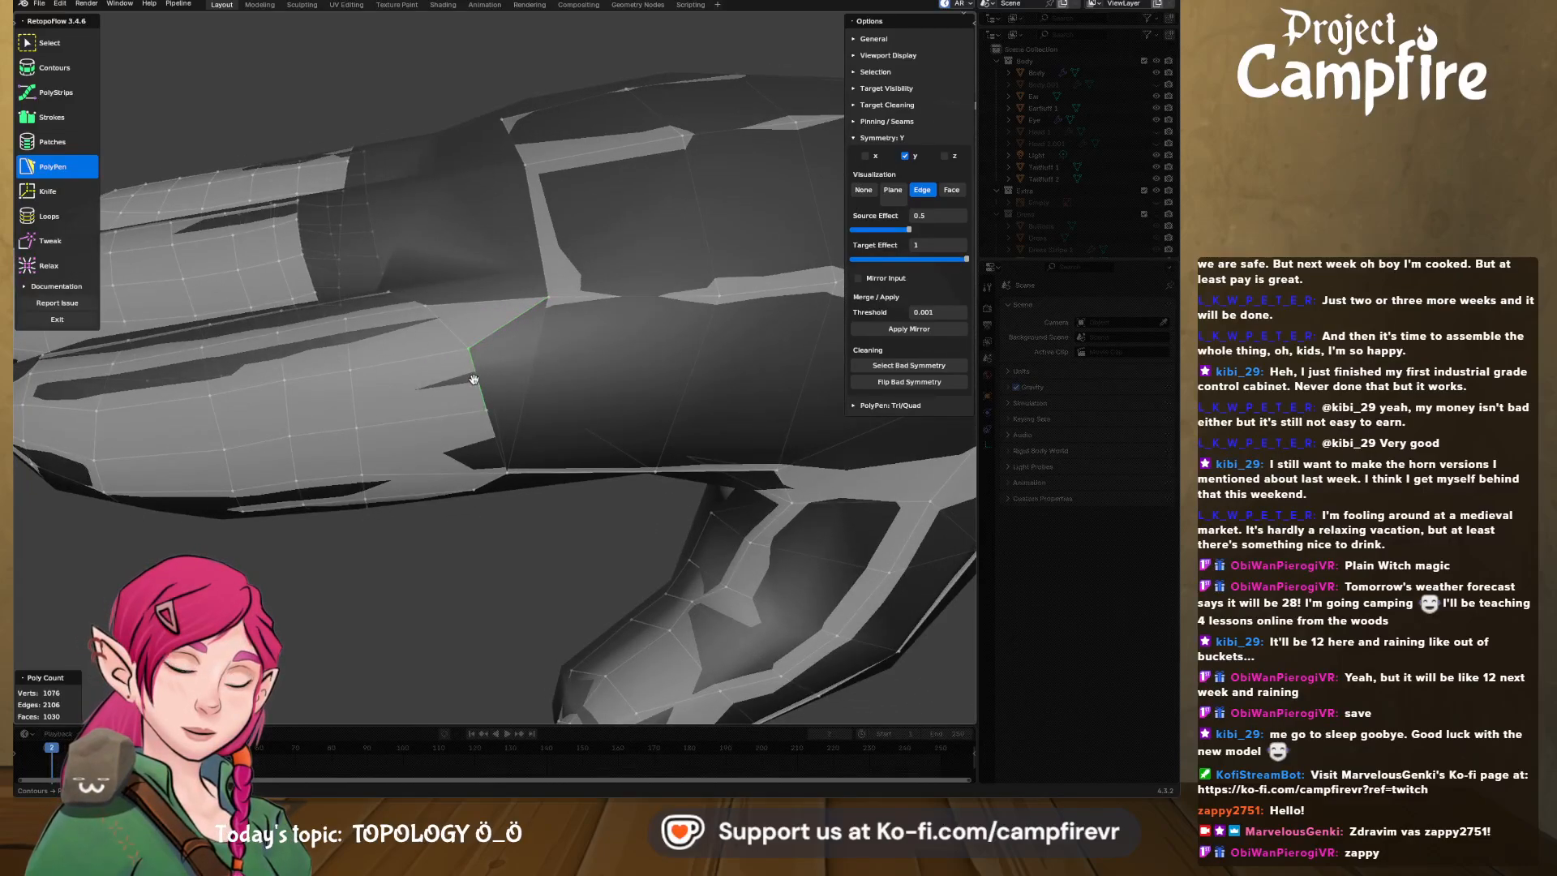
- Fill three more triangles fanning from the hand border's corner vertex to the index finger's base border with PolyPen
left_click(550, 304)
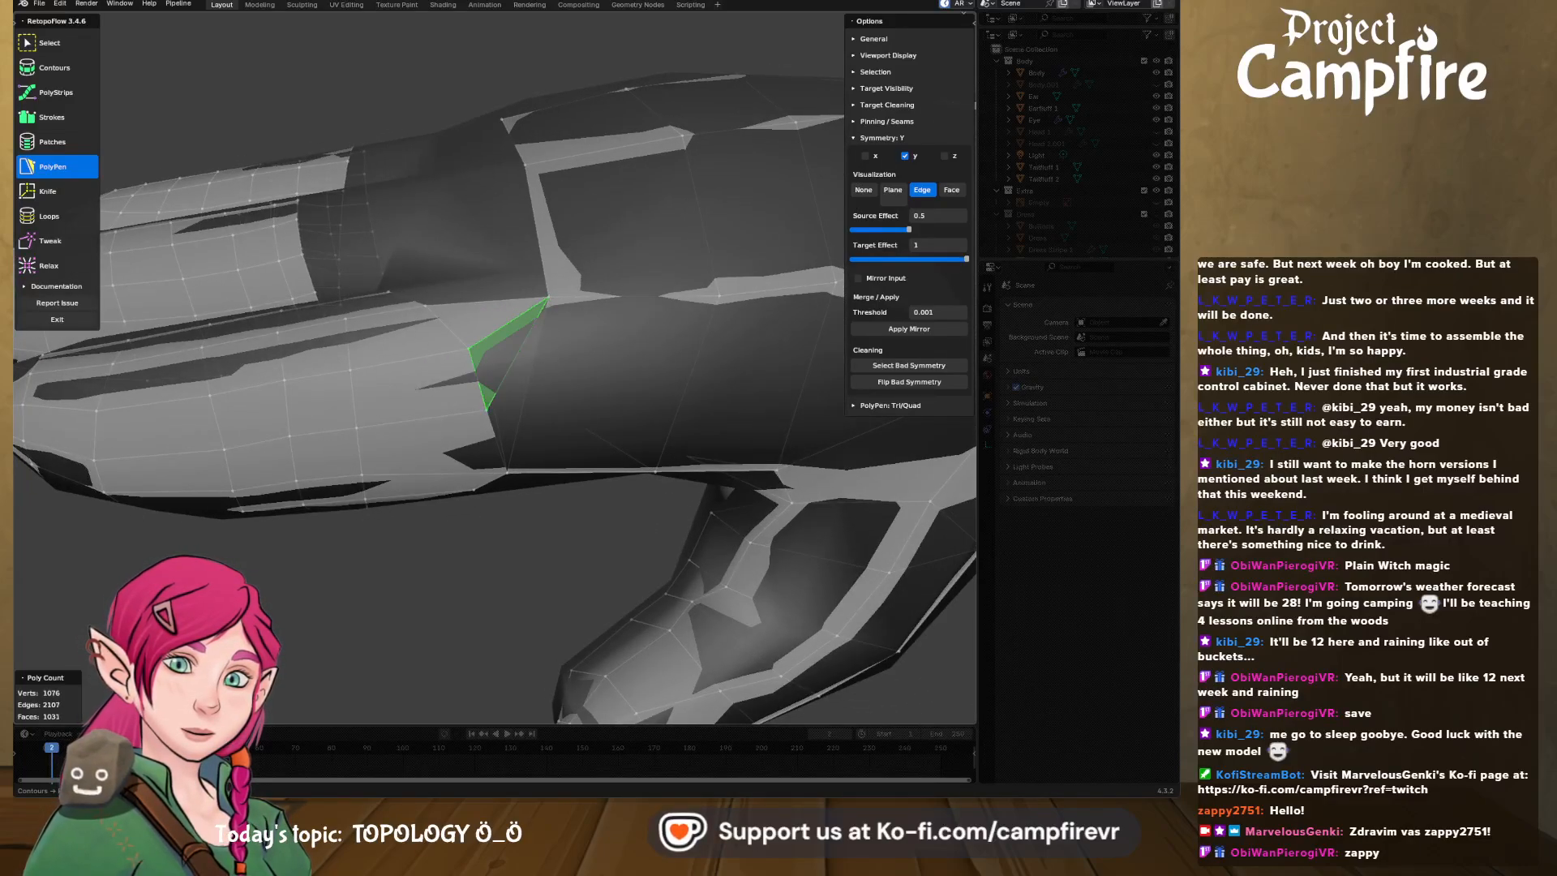
middle_click_drag(549, 304, 475, 426)
left_click(503, 467)
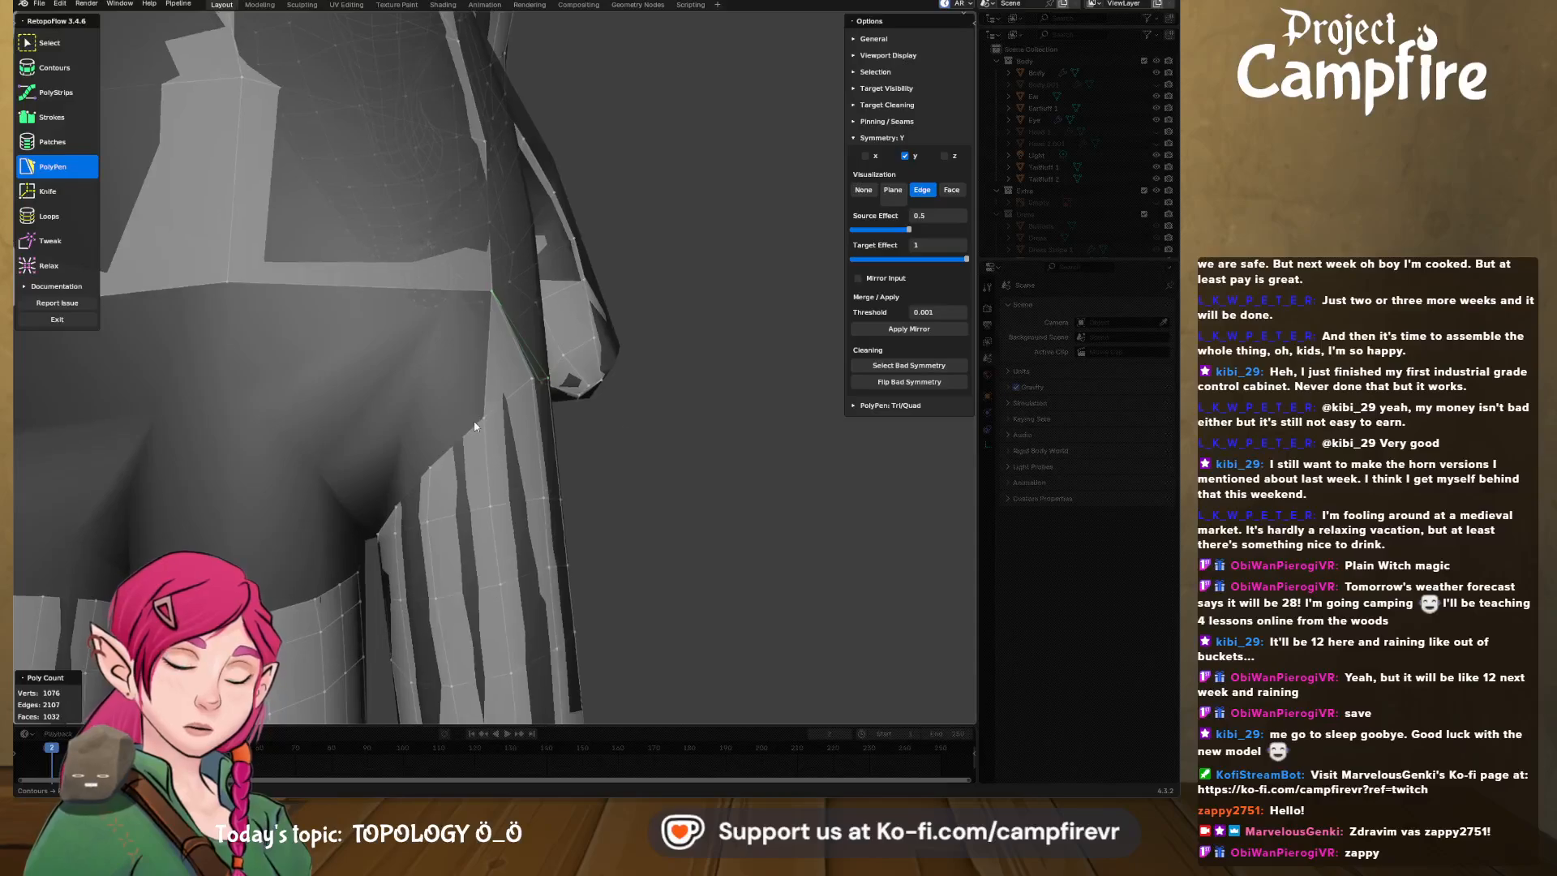
left_click(420, 474)
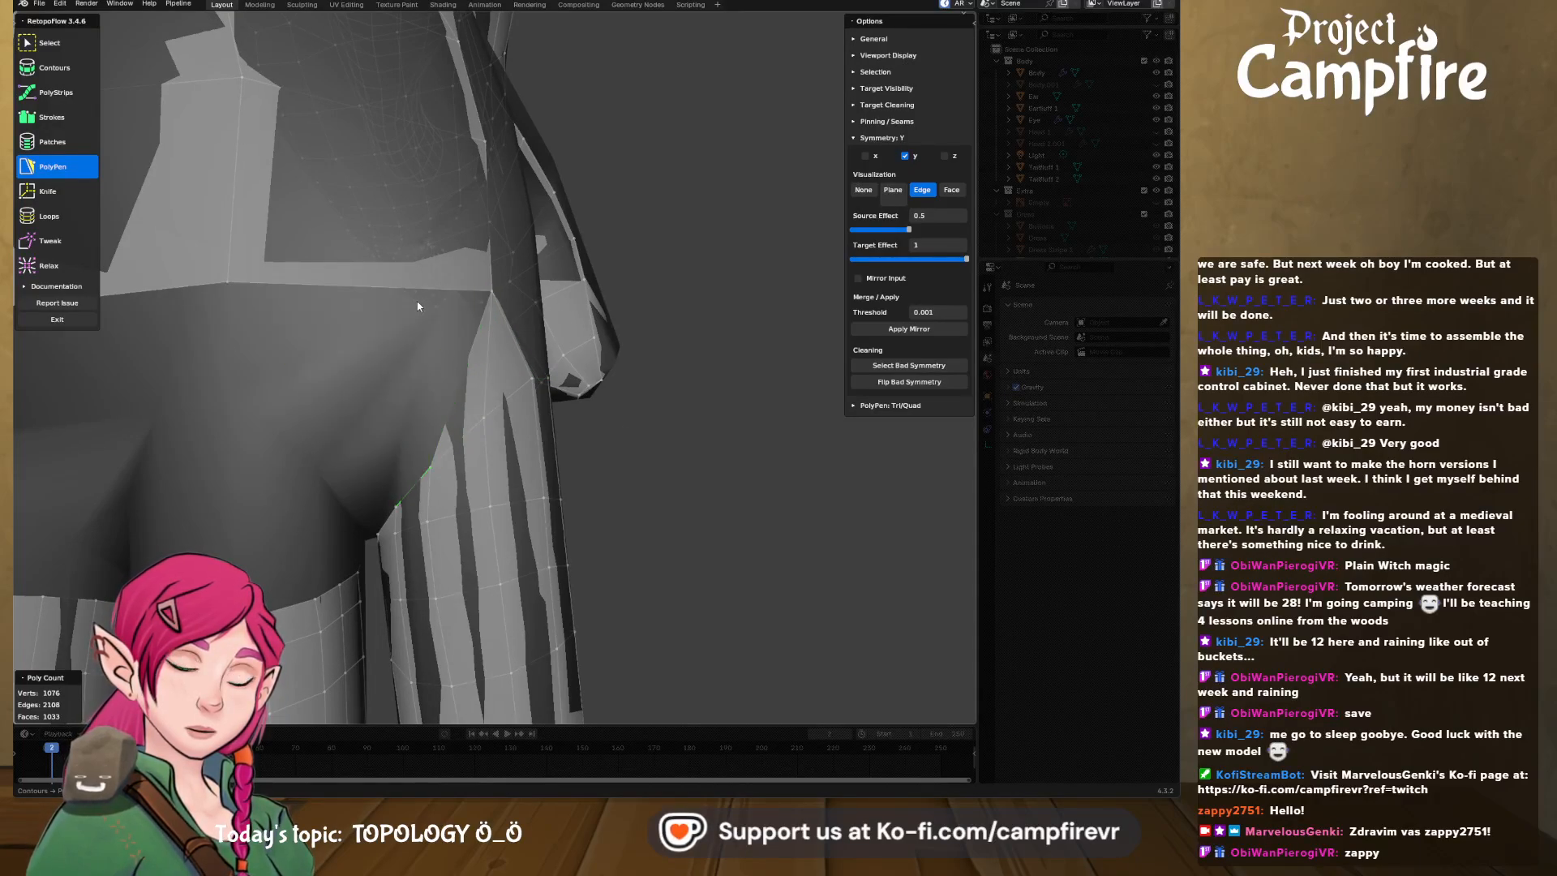
middle_click_drag(384, 239, 375, 239)
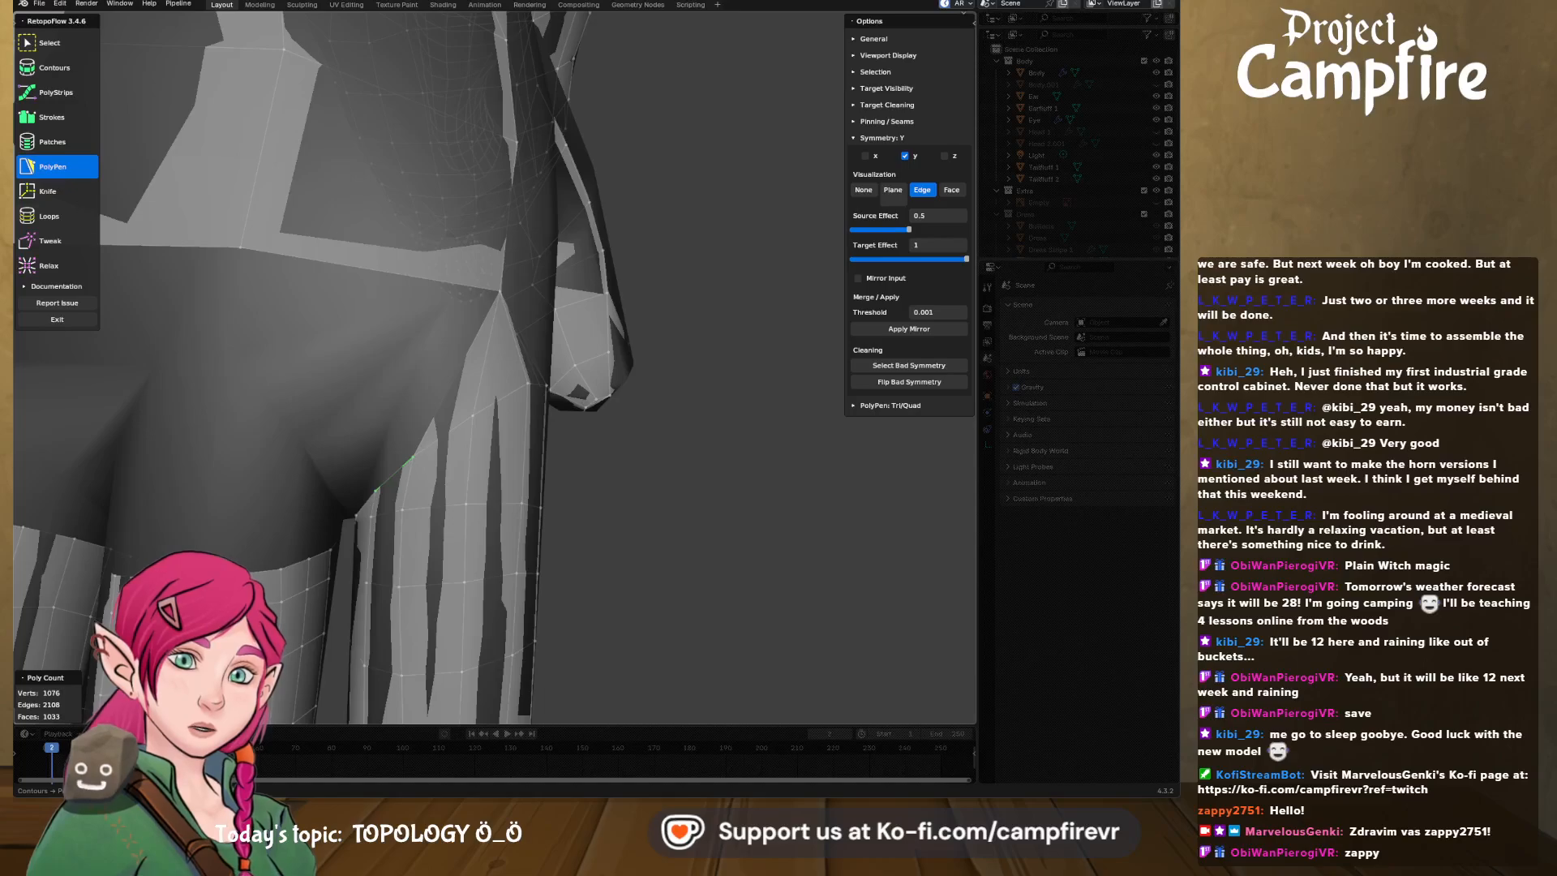
key("k")
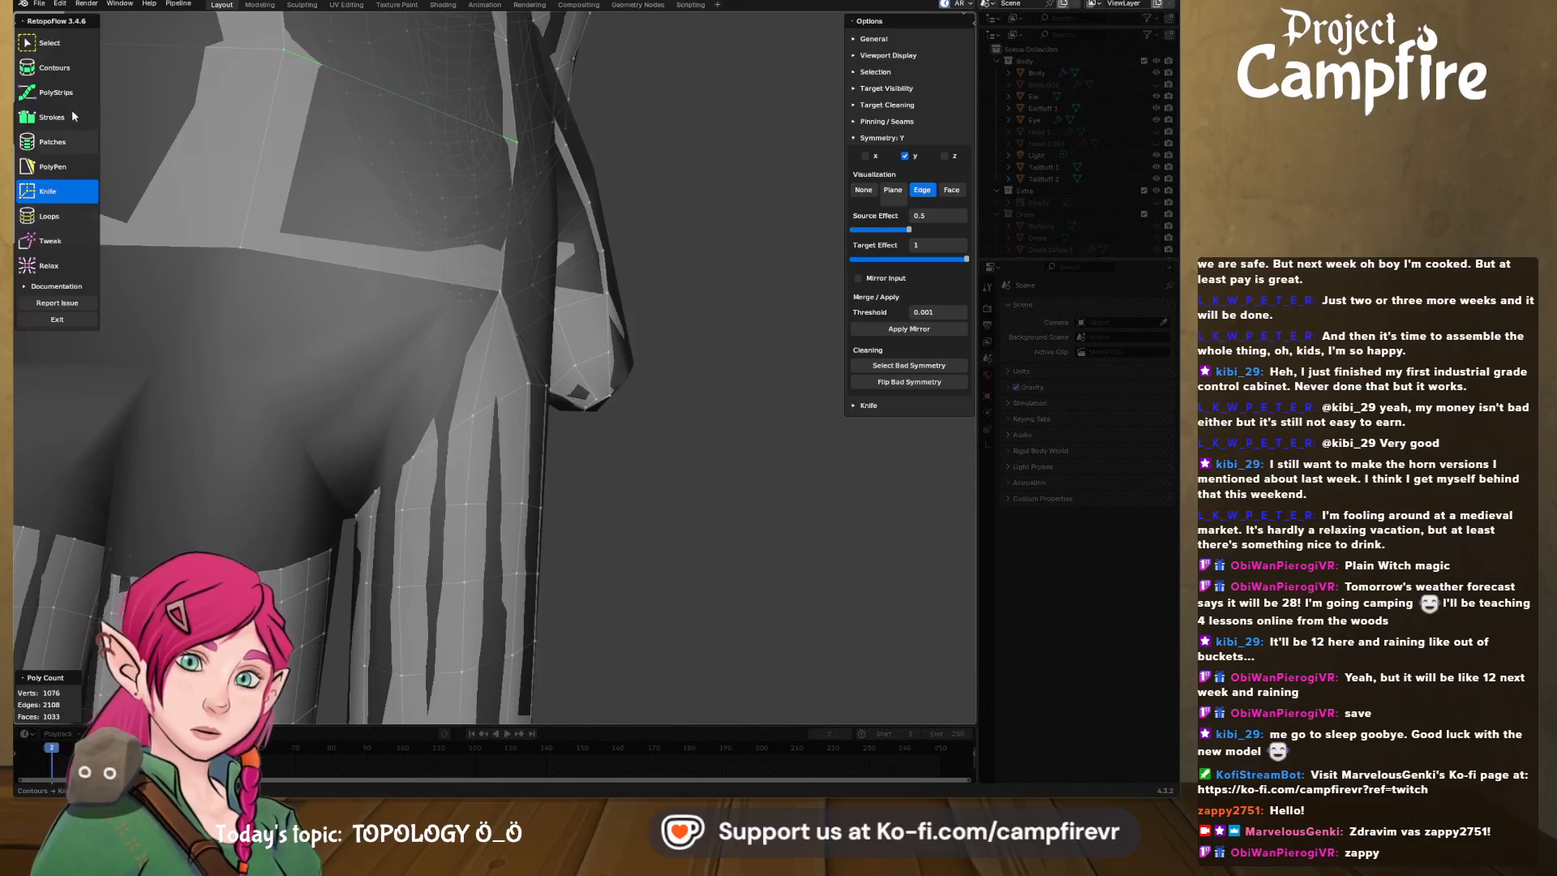
left_click(54, 68)
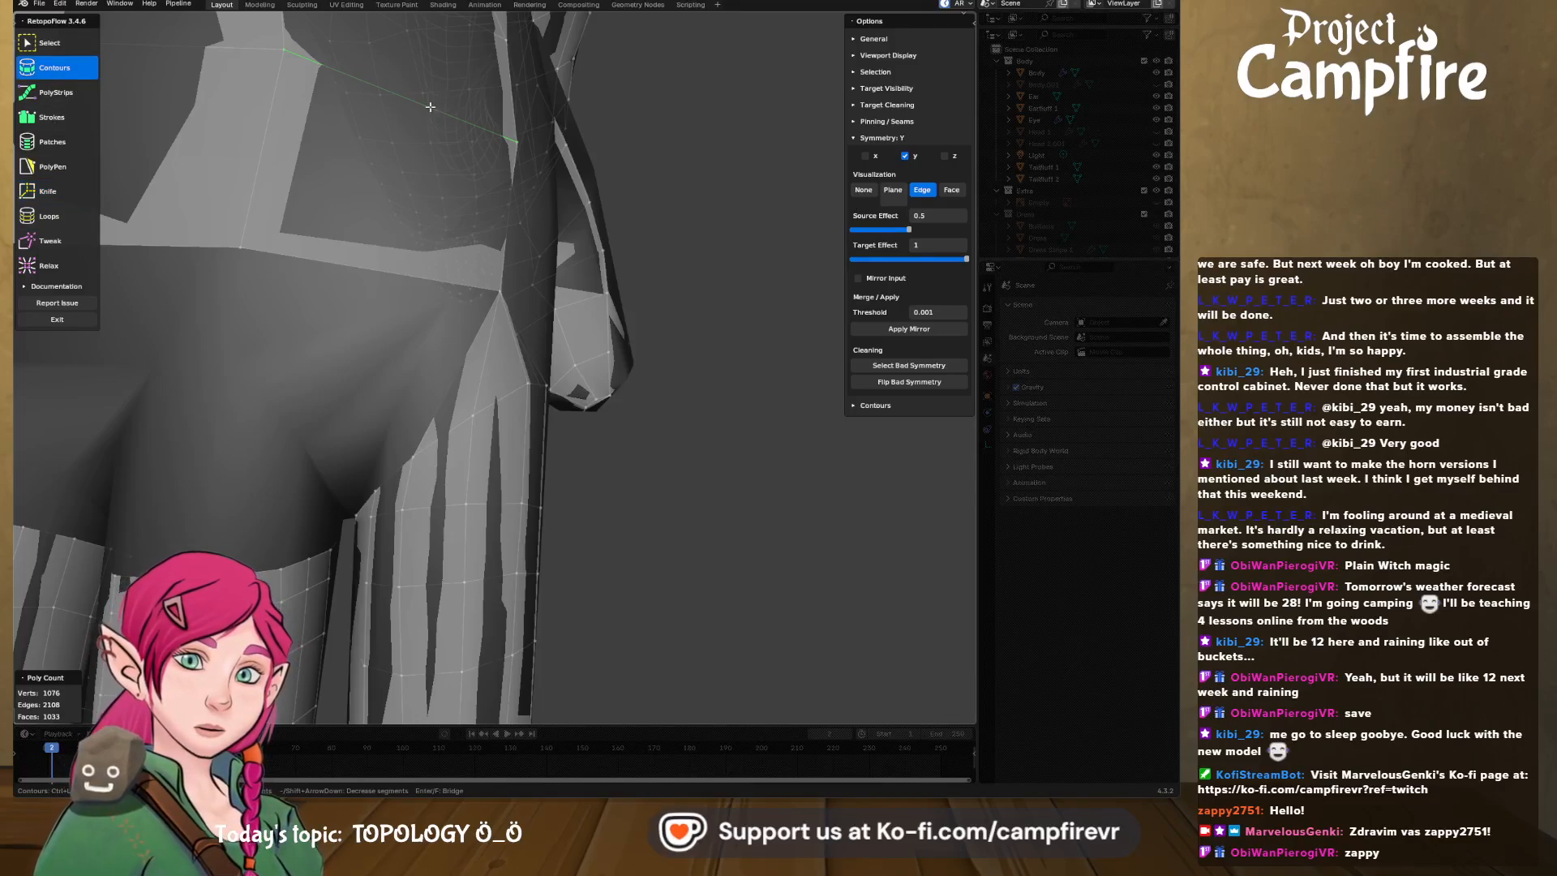
left_click_drag(417, 101, 393, 274)
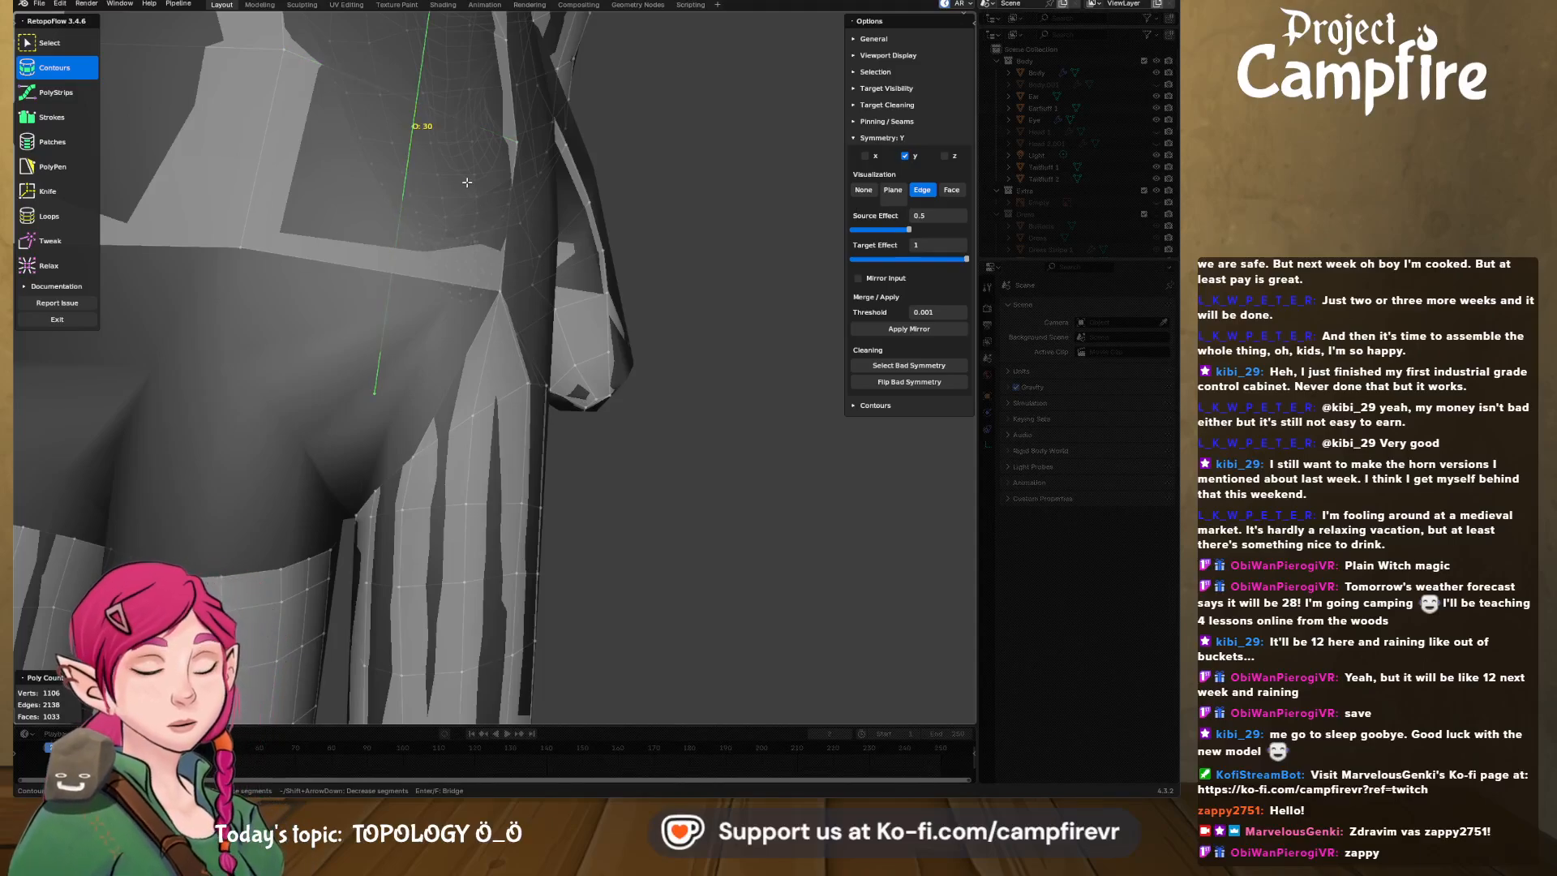
middle_click_drag(409, 231, 525, 233)
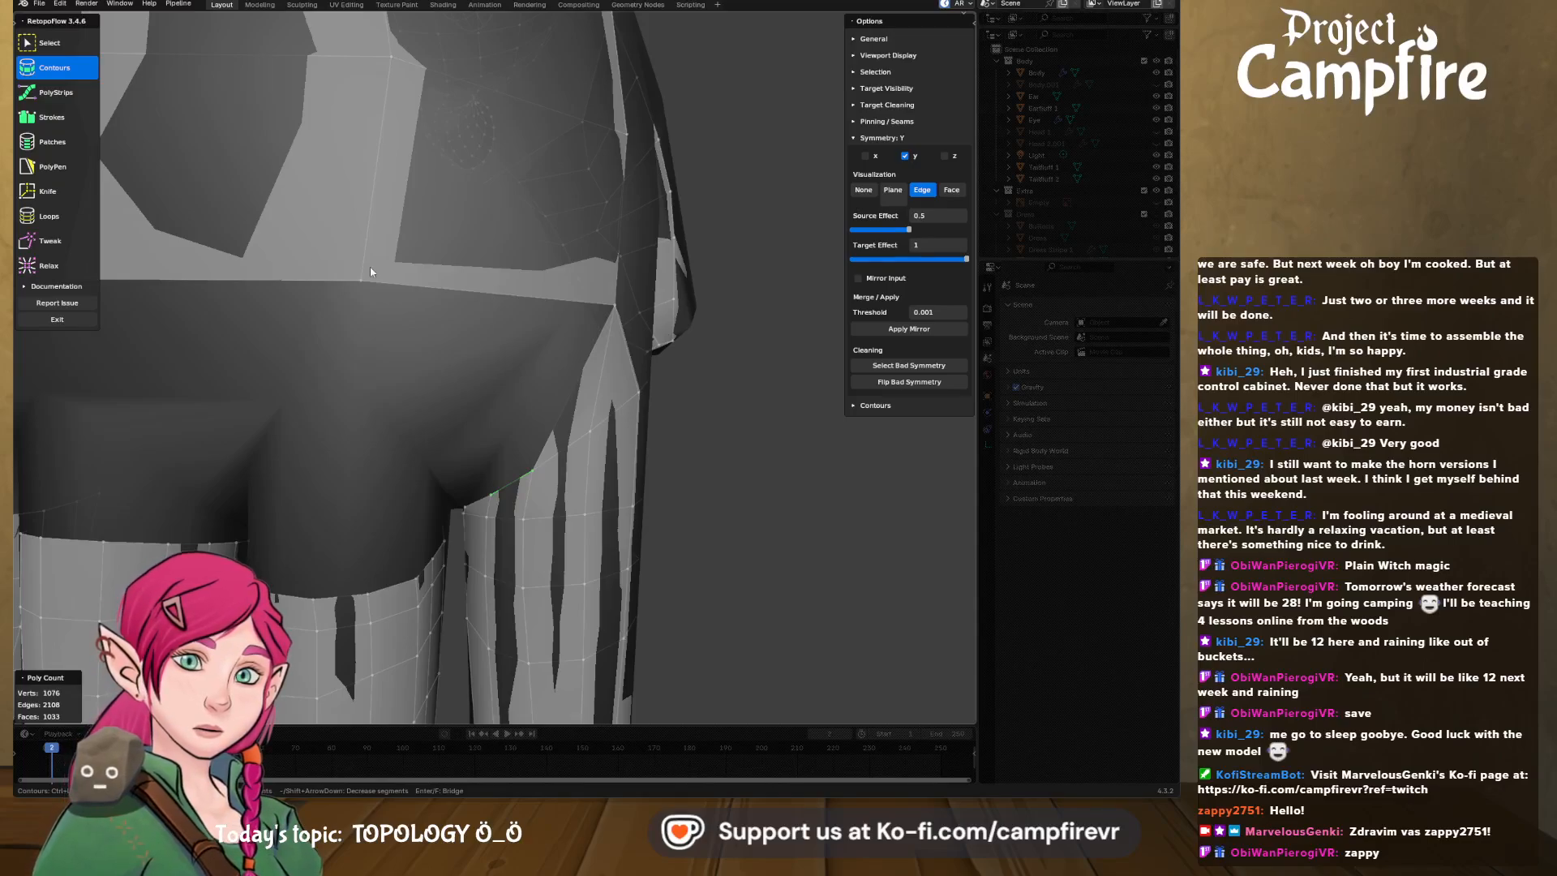
- Add a PolyPen triangle below the hand border beside the index finger and bridge its new vertex to the finger's base
left_click(53, 166)
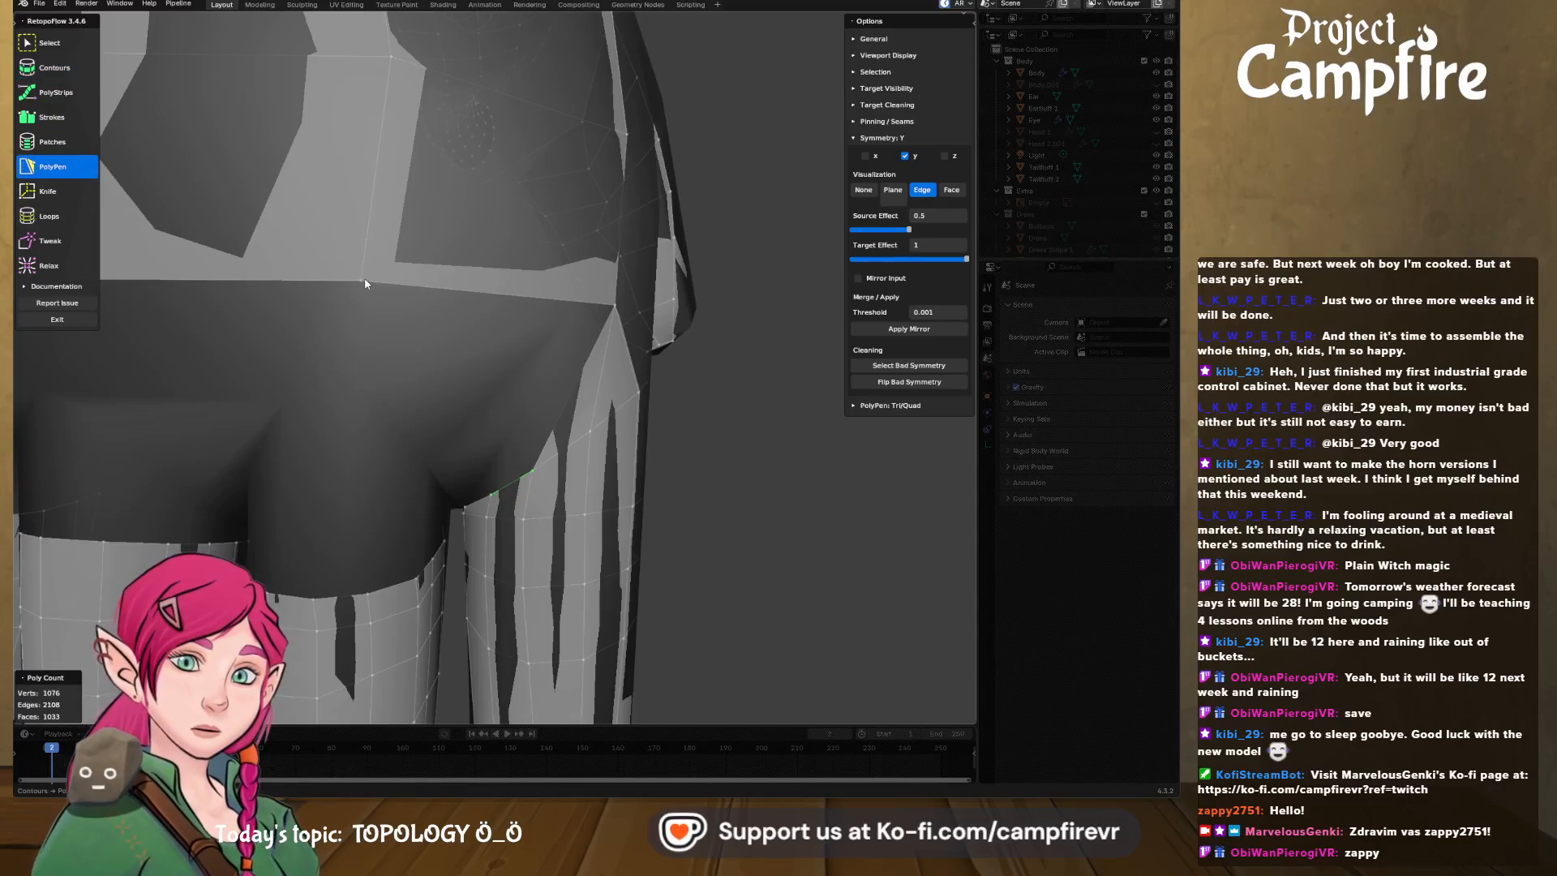
left_click(527, 380)
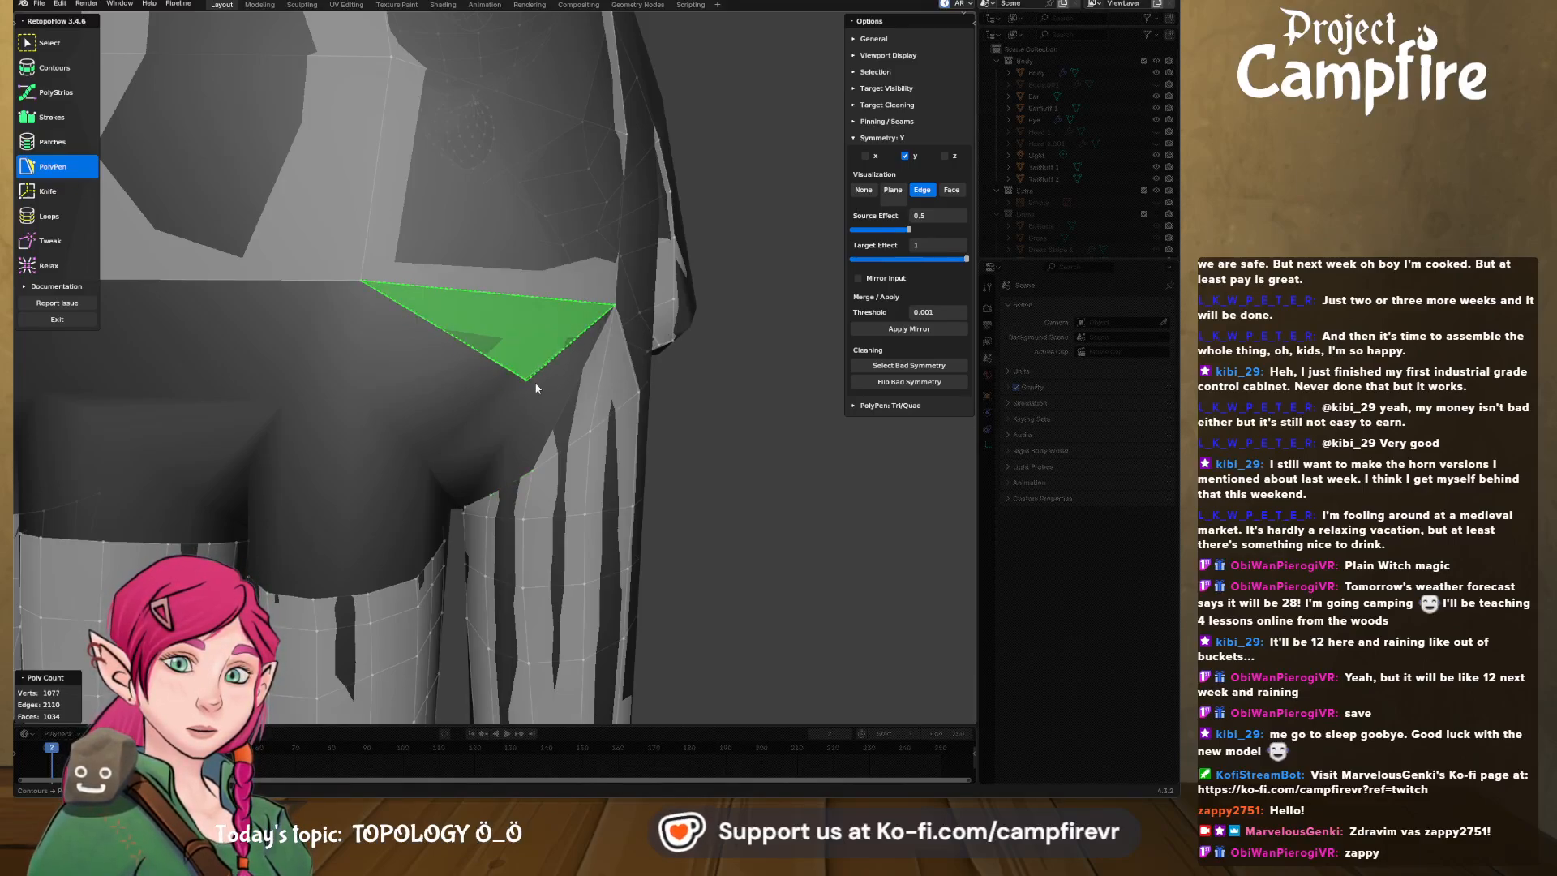
left_click(533, 471)
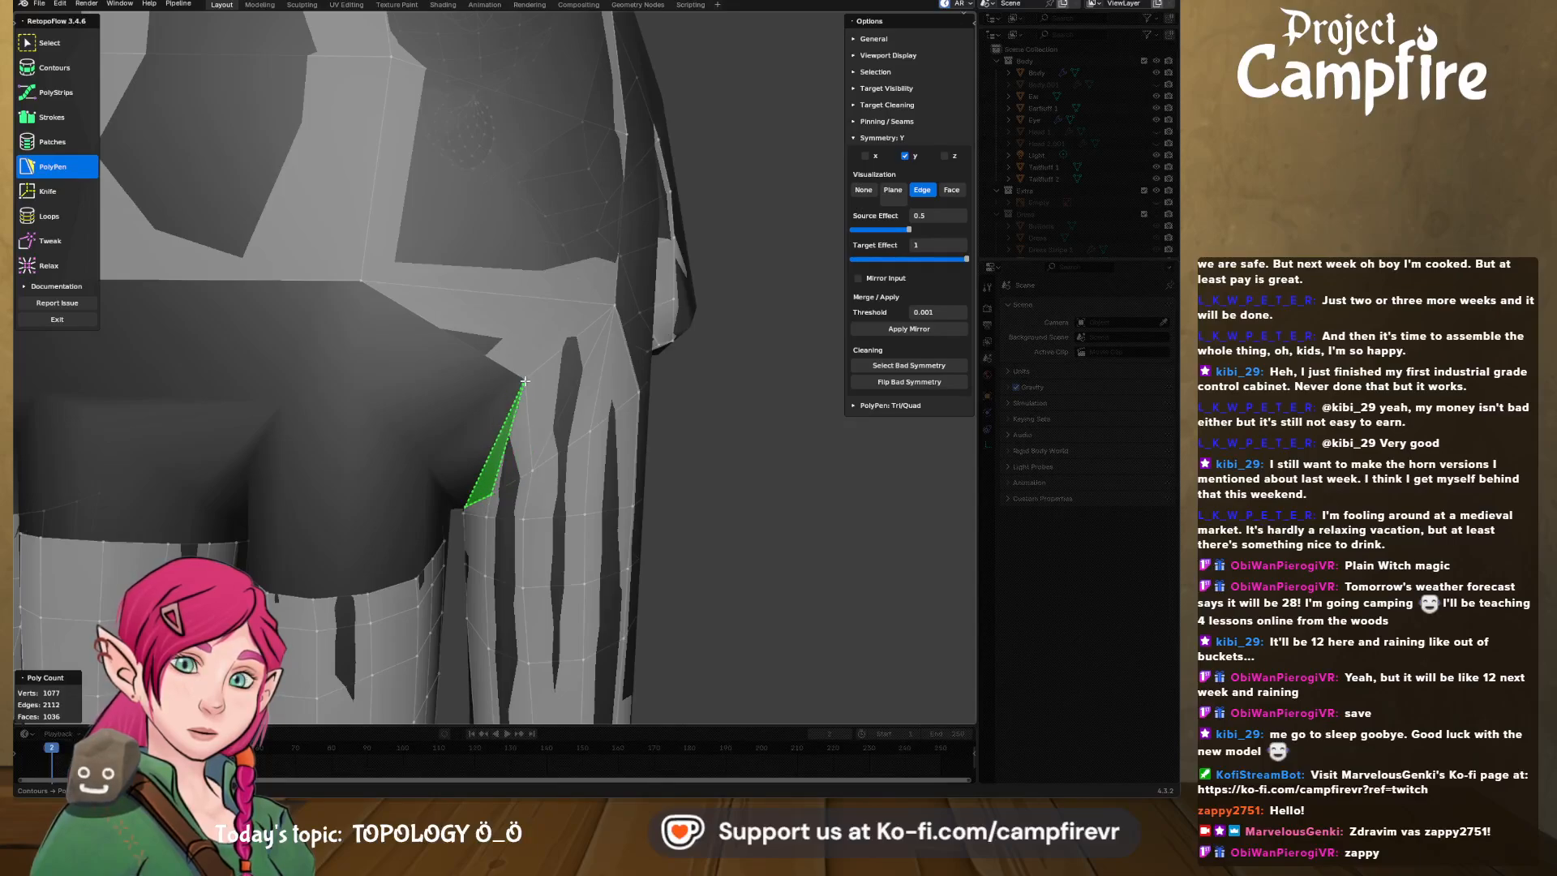
- Add a PolyPen quad below the hand border beside the index finger's base, with two new vertices above the middle finger
middle_click_drag(537, 436, 523, 393)
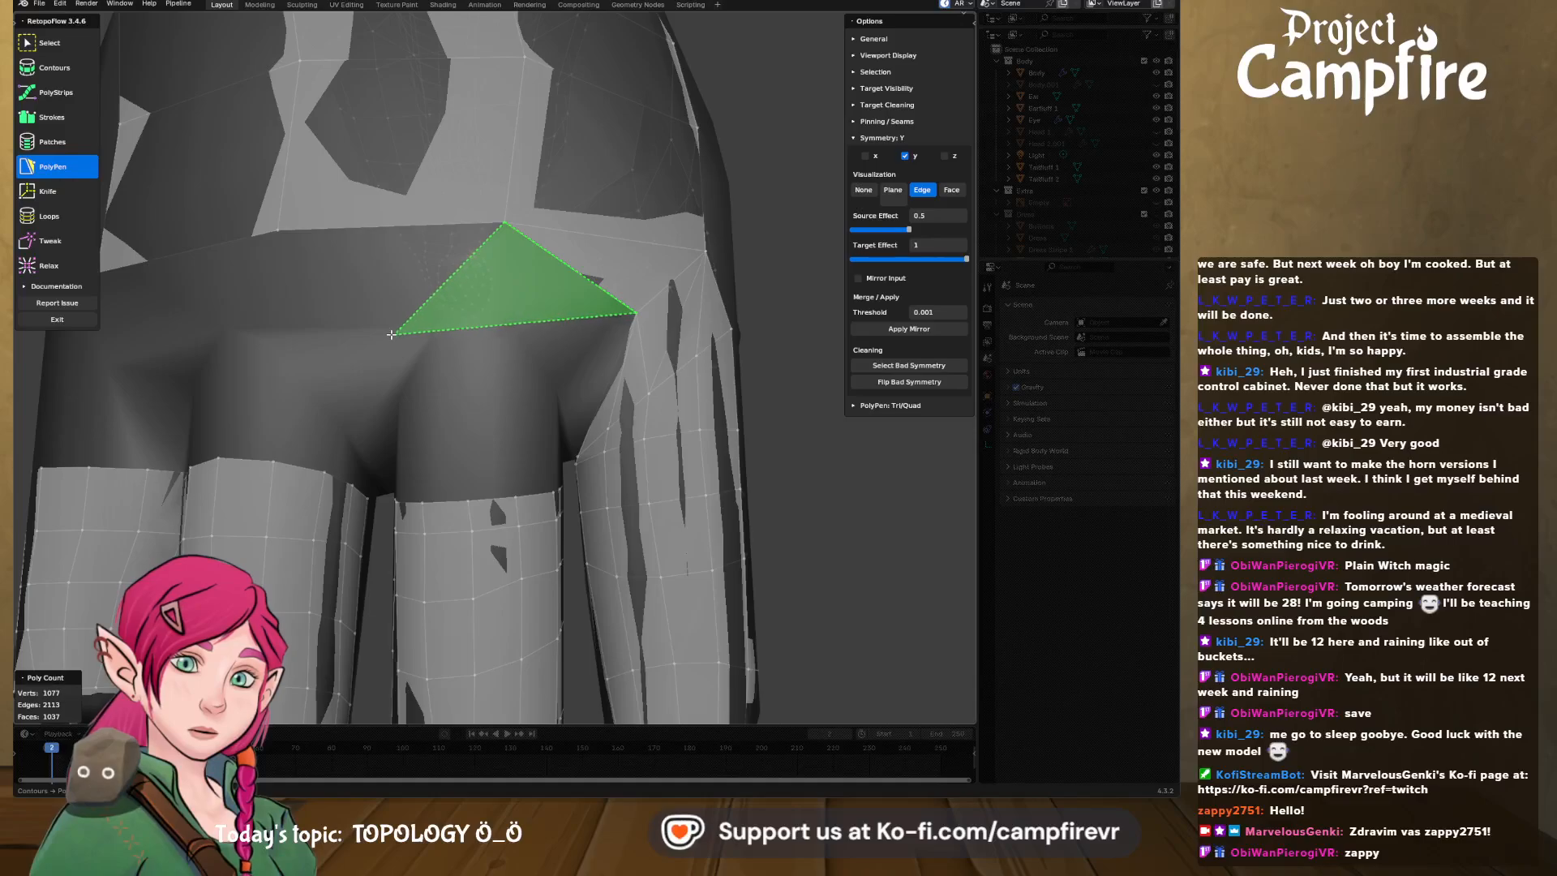
left_click(358, 338)
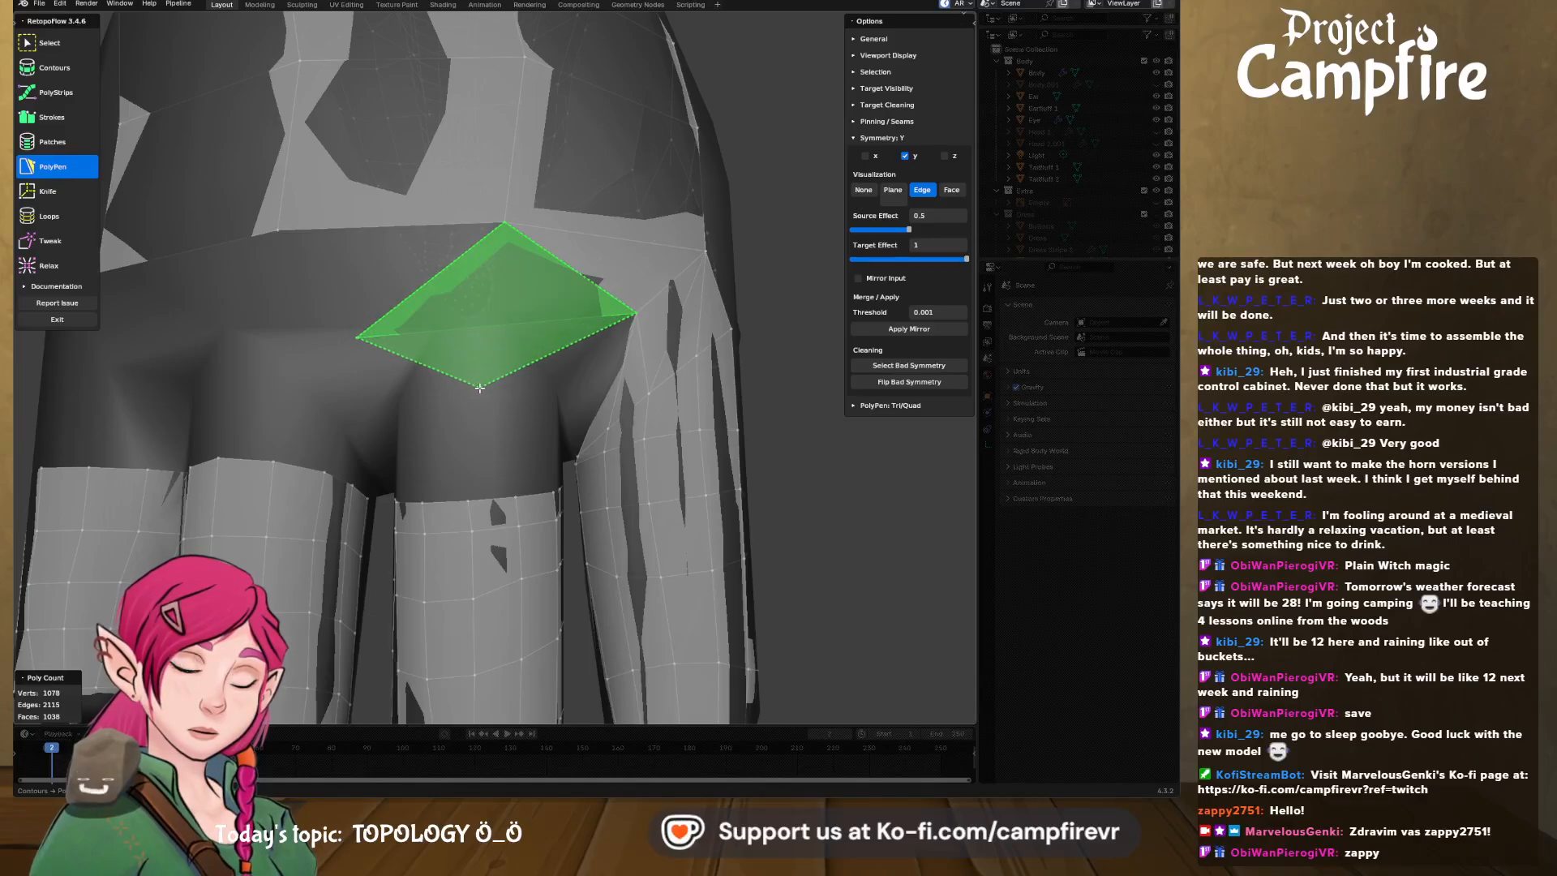
left_click(529, 395, "ctrl")
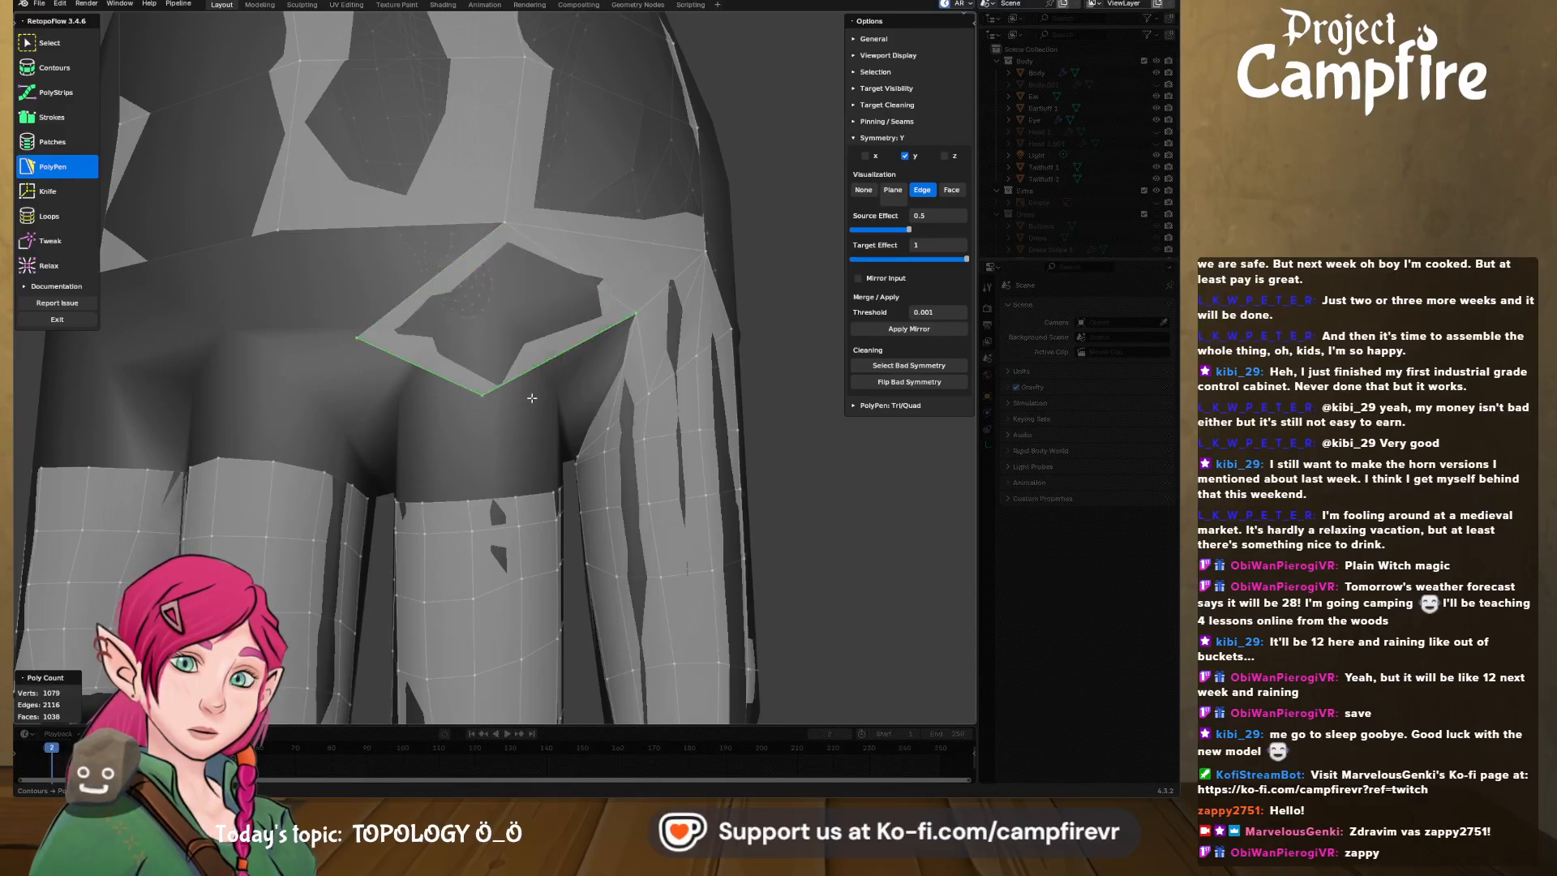
middle_click_drag(531, 395, 480, 375)
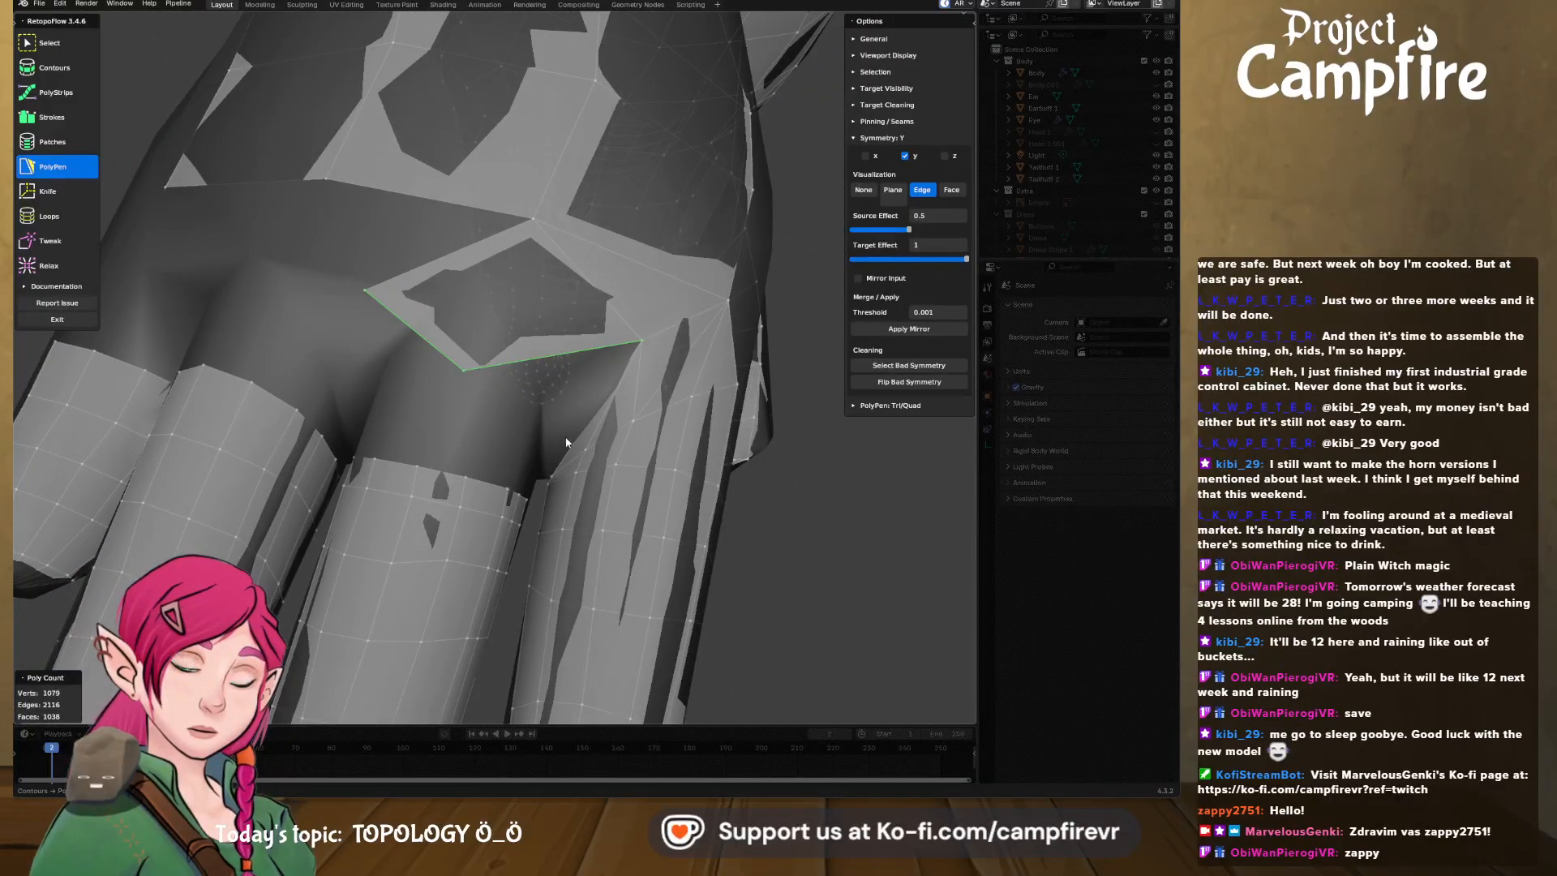
- Try to connect the quad's lower corner to the middle finger's base with a fan of PolyPen triangles
middle_click_drag(458, 472, 474, 466)
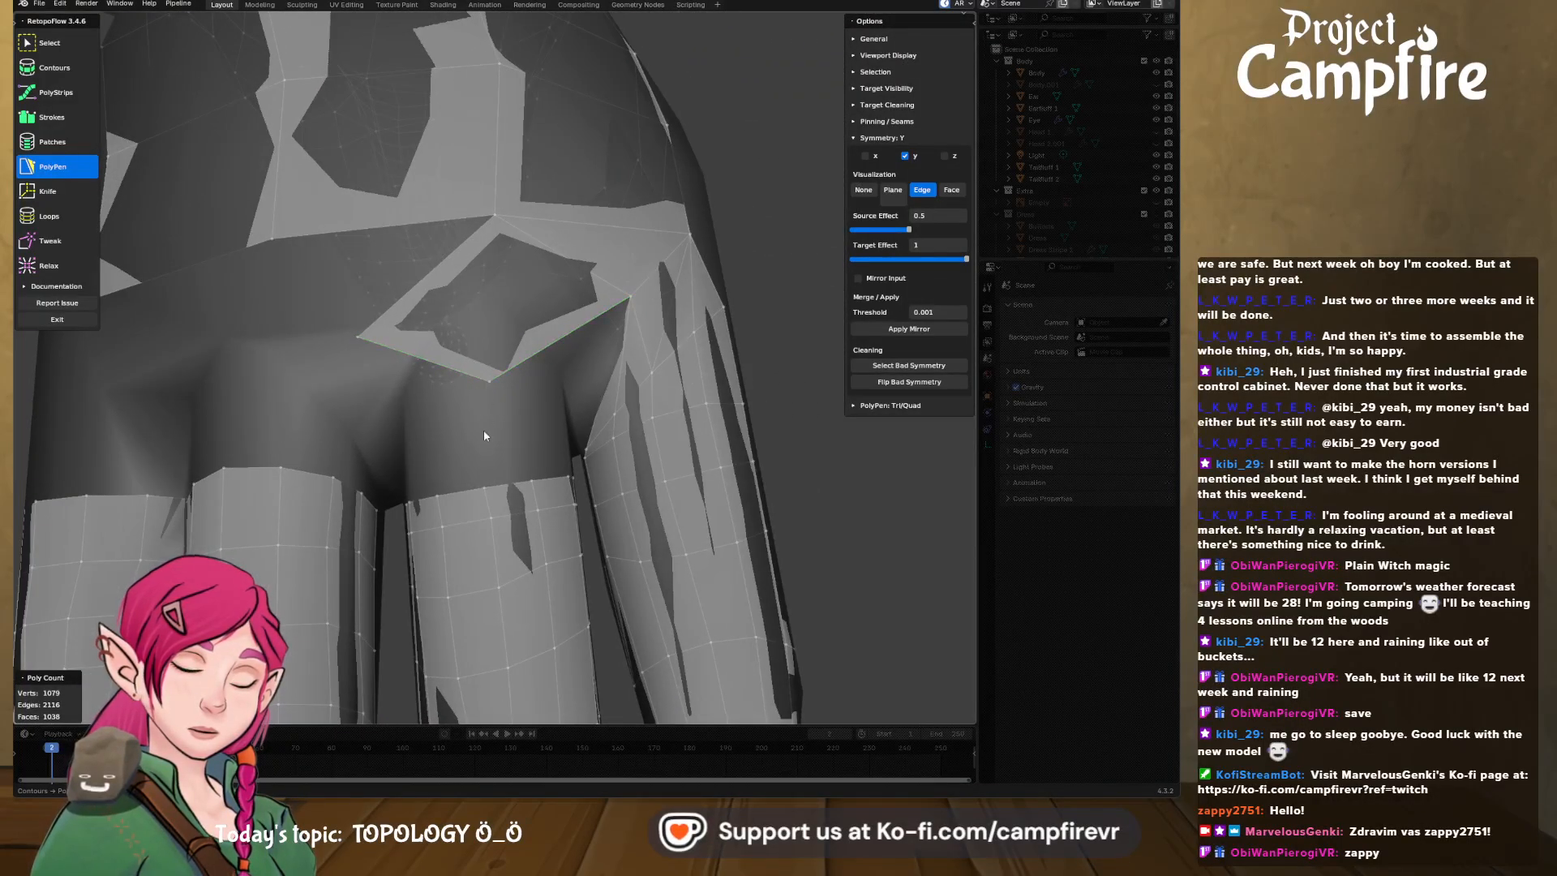
left_click(485, 489)
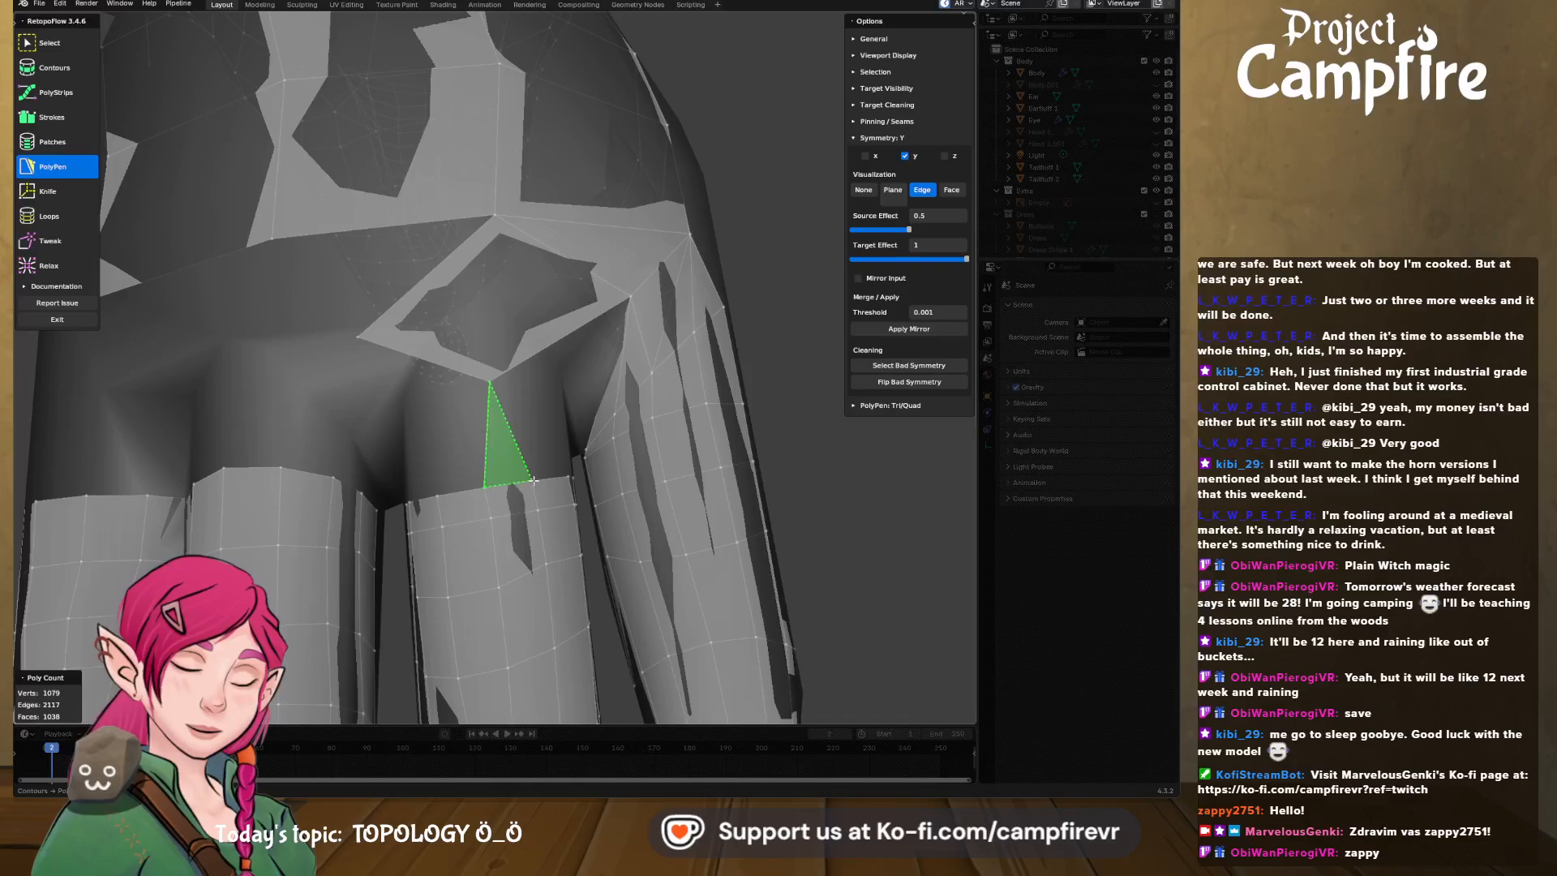
middle_click_drag(558, 493, 526, 481)
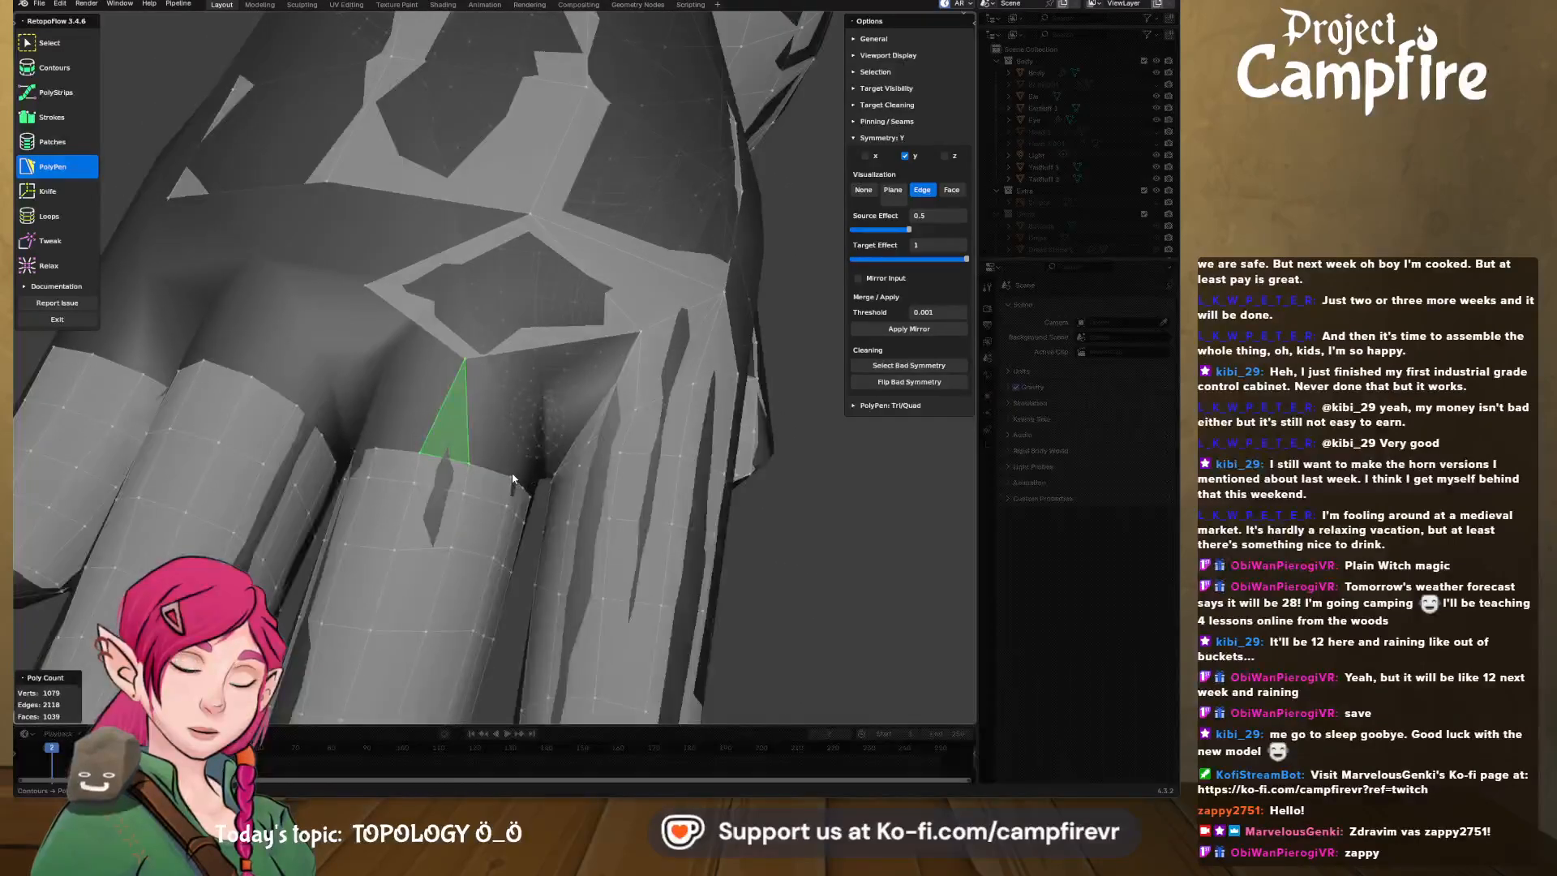
left_click(498, 473)
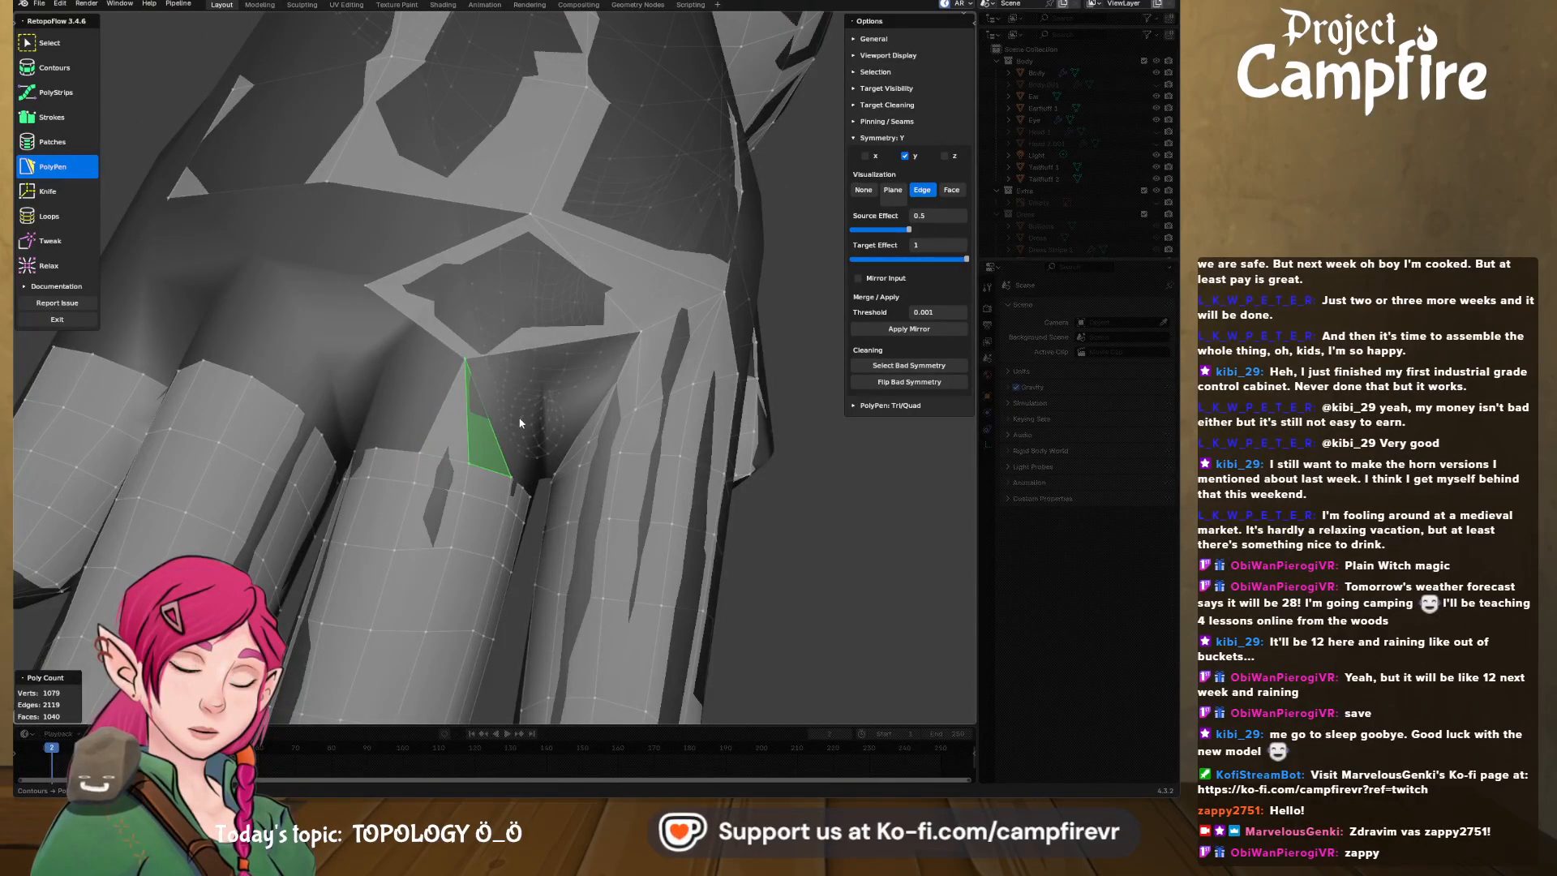
middle_click_drag(521, 422, 481, 479)
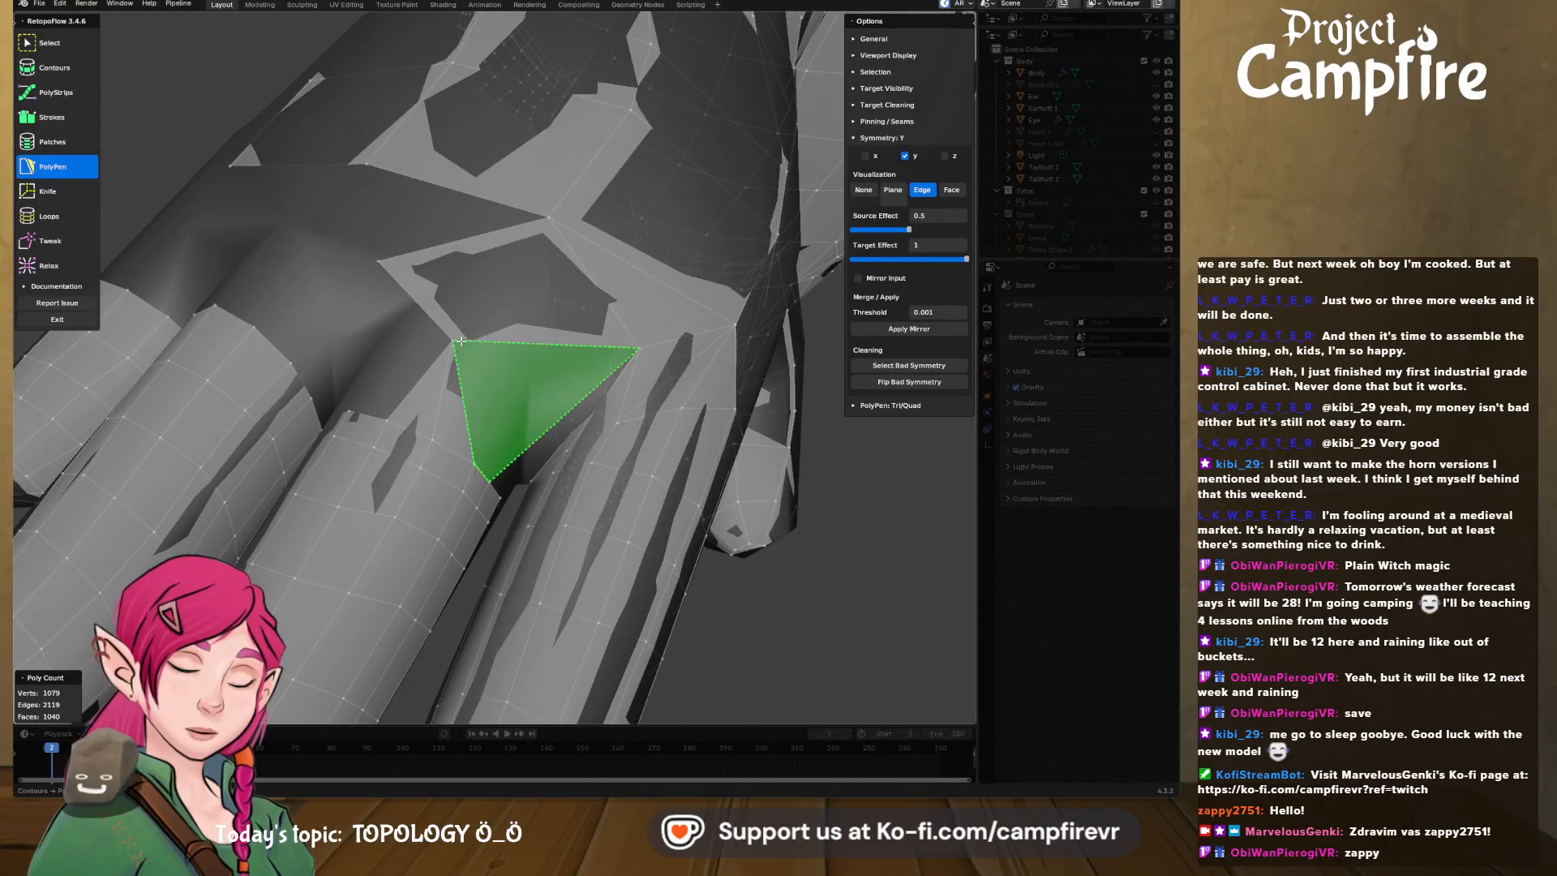
middle_click_drag(469, 341, 614, 415)
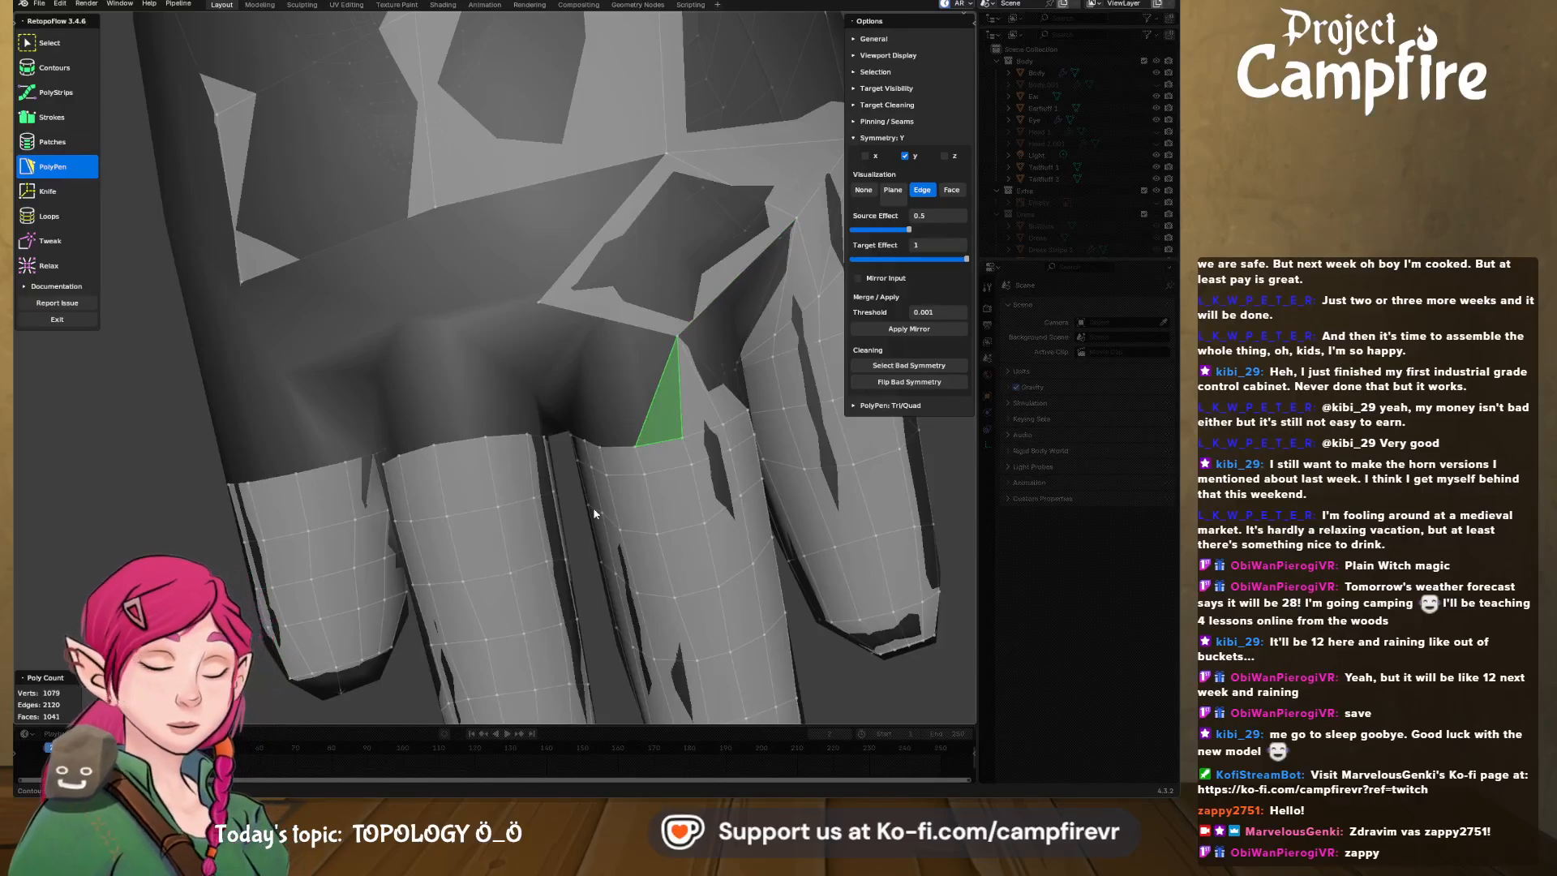
left_click(615, 446)
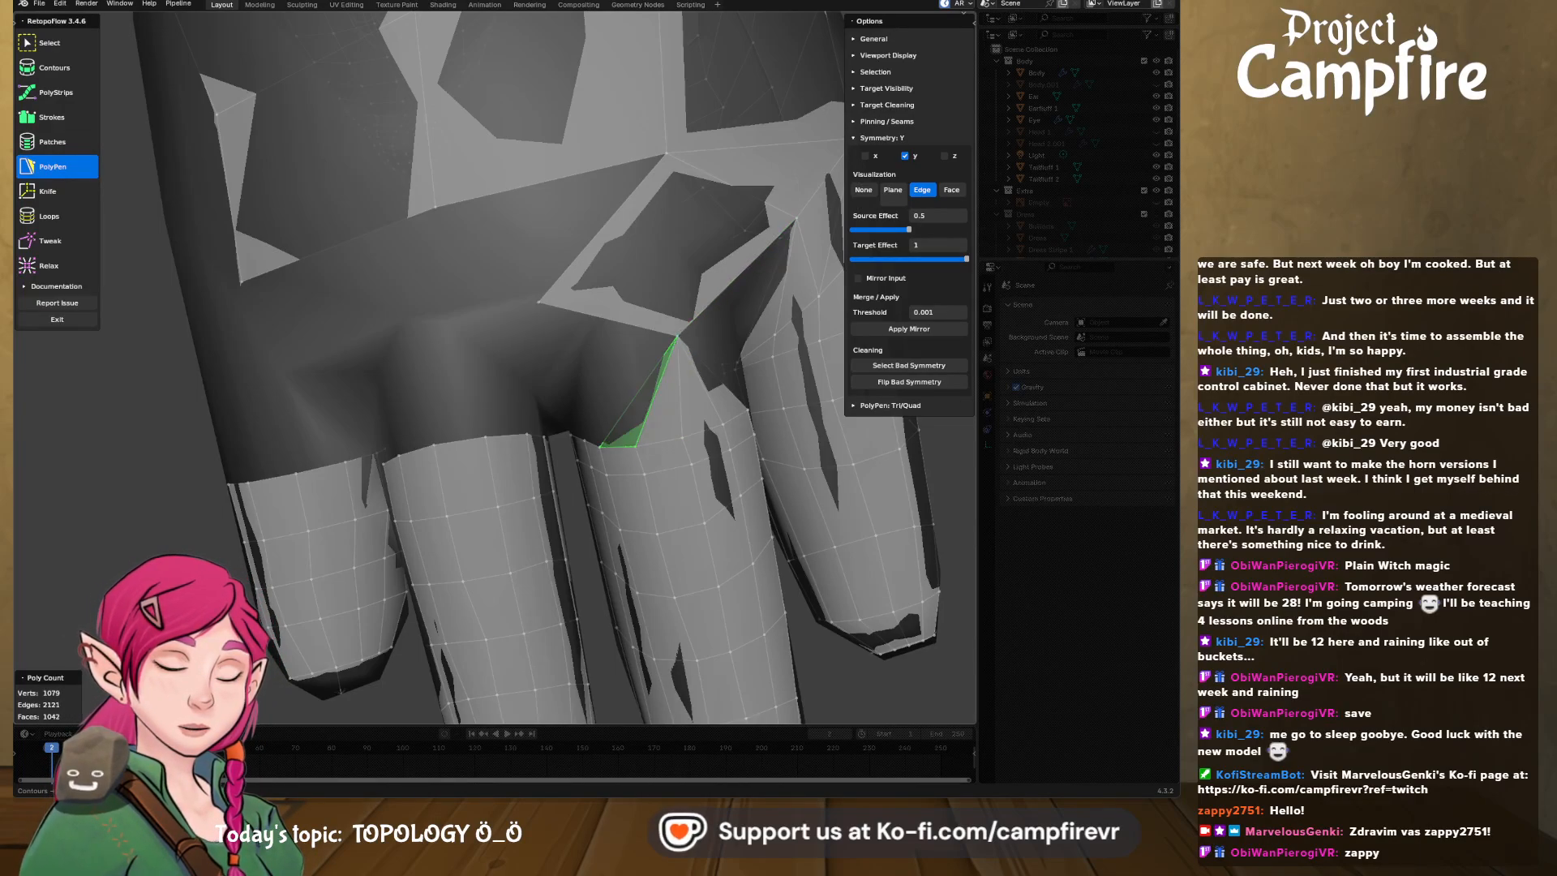
middle_click_drag(615, 446, 588, 411)
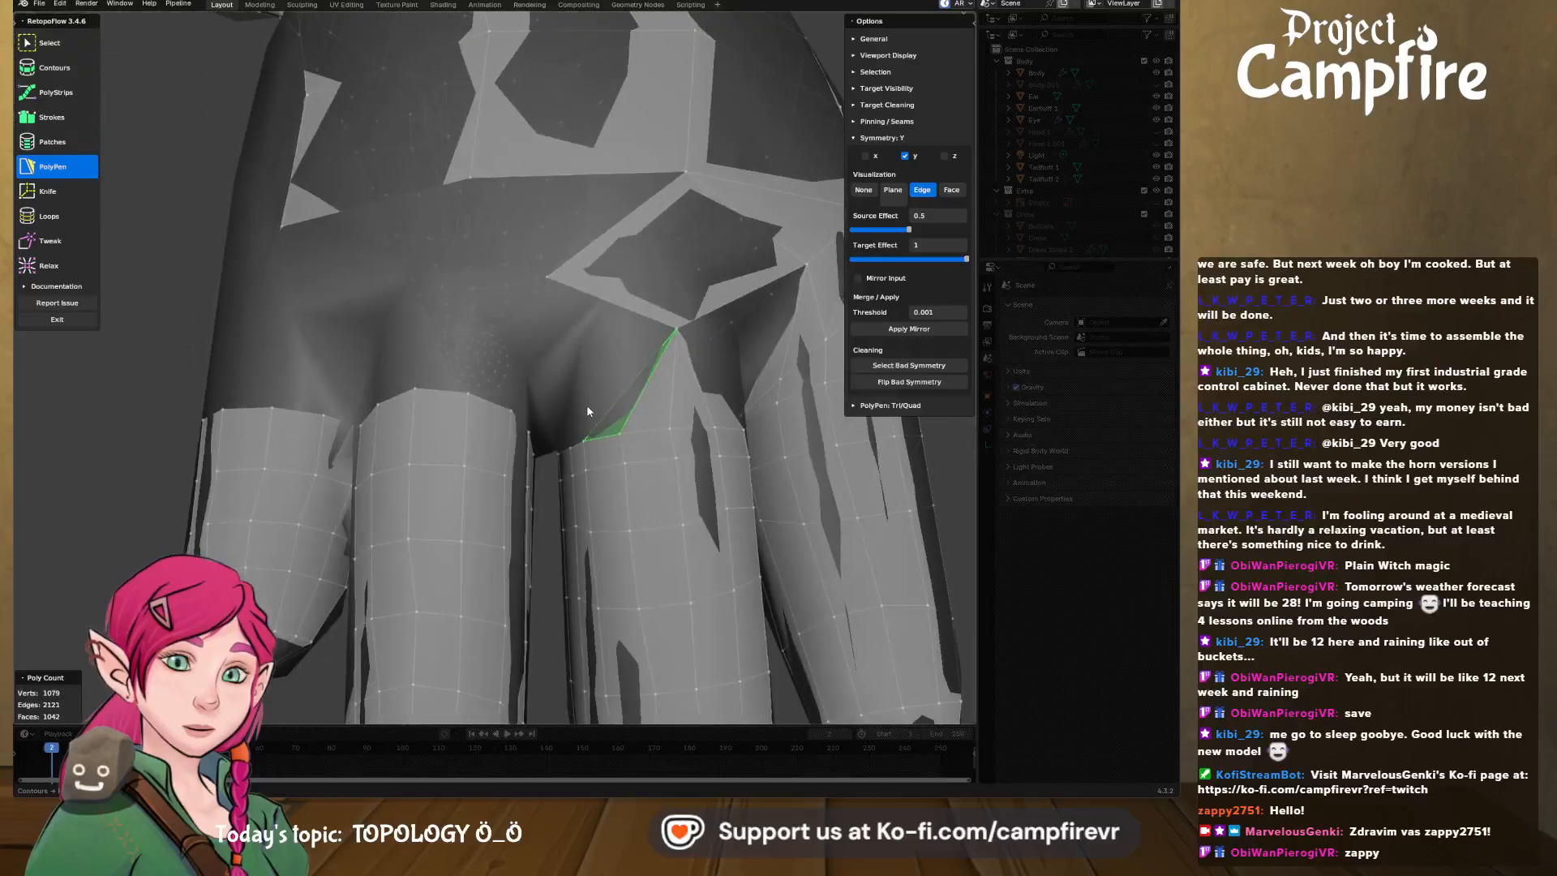
left_click(552, 280)
middle_click_drag(556, 278, 406, 445)
- Undo the triangle fan and its connecting edge between the quad and the middle finger's base
key("ctrl+z")
key("ctrl+z")
key("ctrl+z")
key("ctrl+z")
key("ctrl+z")
key("ctrl+z")
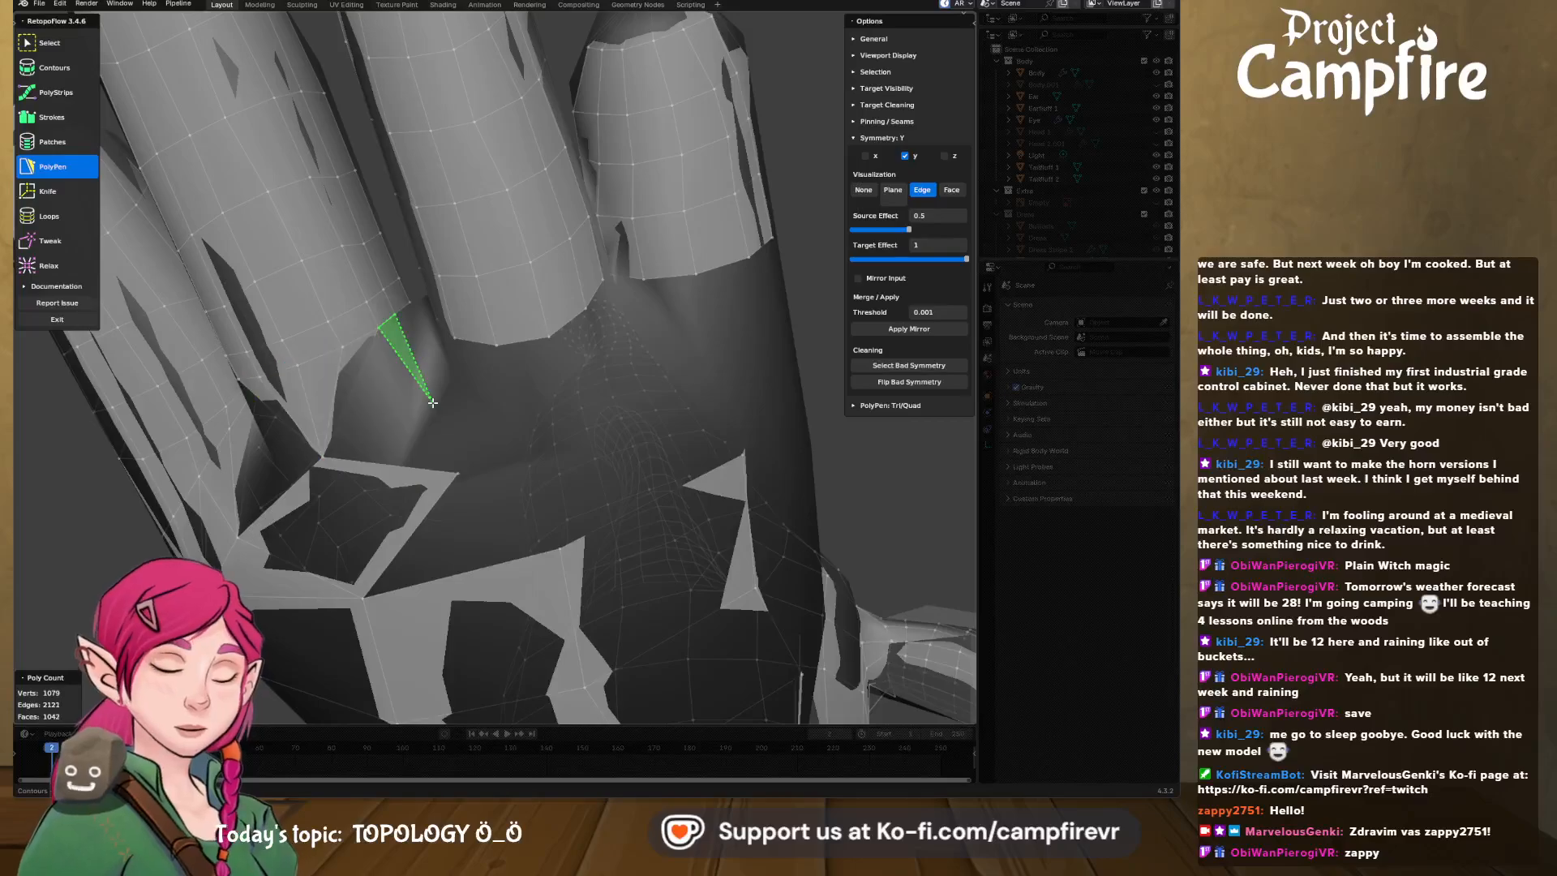
key("ctrl+z")
key("ctrl+z")
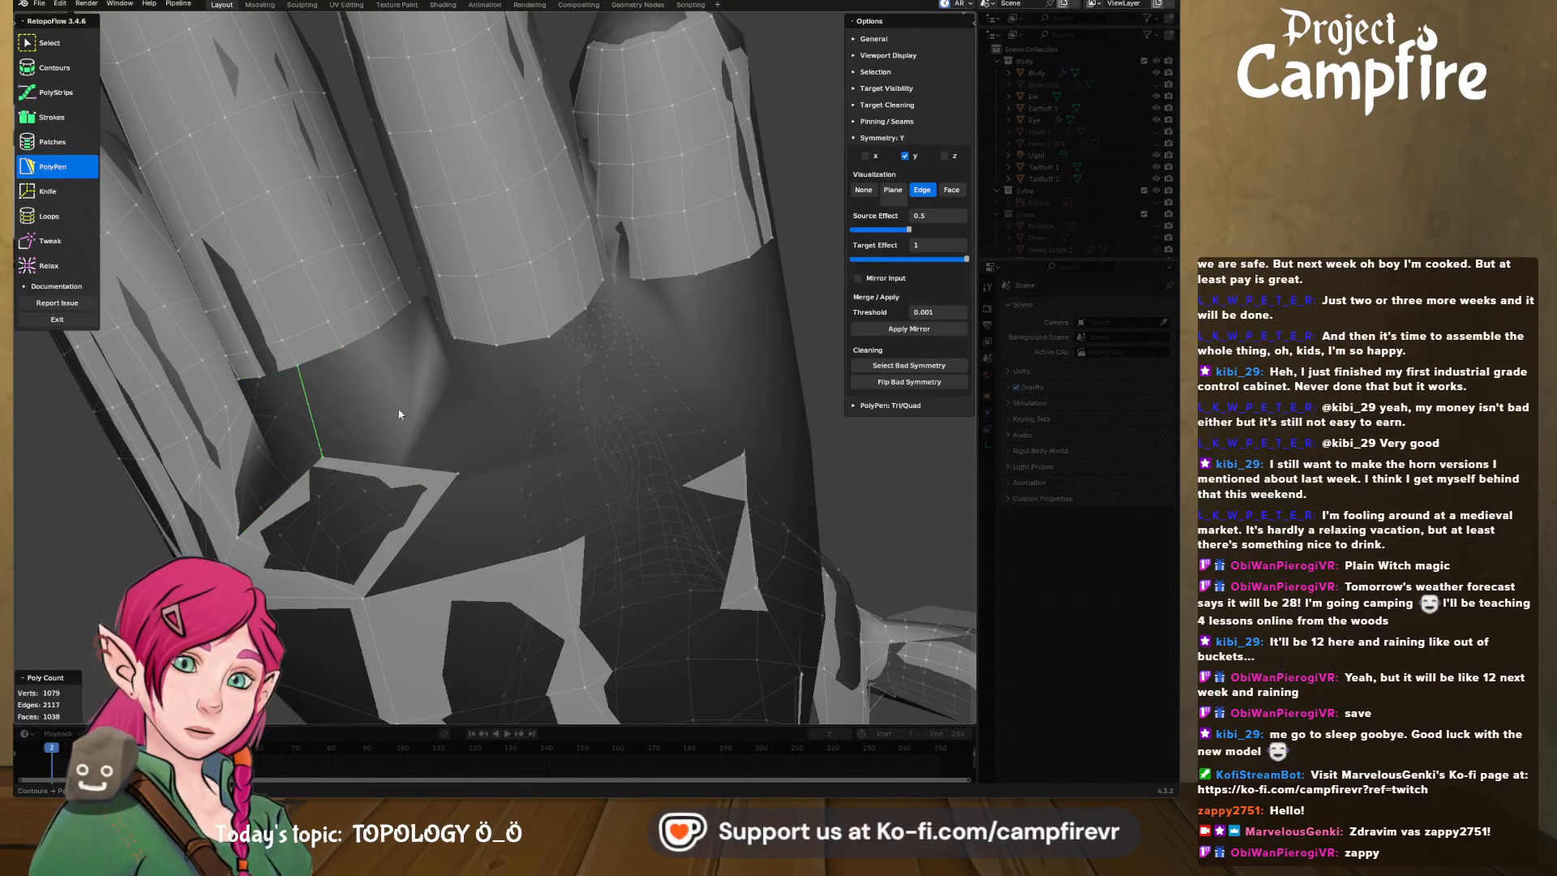
mouse_move(399, 410)
middle_mouse_down()
mouse_move(467, 392)
mouse_move(442, 344)
mouse_move(452, 375)
mouse_move(391, 355)
mouse_move(404, 326)
mouse_move(499, 305)
middle_mouse_up()
key("ctrl+z")
- Extend the middle finger's base loop by one row of faces toward the palm with the Strokes tool
left_click(52, 117)
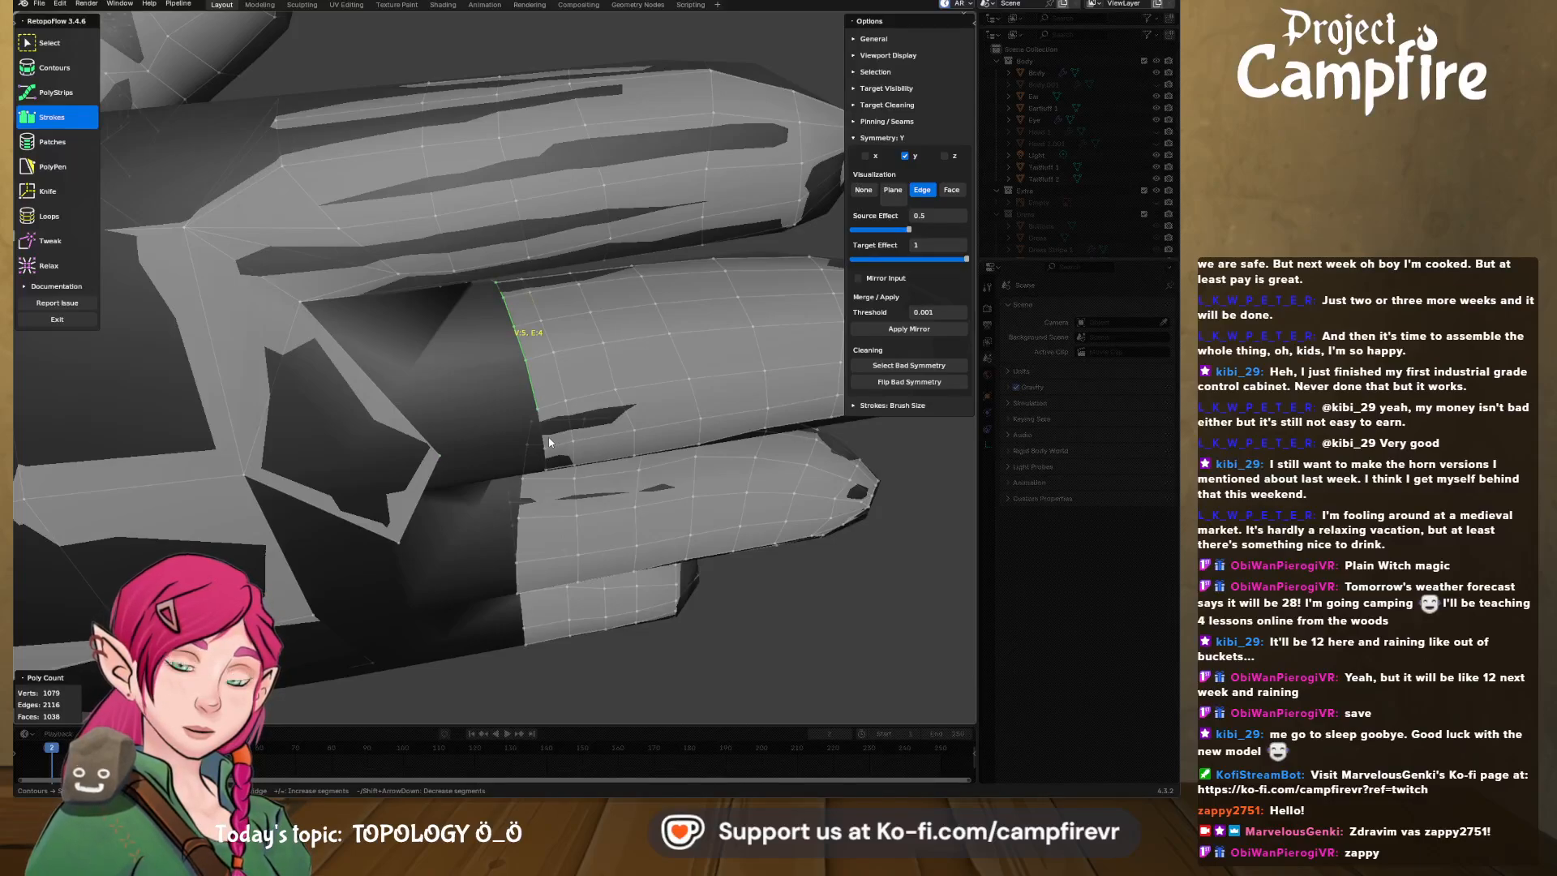
middle_click_drag(541, 440, 546, 395)
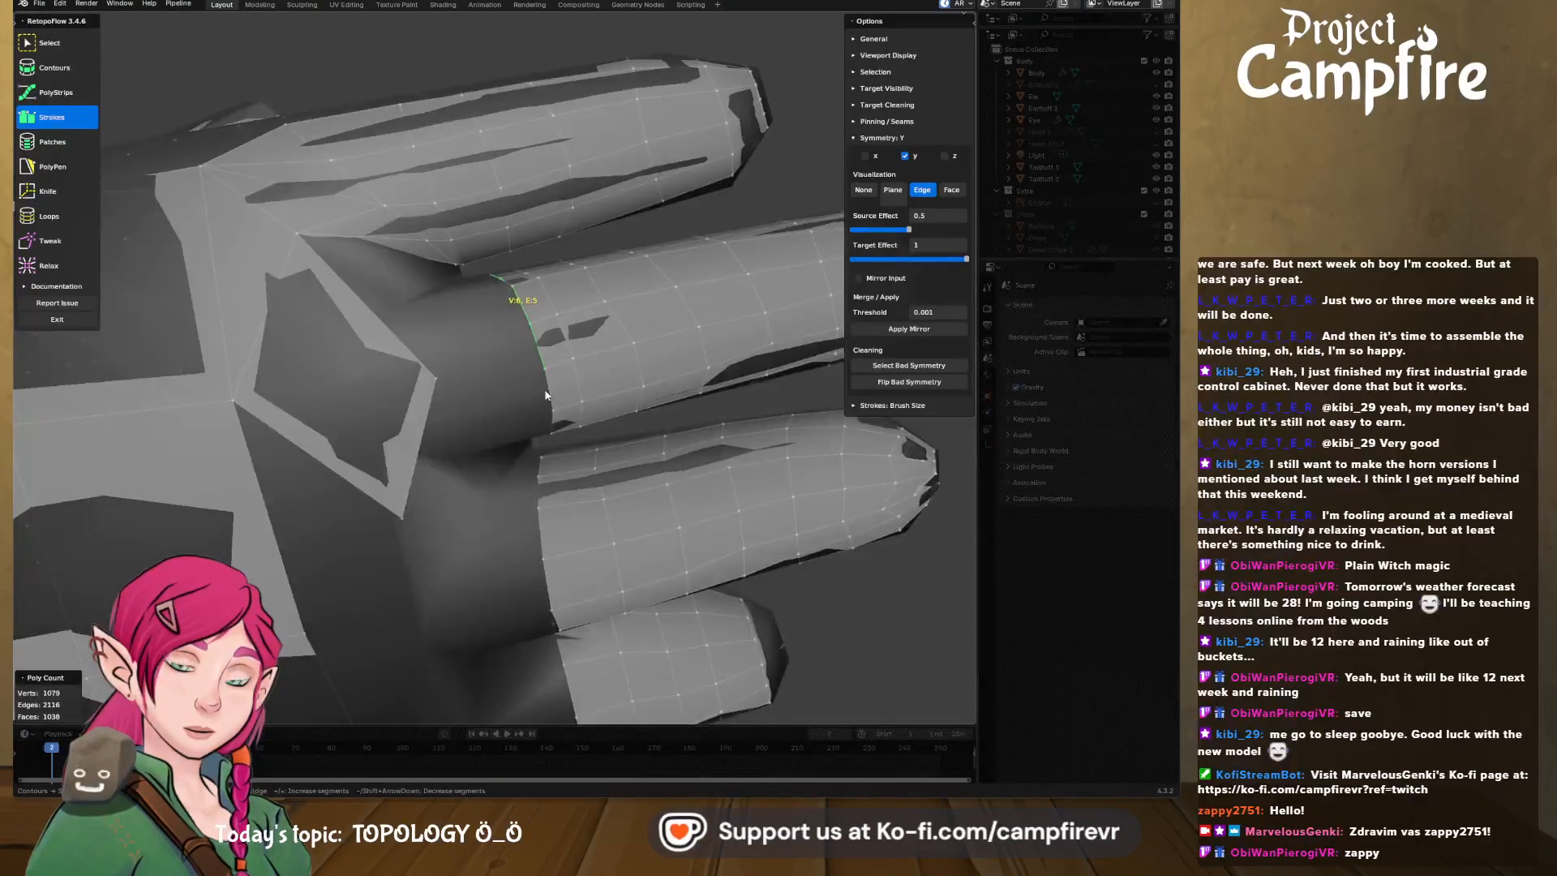
middle_click_drag(543, 420, 548, 431)
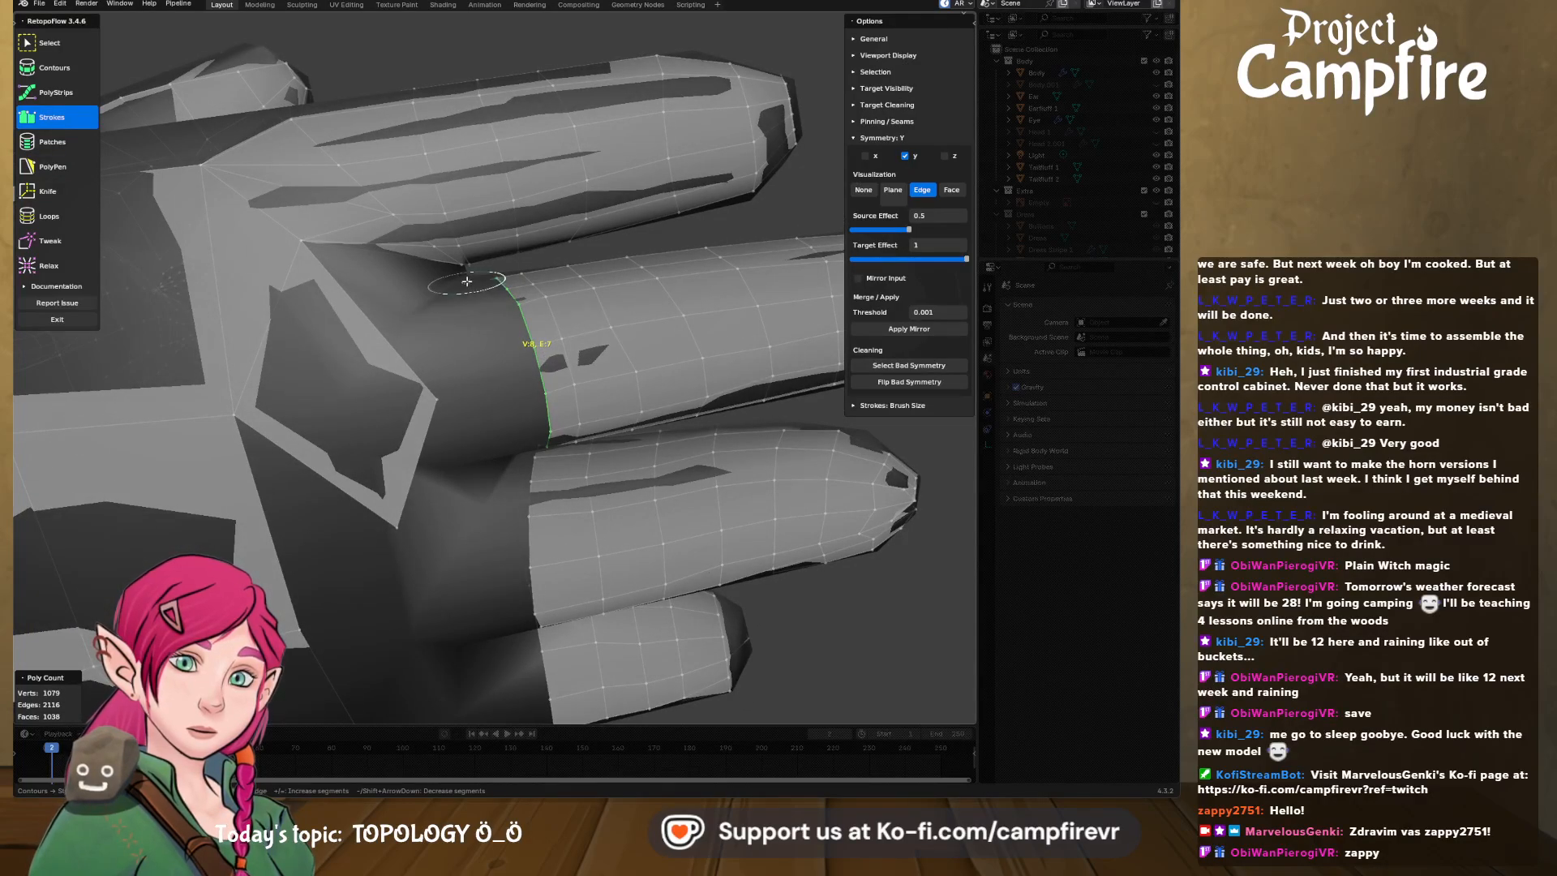
mouse_move(451, 324)
left_mouse_down()
mouse_move(454, 438)
mouse_move(477, 462)
left_mouse_up()
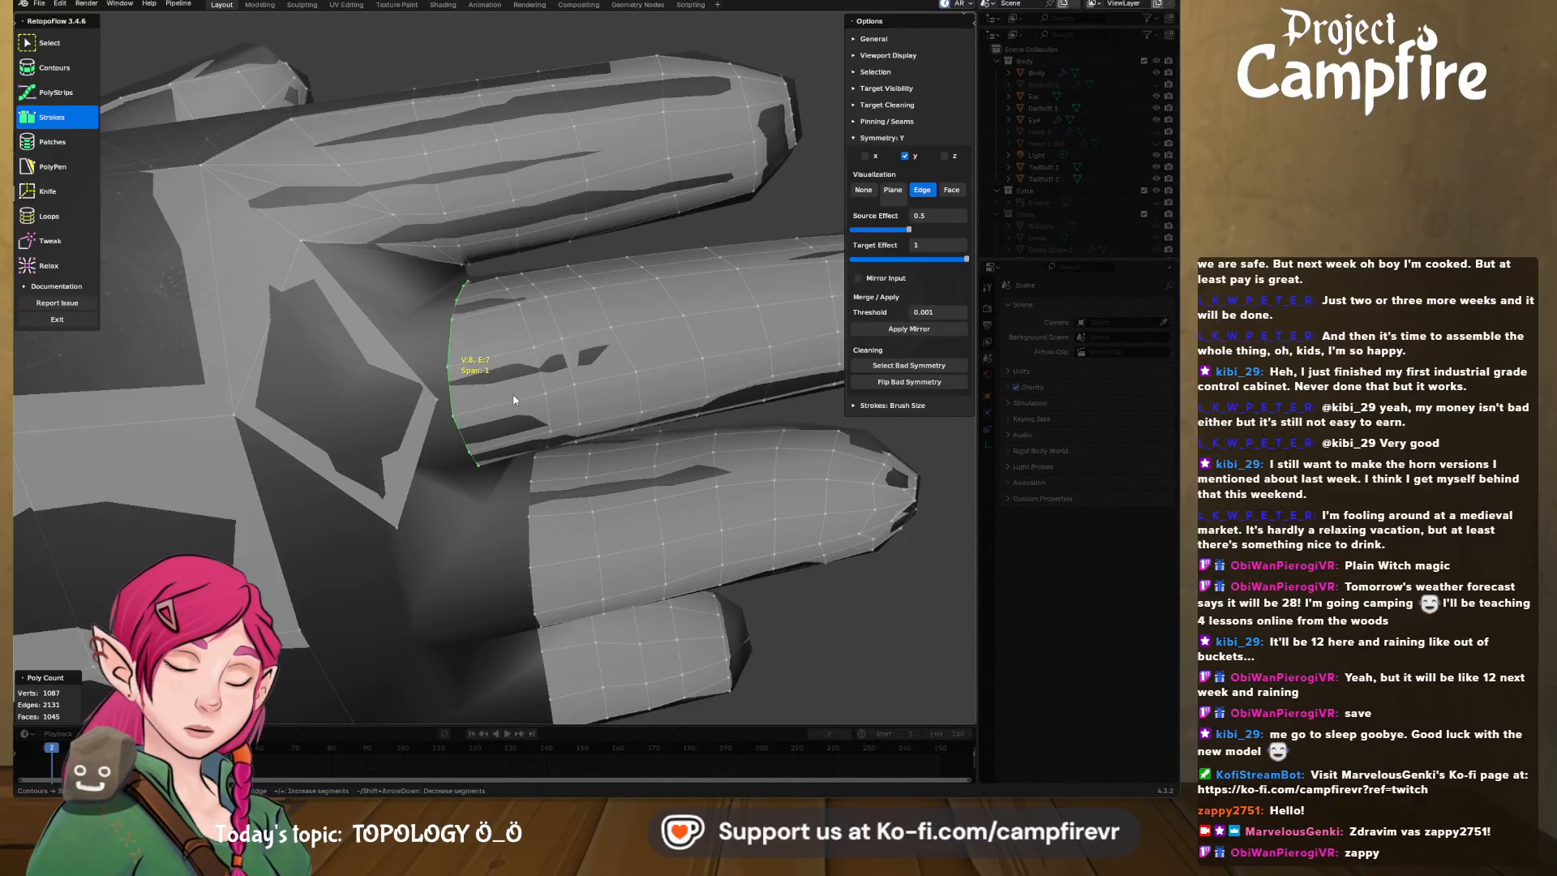
- Merge the quad's lower corner vertex at center with the nearest vertex on the middle finger's new border row
middle_click_drag(510, 391, 638, 361)
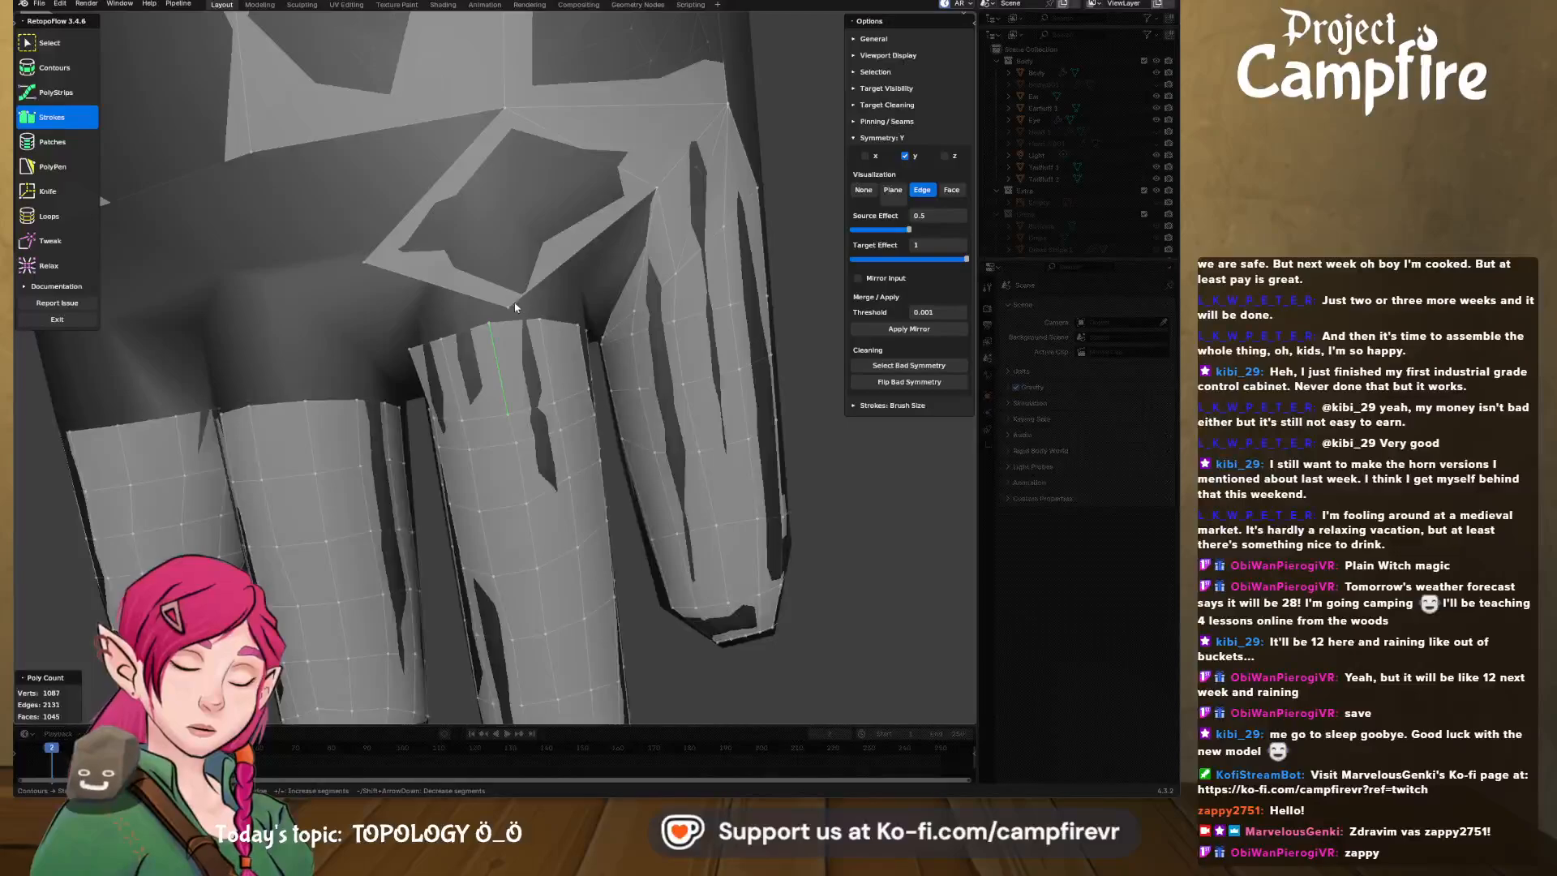
left_click(49, 43)
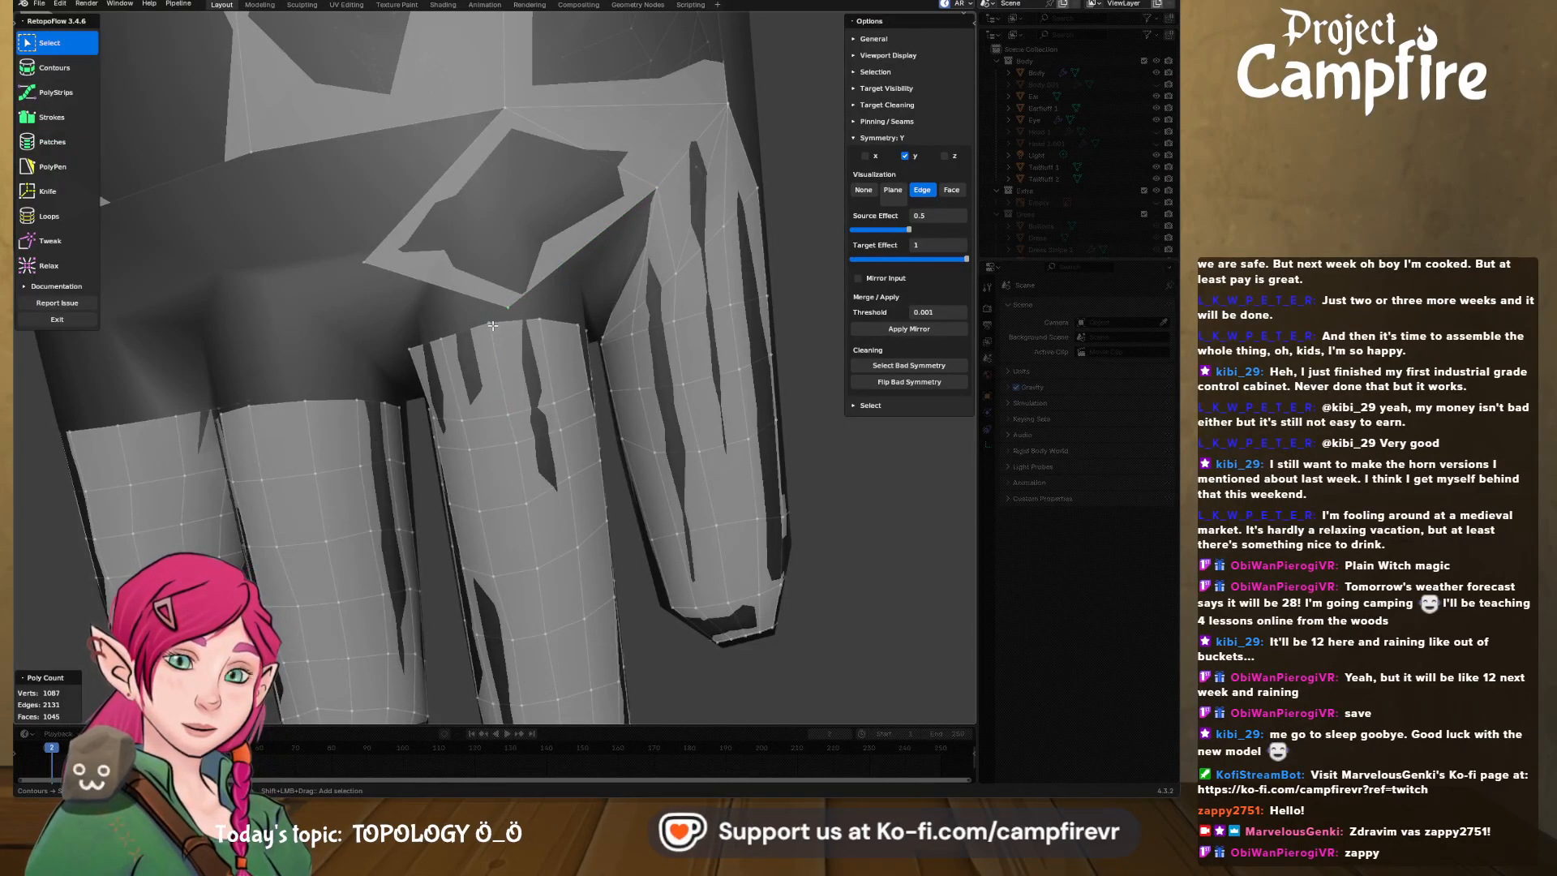
left_click(493, 326, "shift")
key("x")
left_click(526, 567)
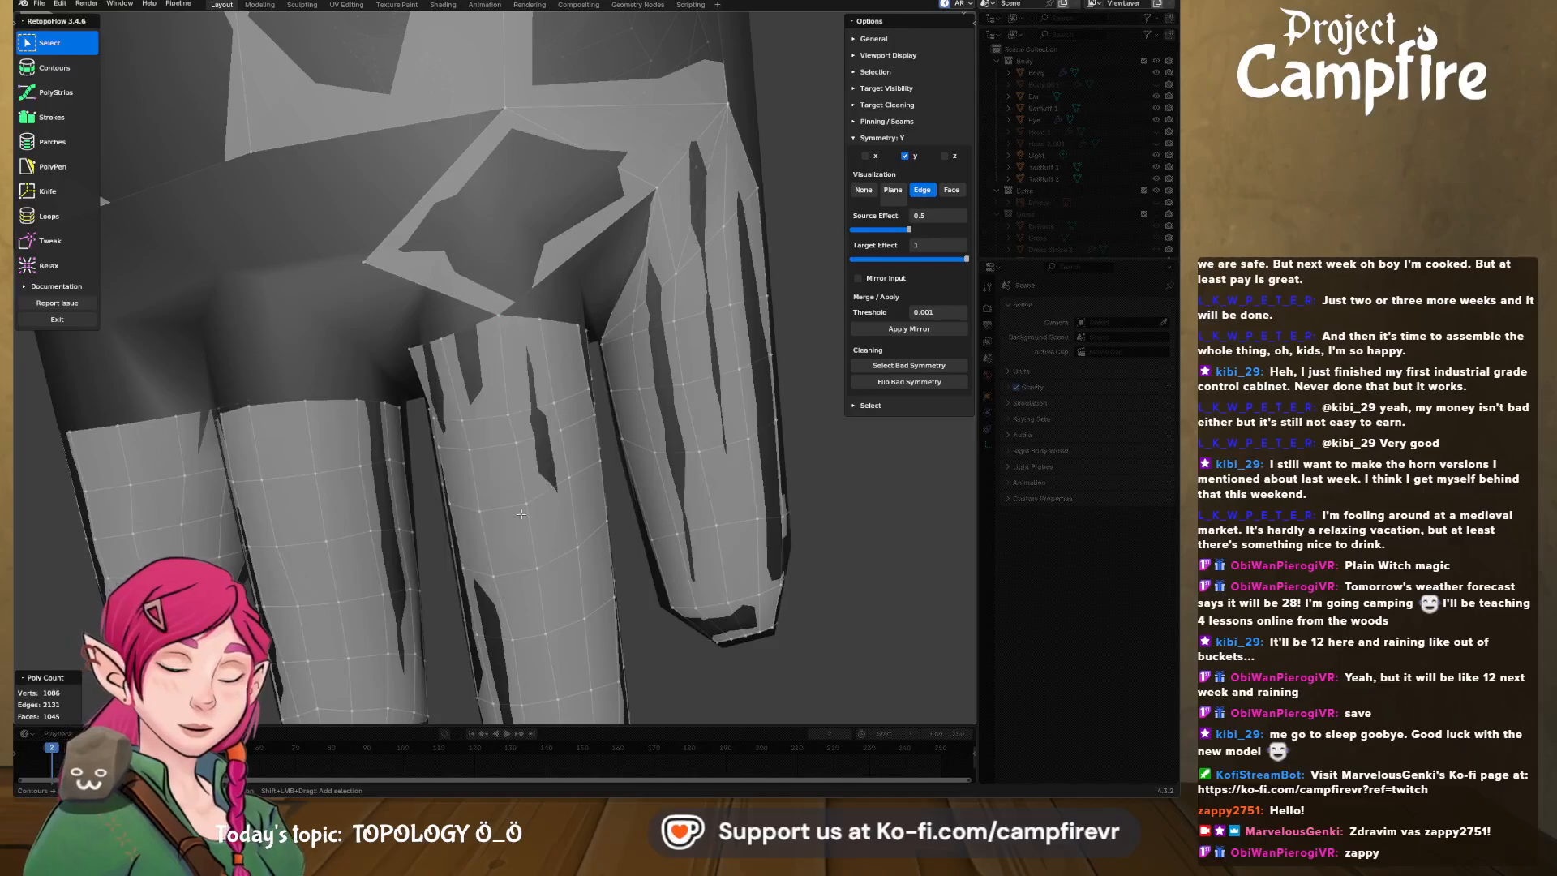
- Fill the notch at the end of the middle finger's new row beside the ring finger with PolyPen triangles
middle_click_drag(504, 368, 412, 430)
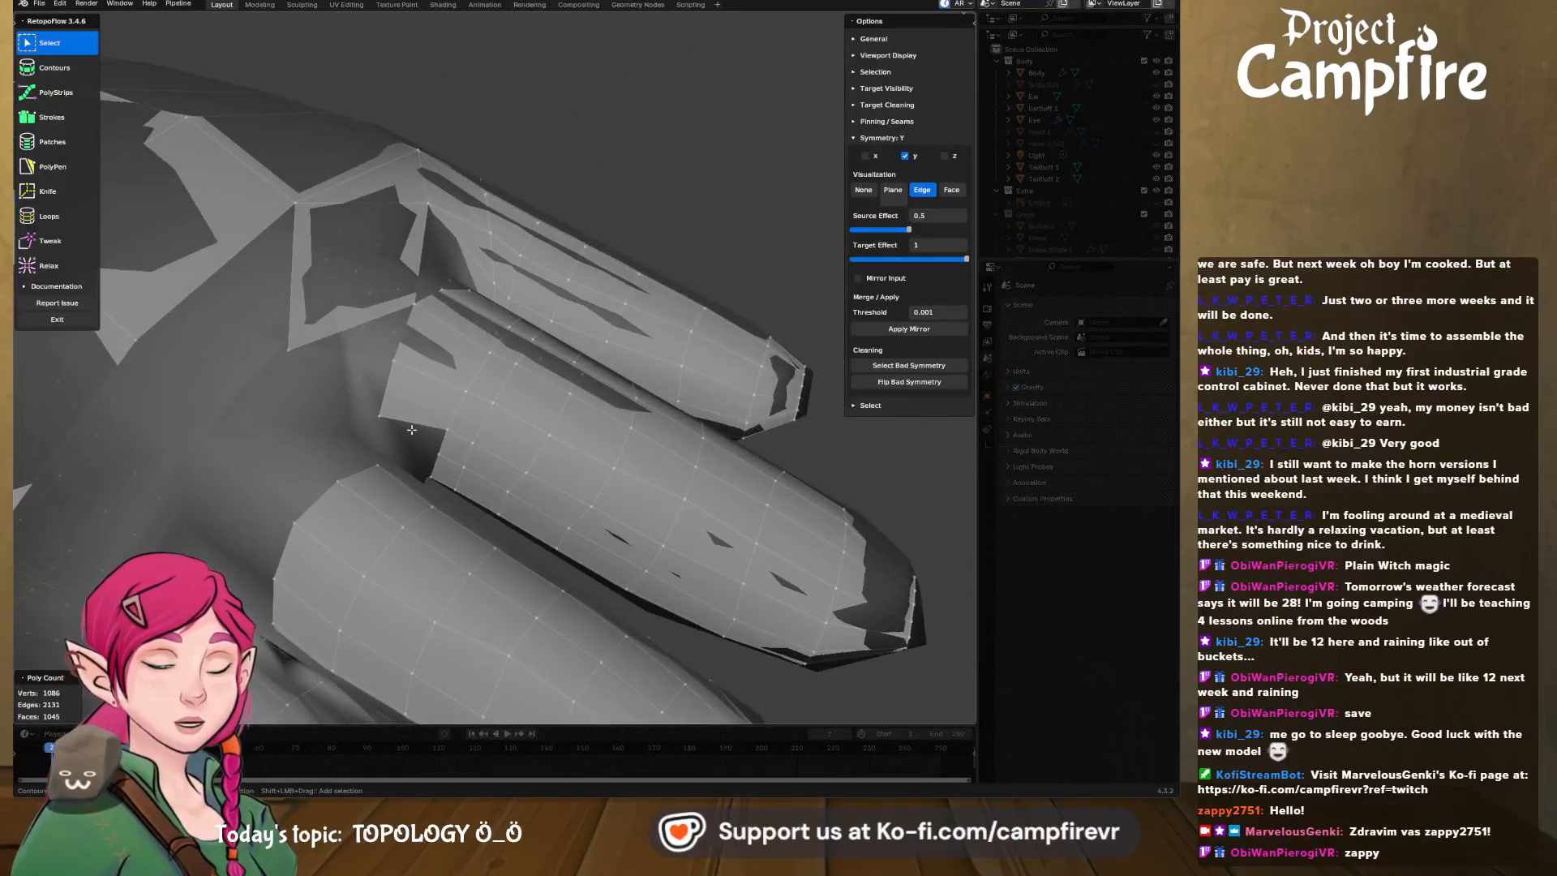
left_click(58, 242)
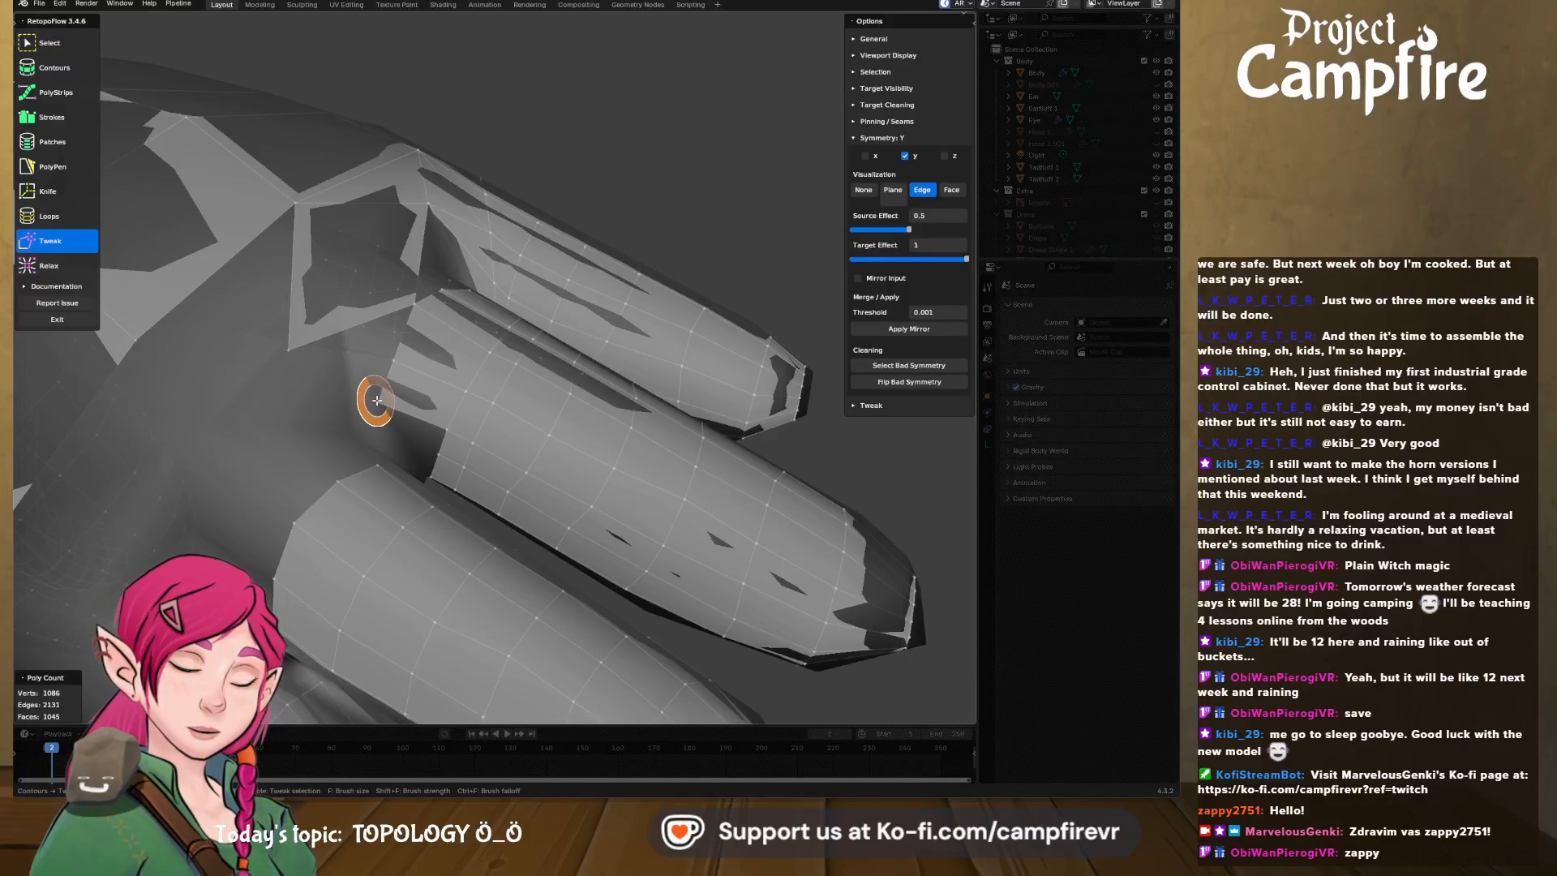
mouse_move(376, 400)
middle_mouse_down()
mouse_move(481, 337)
mouse_move(436, 357)
mouse_move(445, 421)
mouse_move(537, 396)
middle_mouse_up()
scroll(450, 412, "up", 2)
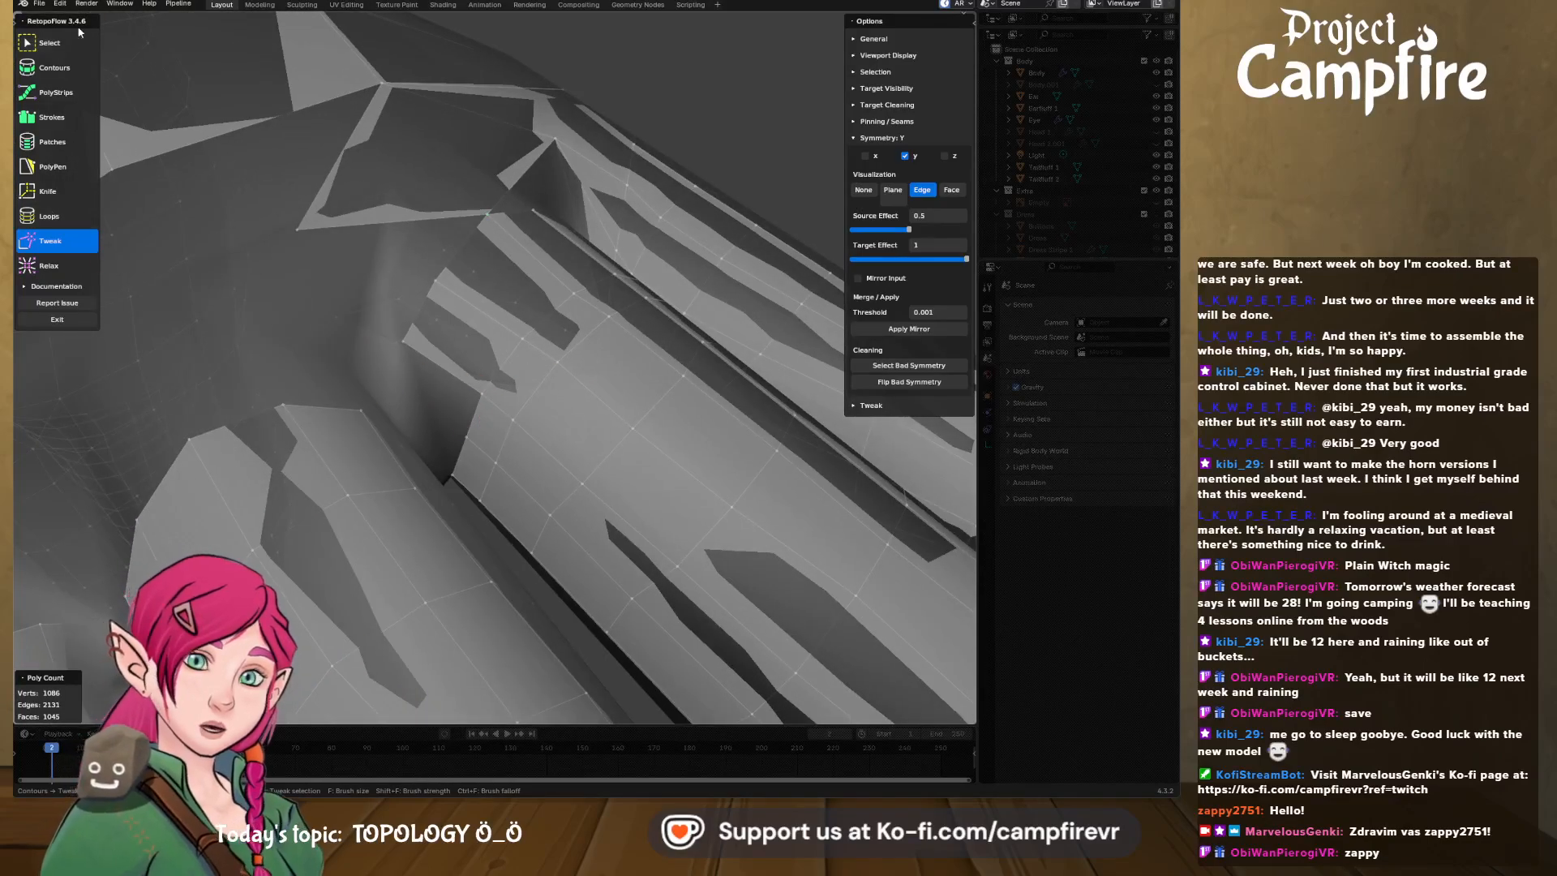
left_click(75, 168)
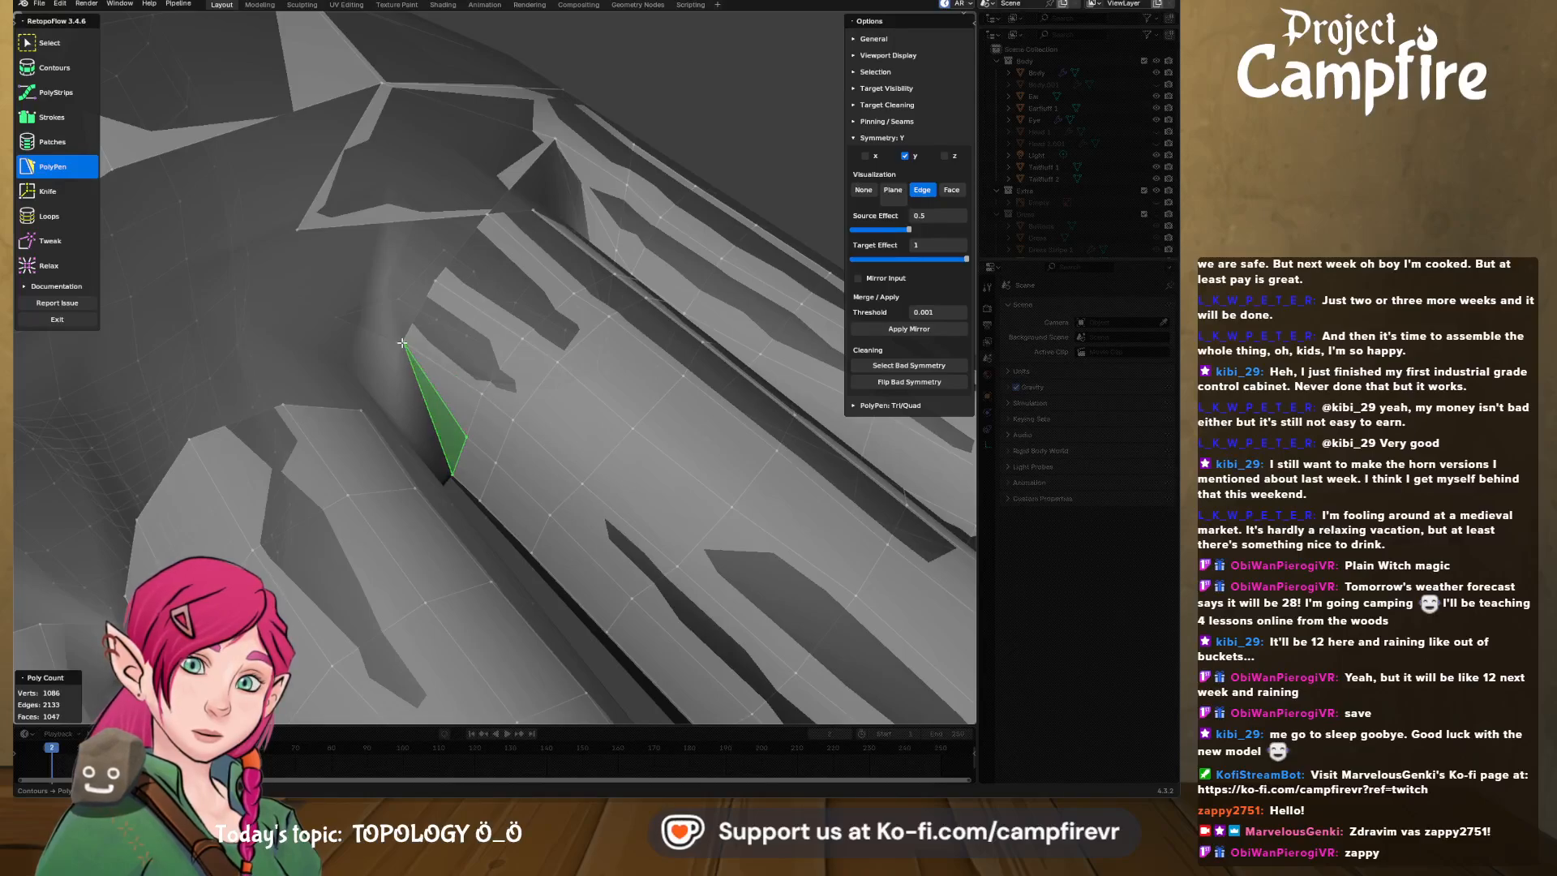
- Tweak the corner vertex of the middle finger's base next to the gap between it and the index finger
middle_click_drag(402, 344, 418, 416)
scroll(582, 337, "down", 4)
scroll(478, 382, "up", 5)
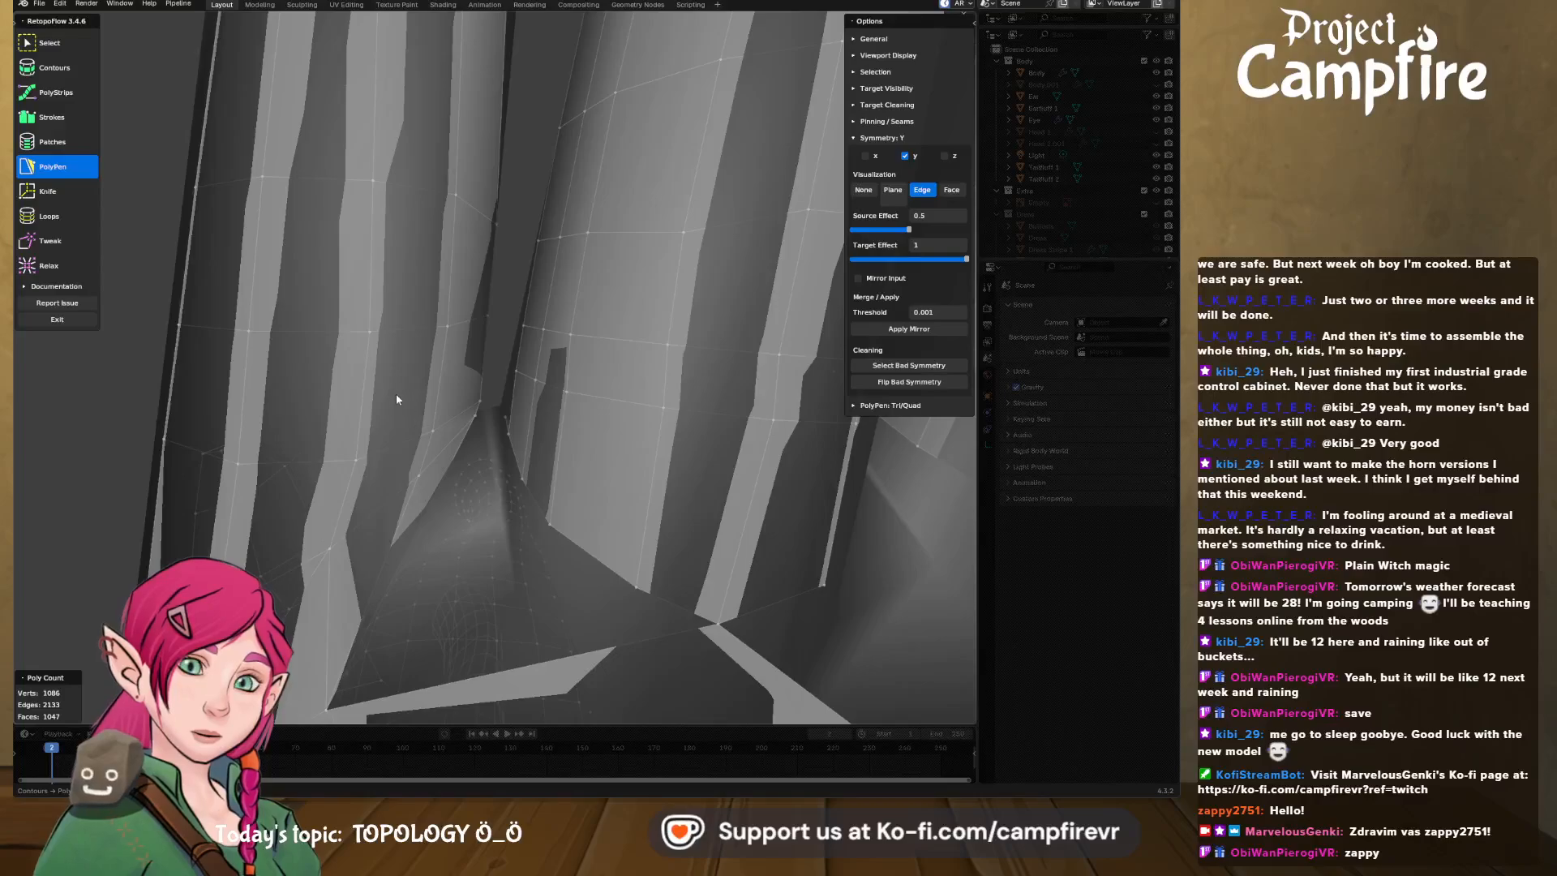
middle_click_drag(445, 527, 610, 503)
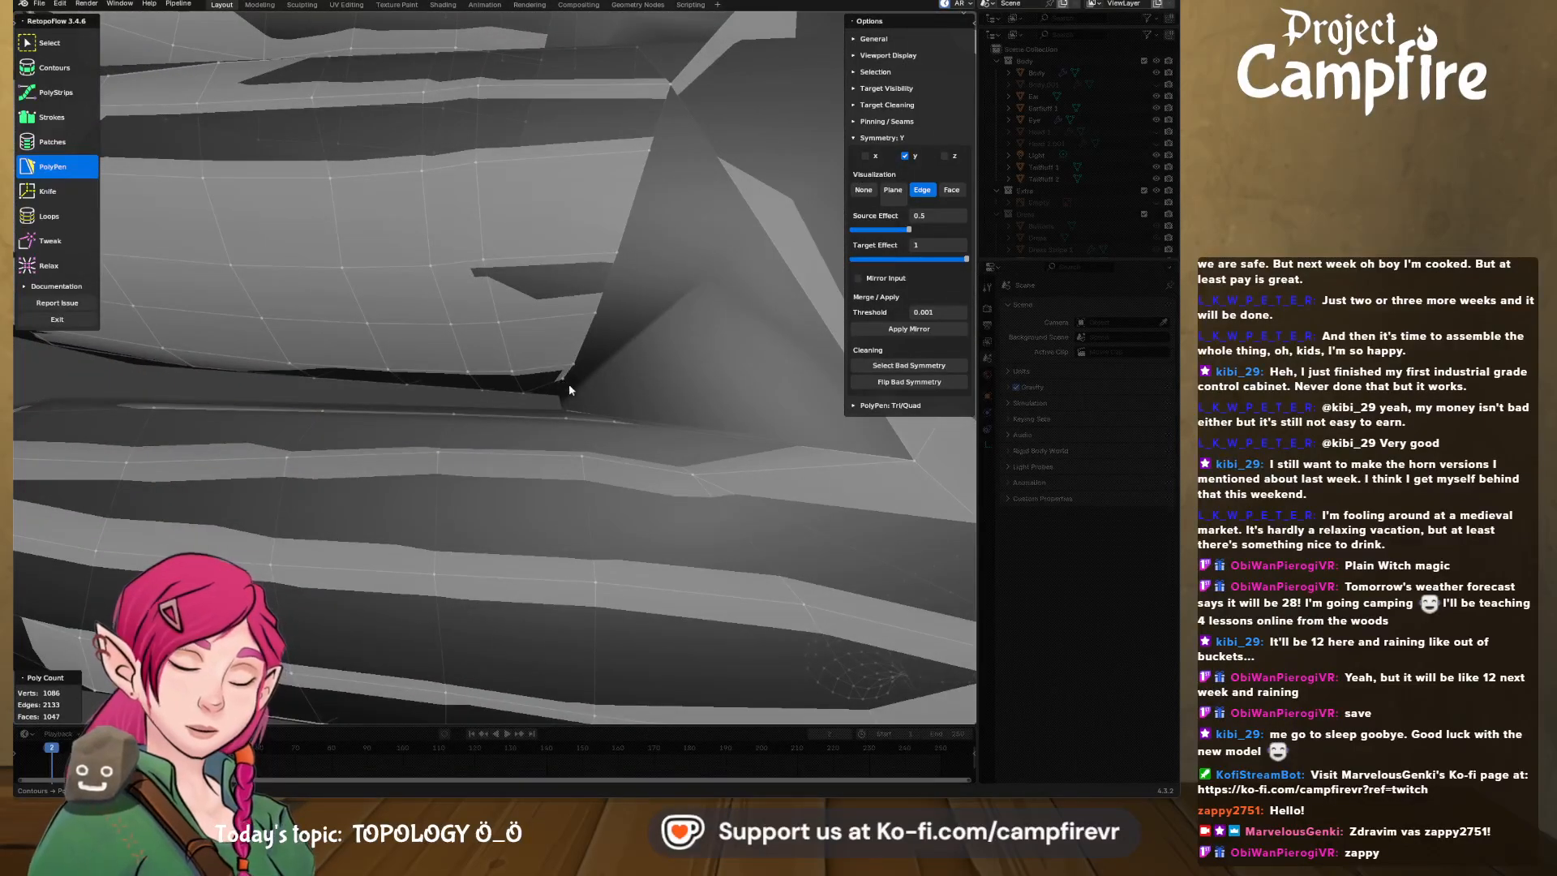
middle_click_drag(592, 286, 697, 289)
scroll(523, 256, "down", 3)
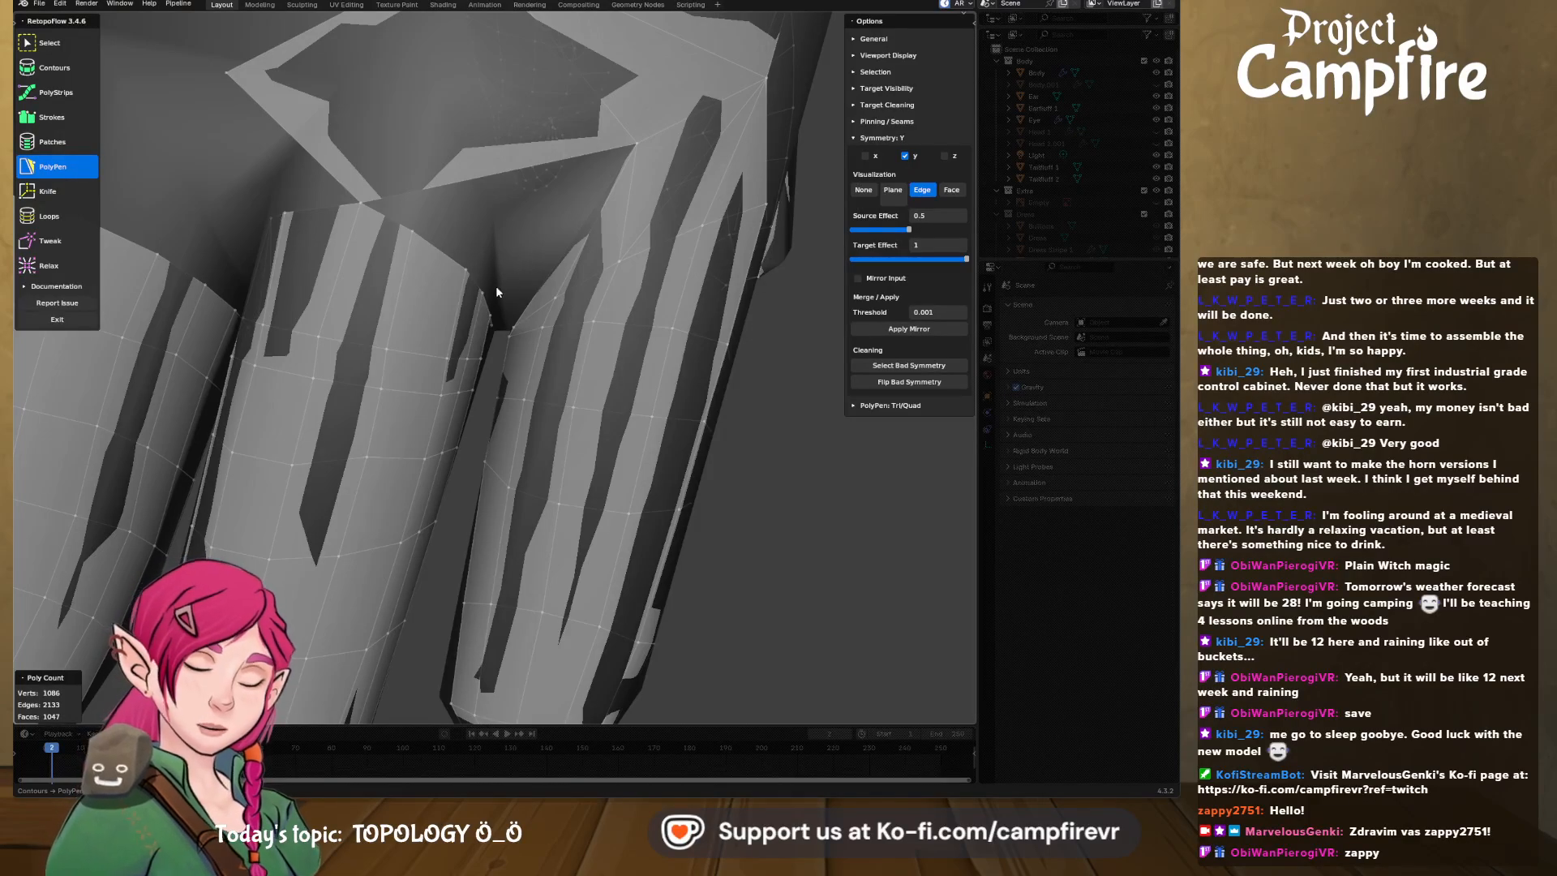
middle_click_drag(497, 292, 537, 306)
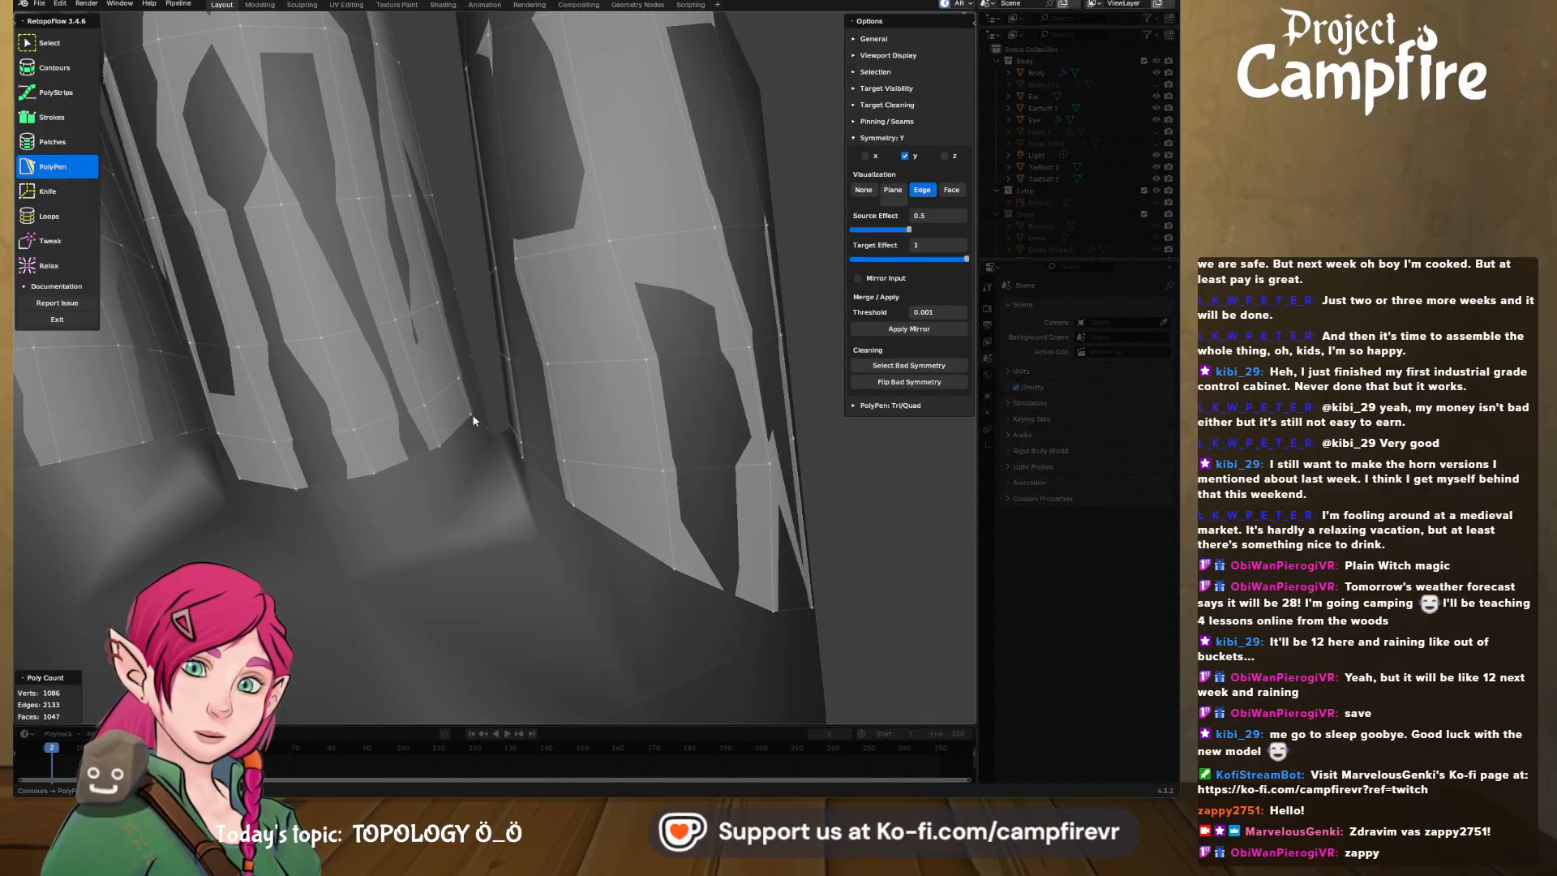
key("8")
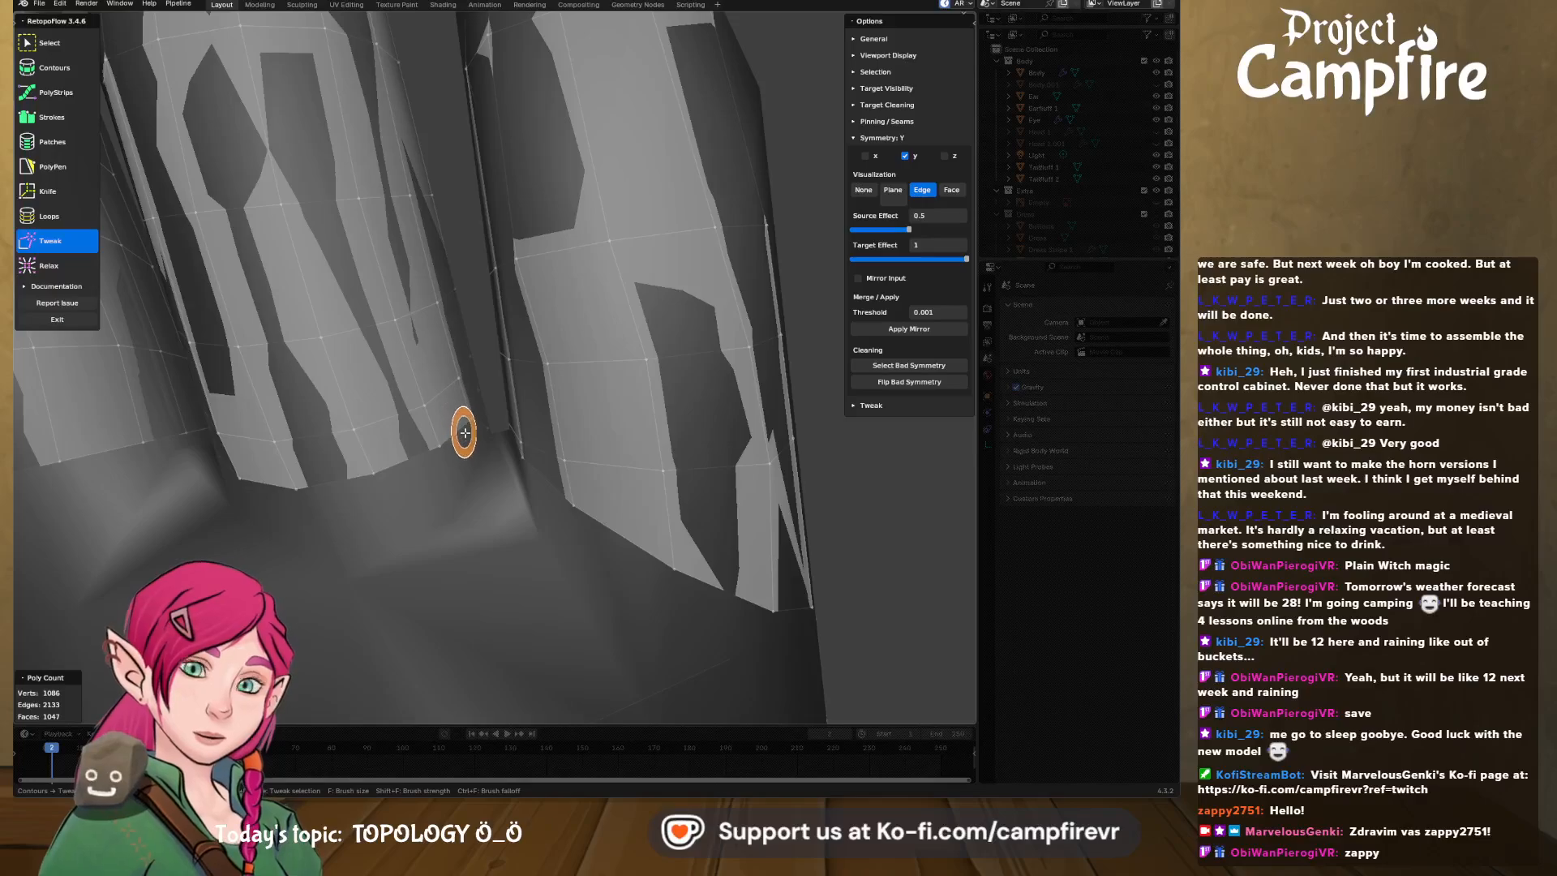
mouse_move(520, 515)
middle_mouse_down()
mouse_move(541, 517)
mouse_move(520, 556)
mouse_move(424, 461)
middle_mouse_up()
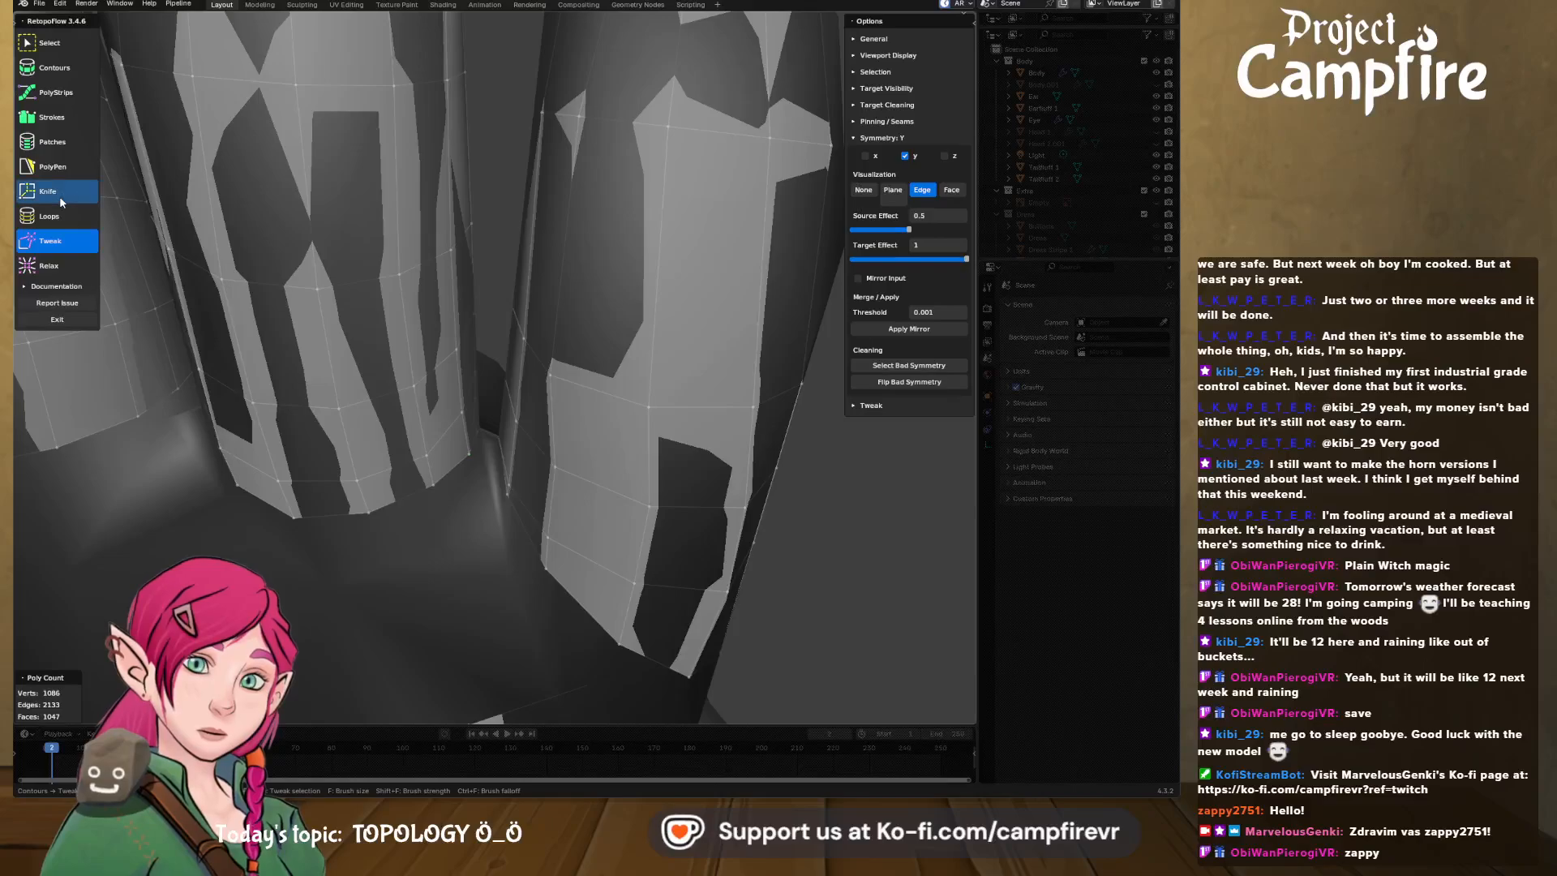
- Bridge the gap between the middle and index finger bases with two PolyPen triangles
left_click(60, 195)
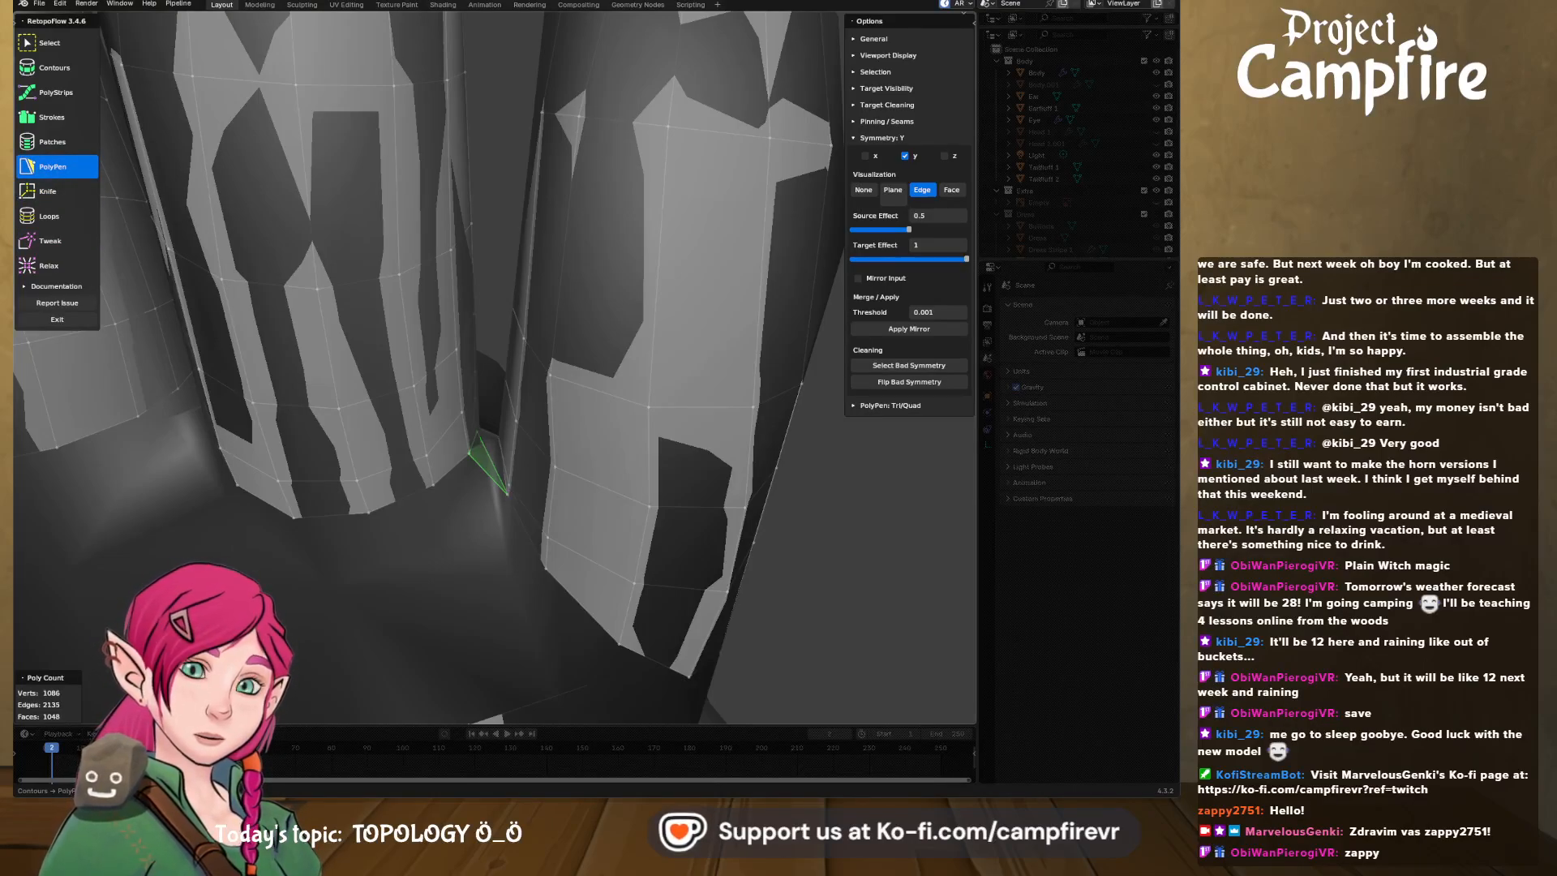
middle_click_drag(499, 436, 468, 468)
left_click(486, 439)
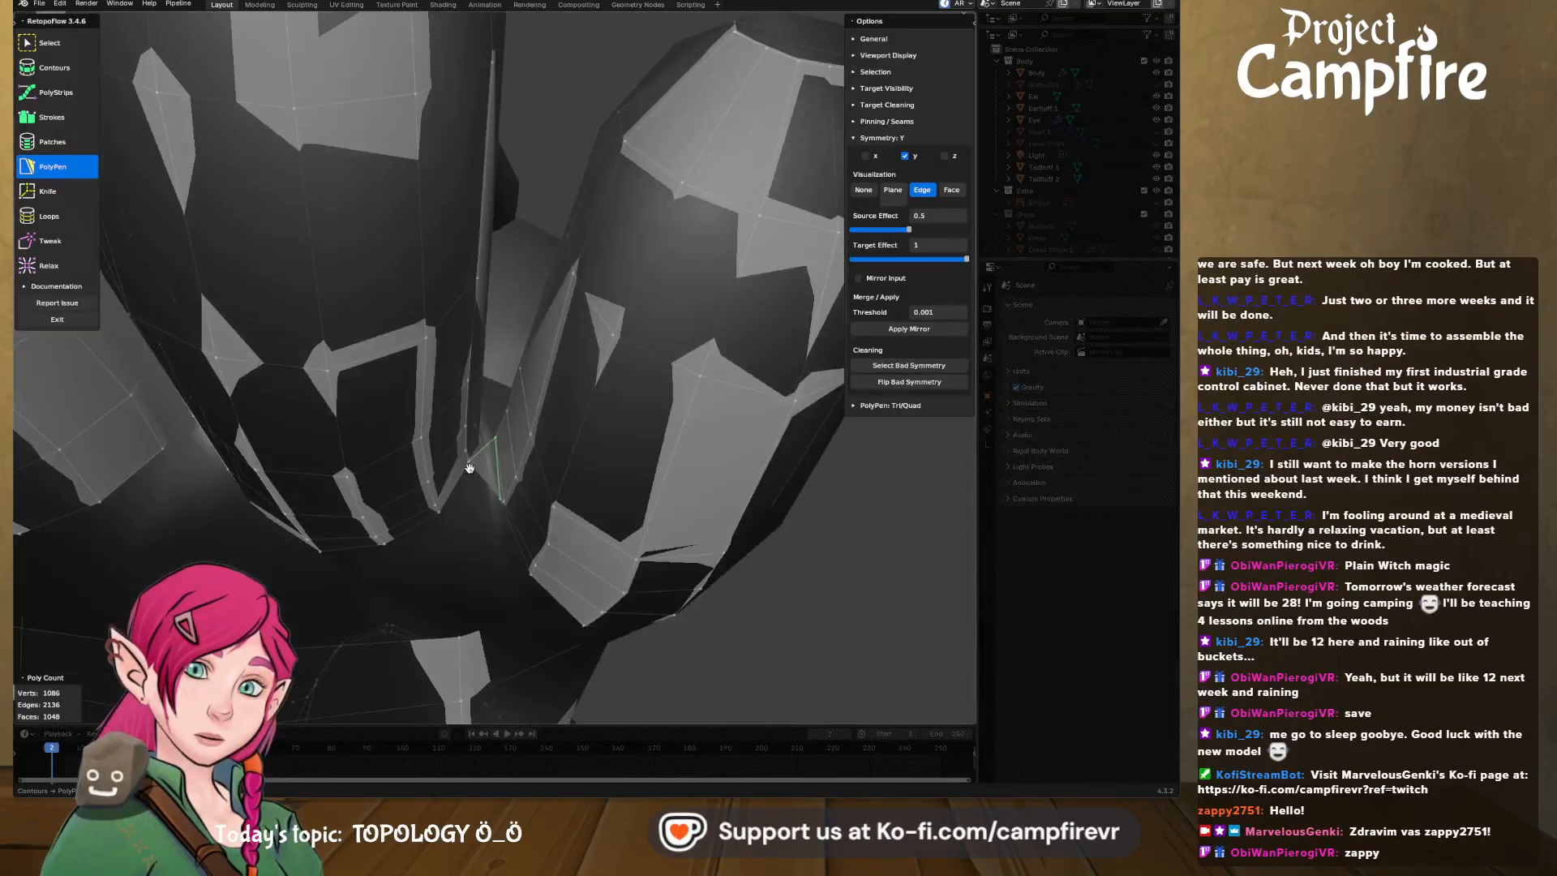
key("ctrl+z")
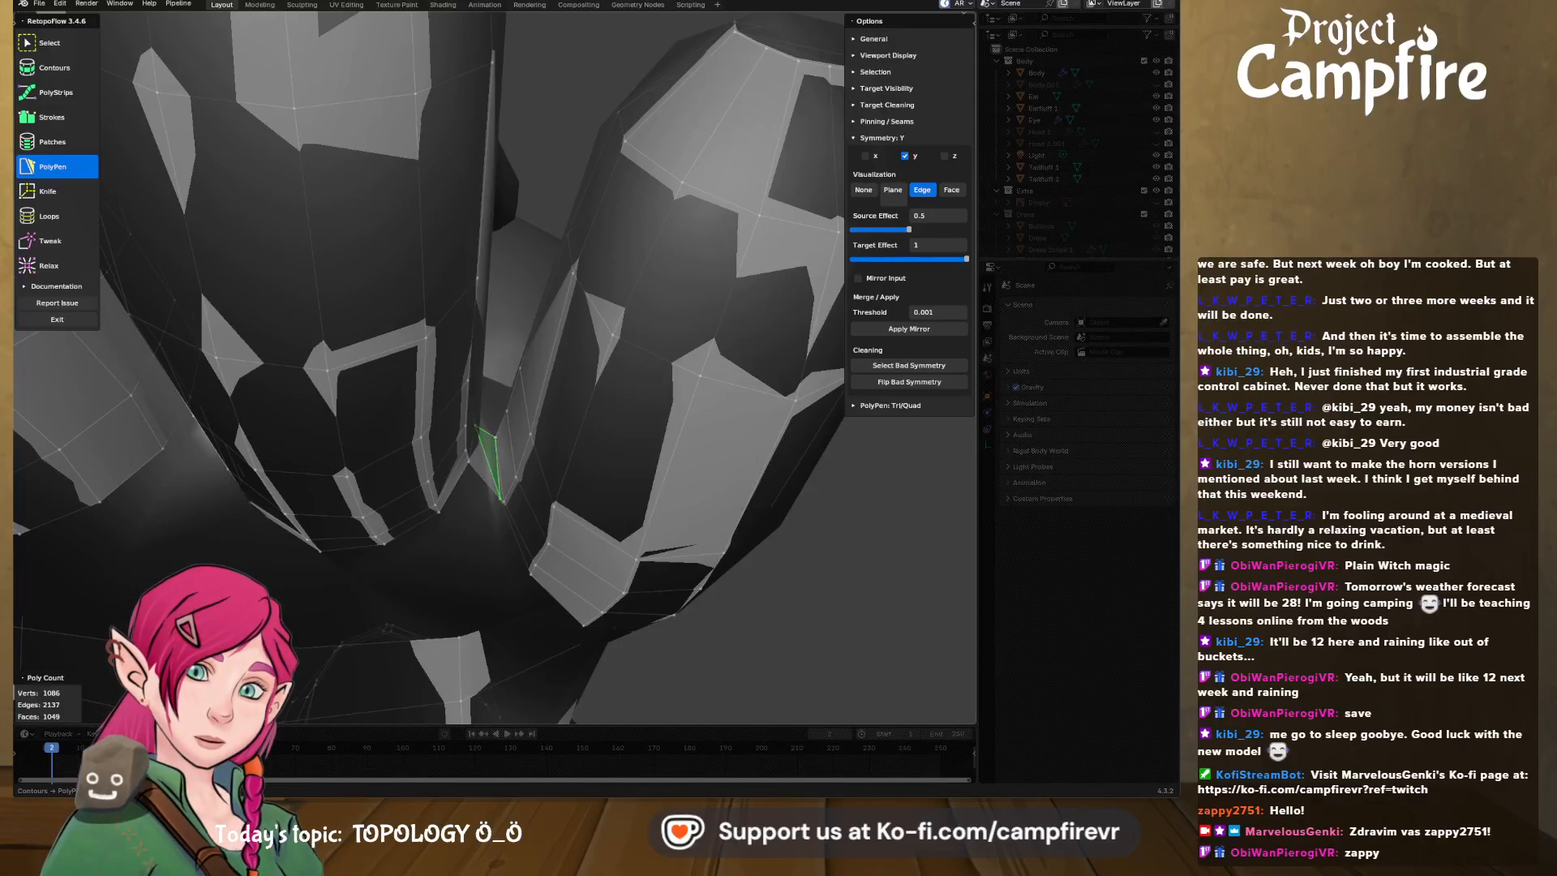
middle_click_drag(496, 450, 531, 468)
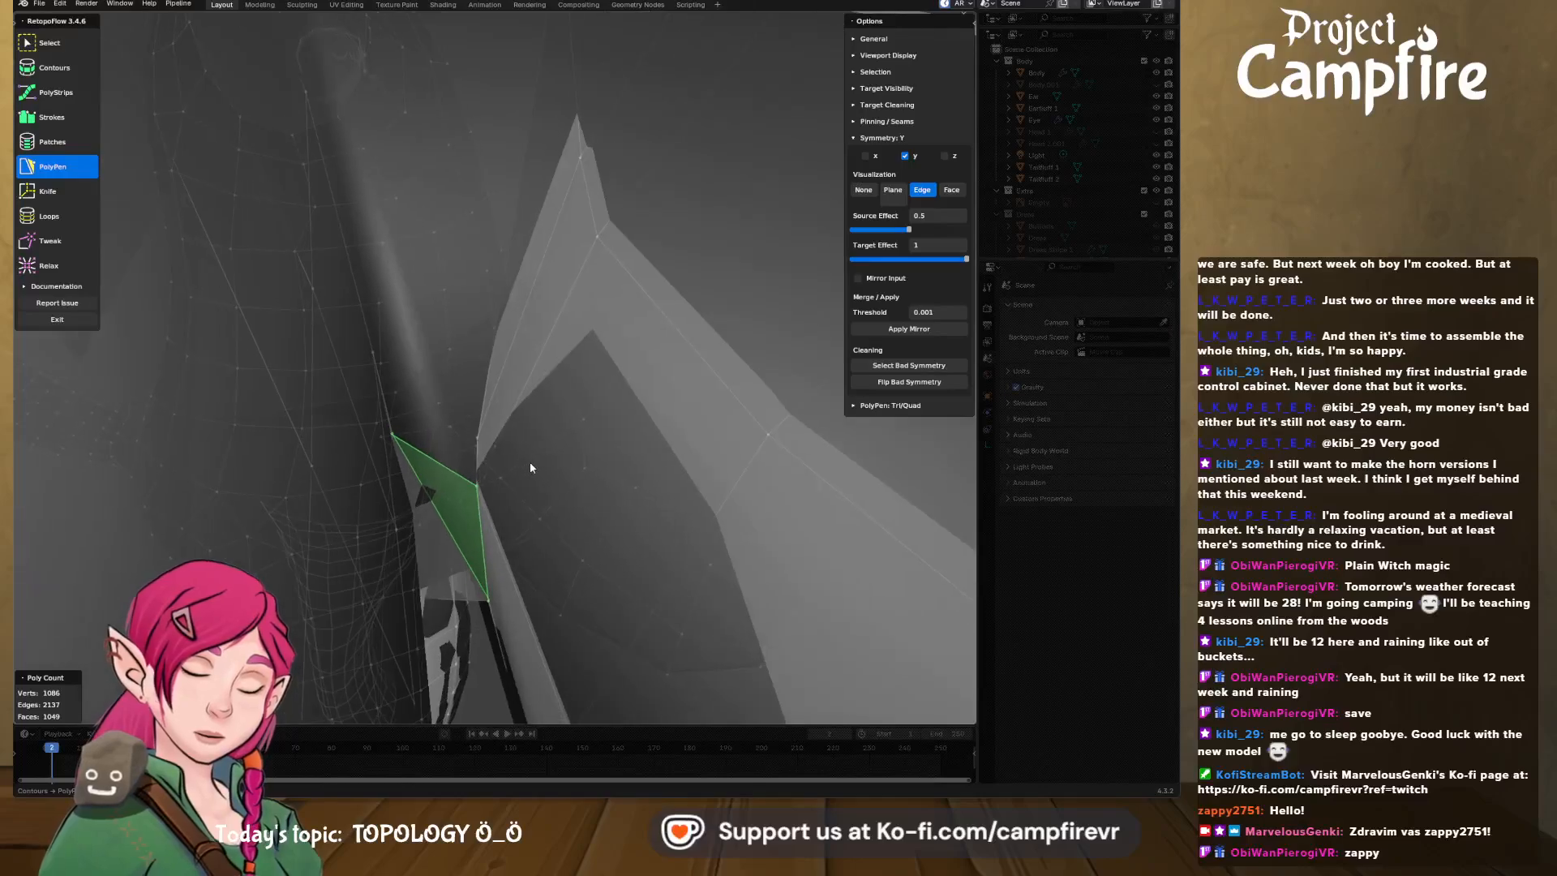
- Merge the two vertices bounding the small gap between the middle and index finger bases at center
left_click(479, 480, "shift")
key("x")
left_click(504, 687)
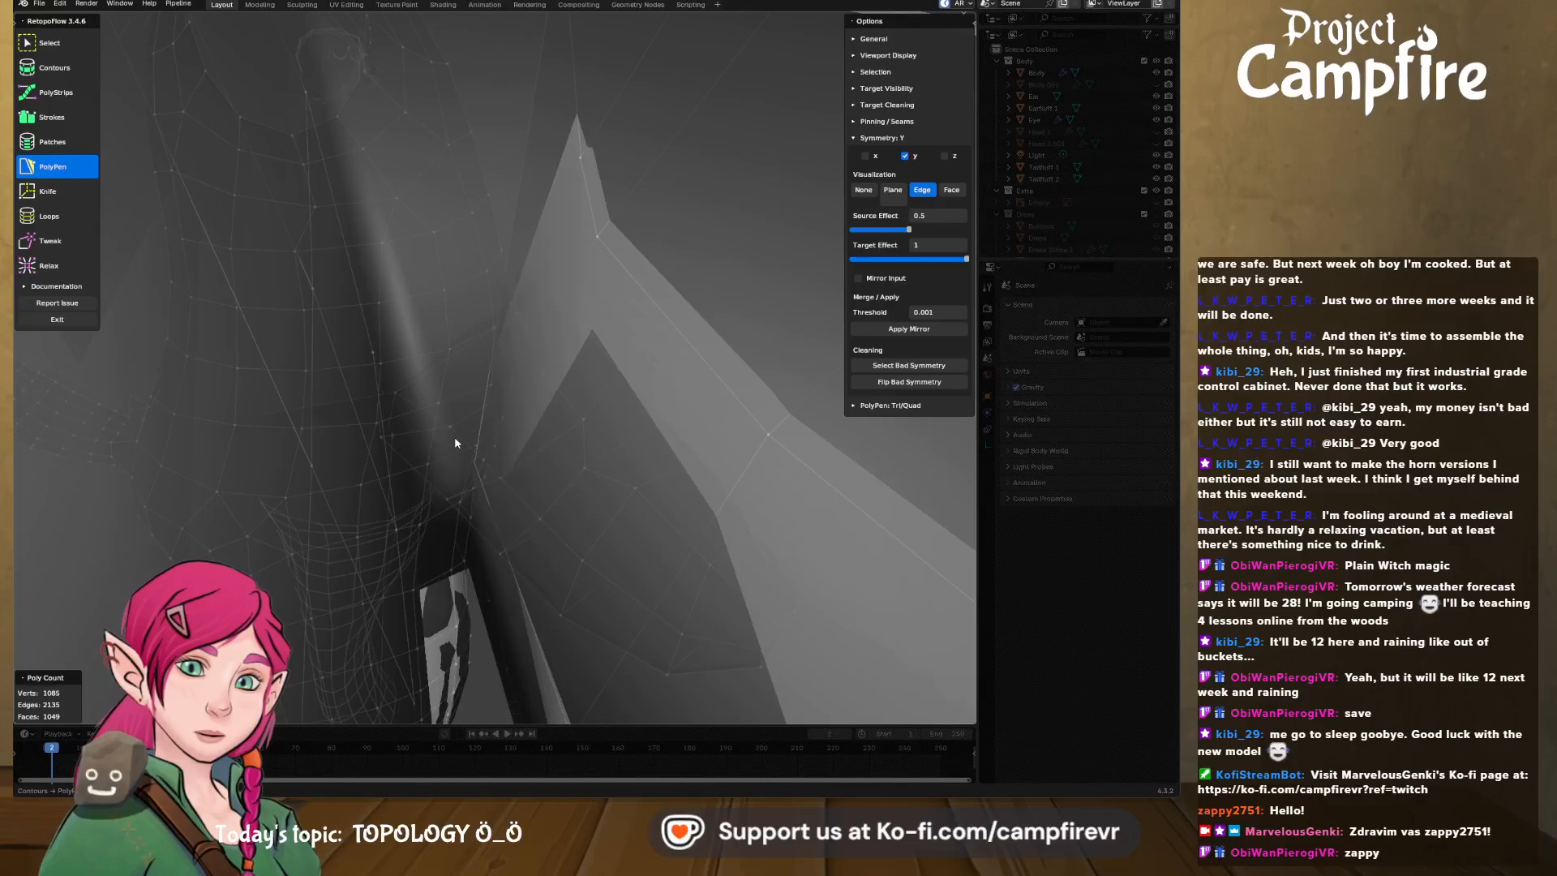
- Extend the combined base border of the middle and index fingers toward the palm with a Strokes strip, reduced to 1 span
middle_click_drag(455, 442, 566, 347)
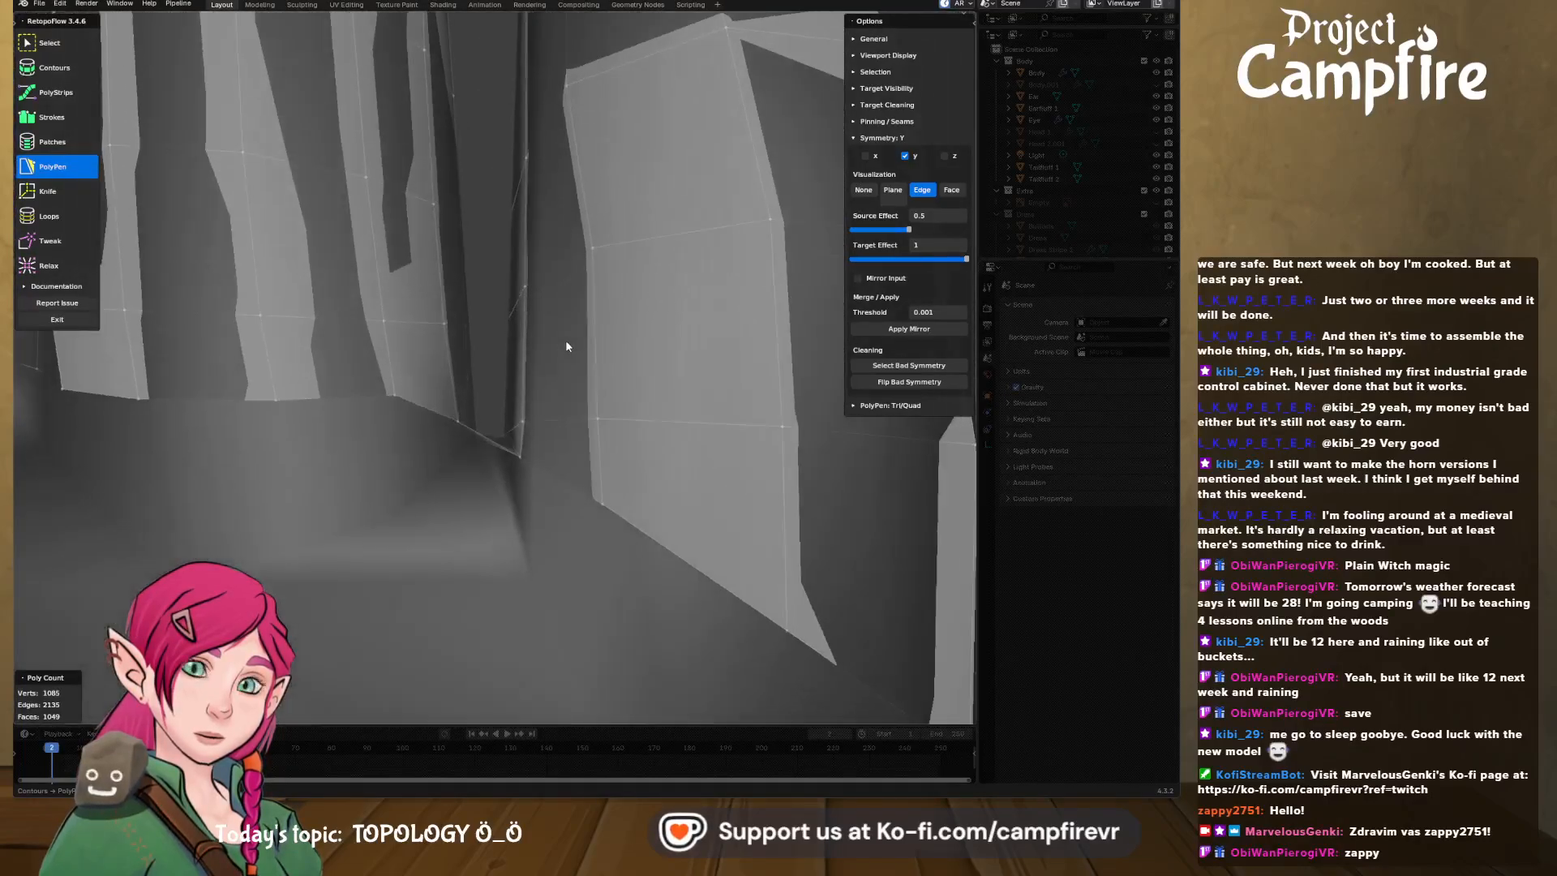
scroll(487, 451, "down", 4)
middle_click_drag(488, 451, 450, 448)
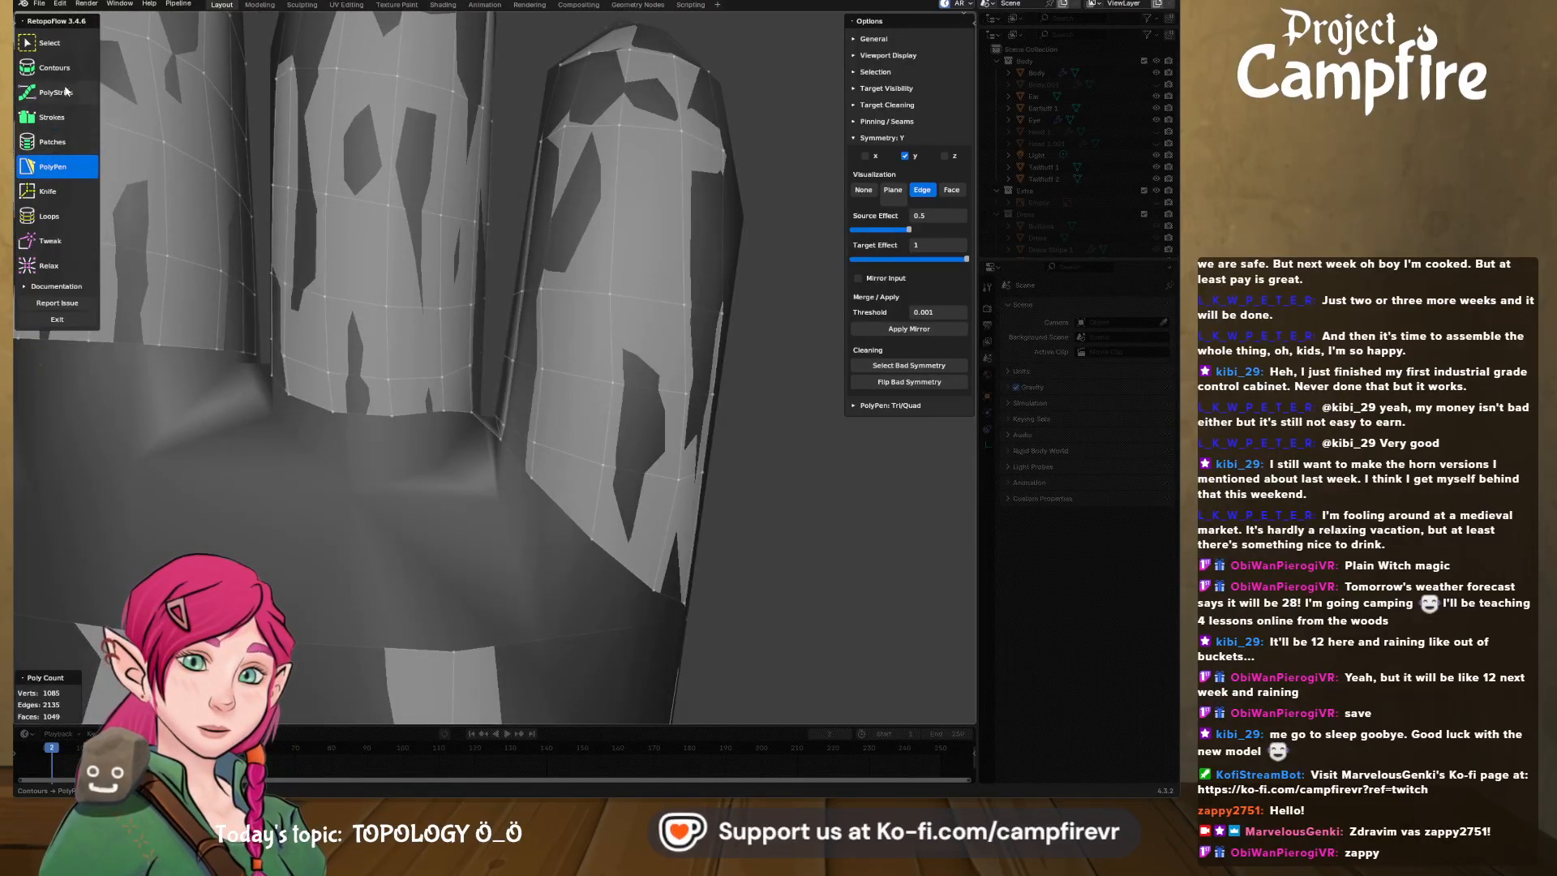
left_click(56, 116)
left_click(628, 573)
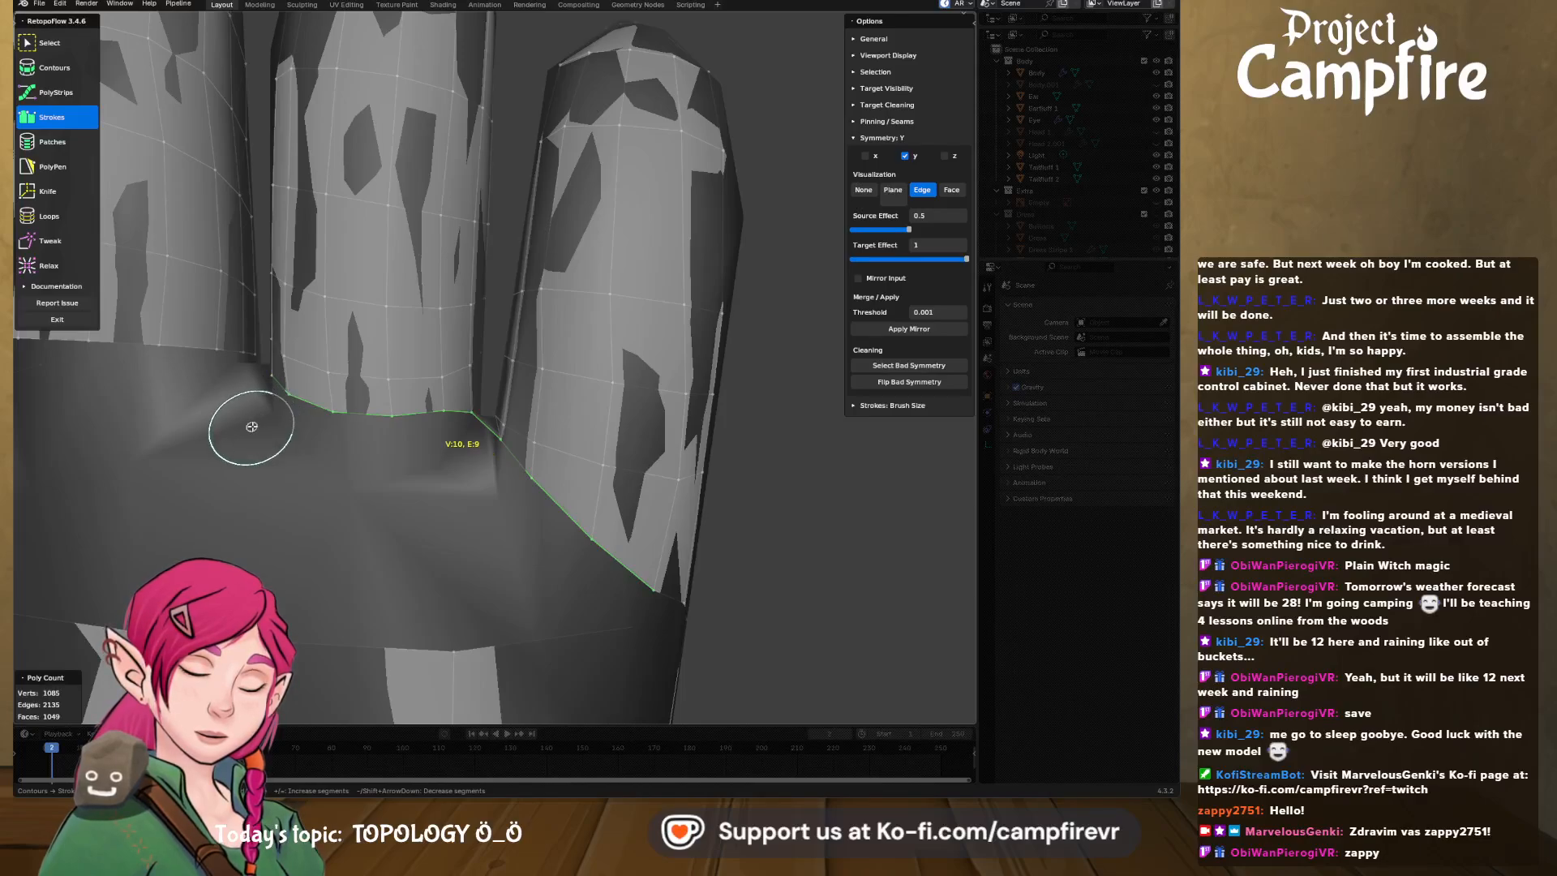
mouse_move(255, 422)
left_mouse_down()
mouse_move(251, 522)
mouse_move(348, 597)
mouse_move(644, 628)
left_mouse_up()
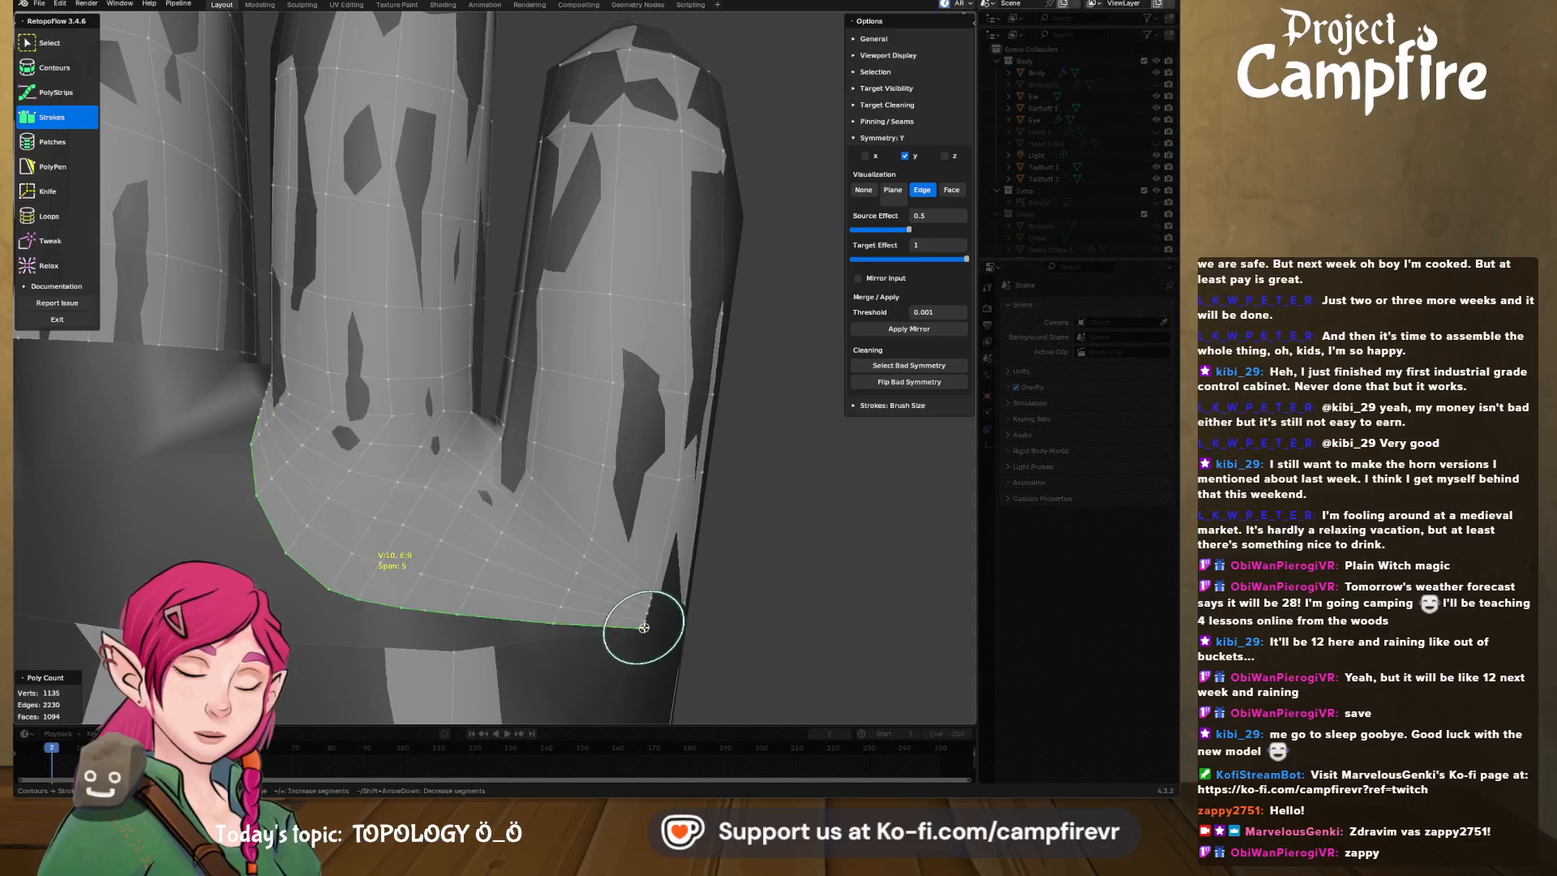
key("minus")
key("minus")
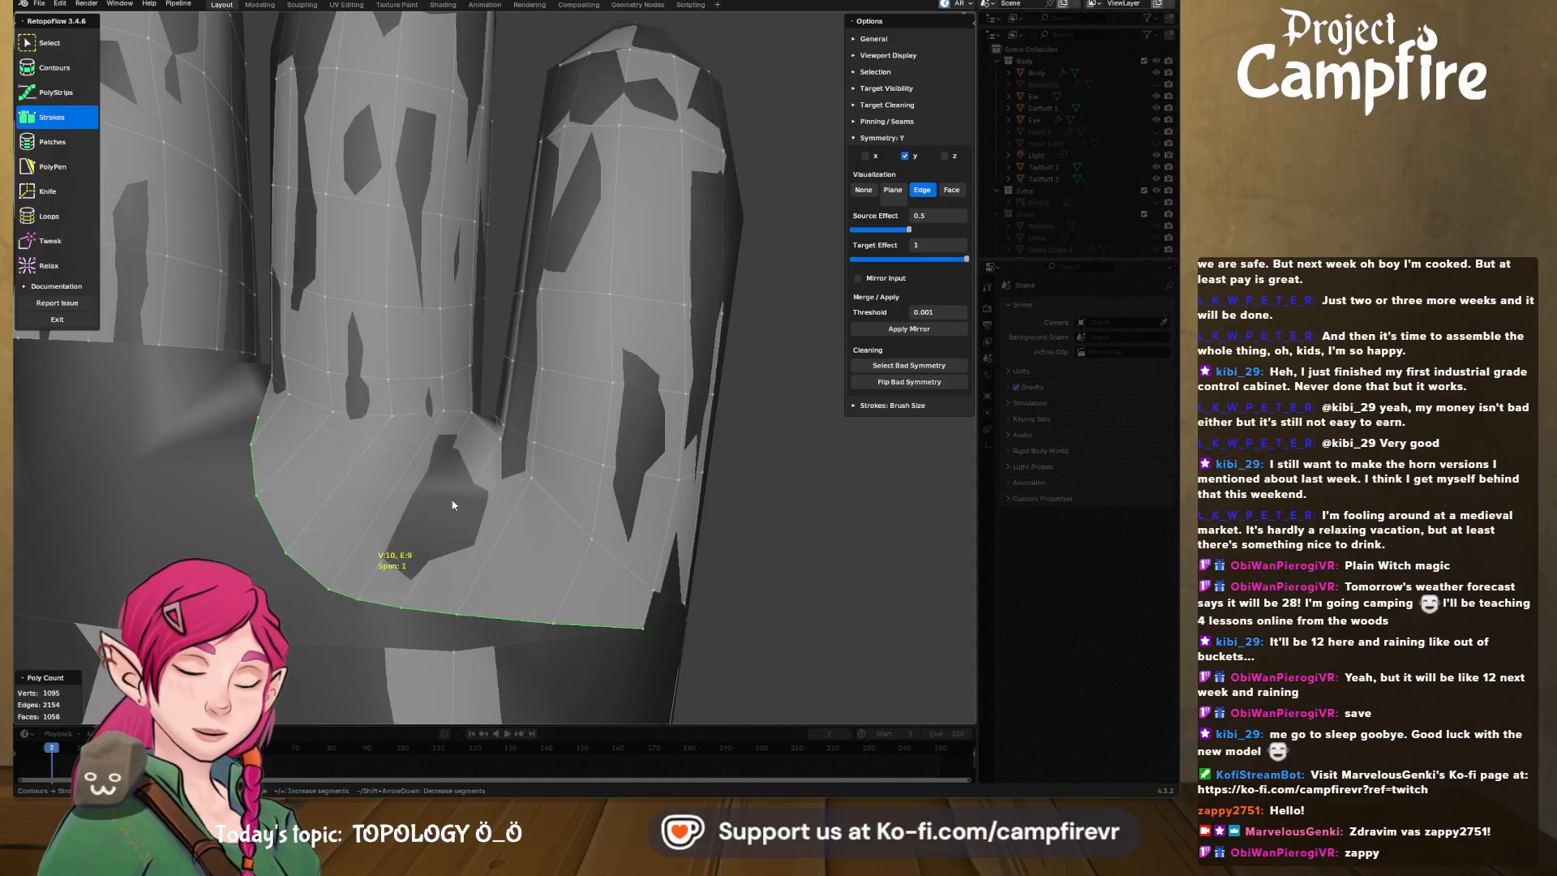
- Merge the new strip's lower border vertex below the finger gap at center with the nearest corner vertex of the hand mesh
mouse_move(453, 505)
middle_mouse_down()
mouse_move(484, 434)
mouse_move(452, 428)
mouse_move(460, 497)
middle_mouse_up()
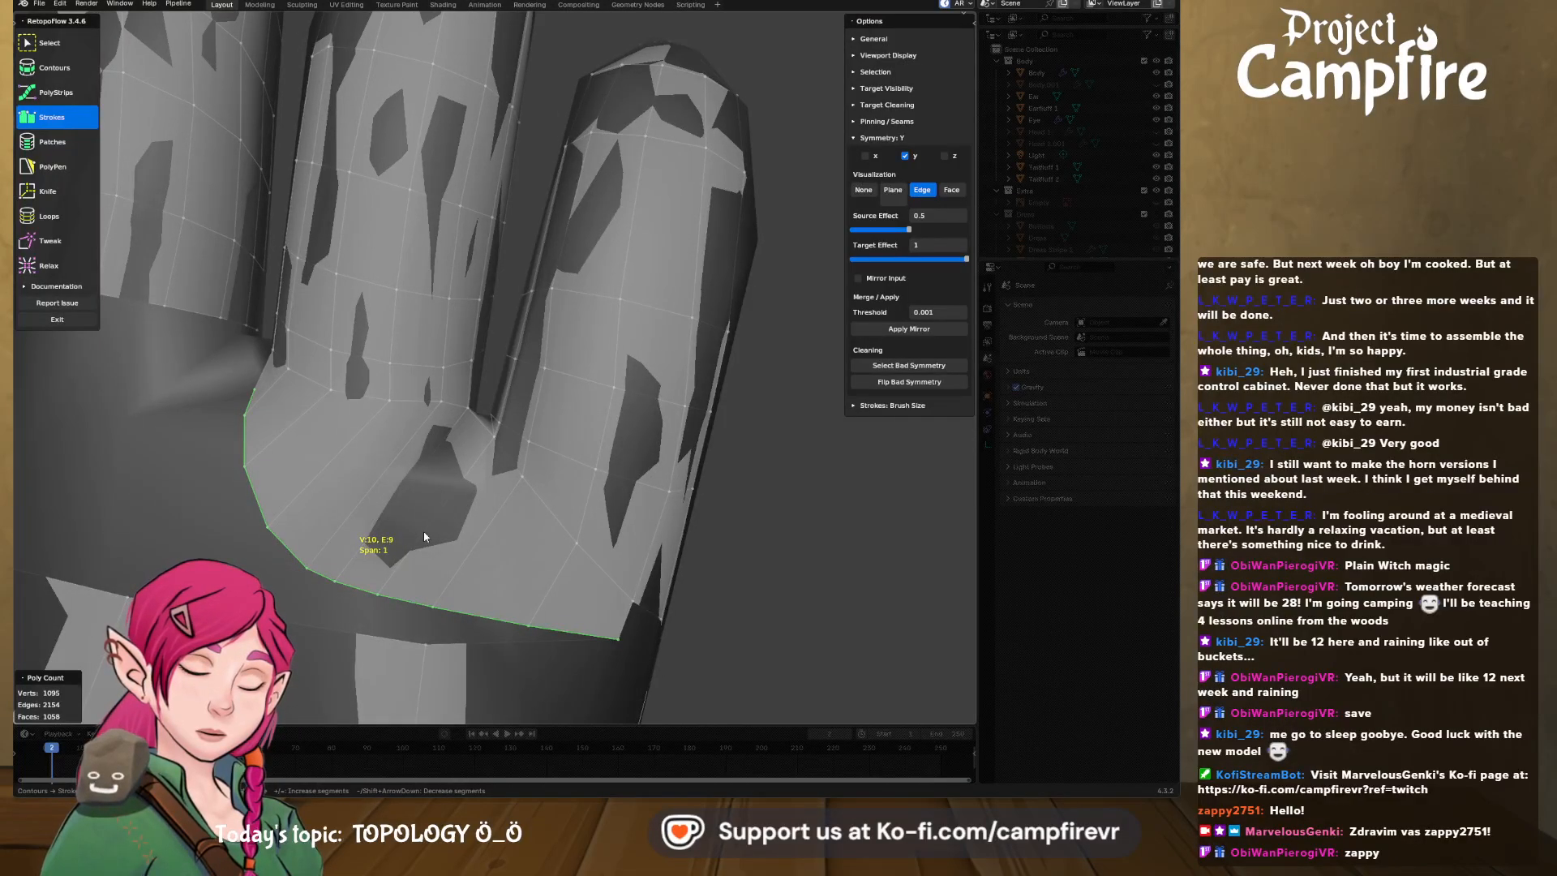
middle_click_drag(423, 533, 382, 541)
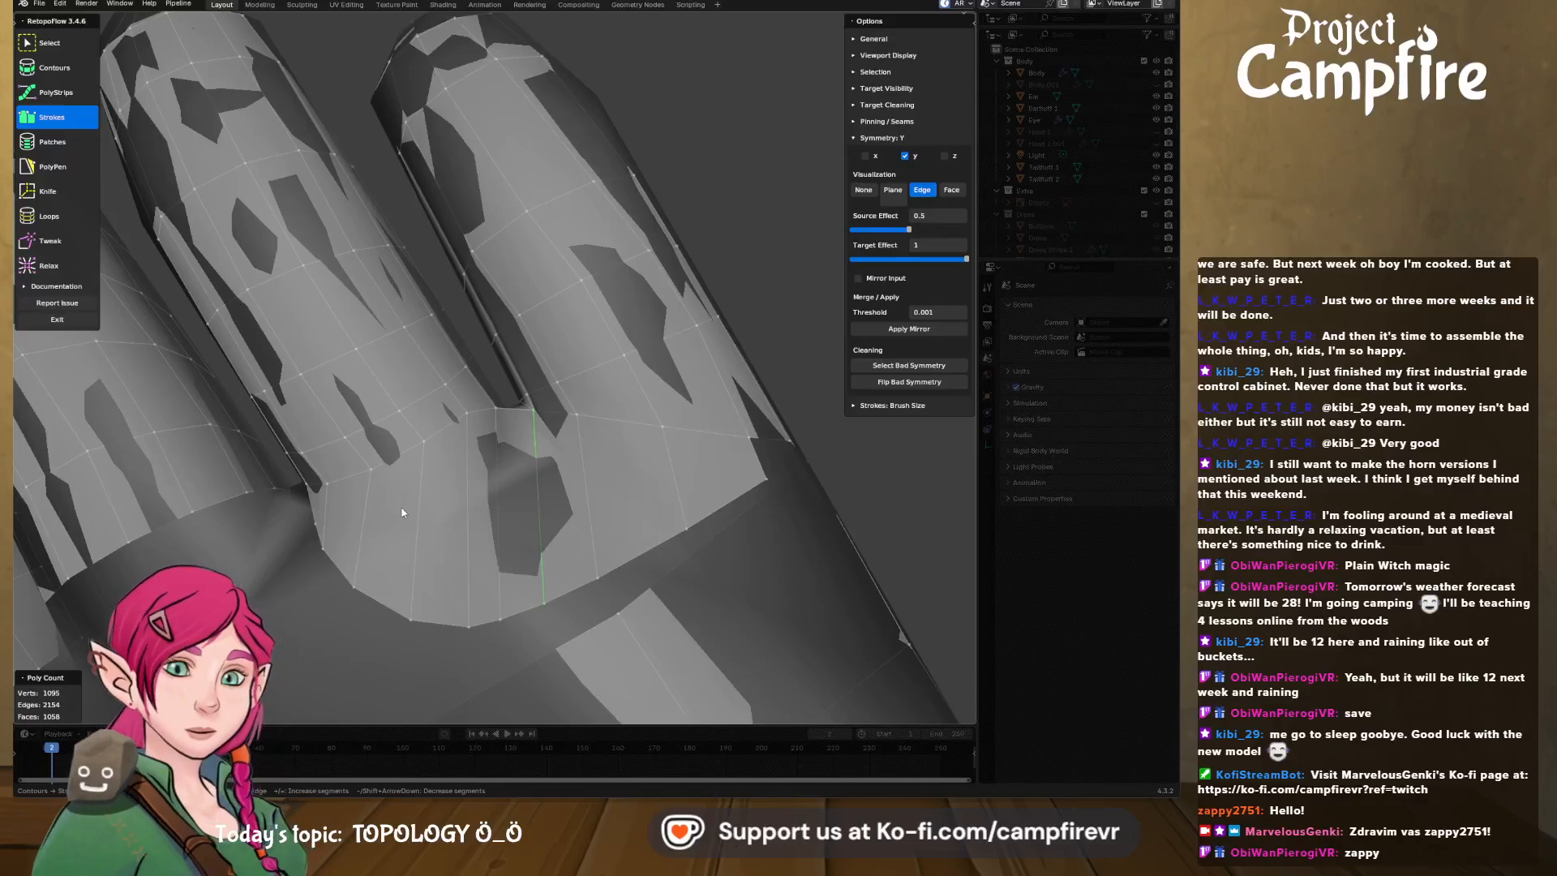
scroll(333, 566, "down", 4)
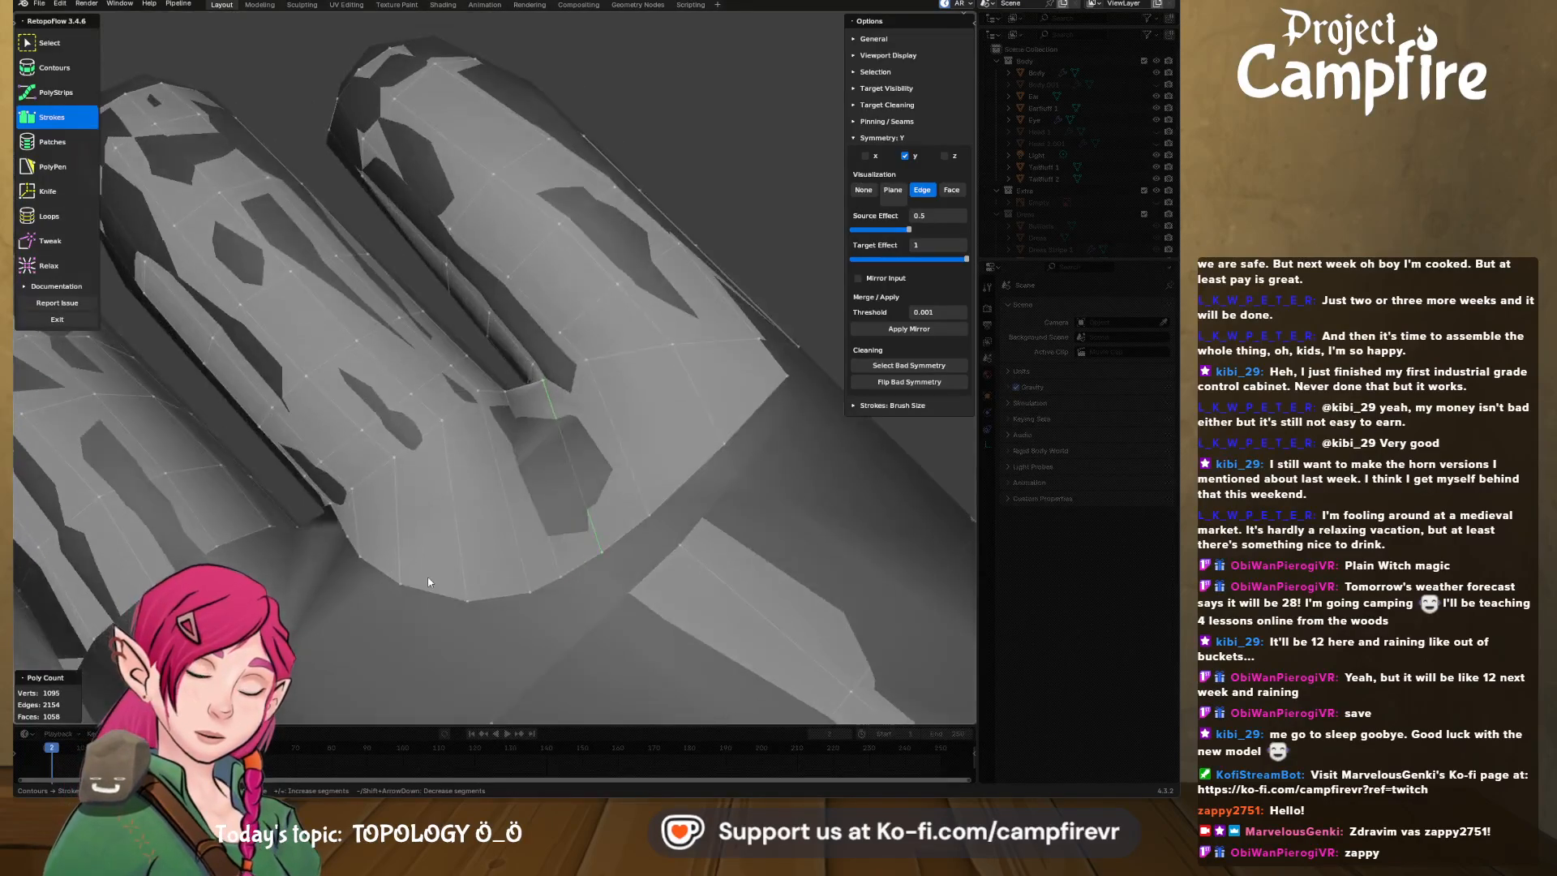
middle_click_drag(591, 575, 323, 420)
scroll(384, 483, "up", 4)
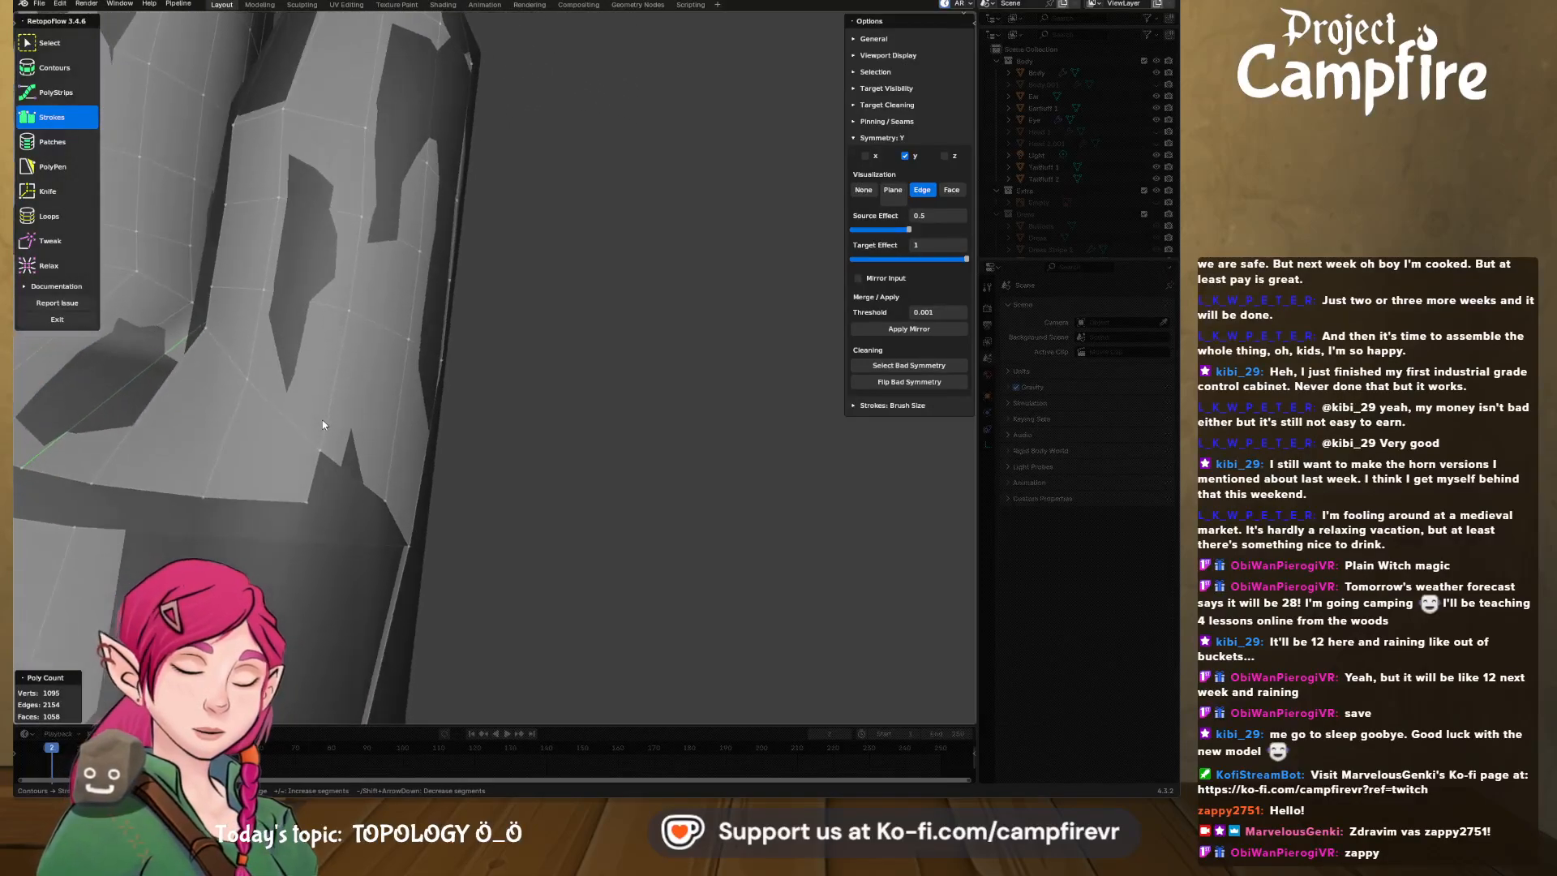
middle_click_drag(287, 535, 349, 533)
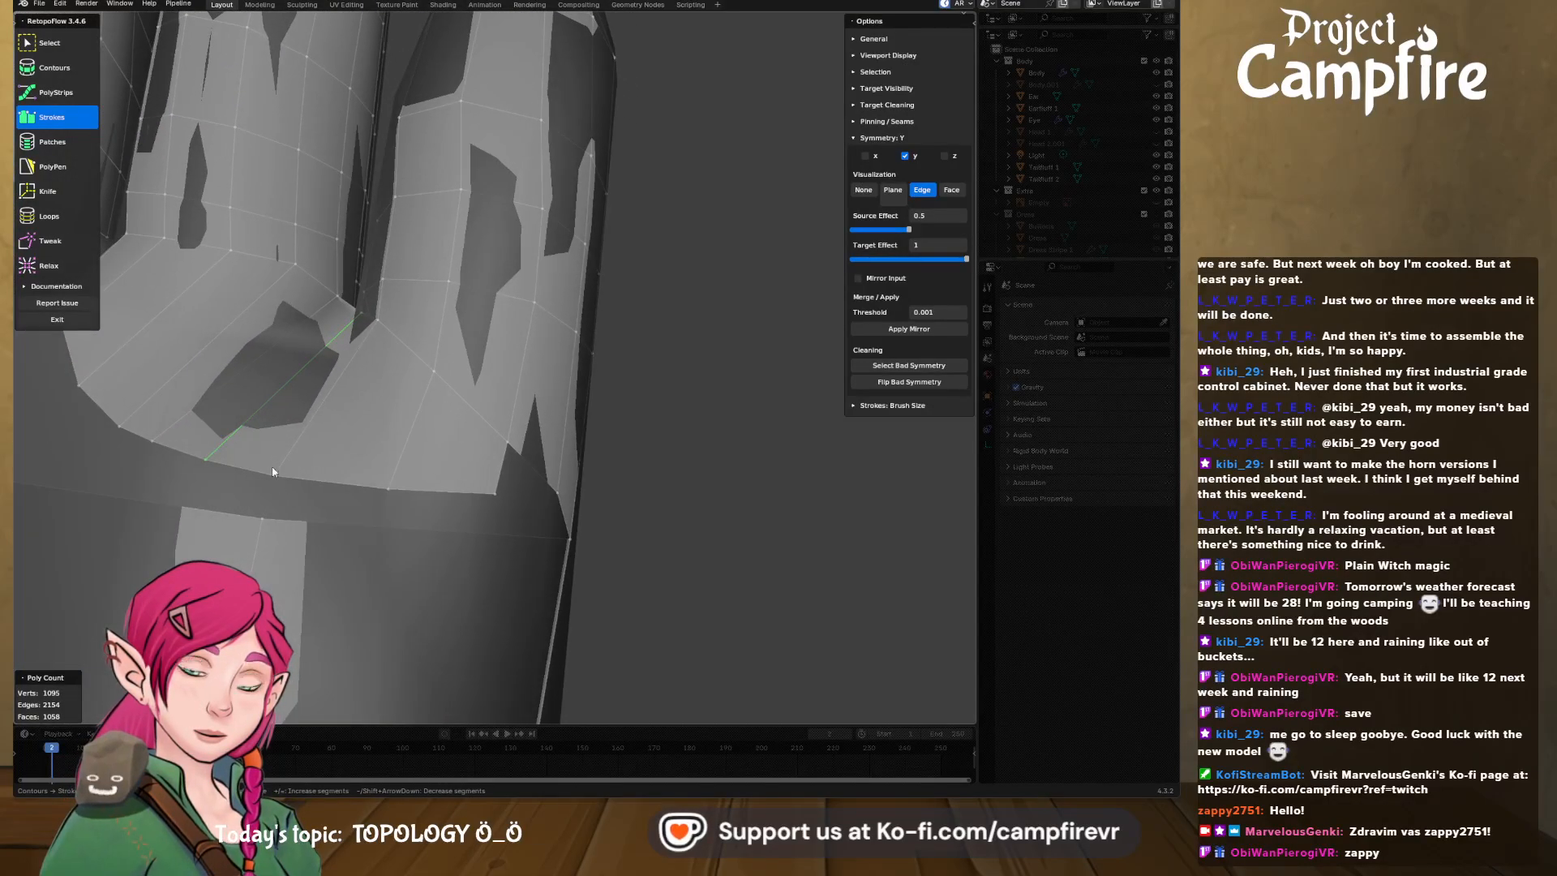
left_click(49, 42)
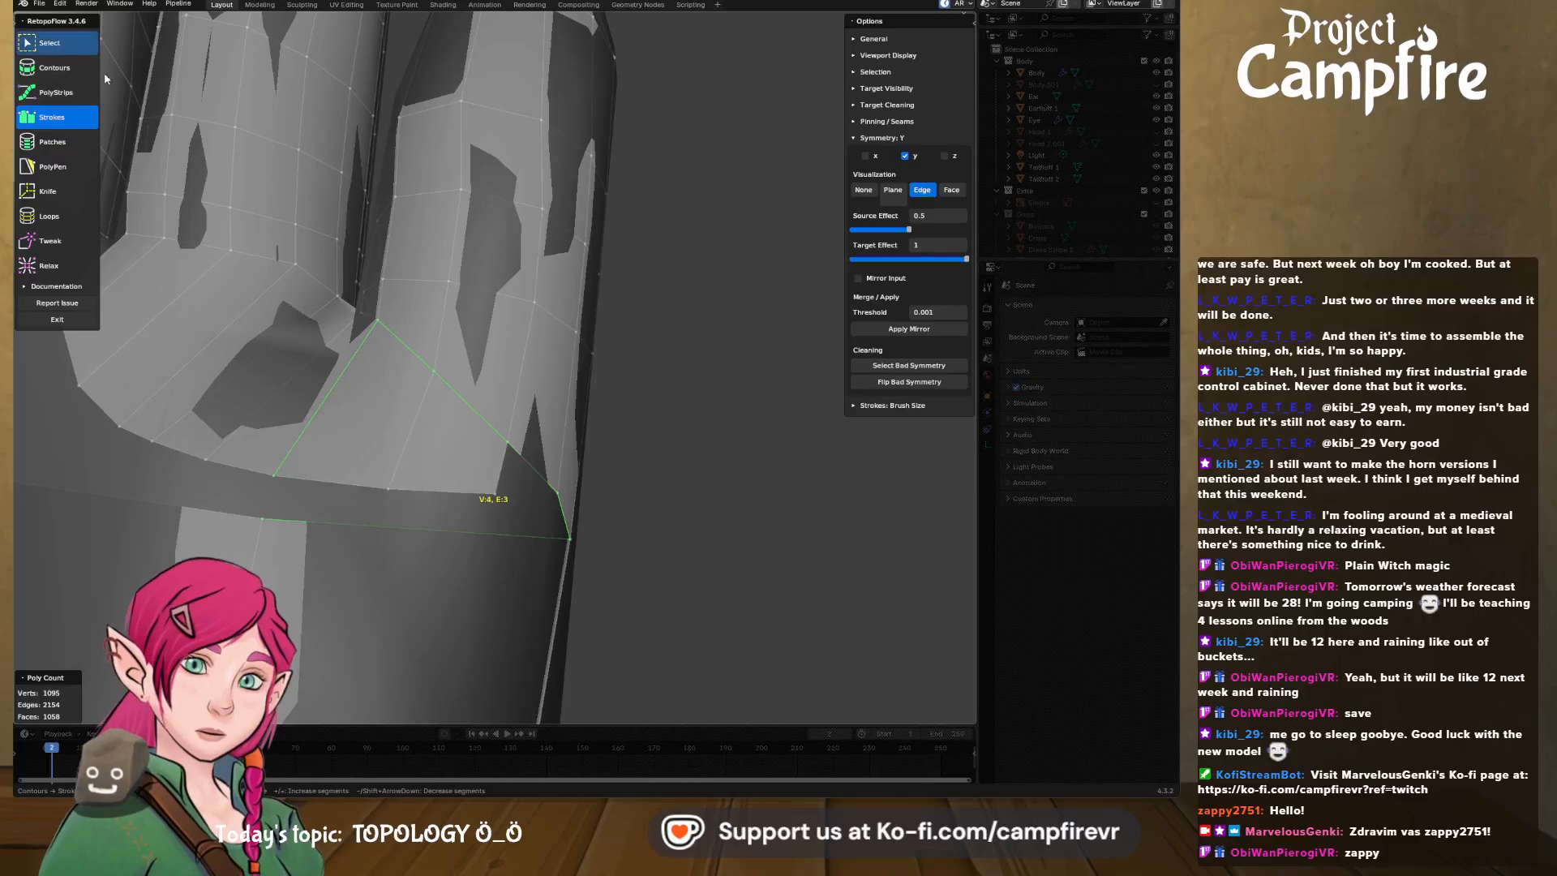
left_click_drag(276, 550, 255, 446)
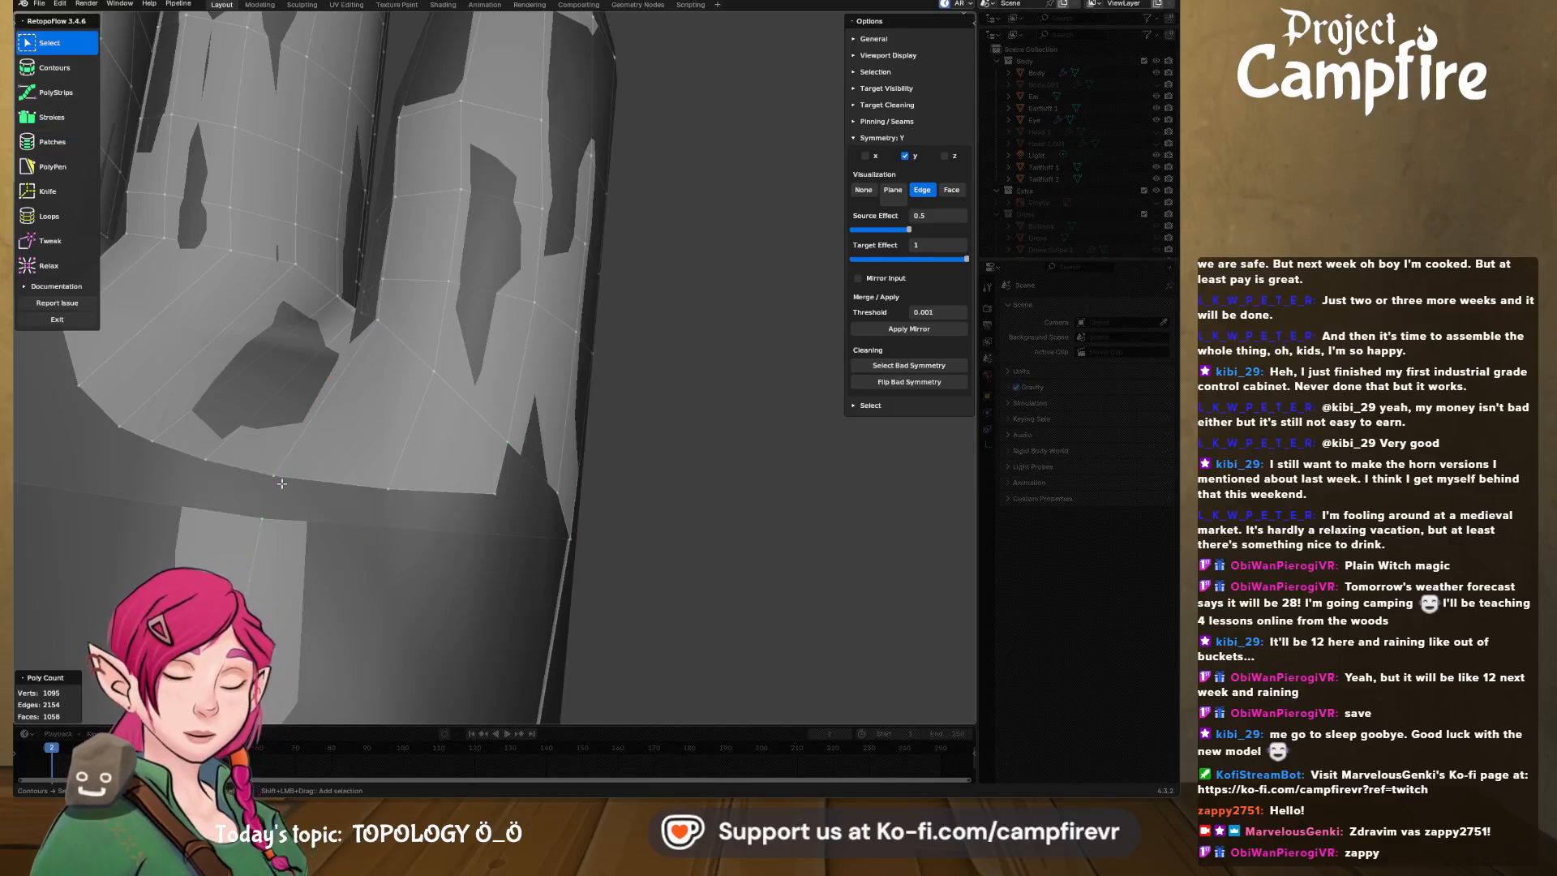
key("x")
left_click(332, 626)
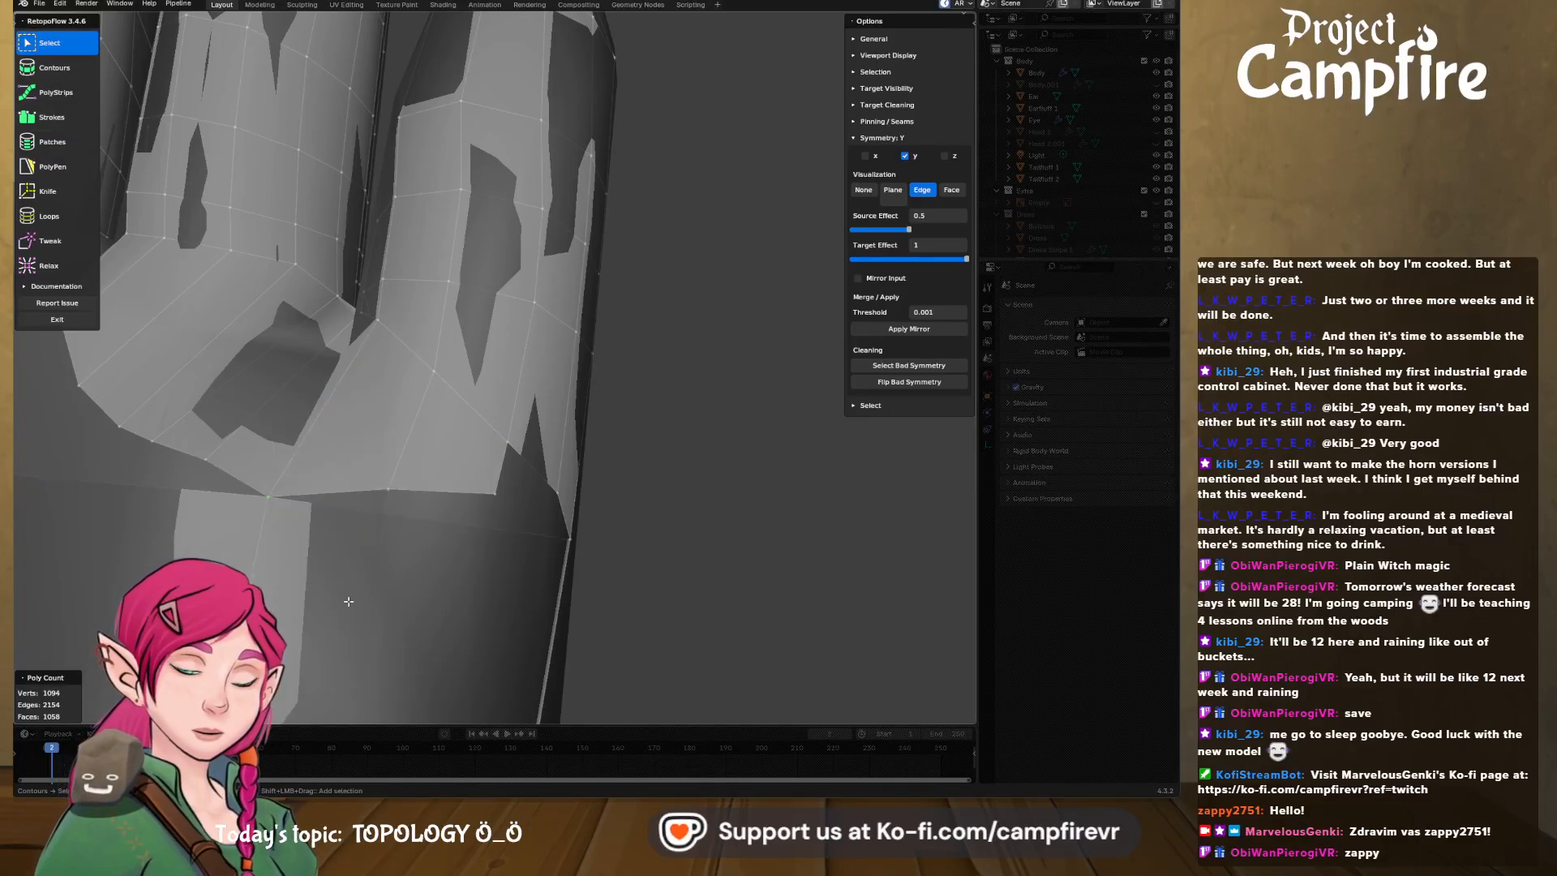
- Knife-cut the hand face below the index finger from its inner vertex to the edge facing the finger strip
middle_click_drag(445, 559, 112, 324)
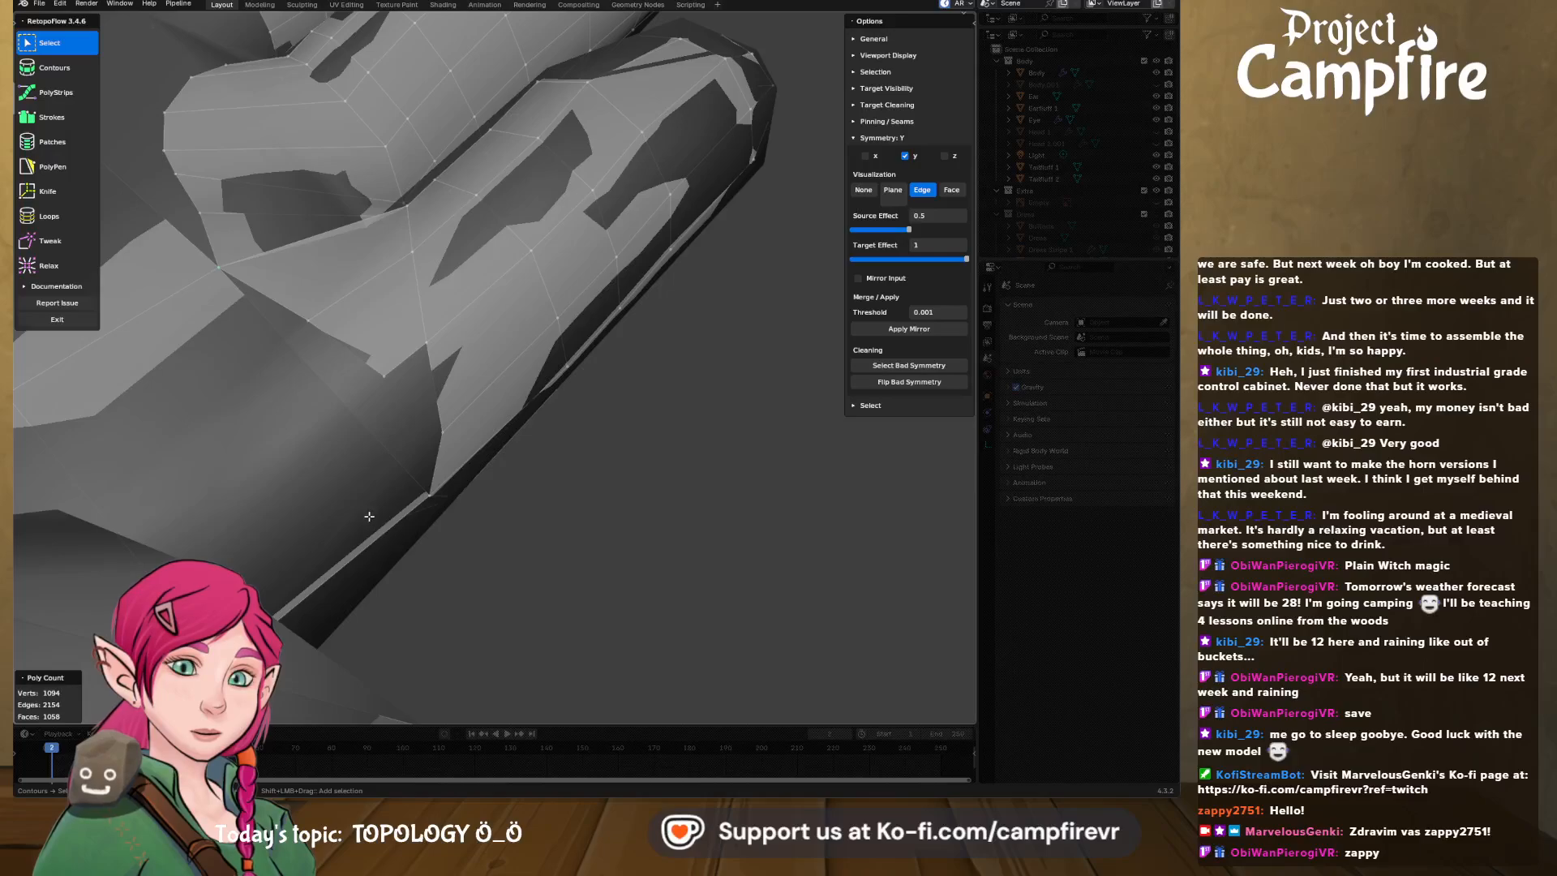
scroll(369, 487, "down", 2)
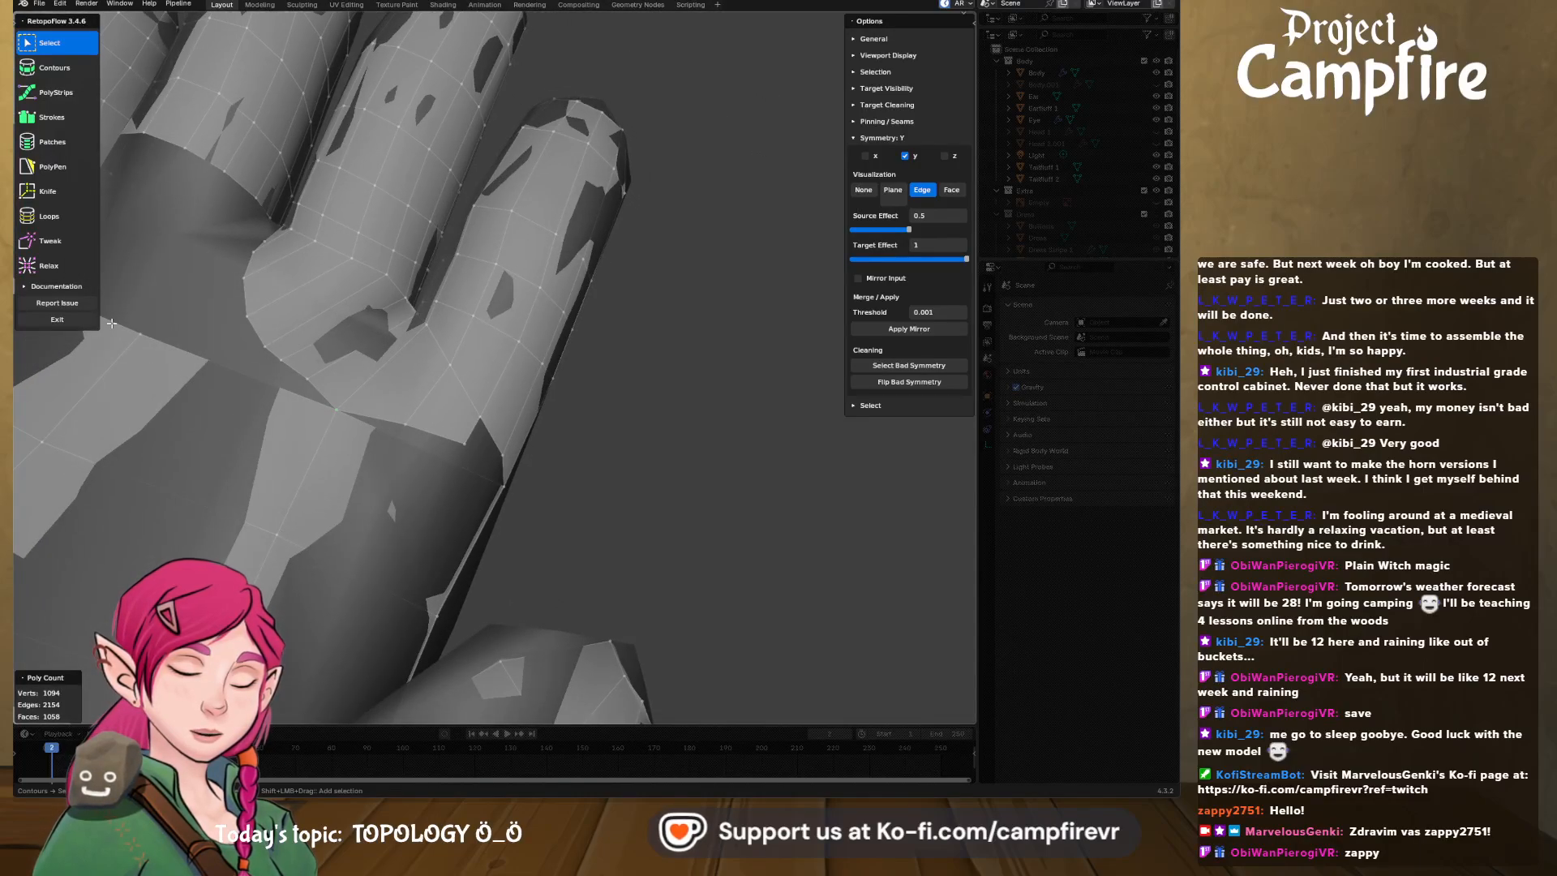
left_click(49, 191)
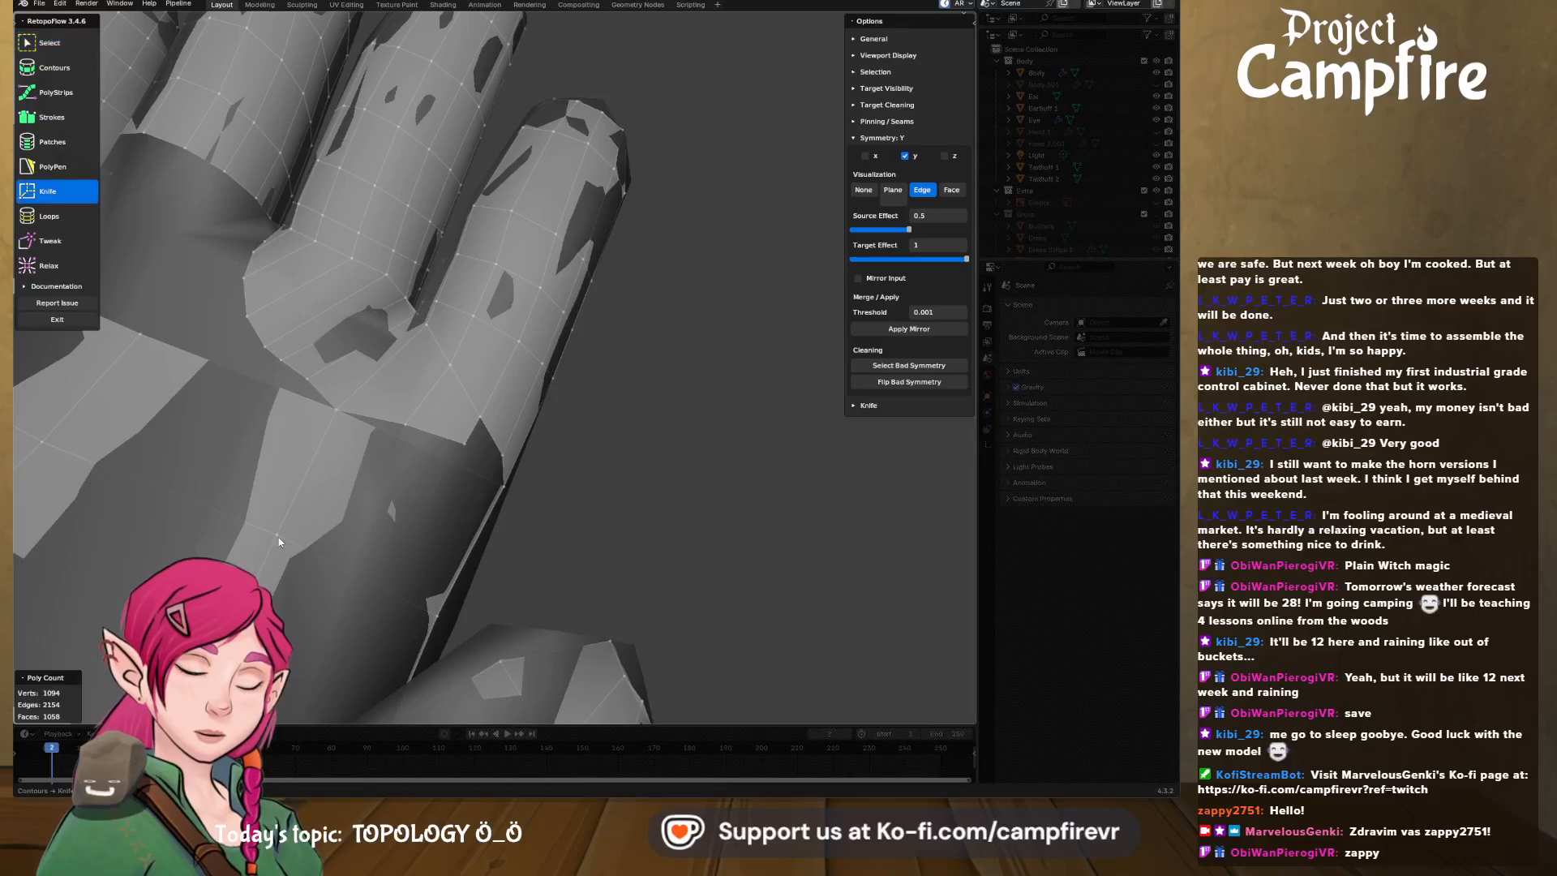
left_click(277, 535)
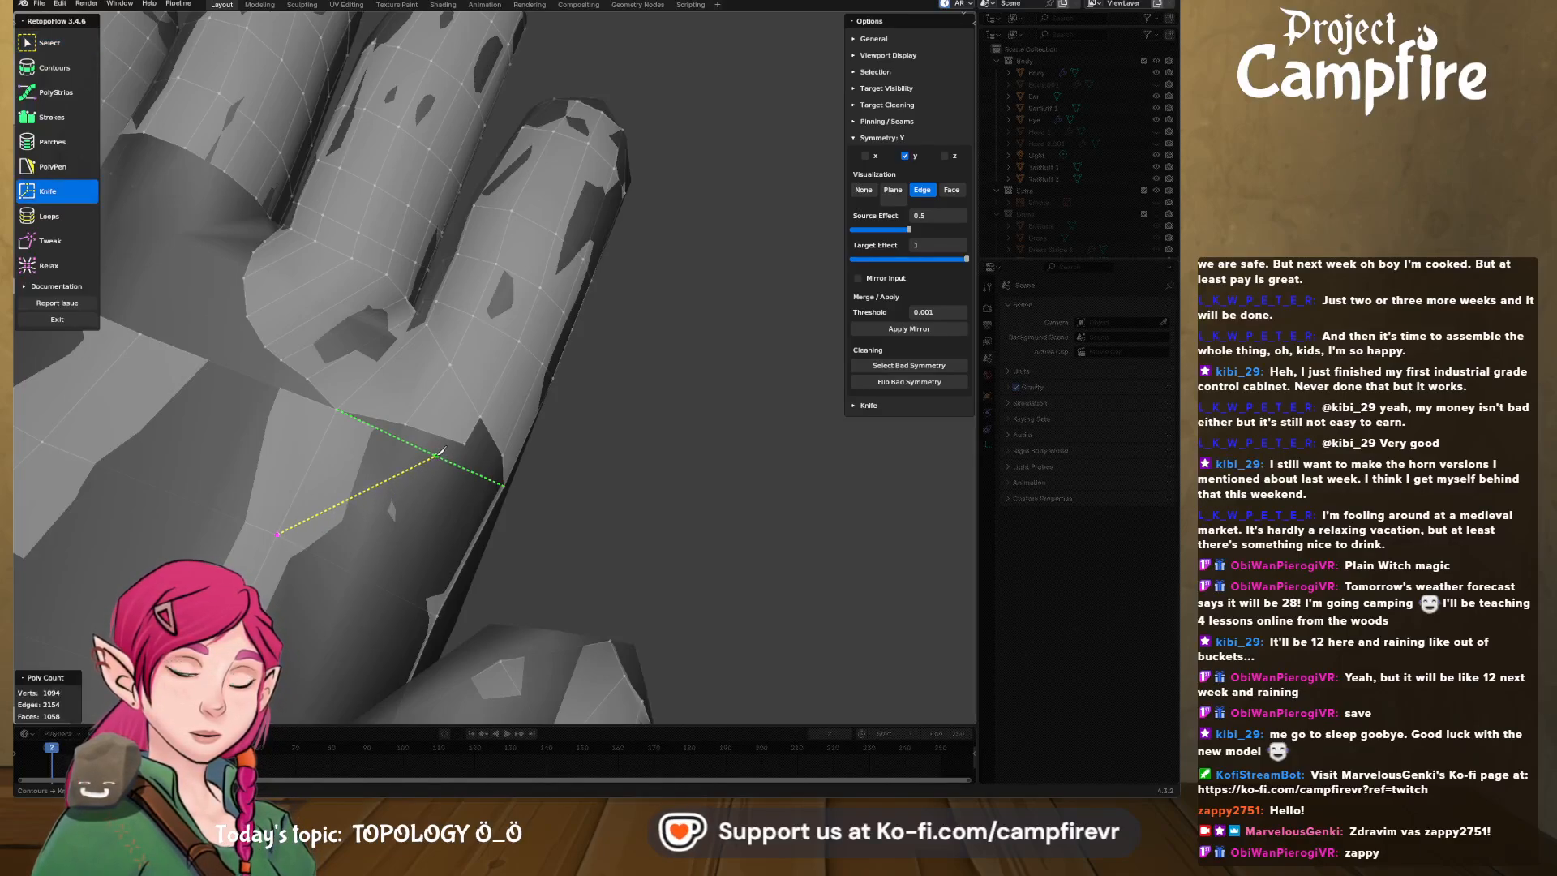
left_click(438, 457)
- Merge two neighbouring border vertices at the lower edge of the index finger's strip at center
scroll(474, 467, "up", 3)
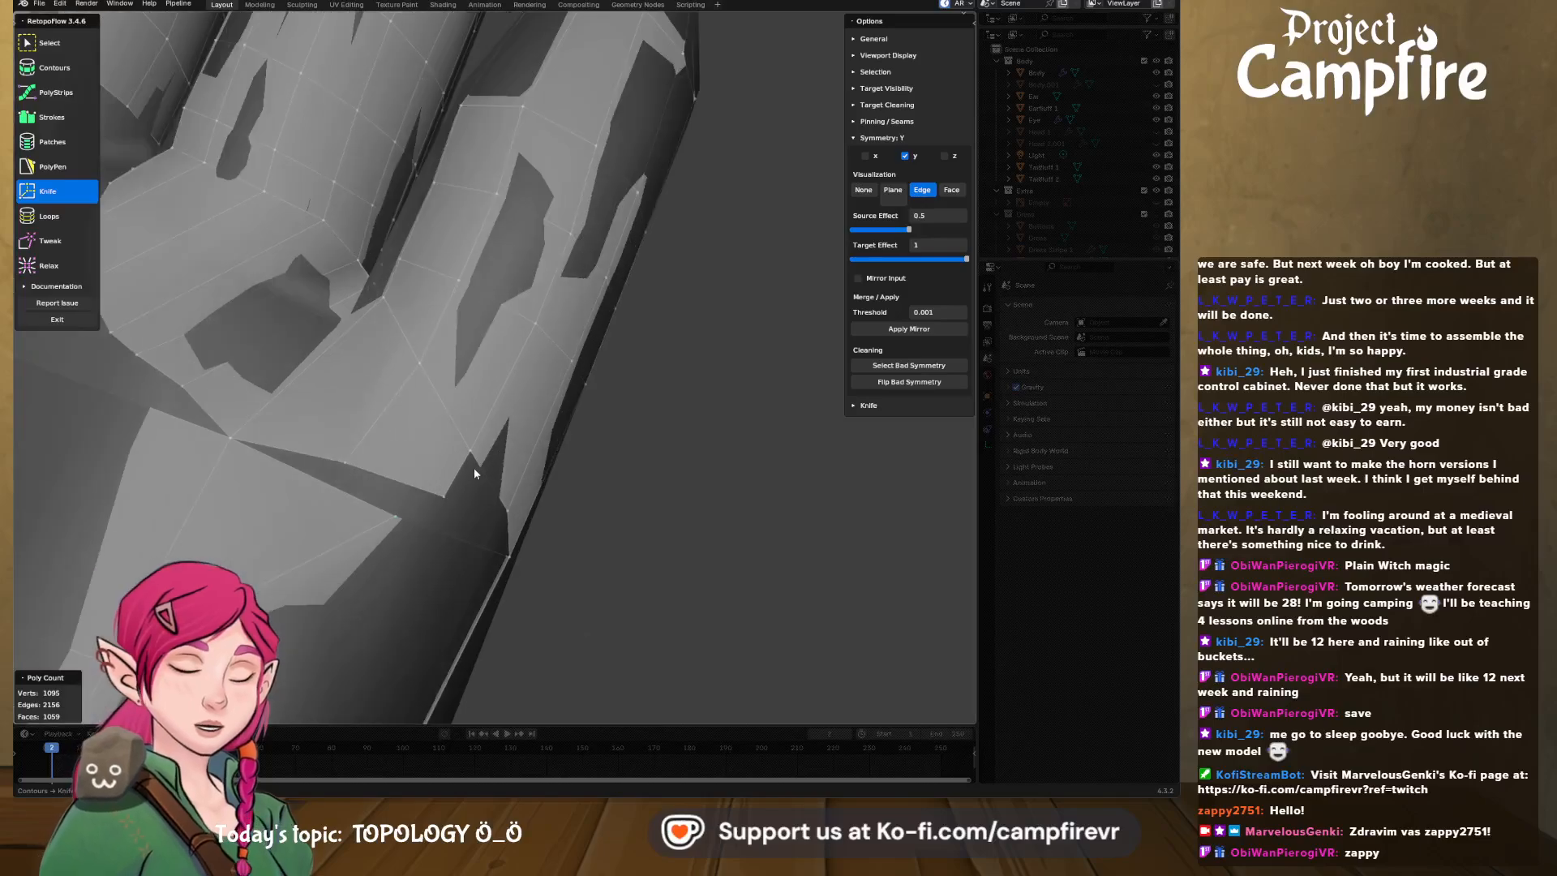
middle_click_drag(474, 467, 433, 452)
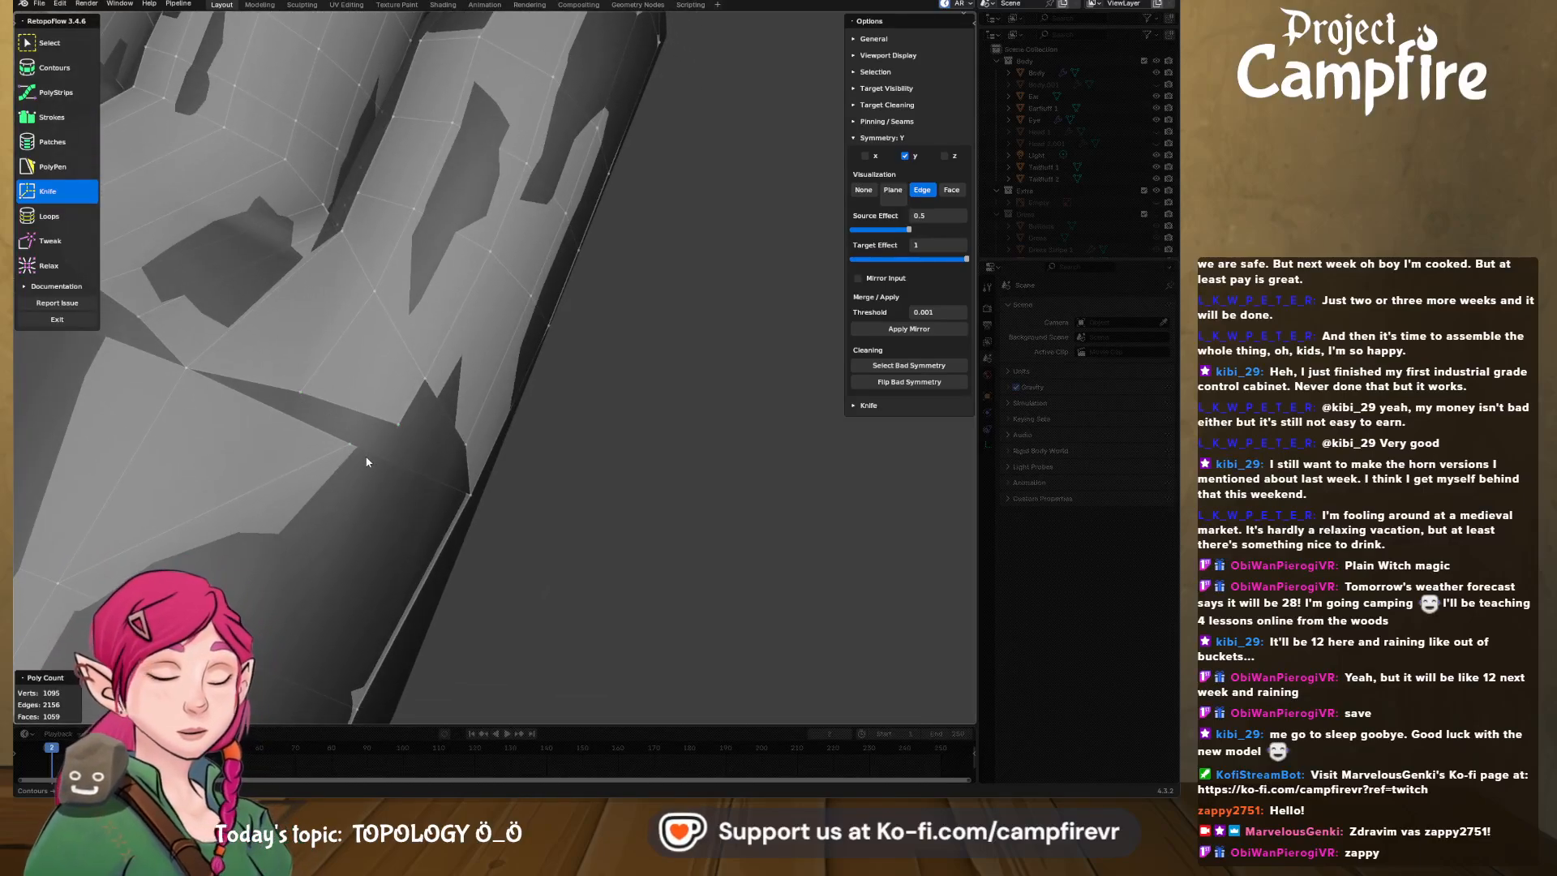
key("x")
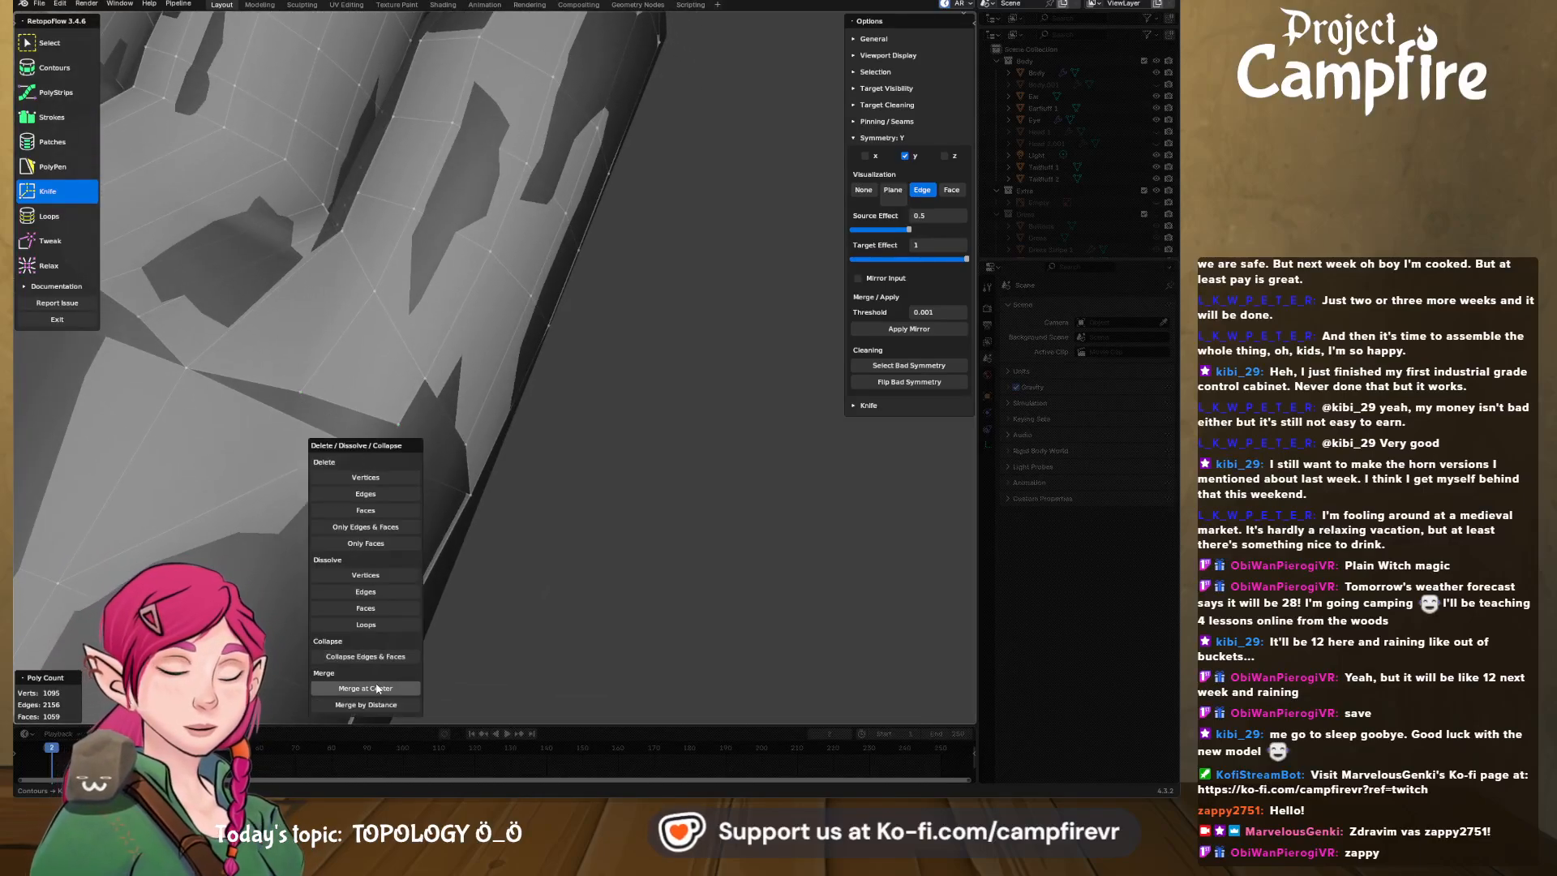
left_click(377, 688)
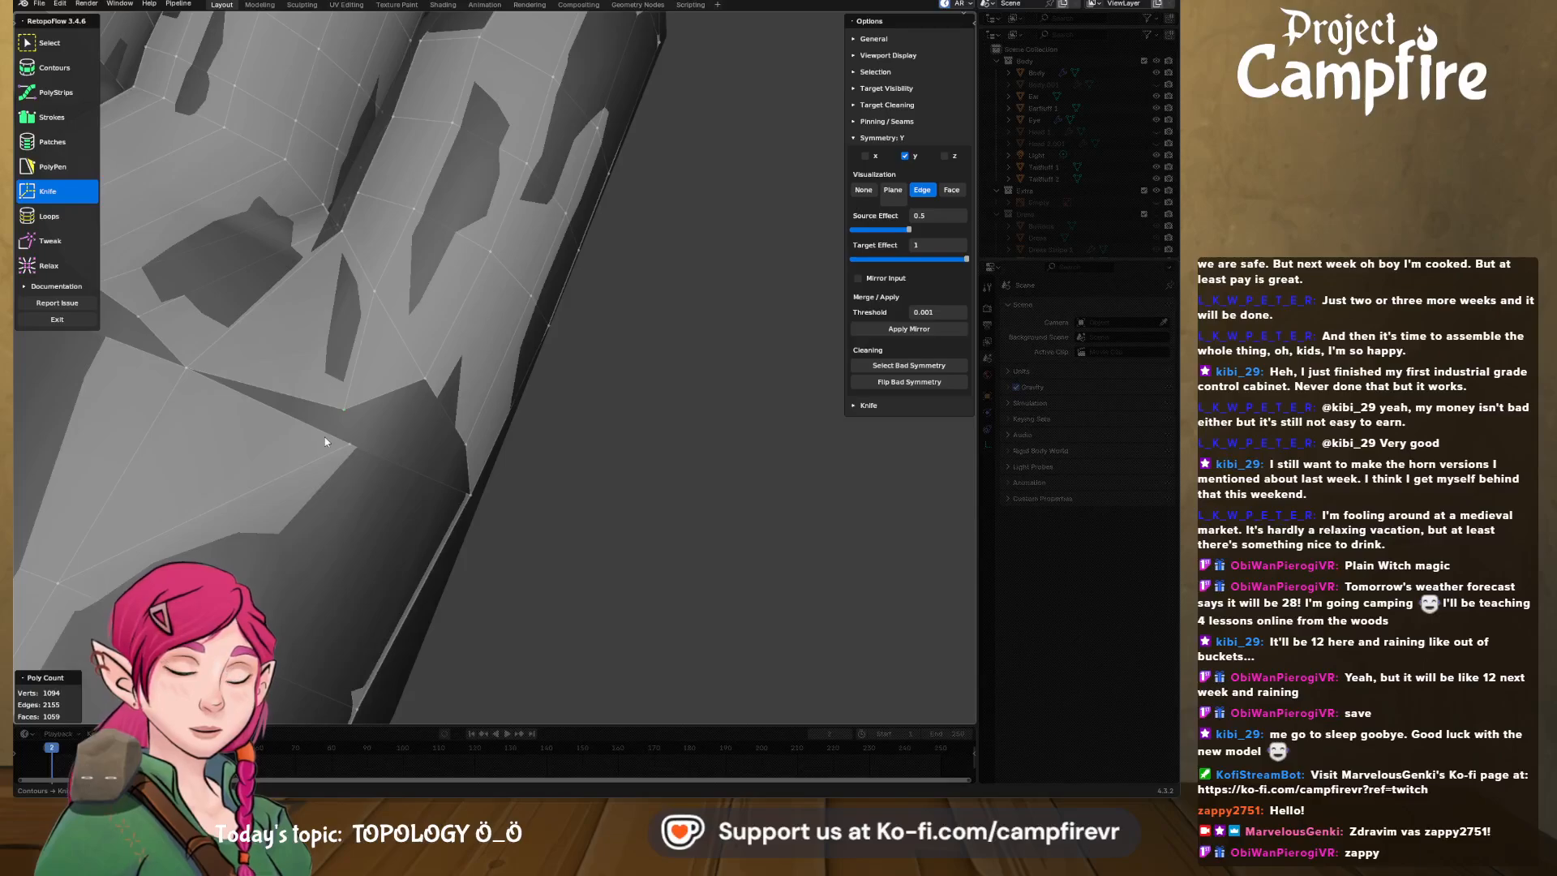
- Merge the index finger strip's lower border vertex at center with the knife-cut vertex on the hand mesh
left_click(329, 379)
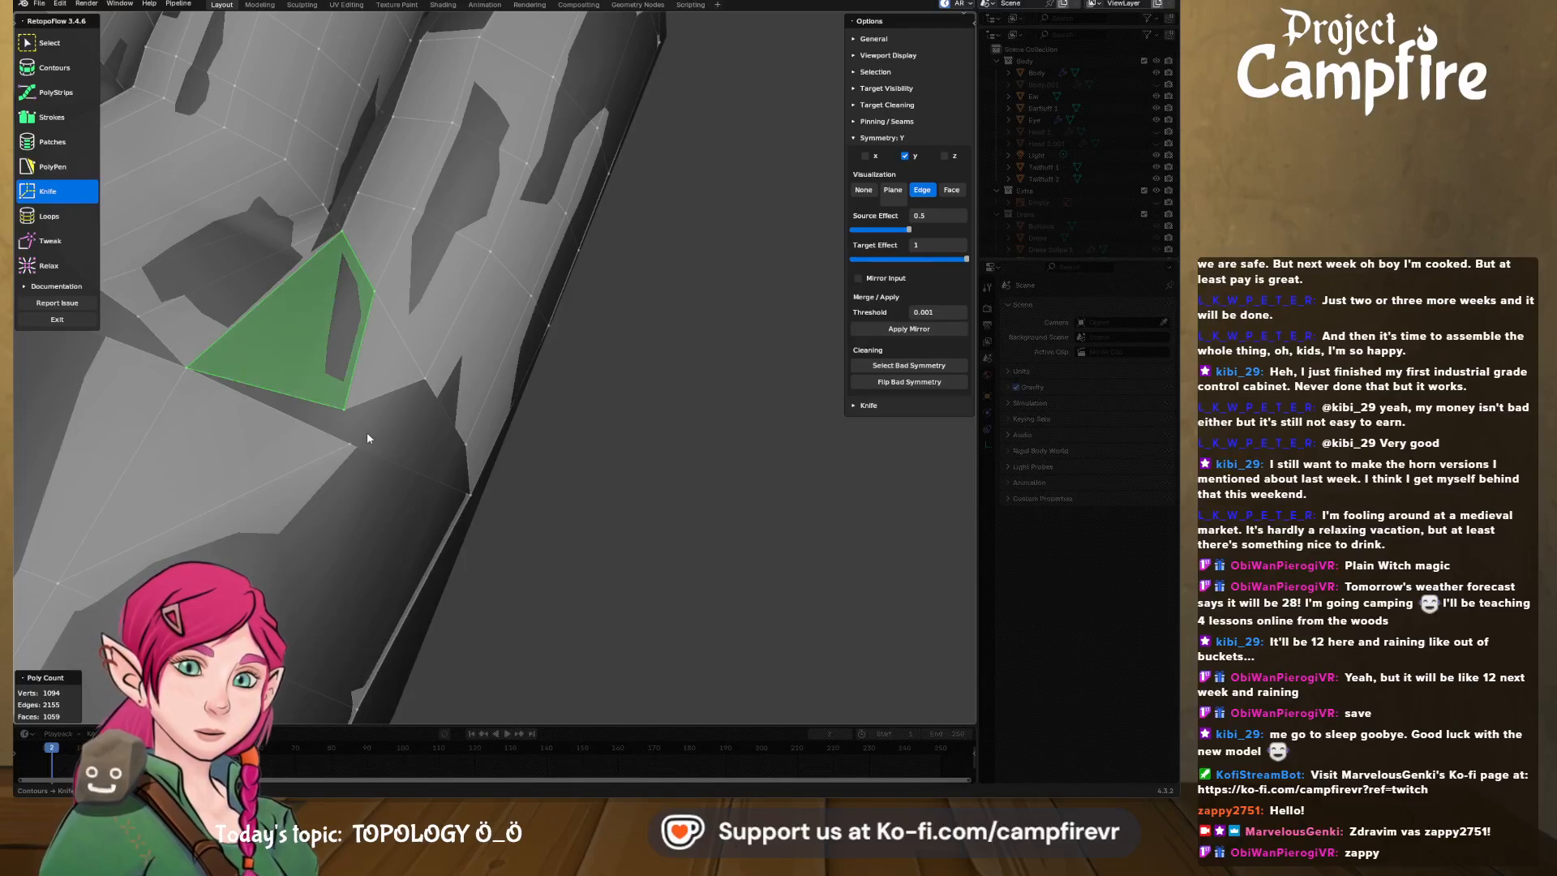
left_click(45, 50)
left_click(362, 478)
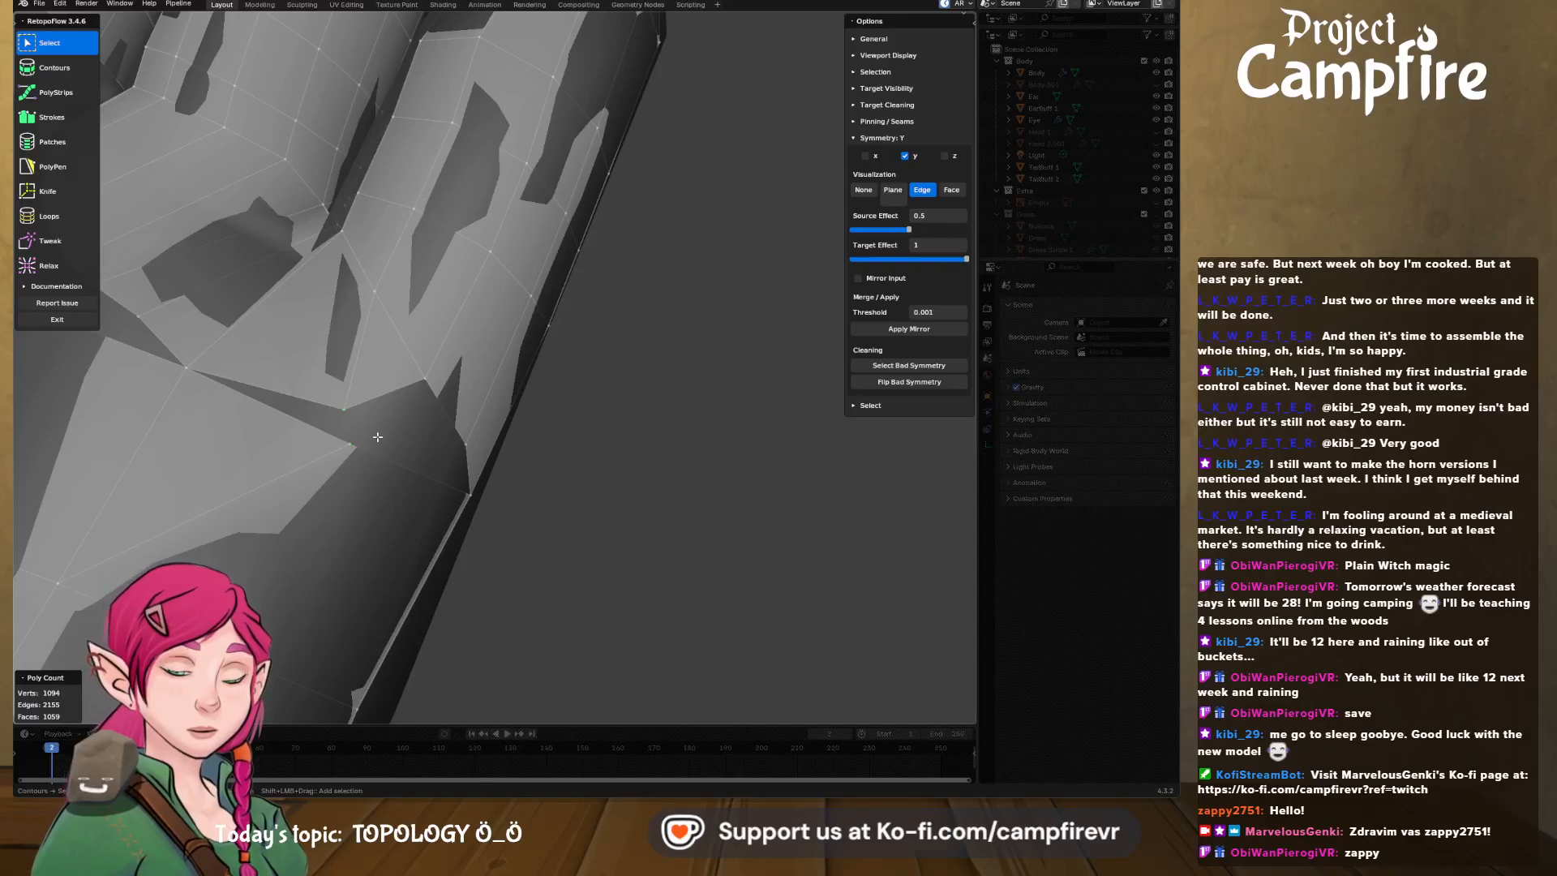
key("x")
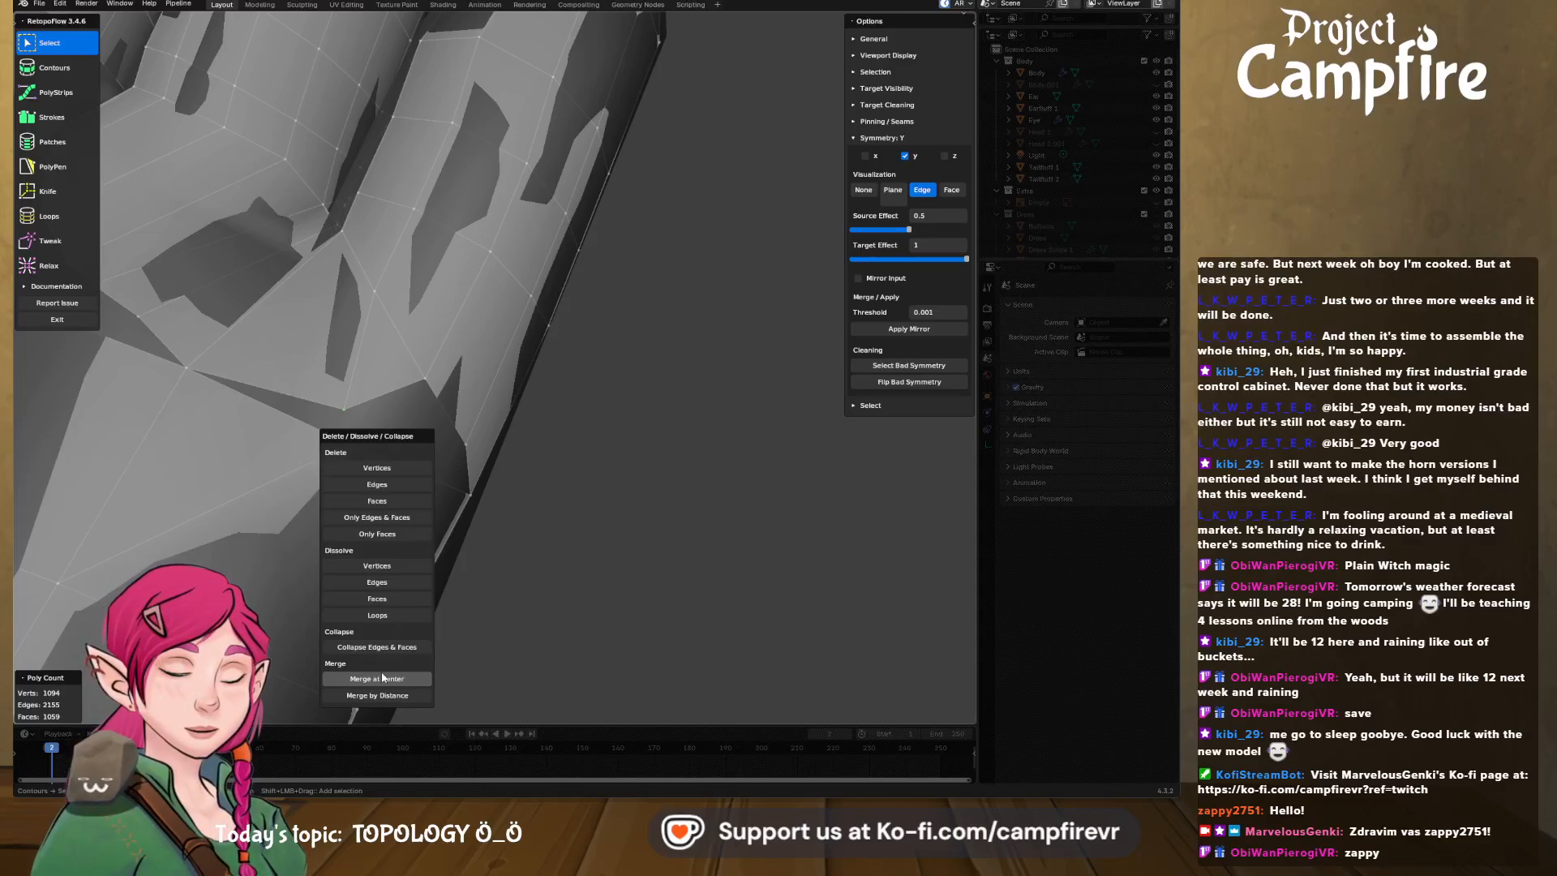
left_click(383, 678)
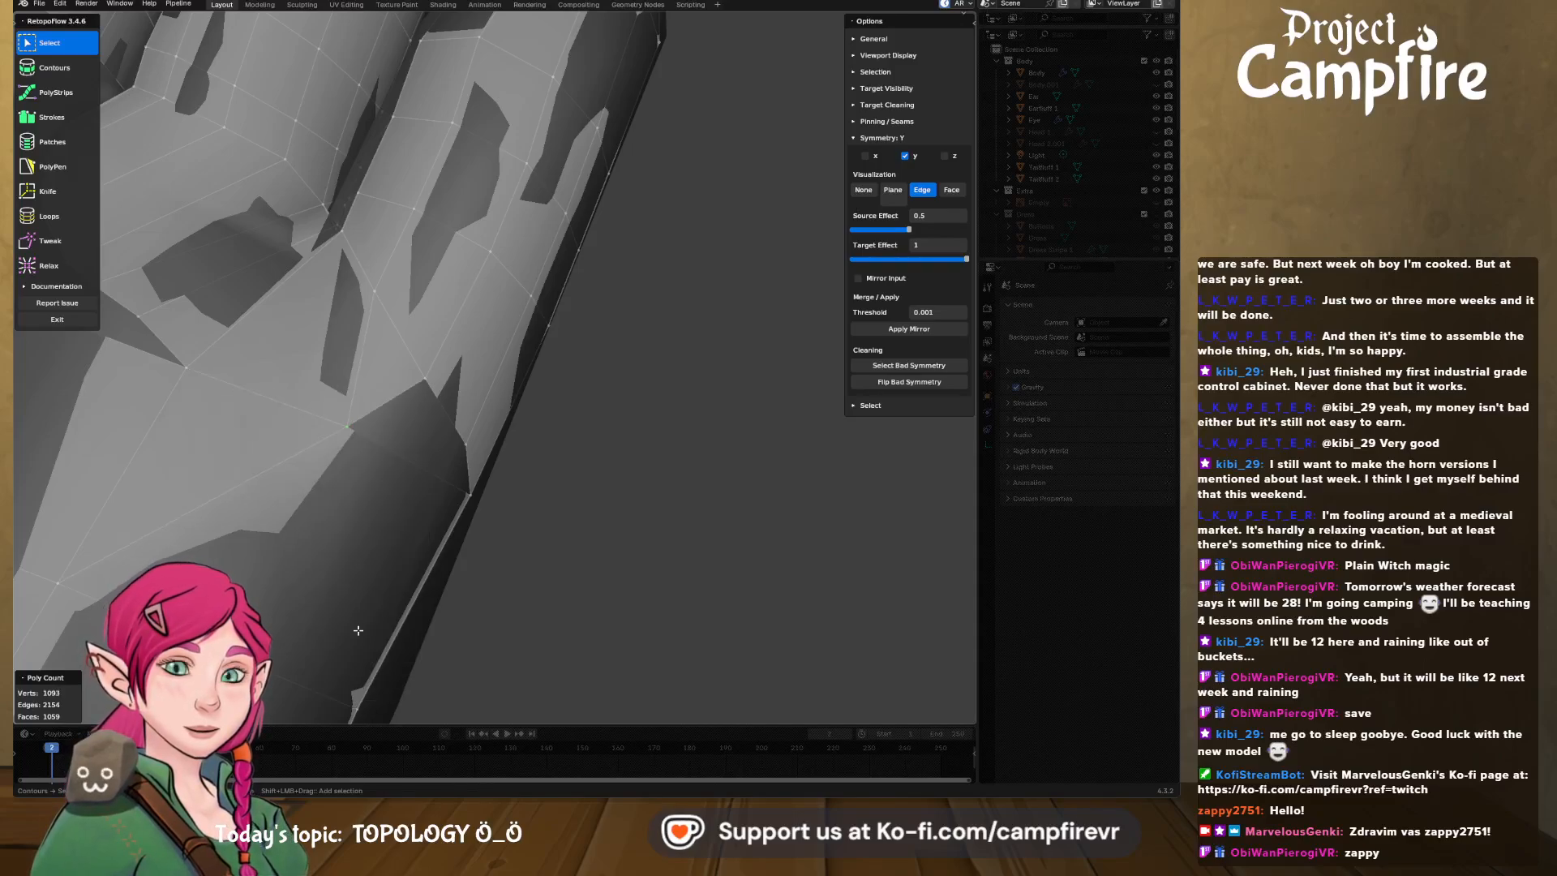
- Fill the remaining notch between the outer side of the index finger's base and the hand mesh with a PolyPen quad
middle_click_drag(460, 493, 418, 497)
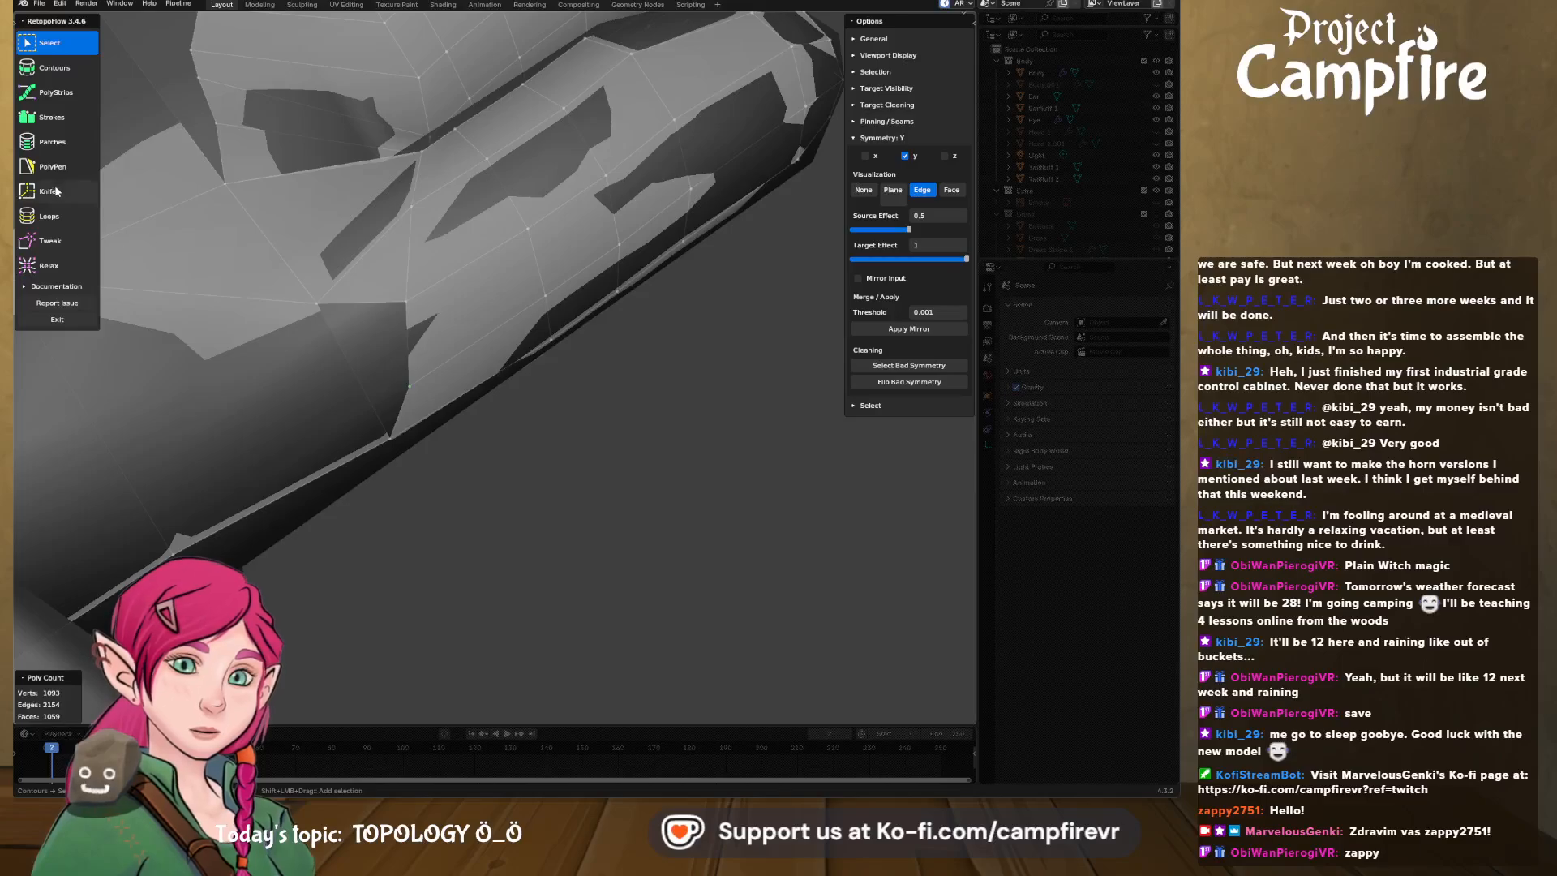
key("5")
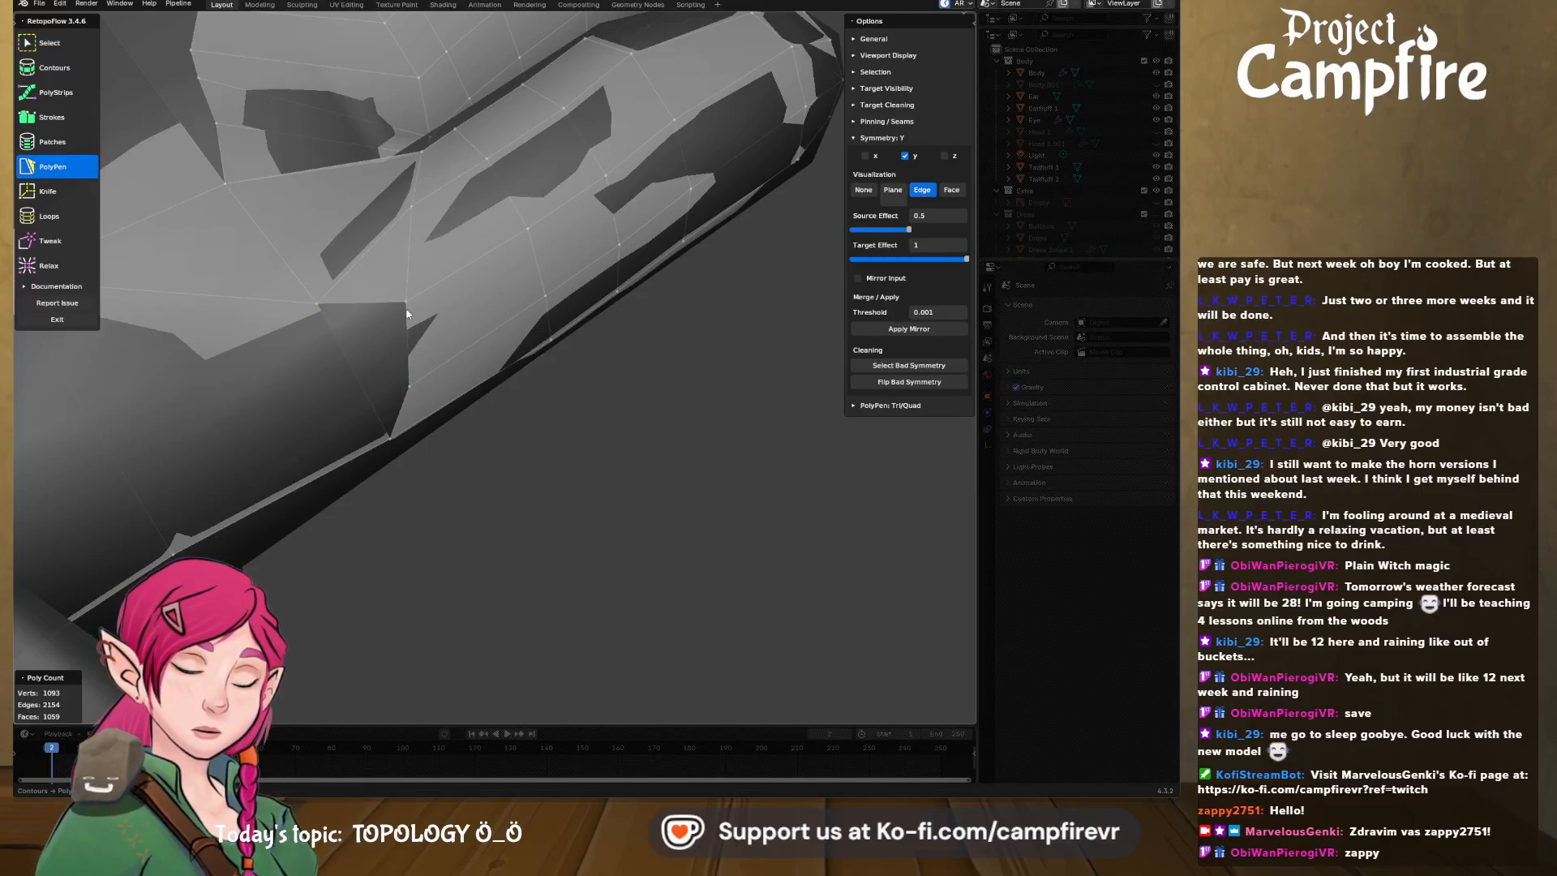
left_click(410, 389)
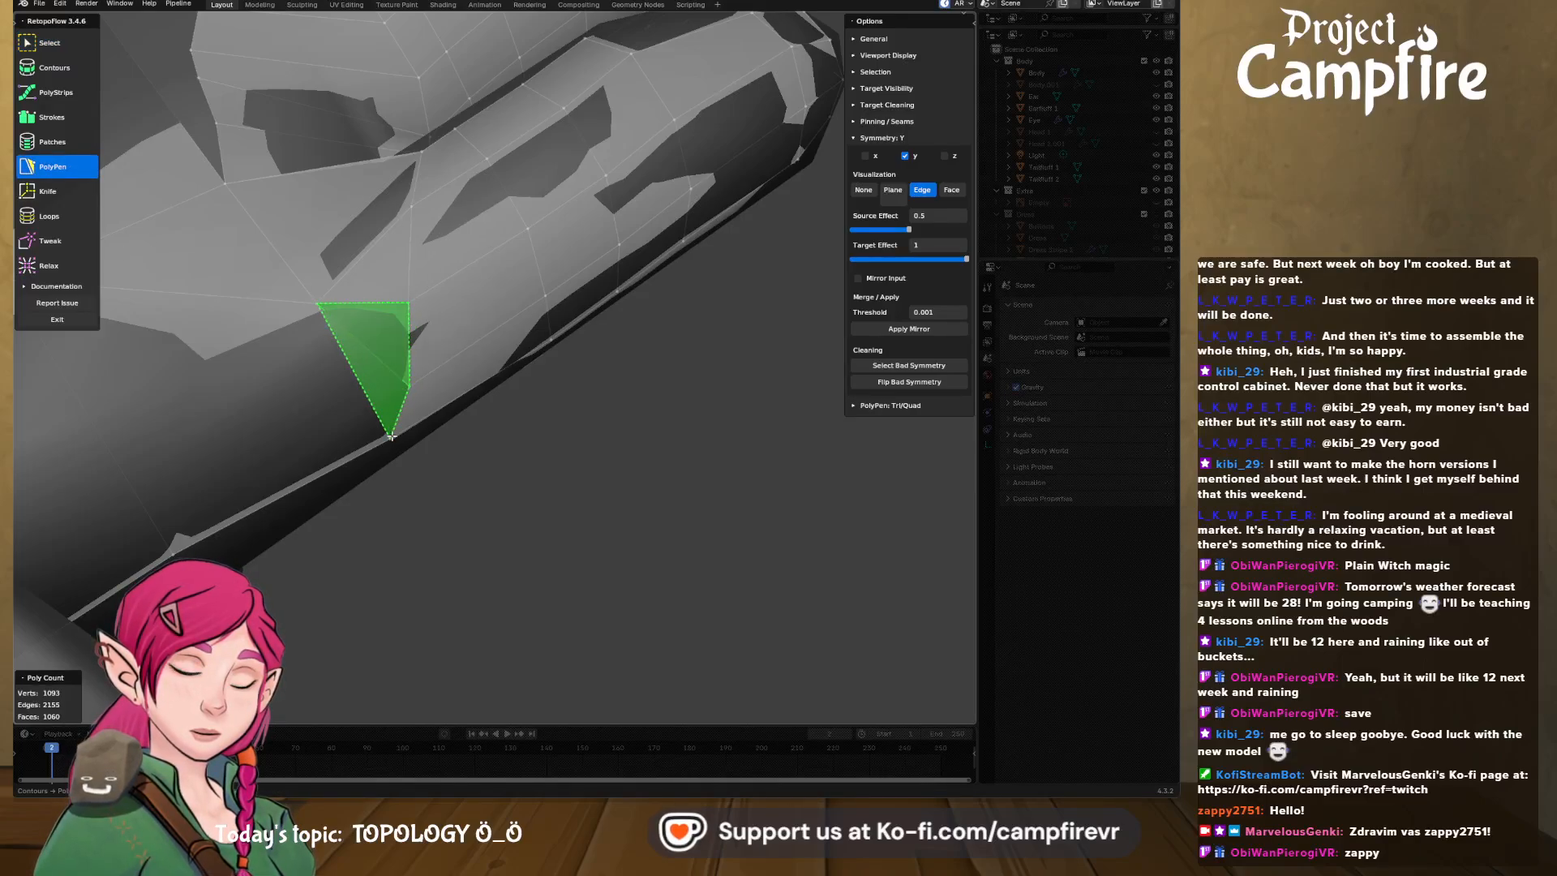
- Knife-cut the hand face below the middle finger from its inner vertex to the middle of the edge facing the finger
middle_click_drag(410, 389, 512, 392)
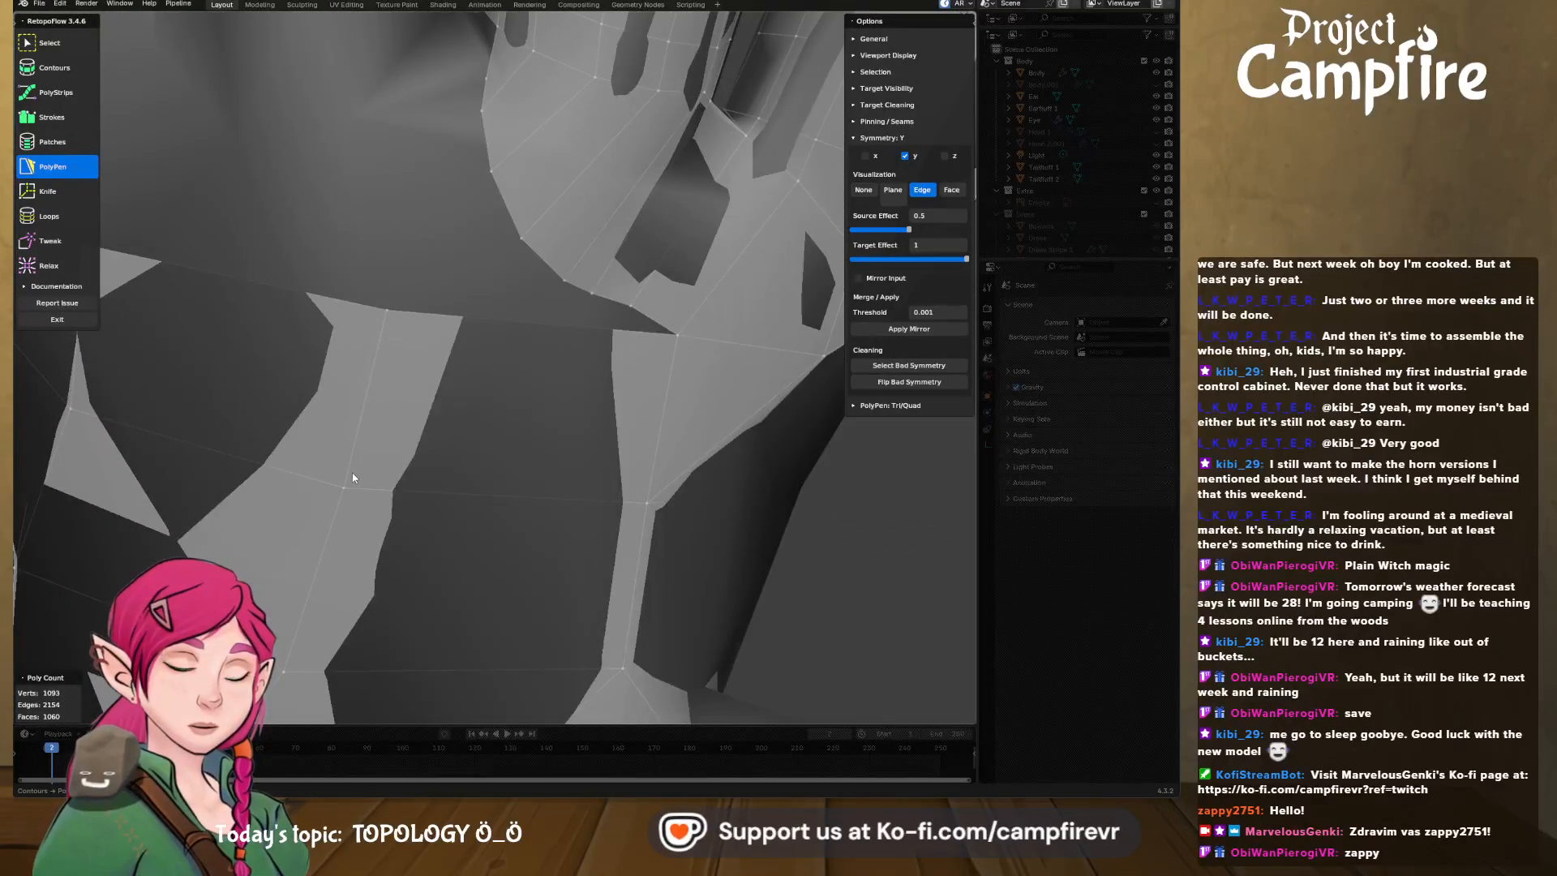
key("6")
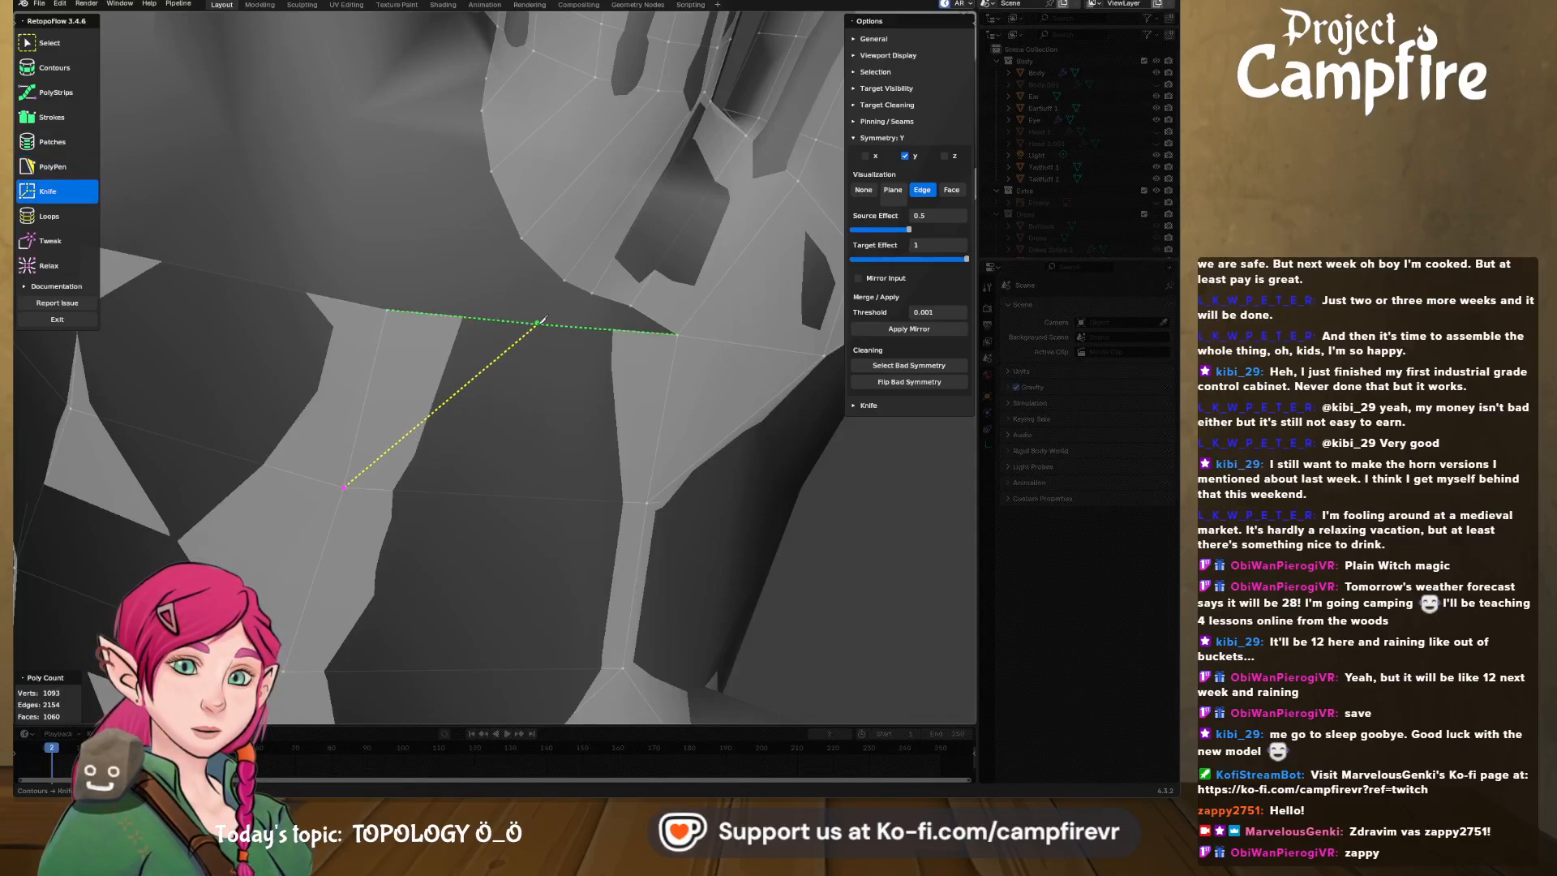
left_click(538, 322)
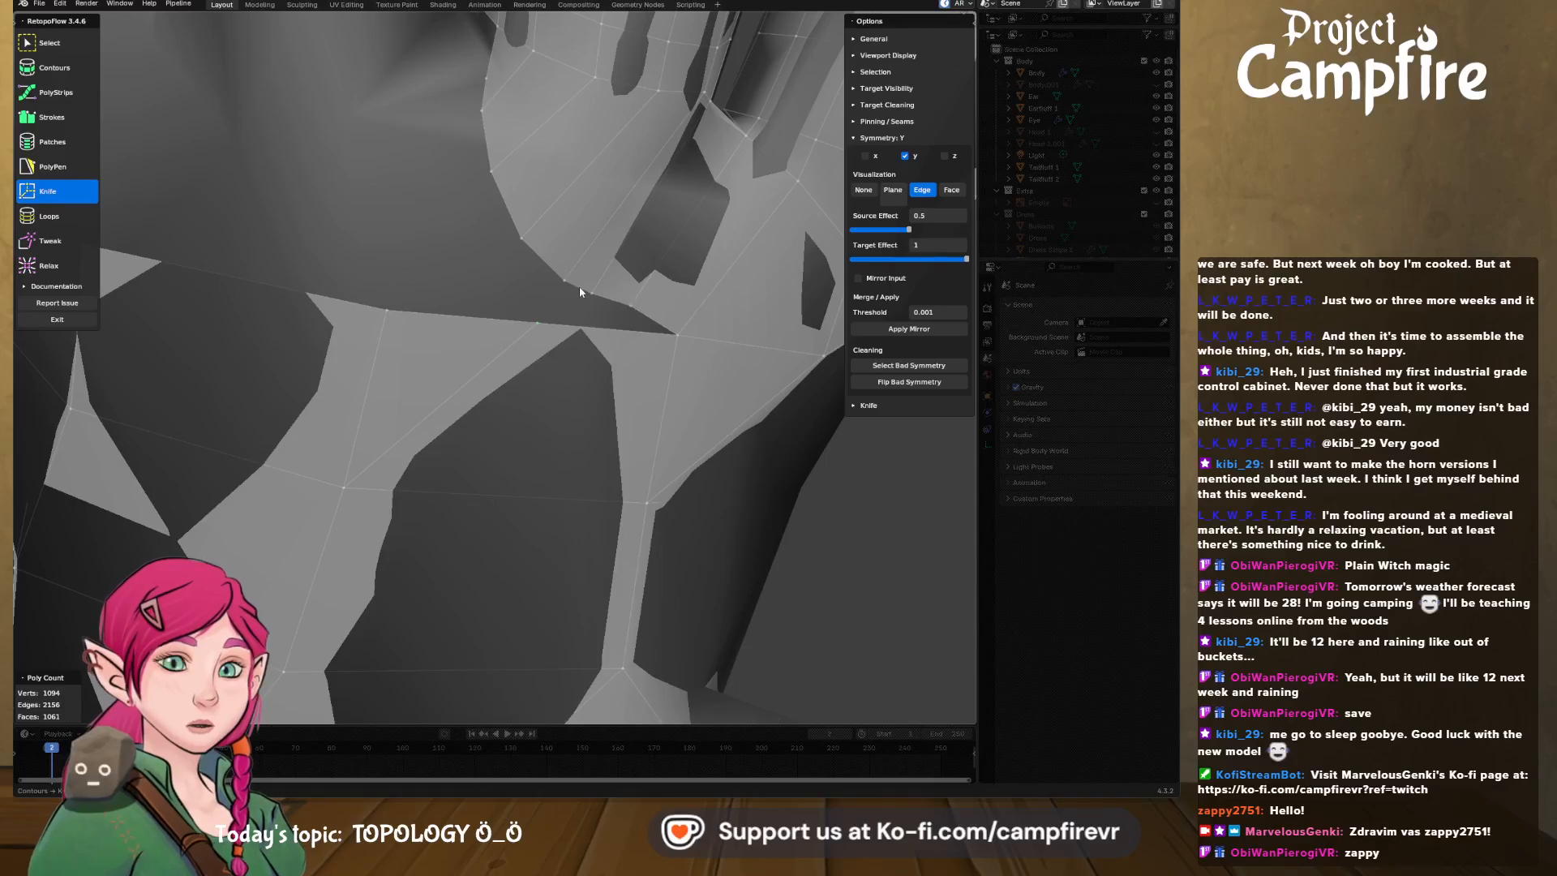
- Merge the finger strip's border vertices next to the hand junction into that junction vertex at center
middle_click_drag(580, 290, 469, 318)
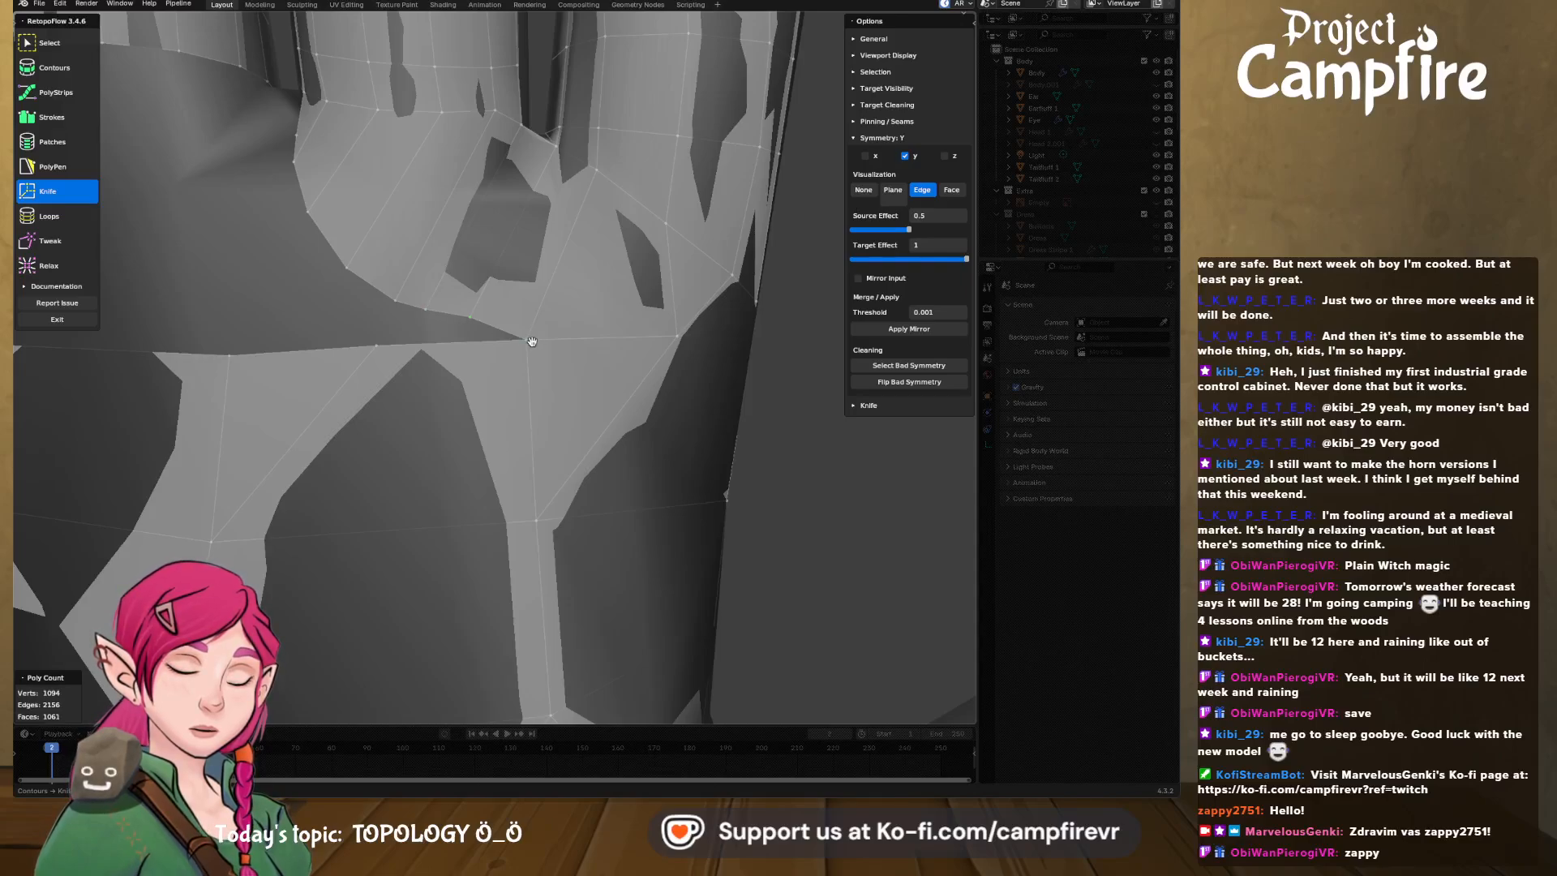
right_click(498, 327)
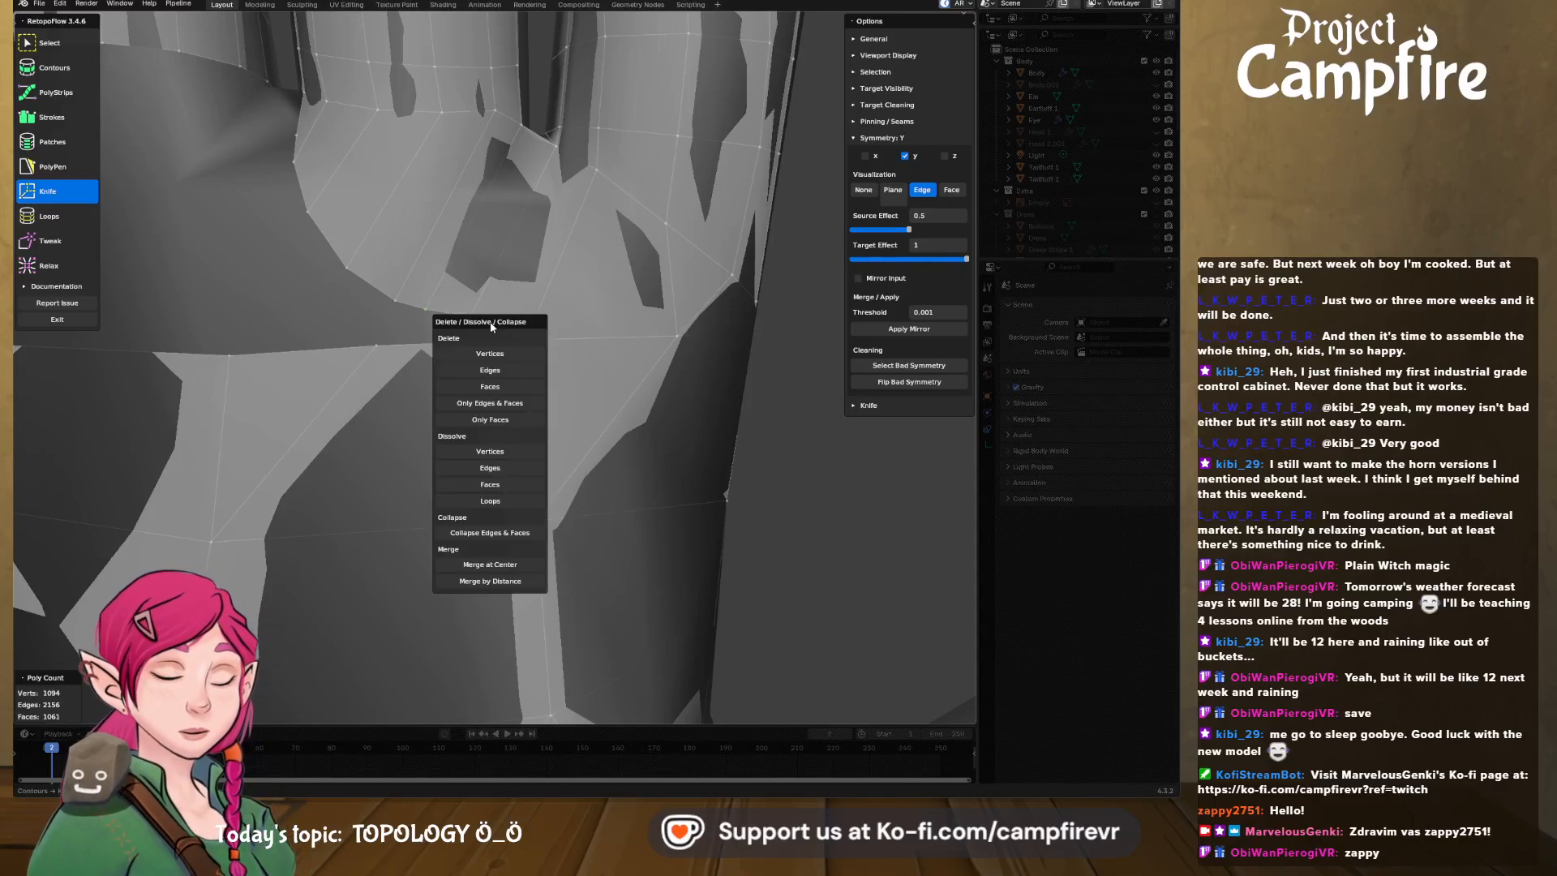
left_click(520, 564)
middle_click_drag(479, 309, 517, 333)
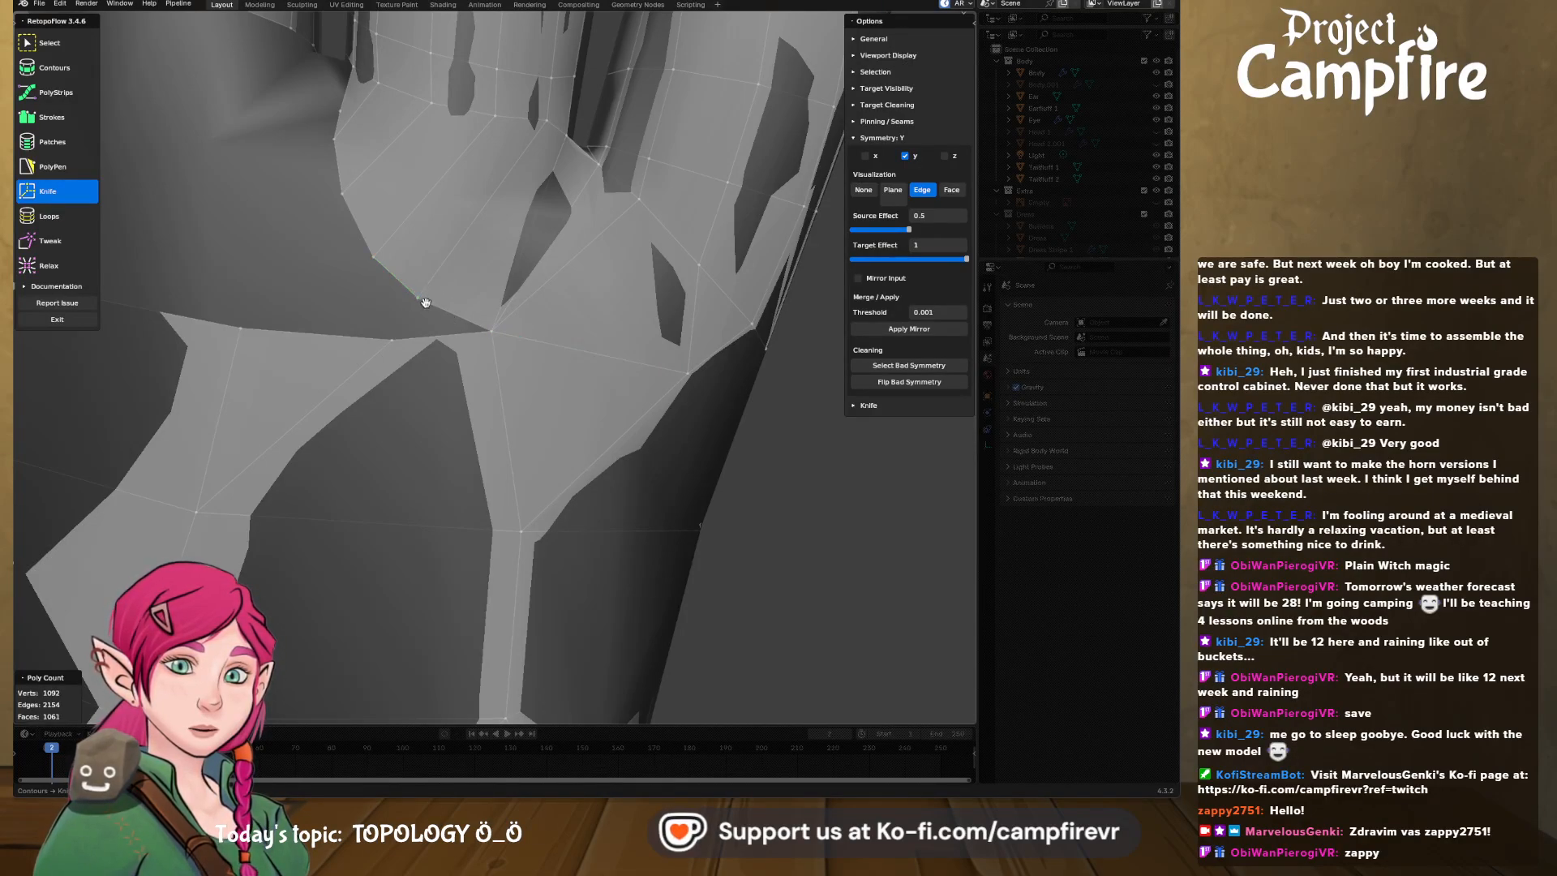
- Merge the middle finger strip's next border vertex with the hand junction vertex at center and tweak the merged vertex back toward the palm
key("x")
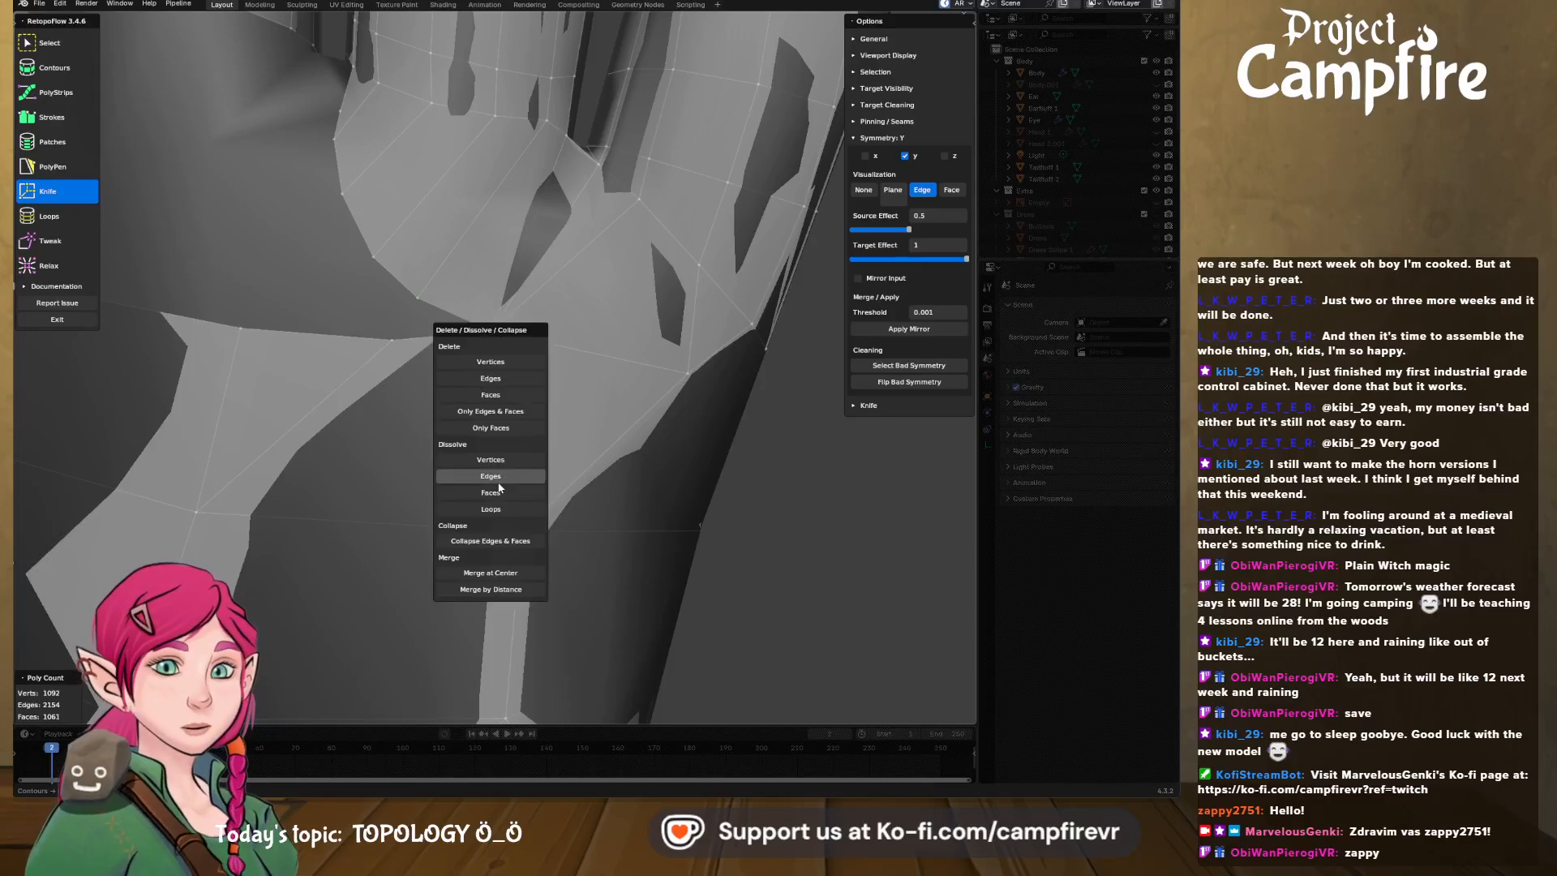
left_click(515, 576)
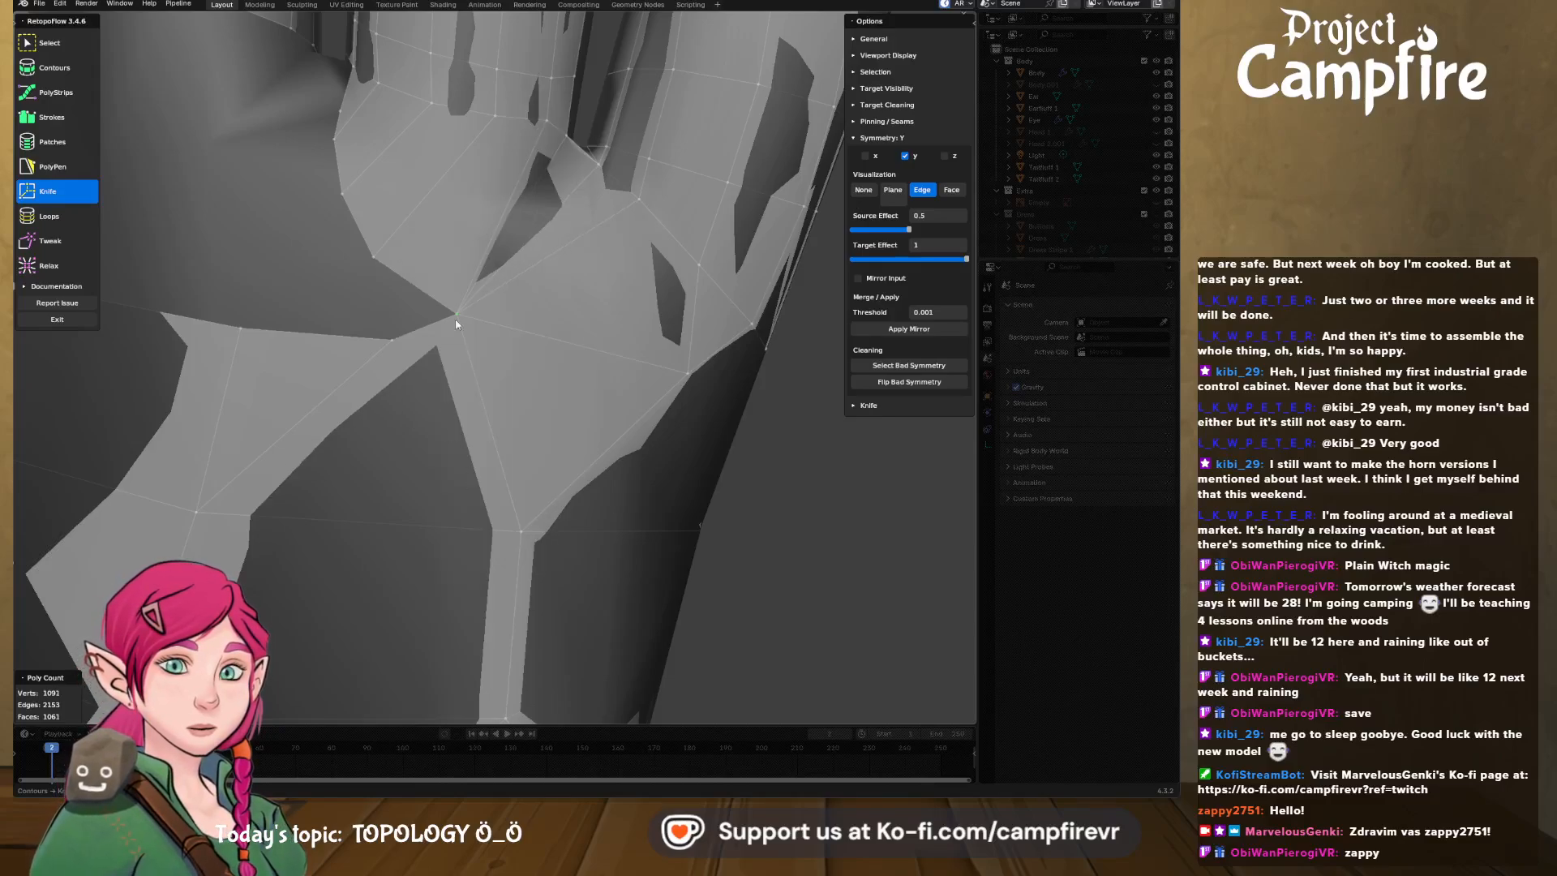
left_click(50, 241)
left_click_drag(445, 306, 536, 350)
middle_click_drag(535, 351, 375, 300)
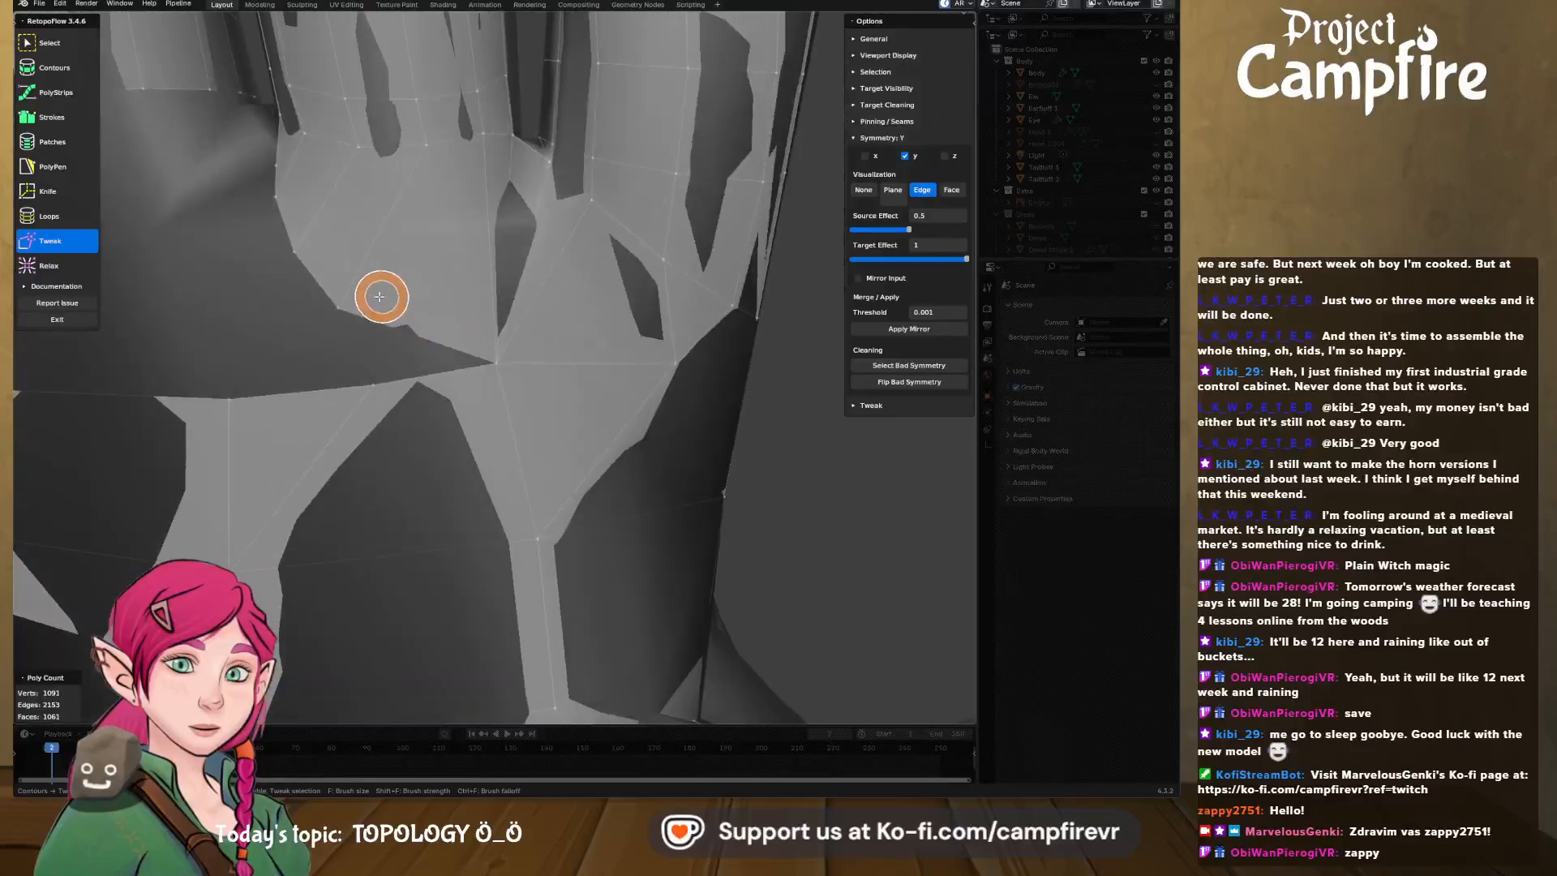
- Tweak the middle finger strip's free lower border vertices down to the hand mesh's upper edge and merge them with the hand vertices there
left_click_drag(331, 296, 388, 414)
mouse_move(296, 245)
left_mouse_down()
mouse_move(338, 357)
mouse_move(373, 380)
left_mouse_up()
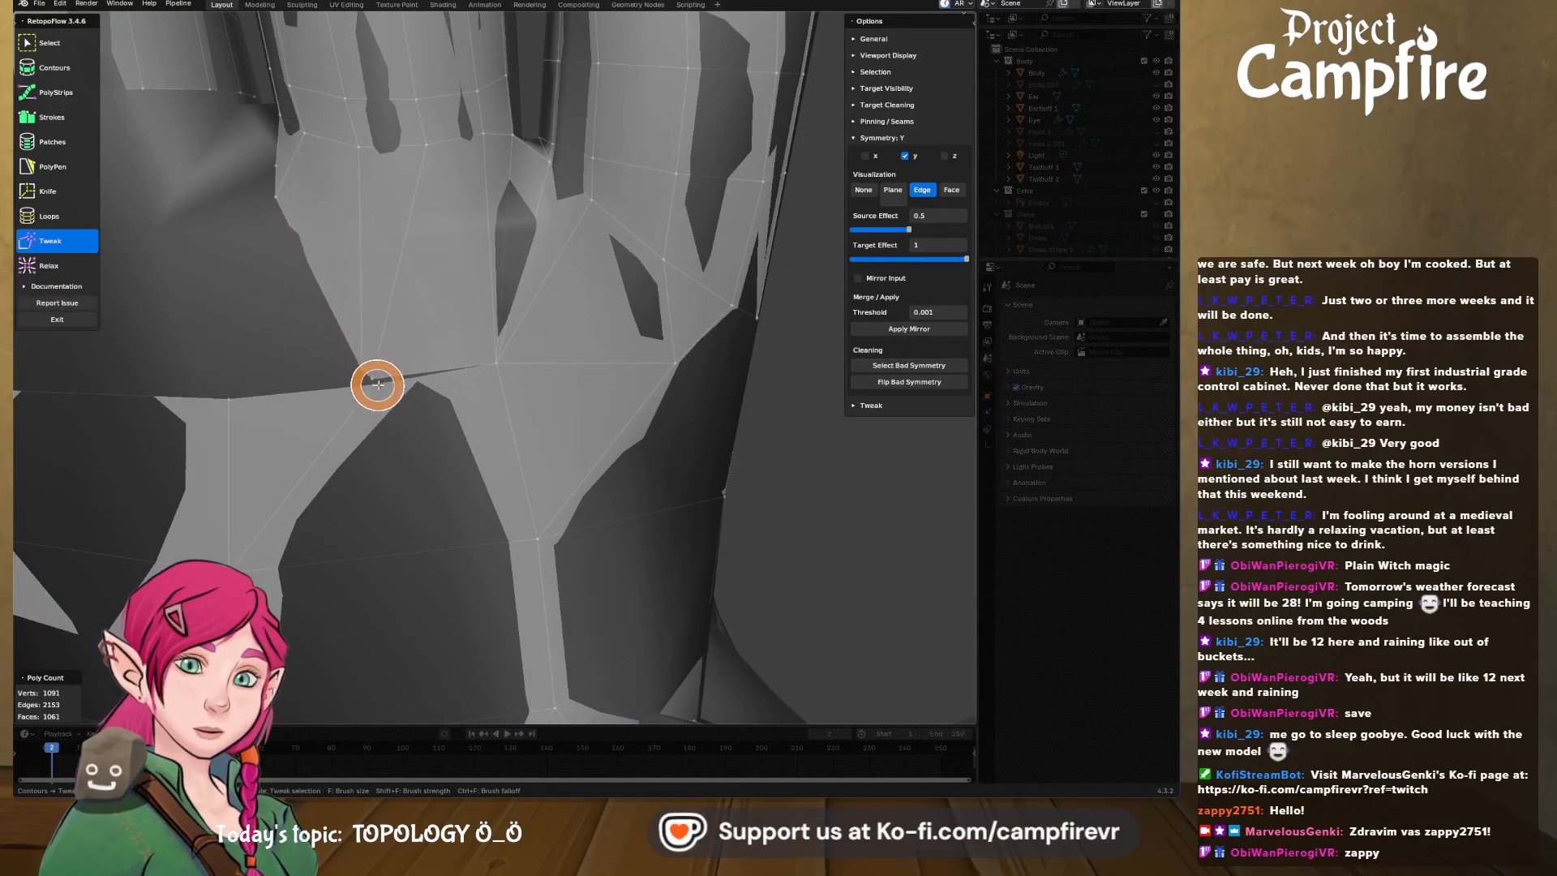
mouse_move(348, 362)
middle_mouse_down()
mouse_move(351, 331)
mouse_move(284, 271)
mouse_move(343, 313)
mouse_move(643, 351)
middle_mouse_up()
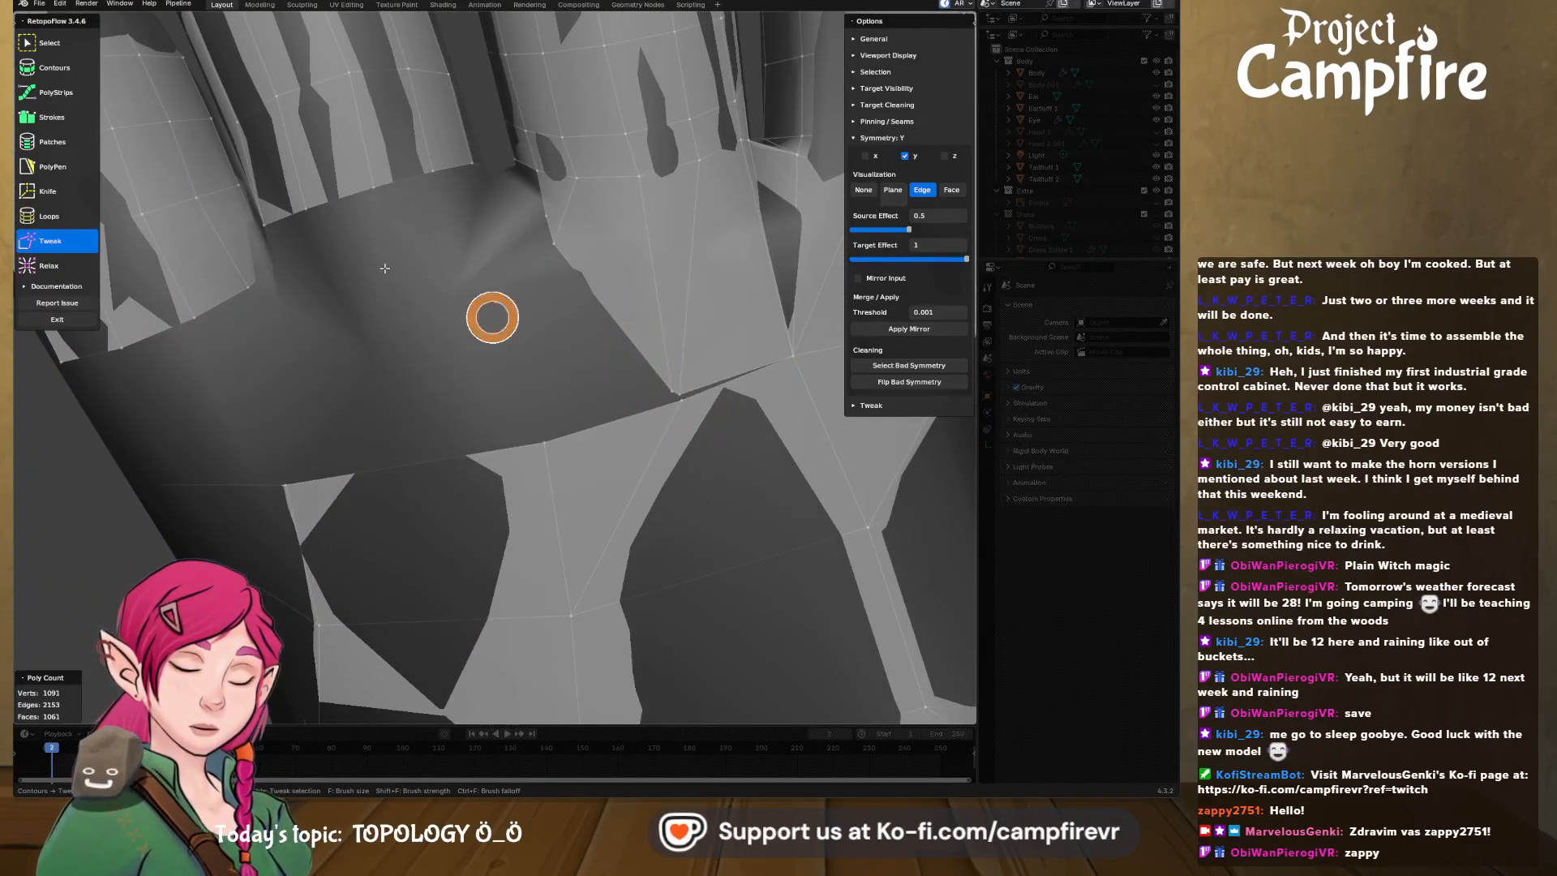
left_click(41, 43)
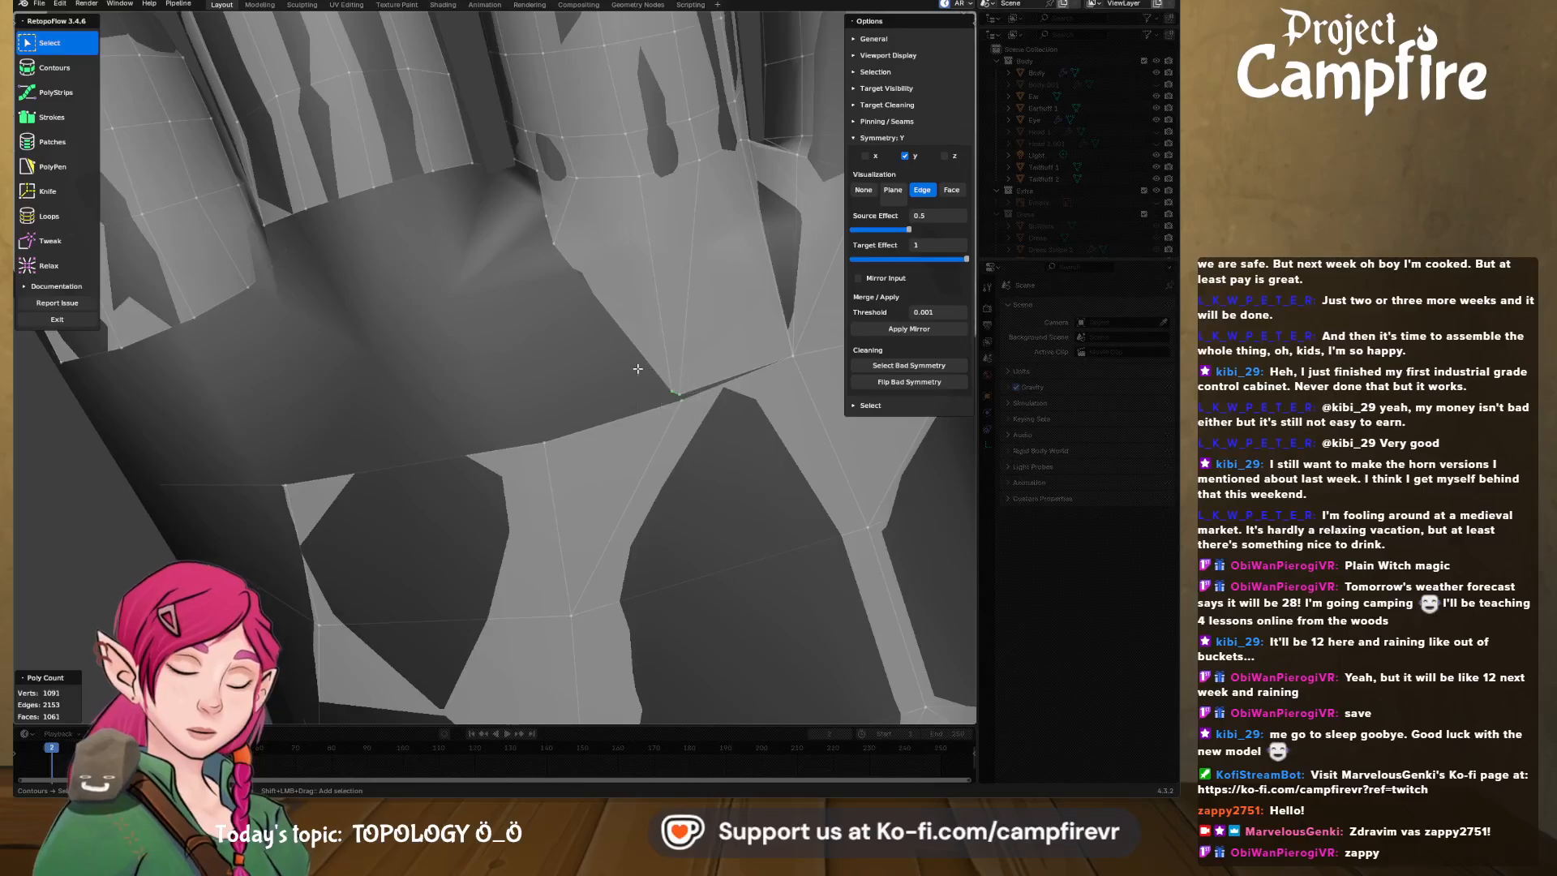
key("x")
left_click(720, 670)
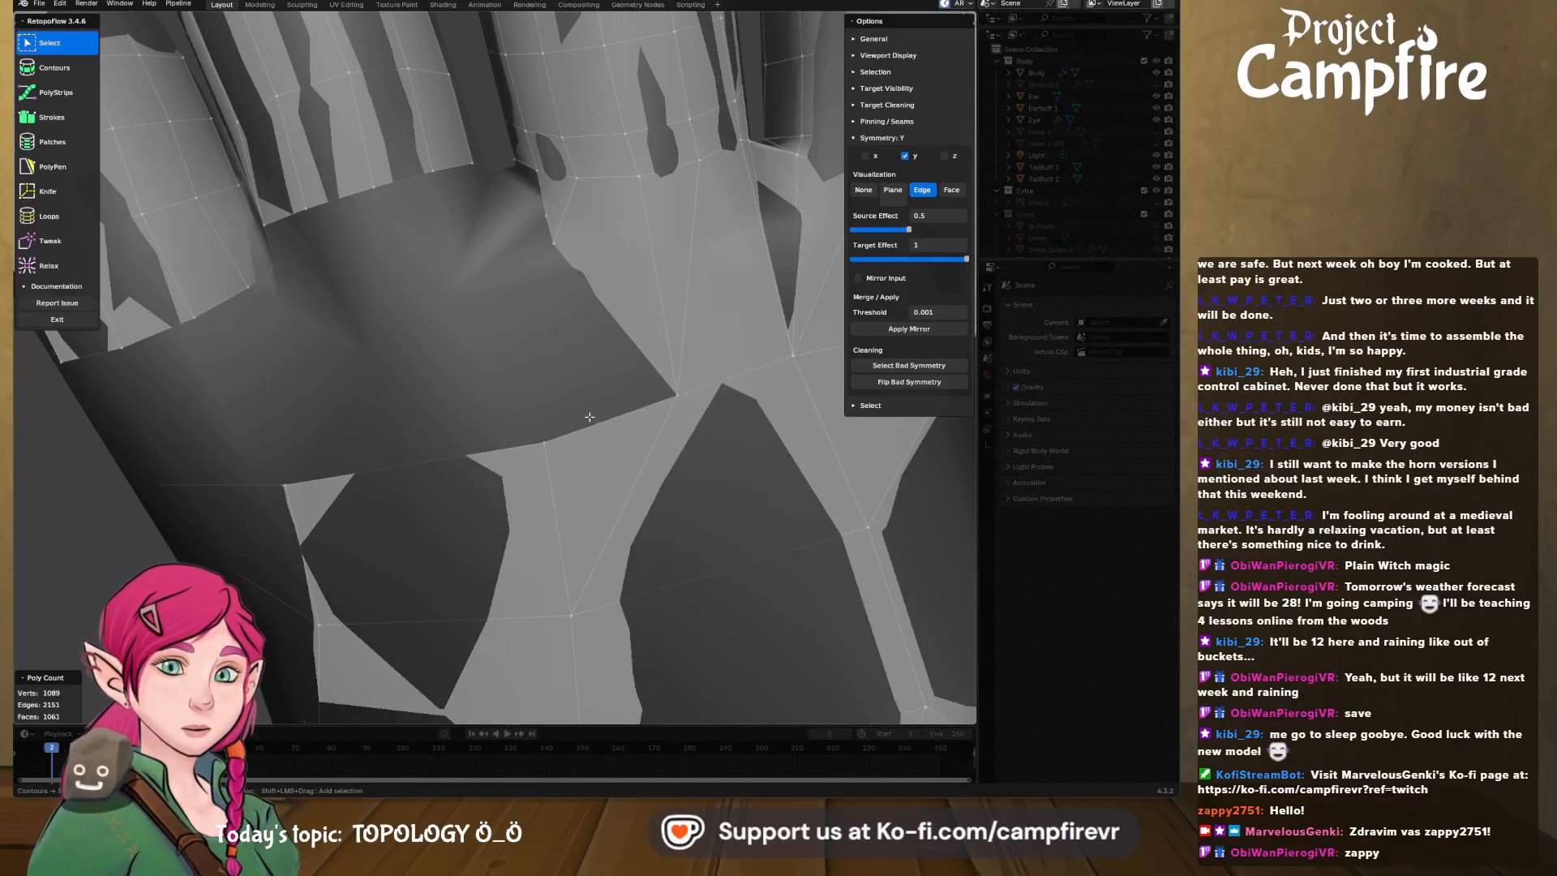
middle_click_drag(720, 670, 420, 375)
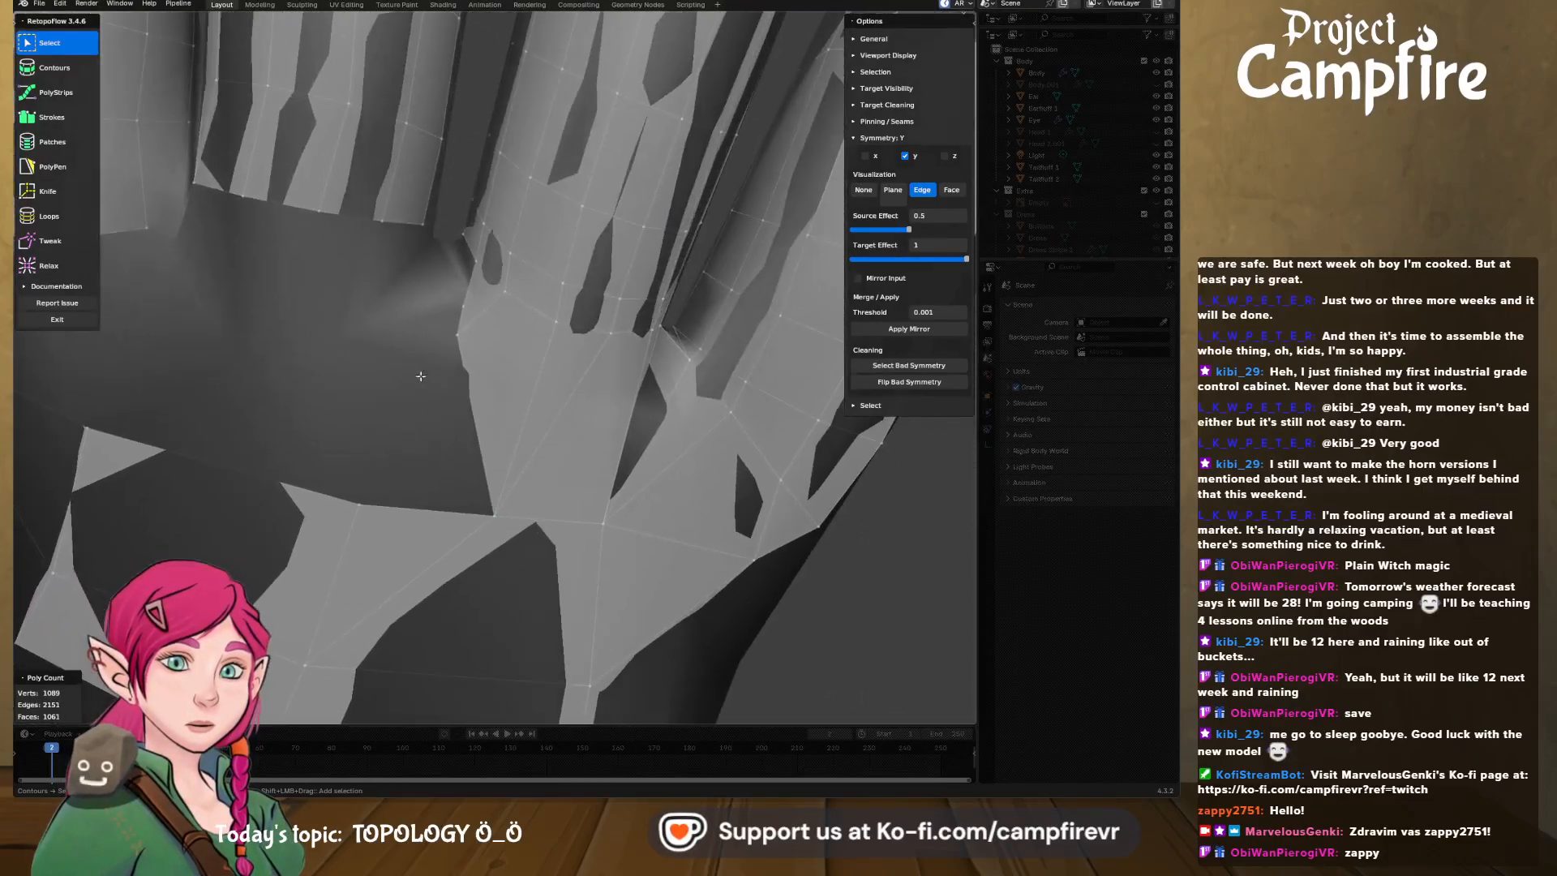
- Merge the two closely spaced border vertices at center on the side of the middle finger's base facing the ring finger
middle_click_drag(340, 415, 252, 394, "shift")
middle_click_drag(401, 443, 529, 452)
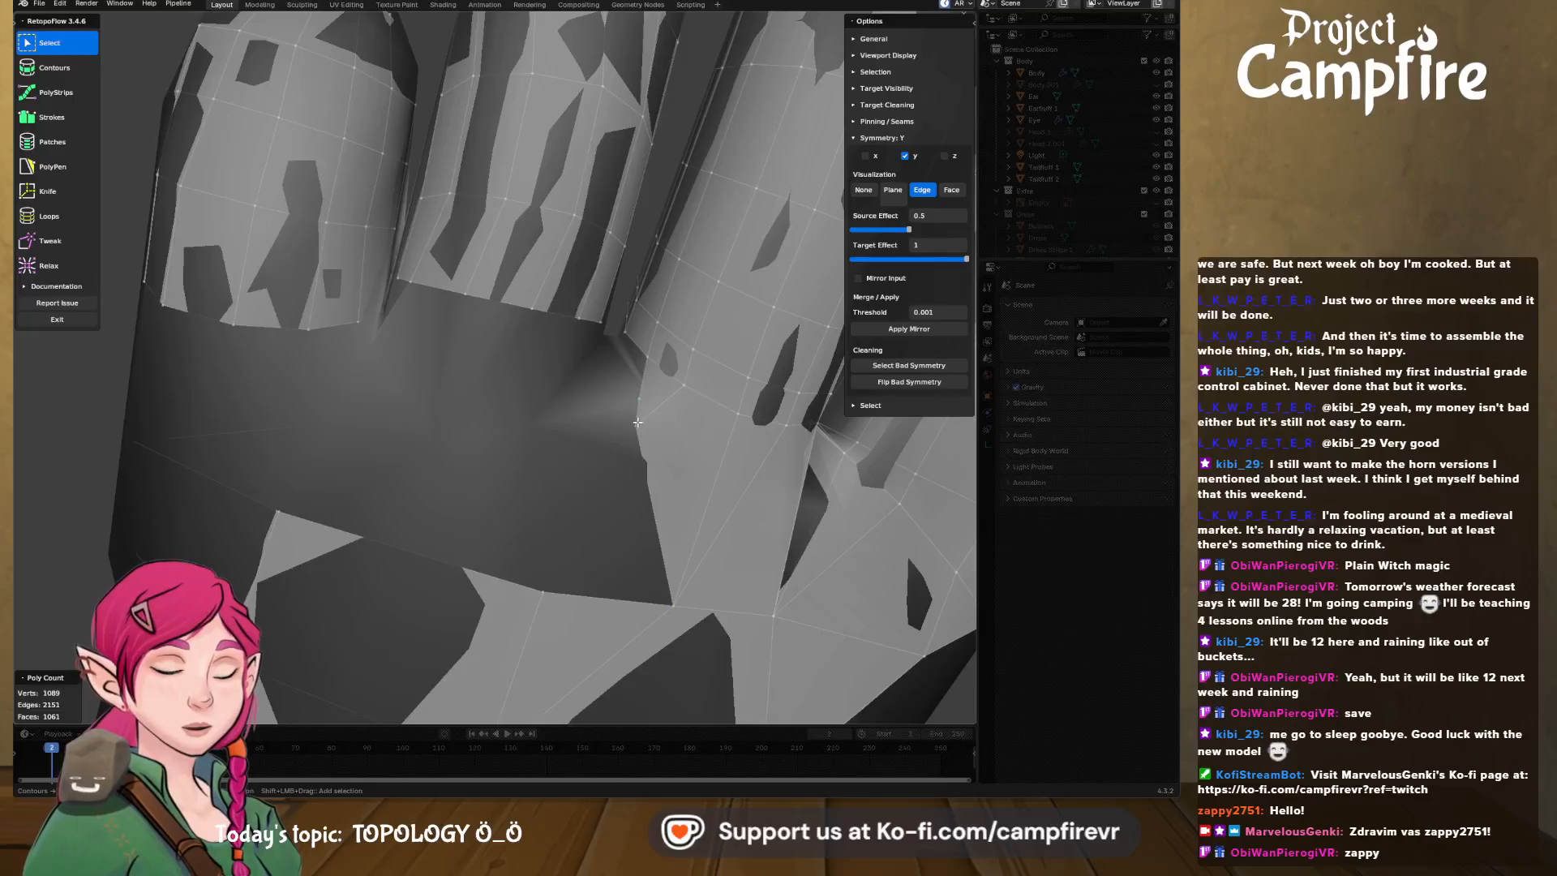
right_click(678, 437)
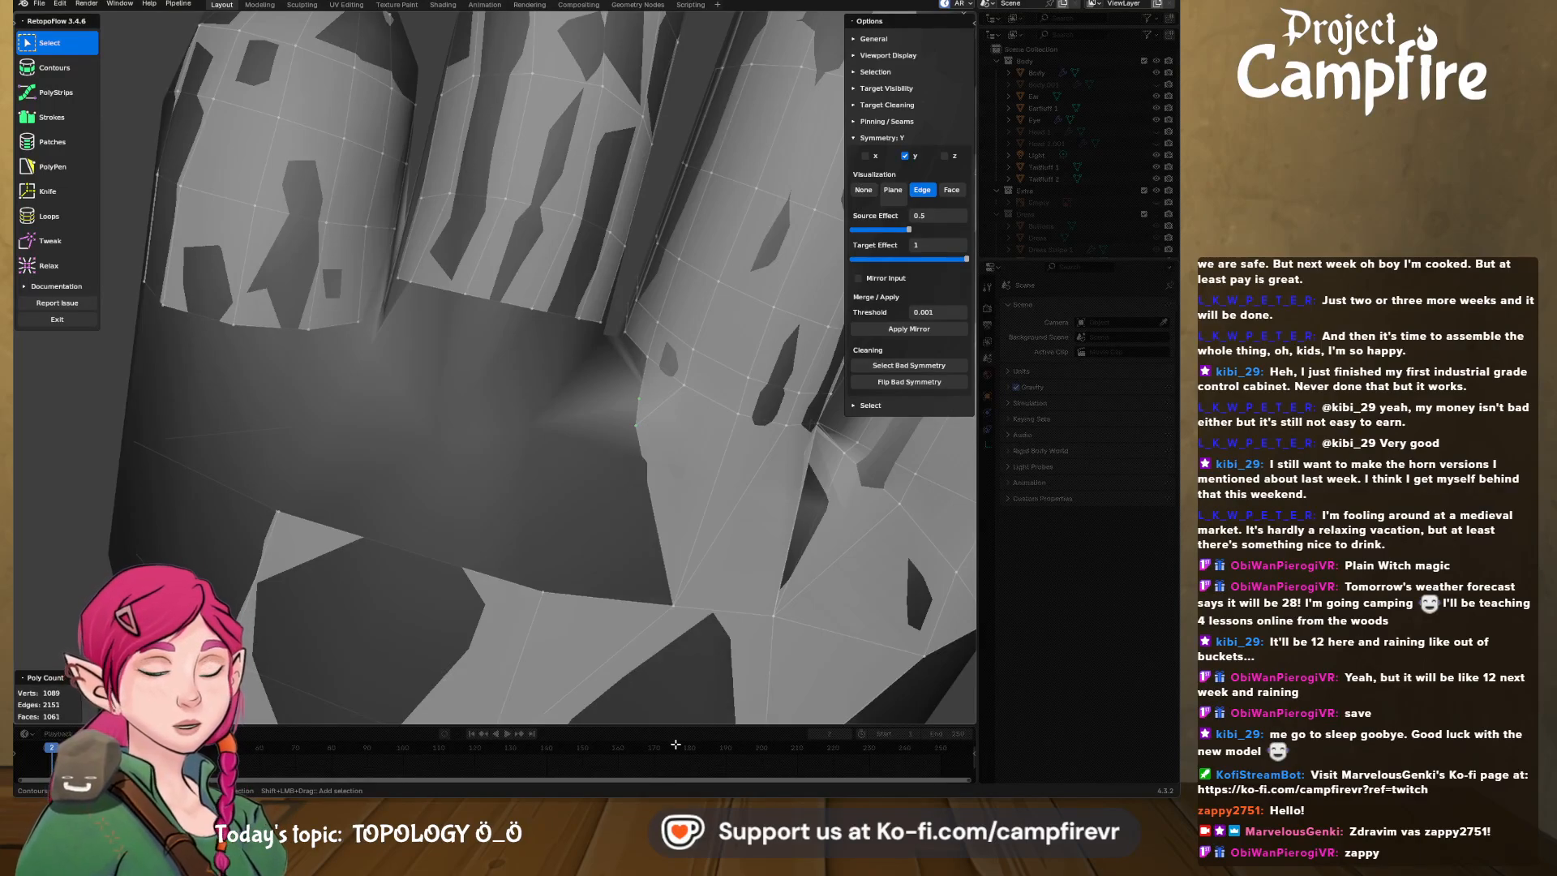
right_click(649, 545)
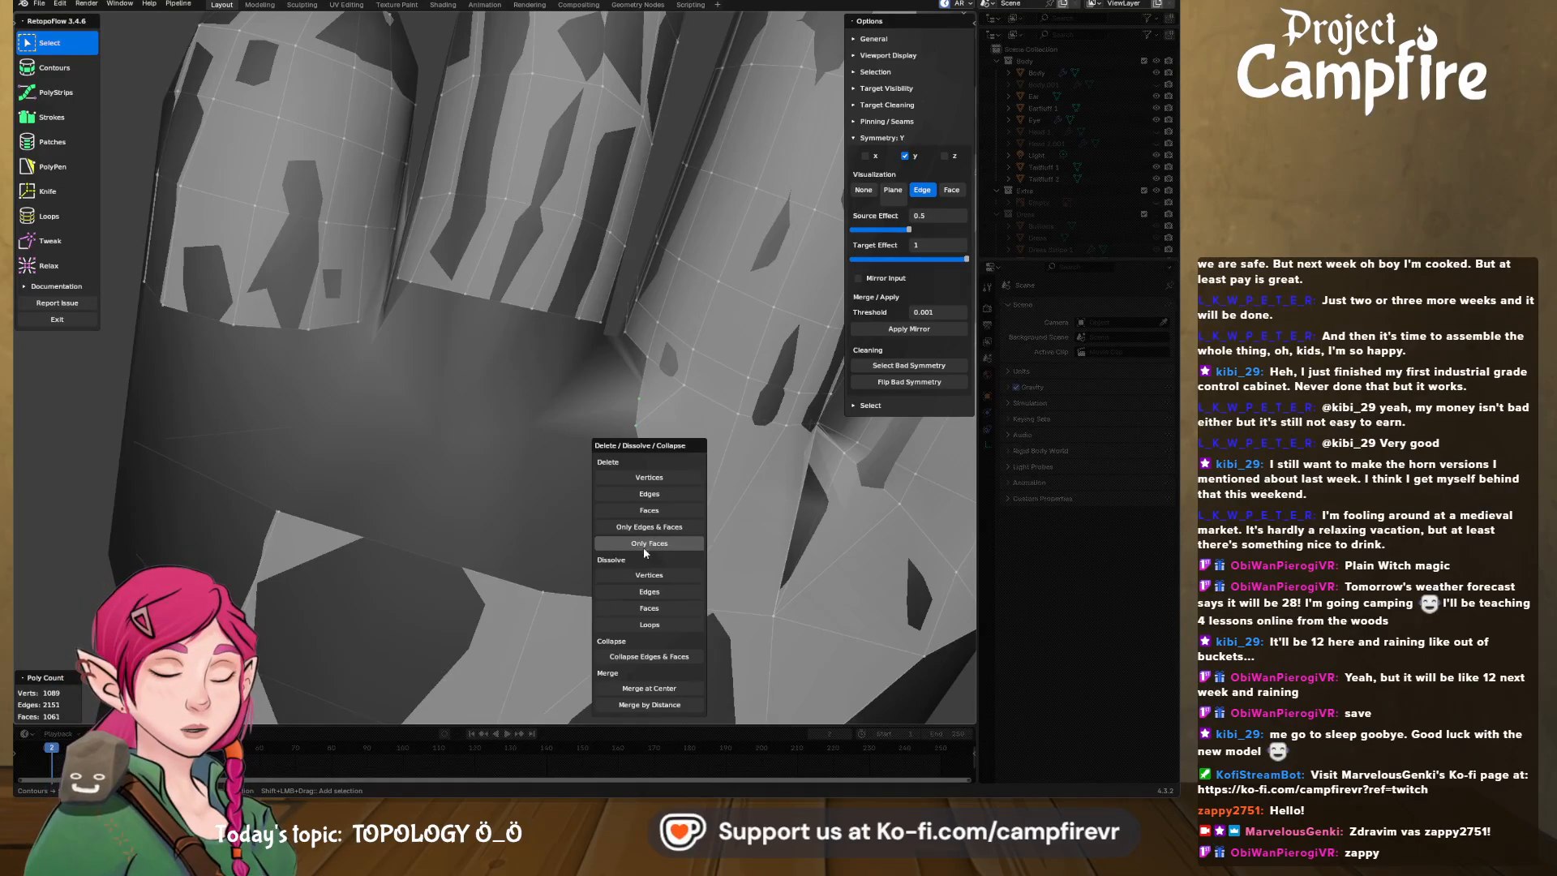
left_click(644, 689)
middle_click_drag(640, 492, 603, 498)
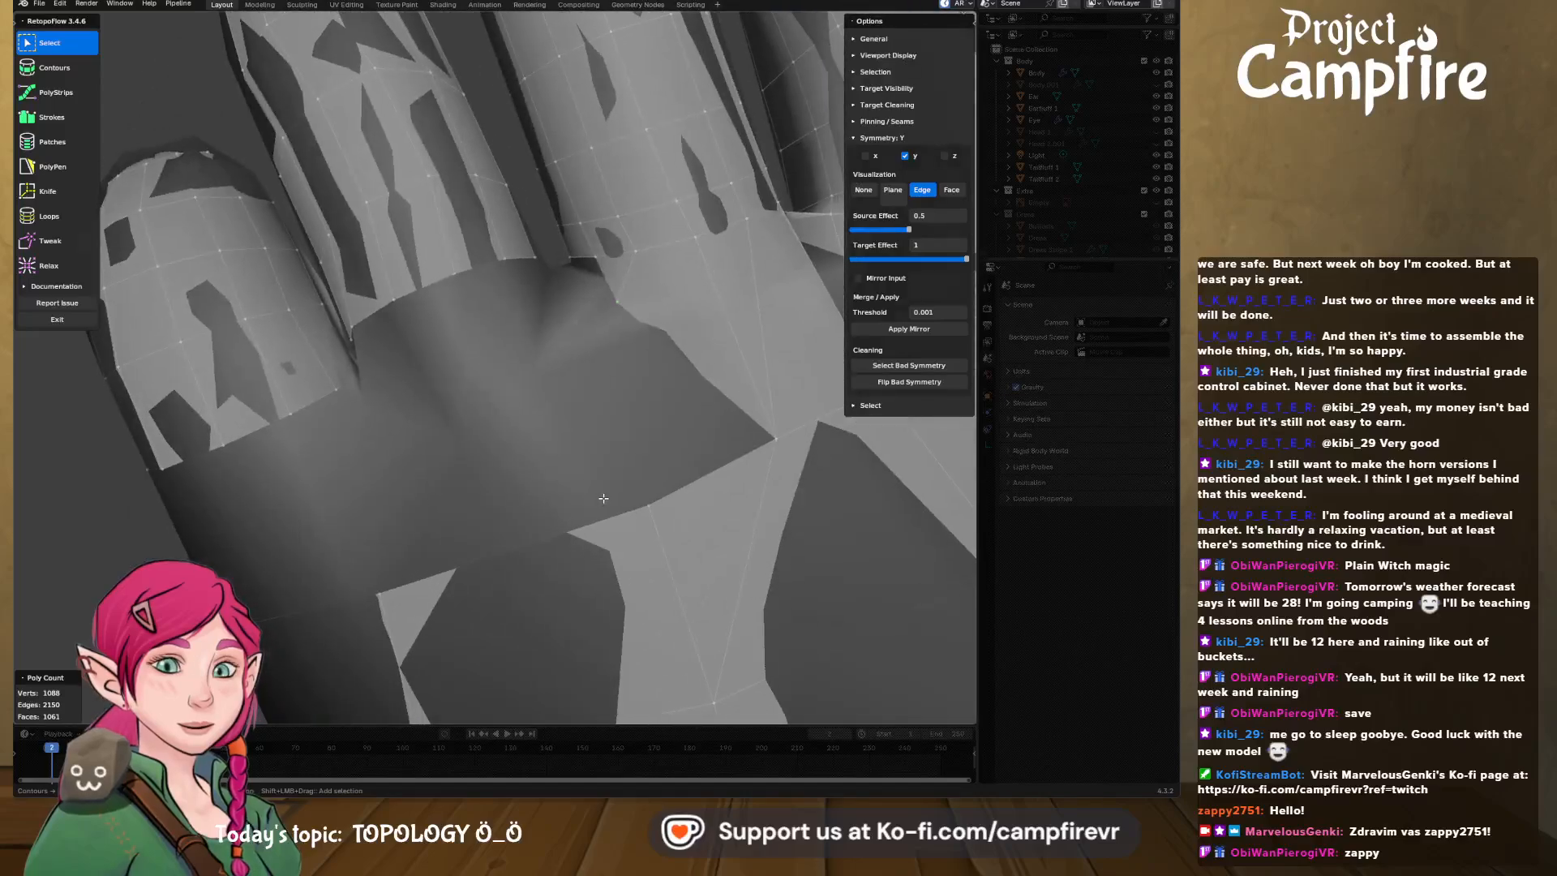
- Bridge the notch between the middle finger's ring-side border and the hand mesh's upper edge with a PolyPen quad
left_click(69, 202)
left_click(45, 171)
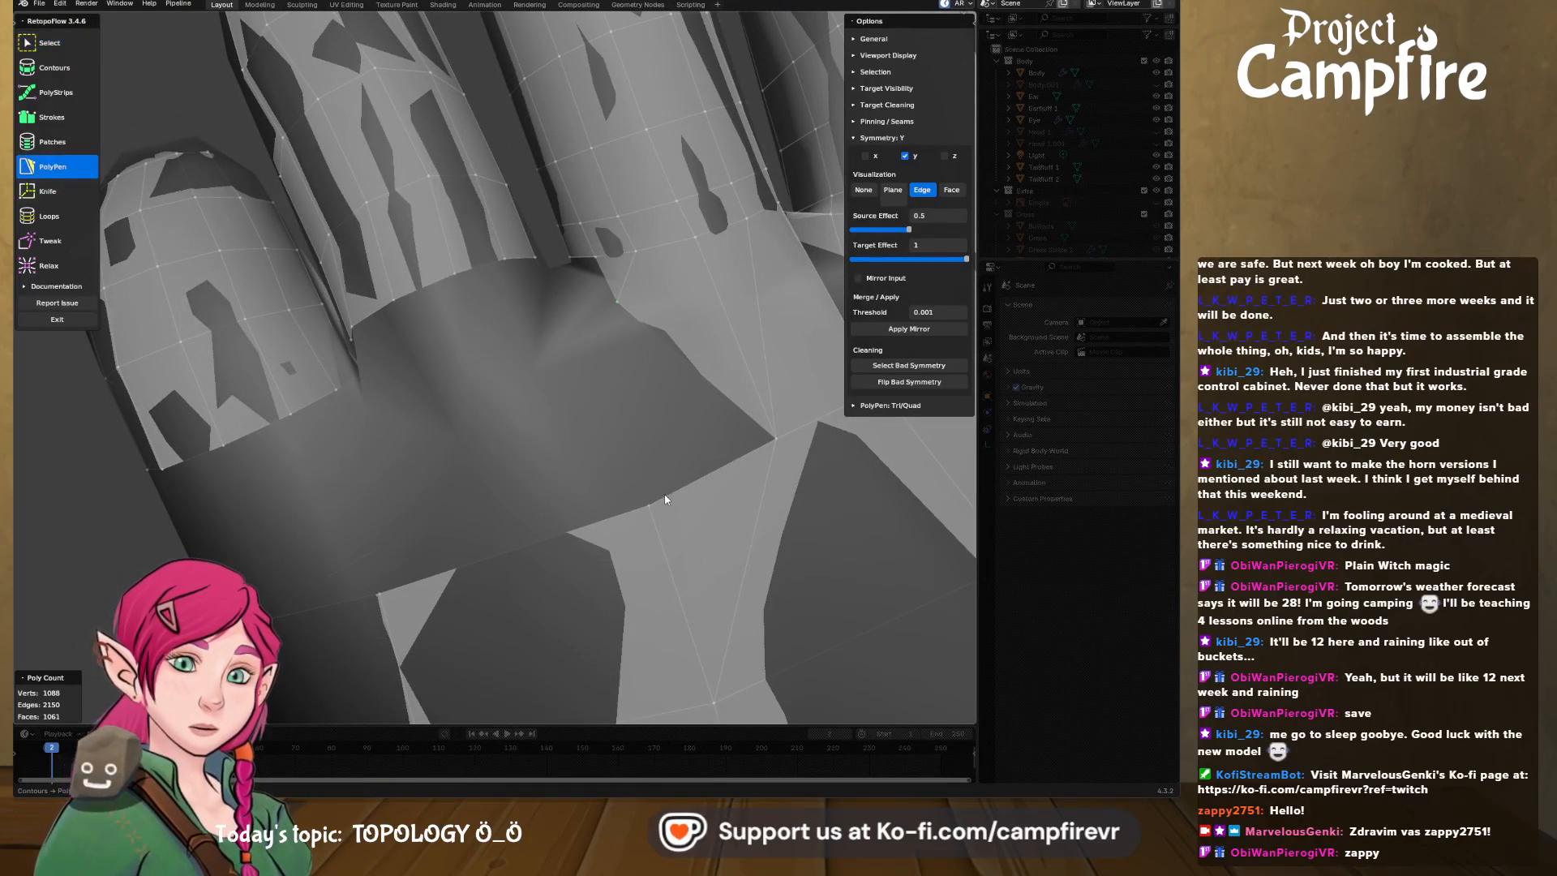
left_click(706, 475)
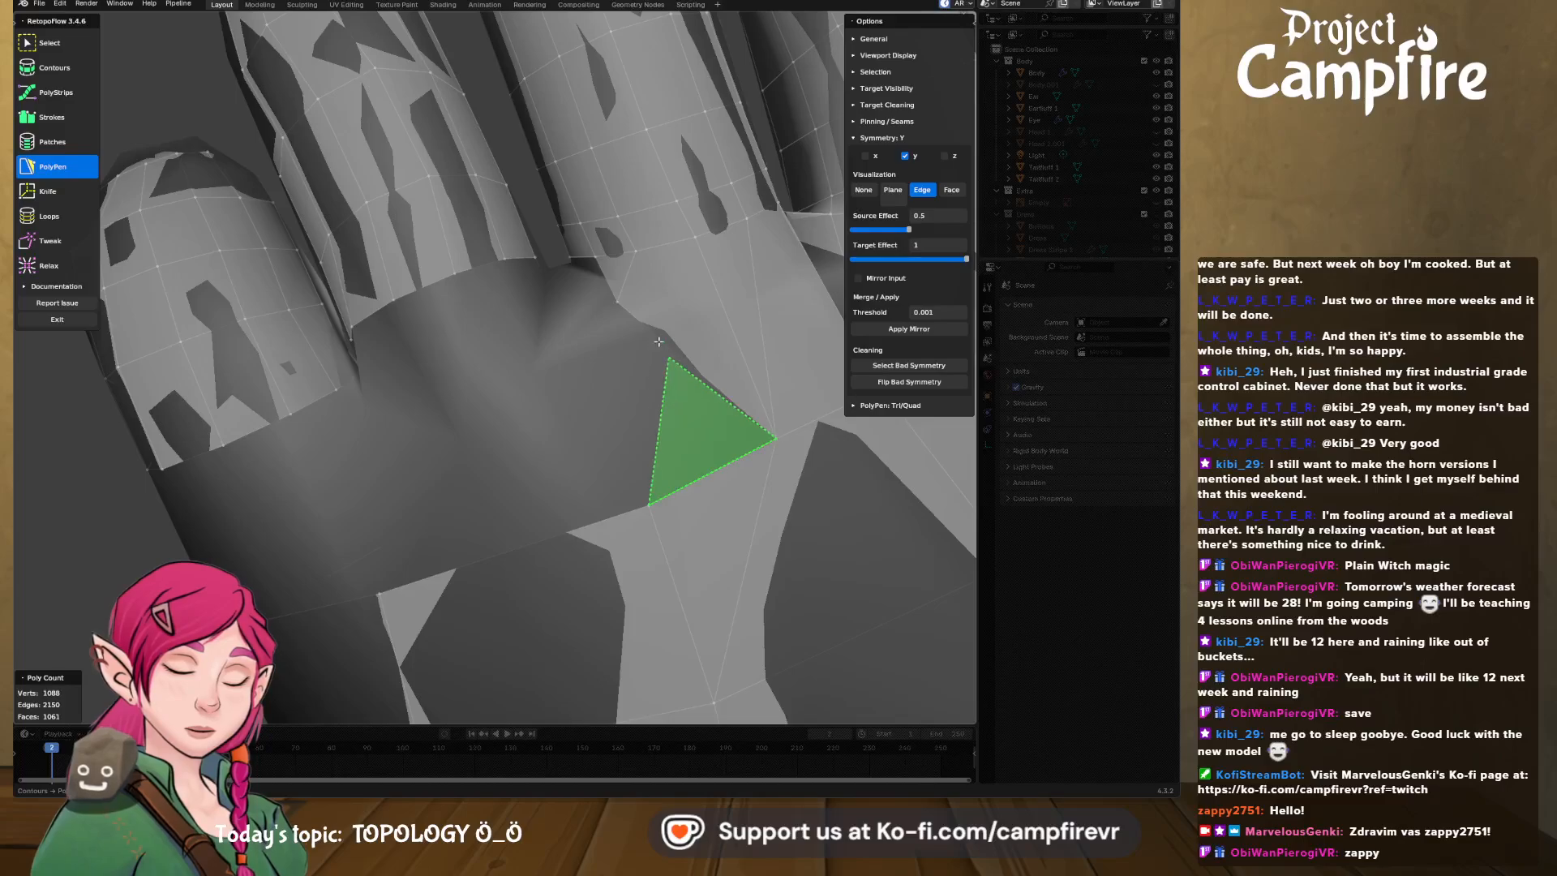
left_click(617, 299)
middle_click_drag(624, 381, 708, 406)
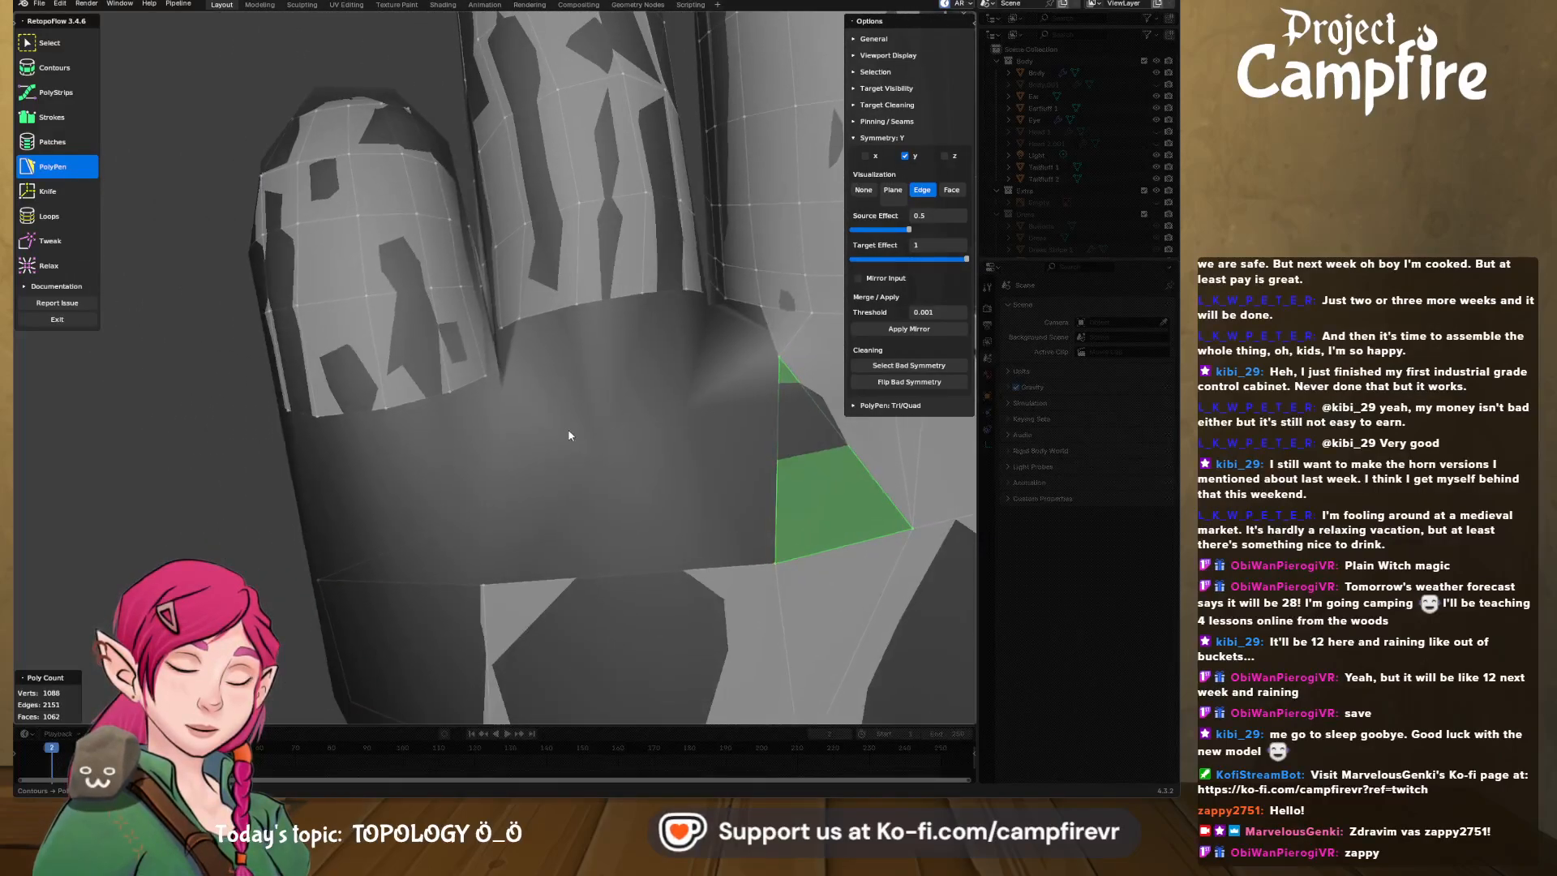
middle_click_drag(569, 431, 560, 421, "shift")
- Extend the ring finger's lower border edges toward the palm with a Strokes strip two quad rows deep
left_click(501, 314)
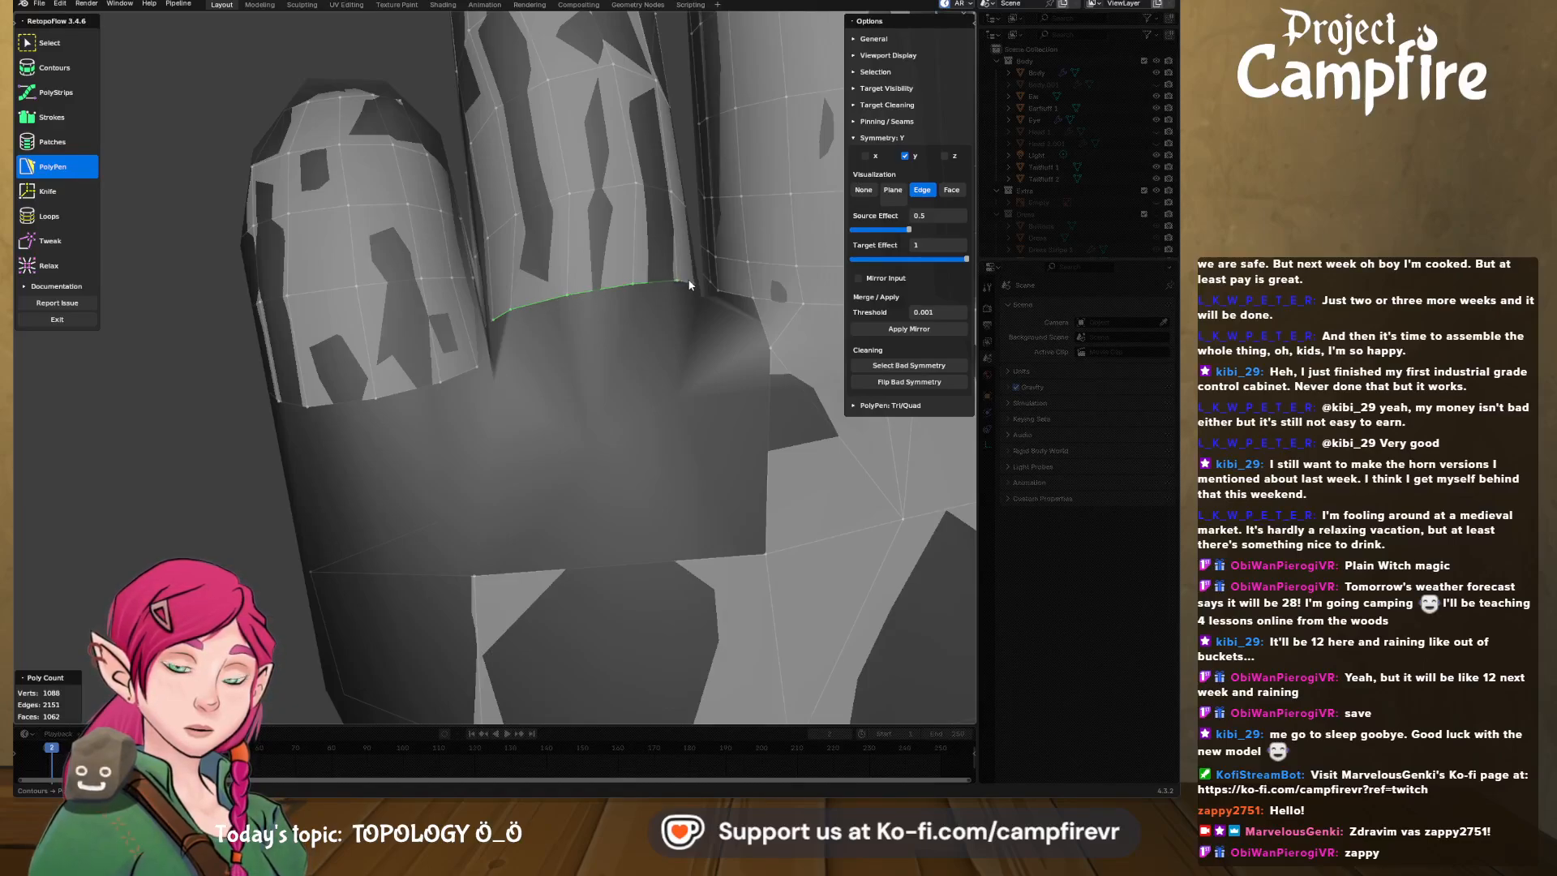
left_click(52, 116)
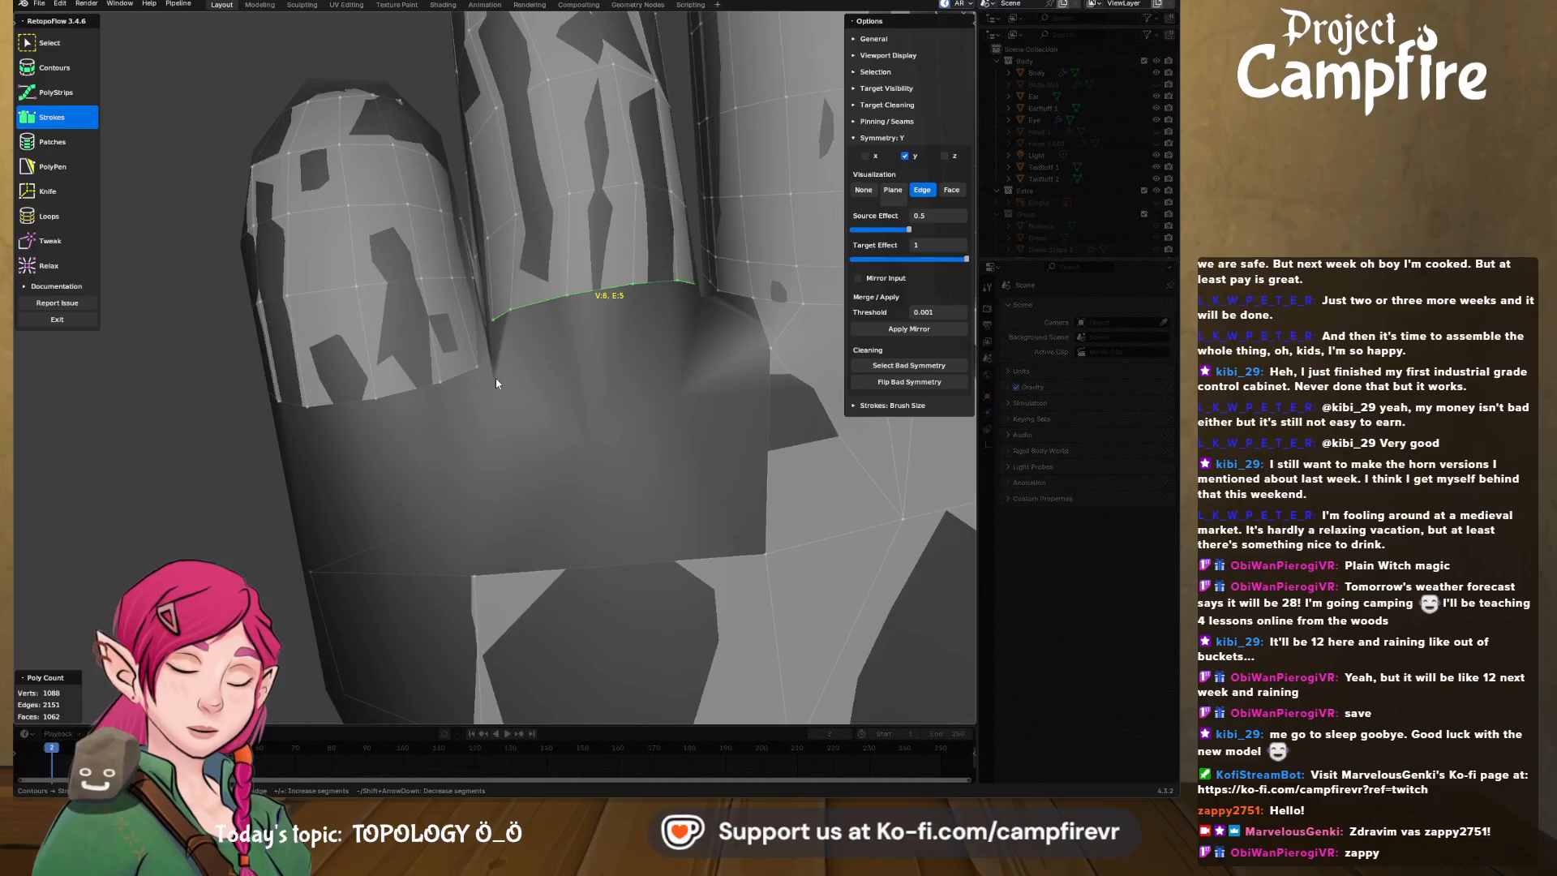
left_click_drag(496, 379, 683, 375)
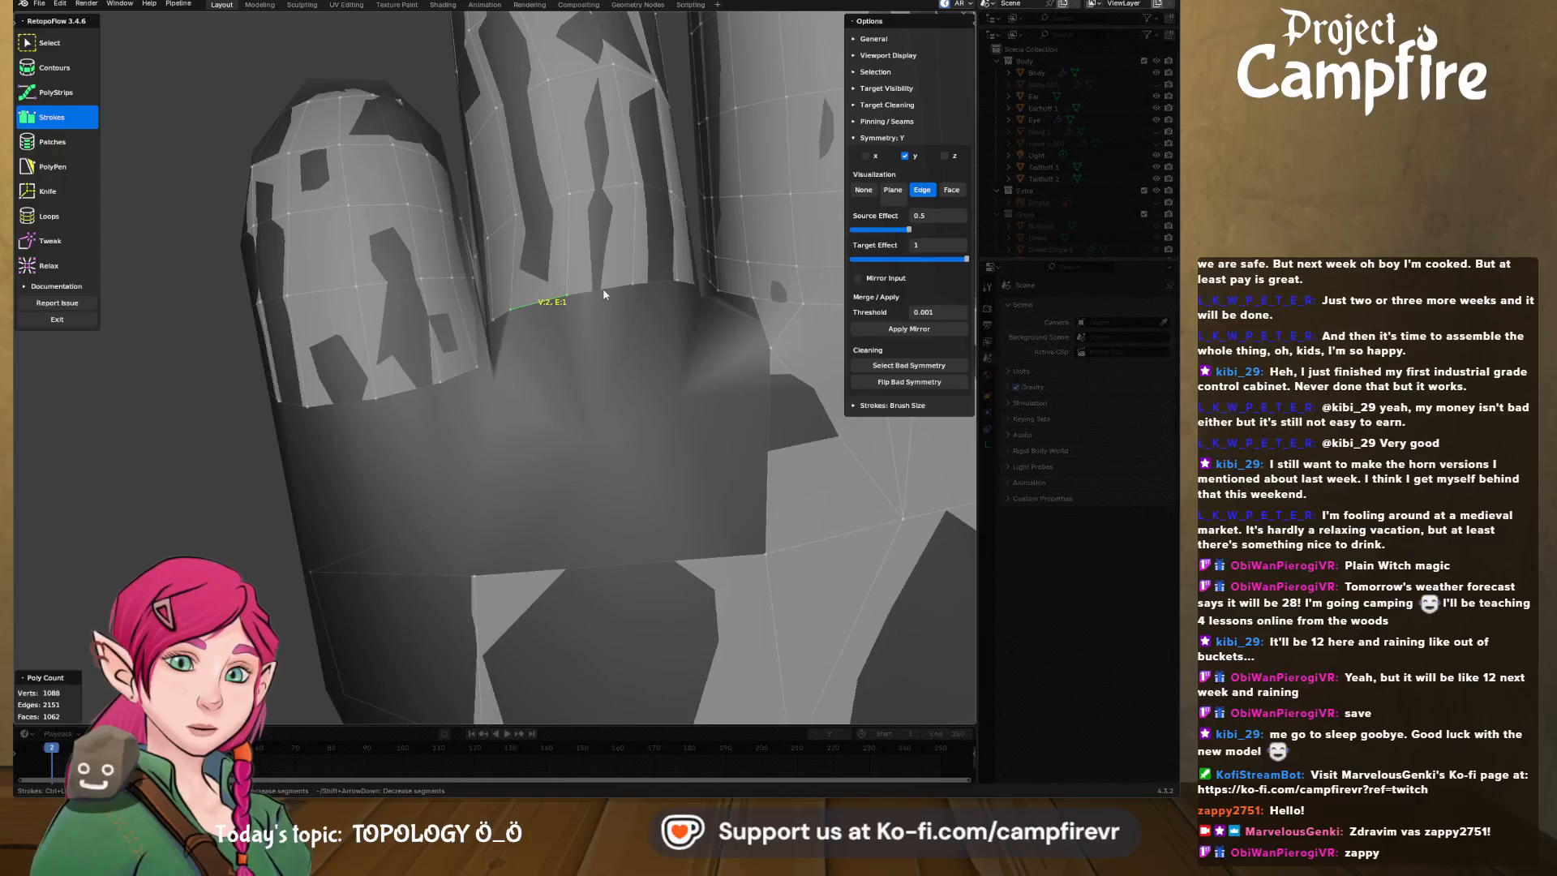
left_click(666, 284, "shift")
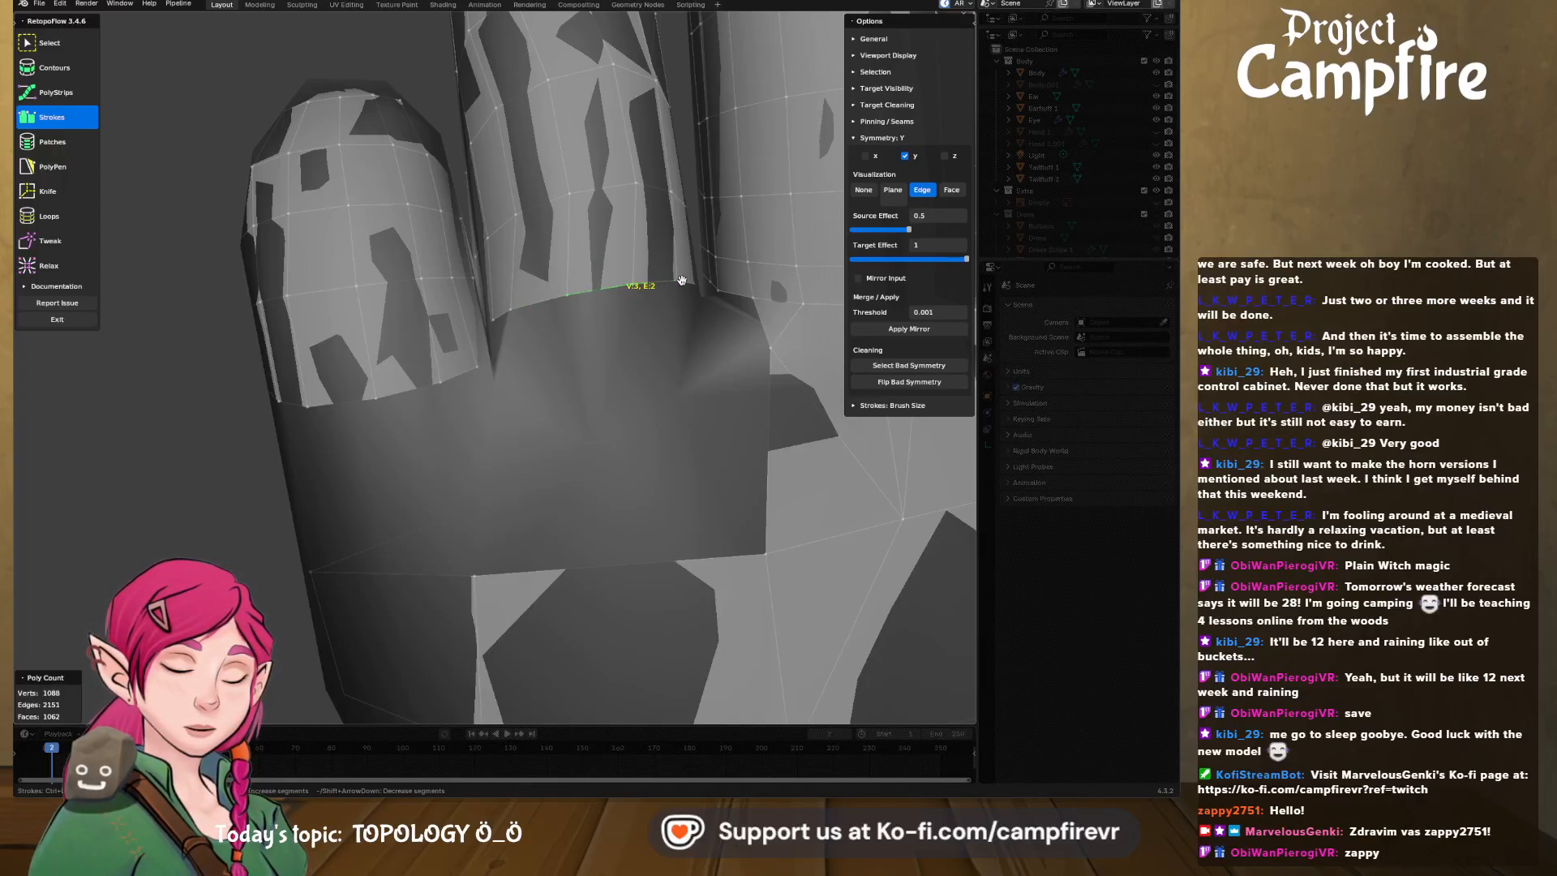
left_click(501, 314, "shift")
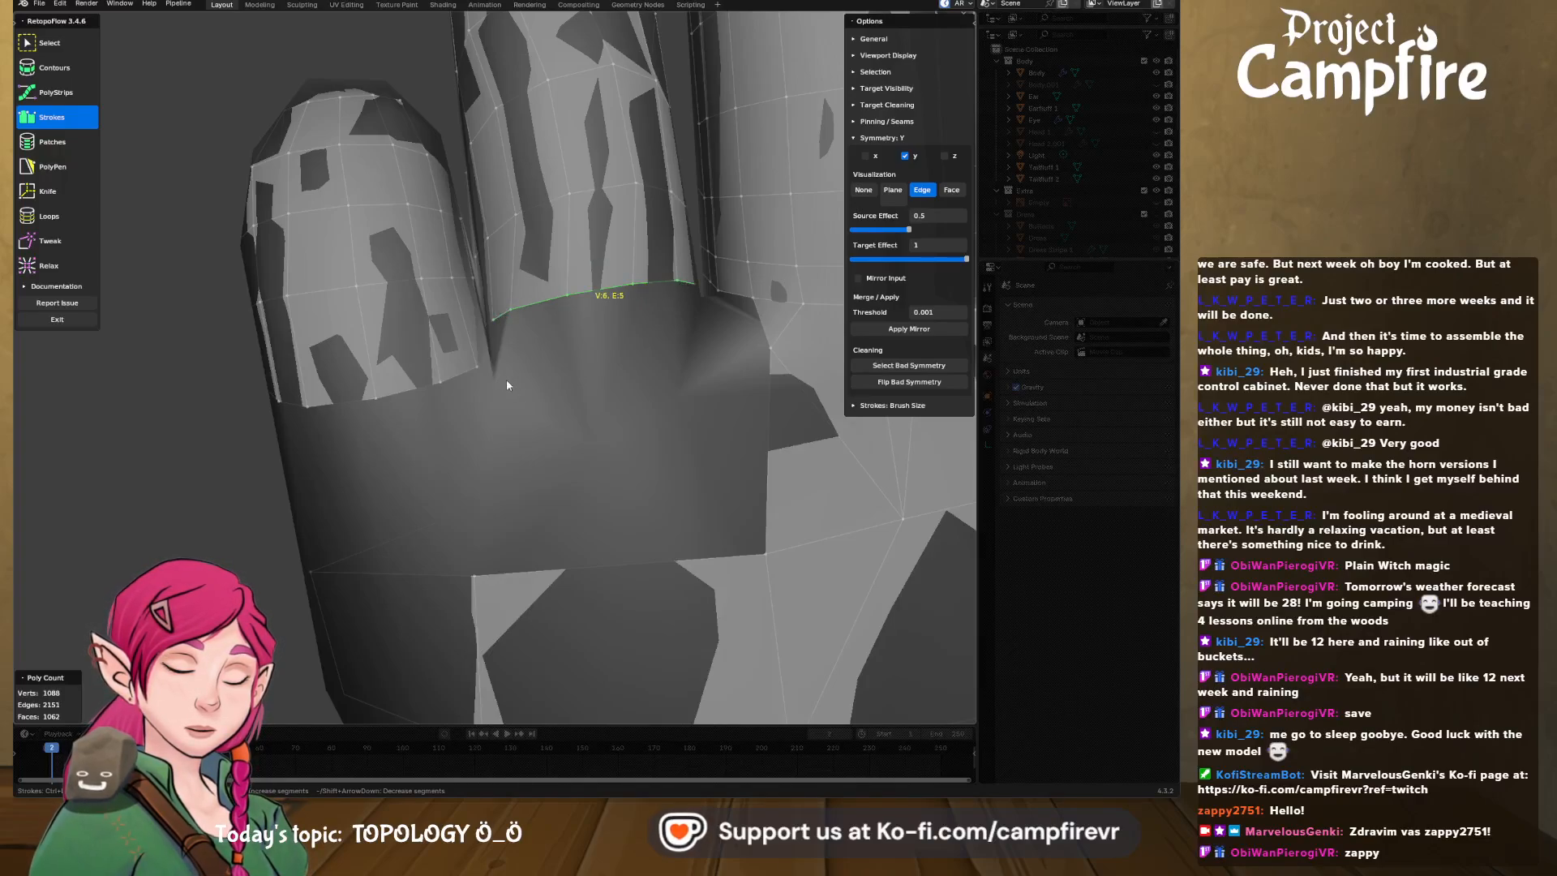
mouse_move(500, 383)
left_mouse_down()
mouse_move(629, 421)
mouse_move(720, 365)
mouse_move(728, 342)
left_mouse_up()
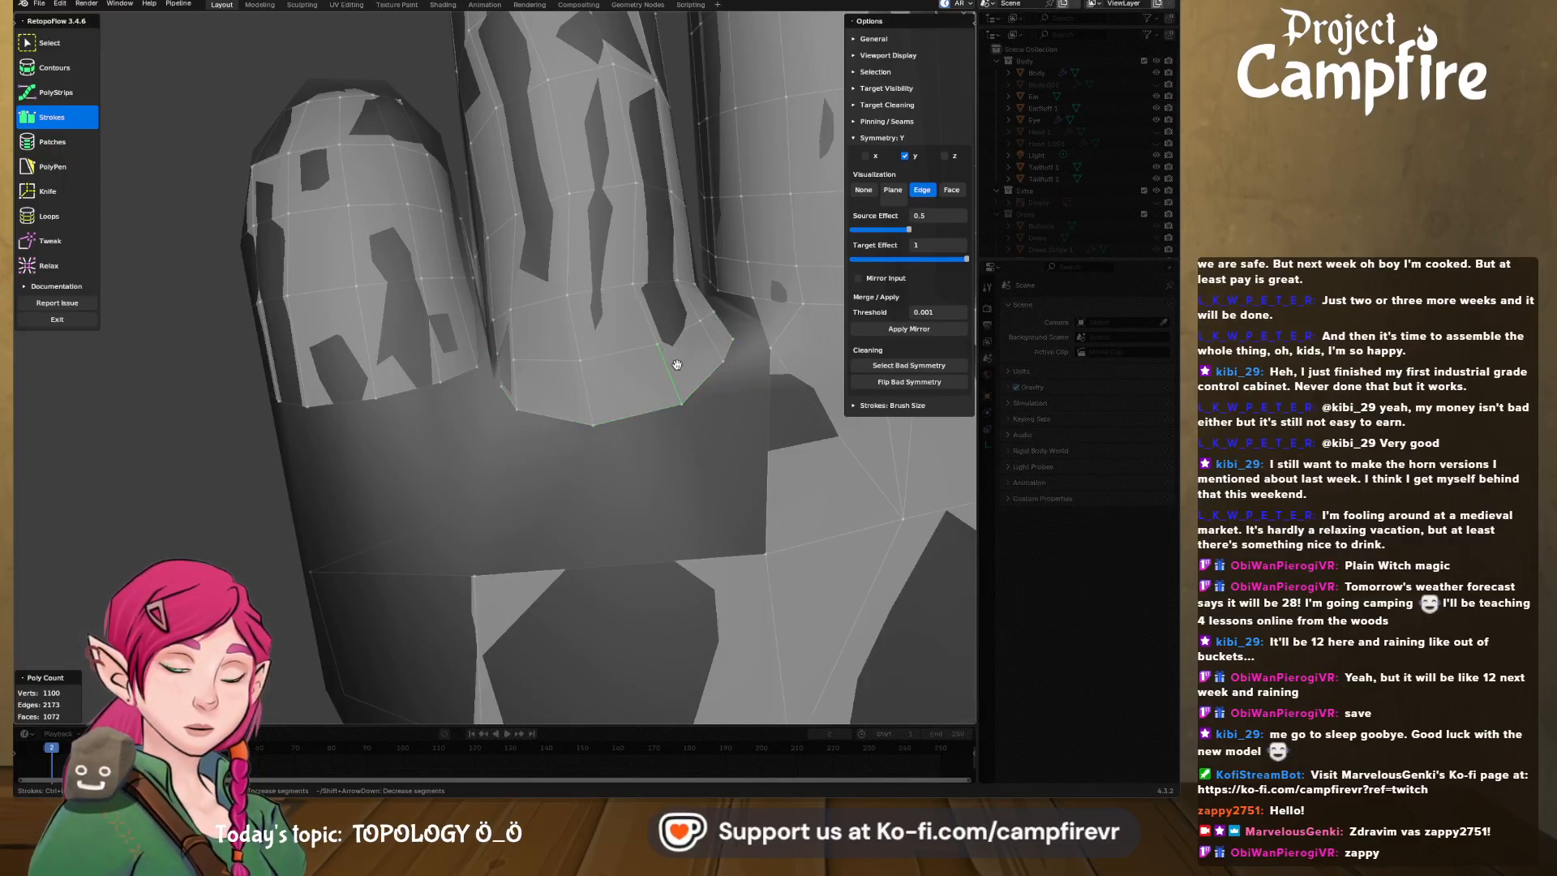
- Merge the end edge of the new ring finger strip with the neighbouring border edge at the middle finger's base
middle_click_drag(662, 348, 738, 349)
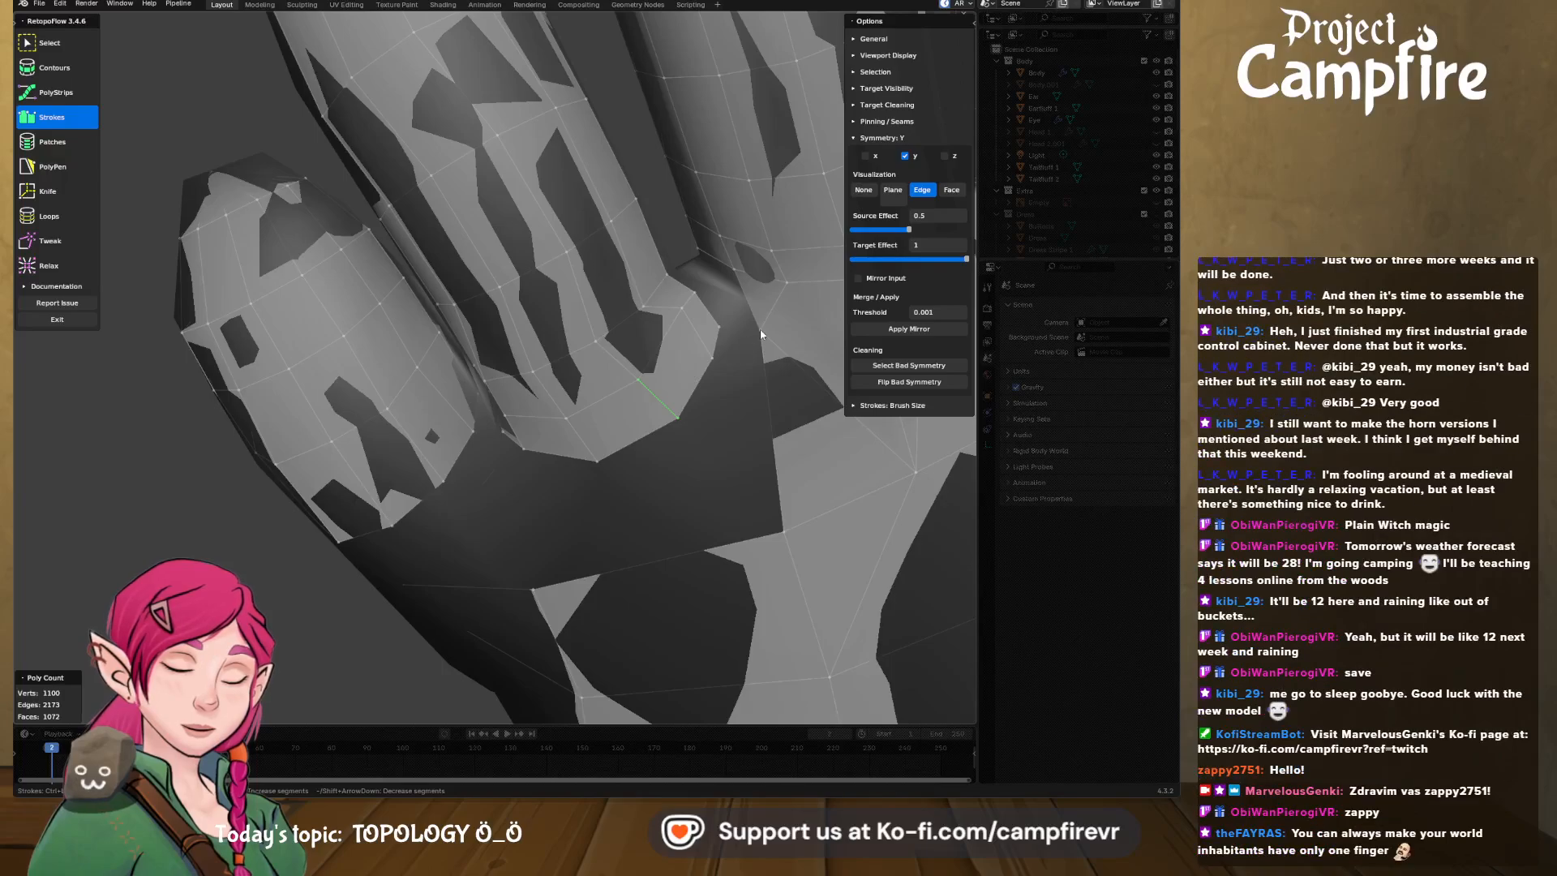
key("x")
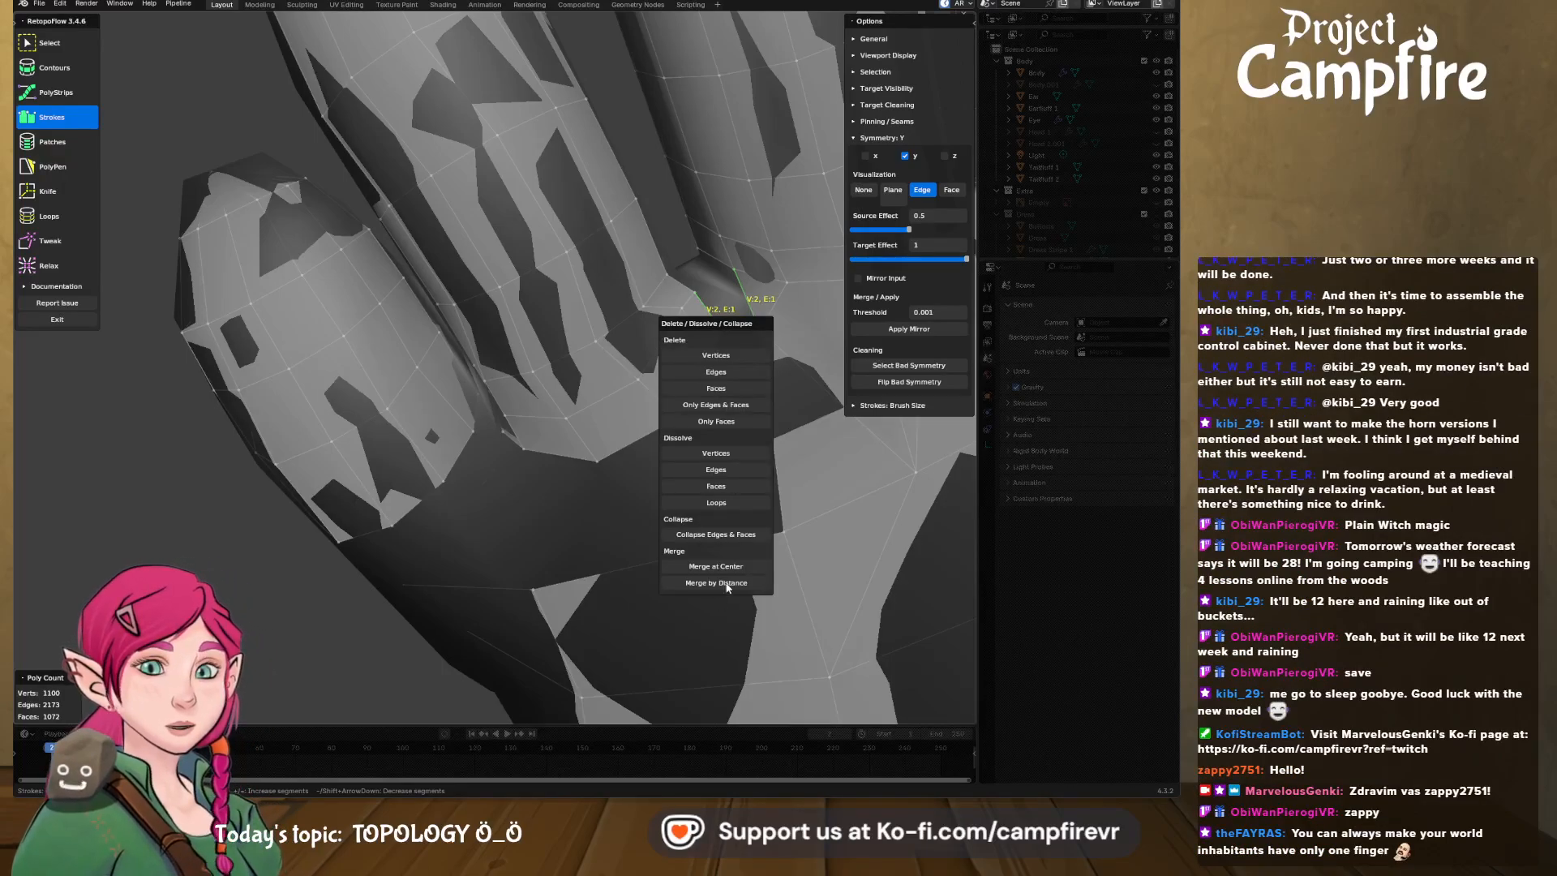
left_click(727, 584)
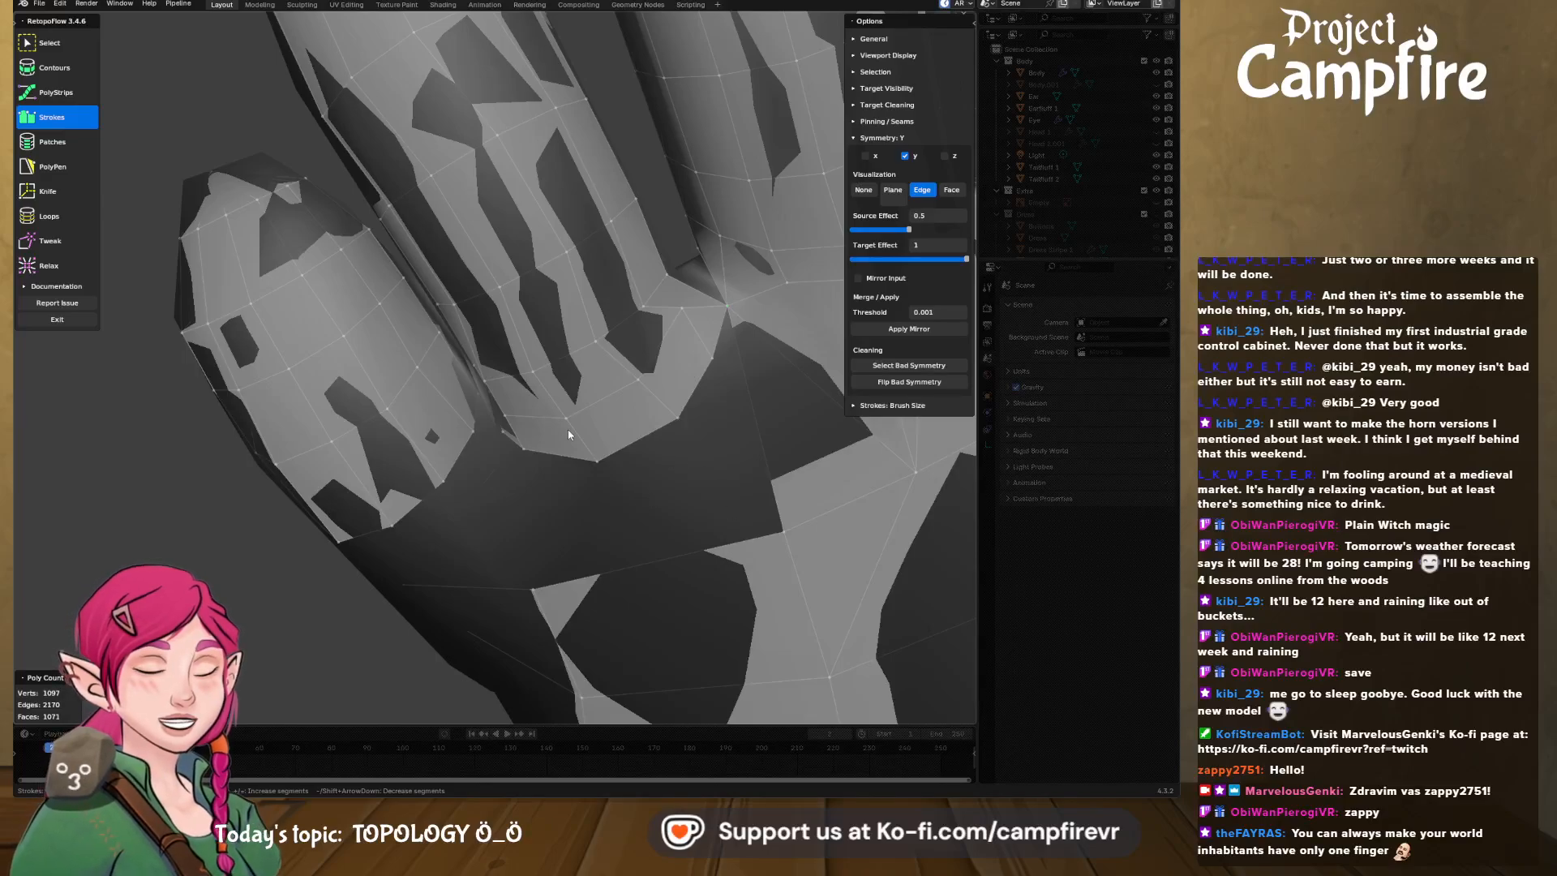
middle_click_drag(568, 435, 594, 402)
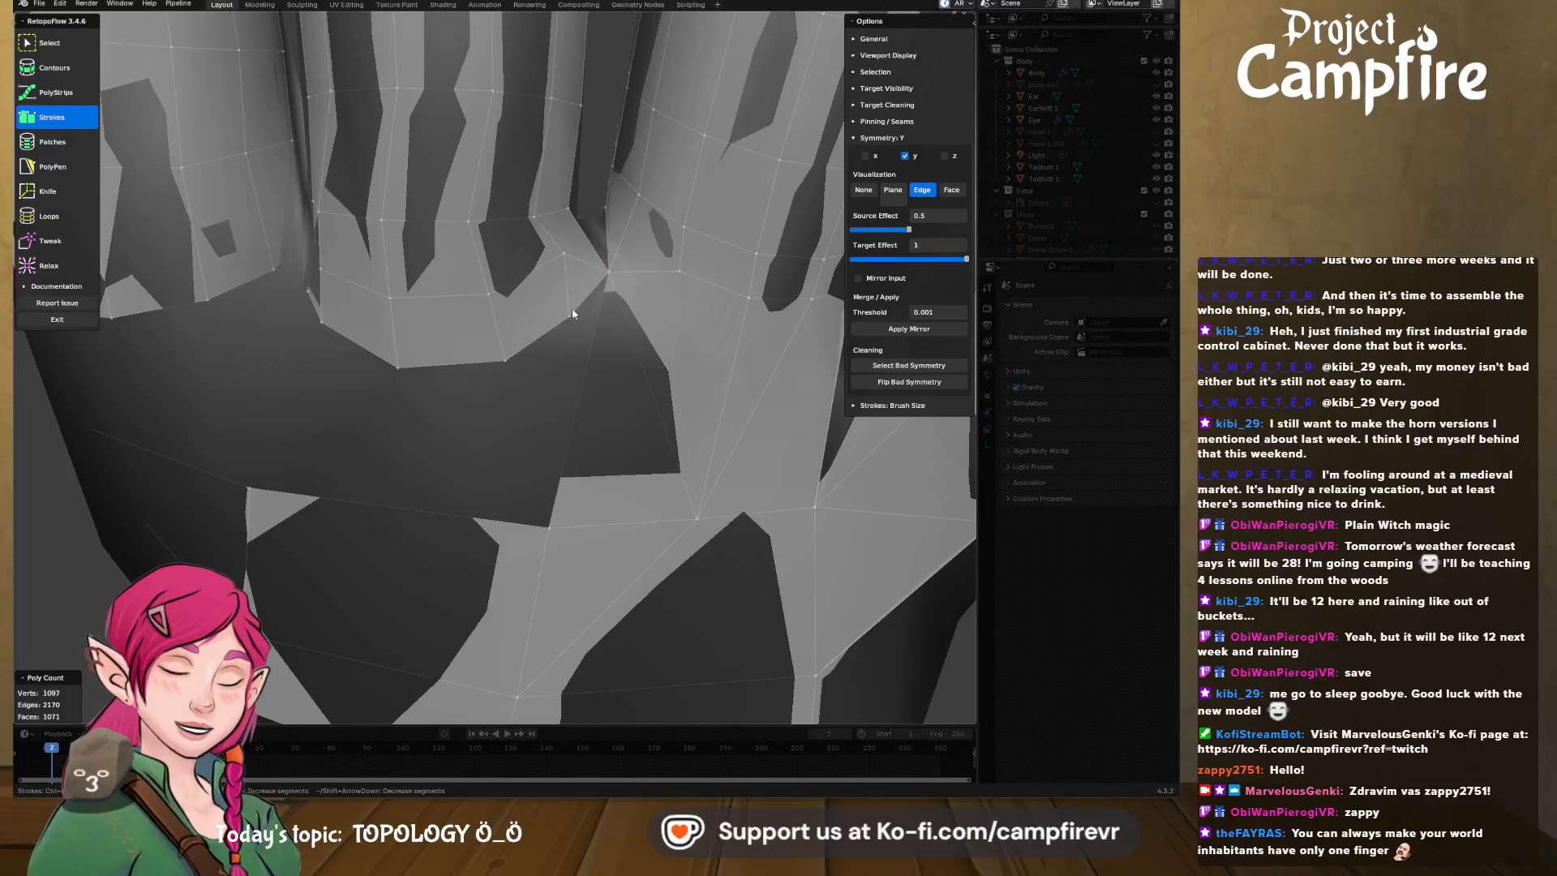
- Try to merge the ring finger strip's border vertex with the junction vertex between the ring and middle fingers at center
left_click_drag(579, 324, 558, 304)
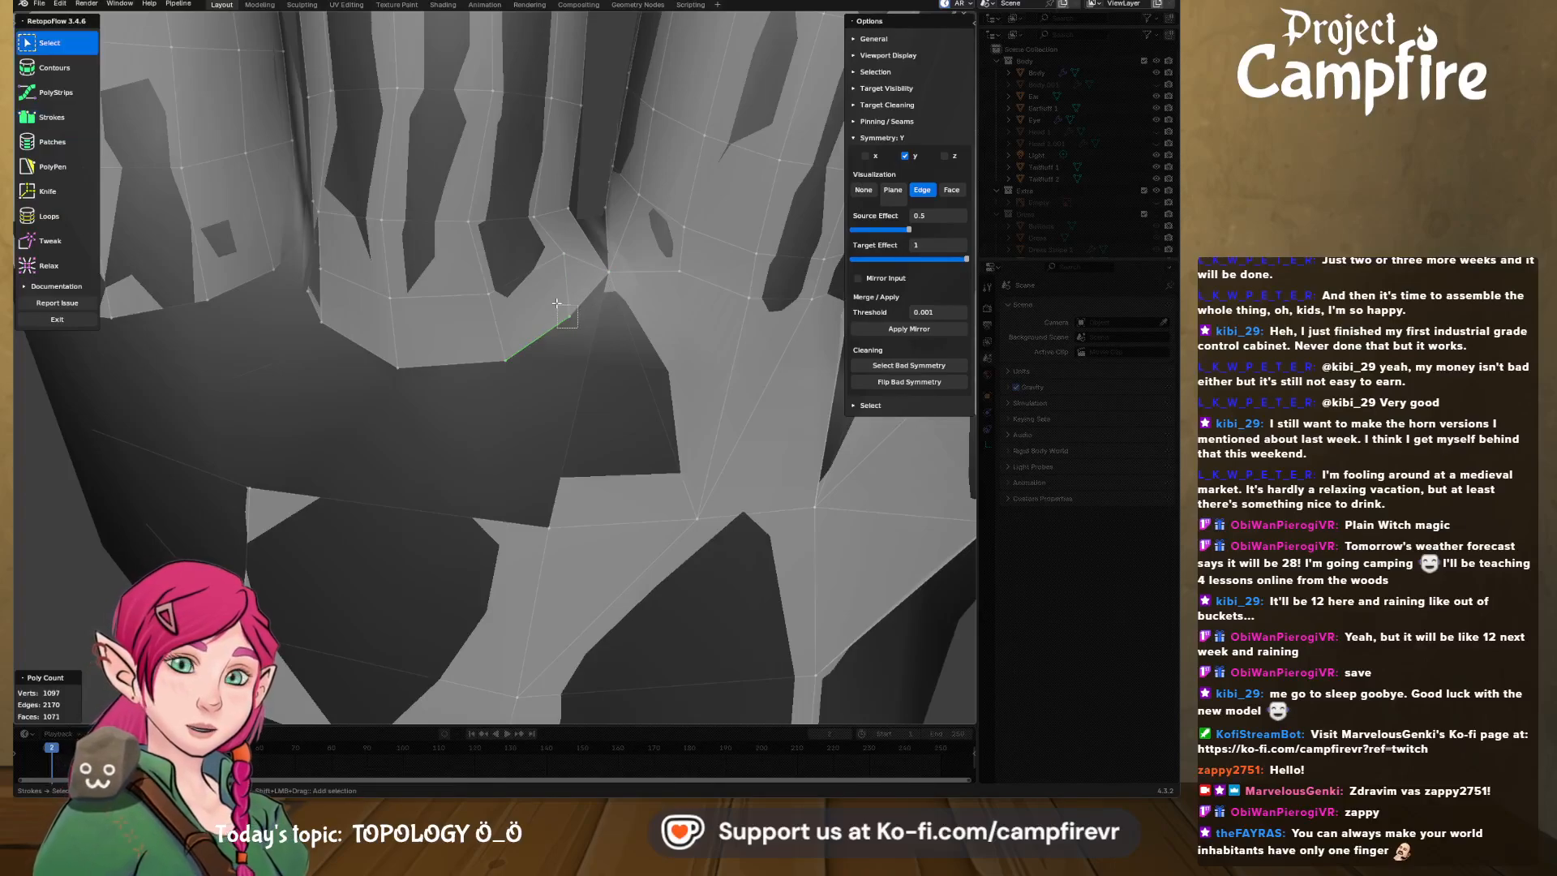
left_click(607, 269)
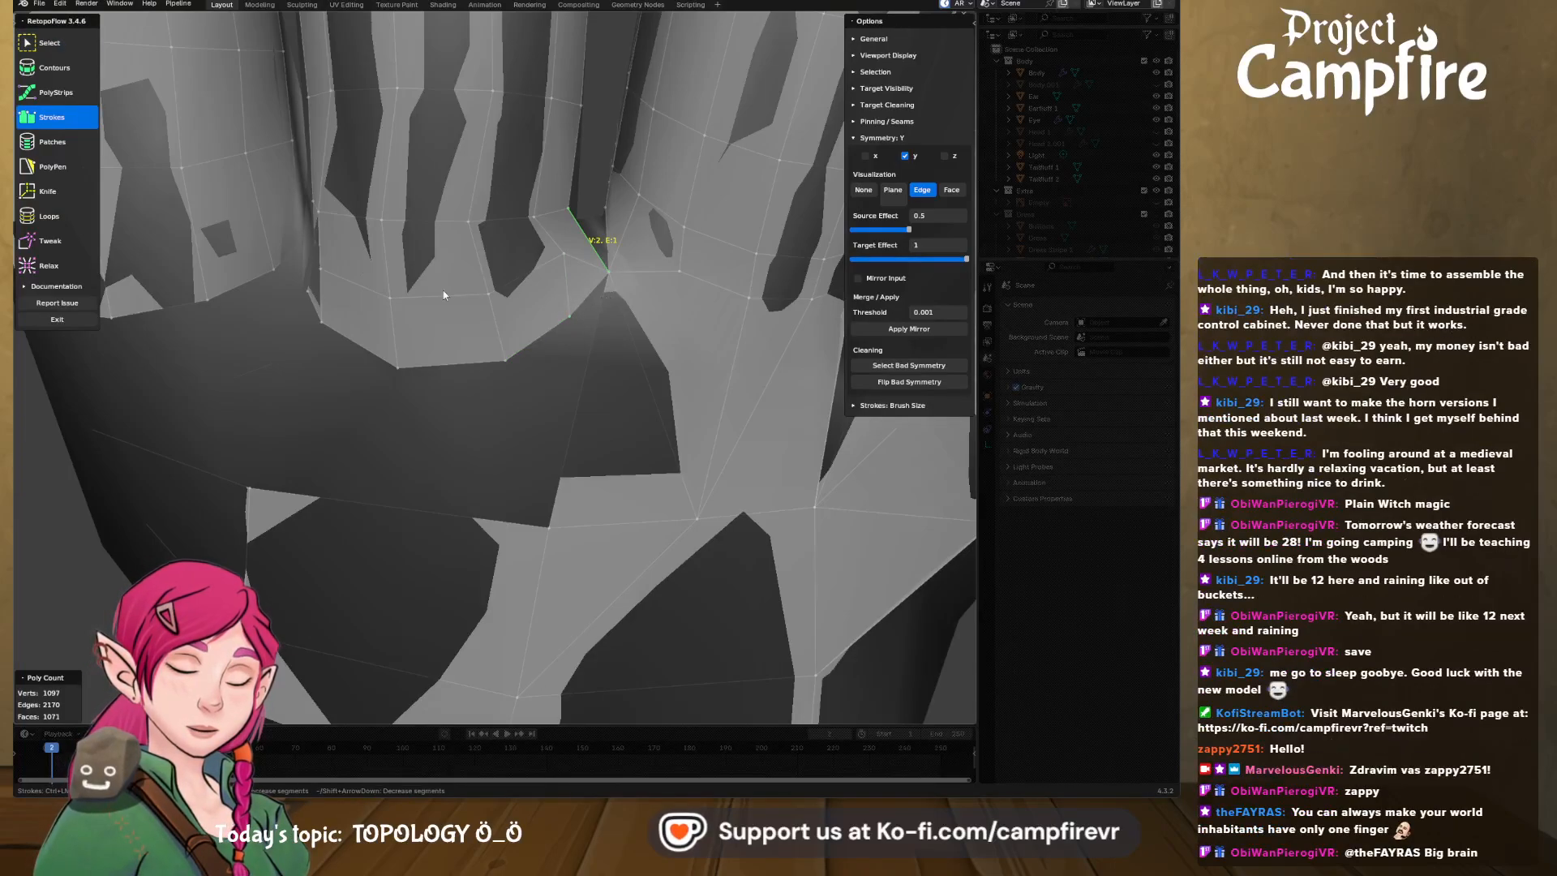
left_click(32, 45)
left_click(570, 318)
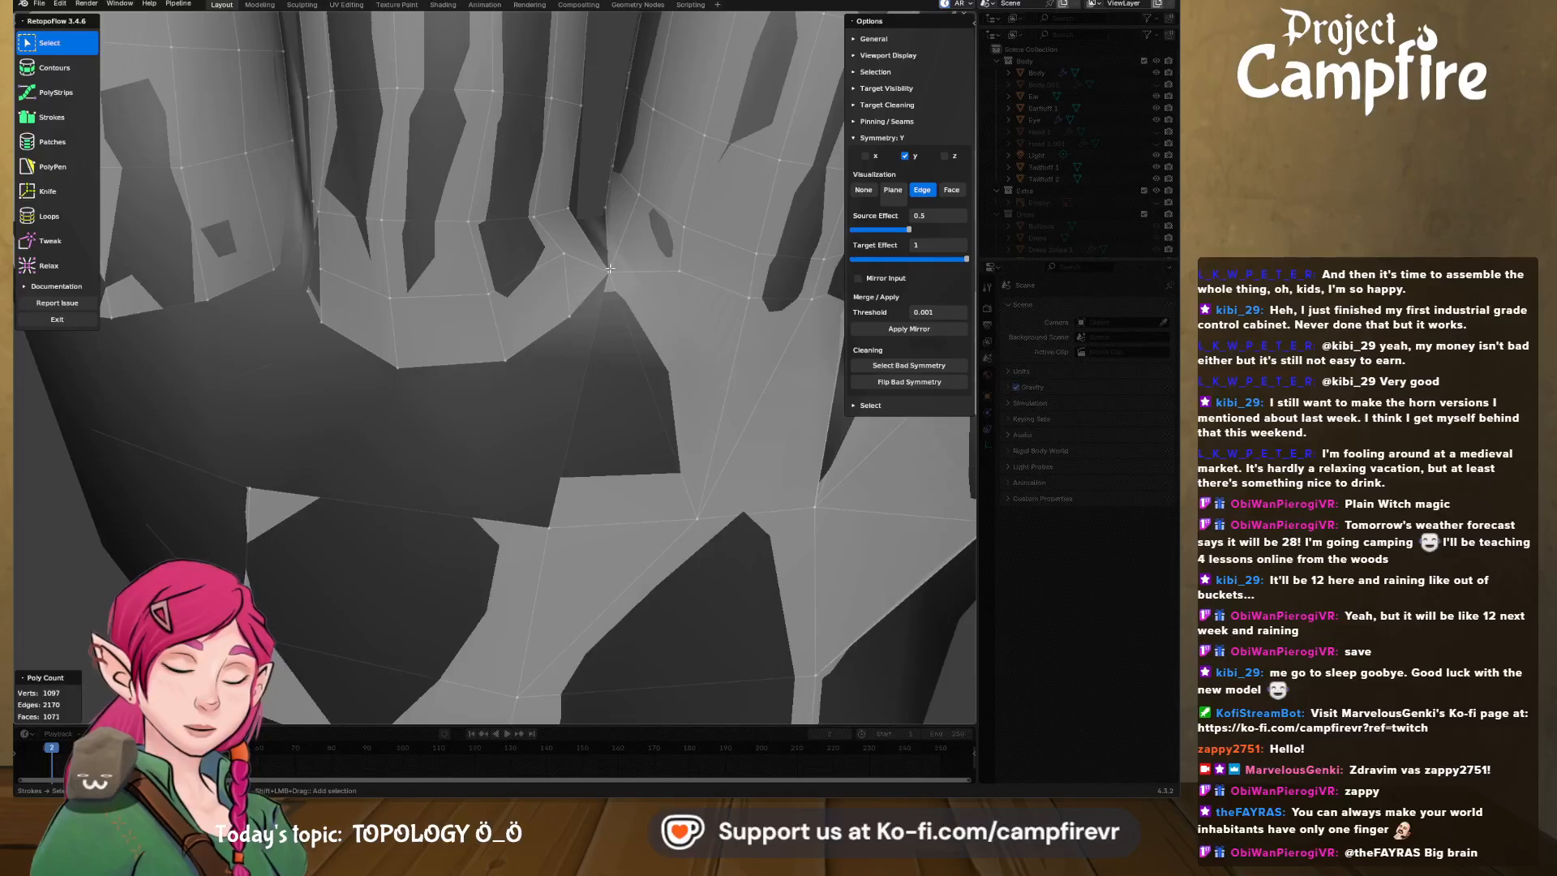
key("x")
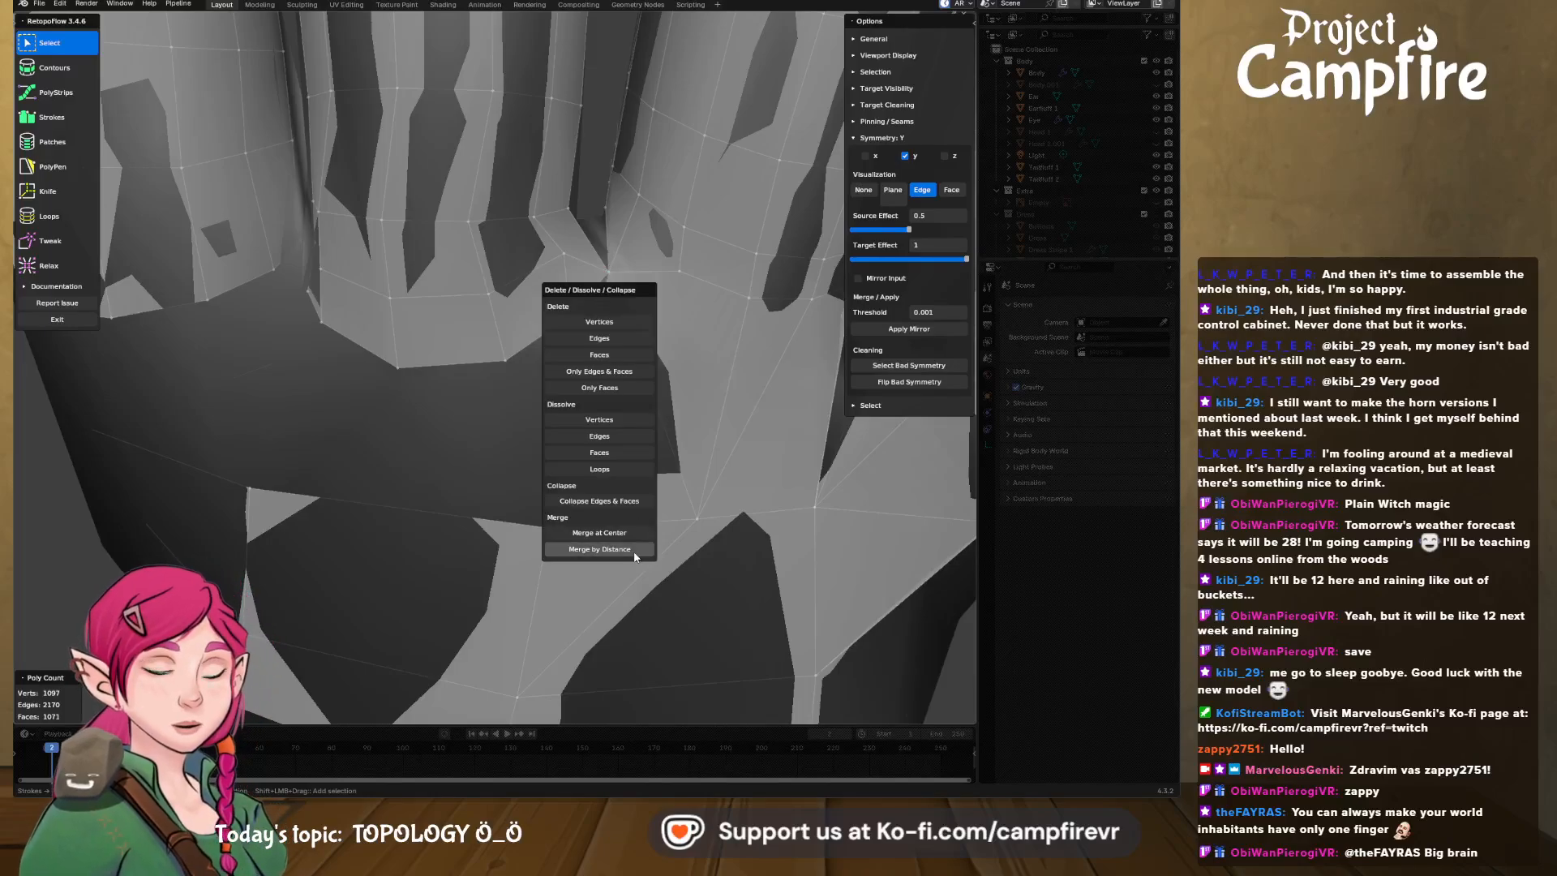
left_click(626, 535)
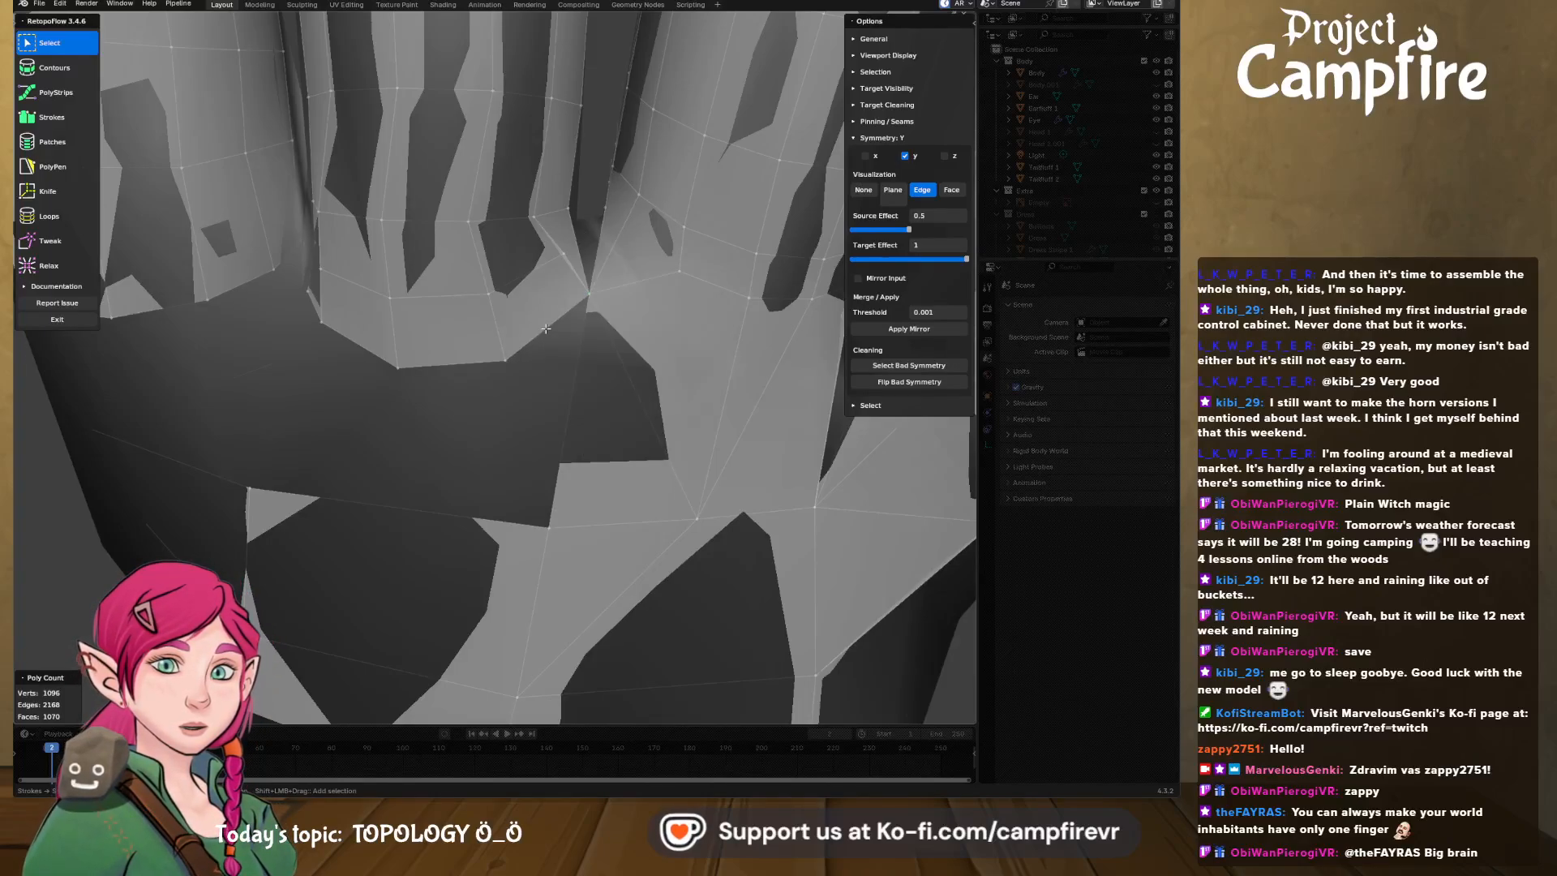
middle_click_drag(546, 329, 435, 256)
key("ctrl+z")
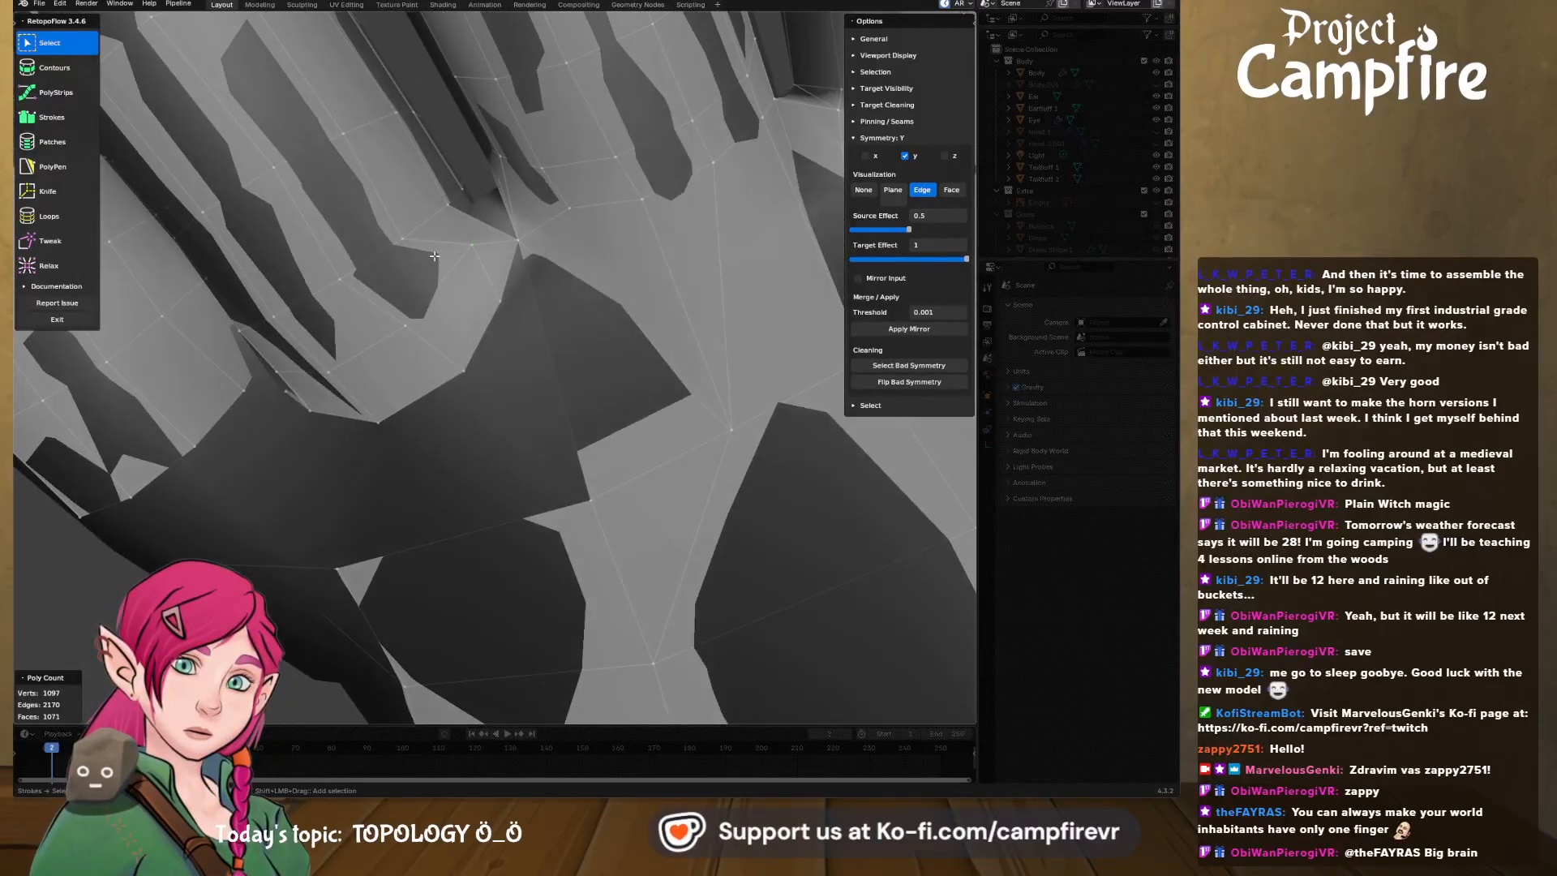
left_click(48, 241)
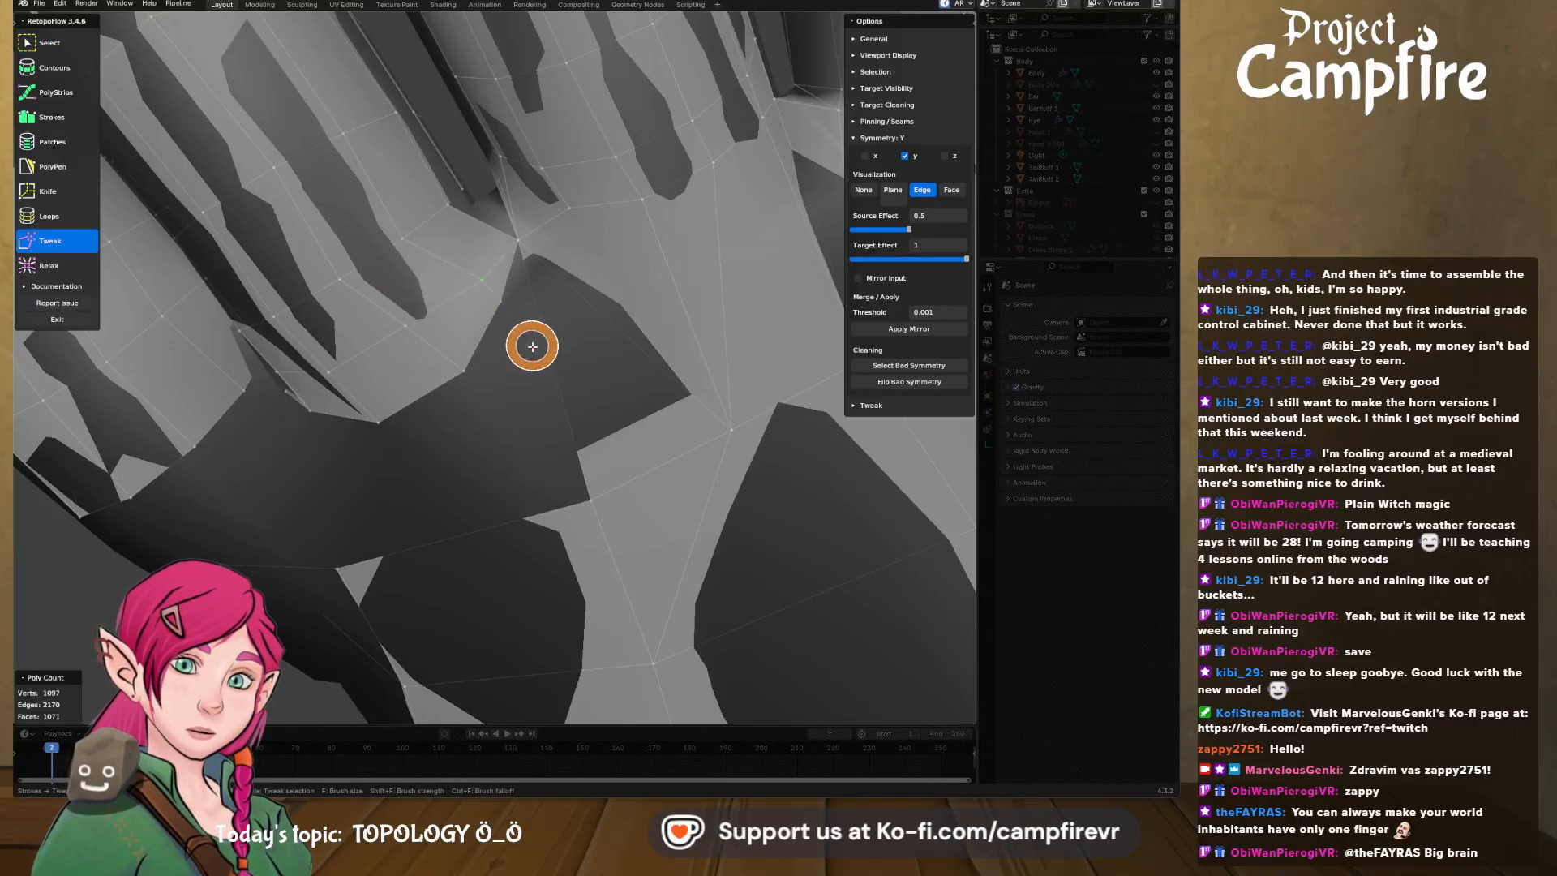
mouse_move(532, 343)
middle_mouse_down()
mouse_move(571, 409)
mouse_move(550, 386)
middle_mouse_up()
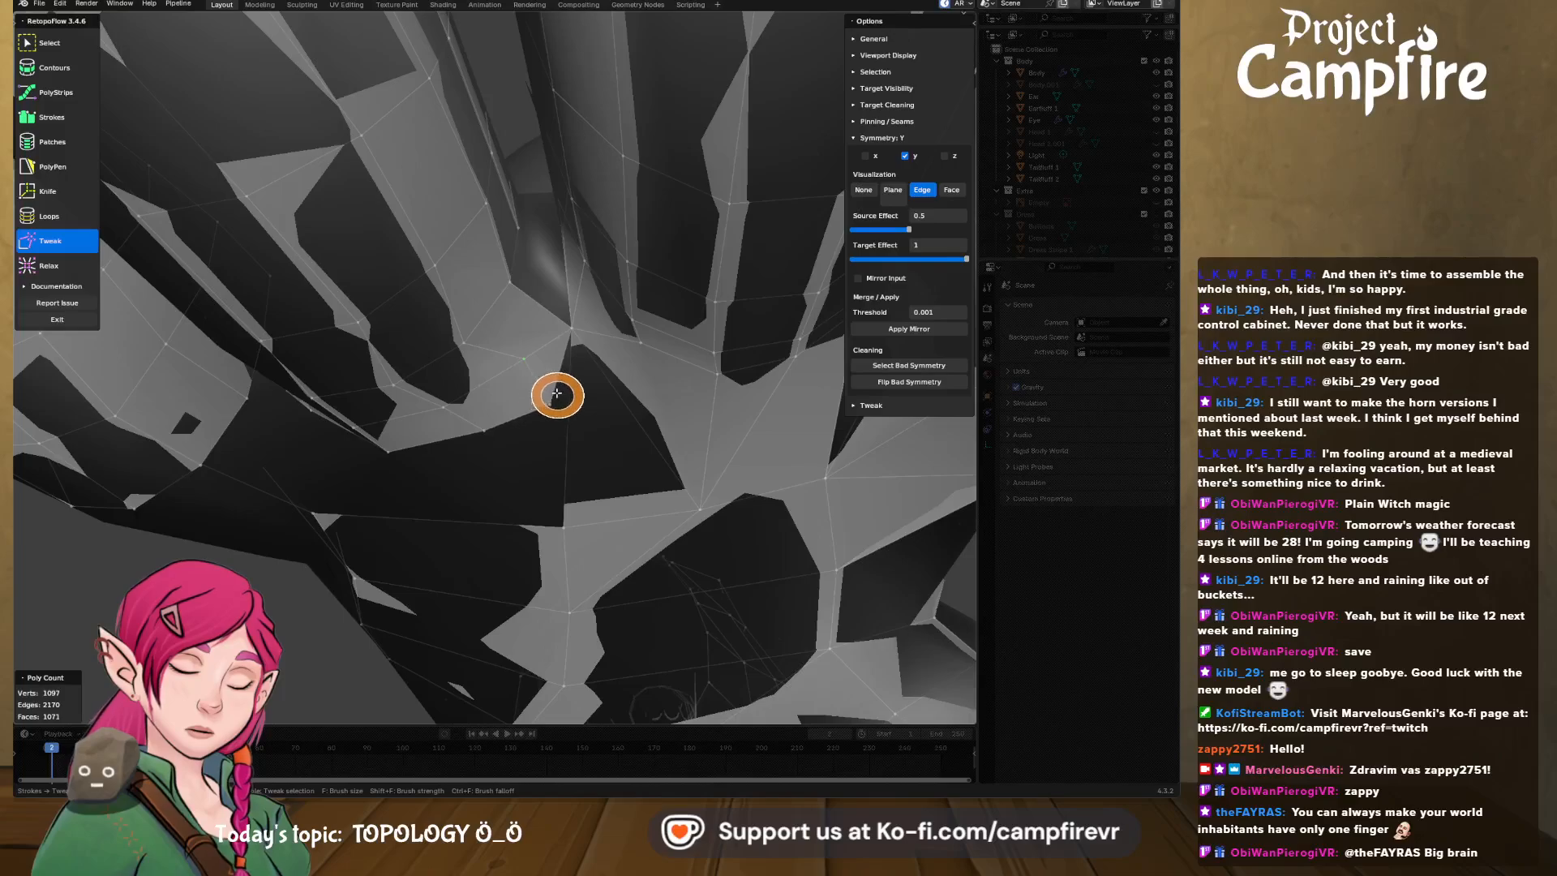
middle_click_drag(549, 389, 550, 354)
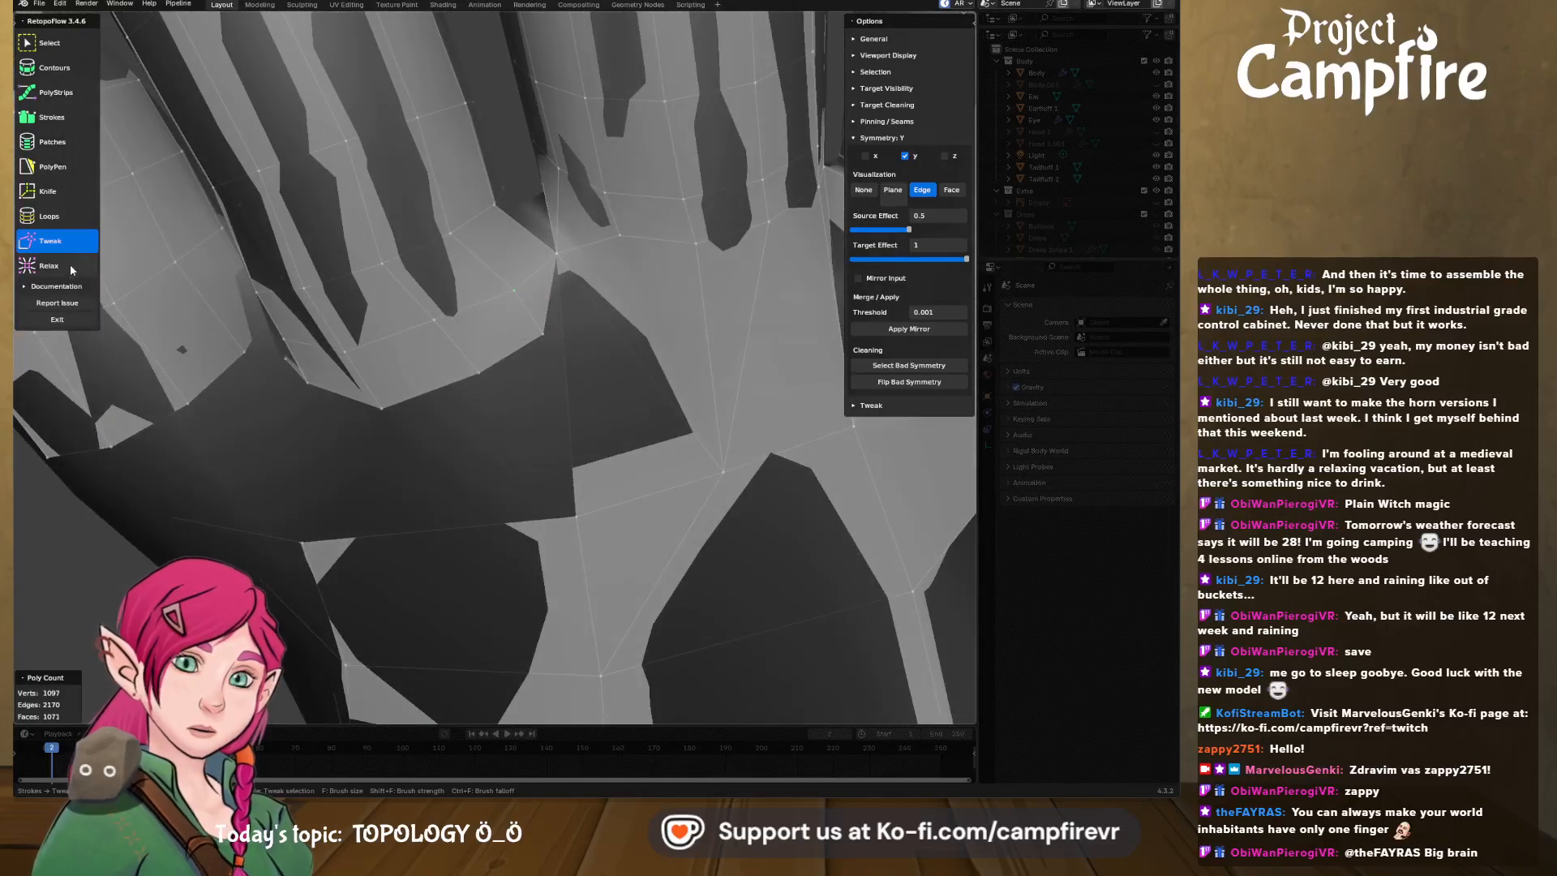
left_click(65, 42)
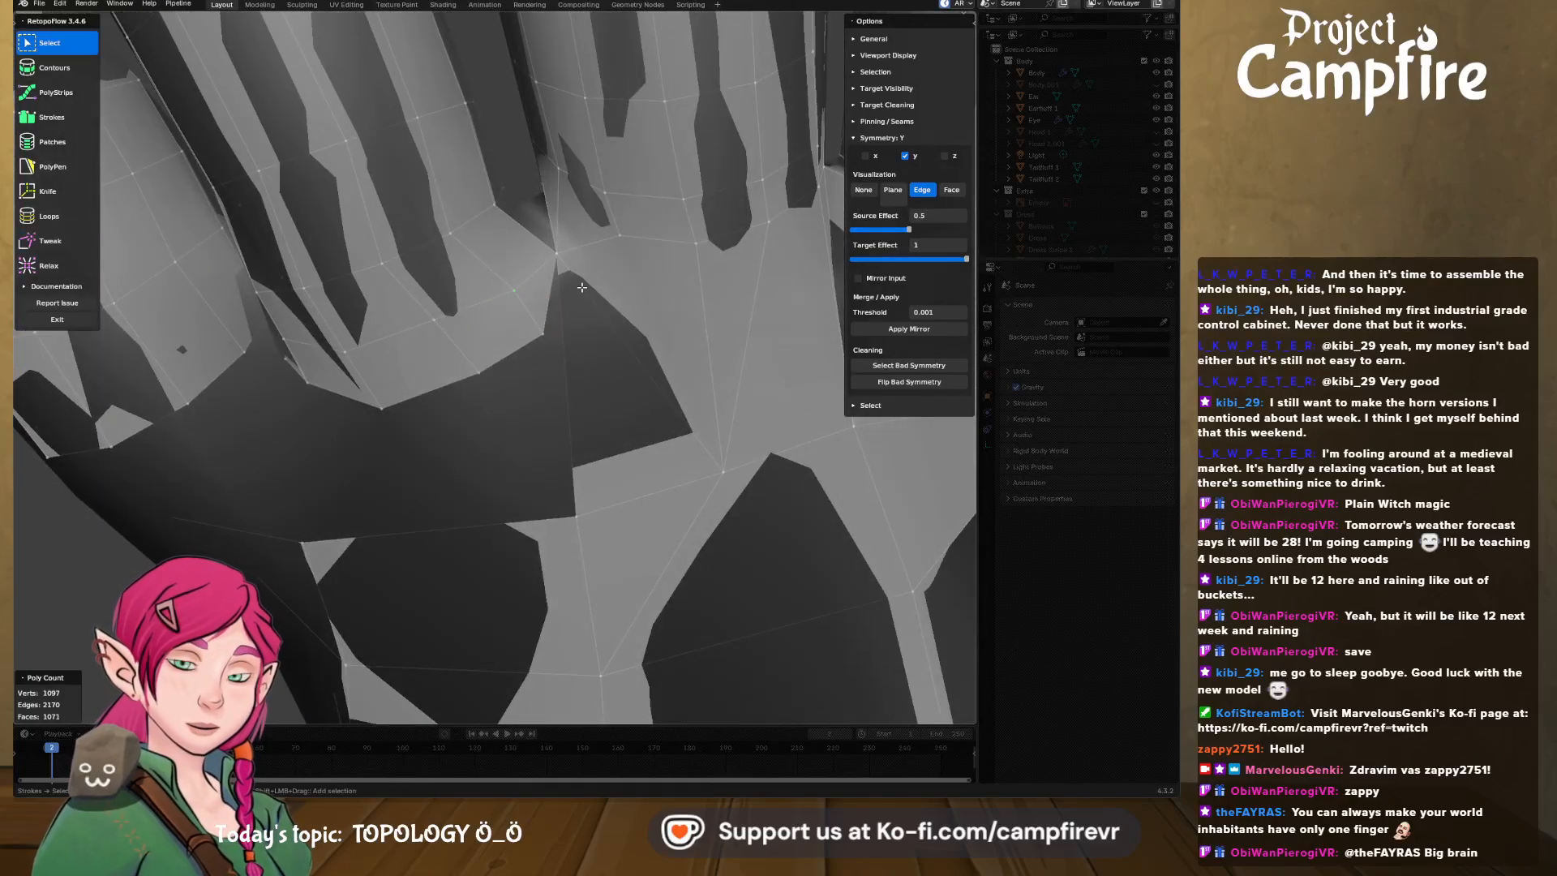
- Merge the ring finger strip's extra border vertices into the junction vertex between the ring and middle fingers
left_click(545, 335)
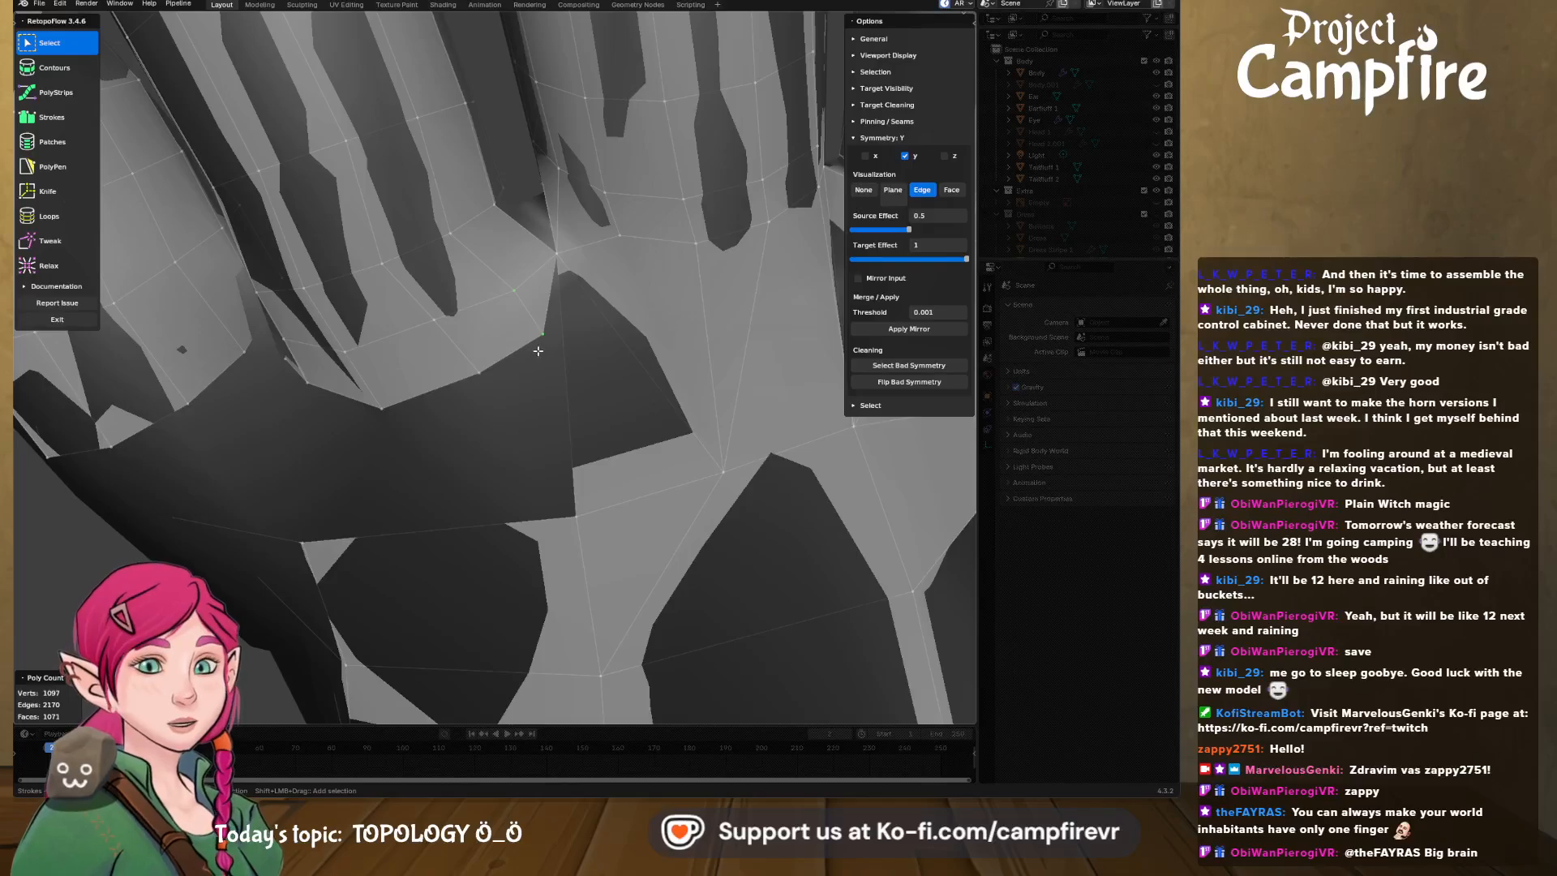
key("x")
left_click(568, 587)
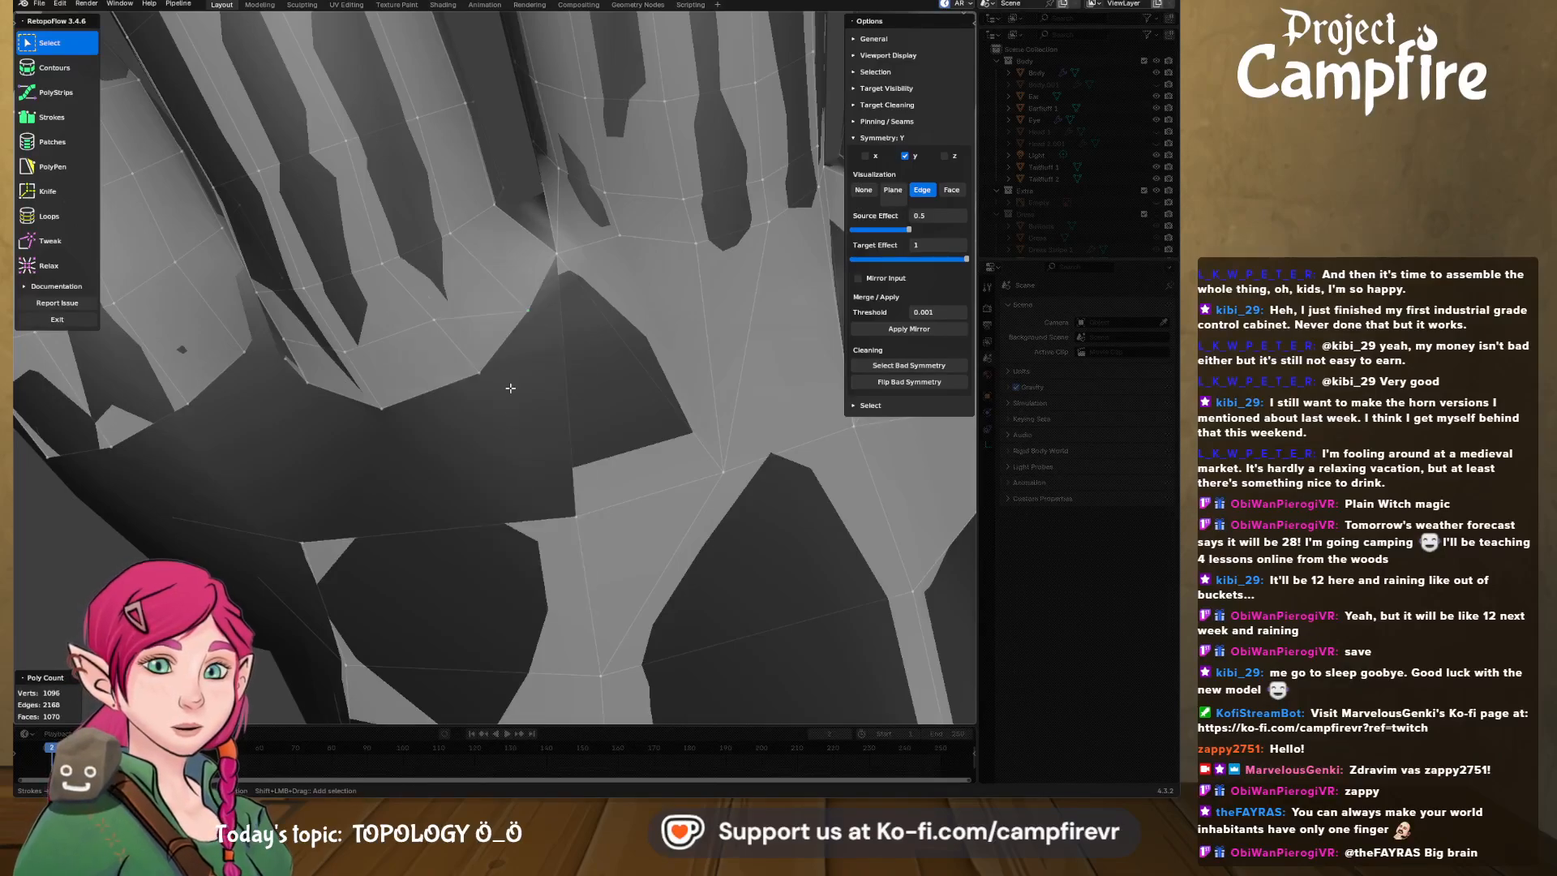
middle_click_drag(510, 388, 583, 290)
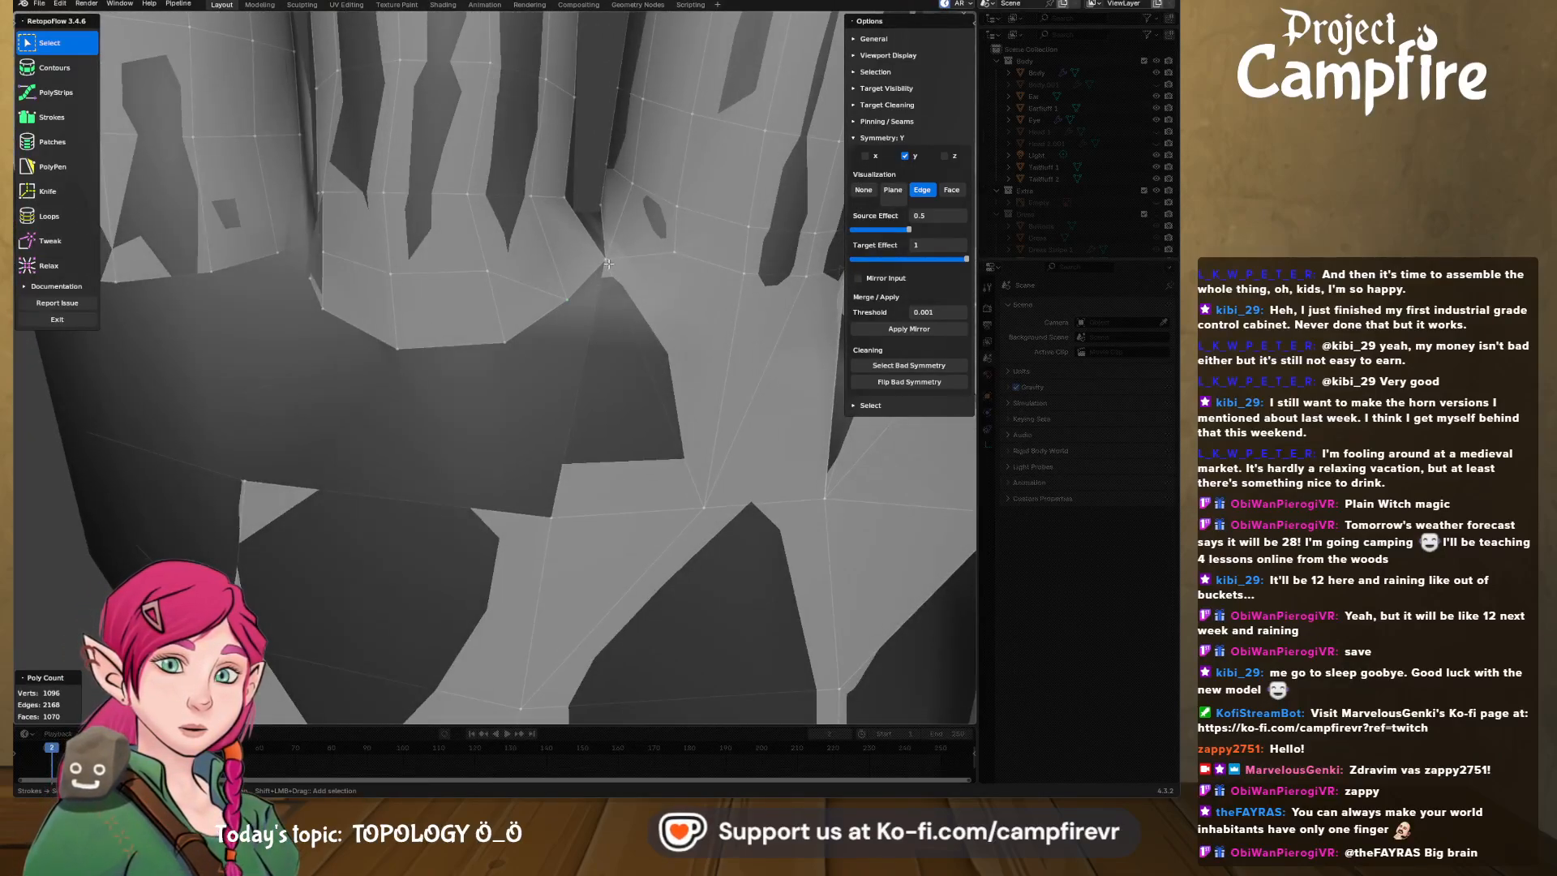
key("x")
left_click(626, 516)
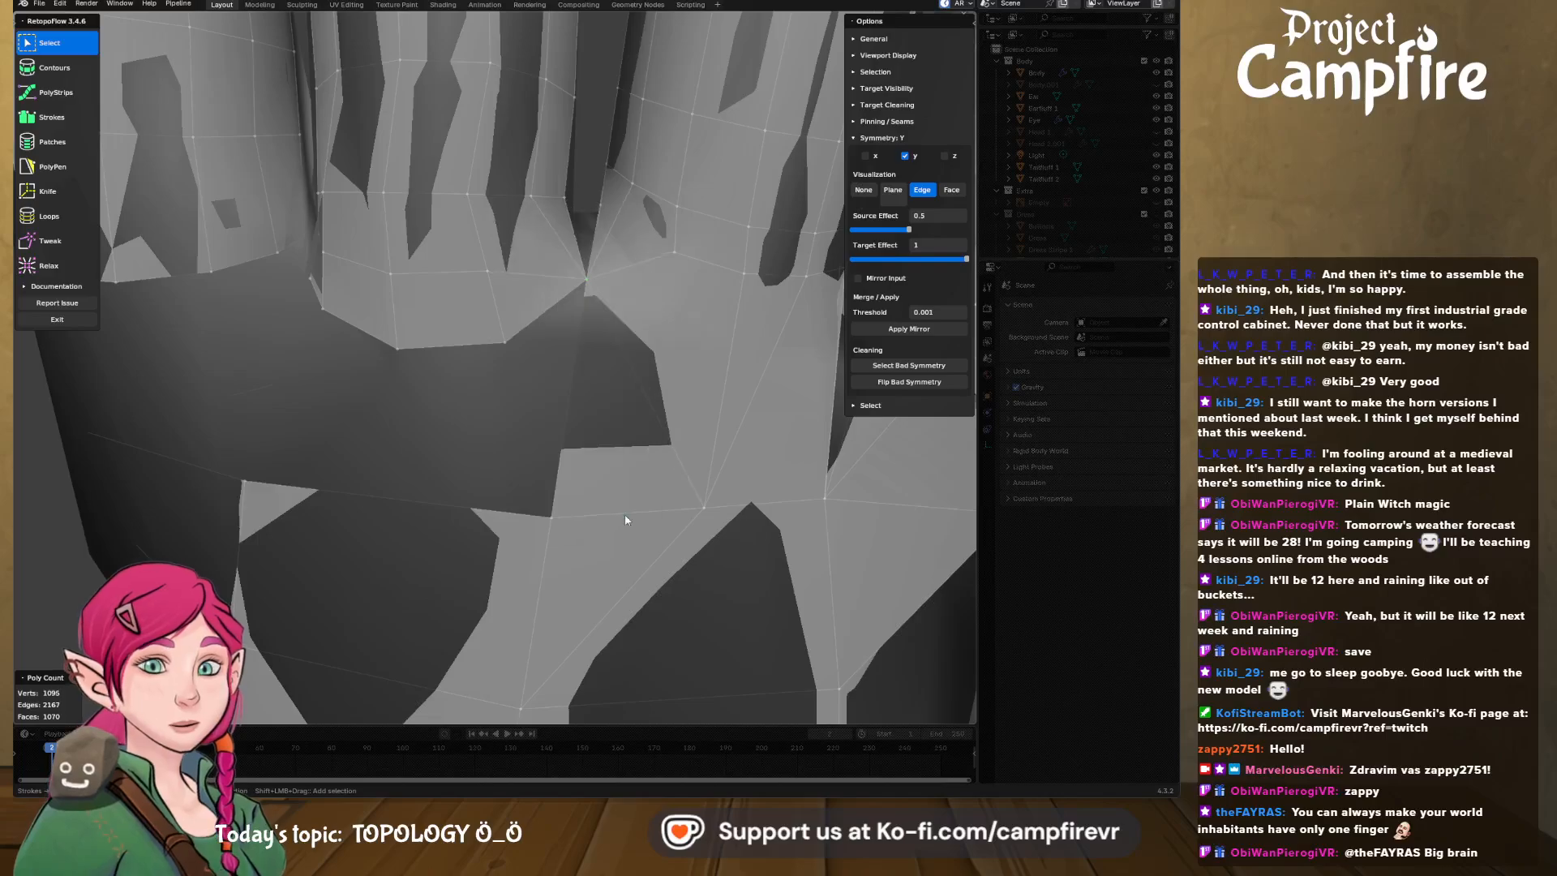
middle_click_drag(581, 298, 672, 317)
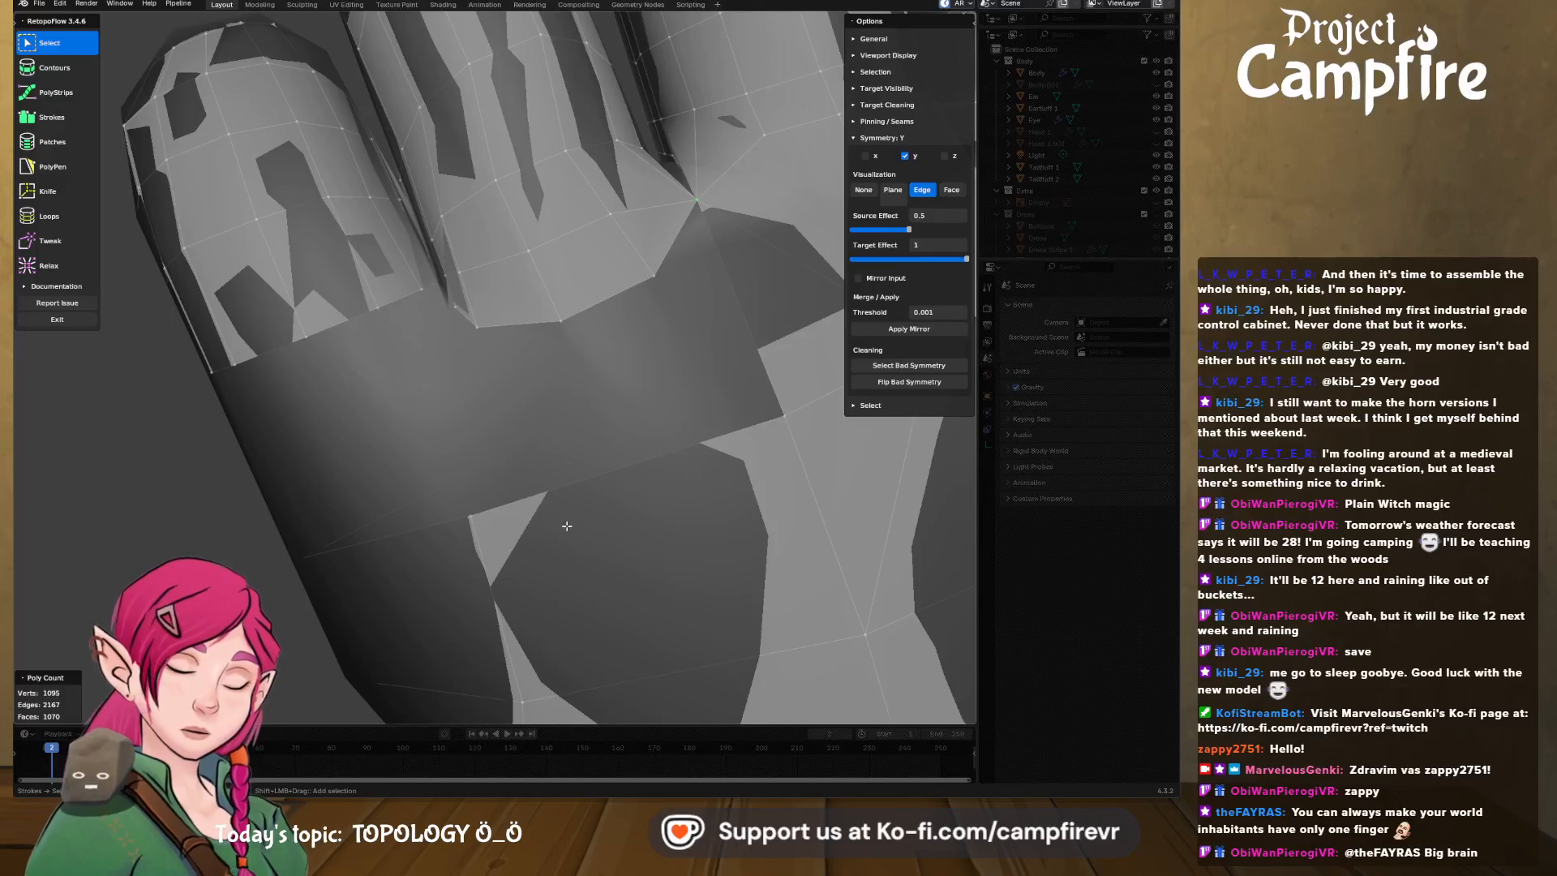
- Knife a cut from the palm vertex below the ring finger to the middle of the hand mesh's upper border edge
middle_click_drag(567, 525, 747, 494)
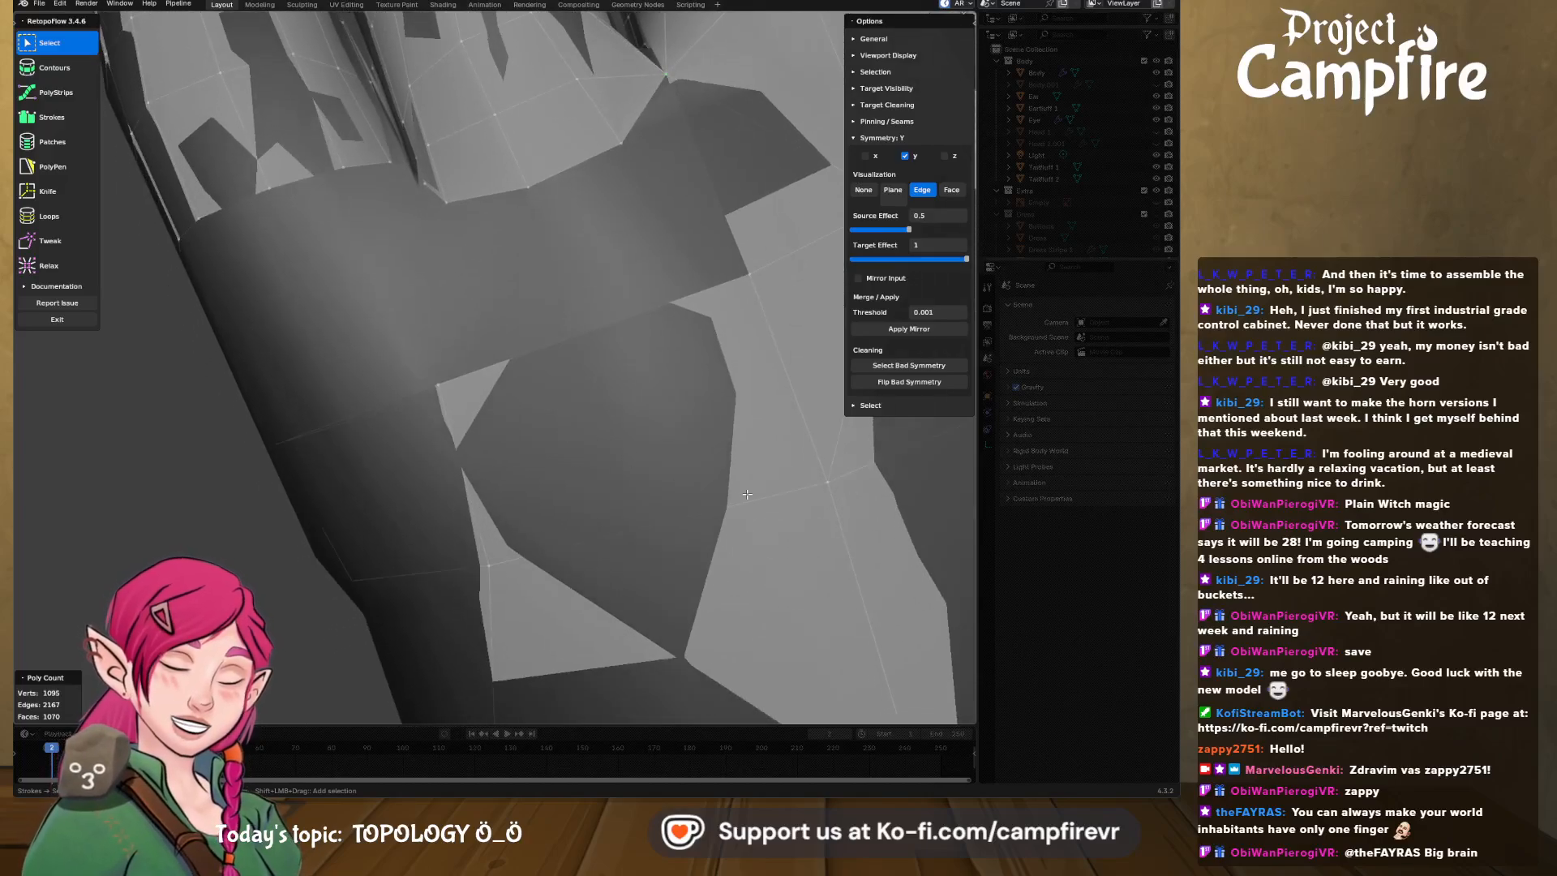
left_click(49, 191)
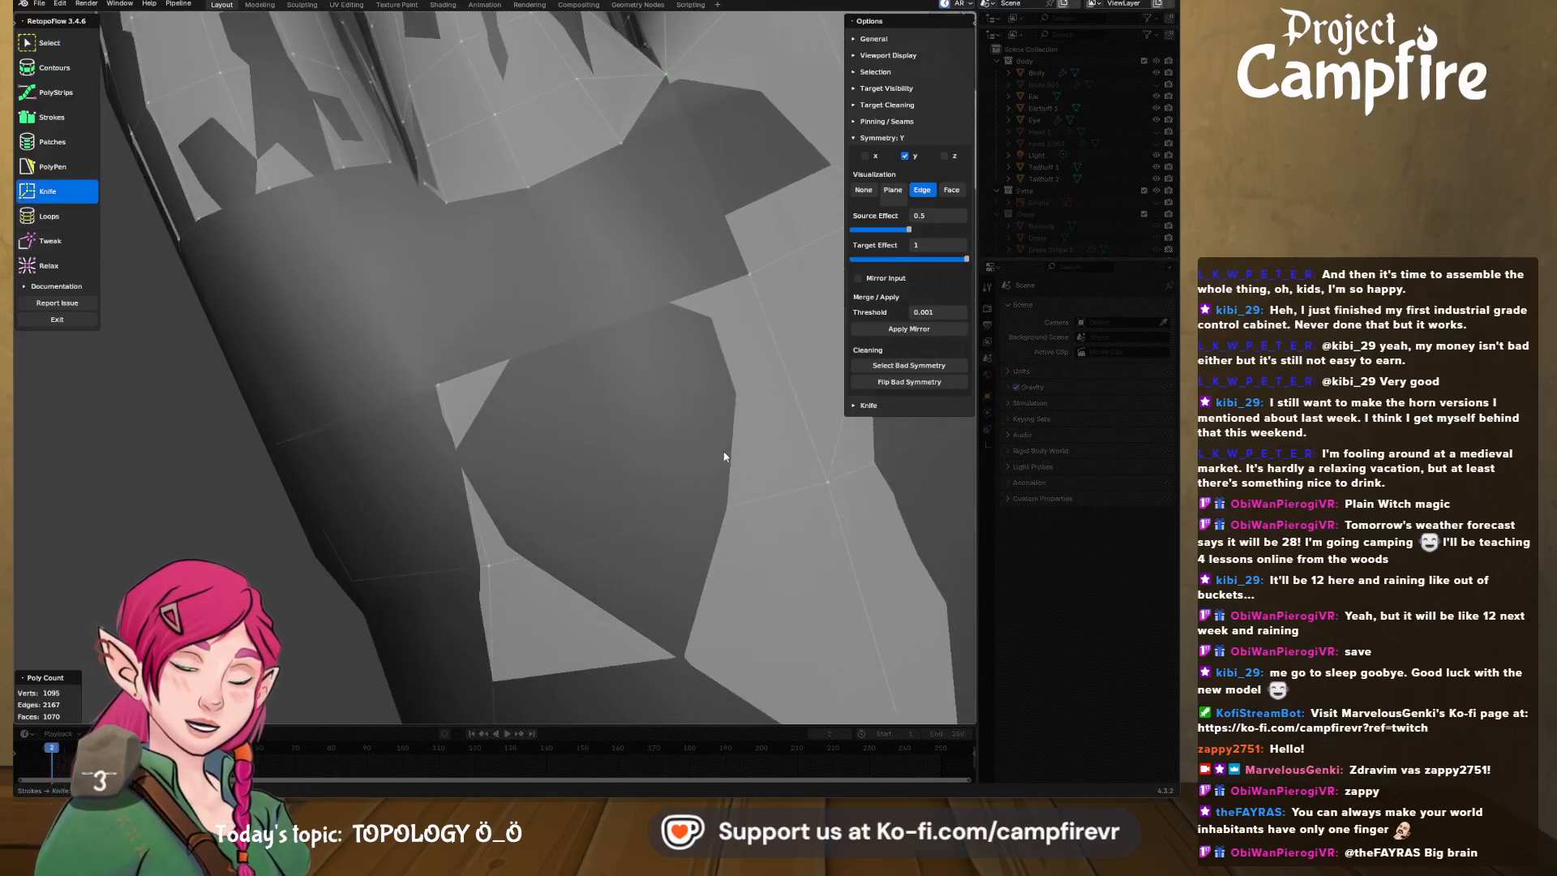
left_click(828, 483)
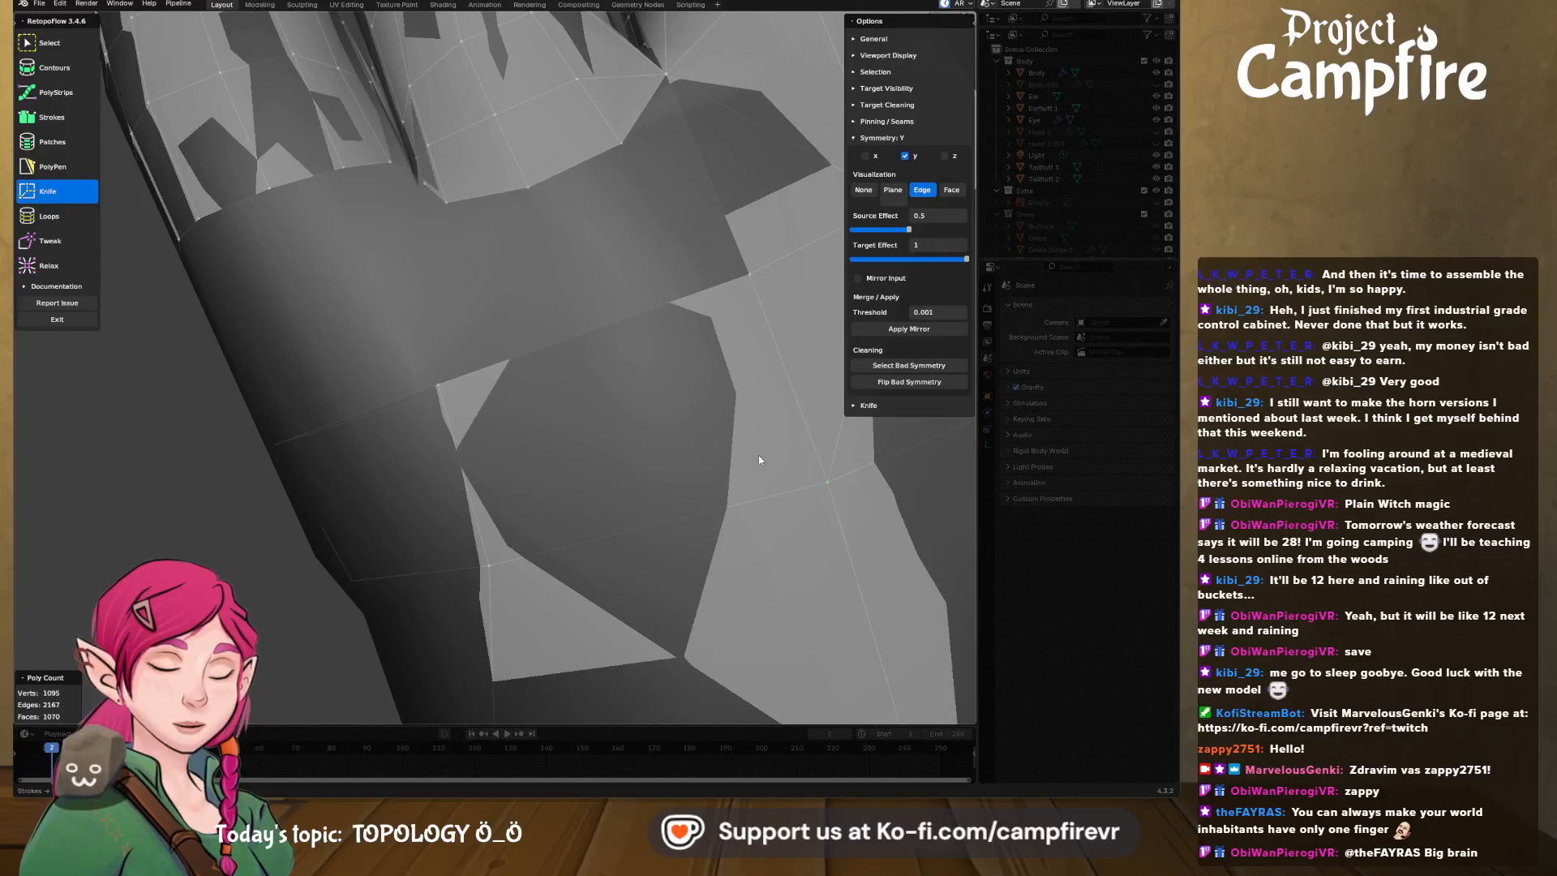
left_click(585, 333)
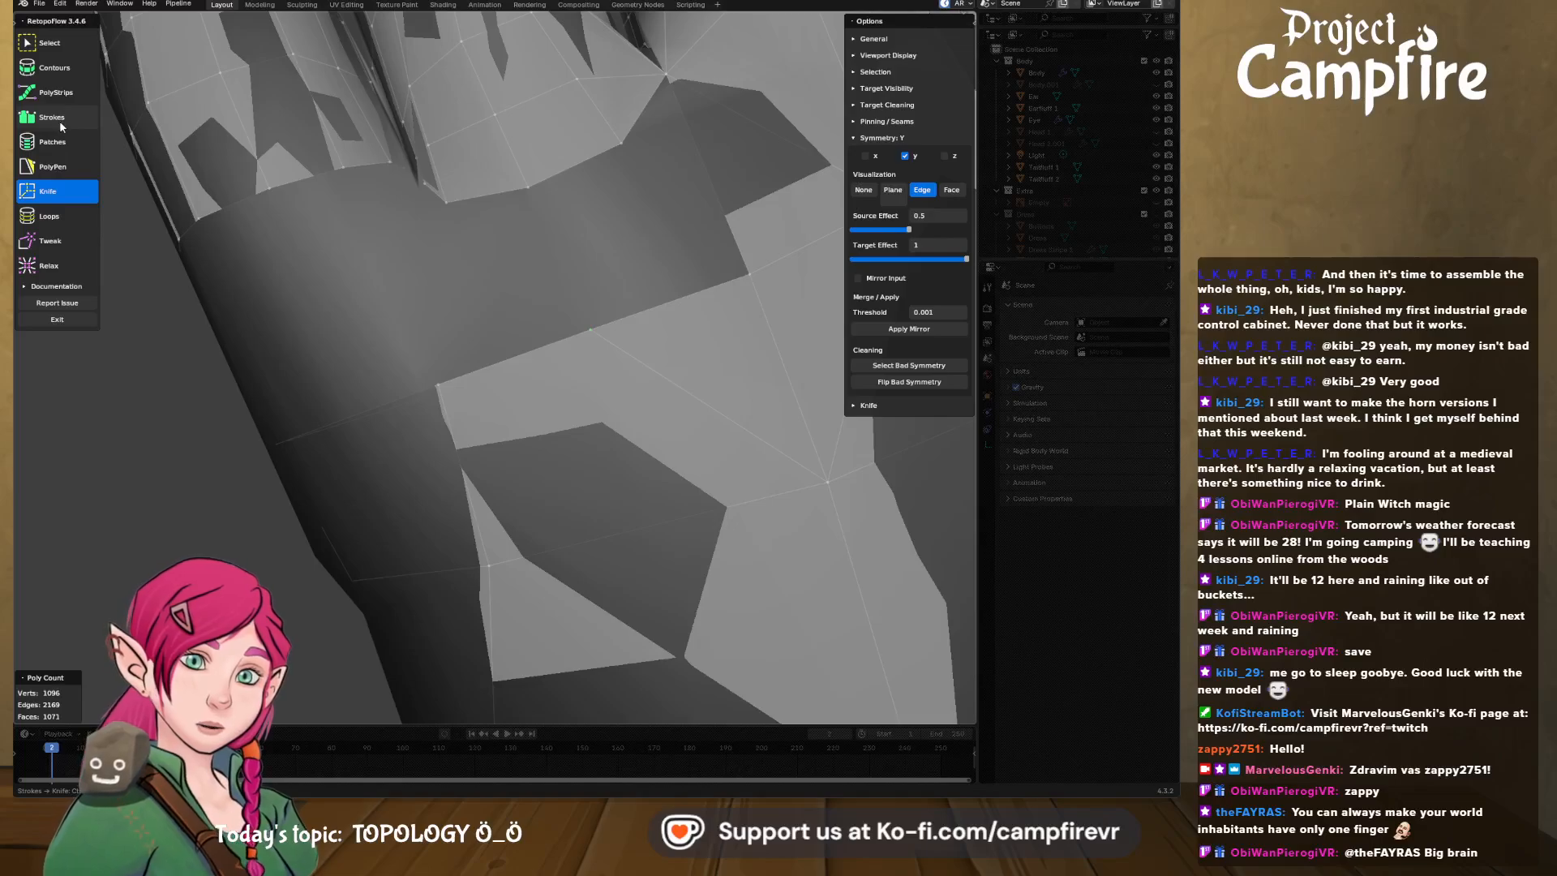
- Bridge the notch beside the ring-middle finger junction to the hand mesh's upper corner with a PolyPen quad
left_click(53, 166)
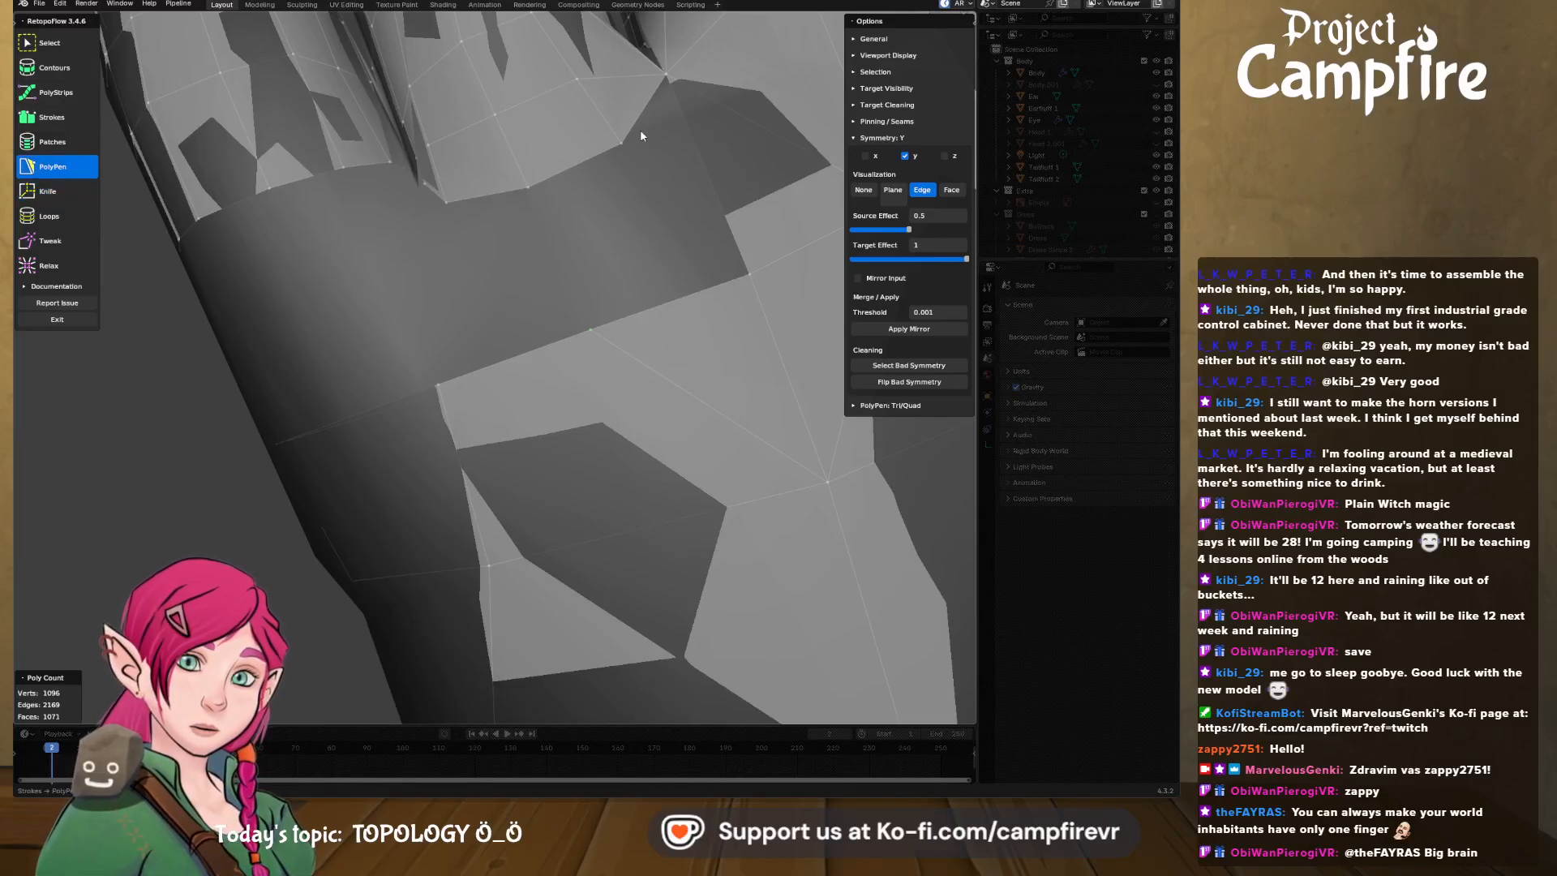
middle_click_drag(659, 178, 597, 322)
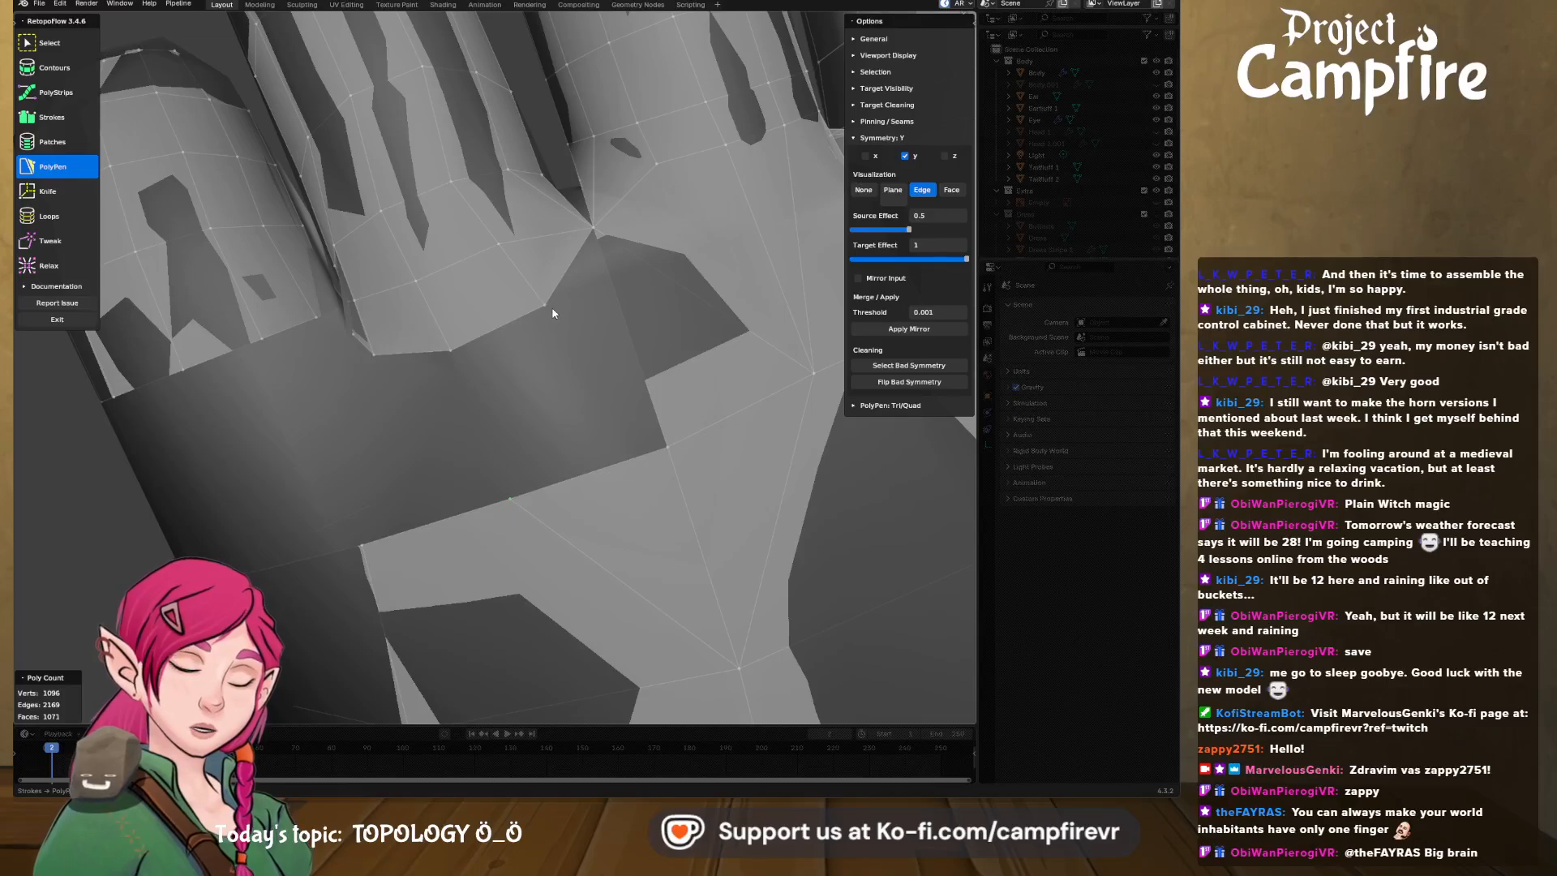
left_click(593, 228)
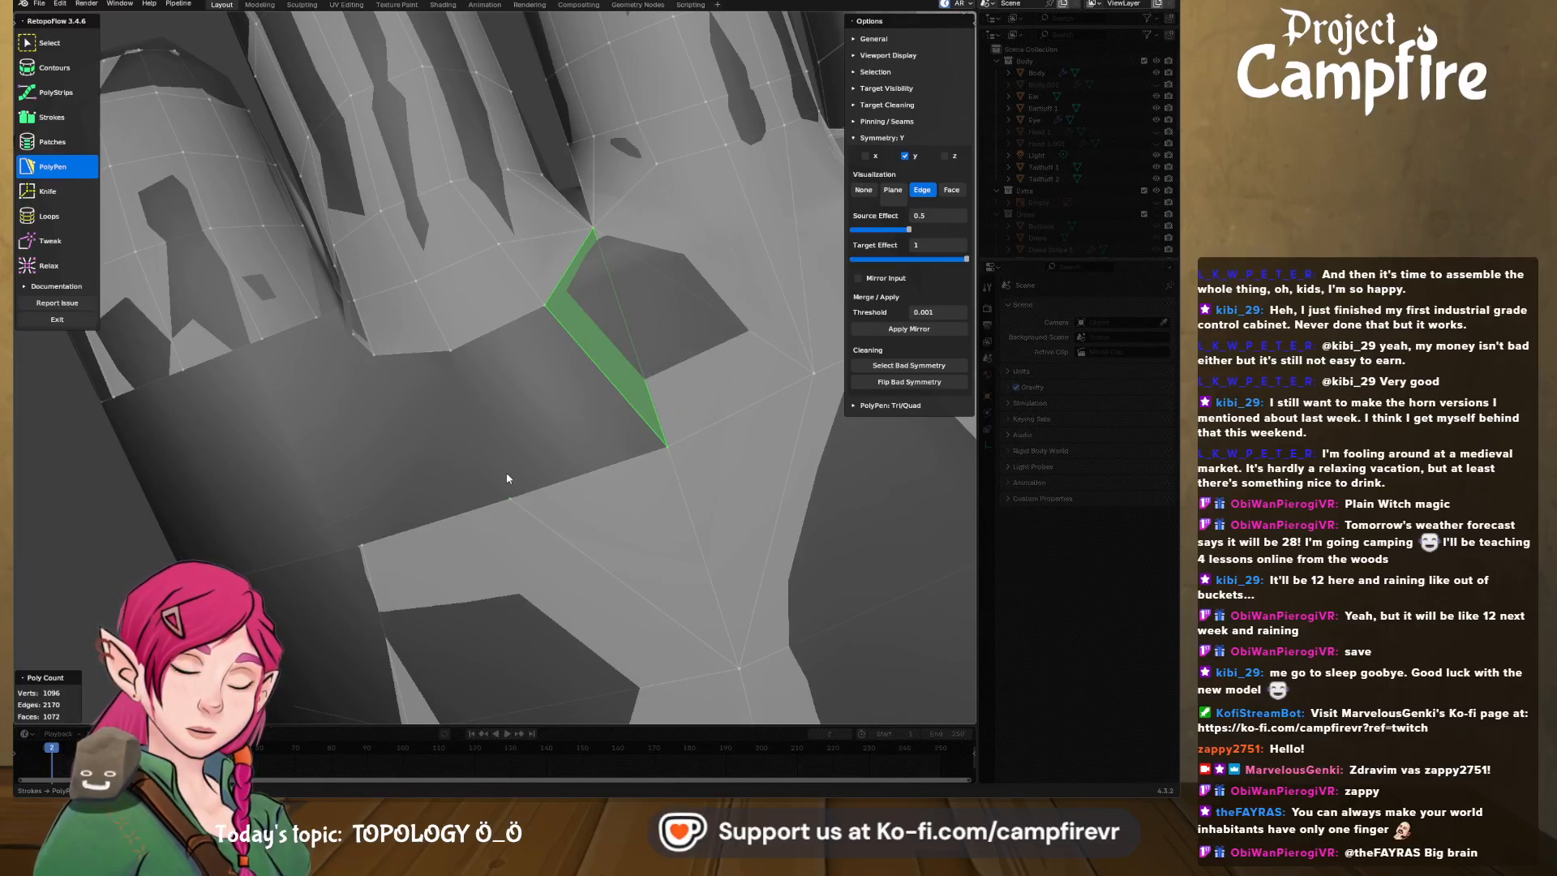
- Fill the gap between the ring finger's lower border and the hand mesh's upper edge with two PolyPen quads
left_click(513, 496)
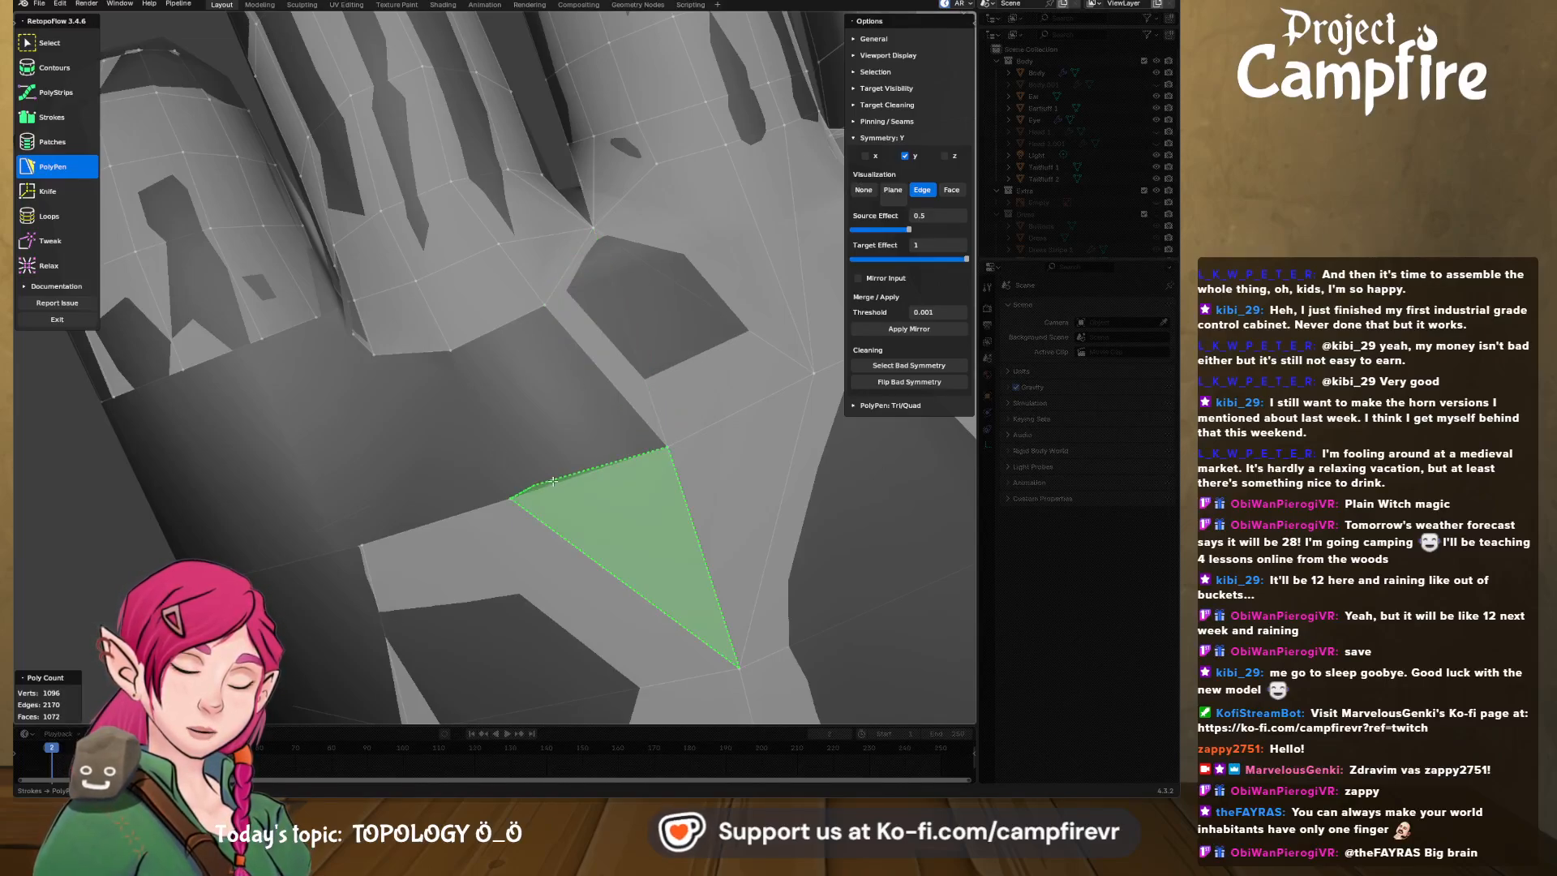
left_click(666, 448)
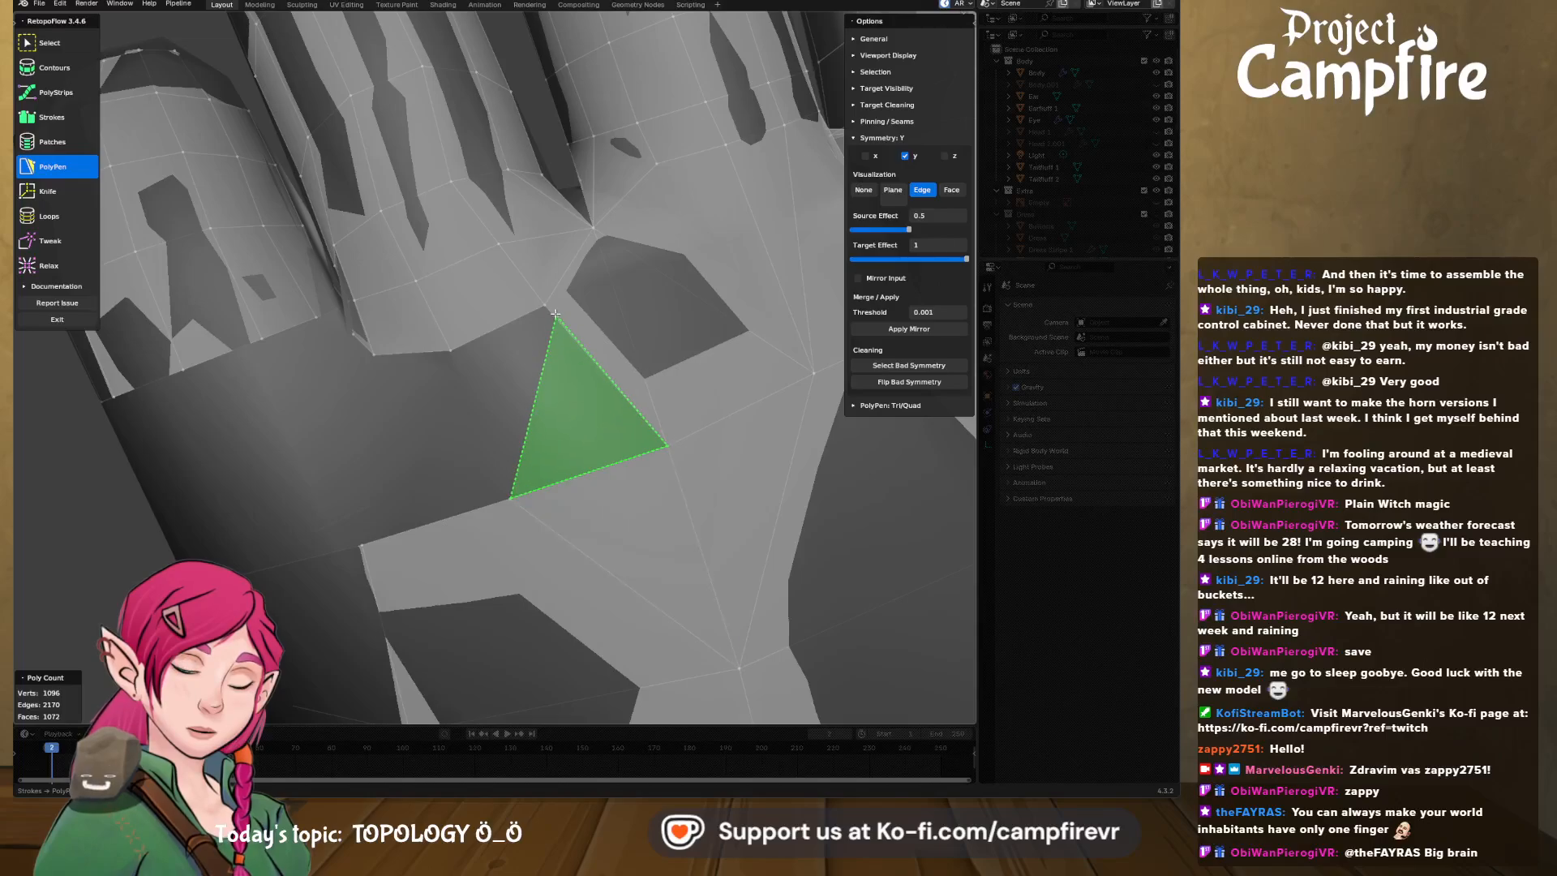
left_click(452, 349, "ctrl")
middle_click_drag(467, 397, 514, 439)
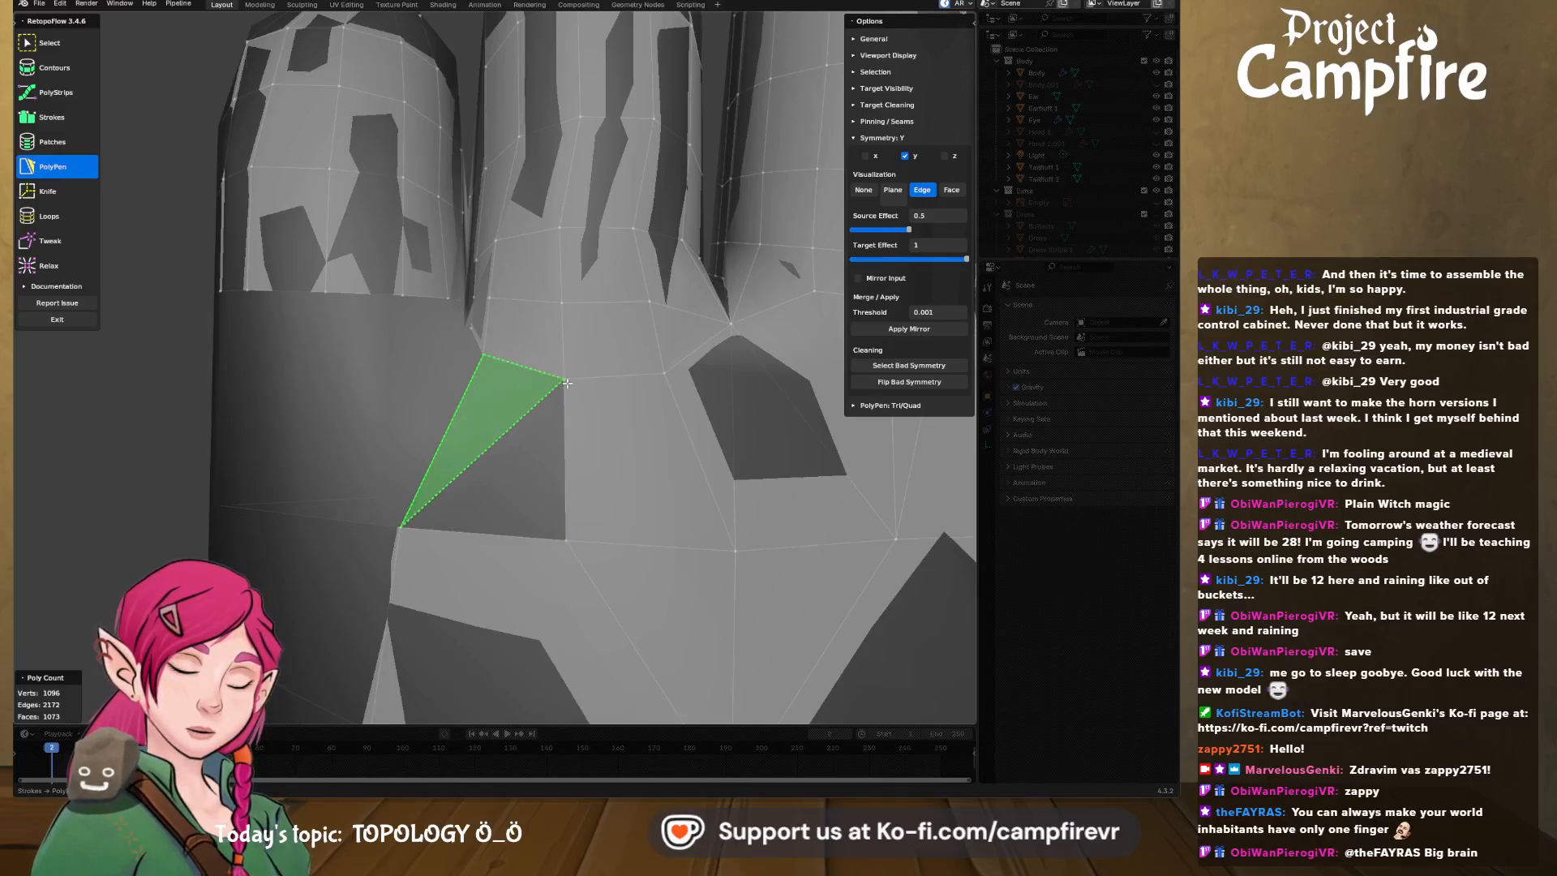
left_click(565, 536)
left_click_drag(565, 535, 568, 541)
- Smooth the ring finger's topology above its base with the Relax brush
mouse_move(478, 424)
middle_mouse_down()
mouse_move(521, 459)
mouse_move(490, 445)
mouse_move(460, 398)
mouse_move(561, 436)
mouse_move(495, 459)
middle_mouse_up()
left_click(49, 265)
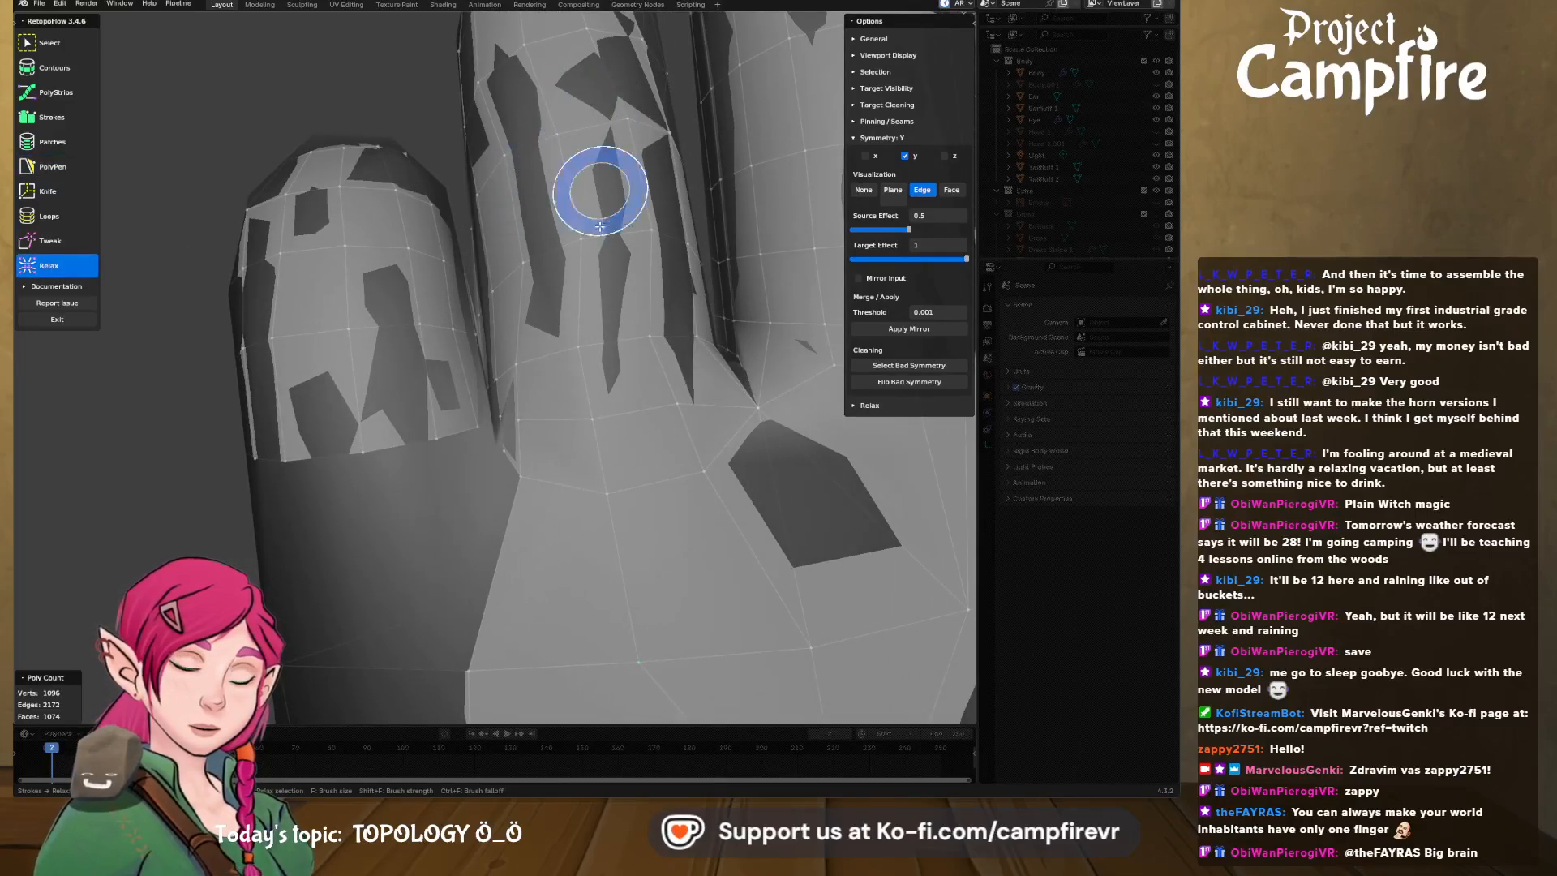
left_click_drag(560, 231, 548, 72)
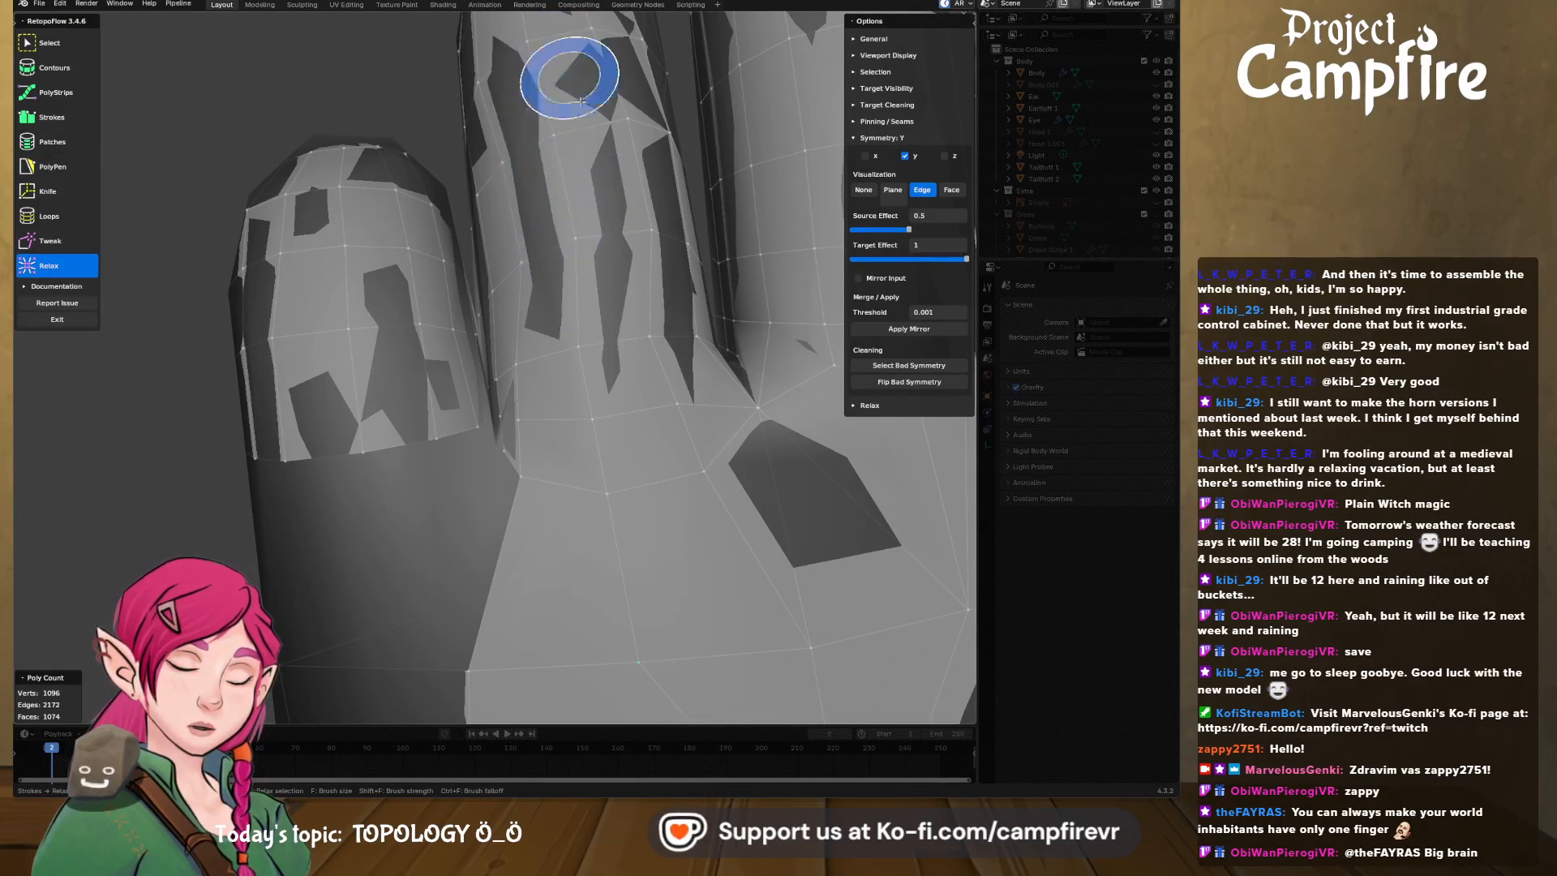
- Join the little finger's lower border to the ring finger's base with PolyPen faces in the web between them
middle_click_drag(451, 438, 548, 250, "shift")
scroll(612, 315, "down", 1)
mouse_move(611, 318)
middle_mouse_down()
mouse_move(634, 285)
mouse_move(573, 344)
middle_mouse_up()
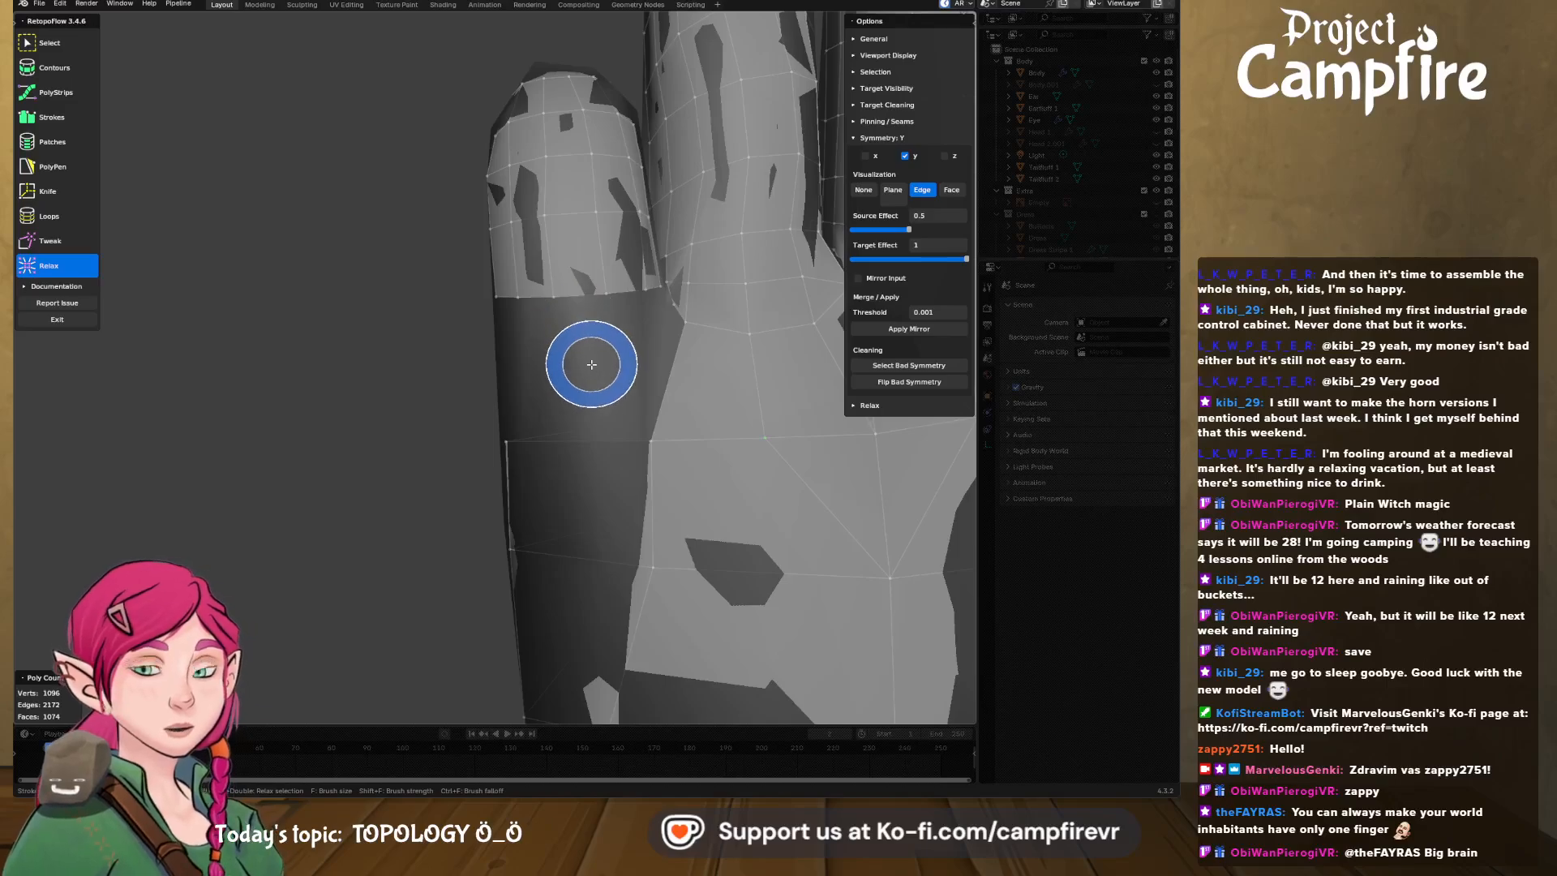
scroll(577, 333, "up", 2)
middle_click_drag(631, 383, 453, 379, "shift")
mouse_move(565, 388)
middle_mouse_down()
mouse_move(519, 399)
mouse_move(519, 427)
mouse_move(517, 409)
middle_mouse_up()
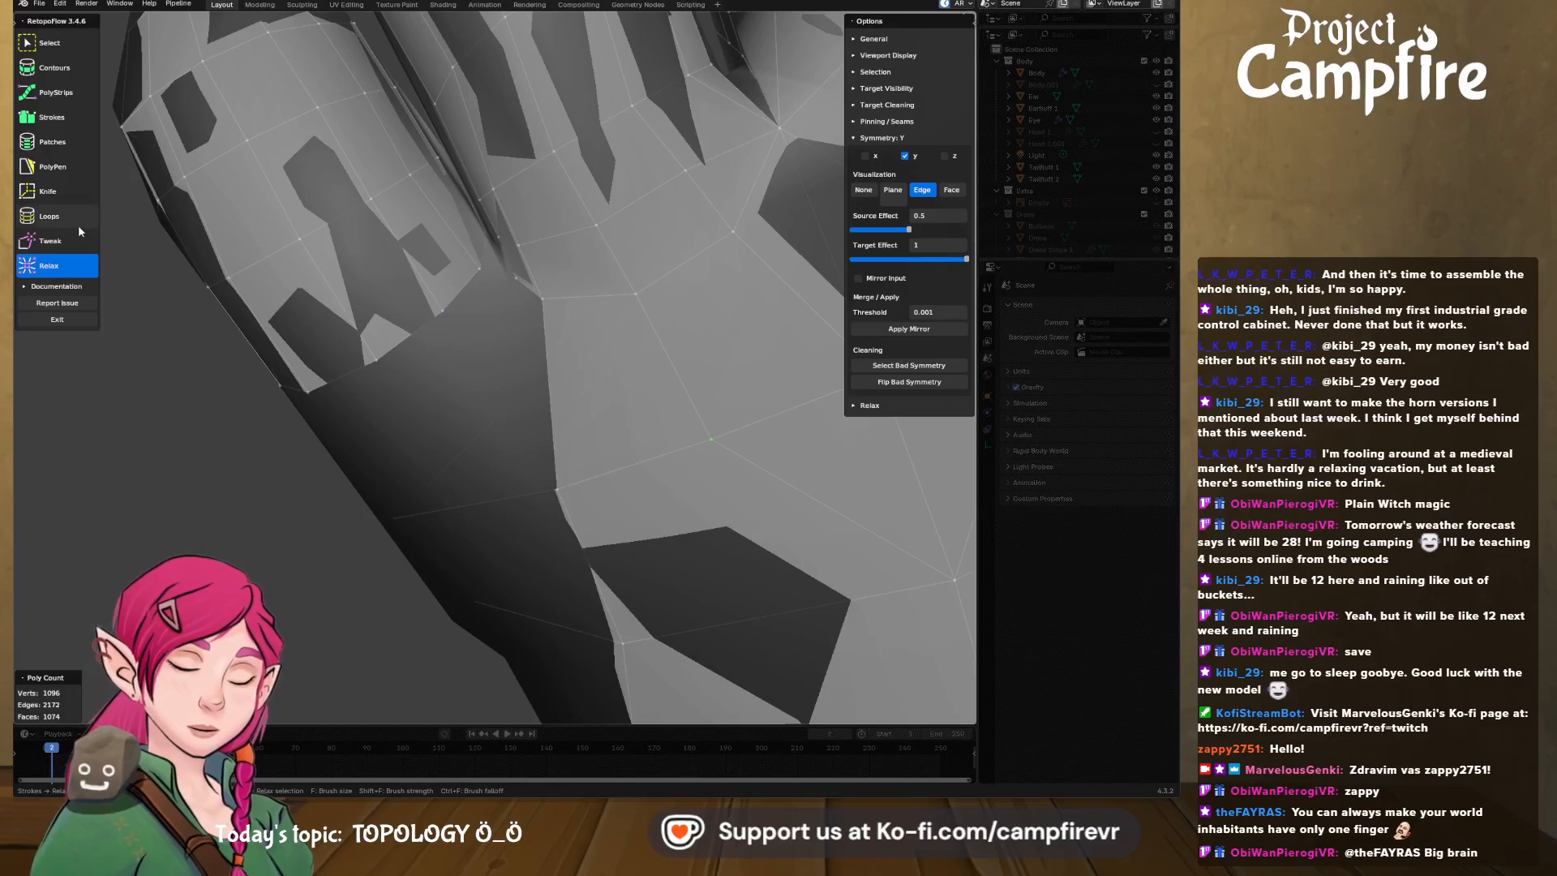
left_click(66, 165)
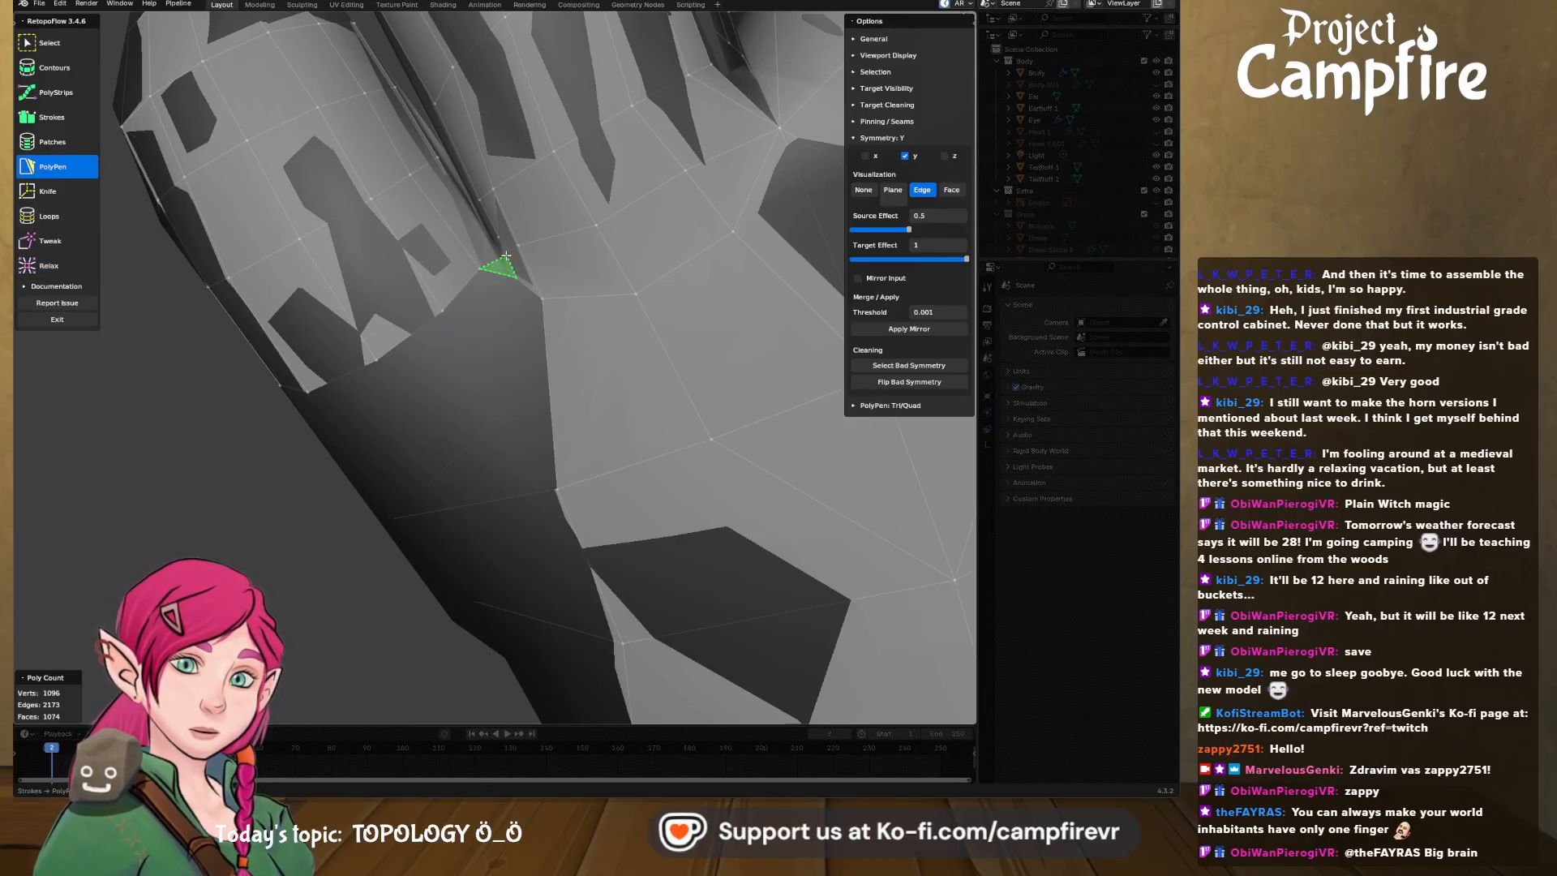
middle_click_drag(496, 251, 543, 296)
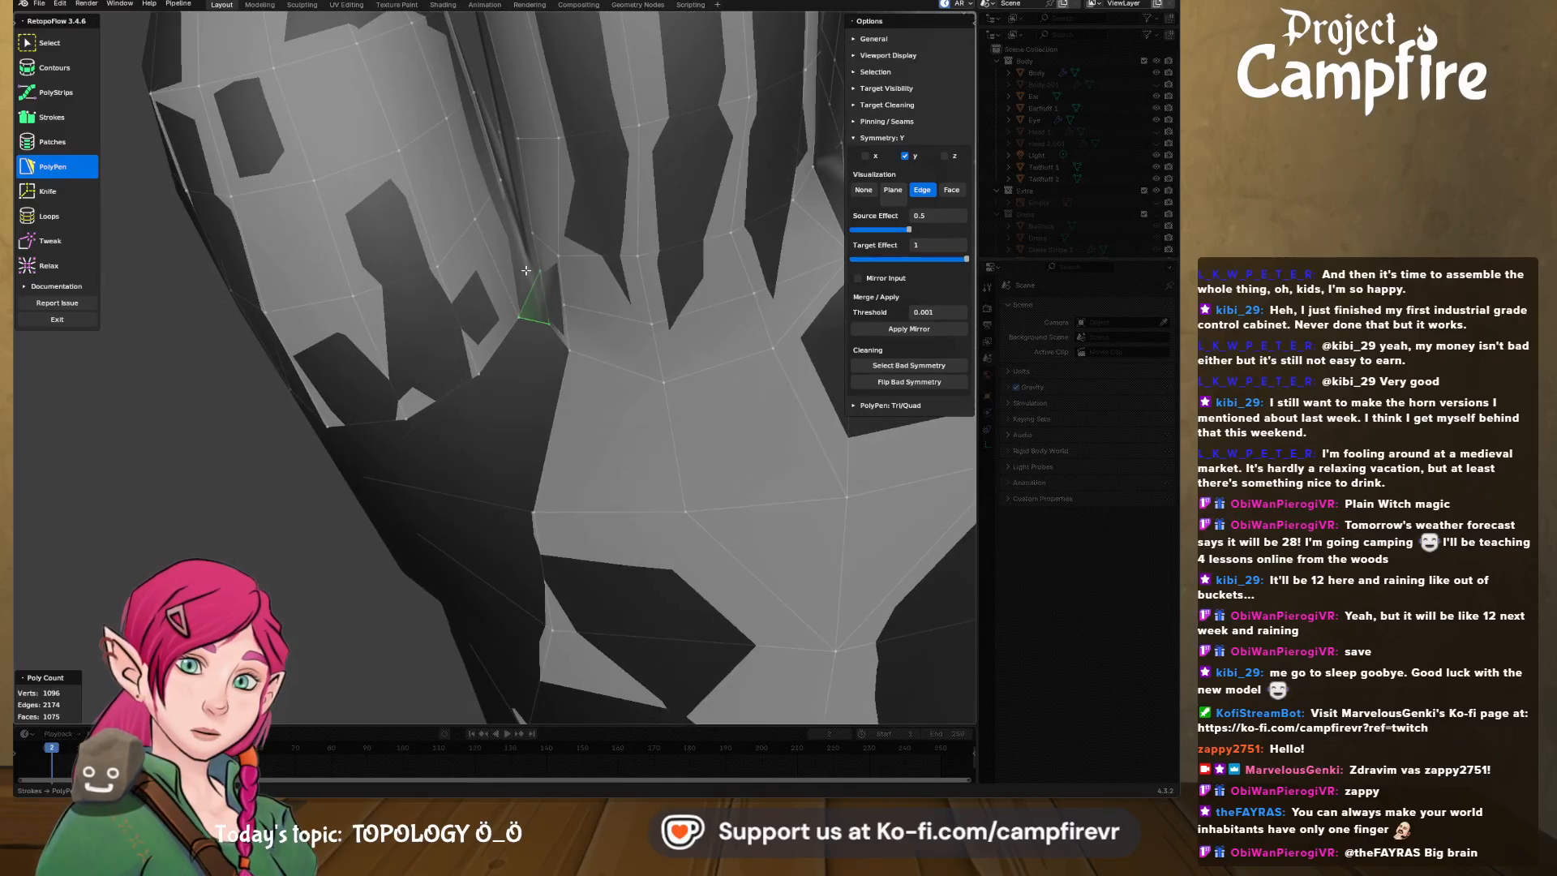
mouse_move(536, 309)
middle_mouse_down()
mouse_move(569, 372)
mouse_move(524, 307)
middle_mouse_up()
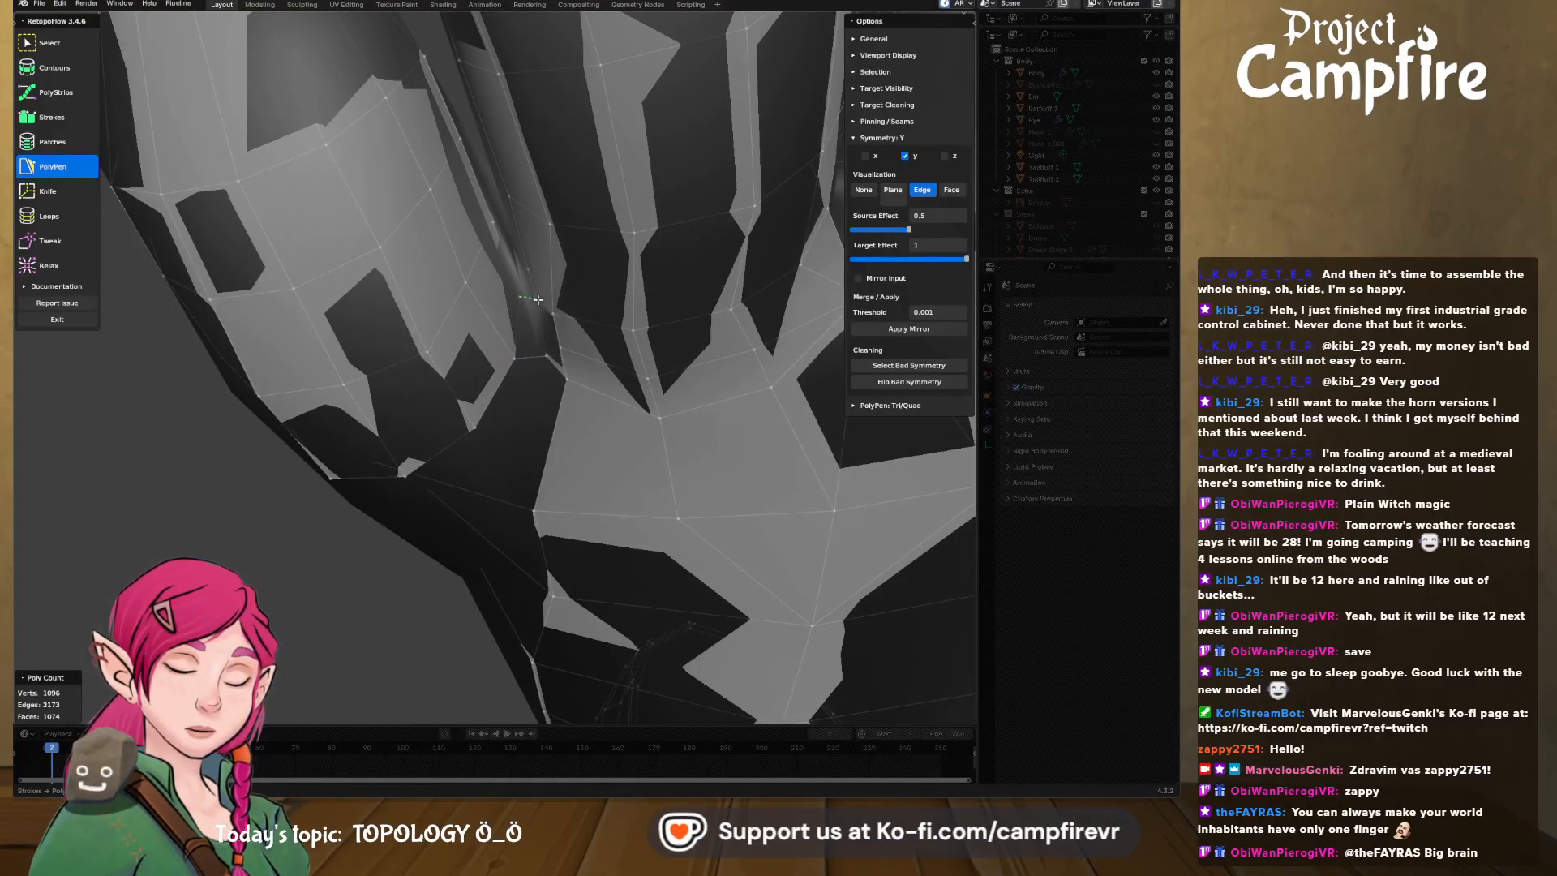
middle_click_drag(549, 351, 484, 217)
left_click(539, 312, "ctrl")
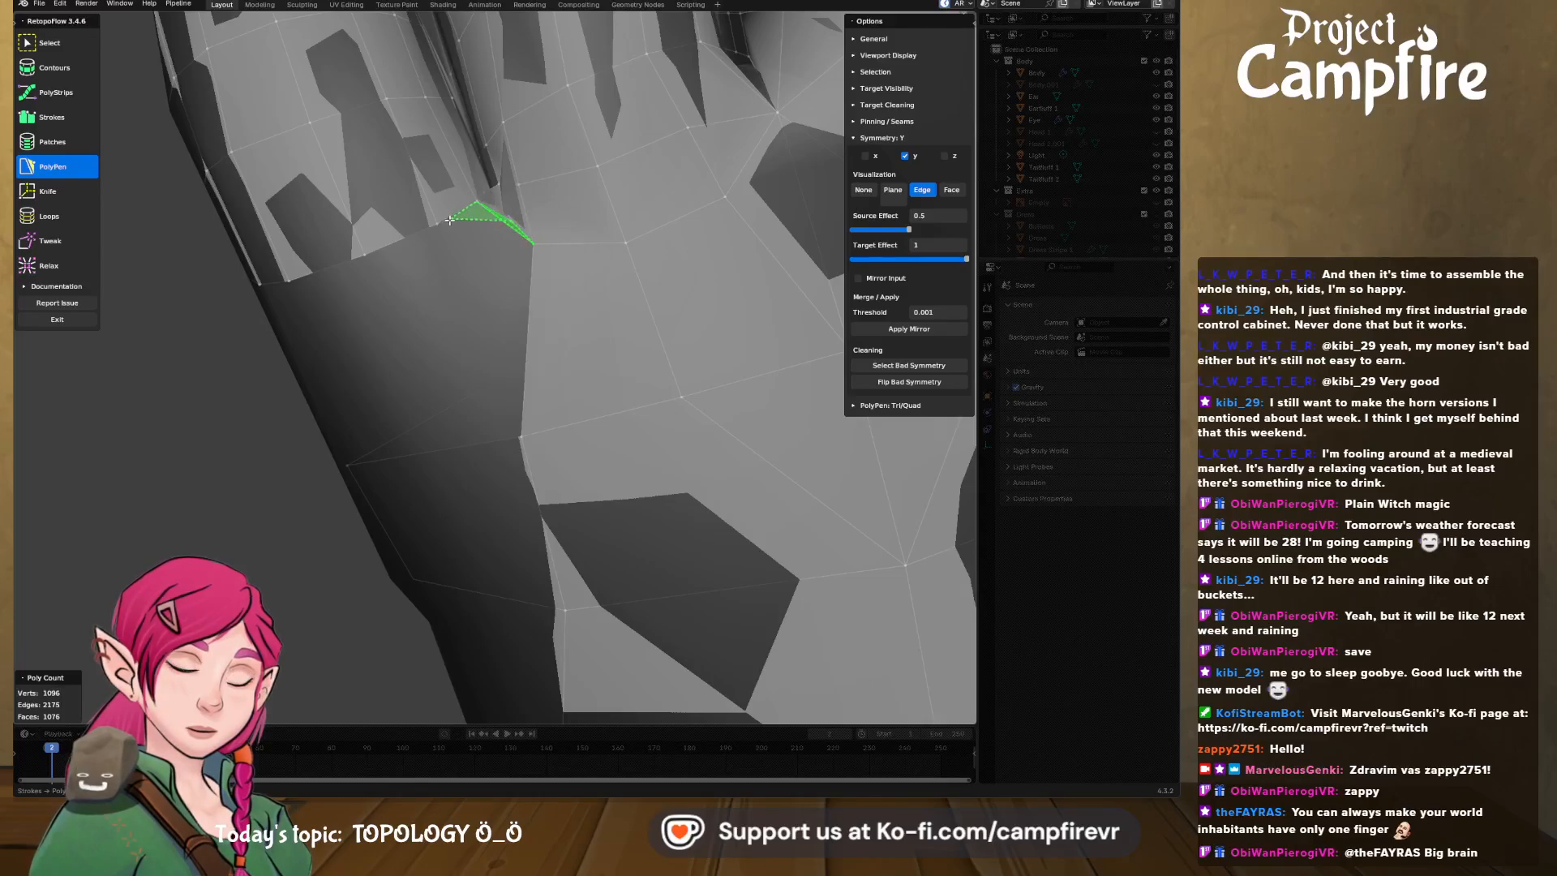
- Fill a triangle from the web between the little and ring fingers down to the hand mesh's outer border vertex
middle_click_drag(474, 242, 451, 271)
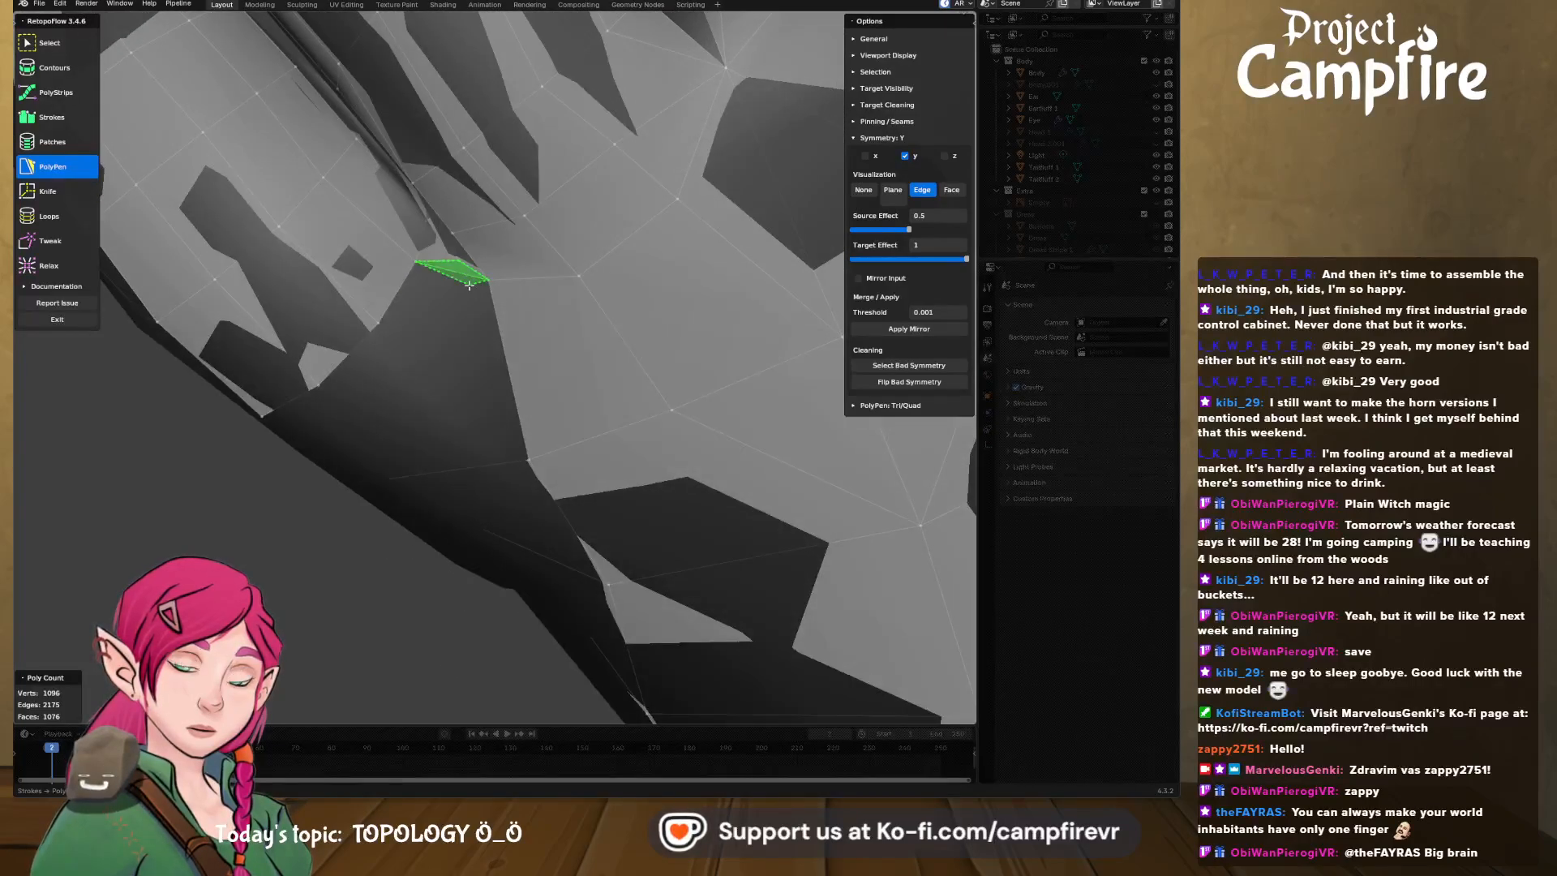
key("ctrl+z")
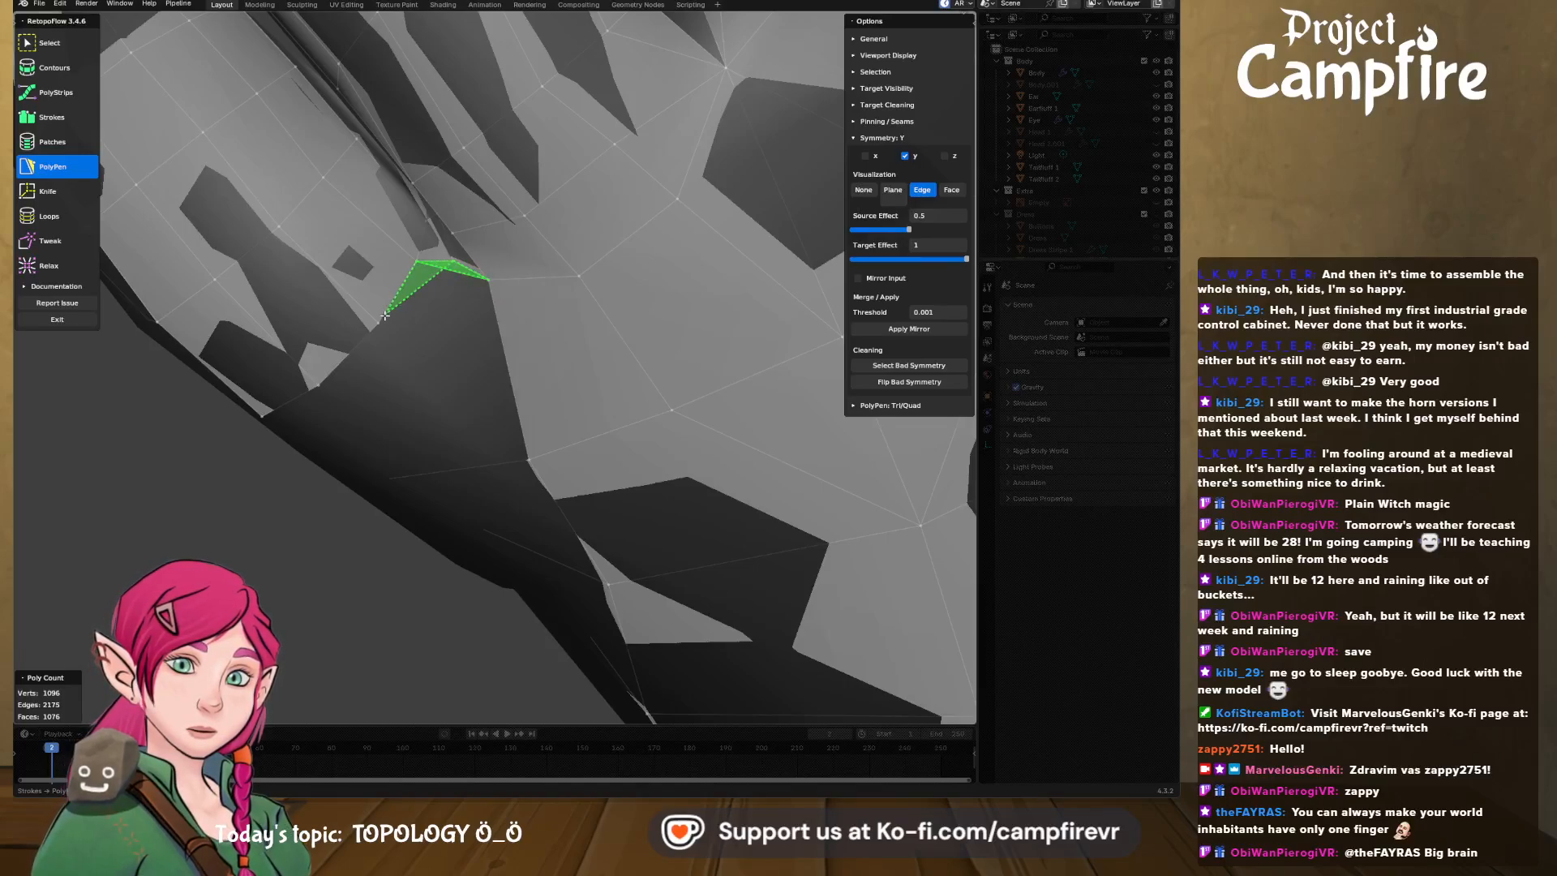
middle_click_drag(383, 326, 498, 273)
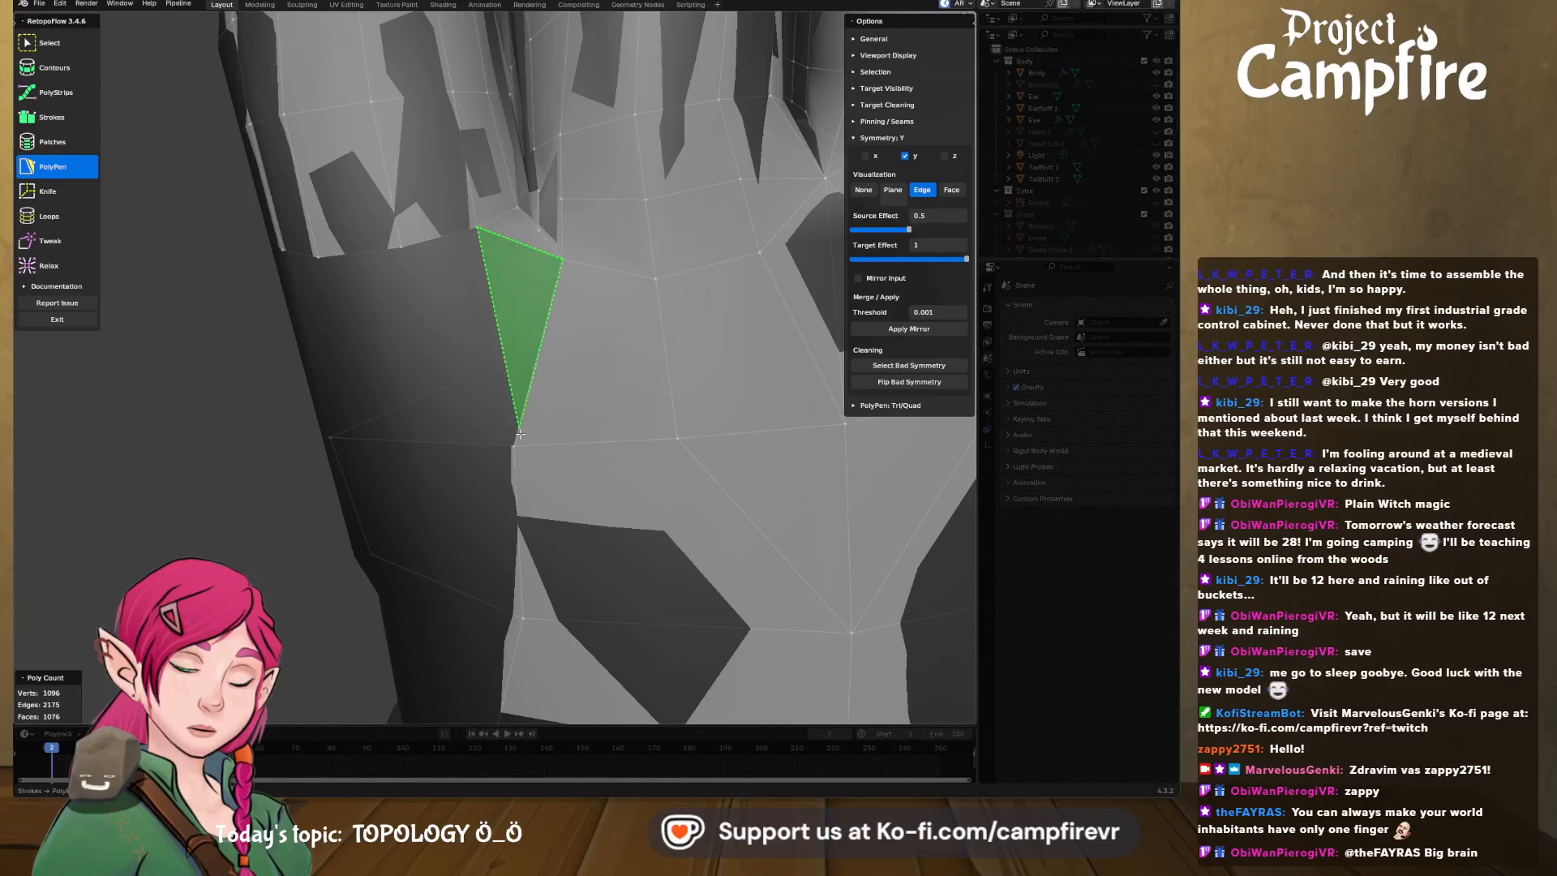
mouse_move(489, 402)
middle_mouse_down()
mouse_move(557, 388)
mouse_move(504, 377)
mouse_move(530, 392)
mouse_move(490, 386)
mouse_move(507, 414)
middle_mouse_up()
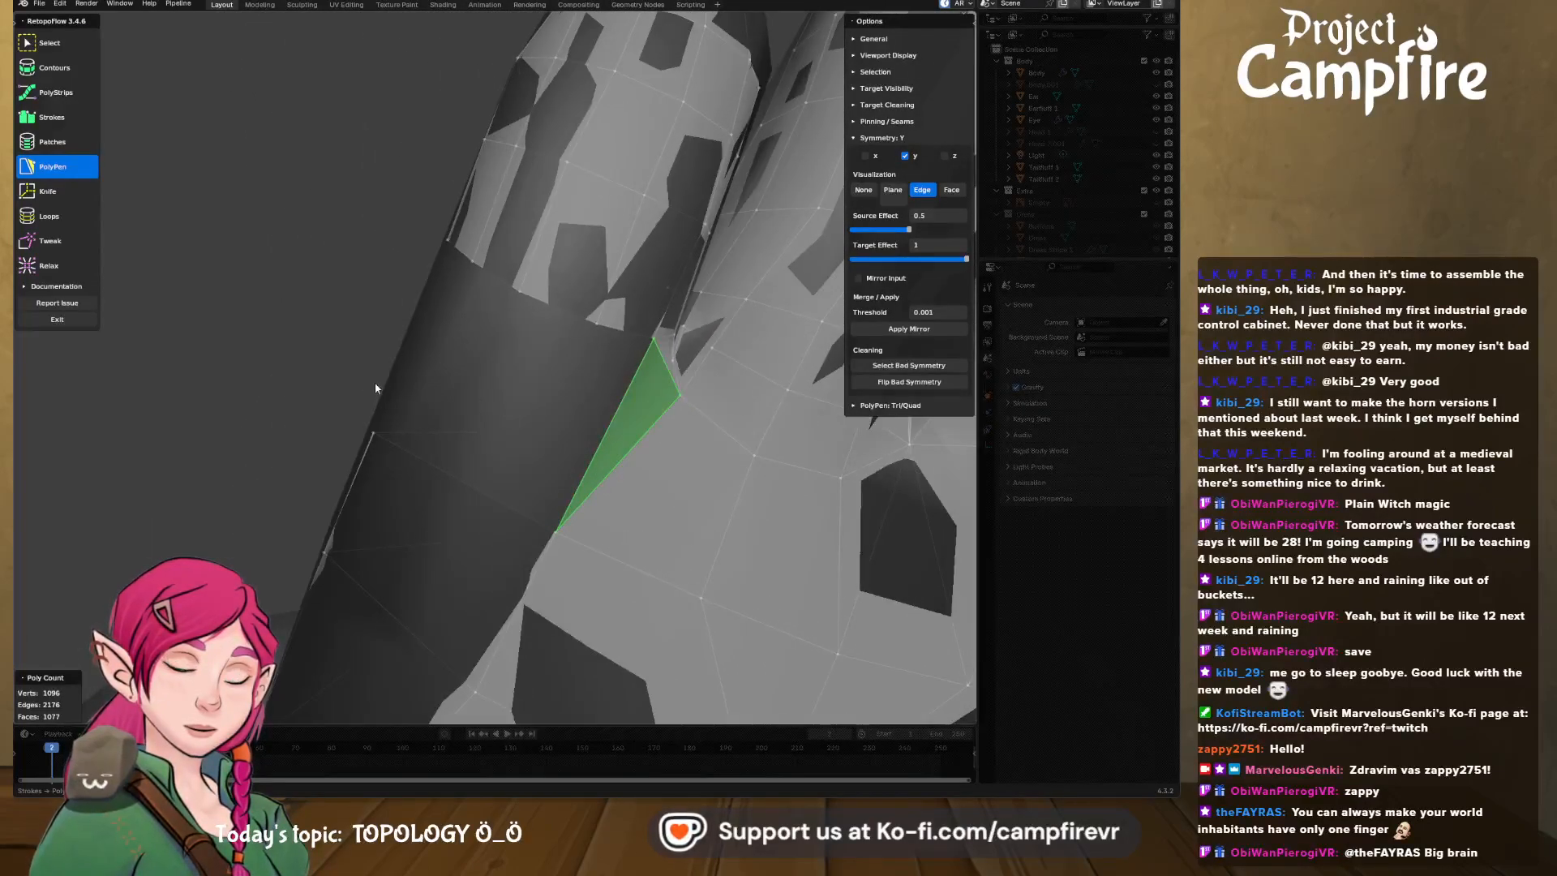
- Knife a cut from the hand's side border vertex to the middle of the open edge below the little finger
middle_click_drag(535, 355, 600, 437)
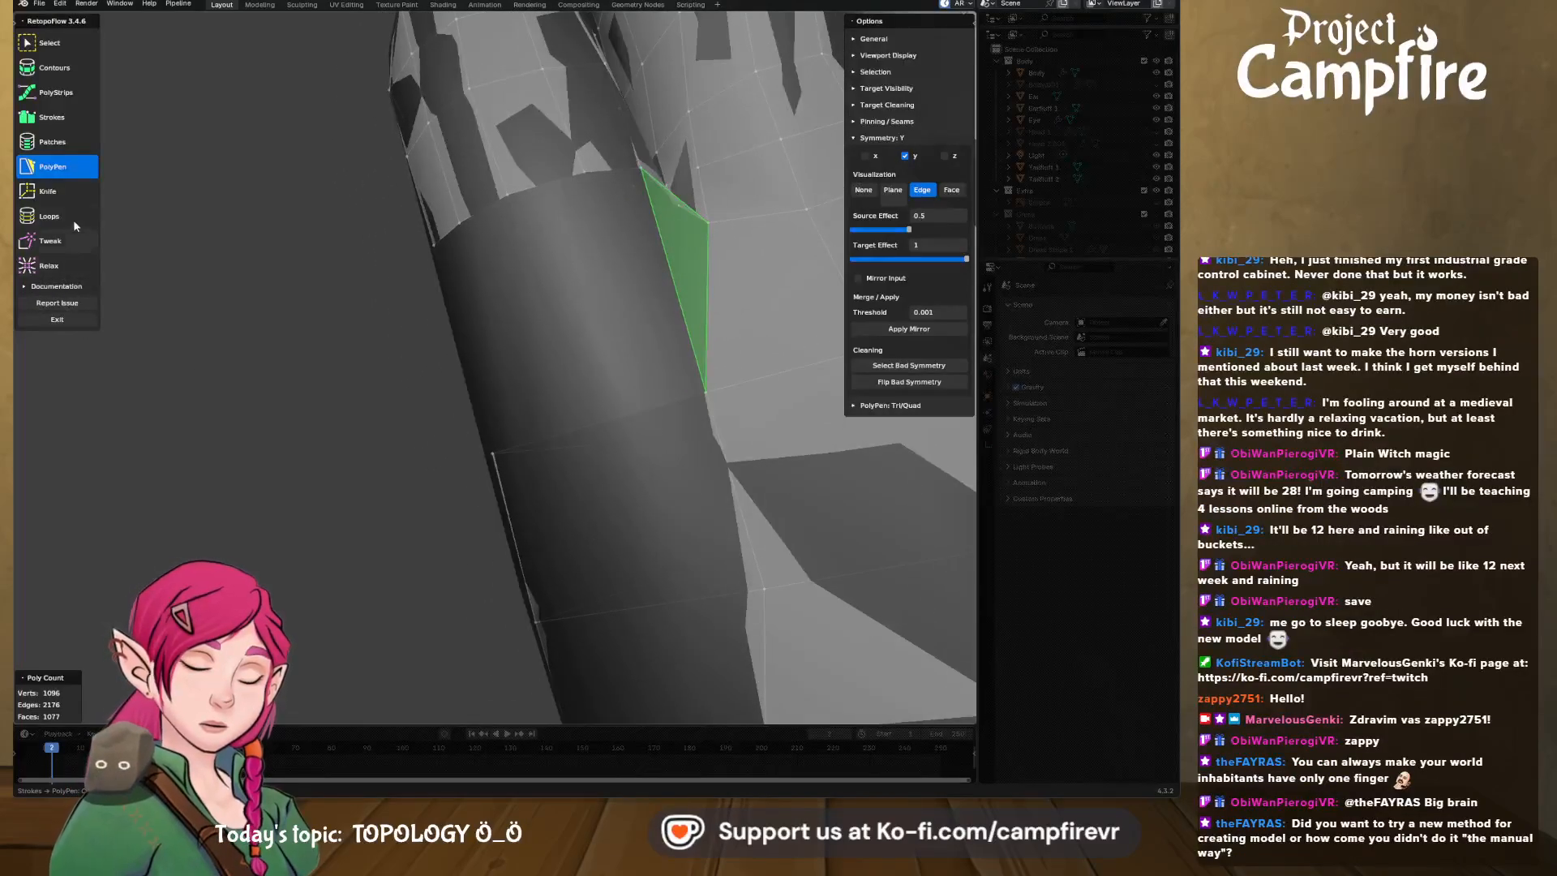
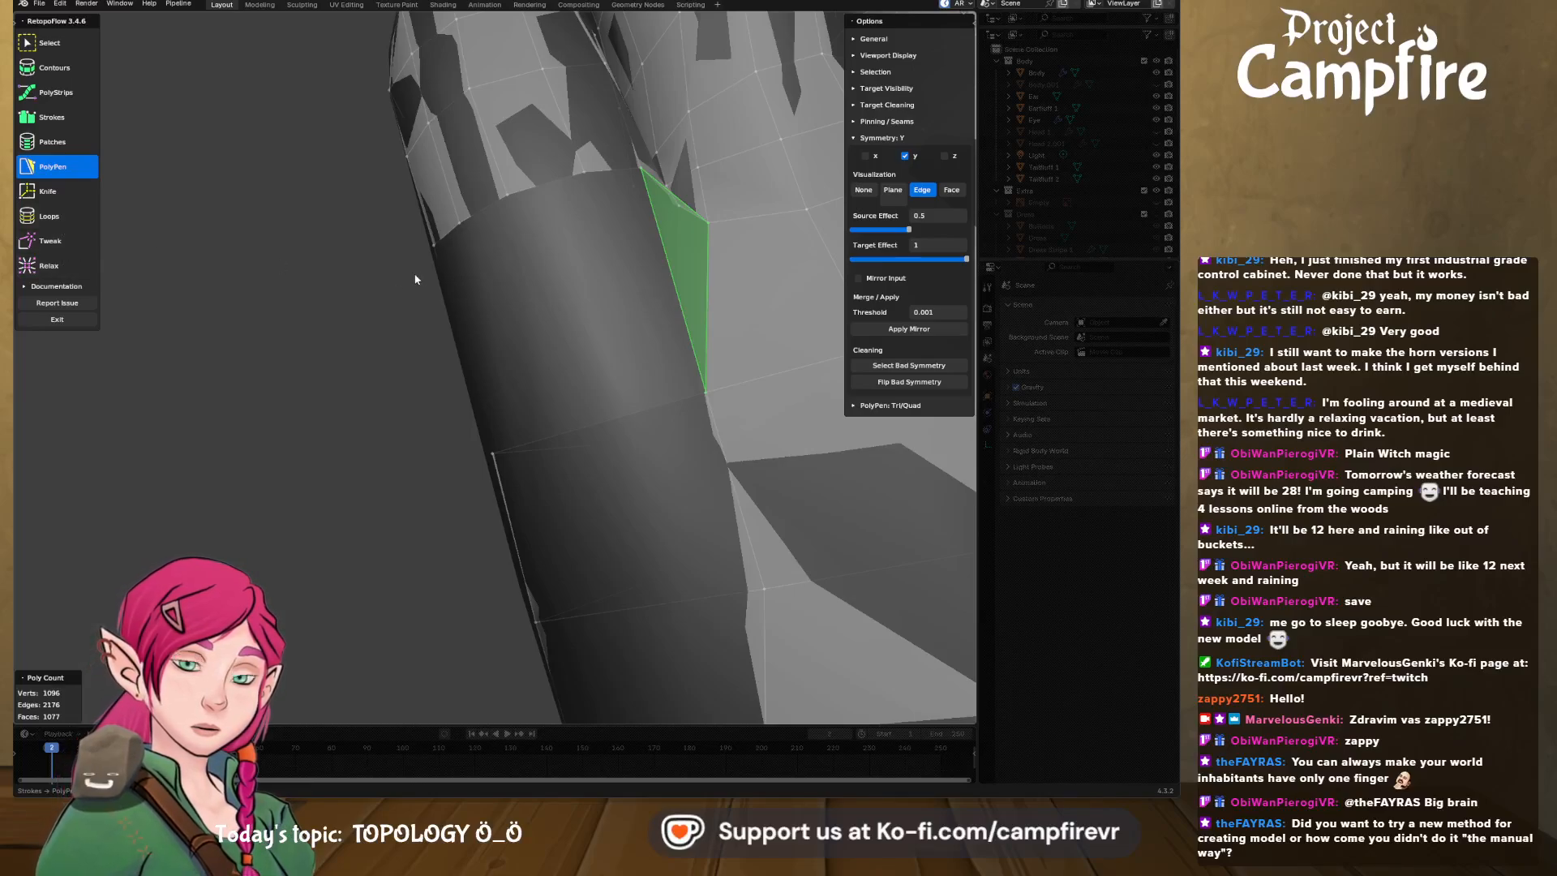
middle_click_drag(414, 276, 462, 275)
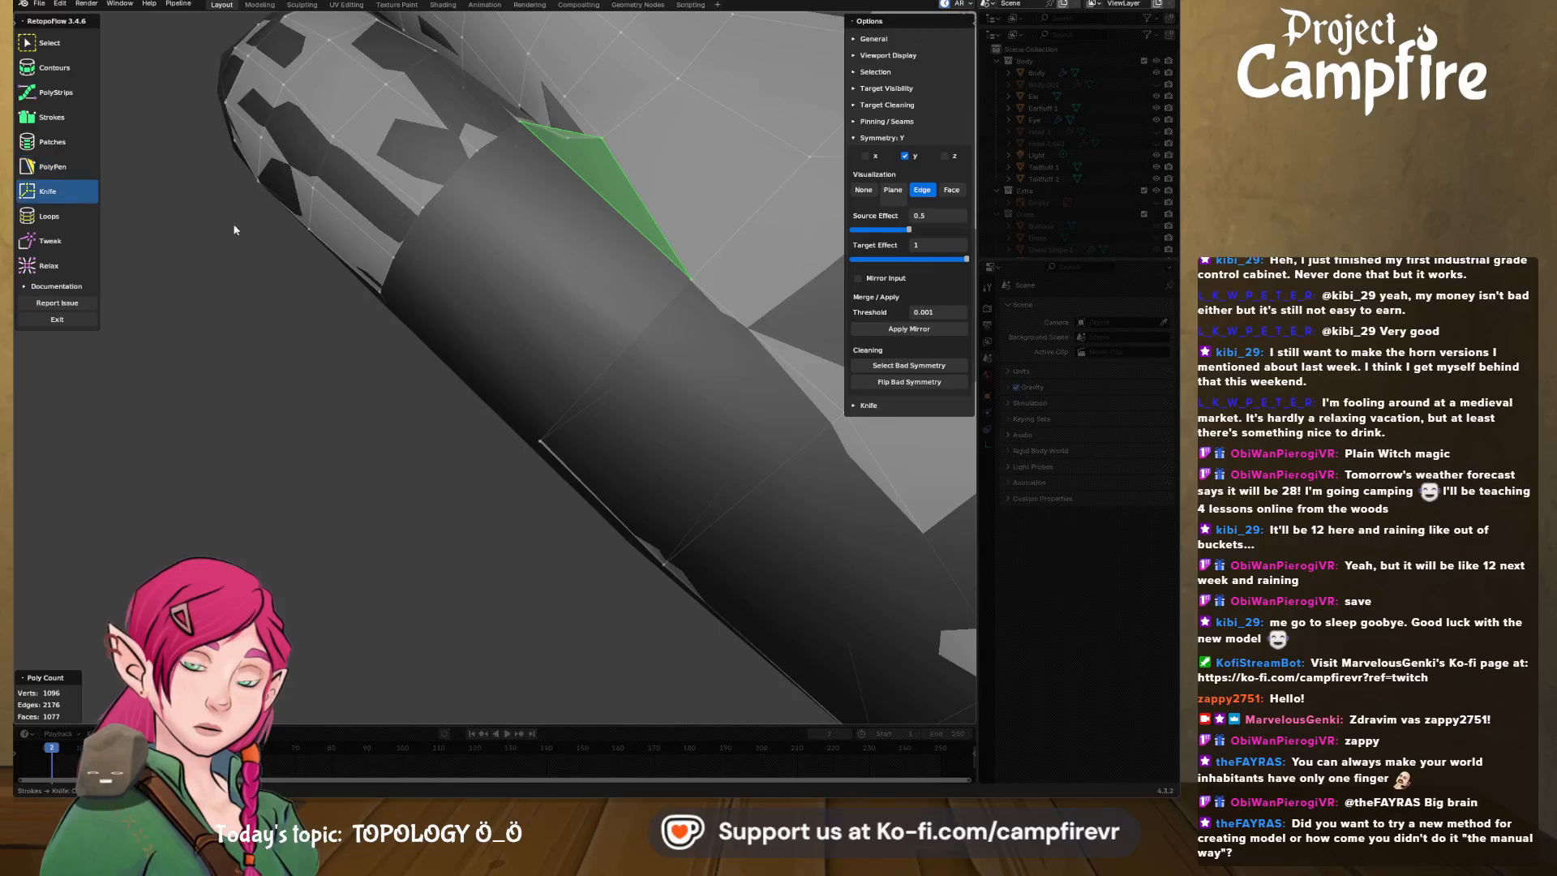
middle_click_drag(820, 436, 742, 392)
left_click(755, 382)
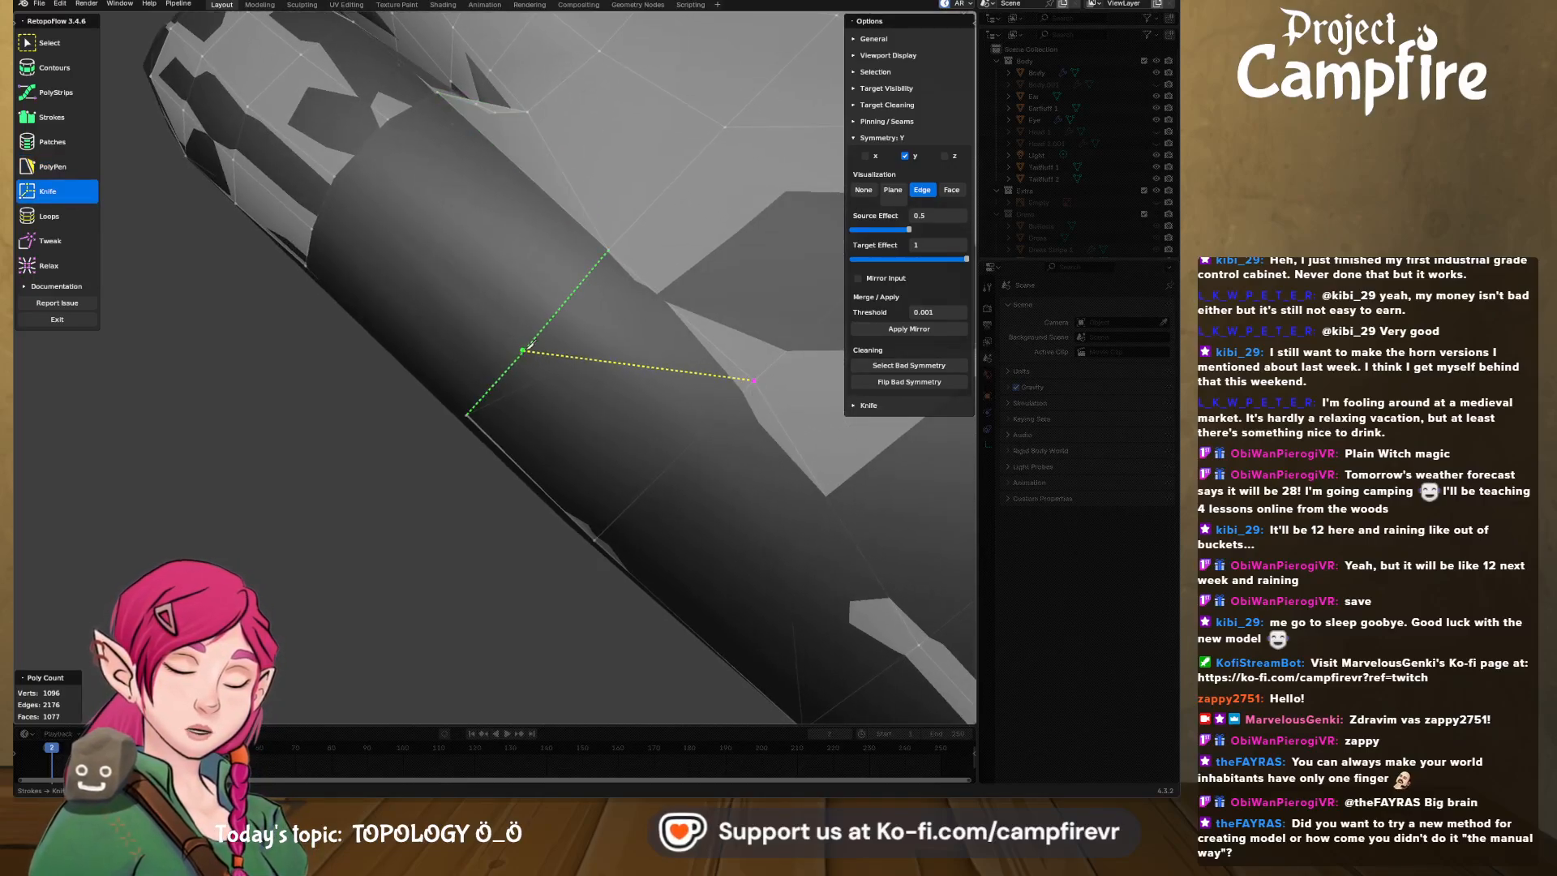
left_click(526, 347)
- Bridge the little finger's lower border edge to the newly cut hand edge below it with a PolyPen quad
middle_click_drag(537, 318, 490, 198)
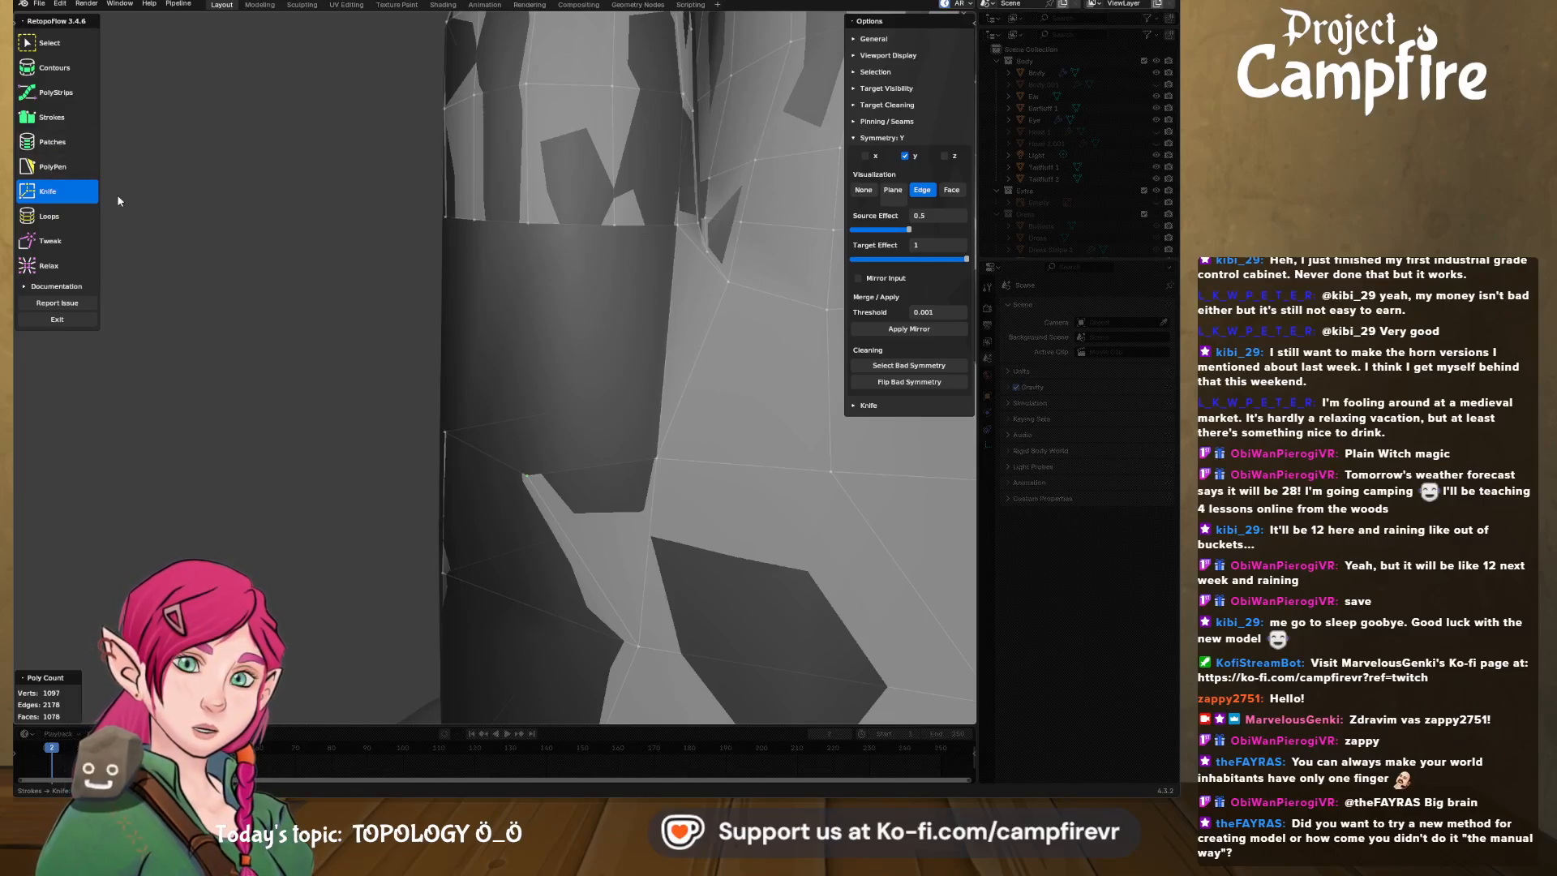
left_click(60, 168)
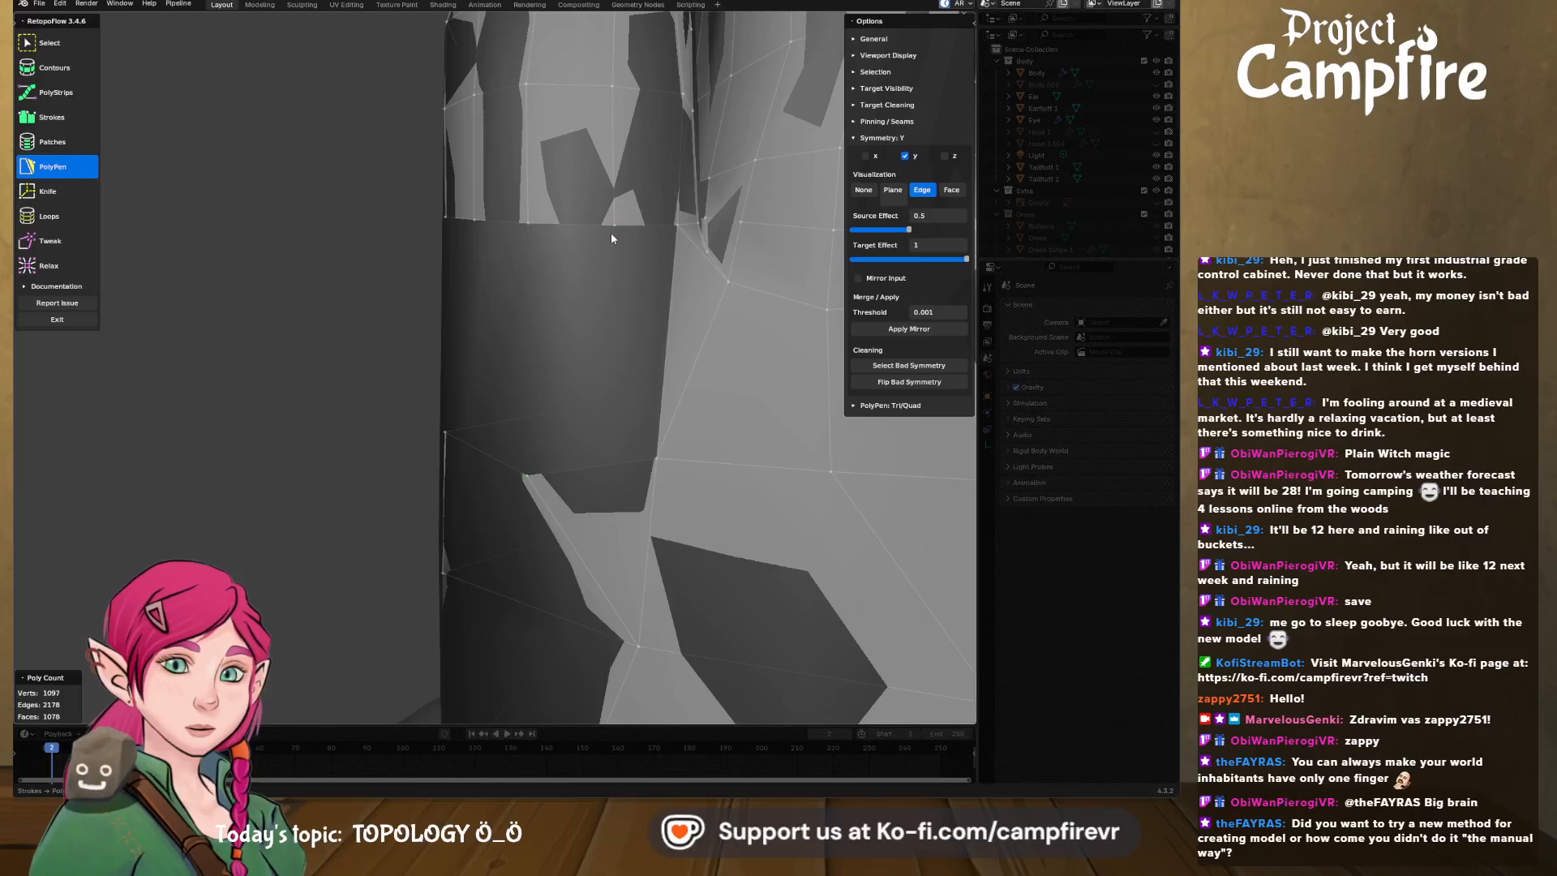
left_click(528, 476)
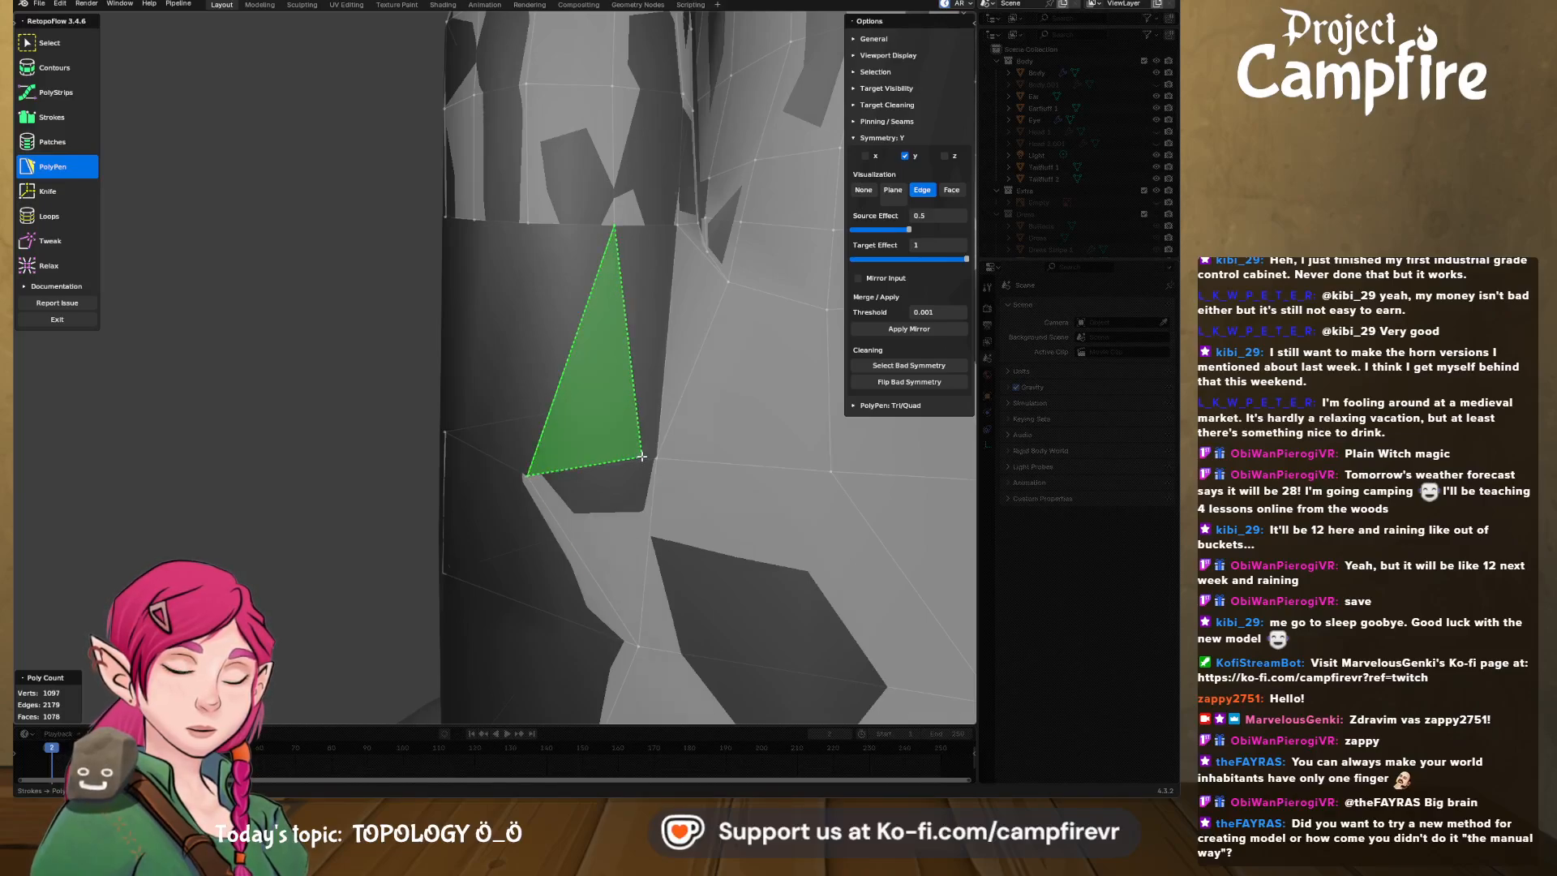
left_click(678, 224, "ctrl")
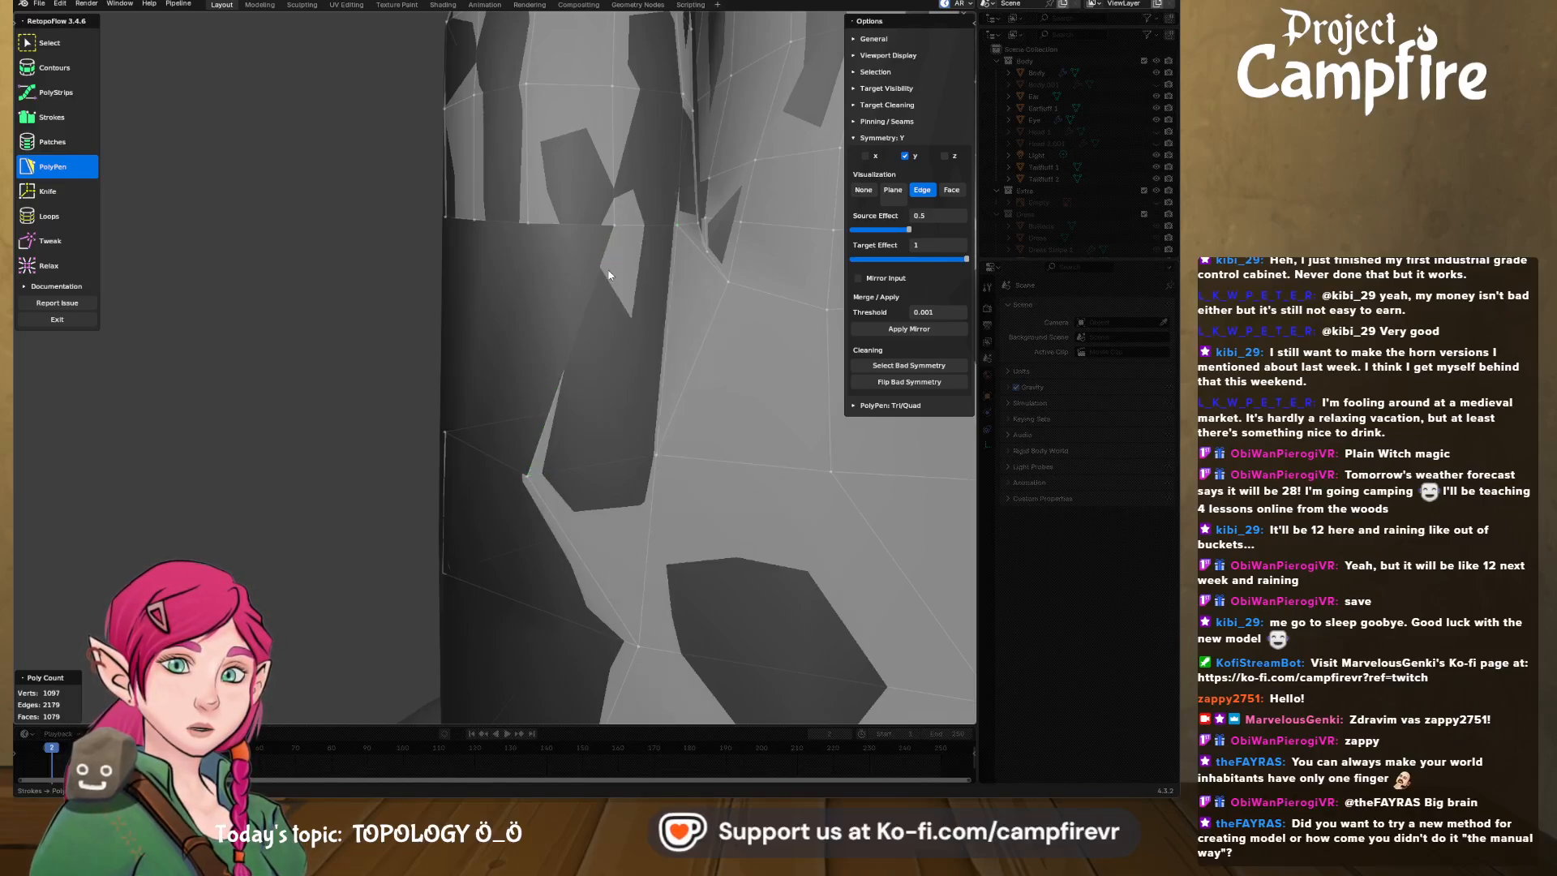
- Close the gap below the little finger's base with three PolyPen faces reaching out to the hand's side border
middle_click_drag(603, 315, 633, 299)
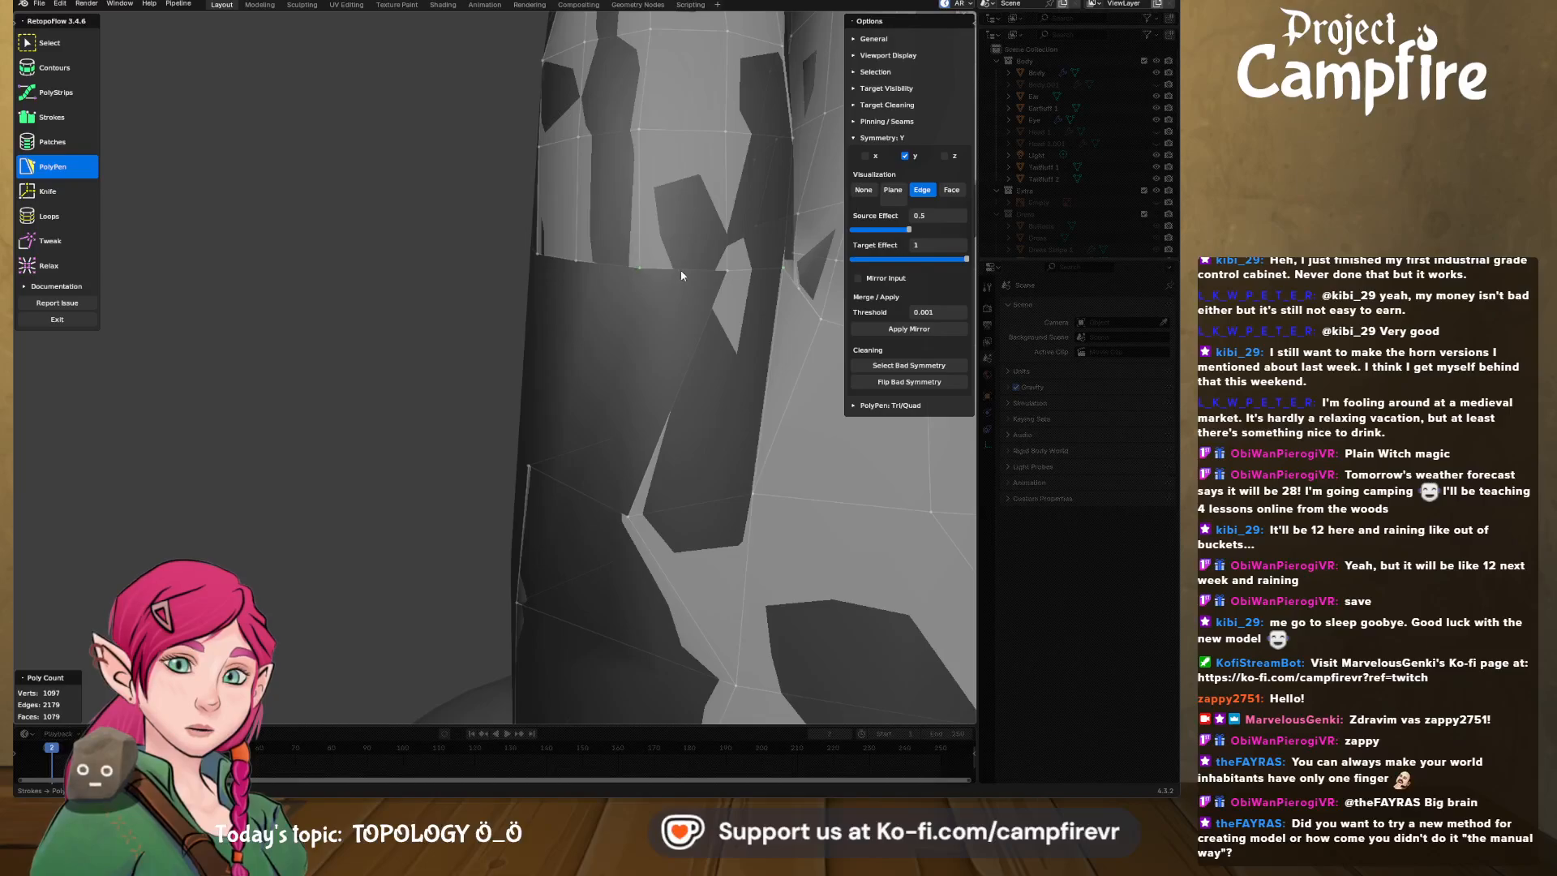
left_click(627, 516)
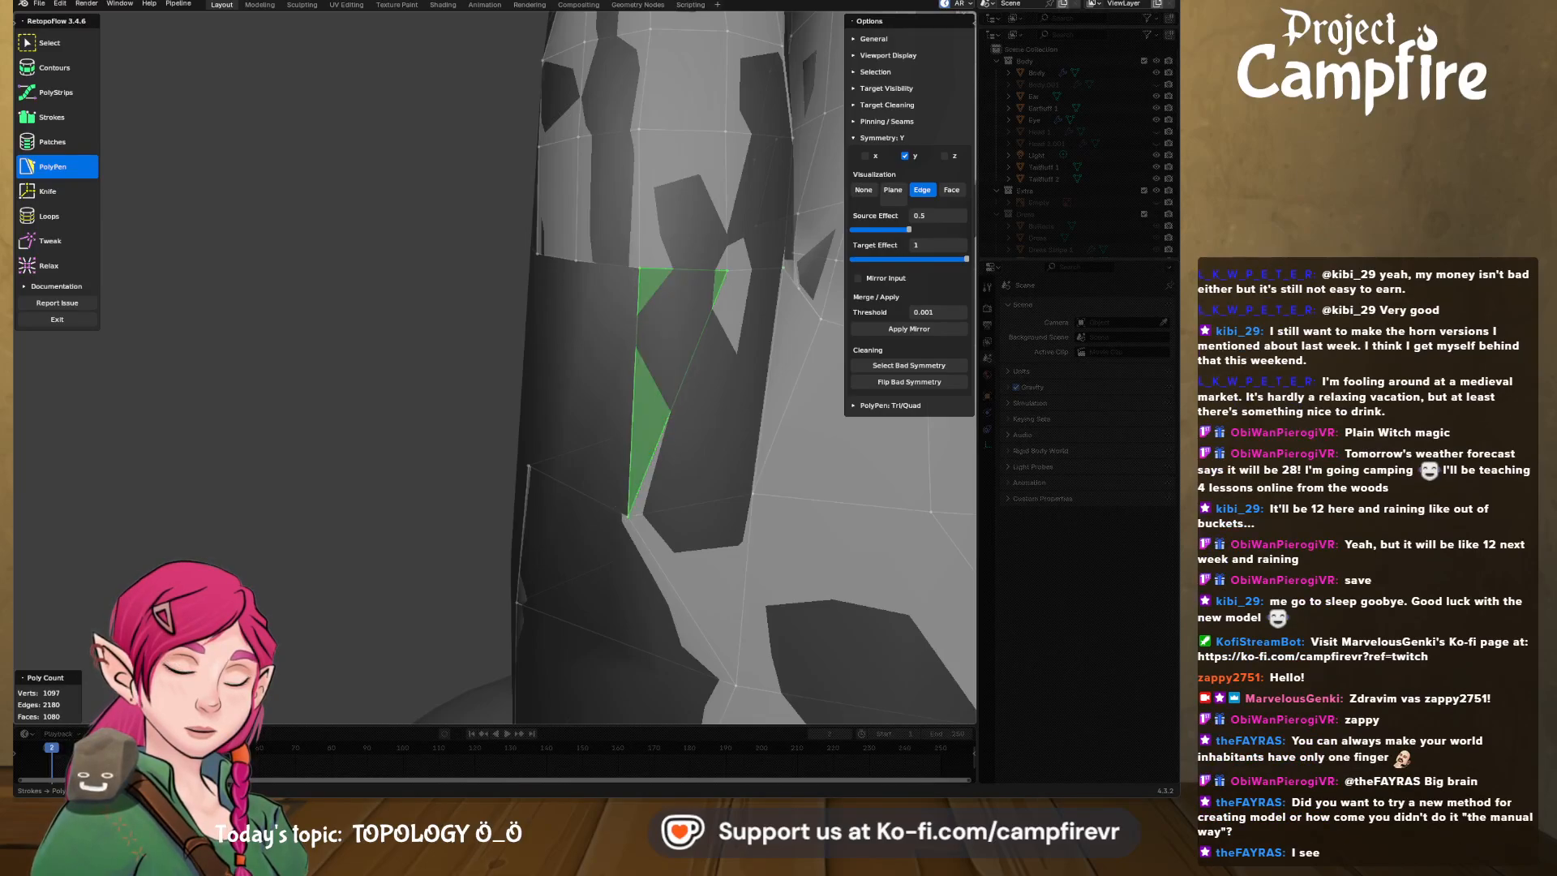
middle_click_drag(628, 516, 629, 476)
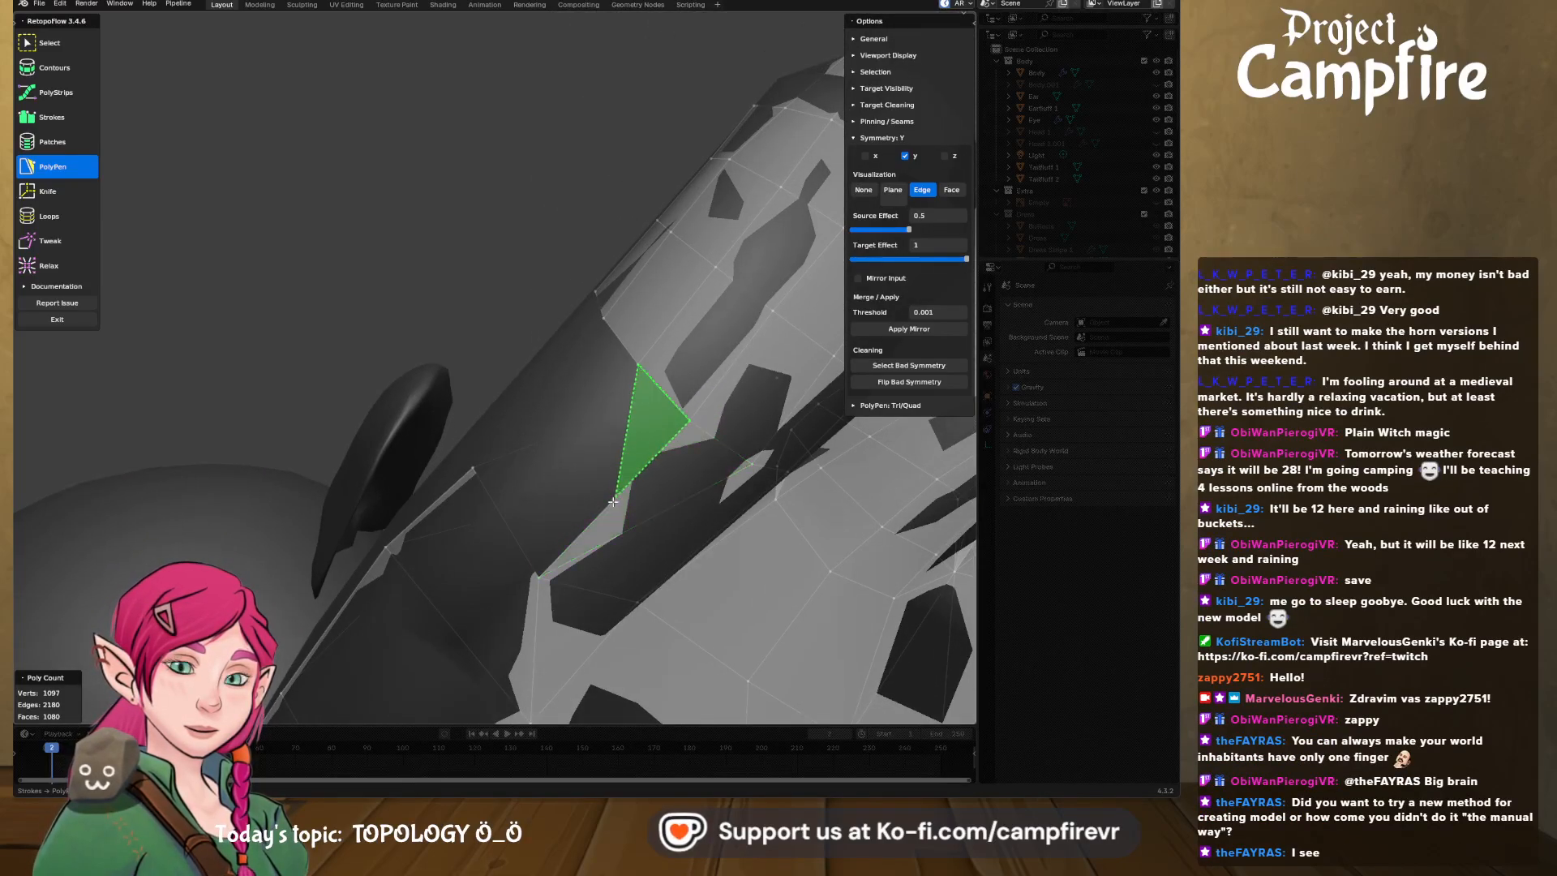
left_click(613, 502)
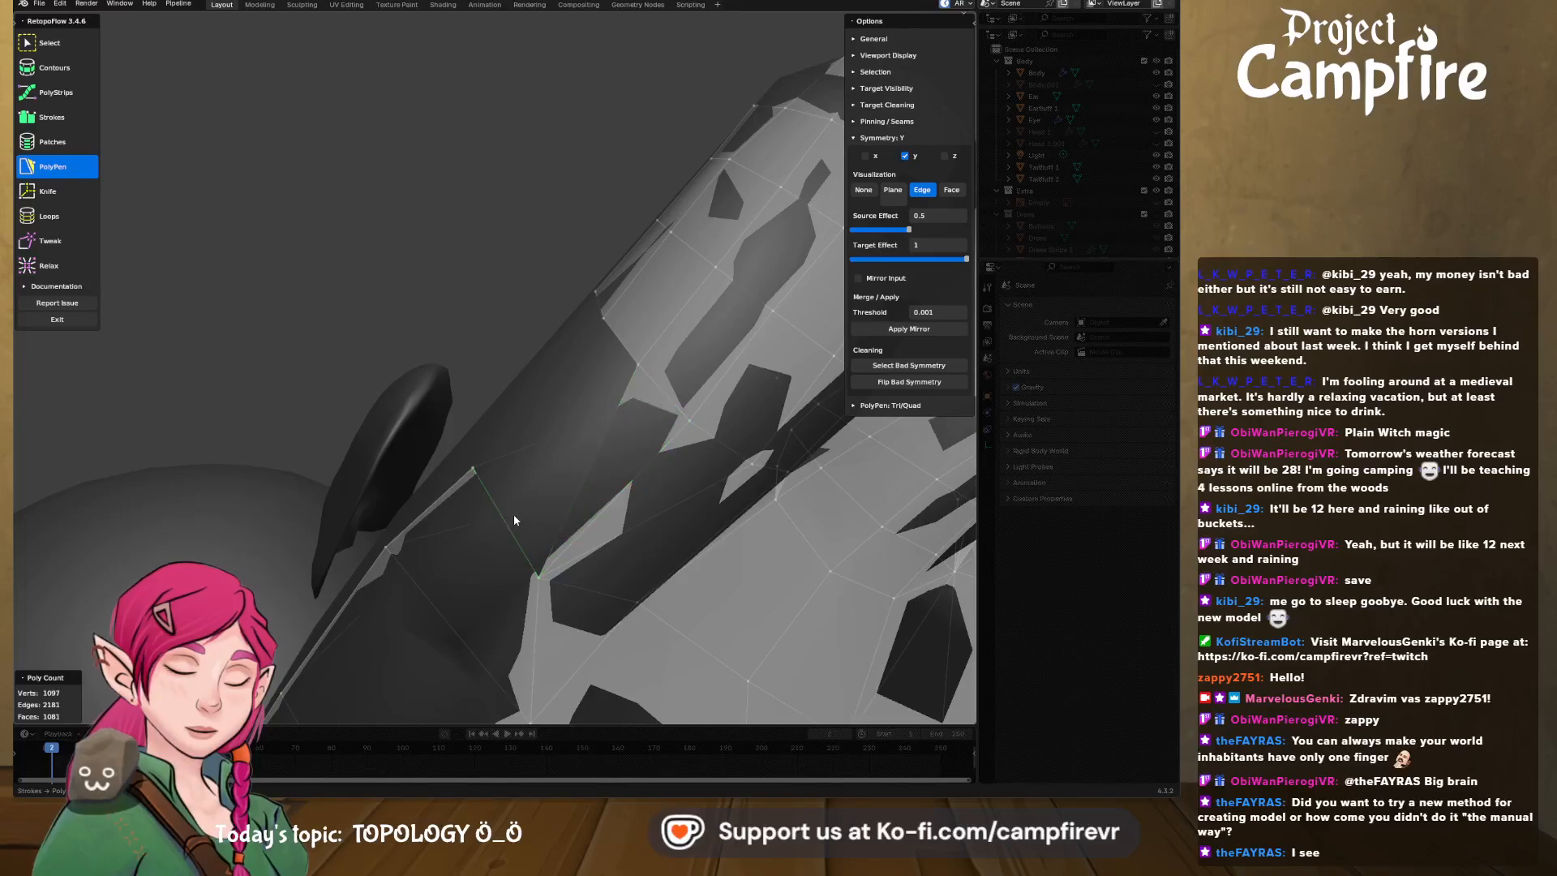
left_click(556, 344)
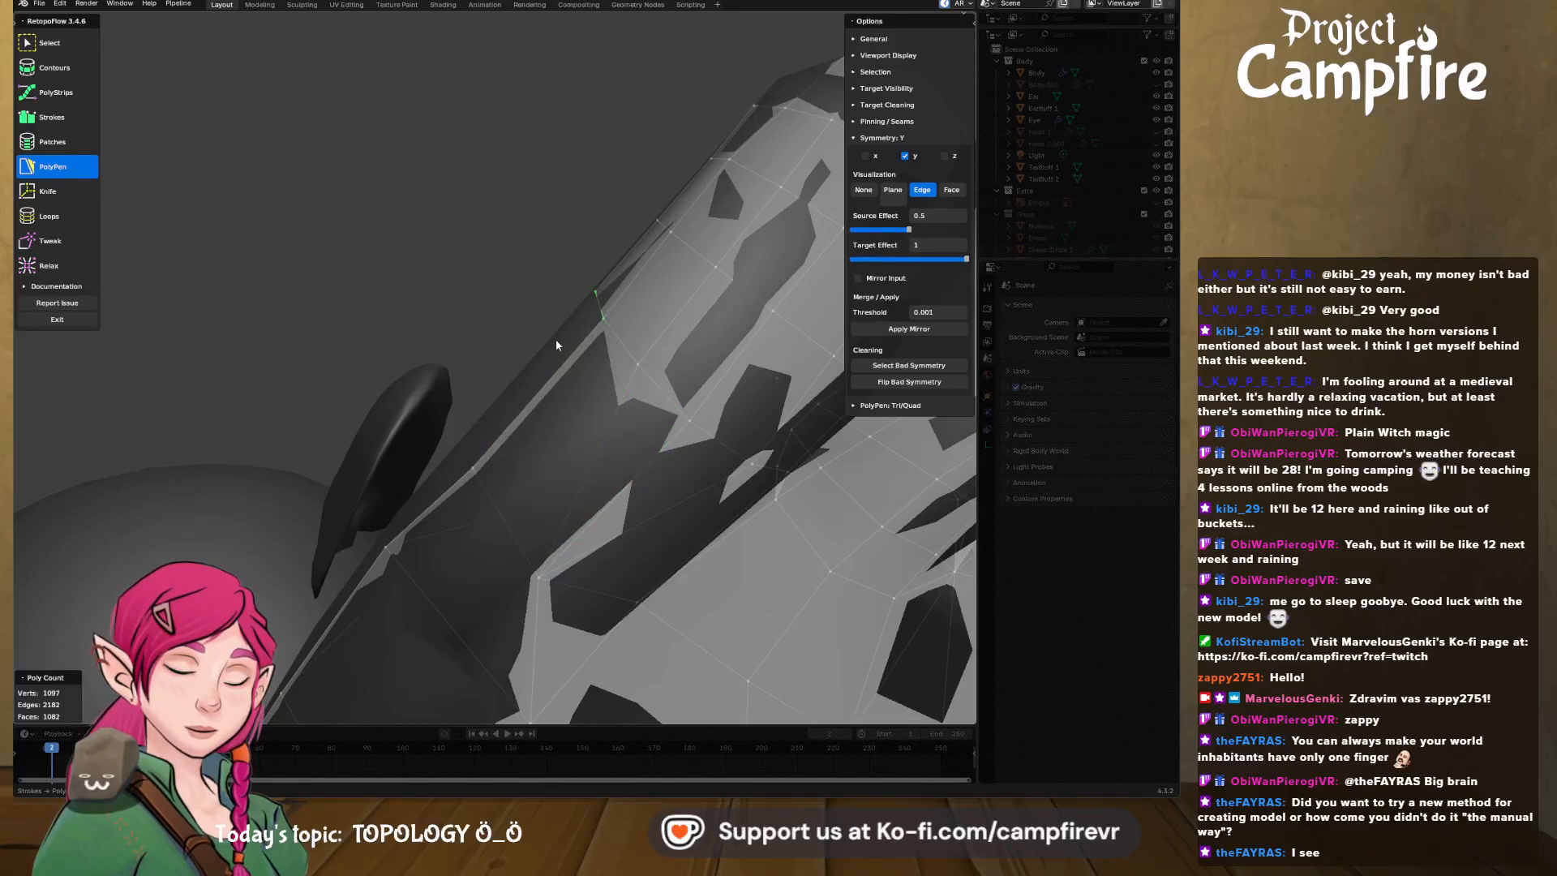
- Delete the quad that spans from the hand's border edge to the middle finger's base beside the index finger
middle_click_drag(556, 340, 355, 333)
middle_click_drag(423, 280, 530, 283)
scroll(530, 284, "up", 4)
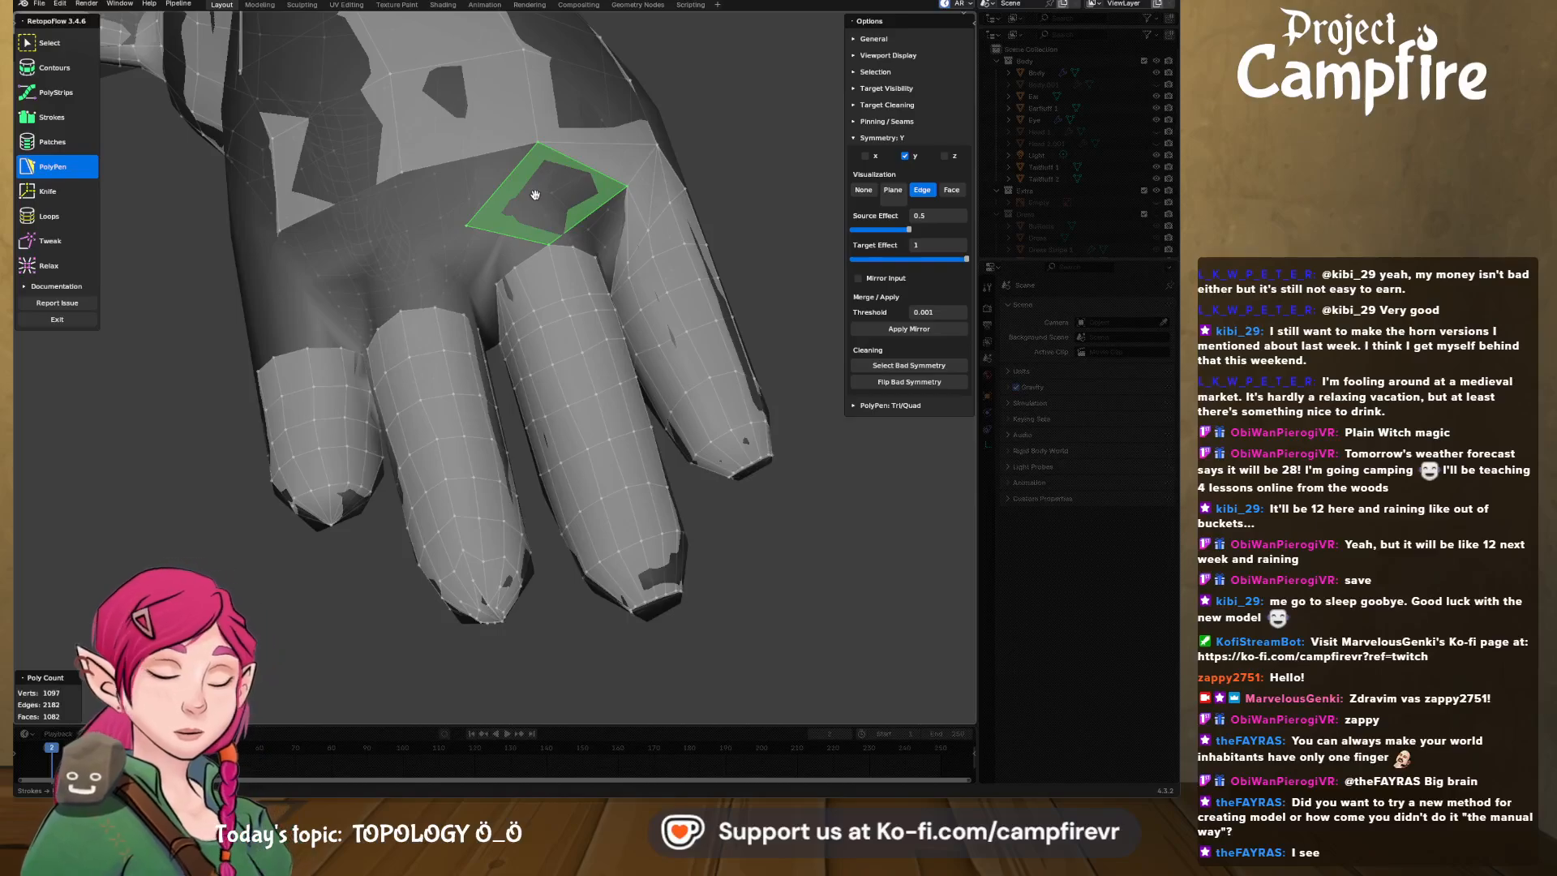
key("x")
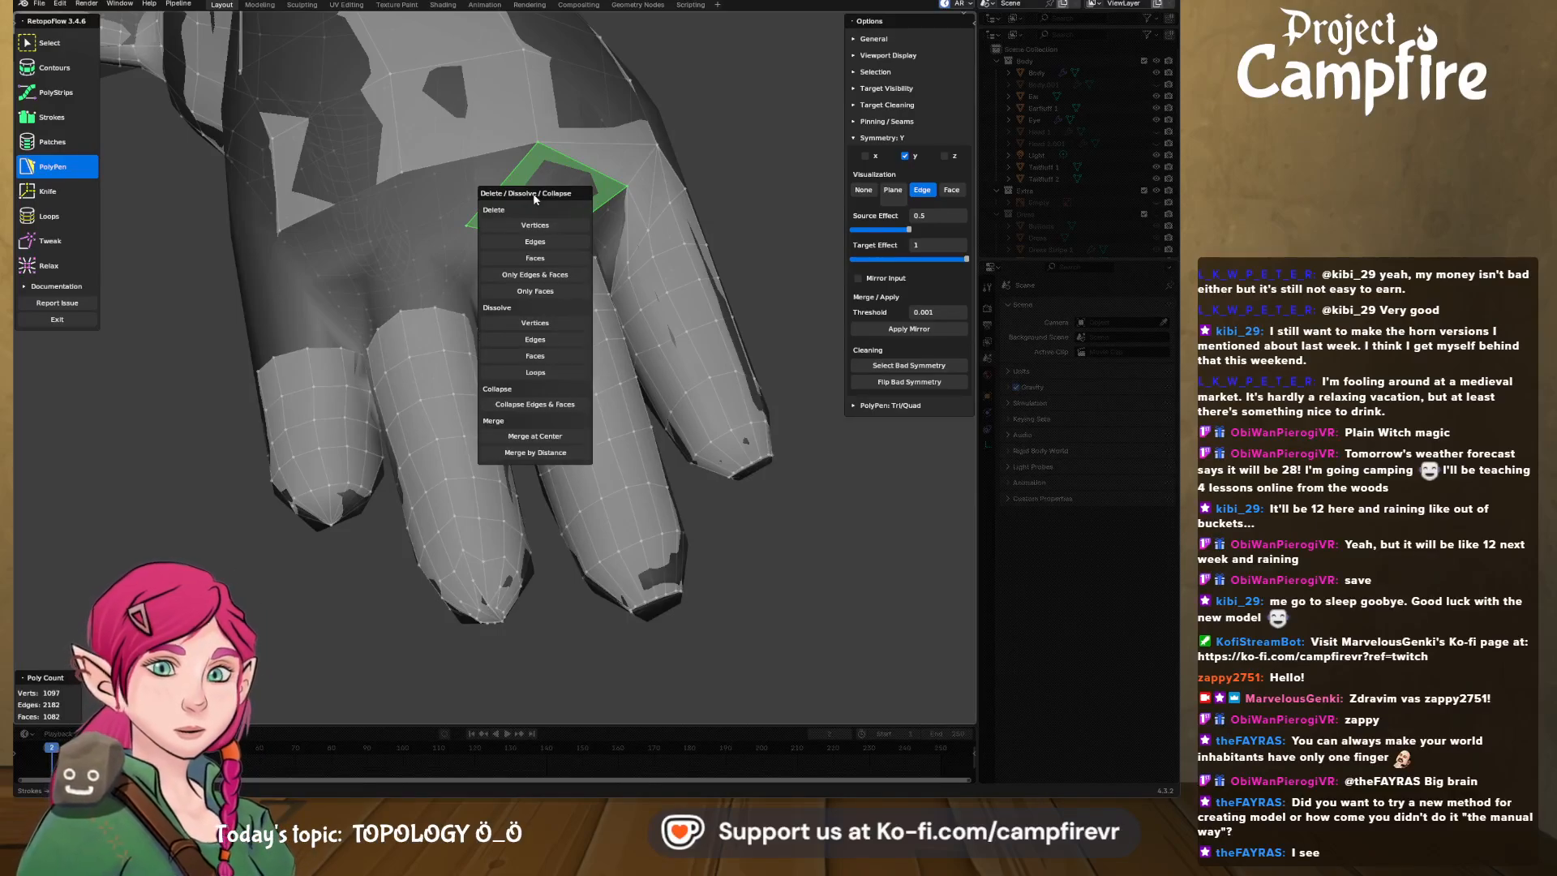
left_click(553, 258)
scroll(524, 240, "up", 3)
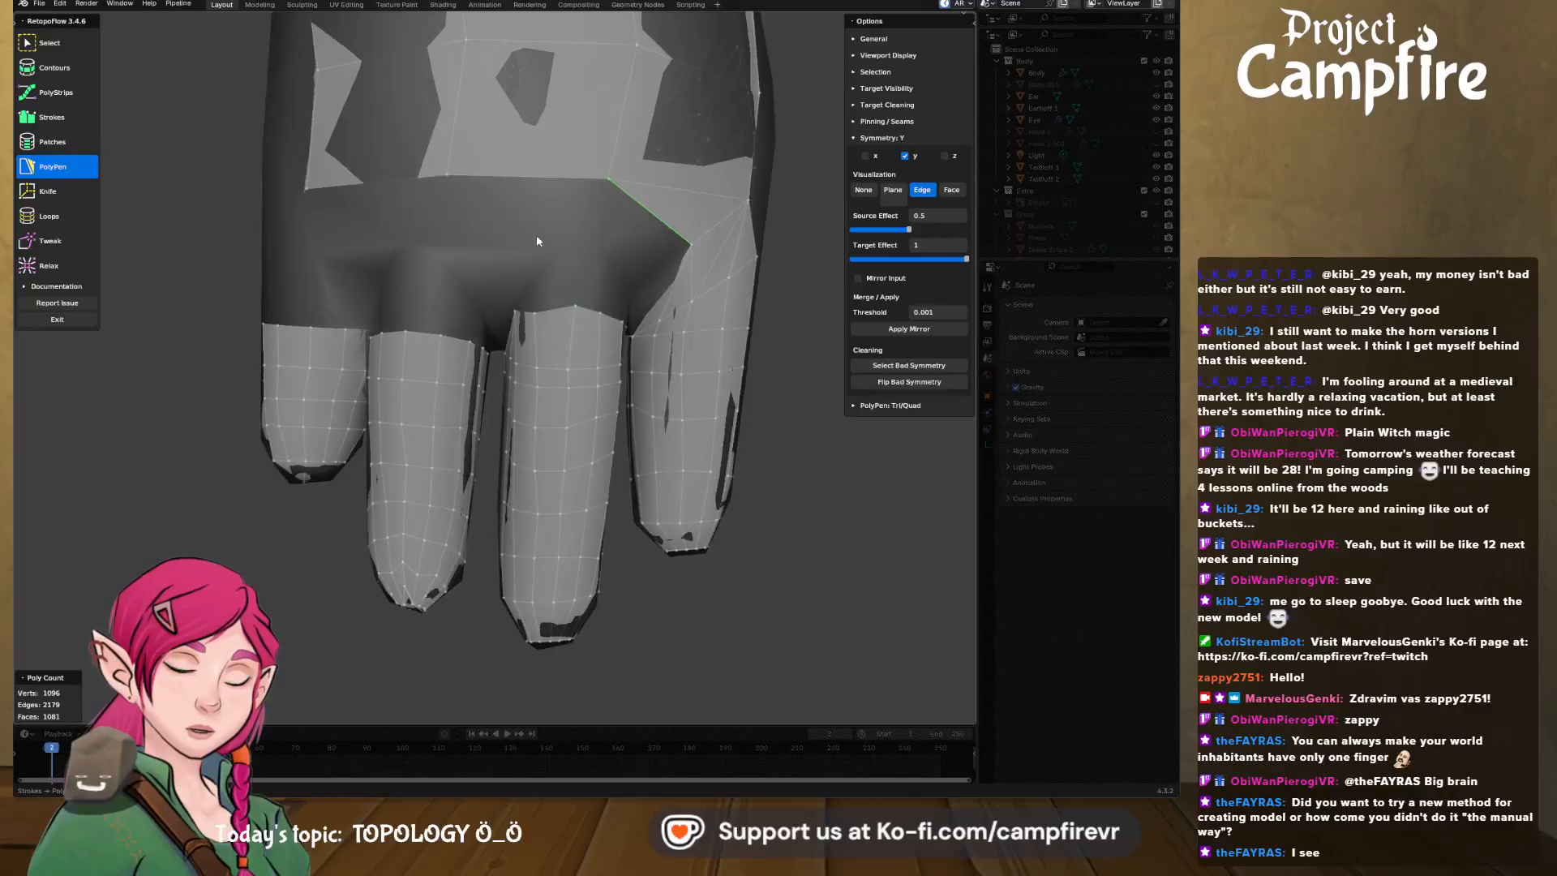
- Extend the little finger's open base border toward the hand by one row of quads with a Strokes stroke
middle_click_drag(550, 202, 587, 314)
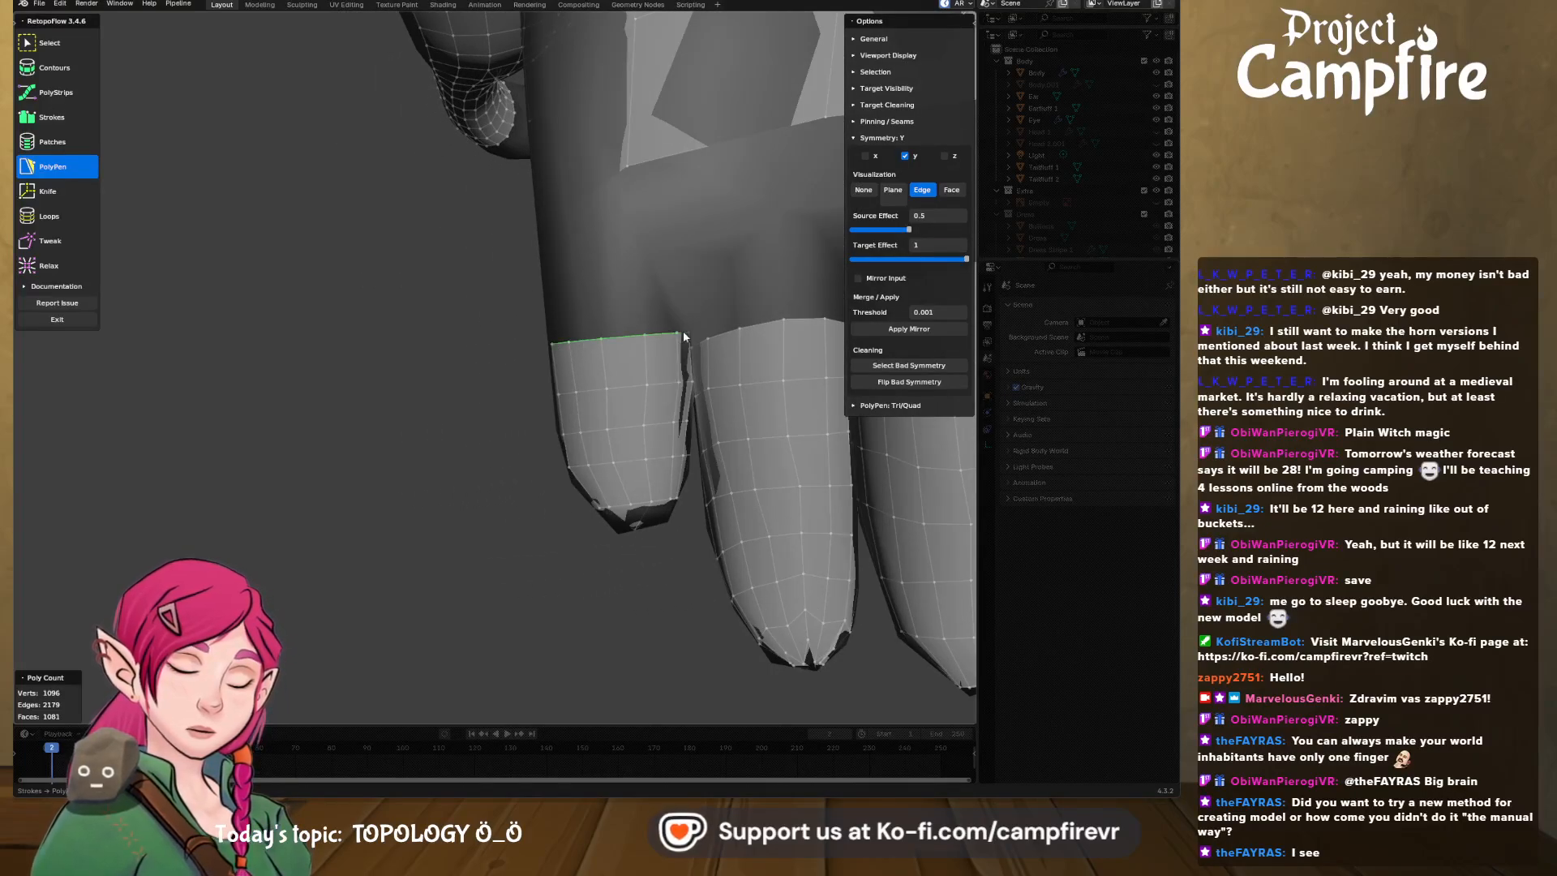
left_click(53, 117)
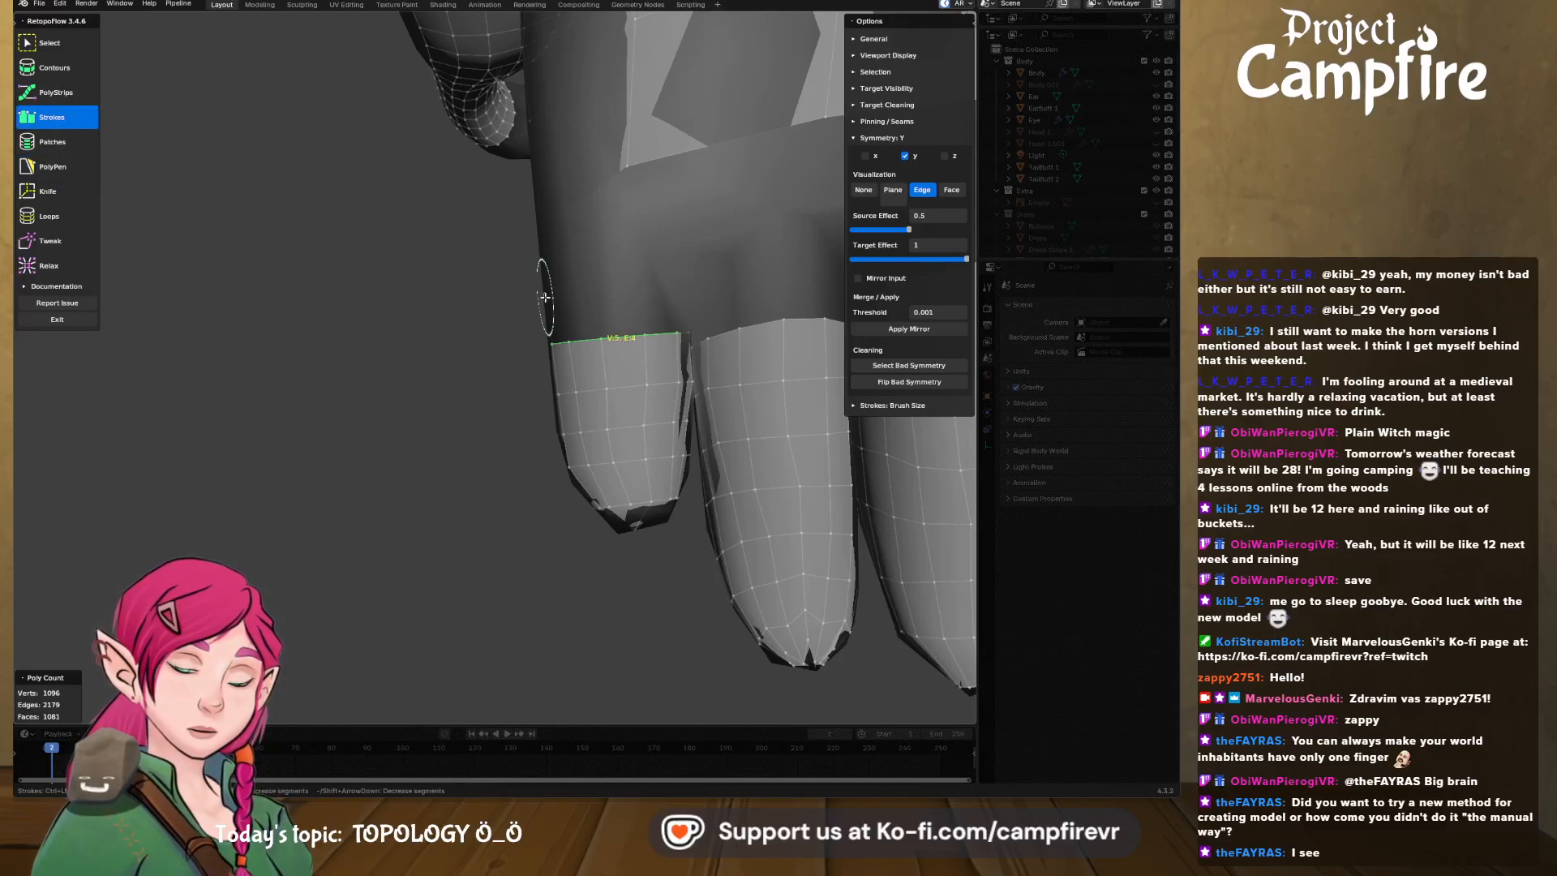
left_click_drag(545, 296, 682, 291)
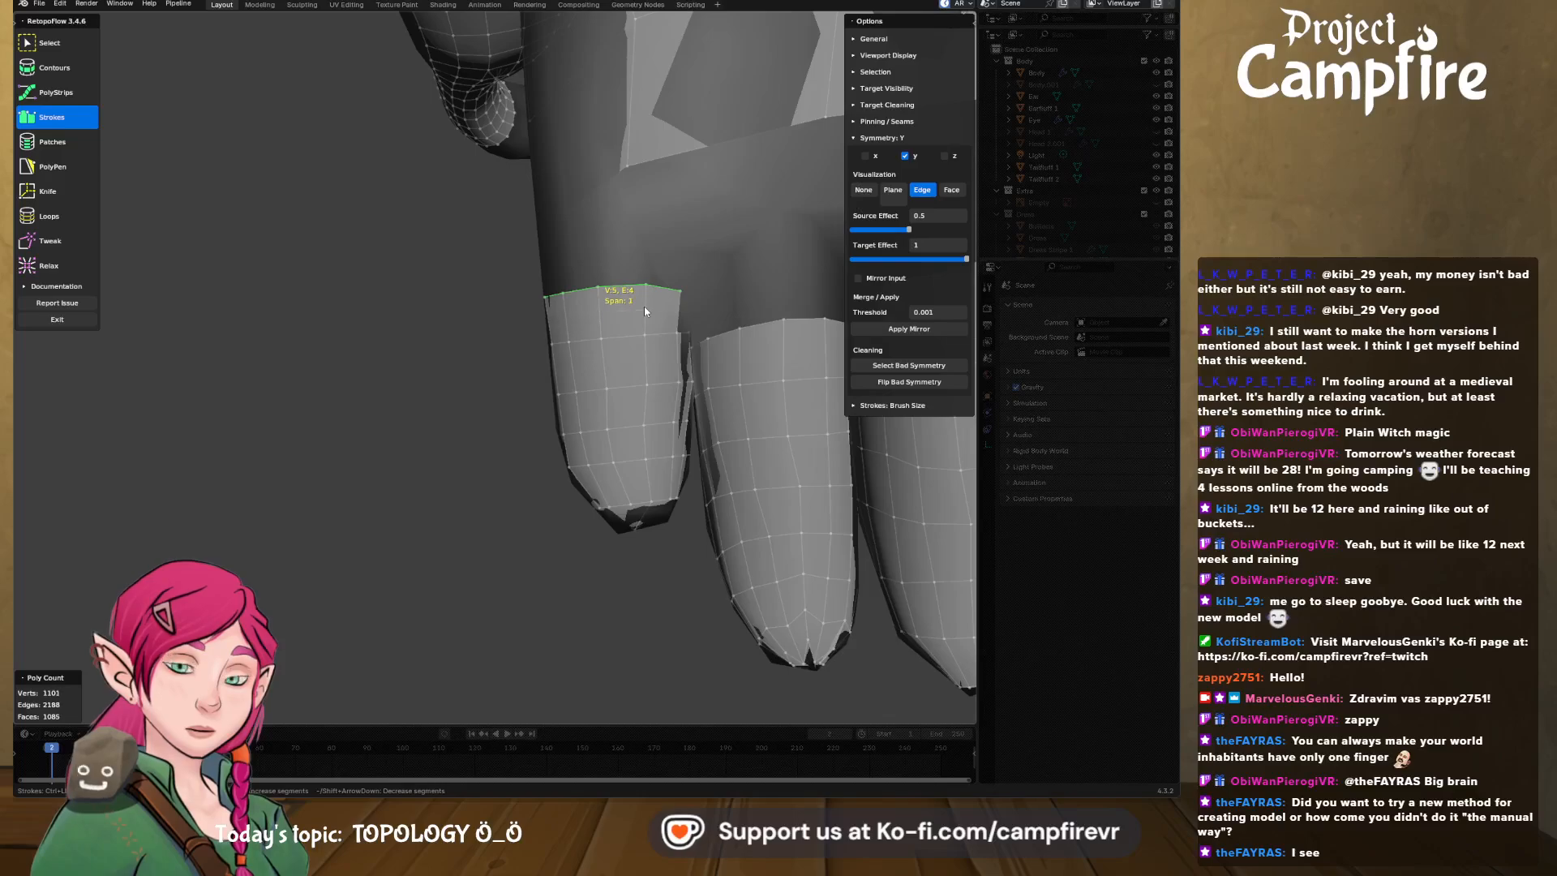
- Knife a cut from the hand's side border strip to the middle of the open hand edge facing the little finger
middle_click_drag(615, 293, 533, 349)
scroll(533, 348, "up", 2)
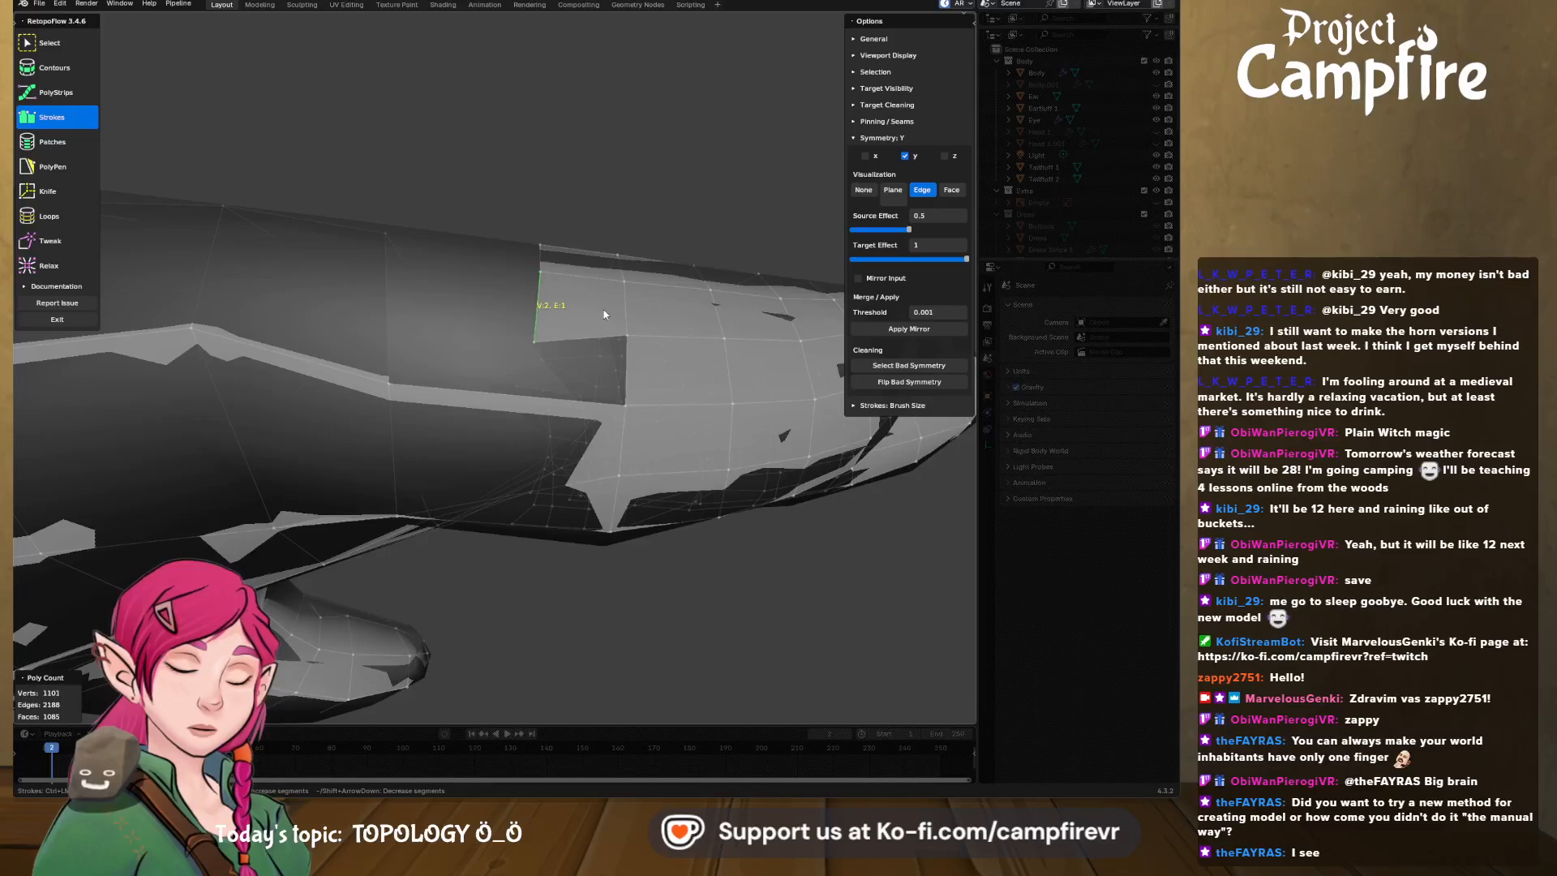
middle_click_drag(604, 233, 582, 414)
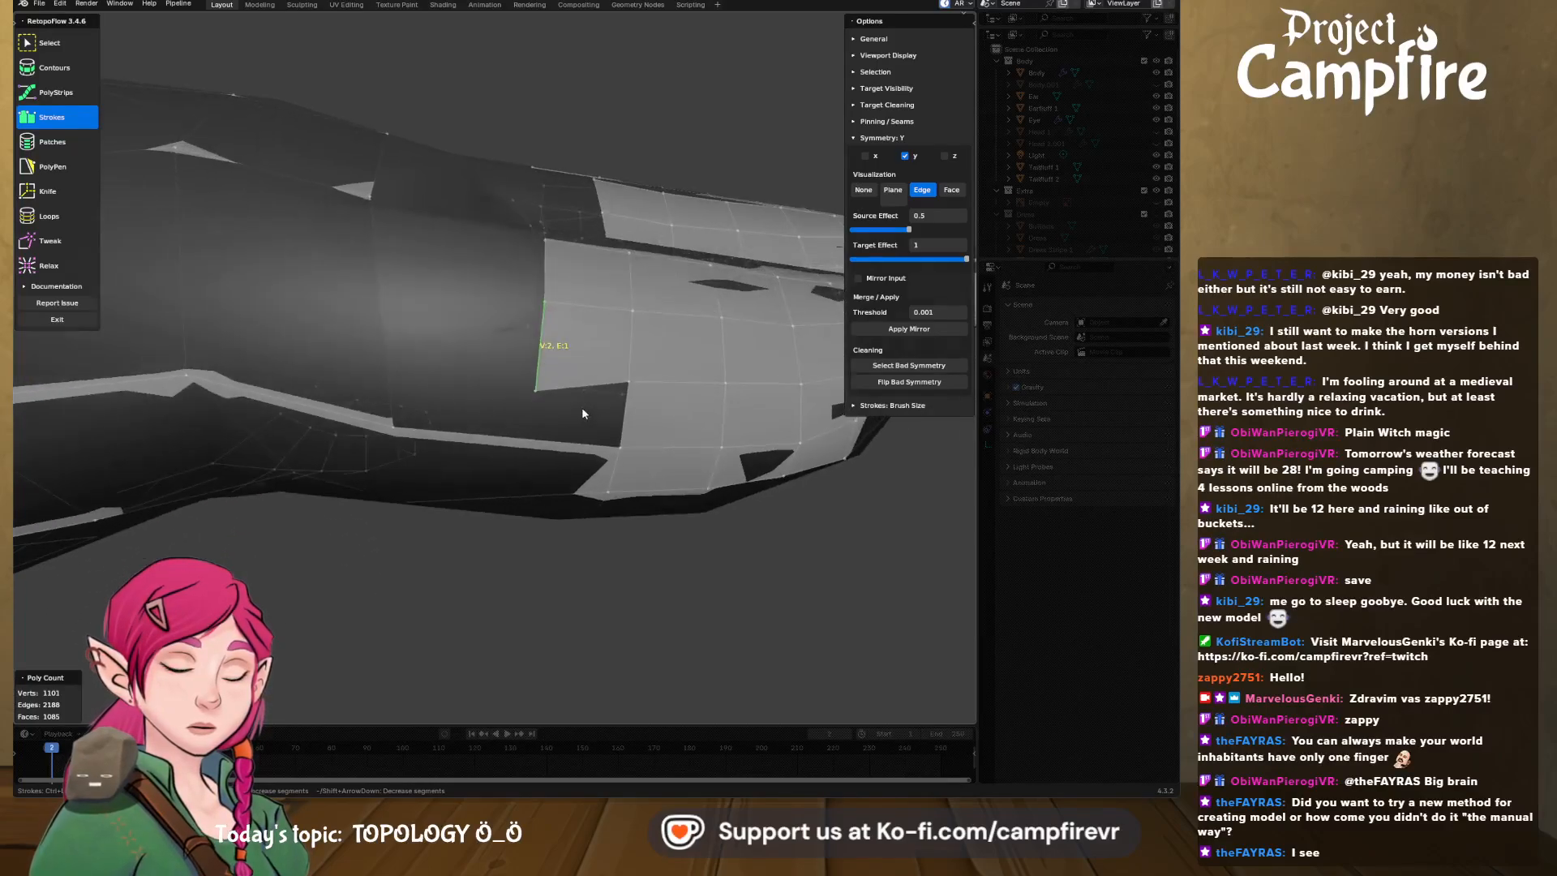
middle_click_drag(367, 328, 328, 454)
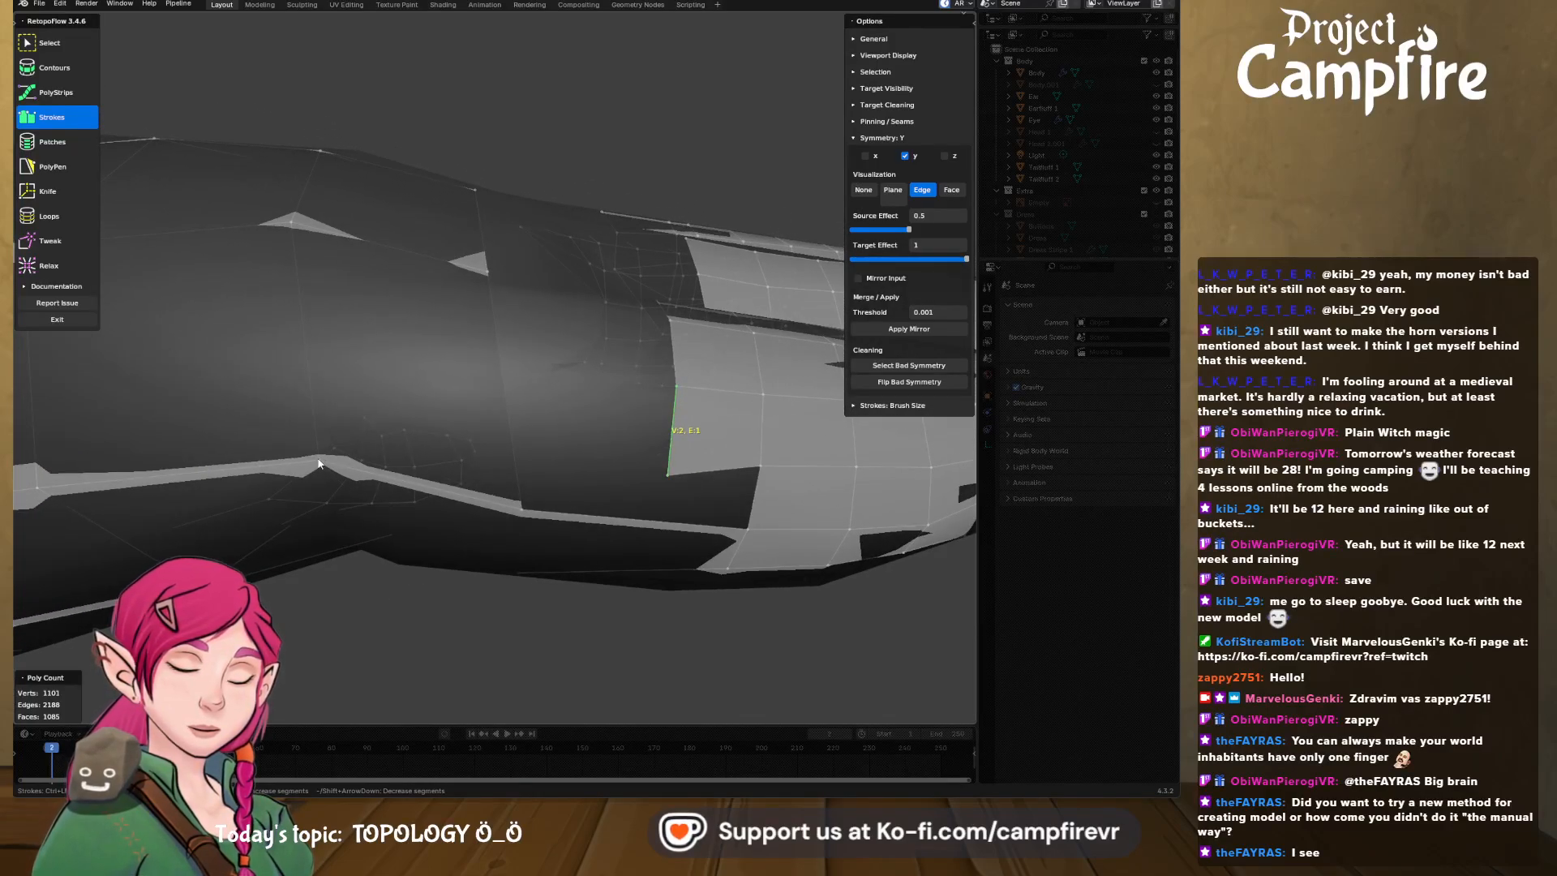
left_click(50, 191)
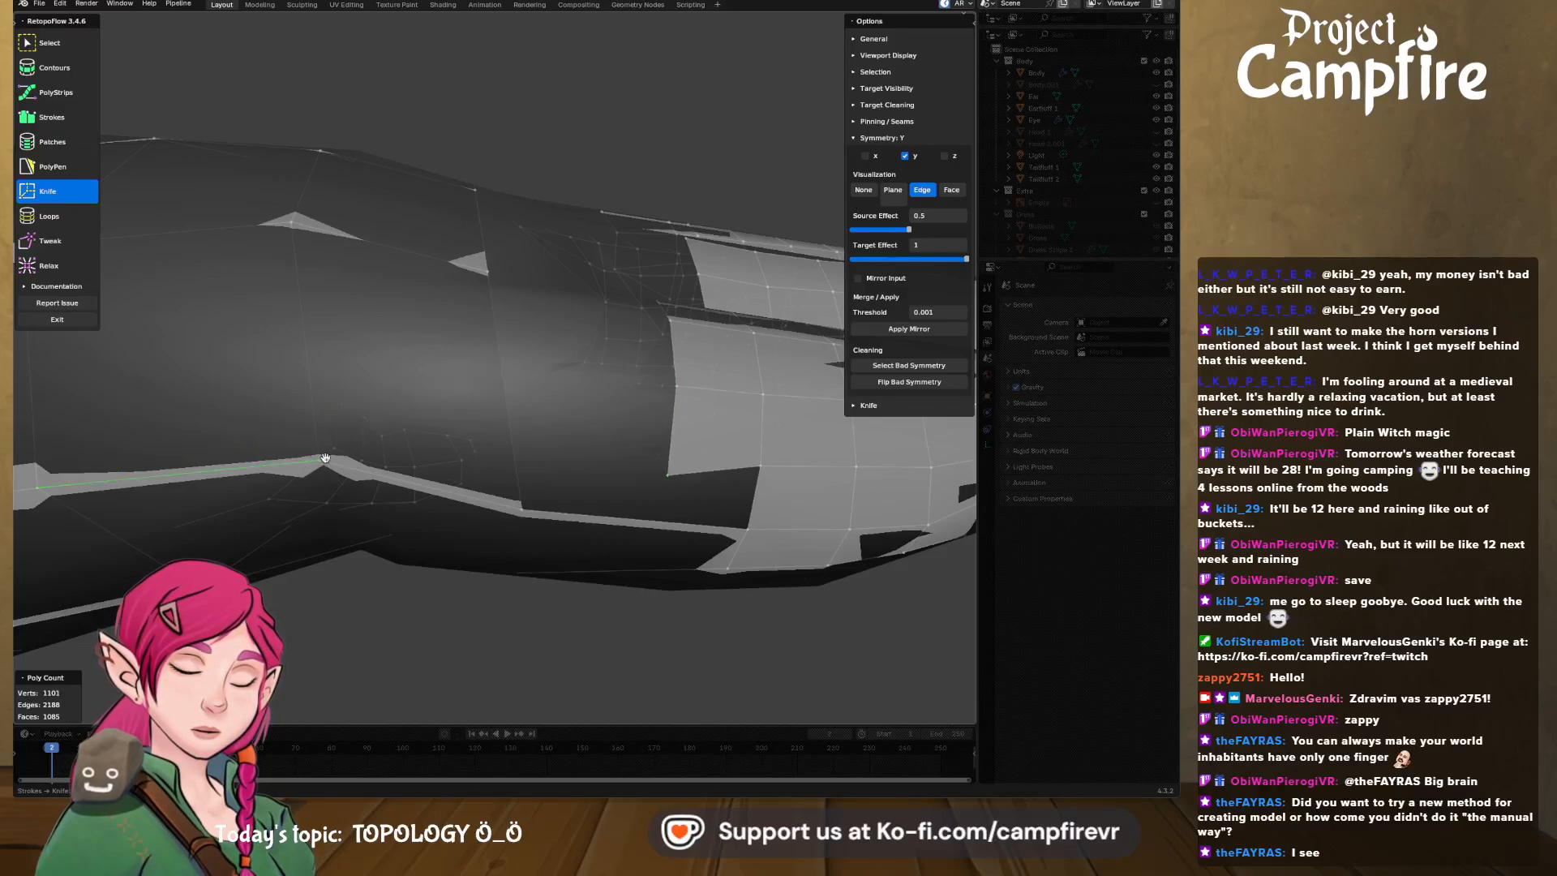
left_click(504, 371)
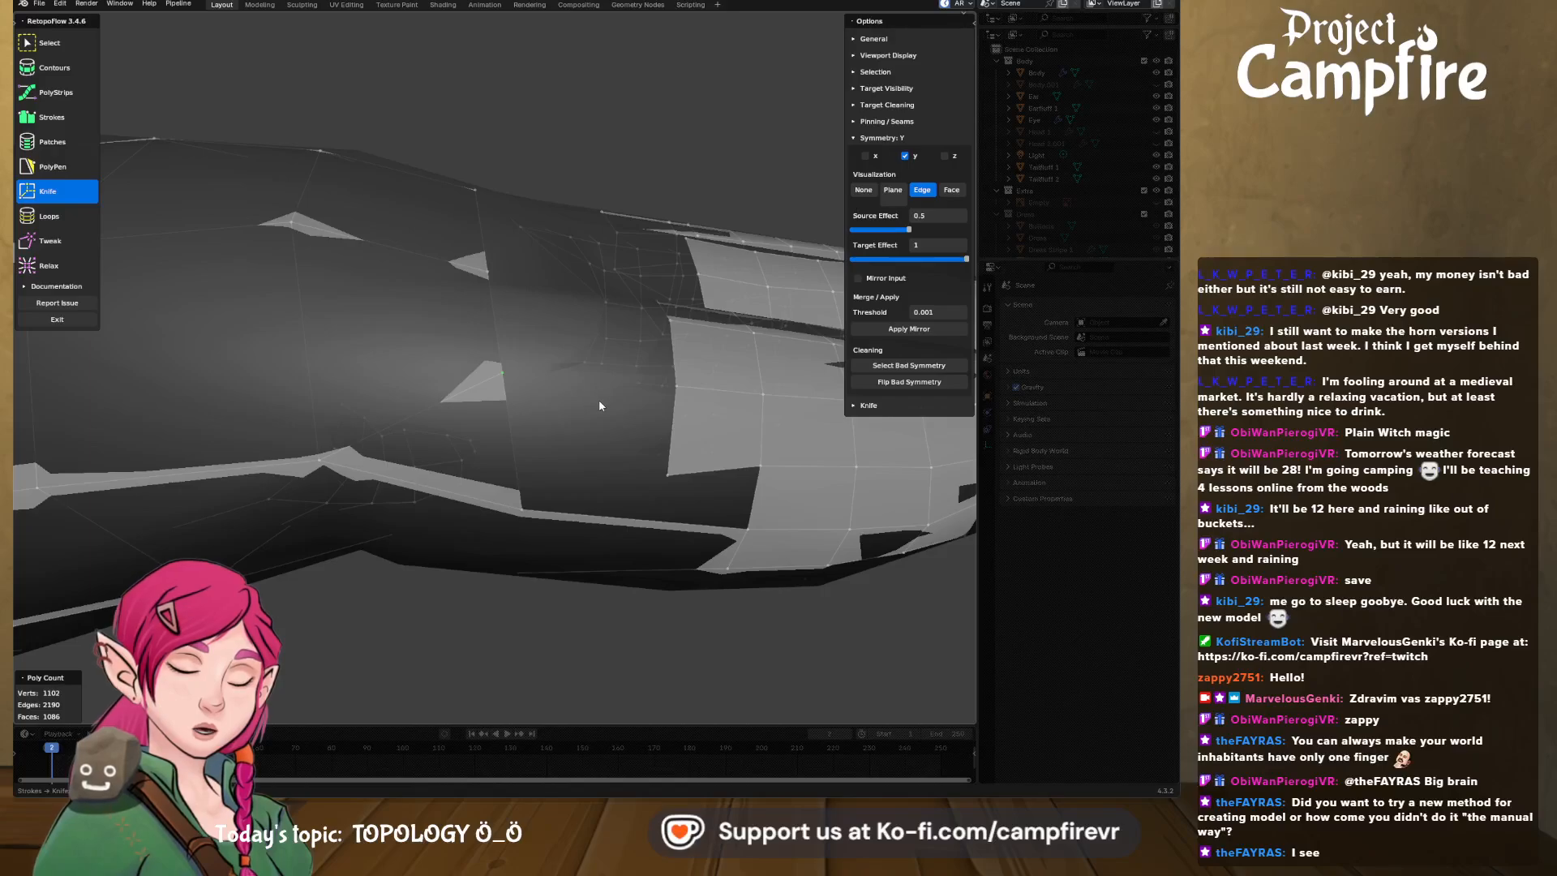
- Fill the gap along the little finger's outer side with PolyPen faces between the new cut vertex, the hand's side and the extended row
middle_click_drag(600, 400, 480, 308)
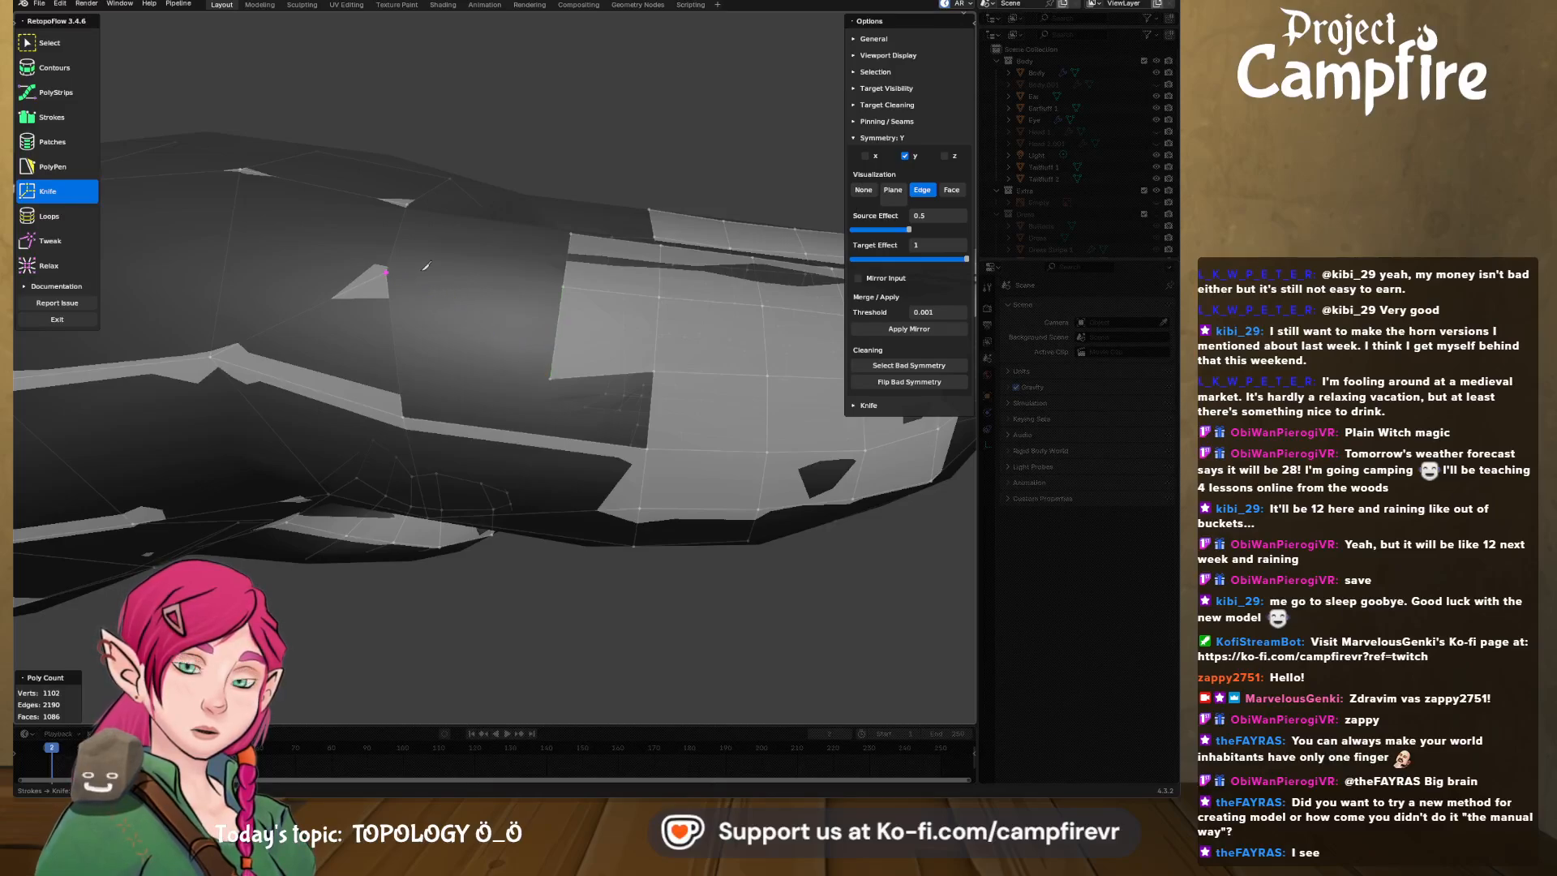
left_click(52, 166)
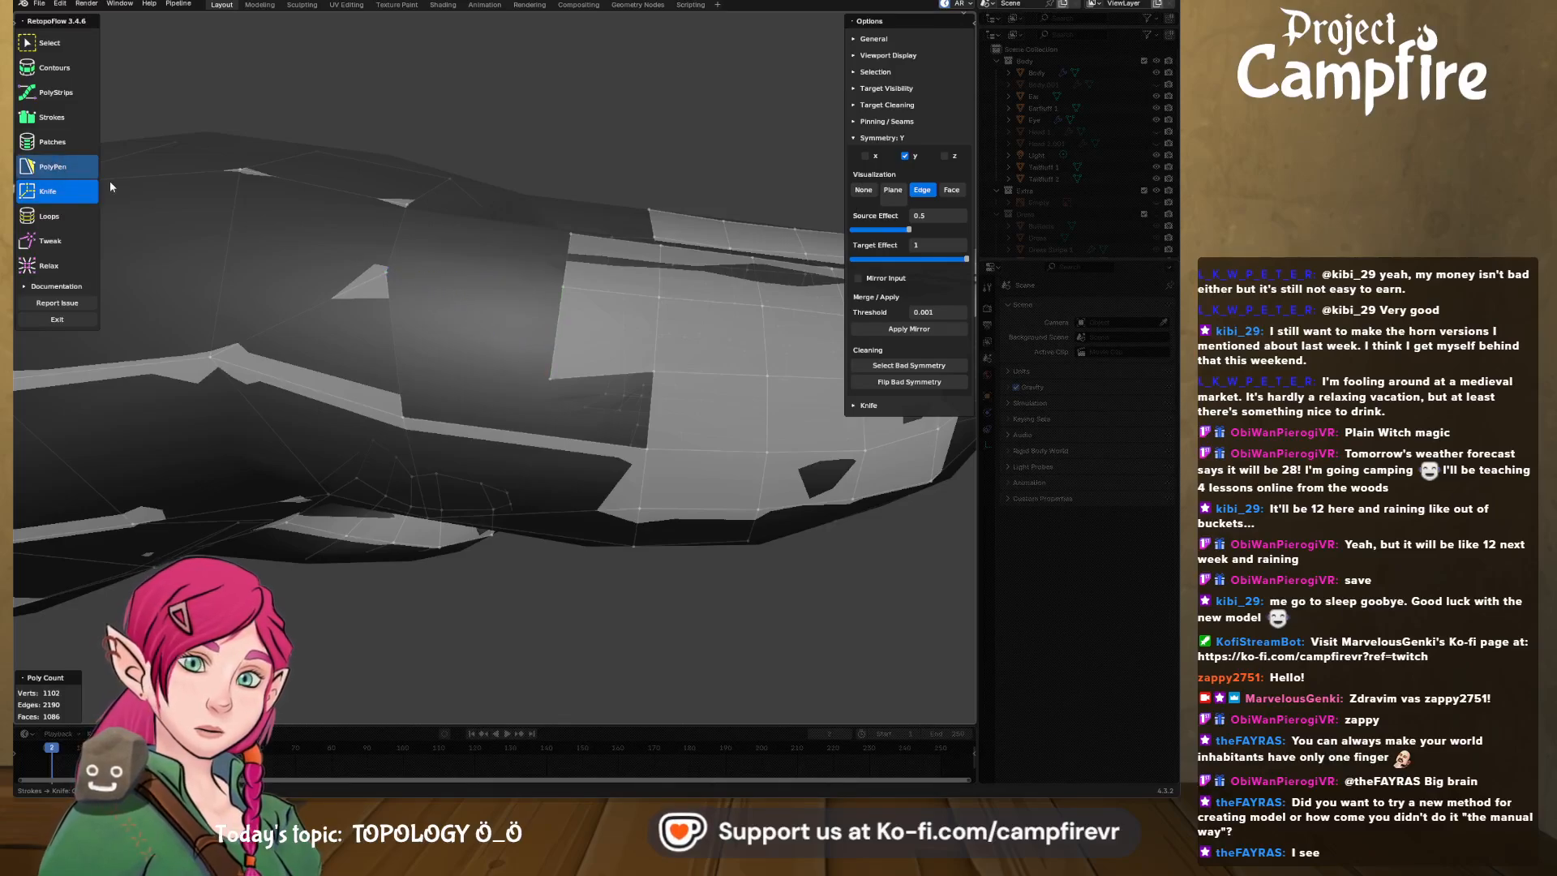
left_click(385, 271)
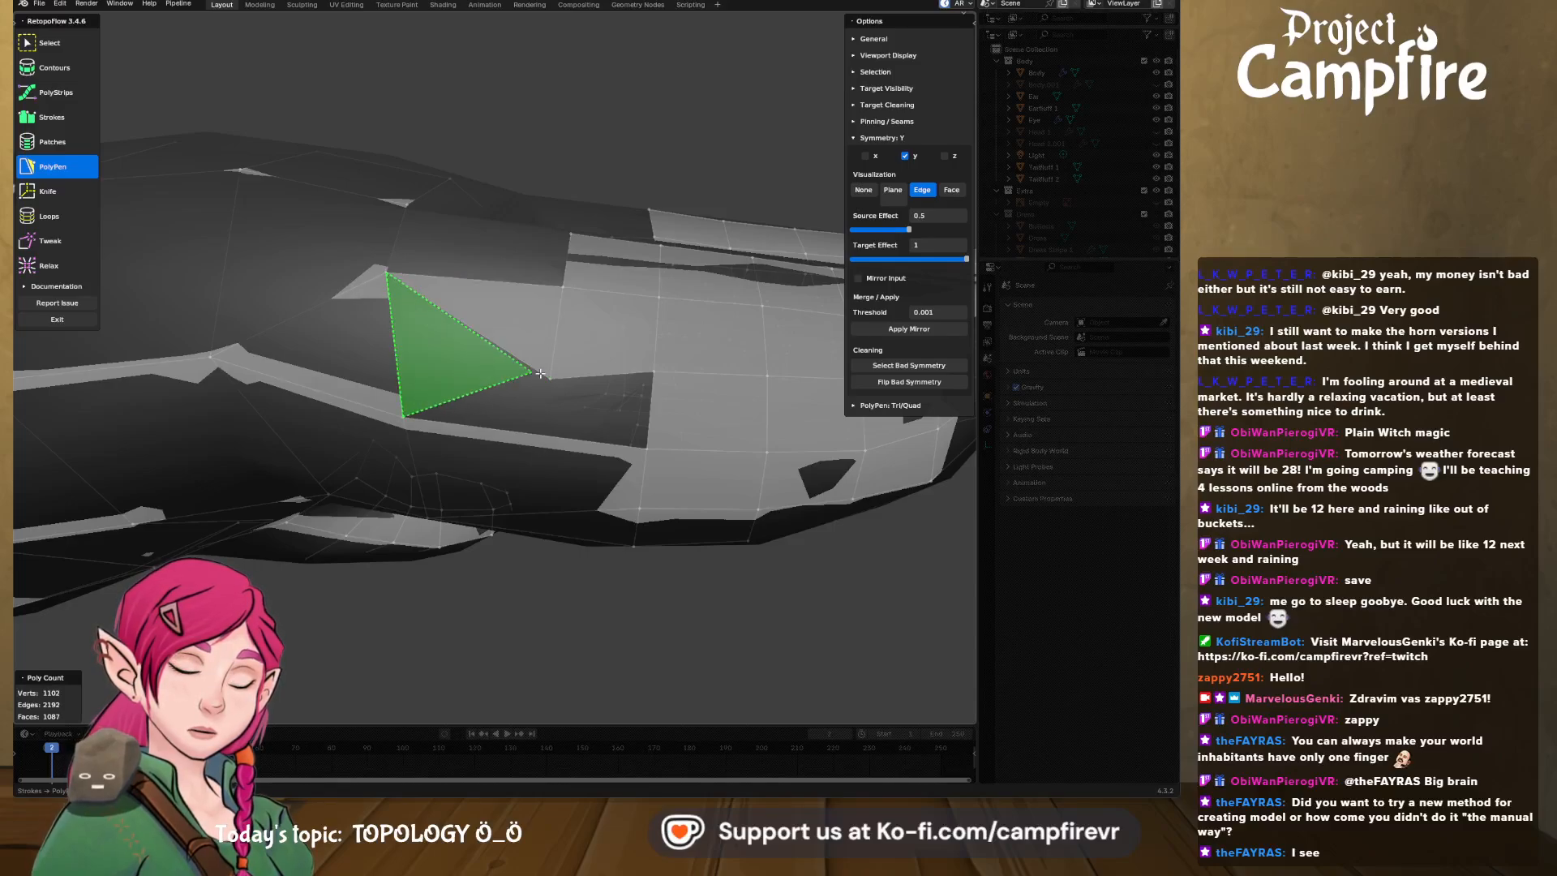
left_click(403, 416)
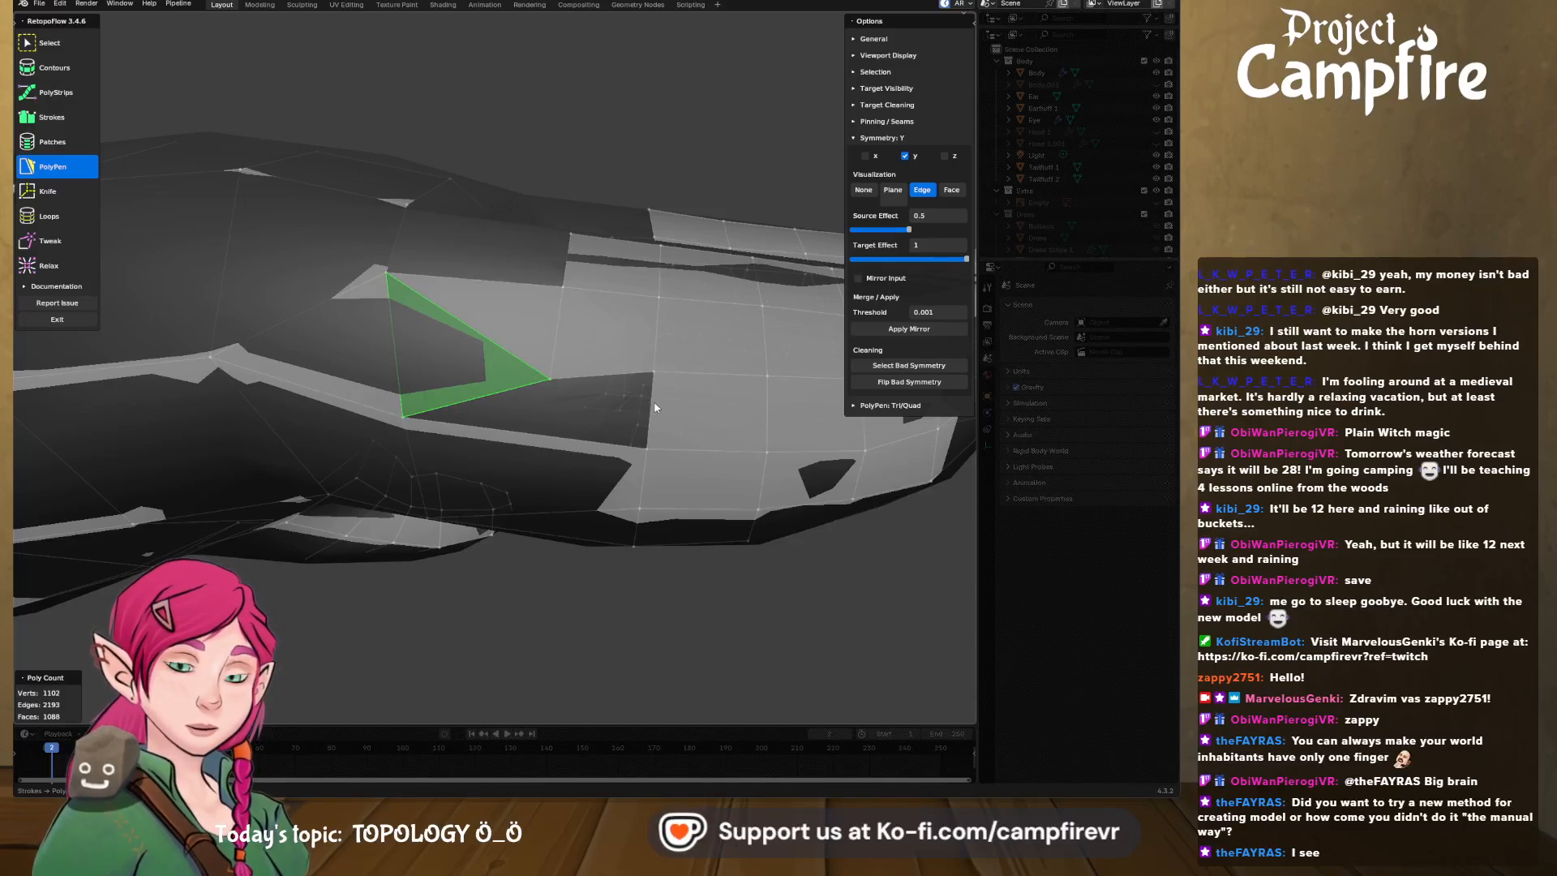
left_click(649, 416)
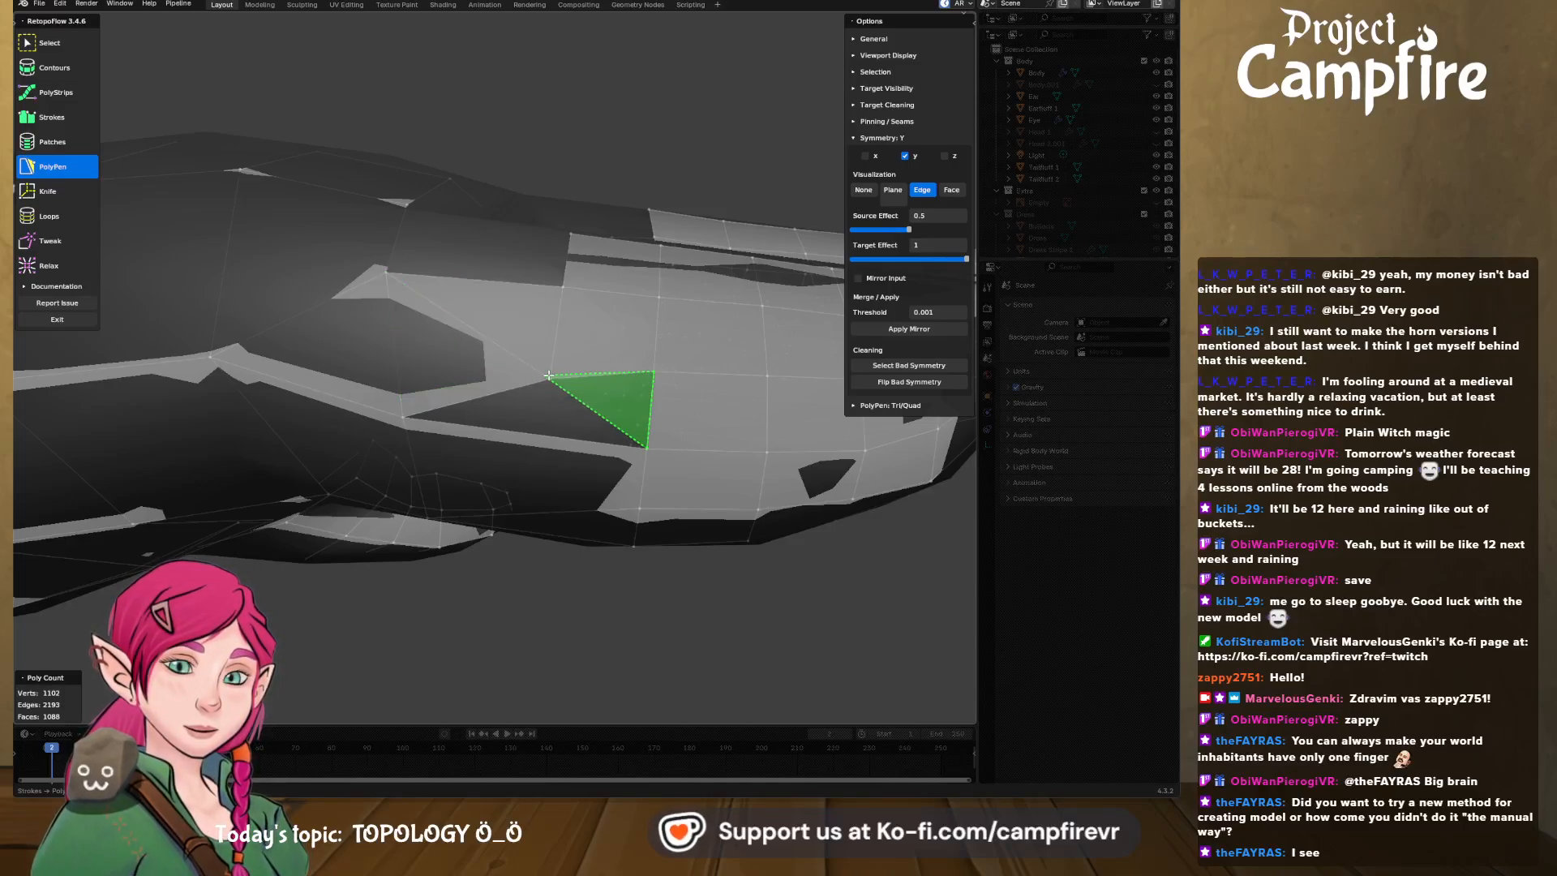
left_click(542, 417)
- Connect the little finger's extended border edges to the cut vertex on the hand border with a fan of PolyPen faces
middle_click_drag(542, 417, 676, 421)
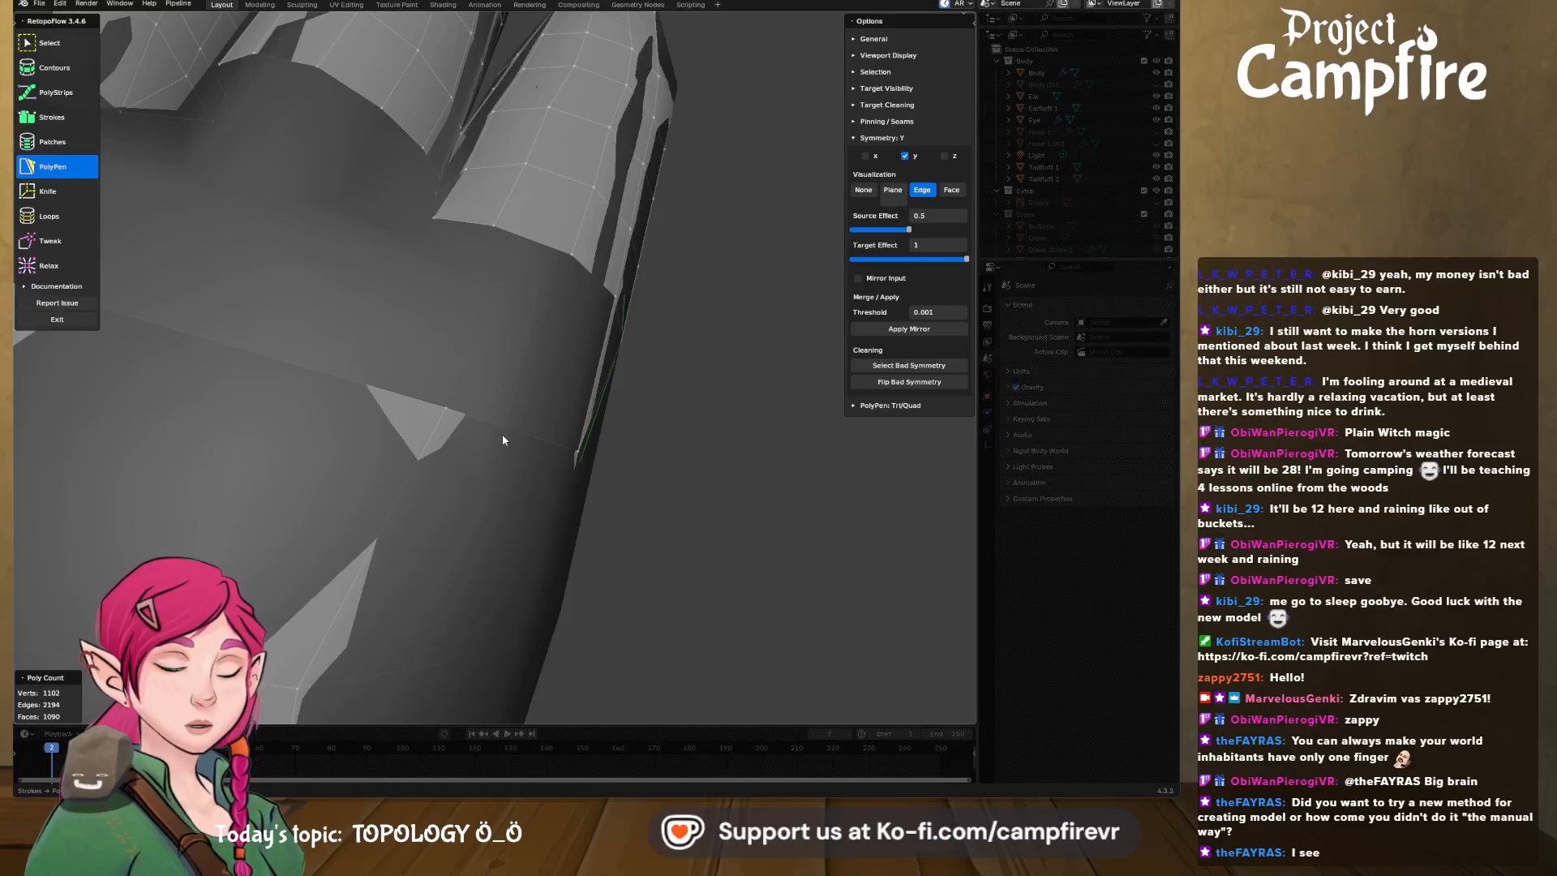
left_click(592, 270)
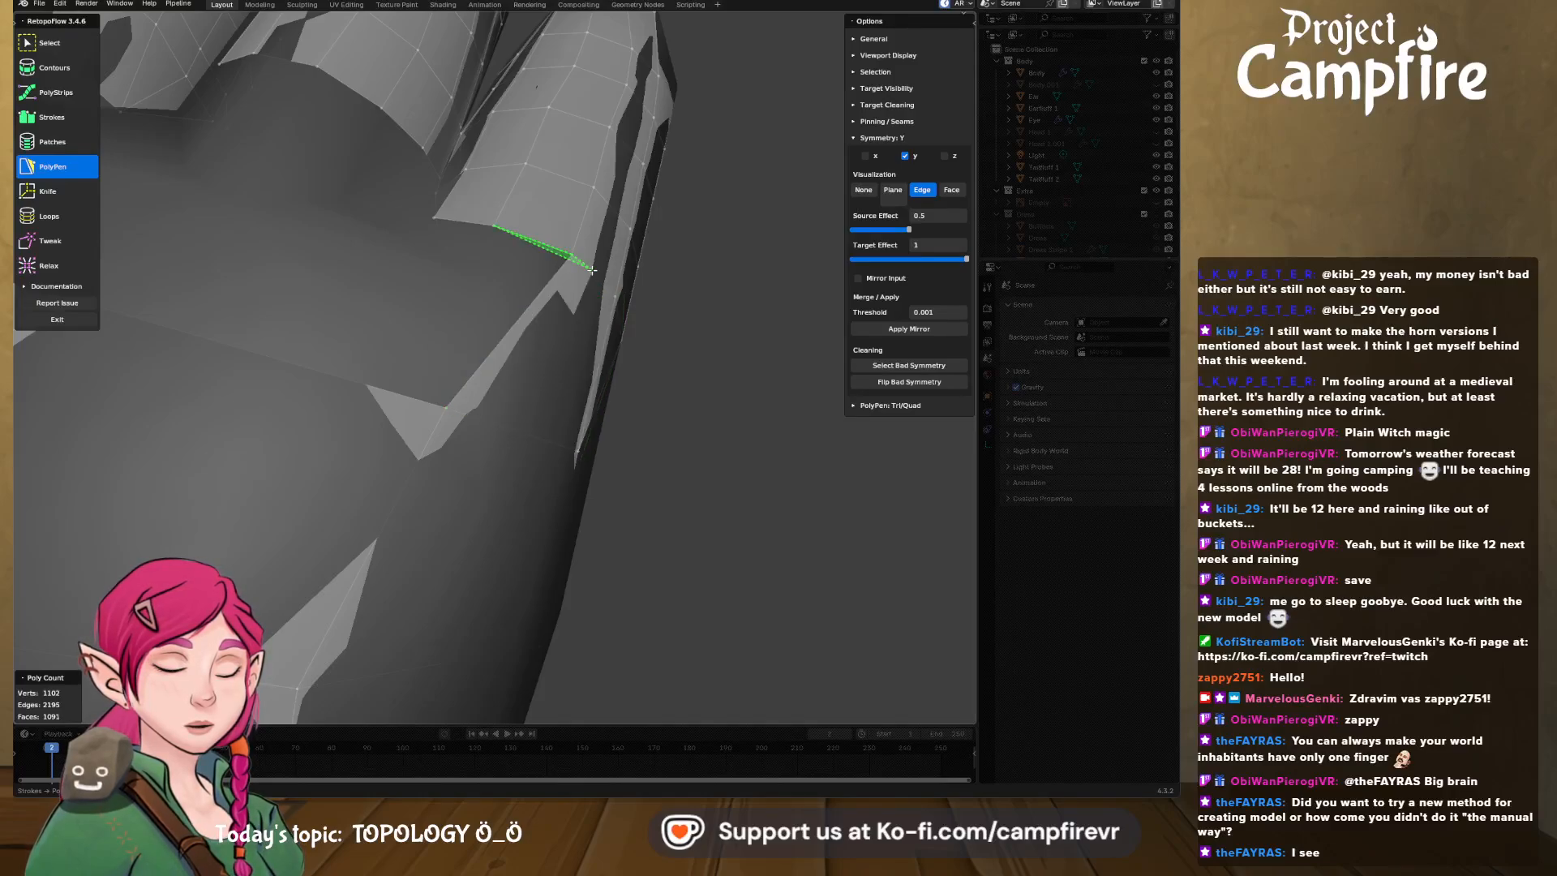
left_click(445, 408, "ctrl")
middle_click_drag(445, 408, 517, 394)
middle_click_drag(528, 407, 452, 408)
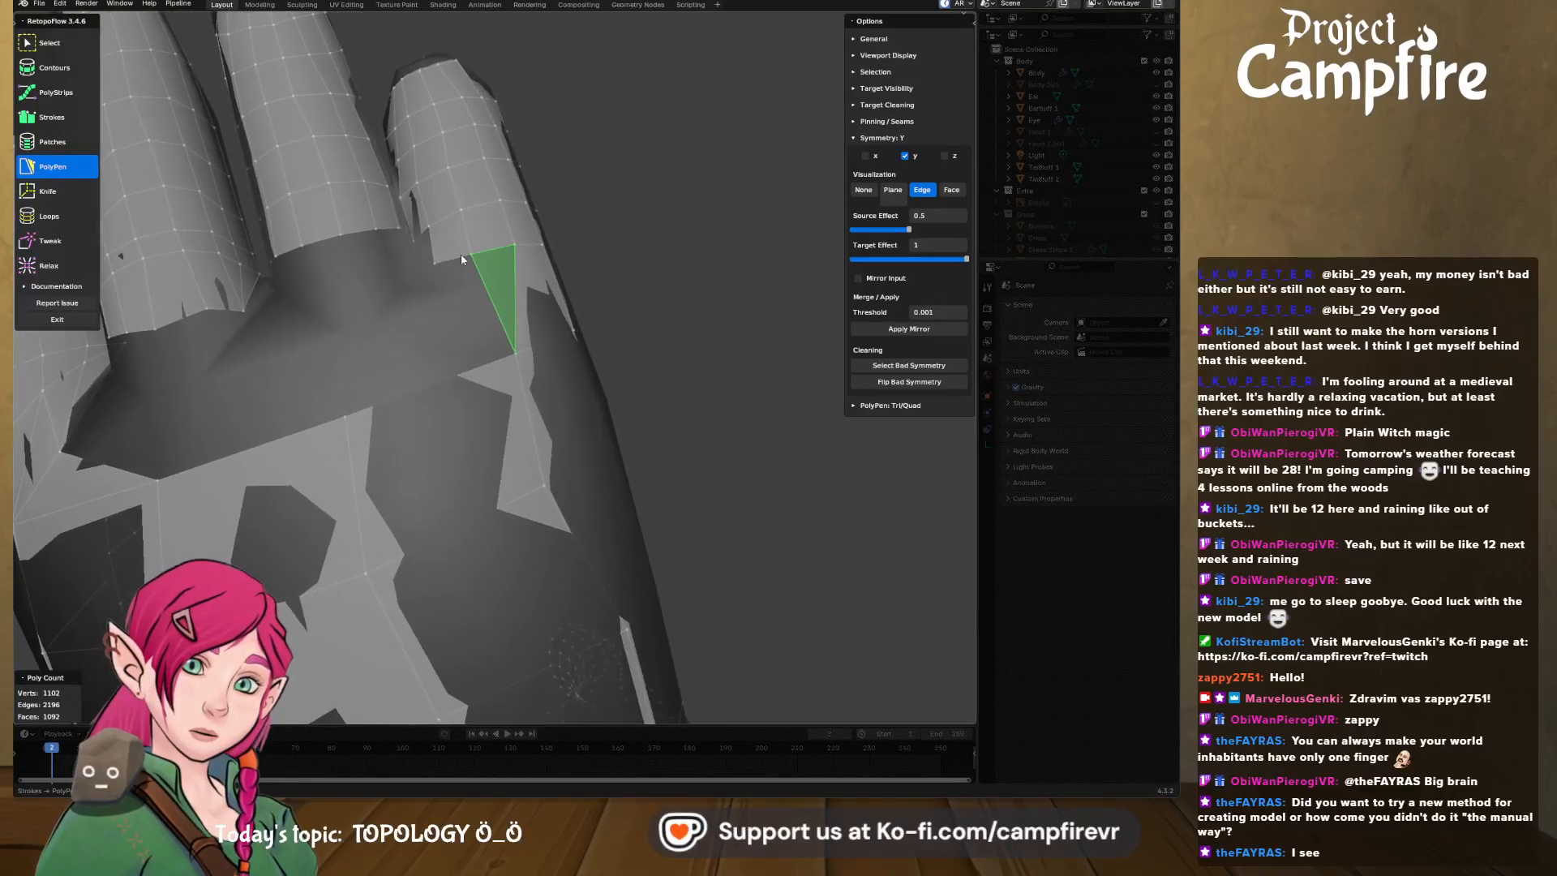
left_click(488, 294)
left_click(436, 264, "ctrl")
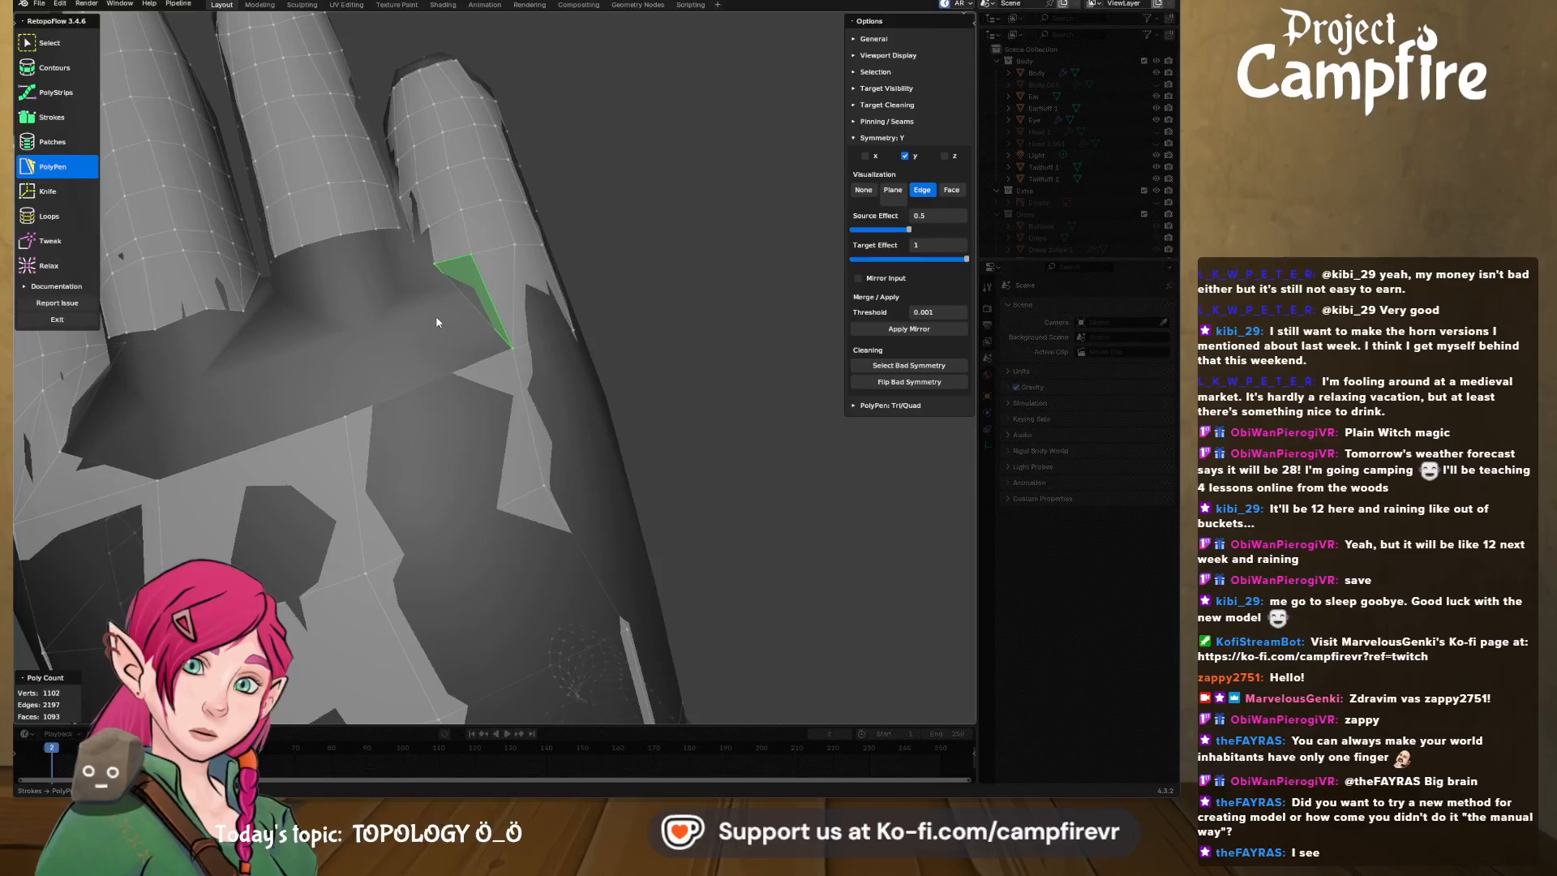
- Fill a PolyPen triangle at the inner corner of the little finger's base, on the side facing the ring finger
middle_click_drag(436, 315, 576, 271, "shift")
scroll(573, 320, "up", 4)
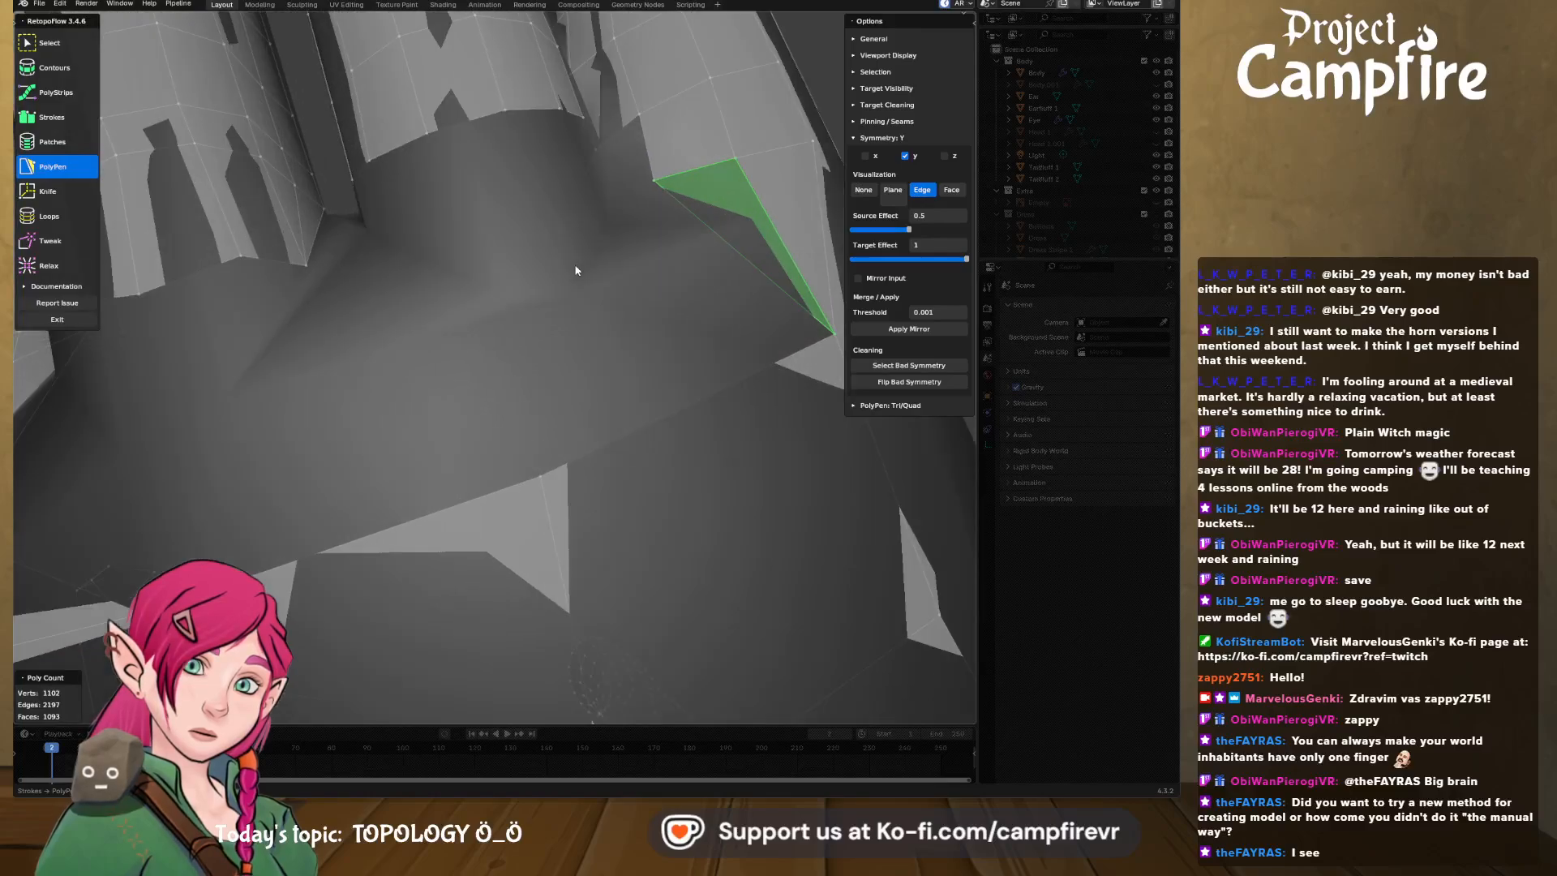
left_click(652, 181)
left_click(600, 154, "ctrl")
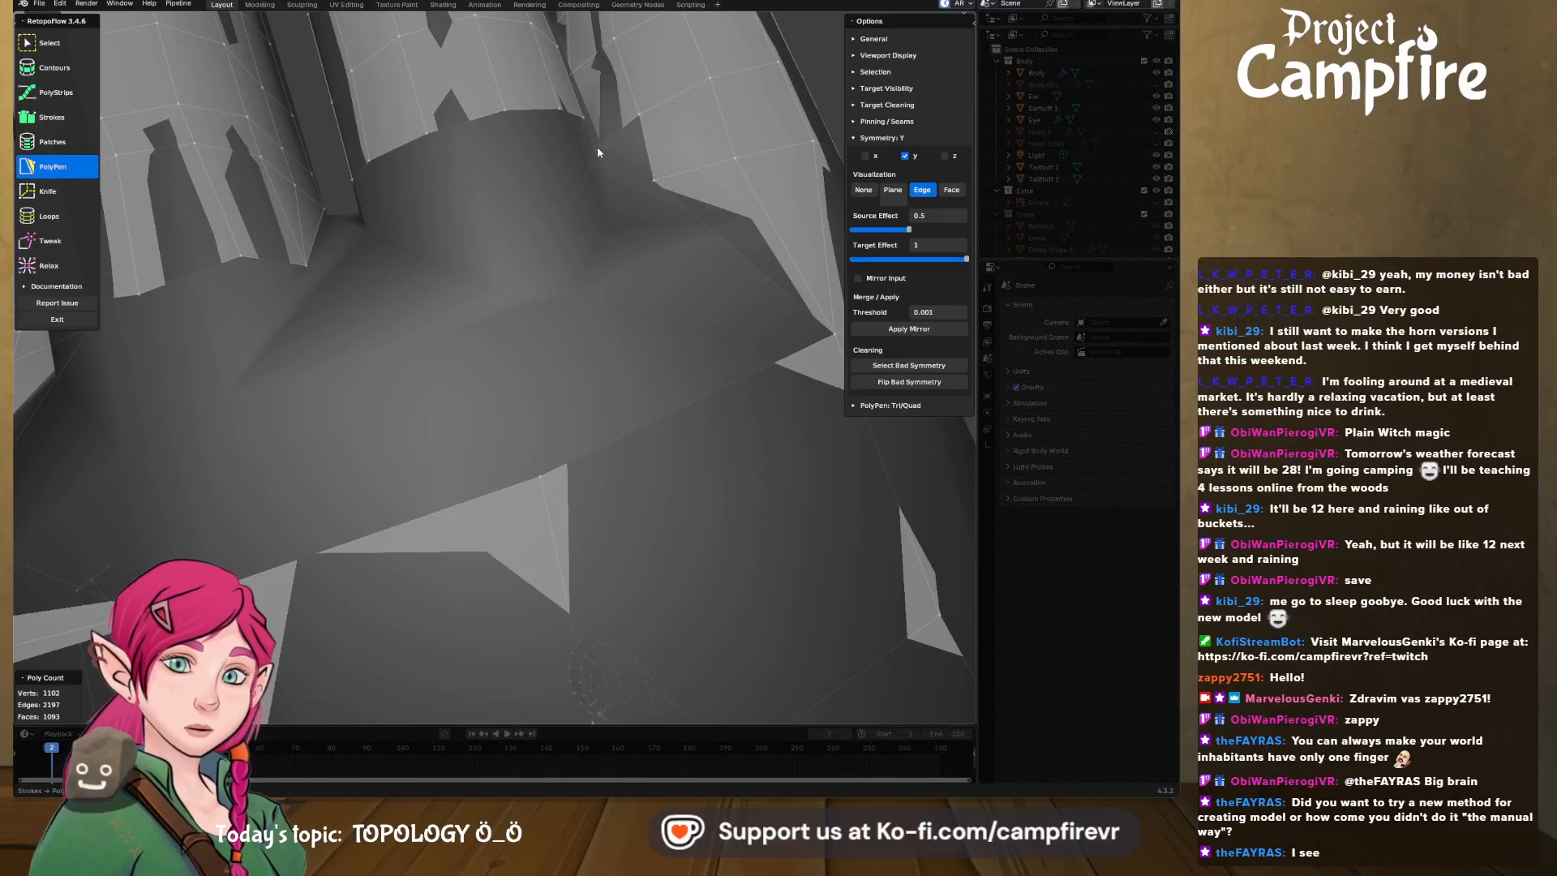
left_click(654, 184)
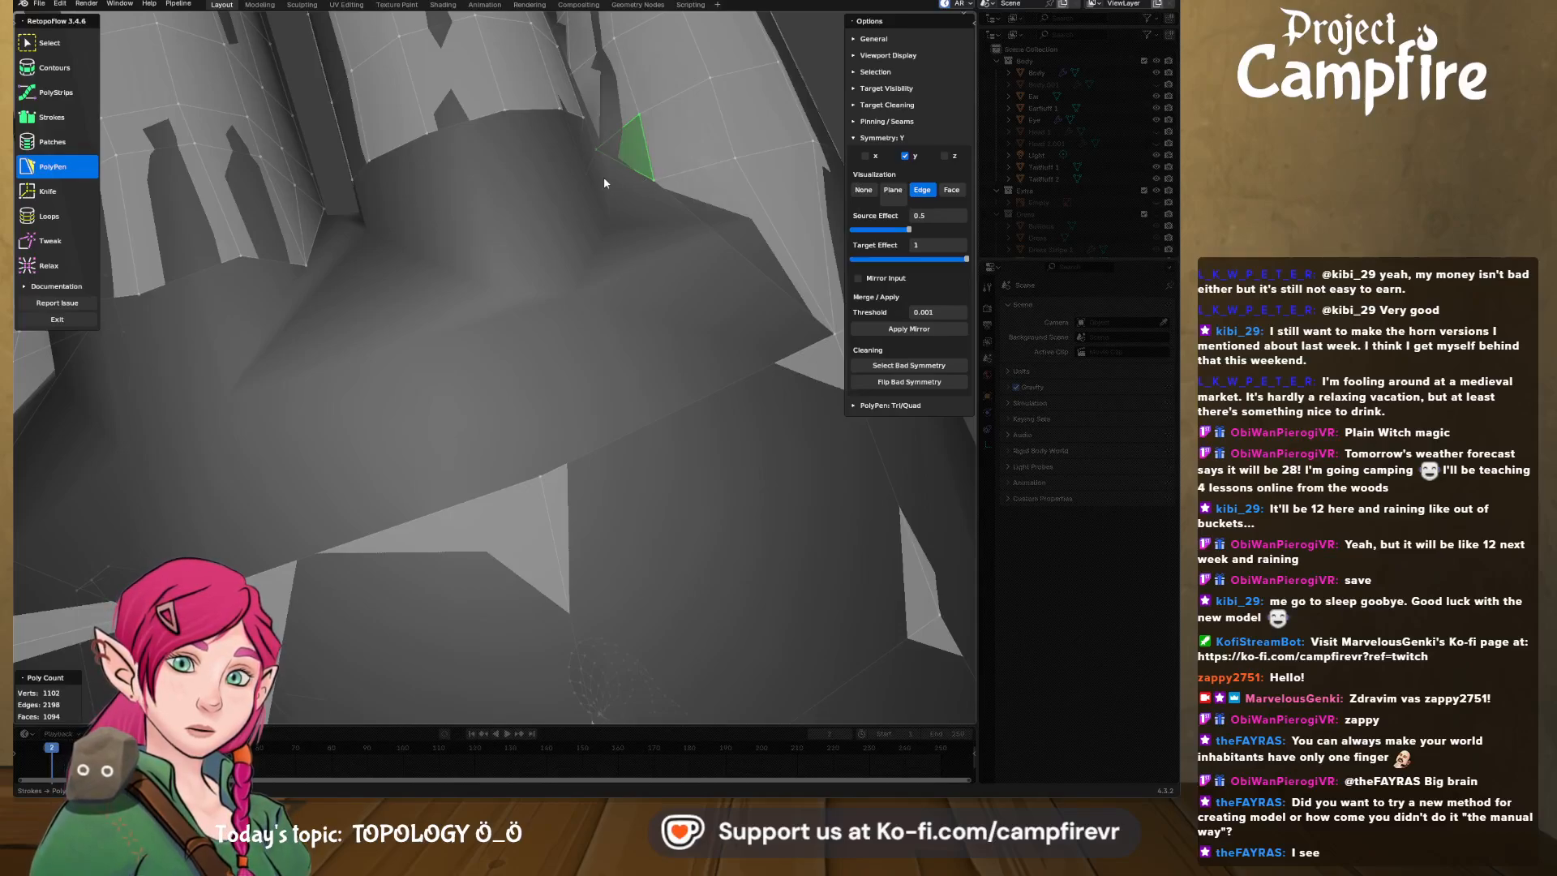
- Extend the ring finger's five-edge open base border by two rows of quads with a curved Strokes stroke
middle_click_drag(597, 164, 614, 433)
middle_click_drag(305, 493, 571, 550)
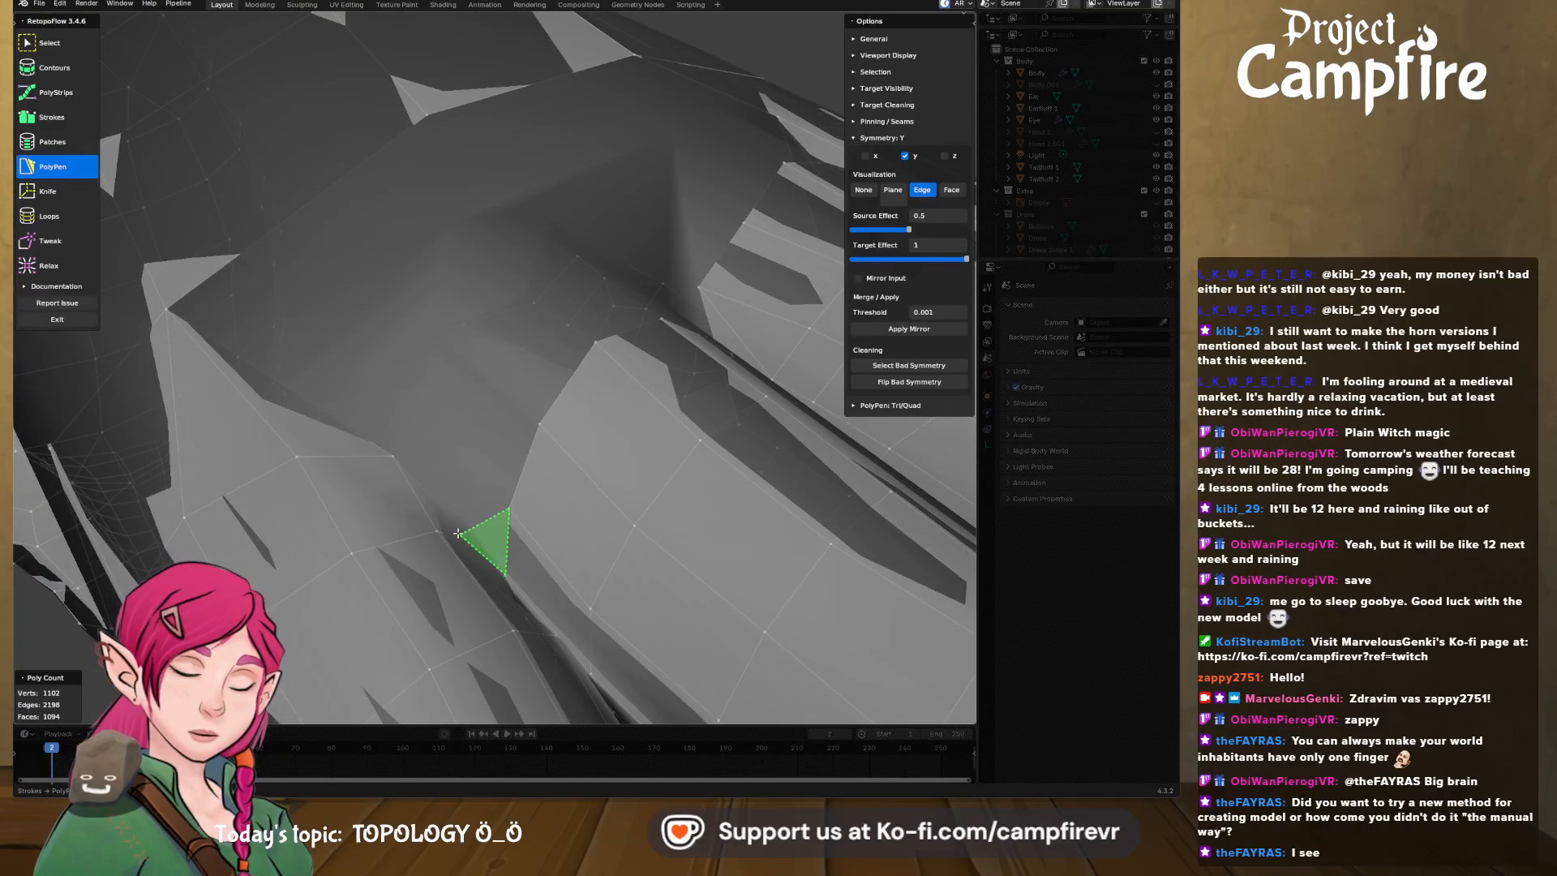
middle_click_drag(475, 503, 630, 388)
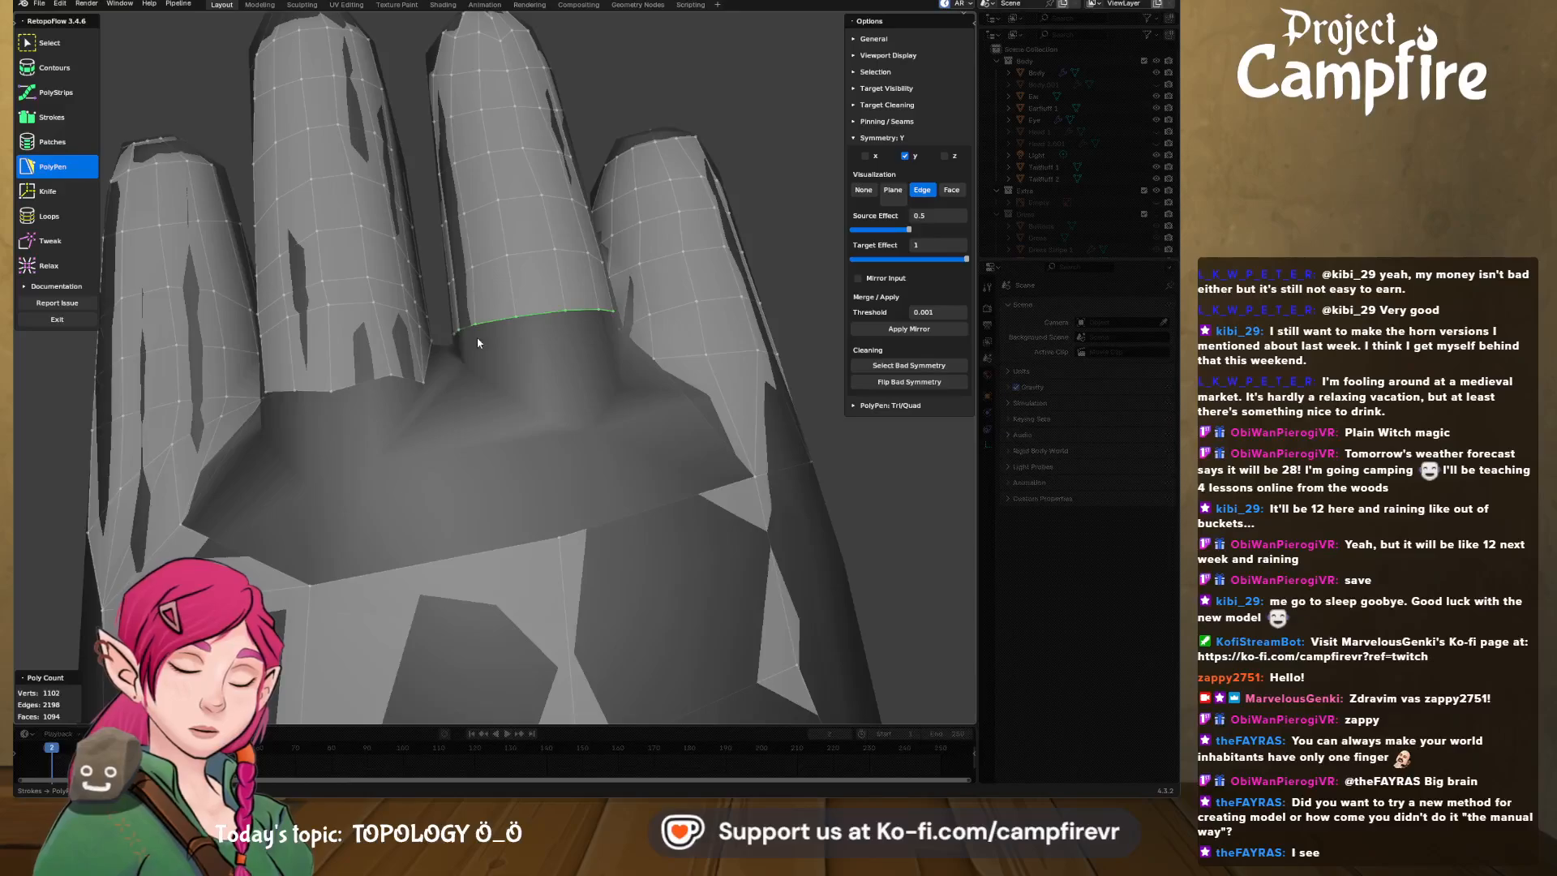
middle_click_drag(477, 343, 512, 340)
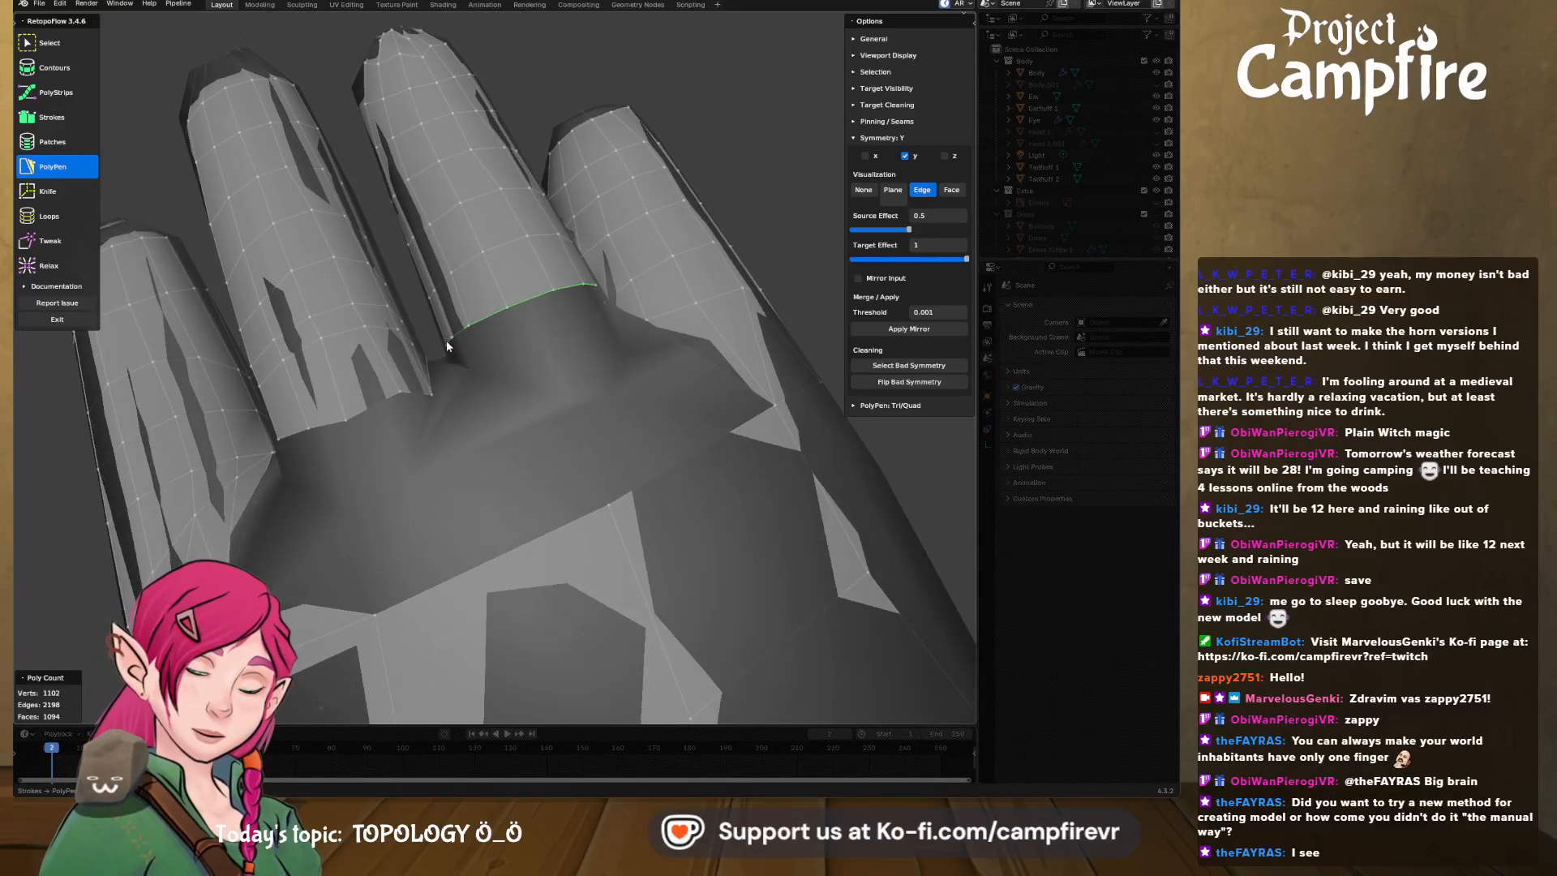
left_click(52, 117)
middle_click_drag(616, 438, 465, 368)
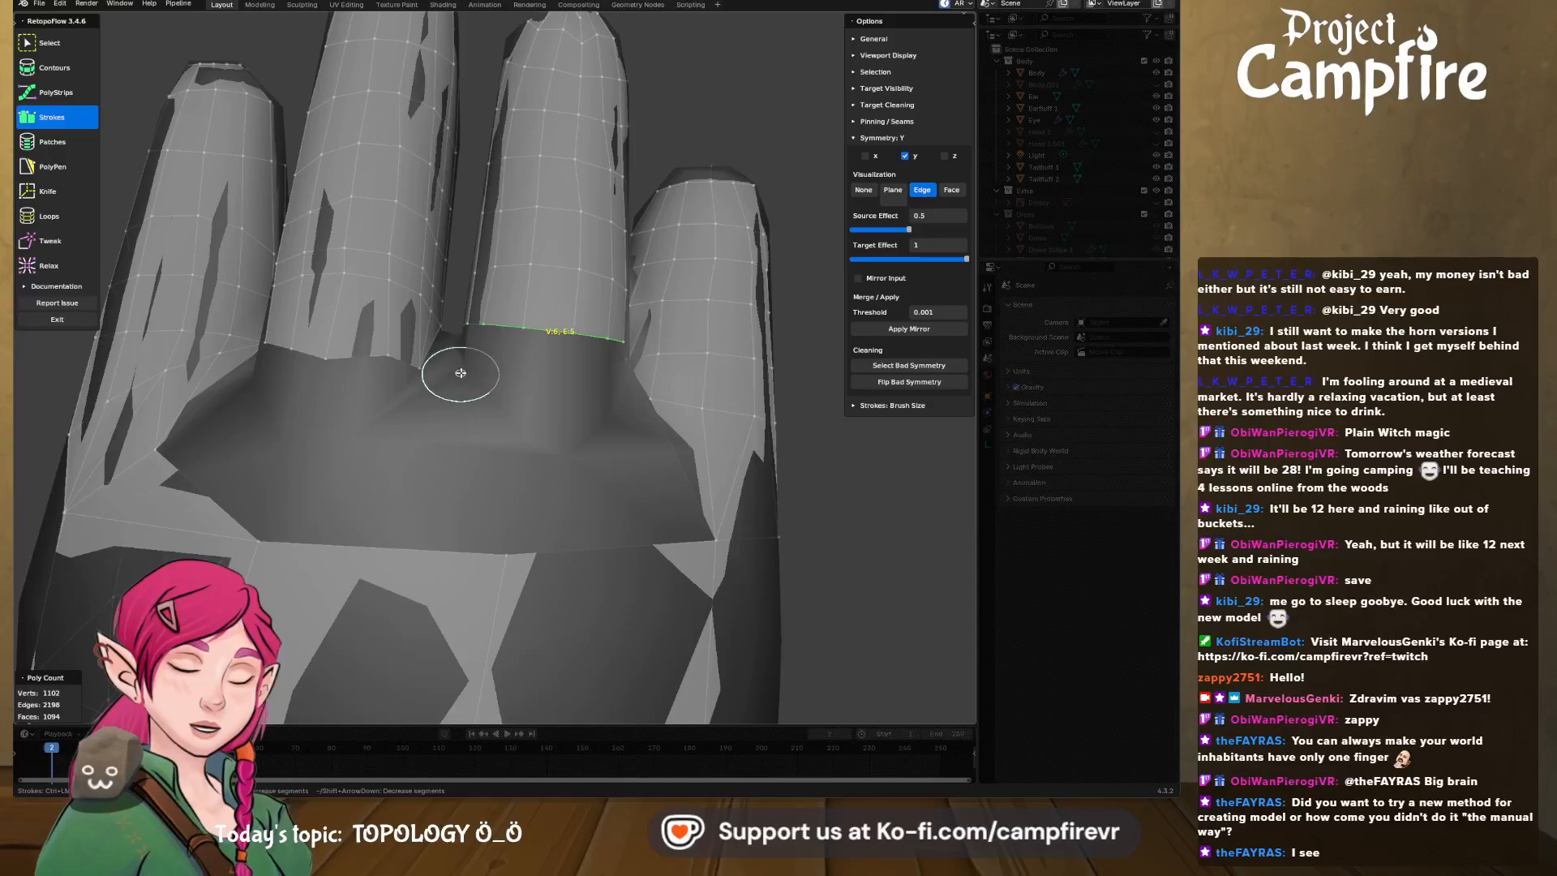
mouse_move(497, 417)
left_mouse_down()
mouse_move(580, 431)
mouse_move(626, 399)
left_mouse_up()
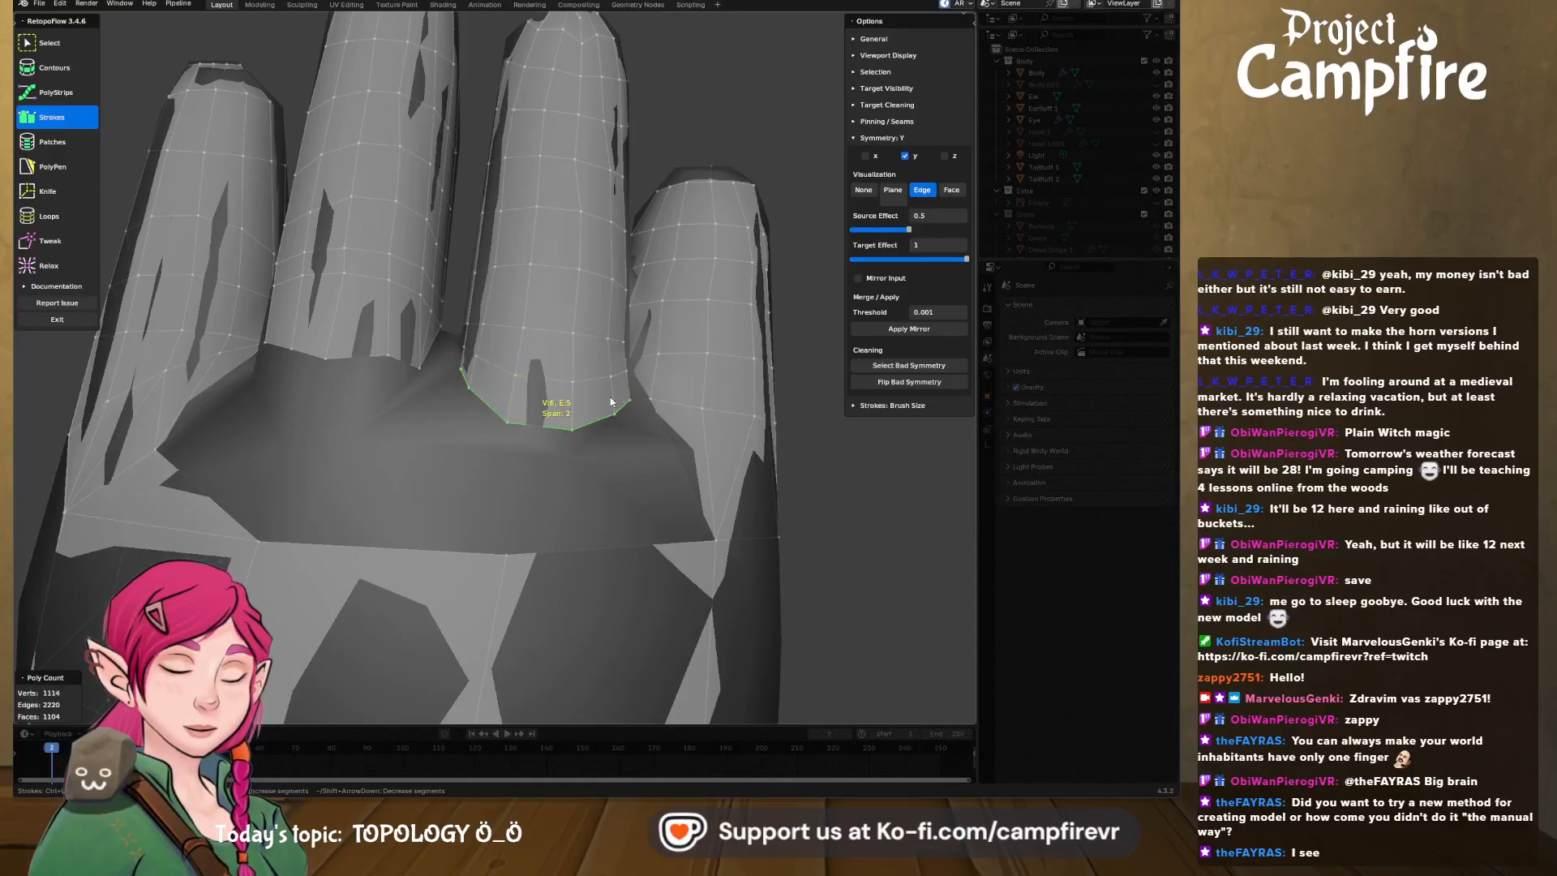
- Even out the vertices of the ring finger's extended base border, on the side facing the little finger, with the Tweak brush
middle_click_drag(620, 431, 475, 399)
scroll(532, 480, "up", 4)
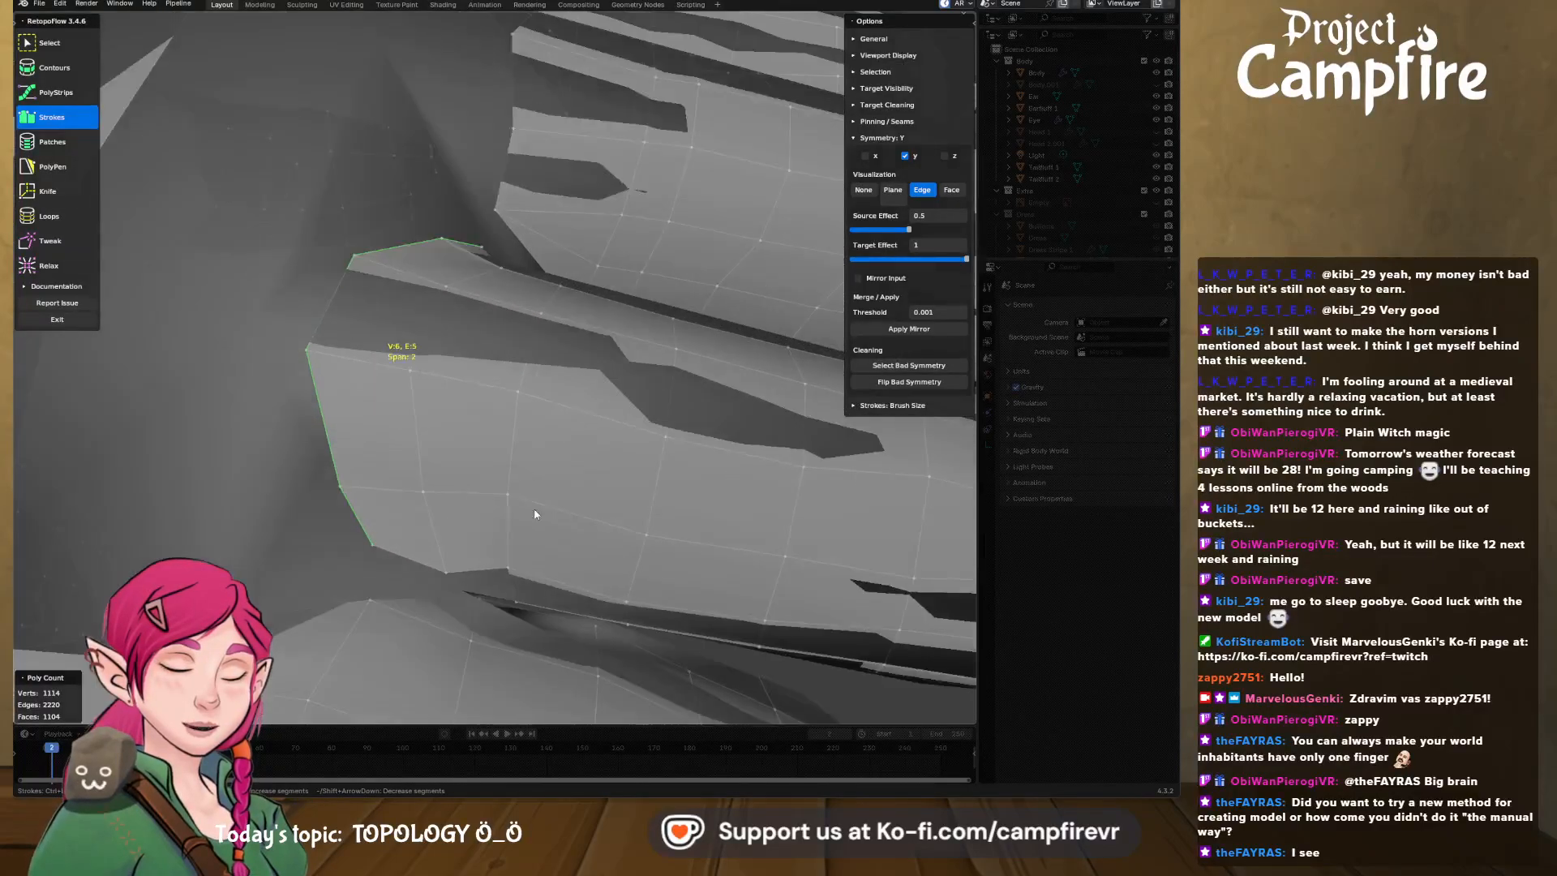
middle_click_drag(535, 514, 568, 389, "shift")
left_click(52, 241)
left_click_drag(448, 445, 330, 417)
left_click_drag(374, 357, 294, 354)
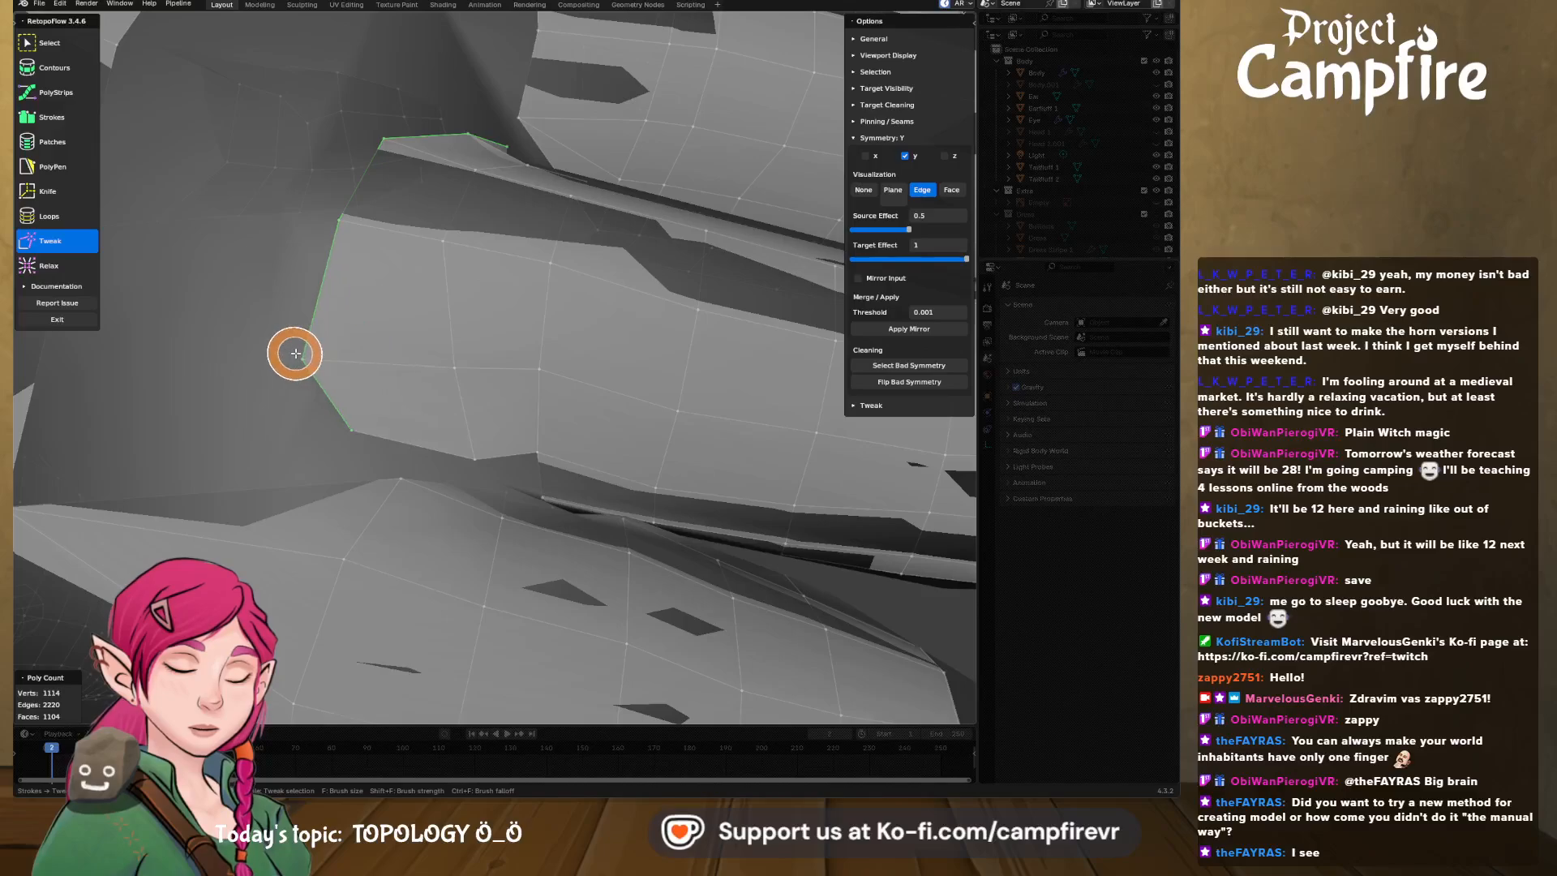
mouse_move(395, 438)
left_mouse_down()
mouse_move(496, 460)
mouse_move(484, 452)
left_mouse_up()
mouse_move(549, 476)
middle_mouse_down()
mouse_move(540, 357)
mouse_move(552, 484)
middle_mouse_up()
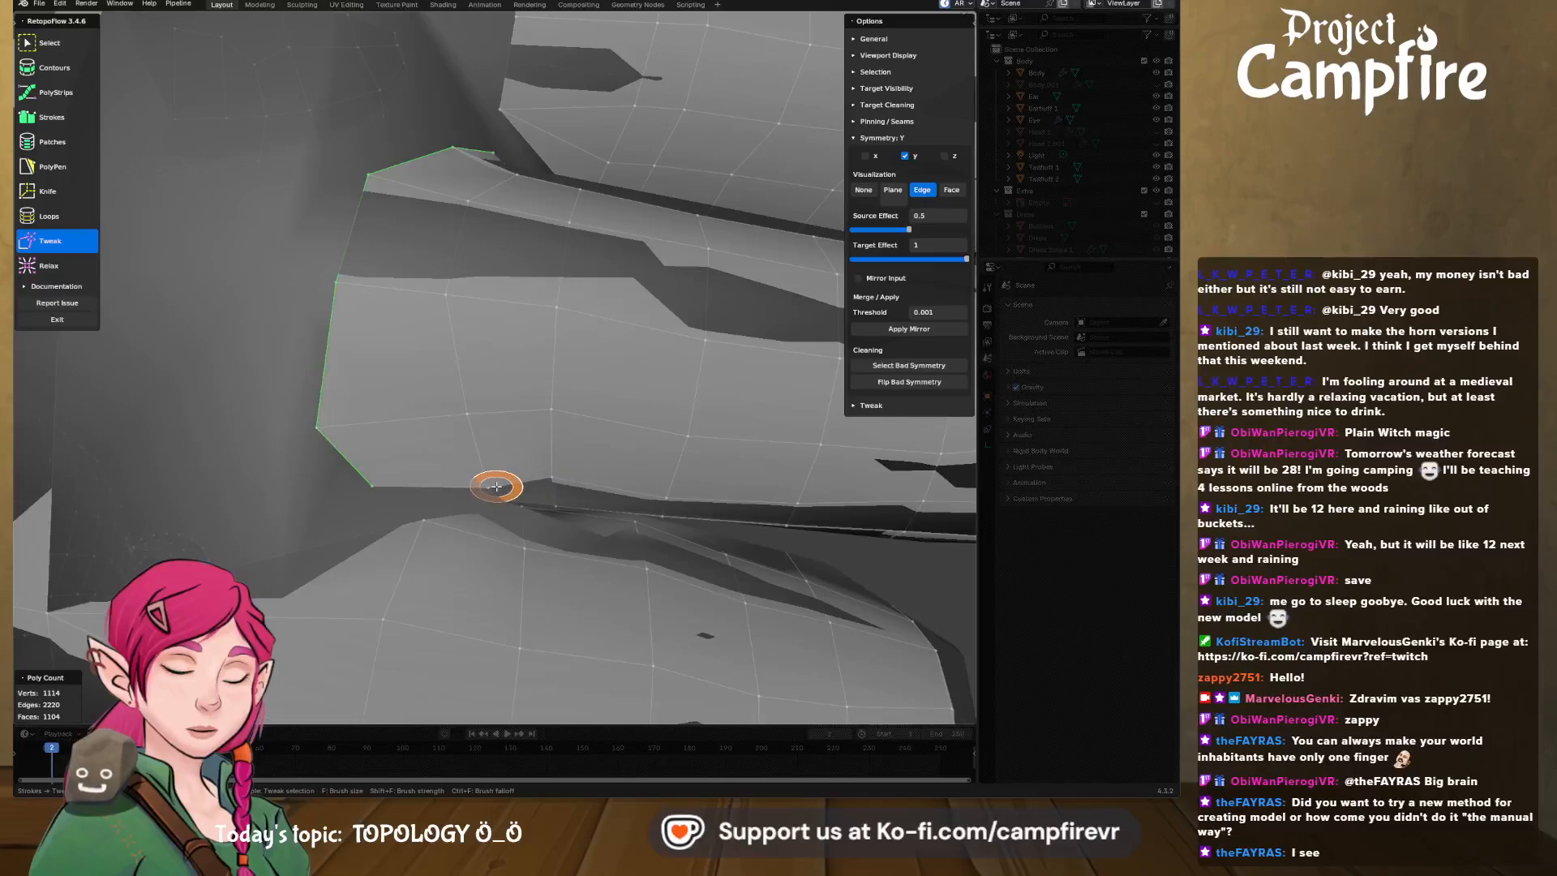
left_click_drag(550, 482, 558, 489)
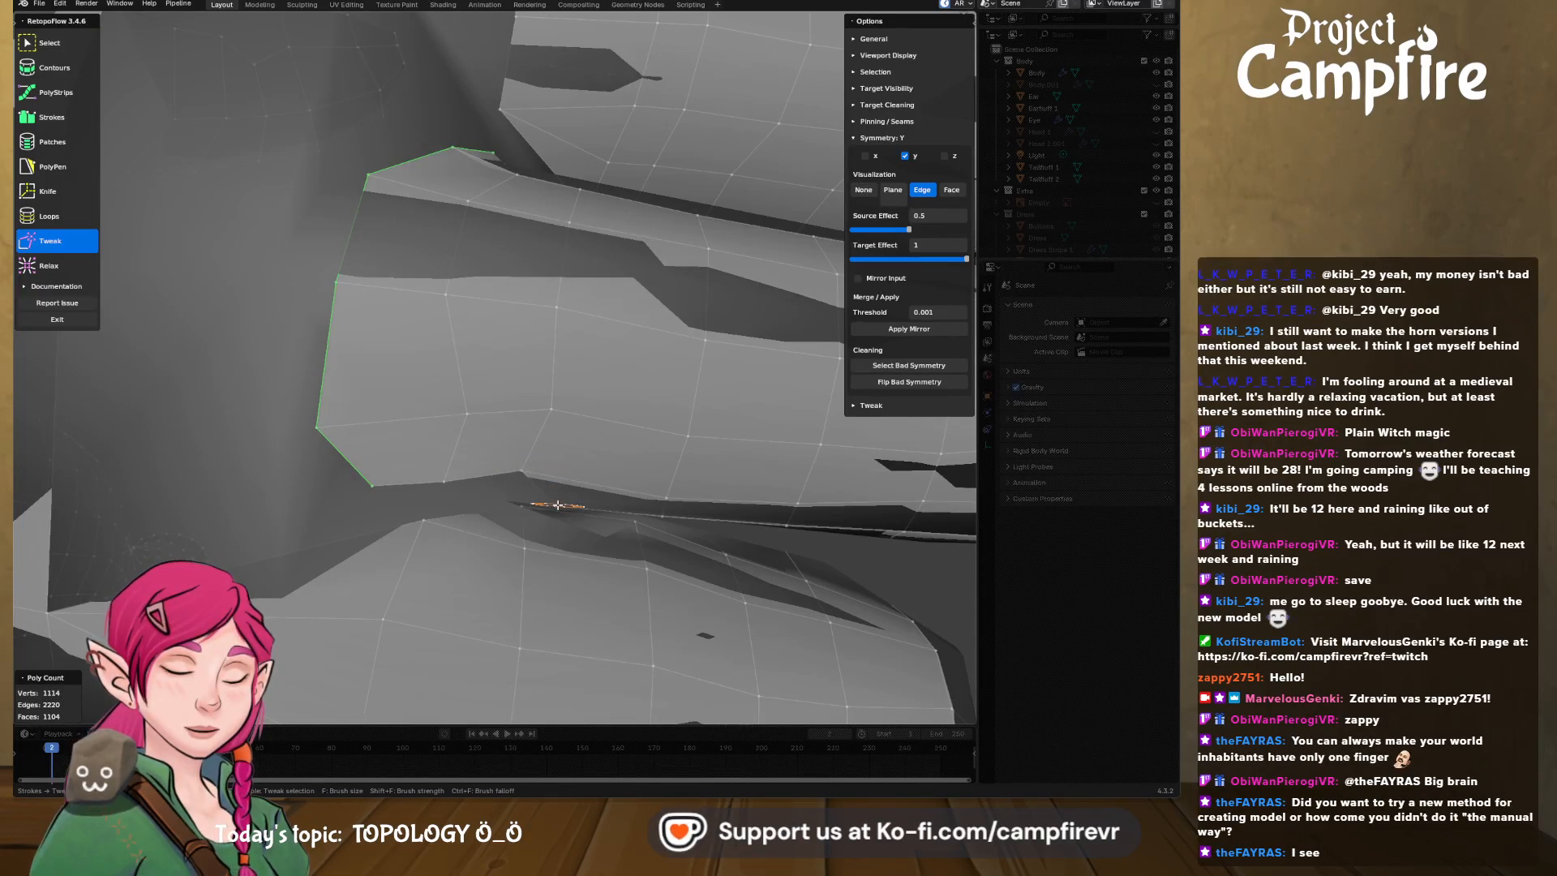
- Tweak the vertices in the gap between the ring and little fingers and merge the selected ones there at their center
middle_click_drag(592, 500, 533, 405)
left_click_drag(535, 395, 466, 378)
mouse_move(528, 418)
middle_mouse_down()
mouse_move(519, 406)
mouse_move(532, 431)
middle_mouse_up()
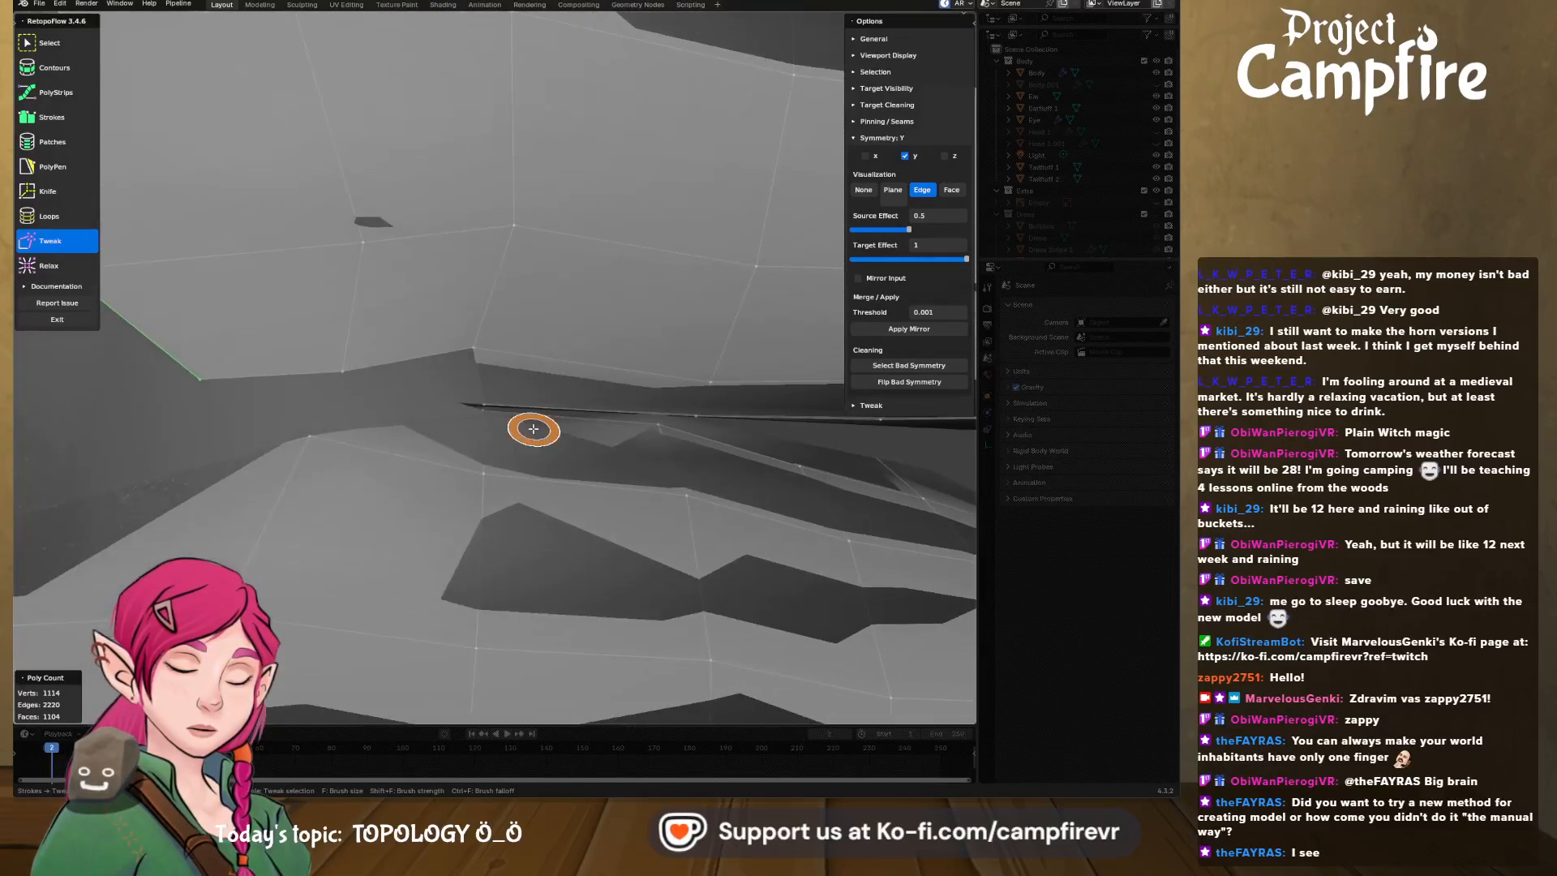
left_click(38, 38)
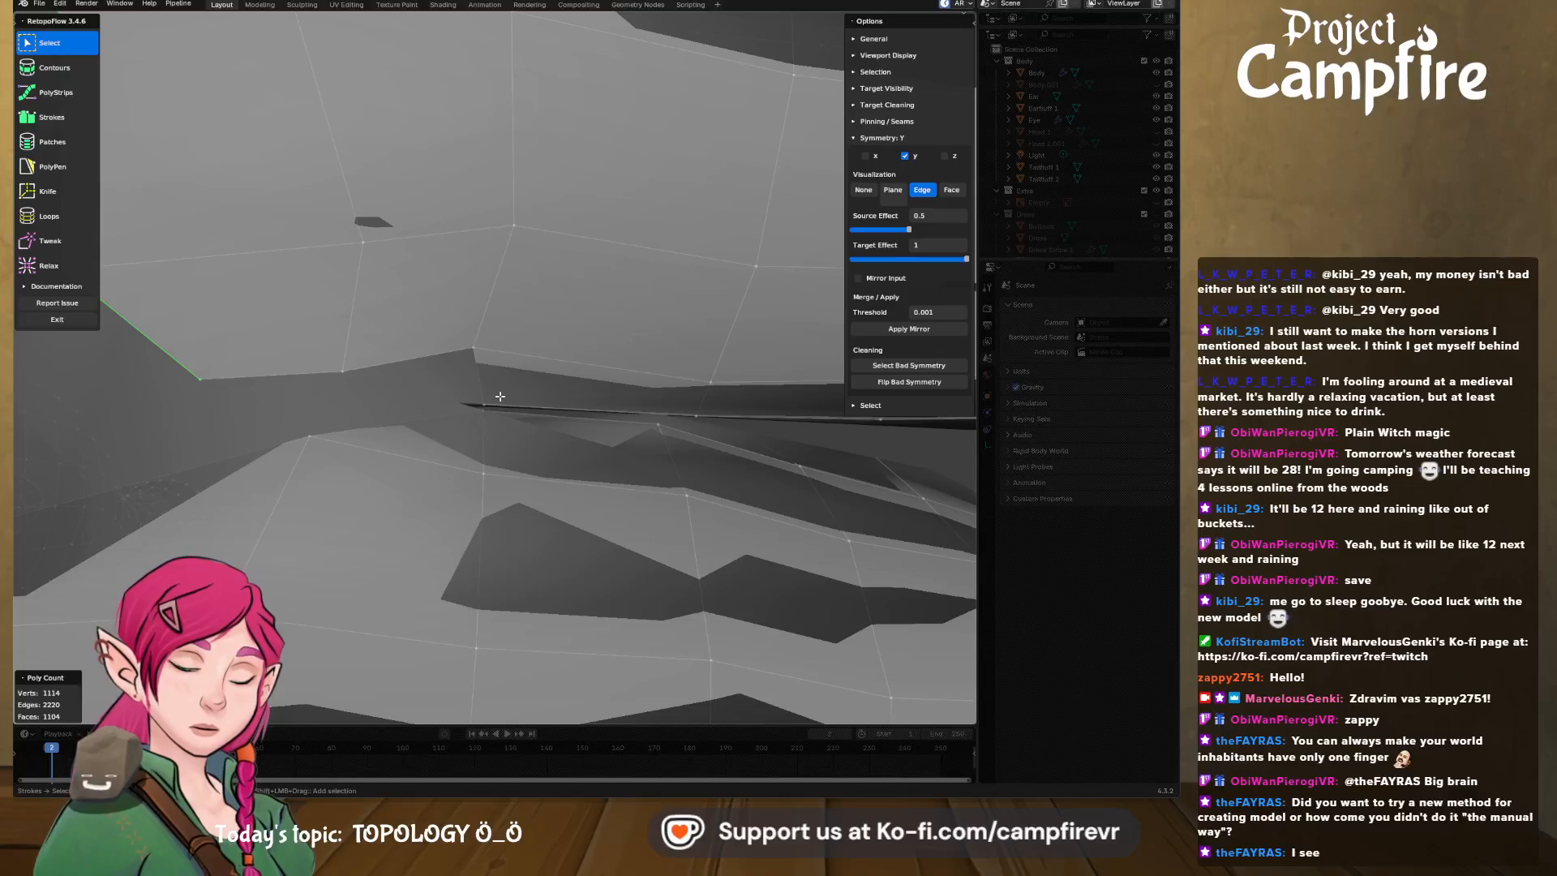
key("x")
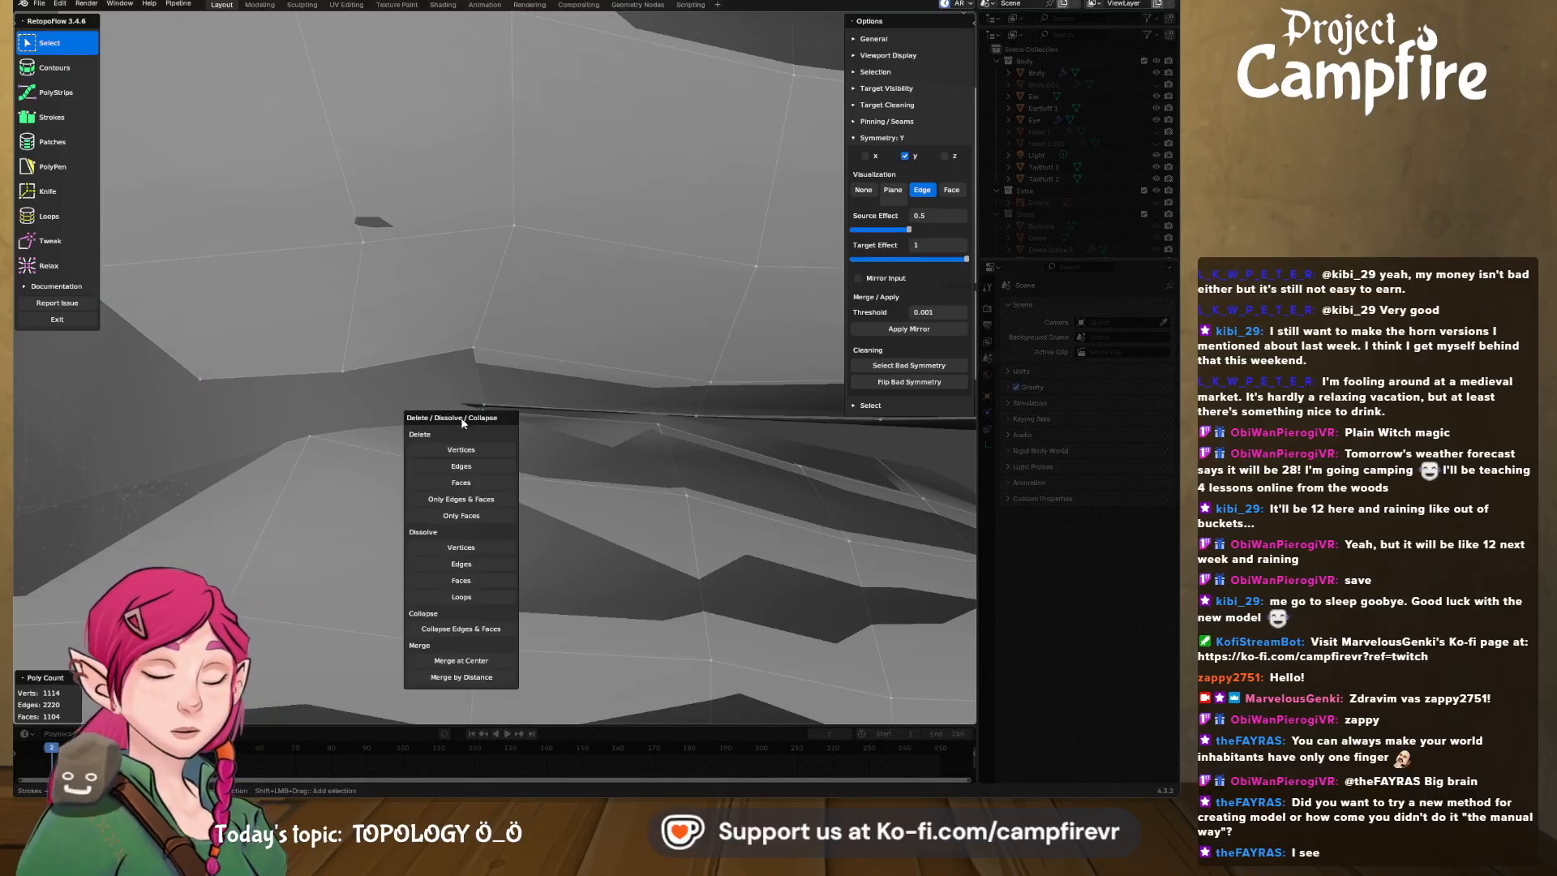
left_click(461, 660)
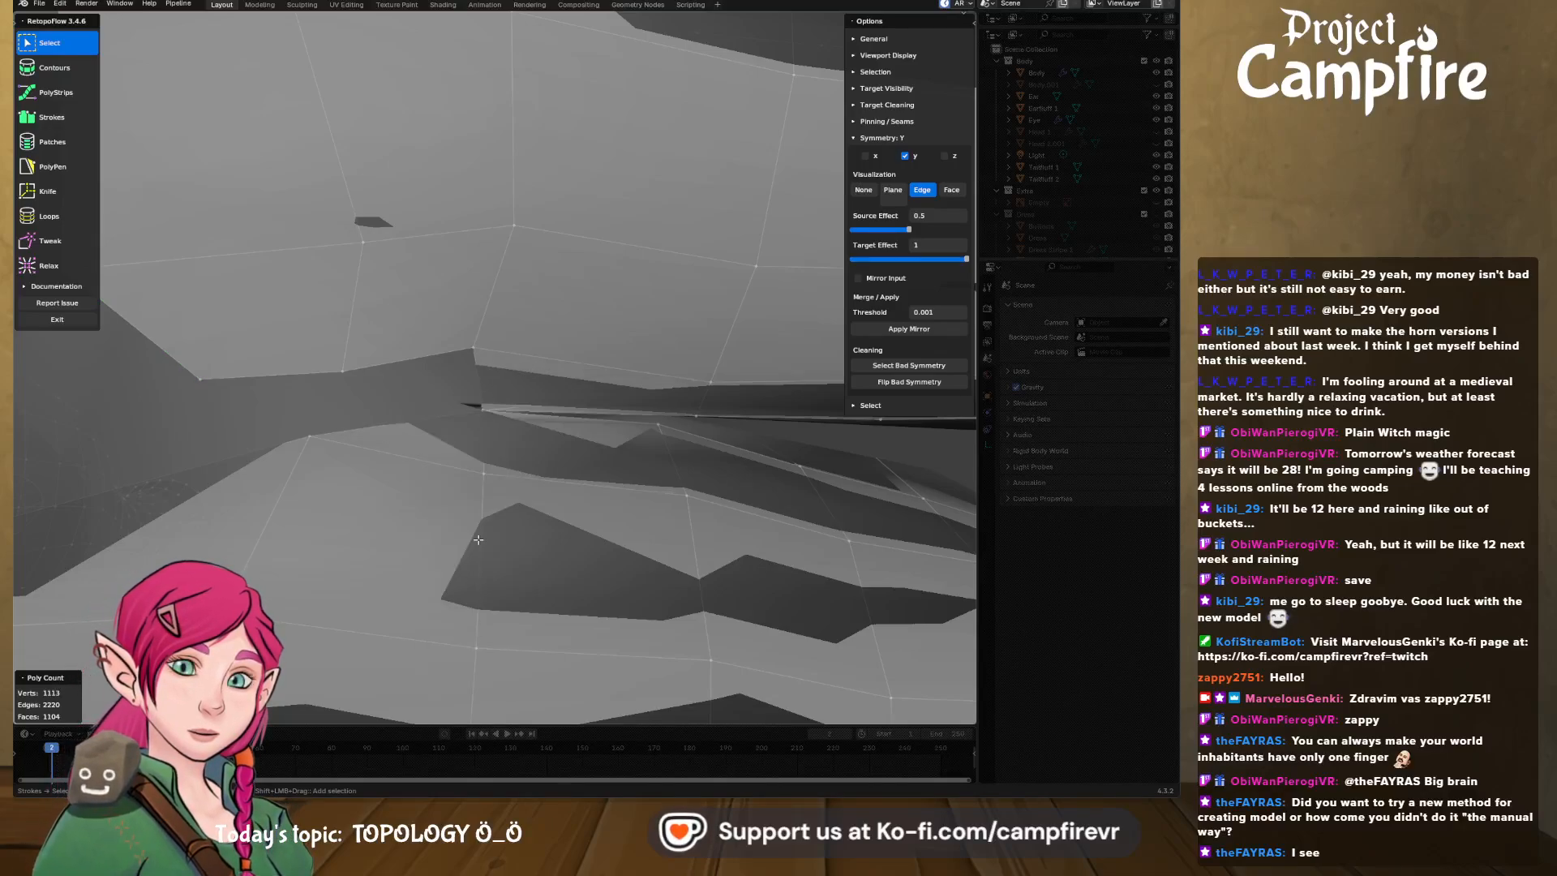
- Fill a PolyPen face in the gap between the ring finger's outer border edge and the little finger
middle_click_drag(497, 435, 515, 427)
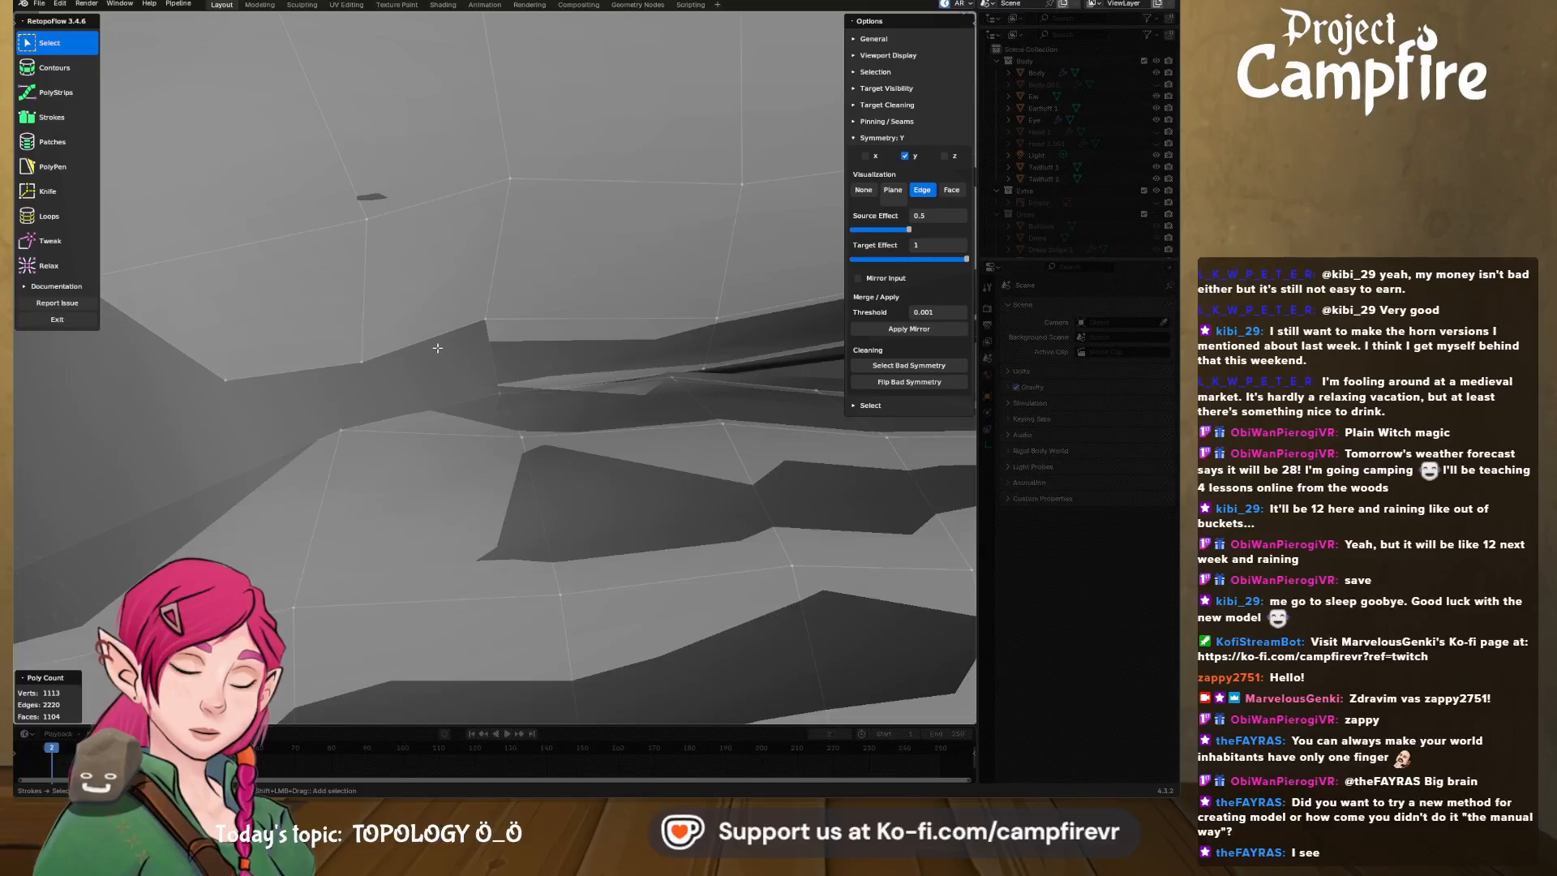
left_click(57, 166)
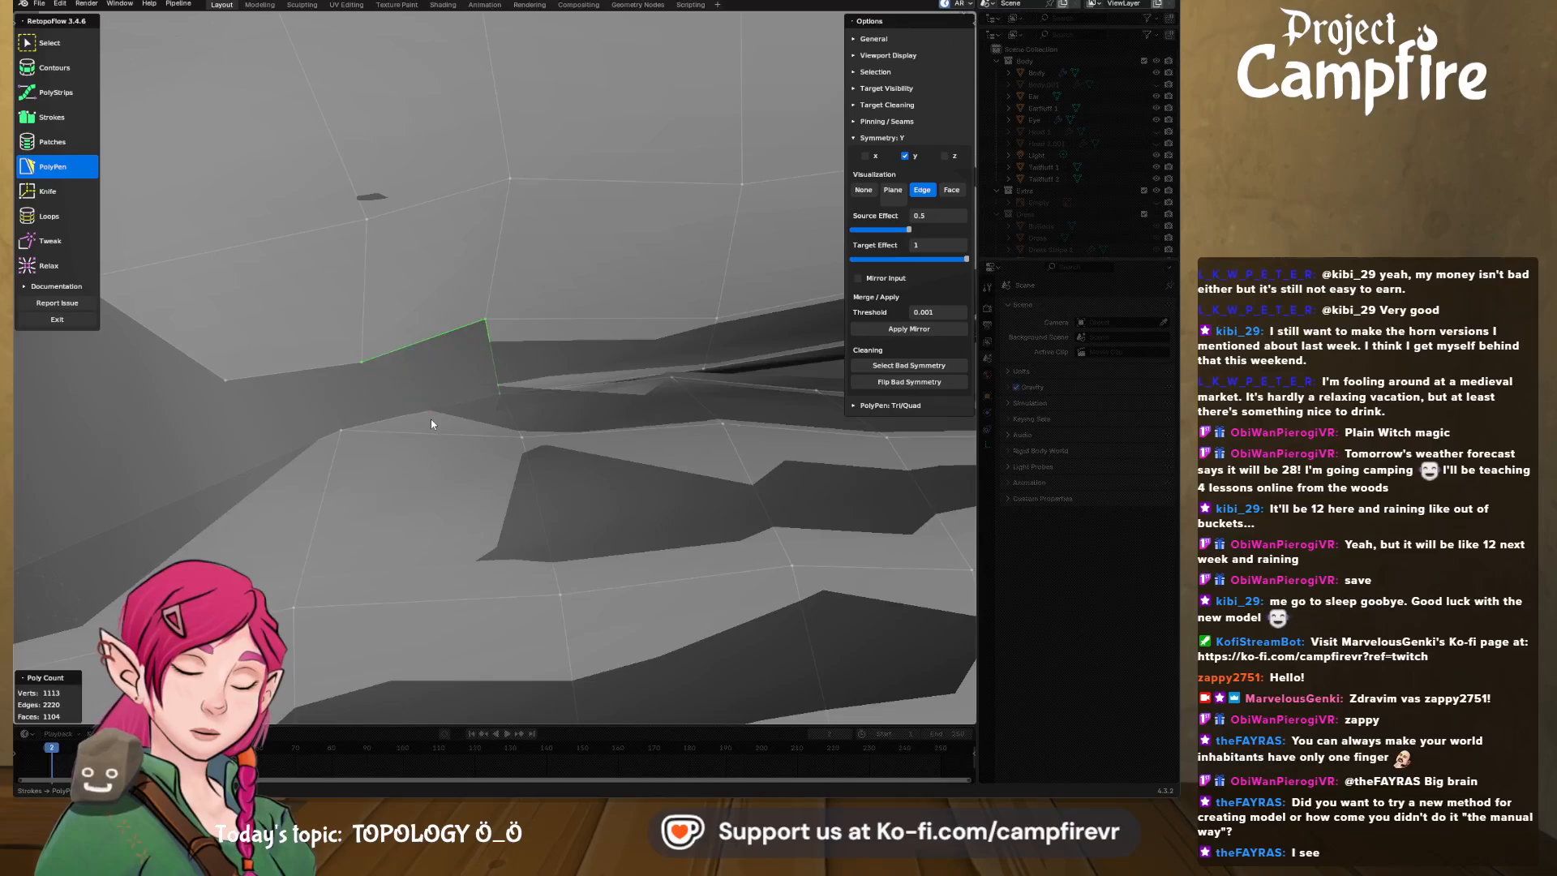
middle_click_drag(431, 418, 334, 403)
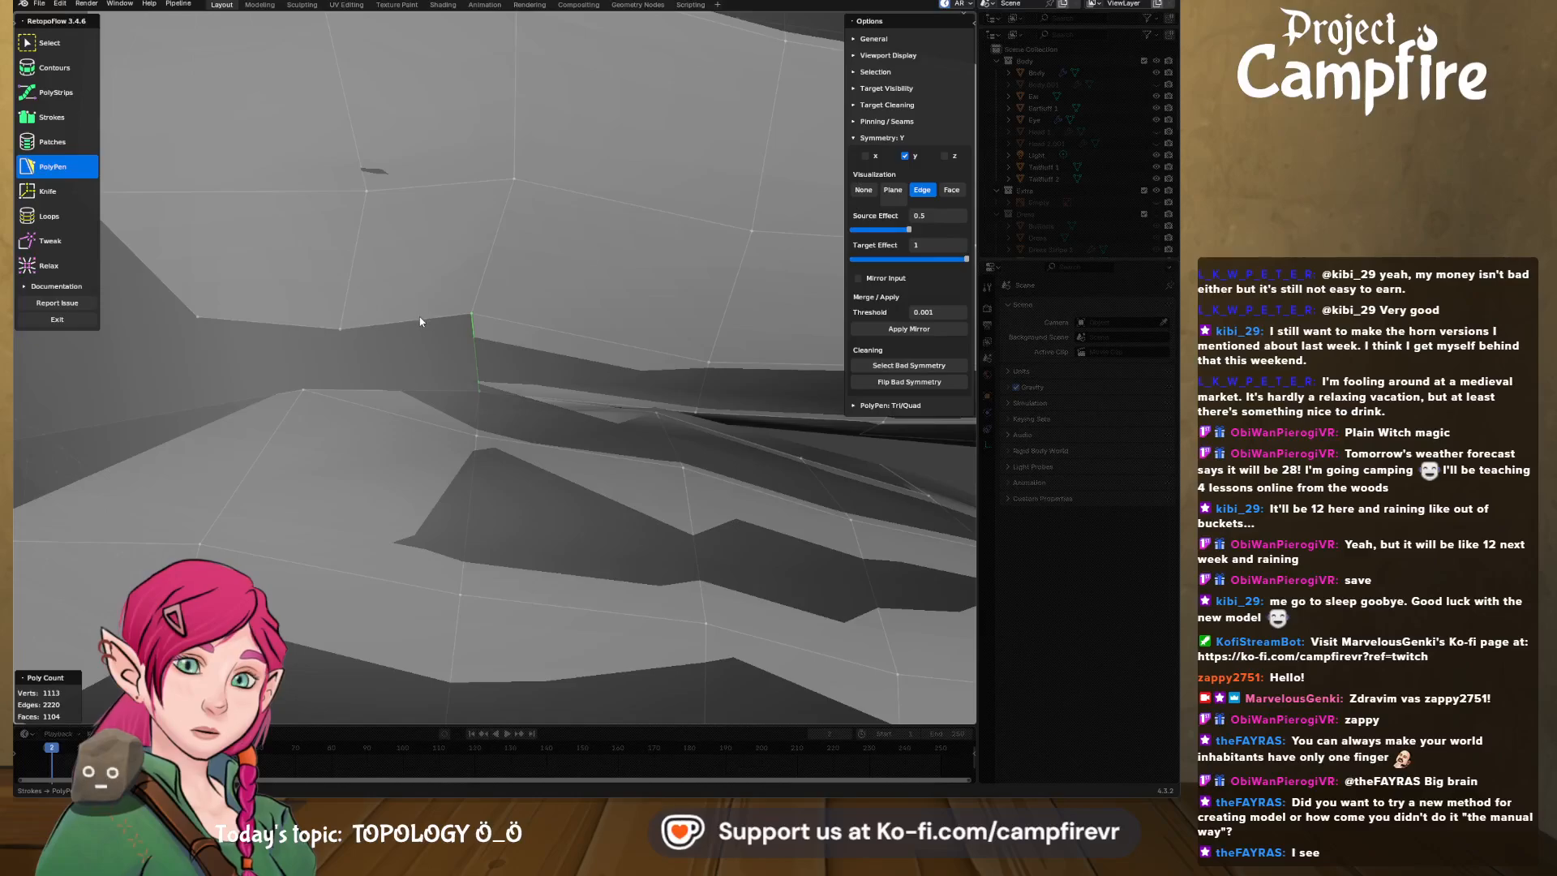
left_click(381, 357)
middle_click_drag(381, 357, 474, 357)
- Tweak the ring finger's base corner facing the little finger and merge its outermost border edge at center
left_click(52, 241)
left_click_drag(442, 324, 394, 373)
mouse_move(394, 373)
middle_mouse_down()
mouse_move(420, 372)
mouse_move(347, 347)
mouse_move(611, 371)
mouse_move(447, 374)
mouse_move(392, 392)
mouse_move(497, 469)
middle_mouse_up()
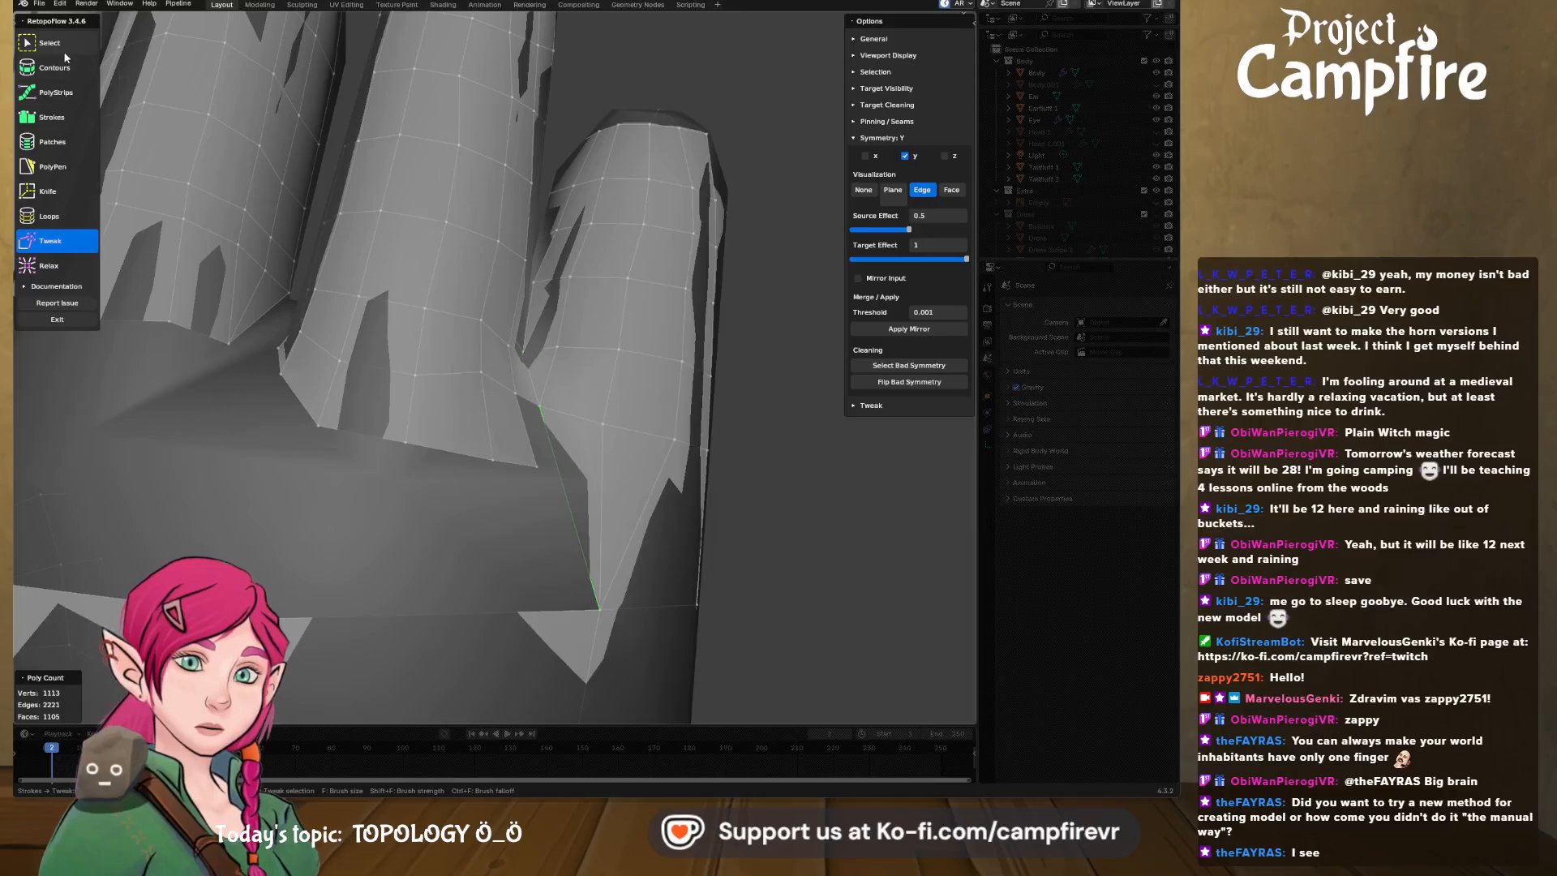
left_click(62, 45)
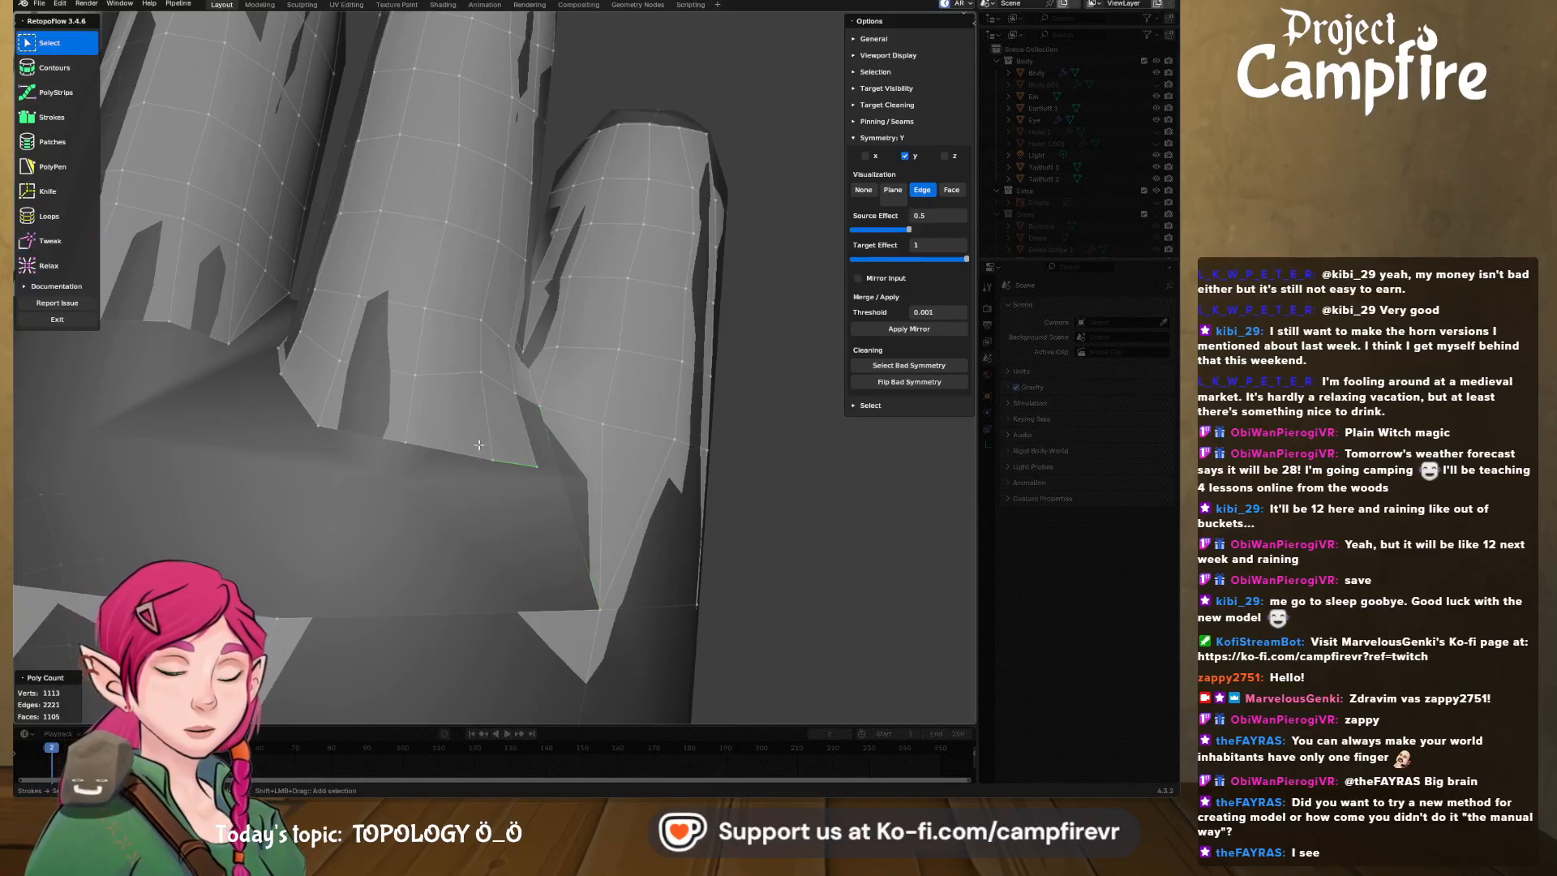
key("x")
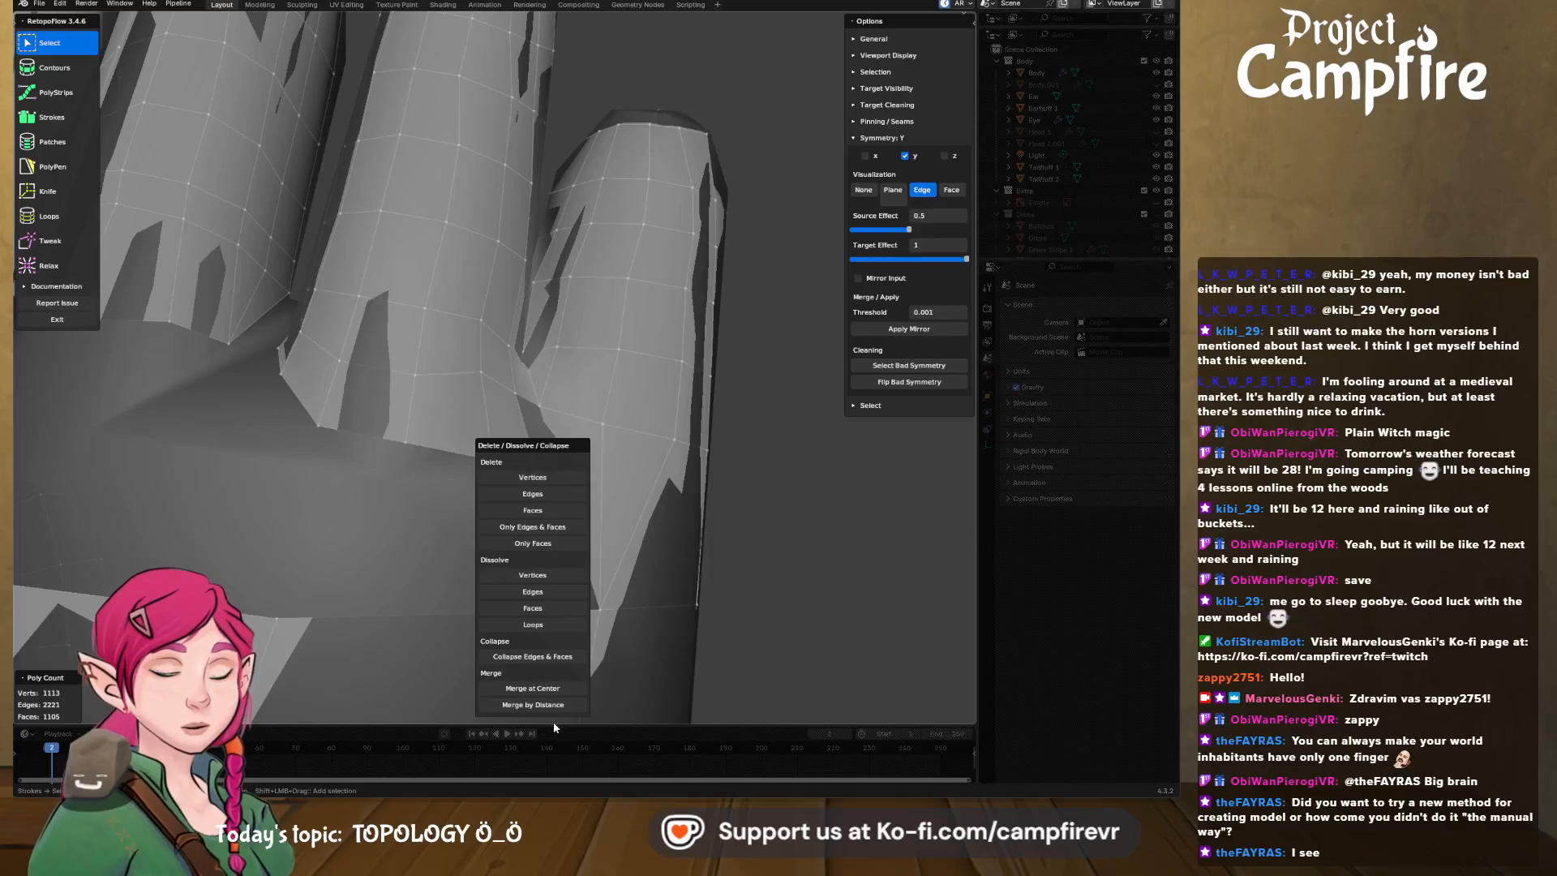
left_click(557, 690)
- Fill the gap between the ring finger's base corner, the little finger and the hand border with two PolyPen faces
middle_click_drag(516, 519, 514, 436)
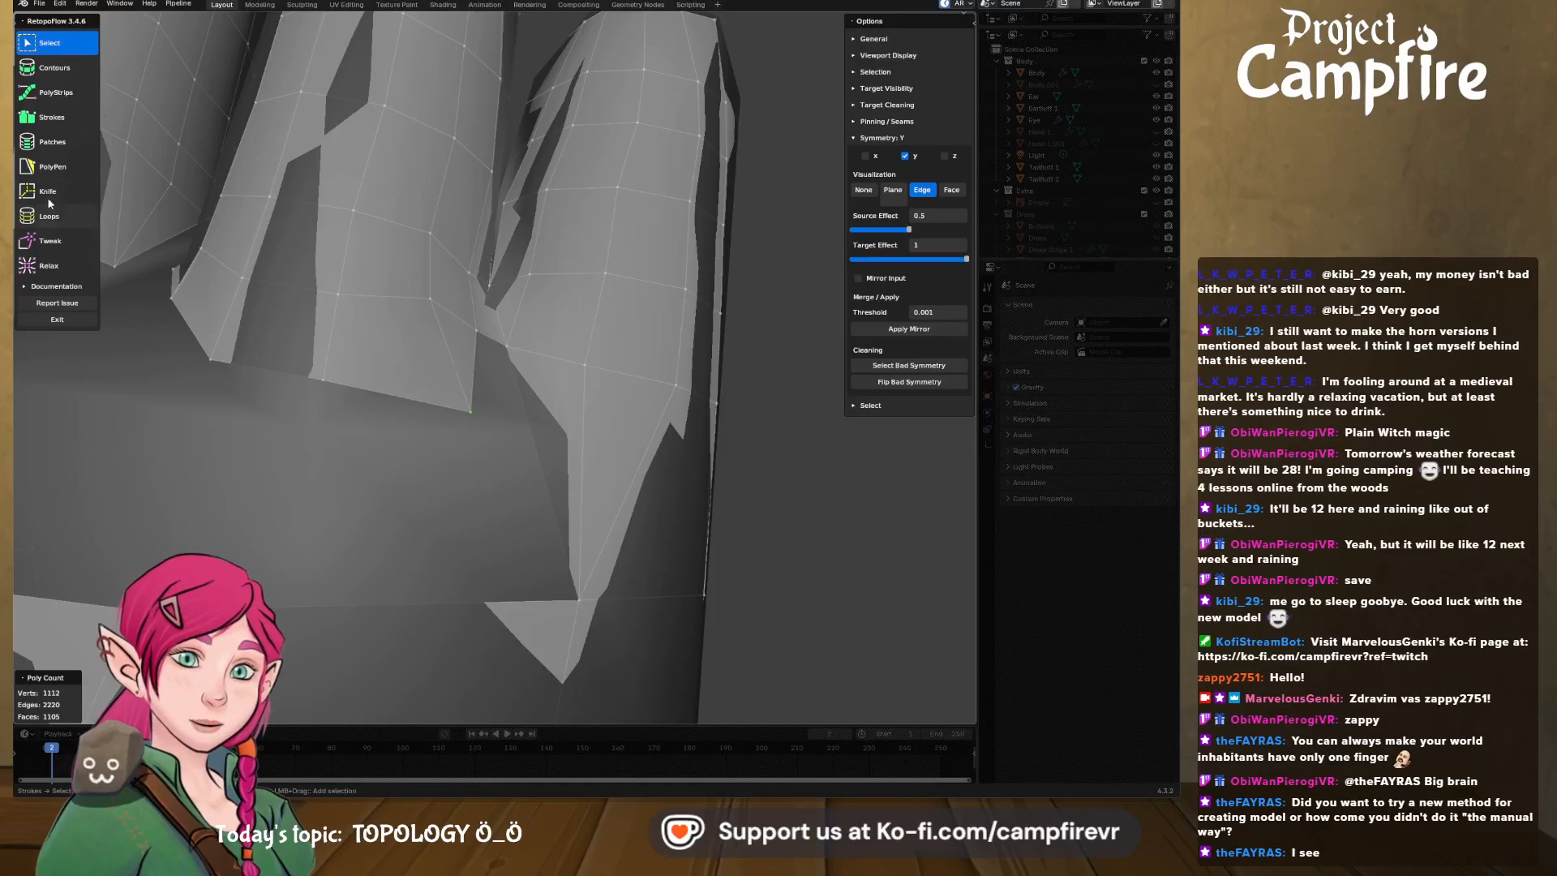
left_click(53, 167)
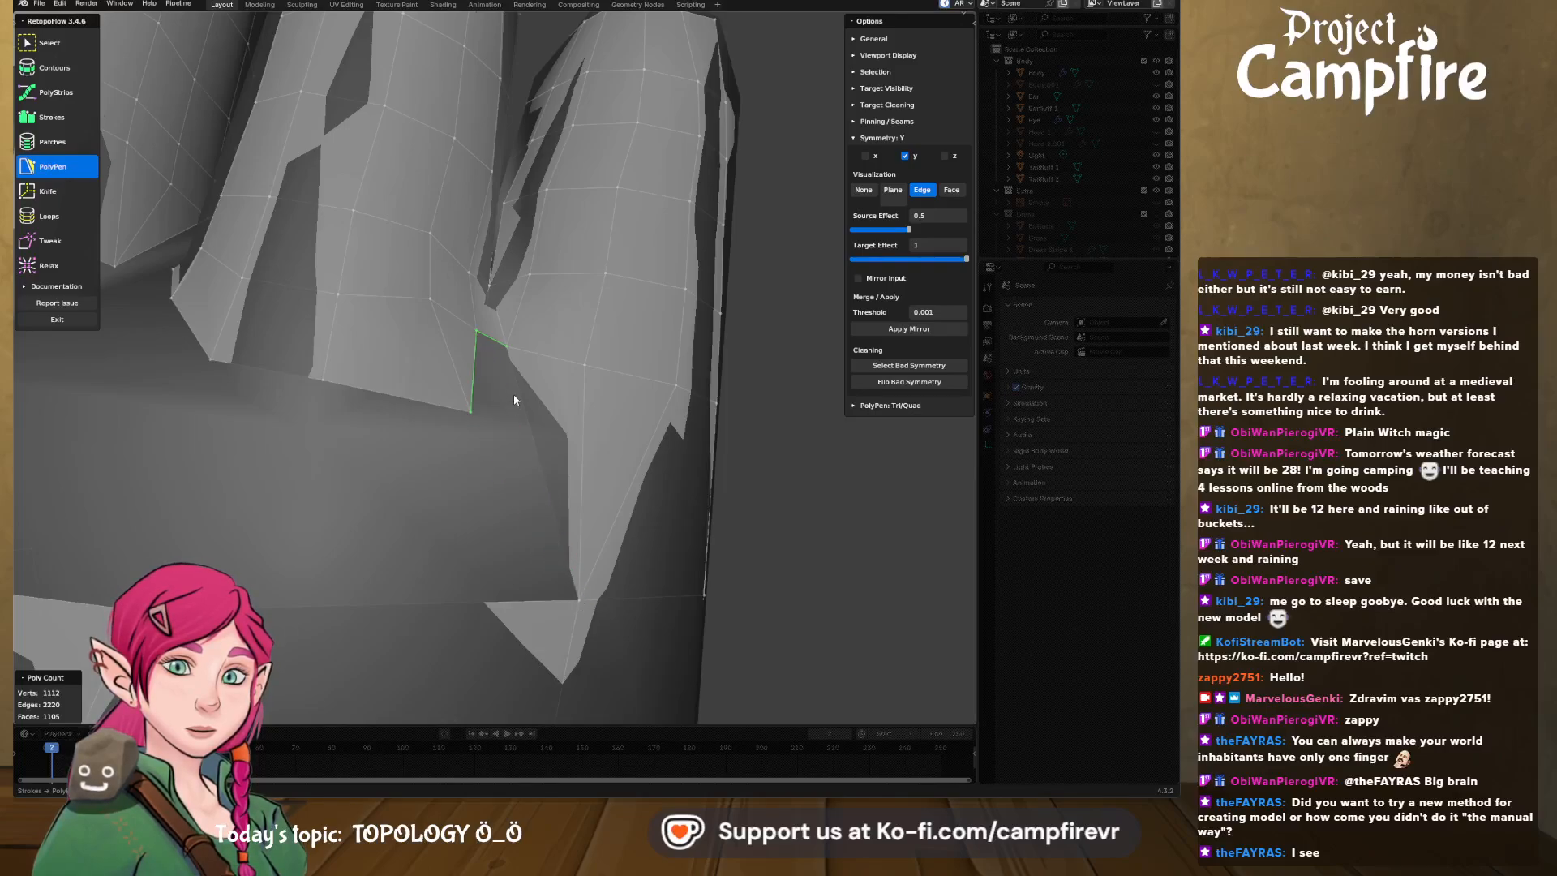
left_click(576, 598)
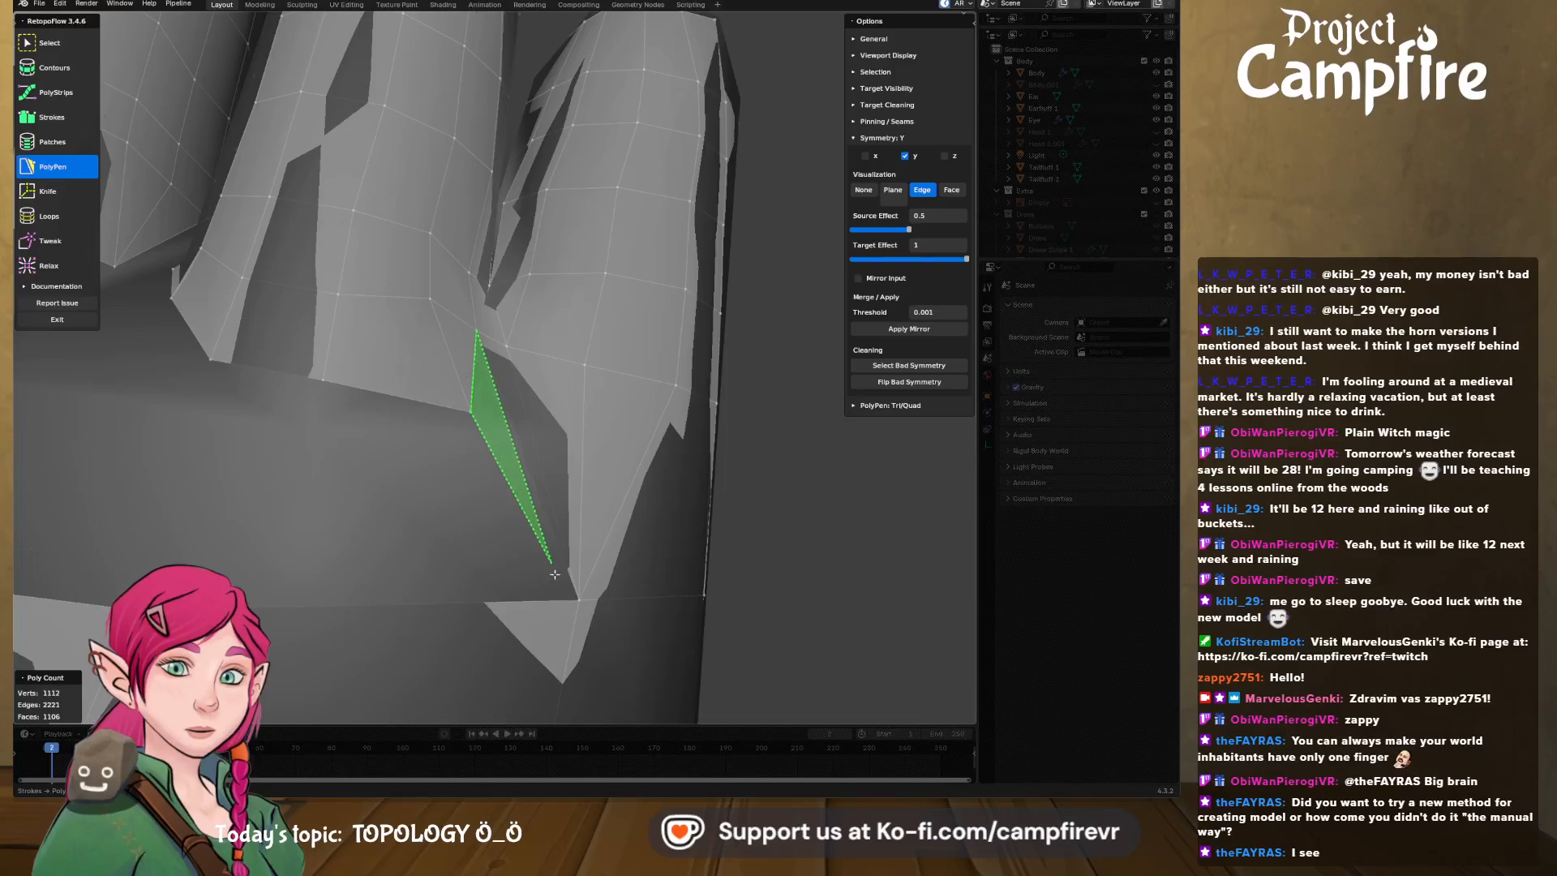
left_click(575, 597)
middle_click_drag(576, 597, 474, 405)
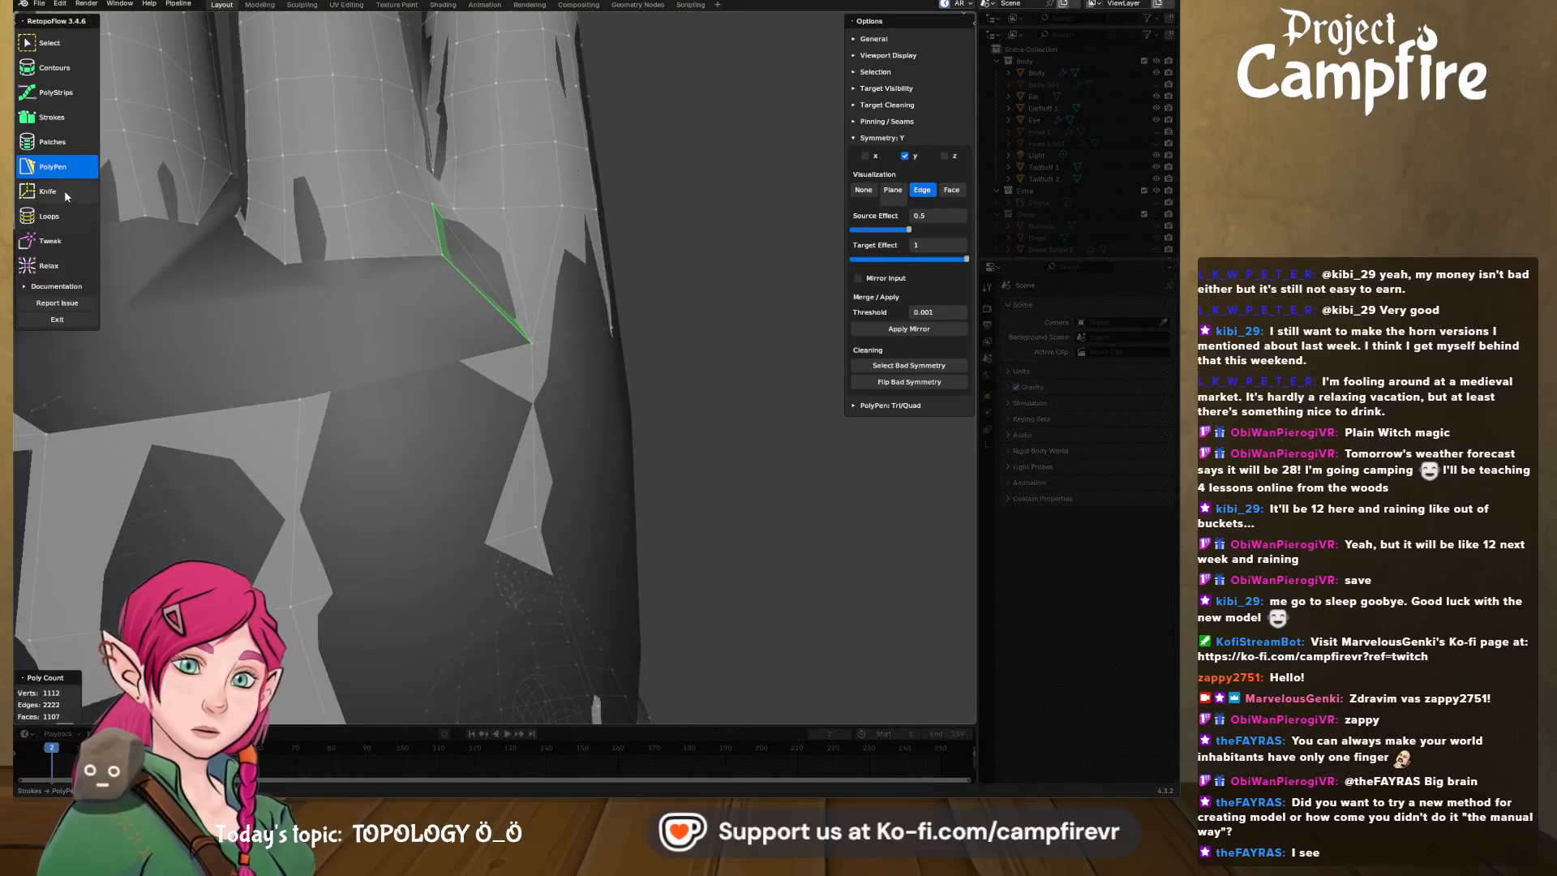
- Knife a new vertex into the hand border below the ring finger and join the finger's base edges to it with PolyPen faces
left_click(534, 527)
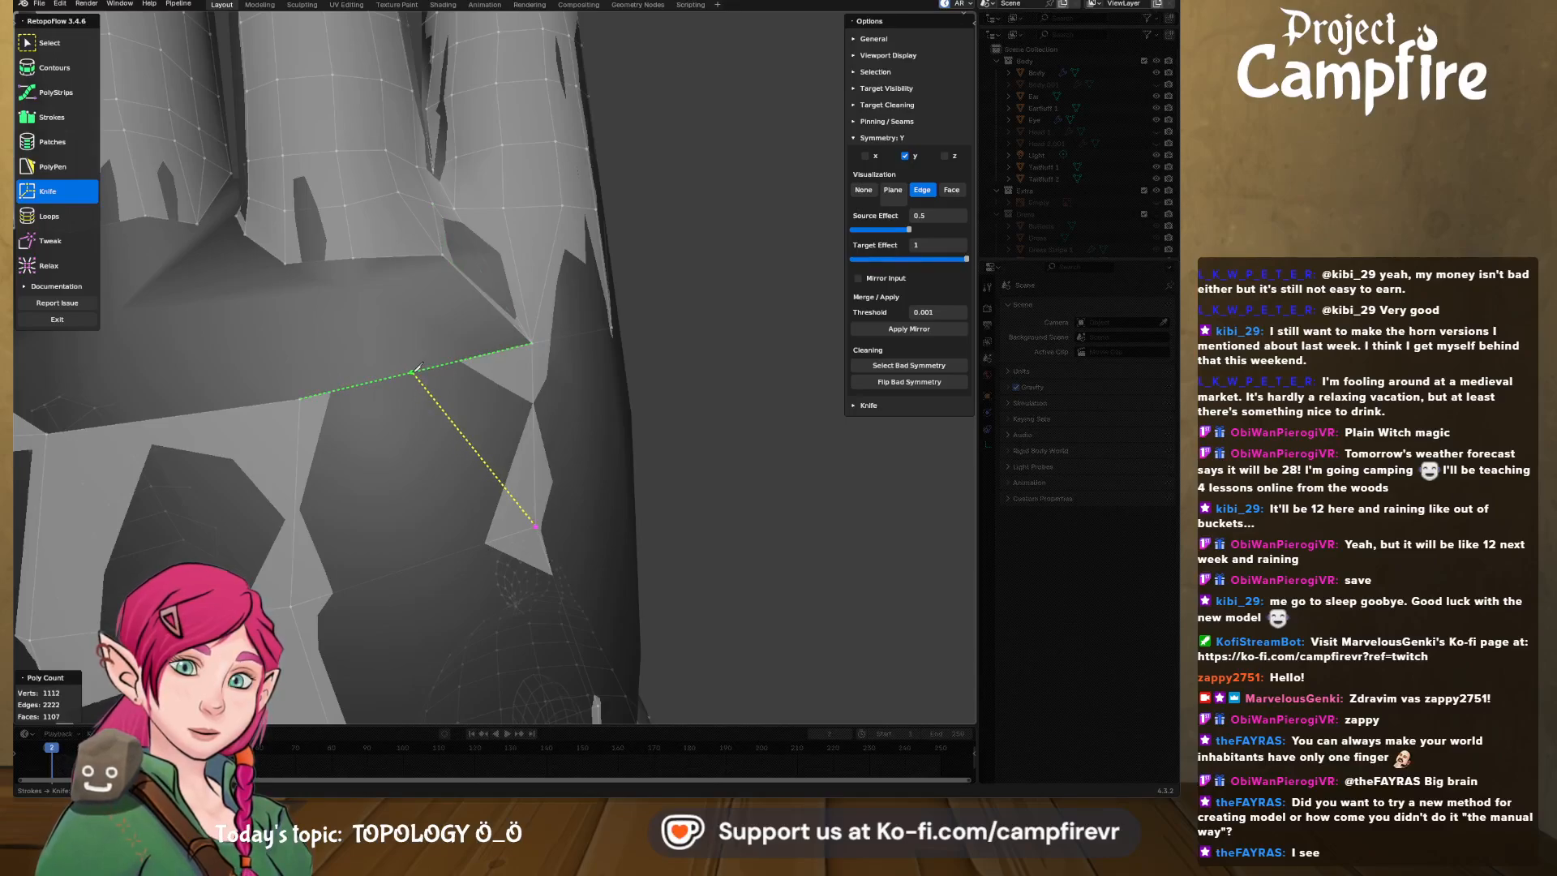
left_click(413, 371)
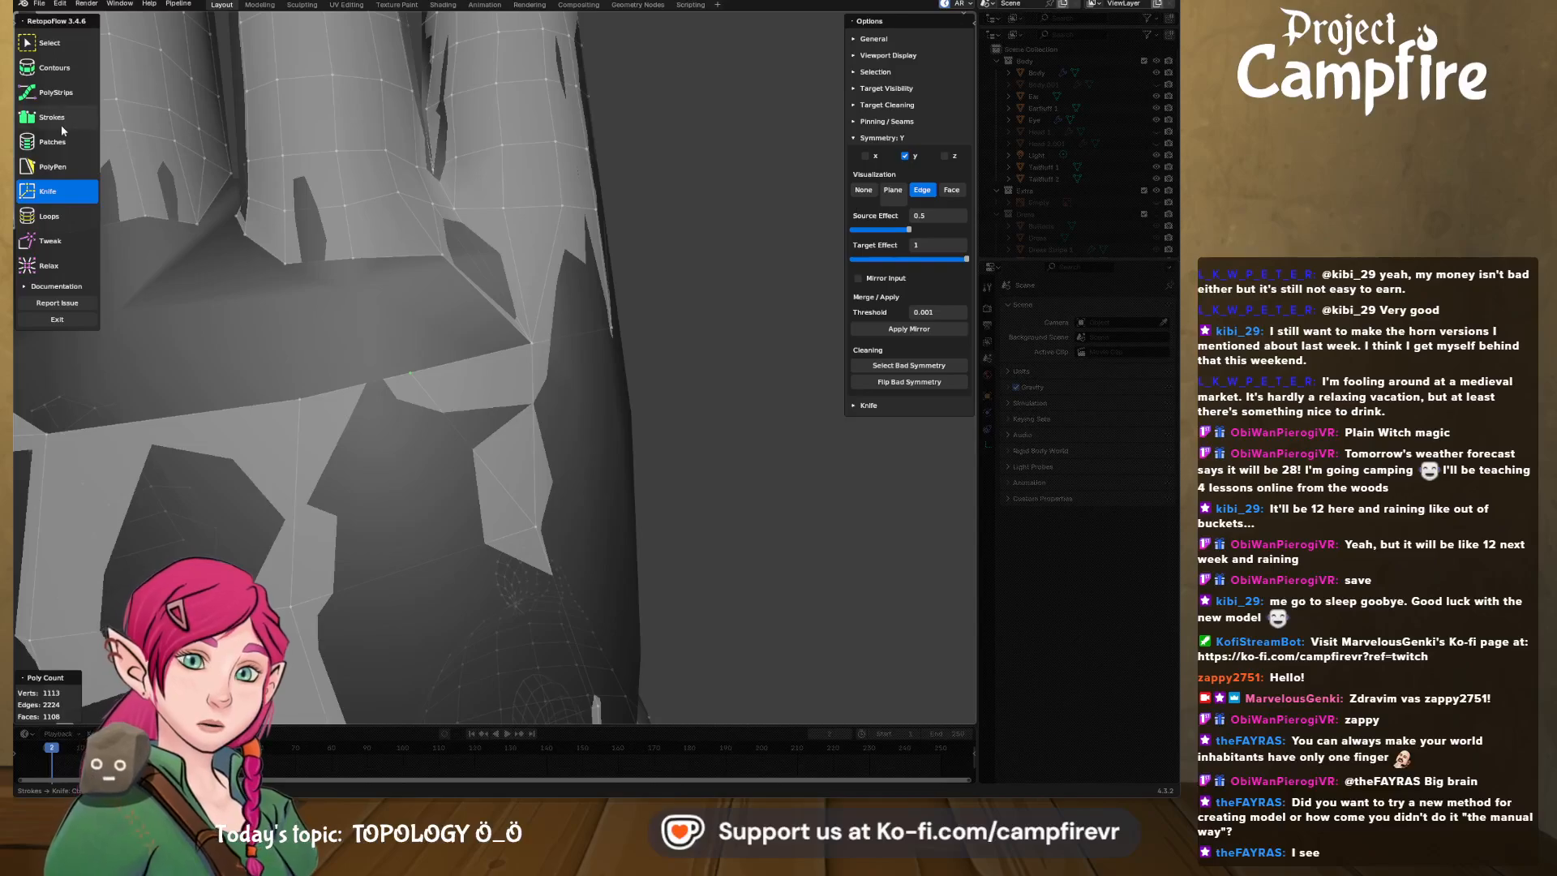
left_click(75, 169)
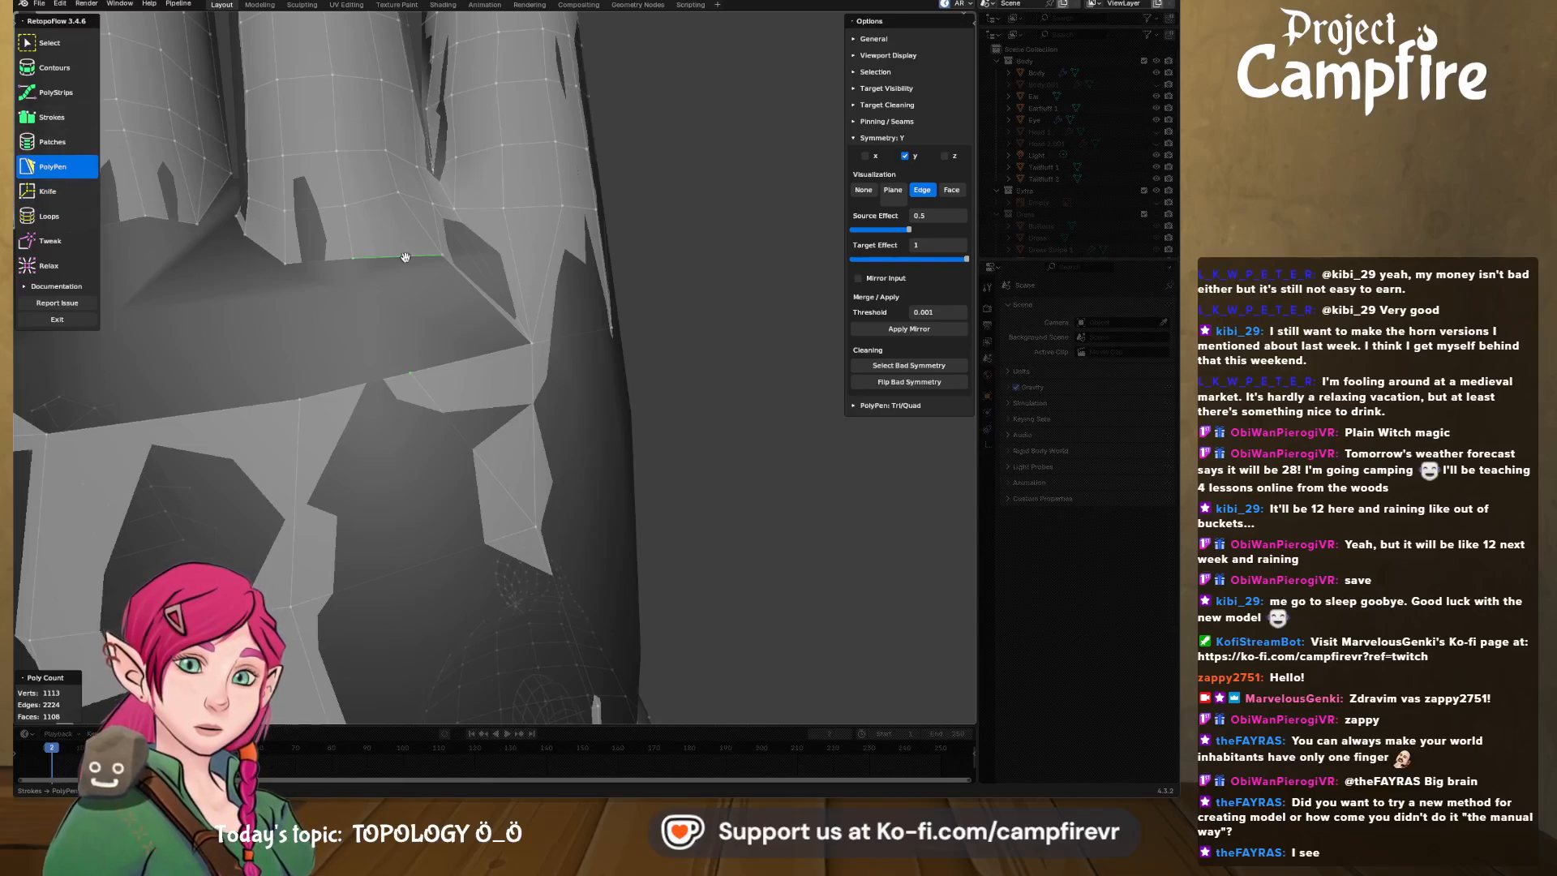
left_click(403, 255)
left_click(477, 356, "ctrl")
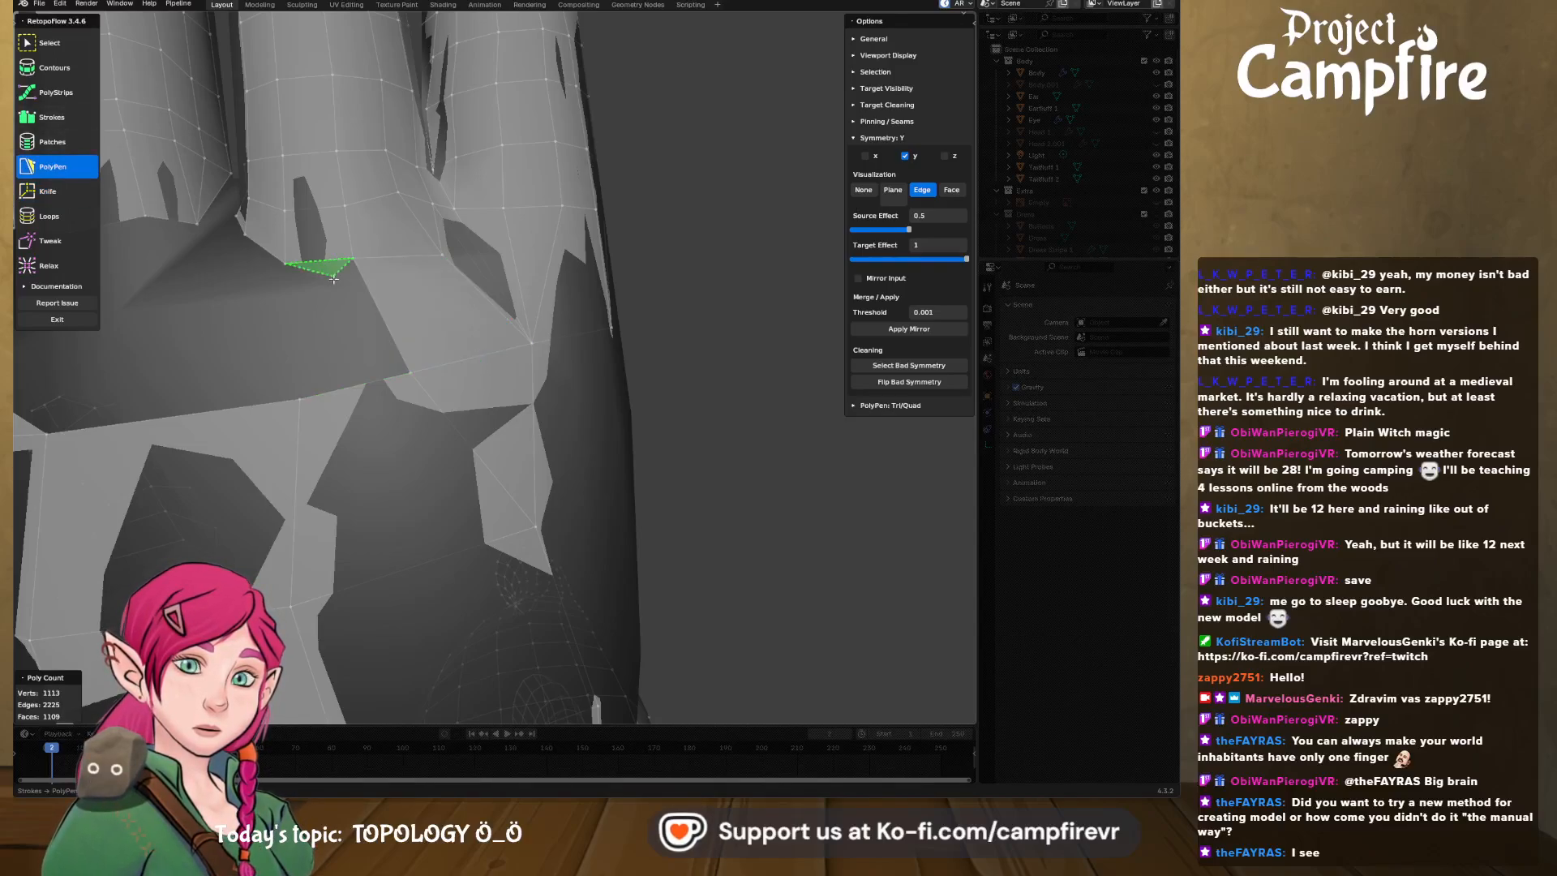
left_click(286, 263)
- Knife a second vertex into the hand border toward the middle finger and fill a PolyPen quad from the ring finger's next base edge
middle_click_drag(326, 382, 509, 400, "shift")
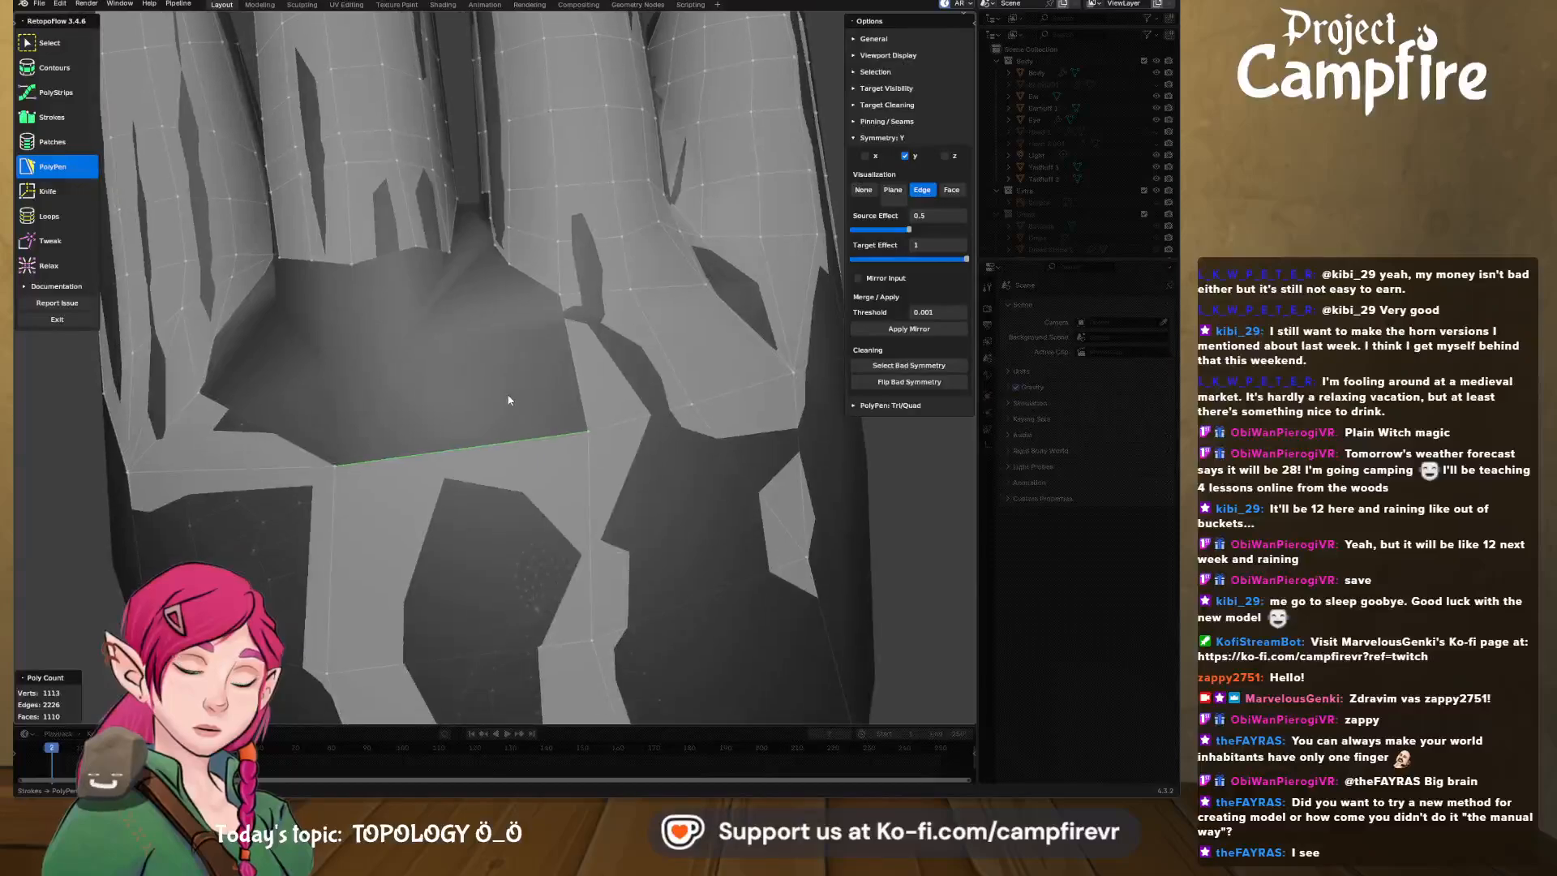
left_click(57, 193)
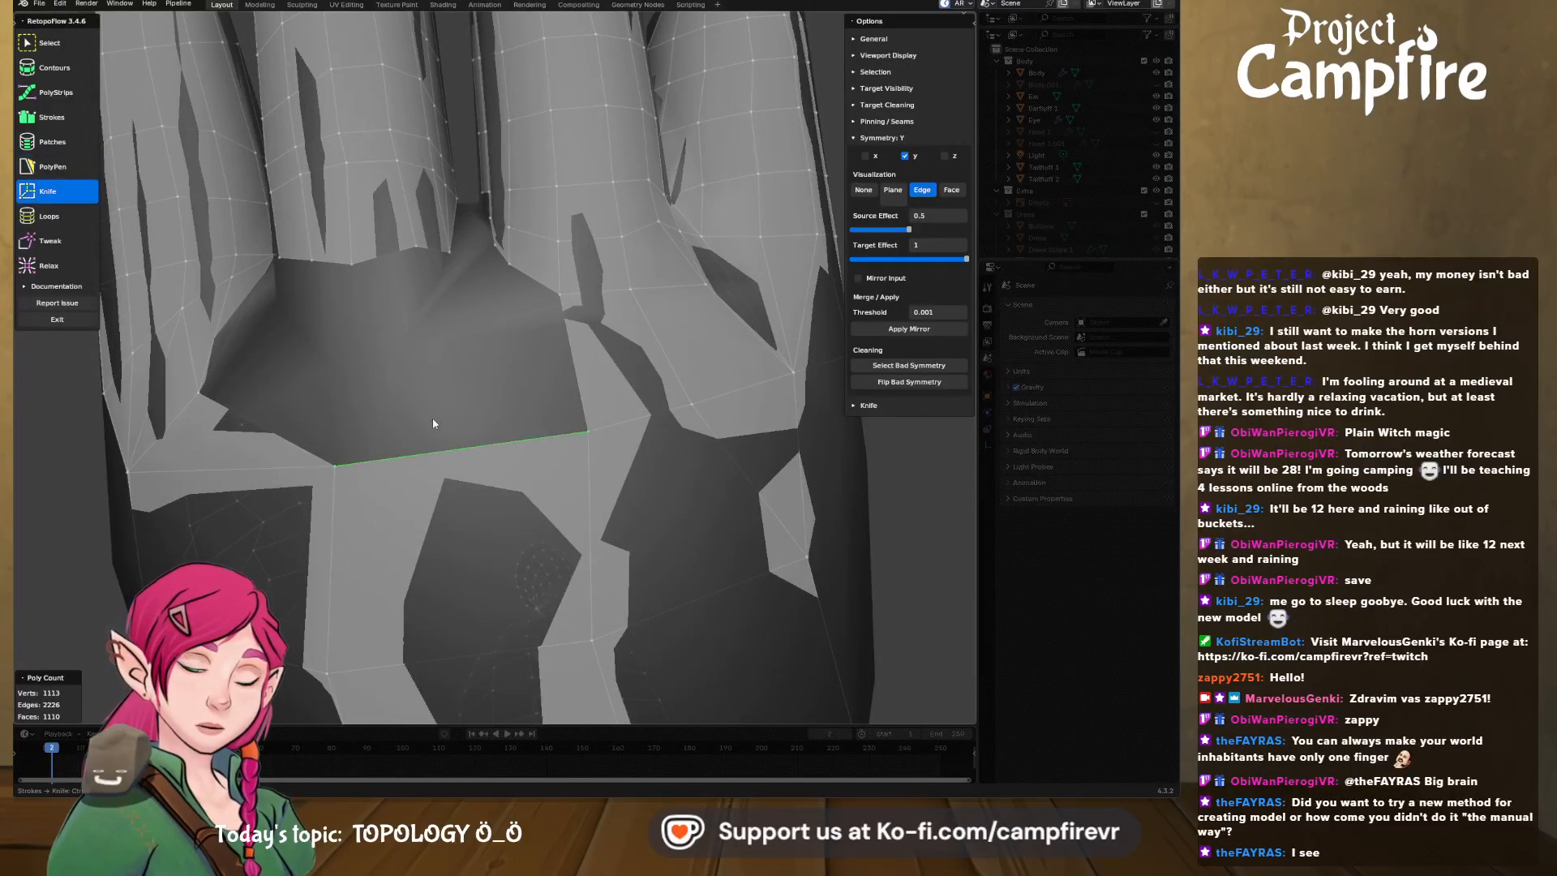
left_click(339, 666)
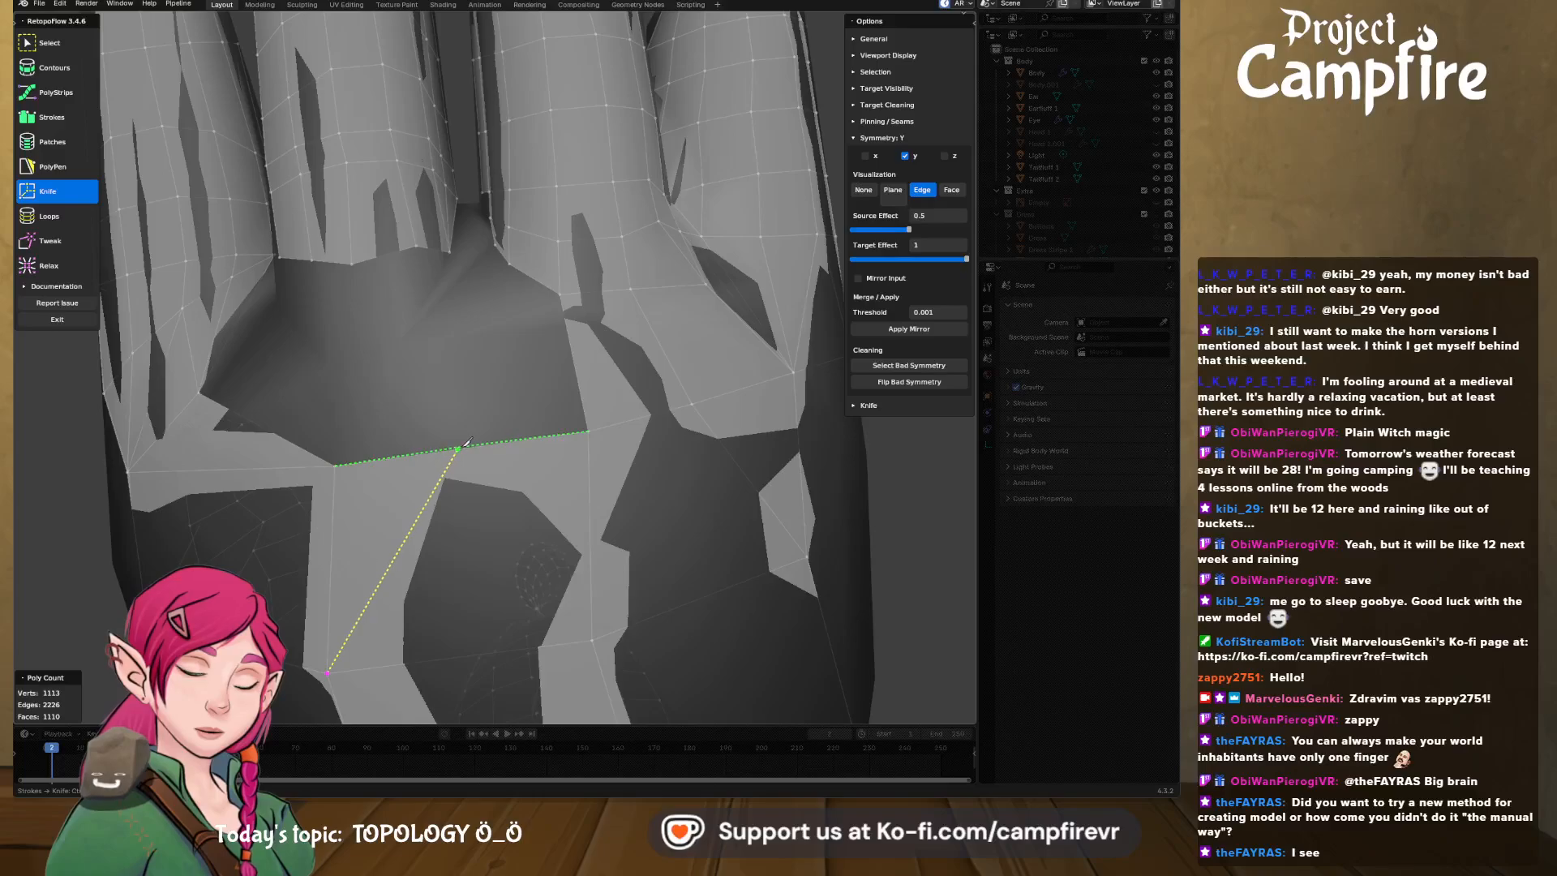
left_click(460, 448)
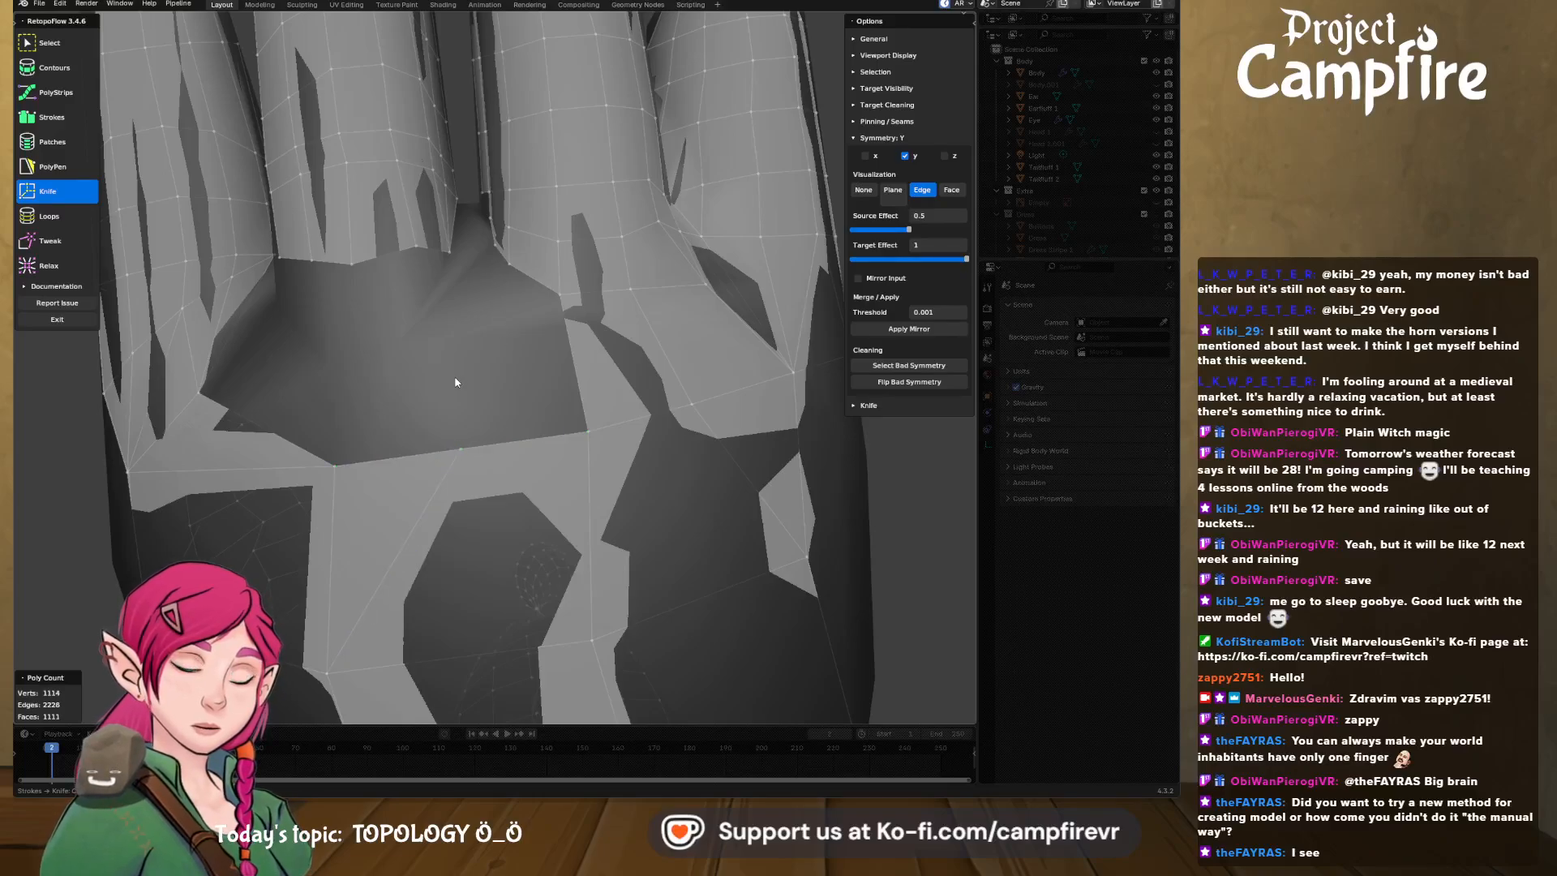
key("5")
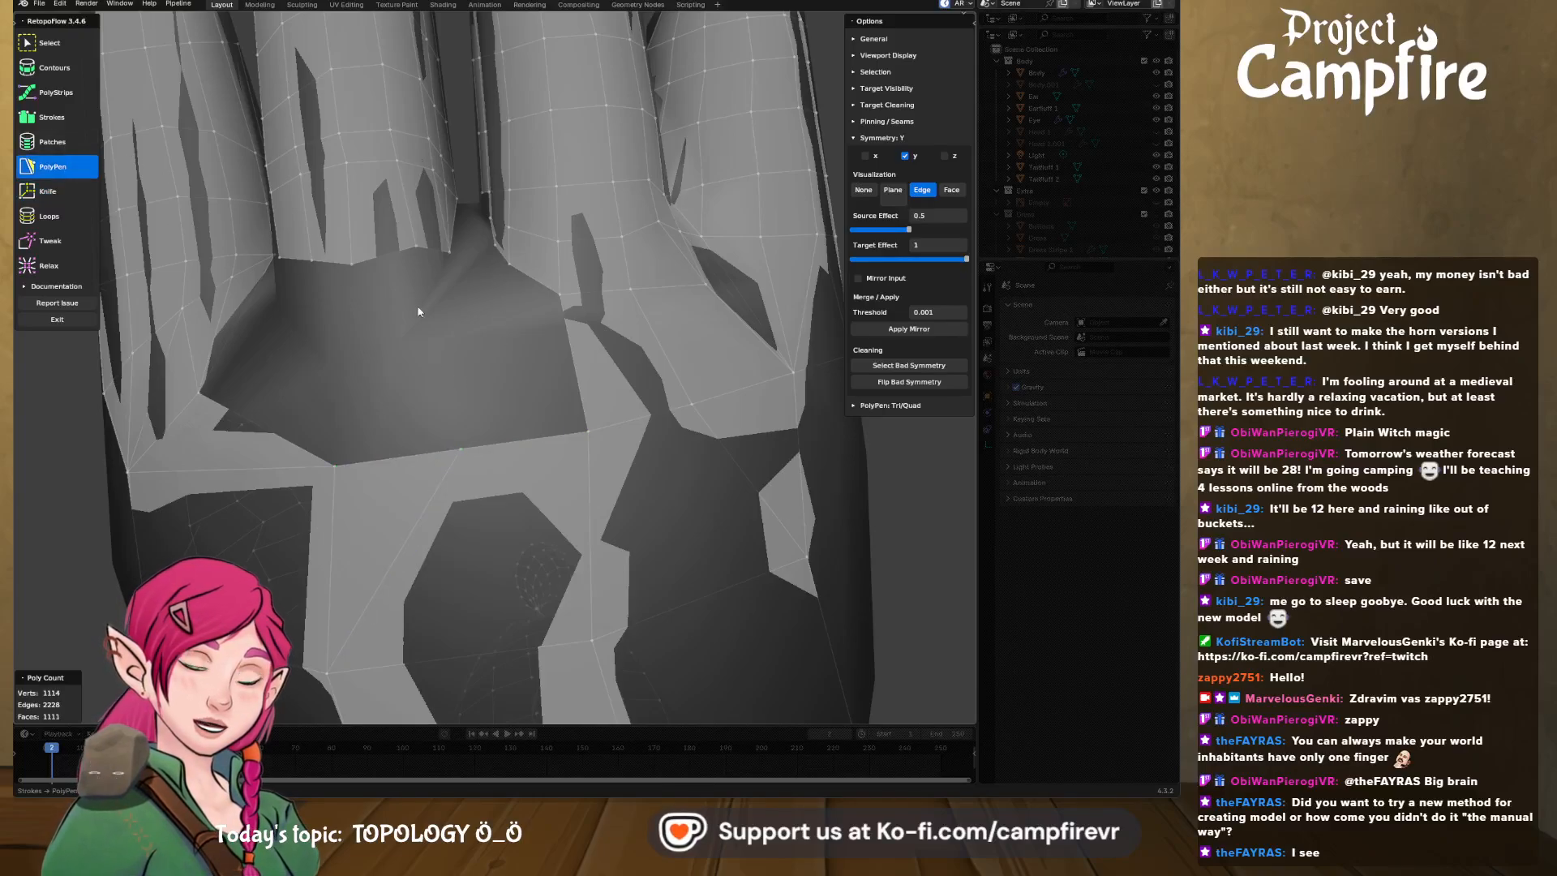
left_click(536, 281)
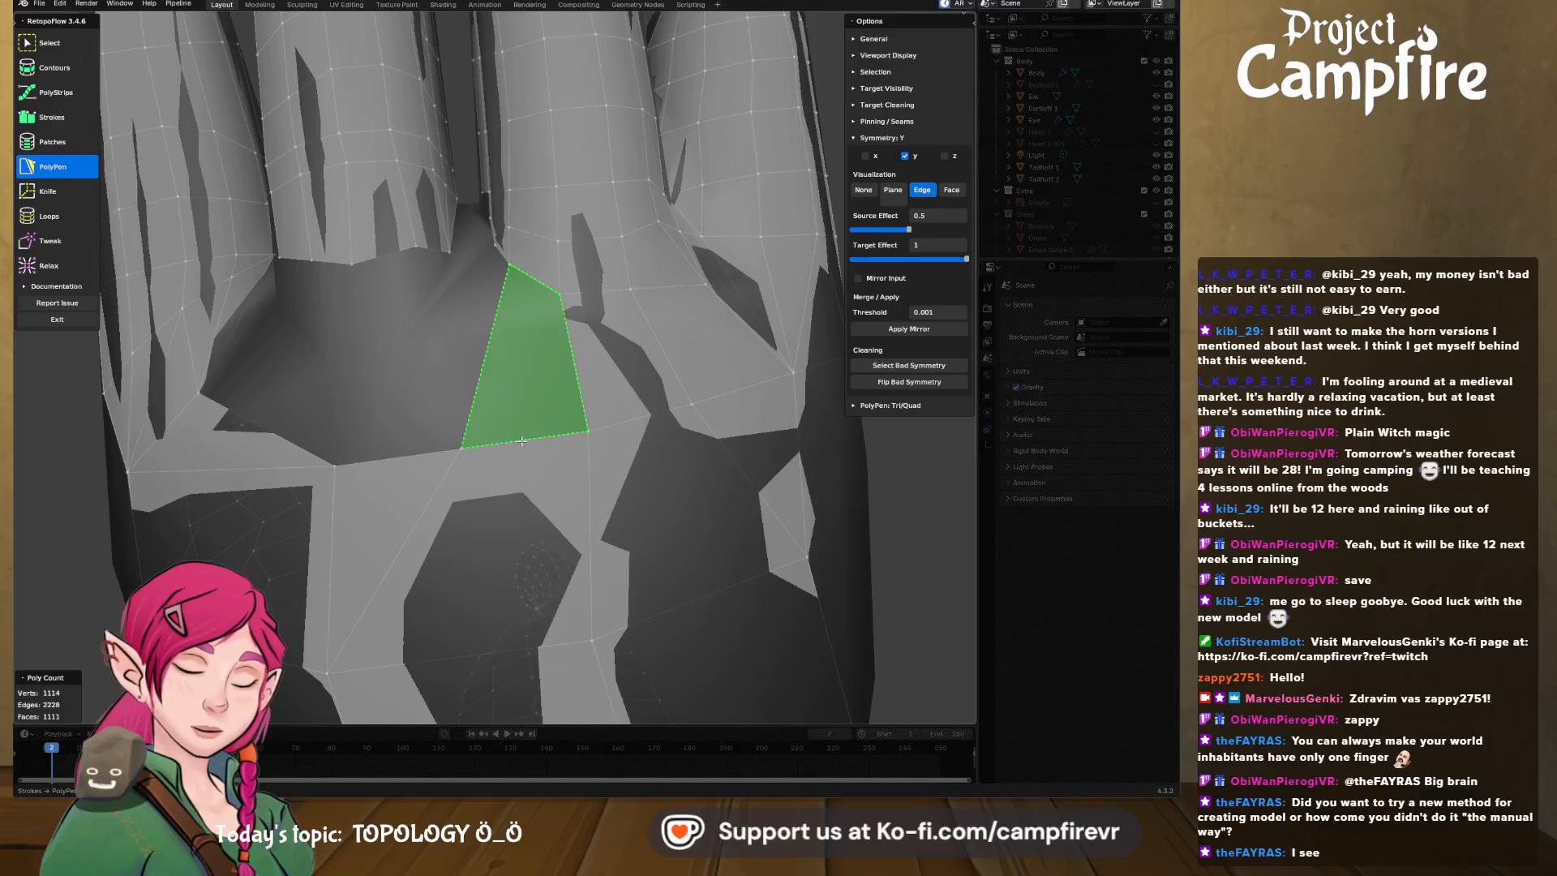
left_click(525, 436, "ctrl")
left_click(438, 450)
- Knife a vertex into the index finger's border edge facing the middle finger and pull it outward with Tweak
middle_click_drag(499, 390, 669, 346)
middle_click_drag(538, 355, 516, 303)
left_click(83, 196)
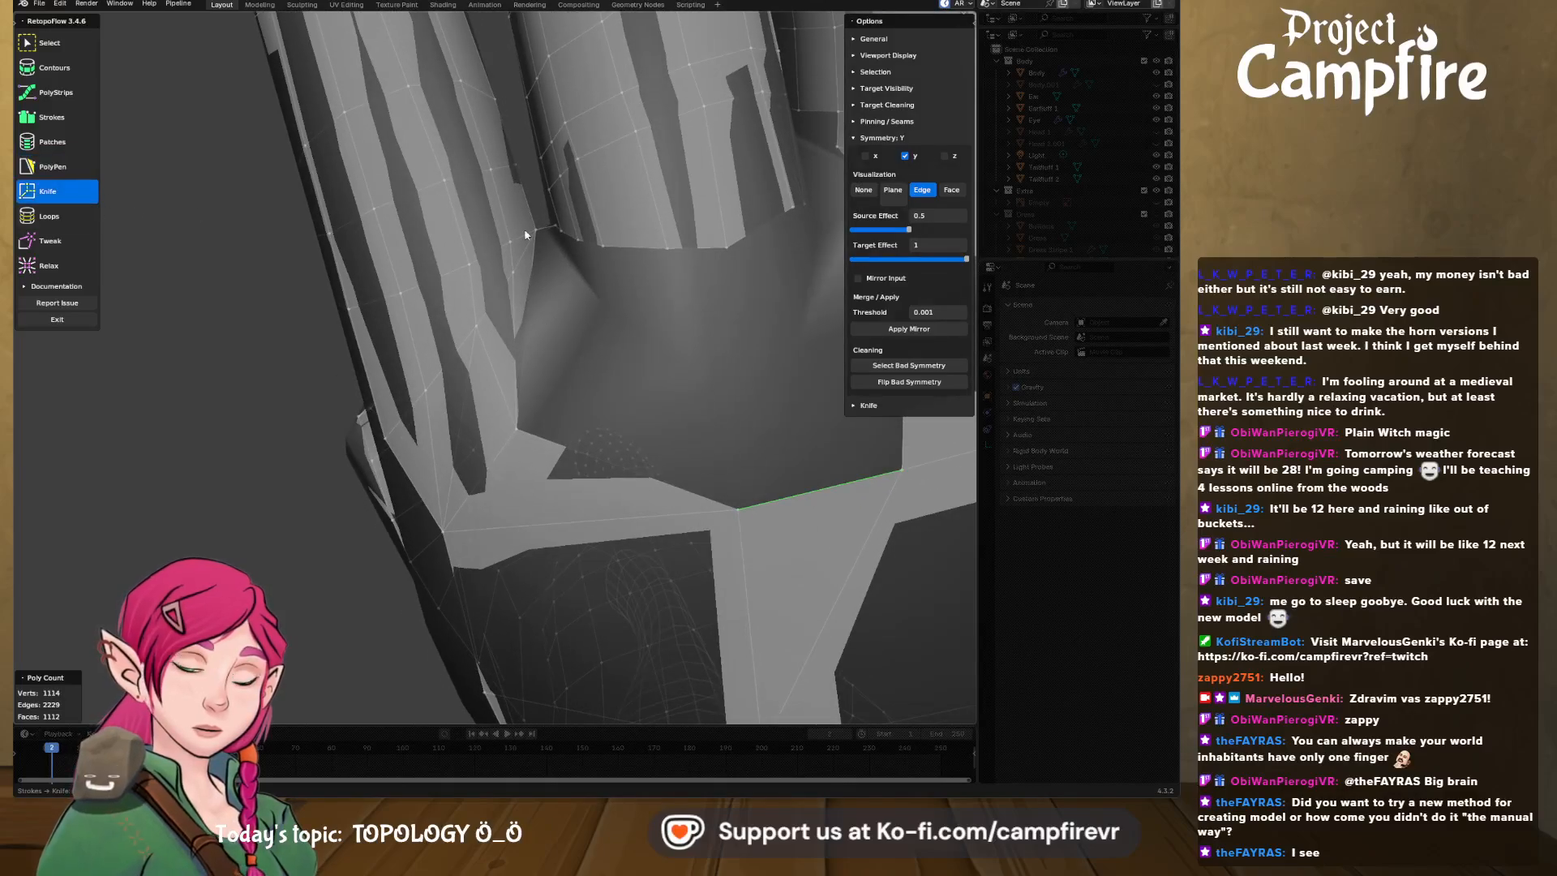
left_click(514, 274)
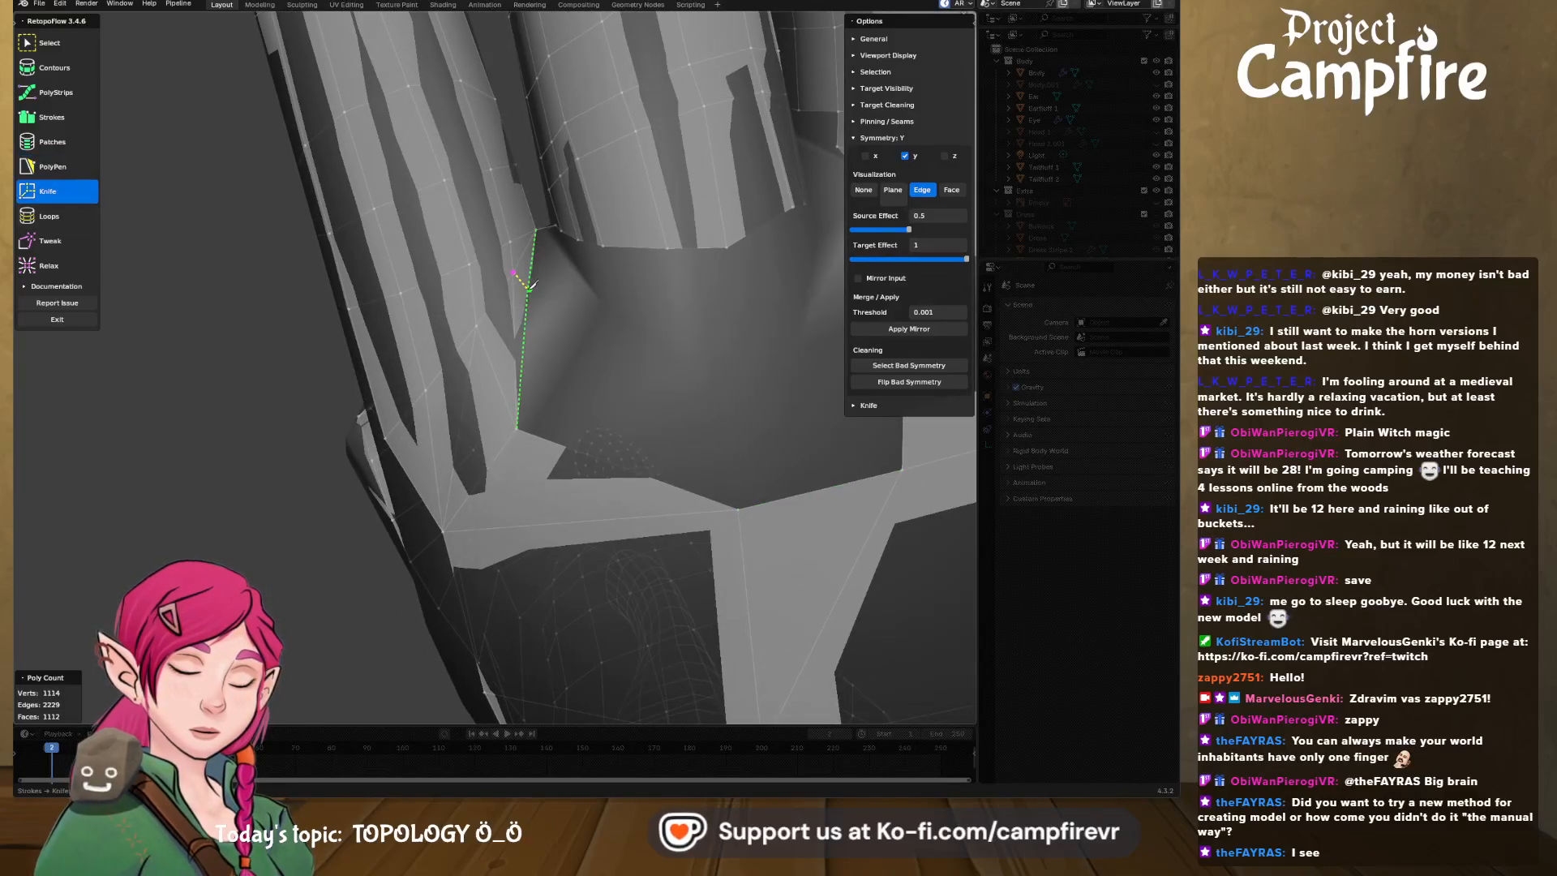
left_click(528, 285)
left_click(51, 241)
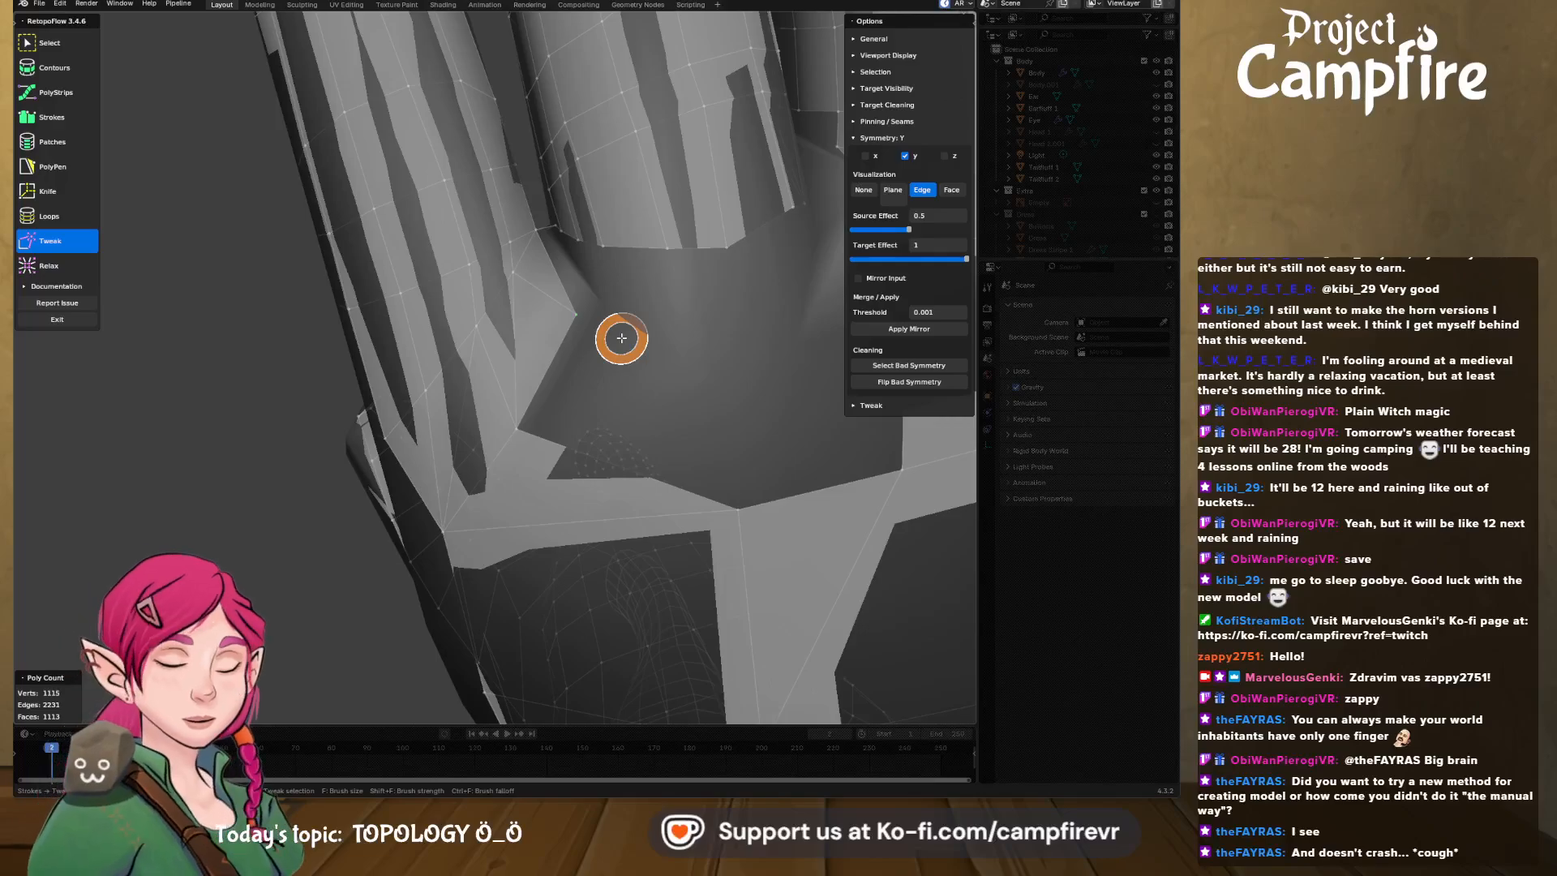
mouse_move(671, 347)
middle_mouse_down()
mouse_move(731, 335)
mouse_move(596, 314)
middle_mouse_up()
key("5")
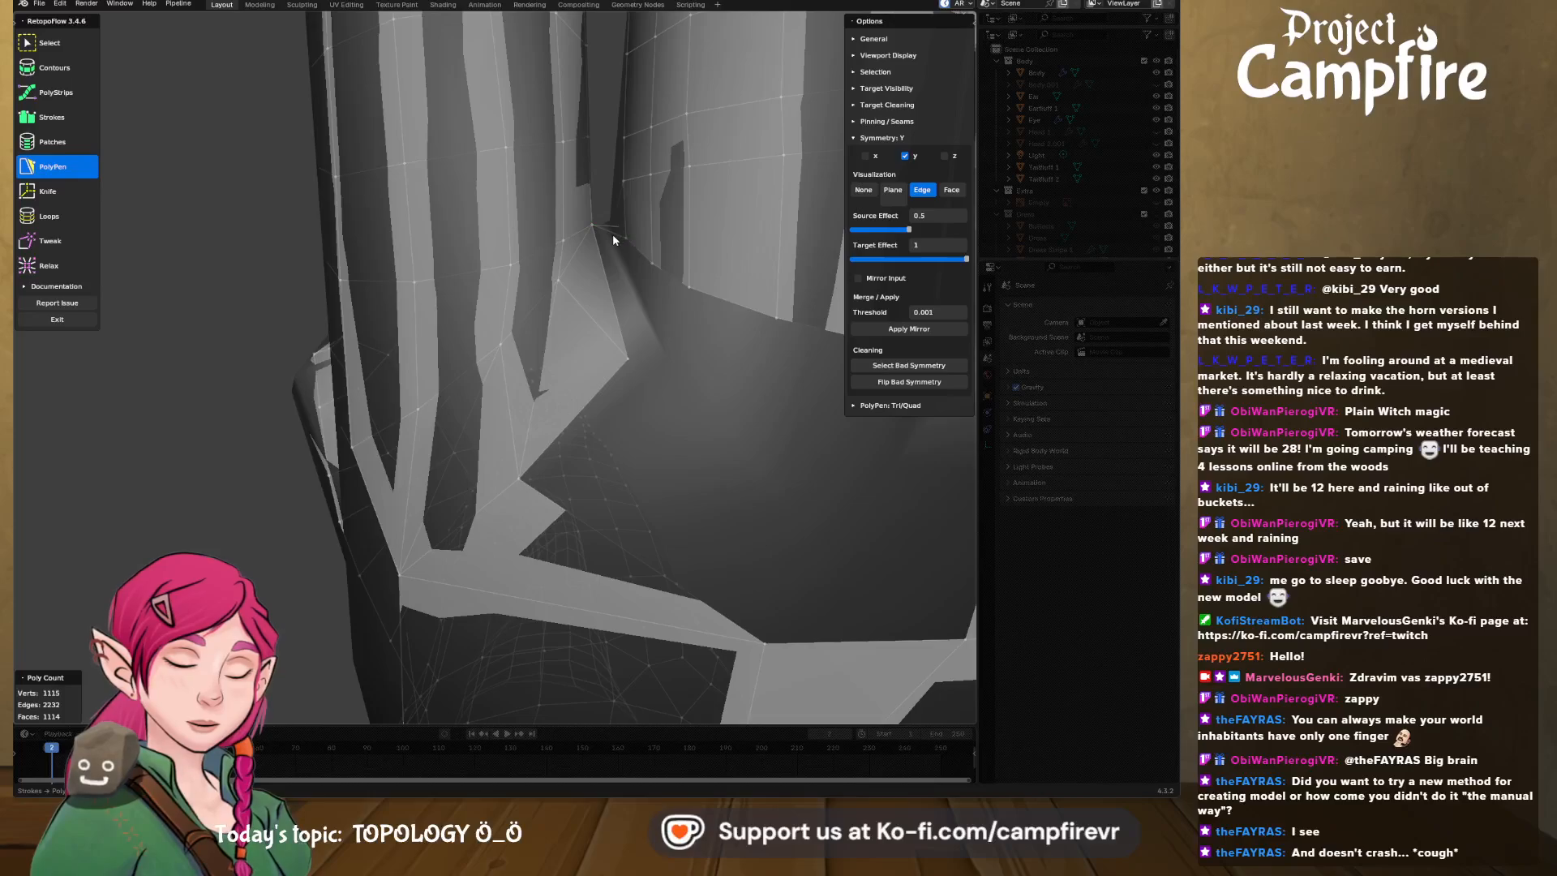
middle_click_drag(610, 232, 542, 205)
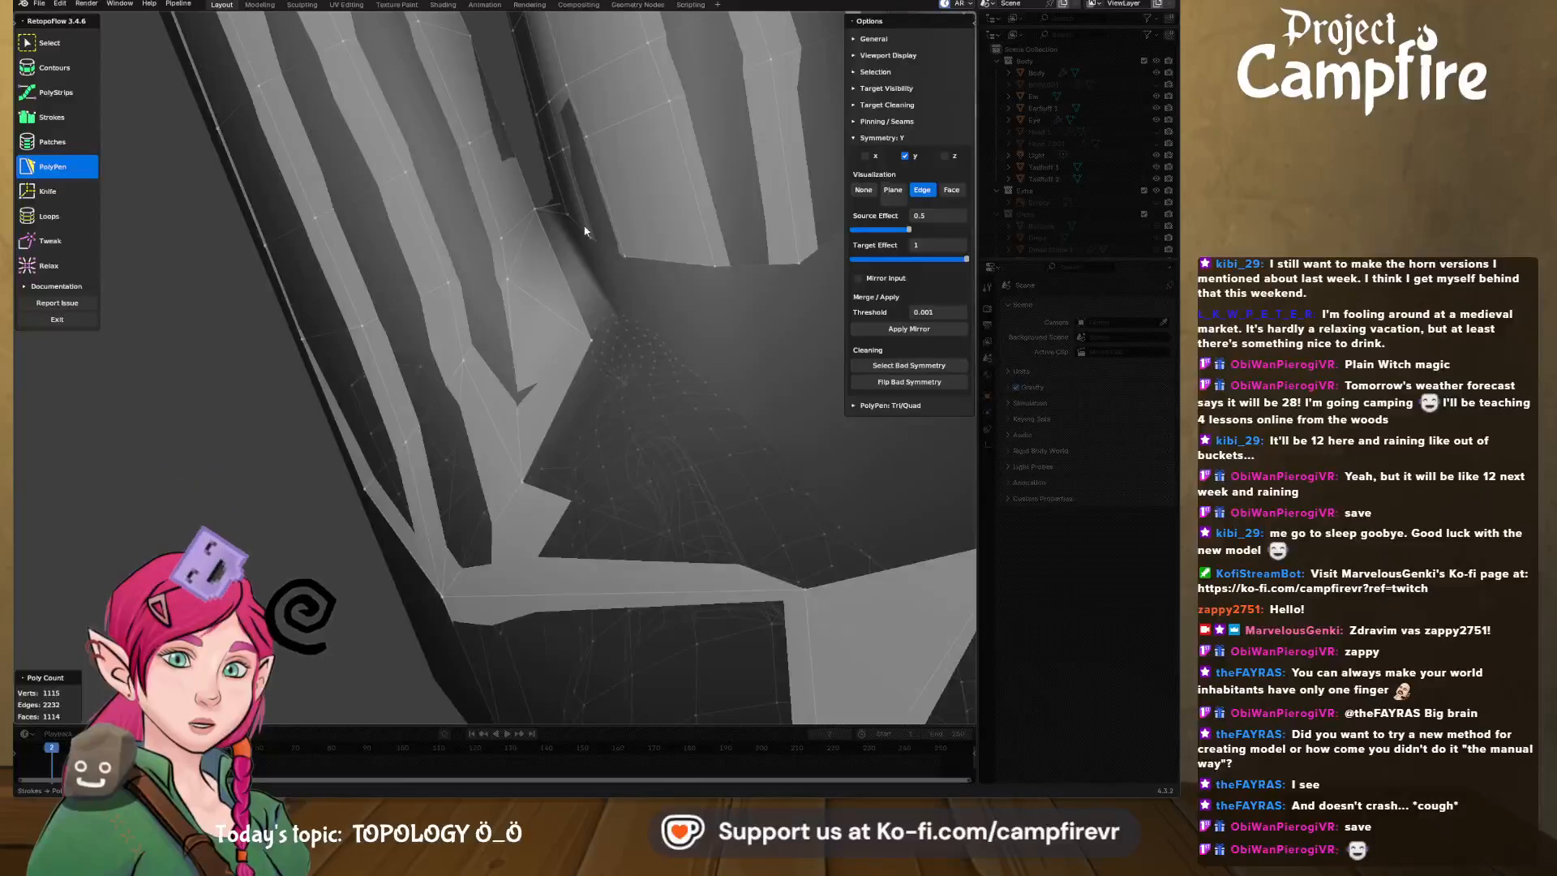
middle_click_drag(567, 213, 579, 225)
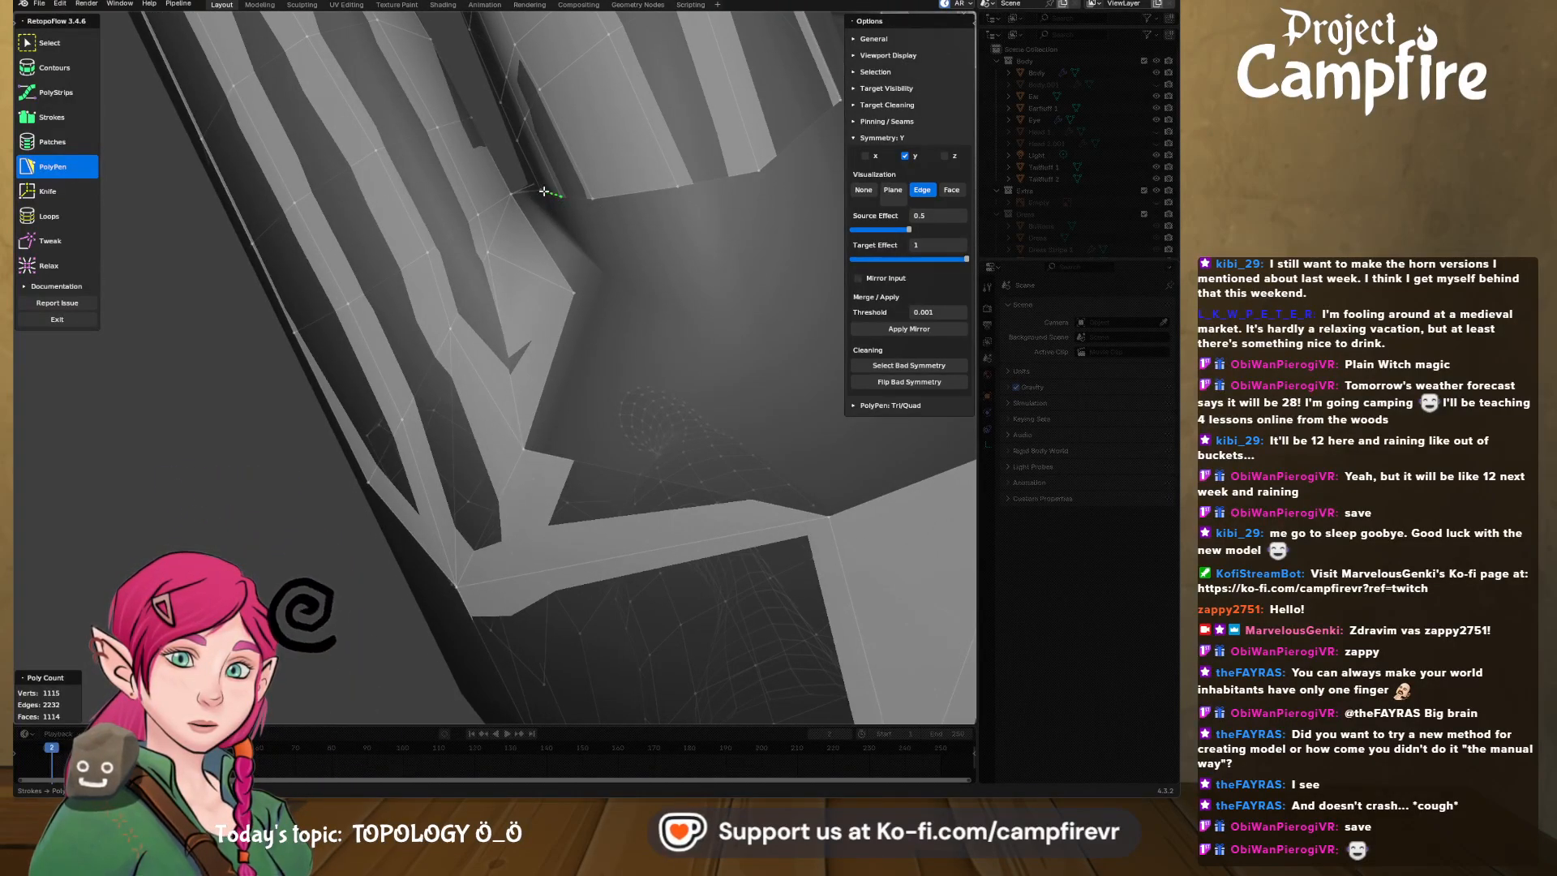
middle_click_drag(548, 199, 565, 243)
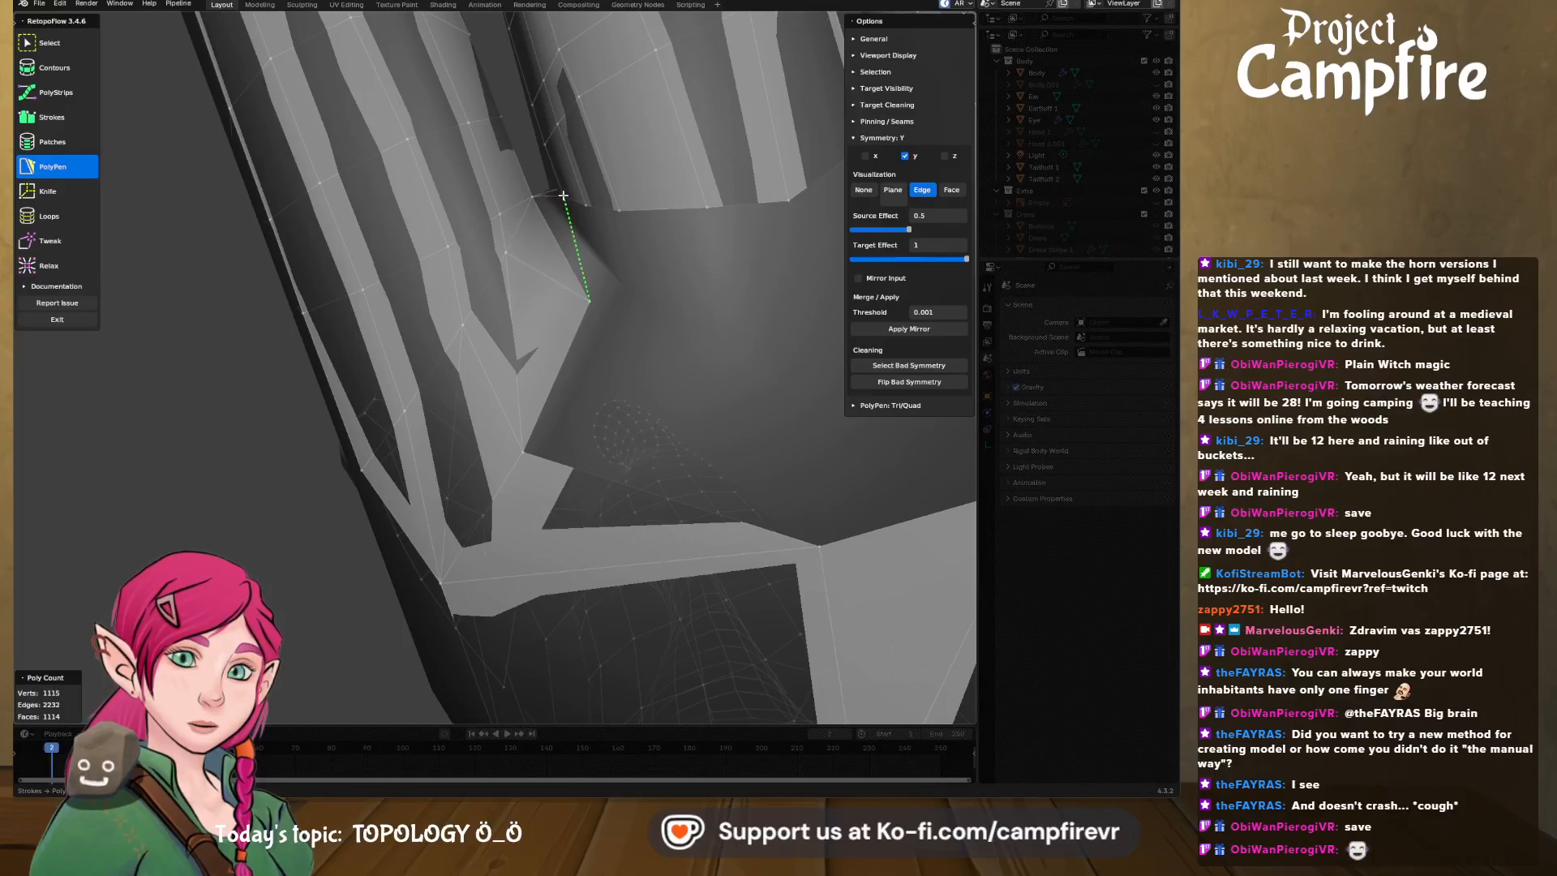
middle_click_drag(579, 214, 614, 261)
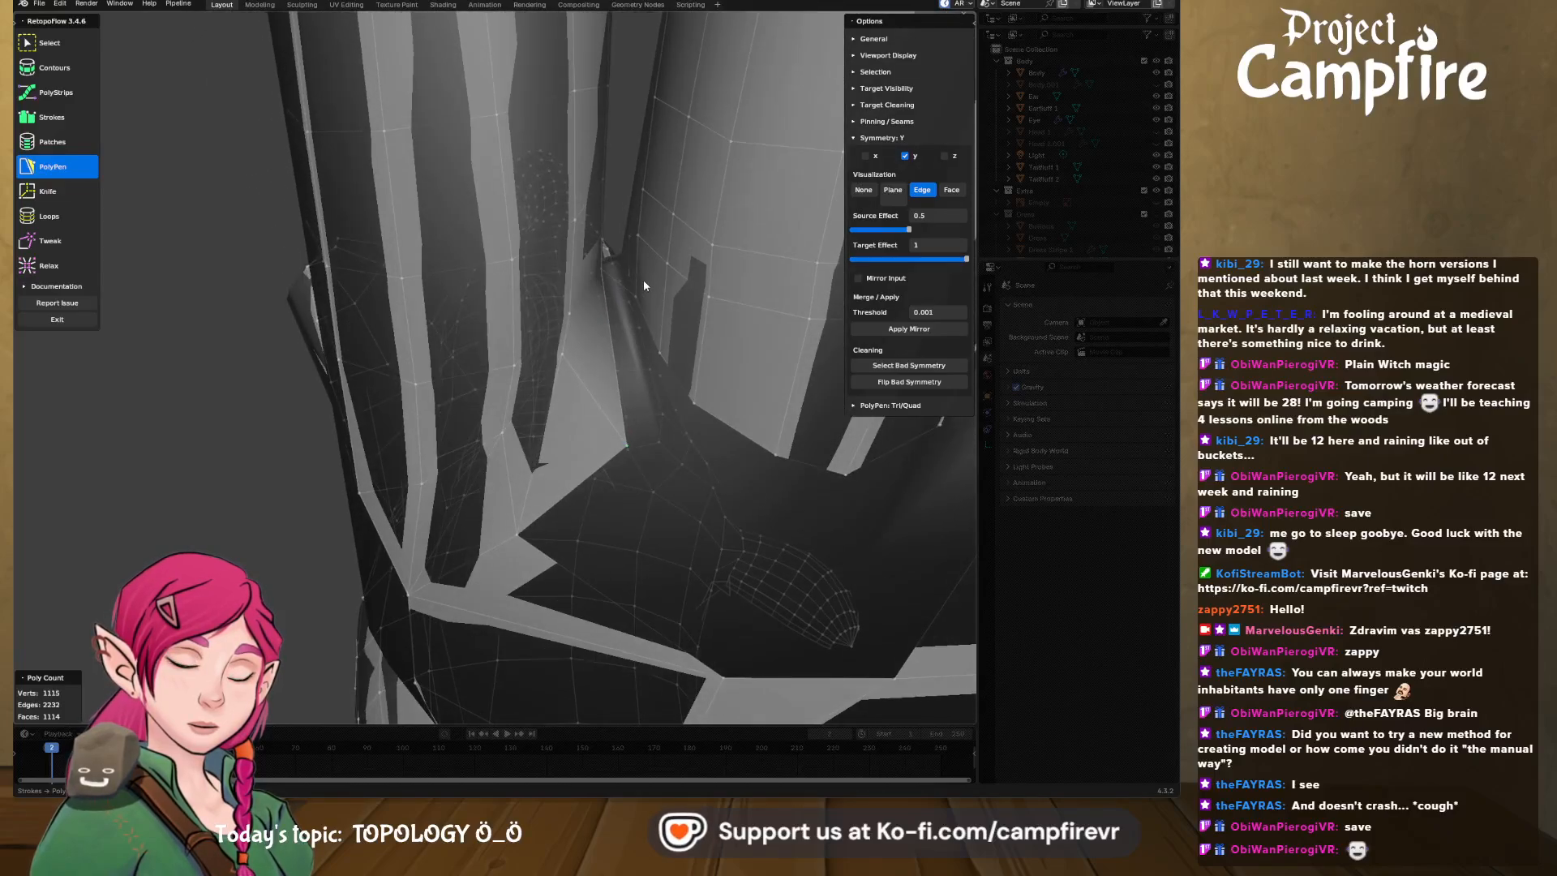
middle_click_drag(639, 313, 601, 275)
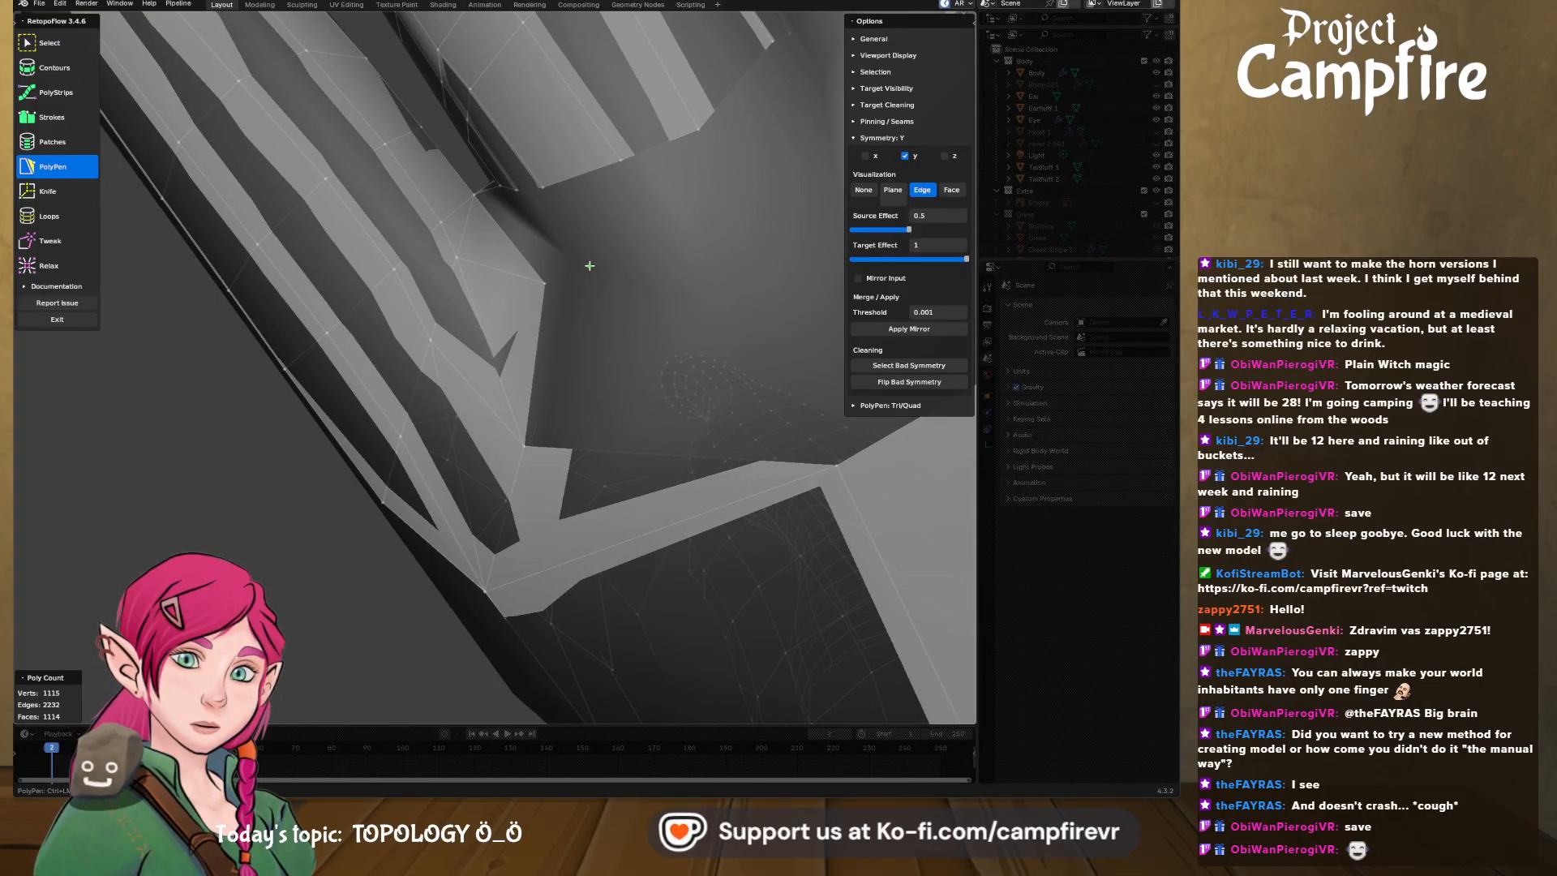
middle_click_drag(542, 226, 585, 261)
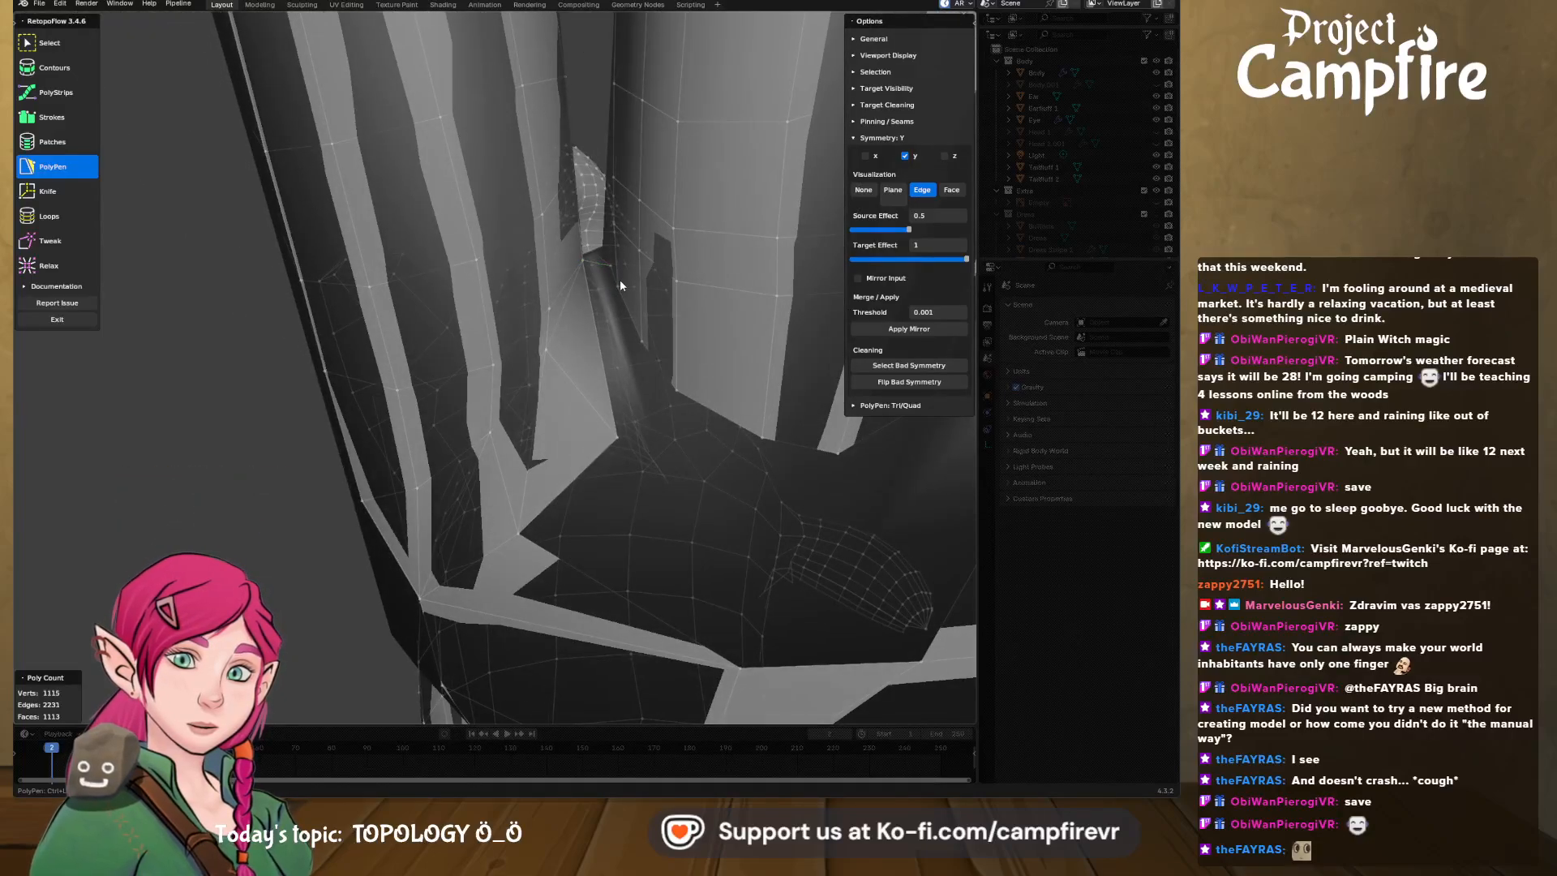
mouse_move(618, 274)
middle_mouse_down()
mouse_move(642, 331)
mouse_move(599, 282)
middle_mouse_up()
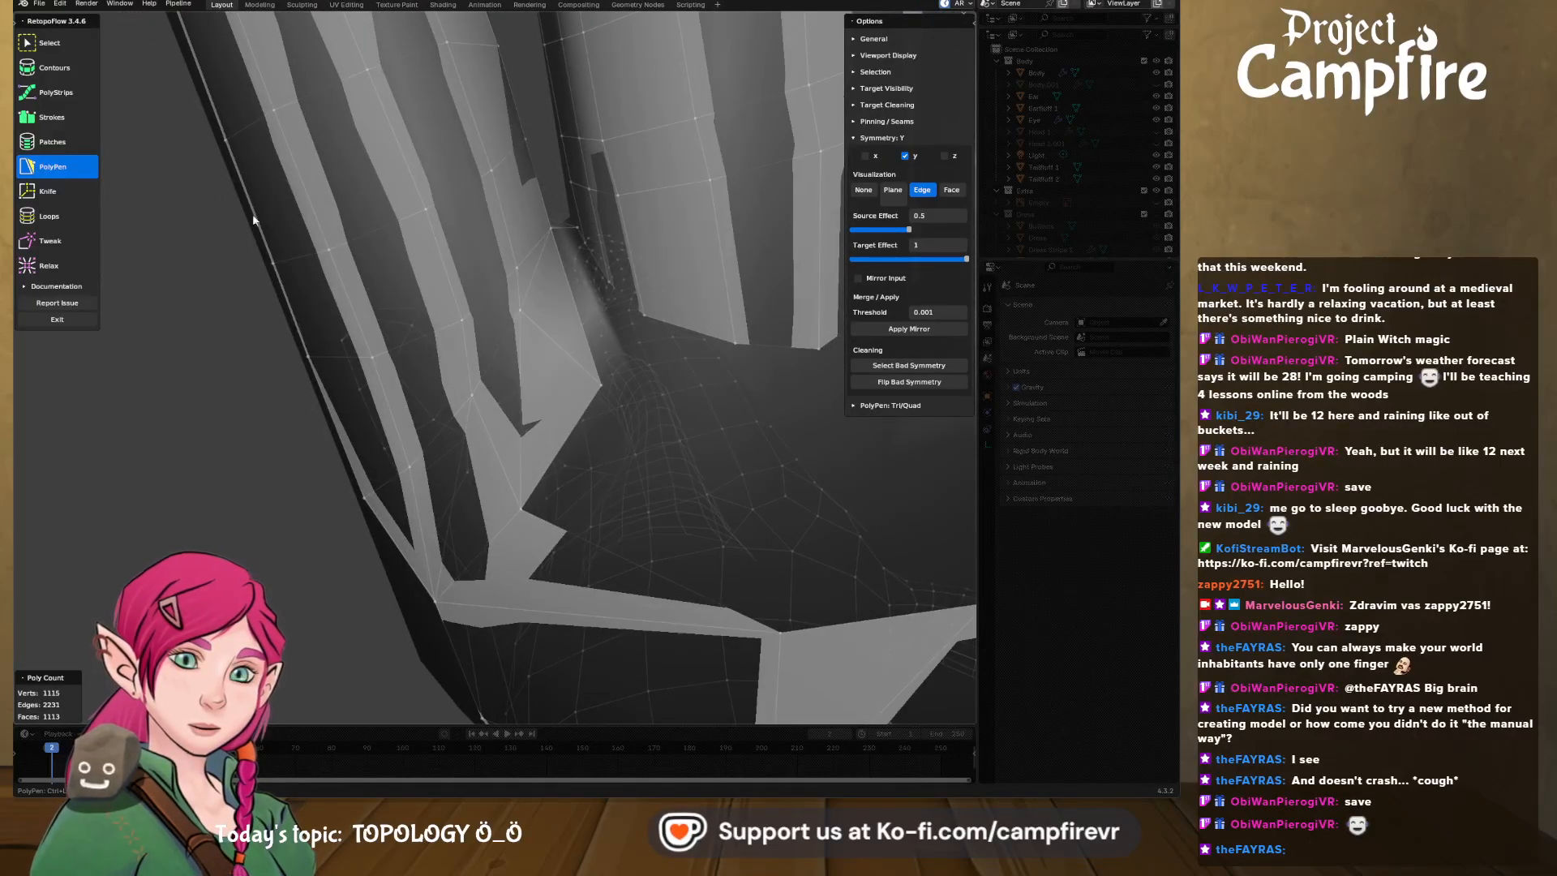
middle_click_drag(550, 236, 628, 292)
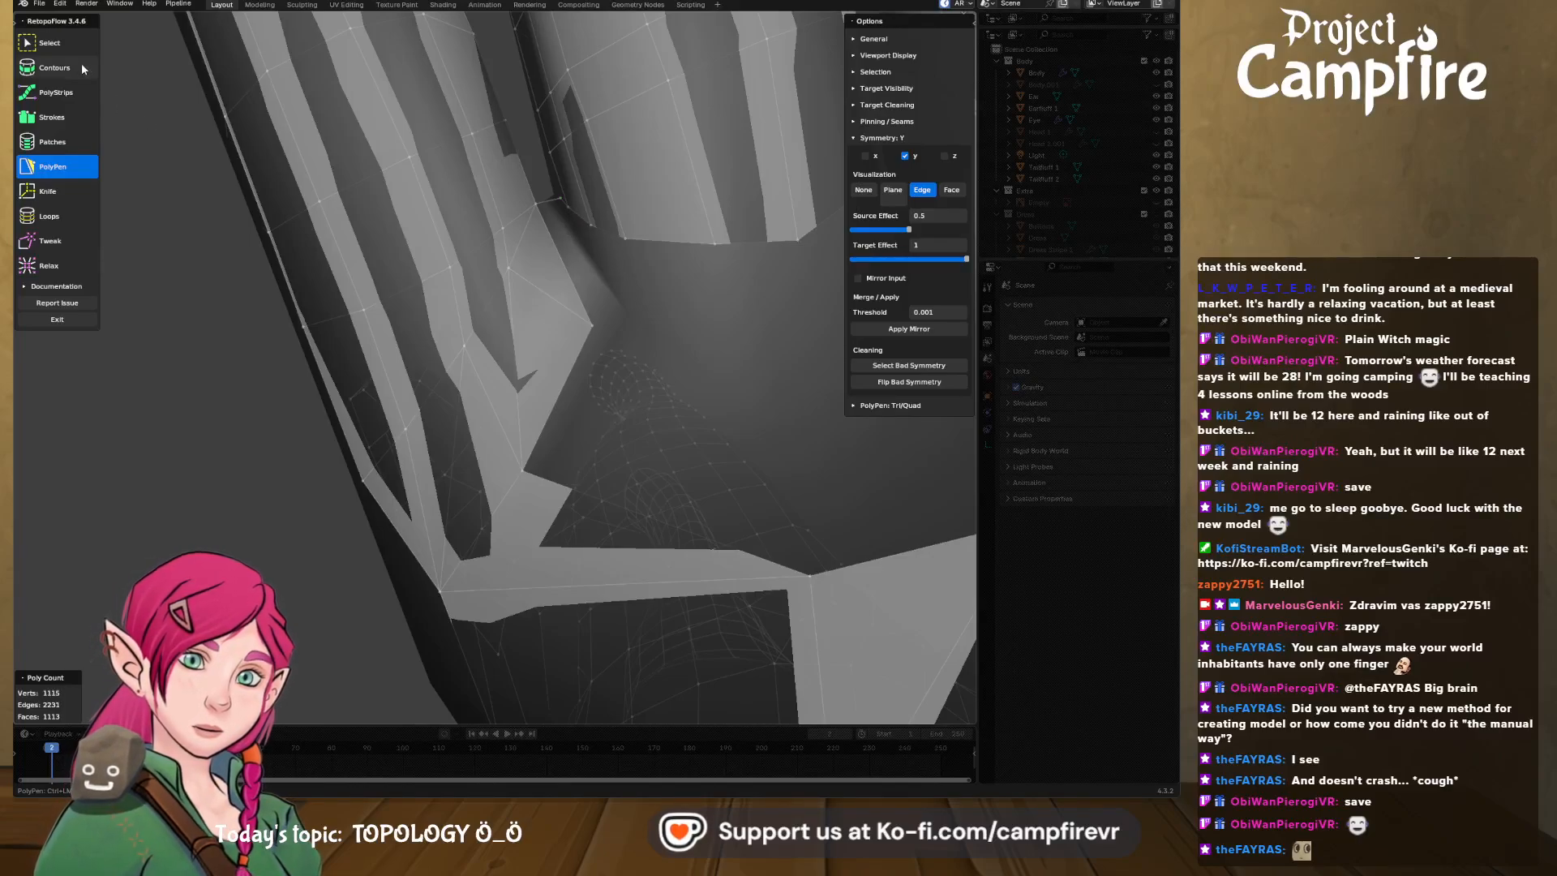
- Select the short border edge in the web between the index and middle fingers and merge its vertices at center
left_click(59, 43)
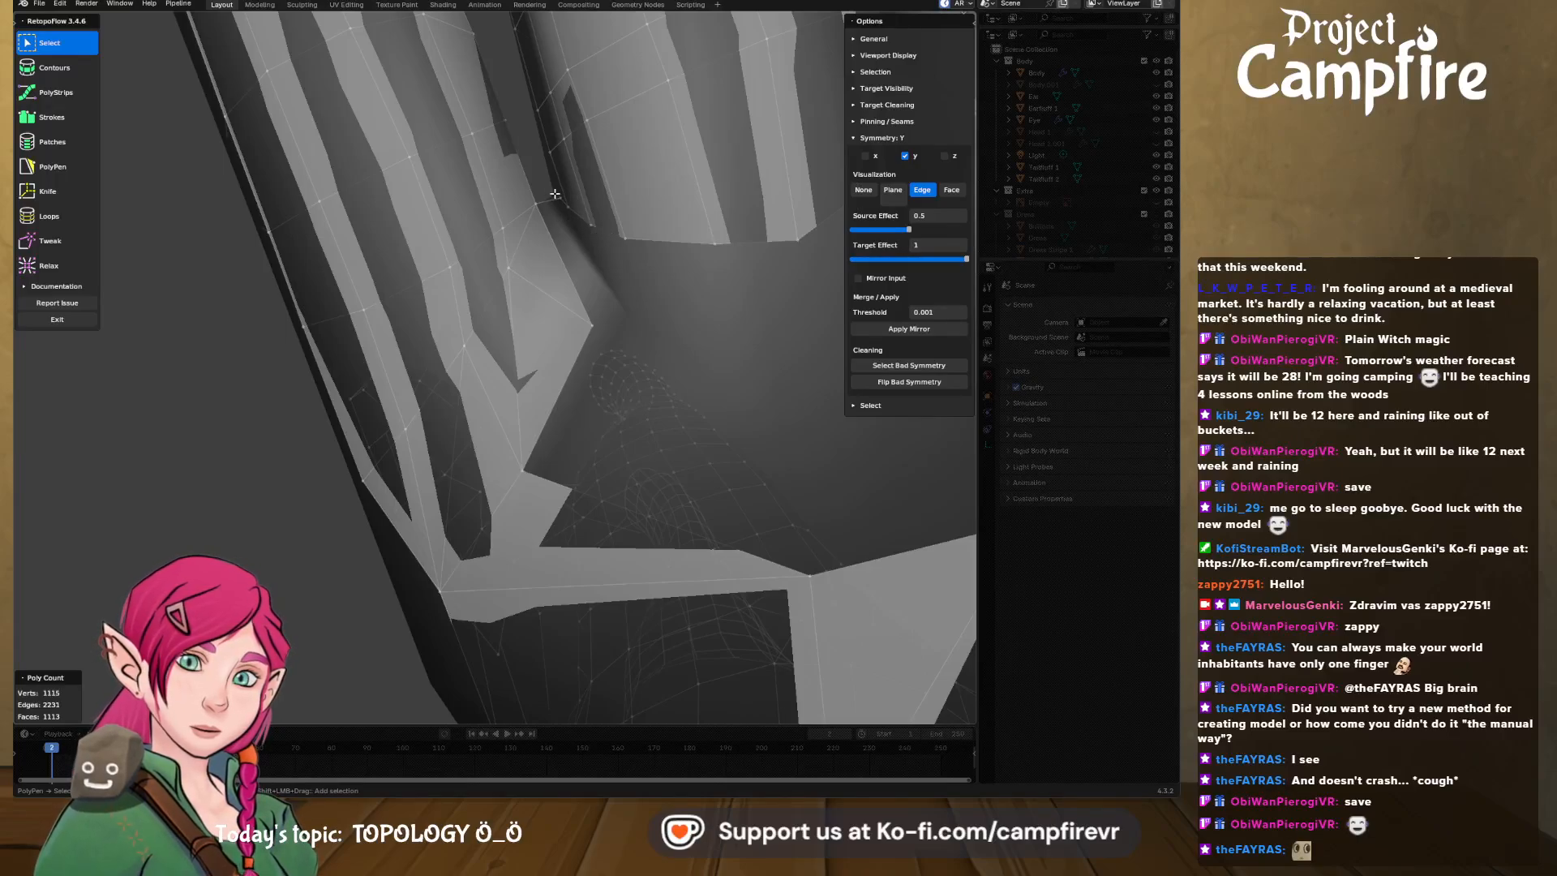
middle_click_drag(587, 228, 610, 237)
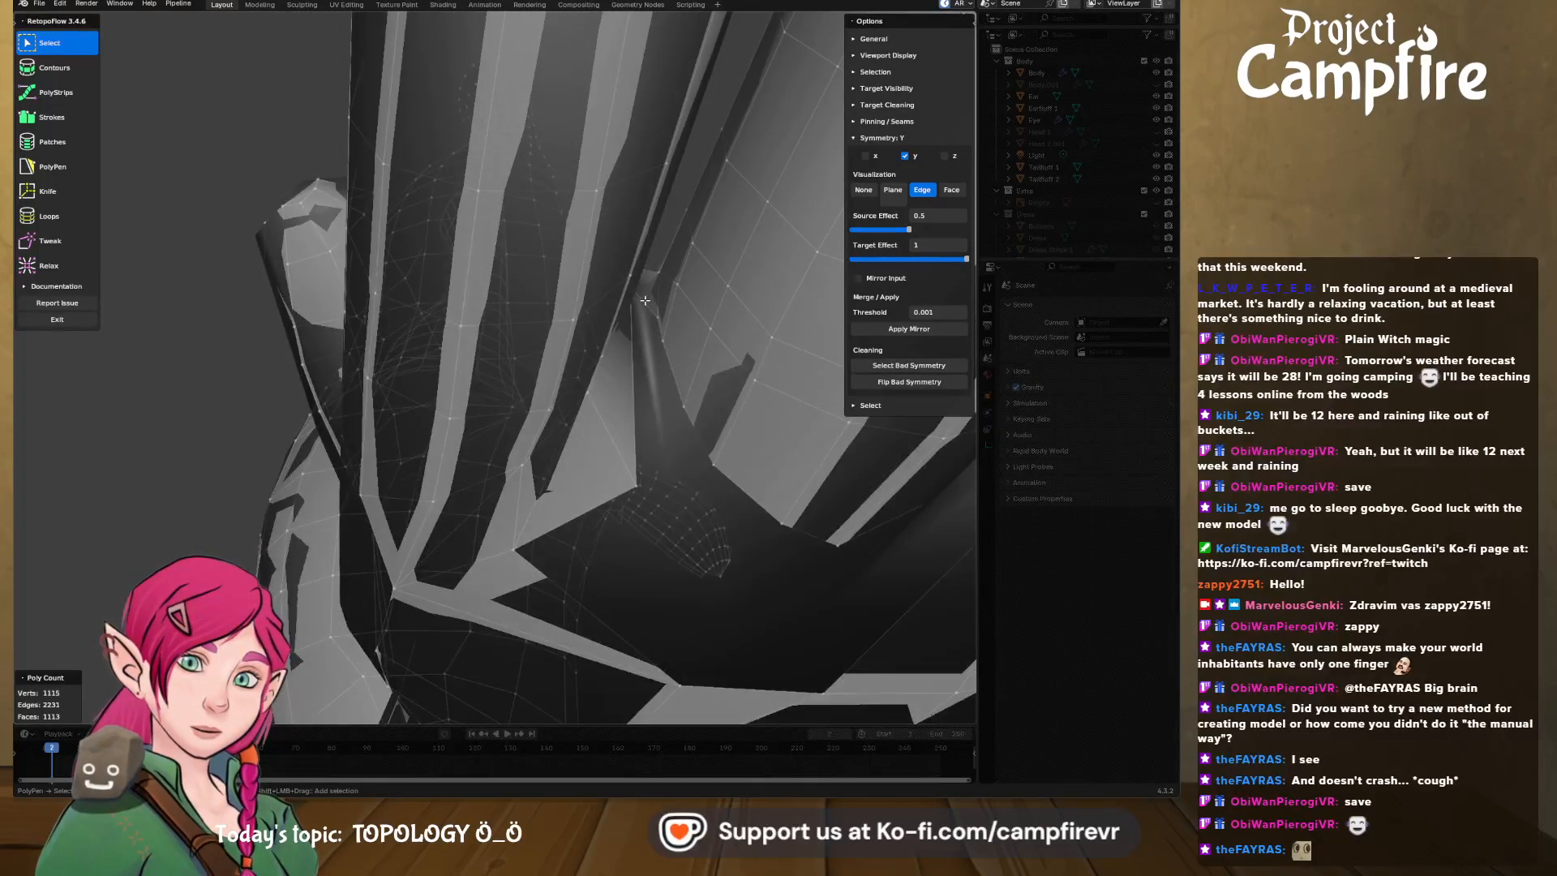
left_click_drag(648, 306, 677, 362)
key("x")
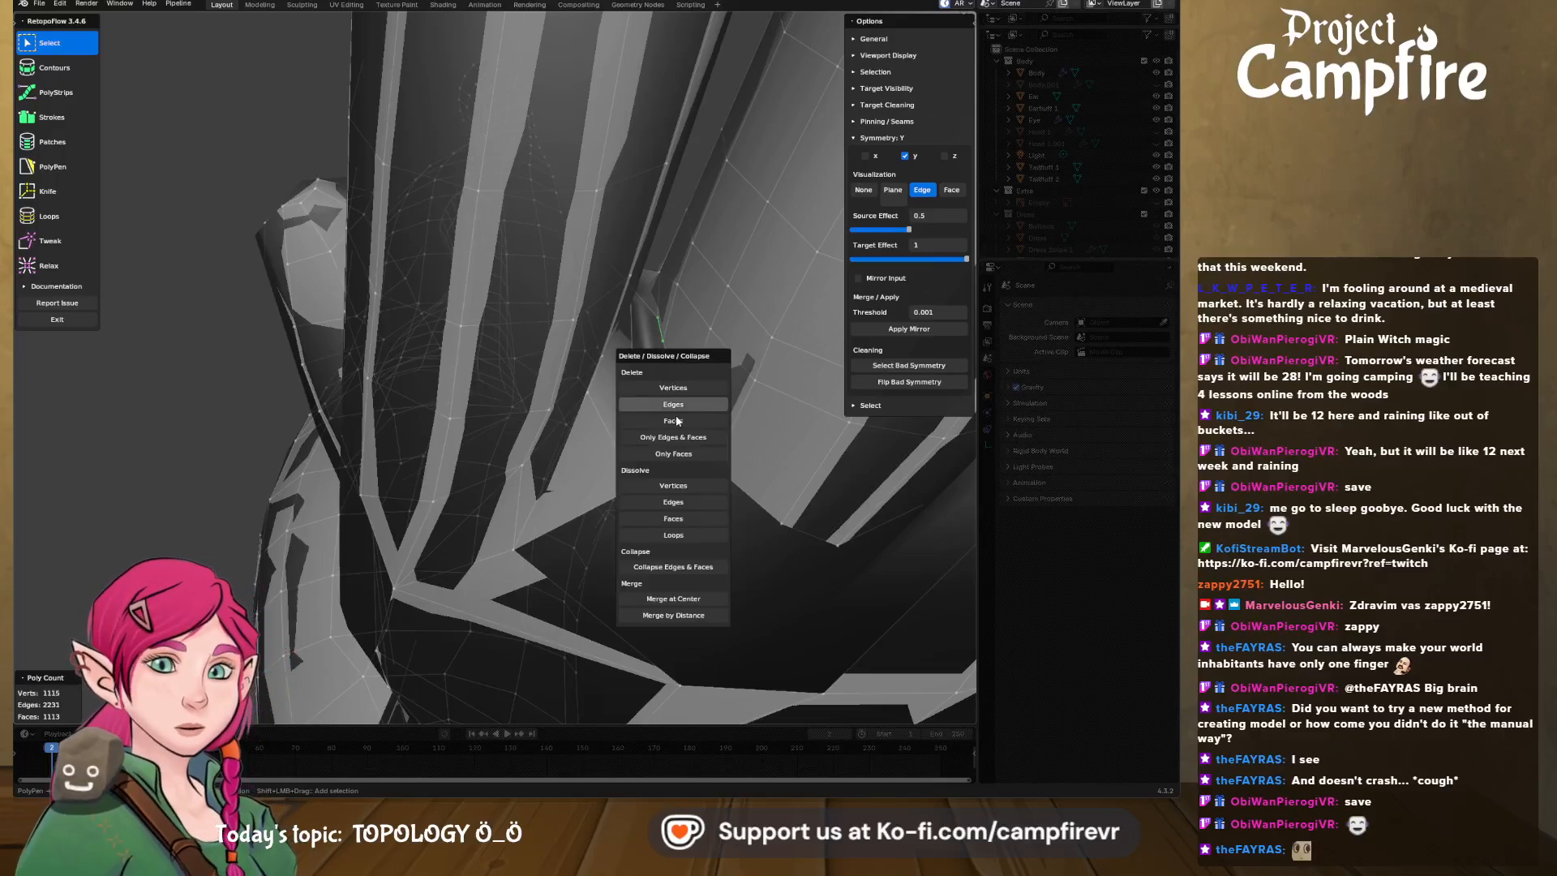
left_click(685, 600)
middle_click_drag(673, 551, 578, 292)
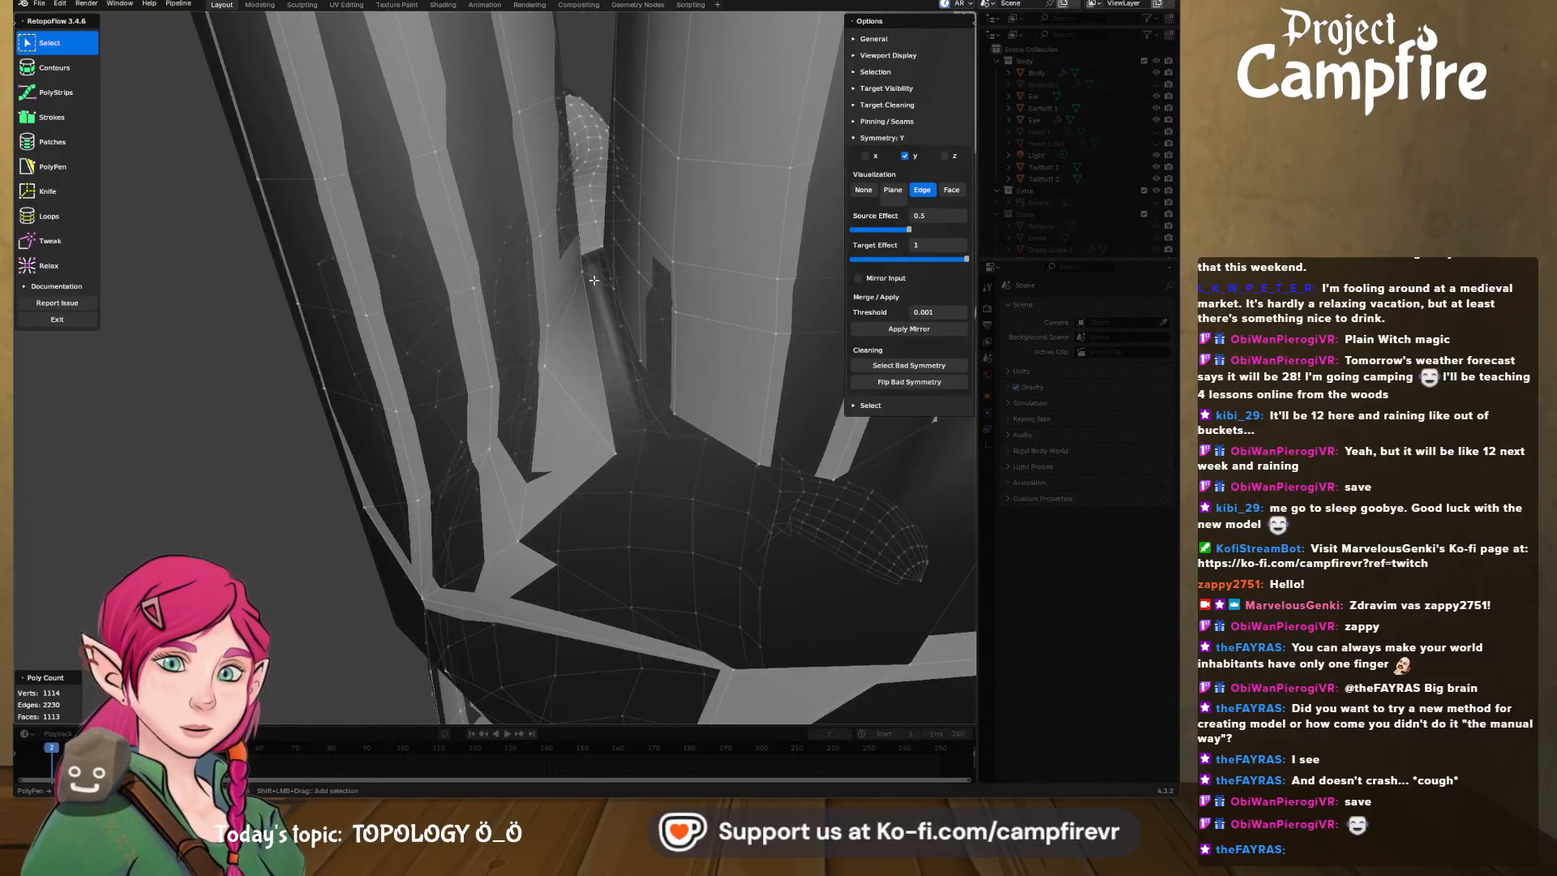
- Merge the remaining pair of close vertices in the index–middle finger web at center
left_click_drag(608, 282, 629, 312)
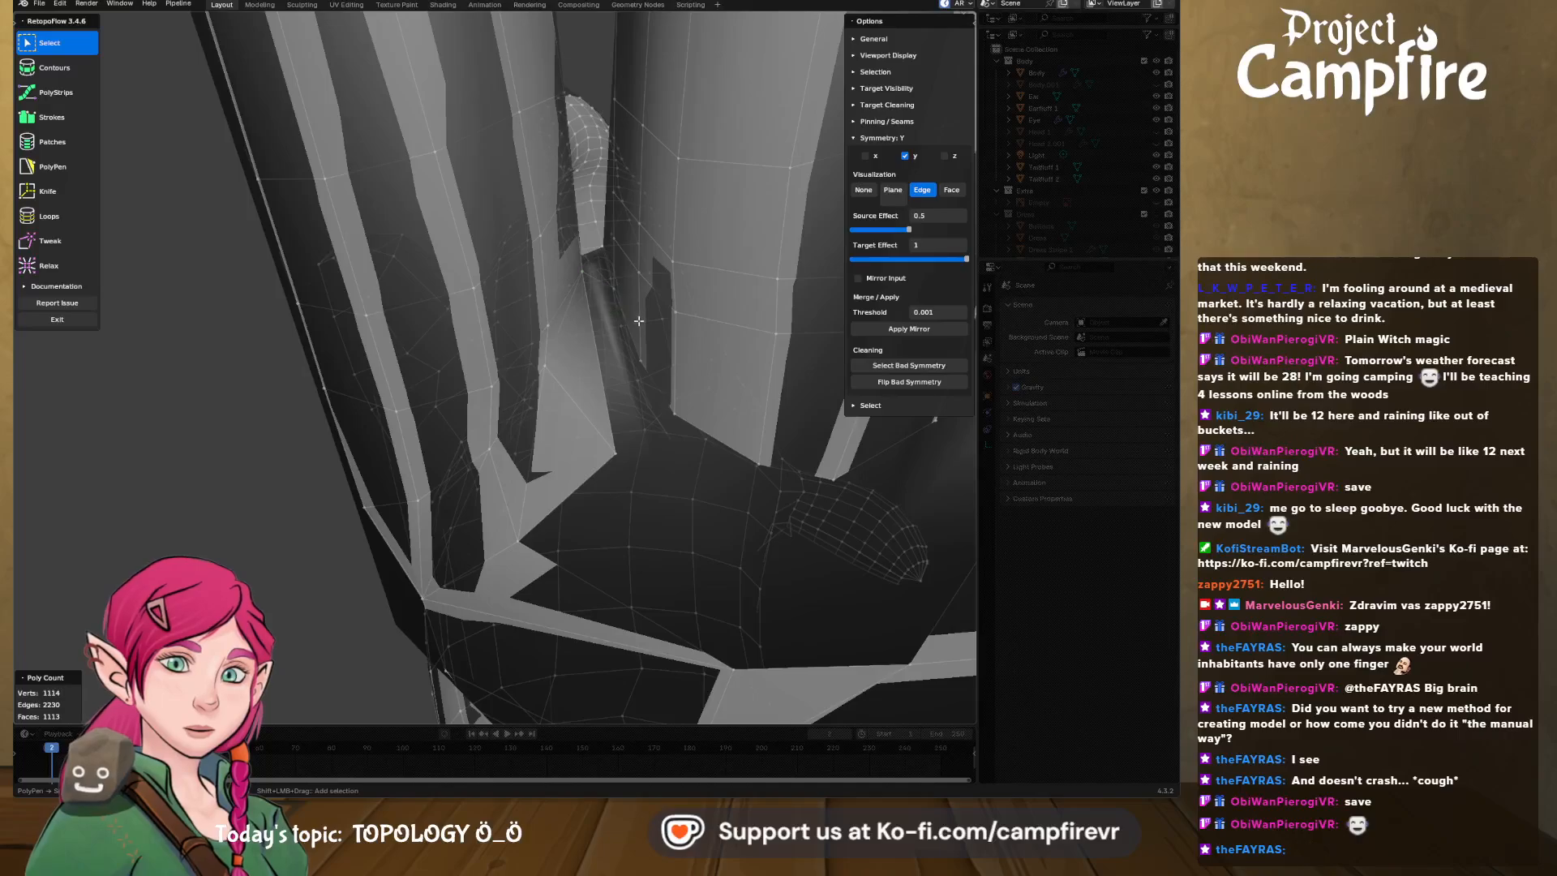
middle_click_drag(639, 322, 598, 338)
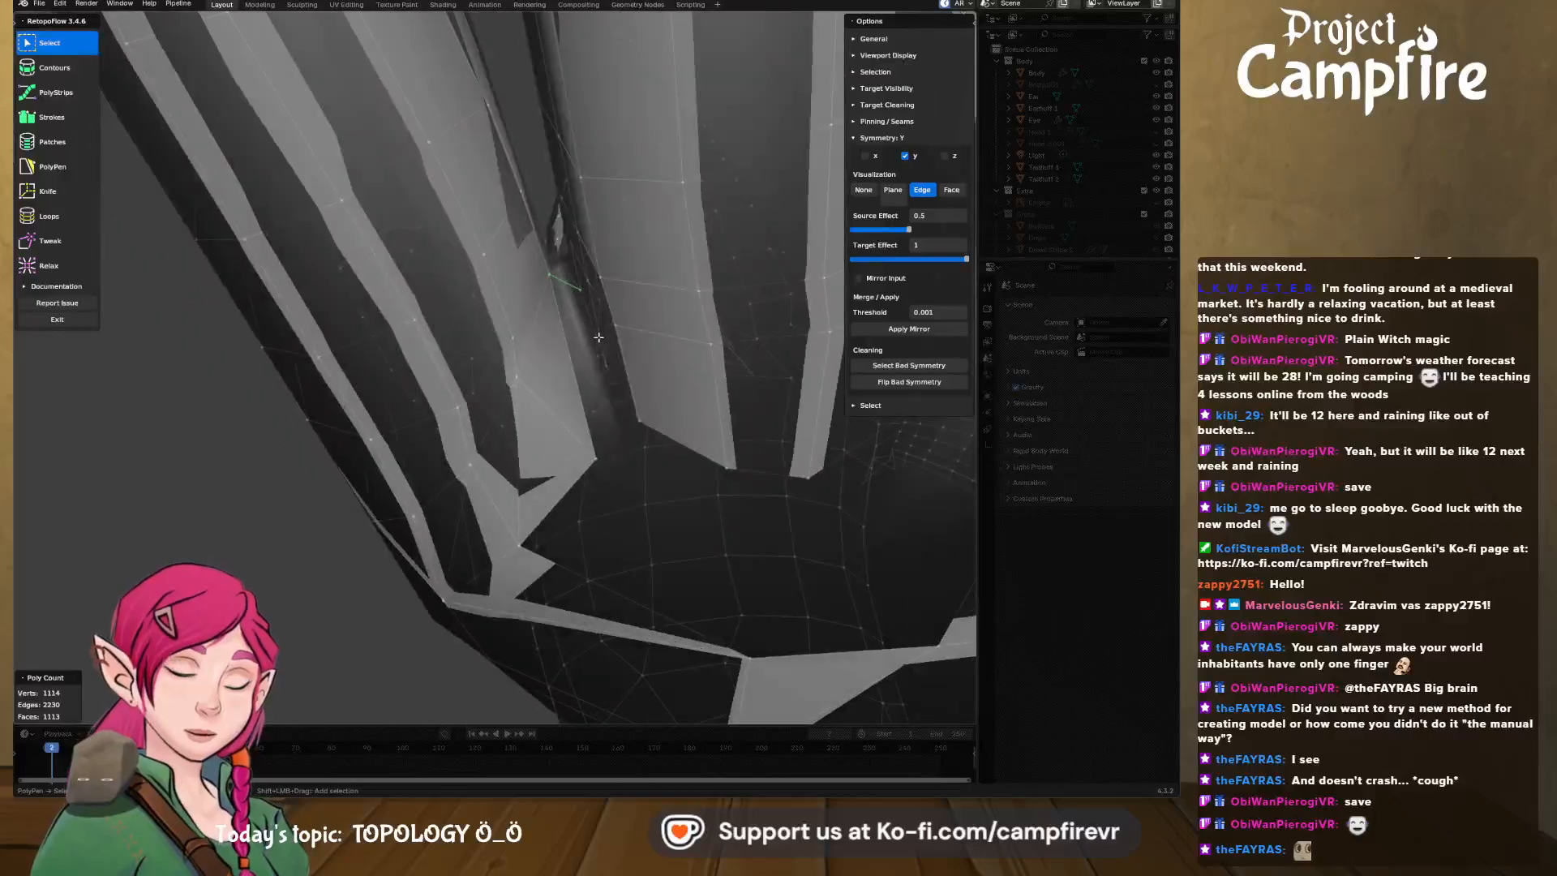
key("x")
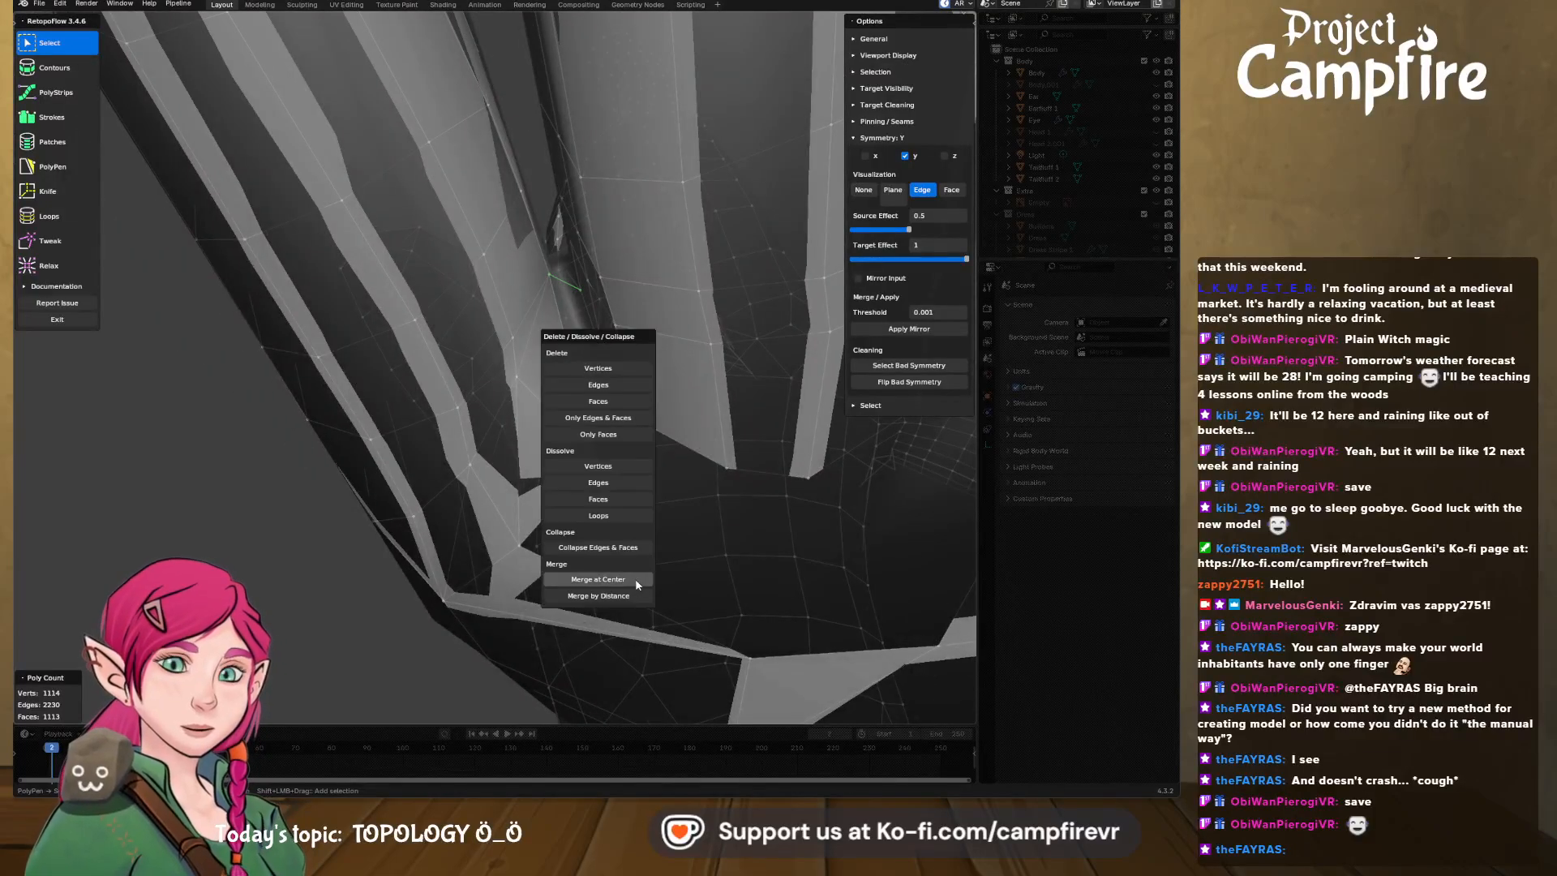
left_click(636, 584)
middle_click_drag(636, 584, 606, 433)
middle_click_drag(660, 240, 591, 230)
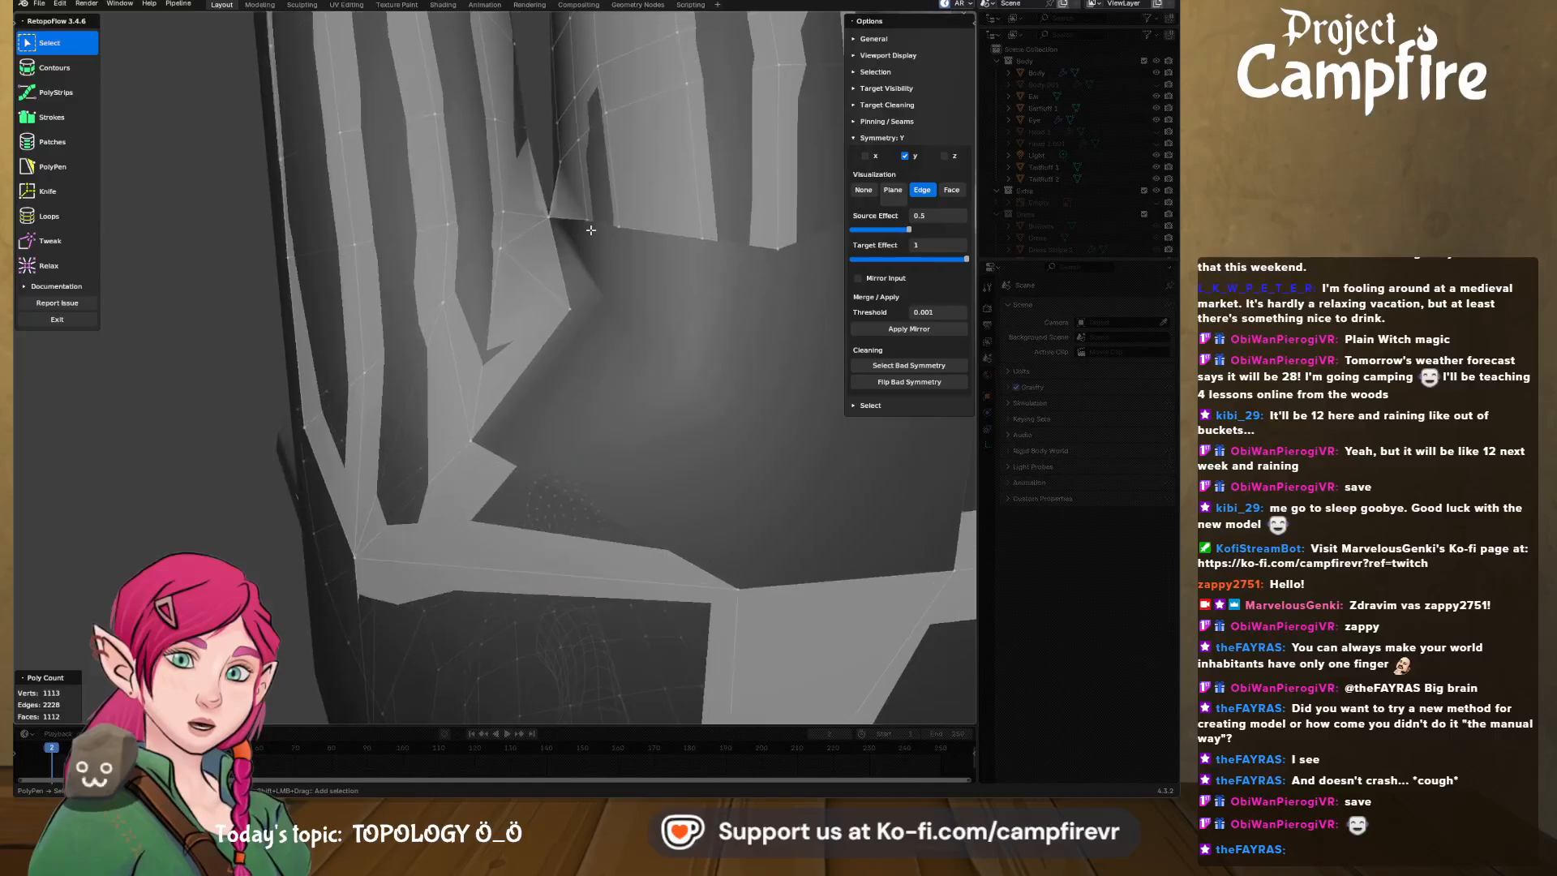
- Fill two PolyPen triangles from the index–middle web edges down to the index finger's outer base vertex
left_click(53, 166)
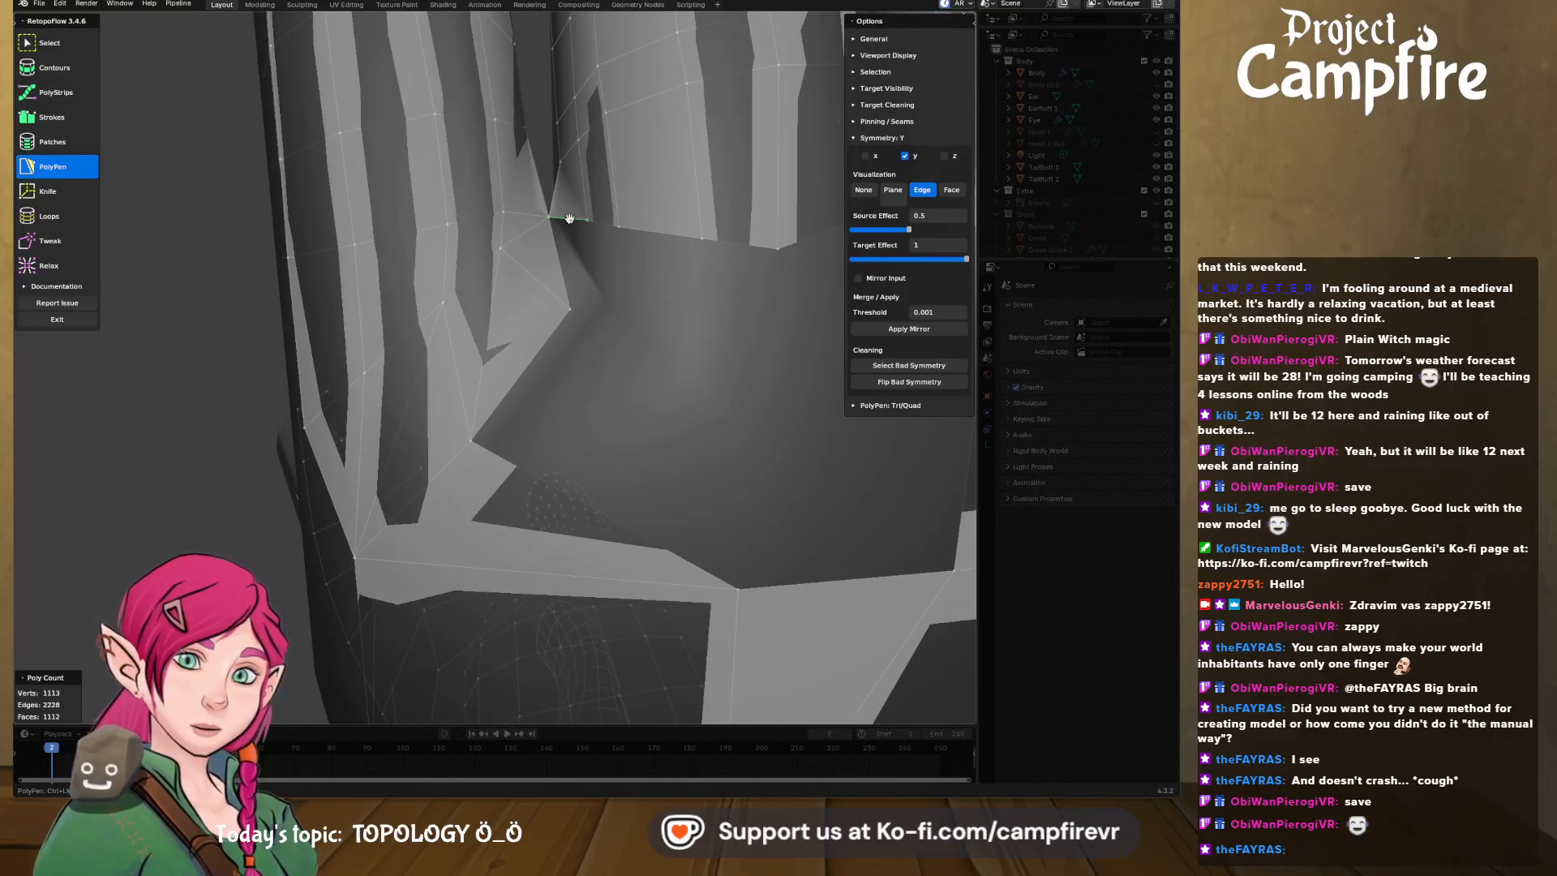
left_click(570, 310)
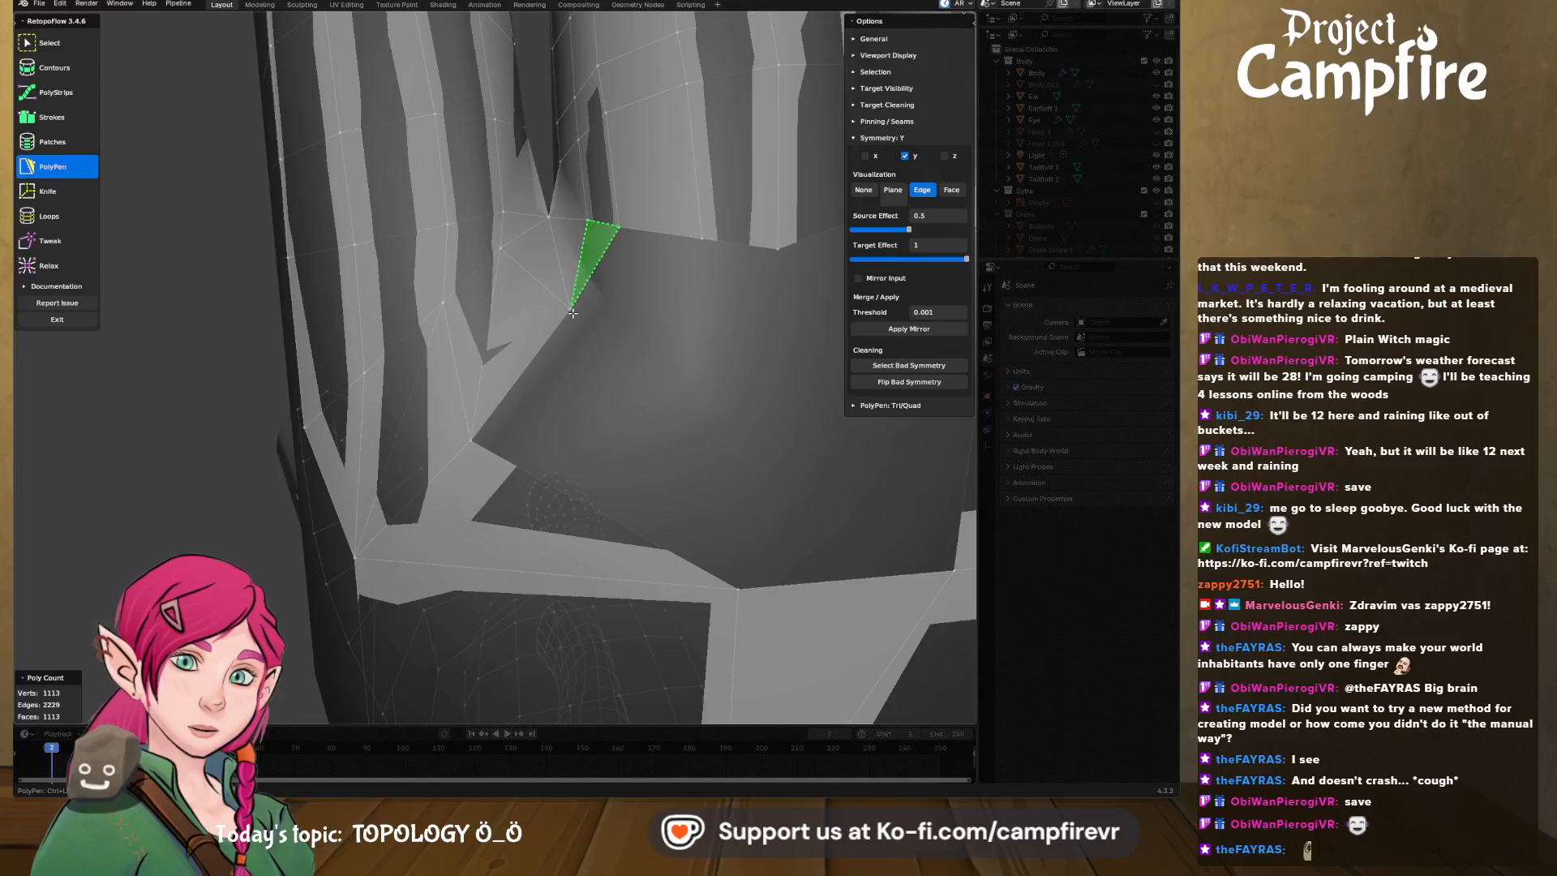
scroll(601, 309, "down", 1)
mouse_move(602, 309)
middle_mouse_down()
mouse_move(622, 389)
mouse_move(597, 325)
middle_mouse_up()
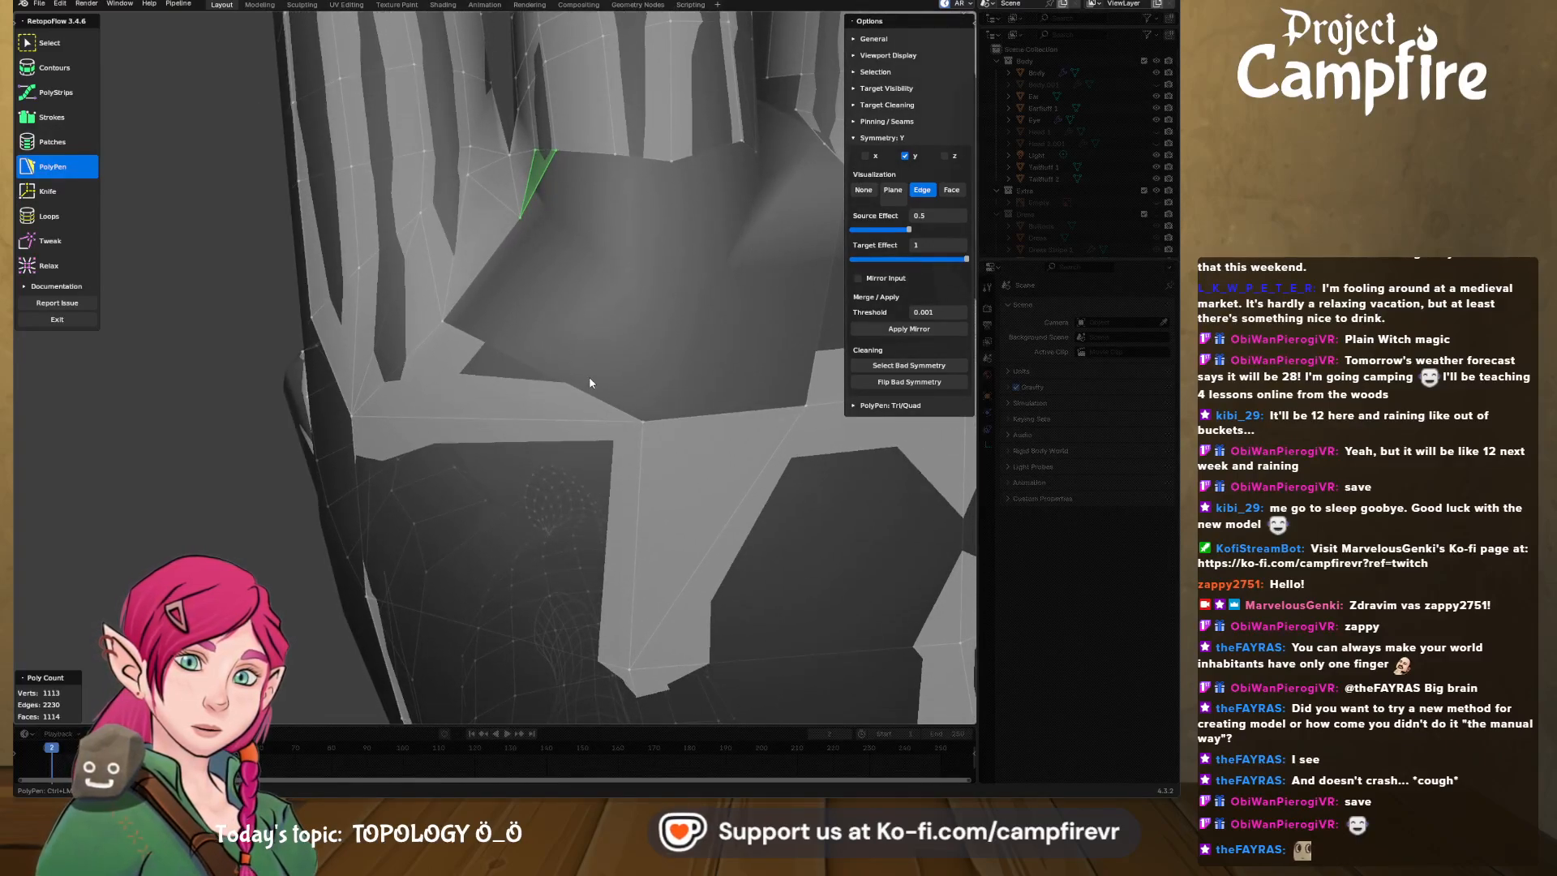
- Move the inner border vertex below the index finger toward the palm's open area with Tweak
left_click(49, 241)
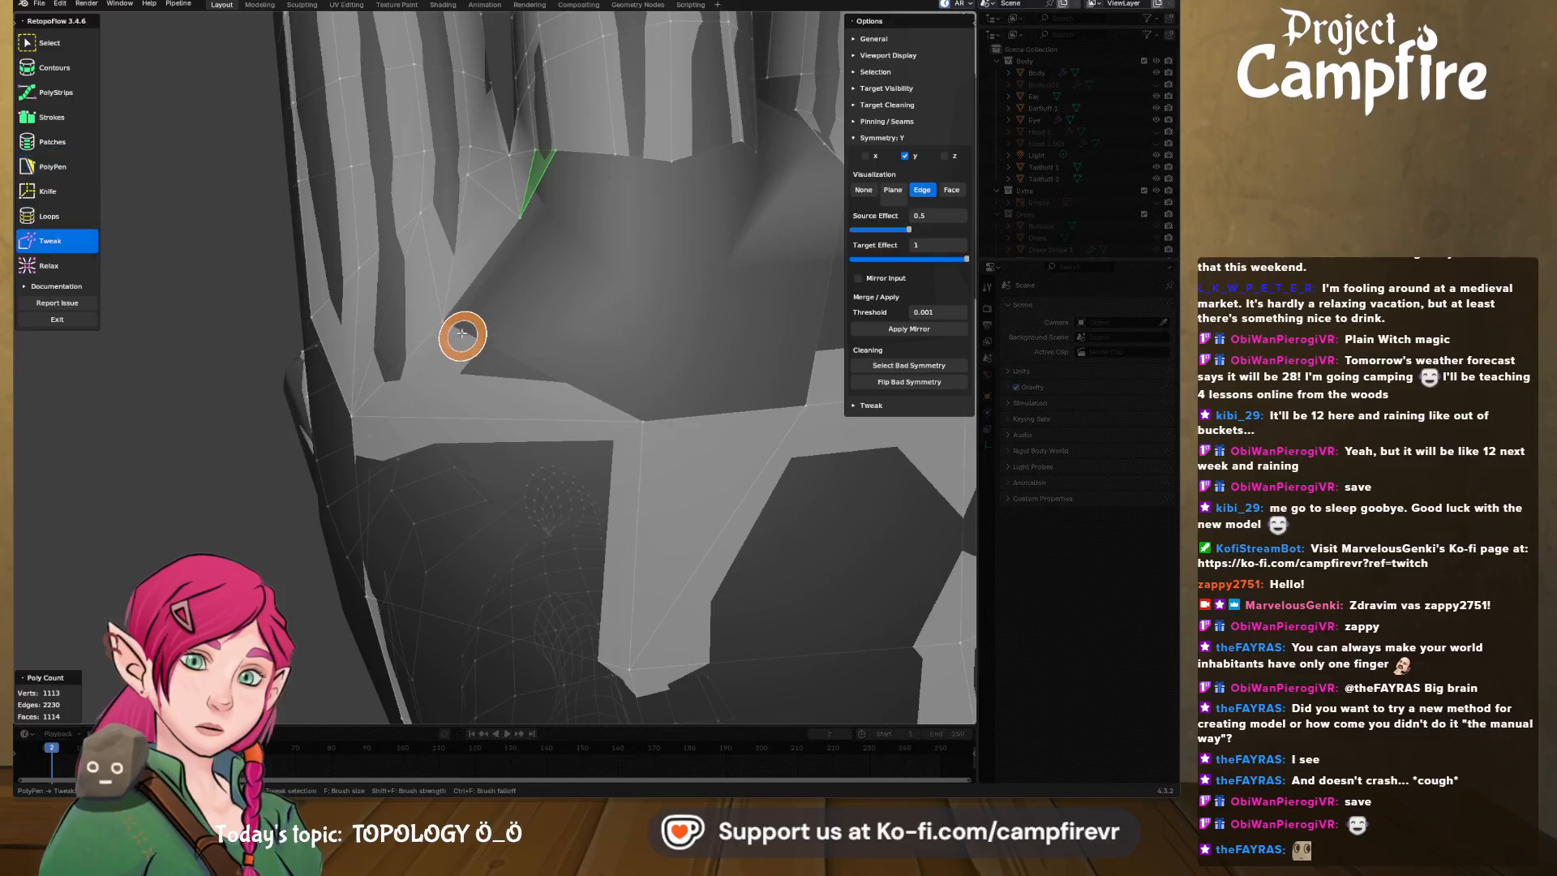
left_click_drag(451, 332, 513, 318)
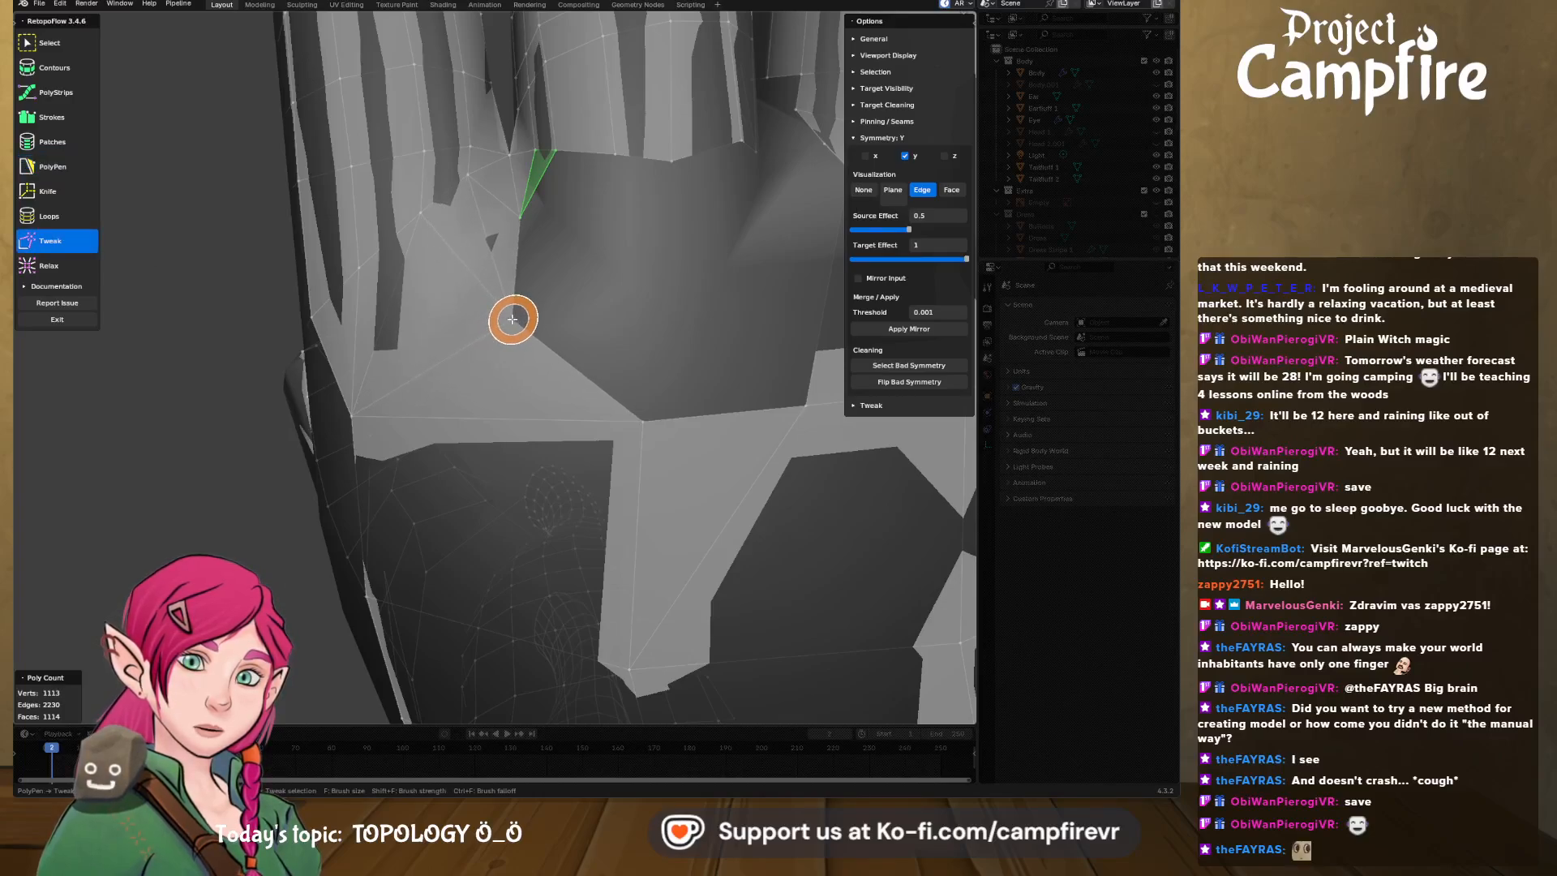
middle_click_drag(593, 341, 496, 338)
mouse_move(469, 283)
middle_mouse_down()
mouse_move(563, 327)
mouse_move(484, 282)
middle_mouse_up()
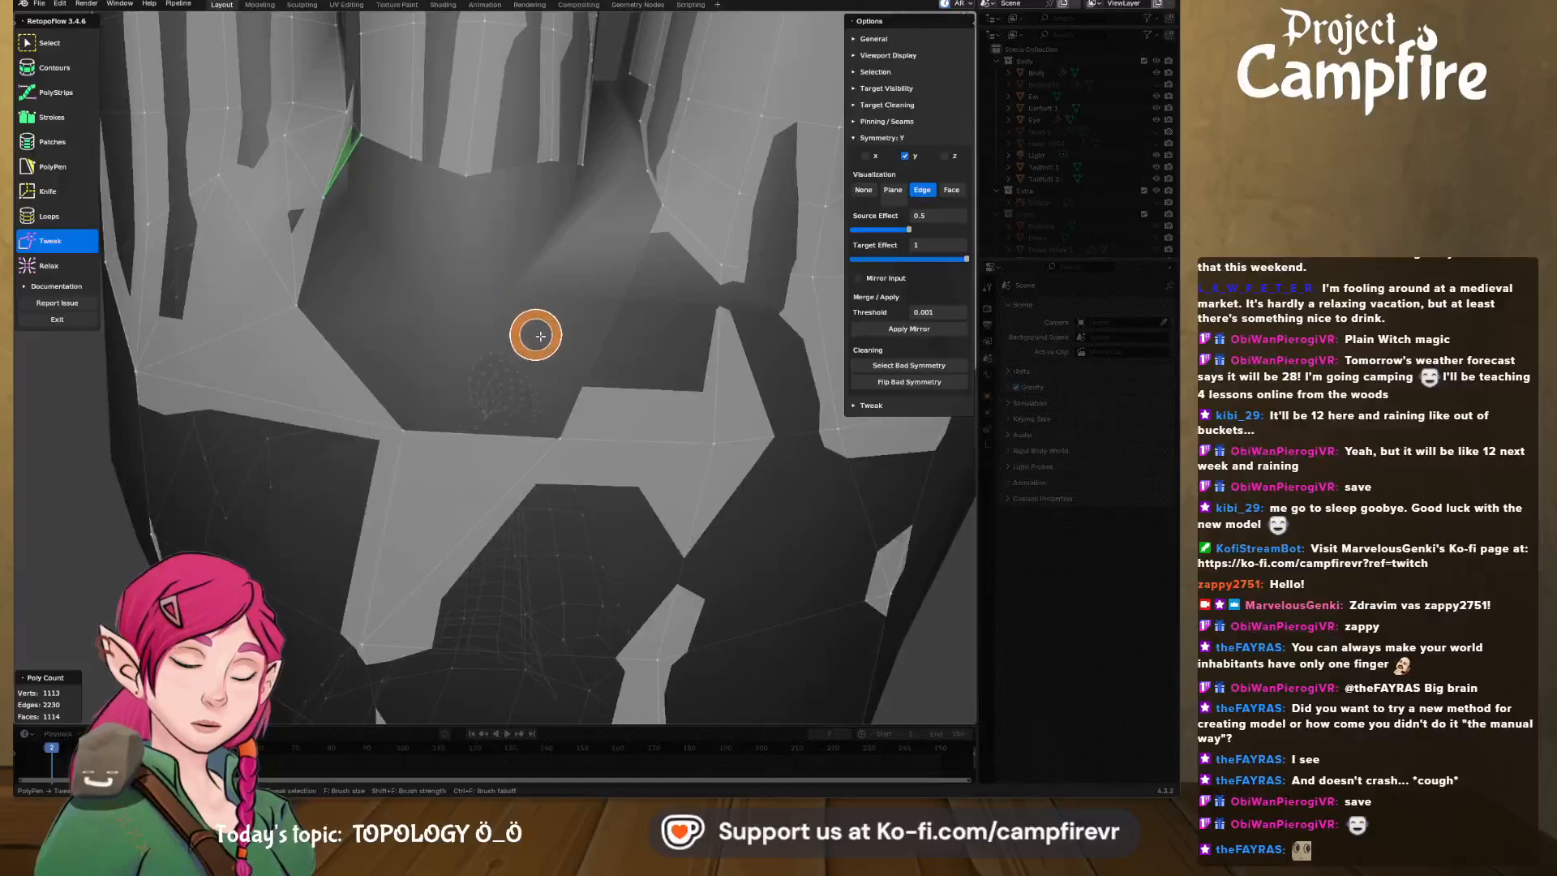
mouse_move(544, 336)
middle_mouse_down()
mouse_move(421, 316)
mouse_move(549, 319)
middle_mouse_up()
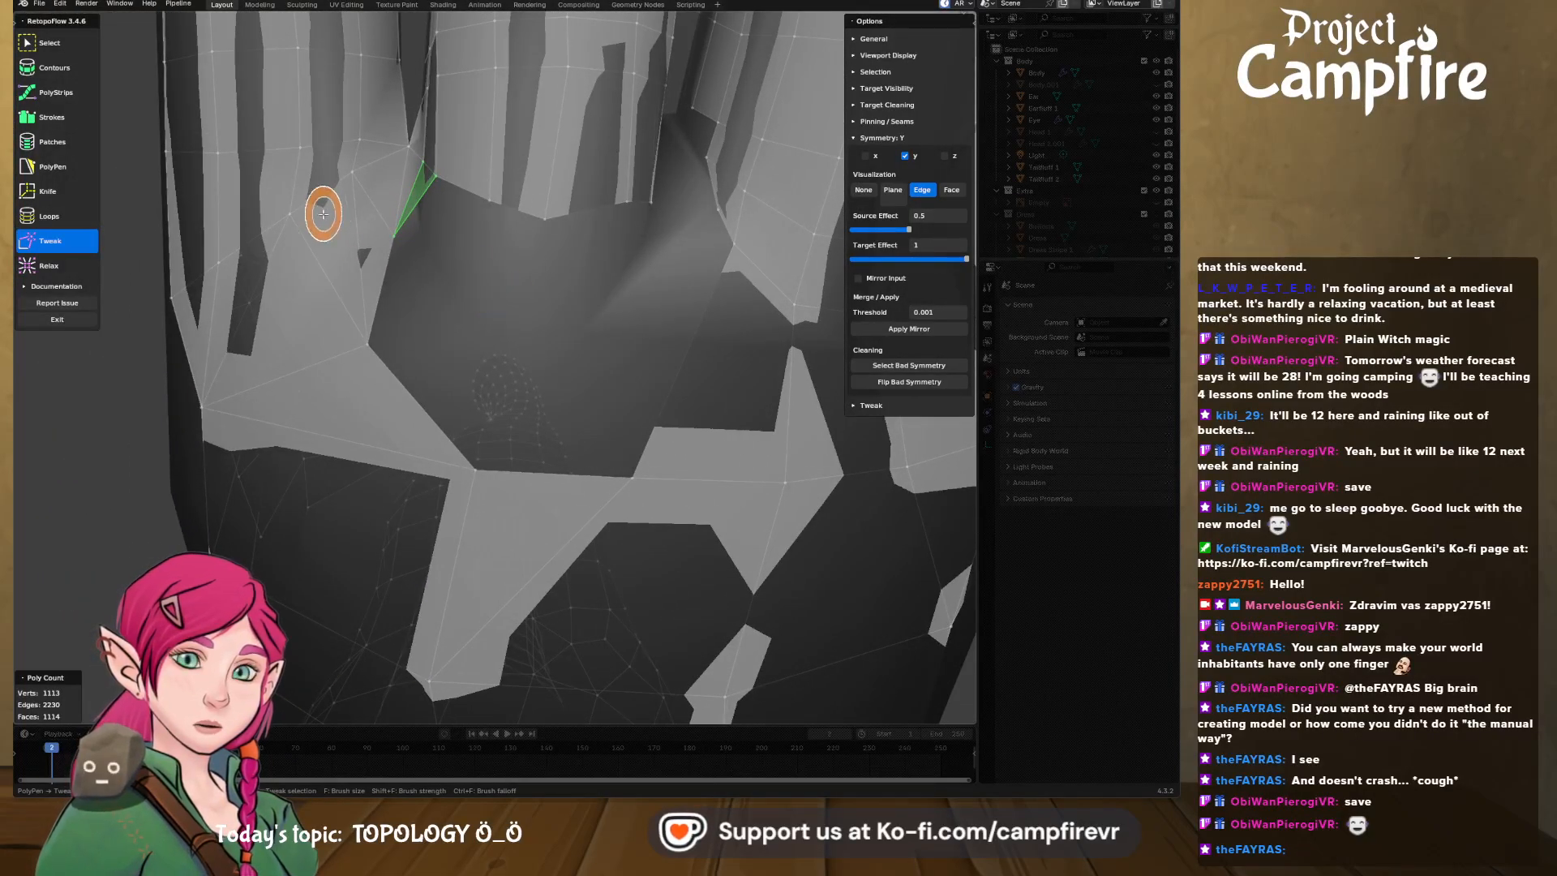
- Fill four PolyPen faces joining the middle finger's base edges to the index finger's base, the hand border and the ring finger's base
key("5")
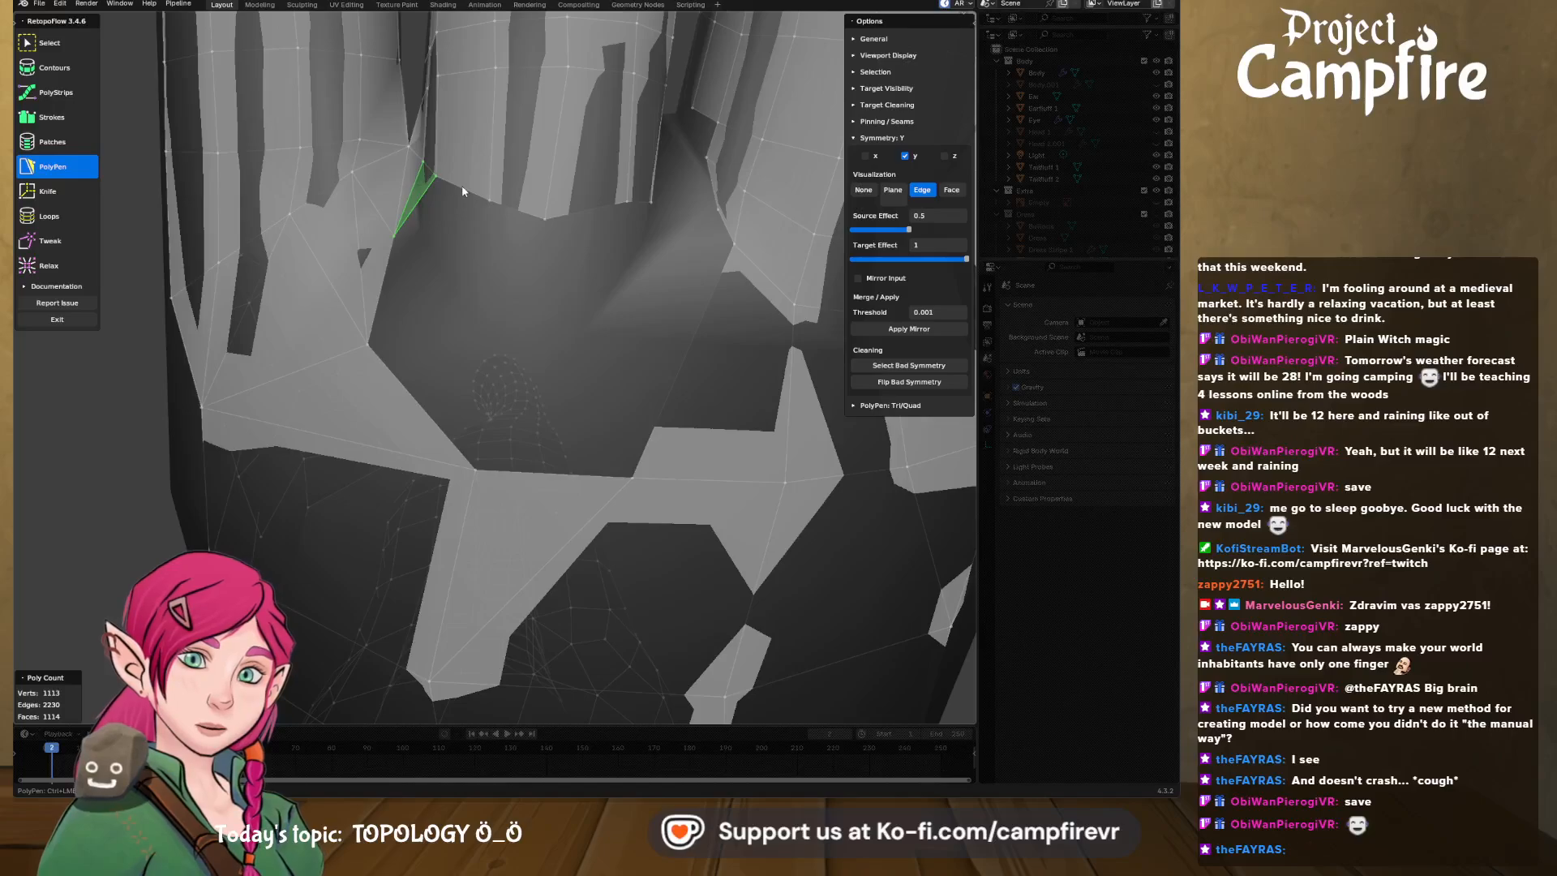
left_click(382, 300, "ctrl")
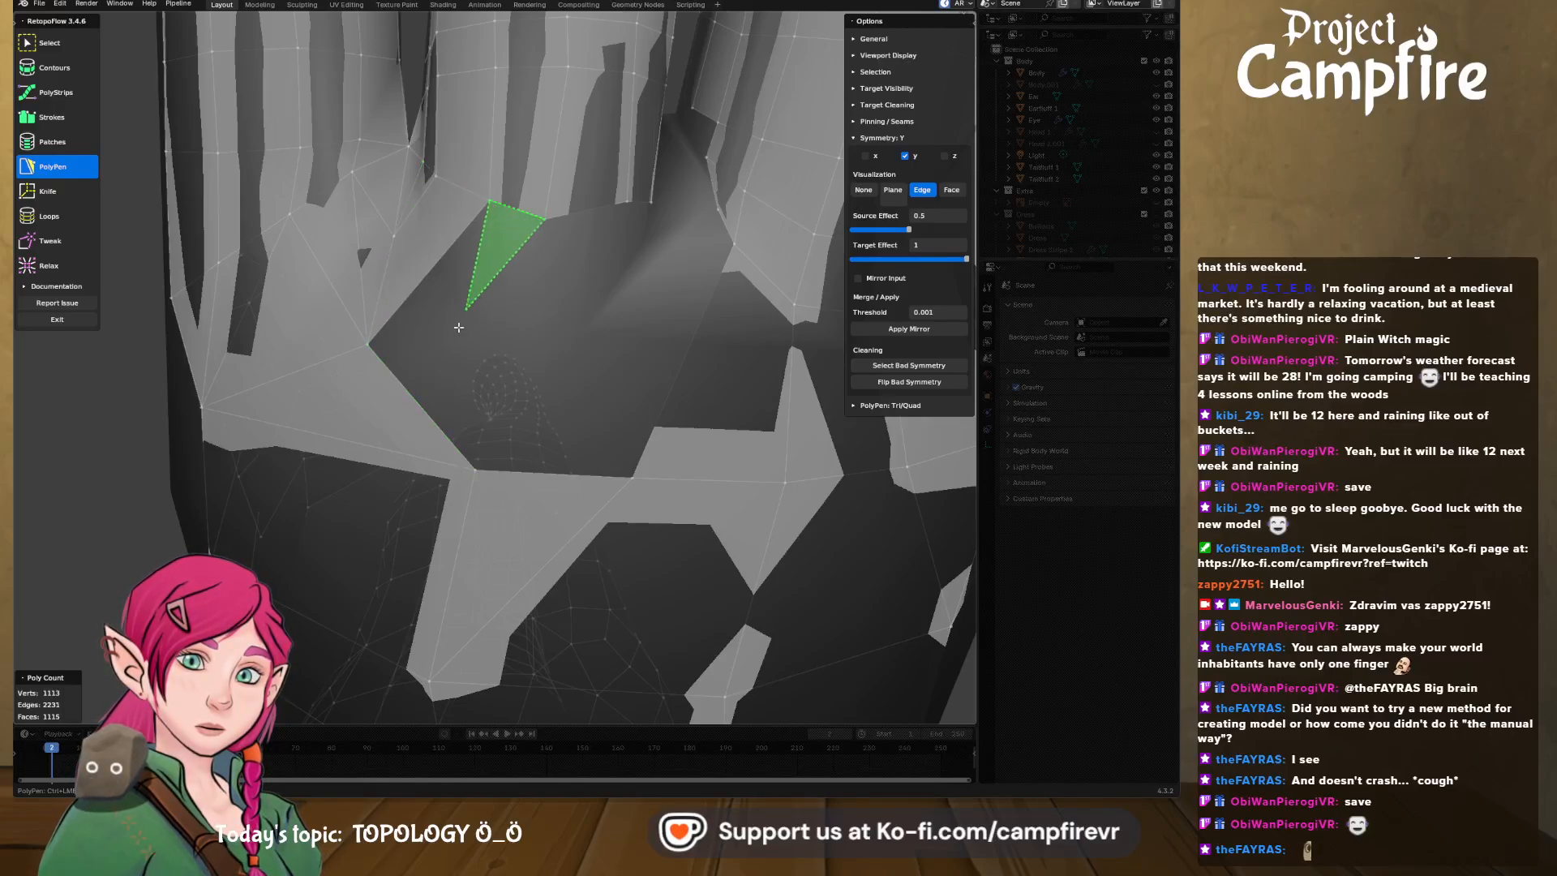
left_click(579, 212, "ctrl")
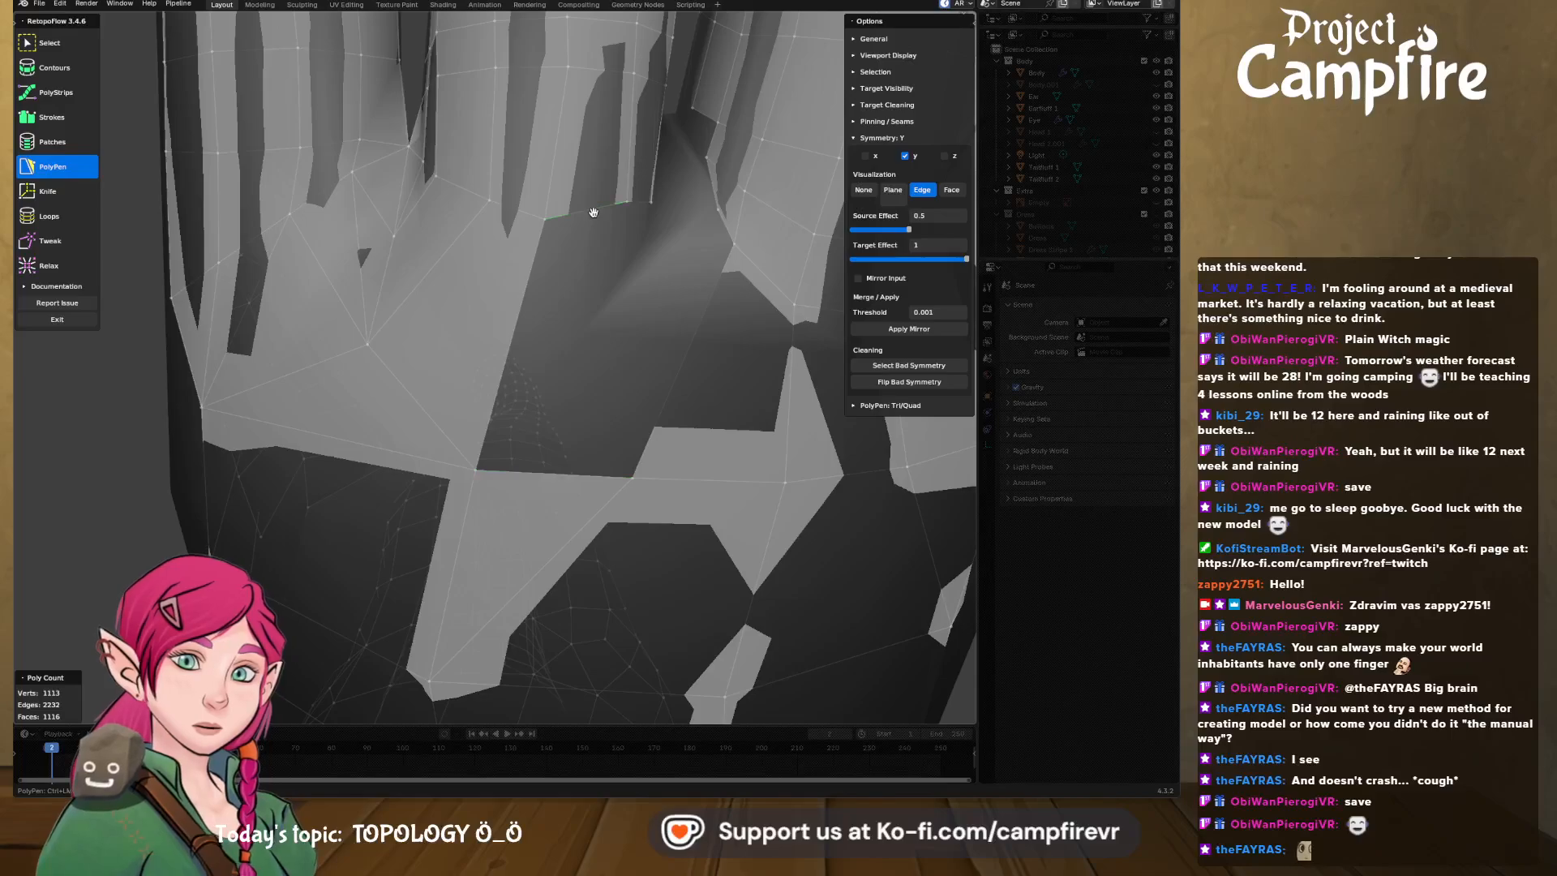
left_click(592, 420, "ctrl")
middle_click_drag(592, 420, 563, 149)
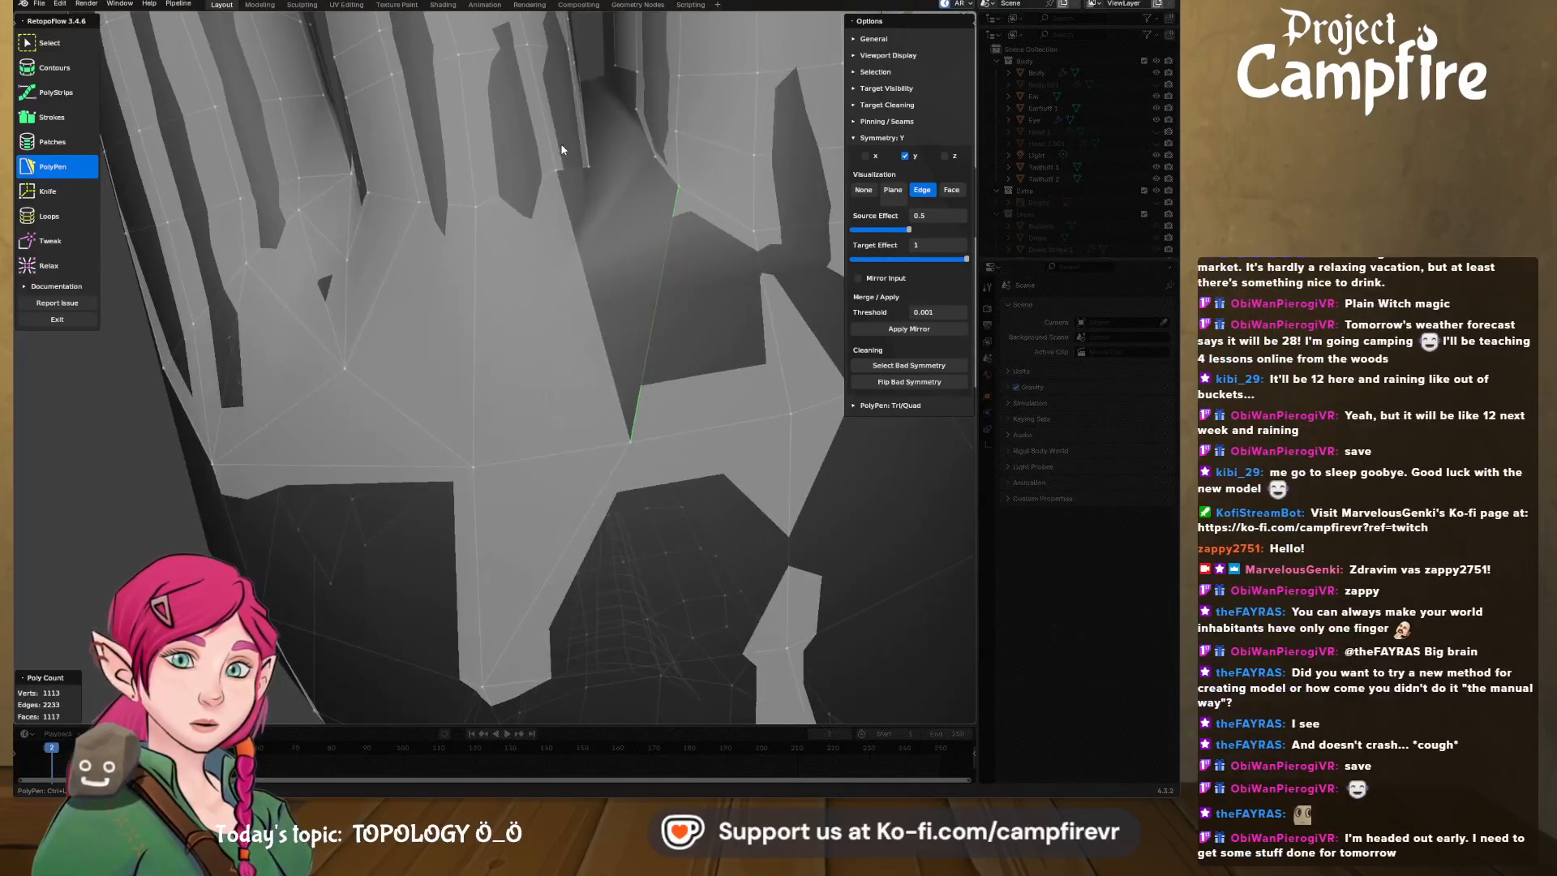
left_click(571, 167)
left_click(650, 335, "ctrl")
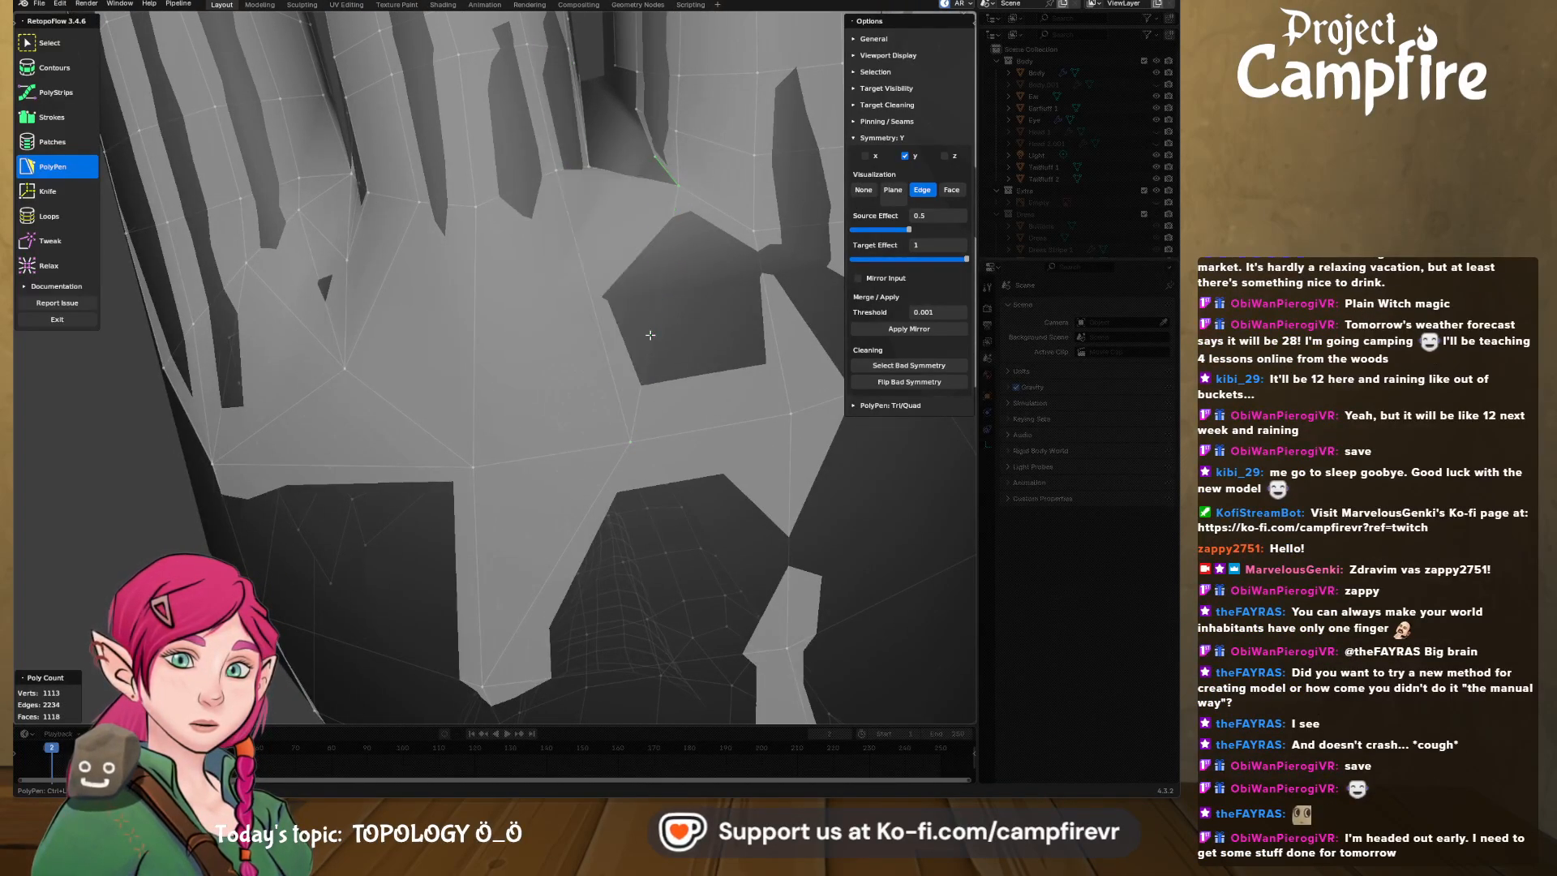
- Close the web gap between the middle and ring fingers with four PolyPen faces
middle_click_drag(656, 247, 657, 321)
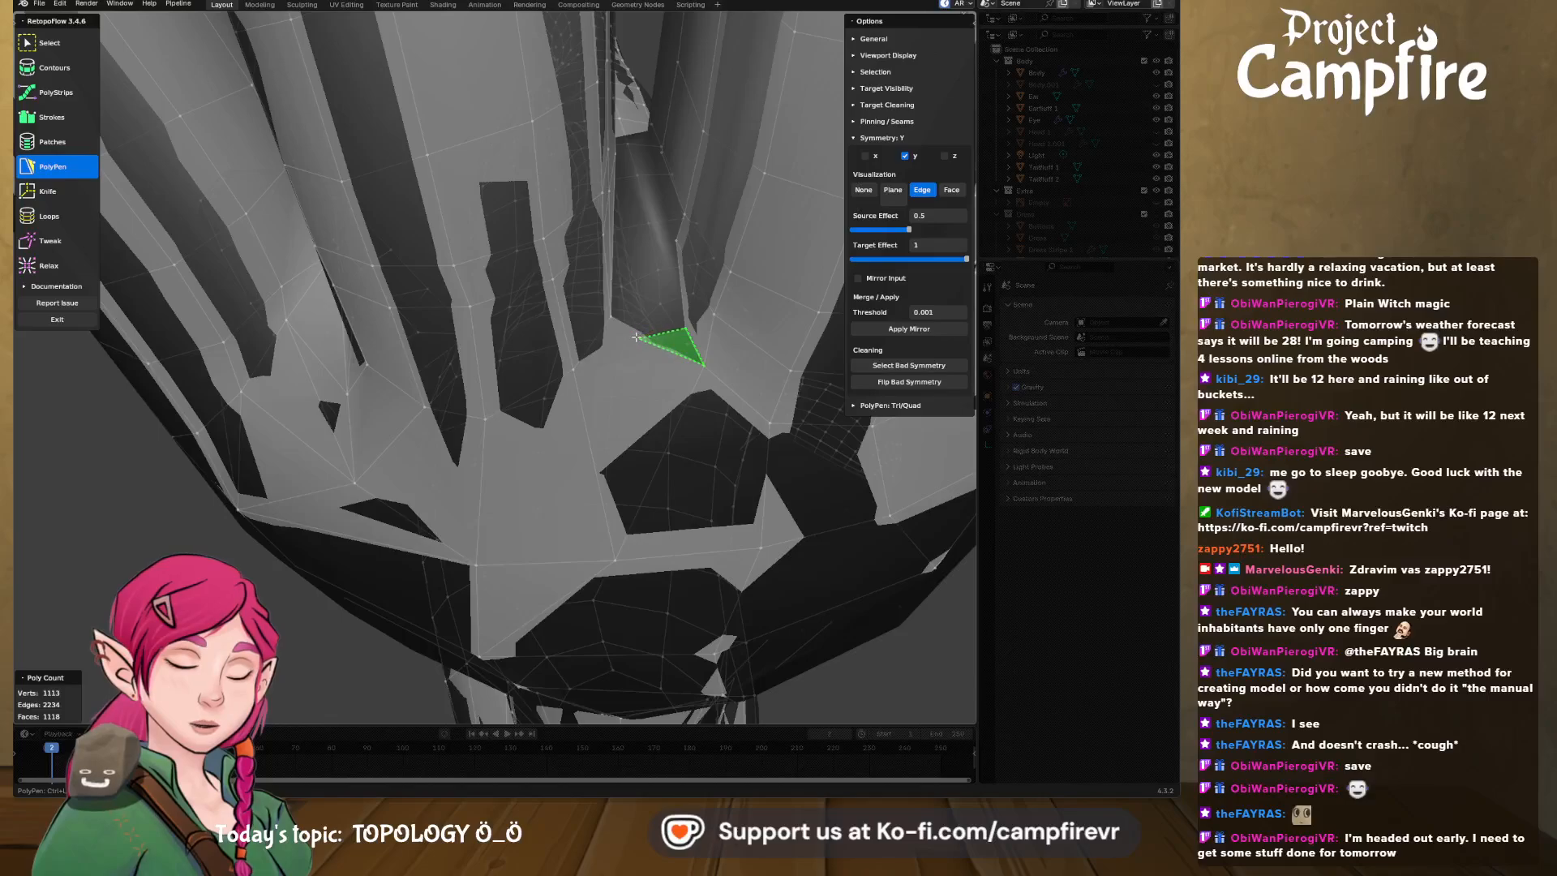
left_click(612, 313, "ctrl")
mouse_move(611, 314)
middle_mouse_down()
mouse_move(618, 271)
mouse_move(564, 217)
mouse_move(571, 256)
mouse_move(485, 271)
mouse_move(598, 278)
mouse_move(621, 217)
mouse_move(562, 289)
mouse_move(613, 296)
middle_mouse_up()
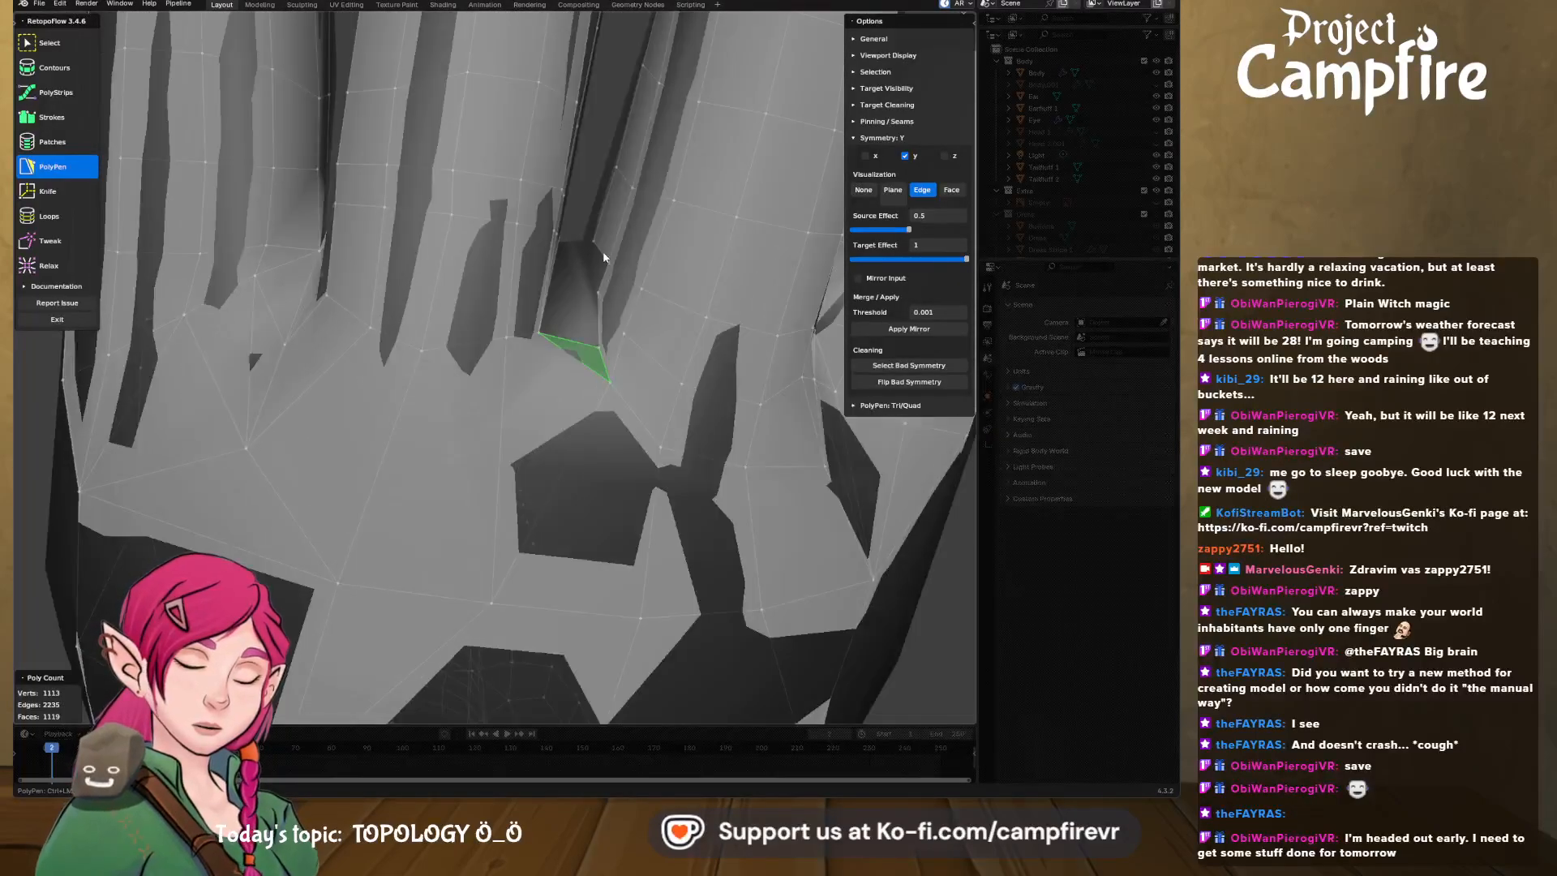
left_click(600, 292)
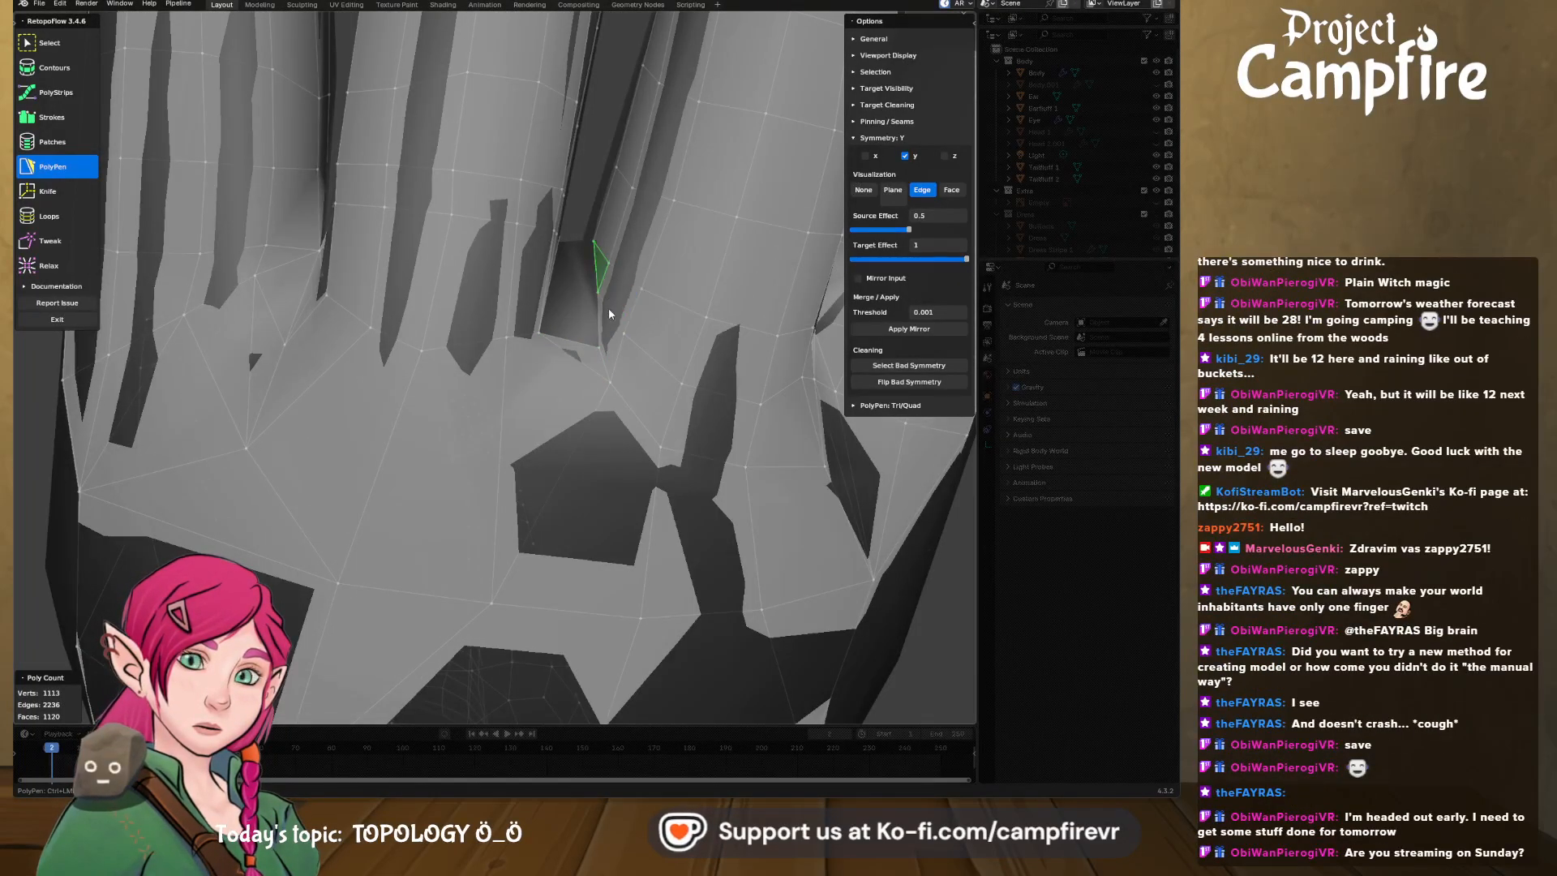
middle_click_drag(609, 313, 572, 343)
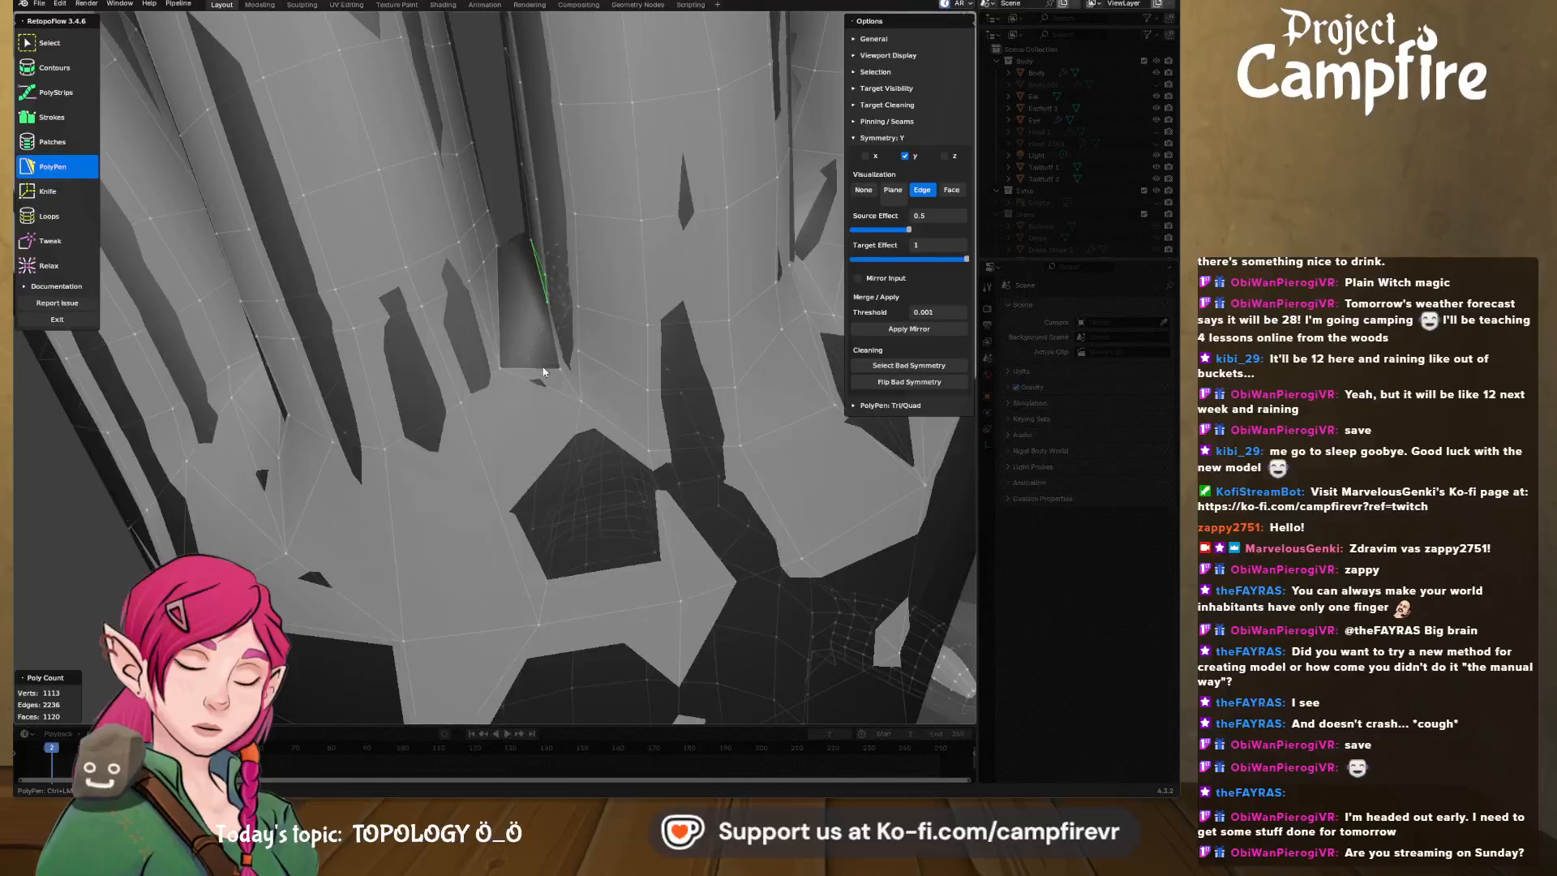
left_click(498, 247)
middle_click_drag(498, 246, 614, 306)
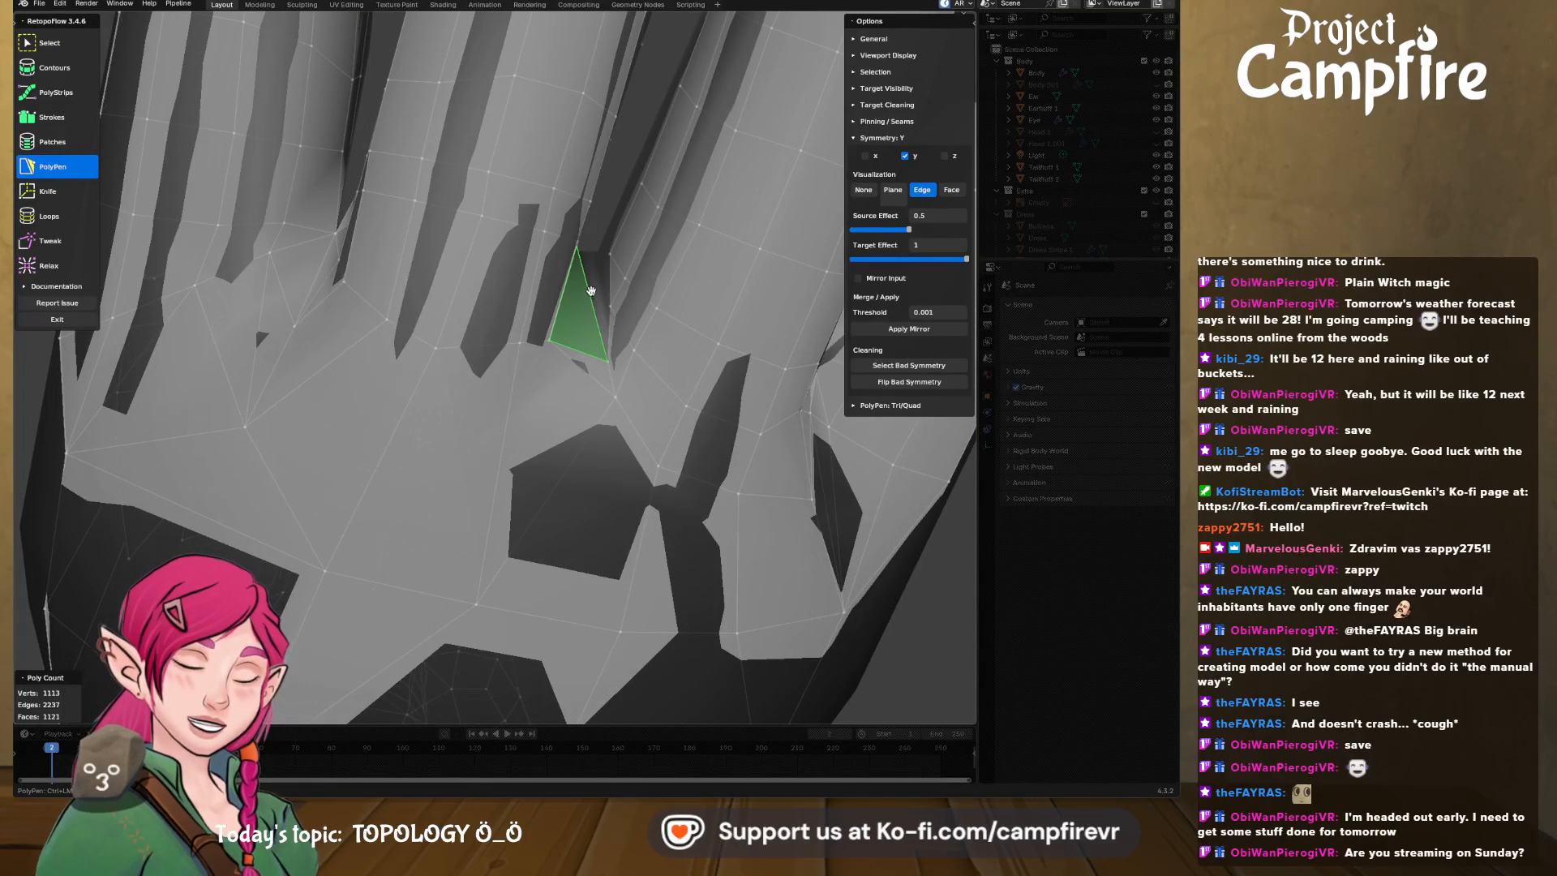
left_click(610, 259)
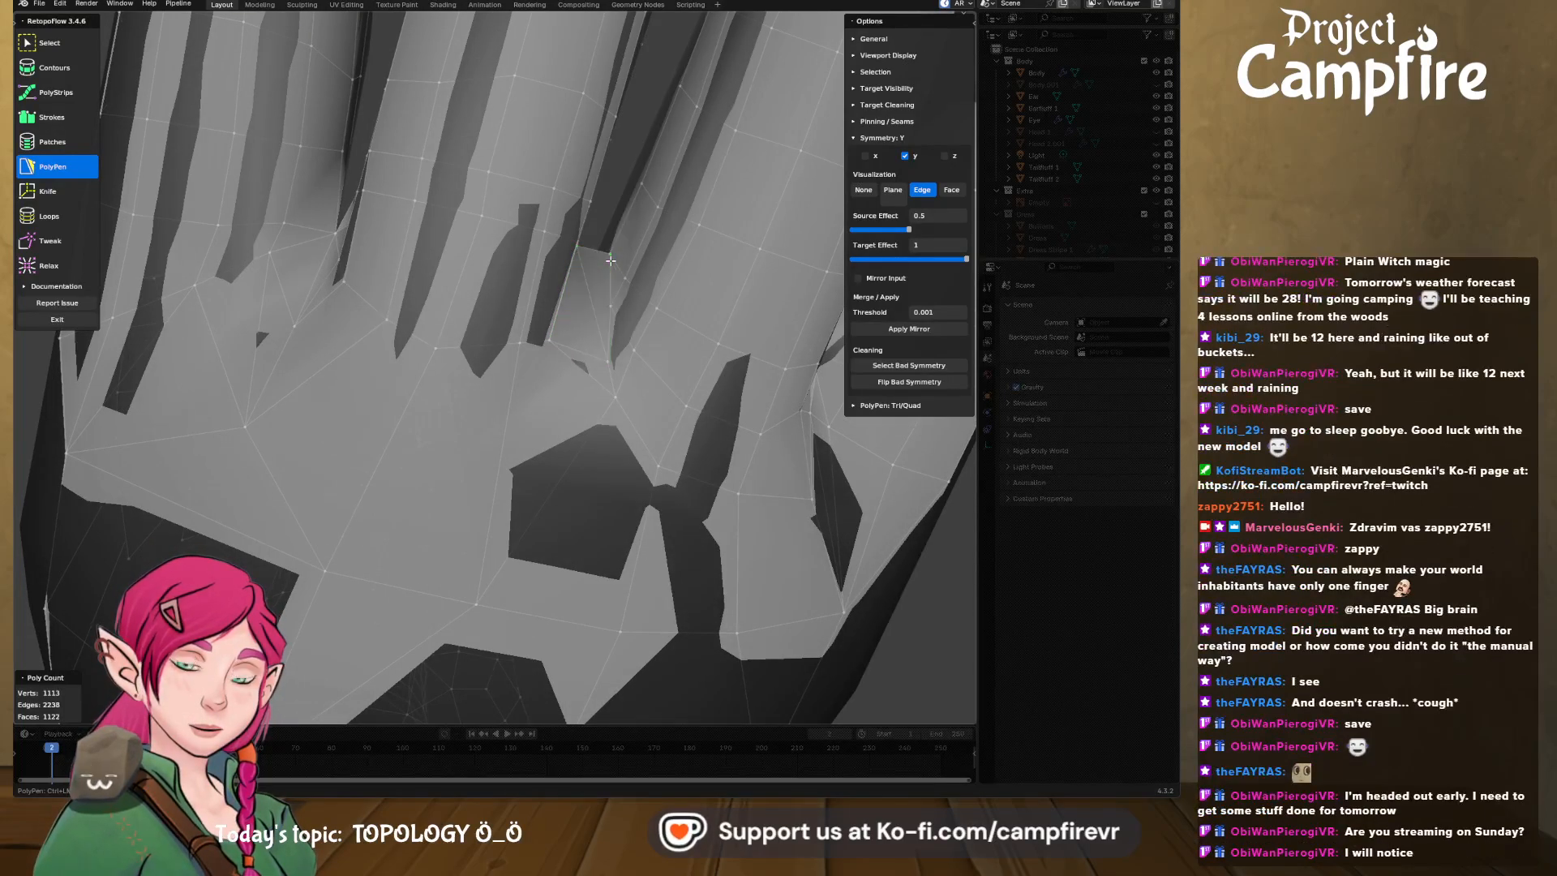
- Fill the remaining opening in the finger web with one PolyPen face
middle_click_drag(611, 309, 578, 409)
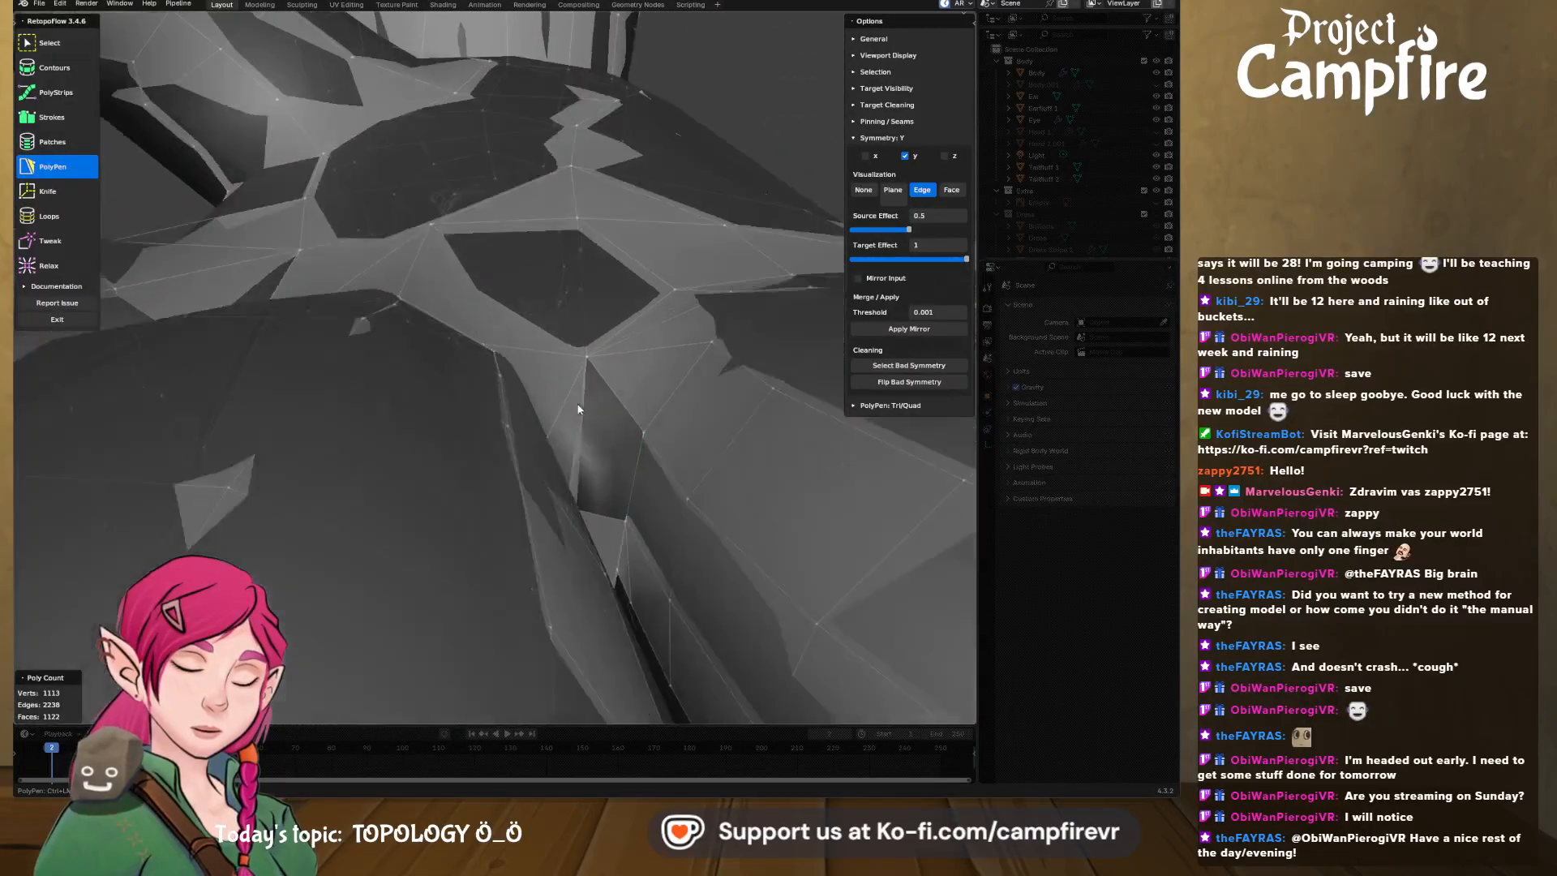
middle_click_drag(624, 458, 566, 488)
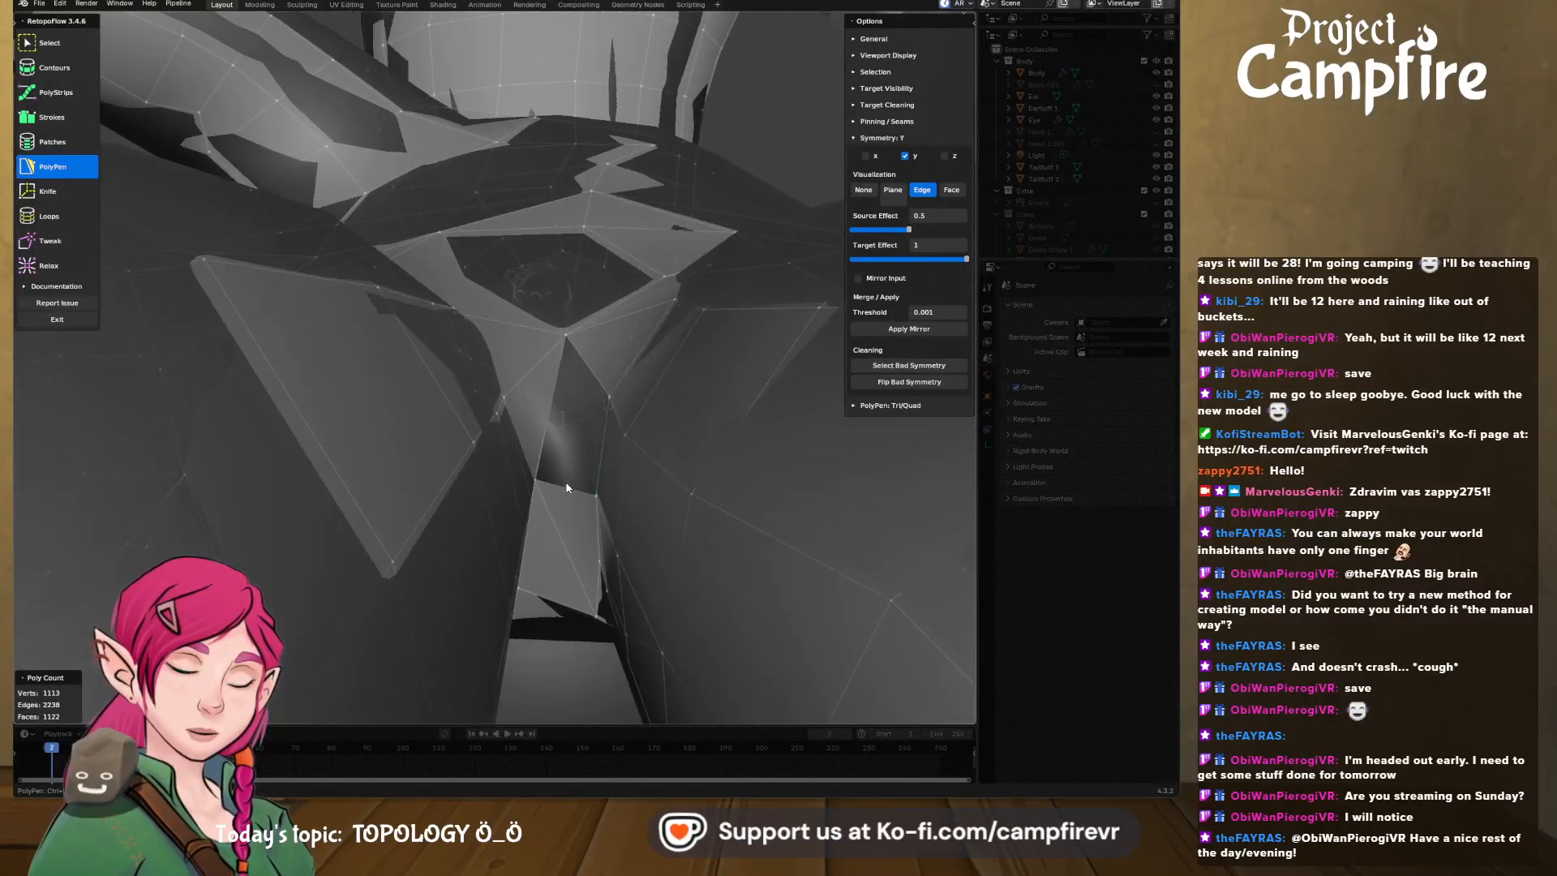
left_click(578, 469)
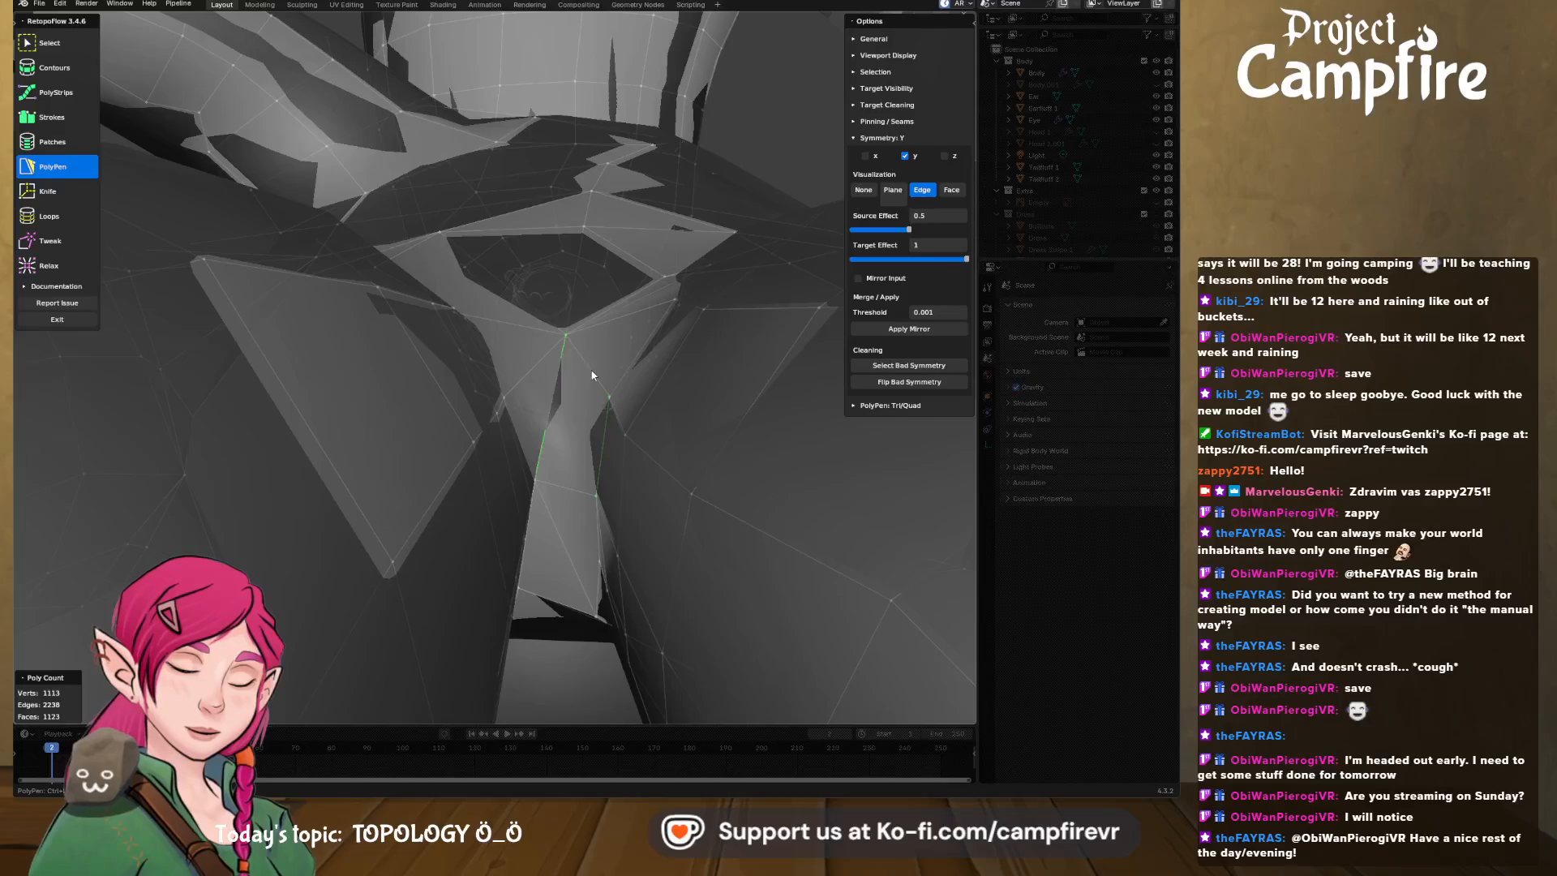
- Wrap a Contours loop around the neck just under the head, tilted to follow the jaw, and reduce it to 9 segments
mouse_move(596, 369)
middle_mouse_down()
mouse_move(620, 398)
mouse_move(587, 275)
mouse_move(618, 290)
mouse_move(621, 259)
mouse_move(566, 320)
mouse_move(650, 369)
mouse_move(816, 227)
mouse_move(724, 306)
mouse_move(723, 336)
mouse_move(573, 355)
middle_mouse_up()
scroll(588, 292, "down", 3)
scroll(618, 290, "down", 2)
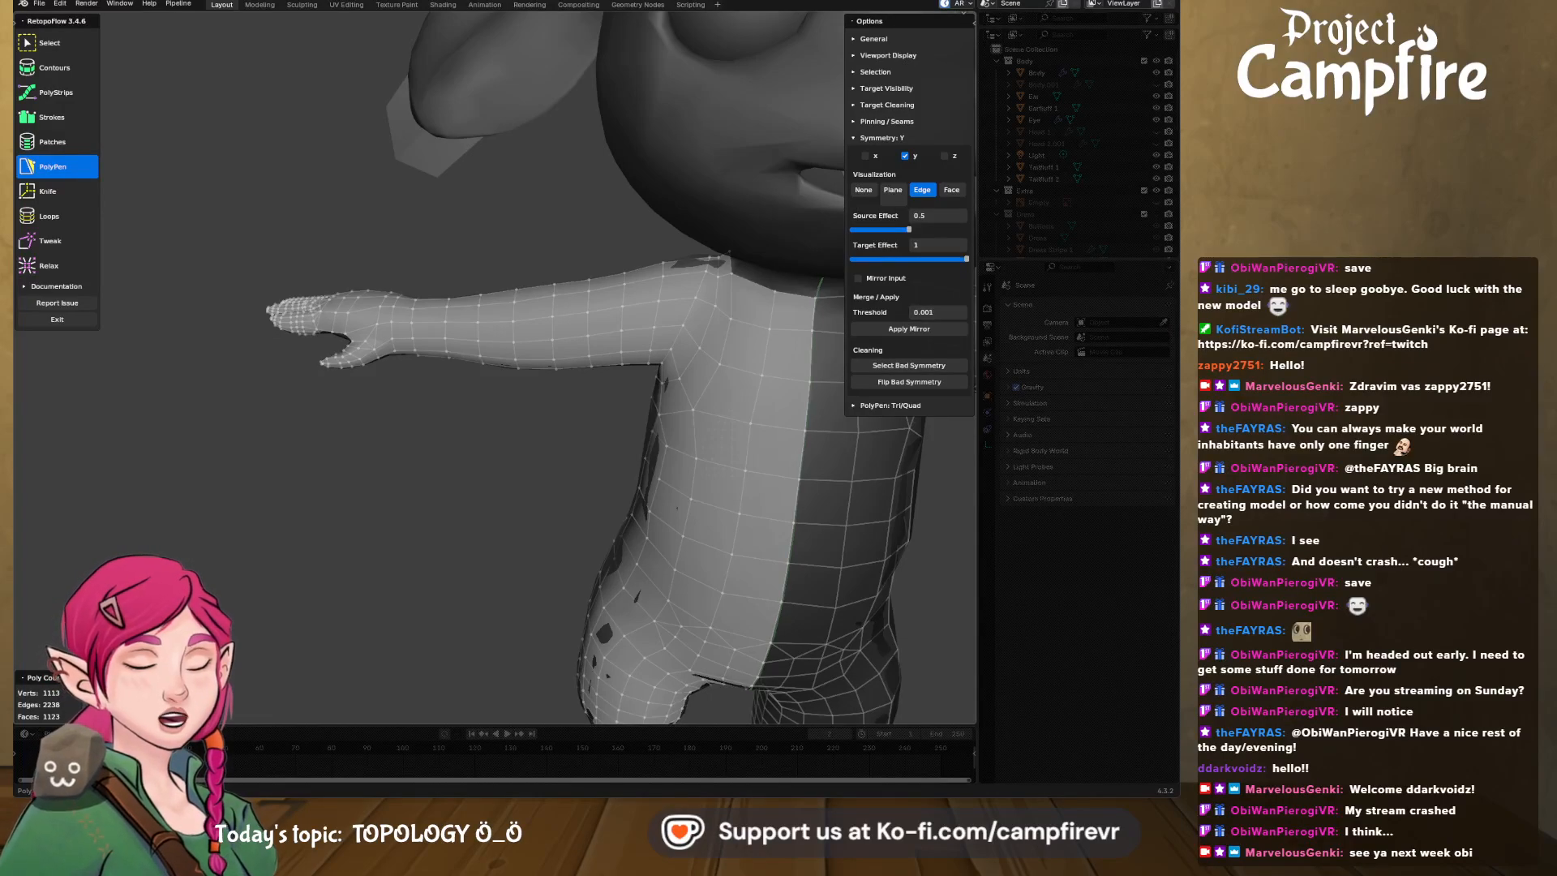
middle_click_drag(761, 390, 643, 444)
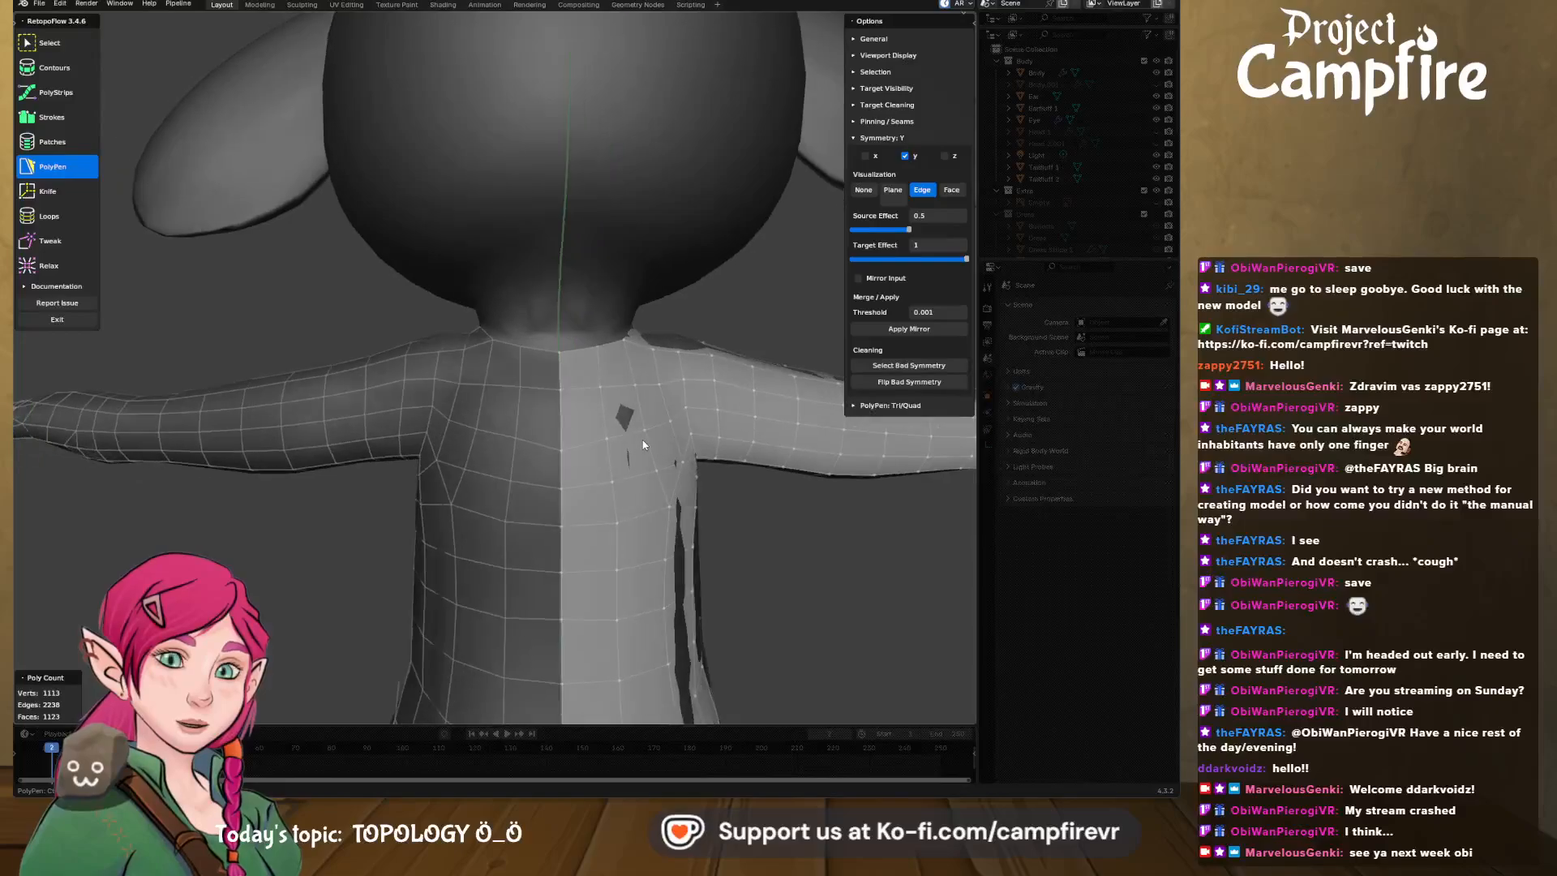
left_click(55, 68)
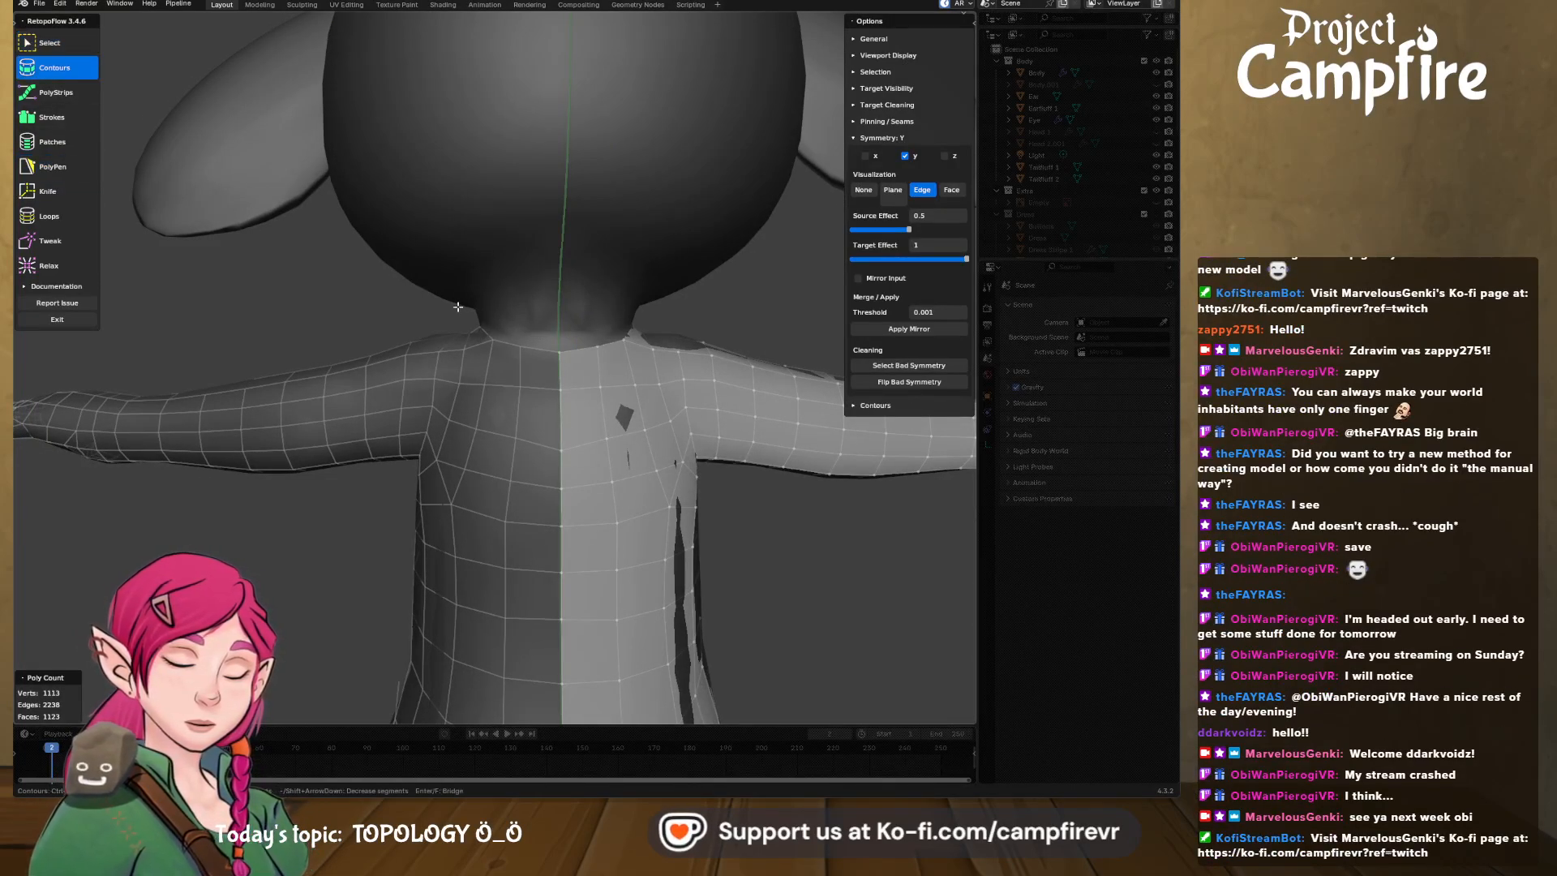
left_click_drag(458, 307, 685, 311)
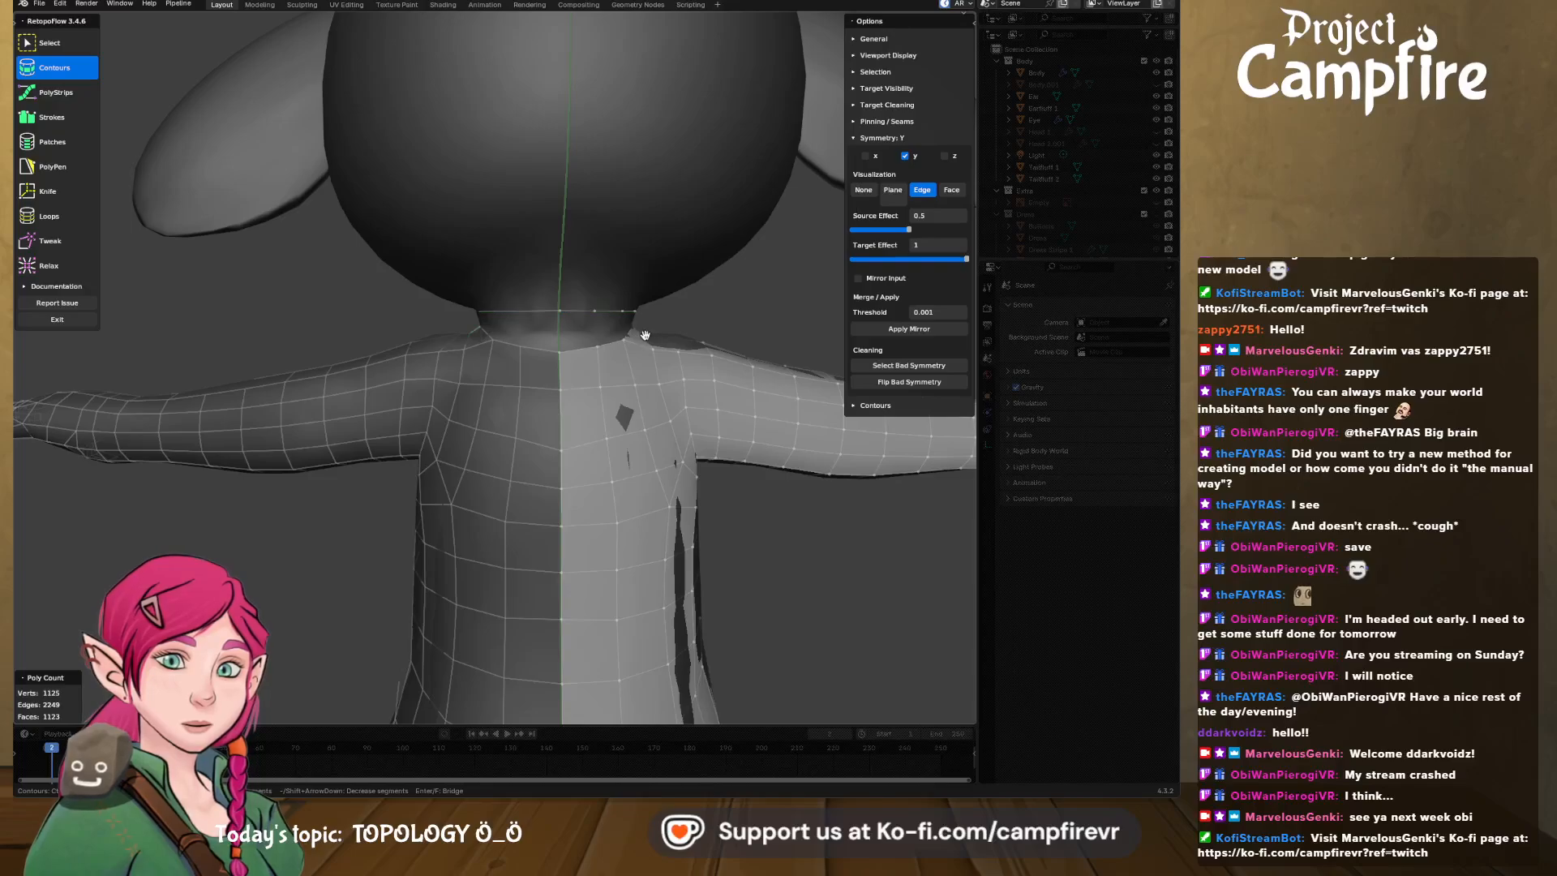
middle_click_drag(645, 335, 542, 339)
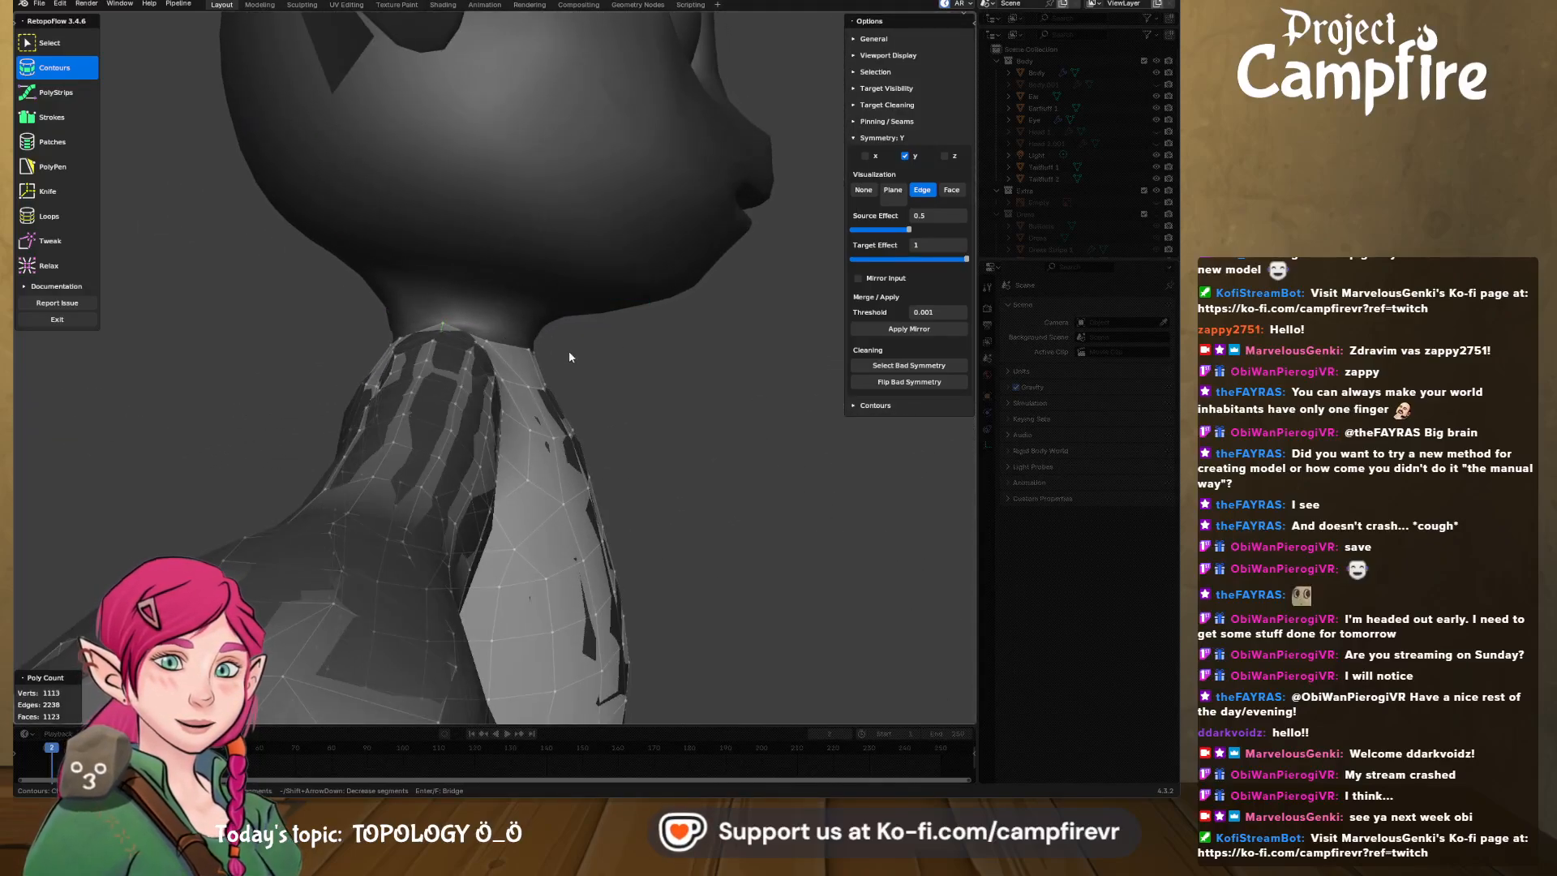
middle_click_drag(569, 357, 581, 362)
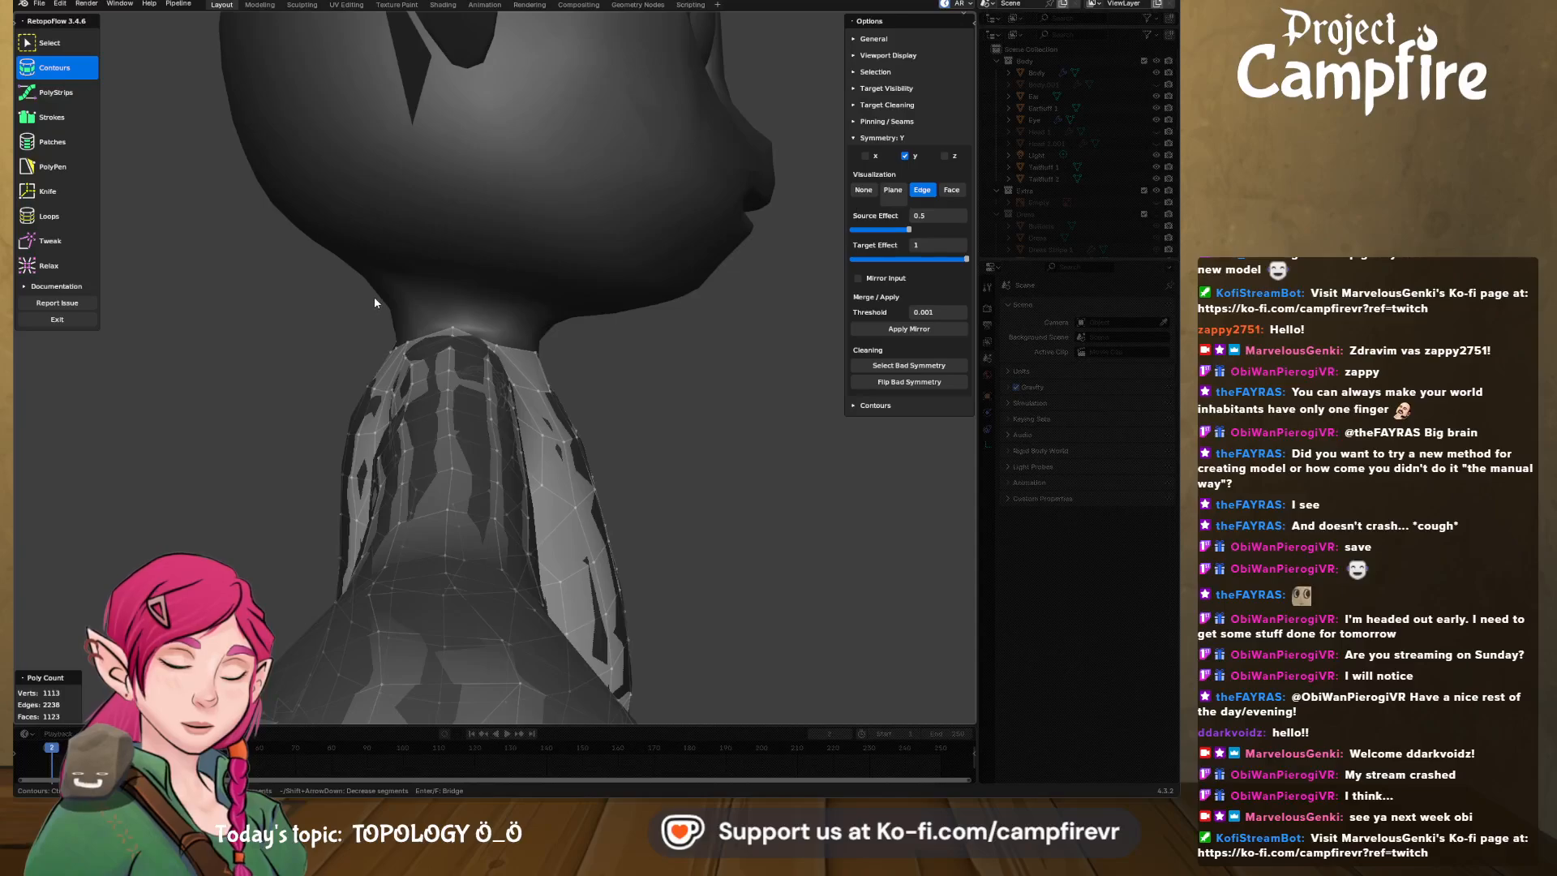
left_click_drag(362, 287, 604, 336)
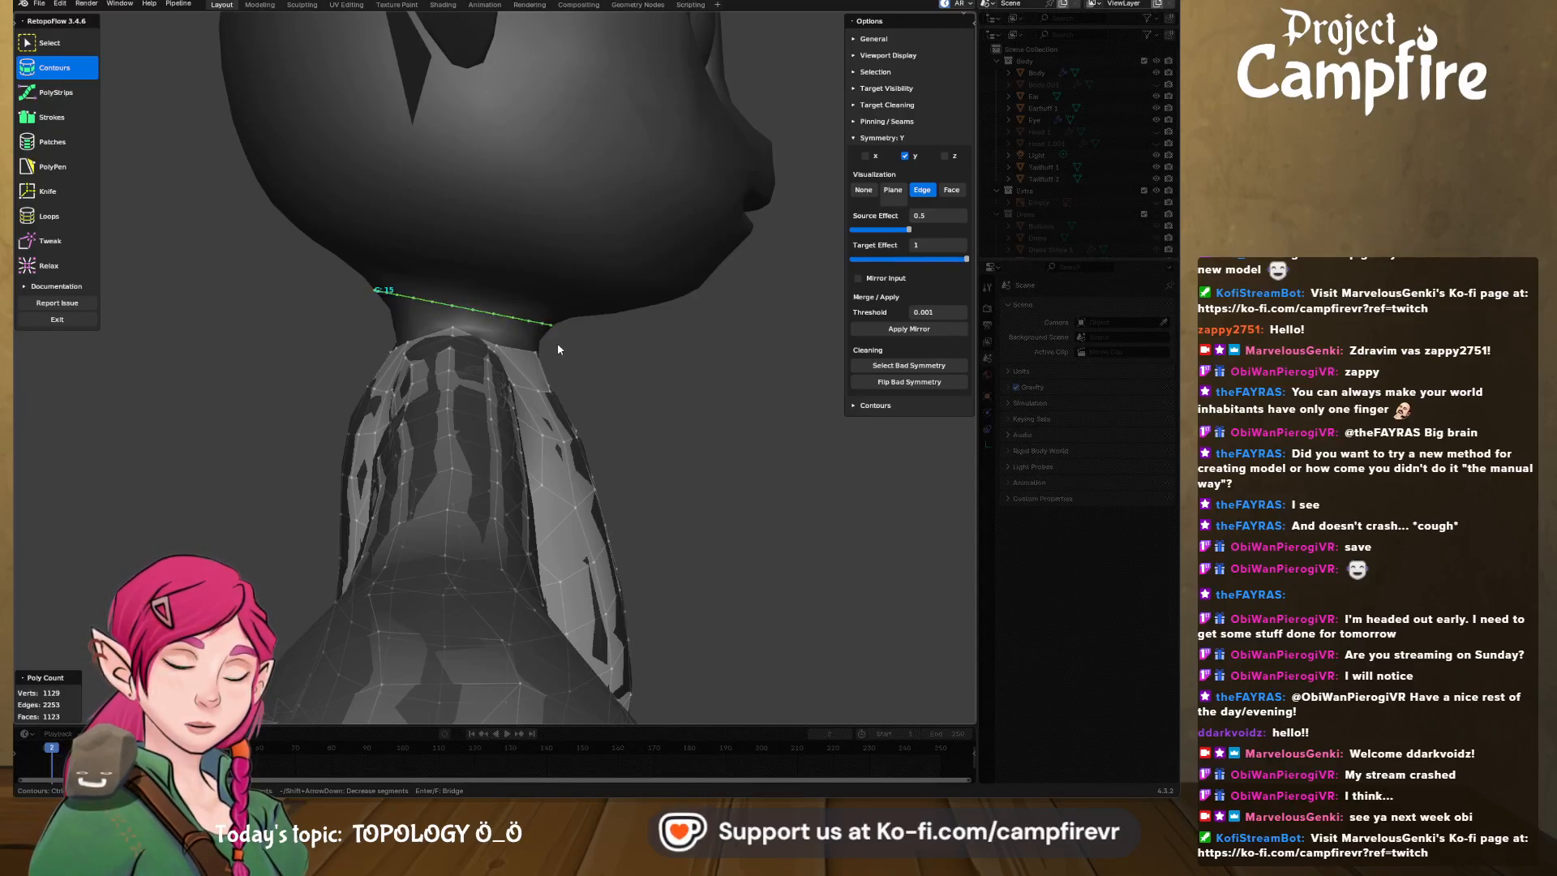
middle_click_drag(558, 343, 553, 343)
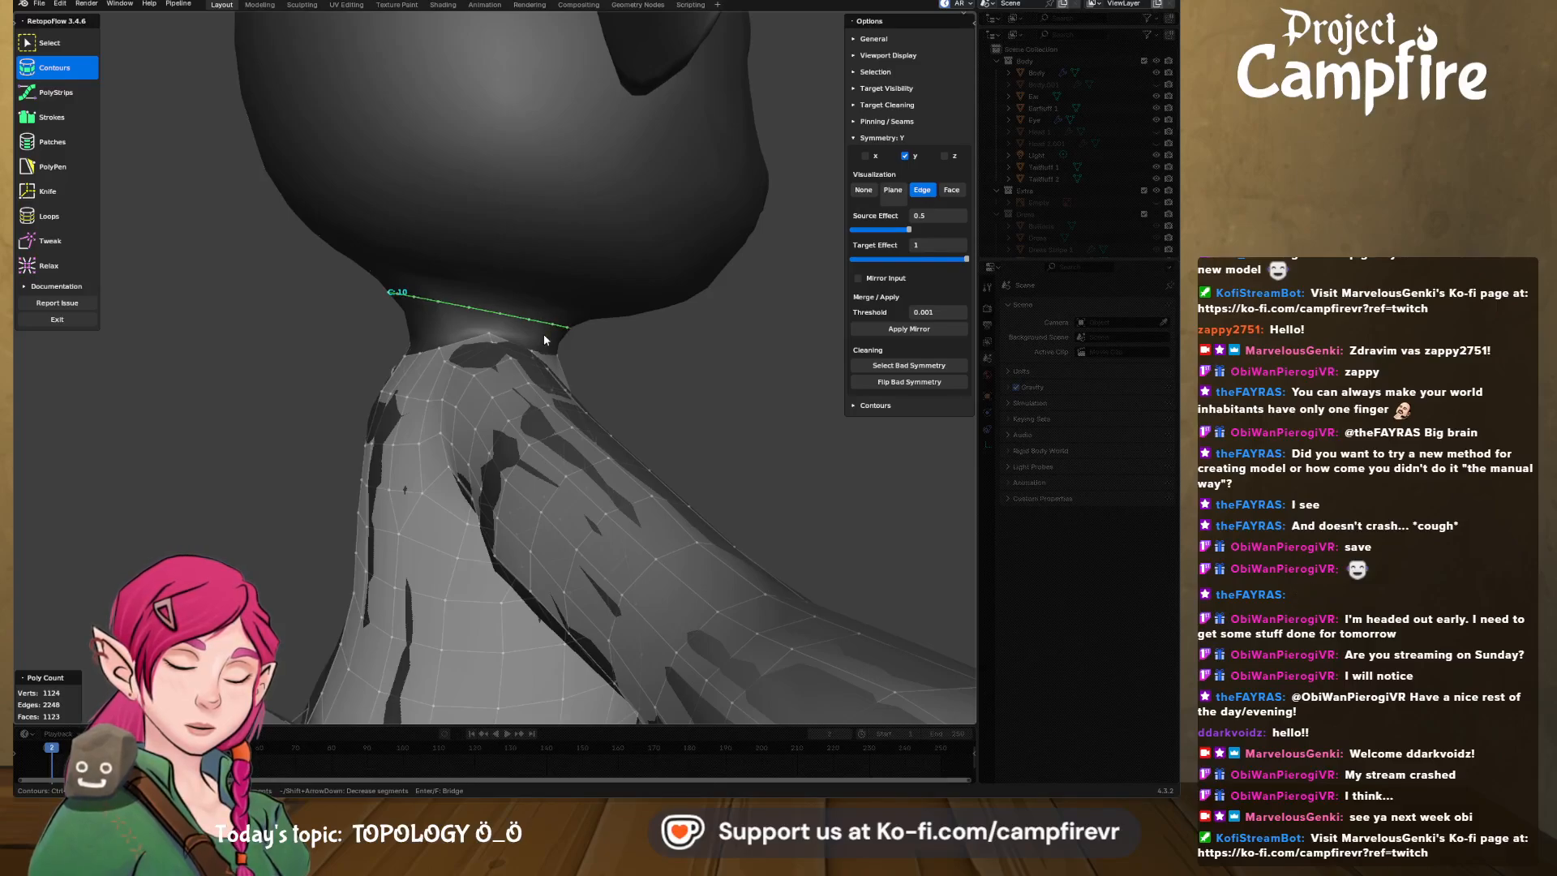
middle_click_drag(544, 340, 567, 313)
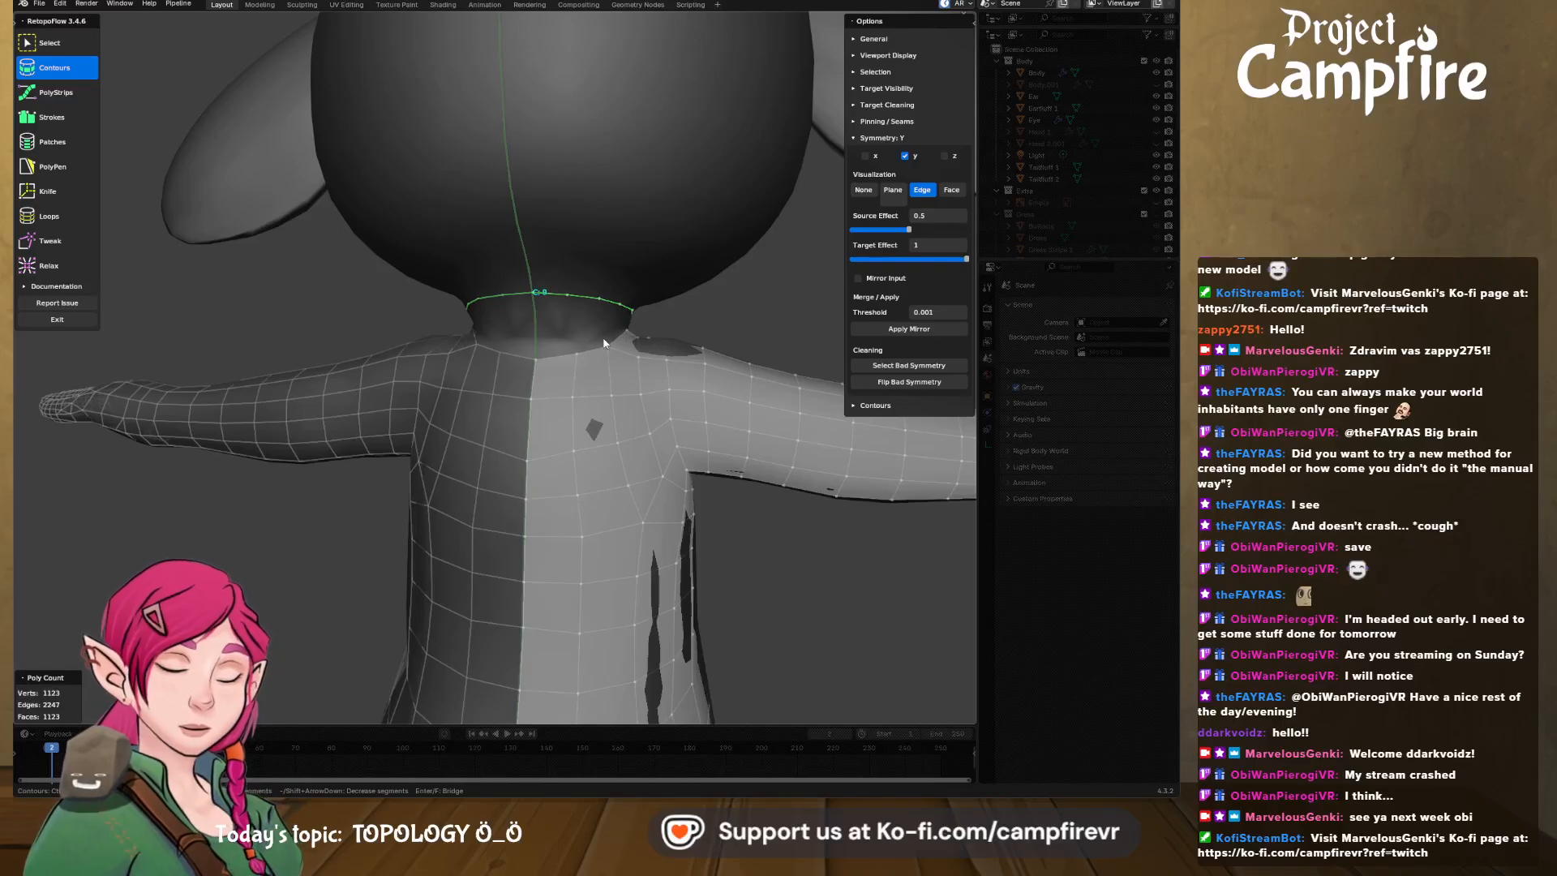
- Bridge the neck loop to the torso's upper edge with six PolyPen faces, from the front centre line around the side
middle_click_drag(604, 343, 313, 331)
scroll(503, 340, "up", 2)
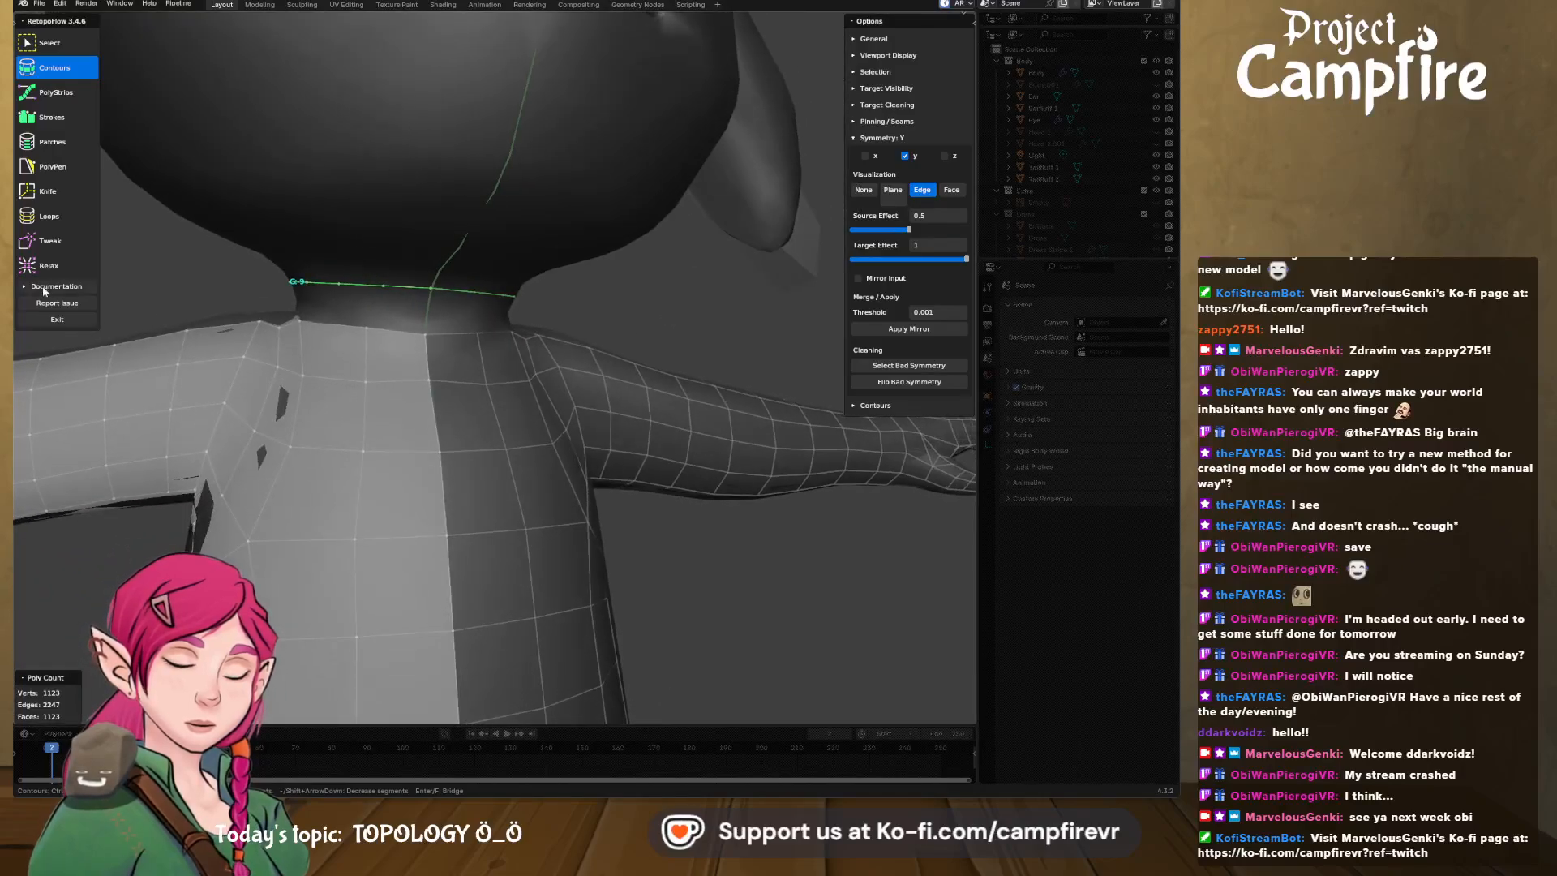
left_click(50, 167)
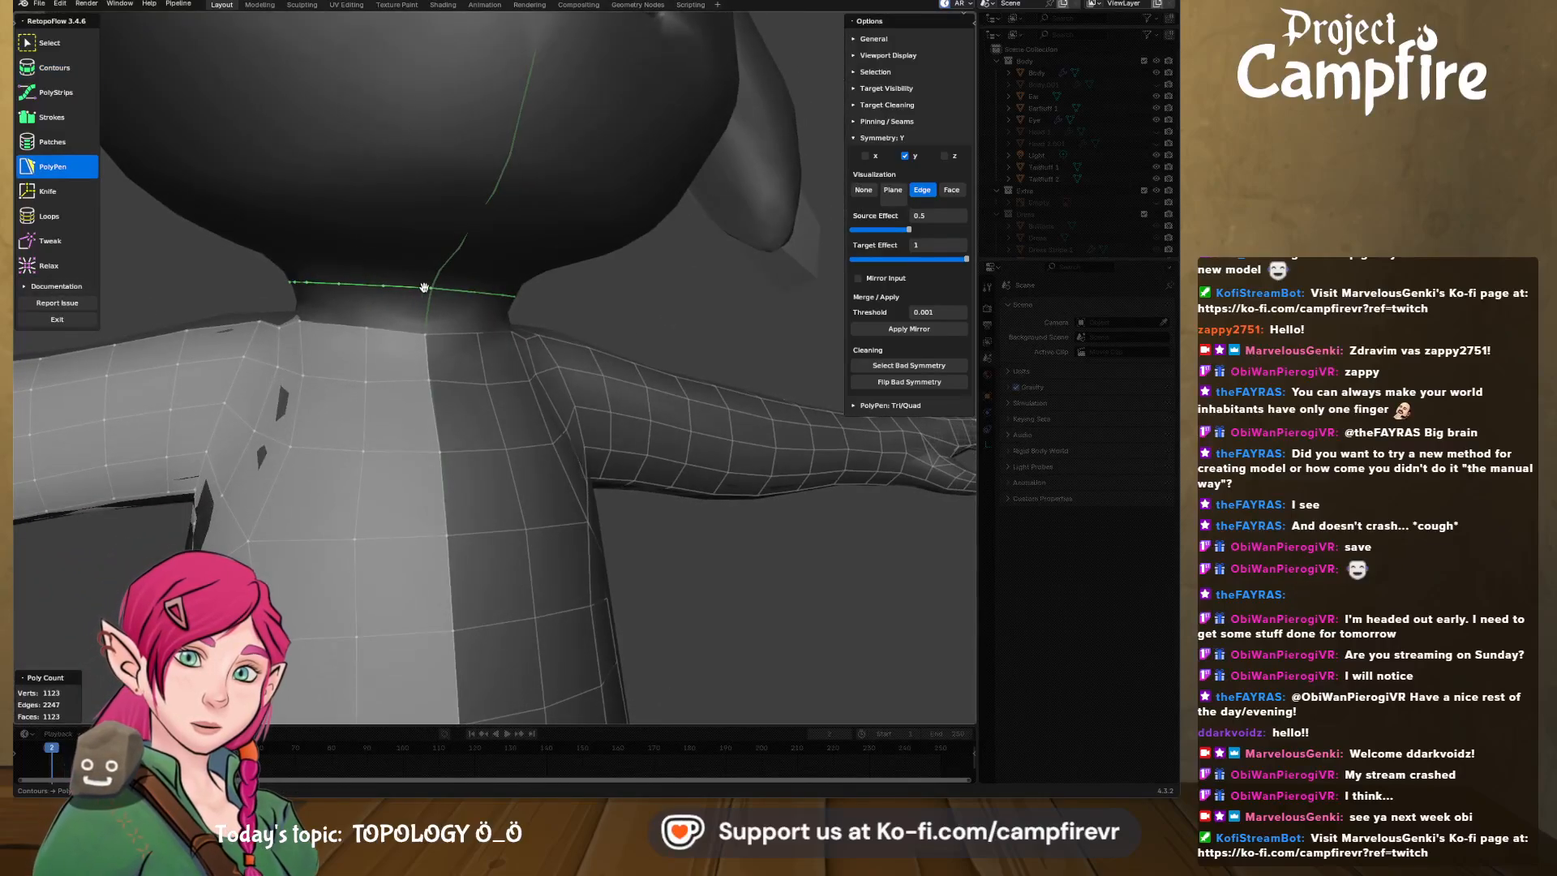
left_click(400, 327)
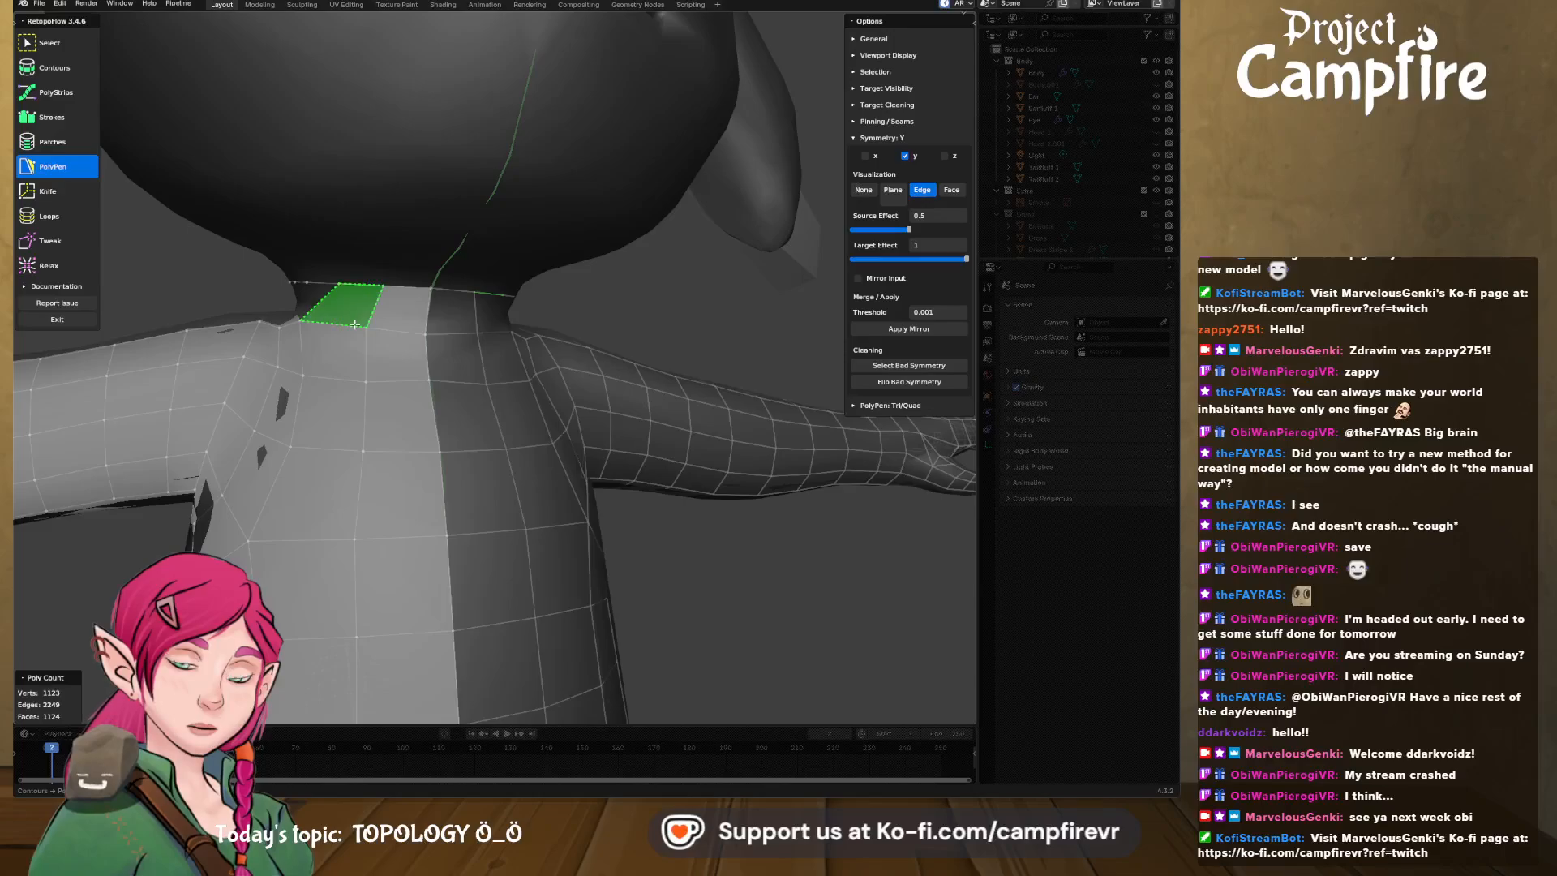
left_click(355, 324)
middle_click_drag(355, 325, 383, 324)
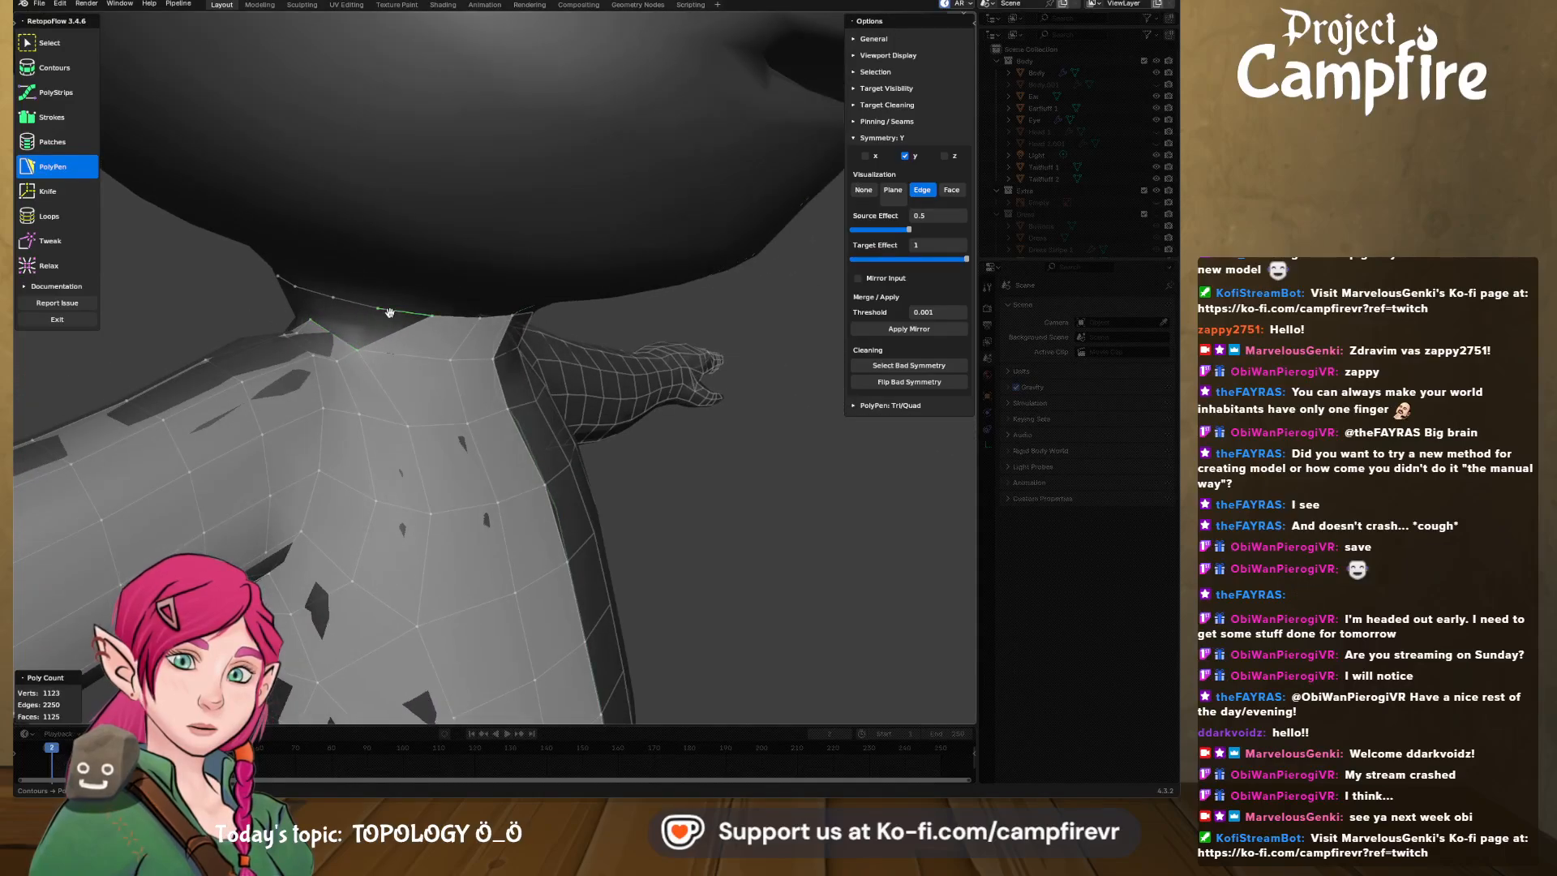
left_click(360, 351)
middle_click_drag(381, 349, 470, 341)
left_click(454, 346)
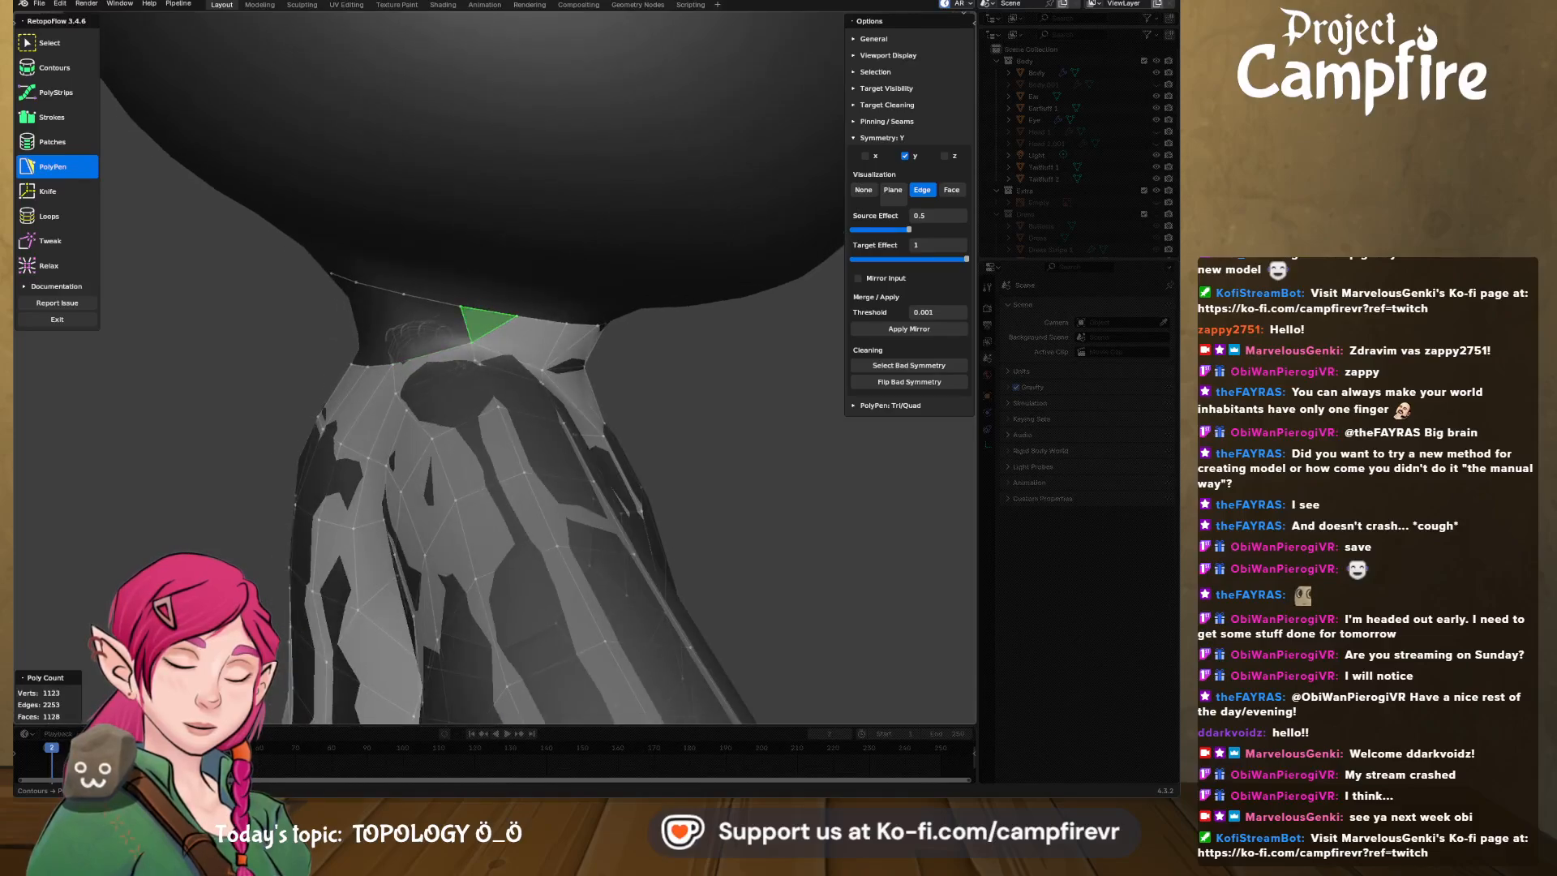
left_click(436, 300)
- Close the back of the neck up to the centre line with three PolyPen faces between the neck loop and the torso
middle_click_drag(435, 300, 551, 320)
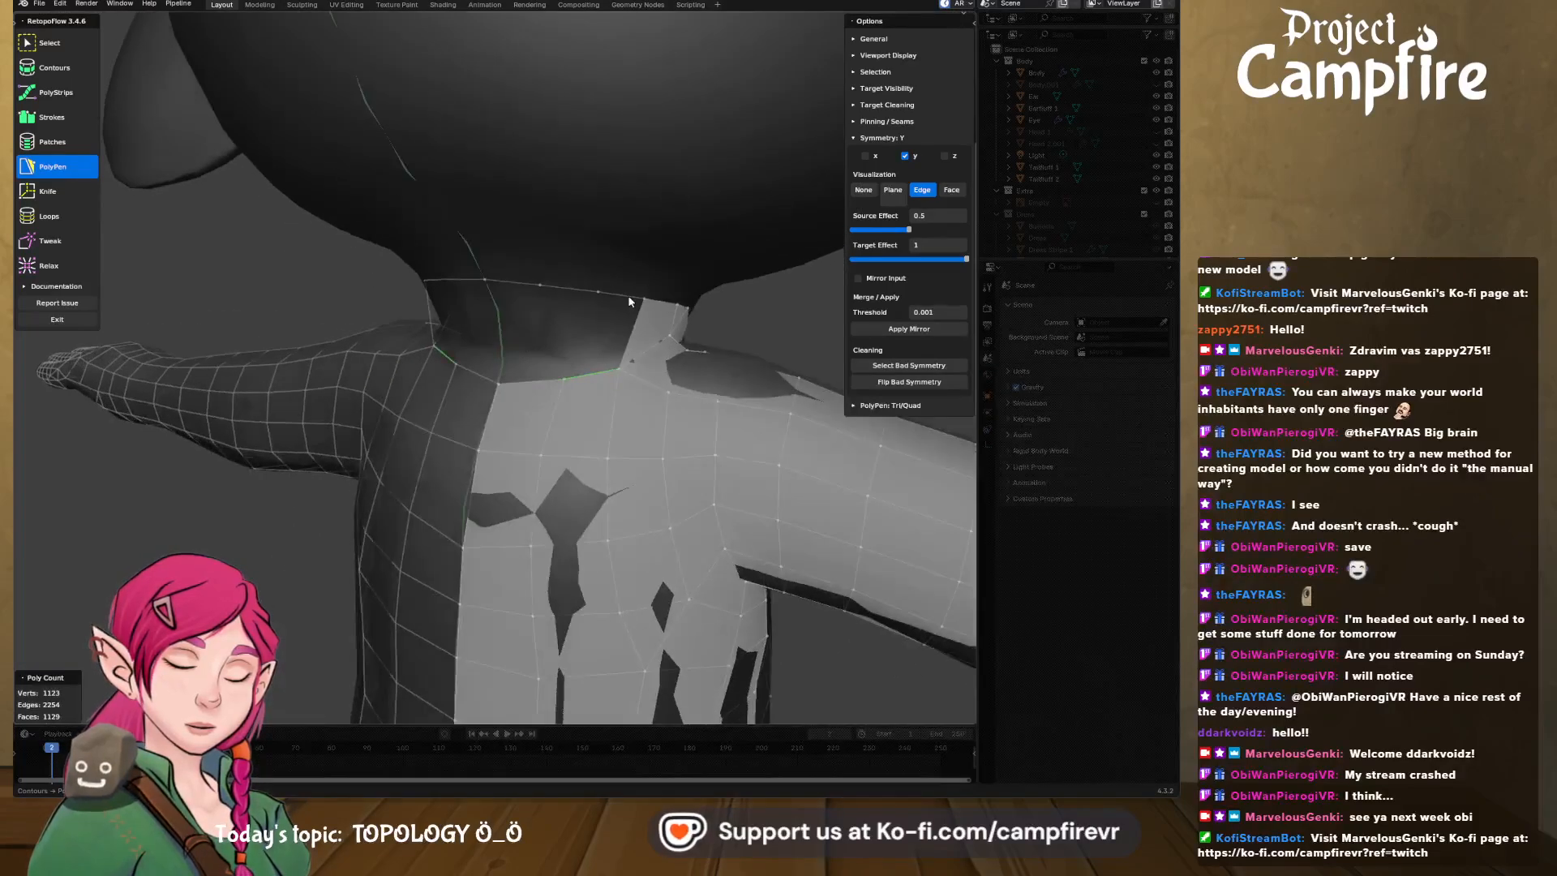
left_click(598, 292)
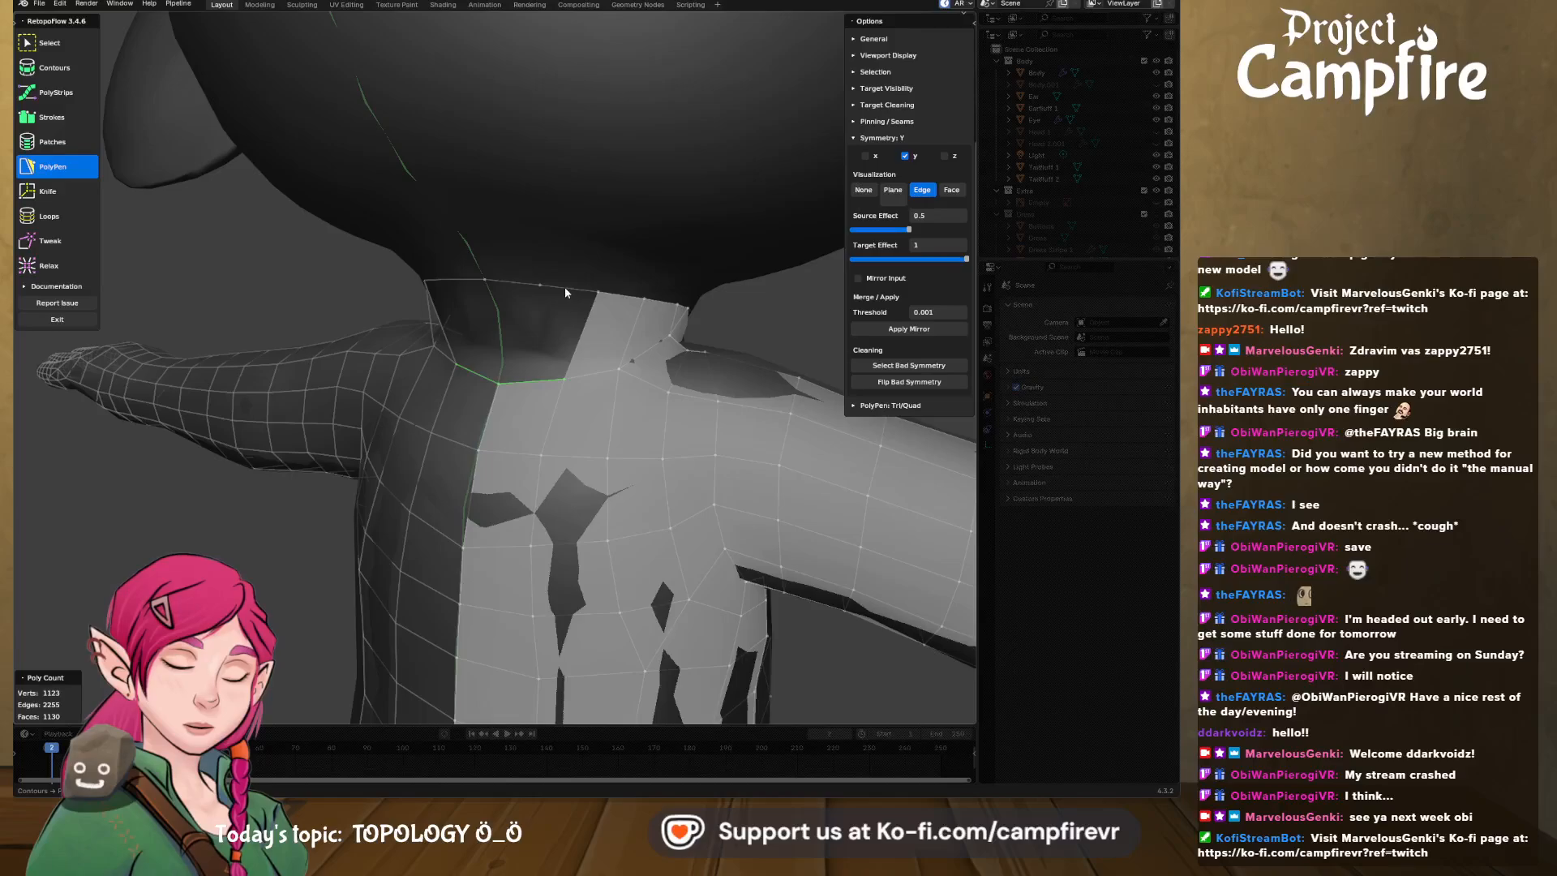
left_click(564, 285)
middle_click_drag(564, 285, 548, 407)
left_click(611, 348)
- Try to lay a PolyStrips loop from the nose bridge around the mouth to the chin
scroll(506, 338, "down", 4)
scroll(529, 339, "up", 4)
scroll(620, 343, "down", 6)
scroll(563, 419, "up", 3)
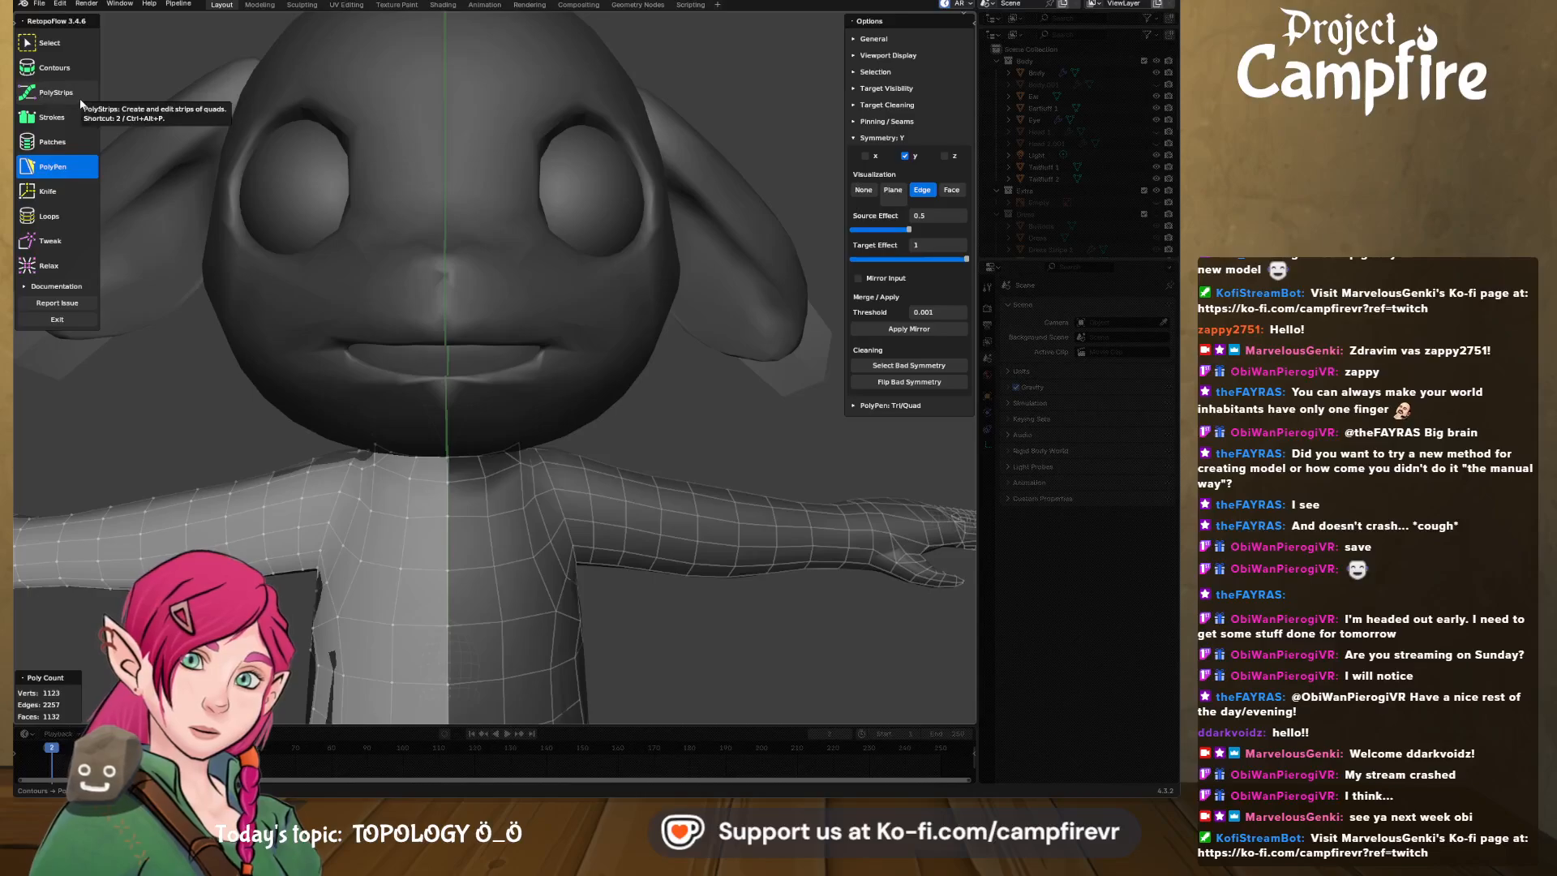
left_click(58, 94)
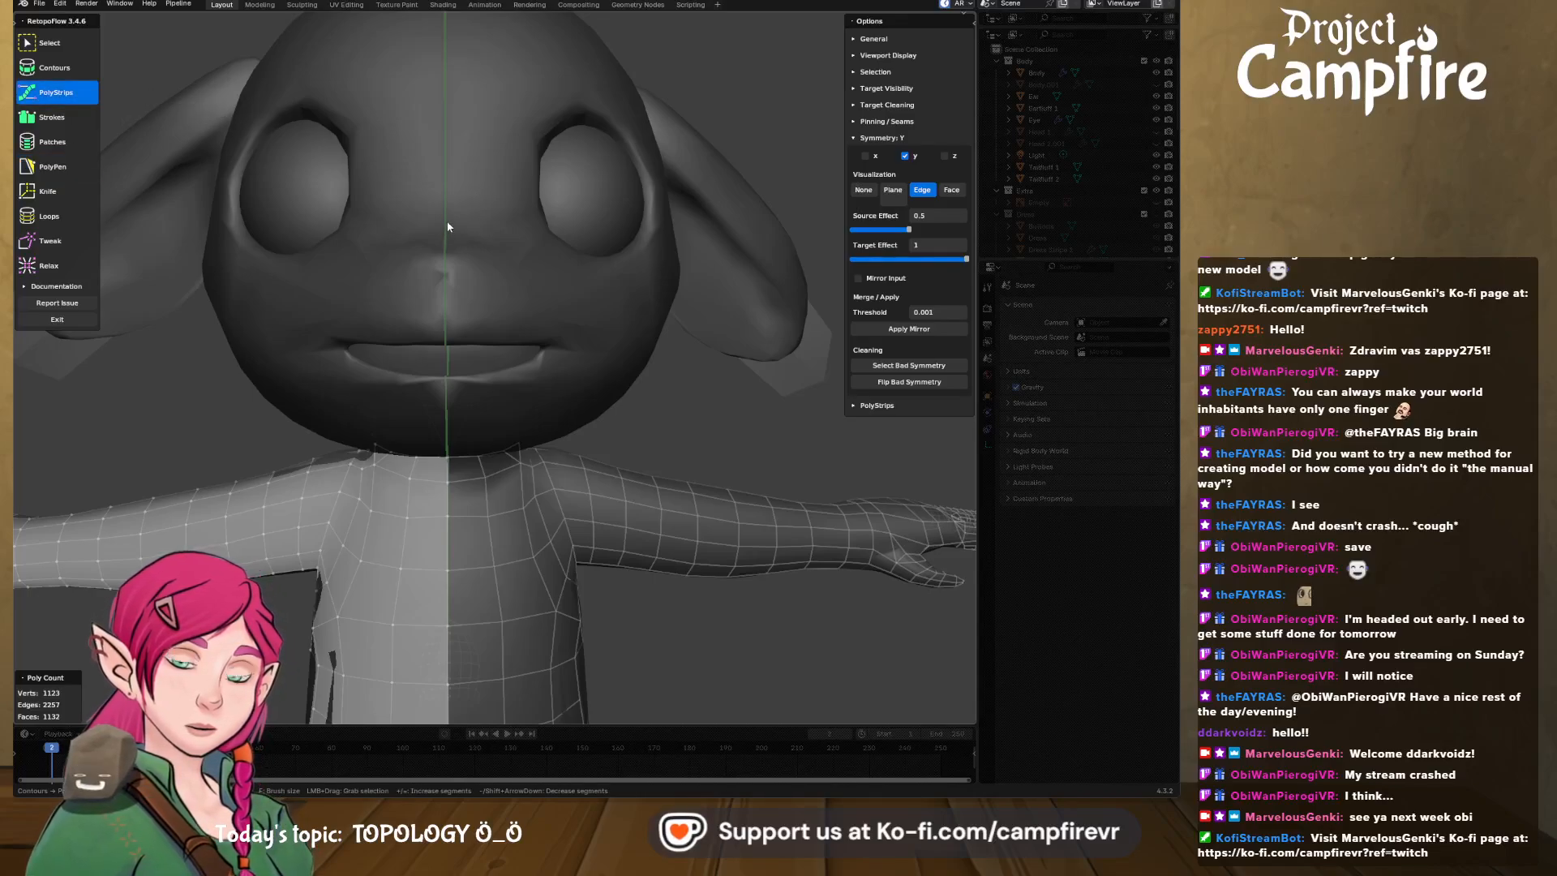
left_click_drag(446, 219, 496, 238)
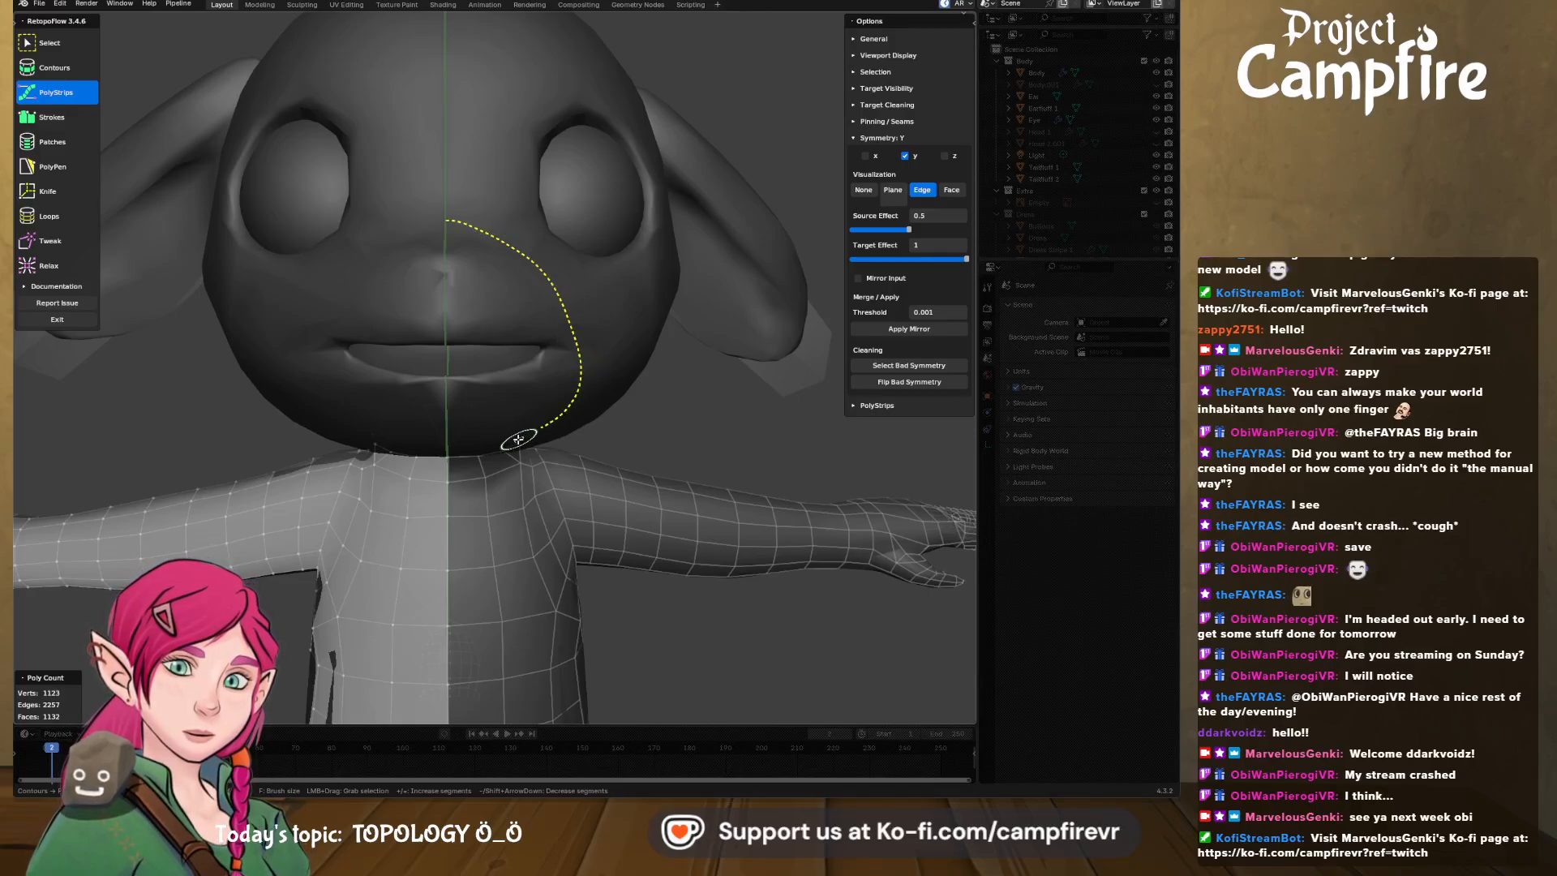
left_click_drag(450, 445, 440, 447)
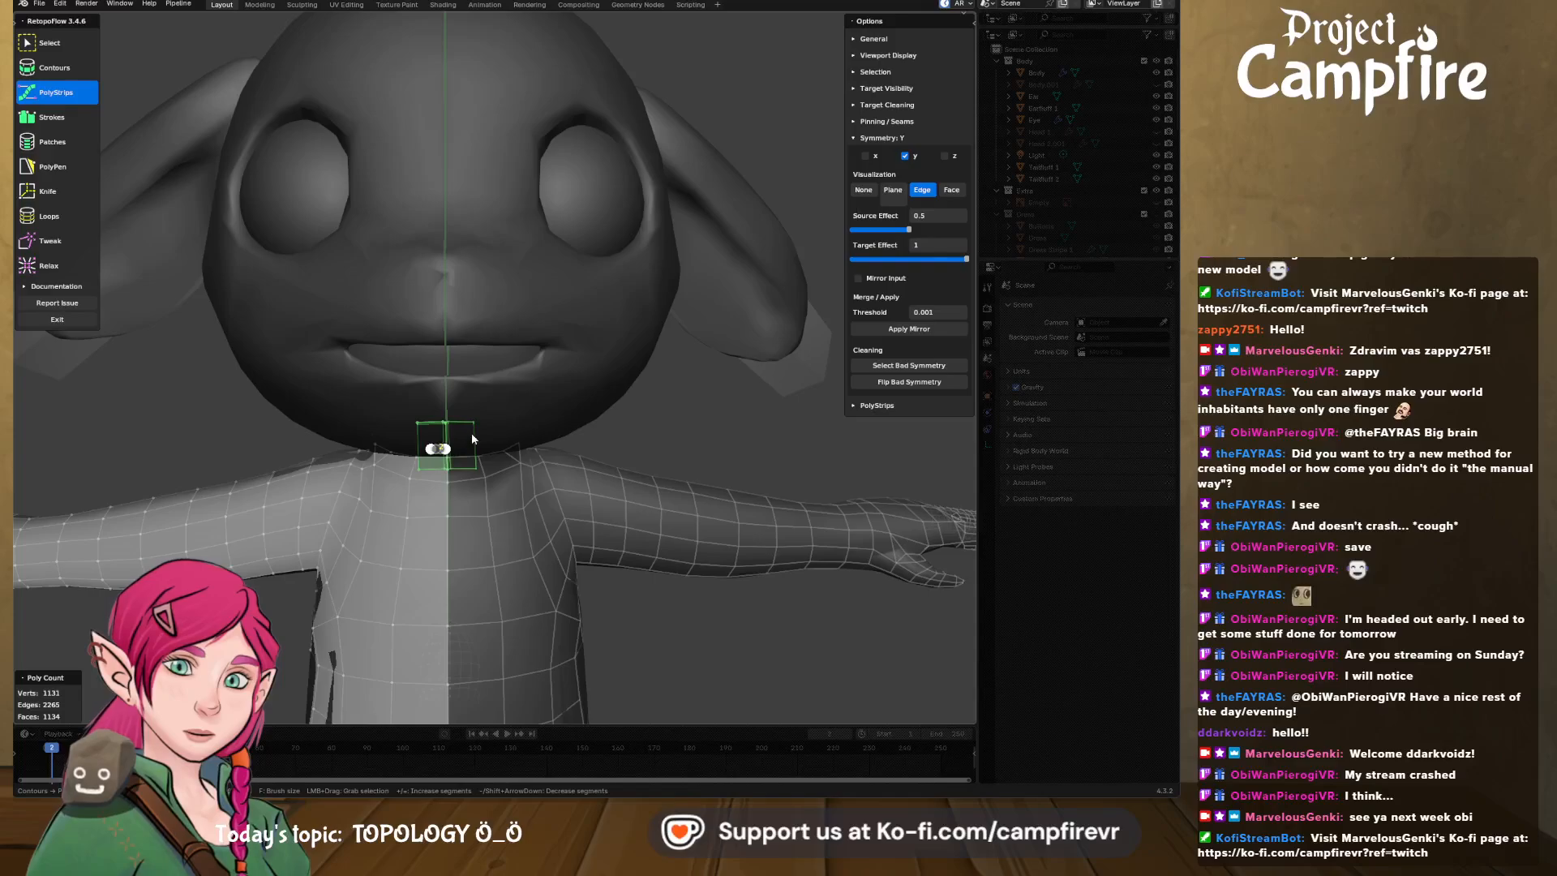
middle_click_drag(472, 438, 495, 415)
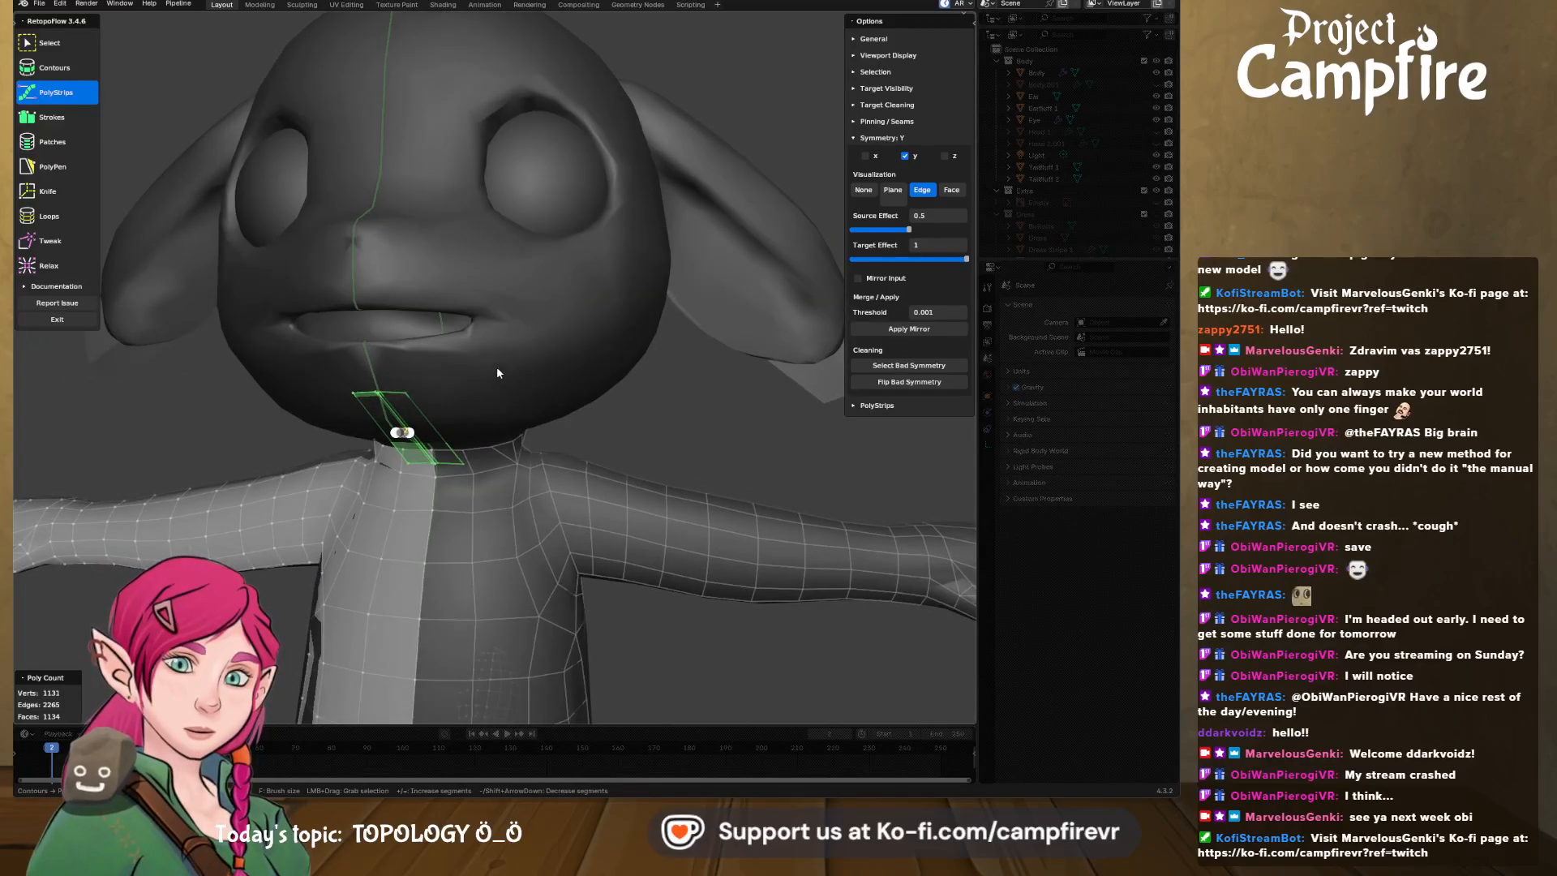
key("ctrl+z")
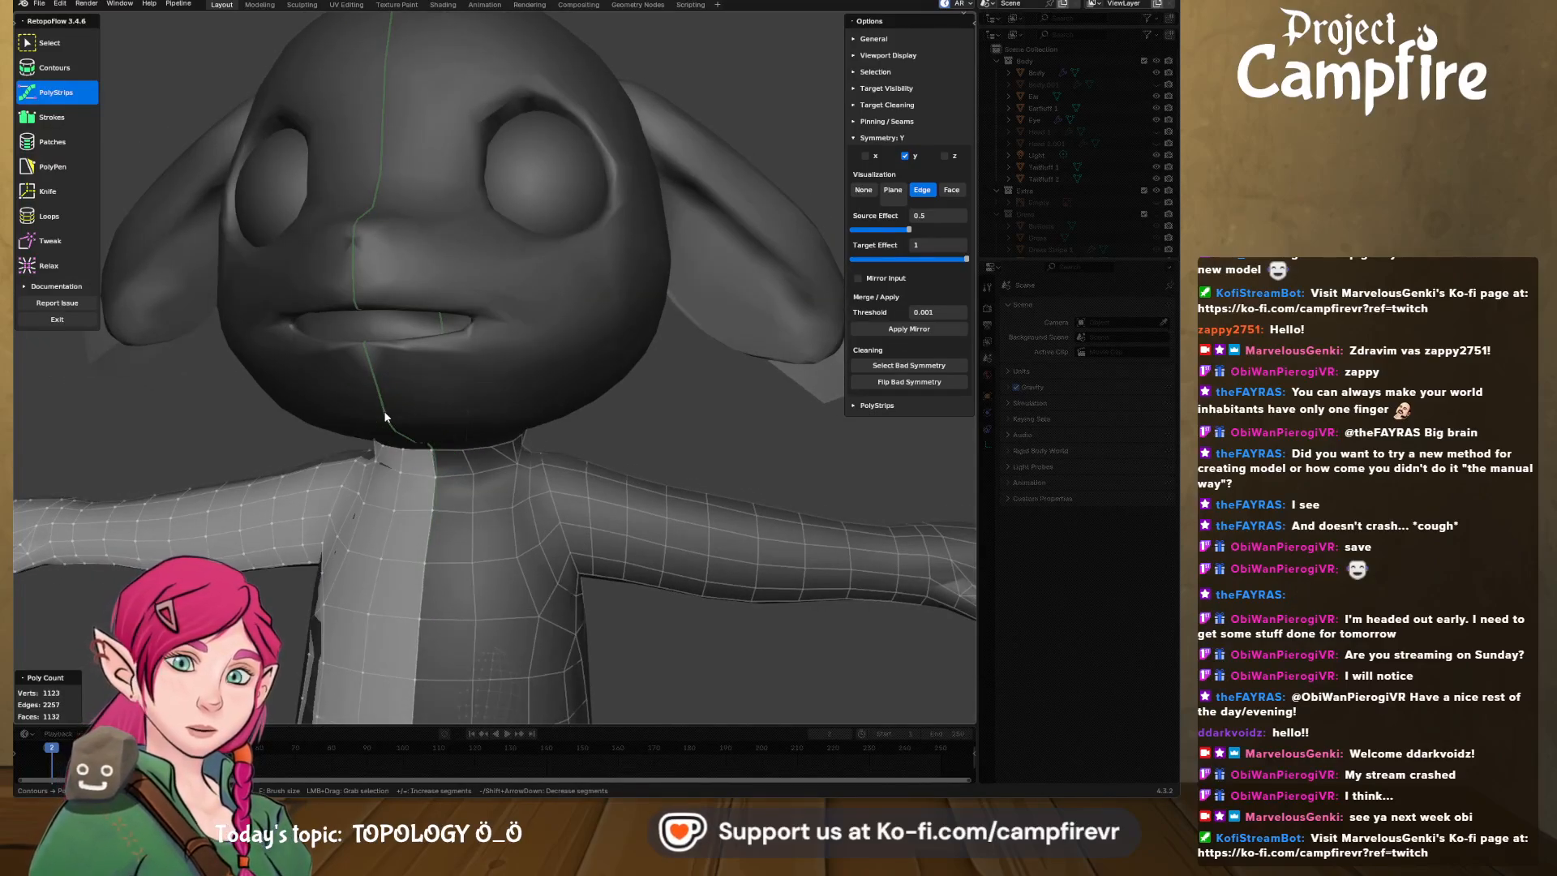
- Try the muzzle strip in reverse with PolyStrips, from the chin around the mouth up to the nose bridge
mouse_move(386, 417)
left_mouse_down()
mouse_move(532, 338)
mouse_move(485, 228)
left_mouse_up()
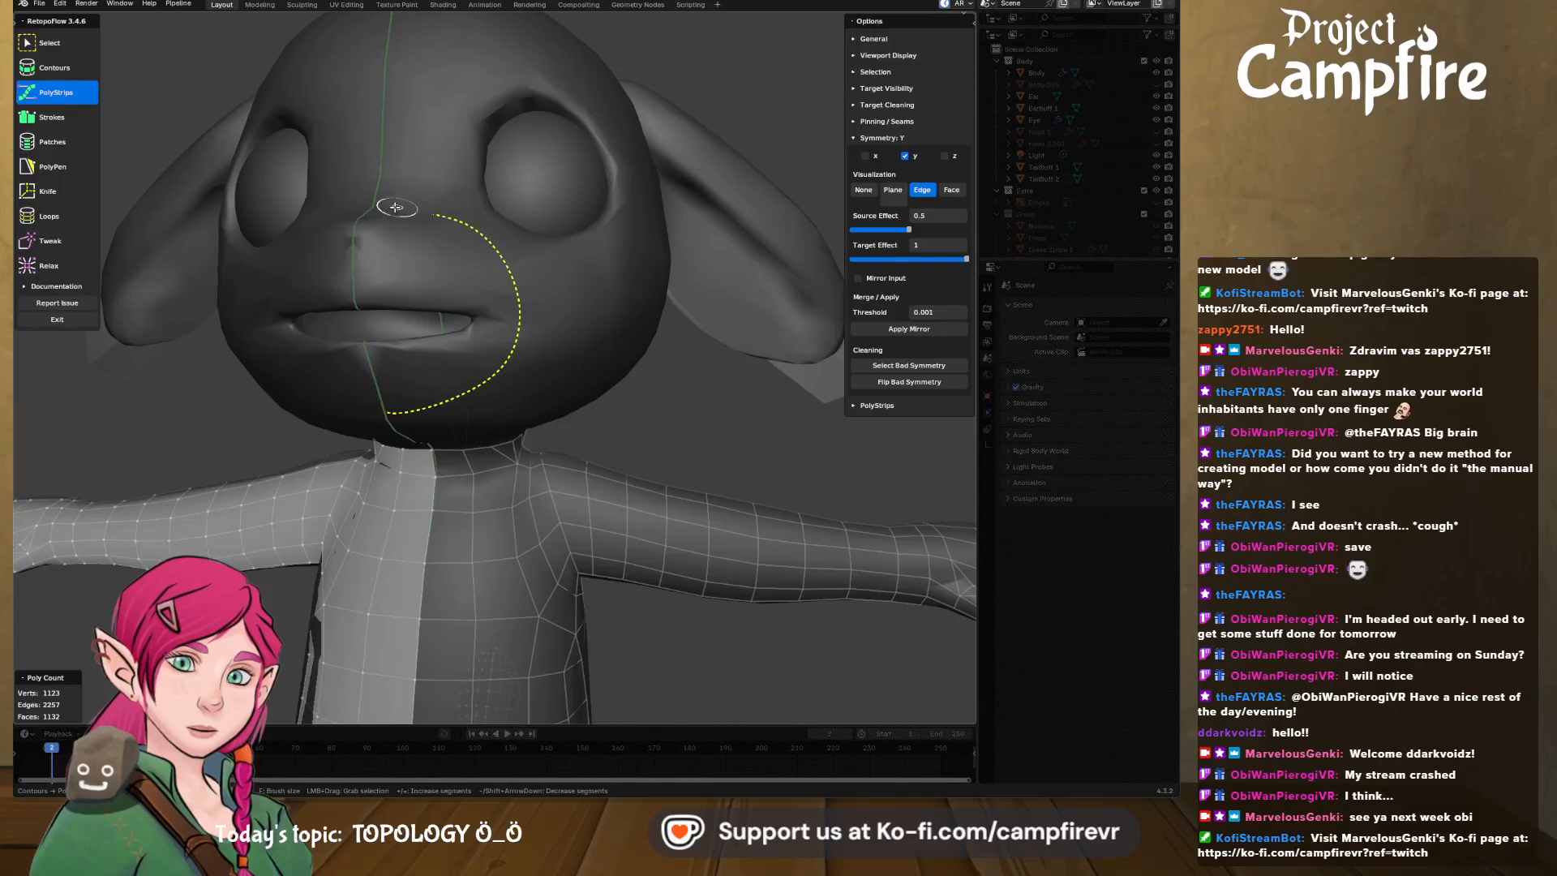
left_click_drag(360, 204, 360, 205)
mouse_move(365, 209)
middle_mouse_down()
mouse_move(552, 306)
mouse_move(539, 297)
middle_mouse_up()
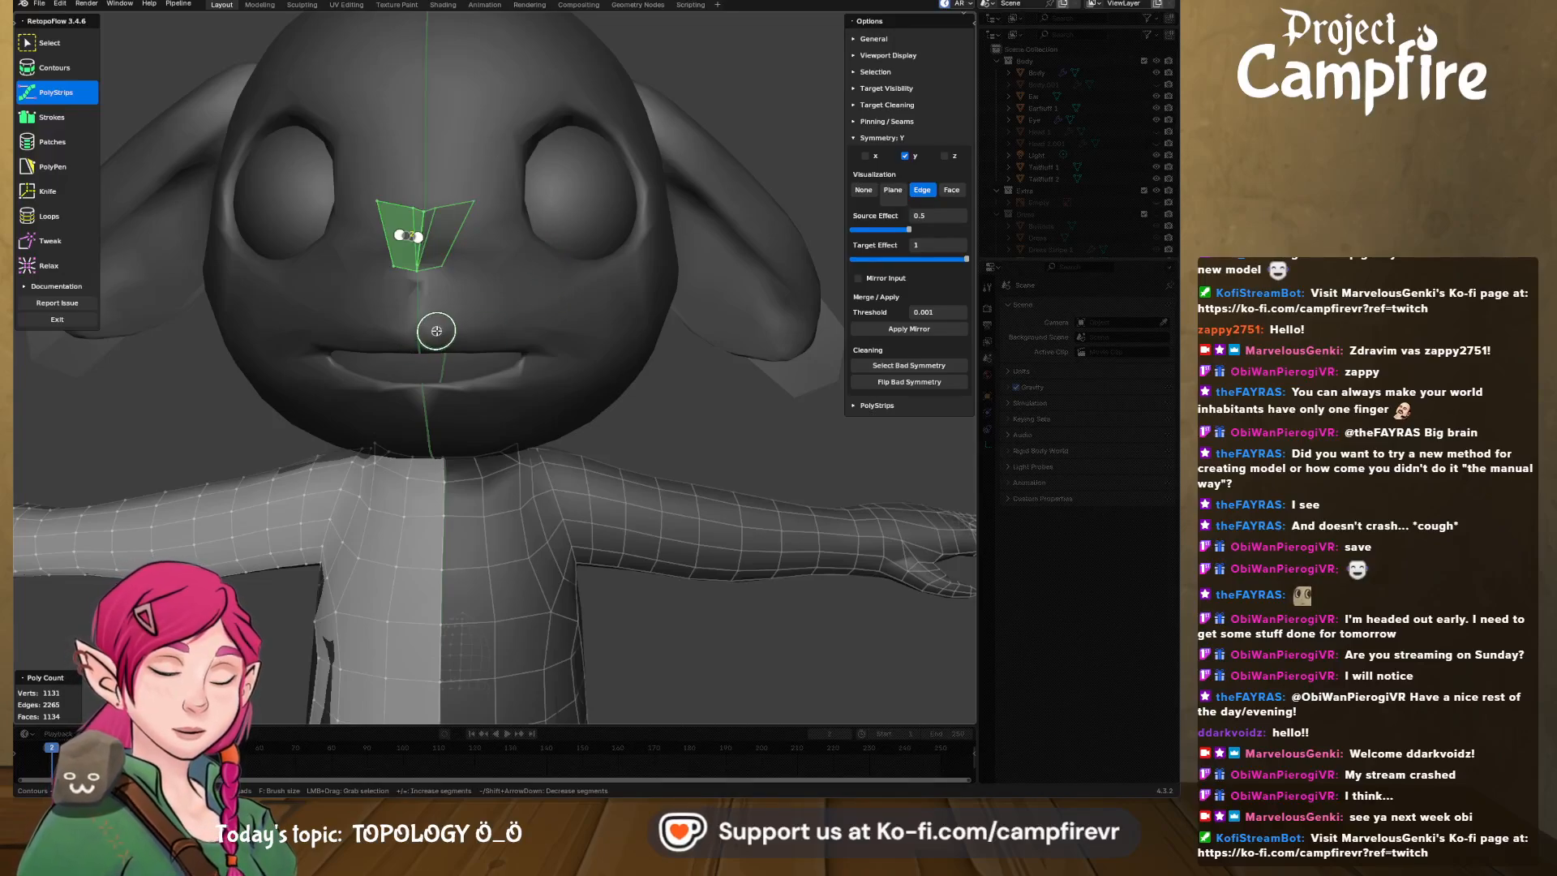
key("ctrl+z")
- Try a PolyStrips stroke from above the upper lip to below the lower lip, starting and ending on the centre line
mouse_move(454, 358)
middle_mouse_down()
mouse_move(421, 337)
mouse_move(484, 311)
middle_mouse_up()
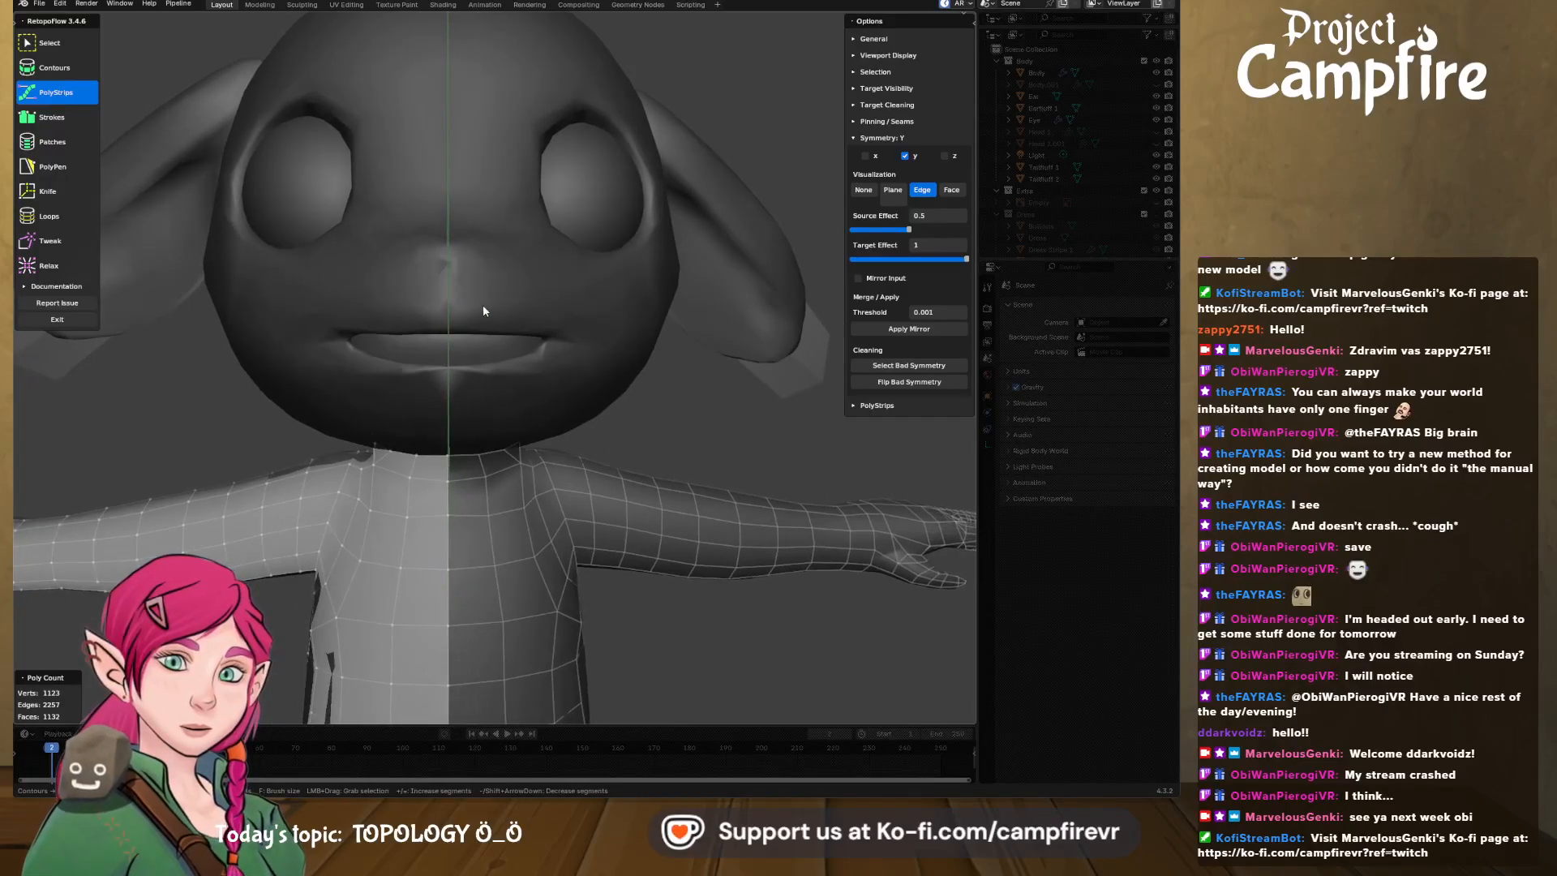
mouse_move(448, 314)
left_mouse_down()
mouse_move(539, 323)
mouse_move(567, 348)
mouse_move(533, 371)
mouse_move(445, 378)
left_mouse_up()
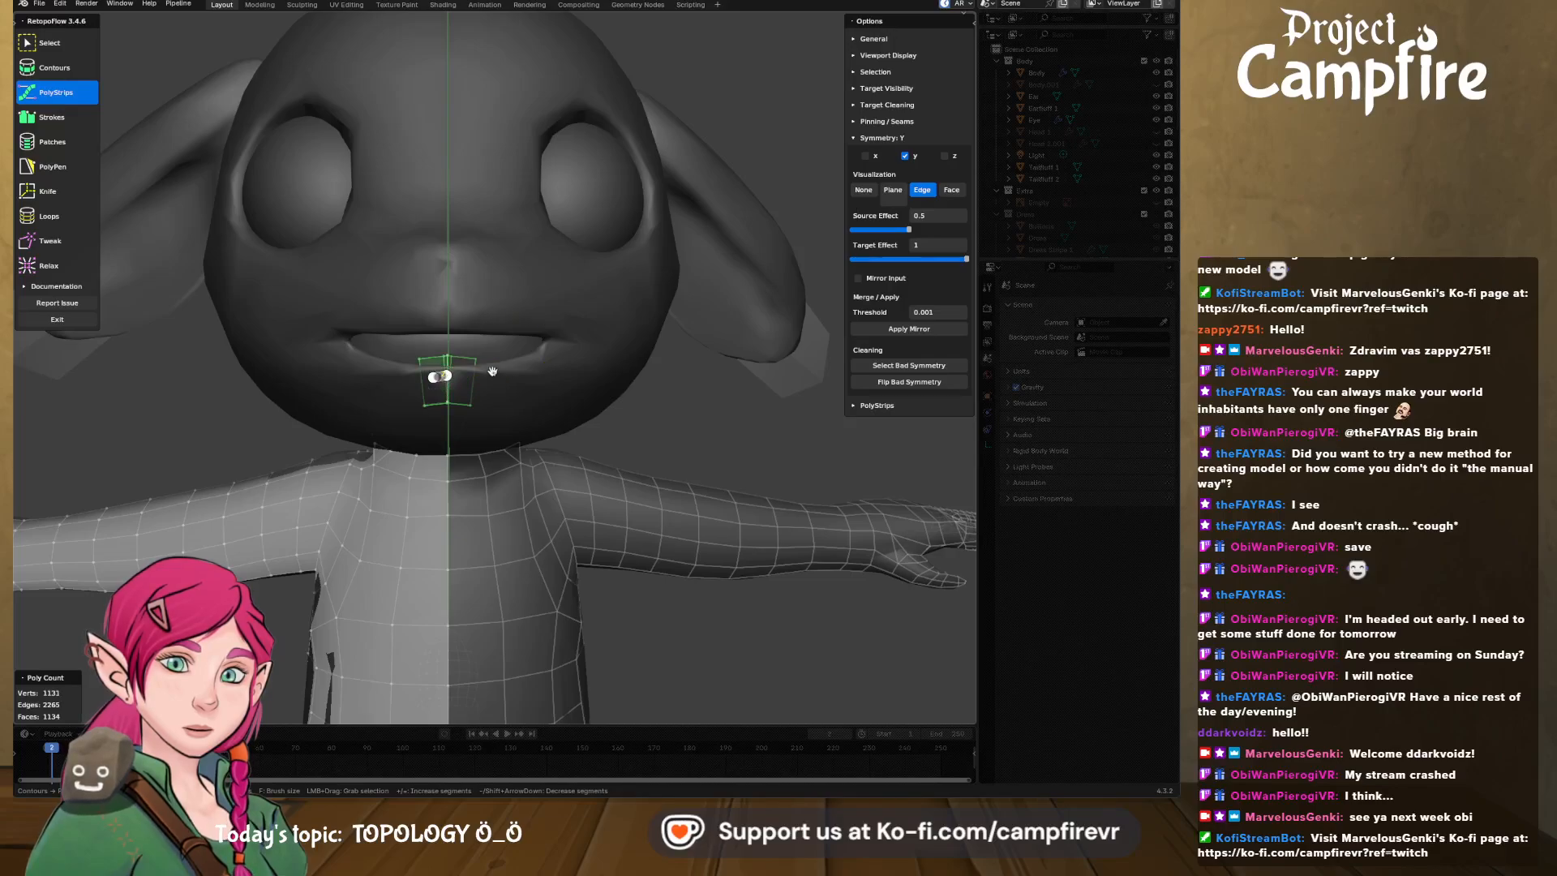
middle_click_drag(540, 332, 535, 332)
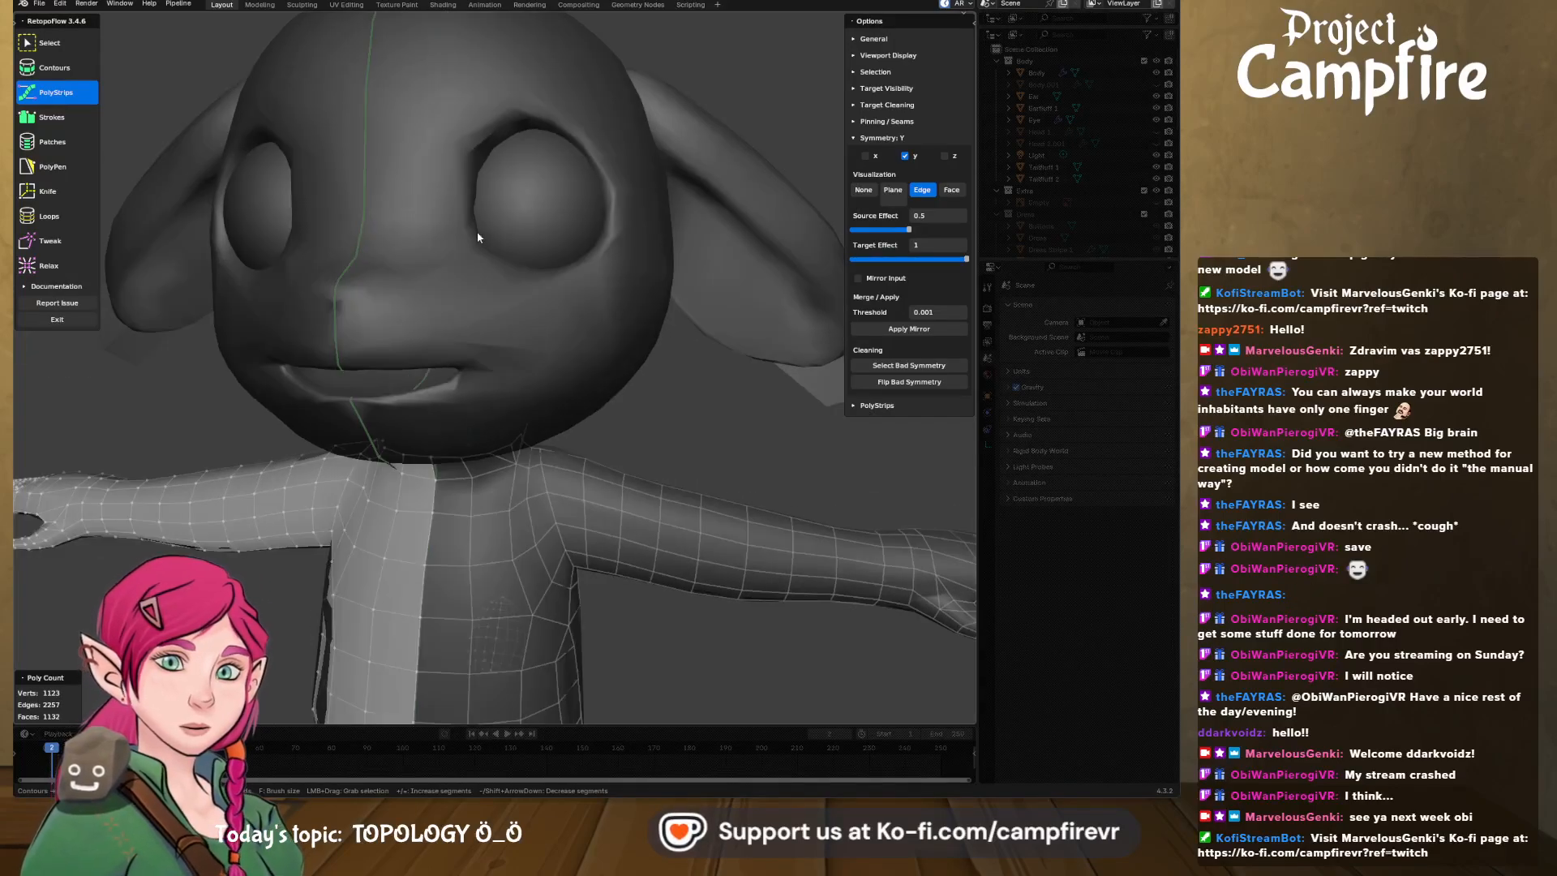
- Try to draw a PolyStrips ring around the eye socket
mouse_move(469, 242)
left_mouse_down()
mouse_move(522, 278)
mouse_move(595, 270)
left_mouse_up()
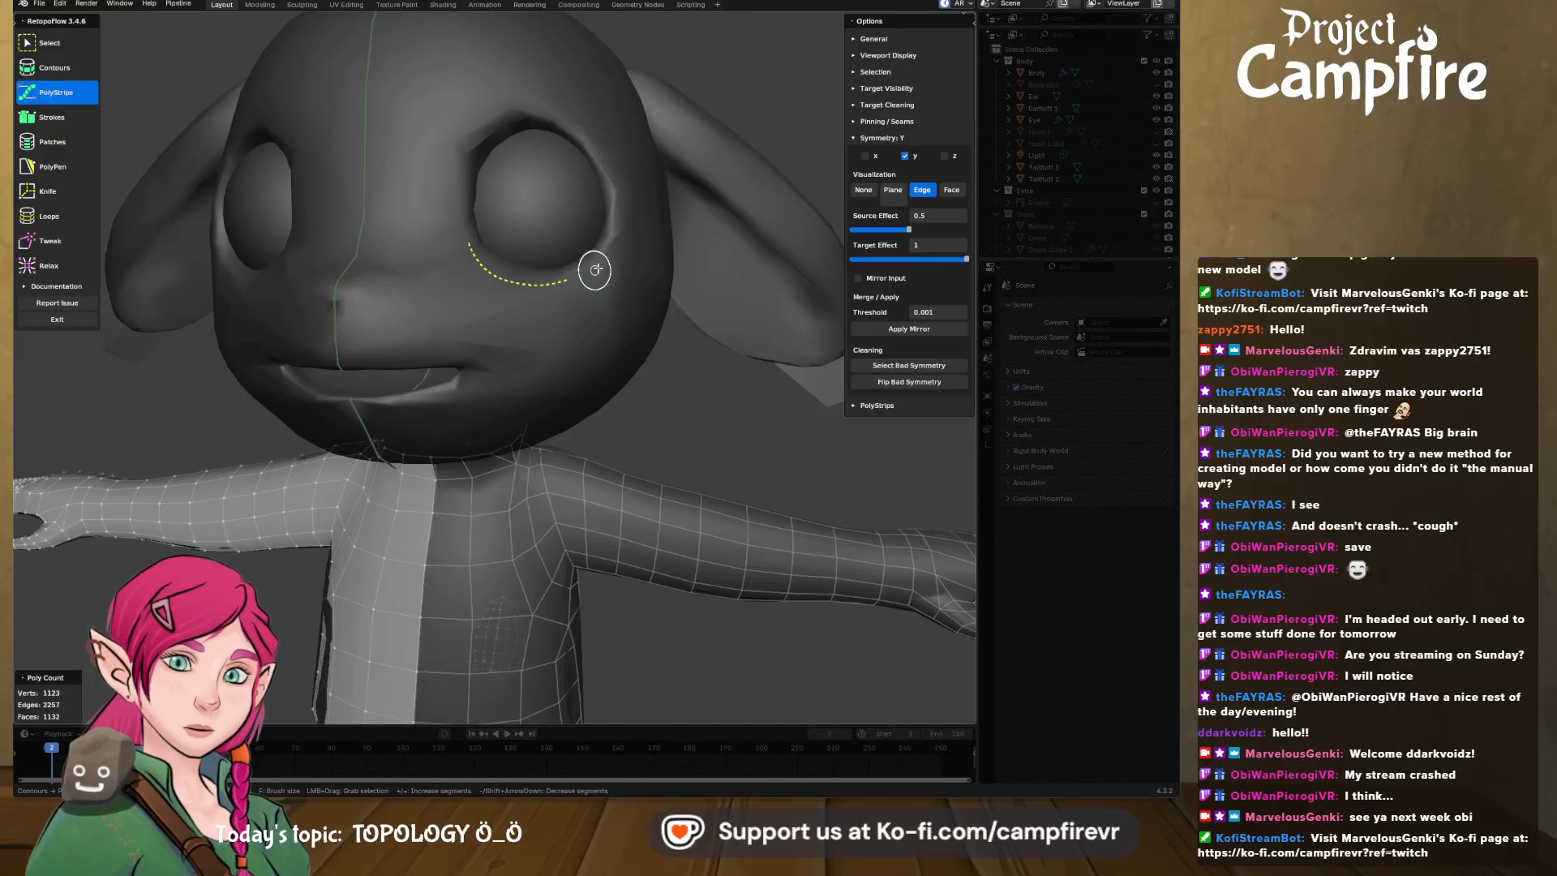
left_click_drag(539, 100, 464, 119)
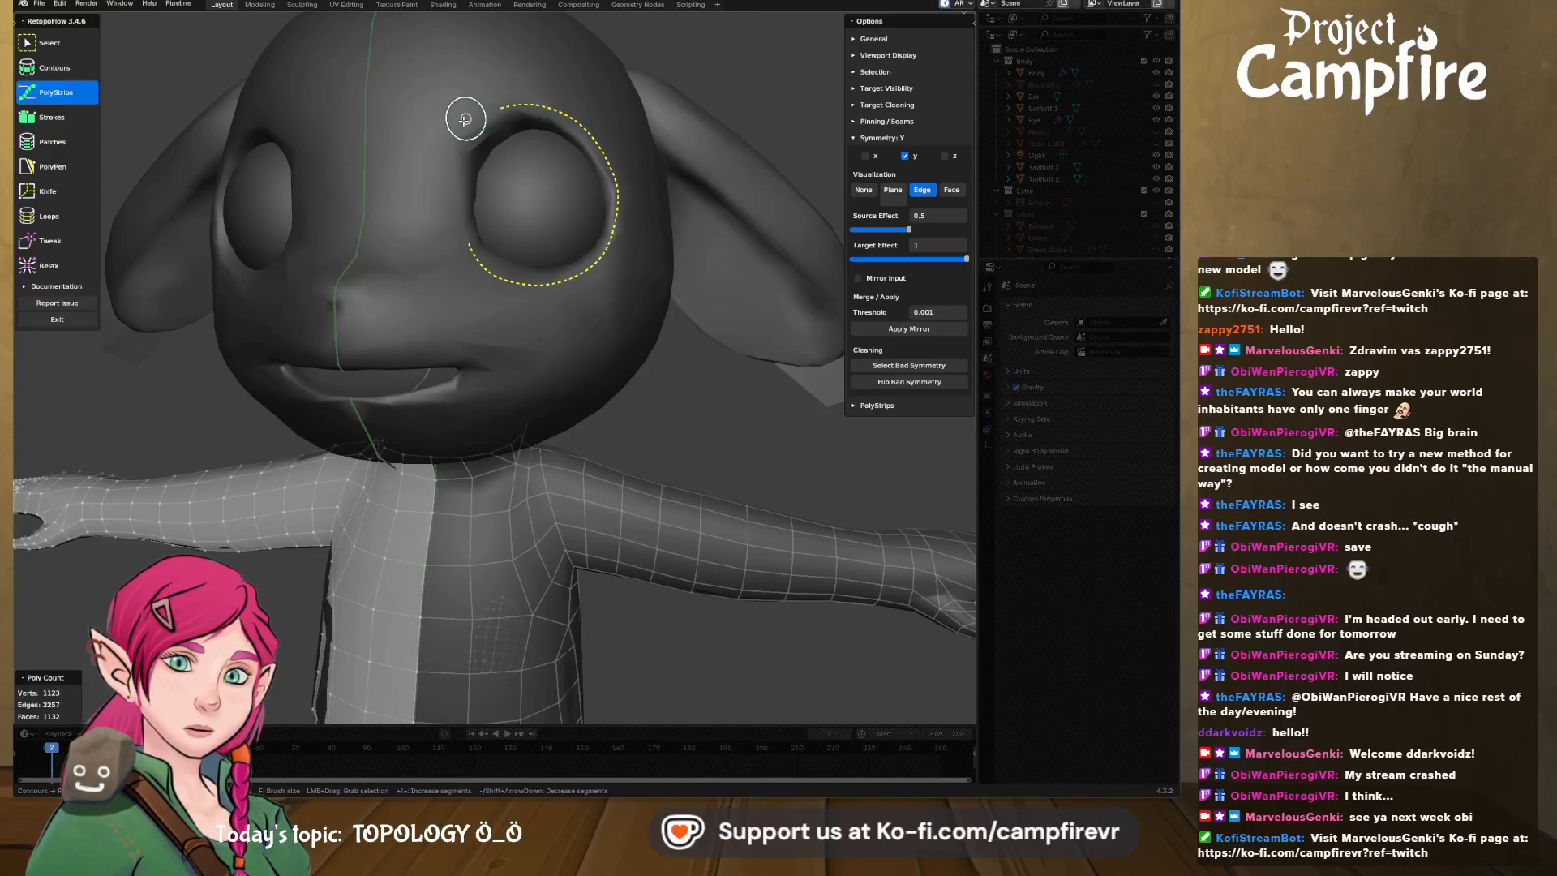
left_click_drag(452, 240, 458, 251)
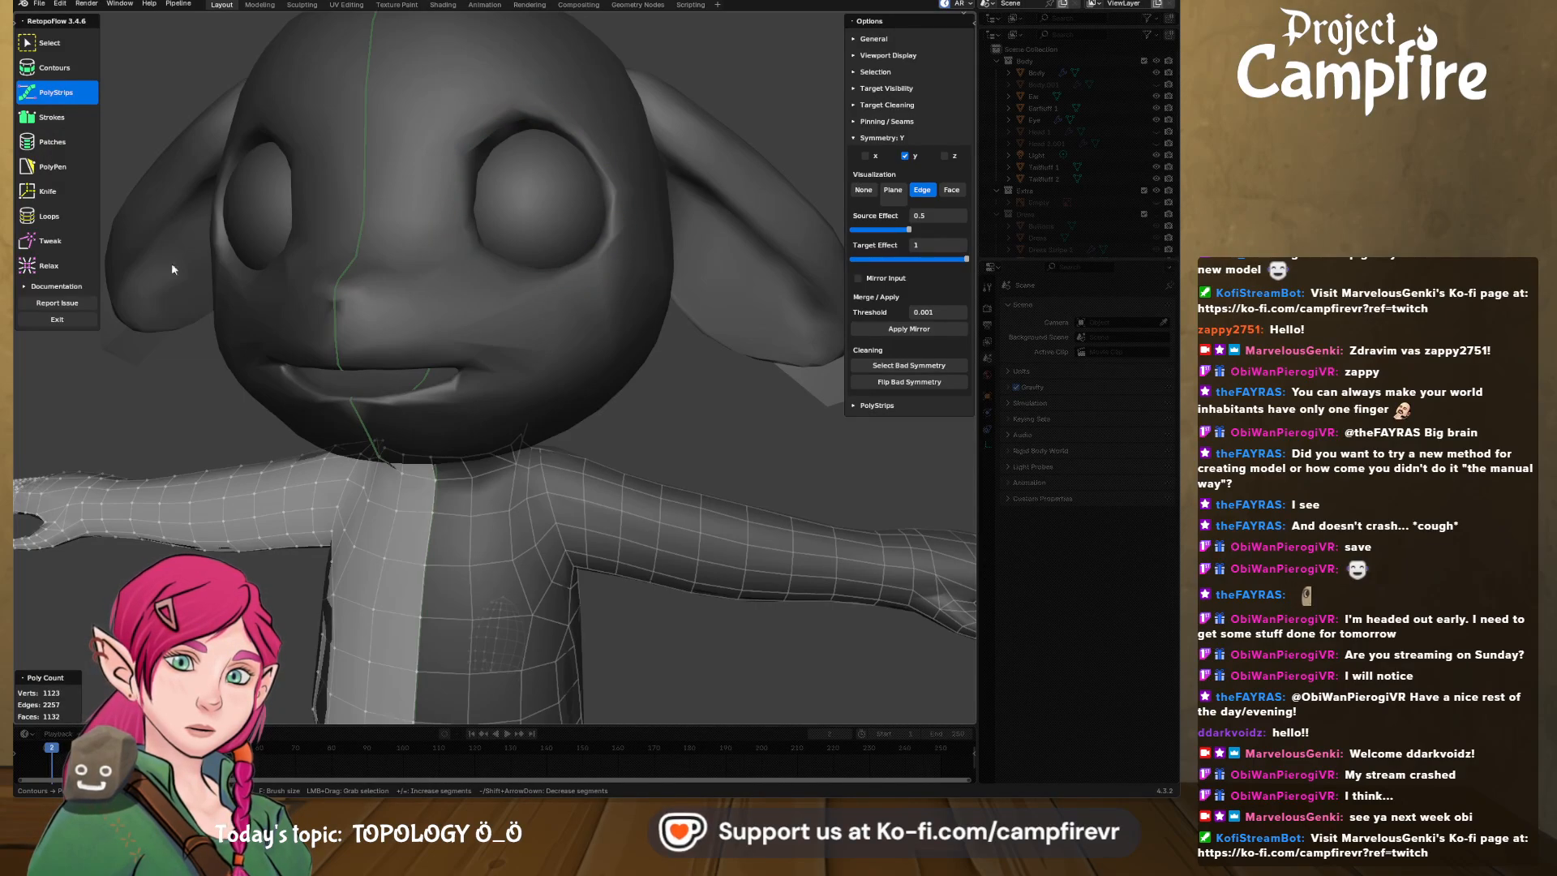
- Draw a stroke with the Strokes tool from above the upper lip to below the lower lip at the face's centre line
left_click(52, 119)
middle_click_drag(441, 324, 503, 318)
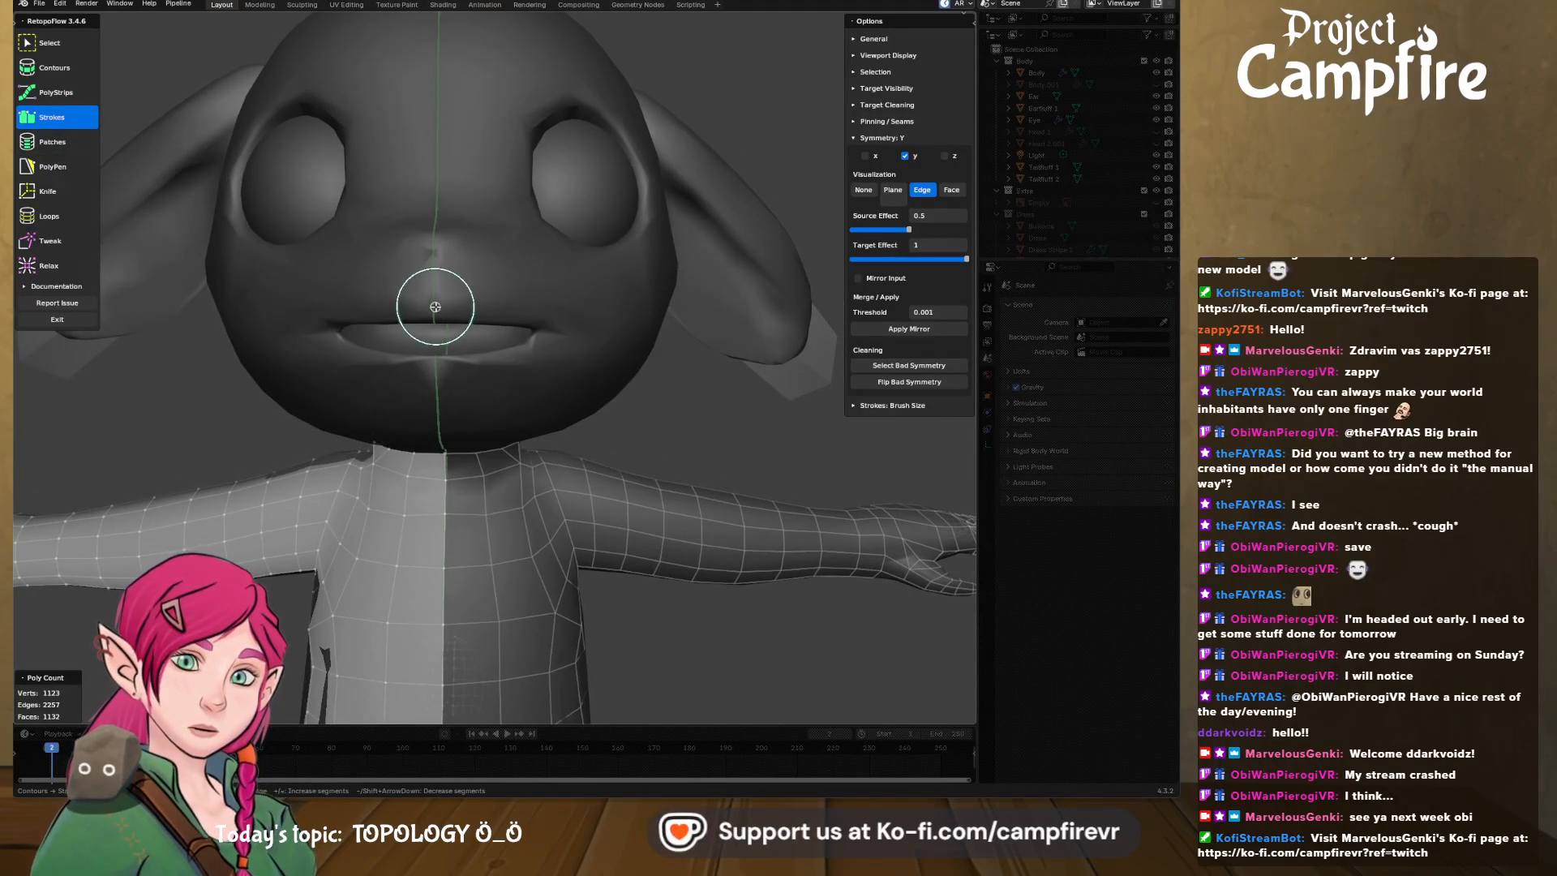
mouse_move(436, 306)
left_mouse_down()
mouse_move(539, 313)
mouse_move(557, 348)
mouse_move(434, 374)
left_mouse_up()
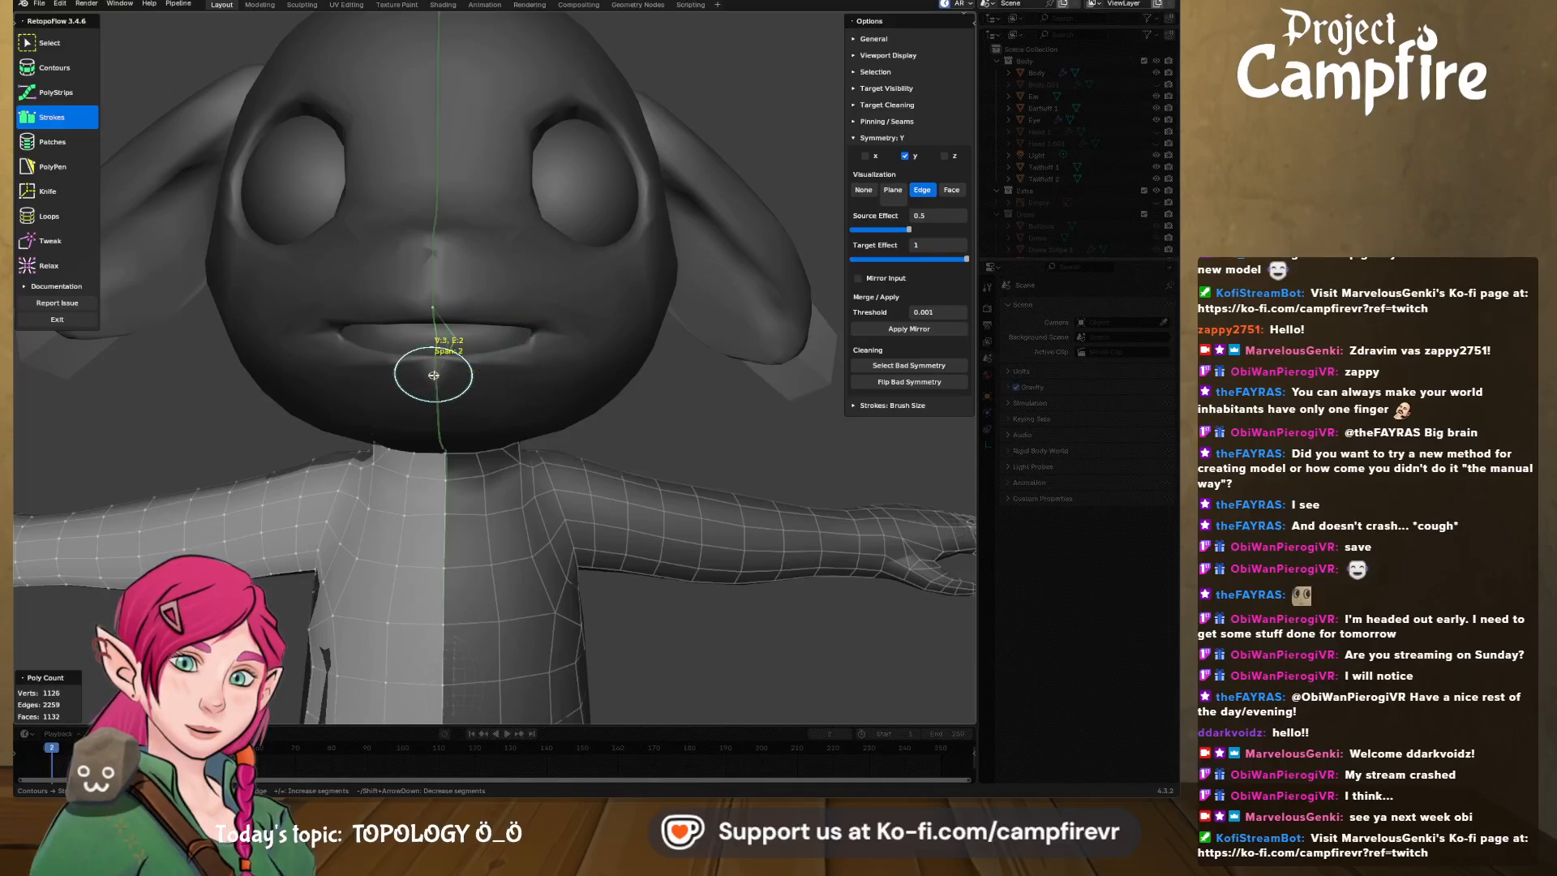
- Undo the stroke at the mouth and try a PolyStrips stroke around the character's left eye socket
key("ctrl+z")
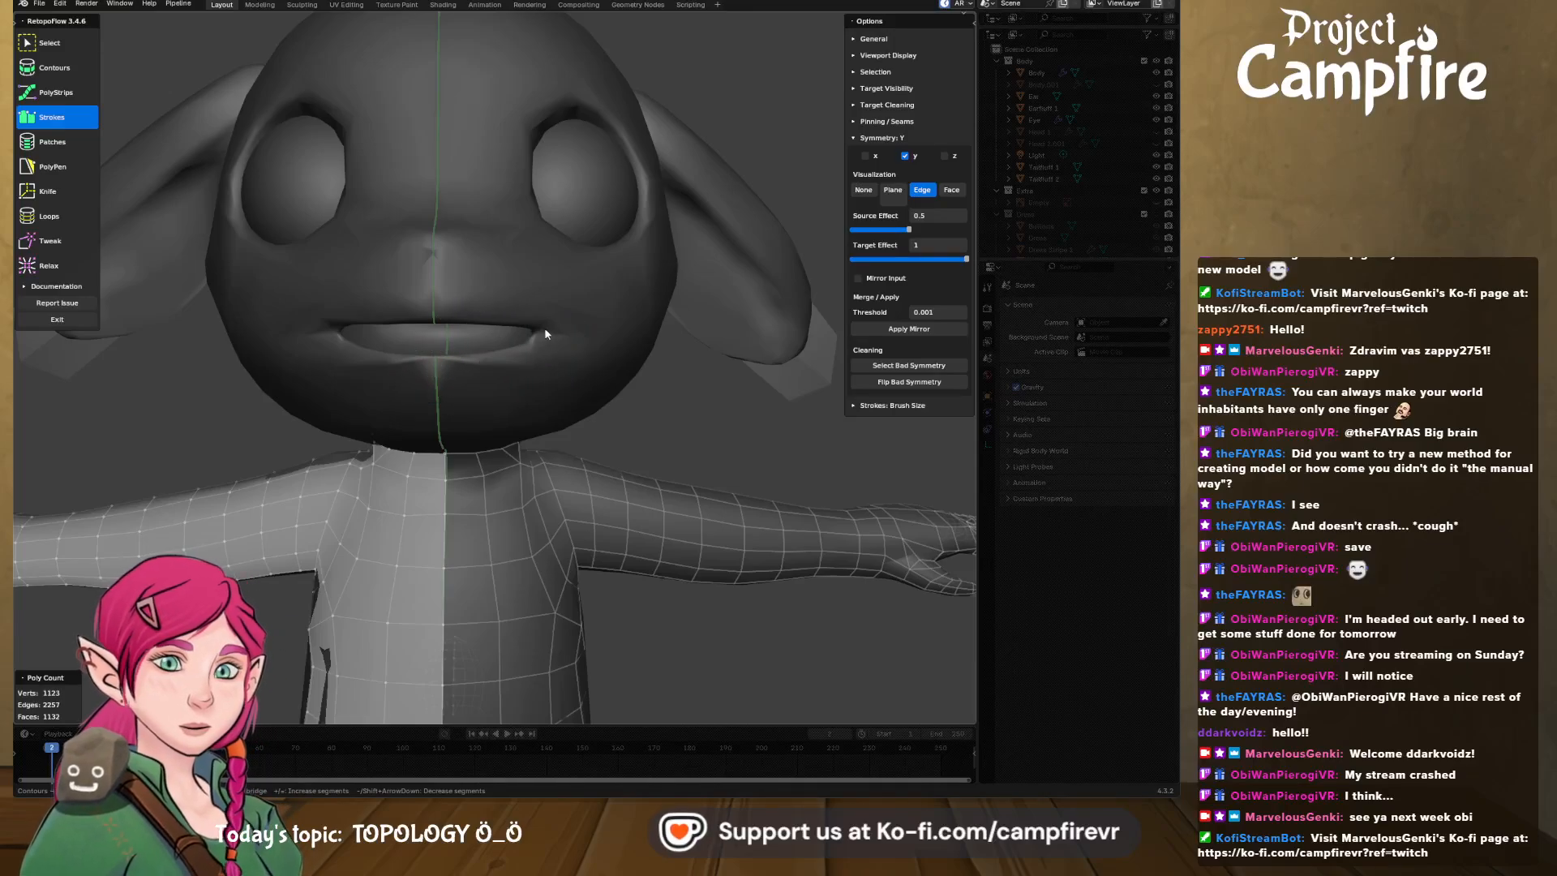
mouse_move(546, 338)
middle_mouse_down()
mouse_move(397, 307)
mouse_move(435, 319)
mouse_move(329, 314)
mouse_move(461, 350)
mouse_move(536, 334)
middle_mouse_up()
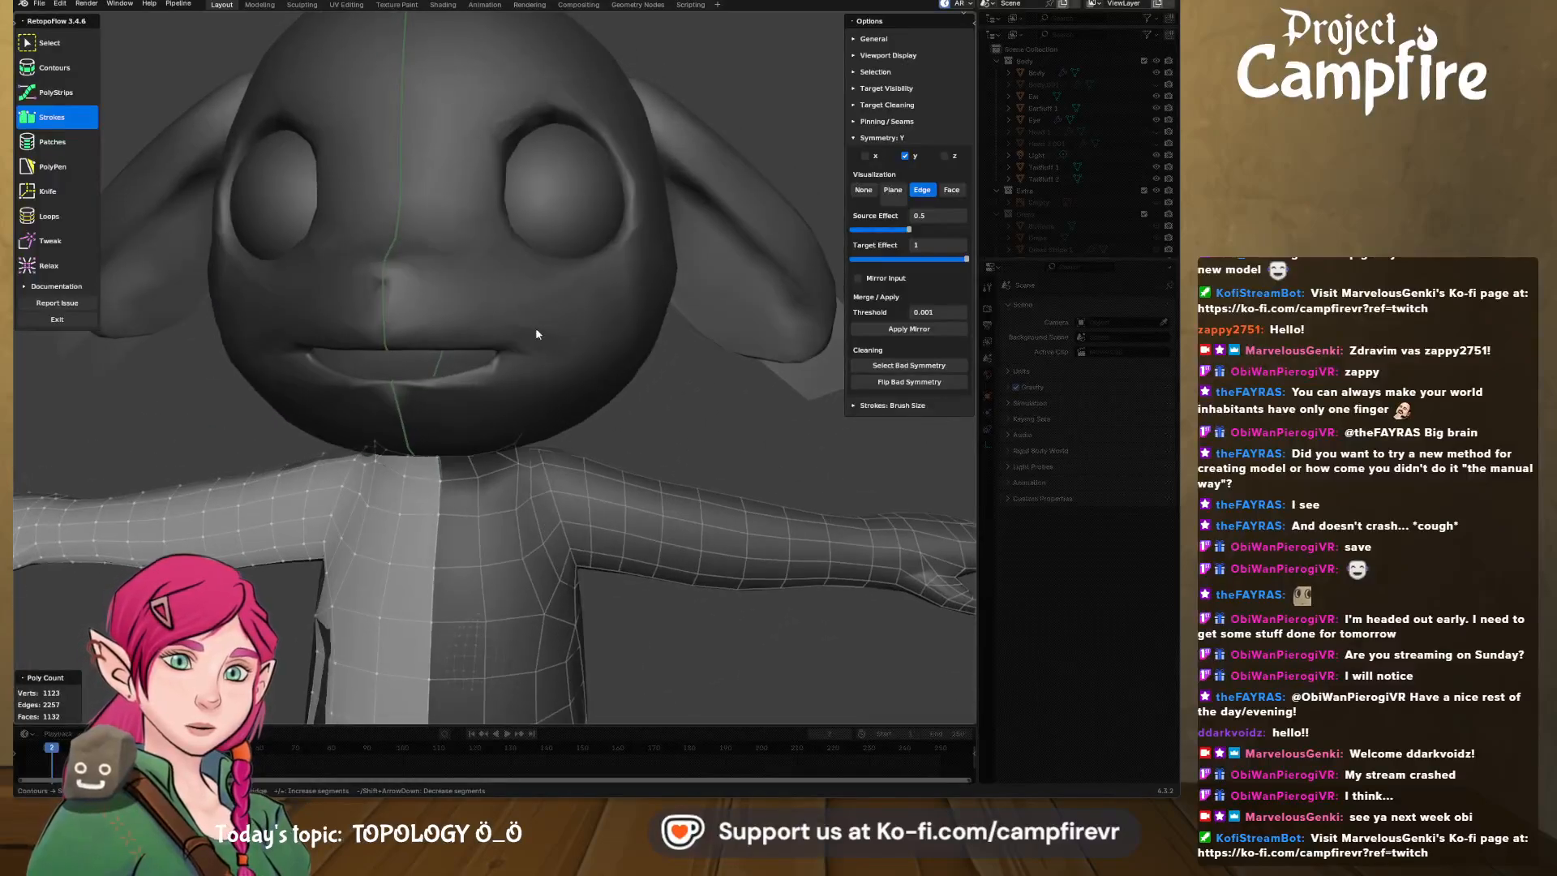
left_click(56, 93)
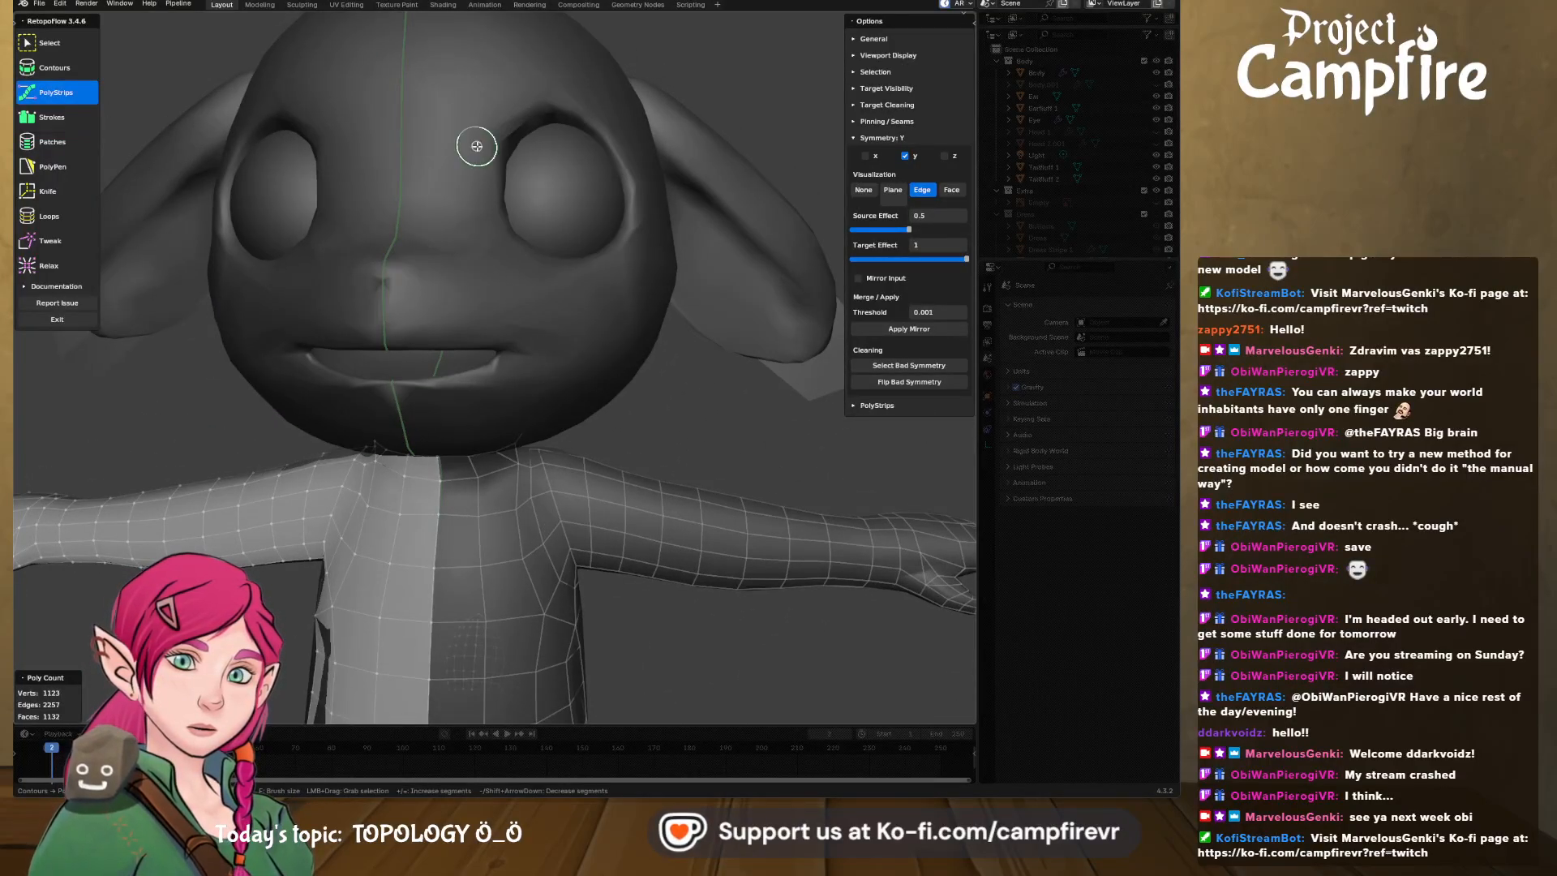
left_click_drag(636, 275, 519, 293)
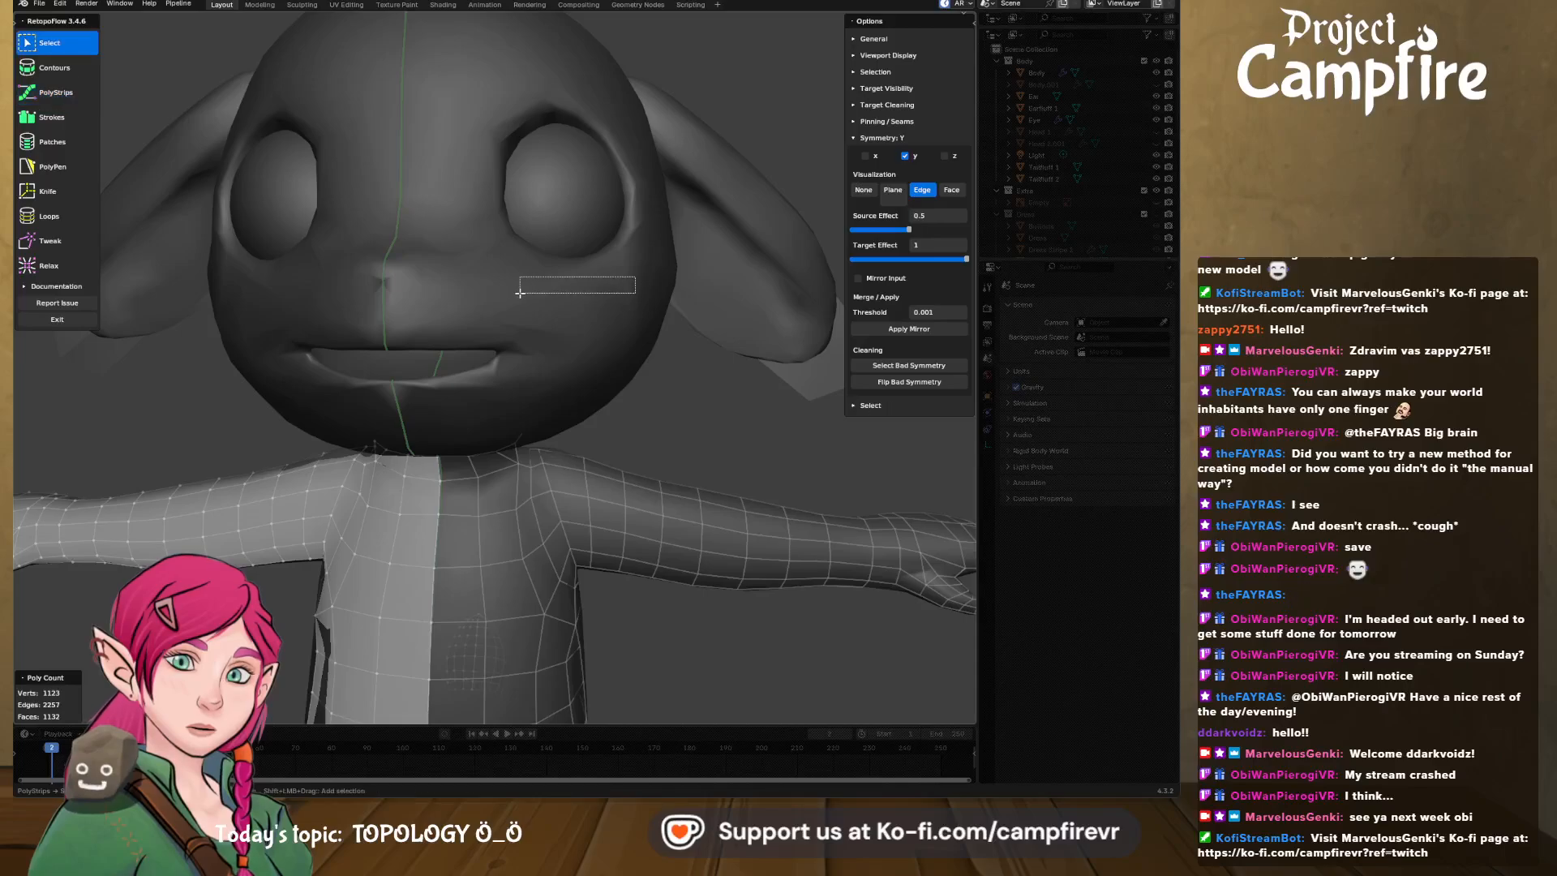
middle_click_drag(542, 289, 164, 153)
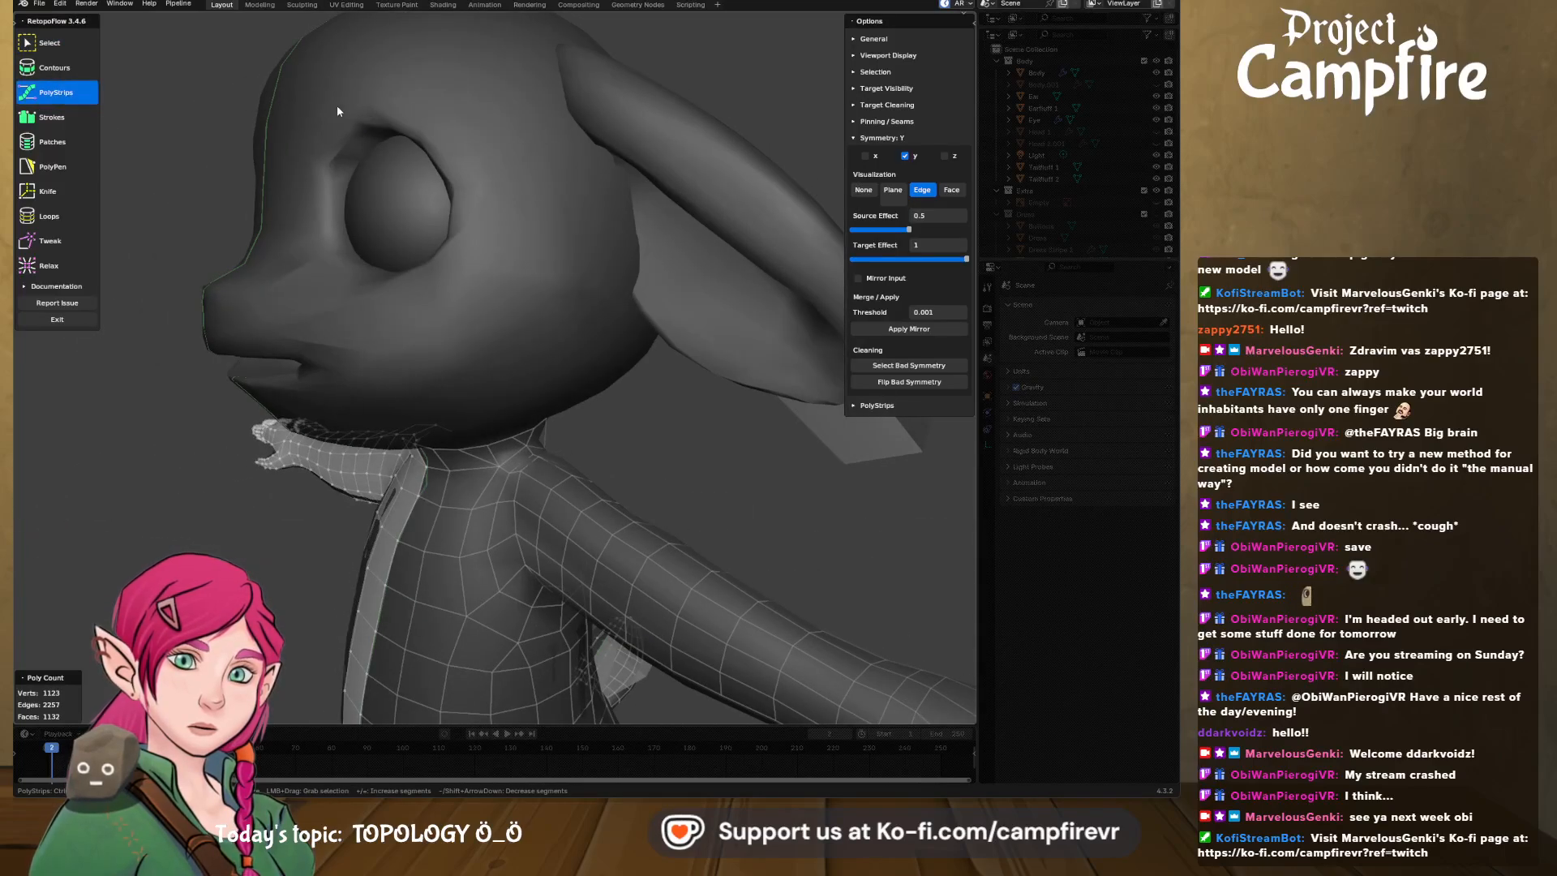
mouse_move(337, 116)
left_mouse_down("ctrl")
mouse_move(534, 175)
mouse_move(525, 251)
left_mouse_up("ctrl")
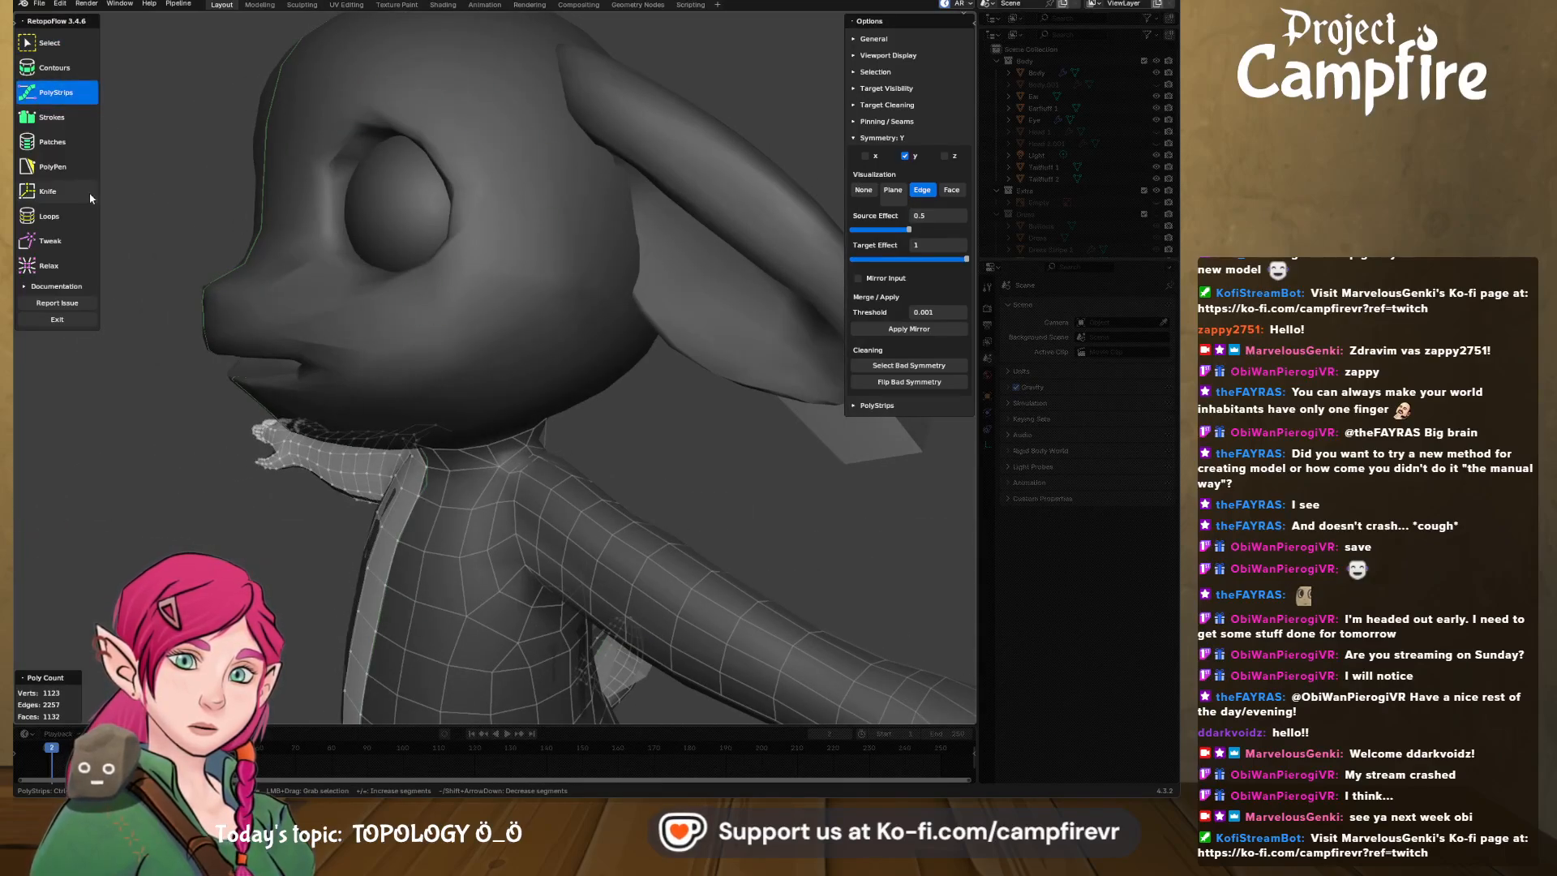
- Try to draw a line around the character's left eye socket with the Strokes tool, and undo it
left_click(66, 117)
mouse_move(324, 195)
middle_mouse_down()
mouse_move(393, 203)
mouse_move(420, 167)
mouse_move(475, 314)
mouse_move(458, 322)
mouse_move(475, 278)
middle_mouse_up()
mouse_move(477, 279)
left_mouse_down()
mouse_move(592, 261)
mouse_move(591, 157)
mouse_move(448, 140)
mouse_move(441, 251)
mouse_move(476, 295)
left_mouse_up()
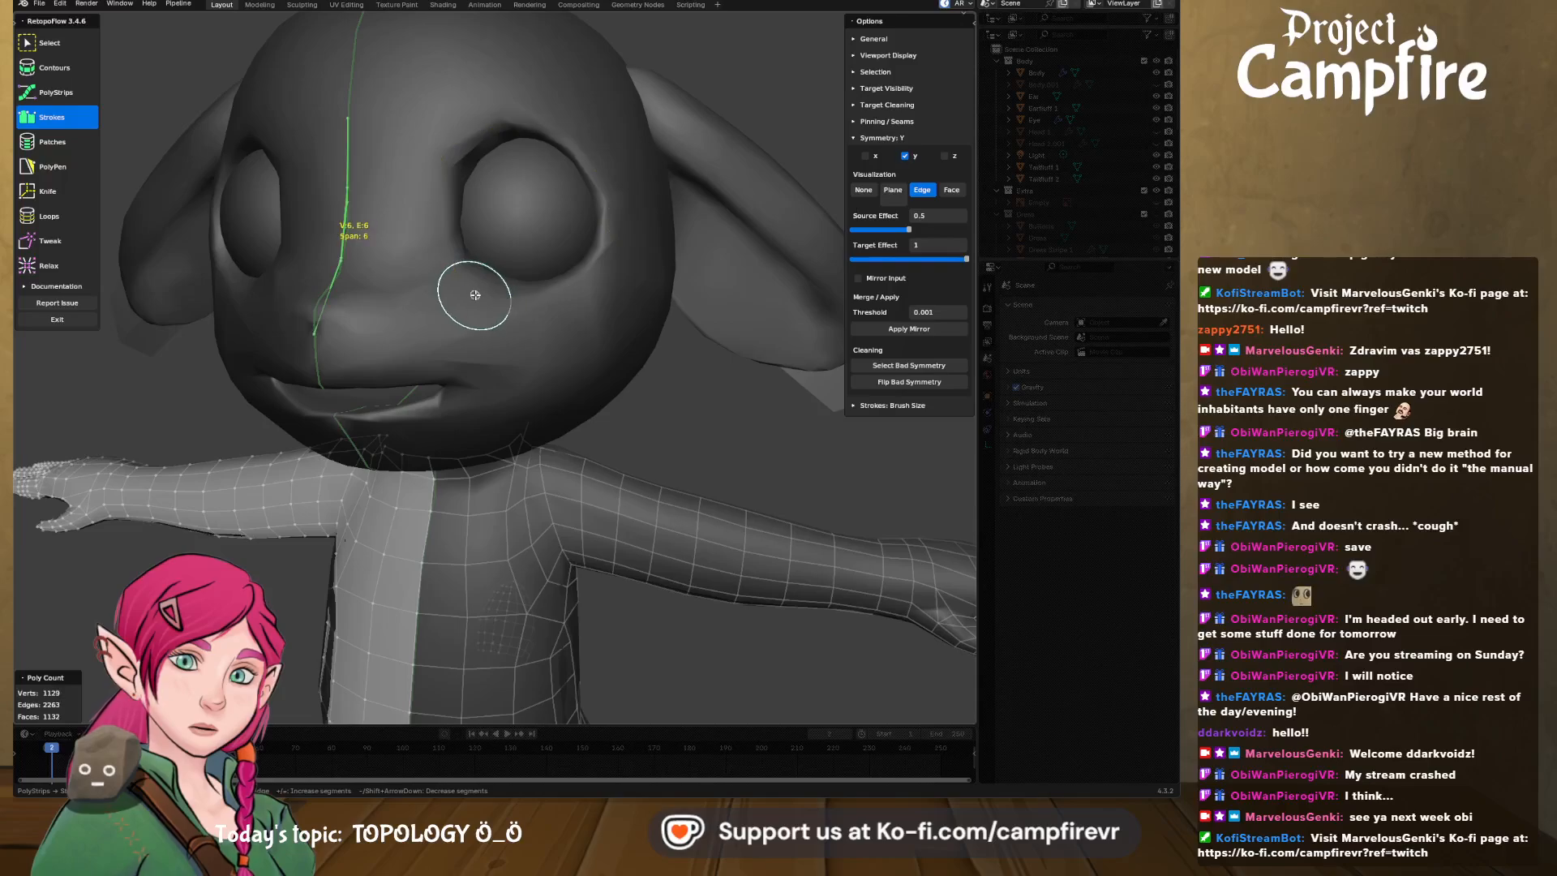
key("ctrl+z")
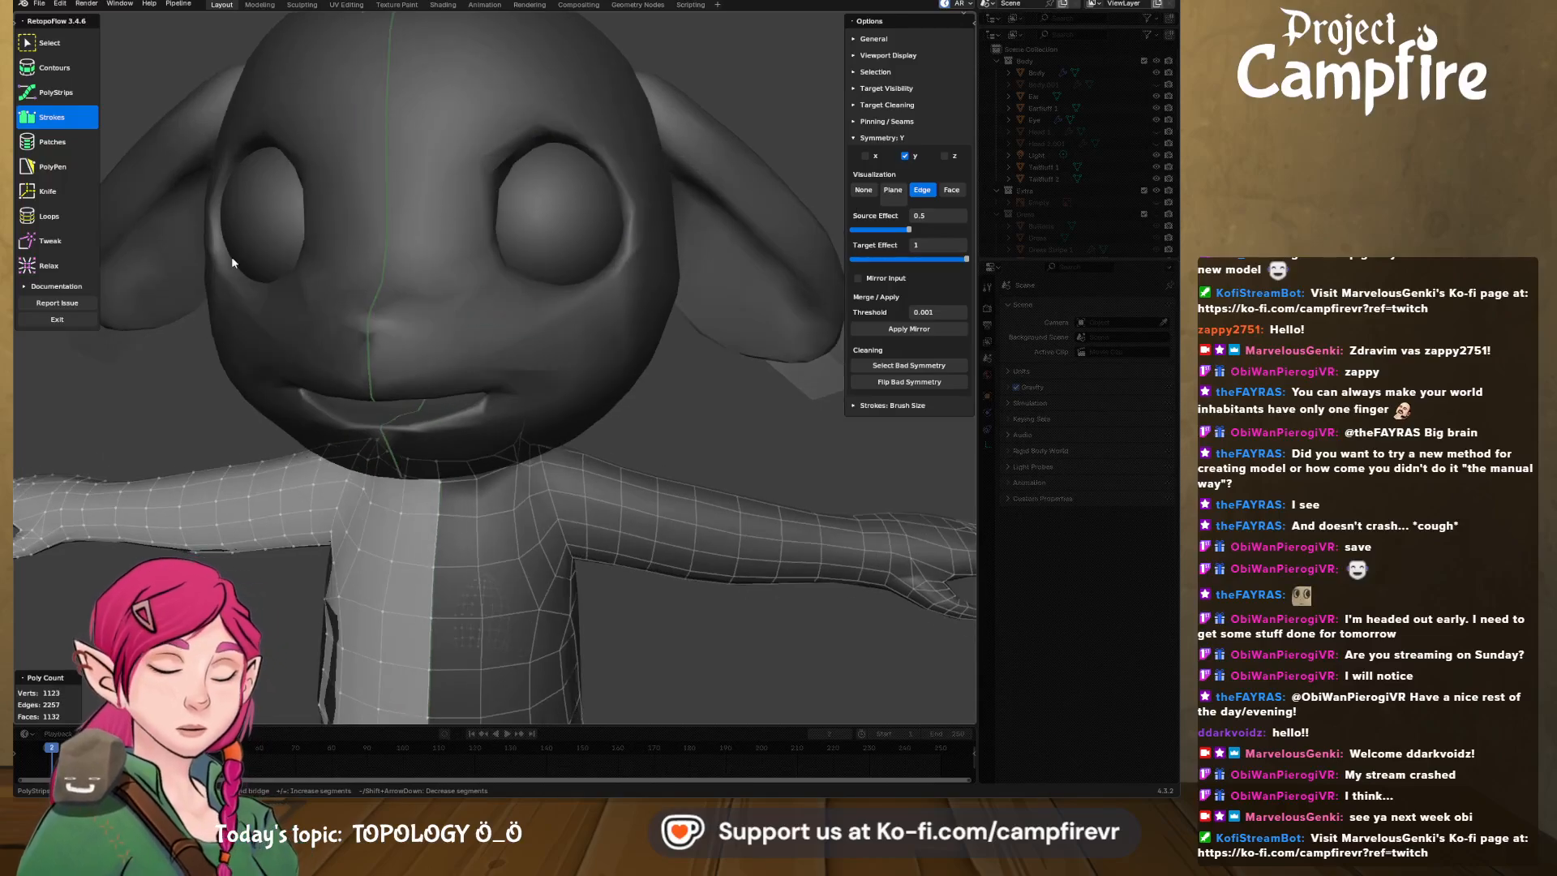
- Switch to the PolyPen tool for building the face topology
left_click(66, 167)
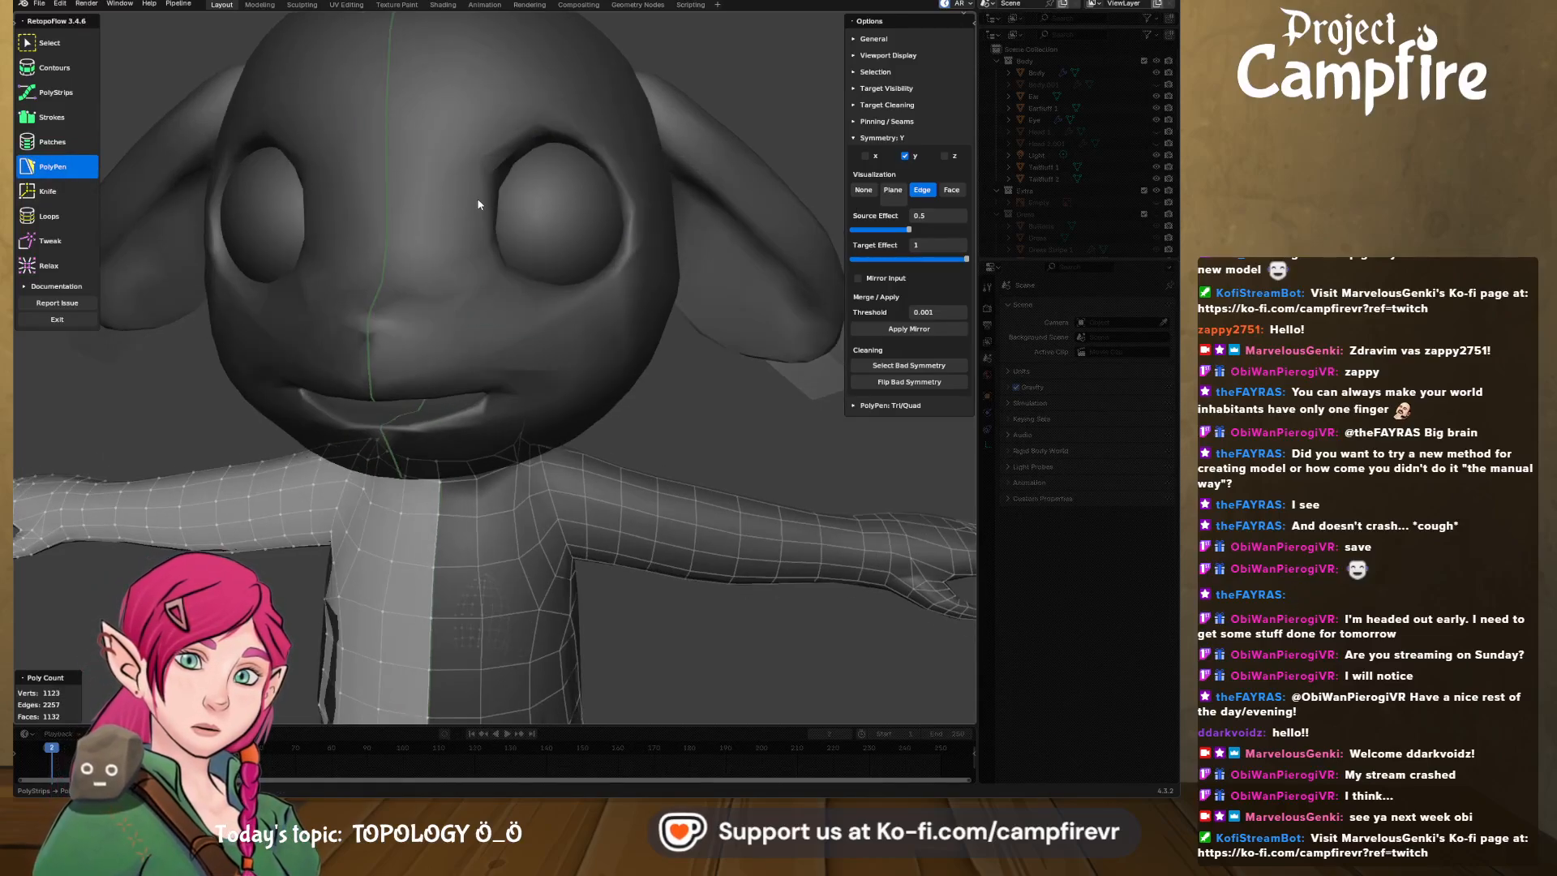
- Draw a horizontal Contours loop around the upper head, with 8 segments on the mirrored half
middle_click_drag(479, 196, 494, 211)
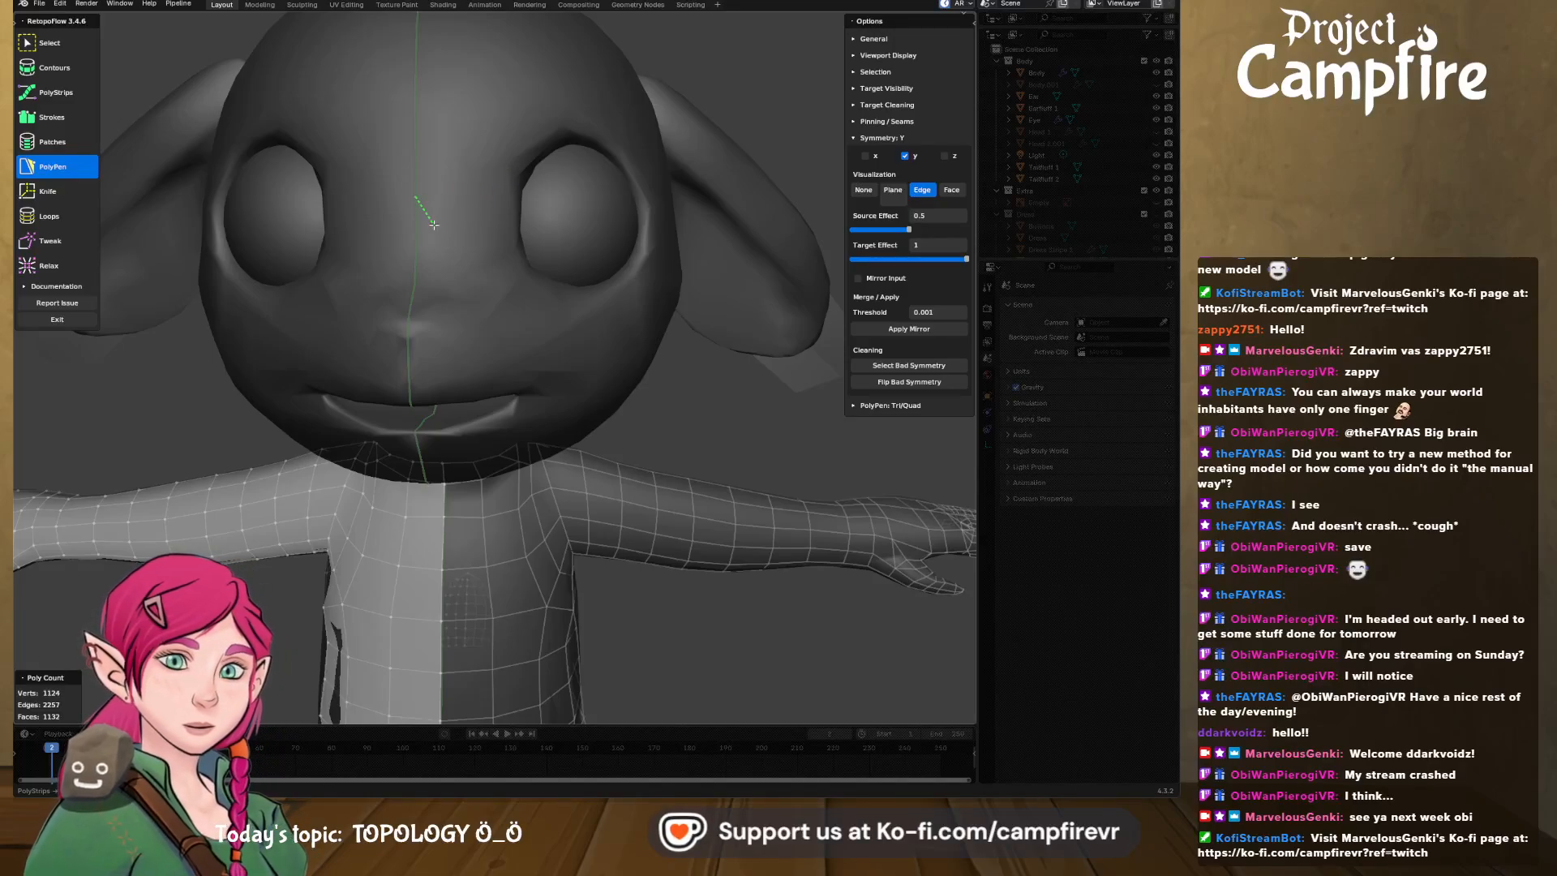
middle_click_drag(449, 220, 433, 236)
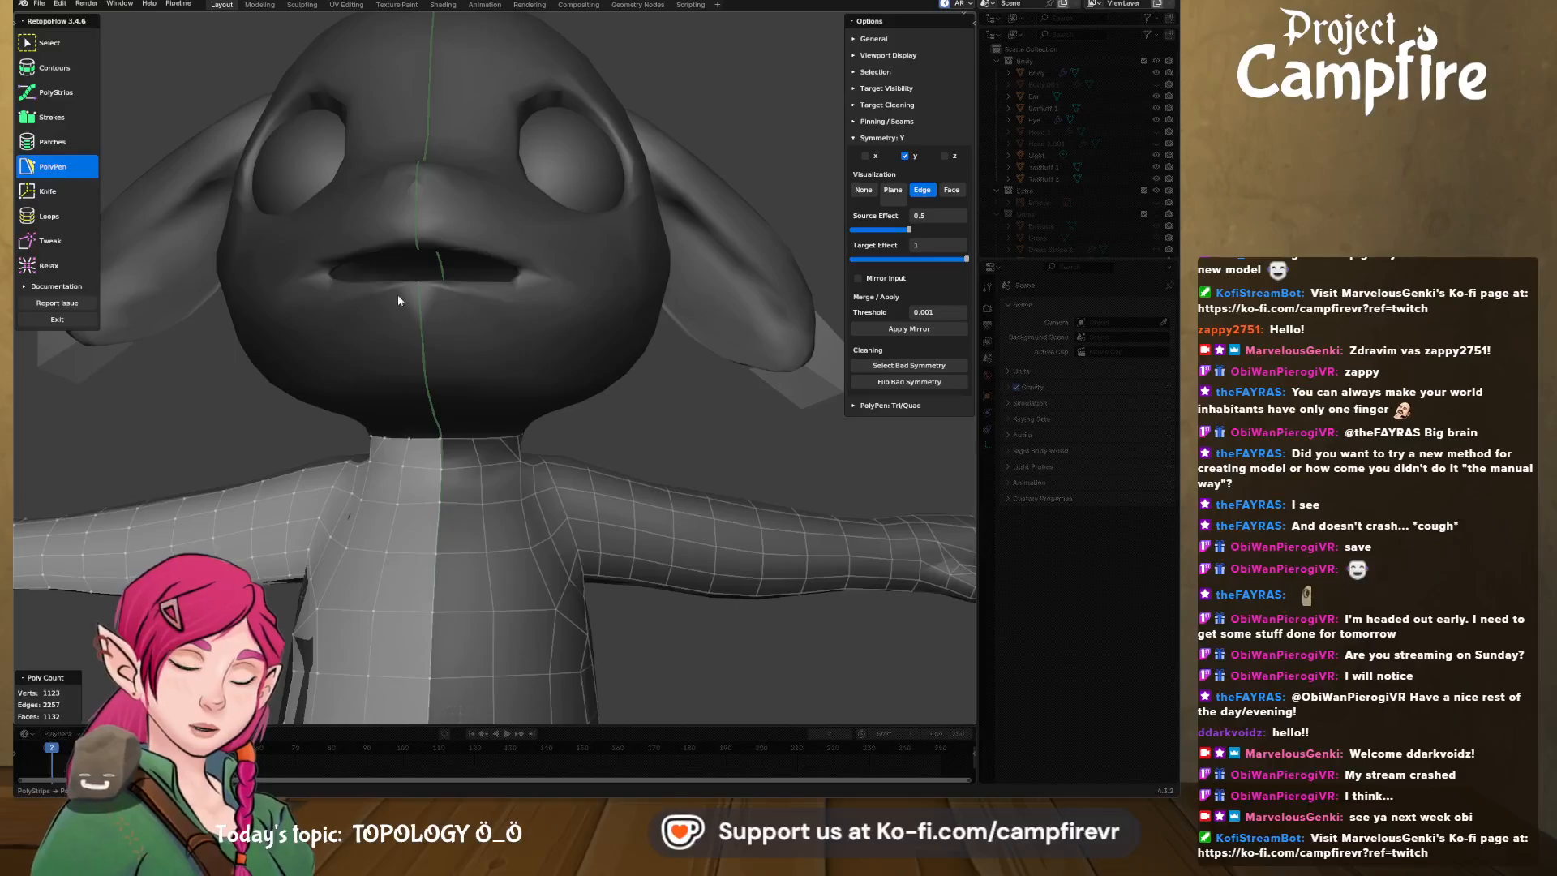
middle_click_drag(154, 266, 339, 334)
left_click(57, 68)
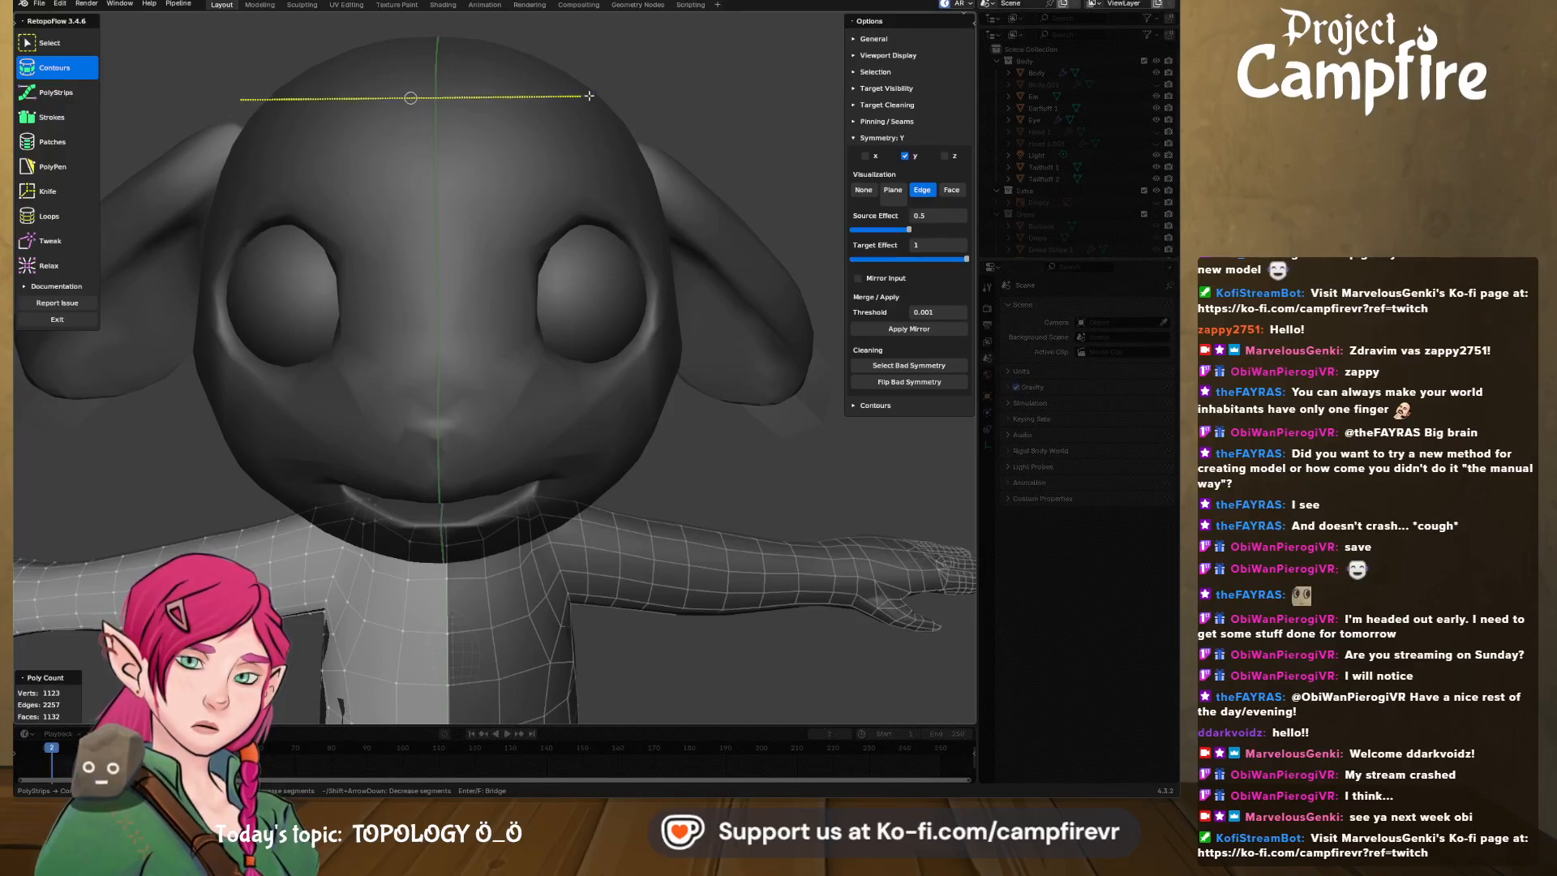
left_click_drag(589, 96, 592, 96)
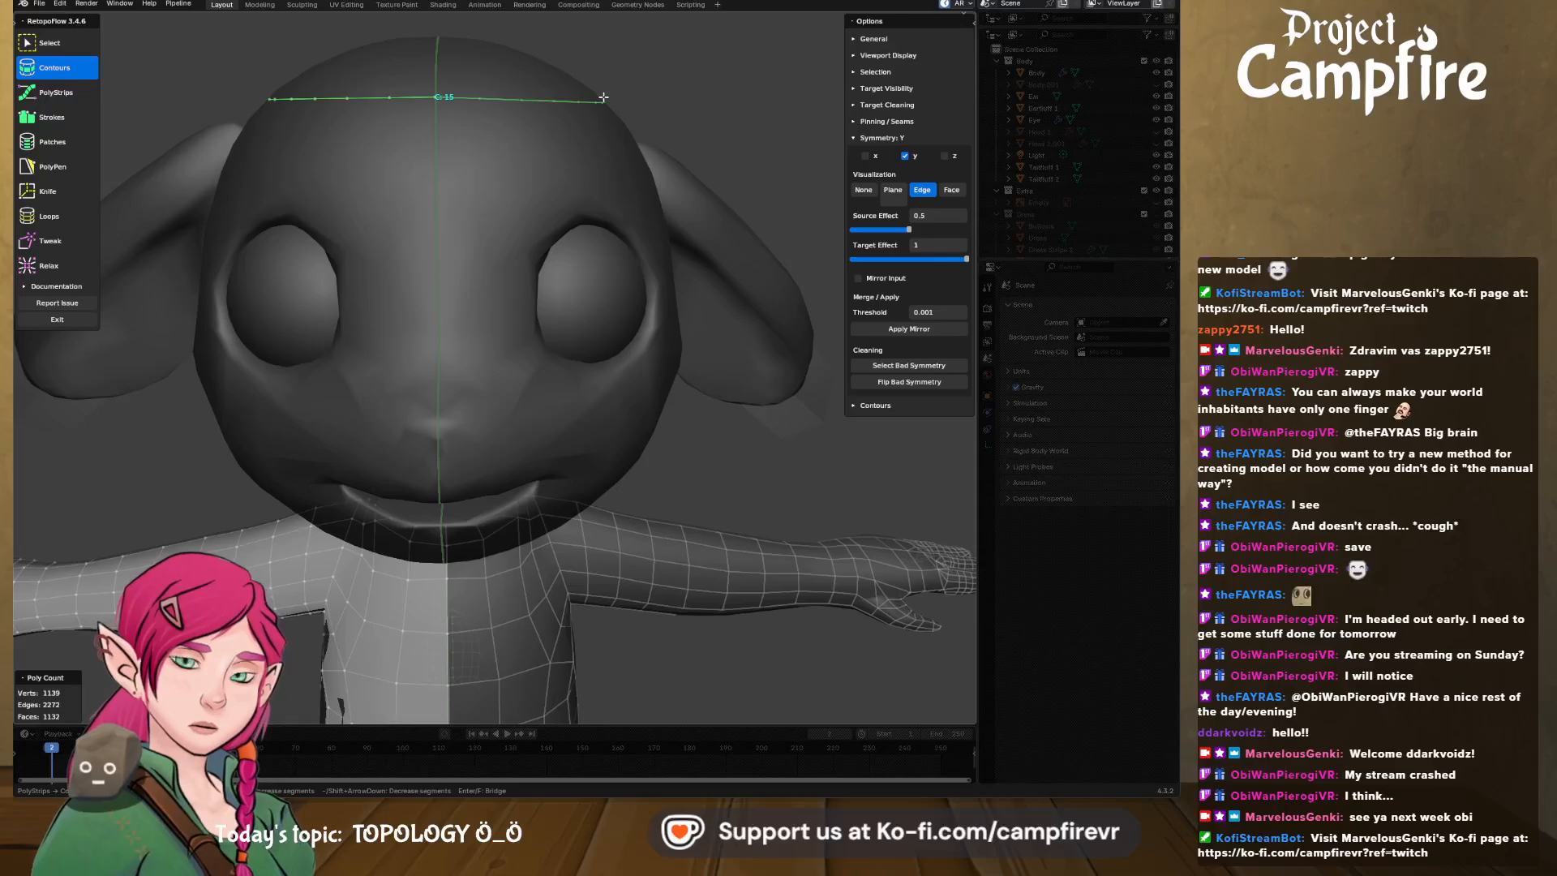
middle_click_drag(603, 97, 566, 103)
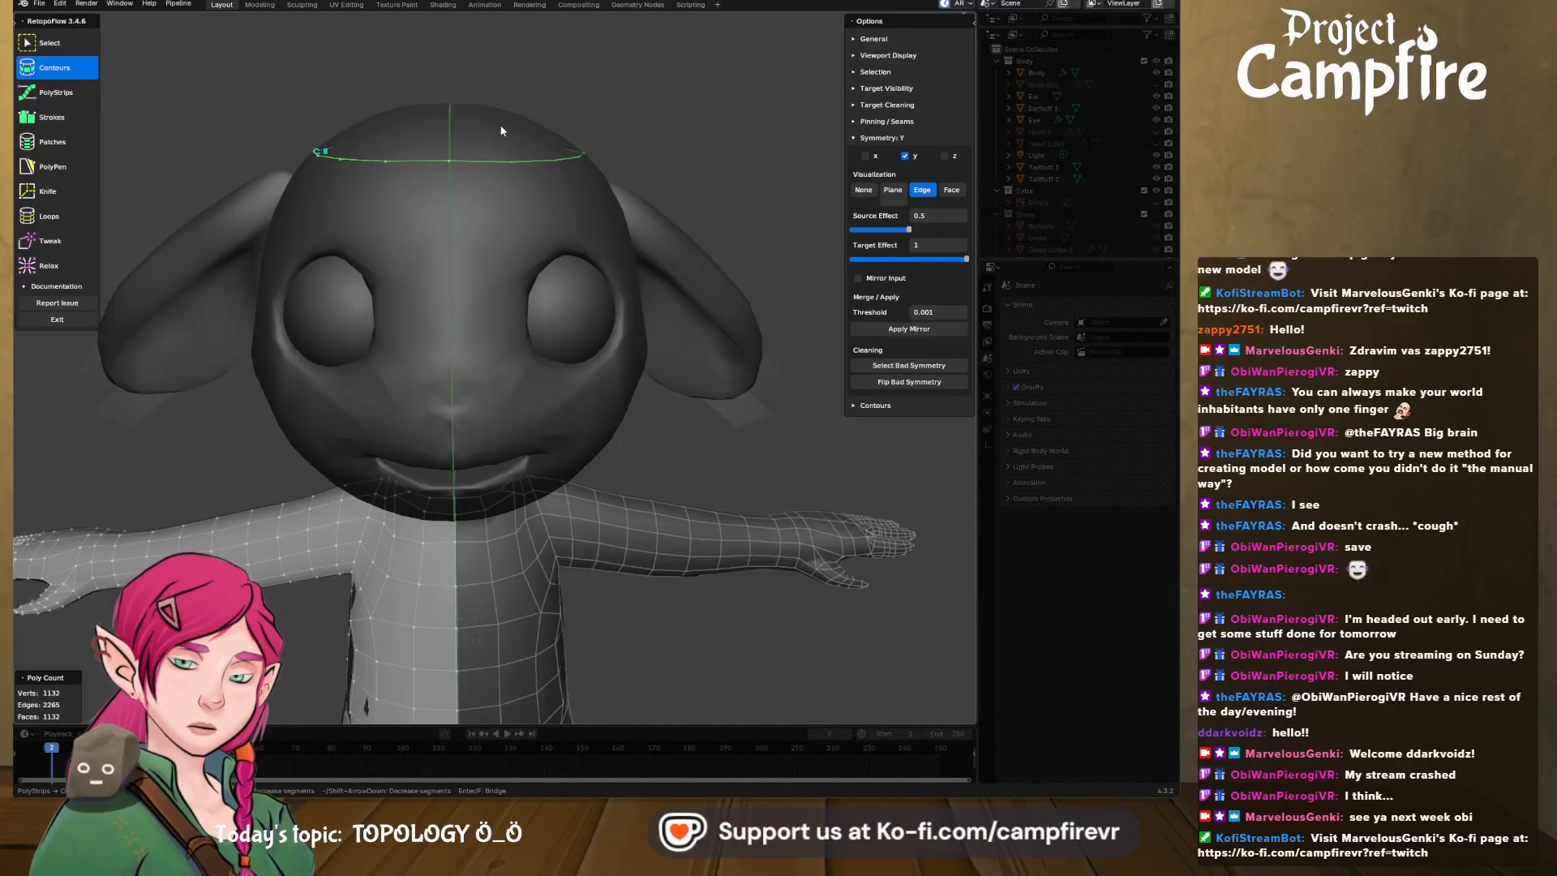
middle_click_drag(493, 138, 338, 123)
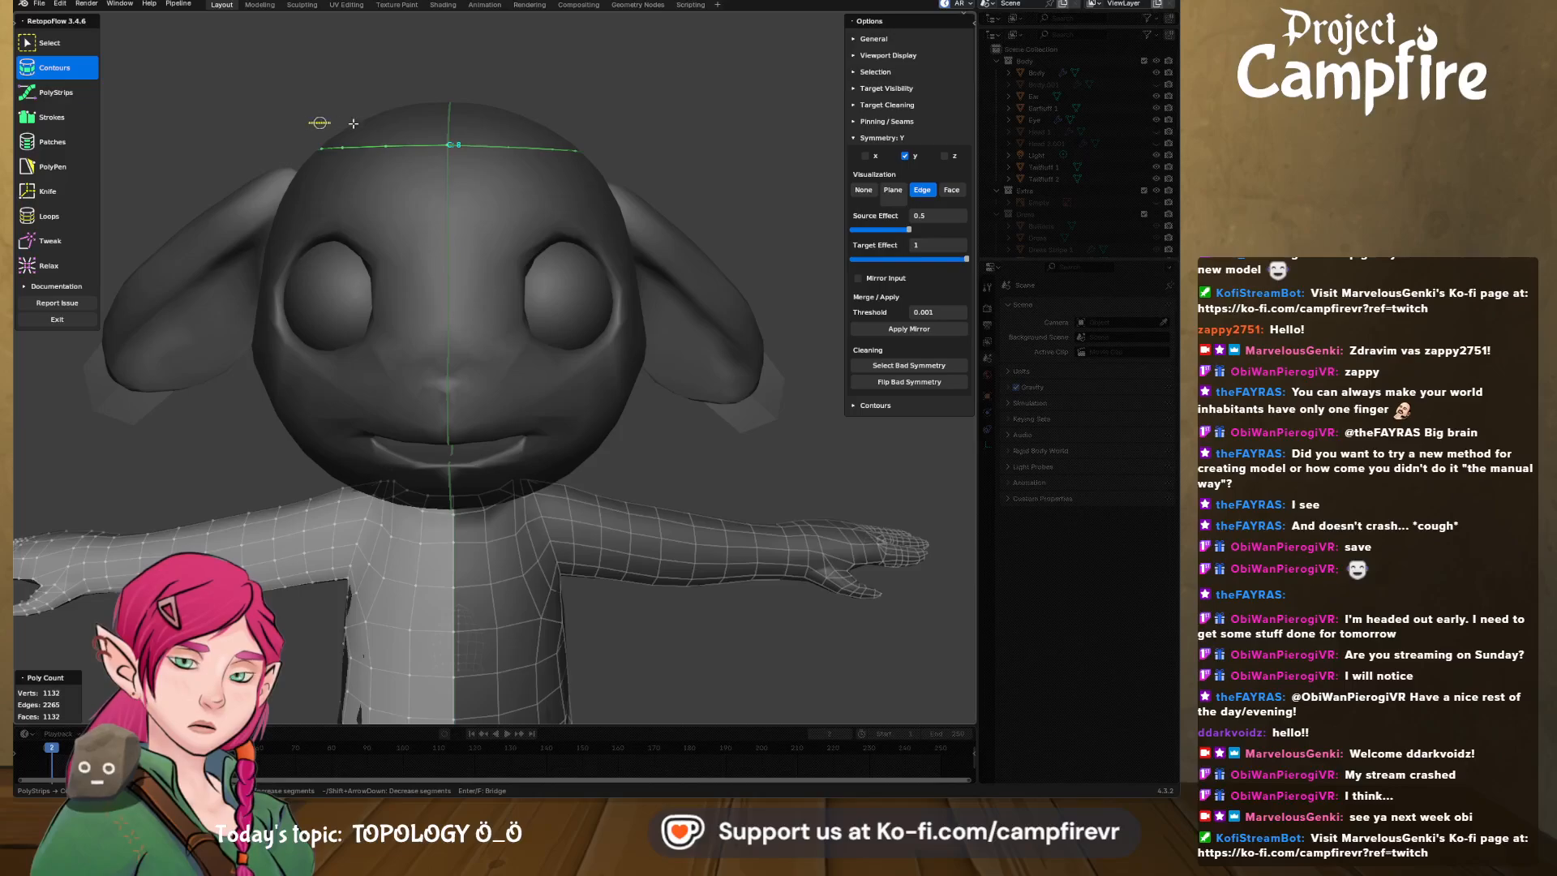
- Add Contours loops above the first one toward the crown and one below it across the forehead
mouse_move(540, 119)
left_mouse_down()
mouse_move(585, 119)
mouse_move(501, 112)
mouse_move(539, 110)
mouse_move(519, 111)
left_mouse_up()
left_click_drag(238, 187, 273, 187)
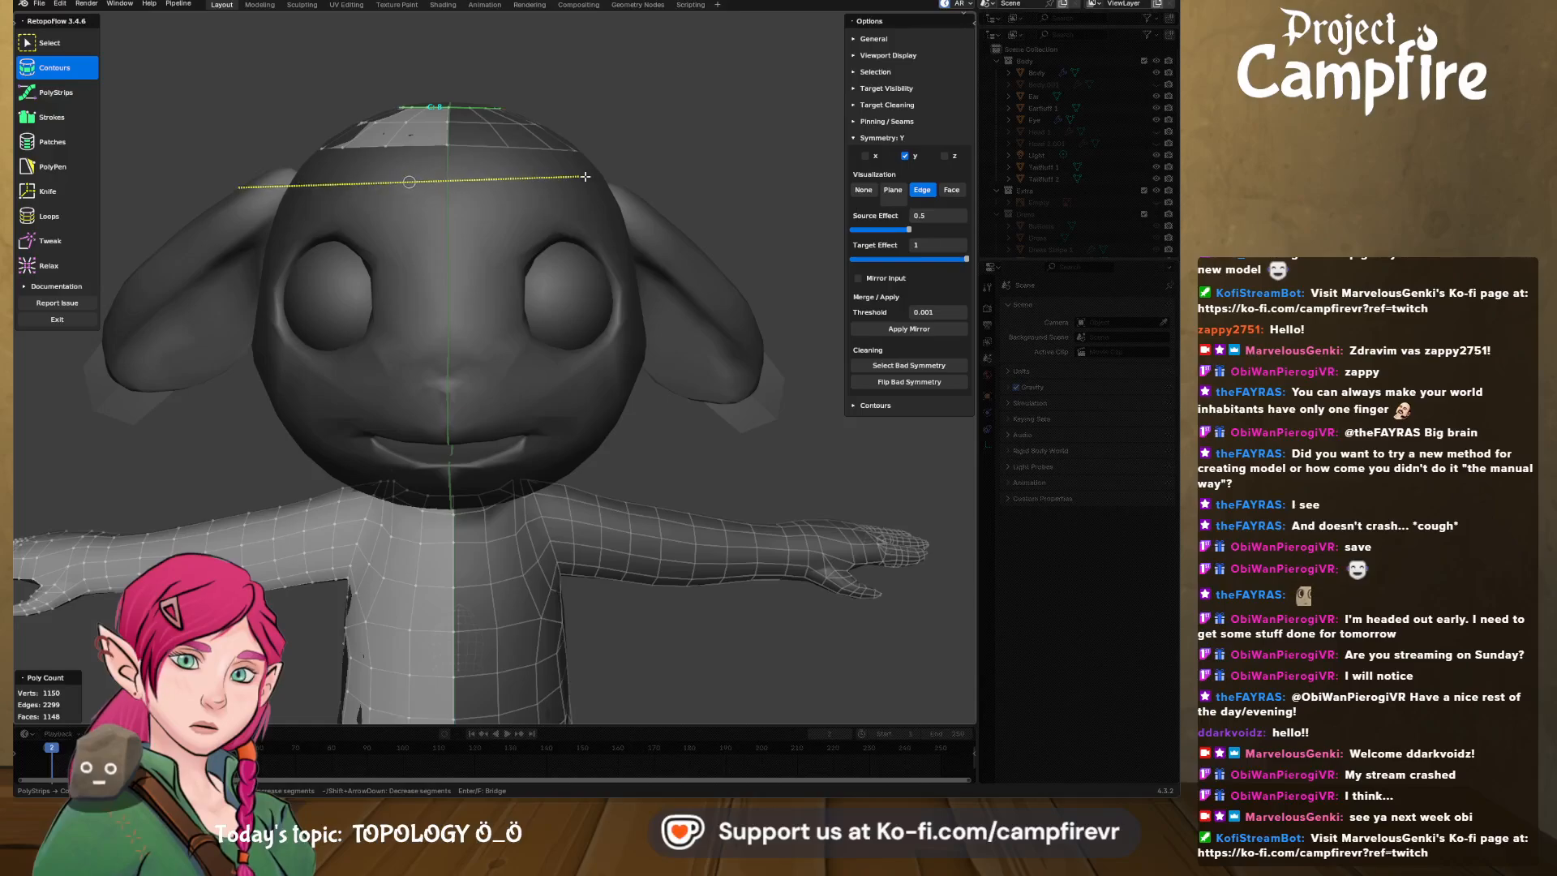
left_click_drag(586, 176, 659, 185)
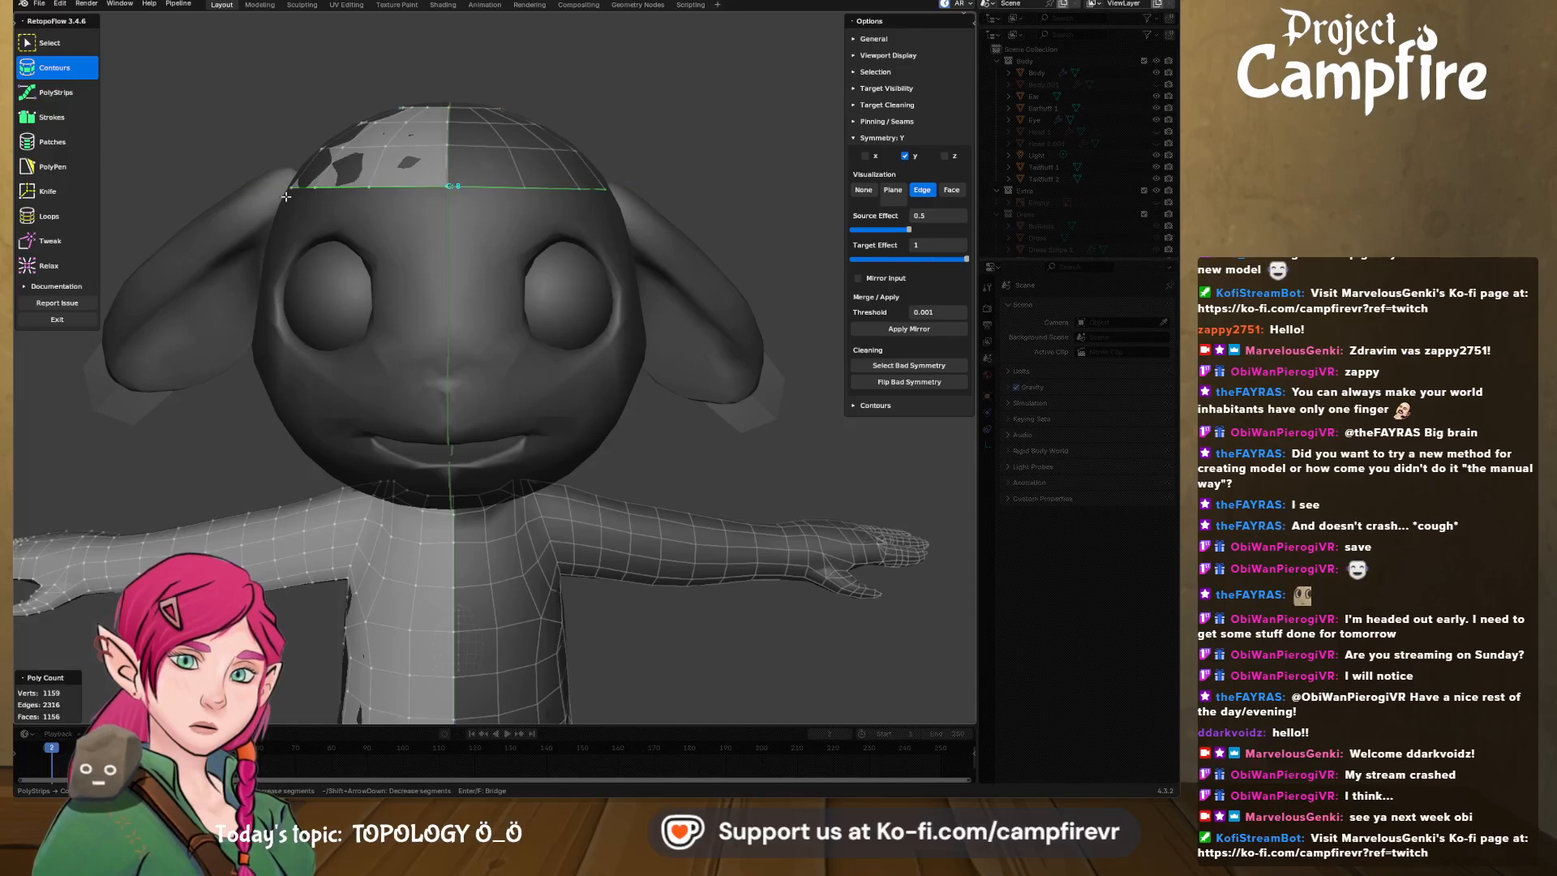
- Add two more Contours loops around the head, extending the cap mesh down to just above the eyes
left_click_drag(242, 172, 649, 168)
left_click_drag(226, 217, 669, 213)
middle_click_drag(616, 232, 492, 265)
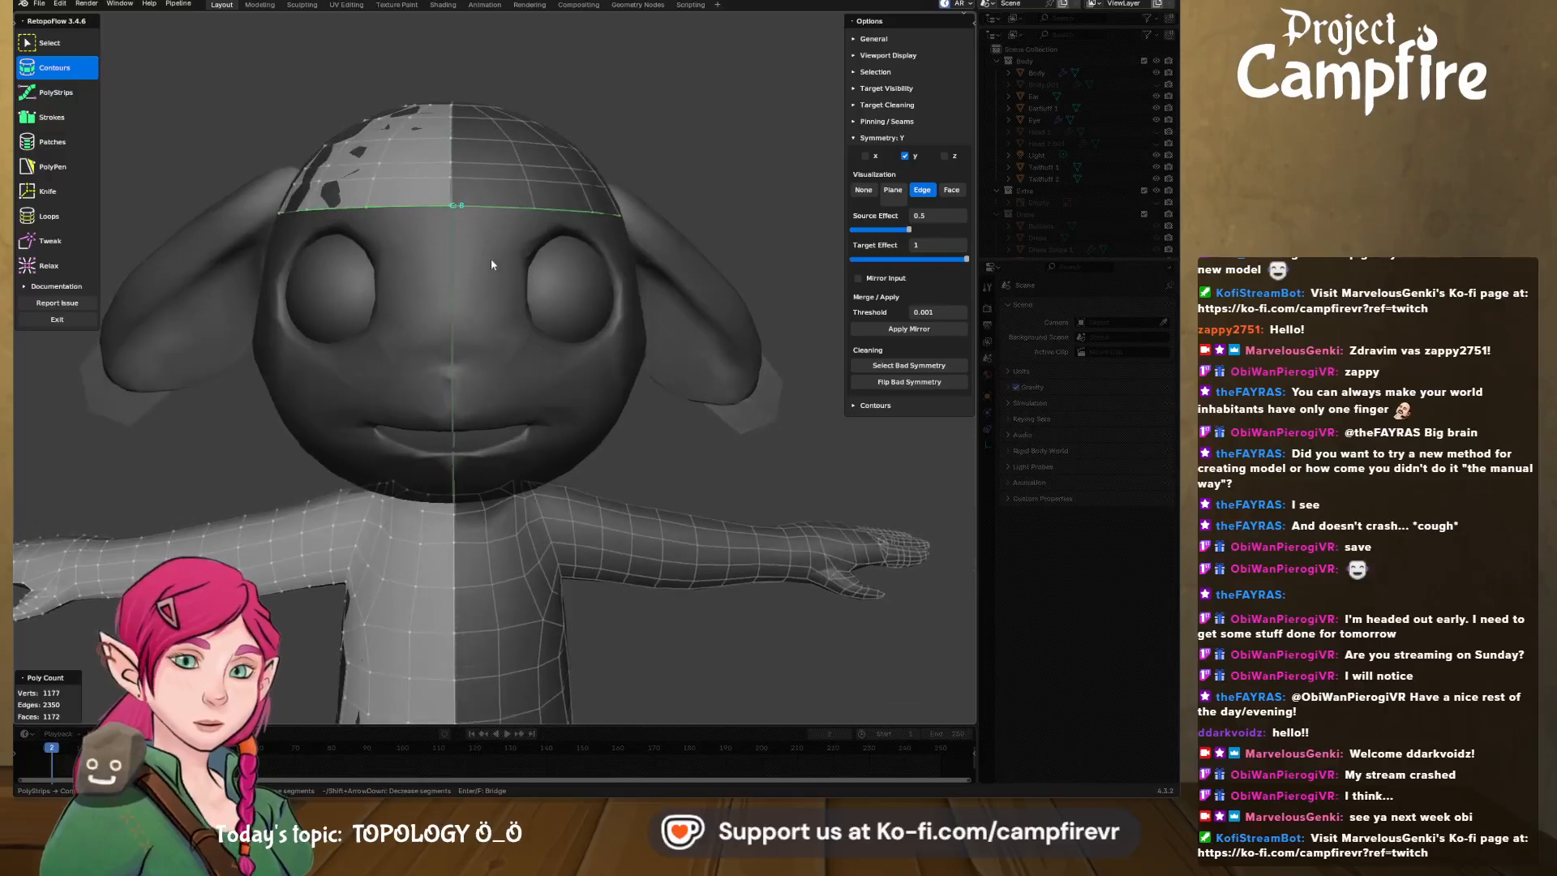
- Try to extend the central forehead edge down the face toward the nose with Strokes, then undo it
scroll(492, 280, "up", 5)
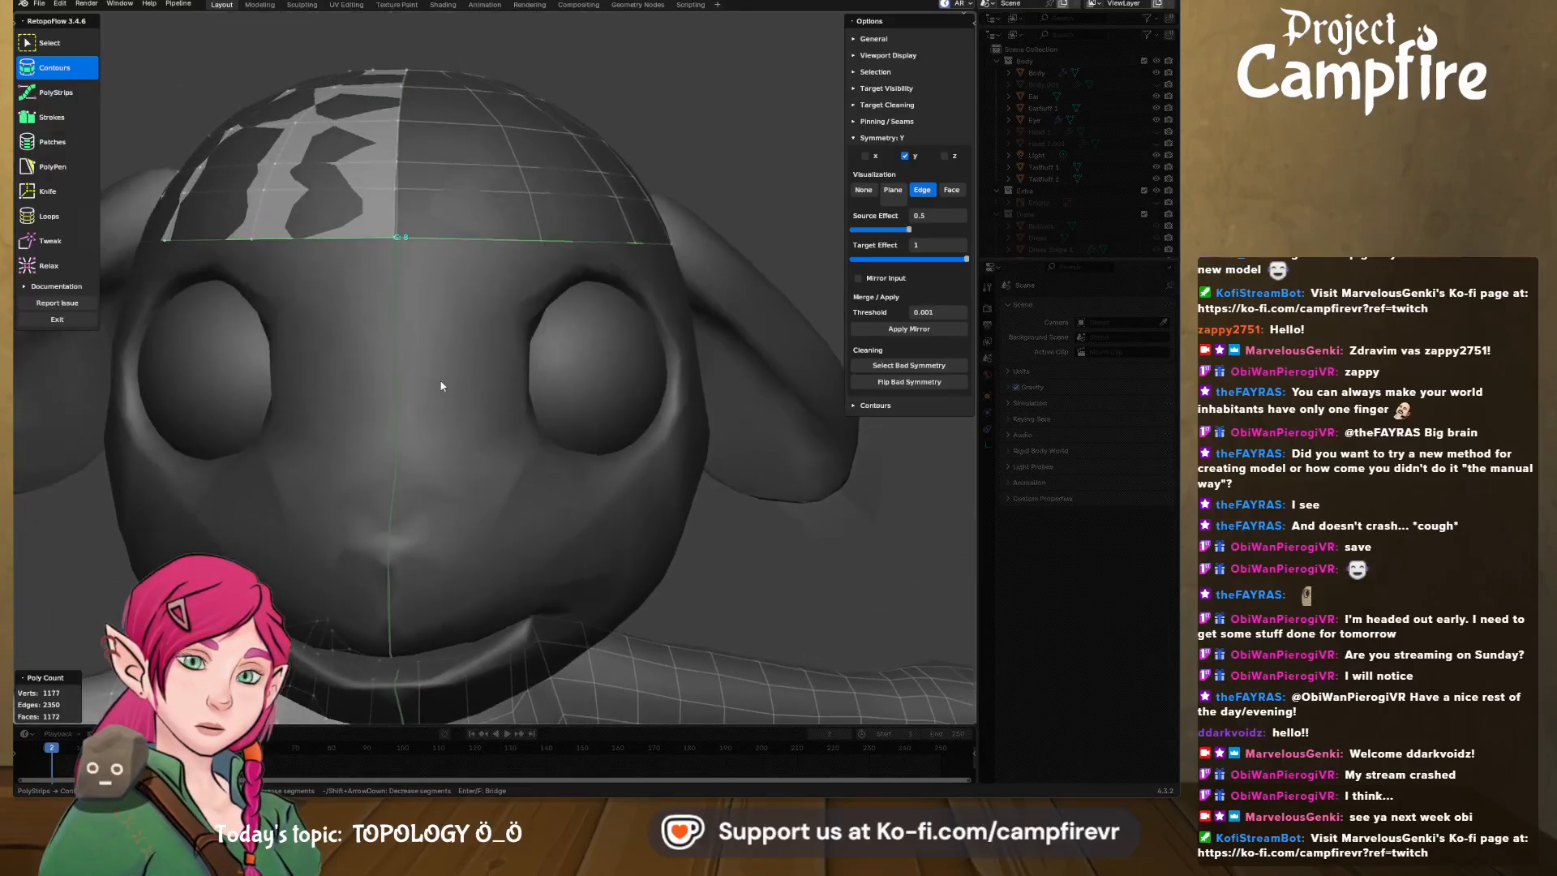
left_click(51, 117)
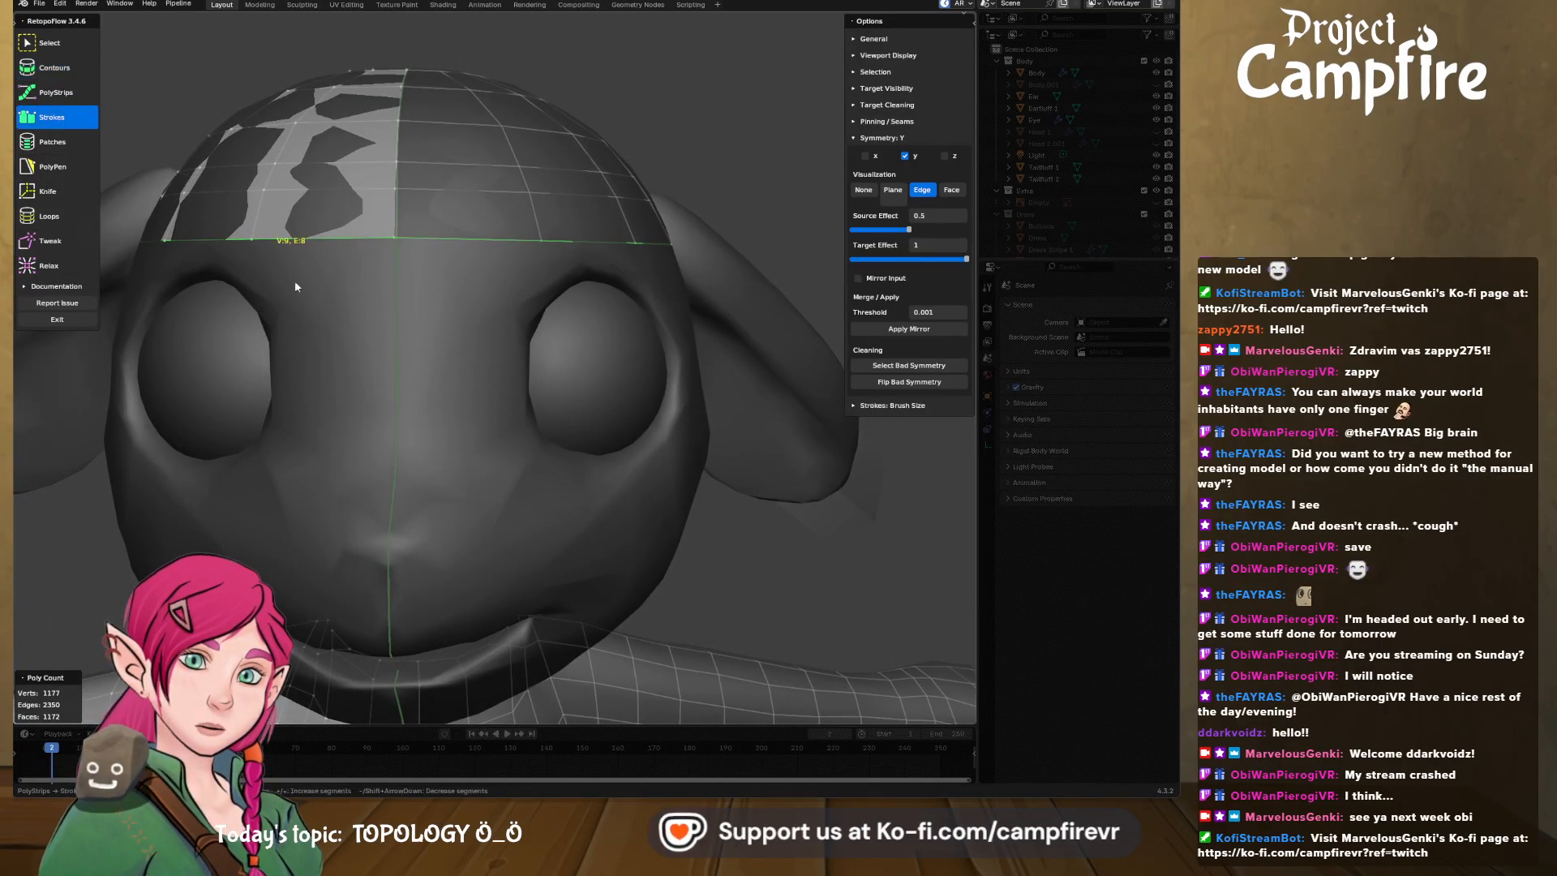
middle_click_drag(415, 329, 284, 228)
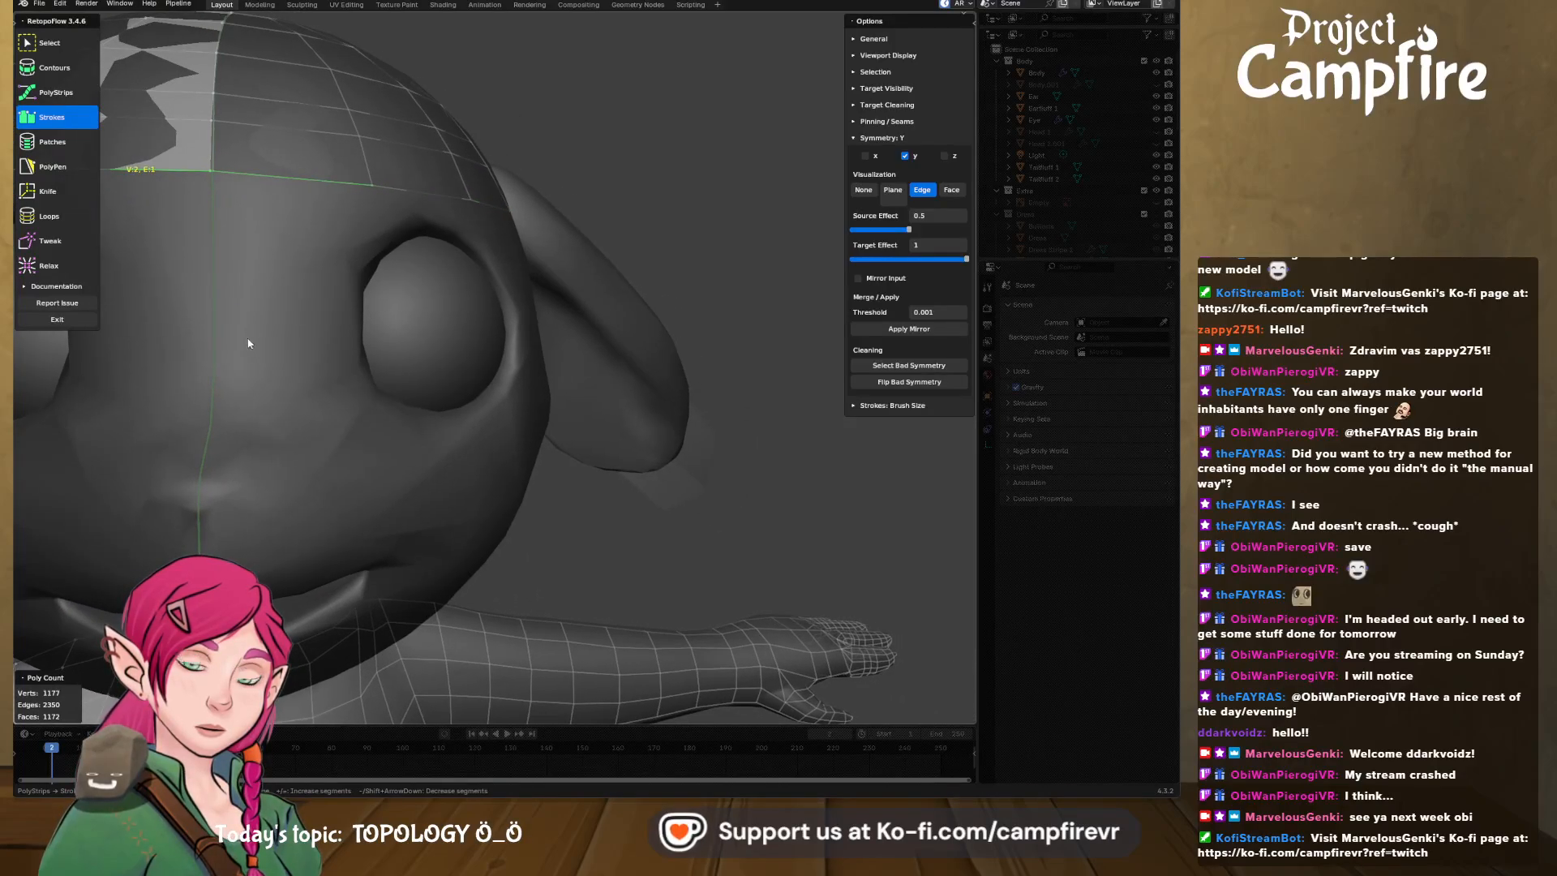
mouse_move(215, 434)
left_mouse_down()
mouse_move(338, 459)
mouse_move(376, 509)
left_mouse_up()
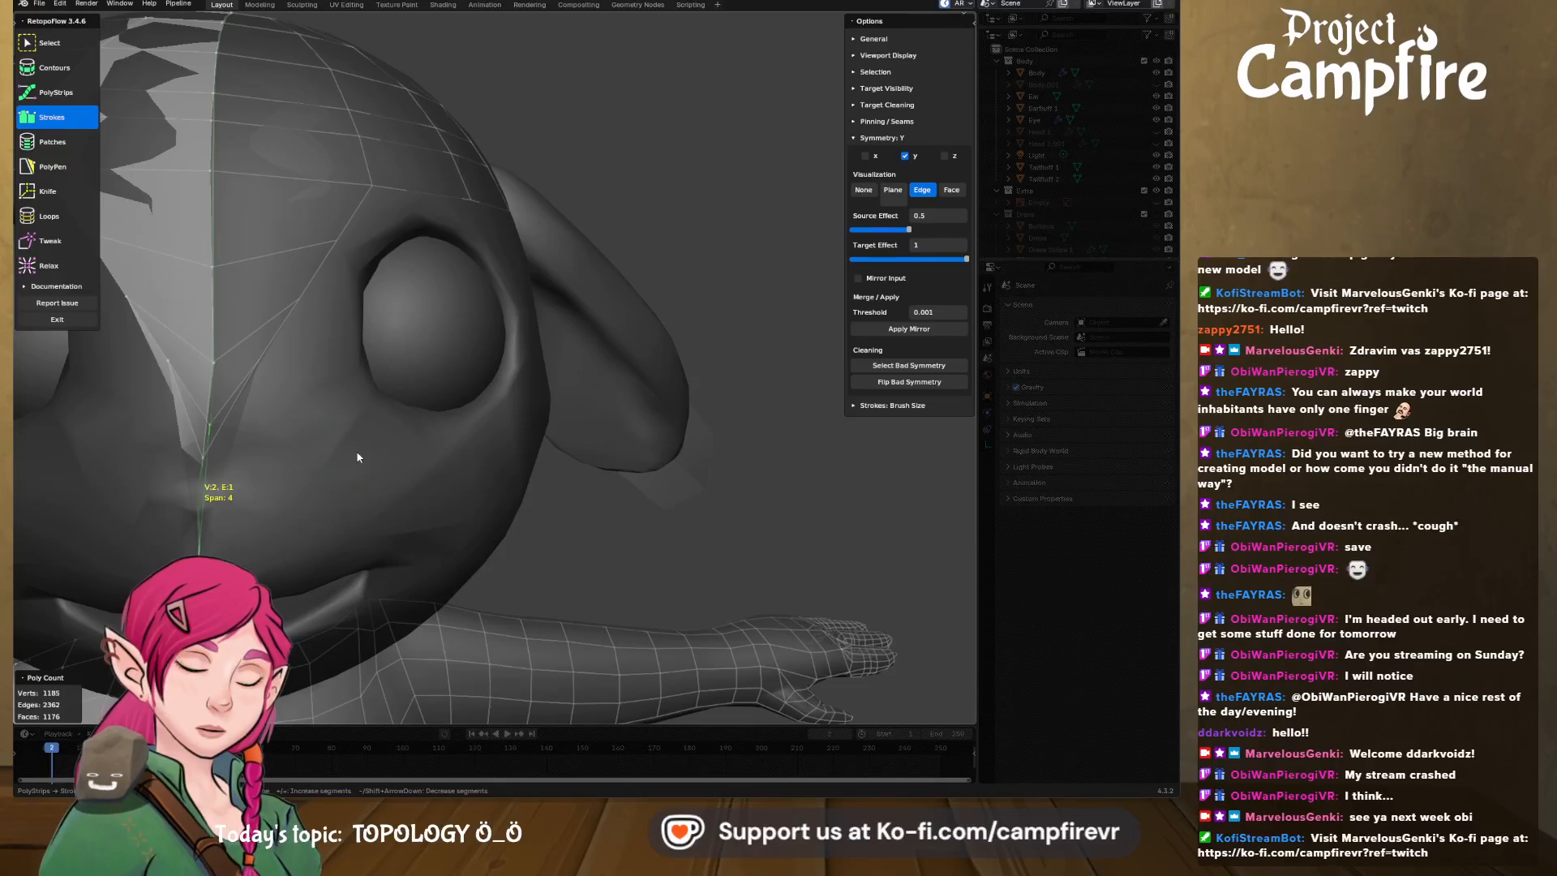
mouse_move(357, 457)
middle_mouse_down()
mouse_move(323, 453)
mouse_move(391, 456)
mouse_move(463, 414)
mouse_move(556, 408)
middle_mouse_up()
key("ctrl+z")
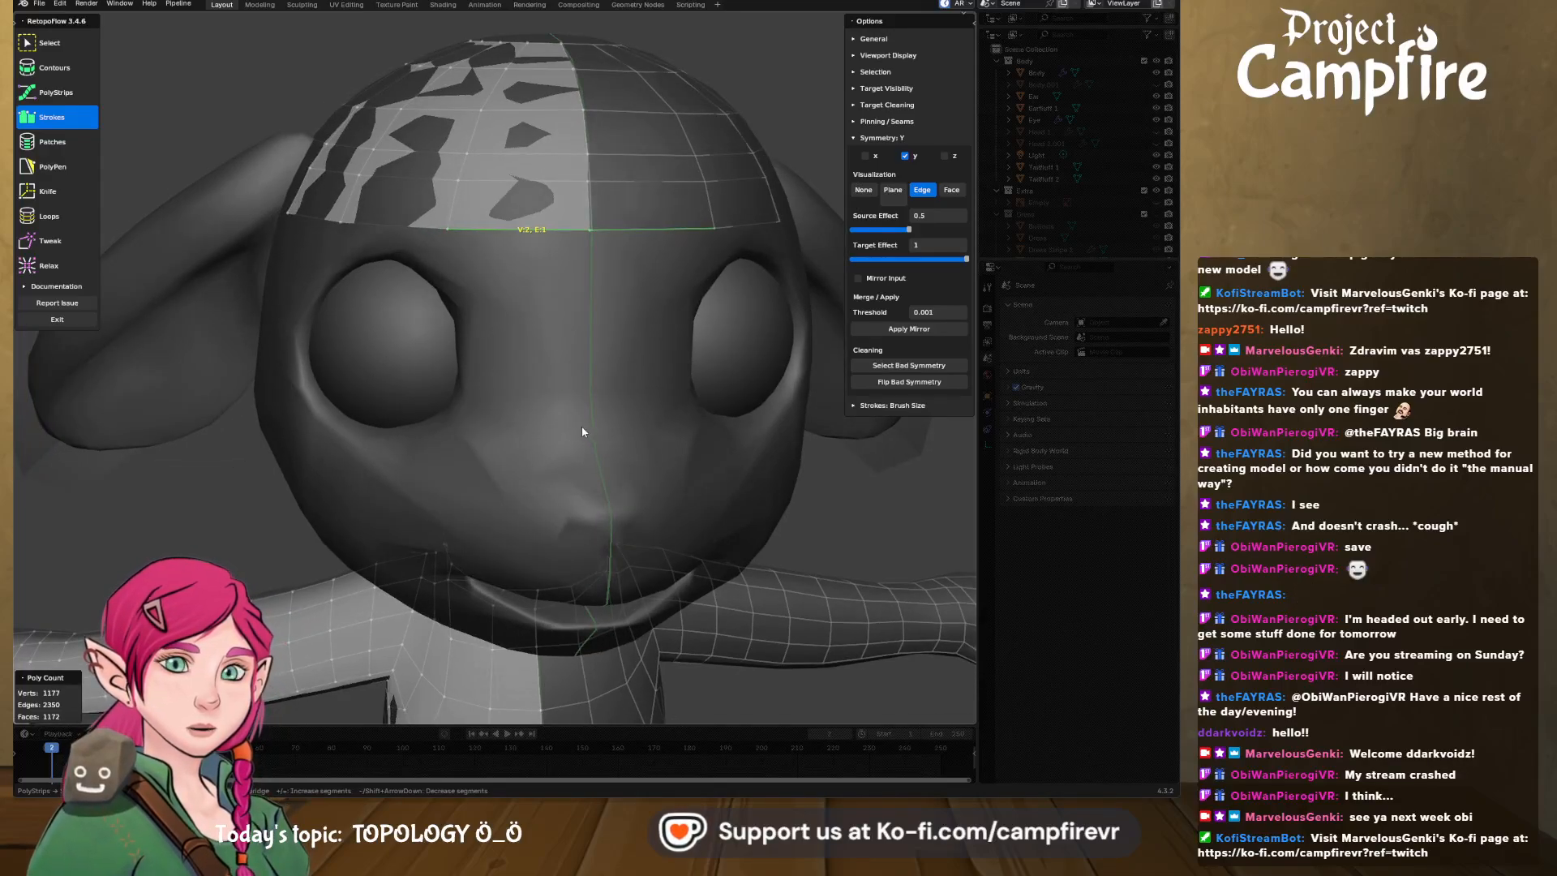
- Try placing a short PolyStrips patch beside the inner corner of the eye, then undo it
scroll(575, 414, "up", 1)
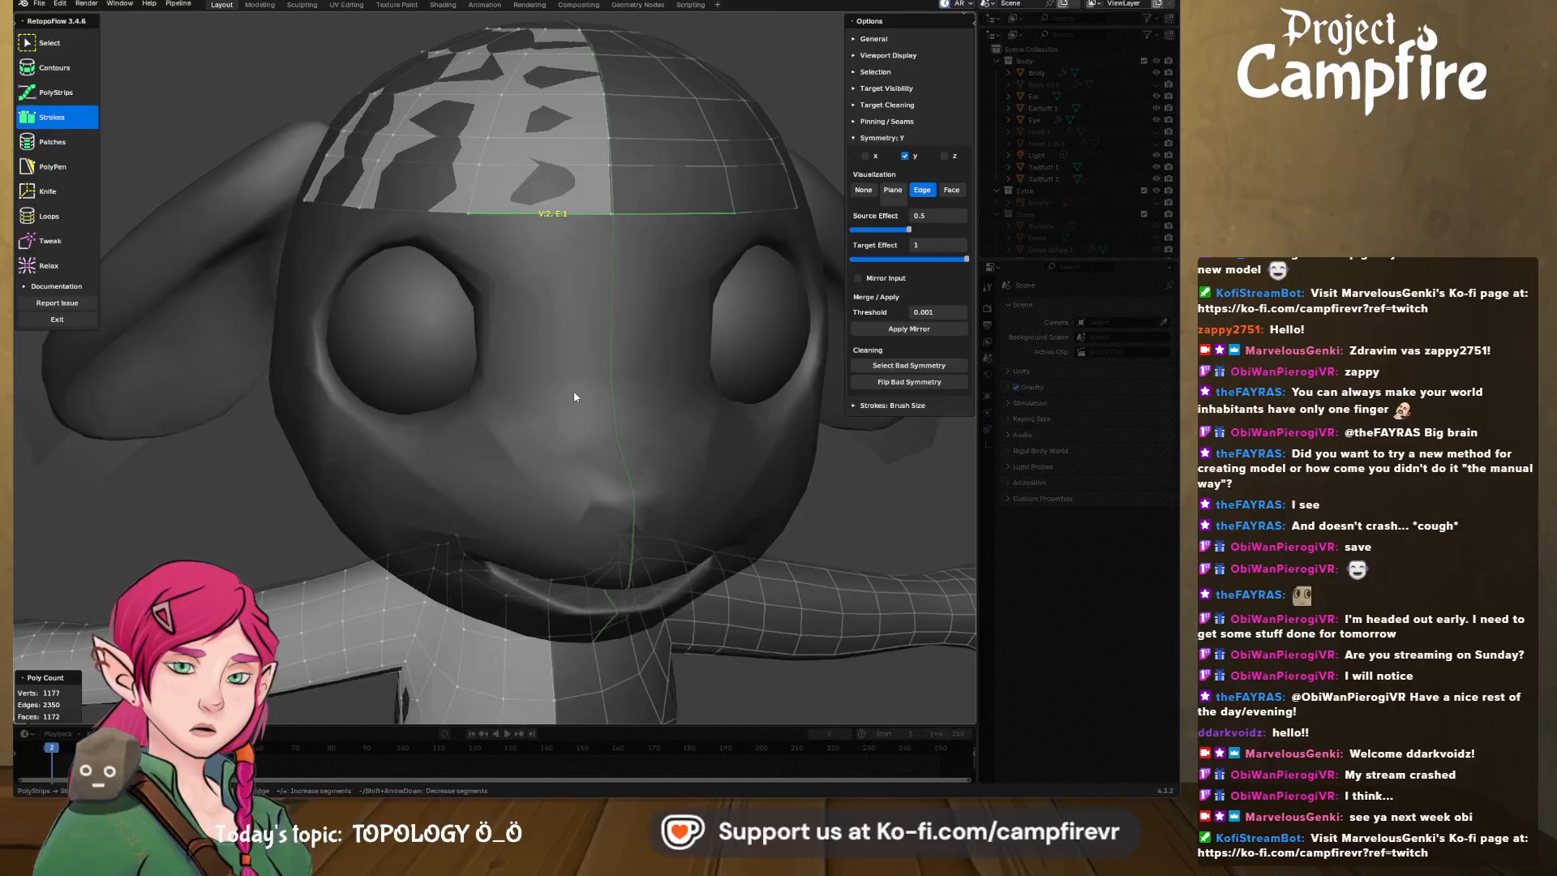
left_click(64, 92)
mouse_move(503, 300)
middle_mouse_down()
mouse_move(546, 278)
mouse_move(545, 249)
middle_mouse_up()
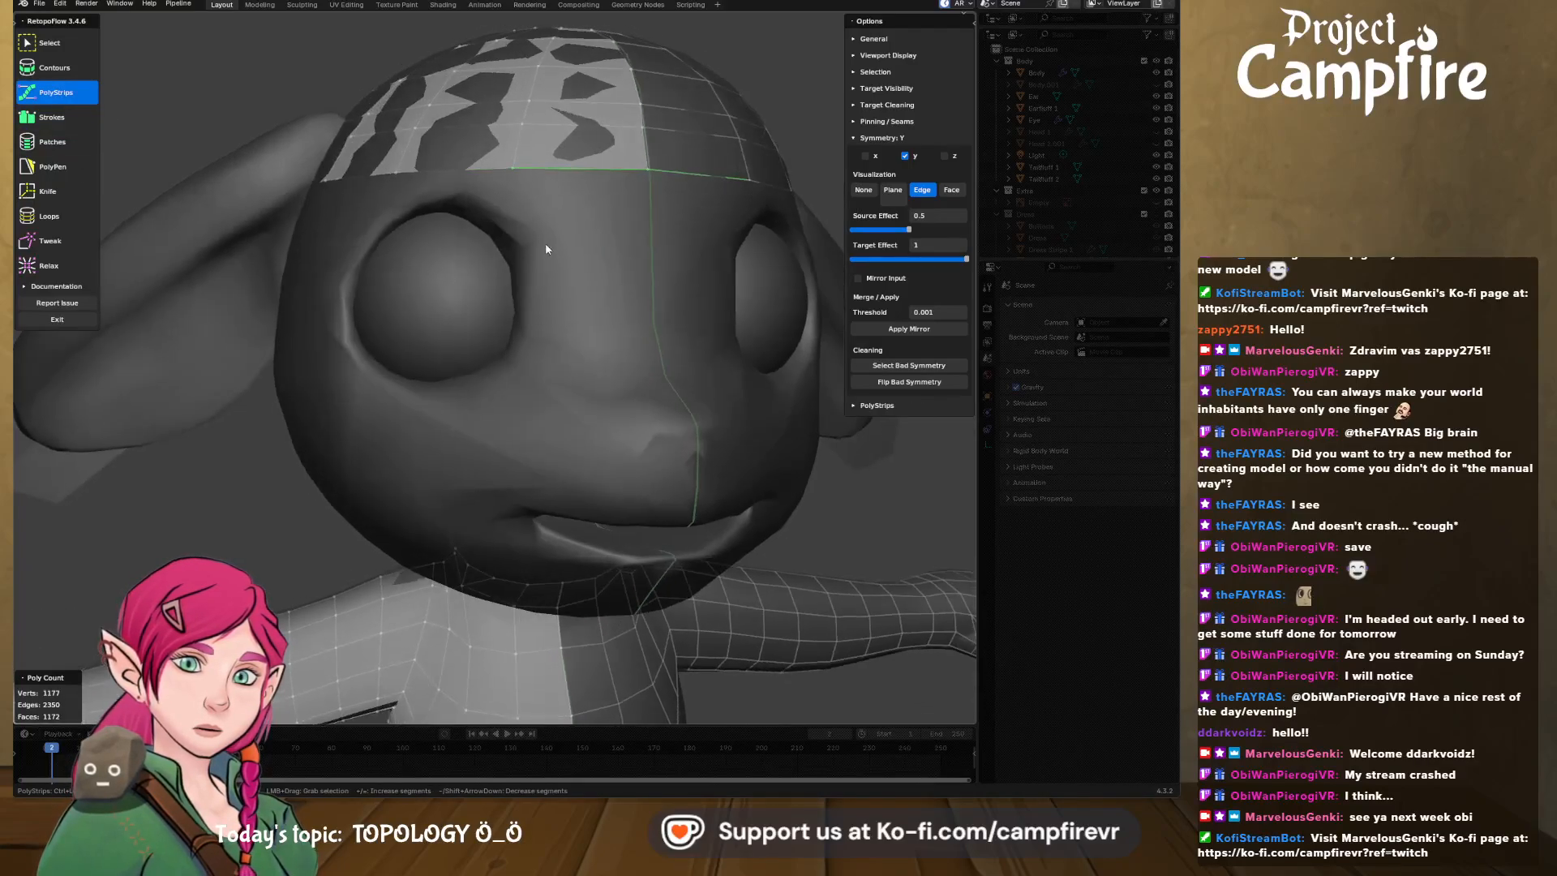
mouse_move(559, 262)
left_mouse_down()
mouse_move(556, 324)
mouse_move(388, 383)
mouse_move(345, 345)
mouse_move(423, 188)
mouse_move(522, 202)
mouse_move(552, 252)
left_mouse_up()
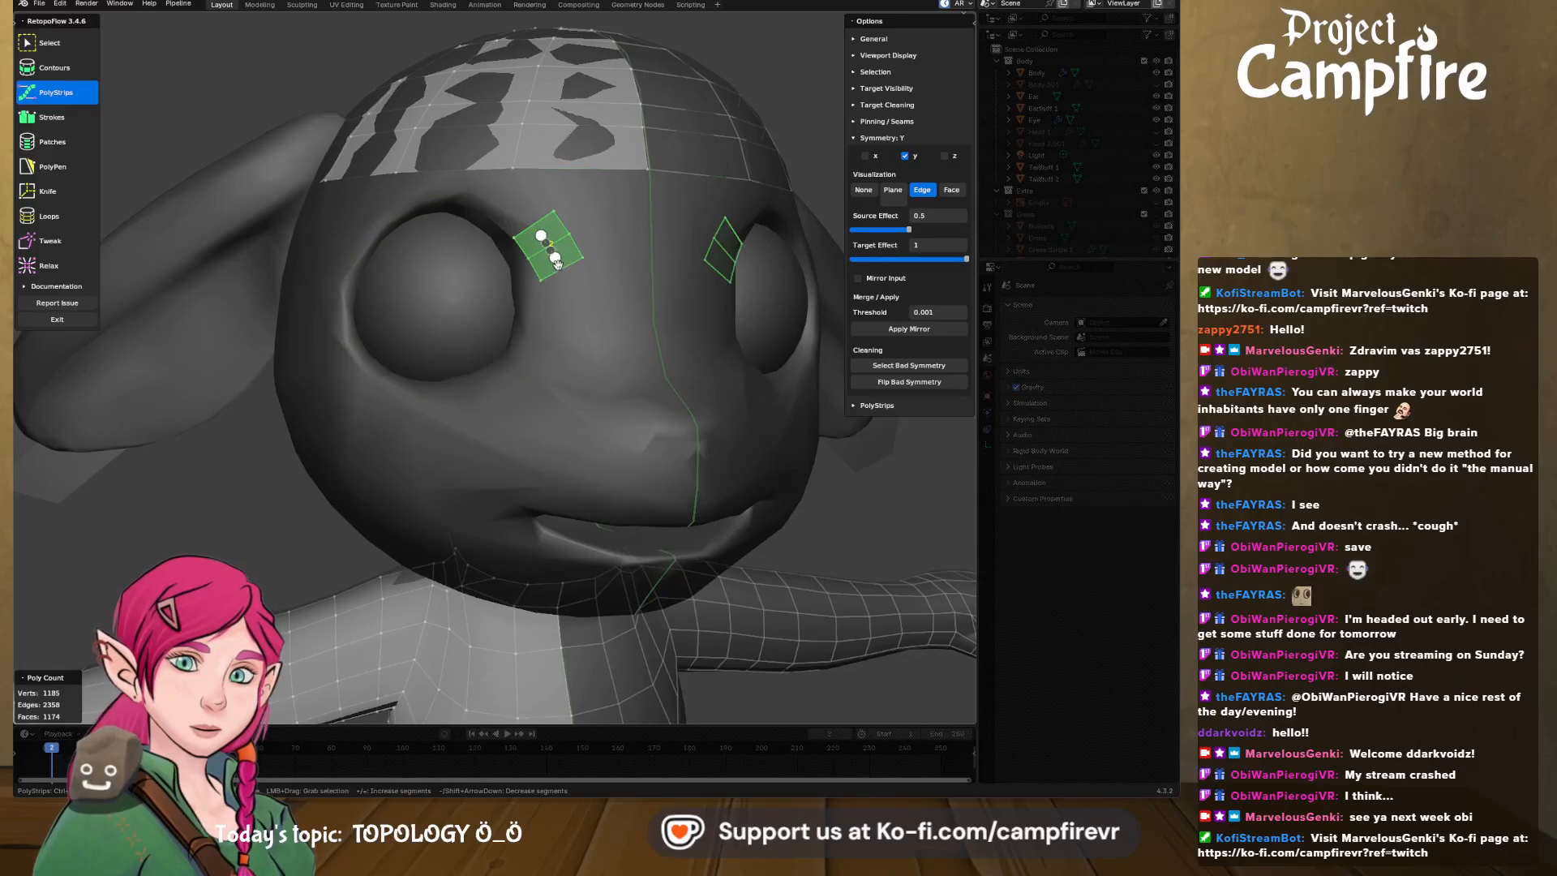
scroll(556, 261, "up", 3)
left_click_drag(608, 168, 617, 195)
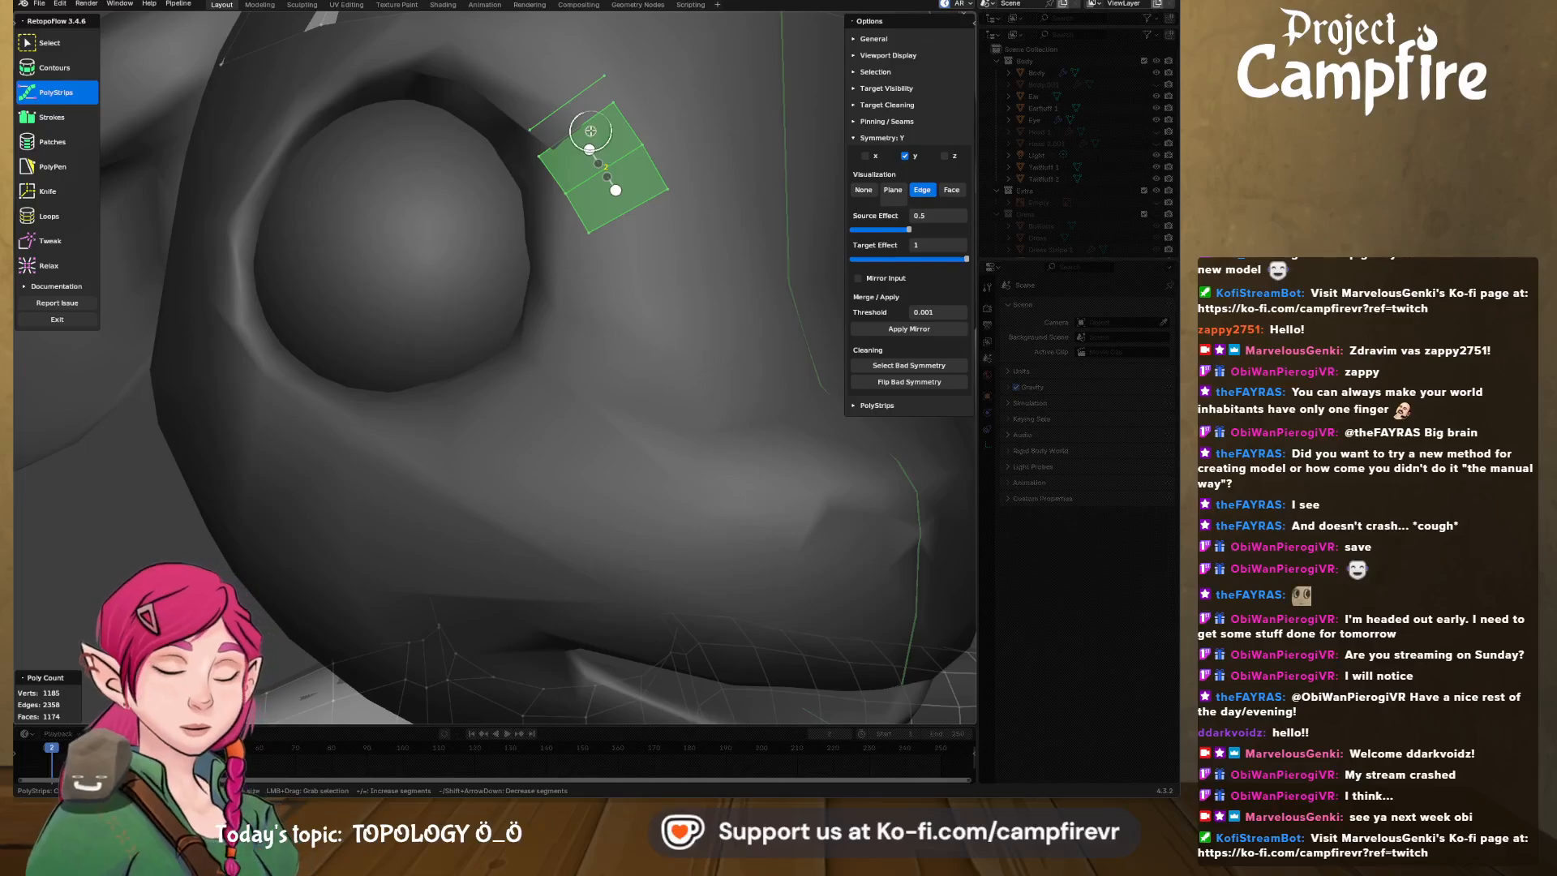
key("ctrl+z")
key("ctrl+z")
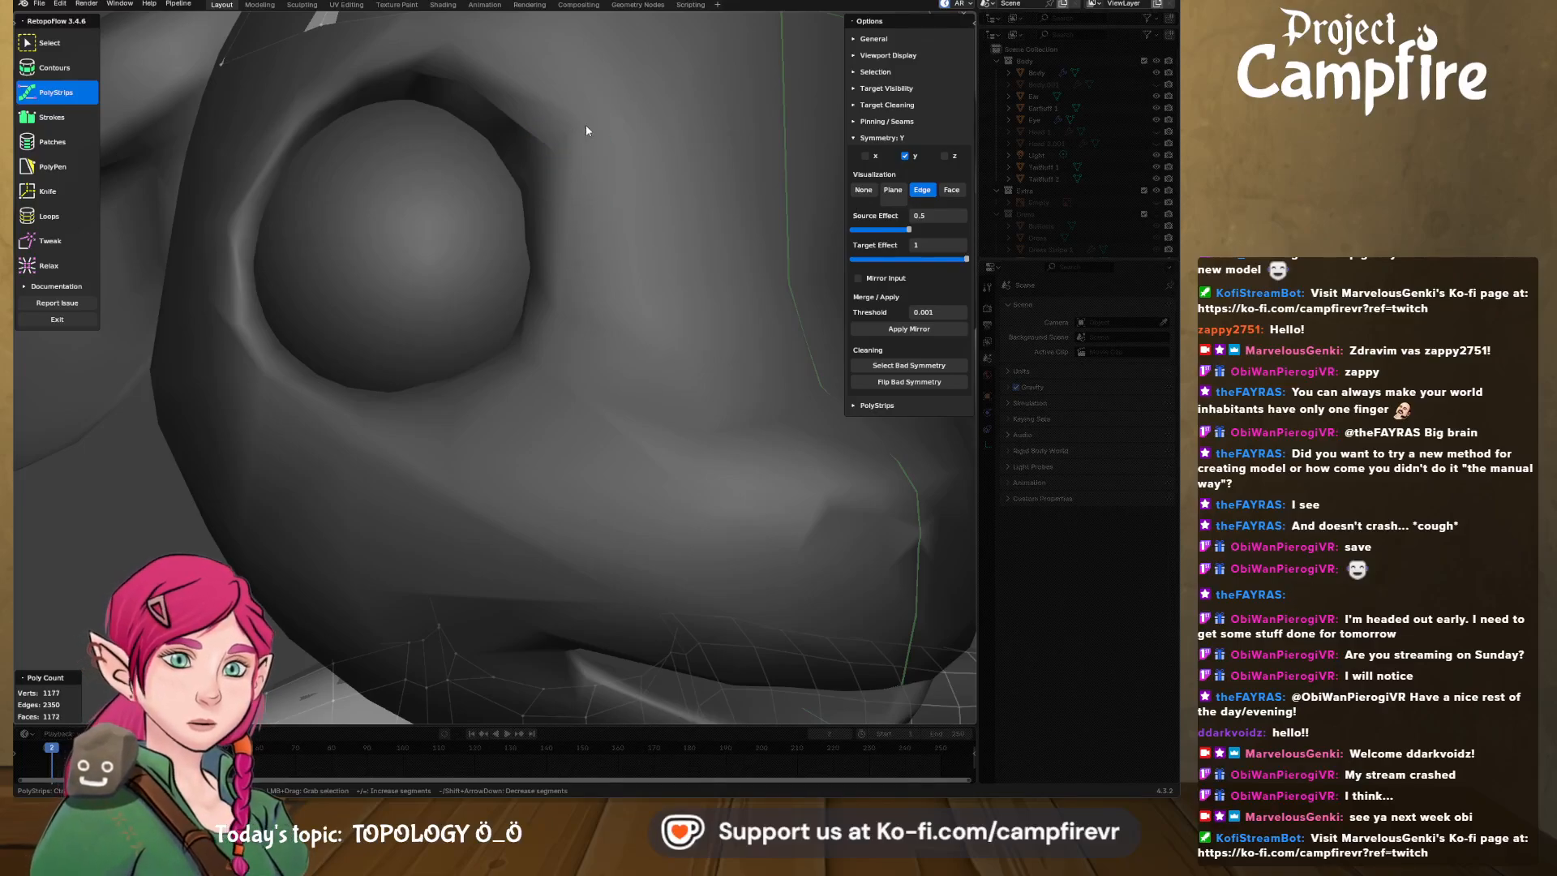
- Try a narrow PolyStrips strip curving from the inner eye corner down toward the cheek, then undo it
mouse_move(610, 166)
left_mouse_down()
mouse_move(577, 376)
mouse_move(486, 442)
left_mouse_up()
scroll(608, 346, "down", 2)
scroll(609, 346, "down", 1)
mouse_move(591, 341)
middle_mouse_down()
mouse_move(500, 360)
mouse_move(565, 350)
middle_mouse_up()
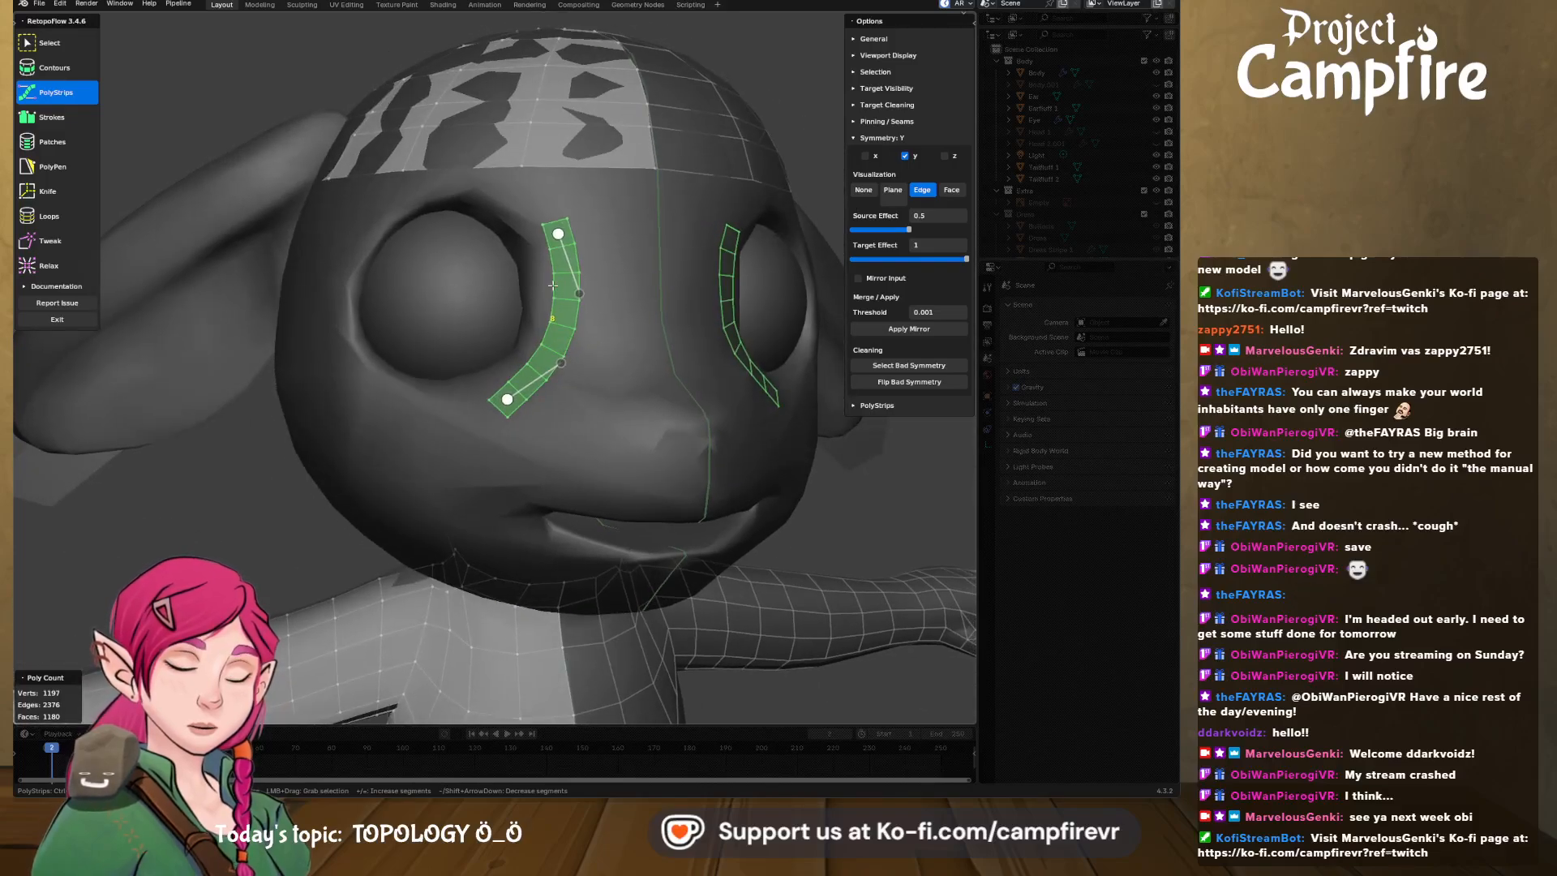
key("ctrl+z")
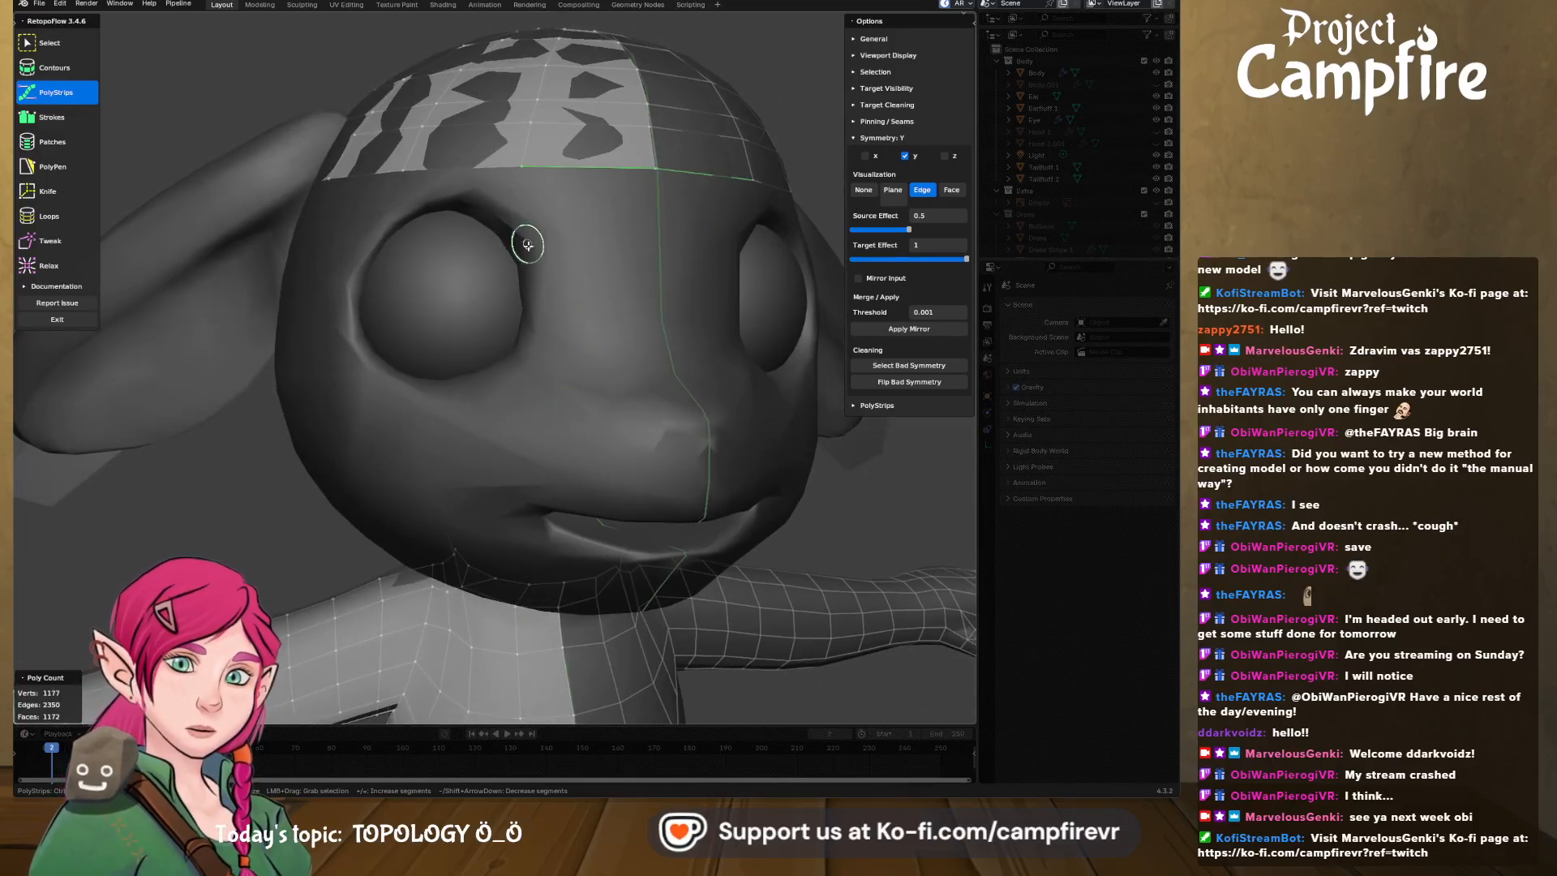
- Draw a PolyStrips strip along the inner and lower rim of the eye socket and deselect it
mouse_move(528, 245)
left_mouse_down()
mouse_move(535, 331)
mouse_move(514, 363)
left_mouse_up()
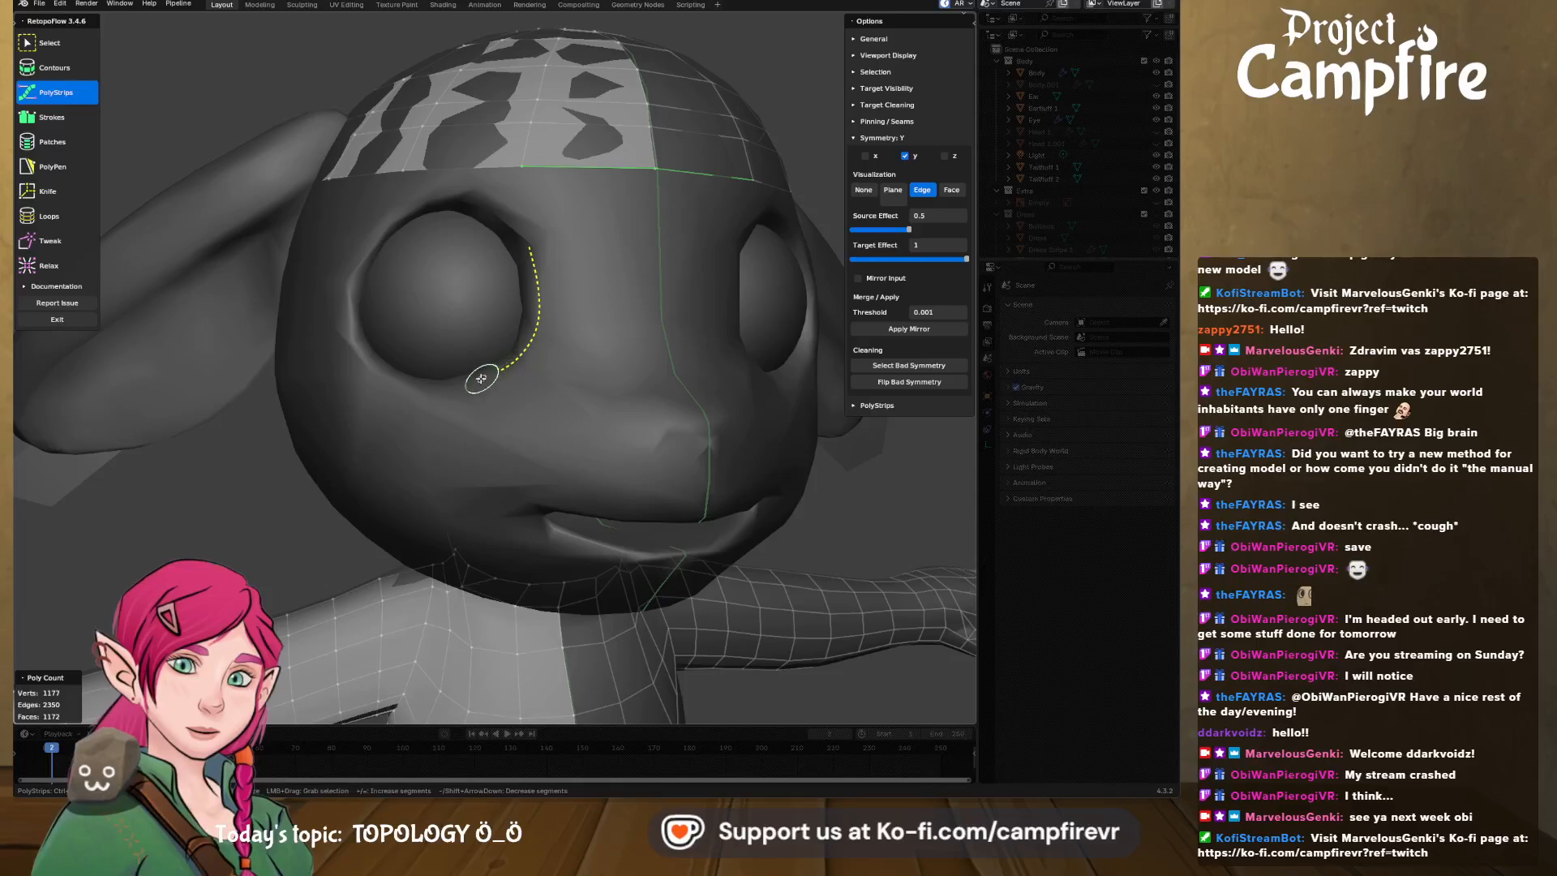
left_click_drag(402, 386, 410, 383)
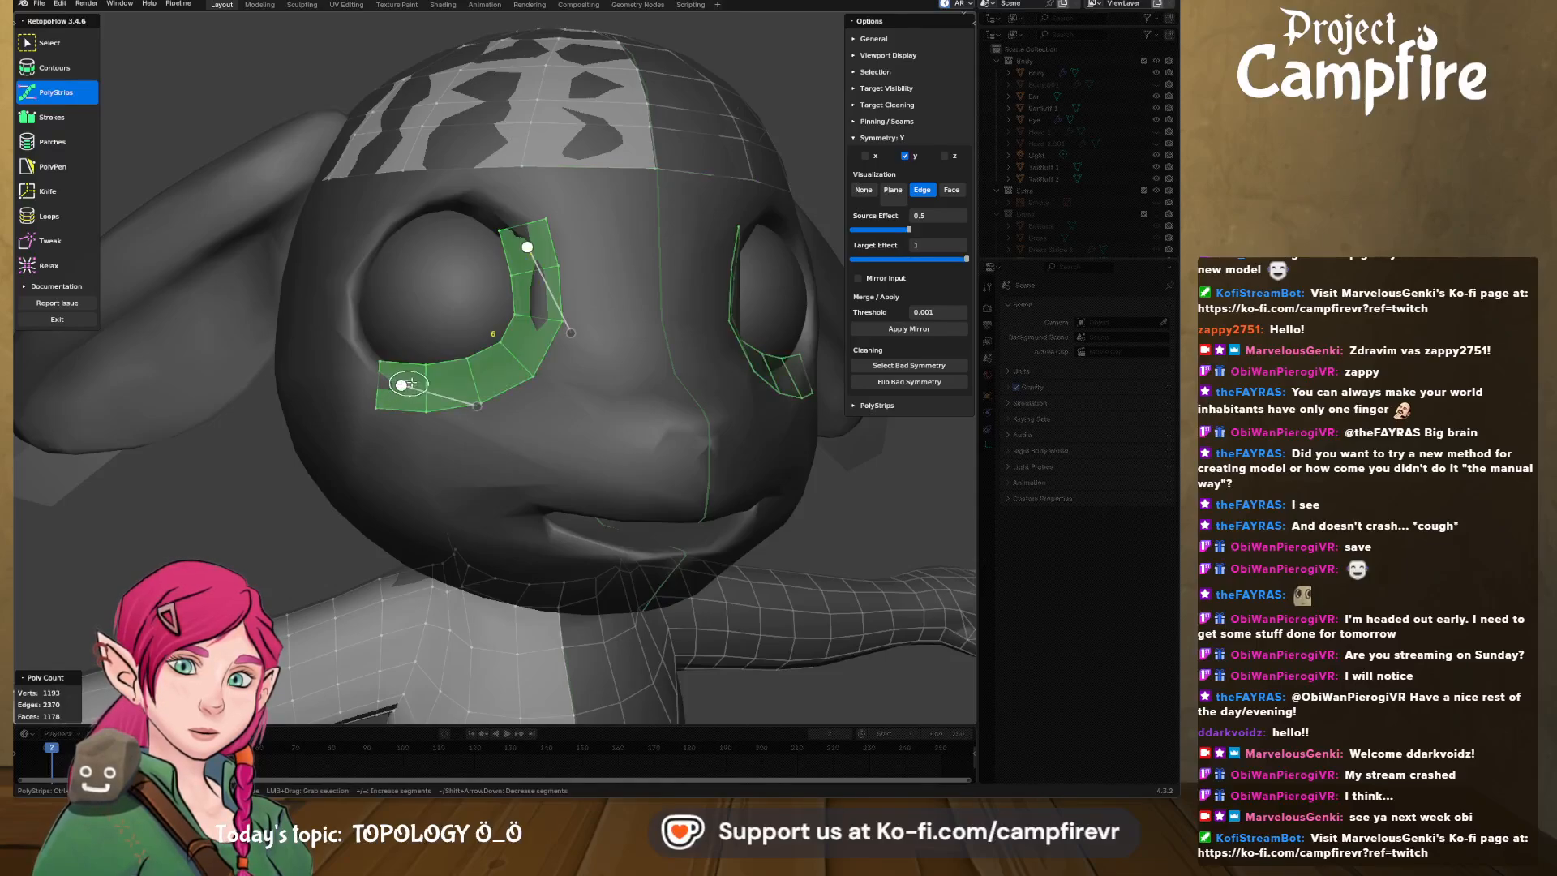
middle_click_drag(537, 367, 536, 400)
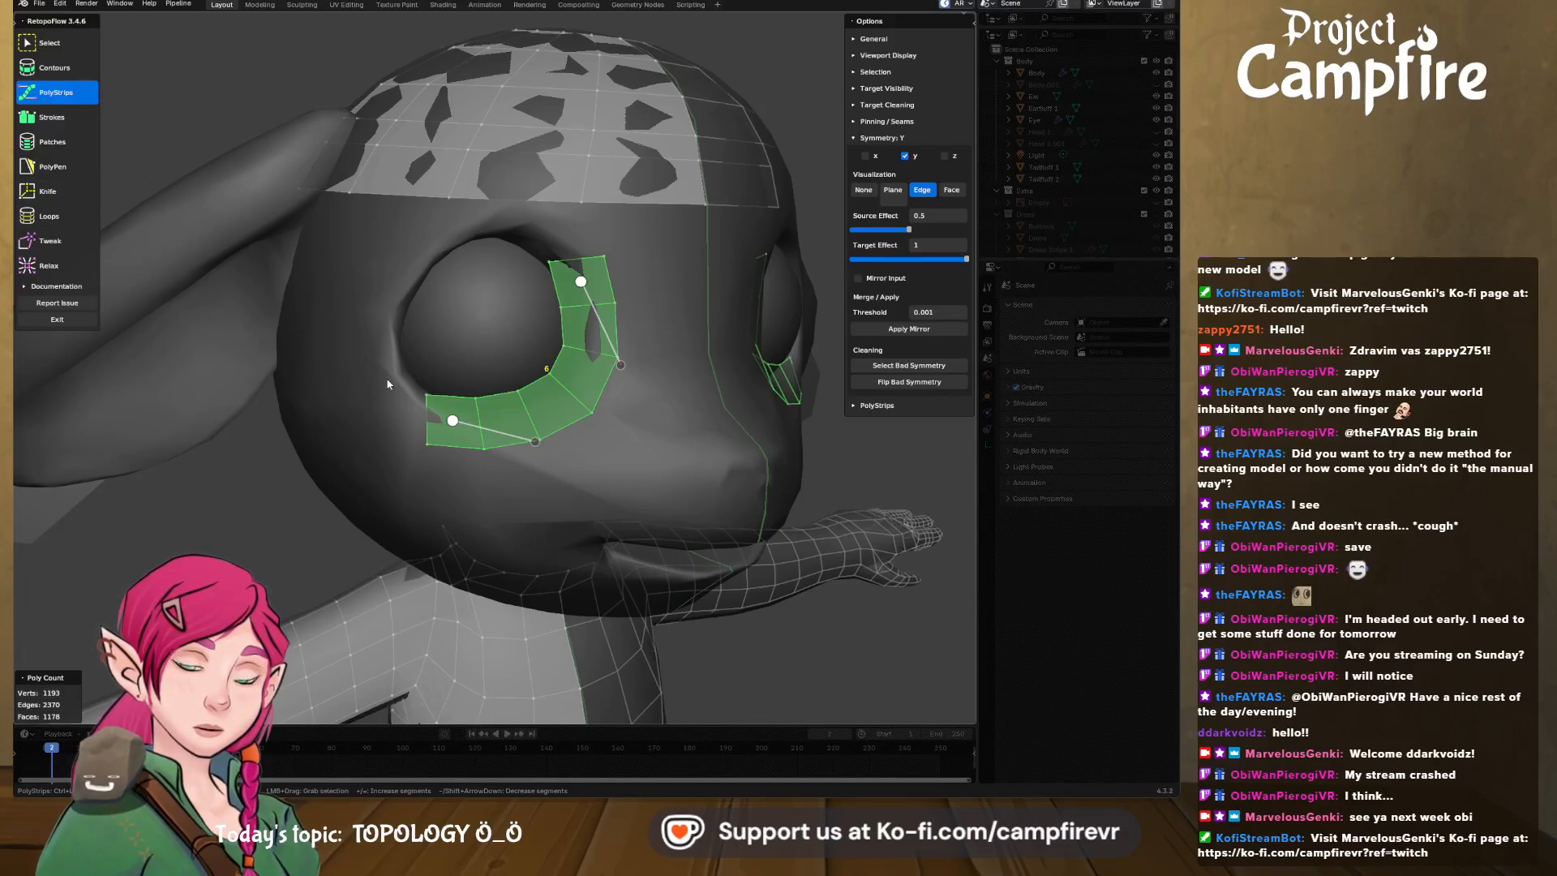
key("alt+a")
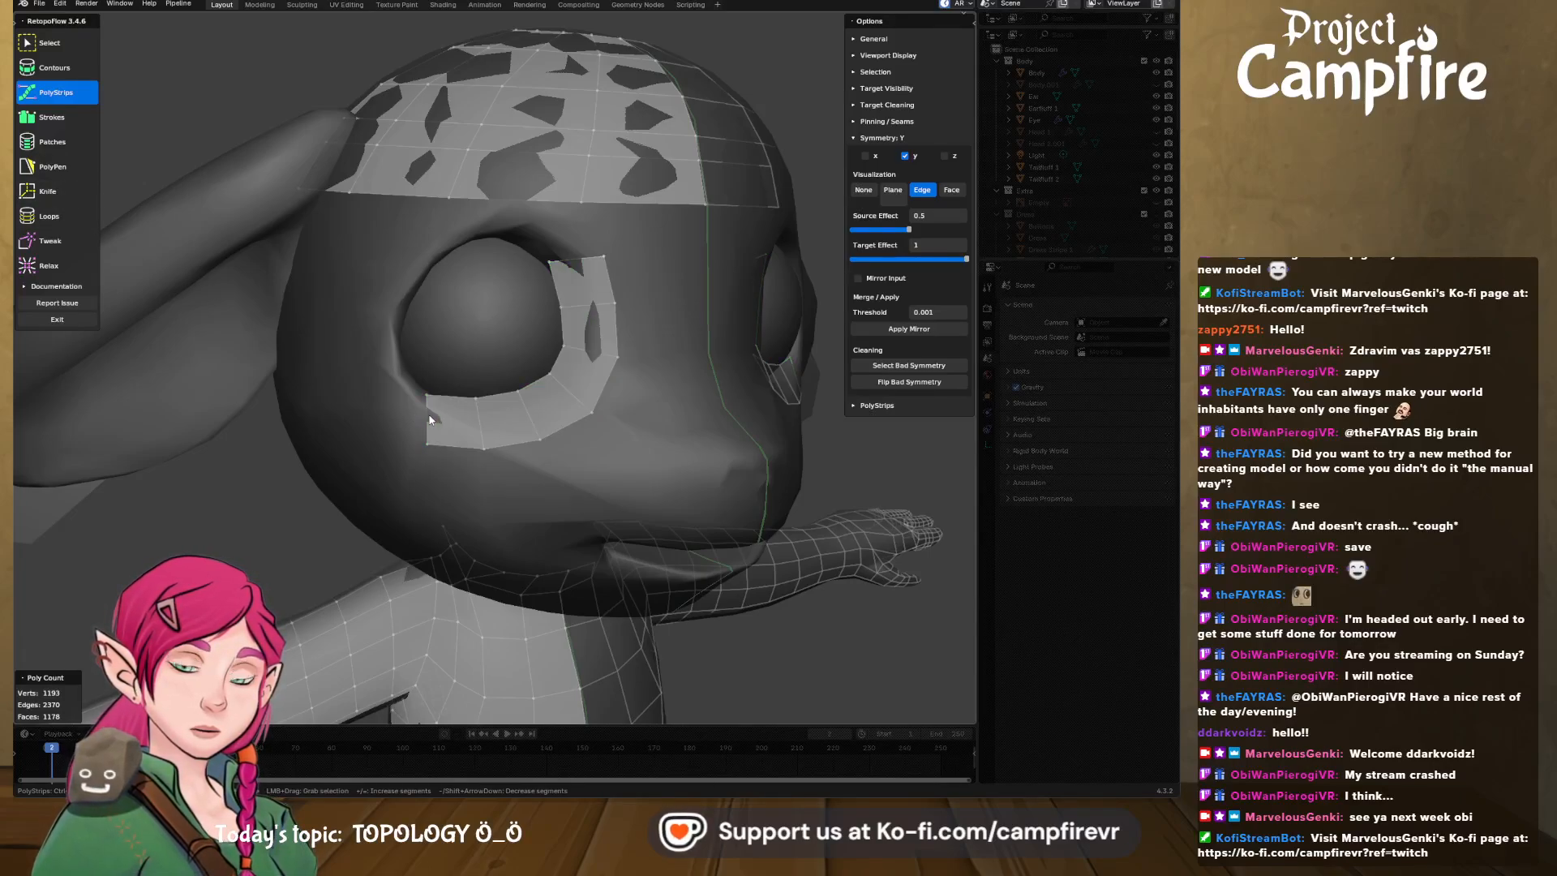
- Try a second PolyStrips strip around the outer and upper rim of the eye socket, then undo it
left_click(430, 420)
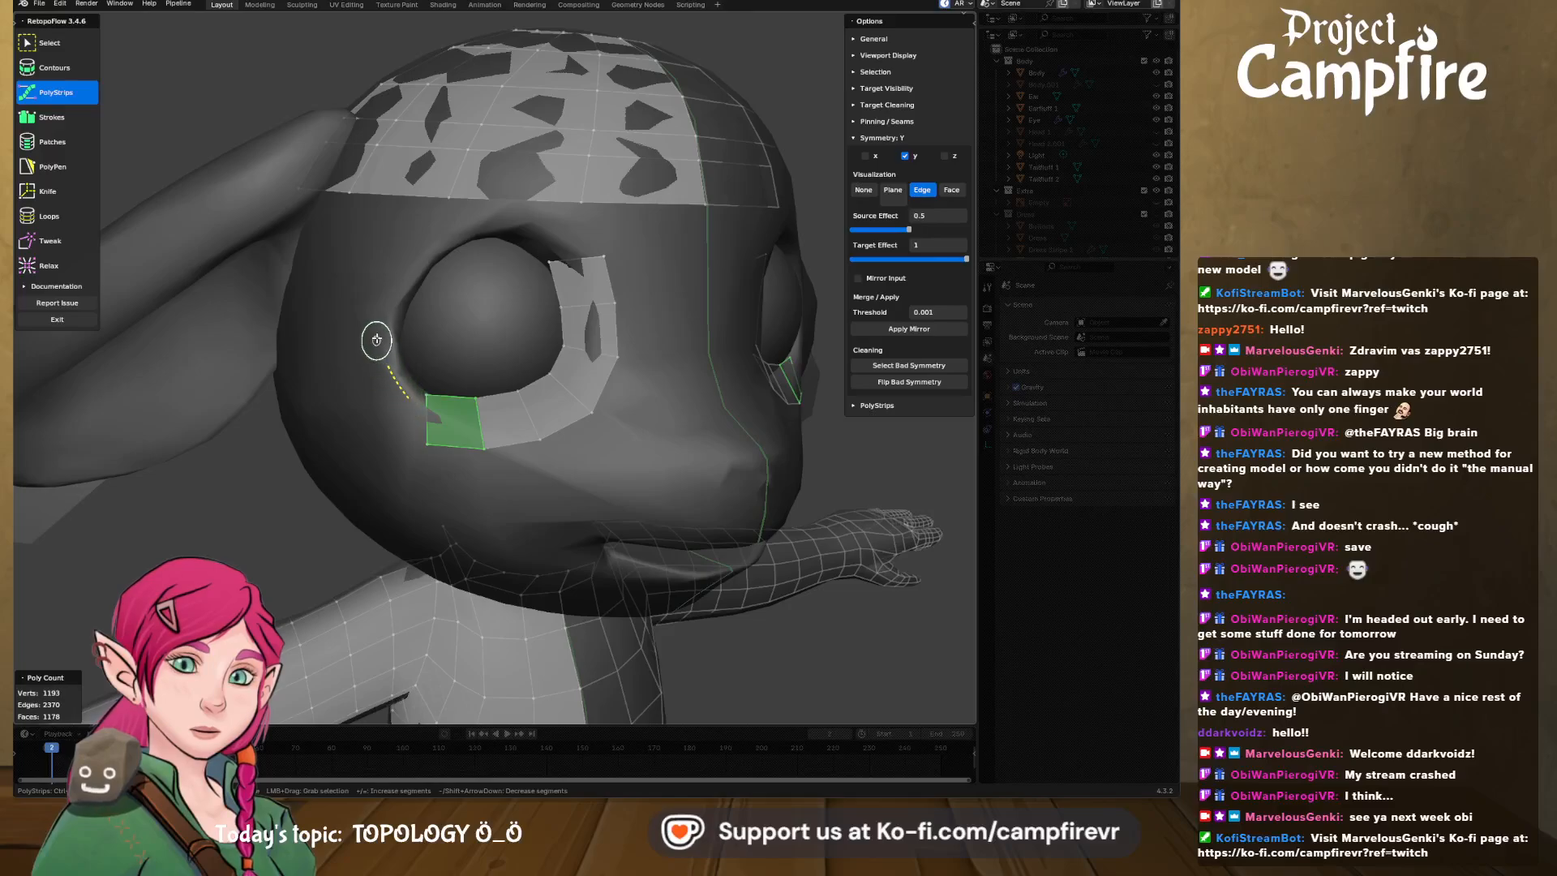
left_click_drag(434, 236, 476, 226)
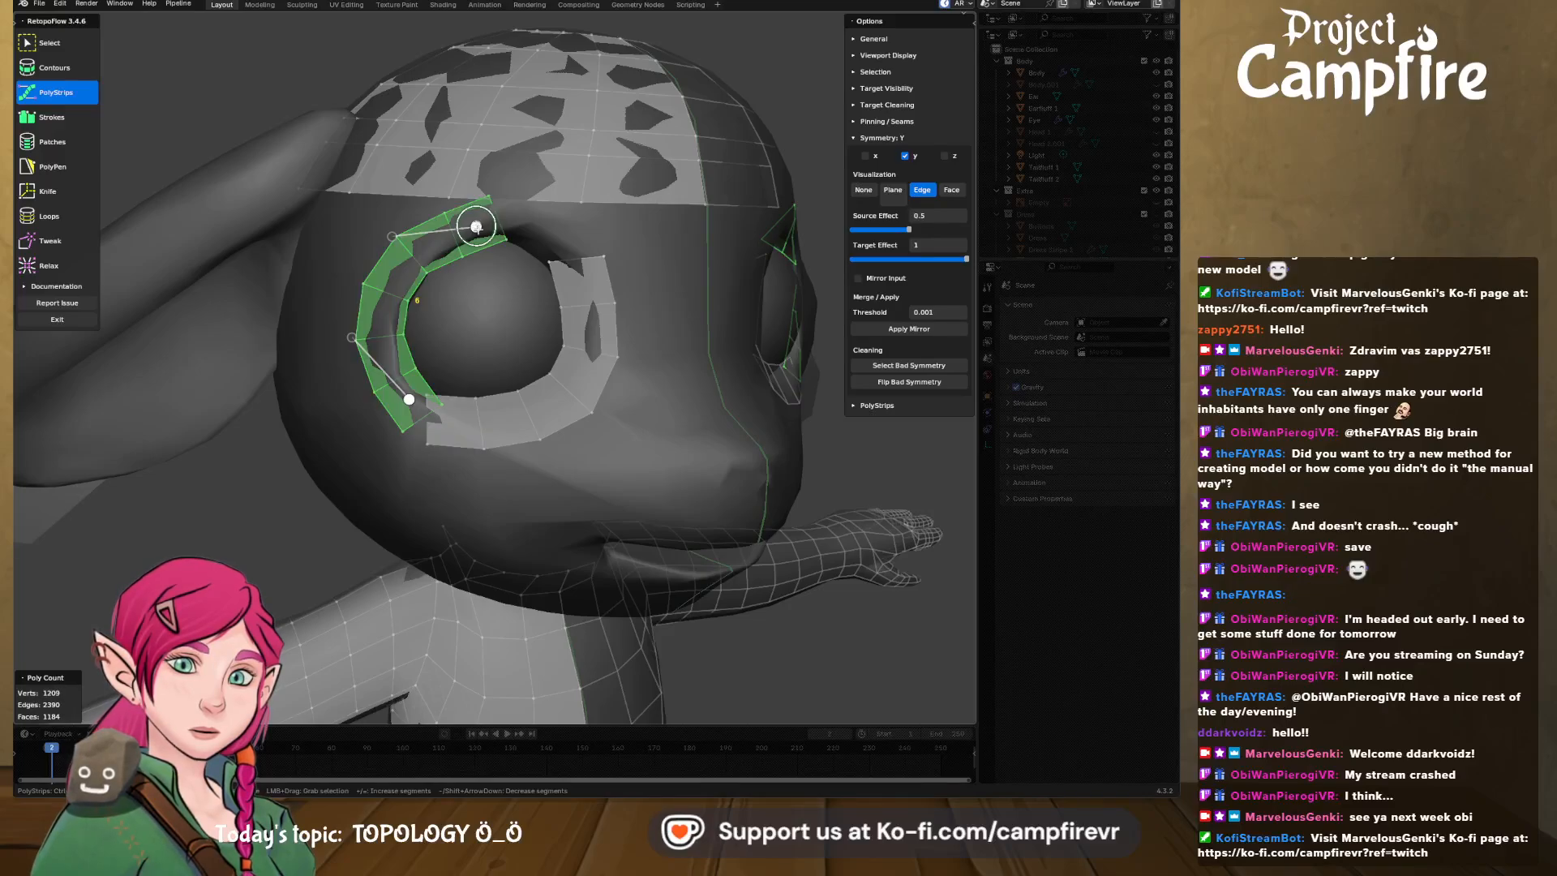
key("ctrl+z")
key("ctrl+z")
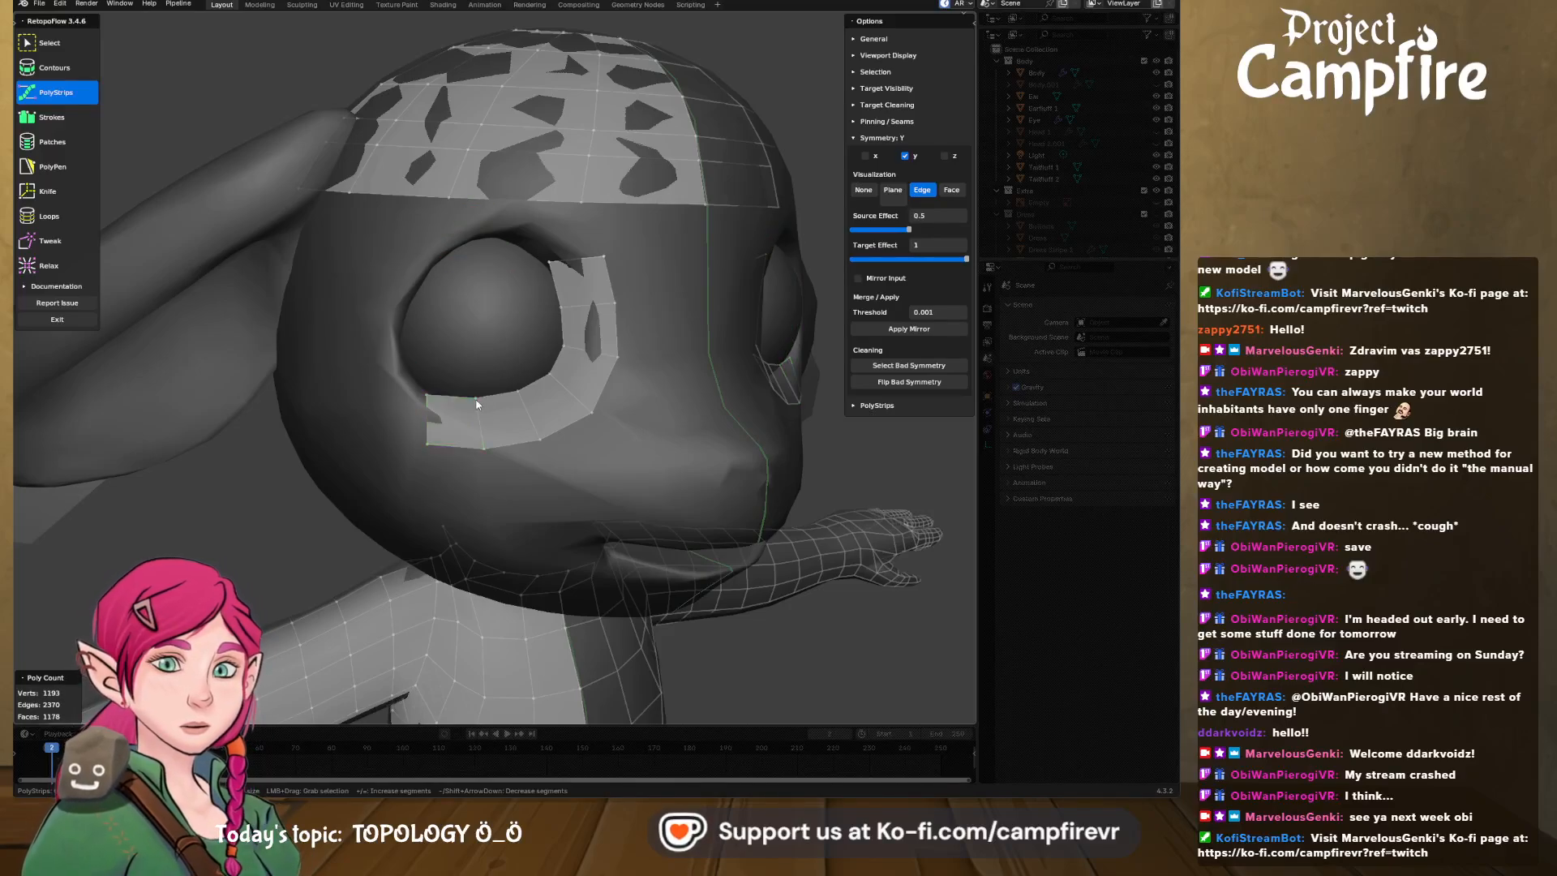
- Select the whole strip along the inner and lower eye rim and delete it
left_click(472, 417)
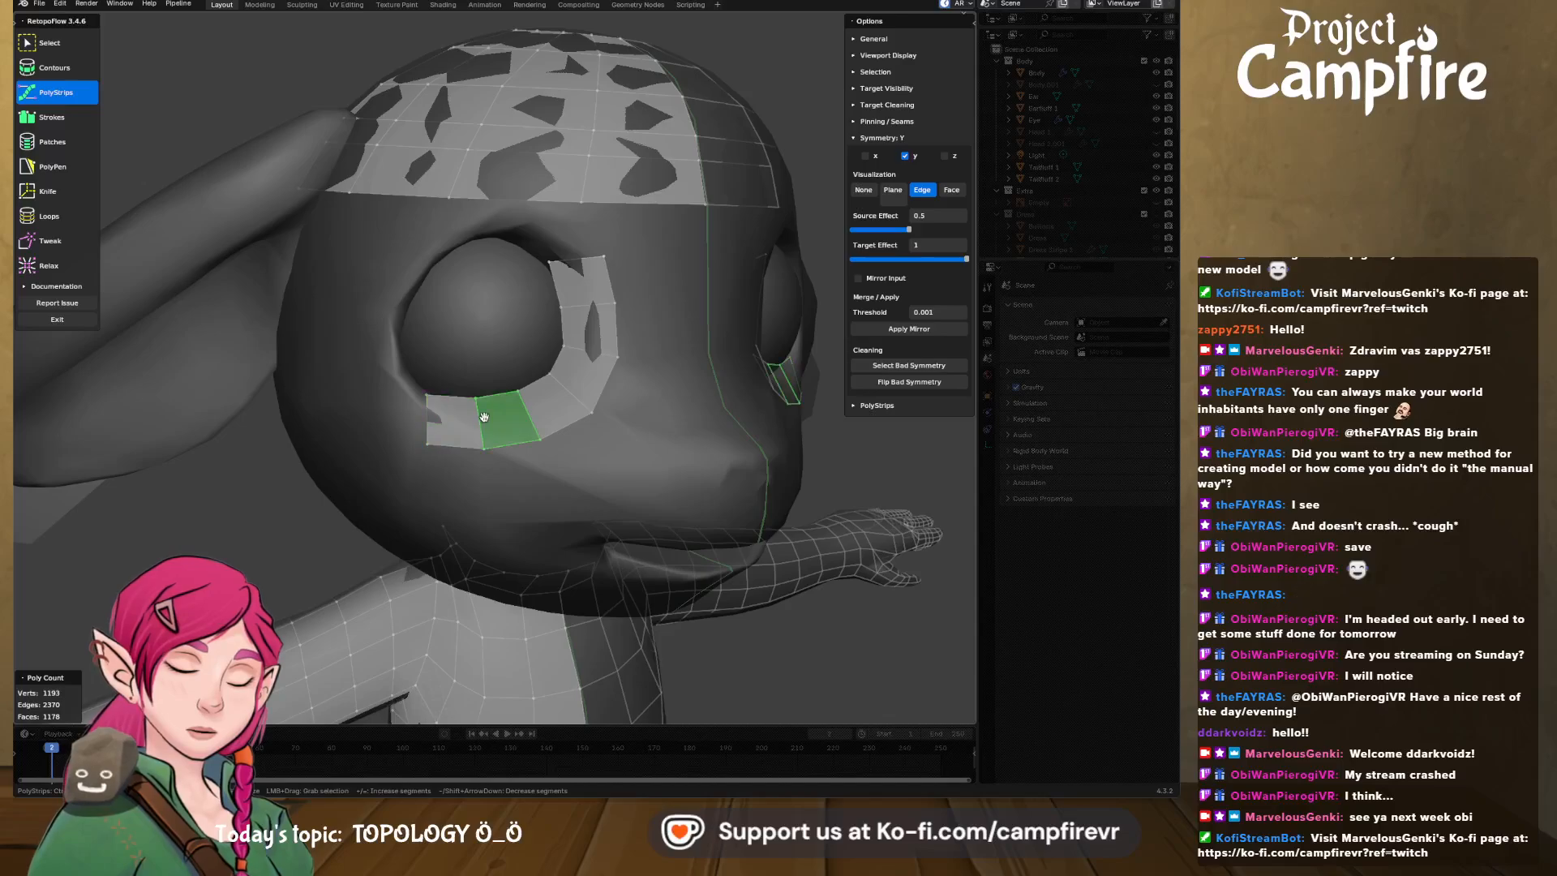
left_click(530, 383)
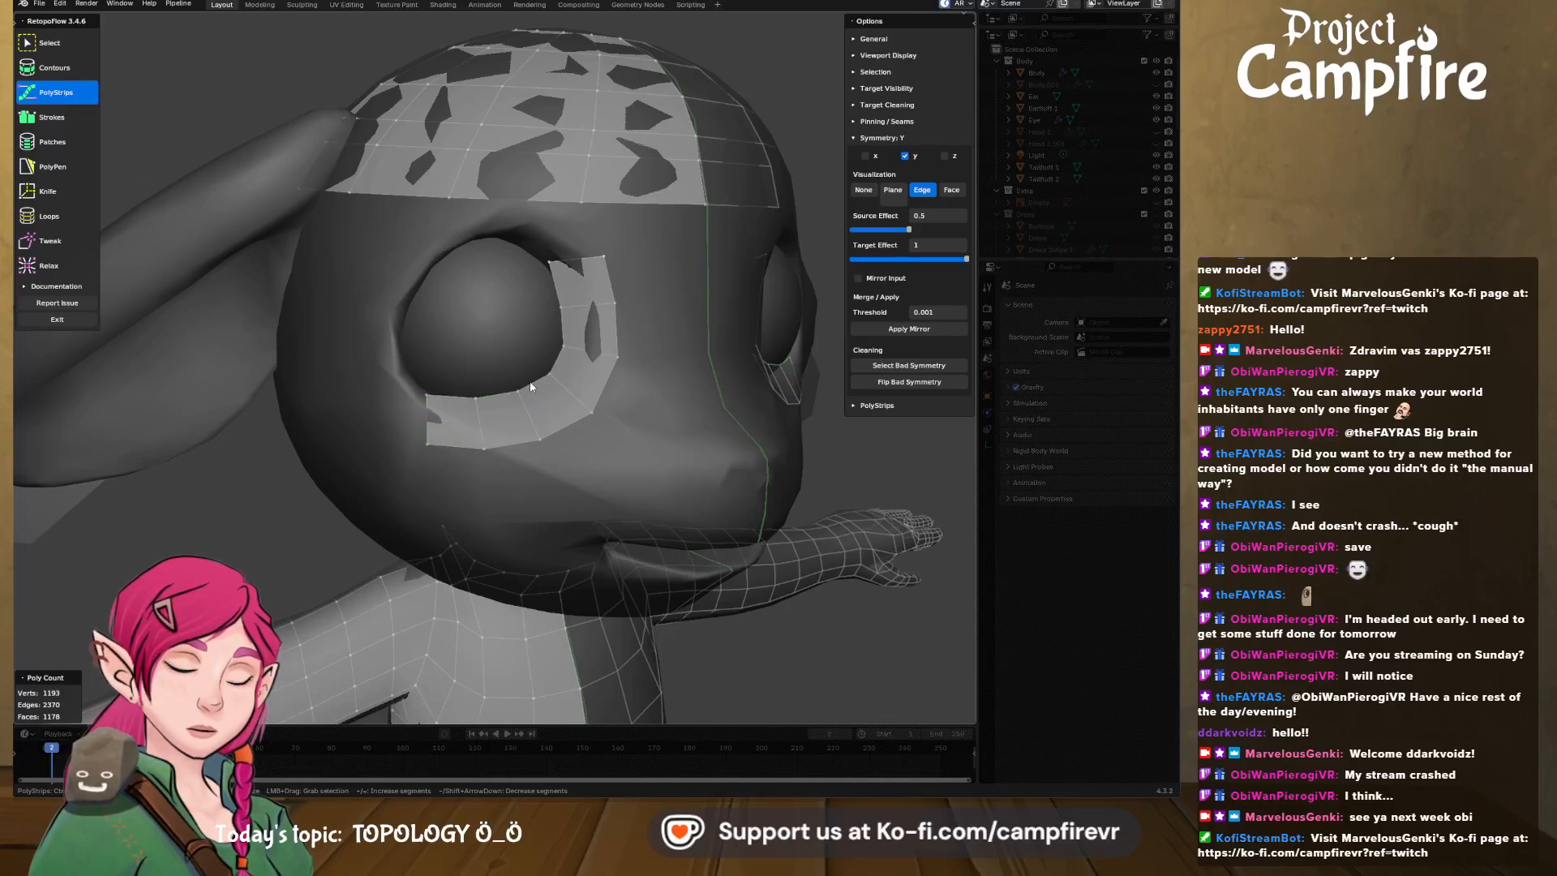
left_click(58, 93)
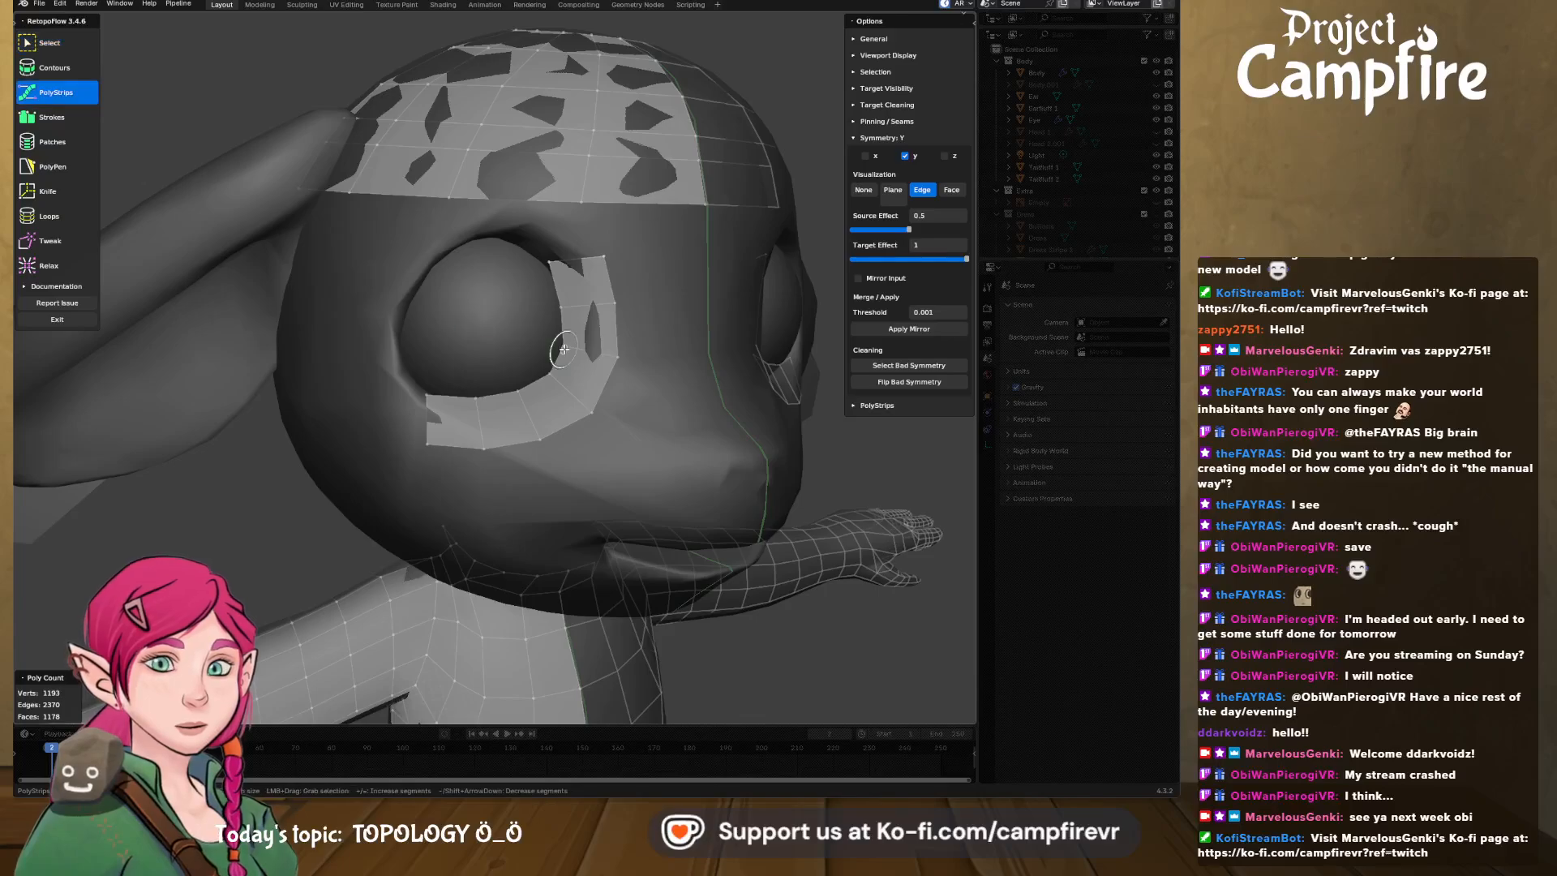
left_click(511, 420)
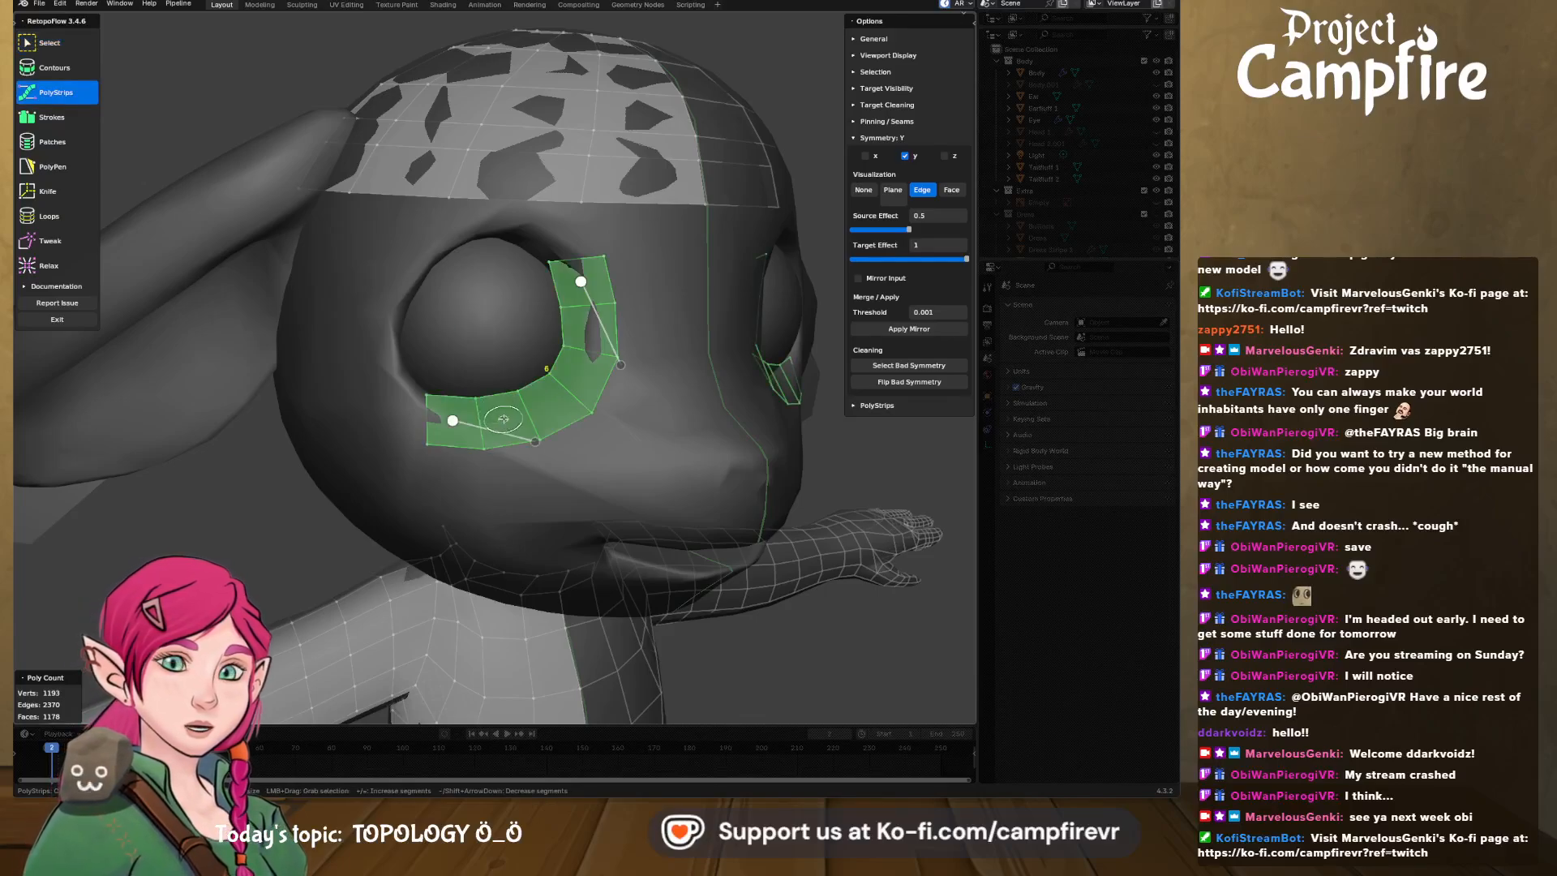
key("Delete")
- Try a Strokes edge along the lower and inner eye rim, undo it, and return to PolyStrips
key("3")
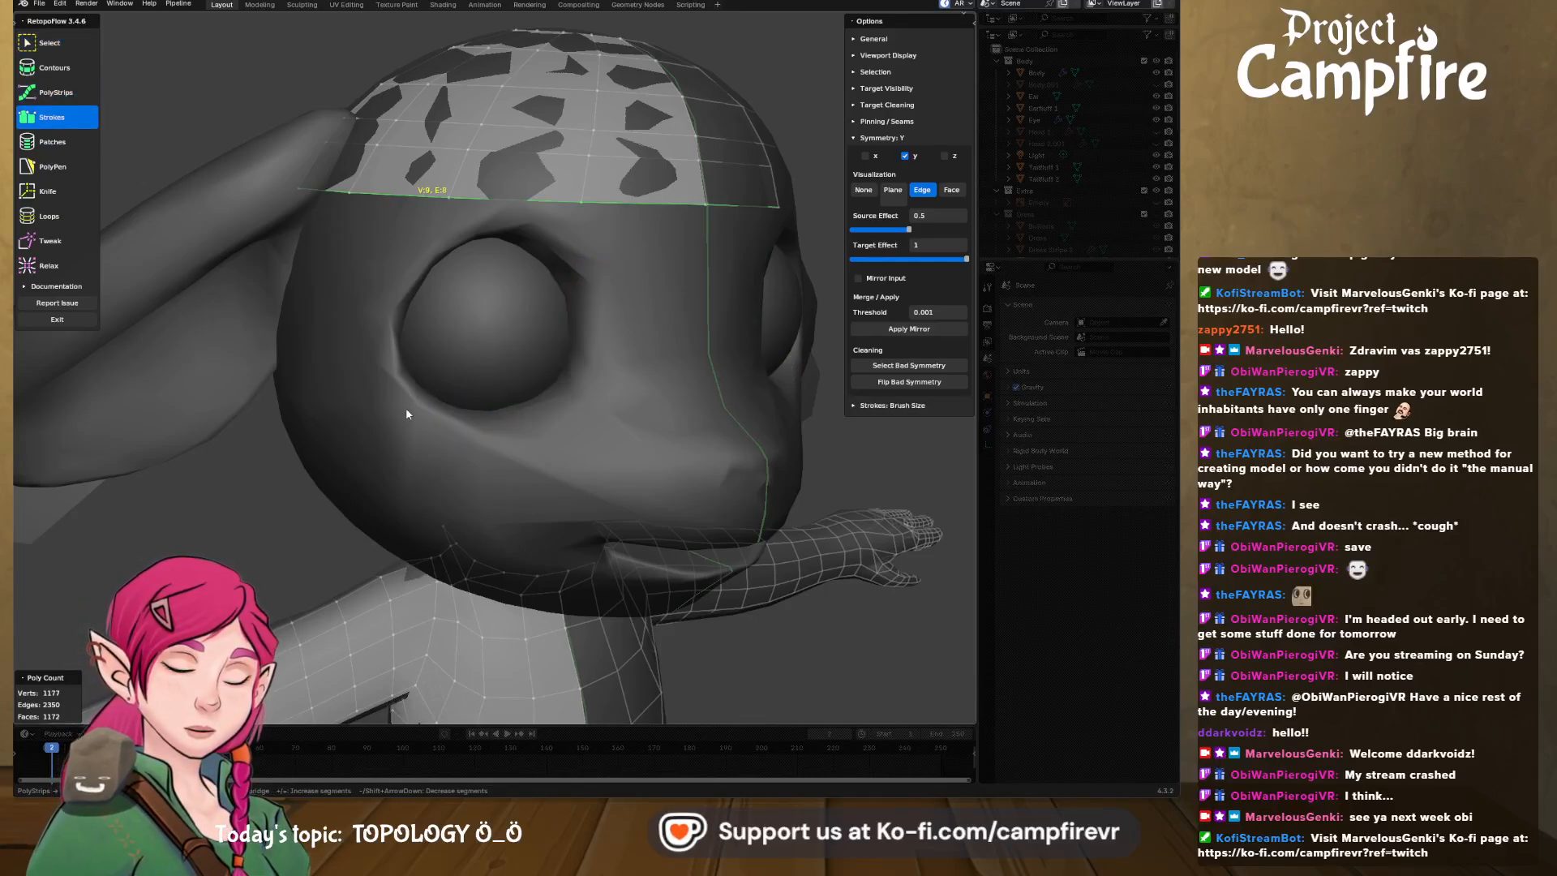
mouse_move(415, 415)
left_mouse_down()
mouse_move(491, 433)
mouse_move(611, 364)
mouse_move(605, 348)
mouse_move(514, 441)
mouse_move(442, 423)
left_mouse_up()
key("ctrl+z")
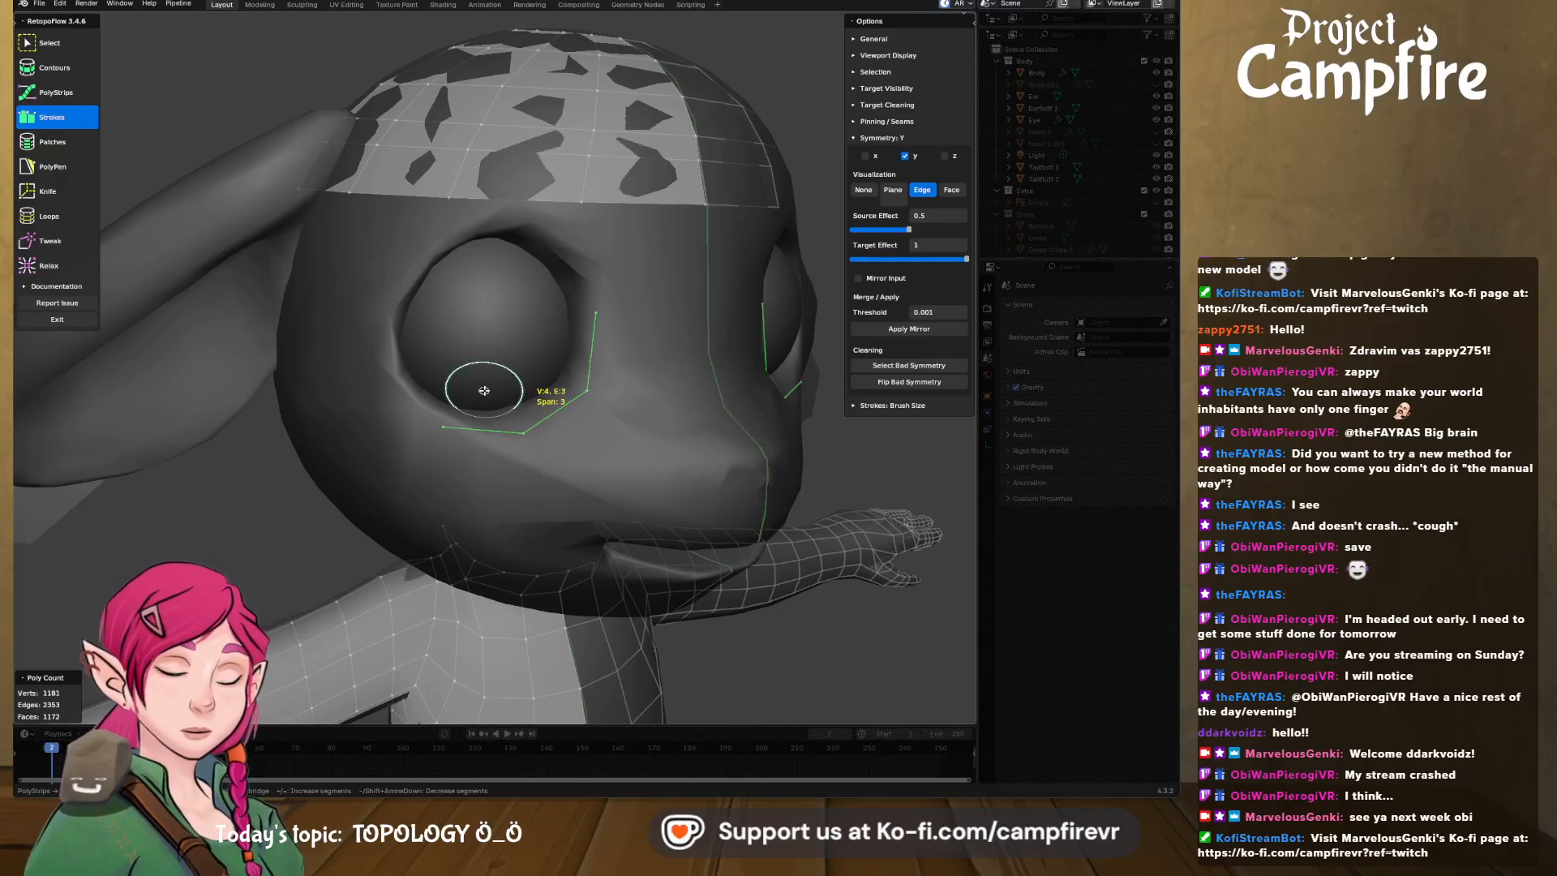
key("ctrl+z")
left_click(50, 93)
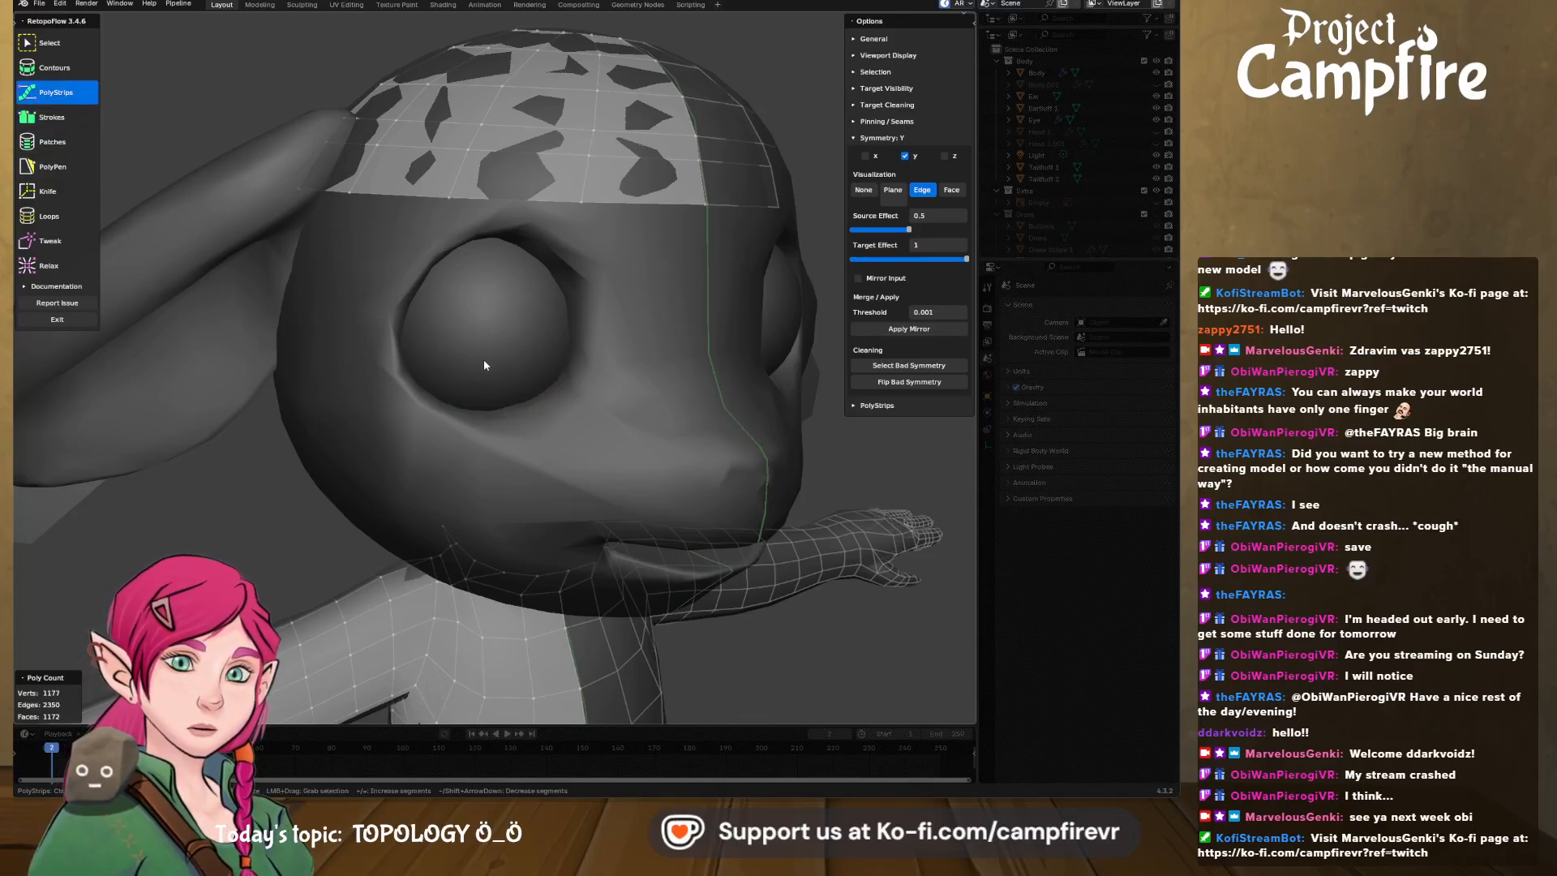
- Try a PolyStrips strip along the lower and inner rim of the eye socket, then undo it
mouse_move(507, 420)
left_mouse_down()
mouse_move(592, 373)
mouse_move(610, 320)
left_mouse_up()
left_click_drag(596, 396, 614, 416)
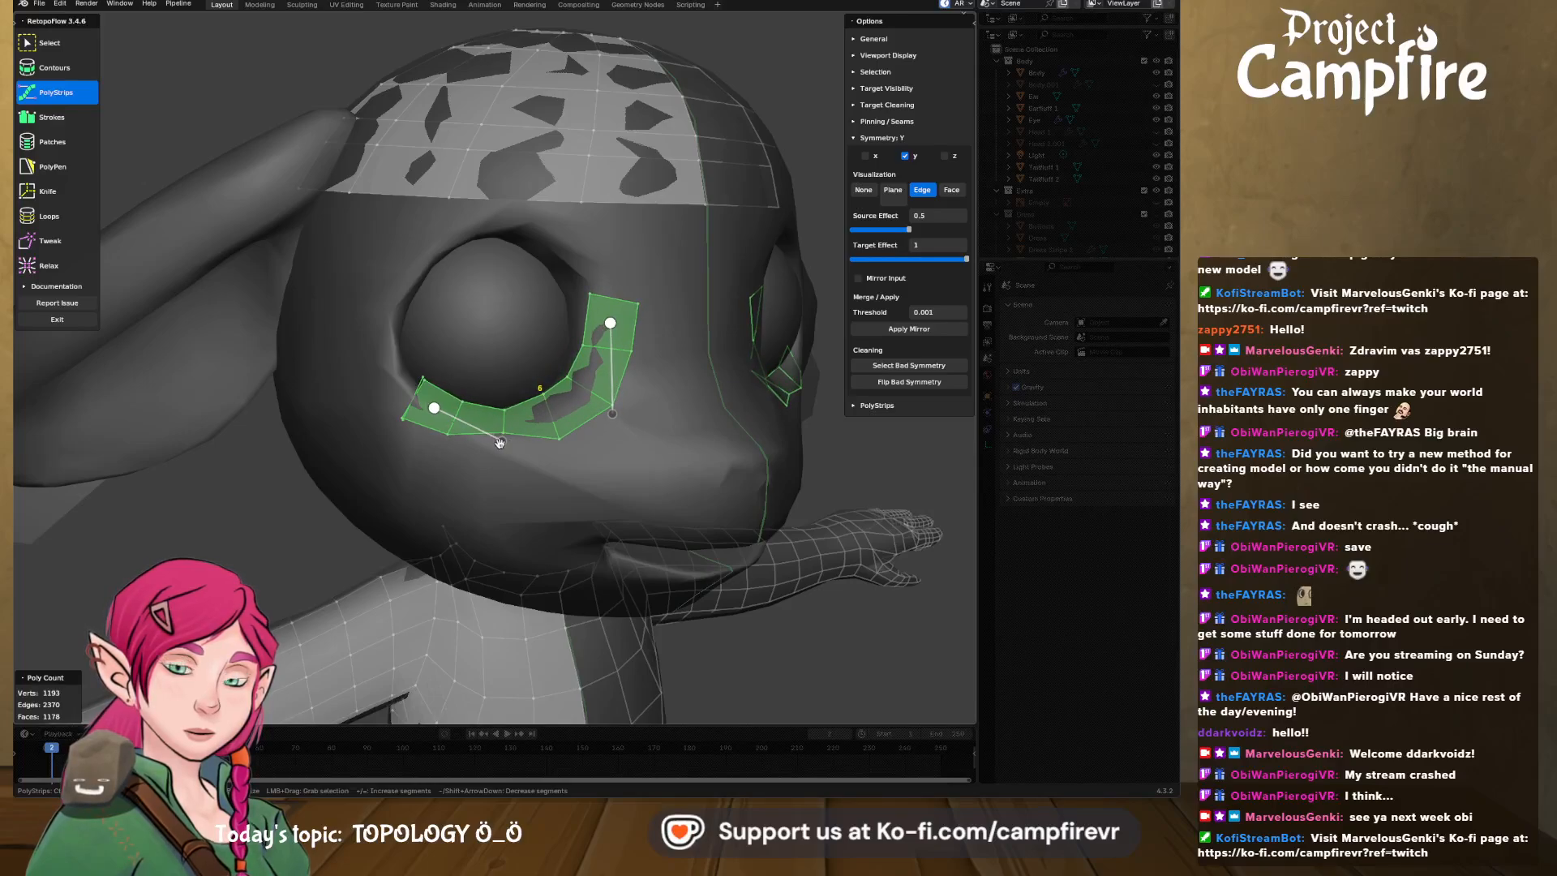
middle_click_drag(499, 430, 462, 445)
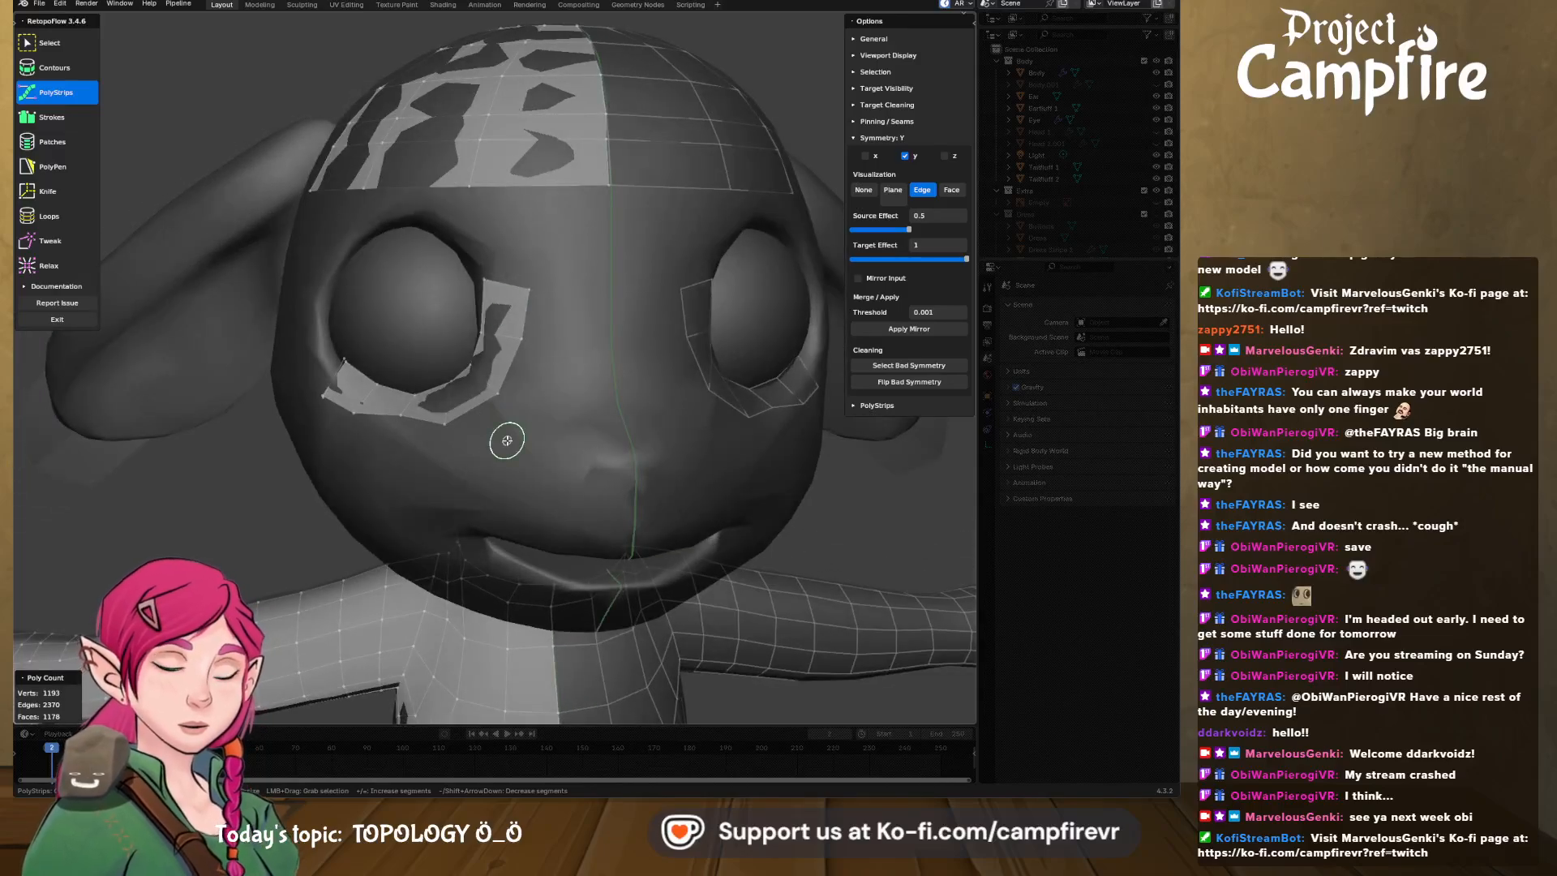
key("ctrl+z")
key("ctrl+z")
key("ctrl+z")
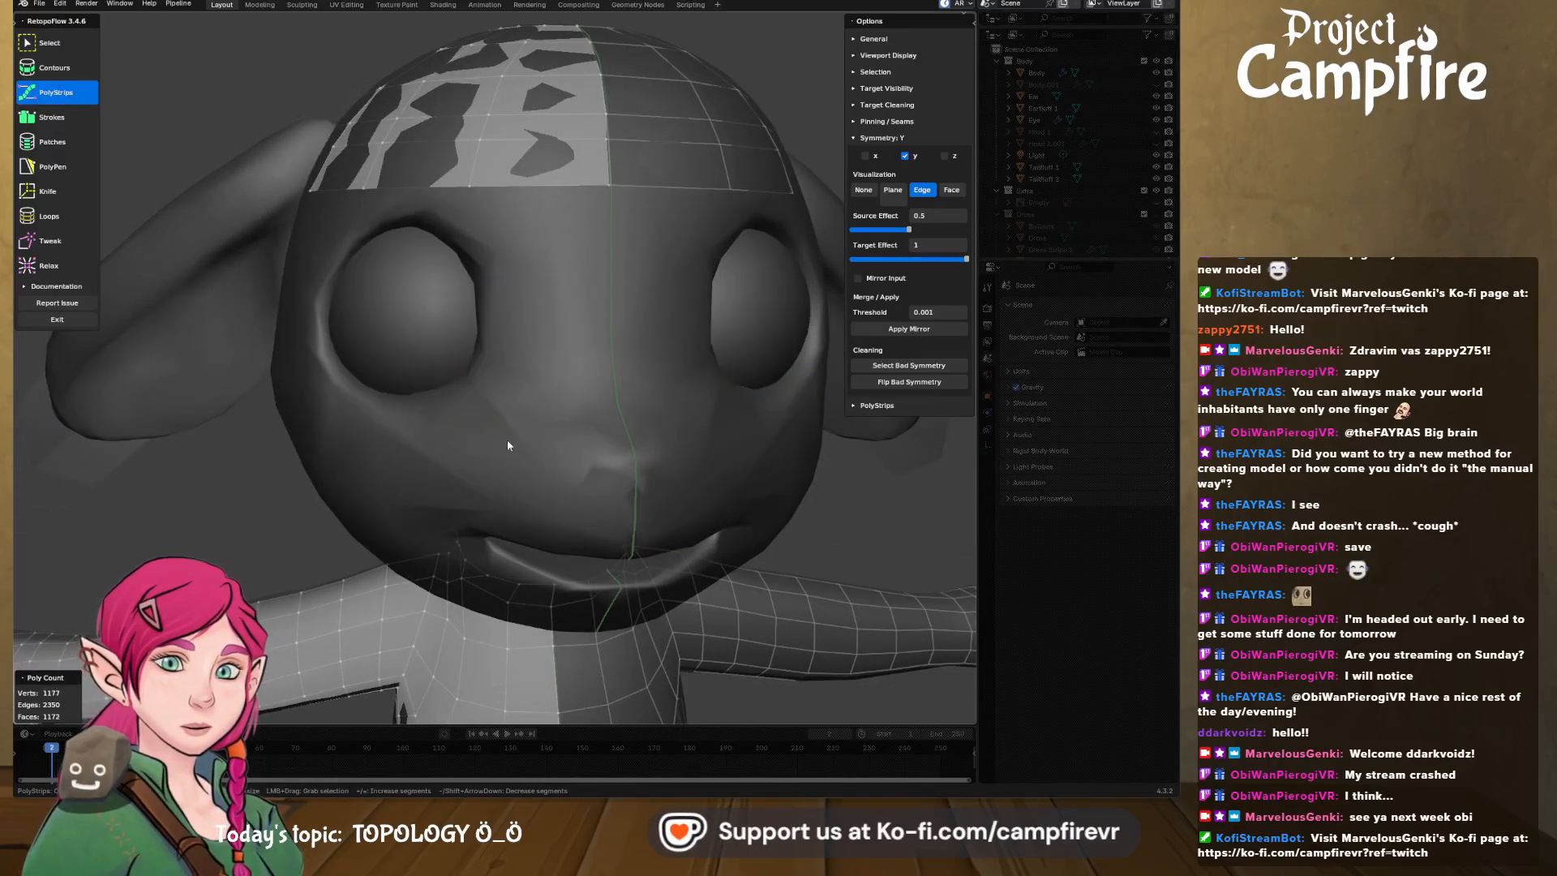
- Tweak the skull patch's front centre down between the eyes and draw a PolyStrips strip around the eye socket's upper rim
left_click(50, 241)
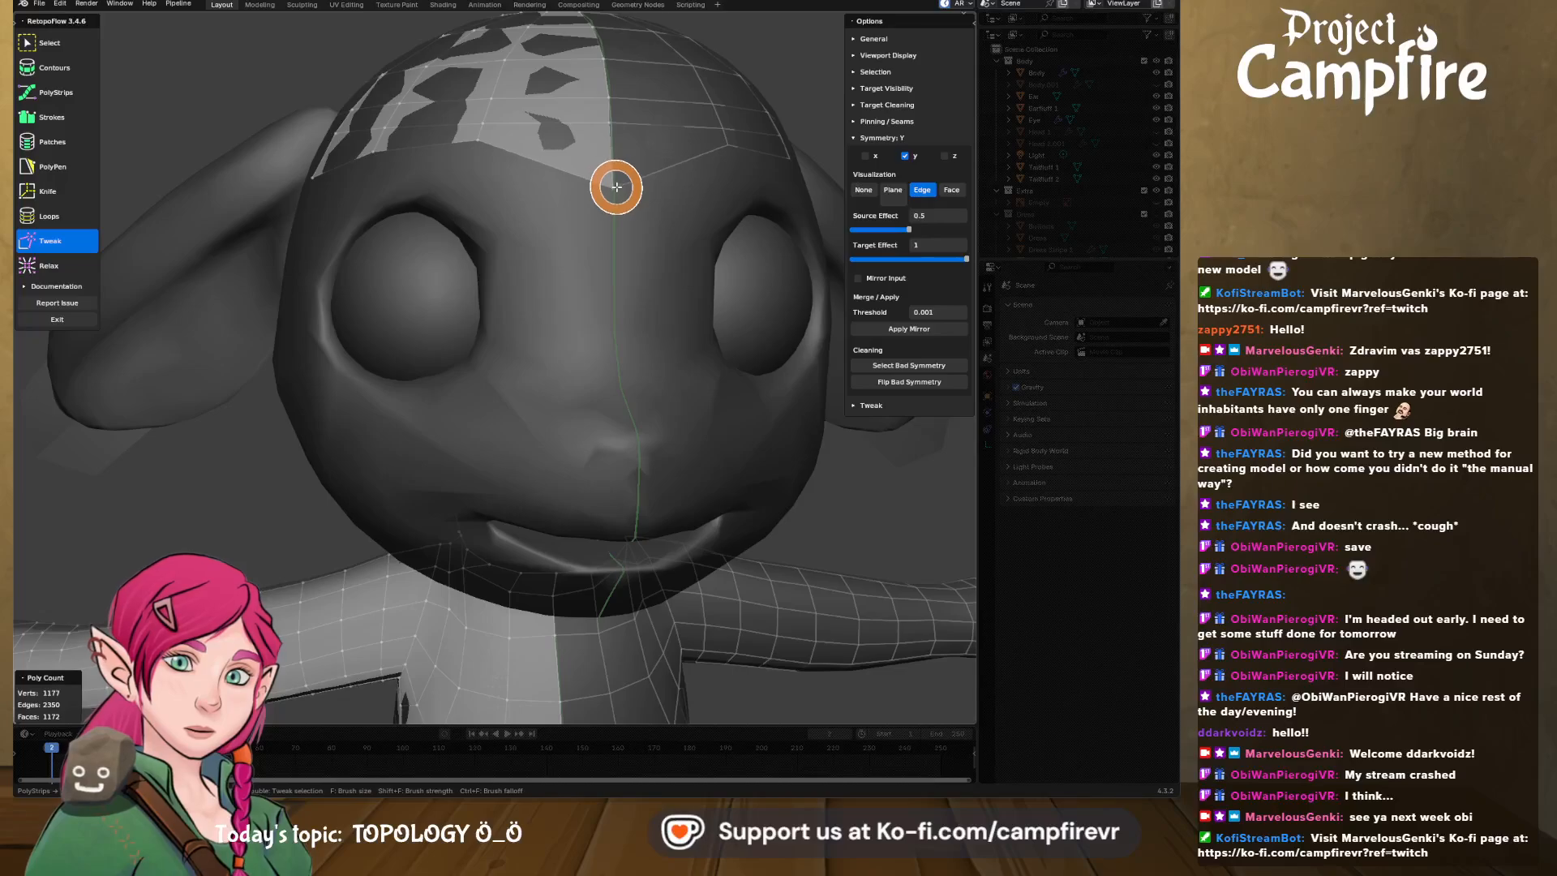
left_click(56, 92)
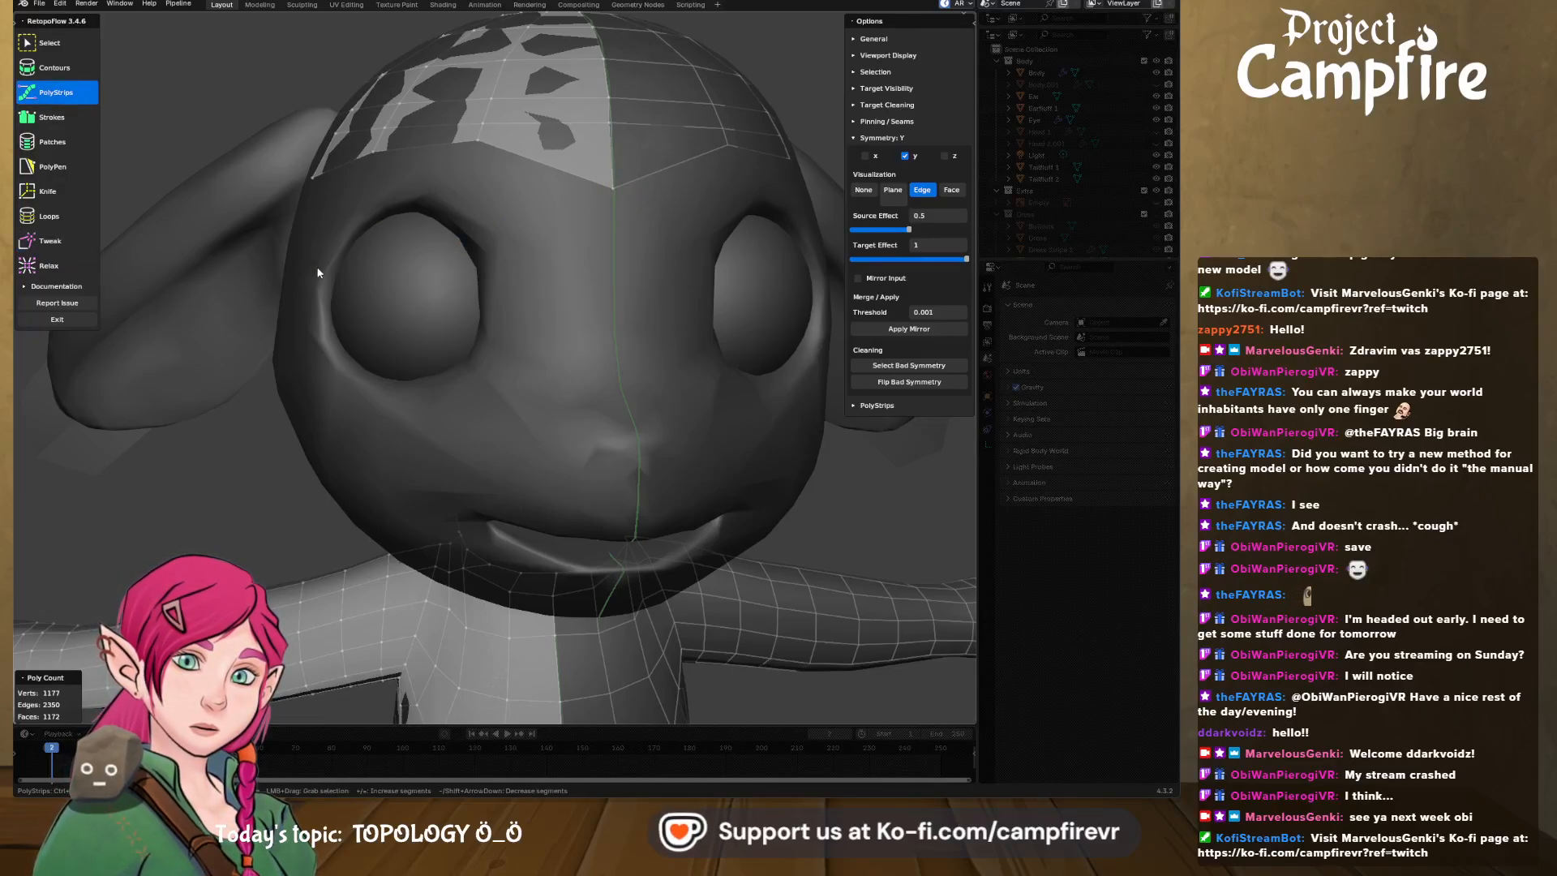
mouse_move(323, 269)
left_mouse_down()
mouse_move(368, 203)
mouse_move(423, 190)
left_mouse_up()
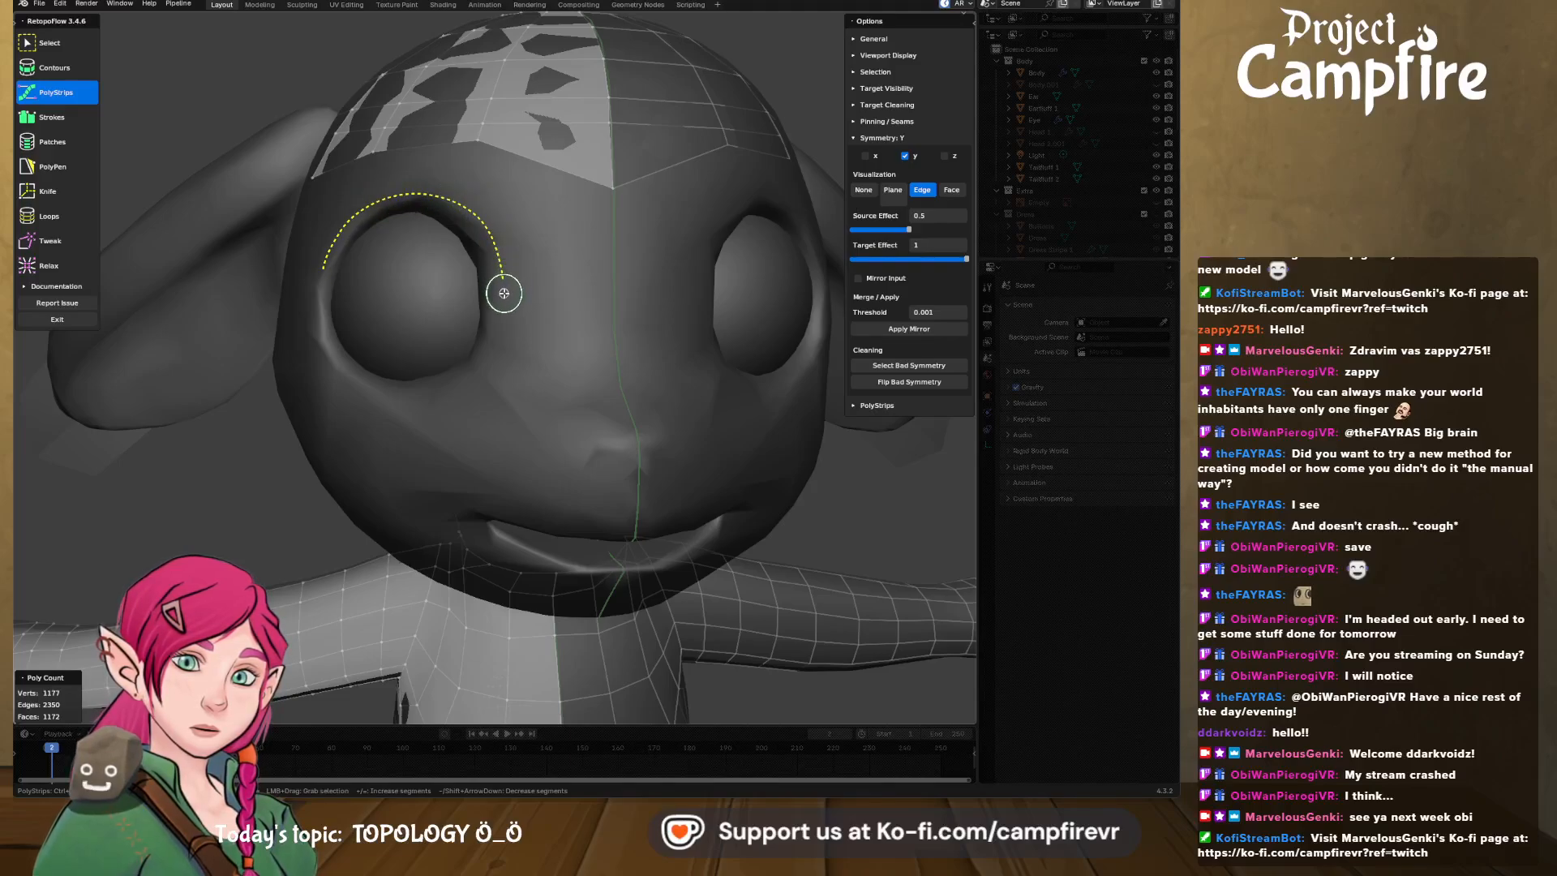
left_click_drag(503, 293, 503, 294)
mouse_move(453, 247)
middle_mouse_down()
mouse_move(506, 252)
mouse_move(473, 239)
middle_mouse_up()
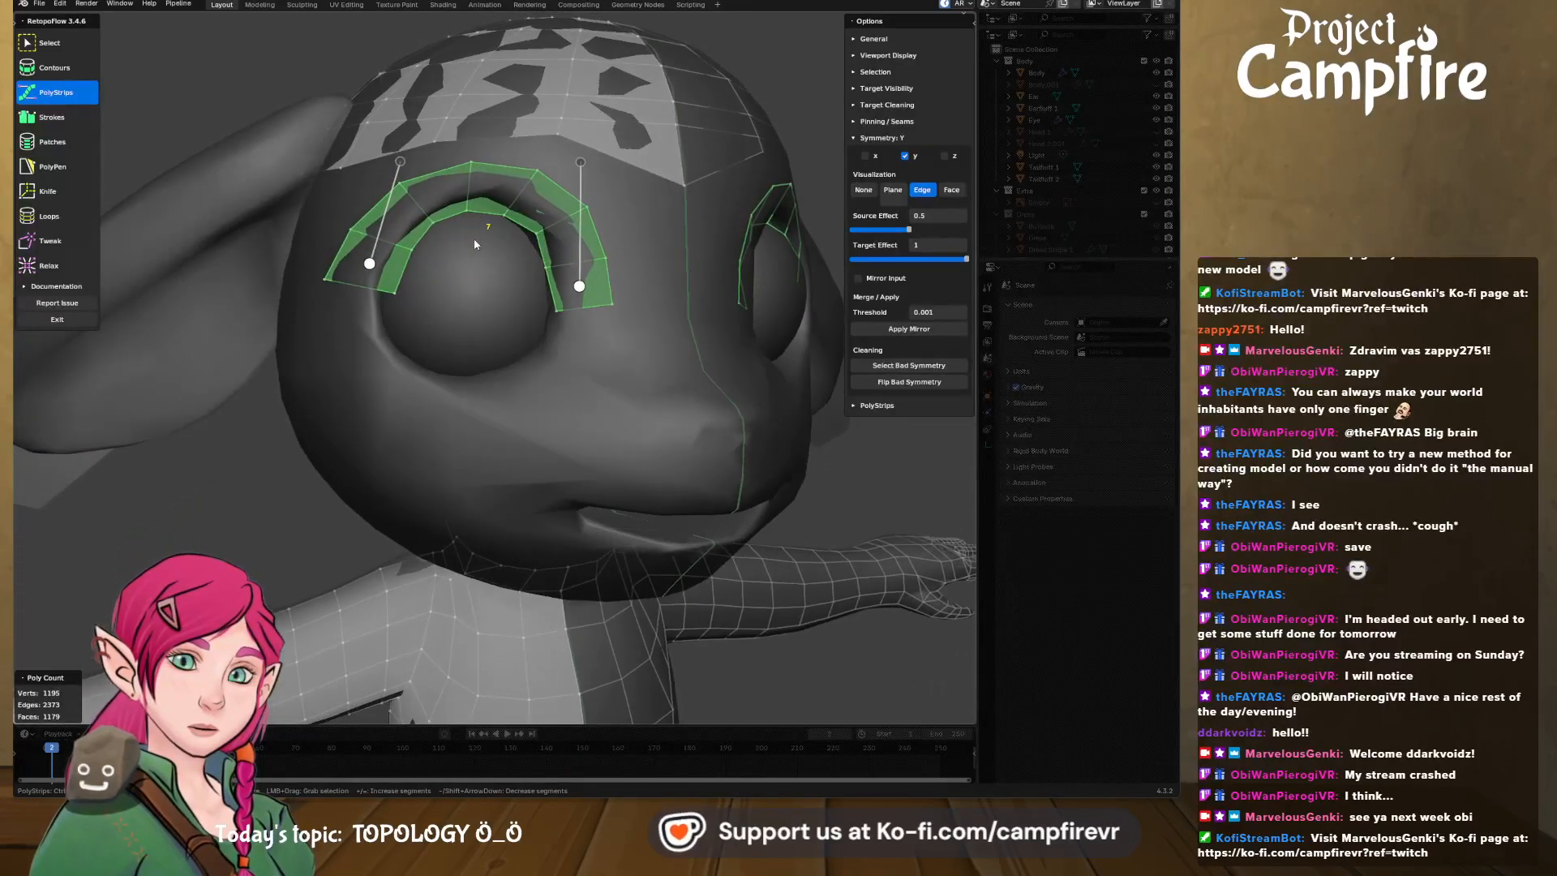
- Tweak the upper eye strip's inner vertices so they follow the rim of the eye socket
left_click(50, 241)
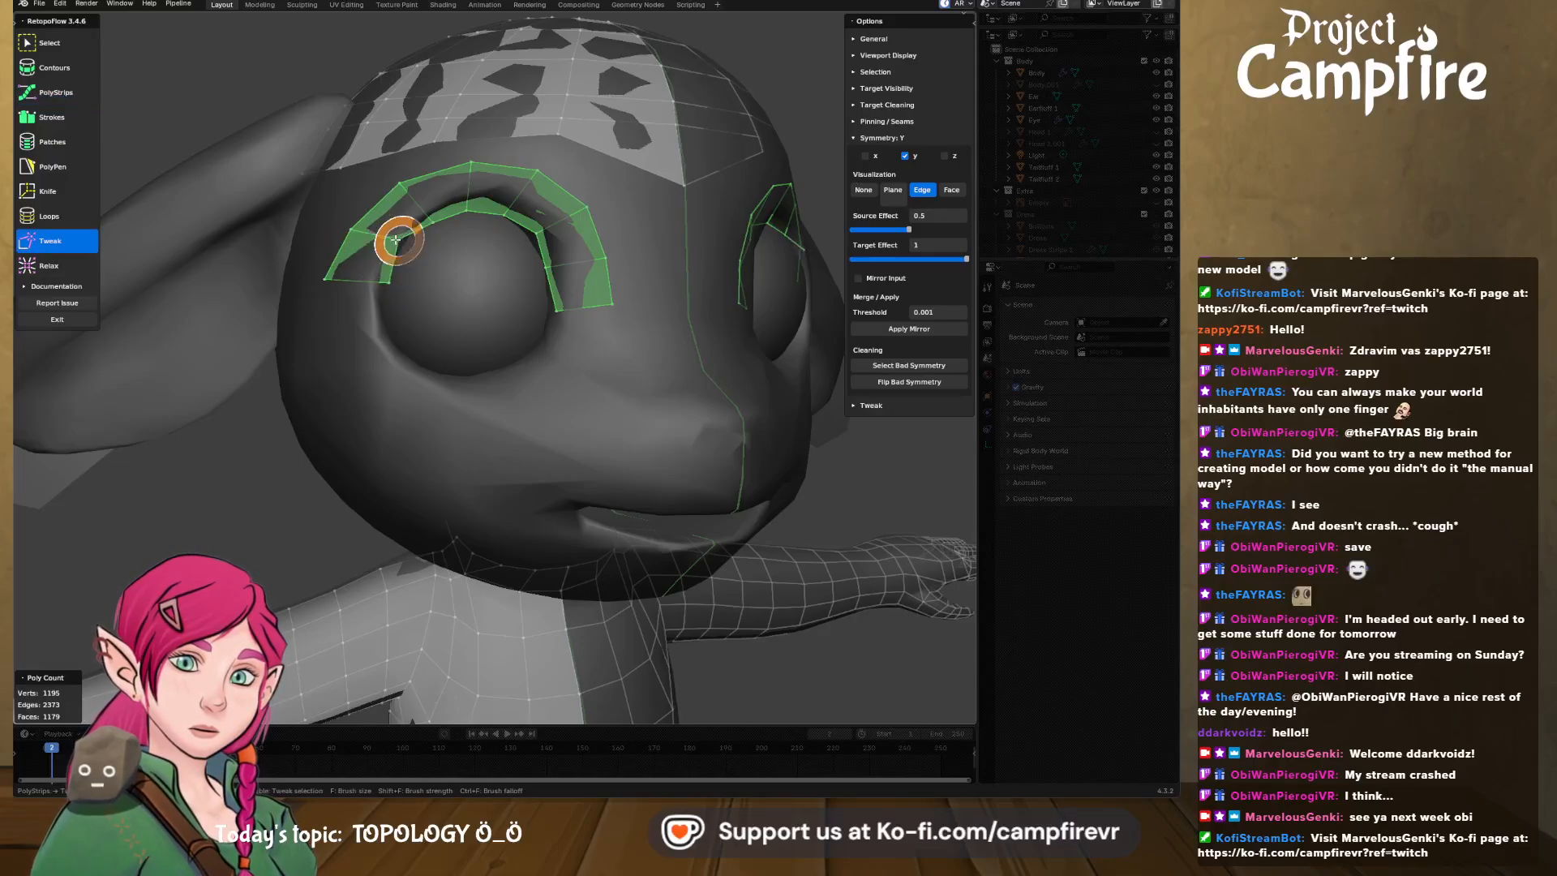
mouse_move(400, 244)
left_mouse_down()
mouse_move(382, 260)
mouse_move(480, 195)
mouse_move(546, 236)
mouse_move(557, 272)
left_mouse_up()
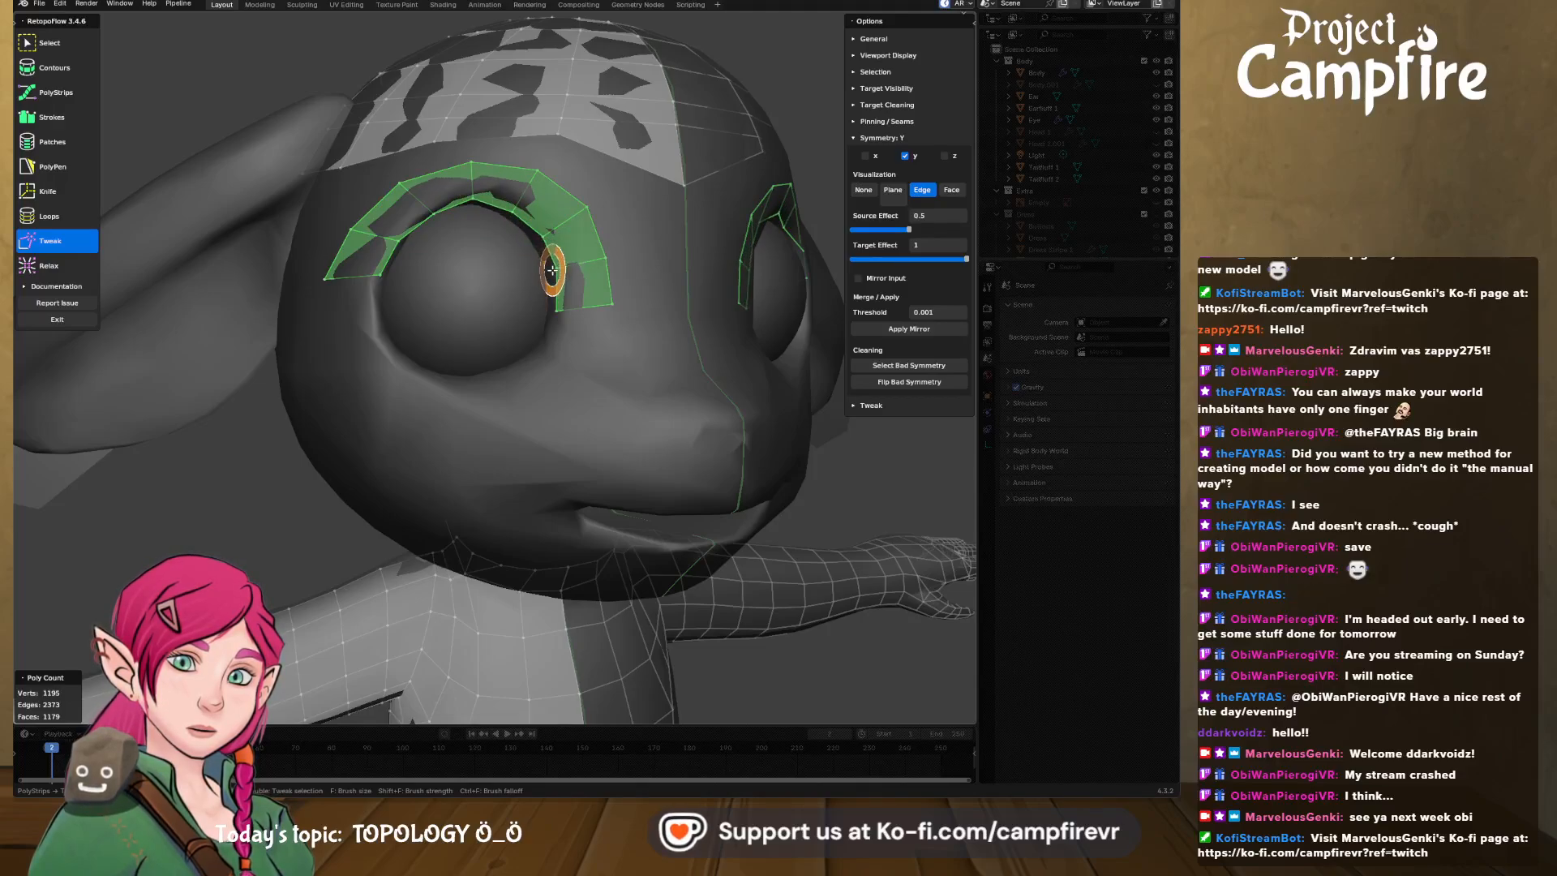
mouse_move(557, 286)
middle_mouse_down()
mouse_move(591, 313)
mouse_move(621, 96)
mouse_move(604, 88)
mouse_move(566, 297)
middle_mouse_up()
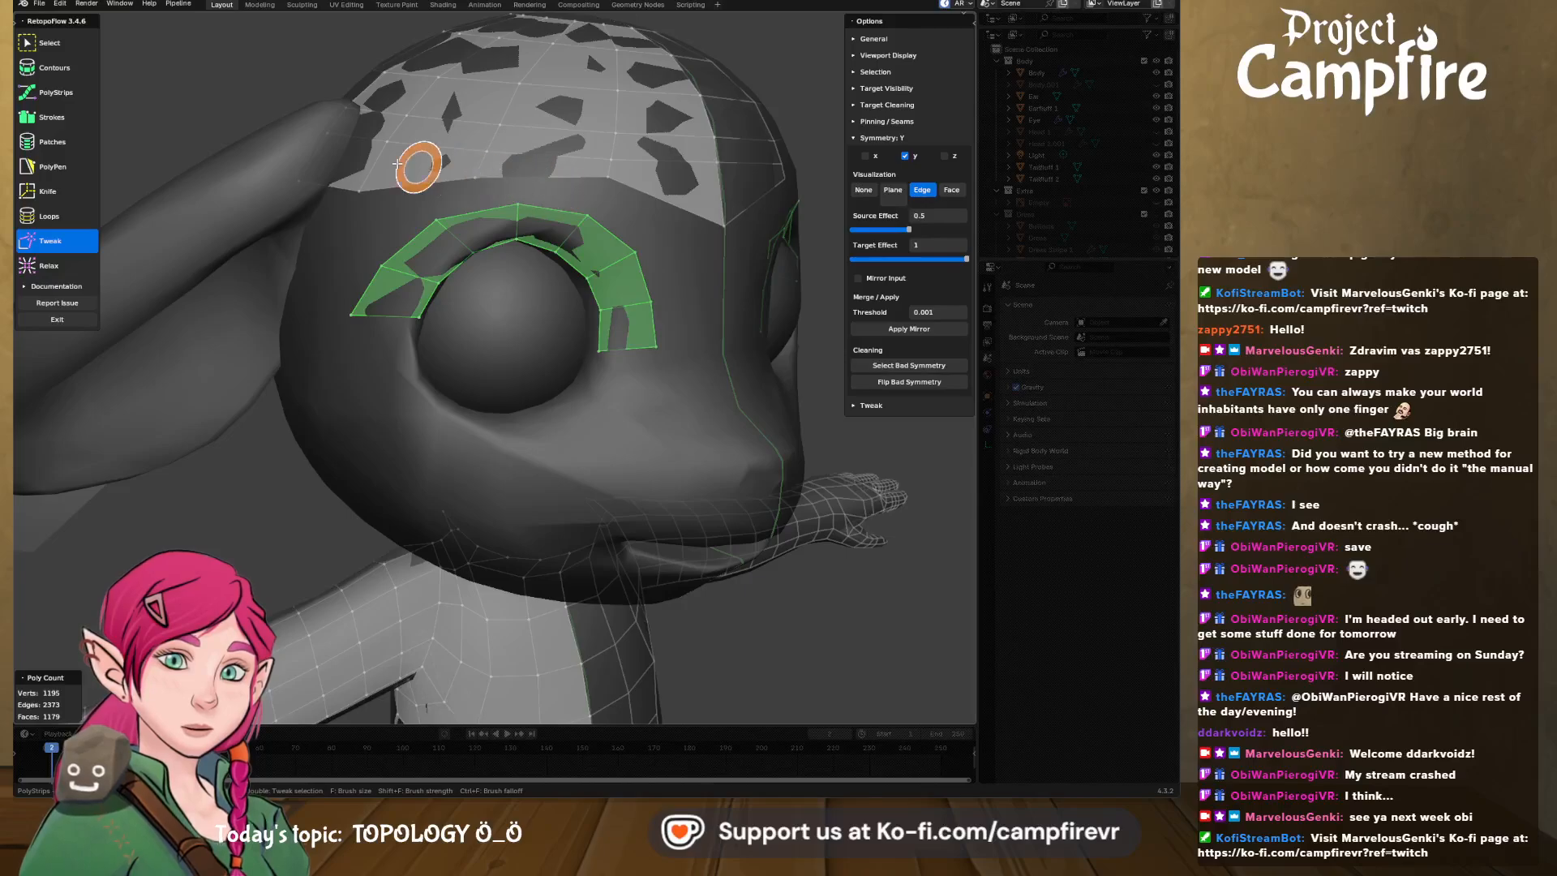
- Fill three PolyPen faces between the skull patch's lower edge and the strip above the eye
left_click(52, 166)
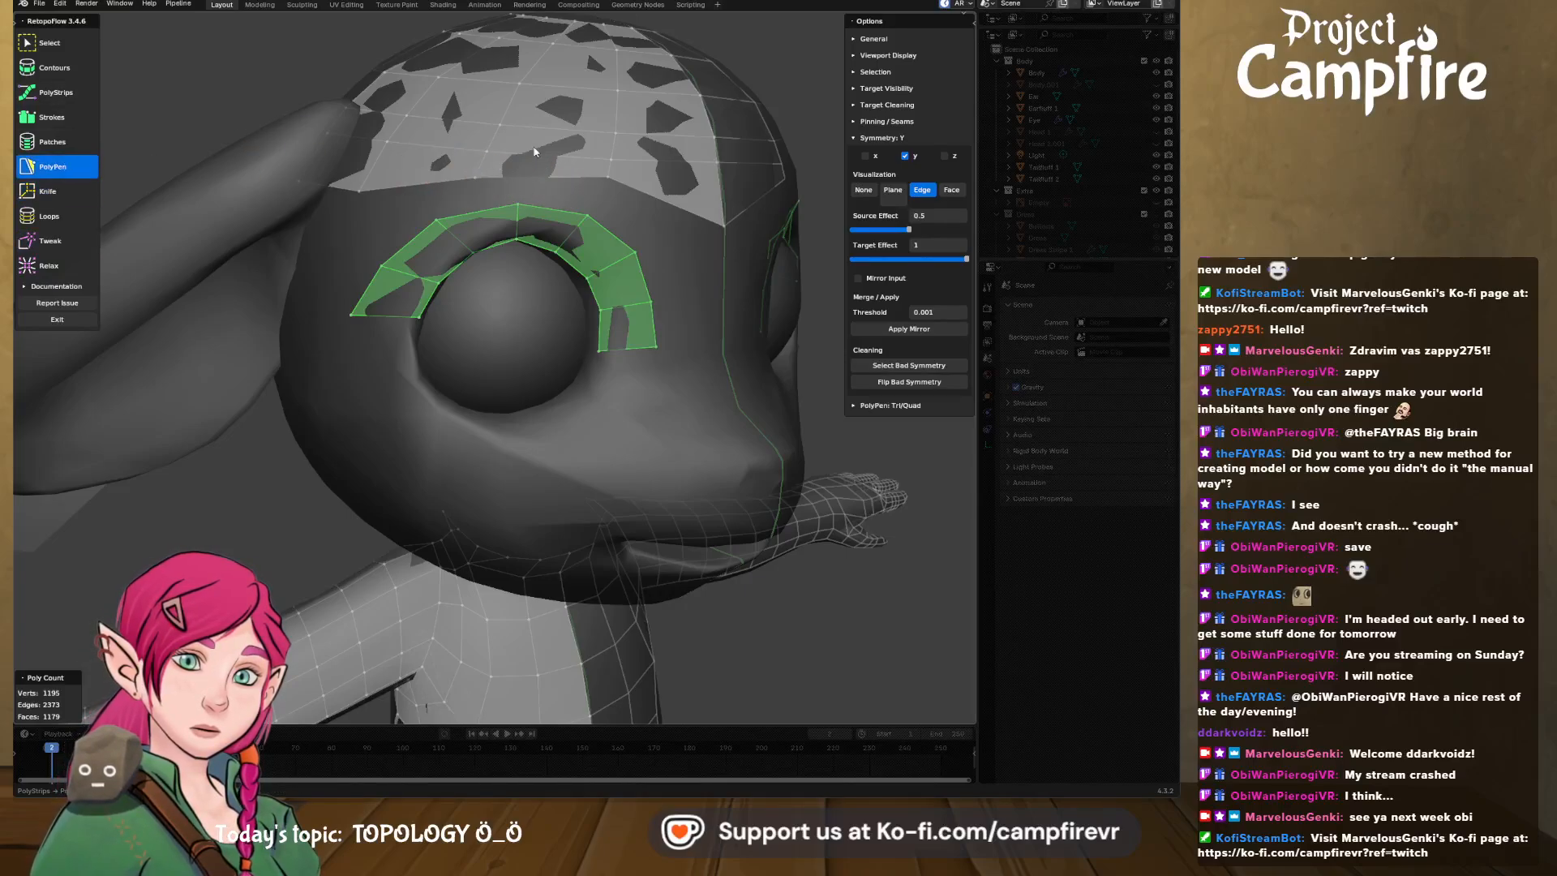
left_click(547, 180)
left_click(553, 208, "ctrl")
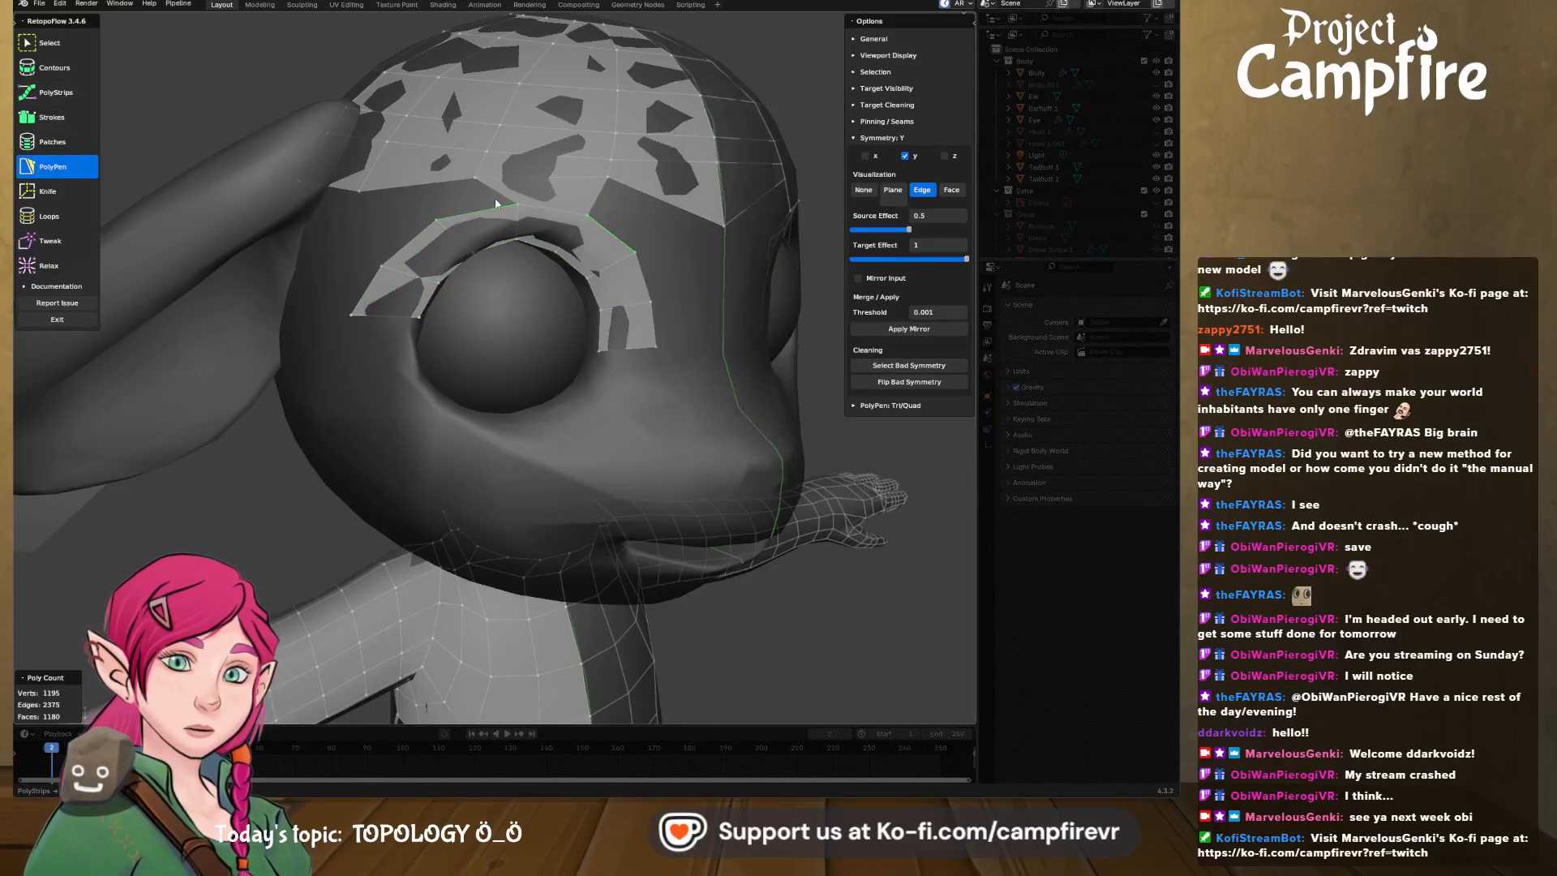
left_click(450, 183)
left_click(463, 214, "ctrl")
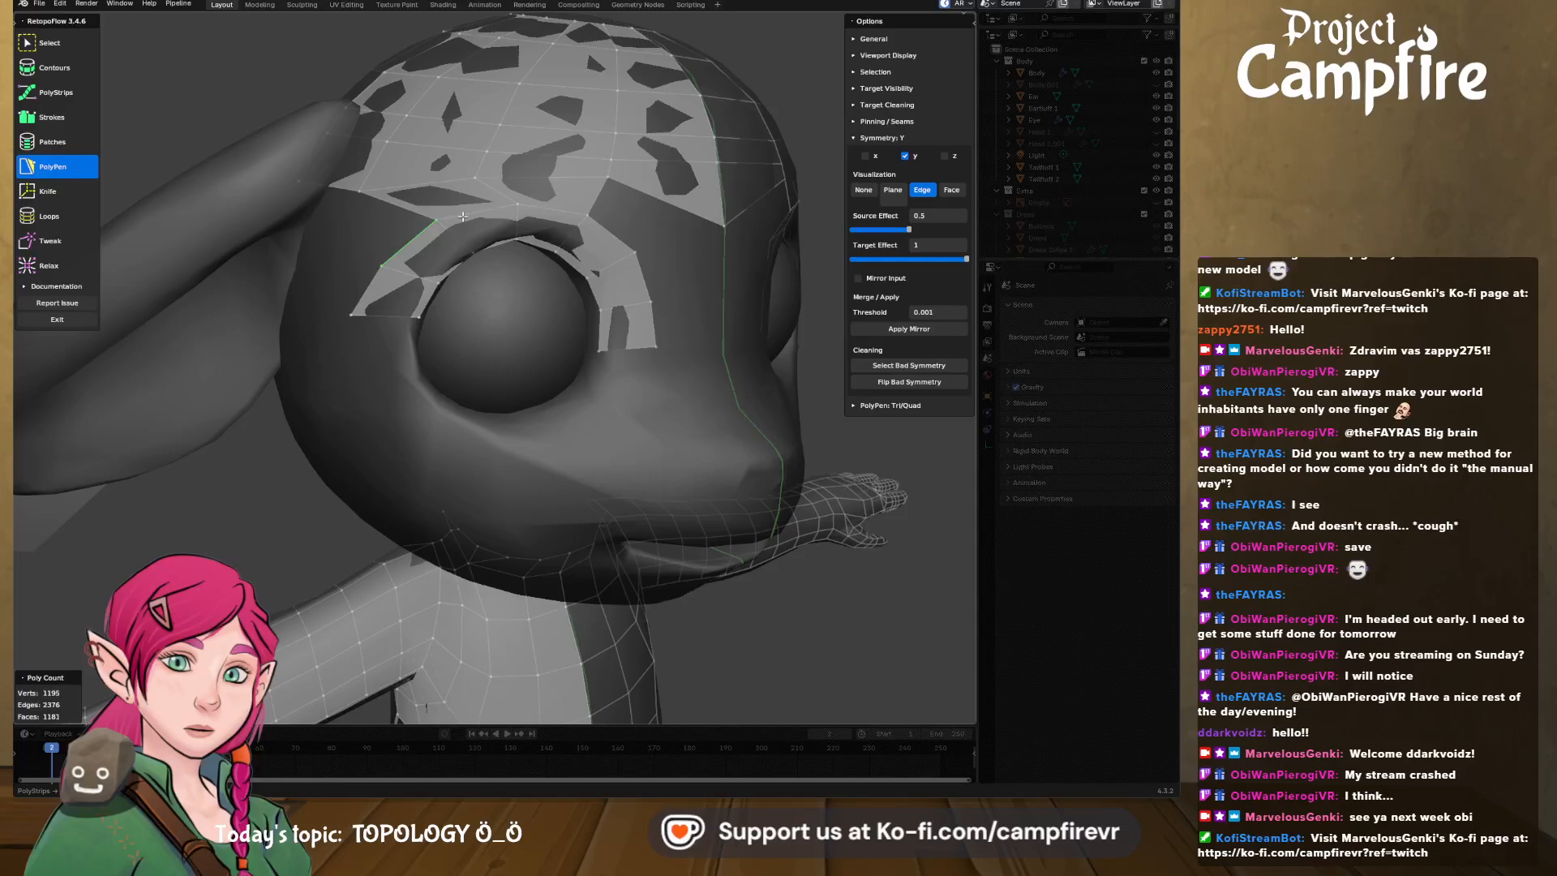
left_click(640, 202)
left_click(608, 232, "ctrl")
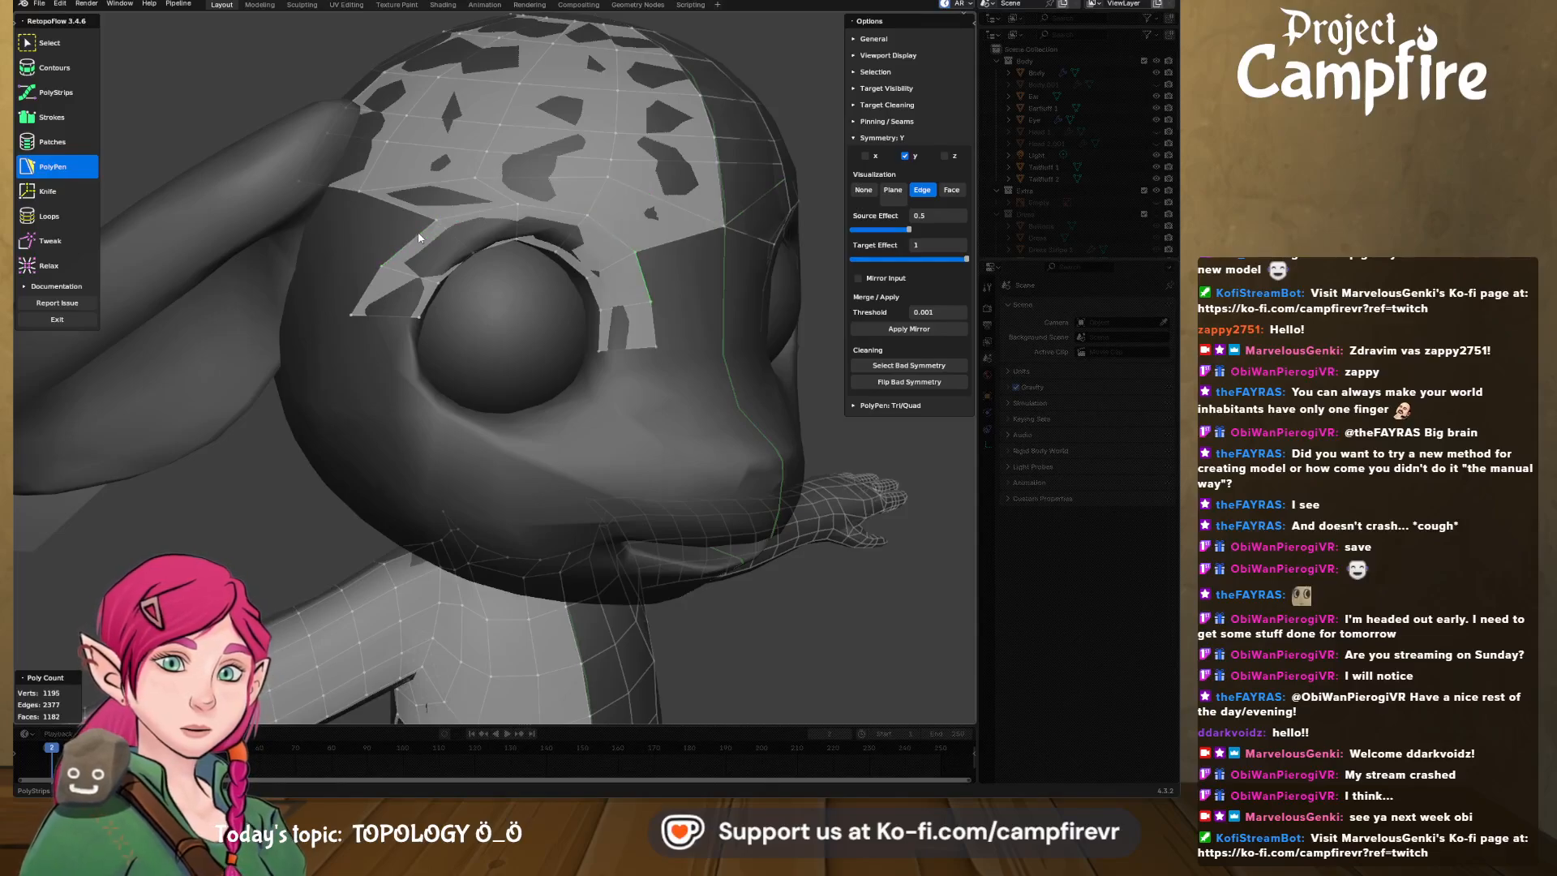
- Try Strokes edges along the lower rim of the eye socket and undo them
middle_click_drag(439, 244, 557, 375)
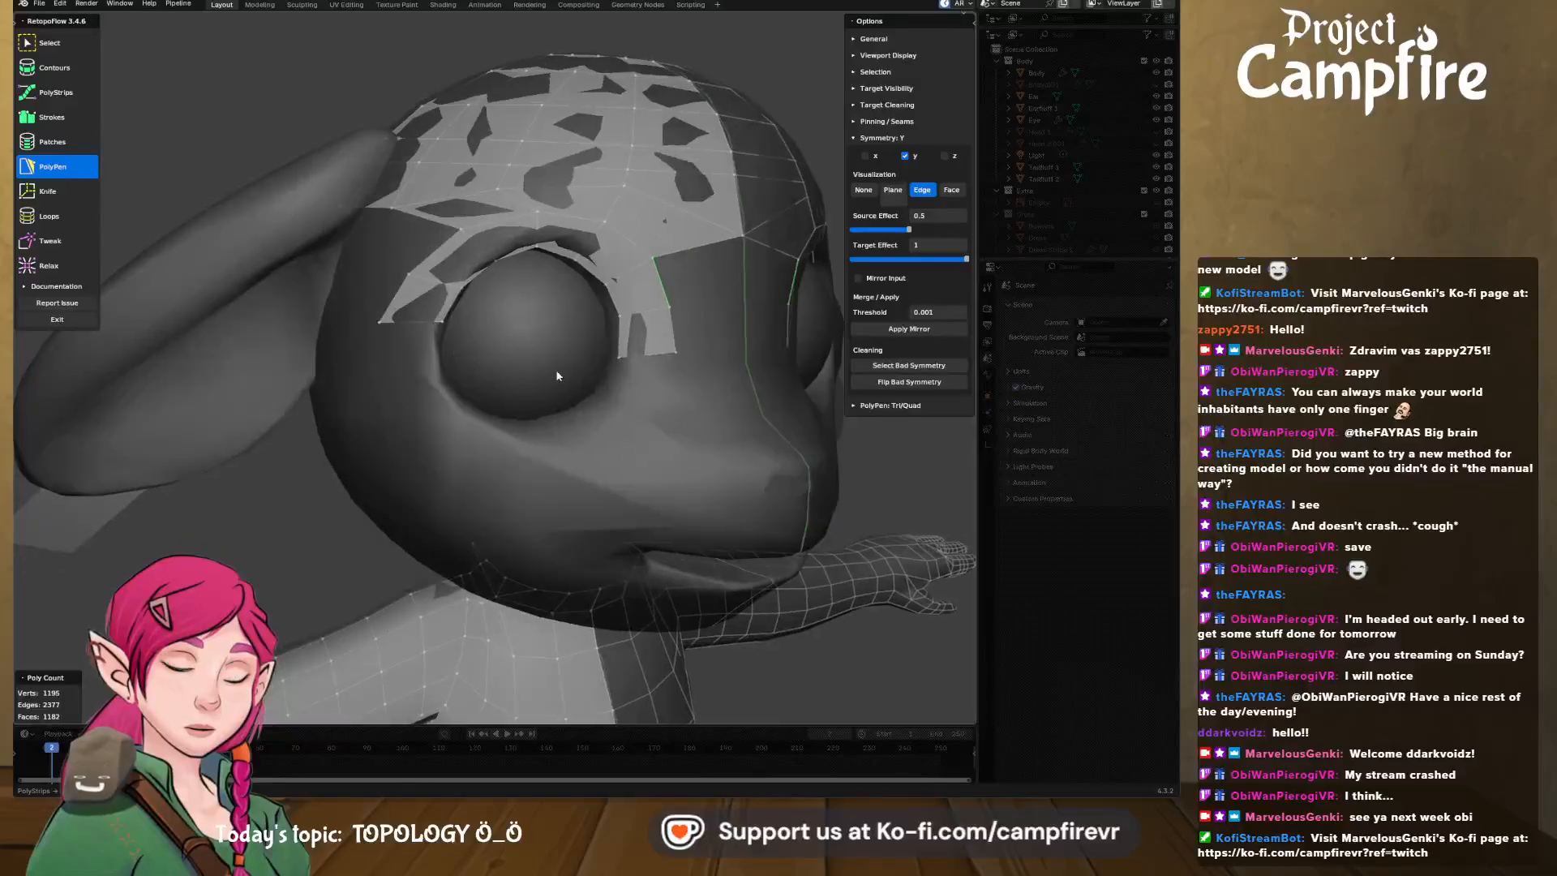
left_click(50, 117)
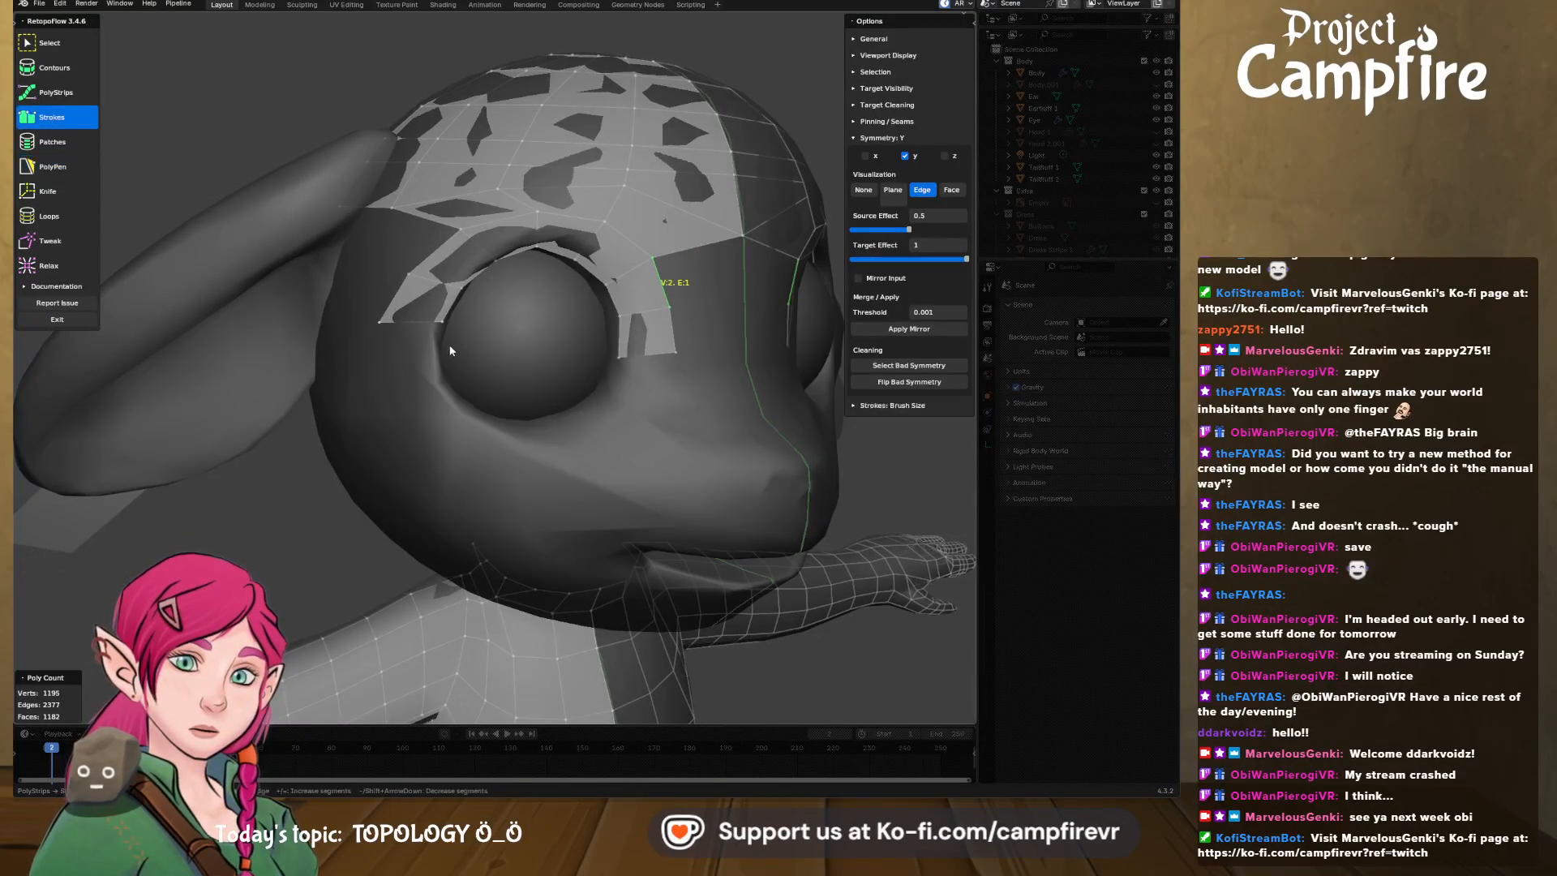
mouse_move(425, 352)
left_mouse_down()
mouse_move(438, 401)
mouse_move(499, 430)
mouse_move(611, 410)
mouse_move(635, 377)
left_mouse_up()
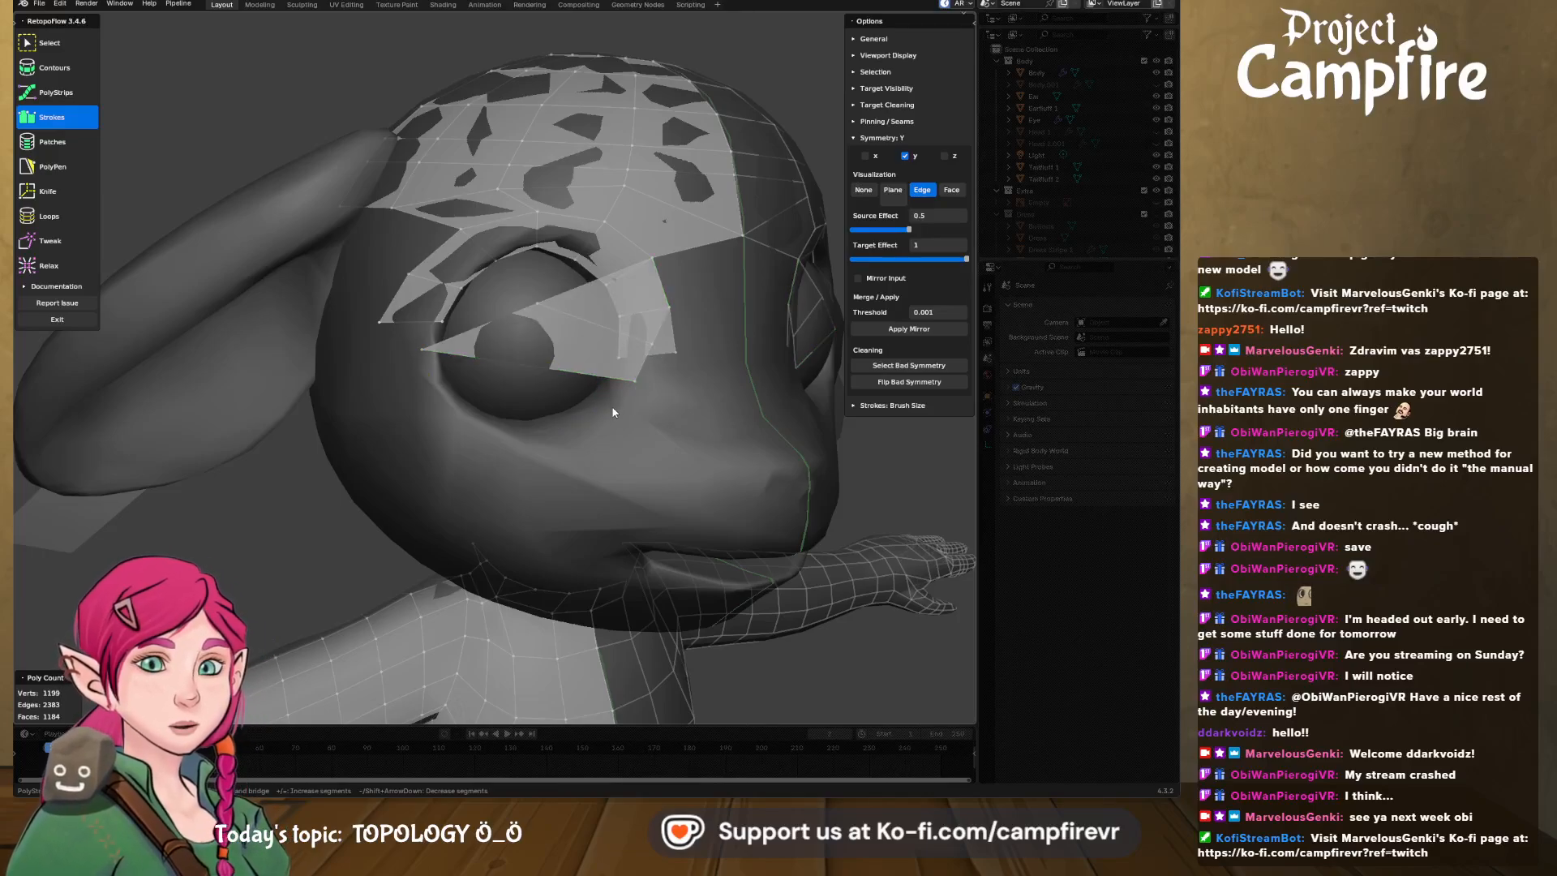
key("ctrl+z")
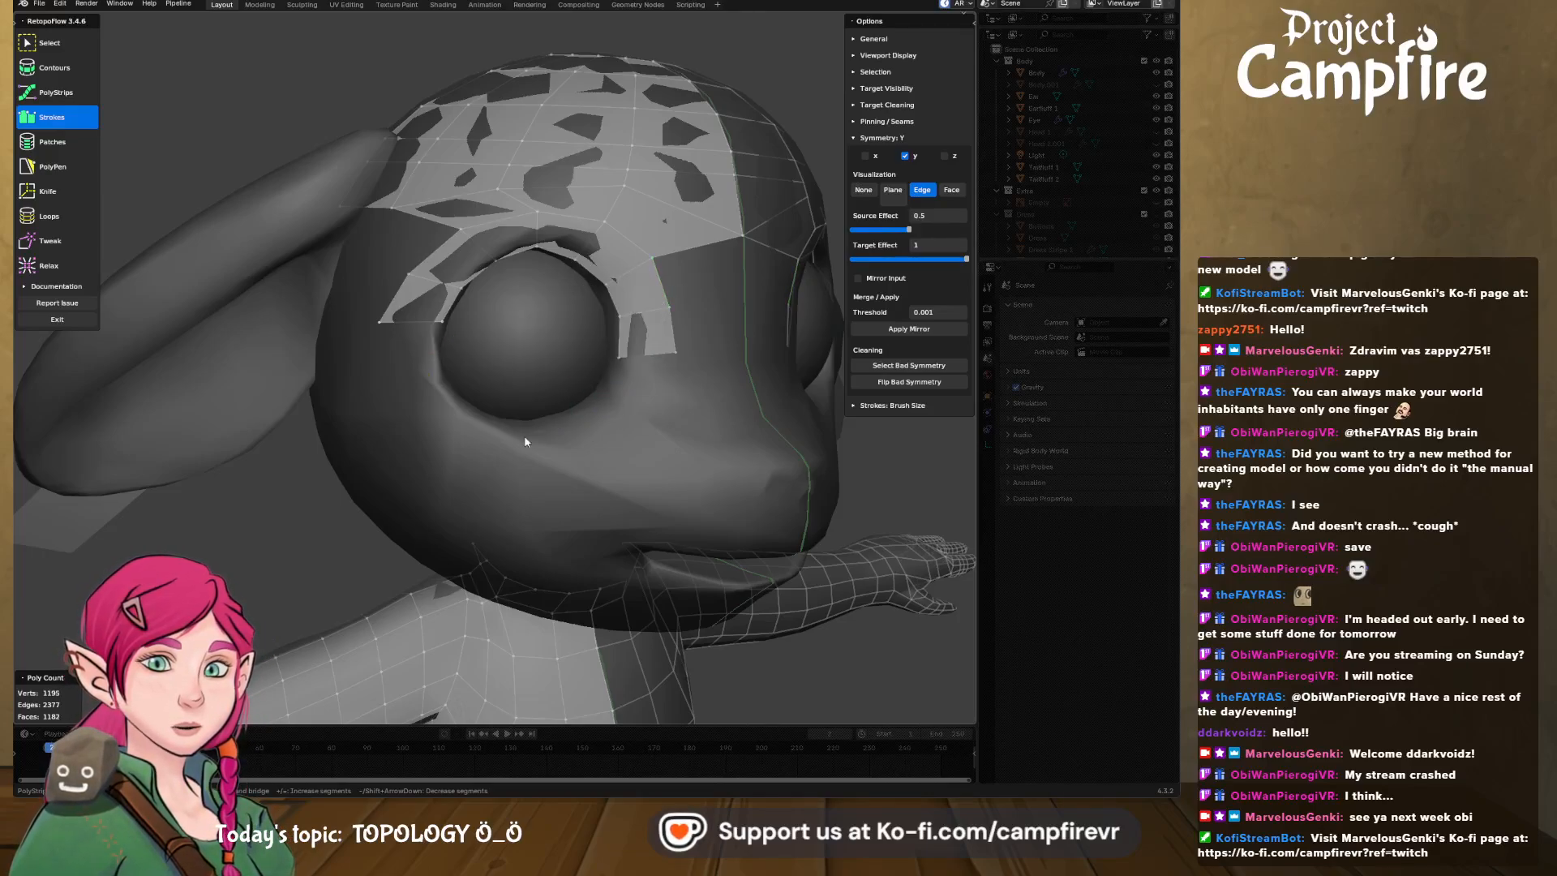
mouse_move(423, 363)
left_mouse_down()
mouse_move(494, 438)
mouse_move(625, 386)
left_mouse_up()
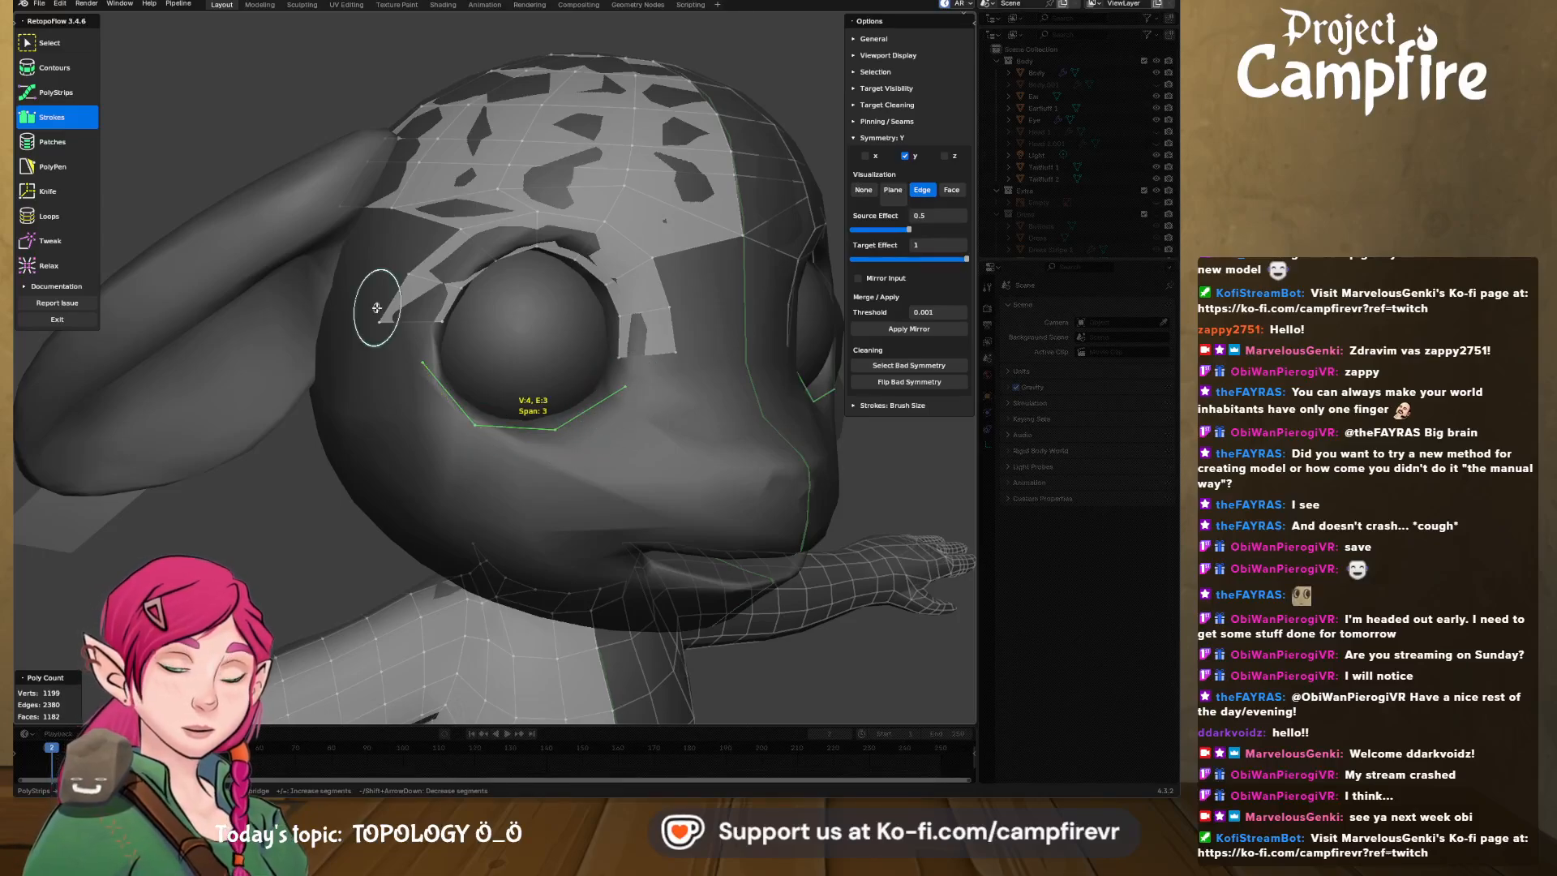
- Draw a PolyStrips strip along the lower rim of the eye socket between the upper strip's two ends
left_click(75, 96)
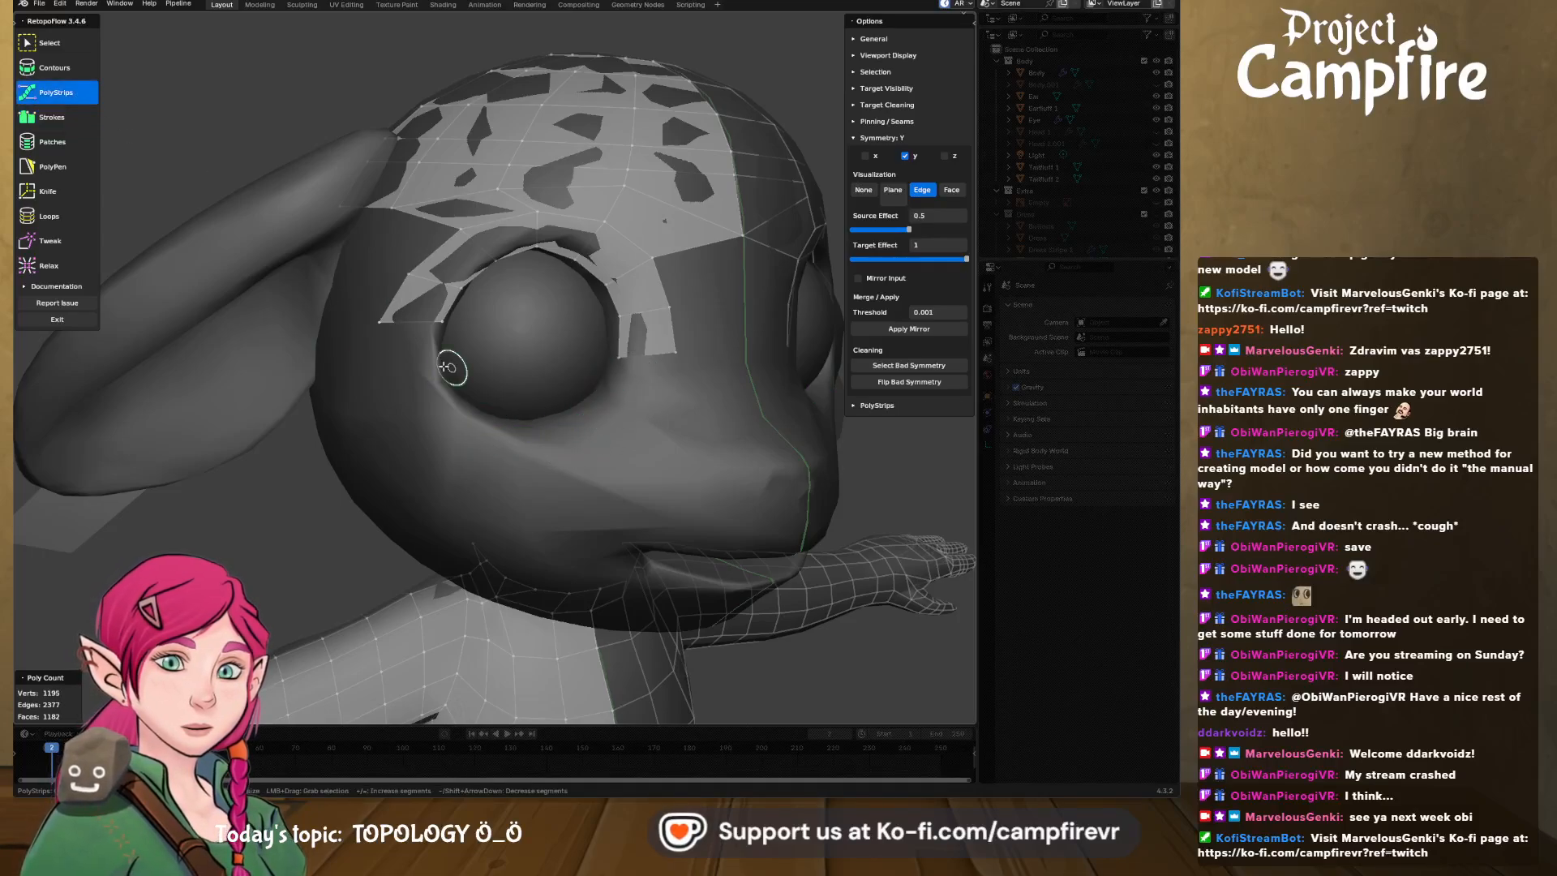
mouse_move(425, 357)
left_mouse_down()
mouse_move(487, 430)
mouse_move(591, 422)
mouse_move(619, 383)
left_mouse_up()
middle_click_drag(500, 327, 506, 342)
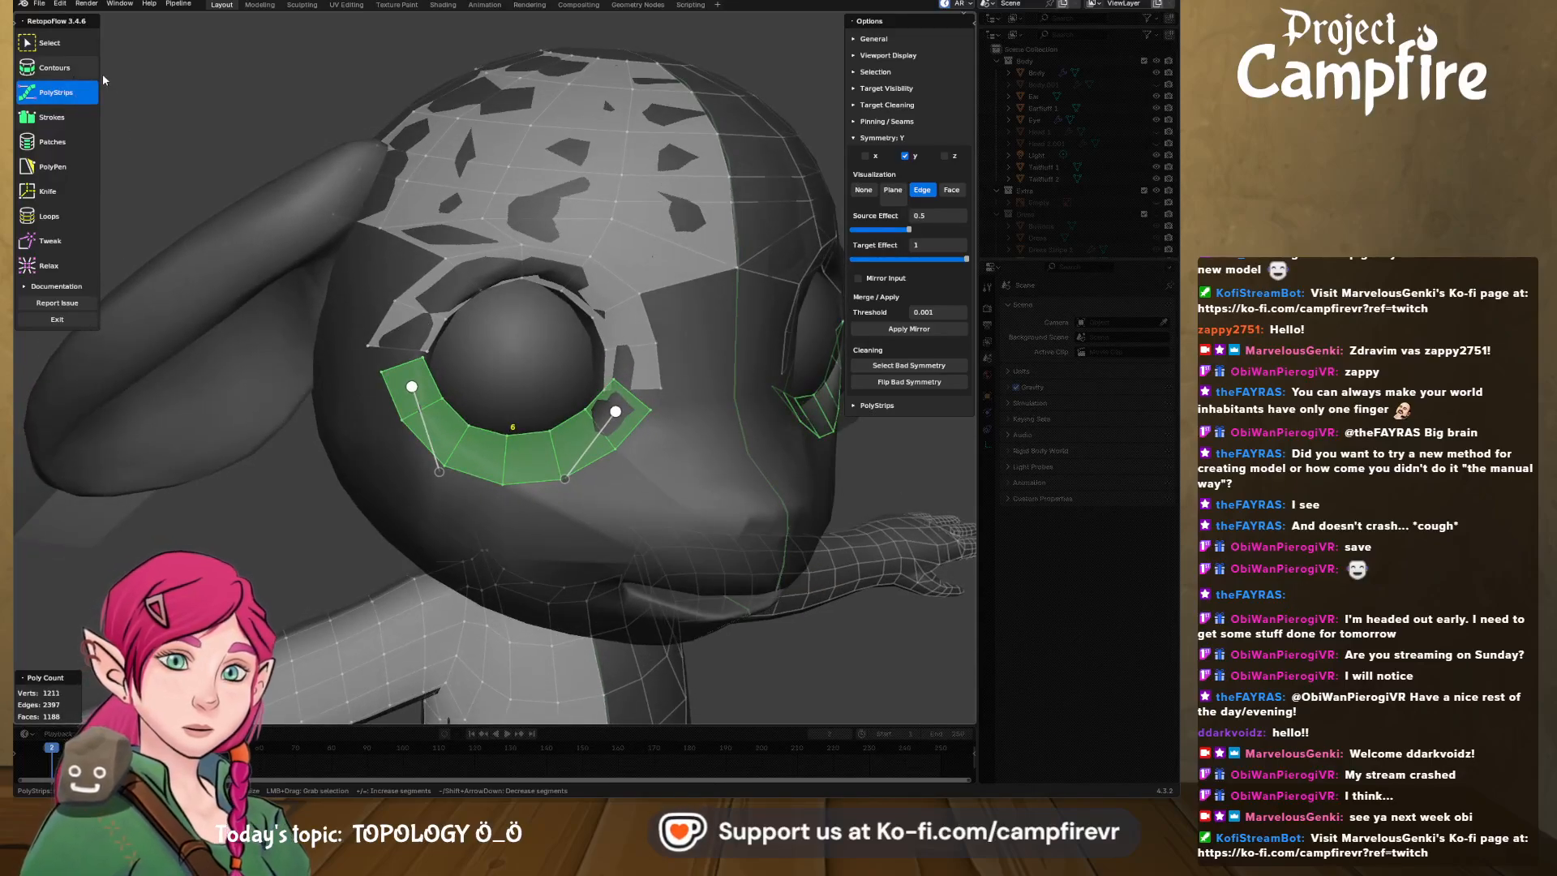
- Merge the upper and lower strips' end vertices at the inner eye corner and along the socket rim at the outer corner
left_click(48, 43)
left_click(600, 387)
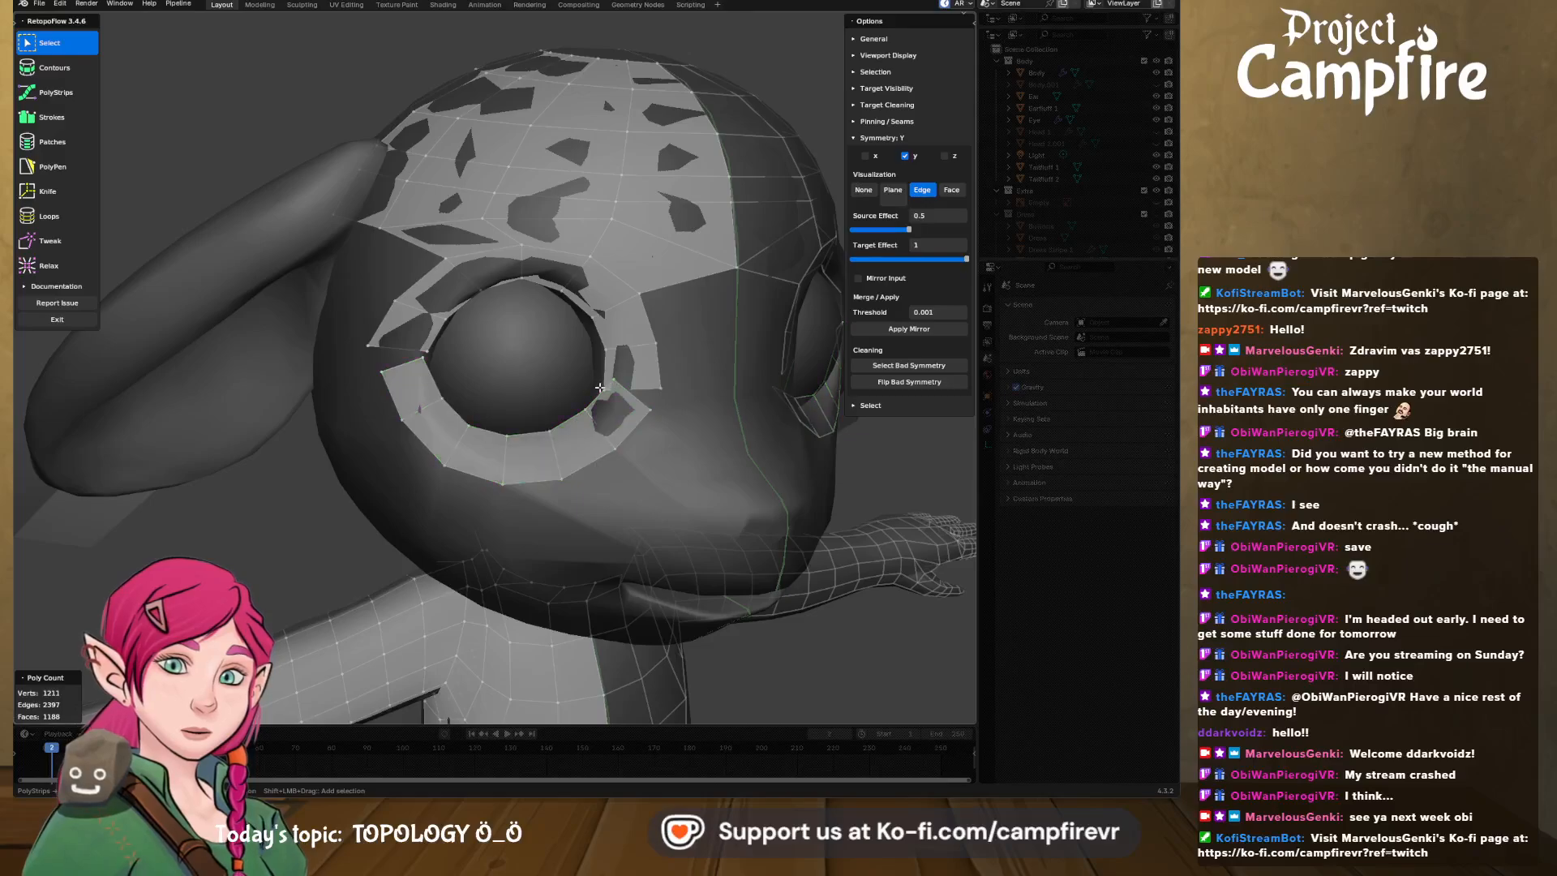
key("x")
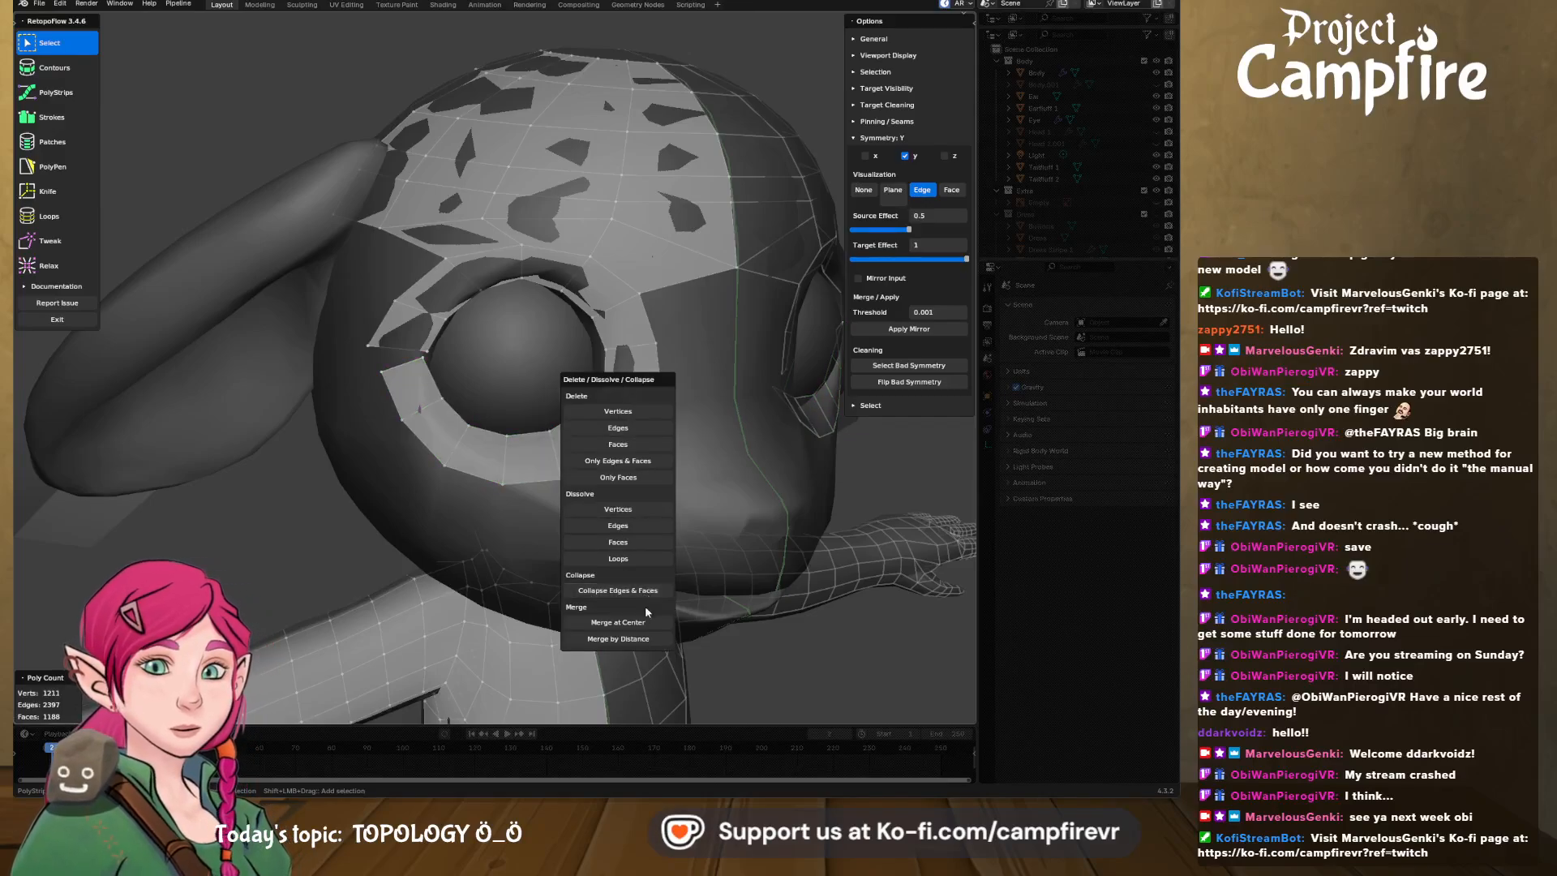
left_click(607, 493)
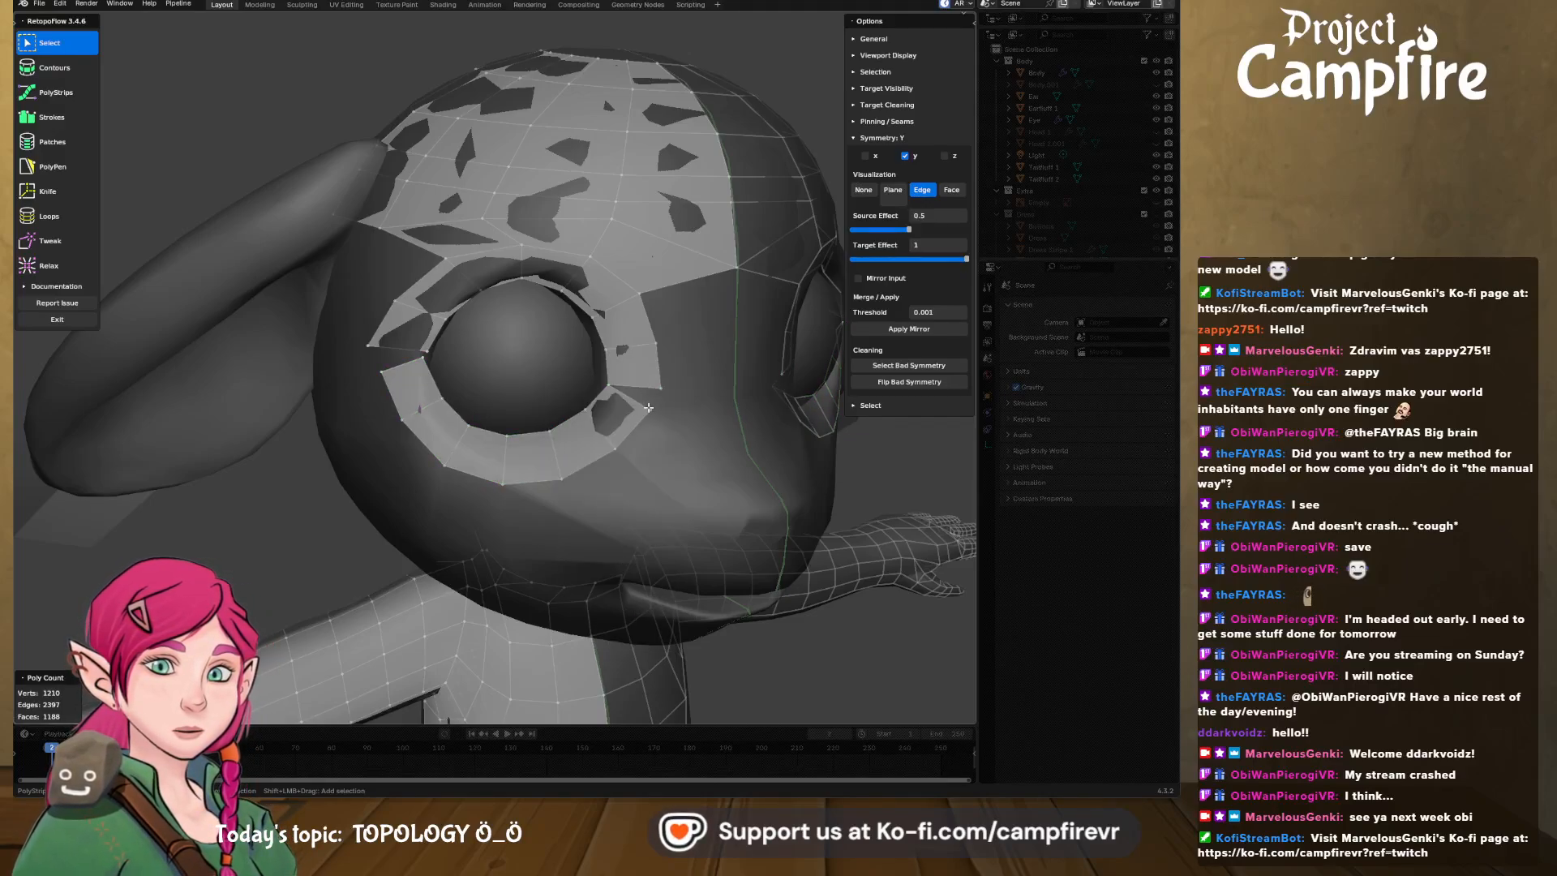
key("x")
left_click(648, 651)
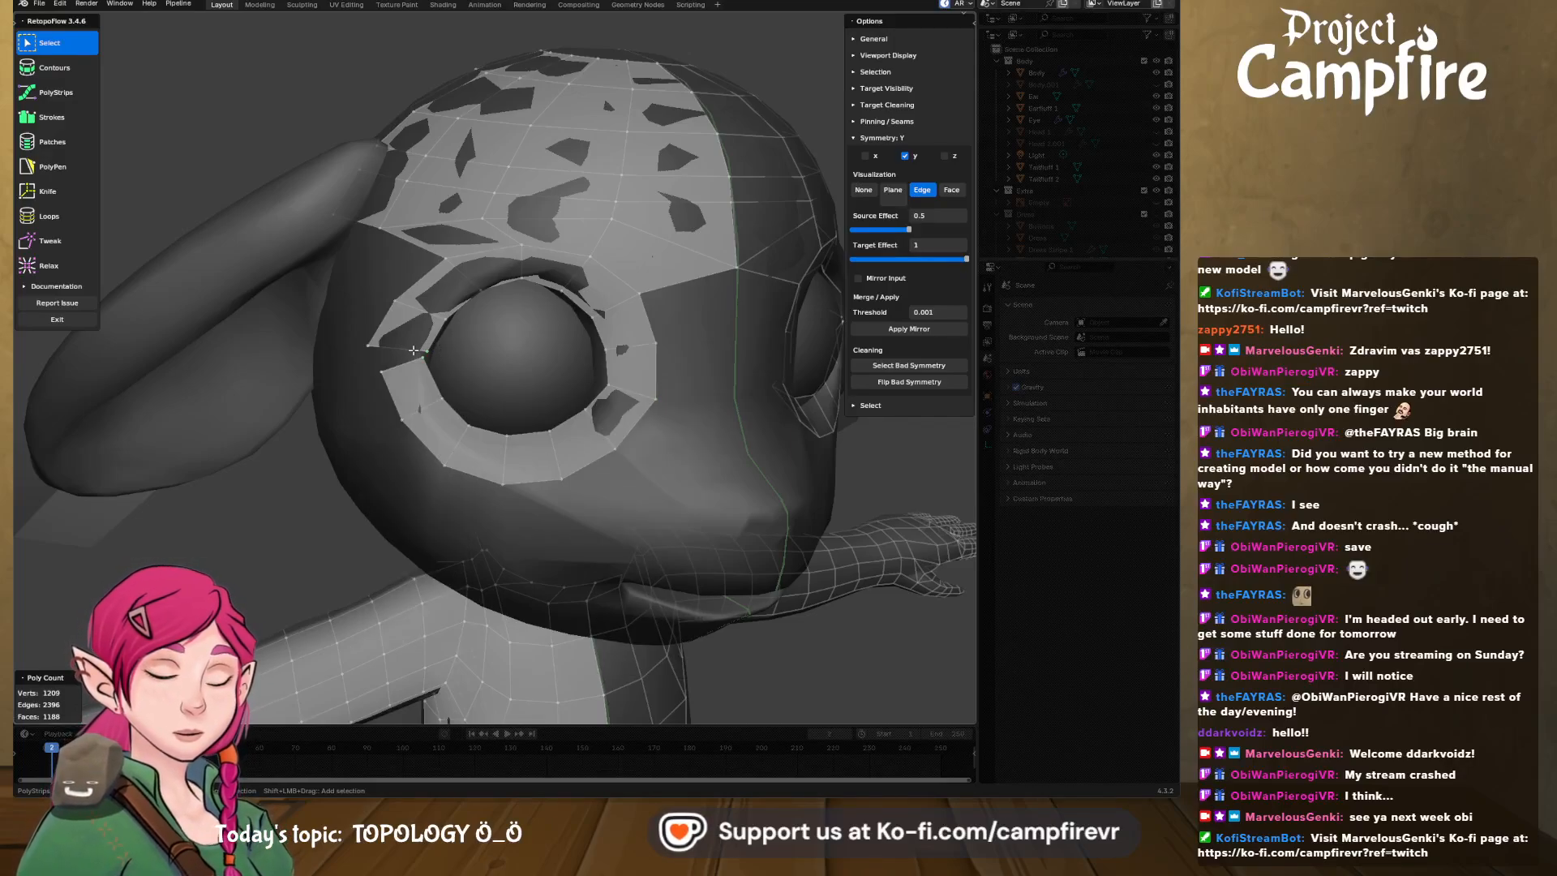
key("x")
left_click(413, 592)
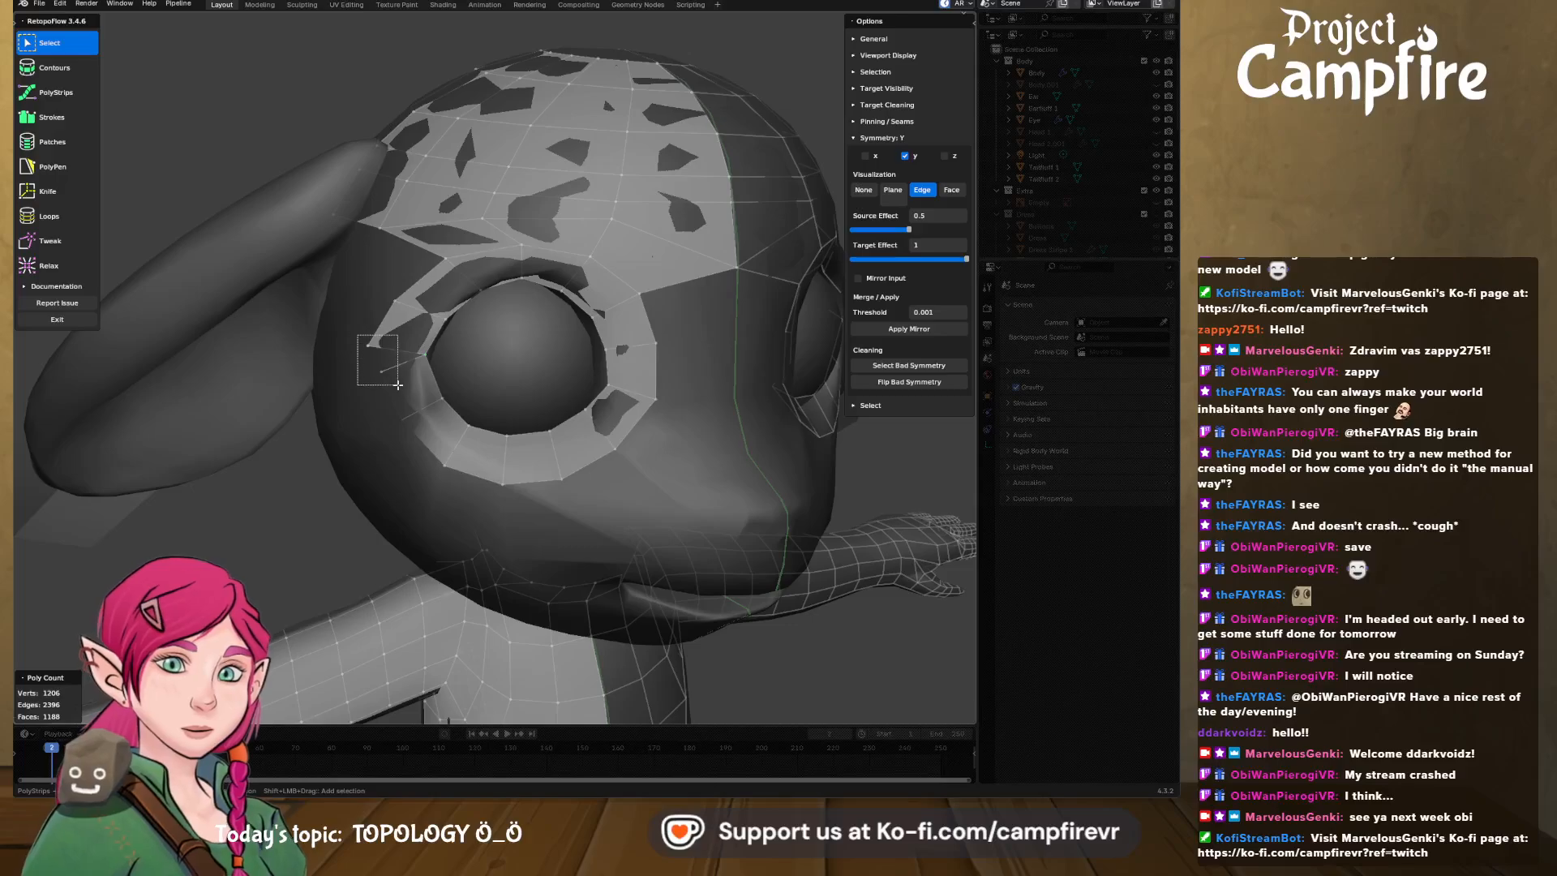
- Try merging the strips' outward-facing end vertices at the outer eye corner with Merge at Center, undoing each attempt
key("x")
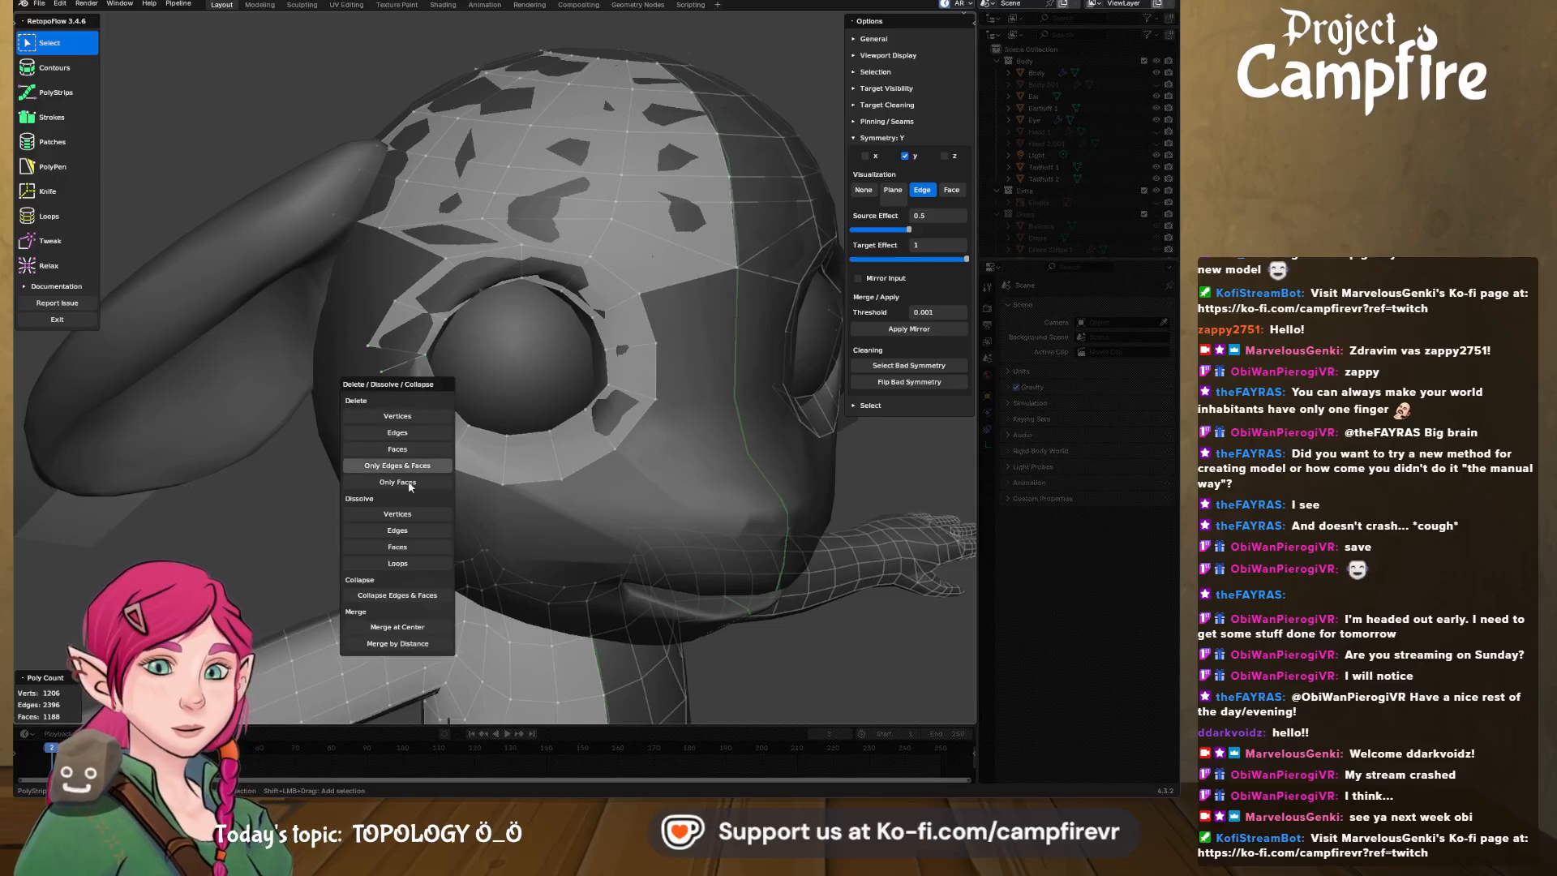
left_click(431, 633)
middle_click_drag(368, 371, 480, 353)
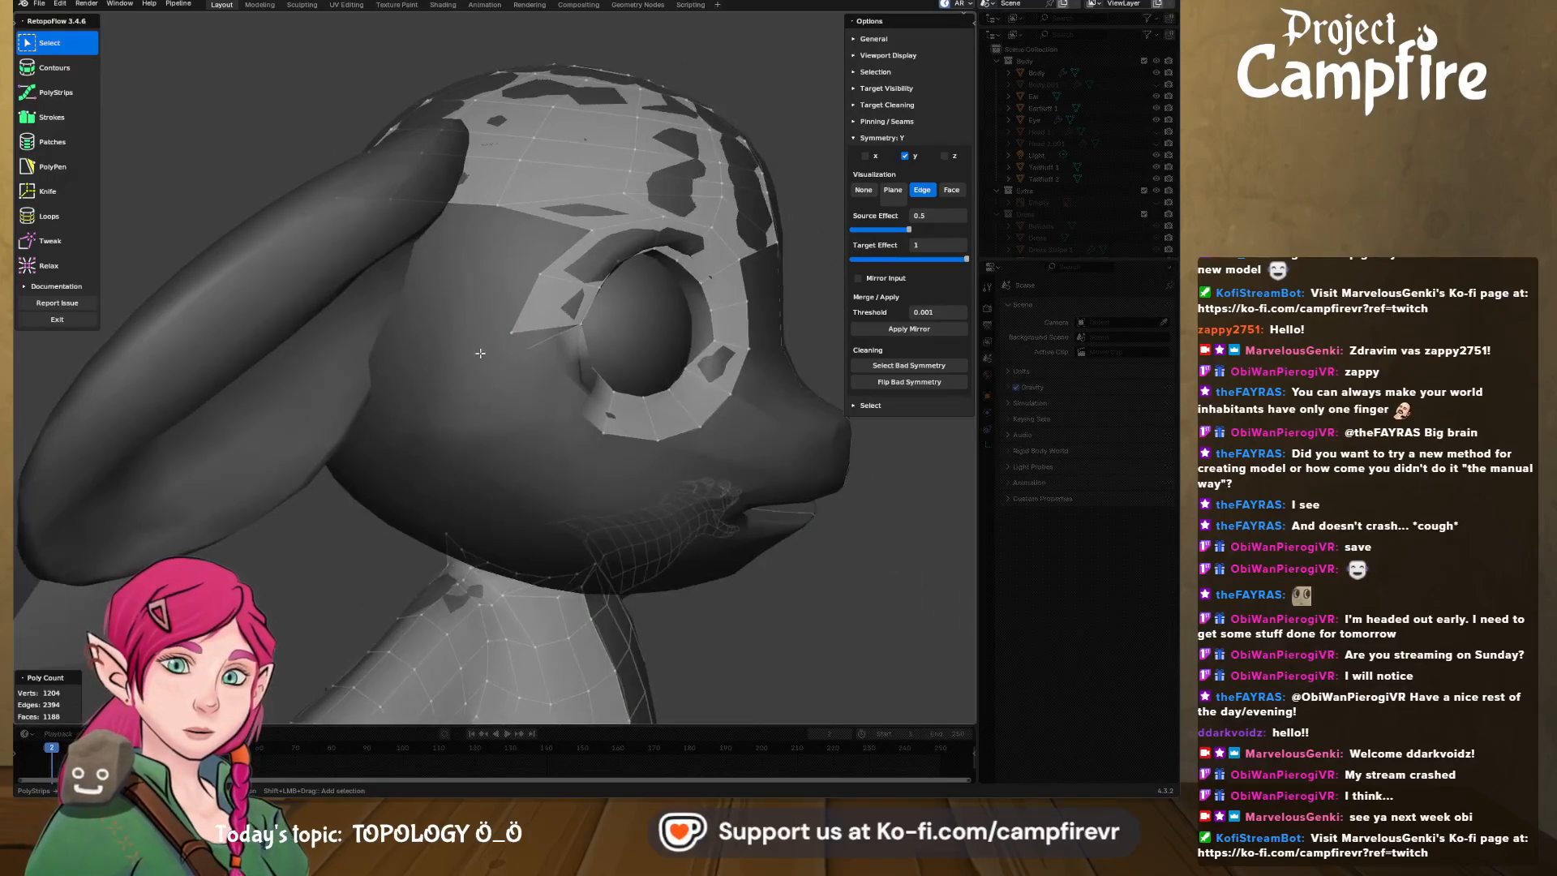
scroll(527, 349, "up", 5)
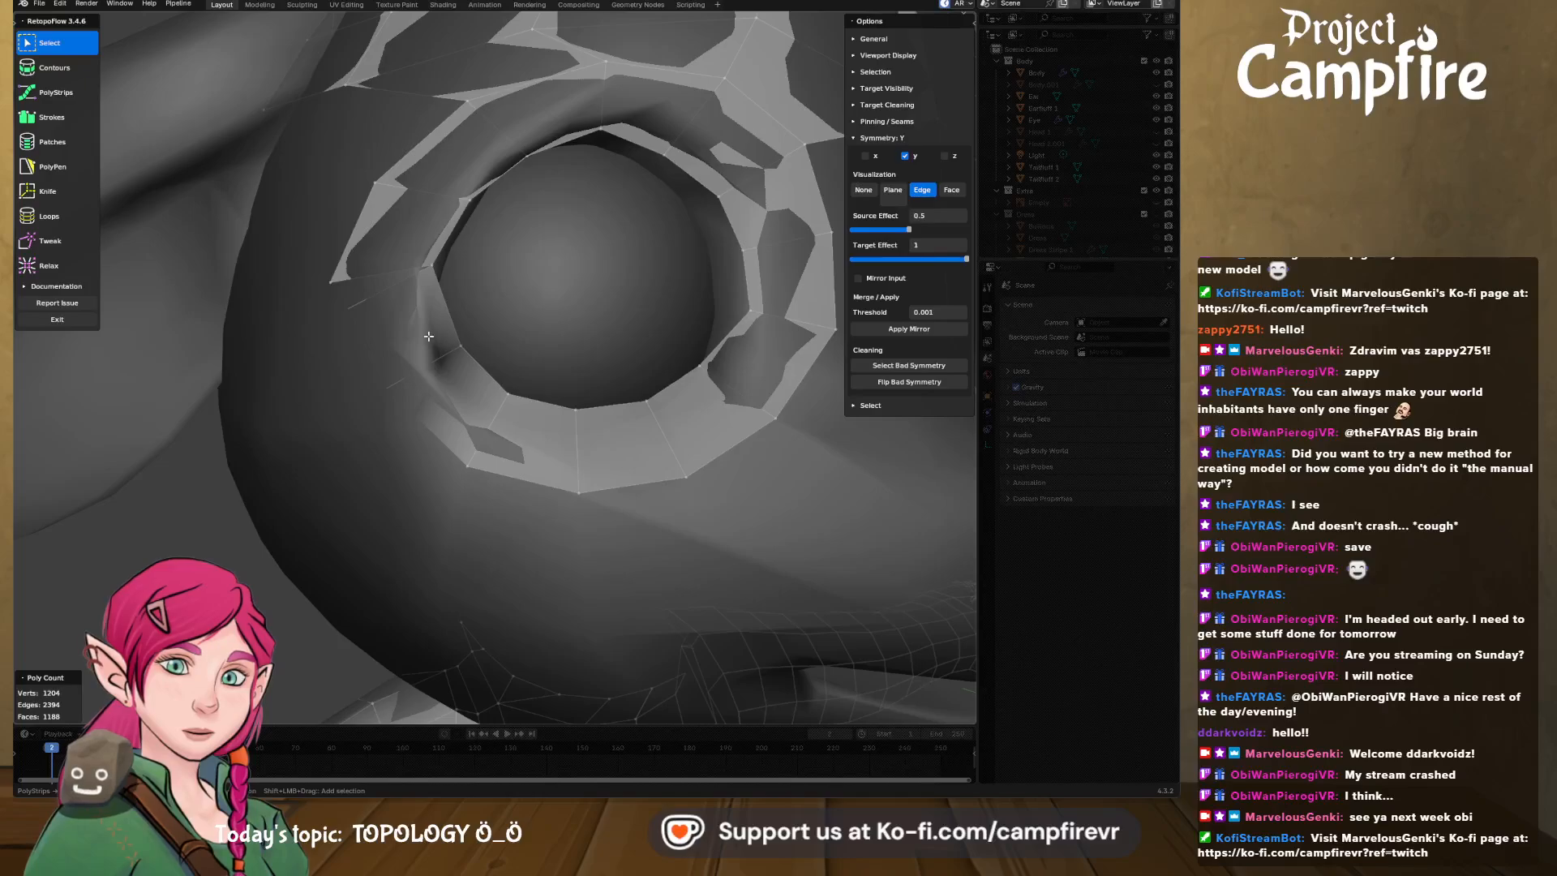
key("ctrl+z")
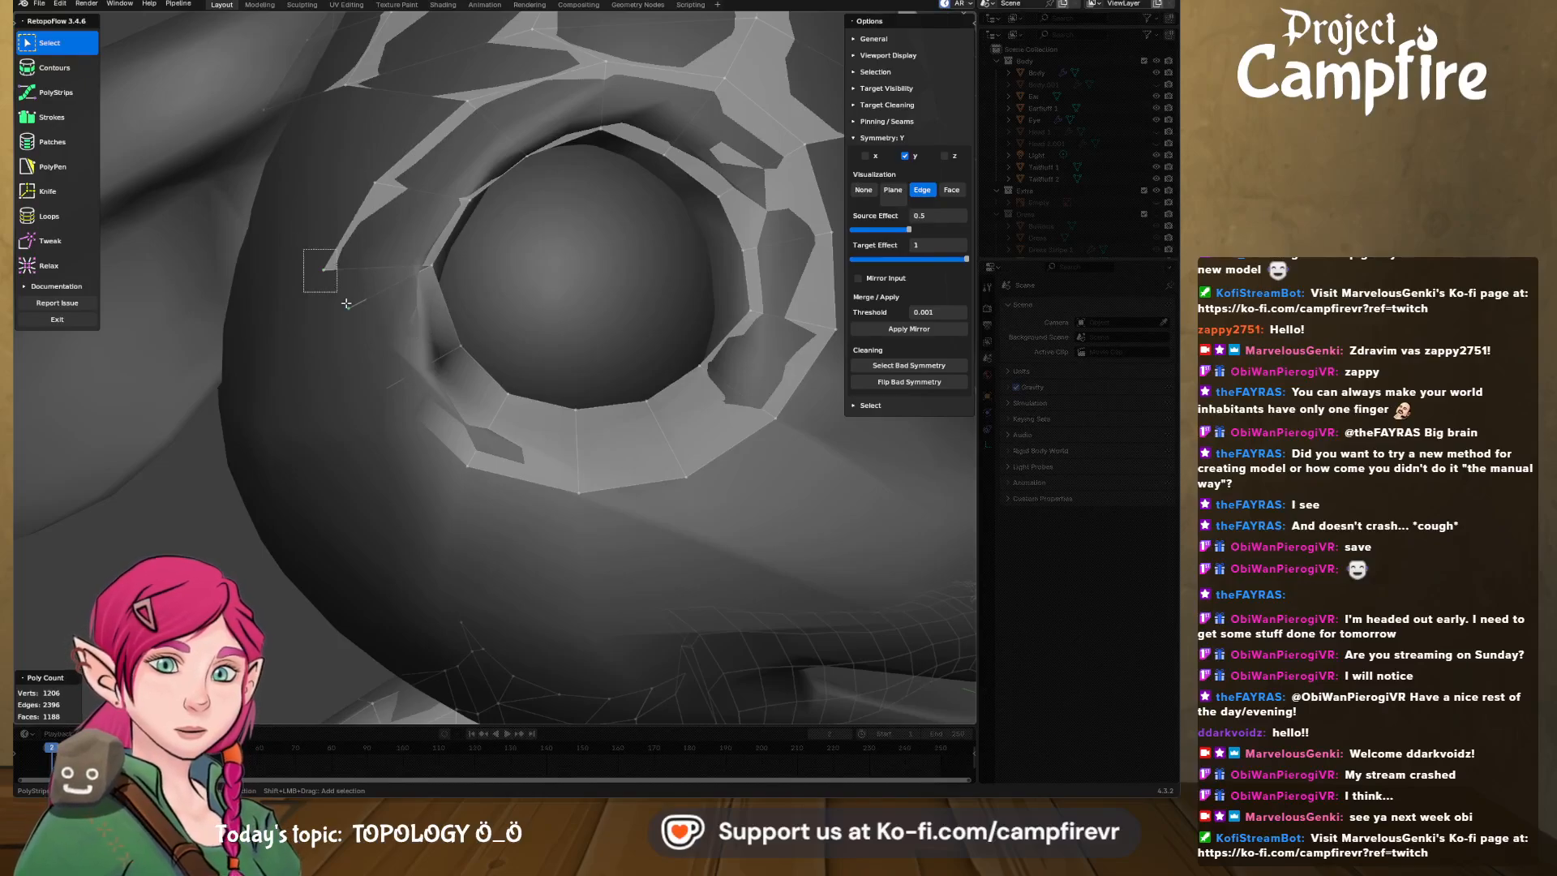
key("x")
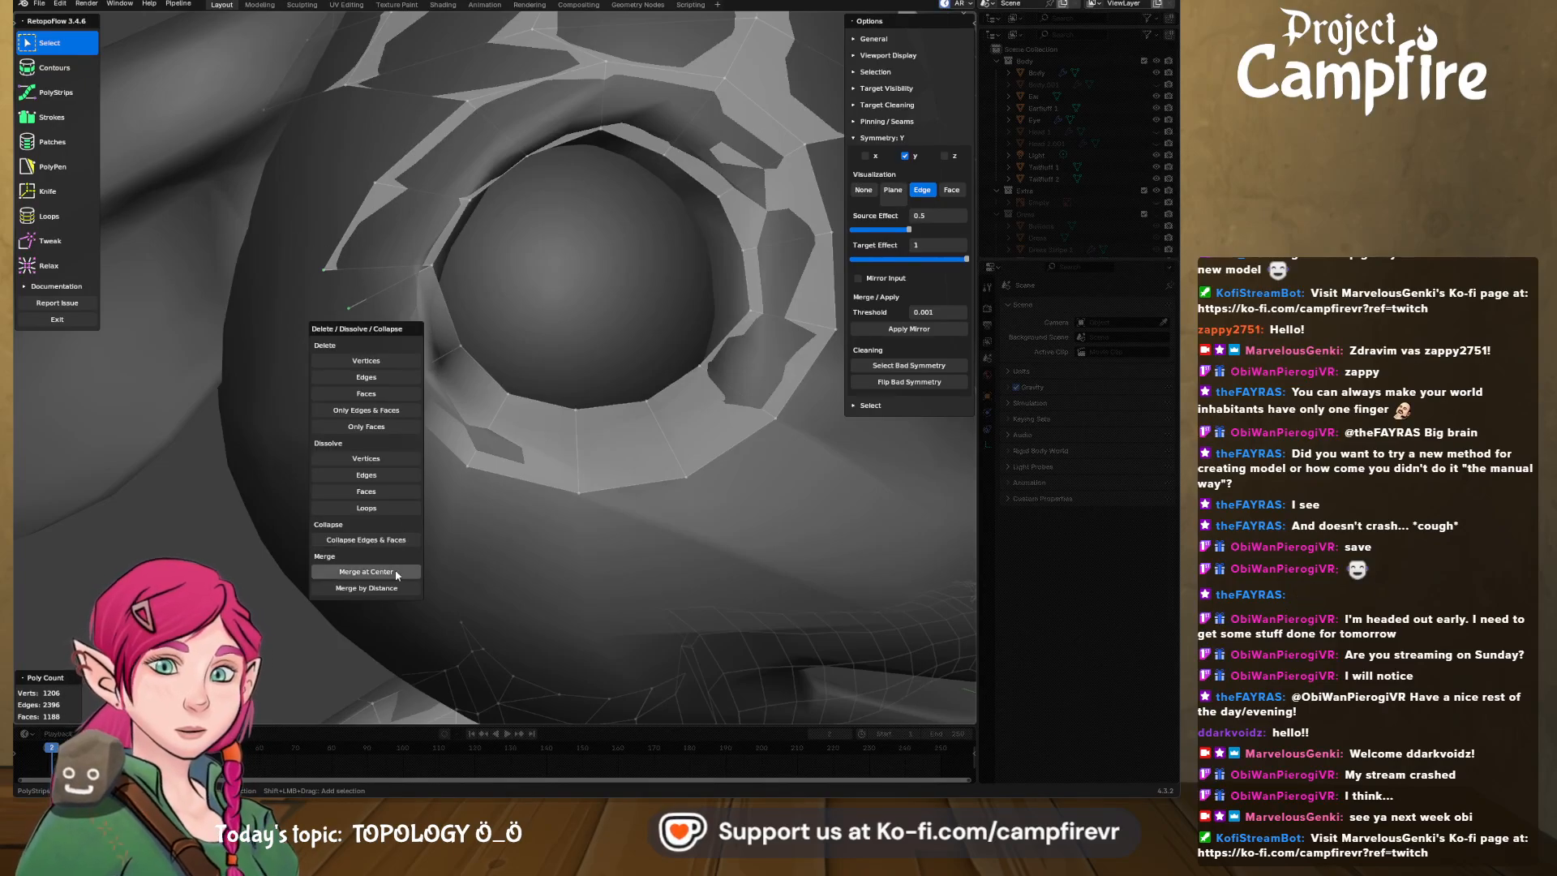
left_click(396, 571)
middle_click_drag(392, 553, 389, 392)
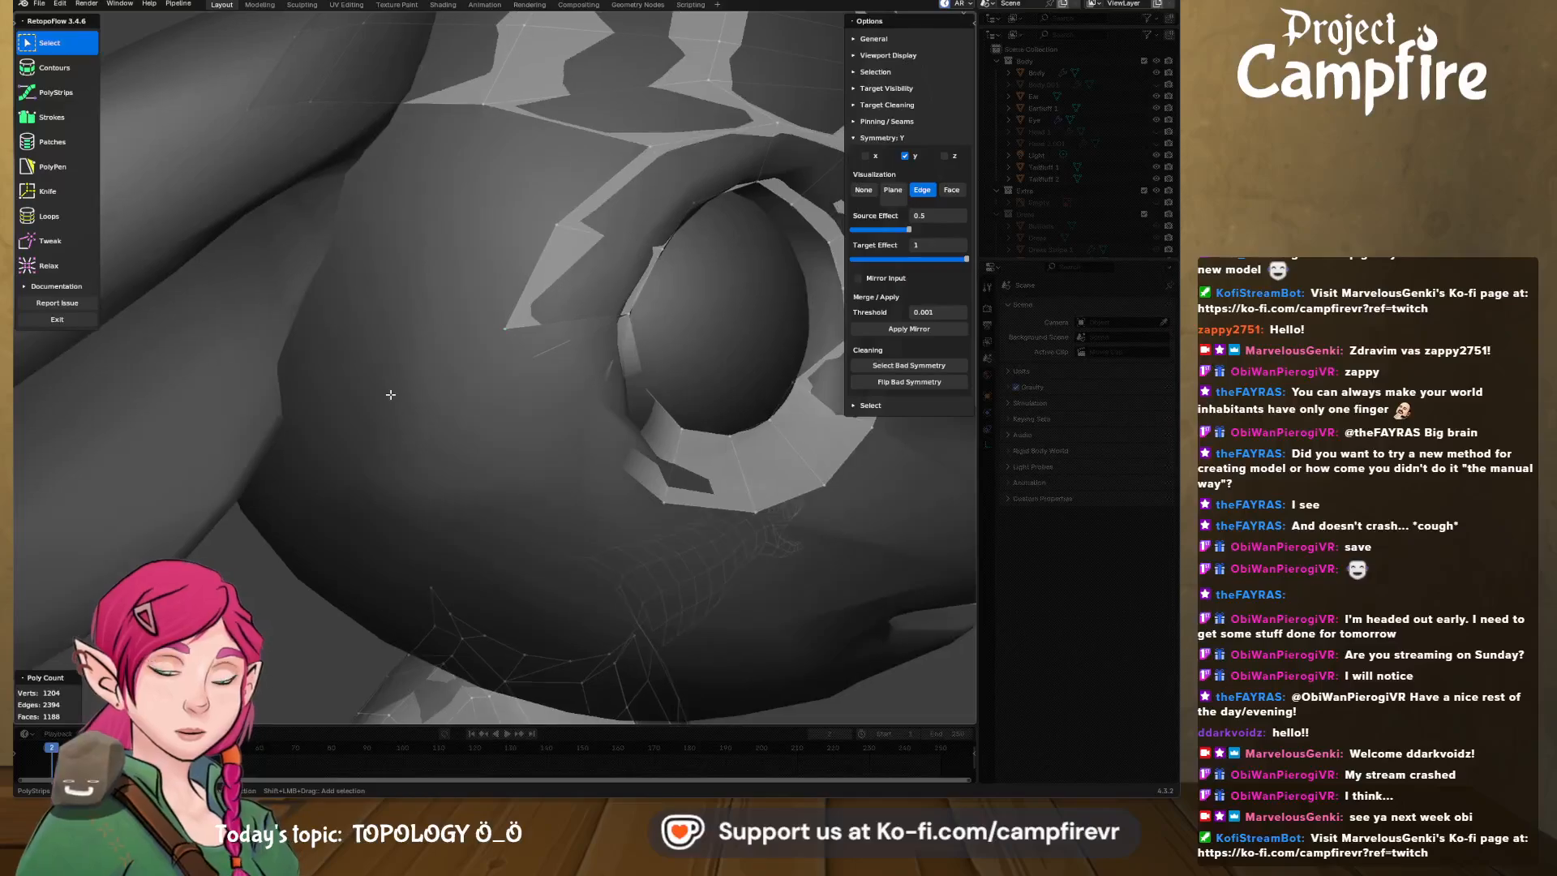
key("ctrl+z")
- Merge the outward-facing end vertices of the upper and lower strips at the outer eye corner
middle_click_drag(494, 391, 440, 371)
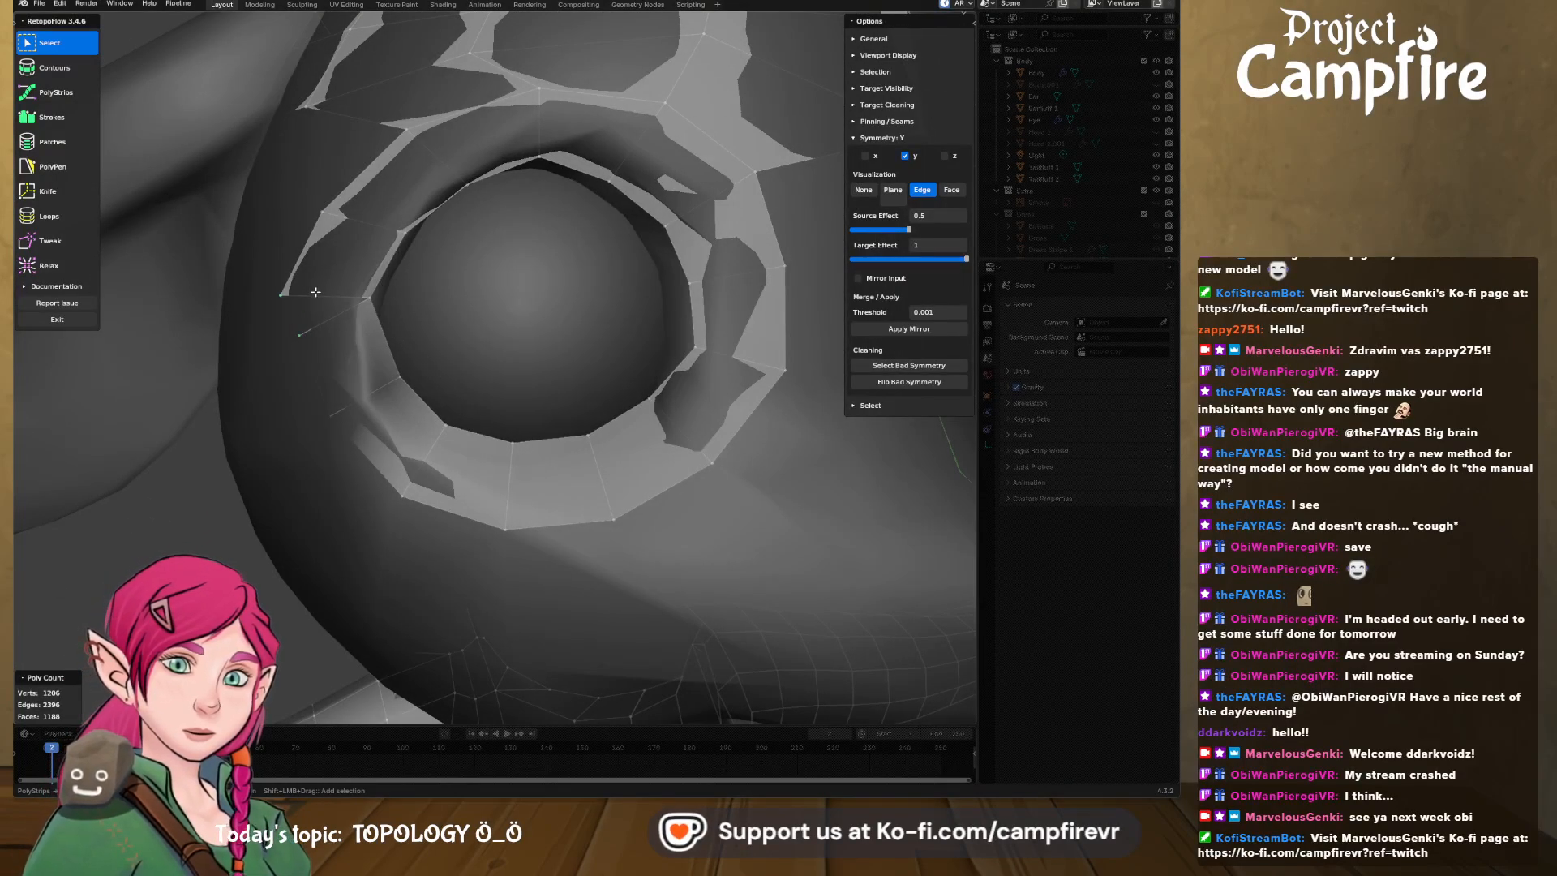
key("x")
left_click(331, 535)
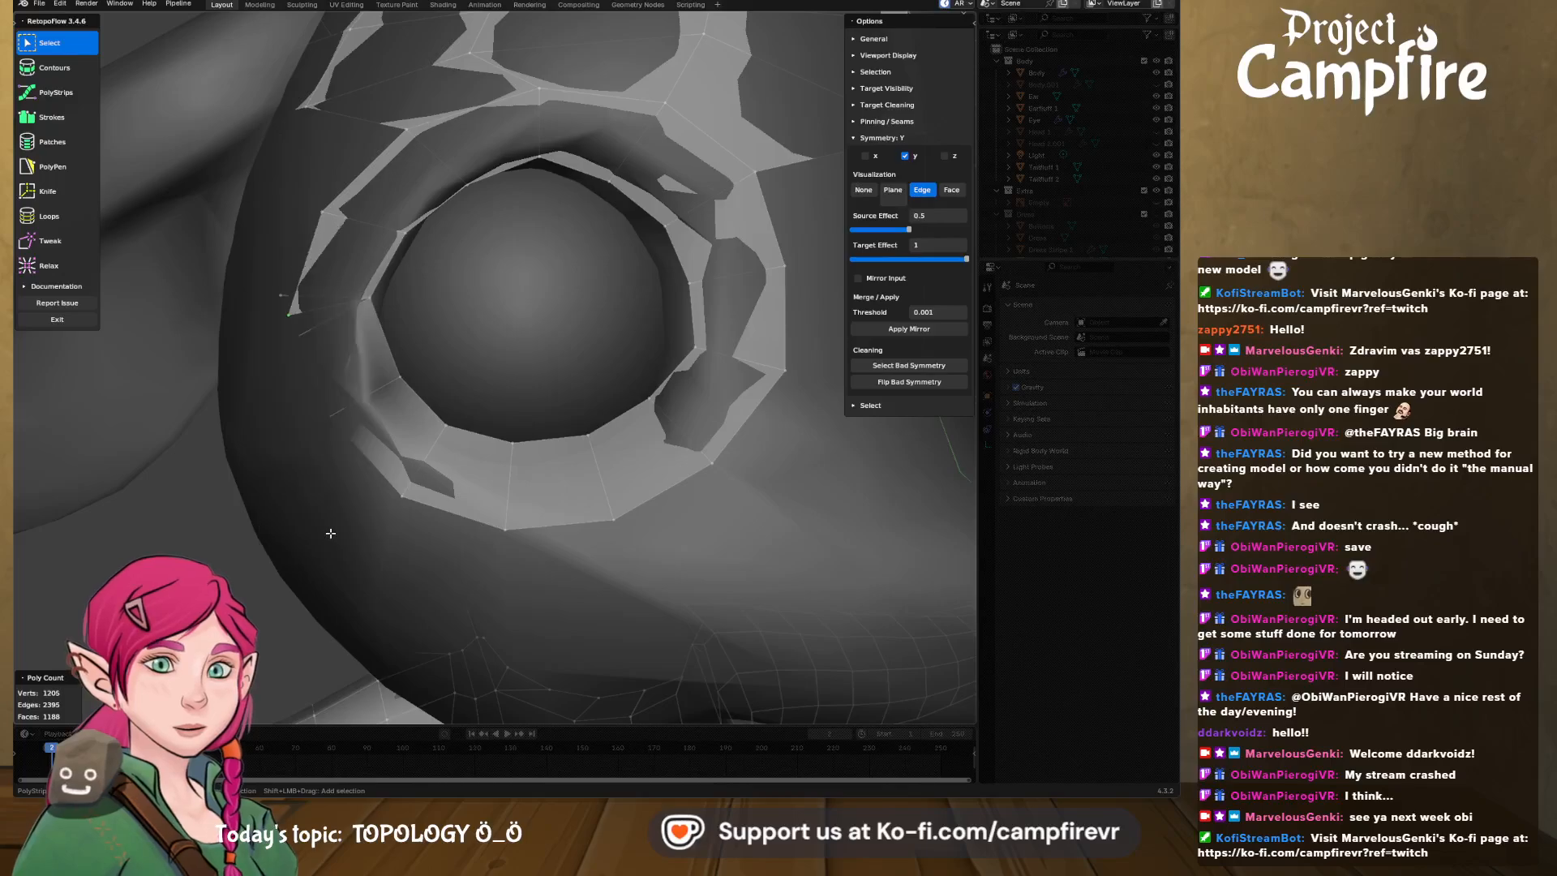
middle_click_drag(330, 533, 384, 532)
scroll(396, 387, "up", 2)
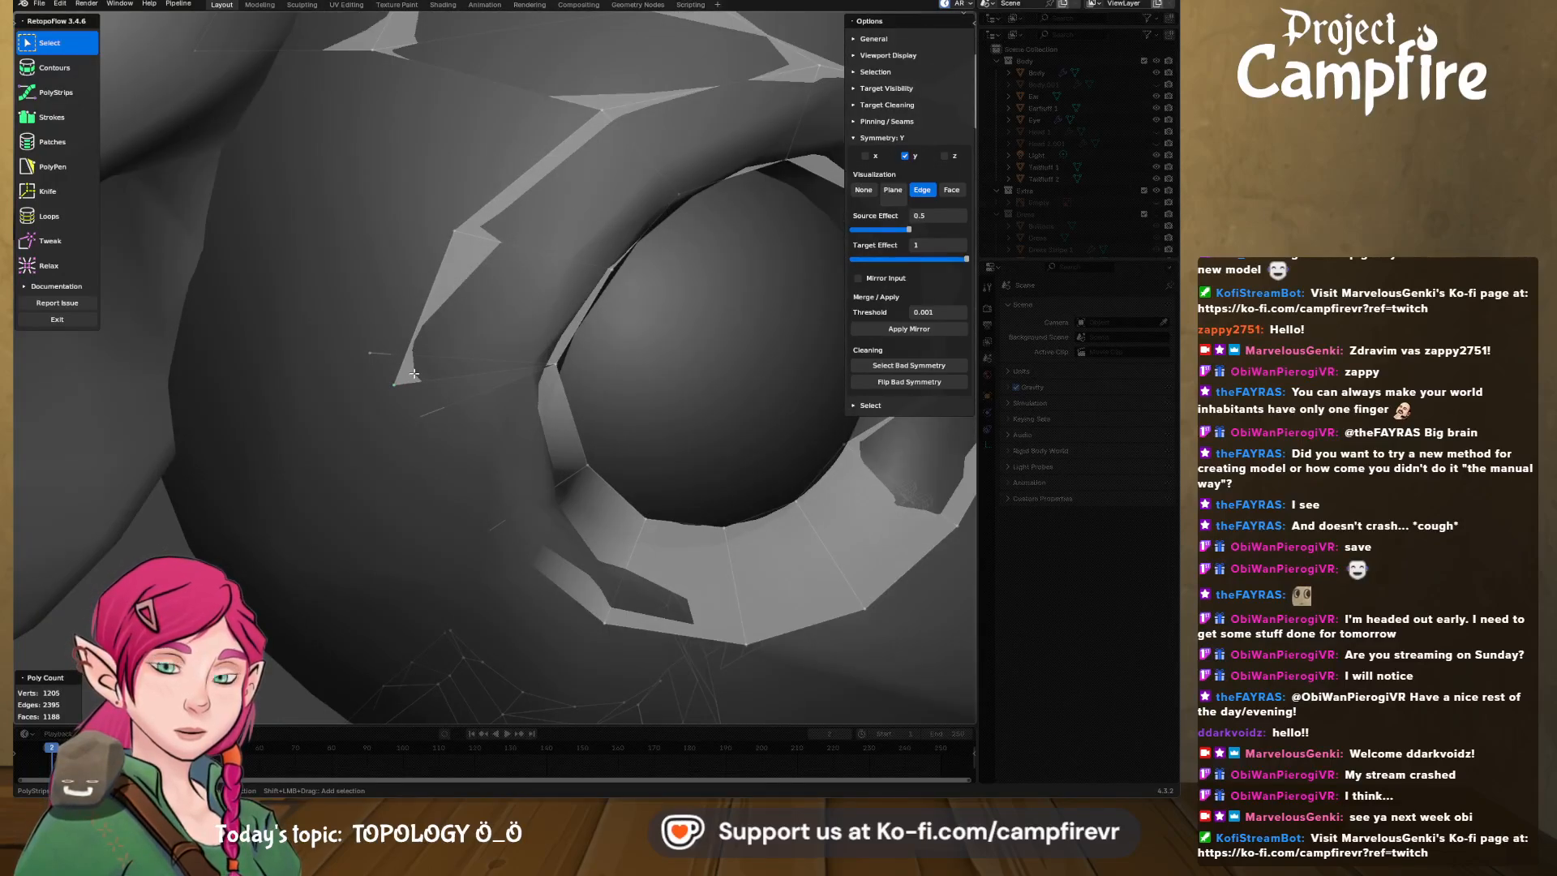
- Undo the last merge at the outer eye corner and move the strips' loose end vertices closer together with Tweak
key("ctrl+z")
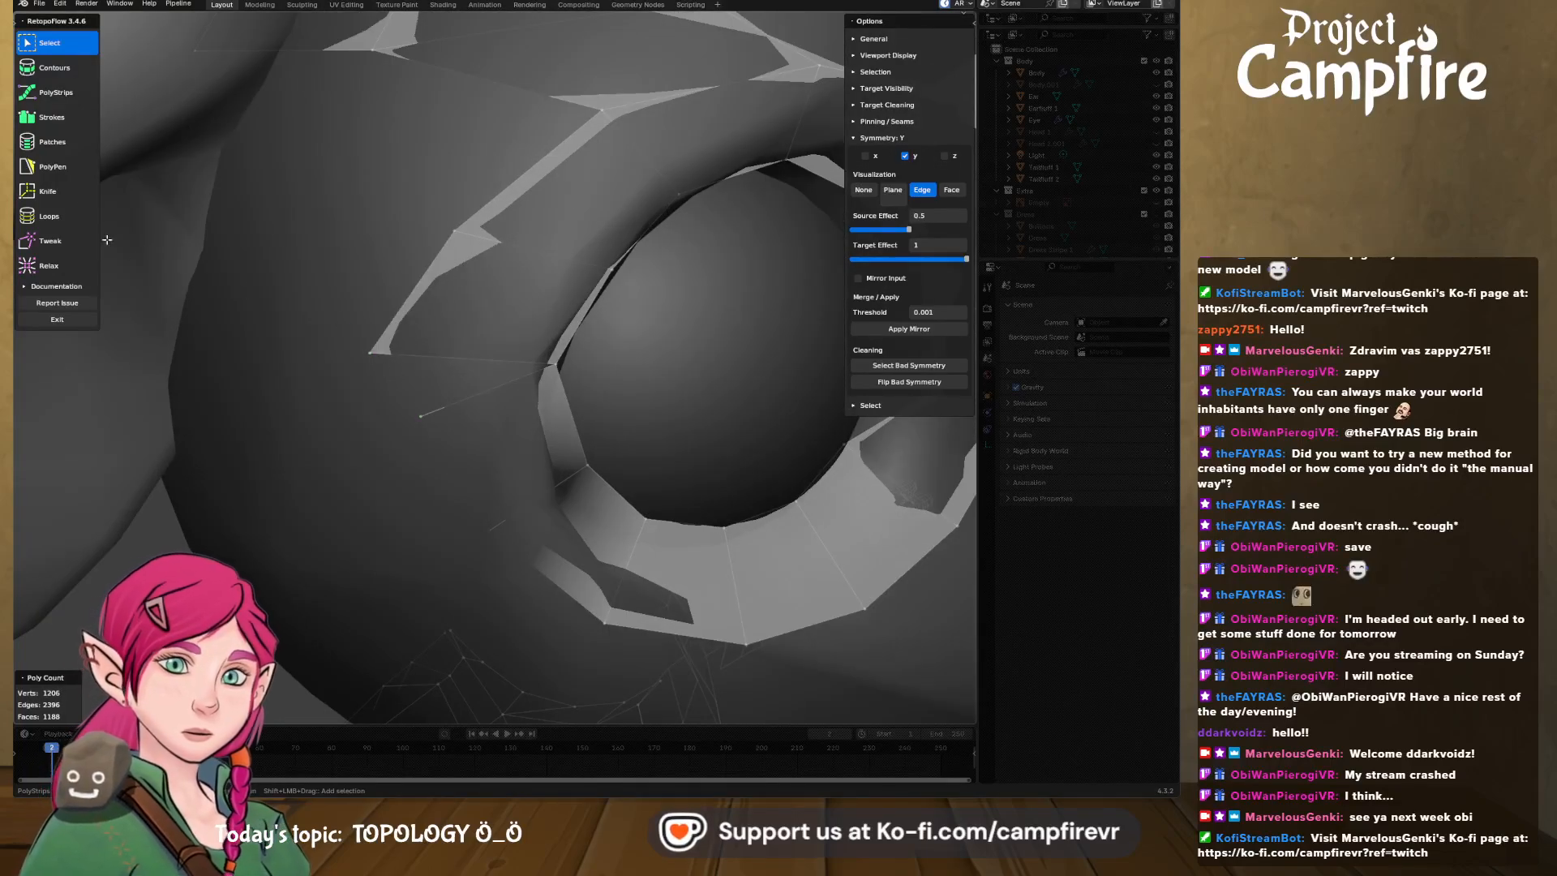
left_click(50, 265)
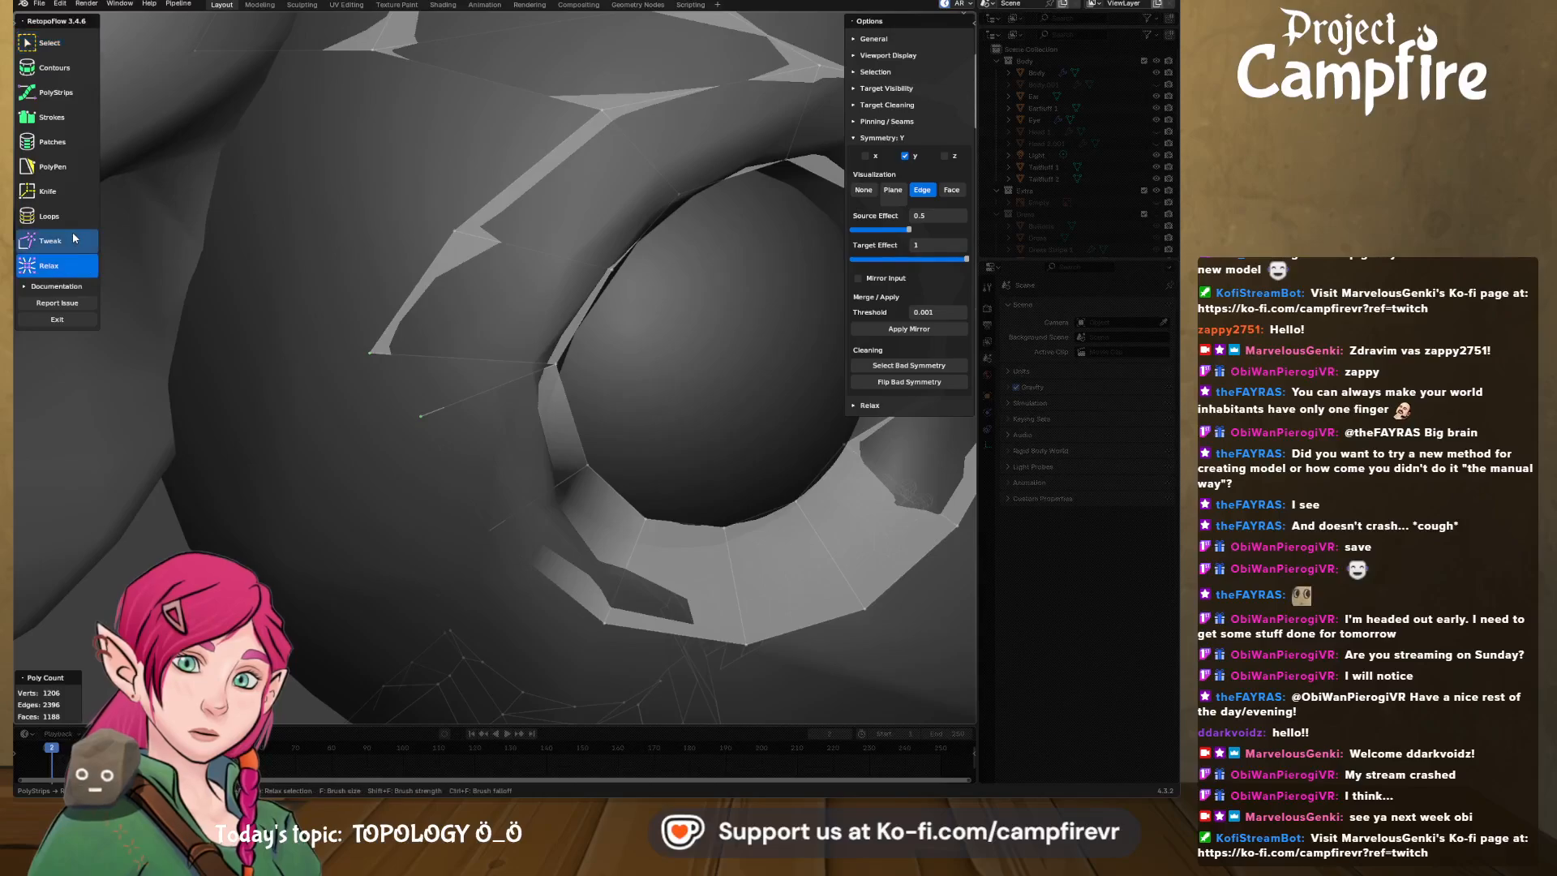
left_click(51, 241)
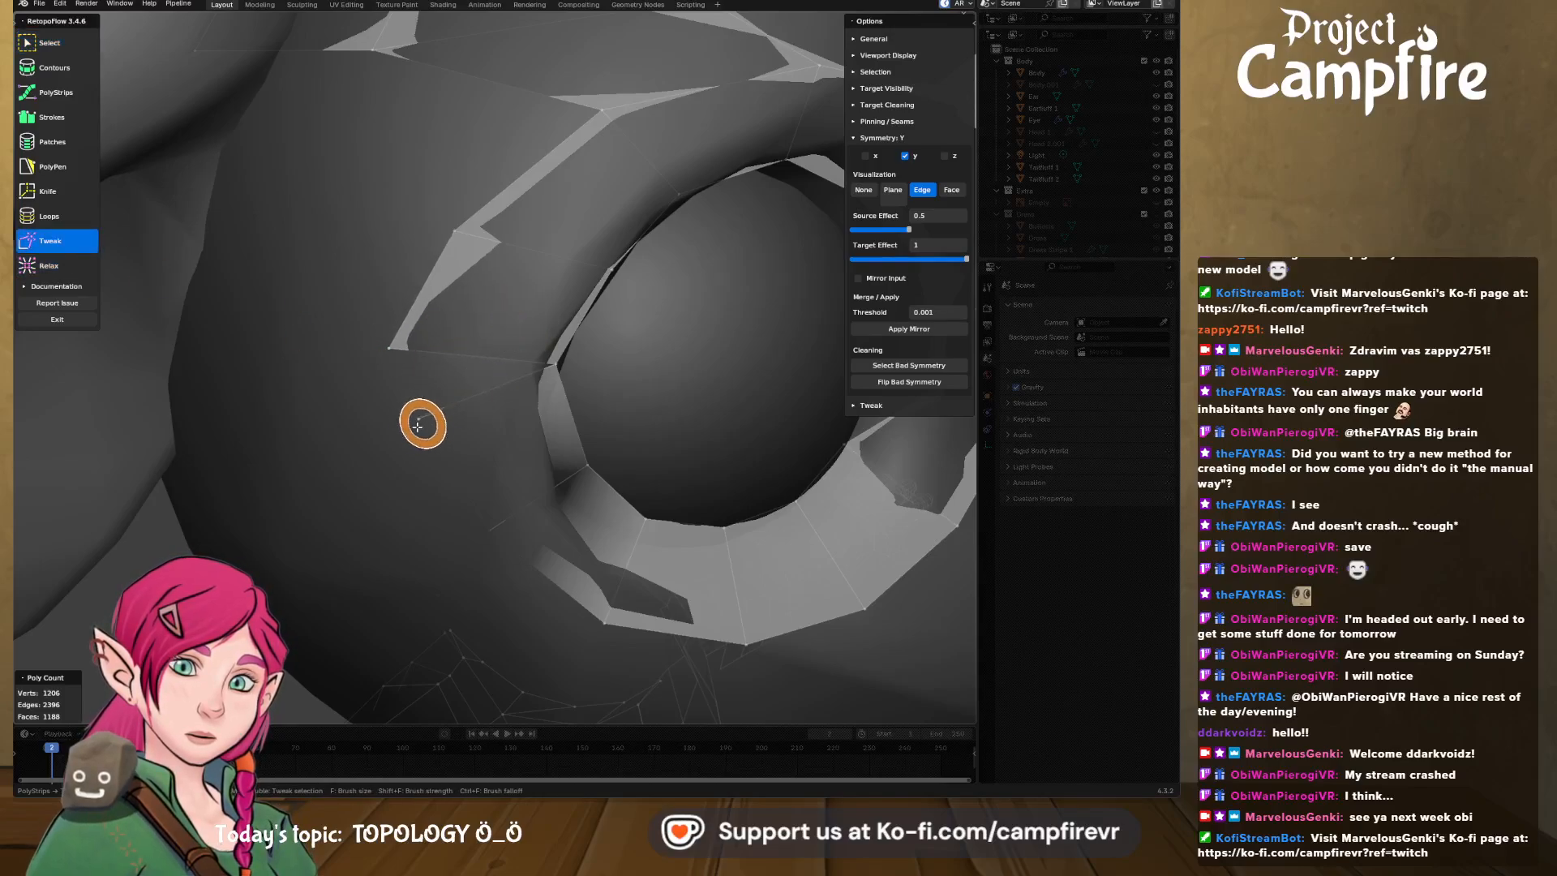
mouse_move(421, 420)
left_mouse_down()
mouse_move(399, 383)
mouse_move(412, 364)
mouse_move(383, 384)
mouse_move(390, 367)
left_mouse_up()
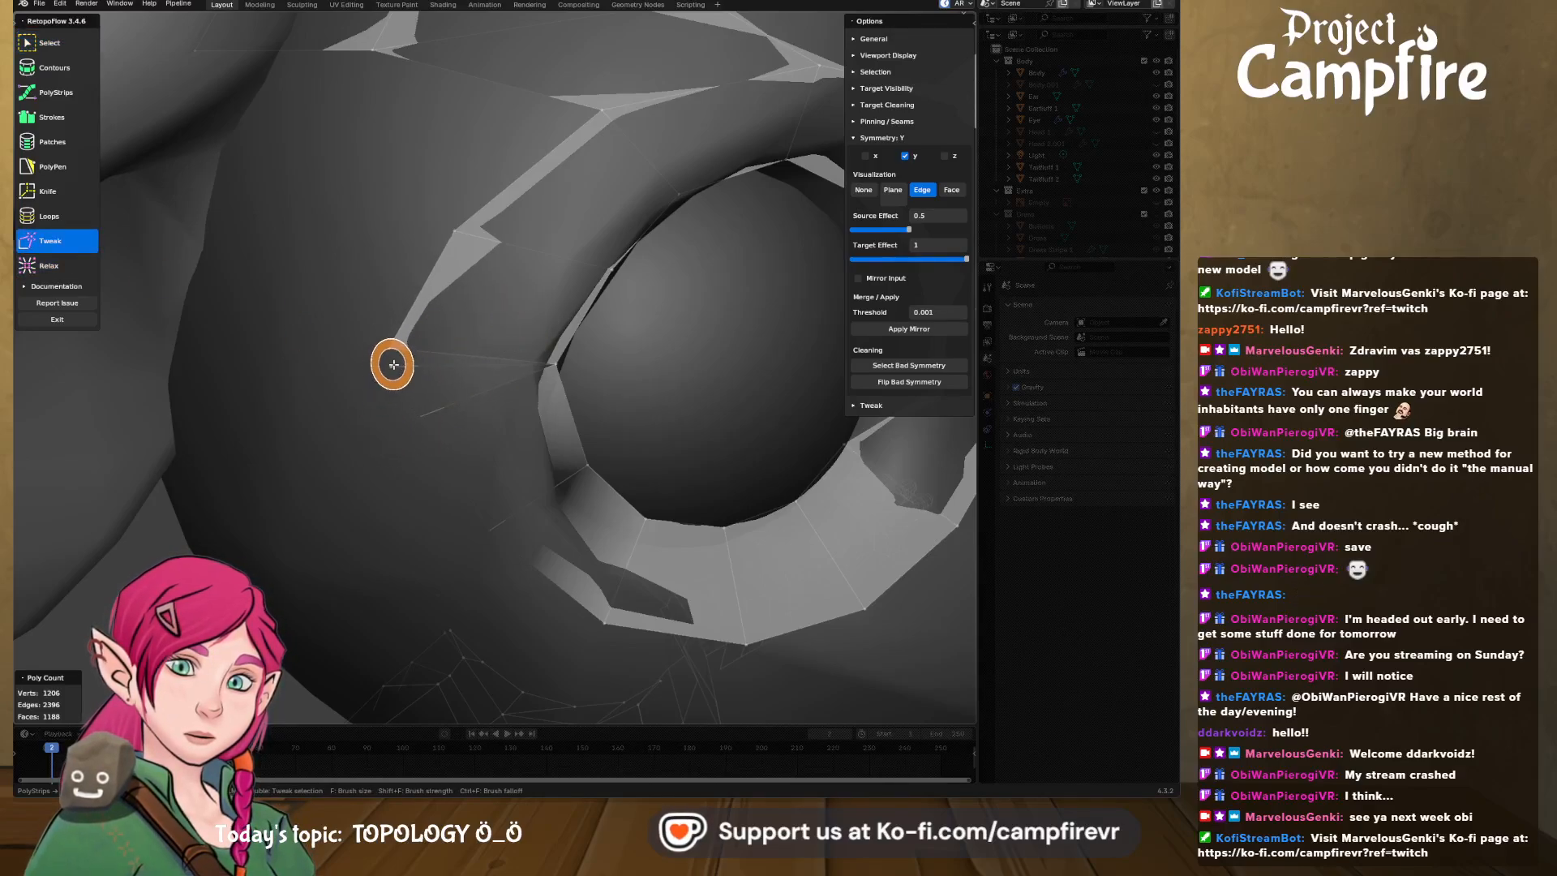
- Move the lower strip's outward-facing vertices near the outer eye corner away from the socket rim with Tweak
left_click(48, 43)
middle_click_drag(448, 420, 390, 363)
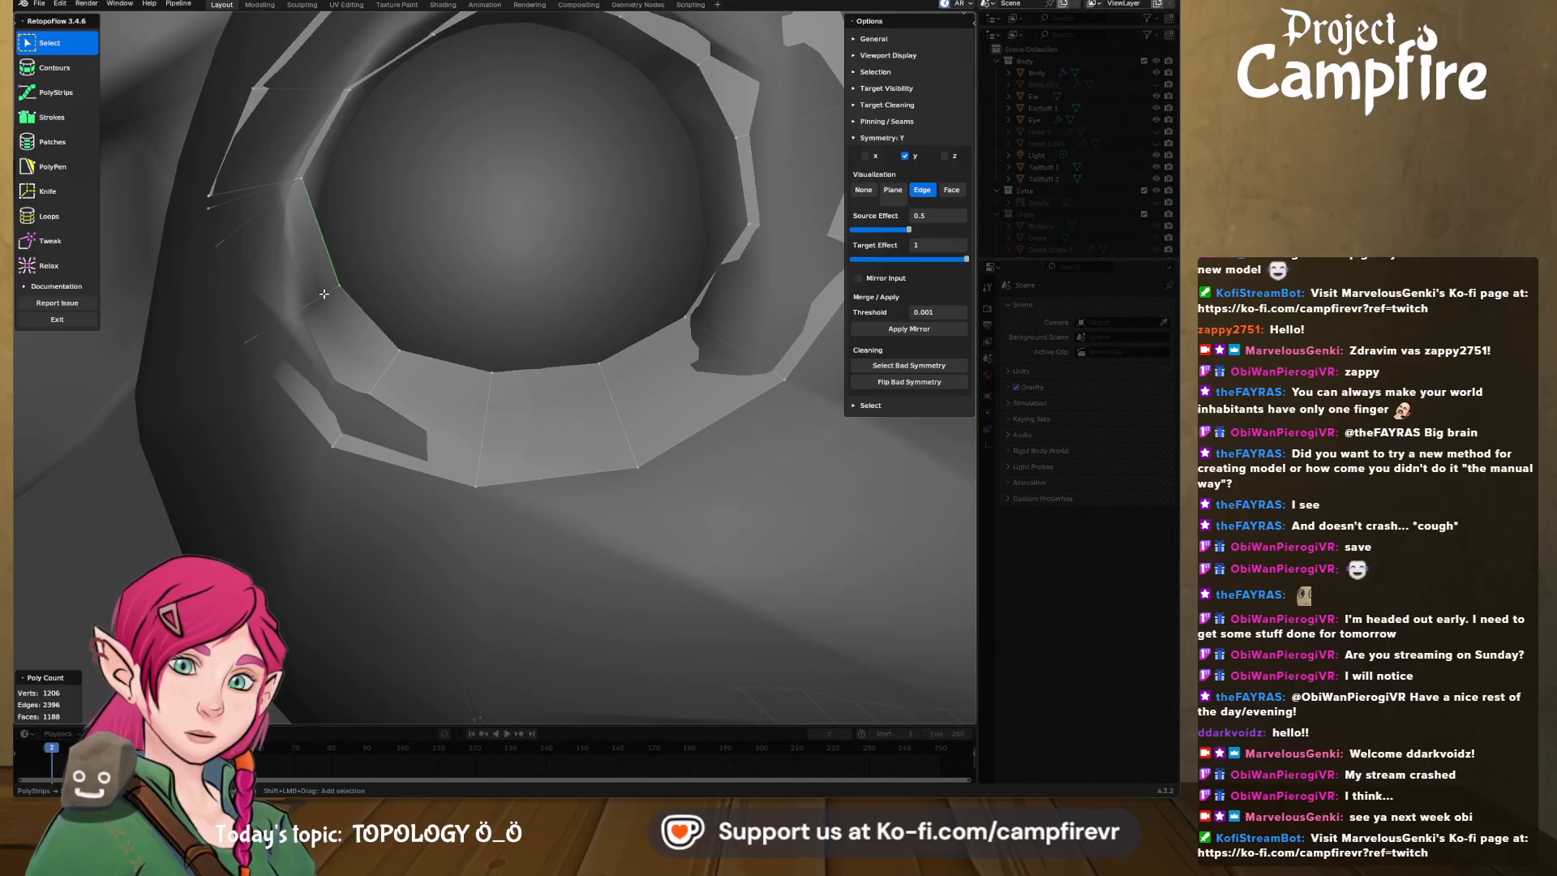
left_click(404, 465)
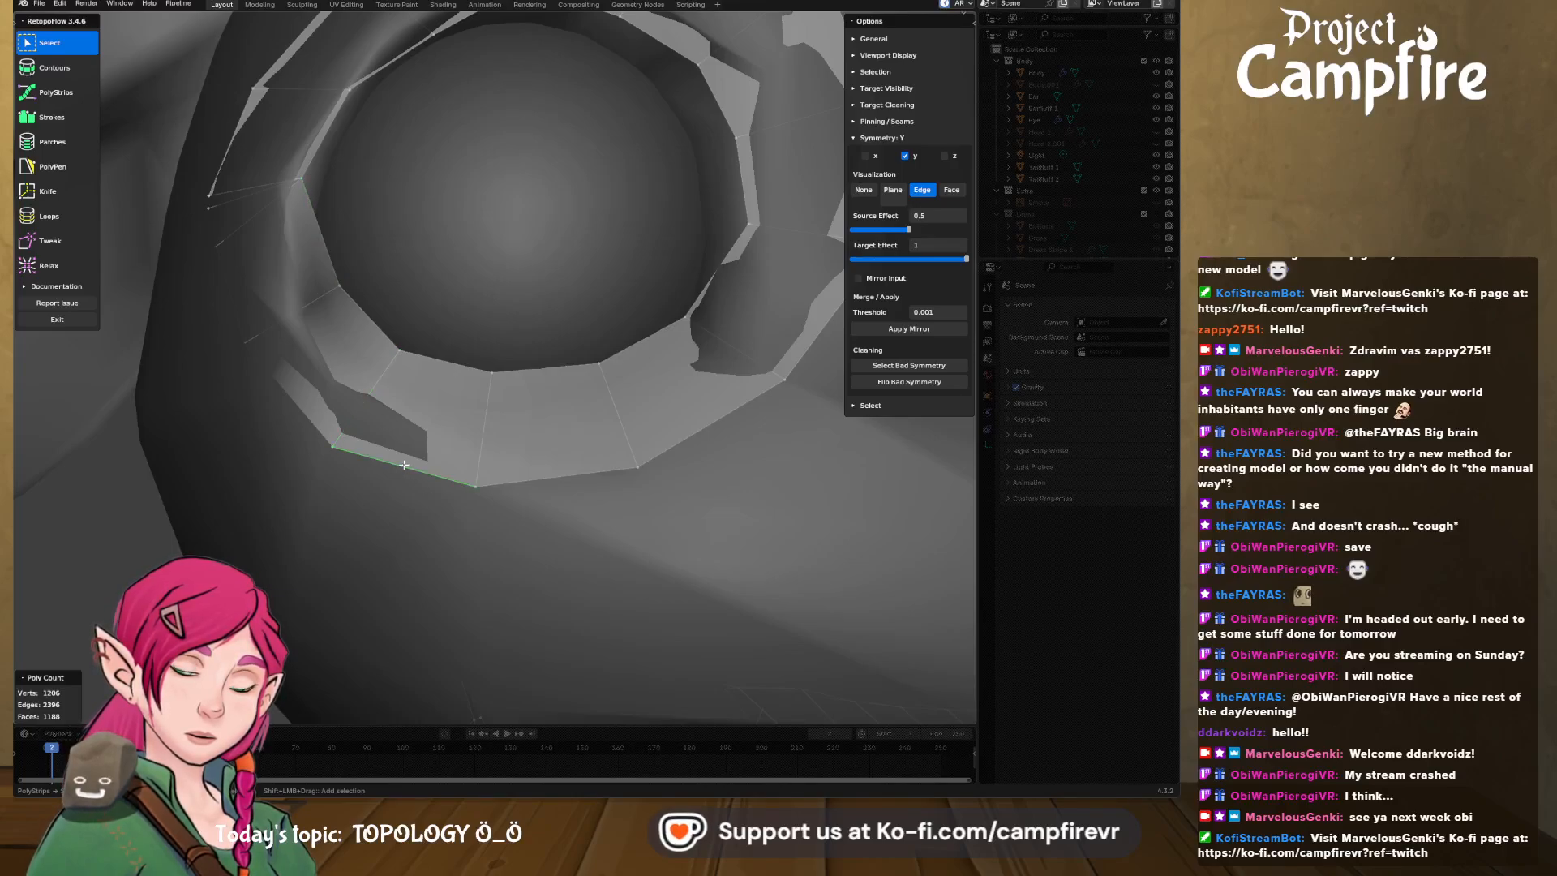
middle_click_drag(354, 454, 362, 434)
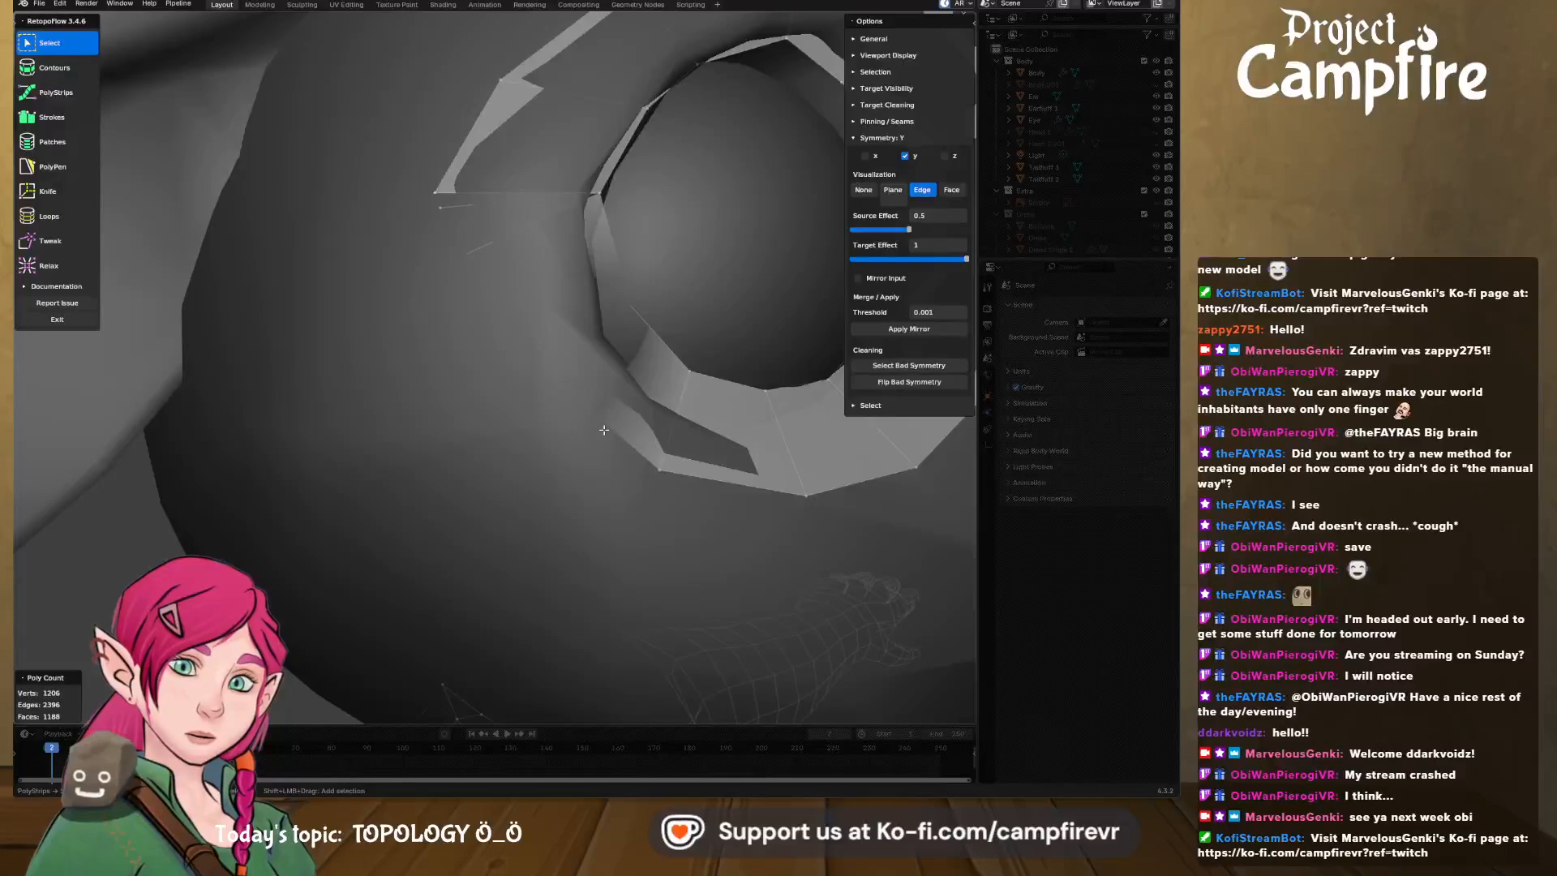
middle_click_drag(603, 430, 573, 411)
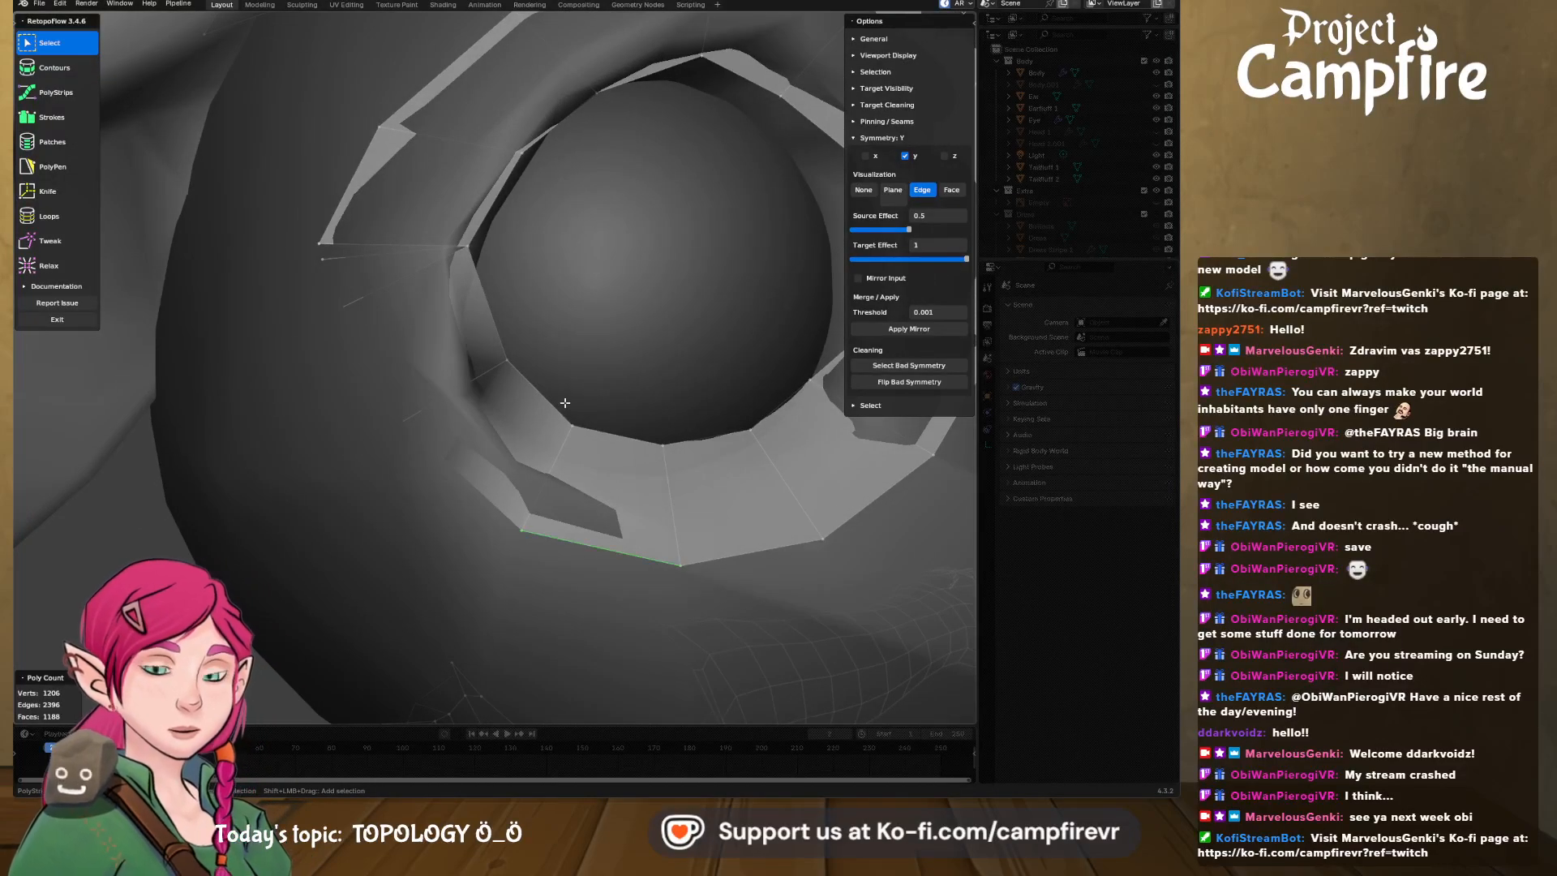
left_click(478, 440)
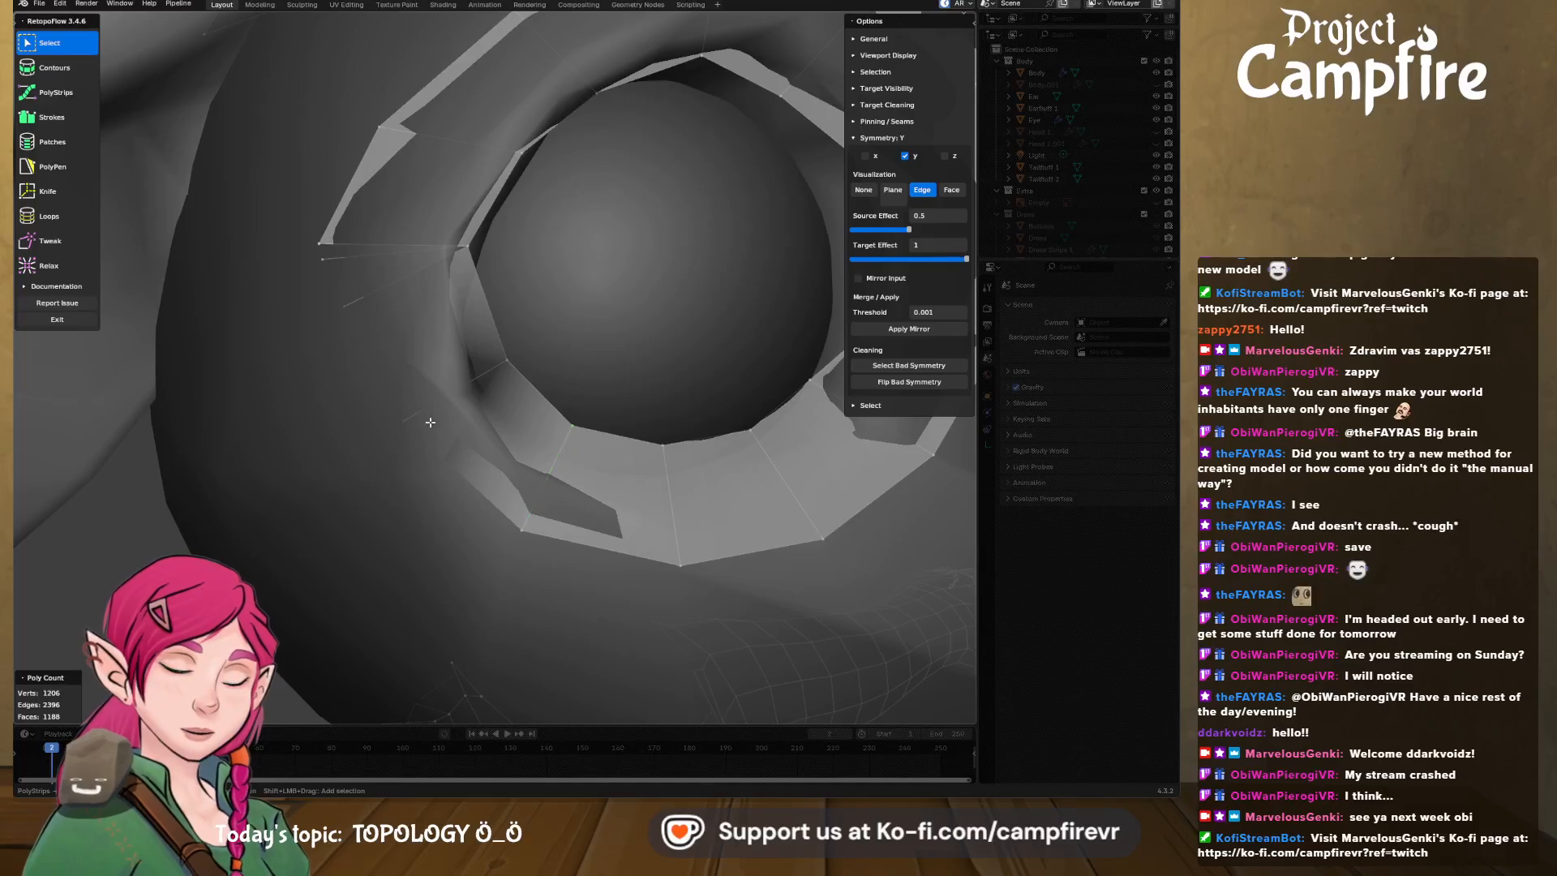
left_click(86, 250)
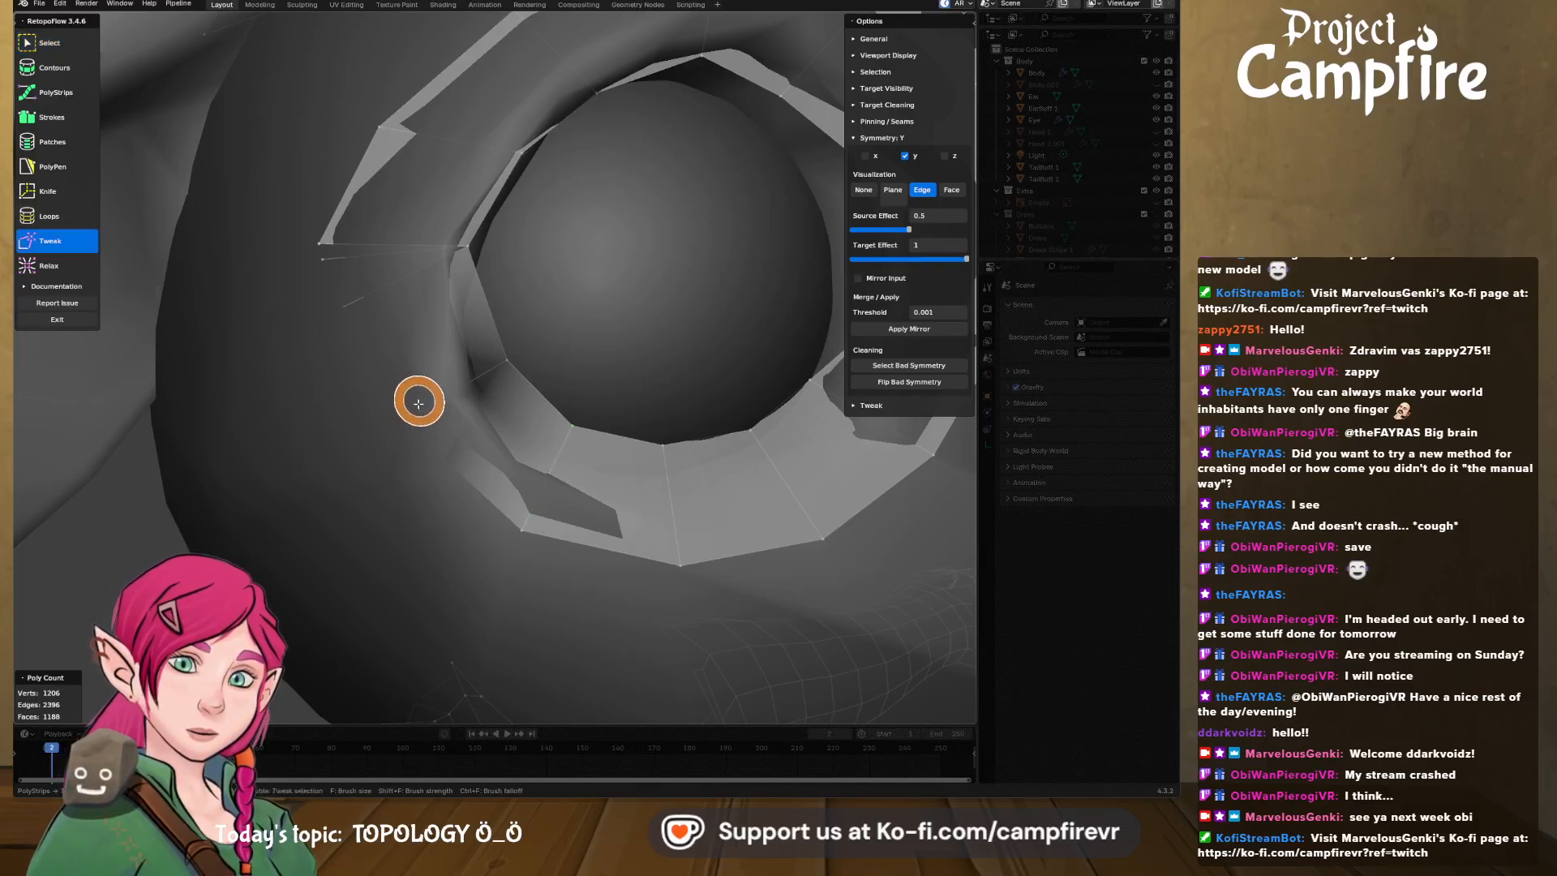
mouse_move(530, 516)
left_mouse_down()
mouse_move(511, 546)
mouse_move(519, 525)
mouse_move(452, 522)
mouse_move(386, 334)
mouse_move(302, 299)
mouse_move(313, 278)
left_mouse_up()
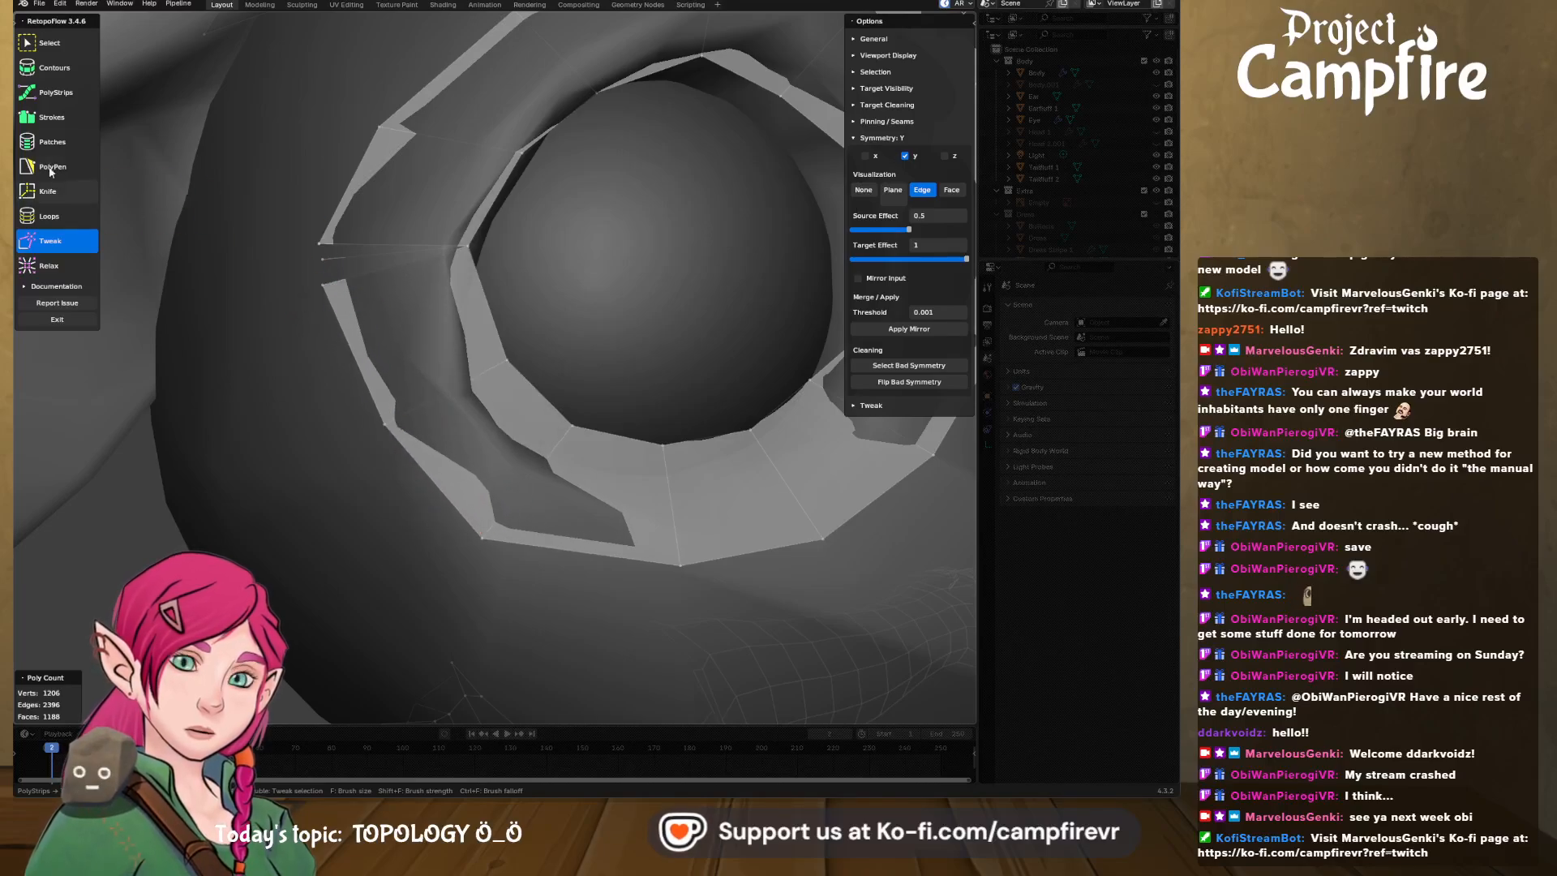
- Merge the upper and lower strips' outward-facing end vertices at the outer eye corner with Merge at Center
left_click(48, 42)
left_click_drag(290, 224, 372, 326)
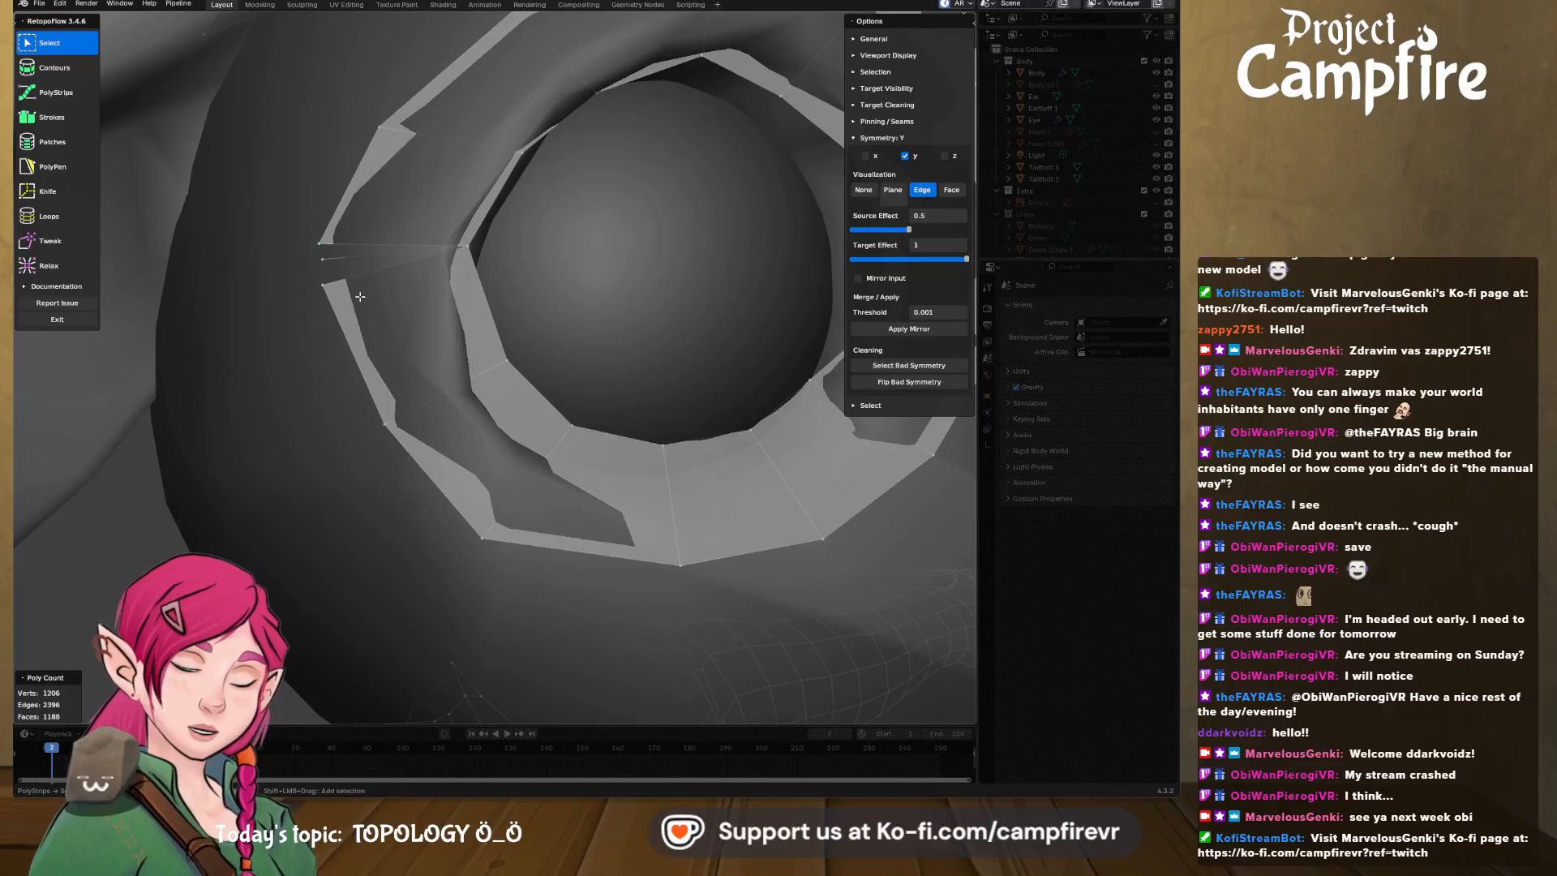
key("x")
left_click(395, 538)
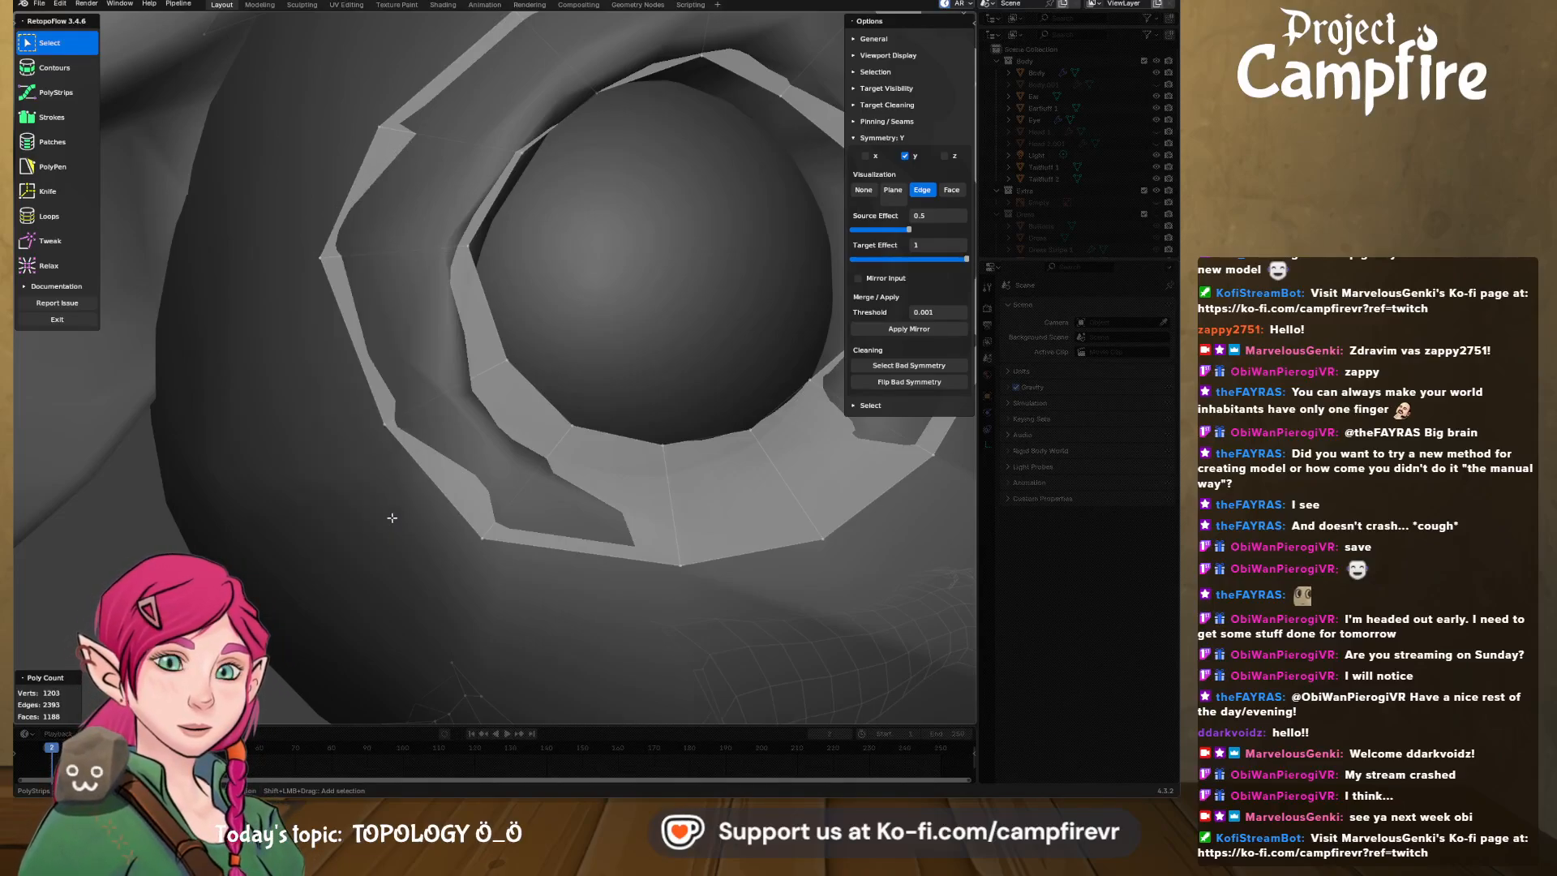
middle_click_drag(412, 448, 385, 452)
middle_click_drag(352, 401, 365, 296)
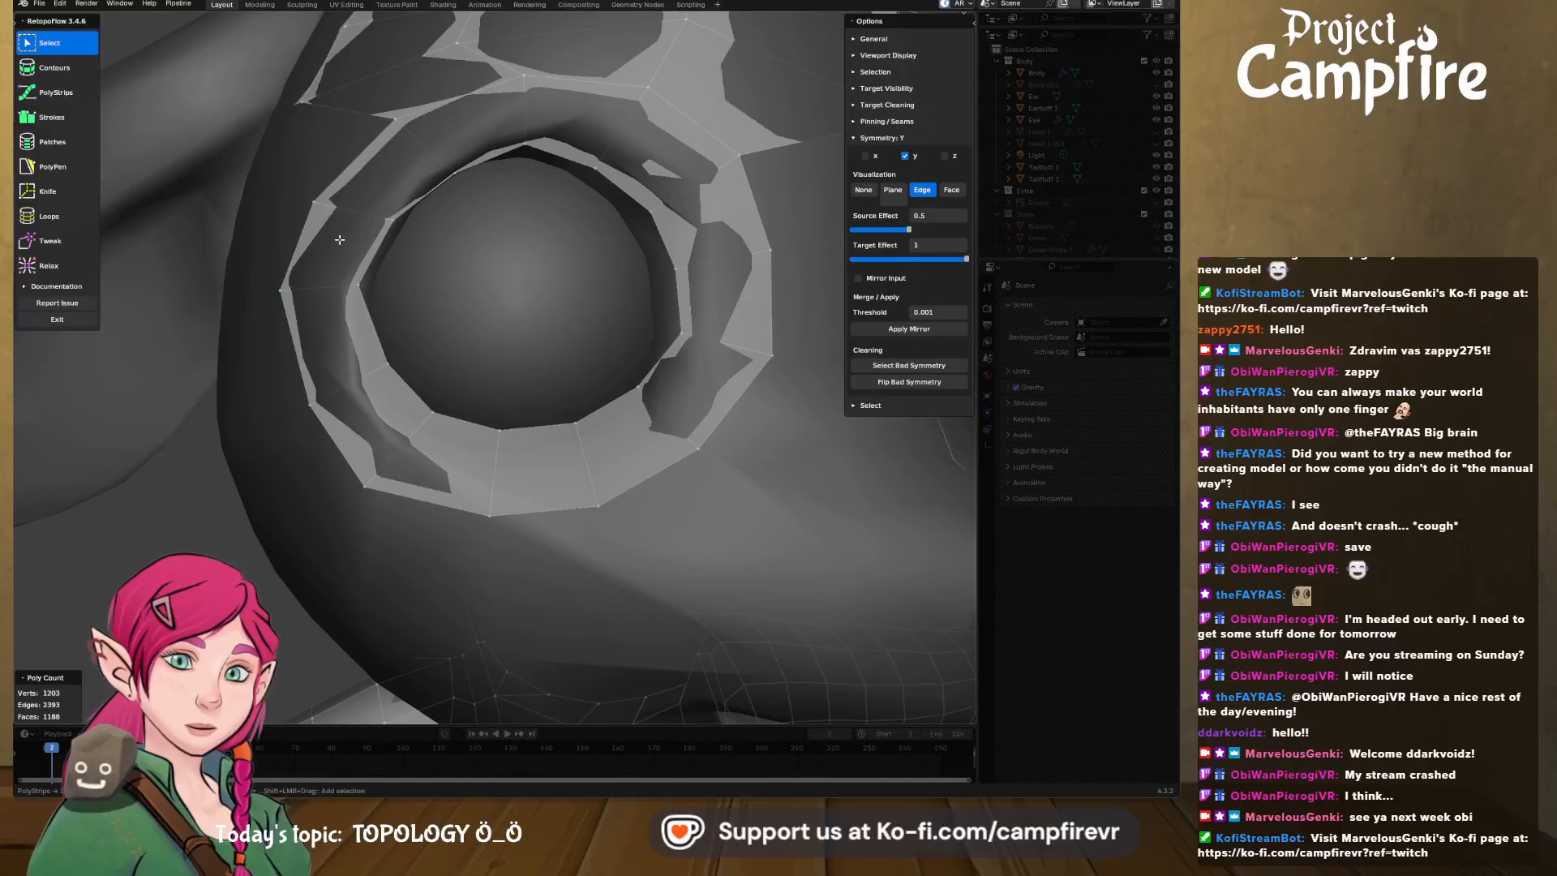
- Knife an edge loop through the middle of the eye ring's faces, starting and ending at the outer corner's outermost vertex
left_click(48, 191)
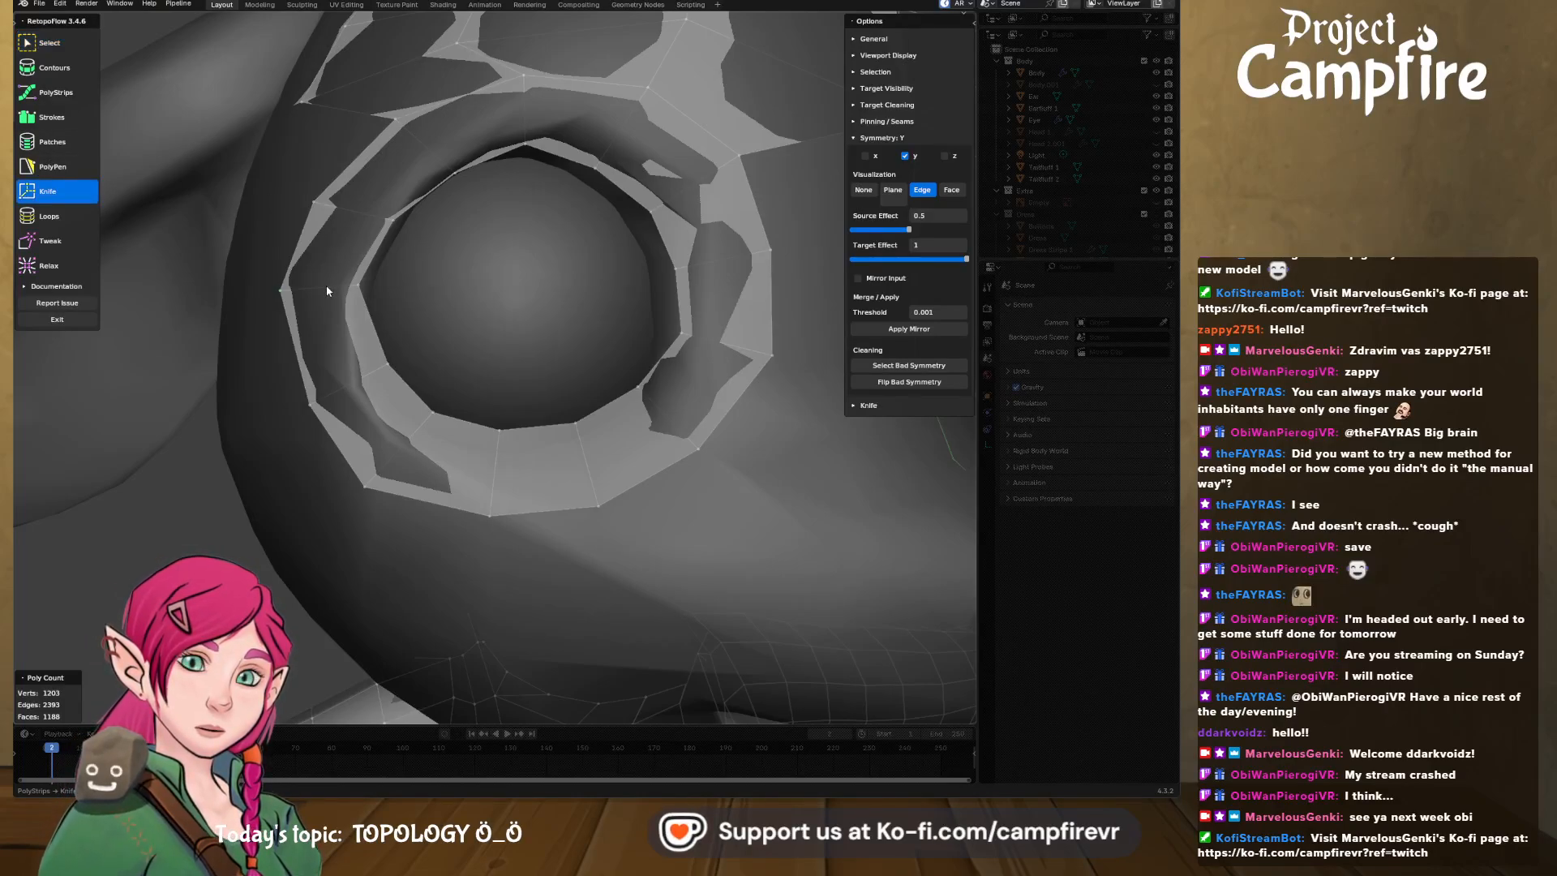
left_click(281, 289)
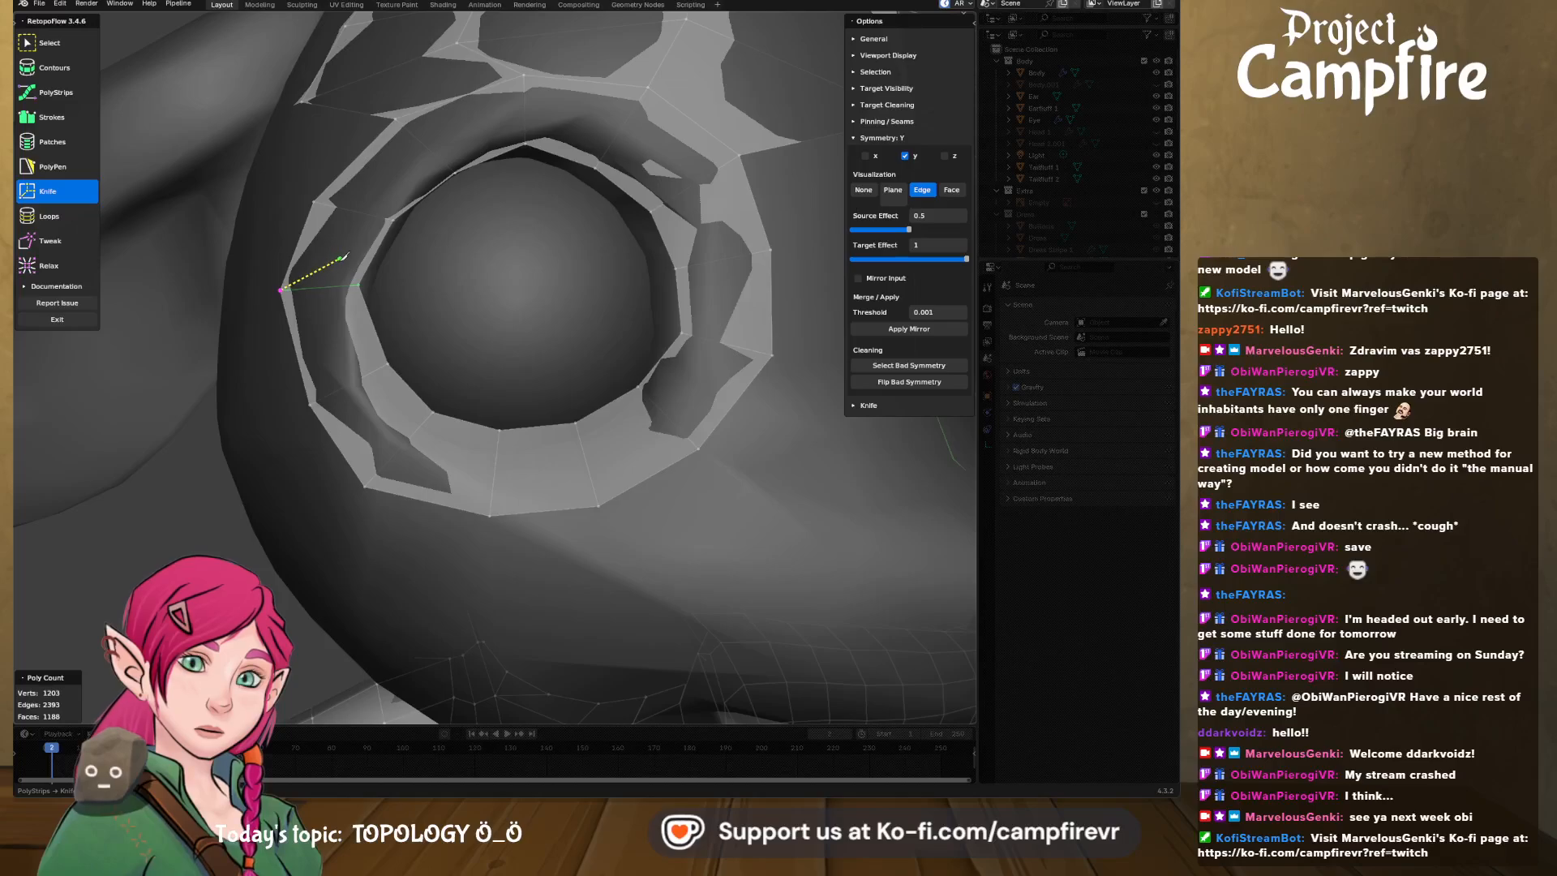
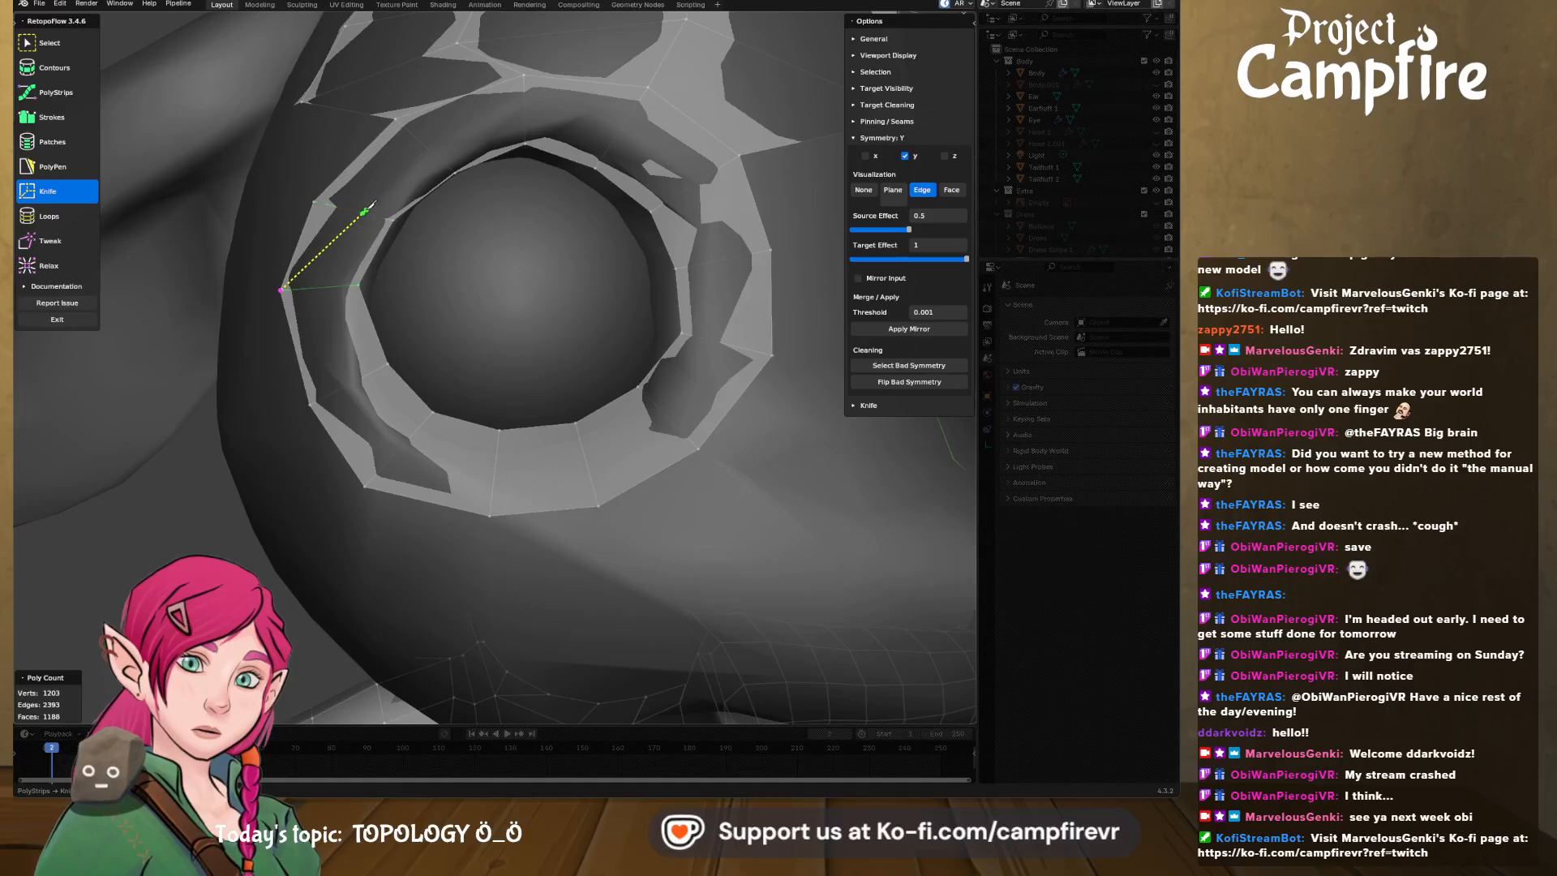
left_click(361, 208)
left_click(428, 146)
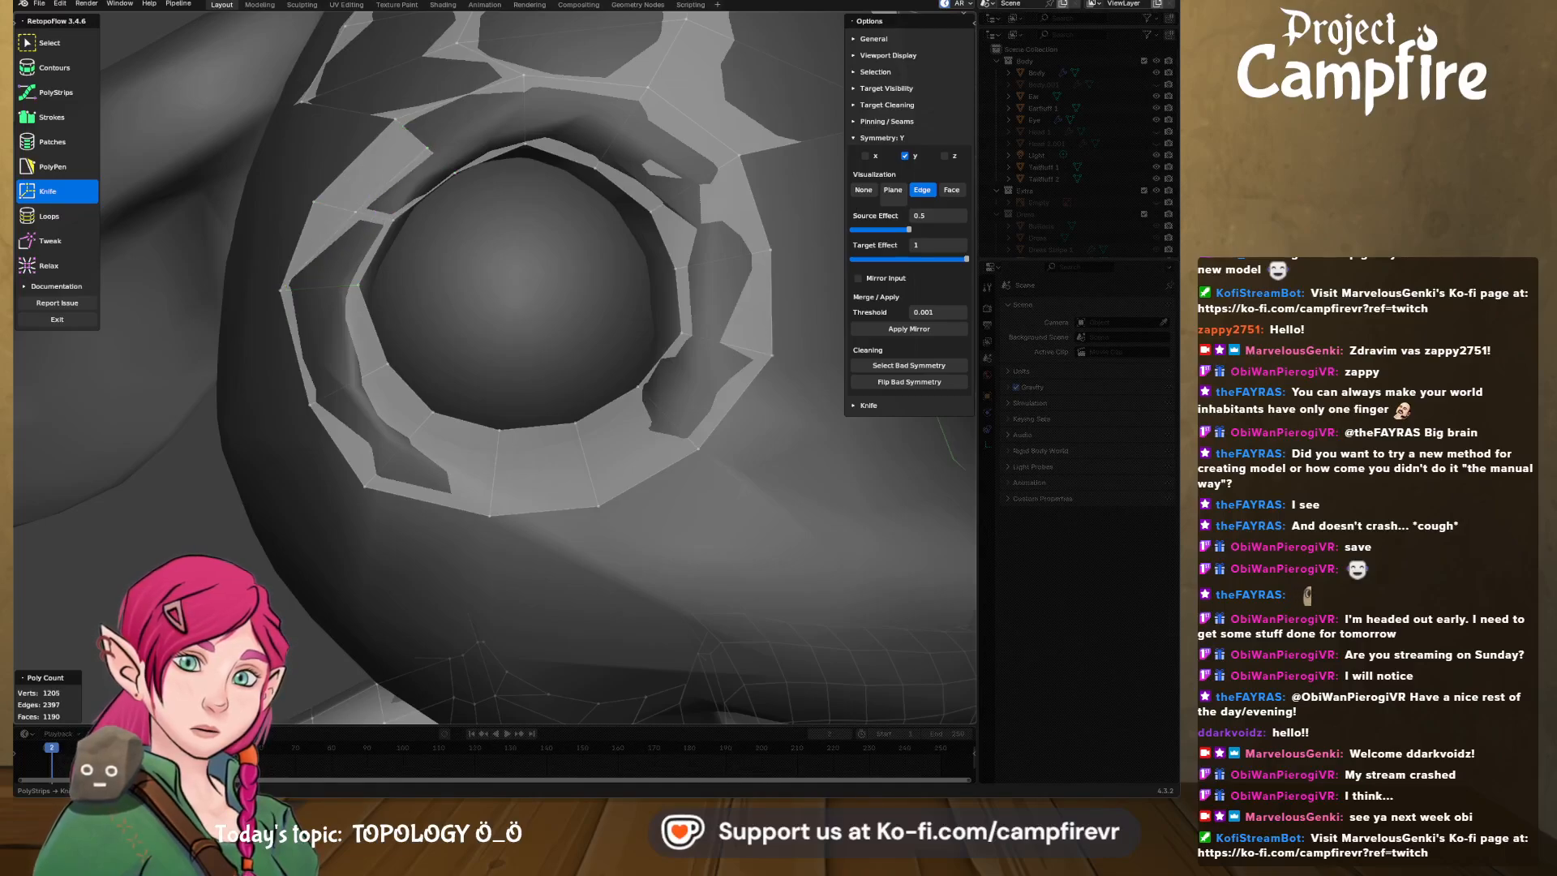
left_click(523, 113)
left_click(623, 132)
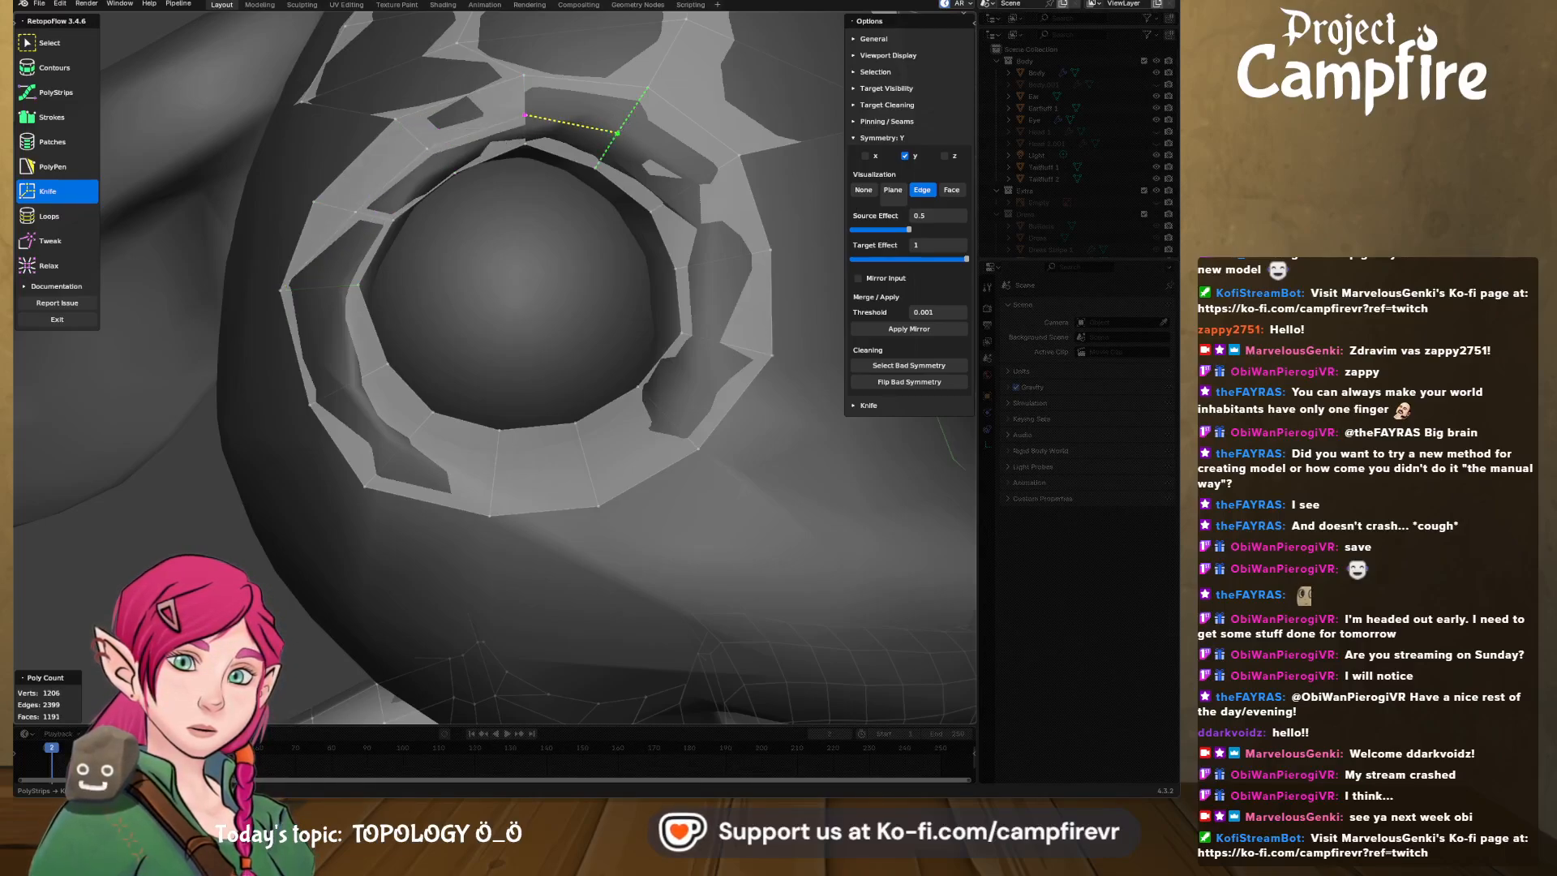
left_click(690, 189)
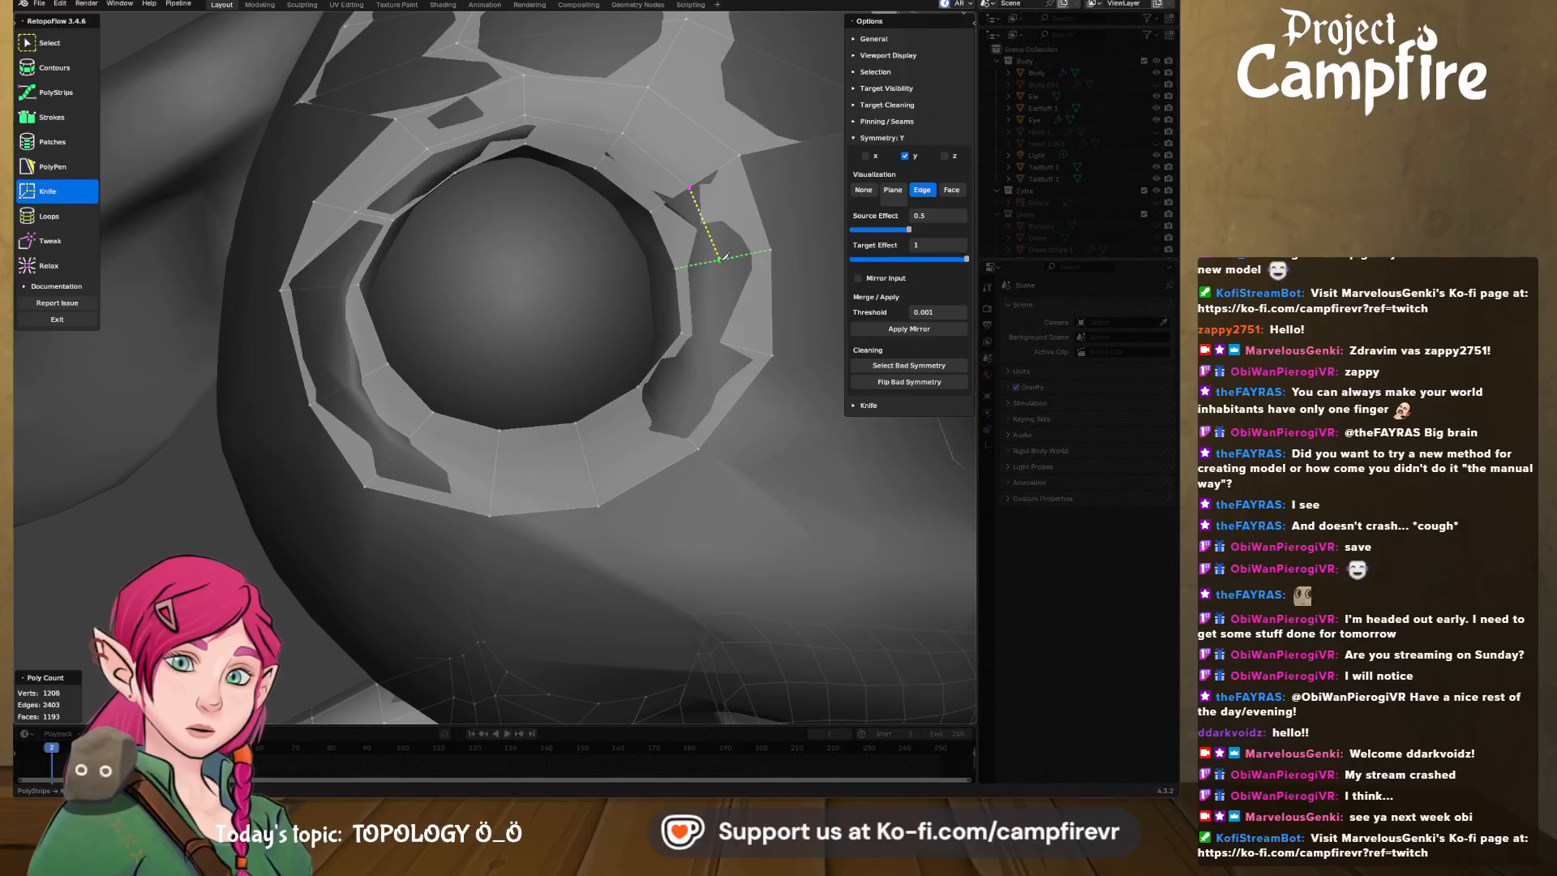
left_click(720, 259)
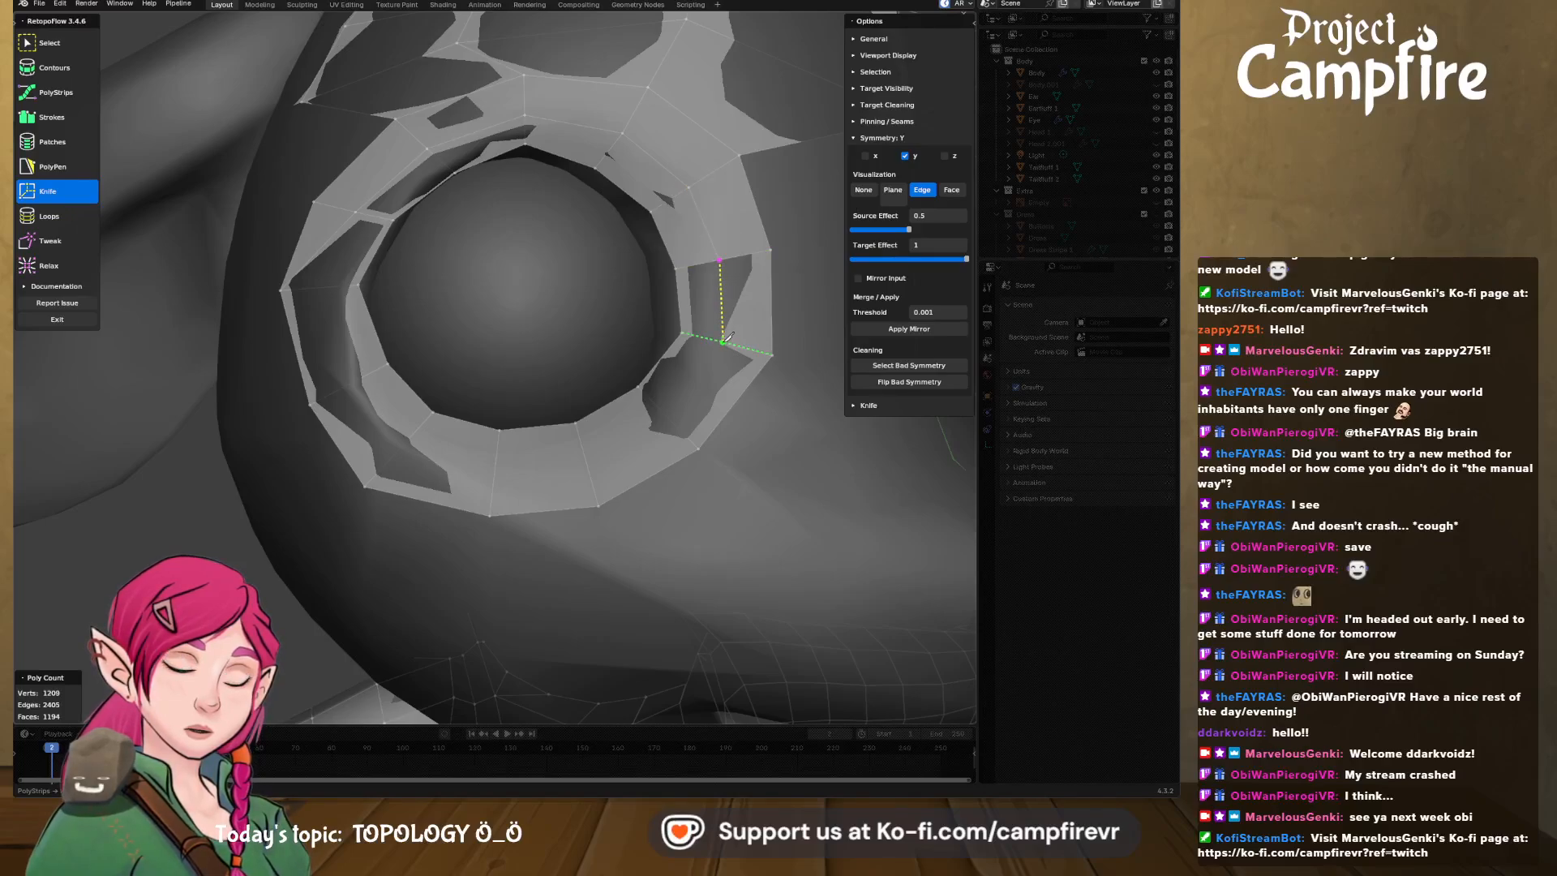
left_click(722, 341)
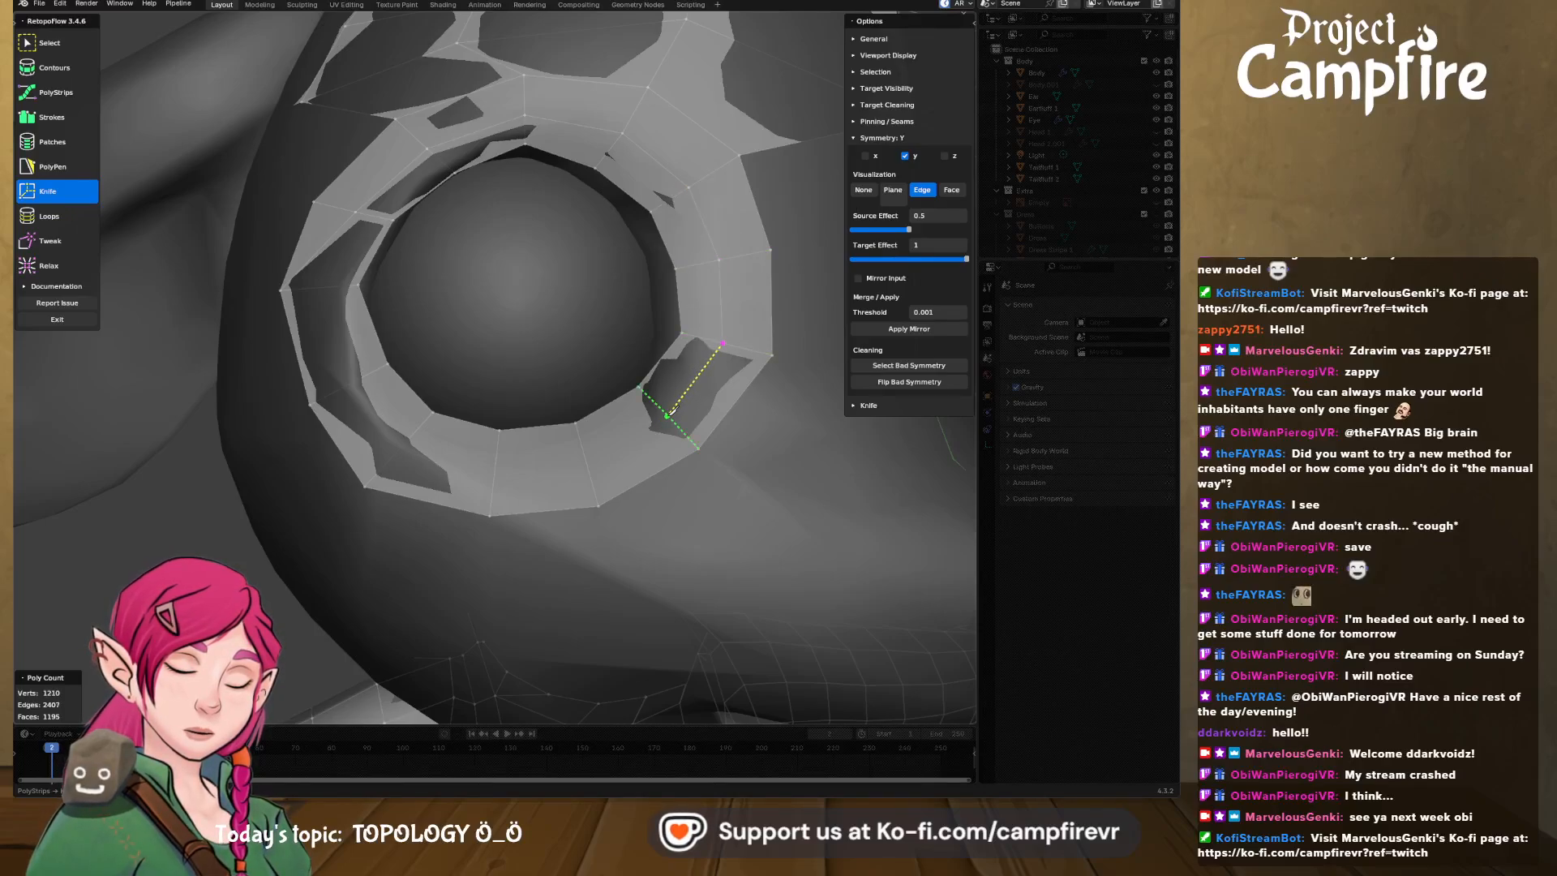
left_click(666, 417)
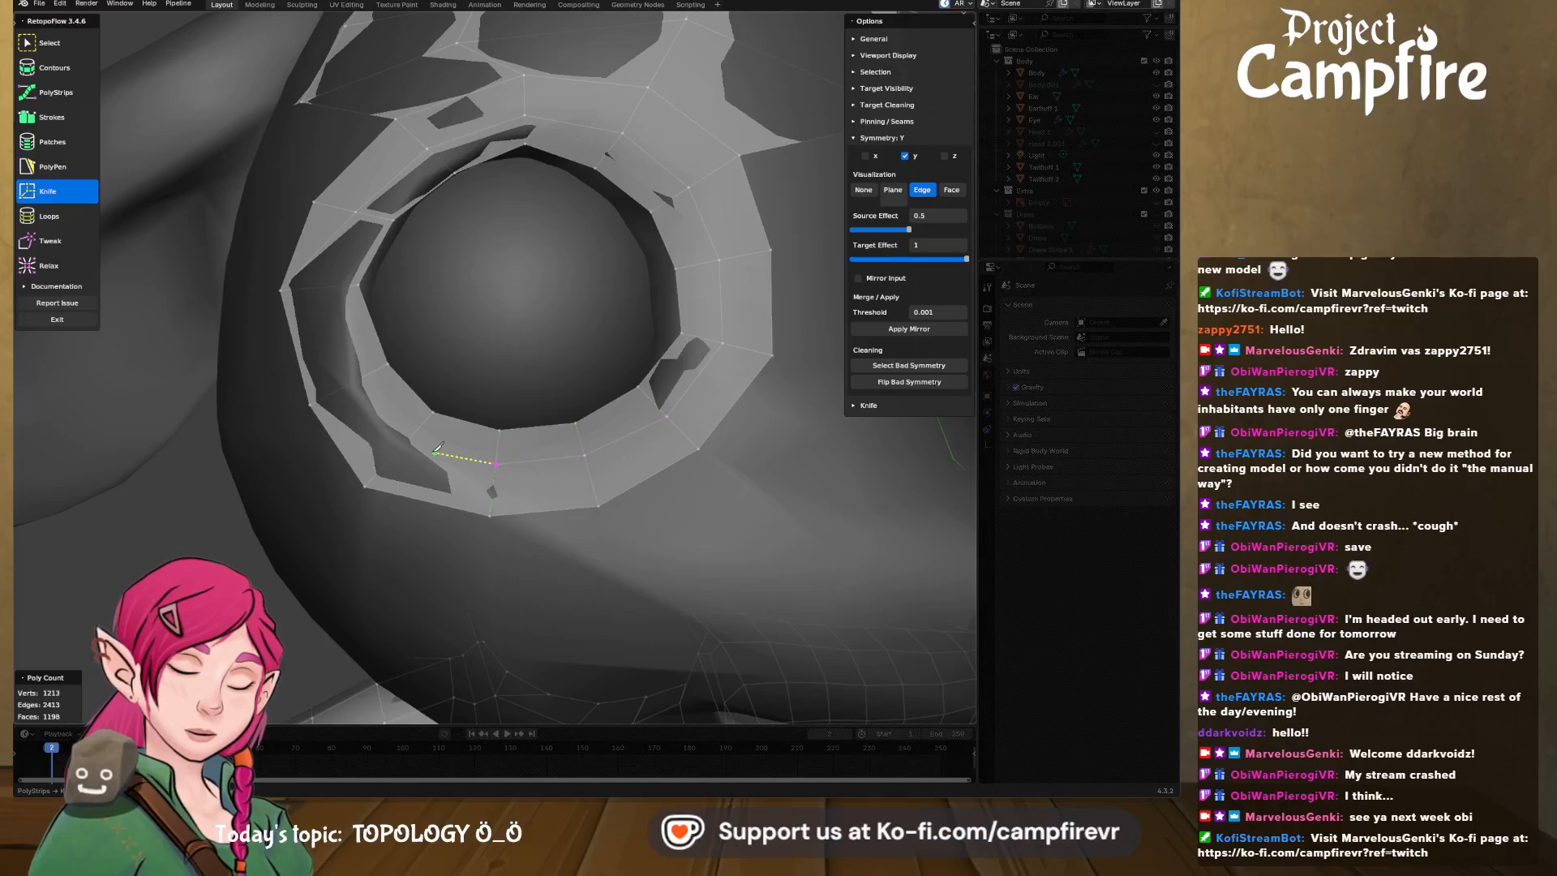
left_click(407, 440)
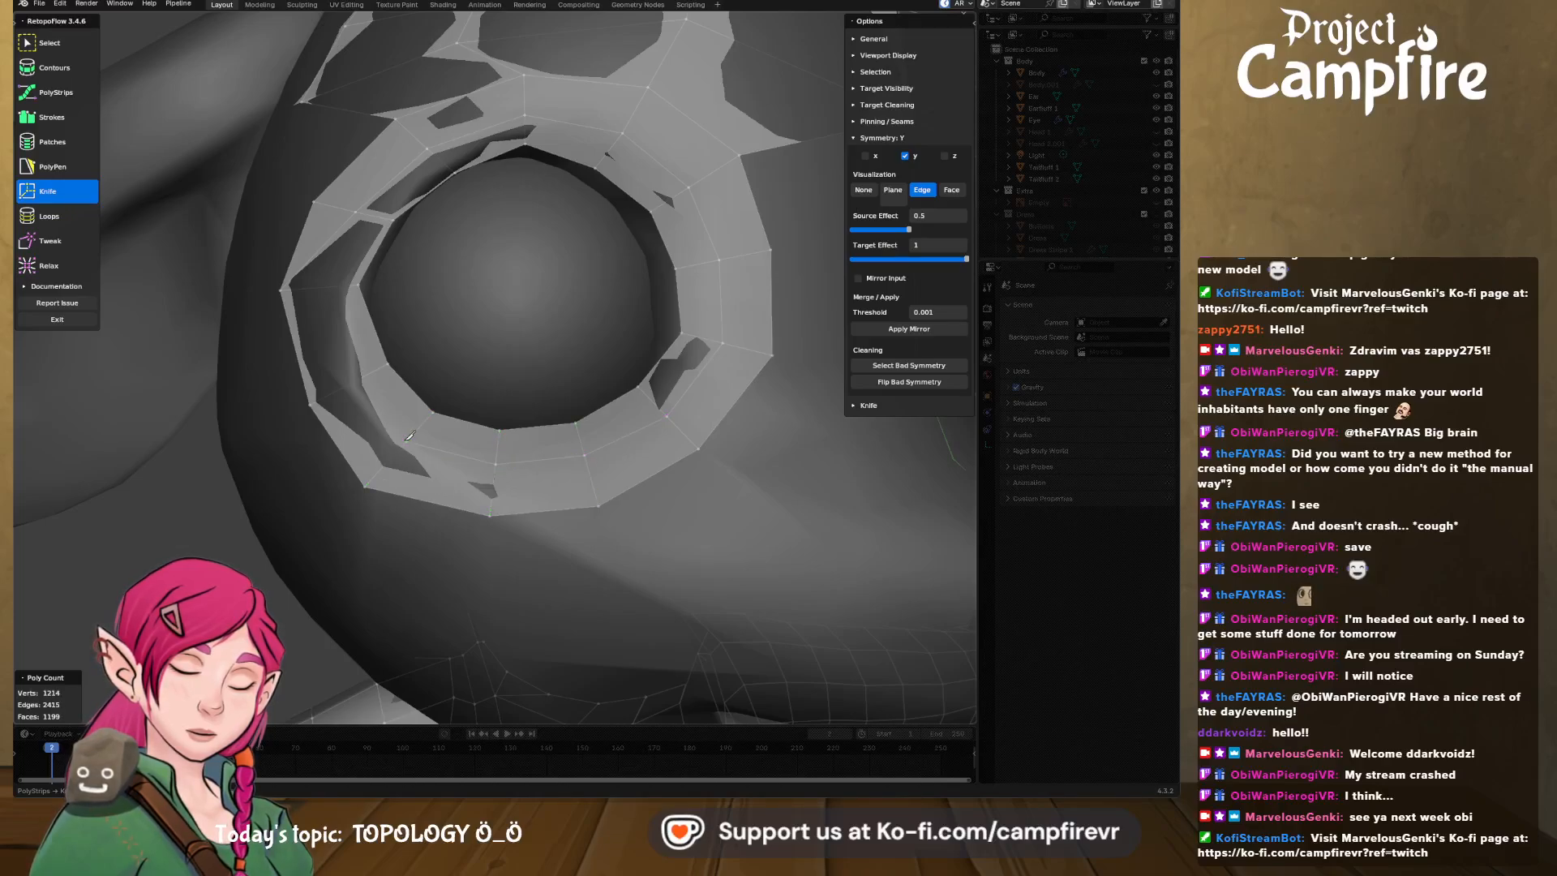
left_click(355, 381)
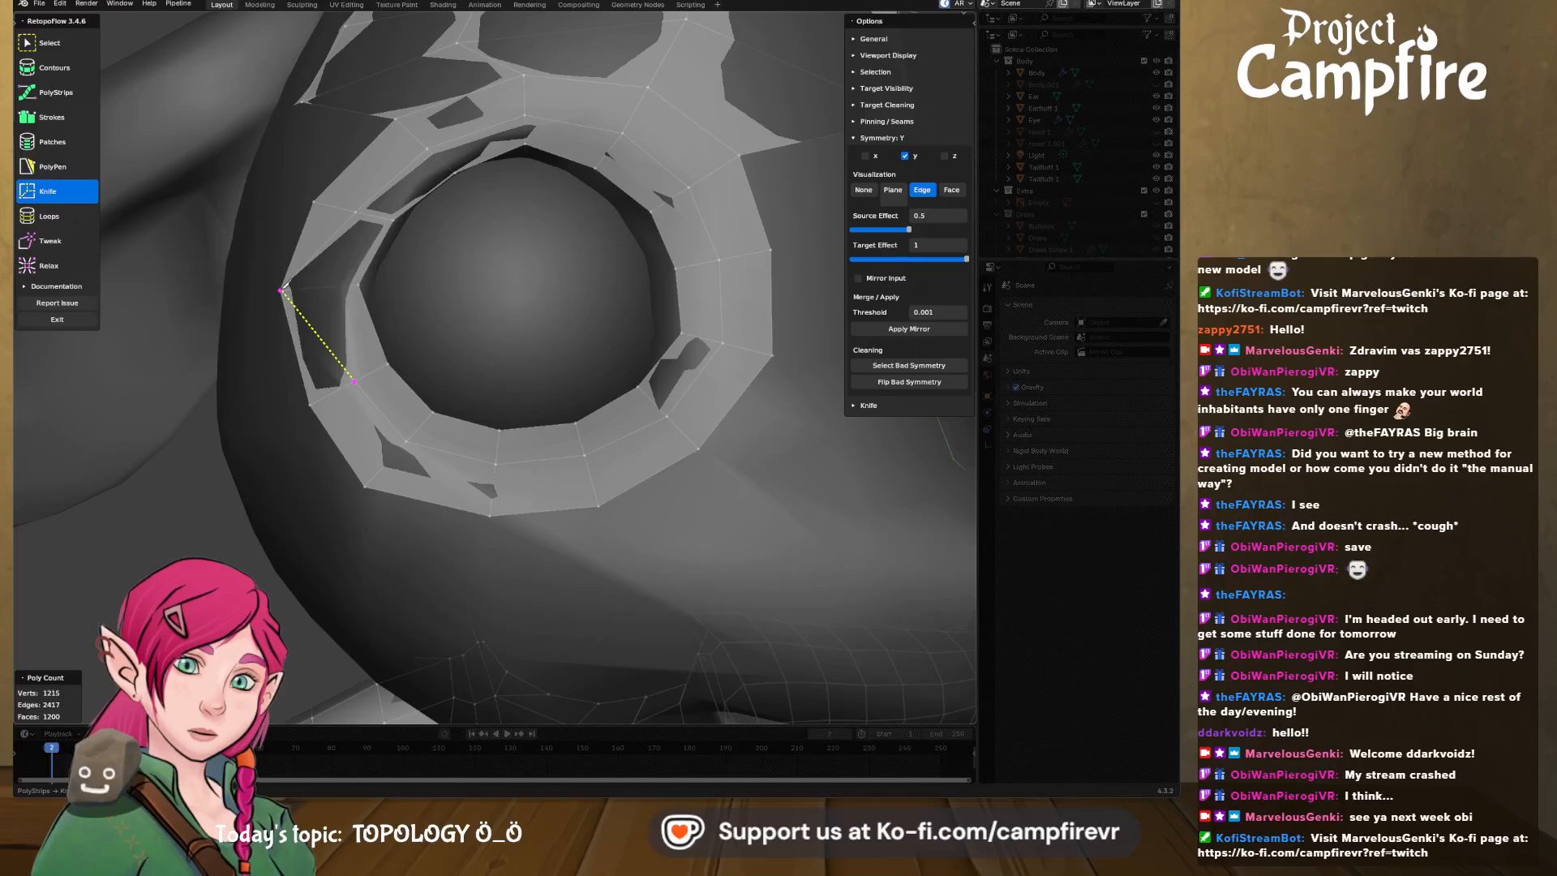
- Extend the forehead patch's lower edge down between the eyes with a Strokes line from the symmetry line towards the eye ring, spanning three faces
middle_click_drag(436, 329, 478, 328)
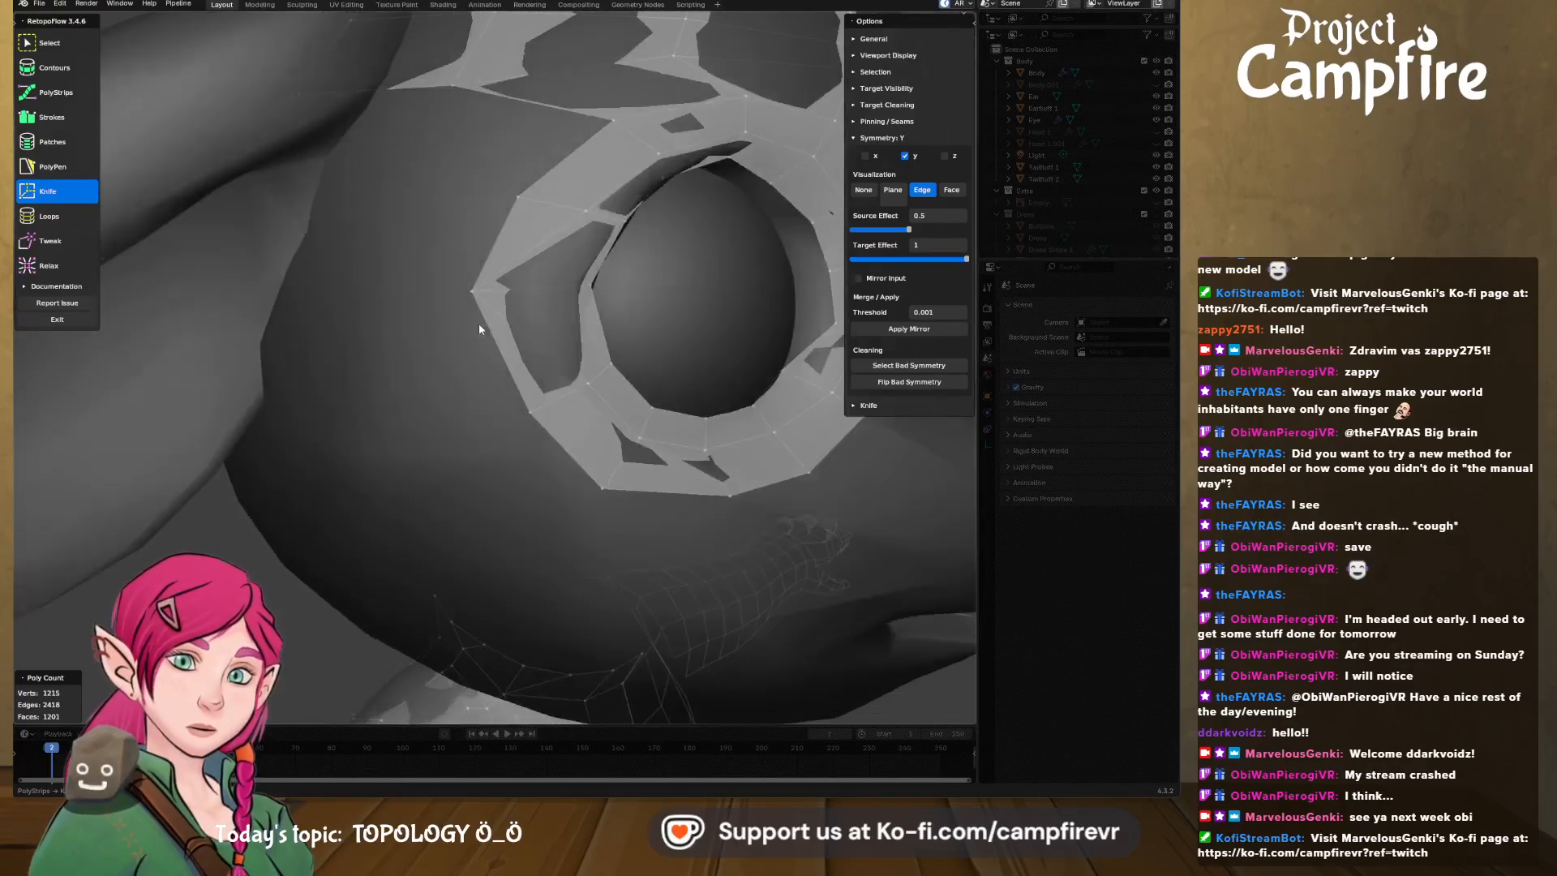
middle_click_drag(635, 305, 424, 300)
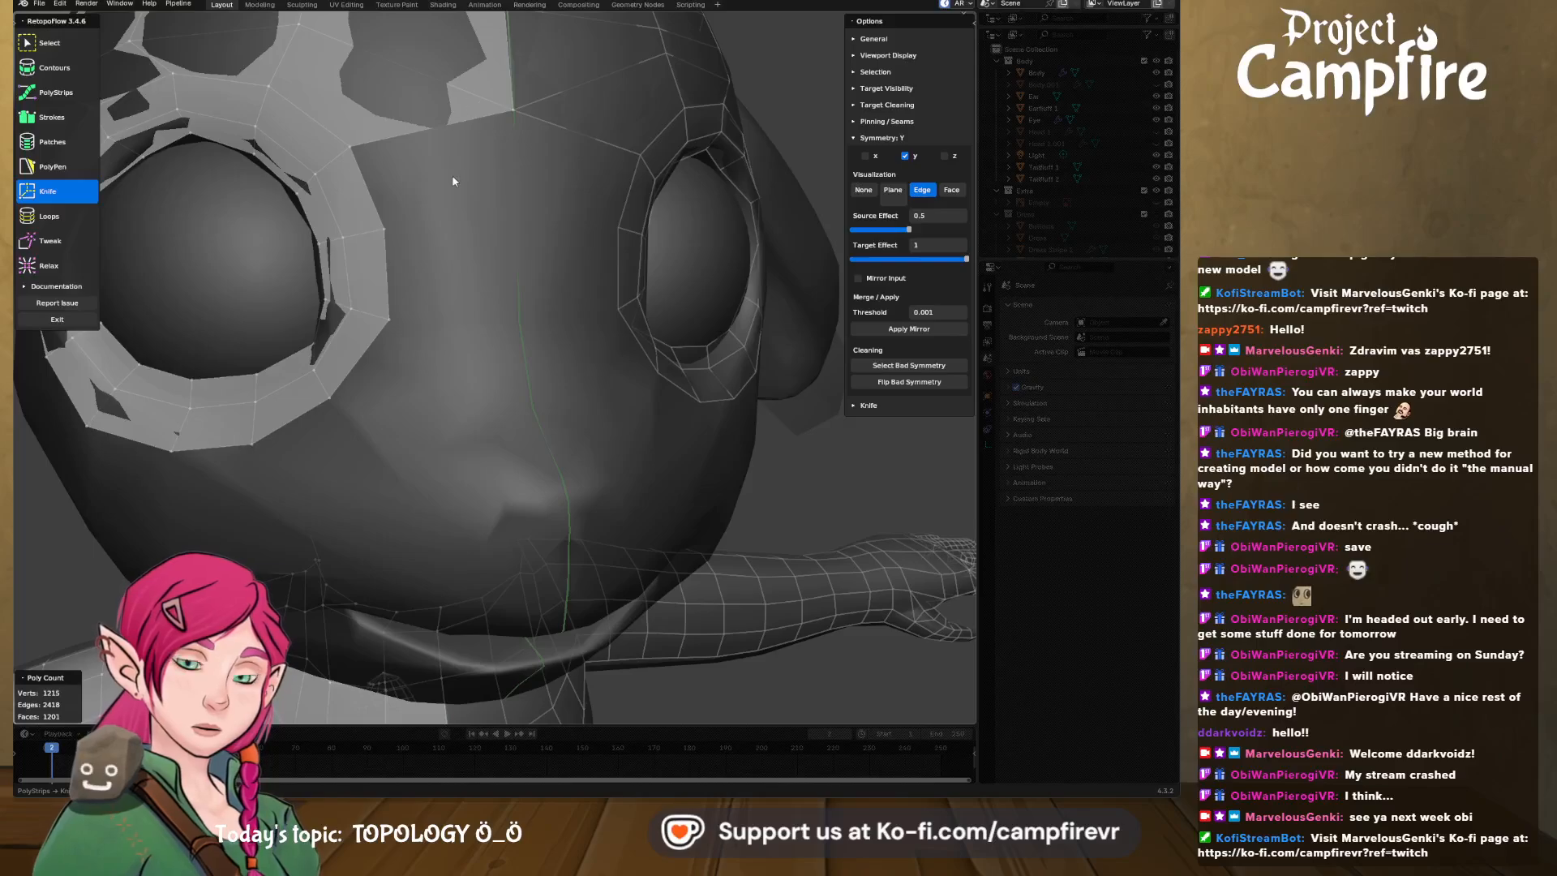
middle_click_drag(445, 287, 416, 287)
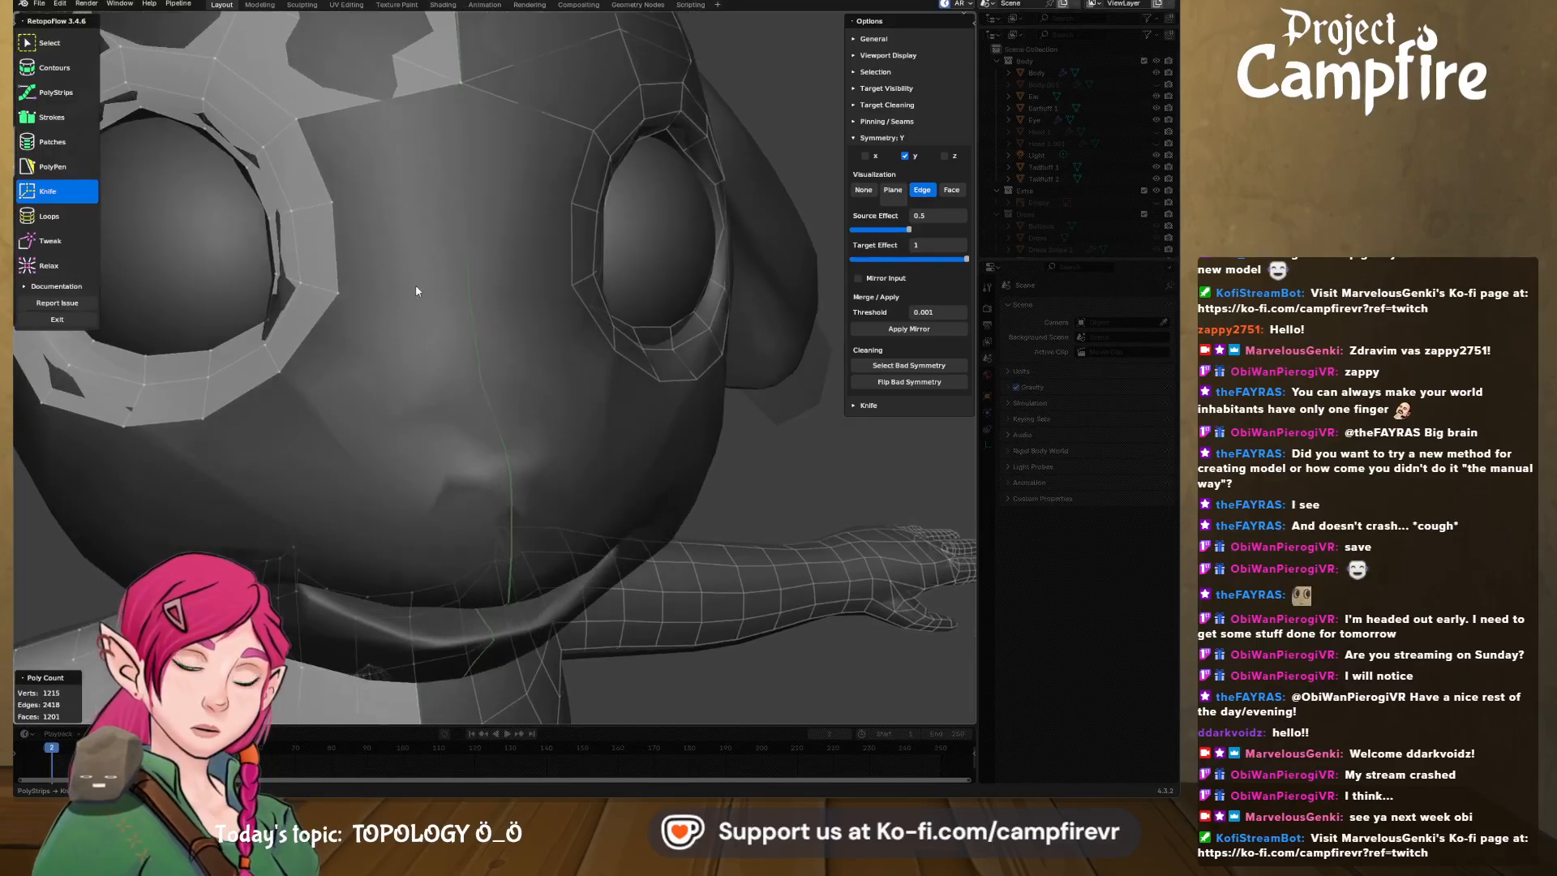
left_click(57, 120)
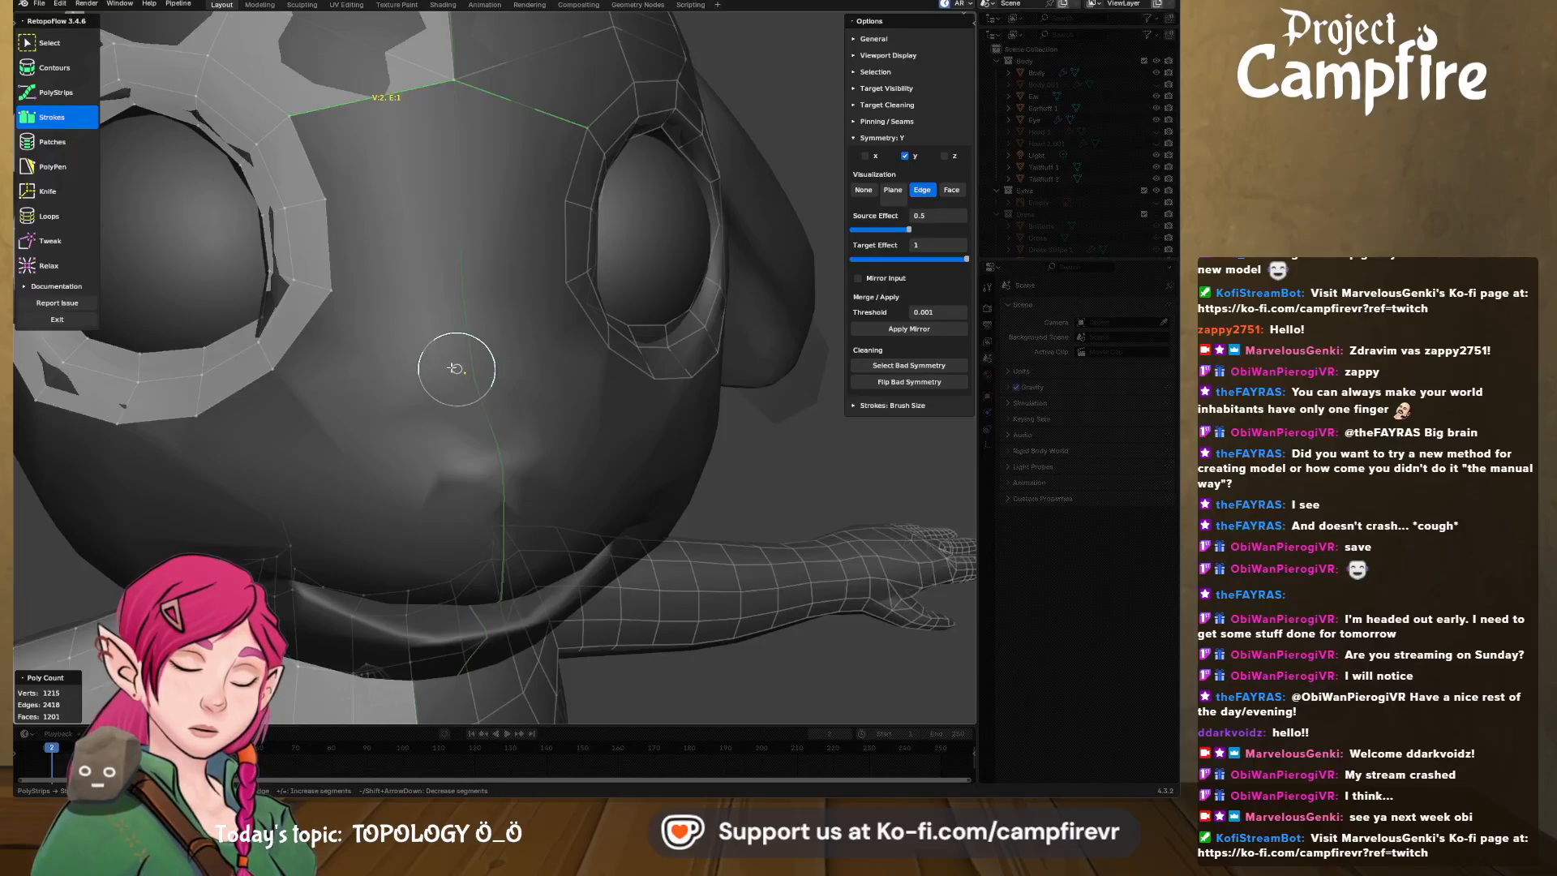
left_click_drag(465, 372, 277, 374)
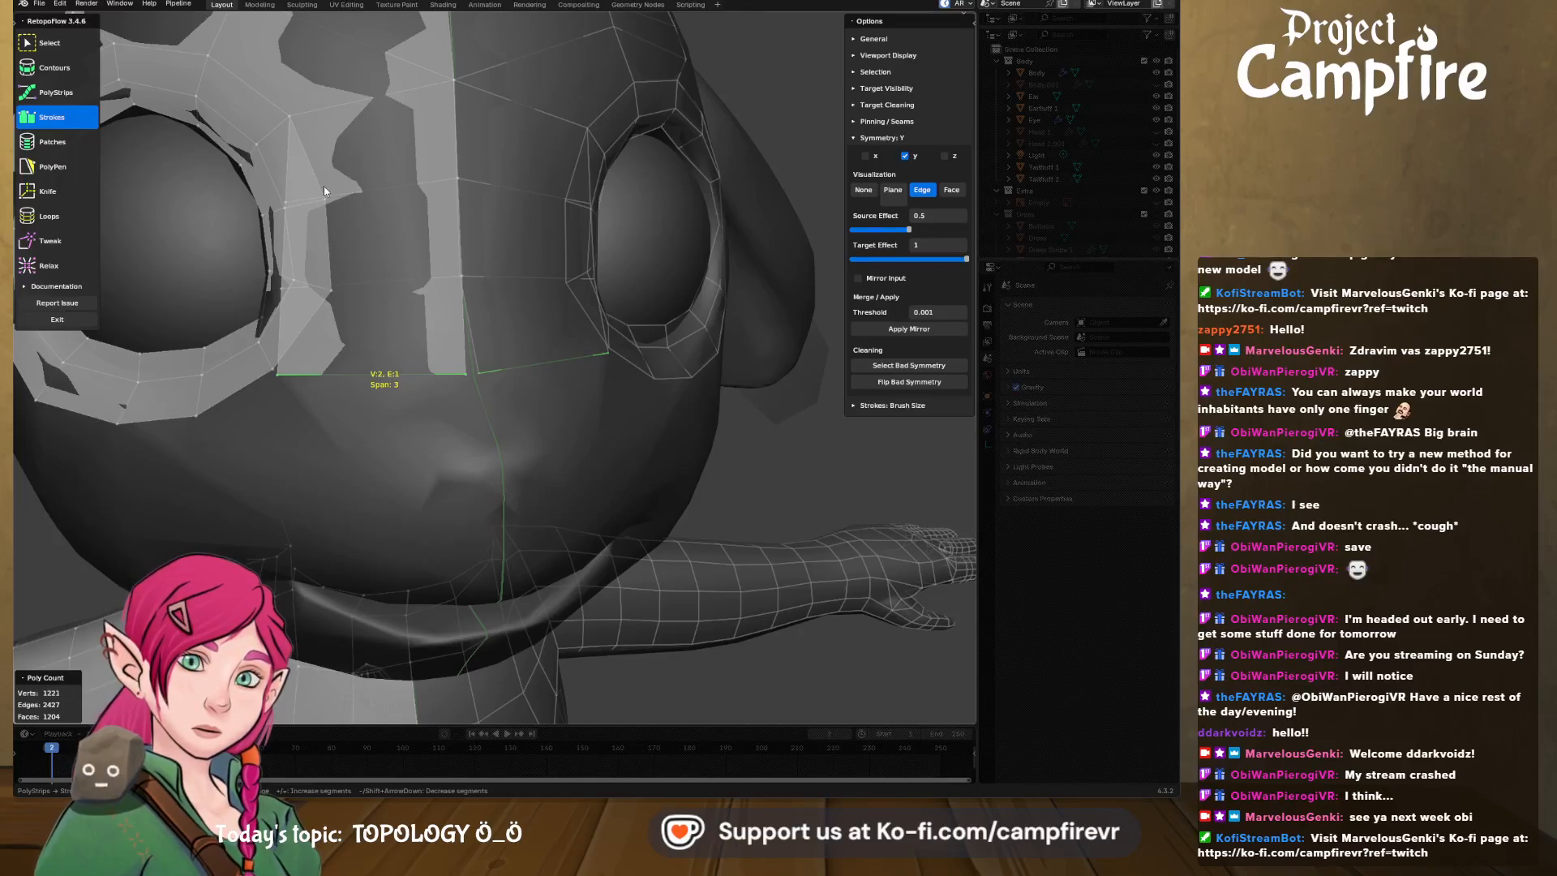
- Merge the nose bridge patch's upper unattached side vertex with the adjacent eye ring vertex using Merge at Center
left_click(51, 43)
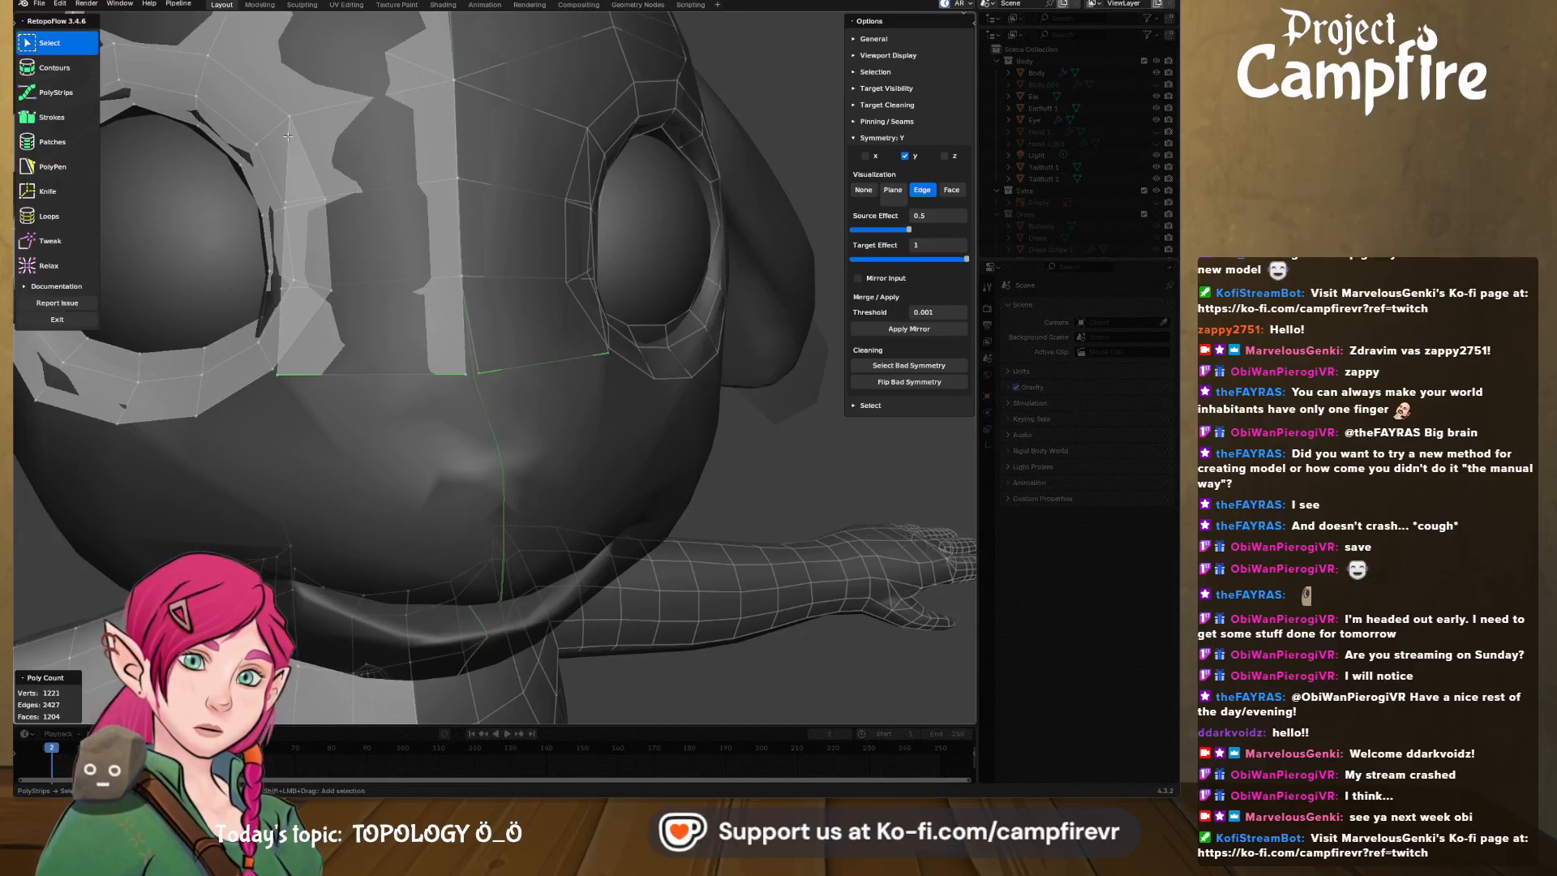
left_click(326, 200)
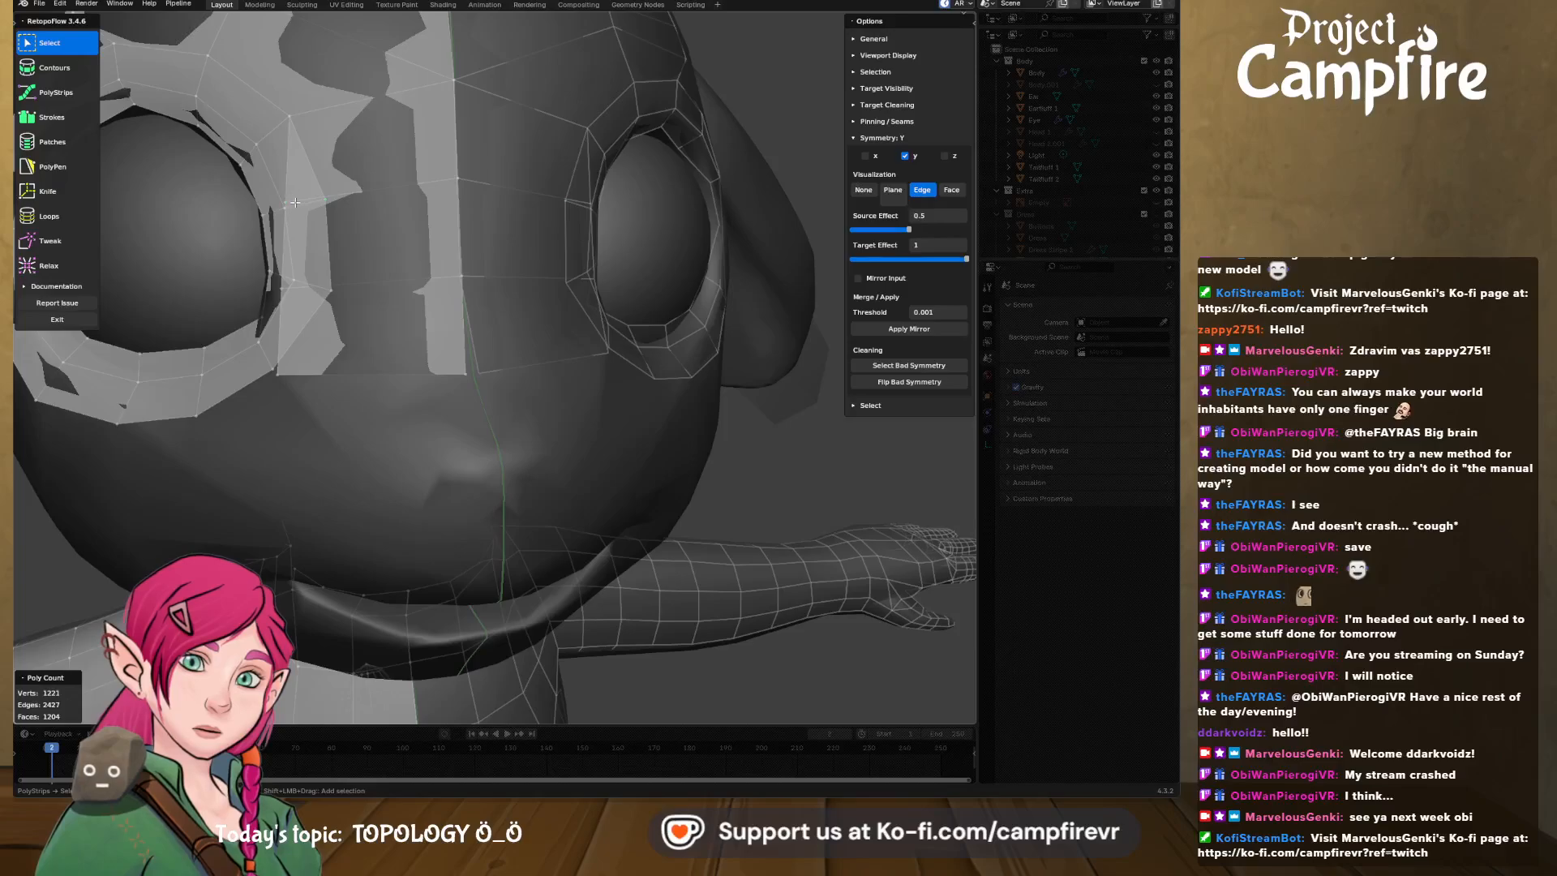
key("x")
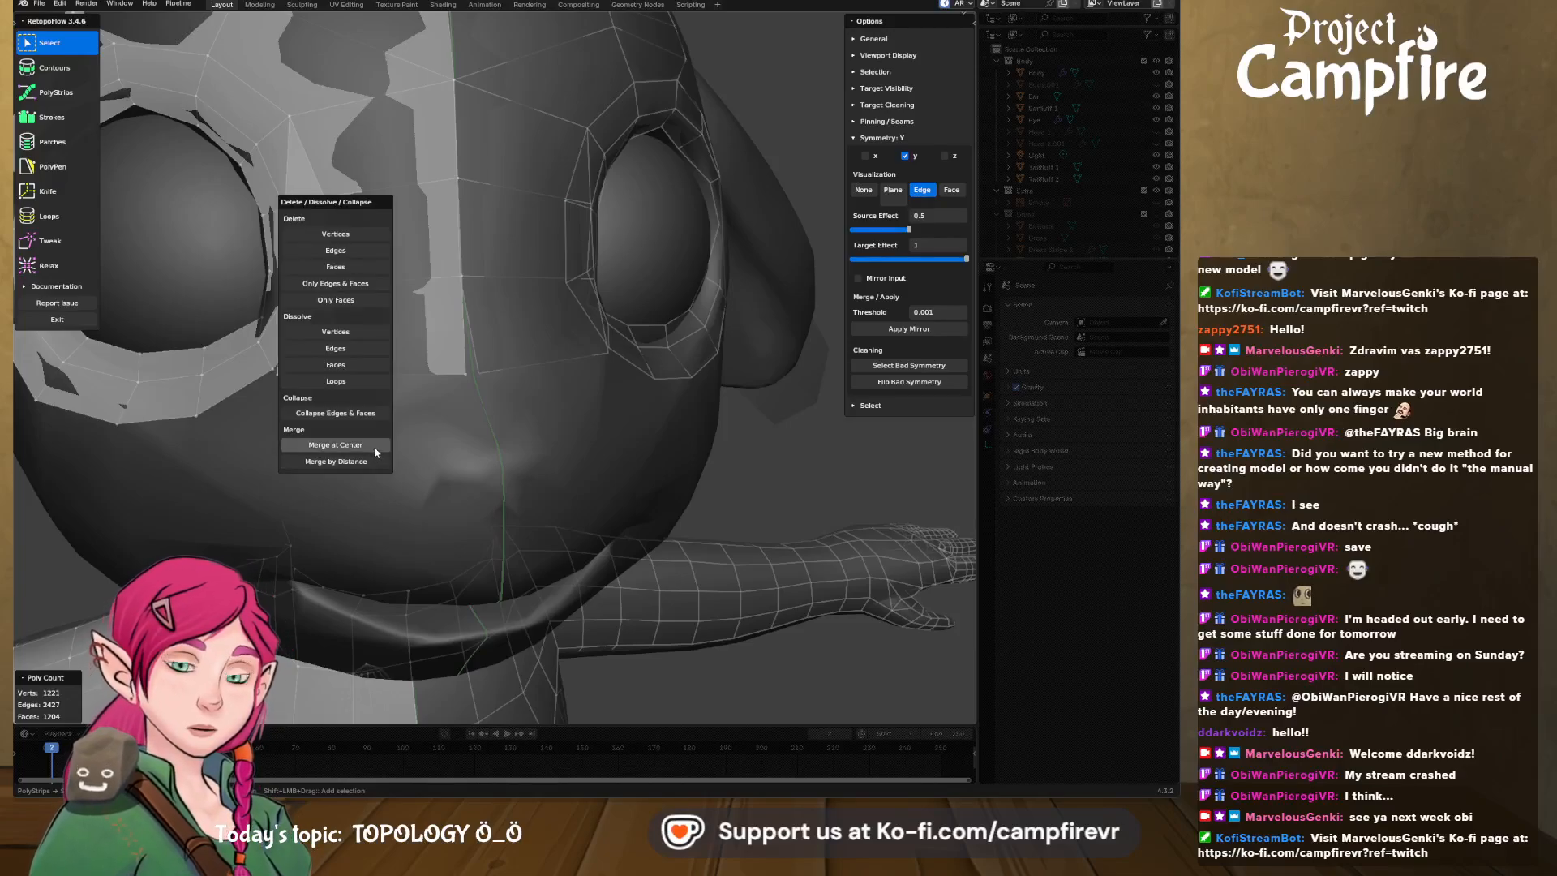
left_click(373, 446)
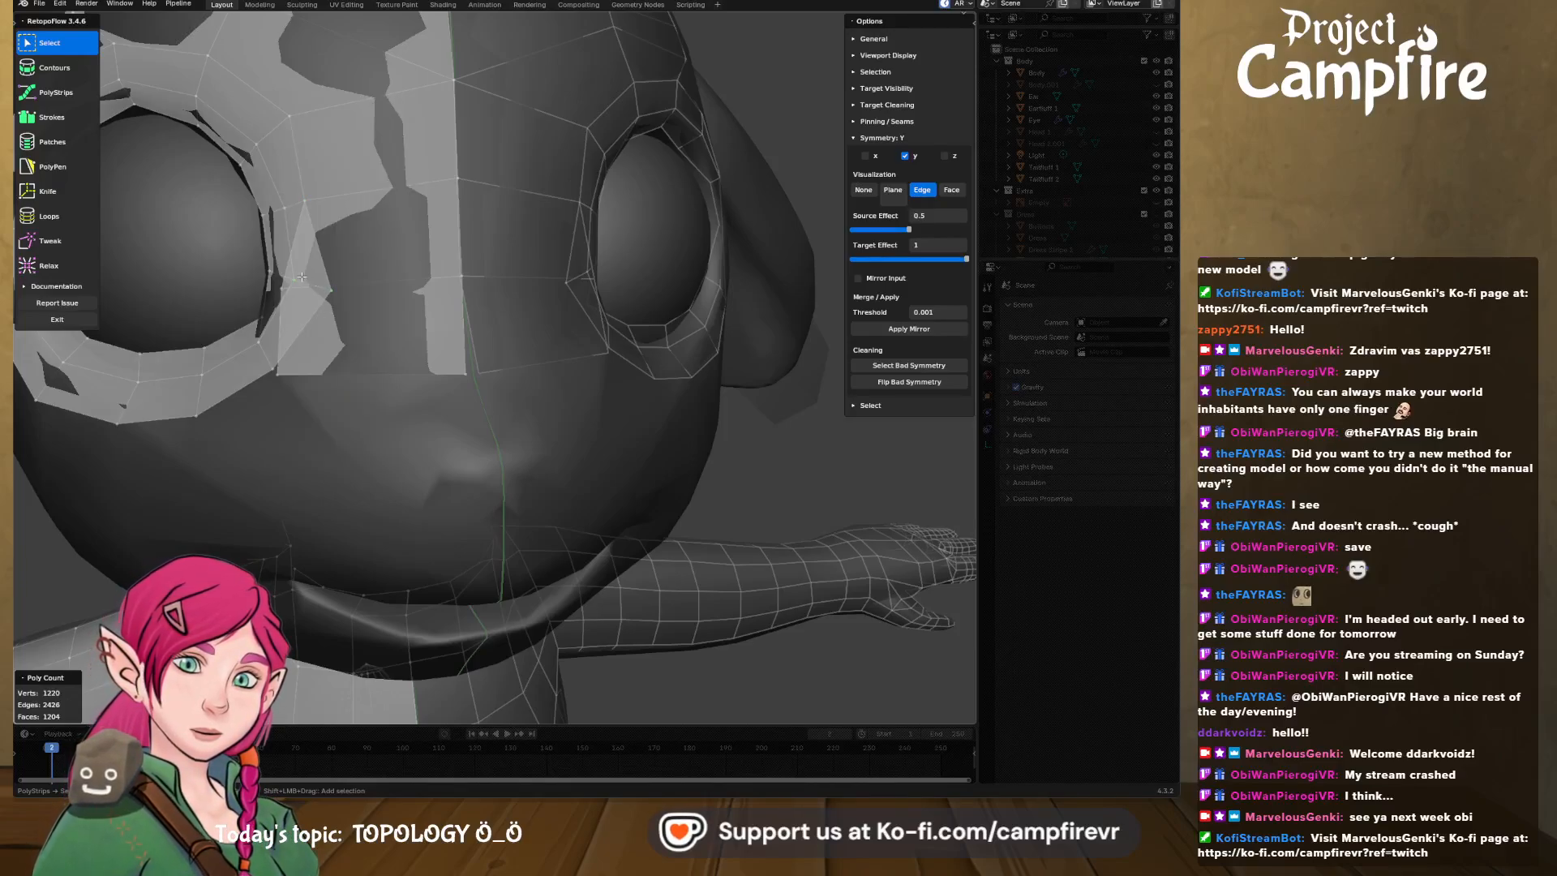
key("x")
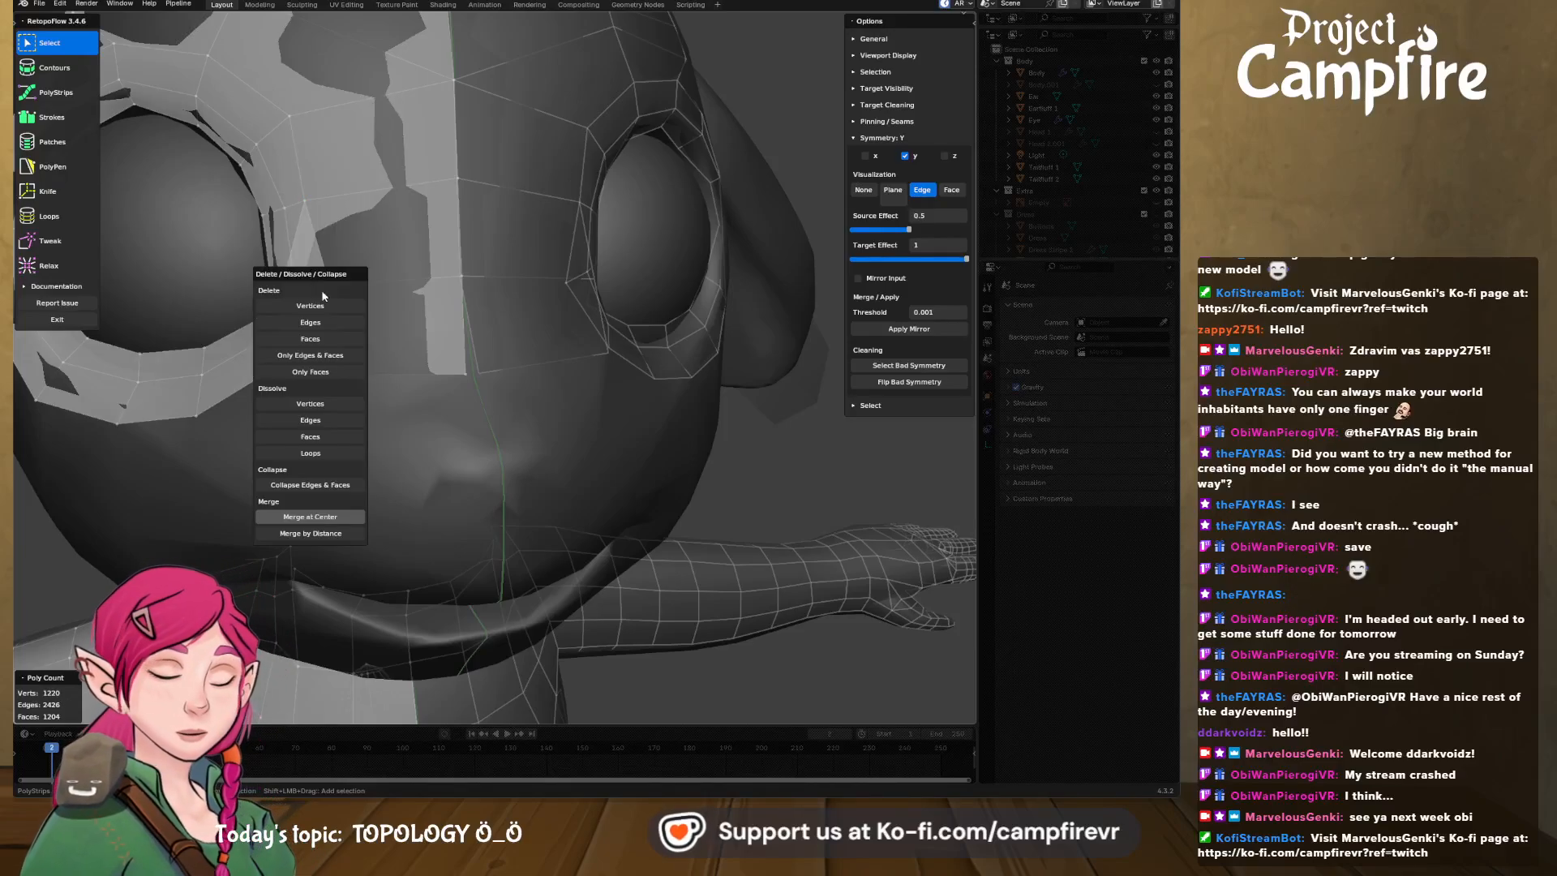
left_click(331, 498)
middle_click_drag(330, 330, 364, 344)
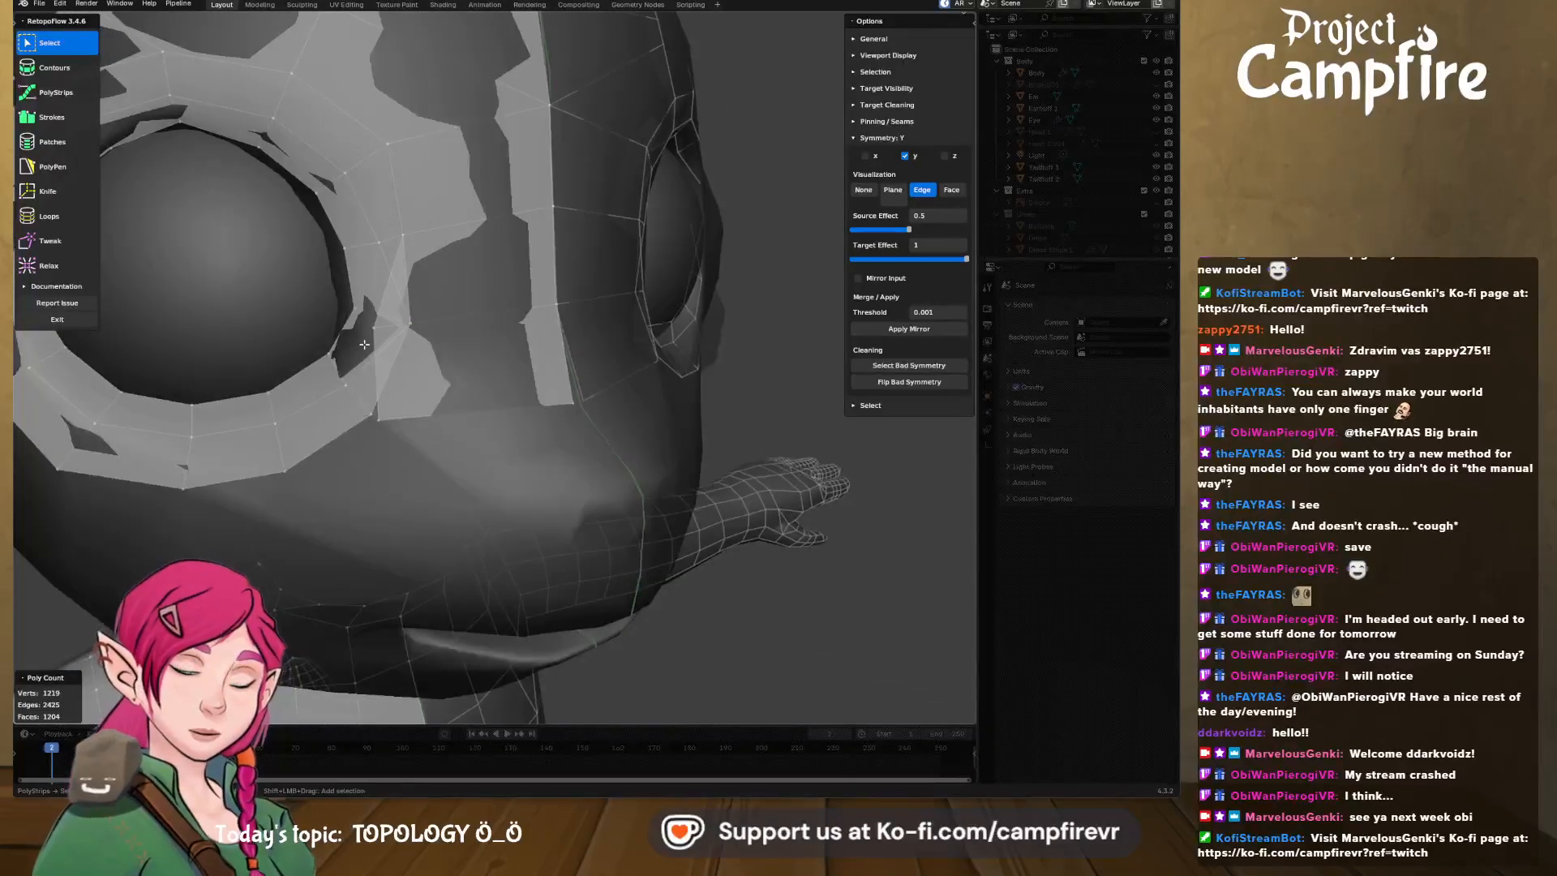
key("ctrl+z")
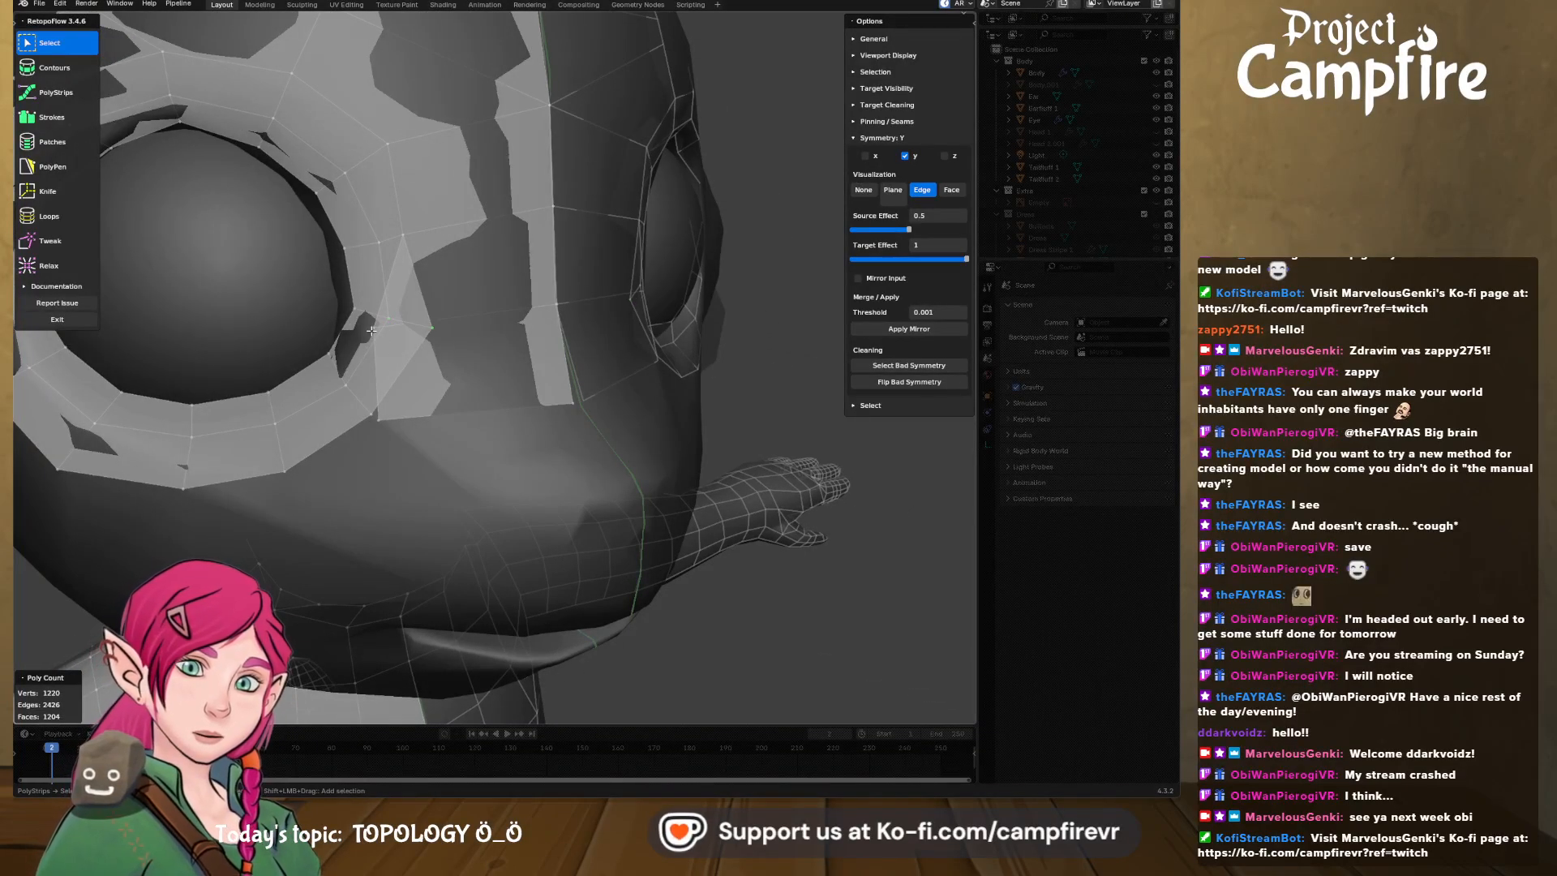
- Merge the two lower side vertices of the nose bridge patch with their neighbouring eye ring vertices using Merge at Center
key("x")
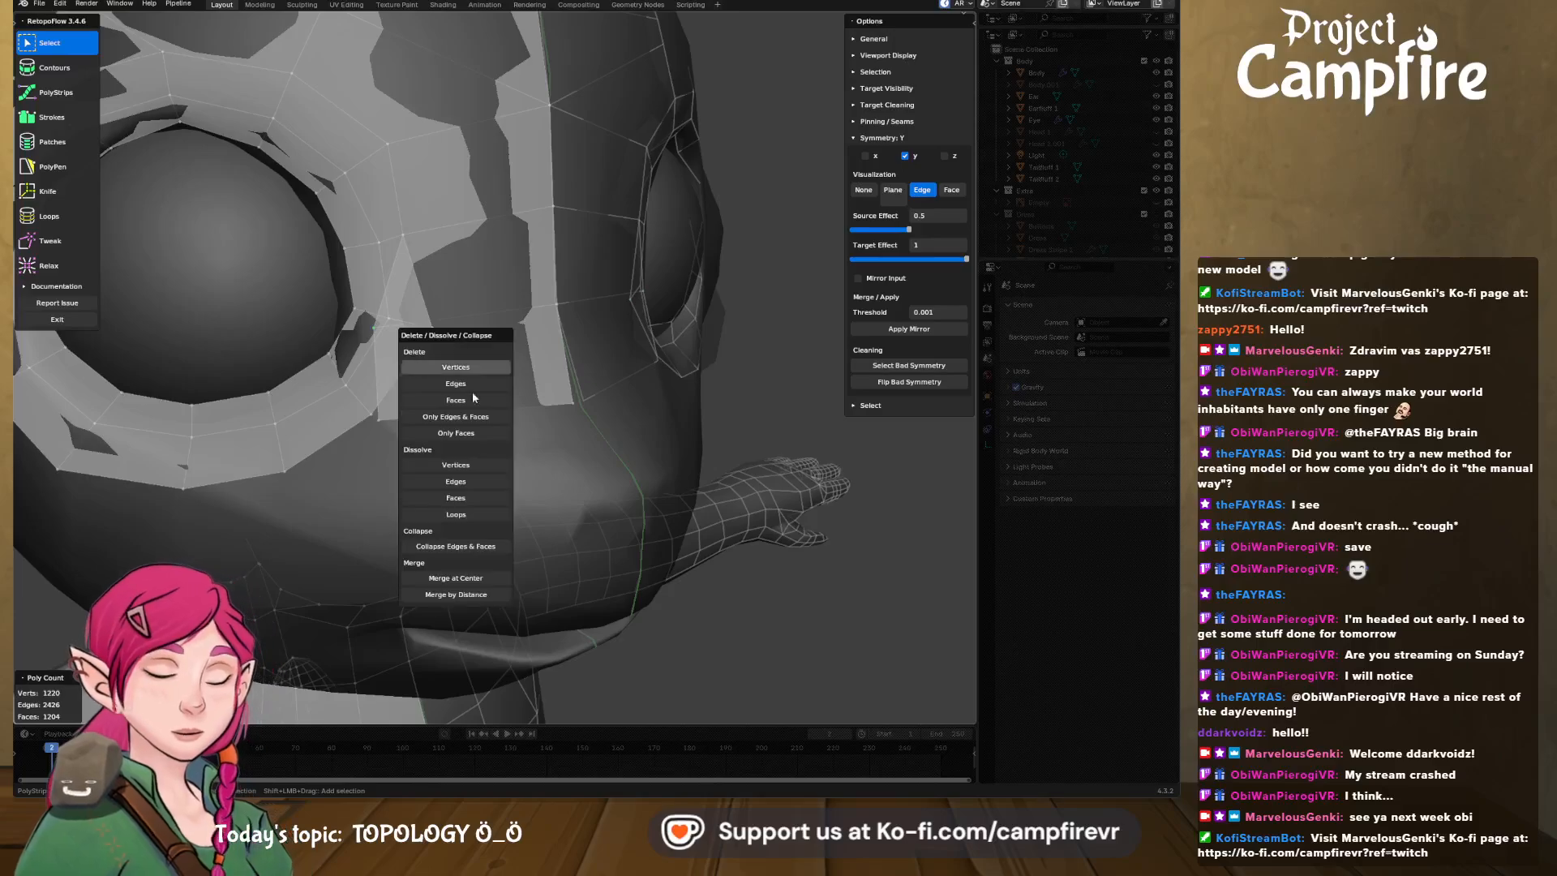
left_click(475, 578)
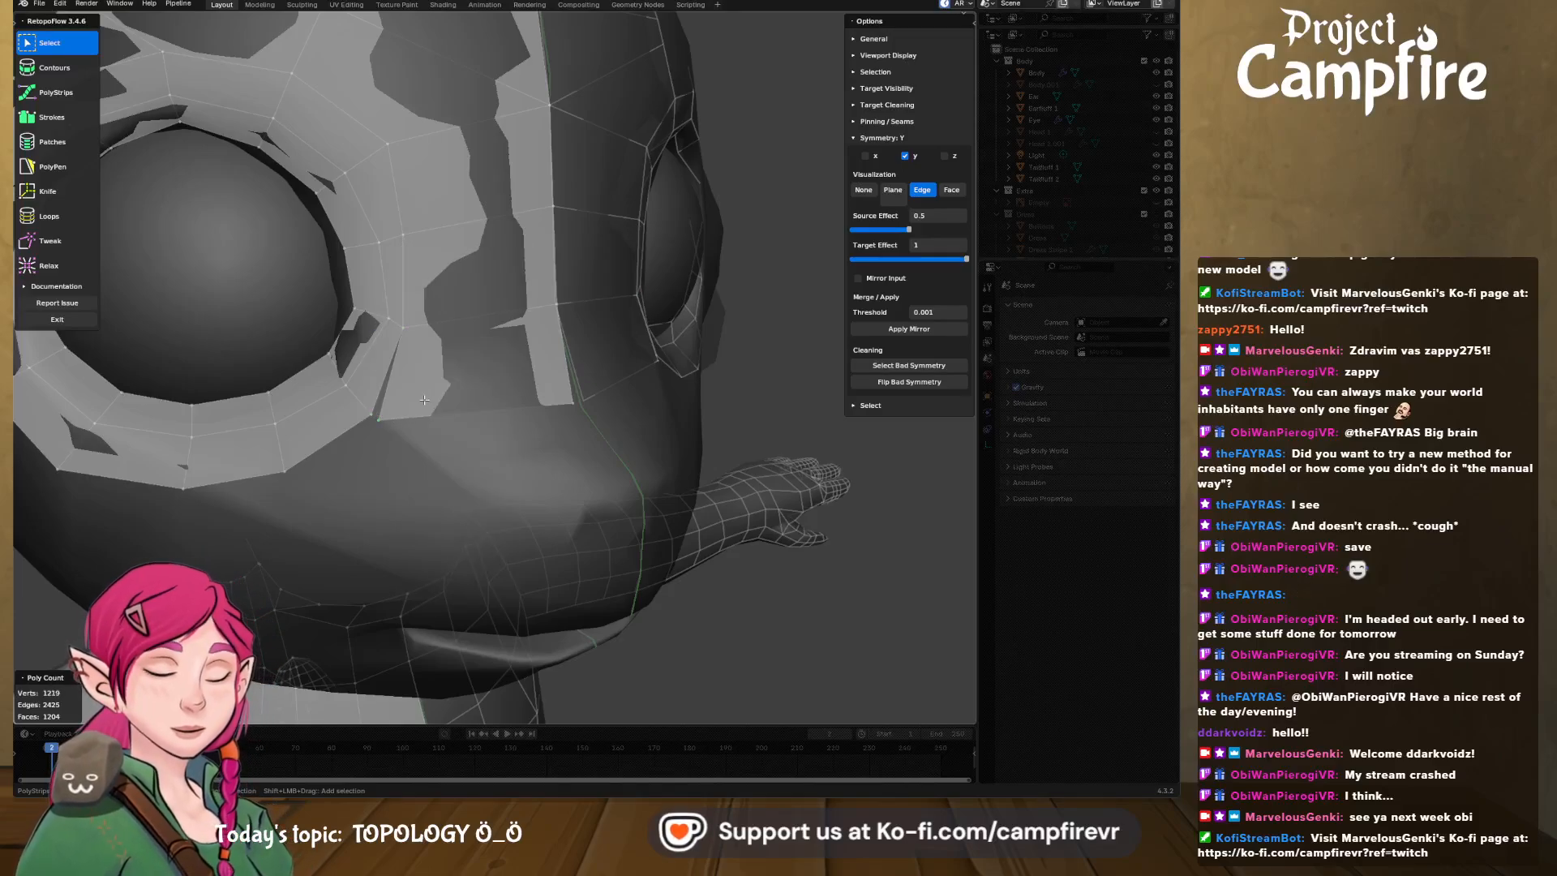
key("x")
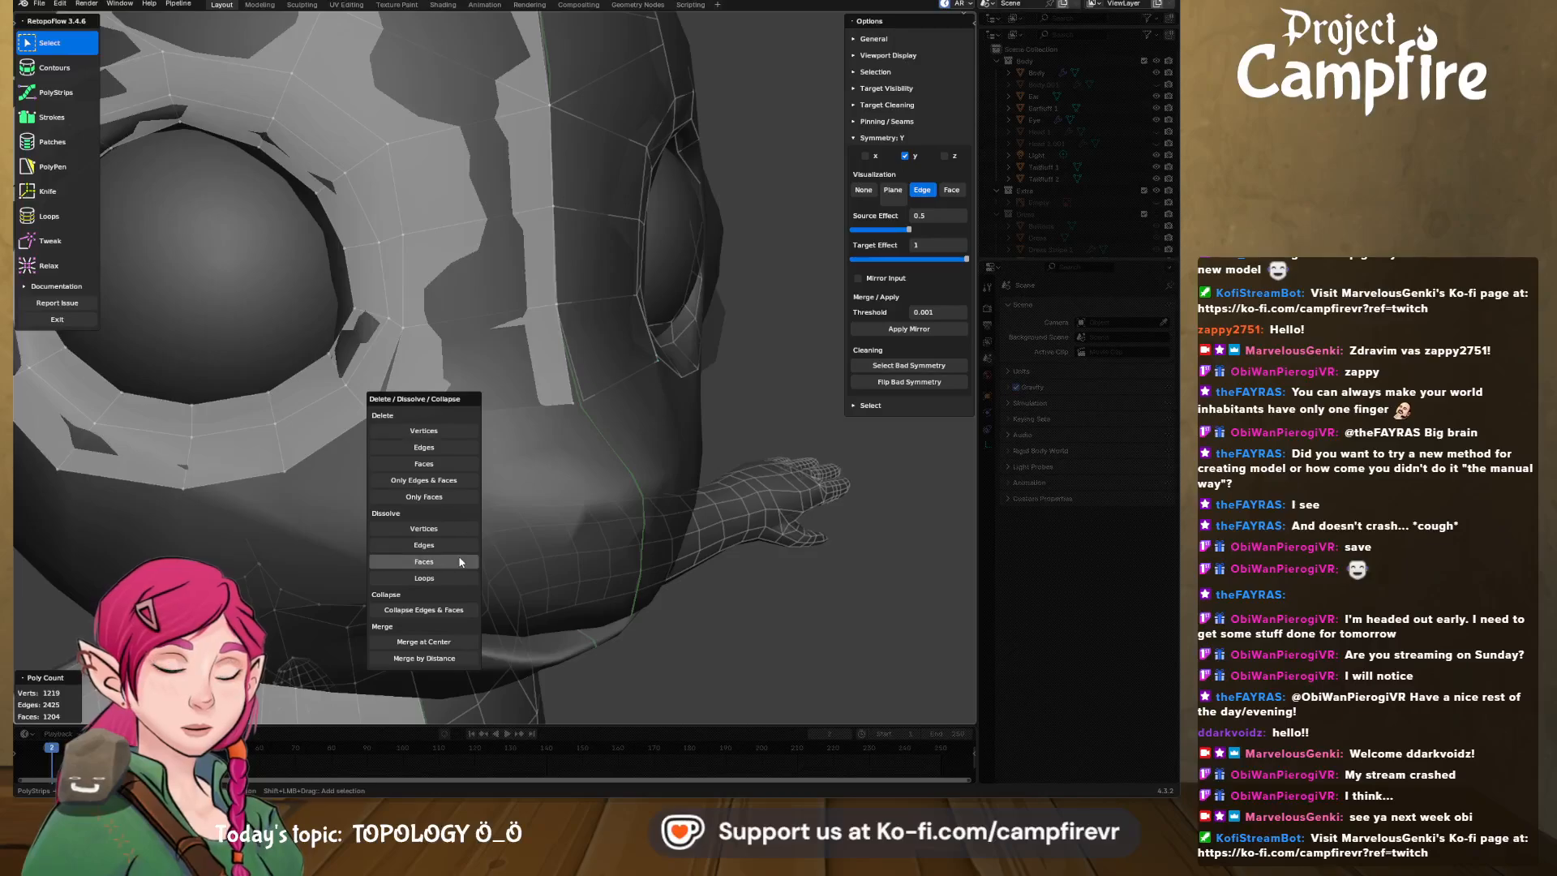
left_click(462, 643)
middle_click_drag(458, 515, 438, 491)
- Draw a seven-face PolyStrips strip from the symmetry line below the nose bridge, curving under the eye and down the cheek
left_click(50, 241)
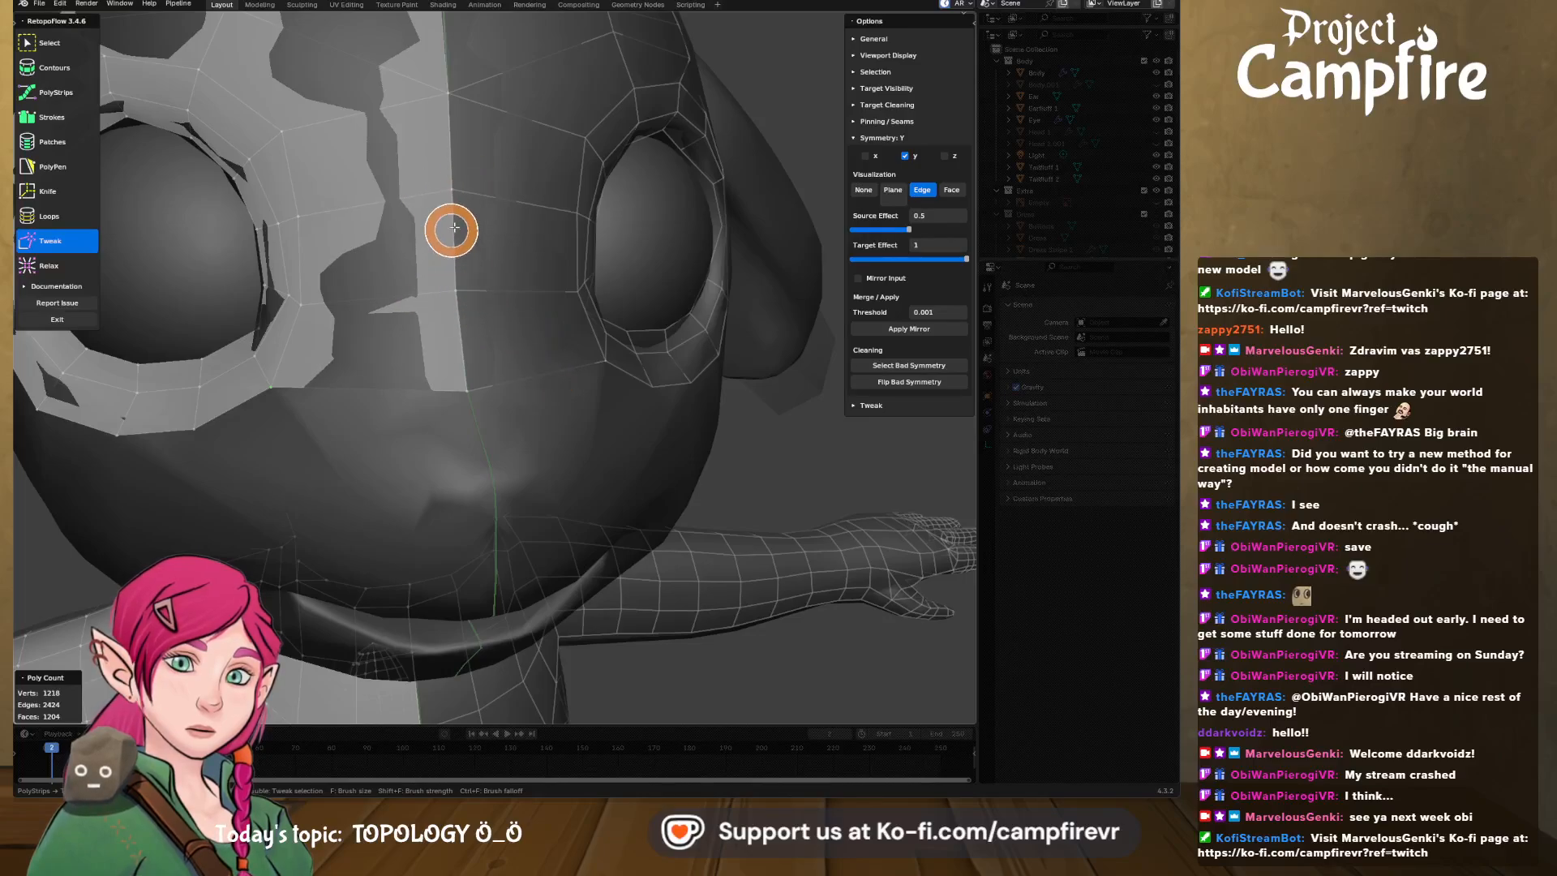
mouse_move(455, 217)
middle_mouse_down()
mouse_move(543, 222)
mouse_move(458, 251)
mouse_move(410, 295)
mouse_move(485, 203)
mouse_move(452, 232)
mouse_move(376, 233)
middle_mouse_up()
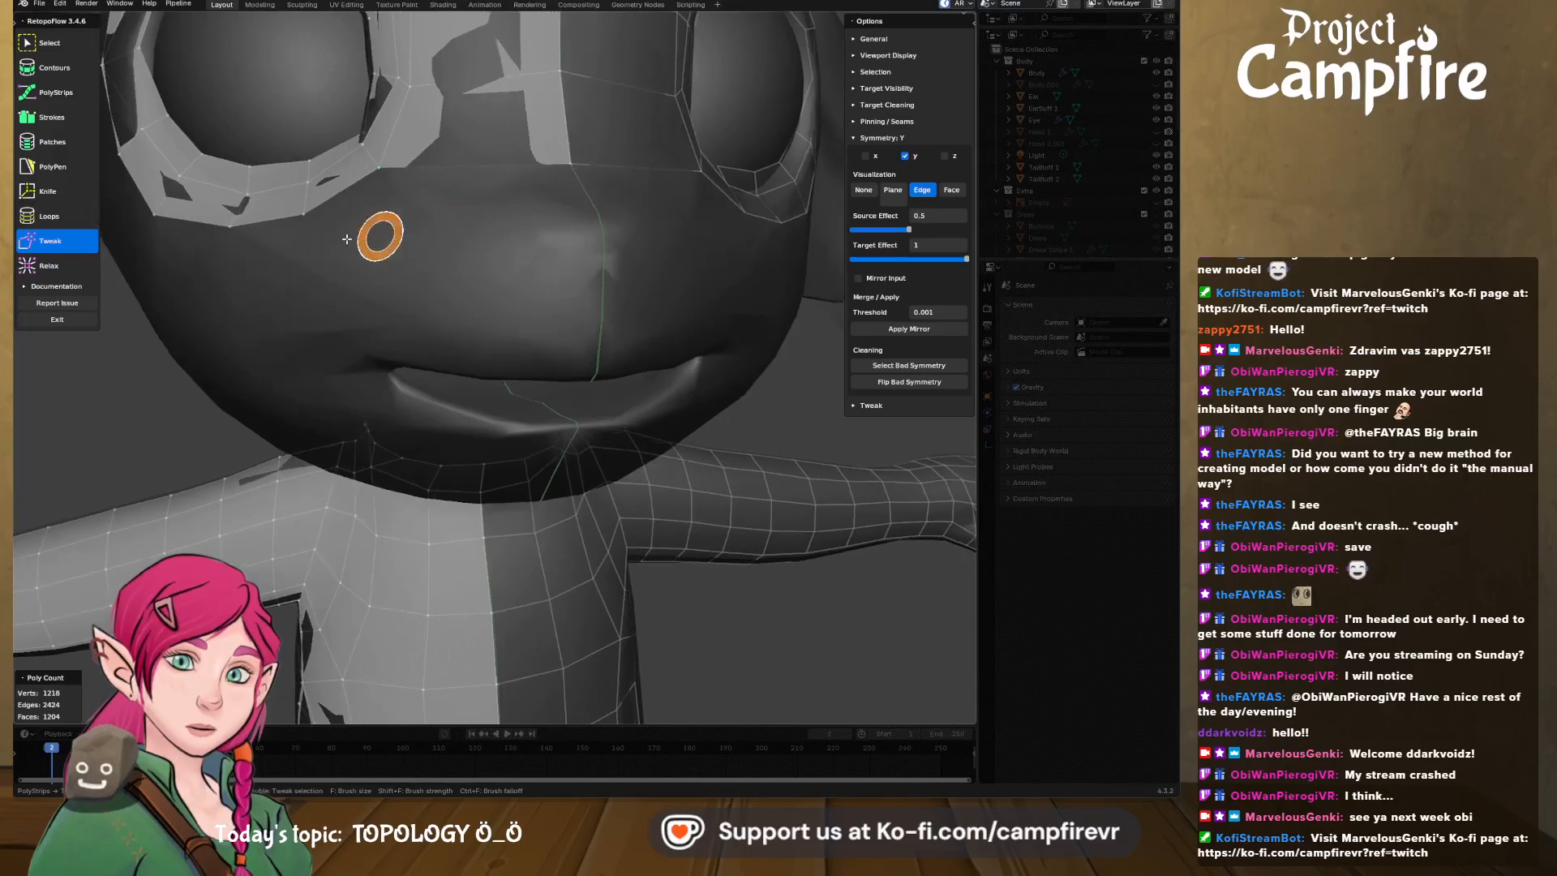
left_click(78, 101)
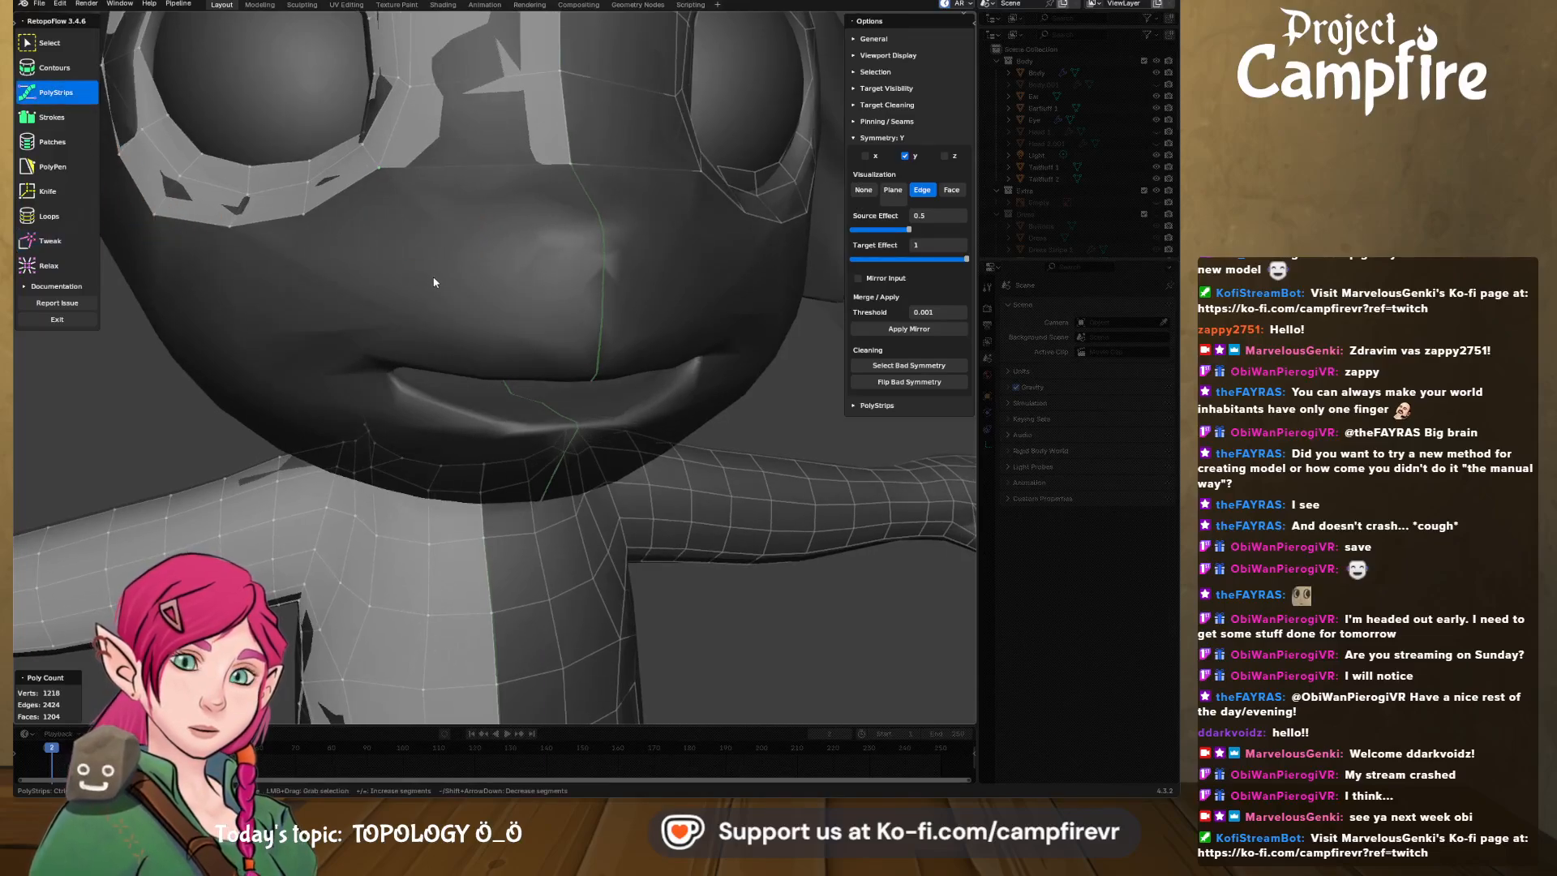
scroll(430, 269, "down", 4)
middle_click_drag(430, 289, 431, 298)
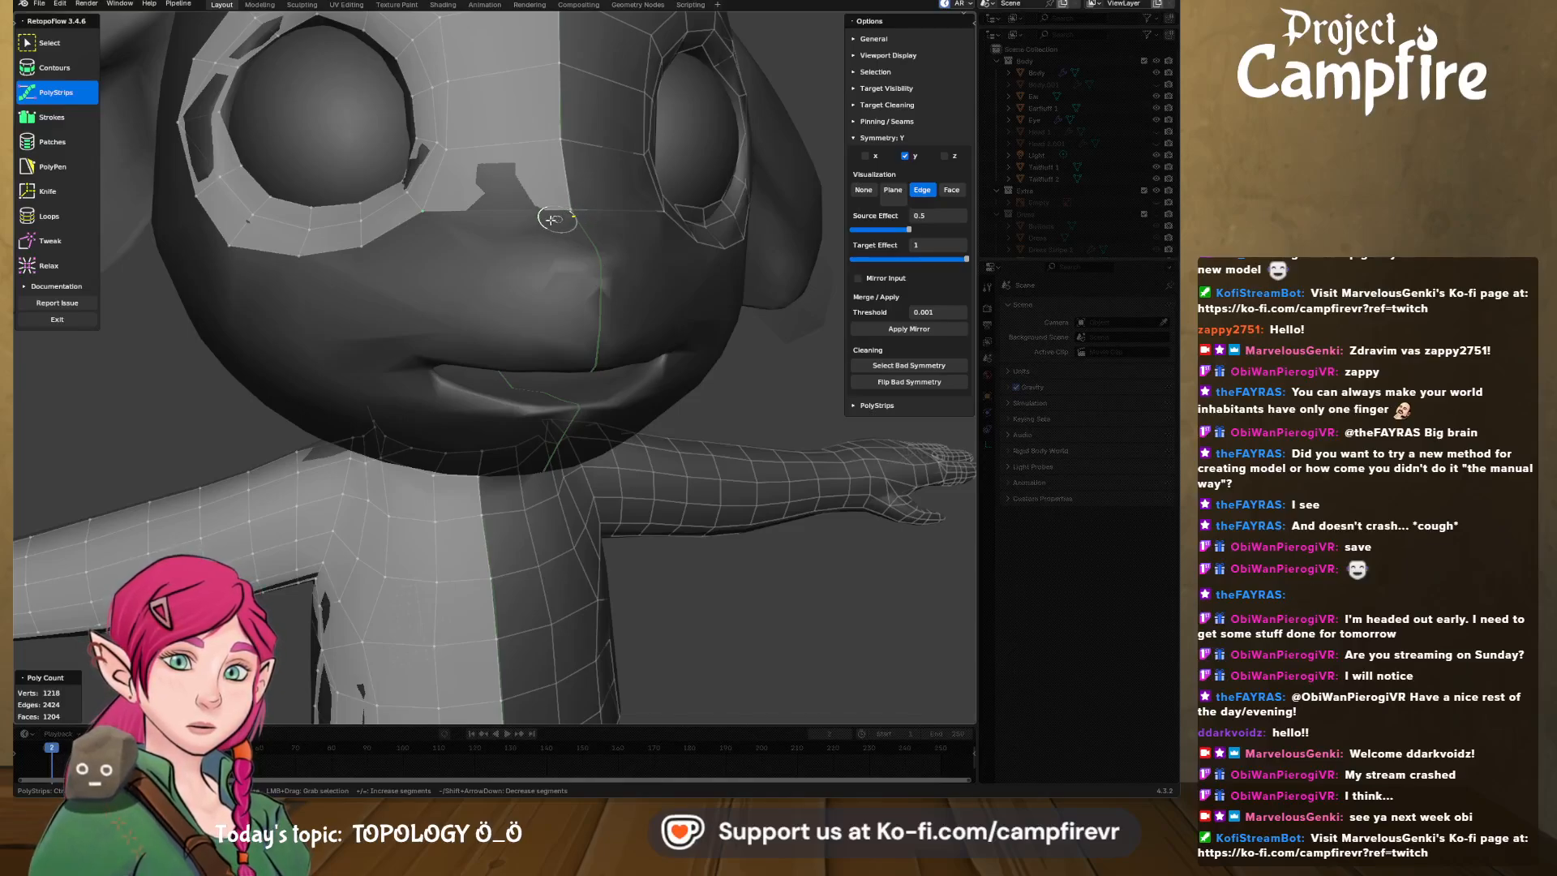
mouse_move(381, 265)
left_mouse_down()
mouse_move(341, 292)
mouse_move(322, 332)
left_mouse_up()
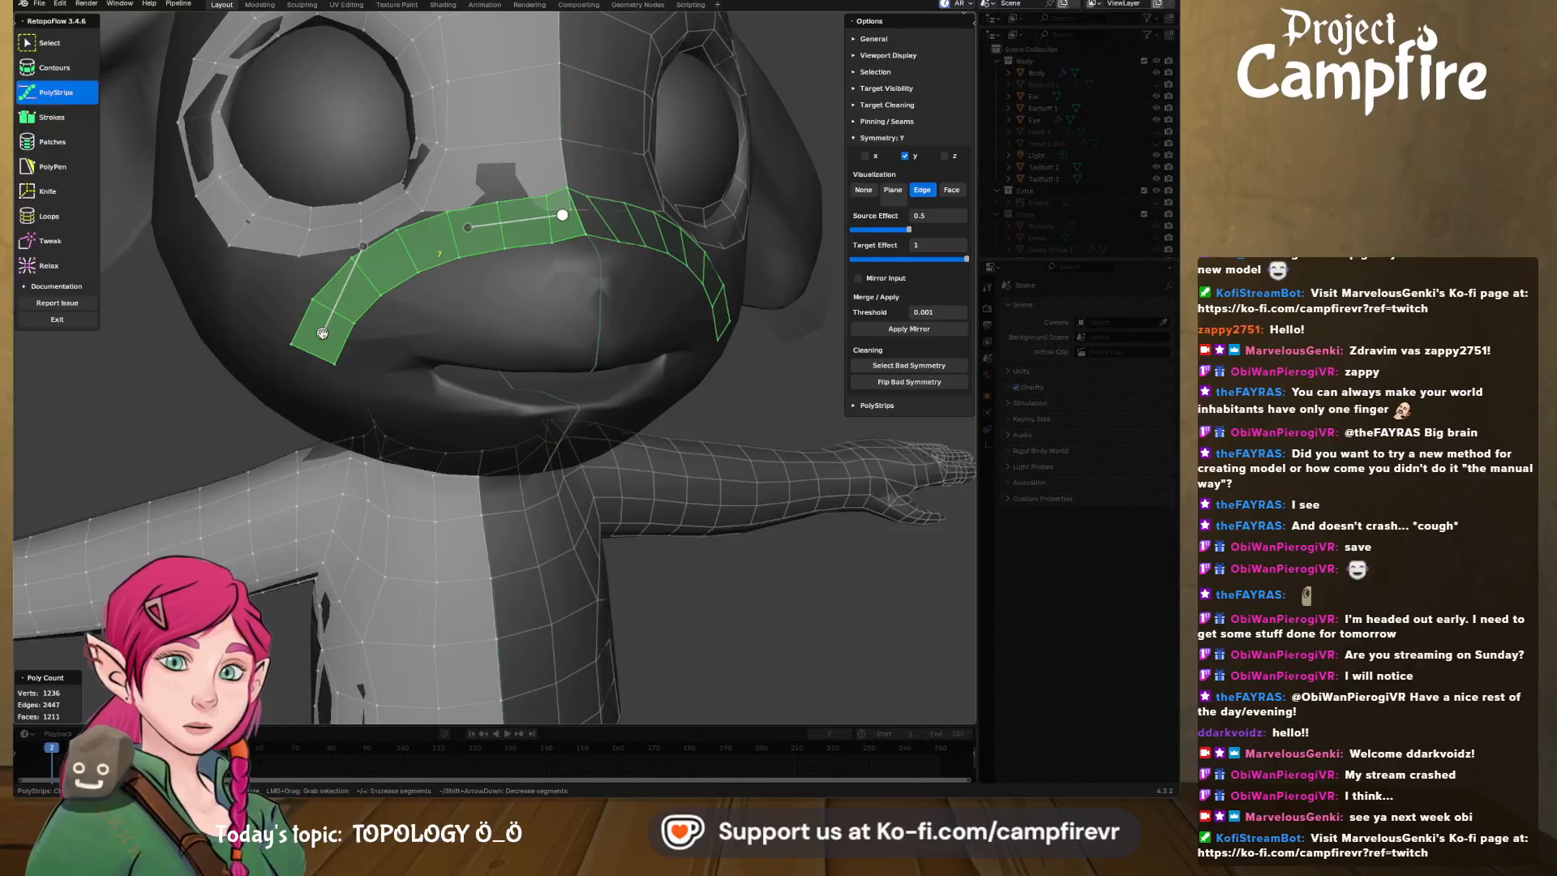
- Merge the muzzle strip's upper vertex on the symmetry line with the nose bridge patch's lowest symmetry vertex using Merge at Center
mouse_move(448, 280)
middle_mouse_down()
mouse_move(509, 290)
mouse_move(461, 245)
mouse_move(428, 241)
mouse_move(455, 262)
mouse_move(445, 235)
mouse_move(471, 268)
middle_mouse_up()
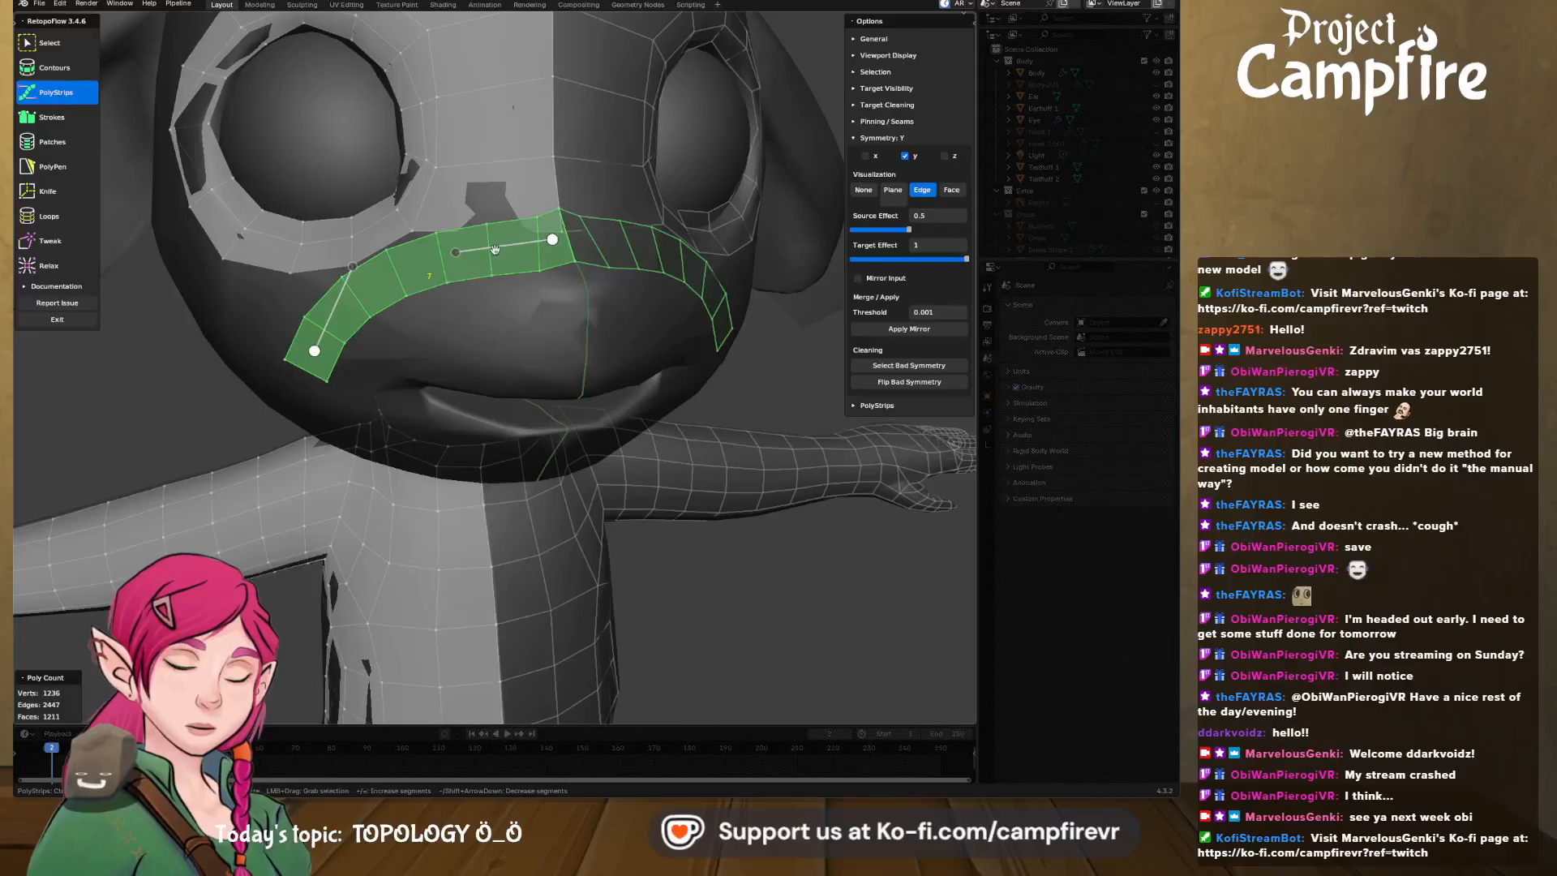
scroll(519, 267, "up", 4)
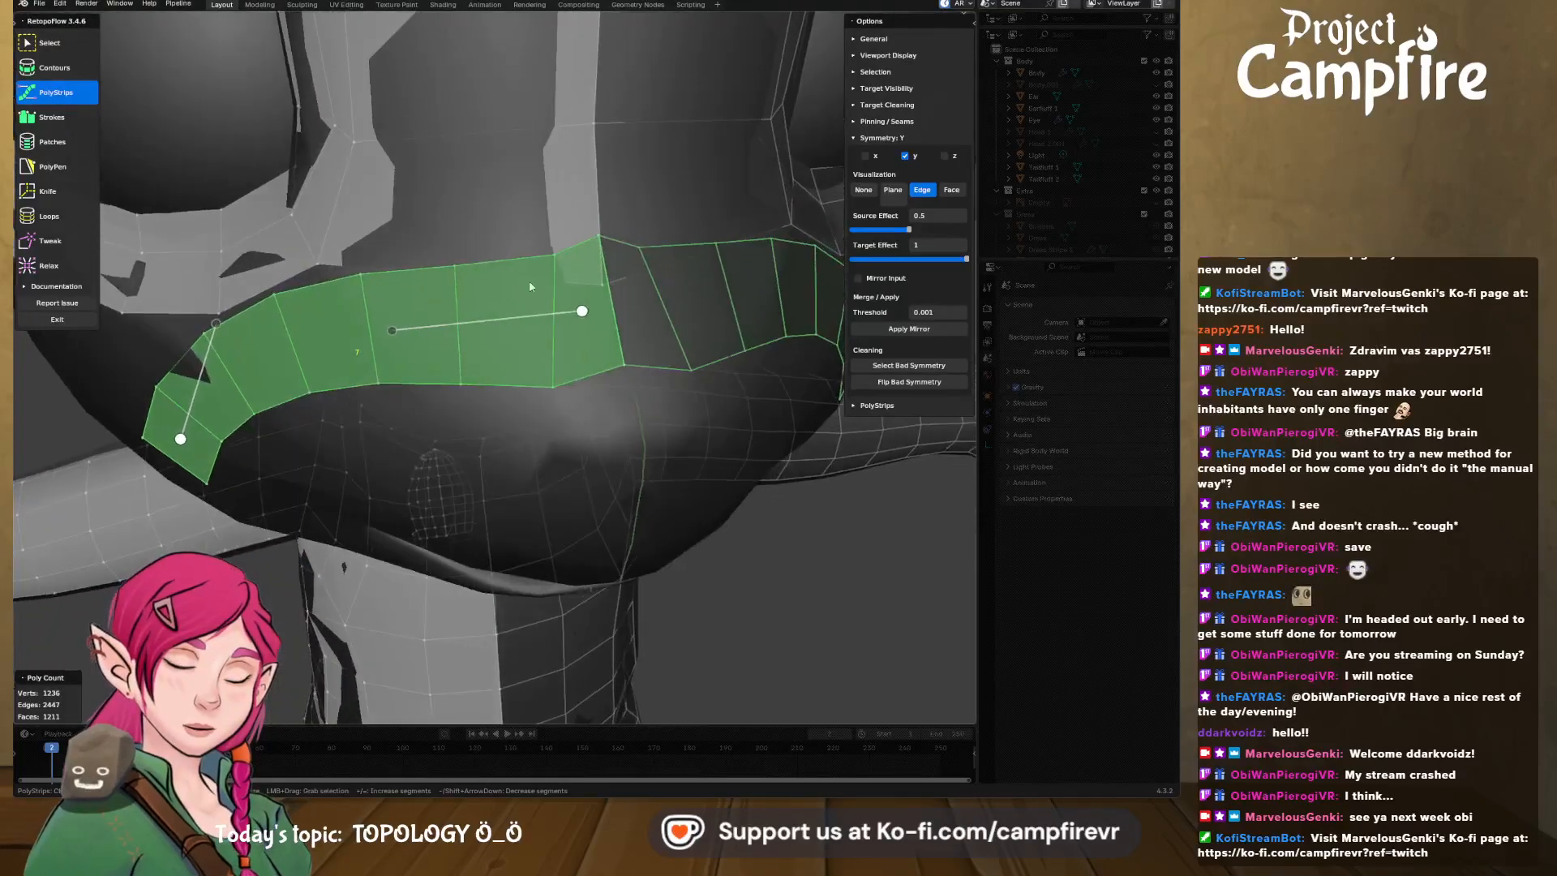
left_click(601, 264)
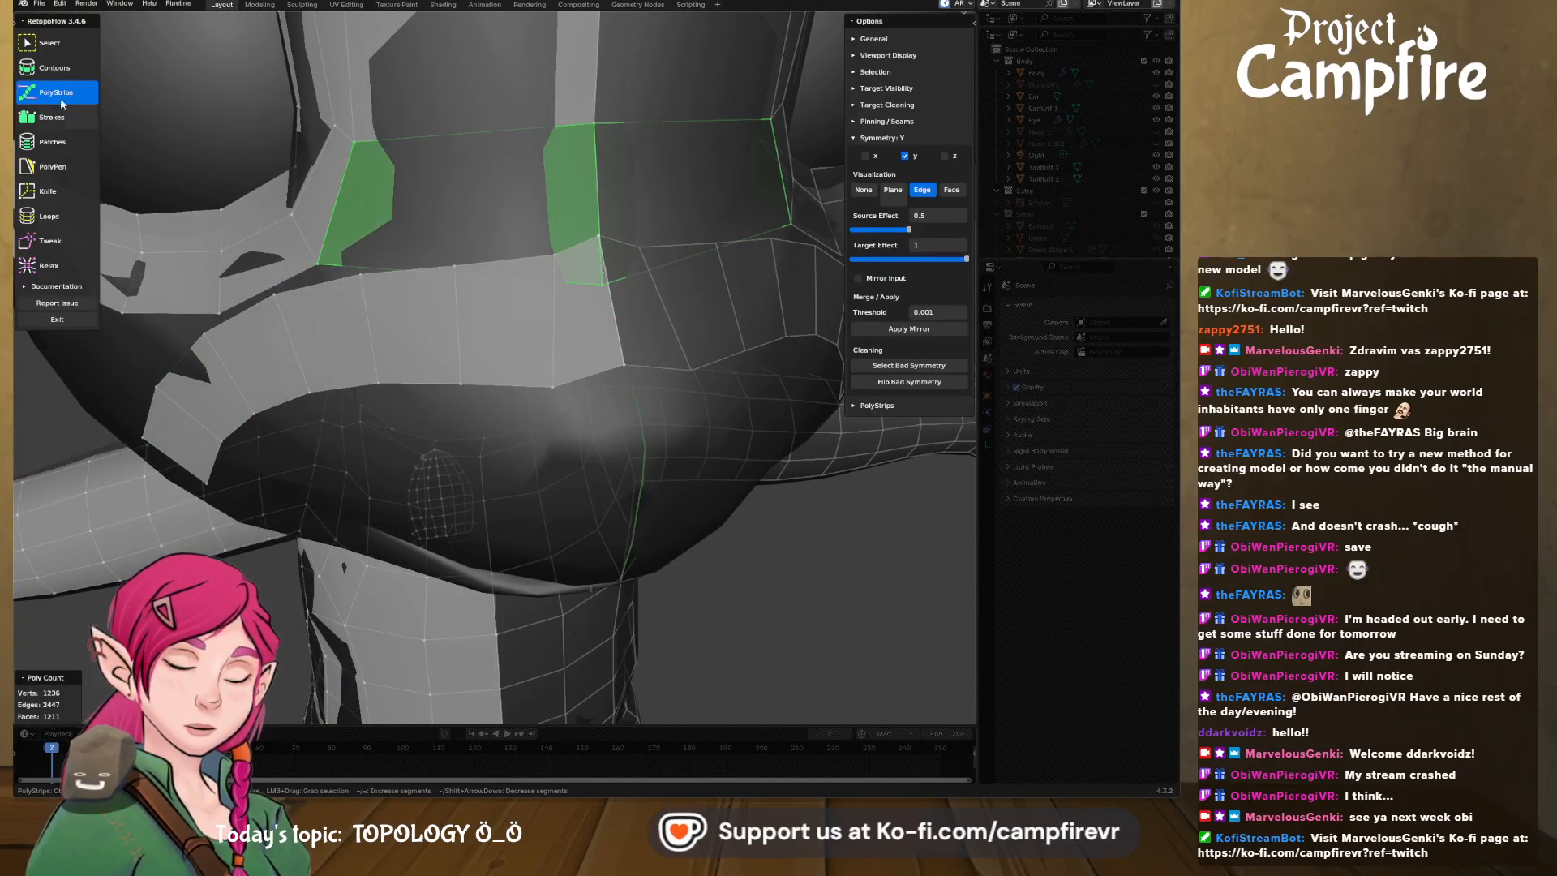
left_click(65, 49)
left_click(600, 292)
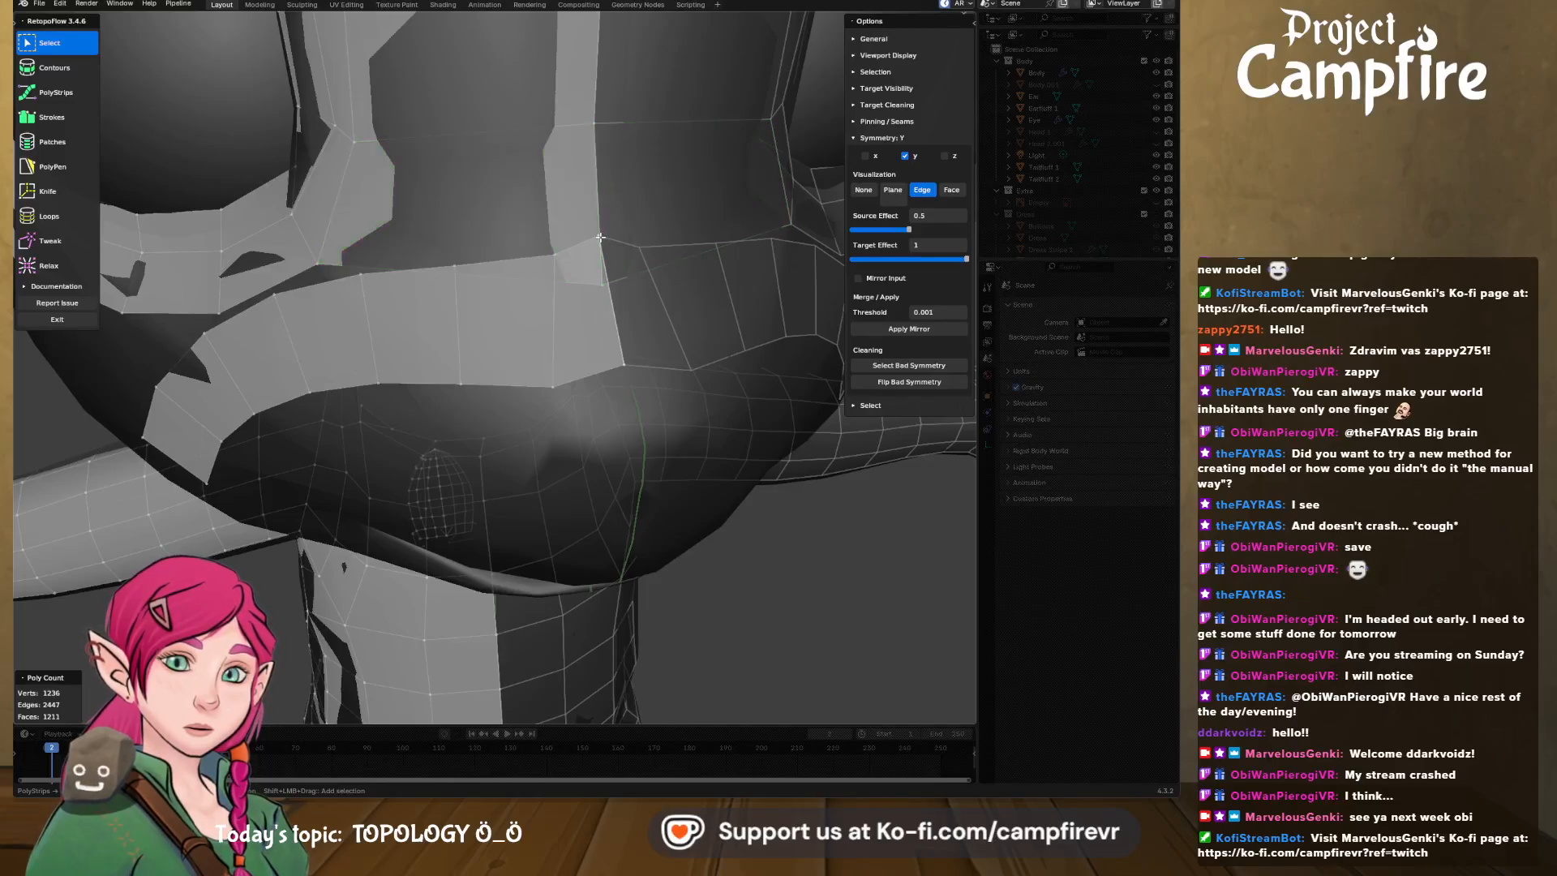
key("x")
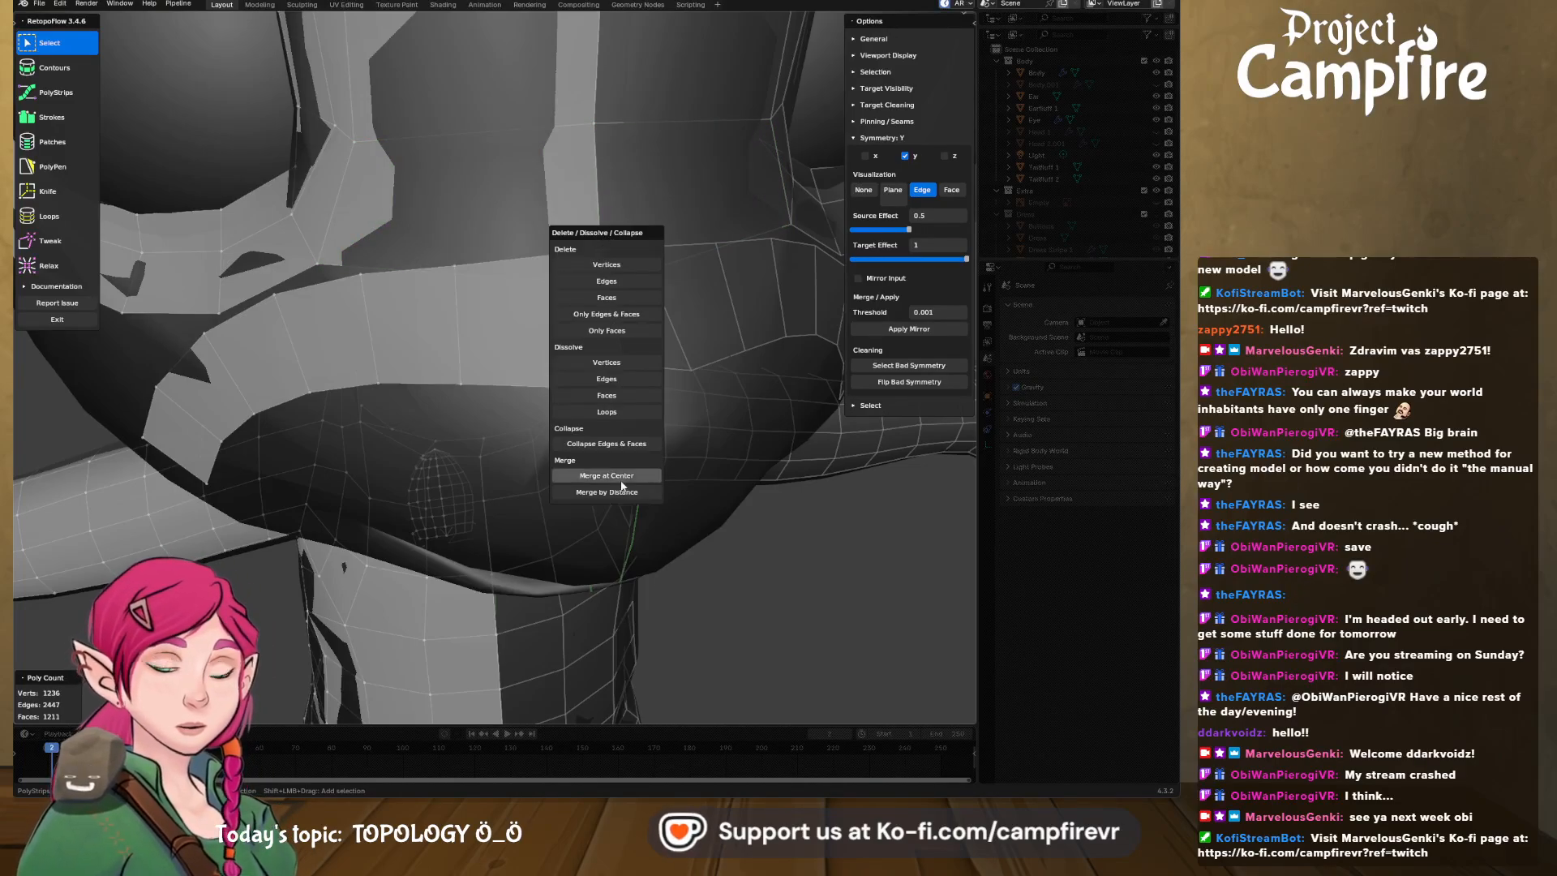
left_click(619, 476)
- Knife the lowest nose bridge face diagonally from its upper symmetry-line vertex to the middle of its lower edge
middle_click_drag(512, 300, 528, 257)
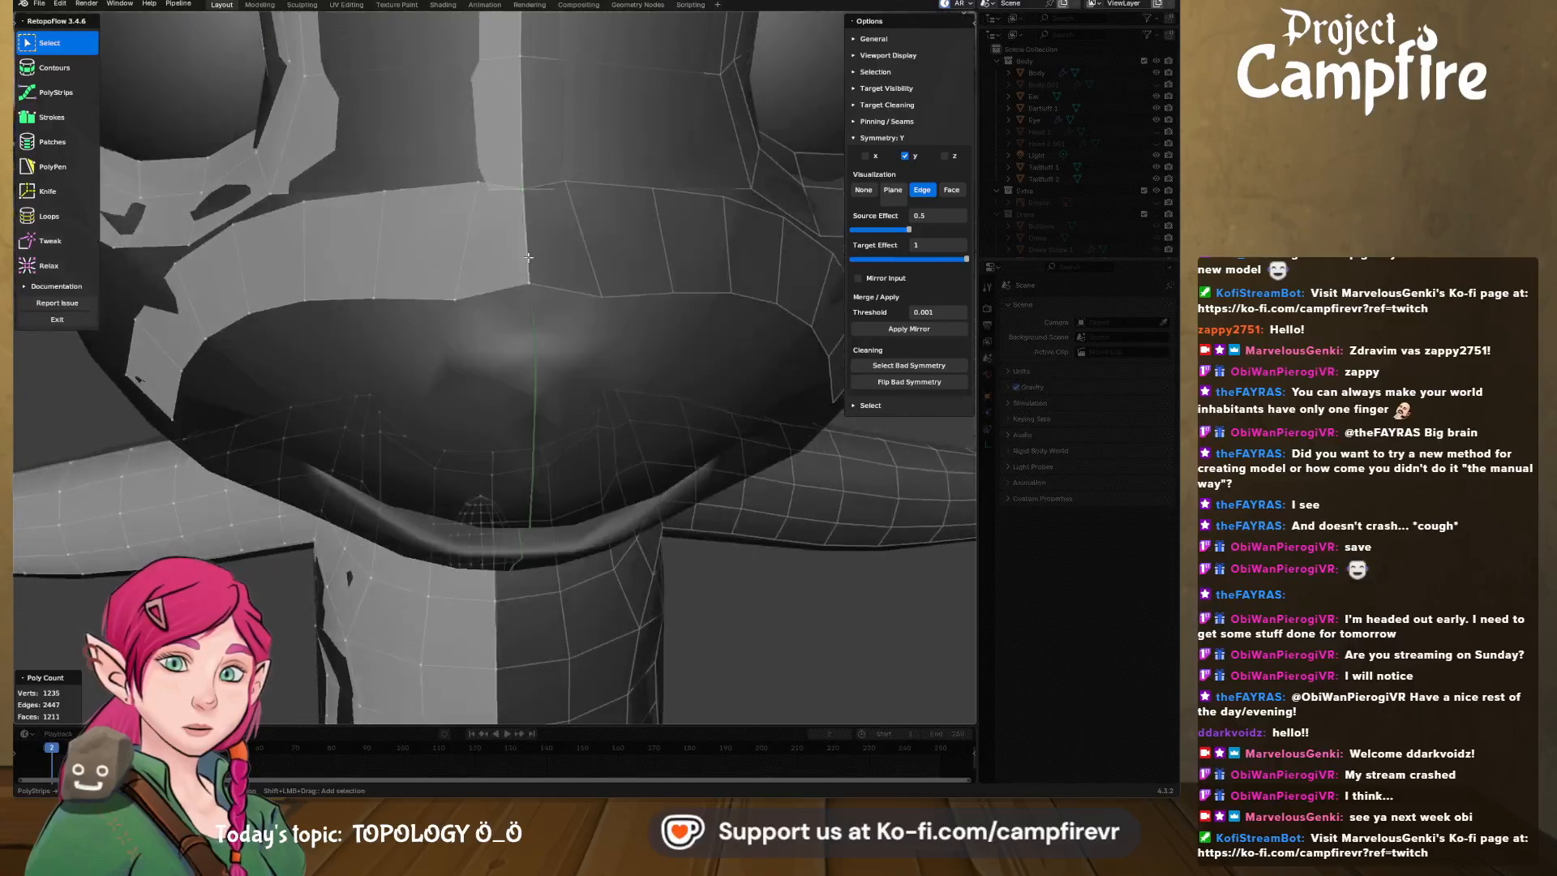
middle_click_drag(478, 210, 480, 212)
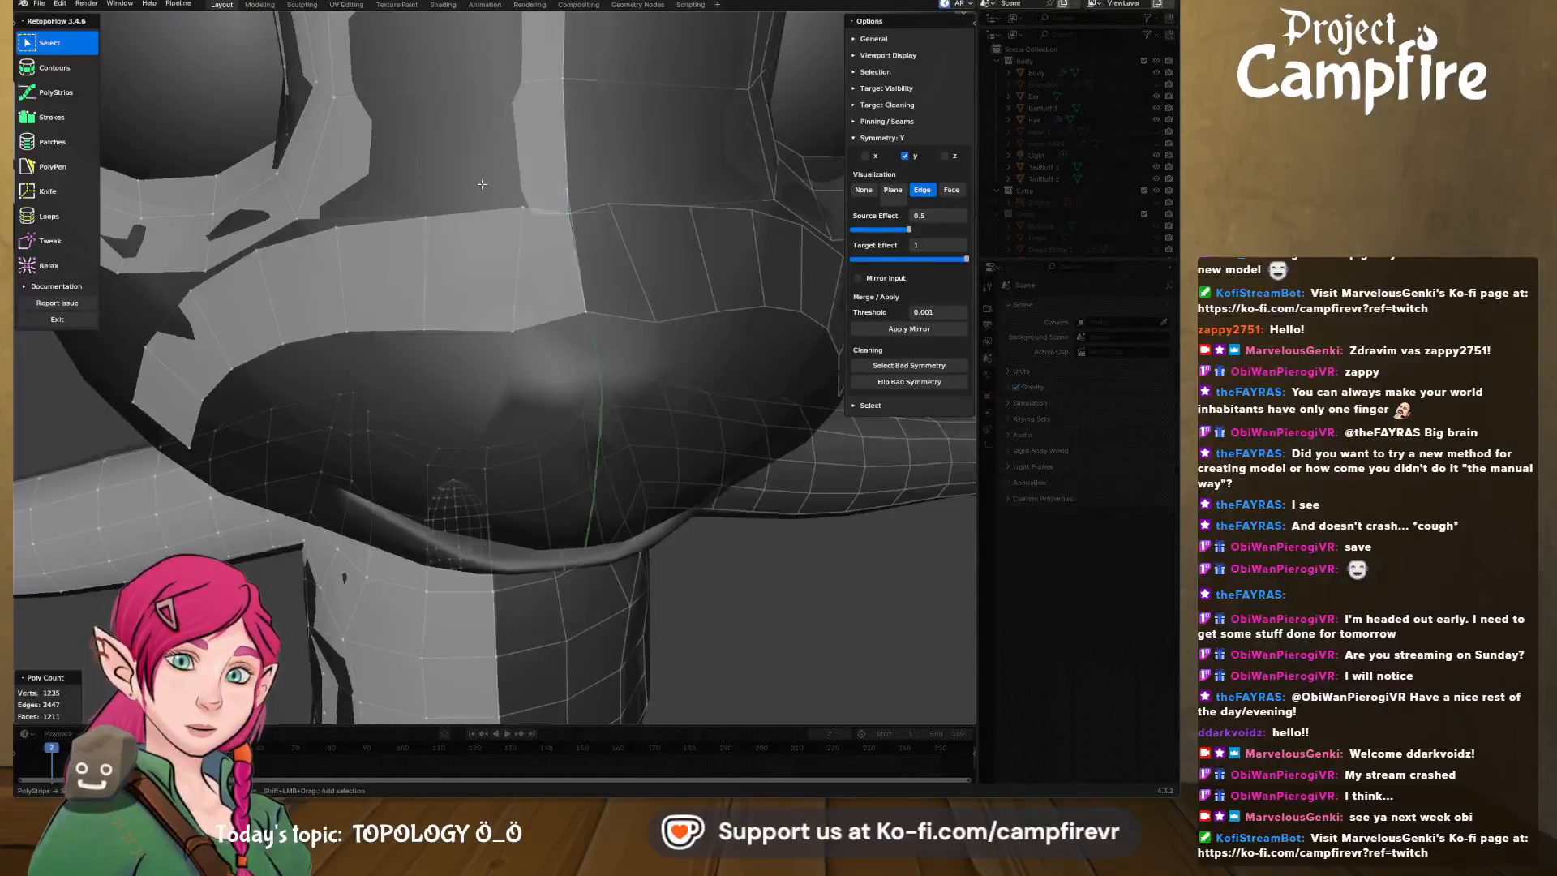
left_click(49, 192)
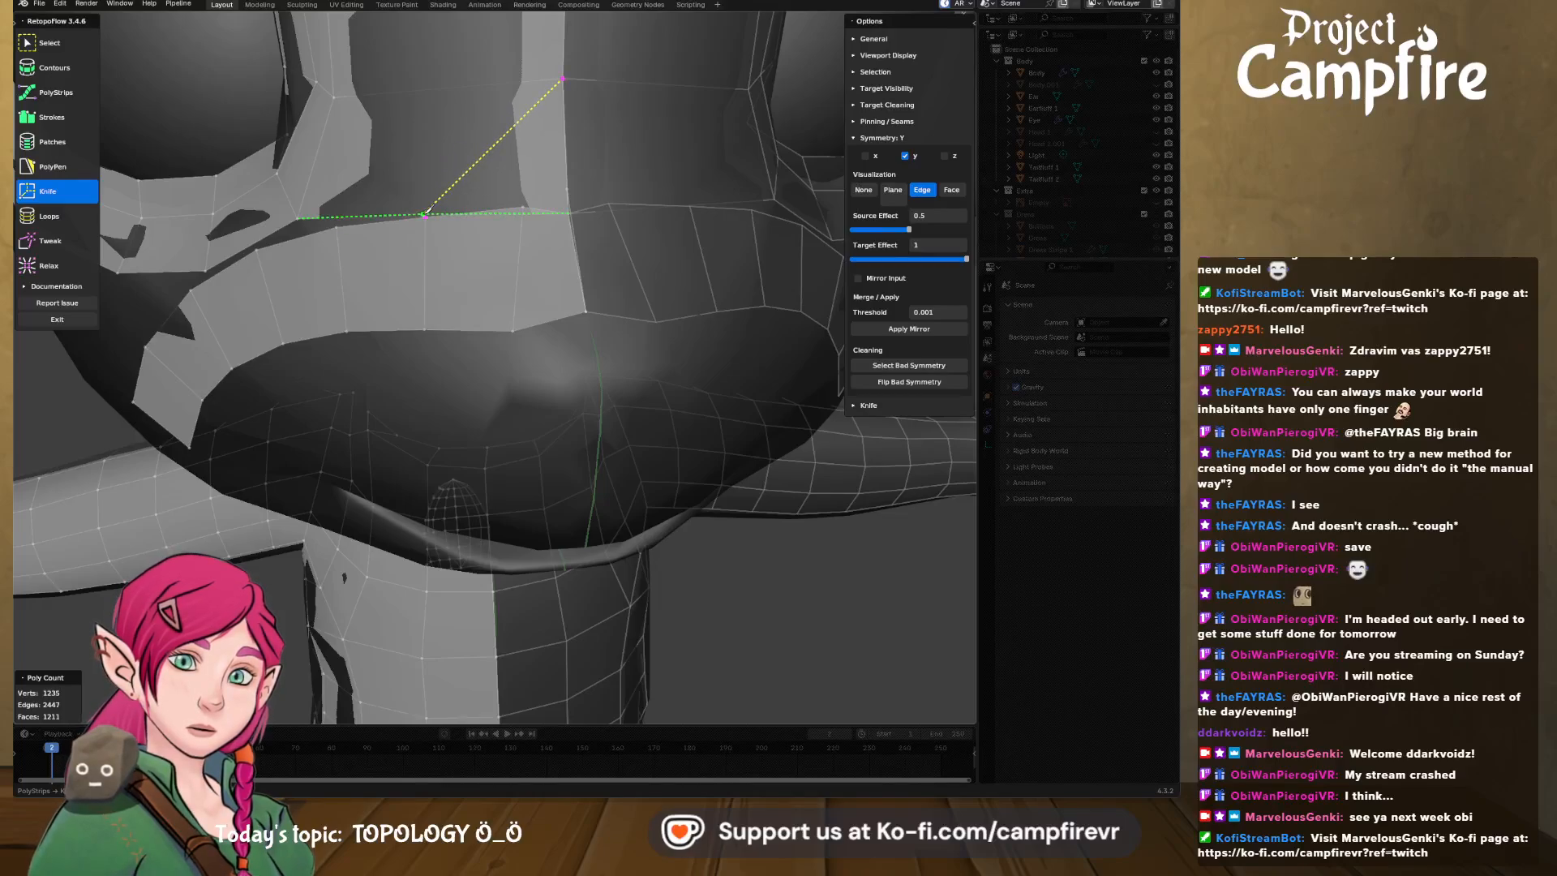
middle_click_drag(490, 196, 504, 203)
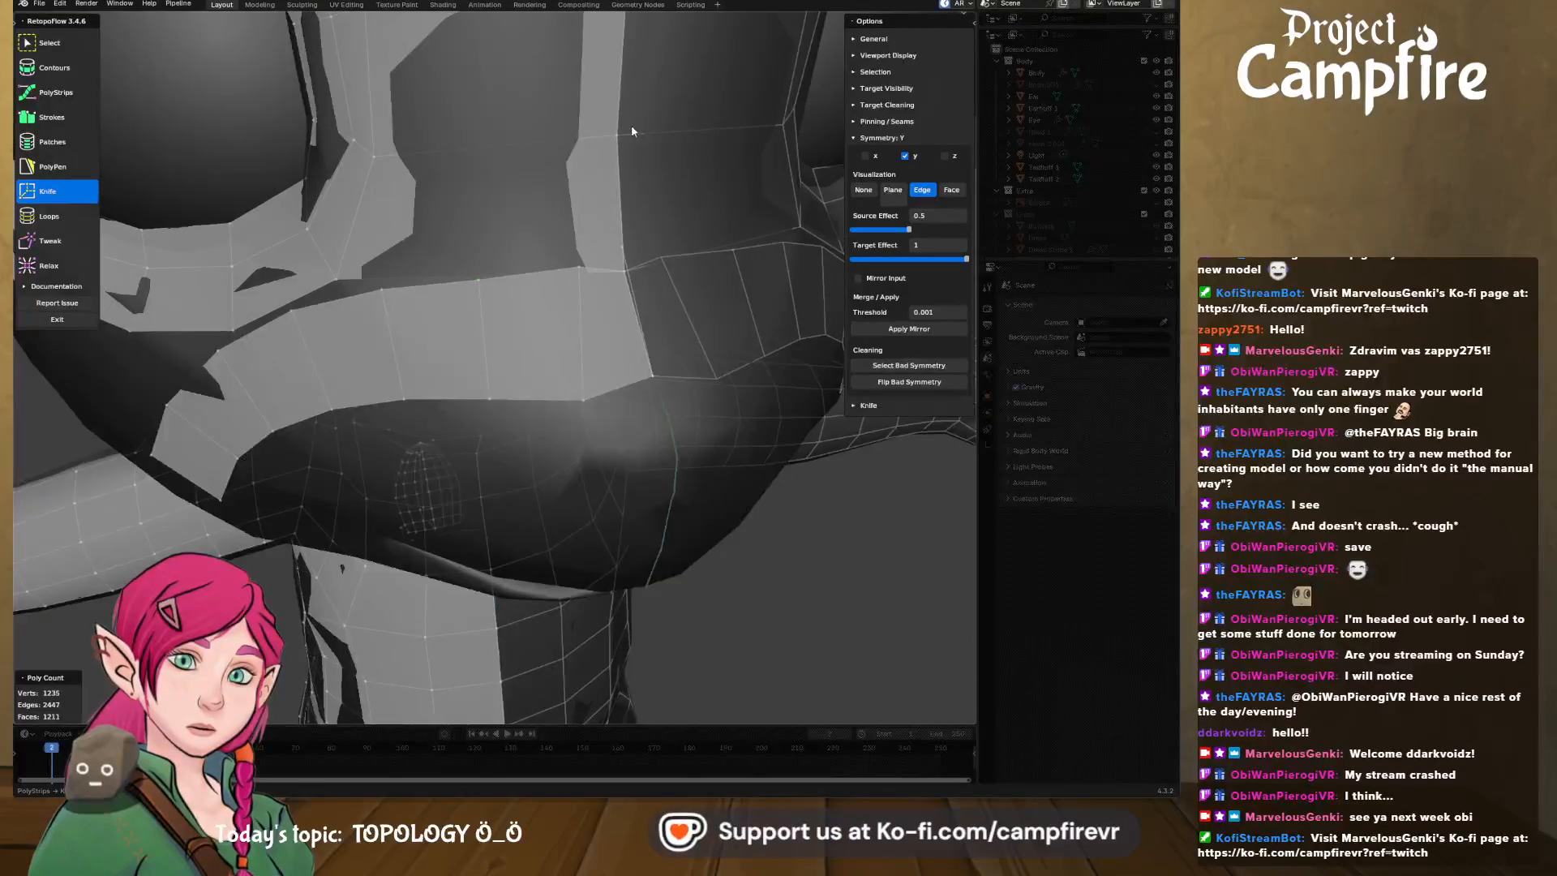
left_click(614, 136)
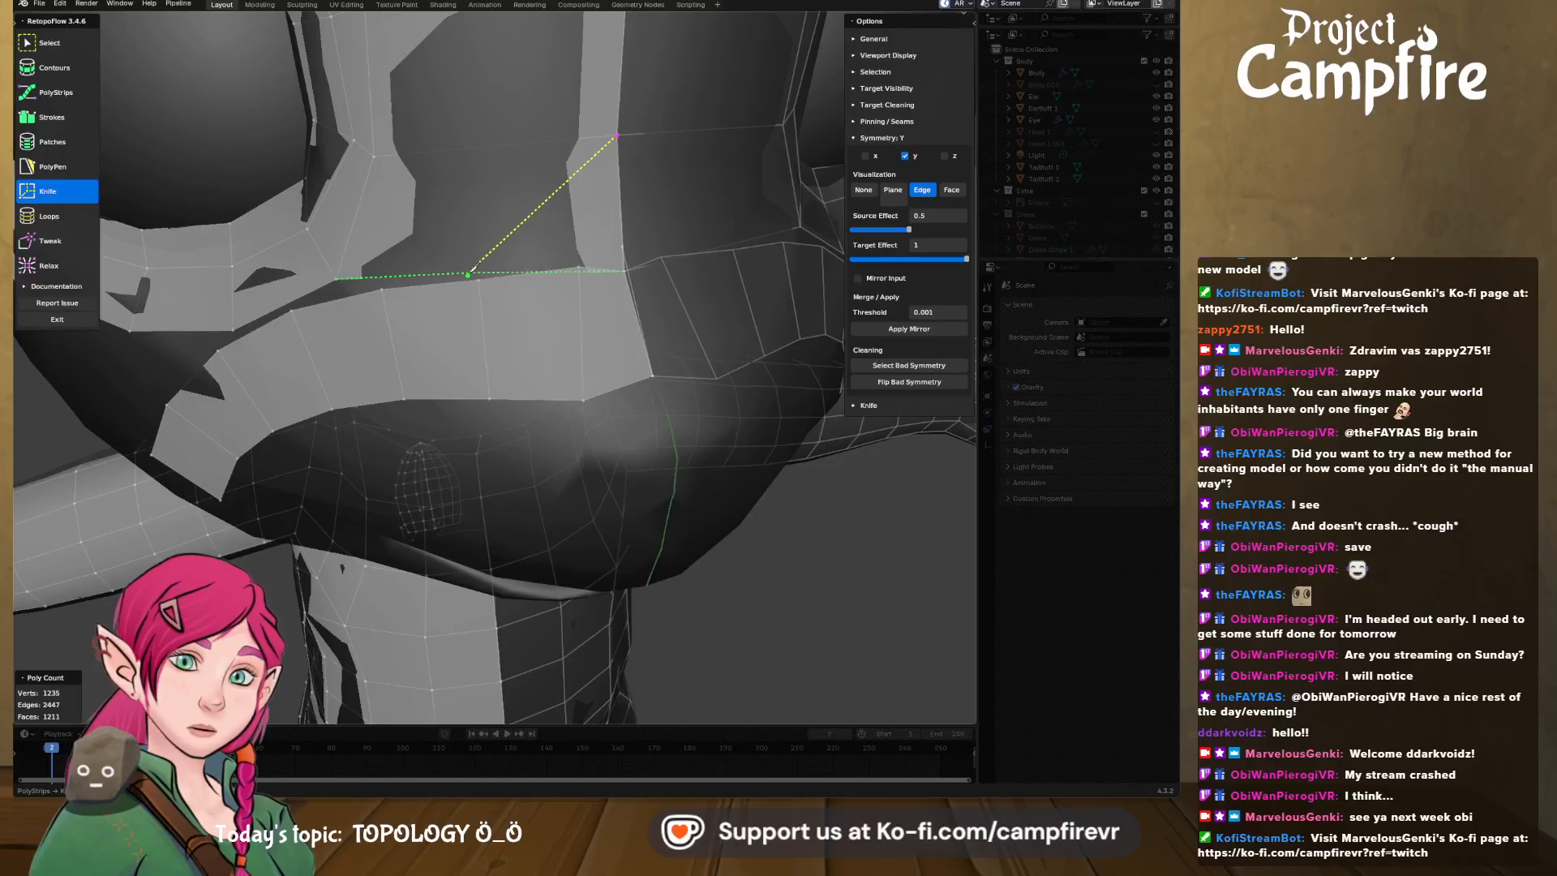
left_click(470, 273)
middle_click_drag(537, 233, 549, 219)
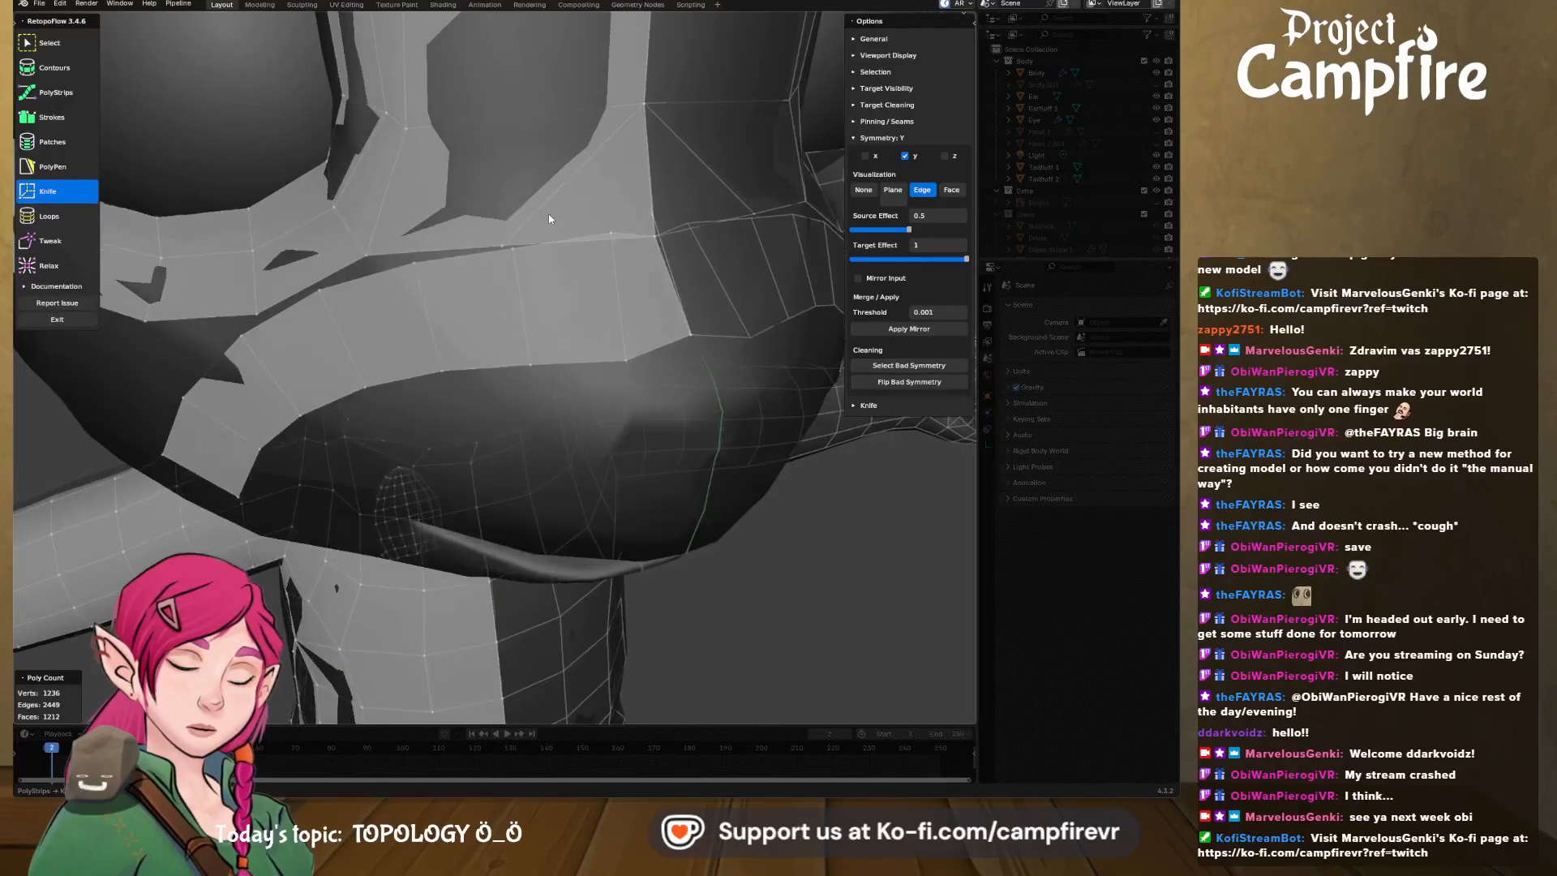
left_click(487, 232)
left_click(75, 45)
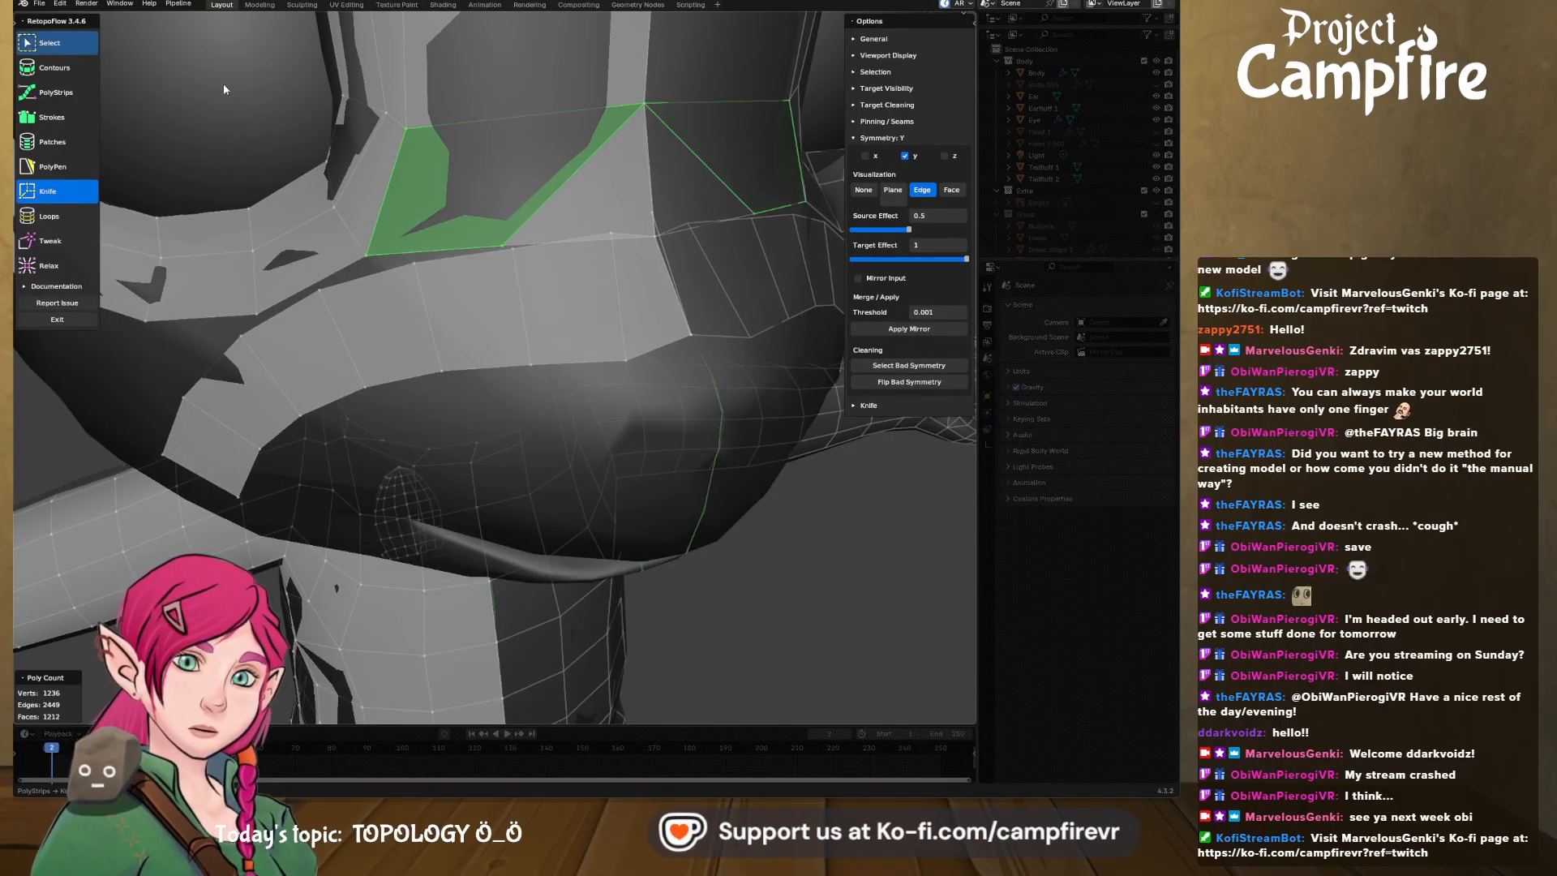
left_click(509, 255)
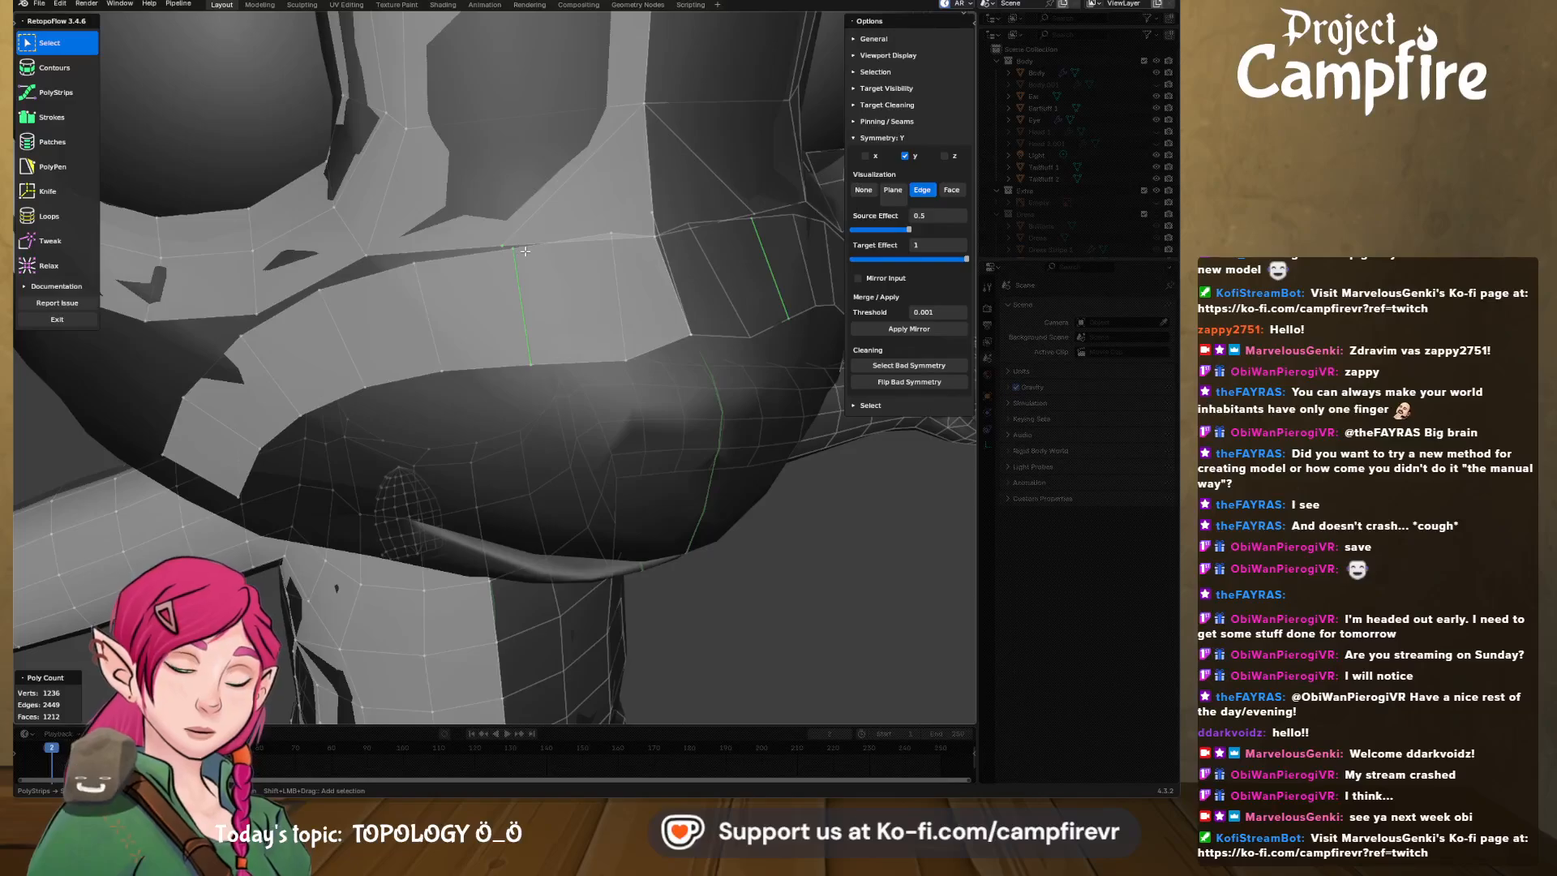
key("x")
left_click(549, 451)
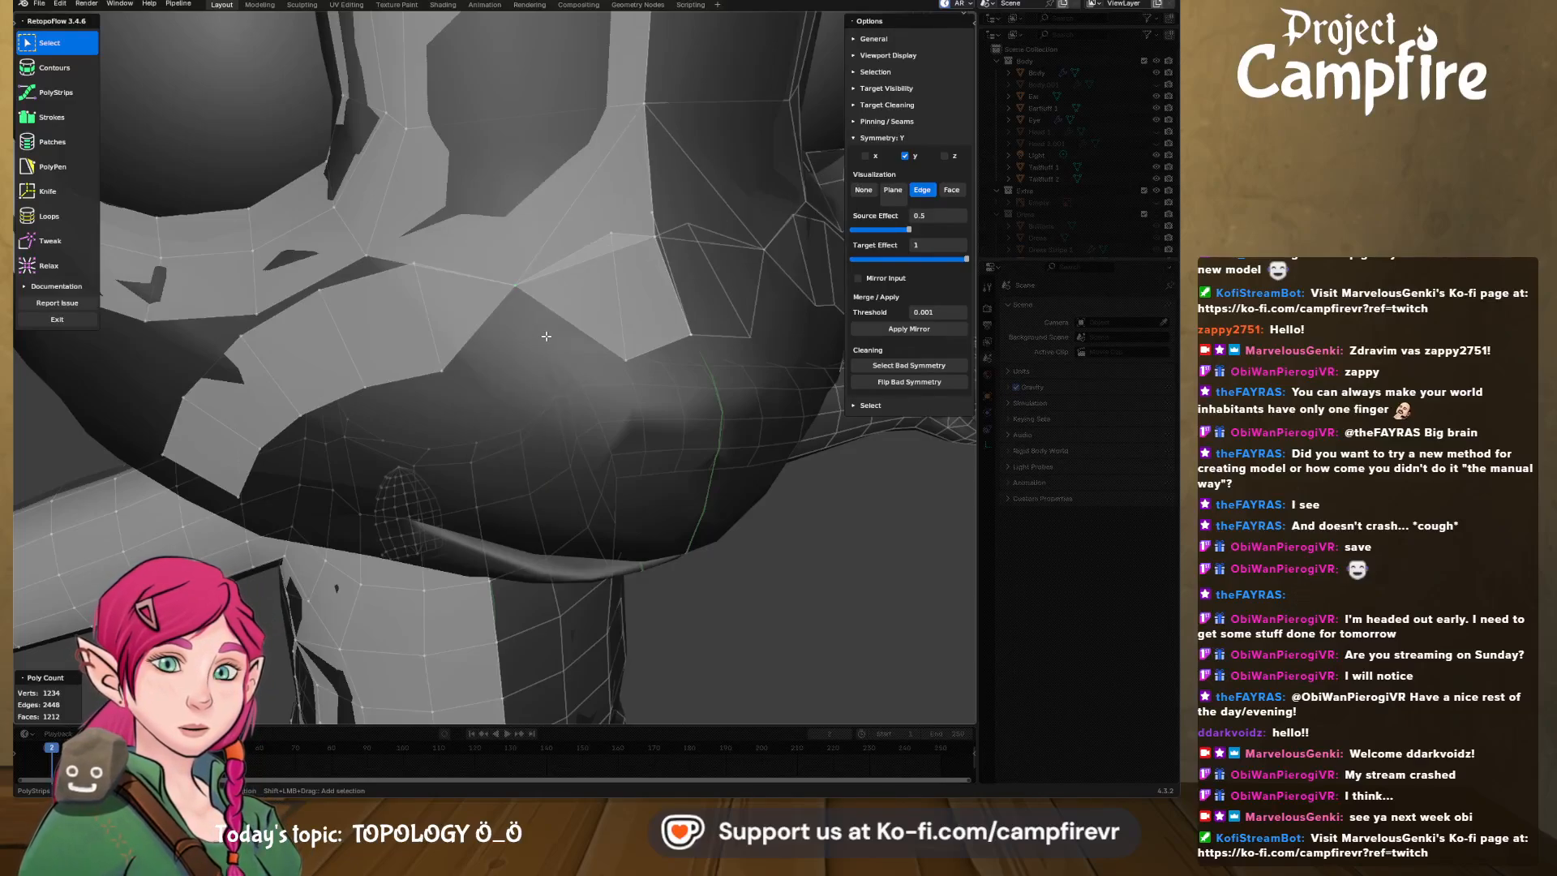
middle_click_drag(547, 335, 549, 337)
key("ctrl+z")
key("ctrl+z")
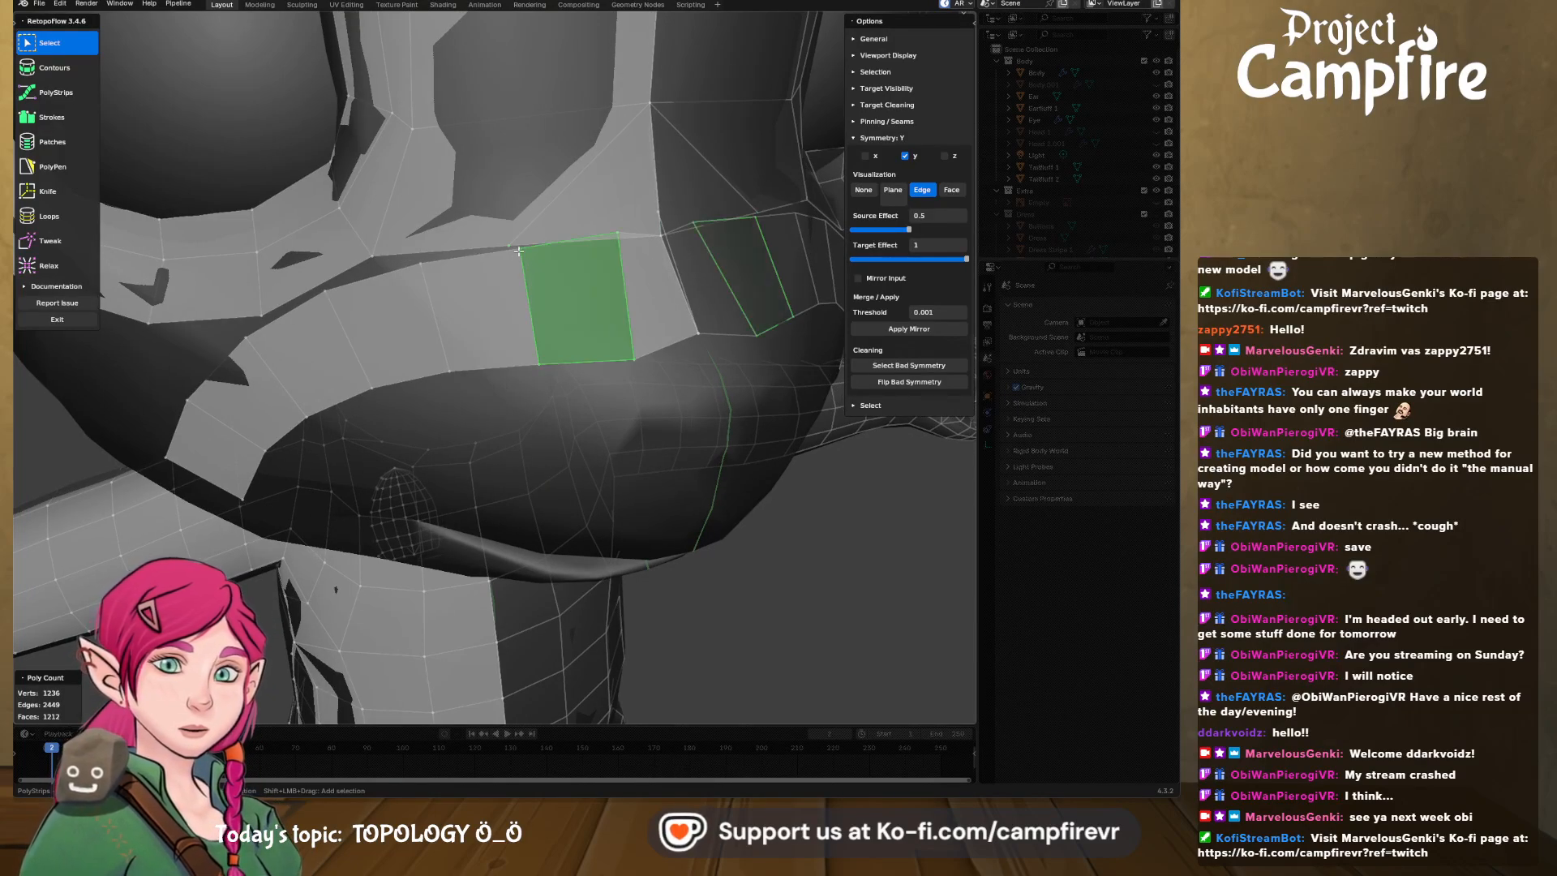
- Merge the knife cut's new vertex on the bridge's lower edge with the muzzle strip's nearest upper vertex using Merge at Center
left_click(516, 243)
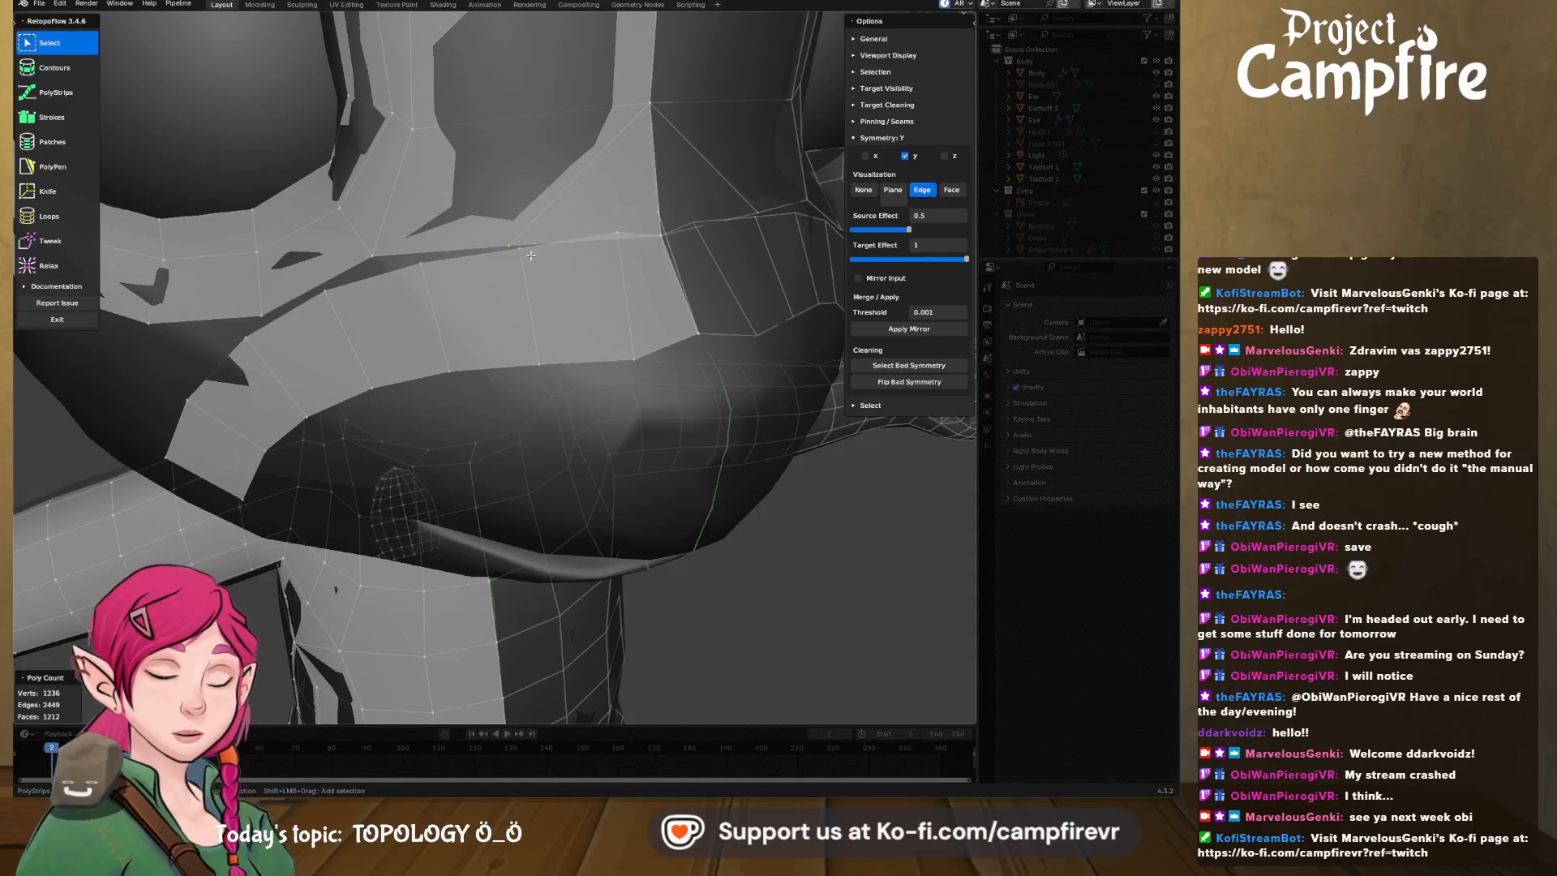
key("x")
left_click(542, 355)
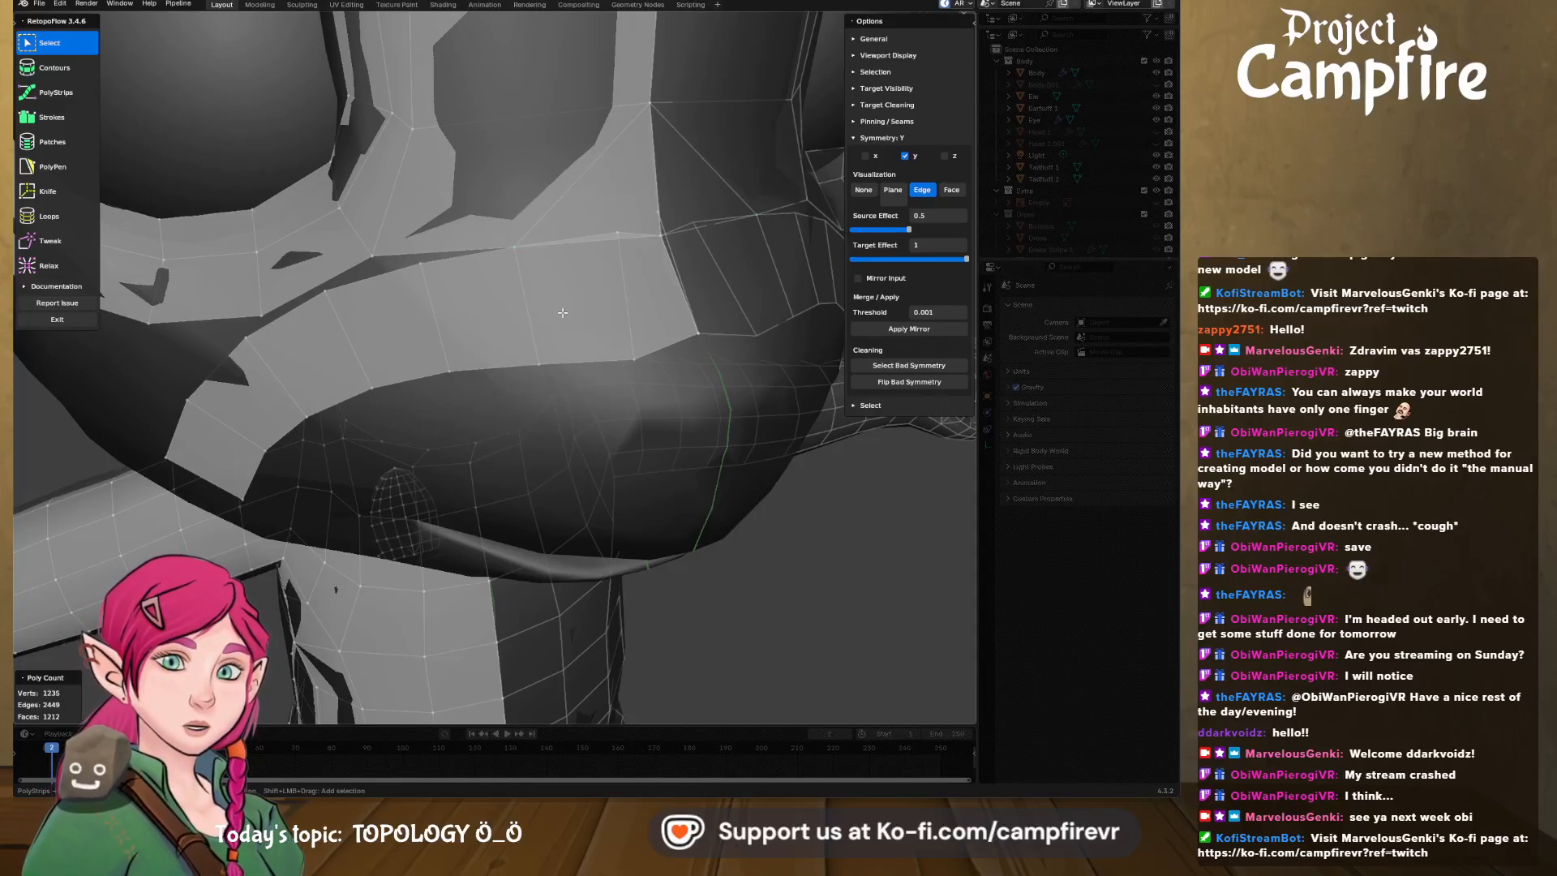
- Merge the vertices where the nose bridge meets the muzzle strip on the symmetry line using Merge at Center
middle_click_drag(563, 312, 708, 216)
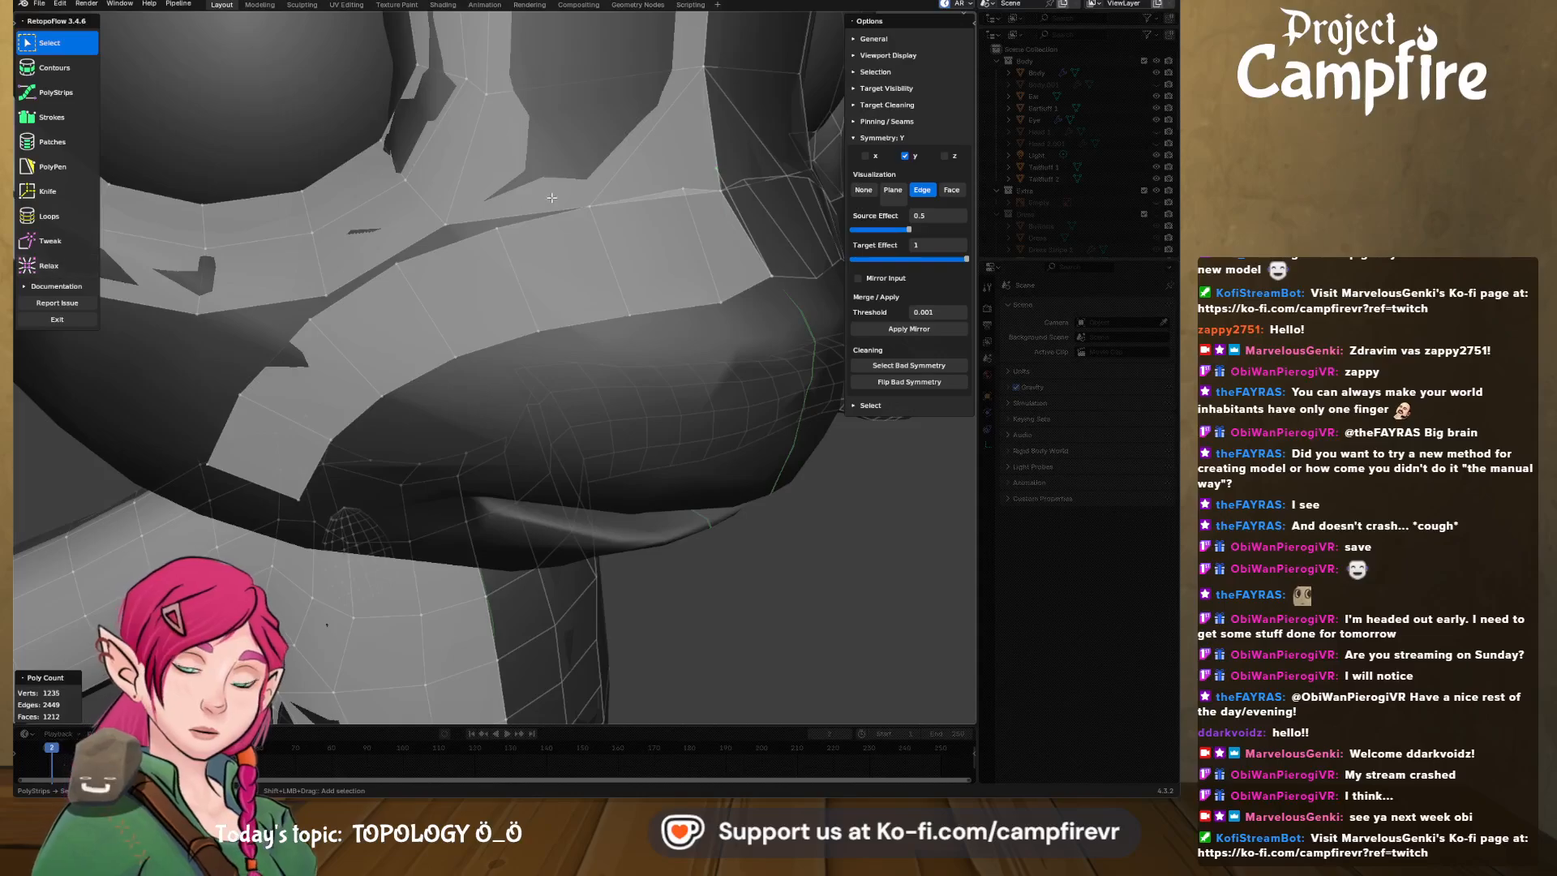
middle_click_drag(734, 235, 488, 261)
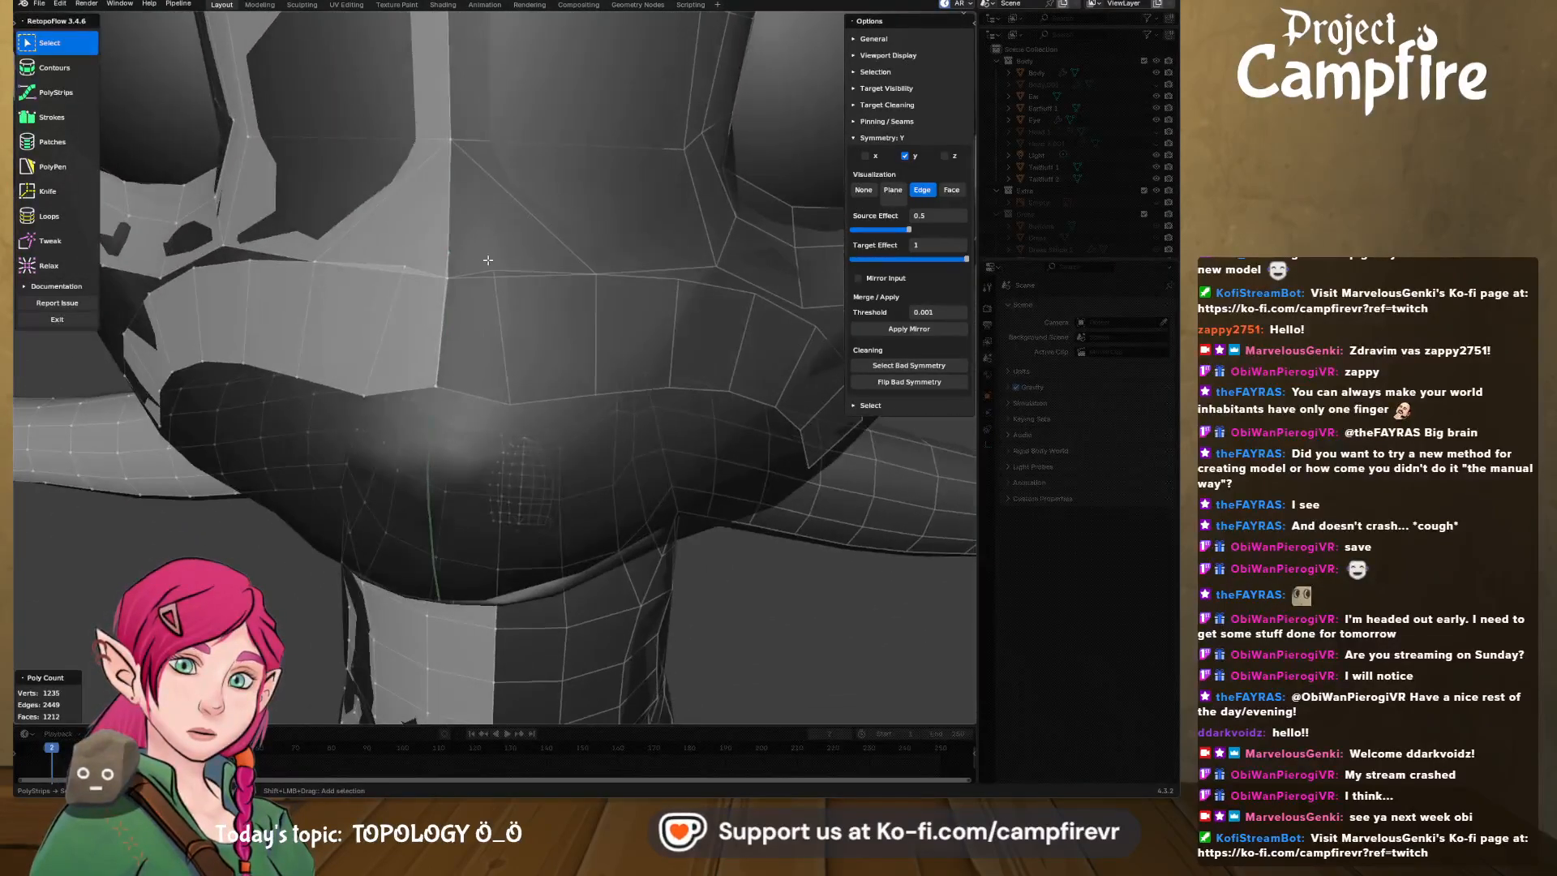
key("x")
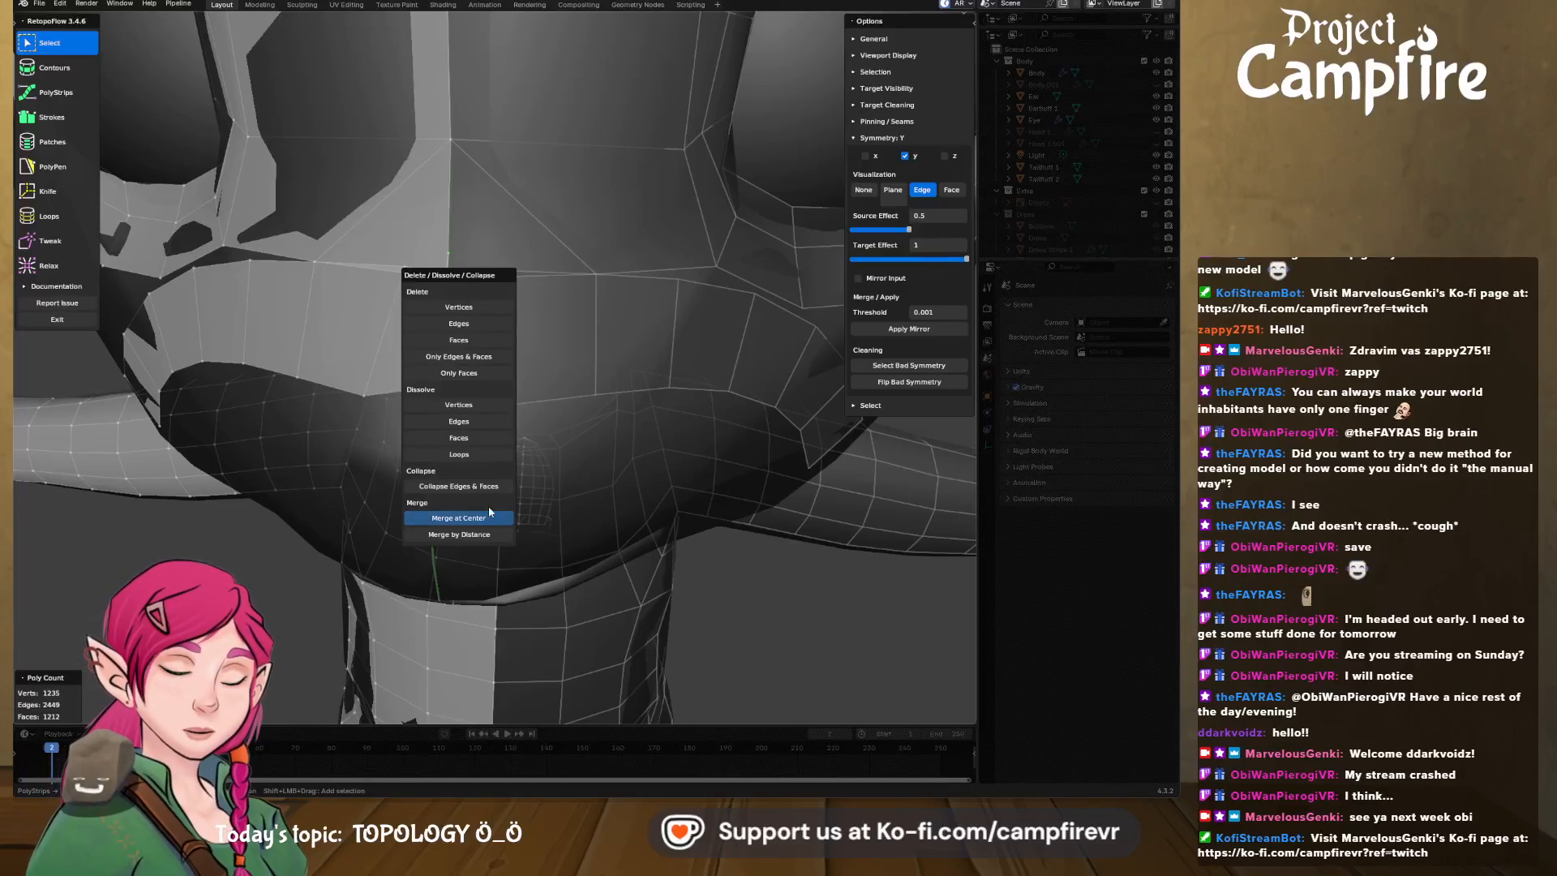
left_click(489, 512)
scroll(627, 363, "up", 3)
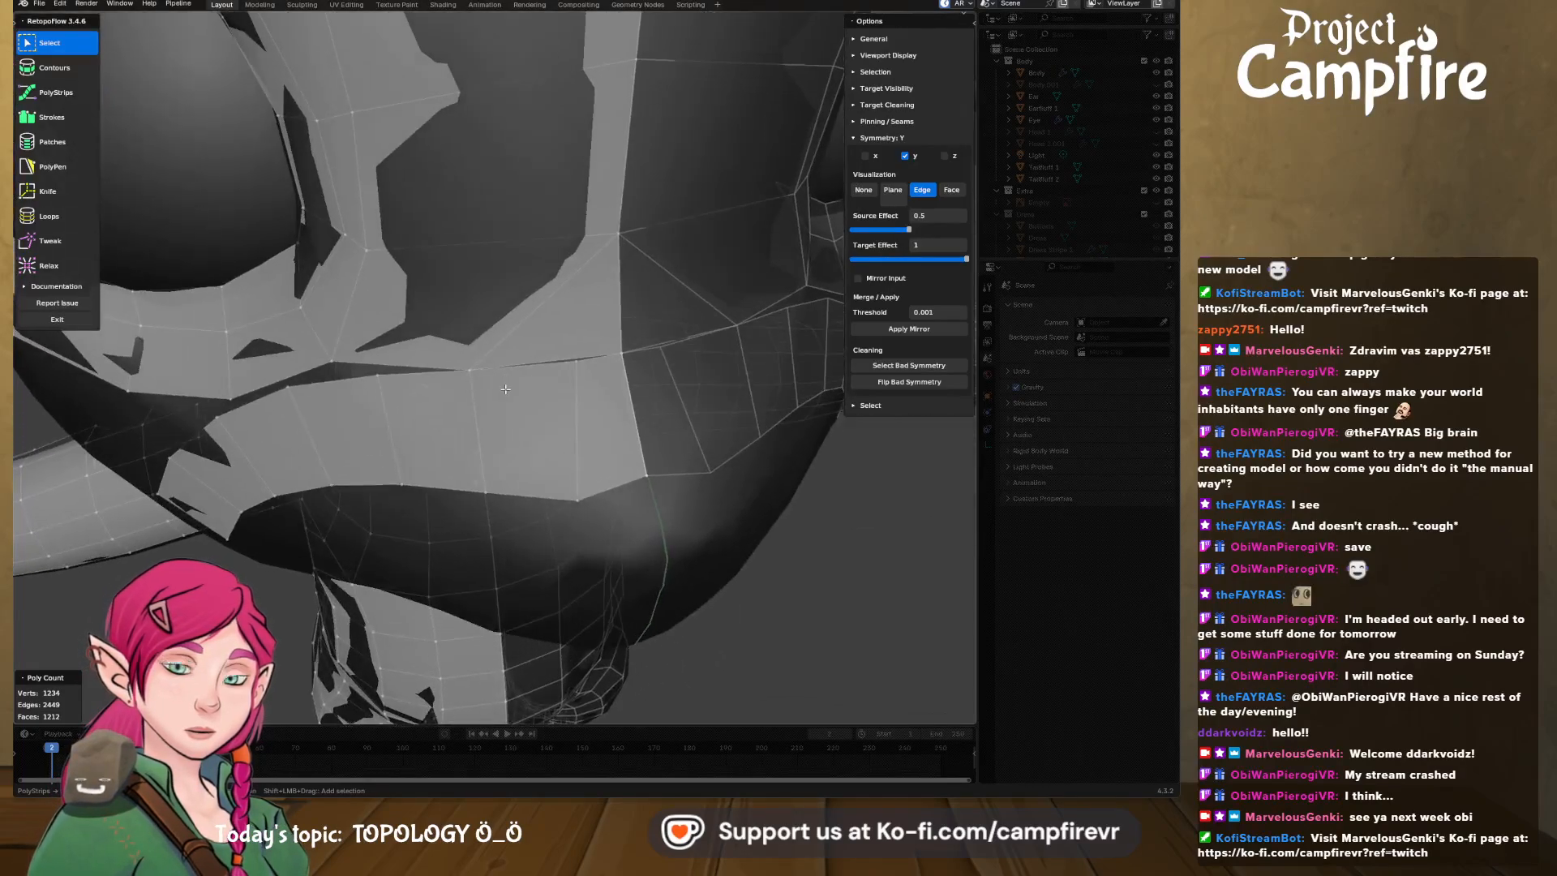
- Knife the lowest bridge face from its upper symmetry vertex to its lower edge, and merge the cut's end with the muzzle strip's adjacent vertex
middle_click_drag(606, 417, 598, 398)
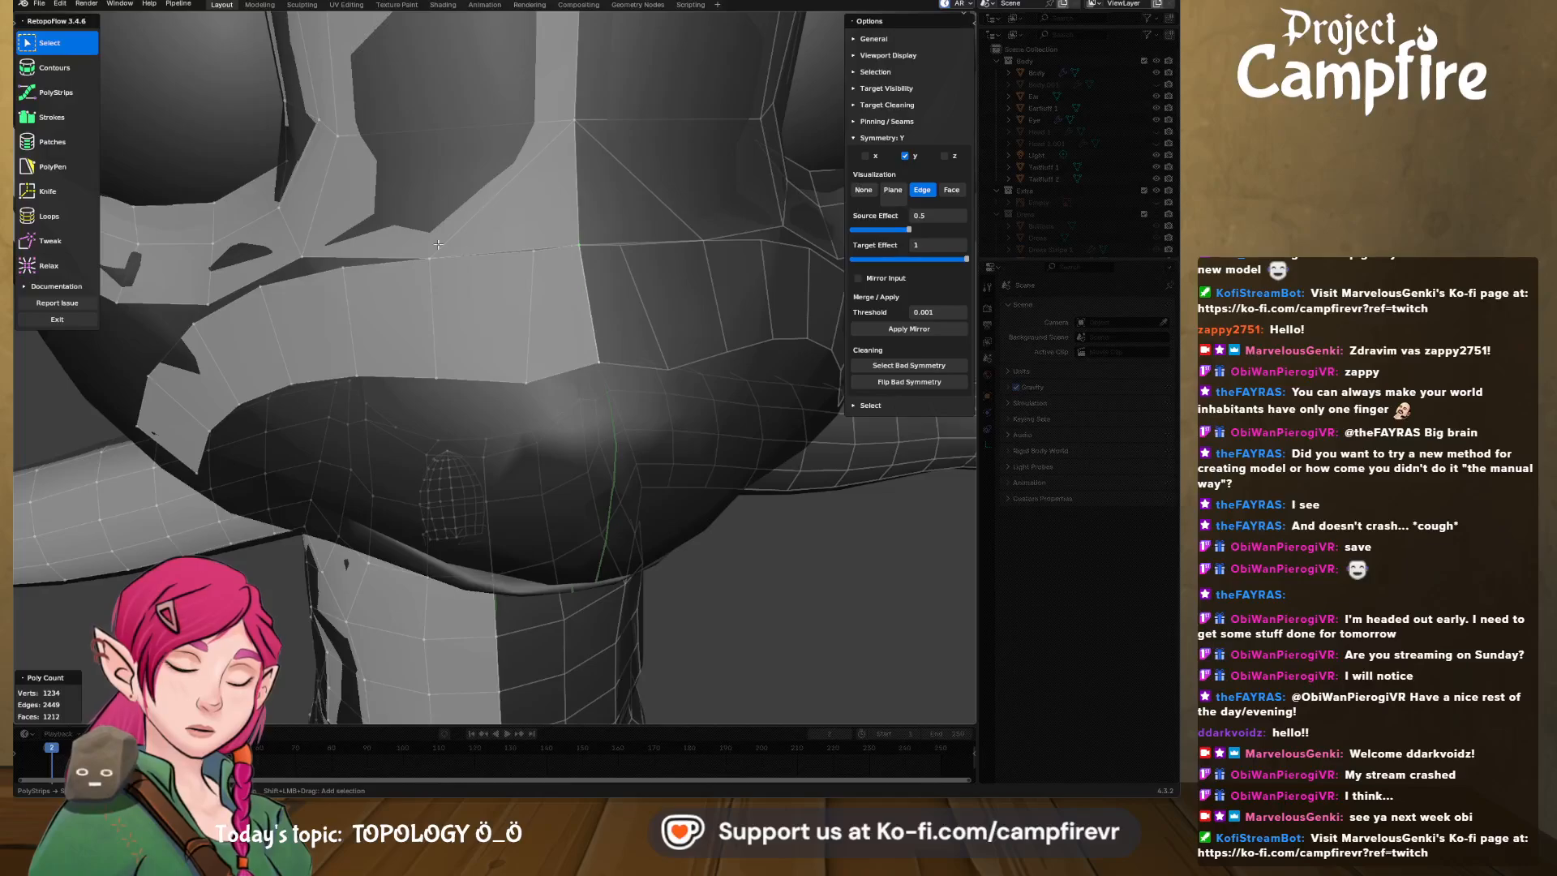
key("k")
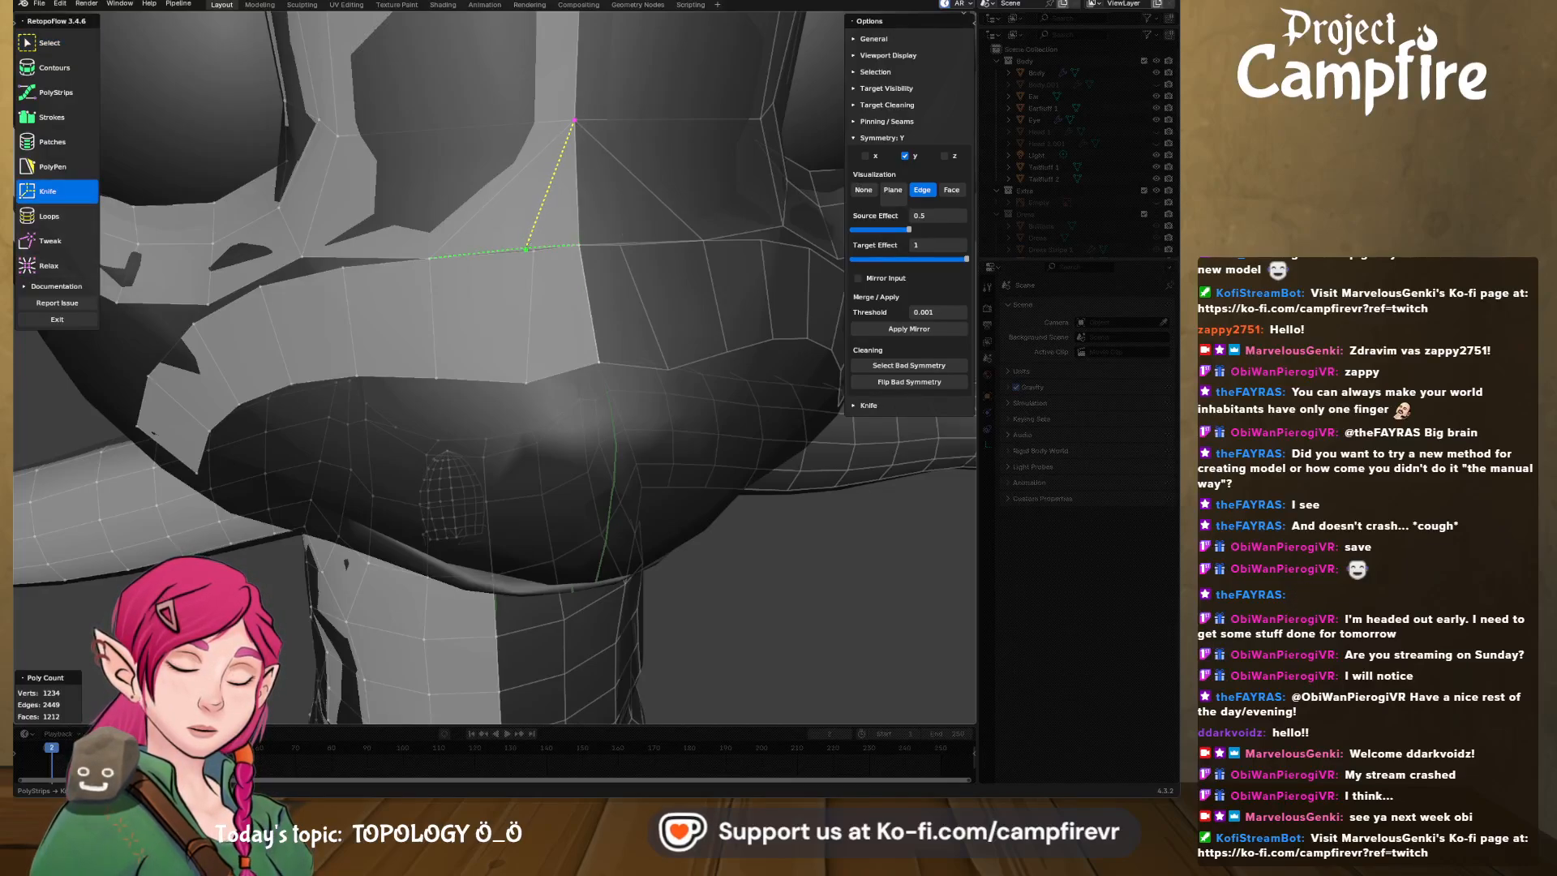
left_click(71, 45)
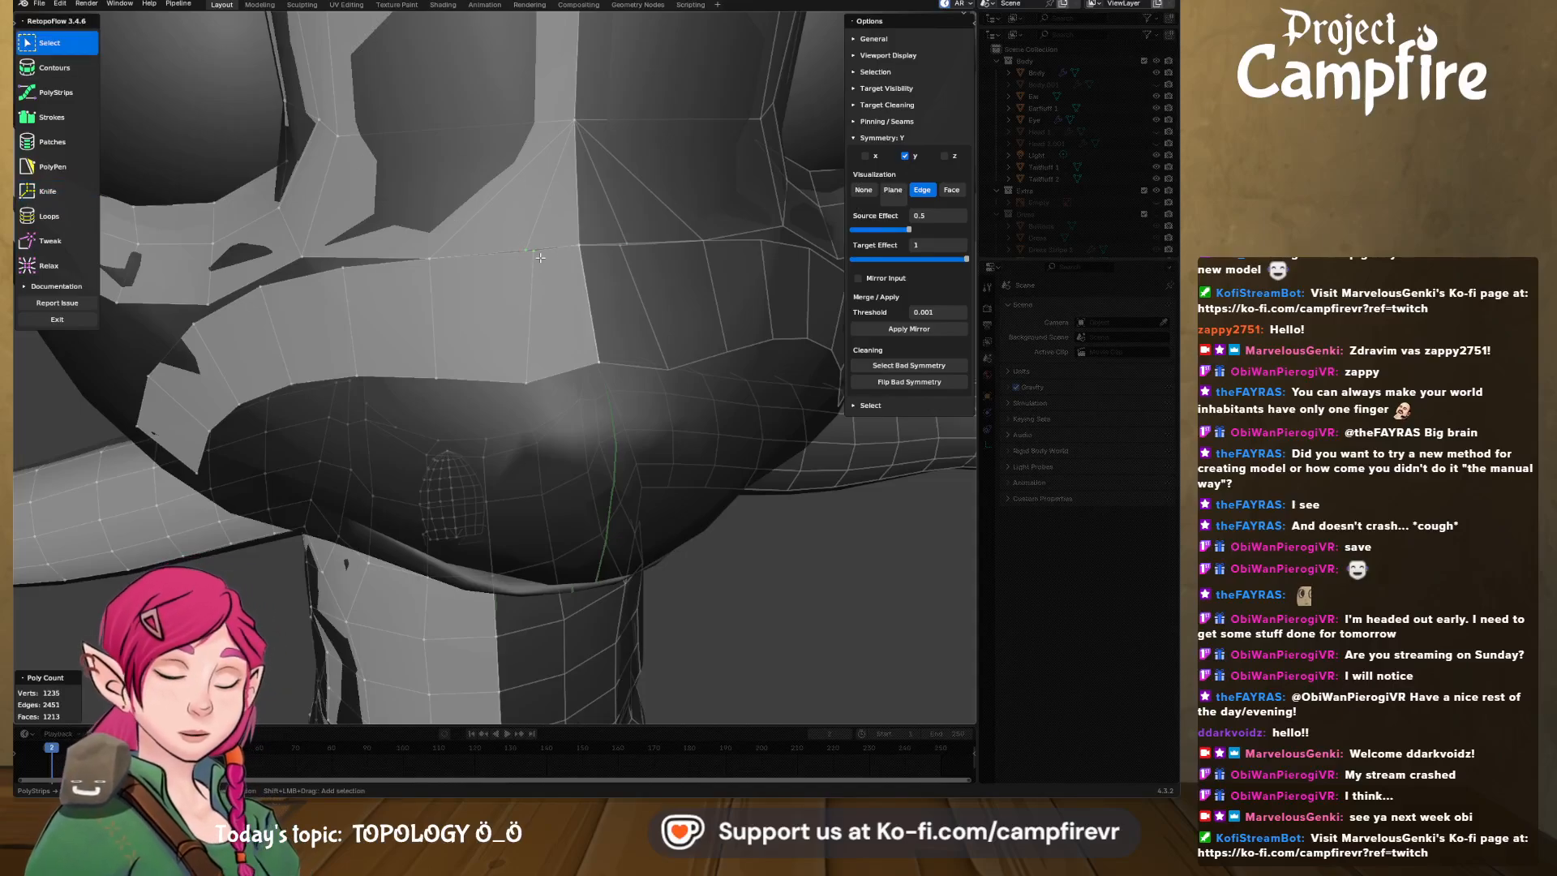
key("x")
left_click(563, 499)
- Merge the bridge patch's outer lower vertex with the muzzle strip's nearest upper vertex under the inner eye using Merge at Center
middle_click_drag(552, 424, 518, 352)
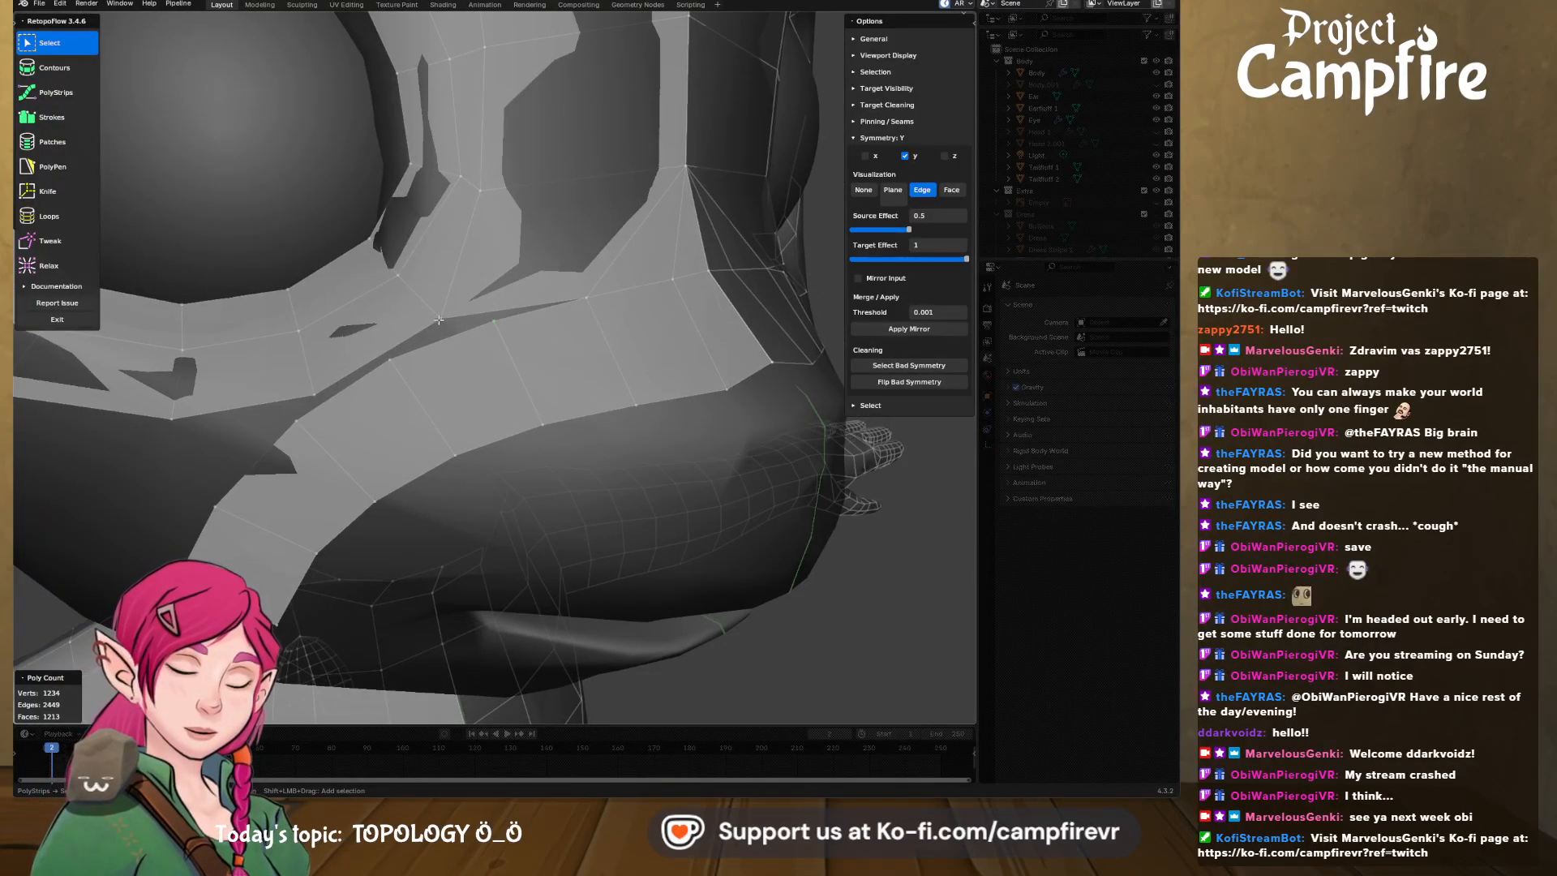
key("x")
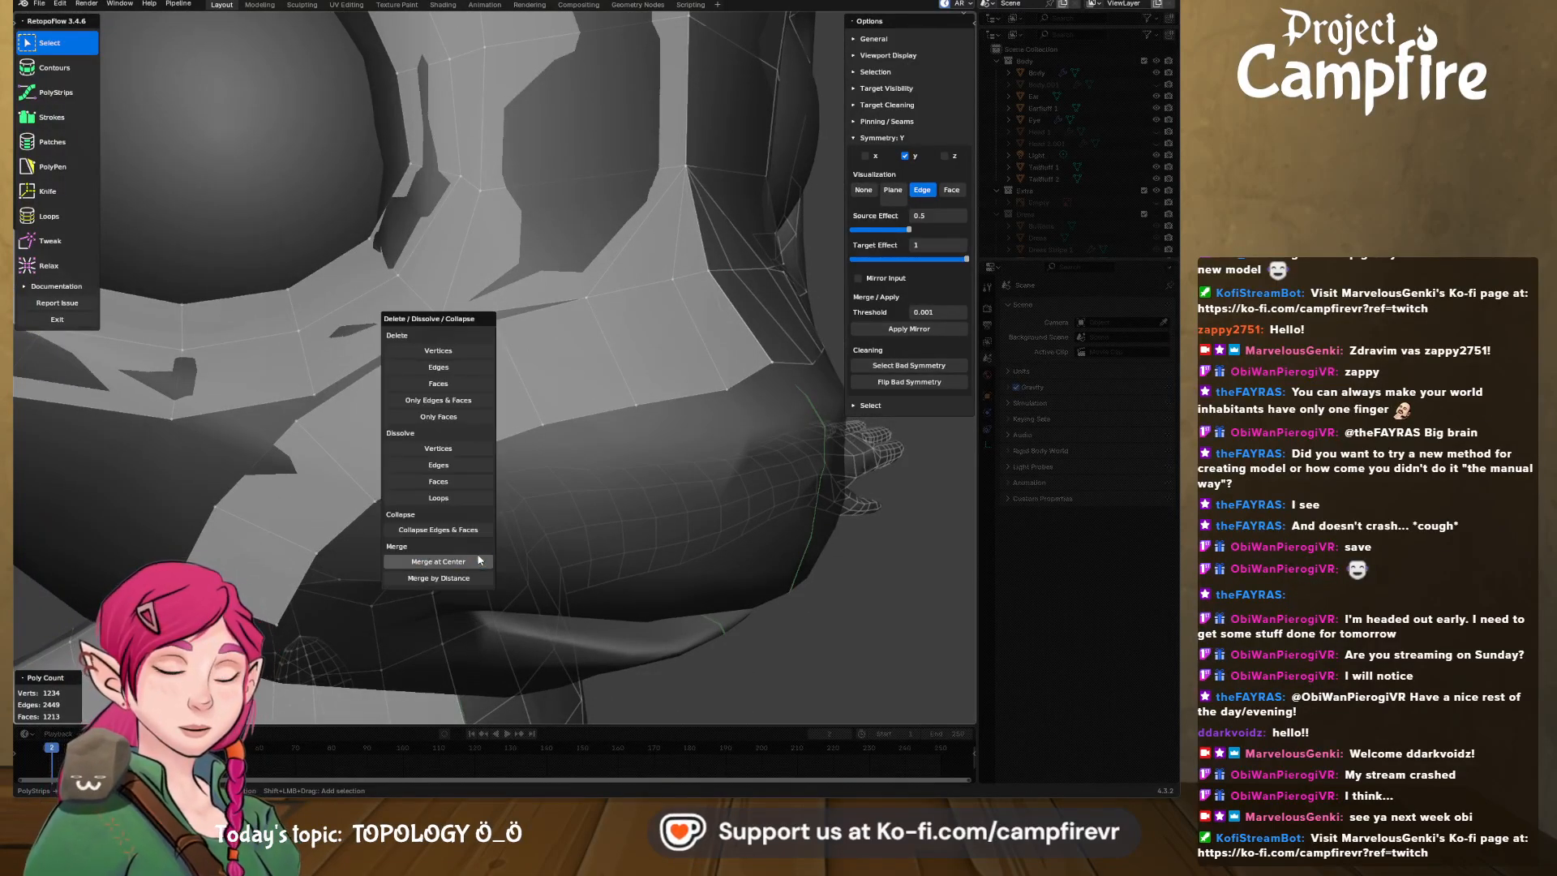
left_click(479, 561)
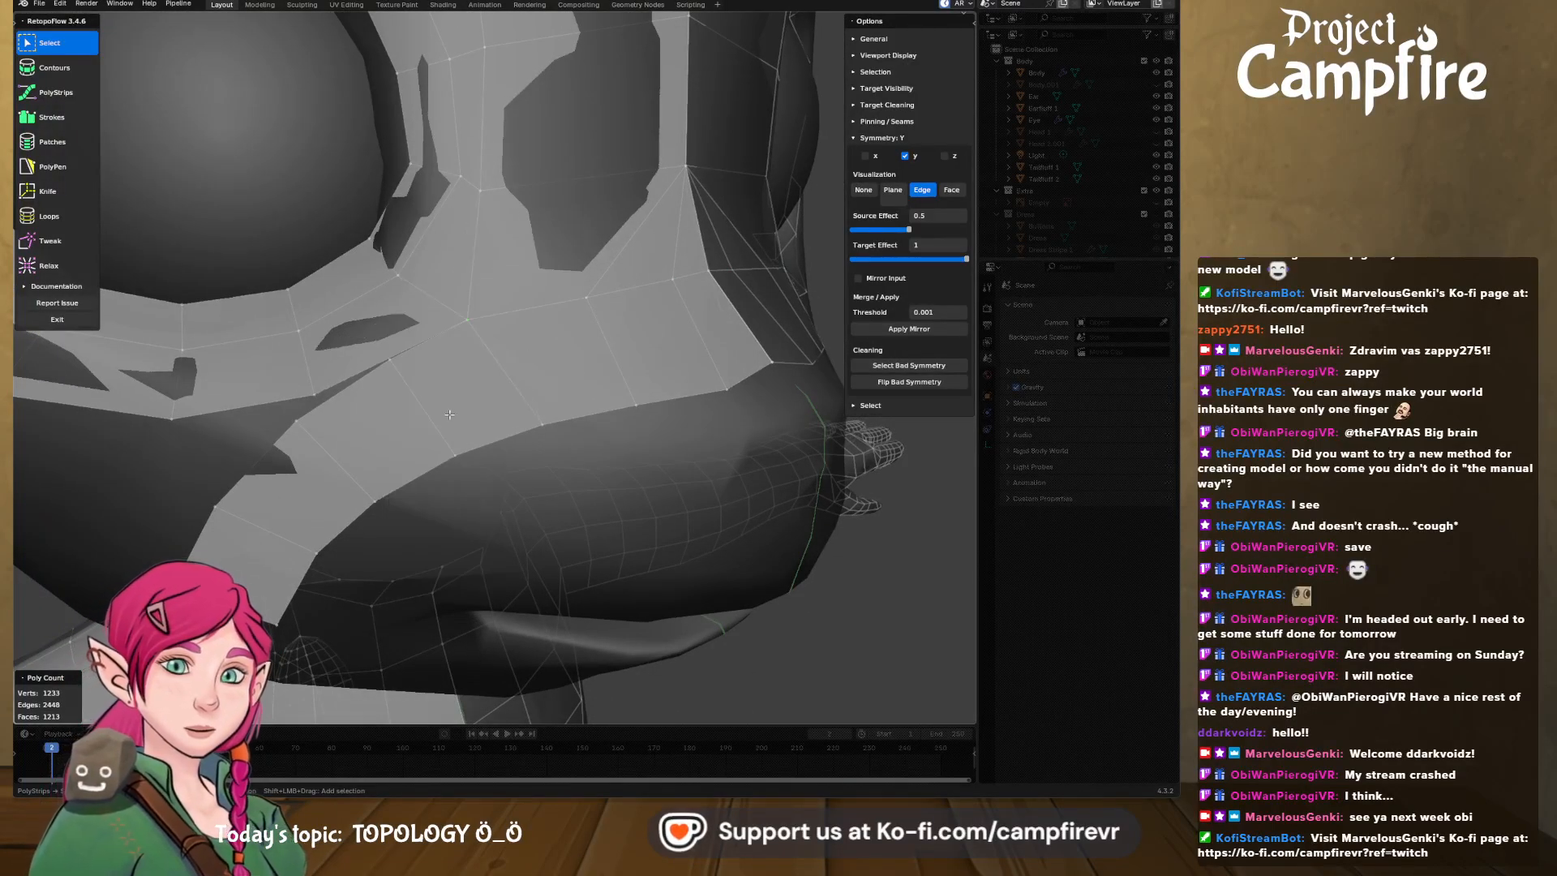
- Tweak the muzzle strip's next upper vertex toward the eye ring's lower edge and merge the overlapping vertices there
middle_click_drag(398, 372, 440, 363)
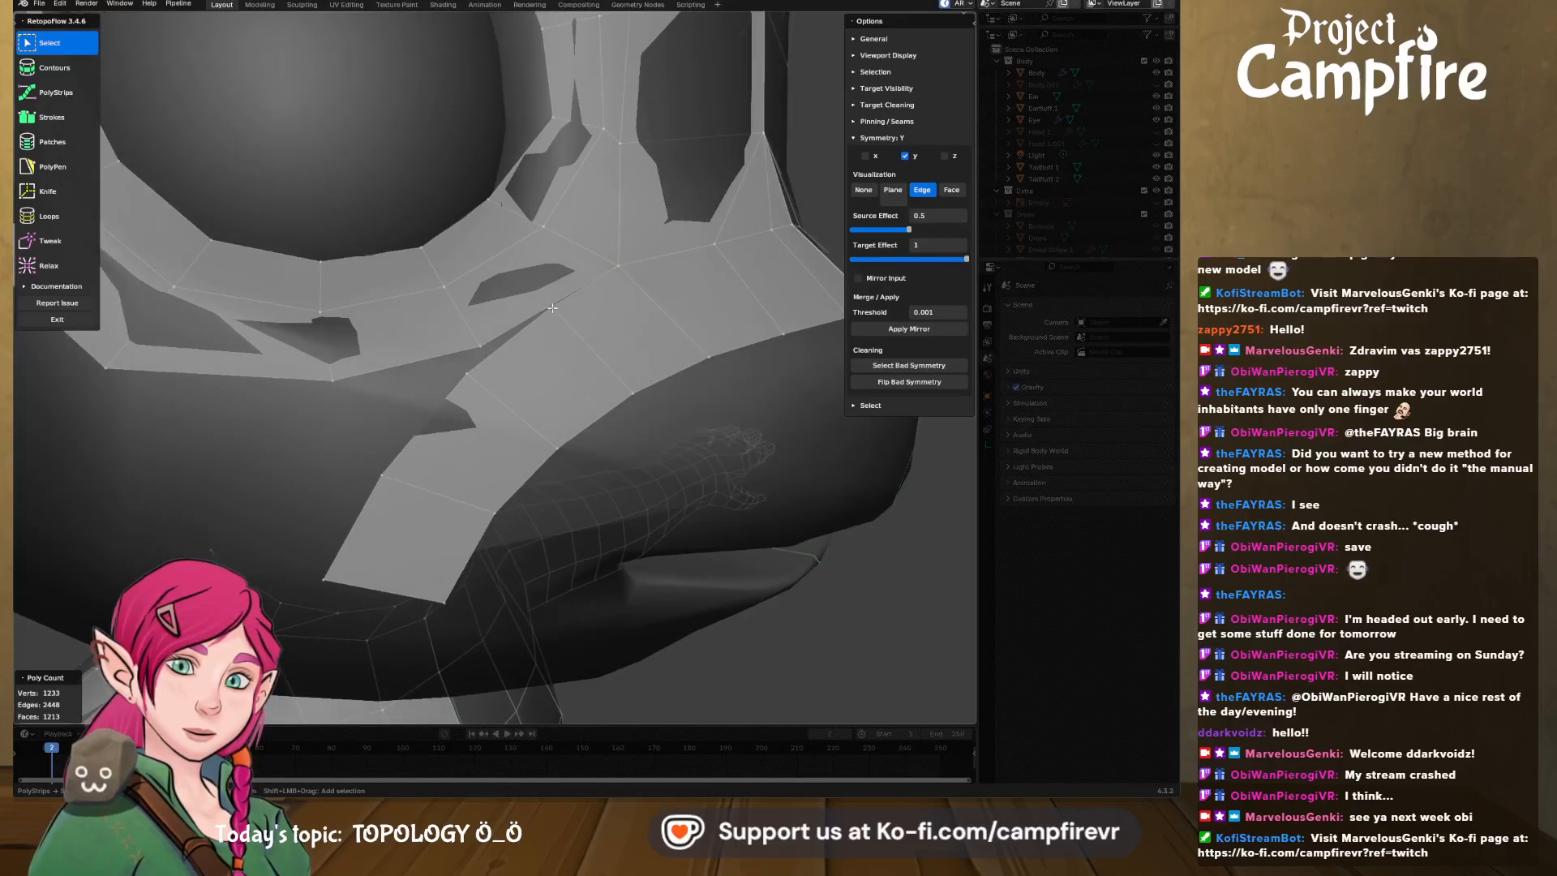
left_click(52, 241)
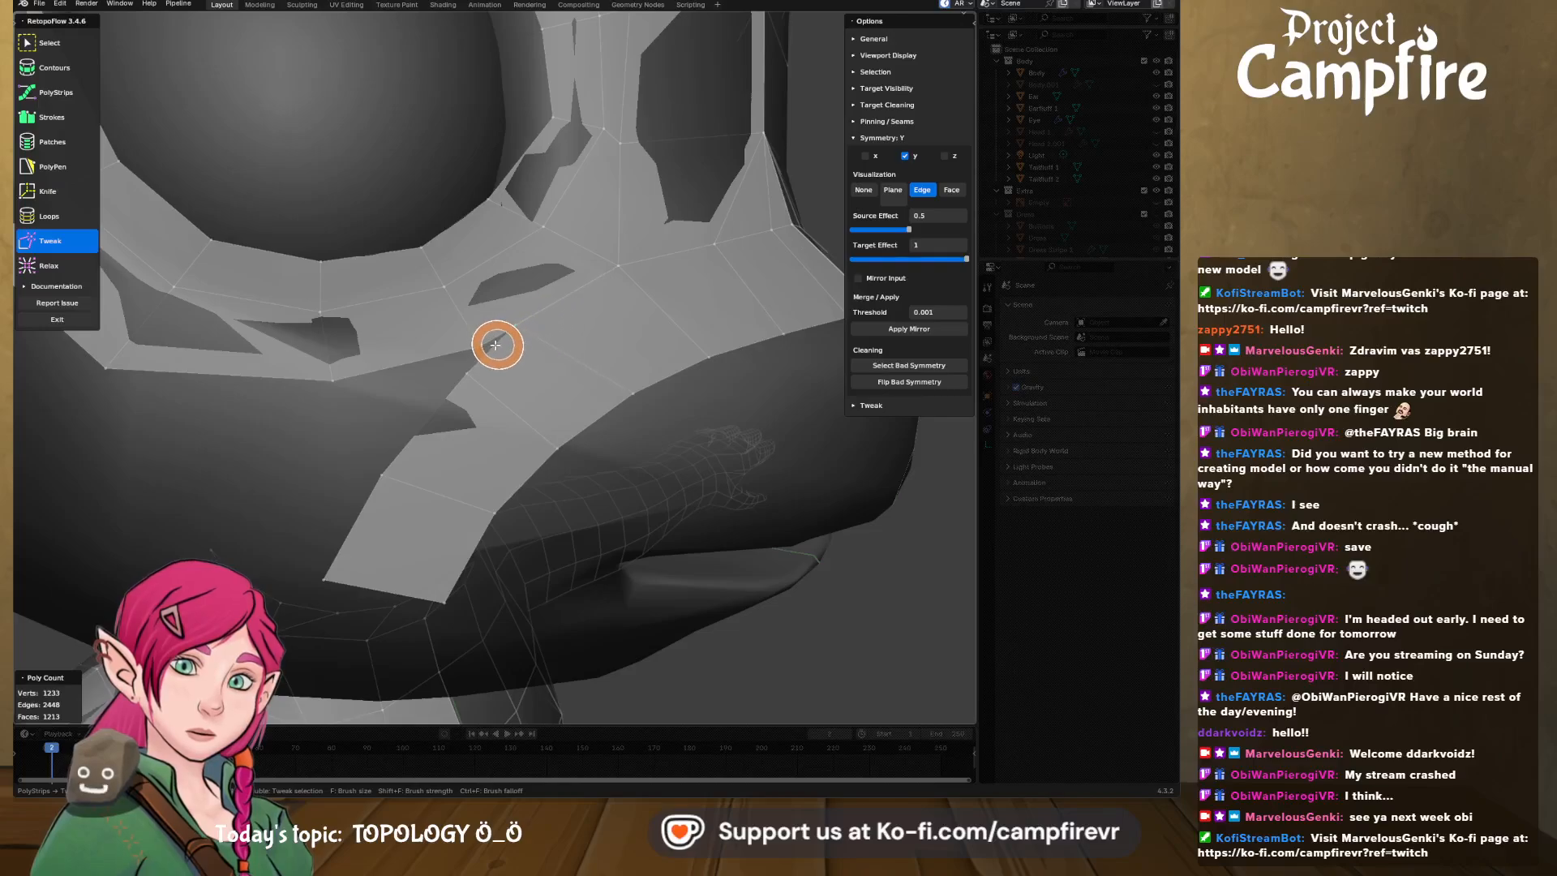
mouse_move(469, 364)
left_mouse_down()
mouse_move(445, 379)
mouse_move(482, 345)
left_mouse_up()
left_click(71, 46)
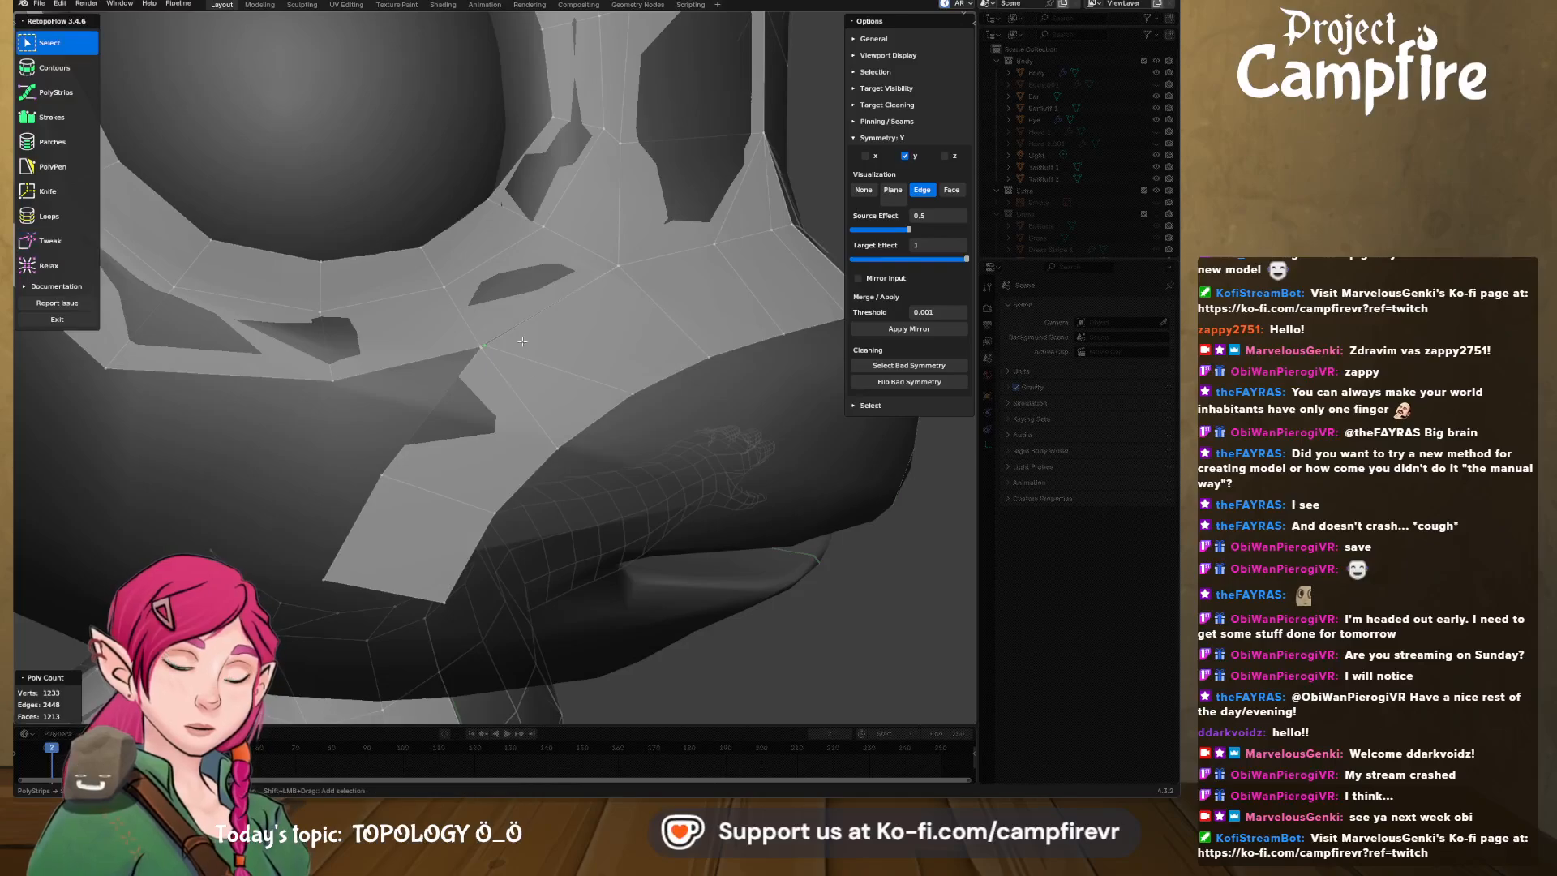
key("x")
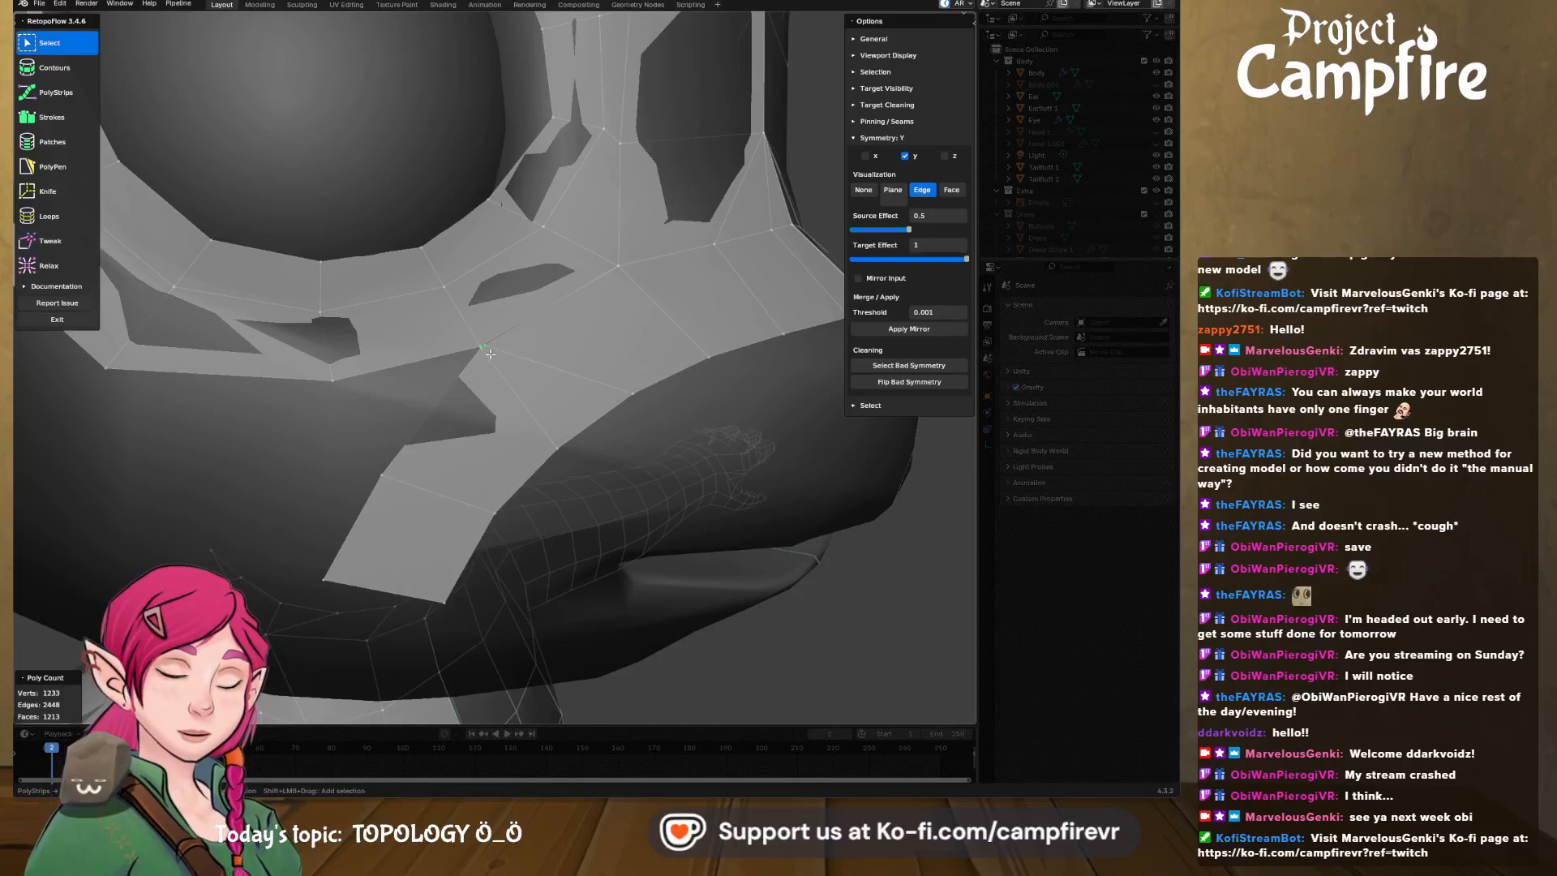
key("x")
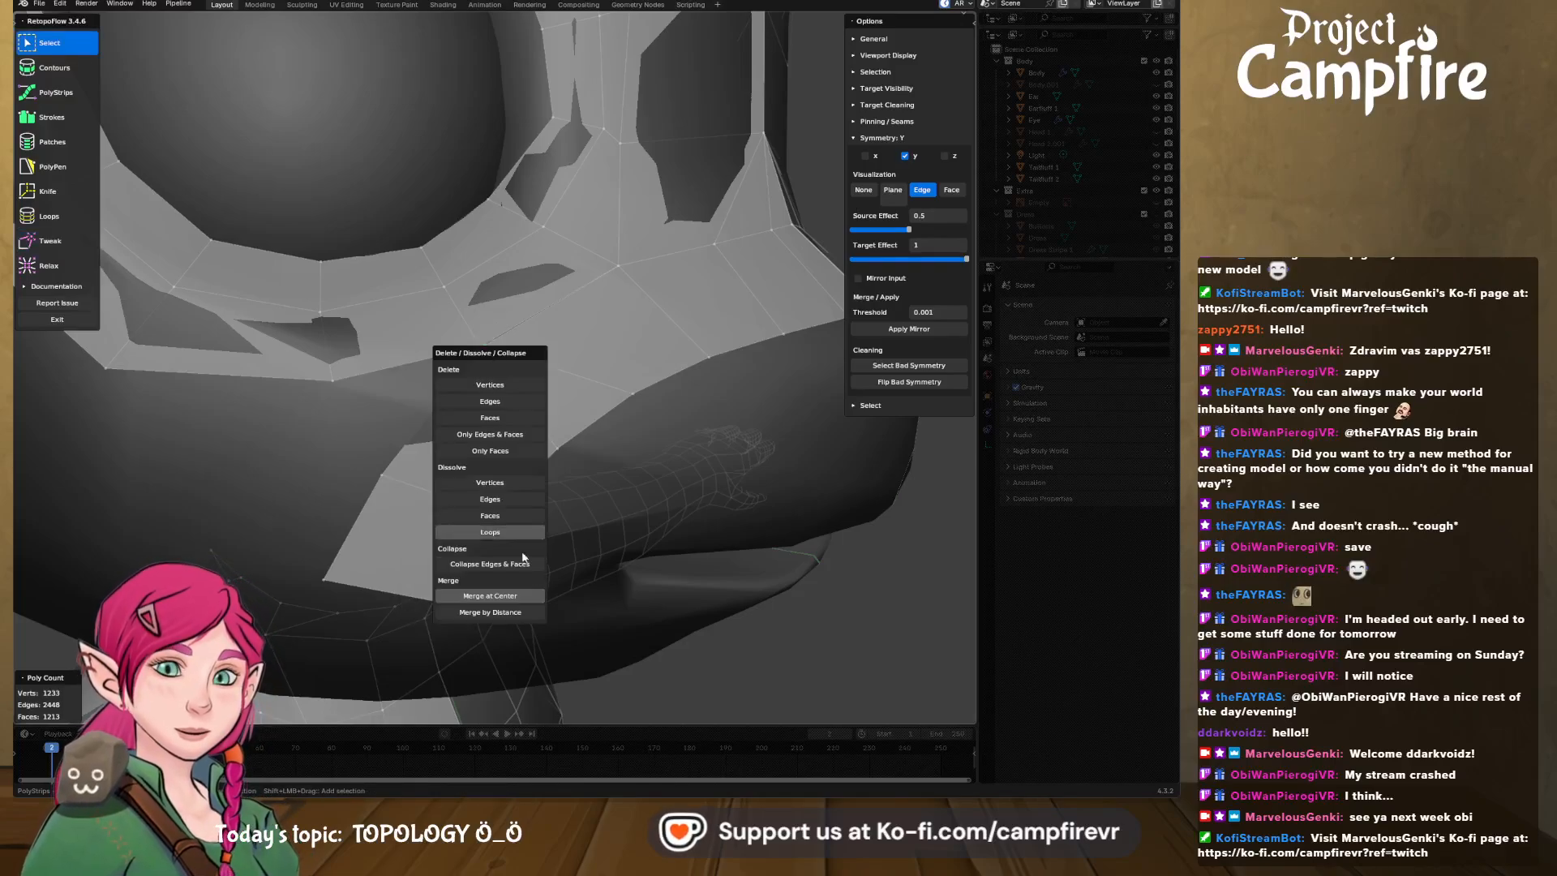
left_click(511, 556)
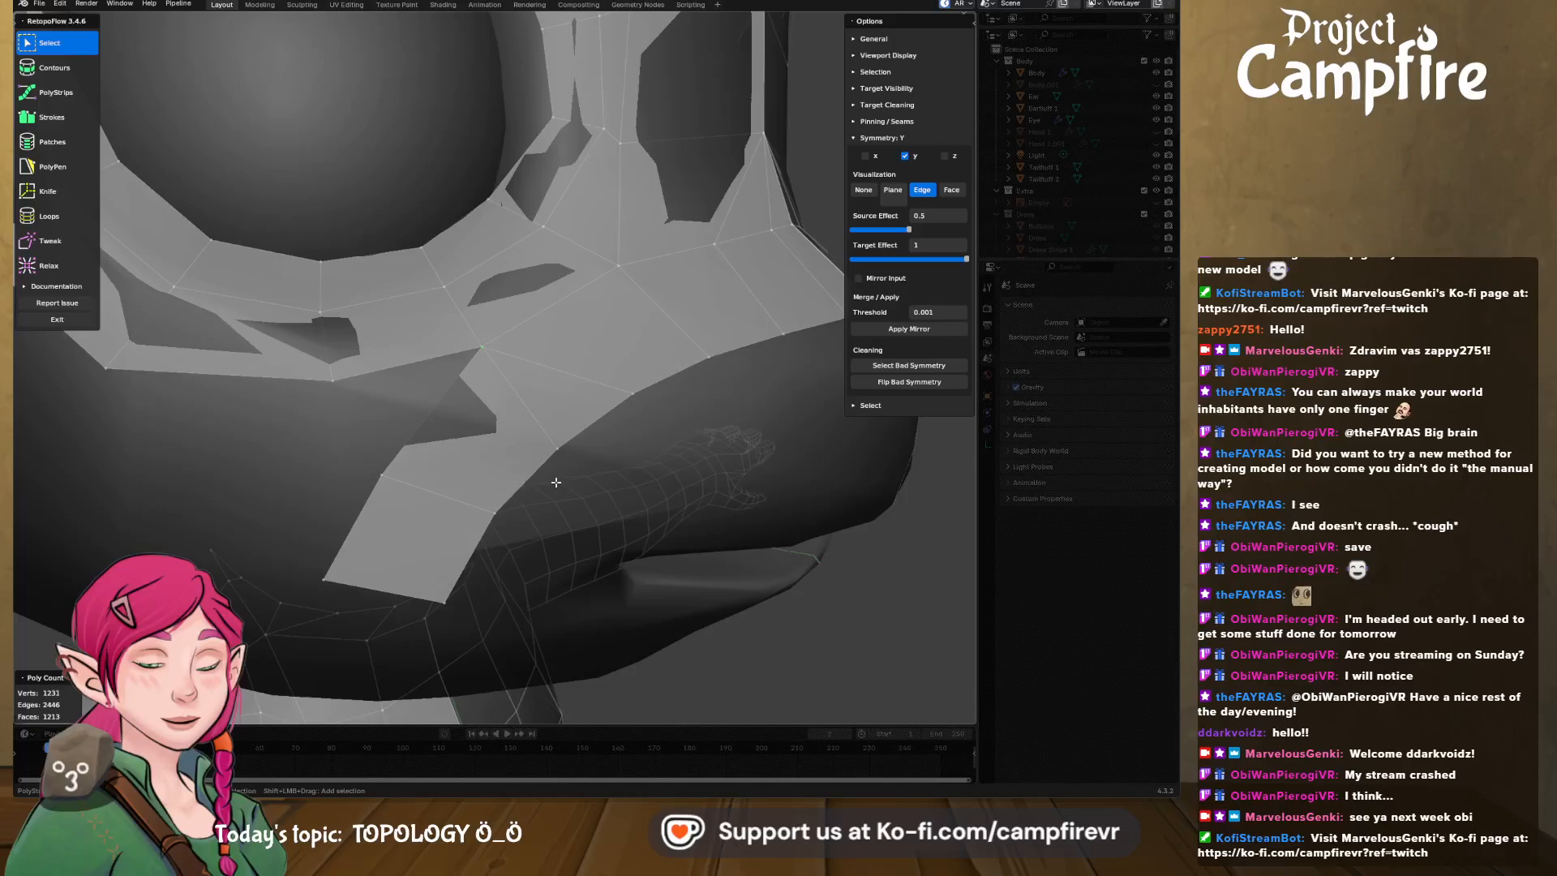
- Fill the gap below the eye with a PolyPen triangle from the eye ring's lower edge to the muzzle strip's outer cheek vertex
middle_click_drag(556, 482, 559, 421)
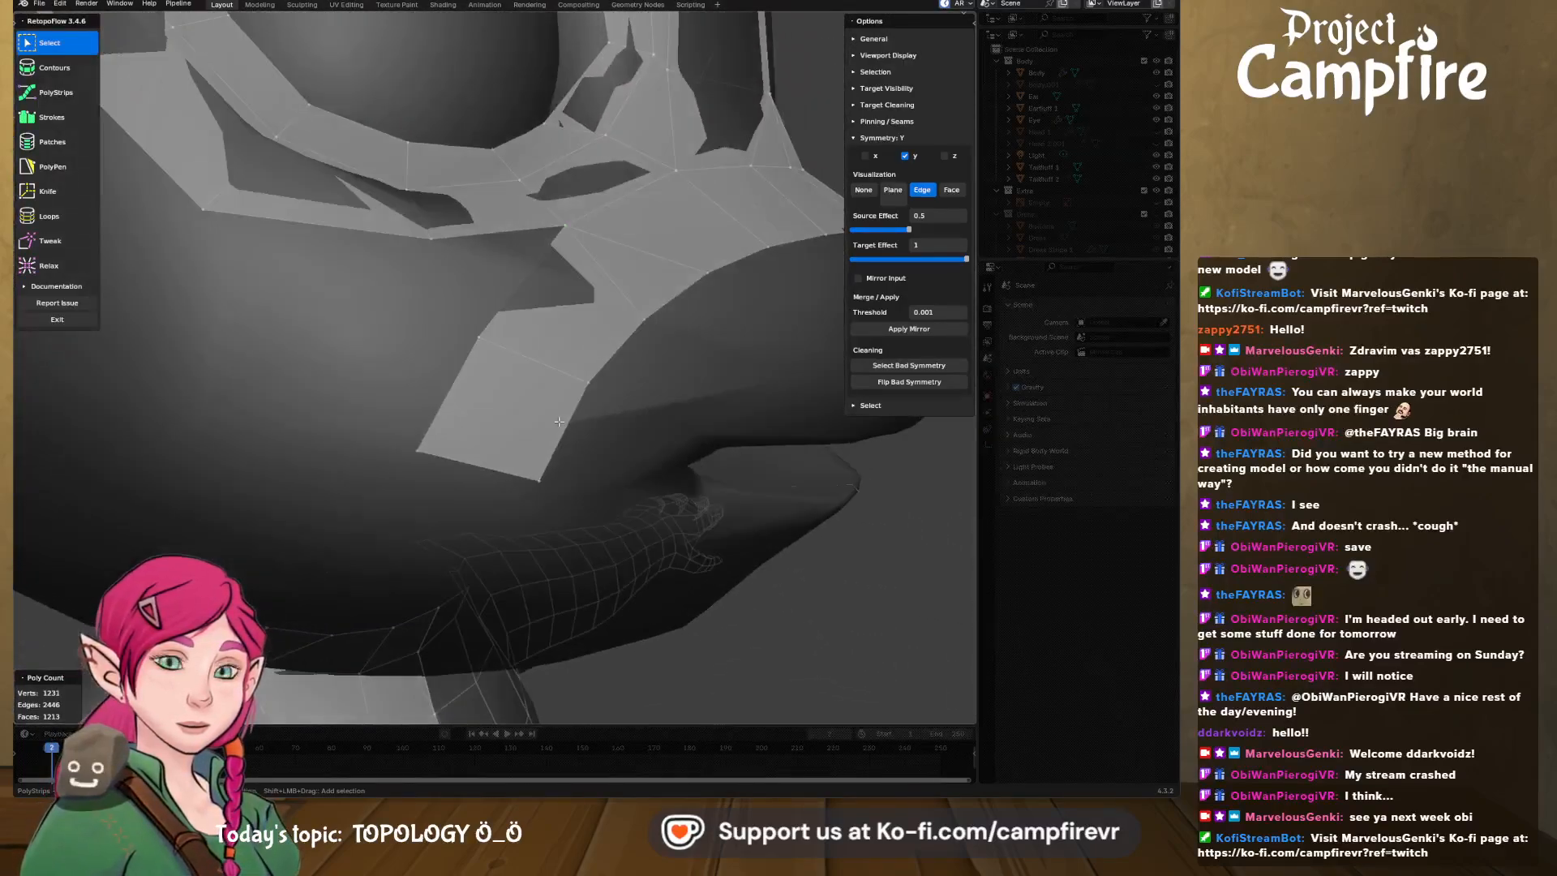
middle_click_drag(474, 381, 465, 429)
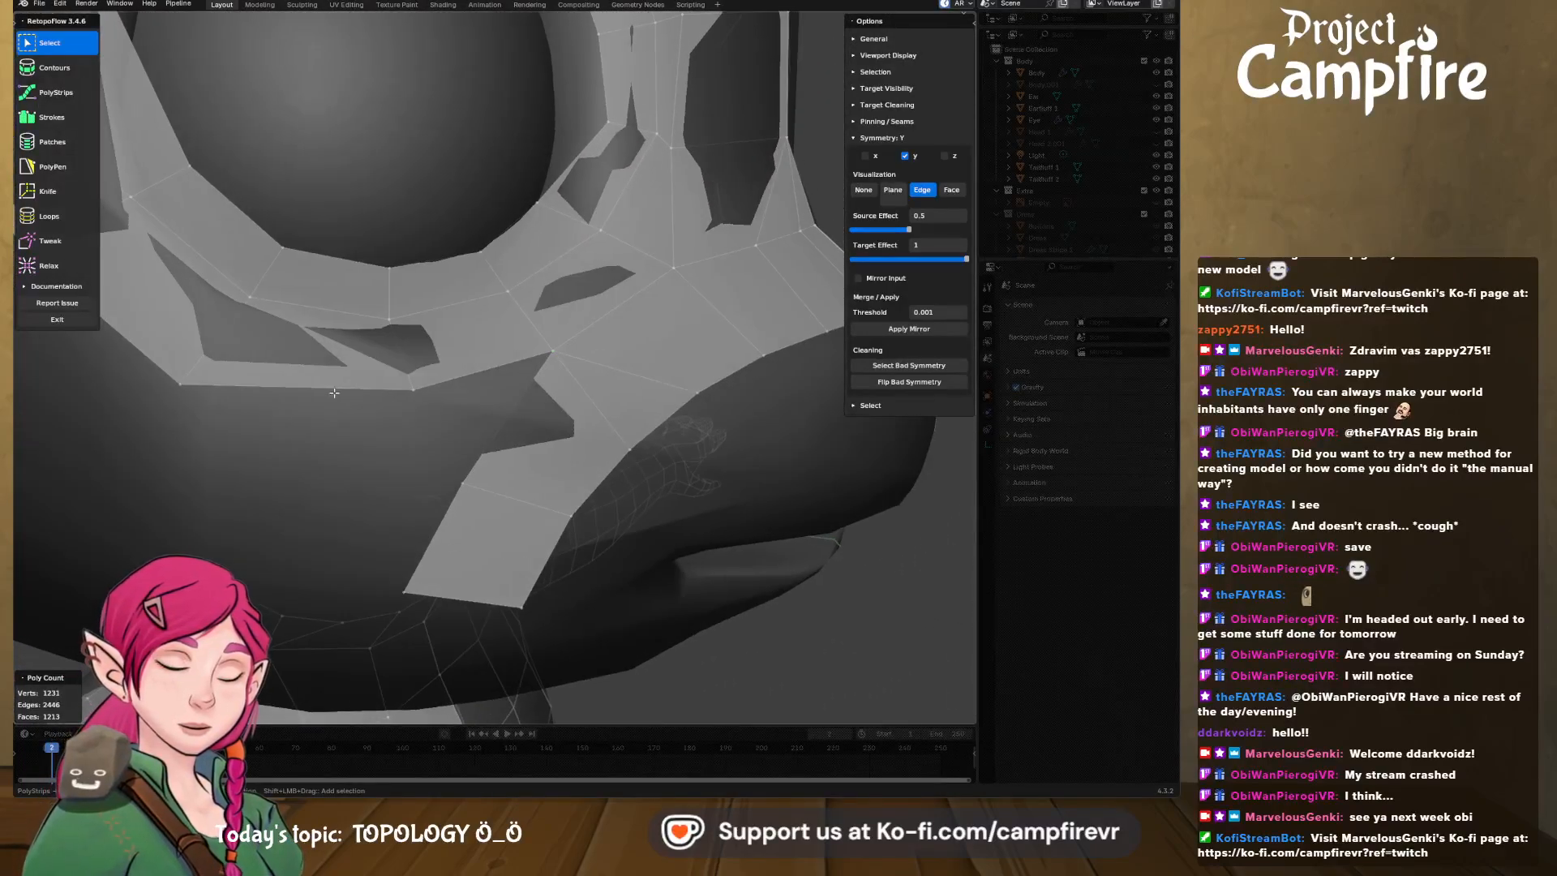
left_click(50, 166)
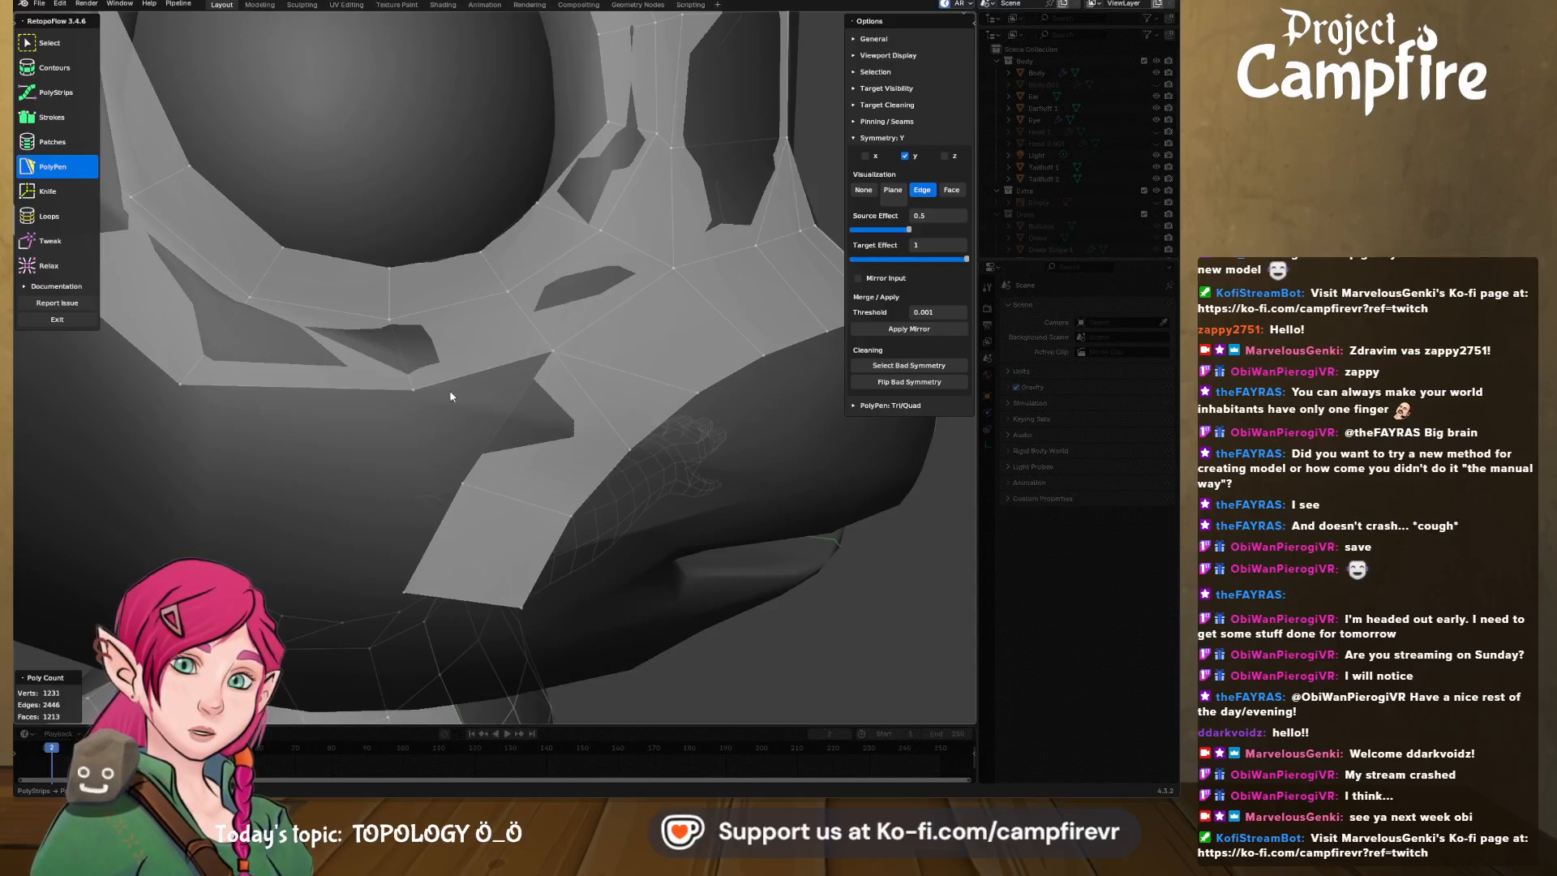
left_click(496, 367)
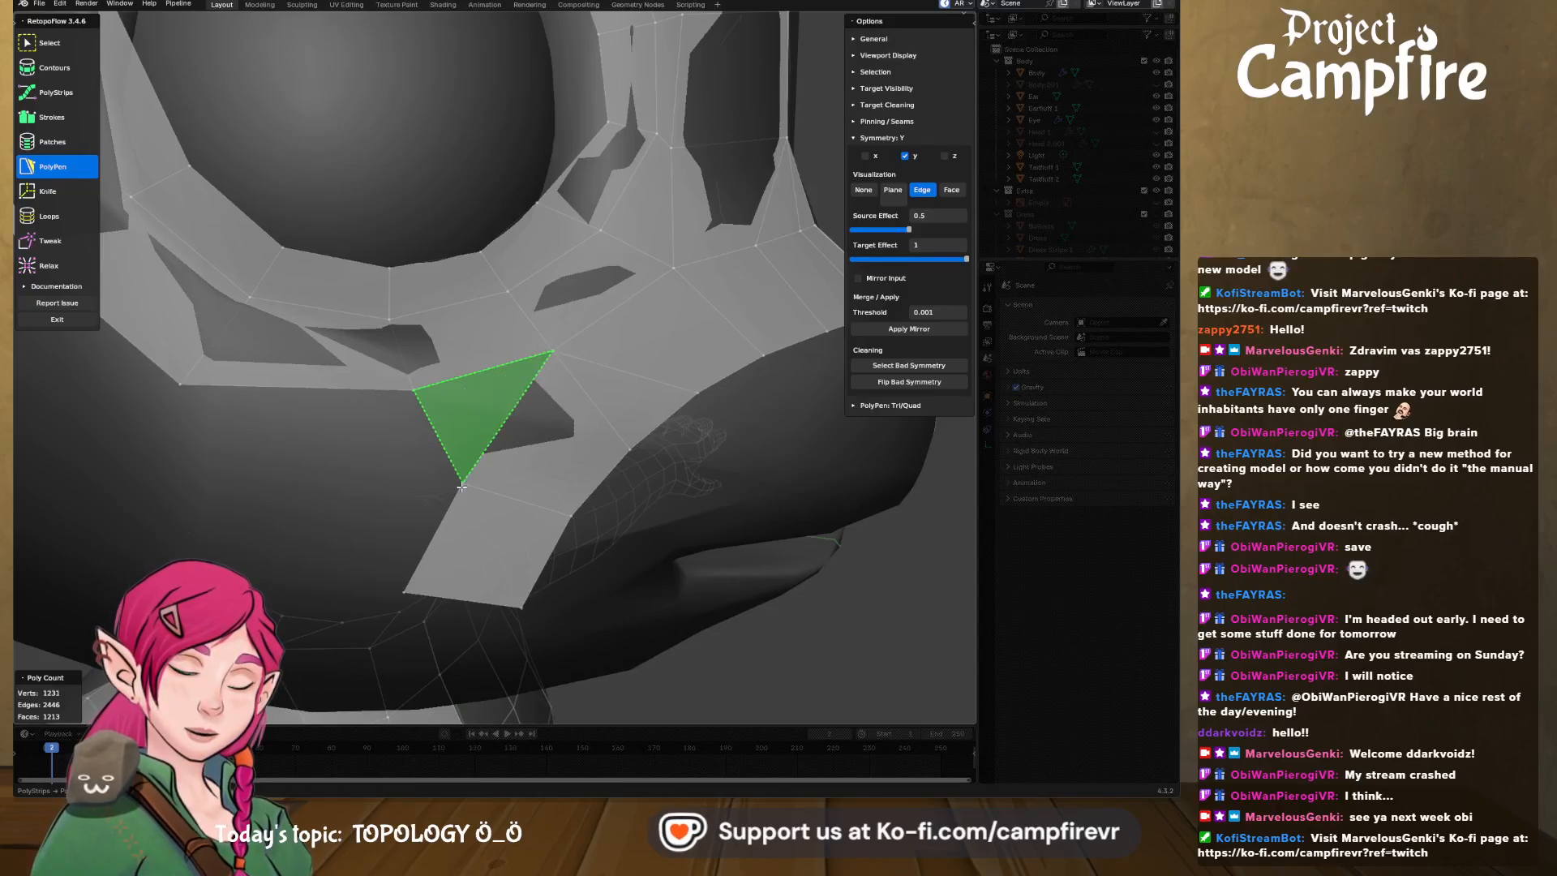
left_click(463, 483, "ctrl")
mouse_move(562, 392)
middle_mouse_down()
mouse_move(514, 380)
mouse_move(556, 376)
middle_mouse_up()
scroll(556, 377, "down", 4)
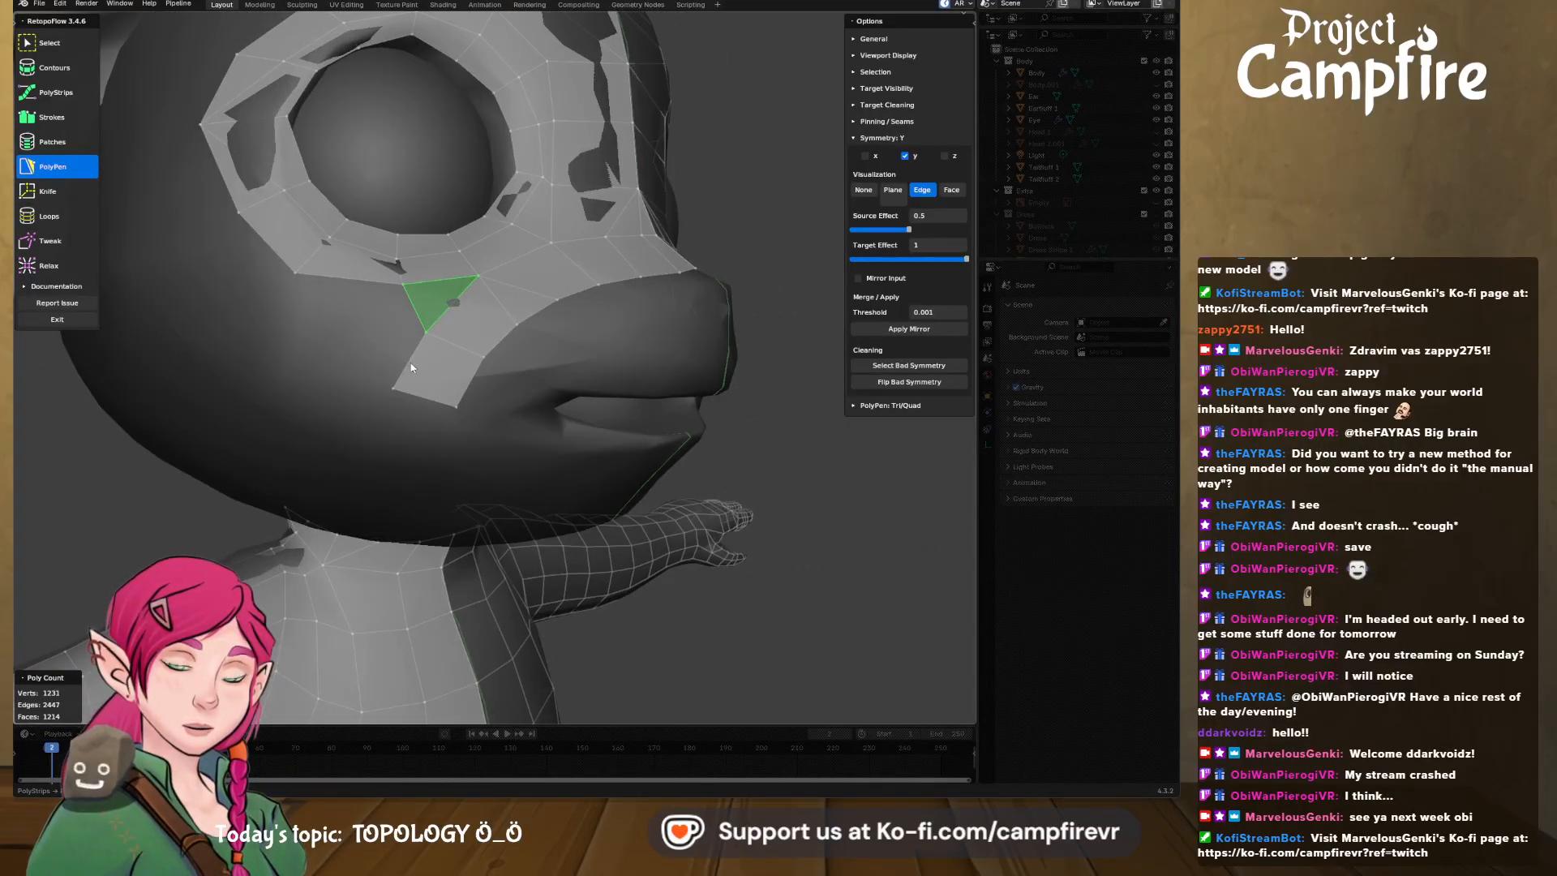
scroll(410, 362, "up", 5)
scroll(476, 375, "down", 4)
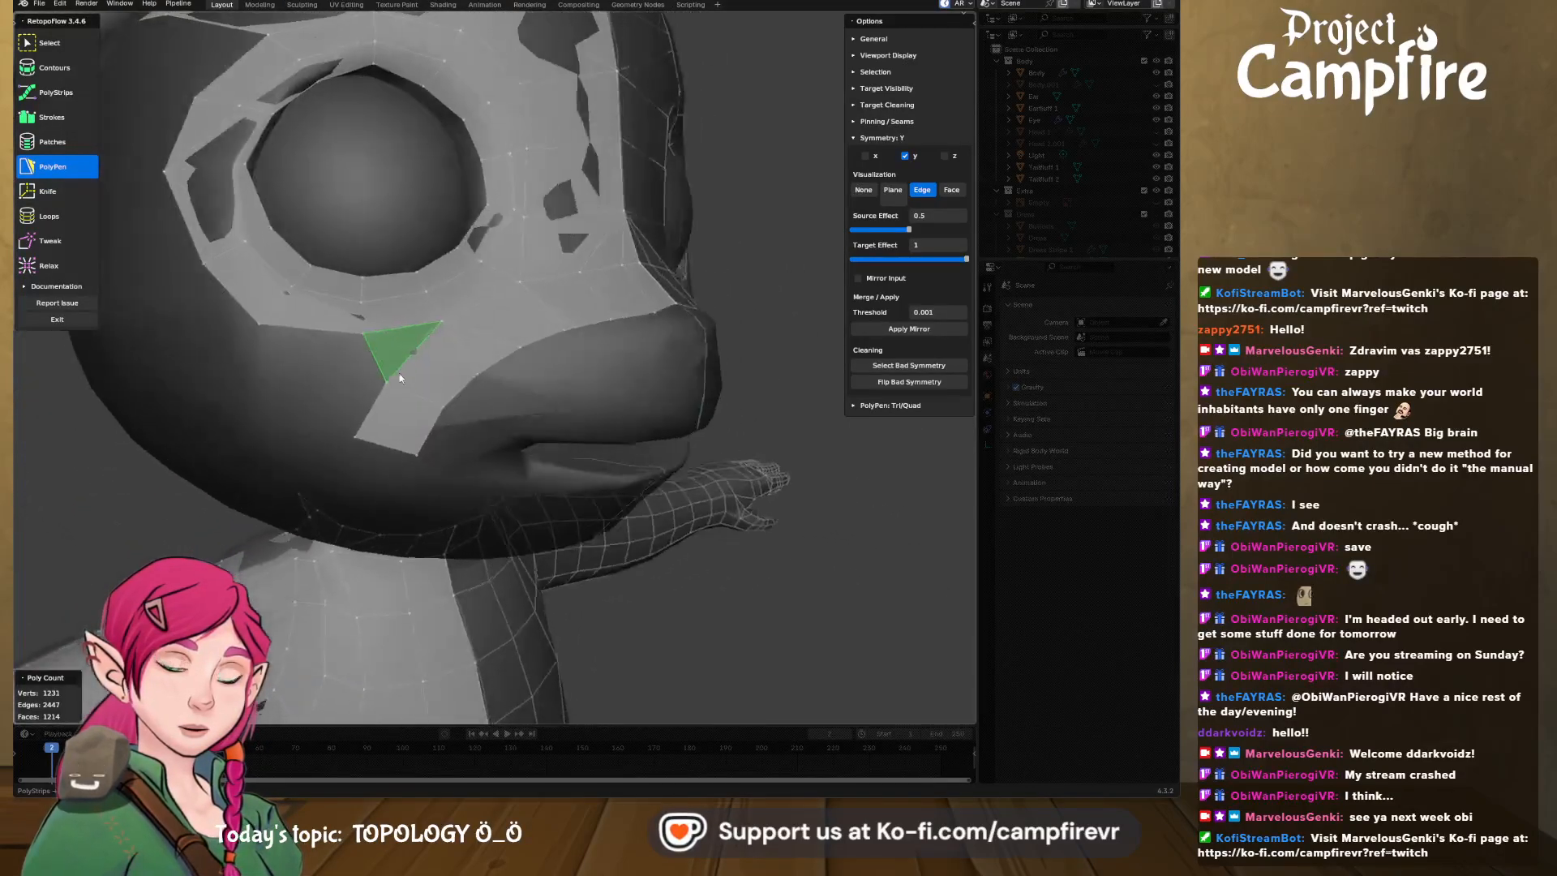
middle_click_drag(399, 378, 364, 390)
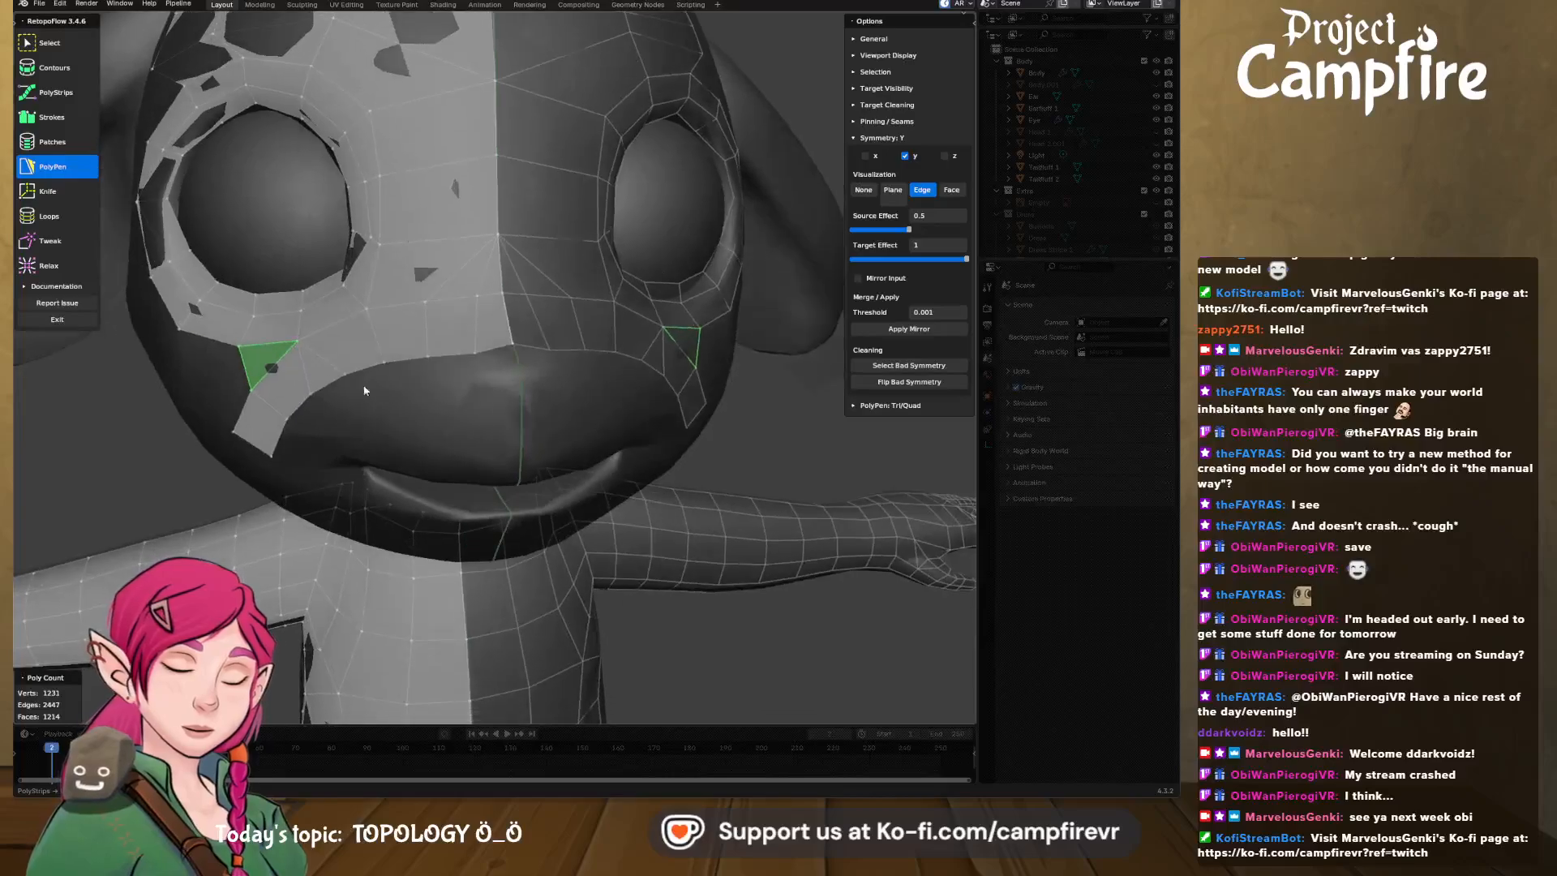
- Tweak the vertices at the muzzle strip's lower end on the cheek to reshape it
left_click(50, 241)
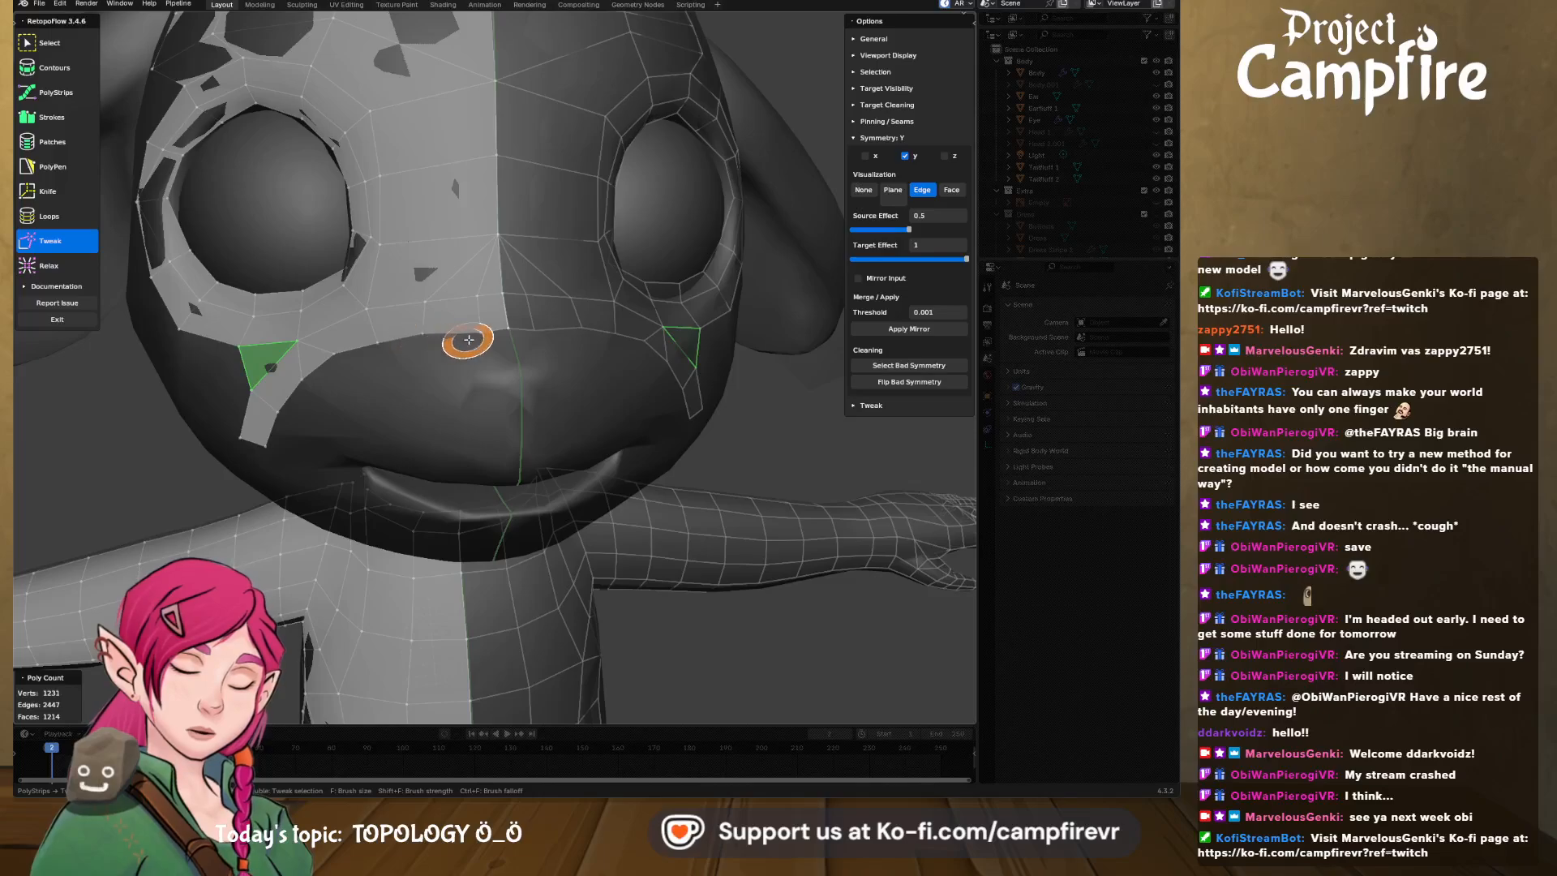
middle_click_drag(619, 330, 435, 337)
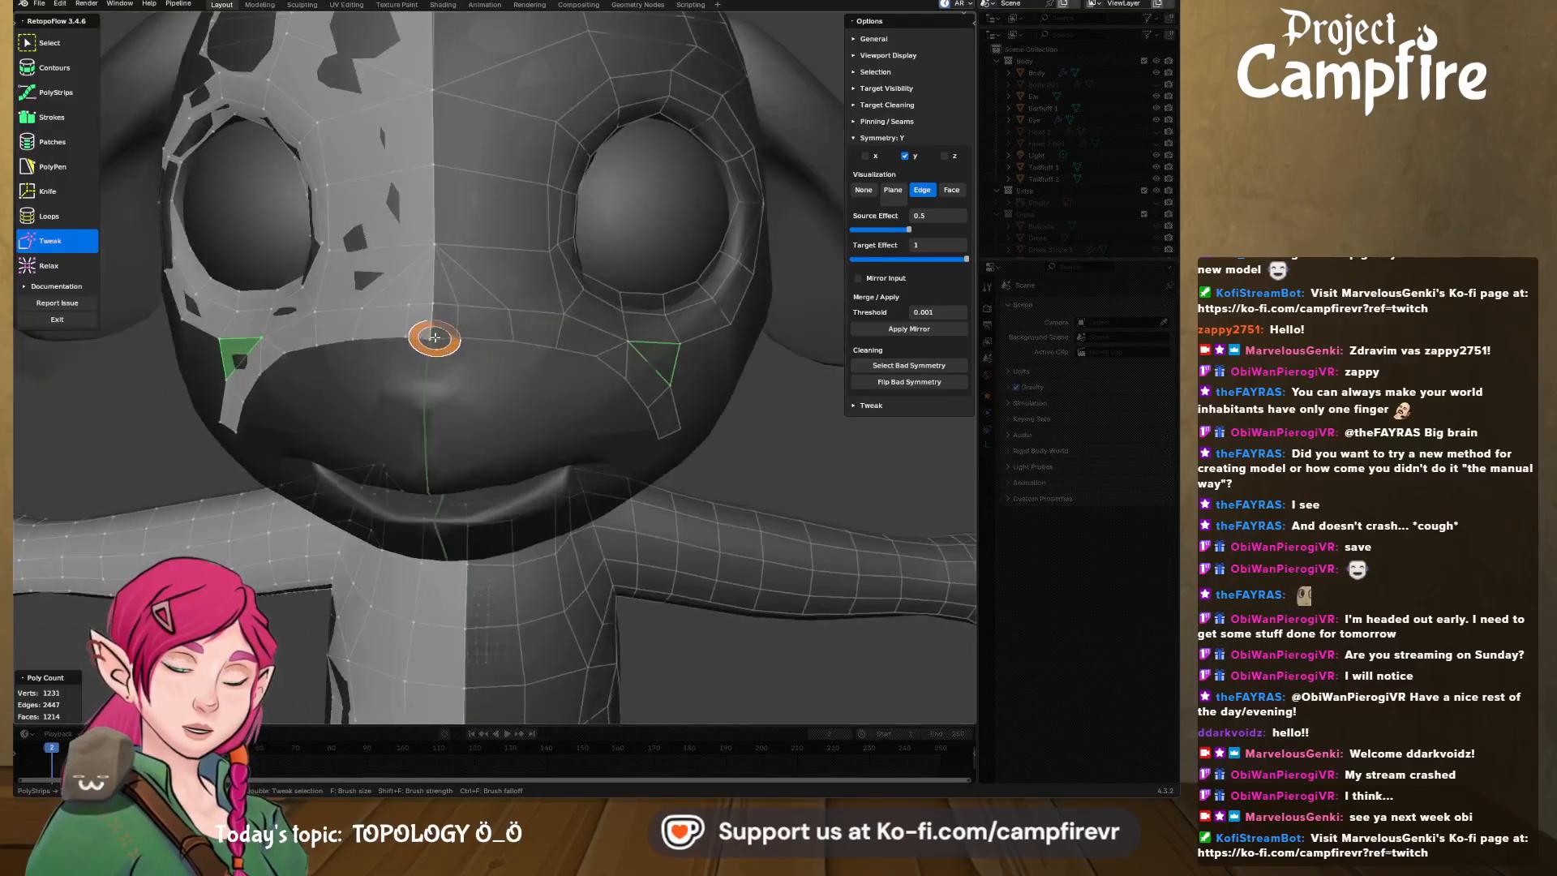
mouse_move(509, 376)
middle_mouse_down()
mouse_move(465, 368)
mouse_move(519, 365)
mouse_move(436, 377)
mouse_move(438, 317)
middle_mouse_up()
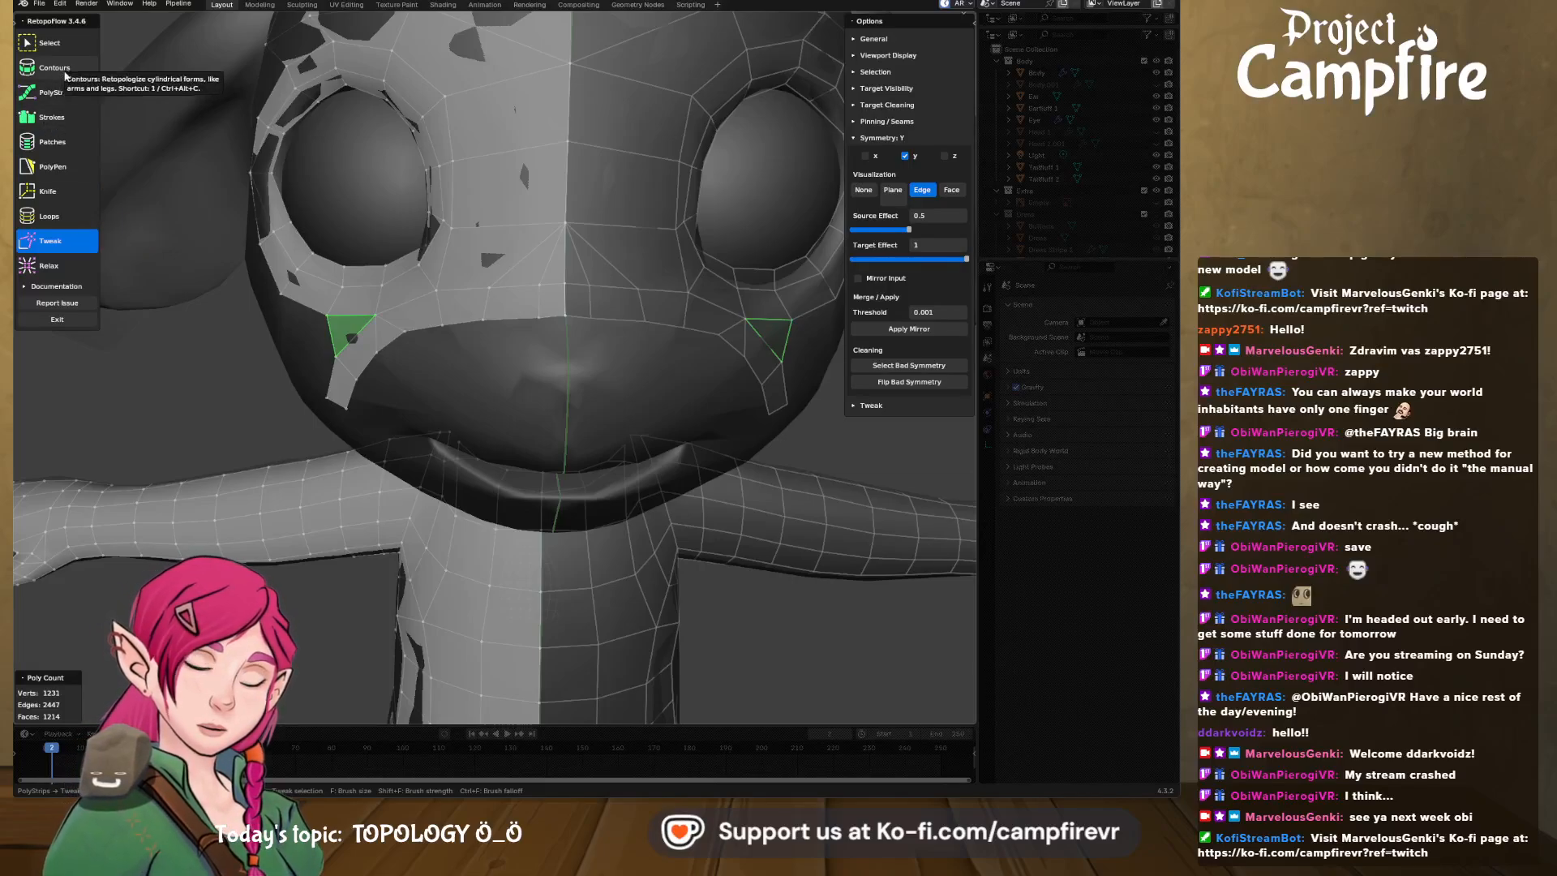
- Extend the muzzle strip's whole lower edge with Strokes by two rows of quads toward the mouth
left_click(51, 117)
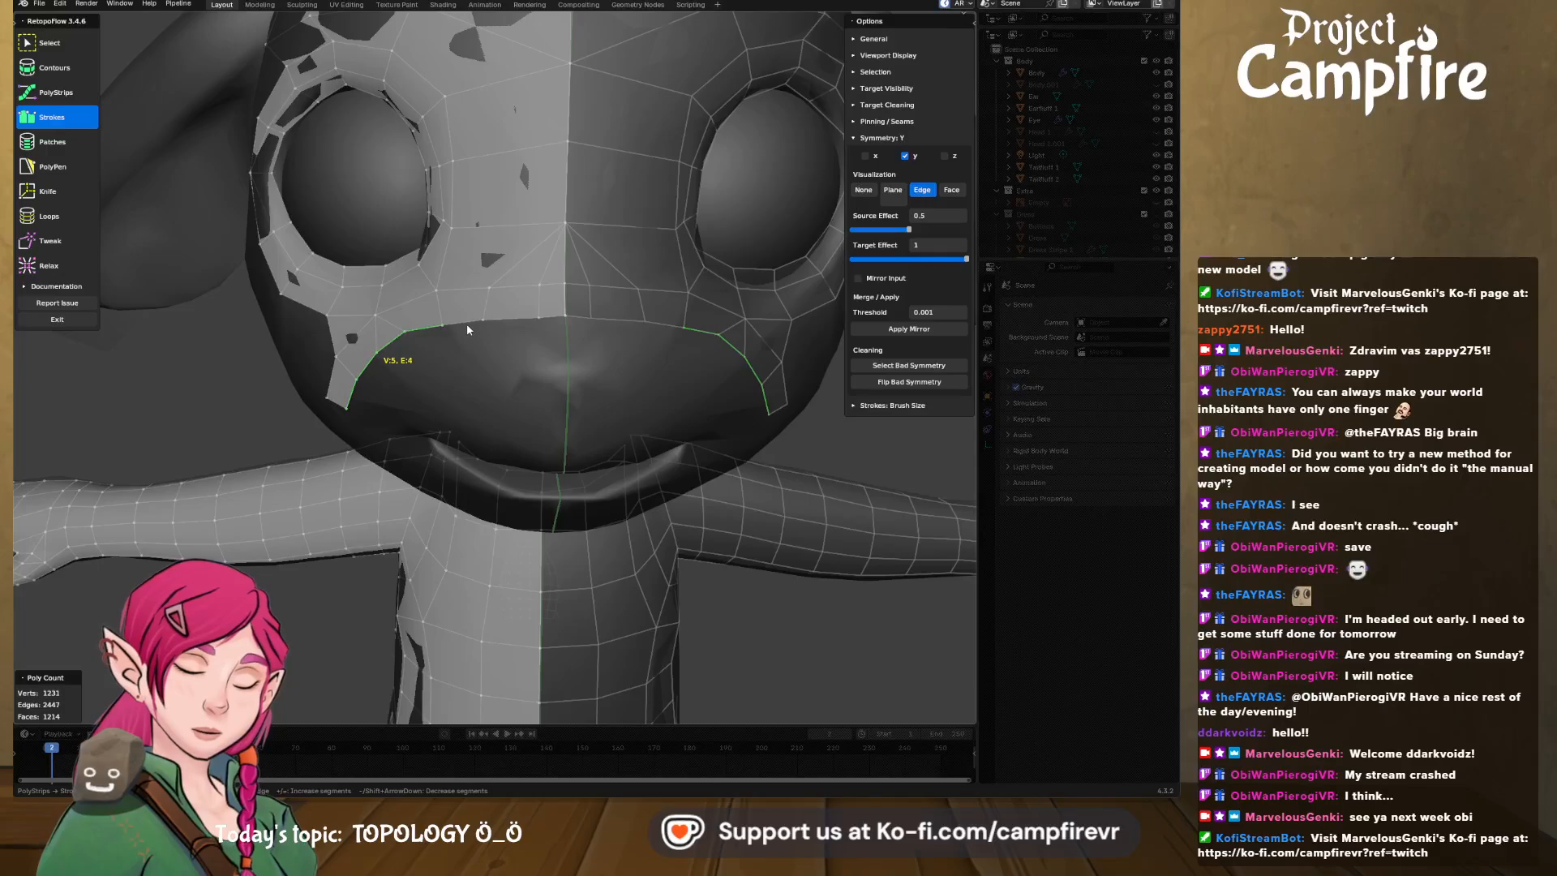
middle_click_drag(567, 326, 621, 329)
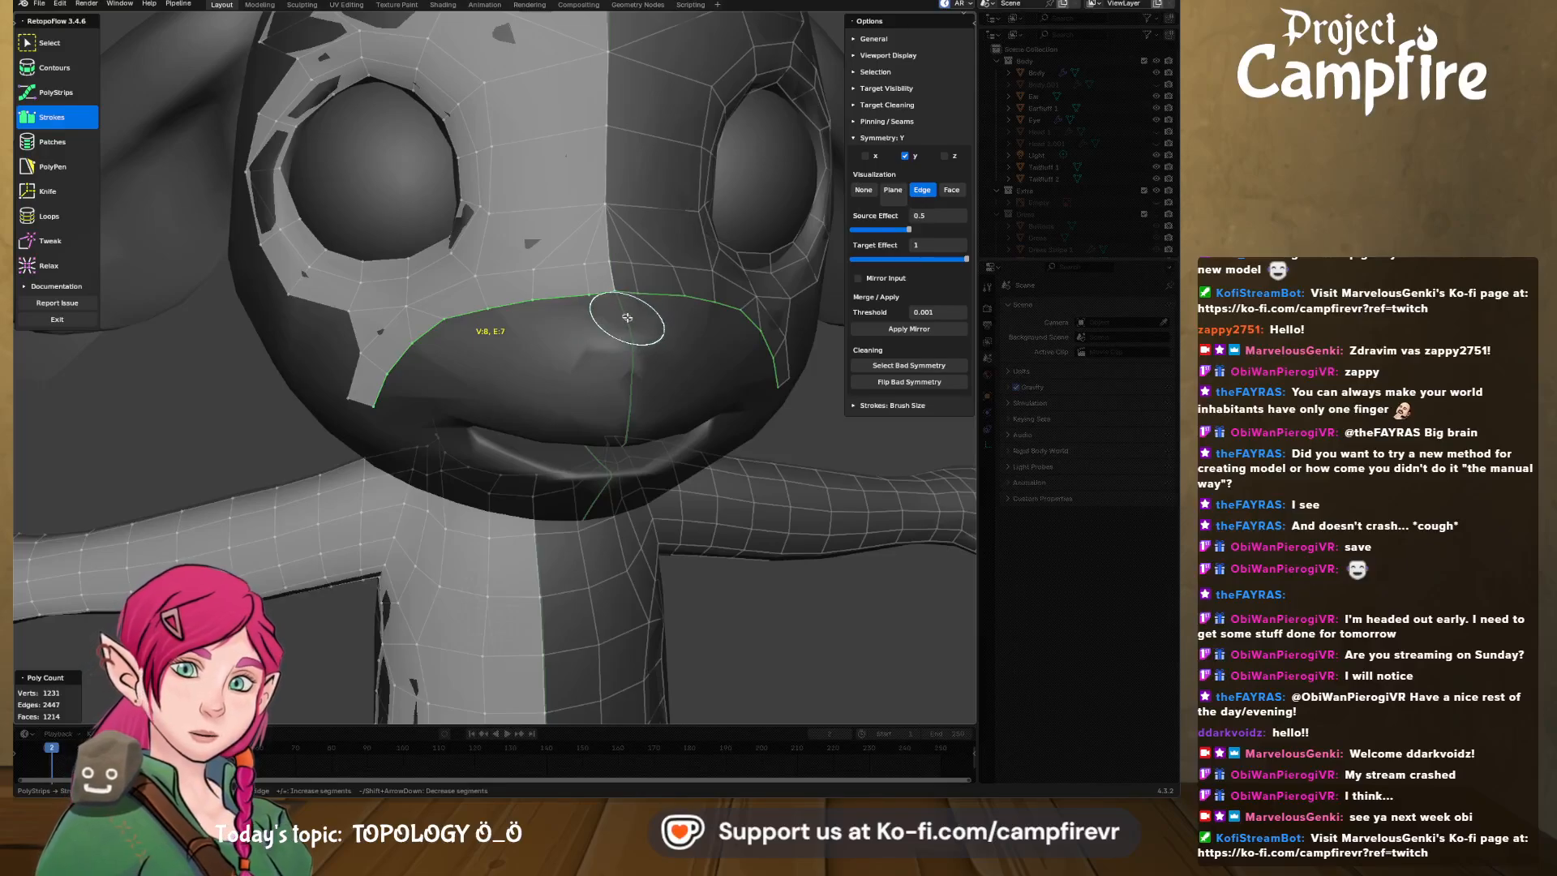
left_click_drag(484, 358, 438, 421)
- Tweak the new rows' end vertices down and back toward the corner of the mouth
mouse_move(454, 413)
middle_mouse_down()
mouse_move(598, 376)
mouse_move(574, 372)
middle_mouse_up()
key("8")
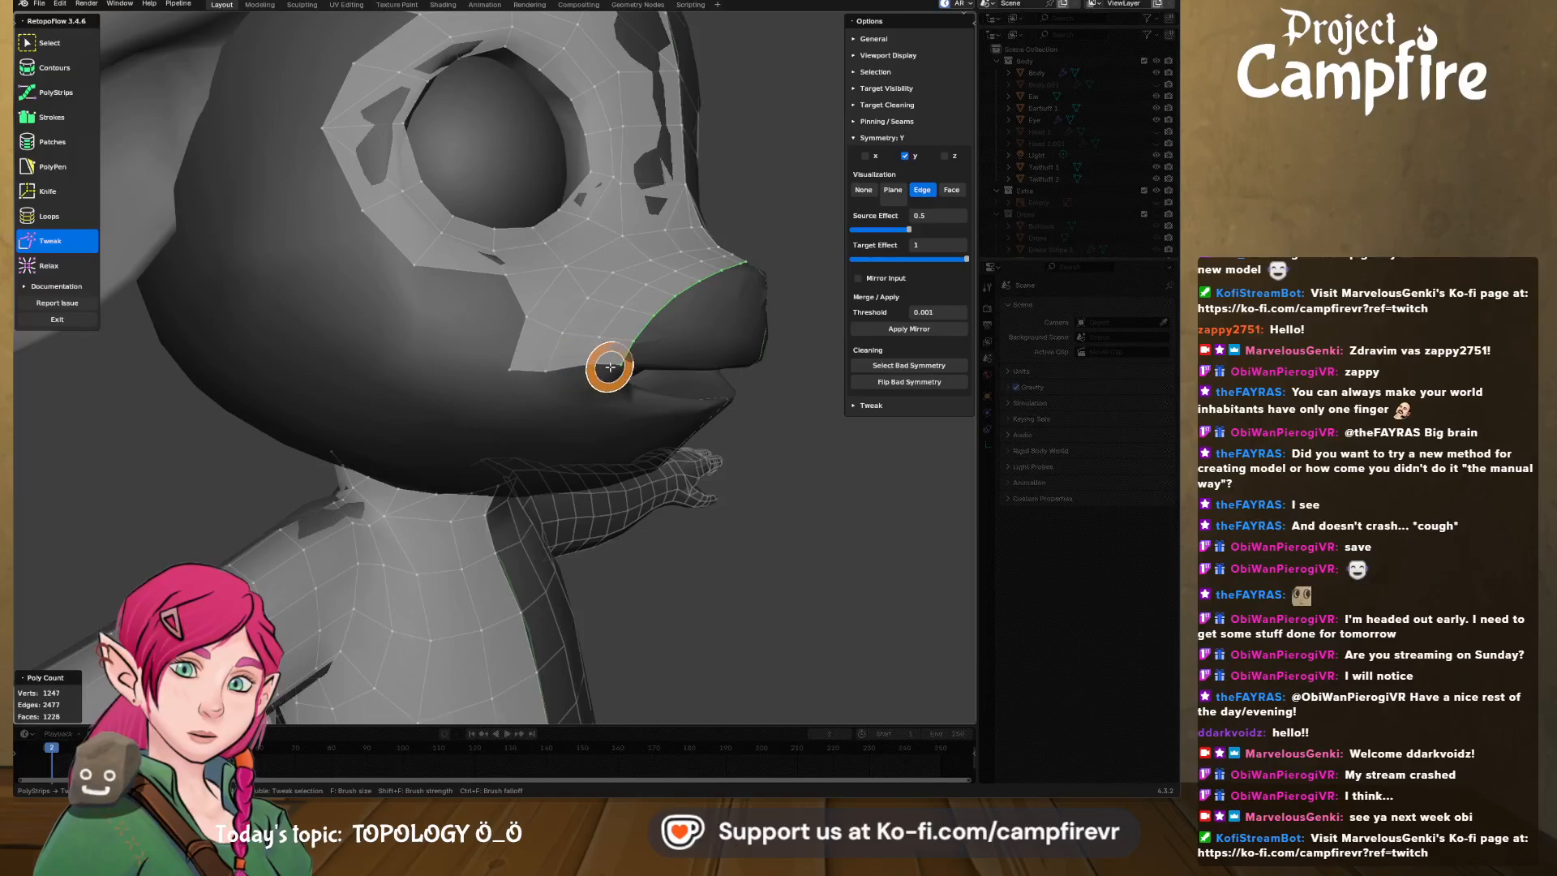
middle_click_drag(684, 334, 515, 357)
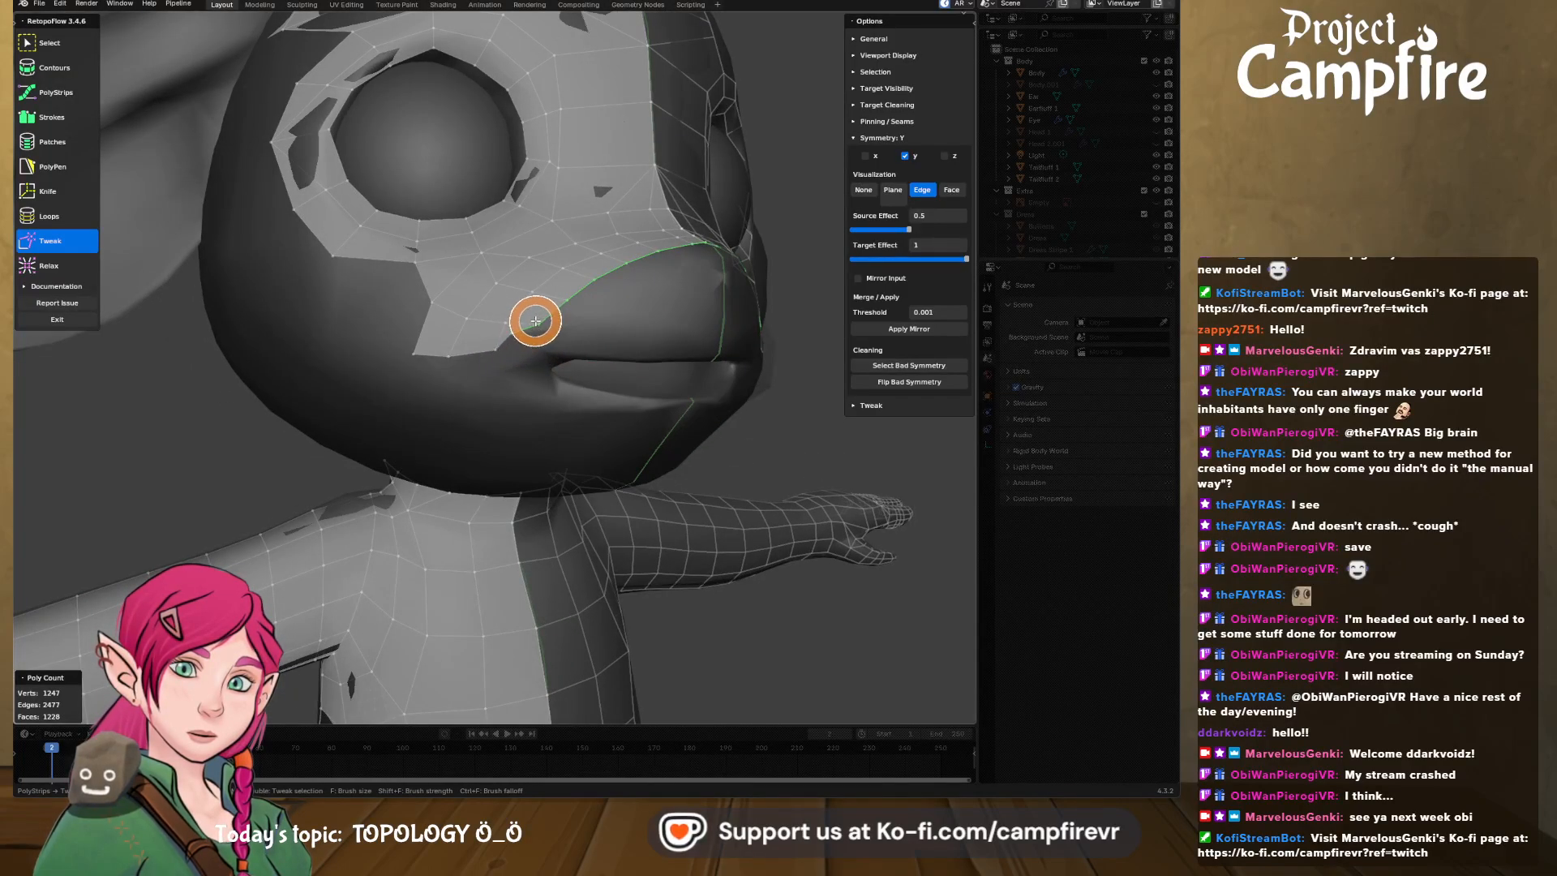
left_click_drag(532, 306, 502, 351)
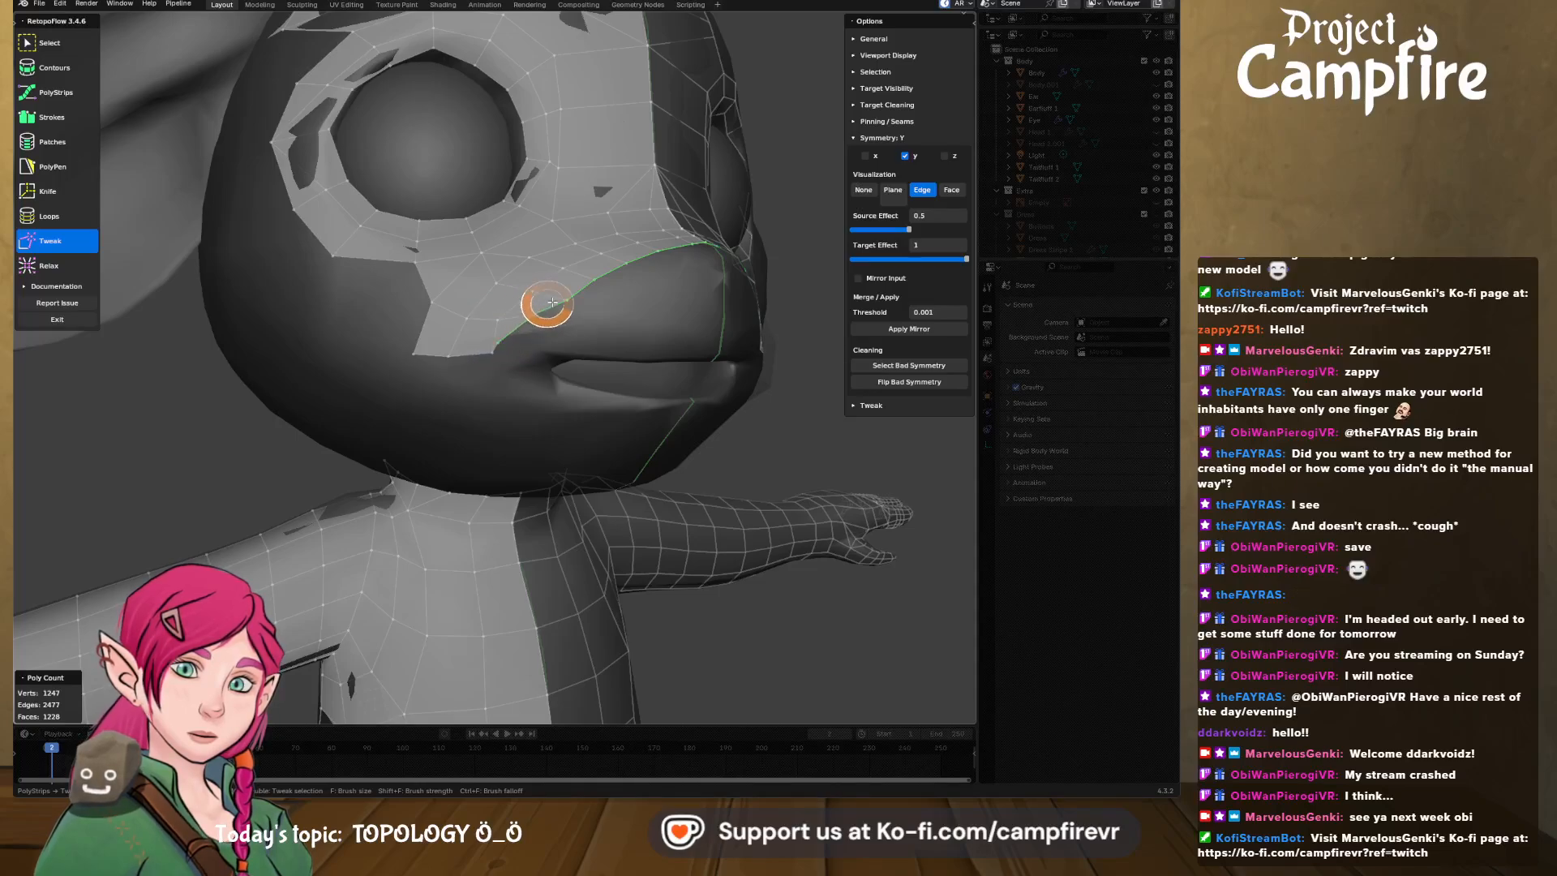
middle_click_drag(577, 306, 553, 354)
key("KP_1")
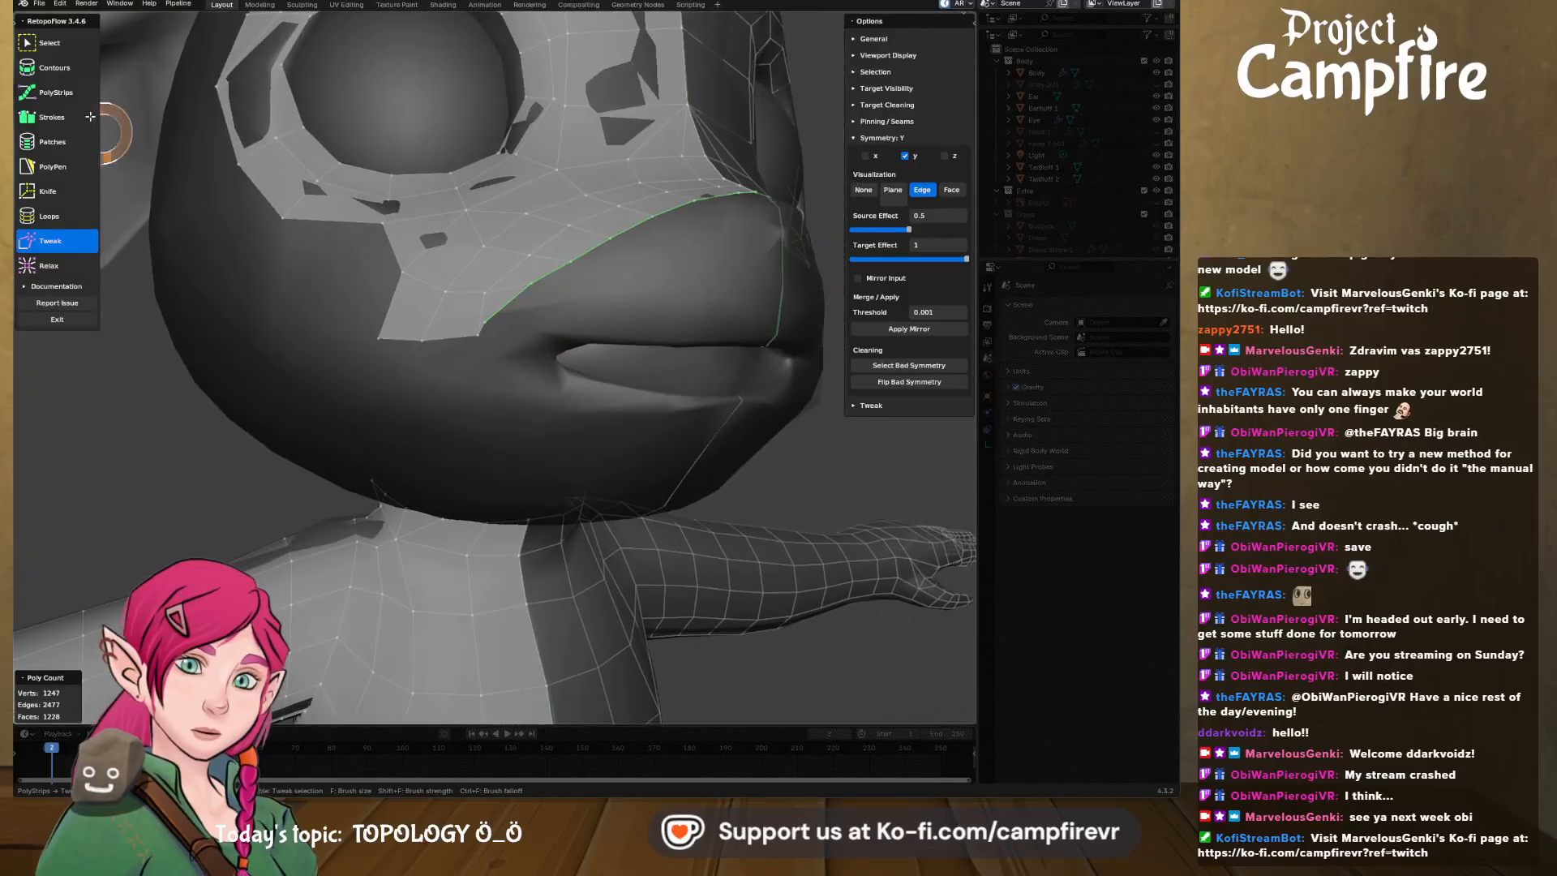
- Merge the two closely spaced vertices at the new rows' end beside the mouth corner using Merge at Center
left_click(70, 44)
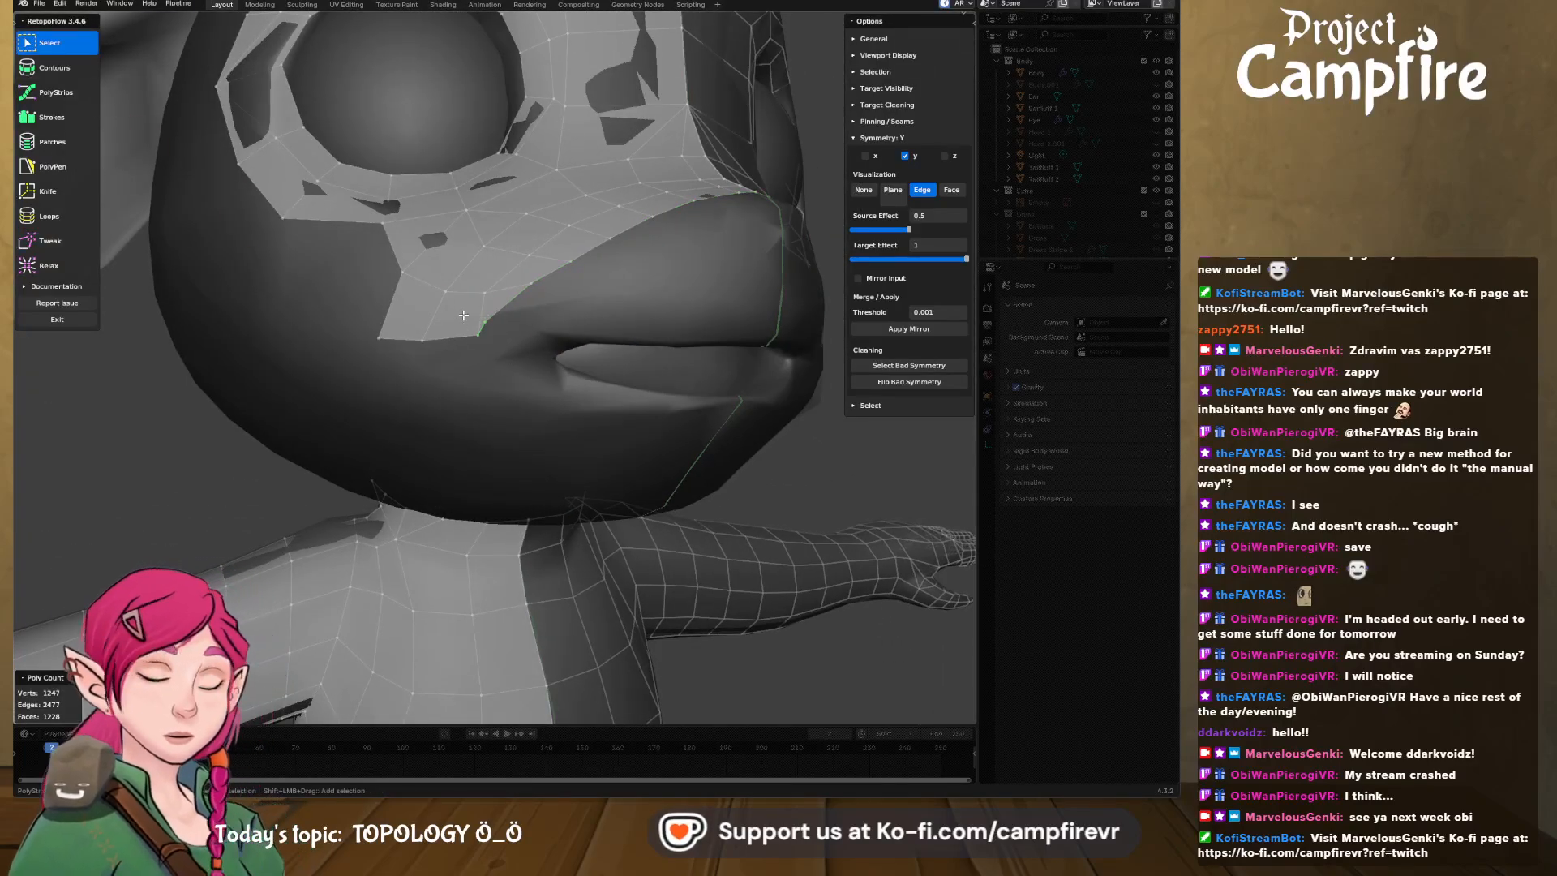
key("x")
left_click(466, 559)
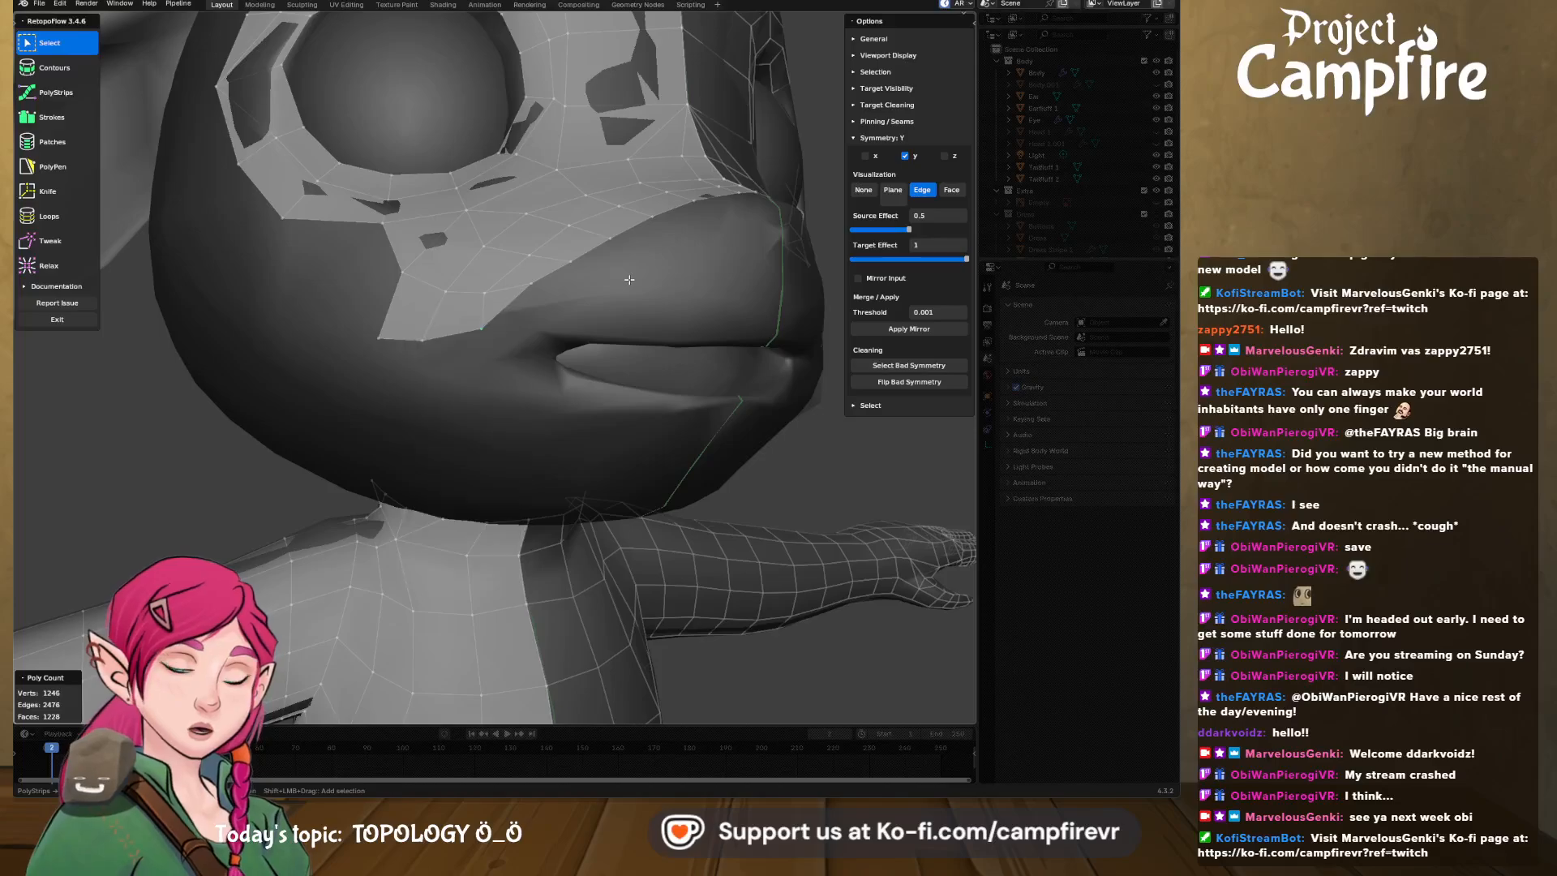
middle_click_drag(586, 300, 407, 323)
left_click(62, 93)
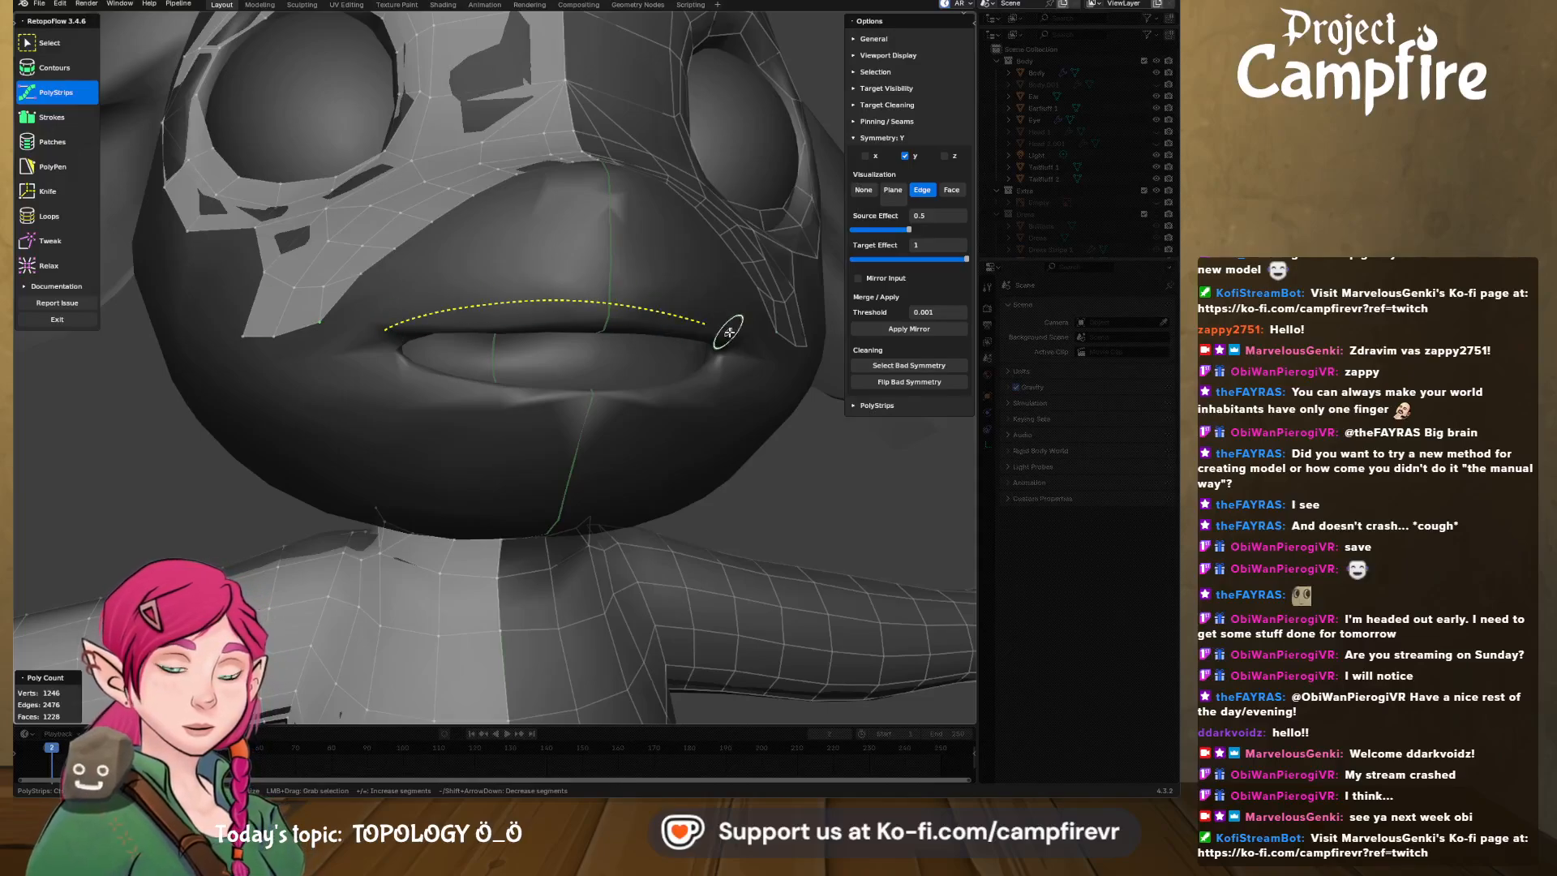
left_click_drag(734, 360, 732, 367)
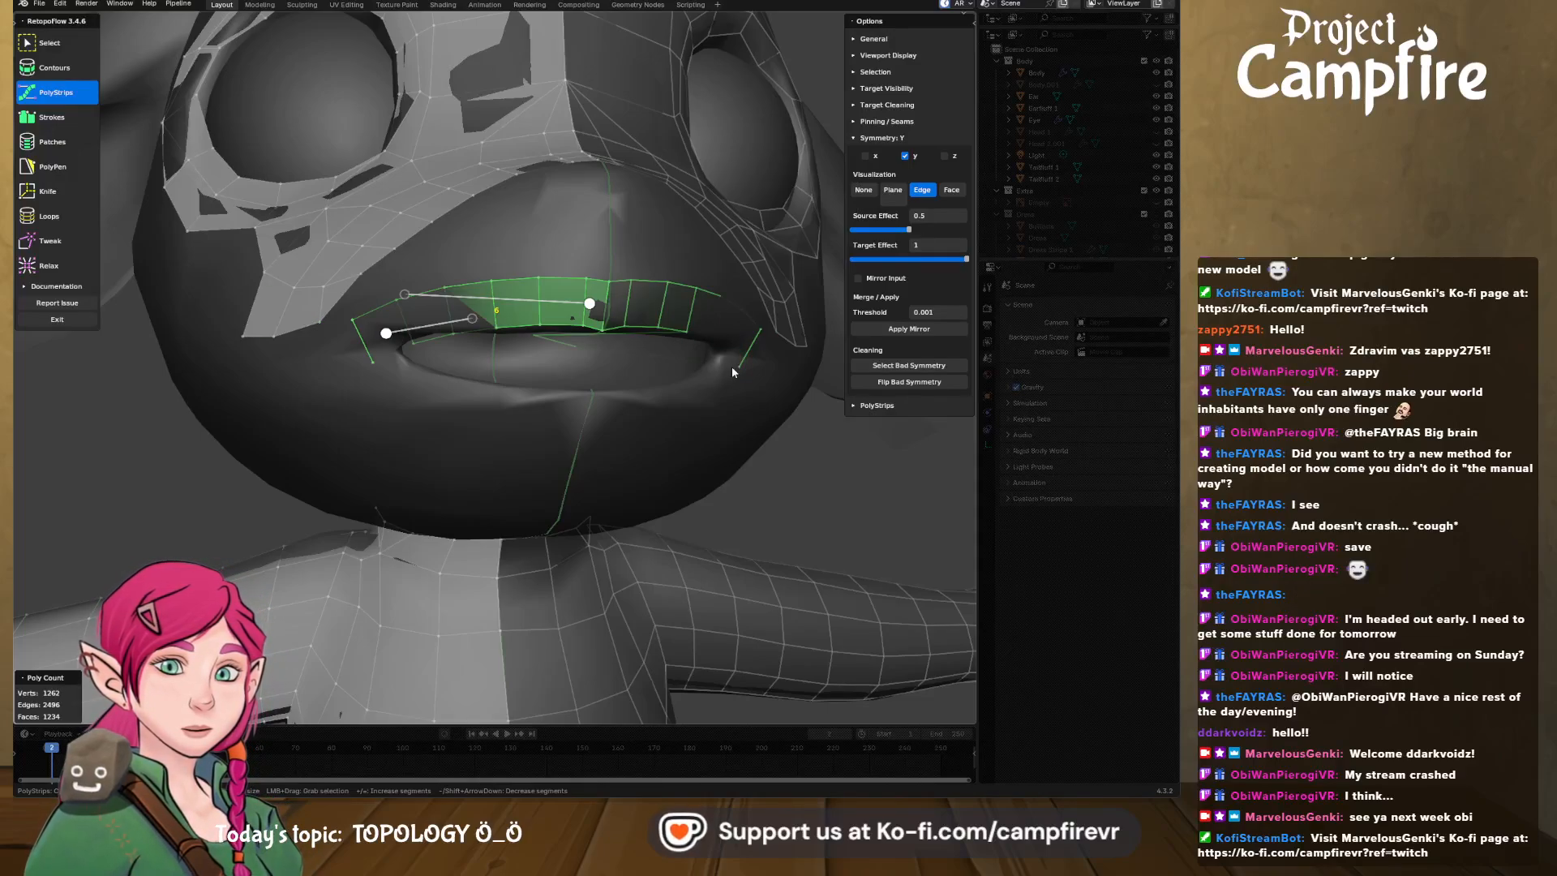
mouse_move(731, 366)
middle_mouse_down()
mouse_move(707, 344)
mouse_move(690, 356)
middle_mouse_up()
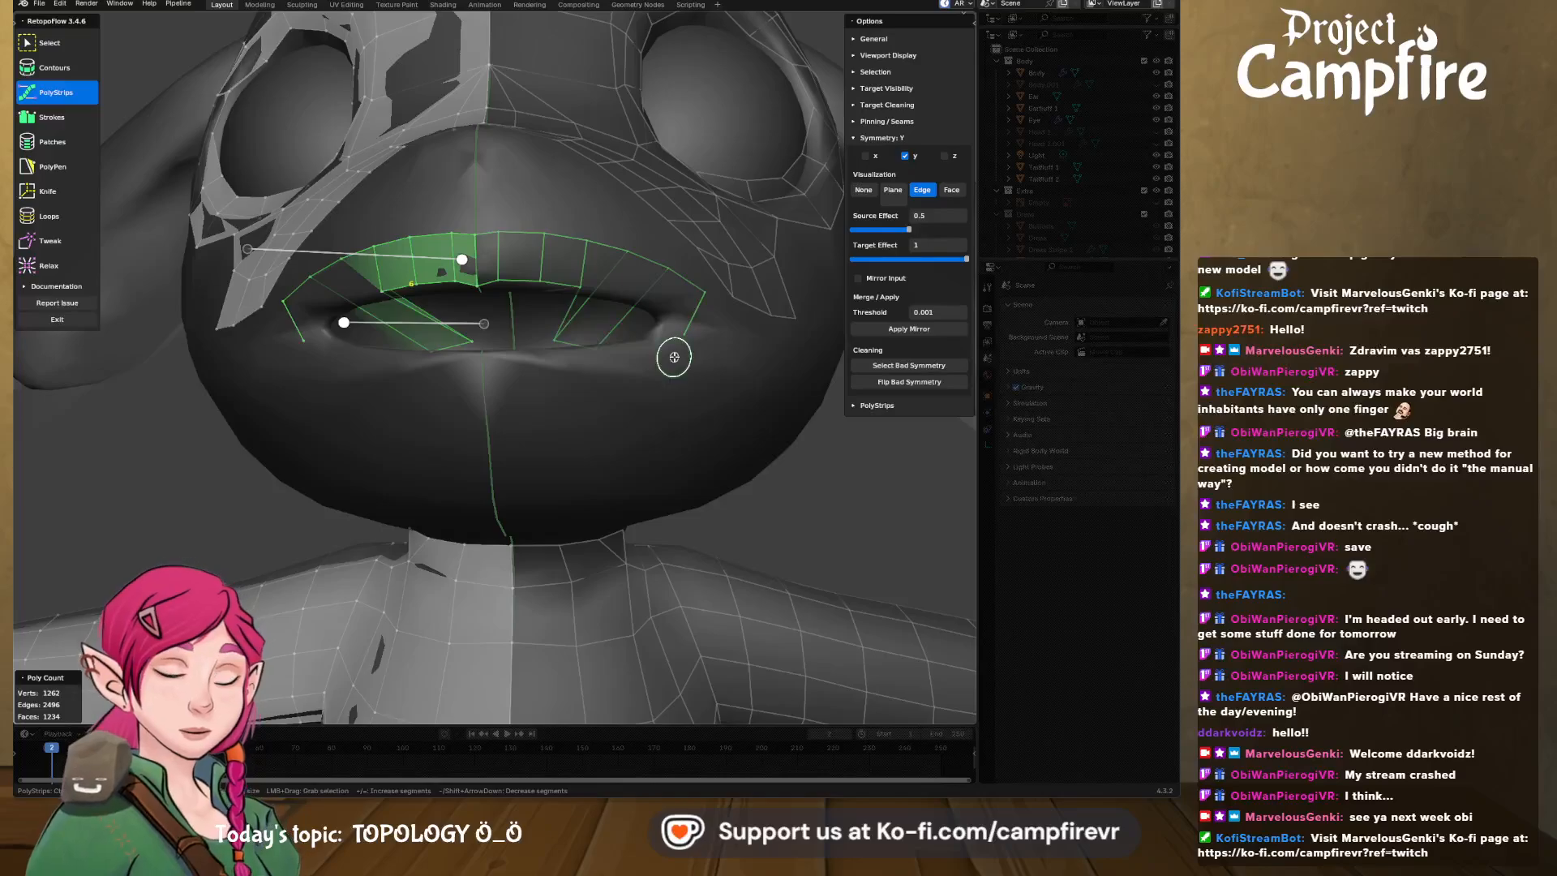
key("ctrl+z")
- Draw a mirrored strip of quads with PolyStrips along the upper lip, from one mouth corner to the other
middle_click_drag(582, 356, 459, 289)
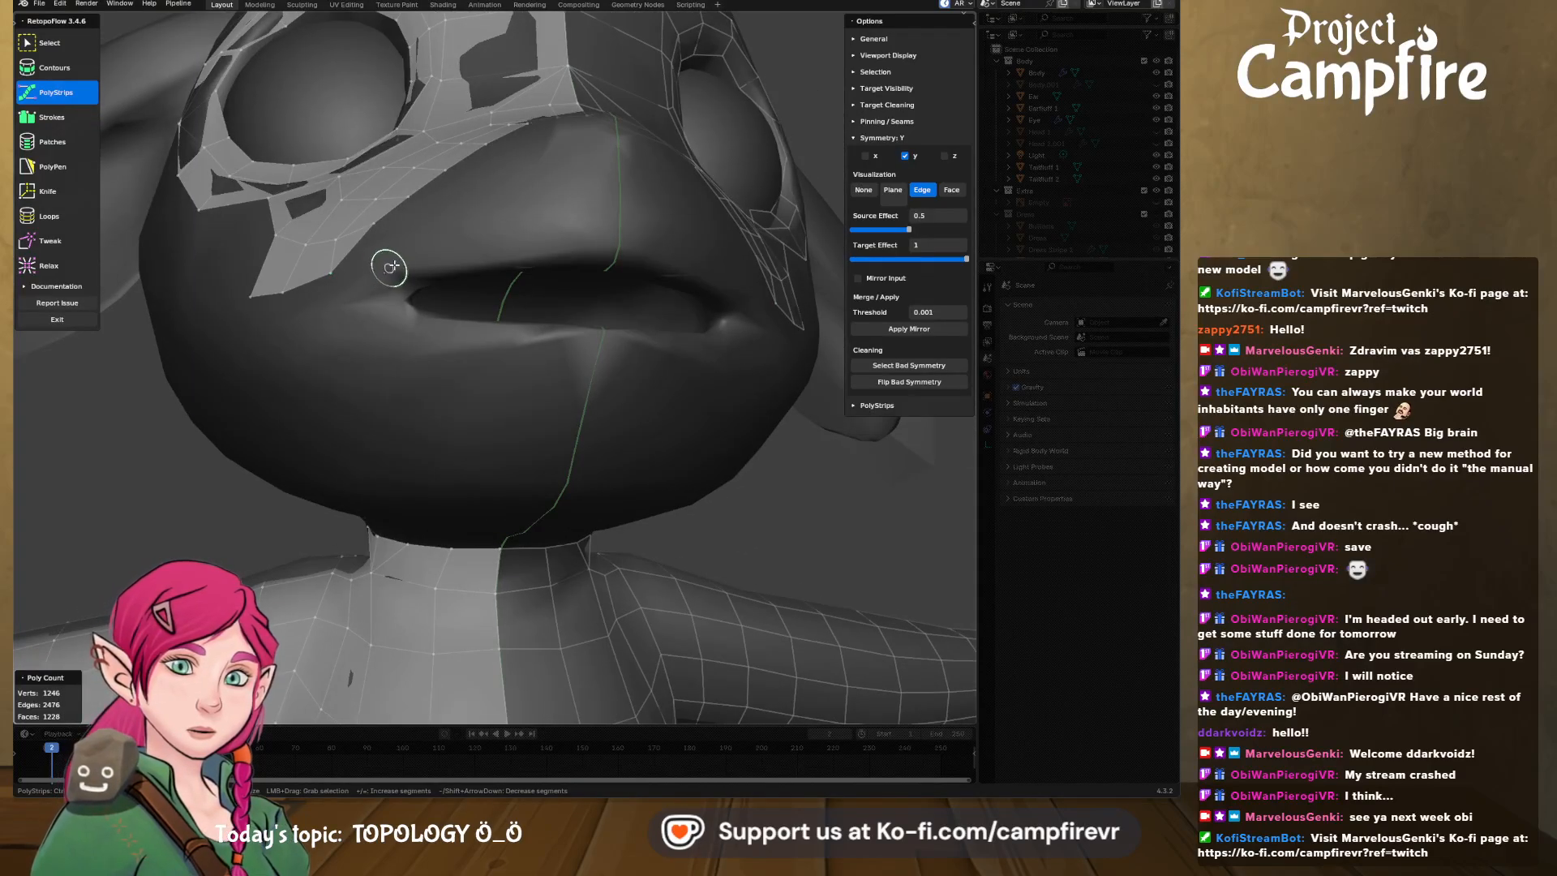
mouse_move(665, 238)
left_mouse_down()
mouse_move(736, 271)
mouse_move(752, 312)
left_mouse_up()
mouse_move(753, 311)
middle_mouse_down()
mouse_move(703, 354)
mouse_move(666, 355)
middle_mouse_up()
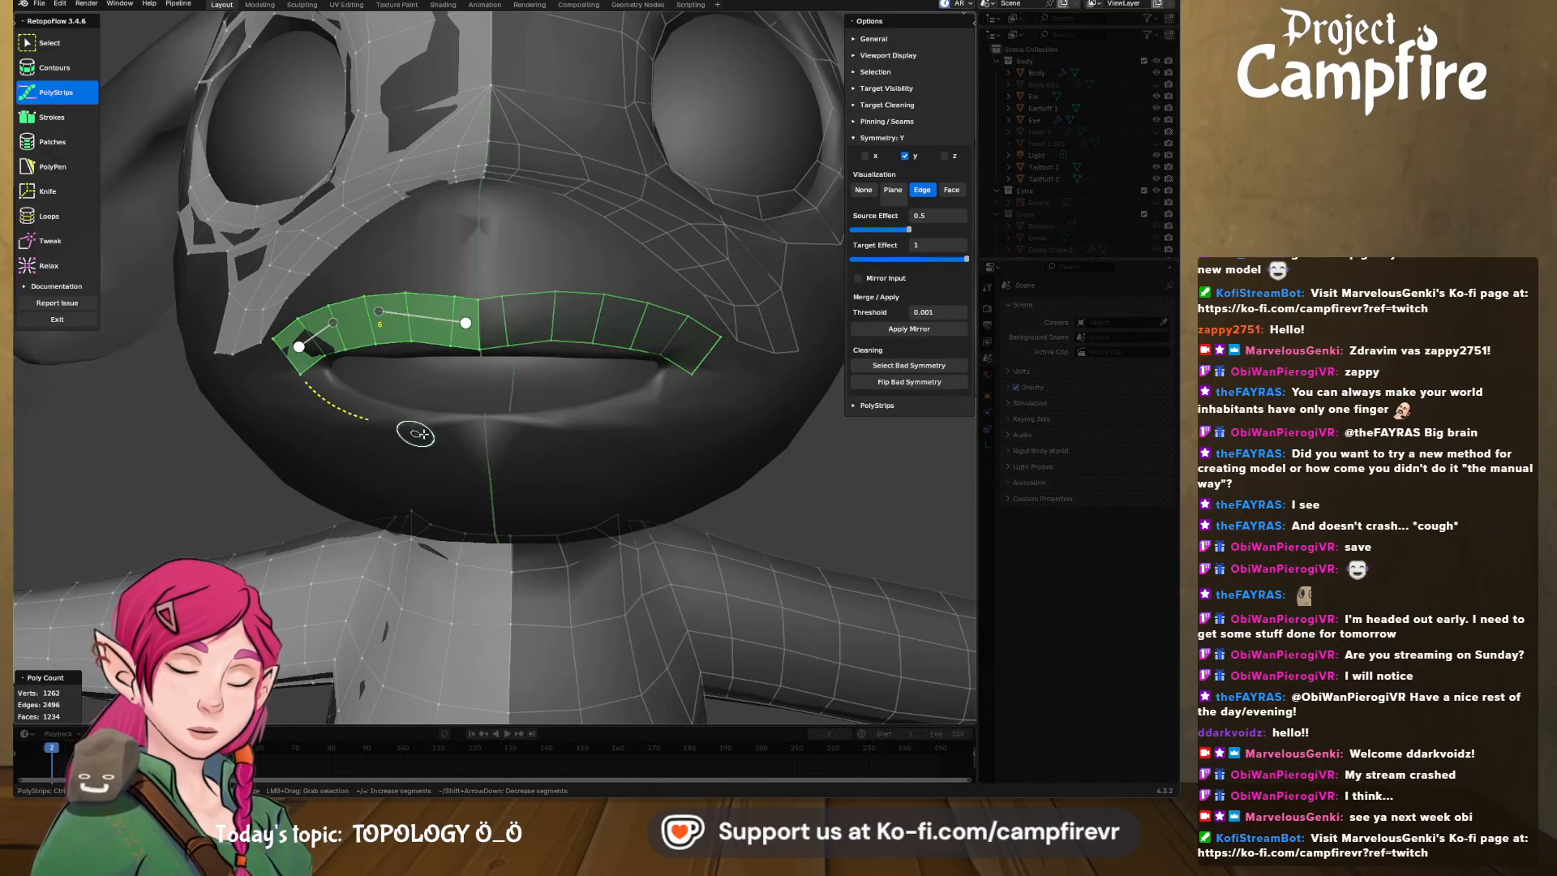
left_click_drag(643, 407, 683, 379)
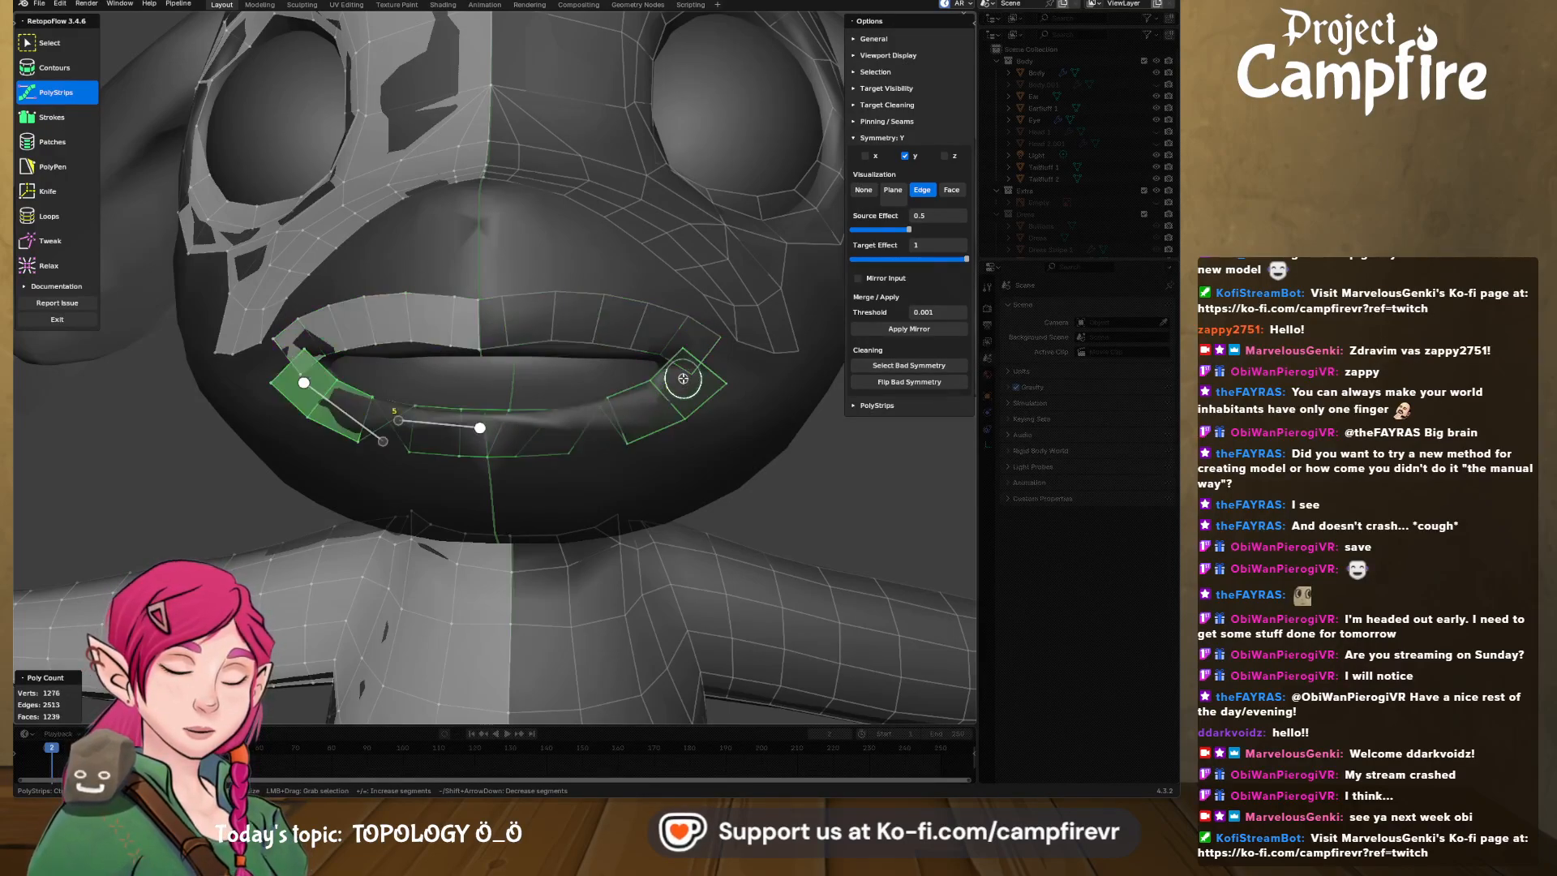
middle_click_drag(677, 377, 670, 388)
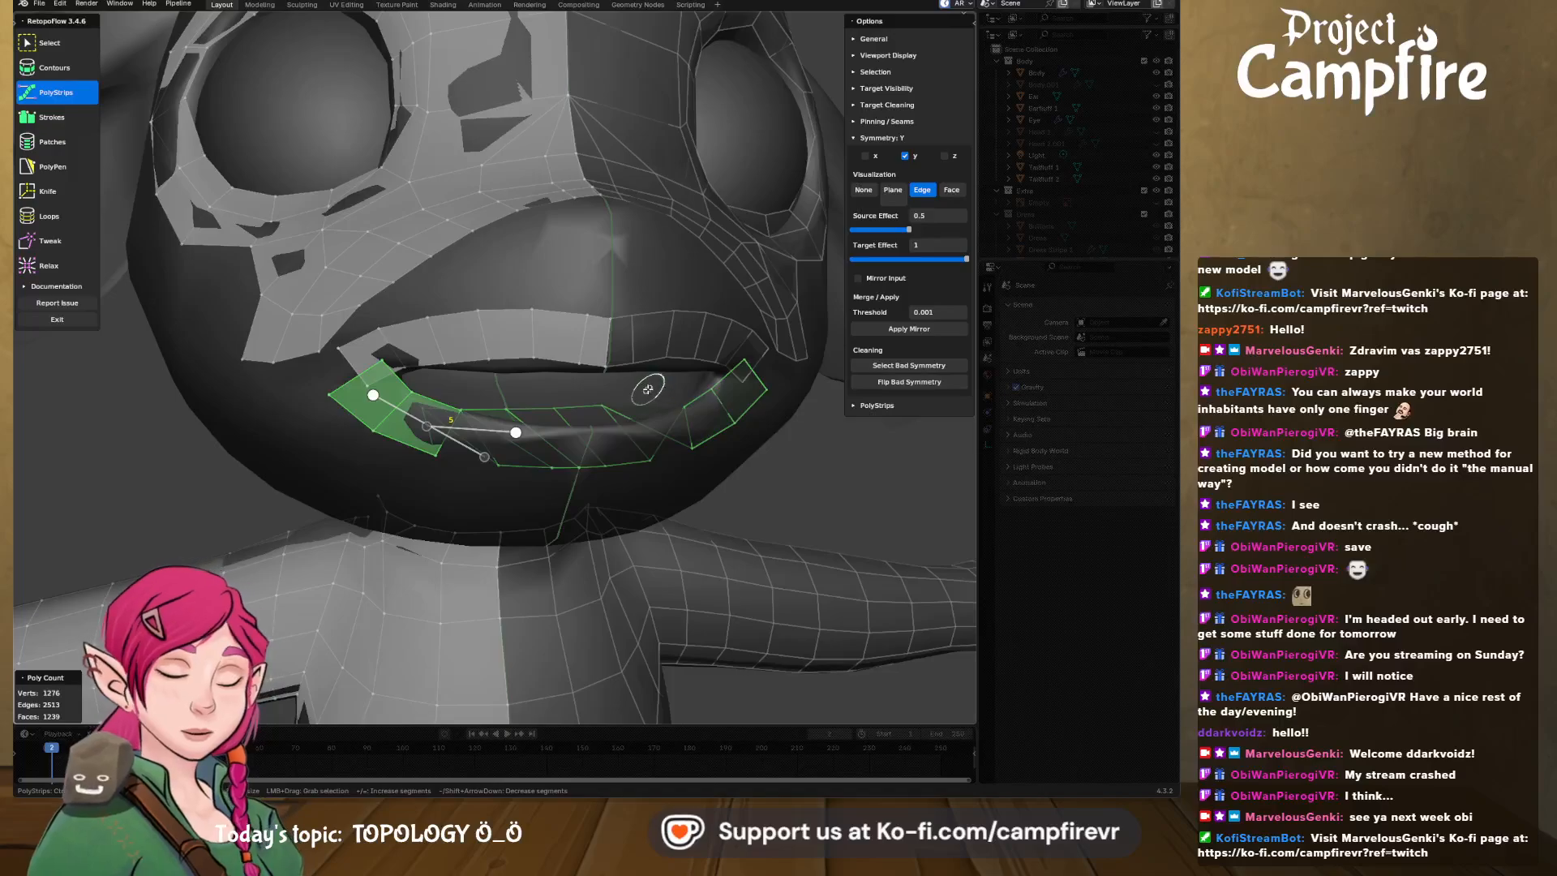
key("ctrl+z")
middle_click_drag(573, 460, 494, 410)
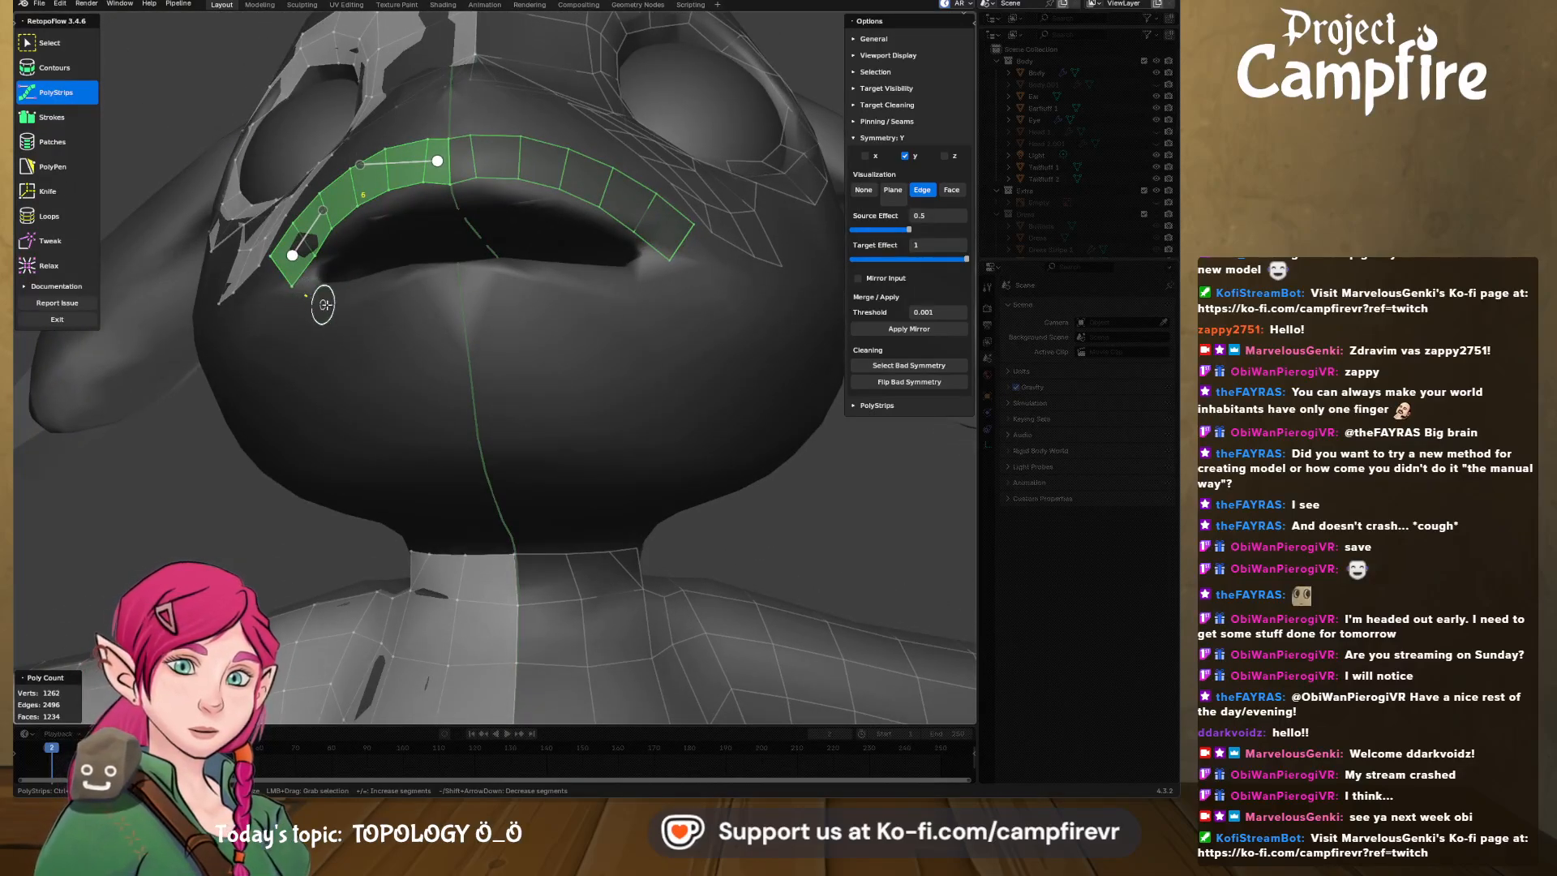
left_click_drag(590, 279, 660, 273)
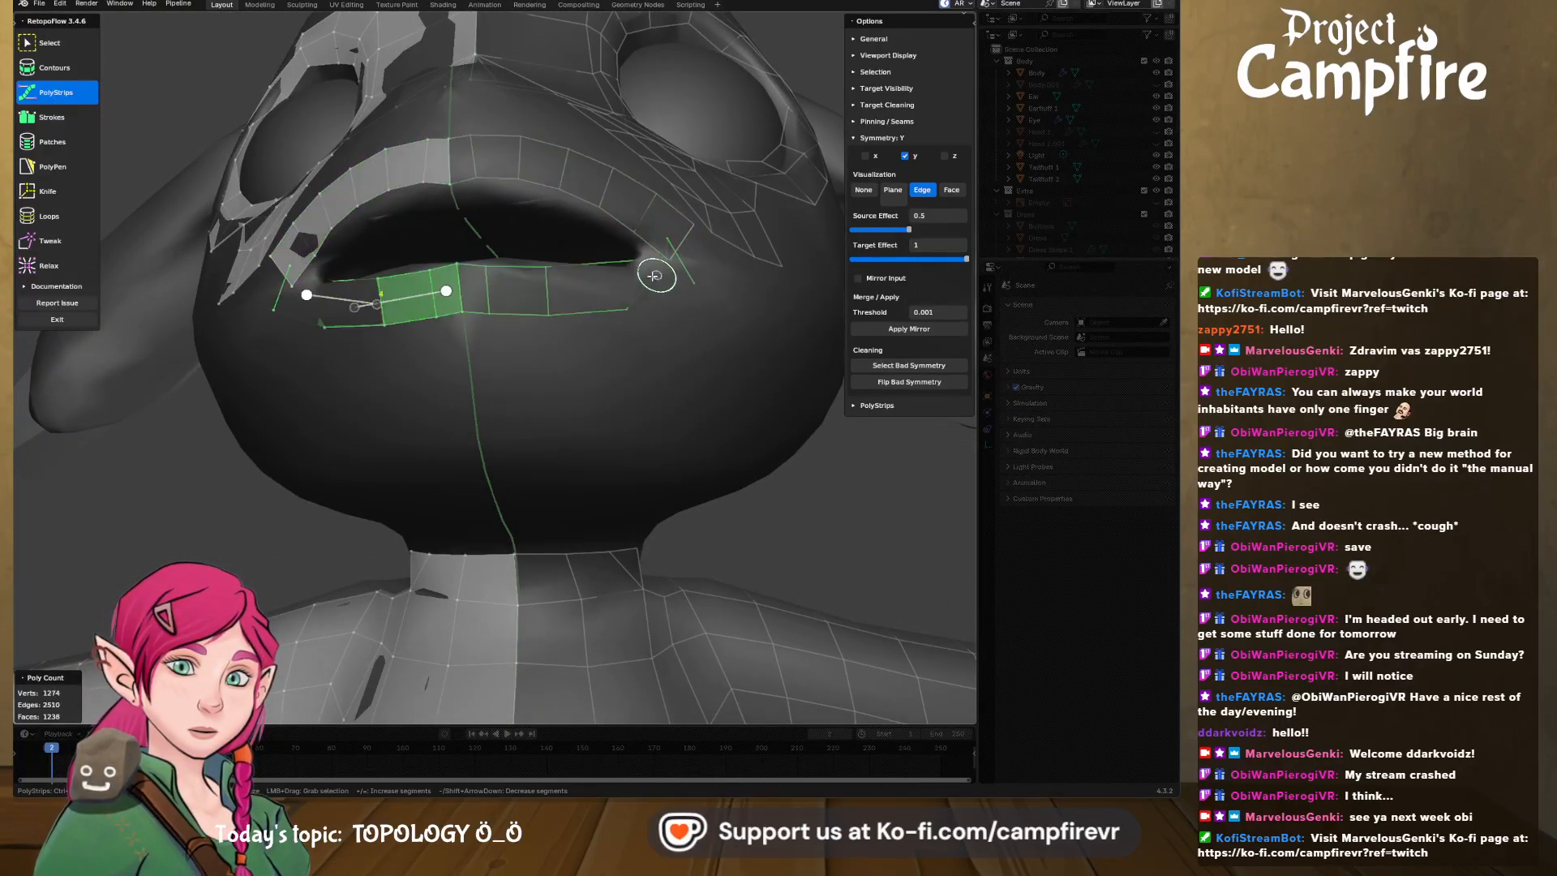
mouse_move(659, 274)
middle_mouse_down()
mouse_move(611, 362)
mouse_move(535, 424)
mouse_move(528, 400)
middle_mouse_up()
key("ctrl+z")
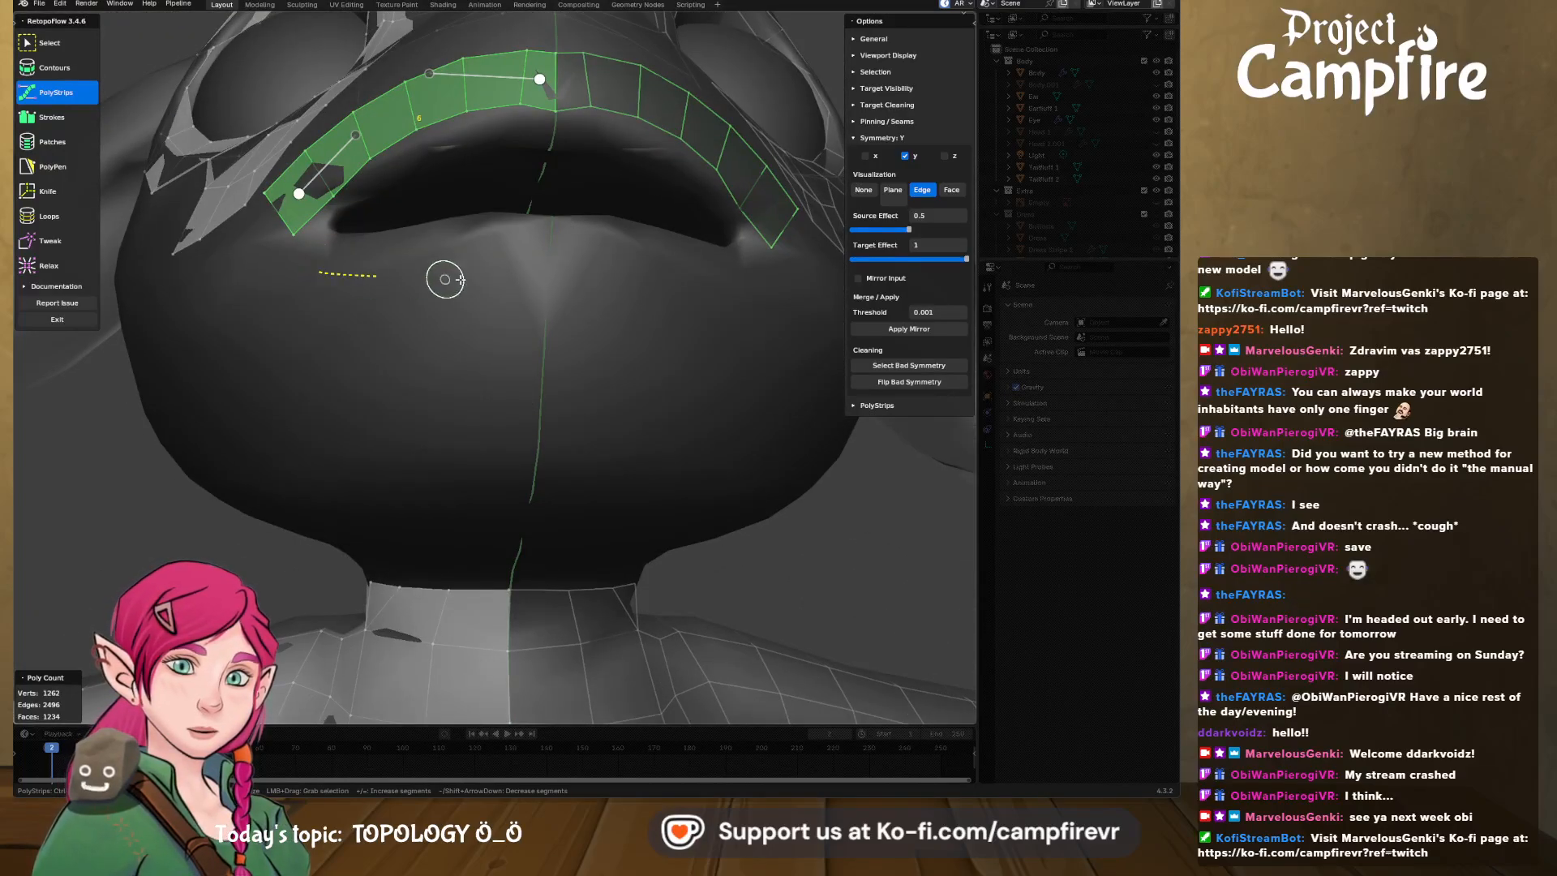
- Draw a PolyStrips strip of quads below the lower lip and tweak its upper vertices up onto the lip edge
left_click_drag(746, 289, 746, 279)
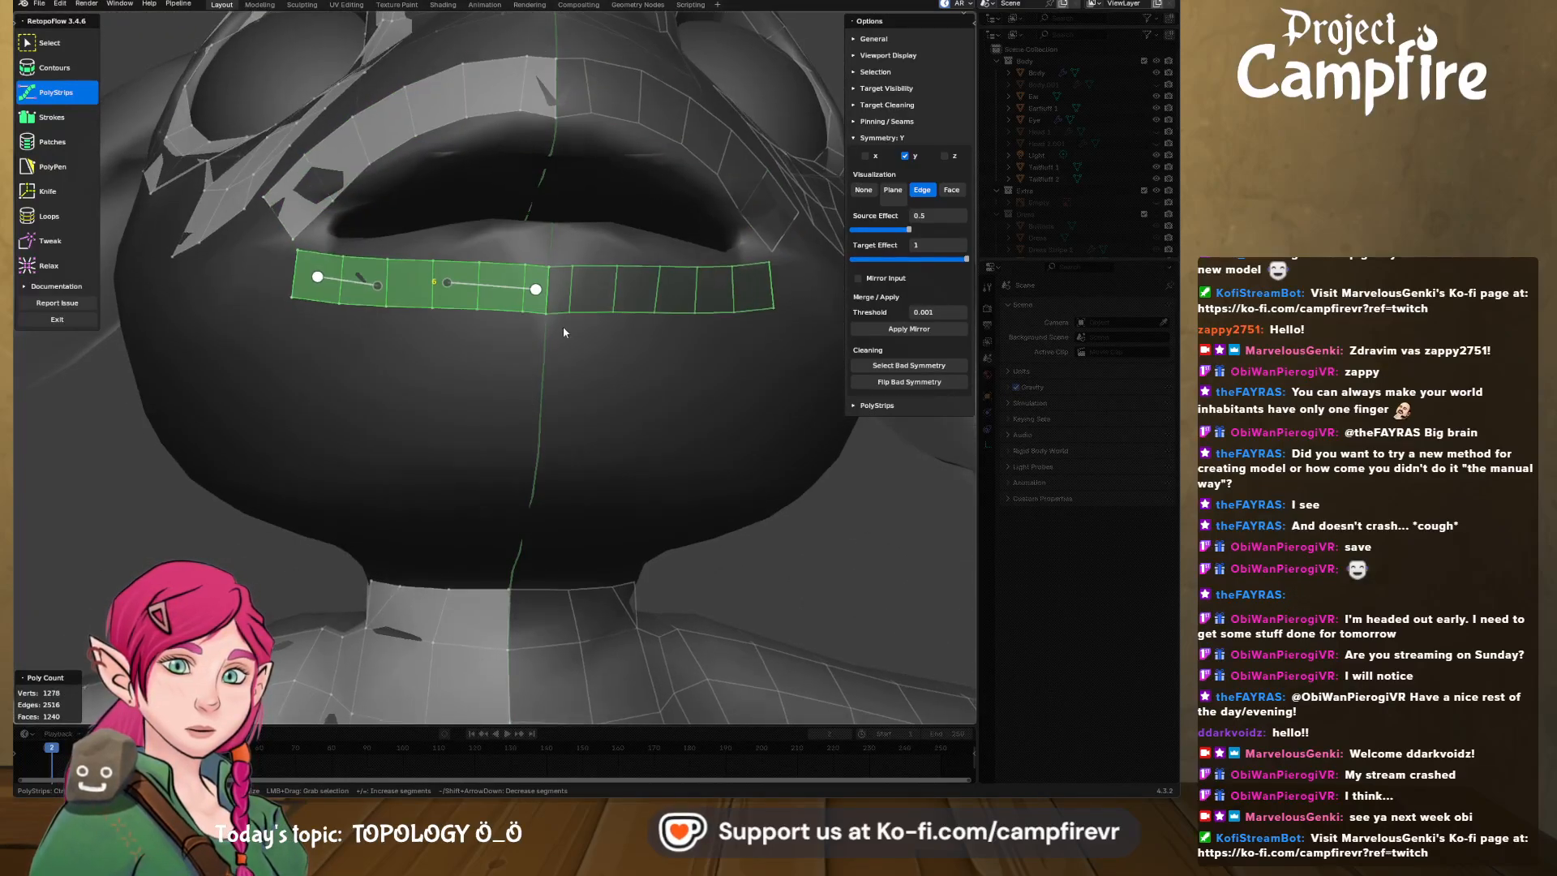
middle_click_drag(563, 326, 559, 357)
left_click(47, 243)
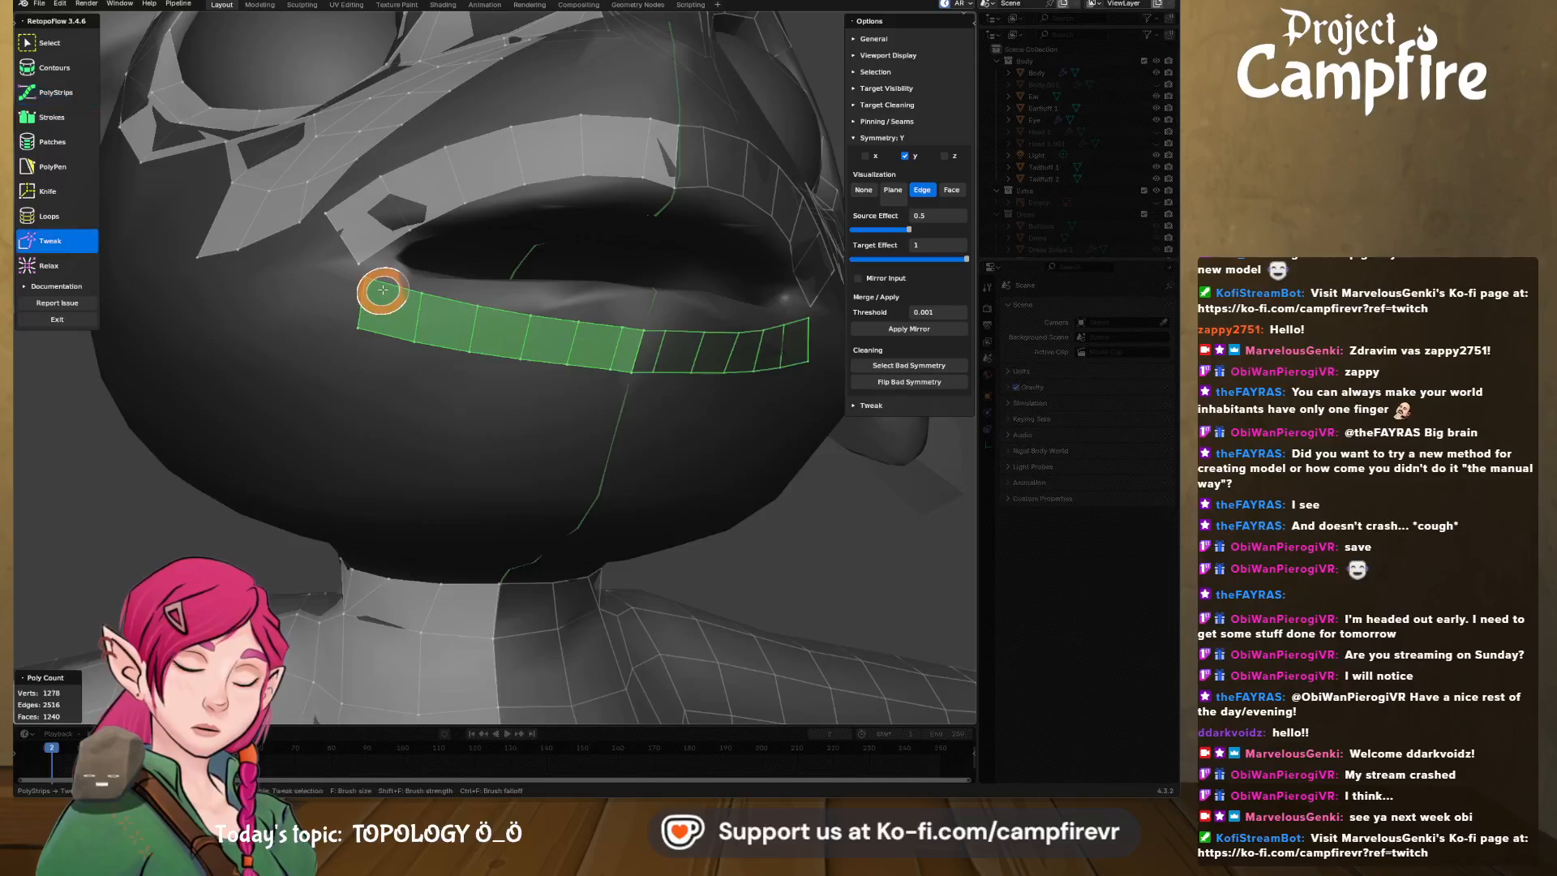
mouse_move(394, 277)
left_mouse_down()
mouse_move(417, 285)
mouse_move(424, 267)
mouse_move(470, 295)
mouse_move(475, 276)
mouse_move(525, 316)
mouse_move(532, 271)
mouse_move(577, 309)
mouse_move(581, 276)
mouse_move(619, 320)
mouse_move(619, 289)
mouse_move(648, 307)
mouse_move(652, 287)
left_mouse_up()
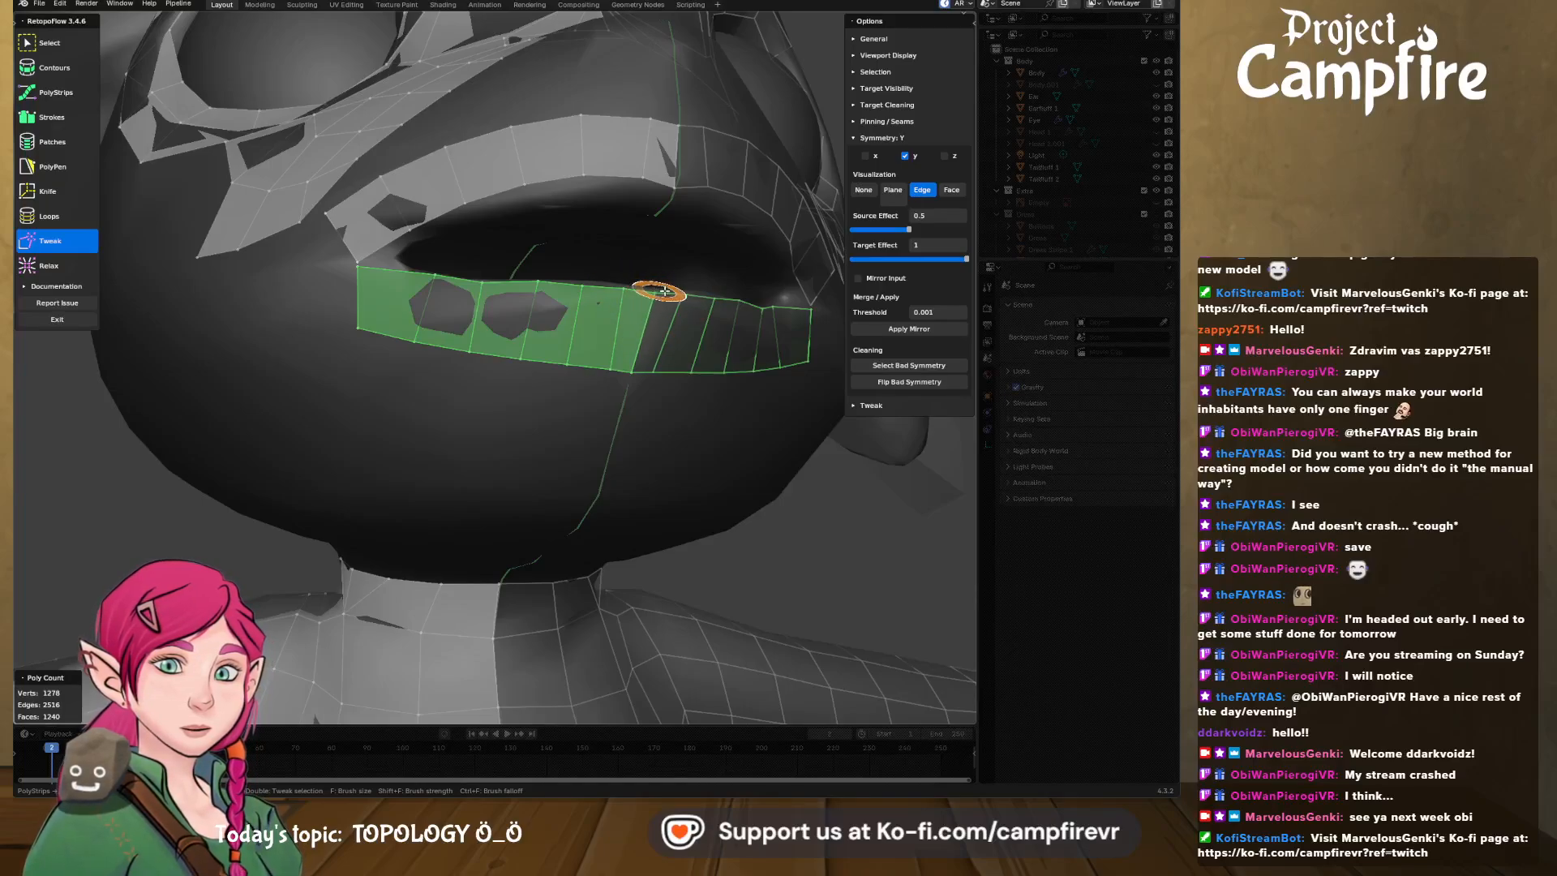
- Join the upper and lower lip strips at the mouth corner by merging their adjacent end vertices with Merge at Center
mouse_move(665, 292)
middle_mouse_down()
mouse_move(410, 284)
mouse_move(463, 365)
middle_mouse_up()
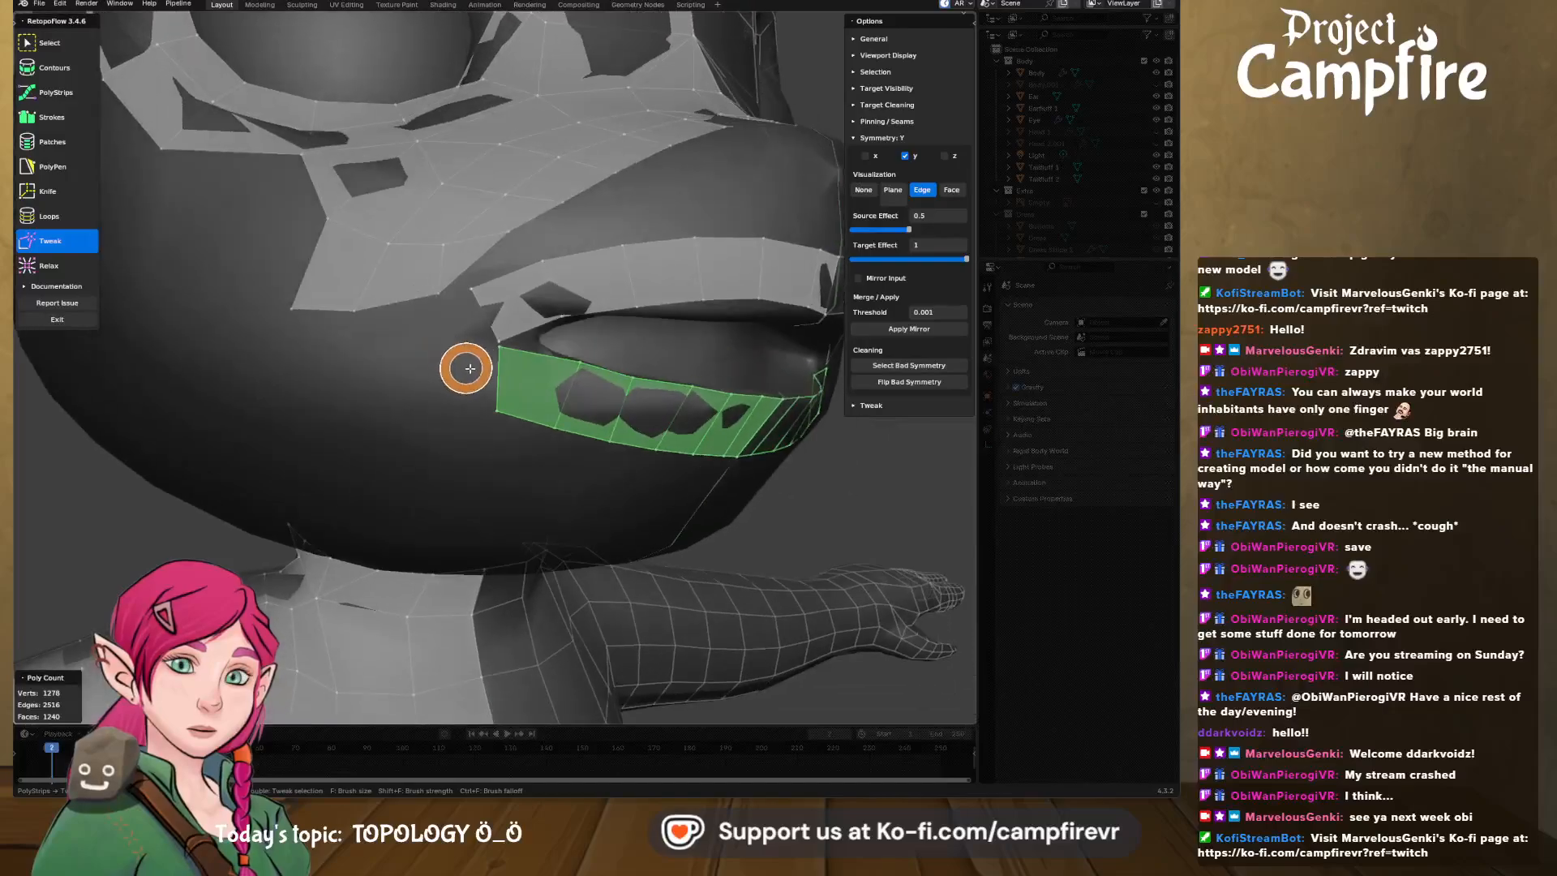
left_click(51, 43)
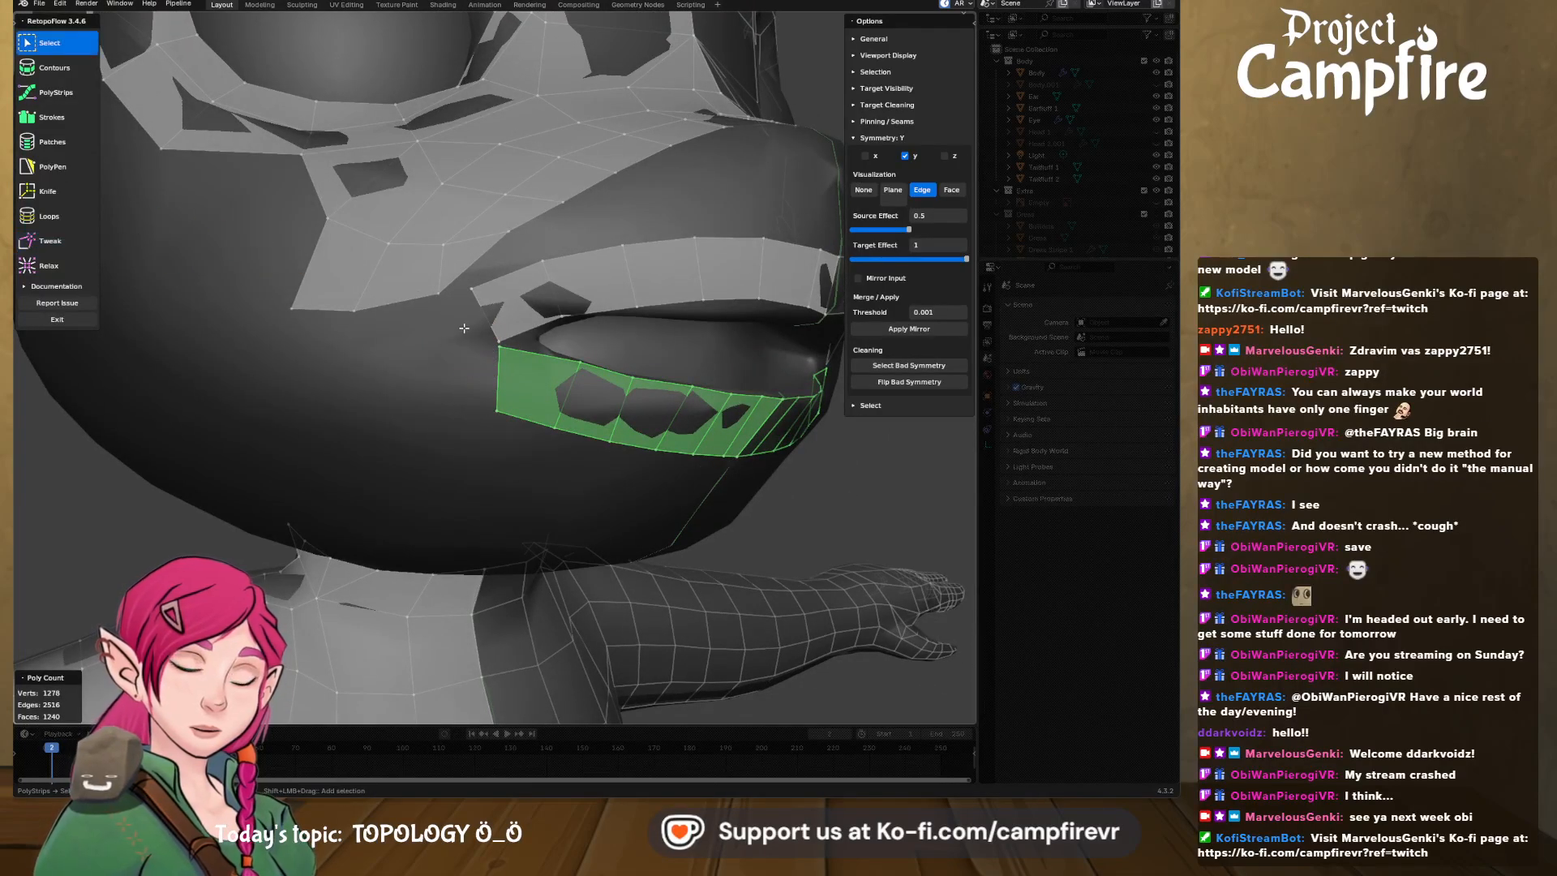
left_click_drag(512, 354, 509, 348)
key("x")
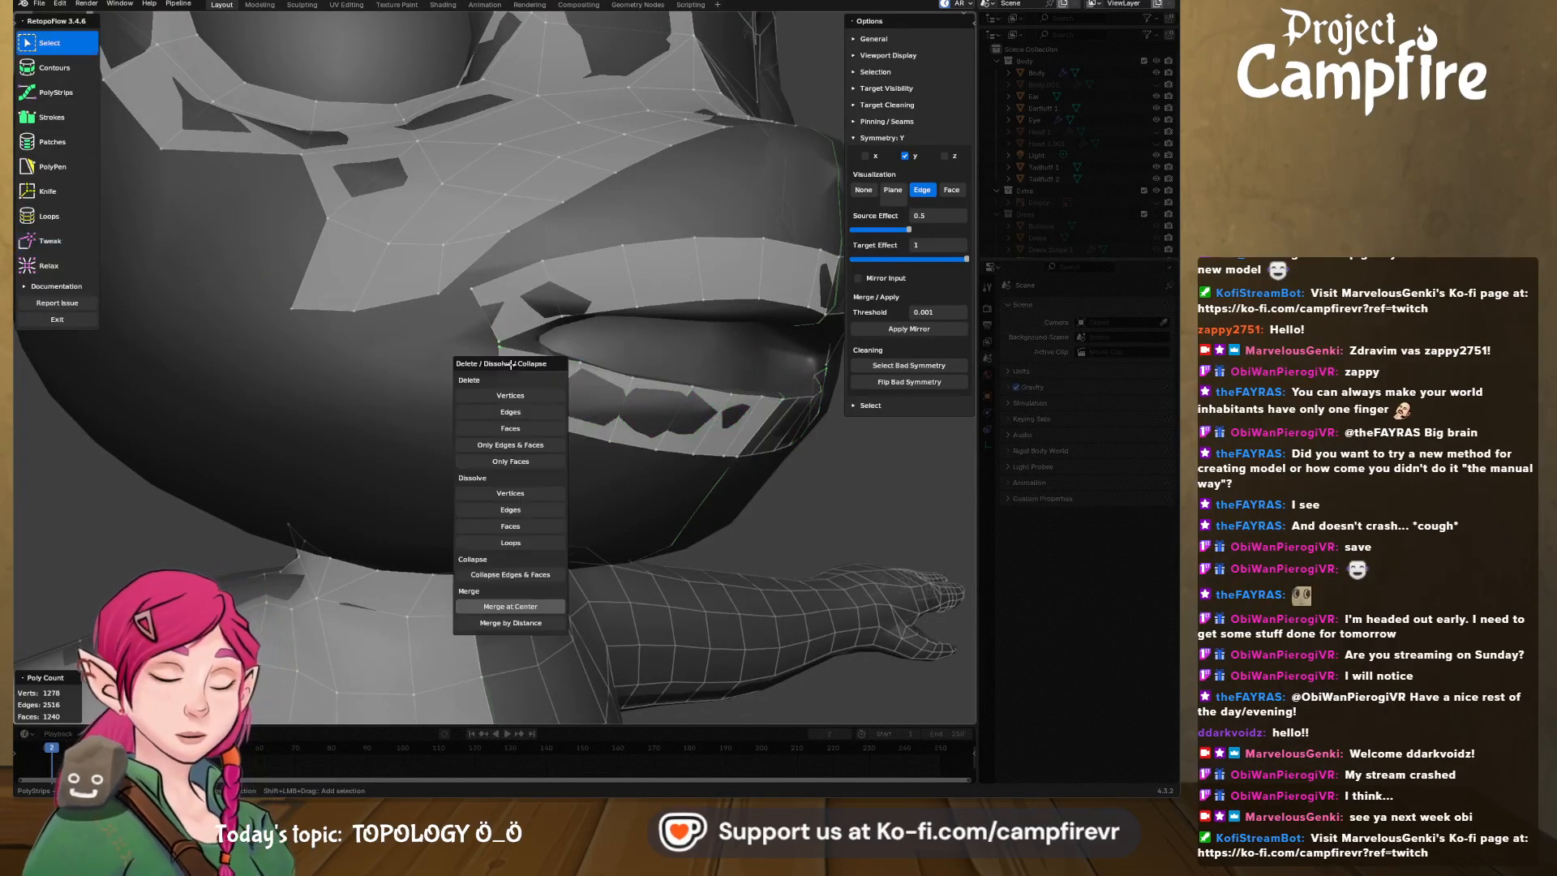
left_click(532, 605)
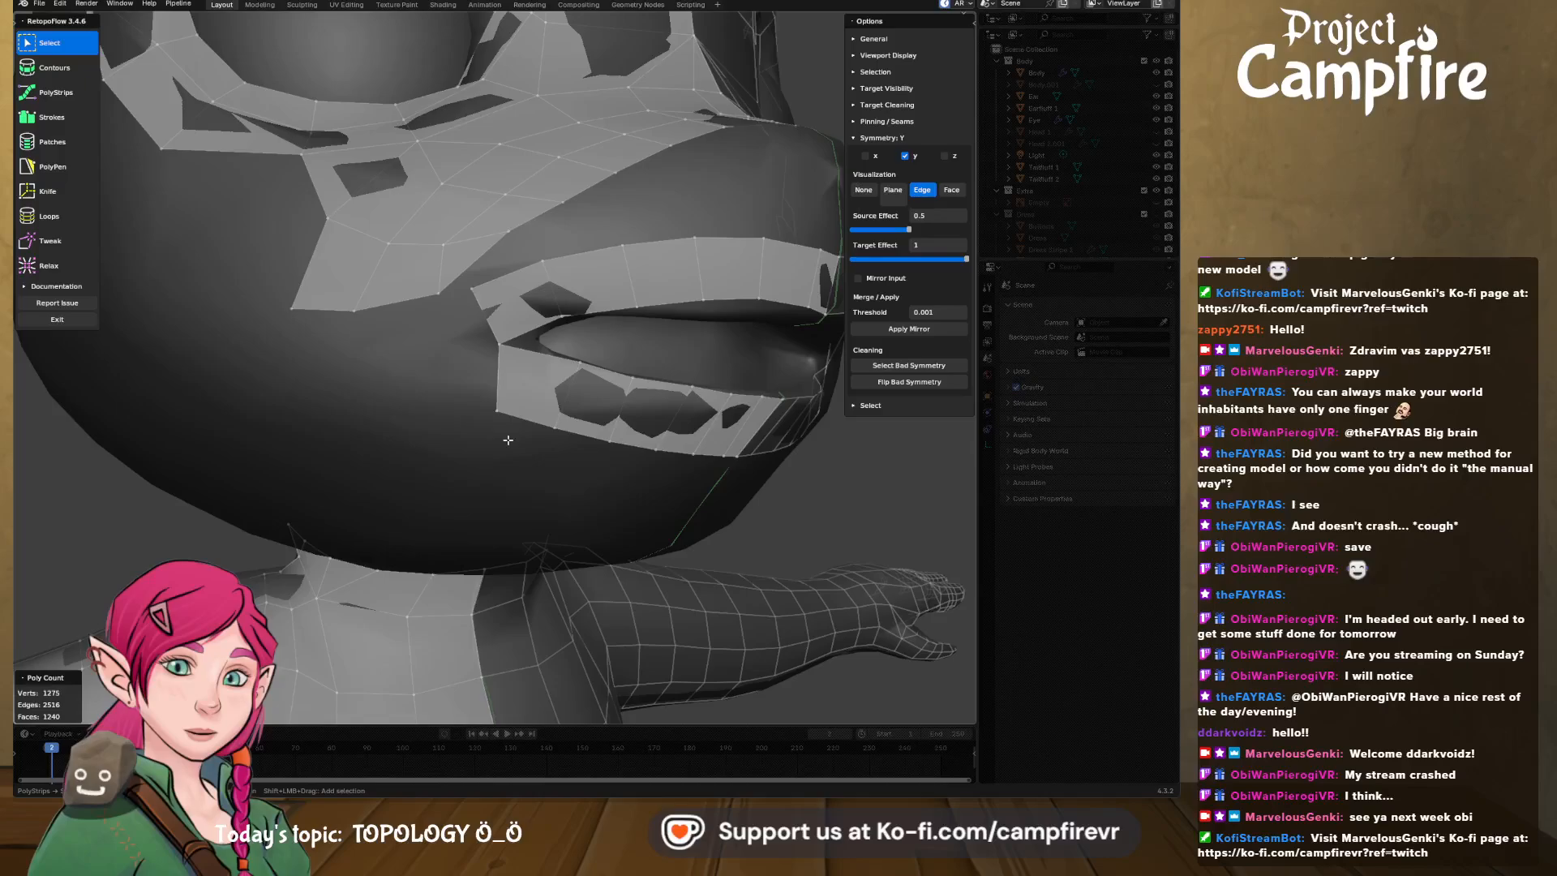
- Tweak the joined corner vertices in toward the mouth and pull the upper-lip strip's nearby vertices closer to the lip edge
middle_click_drag(508, 440, 524, 400)
left_click(50, 241)
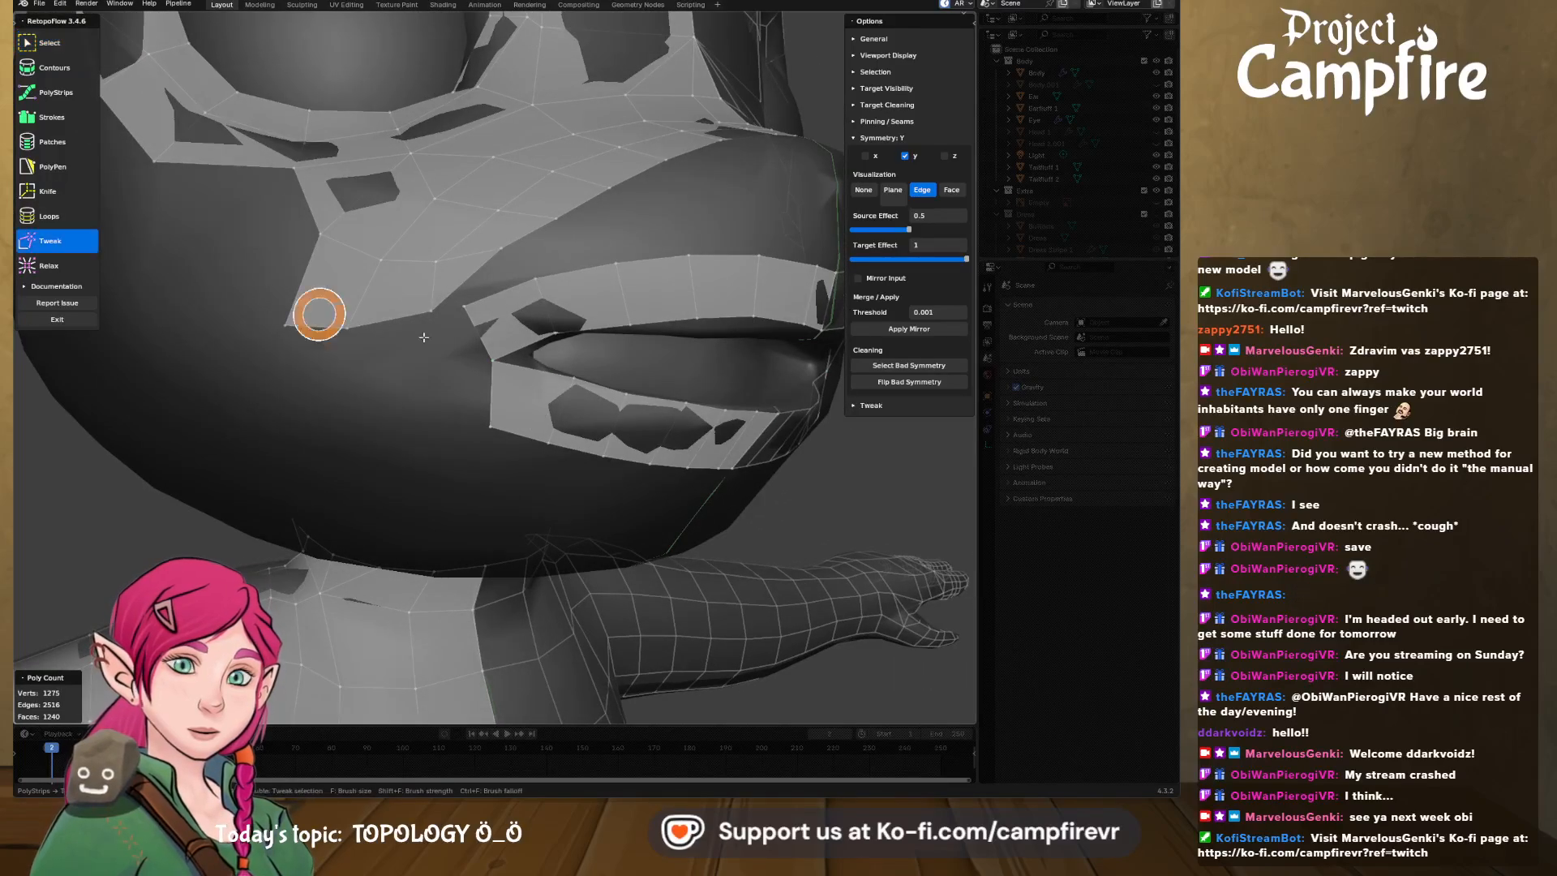
left_click_drag(480, 348, 522, 354)
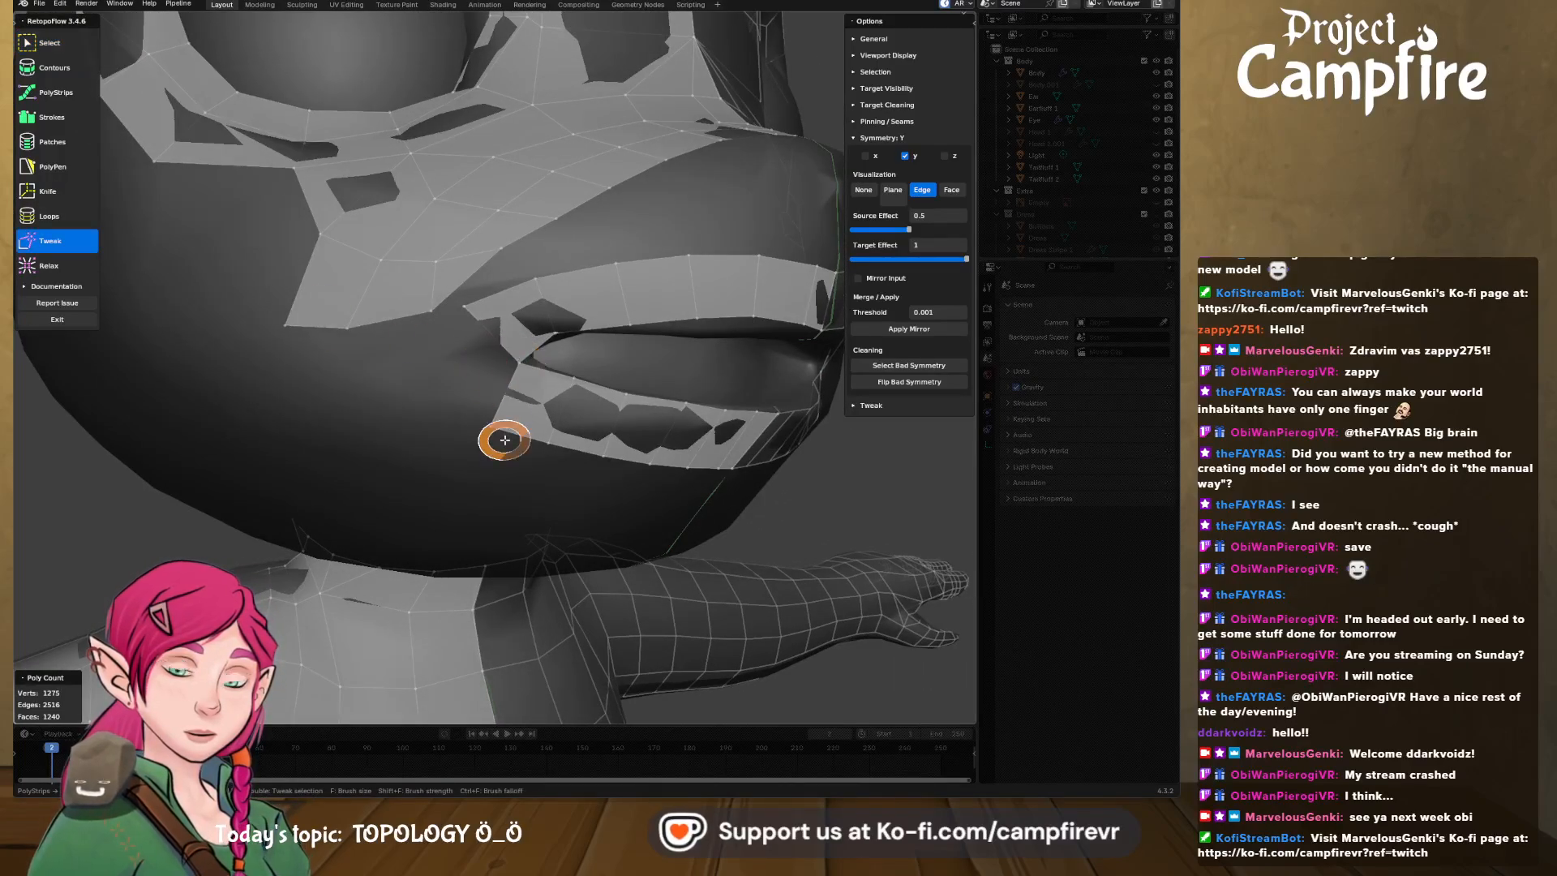
mouse_move(465, 303)
left_mouse_down()
mouse_move(495, 326)
mouse_move(550, 304)
mouse_move(504, 337)
left_mouse_up()
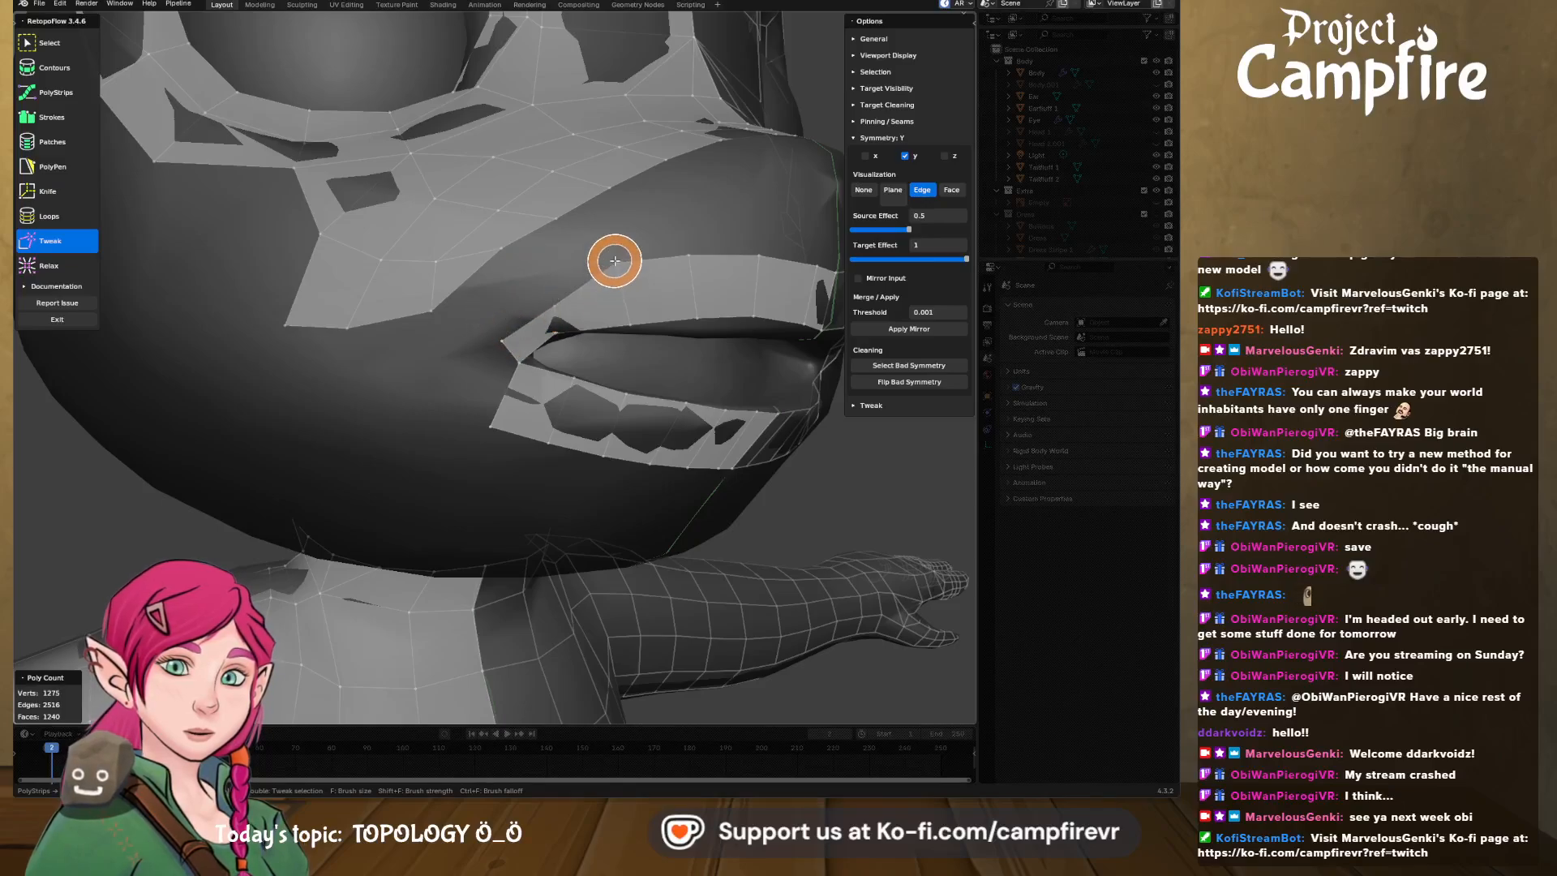
left_click_drag(638, 334, 631, 339)
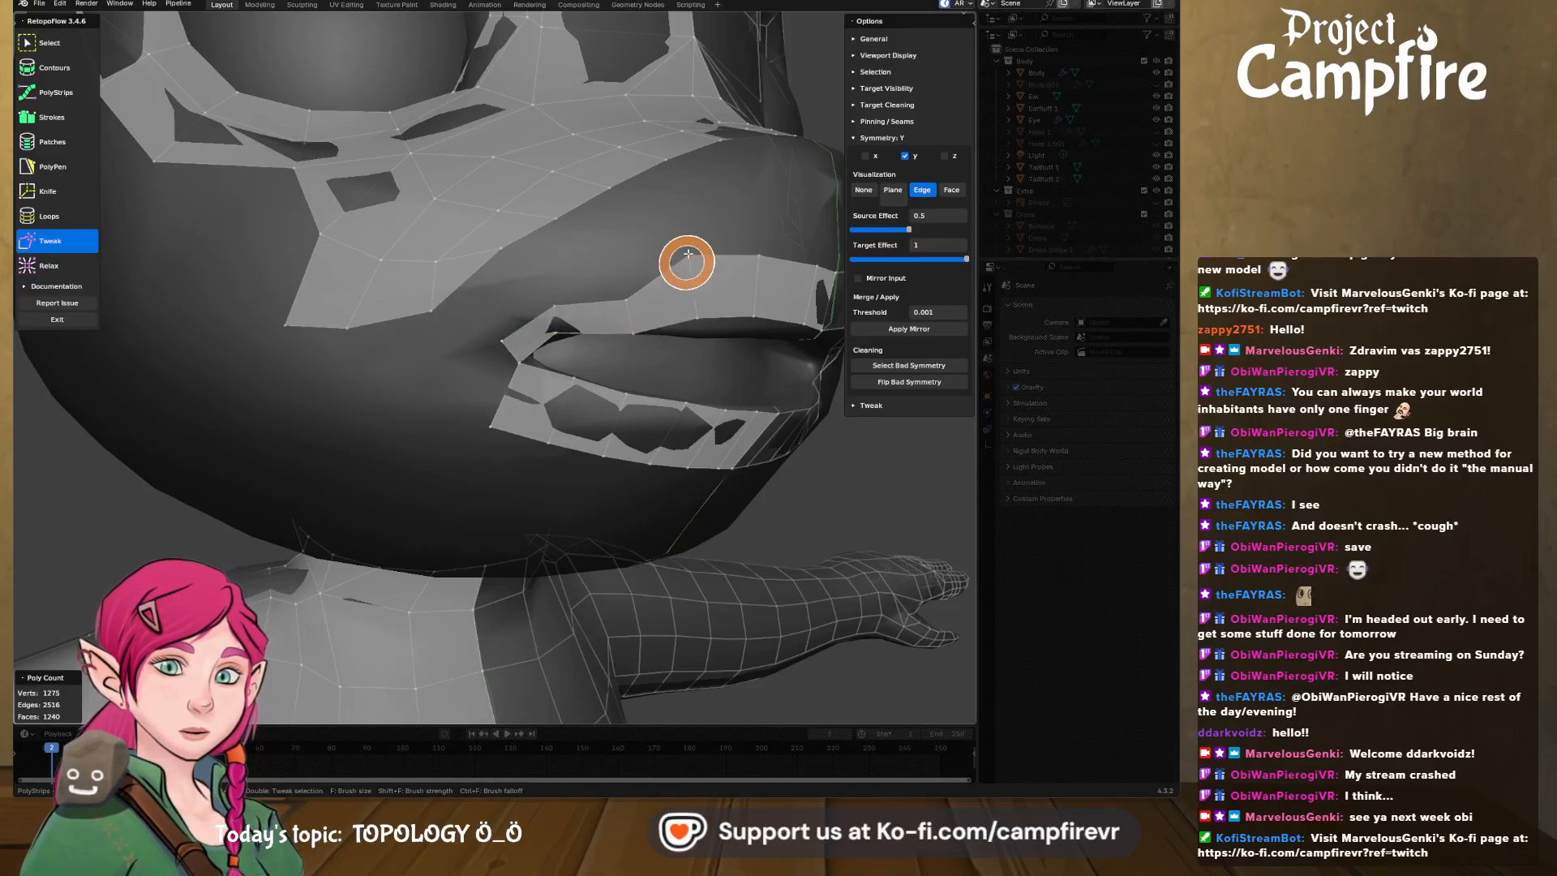
left_click_drag(688, 249, 699, 336)
- Tweak the upper-lip strip's inner and outer edges from the mouth corner to the centerline so they follow the lip
middle_click_drag(700, 335, 522, 257)
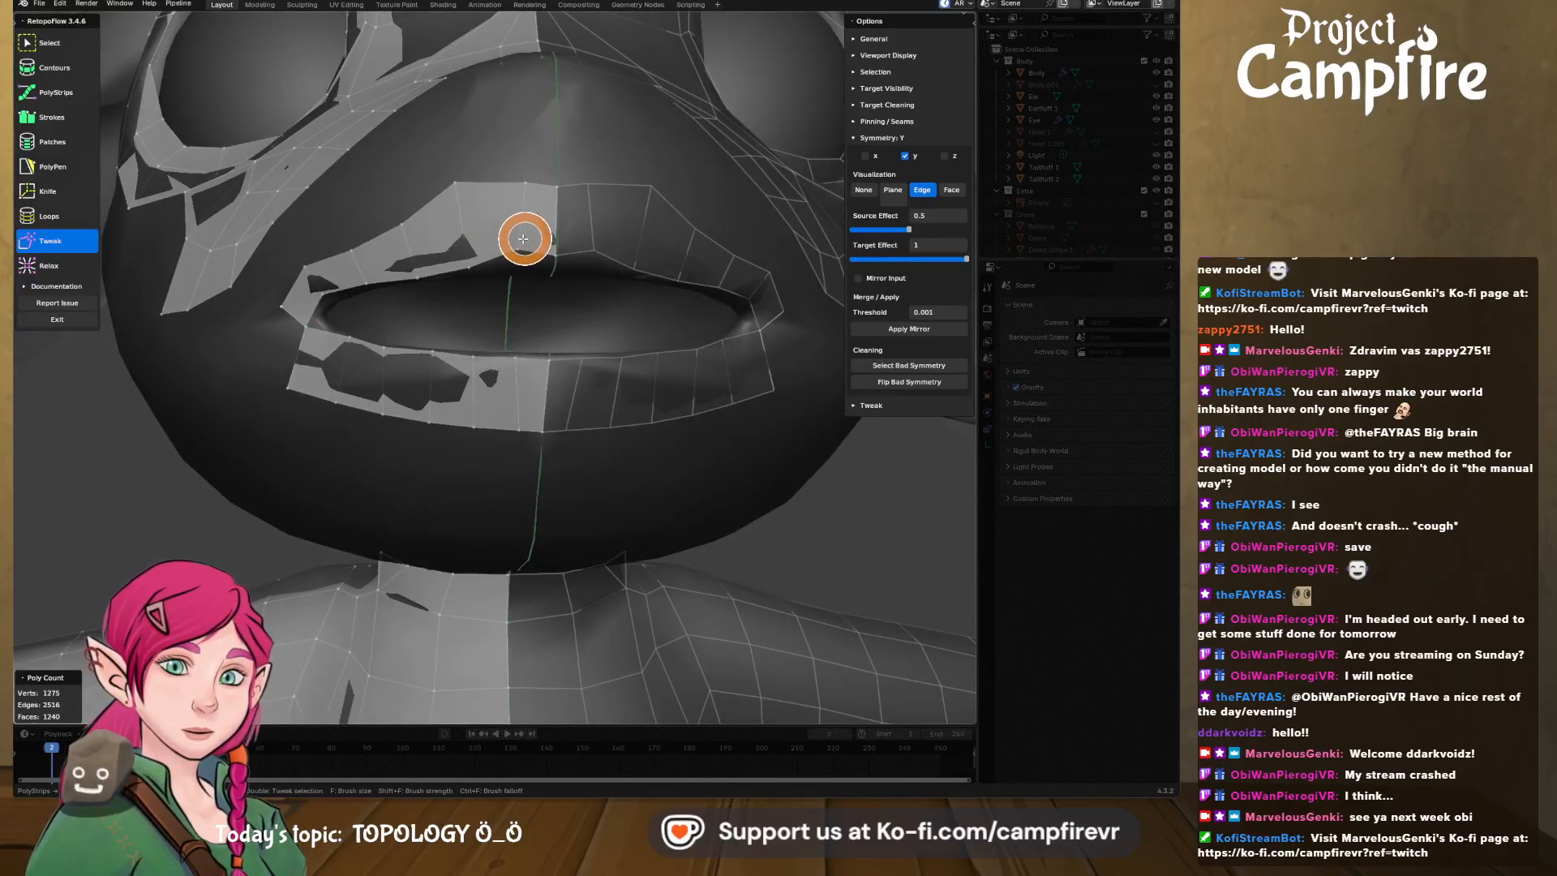
mouse_move(521, 236)
left_mouse_down()
mouse_move(528, 261)
mouse_move(557, 266)
mouse_move(465, 267)
left_mouse_up()
left_click_drag(371, 270, 320, 298)
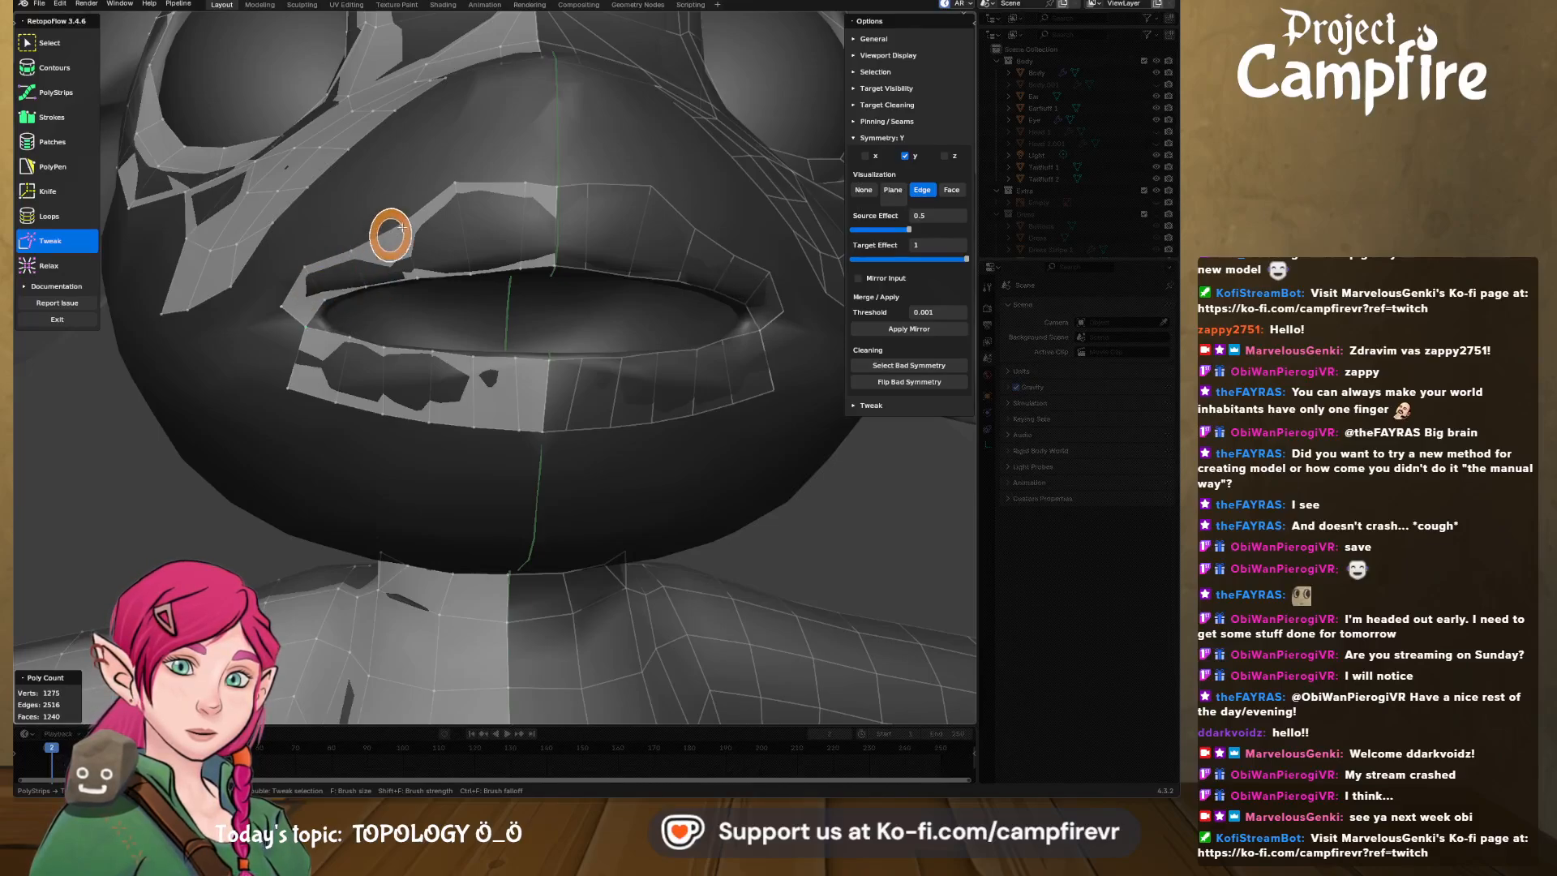
mouse_move(445, 173)
left_mouse_down()
mouse_move(465, 205)
mouse_move(552, 204)
left_mouse_up()
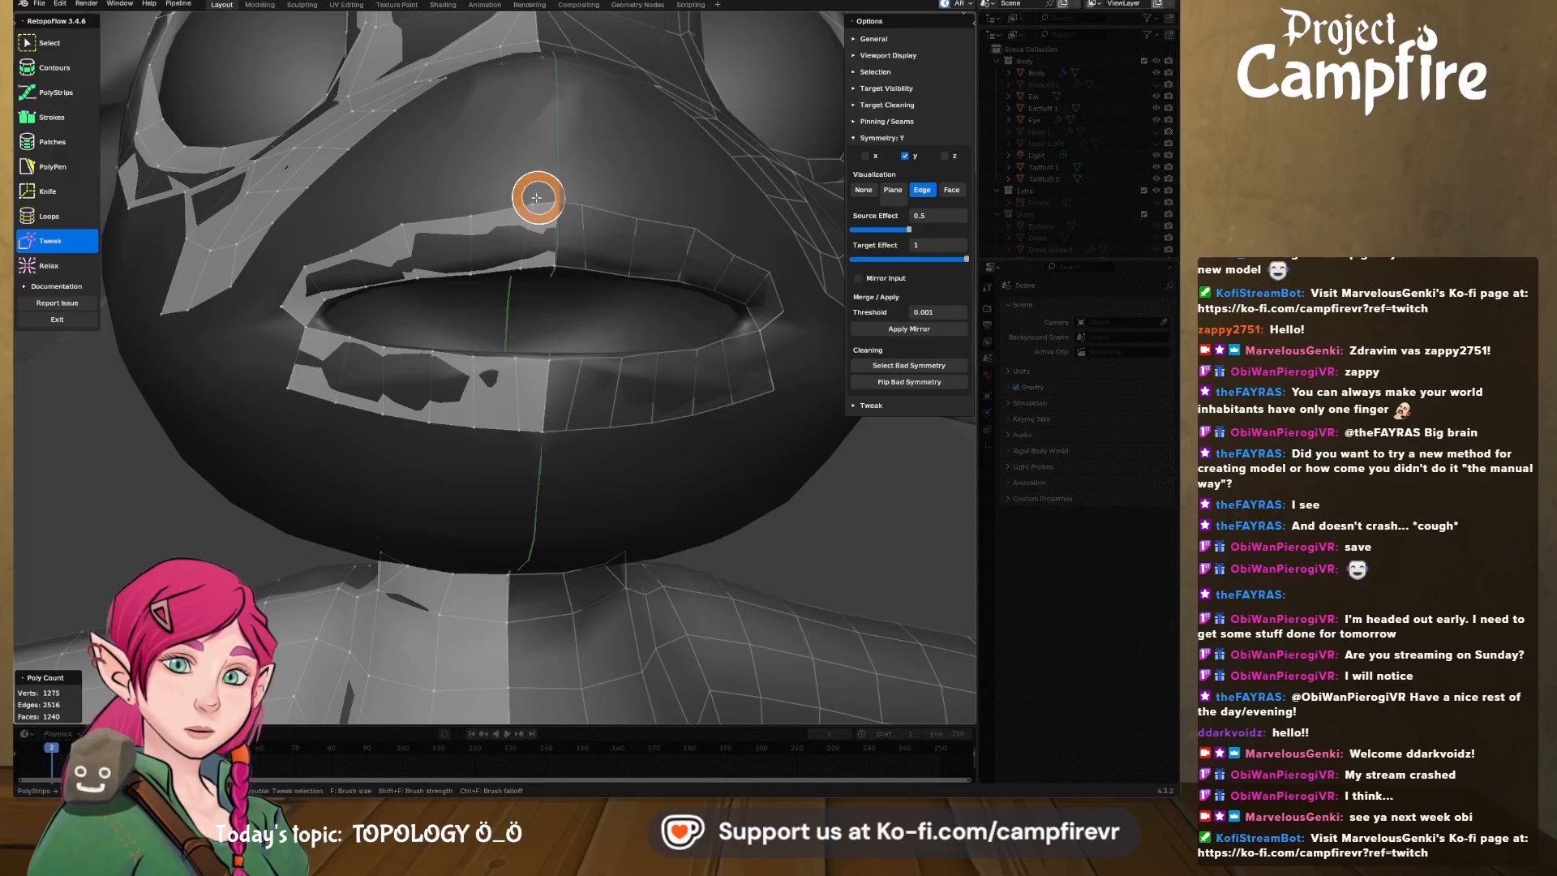
- Tweak the lip strips' vertices at the mouth corner, pulling the lower strip's outer end in toward the lip
mouse_move(403, 227)
middle_mouse_down()
mouse_move(565, 255)
mouse_move(584, 244)
mouse_move(556, 248)
middle_mouse_up()
middle_click_drag(323, 381, 348, 357)
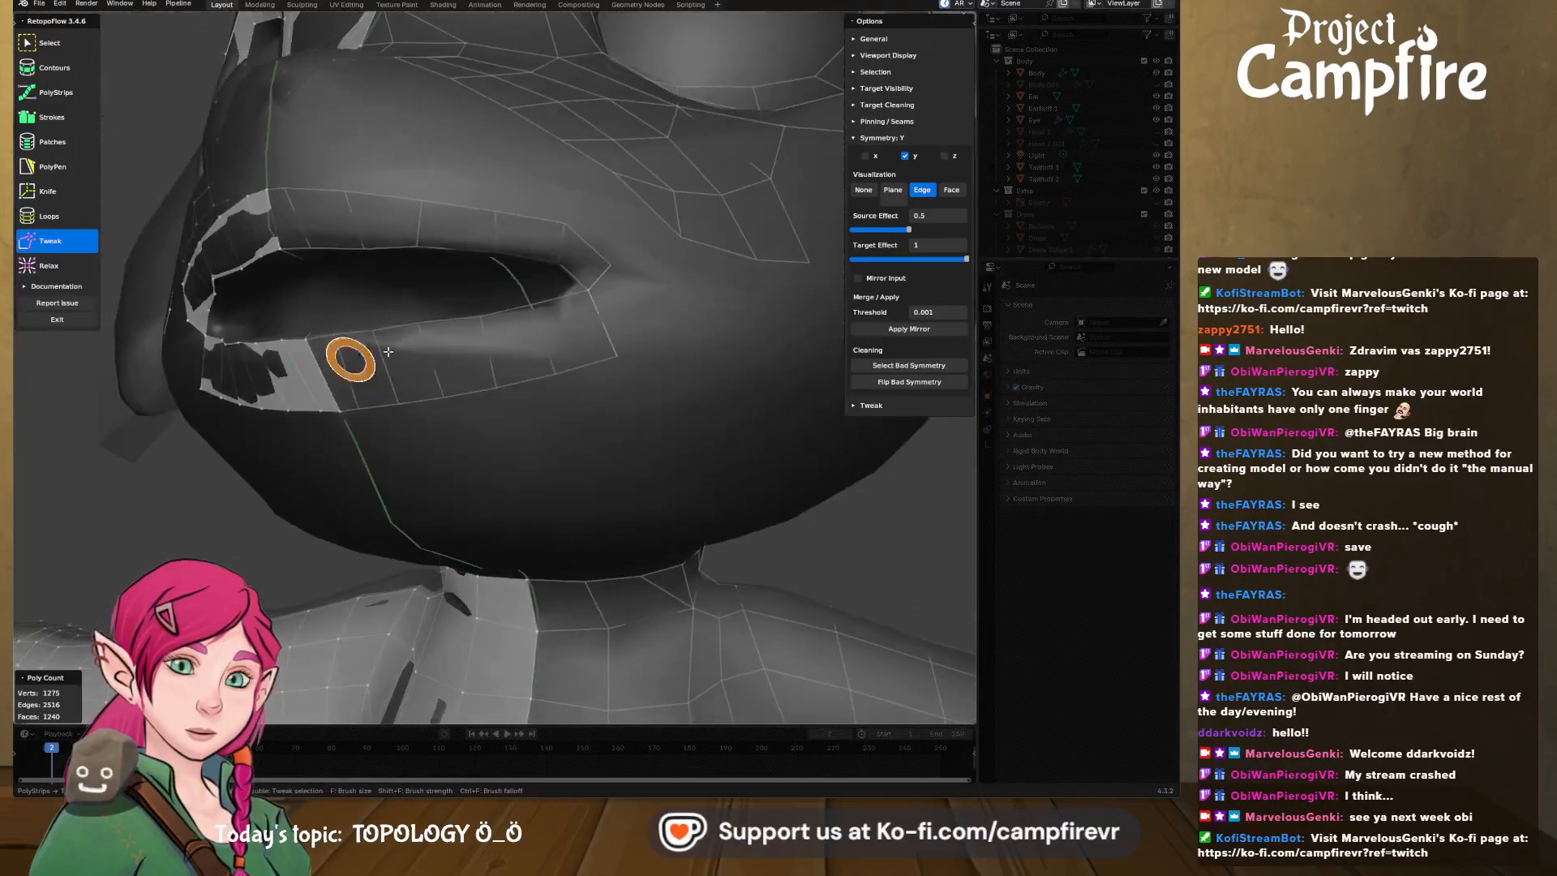
middle_click_drag(629, 278, 569, 380)
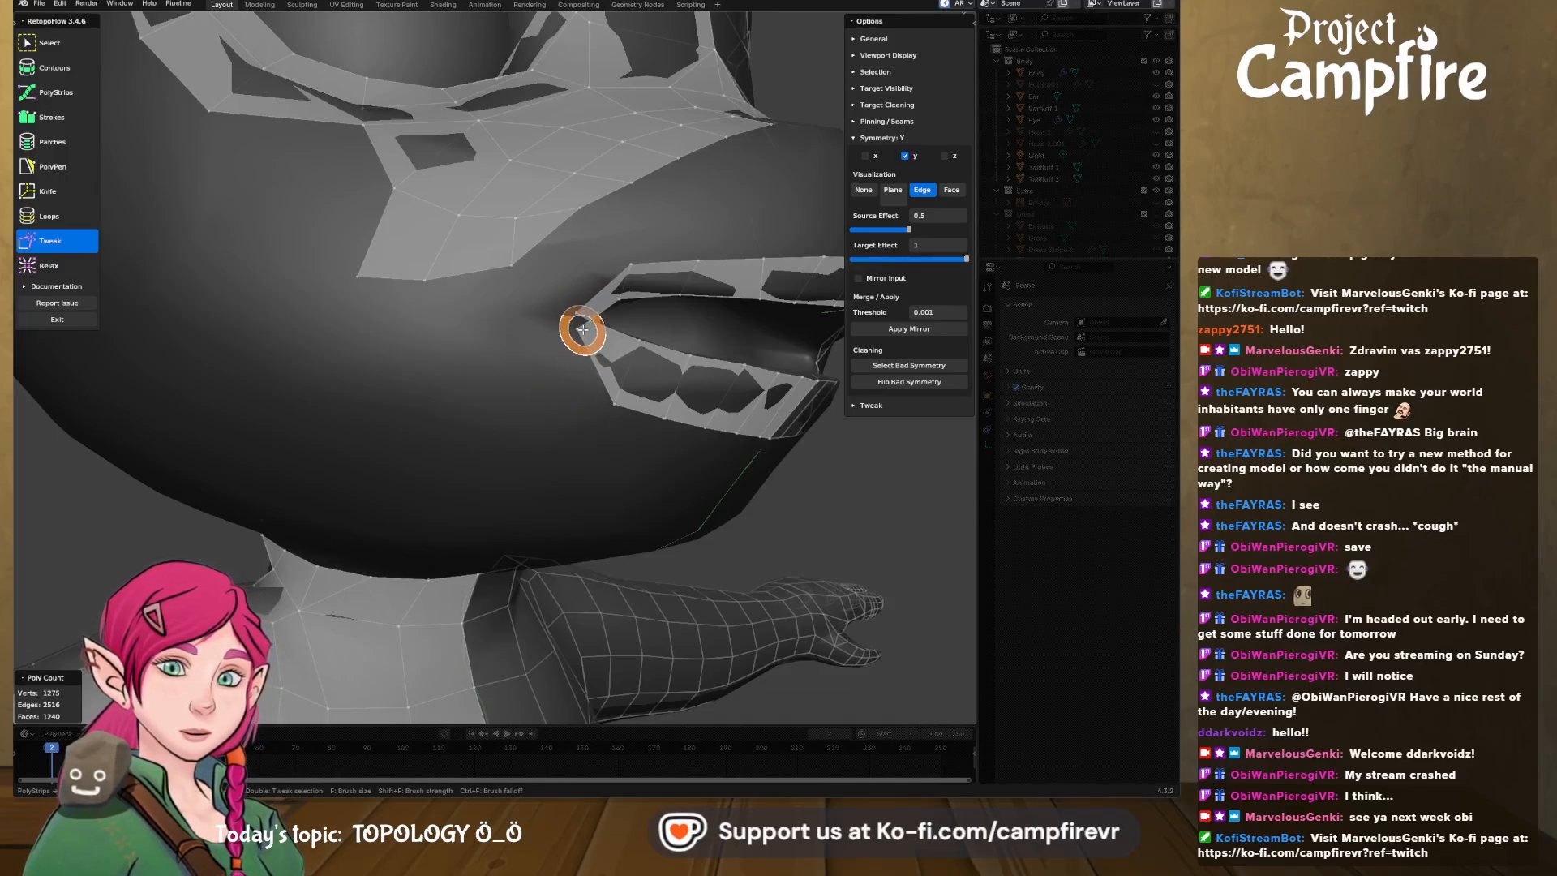
left_click_drag(612, 400, 635, 386)
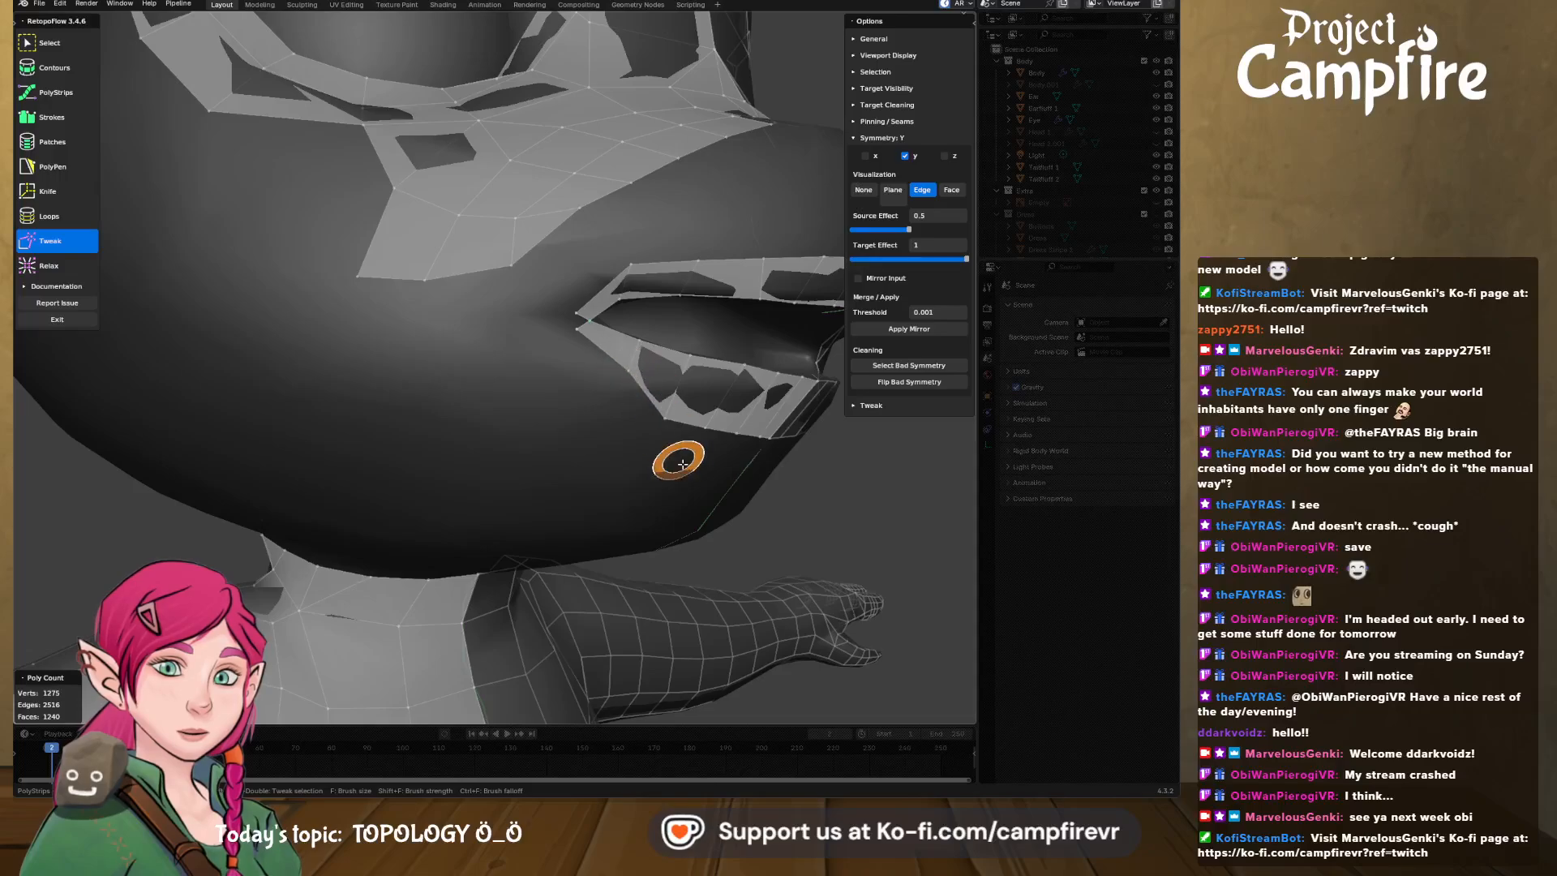
- Tweak the lower-lip strip's vertices toward the centerline to form an even band along the lip
middle_click_drag(662, 423, 442, 395)
mouse_move(420, 355)
left_mouse_down()
mouse_move(422, 318)
mouse_move(473, 338)
mouse_move(564, 325)
left_mouse_up()
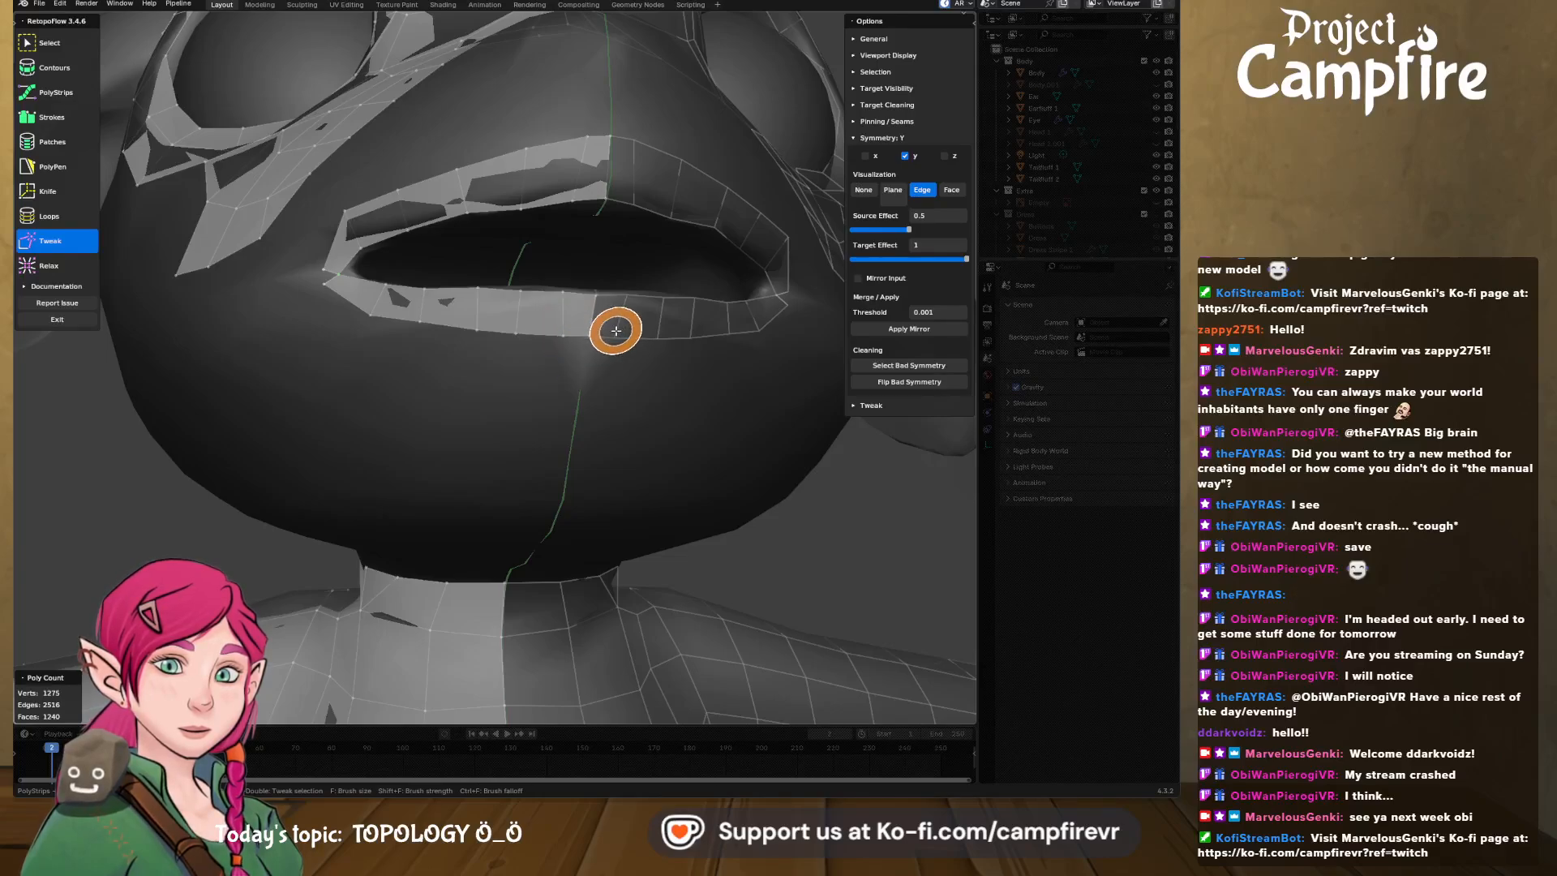
middle_click_drag(612, 330, 611, 341)
left_click_drag(546, 330, 586, 332)
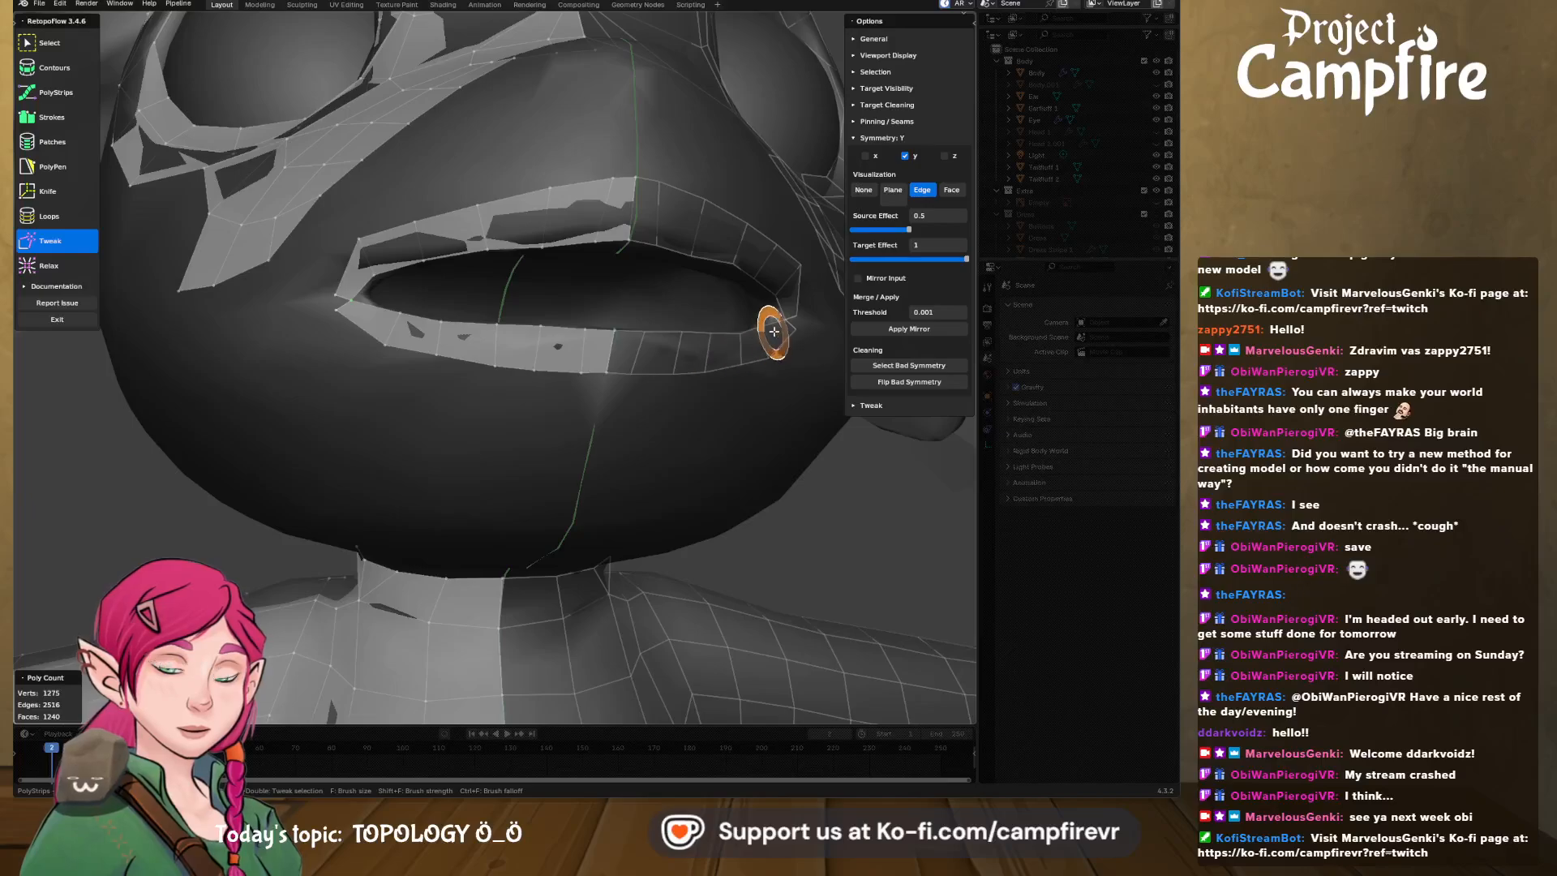
- Fill the small gap between the upper and lower lip strips at the mouth corner with a PolyPen triangle
mouse_move(792, 324)
middle_mouse_down()
mouse_move(573, 323)
mouse_move(611, 345)
mouse_move(678, 357)
mouse_move(584, 261)
middle_mouse_up()
scroll(581, 361, "up", 4)
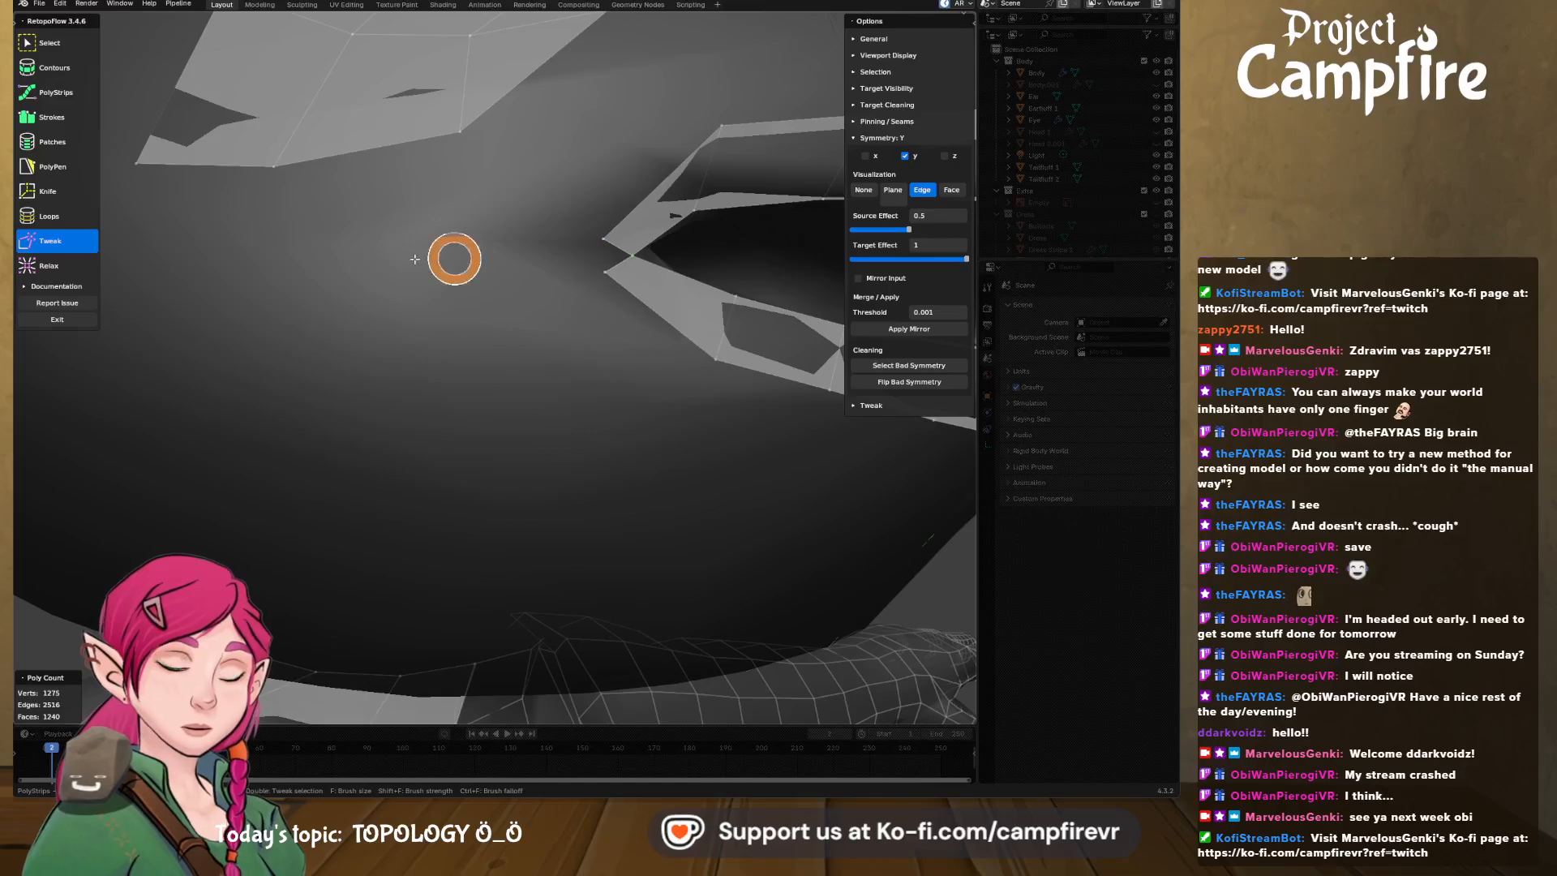
left_click(43, 190)
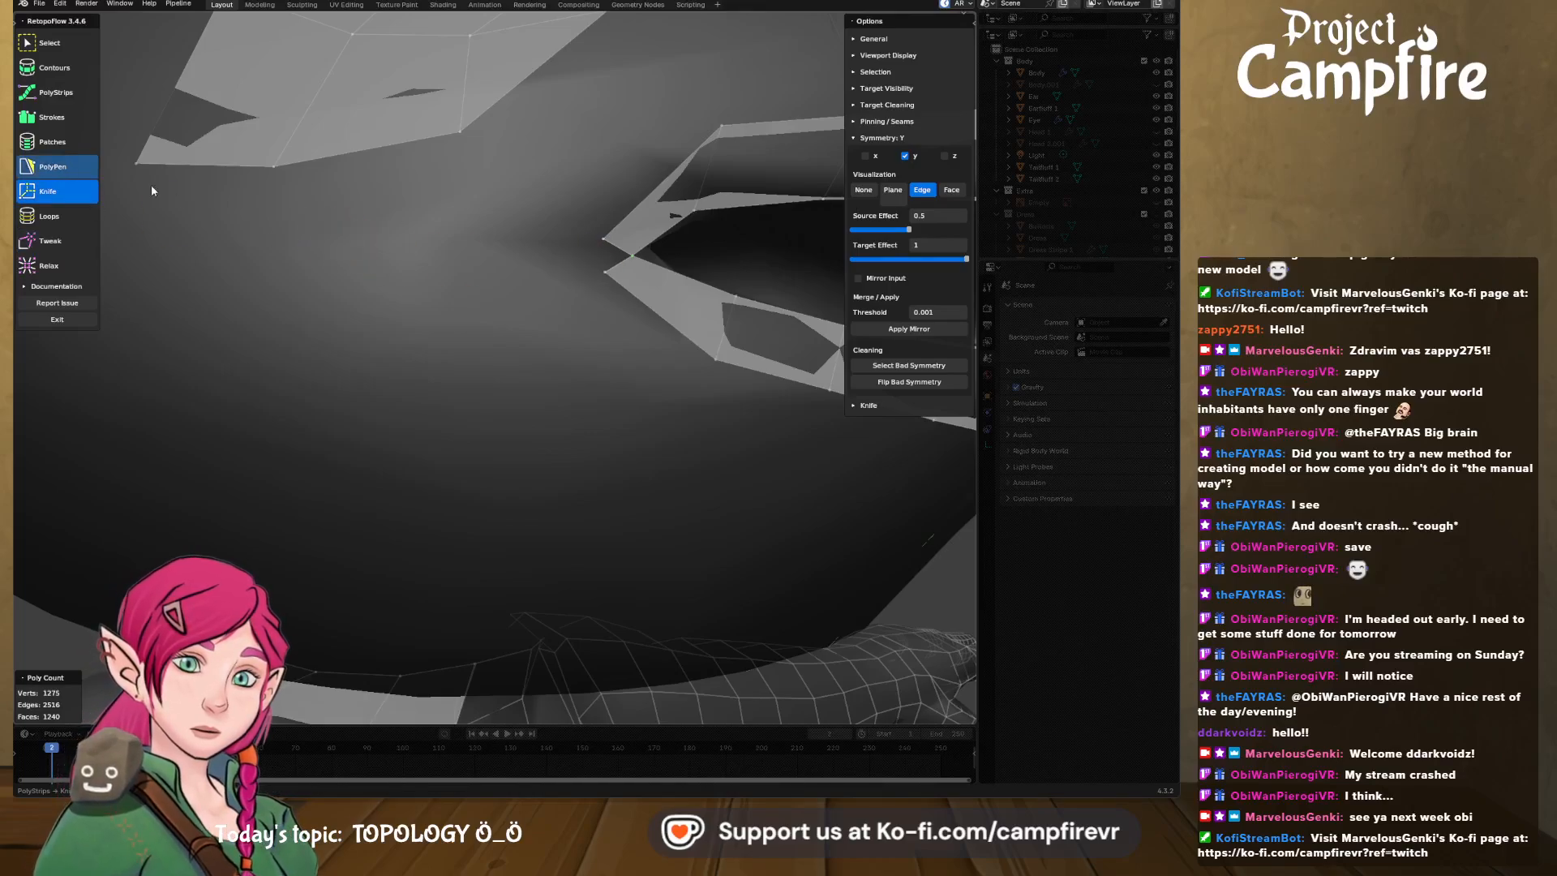
left_click(52, 166)
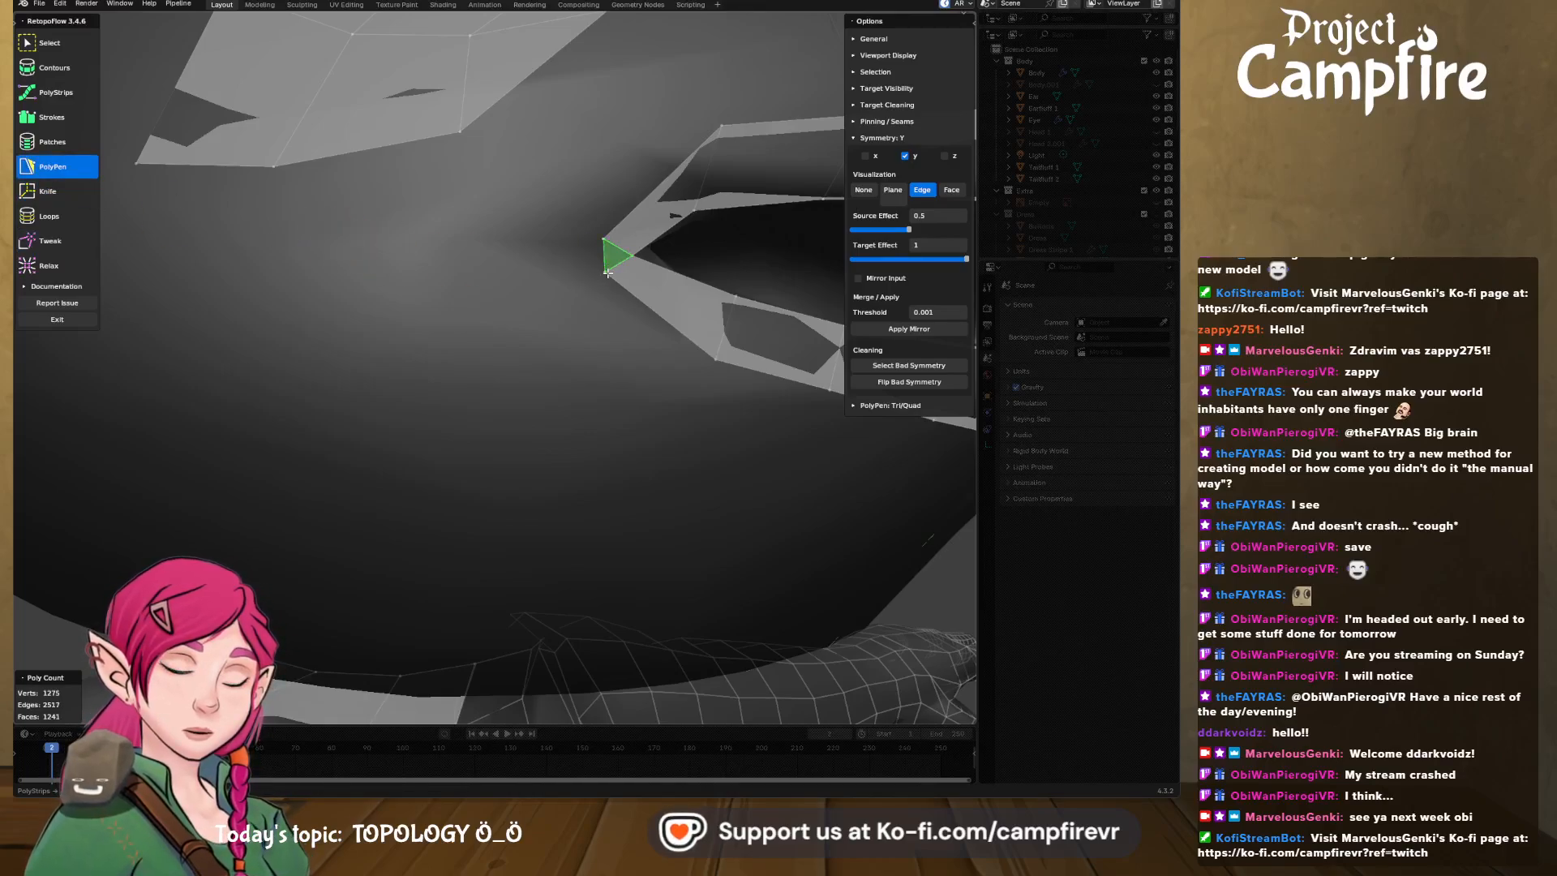
- Tweak the upper-lip strip's outer vertices beside the mouth corner inward to round the loop around the mouth
scroll(612, 274, "down", 4)
middle_click_drag(619, 275, 576, 312)
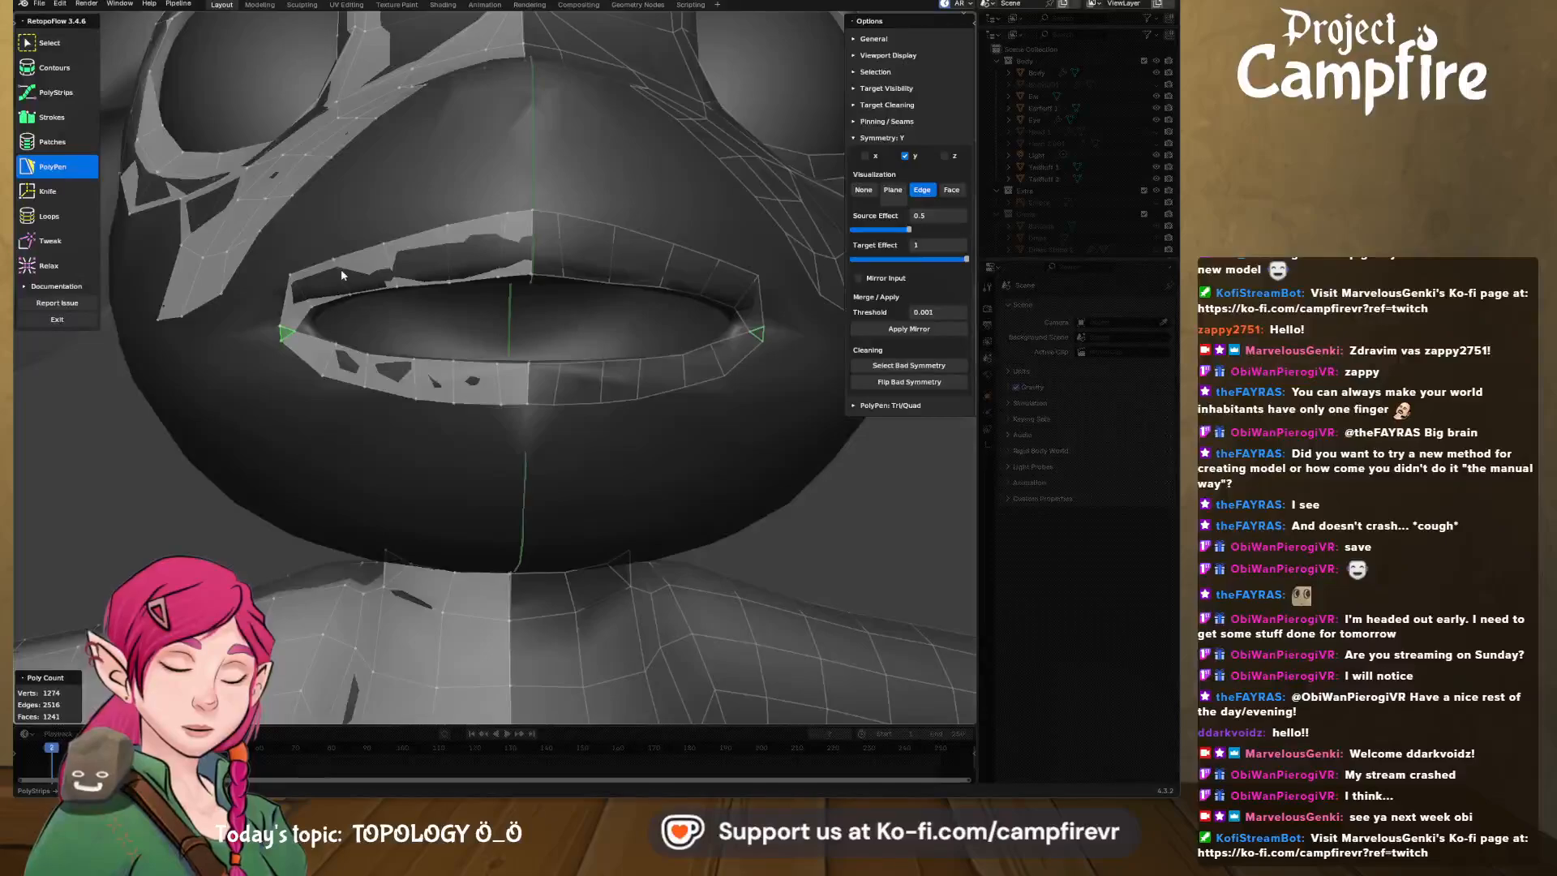
left_click(50, 241)
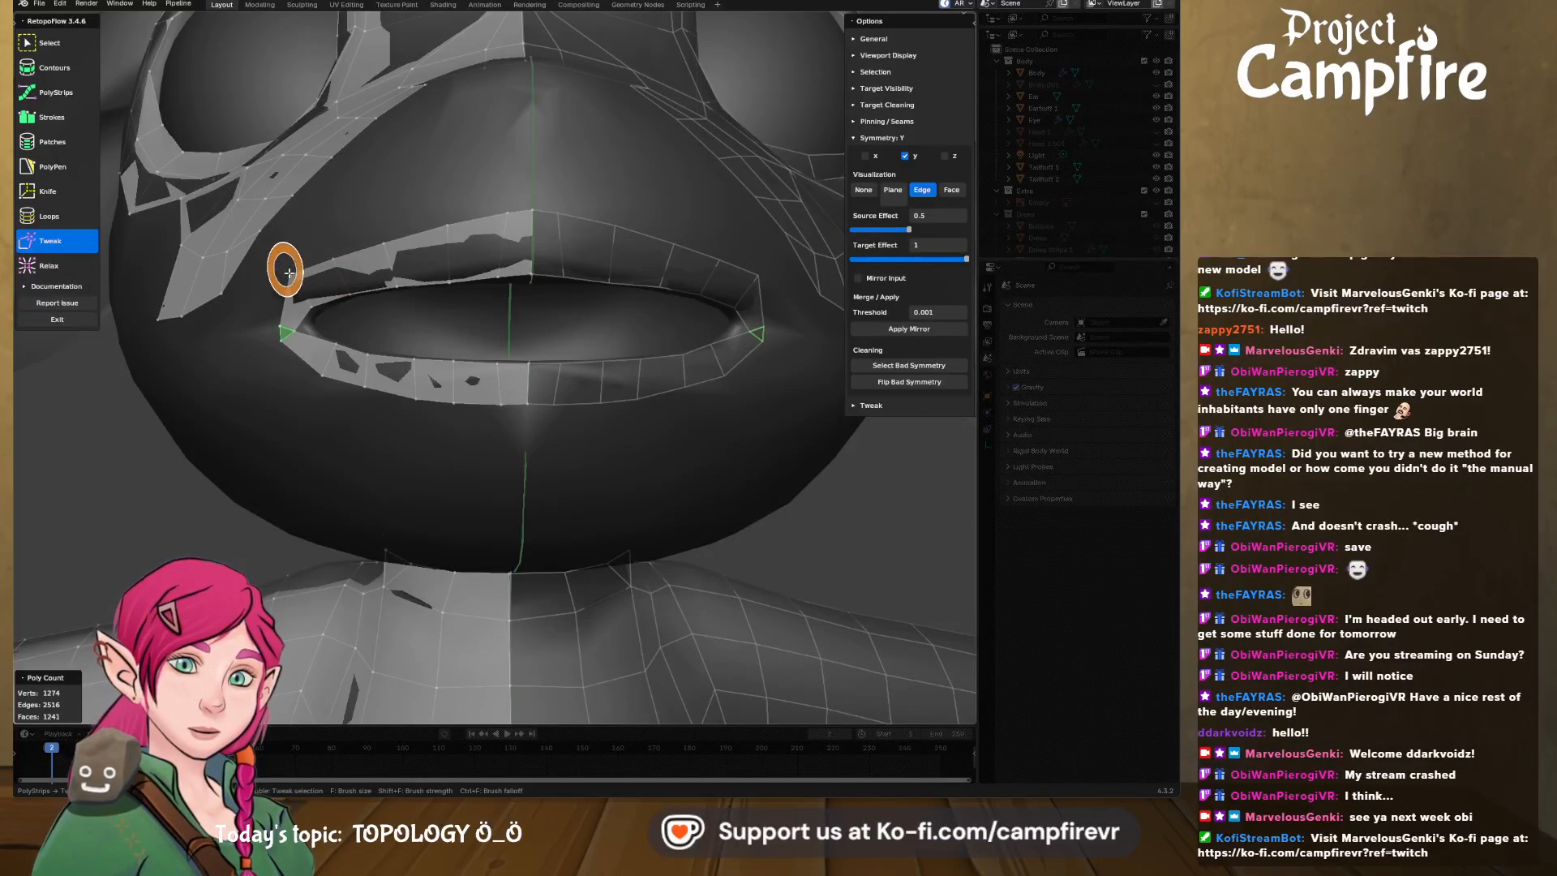
left_click_drag(285, 265, 302, 289)
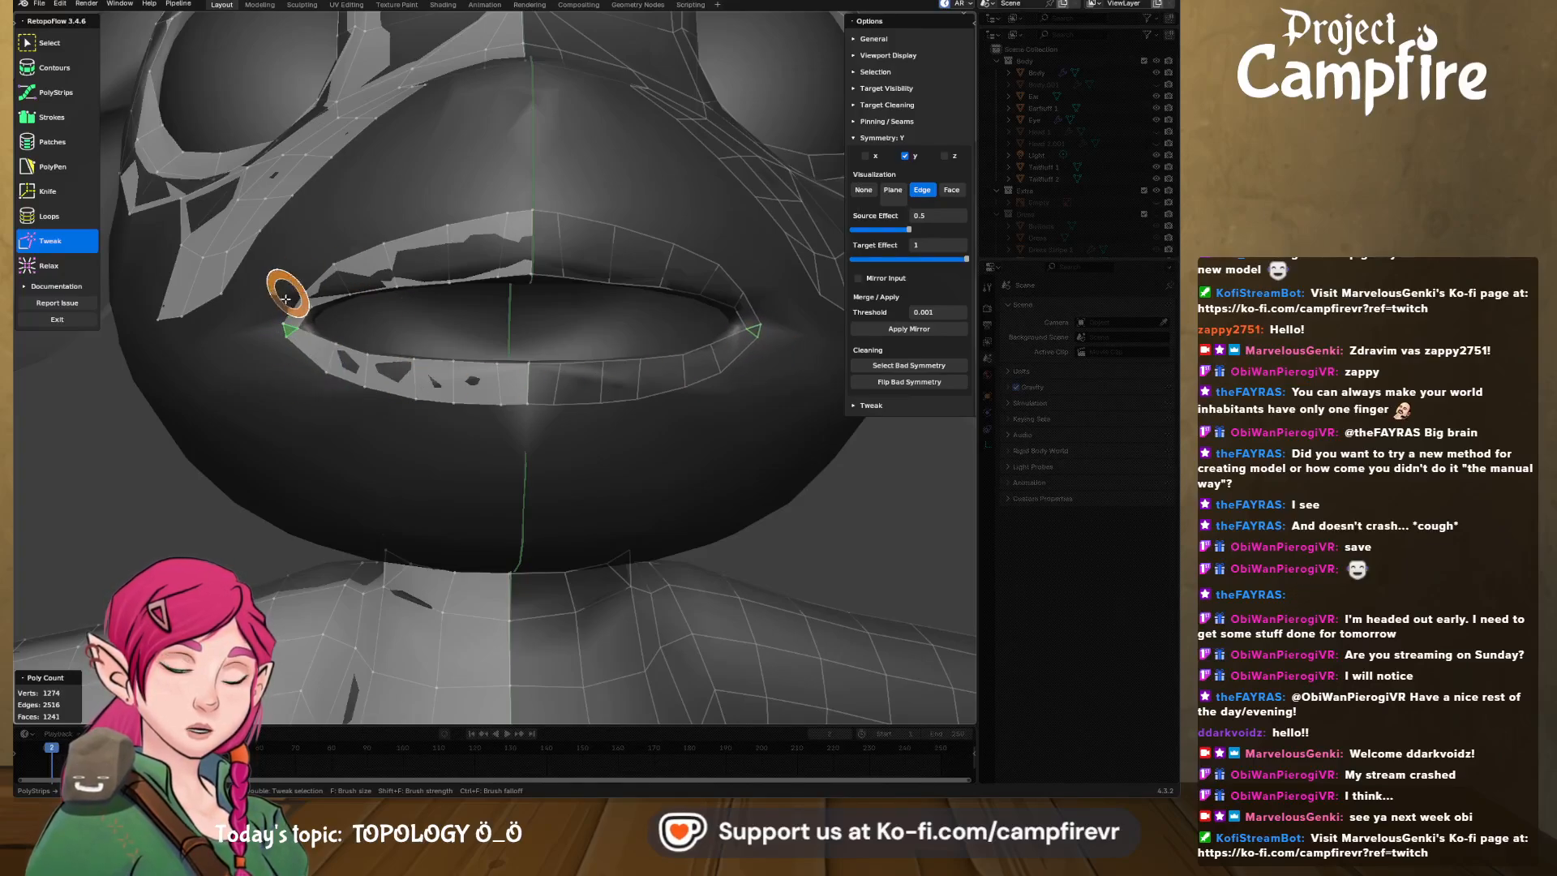
- Extend the upper-lip strip upward with a one-span Strokes band from the centerline to the mouth corner, and tweak its outer edge
left_click(52, 117)
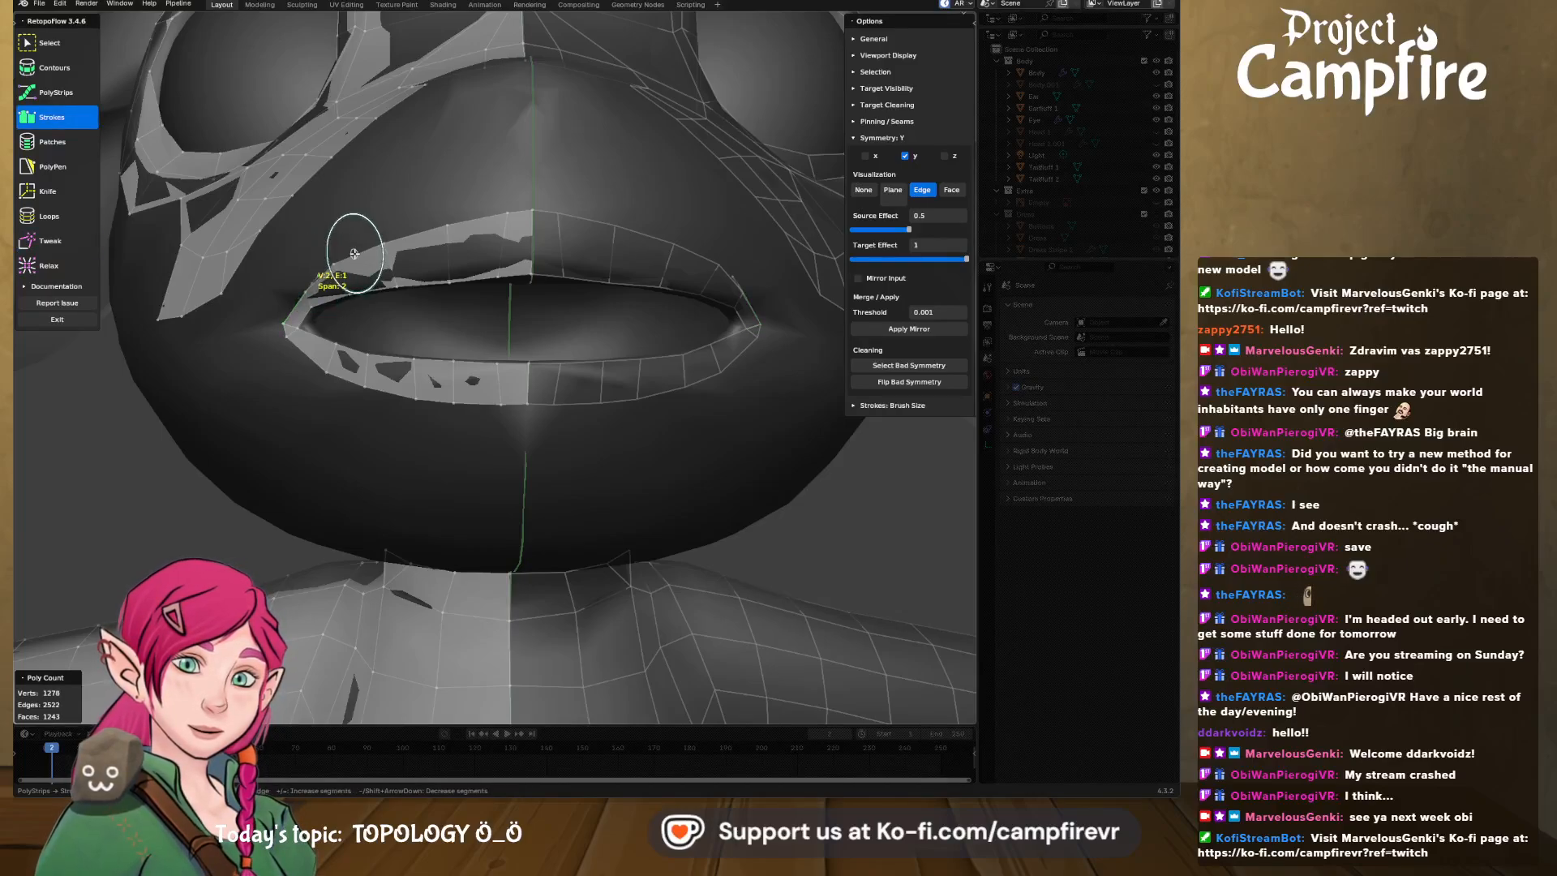
key("ctrl+z")
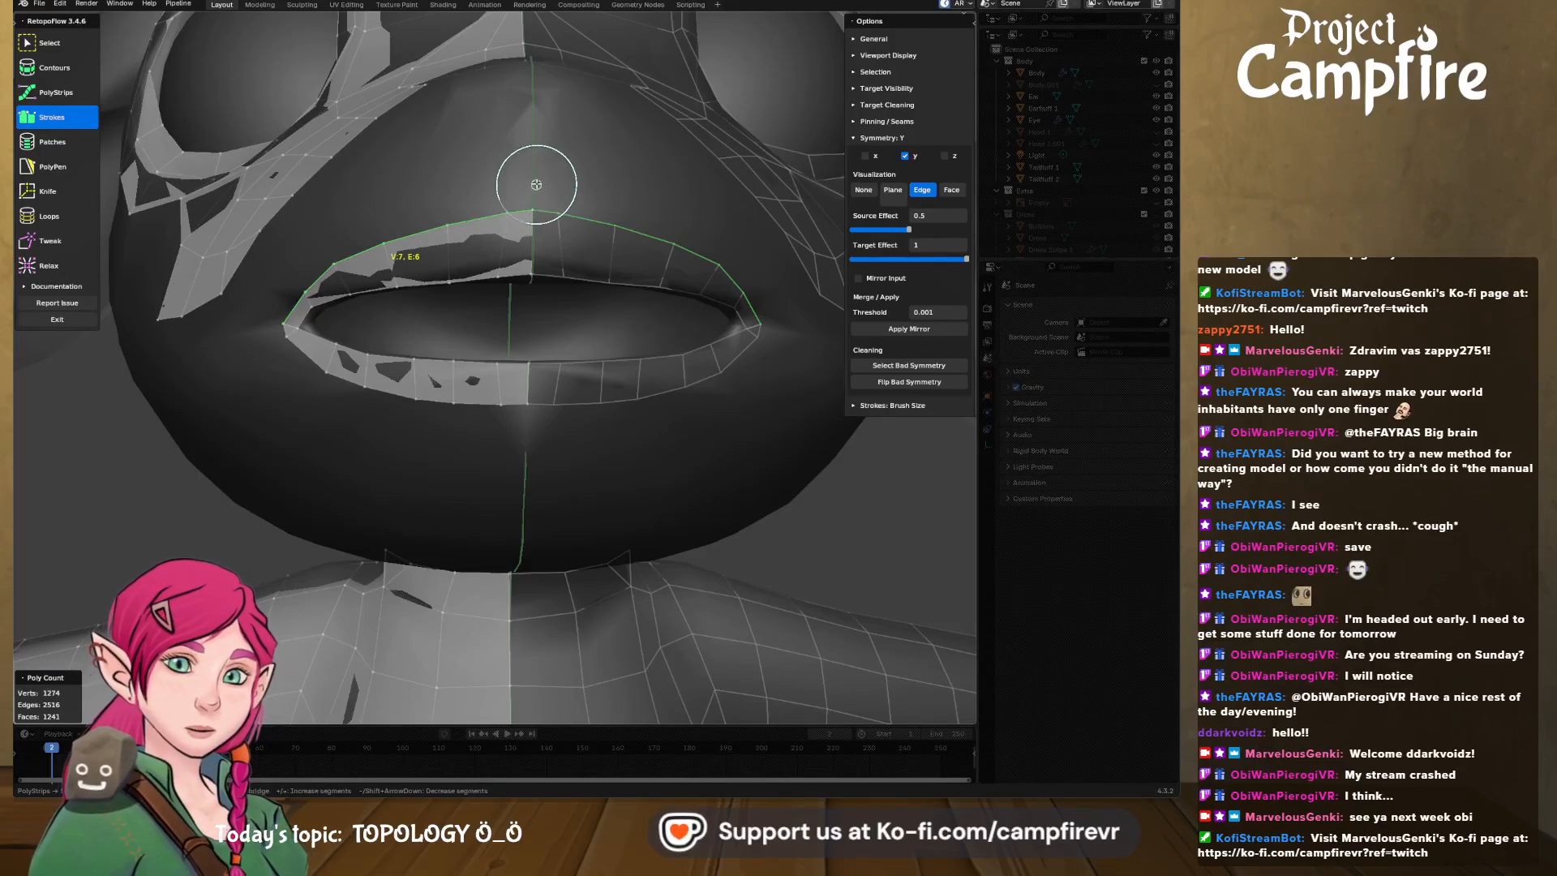
mouse_move(535, 181)
left_mouse_down()
mouse_move(435, 188)
mouse_move(300, 247)
left_mouse_up()
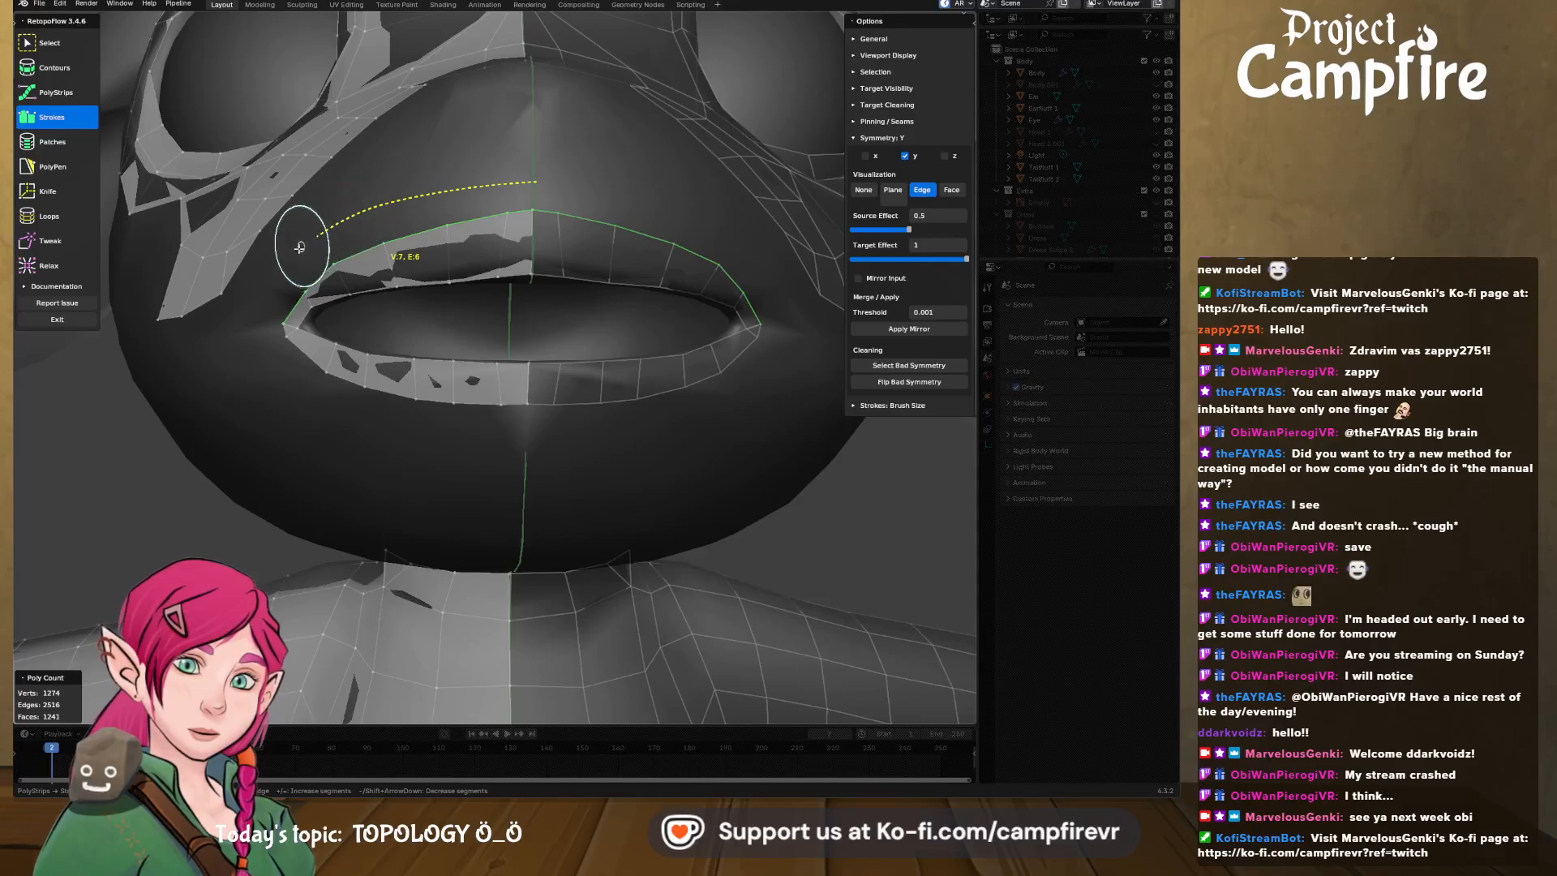
left_click_drag(263, 300, 256, 321)
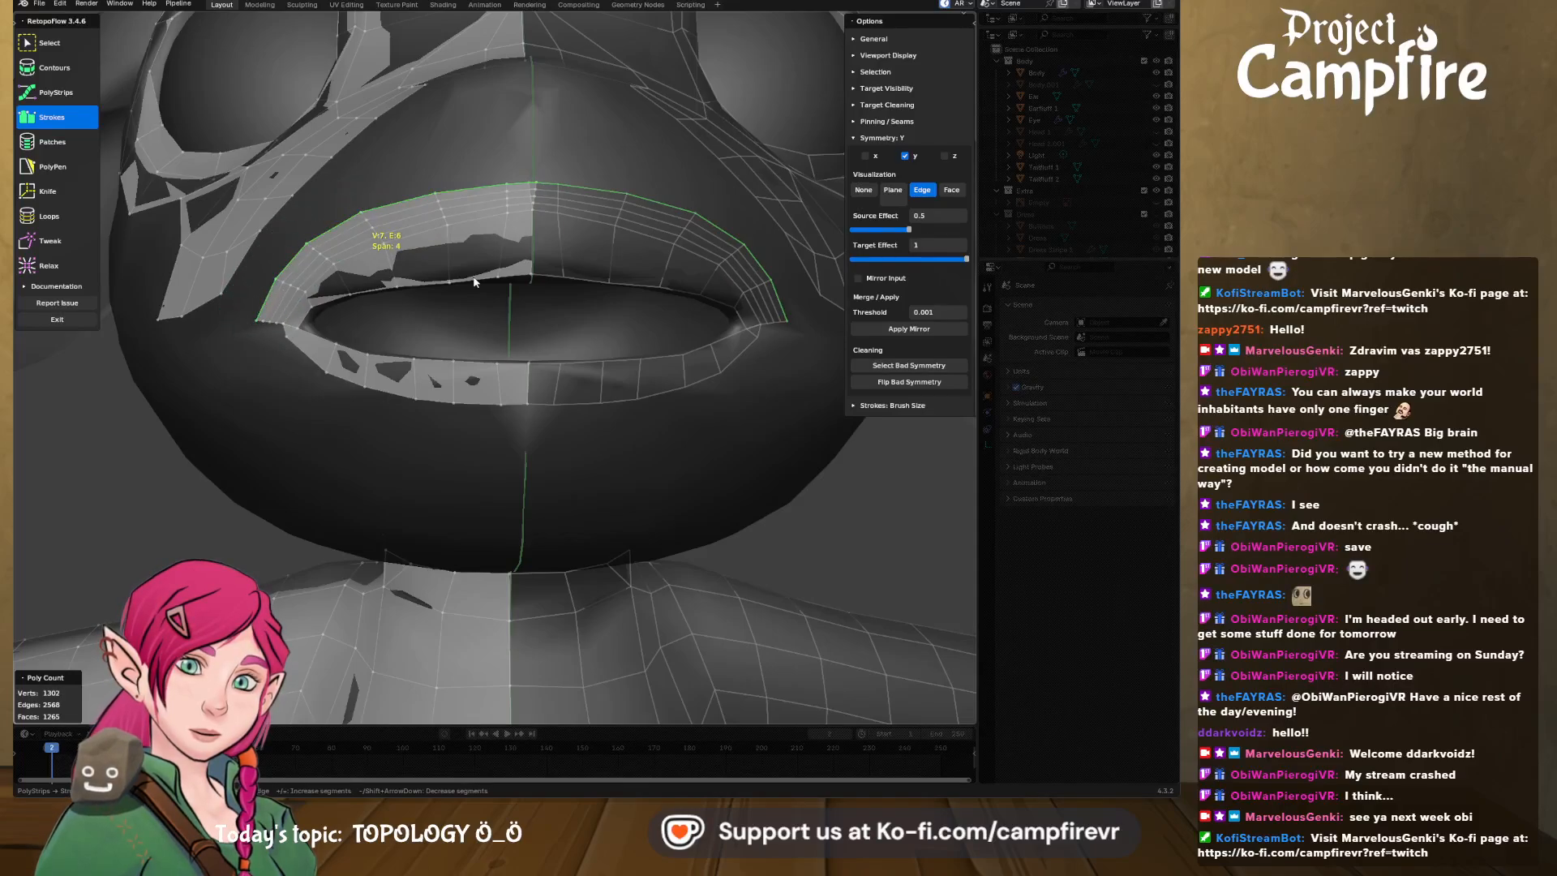
key("minus")
key("minus")
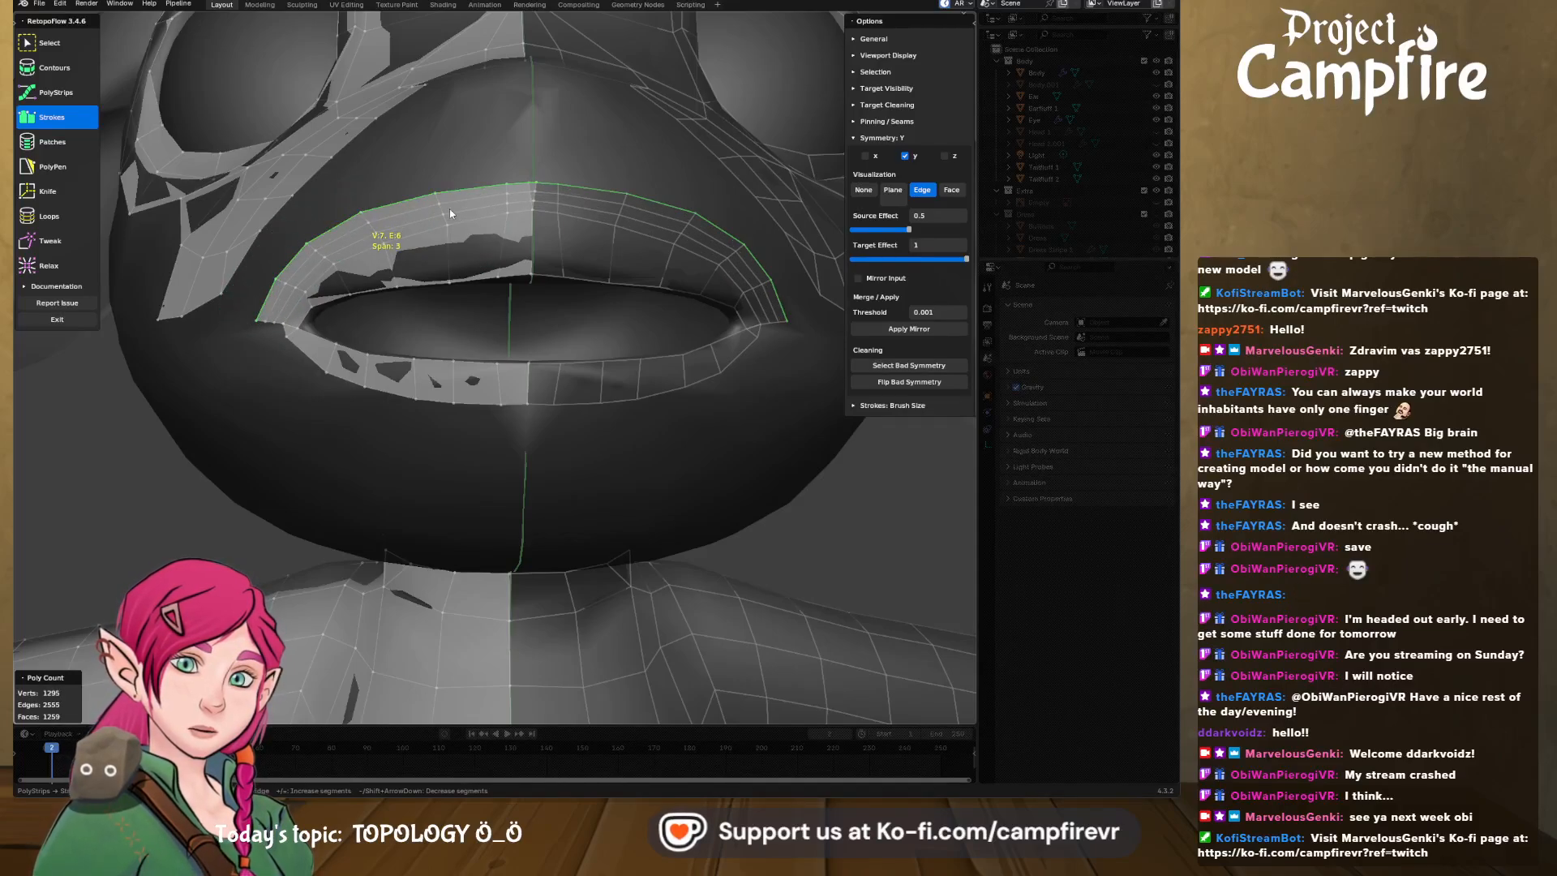
middle_click_drag(449, 208, 583, 226)
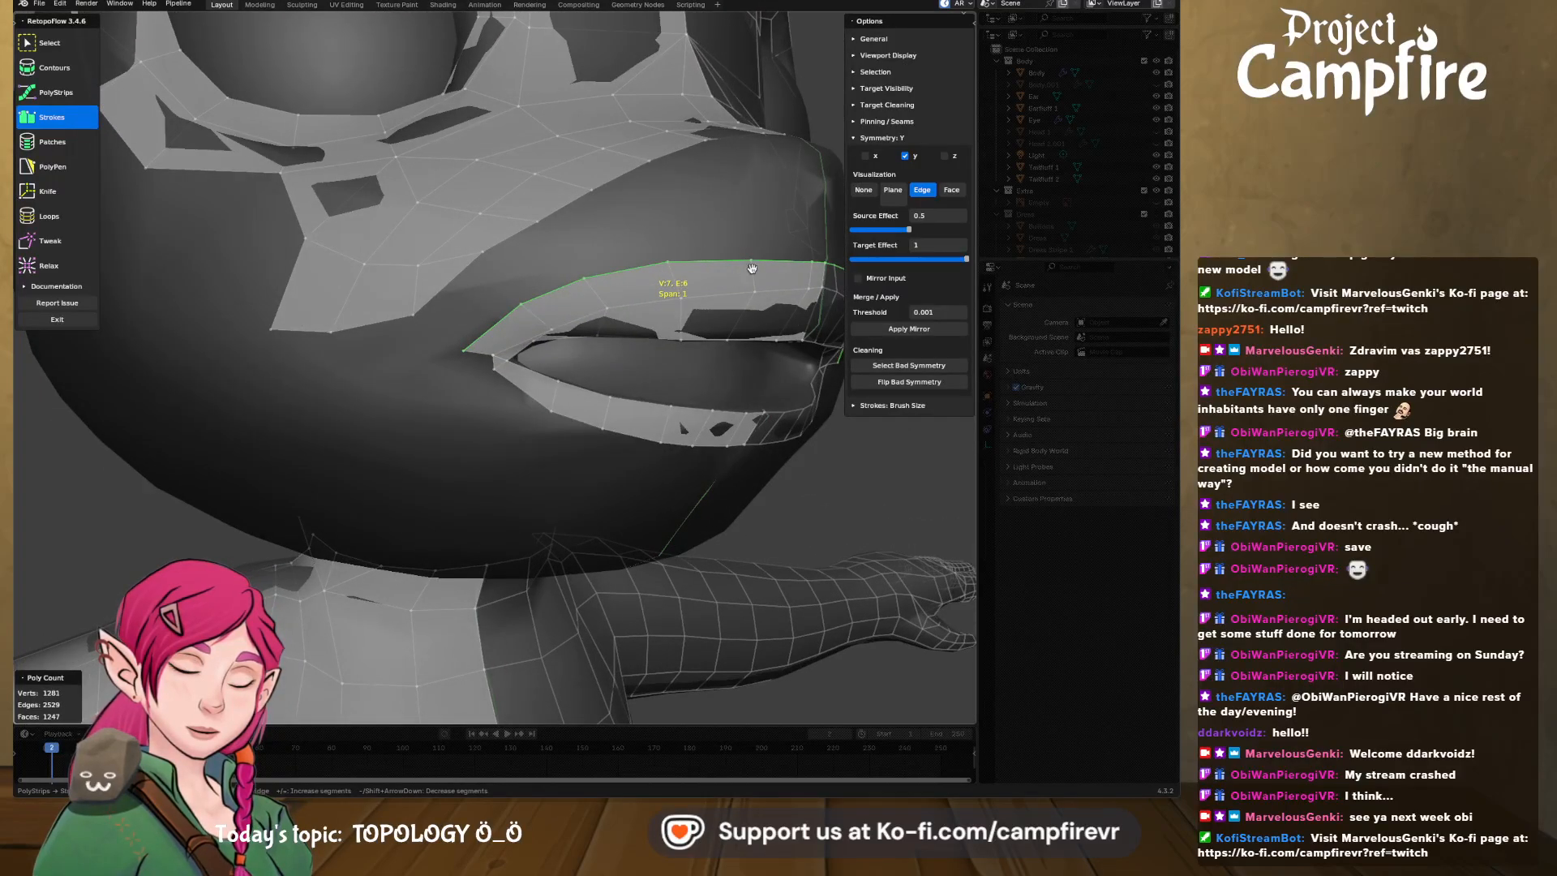
middle_click_drag(721, 278, 673, 279)
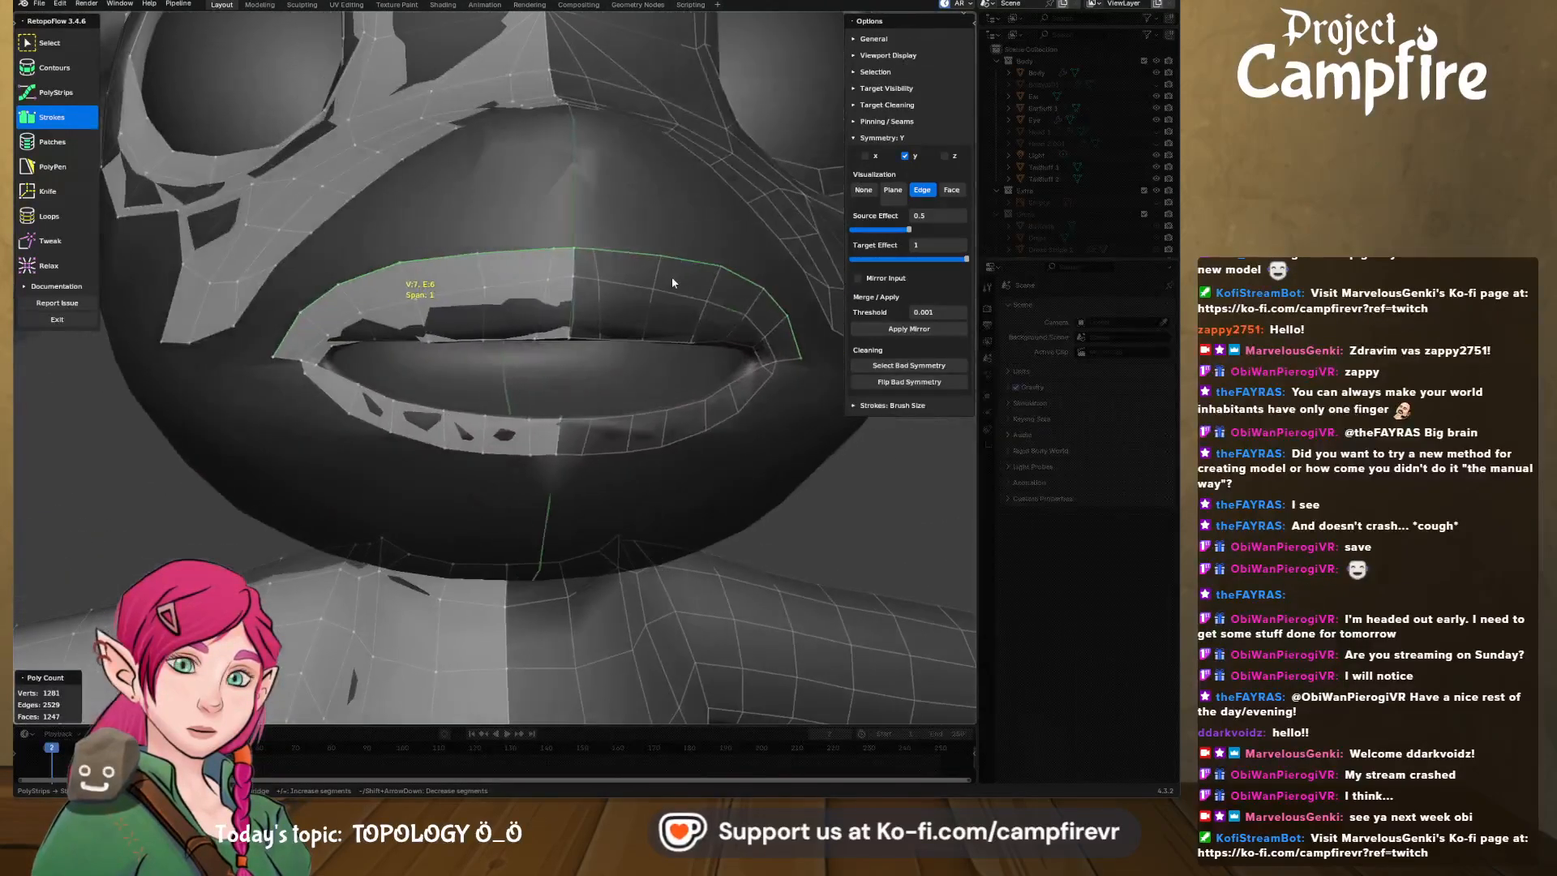
left_click(50, 241)
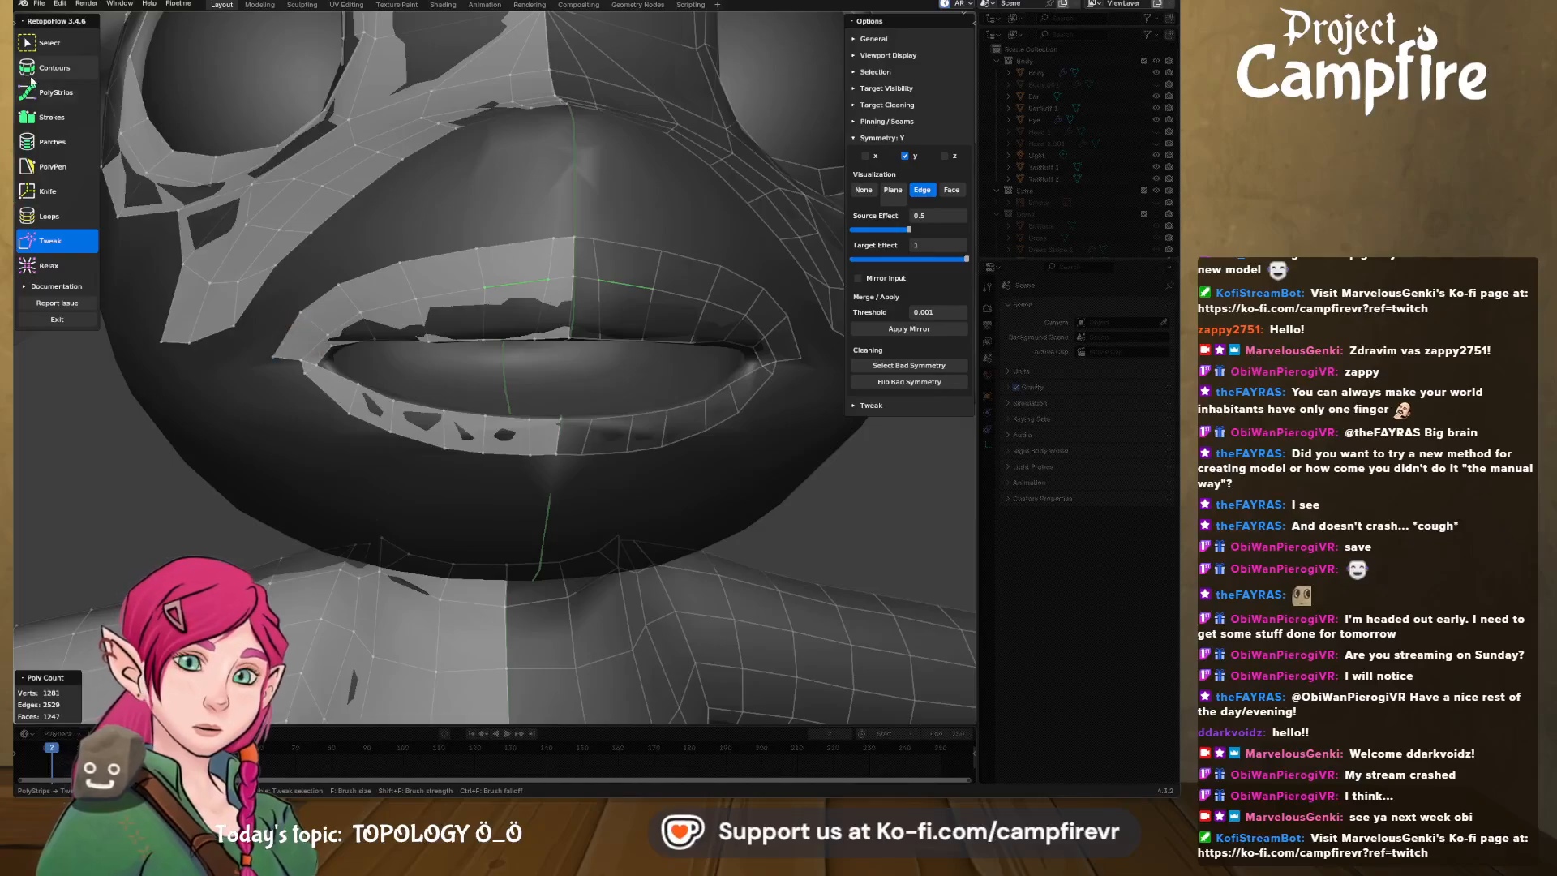
- Add a second one-span Strokes band above the upper-lip band, running from the mouth corner to the centerline
left_click(52, 117)
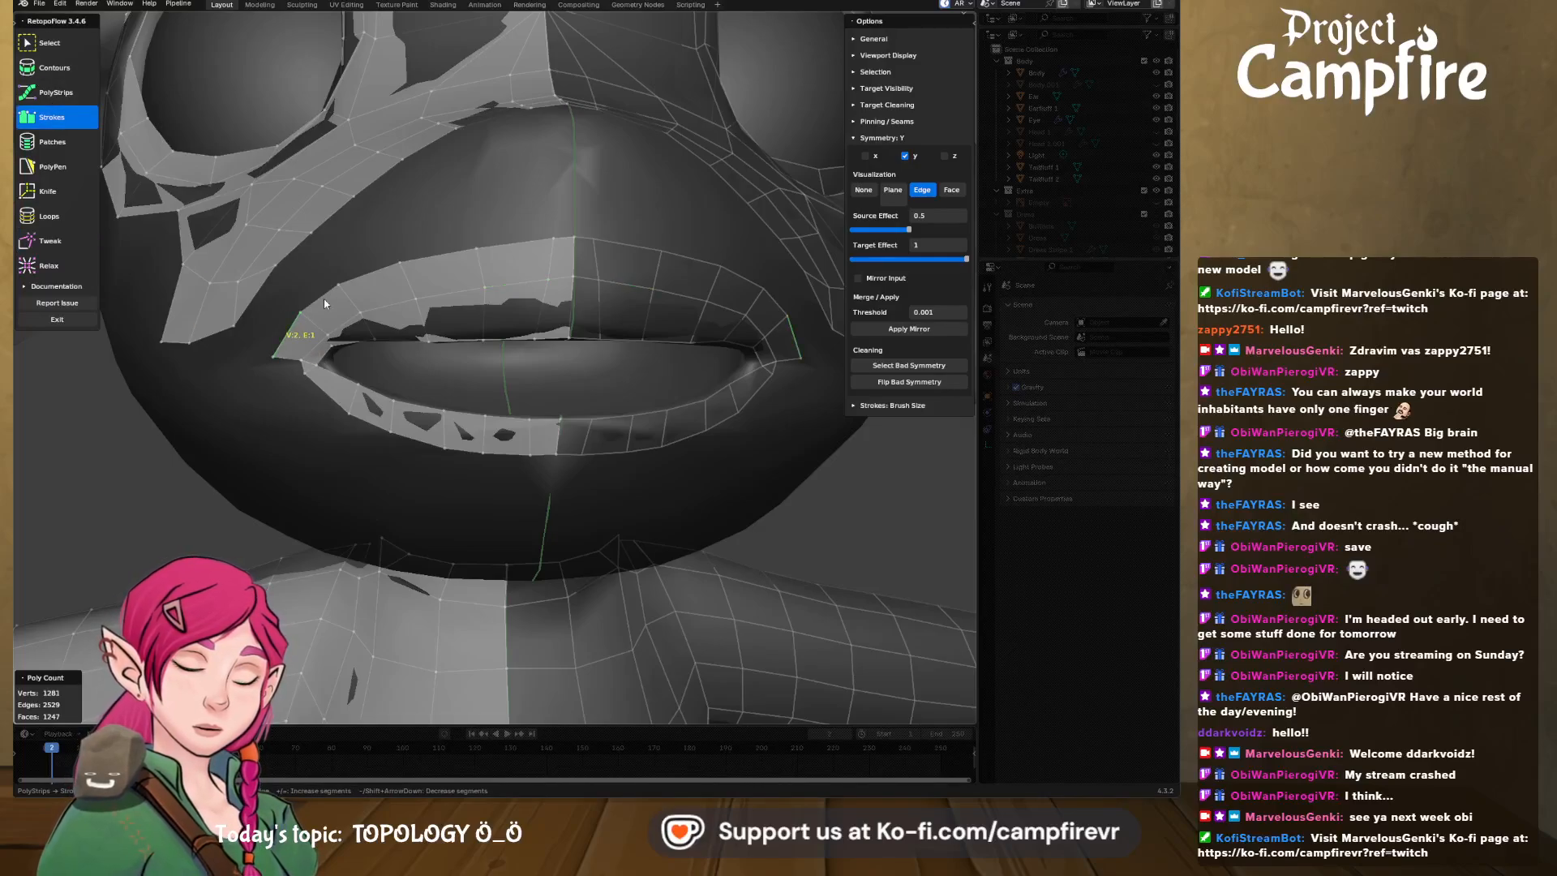
left_click(567, 237, "shift")
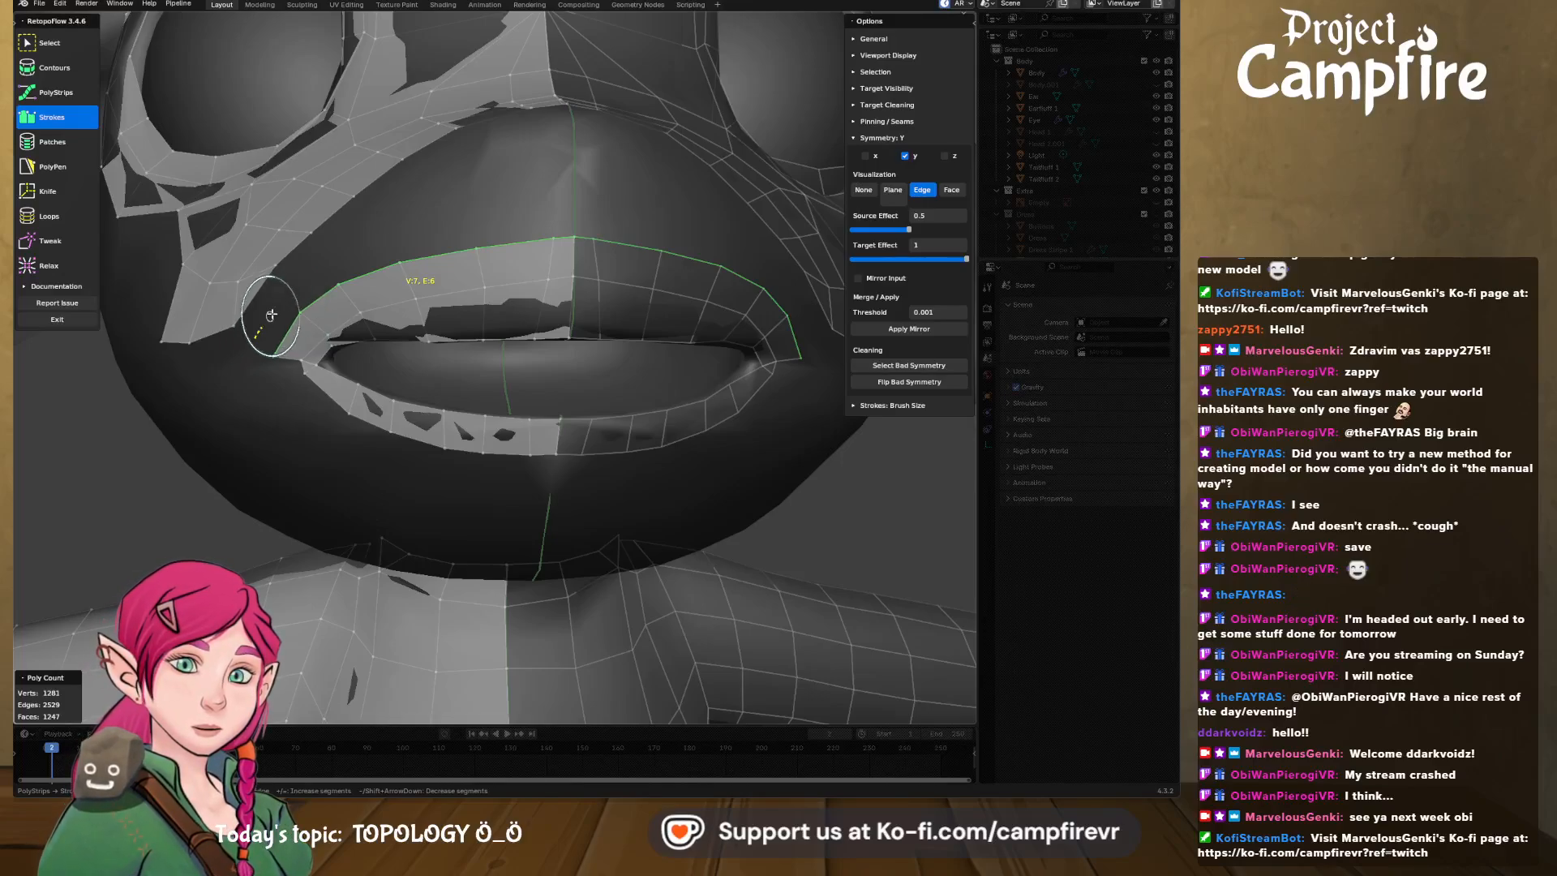
left_click_drag(435, 213, 578, 189)
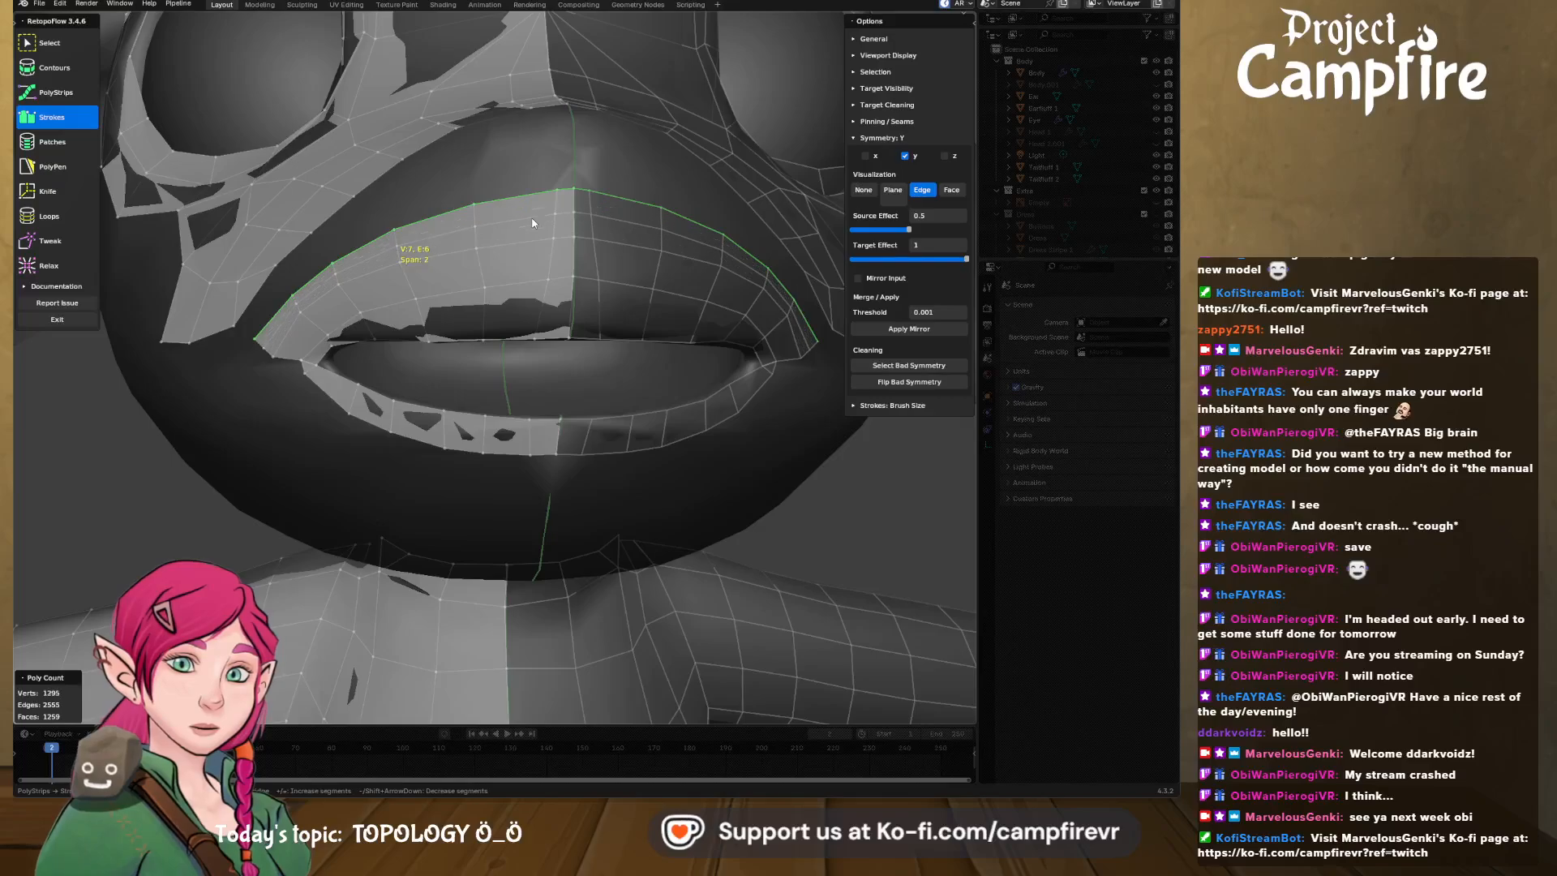
middle_click_drag(487, 223, 509, 238)
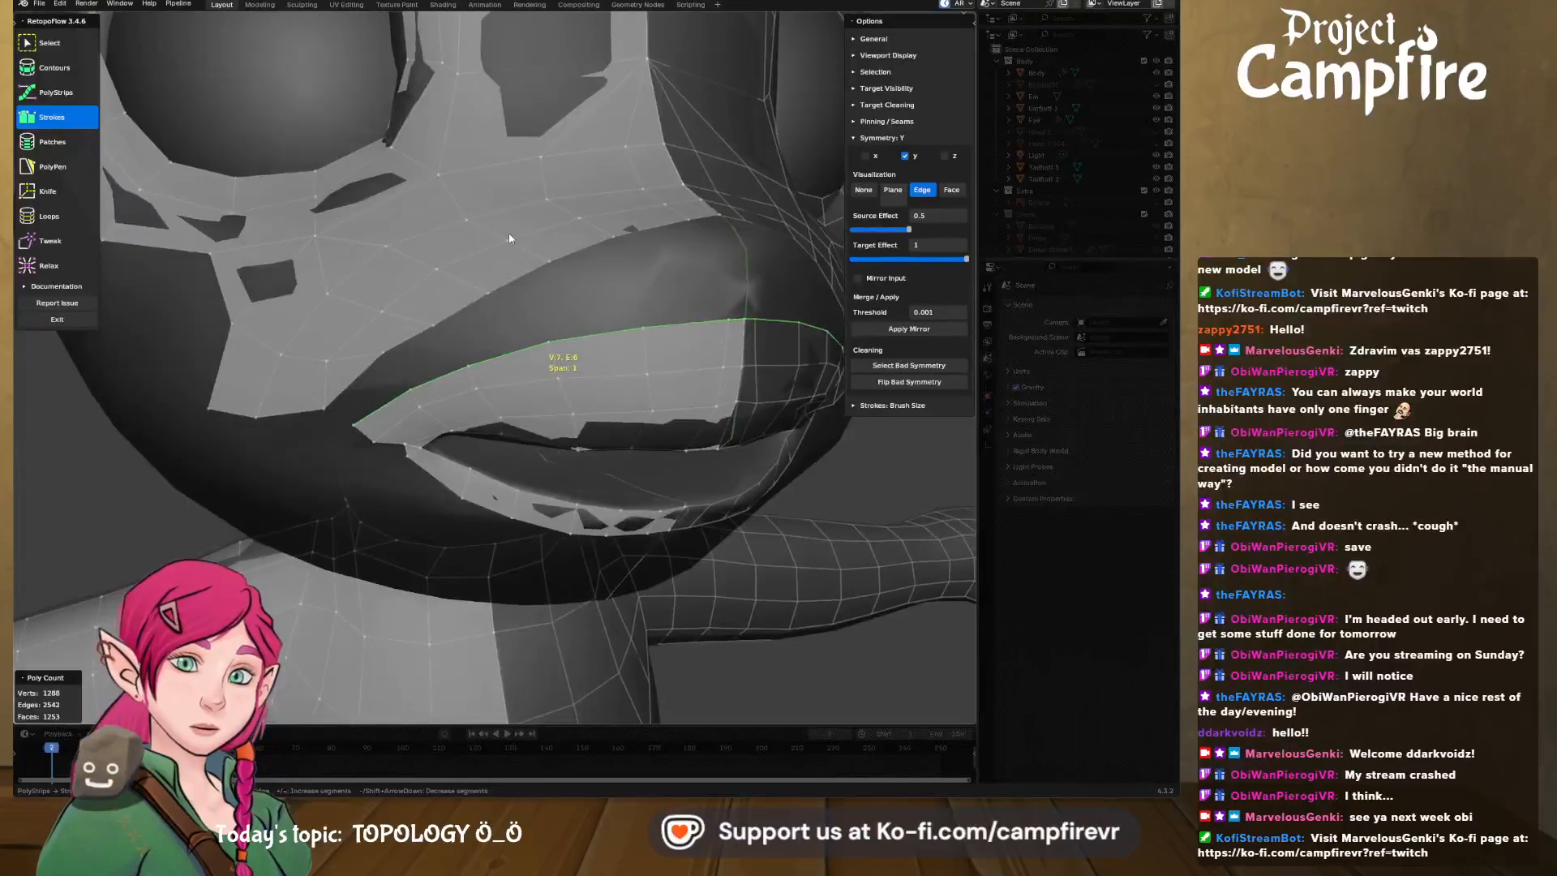
middle_click_drag(566, 294, 594, 334)
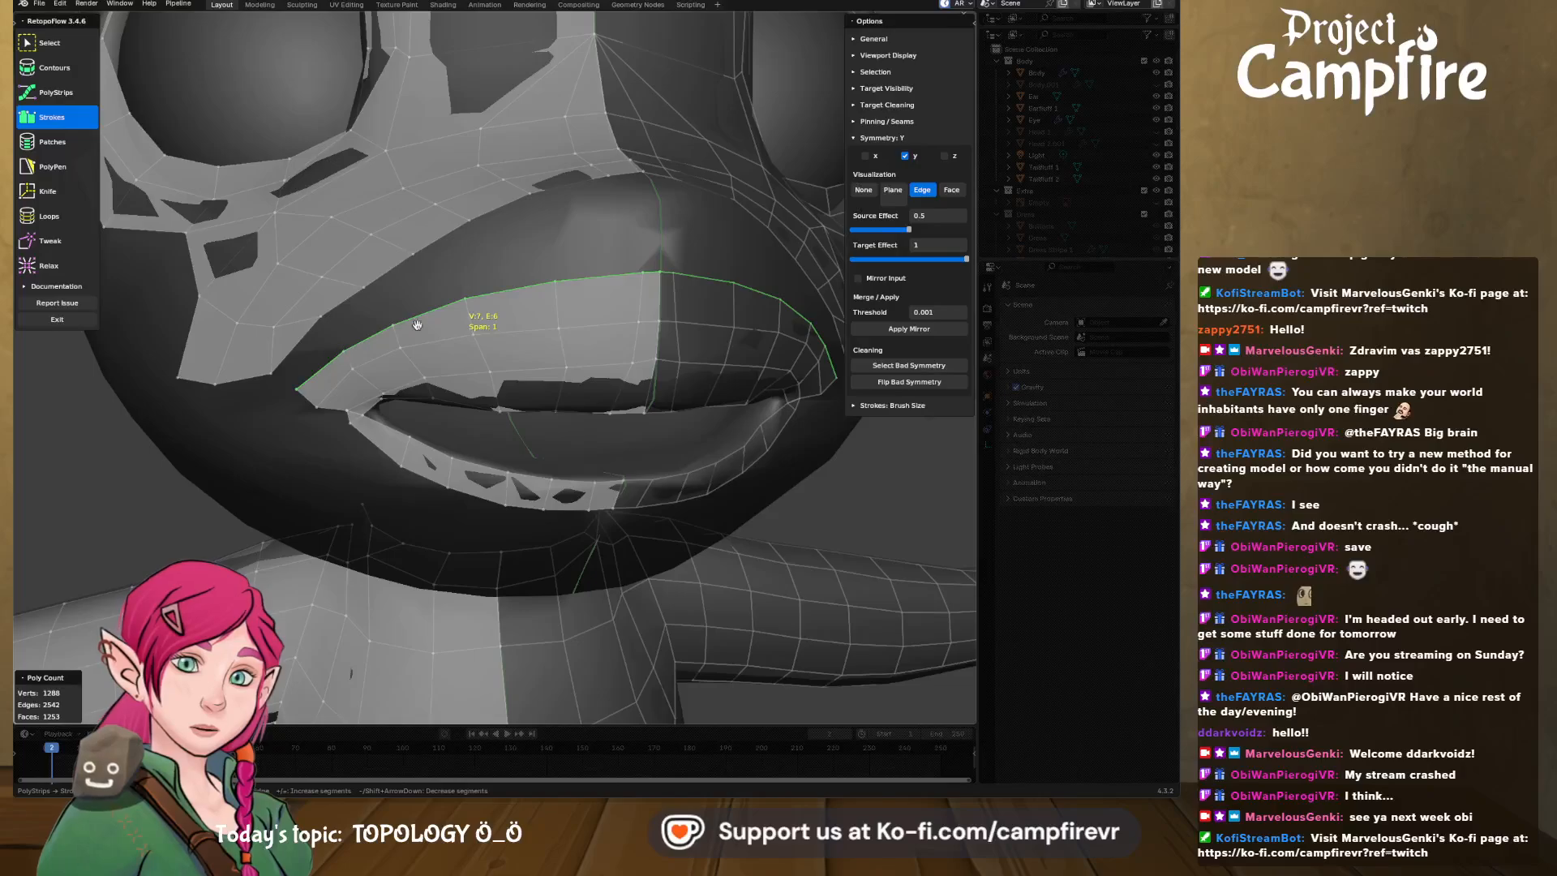
middle_click_drag(417, 325, 407, 390)
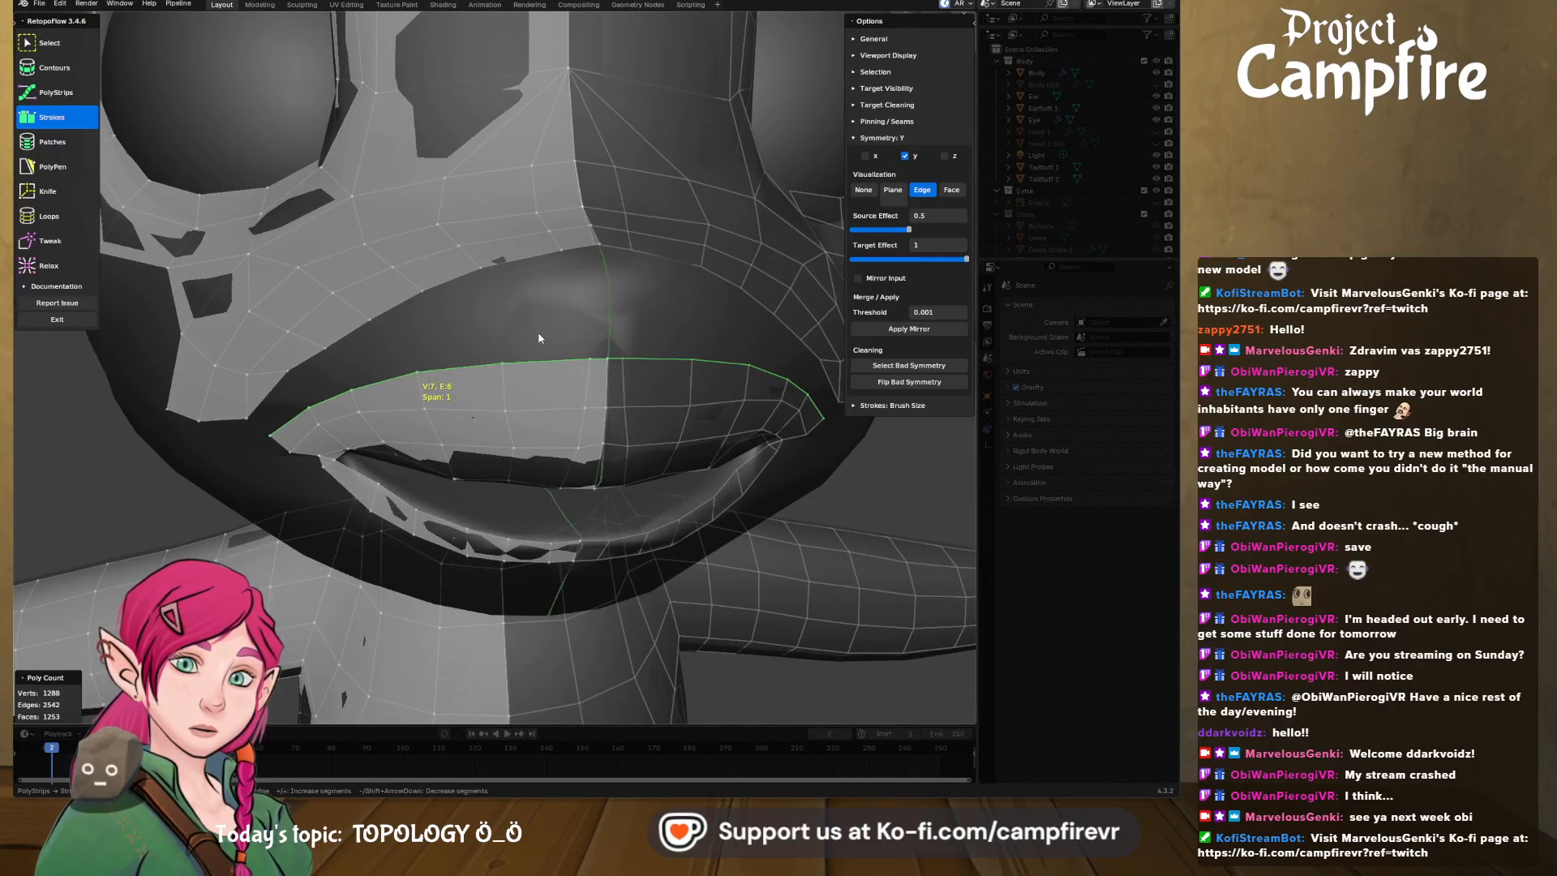
- Extend the muzzle strip's lower edge toward the lip with a one-span Strokes row reaching the centerline
middle_click_drag(538, 332, 354, 454)
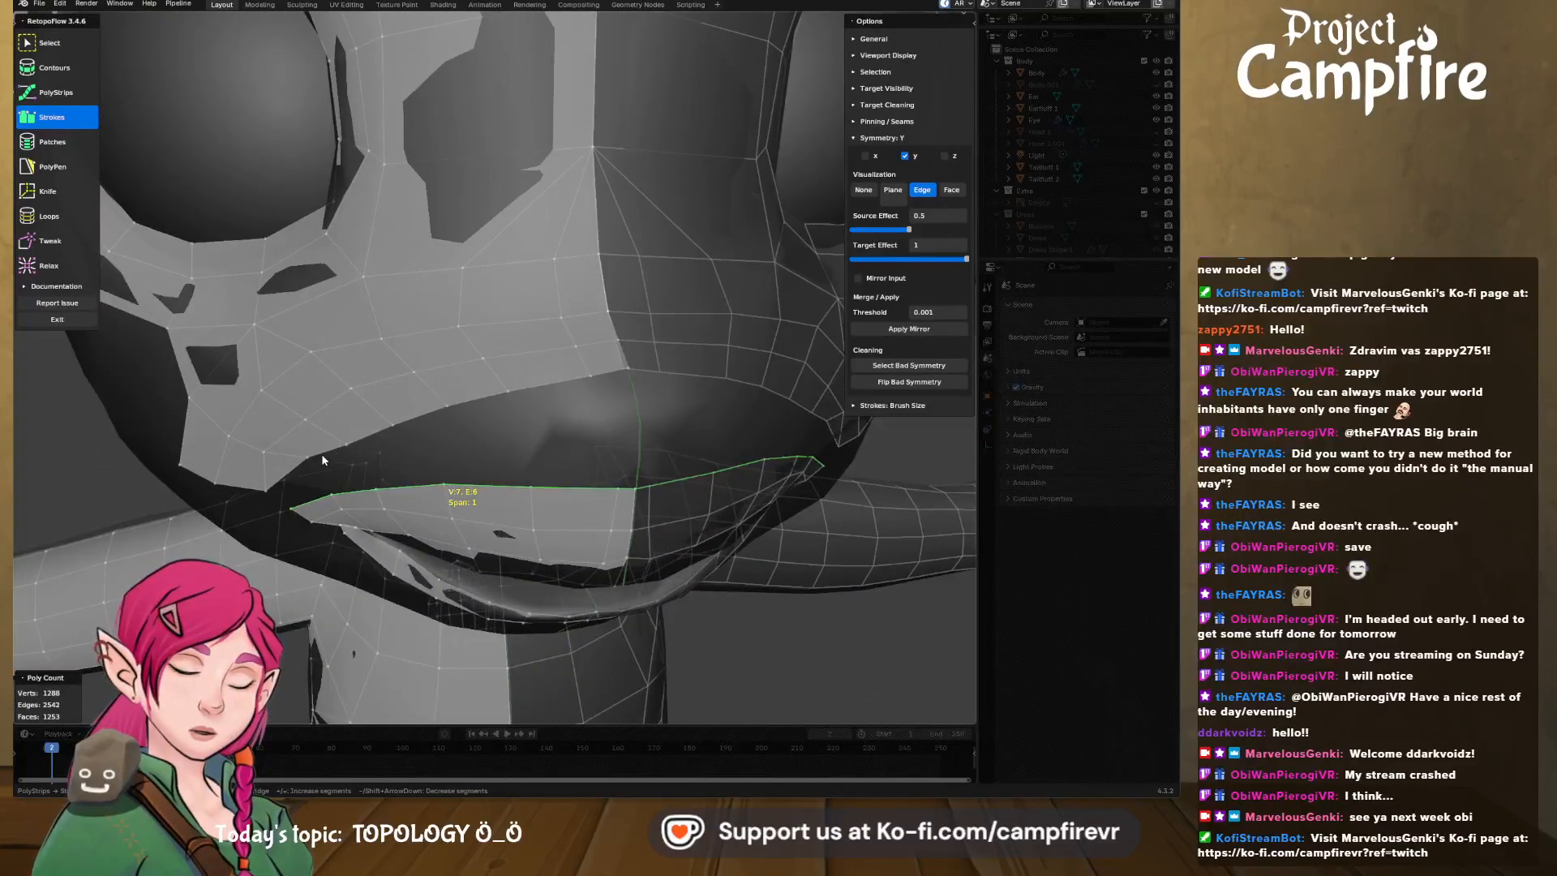
mouse_move(332, 454)
left_mouse_down()
mouse_move(484, 391)
mouse_move(606, 371)
left_mouse_up()
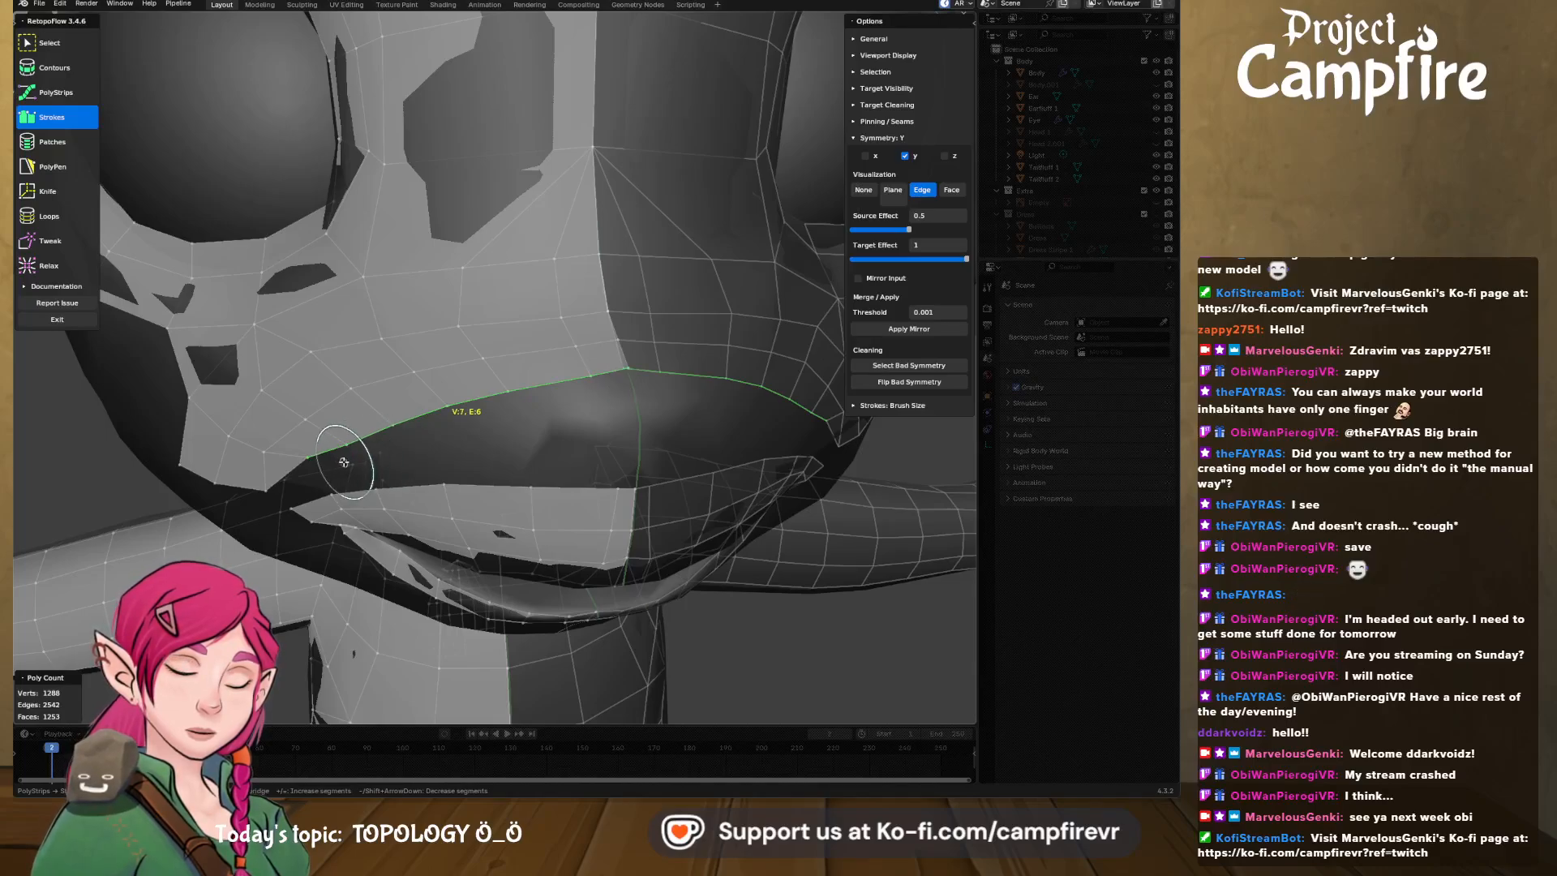
left_click_drag(543, 411, 633, 413)
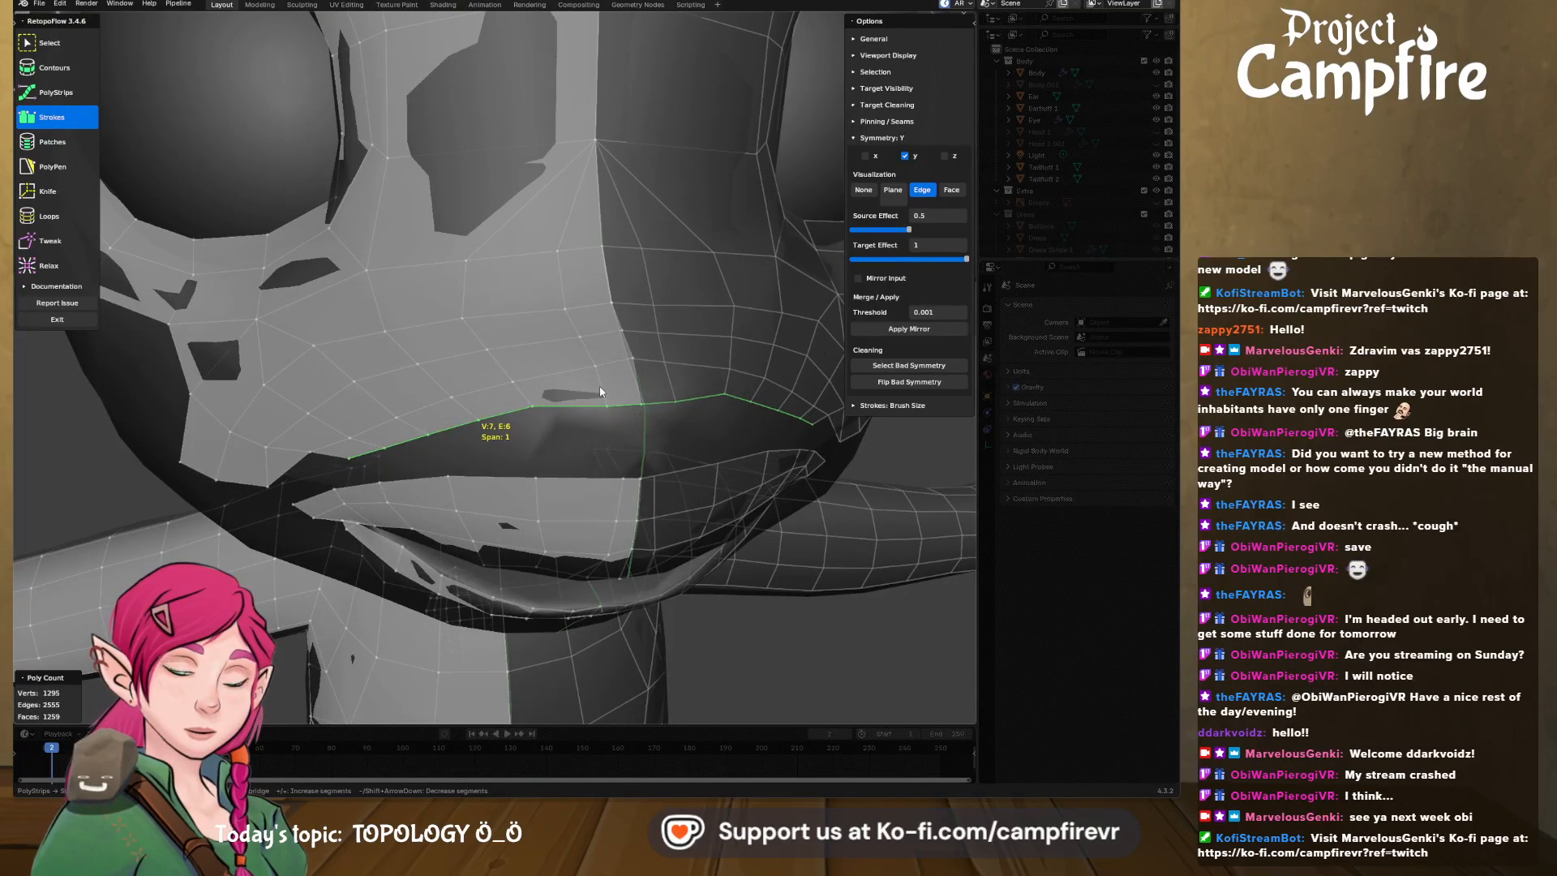
- Tweak the new muzzle row's vertices, drawing its outer end in against the muzzle strip's lower edge
middle_click_drag(600, 386, 554, 384)
left_click(55, 241)
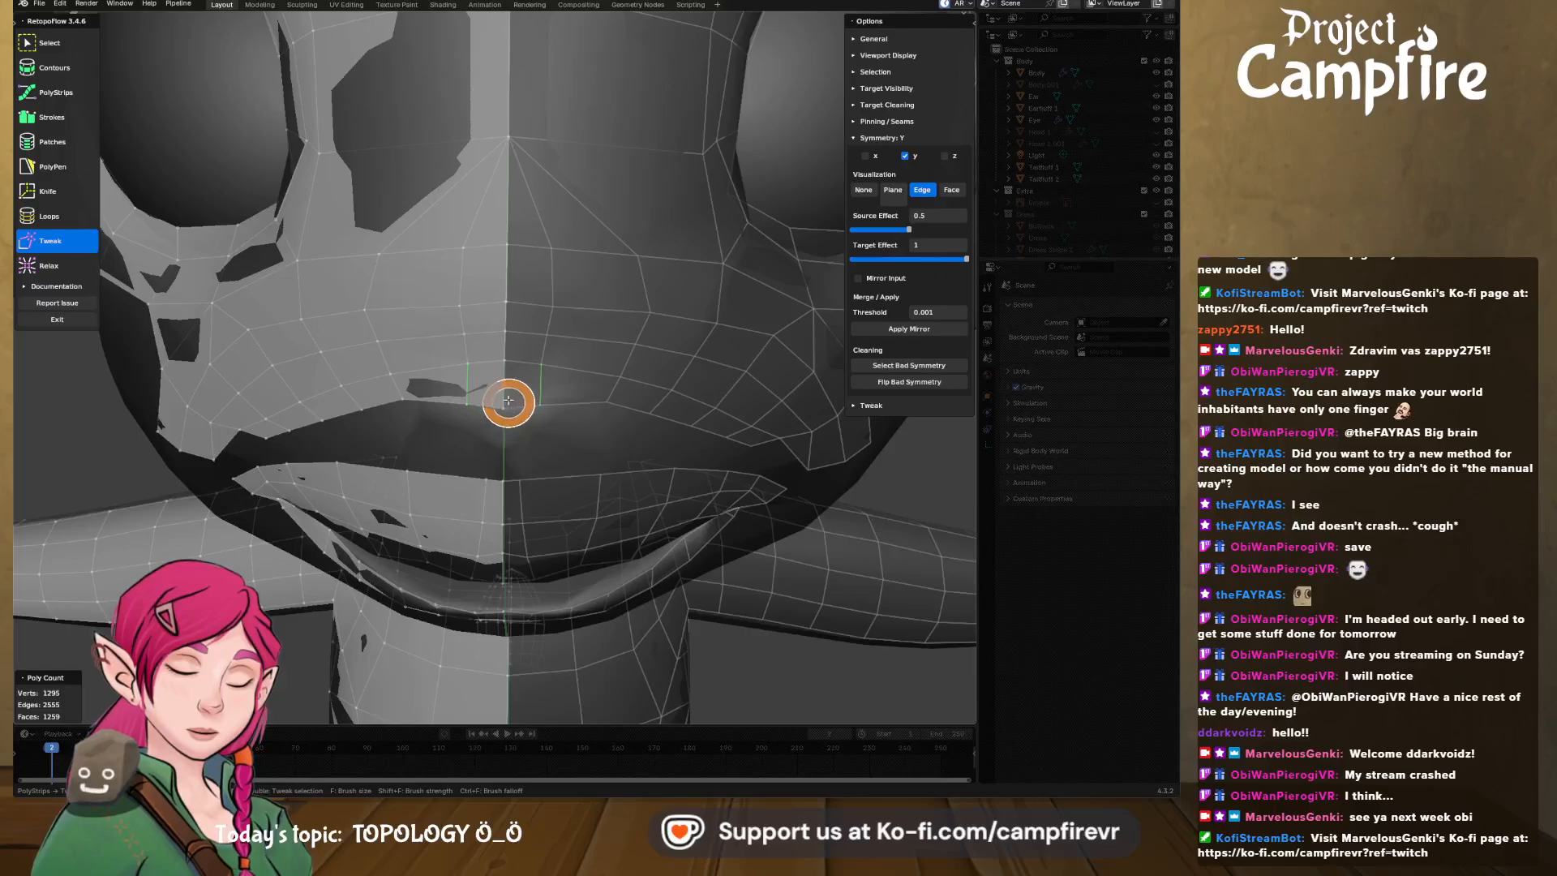
middle_click_drag(509, 396, 644, 368)
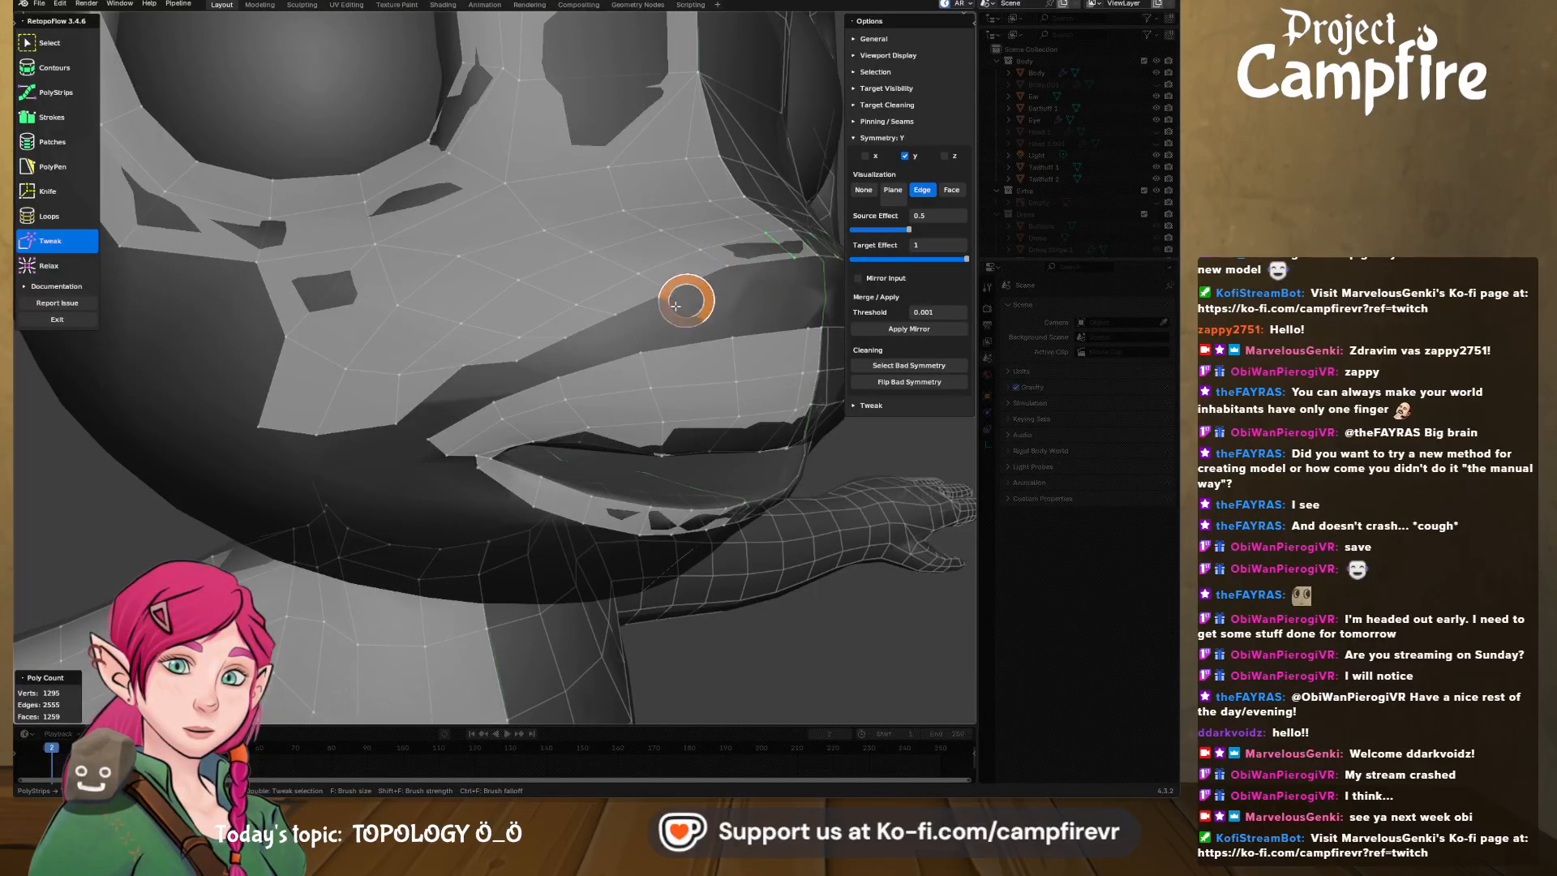
middle_click_drag(532, 362, 539, 292)
mouse_move(634, 304)
middle_mouse_down()
mouse_move(576, 330)
mouse_move(633, 331)
middle_mouse_up()
scroll(714, 324, "up", 5)
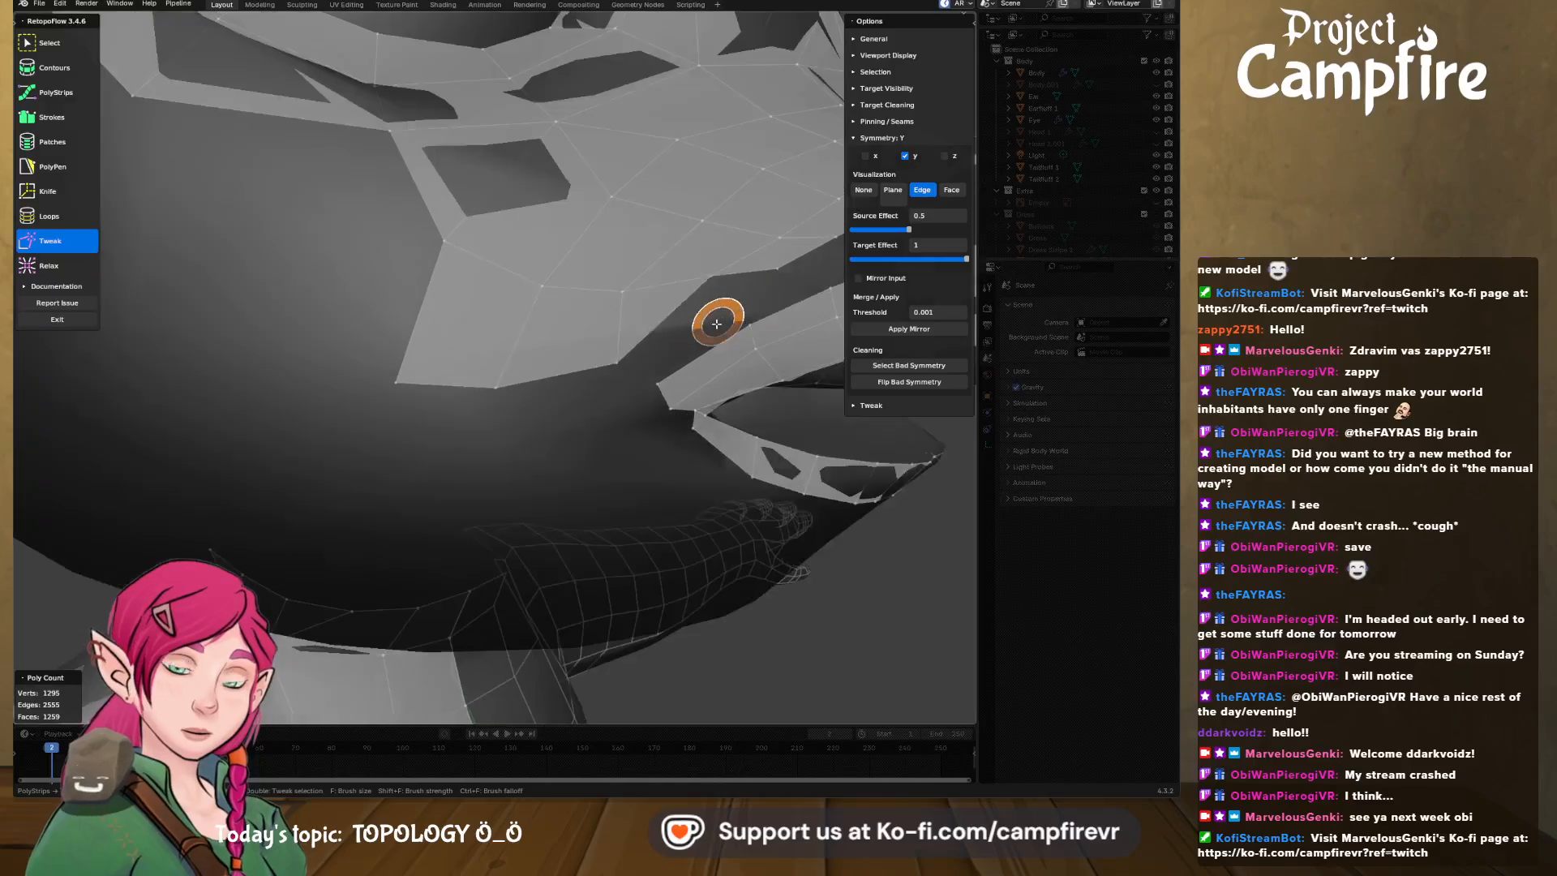
middle_click_drag(666, 424, 600, 363)
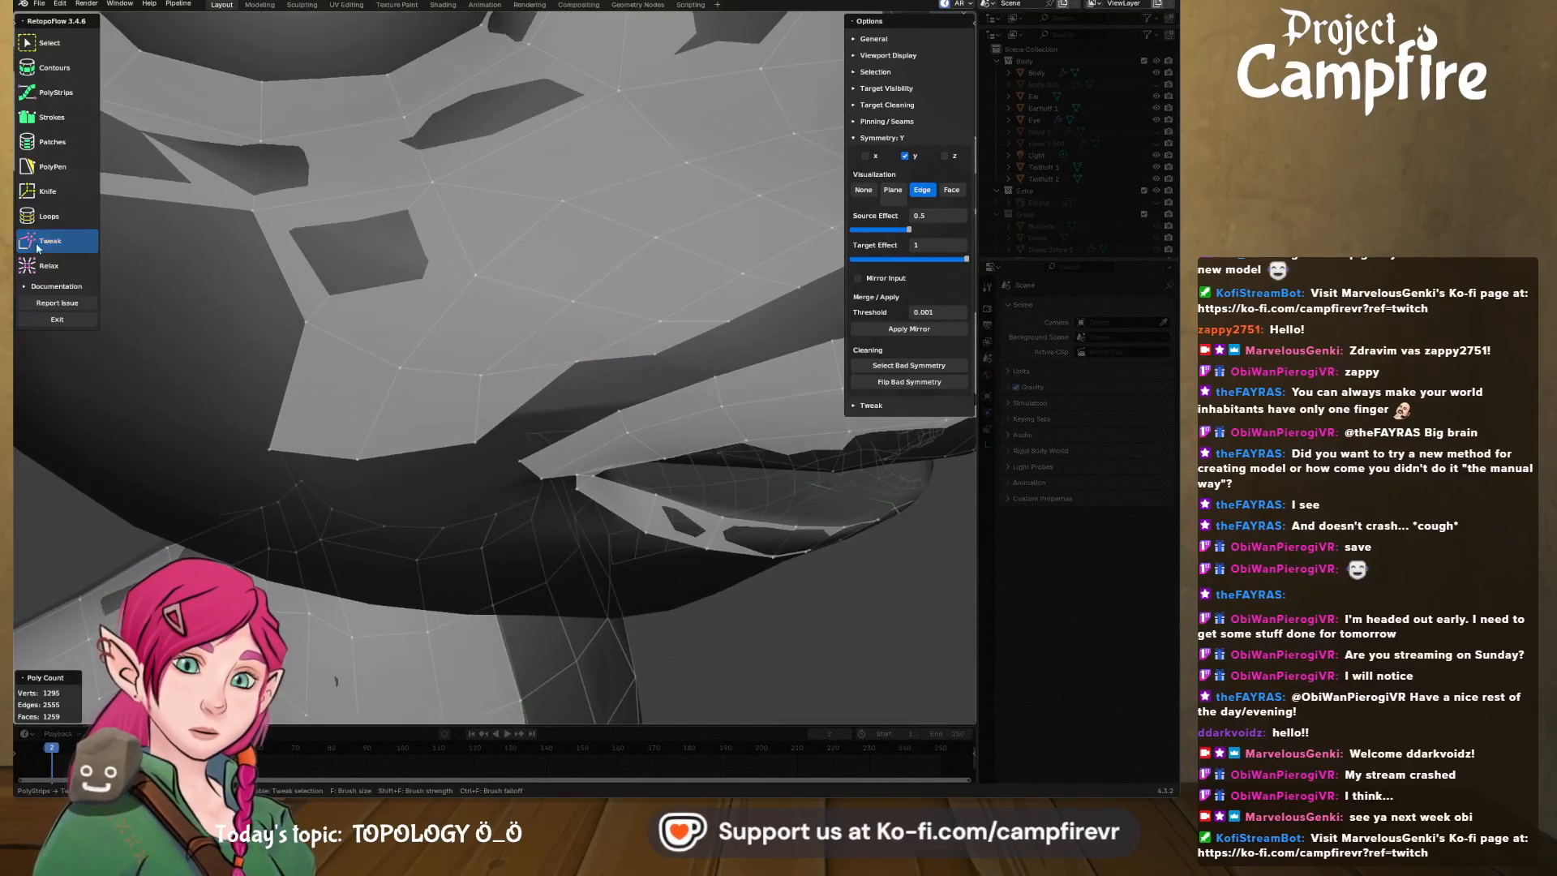
- Merge the overlapping vertices at the outer end of the new muzzle row by distance
left_click(91, 49)
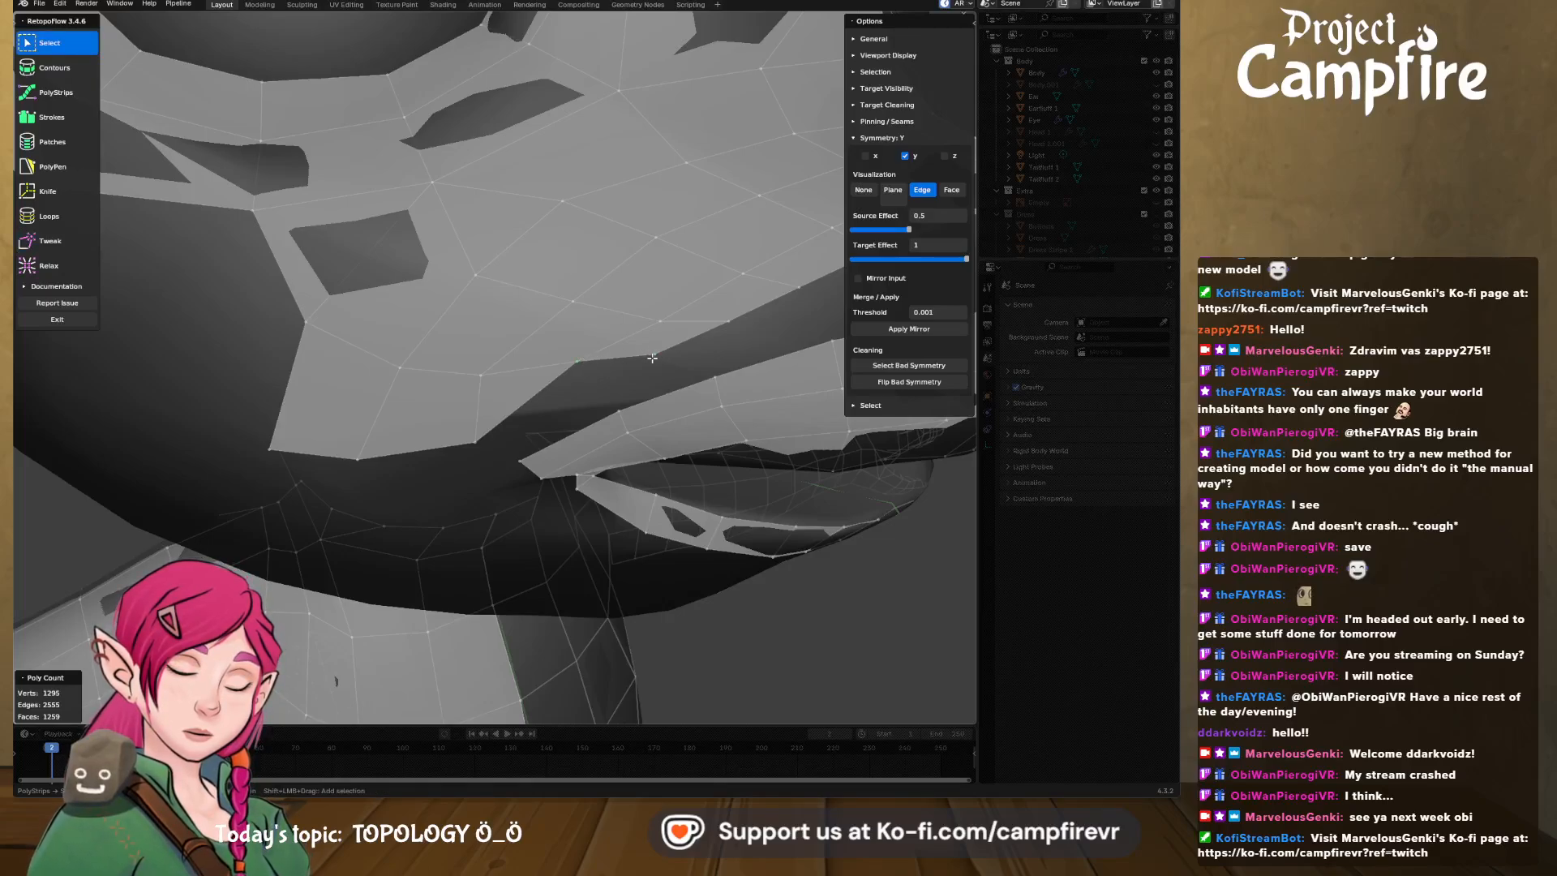
key("x")
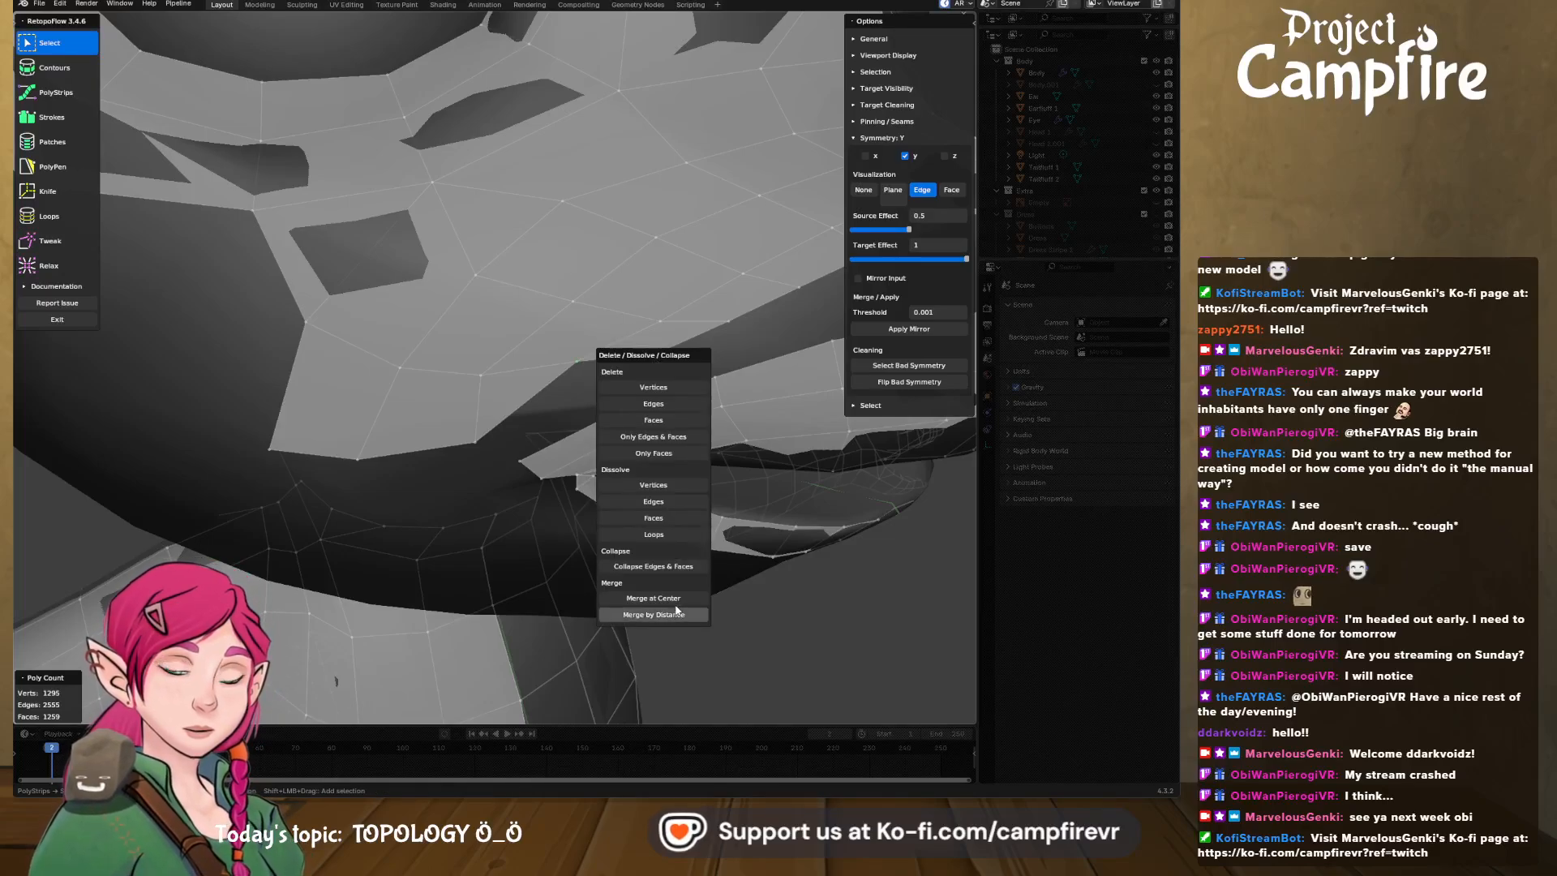
left_click(677, 612)
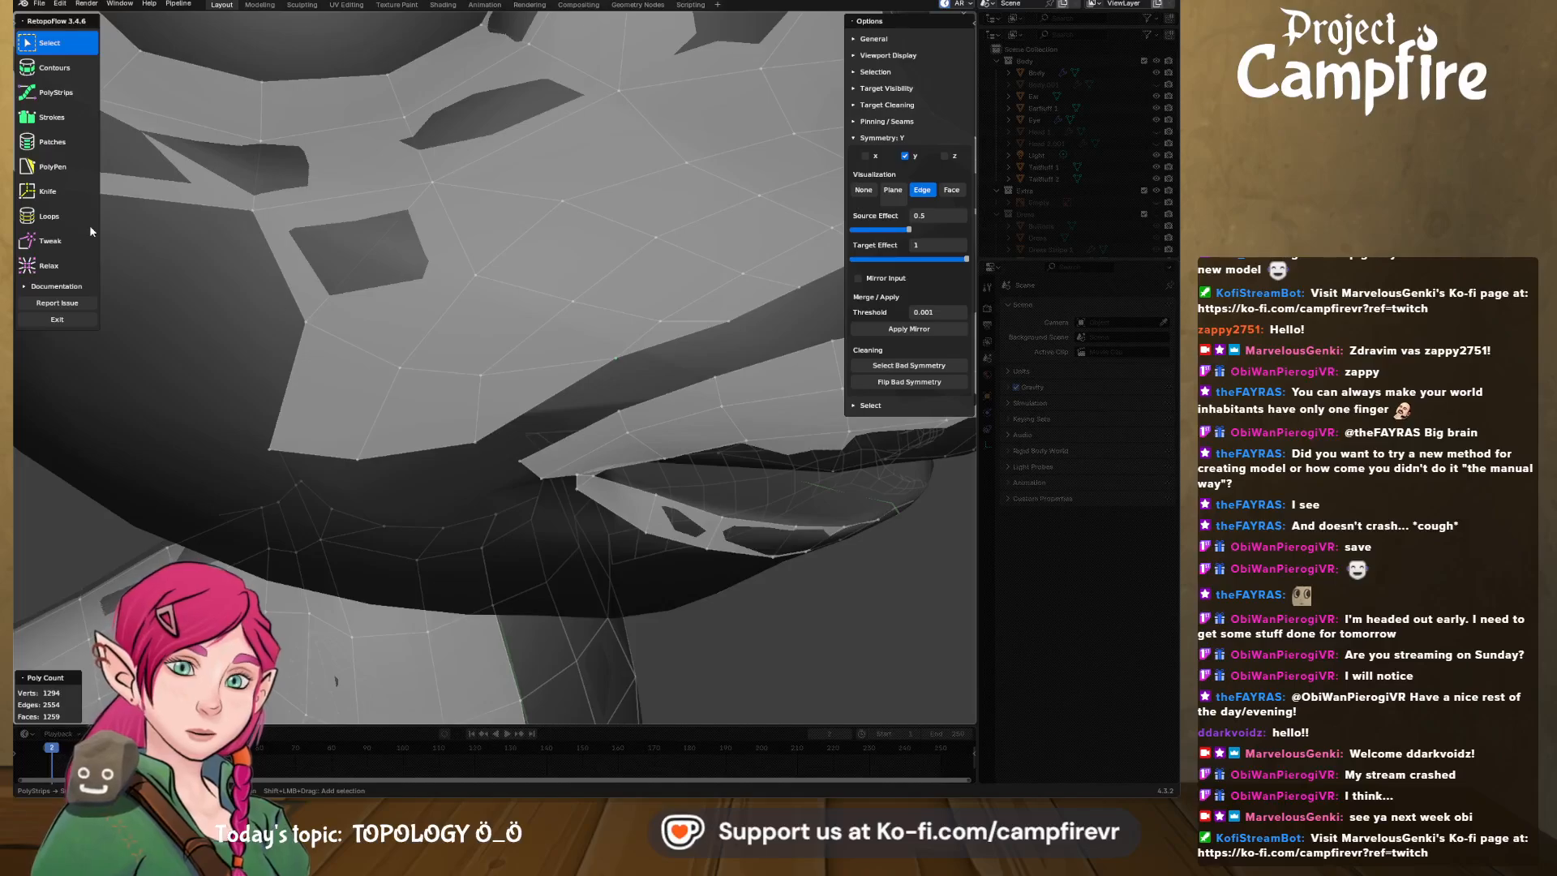
- Fill the gap between the muzzle strip and the upper-lip band with PolyPen quads, working from the mouth corner toward the centerline
left_click(52, 166)
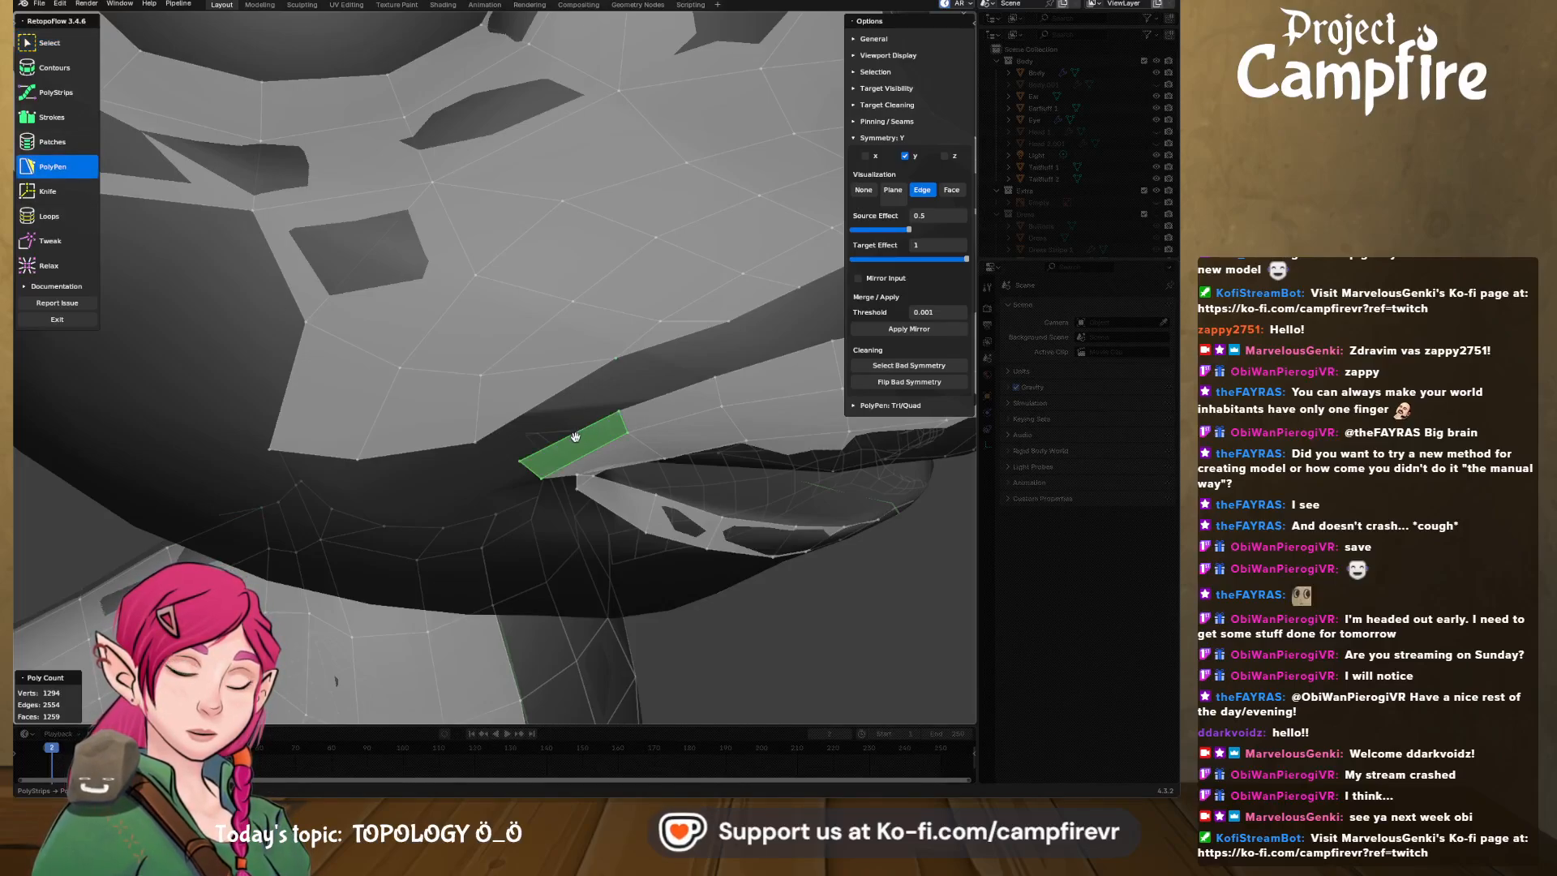
middle_click_drag(575, 438, 562, 395)
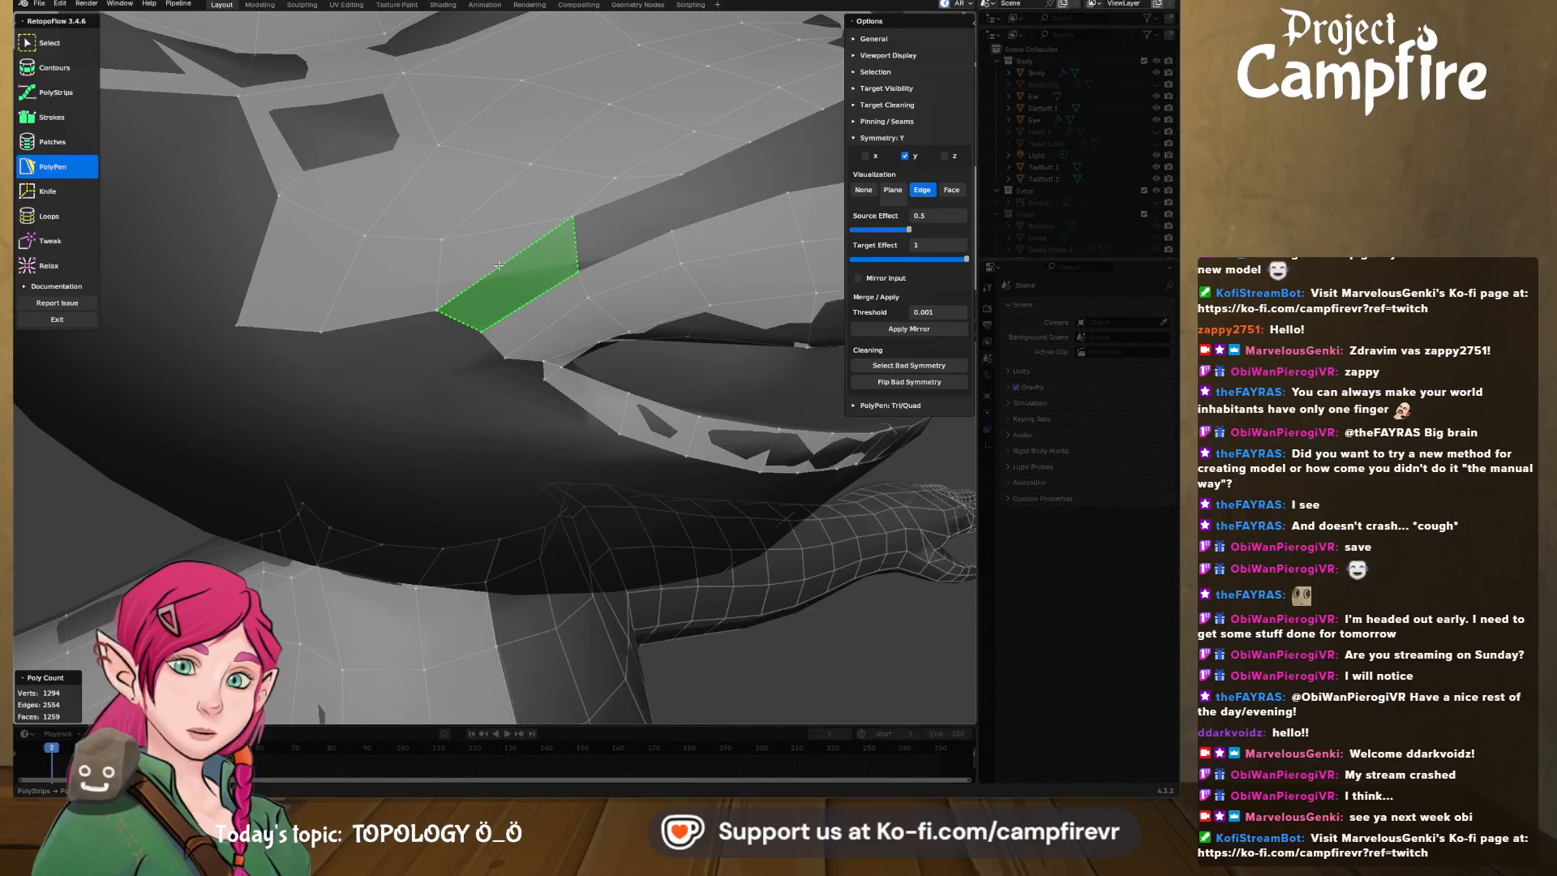
left_click(507, 280)
left_click(629, 252)
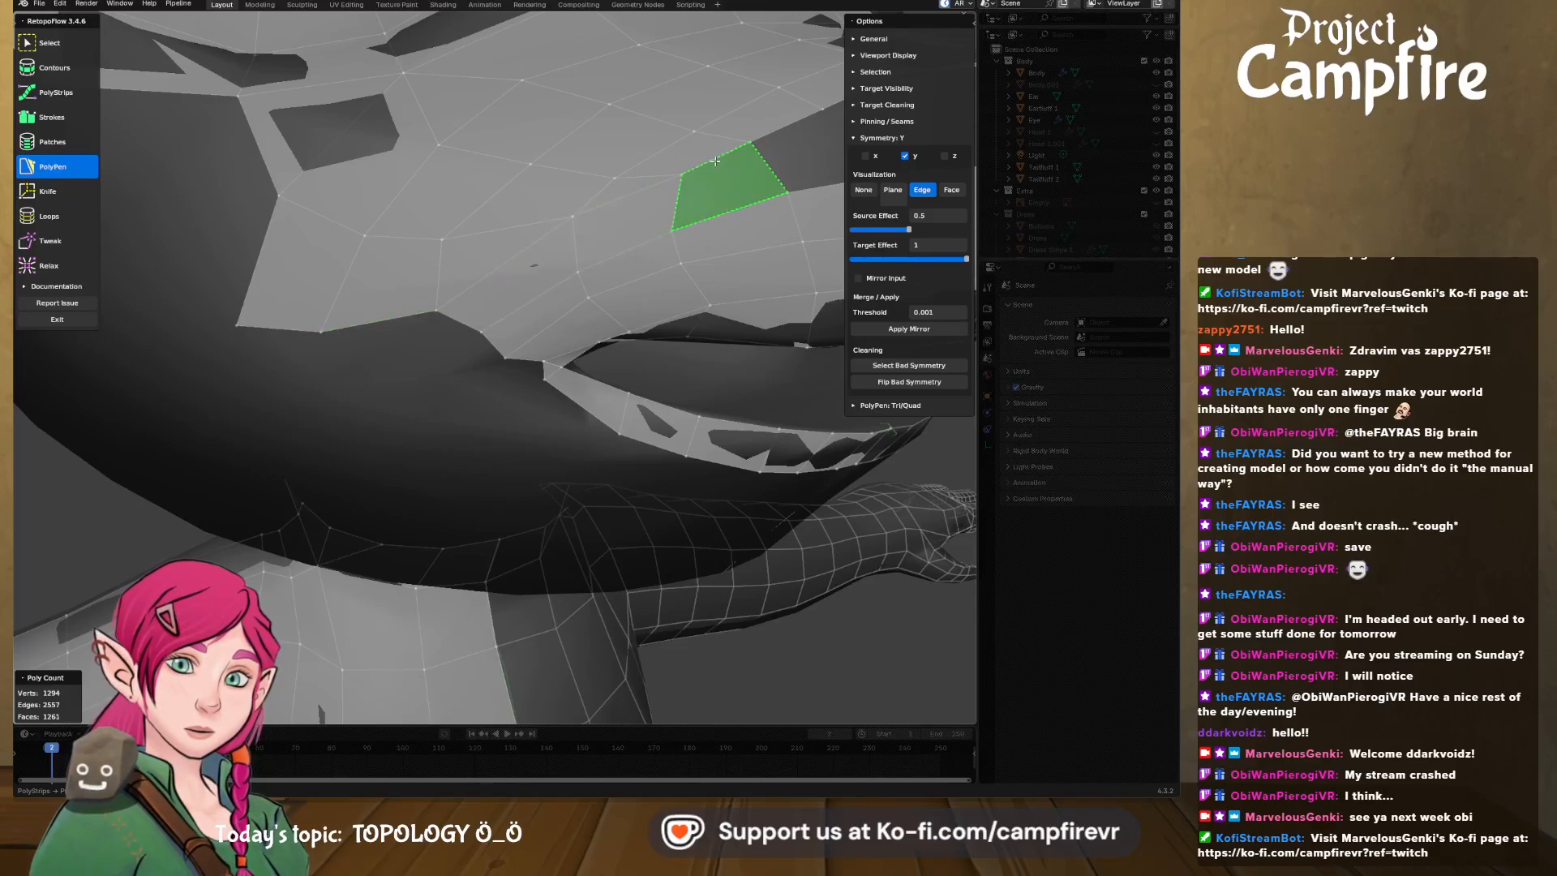
left_click(713, 156)
middle_click_drag(791, 162, 751, 209)
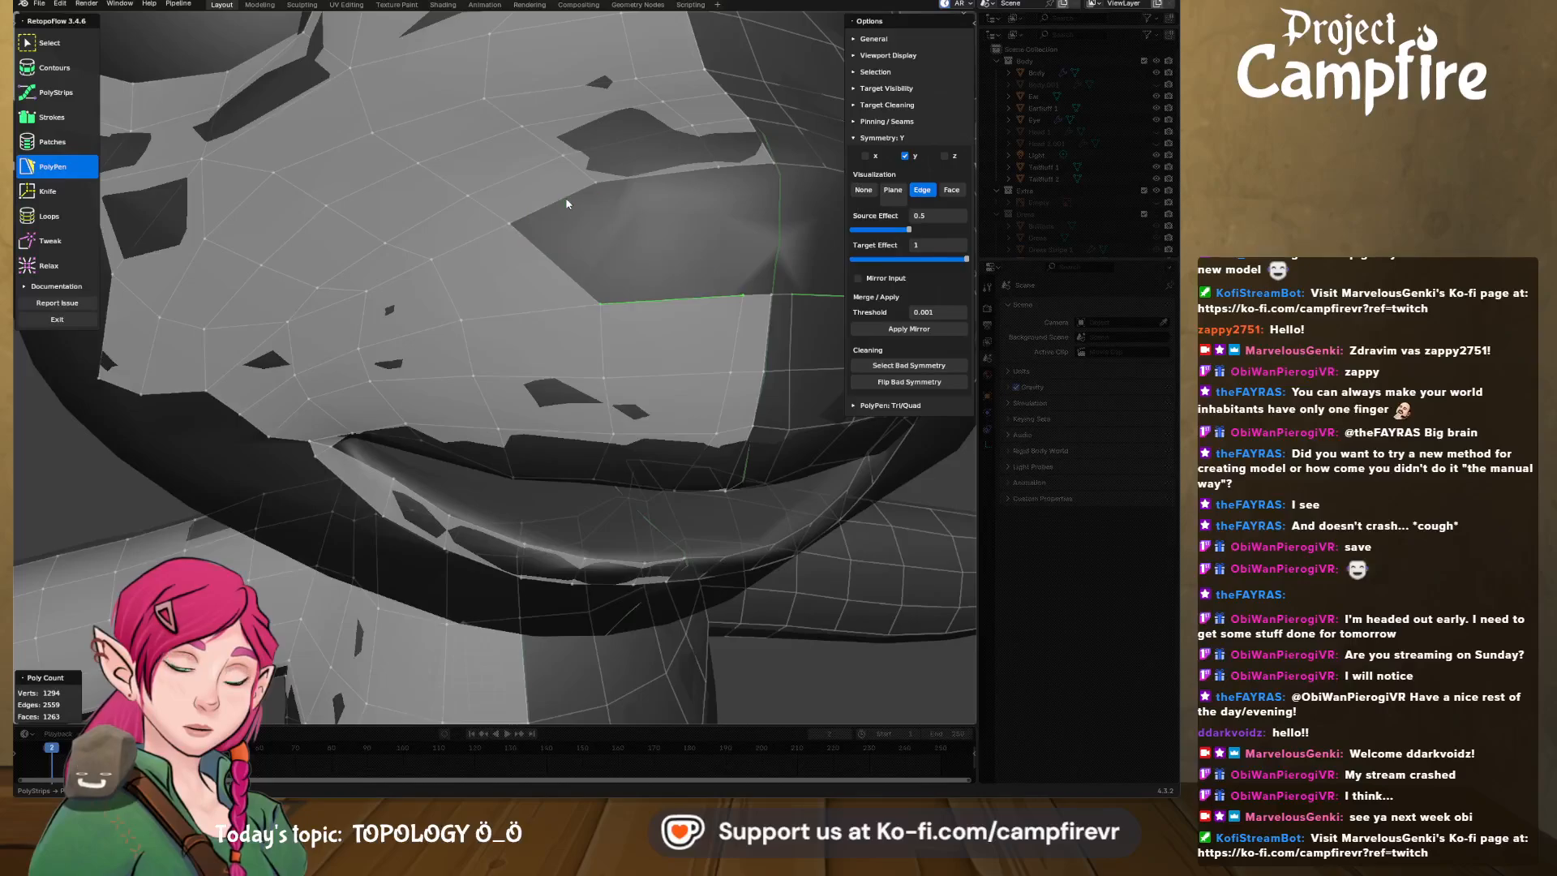
- Close the pointed outer end of the remaining muzzle opening with a PolyPen triangle
middle_click_drag(622, 269, 617, 193)
scroll(628, 167, "down", 2)
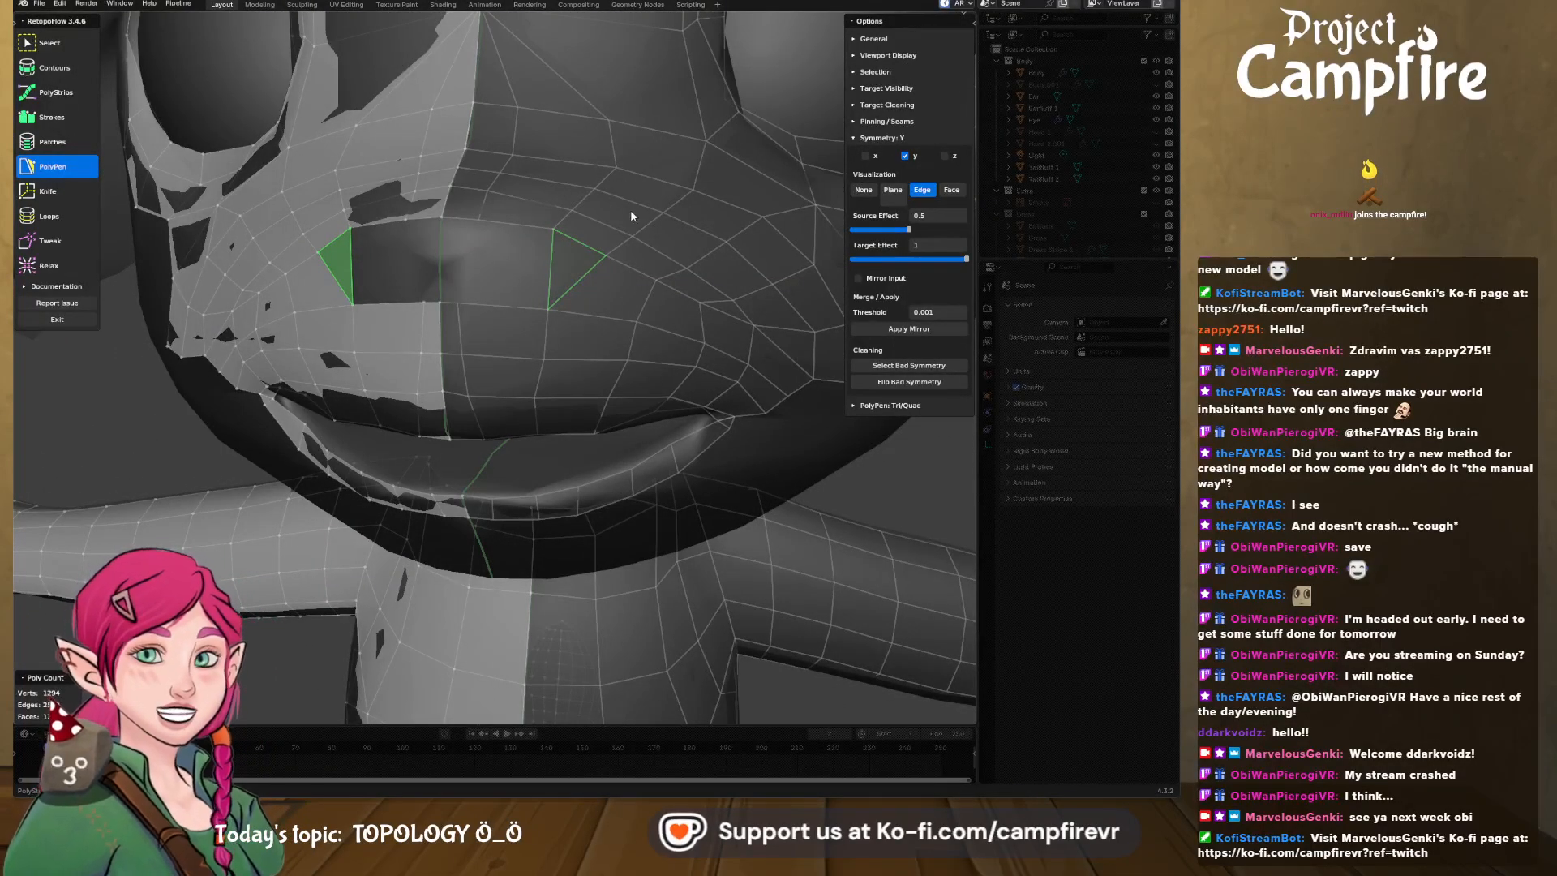
left_click(498, 223)
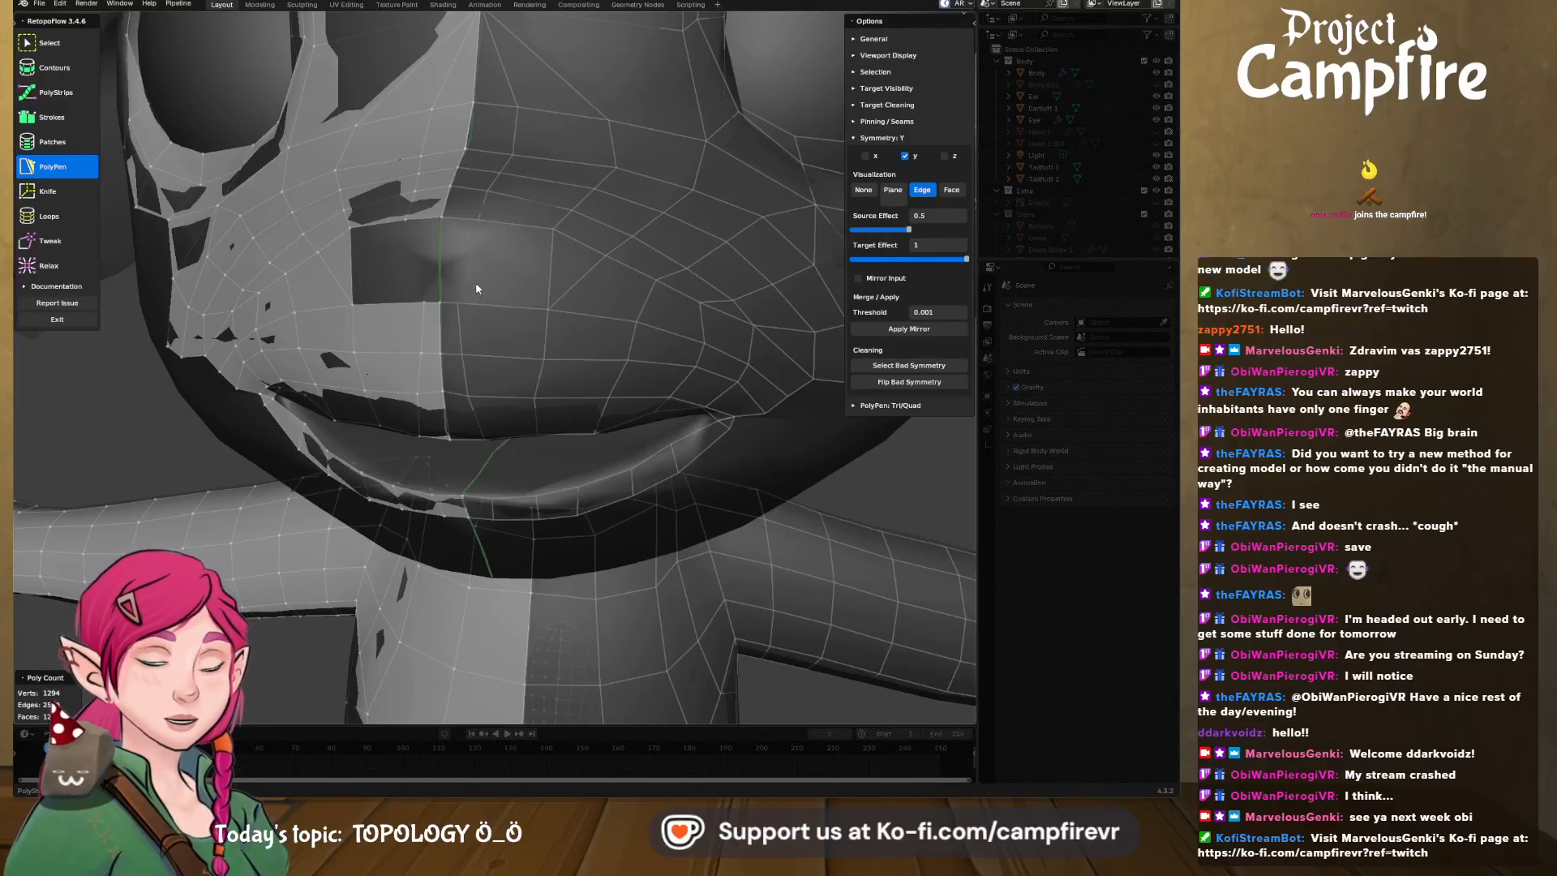
- Fill the last rectangular opening above the upper lip with two PolyPen quads up to the centerline
middle_click_drag(477, 289, 502, 330)
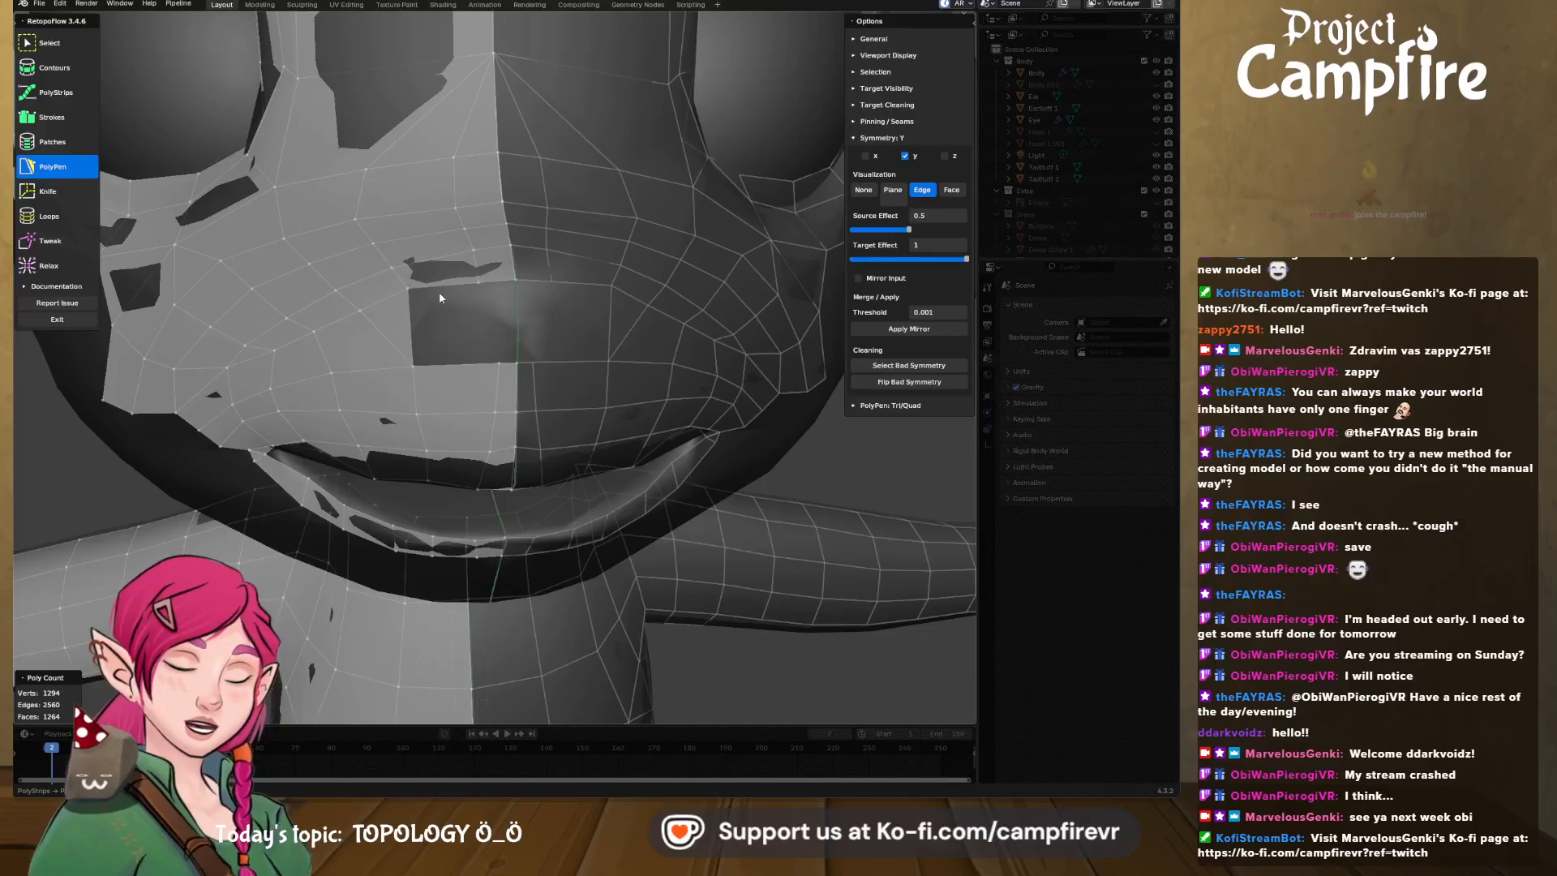
scroll(444, 303, "up", 2)
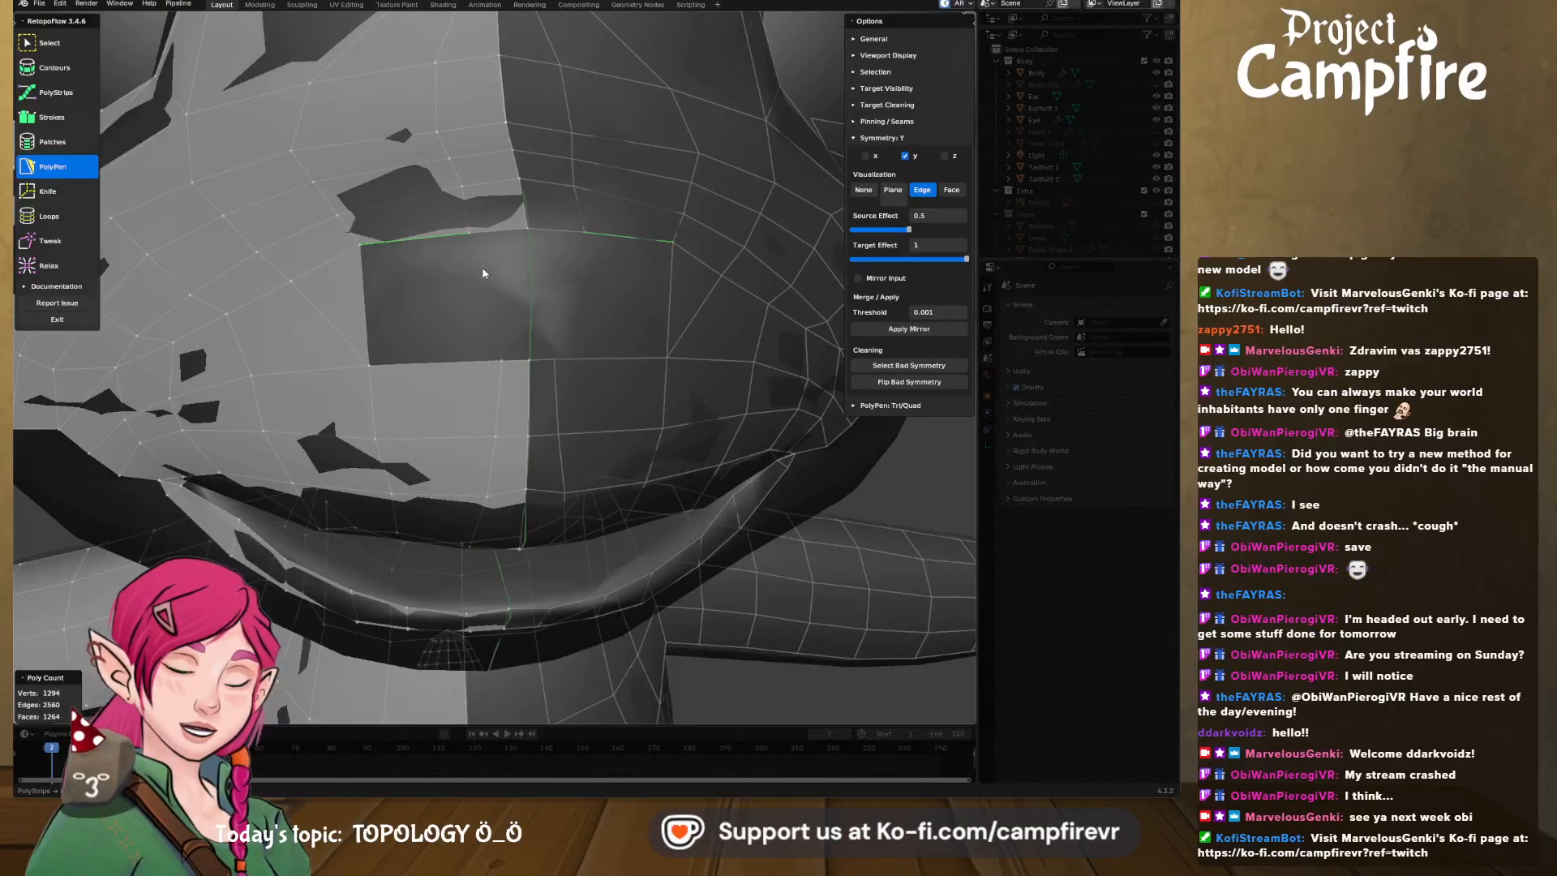
left_click(472, 322)
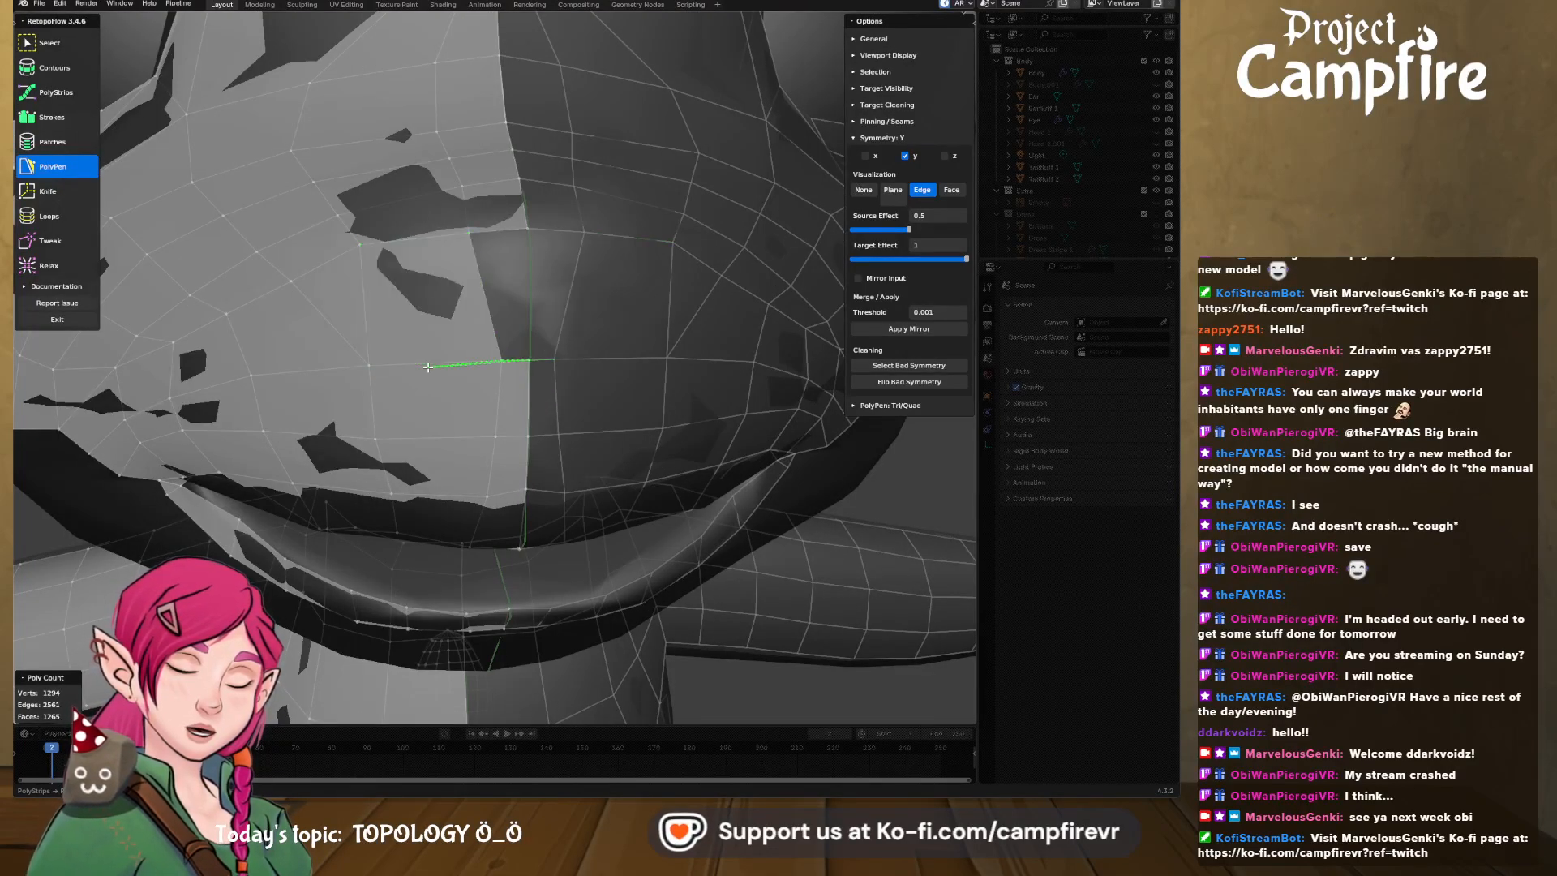
left_click(497, 234)
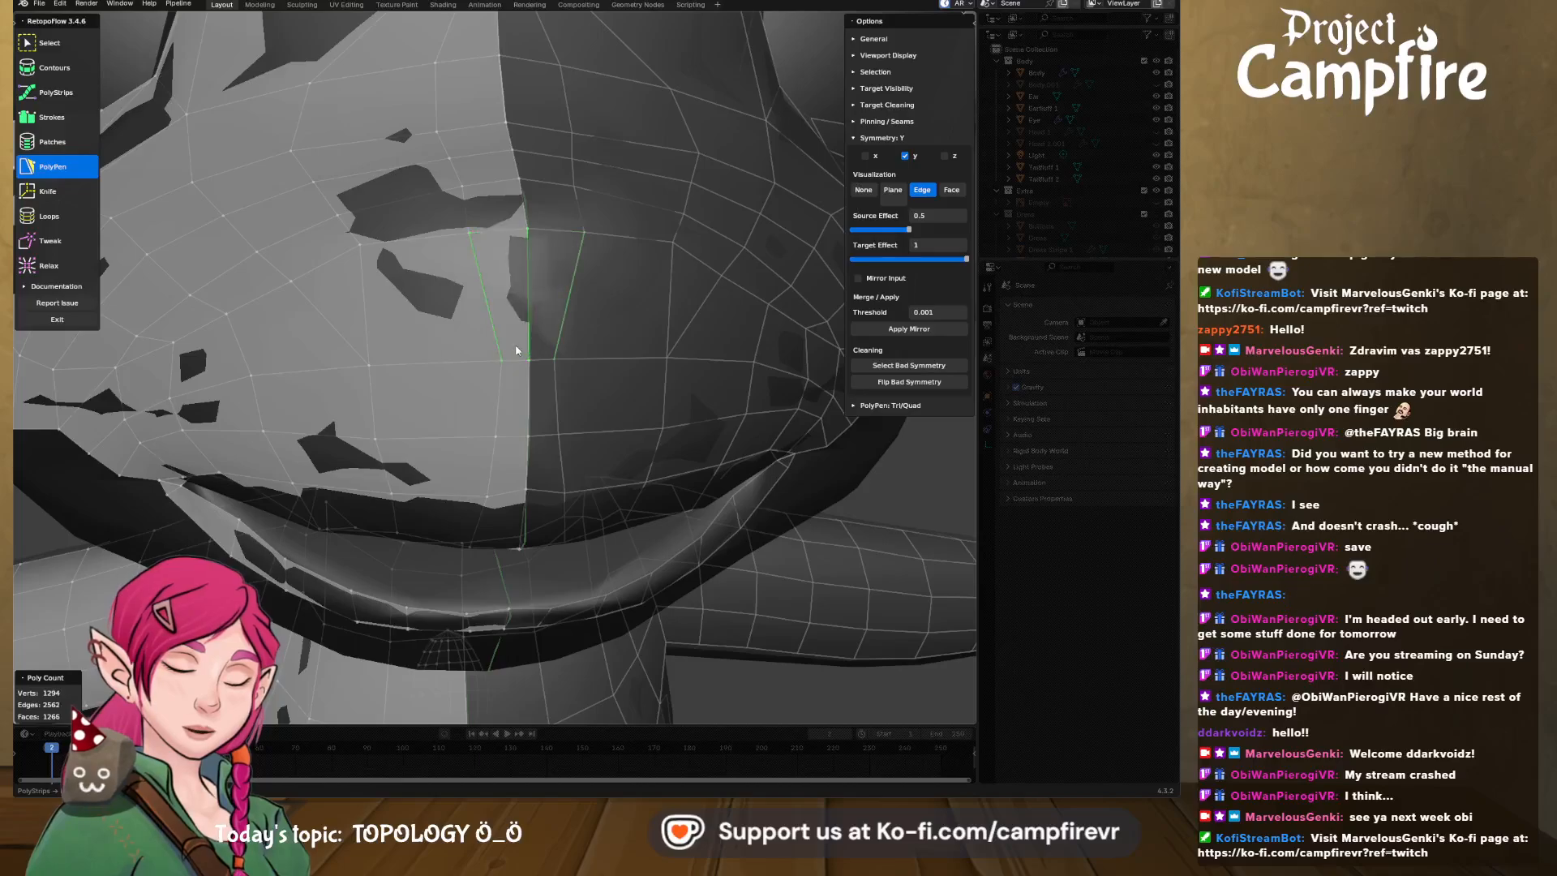
mouse_move(519, 349)
middle_mouse_down()
mouse_move(583, 345)
mouse_move(539, 347)
middle_mouse_up()
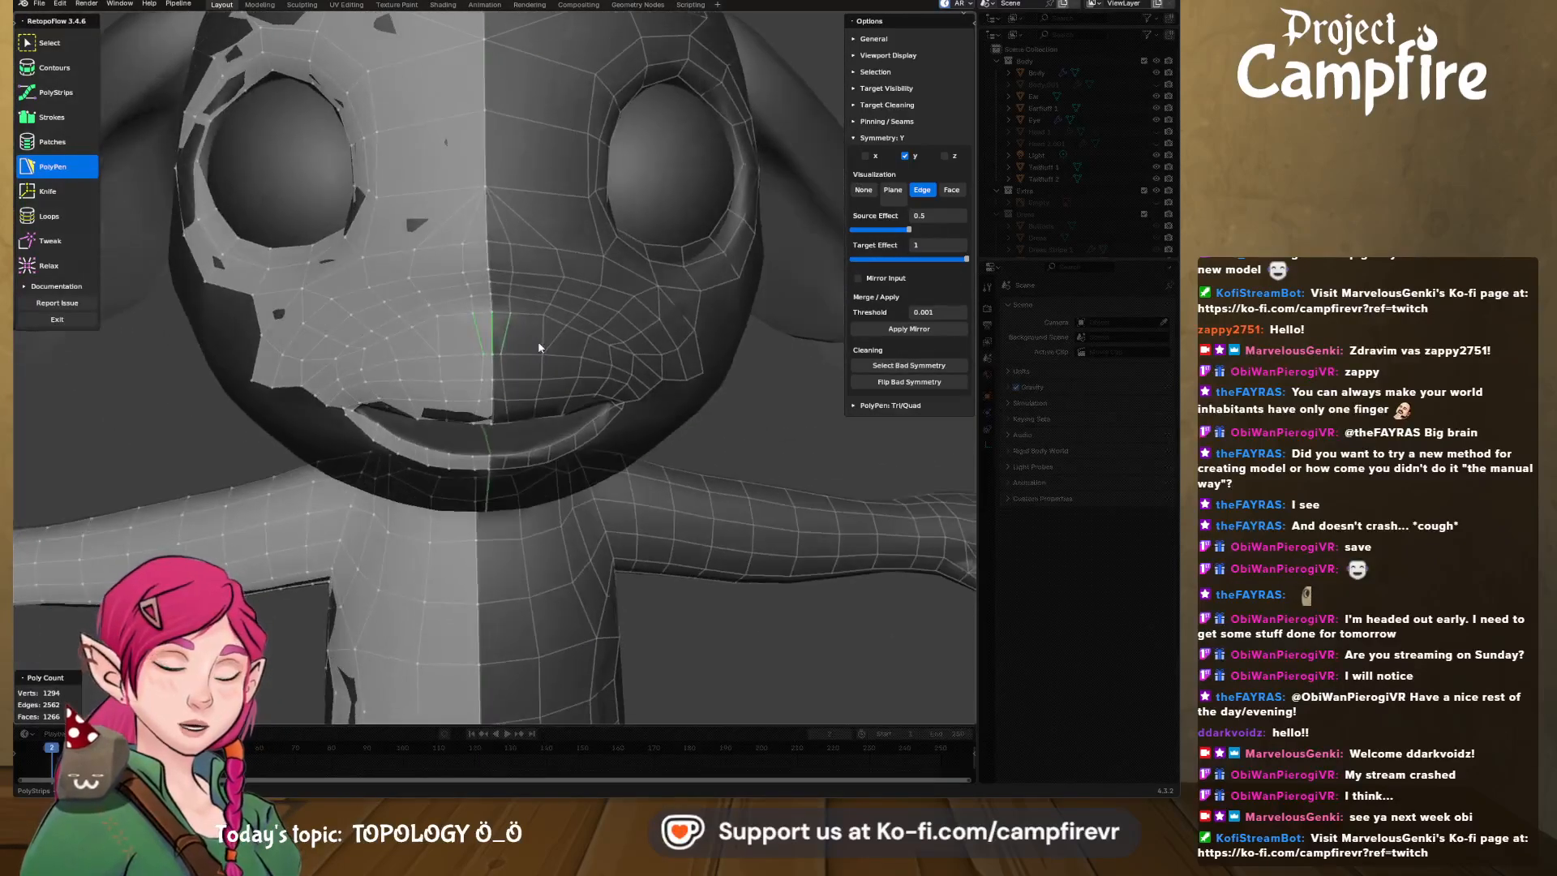
- Smooth the new muzzle quads above the upper lip and beside the centerline with the Relax brush
left_click(49, 265)
mouse_move(419, 367)
left_mouse_down()
mouse_move(462, 371)
mouse_move(484, 348)
mouse_move(481, 360)
mouse_move(489, 291)
mouse_move(316, 338)
mouse_move(354, 357)
left_mouse_up()
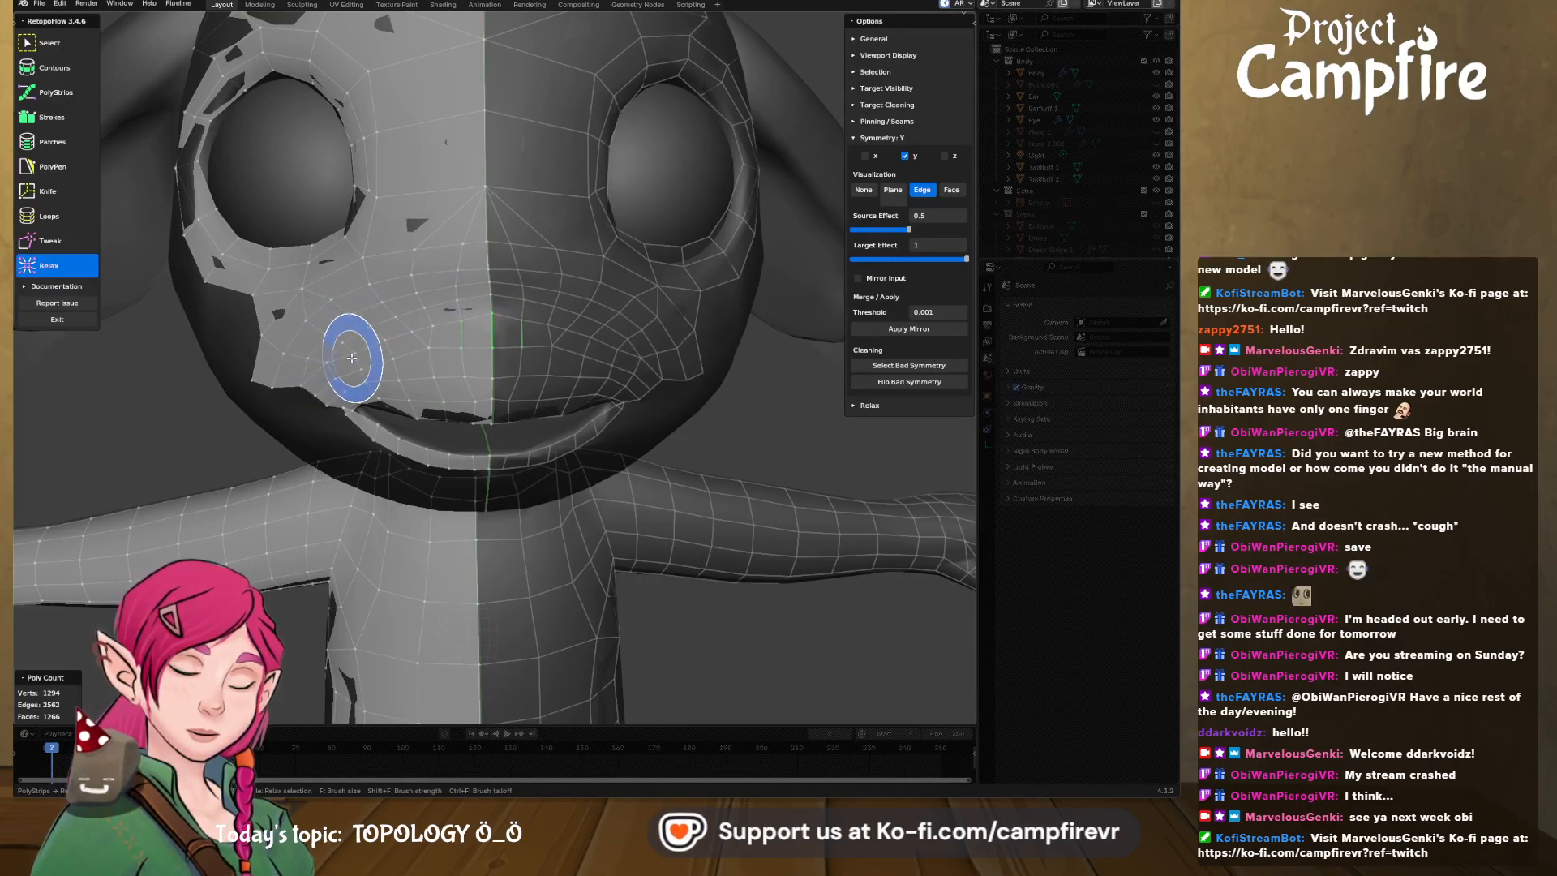
middle_click_drag(354, 357, 440, 335)
mouse_move(525, 251)
left_mouse_down()
mouse_move(575, 216)
mouse_move(595, 285)
mouse_move(570, 319)
mouse_move(637, 326)
mouse_move(562, 344)
left_mouse_up()
middle_click_drag(561, 344, 519, 301)
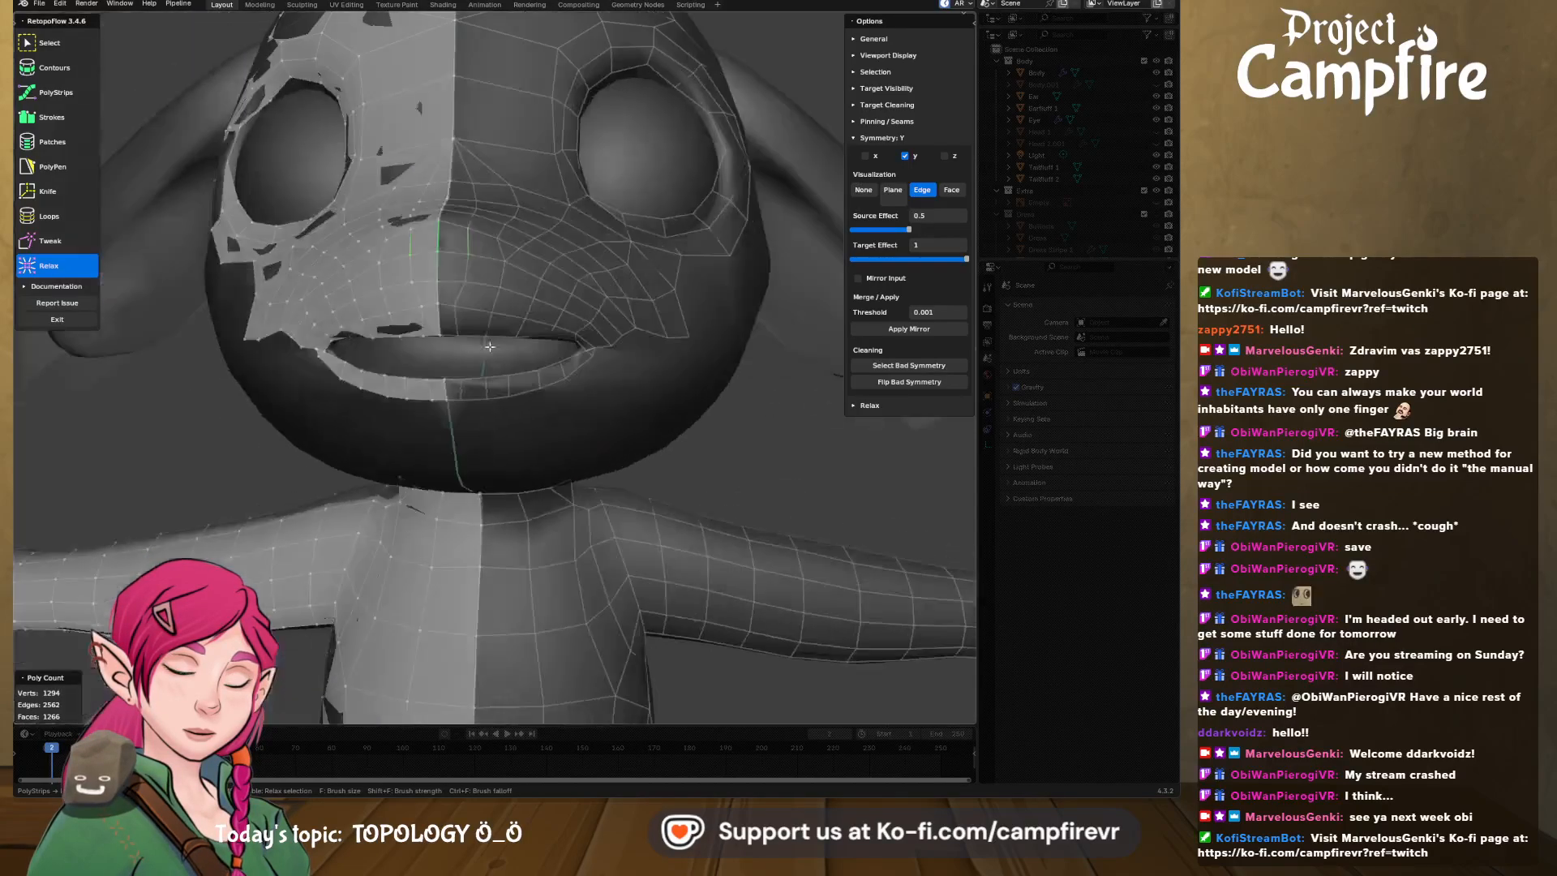
mouse_move(405, 270)
left_mouse_down()
mouse_move(427, 289)
mouse_move(428, 258)
left_mouse_up()
- Select the outer edge loop of the lower-lip band with Strokes and inspect its end at the mouth corner
mouse_move(429, 258)
middle_mouse_down()
mouse_move(657, 293)
mouse_move(684, 314)
mouse_move(606, 346)
middle_mouse_up()
middle_click_drag(641, 313, 478, 389)
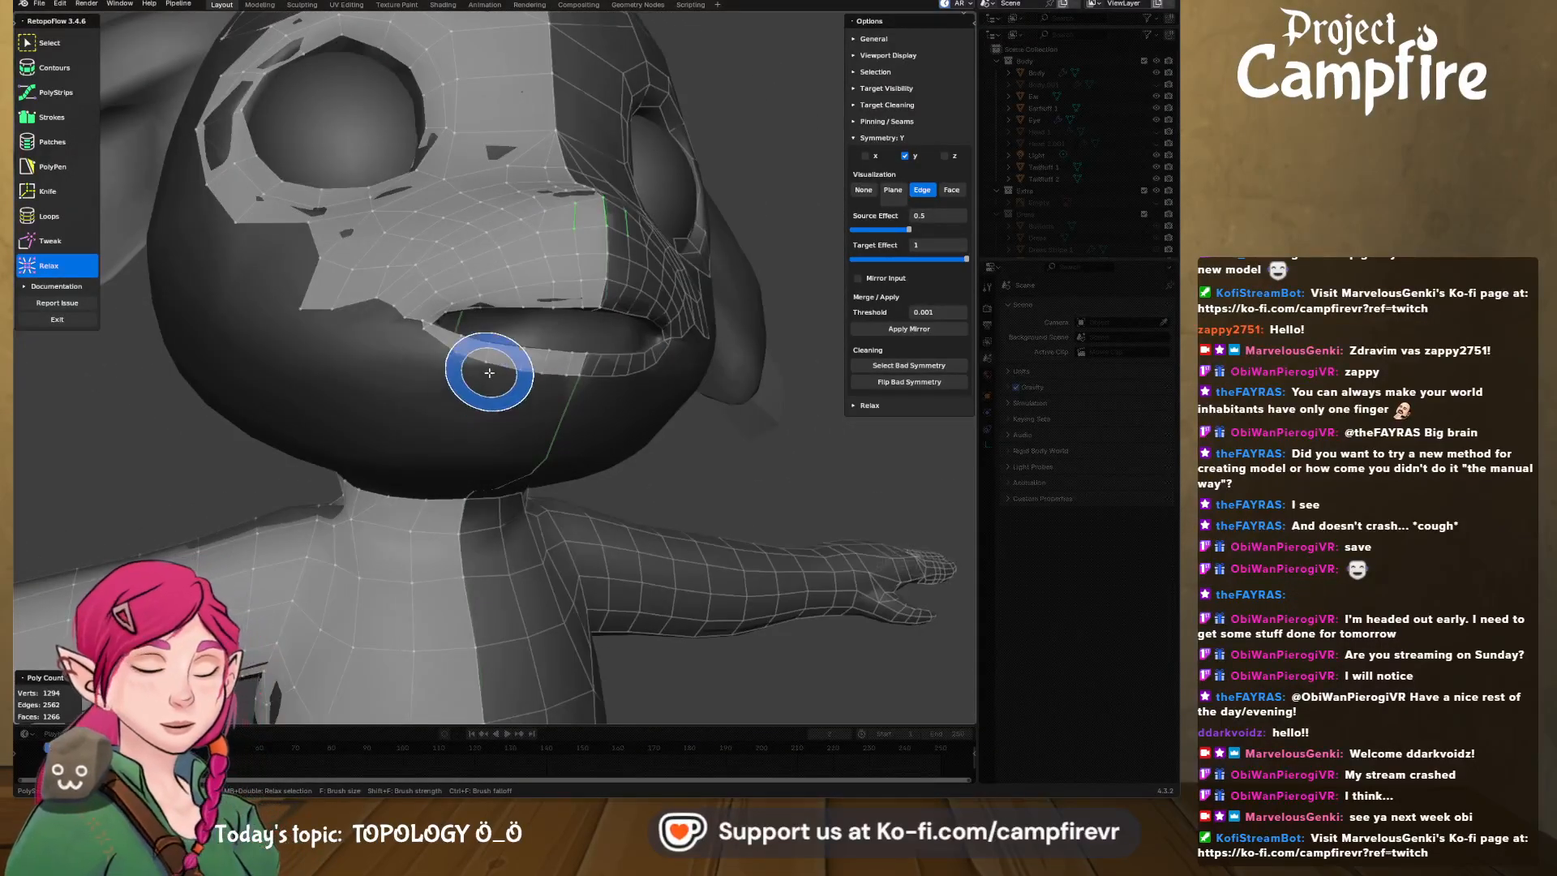
scroll(491, 369, "up", 2)
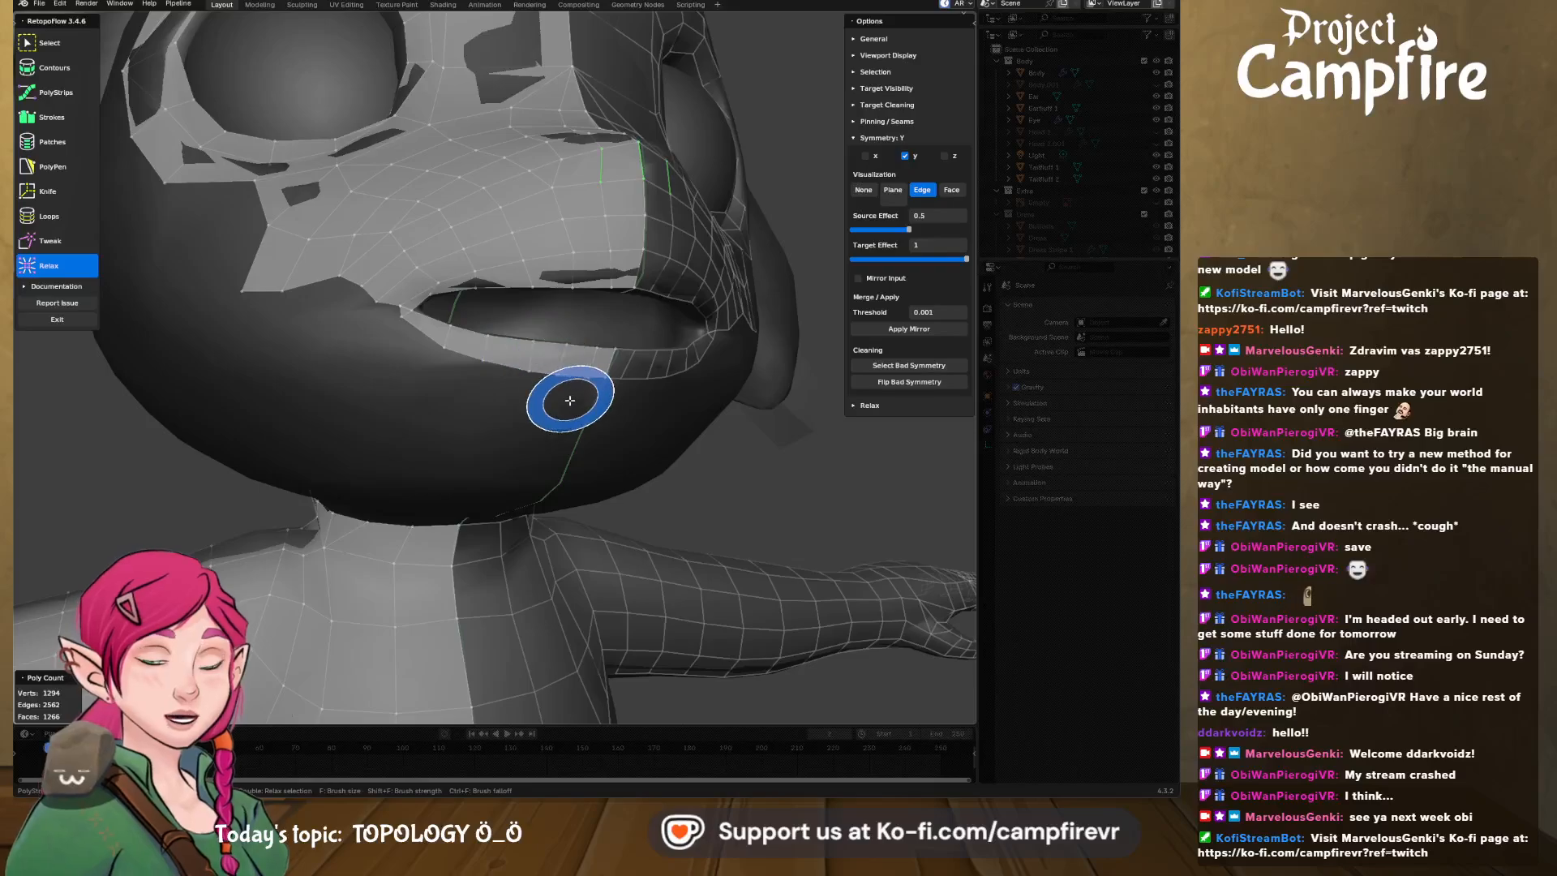
middle_click_drag(566, 400, 454, 328)
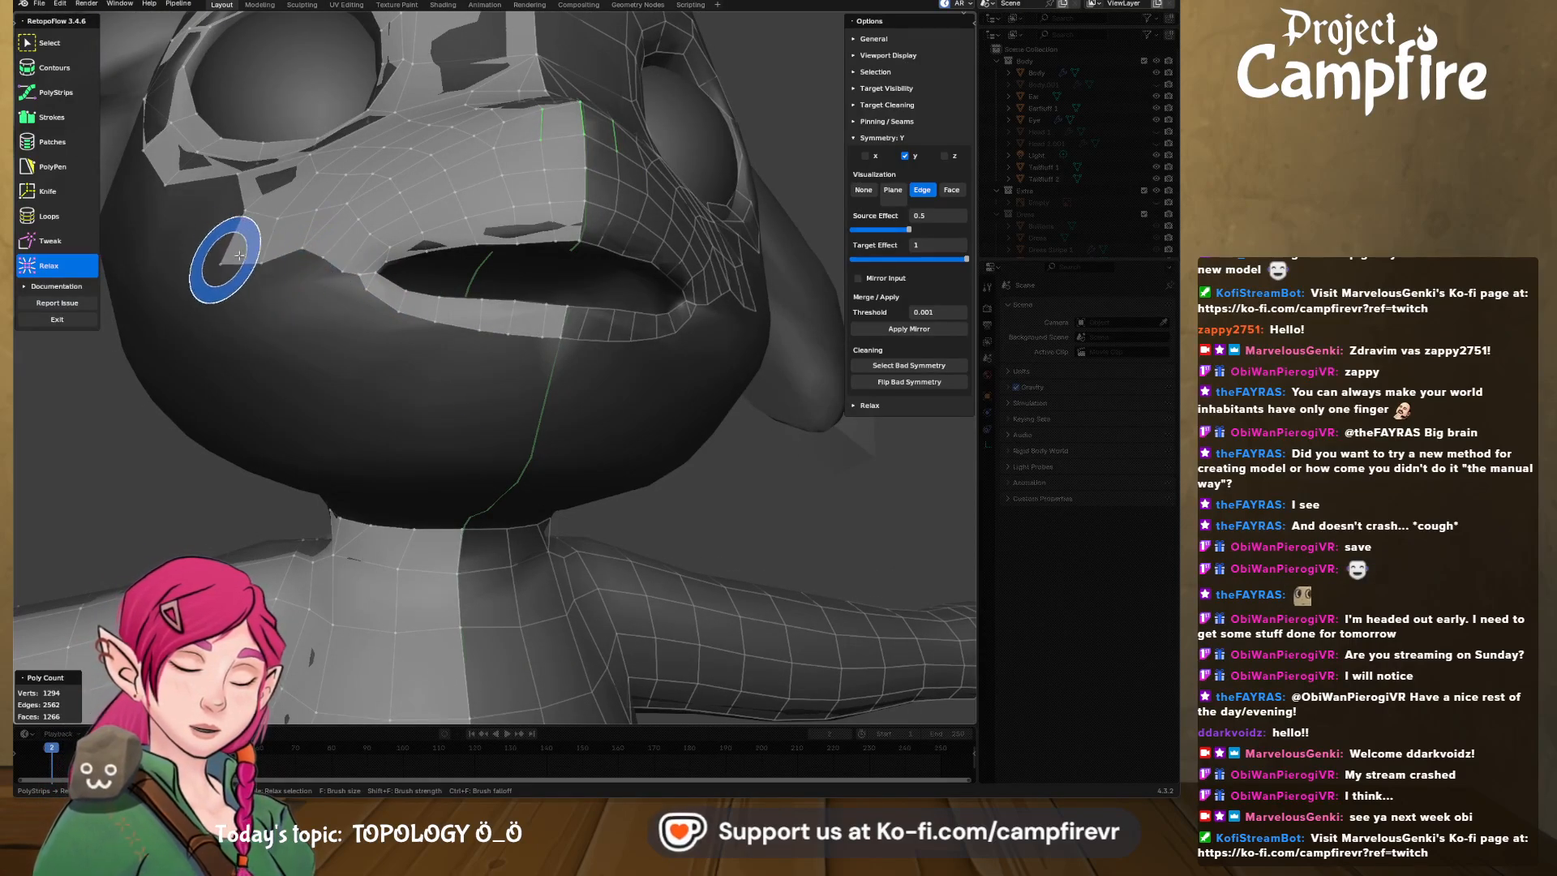
mouse_move(306, 282)
middle_mouse_down()
mouse_move(435, 376)
mouse_move(363, 349)
mouse_move(417, 285)
mouse_move(486, 381)
mouse_move(473, 382)
middle_mouse_up()
scroll(485, 388, "up", 4)
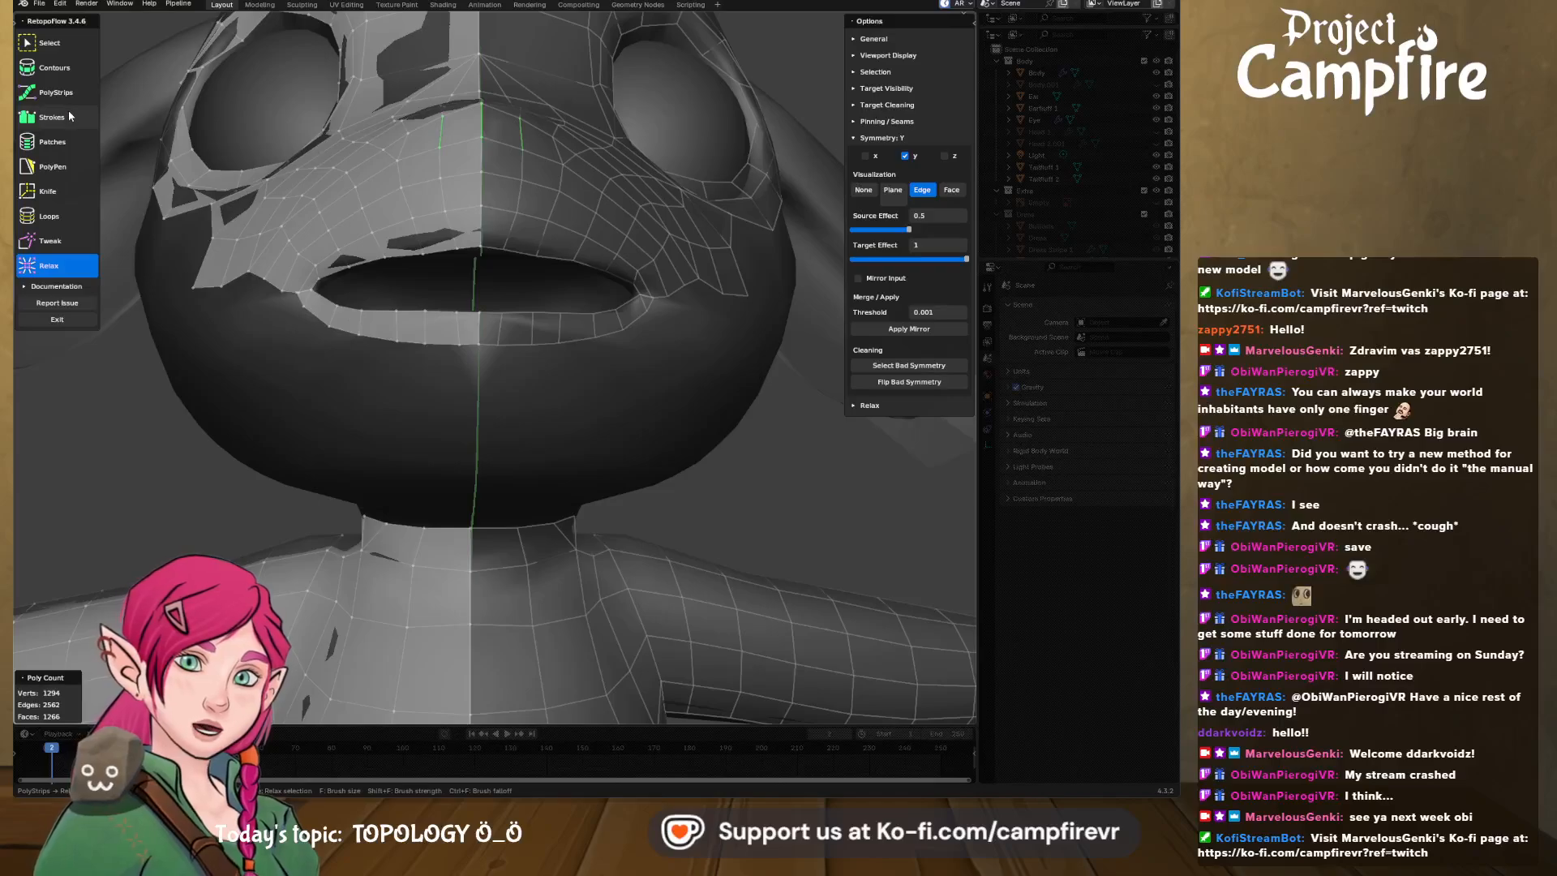
left_click(69, 114)
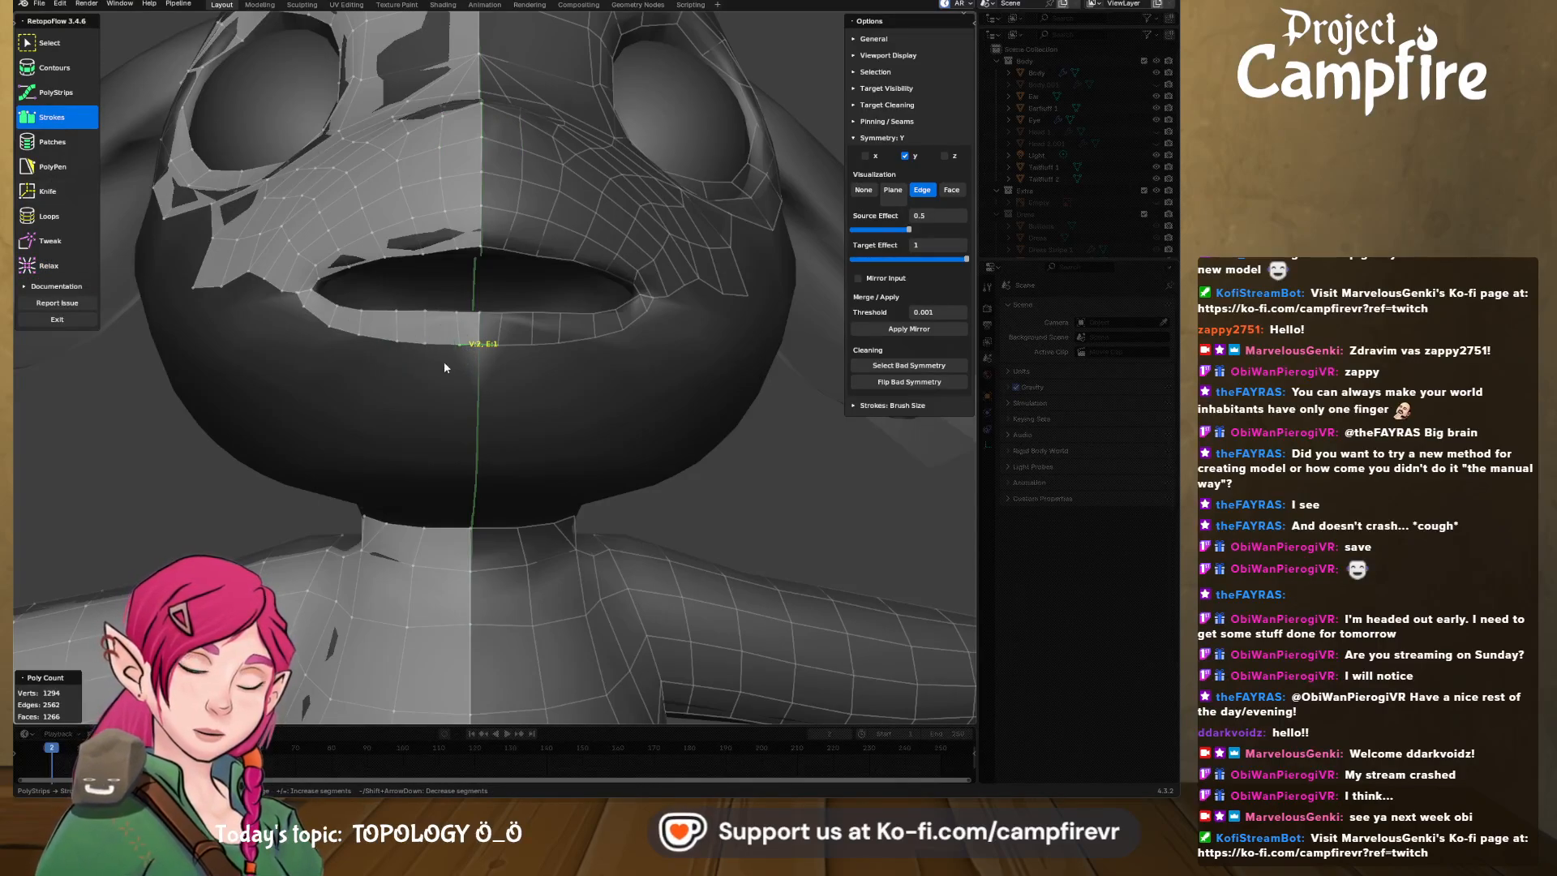
middle_click_drag(444, 367, 516, 357)
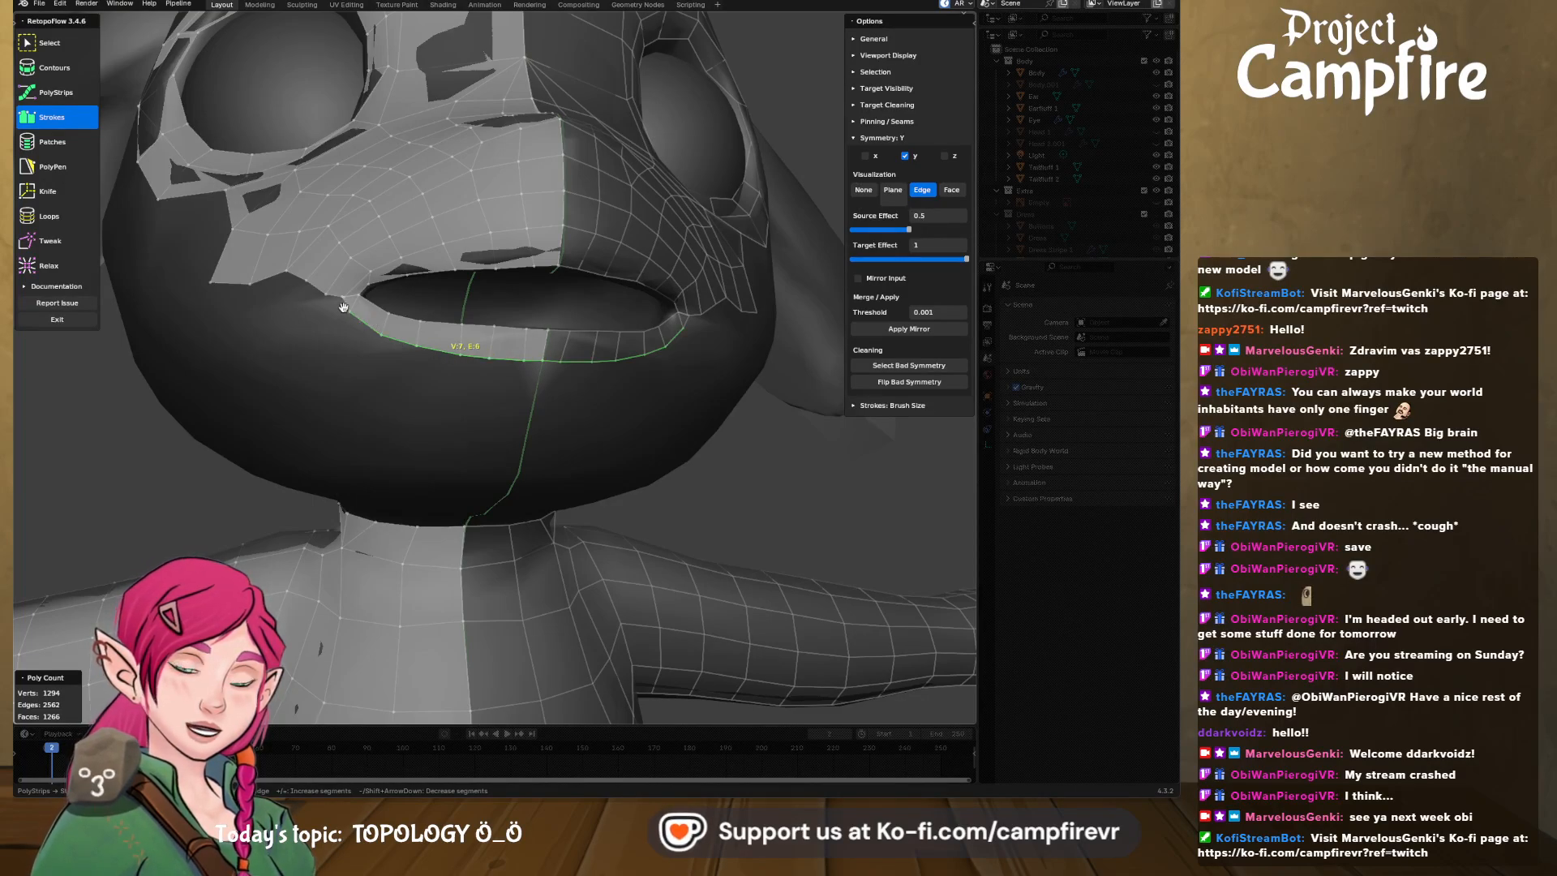
scroll(359, 309, "up", 4)
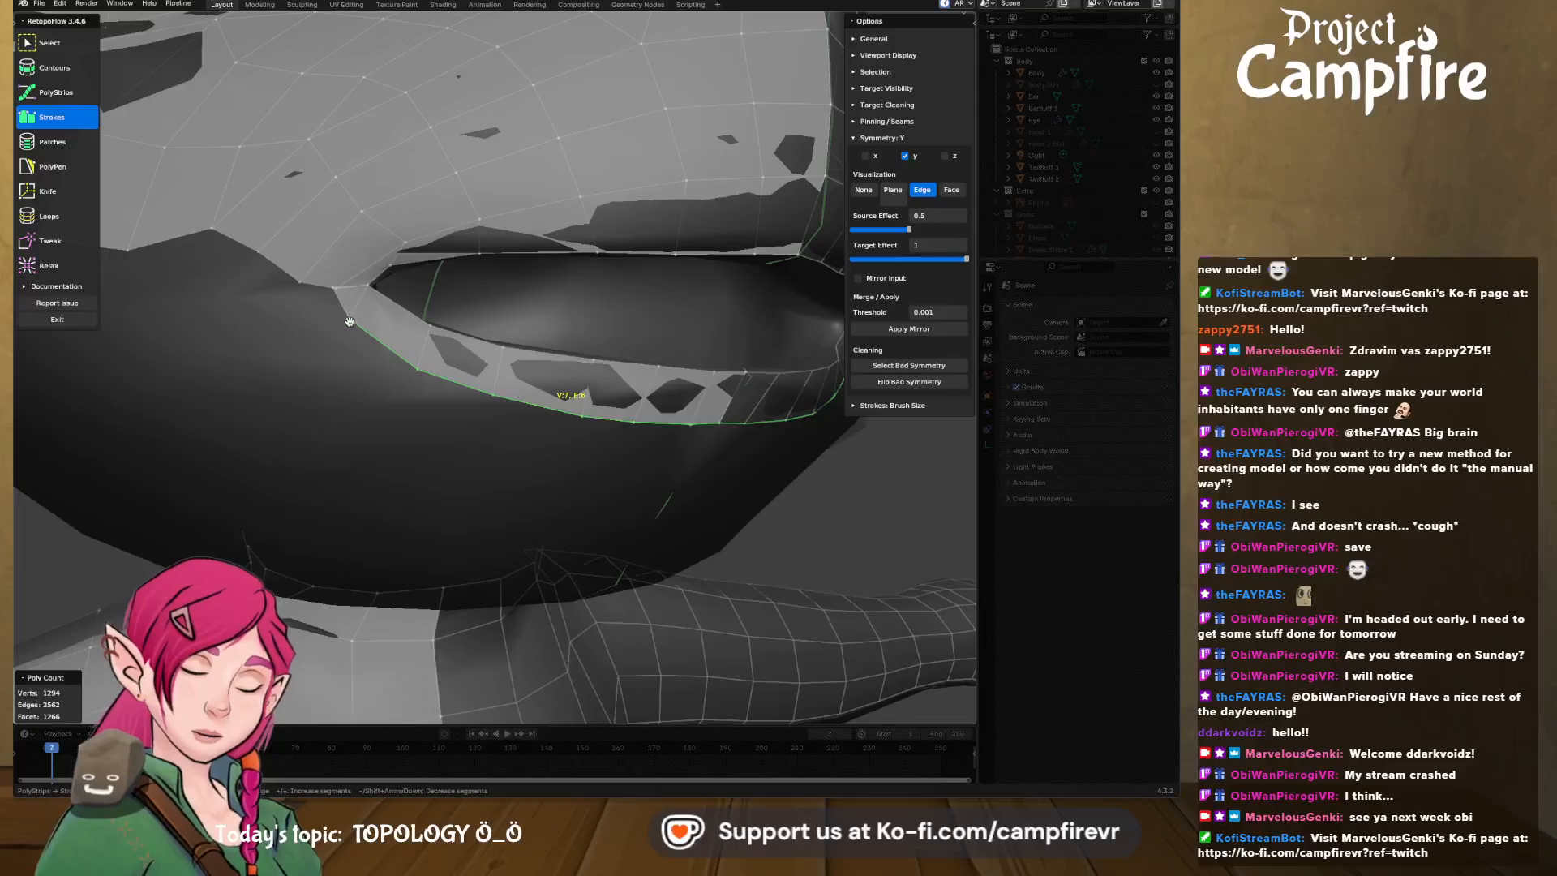
scroll(342, 310, "up", 2)
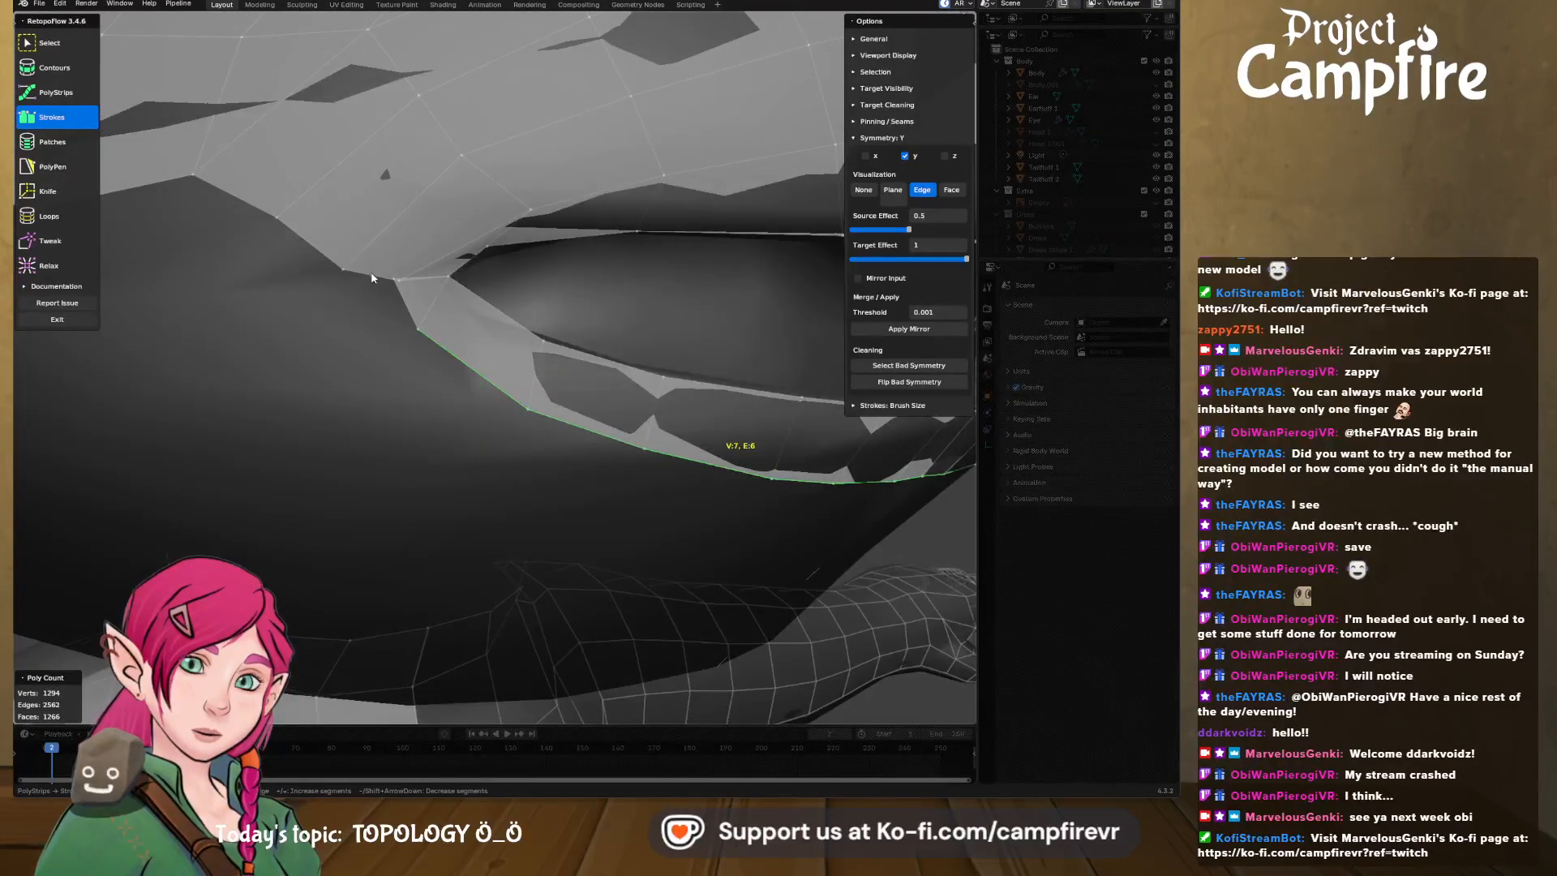
- Merge the doubled vertices on the border at the mouth corner at their centers, one pair at a time
left_click(41, 43)
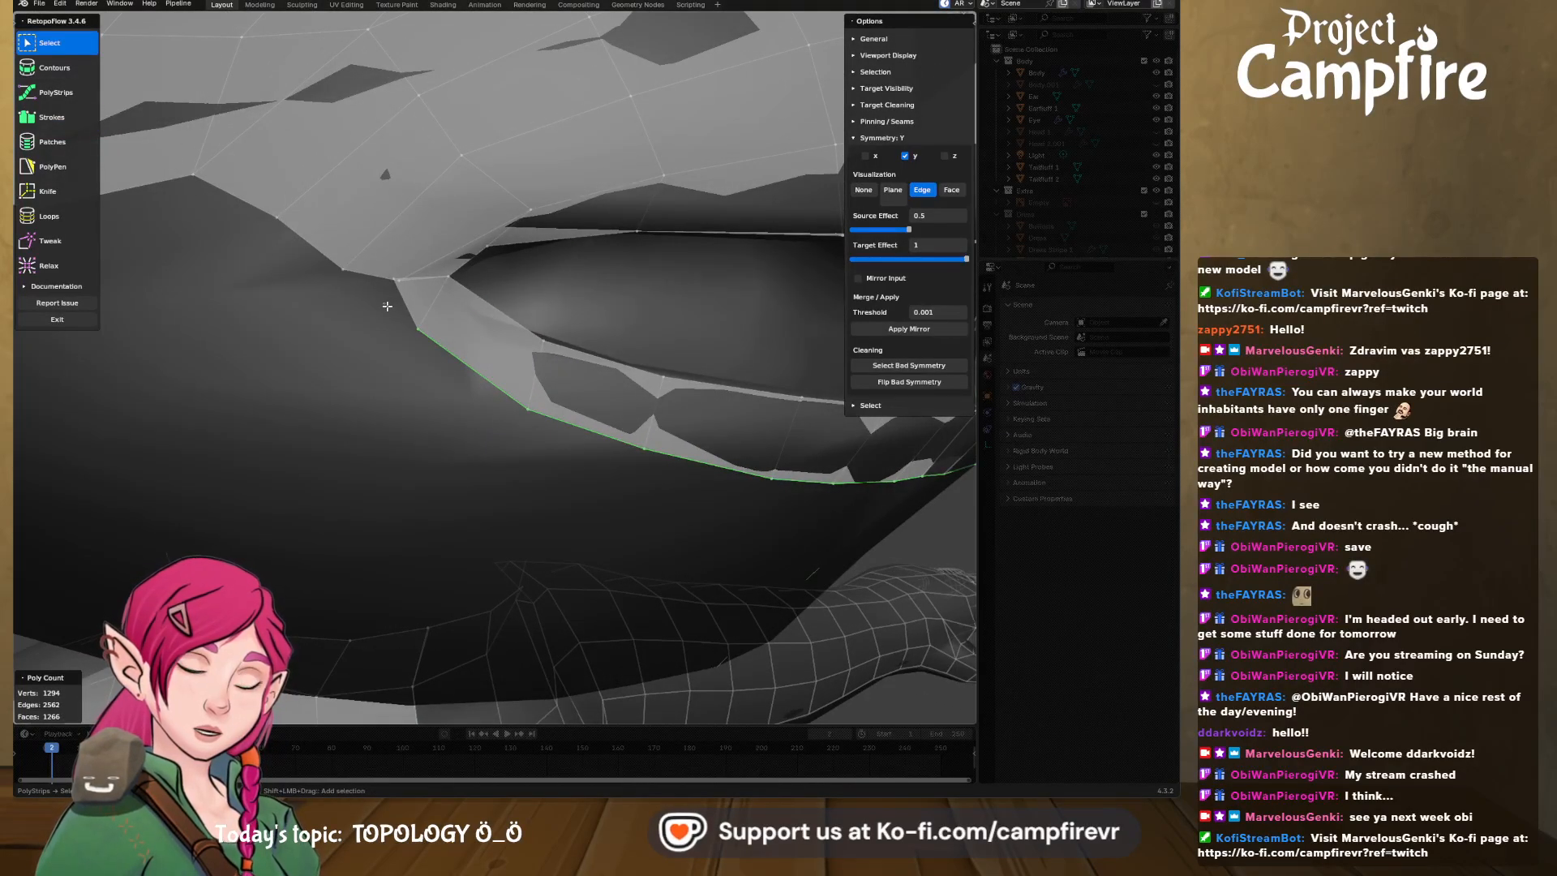
left_click(387, 306)
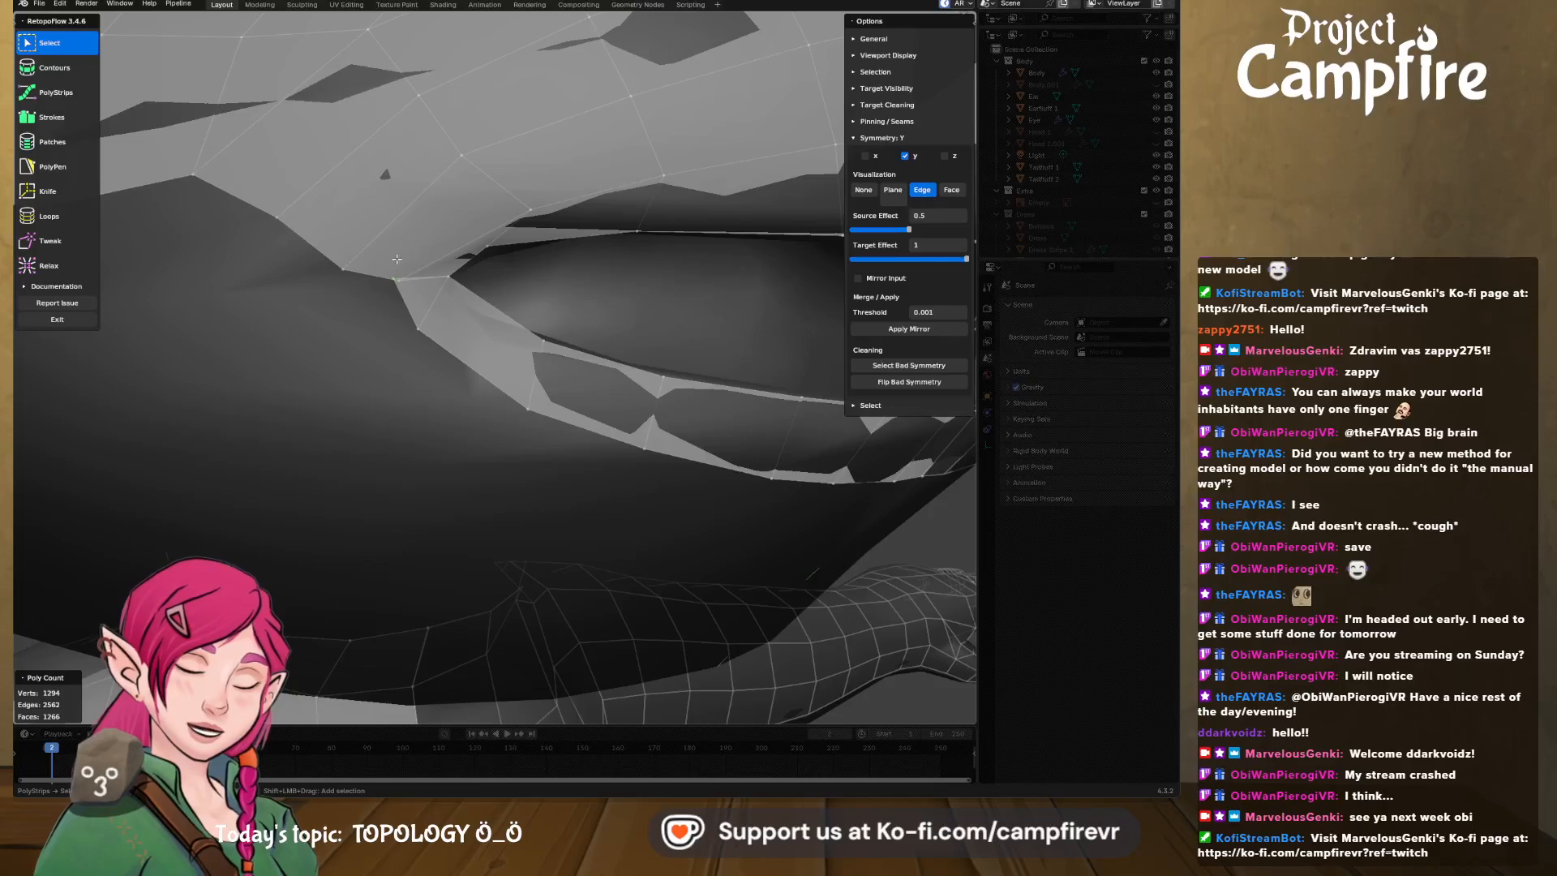
key("x")
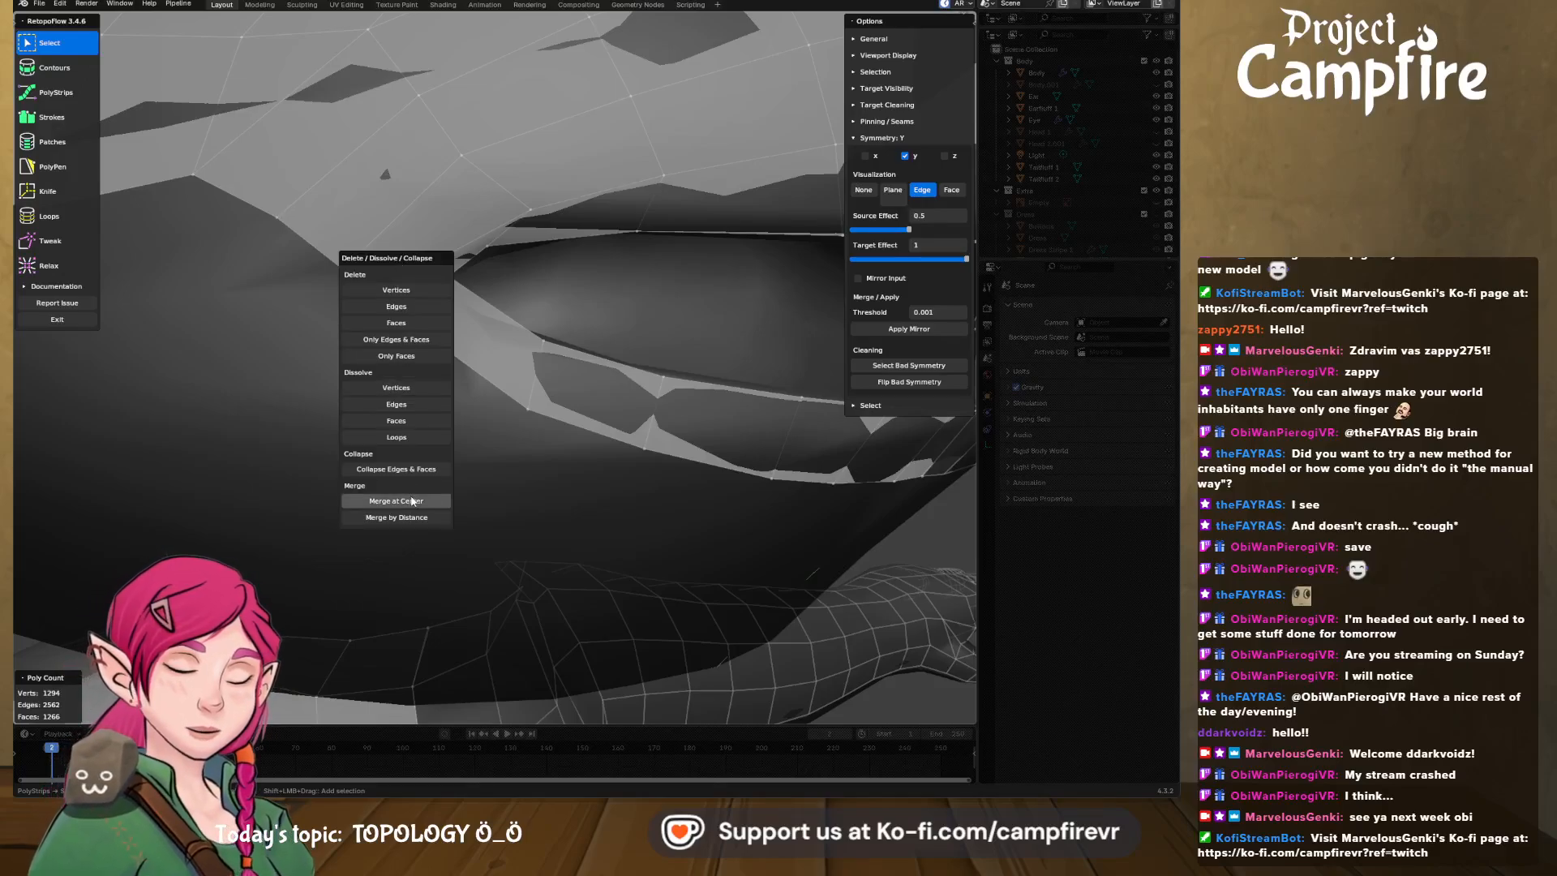
left_click(401, 502)
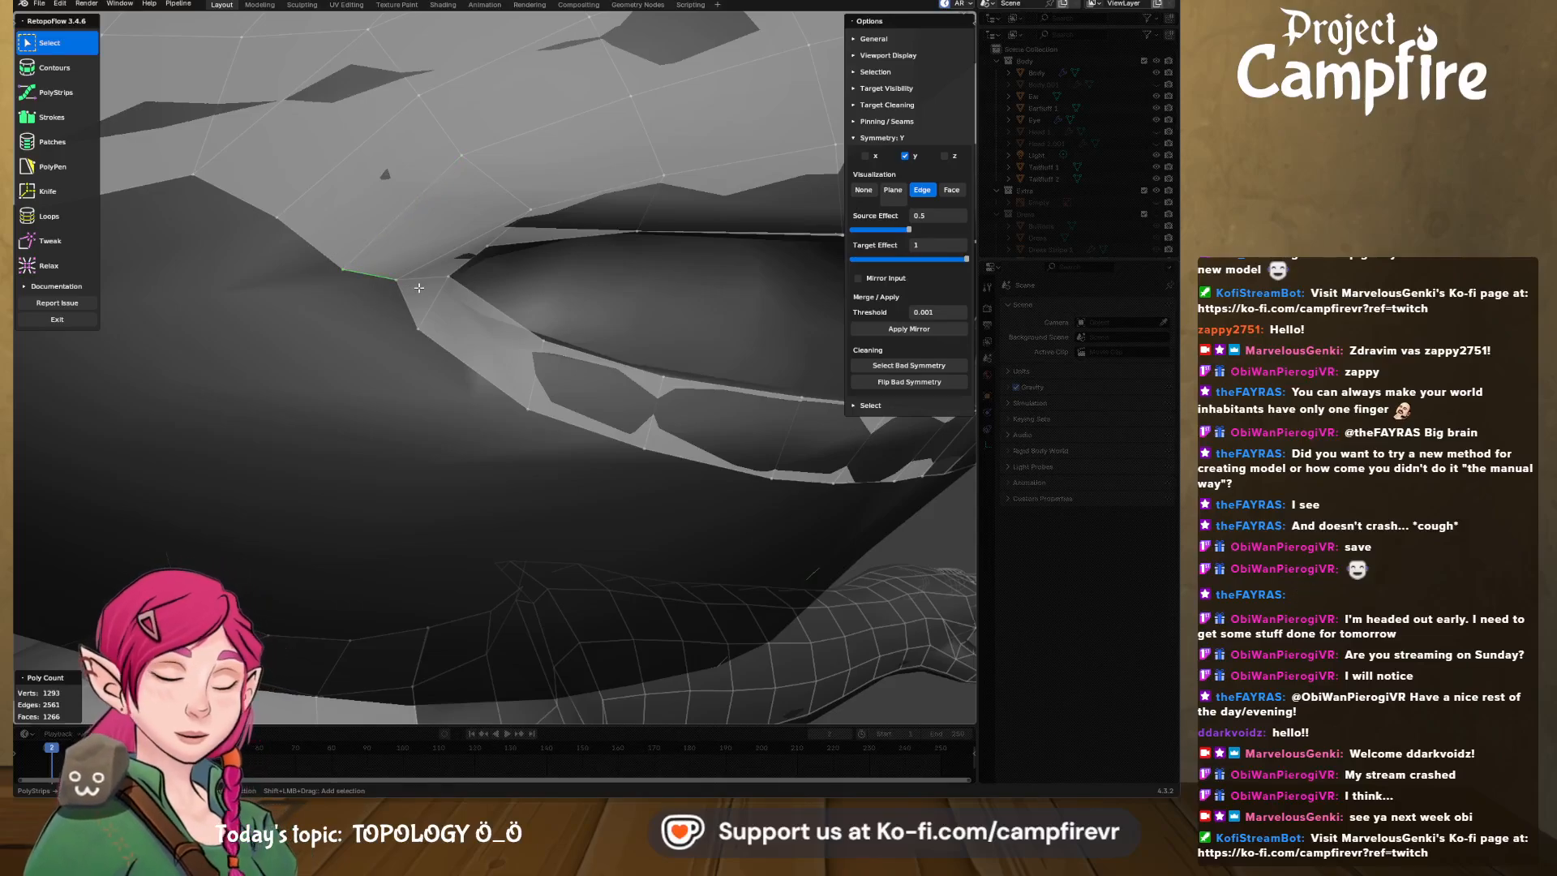
key("x")
left_click(448, 531)
scroll(392, 399, "down", 4)
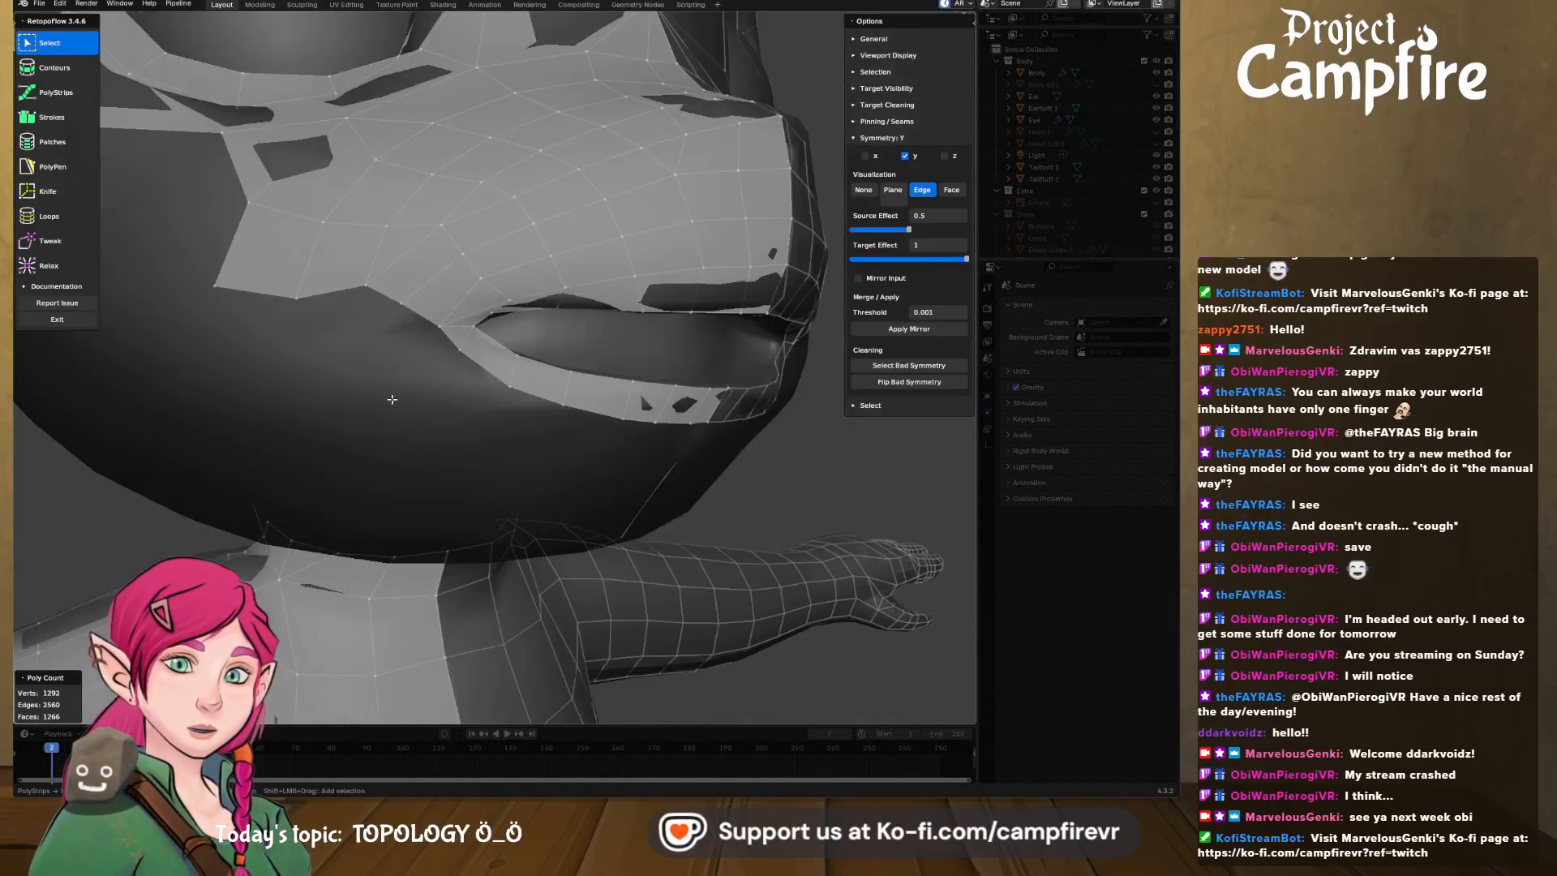
- Pull the outer lower corner of the muzzle patch upward with the Tweak brush to shorten the pointed cheek quad
middle_click_drag(392, 399, 444, 420)
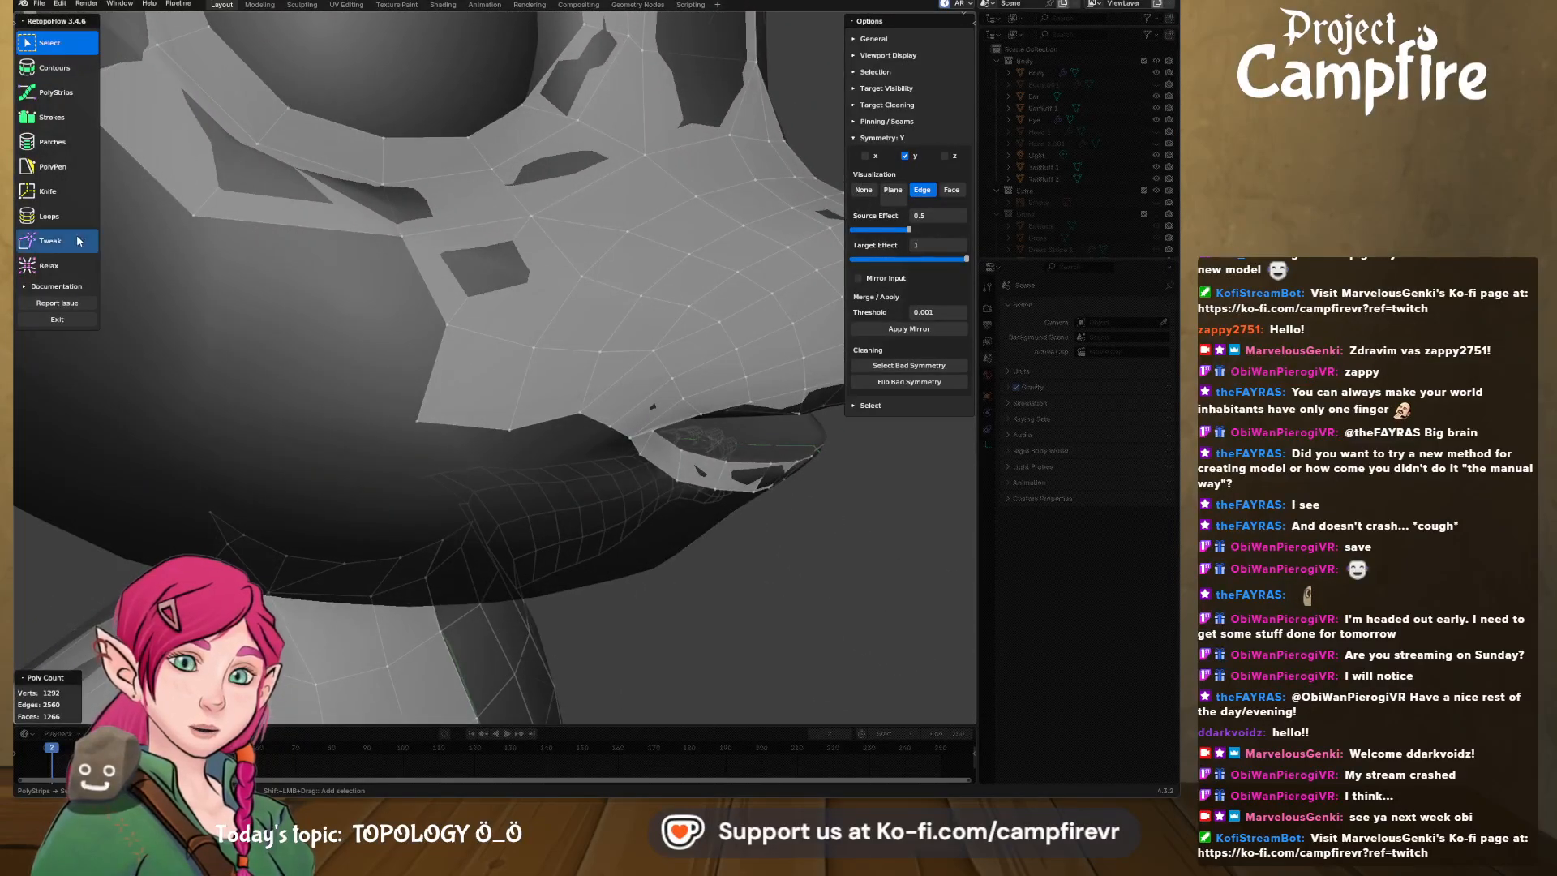
left_click(51, 241)
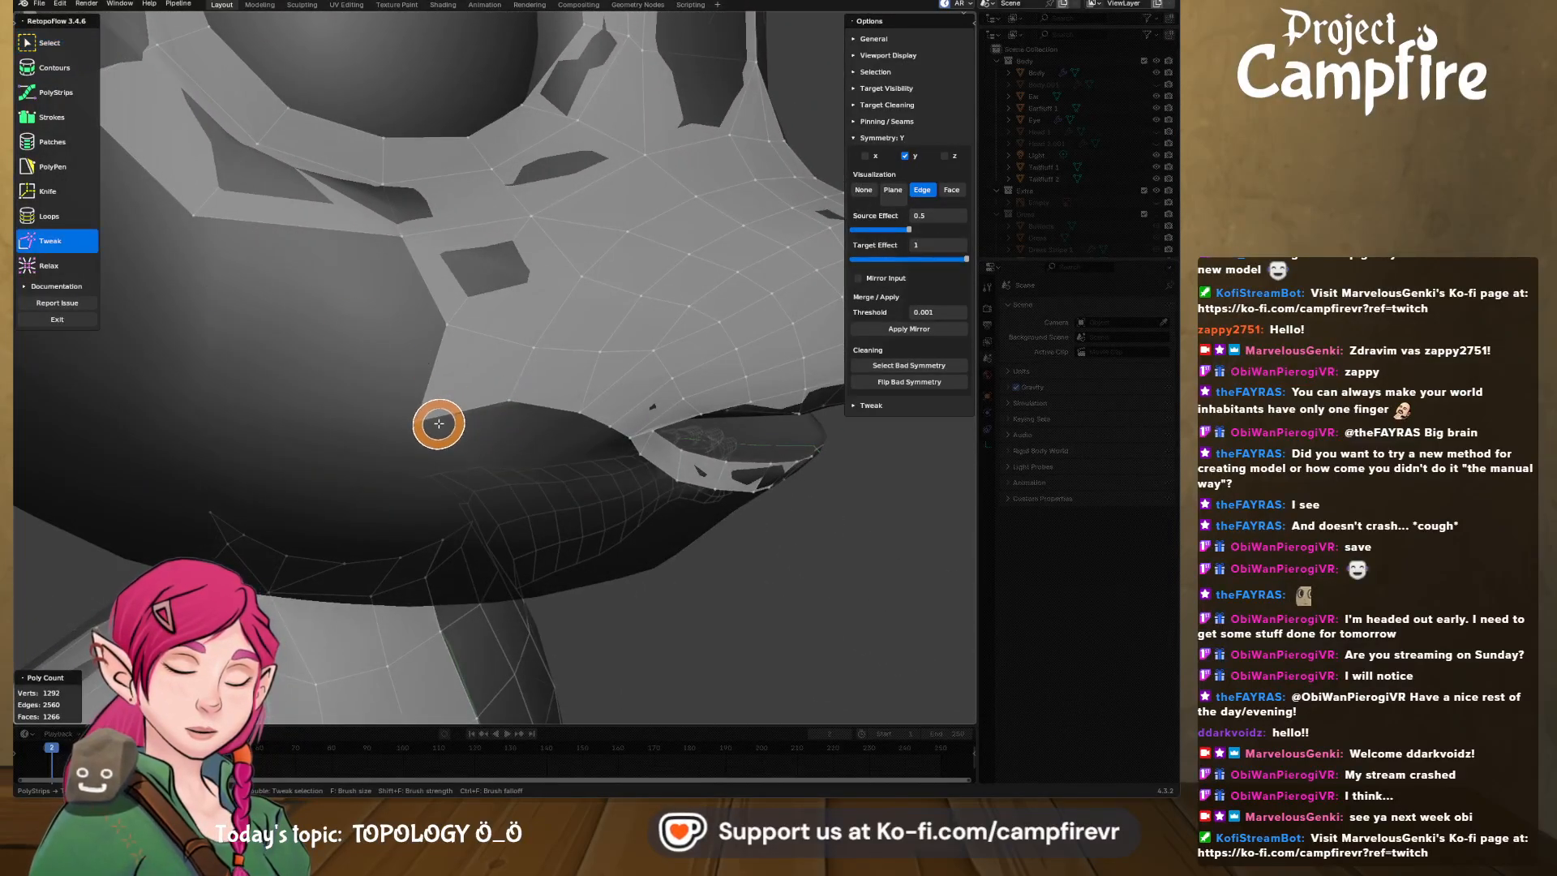
left_click_drag(435, 424, 452, 392)
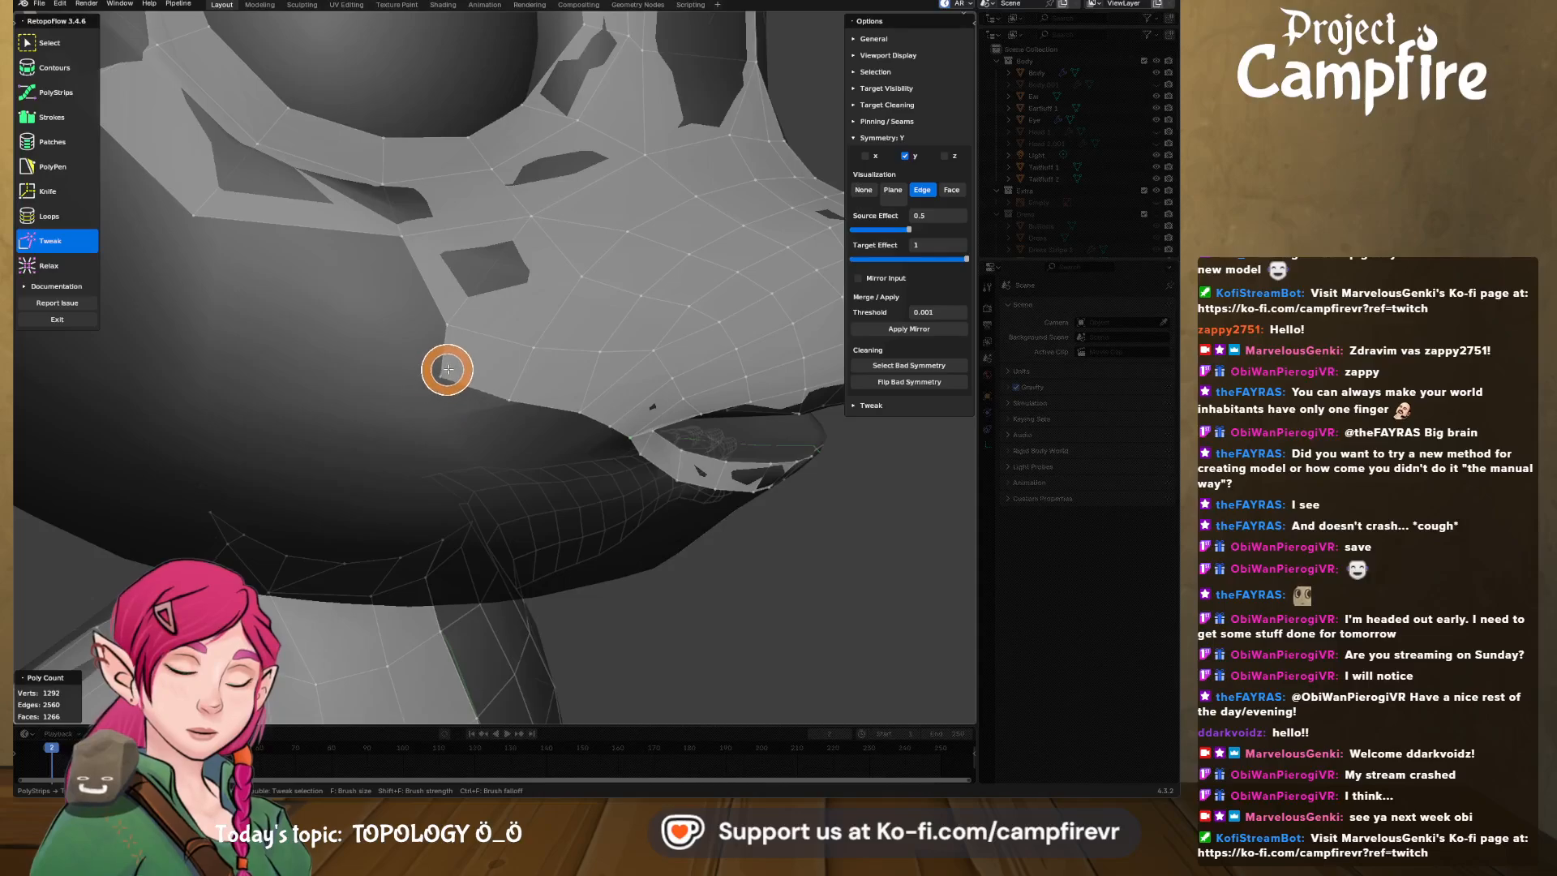
middle_click_drag(446, 386, 414, 415)
scroll(456, 430, "down", 3)
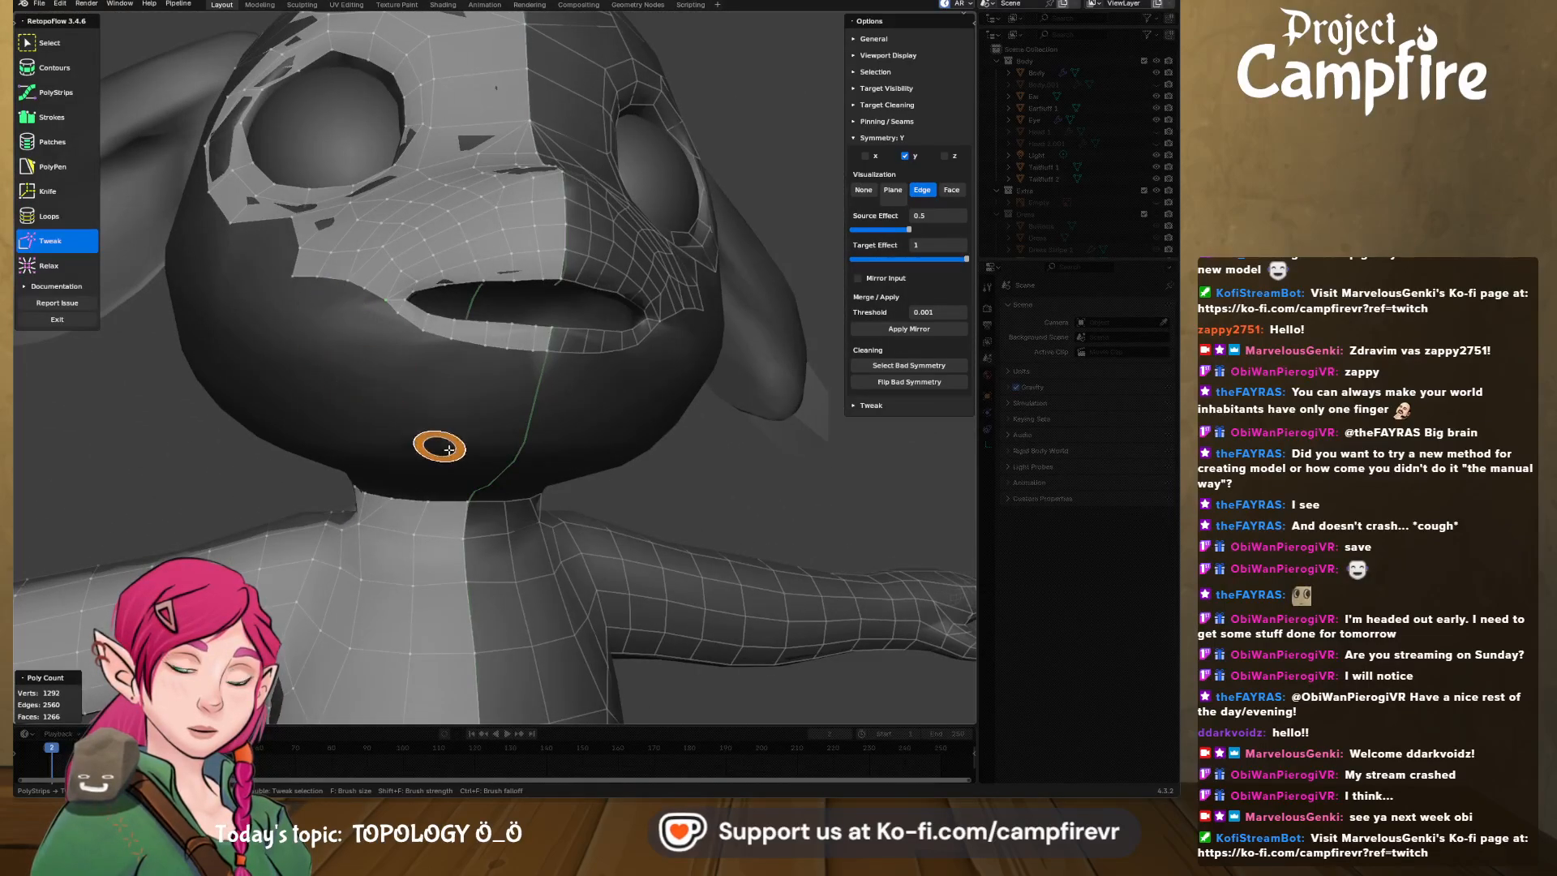
- Extend the lower-lip band's outer edge loop down over the chin with a Strokes patch two quad rows deep
middle_click_drag(625, 361, 421, 365)
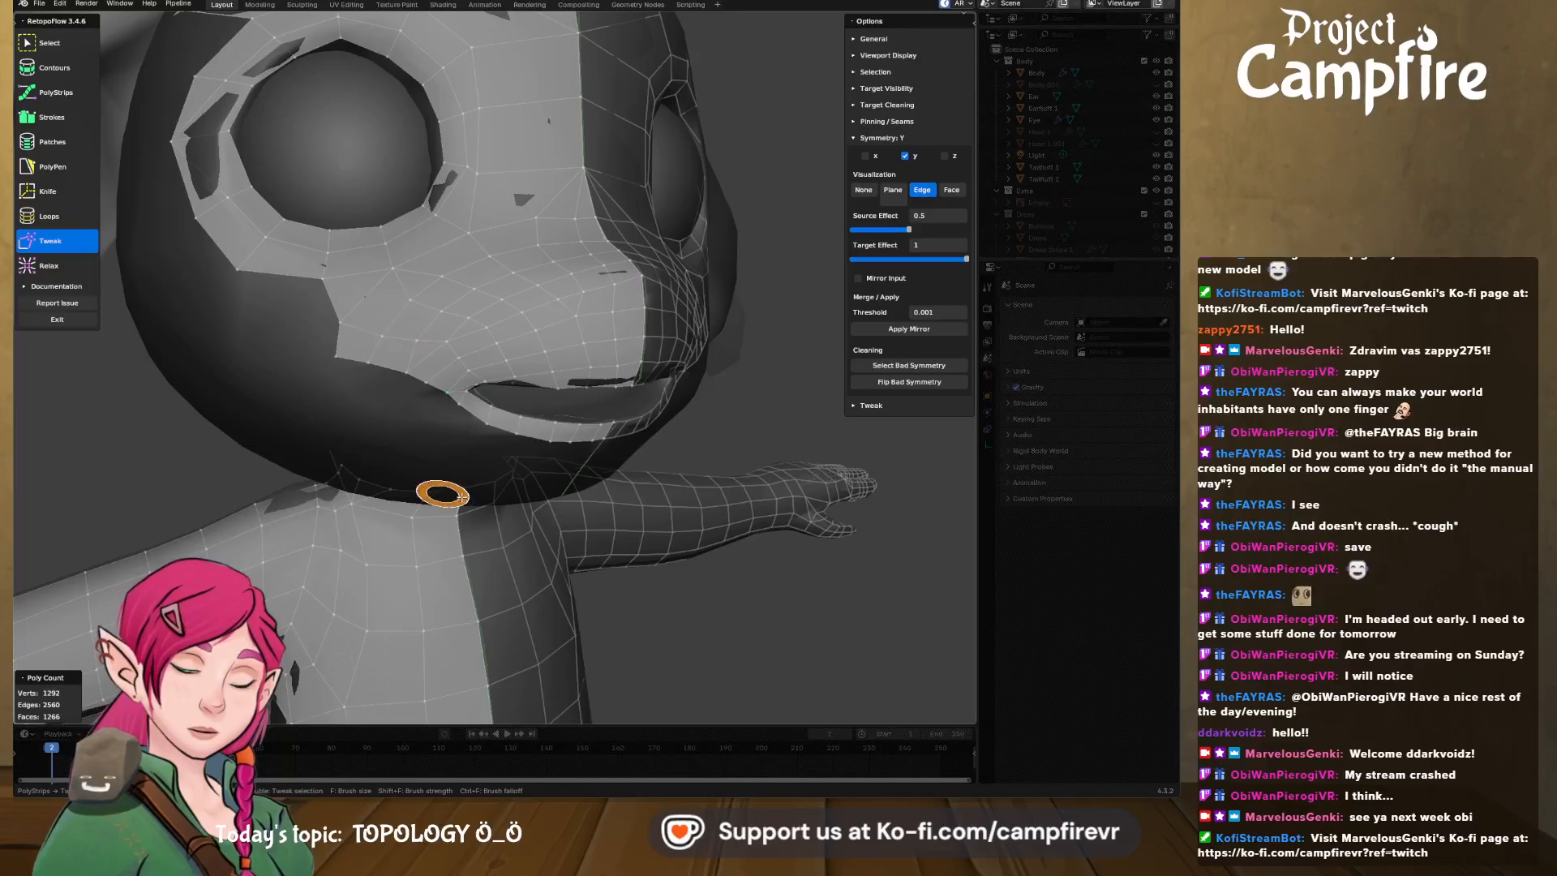
middle_click_drag(591, 472, 536, 448)
scroll(434, 330, "up", 4)
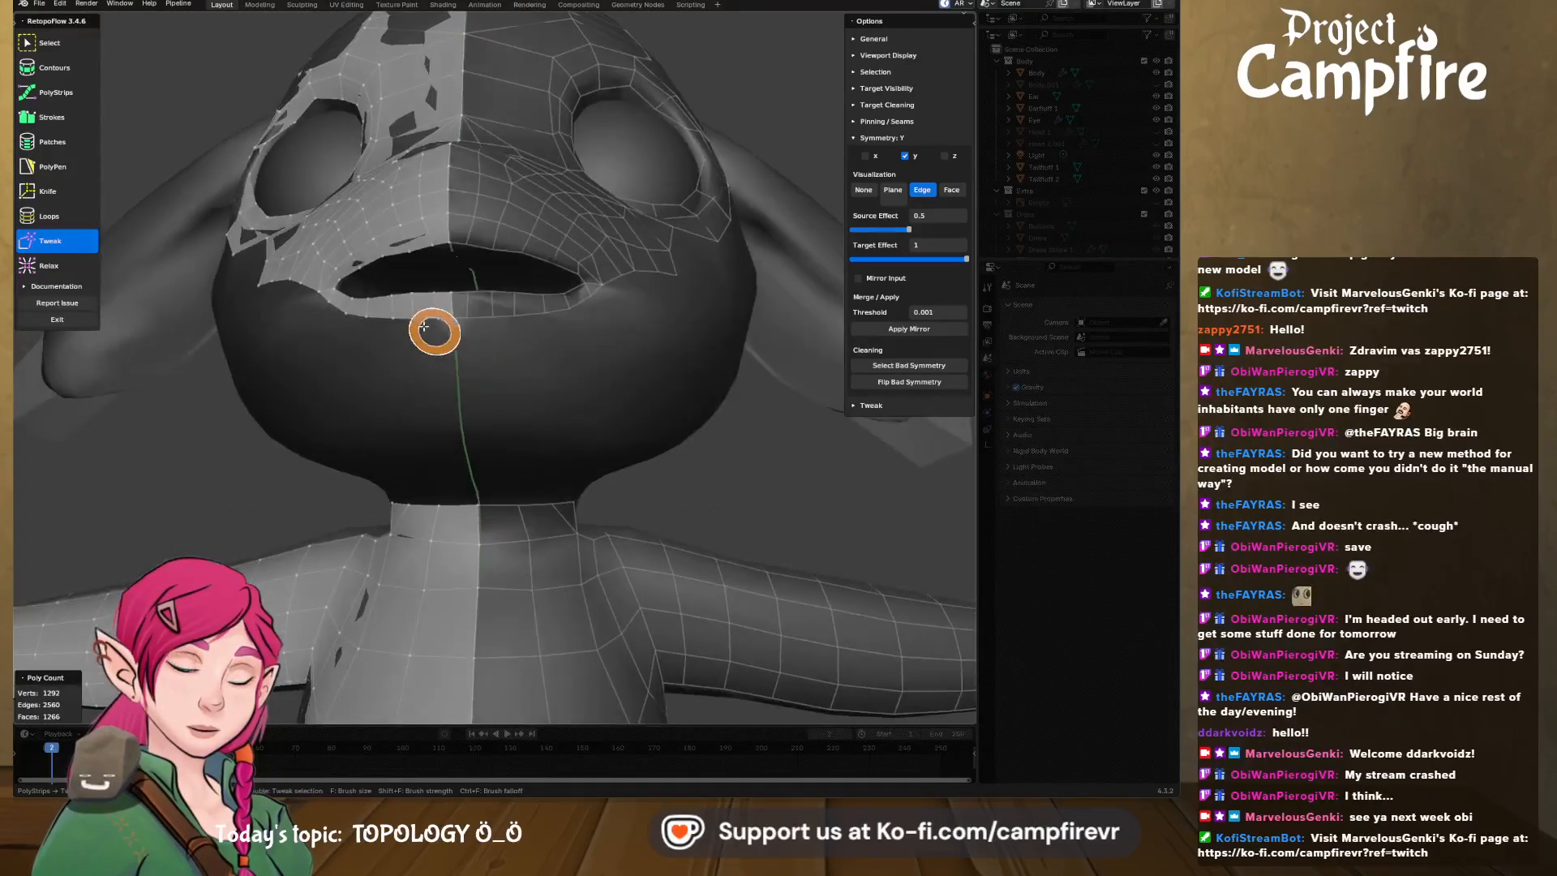
scroll(430, 350, "up", 2)
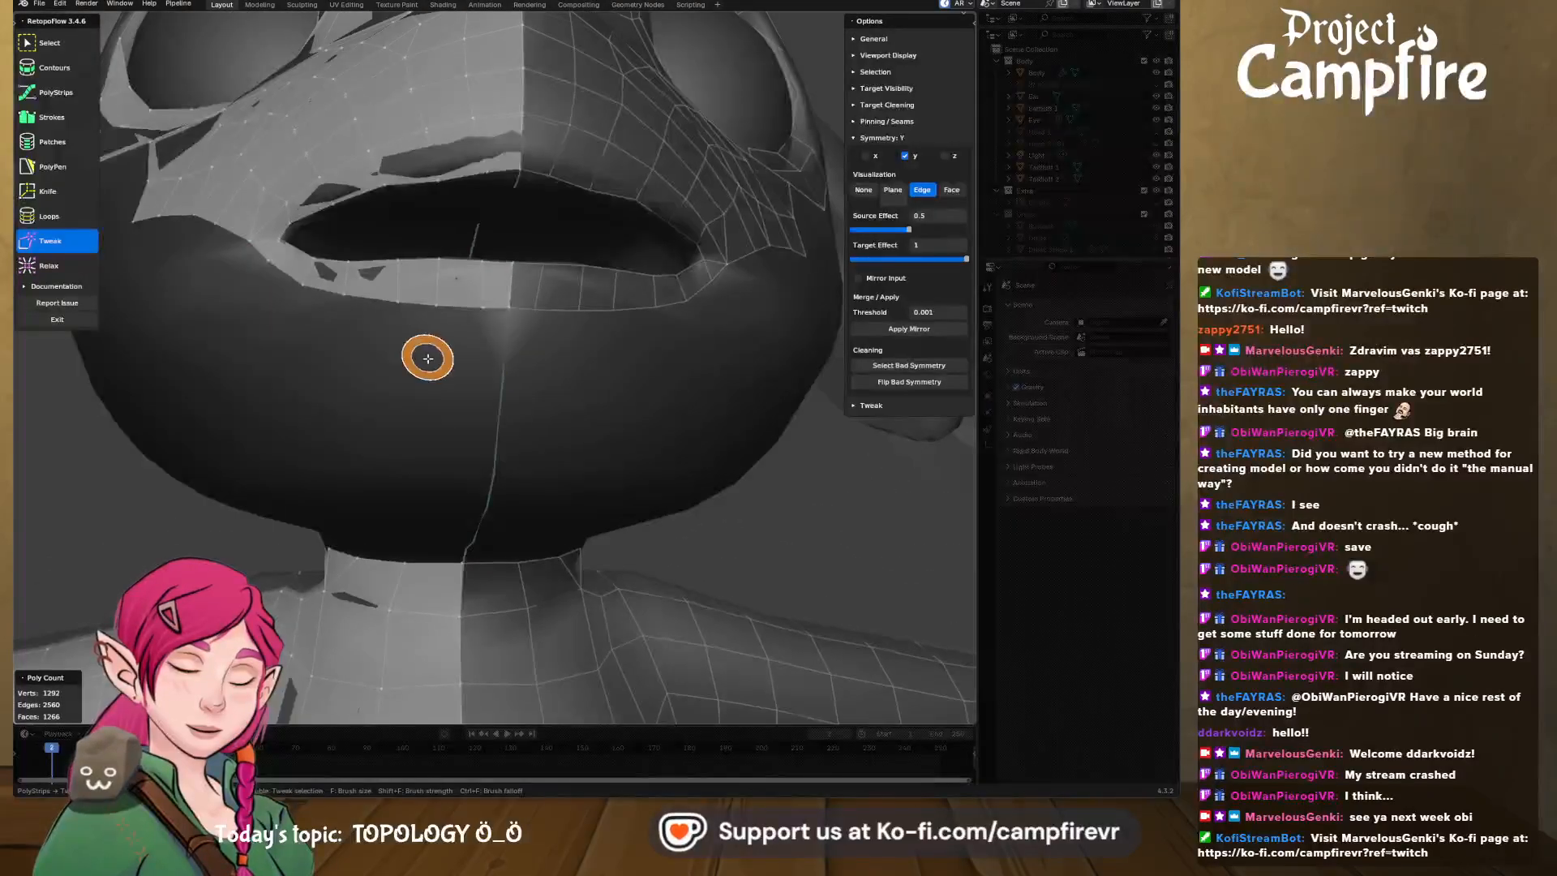
middle_click_drag(424, 354, 393, 337)
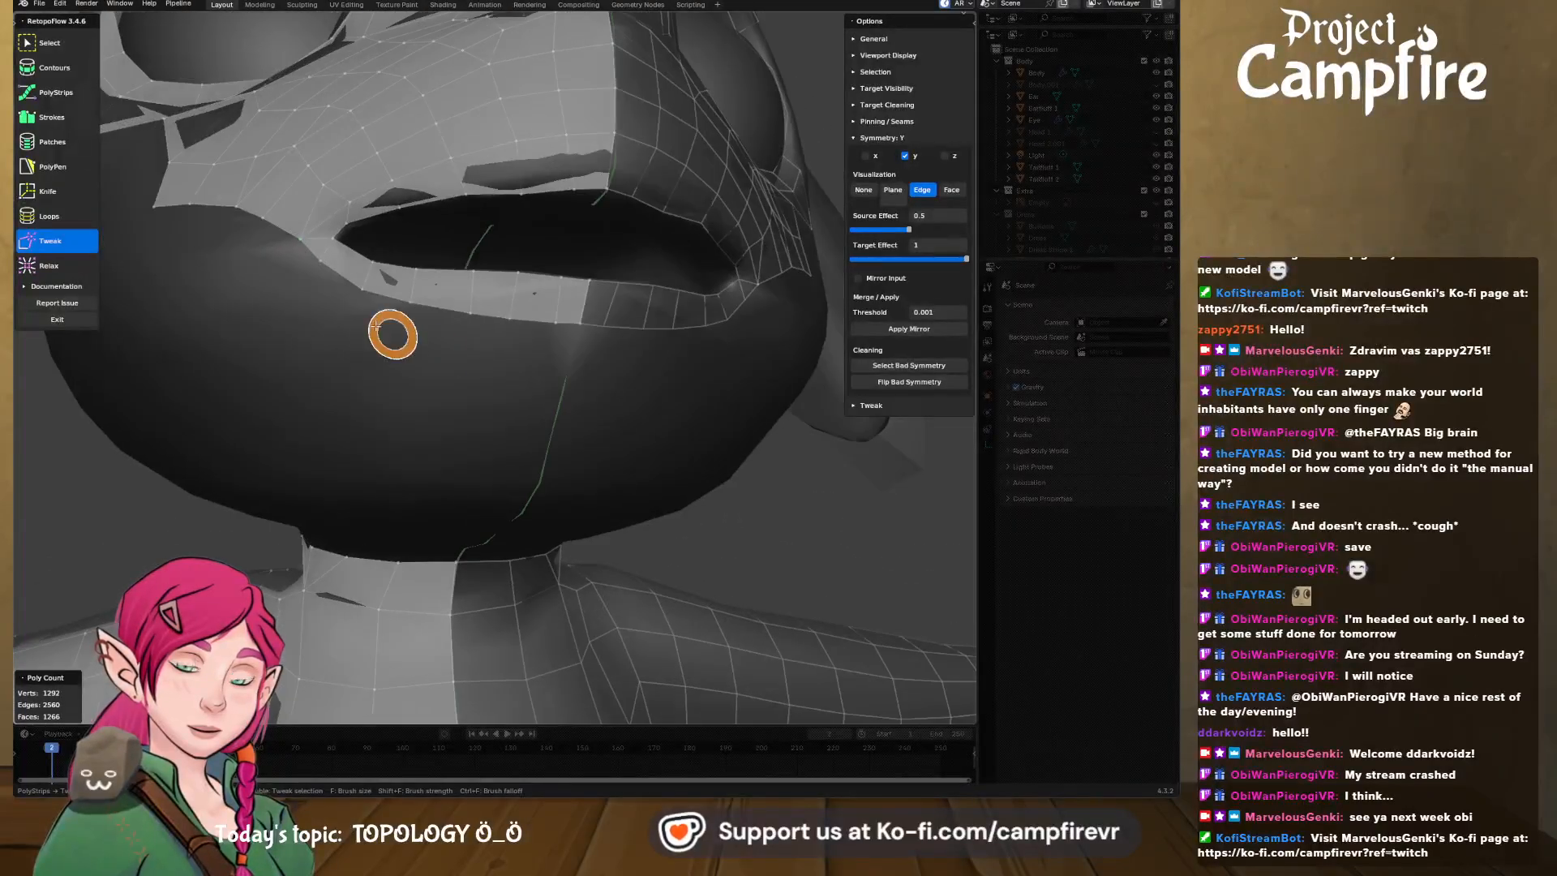
left_click(52, 117)
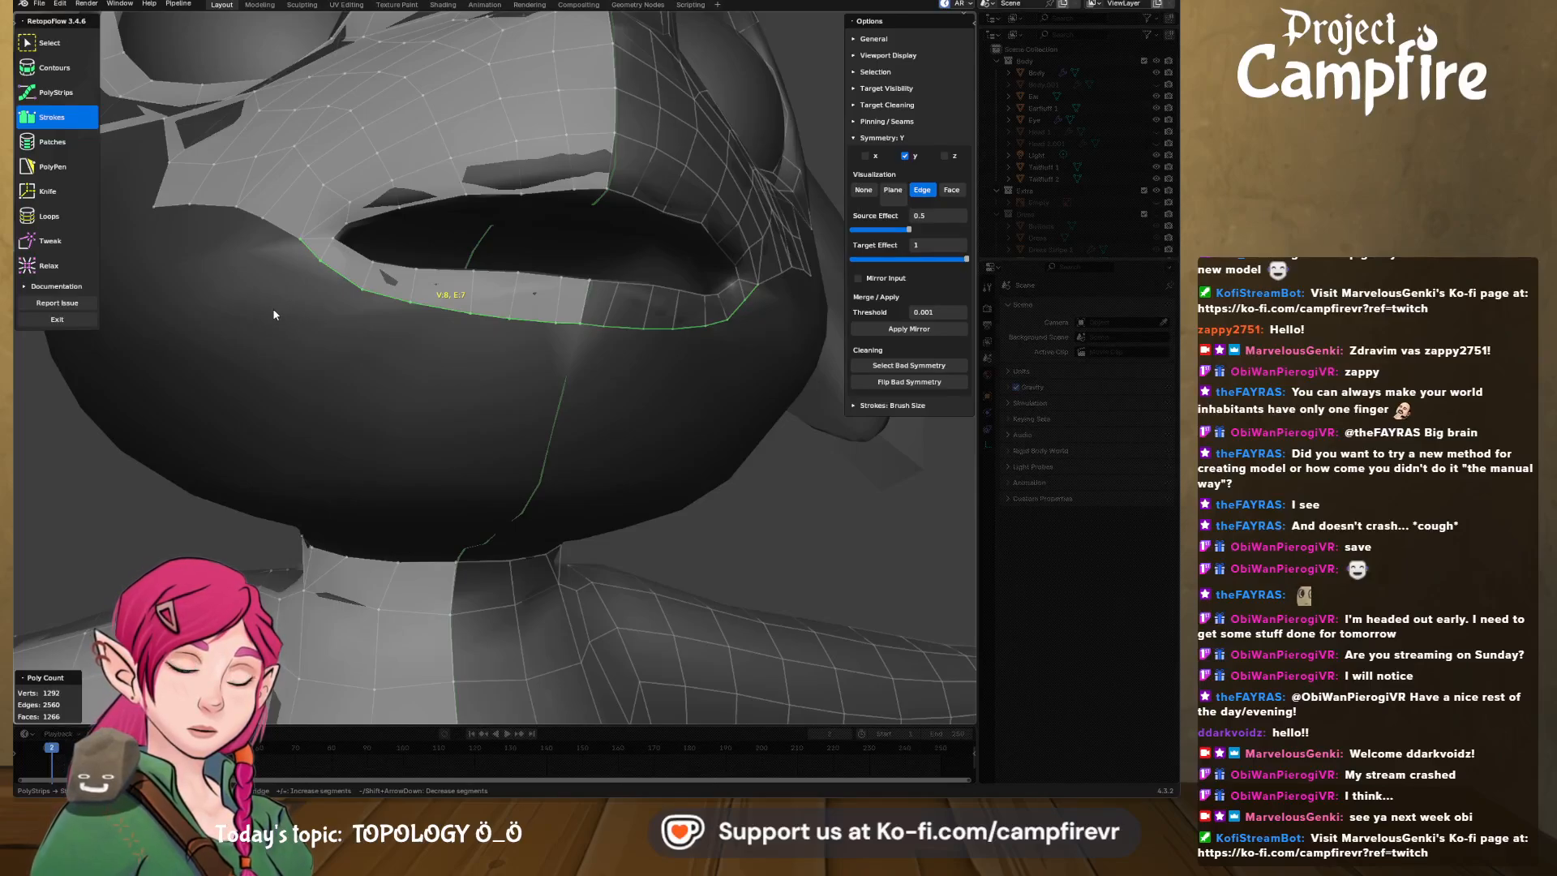
mouse_move(266, 353)
left_mouse_down()
mouse_move(421, 438)
mouse_move(549, 460)
left_mouse_up()
middle_click_drag(530, 417, 486, 423)
key("equal")
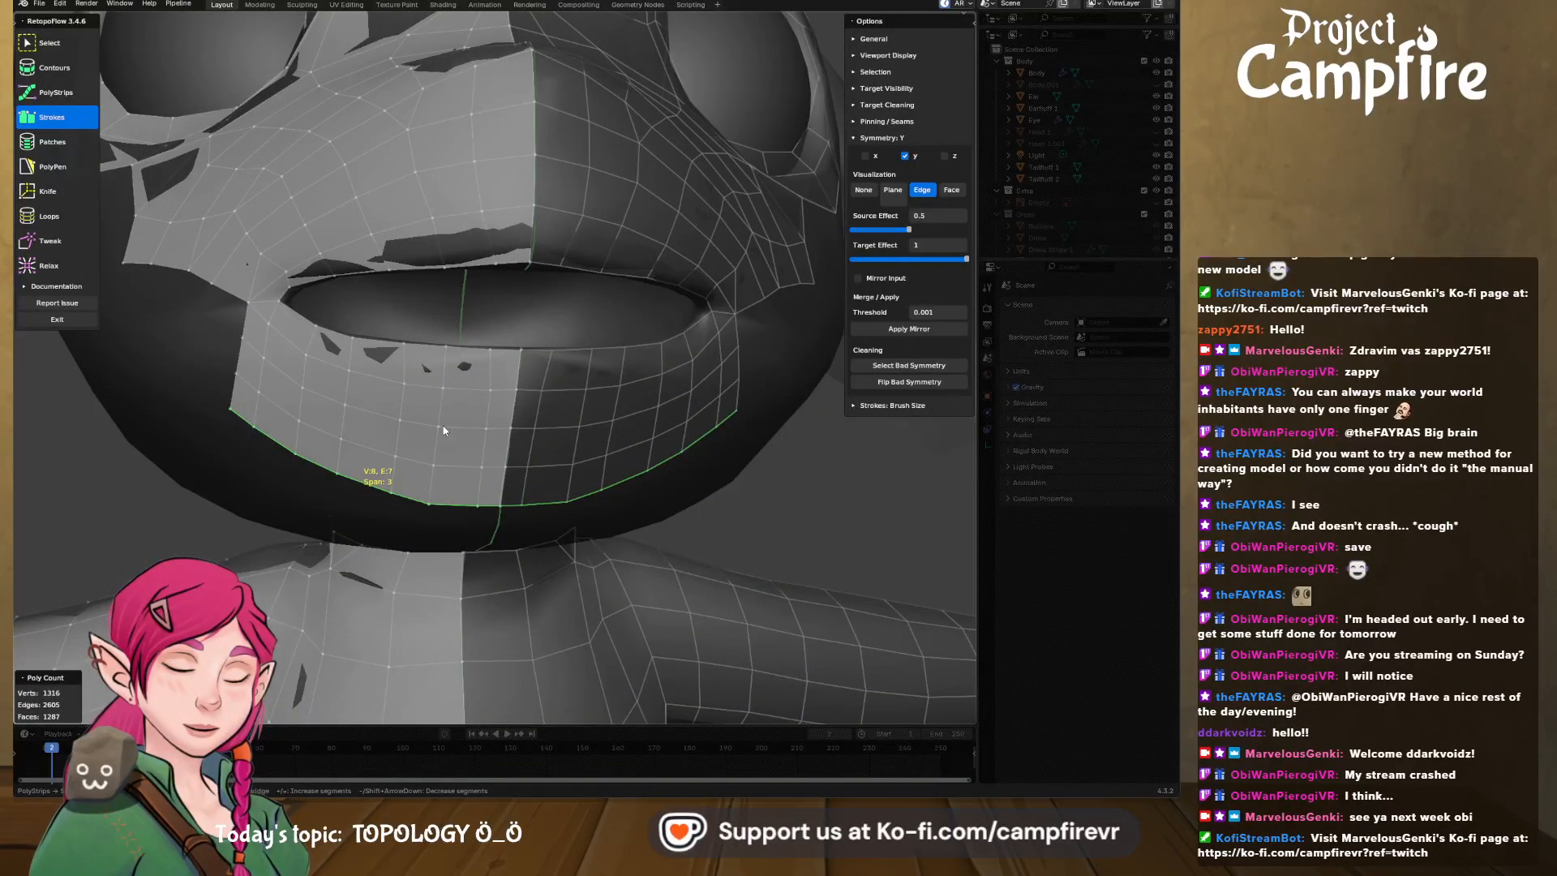
key("minus")
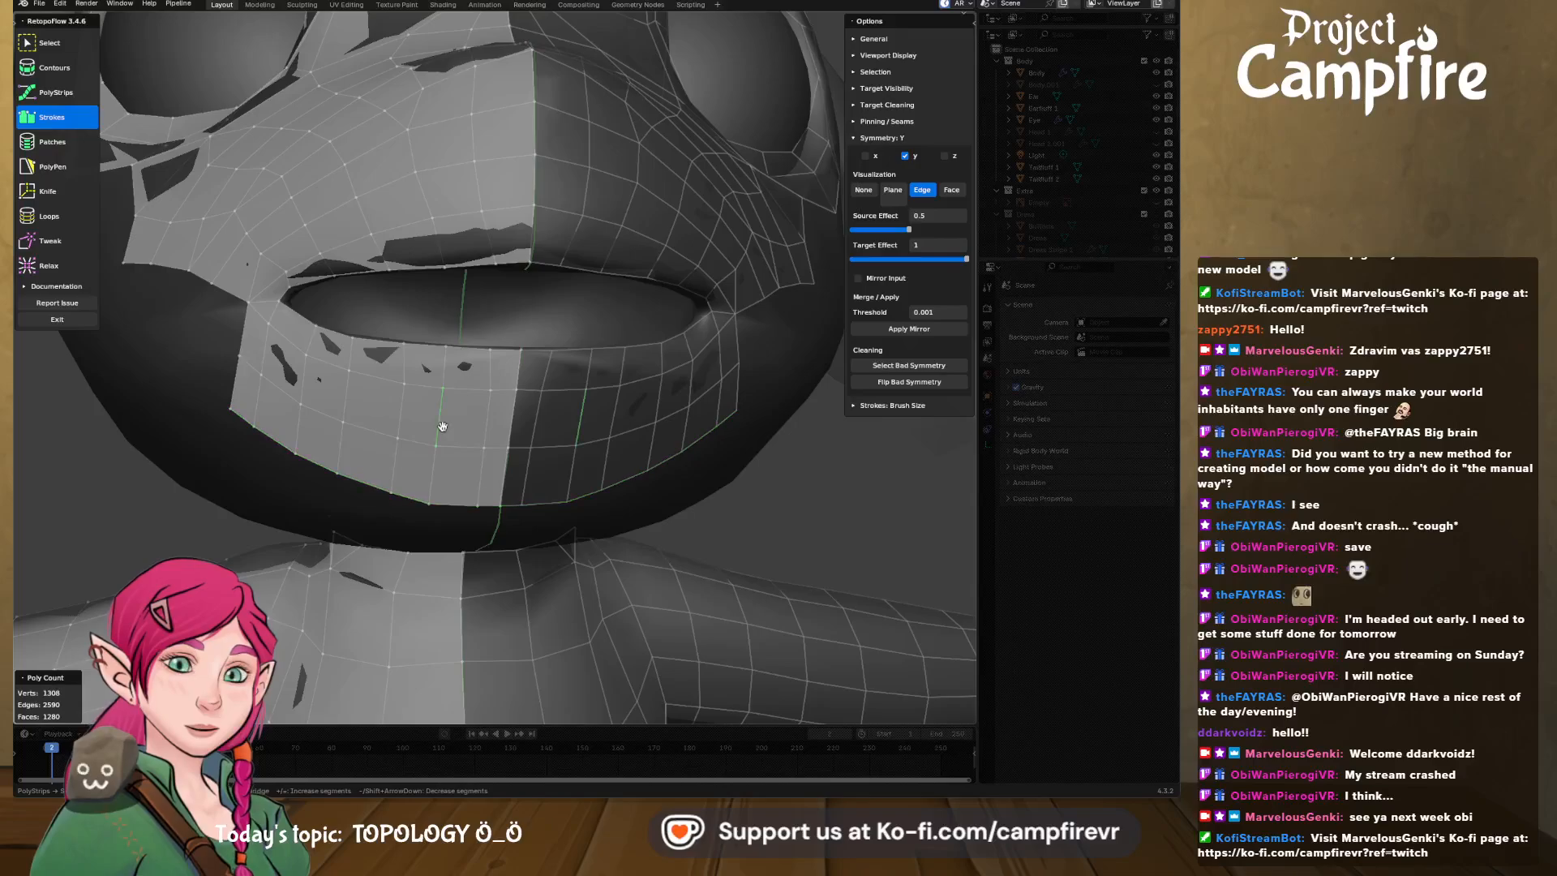
- Extend the two border edges outside the mouth corner toward the cheek with a single-span Strokes row
mouse_move(441, 431)
middle_mouse_down()
mouse_move(550, 435)
mouse_move(465, 424)
mouse_move(471, 436)
middle_mouse_up()
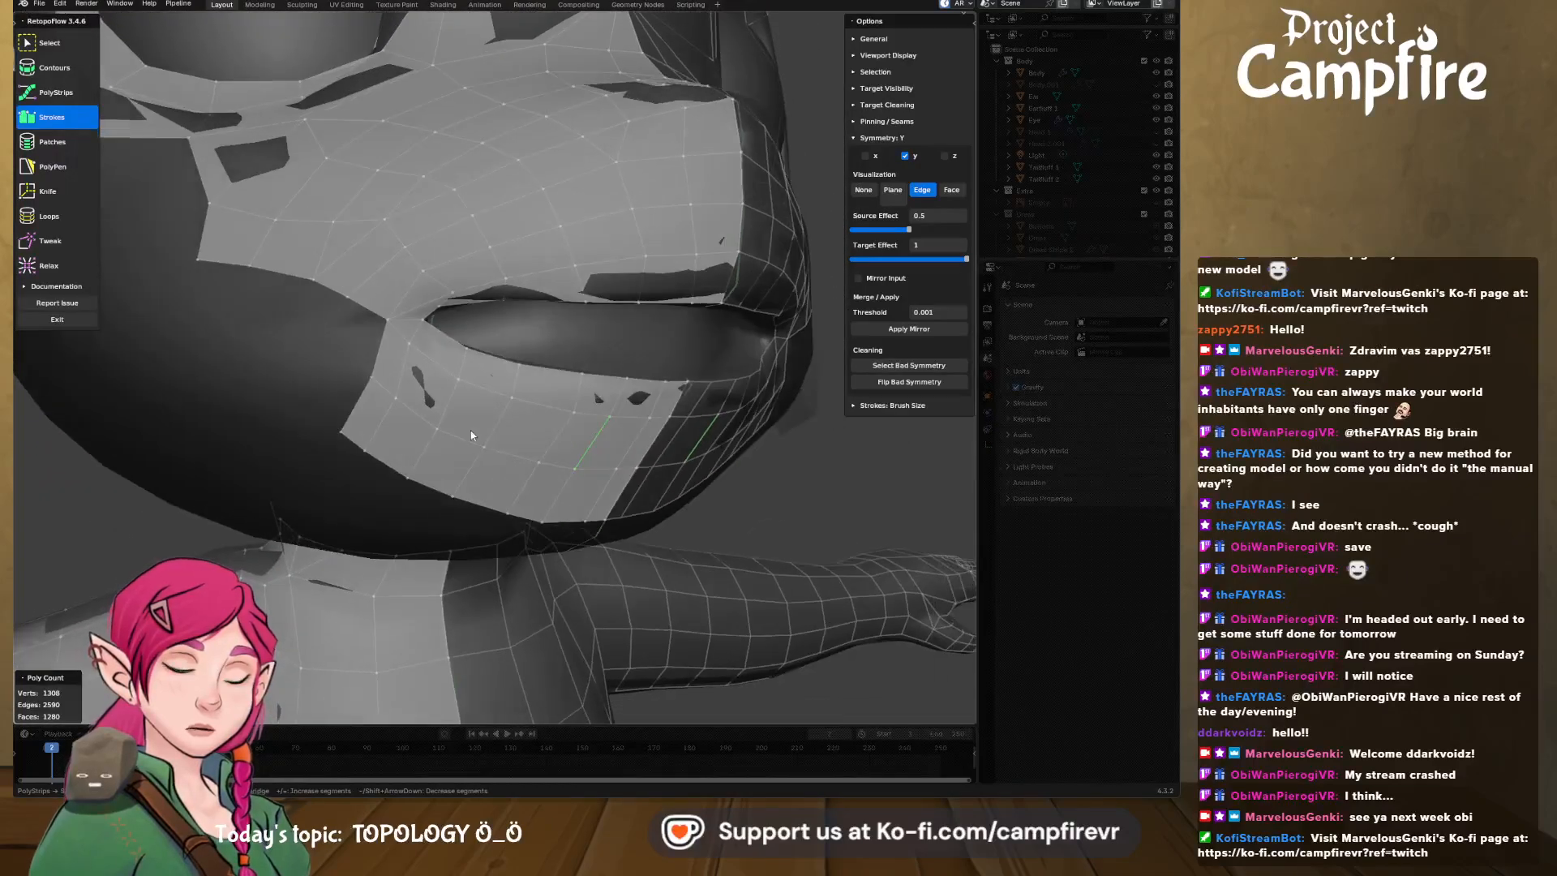
middle_click_drag(377, 393, 420, 411)
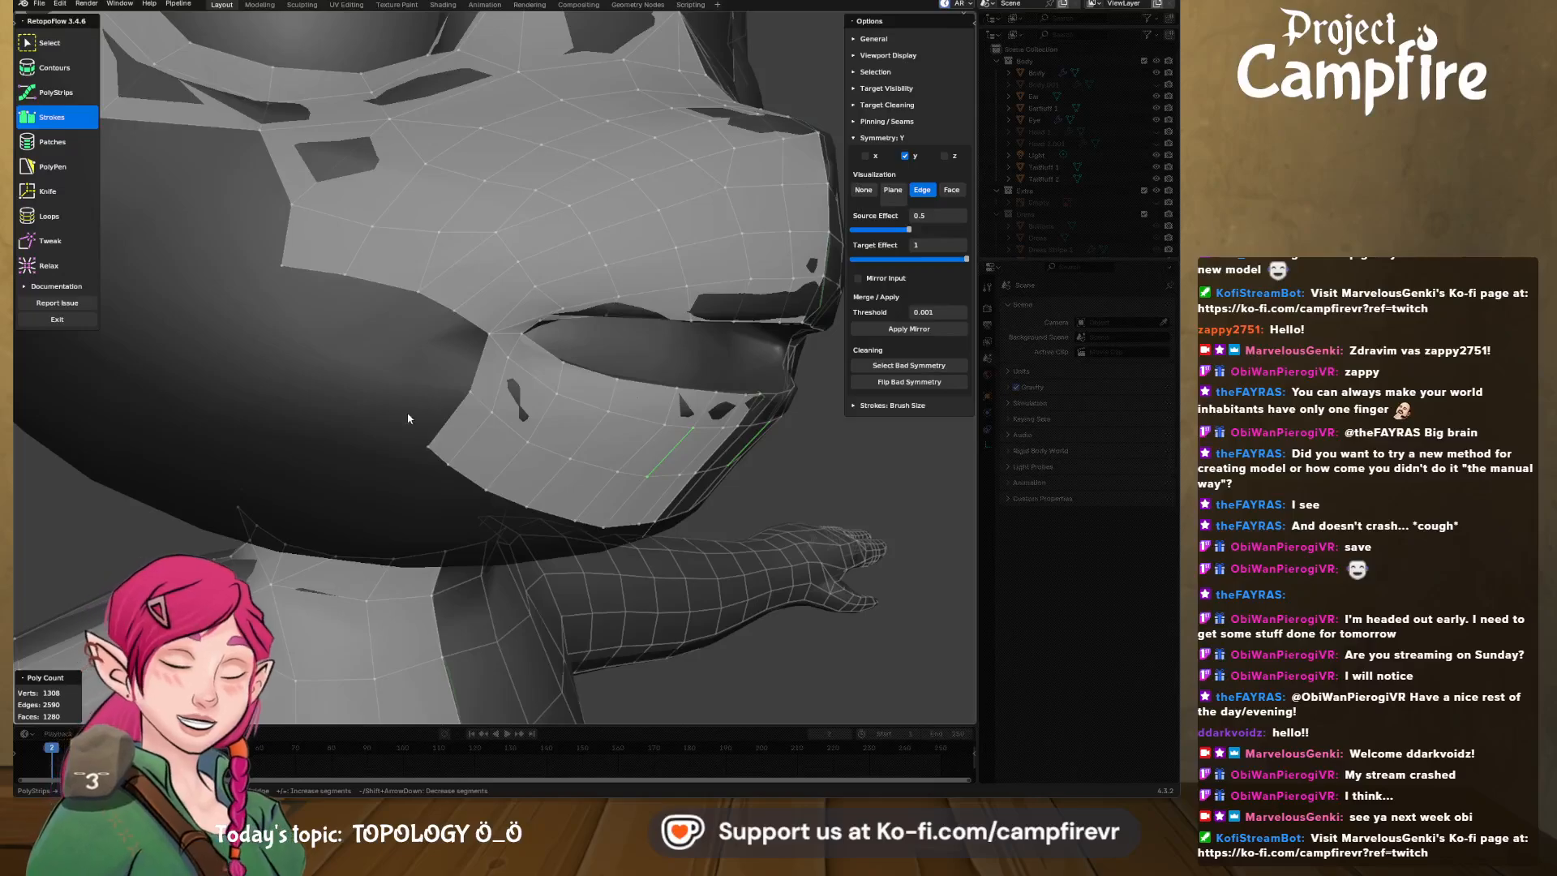
middle_click_drag(396, 415, 395, 351)
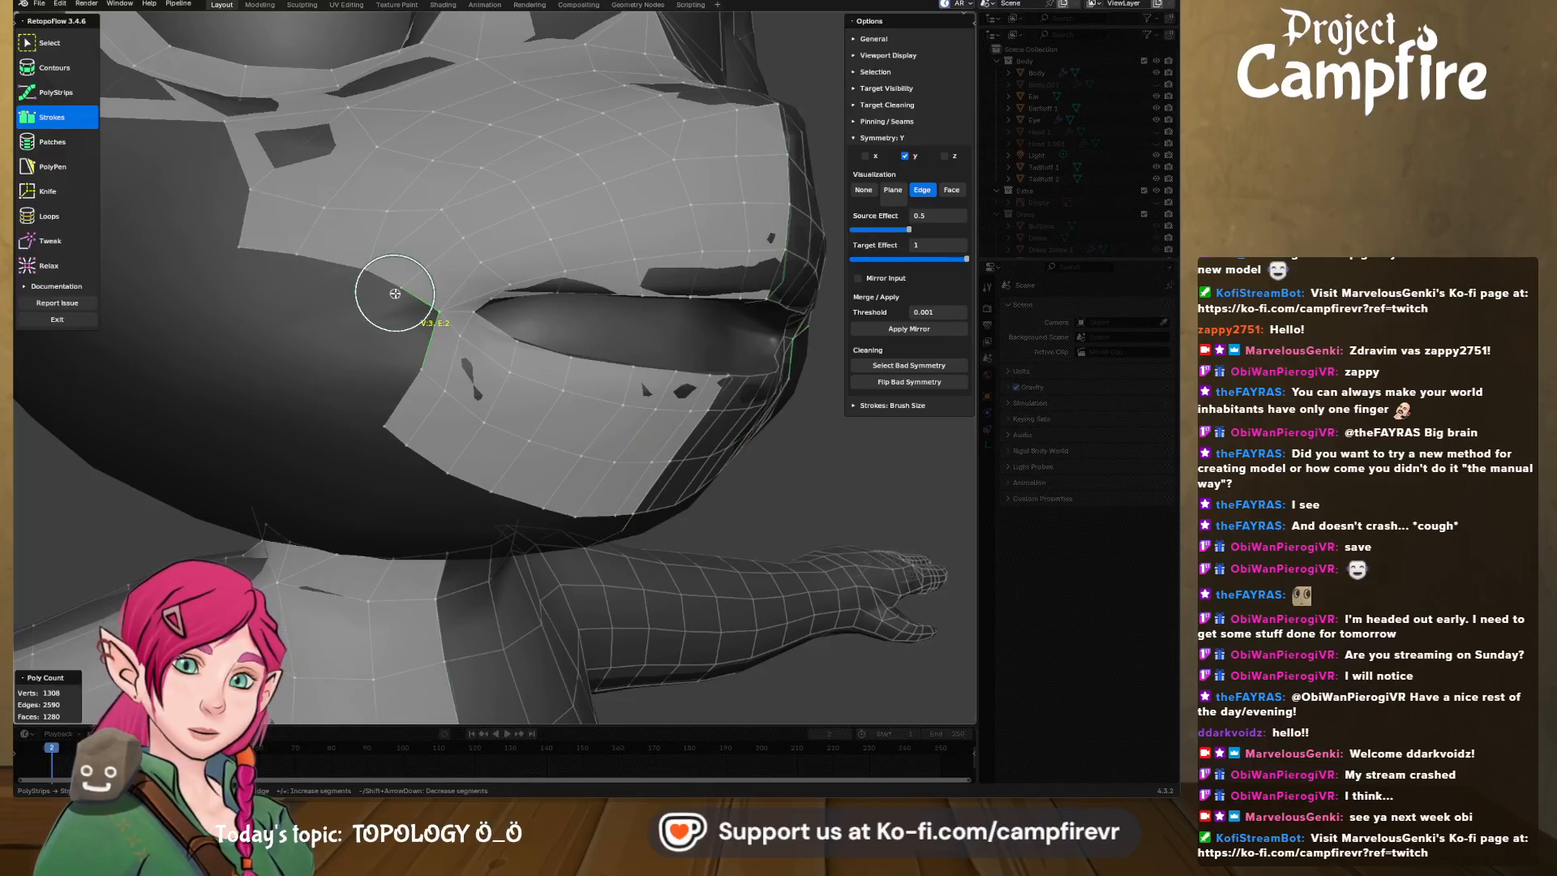
left_click_drag(382, 288, 410, 363)
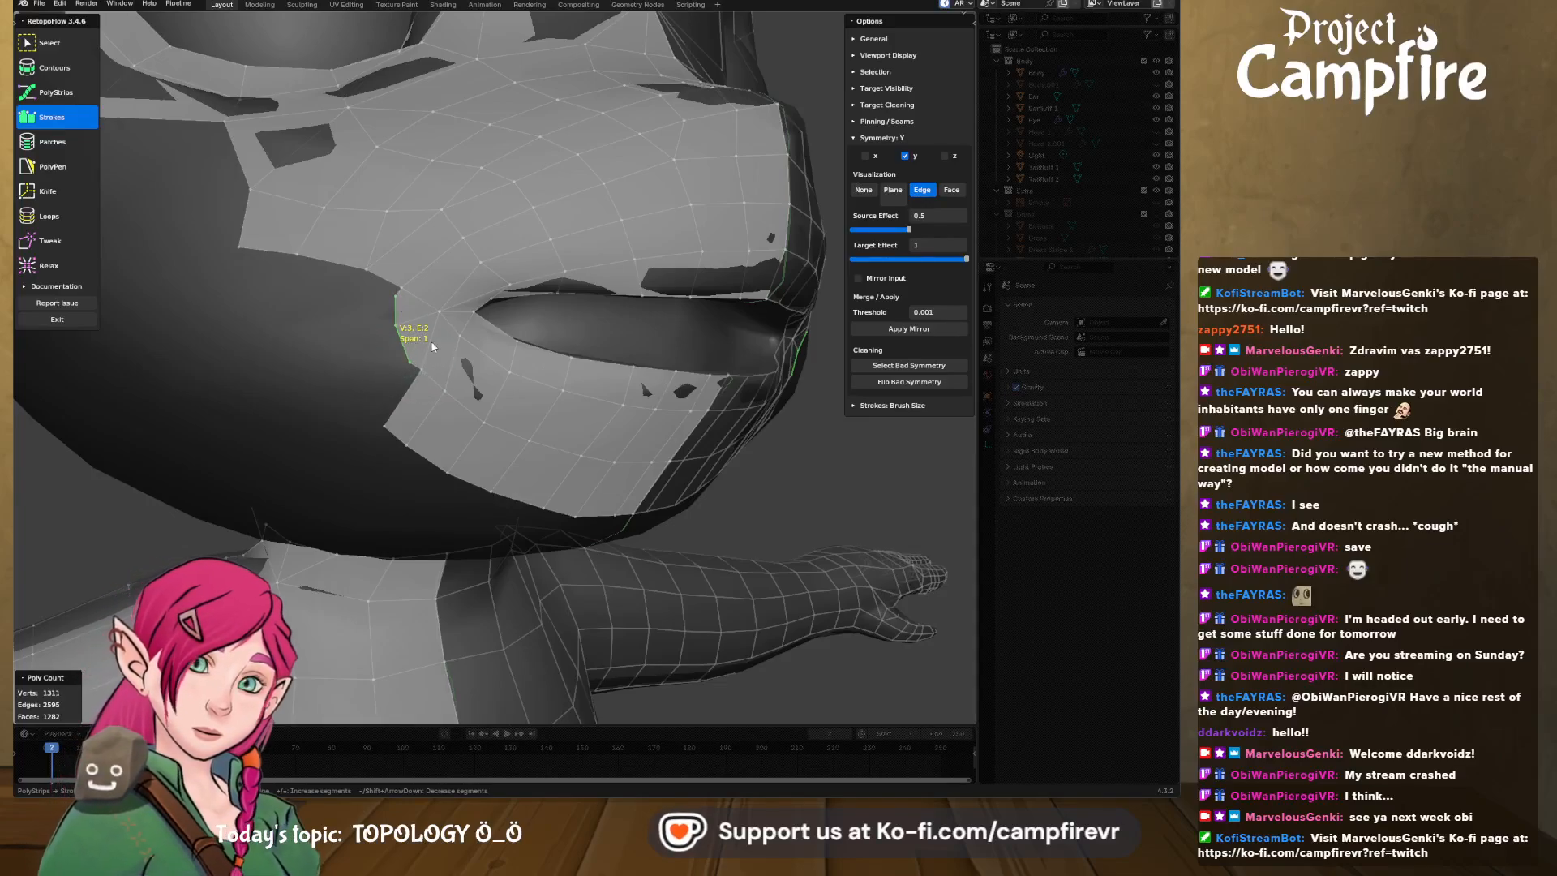
- Merge the end vertices of the new mouth-corner row with the adjoining muzzle and chin border vertices
left_click(67, 44)
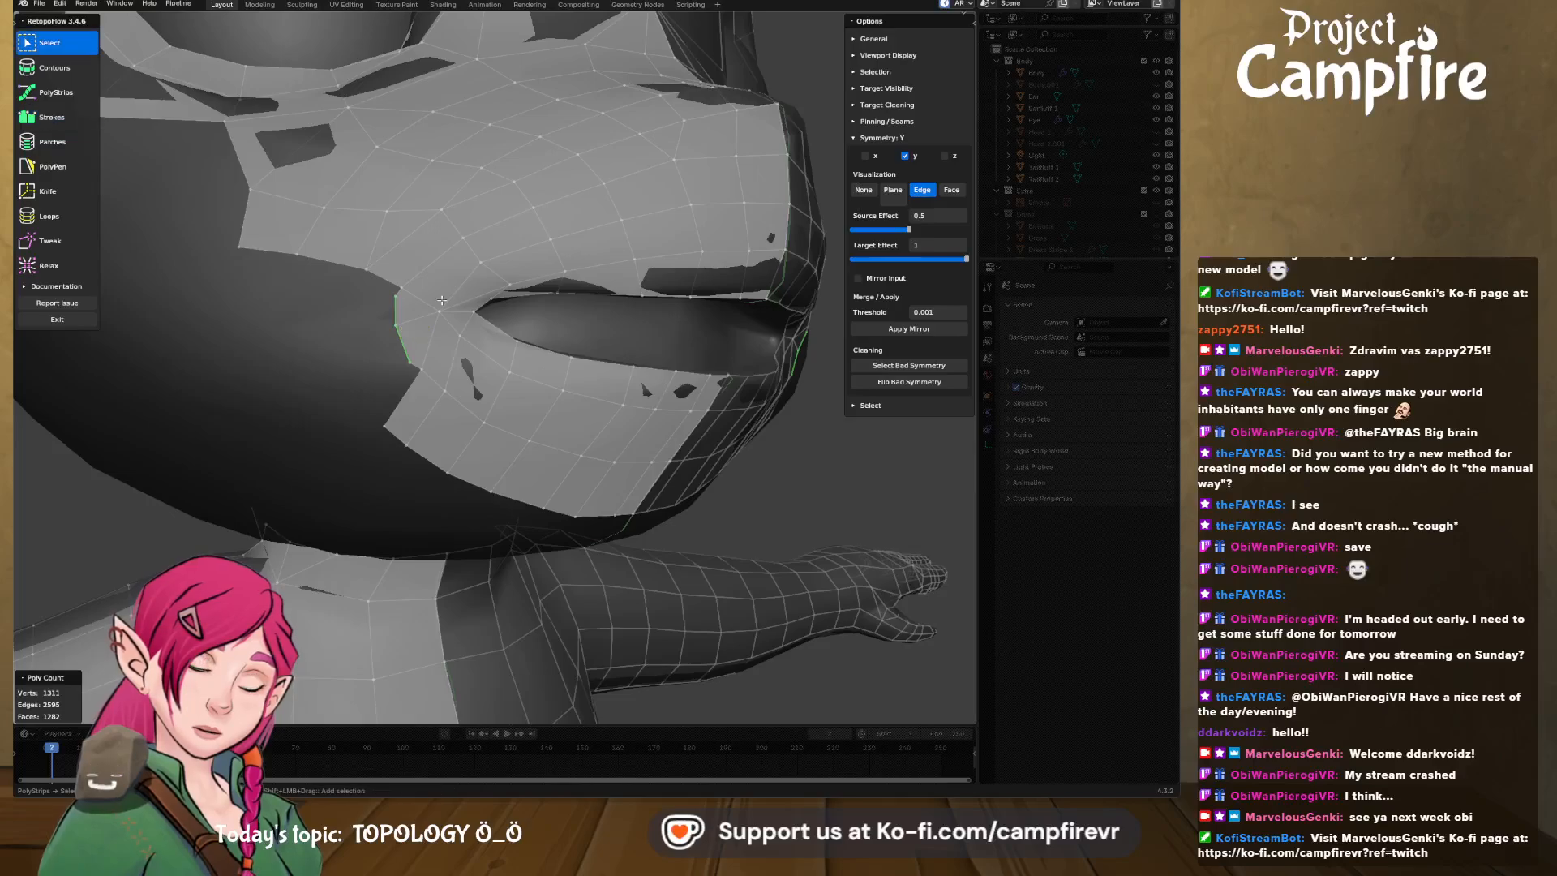
key("x")
left_click(391, 347)
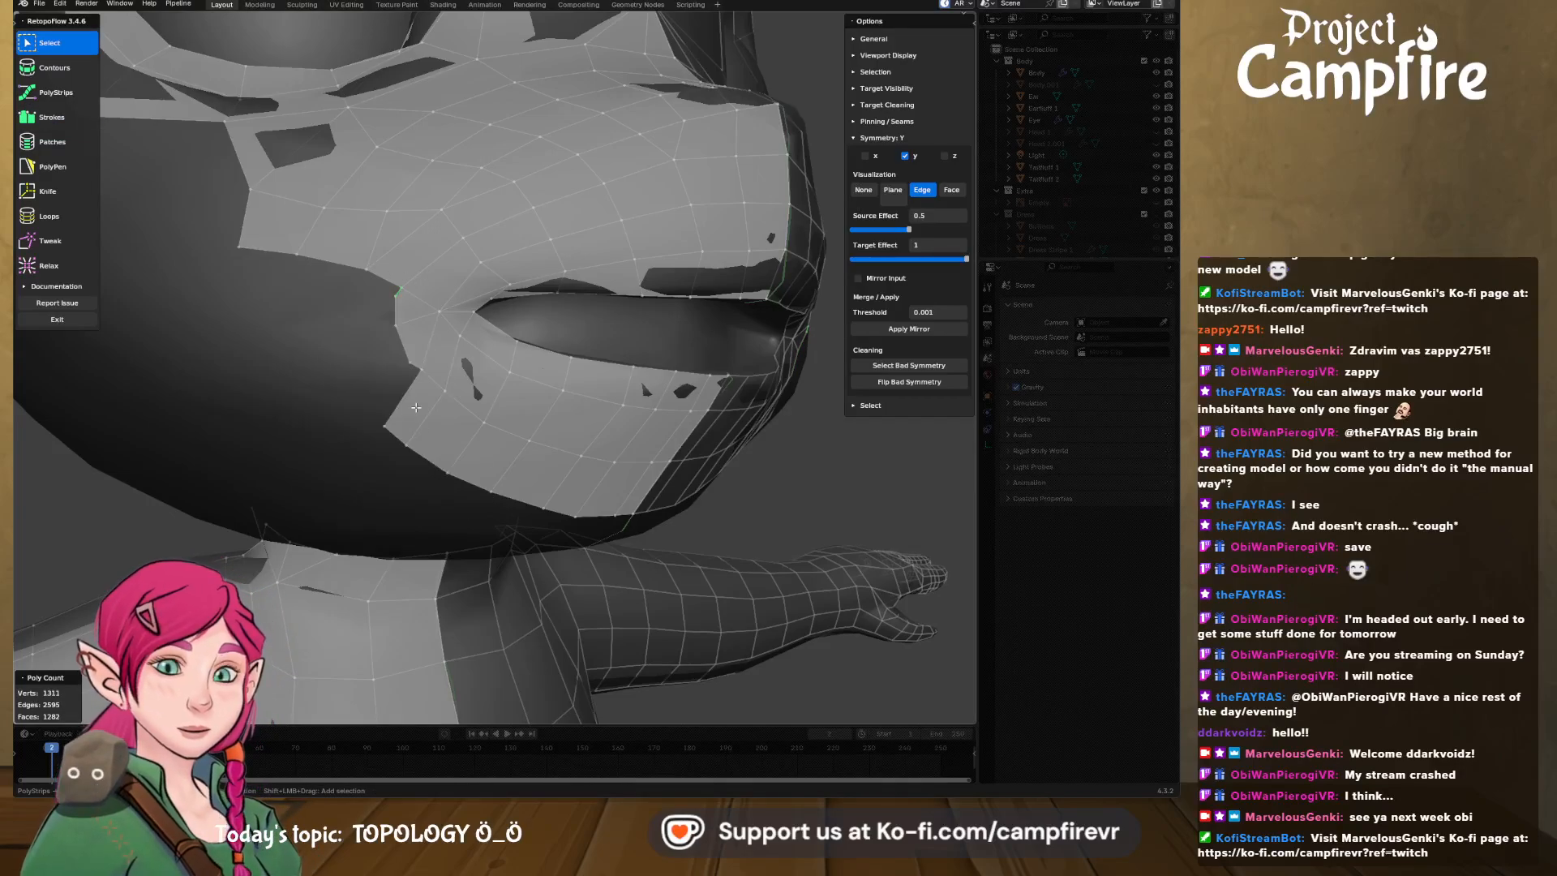
key("x")
left_click(428, 547)
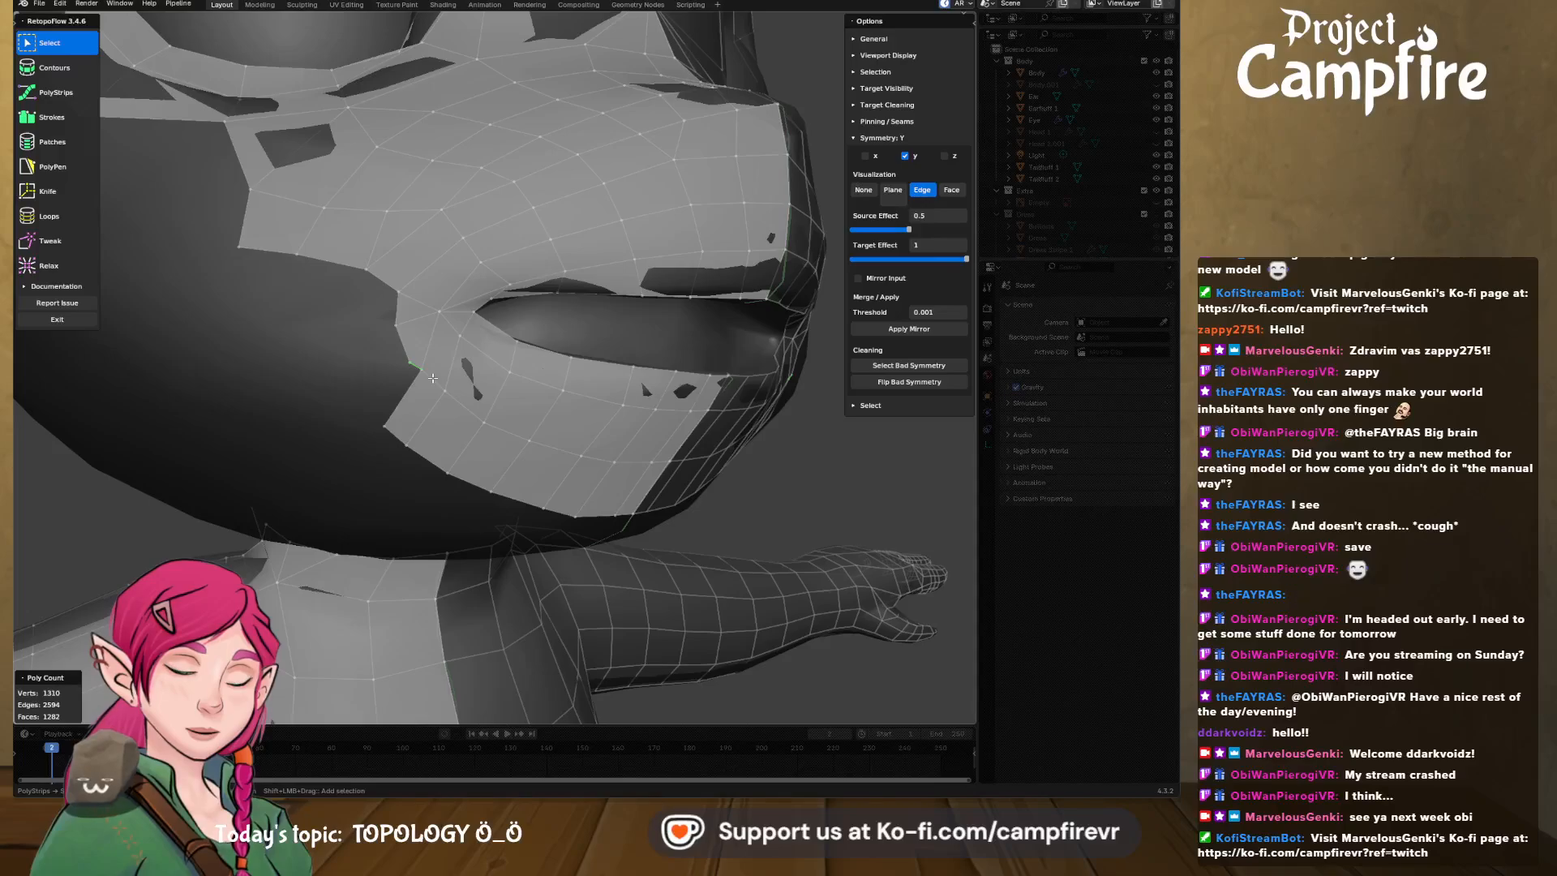
key("x")
left_click(434, 592)
- Add another single-span Strokes row, two quads long, outside the mouth corner between the muzzle and chin patches
middle_click_drag(445, 387, 475, 386)
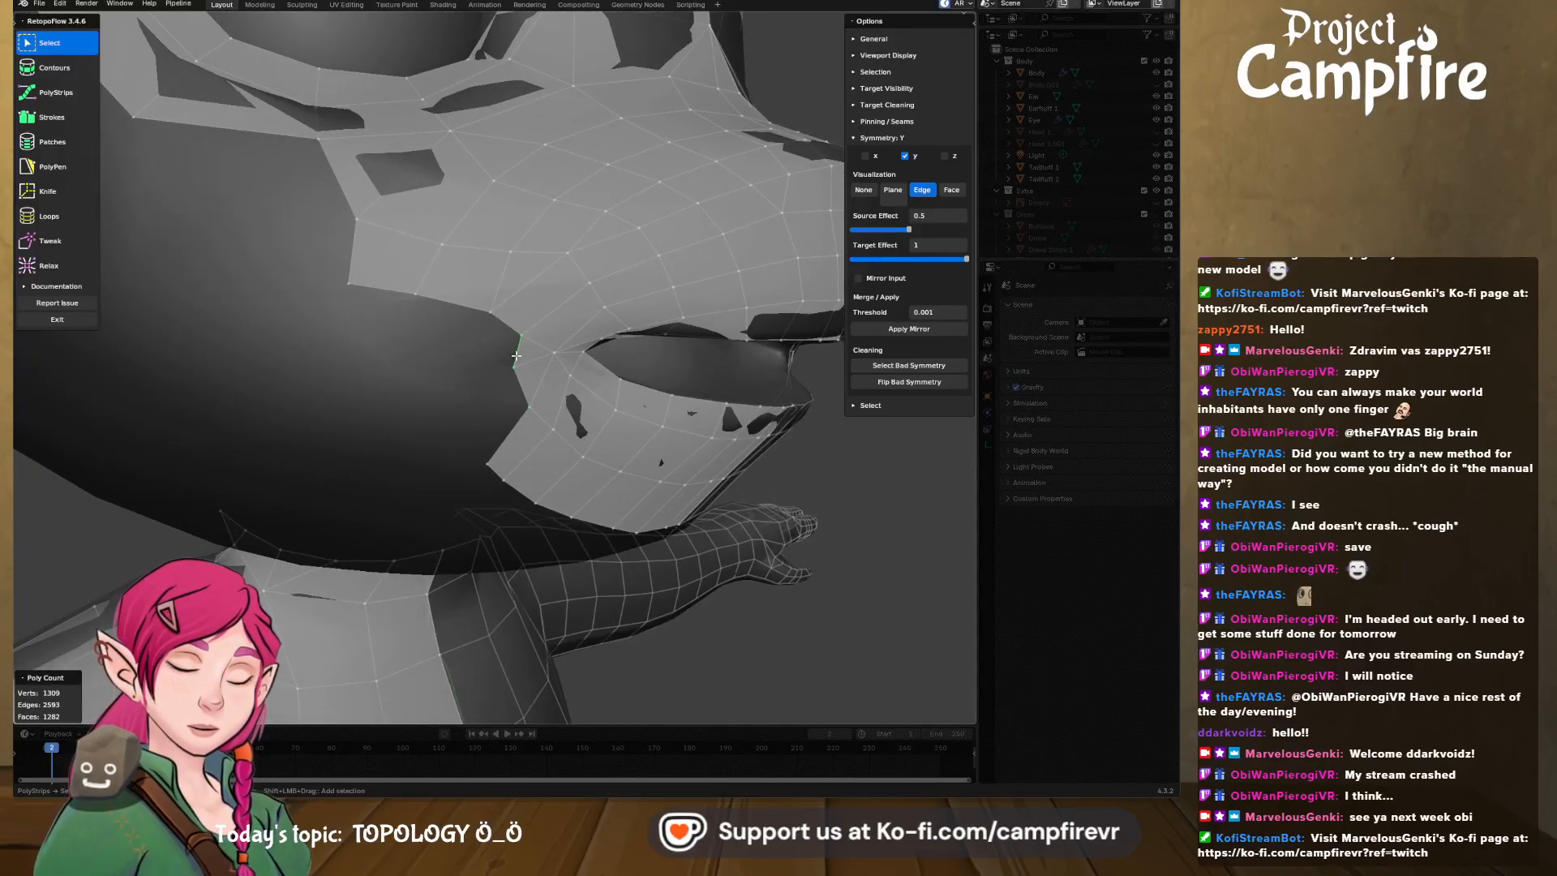
key("3")
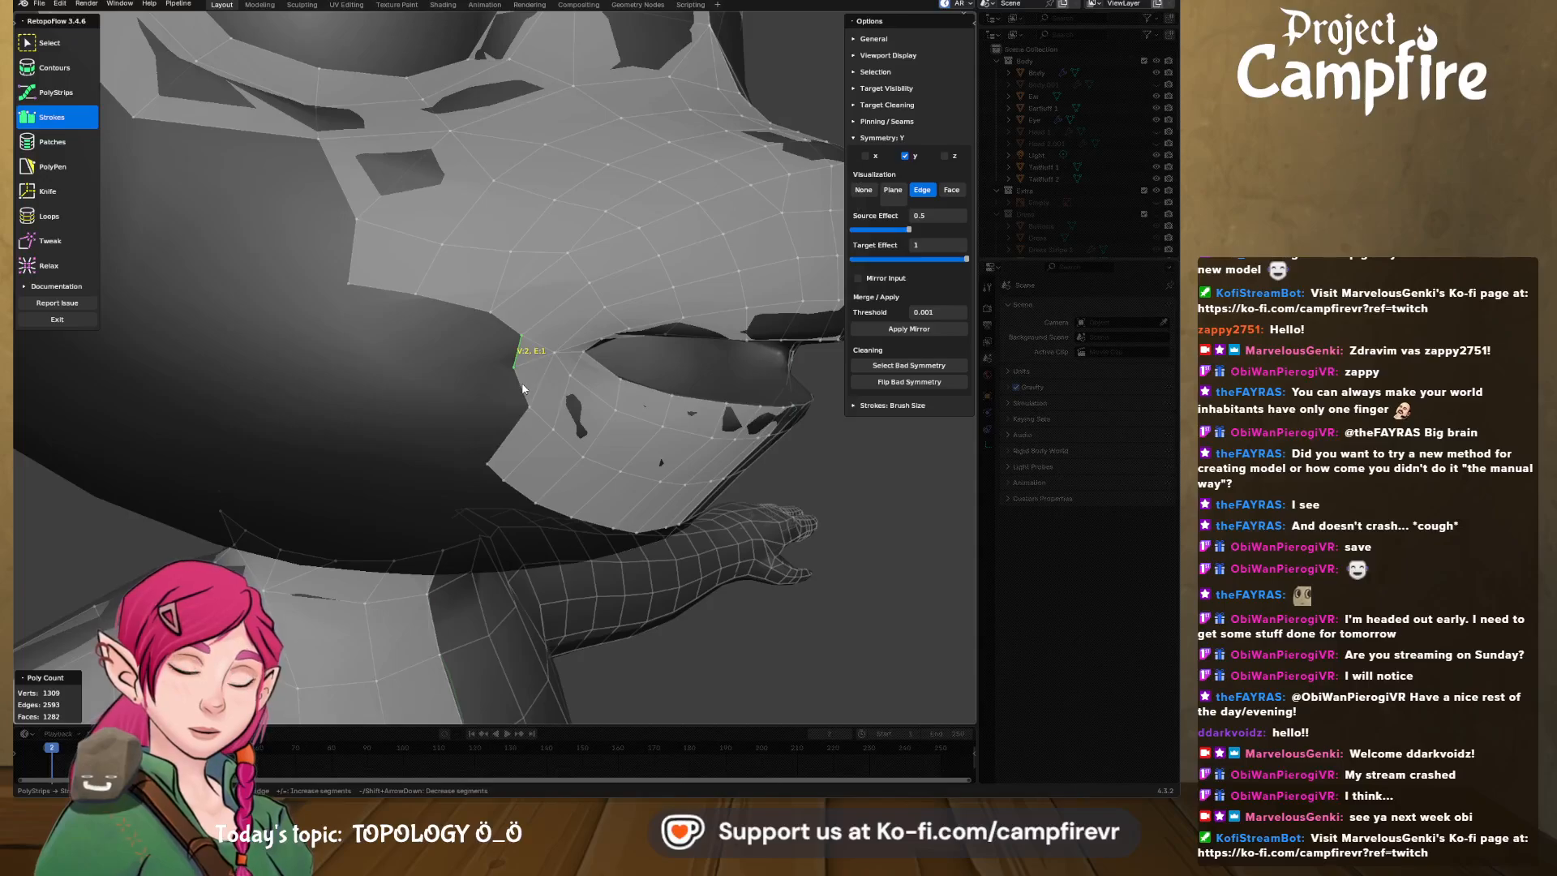
left_click_drag(482, 321, 481, 459)
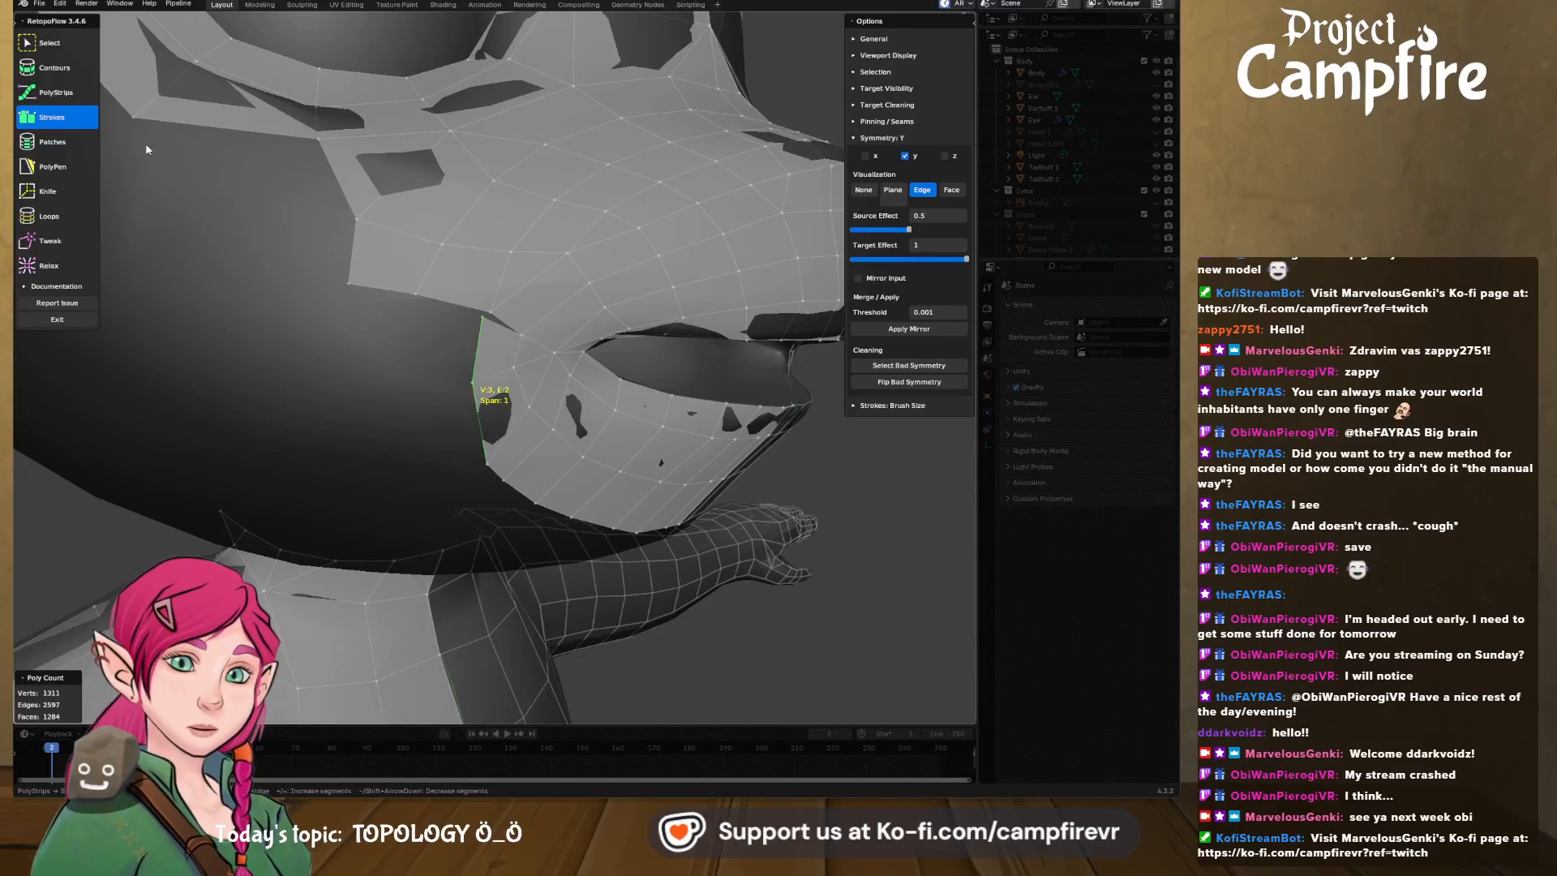
- Merge the upper and lower end vertices of the new mouth-corner row with the adjoining muzzle and chin borders
left_click(48, 43)
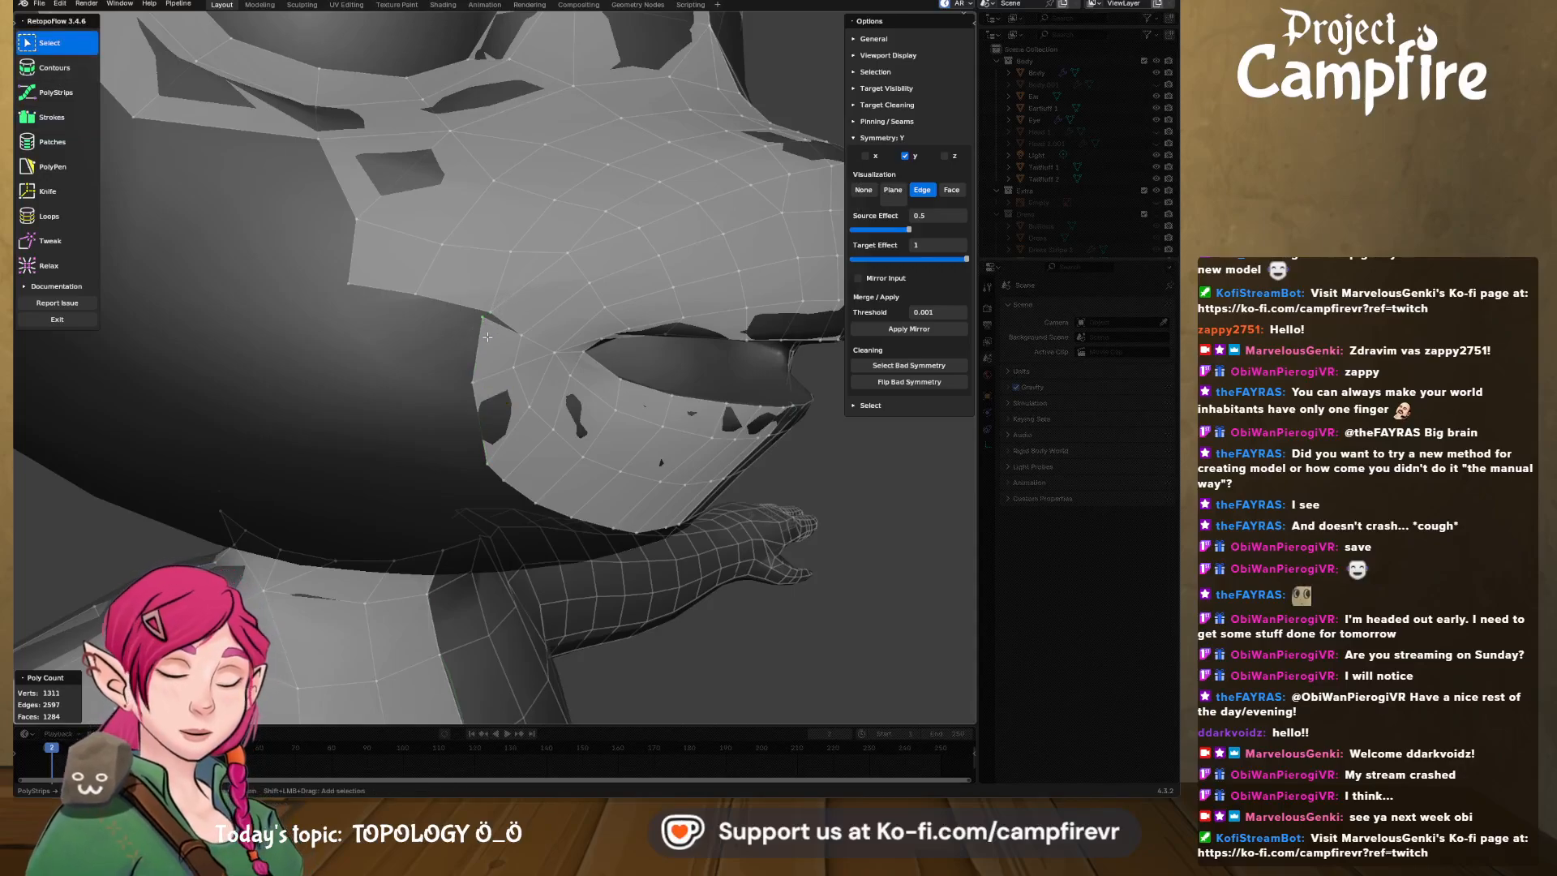
key("x")
left_click(505, 579)
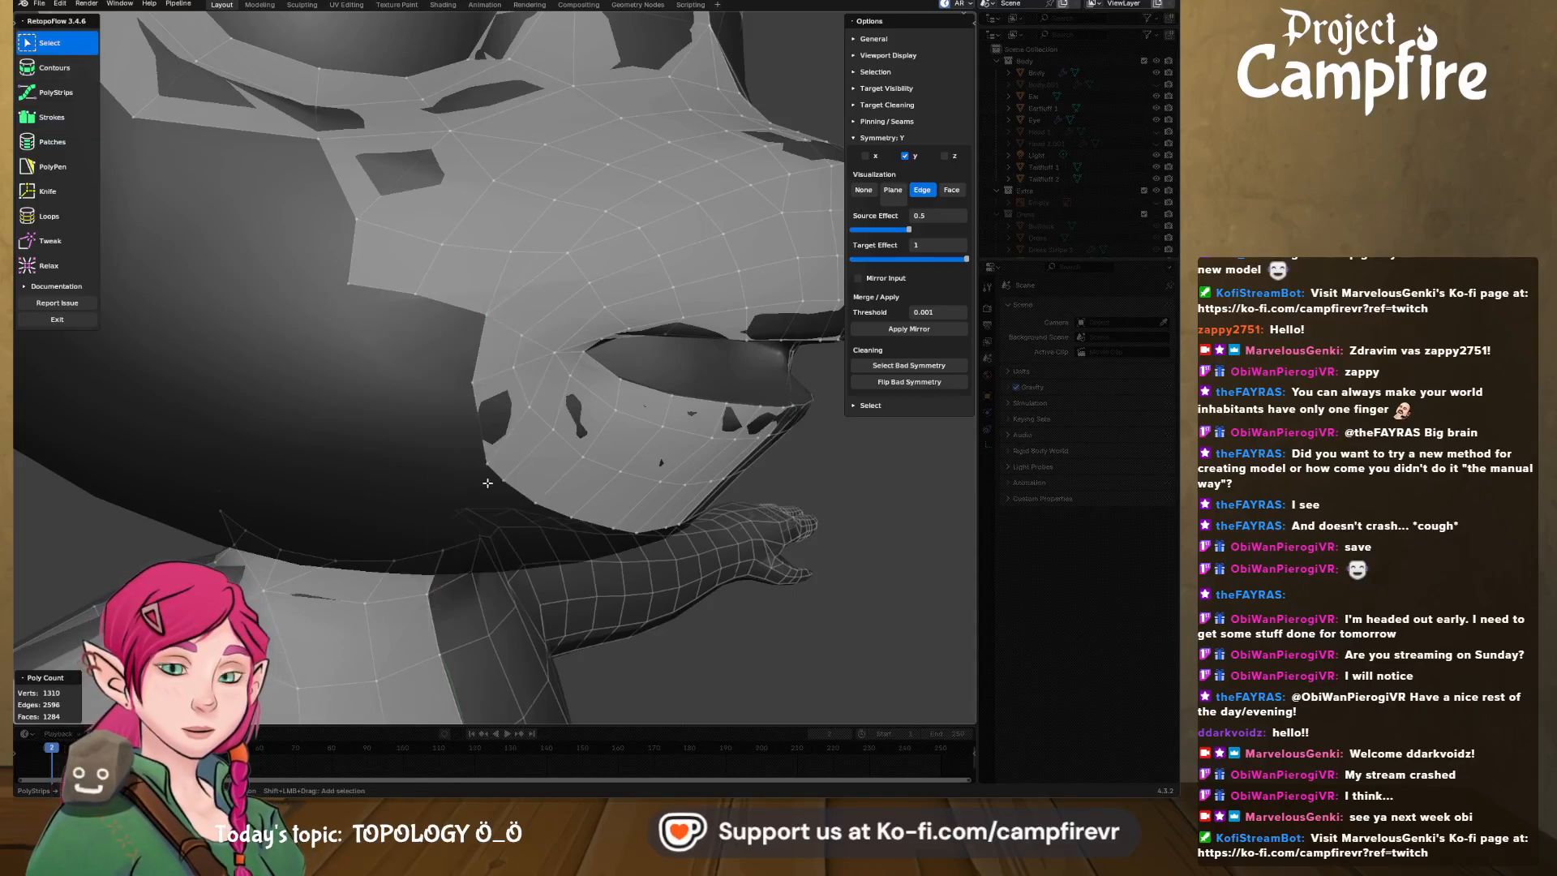
left_click_drag(467, 444, 500, 472)
key("x")
left_click(509, 686)
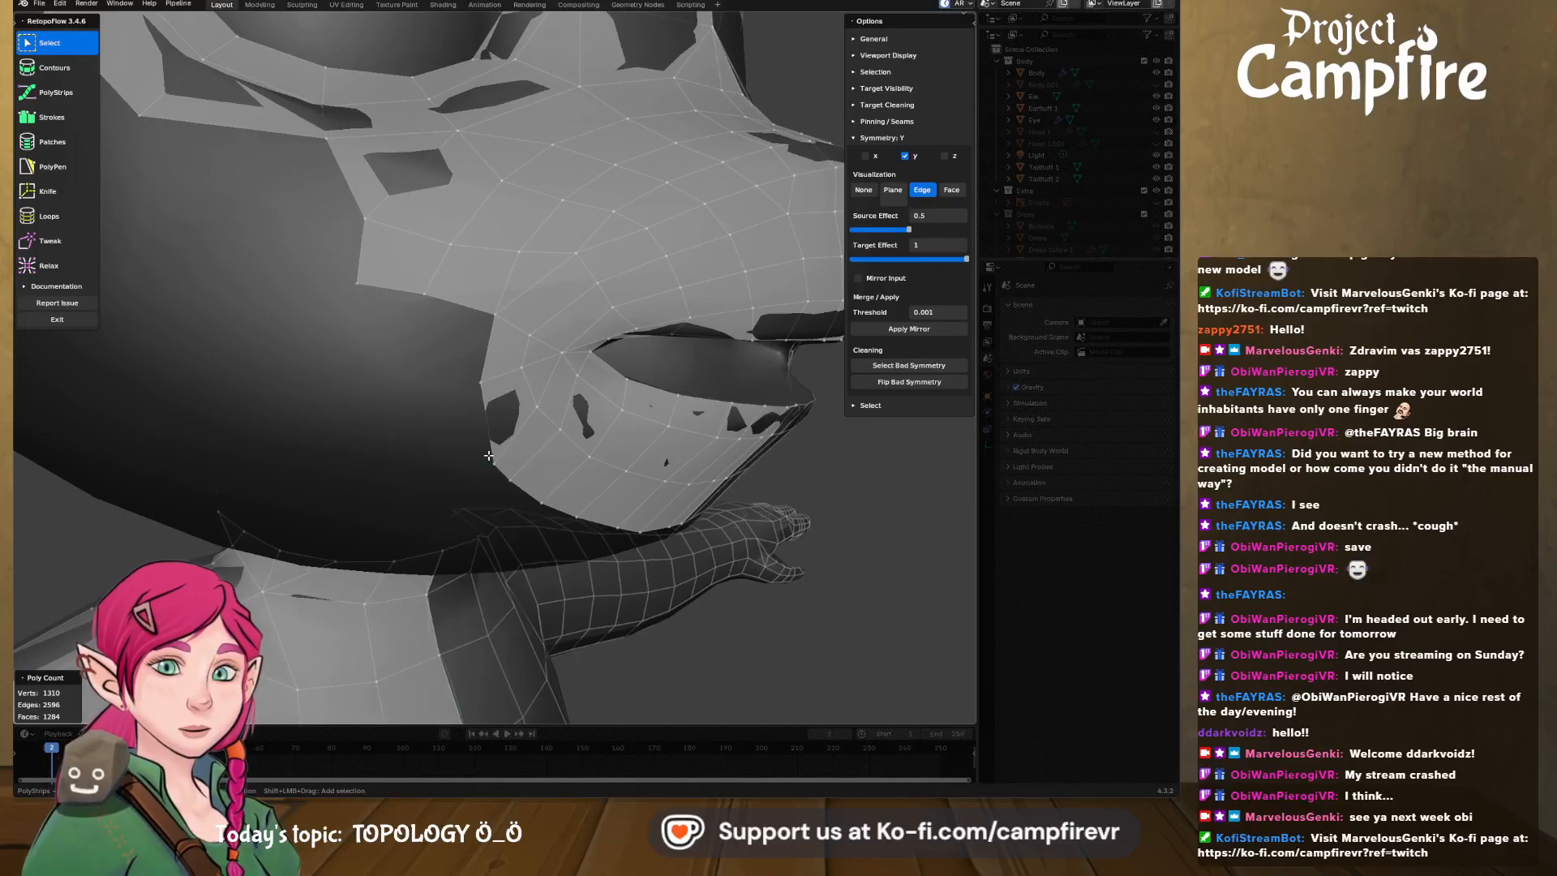
- Extend the whole outer border loop from the cheek to the chin's centre line with a Strokes row, reduced to one span
middle_click_drag(488, 456, 407, 431)
middle_click_drag(430, 329, 500, 315)
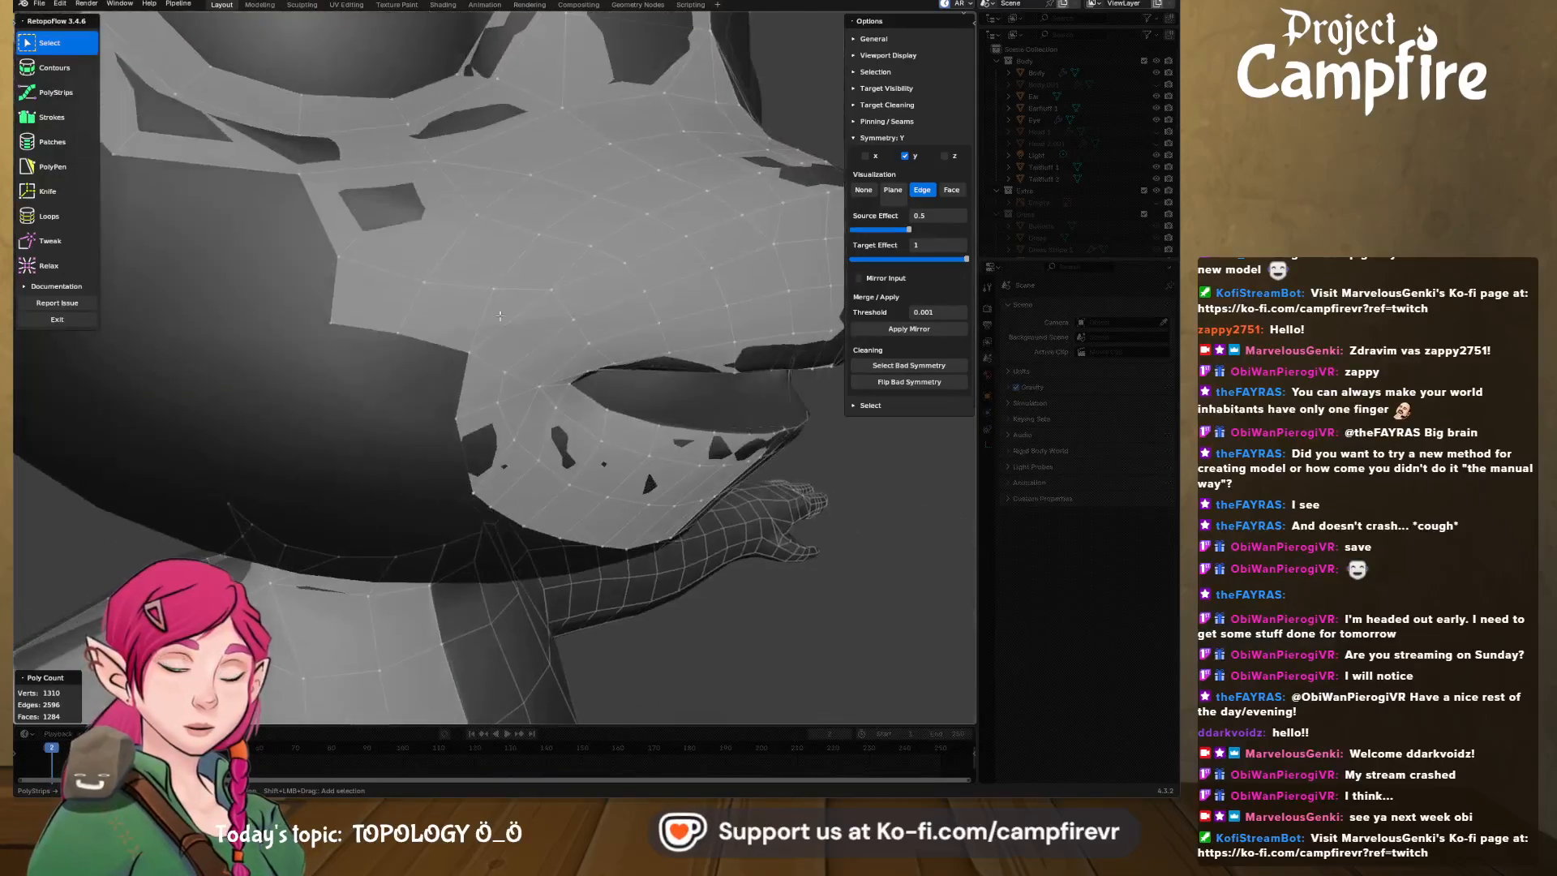
middle_click_drag(446, 434, 477, 452)
scroll(507, 442, "down", 3)
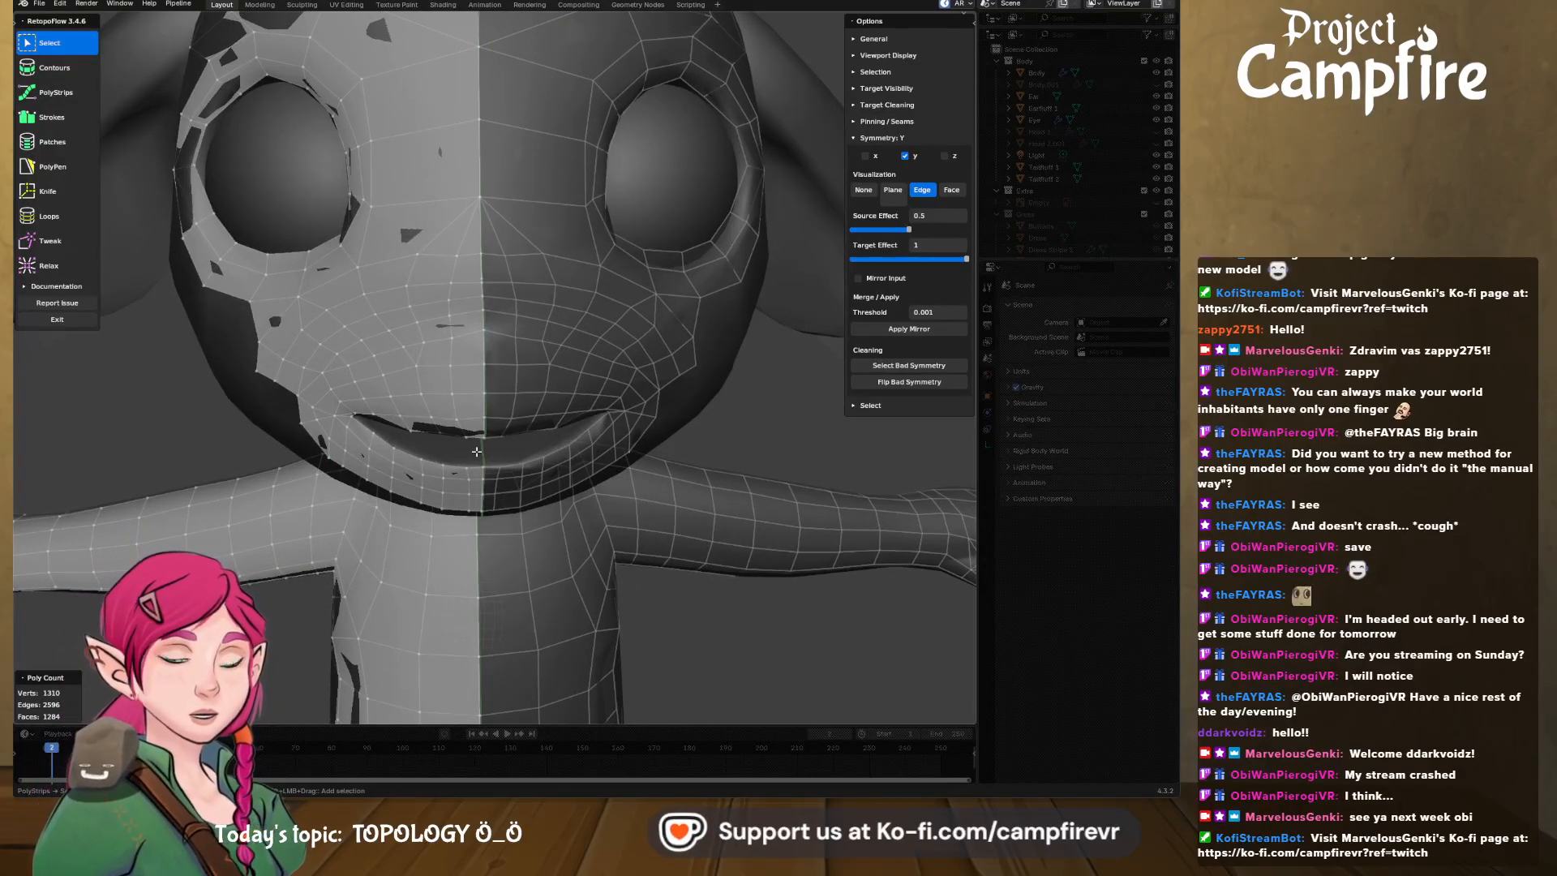
middle_click_drag(560, 459, 499, 353)
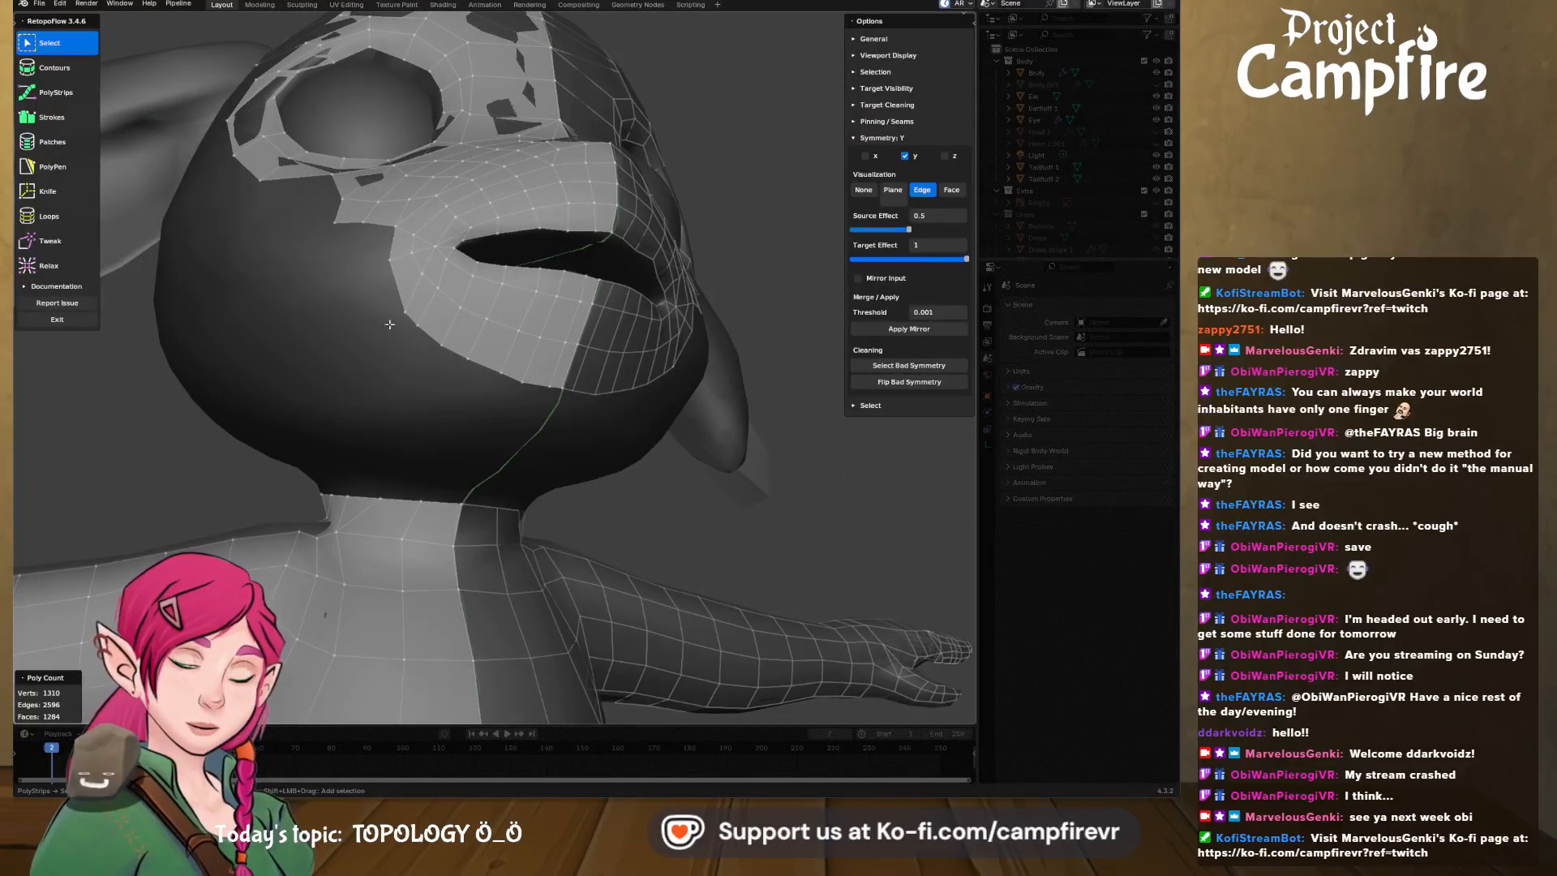
middle_click_drag(389, 324, 350, 265)
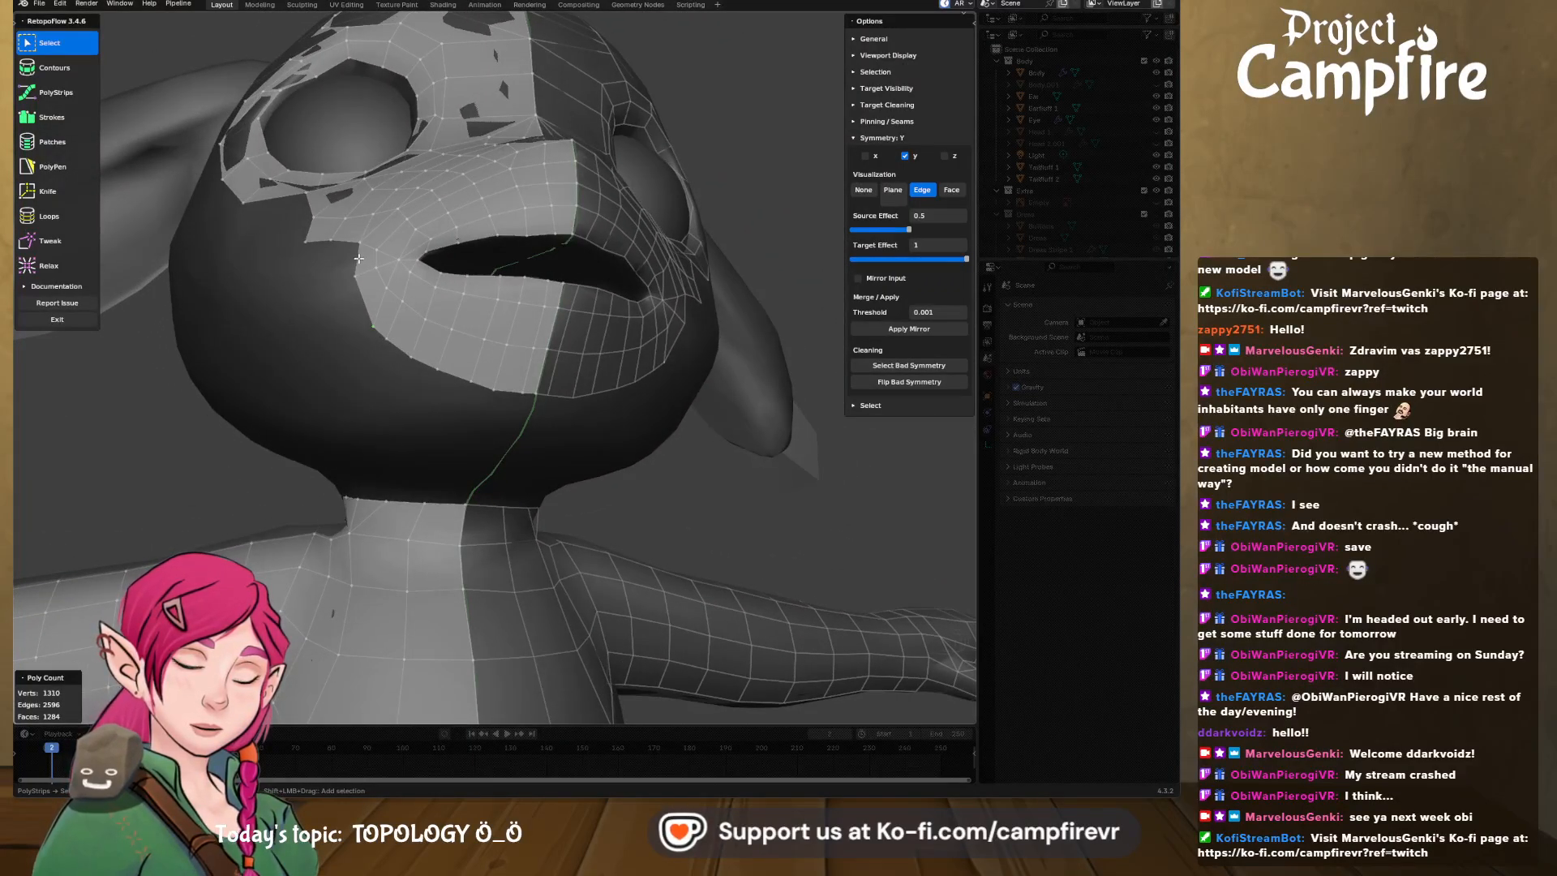
left_click(53, 117)
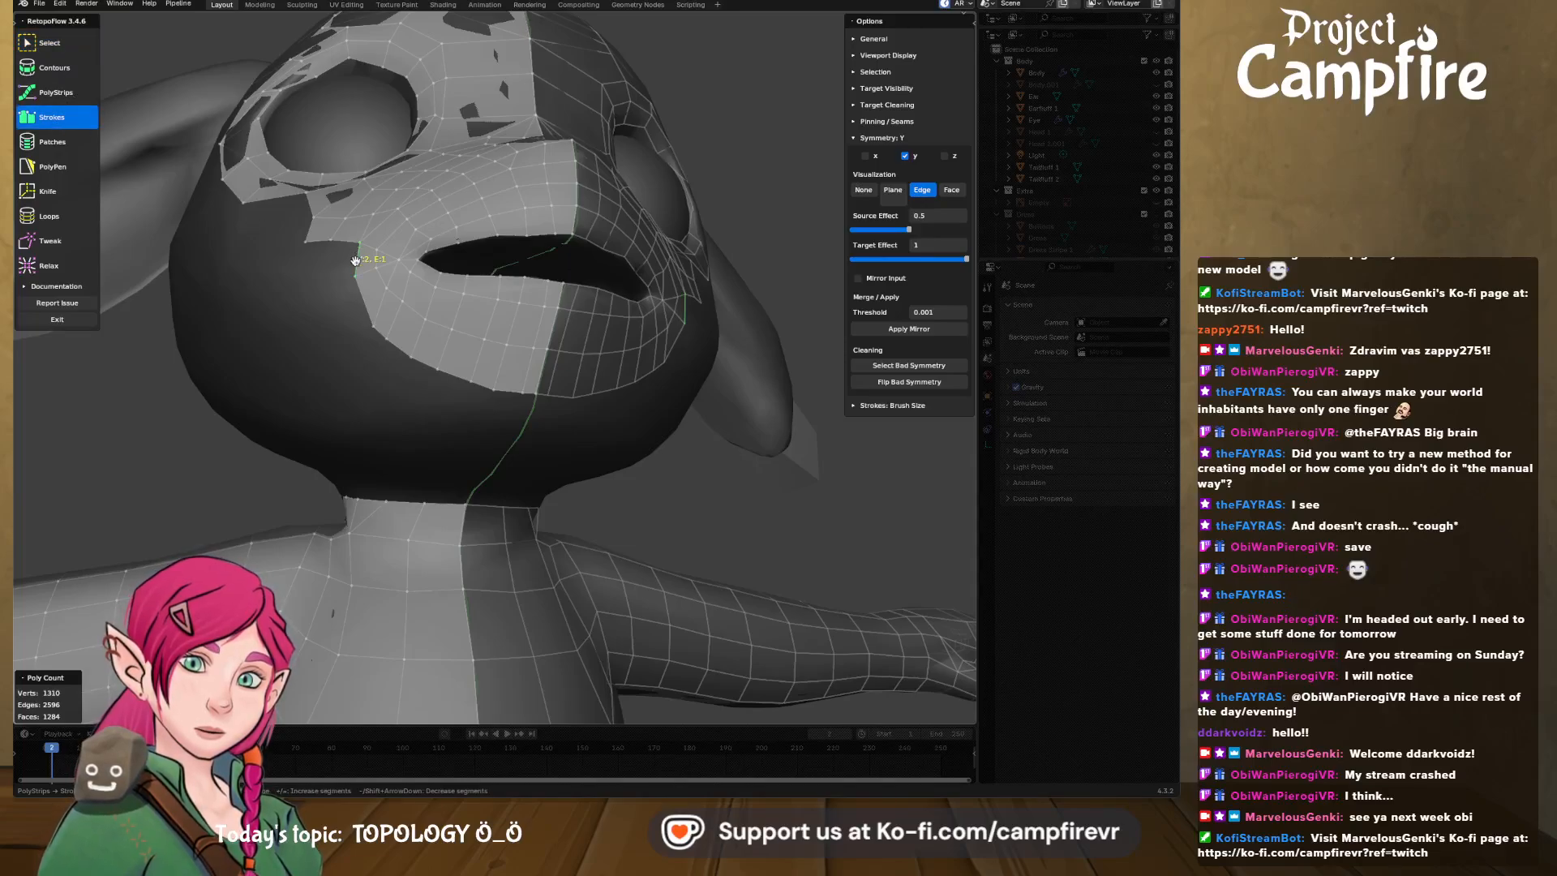
left_click_drag(362, 305, 425, 367)
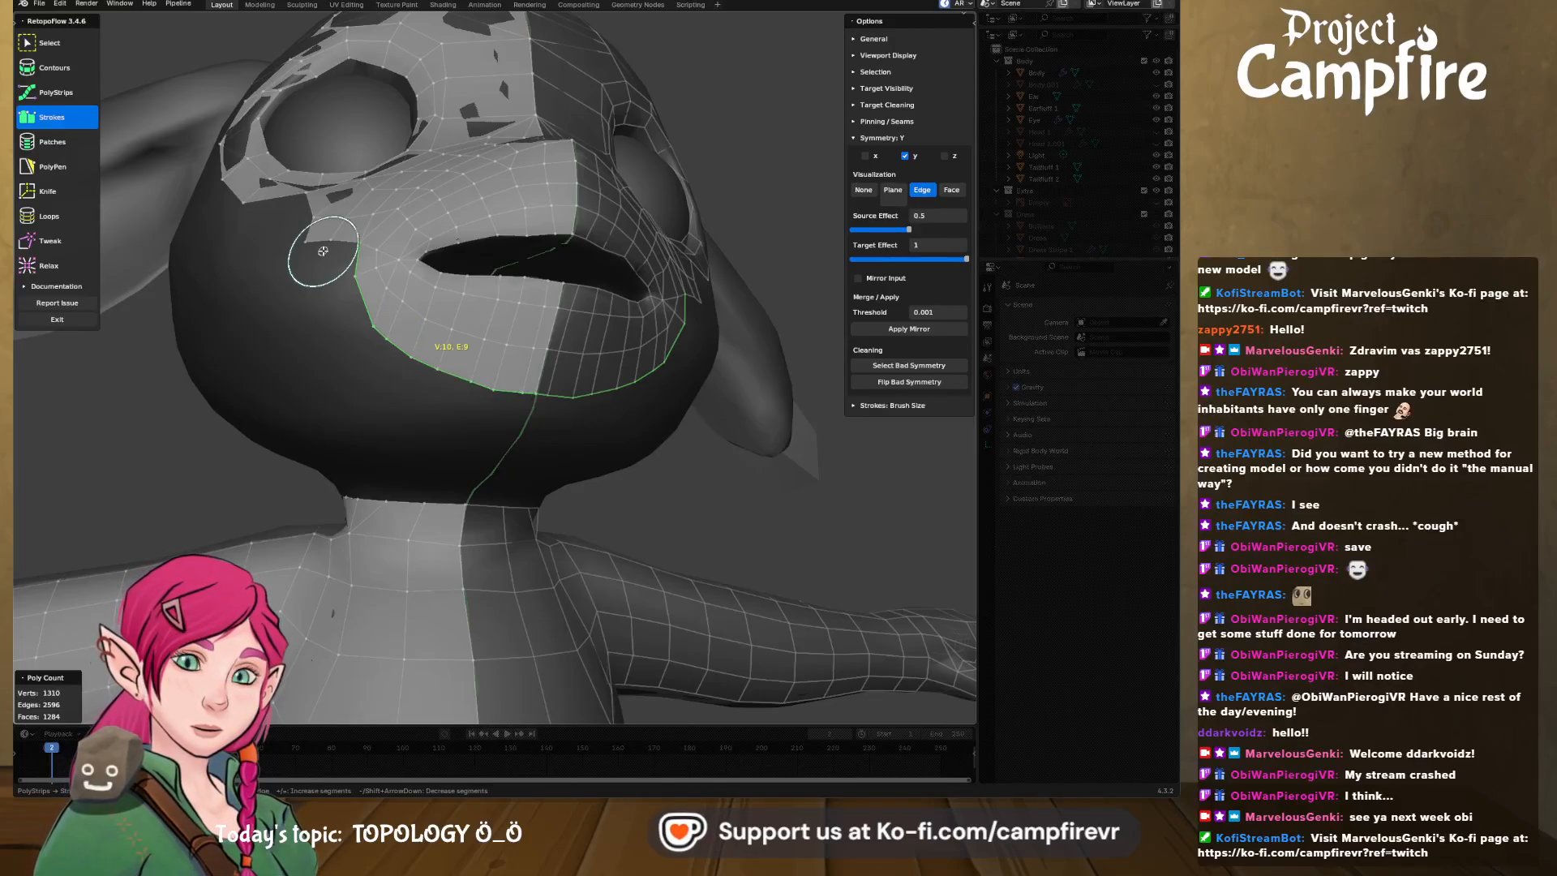
mouse_move(322, 251)
left_mouse_down()
mouse_move(367, 365)
mouse_move(523, 434)
left_mouse_up()
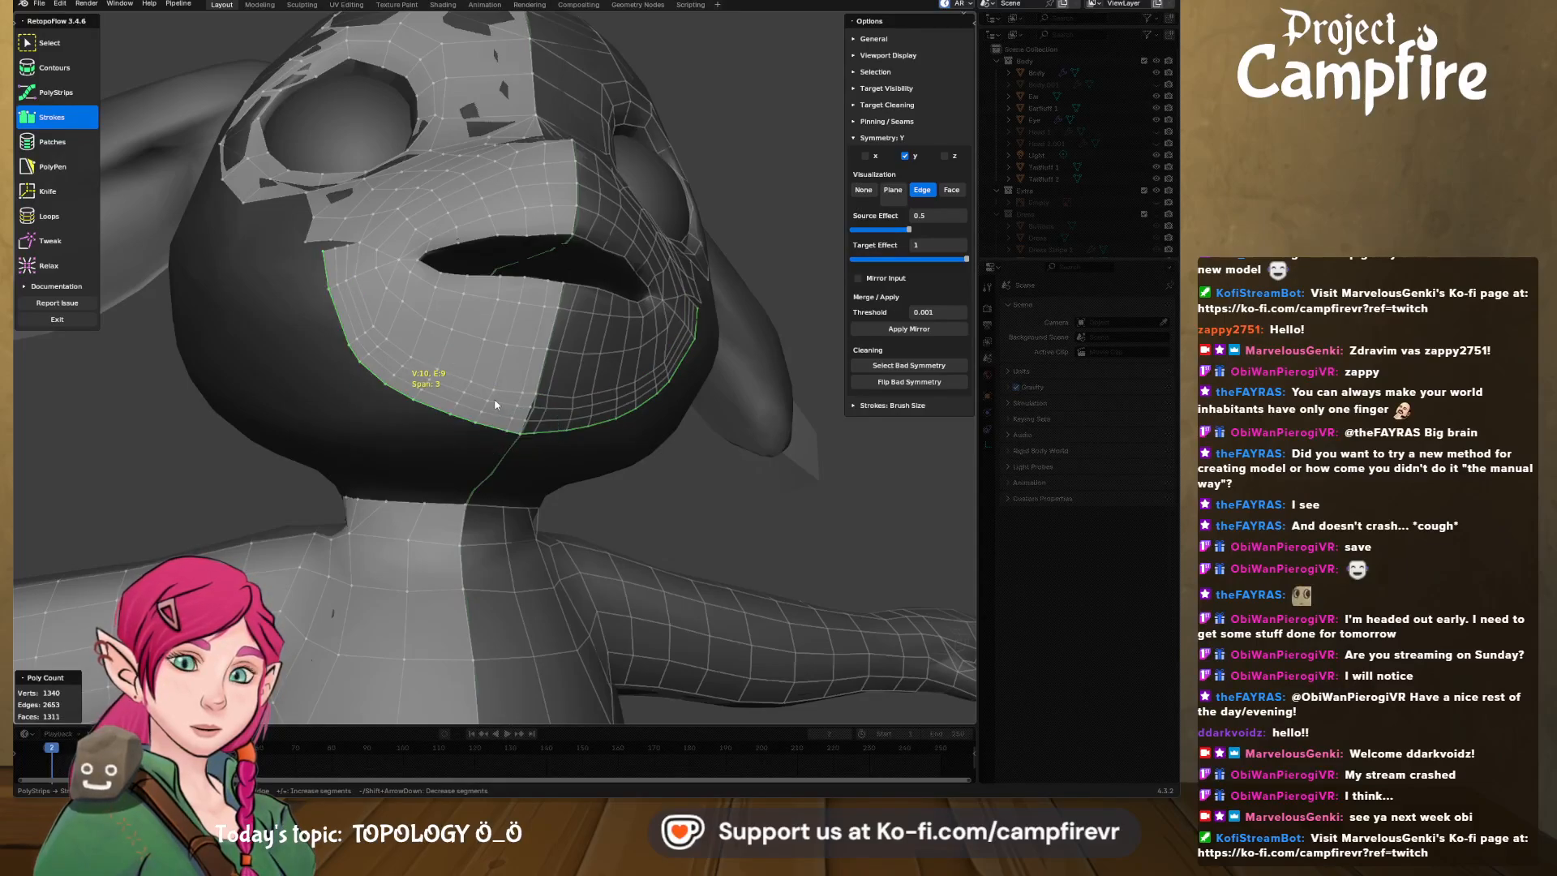
key("minus")
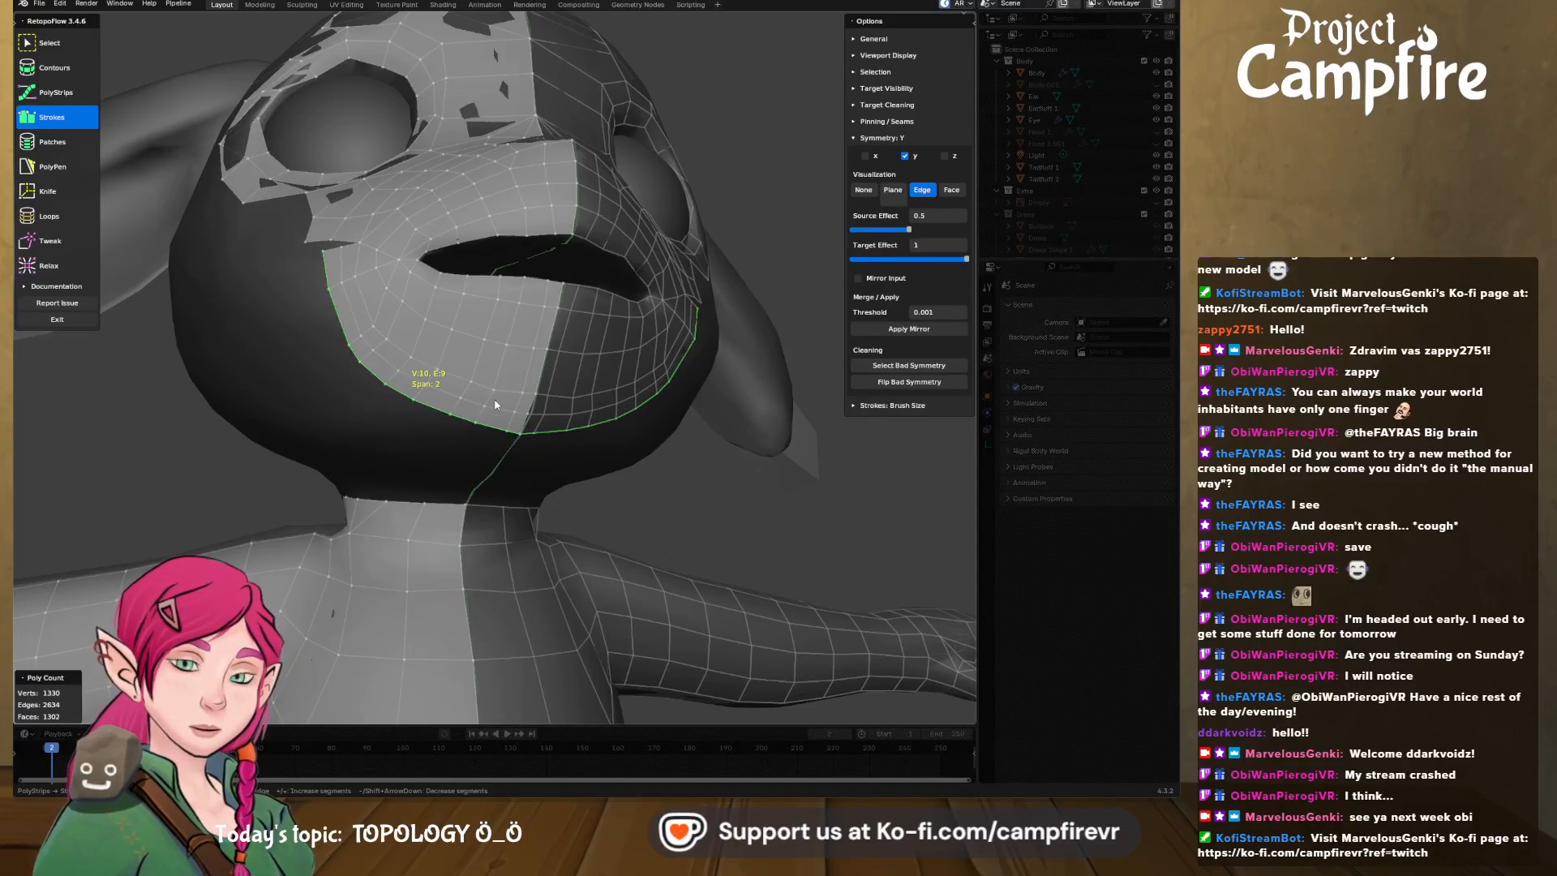
key("minus")
- Merge the upper end vertex of the new cheek-and-chin row with the nearby muzzle border vertex
middle_click_drag(490, 392, 513, 334)
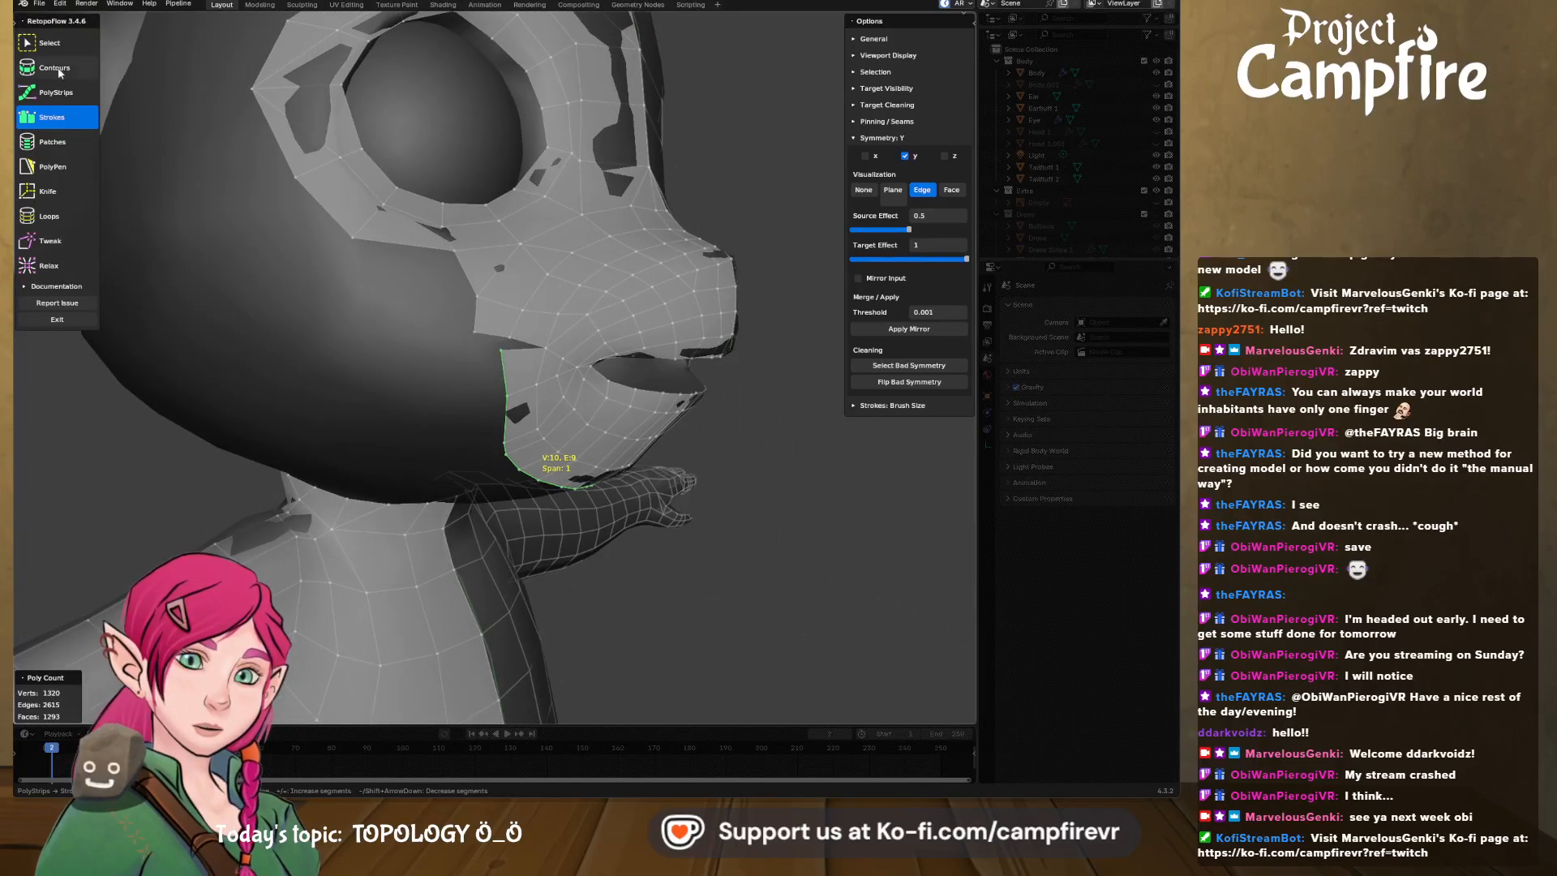
left_click(48, 43)
left_click(507, 344)
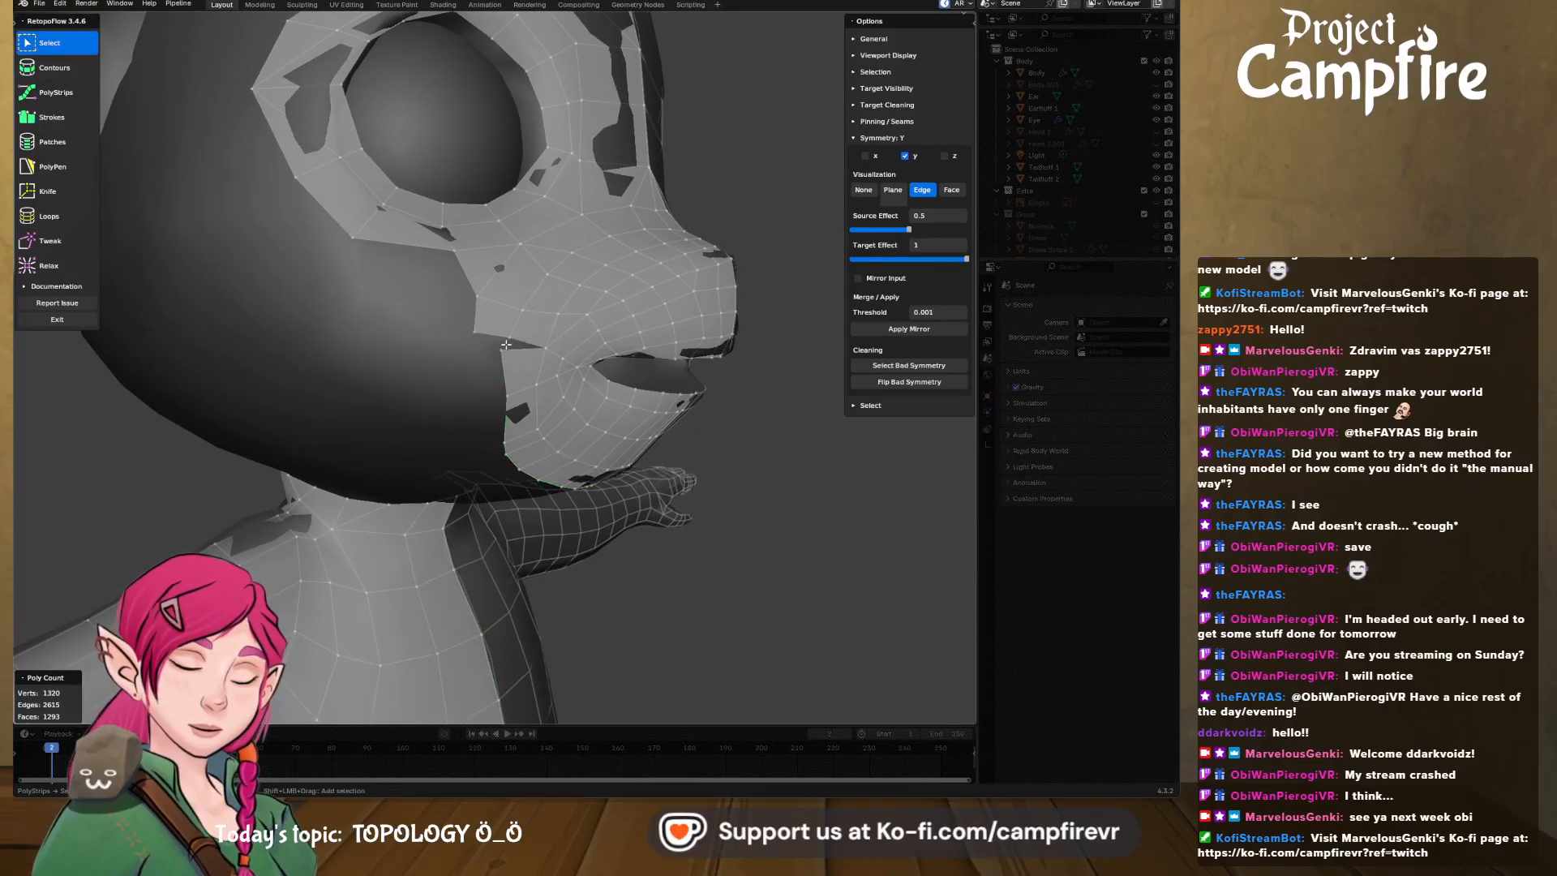
key("Delete")
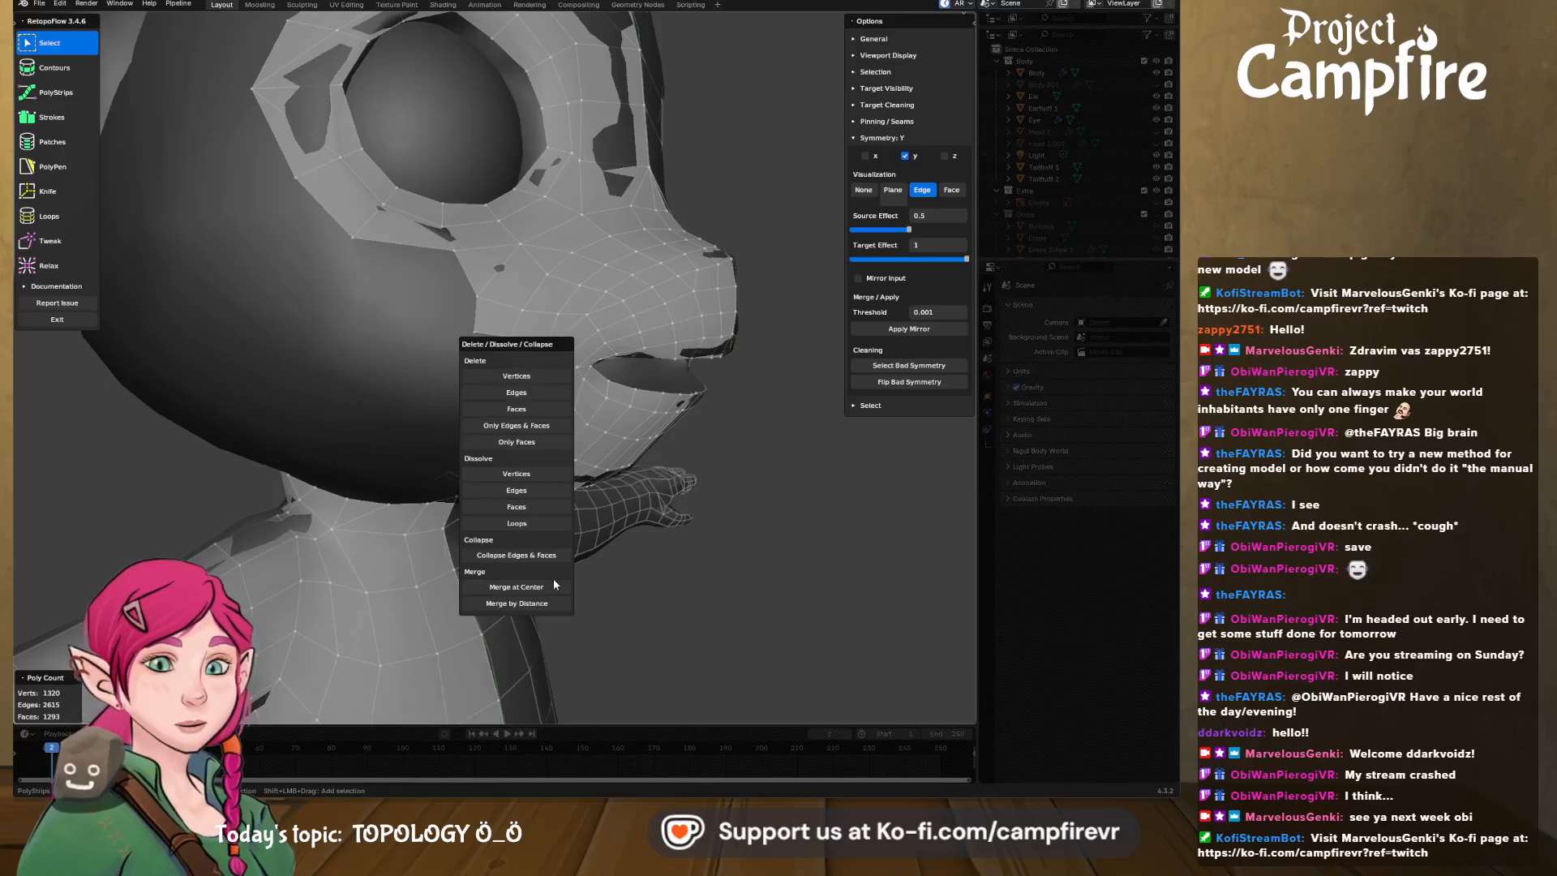
left_click(541, 552)
- Even out the new cheek and chin quads with the Relax and Tweak brushes
middle_click_drag(542, 552, 347, 426)
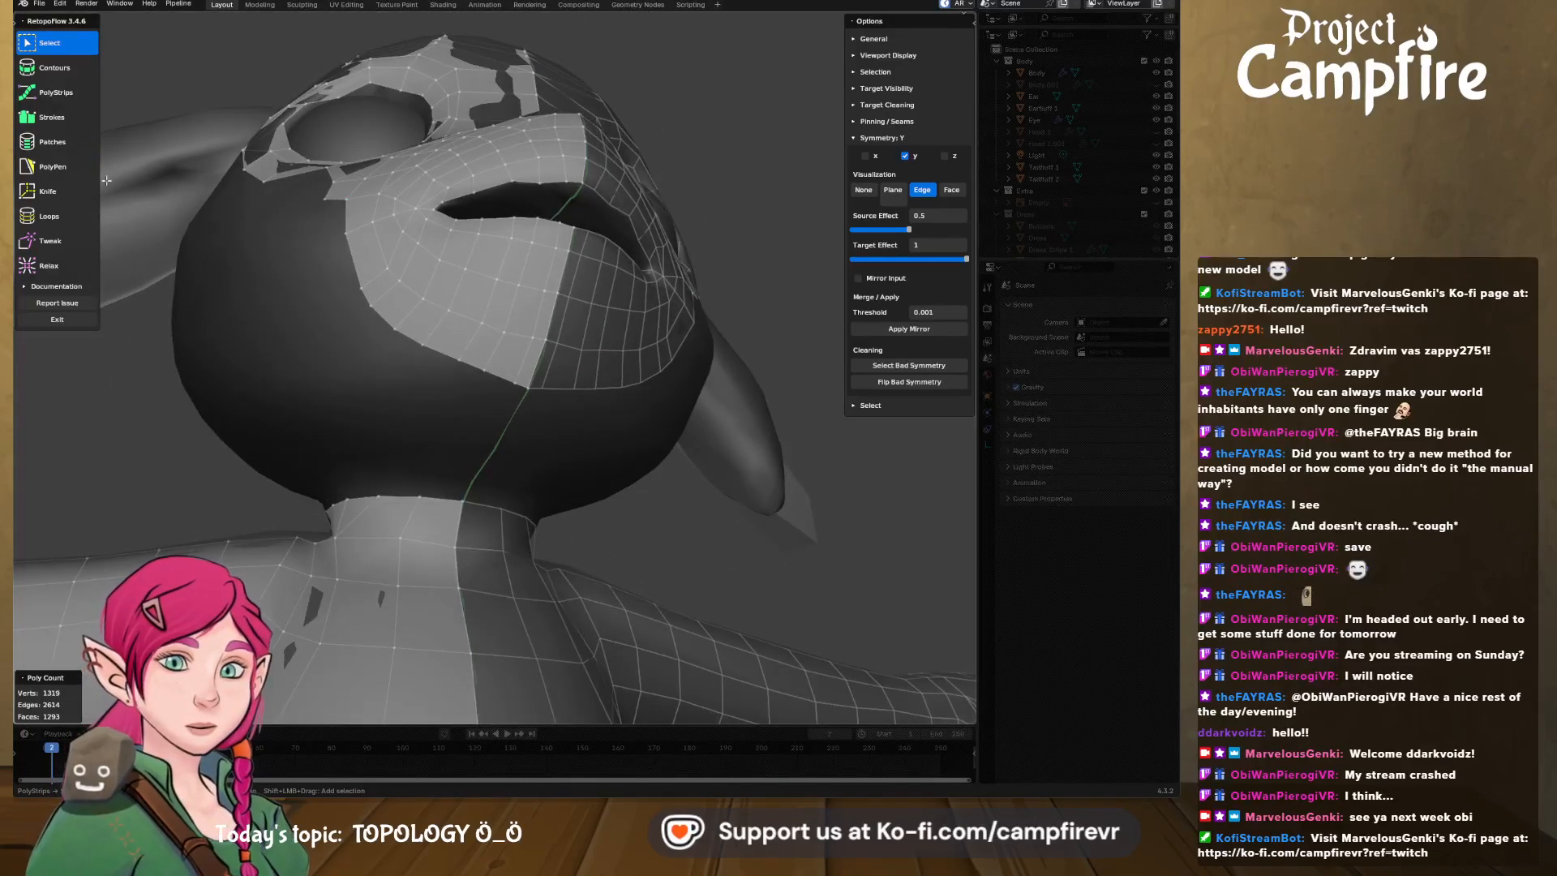
left_click(52, 266)
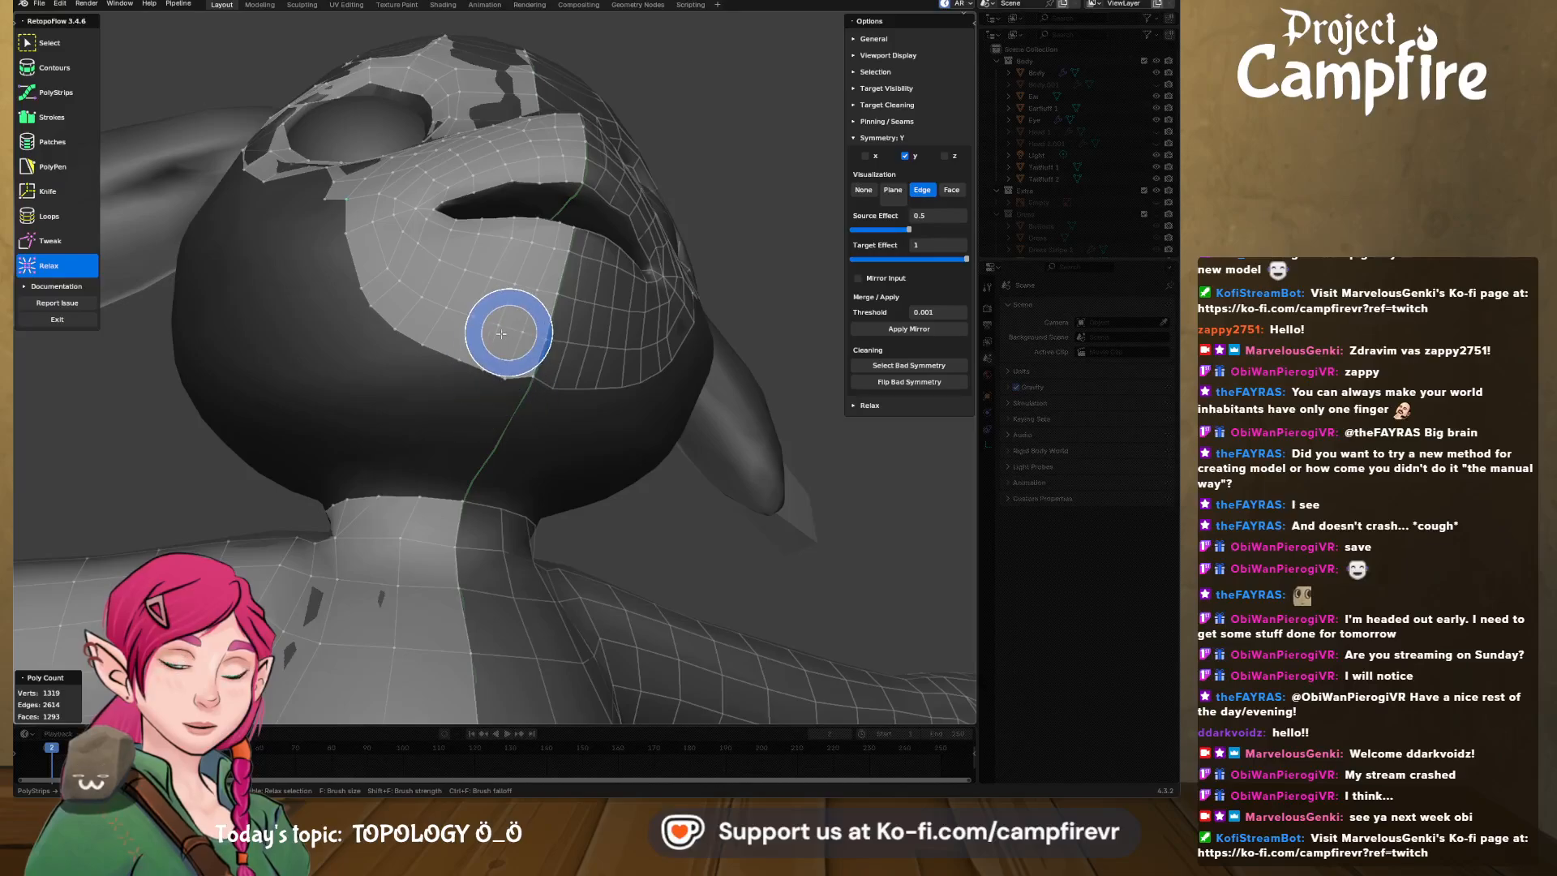
mouse_move(497, 324)
middle_mouse_down()
mouse_move(478, 364)
mouse_move(436, 355)
mouse_move(511, 445)
mouse_move(391, 430)
mouse_move(478, 428)
mouse_move(411, 421)
middle_mouse_up()
key("8")
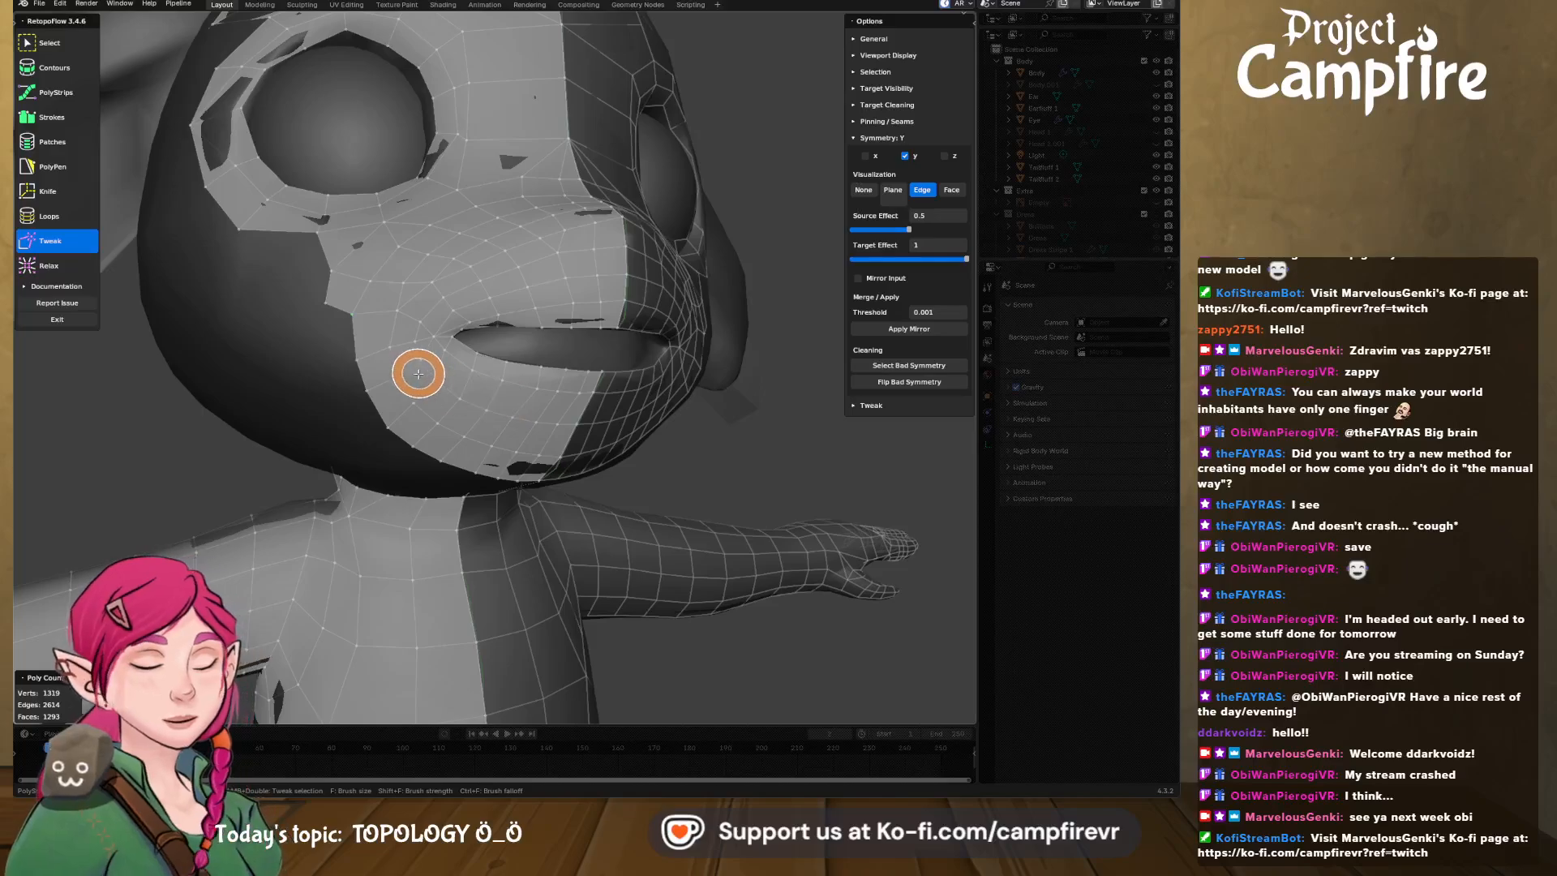
- Extend the cheek-and-chin border loop further under the jaw with another Strokes row, reduced to a single span
middle_click_drag(417, 368, 225, 261)
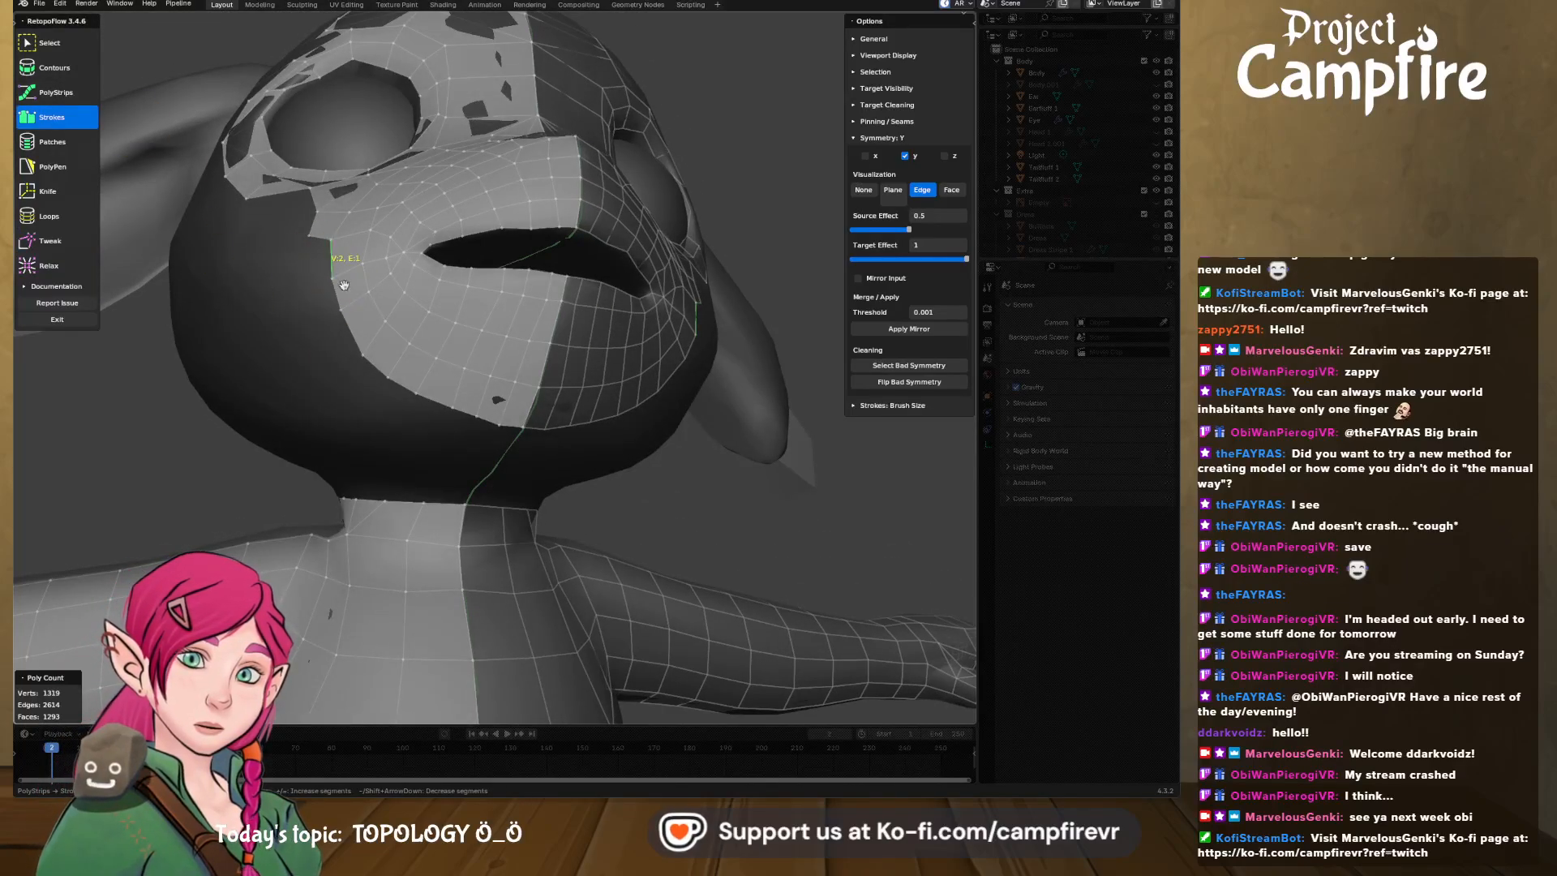
left_click_drag(339, 304, 378, 368)
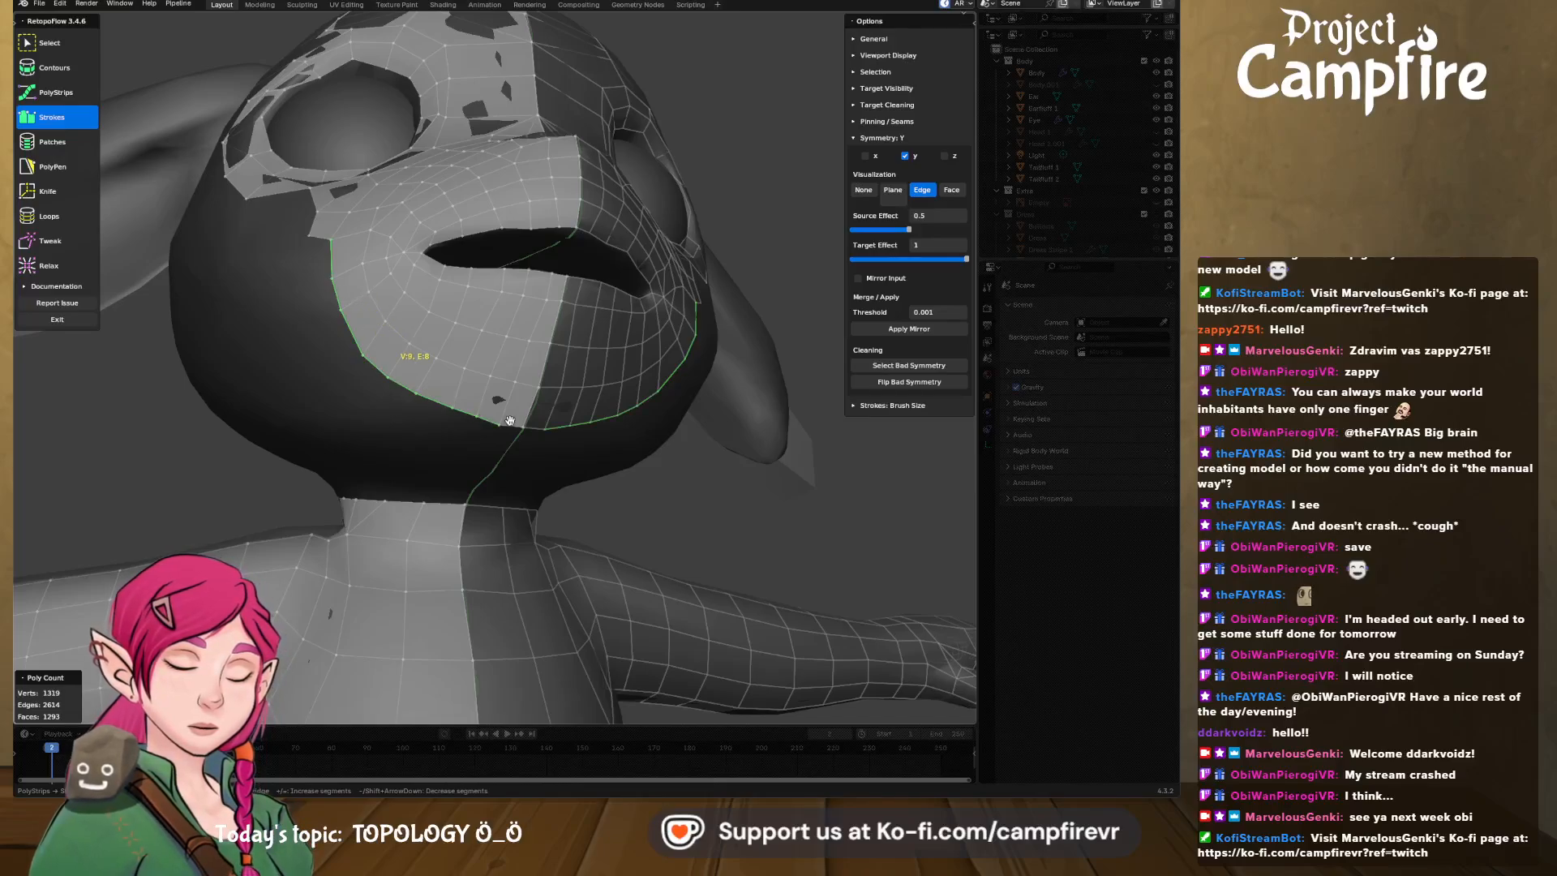
mouse_move(303, 256)
left_mouse_down()
mouse_move(361, 406)
mouse_move(409, 446)
mouse_move(491, 475)
left_mouse_up()
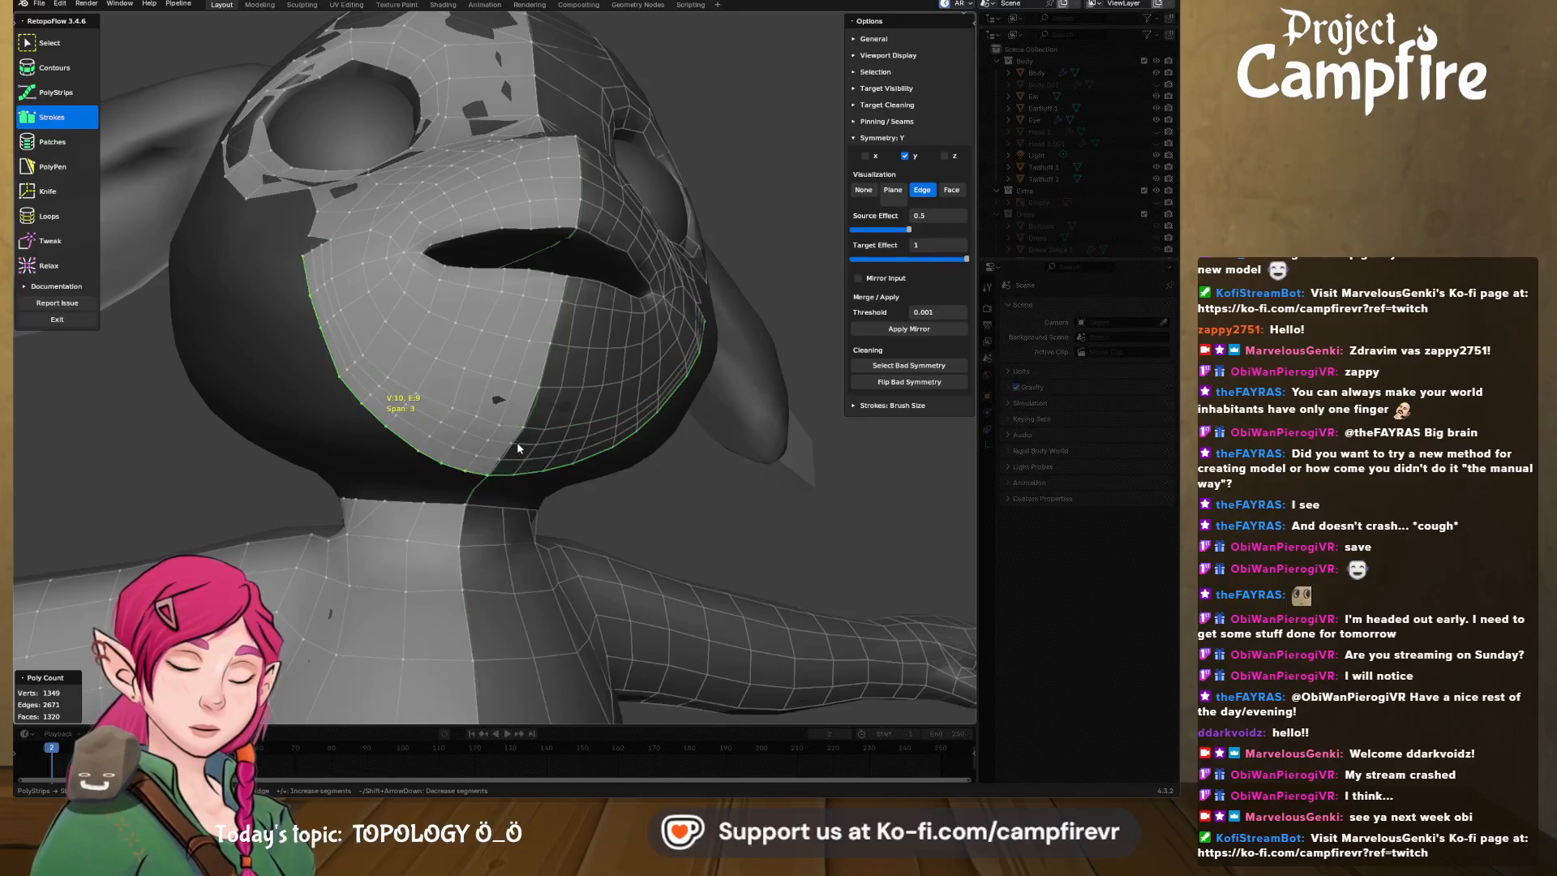
mouse_move(491, 475)
middle_mouse_down()
mouse_move(511, 422)
mouse_move(486, 377)
middle_mouse_up()
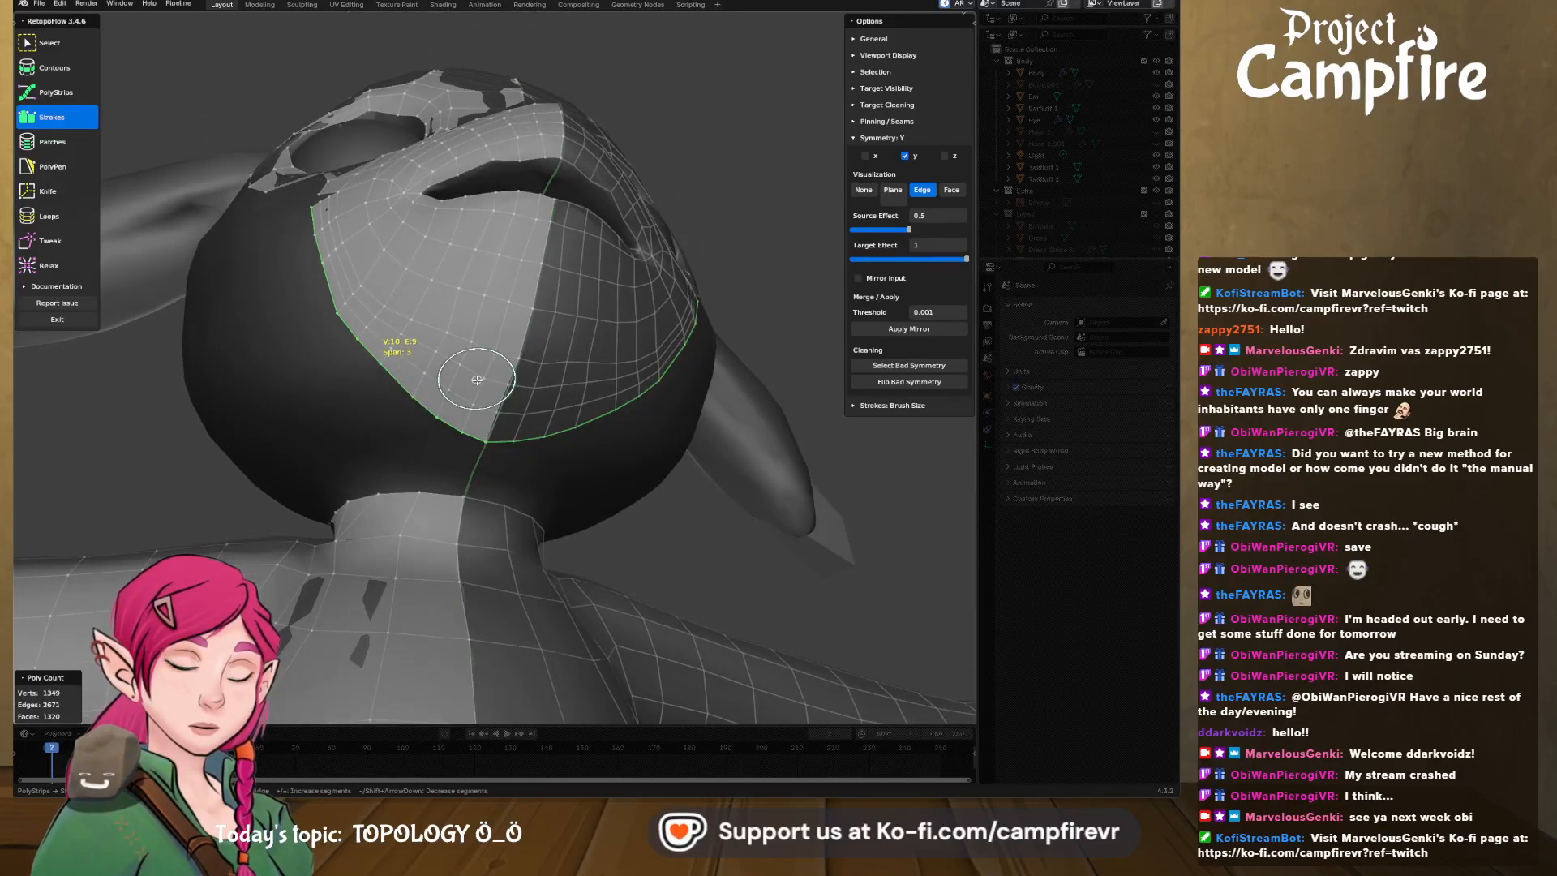
key("minus")
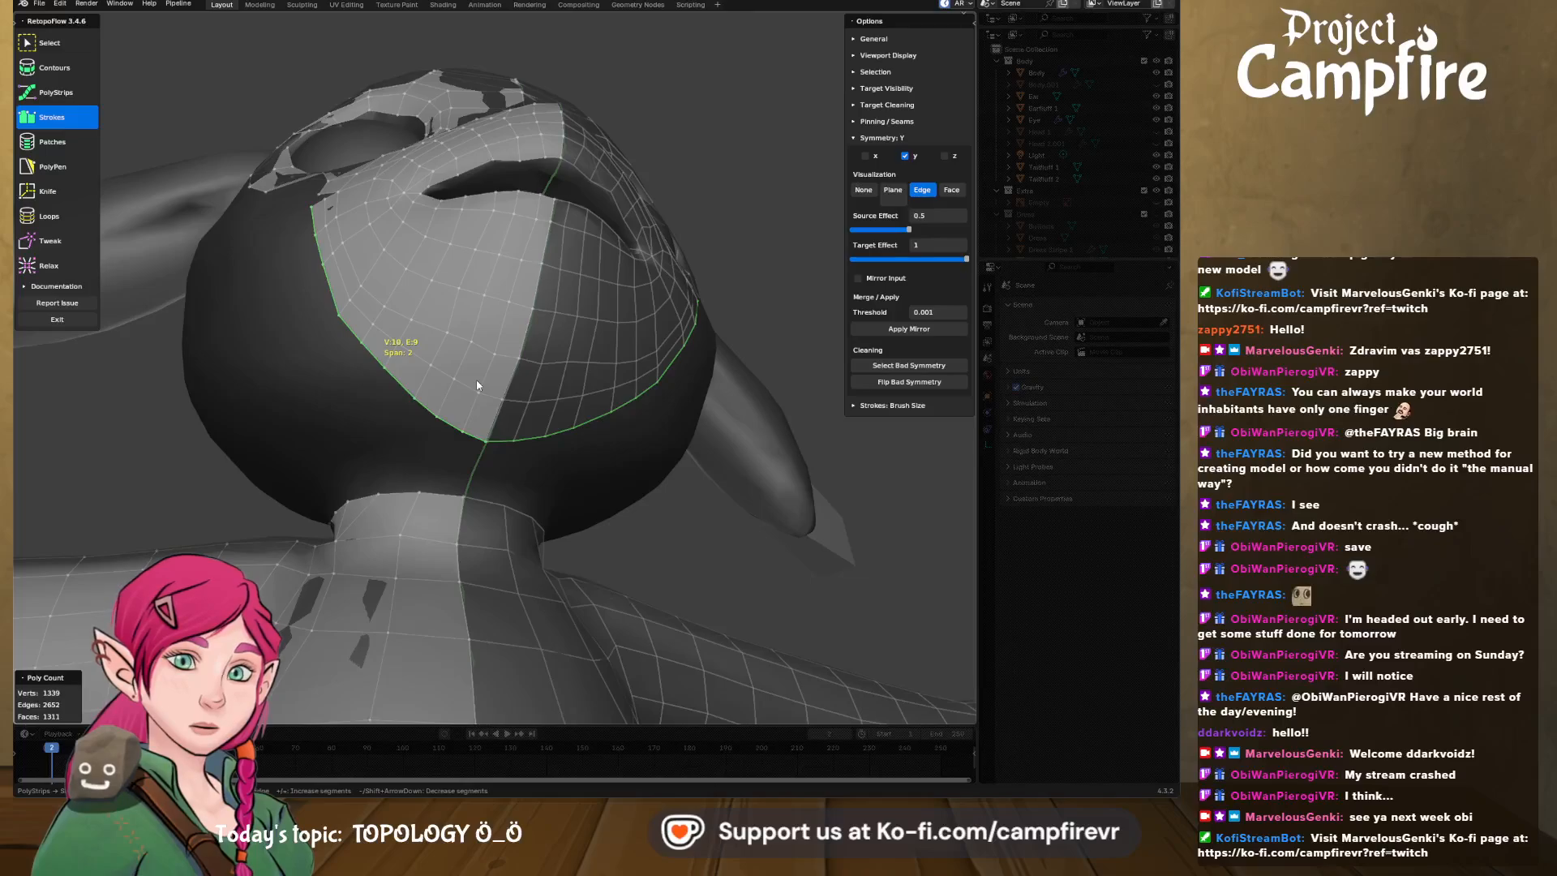
- Merge the upper end vertex of the under-jaw row at center with the muzzle border vertex on the cheek
mouse_move(477, 385)
middle_mouse_down()
mouse_move(527, 441)
mouse_move(486, 359)
middle_mouse_up()
scroll(486, 360, "up", 2)
left_click(40, 45)
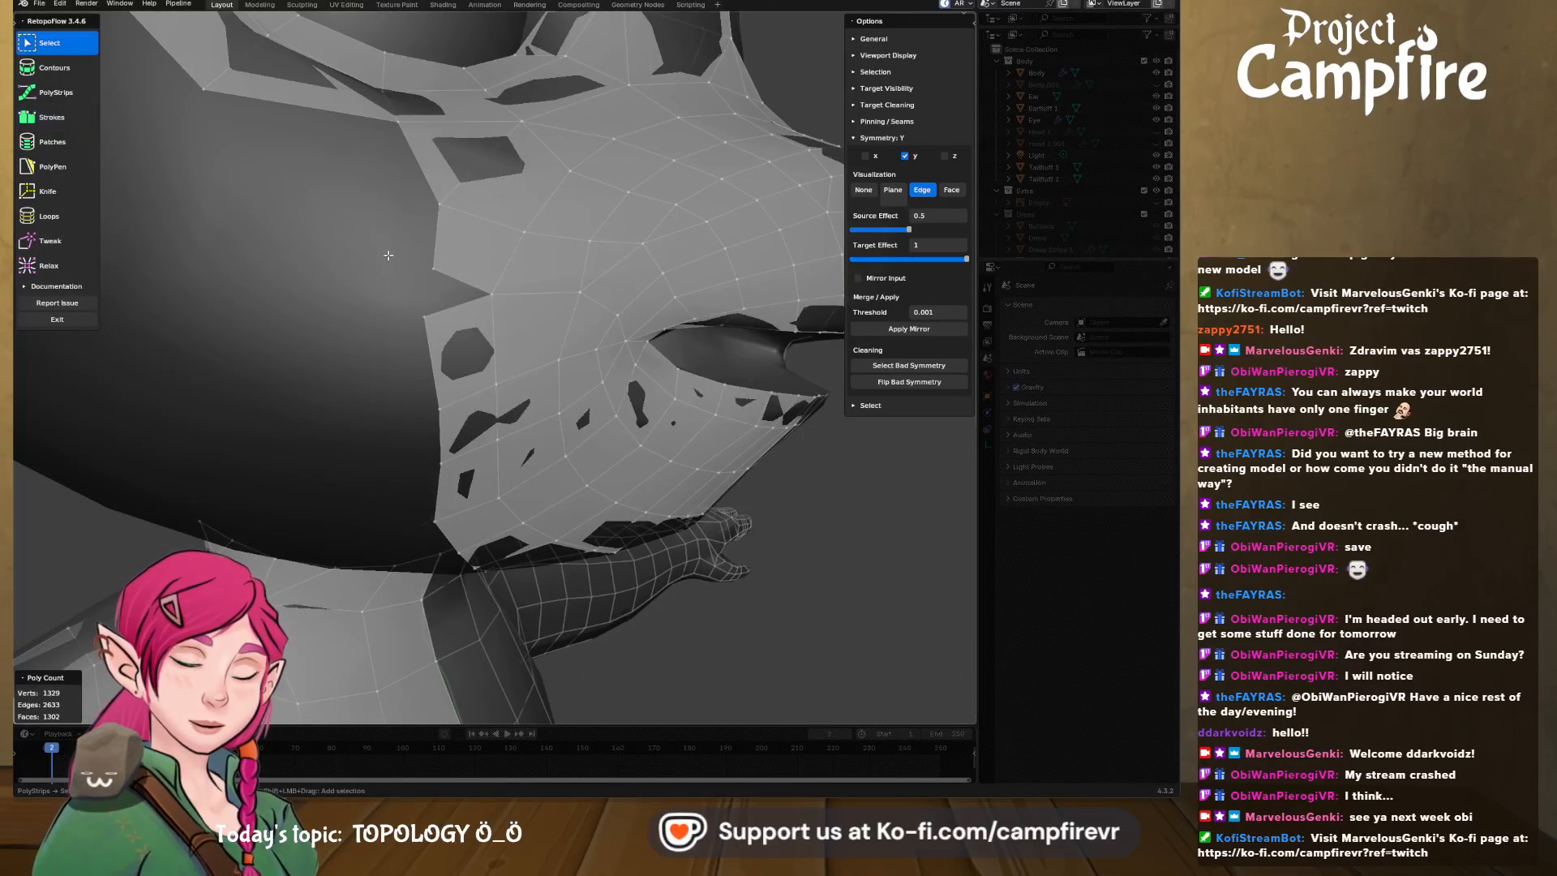
left_click_drag(402, 254, 453, 328)
key("x")
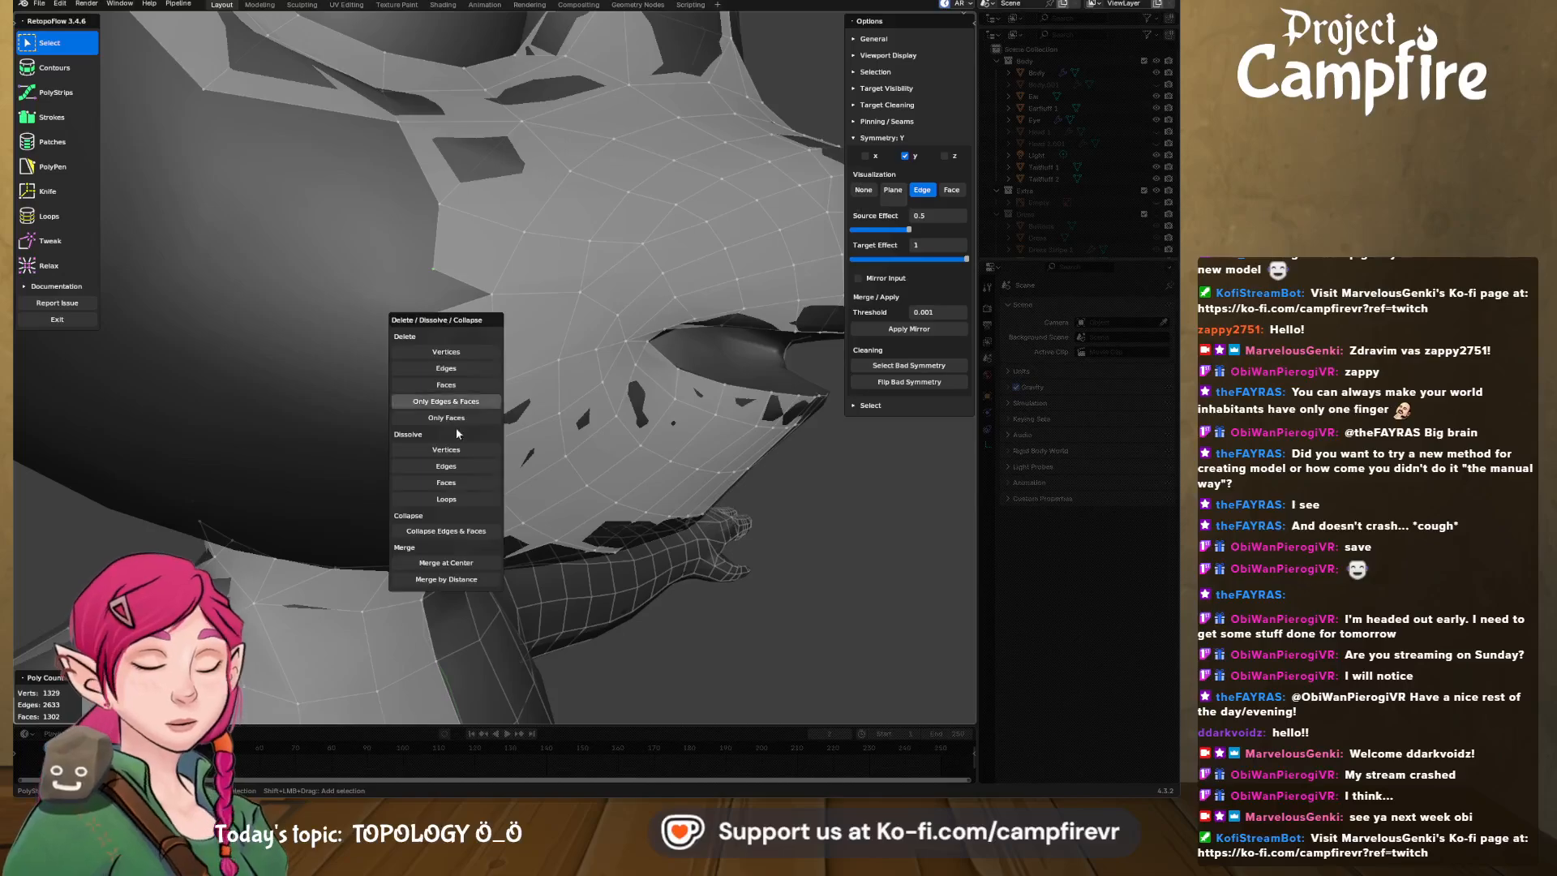
left_click(455, 566)
- Smooth the outer cheek and under-jaw quads with the Relax brush
middle_click_drag(454, 455, 340, 410)
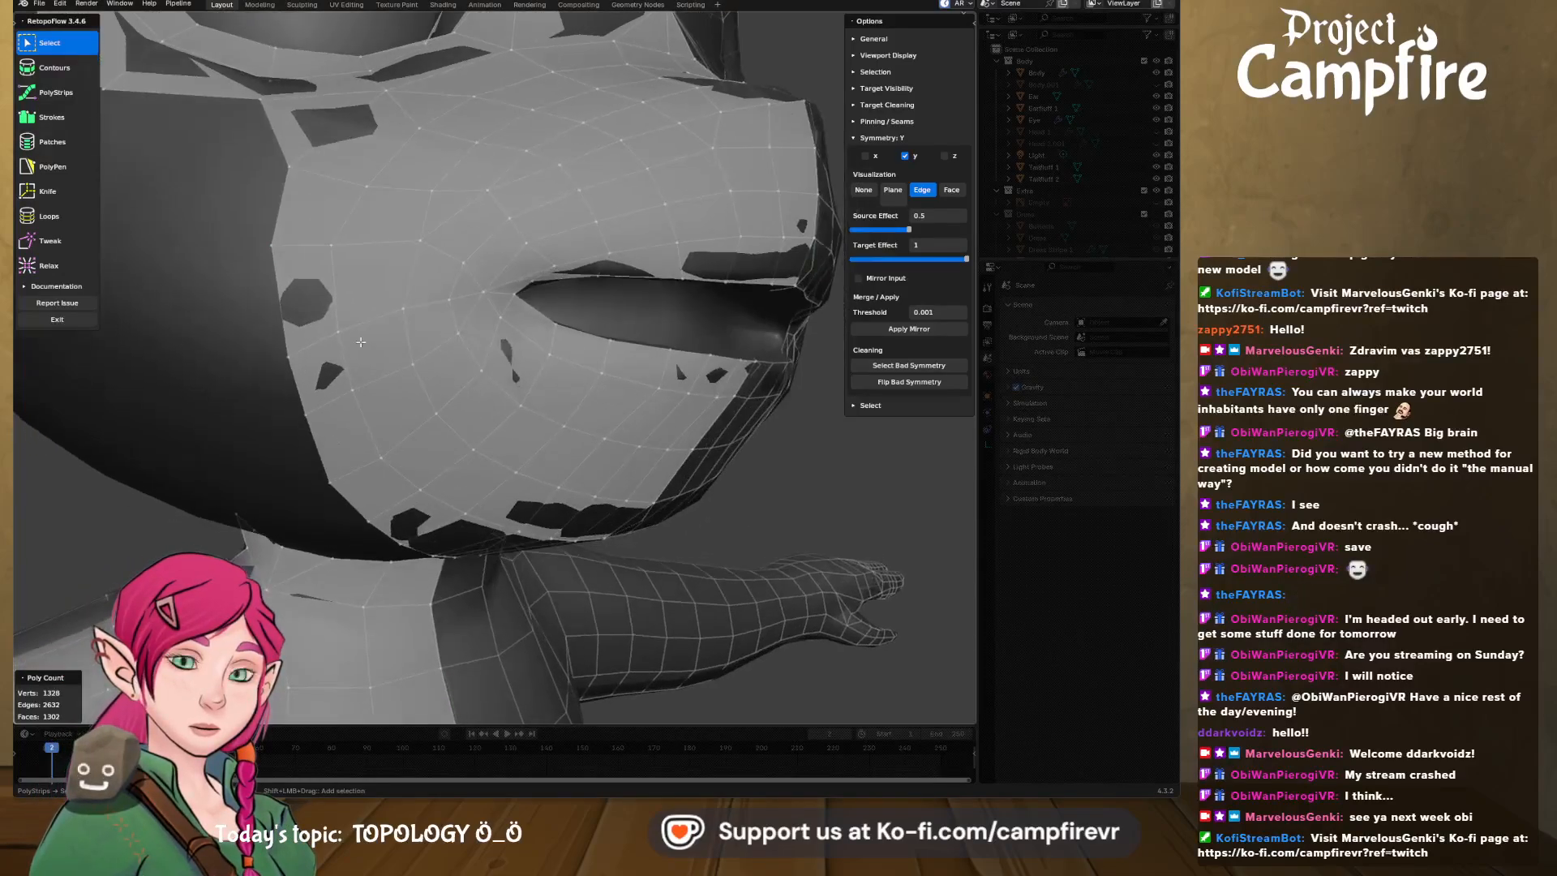
left_click(49, 265)
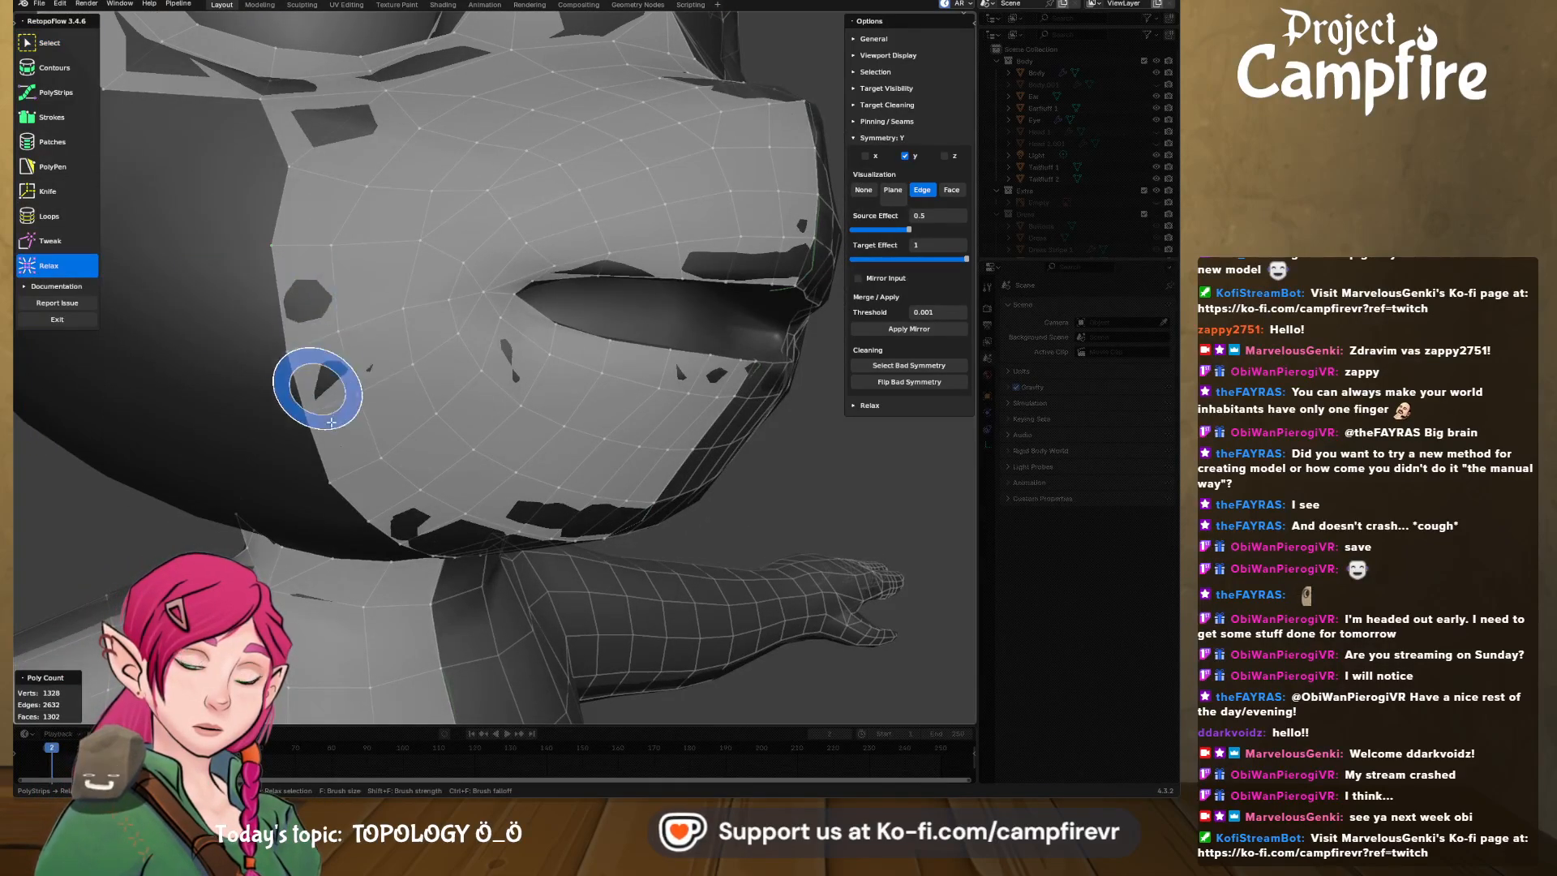
mouse_move(323, 333)
middle_mouse_down()
mouse_move(380, 443)
mouse_move(243, 264)
middle_mouse_up()
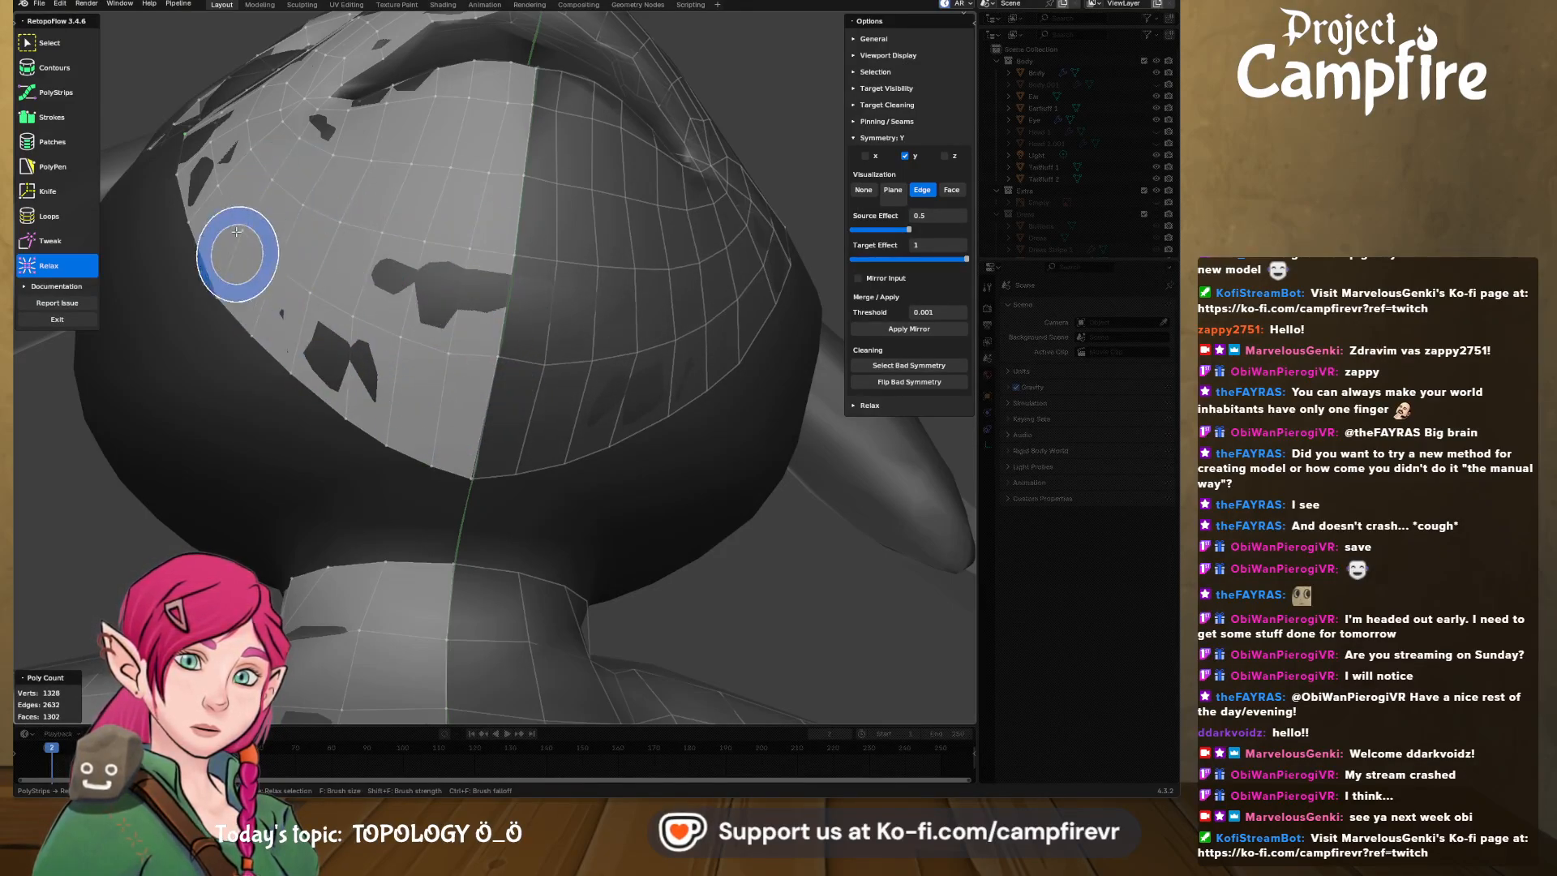
mouse_move(442, 389)
middle_mouse_down()
mouse_move(479, 433)
mouse_move(459, 445)
middle_mouse_up()
- Extend the outer border of the eye loop backward with a single-span Strokes row from the brow to the muzzle
mouse_move(348, 370)
middle_mouse_down()
mouse_move(390, 361)
mouse_move(286, 396)
mouse_move(453, 398)
mouse_move(286, 411)
mouse_move(426, 402)
mouse_move(410, 381)
mouse_move(426, 385)
middle_mouse_up()
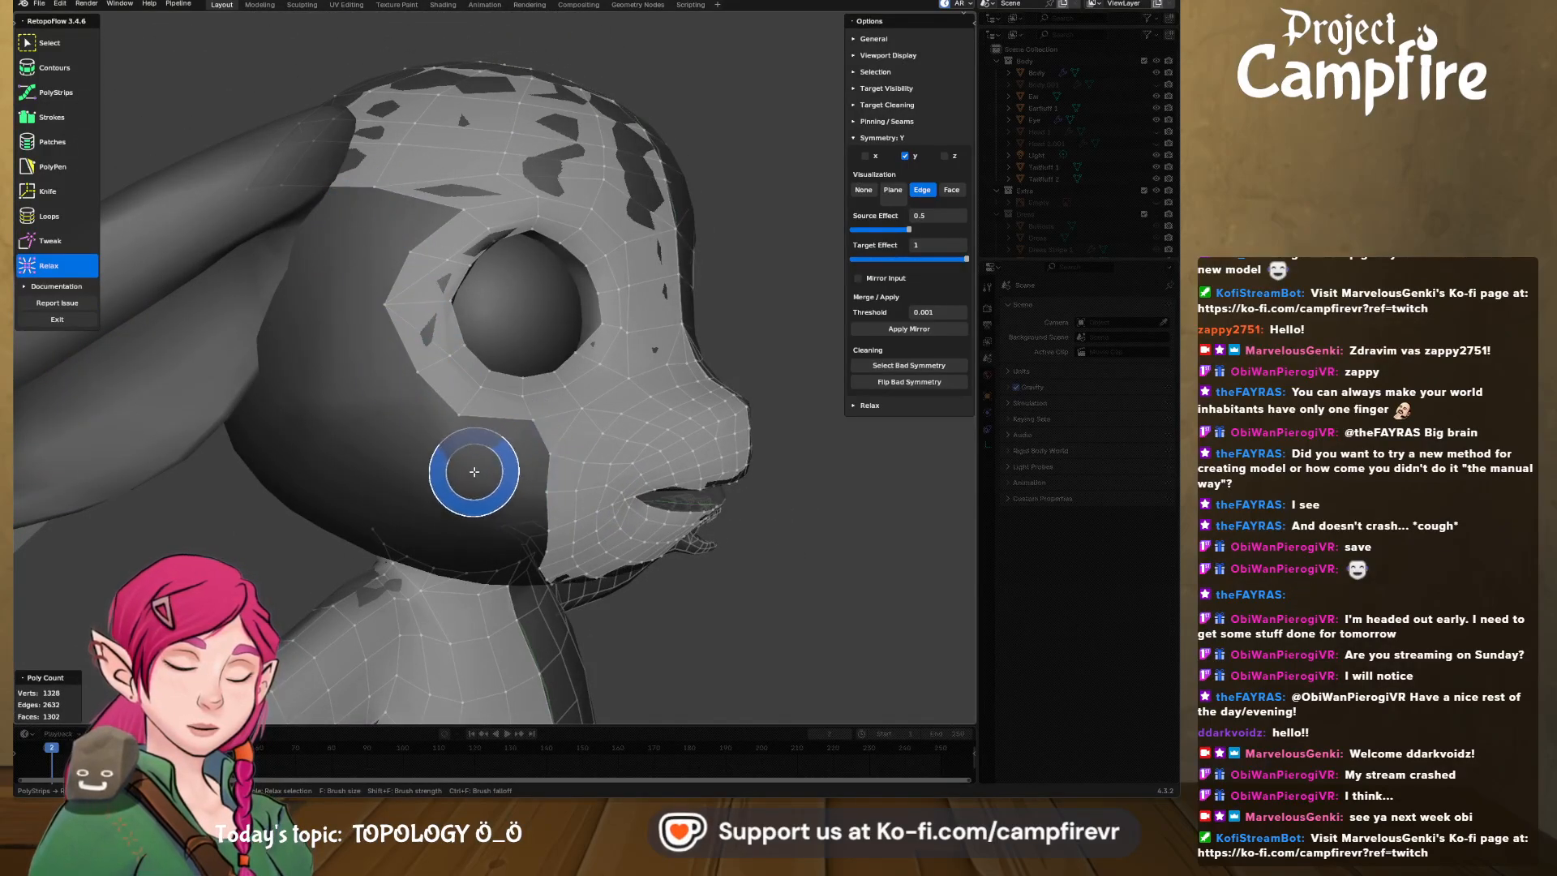
left_click(64, 127)
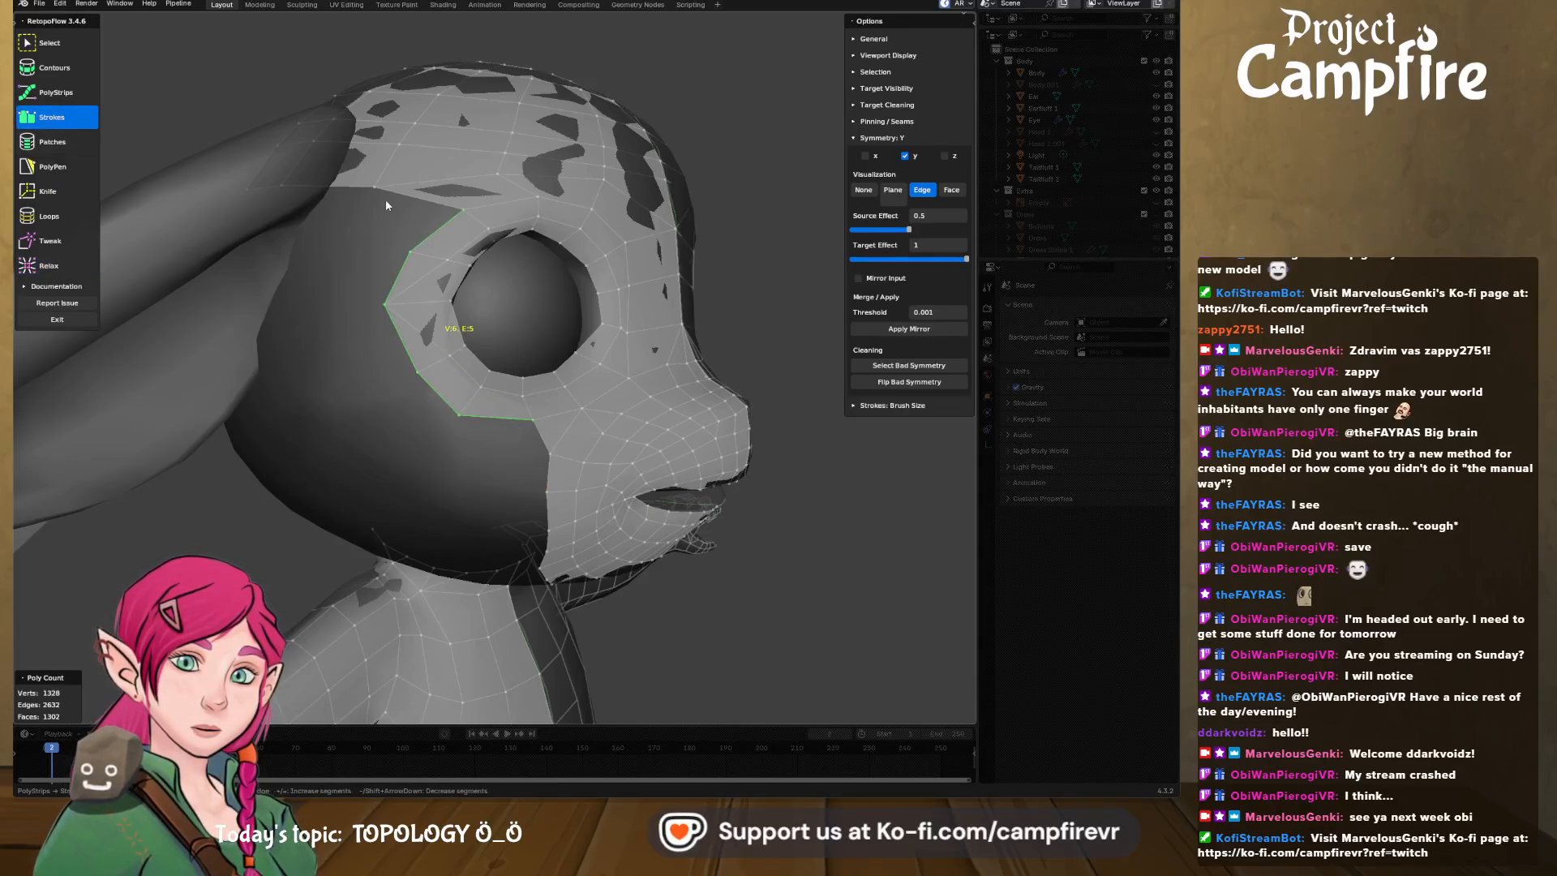
mouse_move(376, 197)
left_mouse_down()
mouse_move(362, 306)
mouse_move(389, 393)
mouse_move(453, 456)
mouse_move(542, 460)
left_mouse_up()
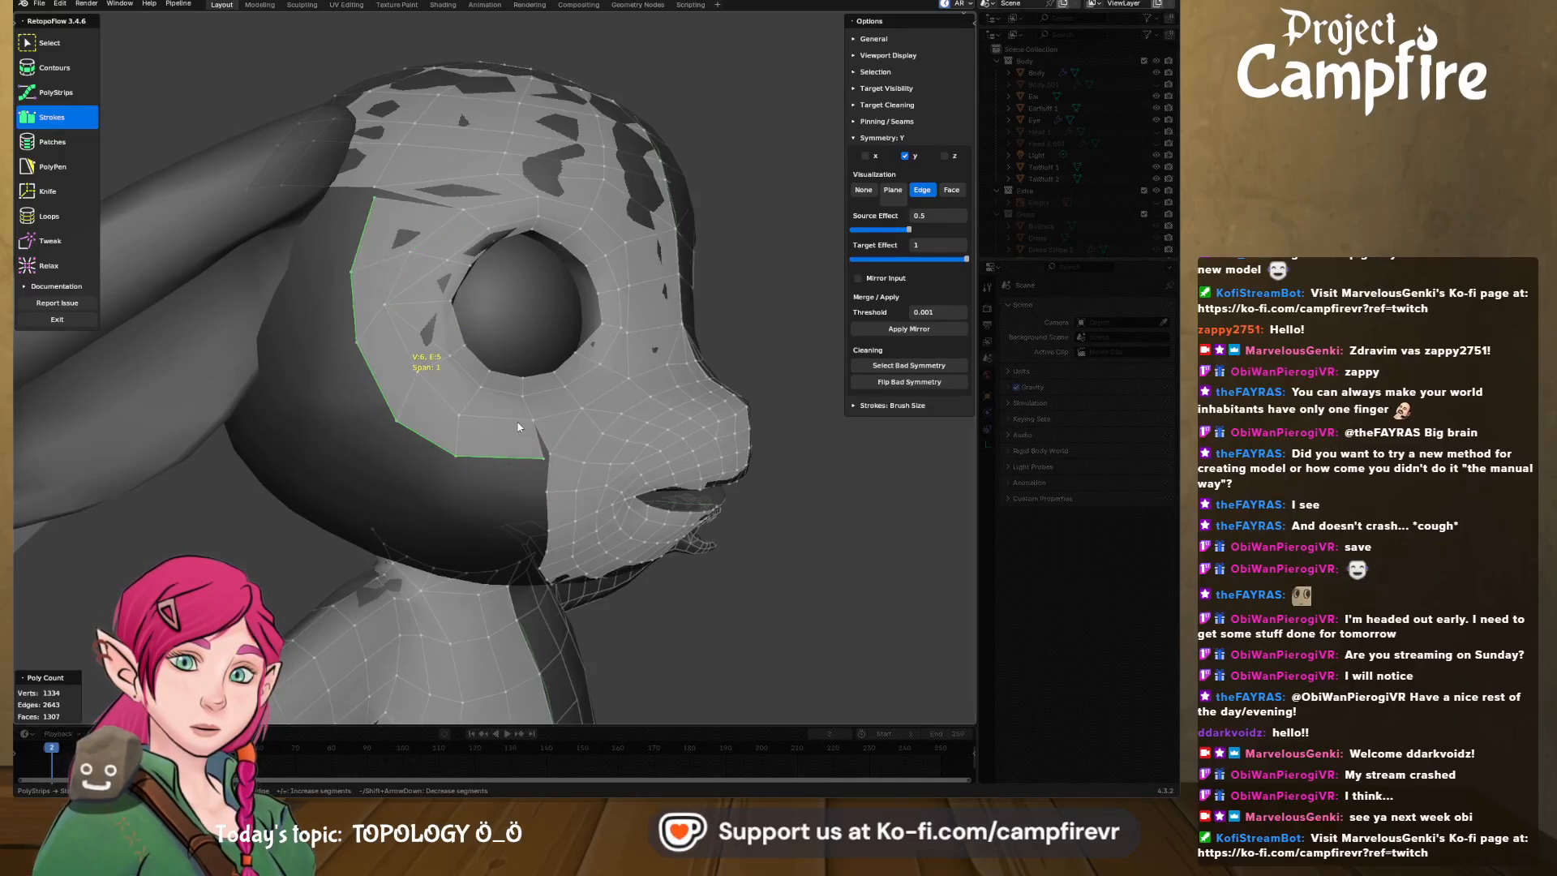
- Merge the lower end vertex of the eye's outer row at center with the muzzle border vertex on the cheek
mouse_move(519, 428)
middle_mouse_down()
mouse_move(538, 448)
mouse_move(503, 426)
middle_mouse_up()
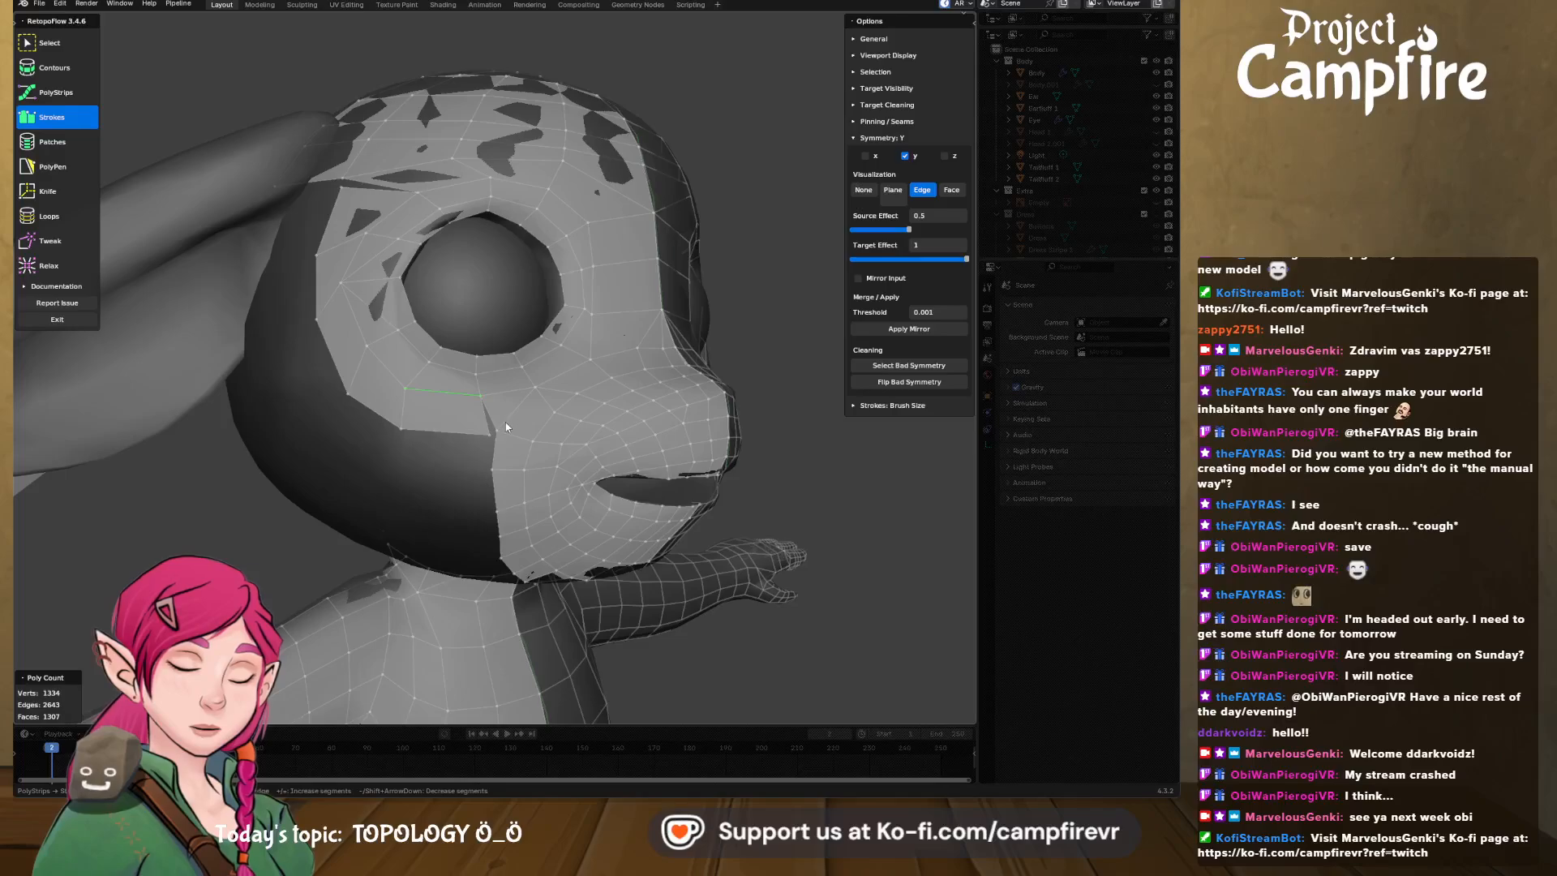
left_click(49, 44)
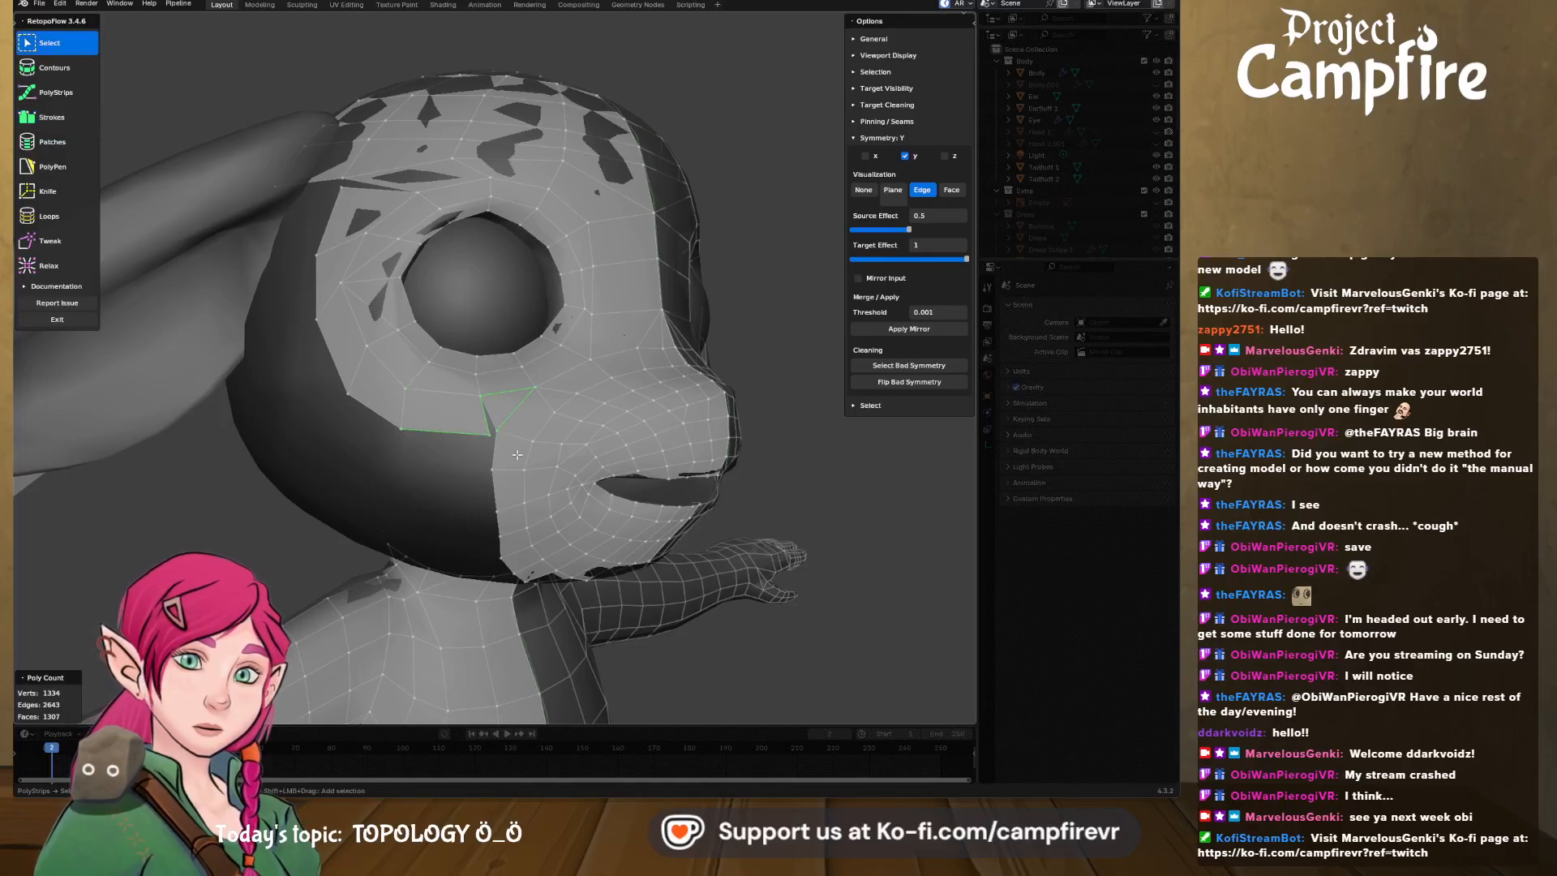
key("x")
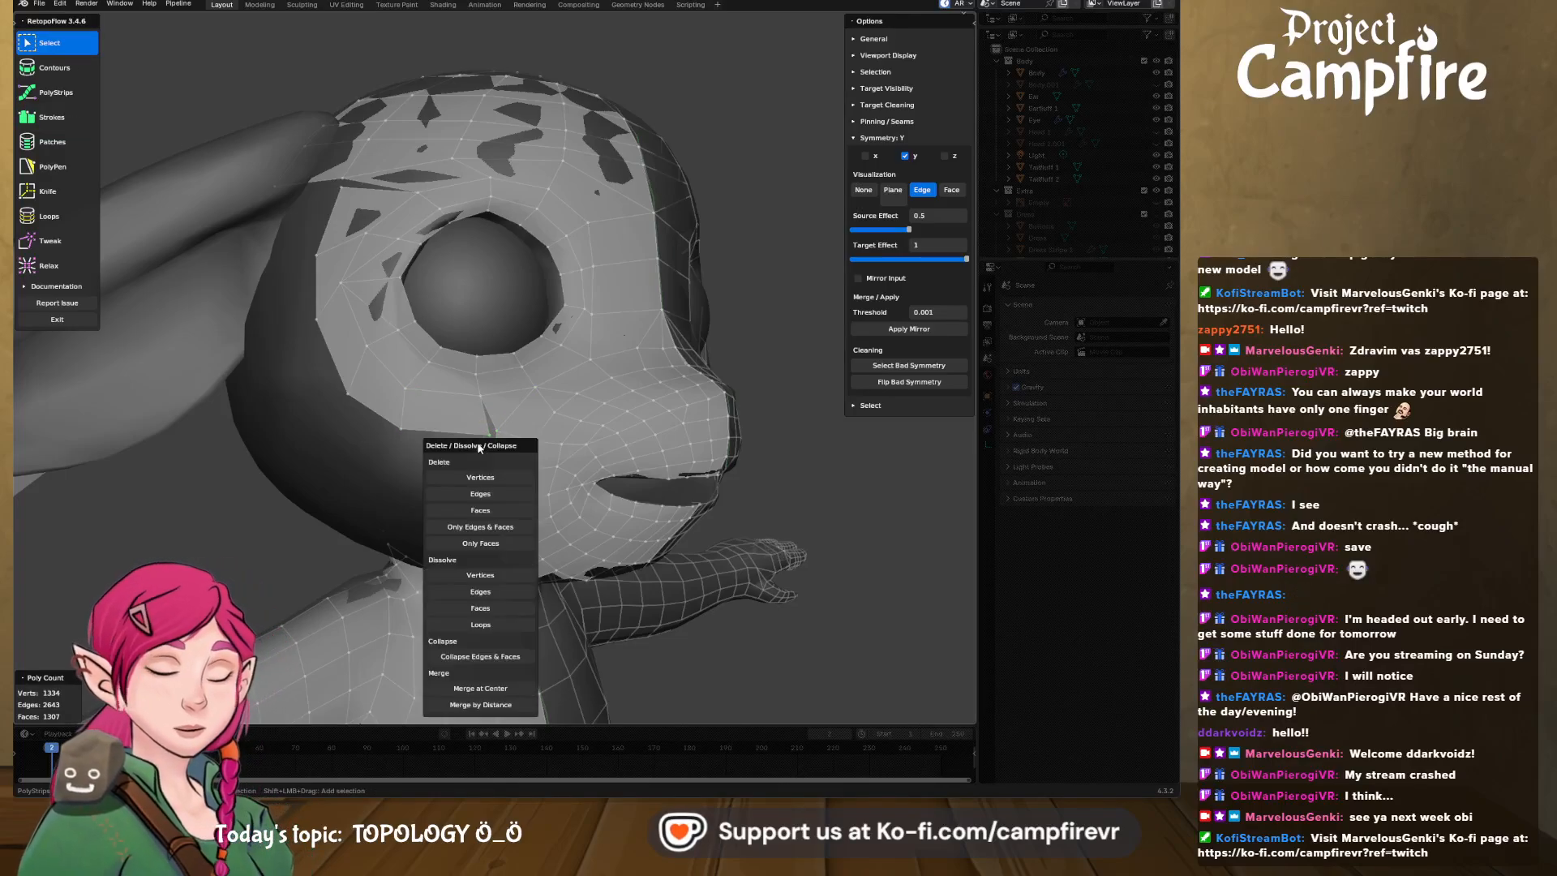
left_click(487, 689)
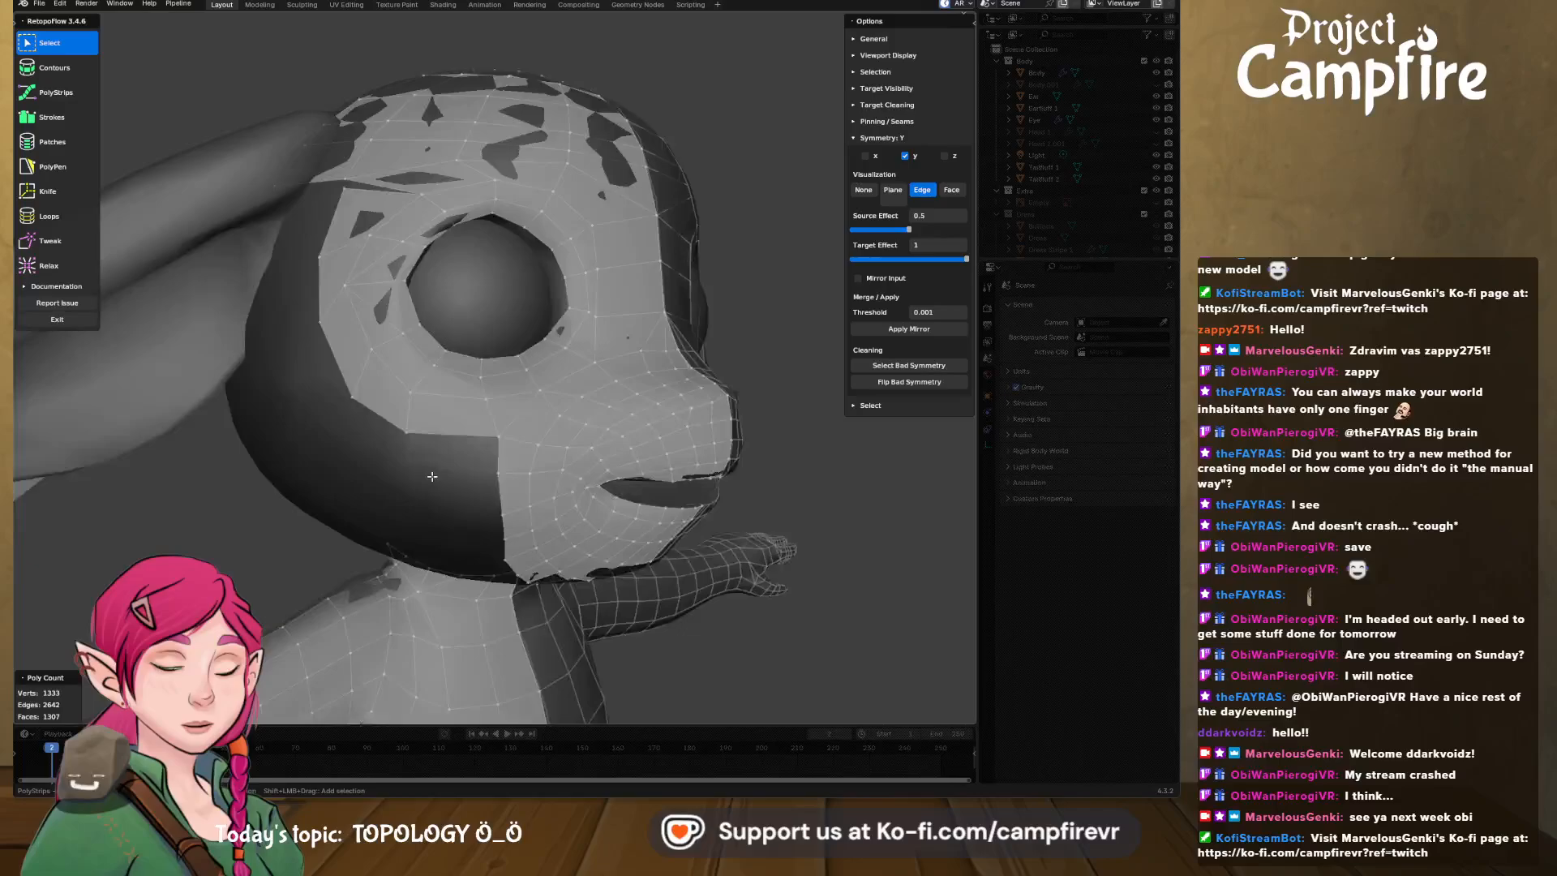
- Merge the upper end vertex of the eye's outer row at center with the forehead border vertex above the brow
middle_click_drag(433, 477, 444, 269)
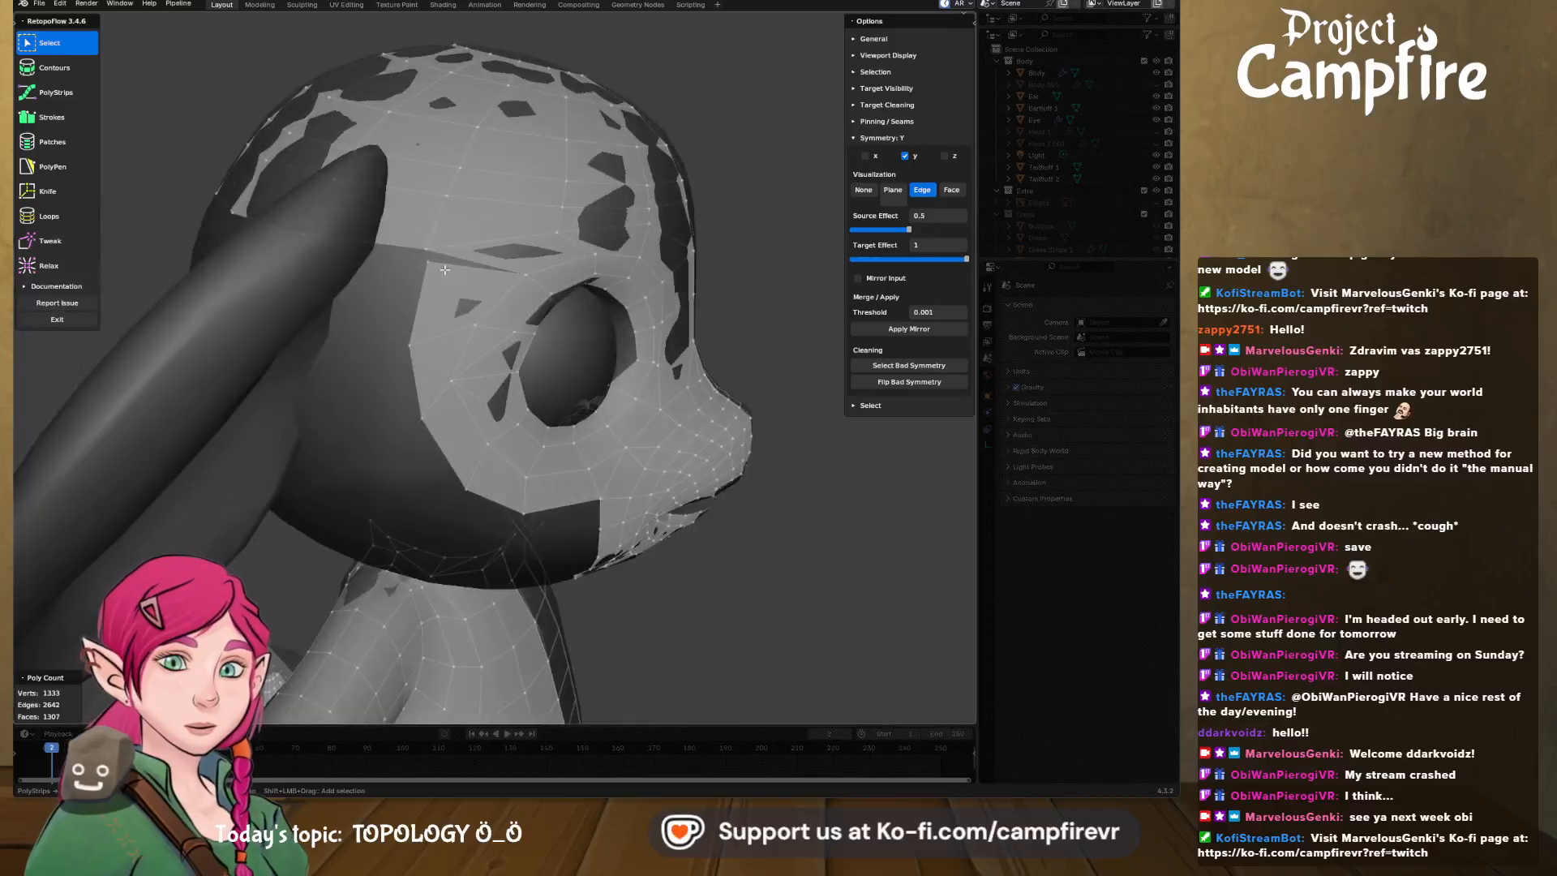
key("x")
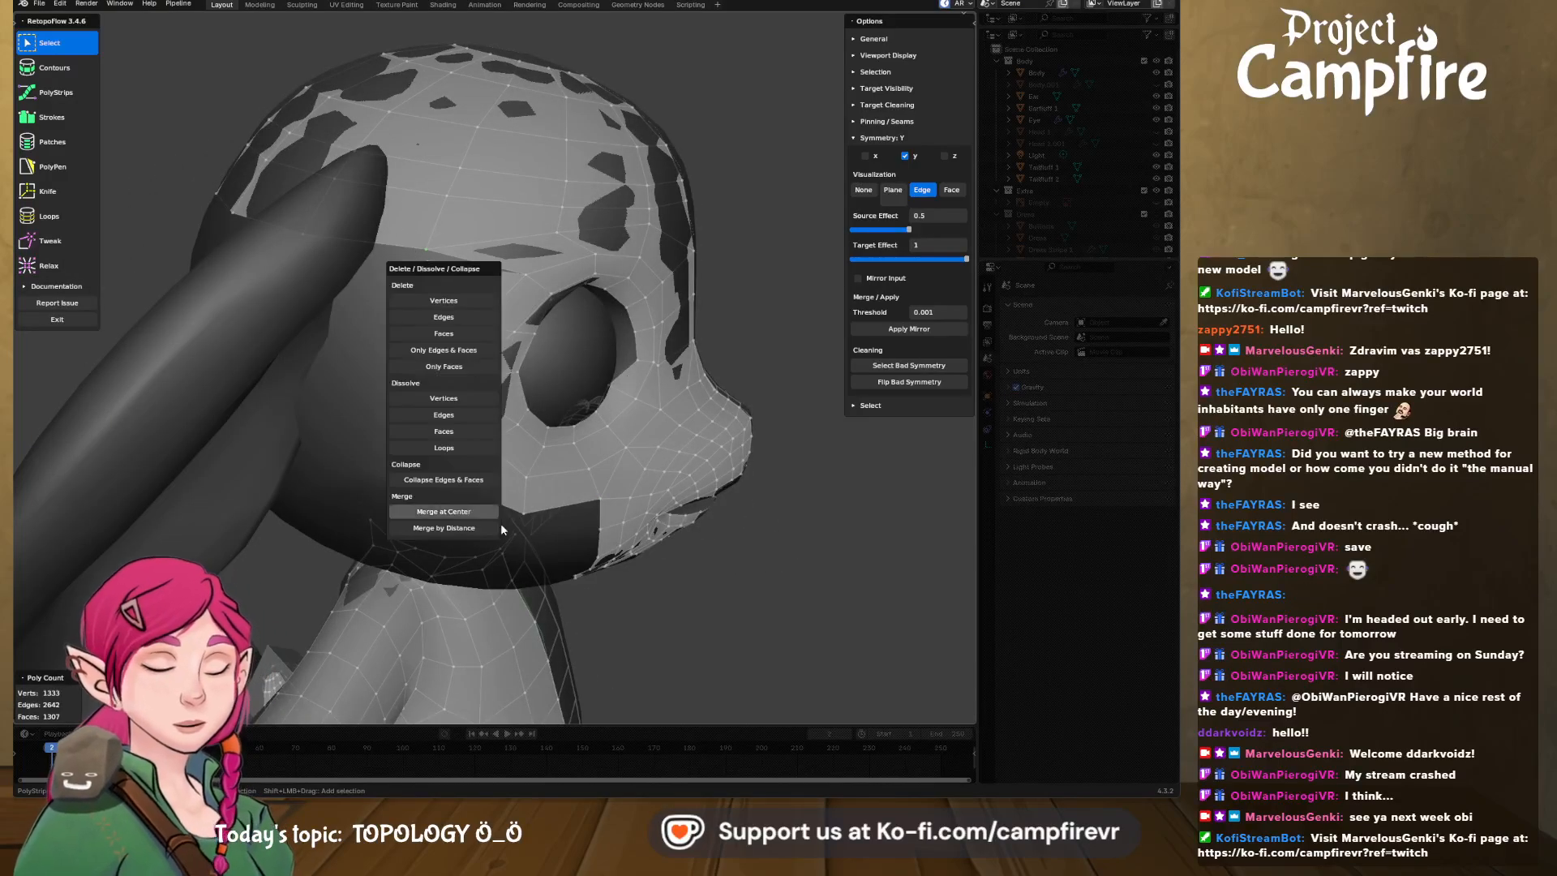
left_click(466, 513)
- Try to extend the back-of-head border edge down to the lower skull with a Strokes patch reduced to three spans
middle_click_drag(467, 513, 536, 304)
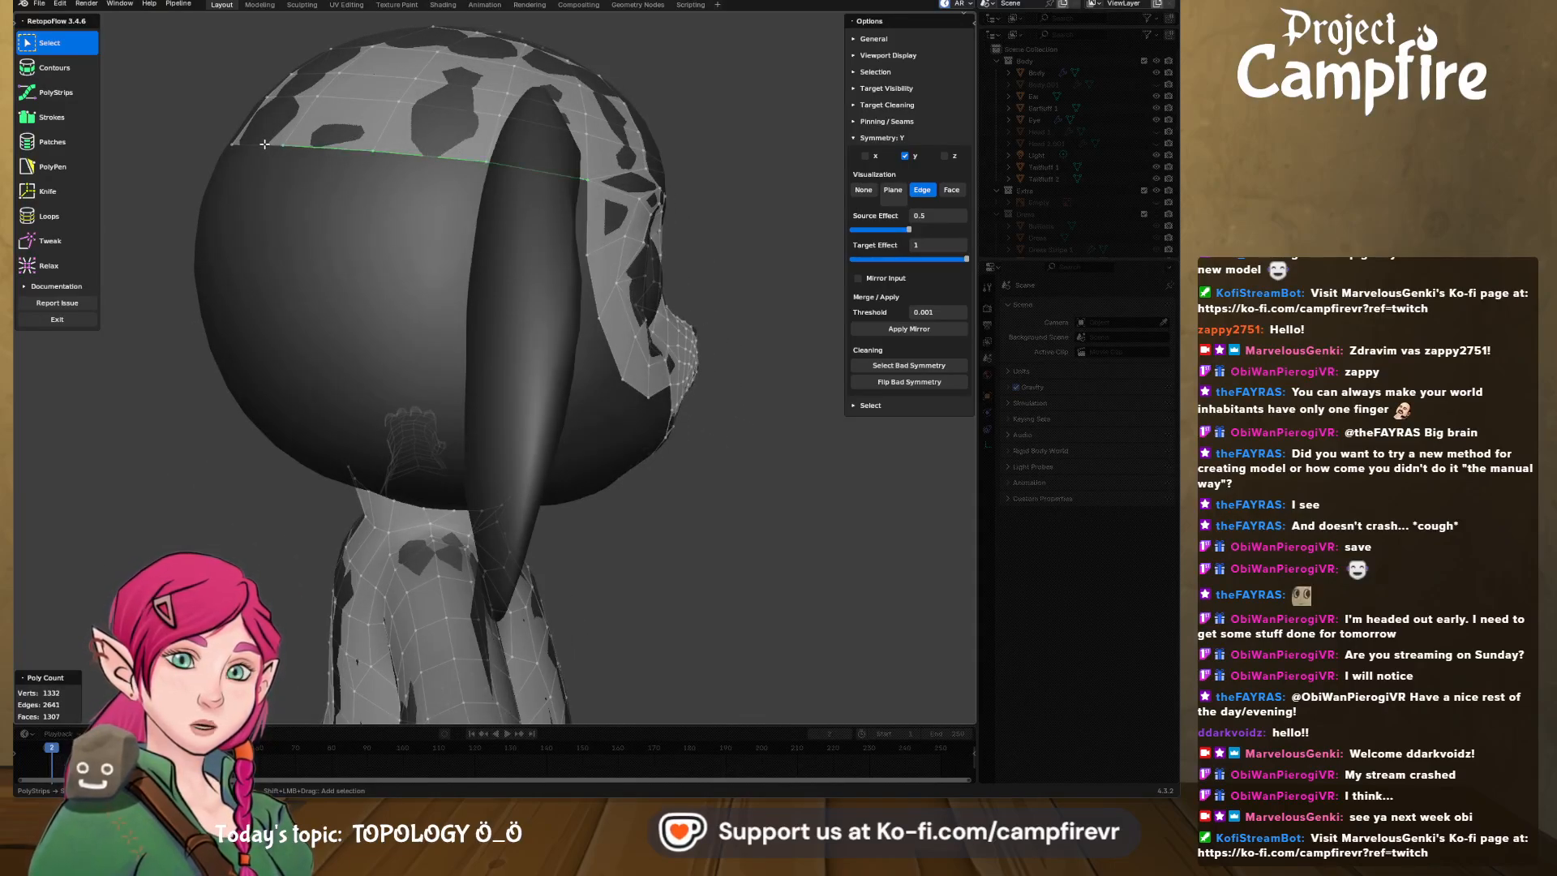
left_click(51, 117)
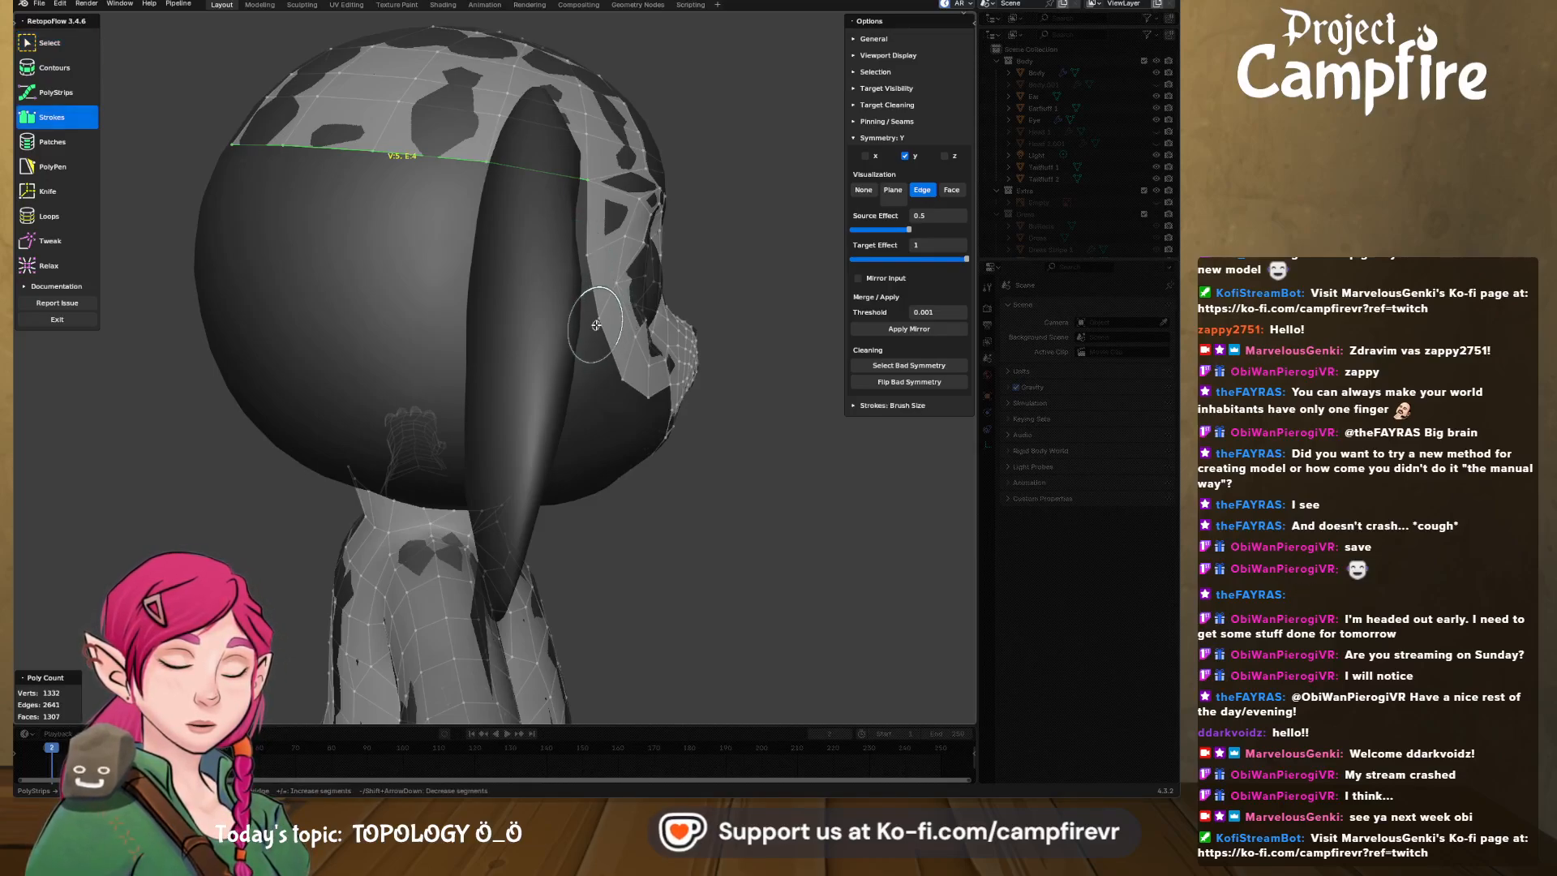
mouse_move(618, 387)
left_mouse_down()
mouse_move(538, 397)
mouse_move(203, 349)
left_mouse_up()
key("minus")
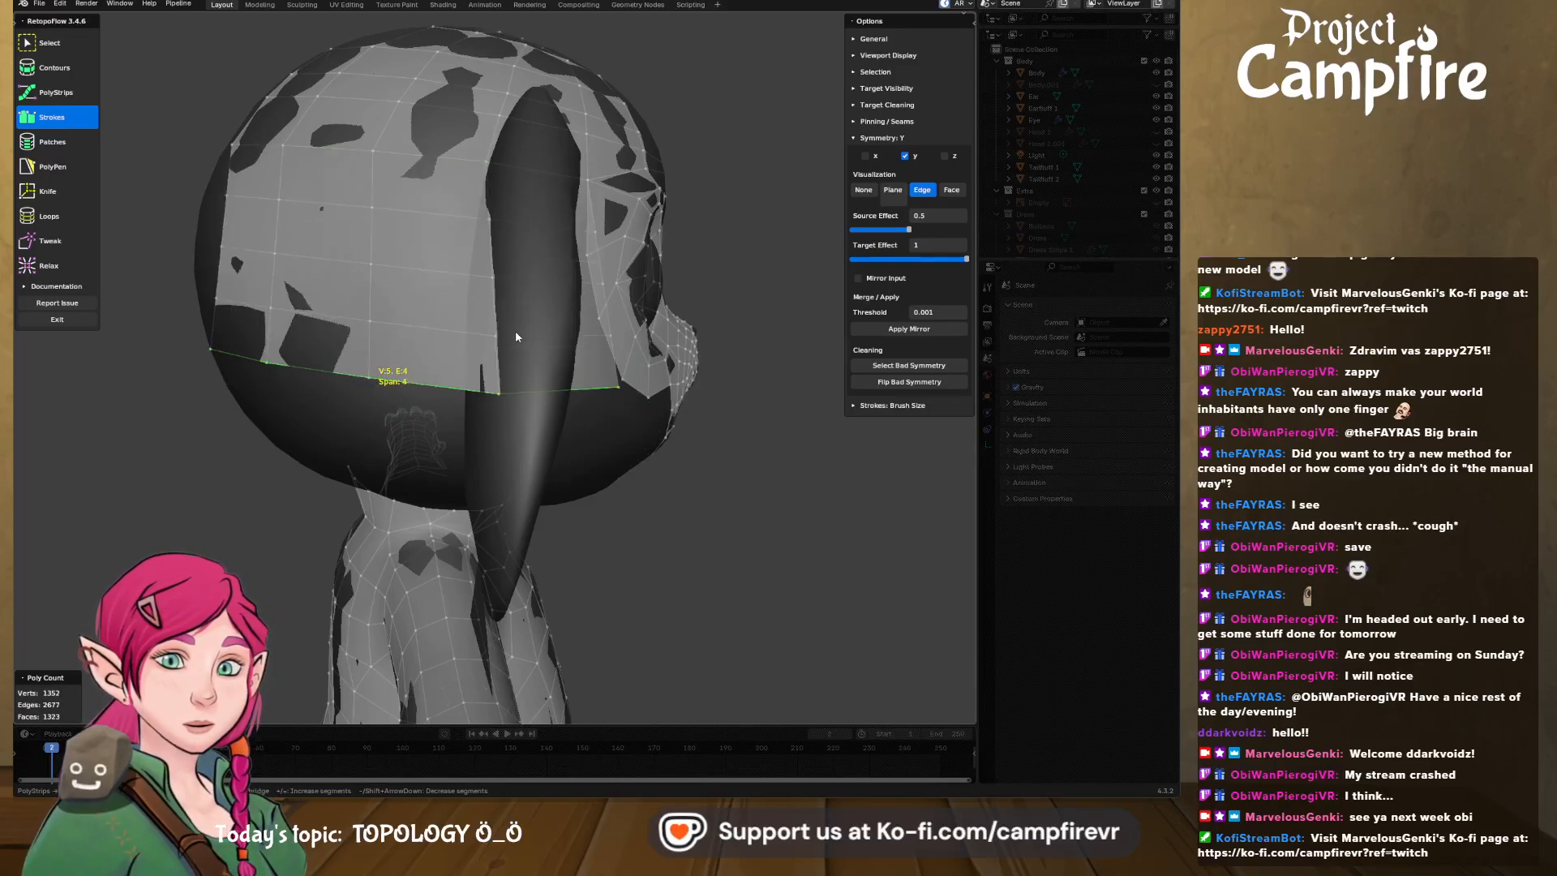
key("minus")
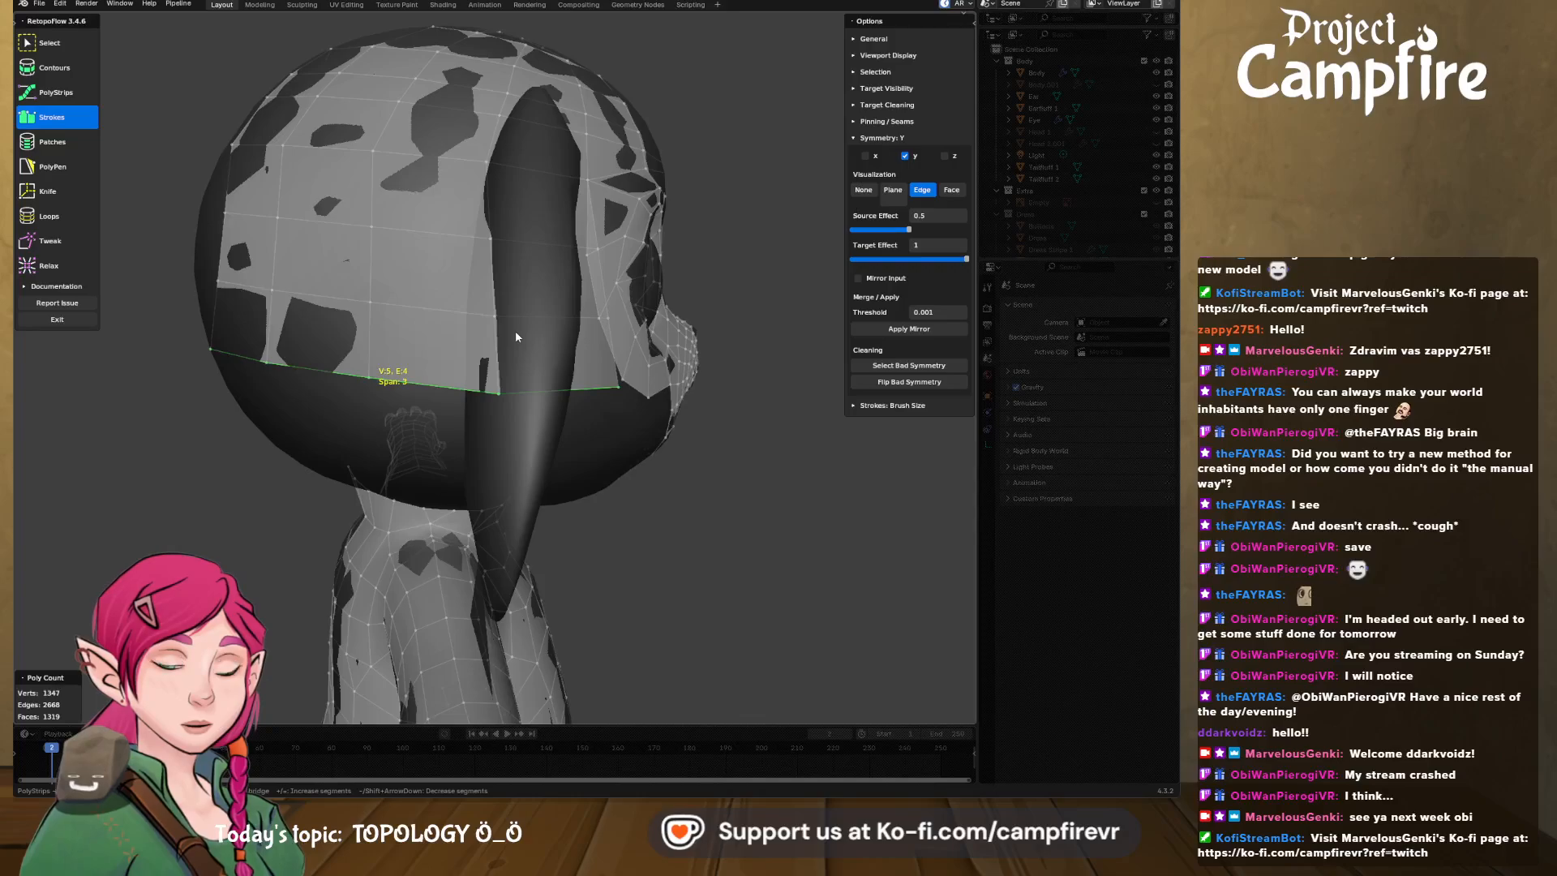
middle_click_drag(543, 333, 495, 341)
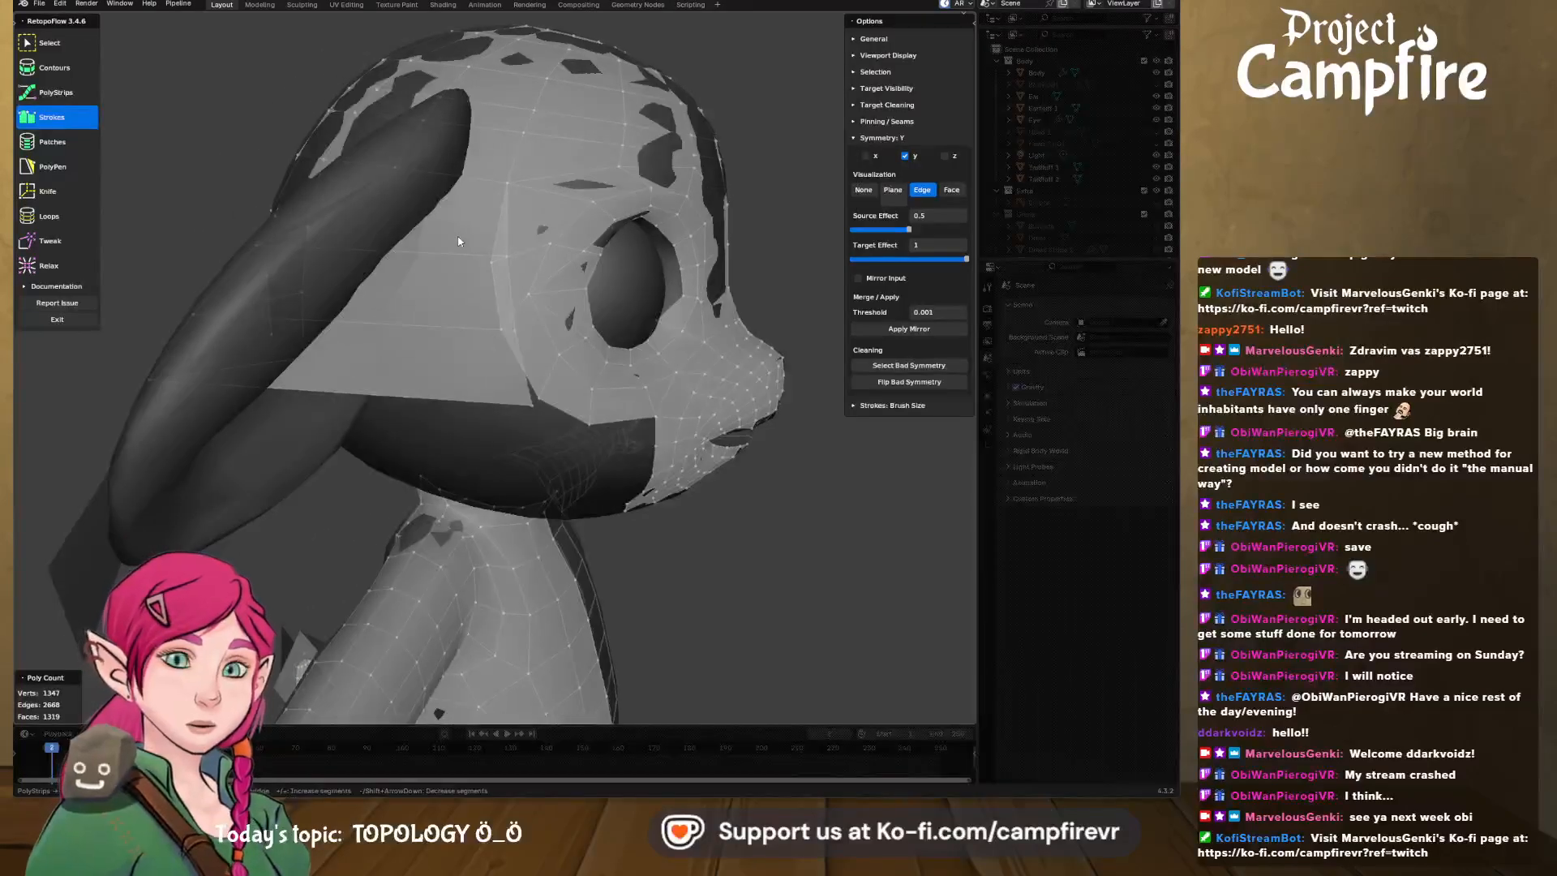
middle_click_drag(458, 241, 726, 294)
key("ctrl+z")
- Try to extend the back-of-head border downward with Contours cuts across the skull
middle_click_drag(716, 356, 270, 264)
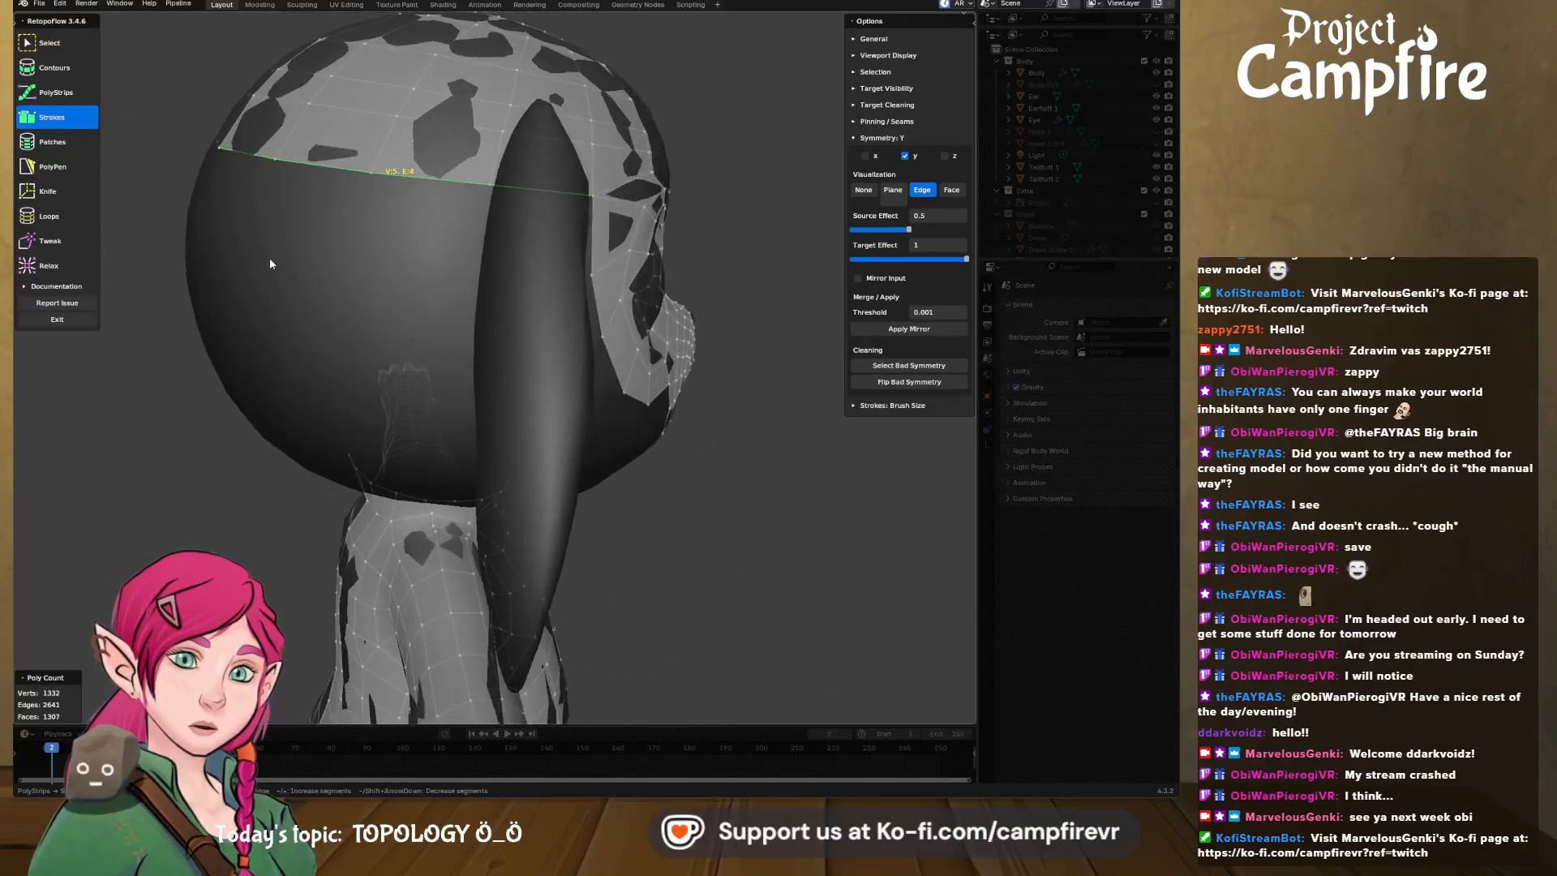
left_click(54, 68)
left_click_drag(147, 260, 657, 283)
mouse_move(657, 284)
middle_mouse_down()
mouse_move(619, 289)
mouse_move(778, 282)
middle_mouse_up()
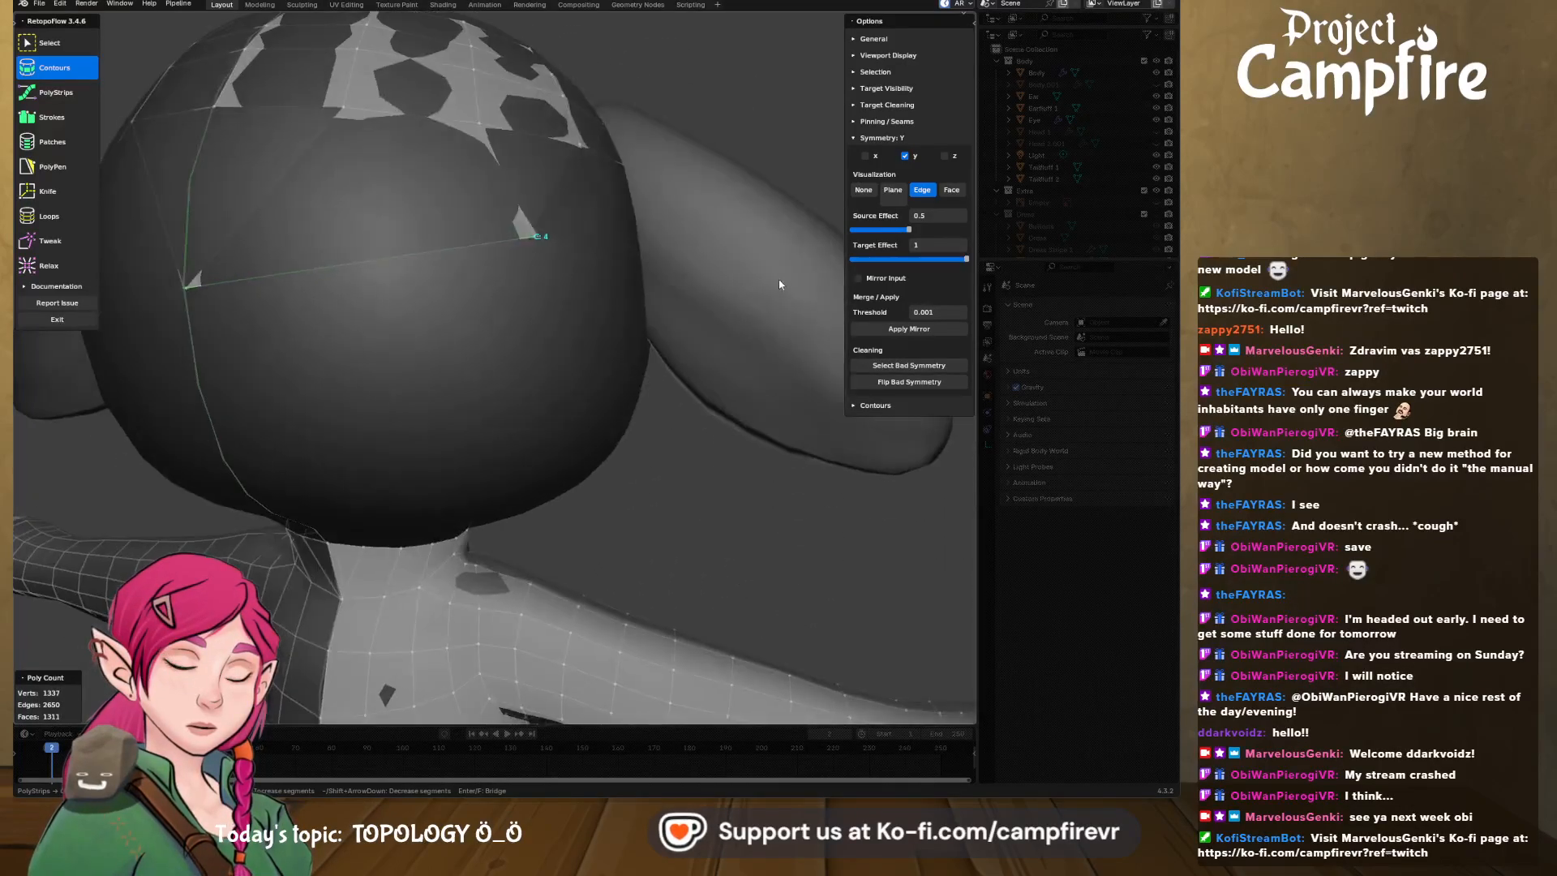
key("ctrl+z")
middle_click_drag(482, 354, 522, 367)
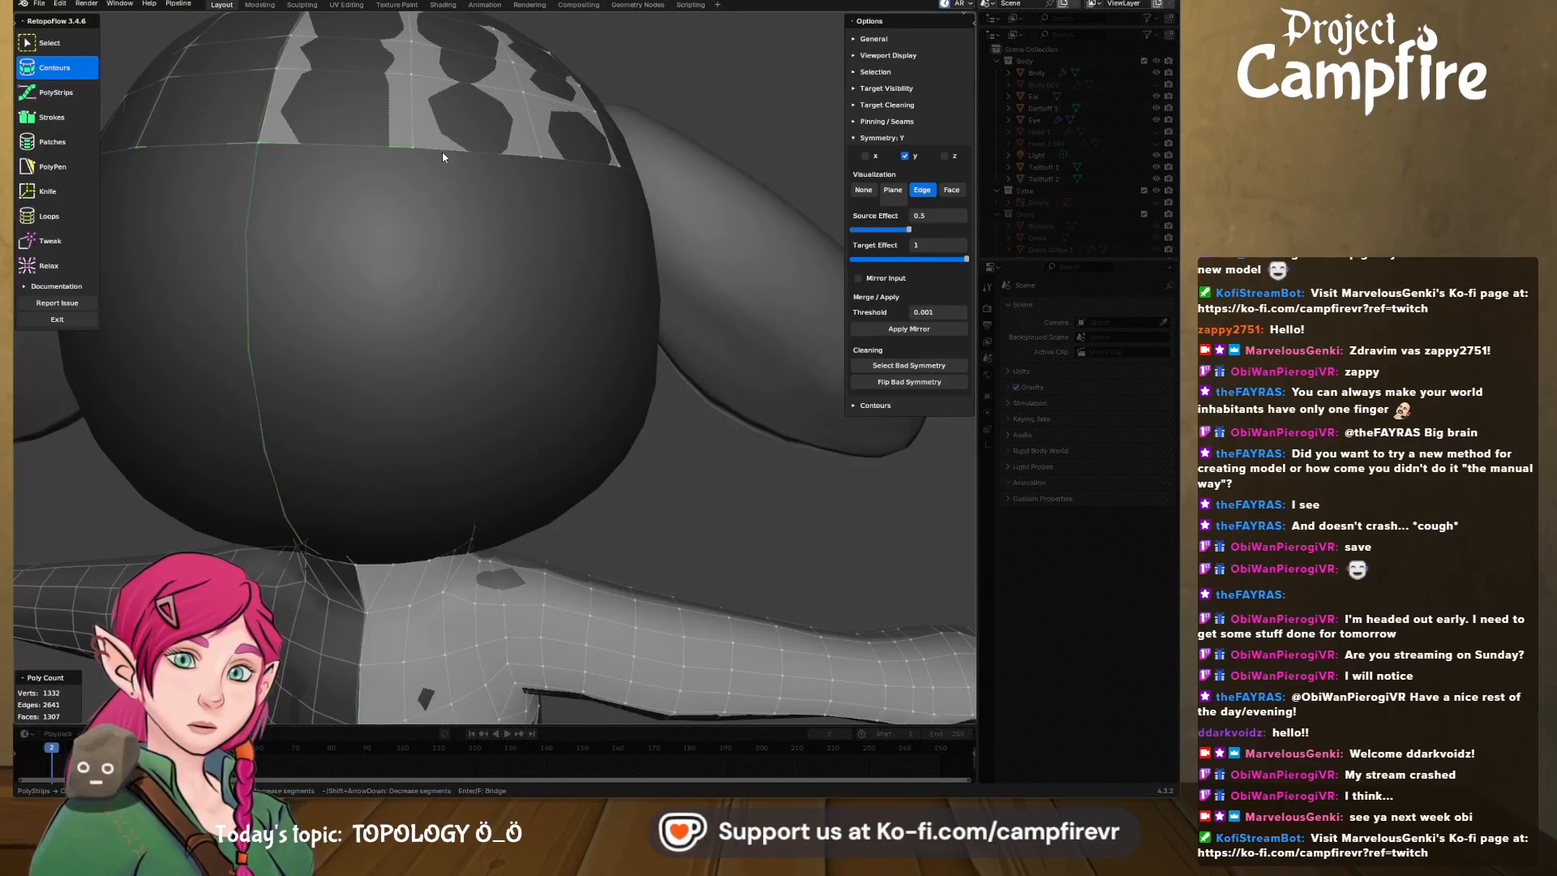
middle_click_drag(634, 180, 523, 269)
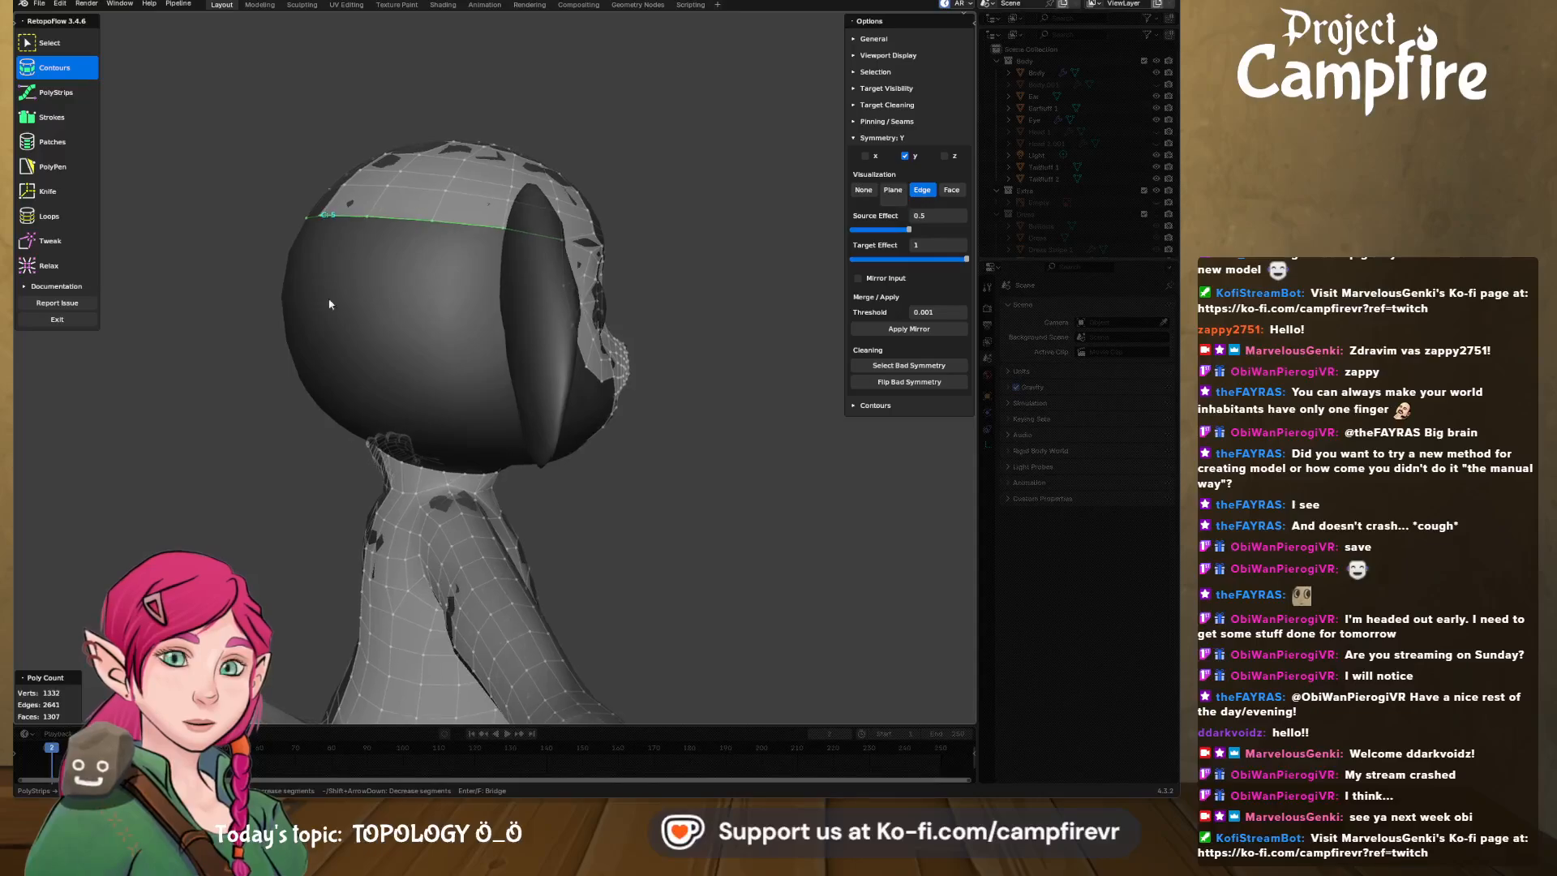
left_click_drag(323, 287, 605, 288)
mouse_move(604, 290)
middle_mouse_down()
mouse_move(452, 324)
mouse_move(540, 314)
mouse_move(406, 386)
mouse_move(337, 334)
mouse_move(320, 297)
mouse_move(486, 347)
mouse_move(566, 344)
mouse_move(443, 338)
mouse_move(495, 332)
middle_mouse_up()
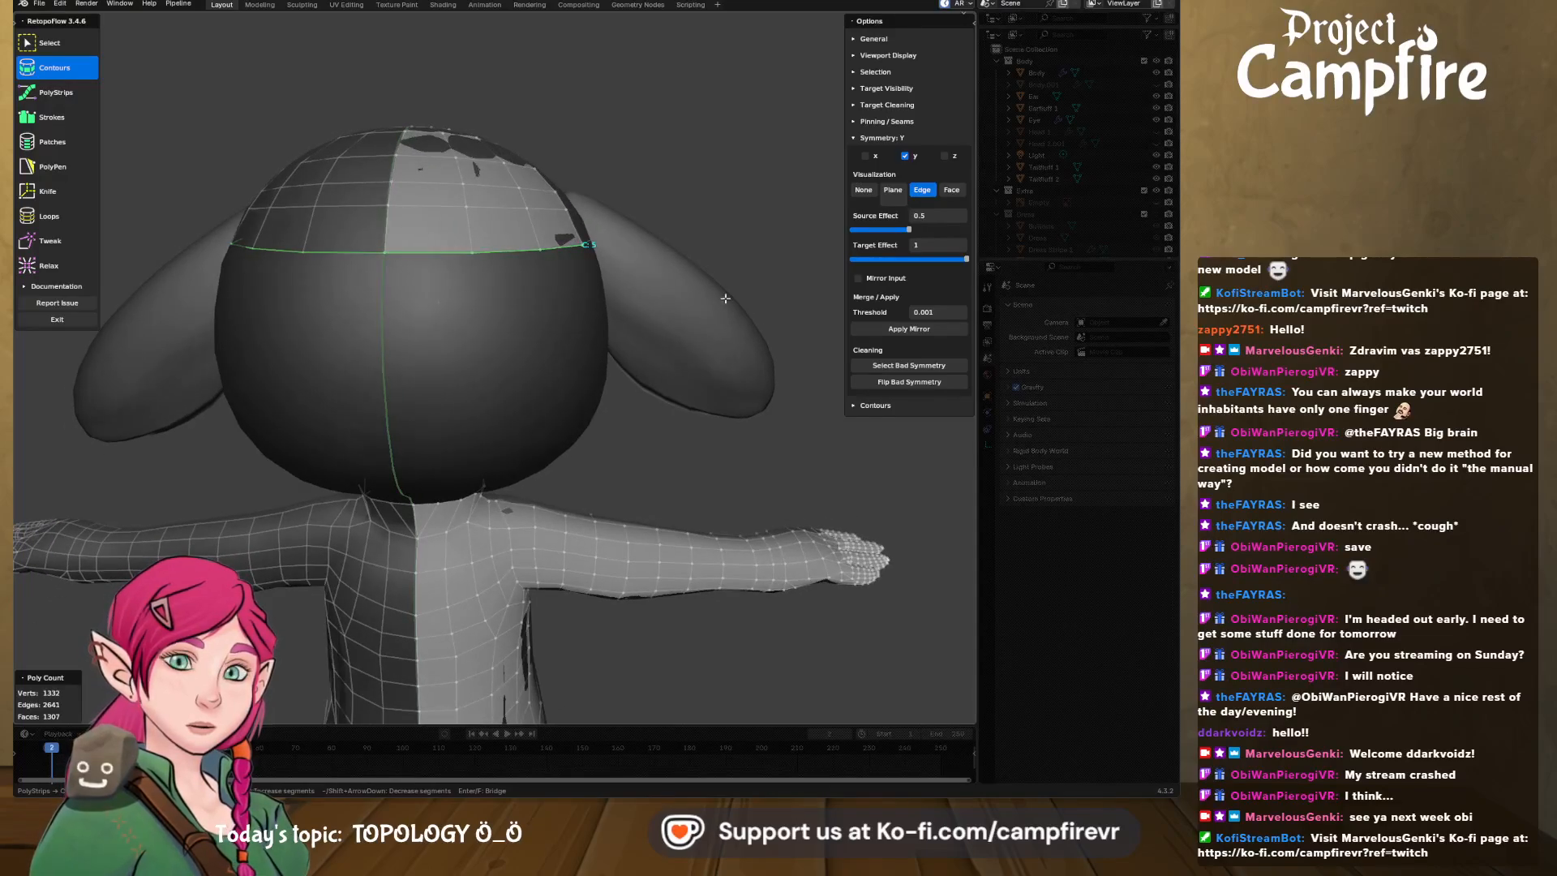
left_click_drag(500, 349, 312, 320, "ctrl")
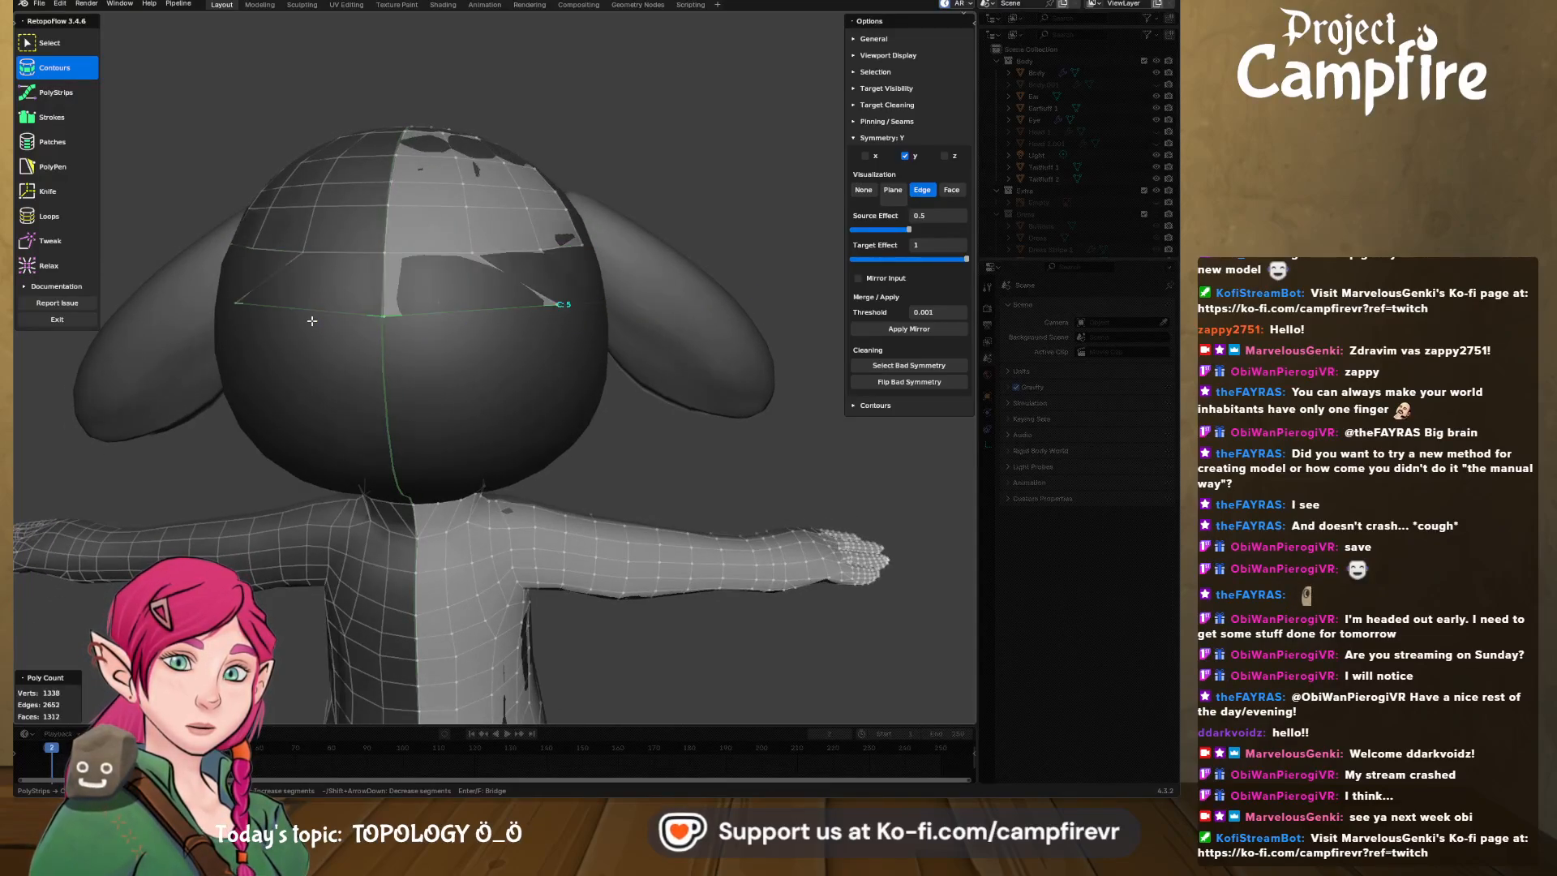
middle_click_drag(523, 332, 255, 308)
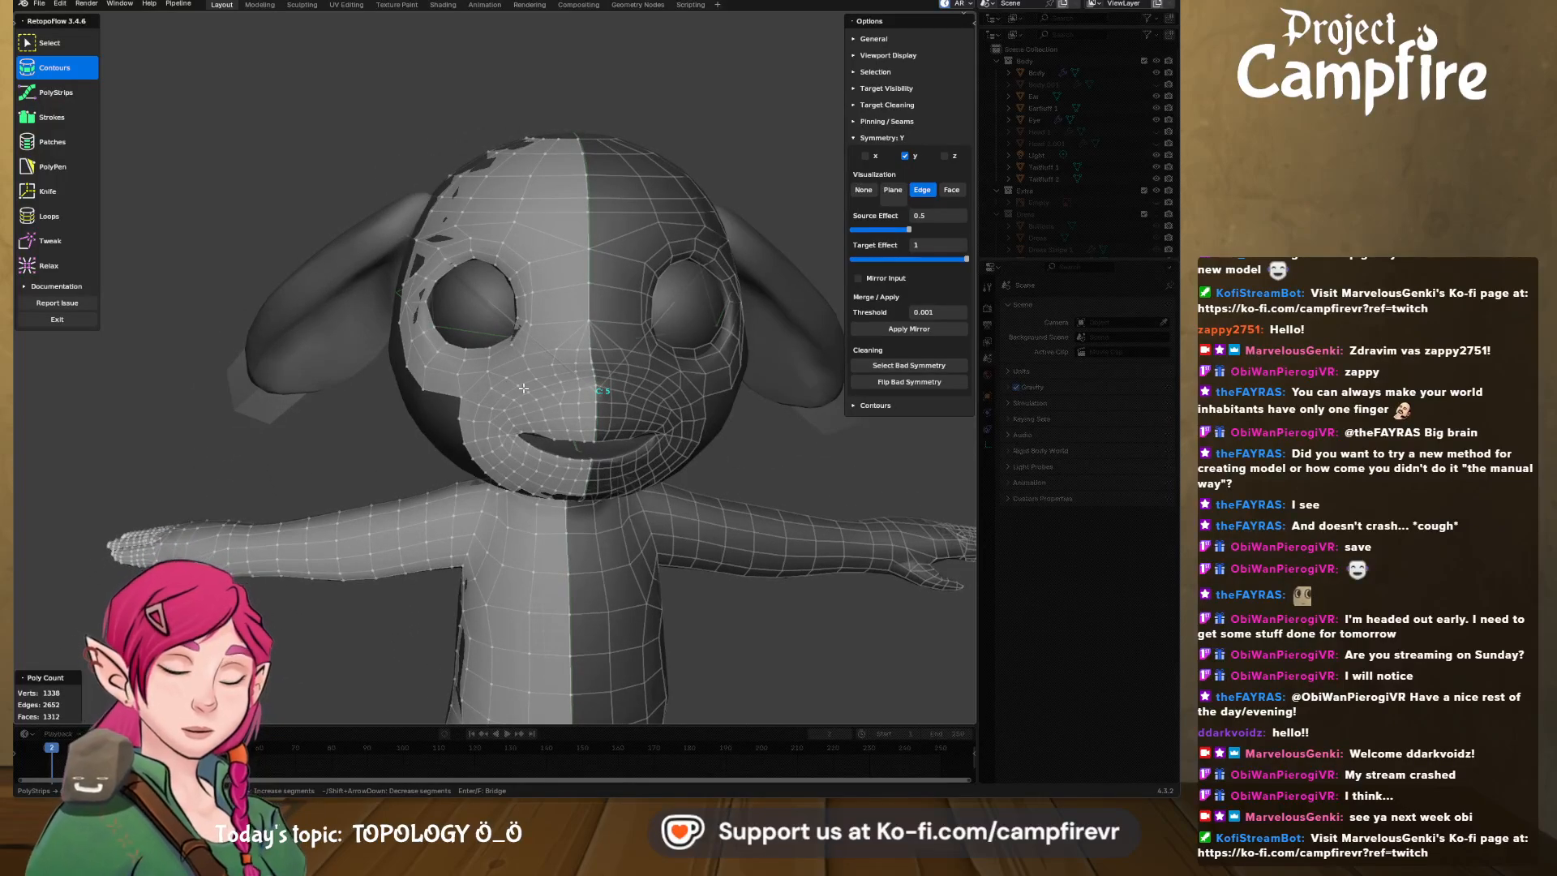
middle_click_drag(566, 420, 398, 299)
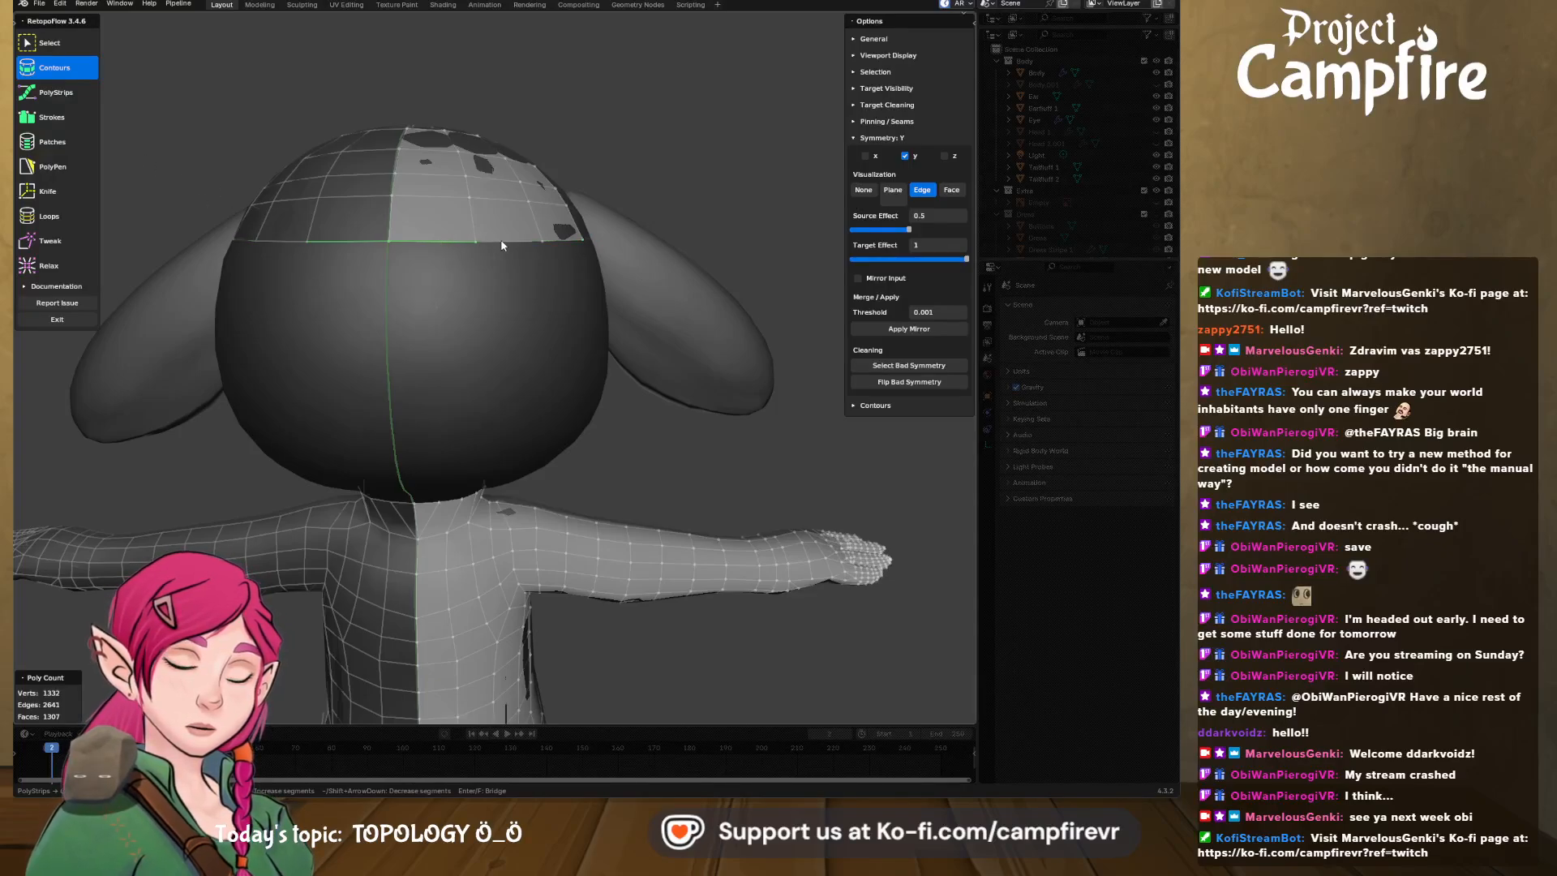
- Try a four-span Strokes patch from the back-of-head border down to just above the neck
middle_click_drag(588, 244, 562, 255)
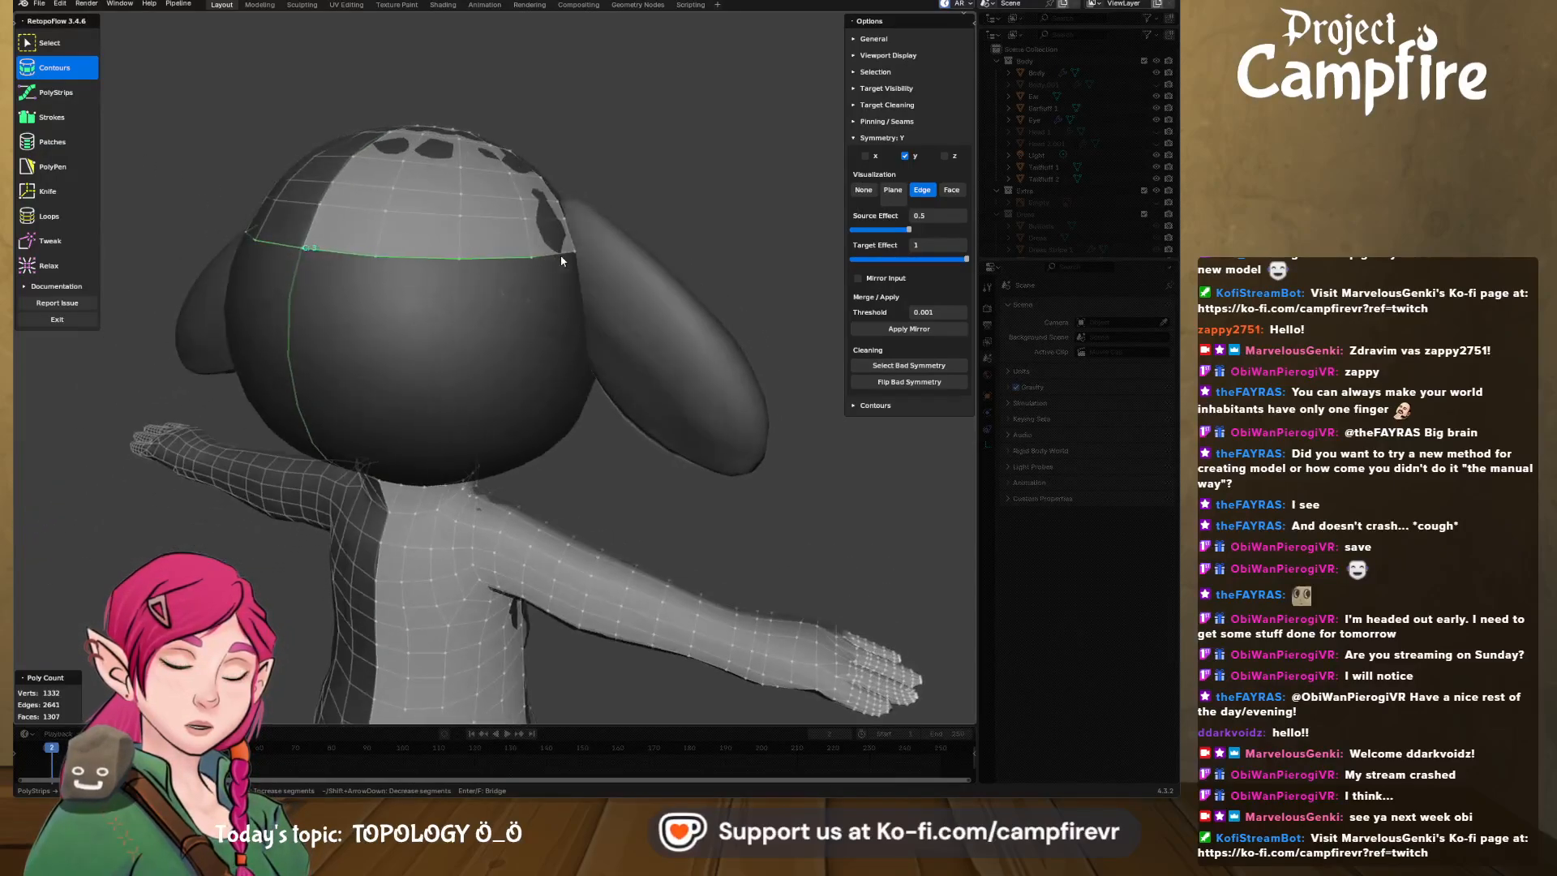
left_click(51, 116)
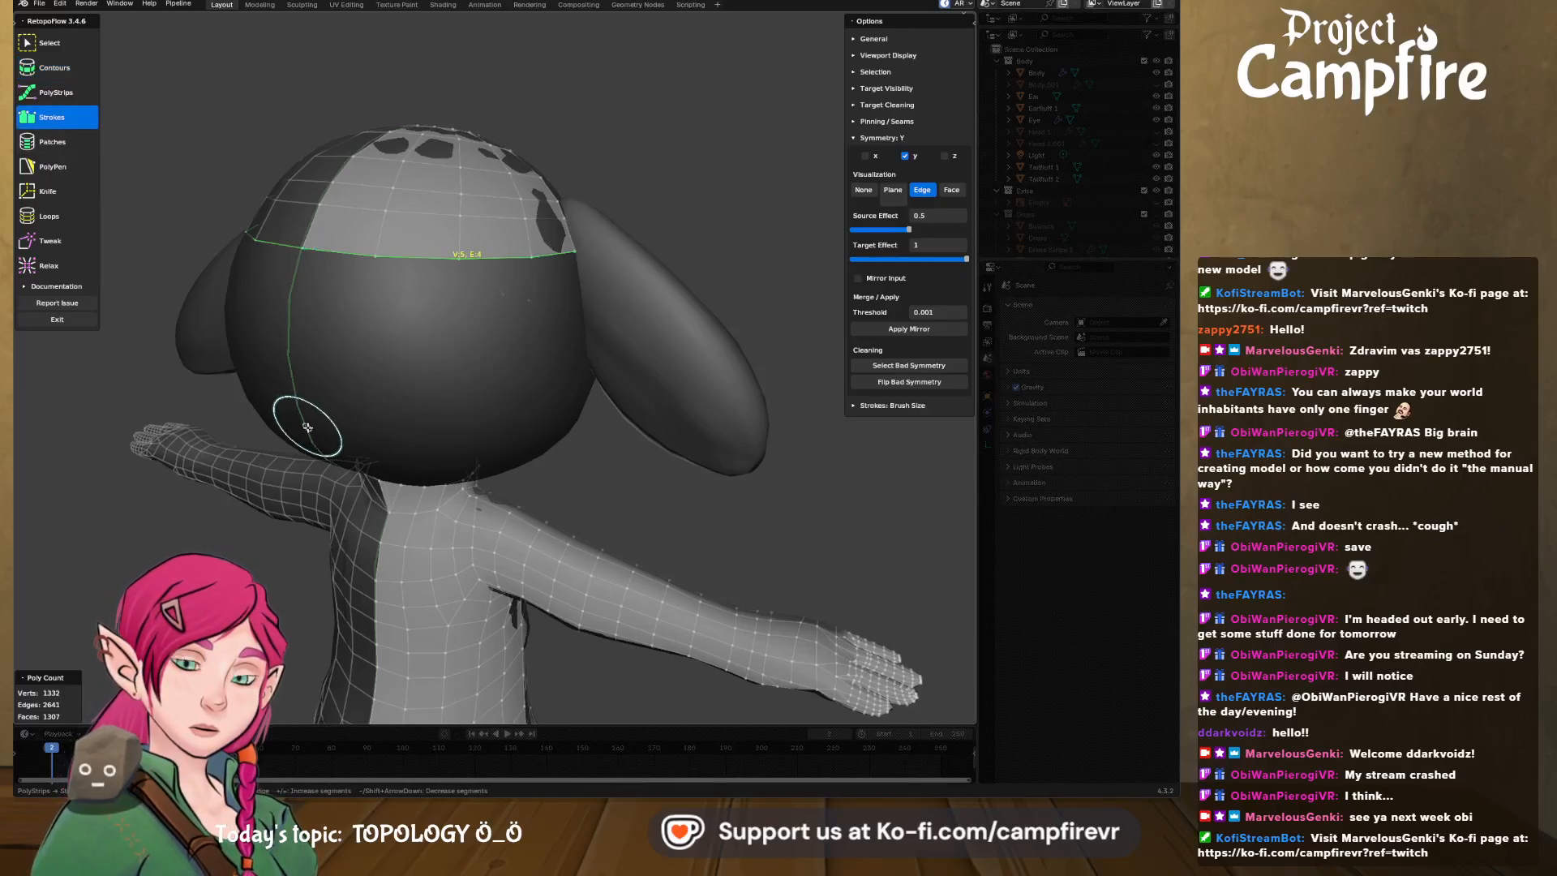
mouse_move(307, 428)
left_mouse_down()
mouse_move(476, 435)
mouse_move(580, 397)
left_mouse_up()
mouse_move(580, 398)
middle_mouse_down()
mouse_move(501, 376)
mouse_move(508, 363)
middle_mouse_up()
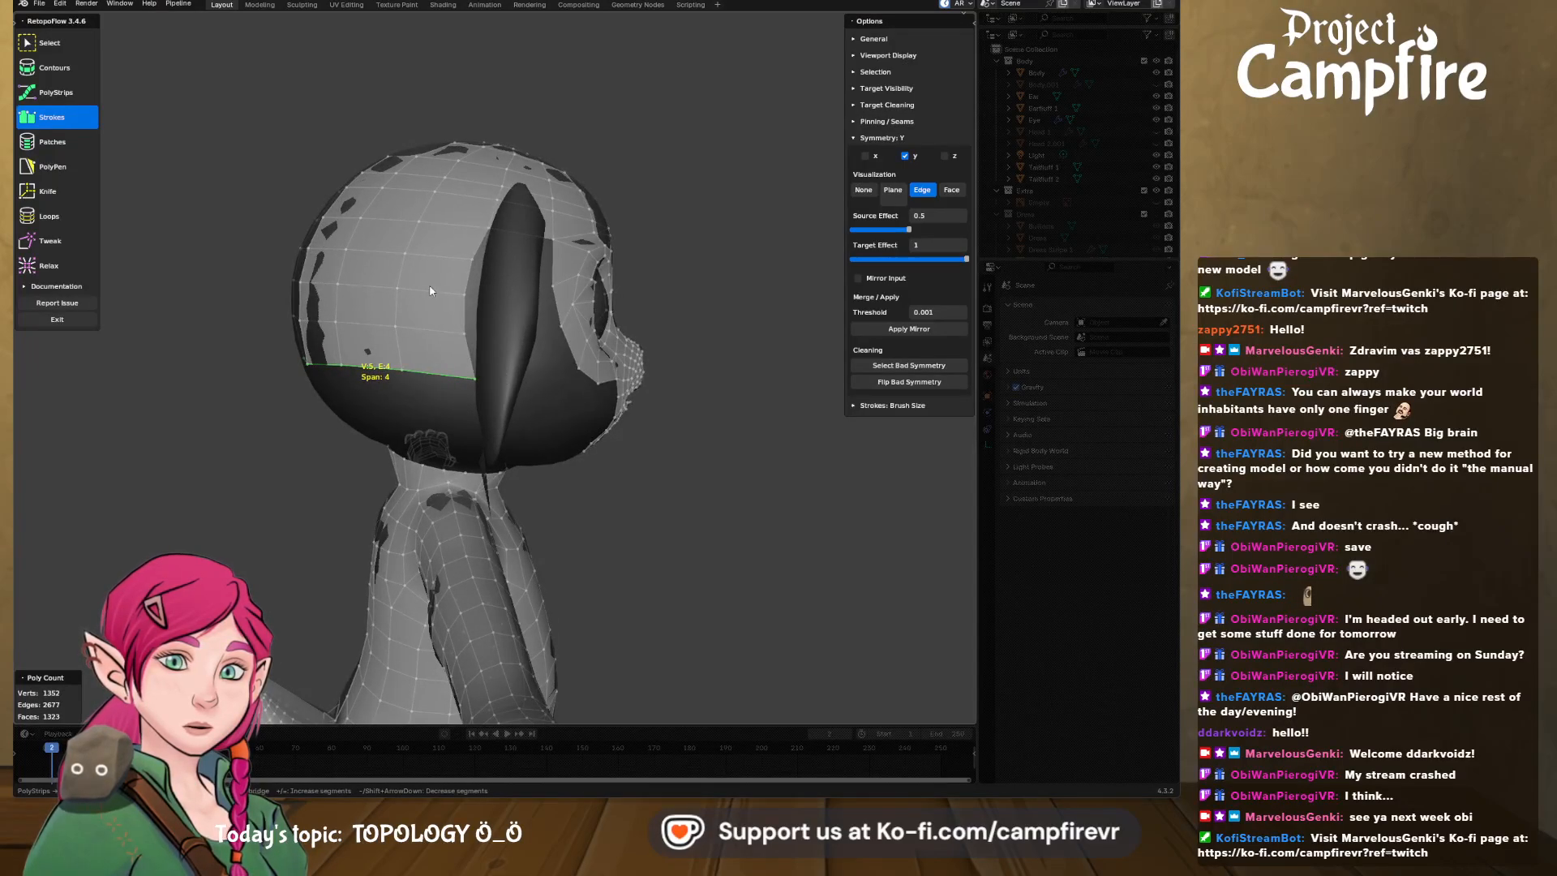
key("minus")
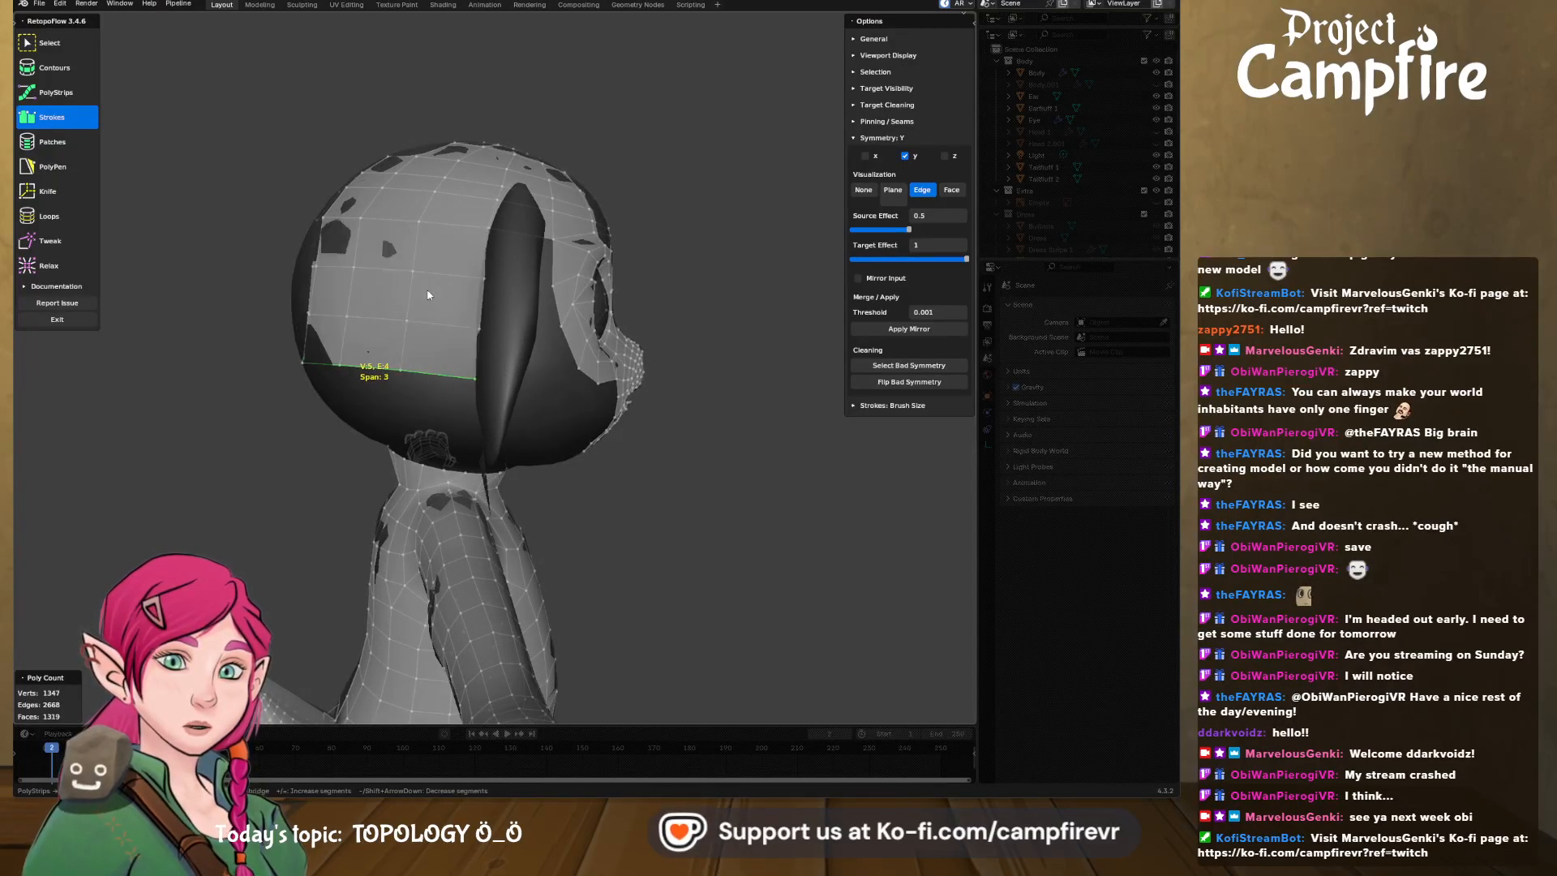
key("equal")
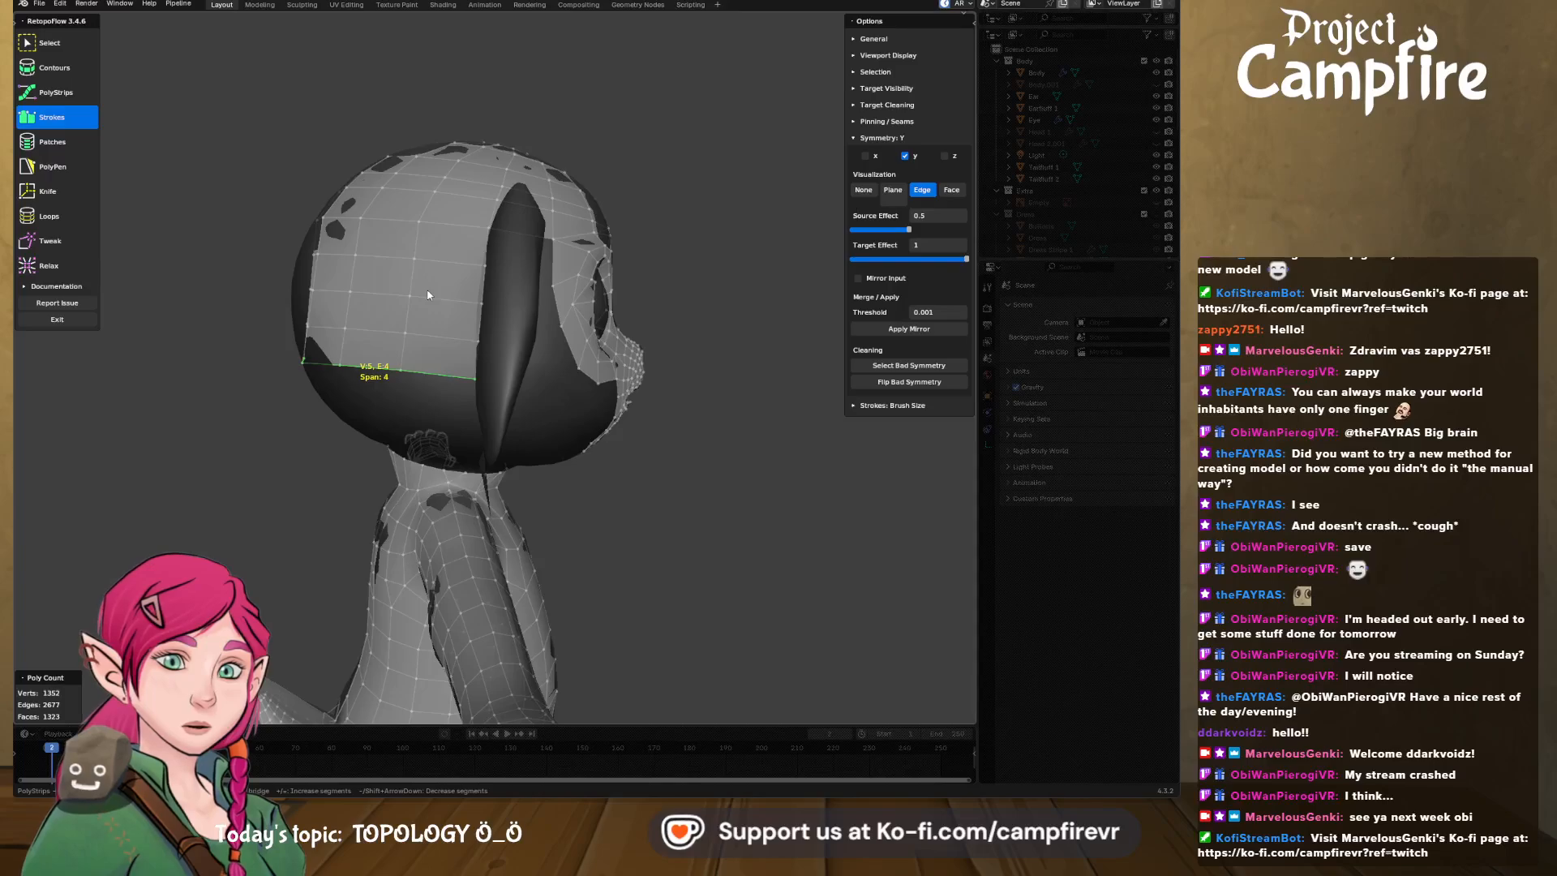
middle_click_drag(425, 296, 515, 316)
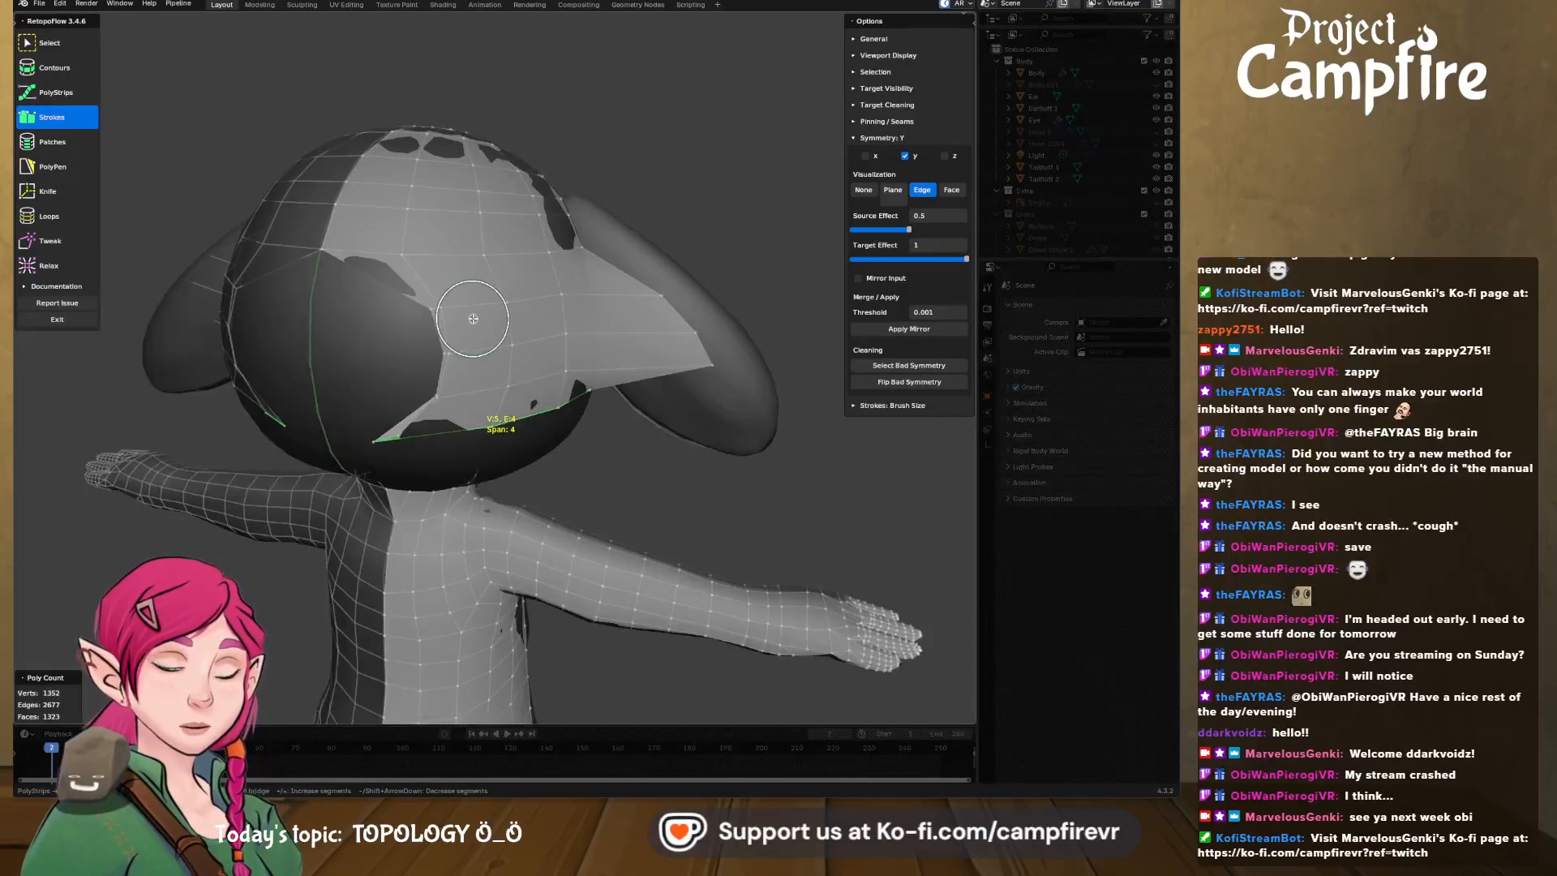
key("ctrl+z")
- Extend the back-of-head border down to the middle of the skull with a three-span Strokes patch
middle_click_drag(340, 365, 328, 354)
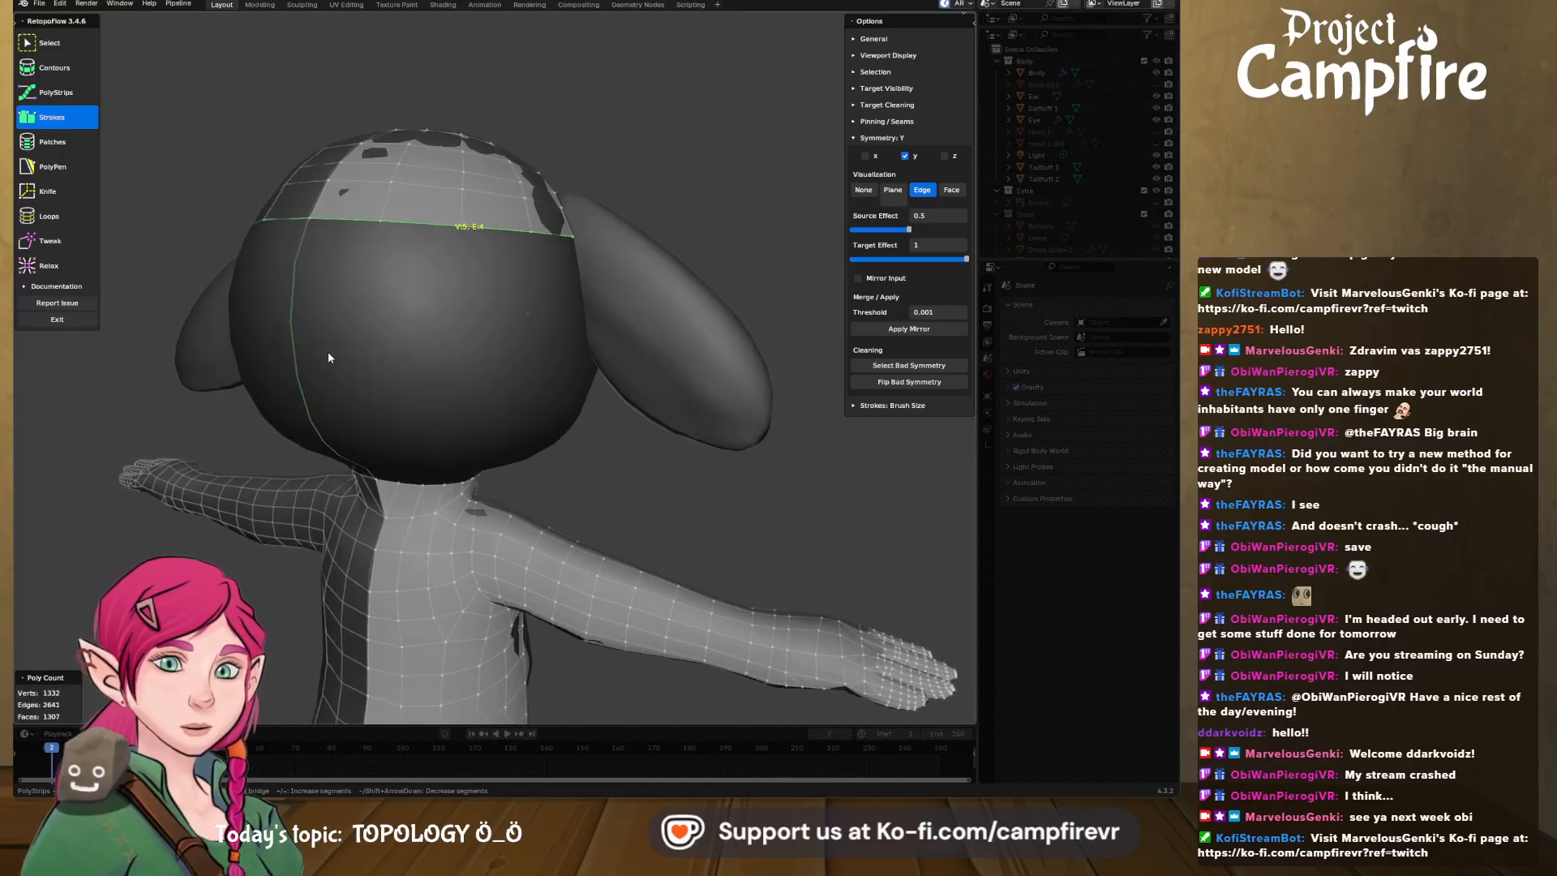
mouse_move(298, 340)
left_mouse_down()
mouse_move(348, 352)
mouse_move(562, 338)
left_mouse_up()
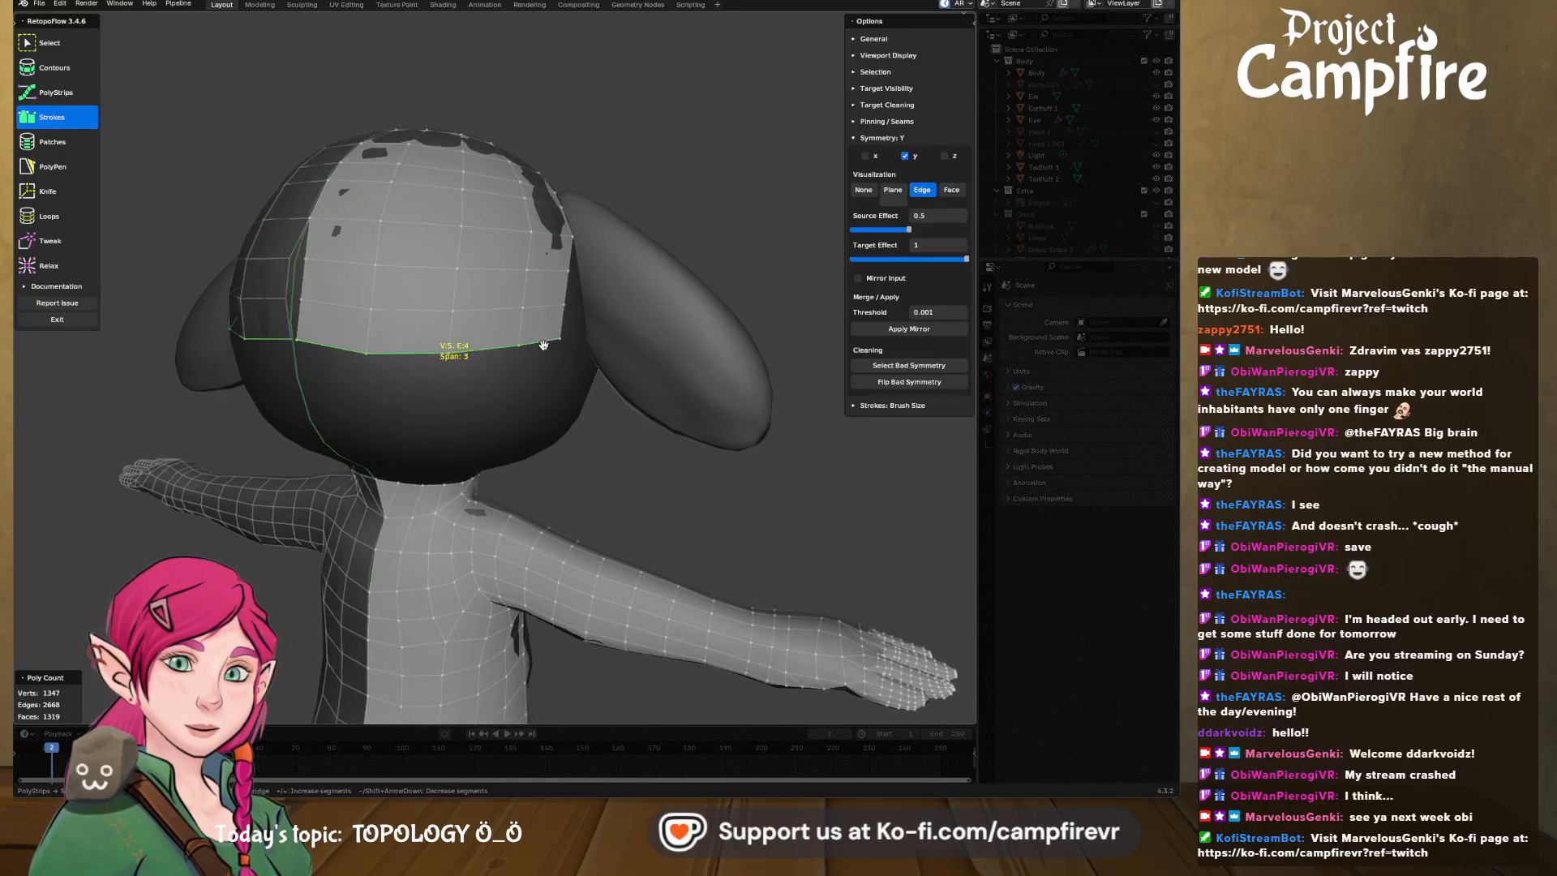
mouse_move(560, 341)
middle_mouse_down()
mouse_move(407, 368)
mouse_move(504, 358)
middle_mouse_up()
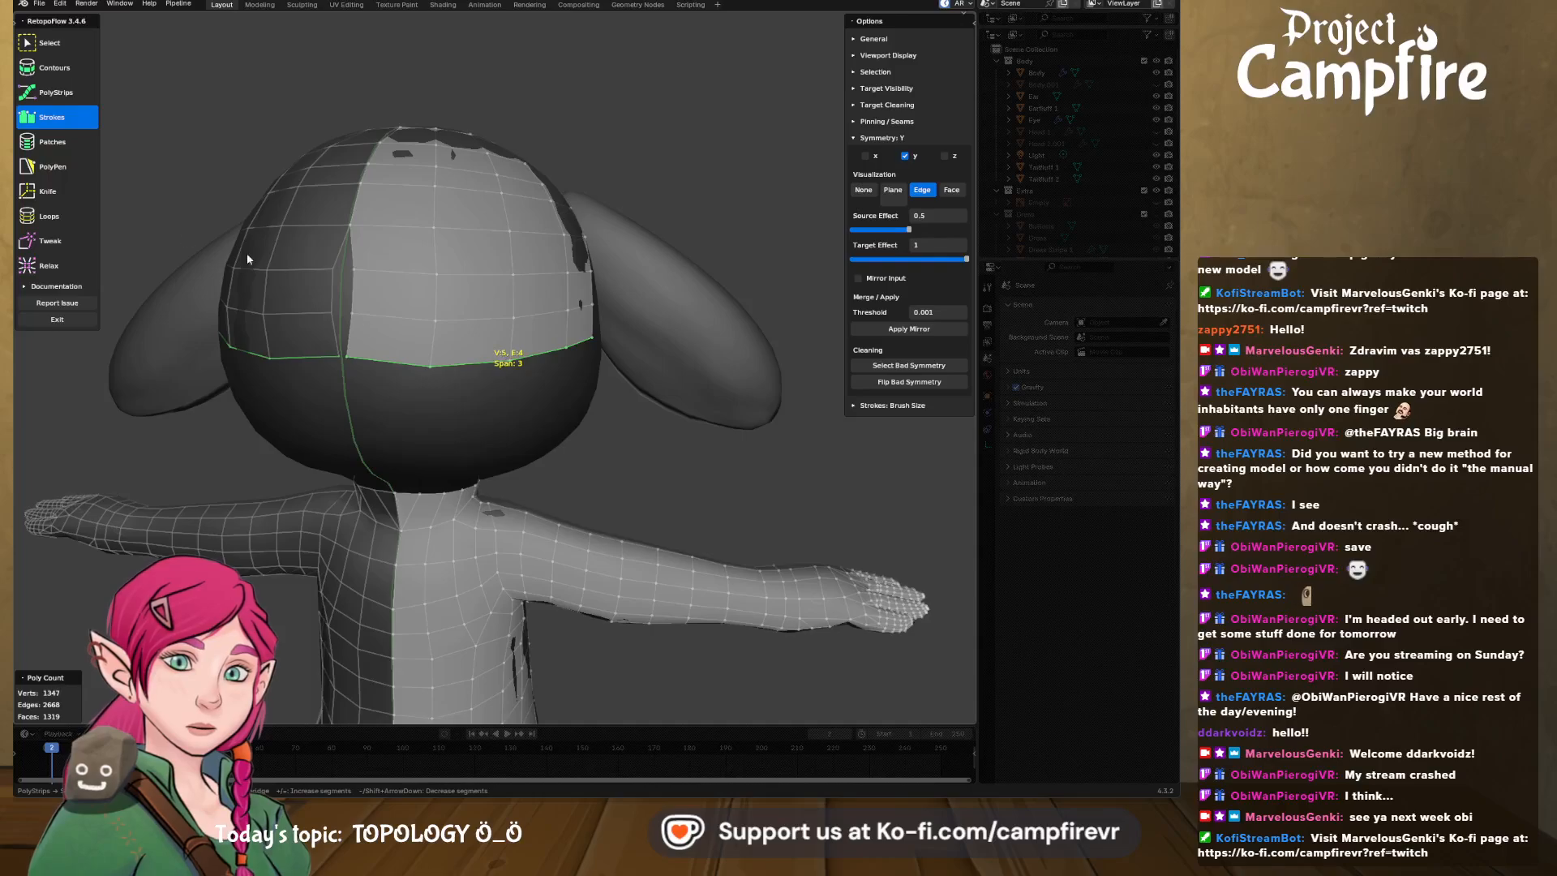
- Tweak the new patch's vertices toward the symmetry line and pull its lower corner vertex forward behind the ear
left_click(59, 240)
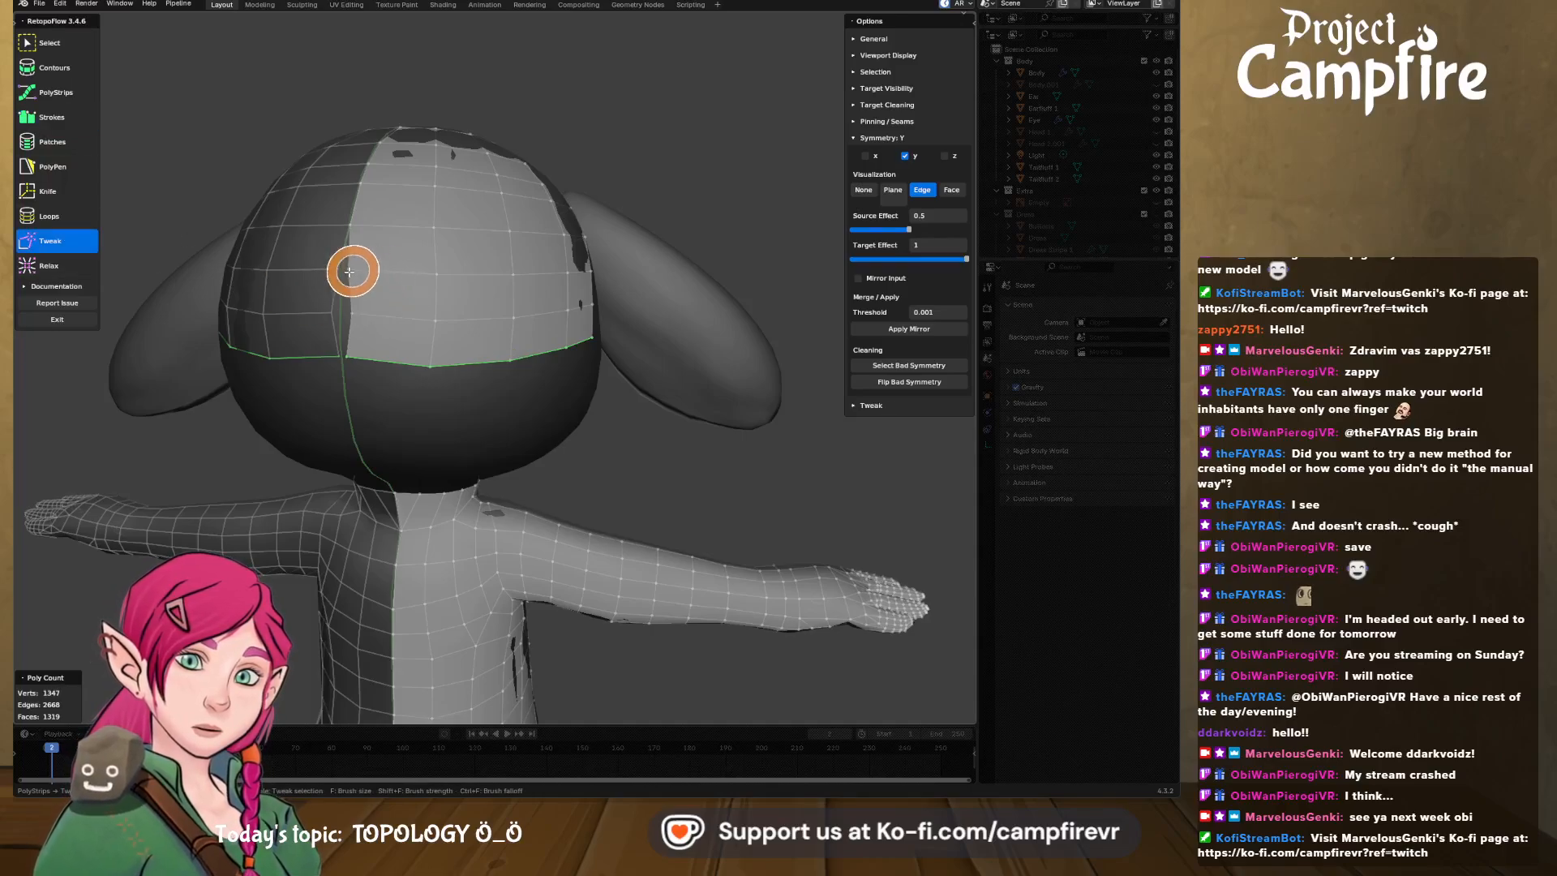
mouse_move(336, 272)
left_mouse_down()
mouse_move(368, 290)
mouse_move(323, 330)
mouse_move(362, 351)
mouse_move(335, 364)
left_mouse_up()
middle_click_drag(487, 295, 445, 361)
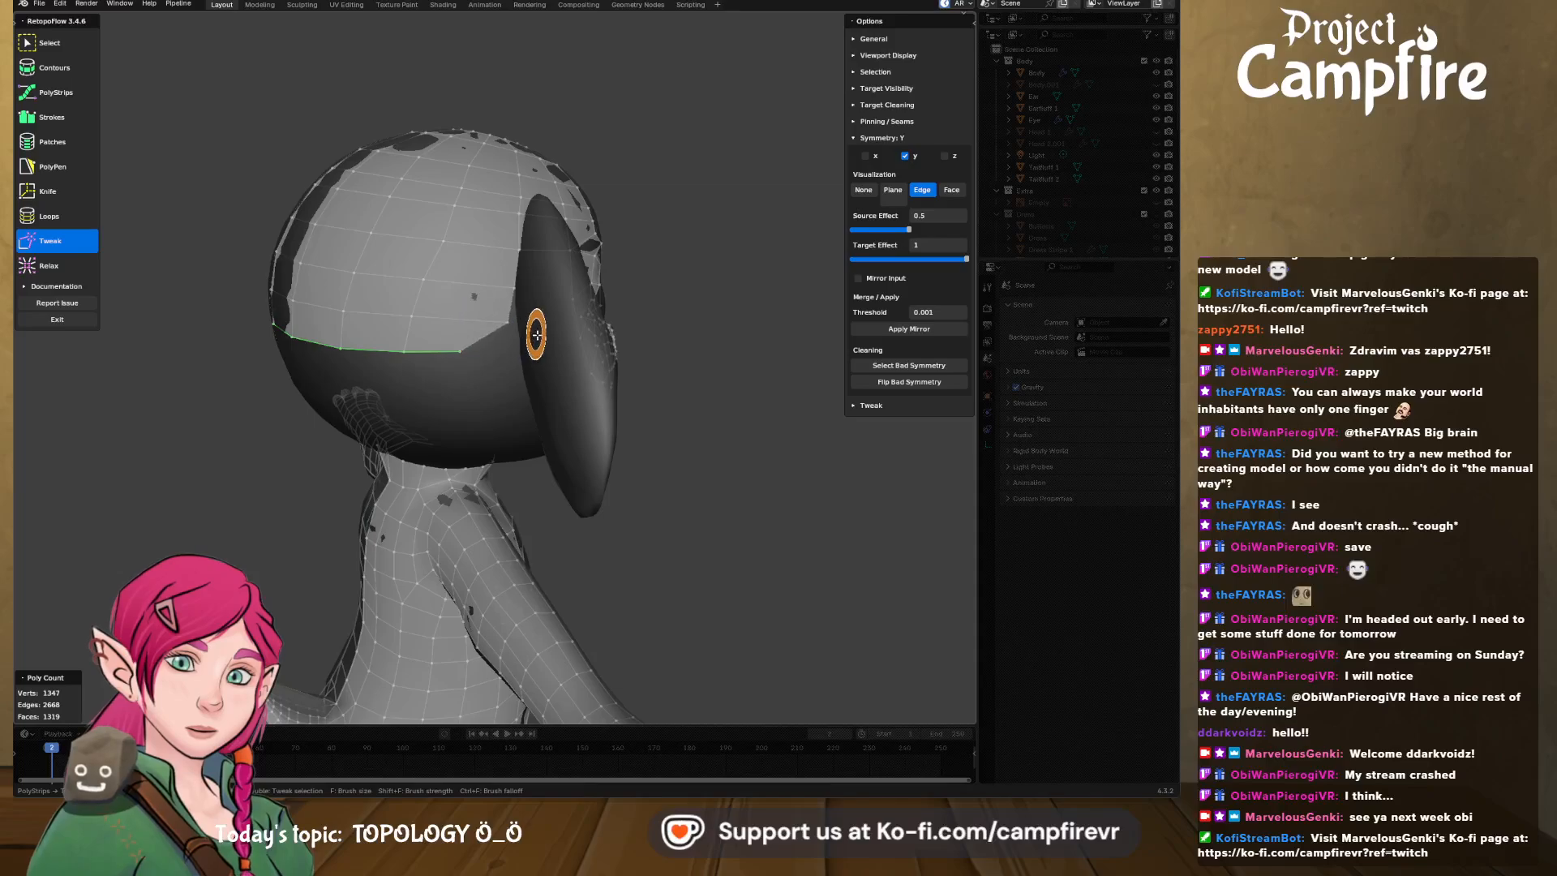
left_click_drag(467, 351, 541, 363)
- Bridge the gap beneath the ear with three PolyPen quads, joining the eye loop's outer border to the back-of-head patch
middle_click_drag(544, 369, 474, 343)
scroll(475, 339, "up", 2)
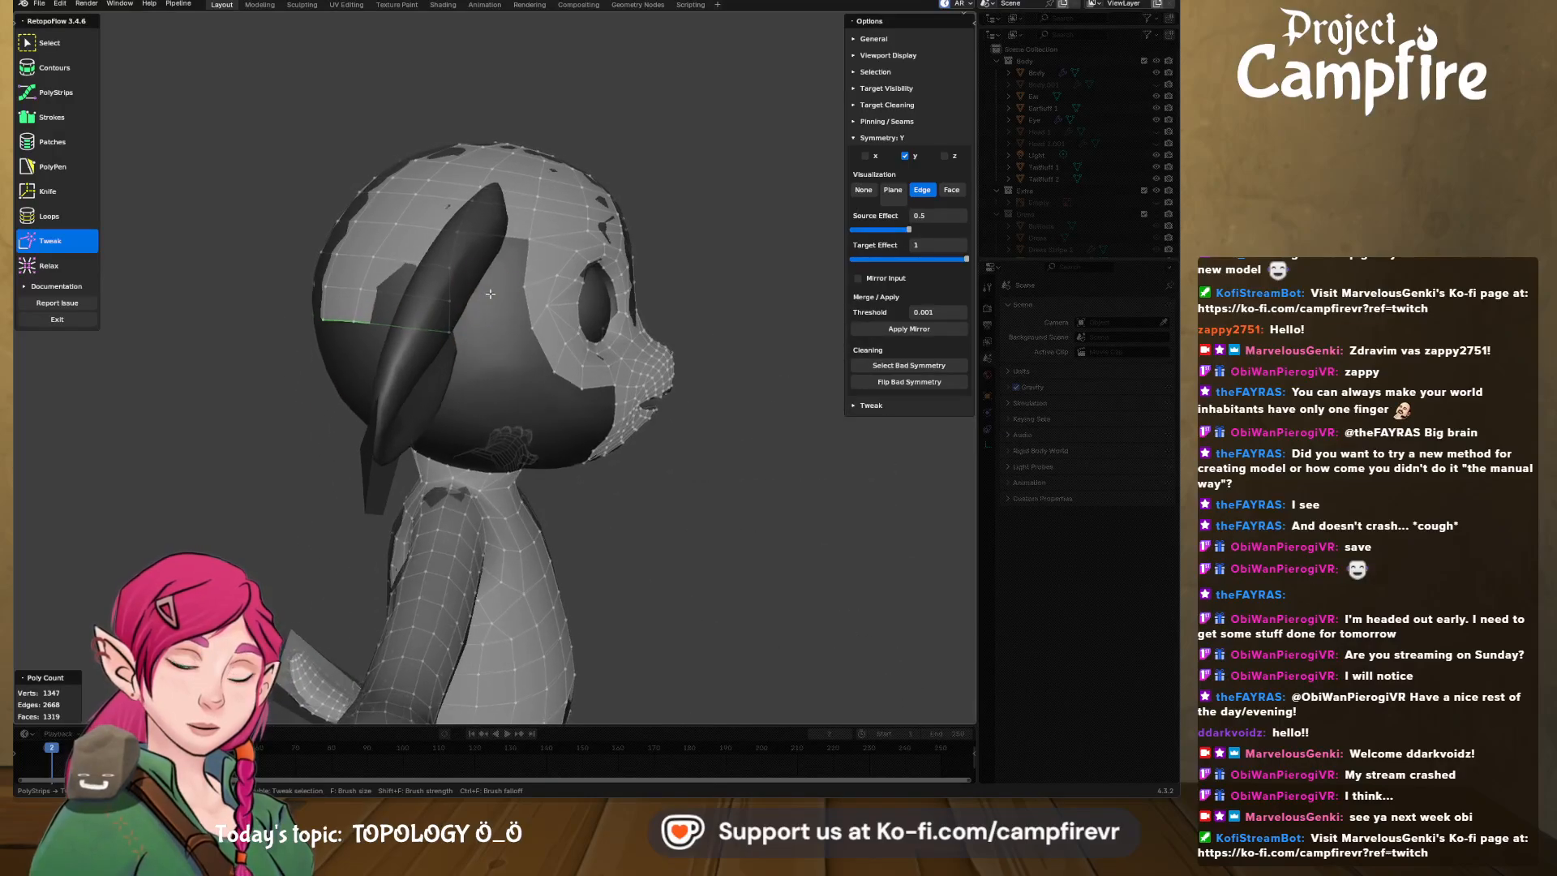
scroll(476, 309, "up", 3)
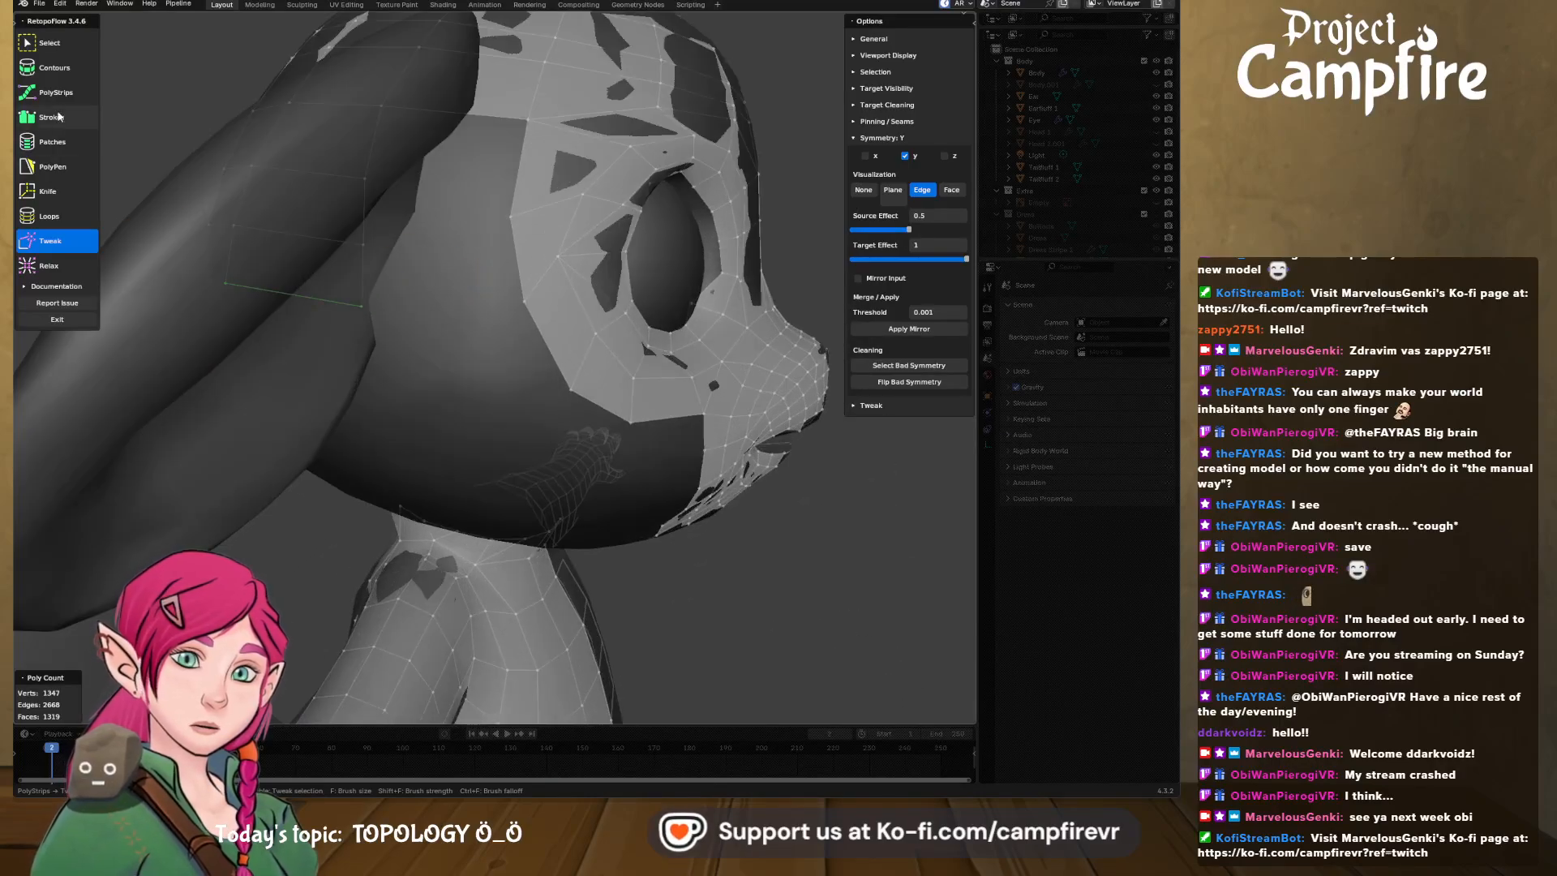
left_click(55, 166)
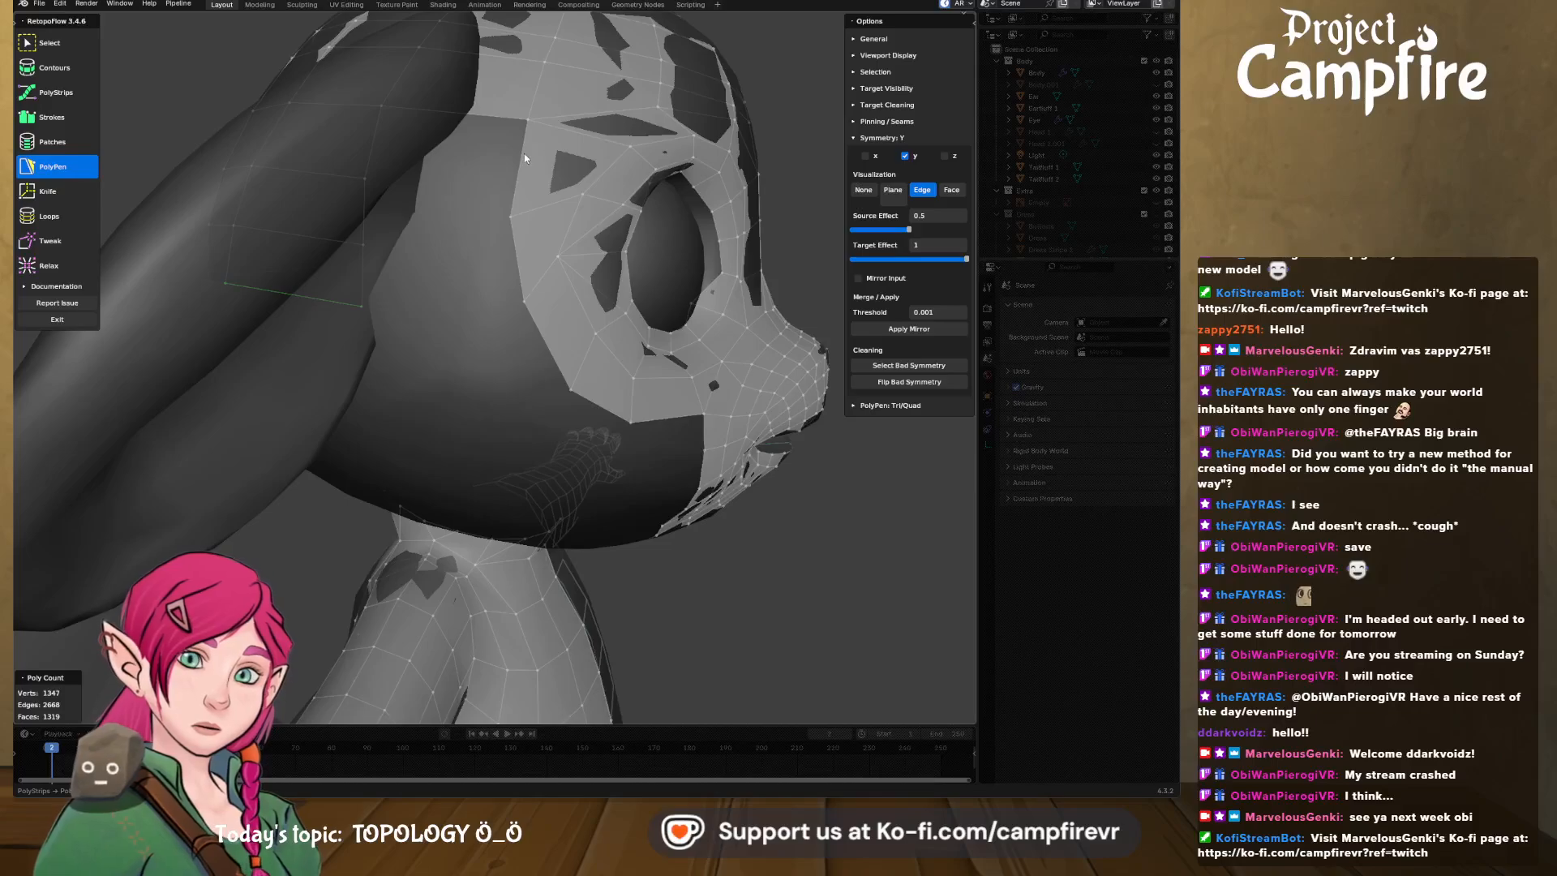
middle_click_drag(368, 149, 493, 191)
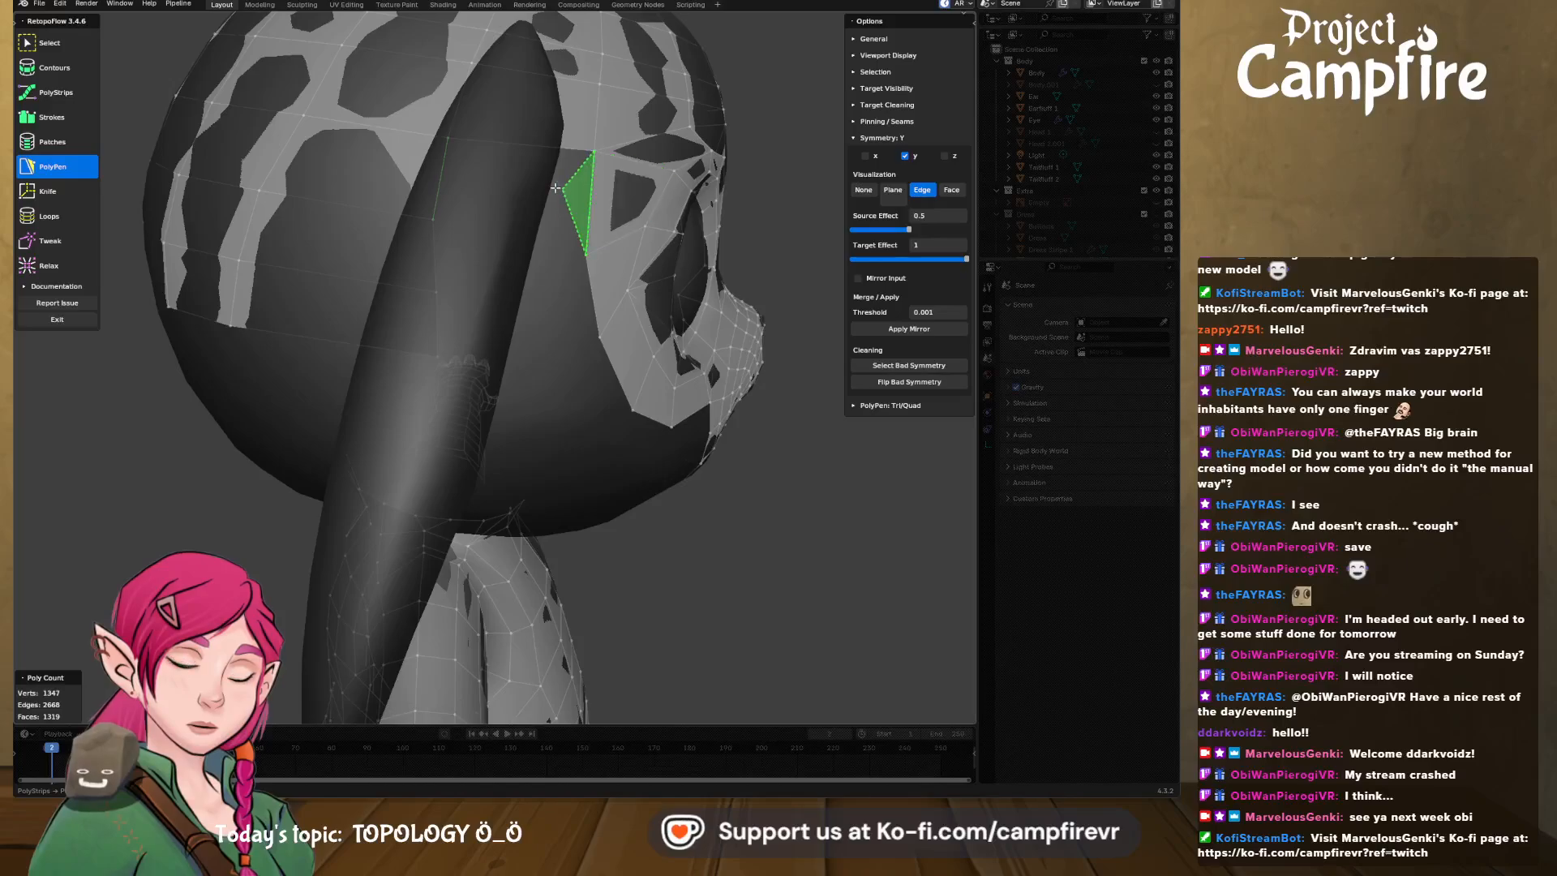
middle_click_drag(579, 196, 512, 163)
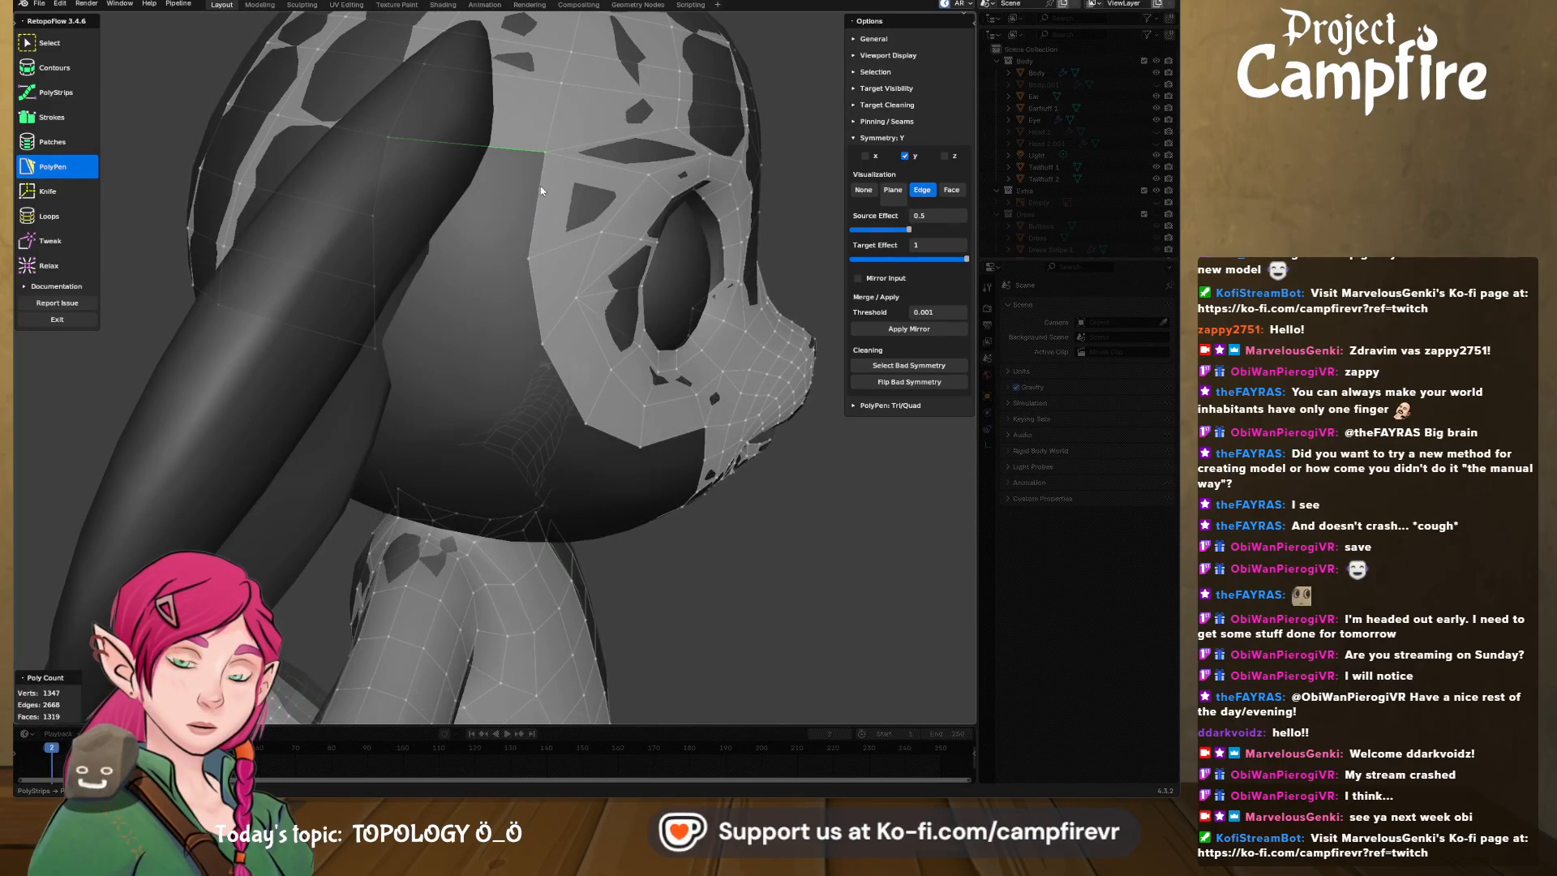
middle_click_drag(375, 235, 367, 337)
left_click(479, 256)
left_click(567, 288)
left_click(521, 305)
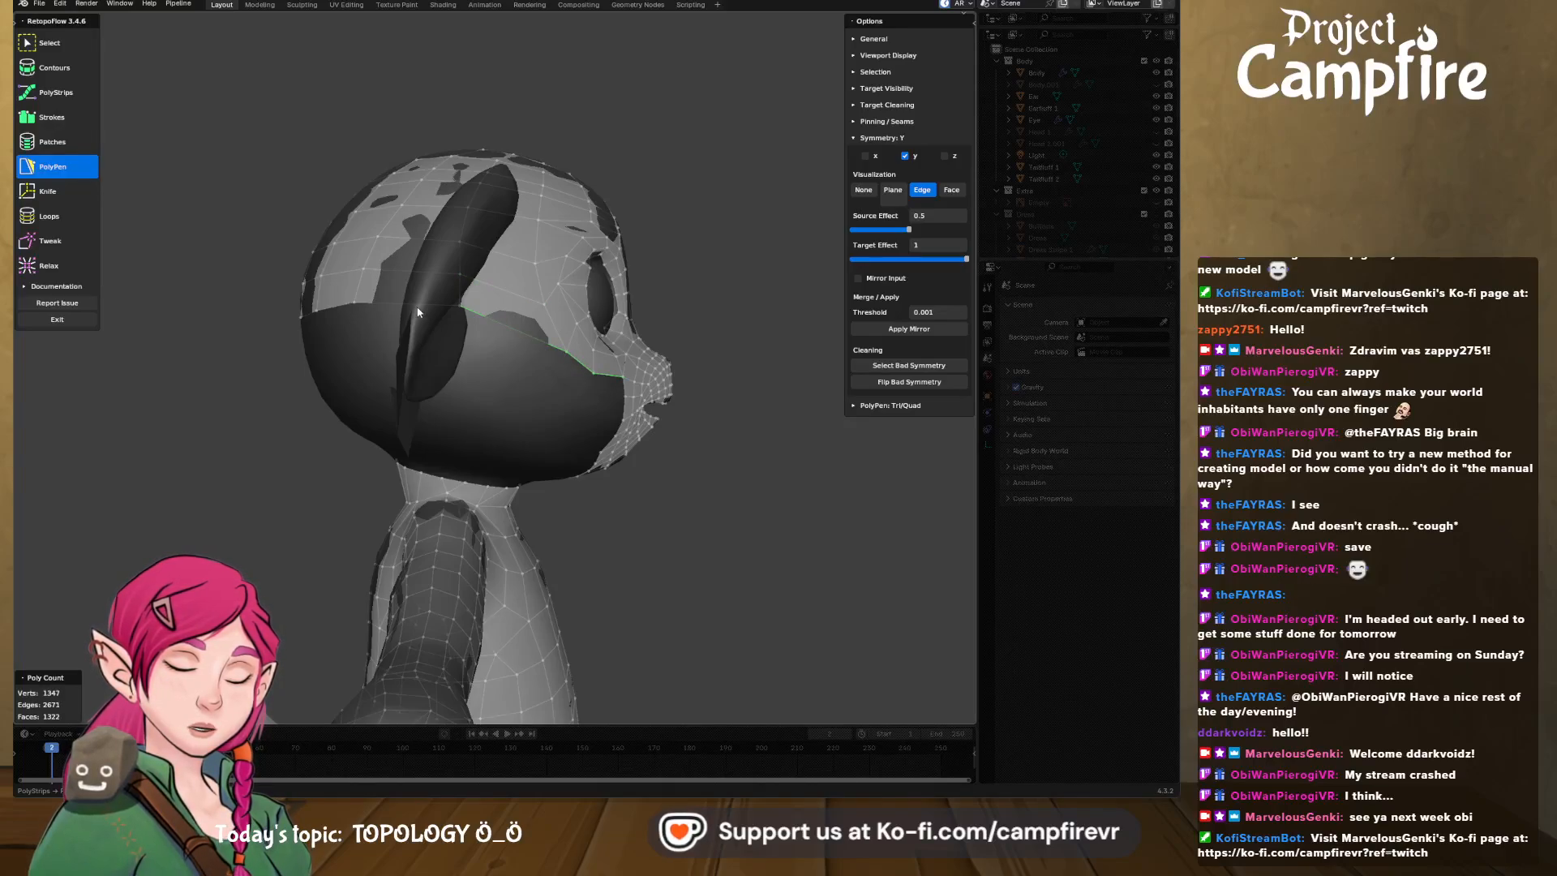
- Try a four-span Strokes patch extending the joined lower head border from the muzzle around to the back of the skull
mouse_move(337, 306)
middle_mouse_down()
mouse_move(396, 324)
mouse_move(356, 316)
middle_mouse_up()
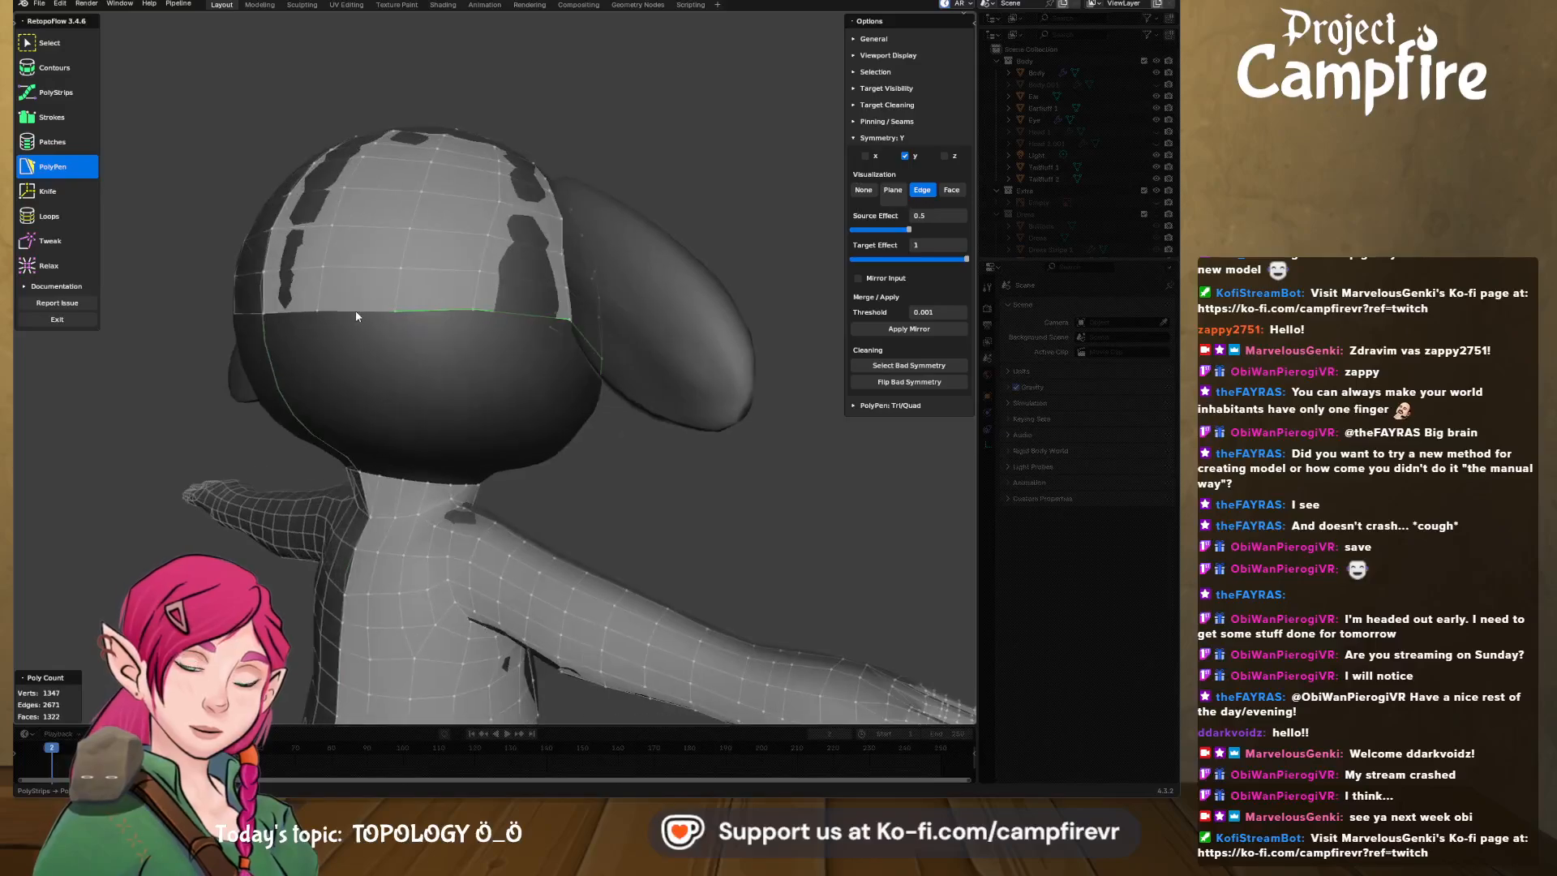
middle_click_drag(441, 351, 380, 352)
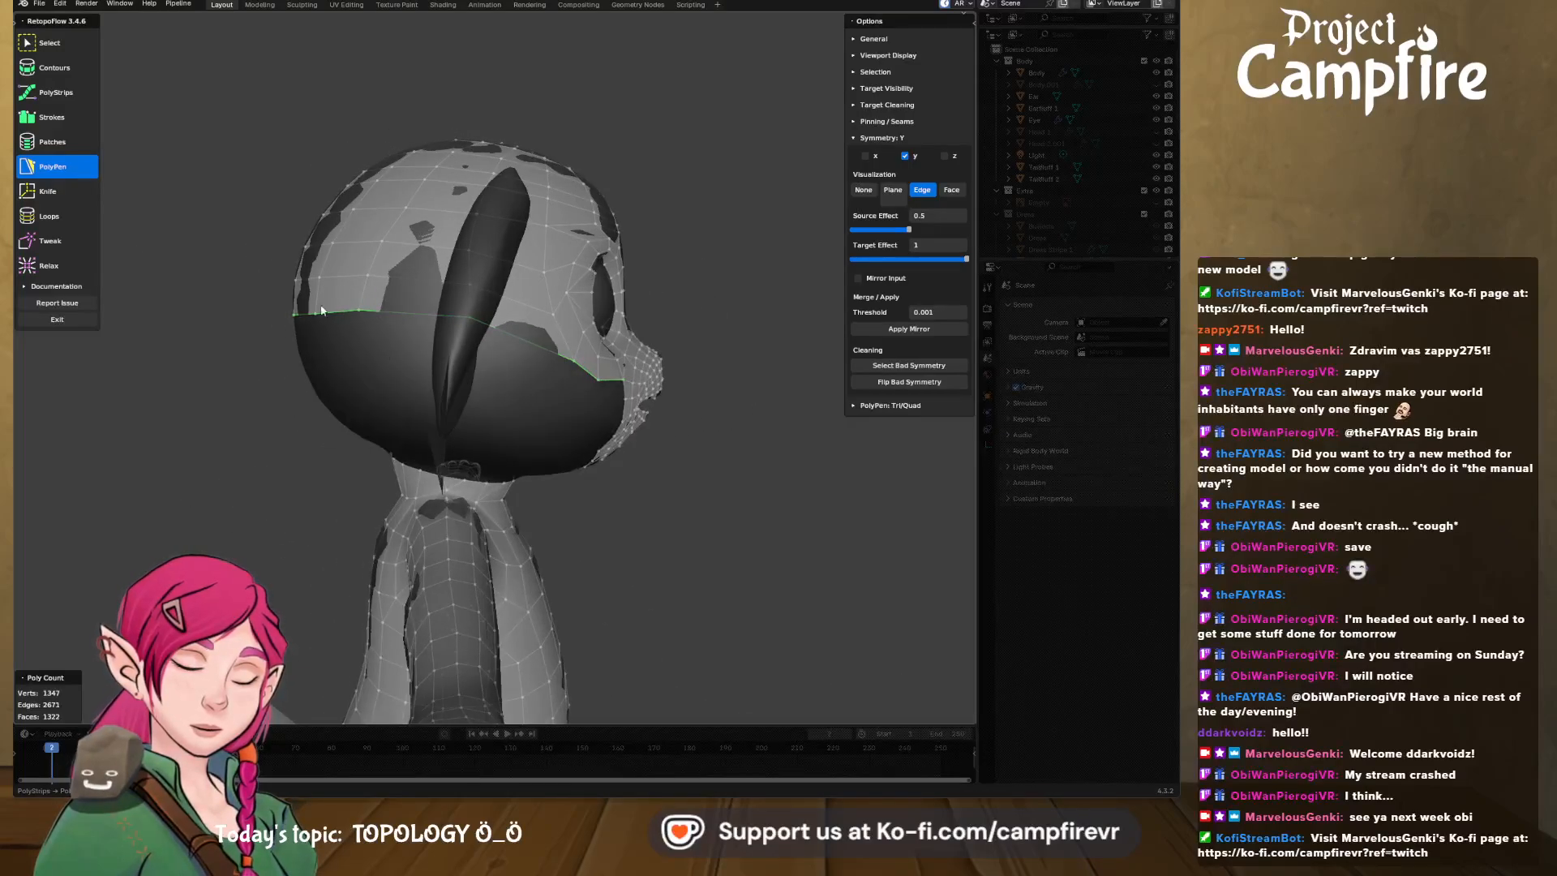
left_click(55, 116)
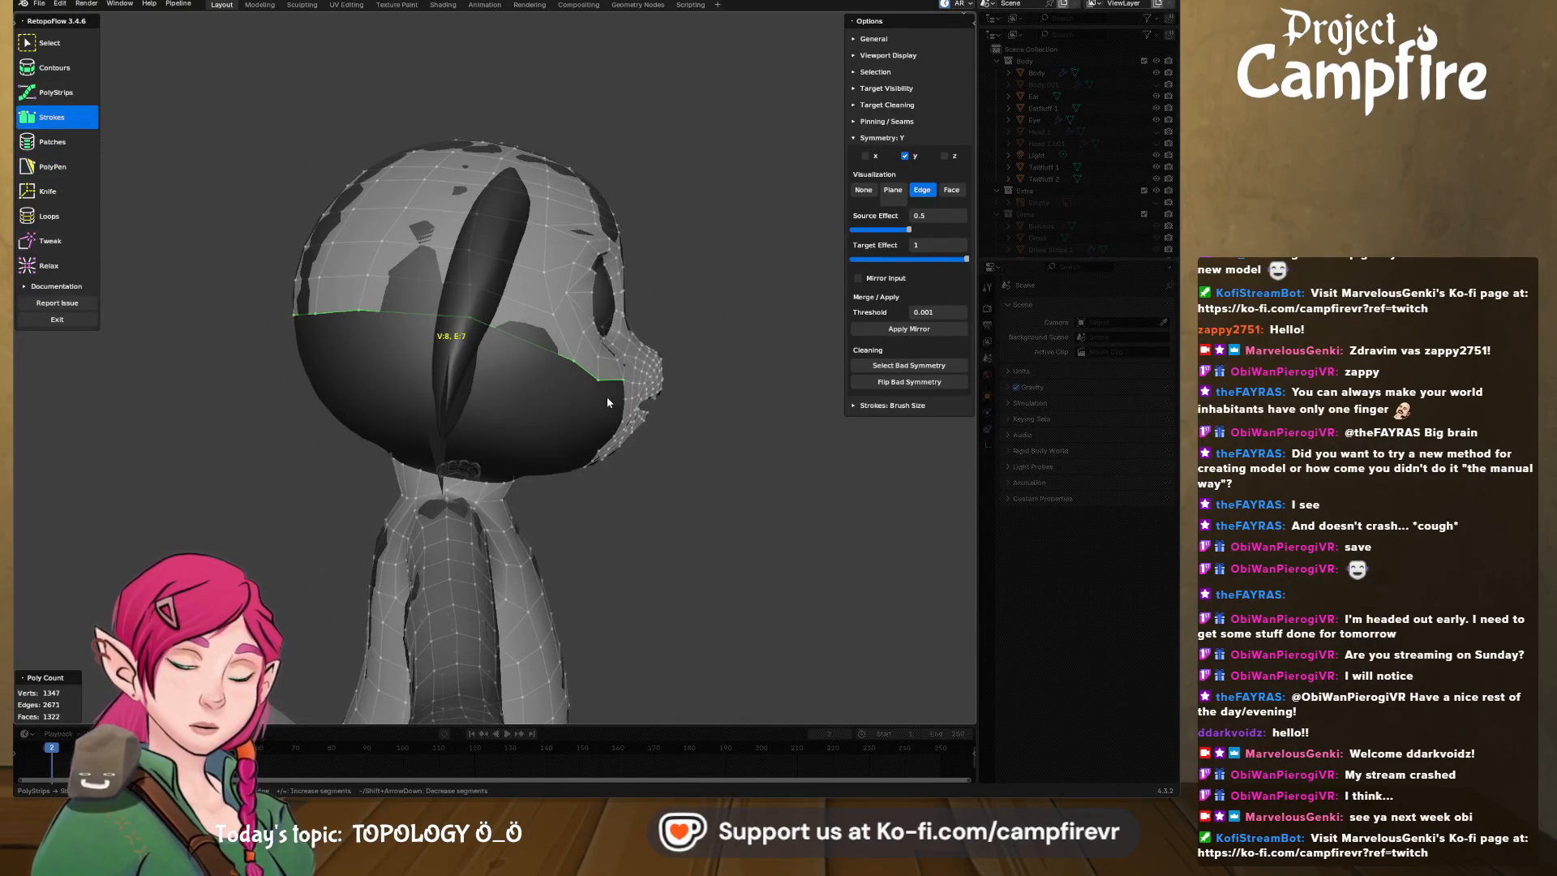
left_click_drag(617, 395, 279, 353)
middle_click_drag(454, 365, 557, 378)
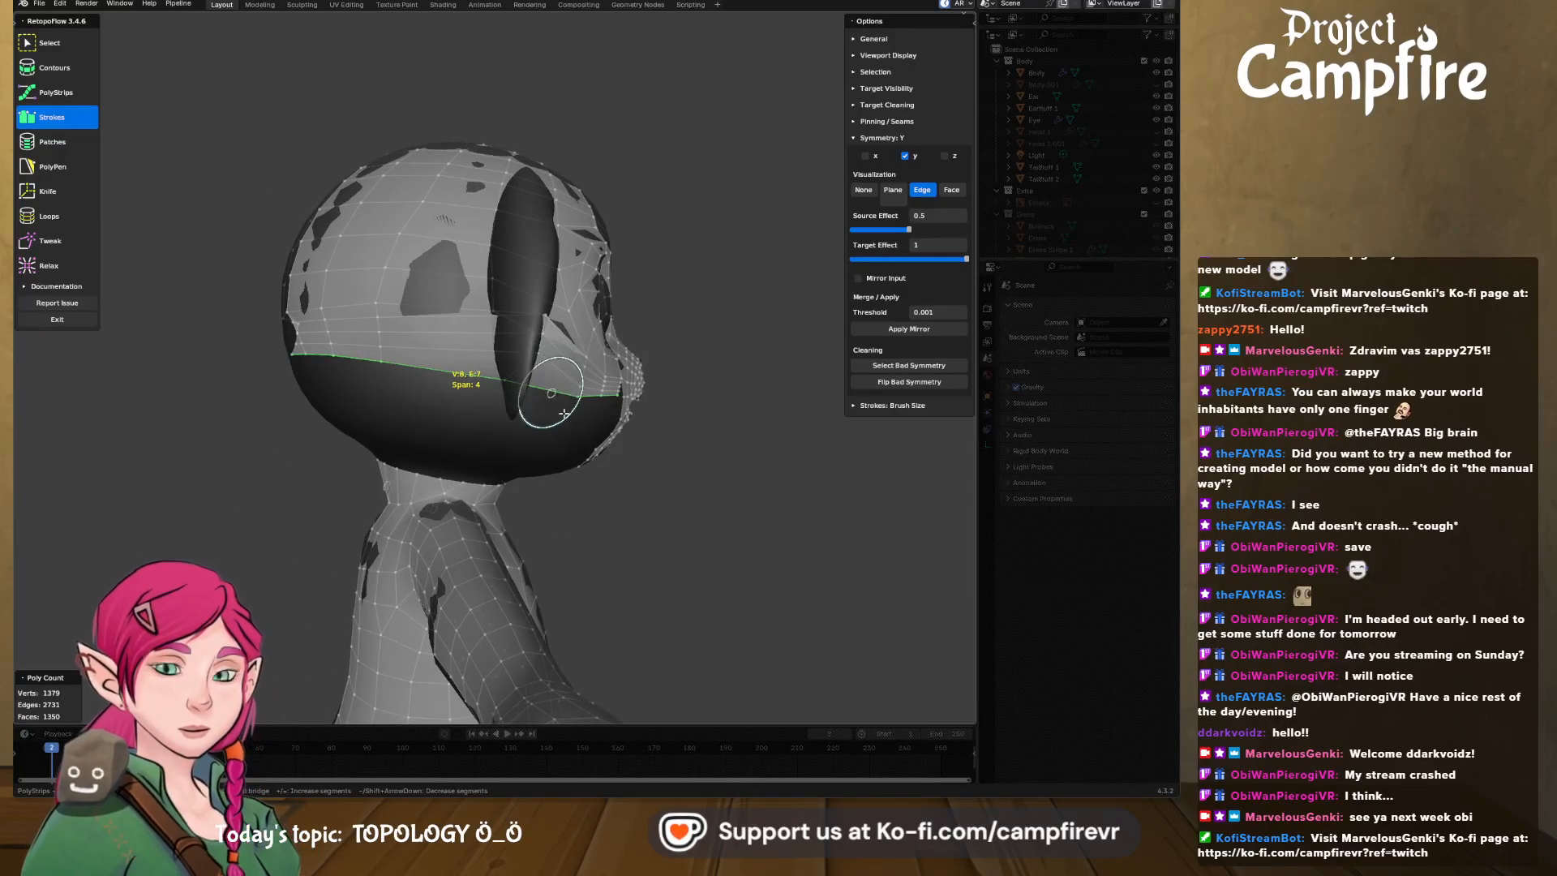
key("ctrl+z")
- Extend the joined lower head border down toward the neck with a four-span Strokes patch from the cheek to the back
middle_click_drag(579, 434, 558, 407)
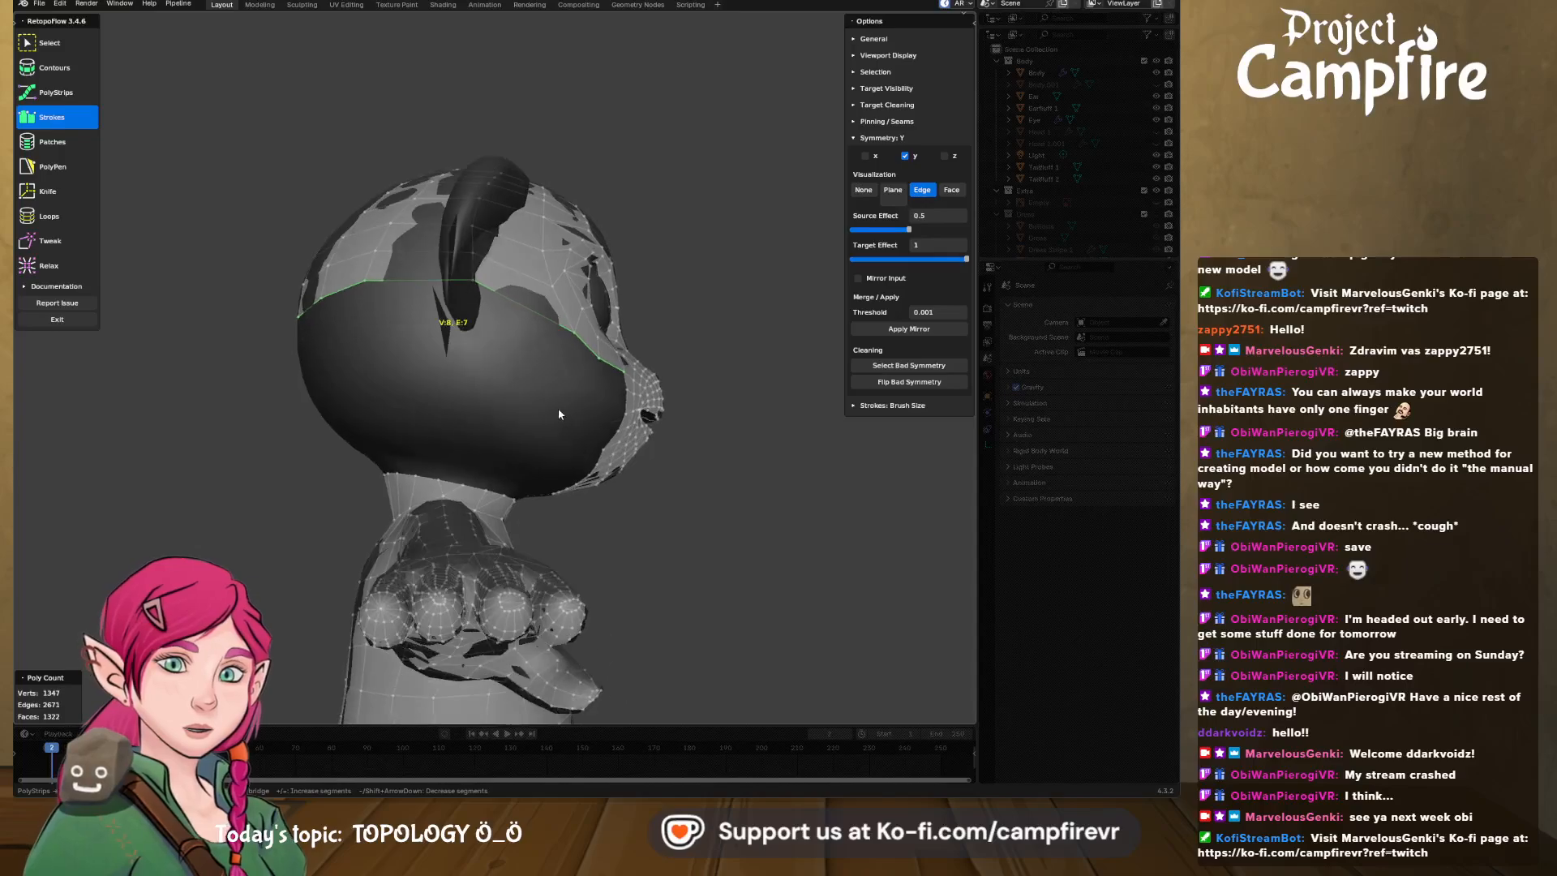
left_click_drag(531, 419, 297, 386)
mouse_move(328, 378)
middle_mouse_down()
mouse_move(398, 403)
mouse_move(408, 369)
mouse_move(454, 397)
middle_mouse_up()
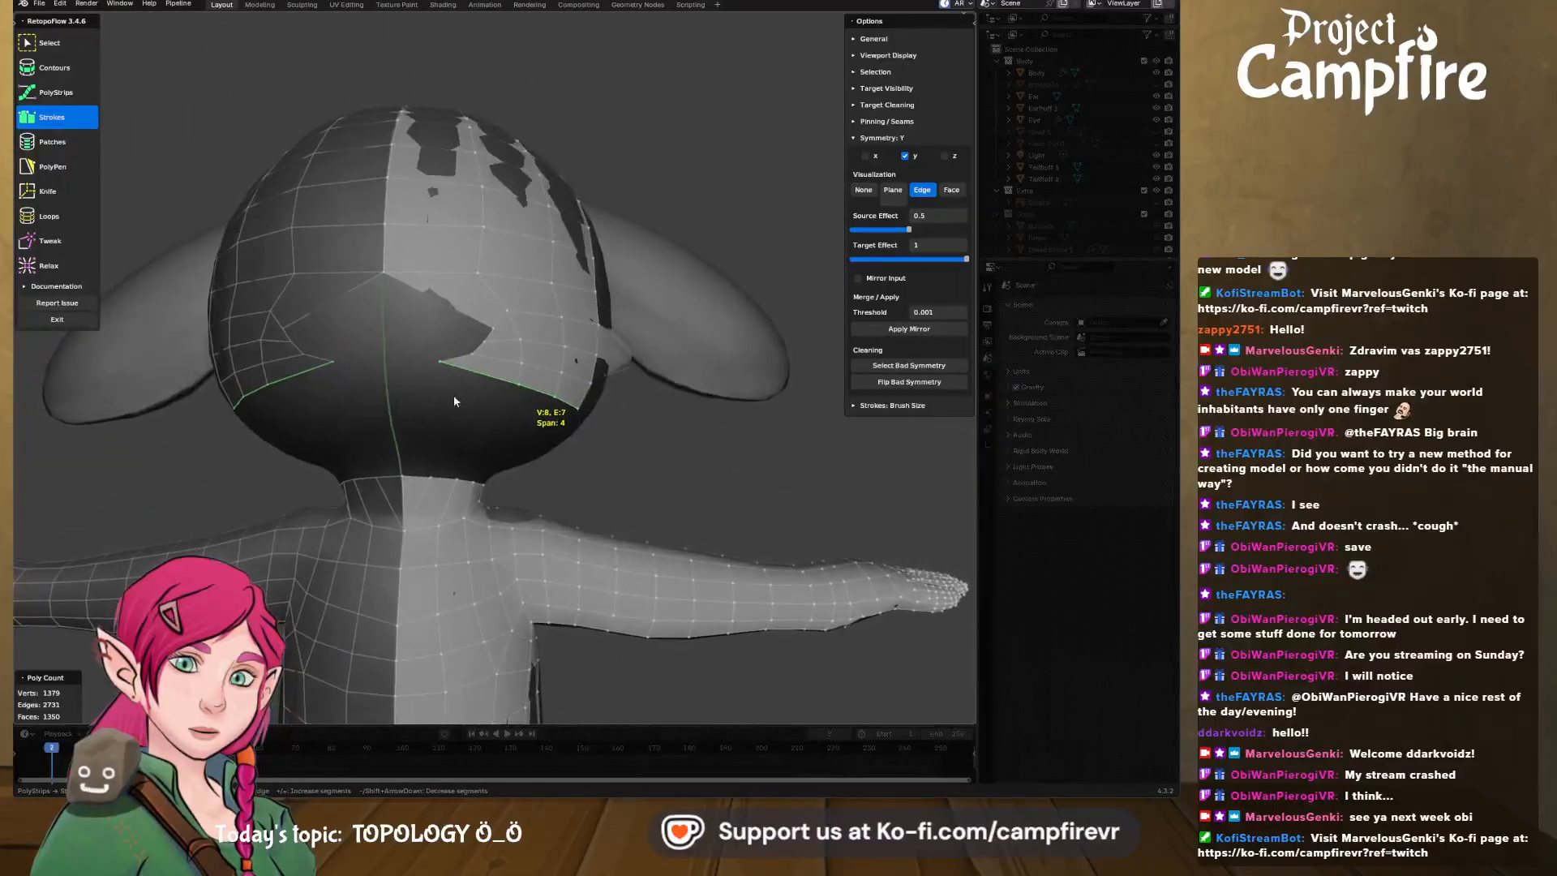
middle_click_drag(578, 407, 370, 404)
middle_click_drag(557, 415, 633, 412)
- Tweak the new patch's rear vertices onto the symmetry line and reposition its lower border vertices just above the neck
left_click(73, 244)
middle_click_drag(375, 363, 410, 255)
left_click_drag(402, 258, 431, 297)
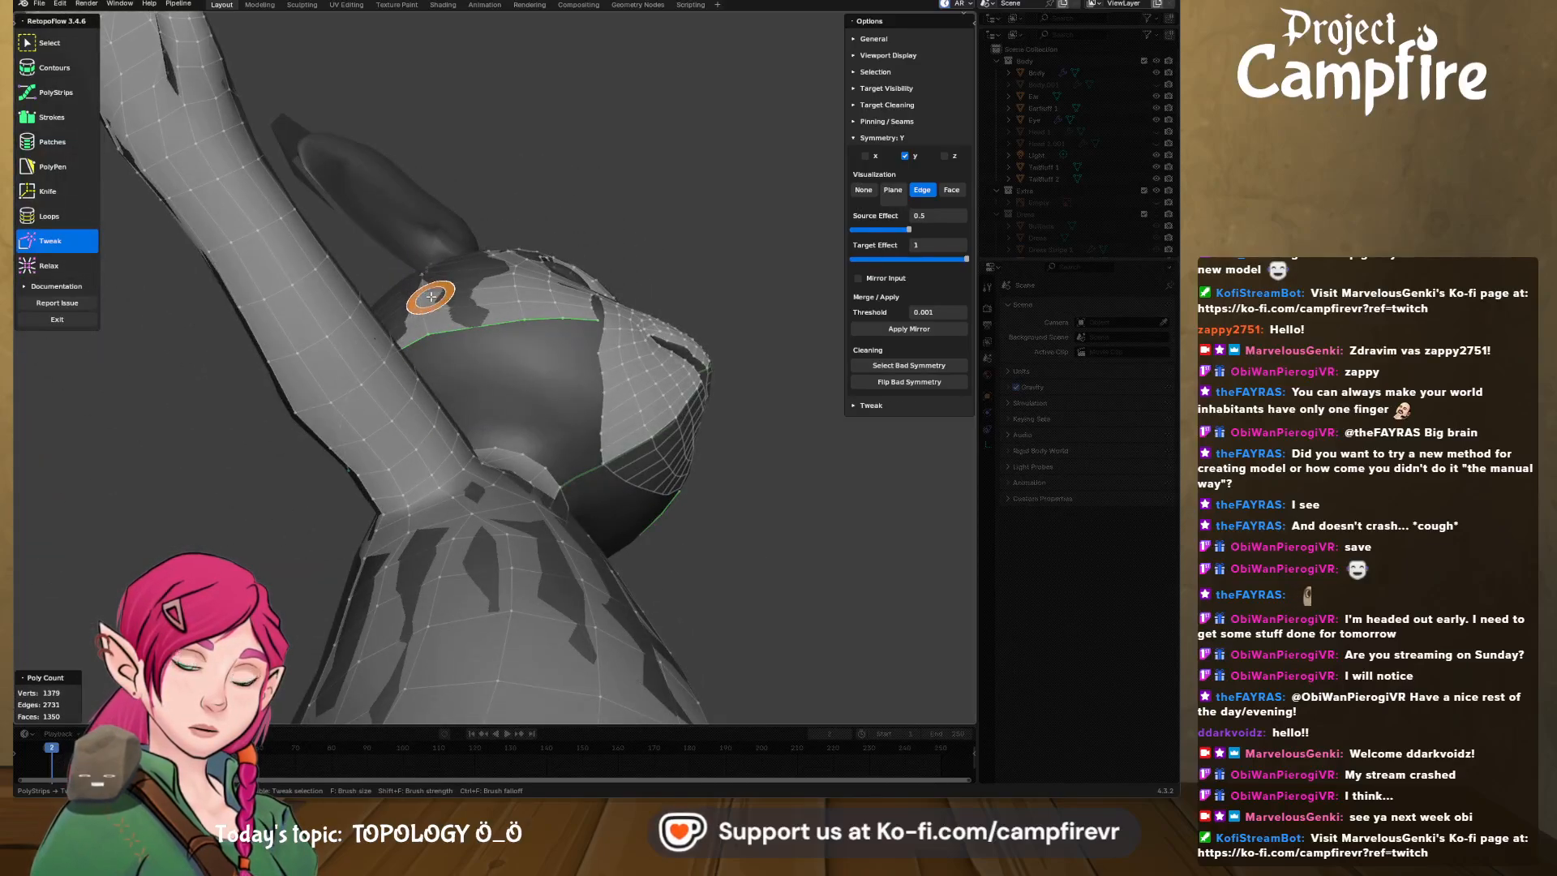
middle_click_drag(429, 287, 492, 369)
mouse_move(491, 369)
left_mouse_down()
mouse_move(378, 361)
mouse_move(416, 464)
mouse_move(405, 483)
mouse_move(402, 467)
left_mouse_up()
left_click_drag(485, 395, 395, 426)
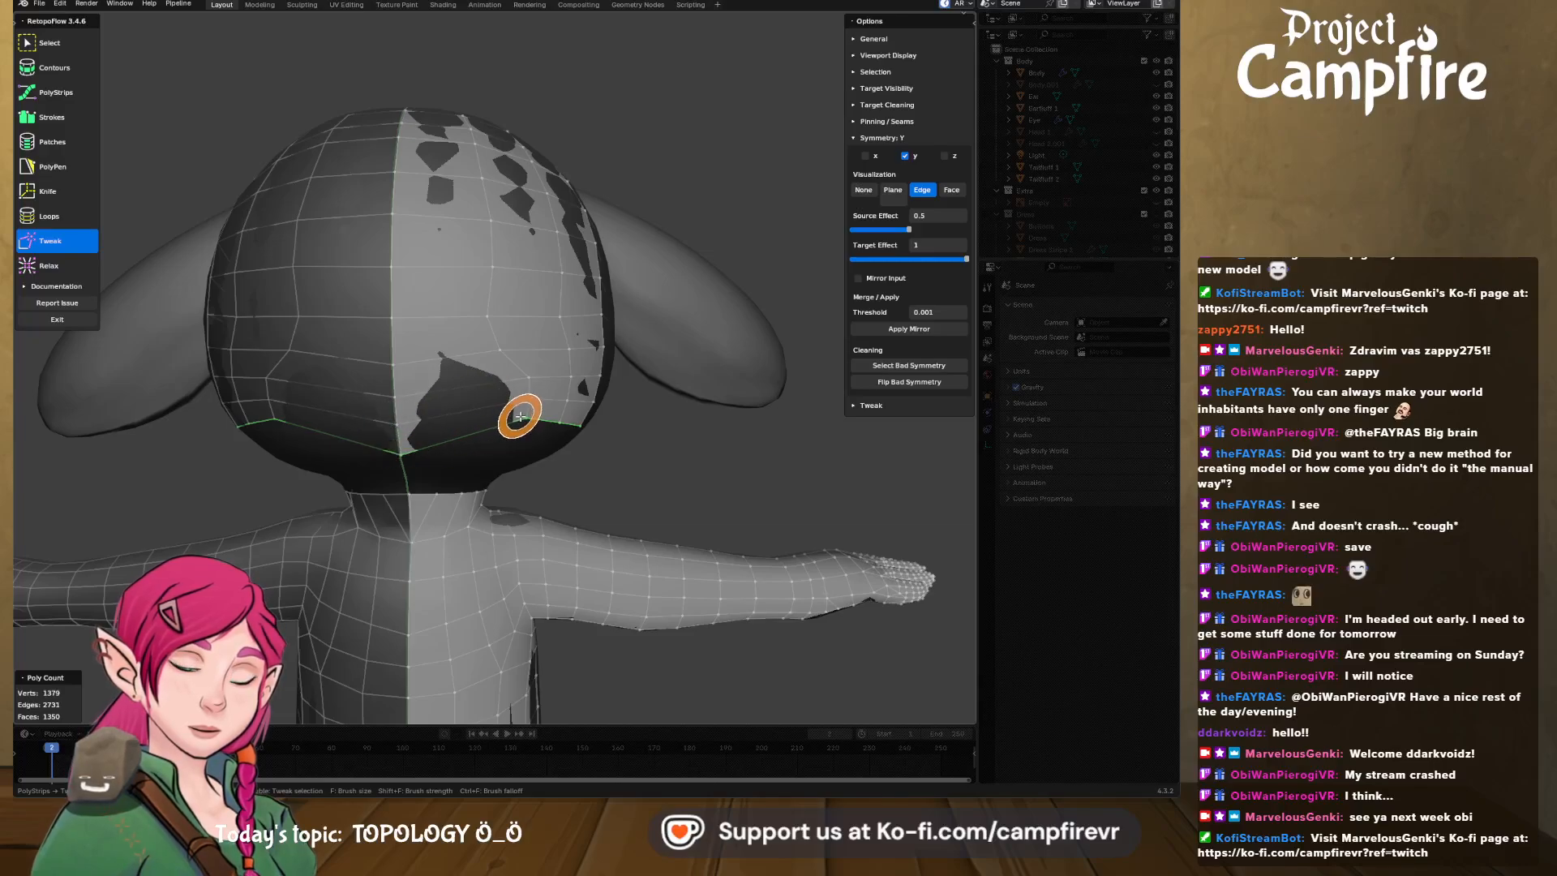
left_click_drag(515, 415, 485, 419)
- Relax the quads across the back of the head down to the new lower border
left_click(55, 267)
mouse_move(486, 225)
left_mouse_down()
mouse_move(505, 365)
mouse_move(504, 302)
mouse_move(542, 393)
mouse_move(546, 288)
mouse_move(546, 441)
mouse_move(586, 430)
left_mouse_up()
middle_click_drag(586, 430, 408, 411)
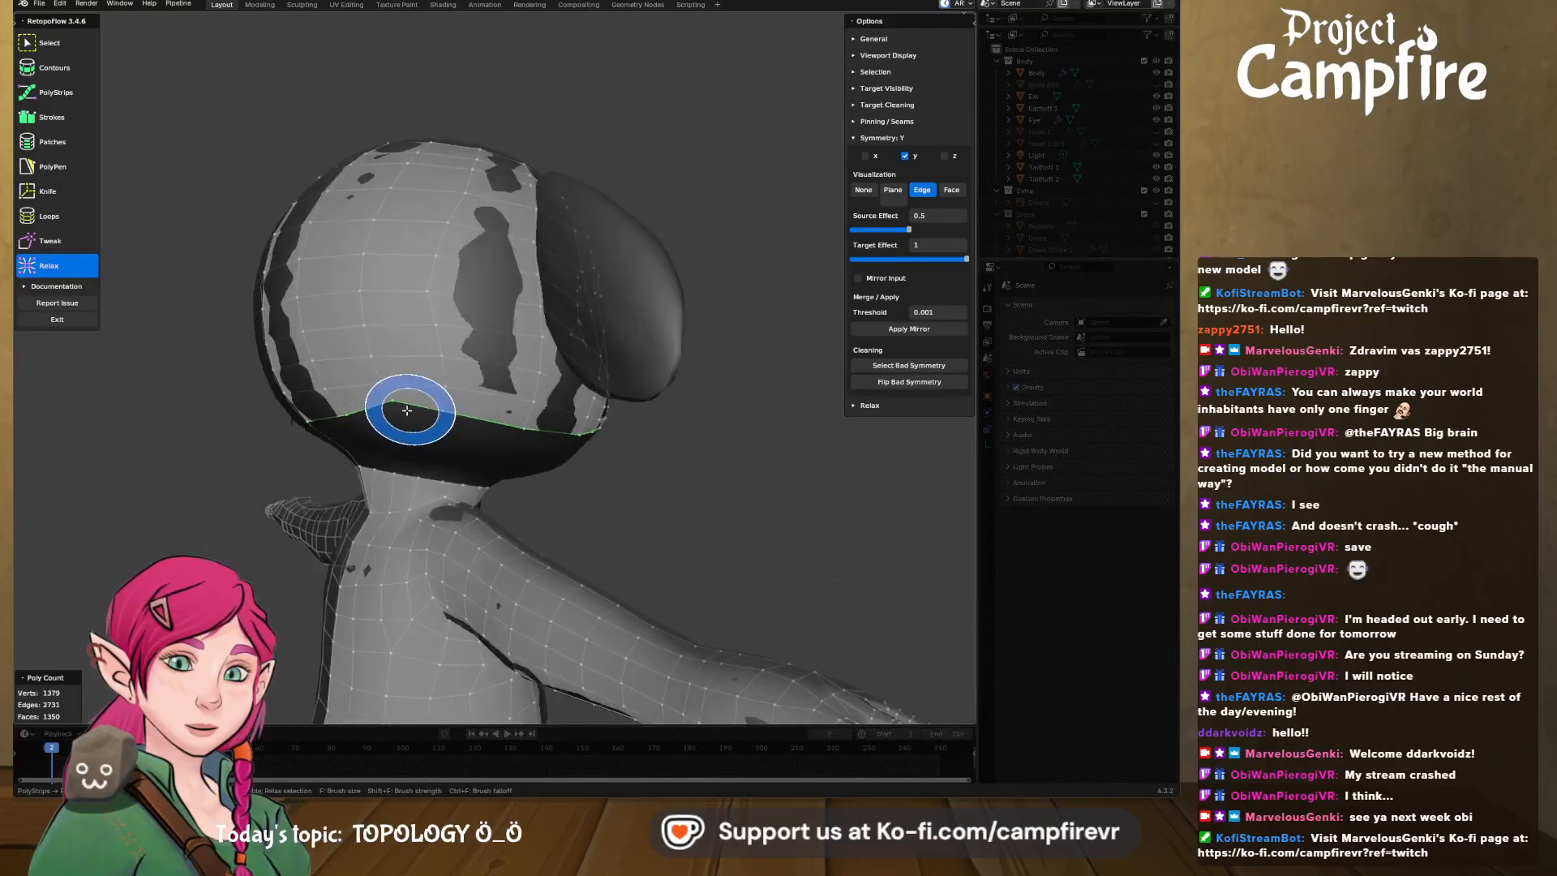
- Tweak the raised border vertices down to even the back-of-head edge, and relax the quads above it
key("8")
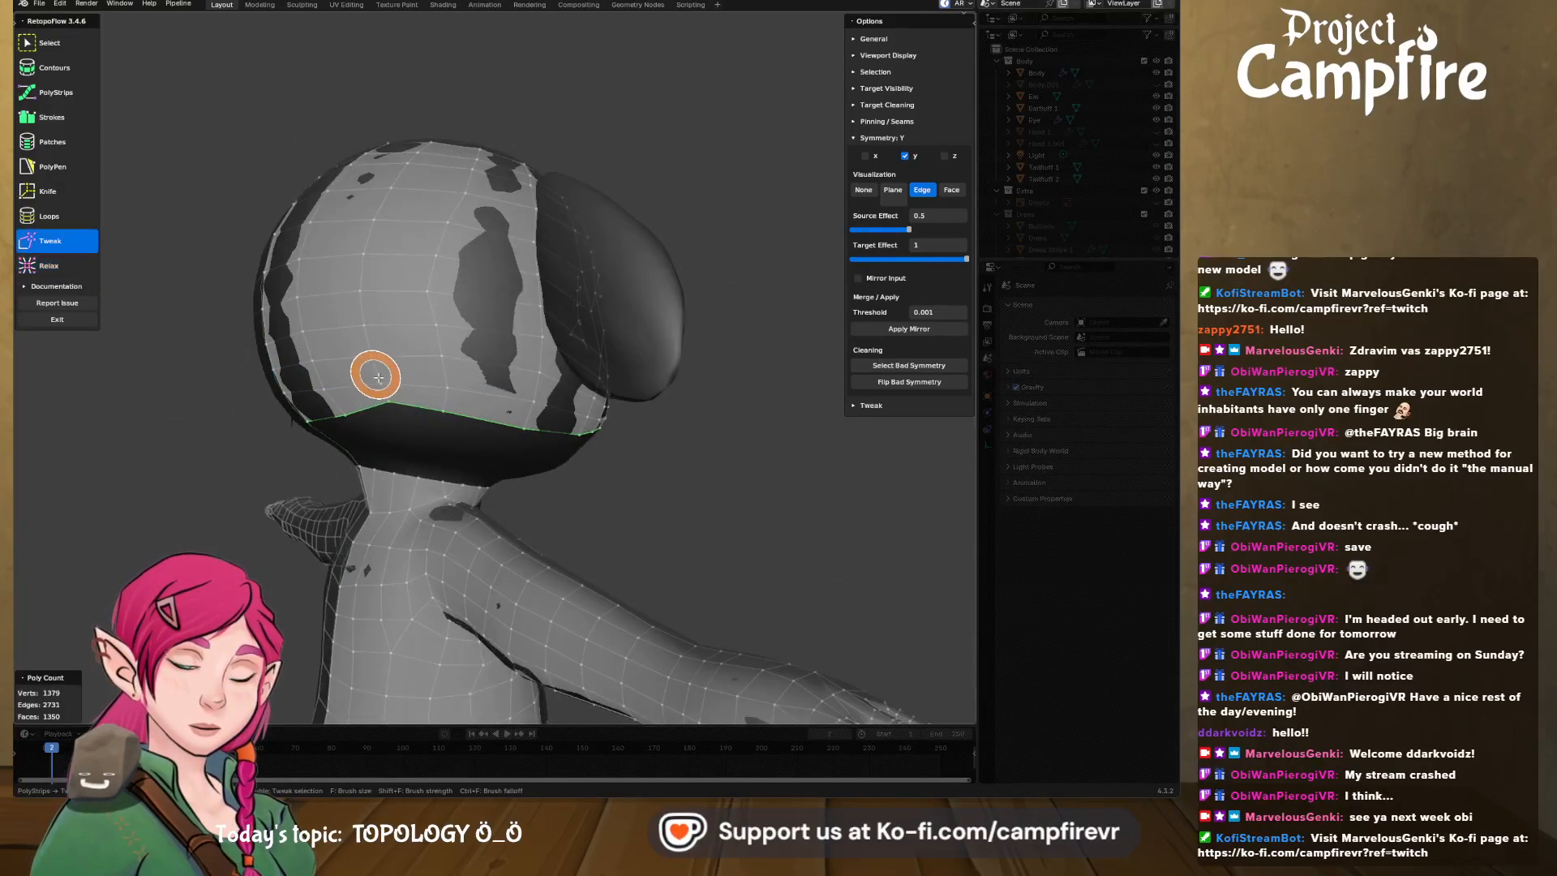
mouse_move(392, 412)
left_mouse_down()
mouse_move(452, 410)
mouse_move(393, 420)
left_mouse_up()
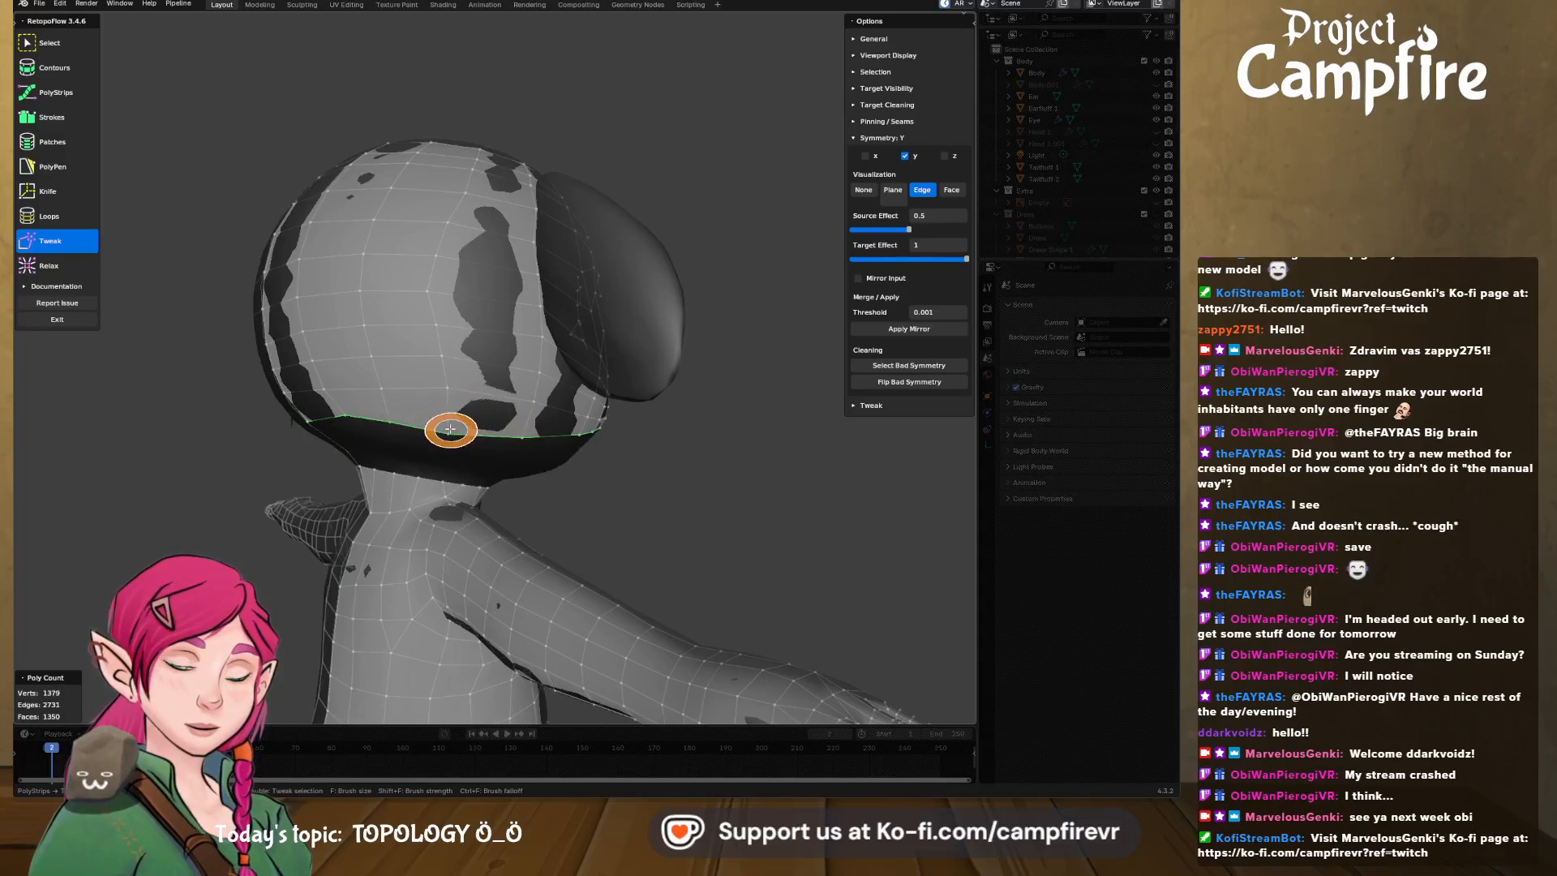
left_click(95, 263)
mouse_move(393, 334)
left_mouse_down()
mouse_move(428, 435)
mouse_move(410, 285)
mouse_move(447, 199)
mouse_move(452, 307)
mouse_move(335, 347)
mouse_move(323, 420)
left_mouse_up()
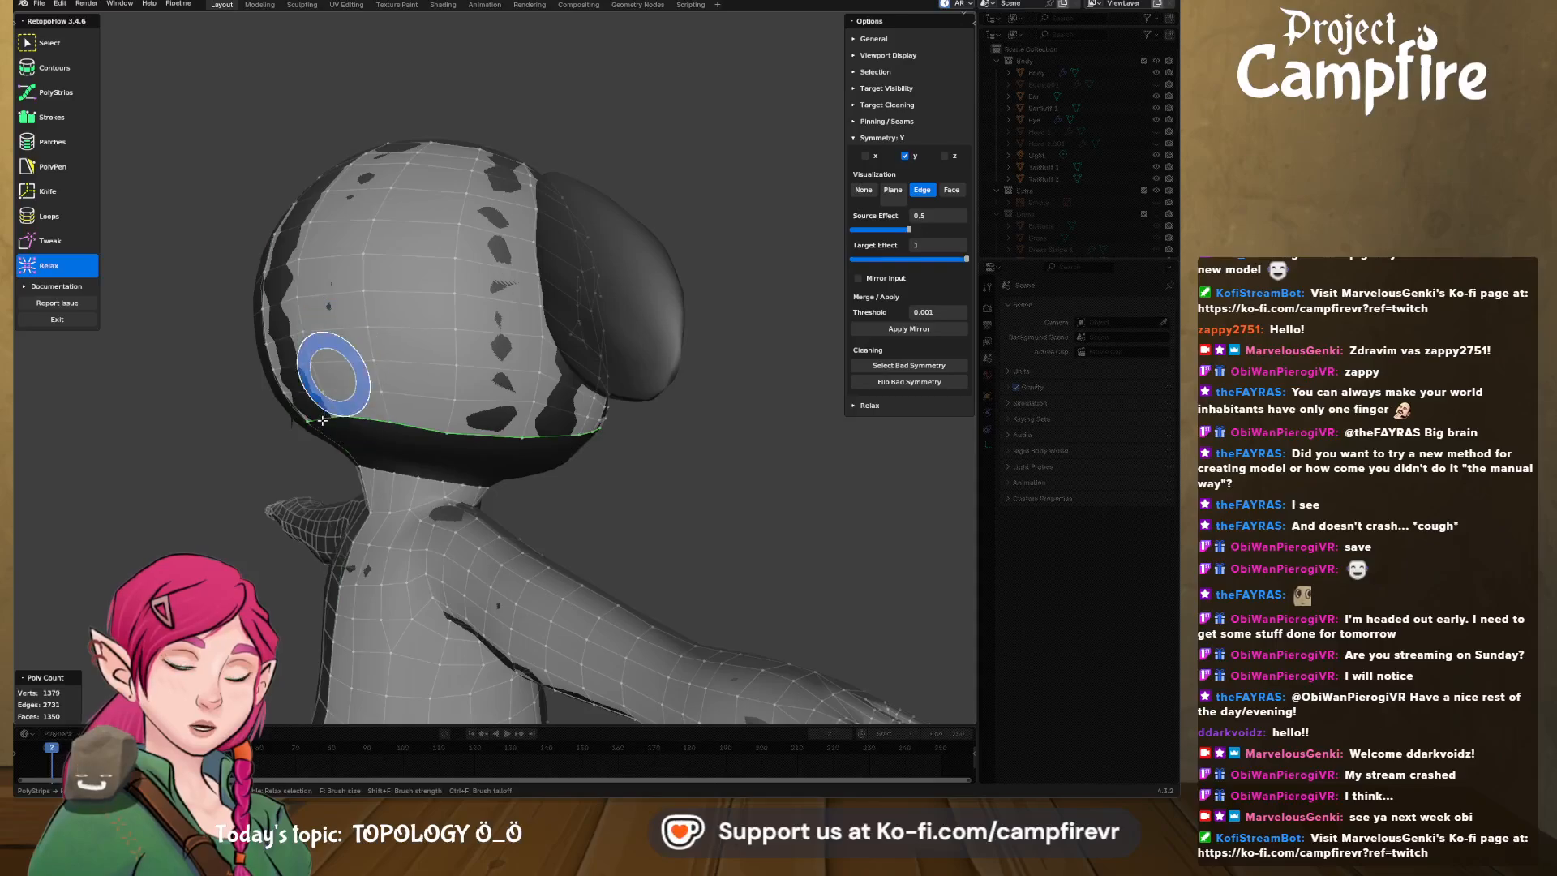
middle_click_drag(442, 414, 416, 357)
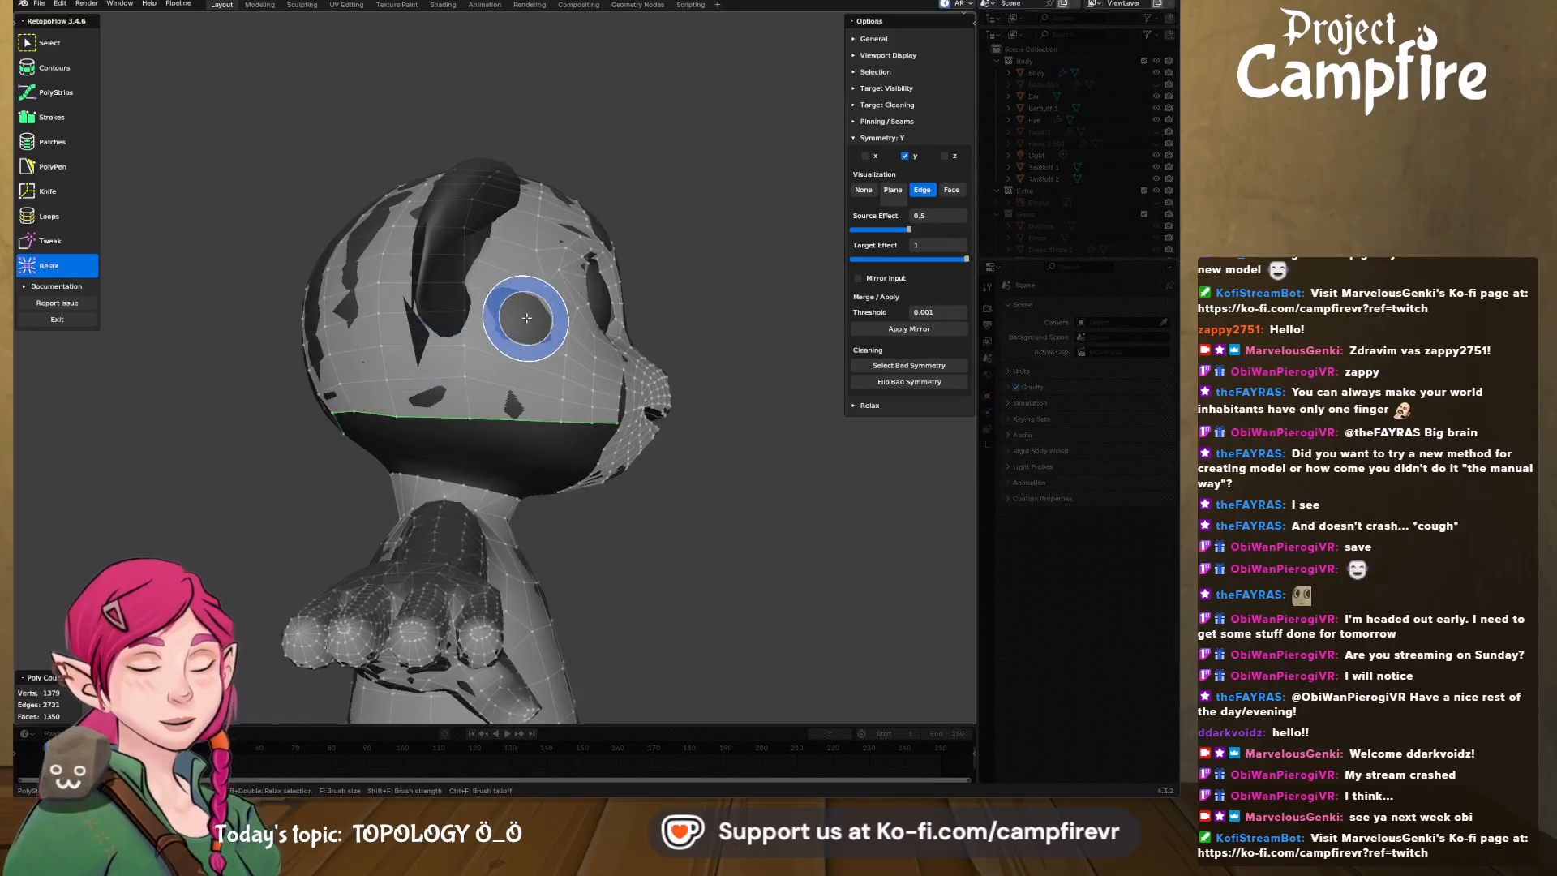
- Close the gap between the cheek patch and the muzzle by merging its three facing vertex pairs at center
mouse_move(519, 374)
middle_mouse_down()
mouse_move(441, 406)
mouse_move(514, 371)
middle_mouse_up()
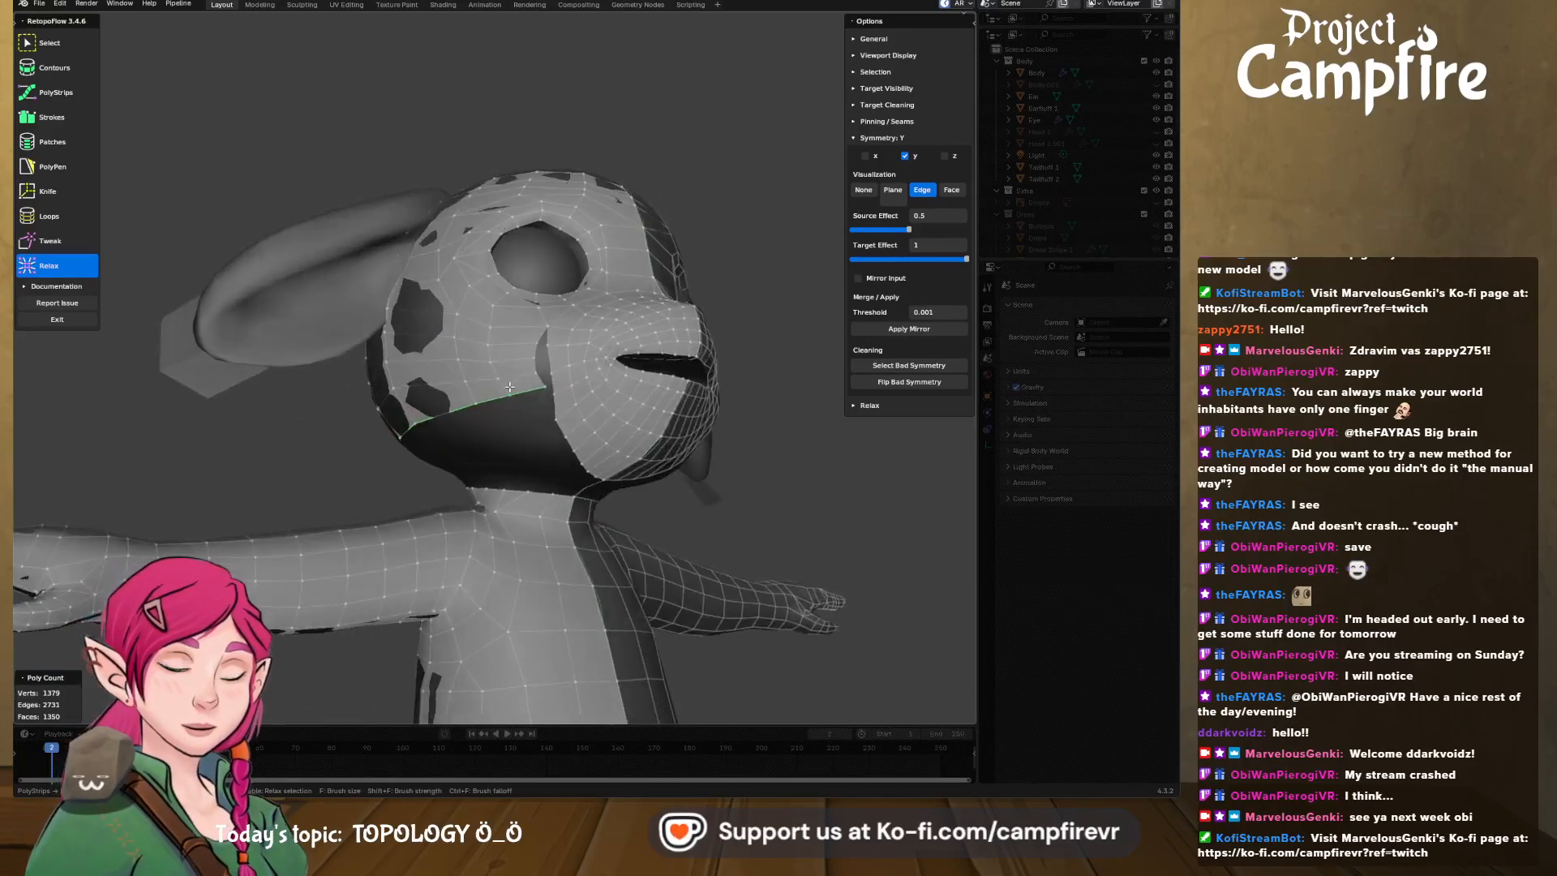
scroll(515, 371, "up", 1)
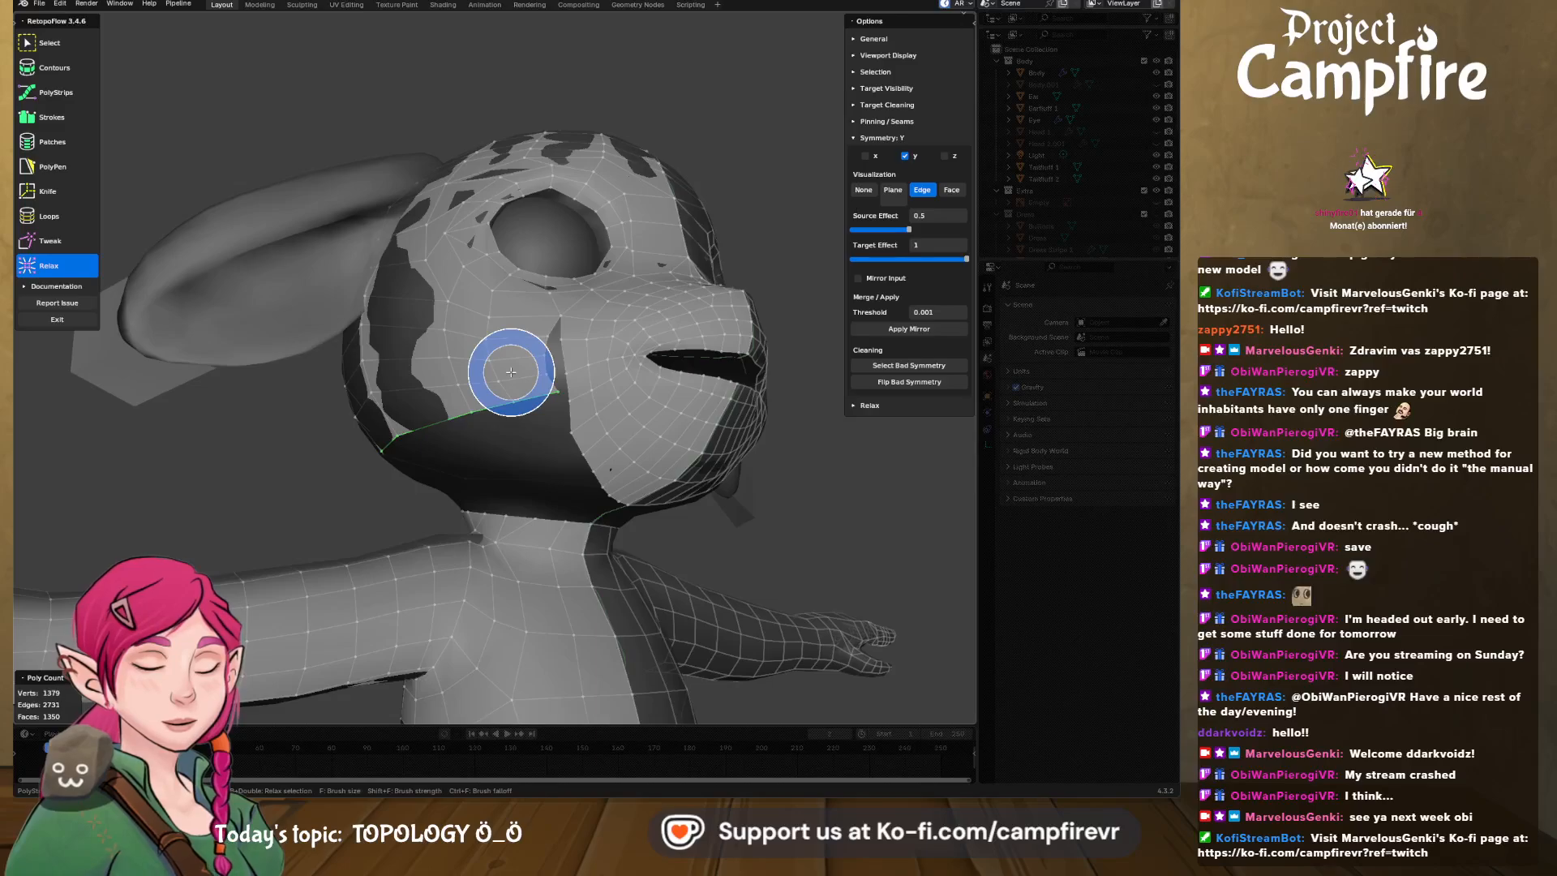
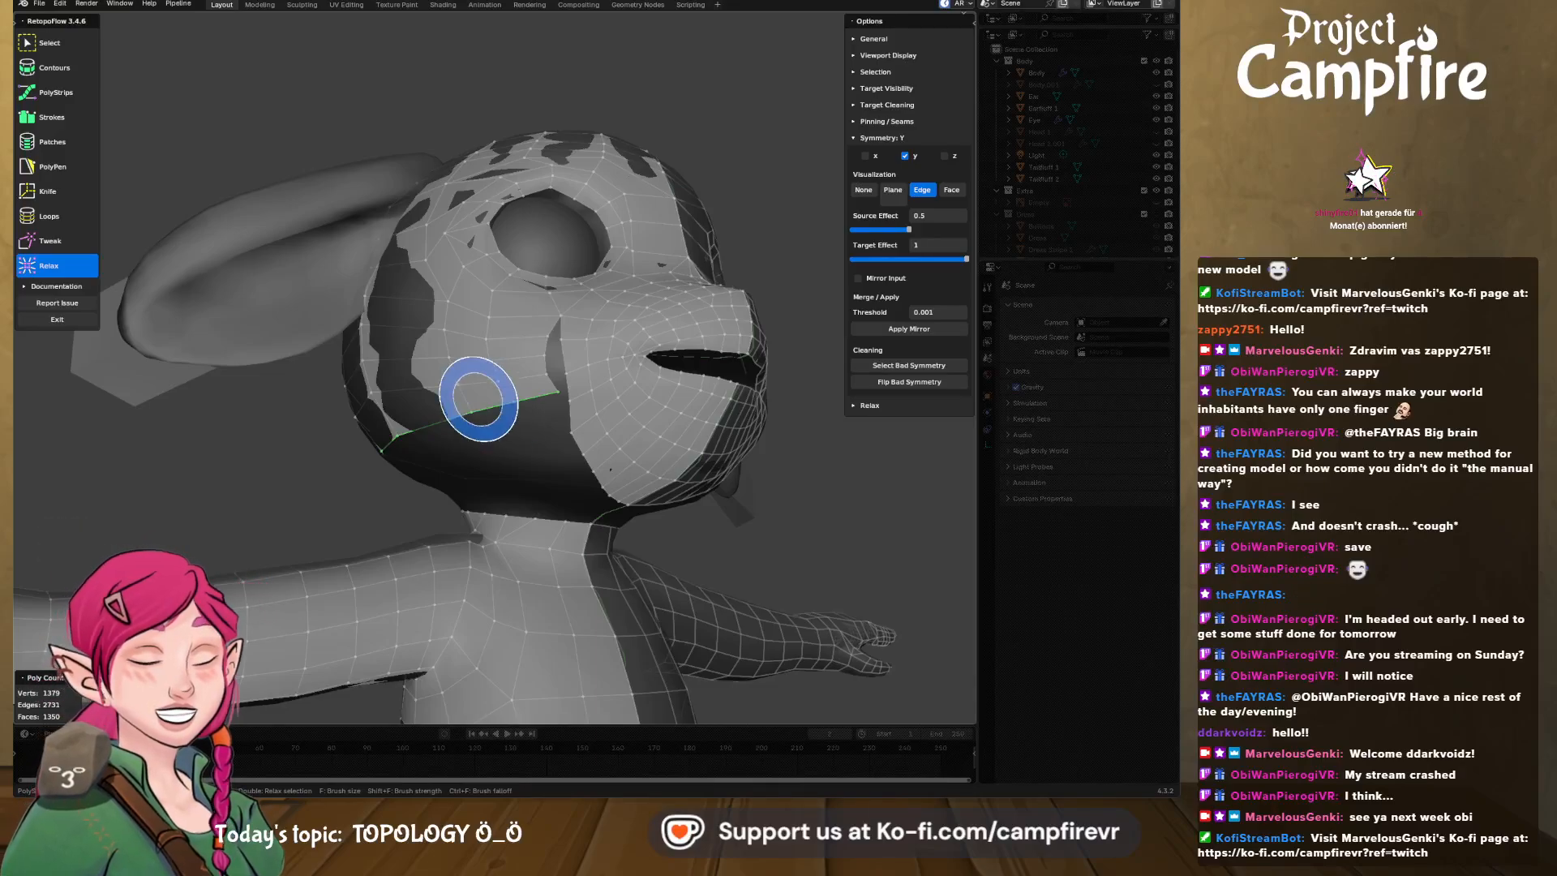
scroll(546, 399, "up", 2)
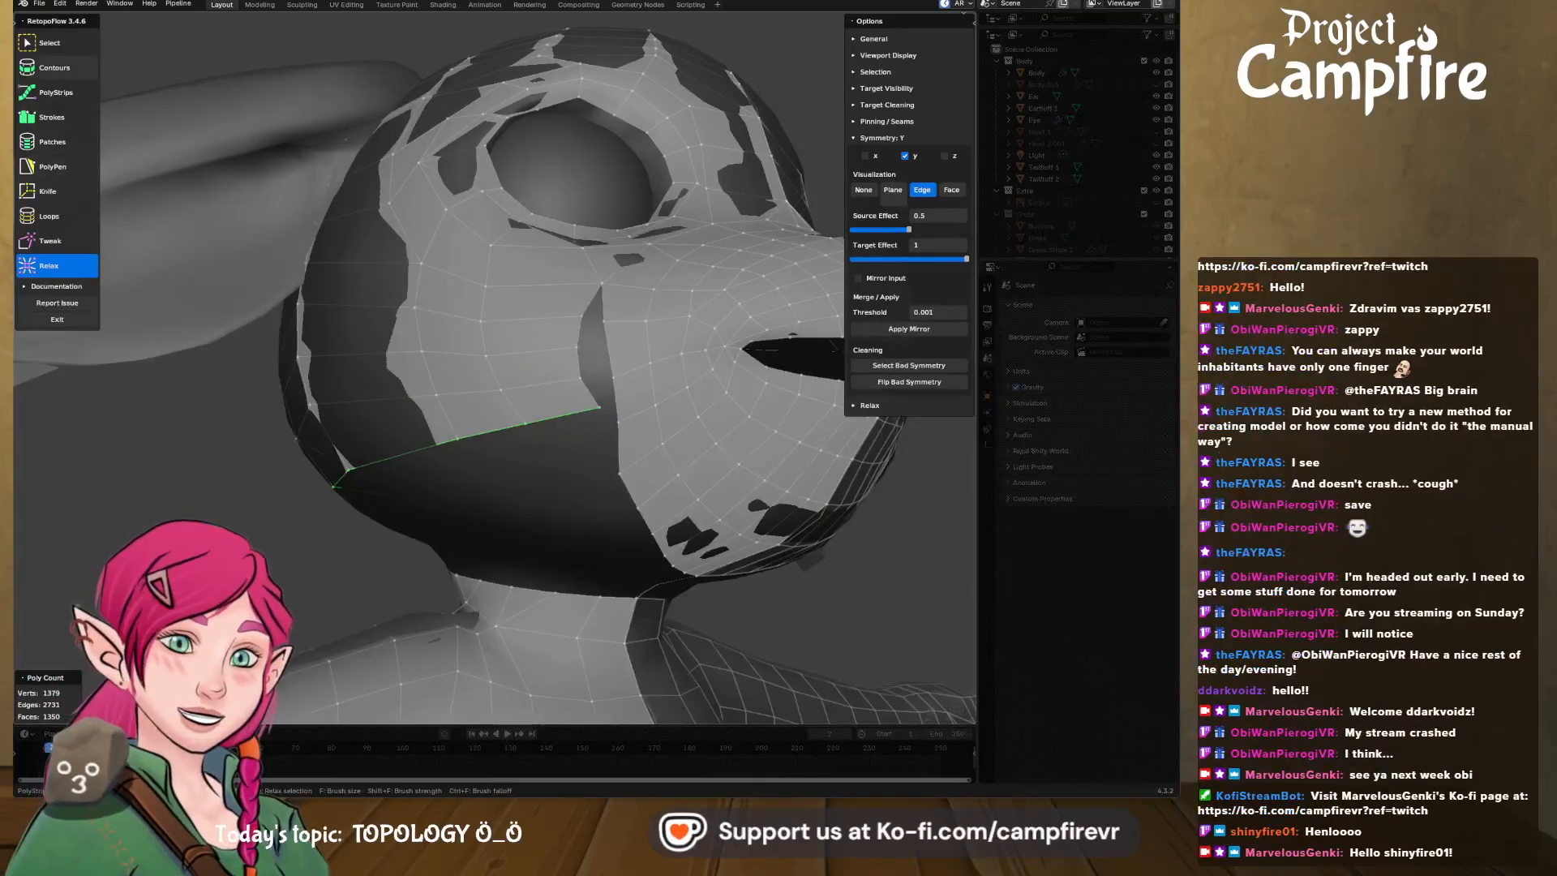
left_click(56, 43)
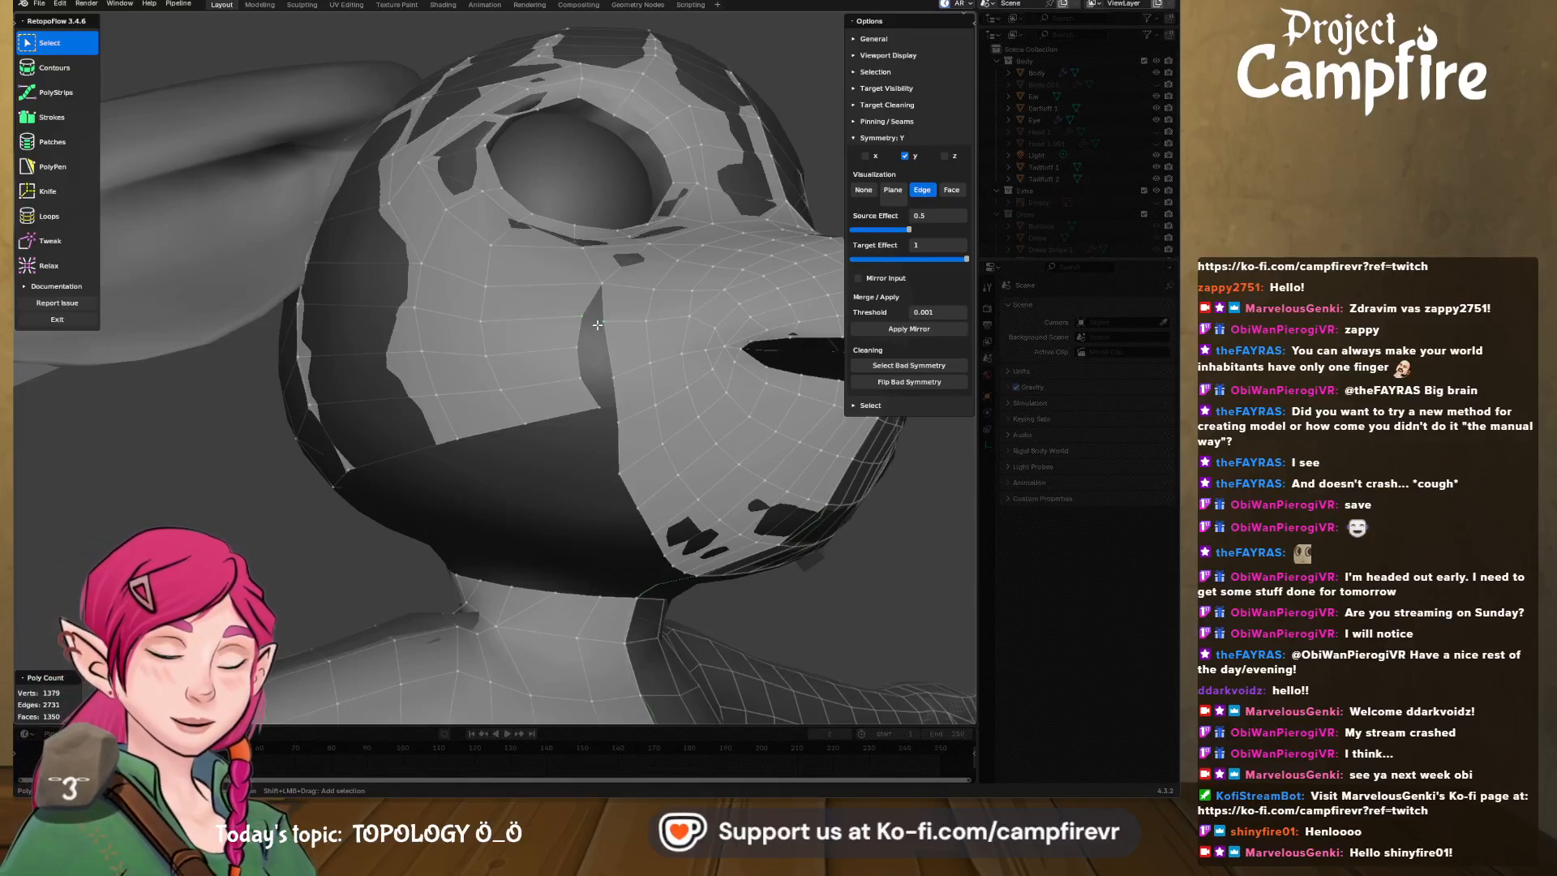
key("x")
left_click(597, 566)
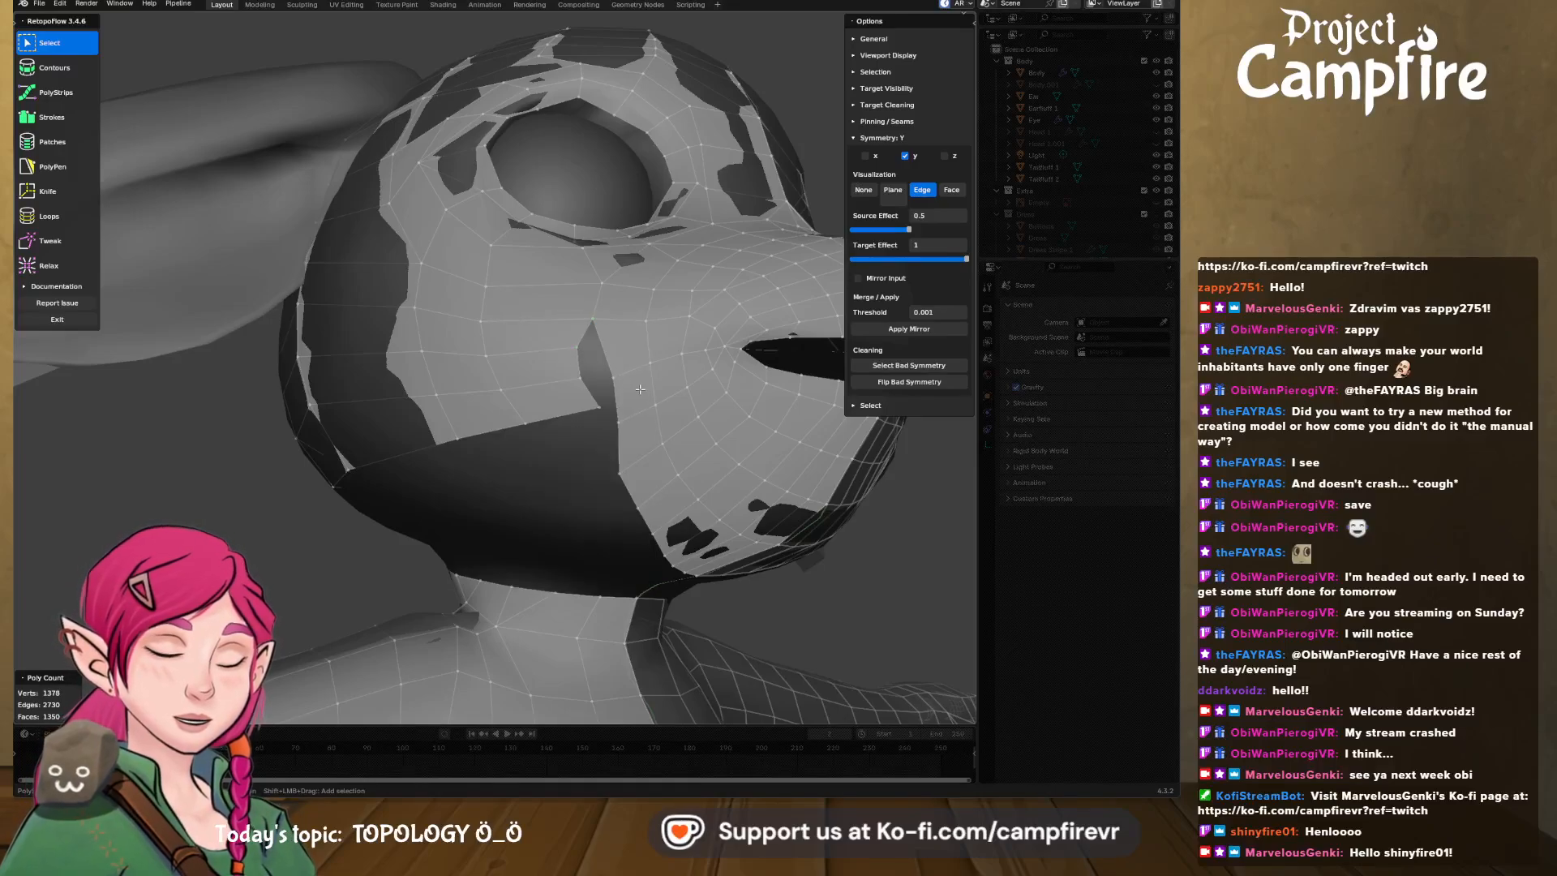
key("x")
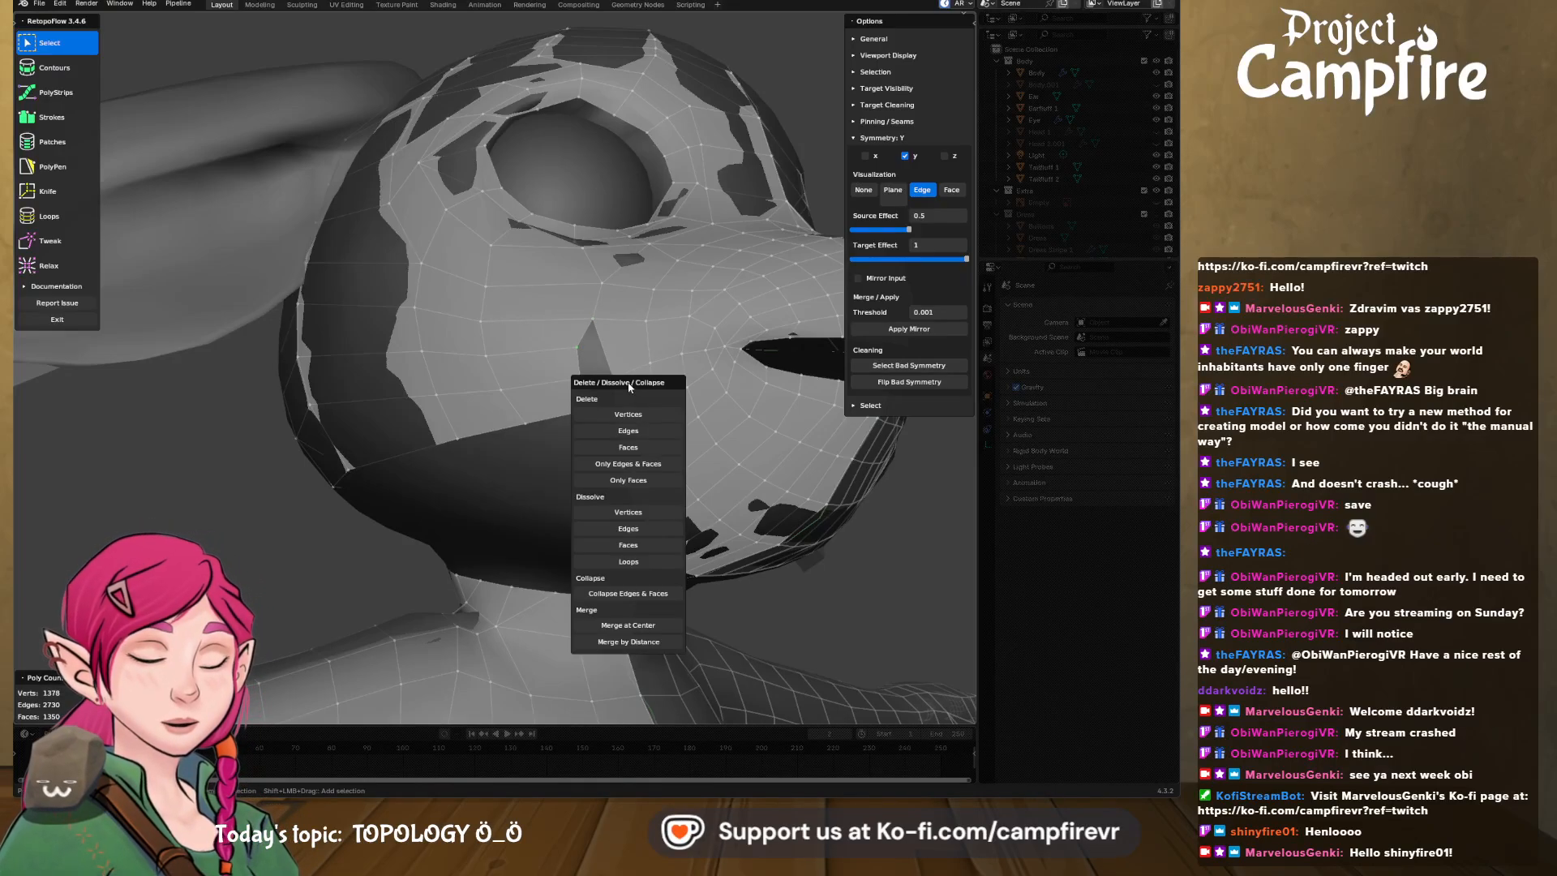
left_click(662, 624)
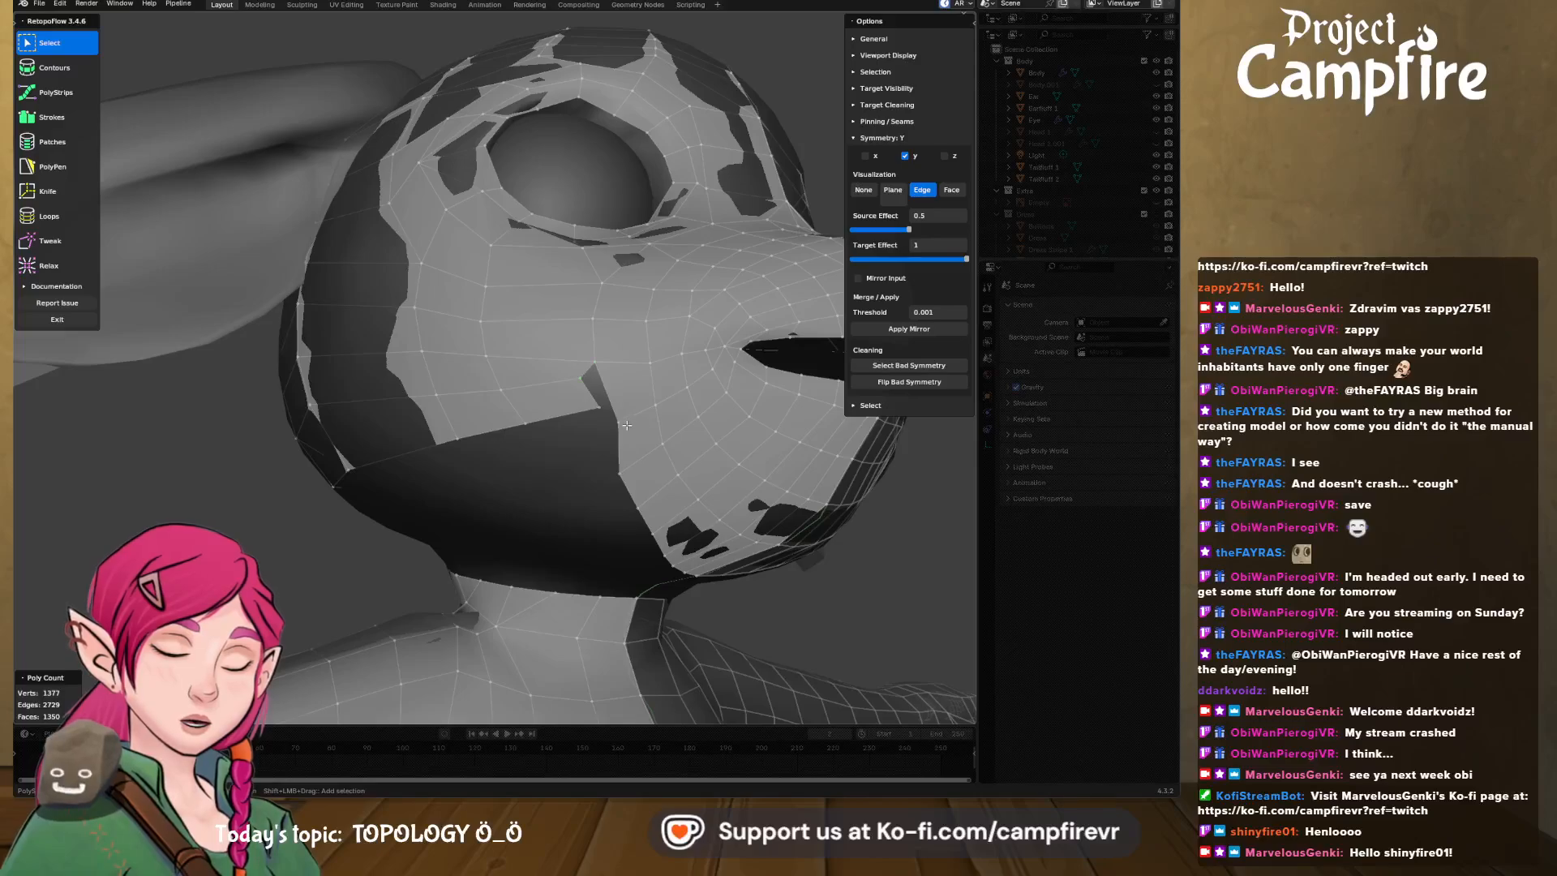
key("x")
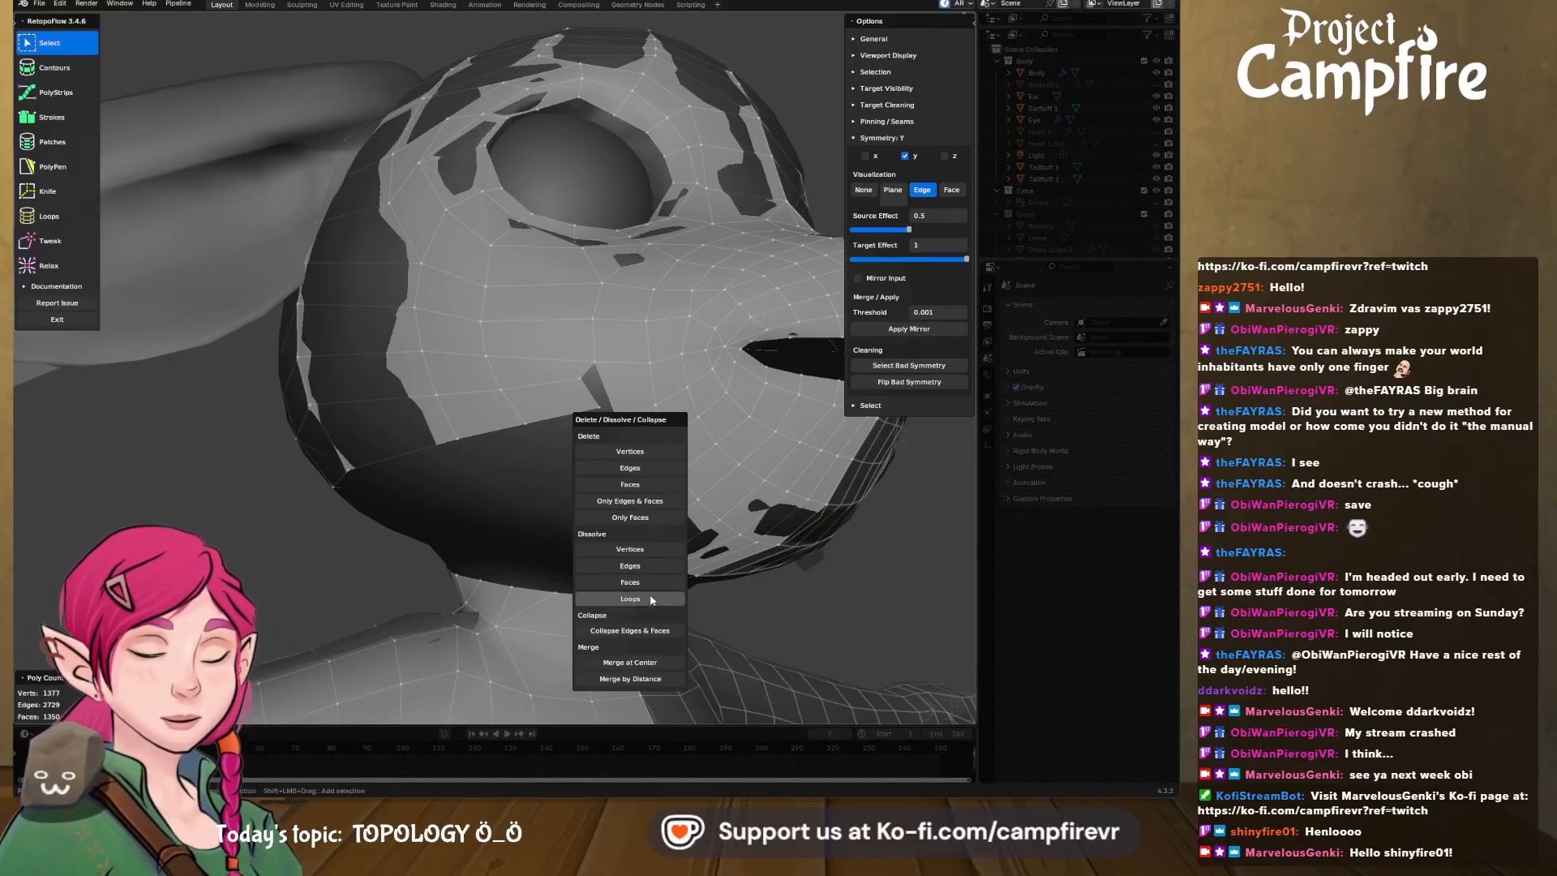
left_click(655, 659)
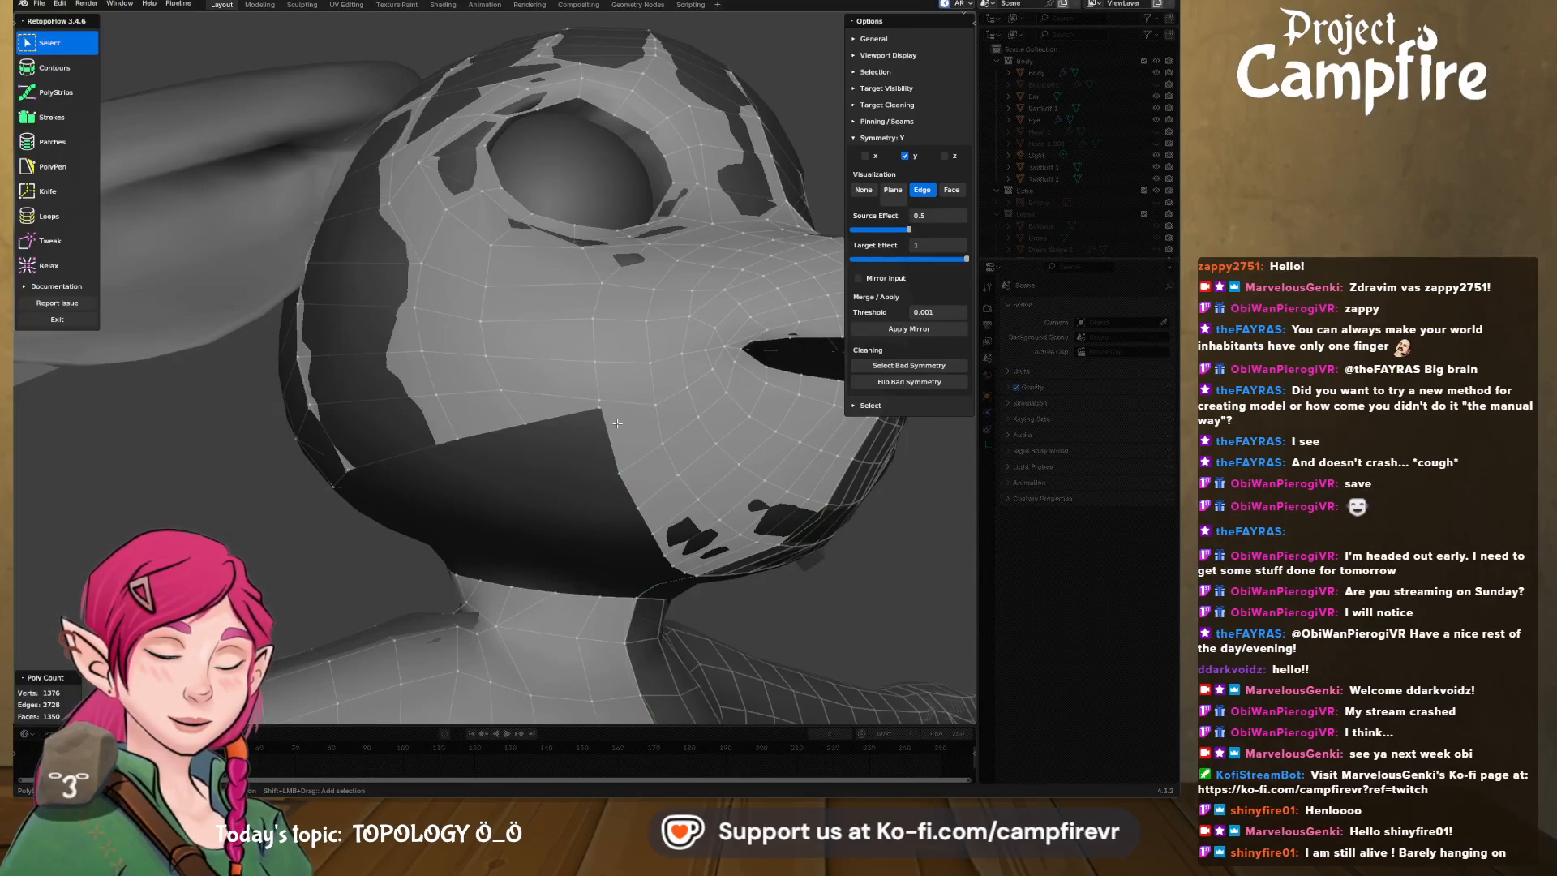
- Try deleting the corner vertices where the cheek patch's lower border meets the muzzle
key("x")
left_click(624, 452)
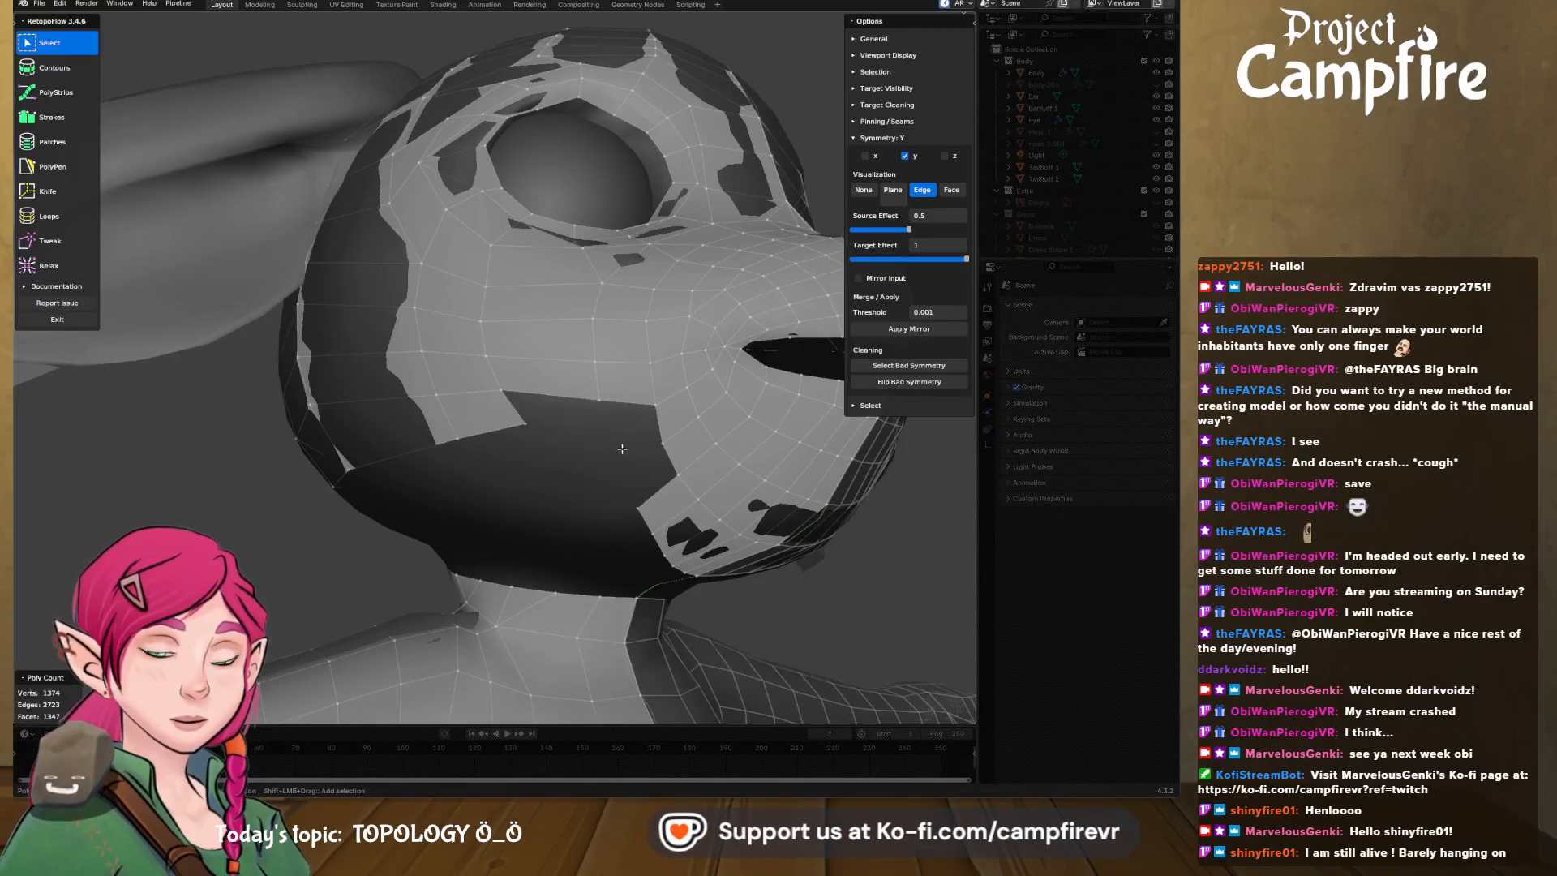
key("ctrl+z")
- Merge the cheek and muzzle corner vertices at center, and relax the quads along the cheek's lower border
key("x")
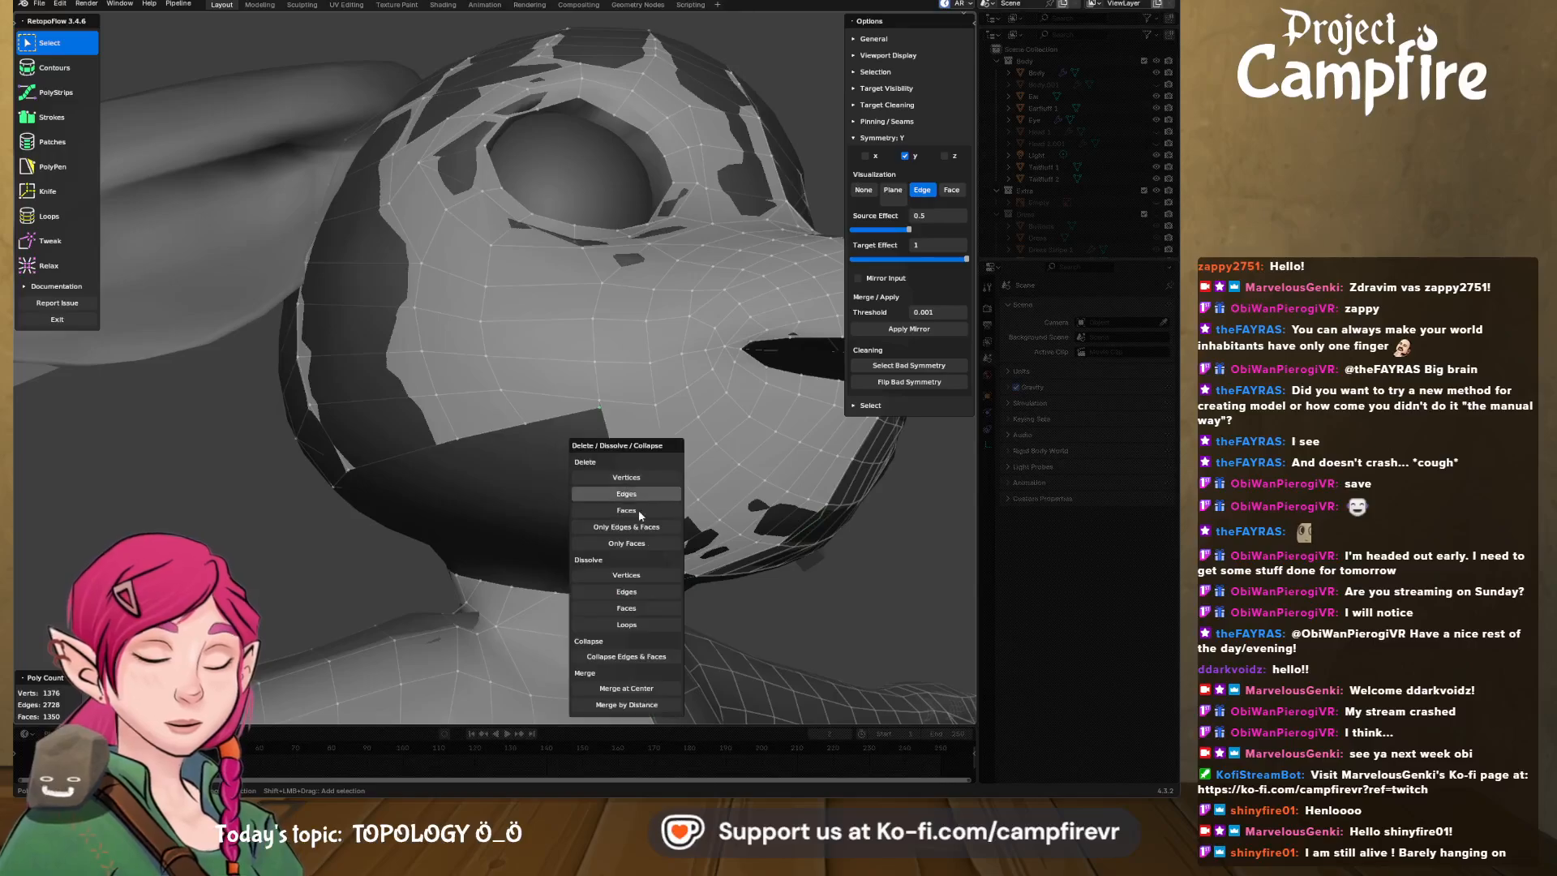
left_click(654, 689)
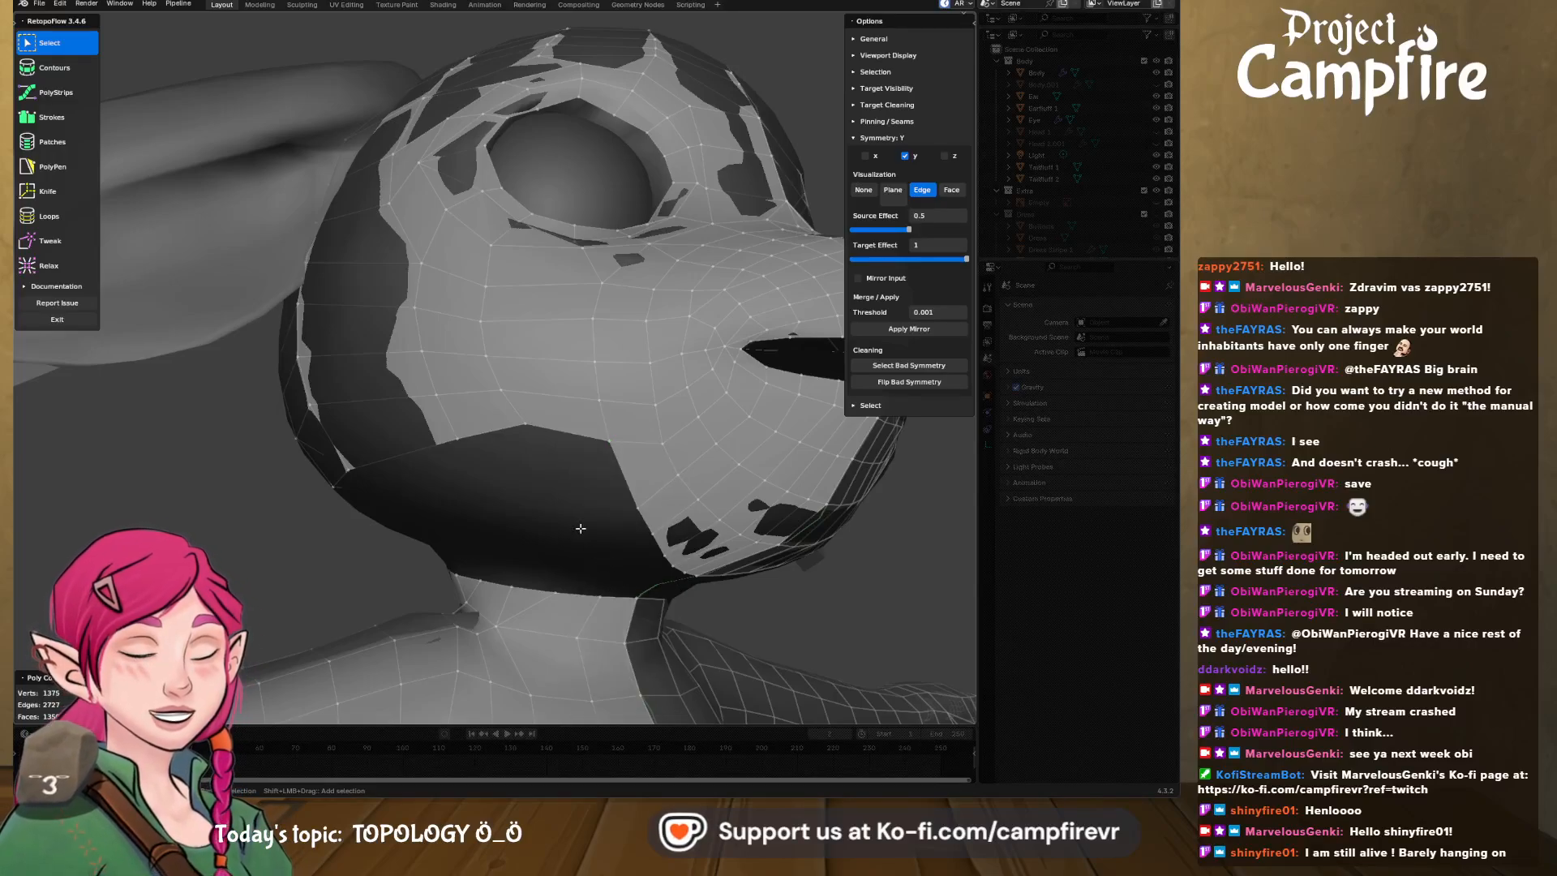
middle_click_drag(577, 508, 254, 430)
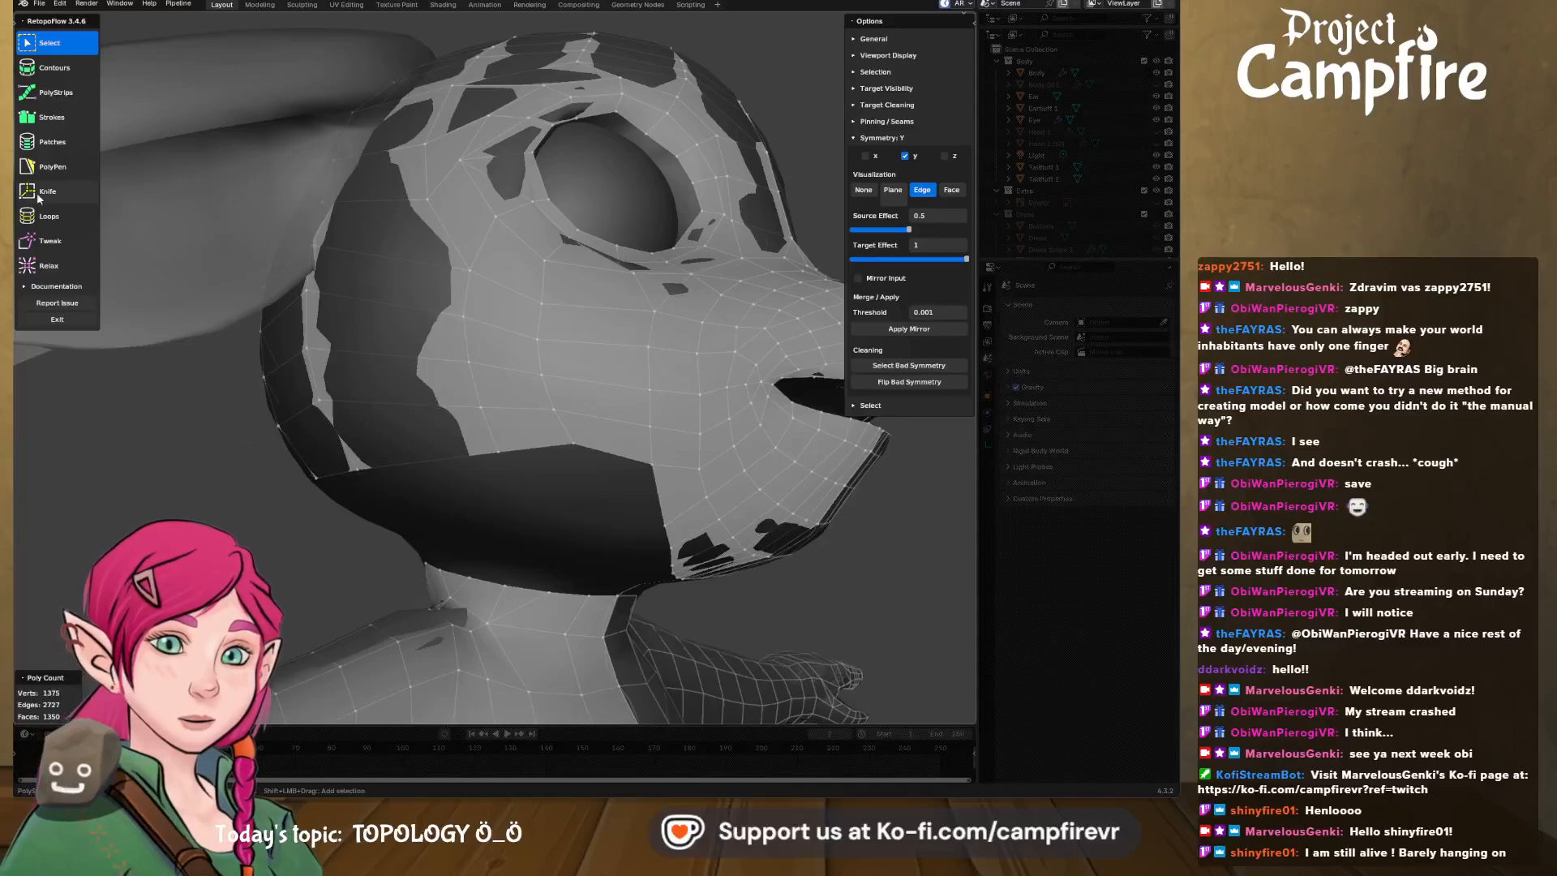
left_click(55, 271)
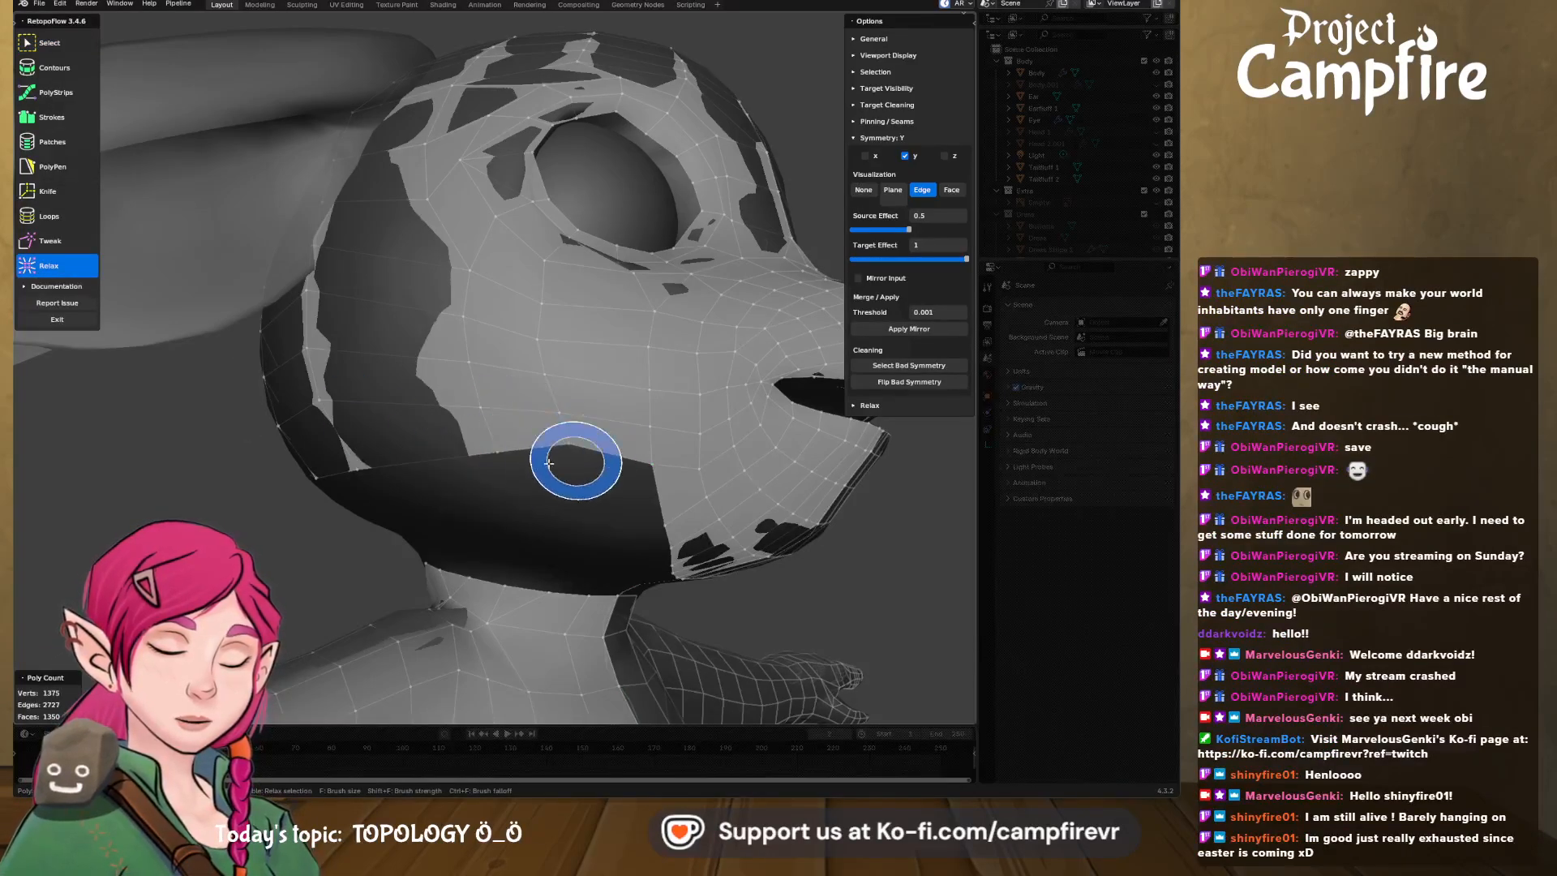
mouse_move(461, 421)
left_mouse_down()
mouse_move(425, 372)
mouse_move(449, 477)
mouse_move(505, 459)
left_mouse_up()
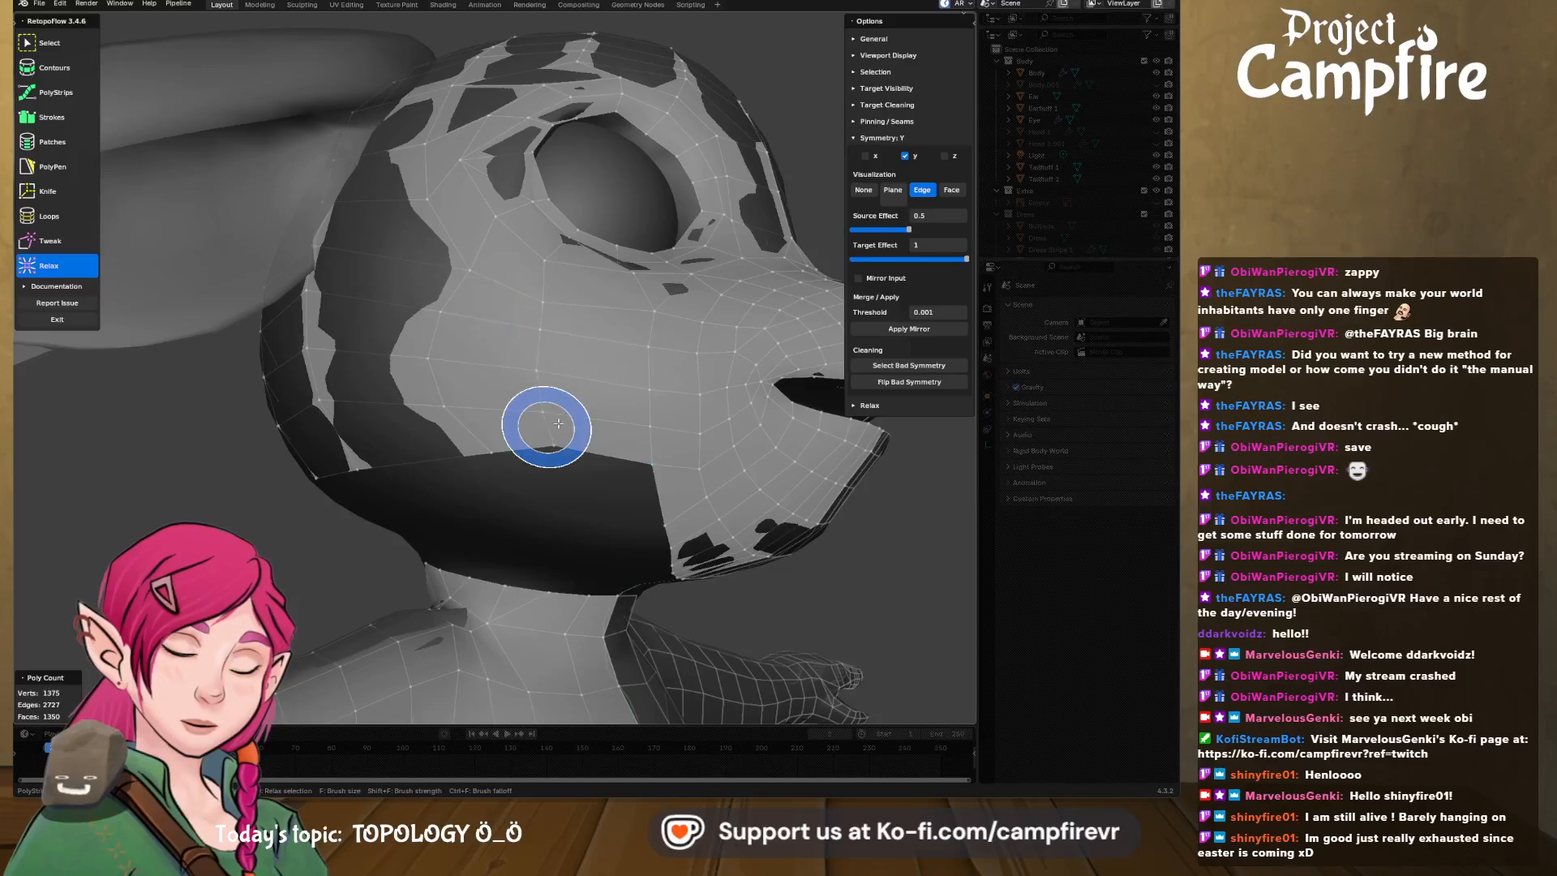
- Relax the quads along the side of the head and above the cheek's lower border
mouse_move(547, 424)
middle_mouse_down()
mouse_move(613, 431)
mouse_move(524, 416)
mouse_move(513, 458)
mouse_move(376, 484)
mouse_move(551, 496)
middle_mouse_up()
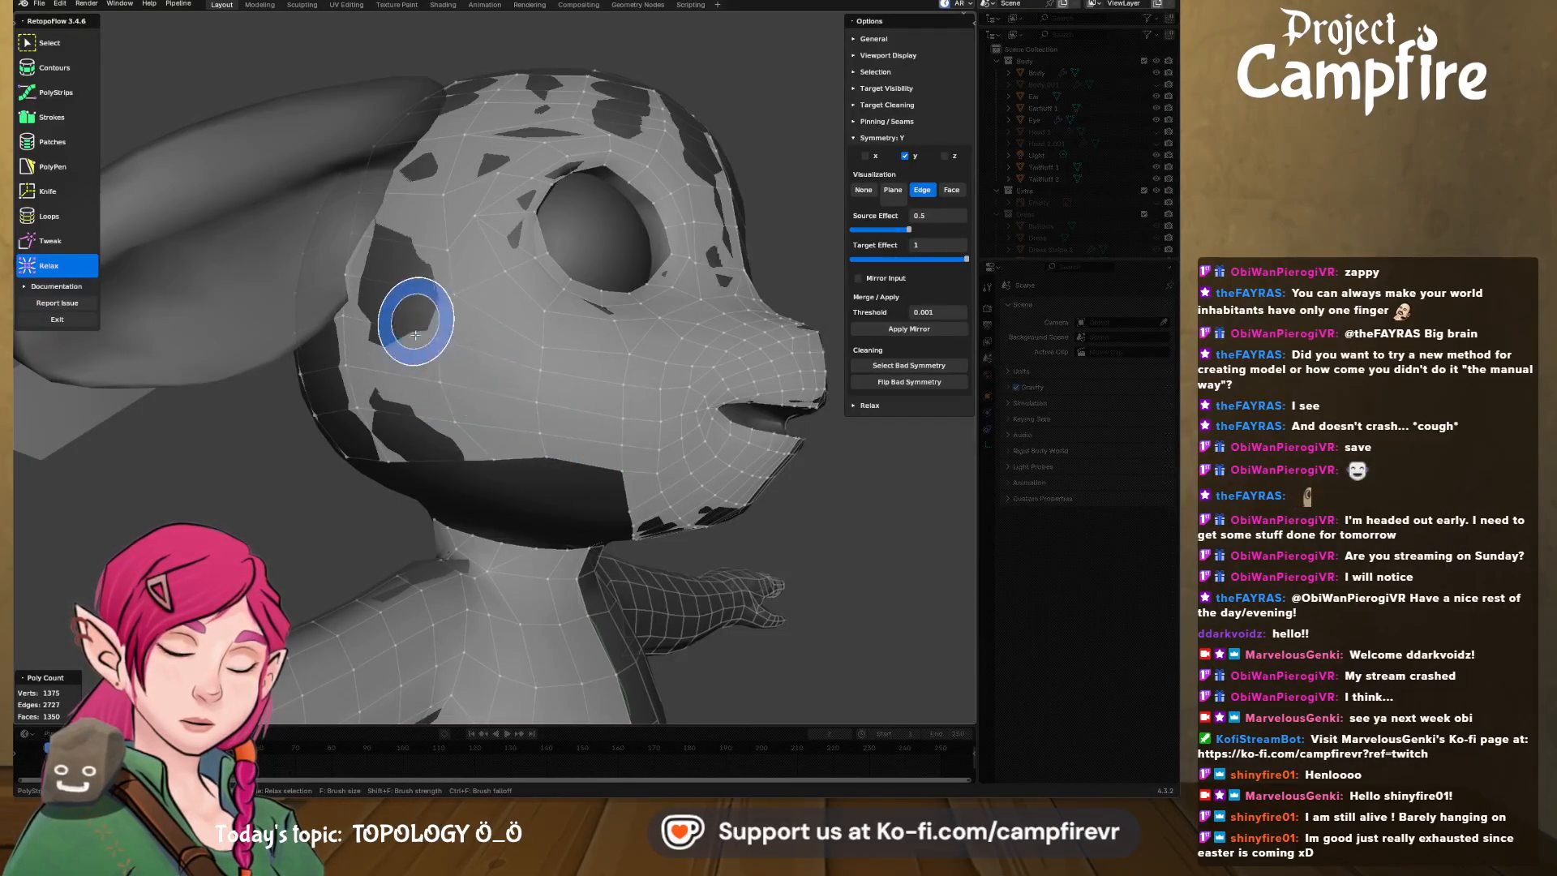
mouse_move(415, 335)
left_mouse_down()
mouse_move(340, 313)
mouse_move(418, 334)
mouse_move(457, 442)
left_mouse_up()
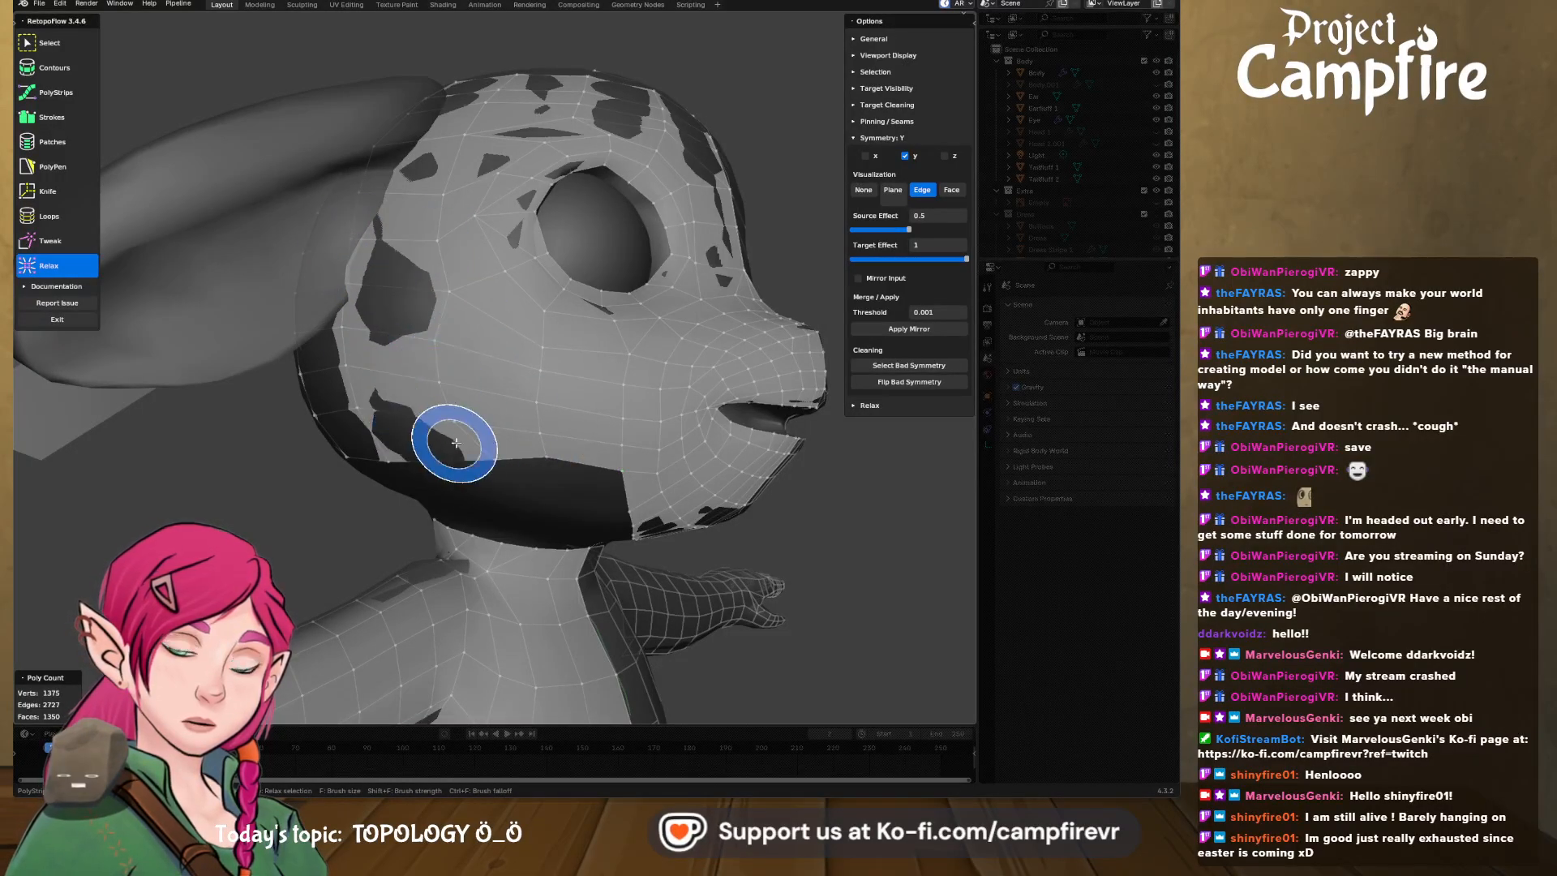
middle_click_drag(374, 458, 505, 454)
mouse_move(506, 452)
left_mouse_down()
mouse_move(486, 313)
mouse_move(445, 405)
left_mouse_up()
- Extend the head's lower border toward the neck with Strokes, adding a four-span strip of quads under the head
mouse_move(446, 405)
middle_mouse_down()
mouse_move(538, 445)
mouse_move(430, 437)
mouse_move(451, 495)
mouse_move(622, 524)
mouse_move(552, 428)
mouse_move(518, 438)
middle_mouse_up()
mouse_move(279, 302)
middle_mouse_down()
mouse_move(344, 312)
mouse_move(311, 311)
mouse_move(328, 321)
middle_mouse_up()
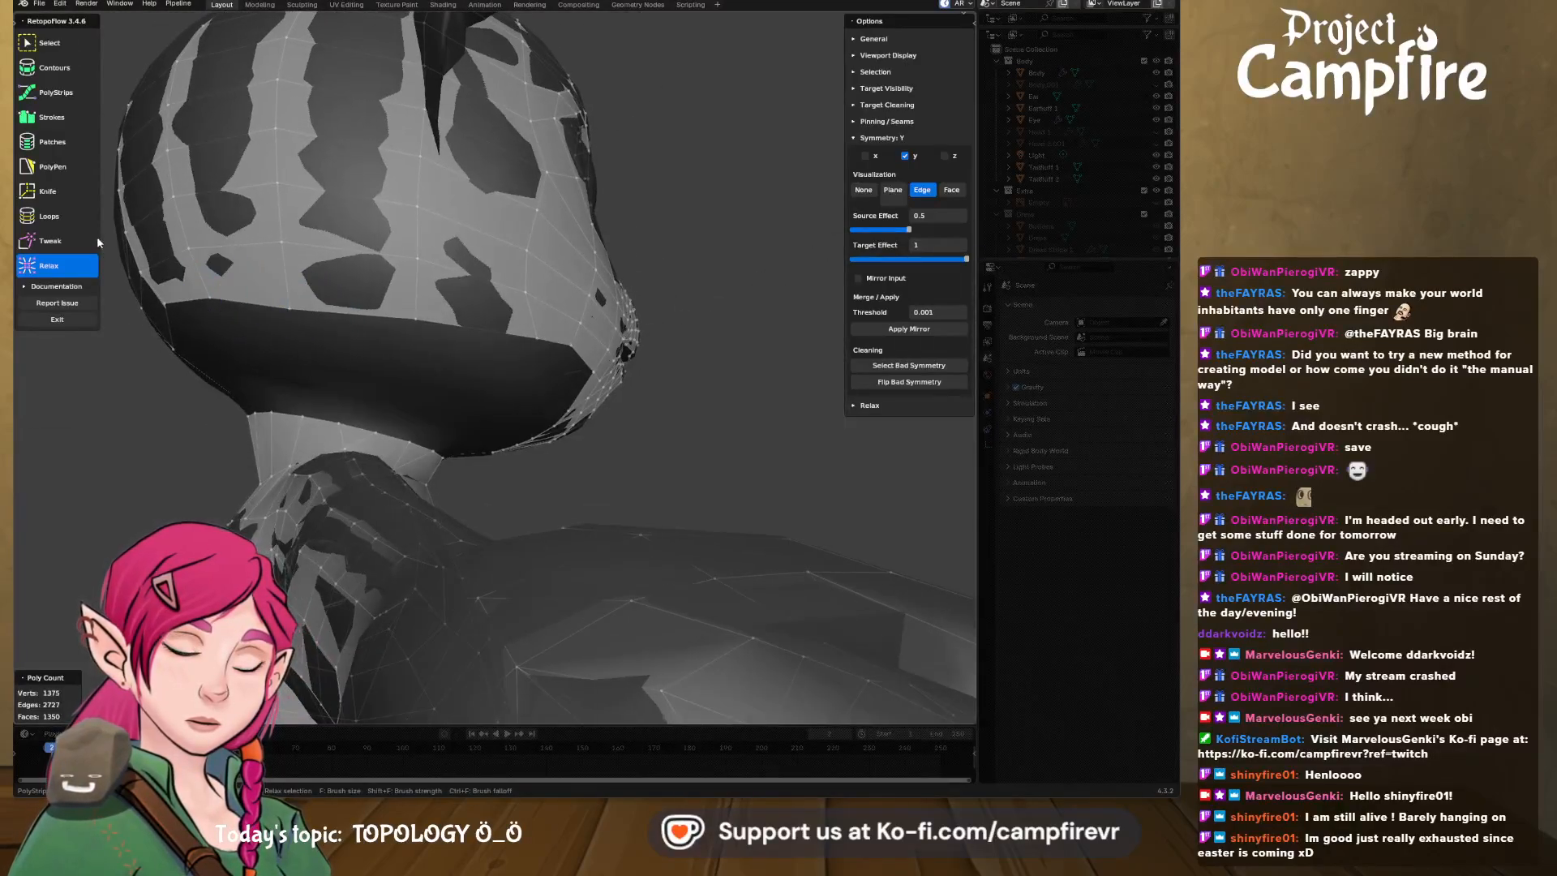
left_click(53, 117)
left_click_drag(551, 342, 379, 309)
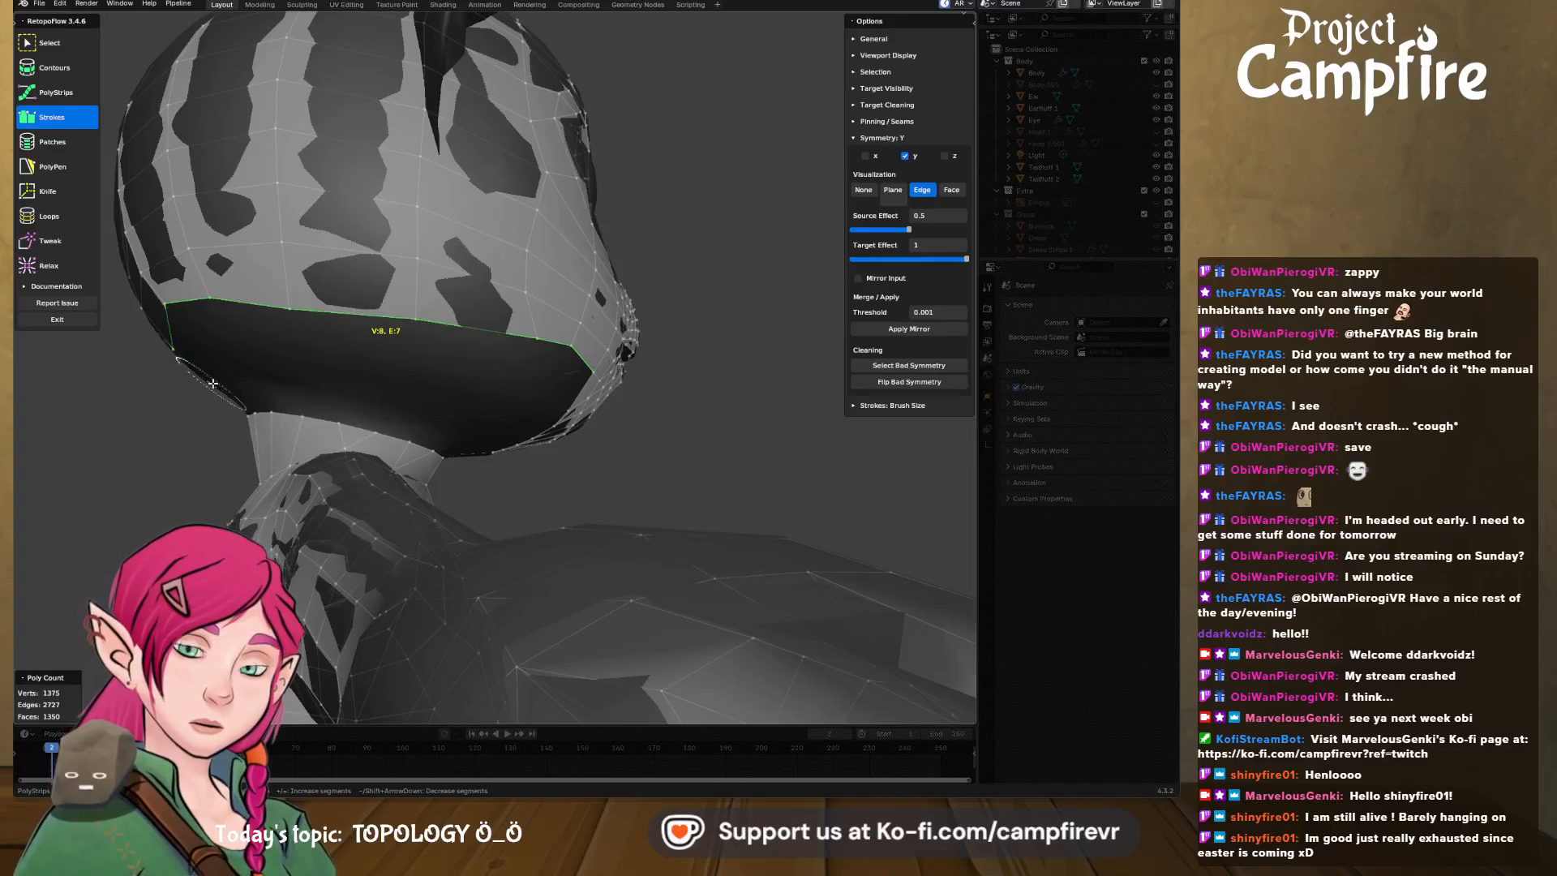
mouse_move(277, 376)
left_mouse_down()
mouse_move(414, 393)
mouse_move(482, 448)
left_mouse_up()
mouse_move(483, 449)
middle_mouse_down()
mouse_move(482, 397)
mouse_move(523, 357)
mouse_move(529, 394)
mouse_move(498, 372)
middle_mouse_up()
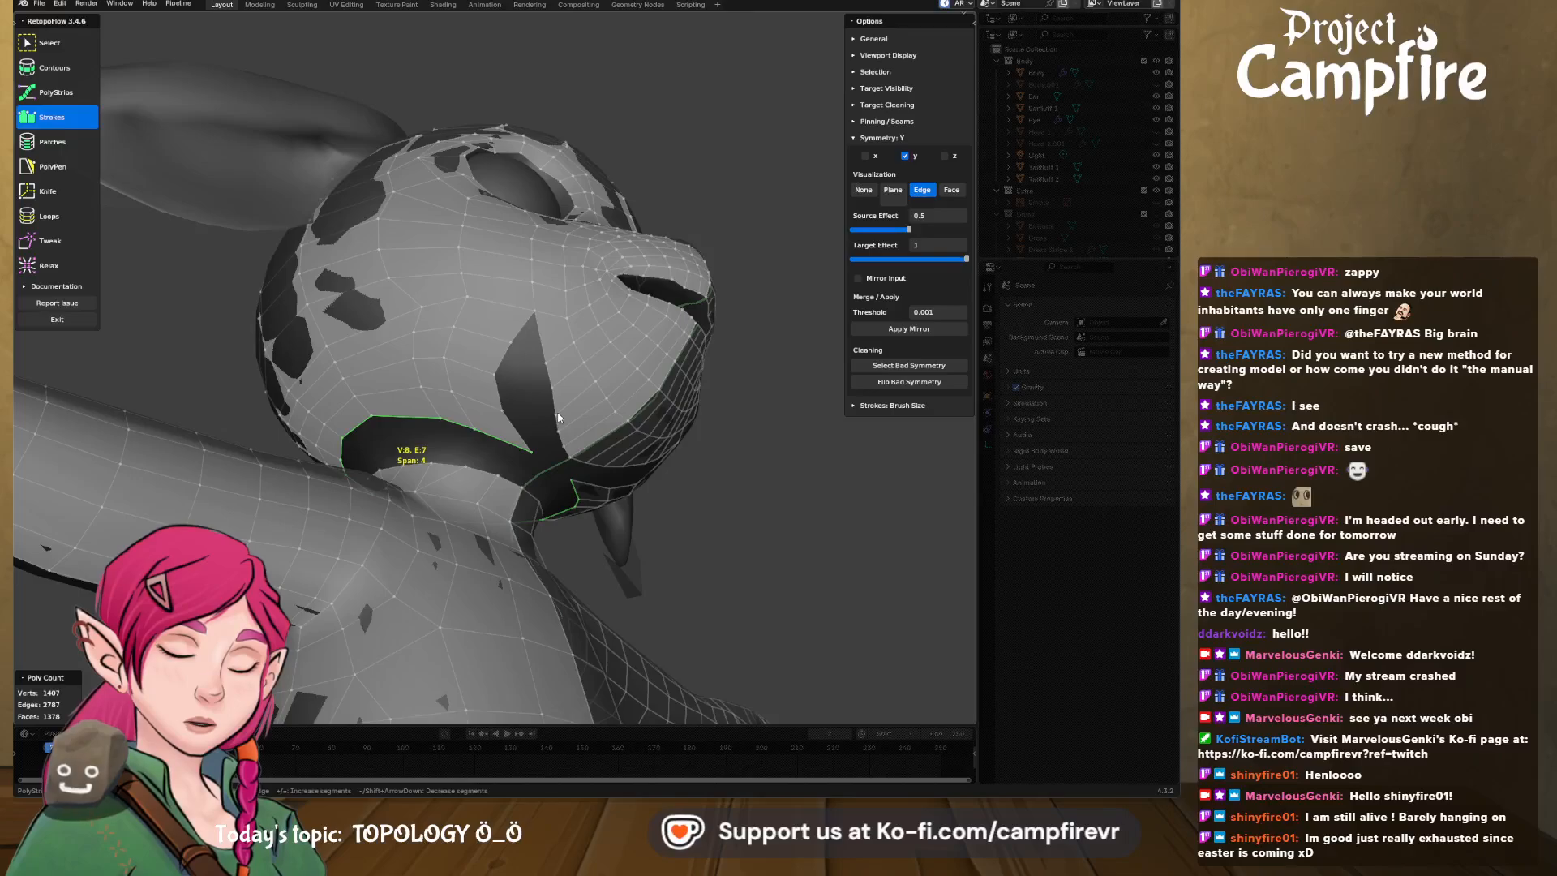
- Tweak the new strip's vertices toward the jaw edge, and even out its back-of-head vertices along the symmetry line
left_click(38, 245)
mouse_move(499, 342)
left_mouse_down()
mouse_move(545, 356)
mouse_move(507, 385)
mouse_move(561, 395)
mouse_move(538, 447)
mouse_move(556, 435)
left_mouse_up()
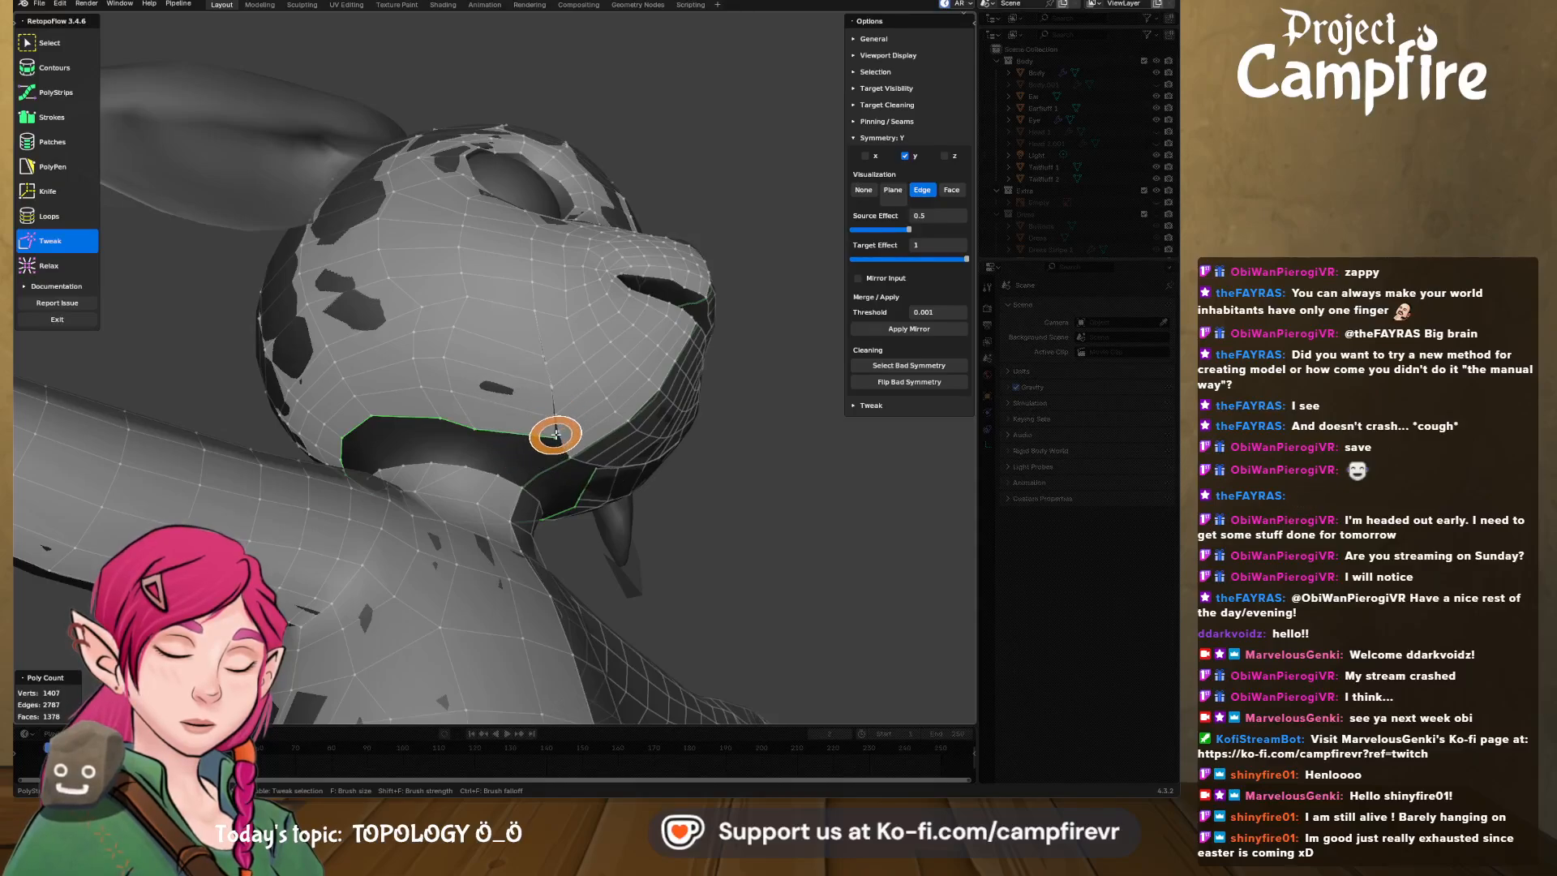
mouse_move(466, 434)
middle_mouse_down()
mouse_move(551, 361)
mouse_move(570, 472)
mouse_move(634, 468)
mouse_move(424, 222)
middle_mouse_up()
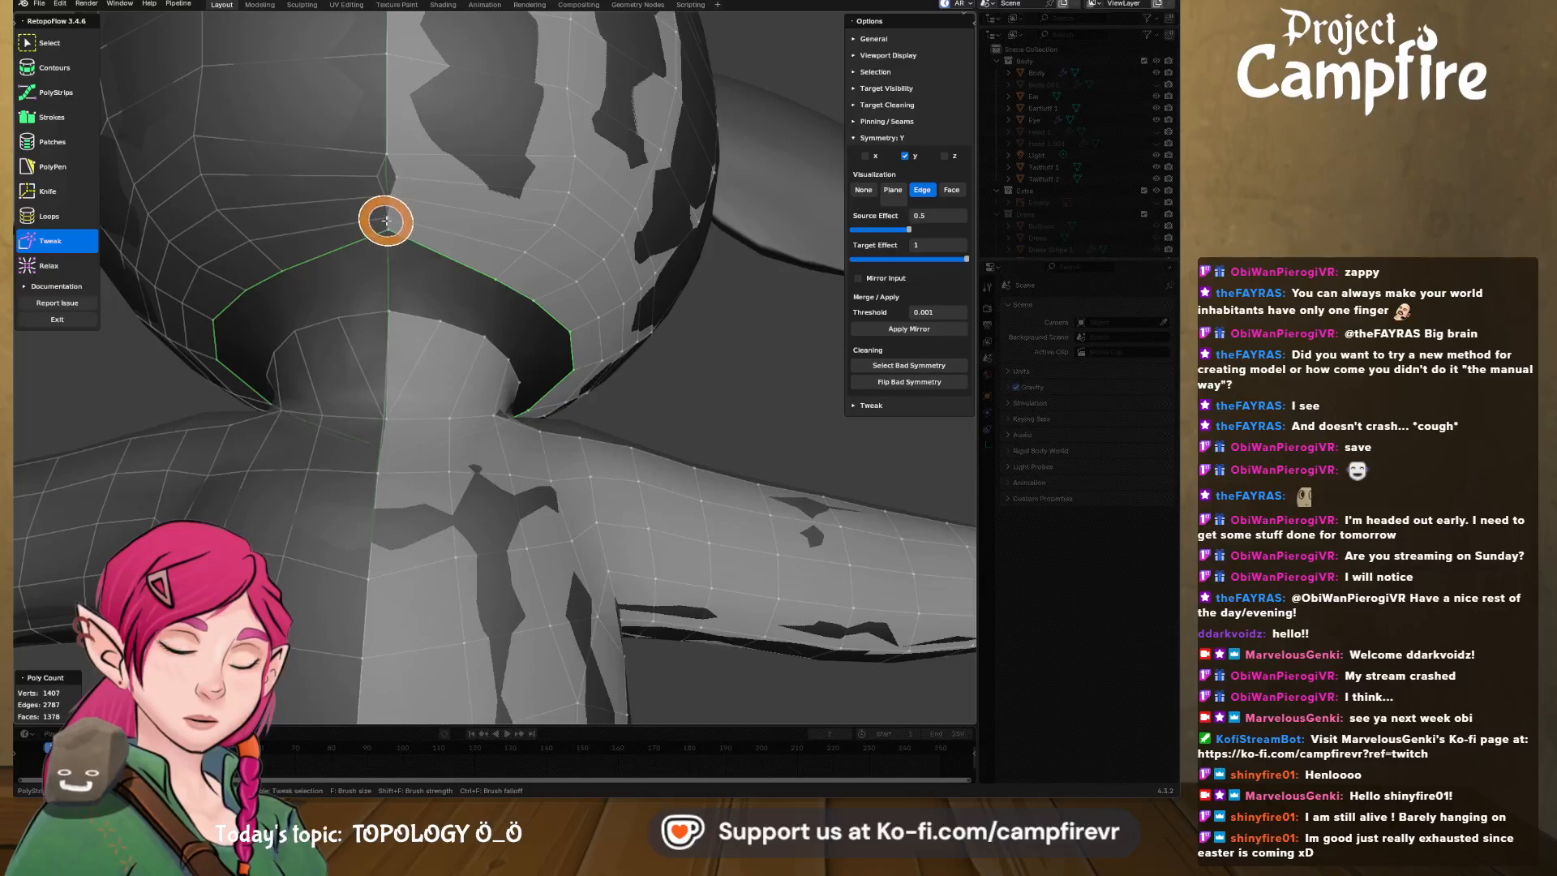
left_click_drag(402, 227, 391, 292)
left_click_drag(382, 191, 388, 112)
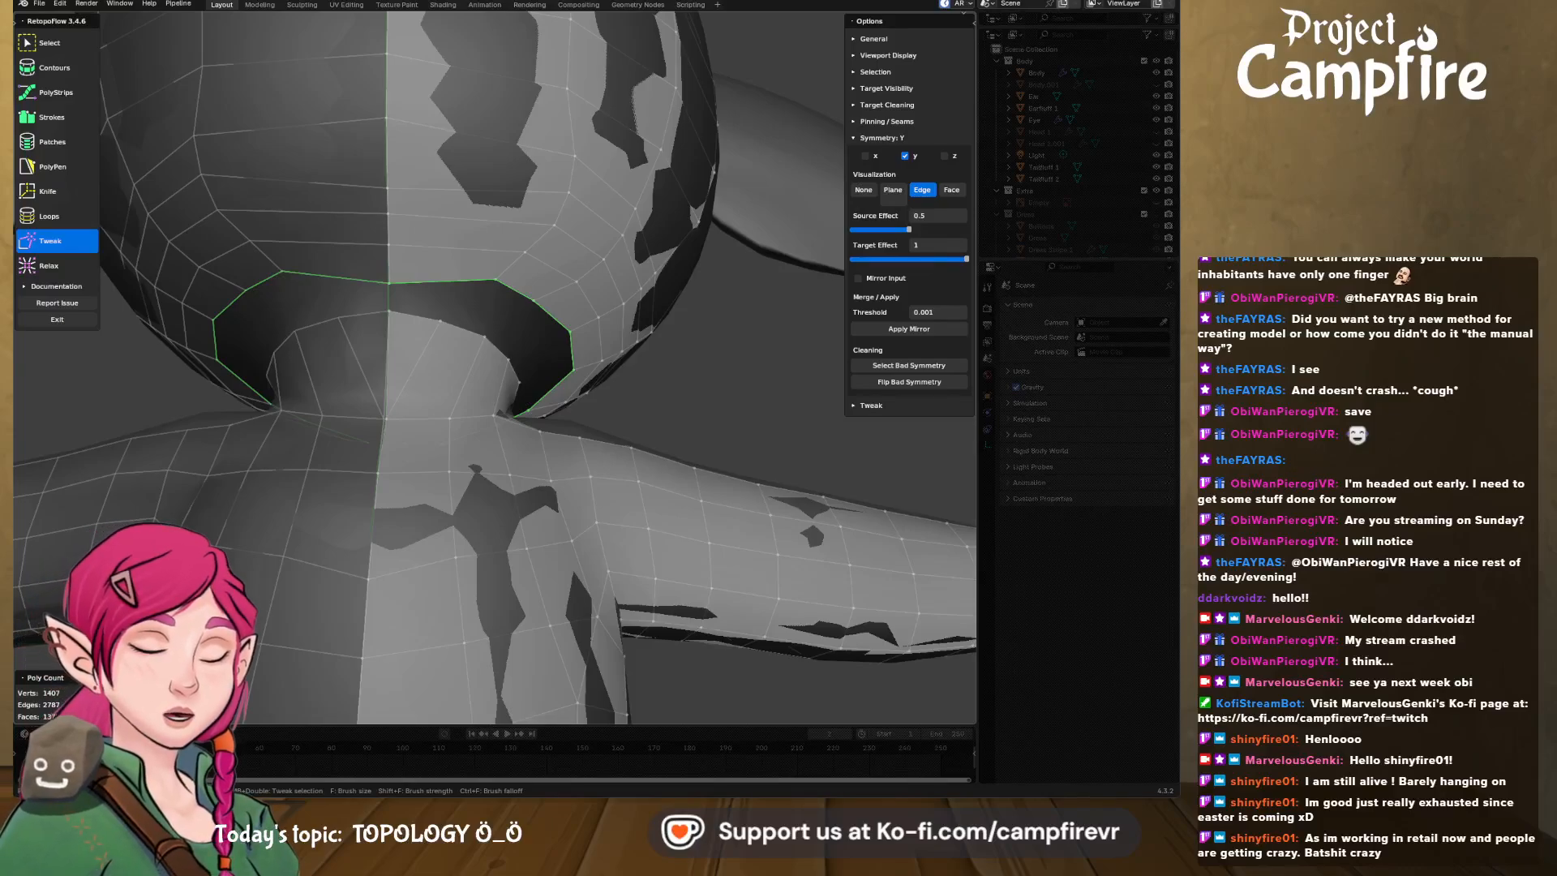
- Close the seam between the new underside strip and the jaw by merging its four facing vertex pairs at center
middle_click_drag(653, 344, 582, 354)
middle_click_drag(311, 373, 375, 379)
middle_click_drag(591, 320, 362, 291)
scroll(592, 411, "up", 3)
middle_click_drag(582, 390, 555, 363)
left_click(54, 40)
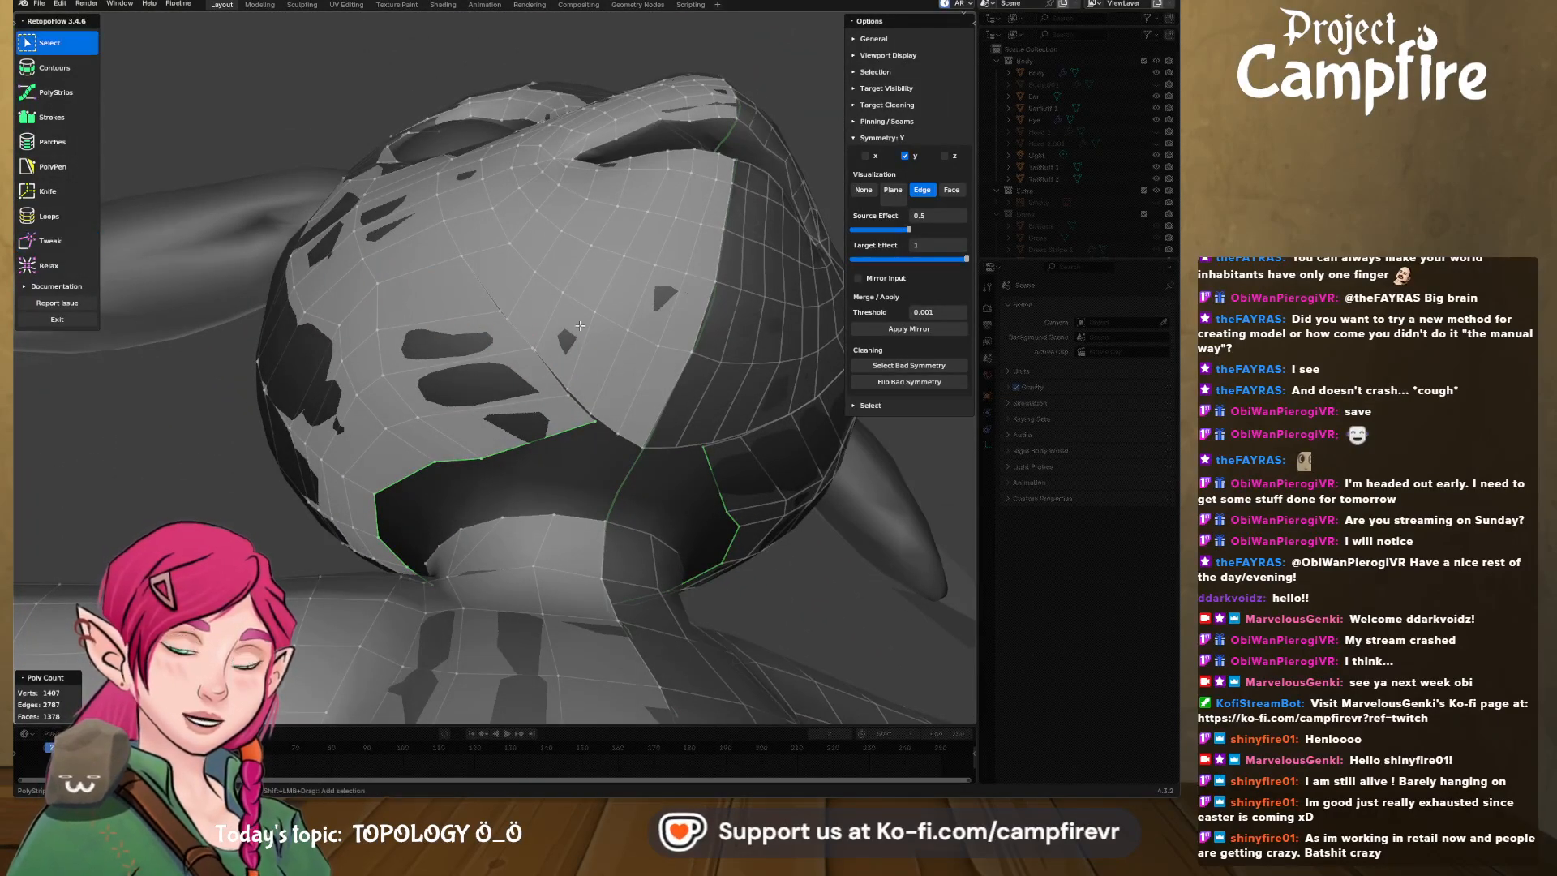
left_click_drag(525, 331, 526, 332)
key("x")
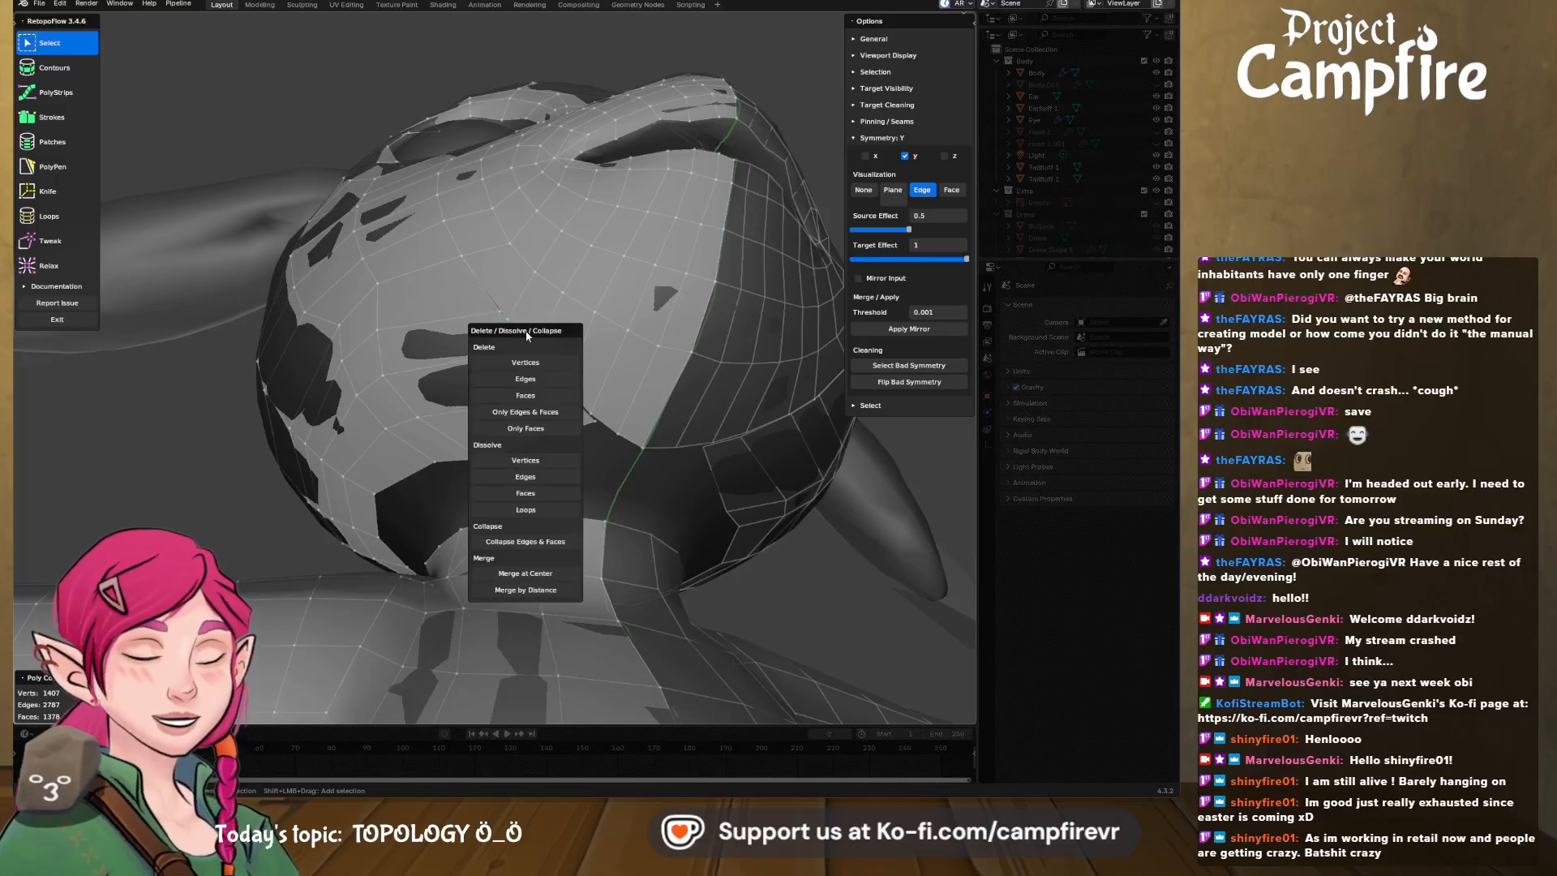
left_click(559, 567)
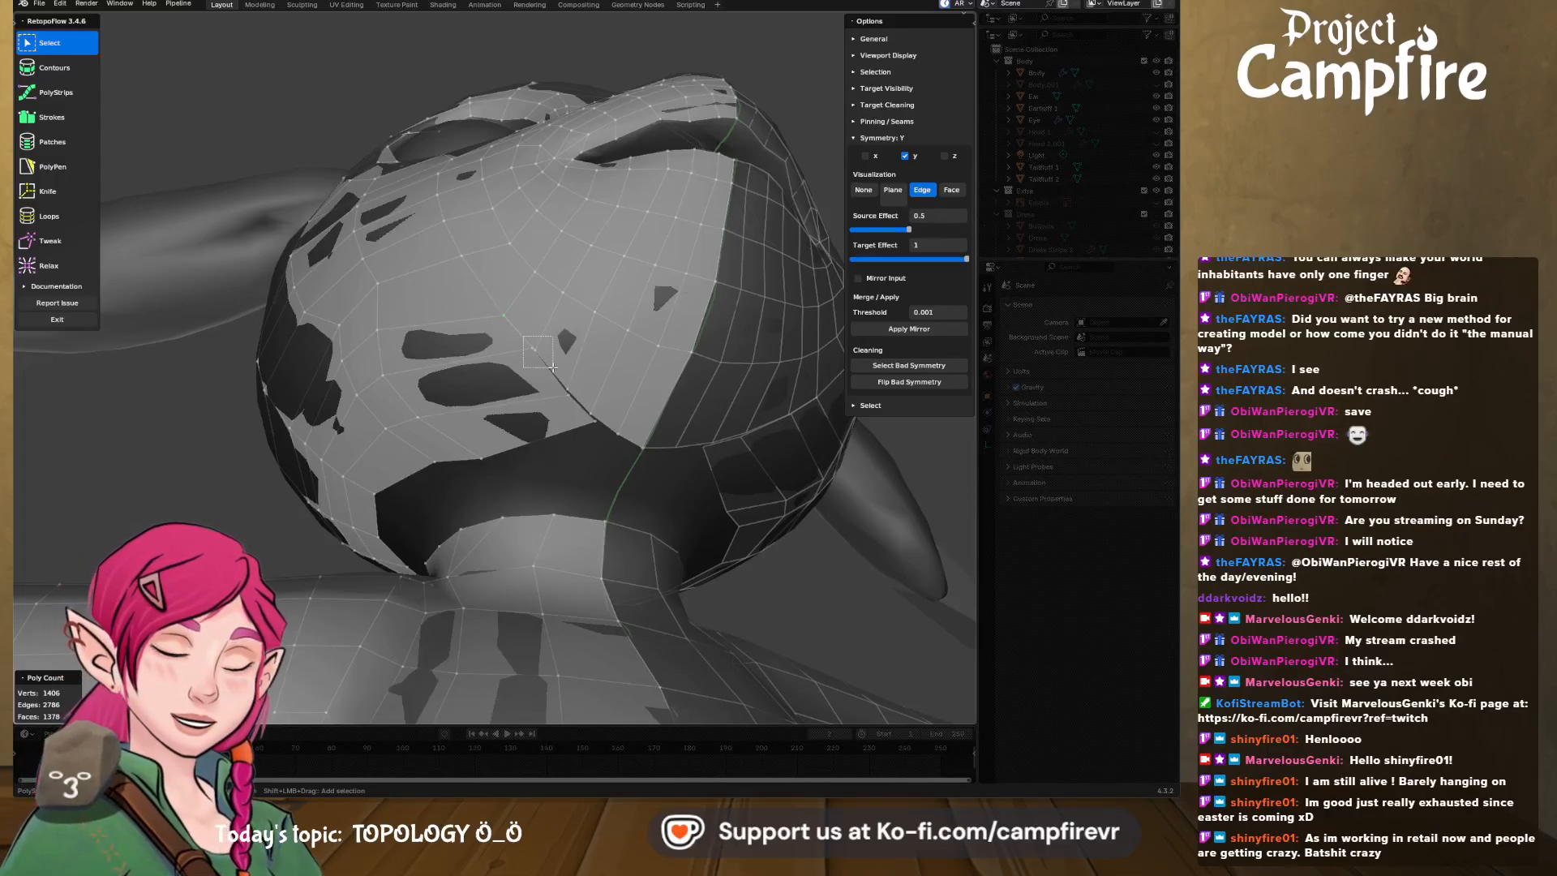
key("x")
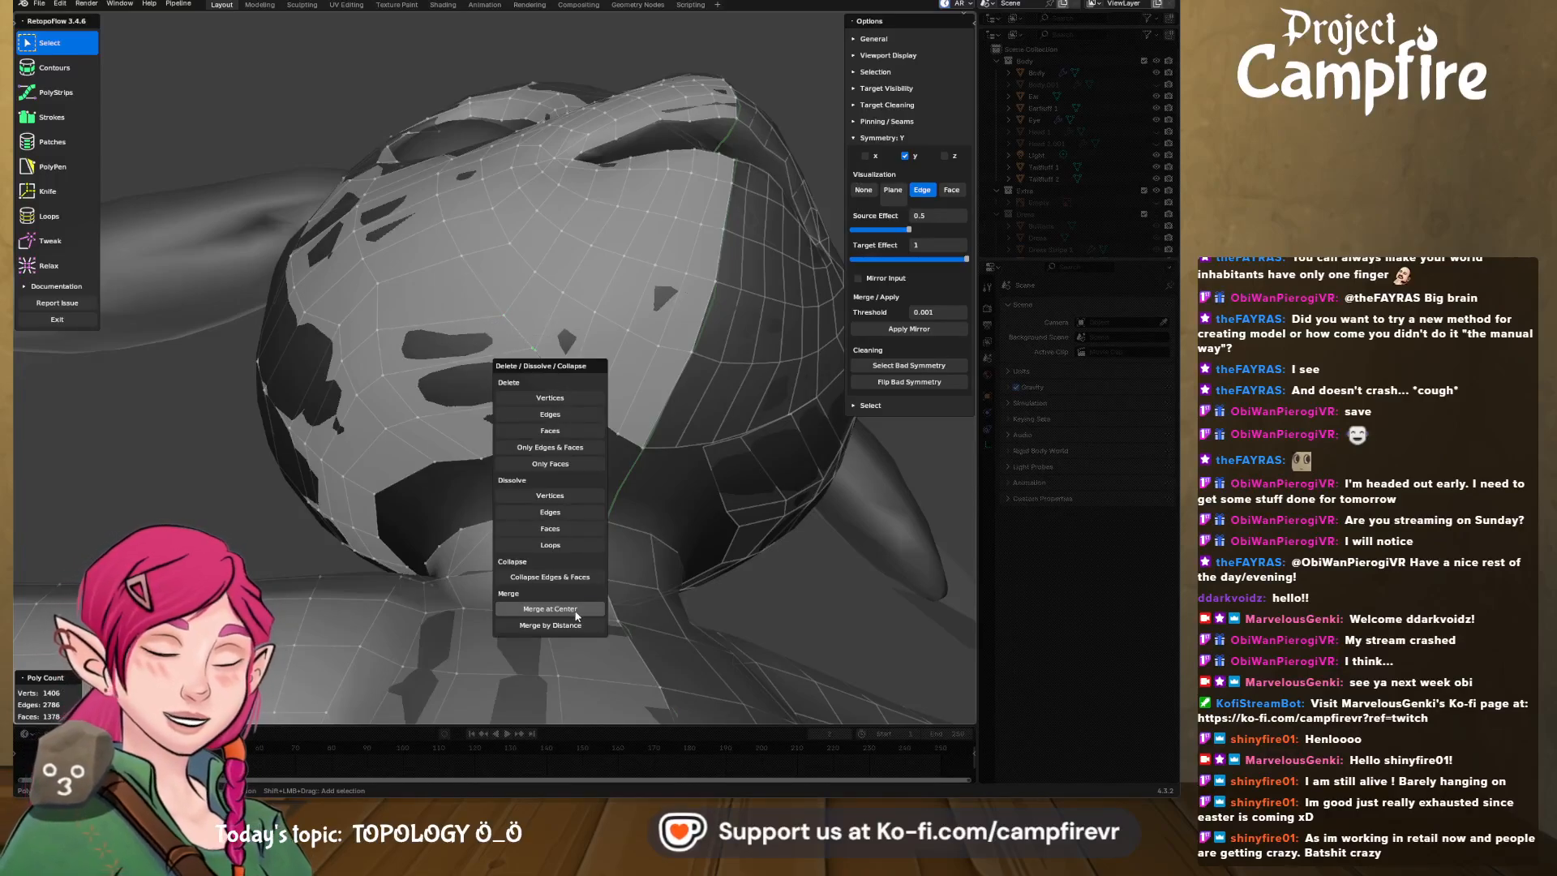
left_click(578, 616)
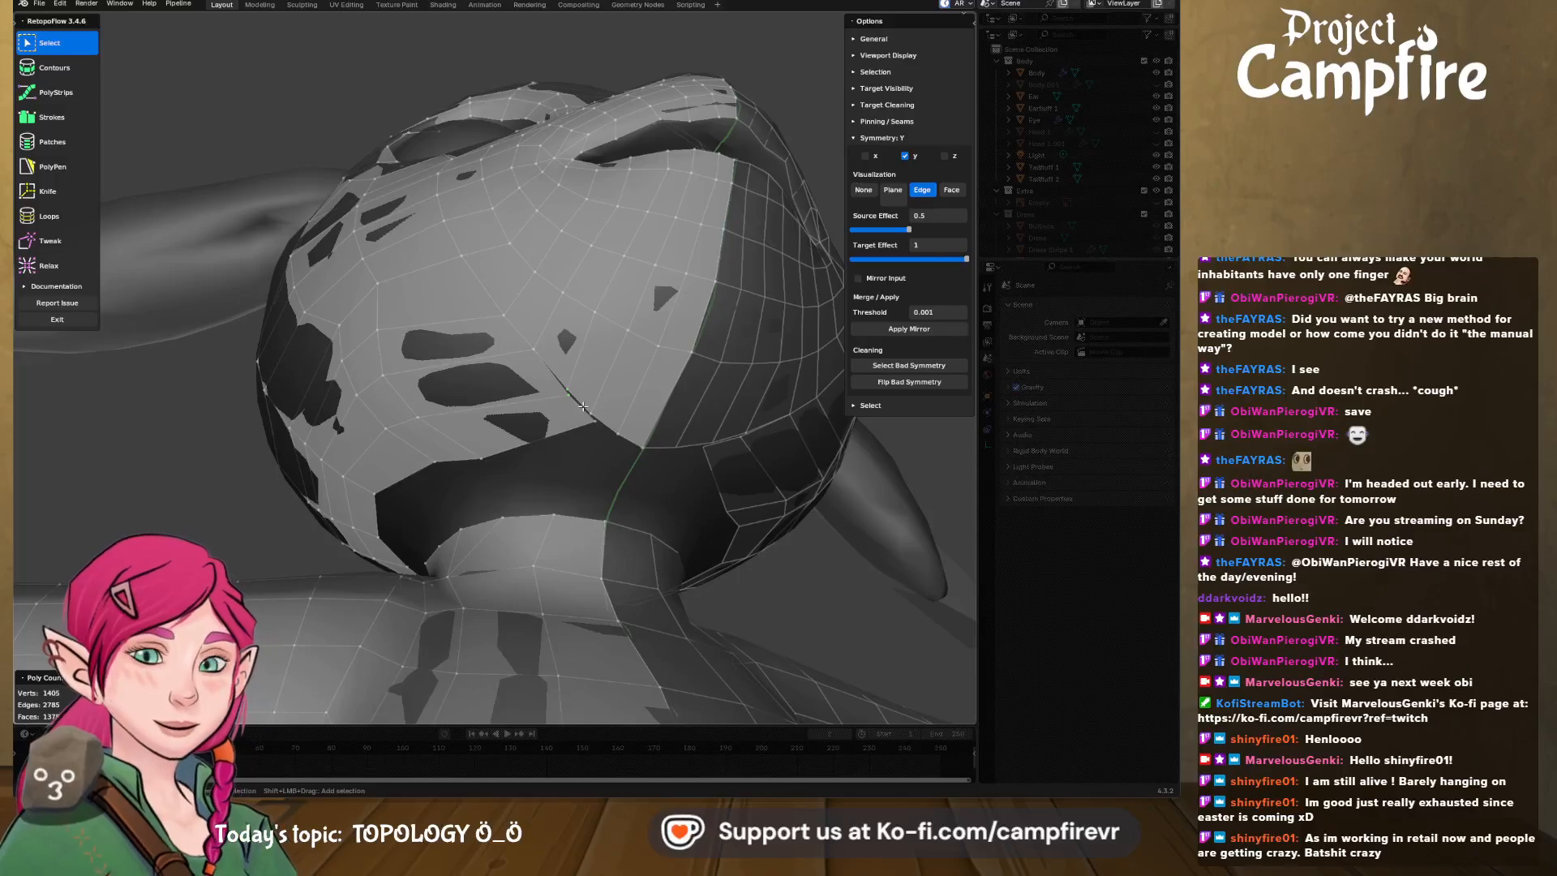
key("x")
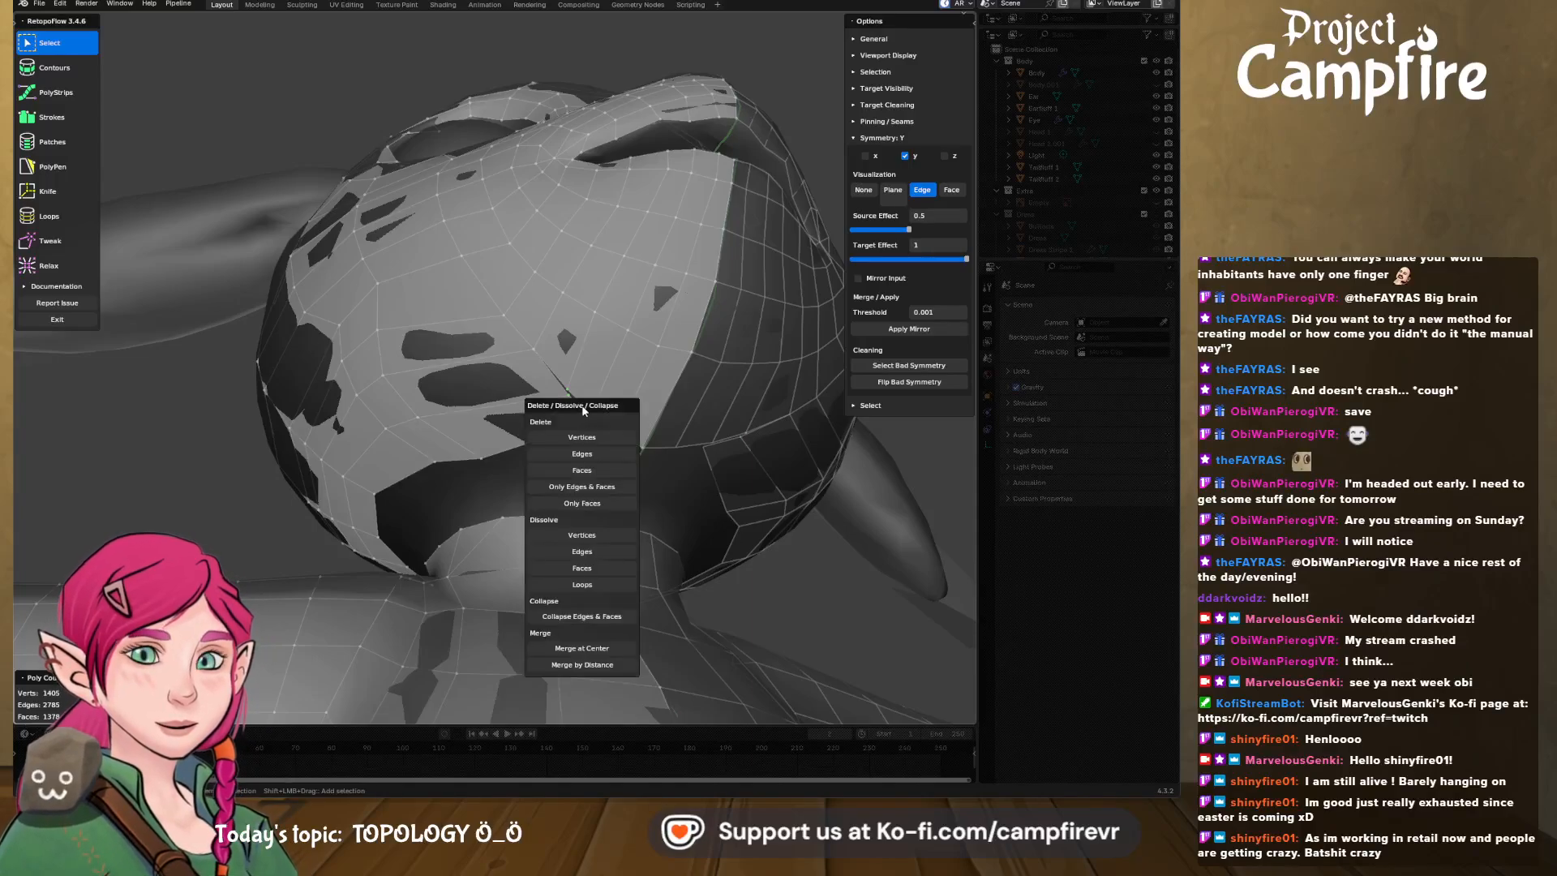
left_click(618, 648)
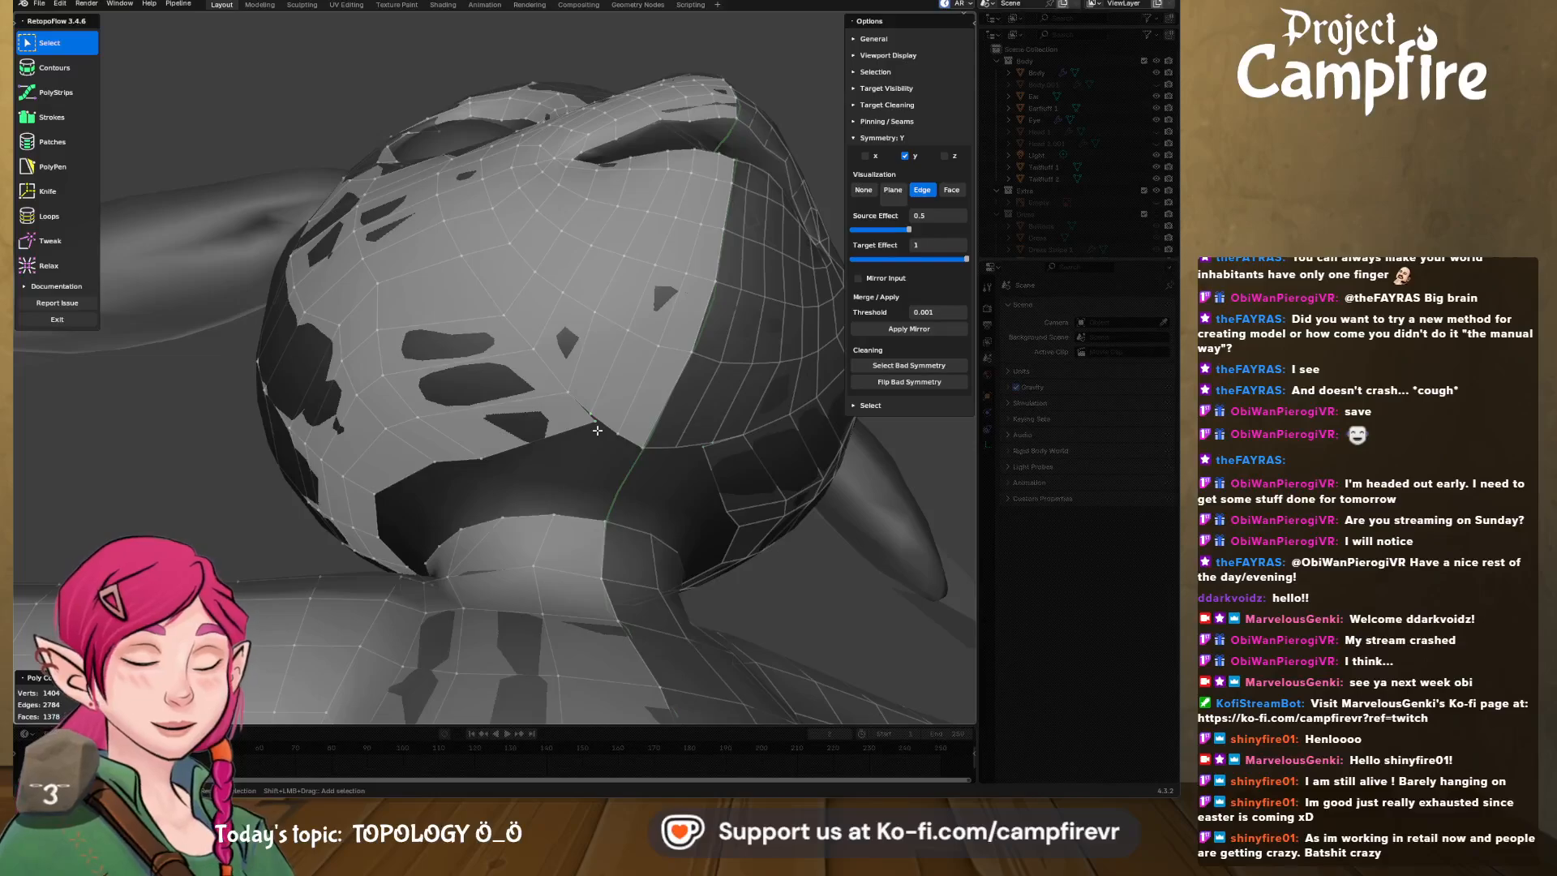
key("x")
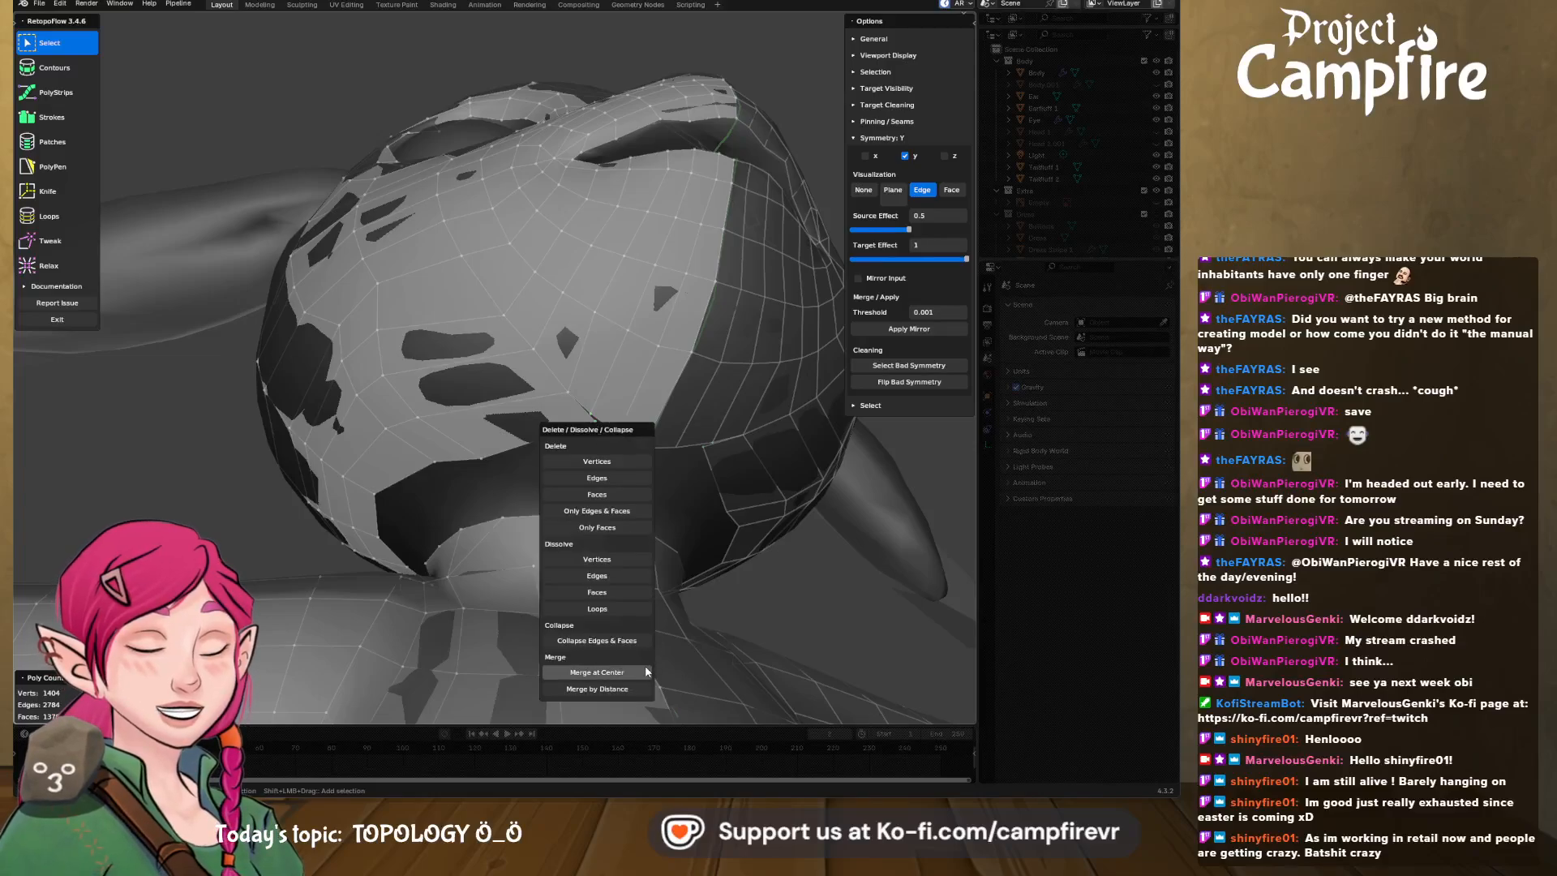
left_click(646, 672)
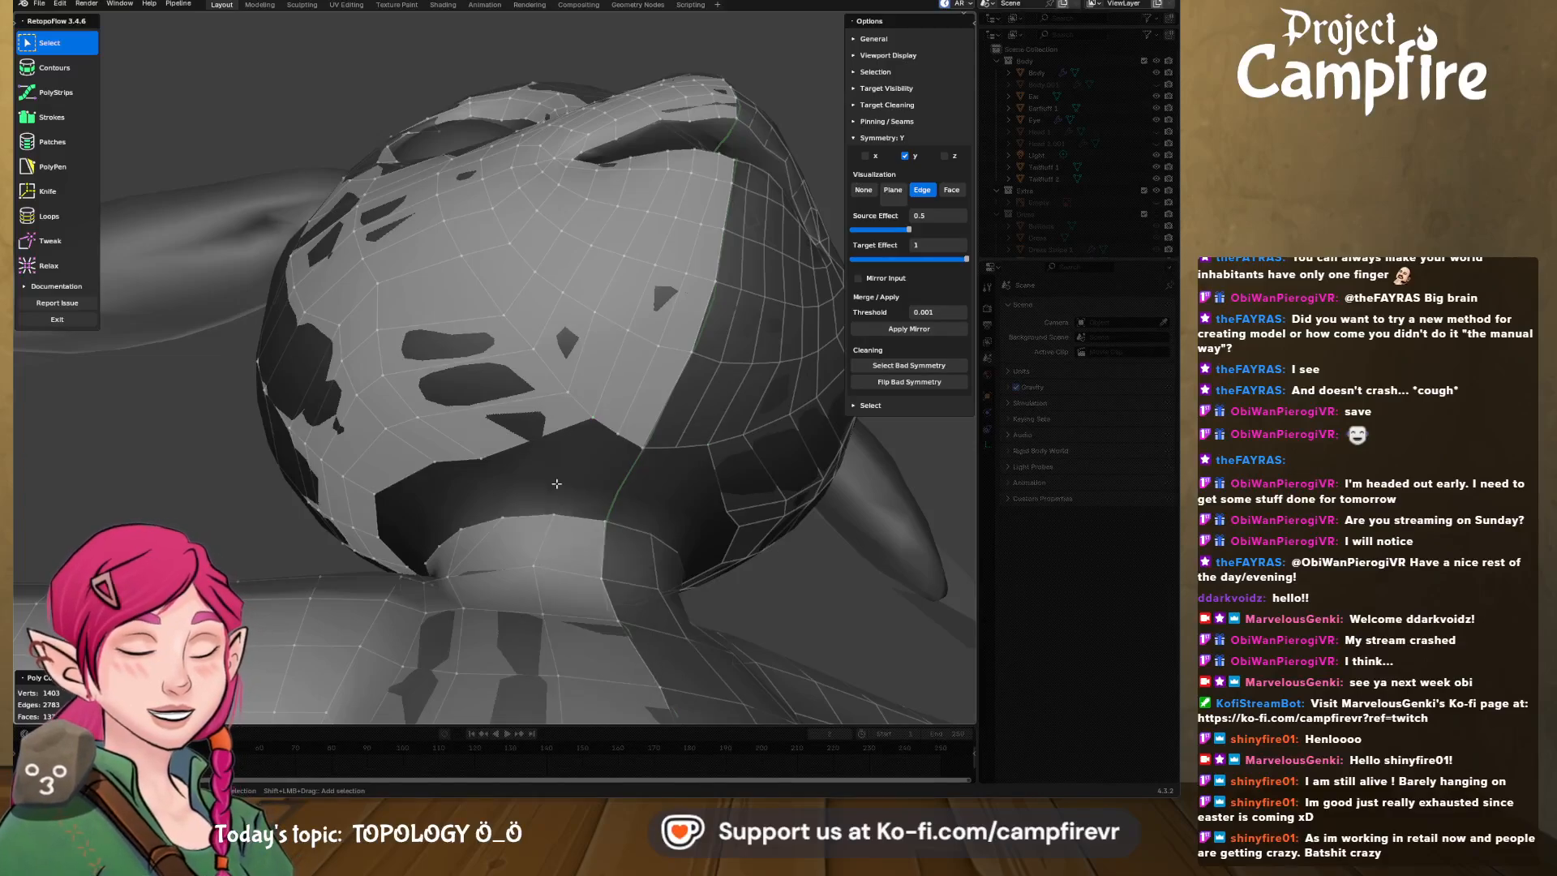
- Relax the new underside quads between the cheek and the neck opening
middle_click_drag(556, 483, 351, 451)
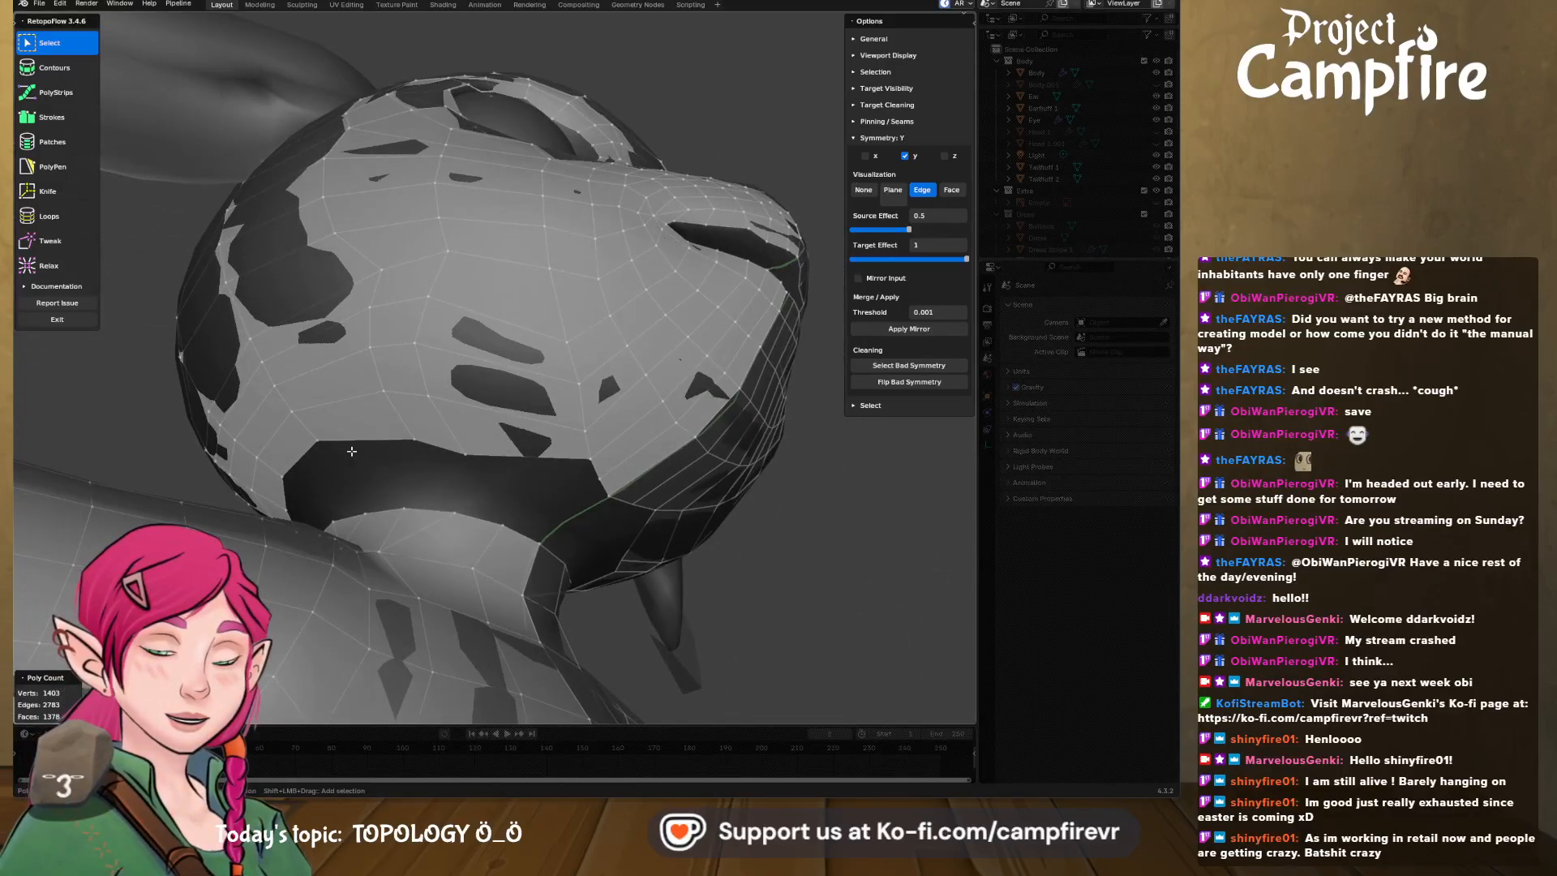
left_click(59, 265)
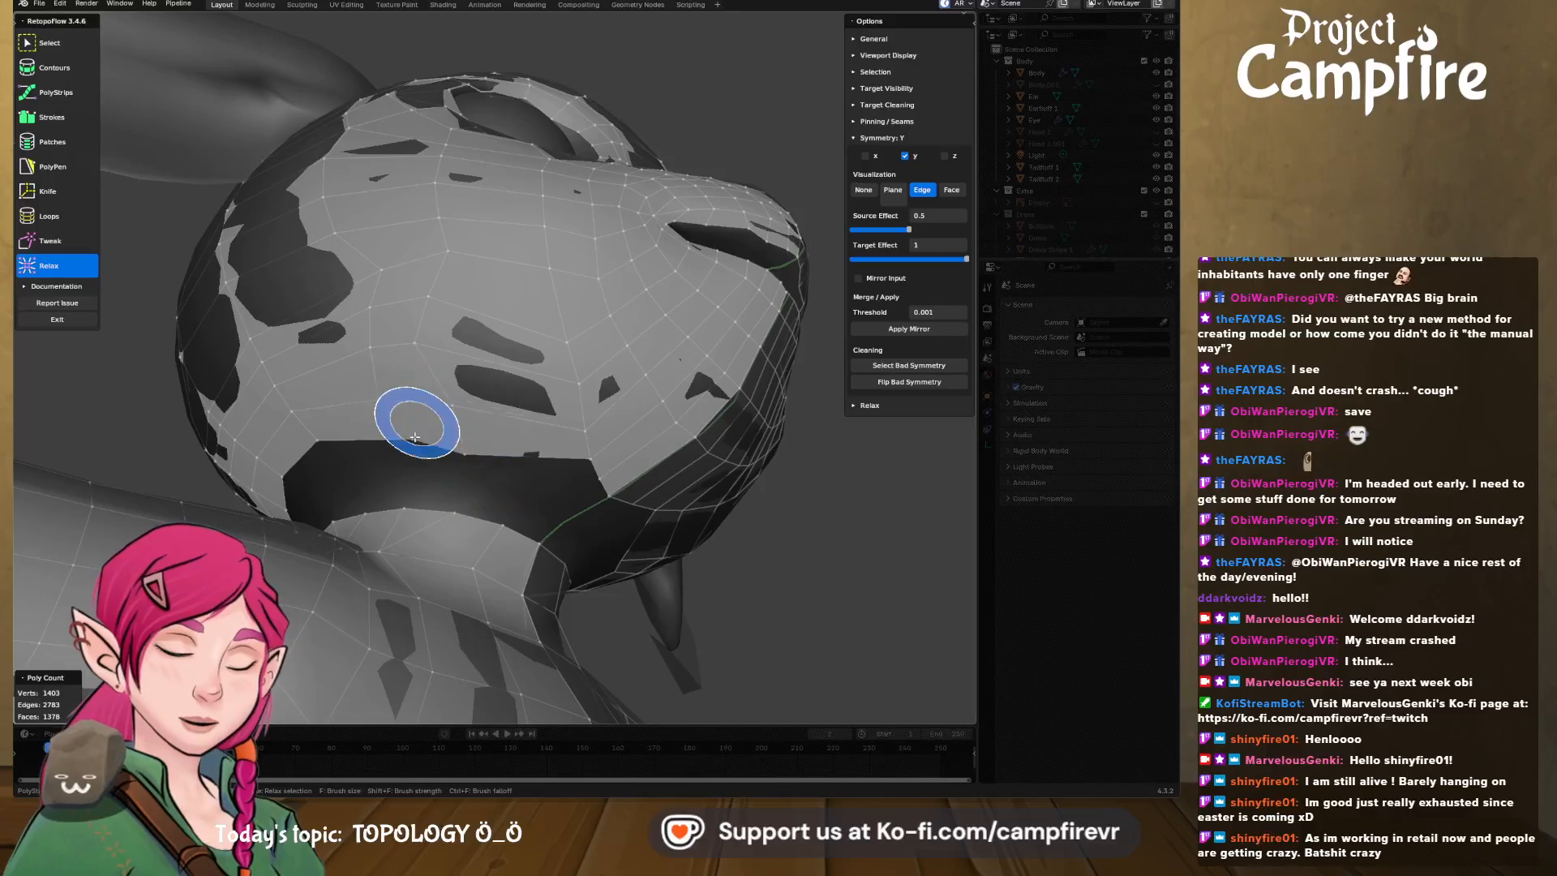
mouse_move(414, 438)
left_mouse_down()
mouse_move(396, 300)
mouse_move(358, 270)
mouse_move(375, 368)
mouse_move(442, 332)
mouse_move(312, 258)
mouse_move(317, 331)
mouse_move(266, 345)
mouse_move(461, 401)
left_mouse_up()
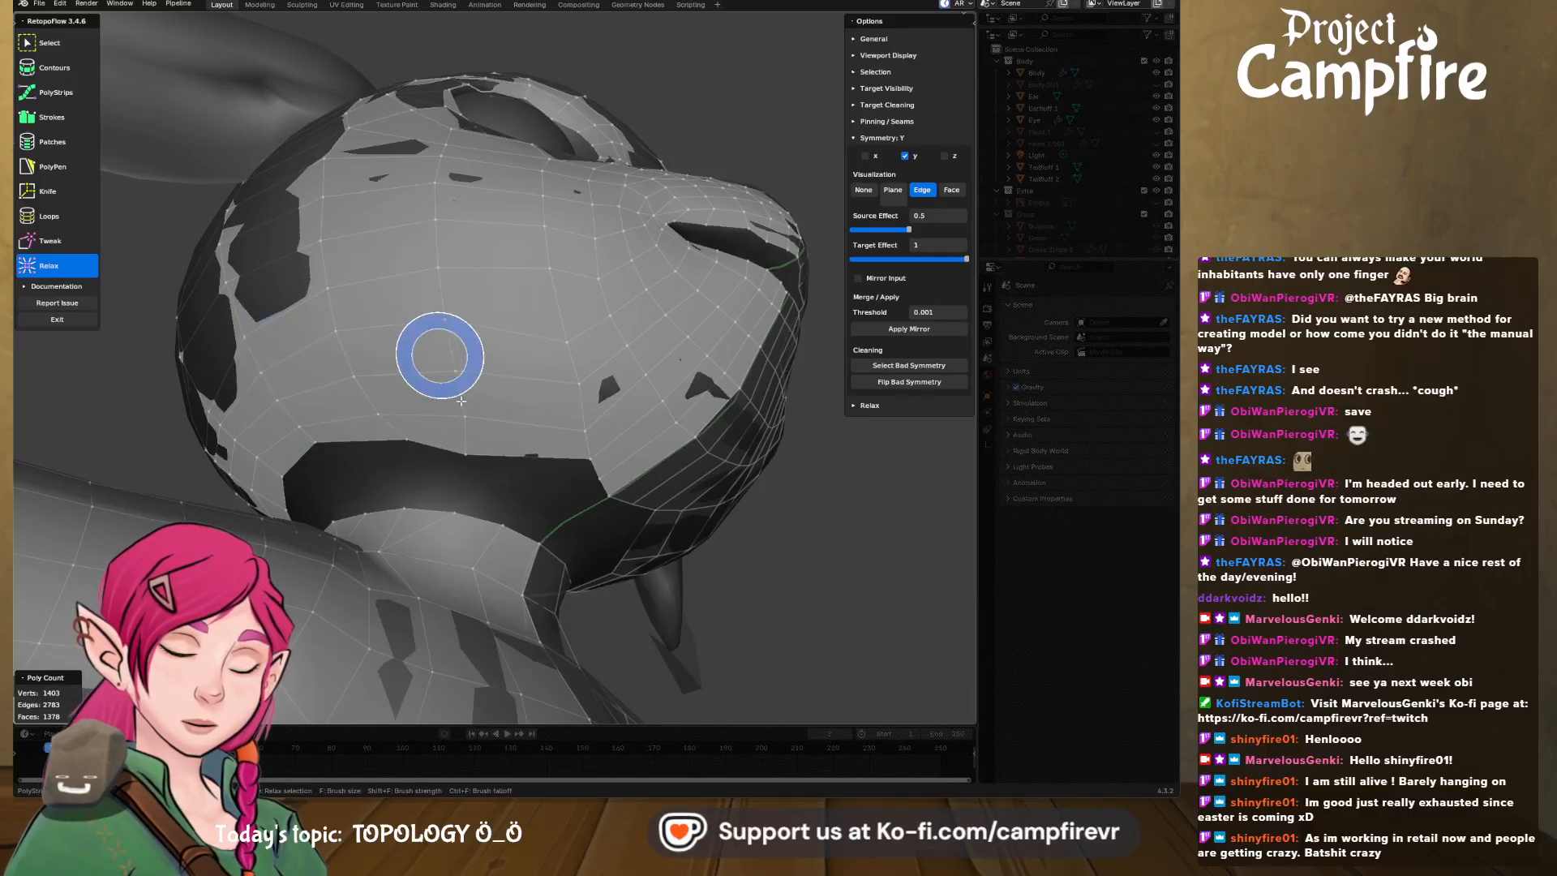
- Extend the neck's open upper edge loop toward the head with a Strokes strip reduced to one span
mouse_move(460, 401)
middle_mouse_down()
mouse_move(365, 321)
mouse_move(392, 313)
middle_mouse_up()
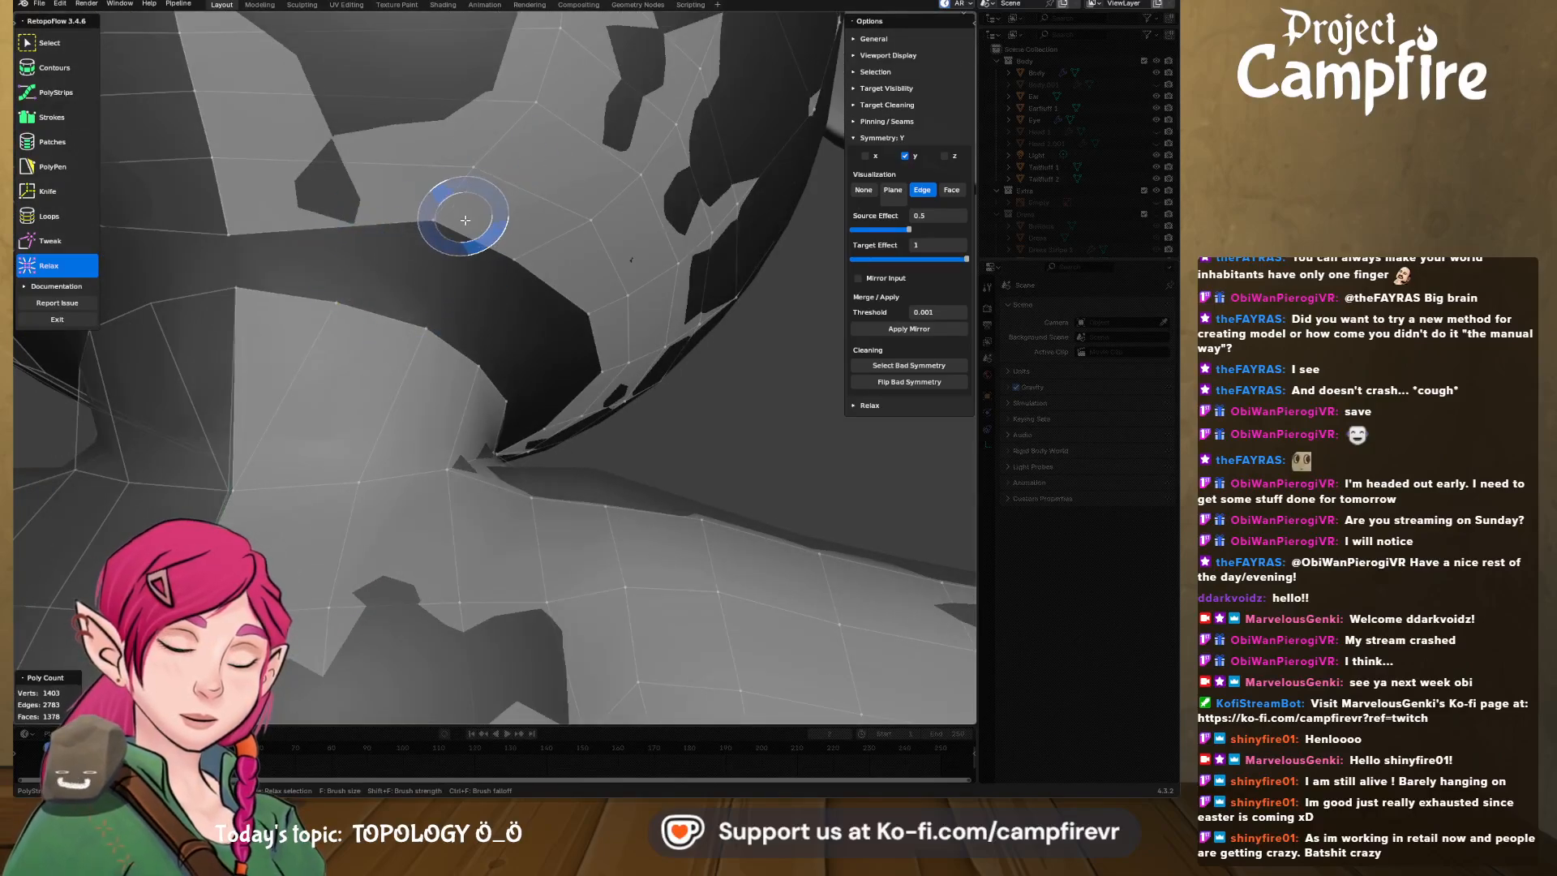
middle_click_drag(464, 220, 252, 325)
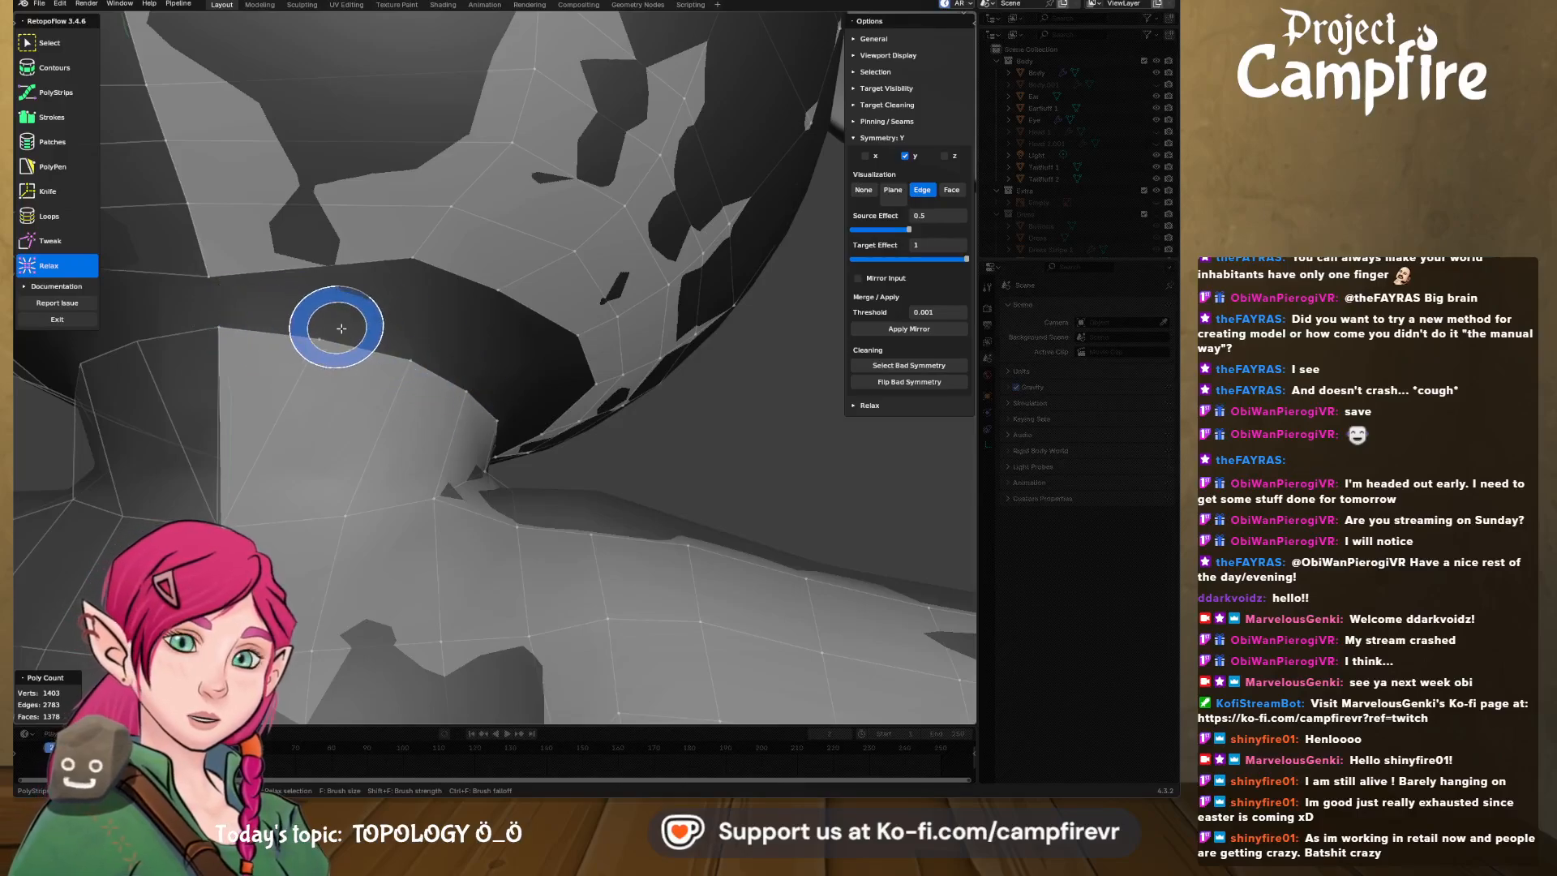
mouse_move(324, 324)
middle_mouse_down()
mouse_move(420, 356)
mouse_move(322, 369)
mouse_move(389, 358)
middle_mouse_up()
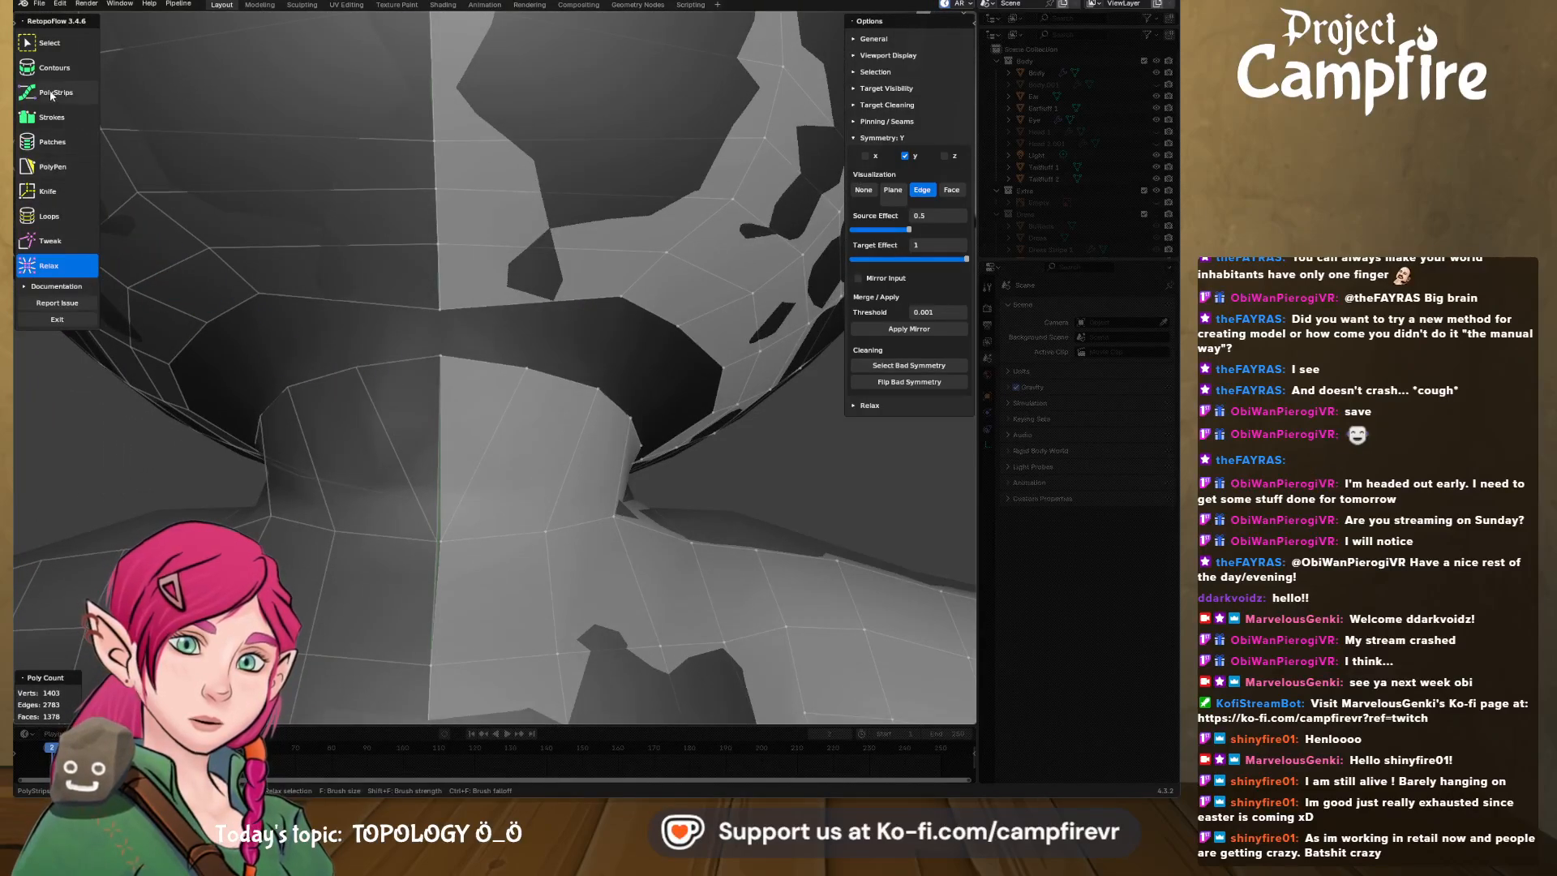
left_click(51, 117)
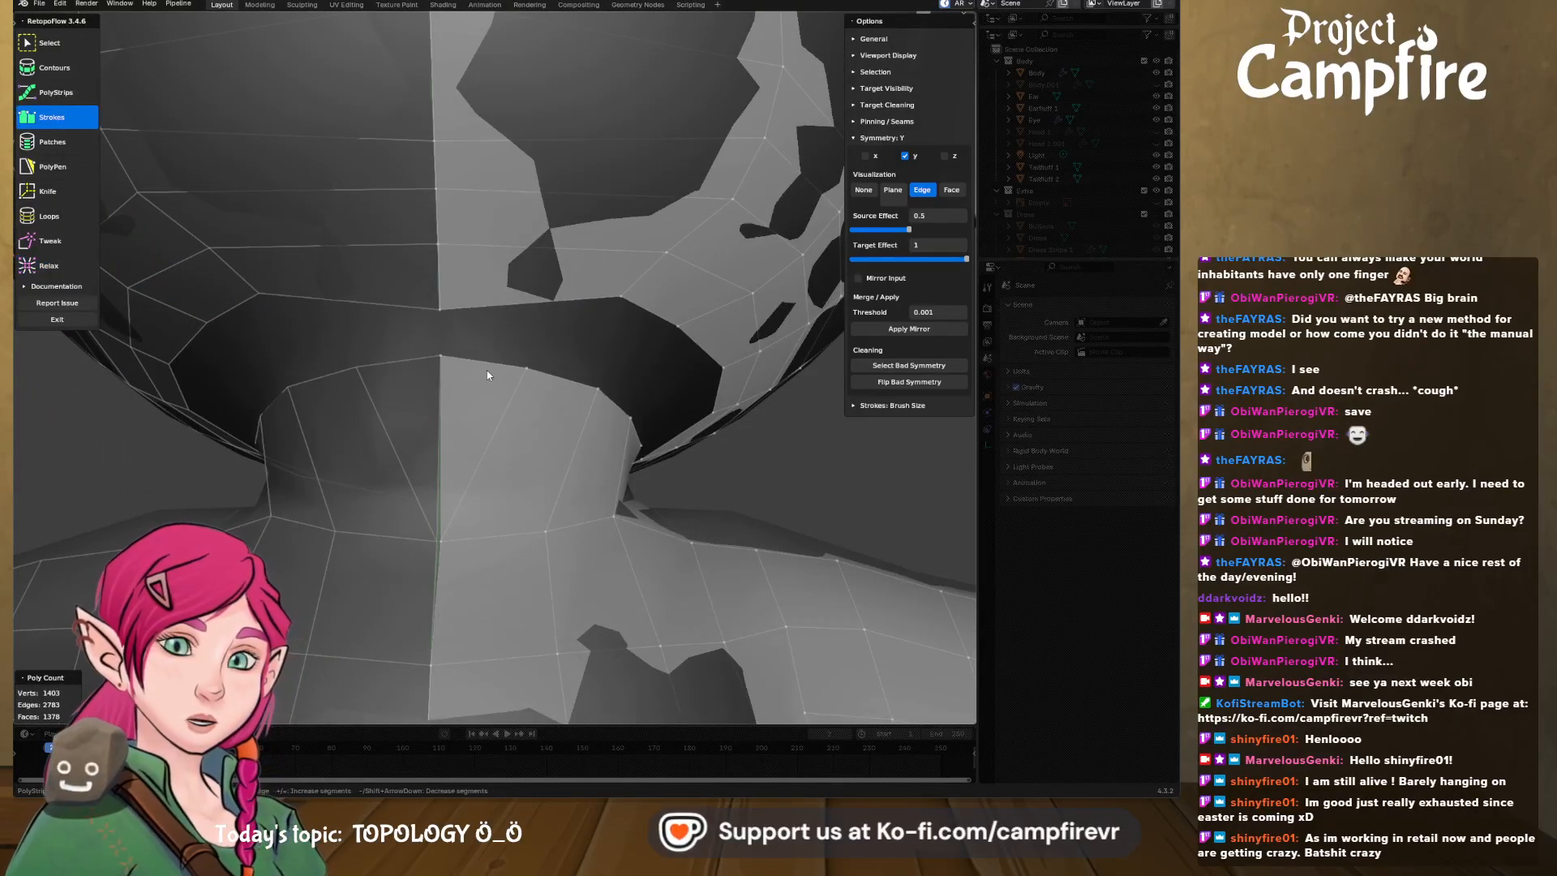
middle_click_drag(550, 391, 303, 410)
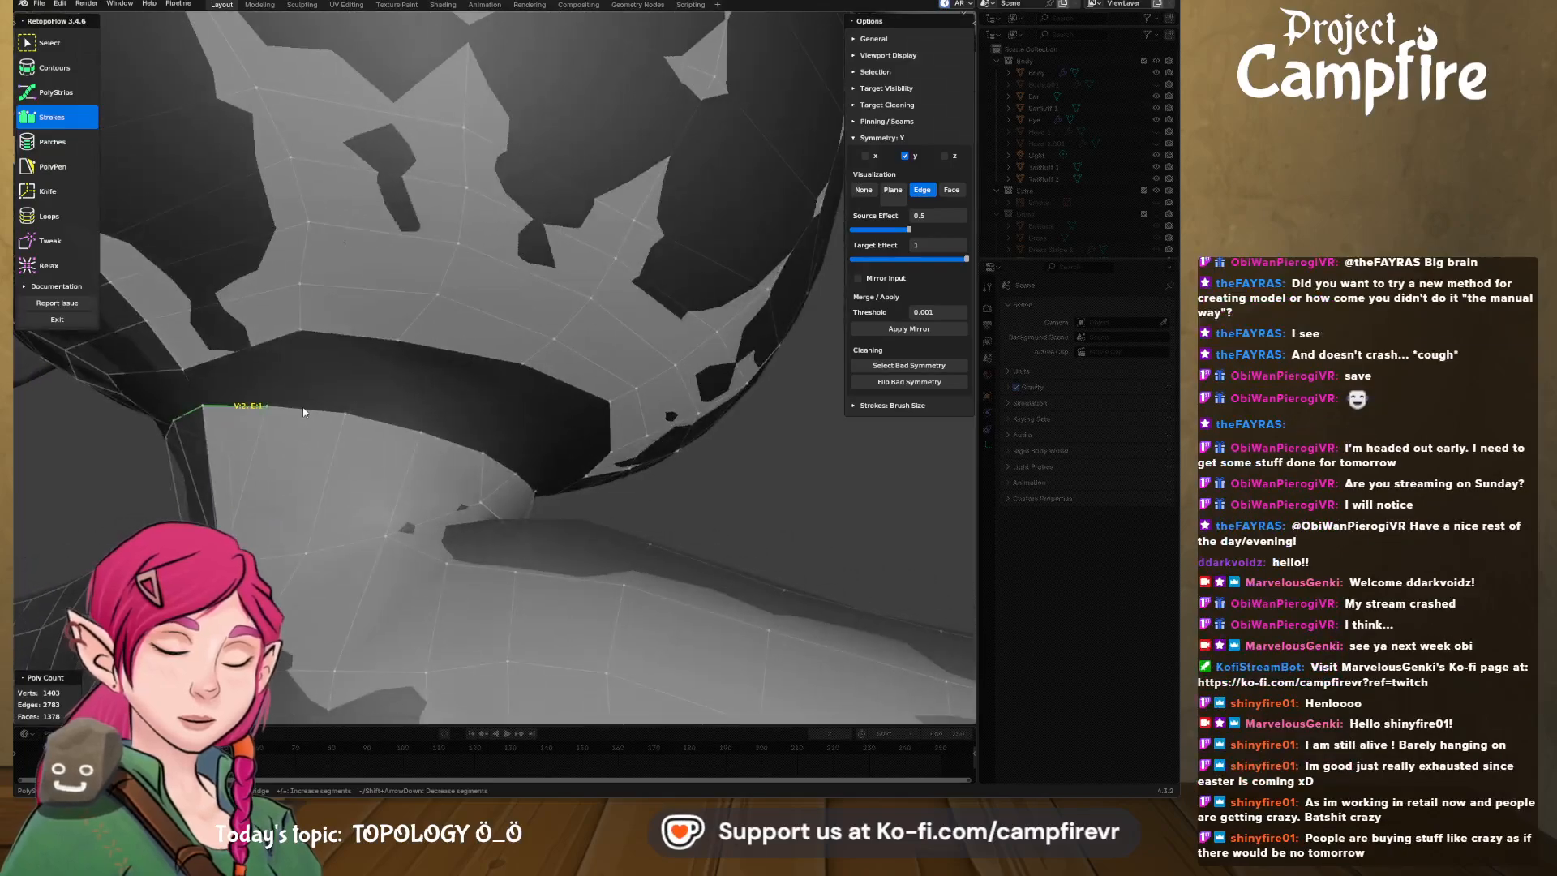
left_click(498, 466, "shift")
left_click(522, 480, "shift")
mouse_move(523, 480)
middle_mouse_down()
mouse_move(512, 444)
mouse_move(387, 381)
middle_mouse_up()
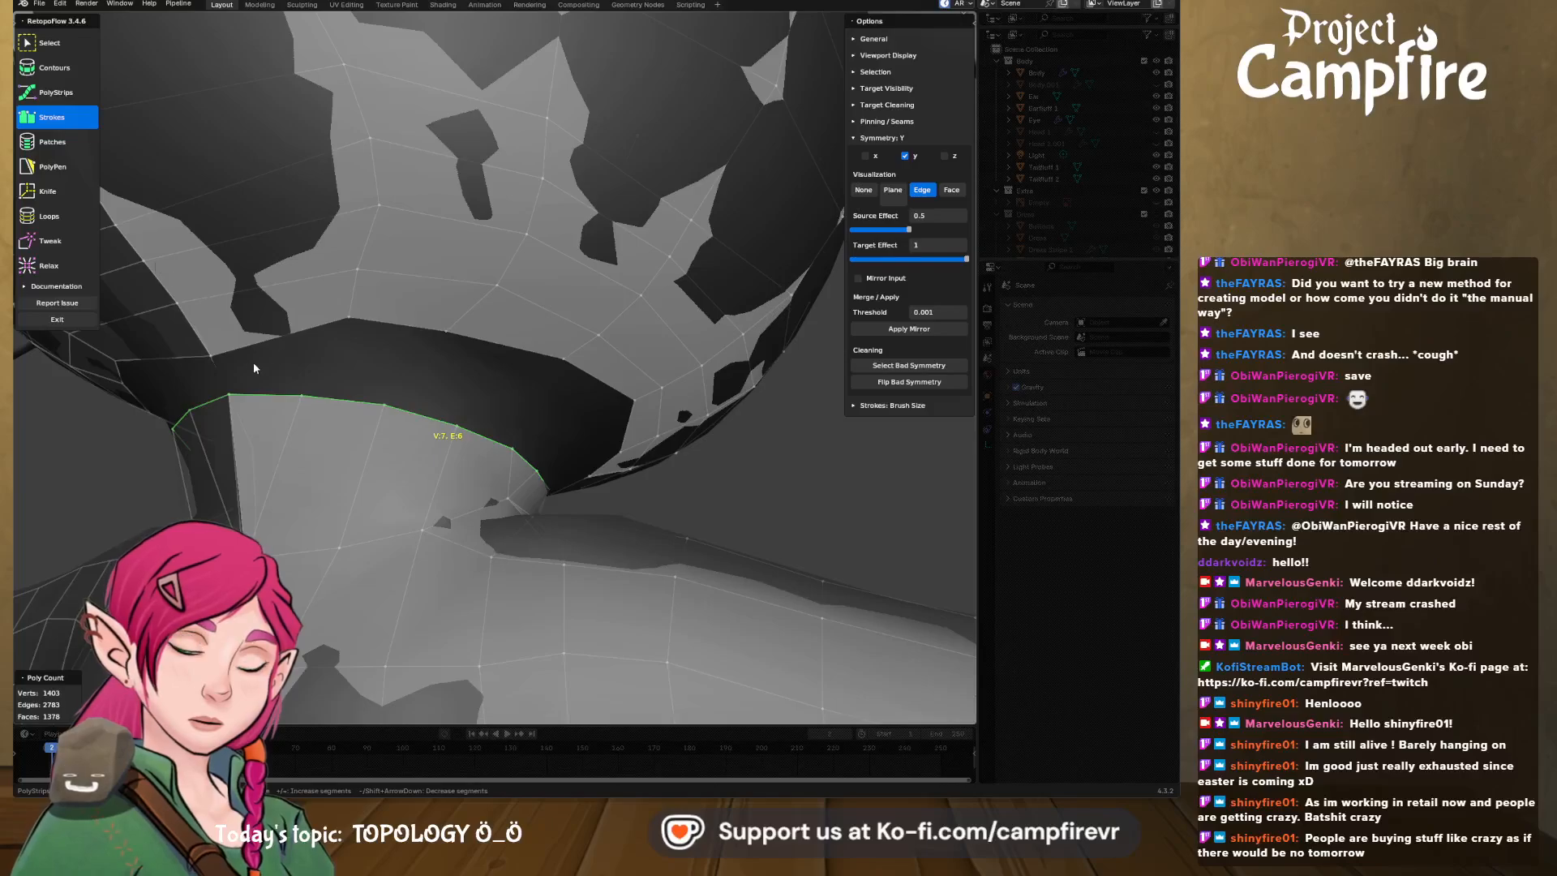
left_click_drag(331, 366, 438, 382)
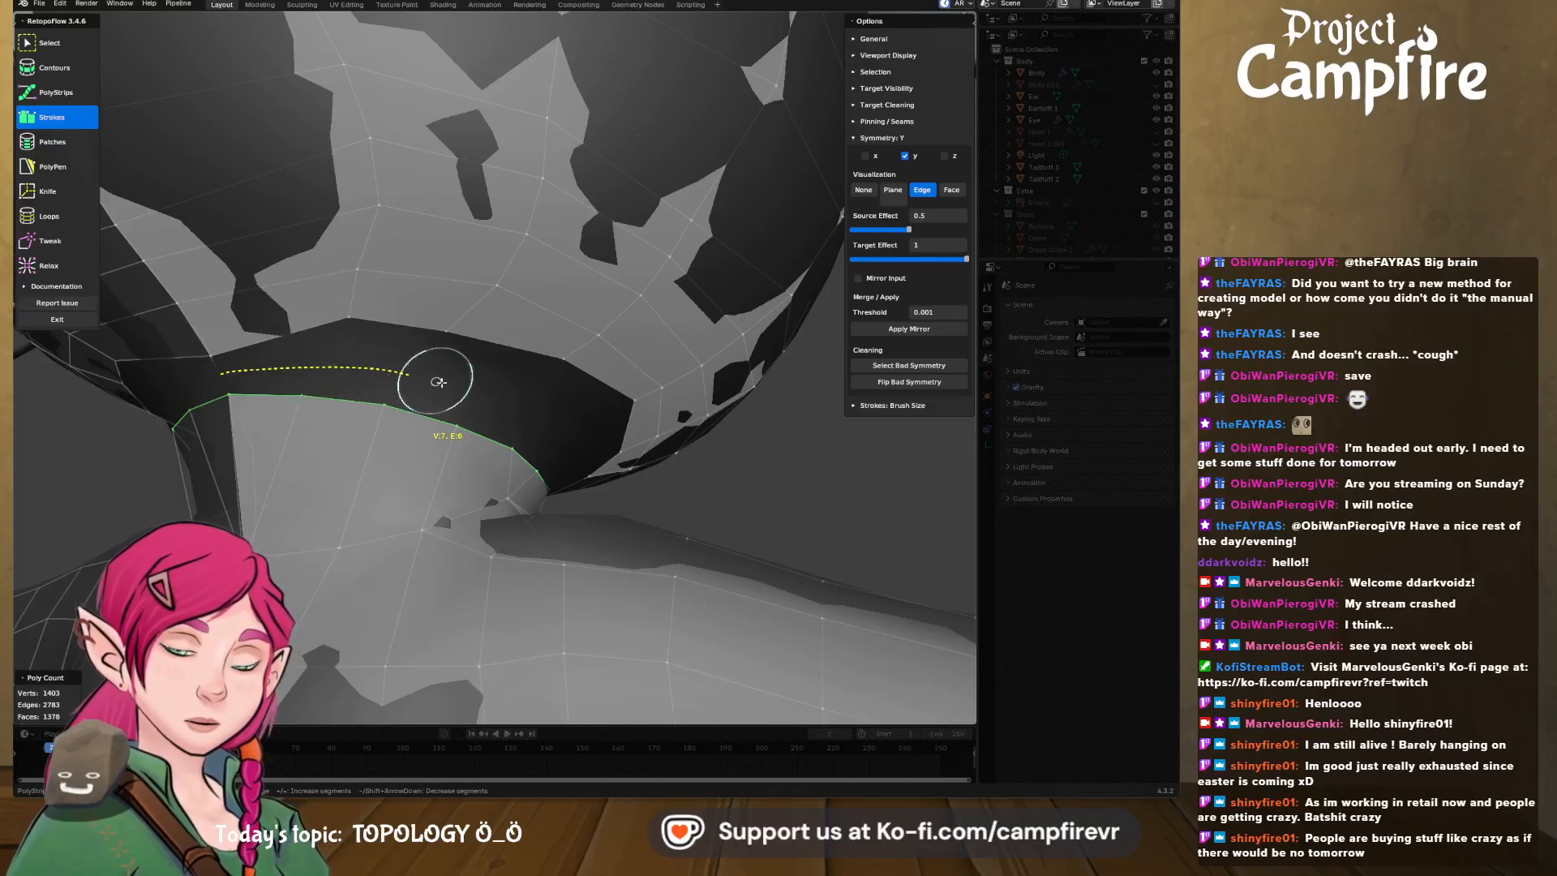
left_click_drag(568, 440, 581, 453)
middle_click_drag(528, 403, 435, 407)
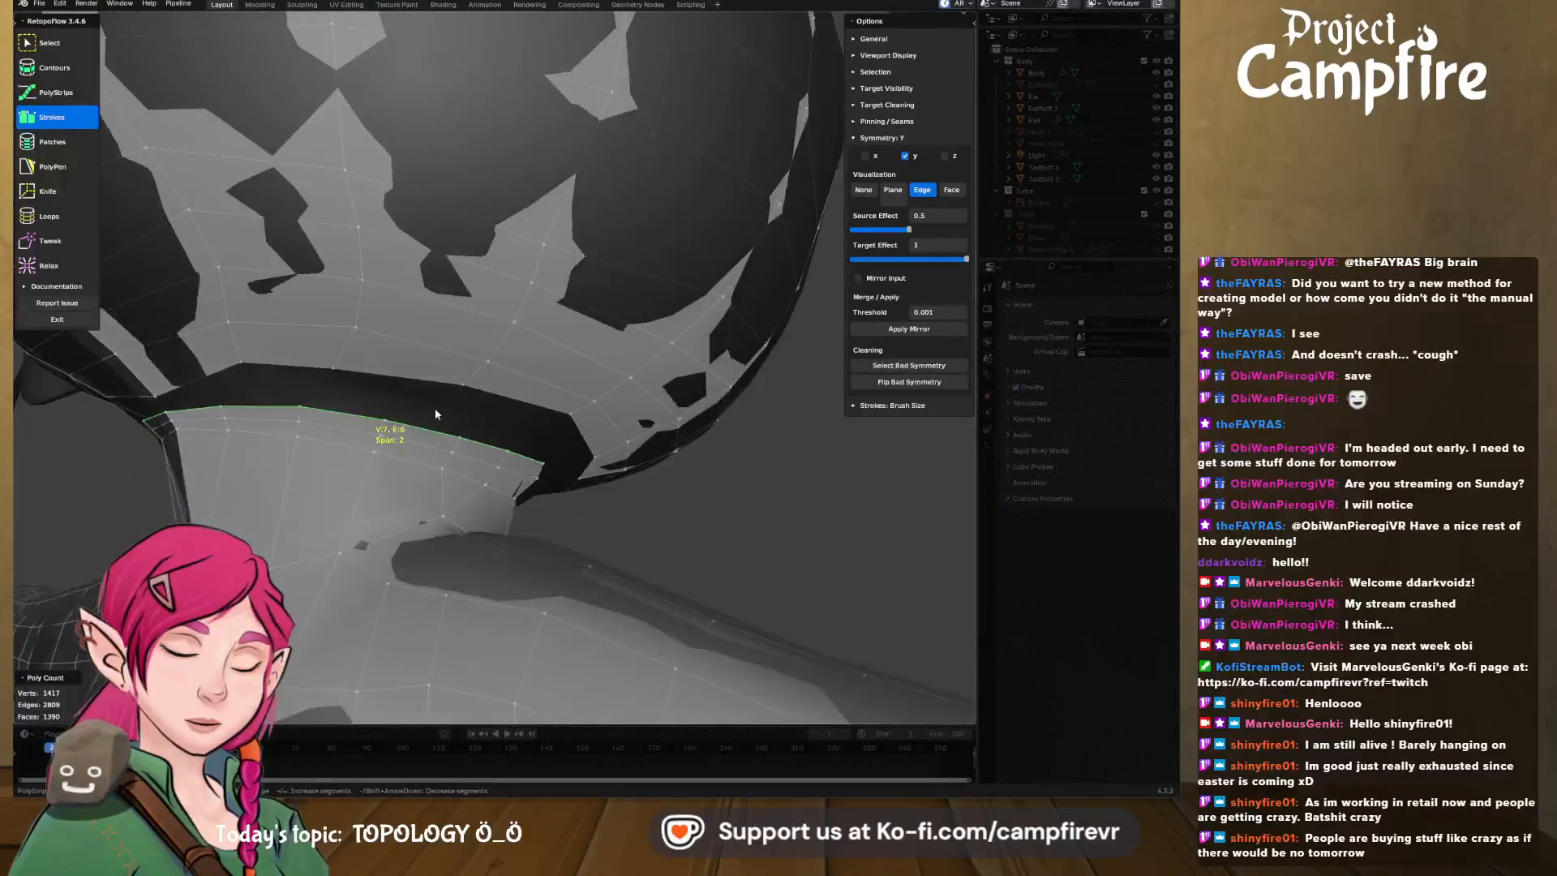
key("minus")
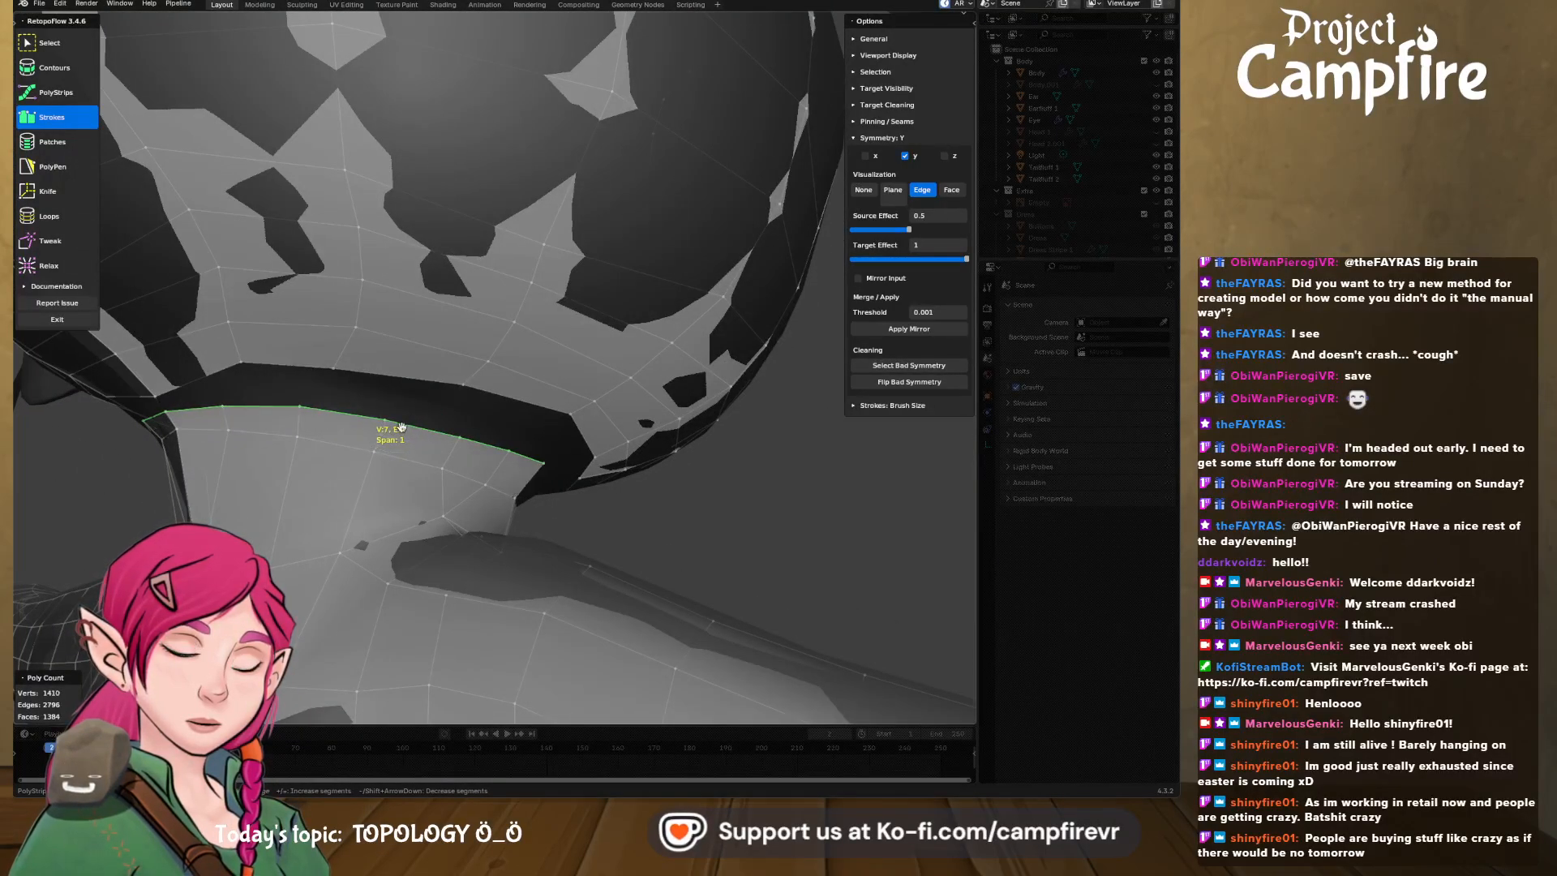
- Tweak the vertices along the new neck edge loop so it runs evenly beneath the head's opening
middle_click_drag(401, 425, 410, 373)
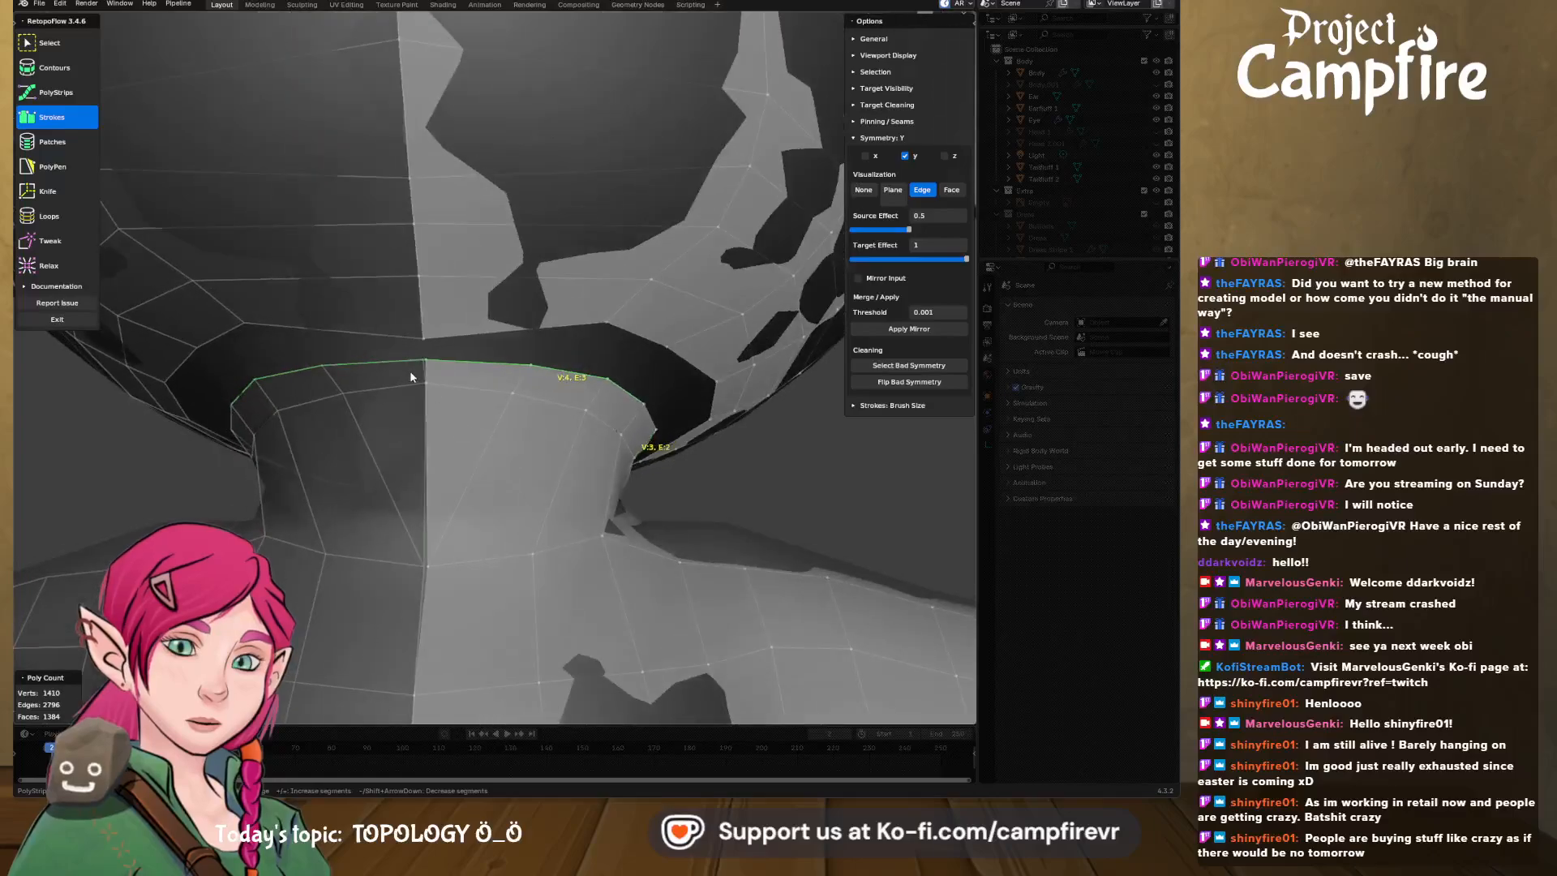
left_click(77, 241)
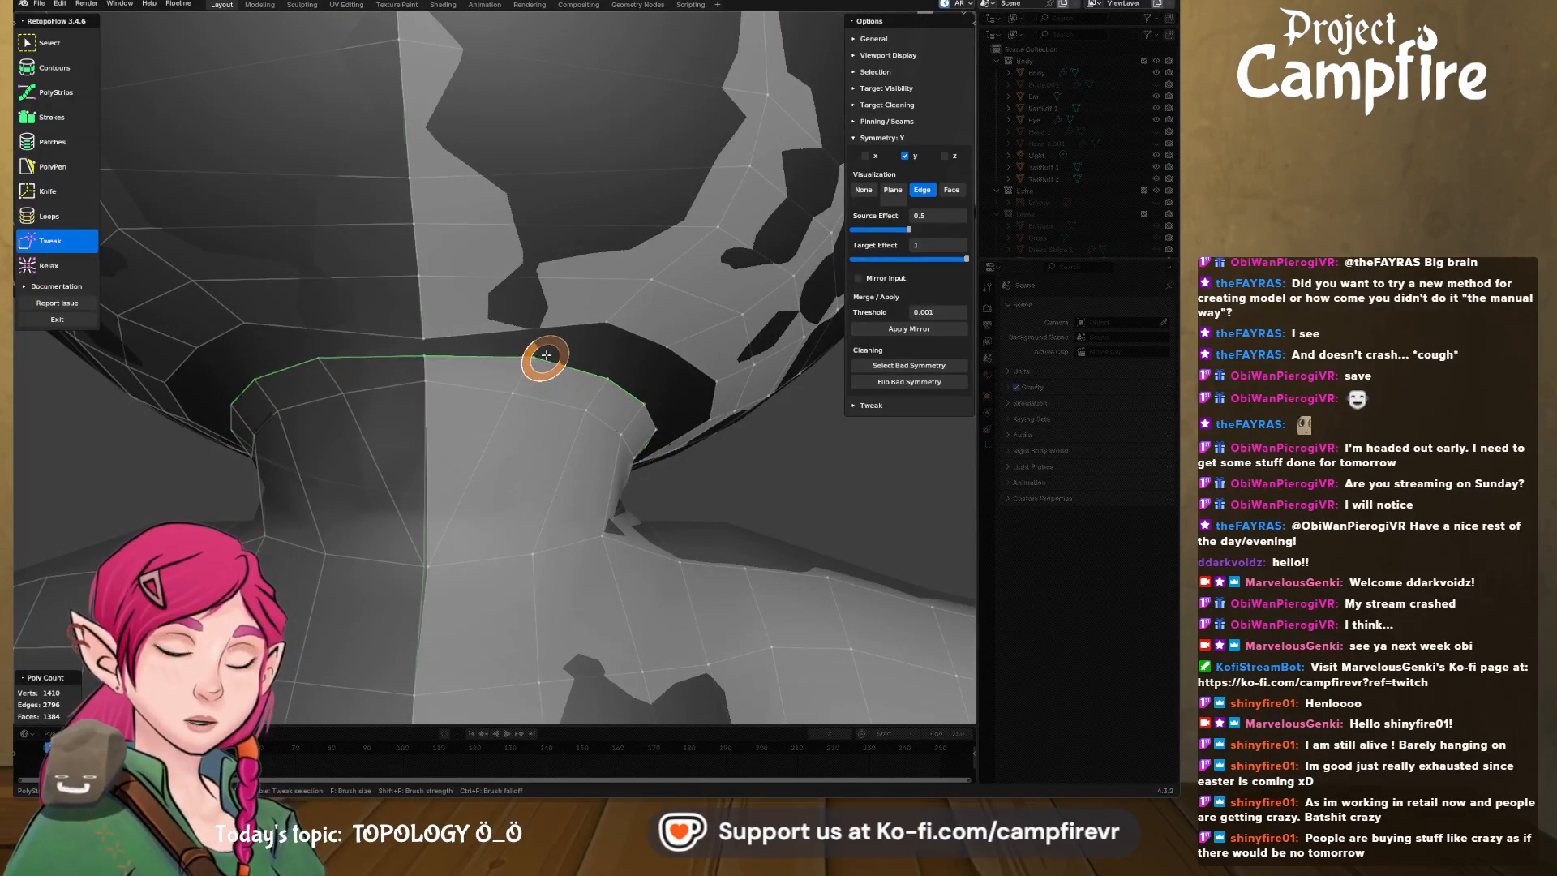
middle_click_drag(598, 372, 419, 396)
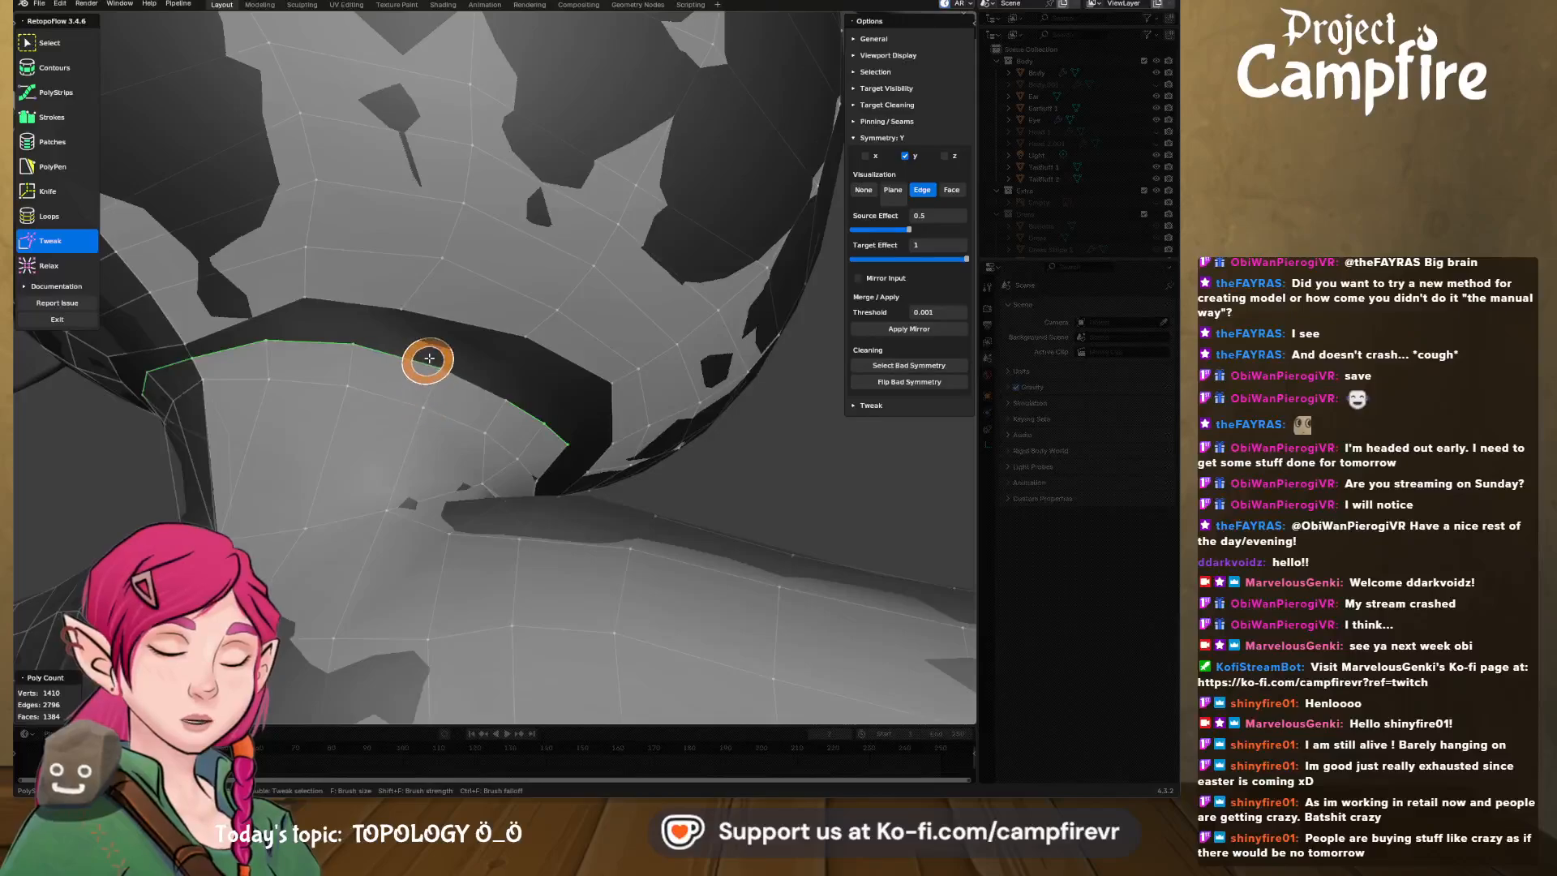
middle_click_drag(524, 403, 487, 420)
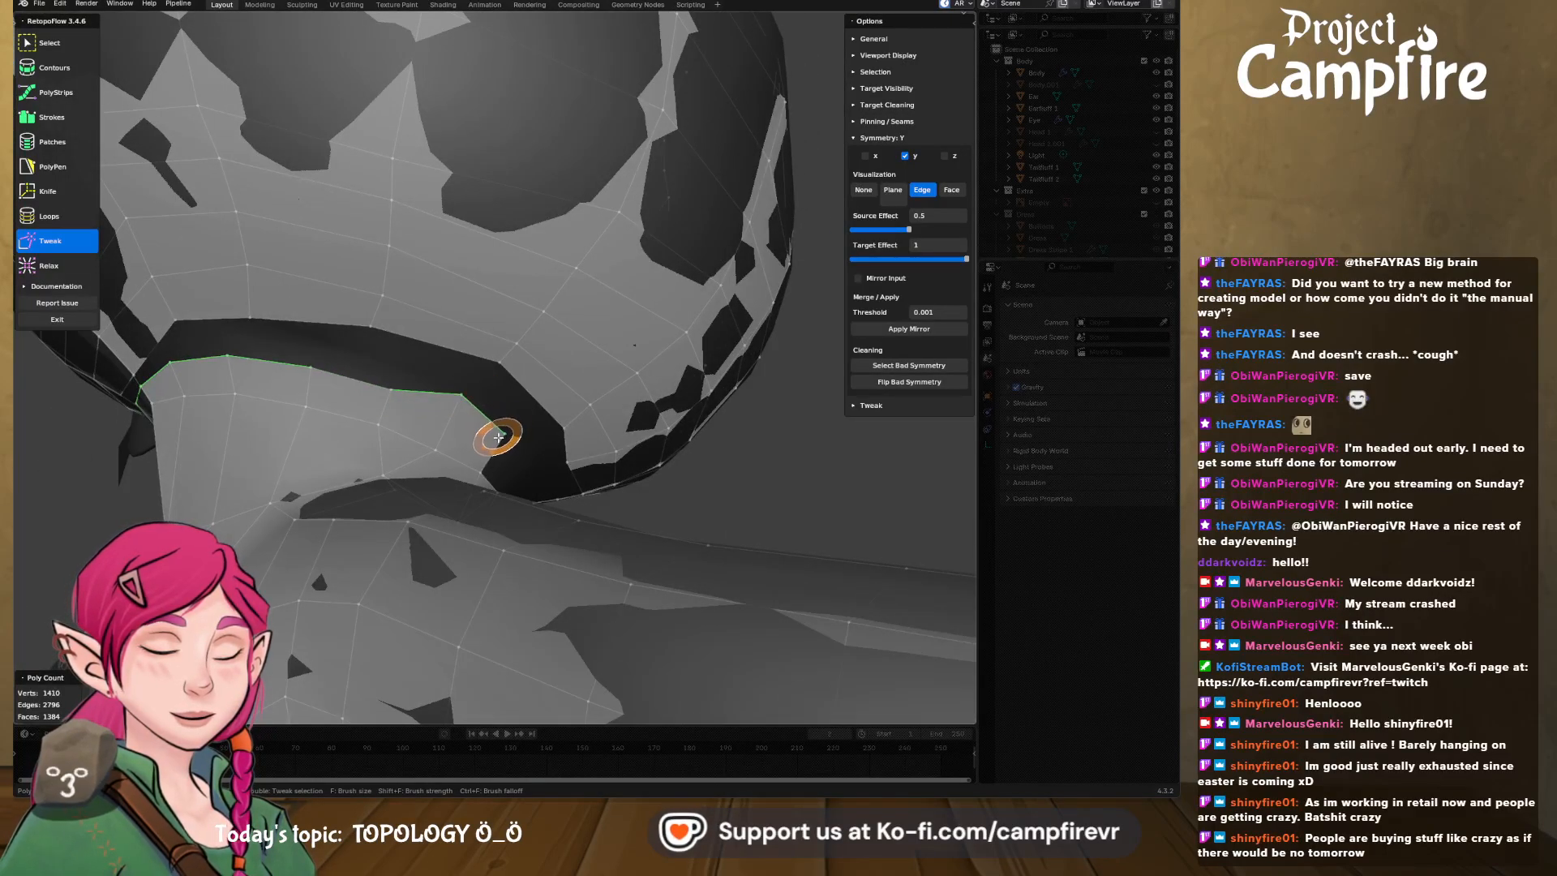
left_click_drag(499, 436, 512, 426)
left_click_drag(386, 394, 384, 379)
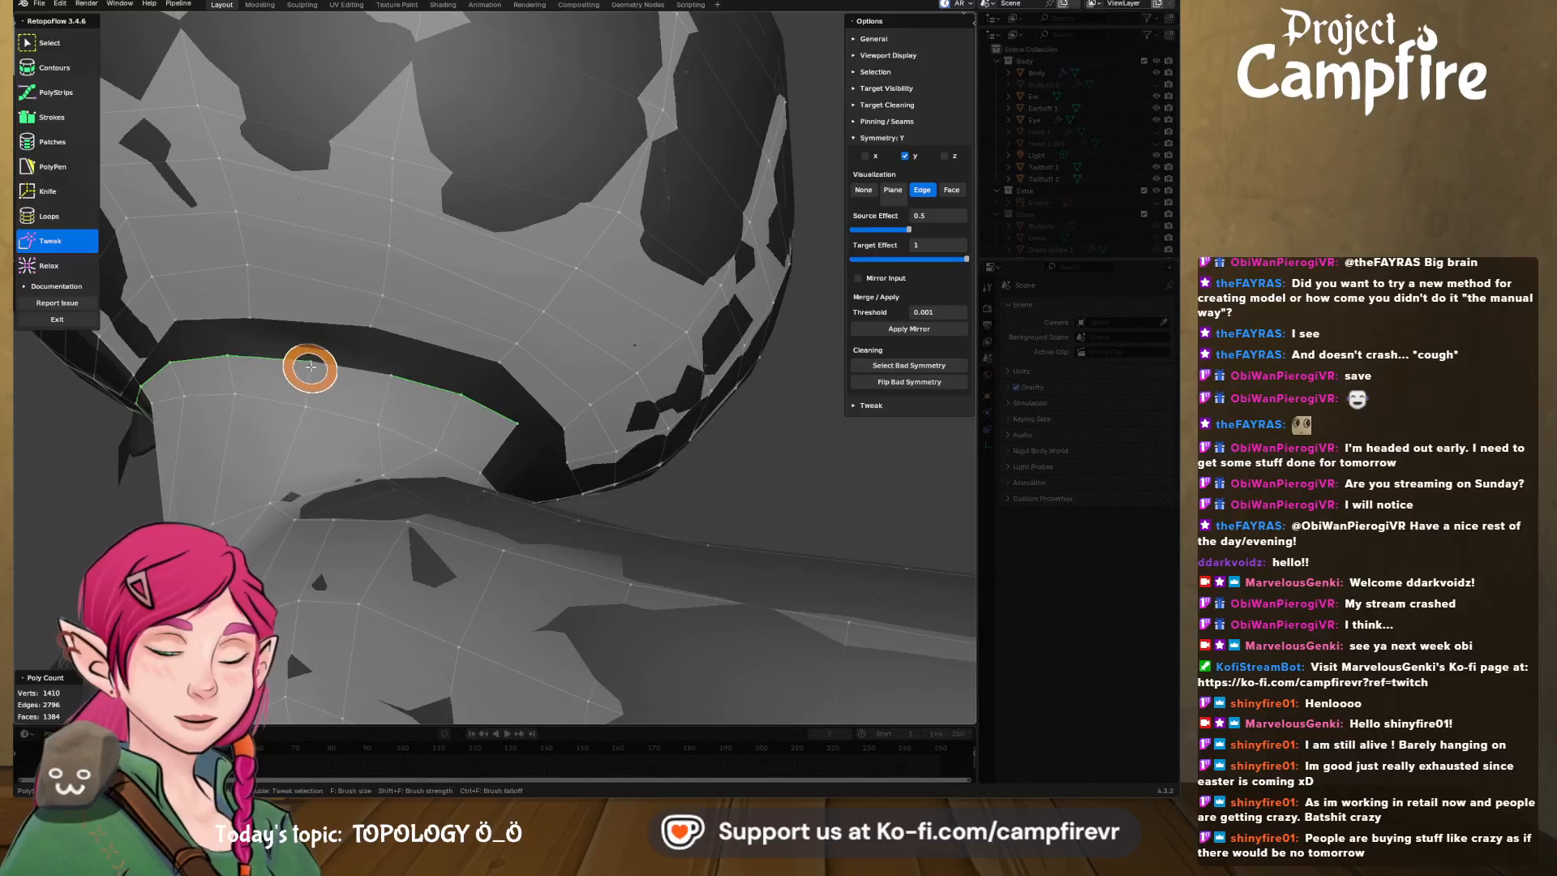
middle_click_drag(319, 372, 403, 365)
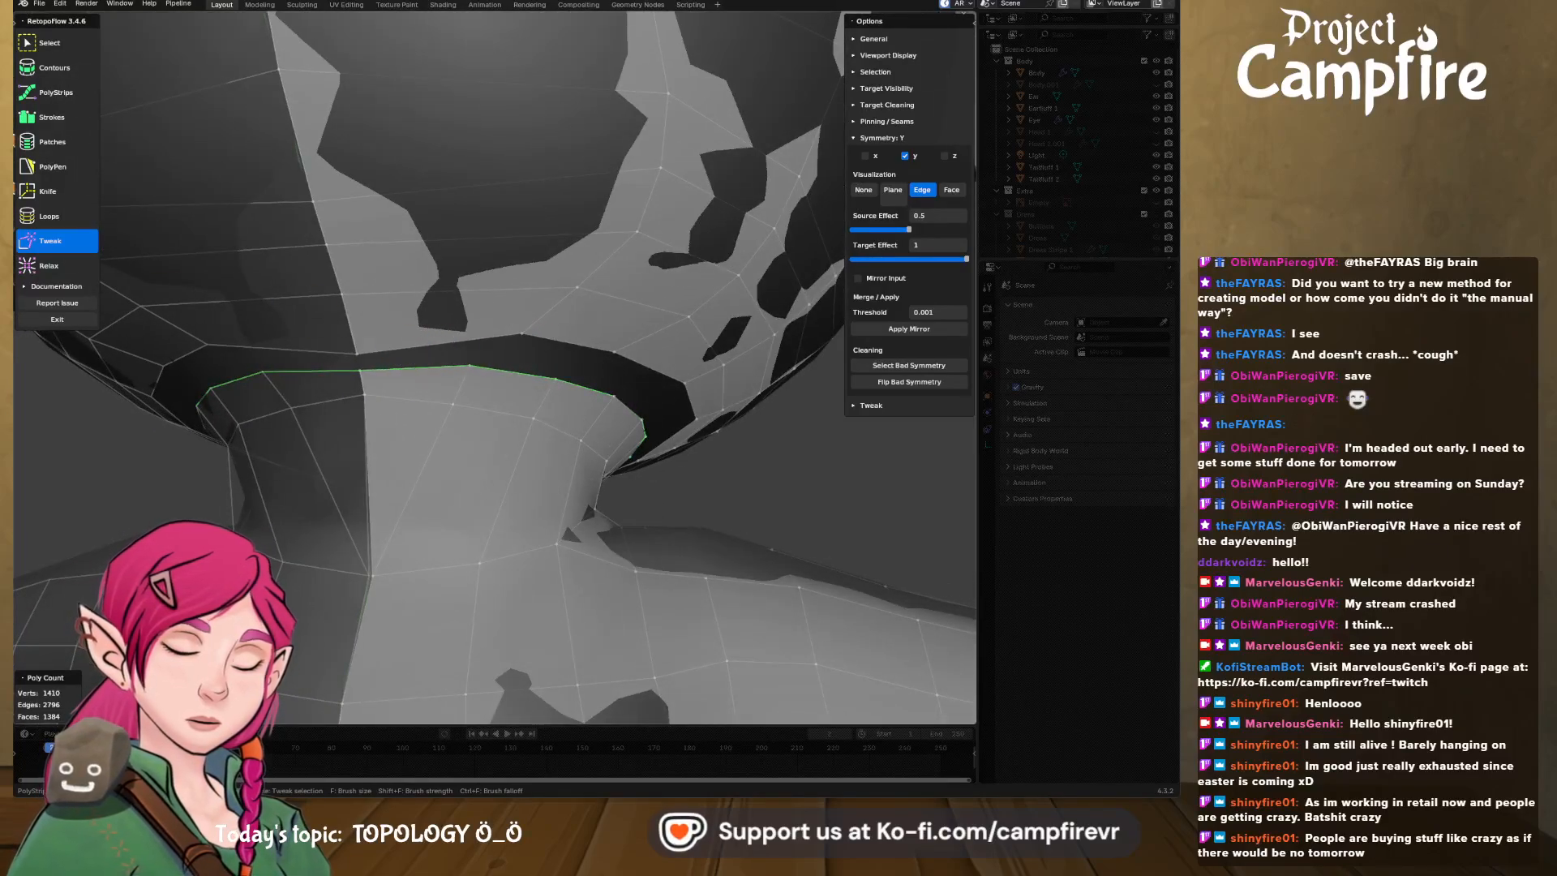
- Use PolyPen to bridge the gap between the neck loop and the head with quads beside the symmetry line
left_click(63, 164)
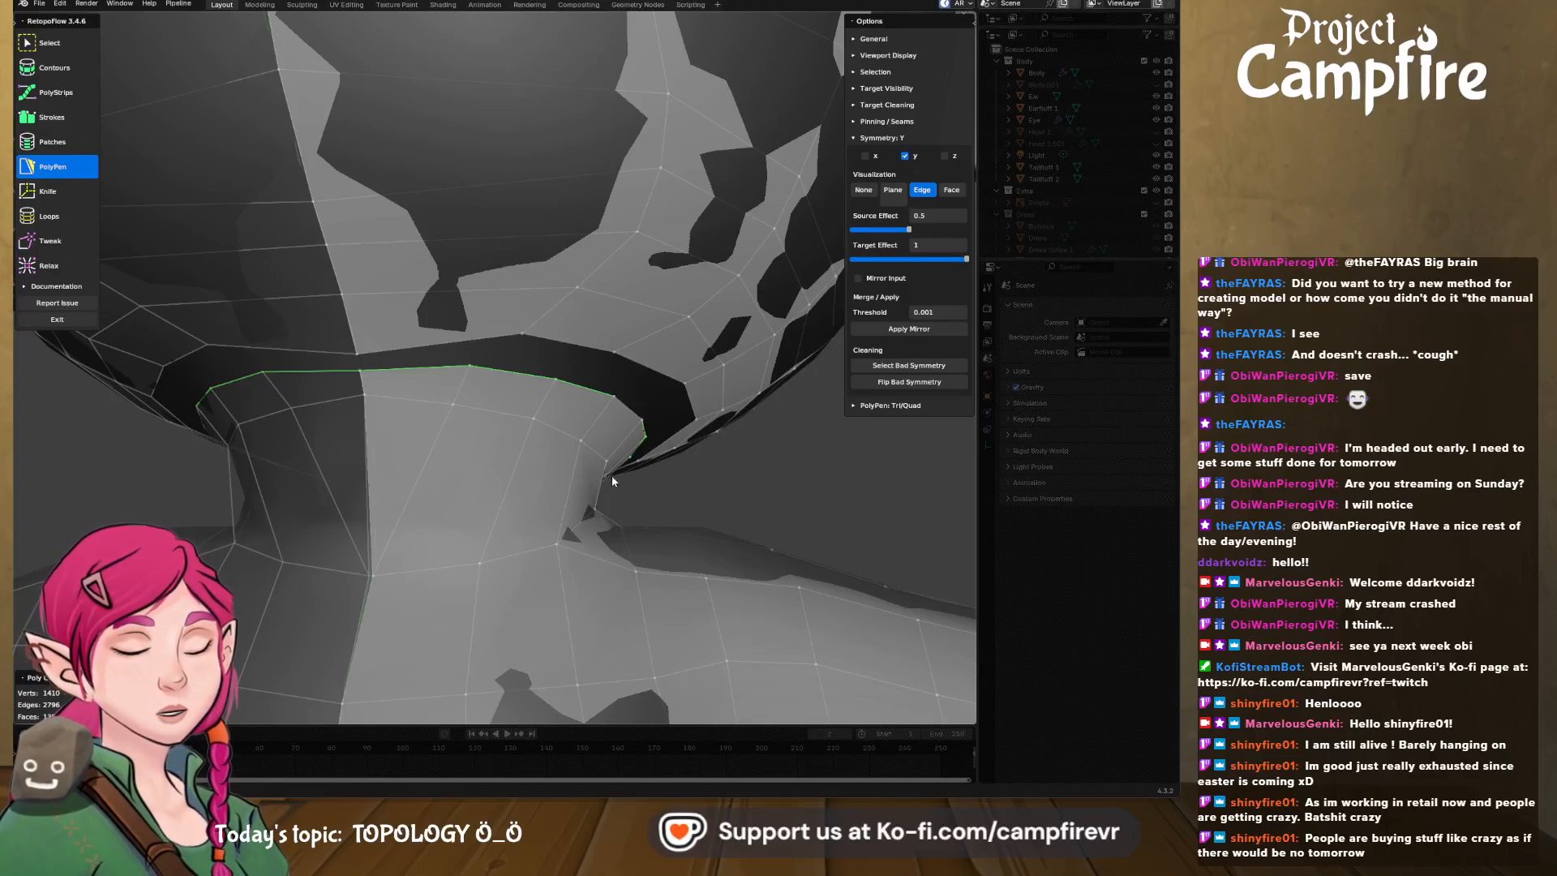
left_click(434, 366)
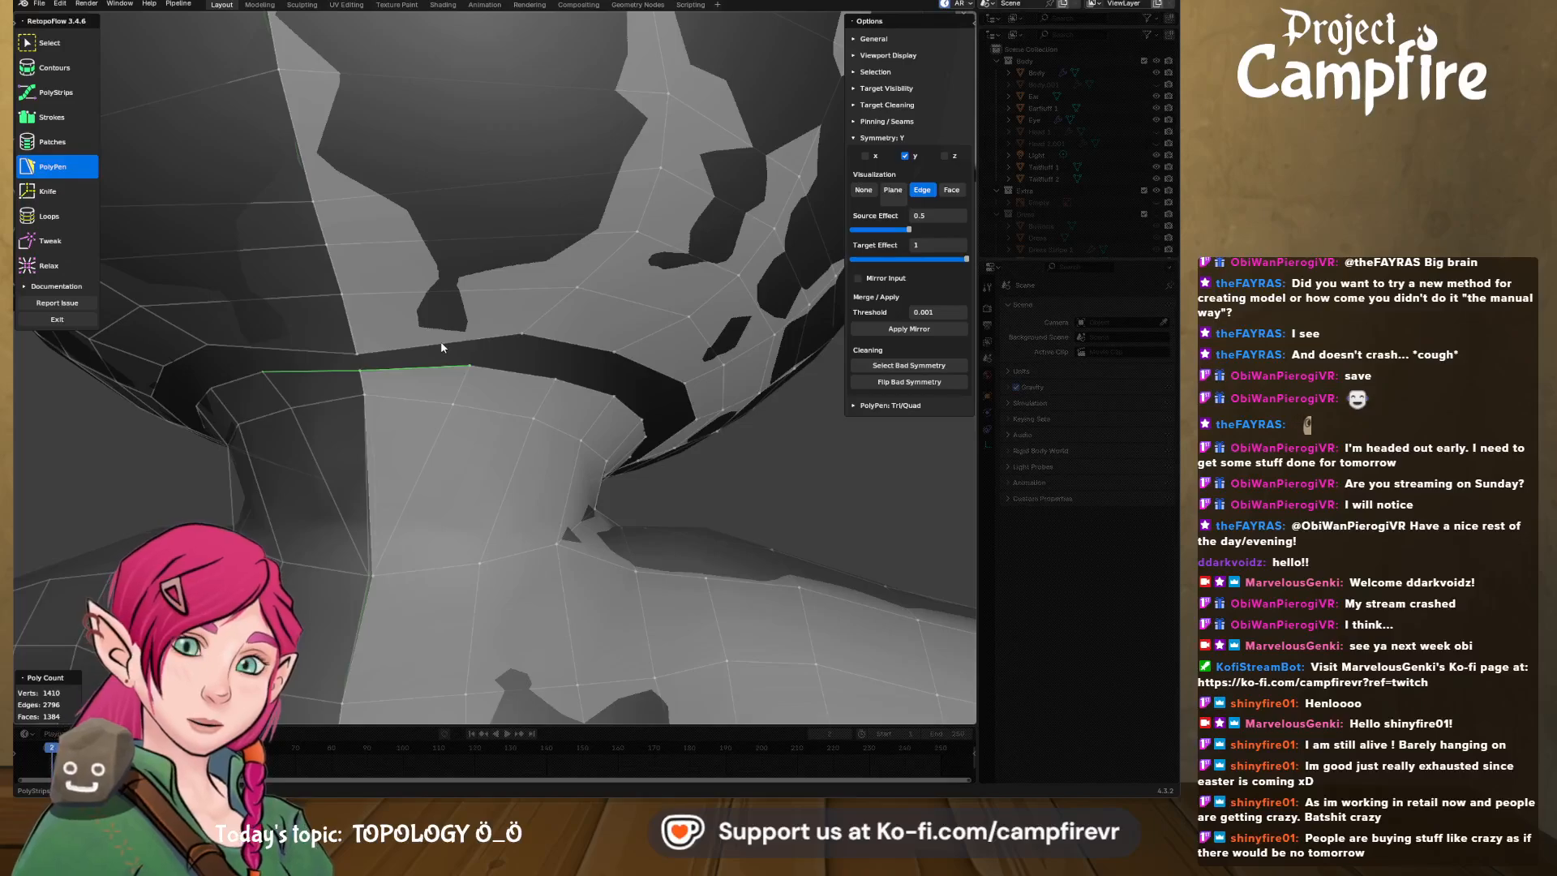
left_click(529, 354)
left_click(530, 356)
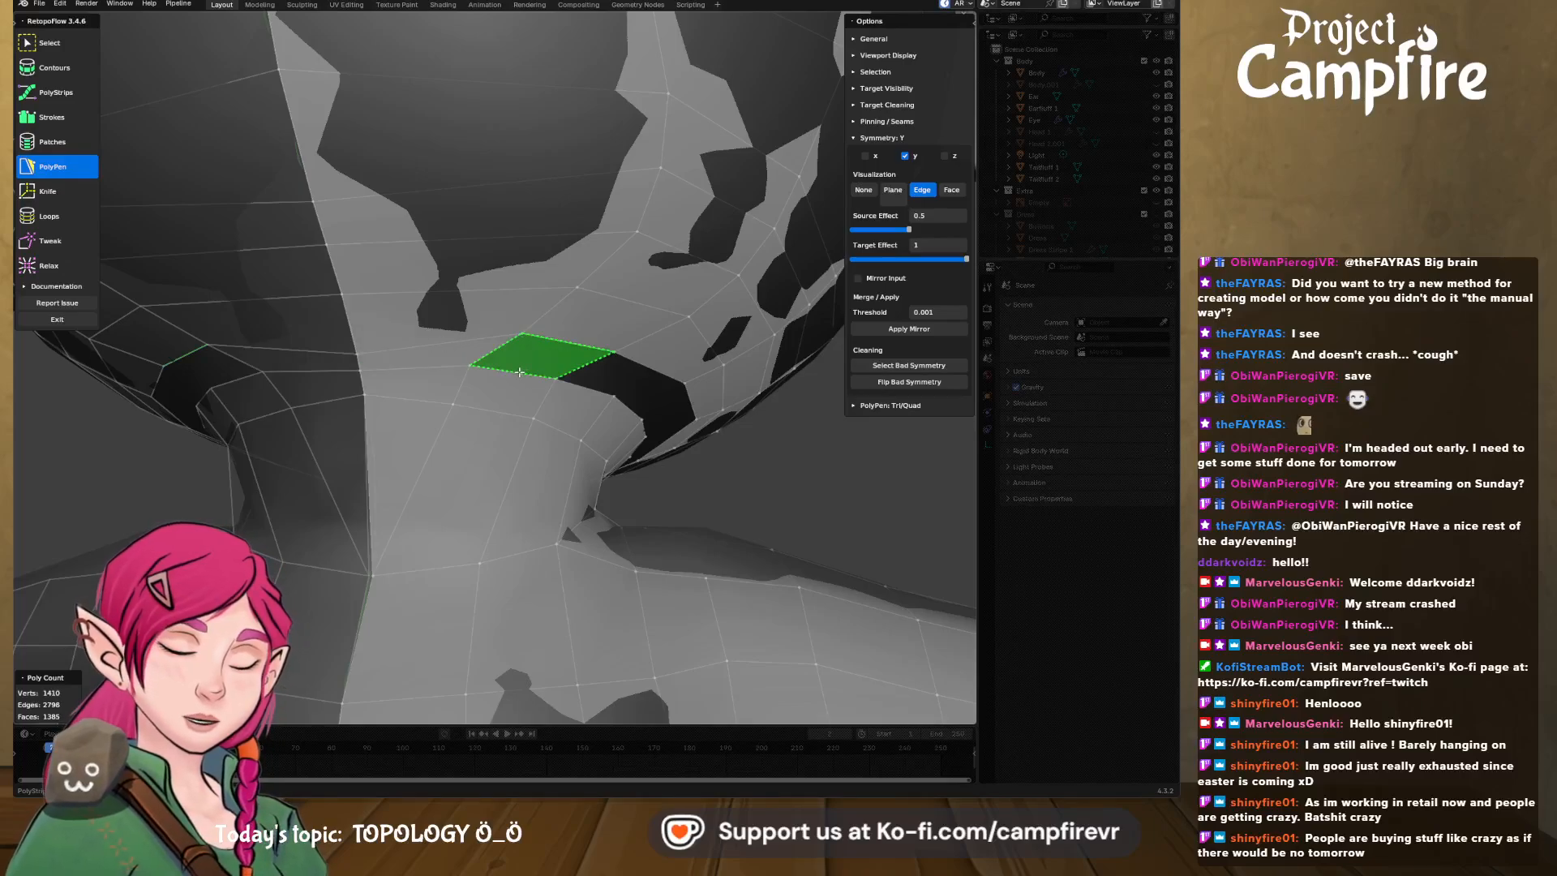
middle_click_drag(542, 378, 478, 365)
left_click(374, 313)
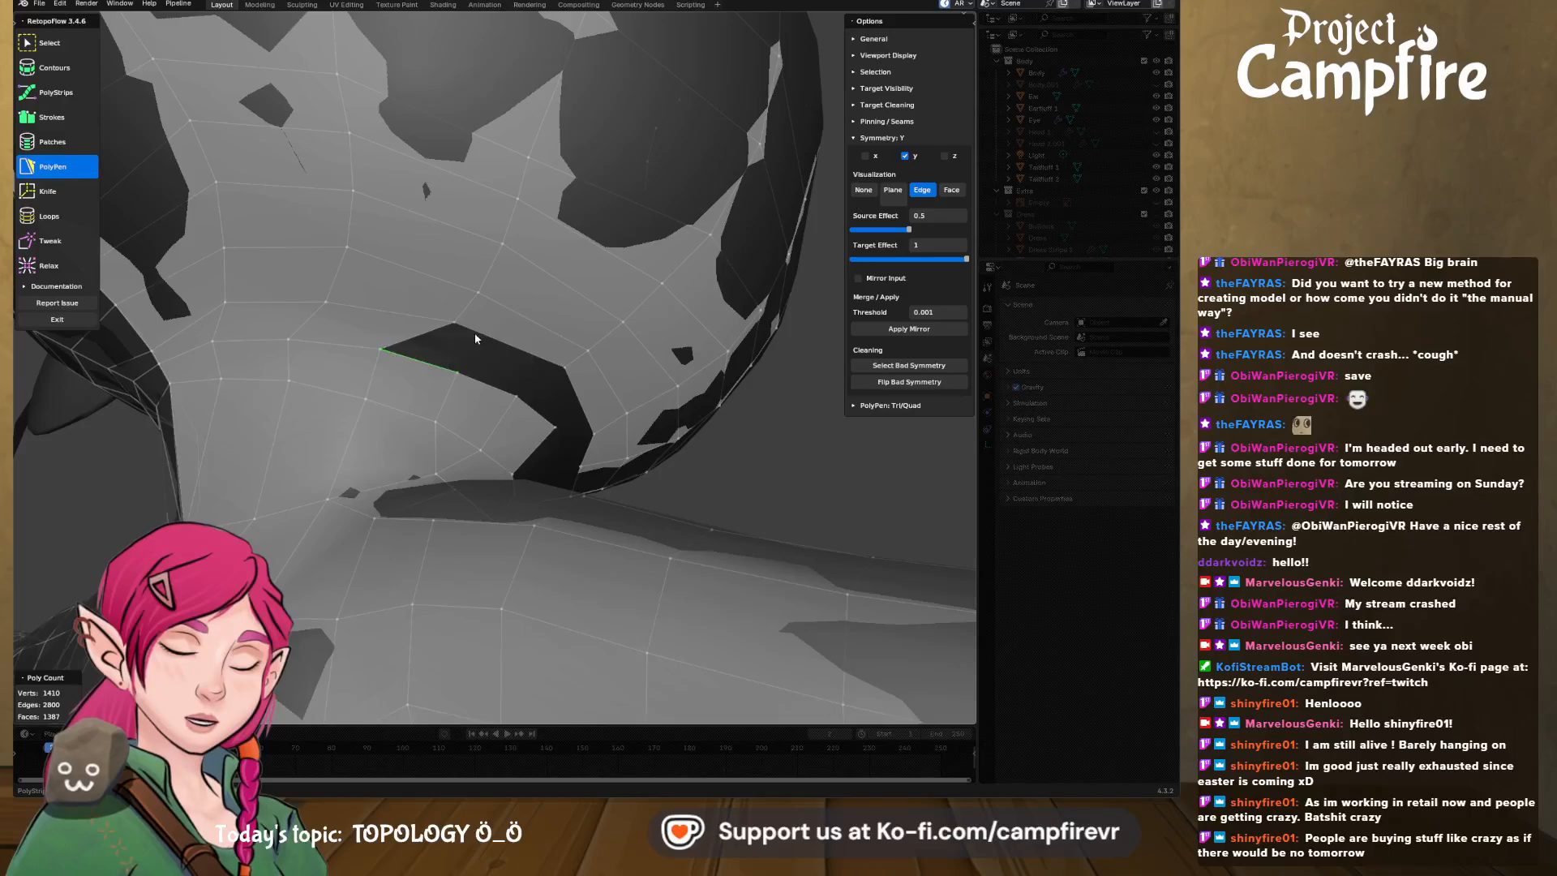
- Continue bridging the neck loop to the head with PolyPen quads around the side of the neck
middle_click_drag(475, 333, 416, 389)
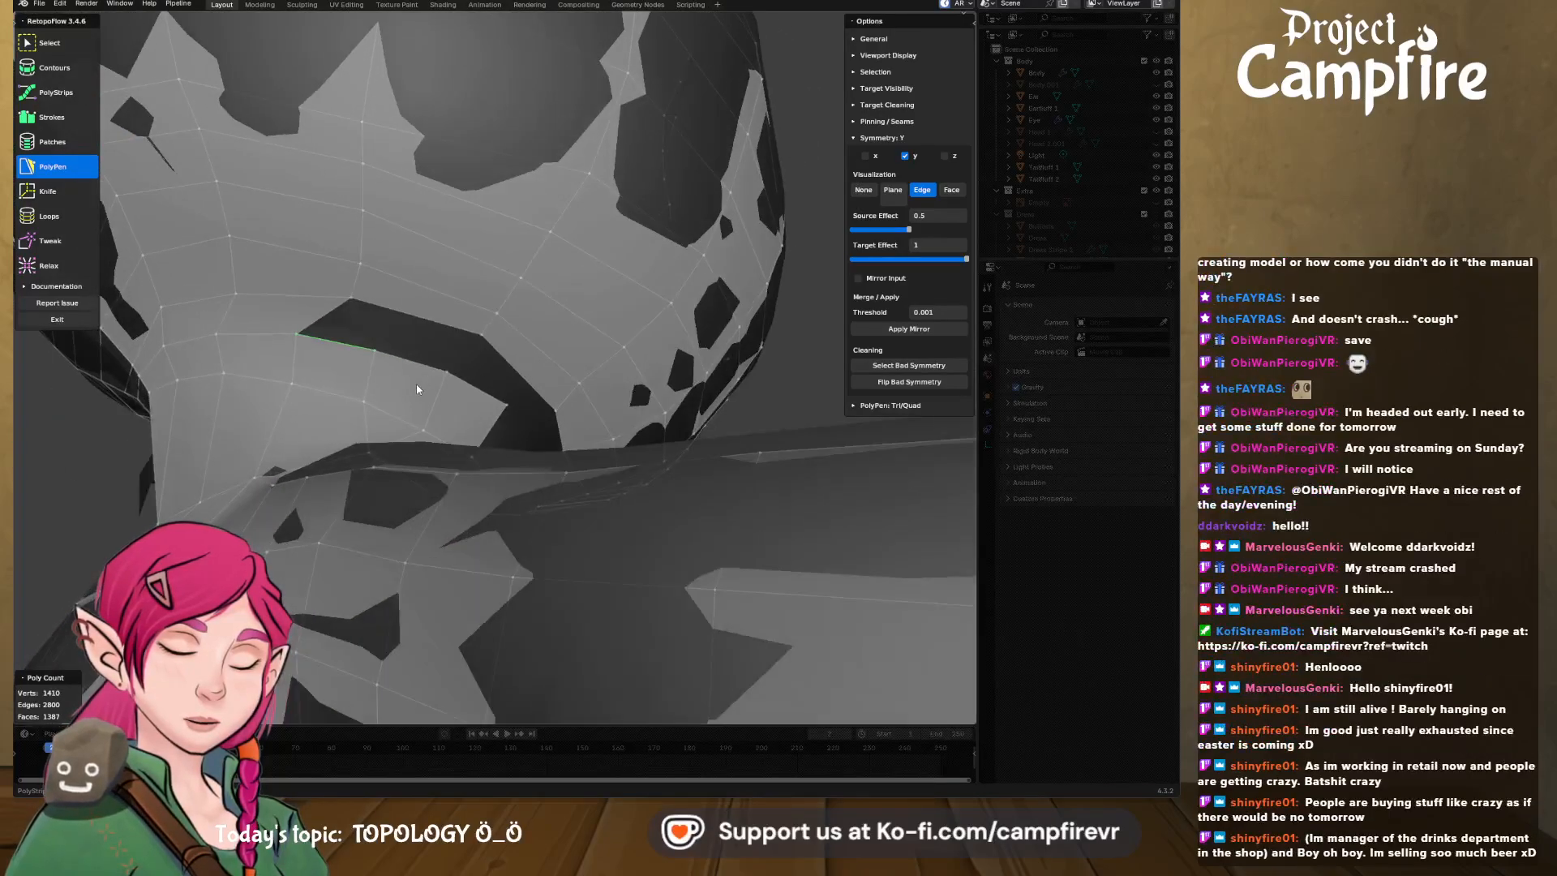
scroll(416, 390, "up", 2)
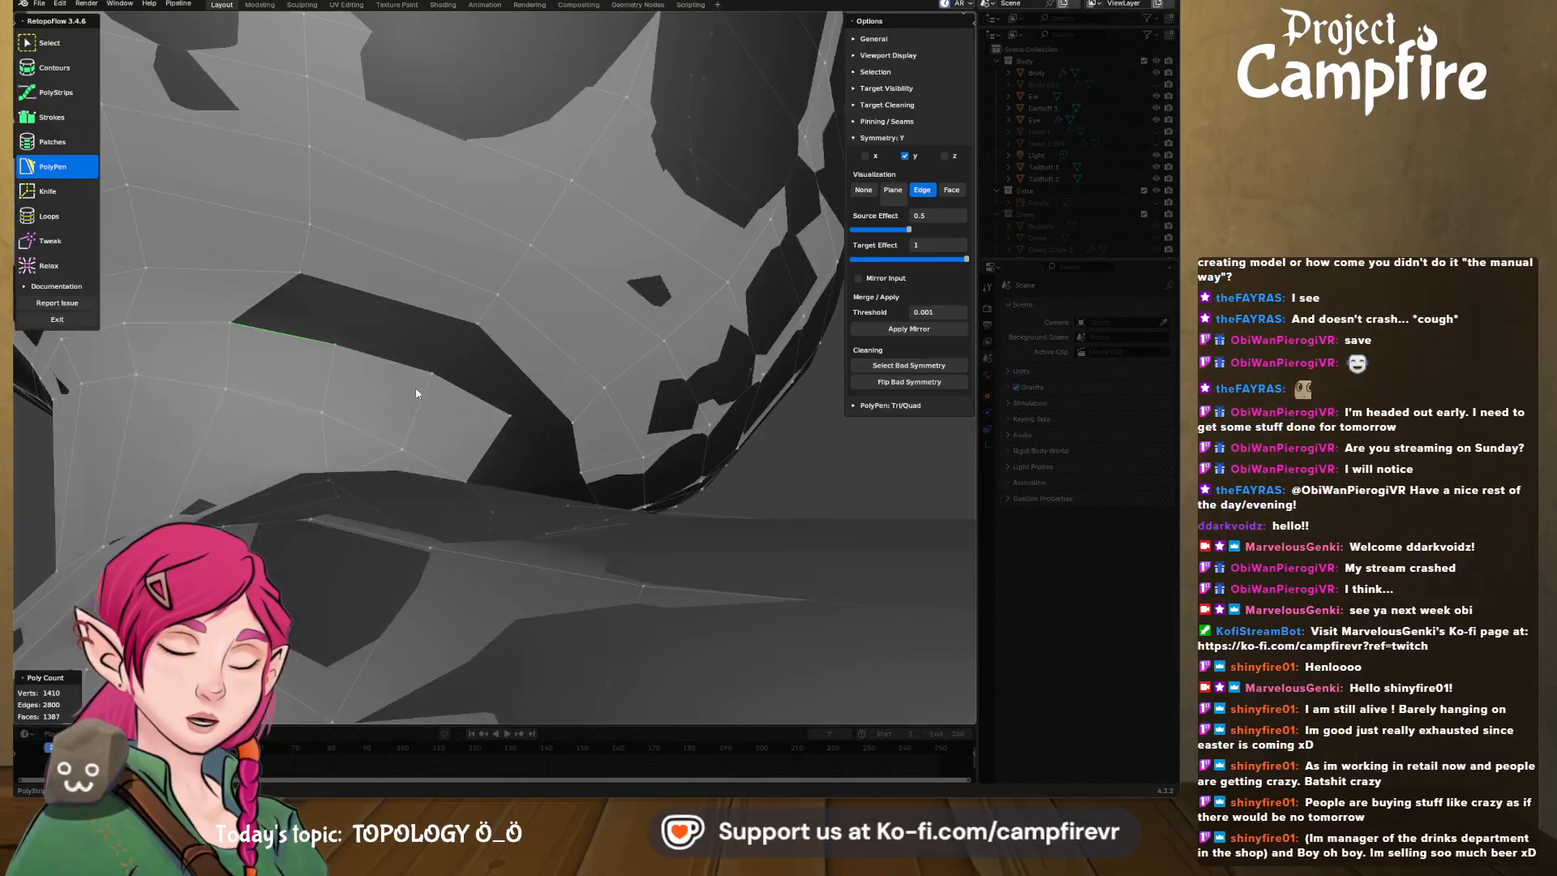
left_click(376, 345)
left_click(377, 348)
middle_click_drag(377, 348, 135, 276)
left_click(356, 381)
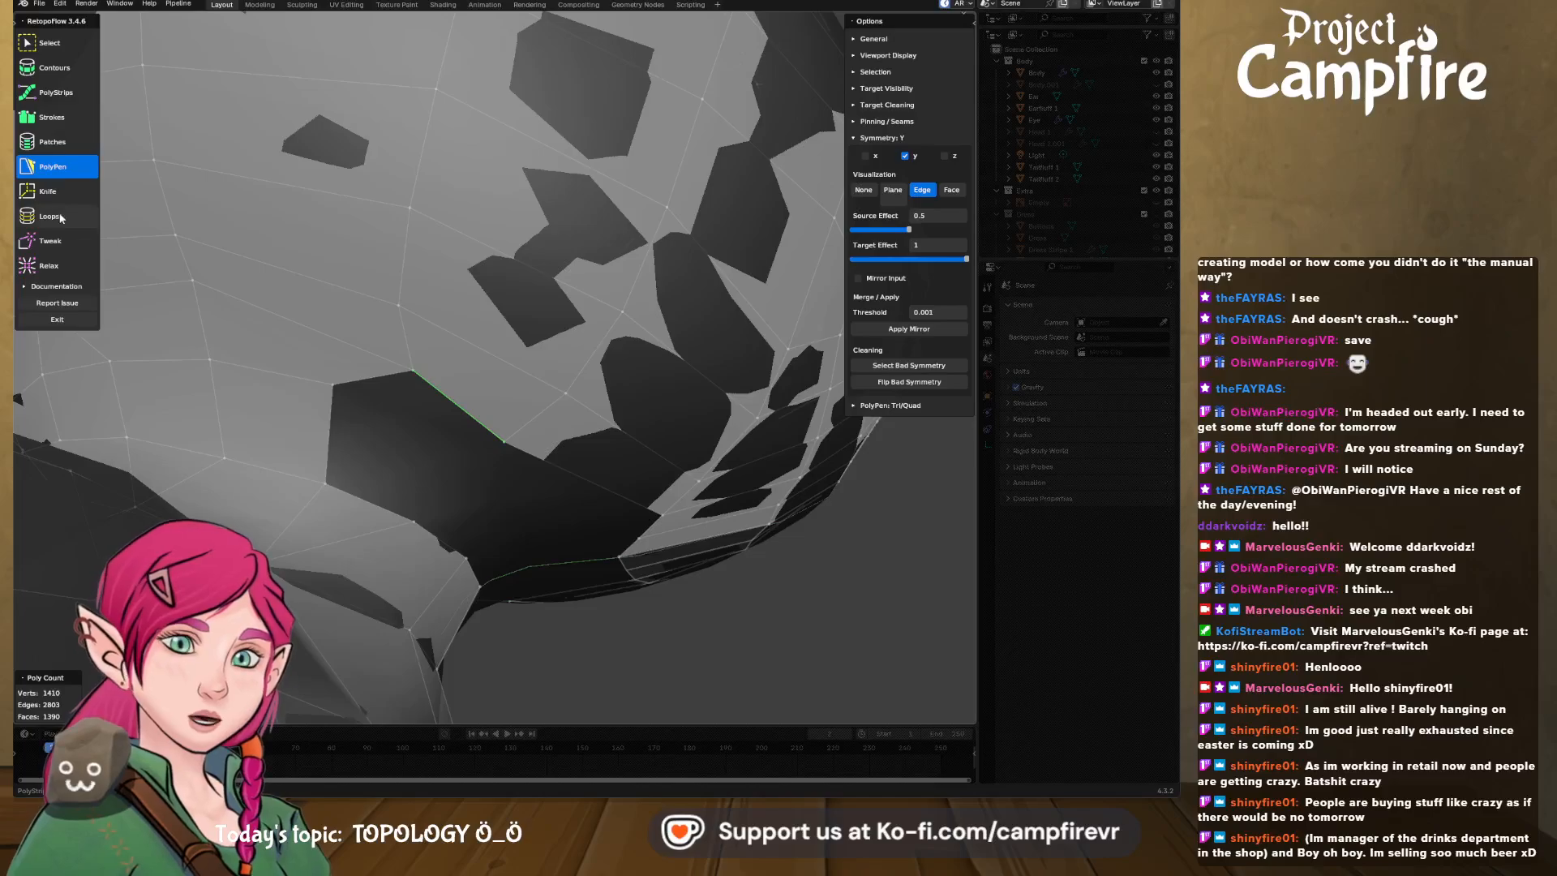
- Tweak the rim vertices of the remaining hole, then fill its upper part with a two-span Strokes strip
left_click(49, 241)
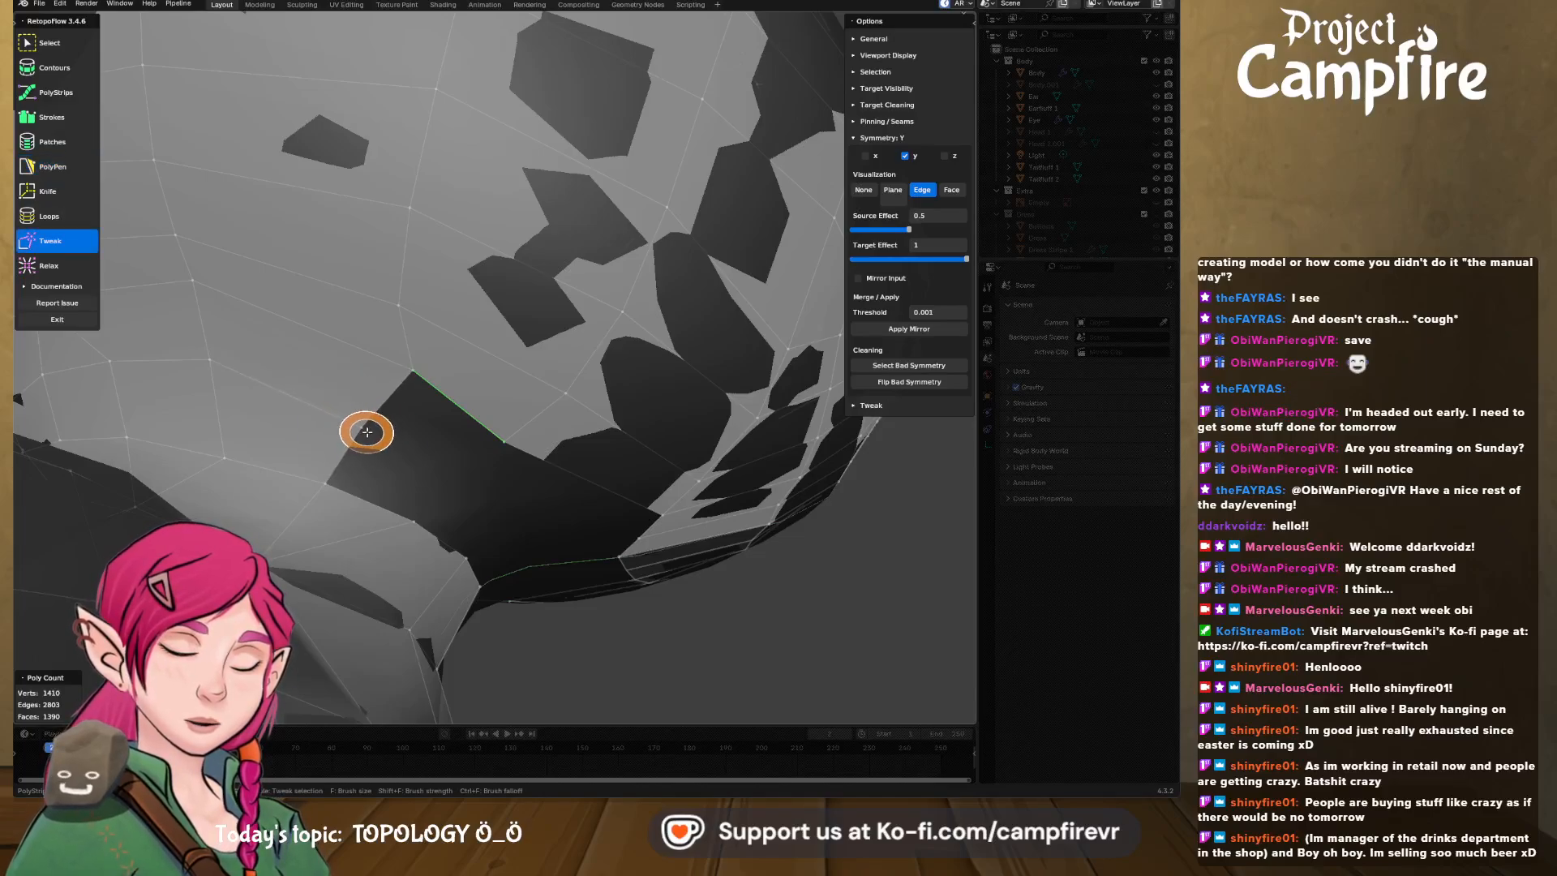
mouse_move(470, 497)
middle_mouse_down()
mouse_move(365, 463)
mouse_move(557, 451)
mouse_move(504, 435)
middle_mouse_up()
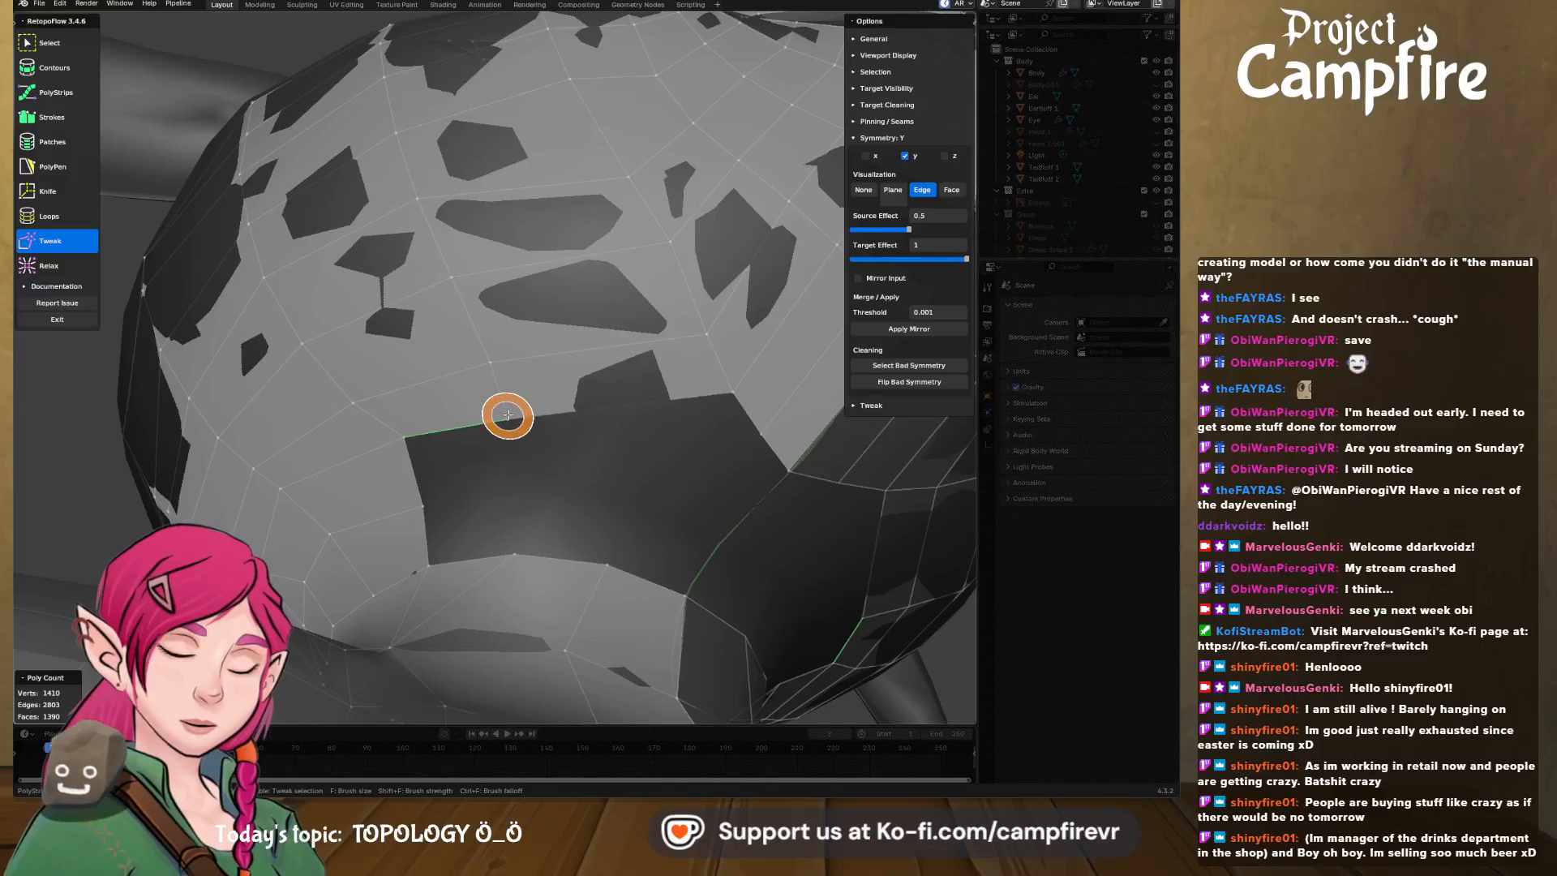
middle_click_drag(587, 469, 586, 462)
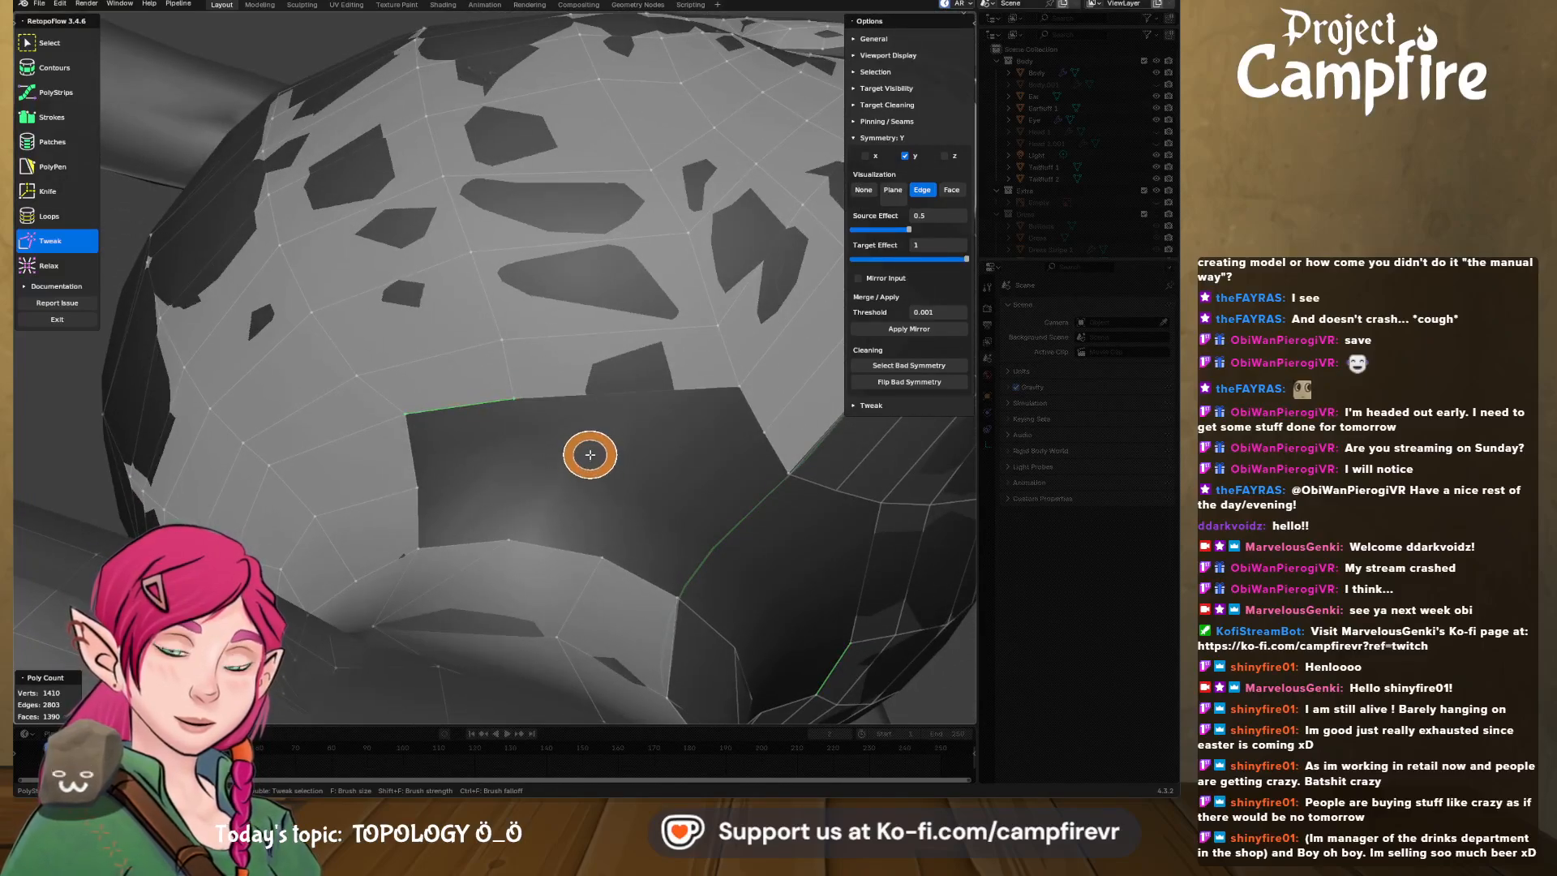
left_click(53, 118)
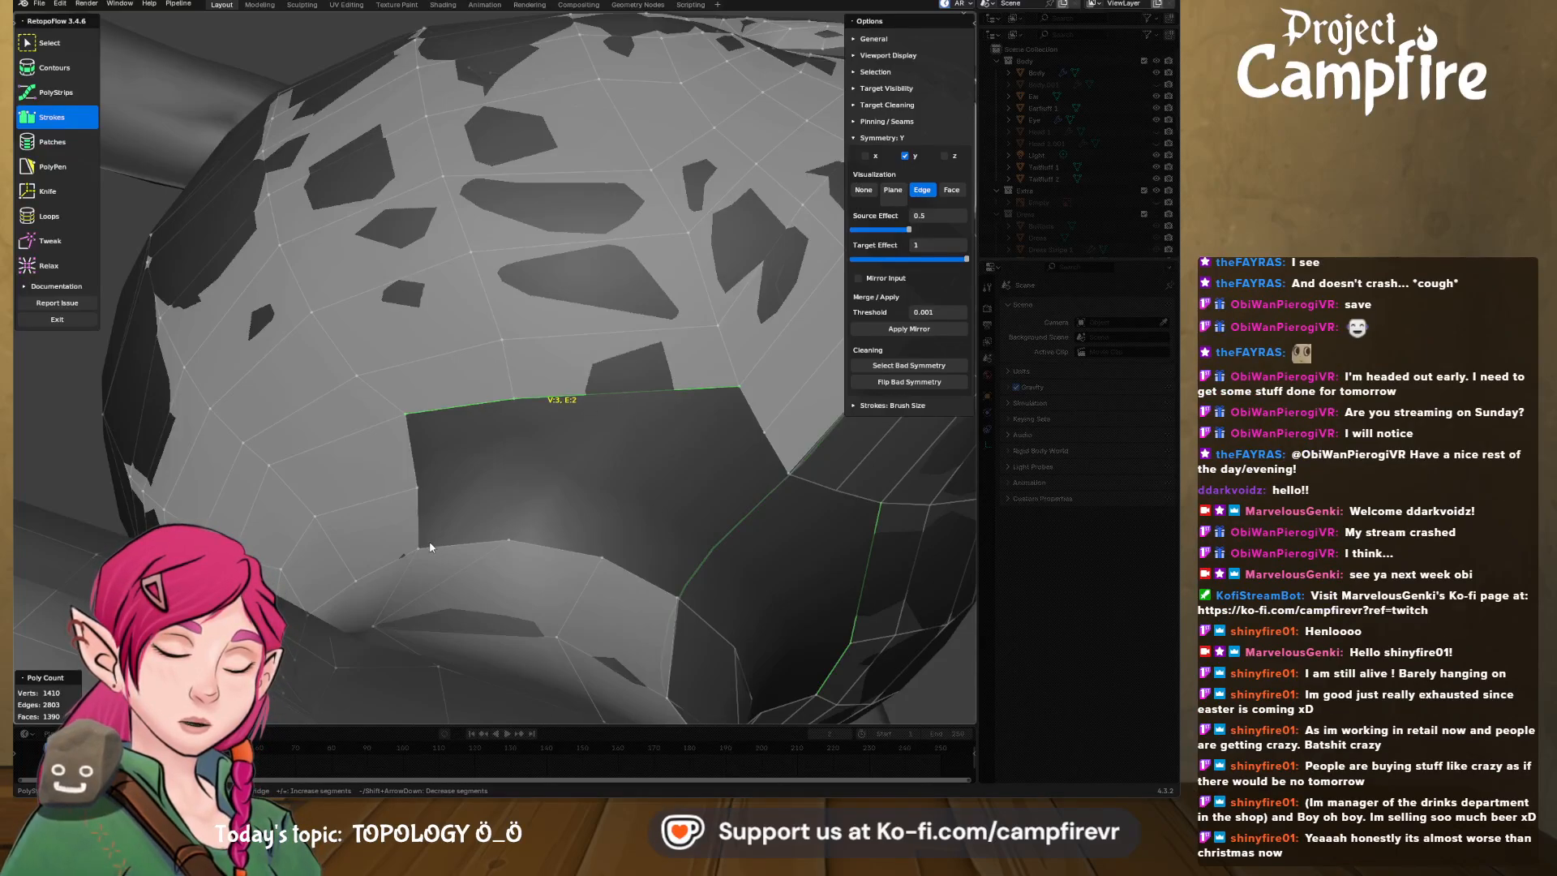
mouse_move(565, 540)
left_mouse_down()
mouse_move(719, 514)
mouse_move(785, 475)
left_mouse_up()
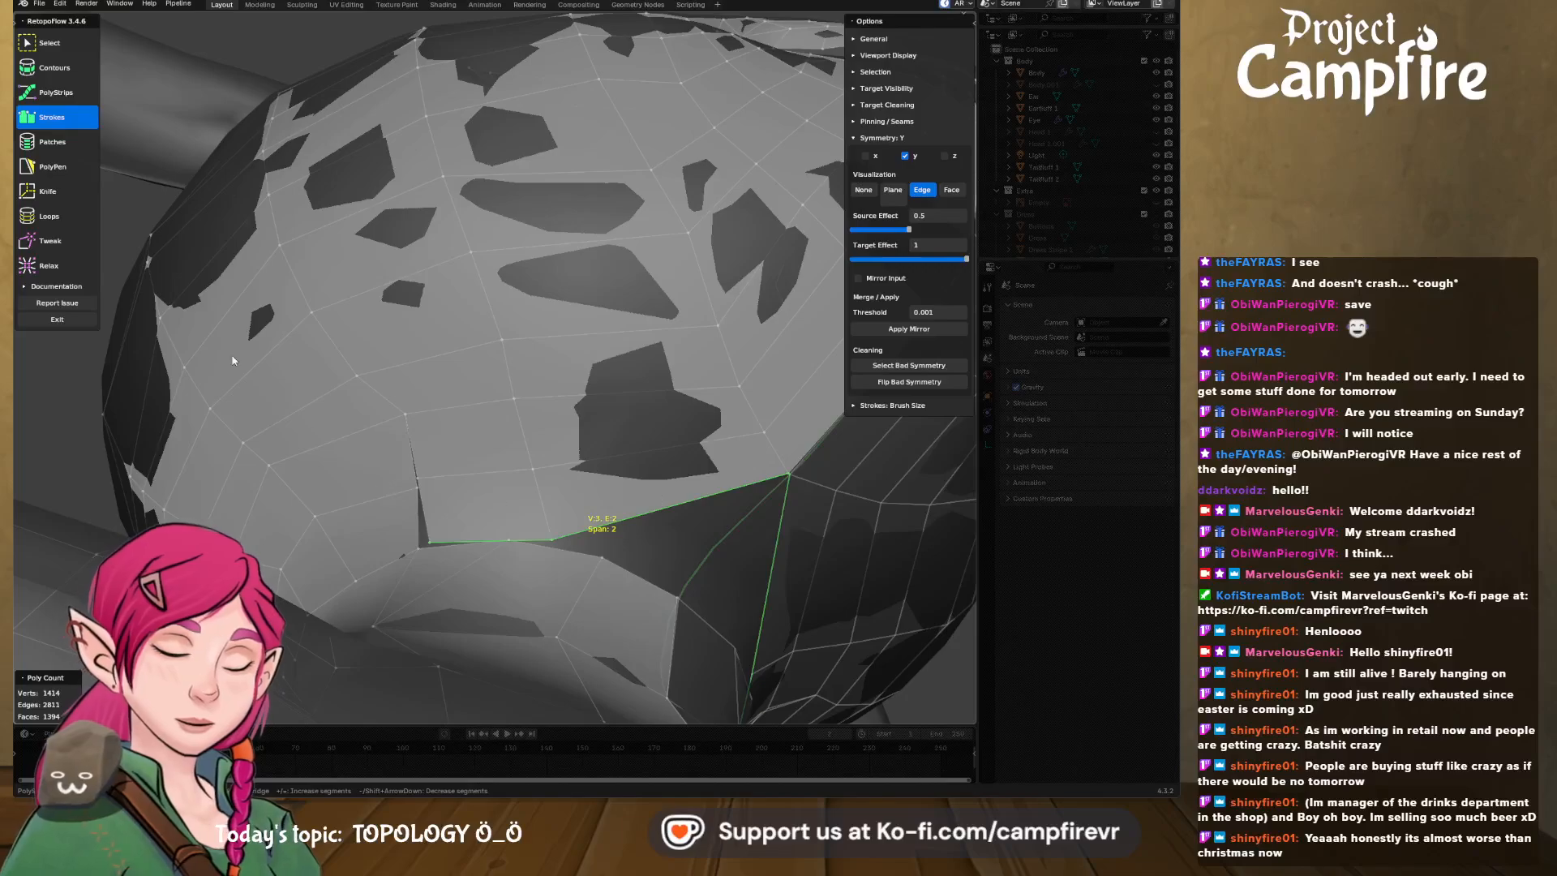
- Merge the new strip's loose vertices with the adjacent head and neck vertices at their centers, one pair at a time
left_click(61, 45)
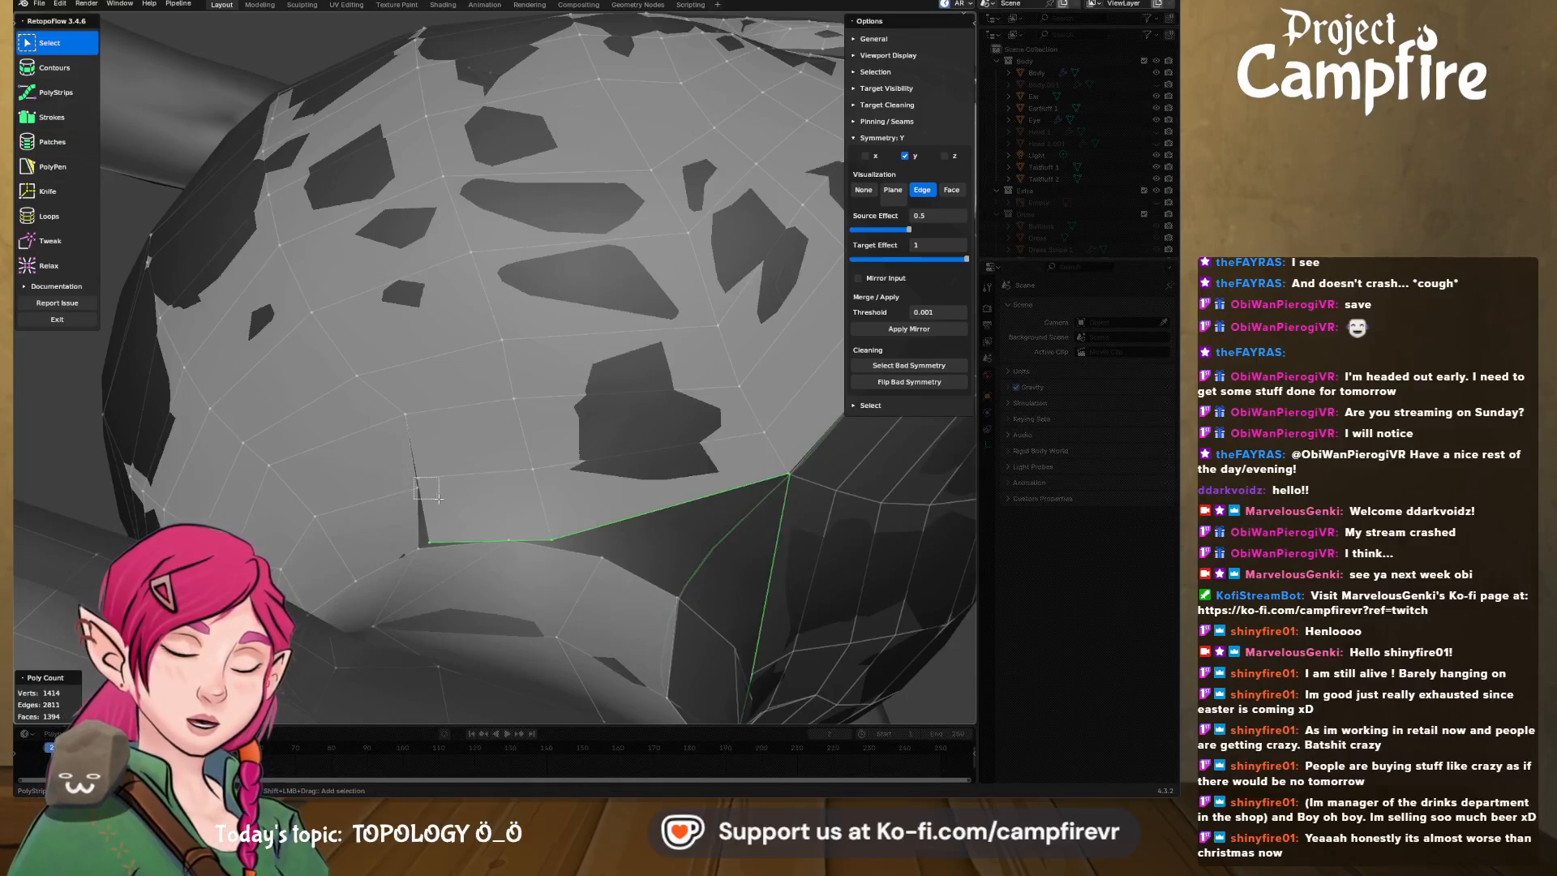
key("x")
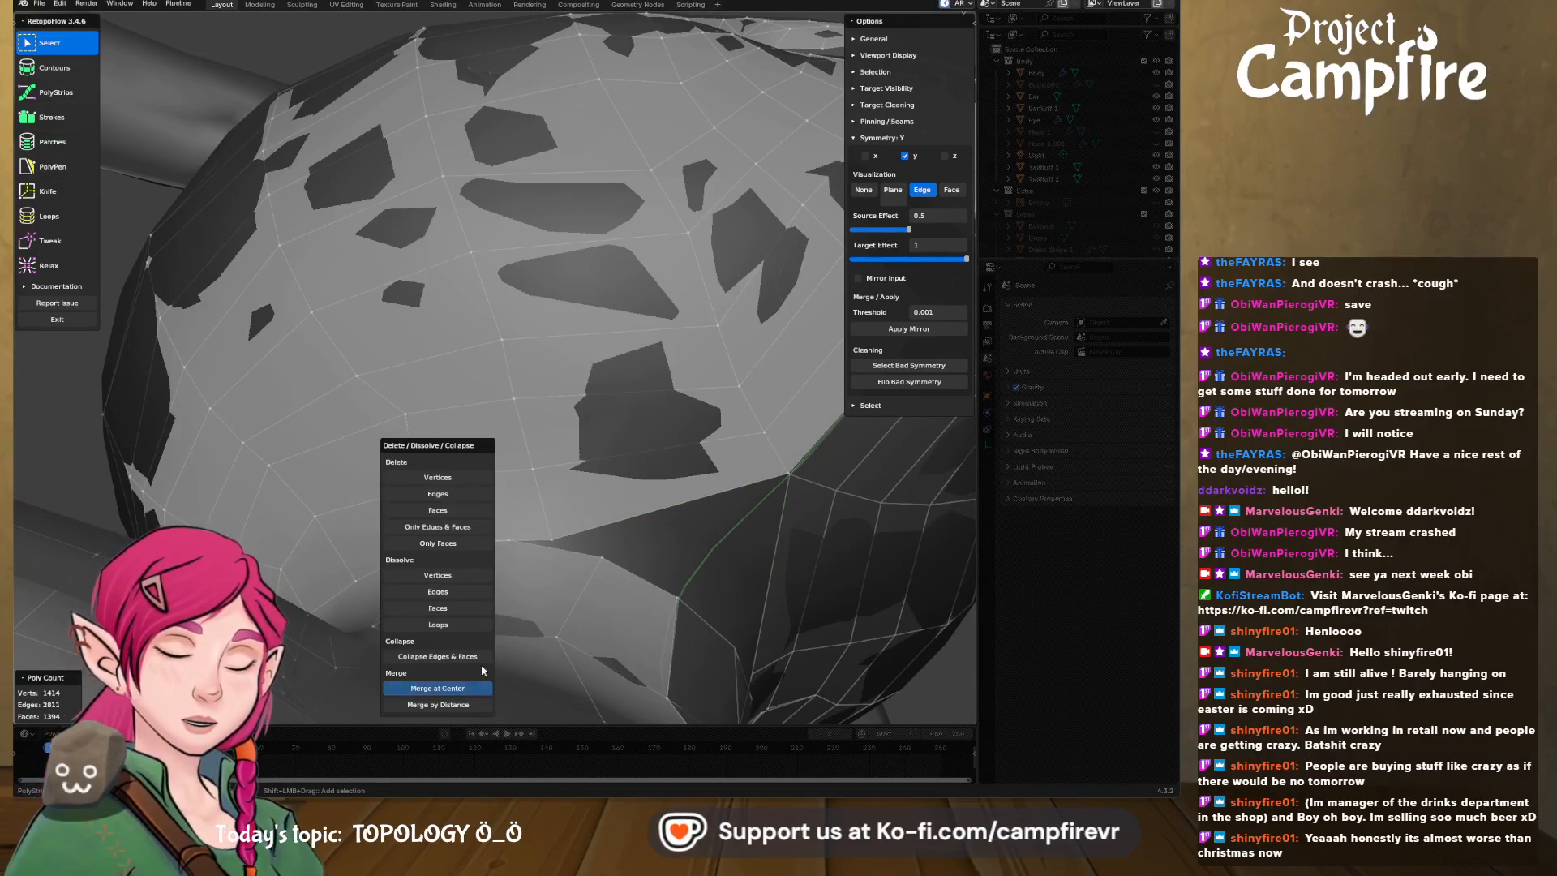
left_click(479, 693)
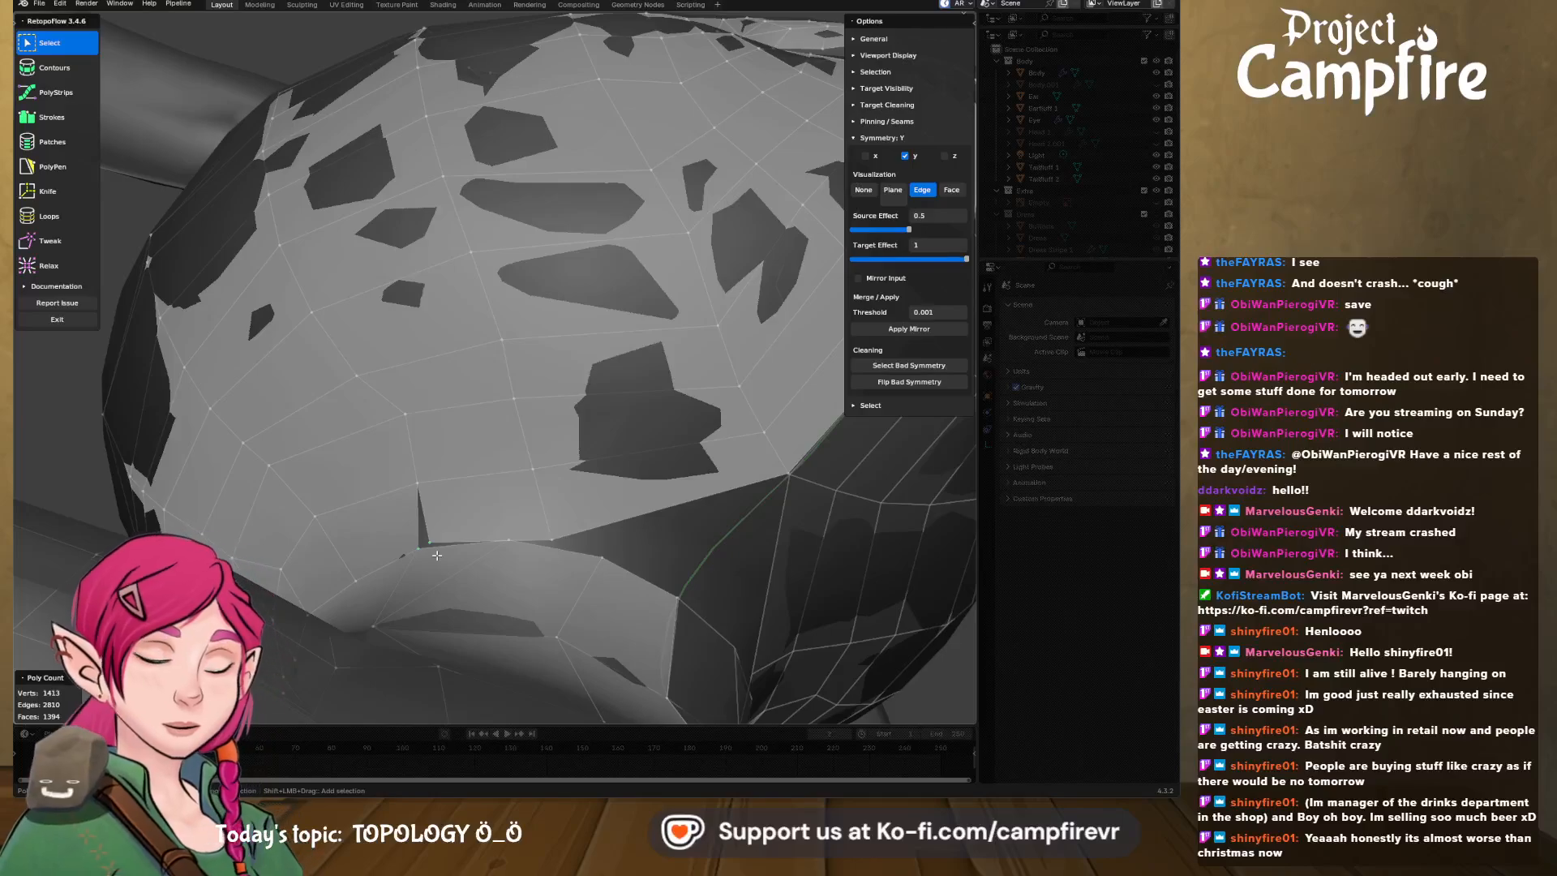
key("x")
left_click(469, 689)
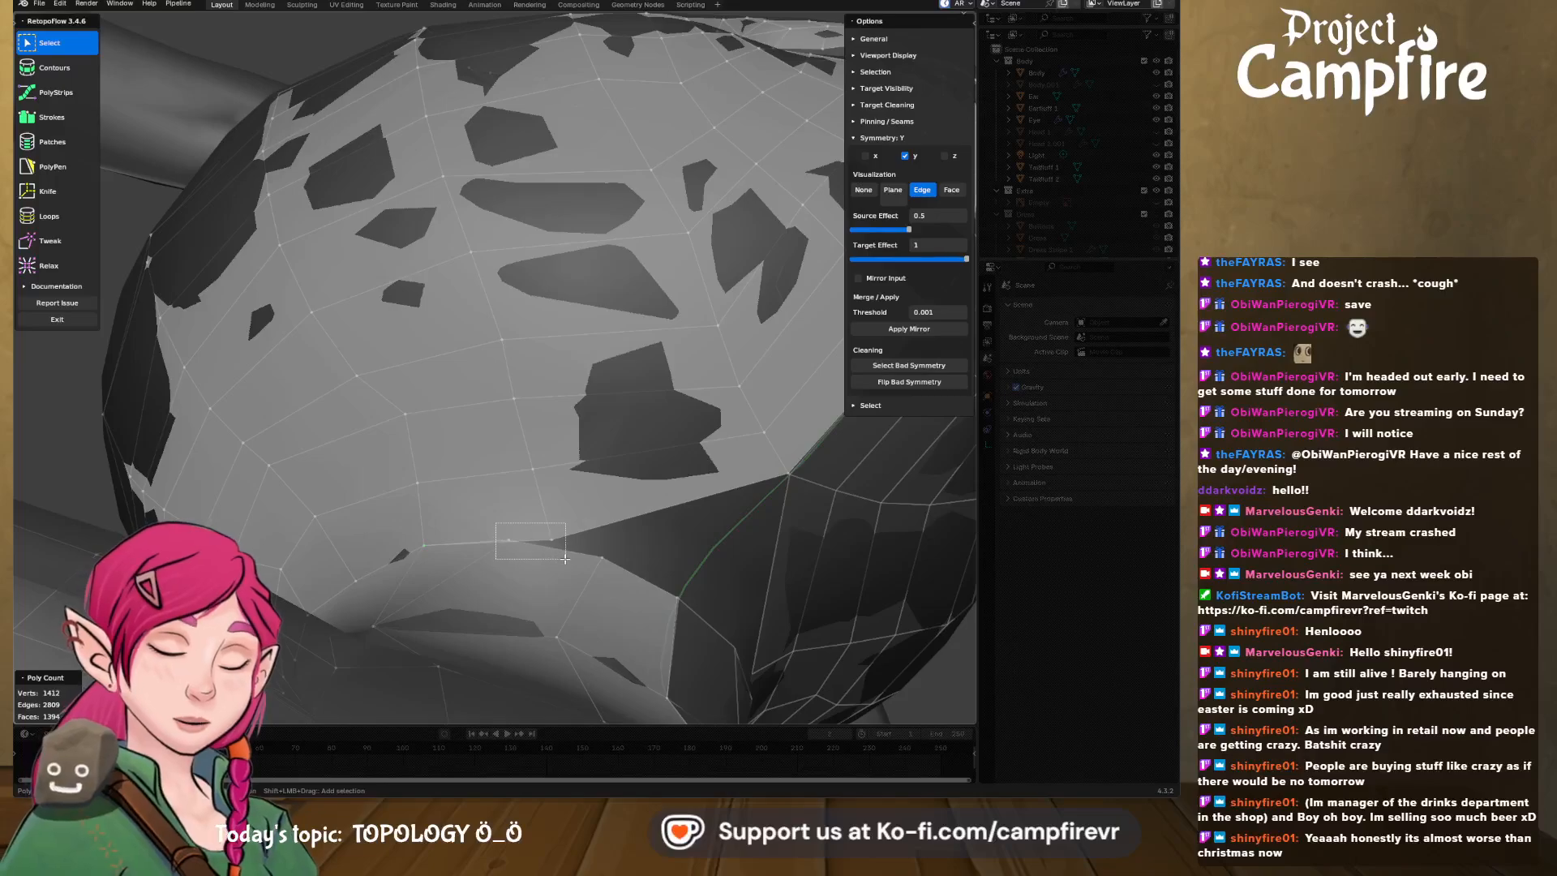
key("x")
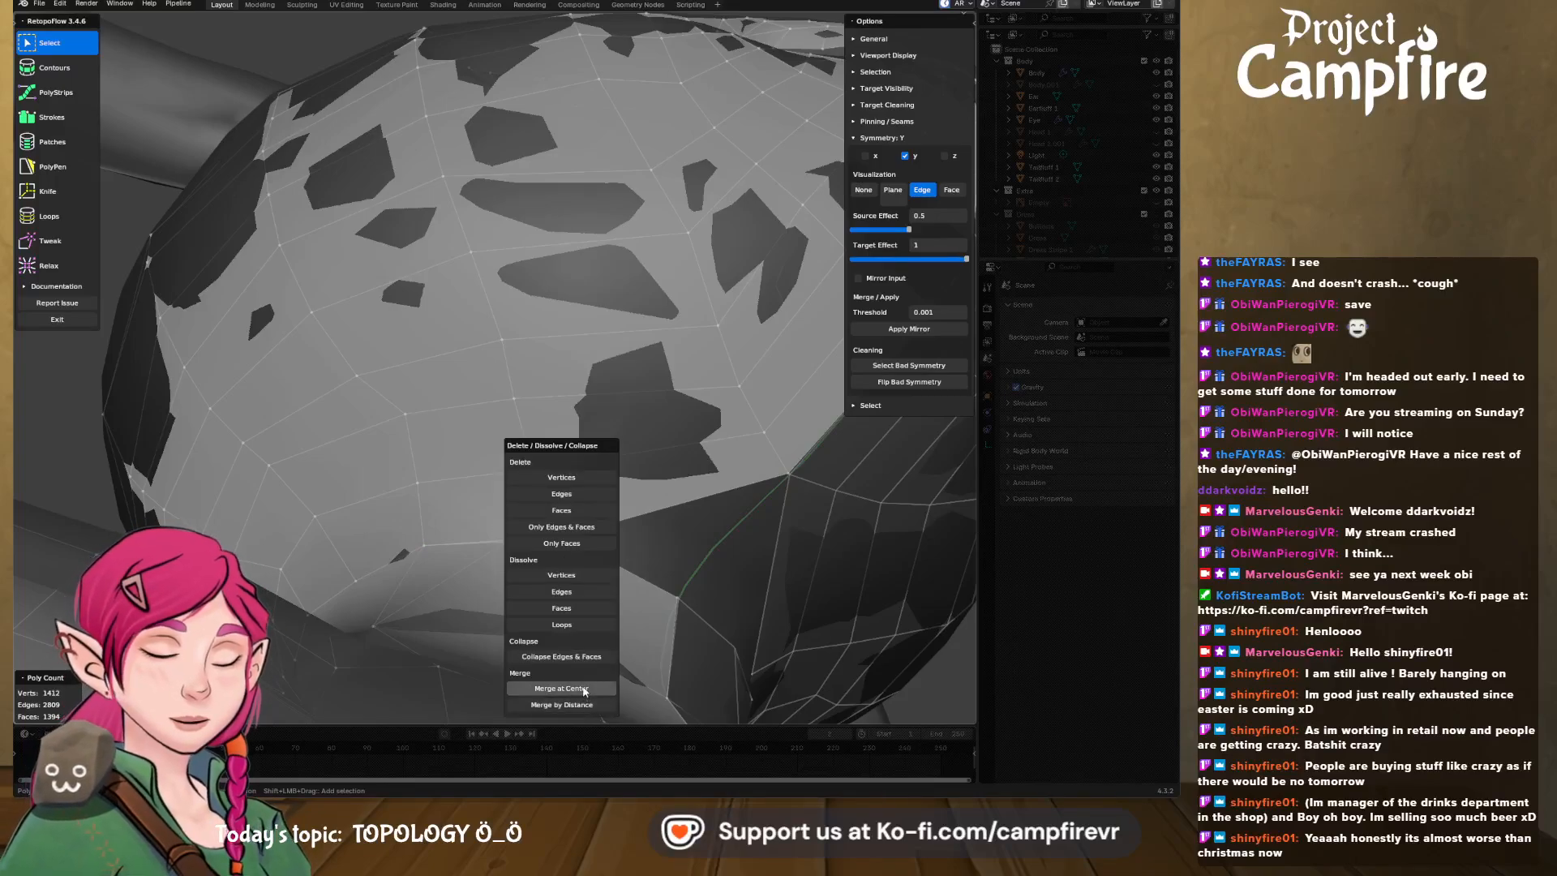
left_click(582, 705)
- Cut a new edge line with the Knife down the underside of the head to the rim of the remaining hole
middle_click_drag(579, 617, 623, 483)
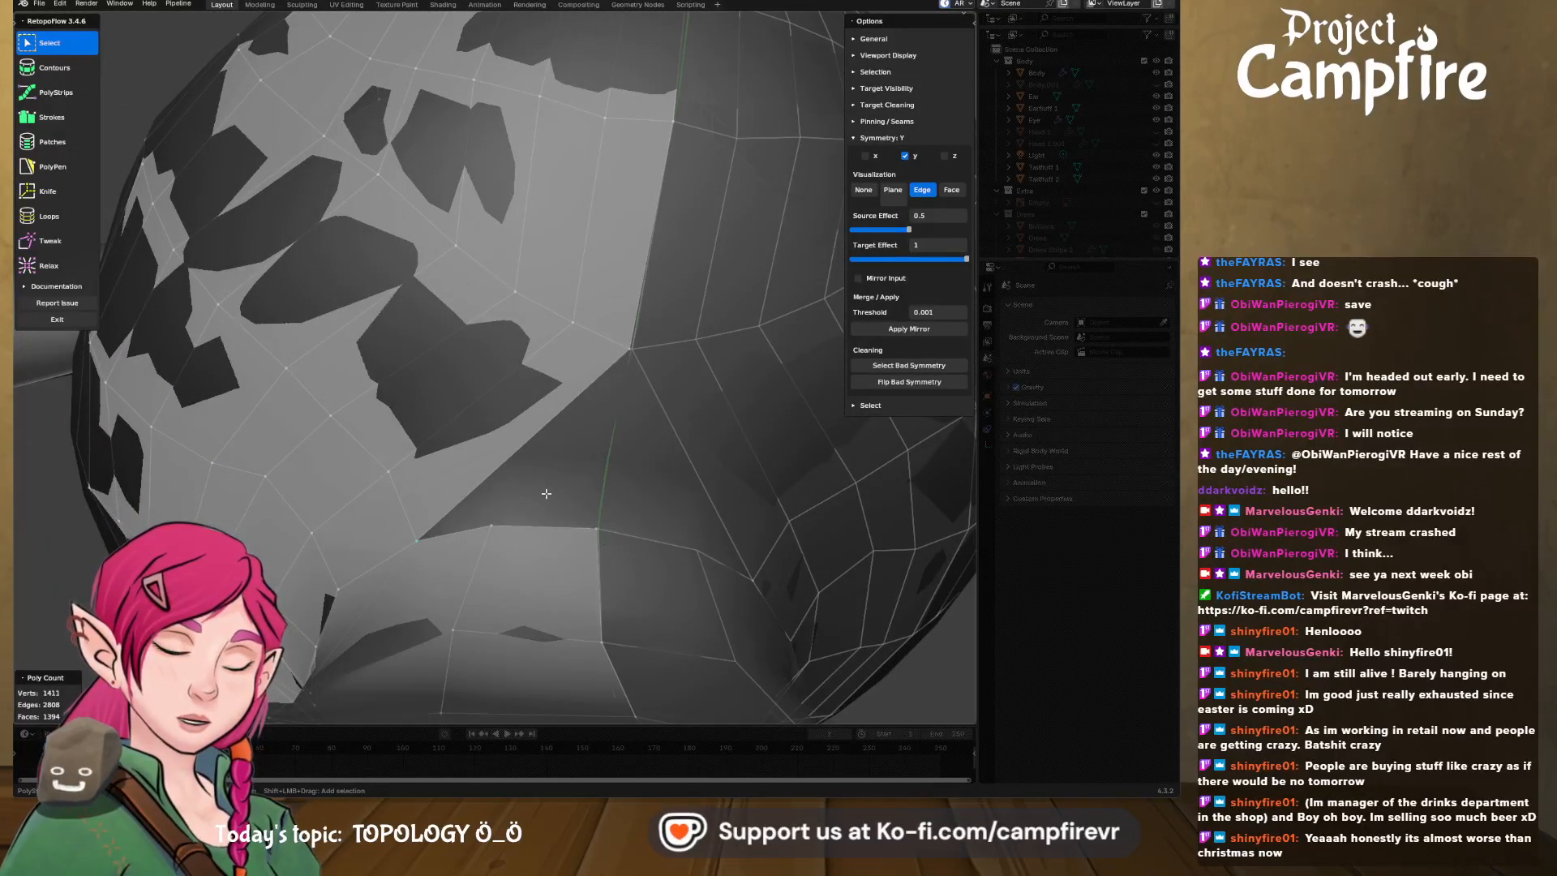
left_click(68, 242)
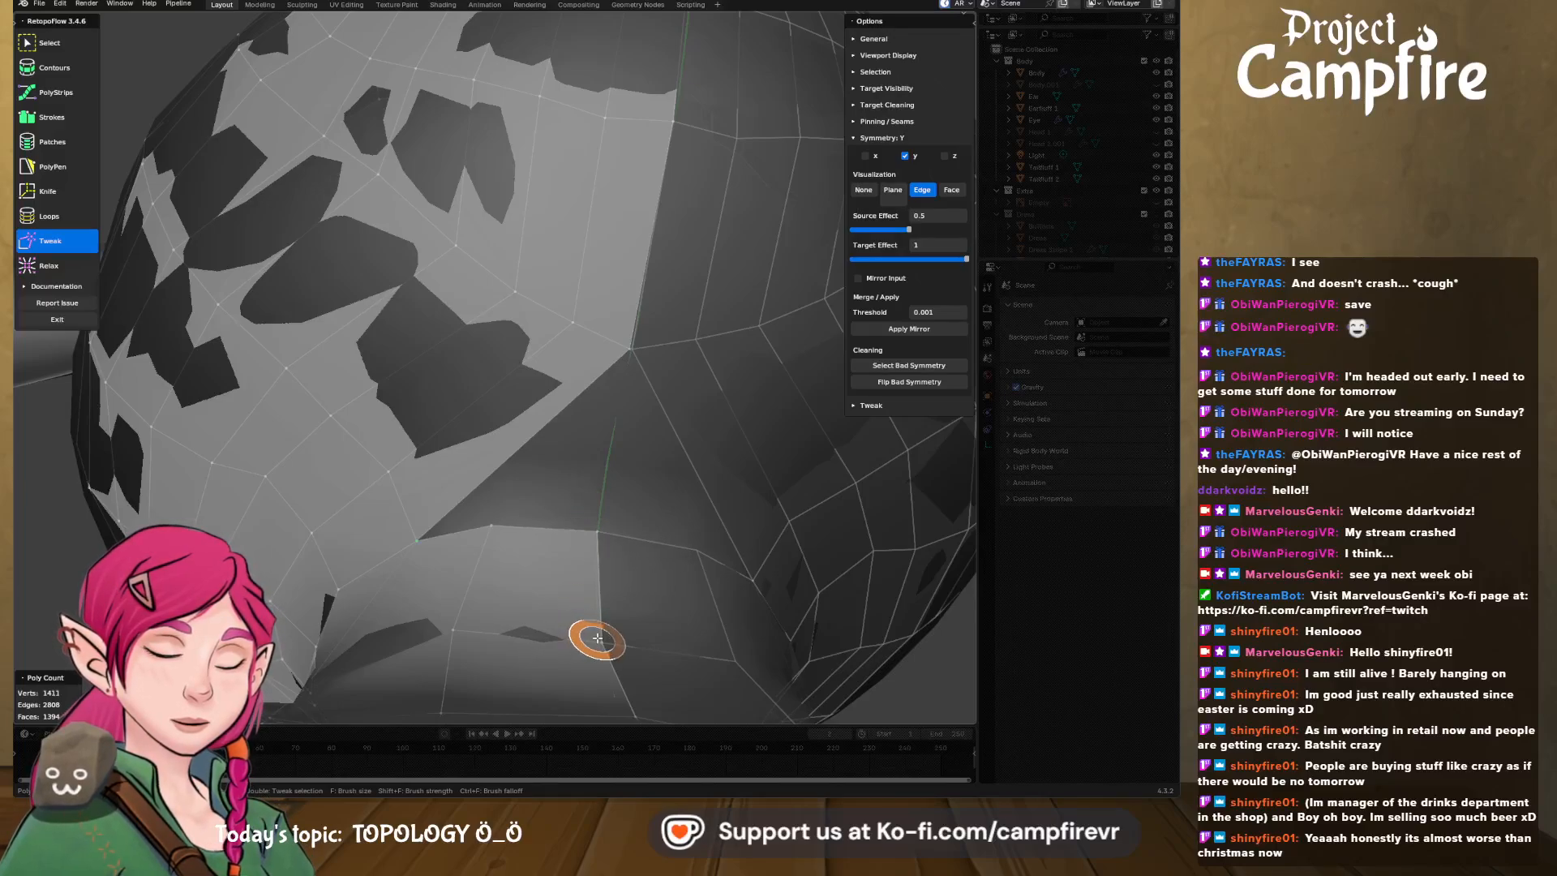
middle_click_drag(549, 511, 576, 554)
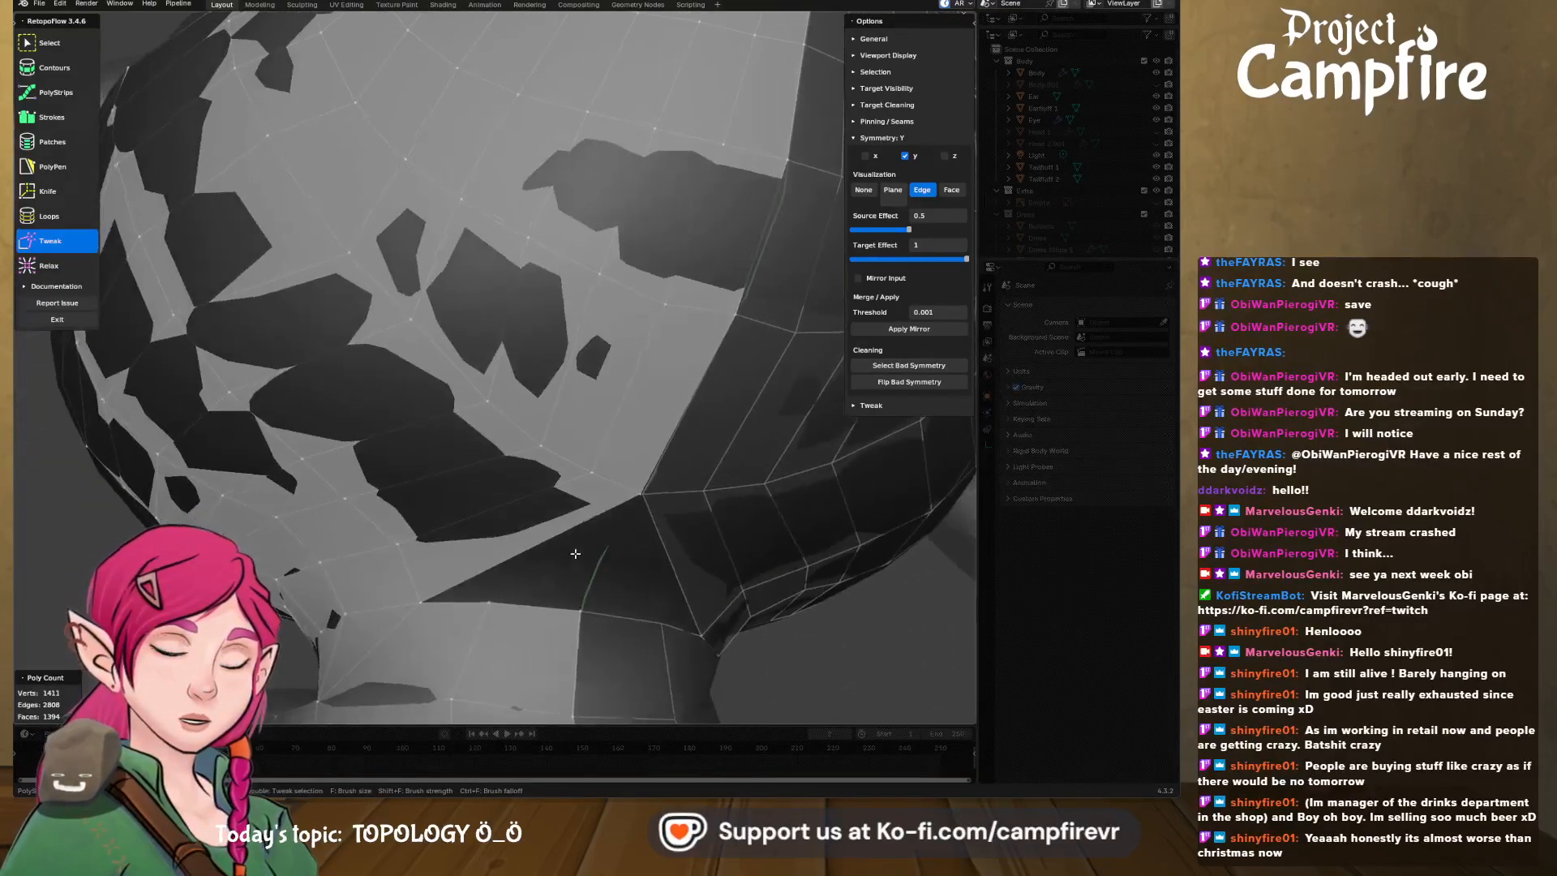
scroll(707, 328, "down", 5)
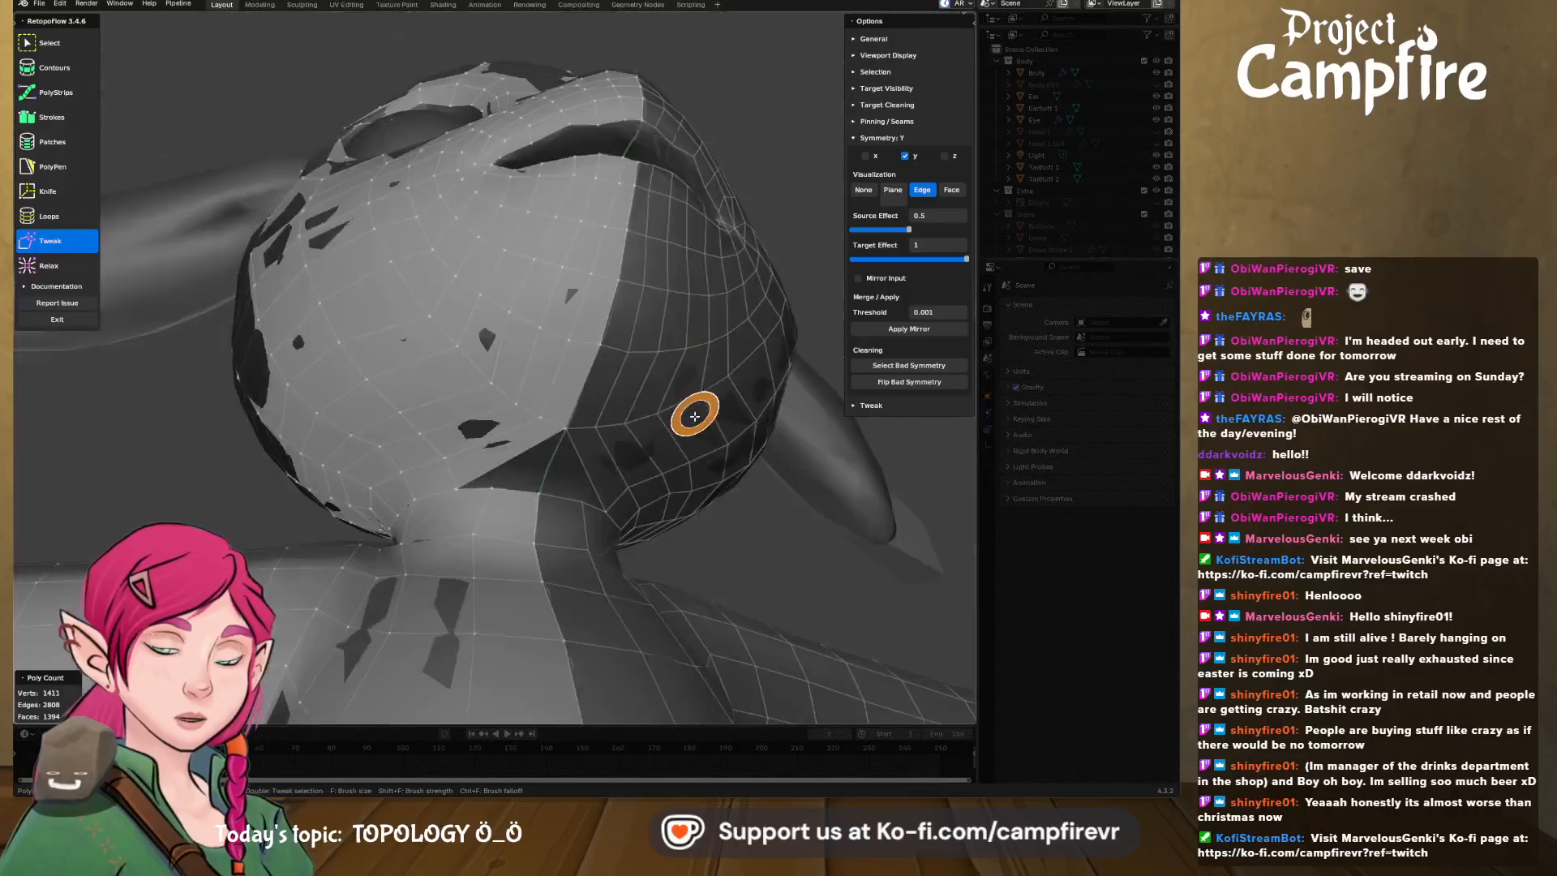
mouse_move(695, 413)
middle_mouse_down()
mouse_move(665, 445)
mouse_move(609, 425)
middle_mouse_up()
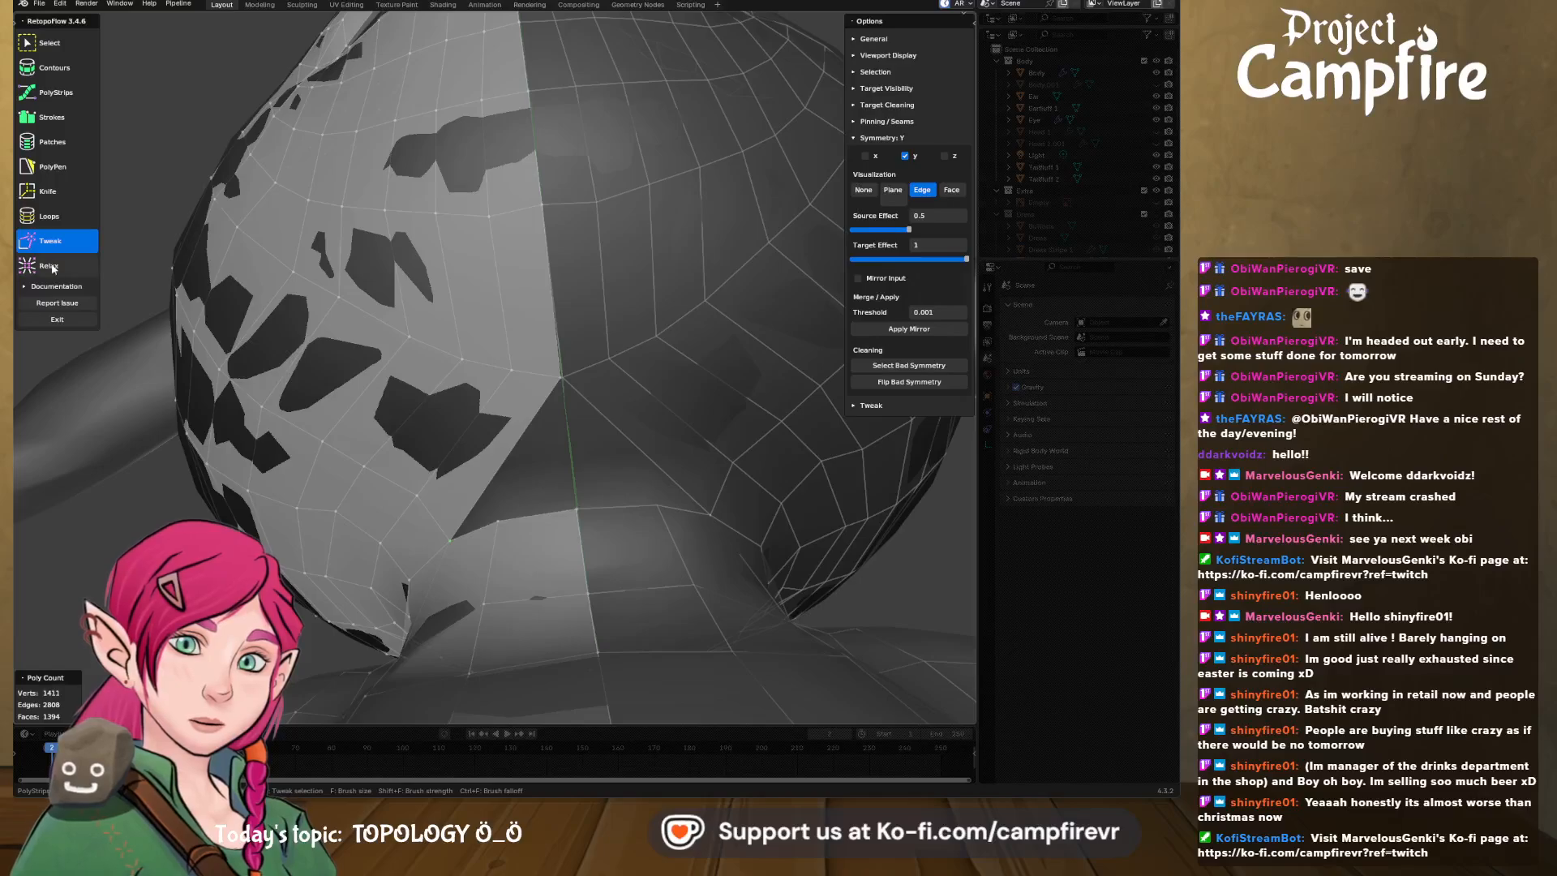
left_click(51, 166)
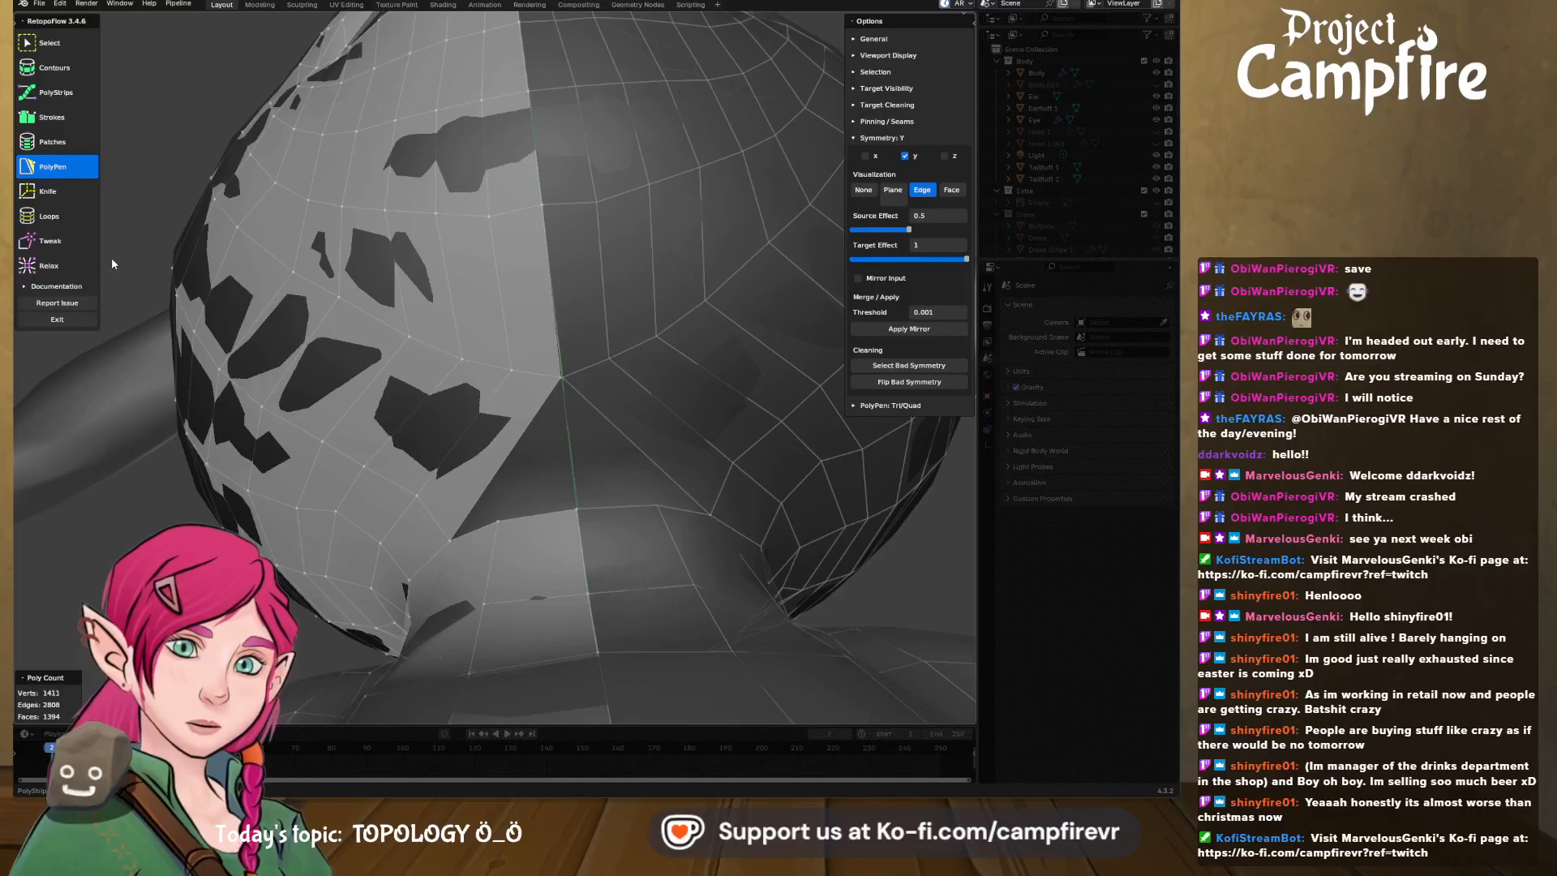
middle_click_drag(290, 334, 403, 264)
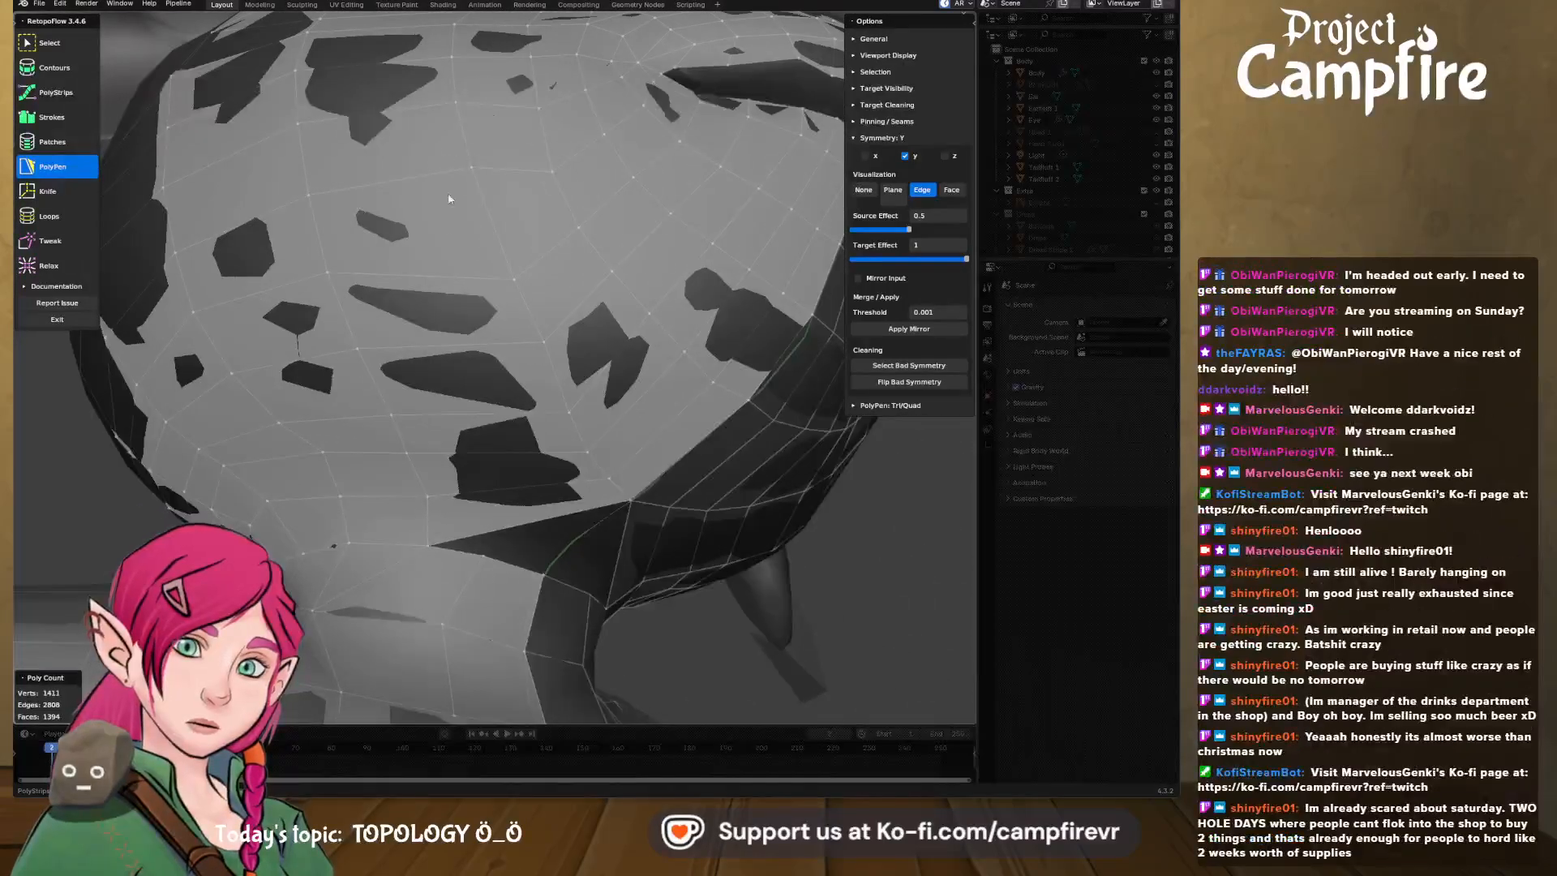
left_click(47, 195)
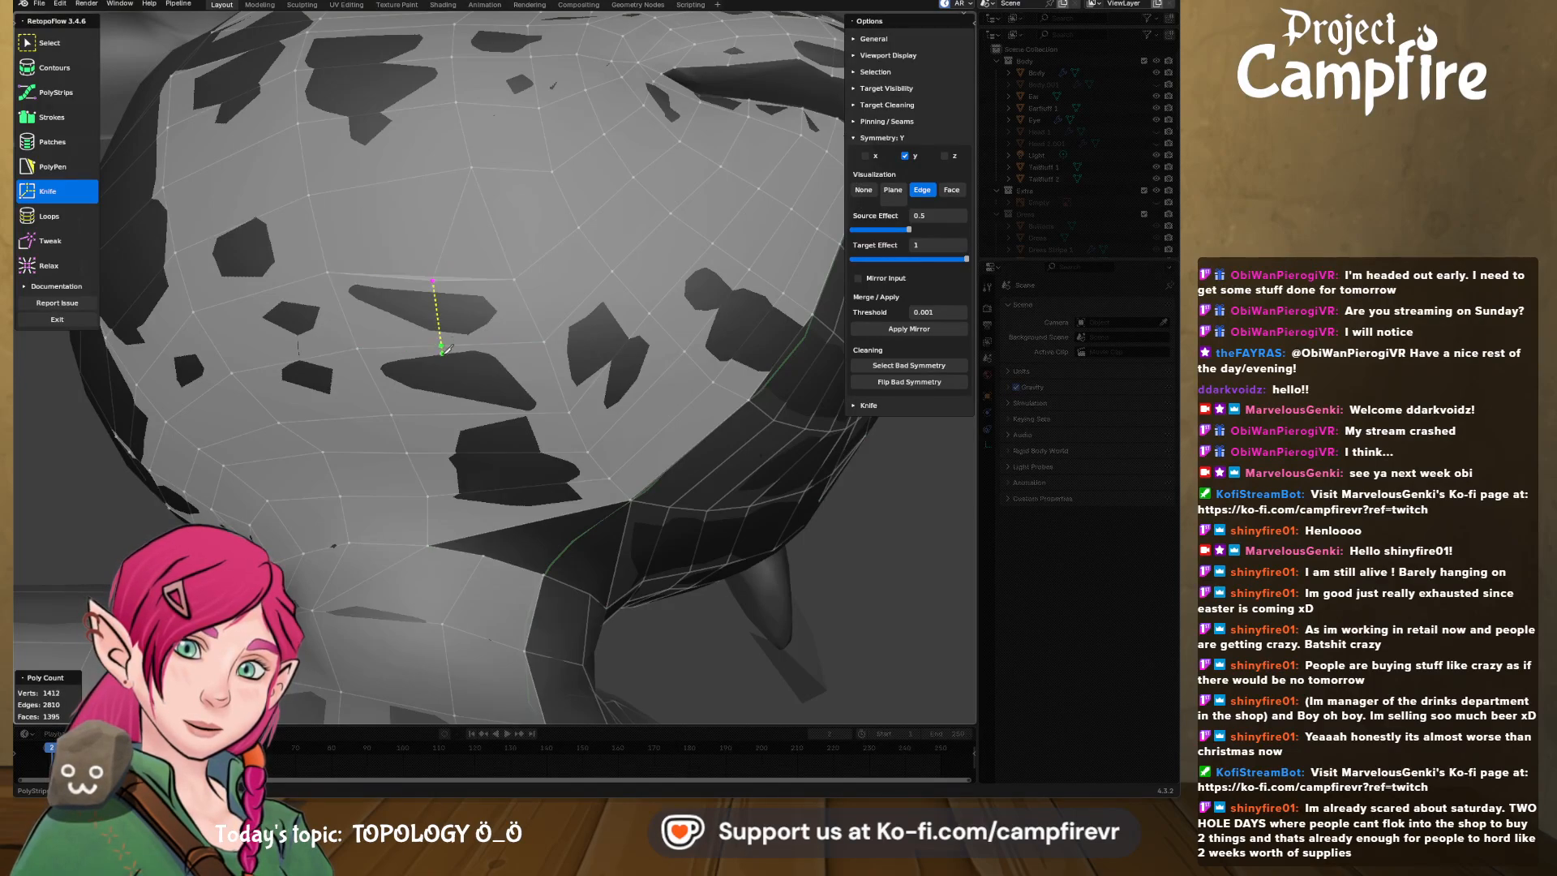
left_click(529, 518)
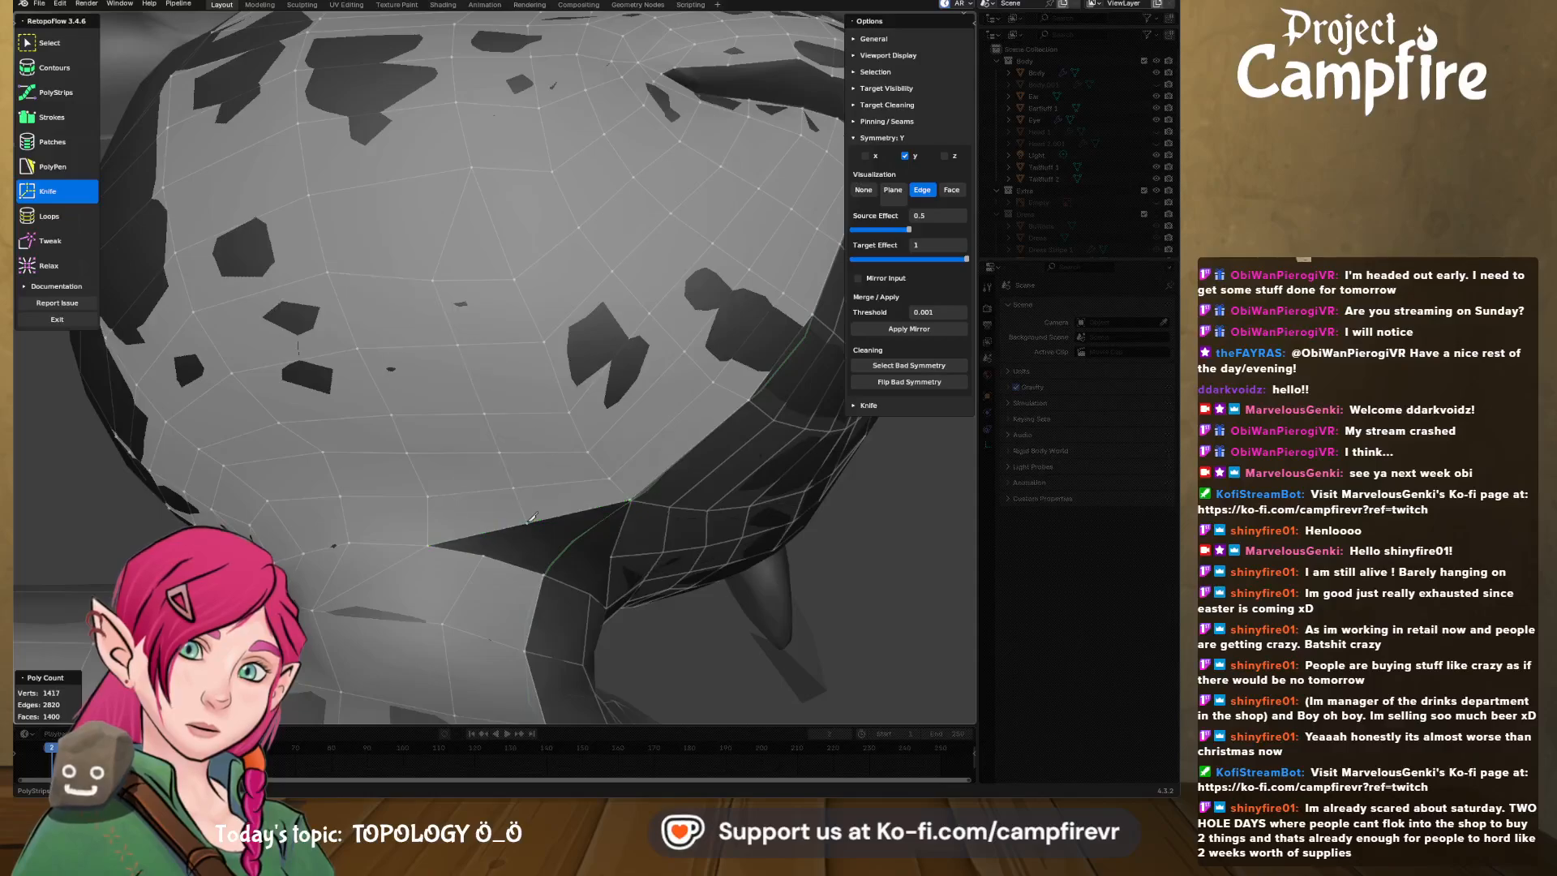
- Close the remaining hole between chin and neck with PolyPen faces, from its outer corner to the symmetry line
middle_click_drag(534, 509, 253, 345)
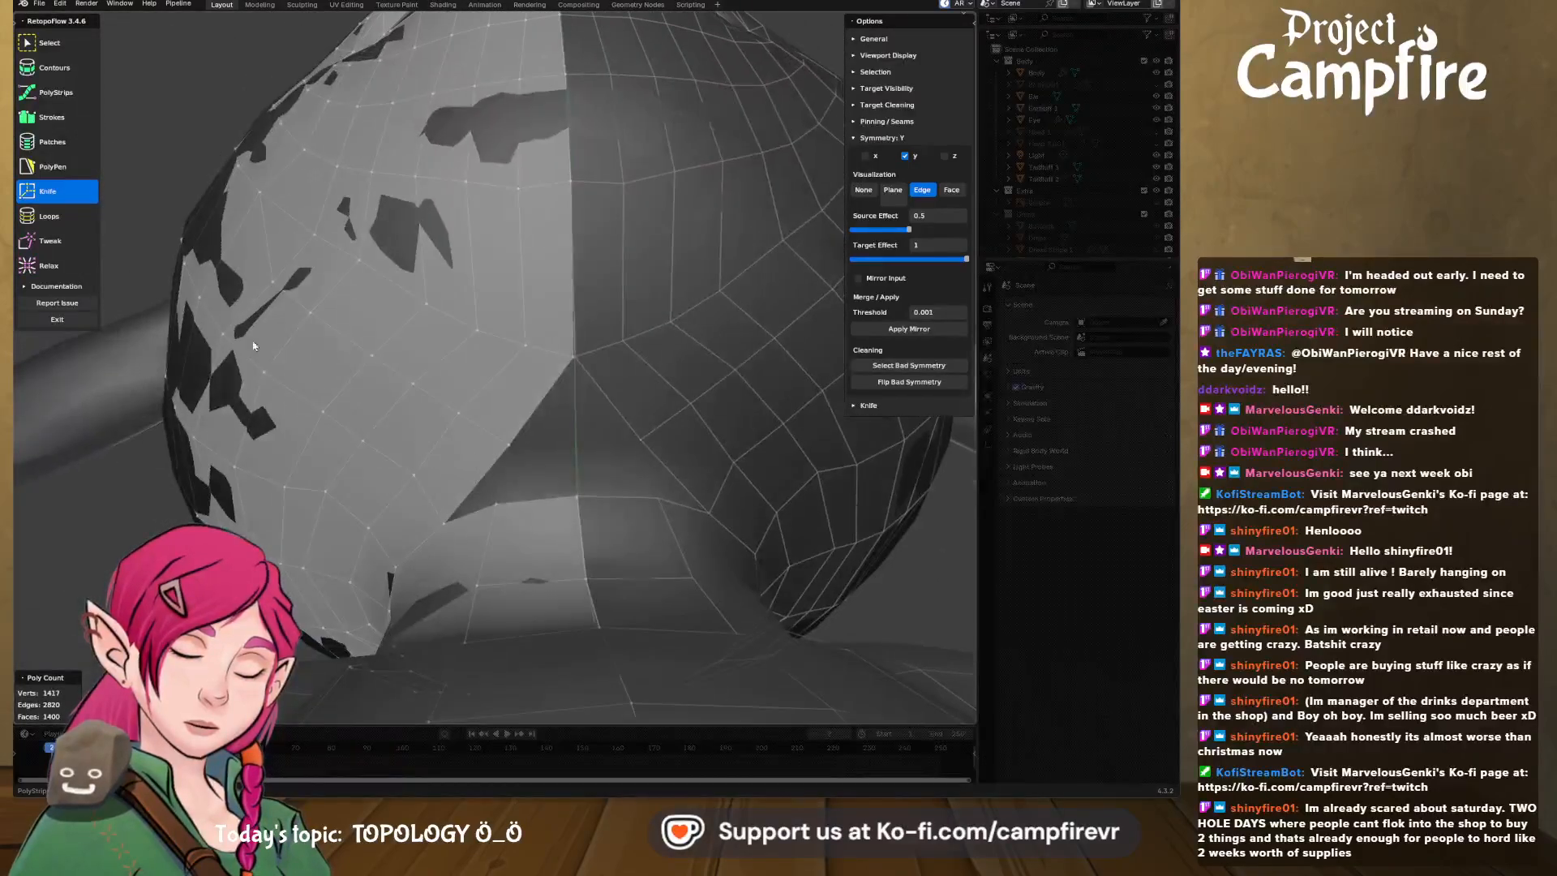
left_click(54, 167)
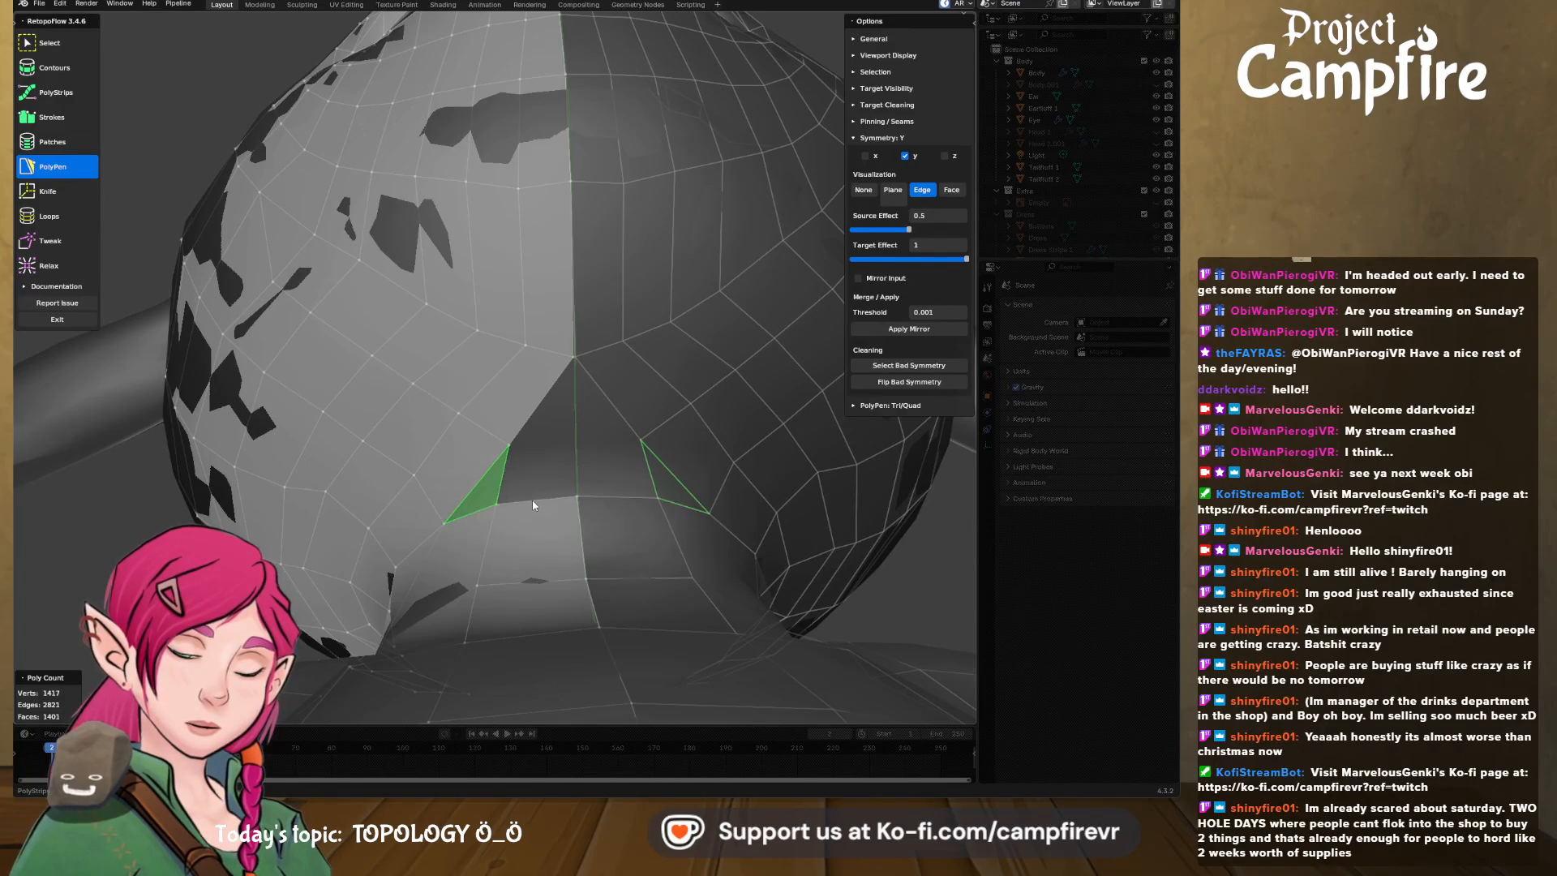
left_click(573, 366)
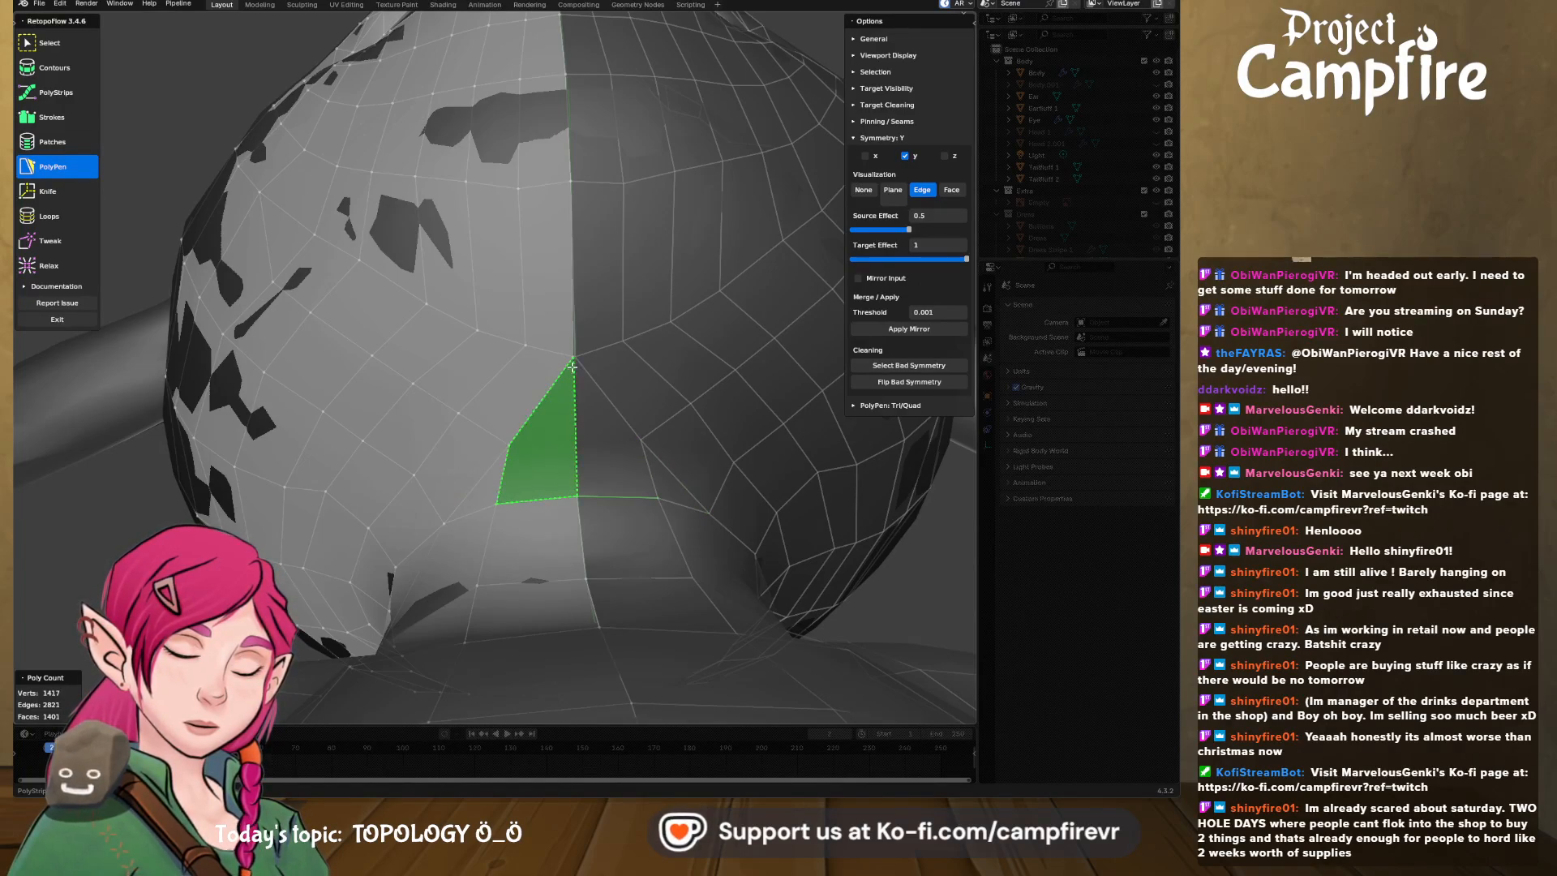
left_click(572, 367)
middle_click_drag(573, 366, 608, 446)
- Extrude the upper lip's rim edges into the mouth with a two-span Strokes strip from the symmetry line to the mouth corner
scroll(590, 452, "down", 5)
scroll(566, 251, "up", 4)
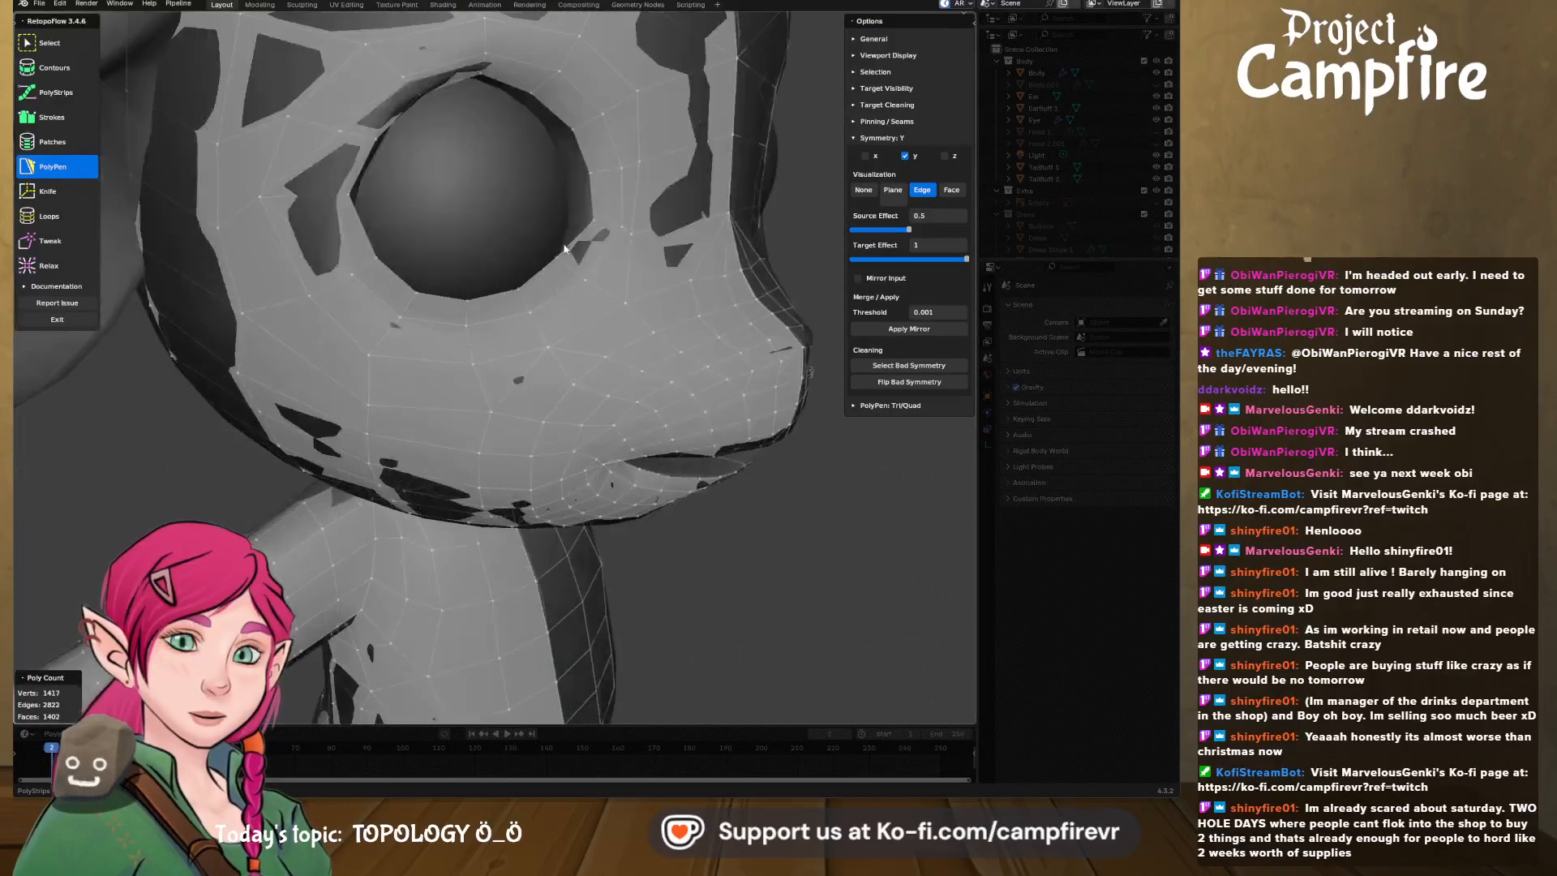
scroll(565, 249, "up", 2)
middle_click_drag(565, 249, 506, 146)
mouse_move(424, 86)
middle_mouse_down()
mouse_move(459, 174)
mouse_move(415, 168)
mouse_move(433, 113)
middle_mouse_up()
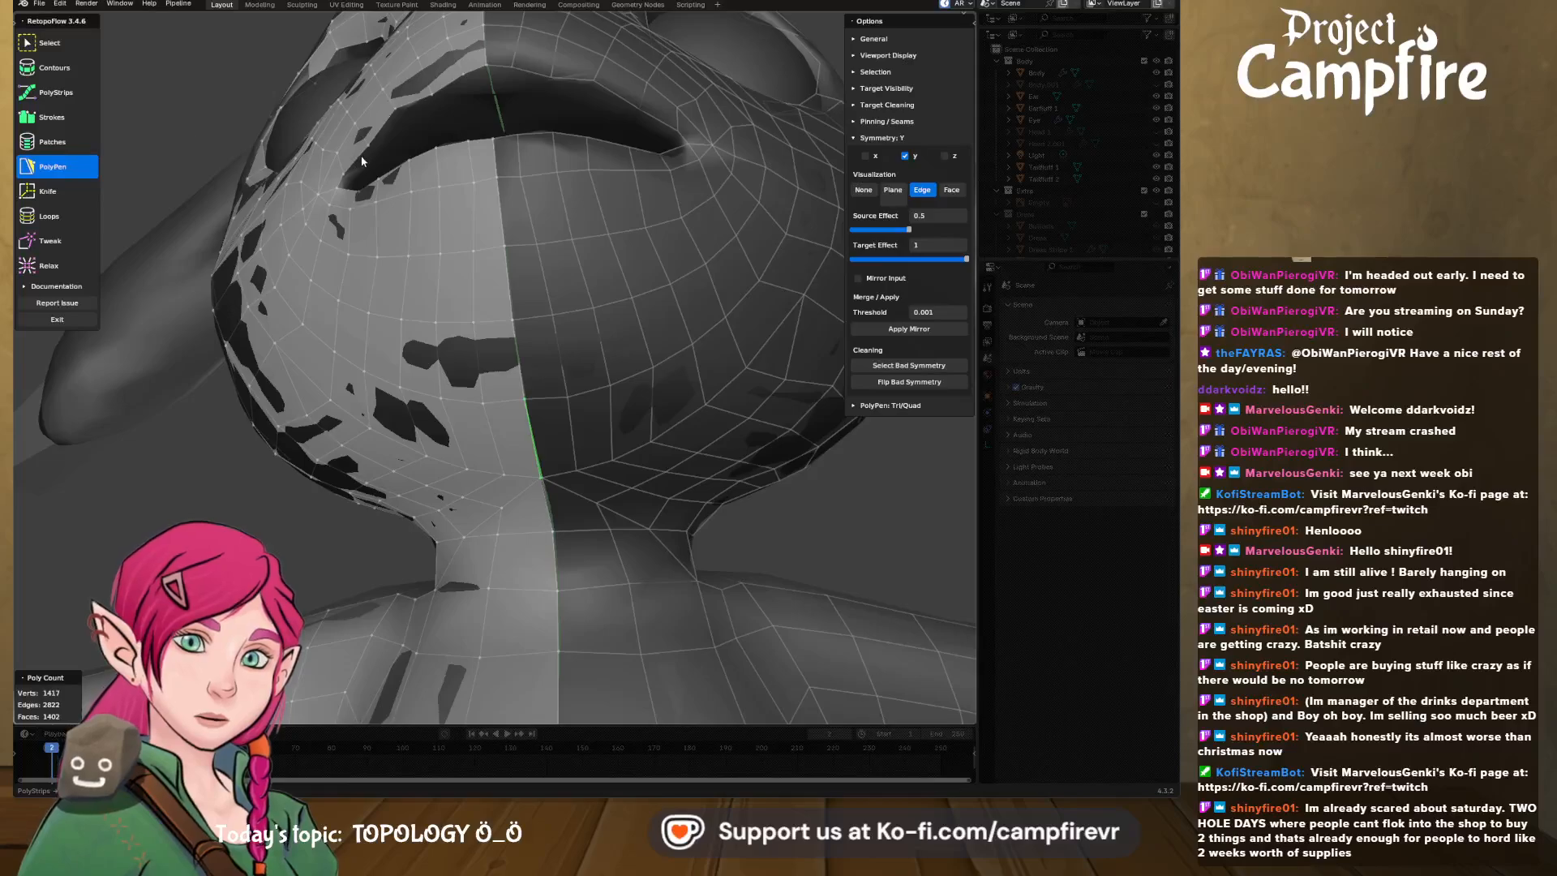
left_click(49, 265)
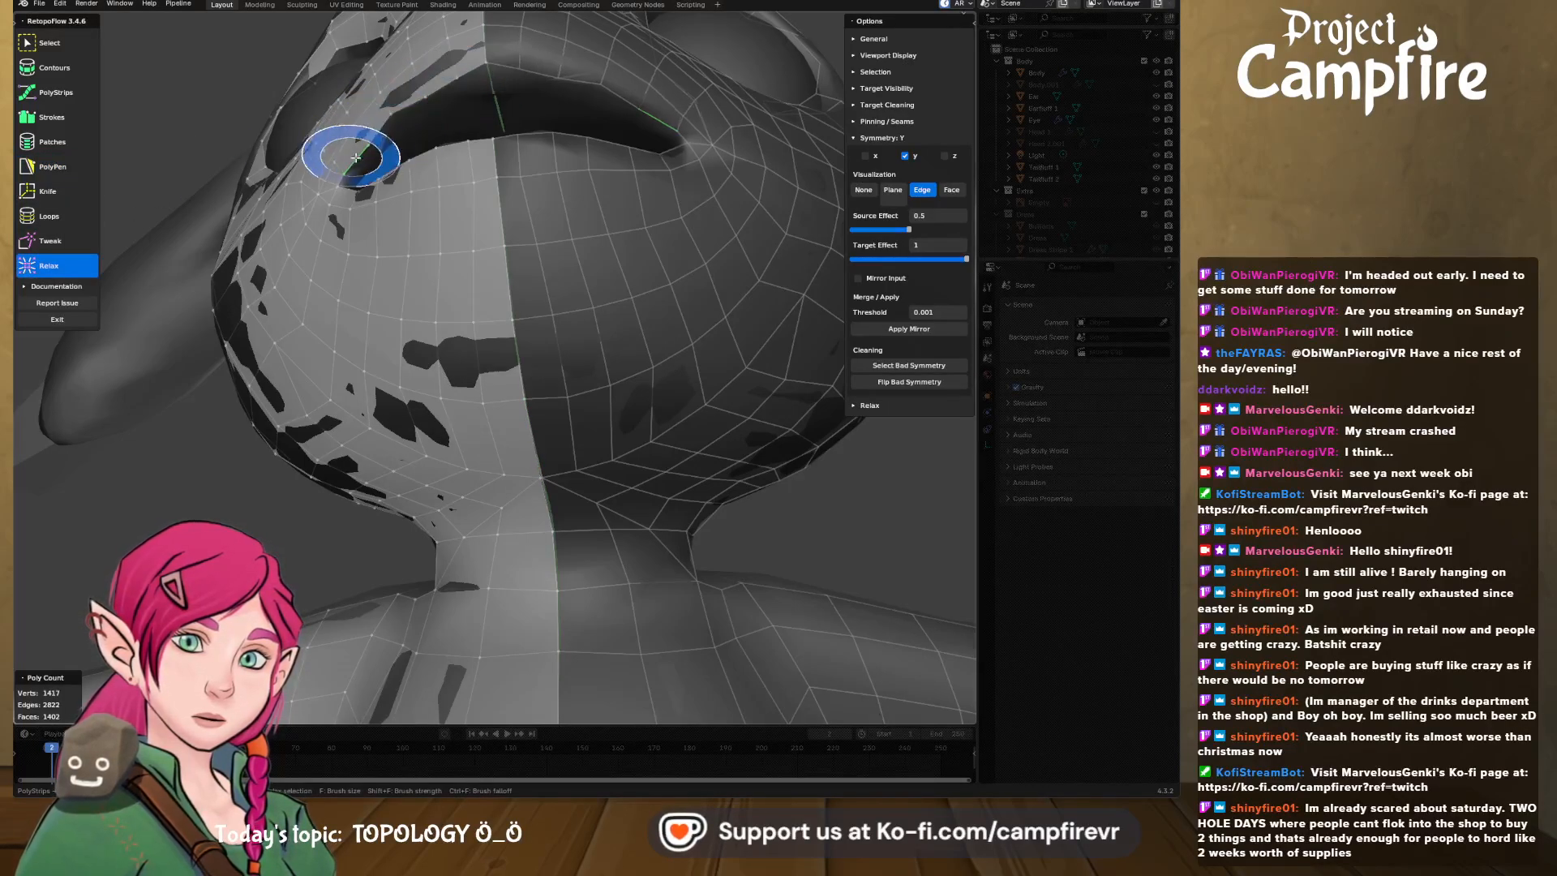
middle_click_drag(576, 73, 660, 347)
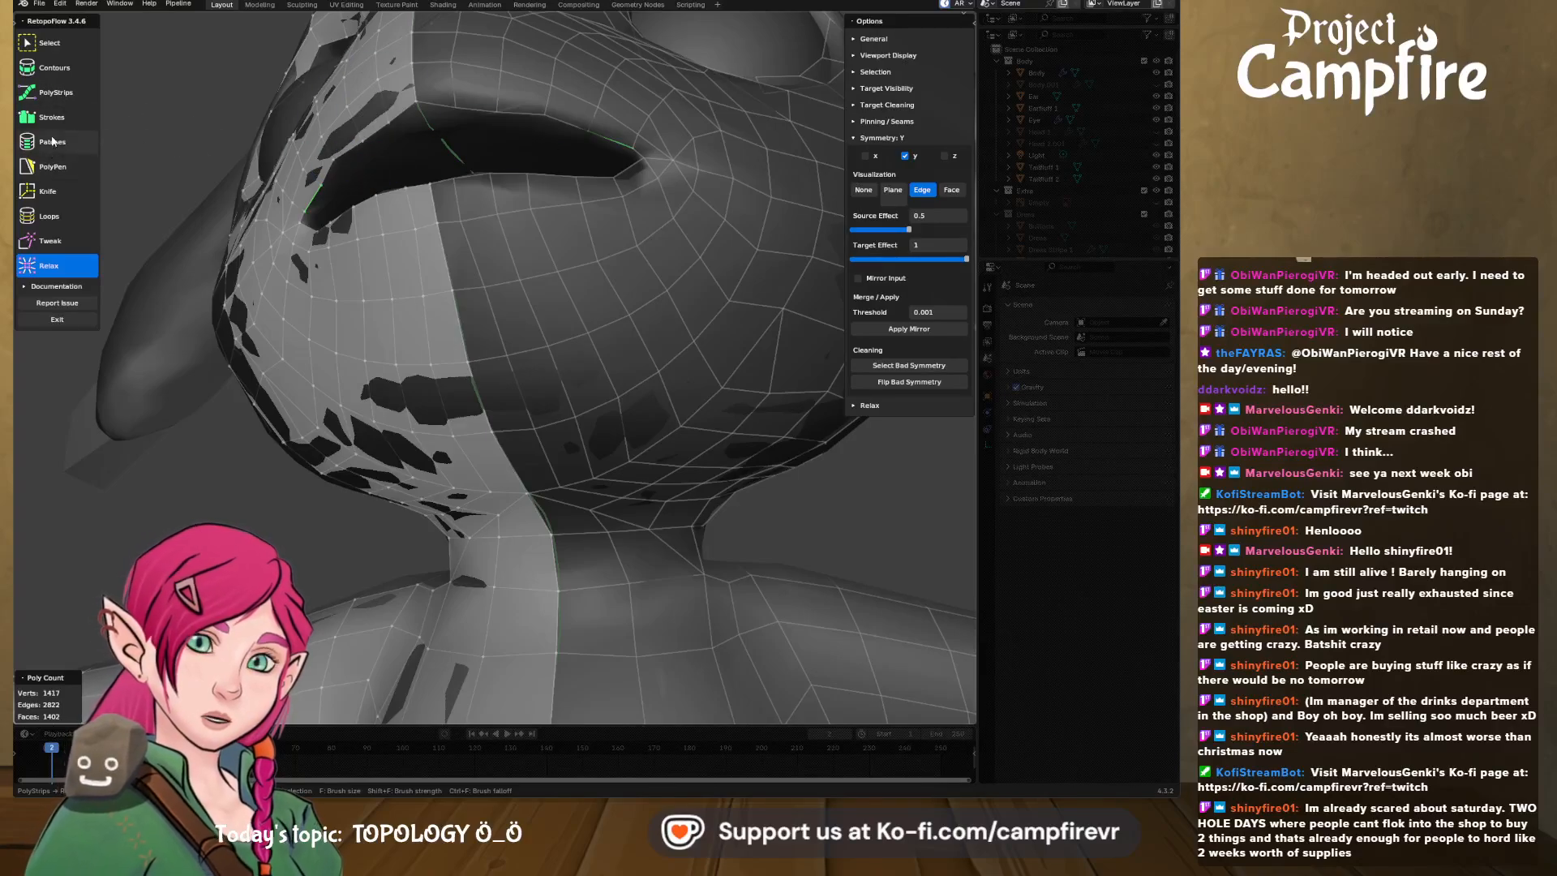
middle_click_drag(626, 139, 435, 174)
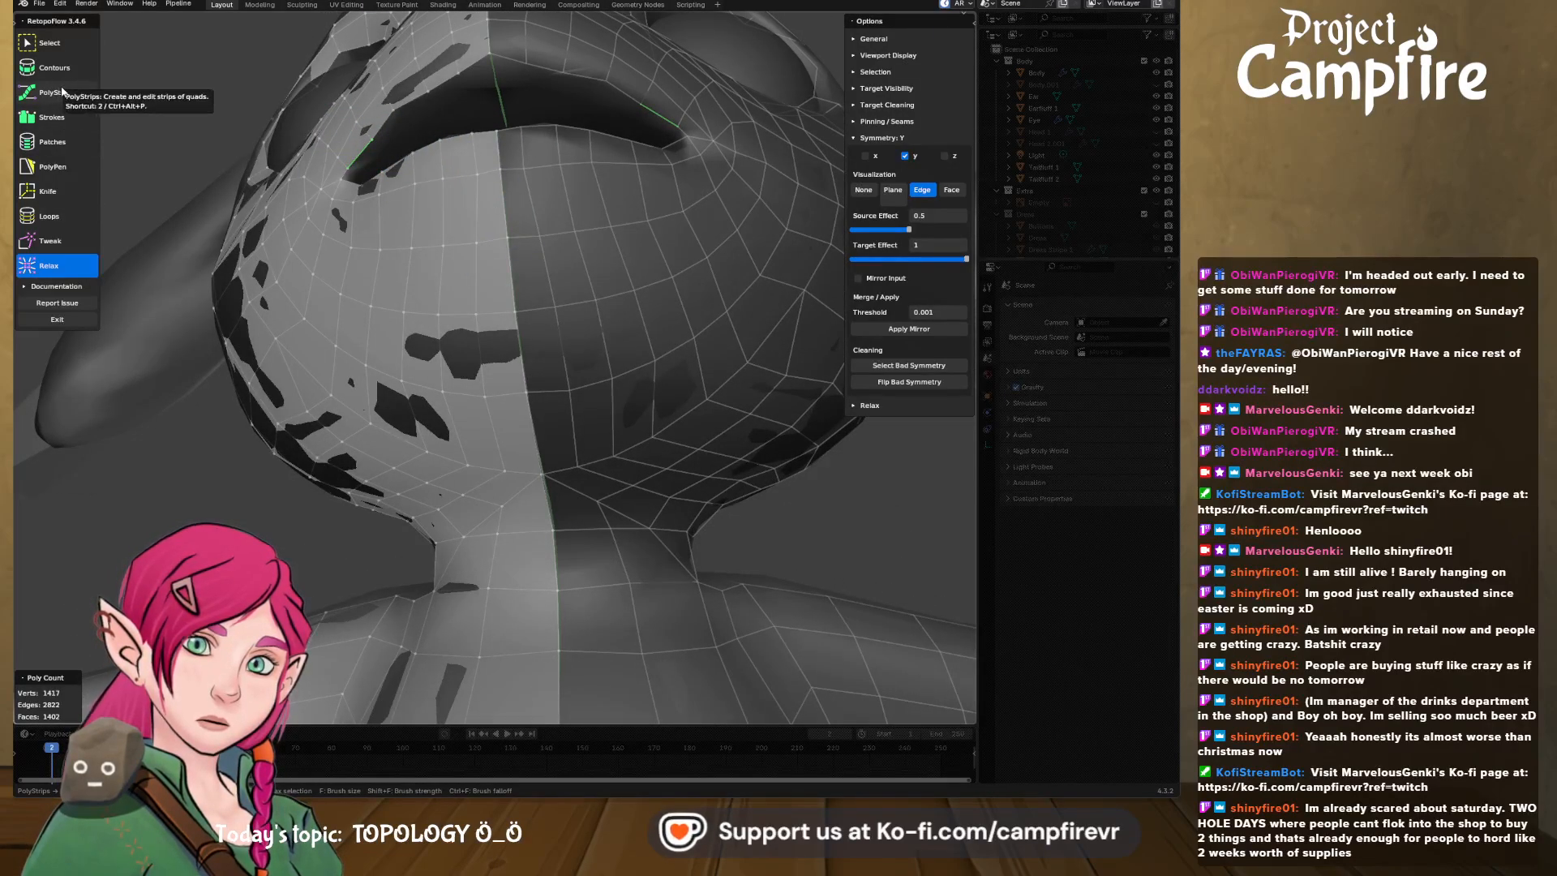
left_click(50, 117)
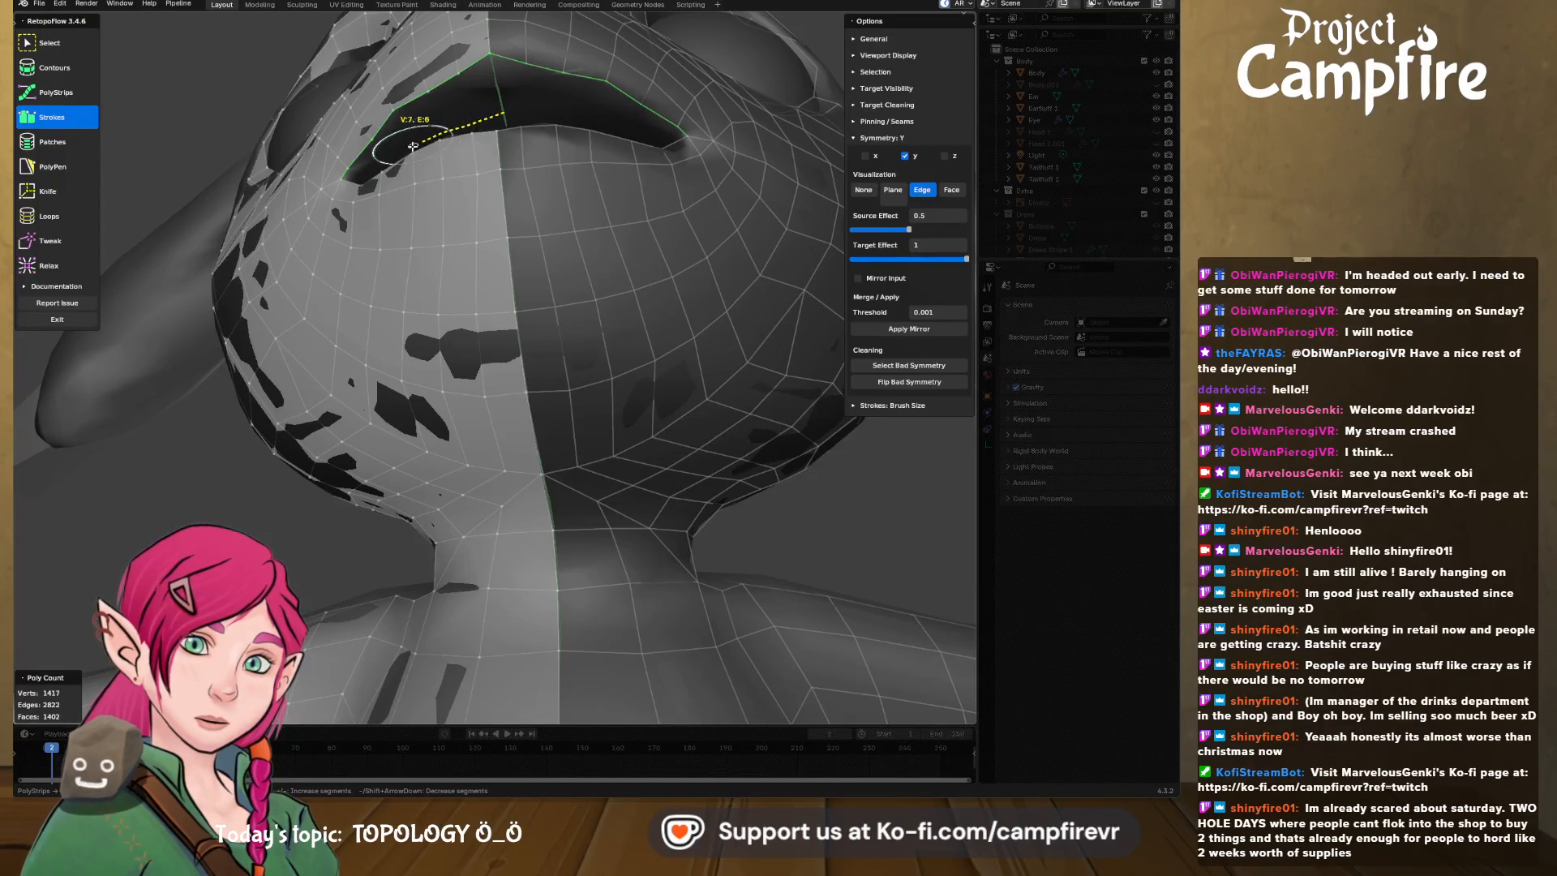
left_click_drag(362, 179, 361, 181)
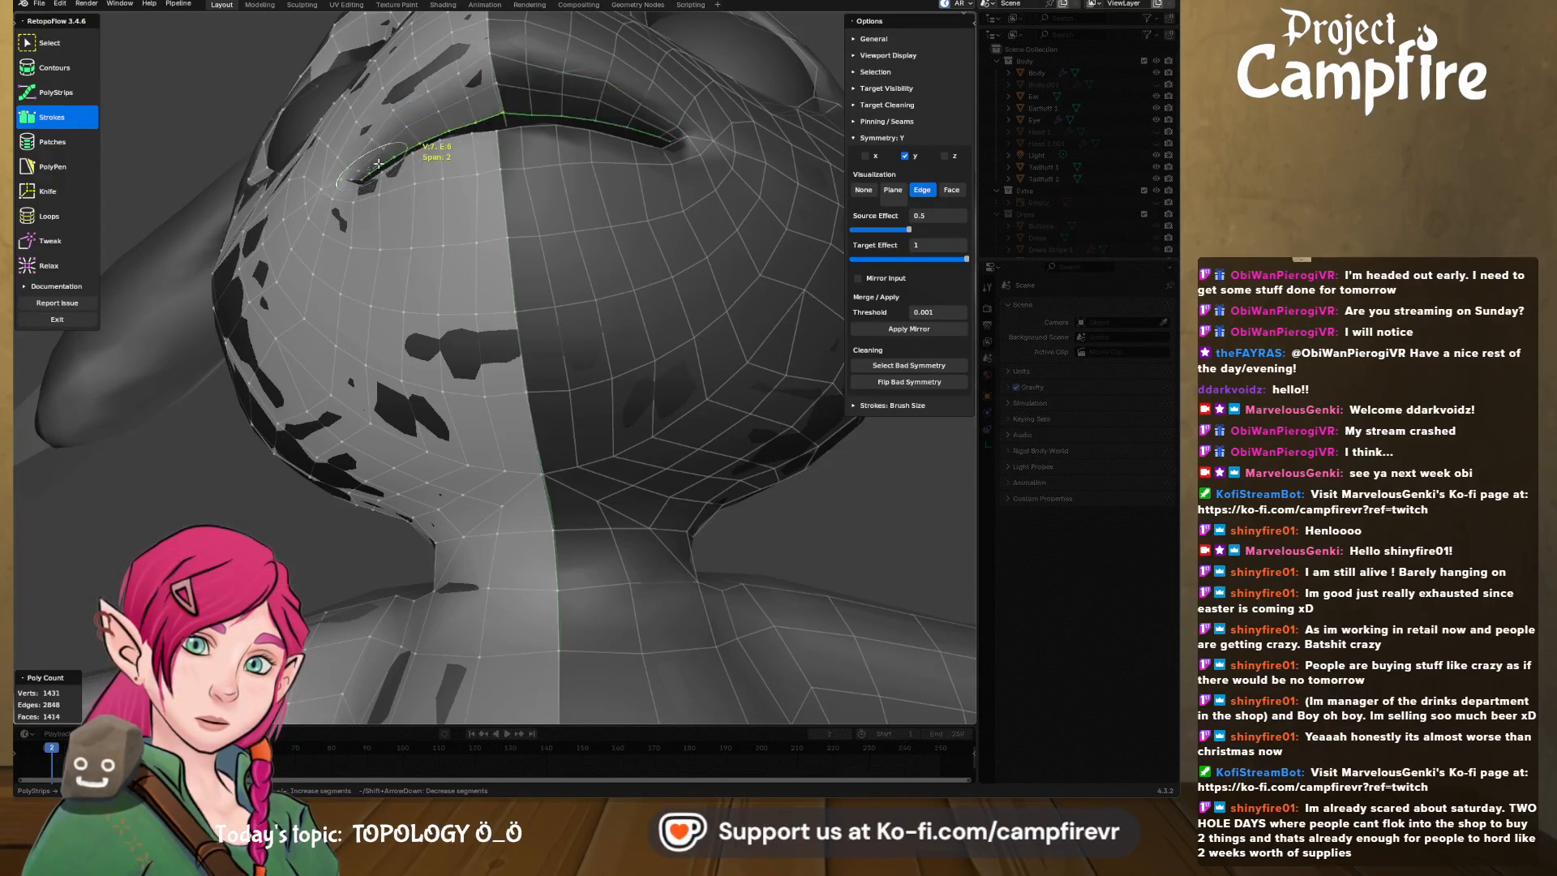
- Select the lower lip's rim edges and extrude them into the mouth with a Strokes strip
mouse_move(434, 130)
middle_mouse_down()
mouse_move(463, 136)
mouse_move(470, 213)
mouse_move(462, 134)
mouse_move(438, 146)
mouse_move(520, 184)
mouse_move(524, 170)
middle_mouse_up()
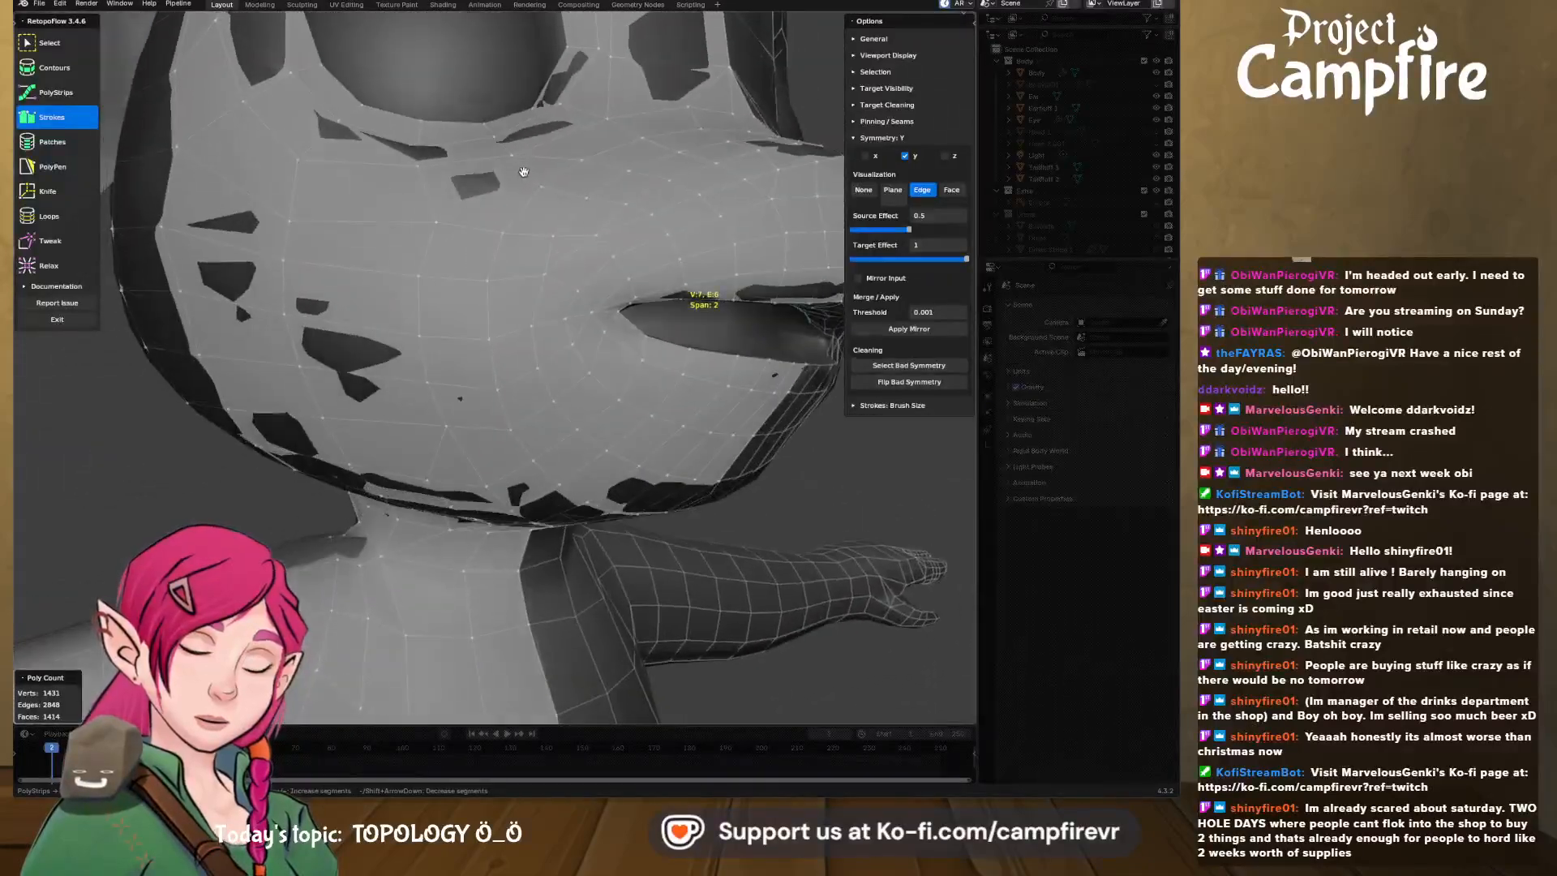
middle_click_drag(768, 240, 648, 352)
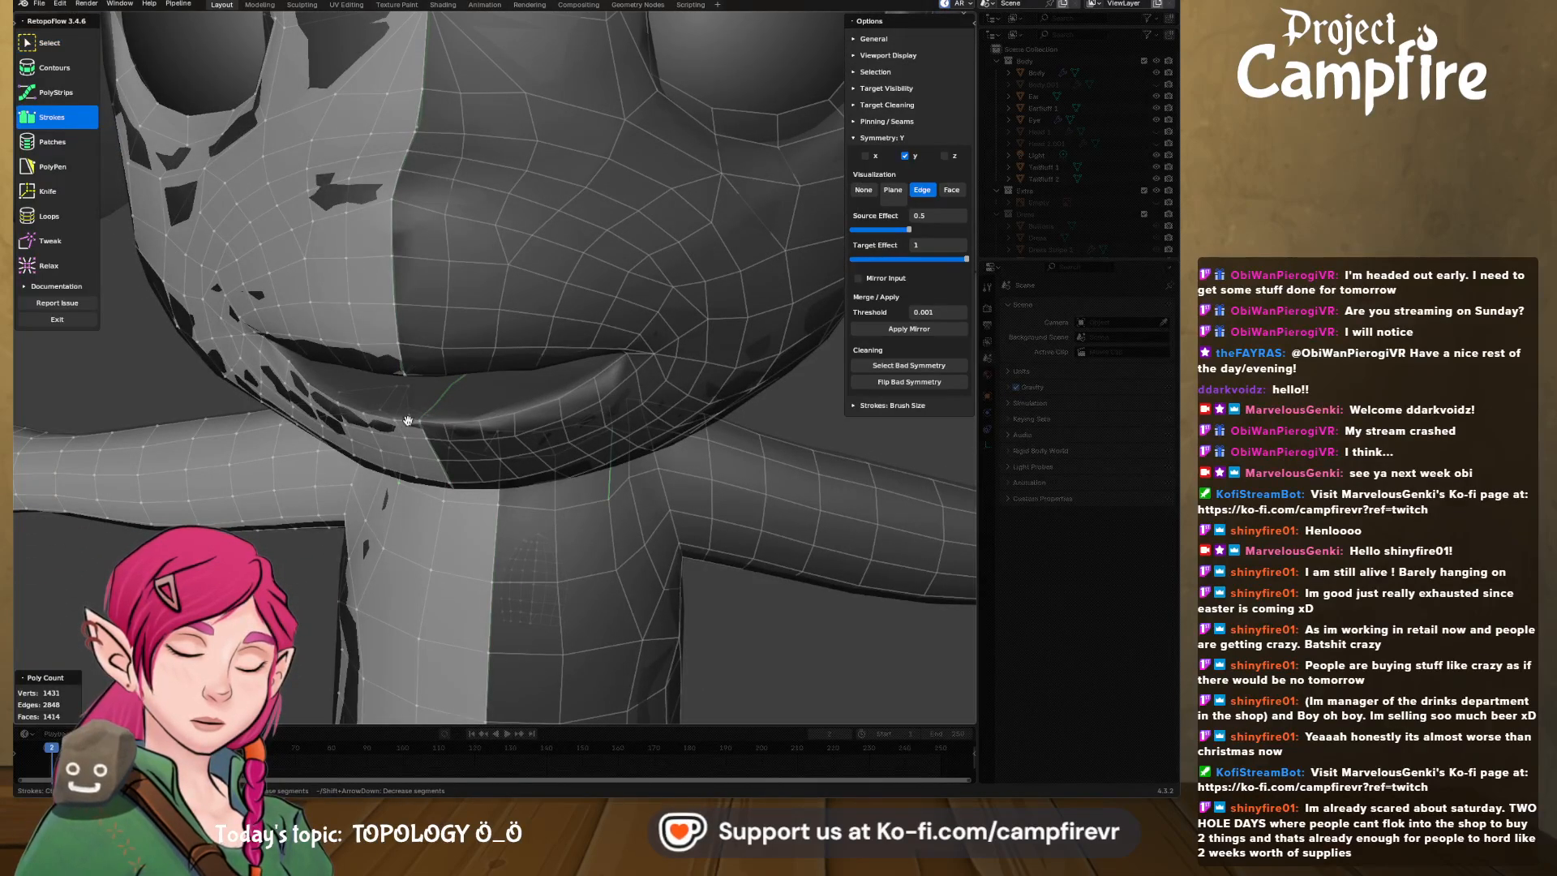
middle_click_drag(407, 420, 439, 420)
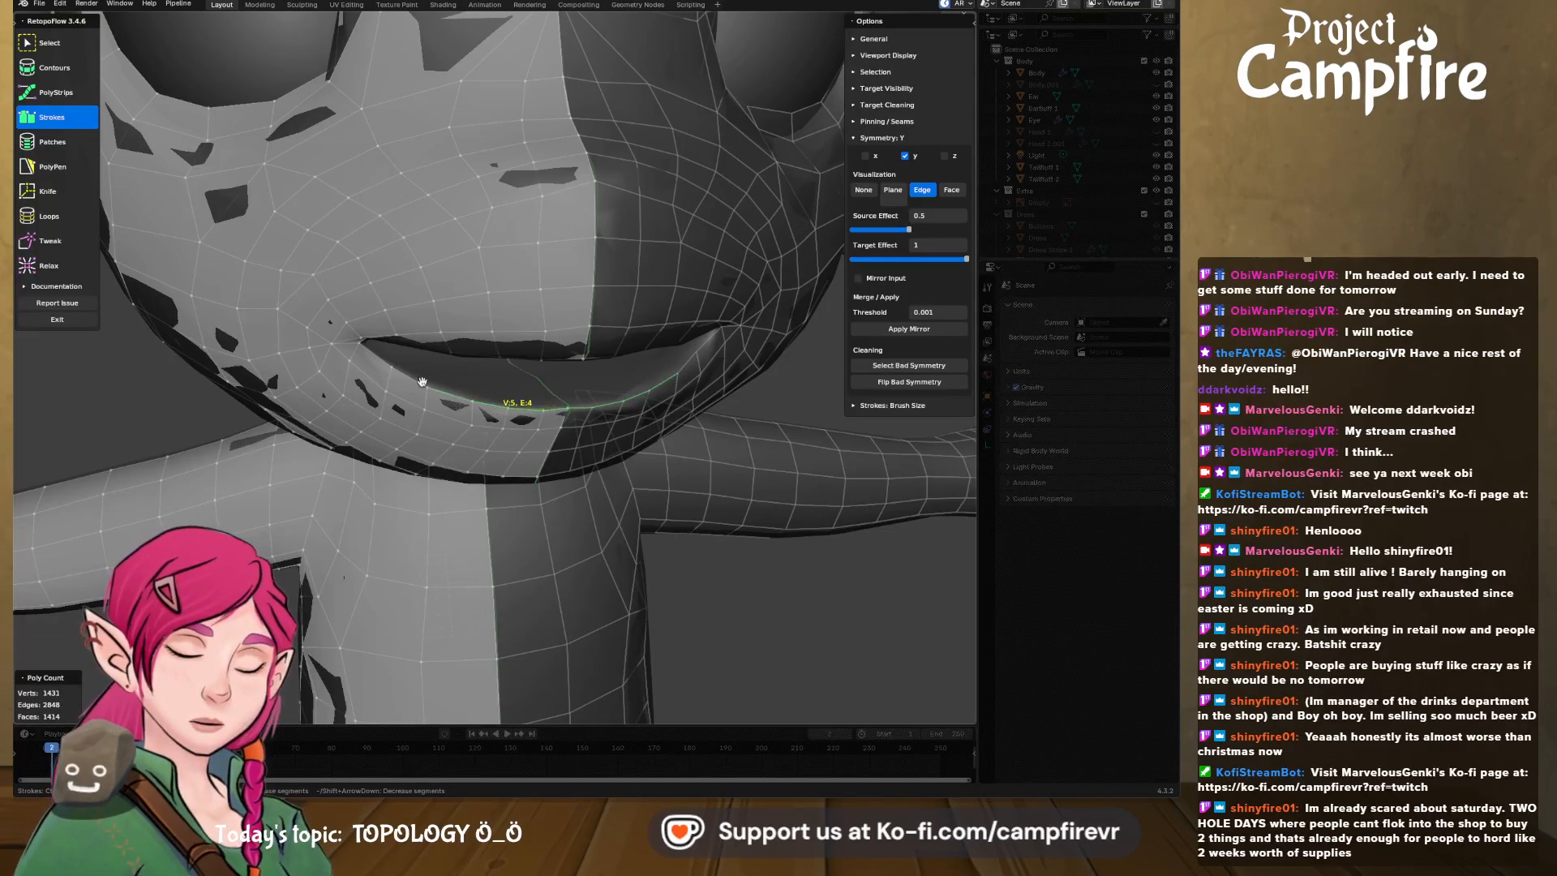
middle_click_drag(382, 361, 505, 262)
middle_click_drag(435, 355, 412, 410)
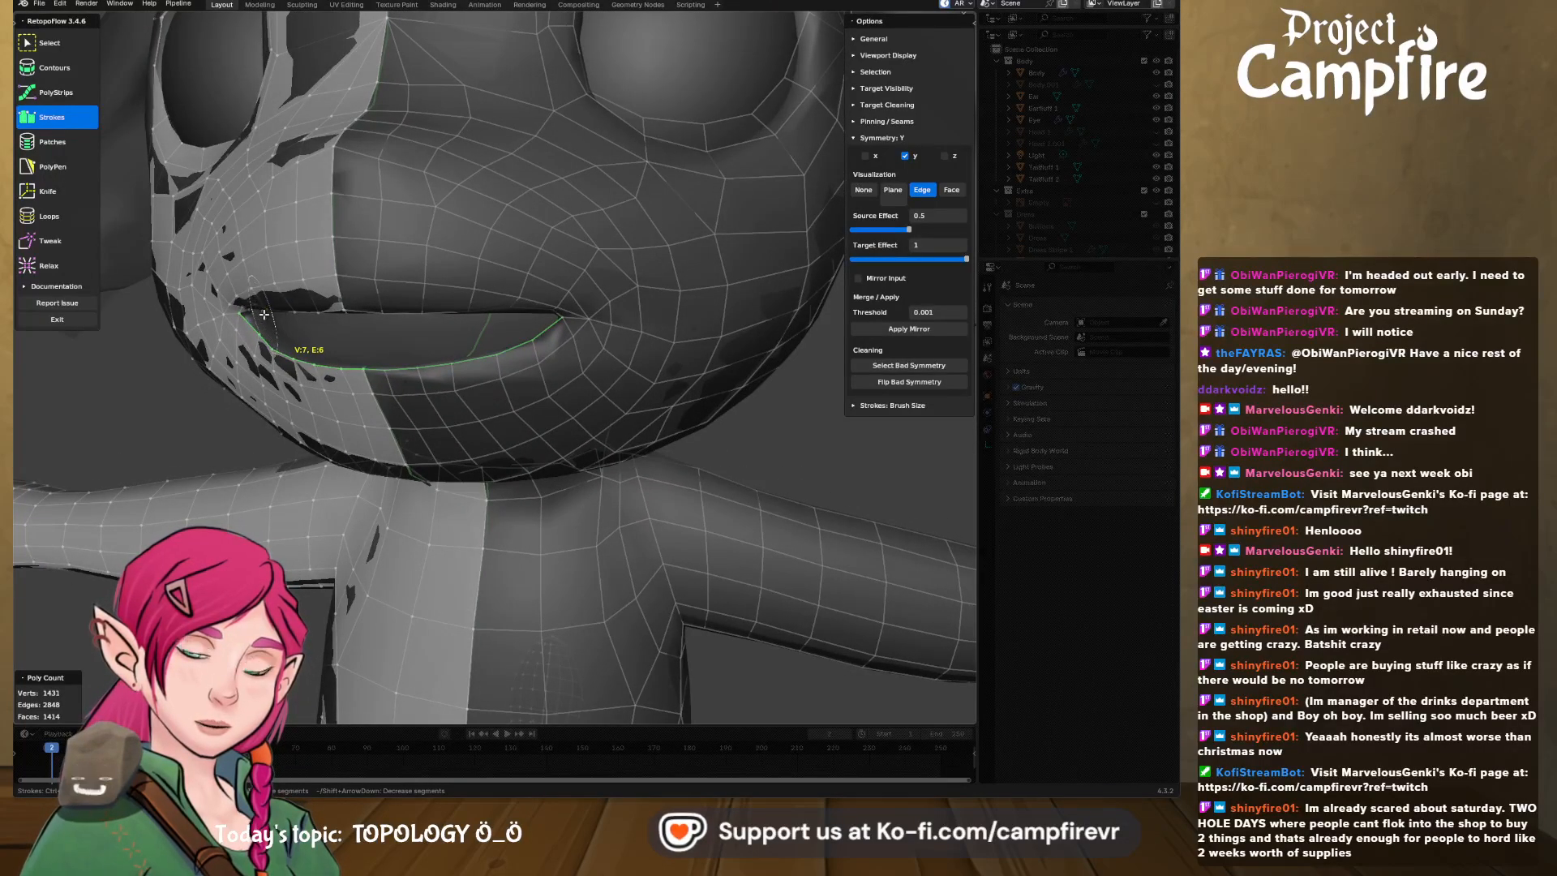
left_click_drag(275, 322, 416, 364)
middle_click_drag(417, 364, 431, 365)
- Tweak the lower lip's inner edge, then extend it deeper into the mouth with another two-span Strokes strip
left_click(51, 241)
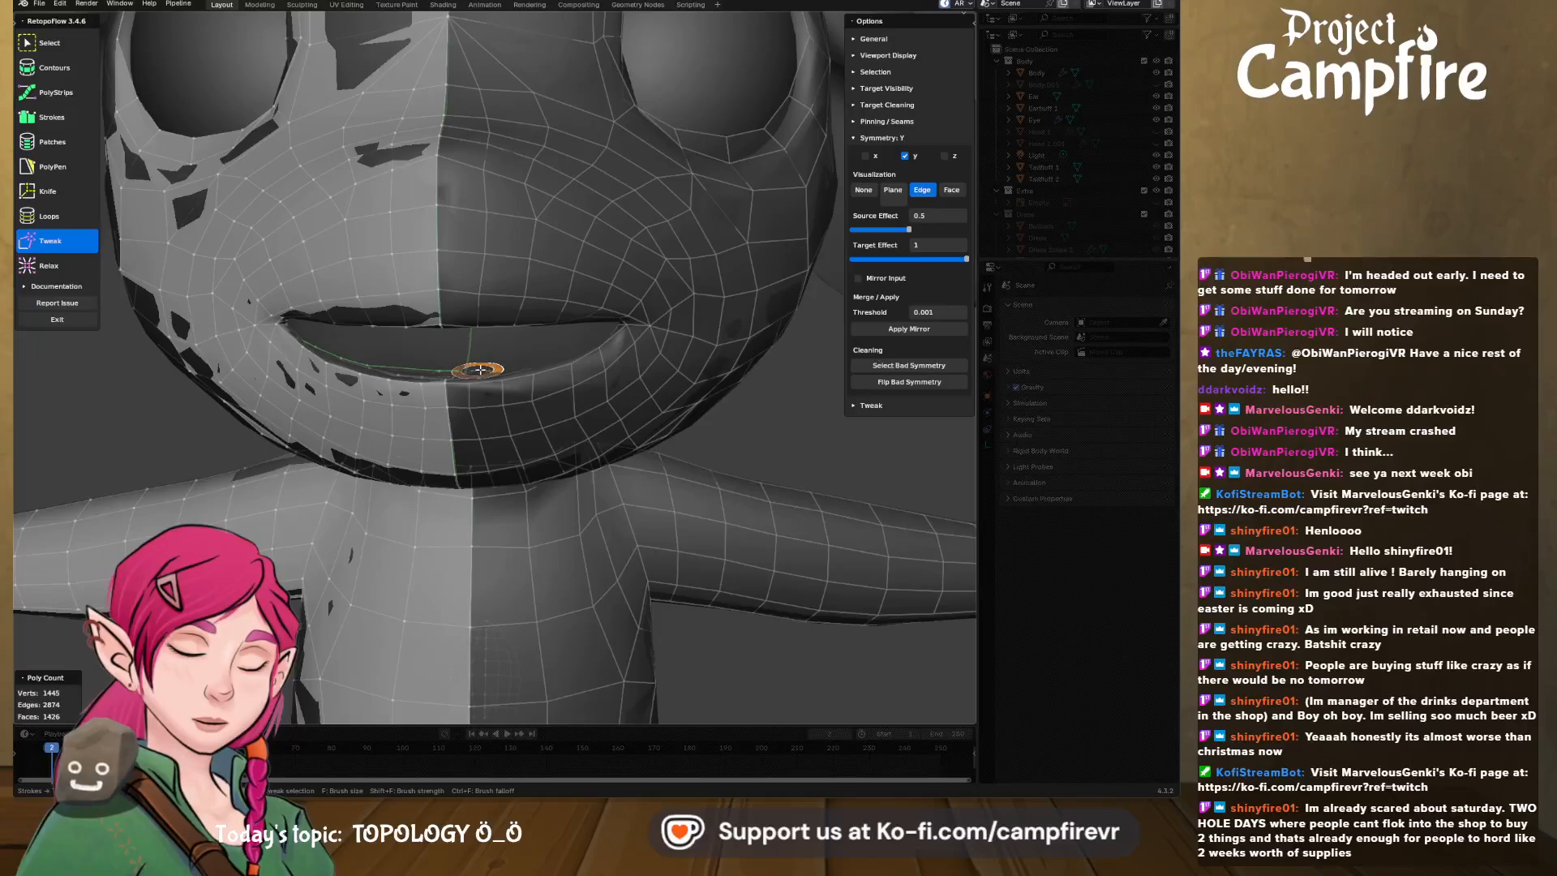
mouse_move(498, 375)
middle_mouse_down()
mouse_move(341, 351)
mouse_move(368, 319)
mouse_move(349, 328)
mouse_move(480, 332)
middle_mouse_up()
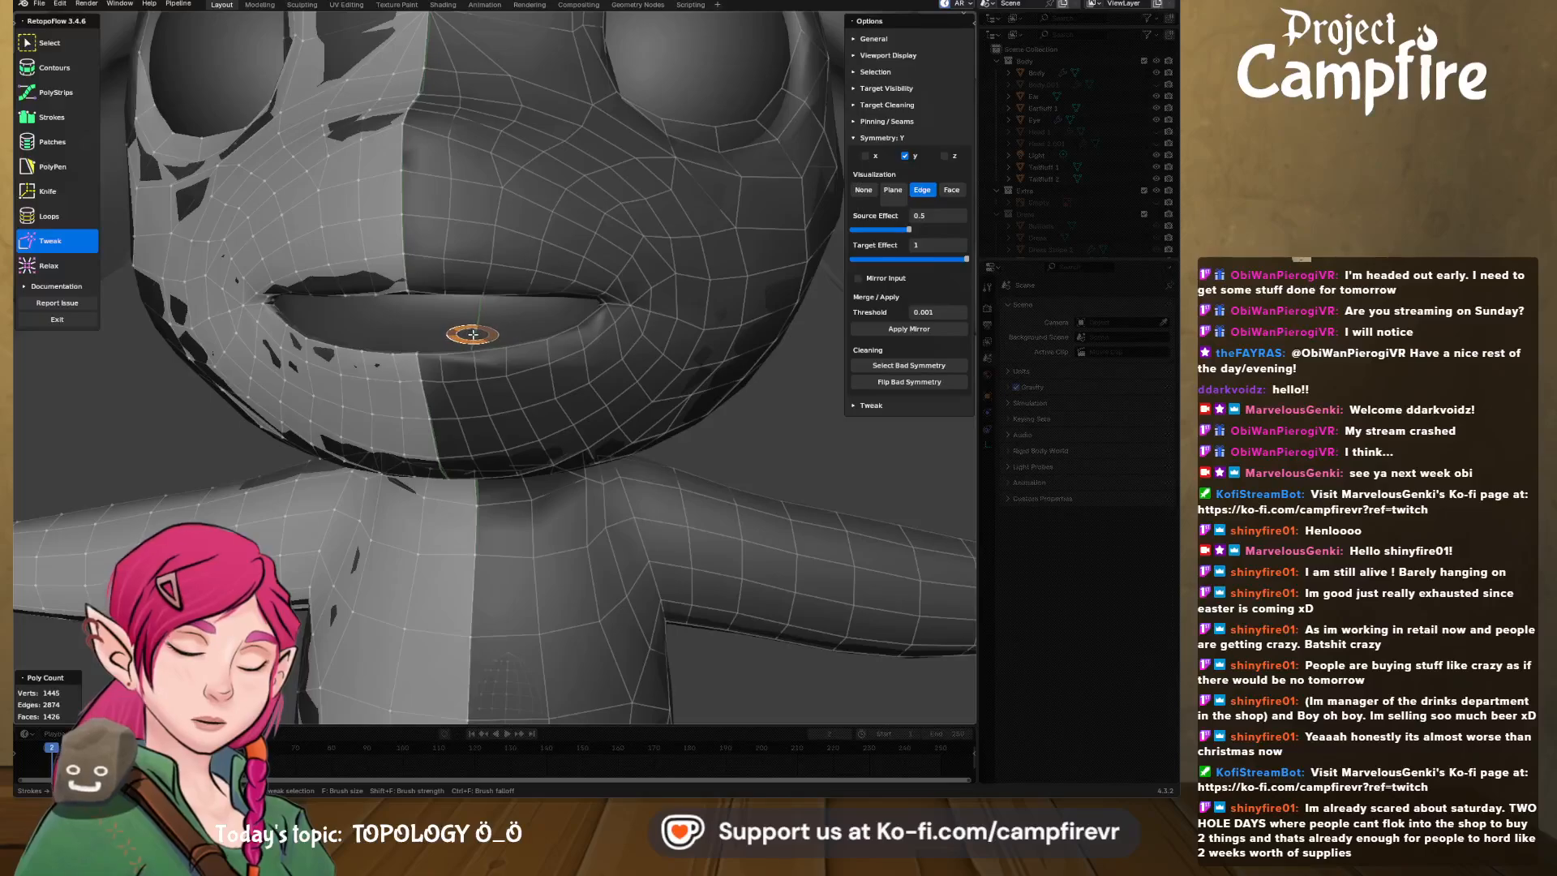
left_click(47, 121)
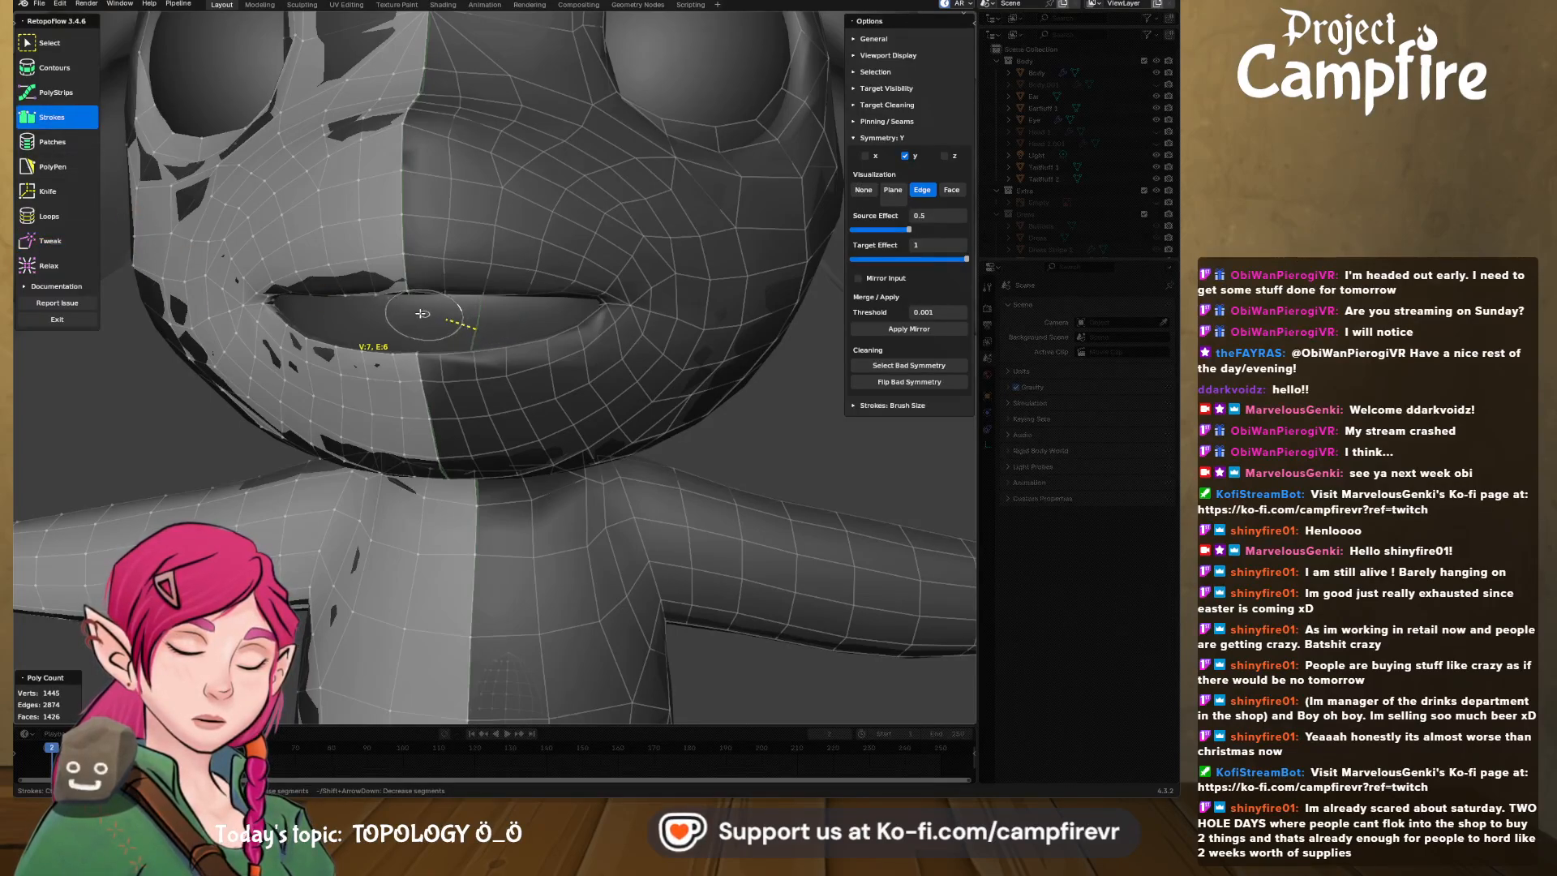
left_click_drag(422, 313, 282, 312)
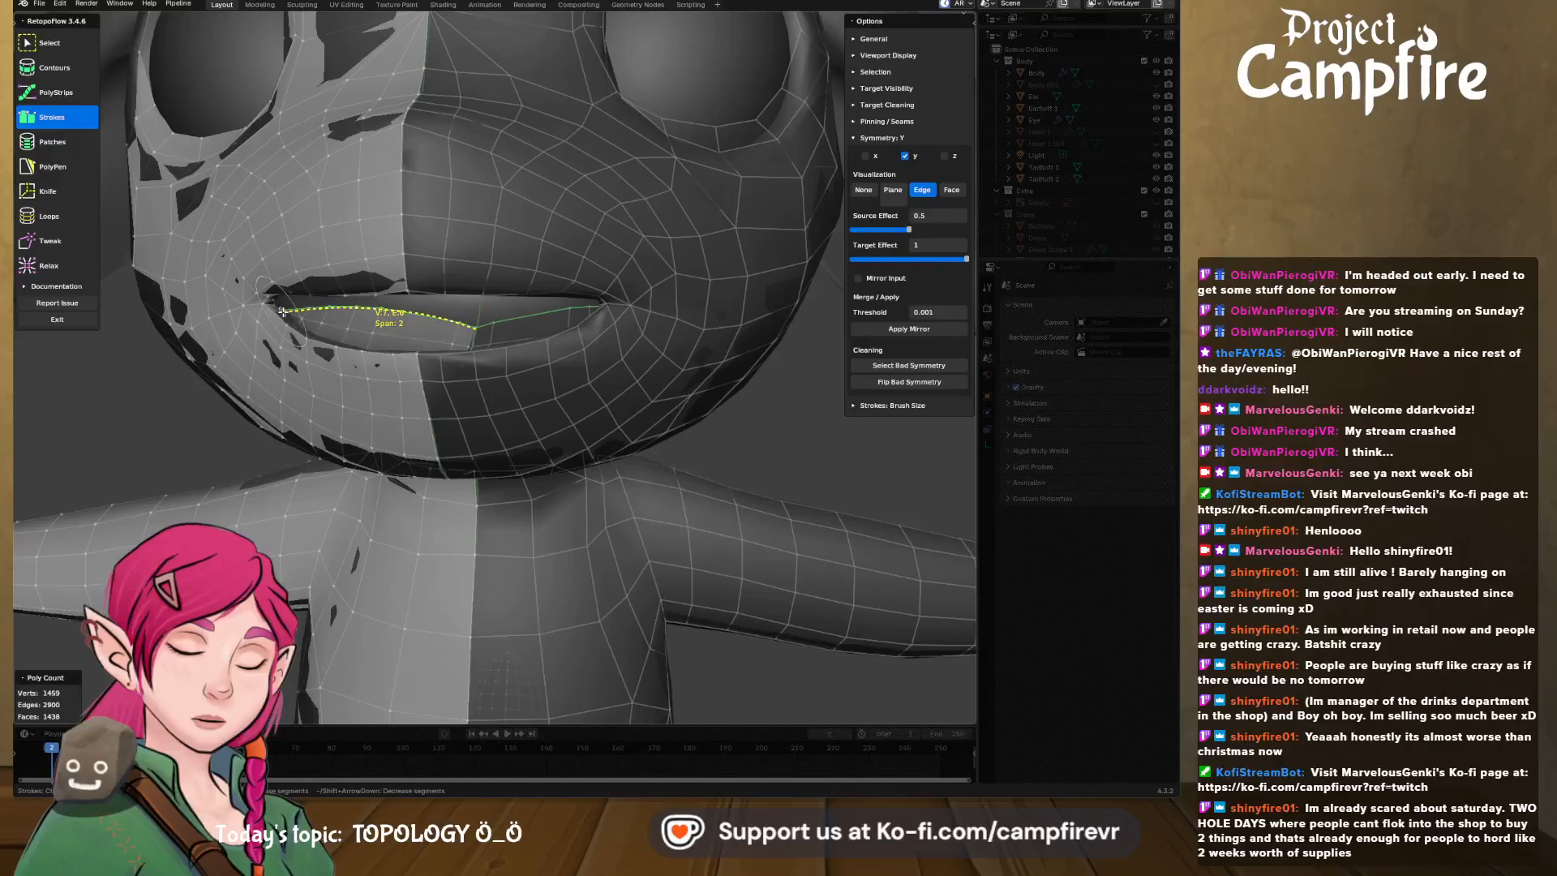
- Adjust the new inner lower-lip strip with Tweak and even out its vertices with Relax
middle_click_drag(386, 328, 236, 280)
left_click(51, 240)
middle_click_drag(422, 336, 513, 349)
left_click(49, 265)
mouse_move(497, 350)
left_mouse_down()
mouse_move(476, 333)
mouse_move(512, 340)
left_mouse_up()
mouse_move(515, 341)
middle_mouse_down()
mouse_move(511, 395)
mouse_move(469, 365)
mouse_move(505, 375)
mouse_move(517, 307)
mouse_move(561, 269)
middle_mouse_up()
scroll(508, 326, "down", 5)
scroll(462, 177, "up", 2)
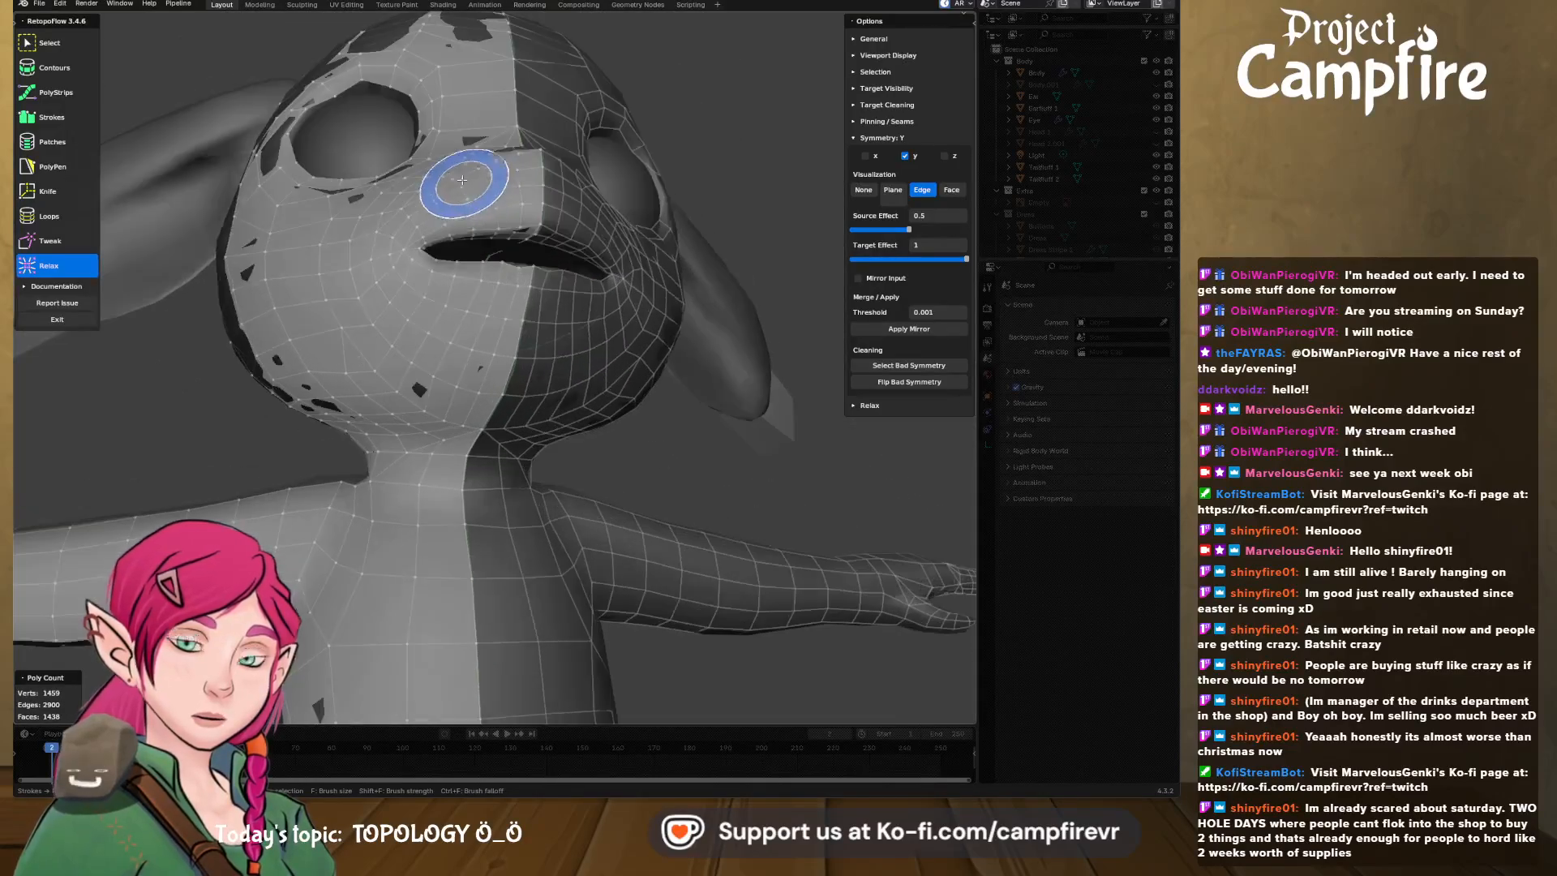
scroll(465, 185, "up", 1)
middle_click_drag(466, 184, 501, 303, "shift")
mouse_move(430, 268)
middle_mouse_down()
mouse_move(349, 291)
mouse_move(483, 281)
mouse_move(292, 283)
middle_mouse_up()
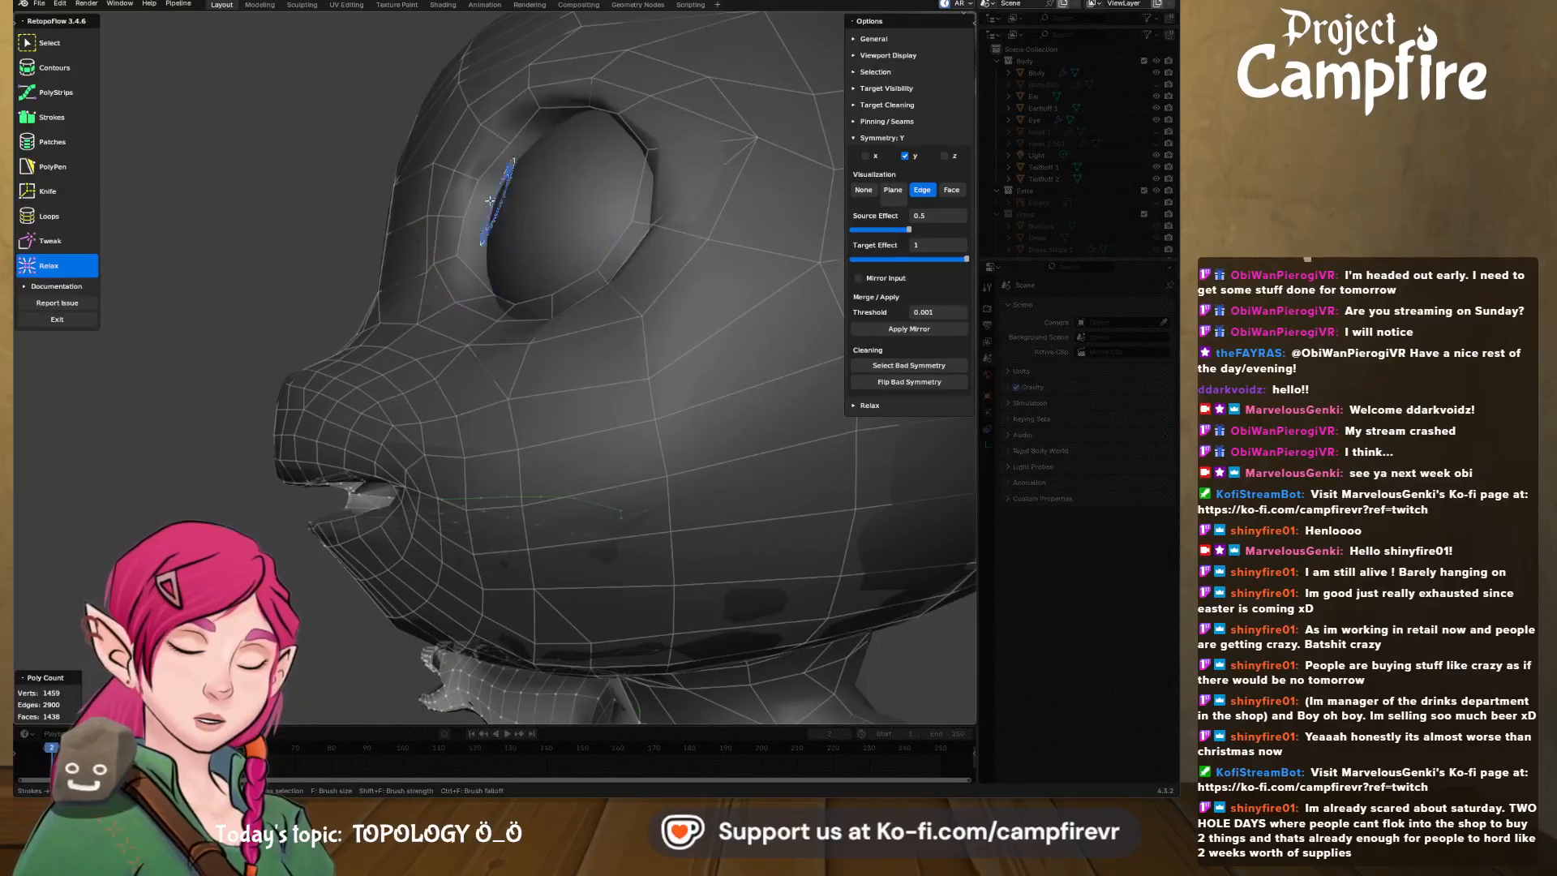
middle_click_drag(353, 183, 485, 180)
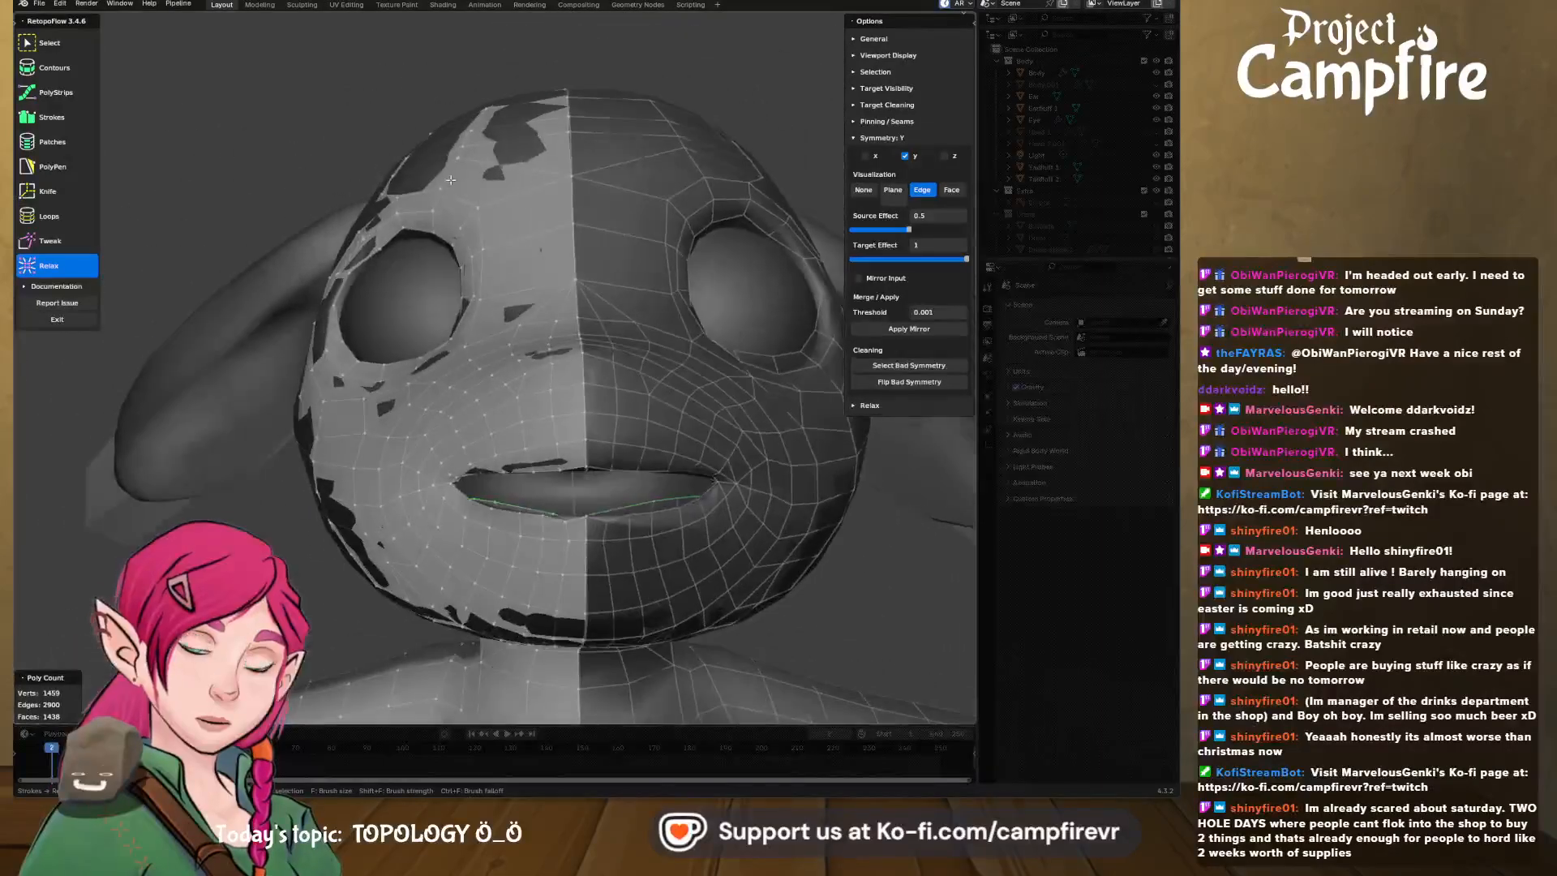
- Select the full eye socket rim loop and try to extrude it into the socket with Strokes
left_click(52, 117)
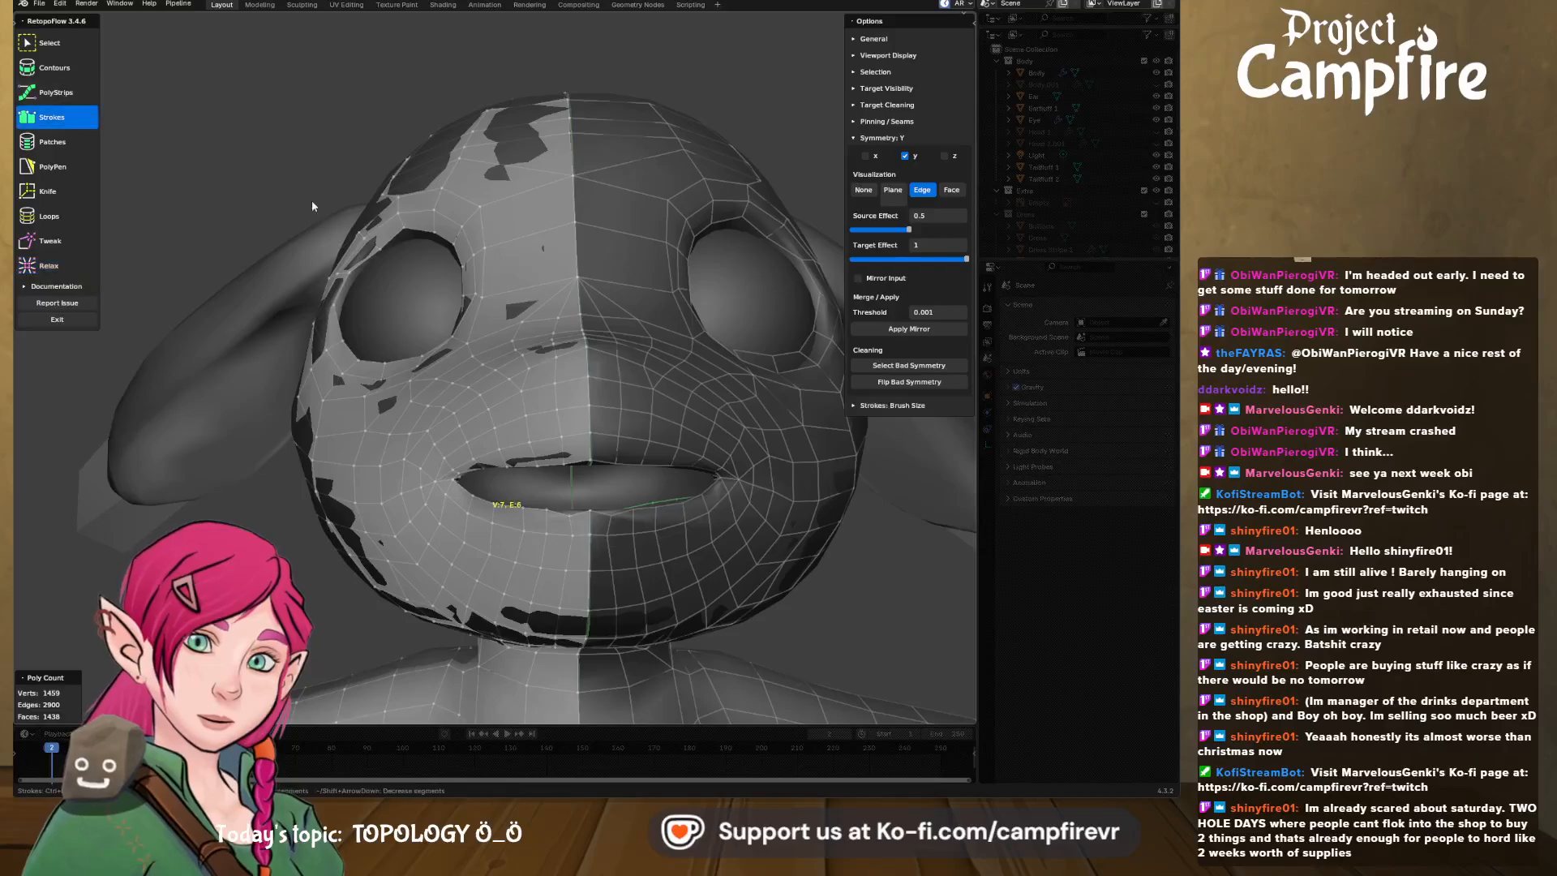
middle_click_drag(312, 199, 438, 236)
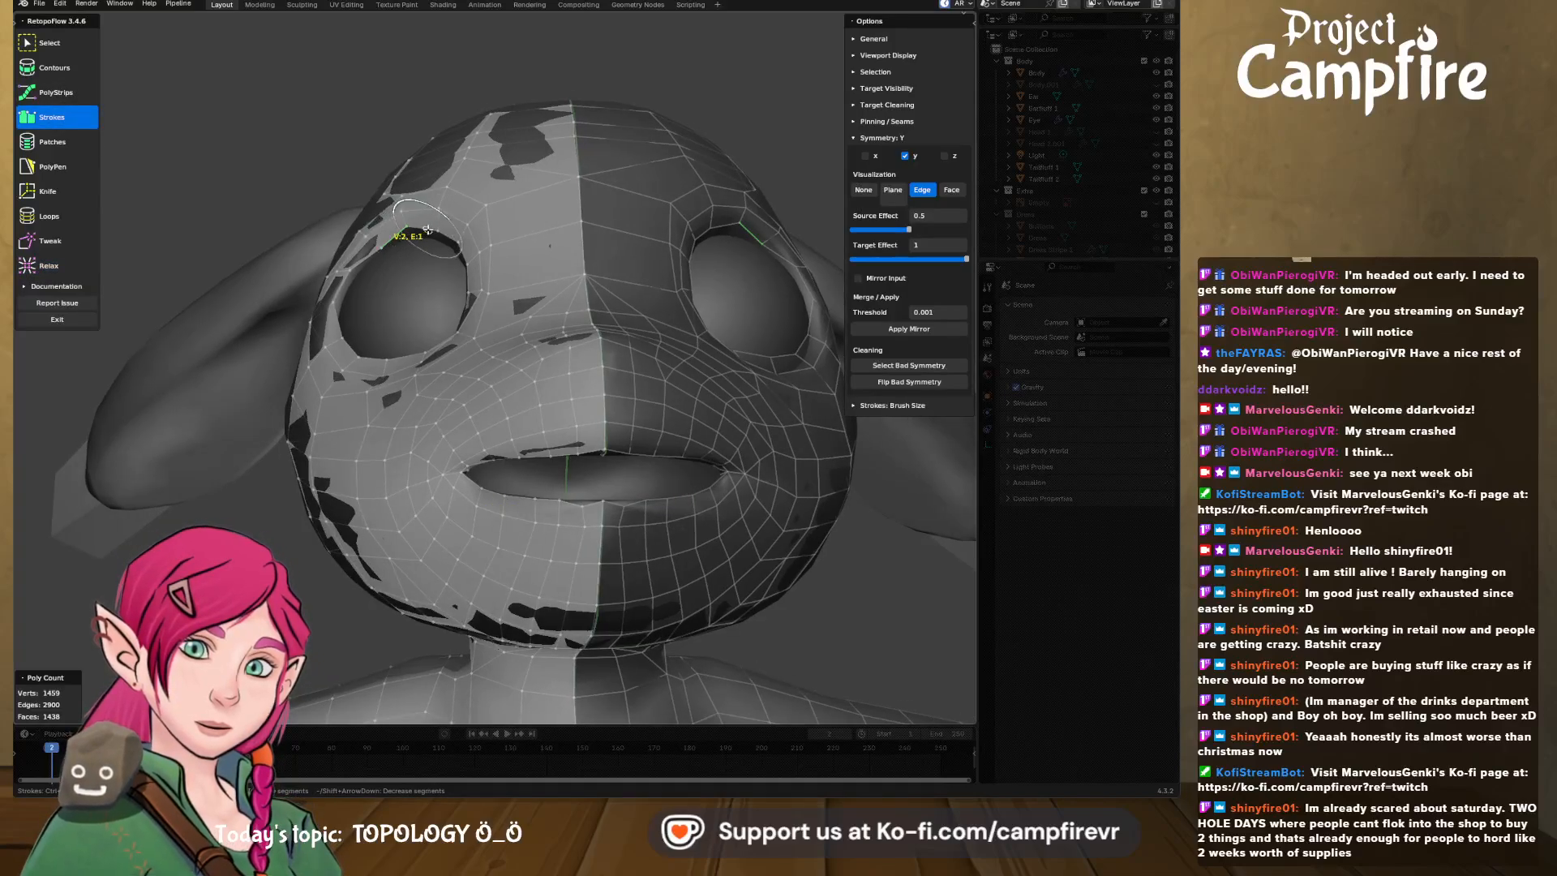
middle_click_drag(428, 234, 464, 247)
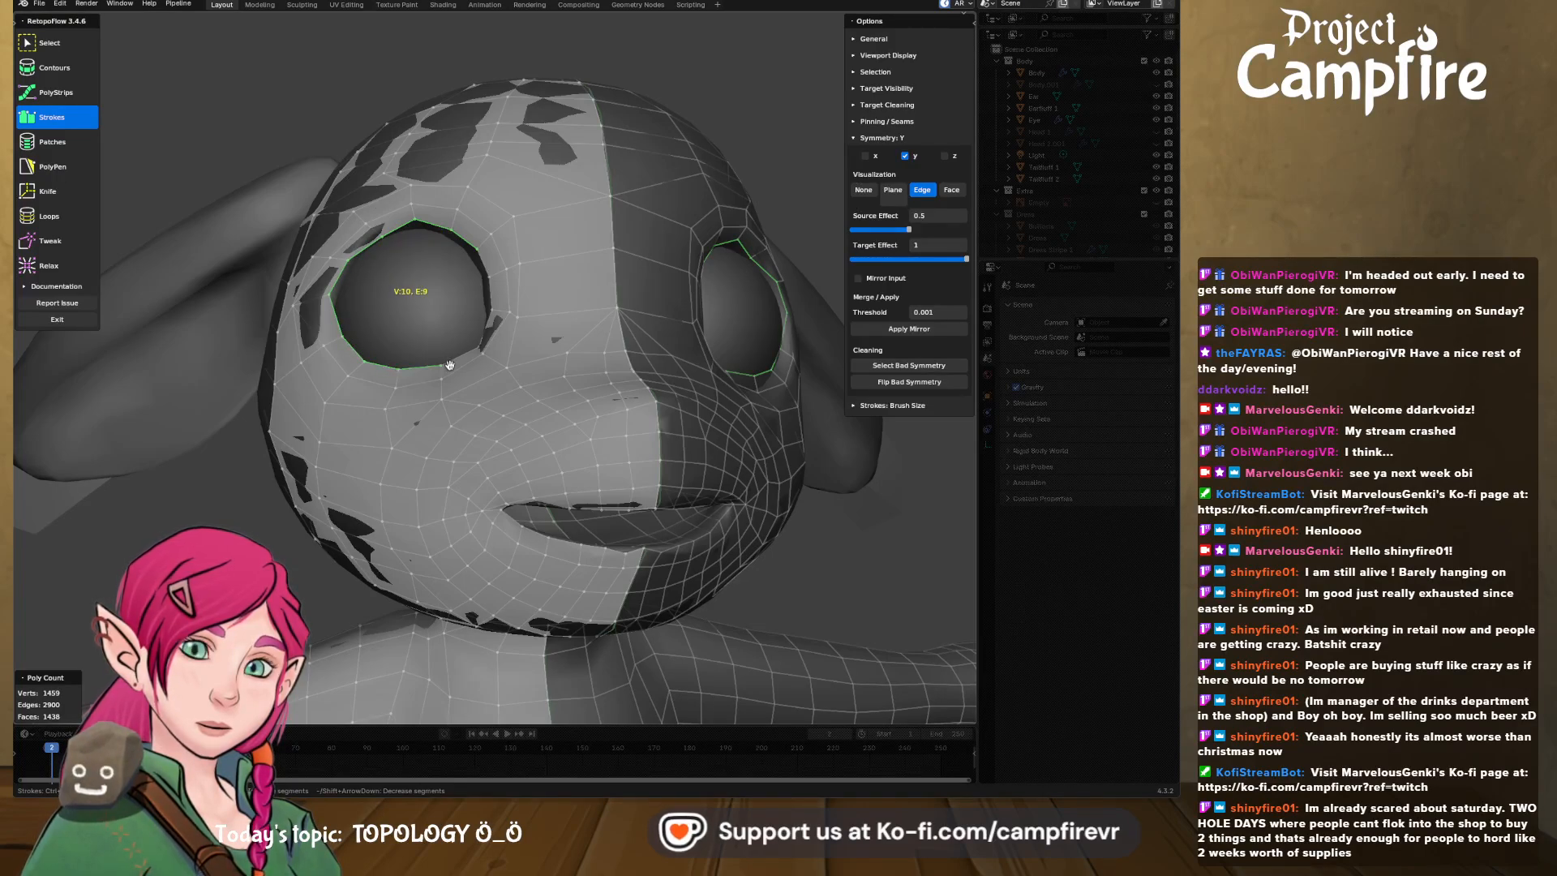
middle_click_drag(483, 333, 553, 277)
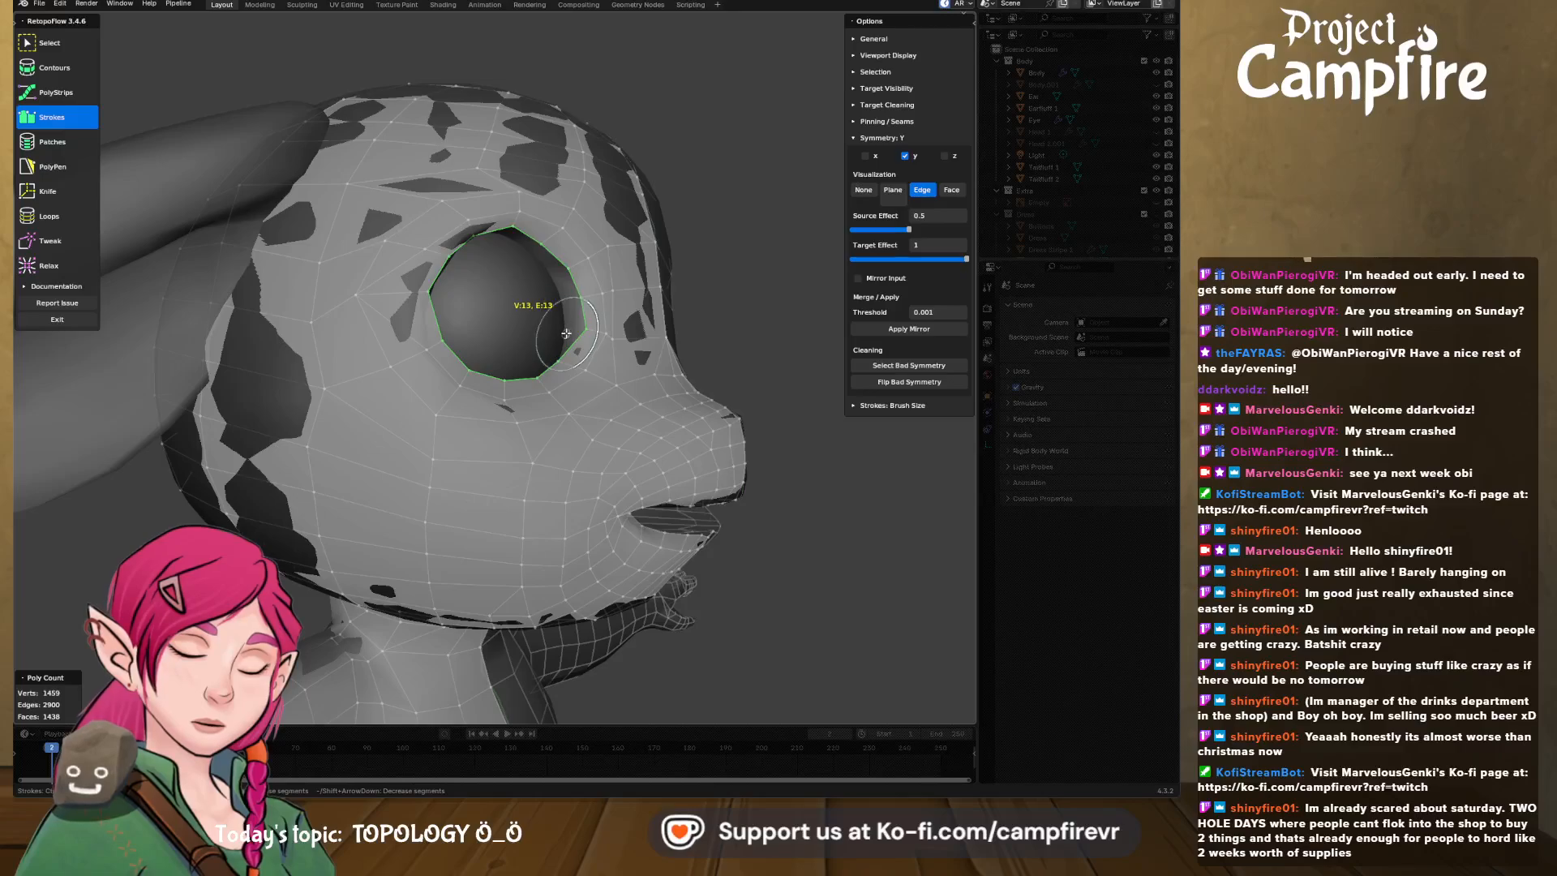
left_click_drag(491, 235, 490, 240, "ctrl")
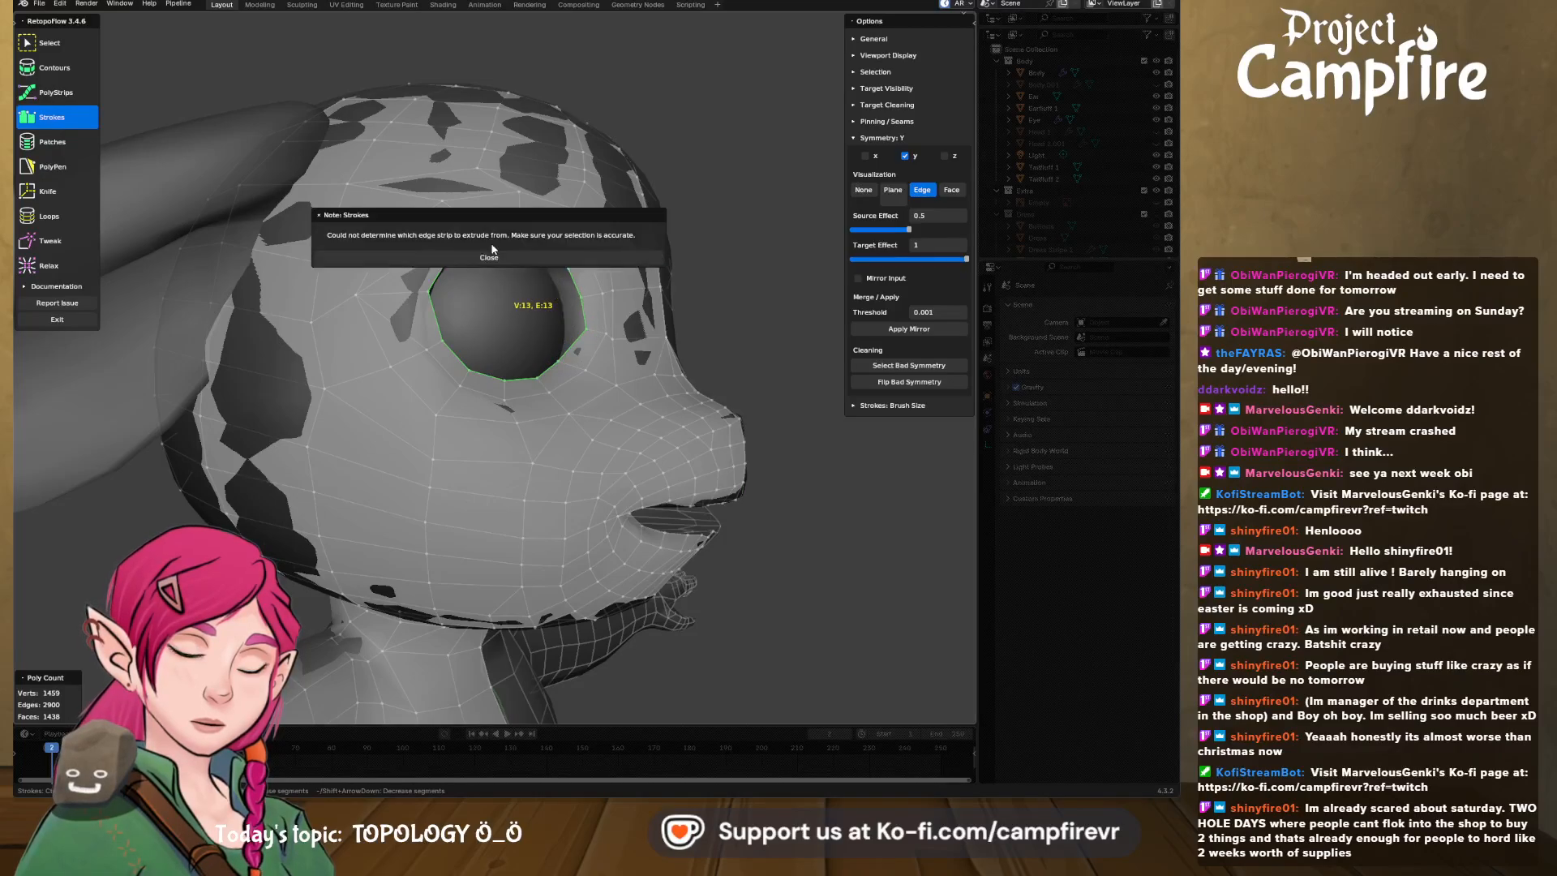
left_click(521, 257)
- Try extruding only the upper and nose-side edges of the eye socket rim inward with Strokes, then undo it
left_click(581, 318)
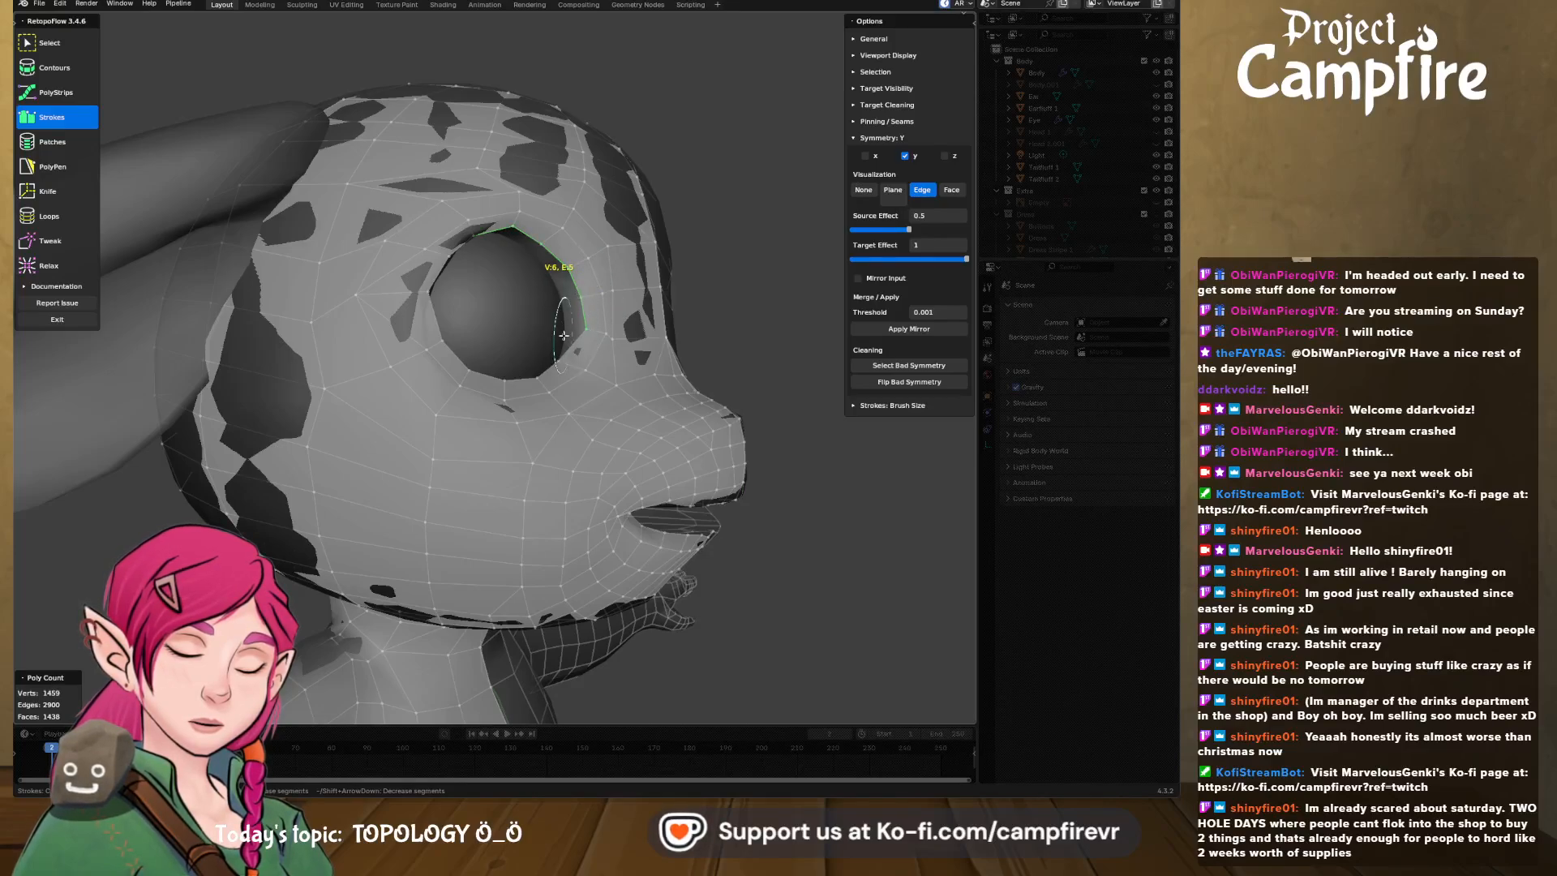
mouse_move(568, 331)
left_mouse_down()
mouse_move(543, 266)
mouse_move(505, 233)
left_mouse_up()
middle_click_drag(564, 280, 568, 389)
key("ctrl+z")
- Examine the retopologized legs from the hips down to the open ankle edges above the hooves
scroll(536, 323, "down", 4)
scroll(603, 464, "down", 5)
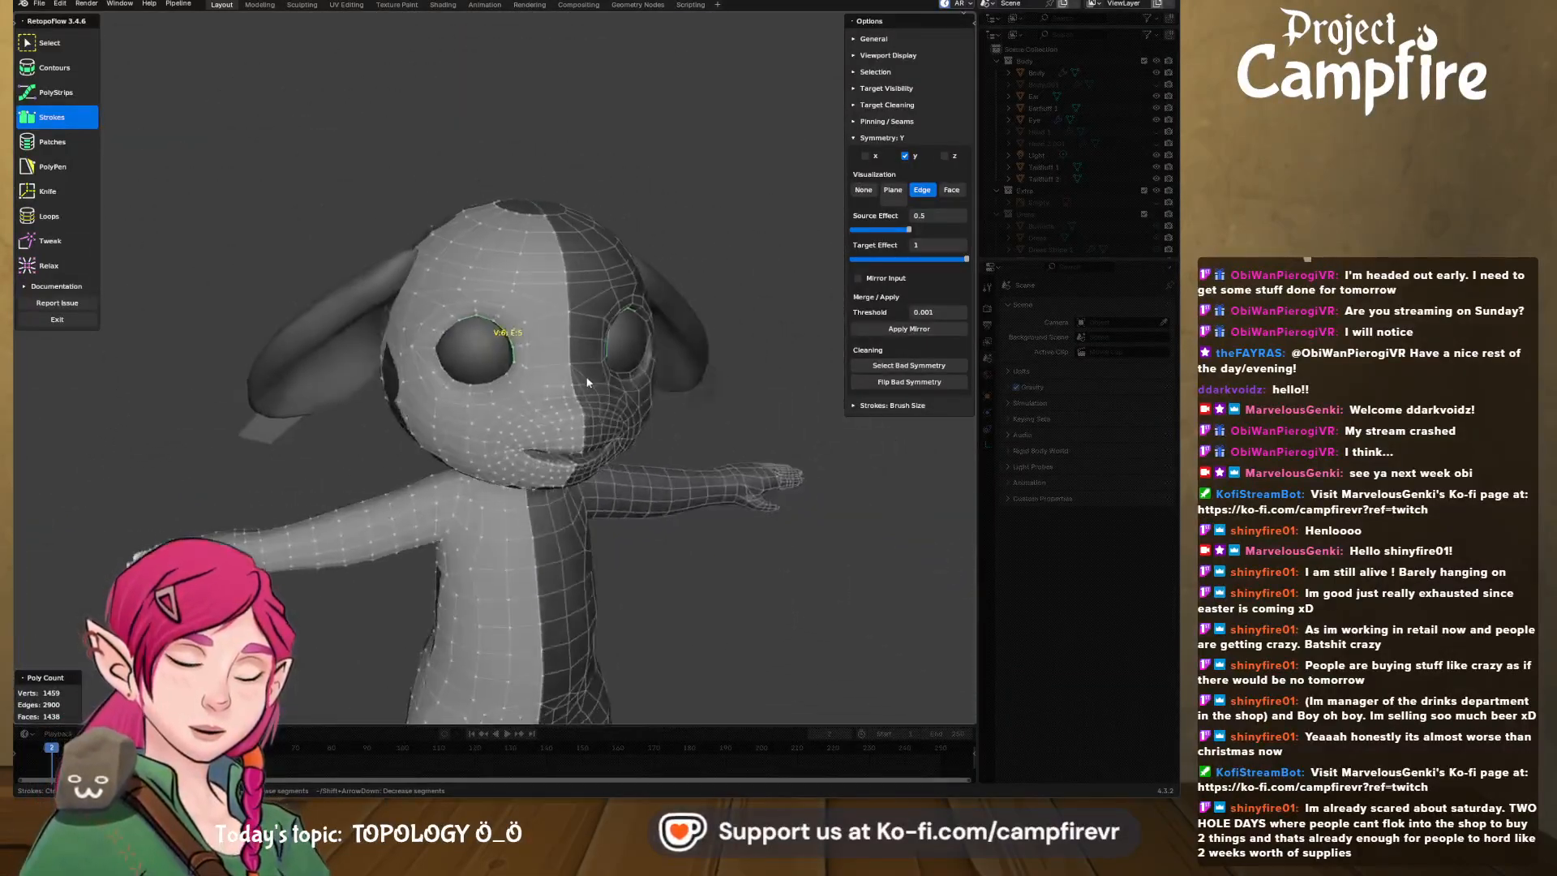
middle_click_drag(603, 464, 388, 470)
middle_click_drag(545, 497, 558, 606)
scroll(557, 607, "up", 8)
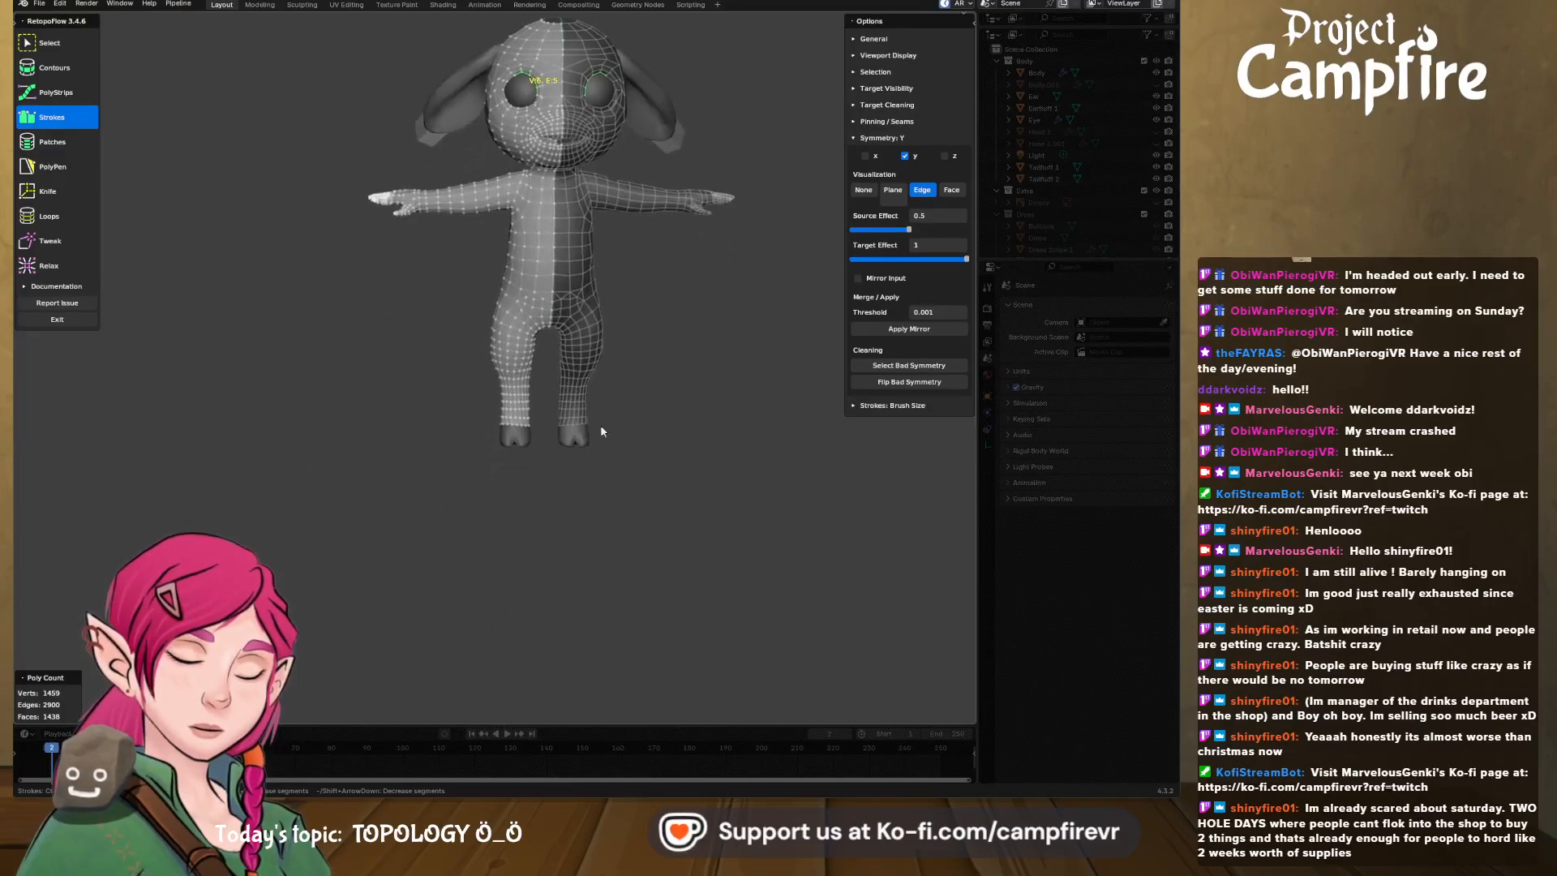
scroll(586, 400, "up", 3)
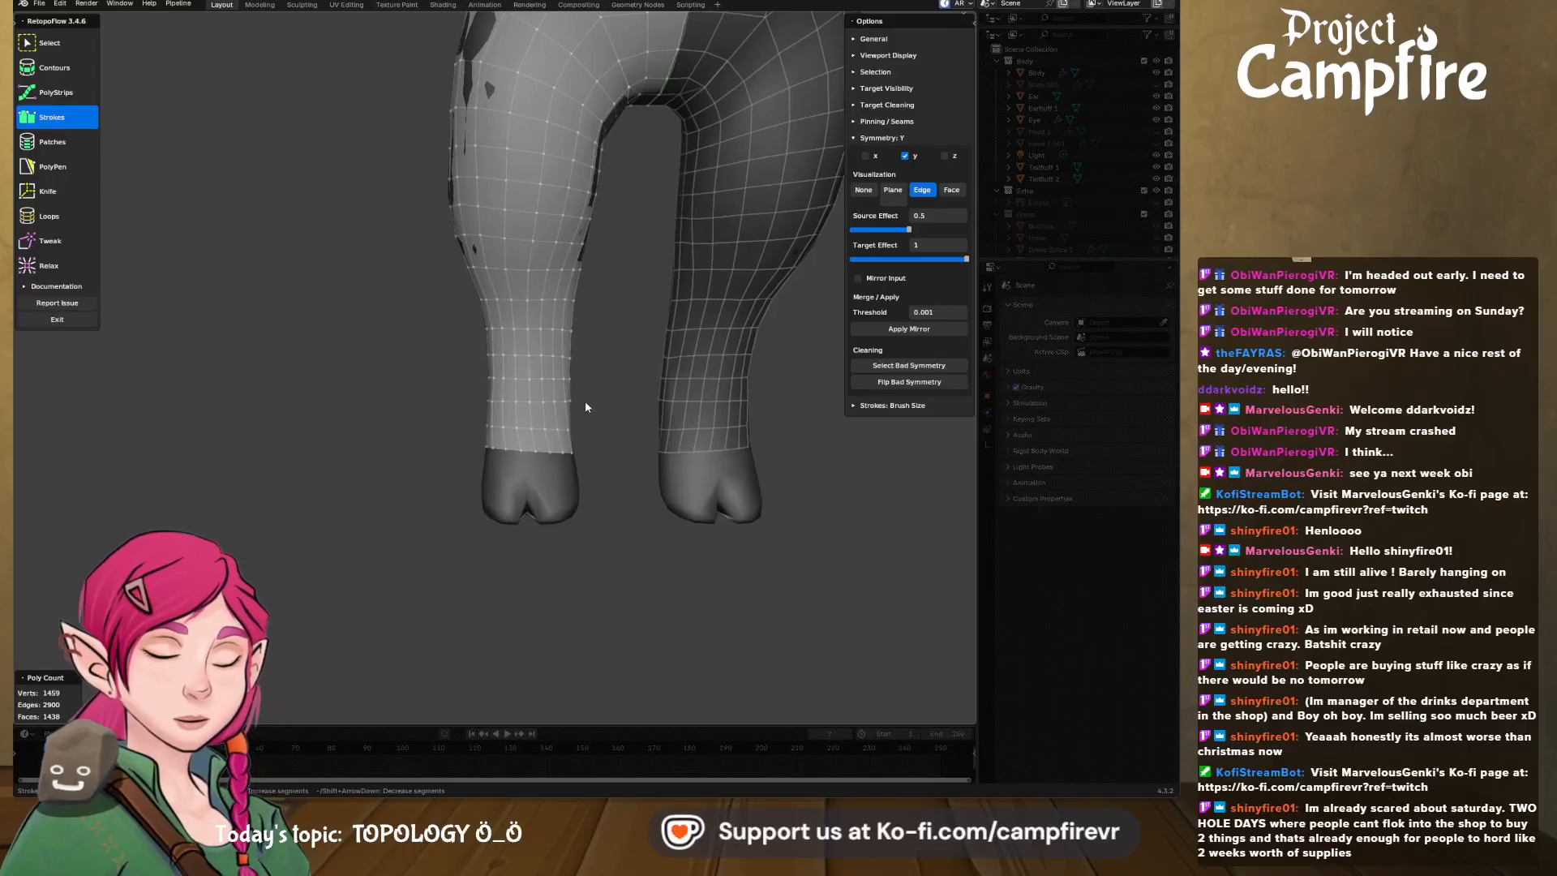
scroll(579, 375, "up", 2)
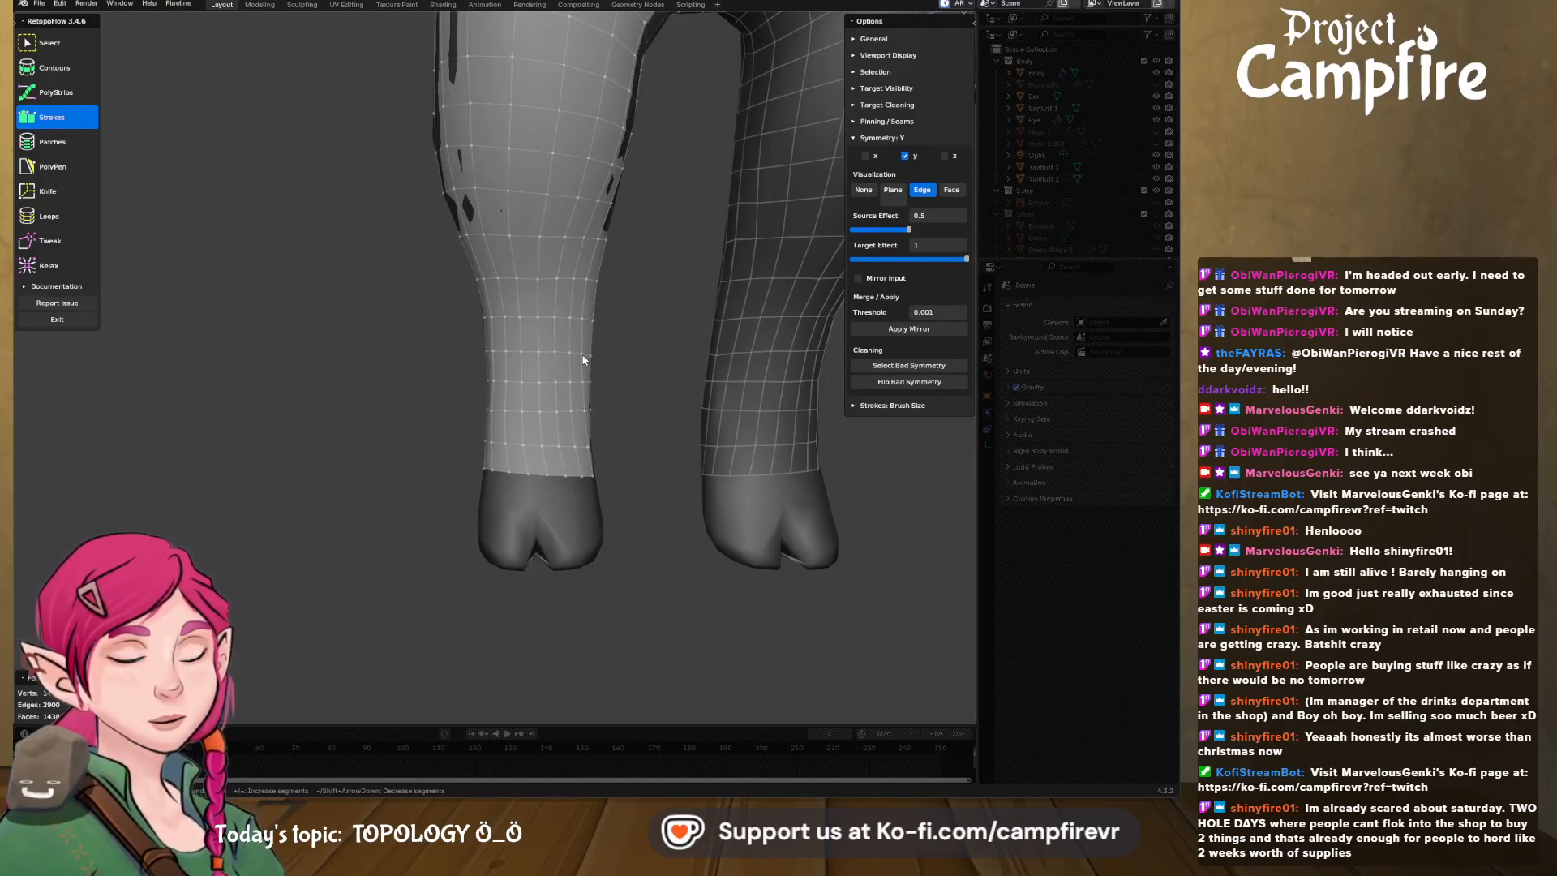
middle_click_drag(583, 359, 455, 344)
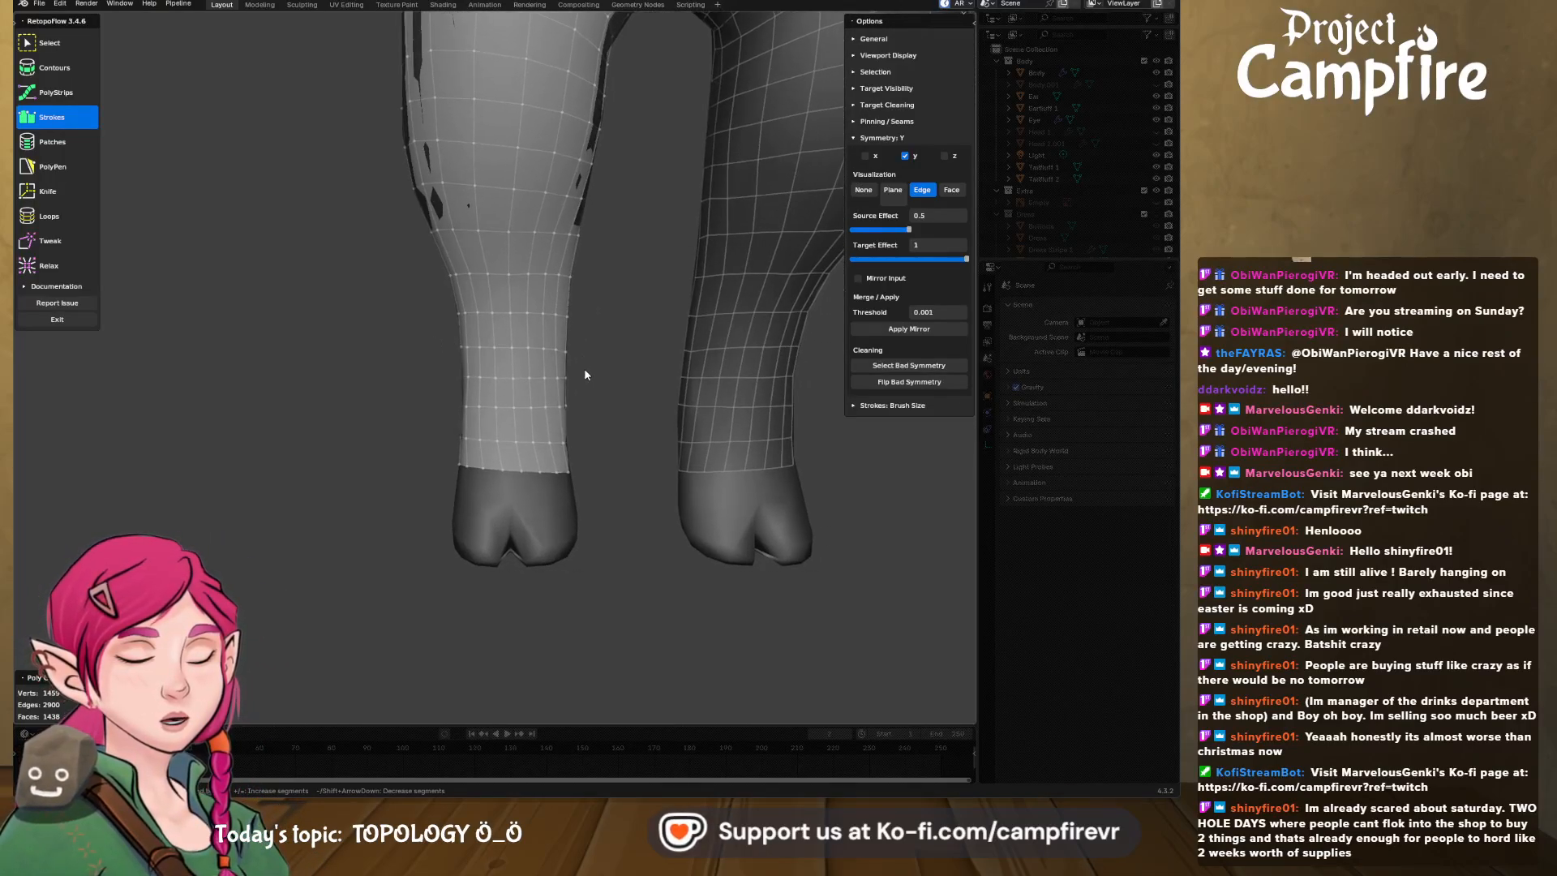
scroll(698, 392, "down", 2)
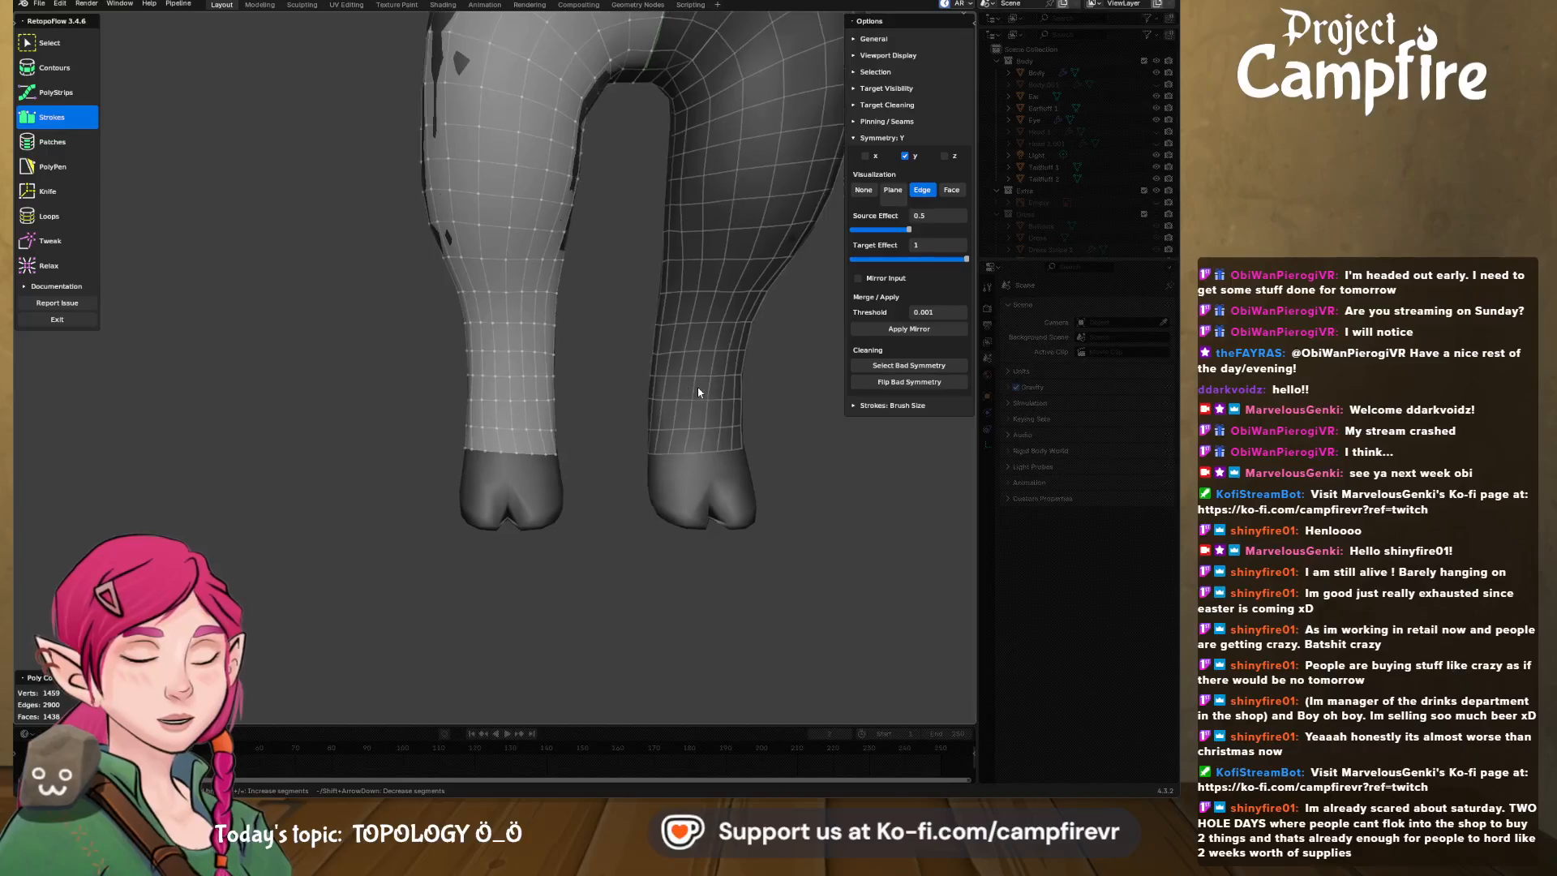
middle_click_drag(688, 395, 703, 446)
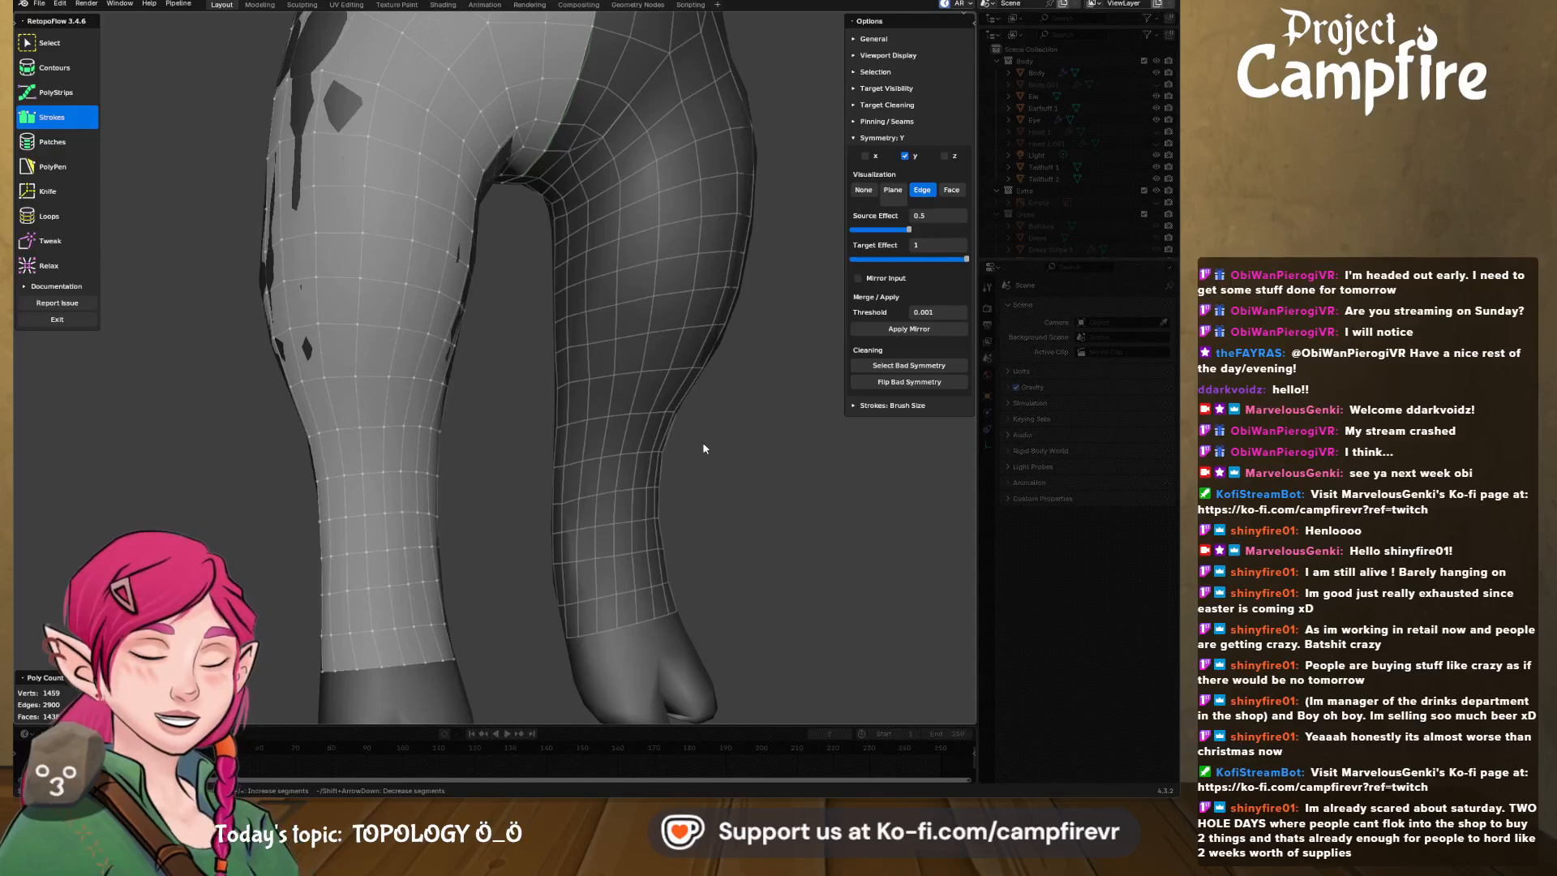
- Extrude four front ankle edges down over one toe of the hoof with a two-span Strokes strip
middle_click_drag(529, 561, 573, 334)
middle_click_drag(592, 404, 574, 464)
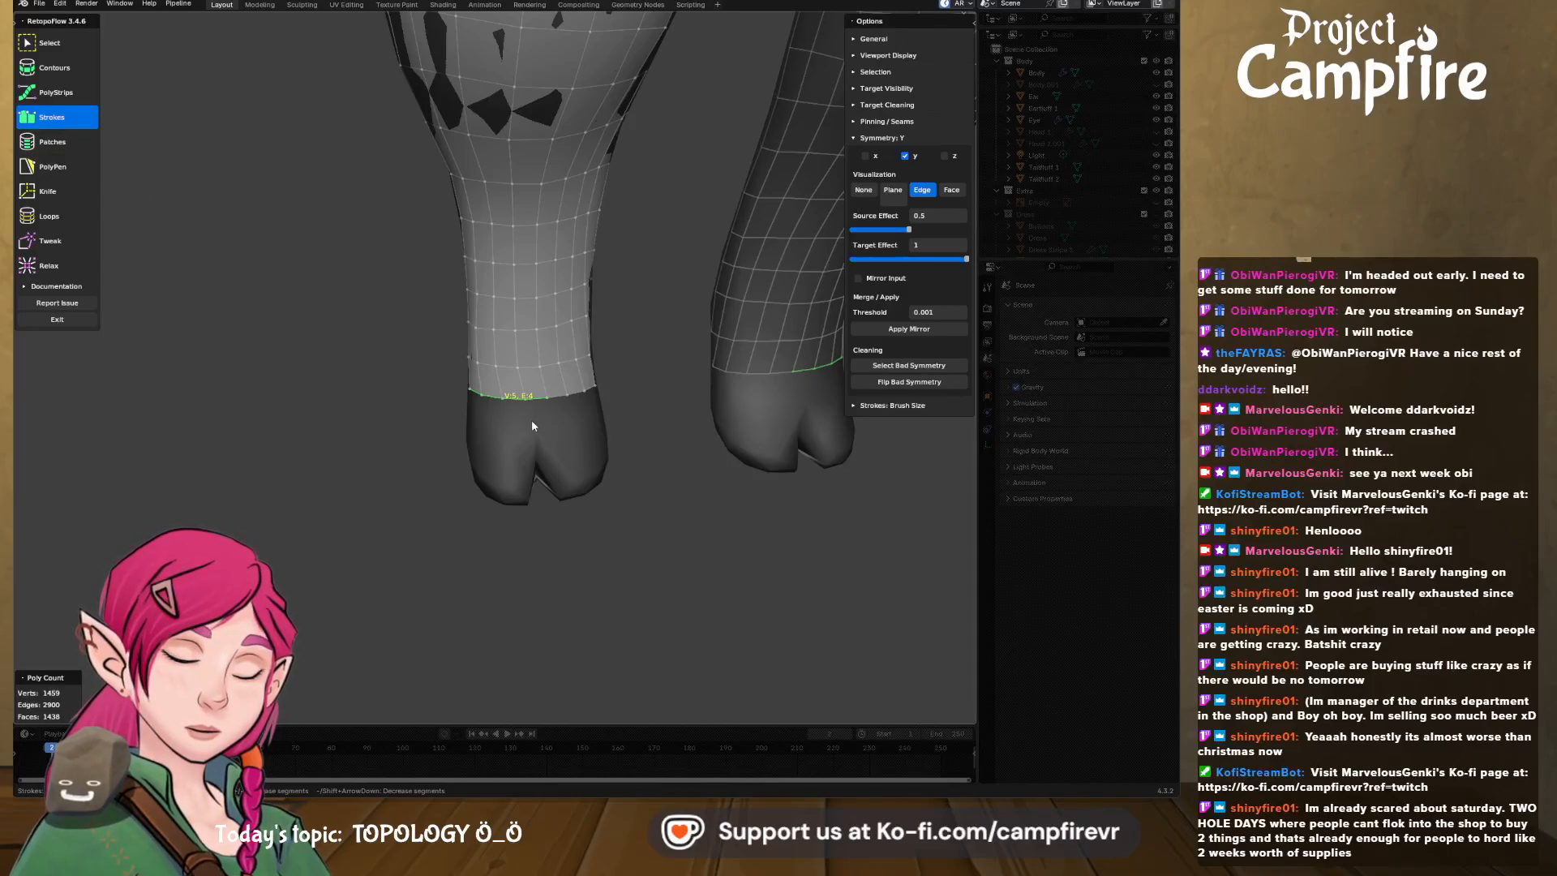
mouse_move(532, 420)
left_mouse_down()
mouse_move(516, 488)
mouse_move(497, 485)
mouse_move(472, 403)
left_mouse_up()
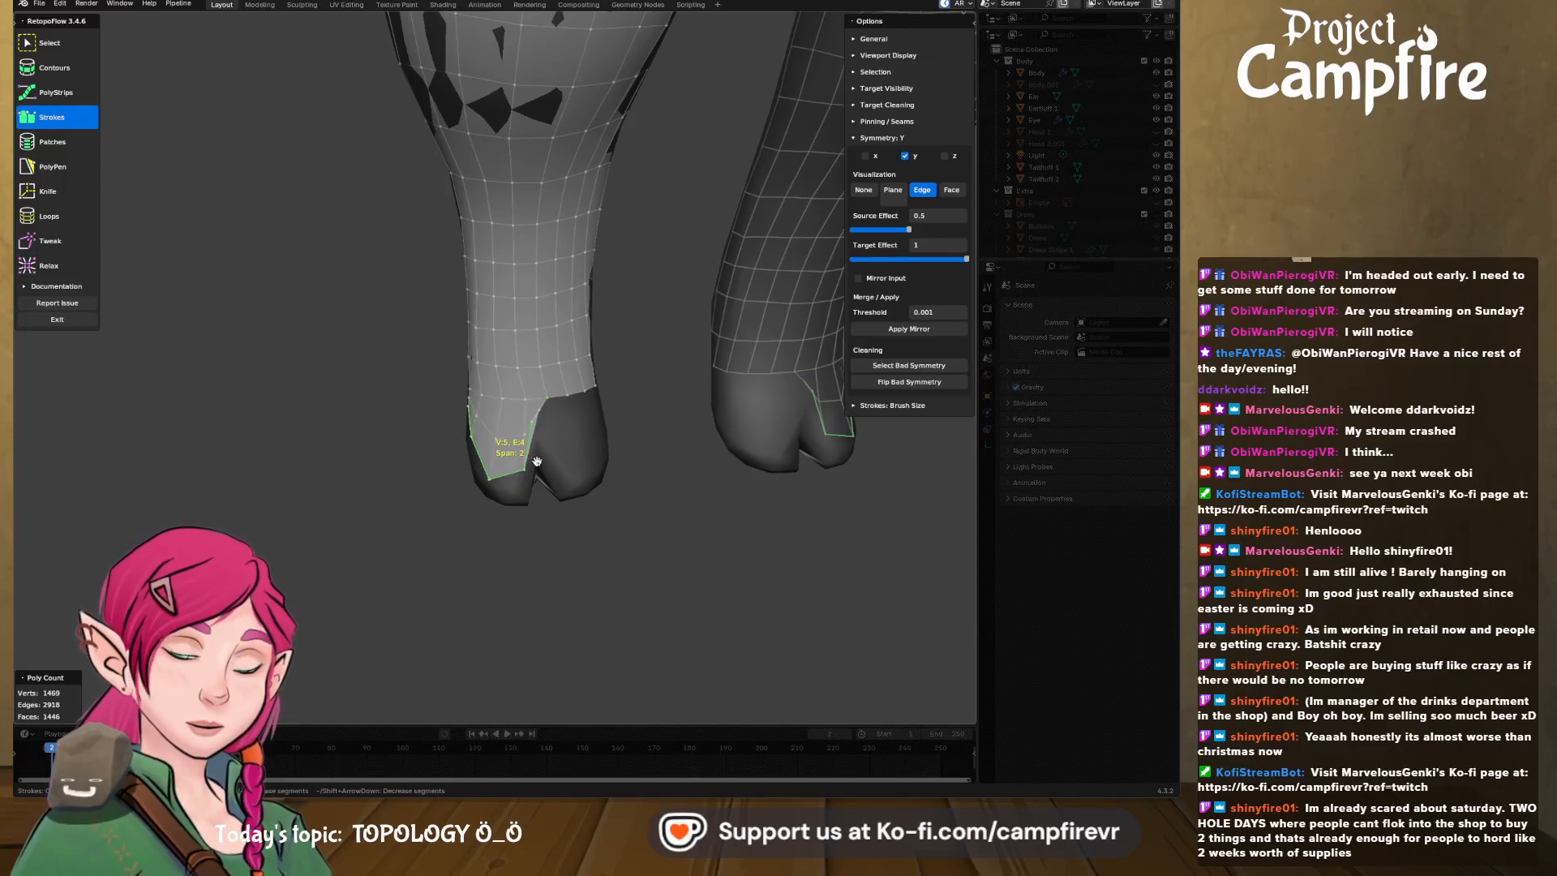
- Tweak the new toe strip's vertices to spread it over the front and outer side of the hoof
left_click(79, 240)
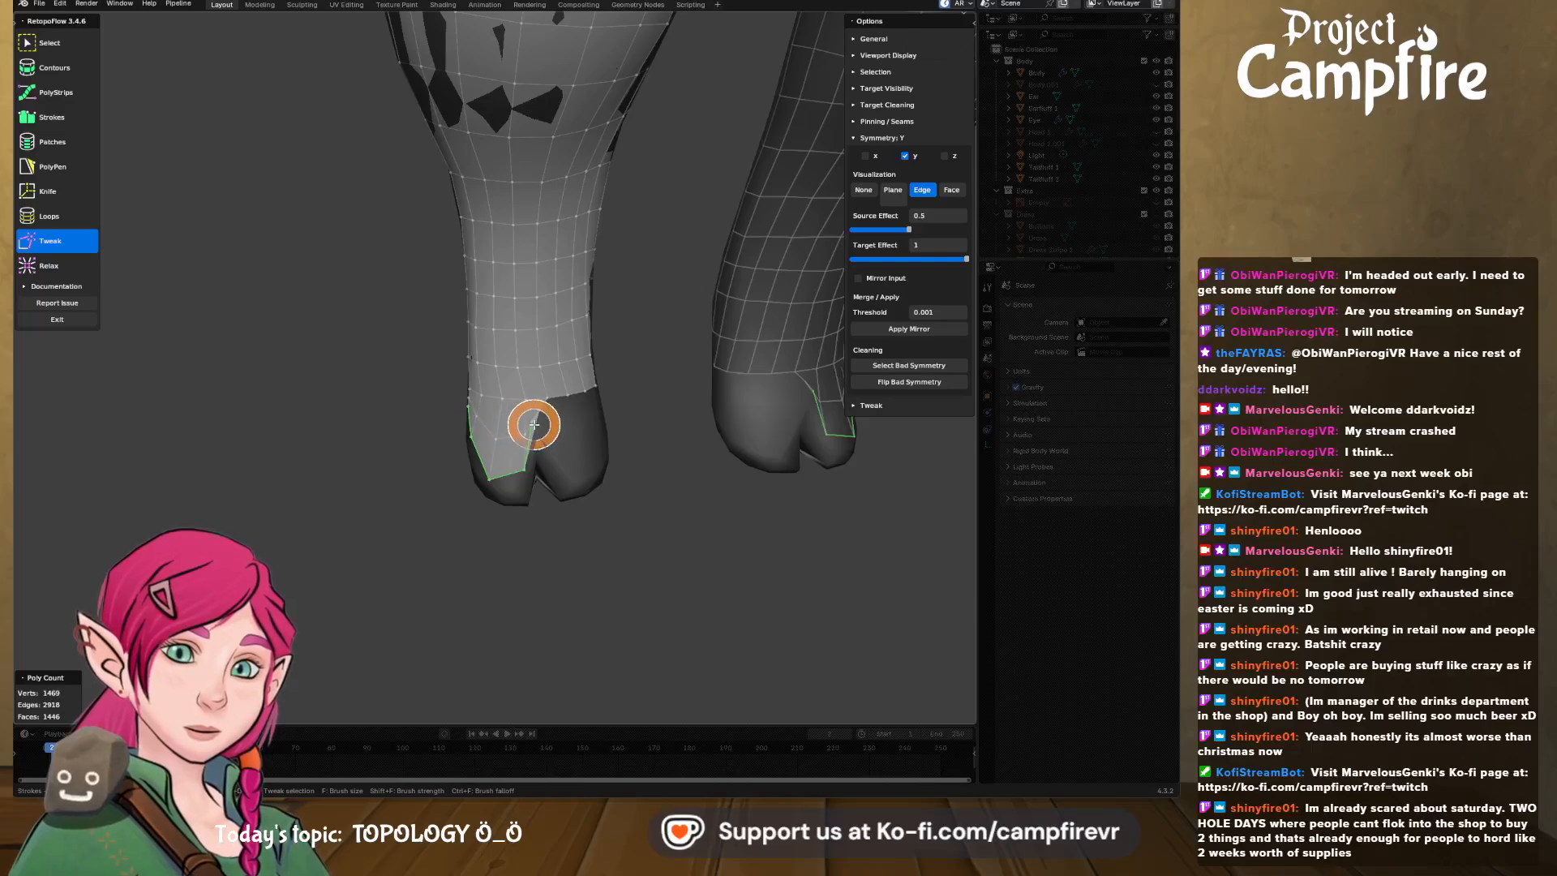
left_click_drag(537, 428, 539, 432)
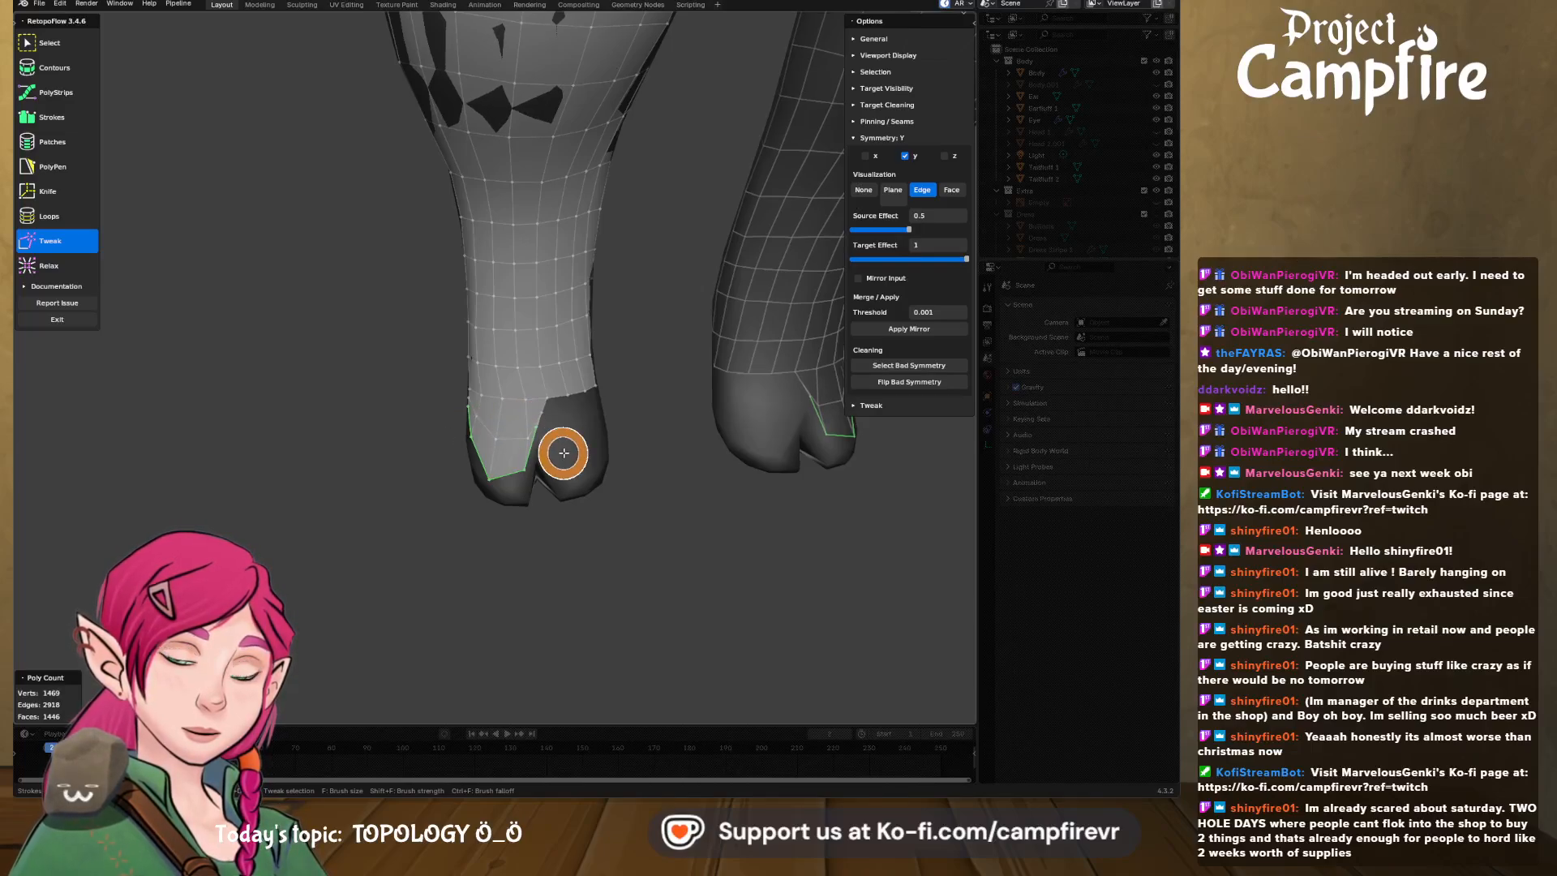
mouse_move(565, 455)
middle_mouse_down()
mouse_move(721, 411)
mouse_move(503, 470)
mouse_move(574, 463)
mouse_move(574, 425)
mouse_move(525, 438)
mouse_move(511, 486)
mouse_move(370, 476)
mouse_move(410, 493)
middle_mouse_up()
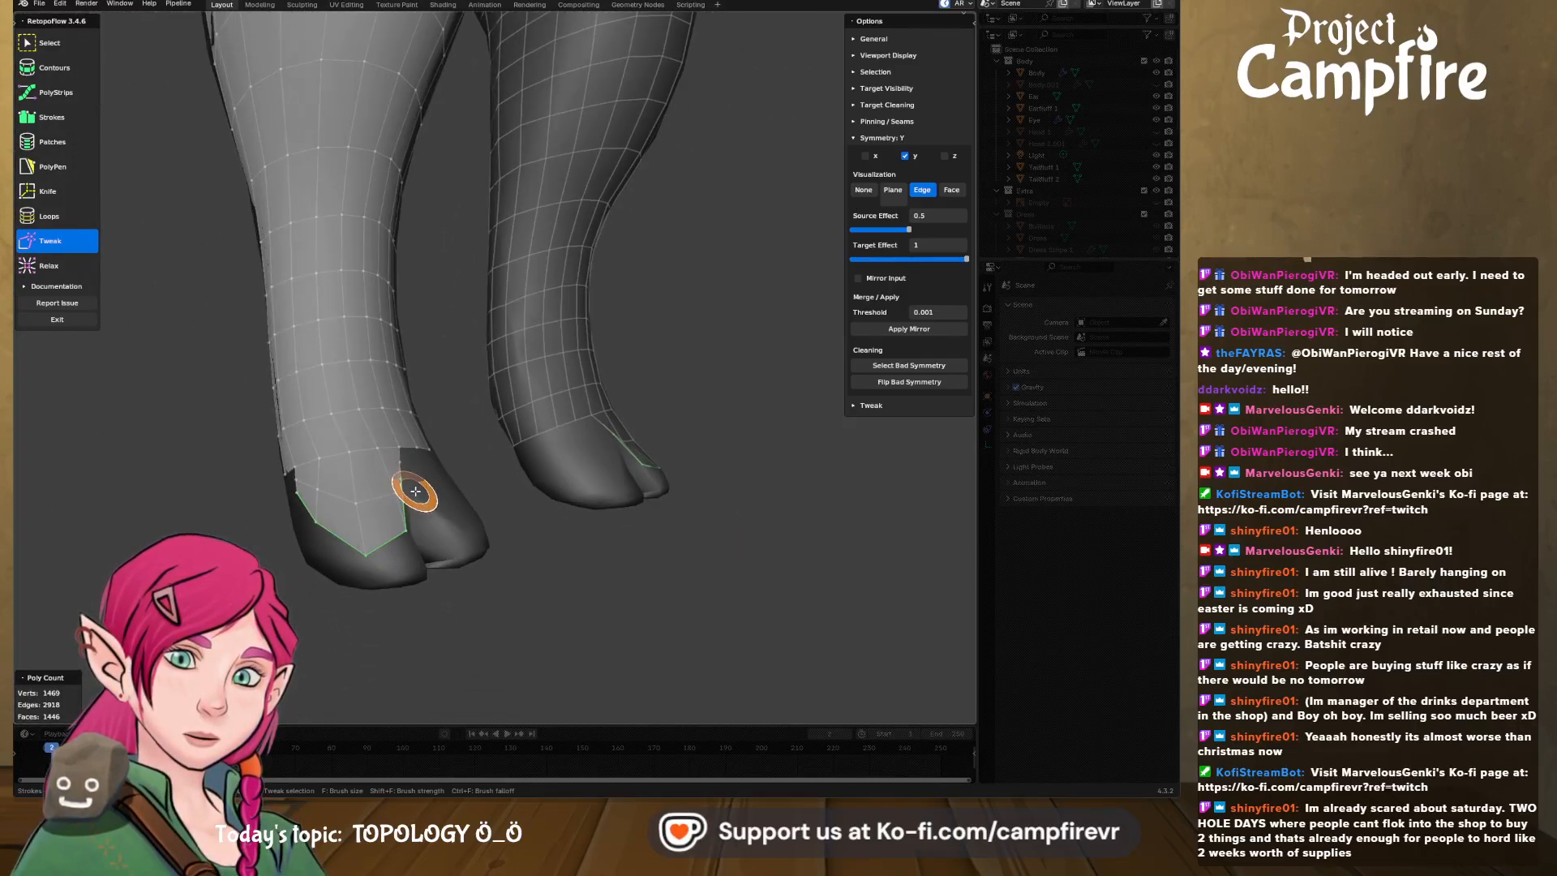
middle_click_drag(403, 546, 428, 505)
mouse_move(428, 506)
left_mouse_down()
mouse_move(431, 525)
mouse_move(379, 524)
left_mouse_up()
middle_click_drag(384, 512, 477, 496)
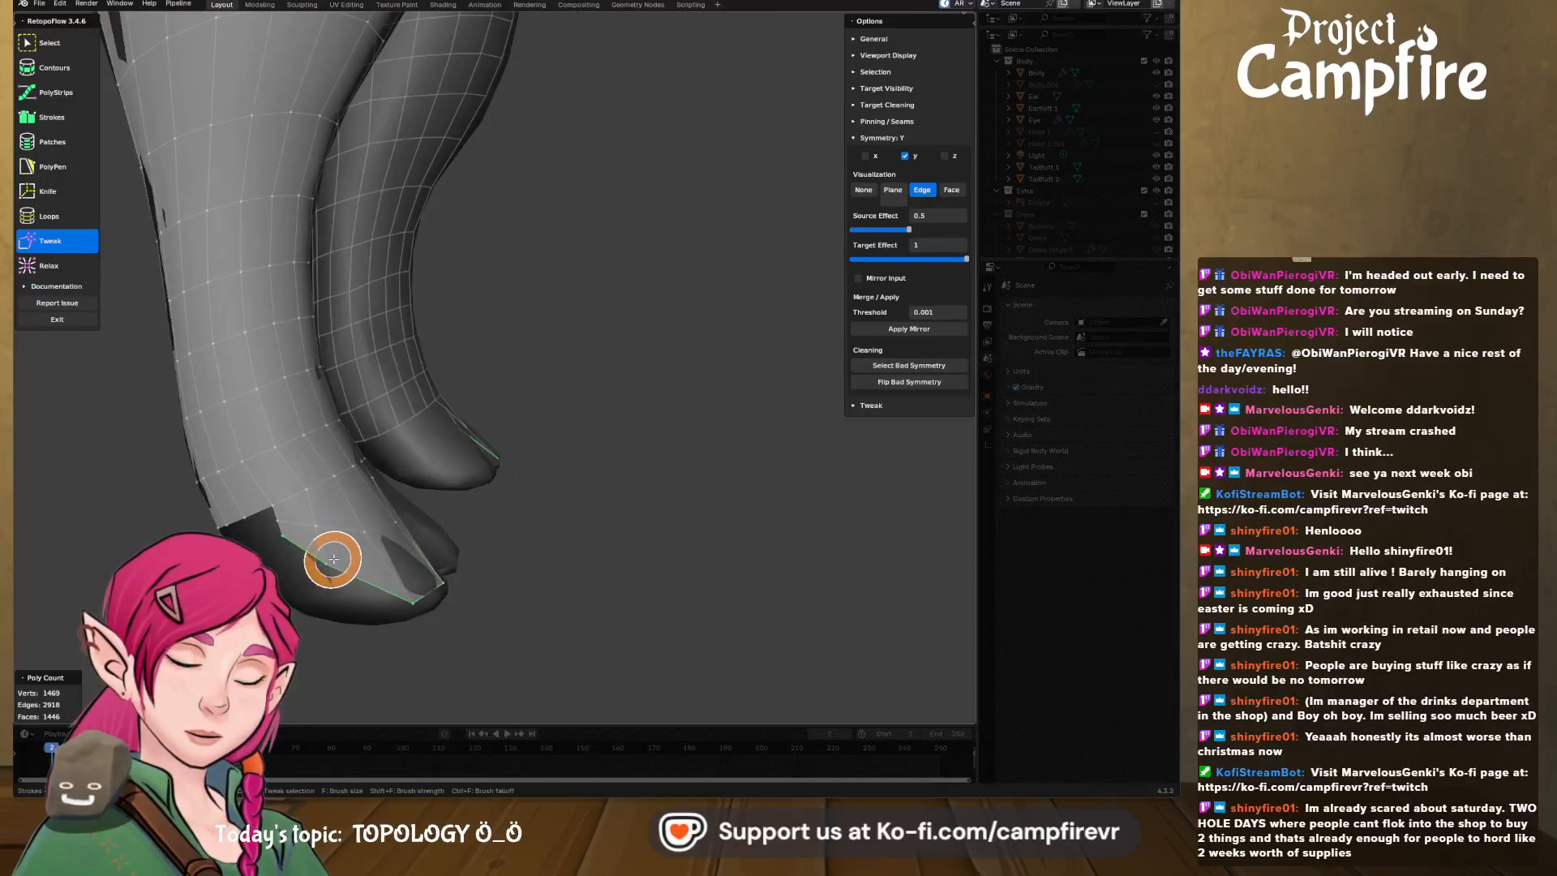
mouse_move(337, 594)
middle_mouse_down()
mouse_move(317, 568)
mouse_move(335, 598)
middle_mouse_up()
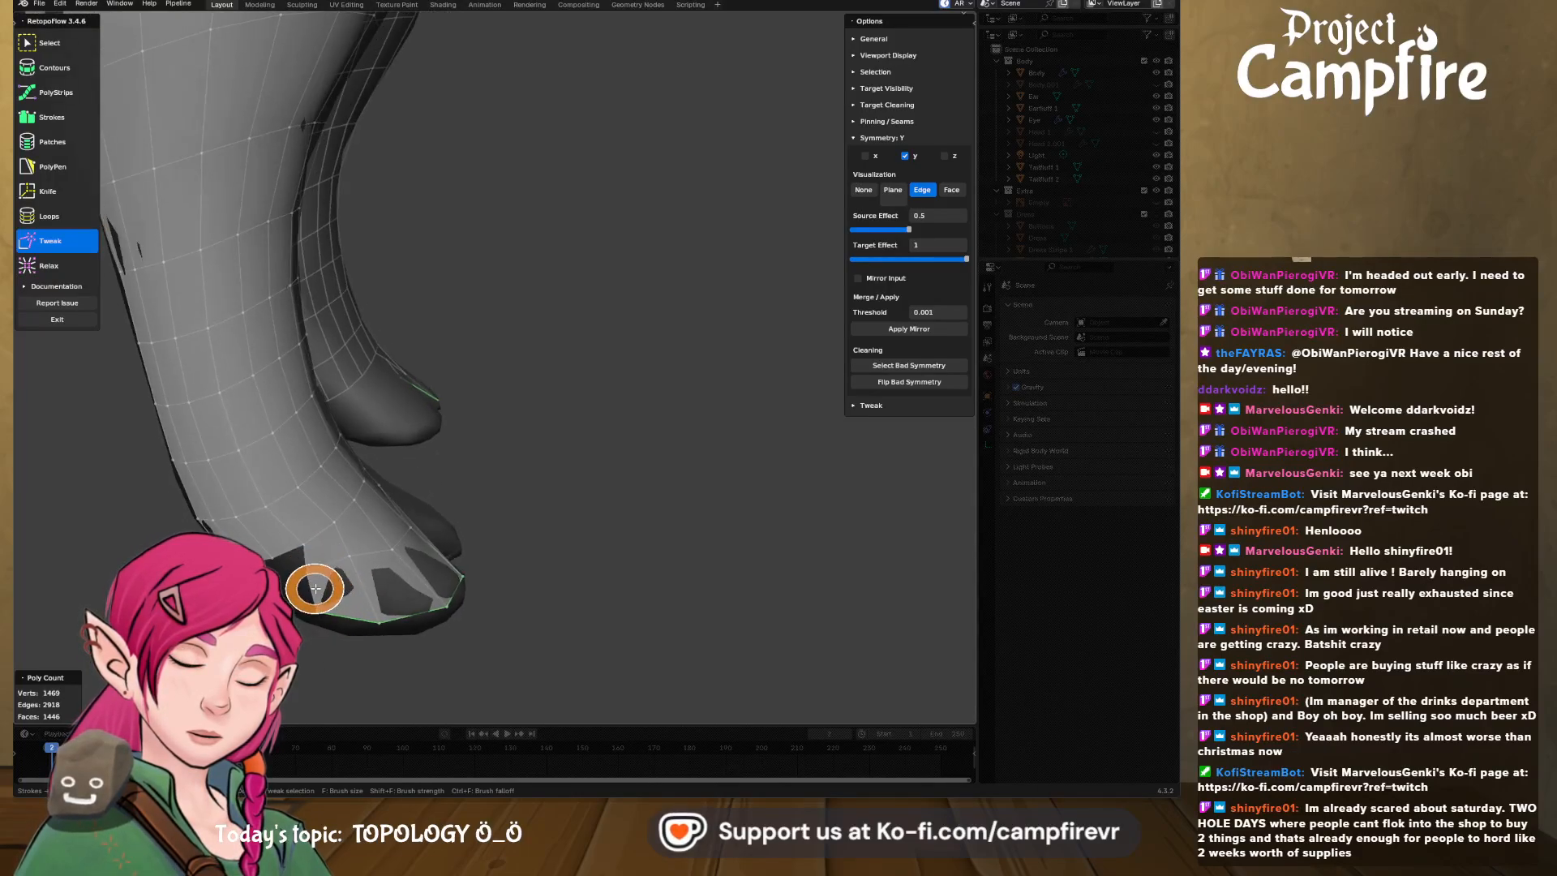
middle_click_drag(392, 558, 395, 477)
mouse_move(398, 487)
left_mouse_down()
mouse_move(365, 500)
mouse_move(313, 476)
mouse_move(365, 508)
left_mouse_up()
mouse_move(366, 509)
middle_mouse_down()
mouse_move(351, 431)
mouse_move(330, 551)
mouse_move(392, 546)
mouse_move(354, 519)
mouse_move(385, 516)
middle_mouse_up()
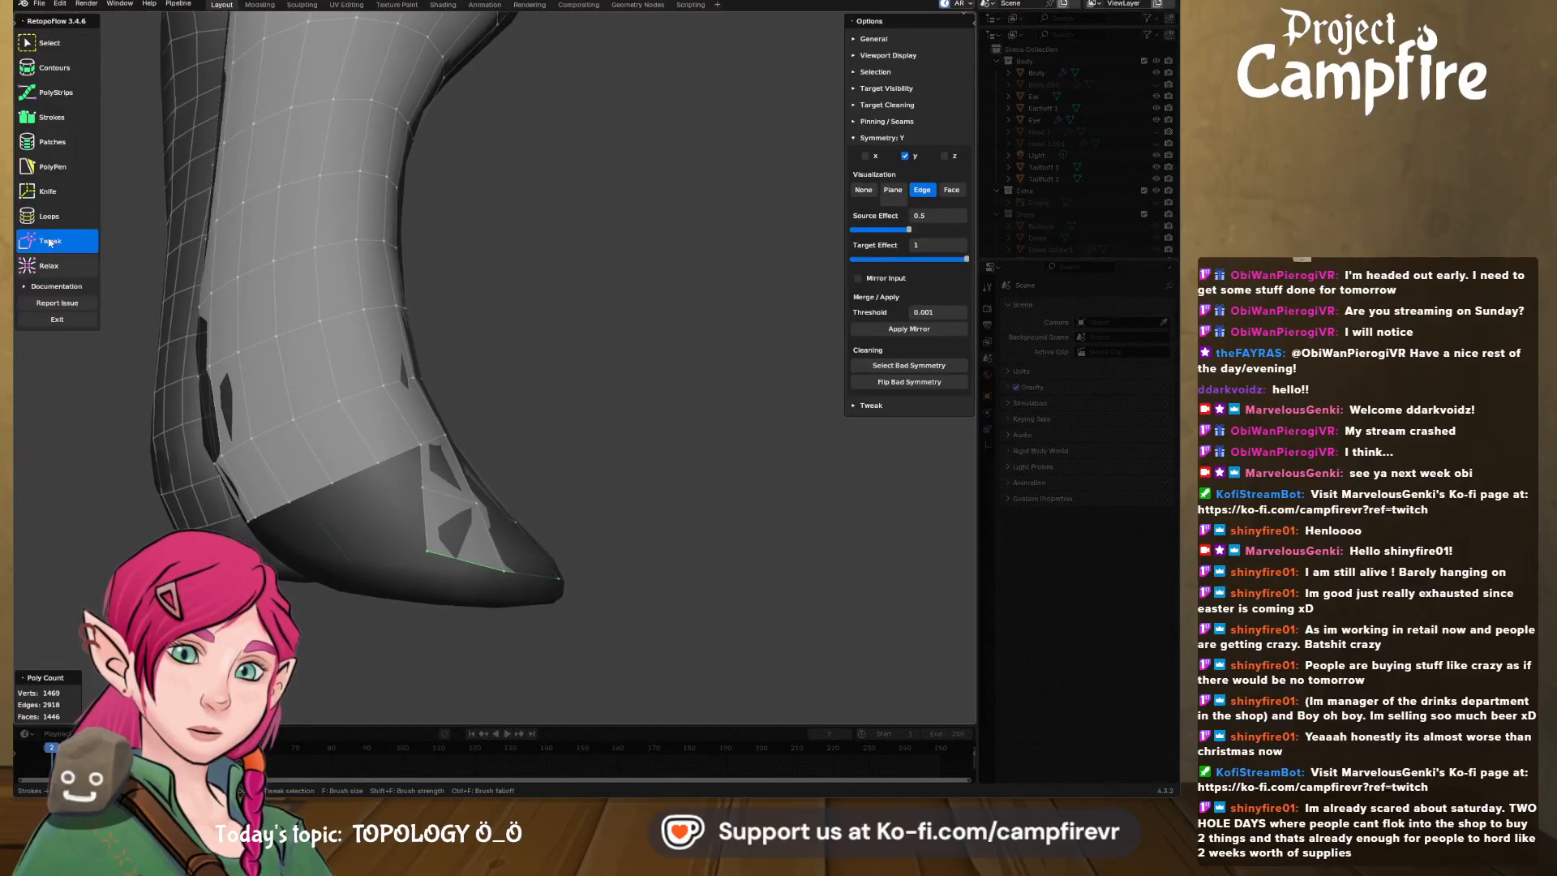
- Bridge the gap between the toe strip's upper side and the neighbouring ankle edge with a PolyPen face
left_click(45, 170)
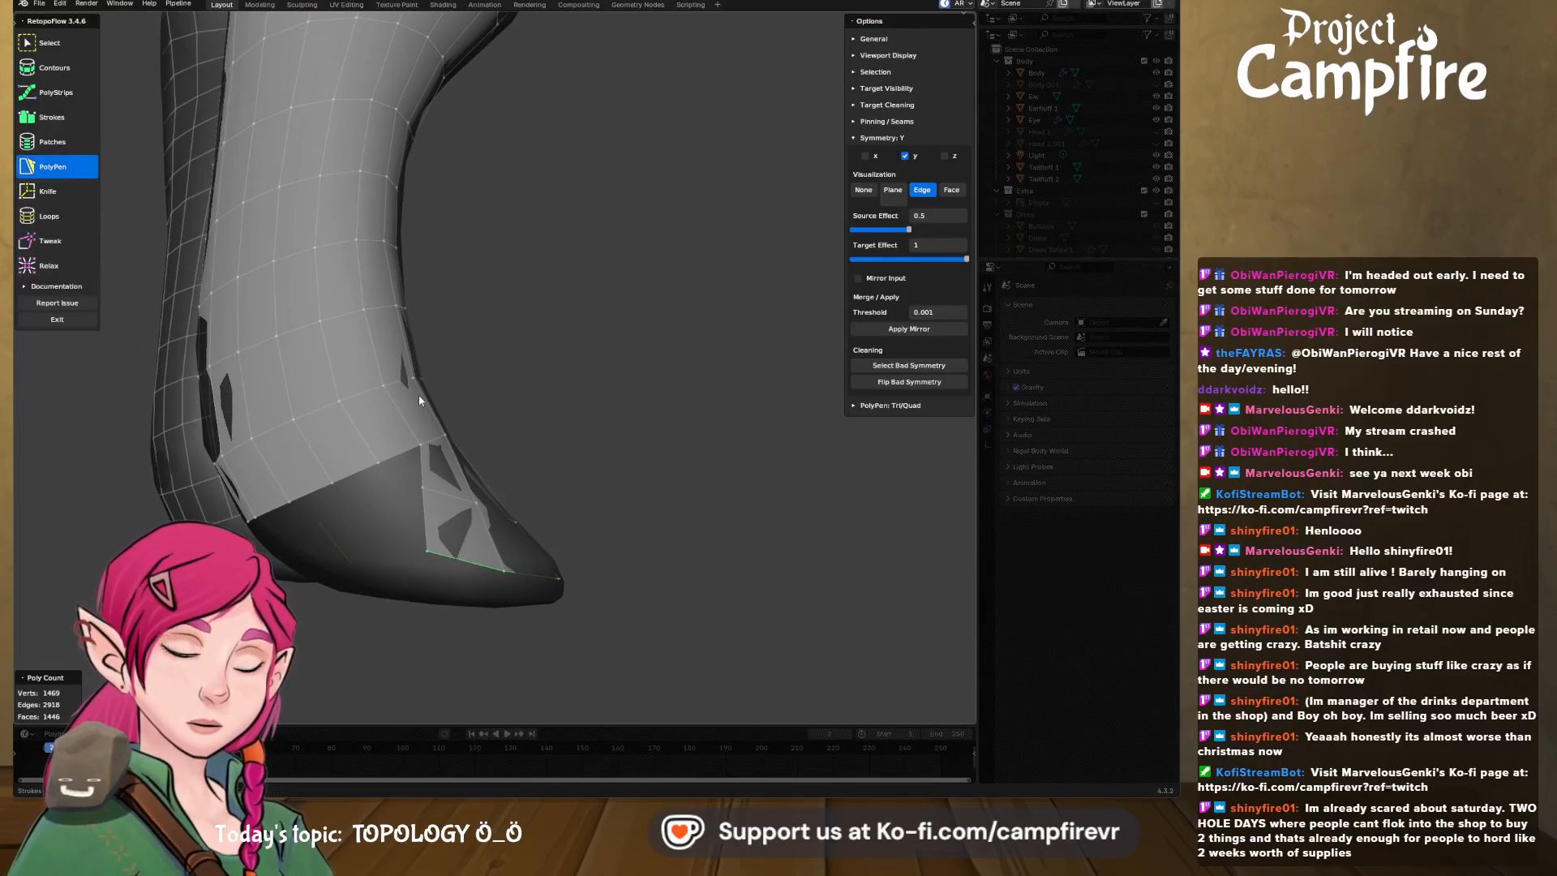
left_click(424, 487, "ctrl")
middle_click_drag(427, 509, 525, 394)
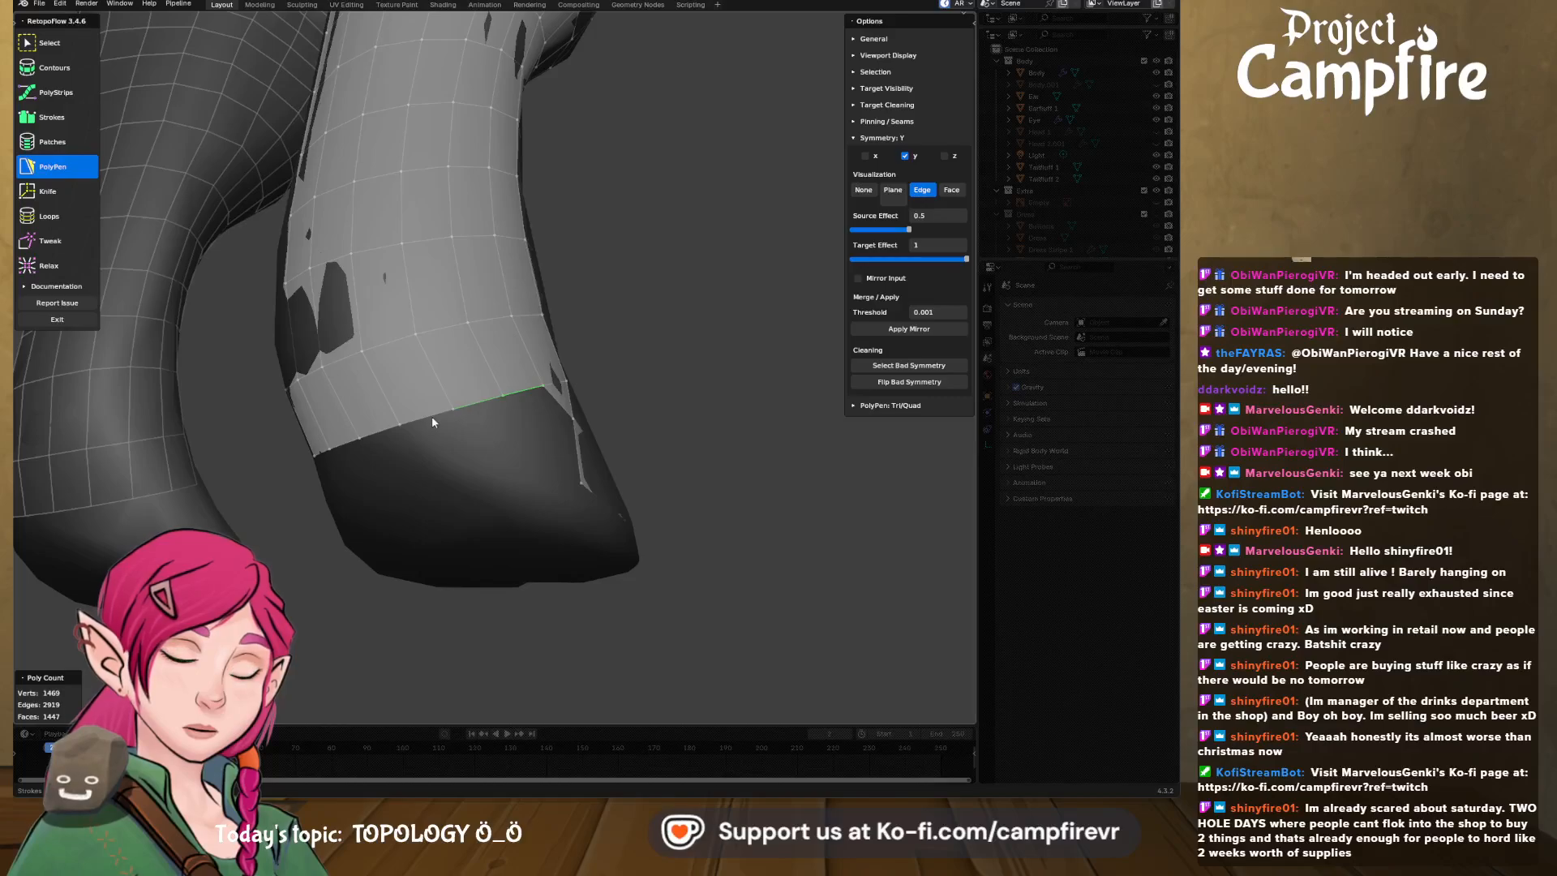
- Select seven ankle edges along the hoof's outer side and heel and extrude them down with a two-span Strokes strip
middle_click_drag(425, 420, 549, 406)
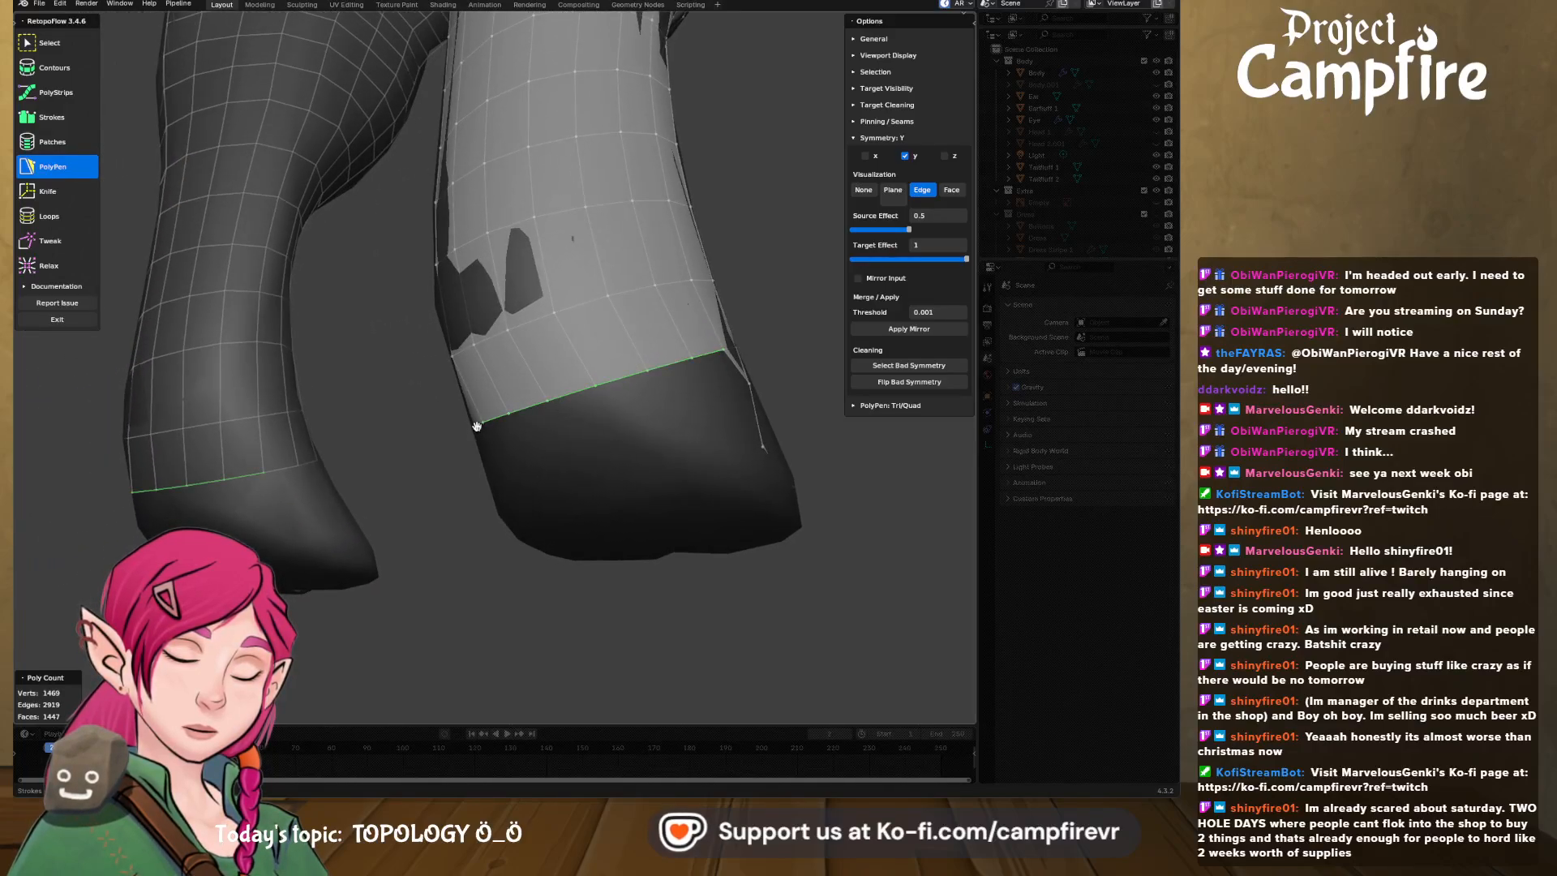
left_click(52, 119)
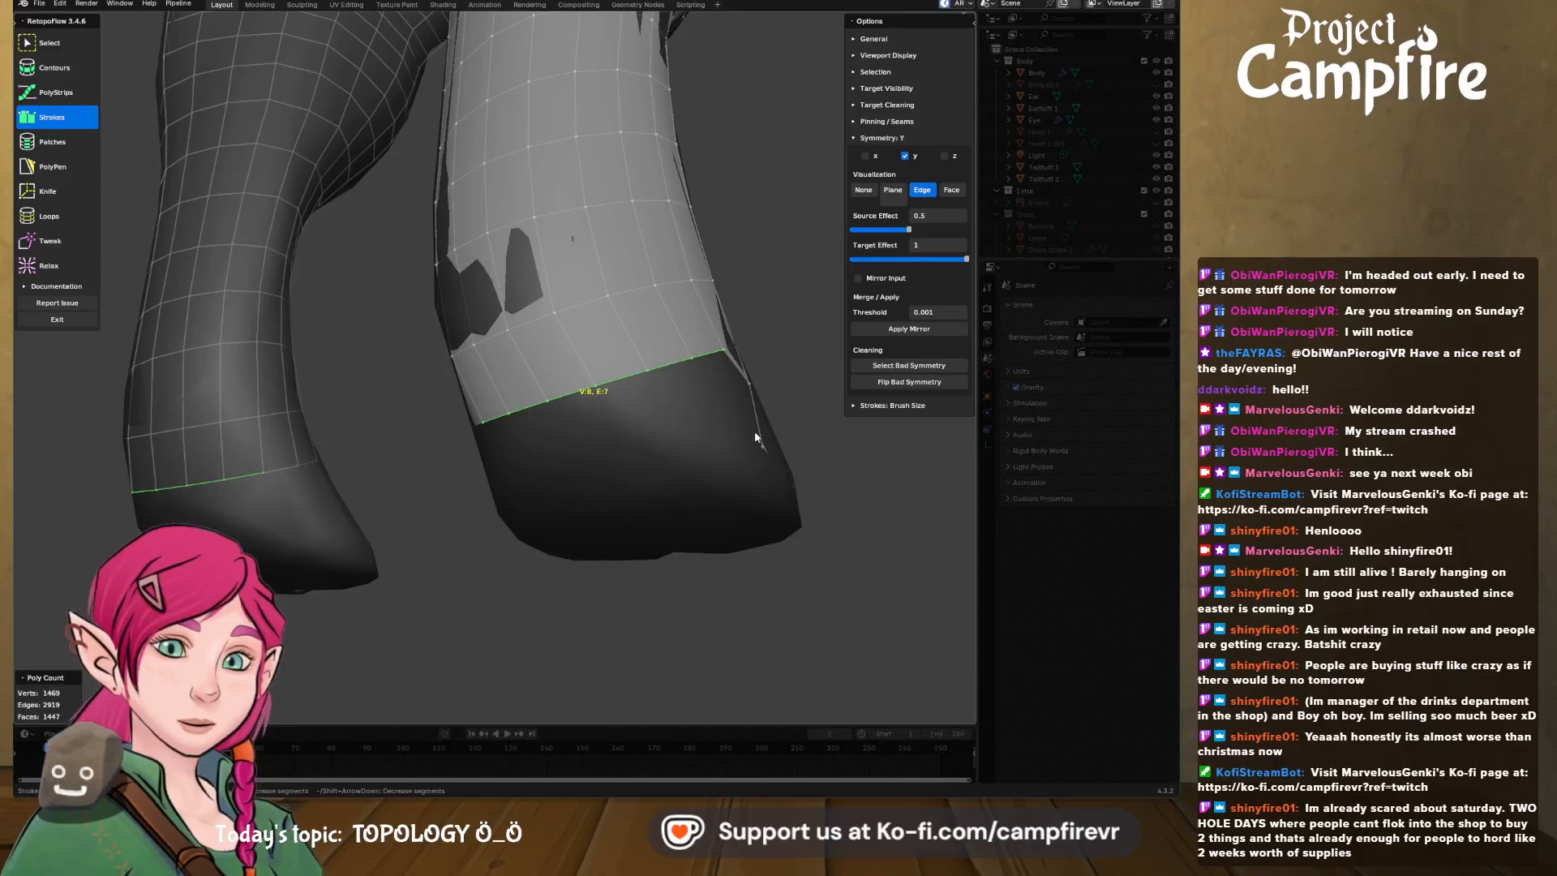
left_click_drag(755, 448, 498, 516)
mouse_move(560, 503)
middle_mouse_down()
mouse_move(613, 472)
mouse_move(505, 421)
middle_mouse_up()
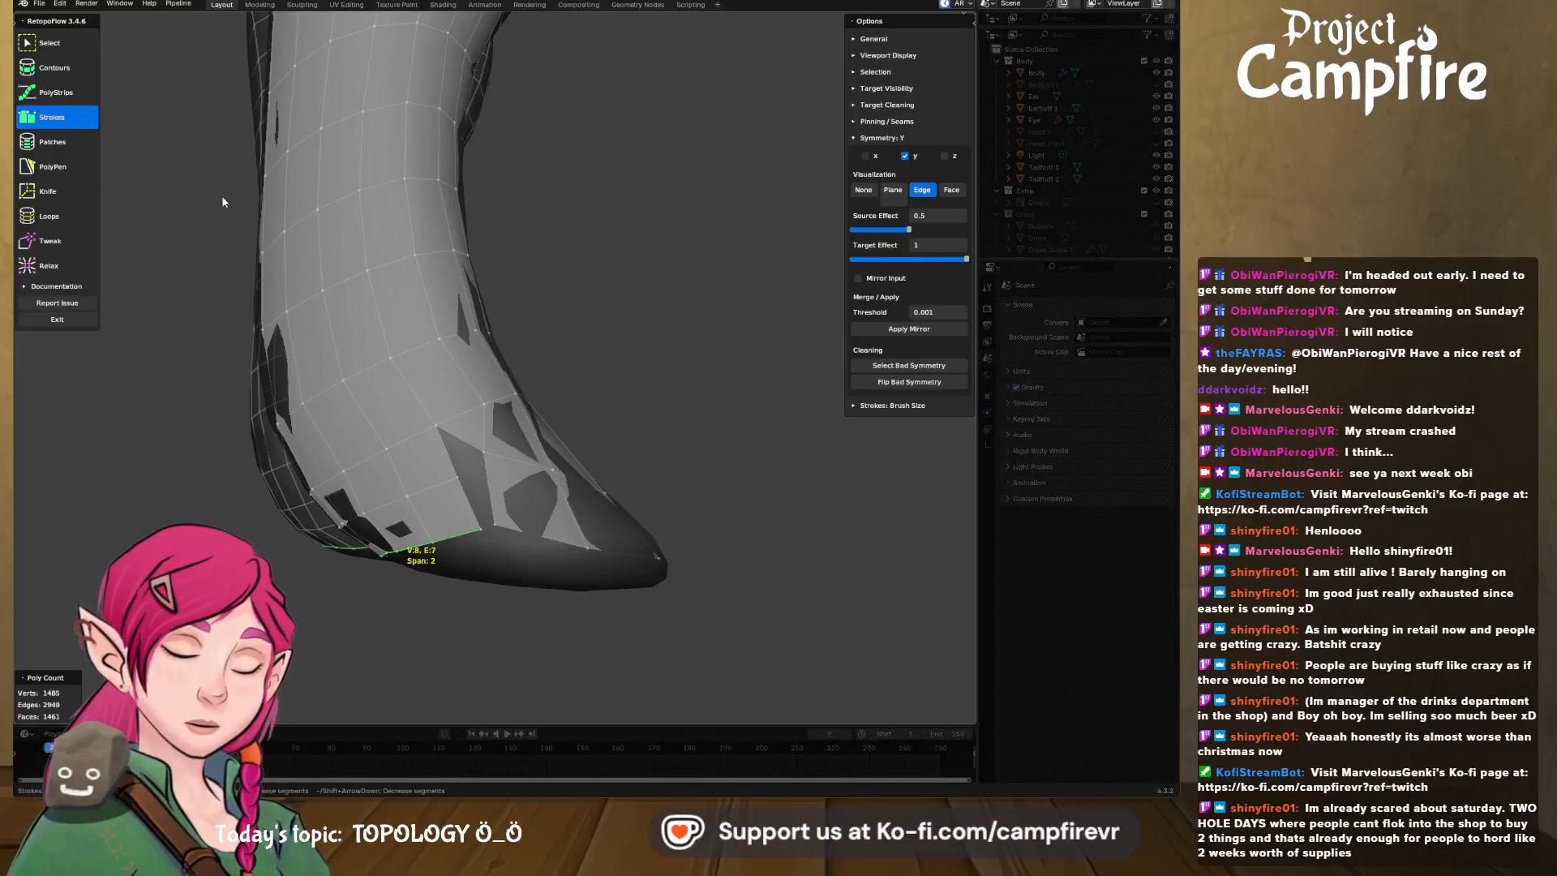
- Join the heel strip to the toe strip by merging both adjacent vertex pairs at their centers
left_click(47, 45)
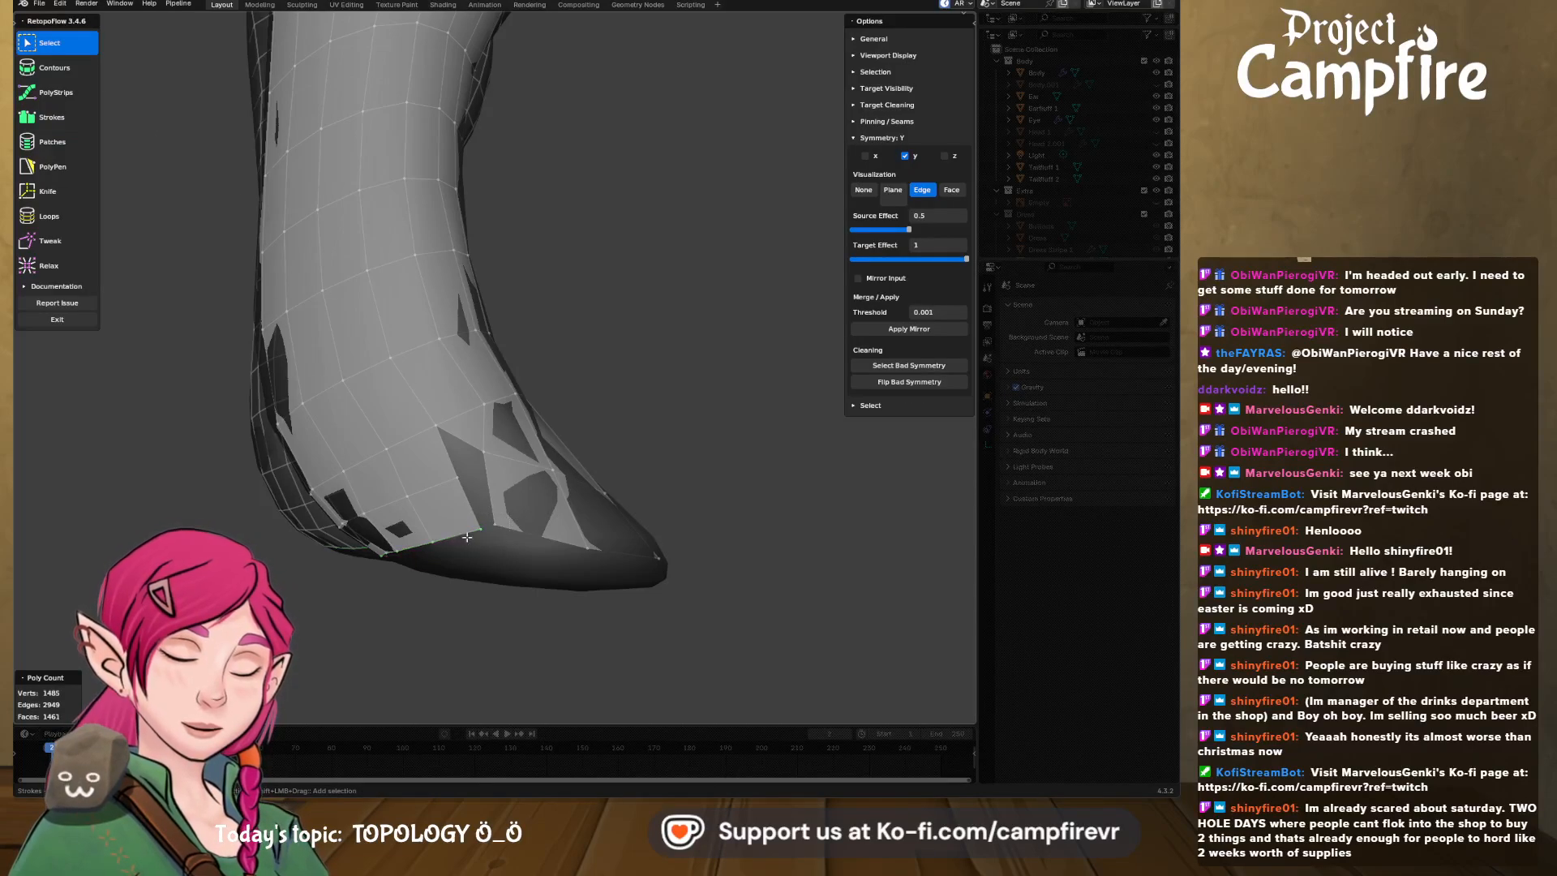
key("x")
left_click(523, 688)
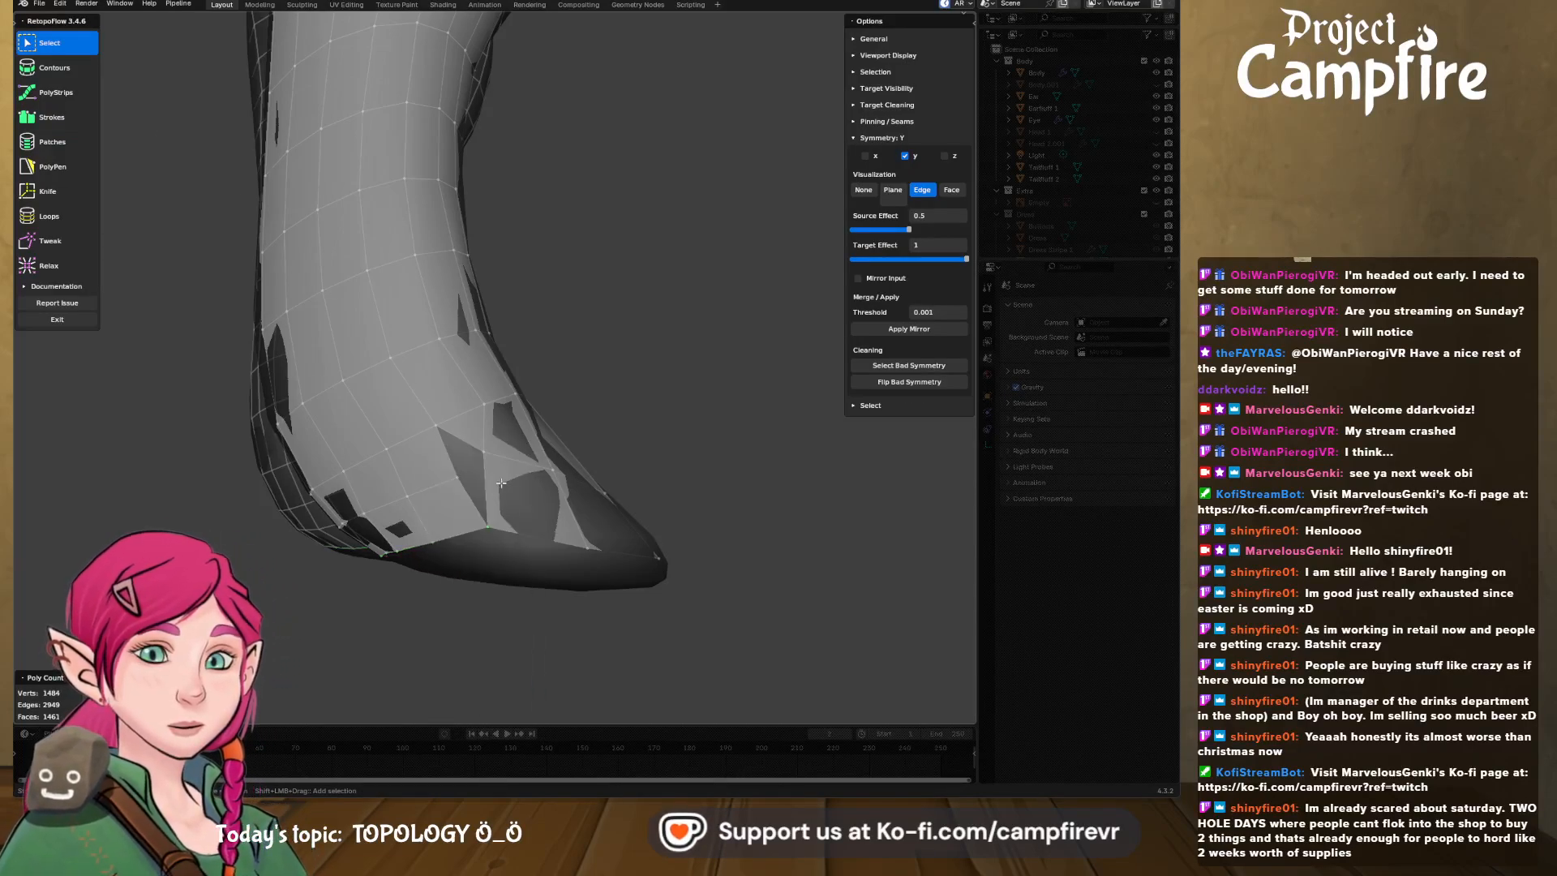
key("x")
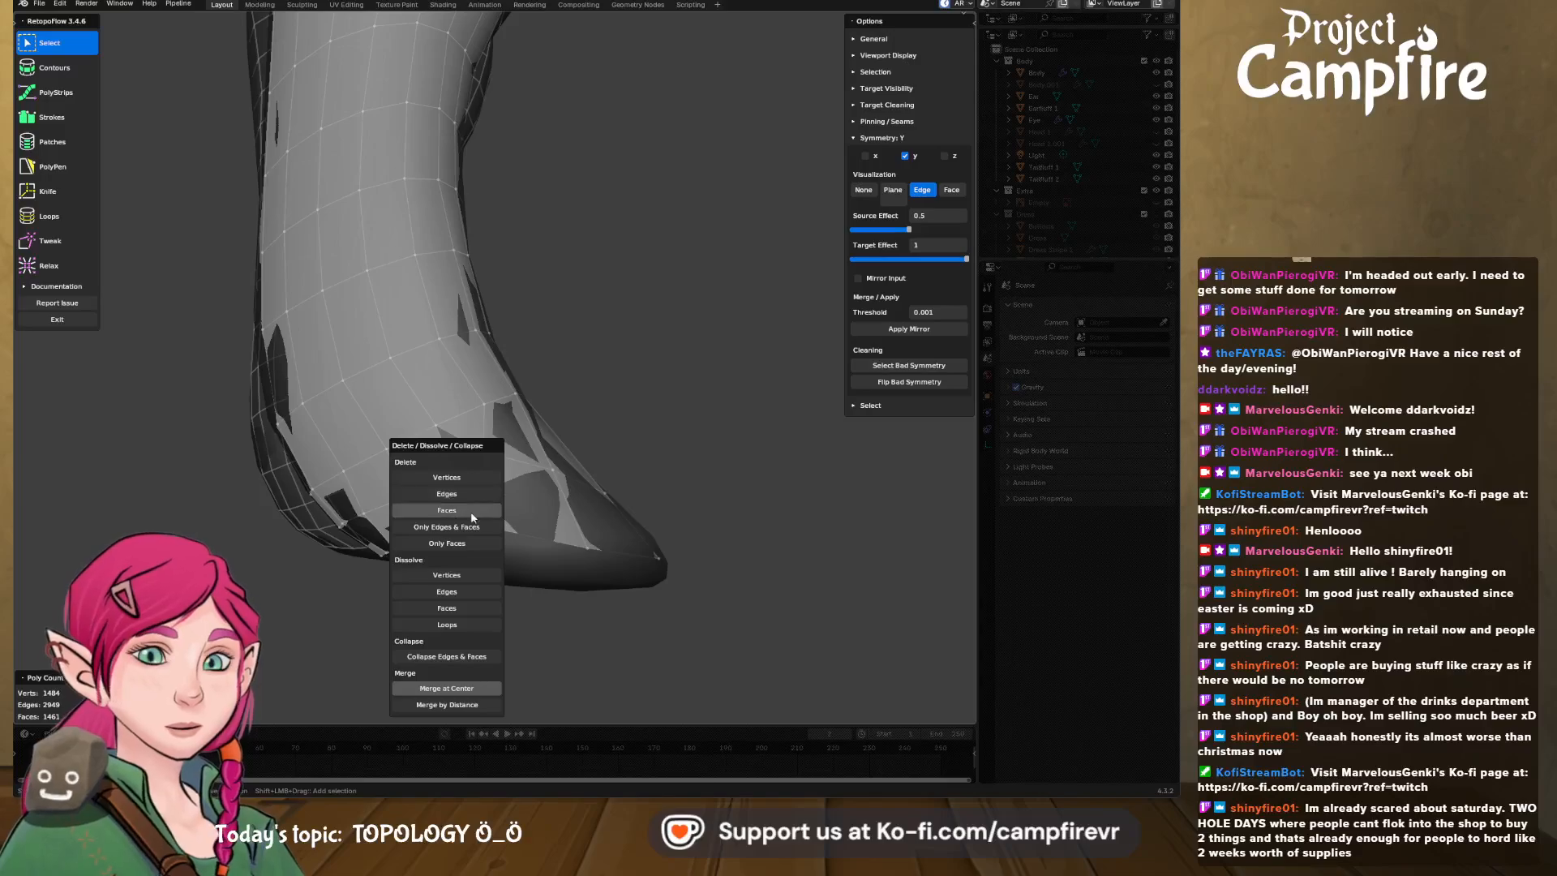
left_click(478, 693)
- Select the five ankle edges above the uncovered toe and extrude them down with a two-span Strokes strip
middle_click_drag(452, 598, 485, 491)
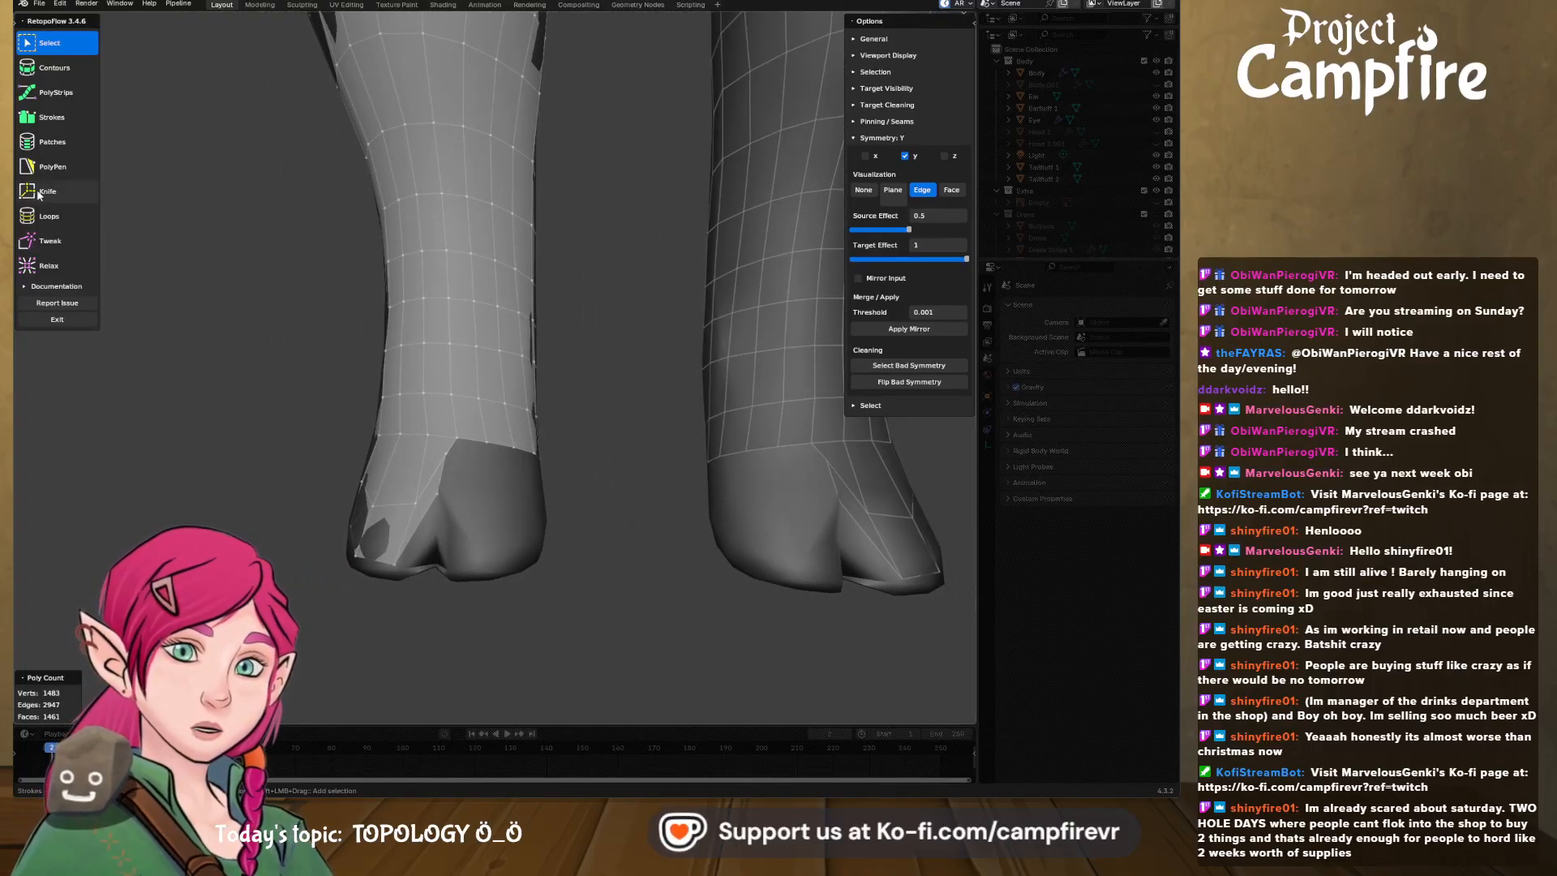
mouse_move(599, 443)
middle_mouse_down()
mouse_move(475, 451)
mouse_move(516, 426)
middle_mouse_up()
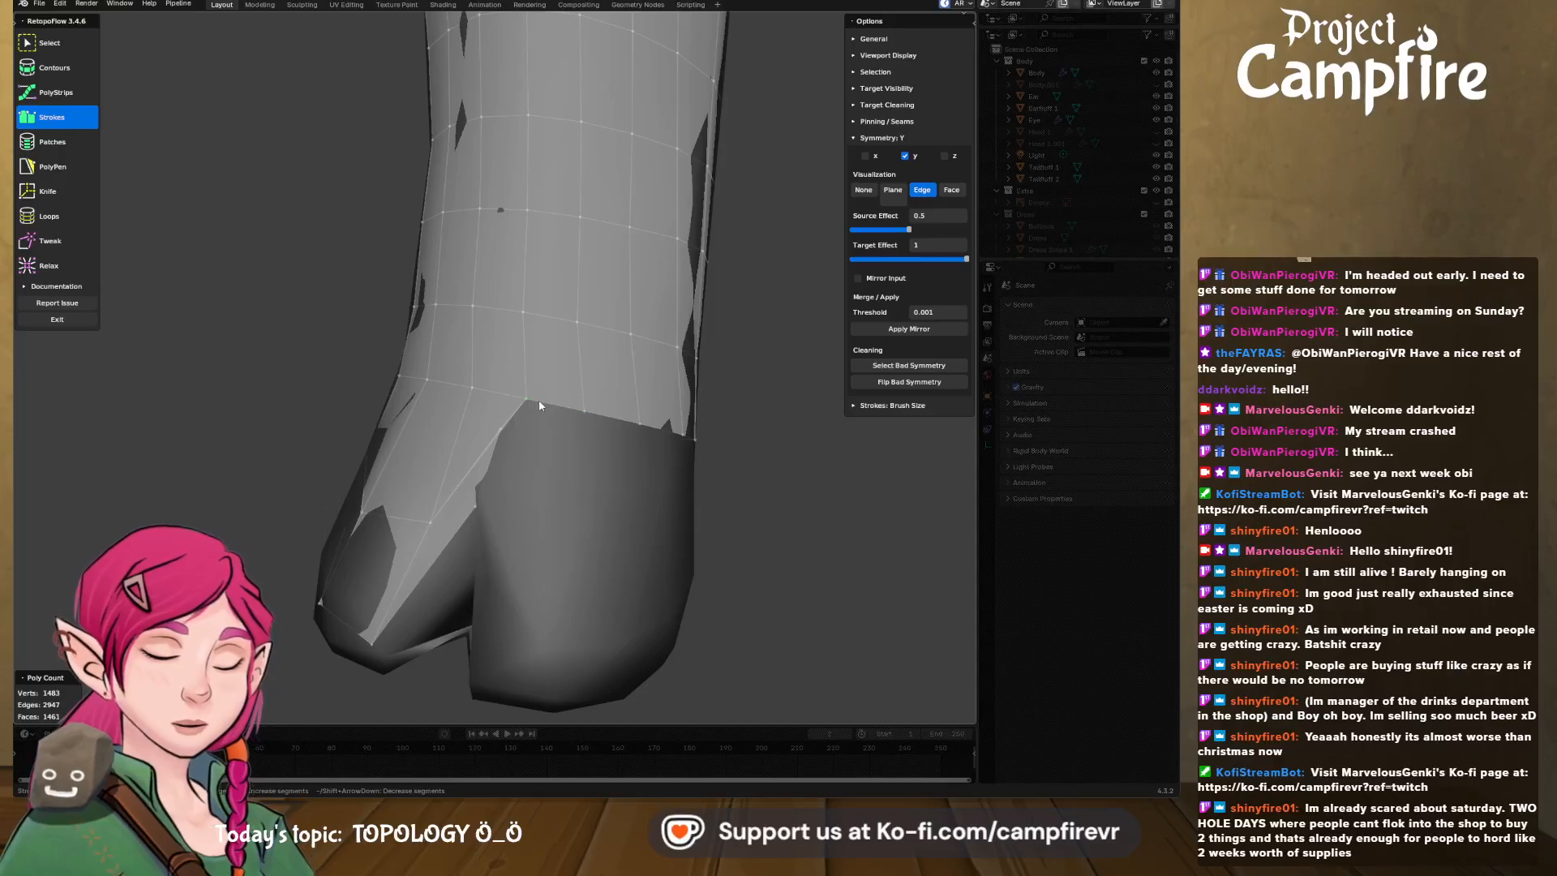
middle_click_drag(695, 445, 578, 463)
left_click(728, 464, "shift")
scroll(640, 488, "down", 2)
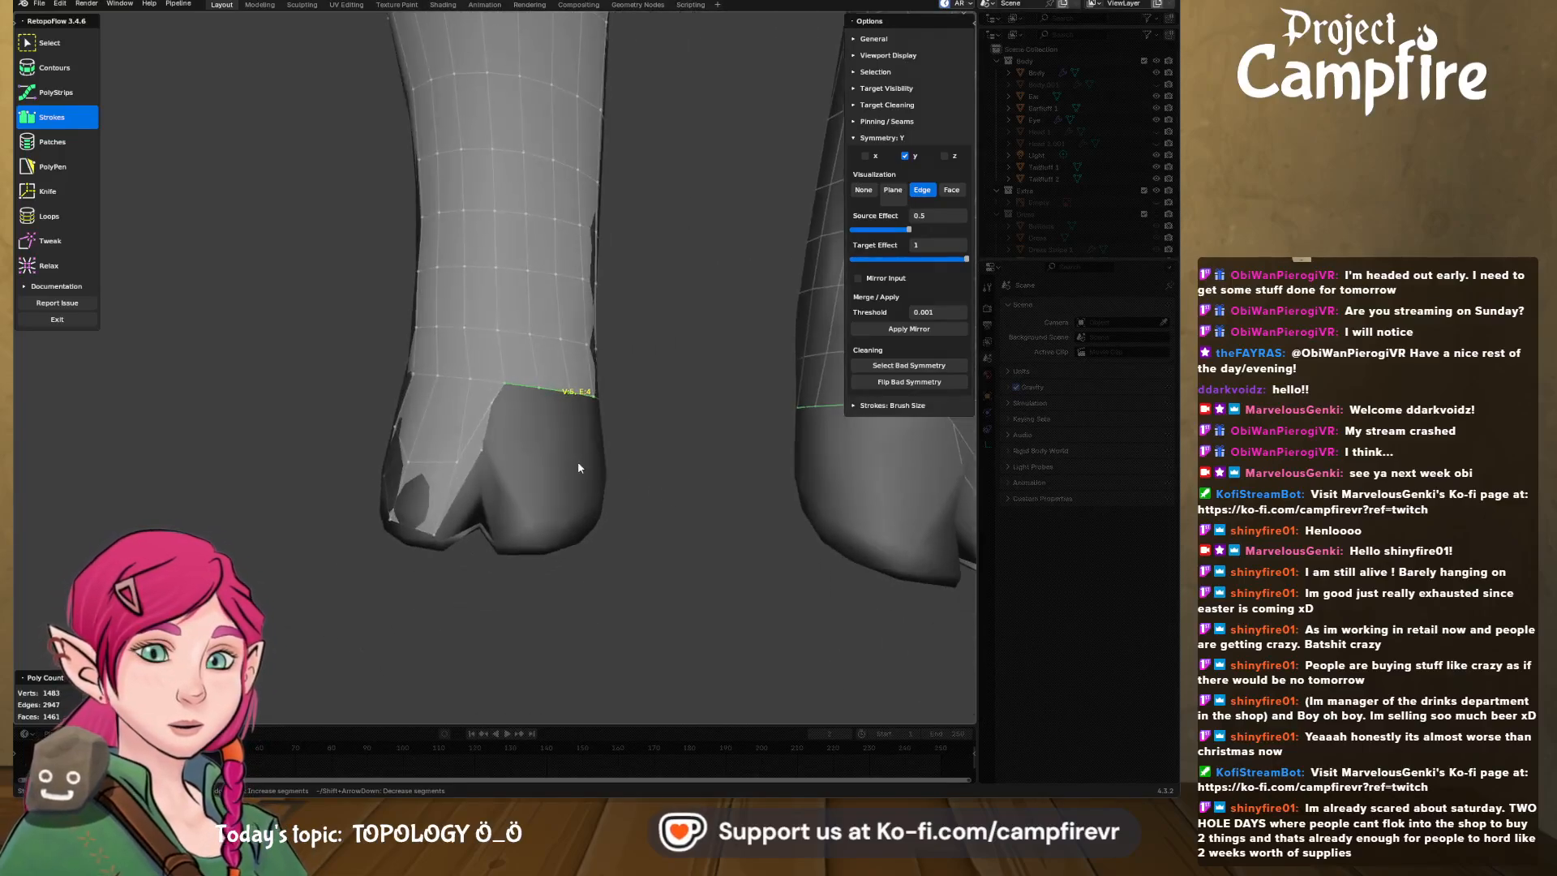
left_click(499, 391, "shift")
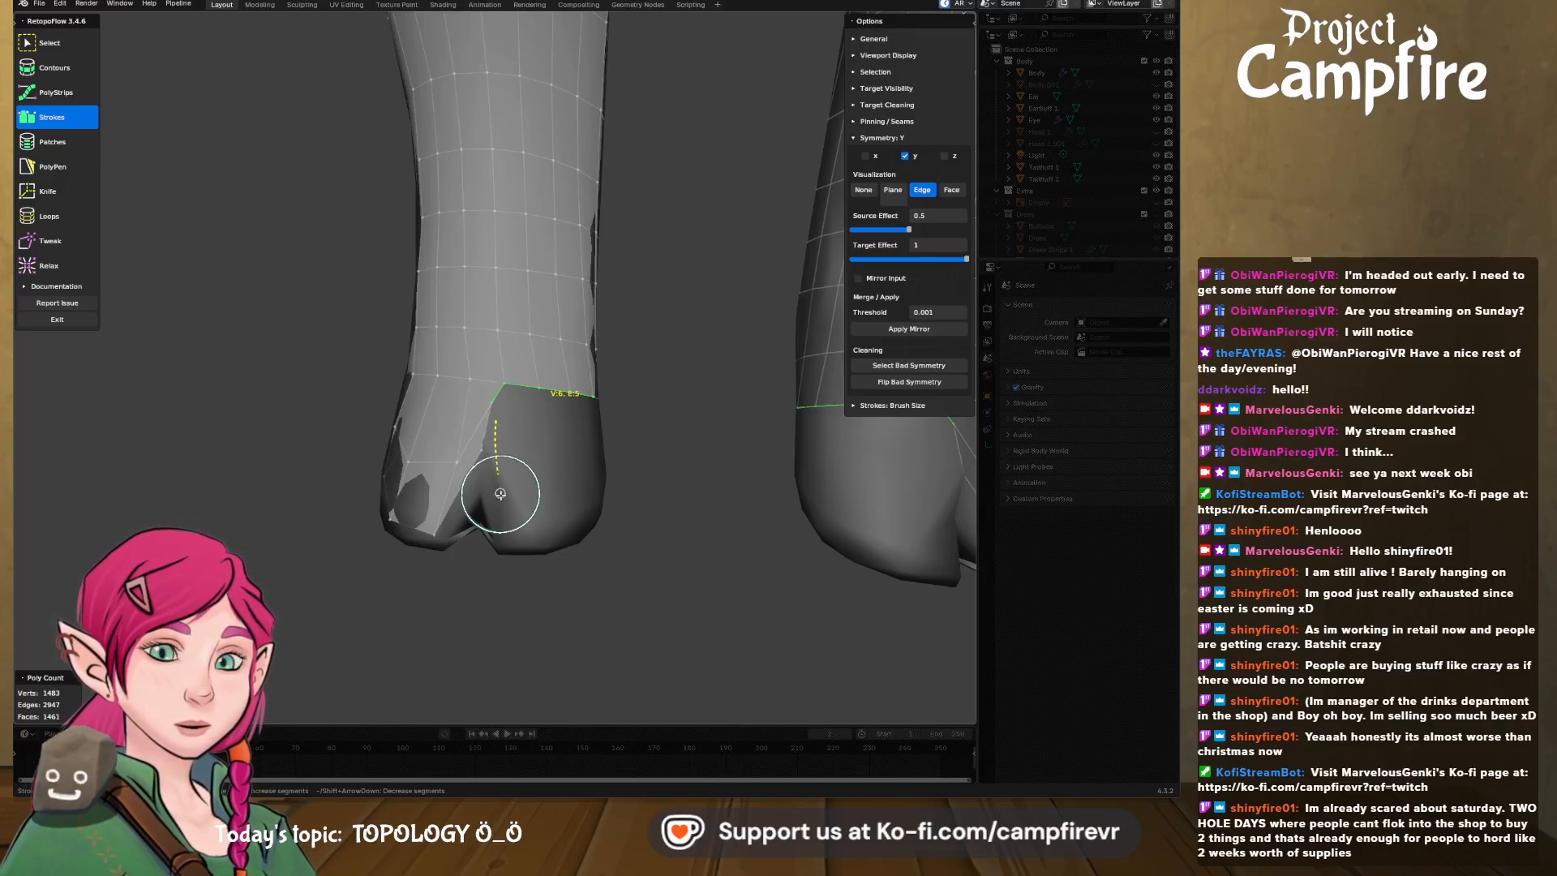
mouse_move(500, 493)
left_mouse_down()
mouse_move(539, 521)
mouse_move(592, 511)
mouse_move(596, 397)
left_mouse_up()
- Join the new strip's upper inner side to the neighbouring toe strip at the cleft by merging the adjacent vertices
mouse_move(574, 452)
middle_mouse_down()
mouse_move(560, 442)
mouse_move(649, 448)
mouse_move(515, 425)
middle_mouse_up()
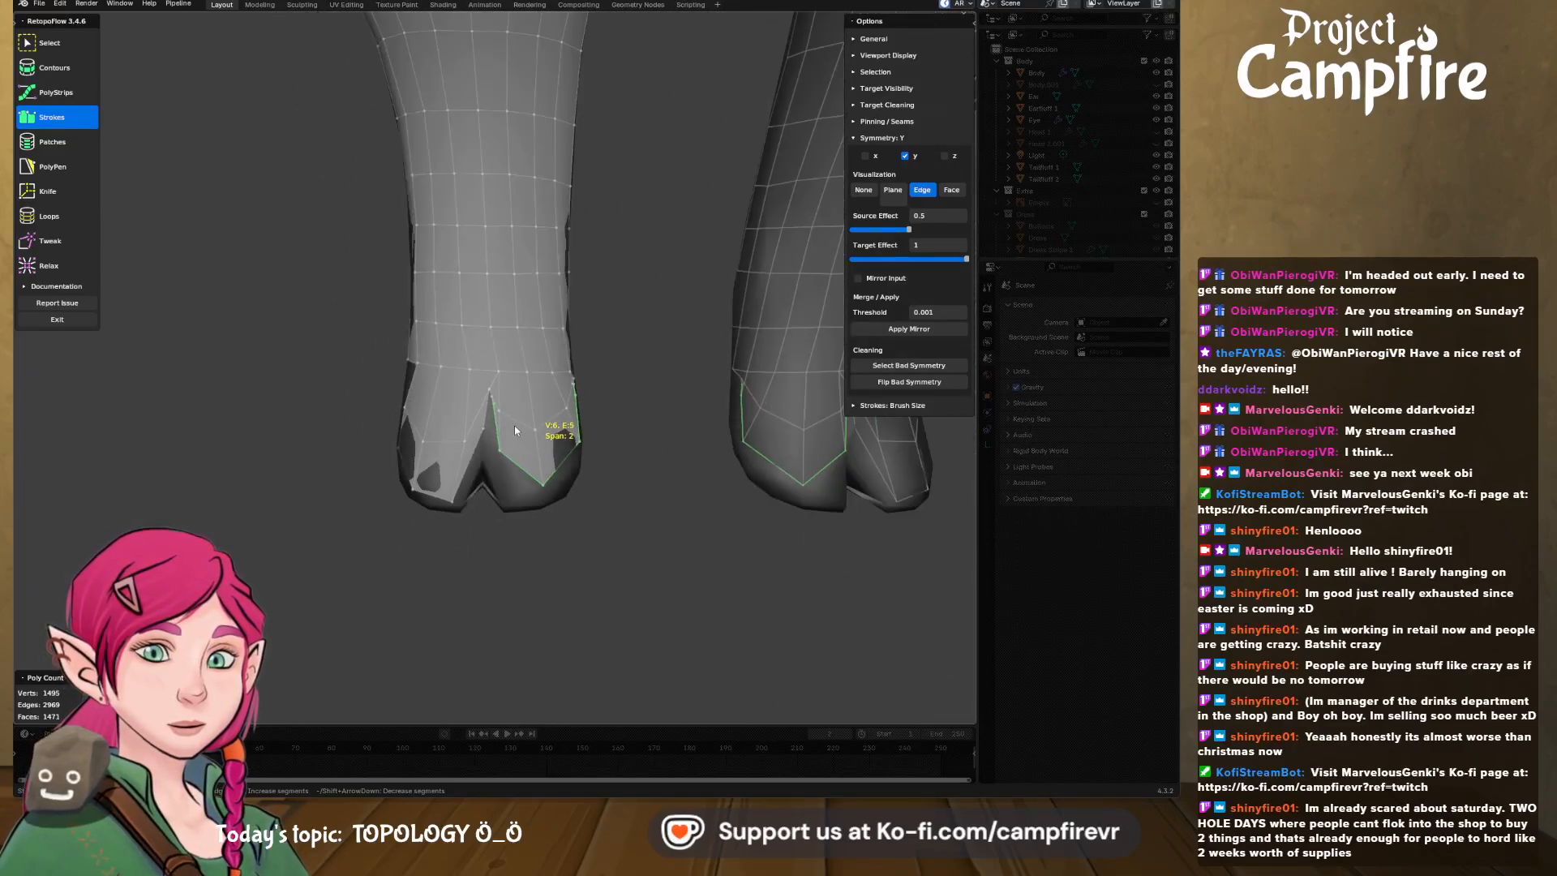
scroll(515, 425, "up", 5)
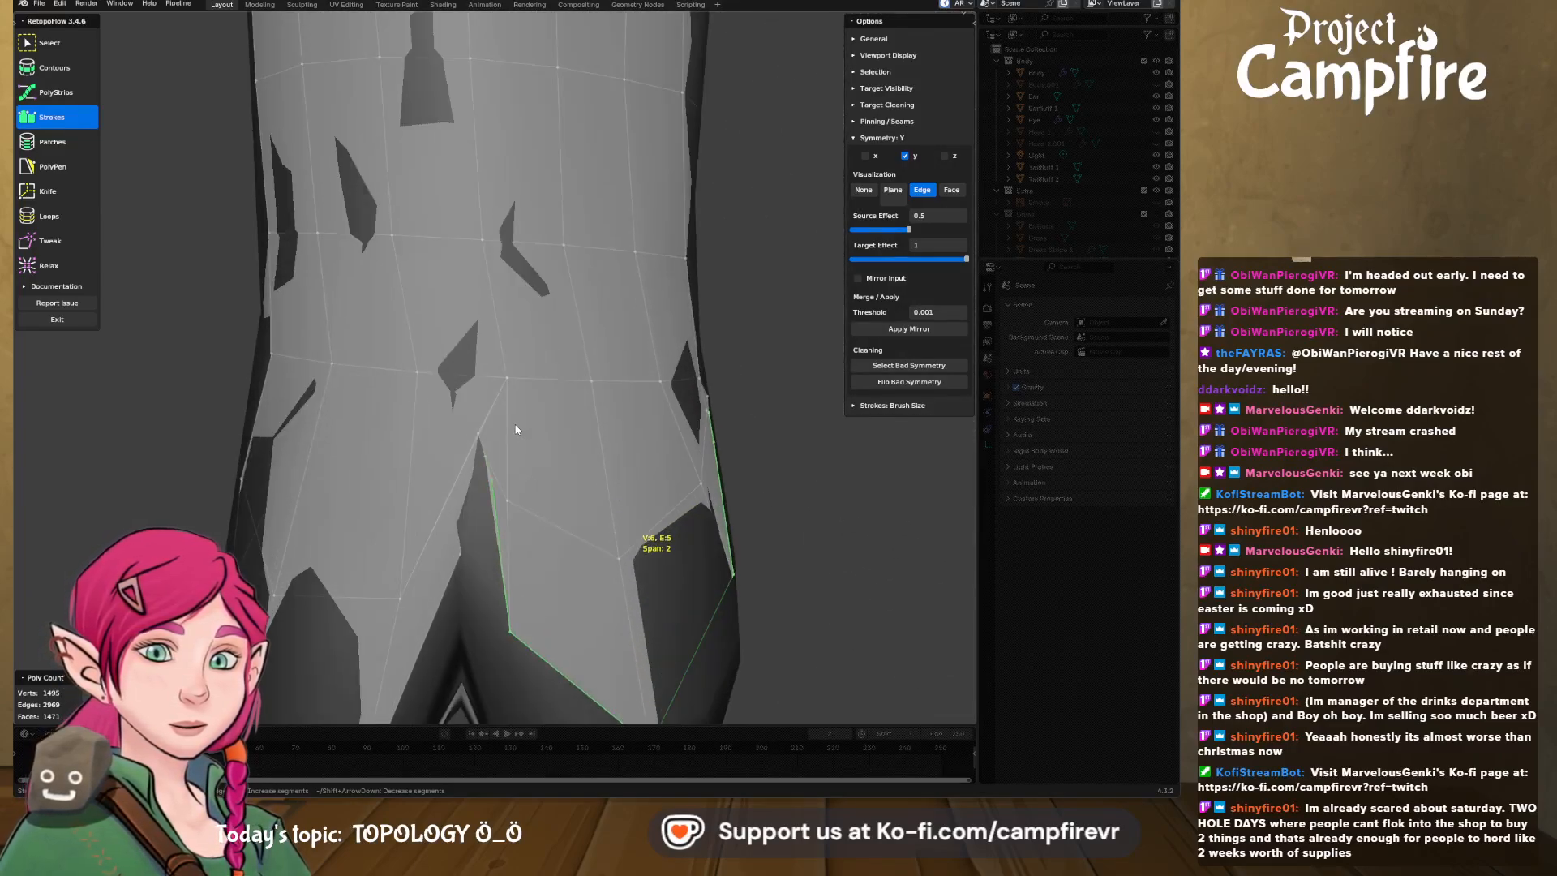
left_click(39, 45)
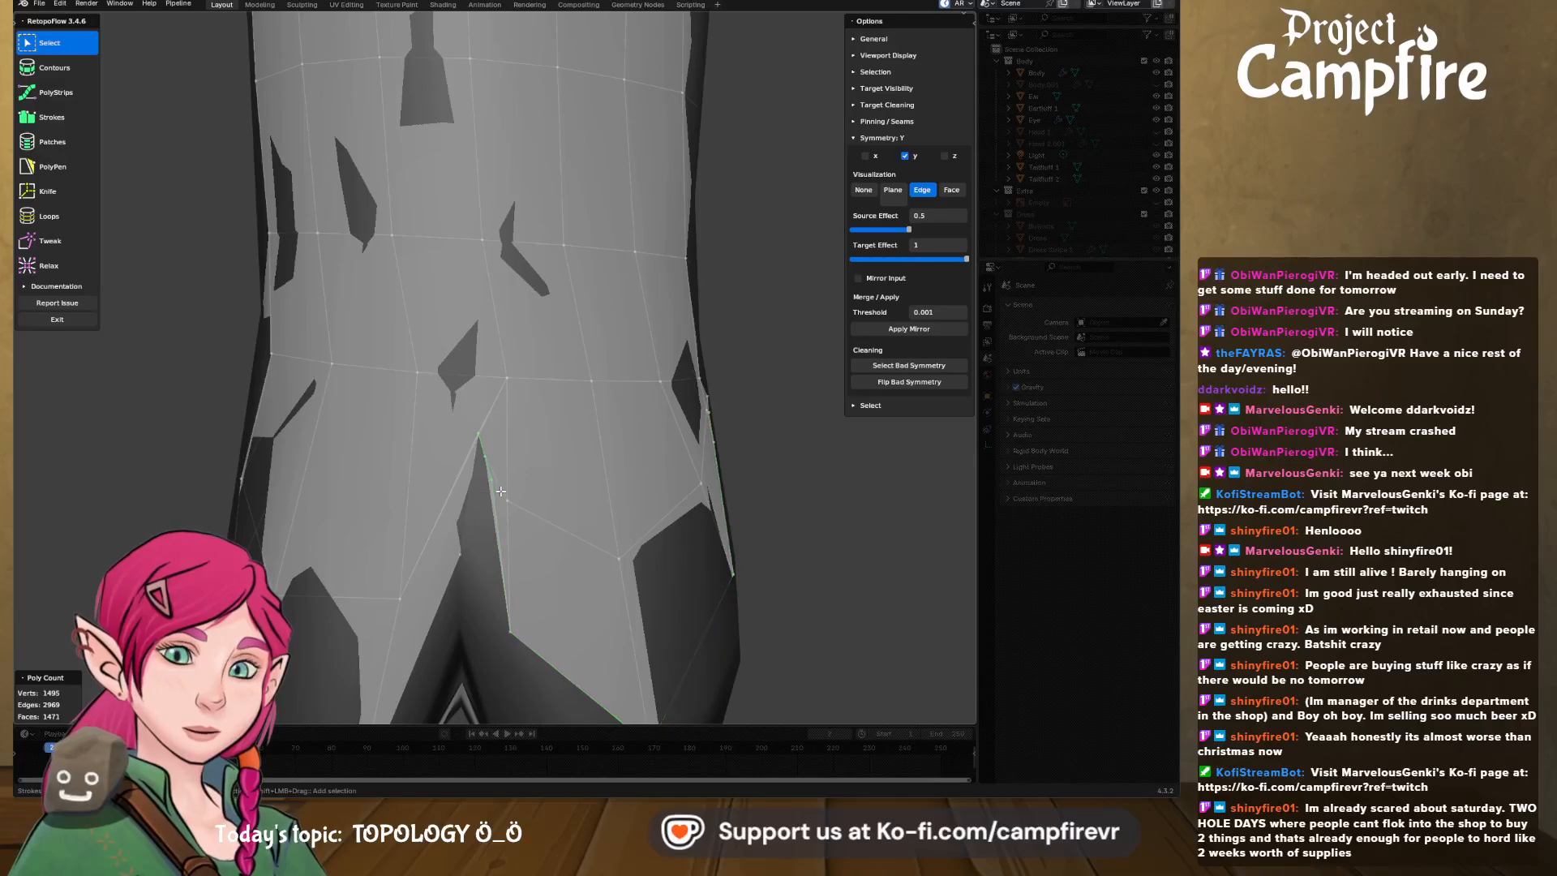
key("x")
left_click(504, 605)
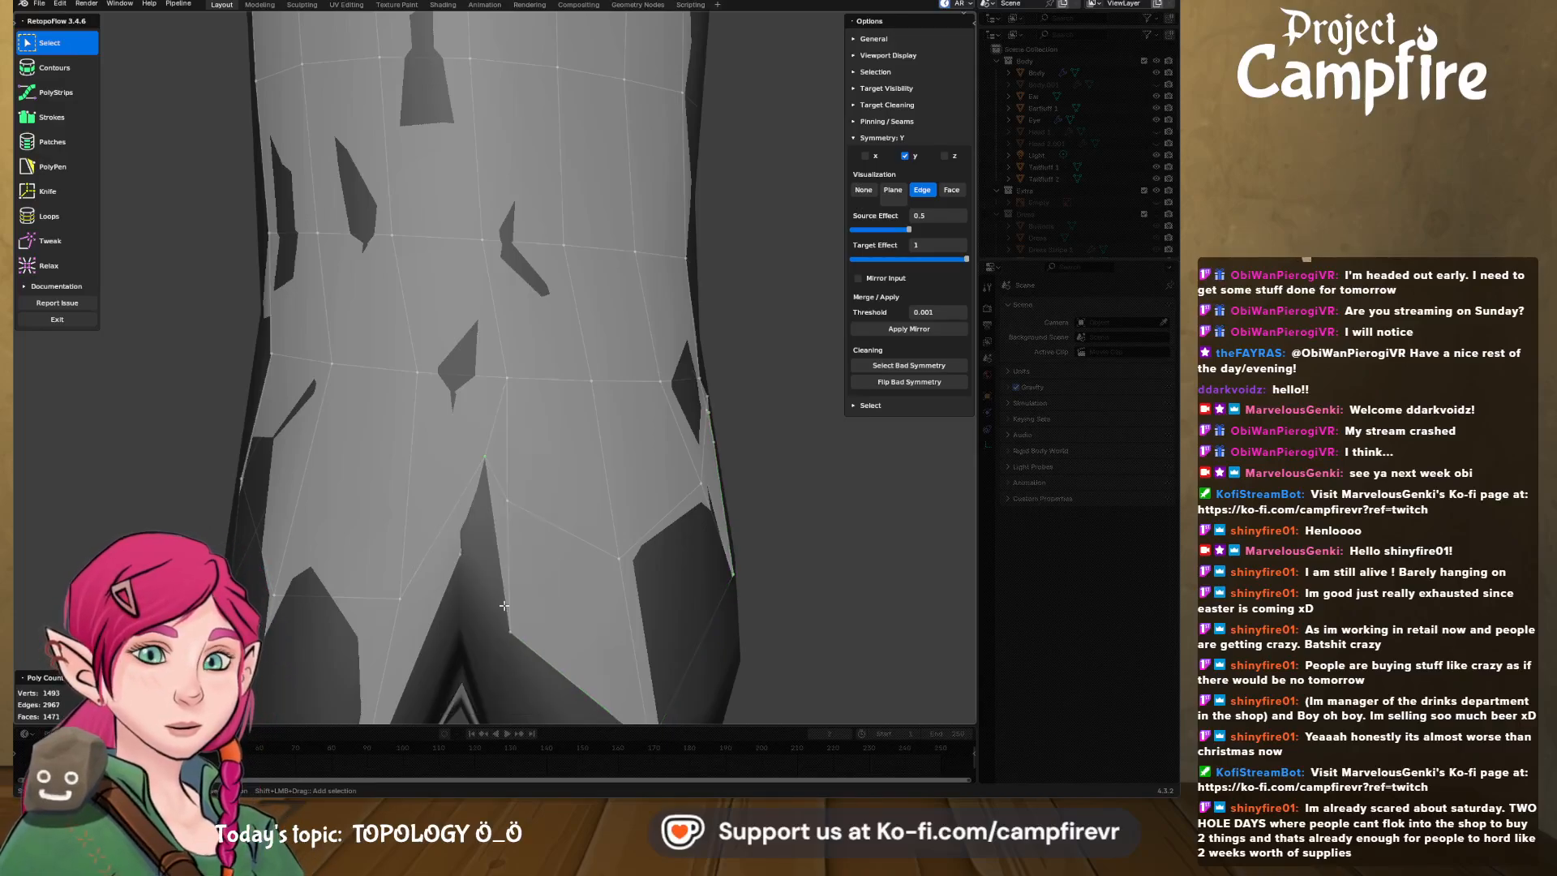
scroll(528, 509, "down", 4)
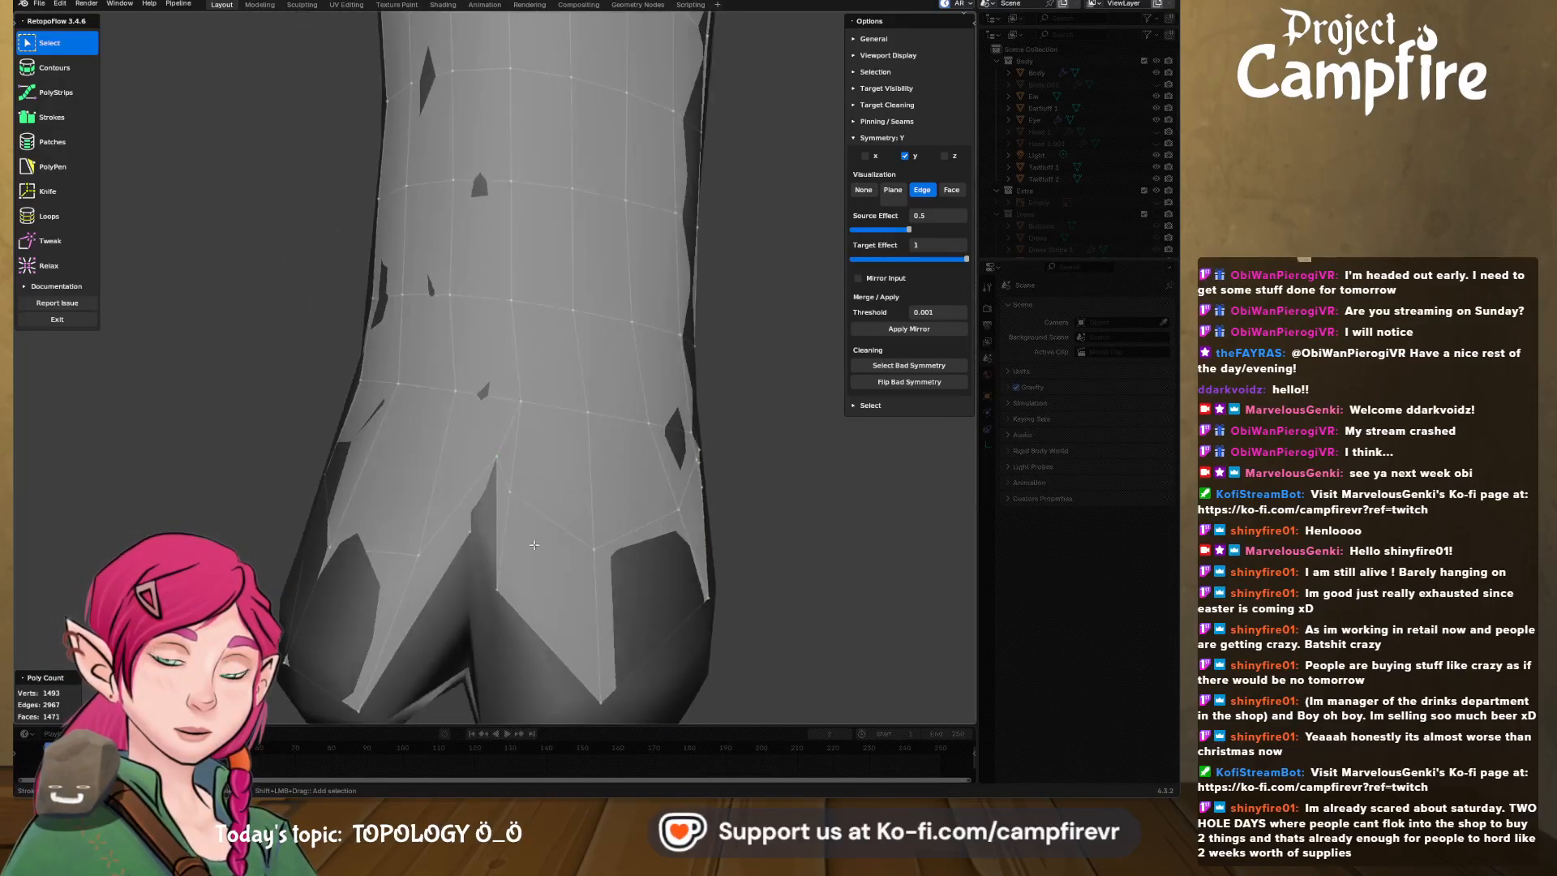
- Tweak the new strip's vertices to spread it down and around the second toe, from the cleft to its outer side
left_click(41, 241)
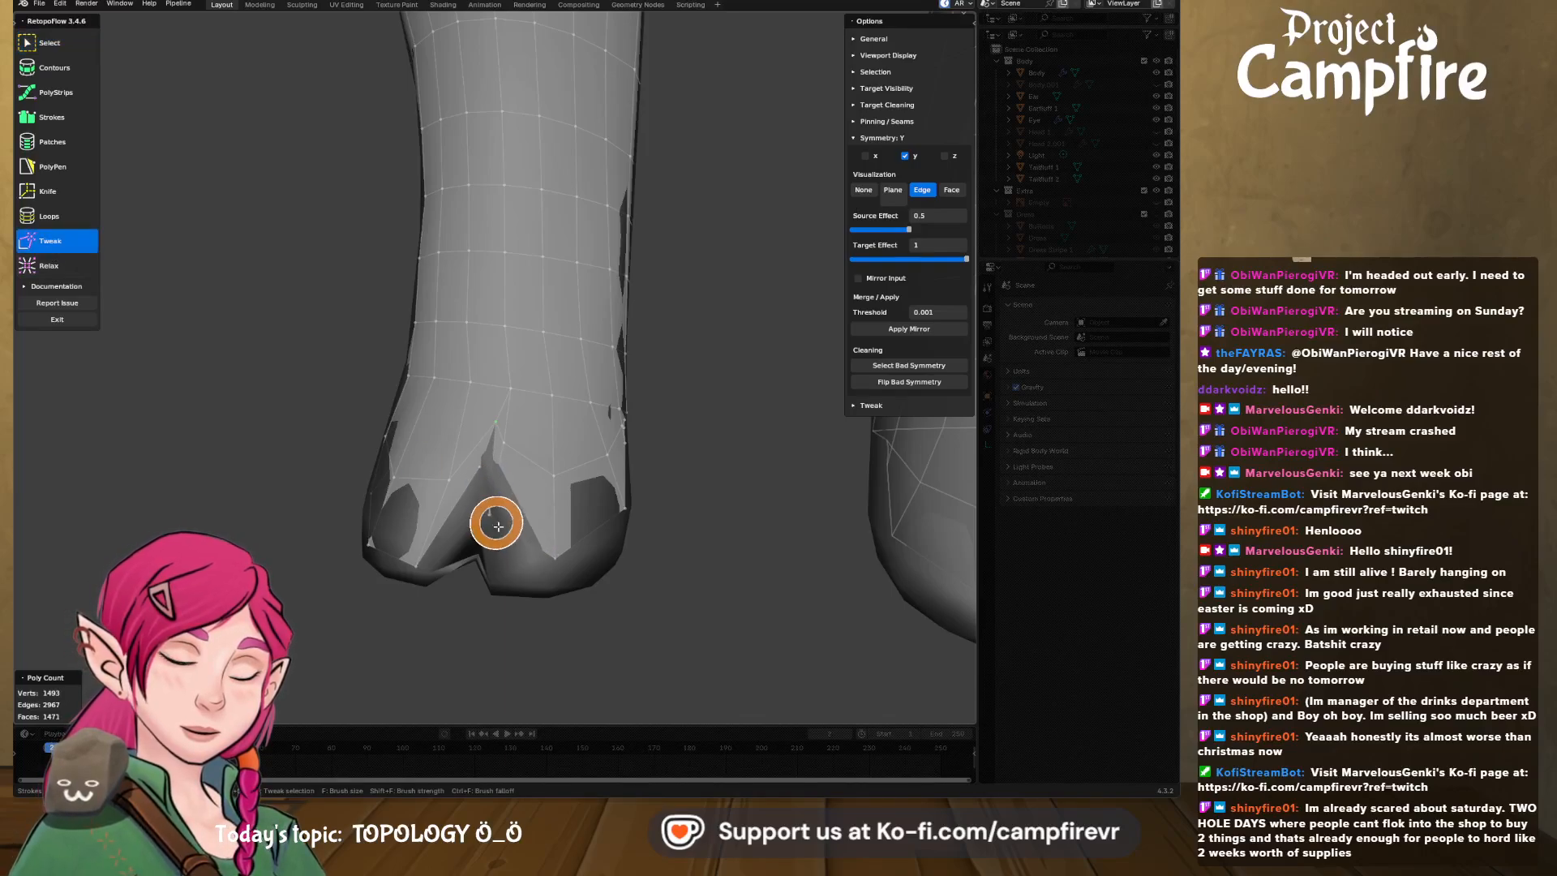
left_click_drag(493, 489, 495, 470)
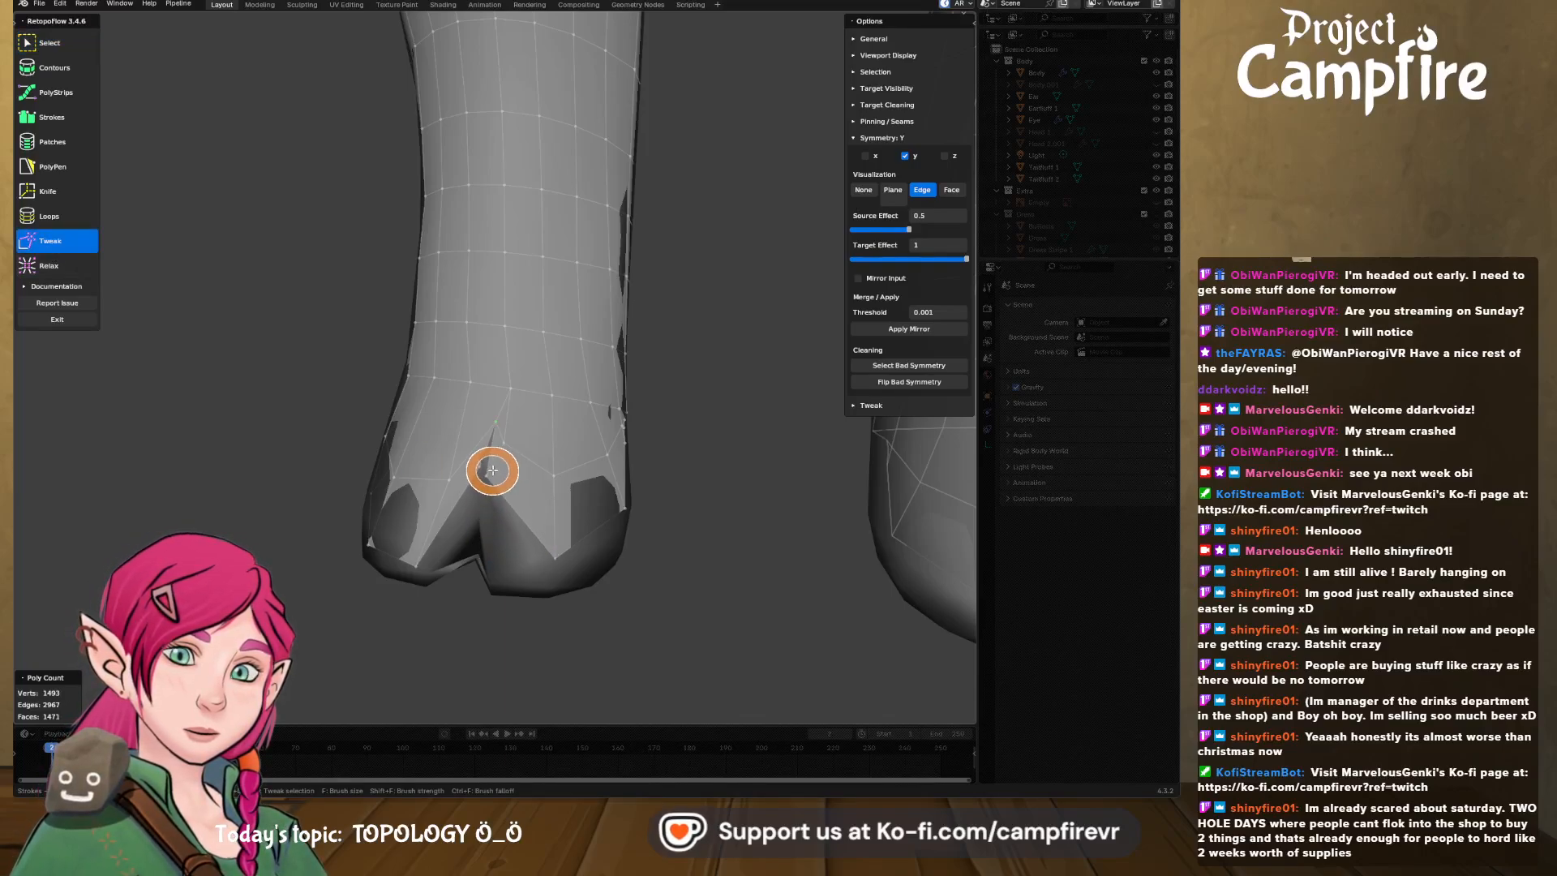
mouse_move(556, 553)
left_mouse_down()
mouse_move(498, 577)
mouse_move(539, 565)
left_mouse_up()
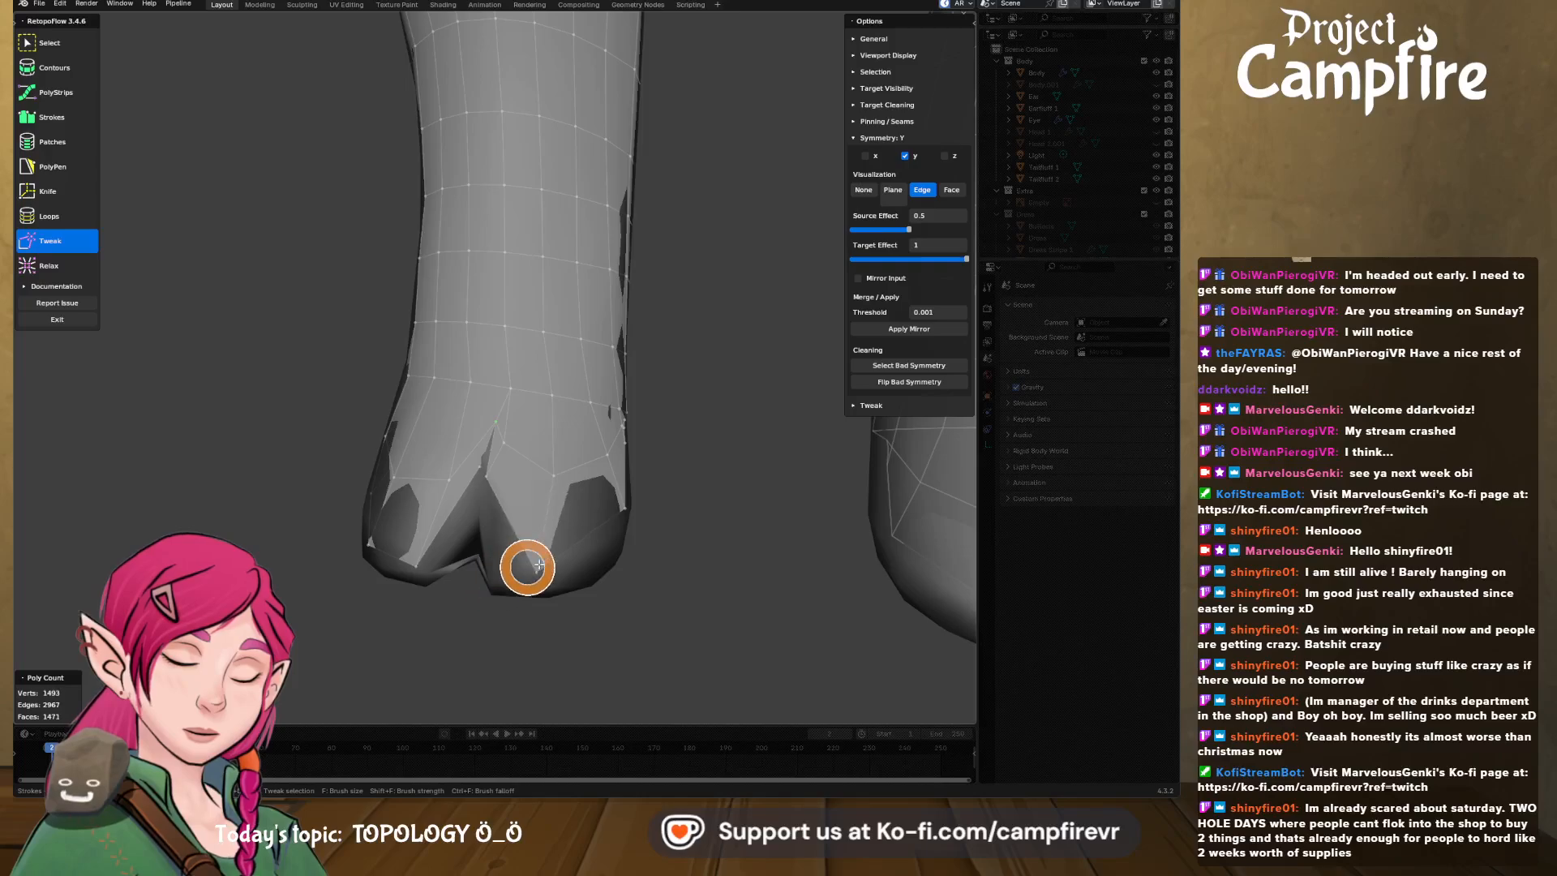
left_click_drag(497, 479, 508, 563)
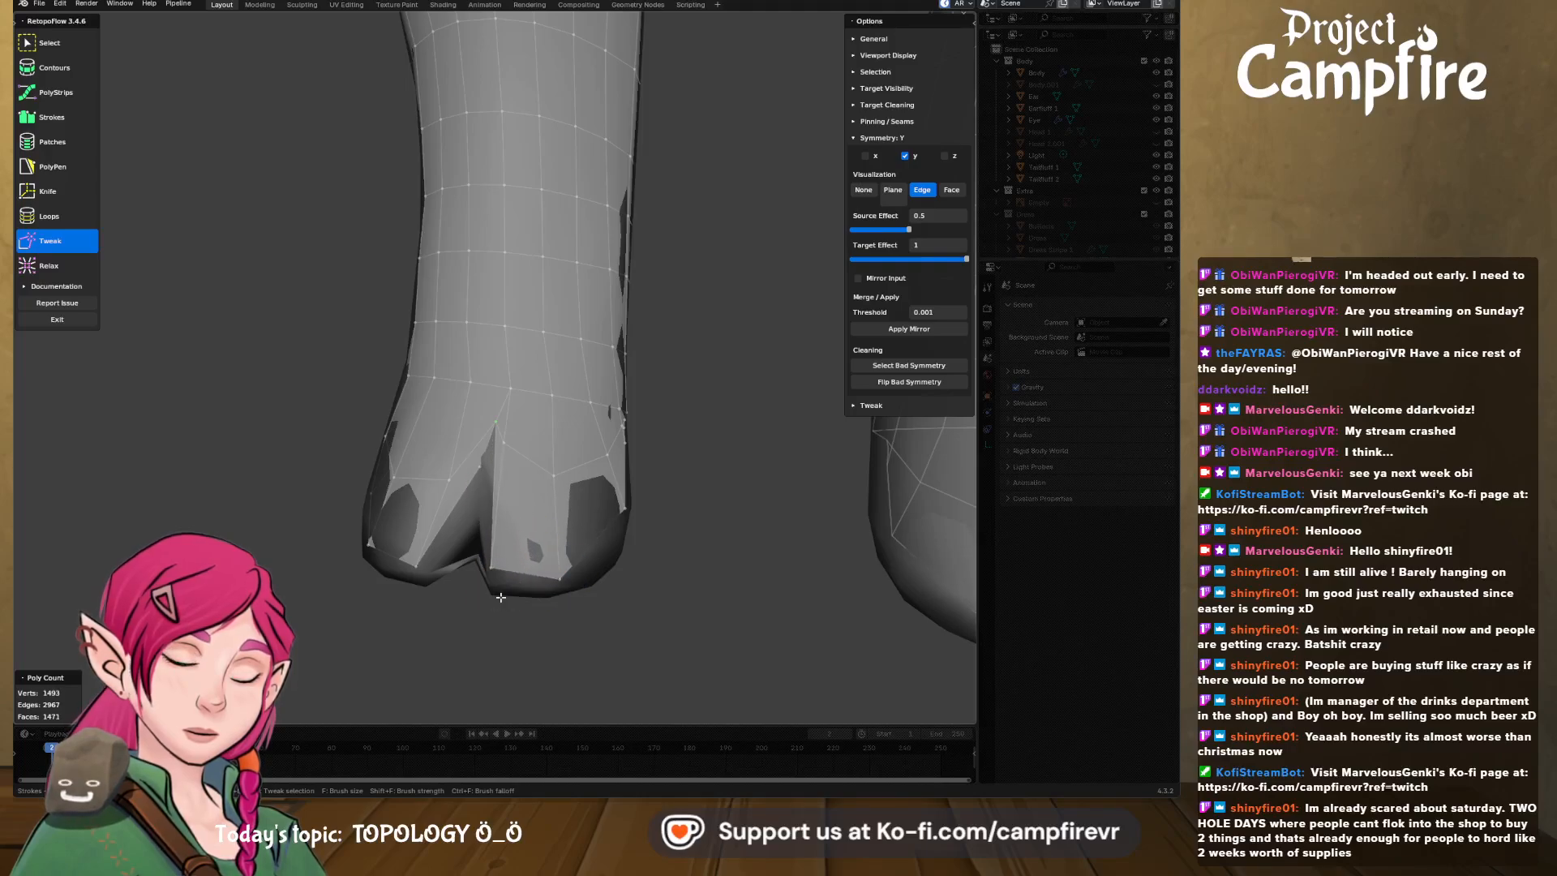
middle_click_drag(513, 593, 591, 556)
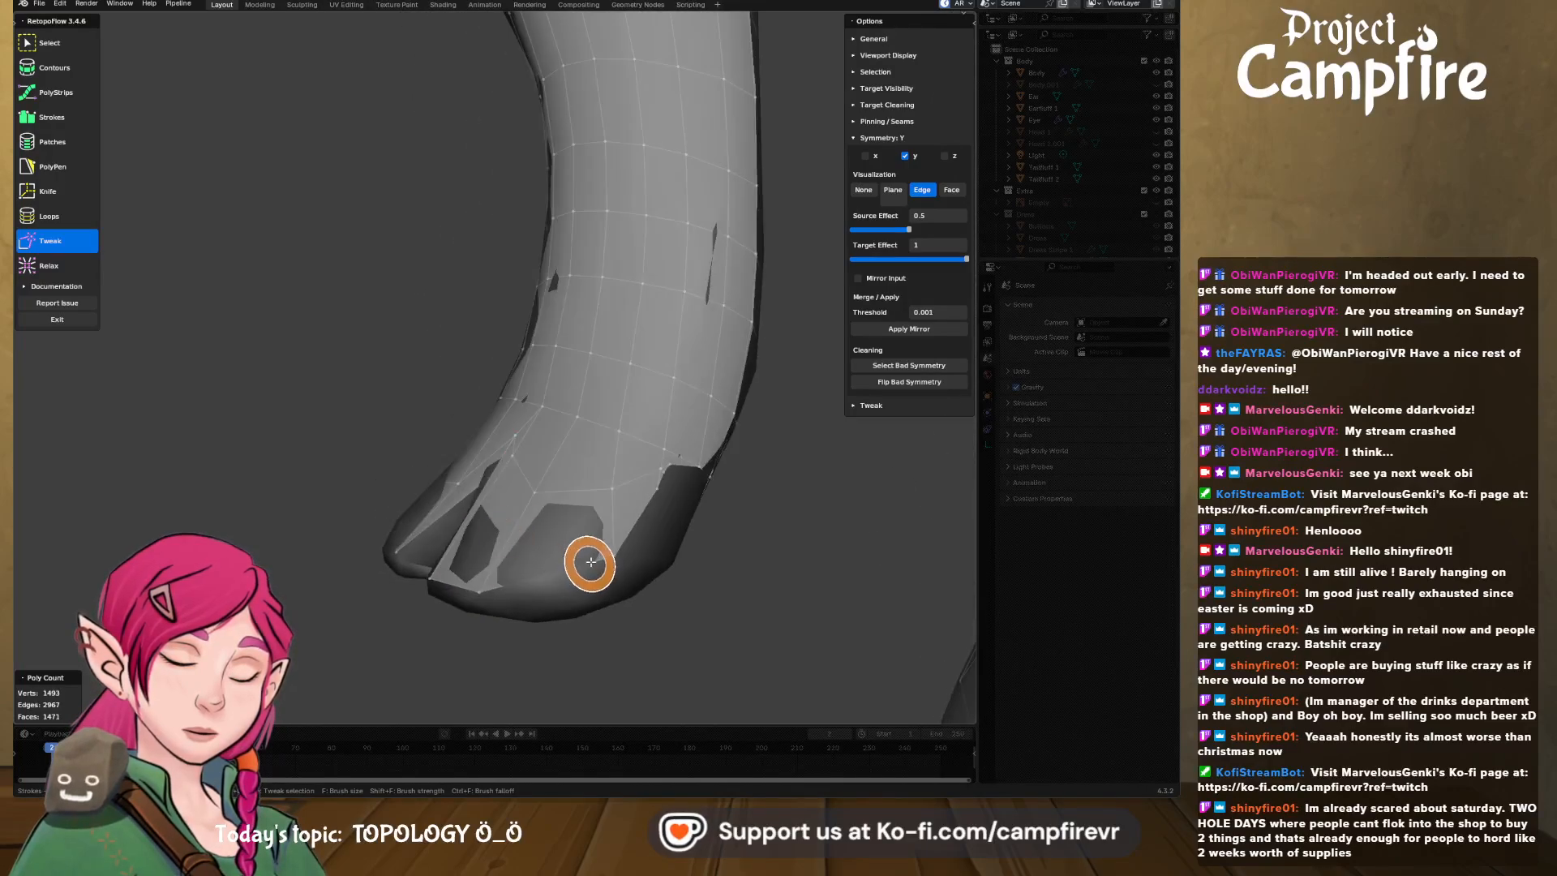
mouse_move(593, 569)
left_mouse_down()
mouse_move(557, 605)
mouse_move(581, 610)
left_mouse_up()
mouse_move(660, 494)
left_mouse_down()
mouse_move(674, 535)
mouse_move(695, 504)
mouse_move(641, 474)
left_mouse_up()
middle_click_drag(641, 474, 538, 539)
scroll(518, 498, "up", 2)
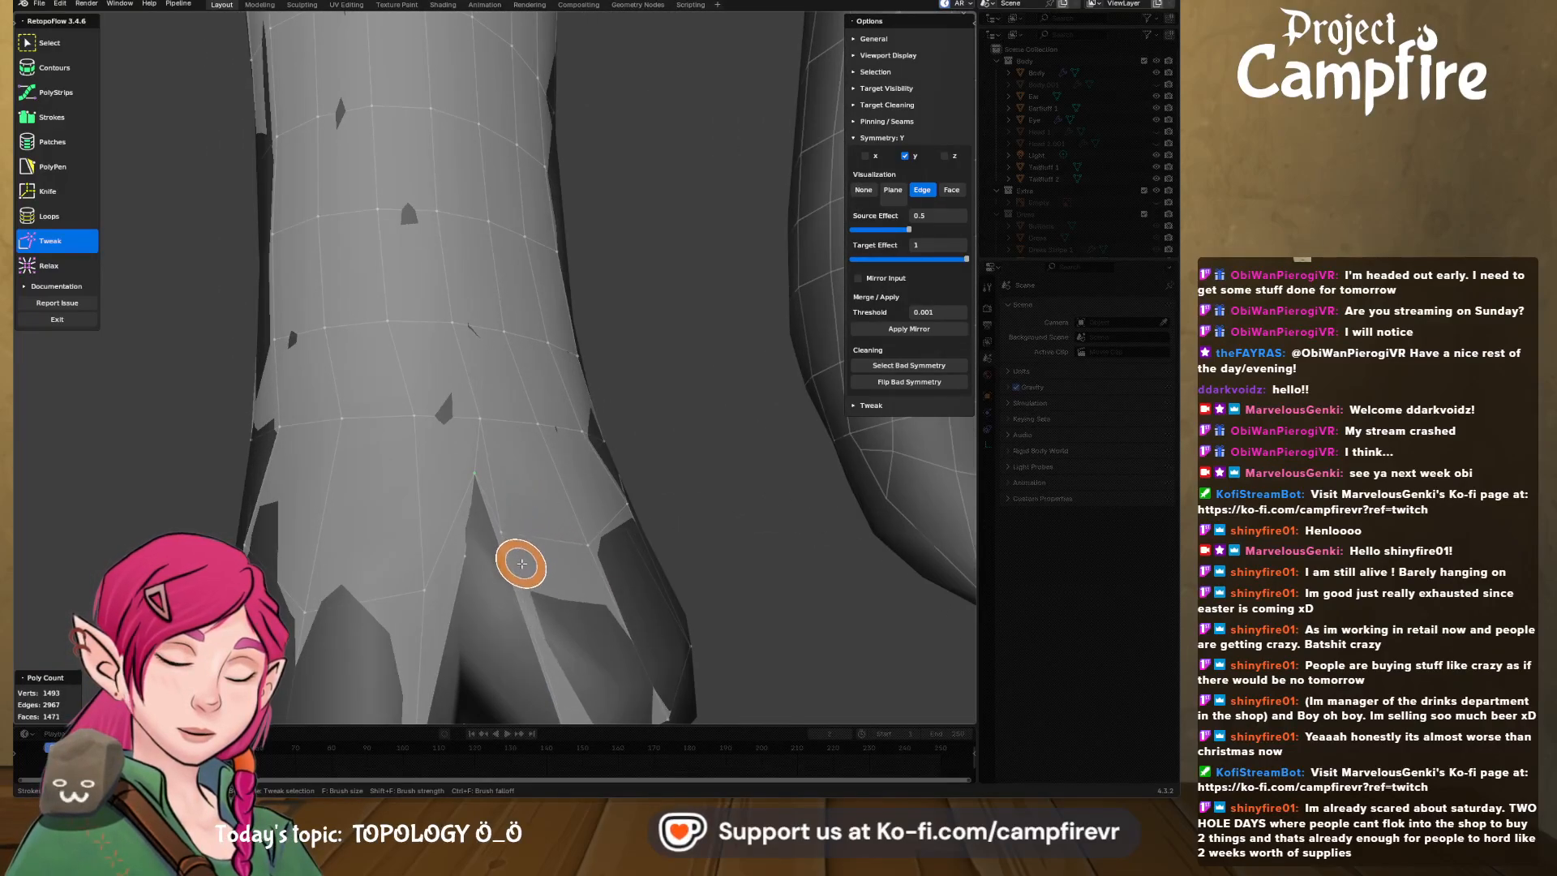
- Delete the narrow face along the second toe's inner edge at the top of the cleft
middle_click_drag(528, 573, 475, 425)
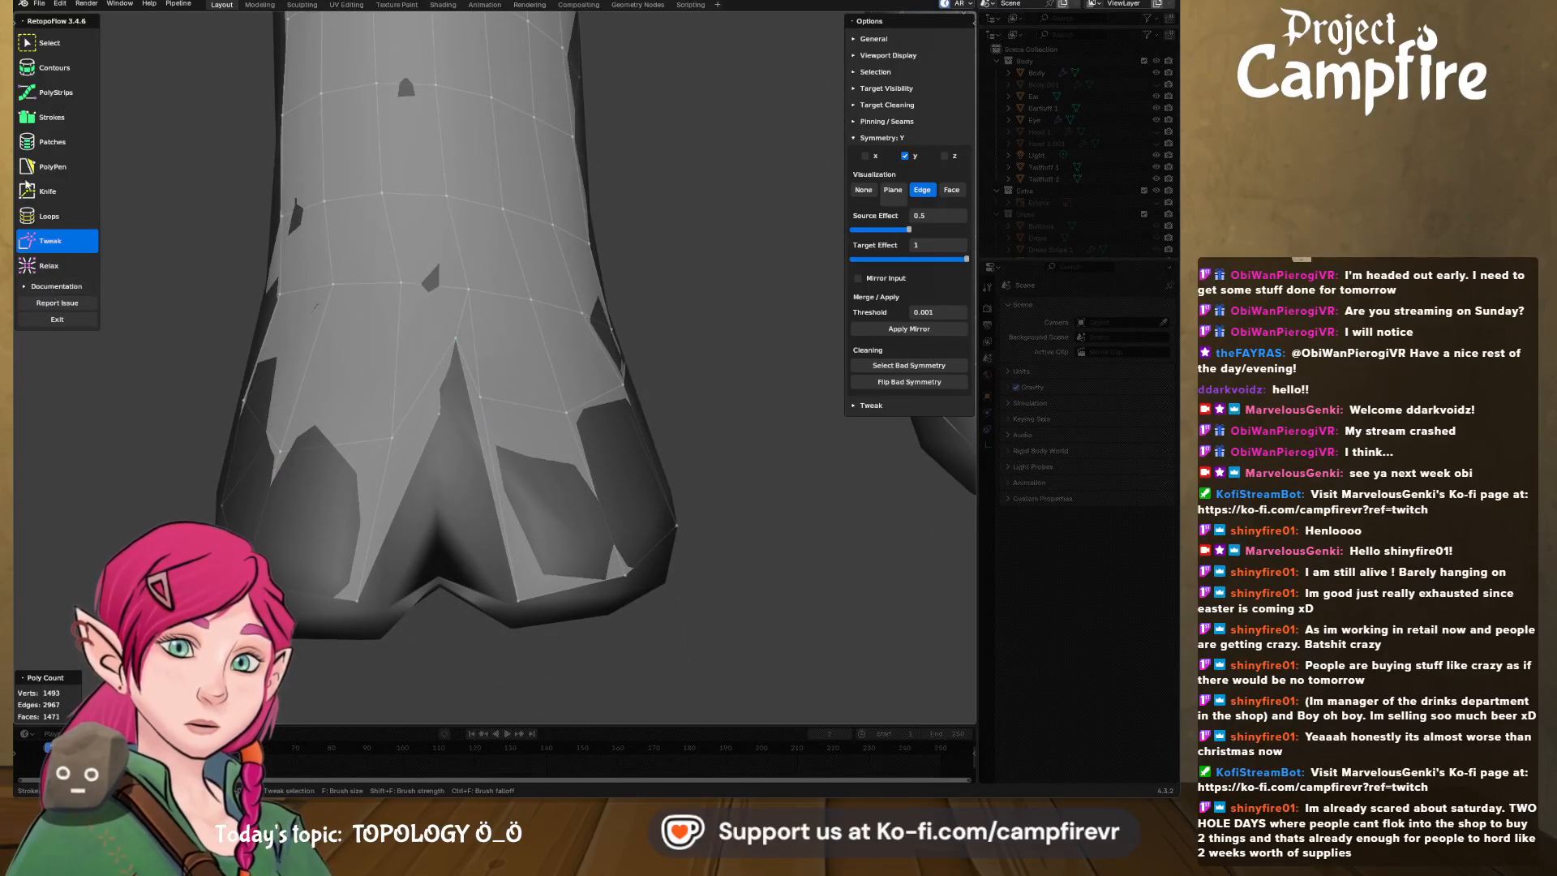
left_click(47, 43)
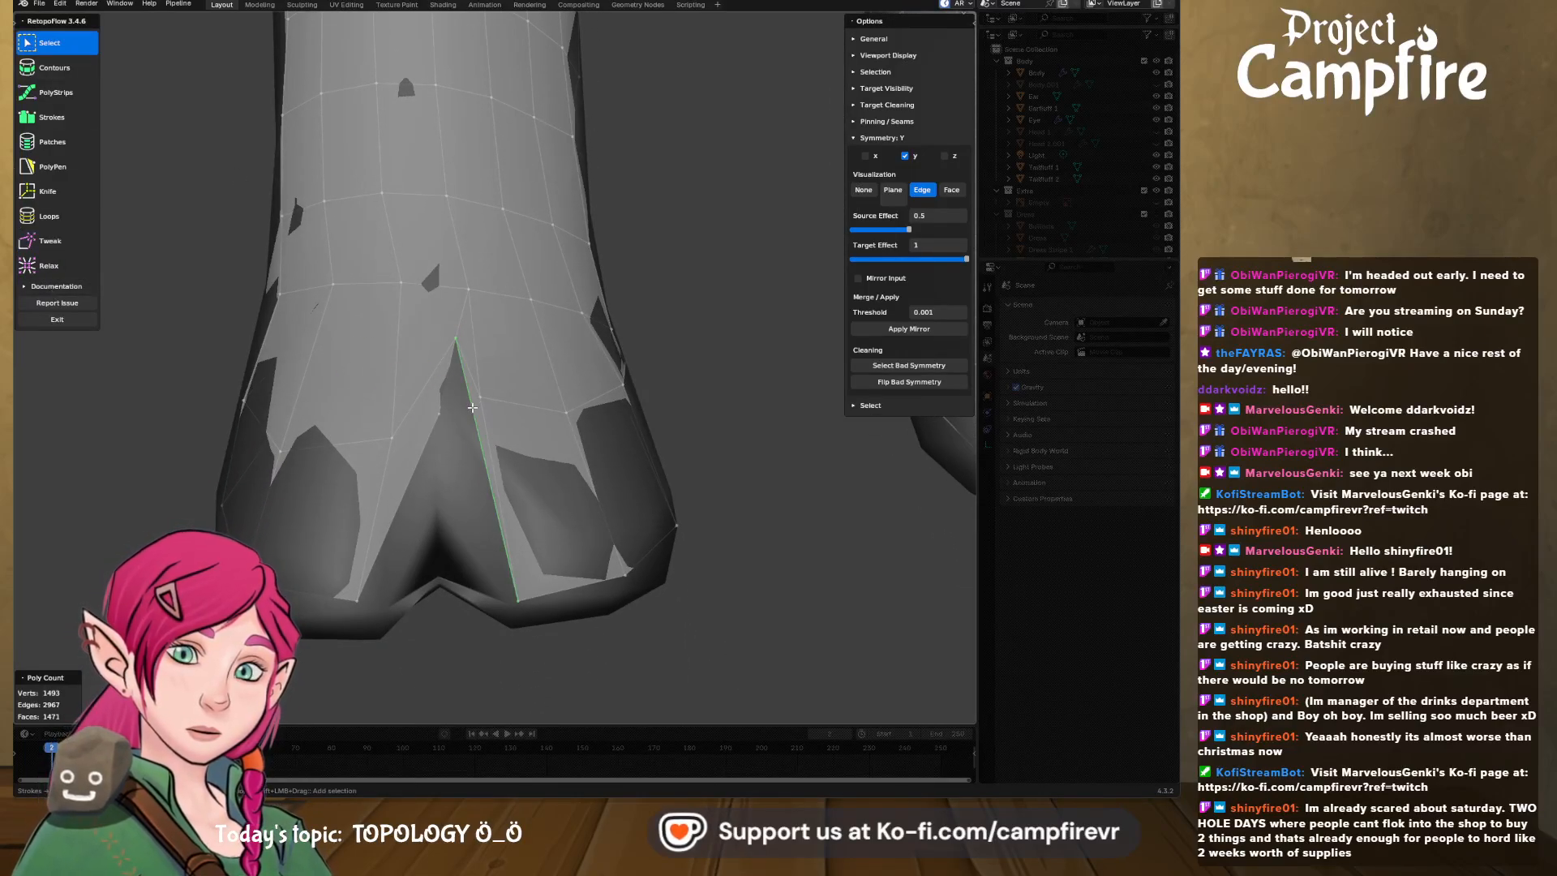
double_click(472, 407)
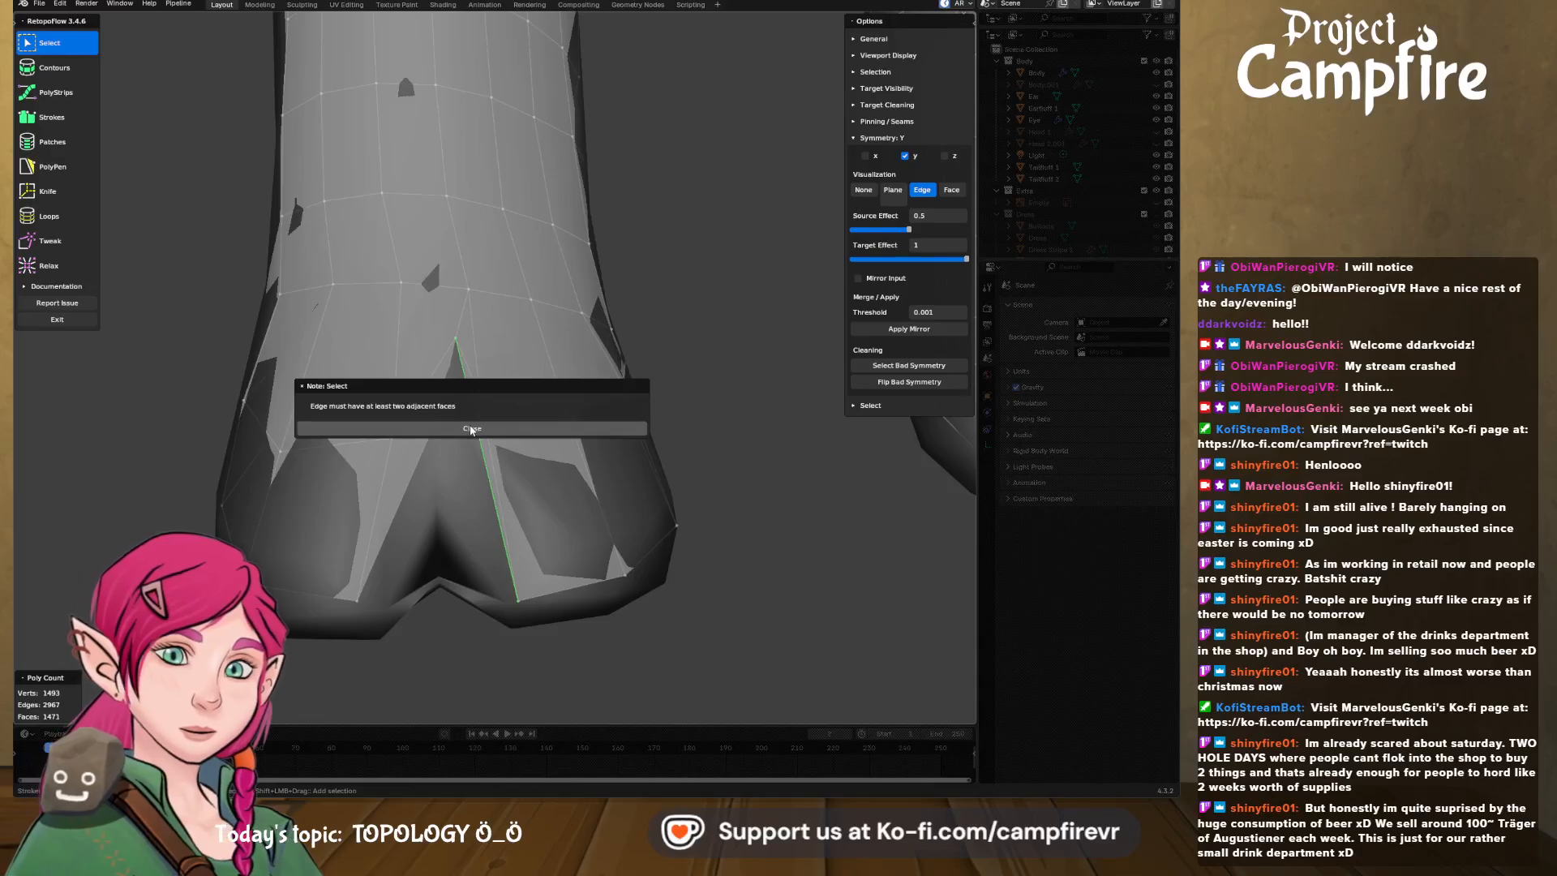
left_click(472, 429)
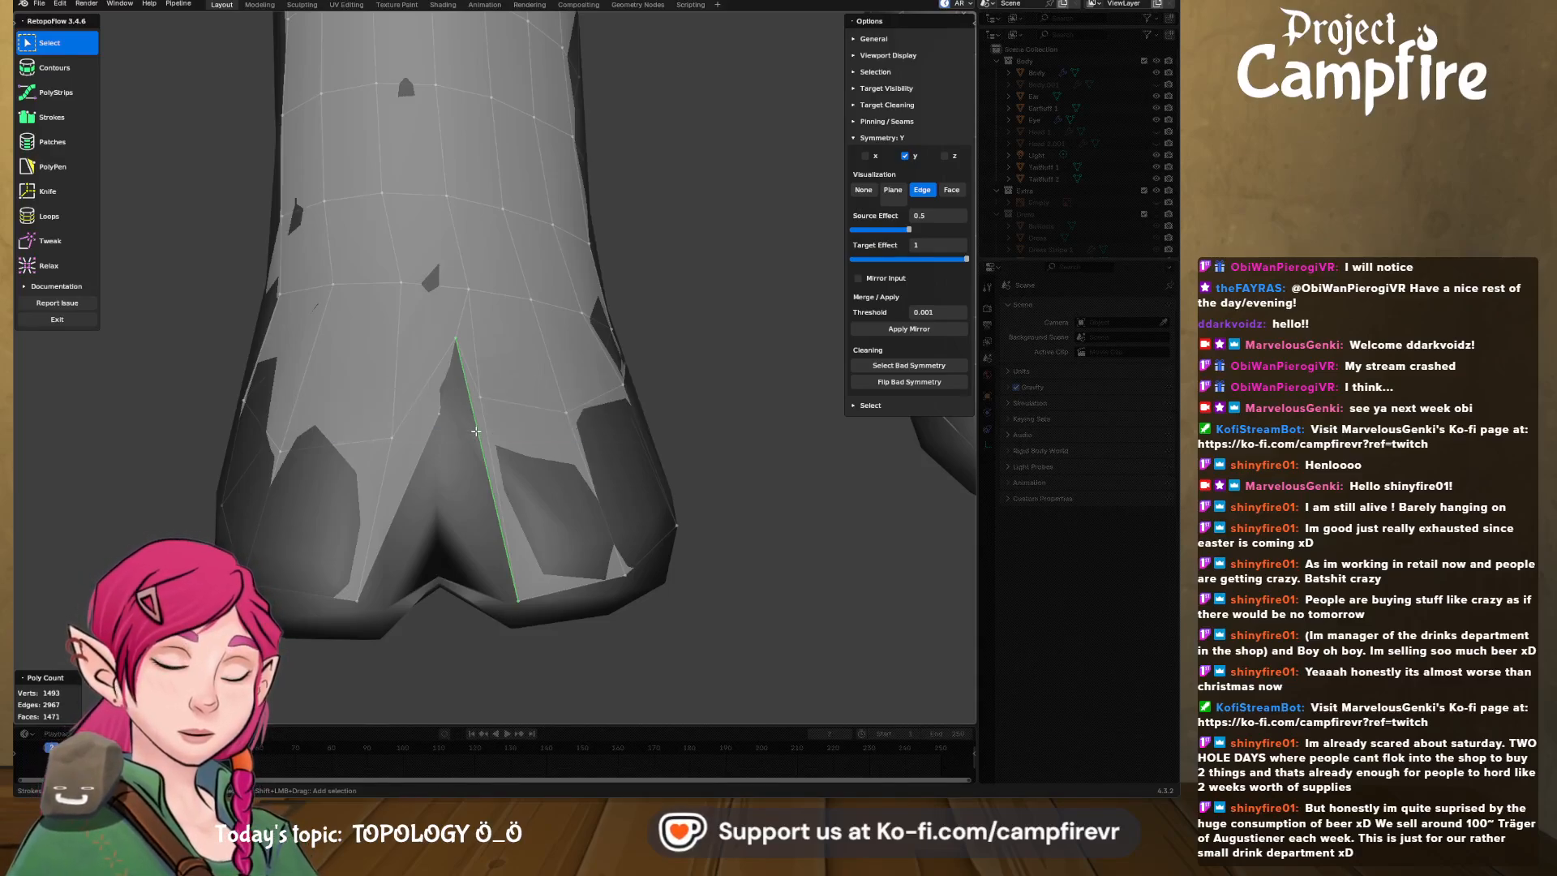
key("x")
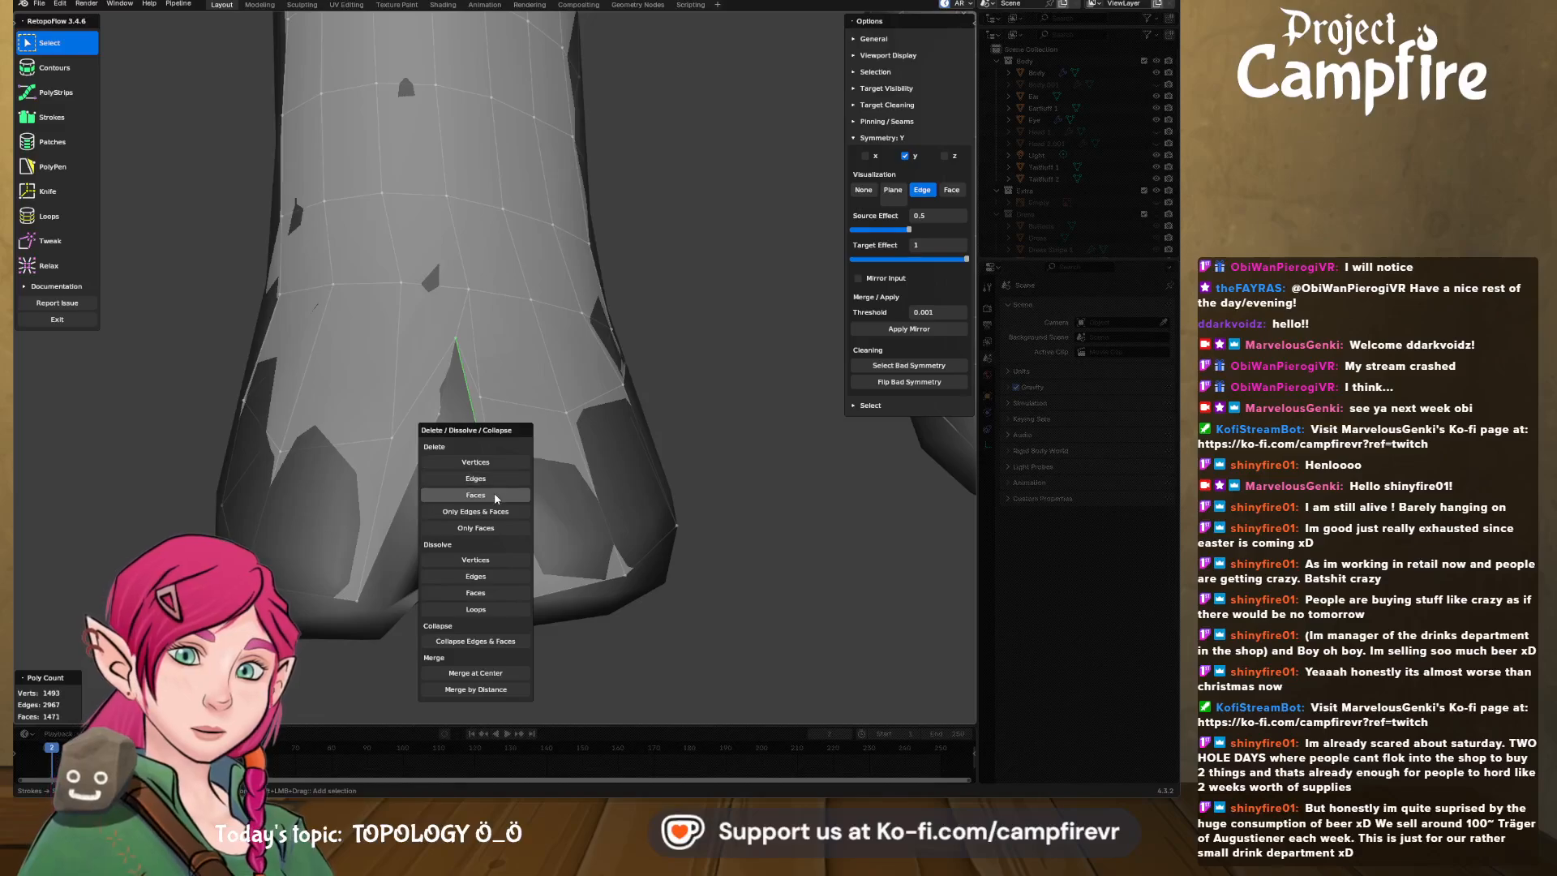
left_click(495, 495)
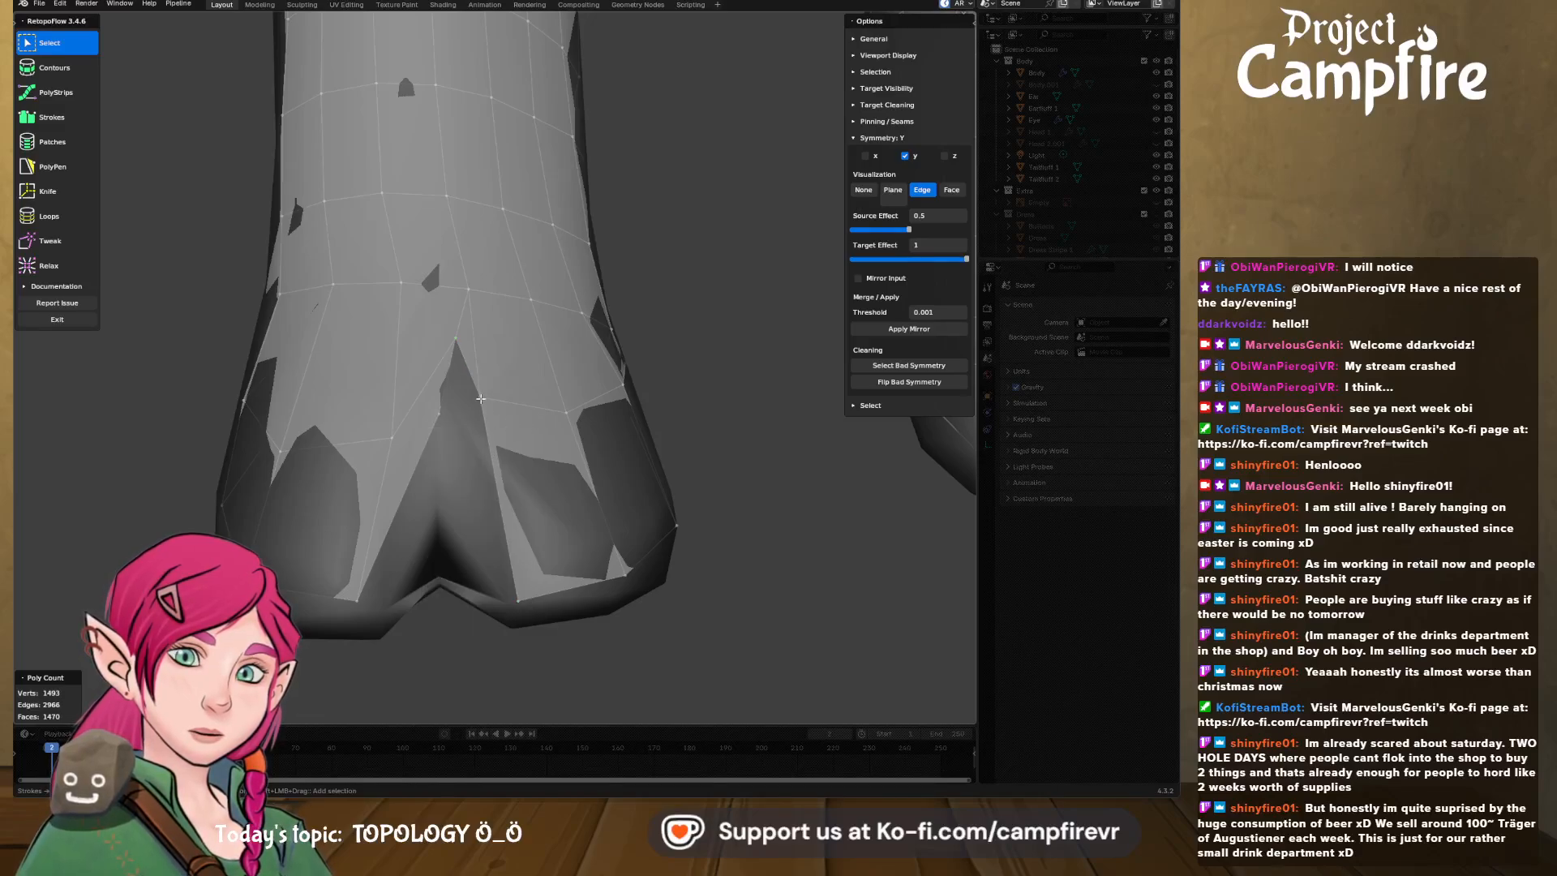
- Adjust the vertices at the top of the cleft and fill the gap with two PolyPen triangles
key("8")
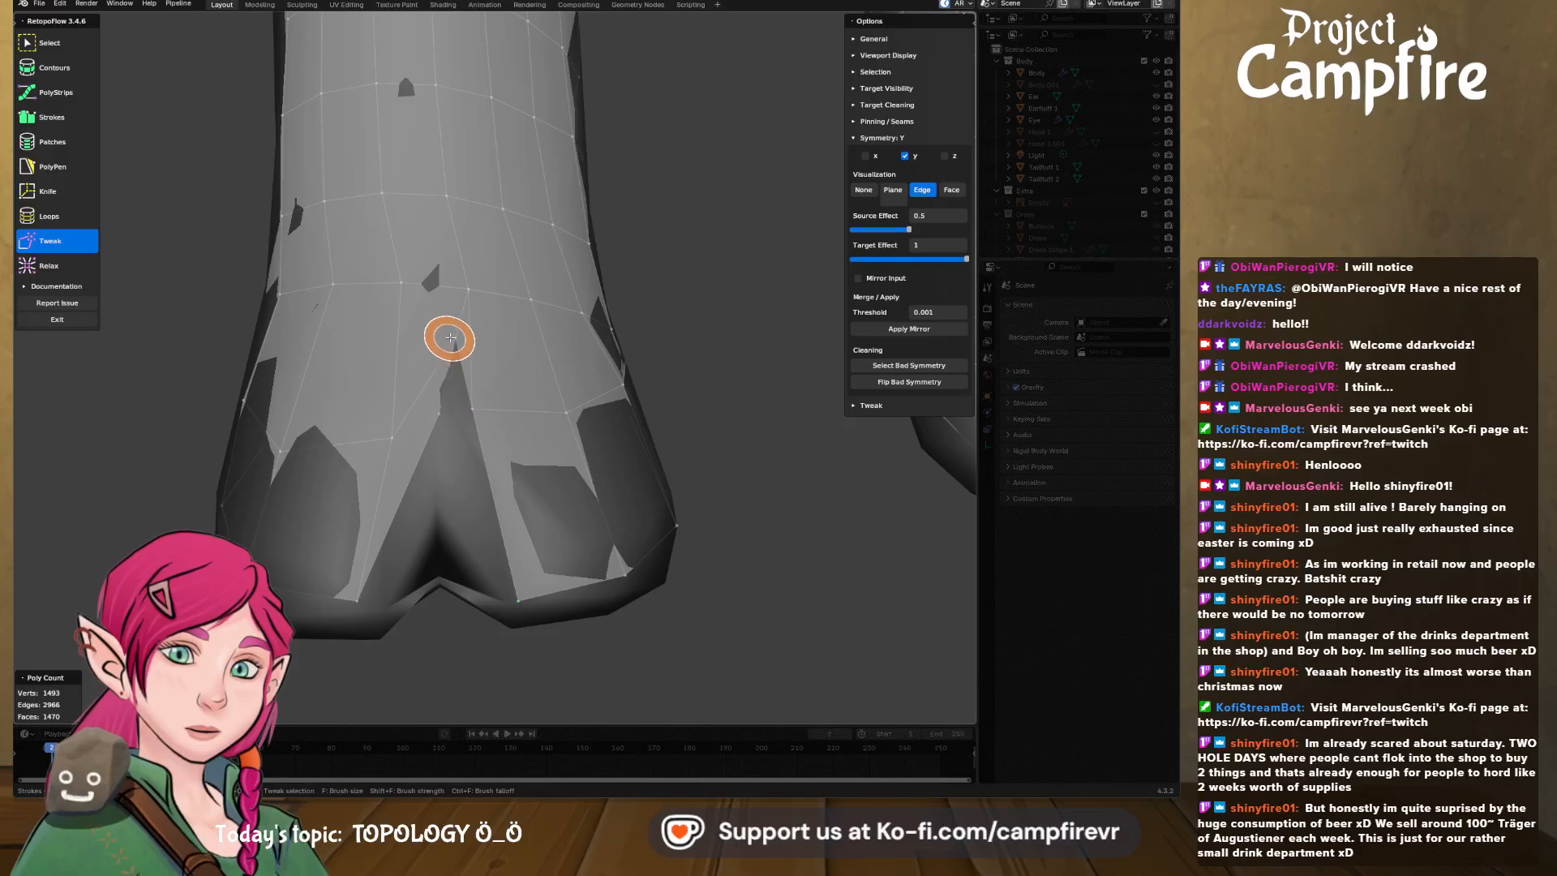
mouse_move(480, 425)
middle_mouse_down()
mouse_move(462, 442)
mouse_move(473, 452)
middle_mouse_up()
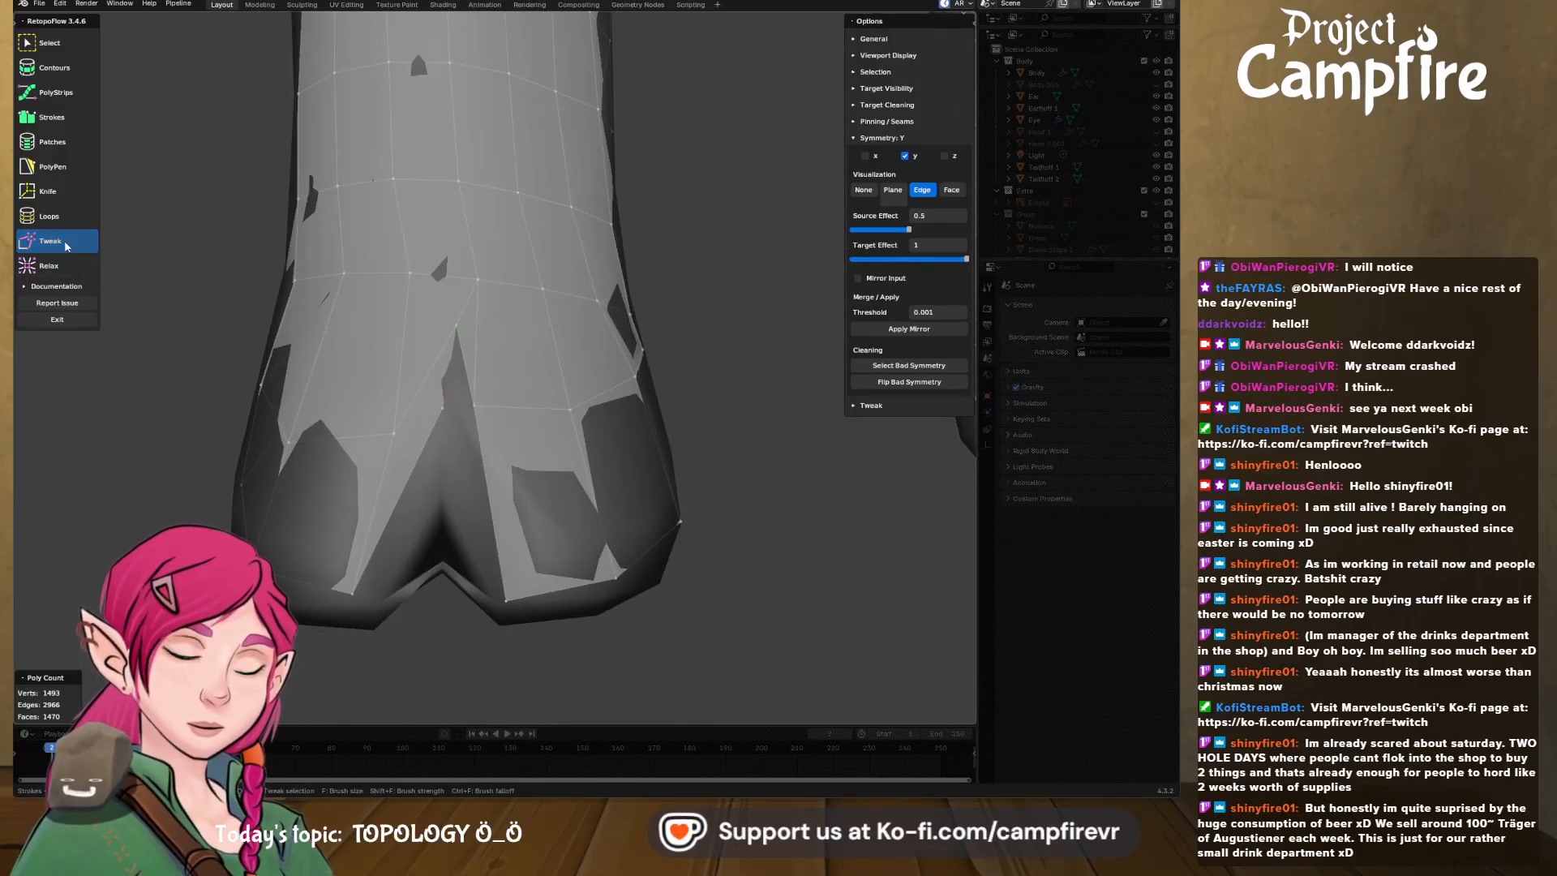
left_click(58, 166)
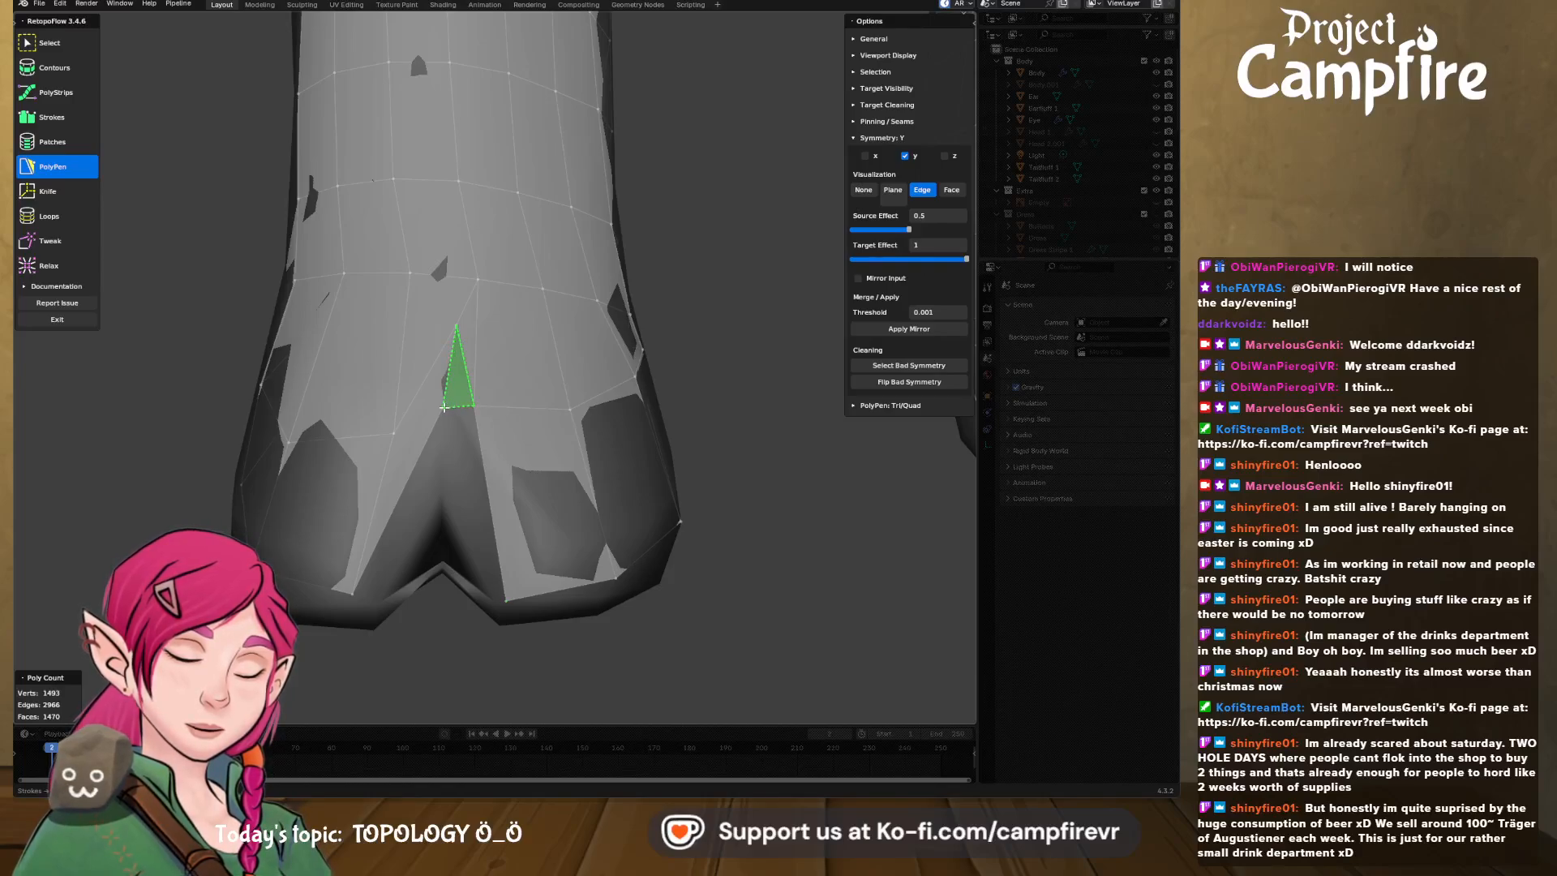
left_click(444, 407)
middle_click_drag(446, 410, 513, 360)
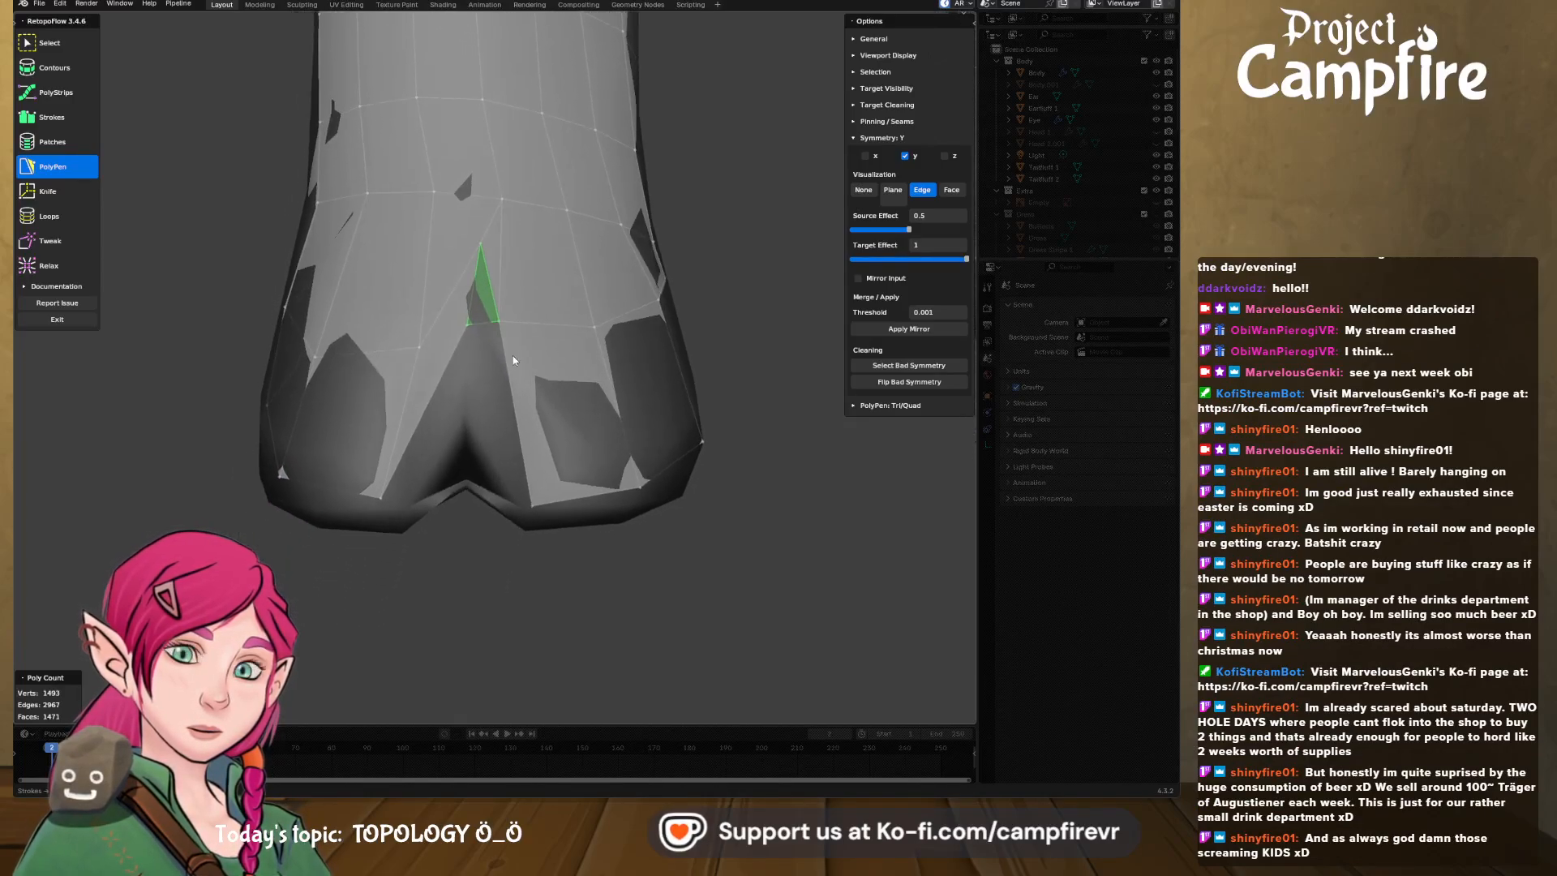
left_click_drag(482, 325, 534, 510)
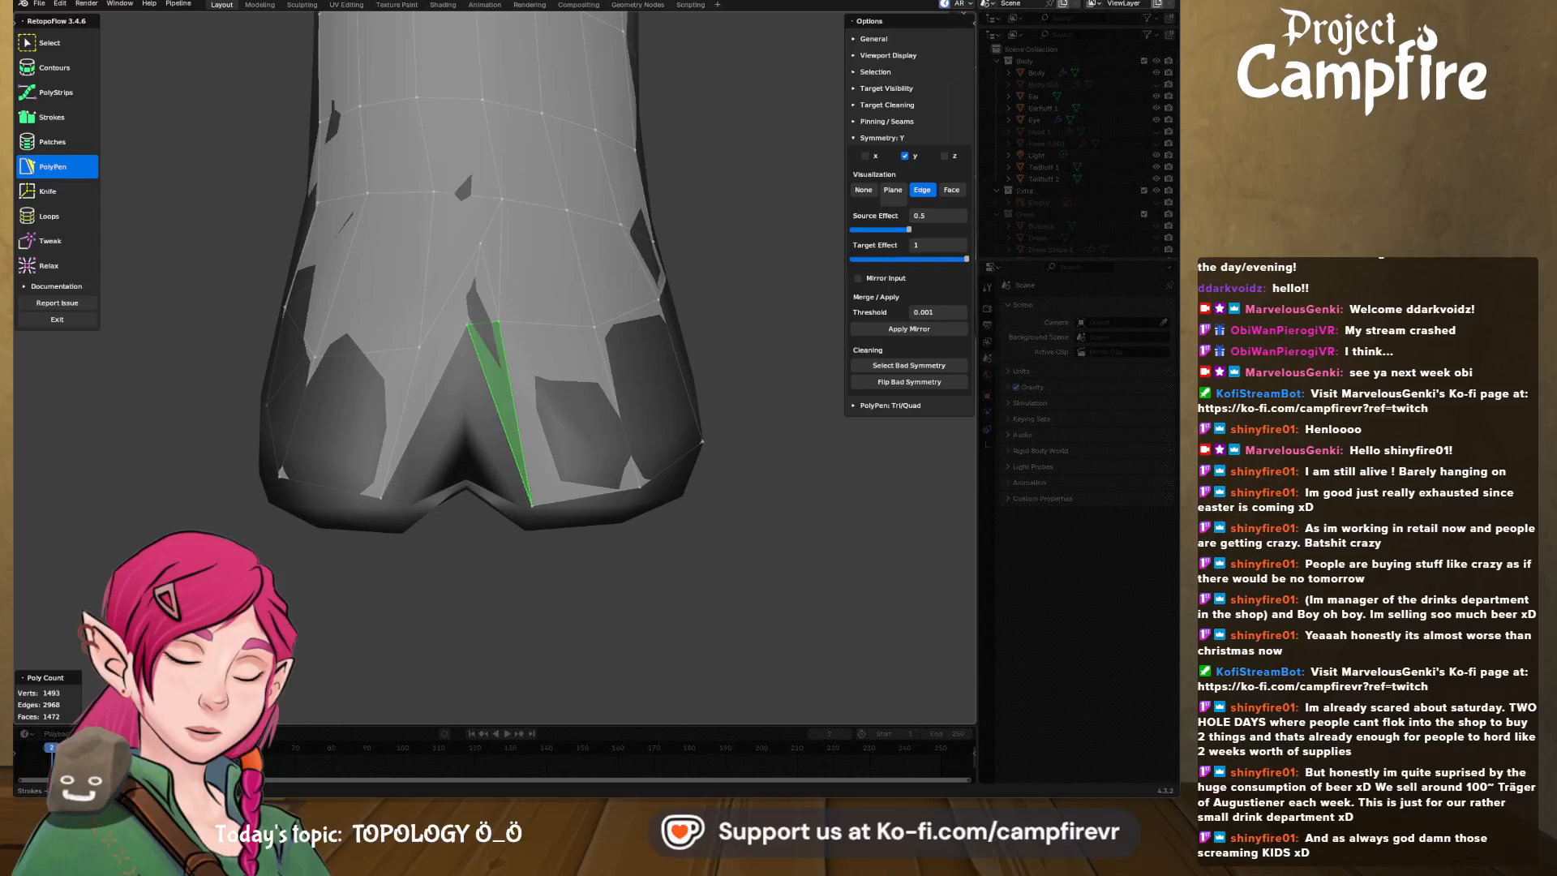
- Select the short edge at the top of the gap on the hoof's side and merge its vertices at center
middle_click_drag(533, 506, 532, 473)
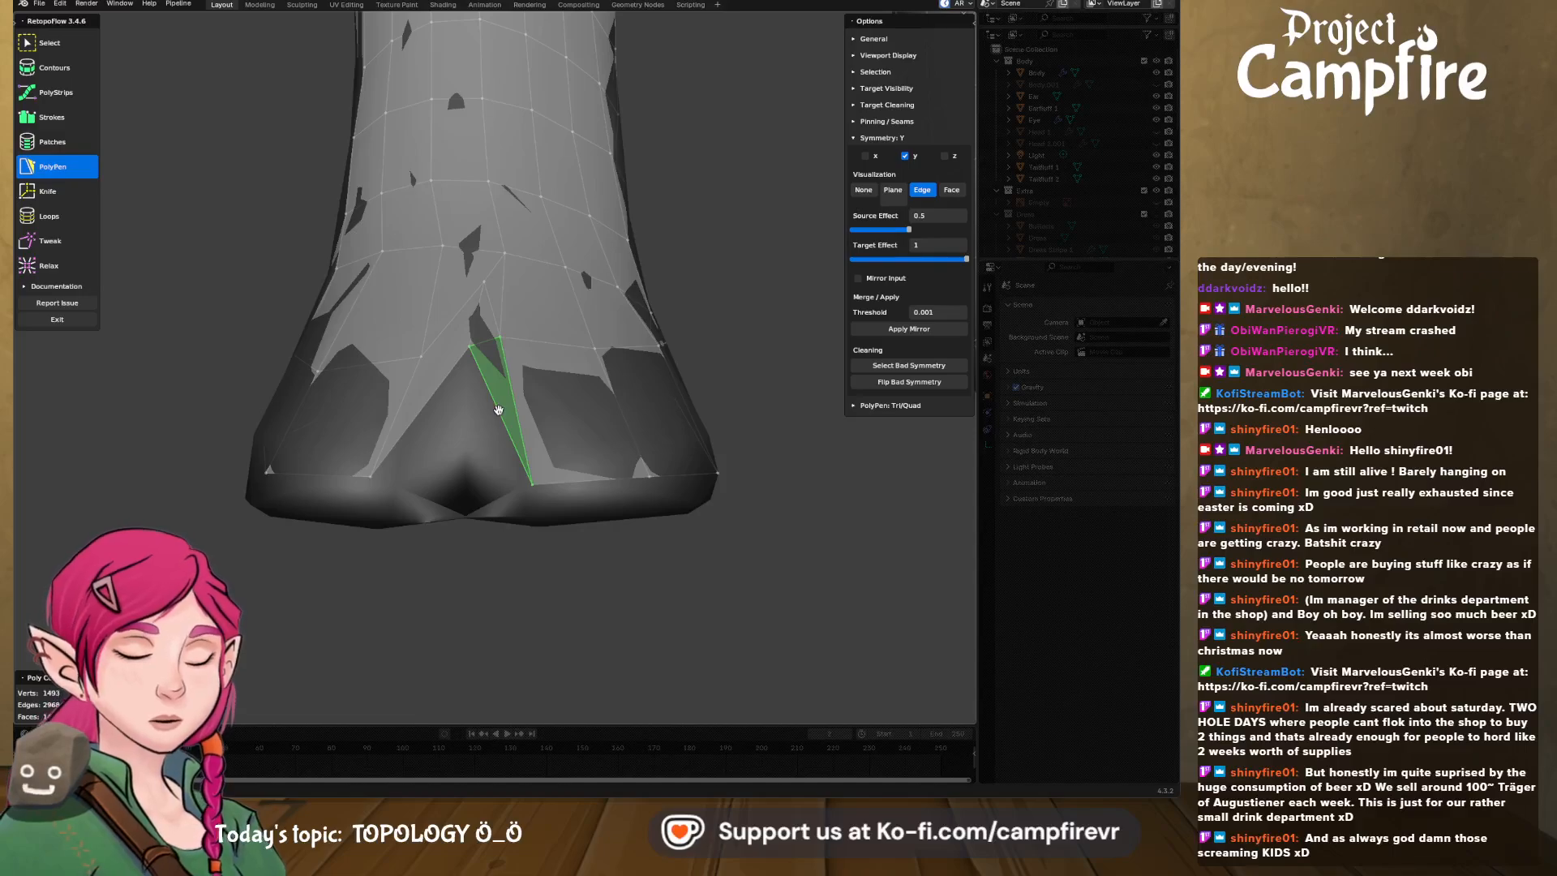
middle_click_drag(533, 453, 593, 475)
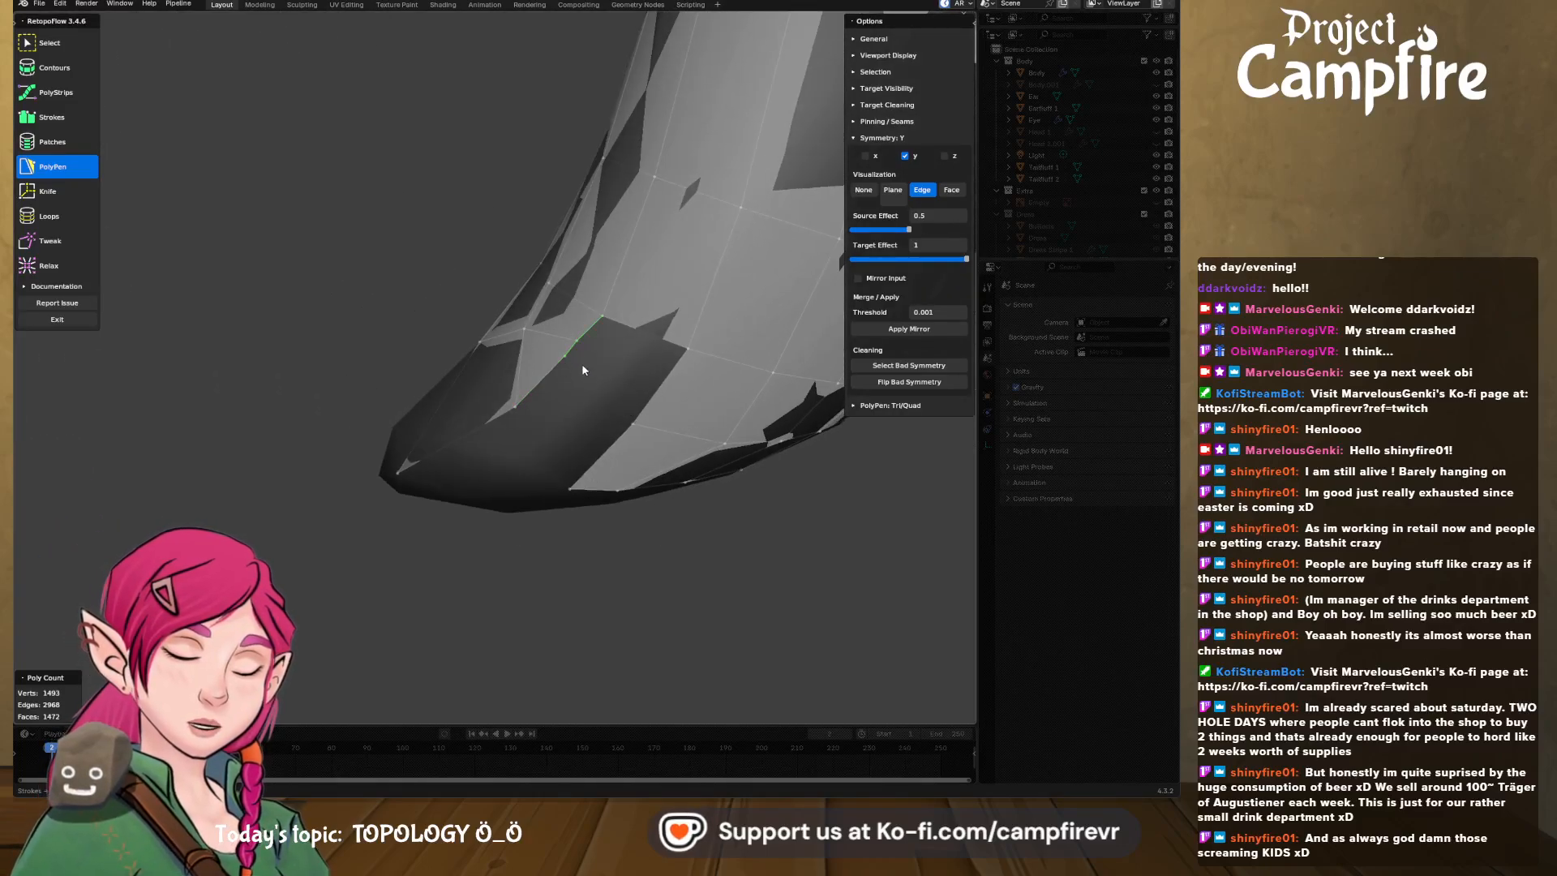
middle_click_drag(582, 368, 576, 349)
left_click(79, 42)
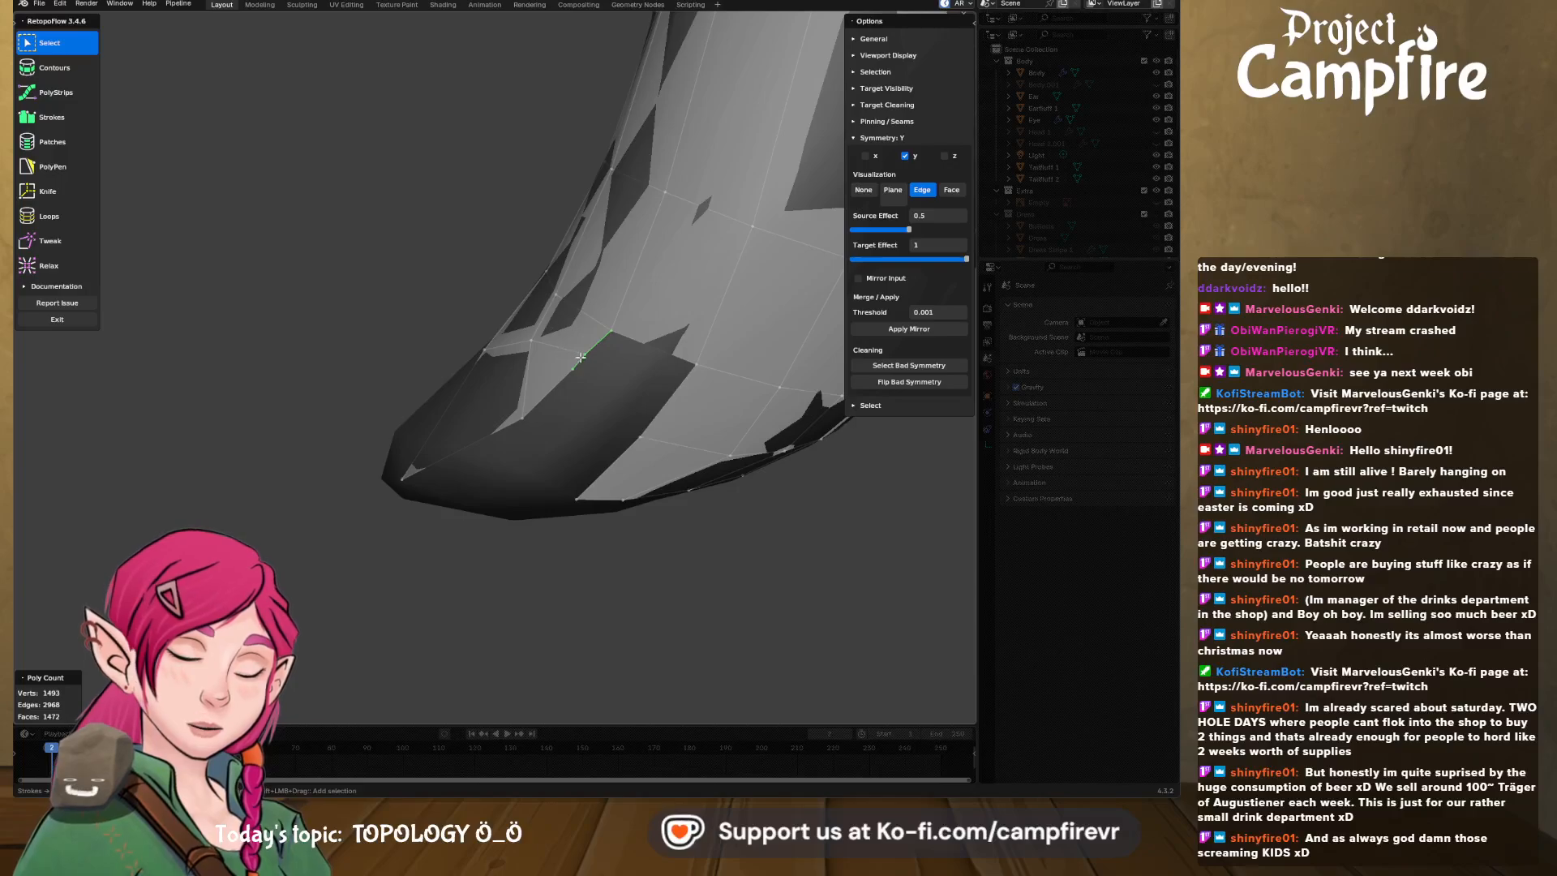
middle_click_drag(633, 404, 655, 413)
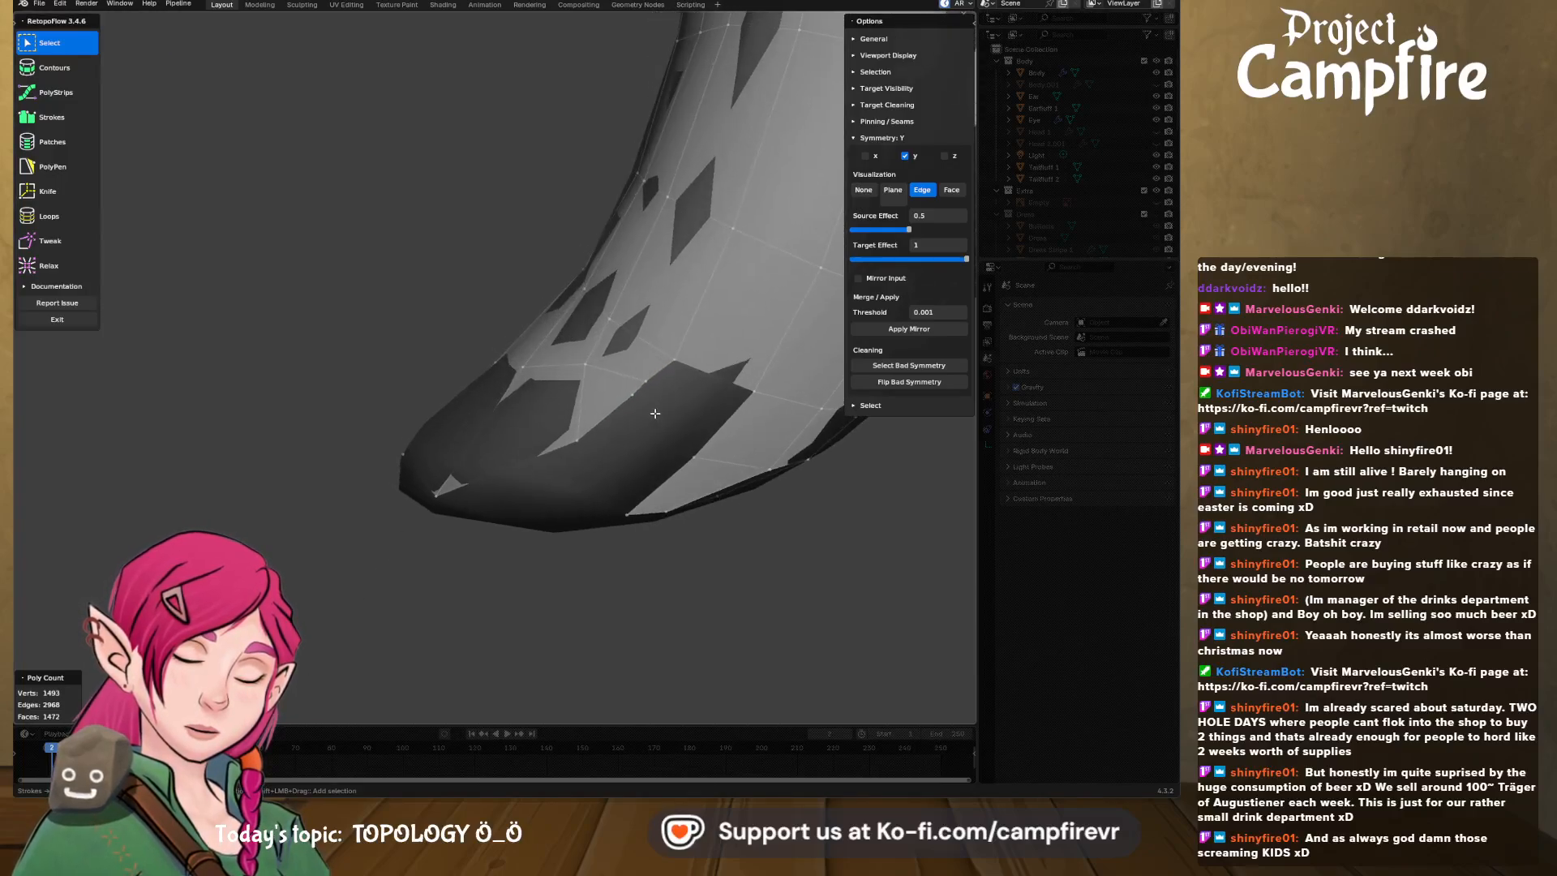
key("x")
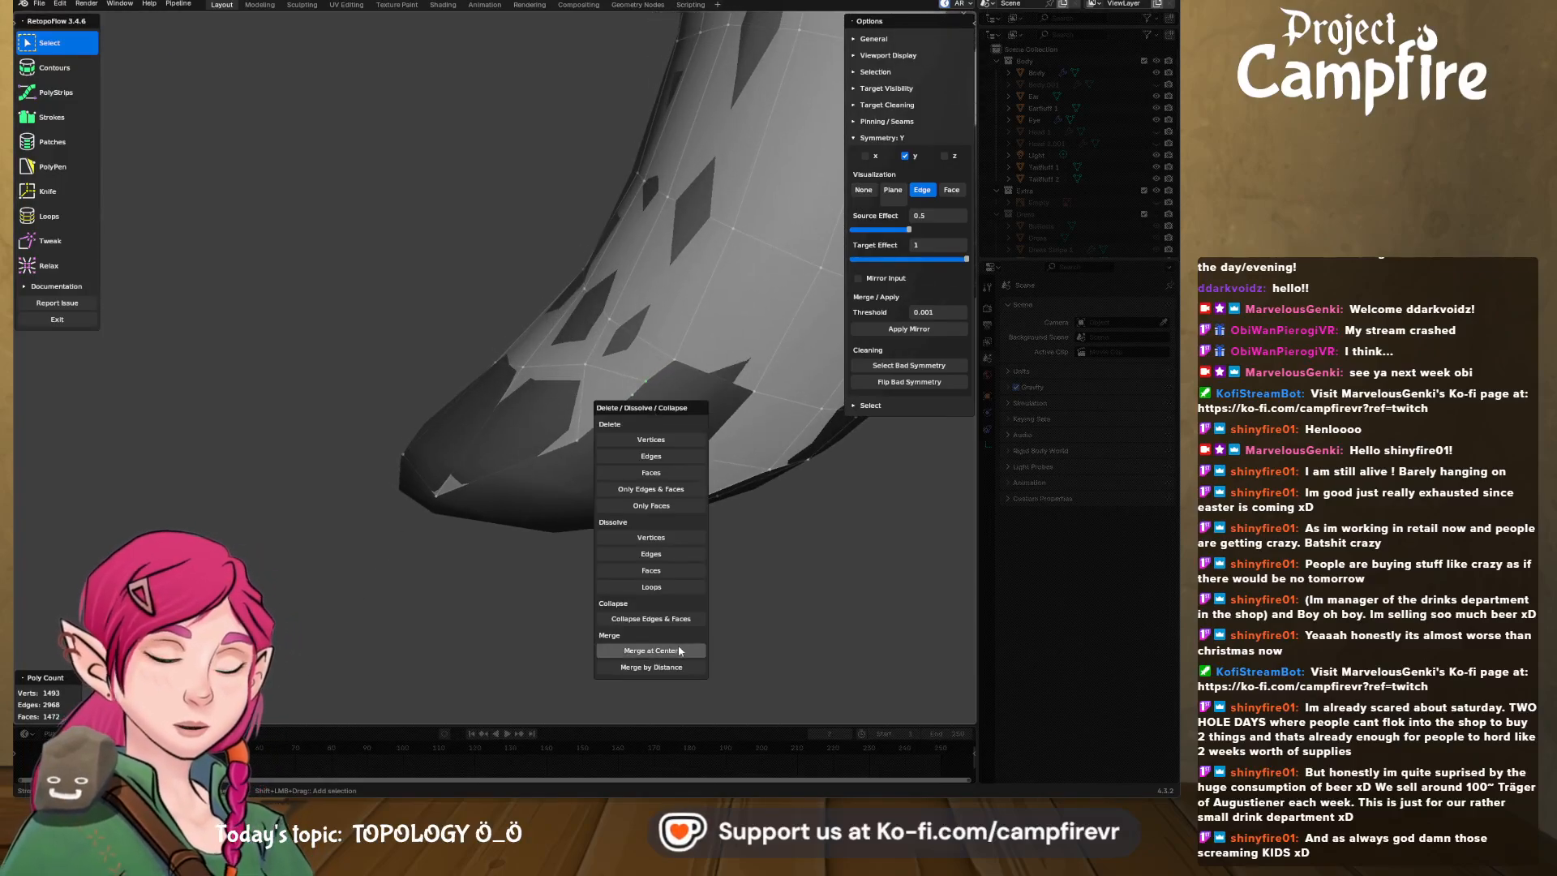
left_click(682, 651)
- Merge the remaining short edge above the same side gap into a single vertex at its center
middle_click_drag(623, 436, 631, 341)
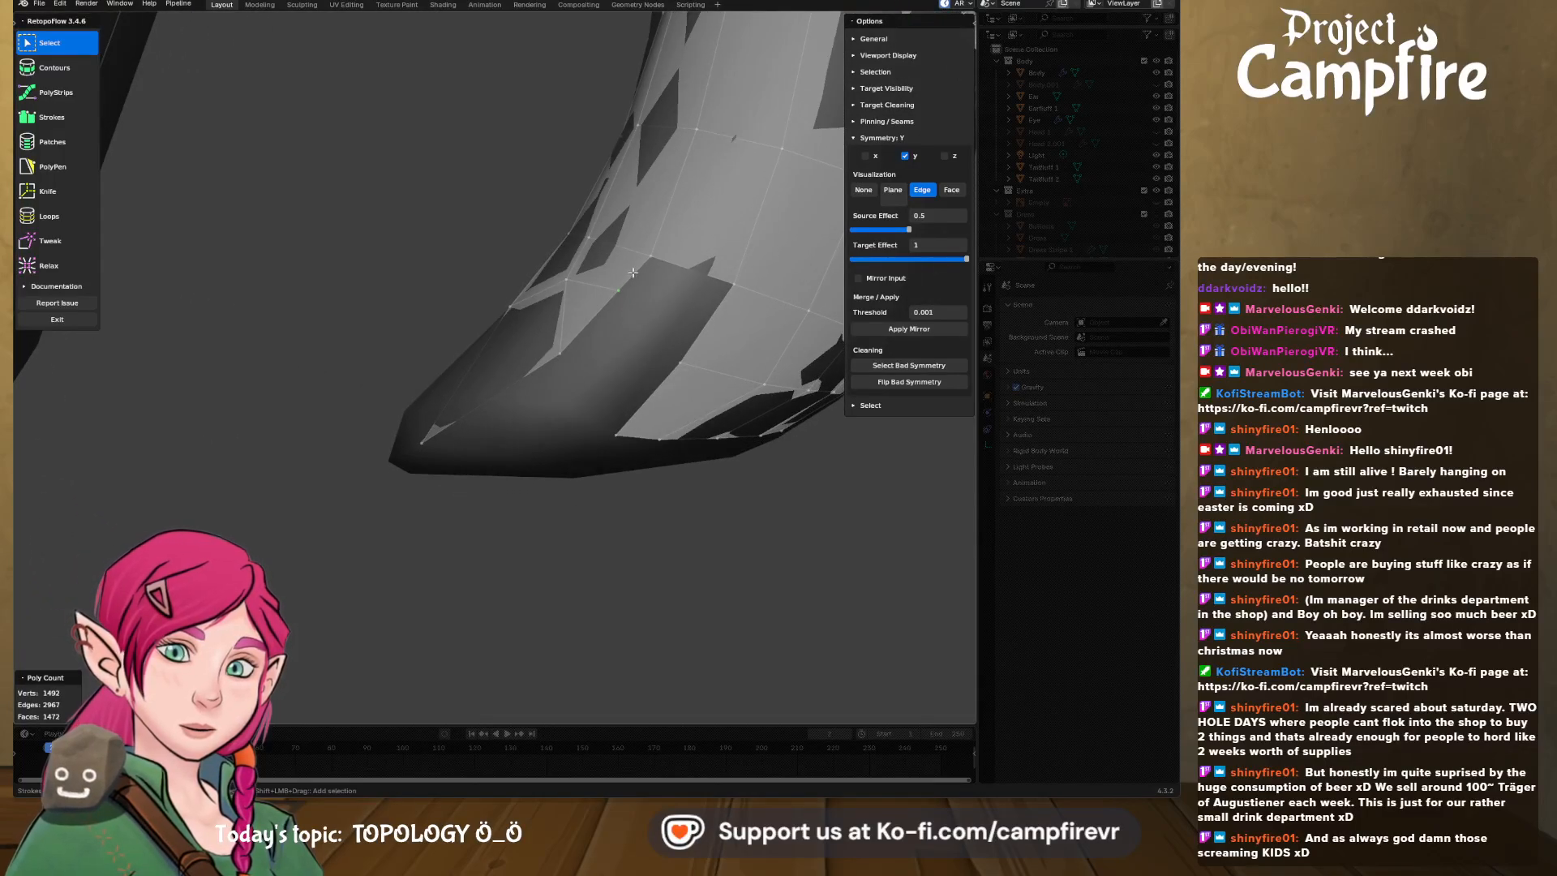
left_click(54, 167)
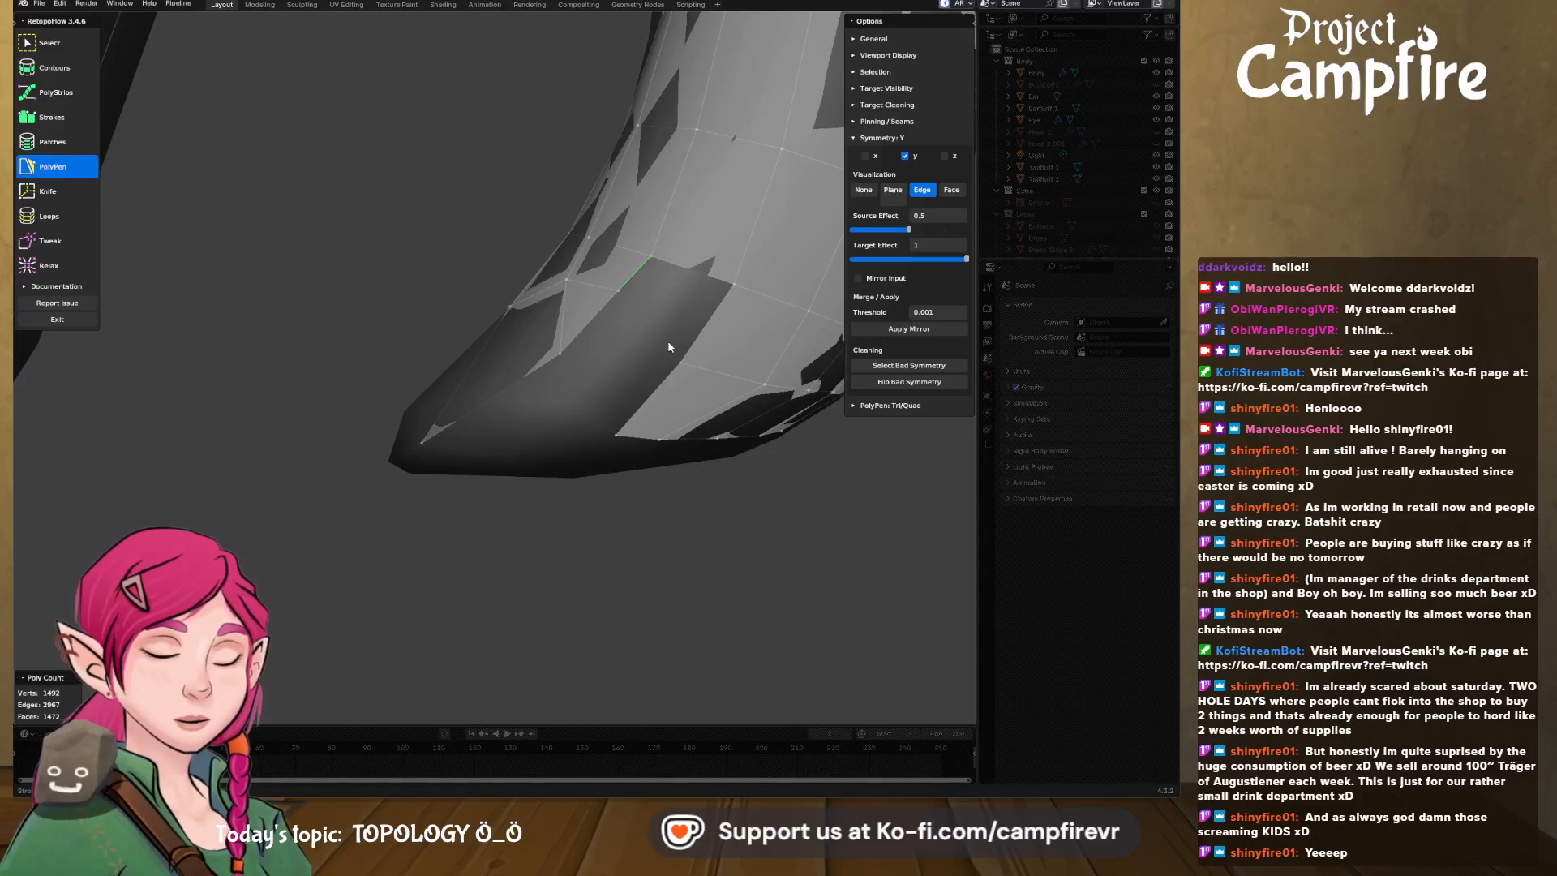
middle_click_drag(669, 347, 685, 361)
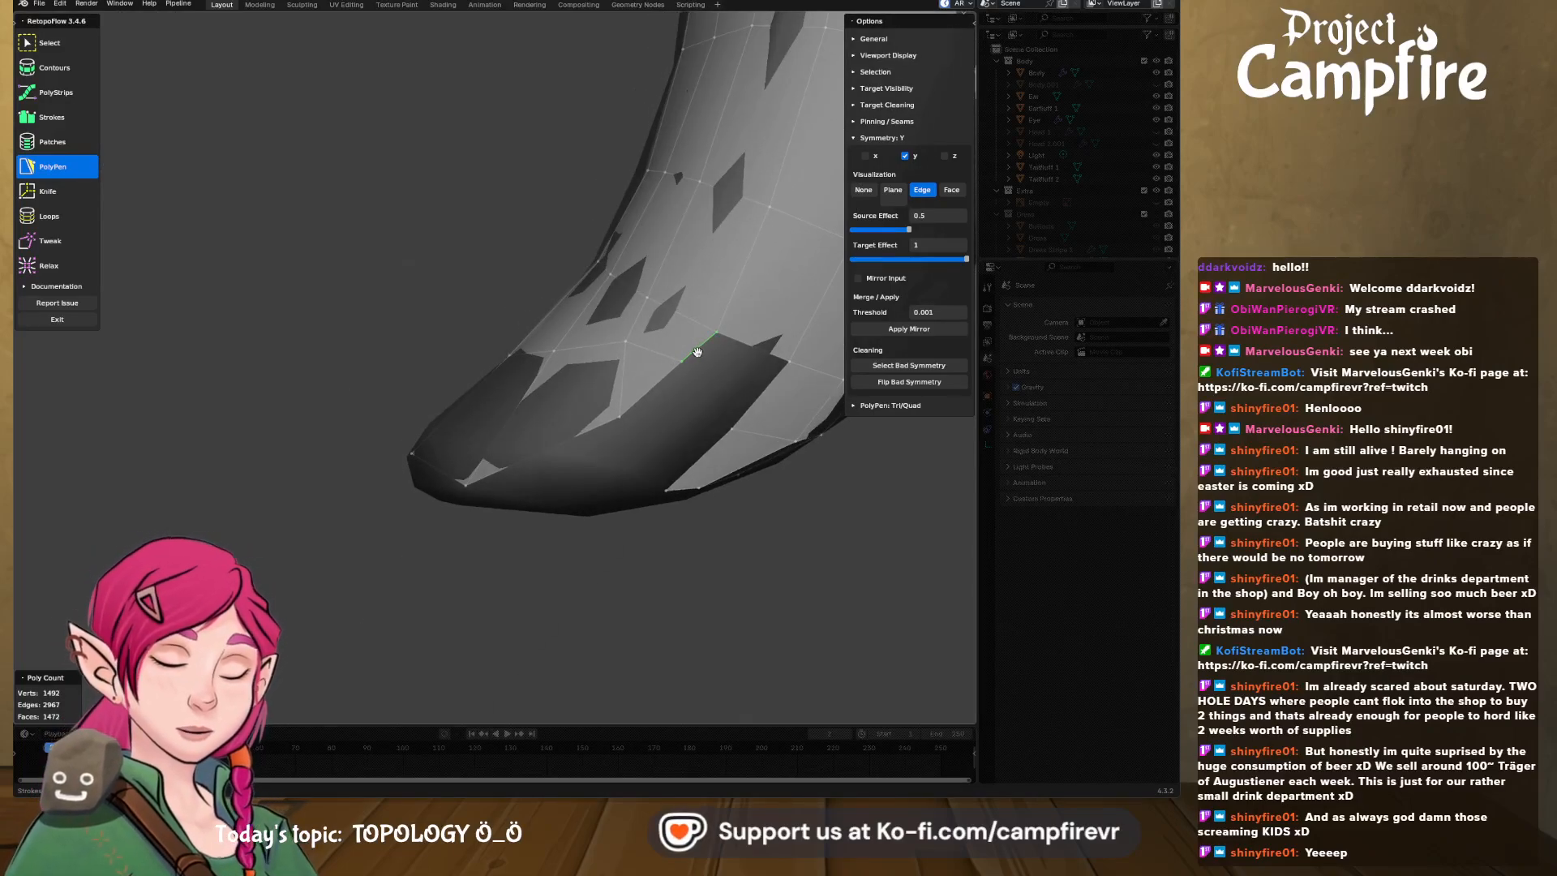
key("x")
left_click(729, 577)
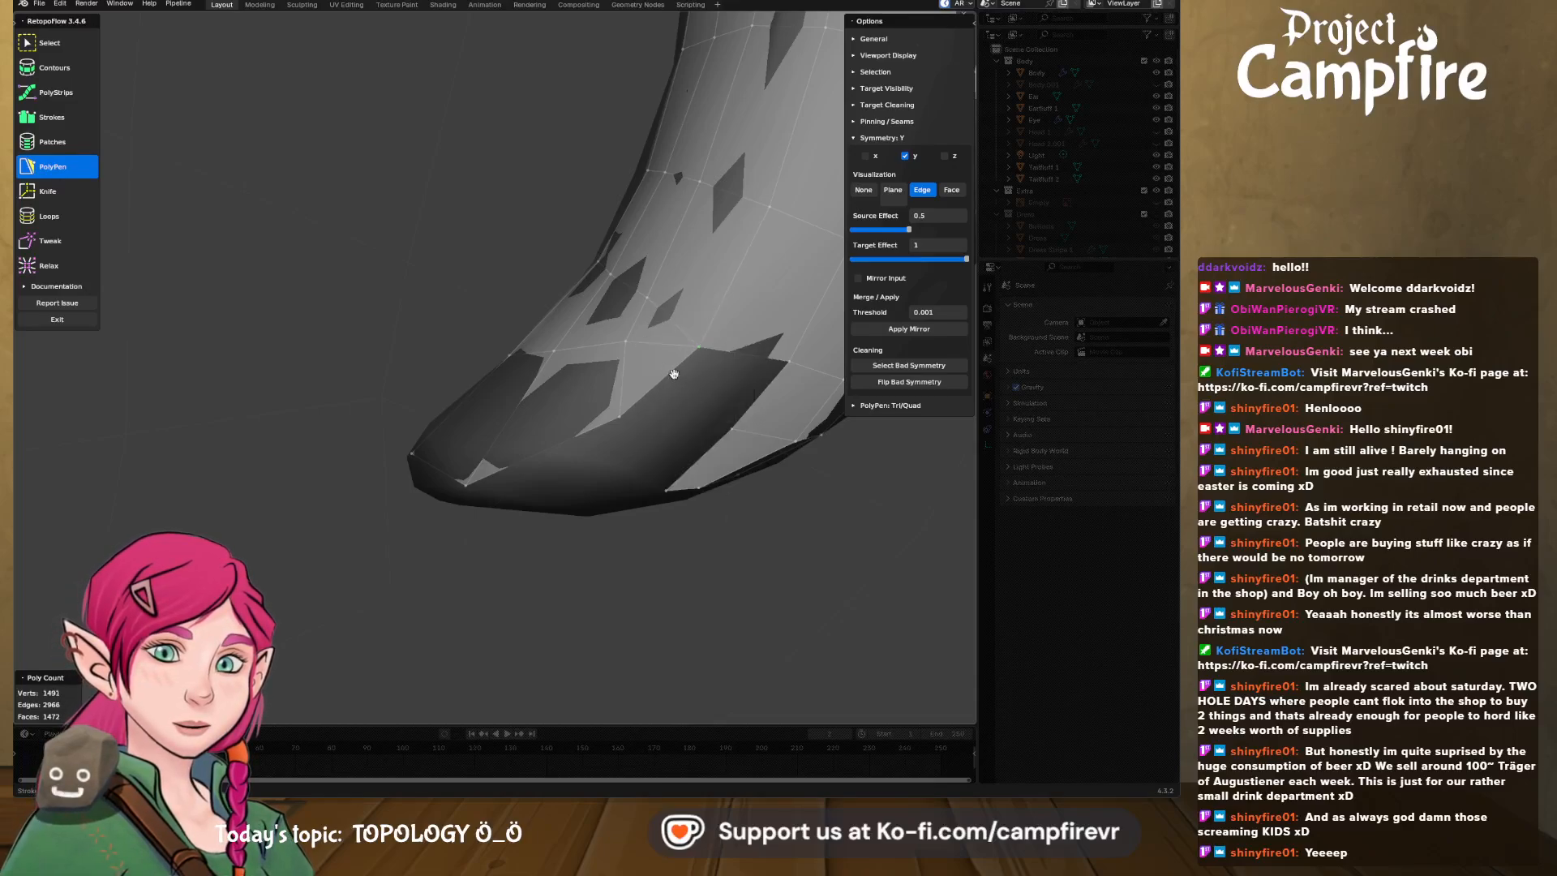
- Fill the gap on the hoof's side with two PolyPen faces
left_click(761, 399)
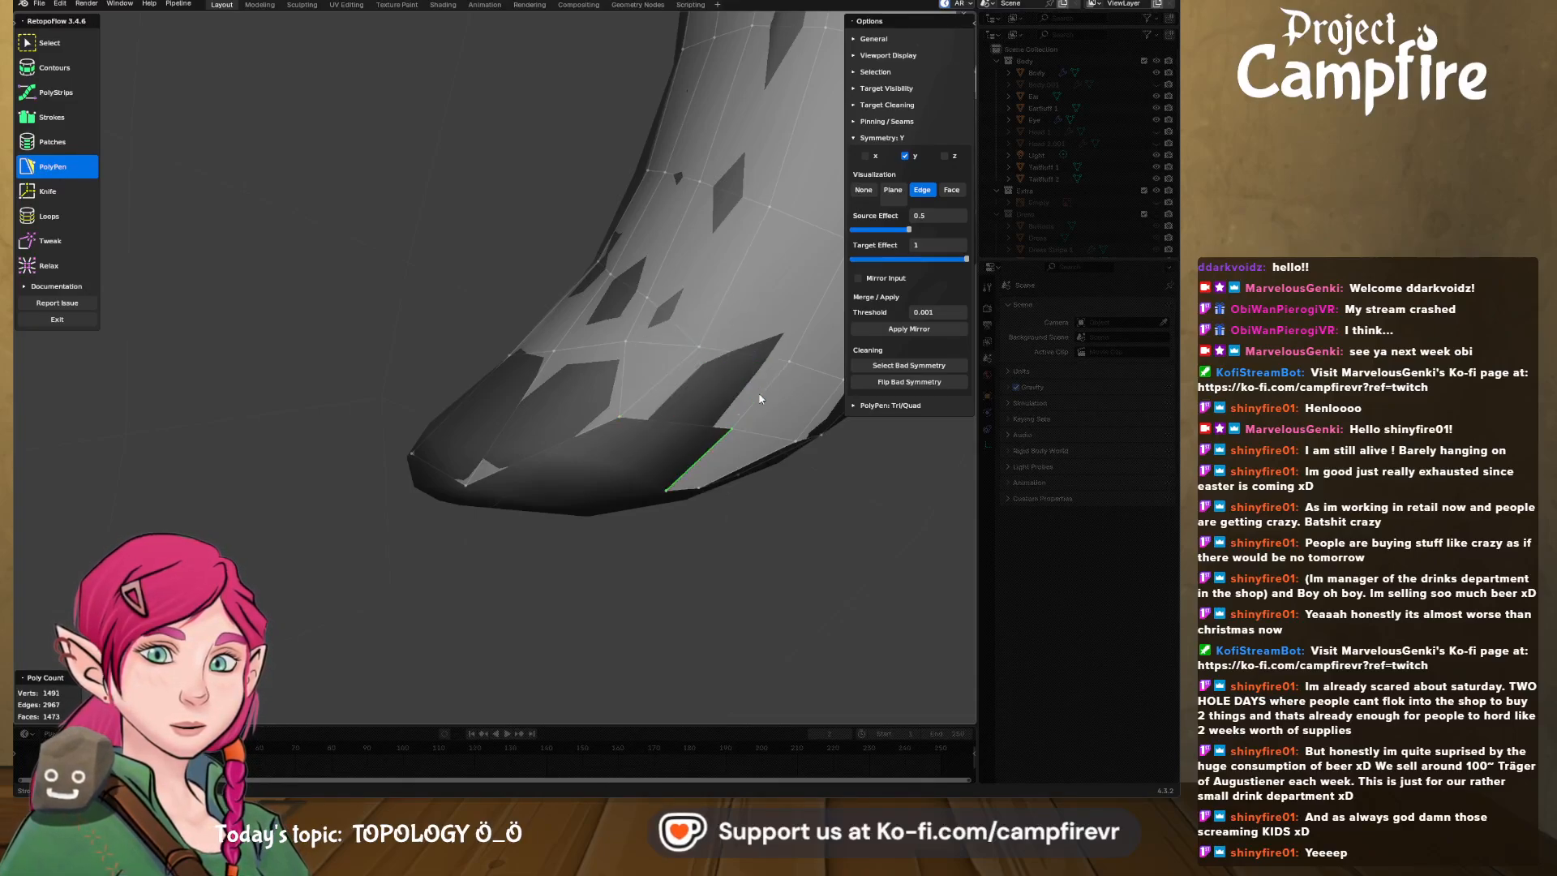
middle_click_drag(761, 398, 750, 391)
left_click(580, 347, "ctrl")
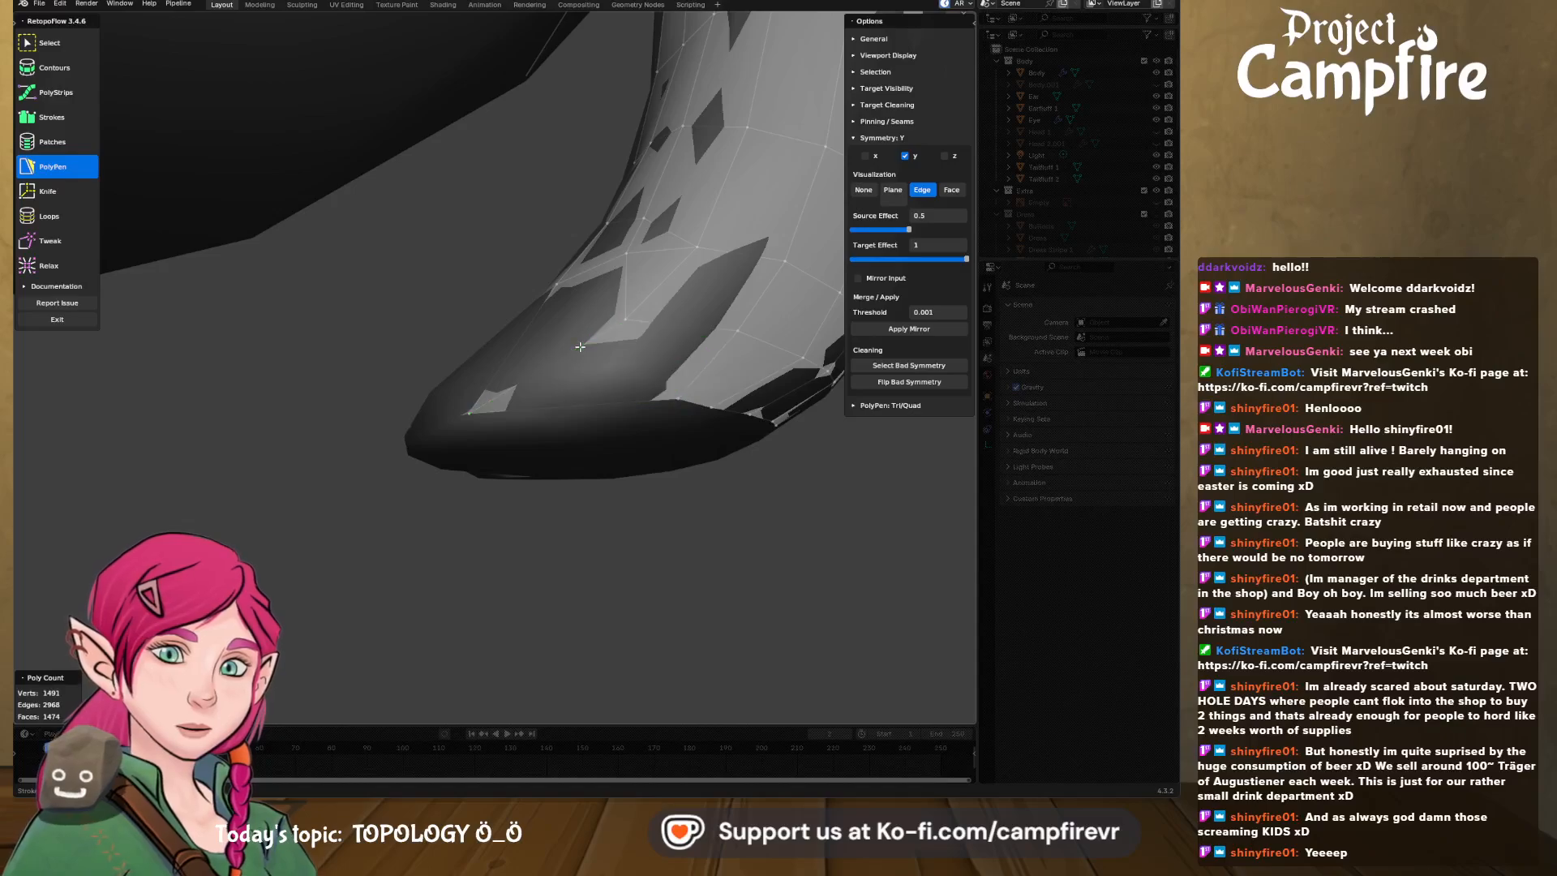
- Extend an edge down the centre of the cleft and fill in a PolyPen triangle on each side of it
middle_click_drag(580, 347, 454, 381)
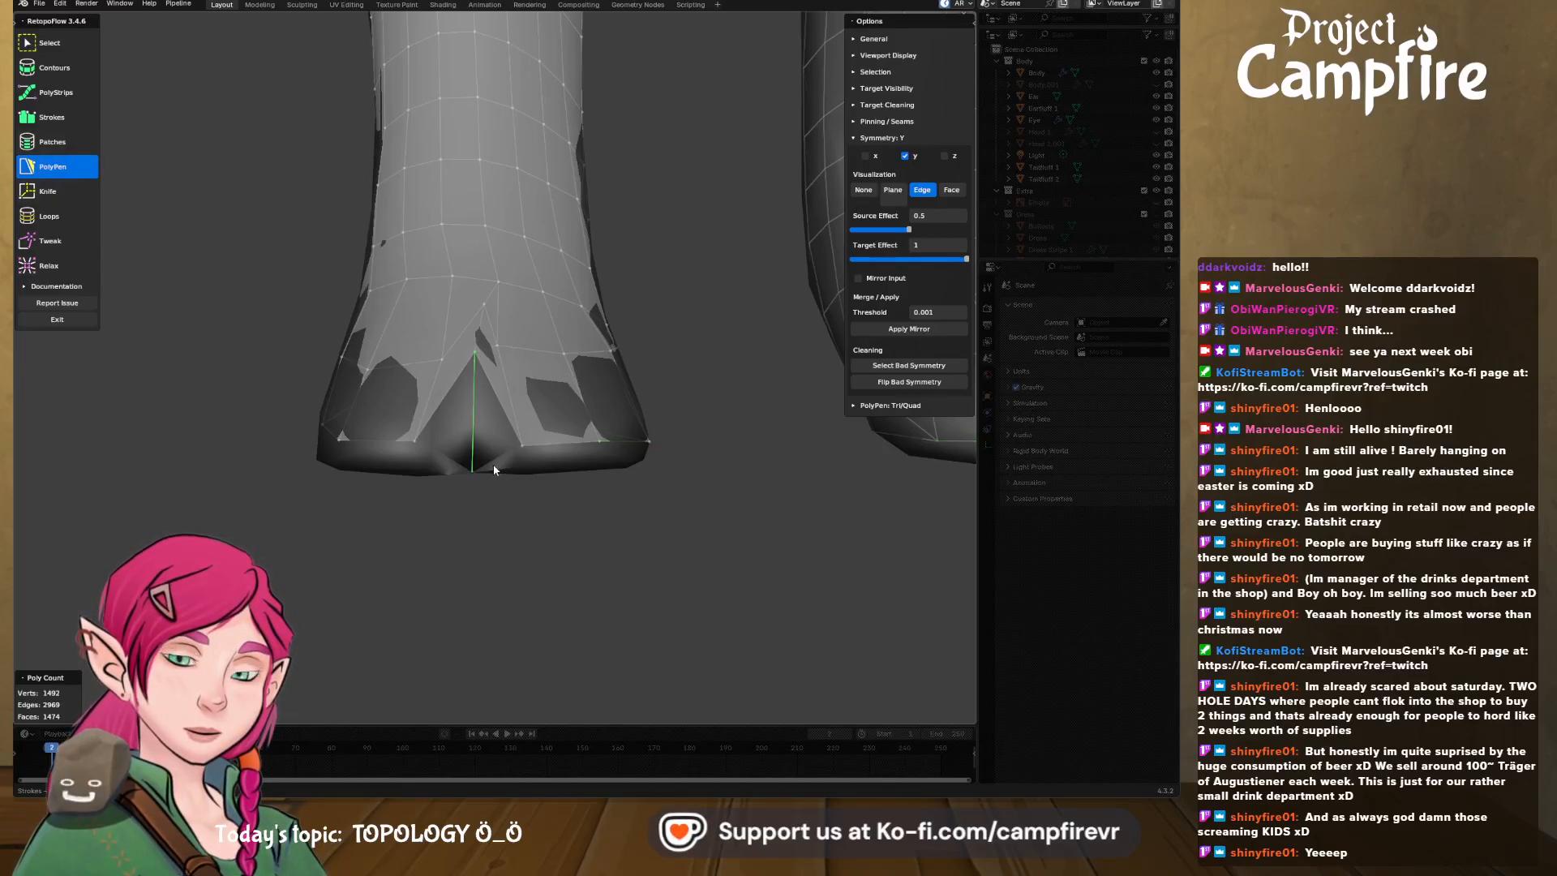
middle_click_drag(494, 470, 483, 417)
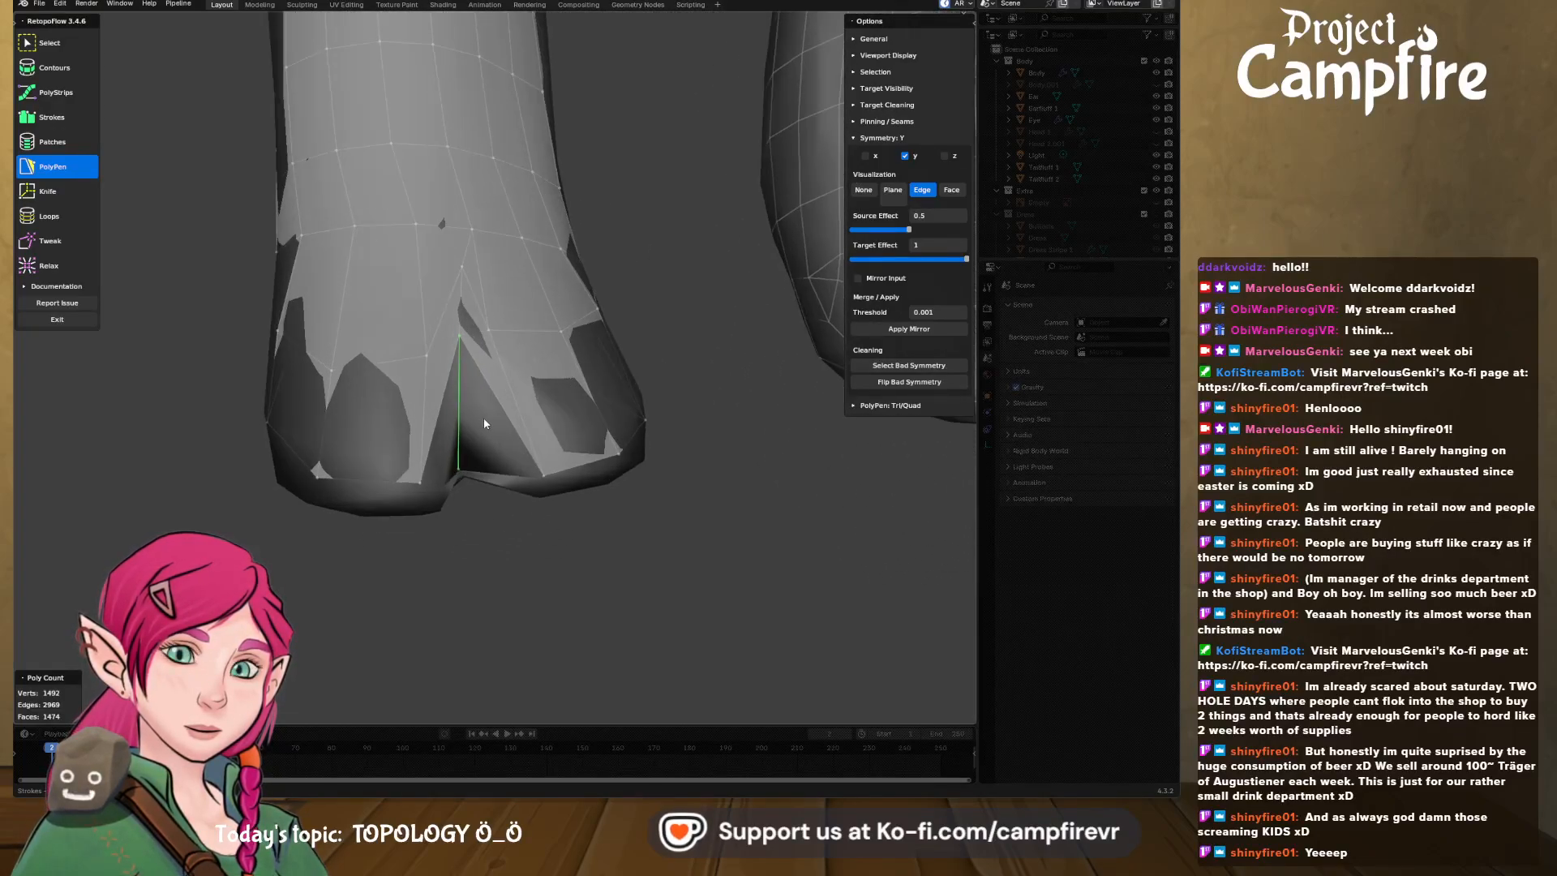
left_click(543, 478)
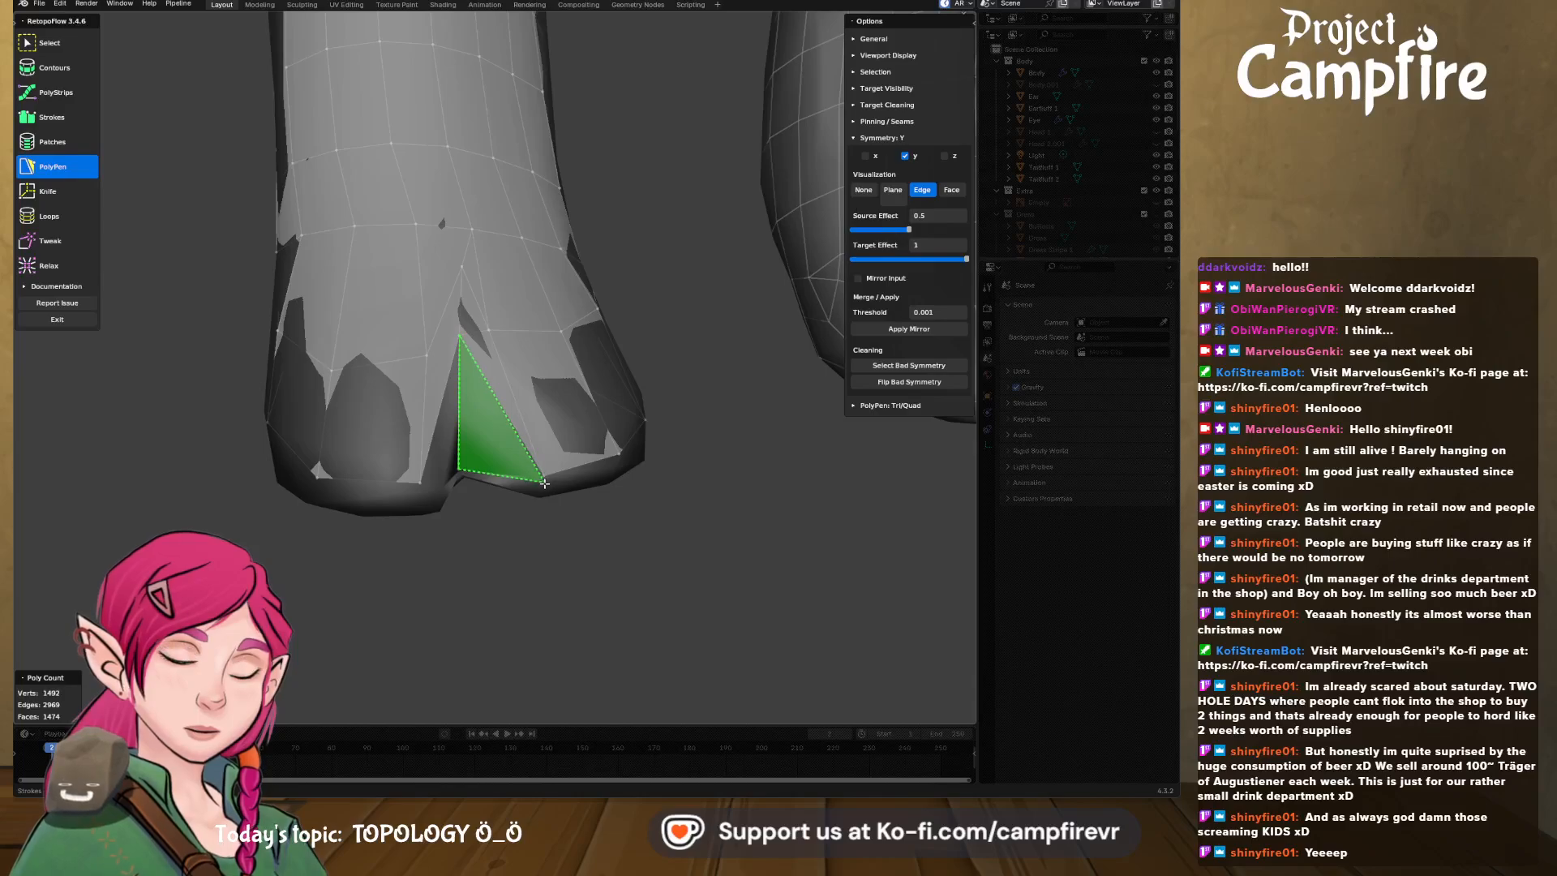
left_click(540, 482)
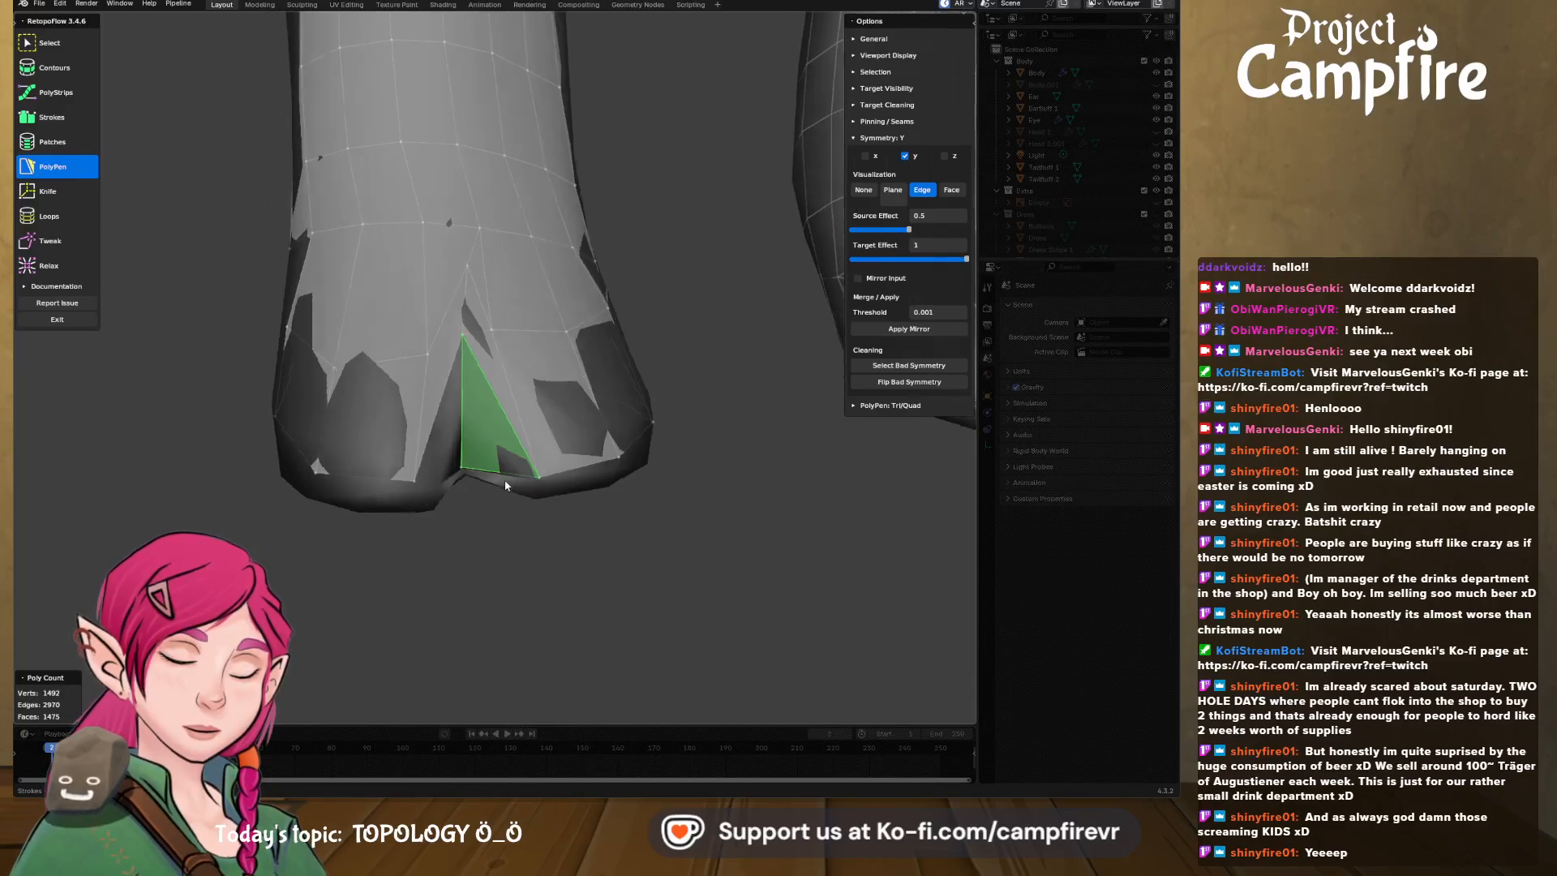
middle_click_drag(539, 482, 407, 439)
left_click(393, 467)
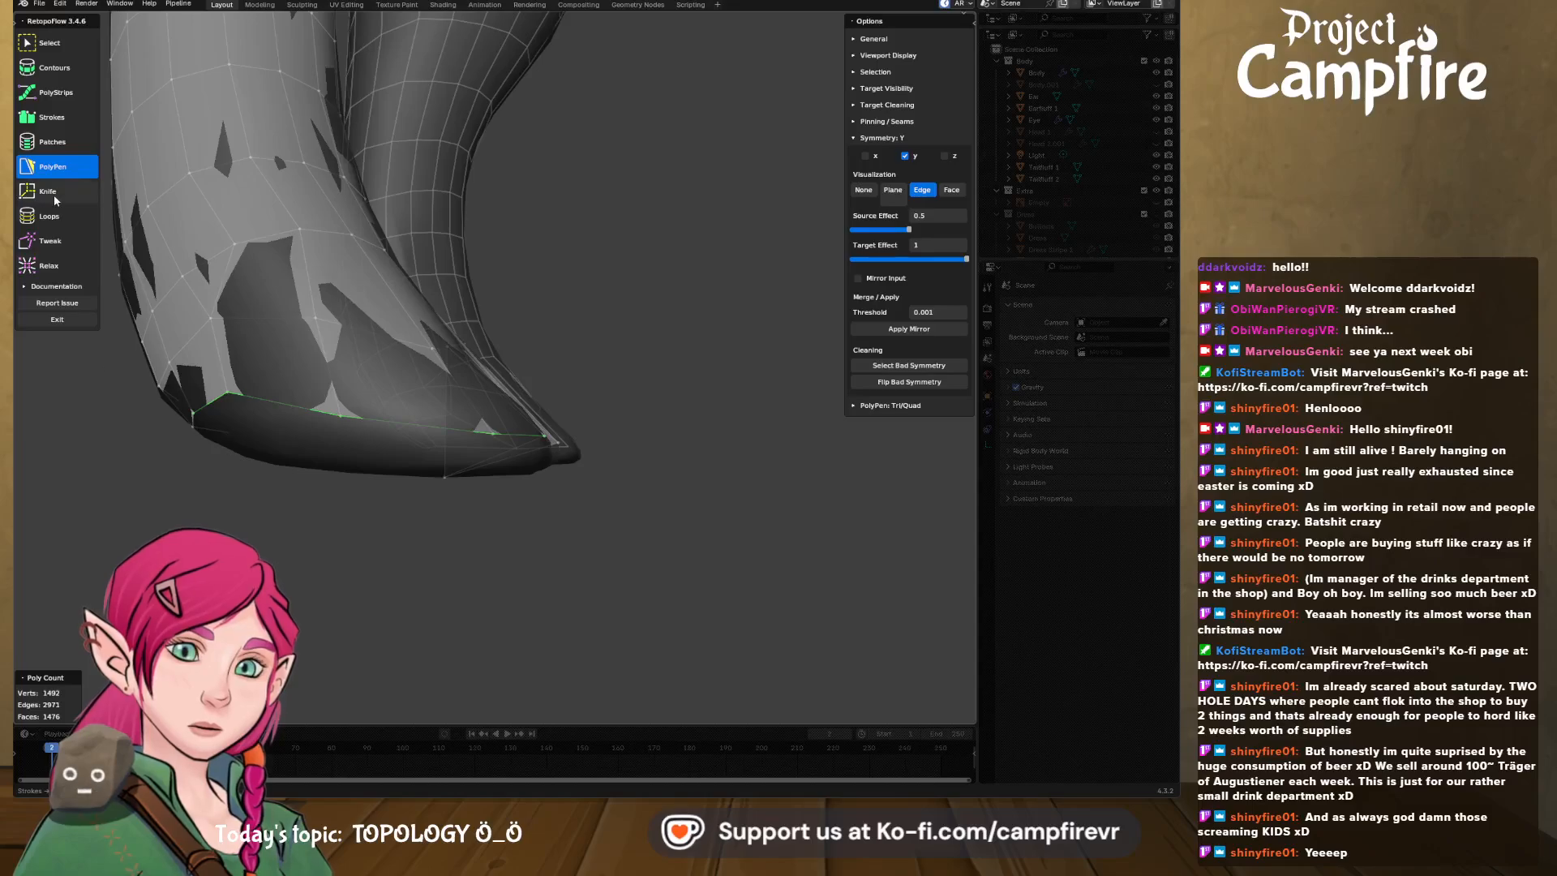
- Select the open lower edge chain along the toe's side and extend it with a four-segment, one-span Strokes strip down to the hoof's bottom rim
left_click(52, 117)
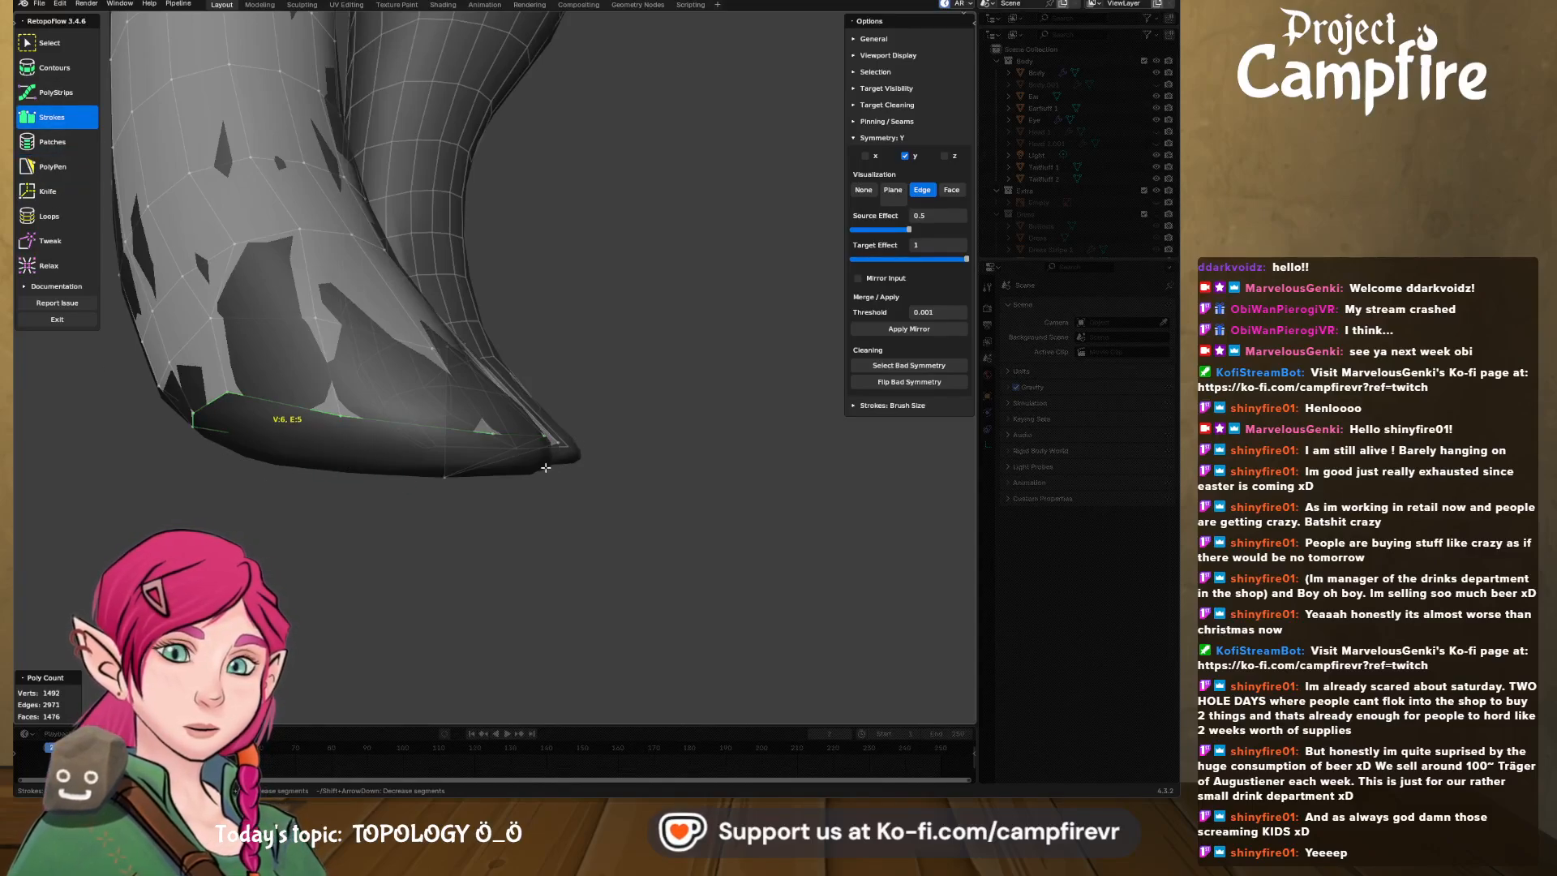
middle_click_drag(381, 469, 580, 480)
left_click(435, 451, "shift")
middle_click_drag(300, 381, 252, 391)
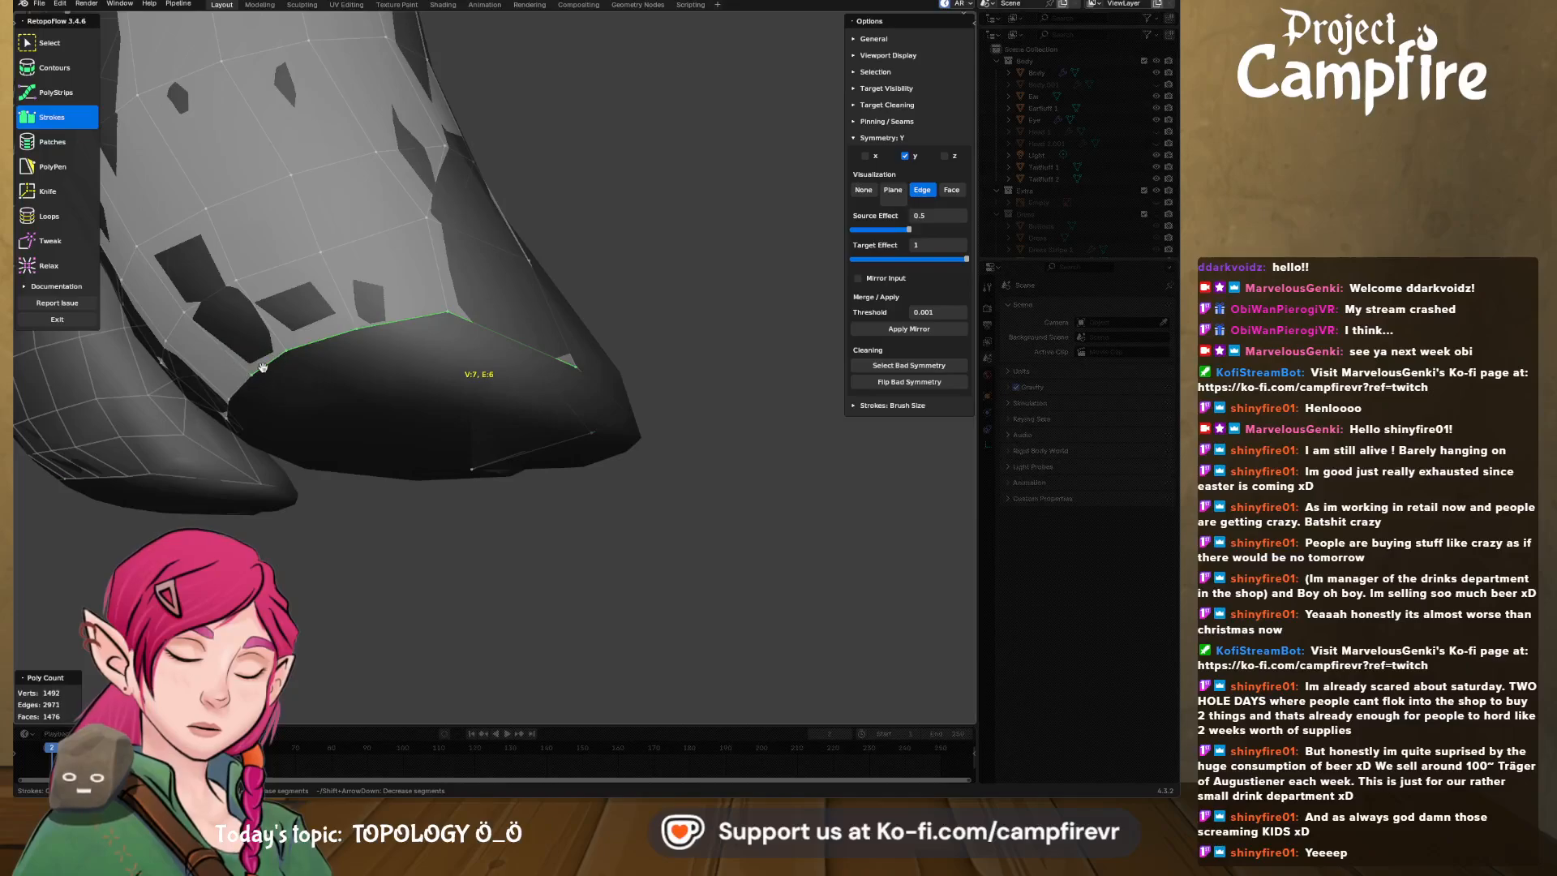
middle_click_drag(350, 364, 379, 457)
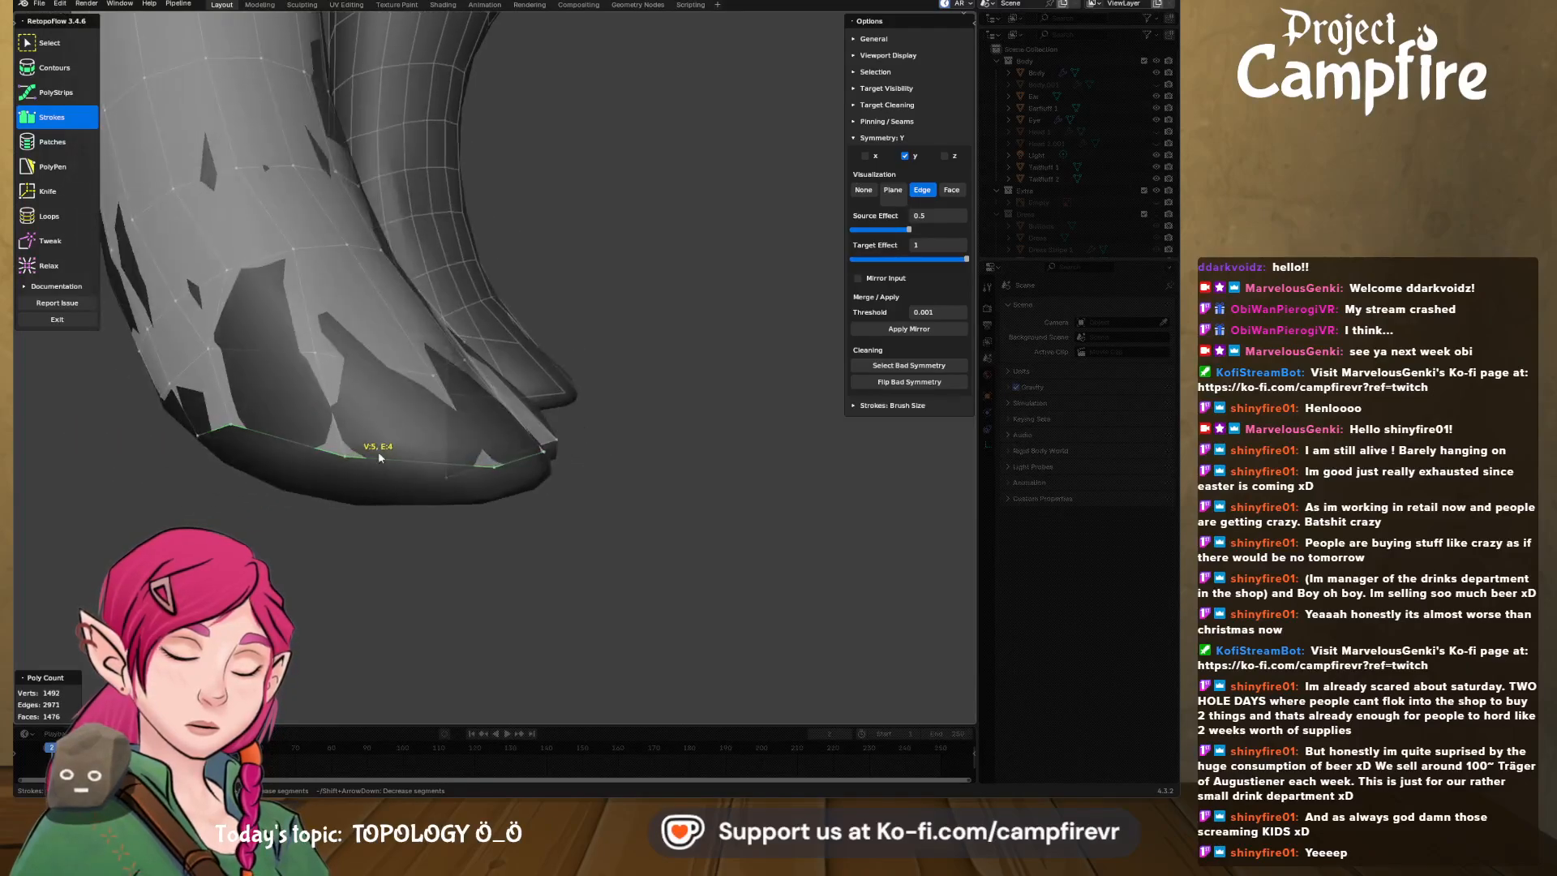
mouse_move(546, 477)
left_mouse_down()
mouse_move(421, 501)
mouse_move(254, 474)
mouse_move(199, 446)
left_mouse_up()
scroll(428, 478, "down", 3, "shift")
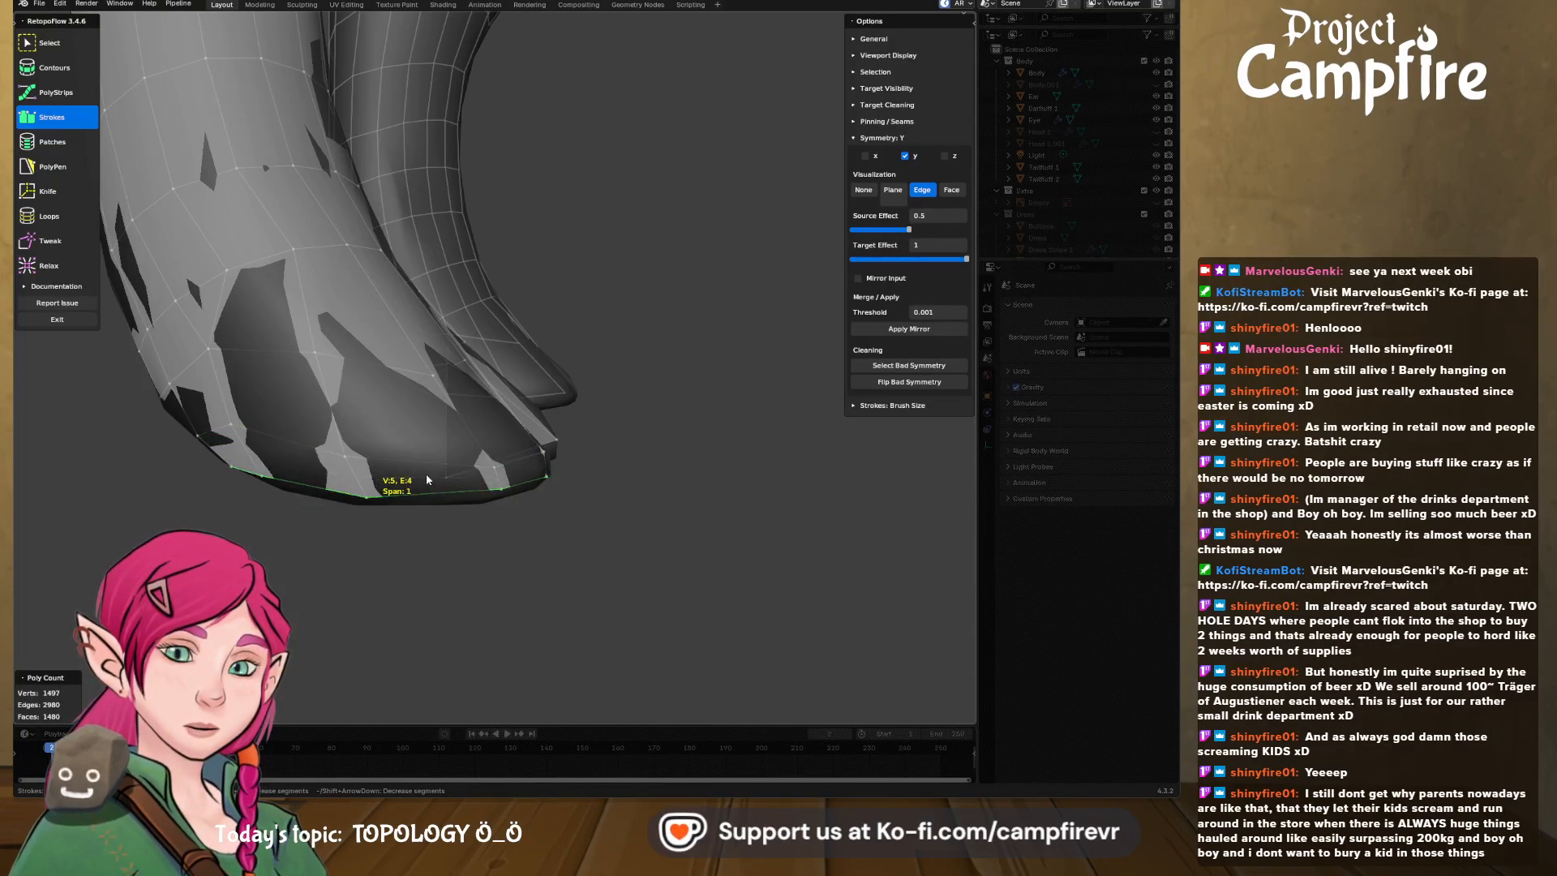
- Tweak the vertices of the new strip so they follow the hoof's bottom rim
key("t")
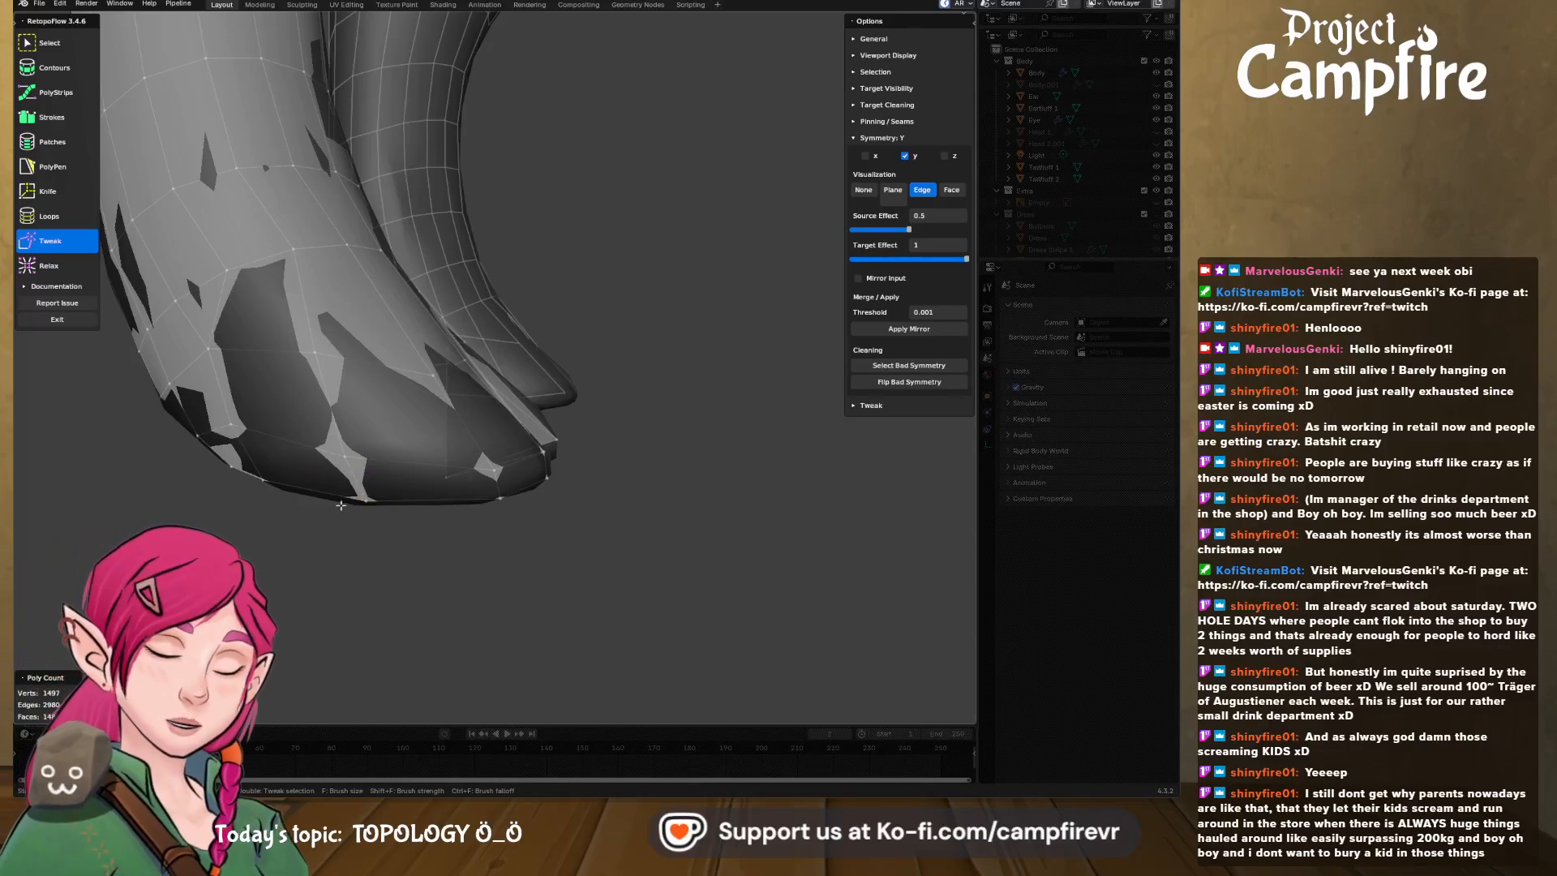
middle_click_drag(373, 483, 570, 503)
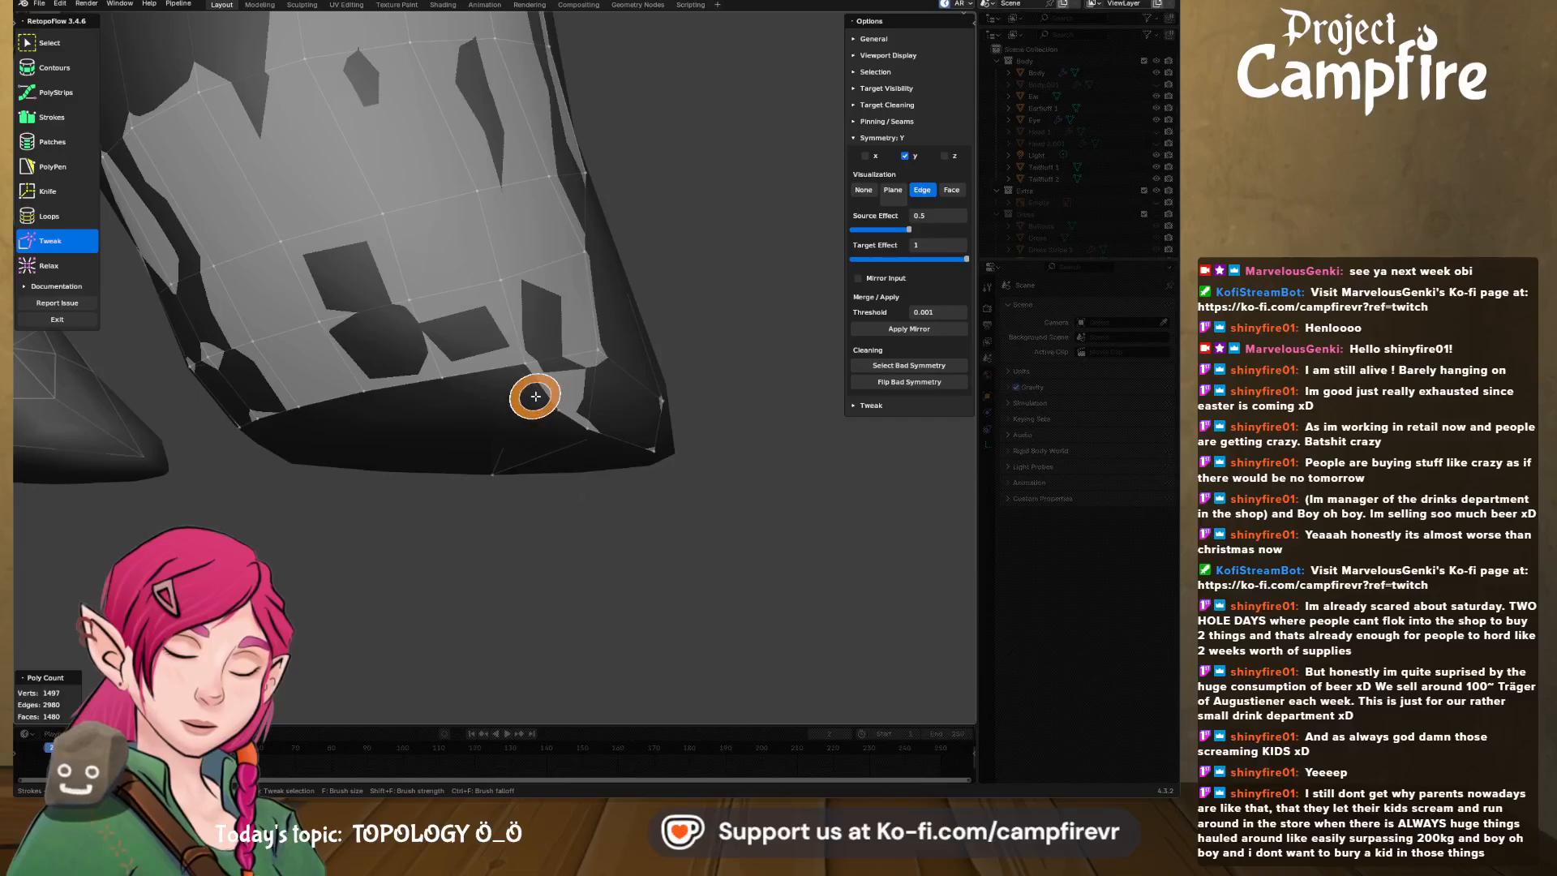
mouse_move(567, 392)
middle_mouse_down()
mouse_move(706, 441)
mouse_move(500, 431)
middle_mouse_up()
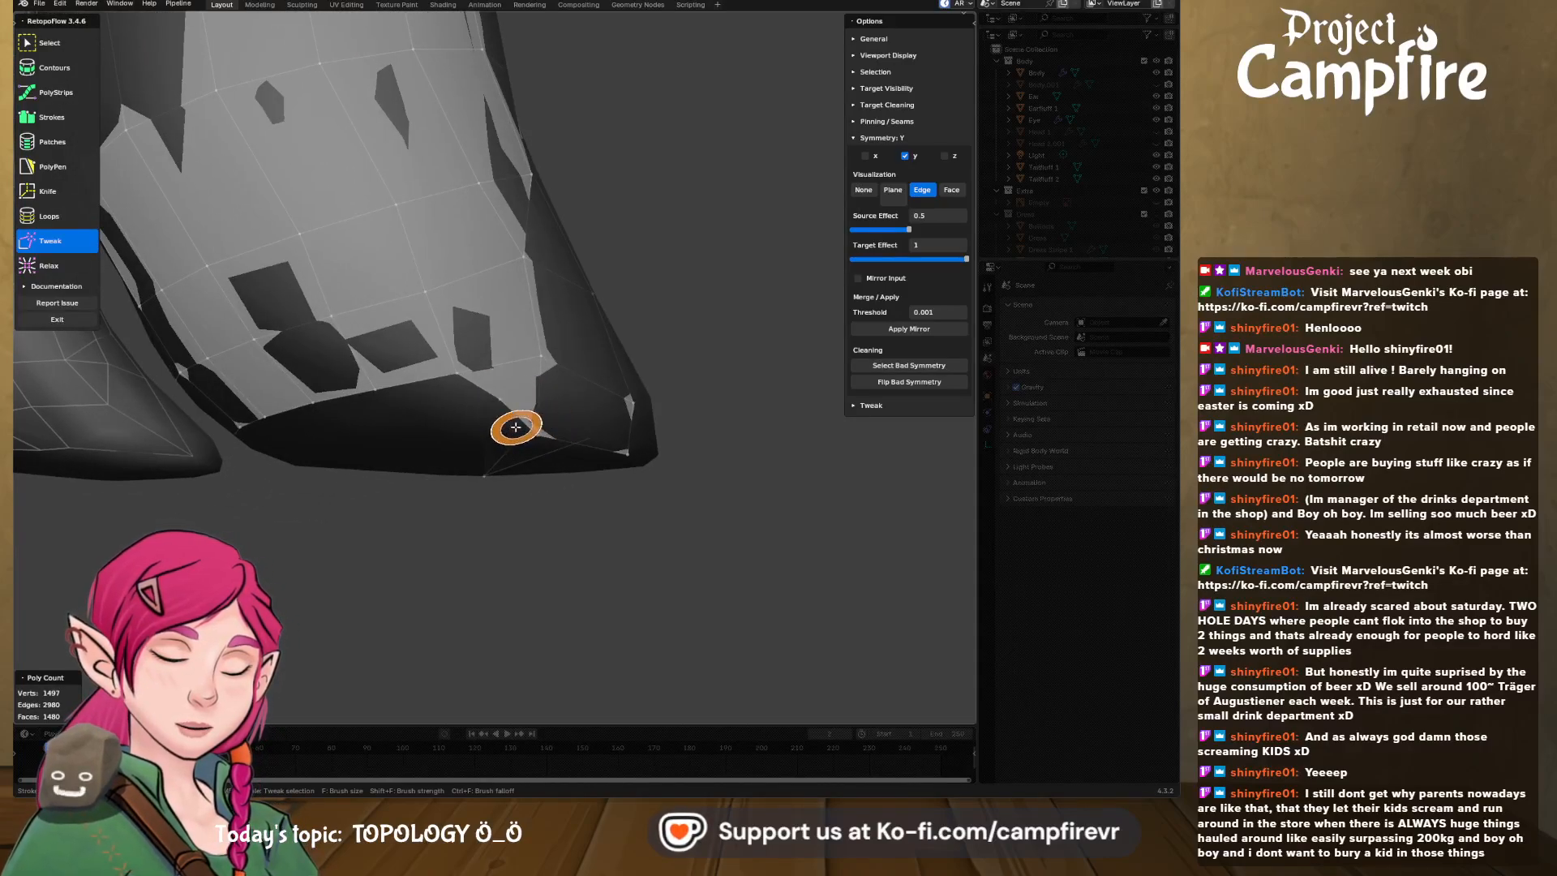
middle_click_drag(515, 430, 438, 404)
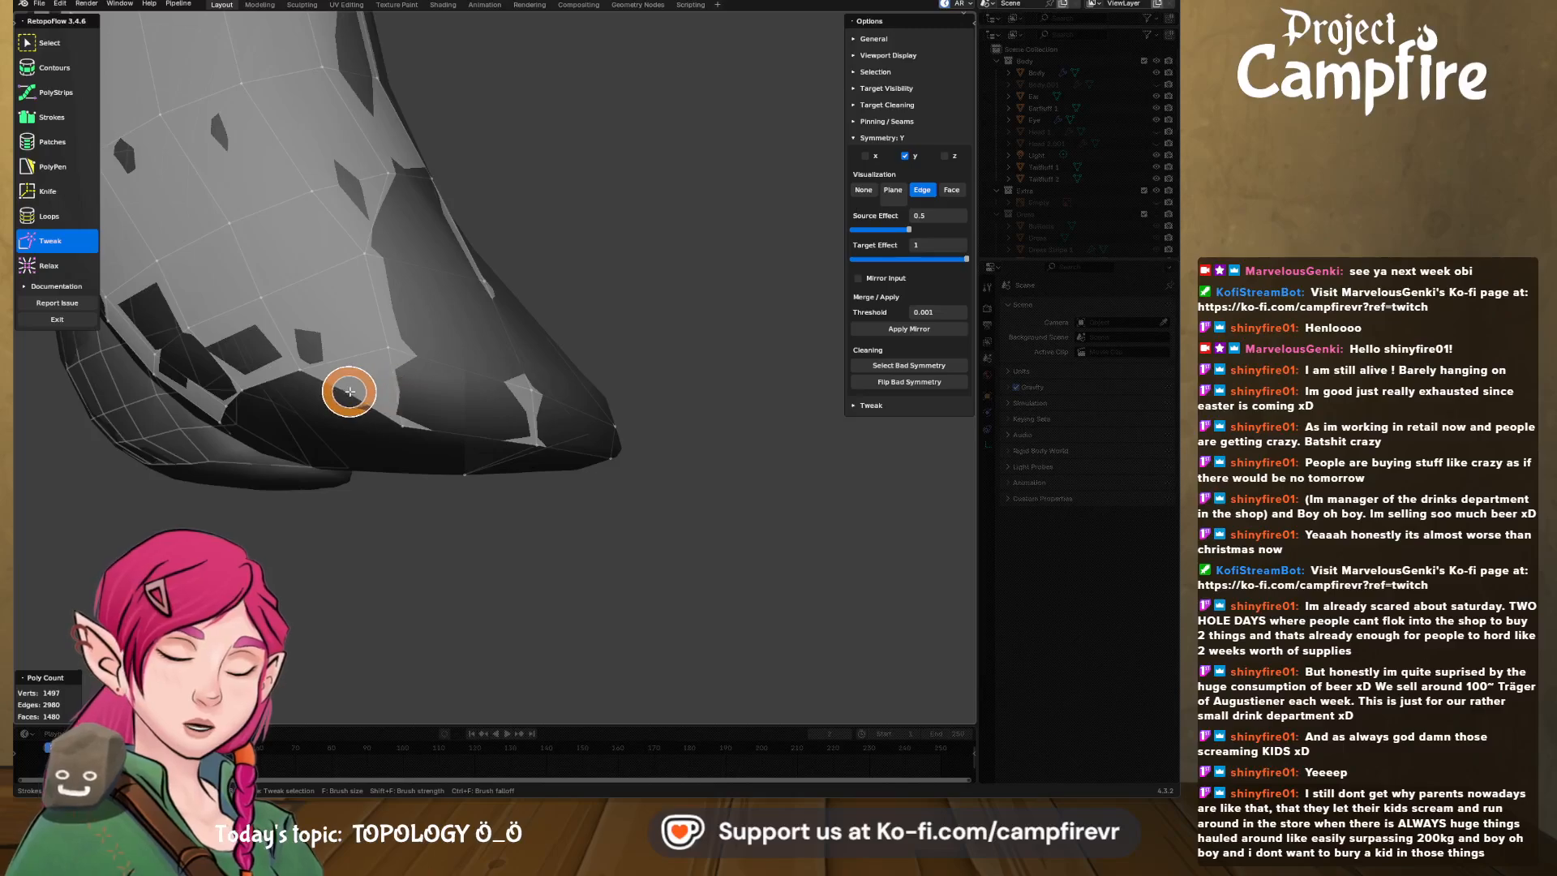
- Merge the short edge at the strip's rear end at center and fill the adjoining notch with a PolyPen triangle
left_click(43, 46)
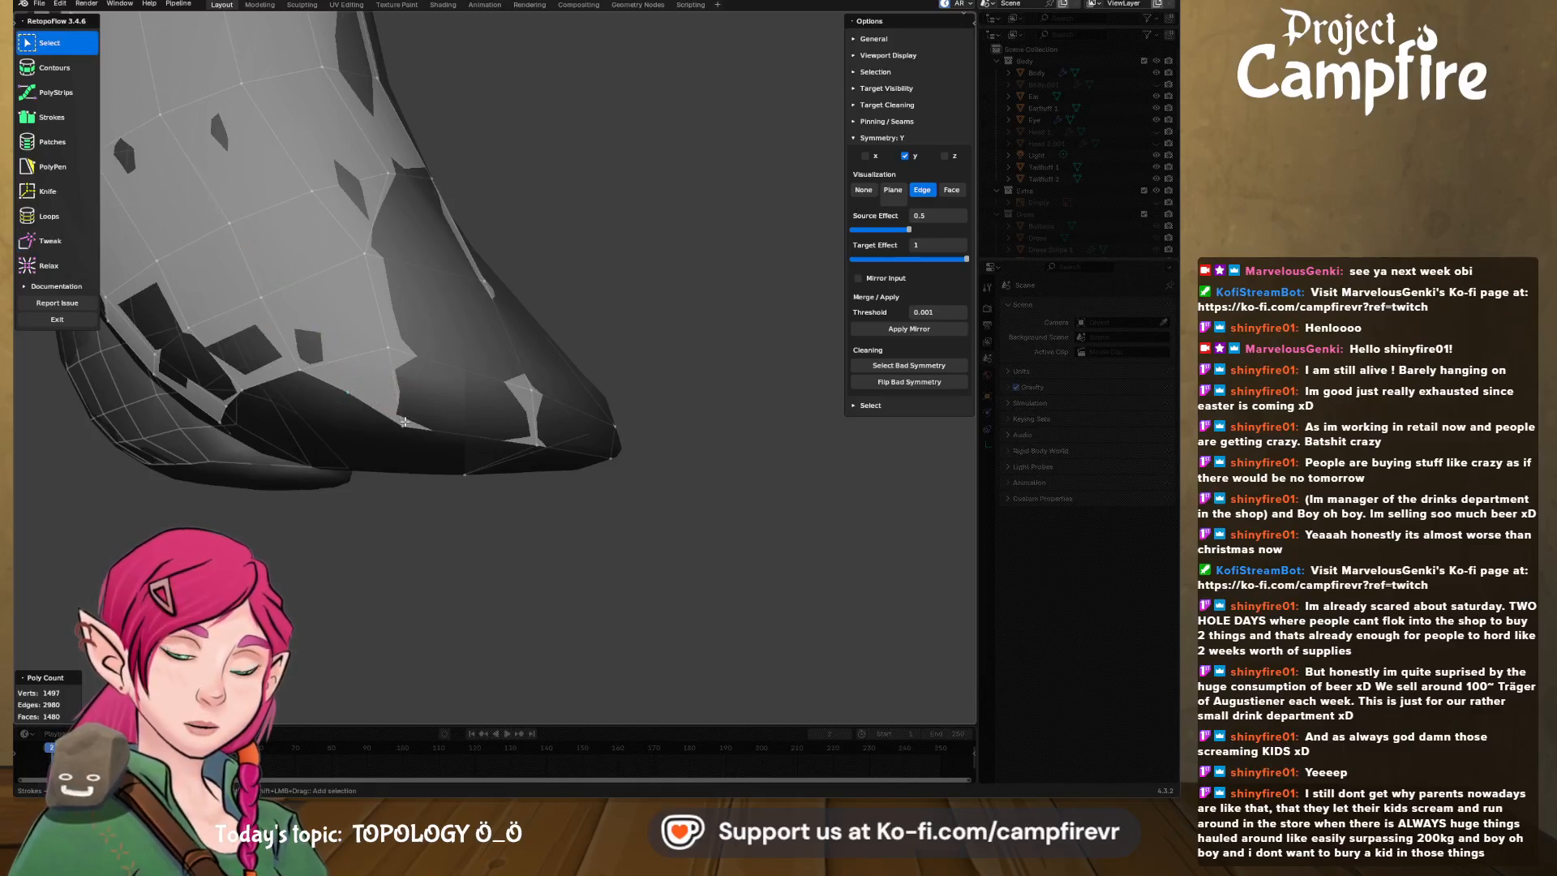
key("x")
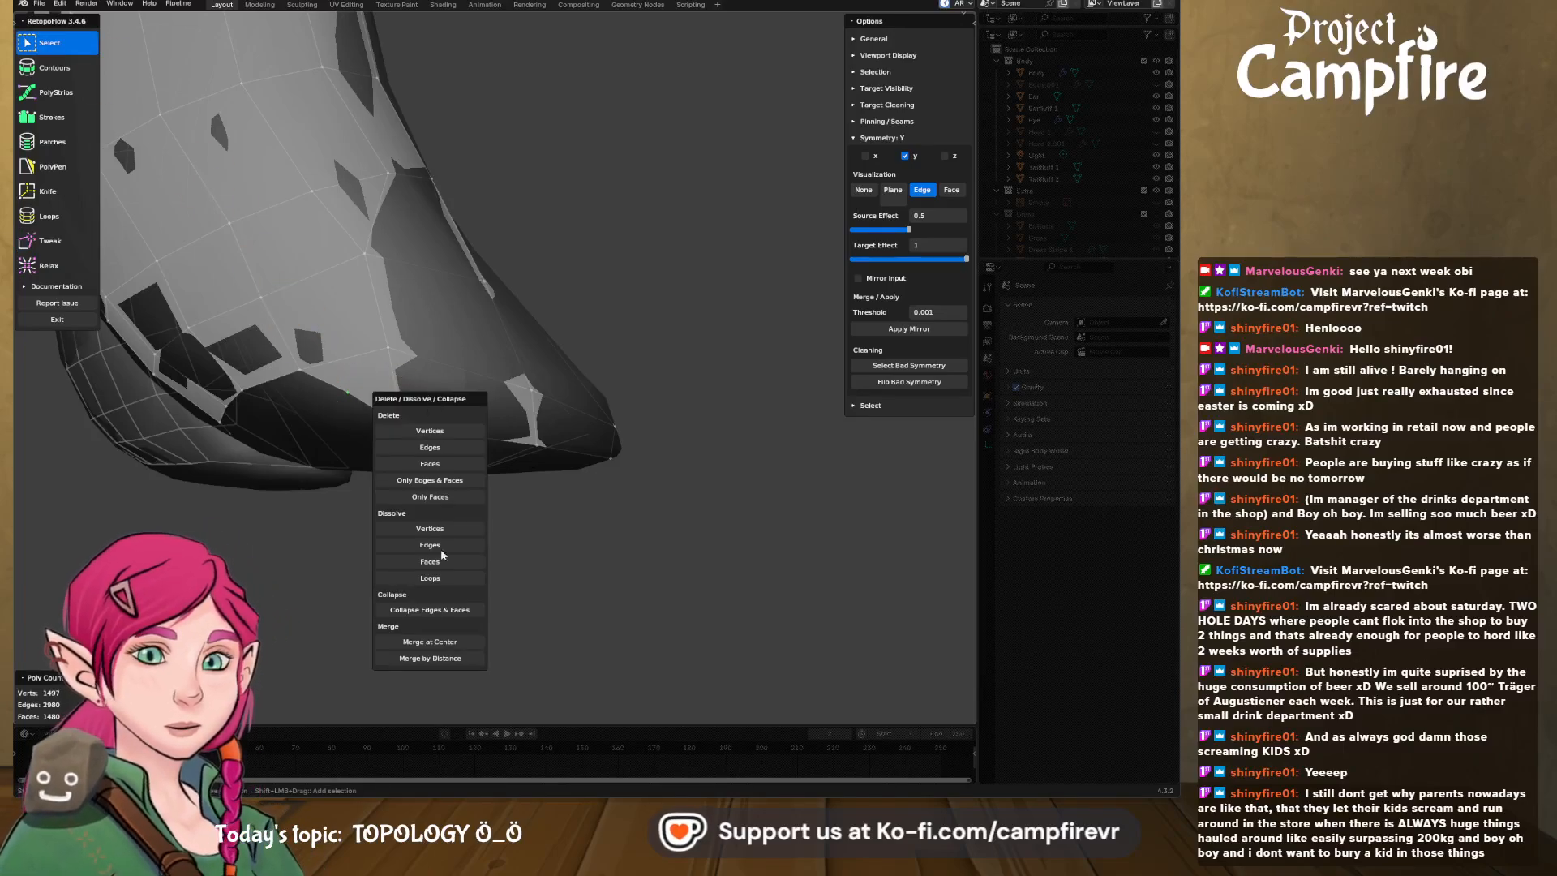
left_click(430, 641)
middle_click_drag(430, 642, 392, 425)
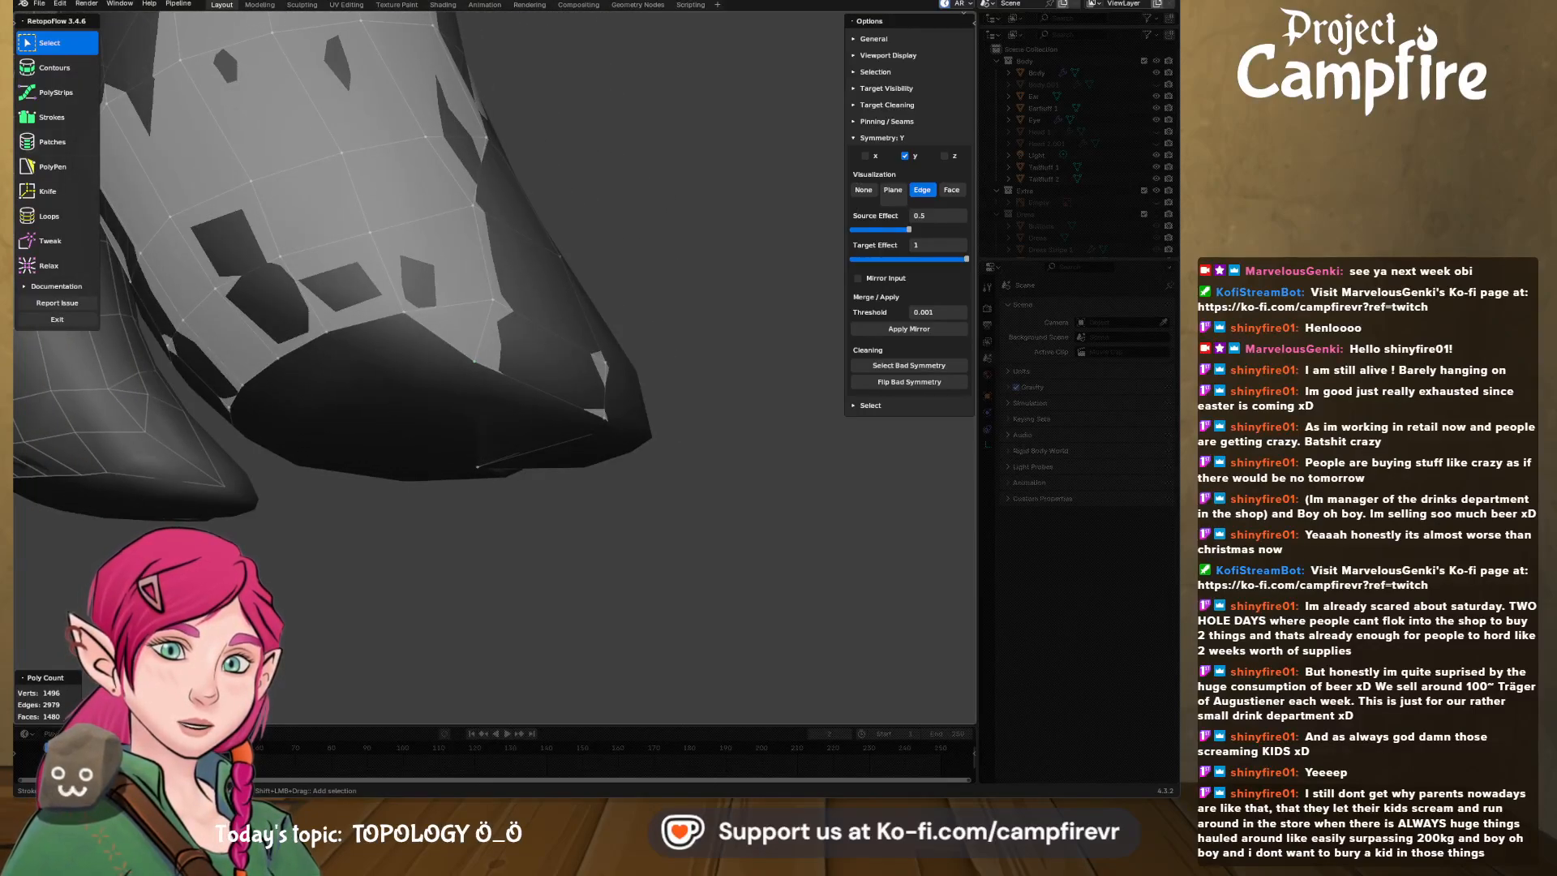
left_click(47, 170)
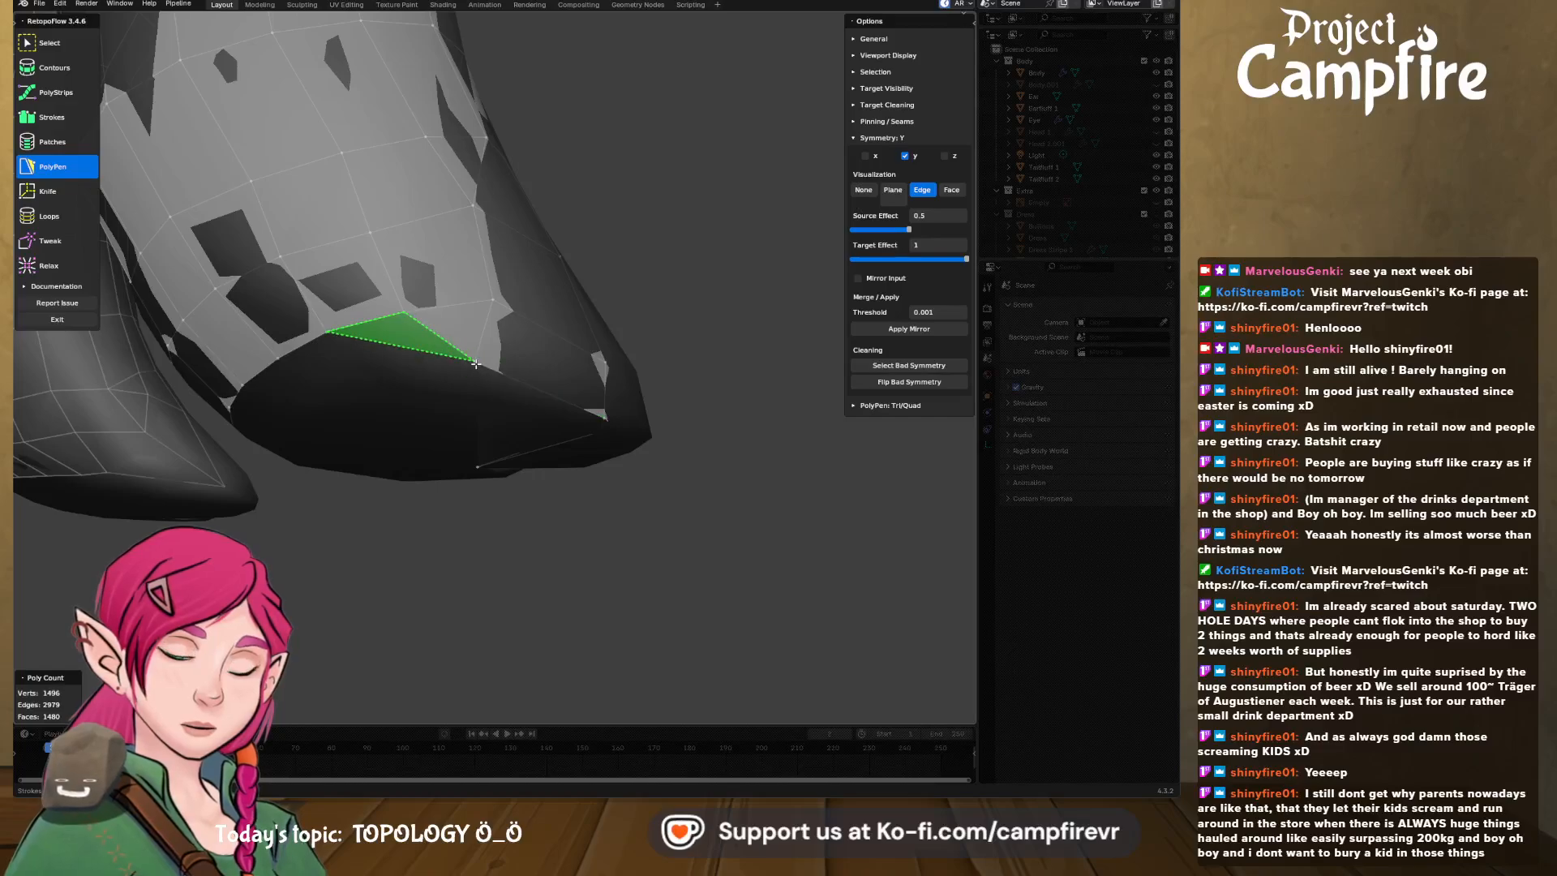
middle_click_drag(475, 363, 509, 342)
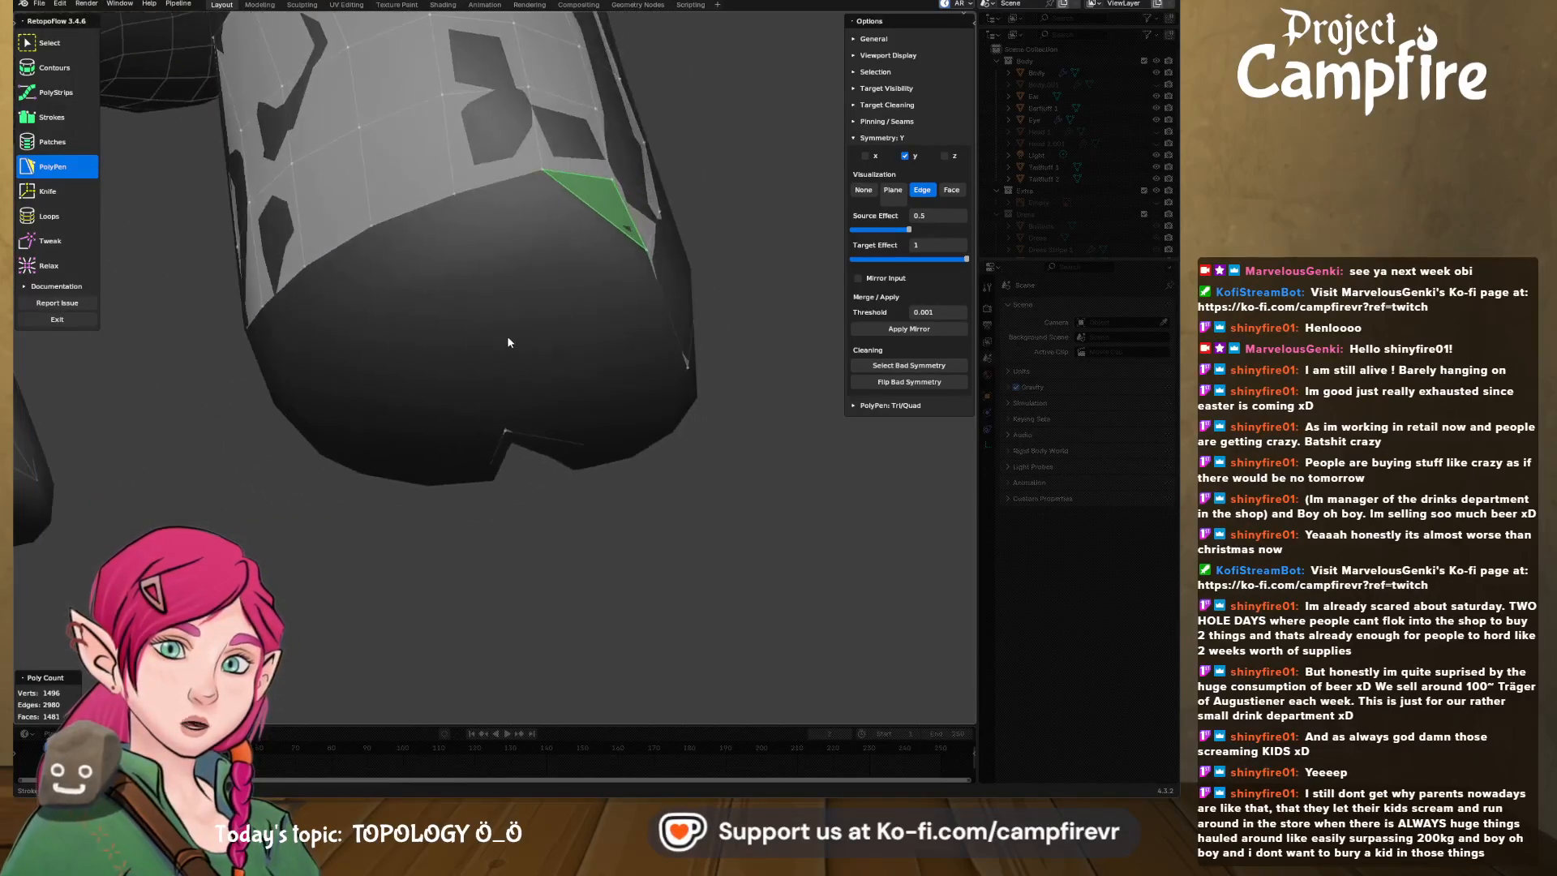
- Tweak the boundary vertices along the heel's open edge into an even curve around the back of the hoof
left_click(79, 242)
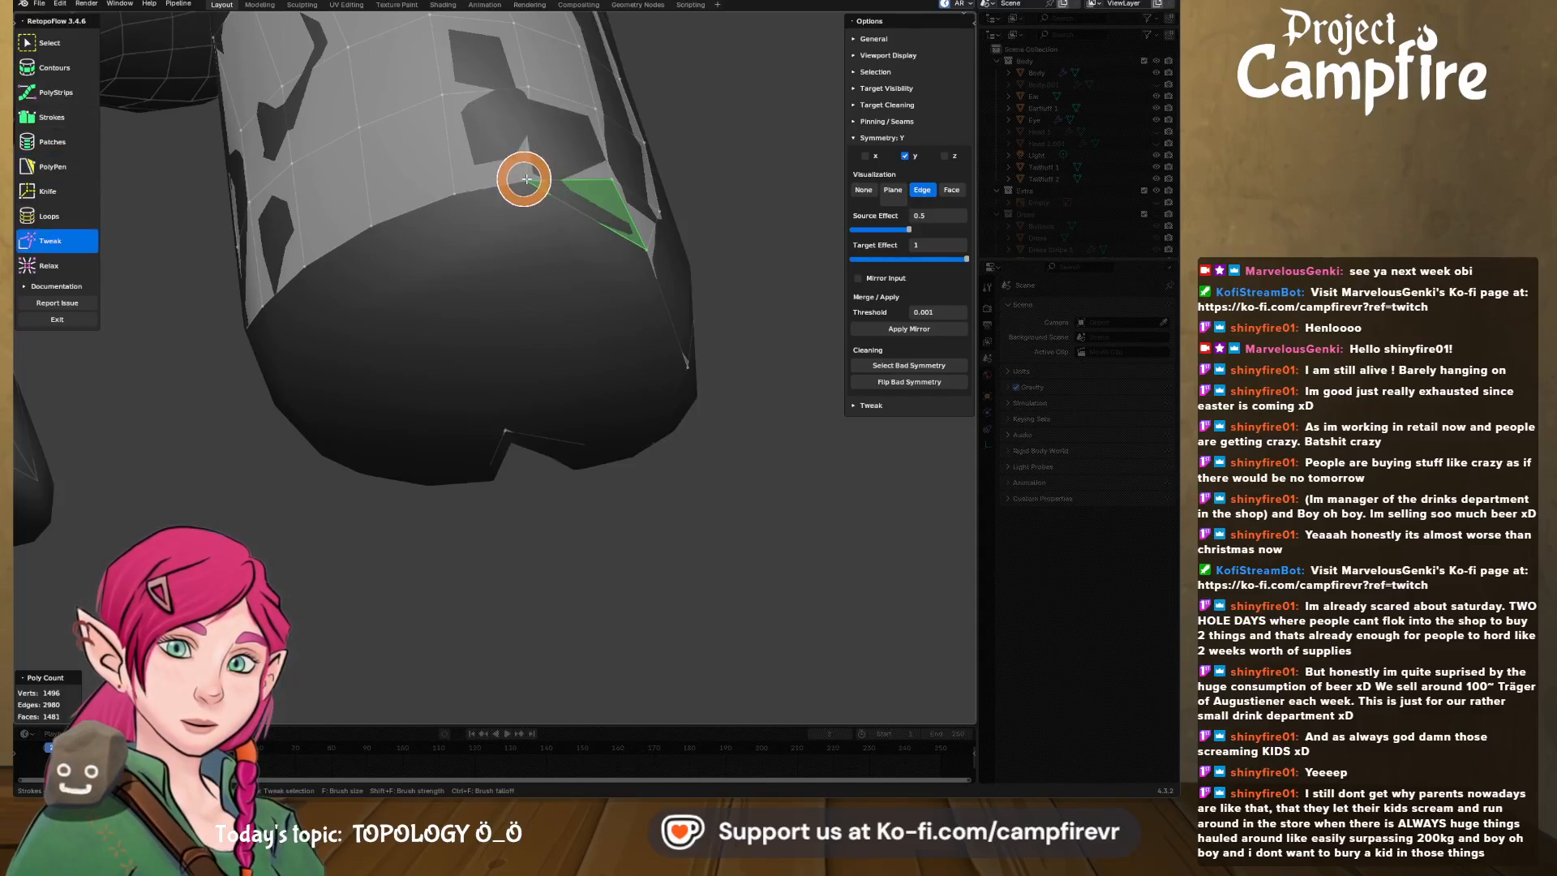
middle_click_drag(532, 184, 574, 184)
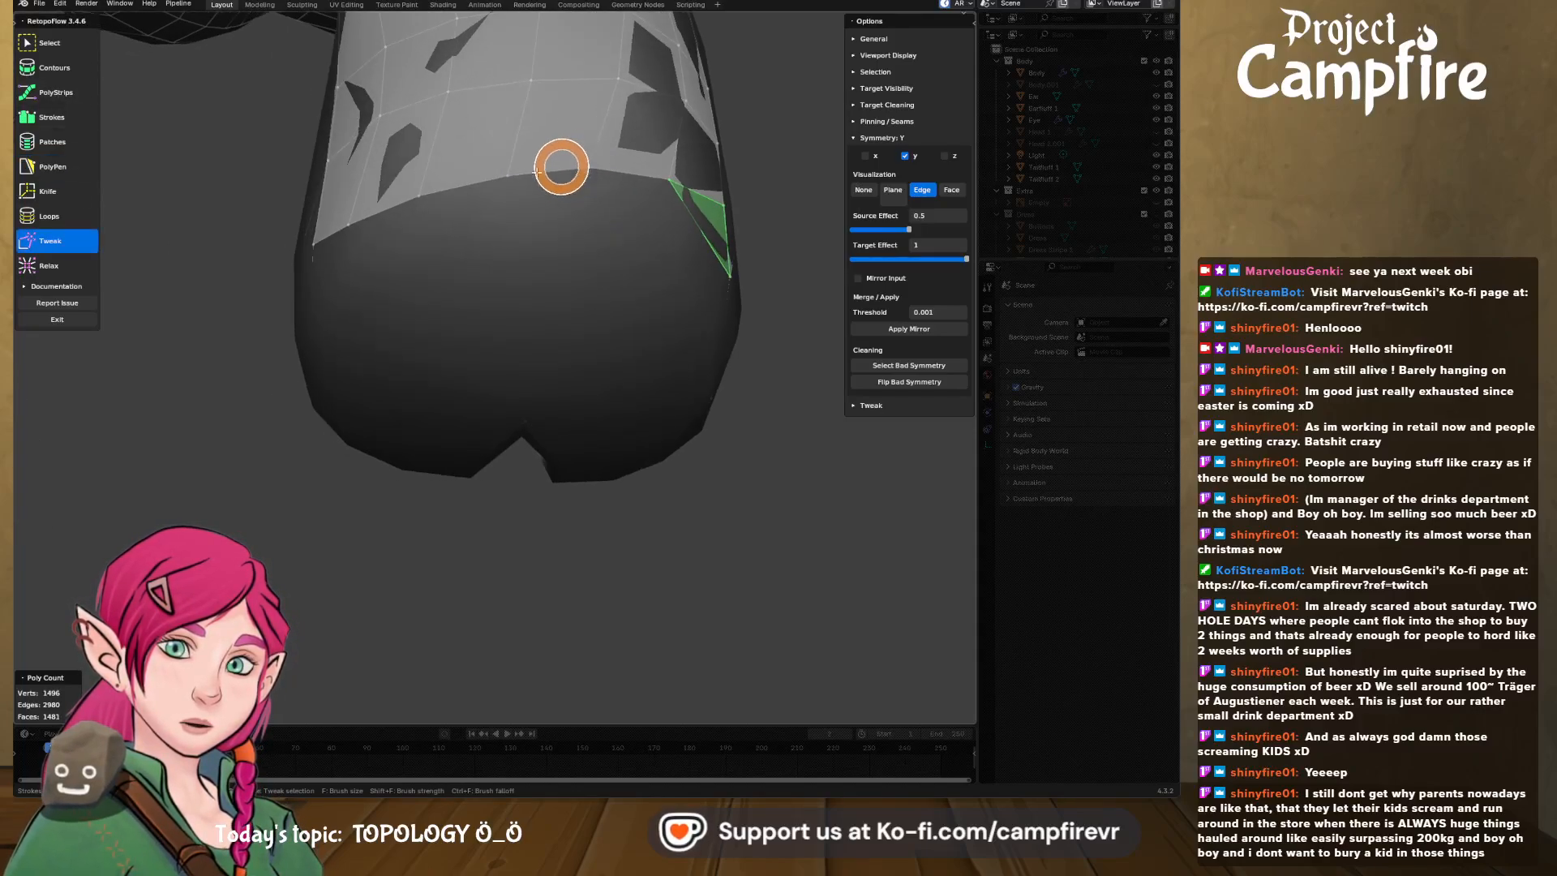
mouse_move(442, 202)
middle_mouse_down()
mouse_move(394, 164)
mouse_move(507, 204)
middle_mouse_up()
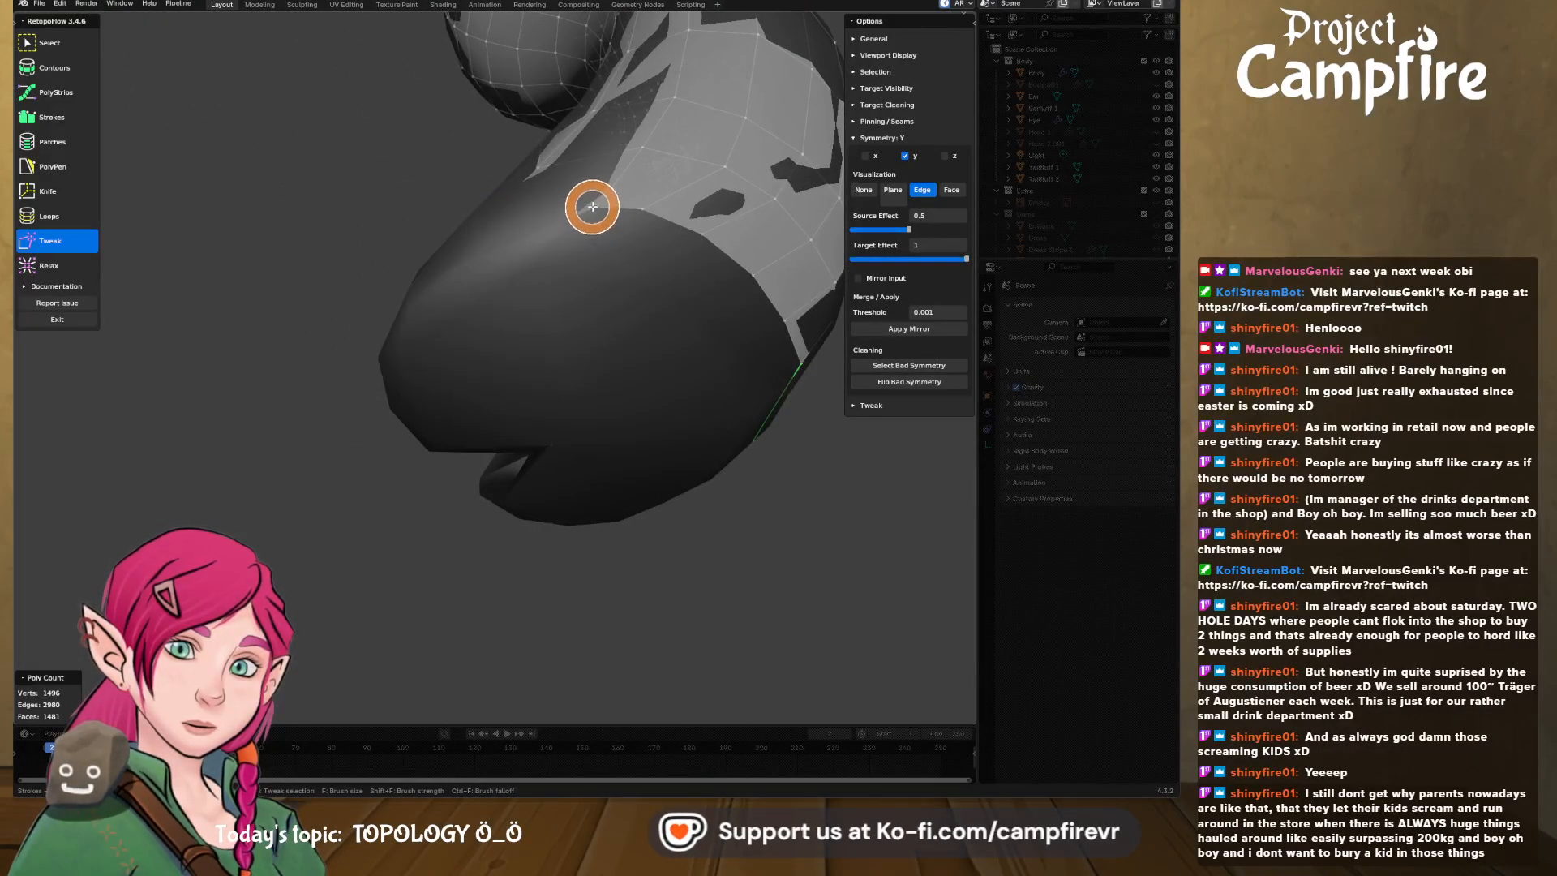
middle_click_drag(593, 219, 669, 212)
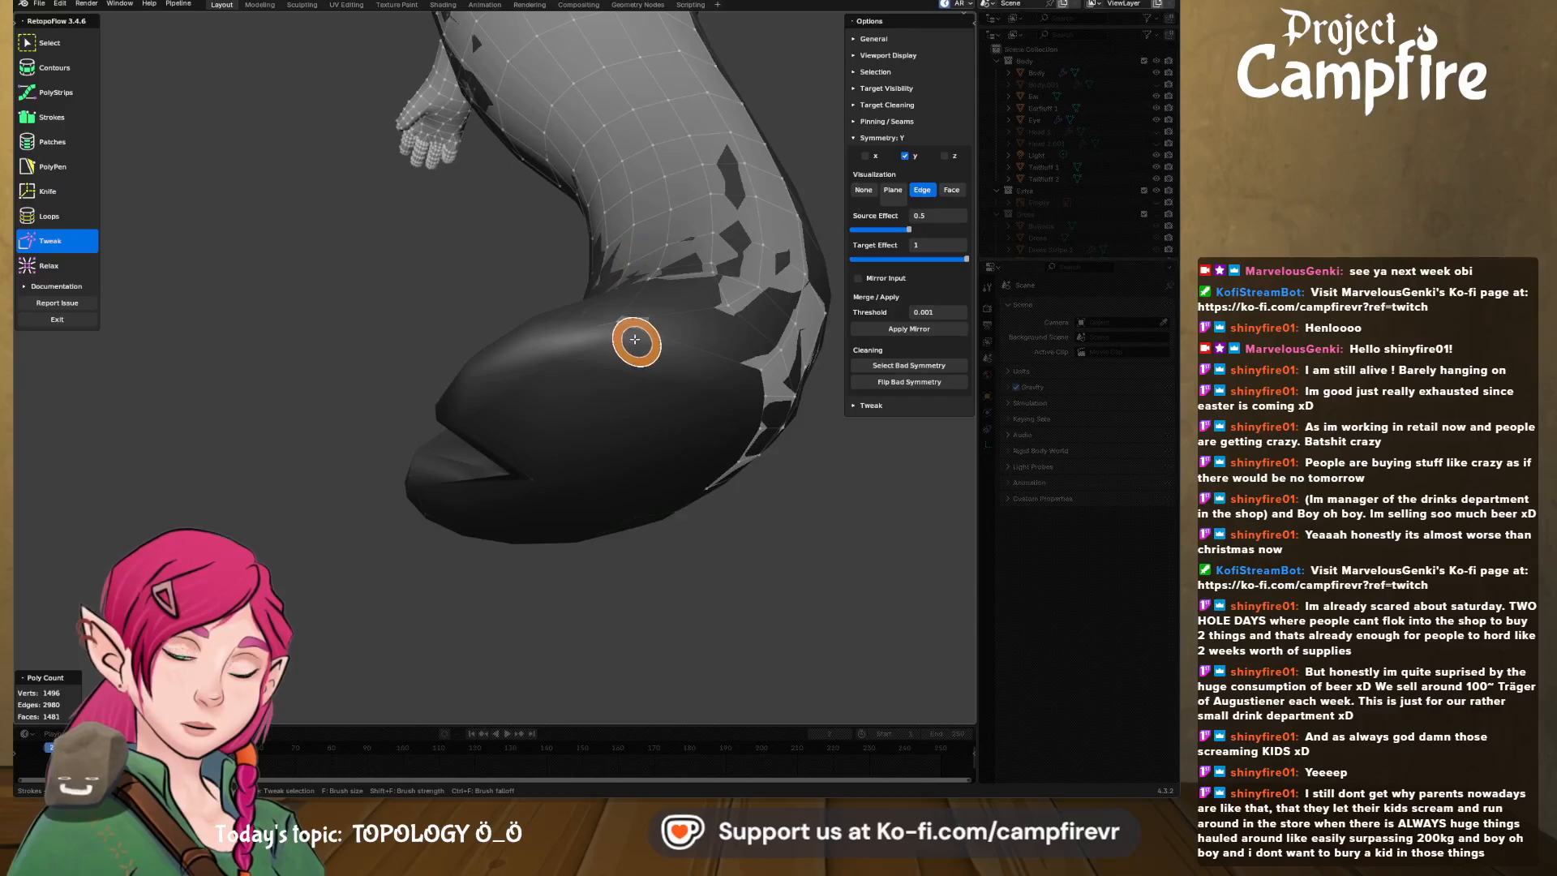
mouse_move(636, 340)
middle_mouse_down()
mouse_move(674, 381)
mouse_move(591, 426)
mouse_move(742, 463)
mouse_move(598, 469)
mouse_move(532, 497)
mouse_move(446, 485)
middle_mouse_up()
- Examine the cleft's central edge and its lowest vertex up close from several angles with PolyPen active
left_click(49, 189)
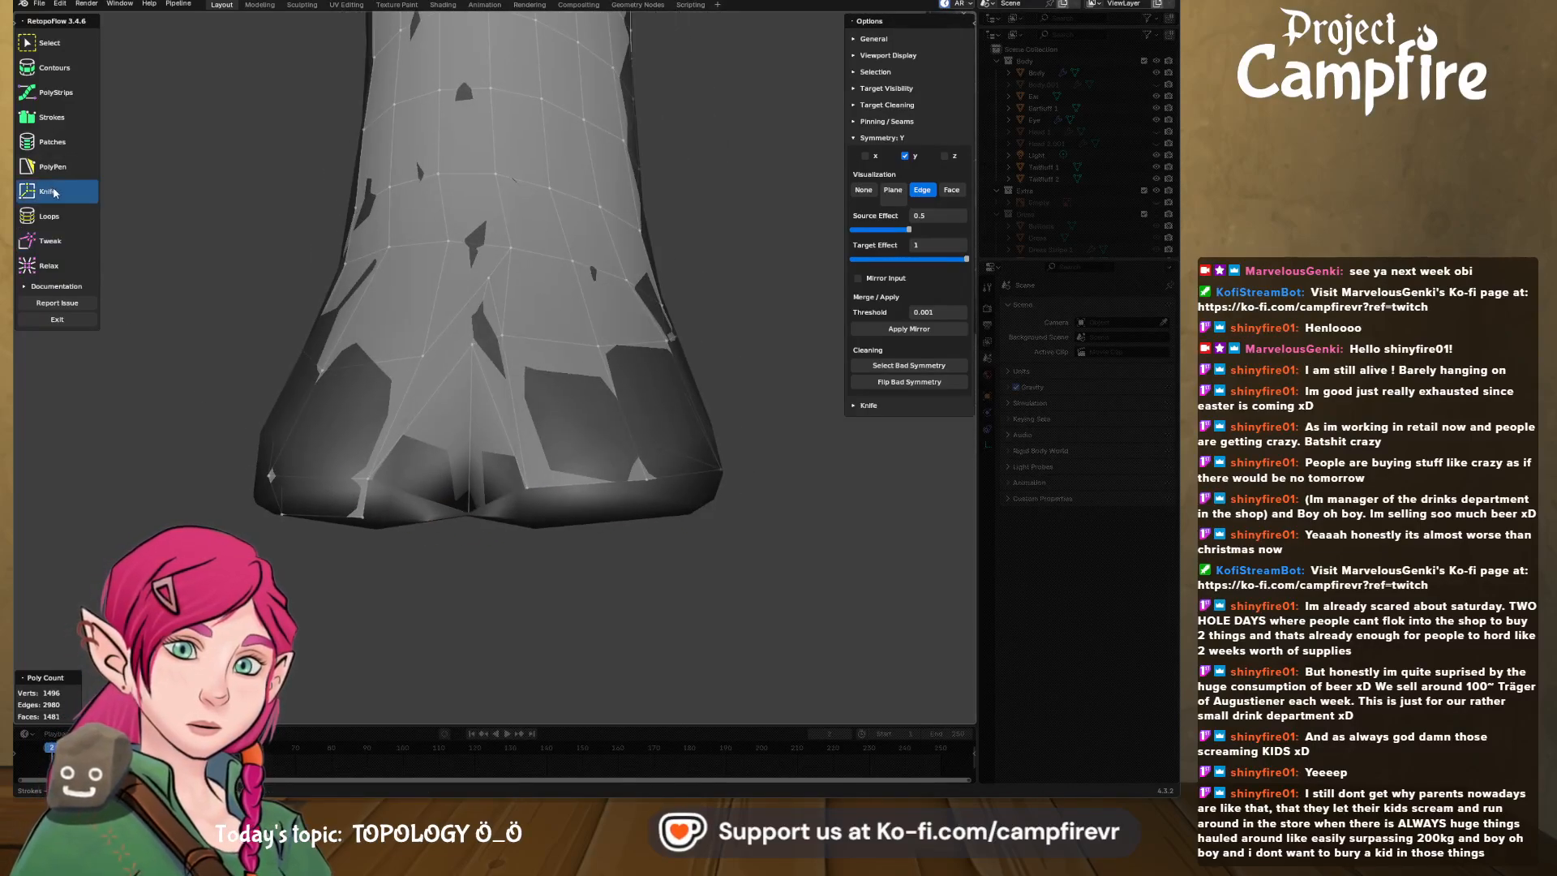
left_click(53, 169)
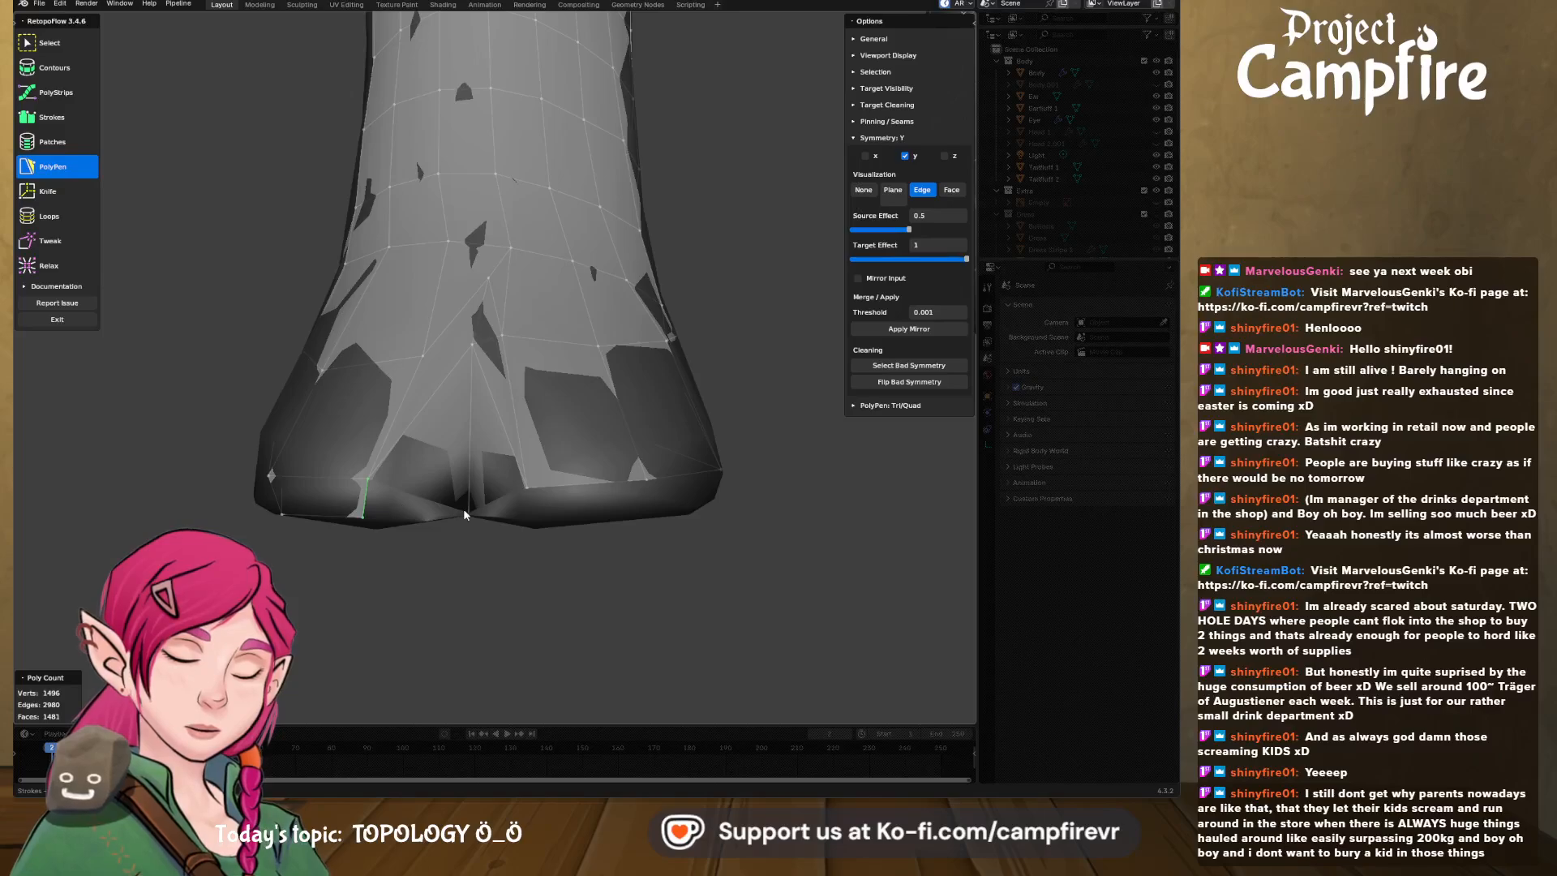
middle_click_drag(472, 520, 491, 597)
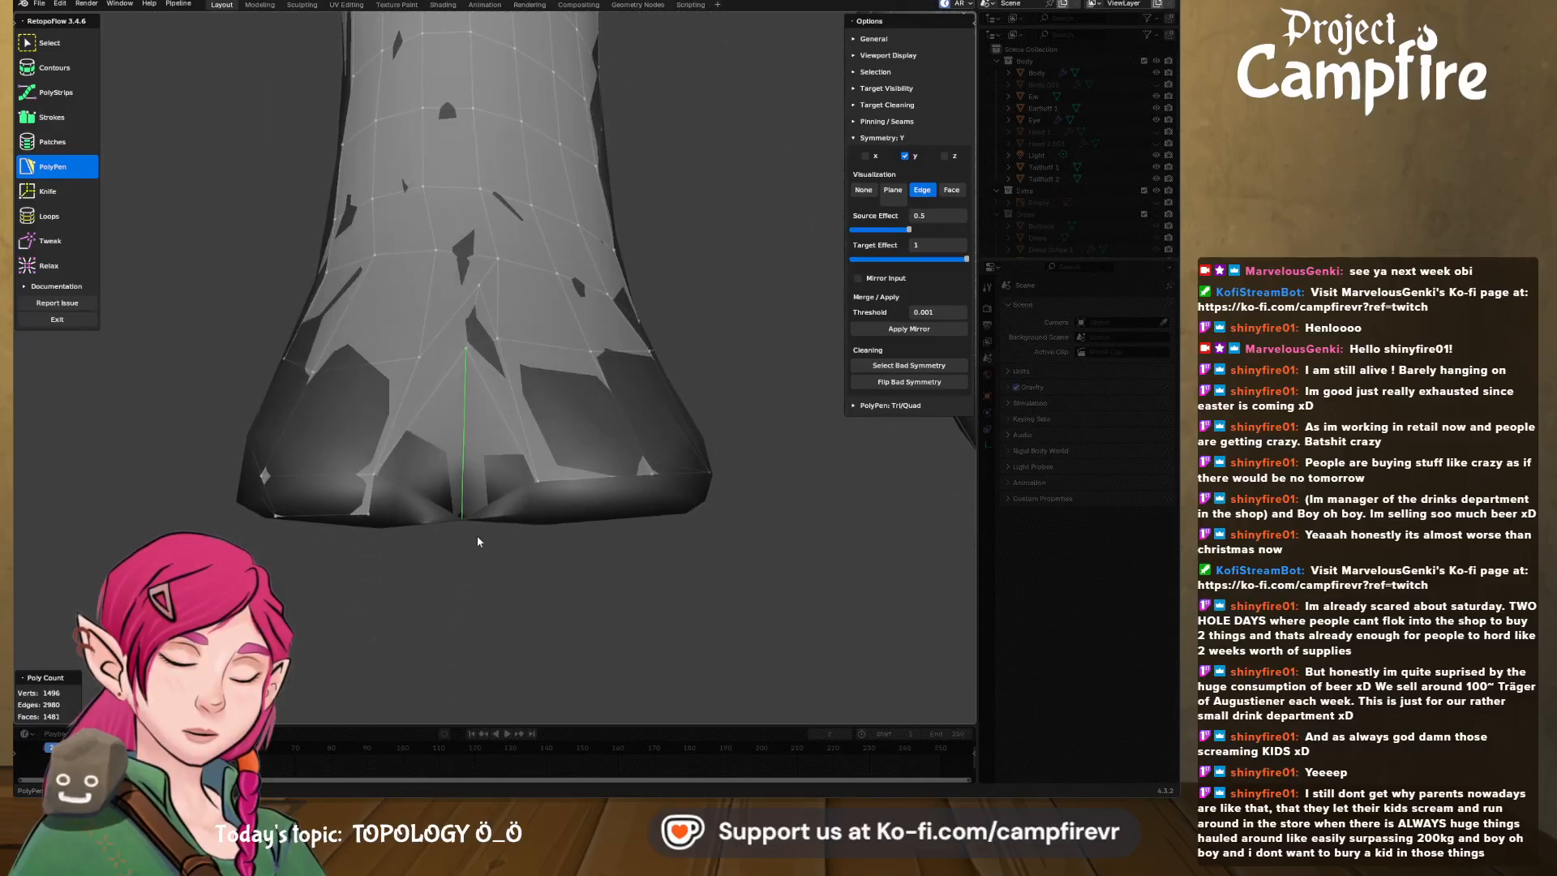
scroll(463, 544, "up", 4)
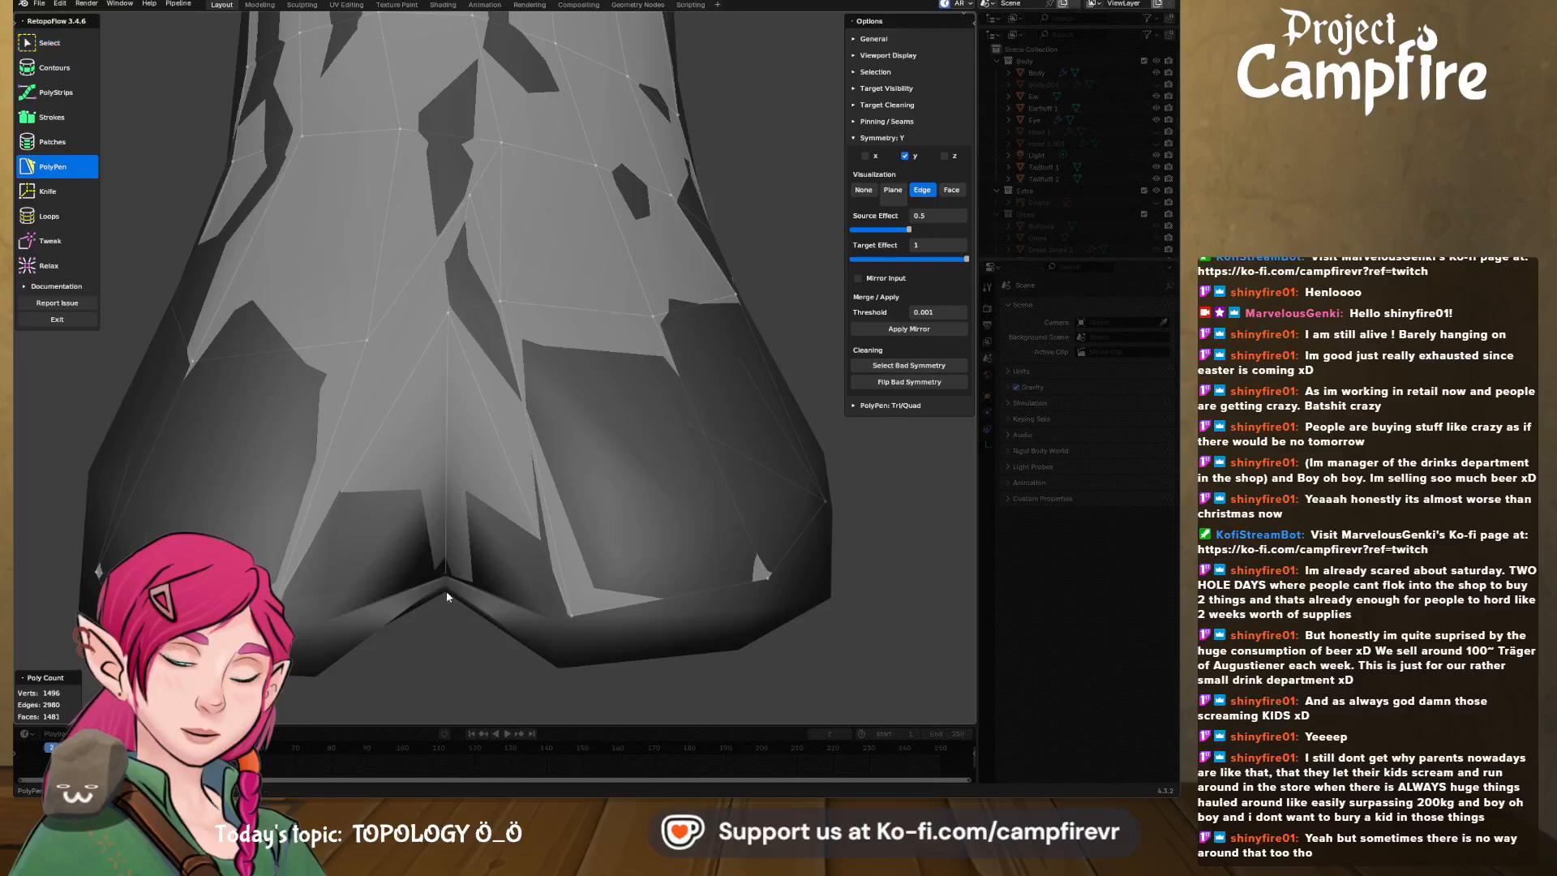
middle_click_drag(446, 590, 527, 460)
scroll(446, 595, "up", 3)
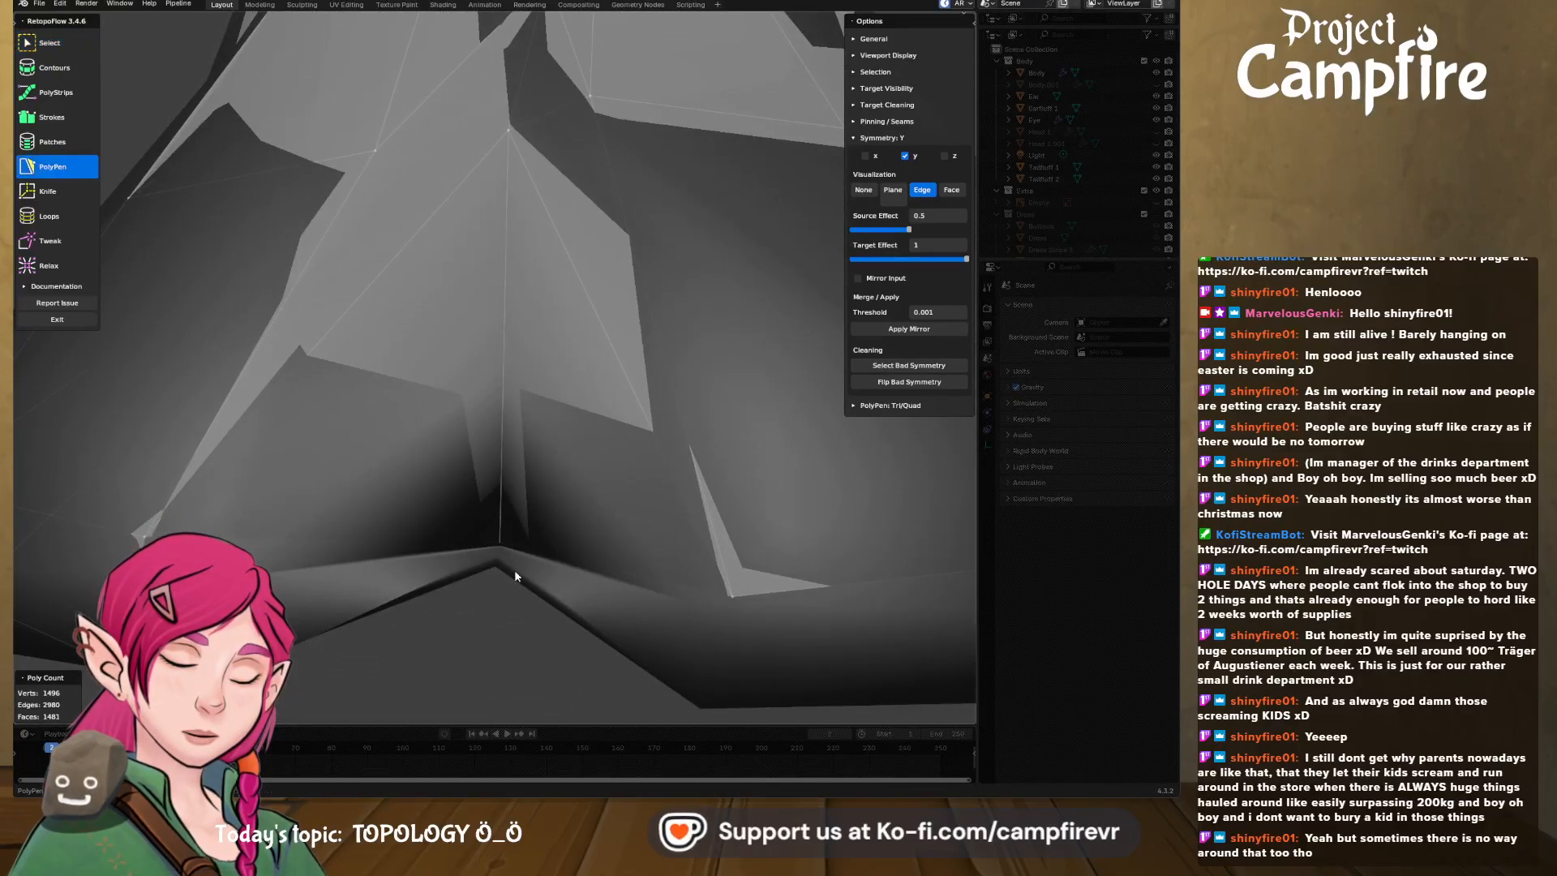
middle_click_drag(514, 570, 493, 535)
key("b")
mouse_move(494, 430)
left_mouse_down()
mouse_move(528, 472)
mouse_move(500, 446)
left_mouse_up()
key("b")
middle_click_drag(500, 447, 408, 480)
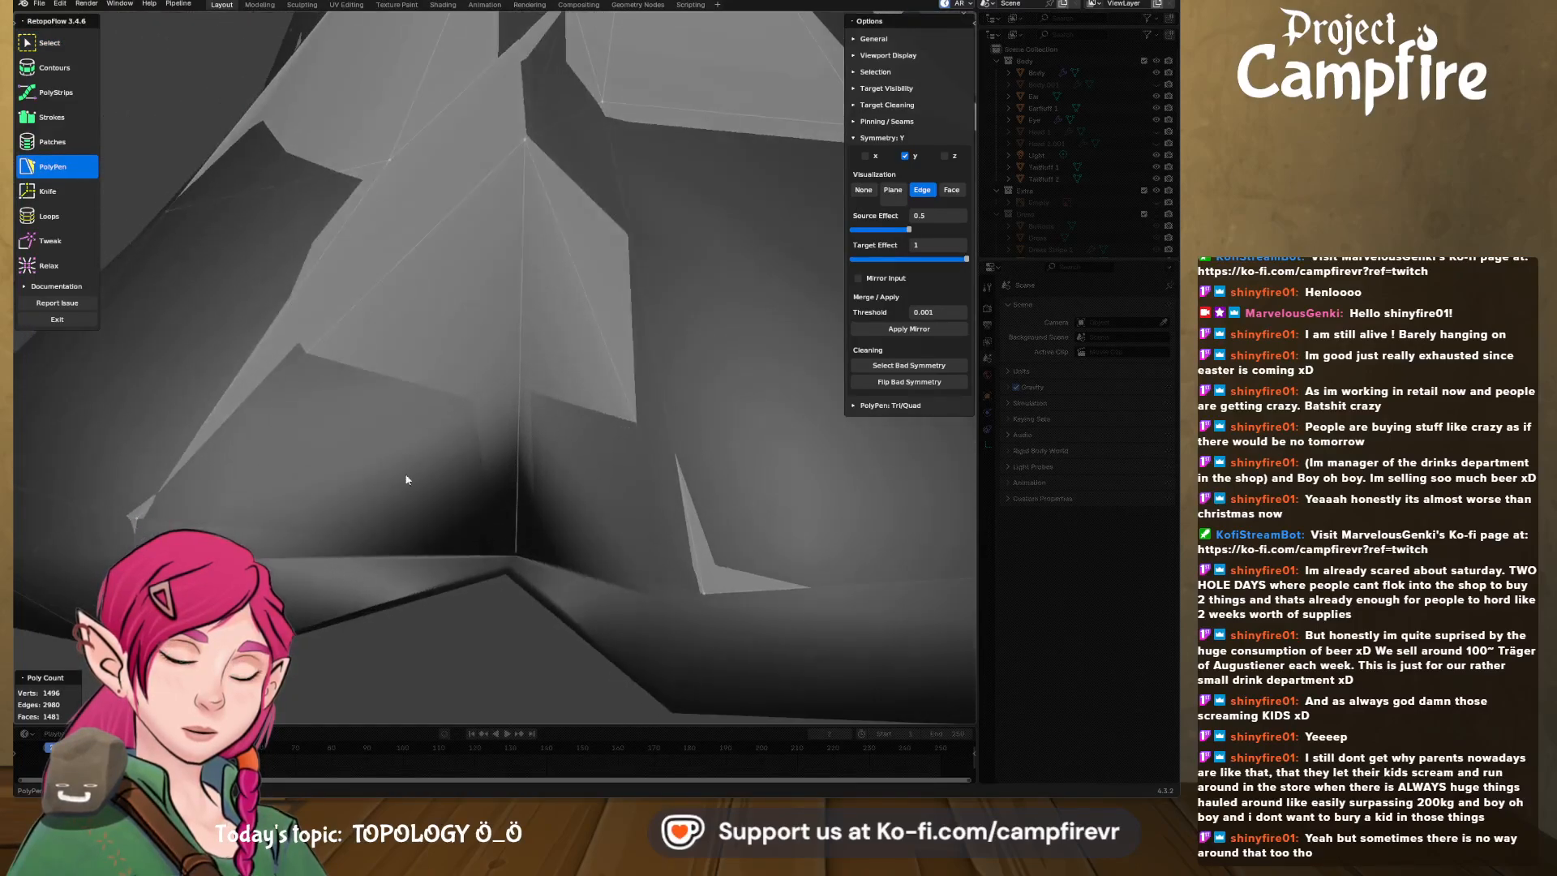
middle_click_drag(295, 542, 931, 487)
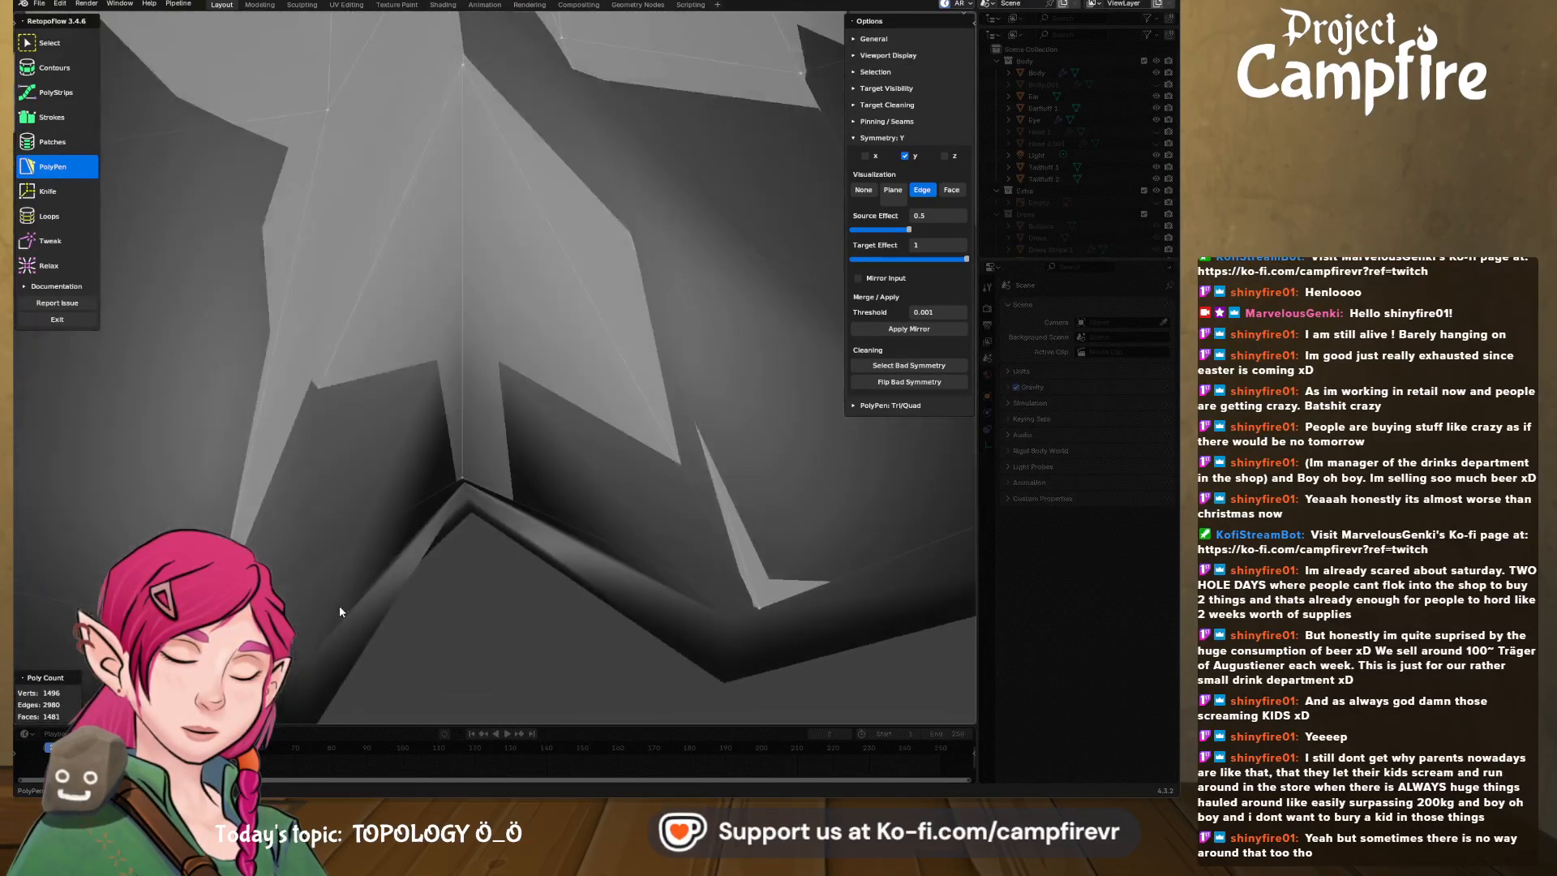
scroll(932, 486, "down", 5)
middle_click_drag(407, 475, 522, 497)
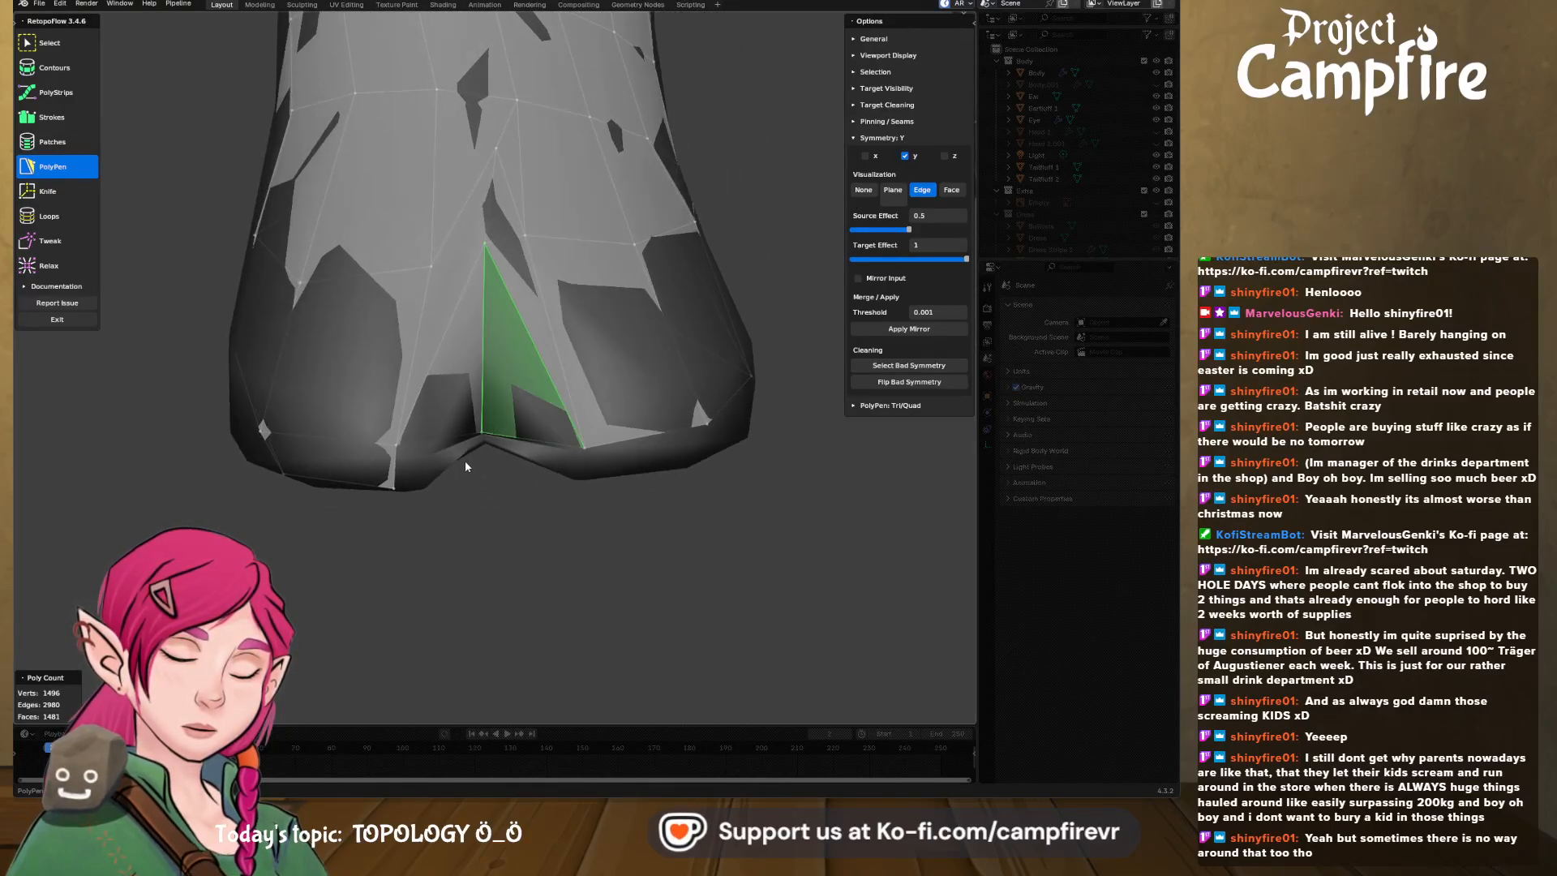
- Add PolyPen triangles from the cleft's lowest vertex to the bottom rim of both toes
left_click(481, 435)
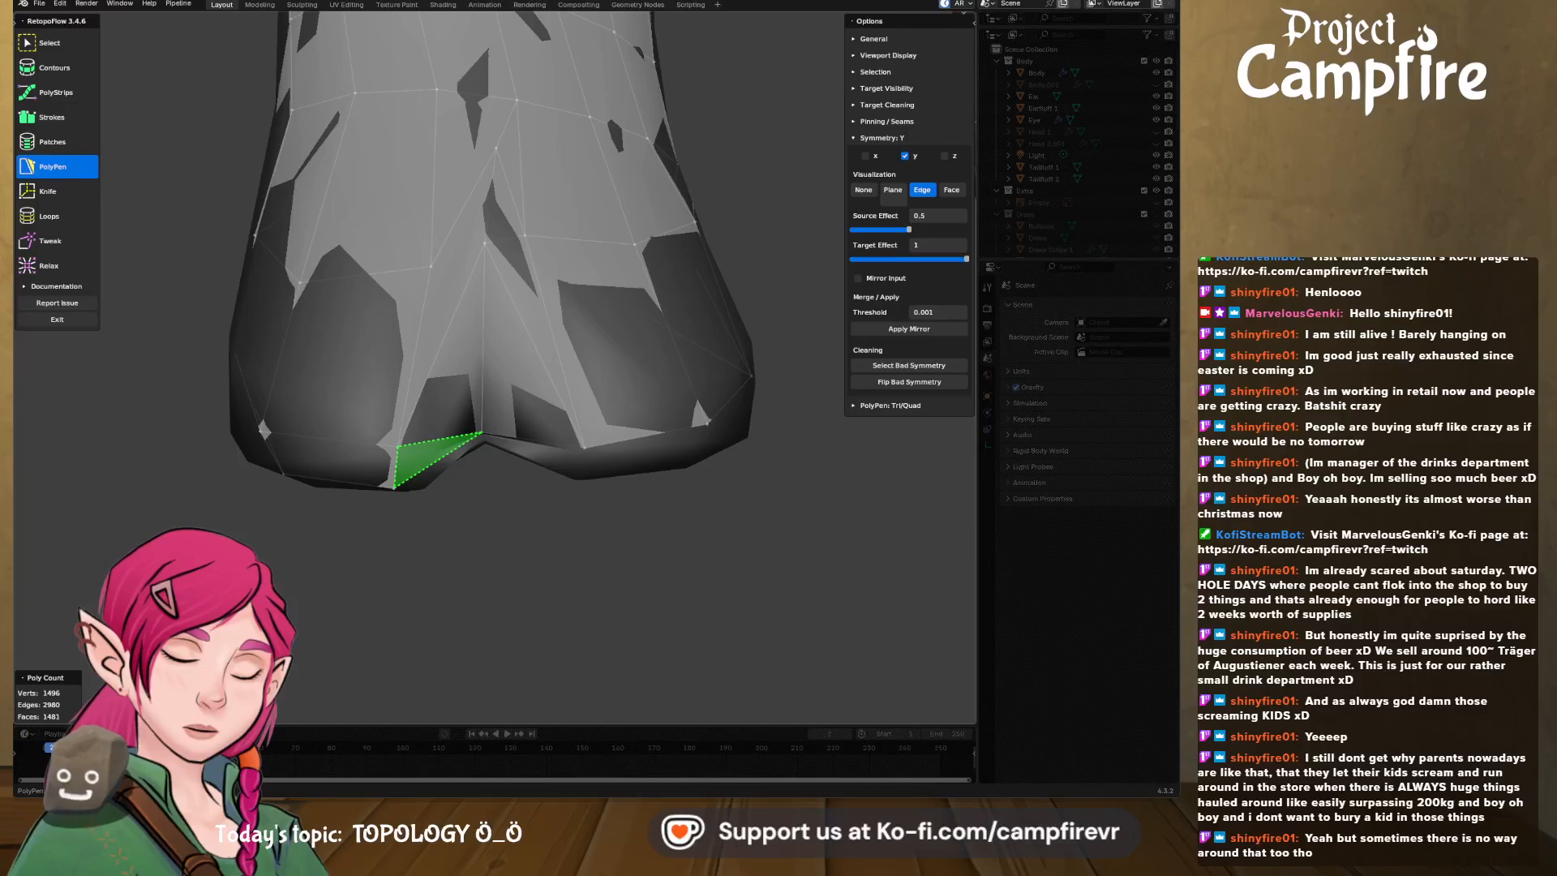
left_click(395, 487)
middle_click_drag(430, 503, 520, 468)
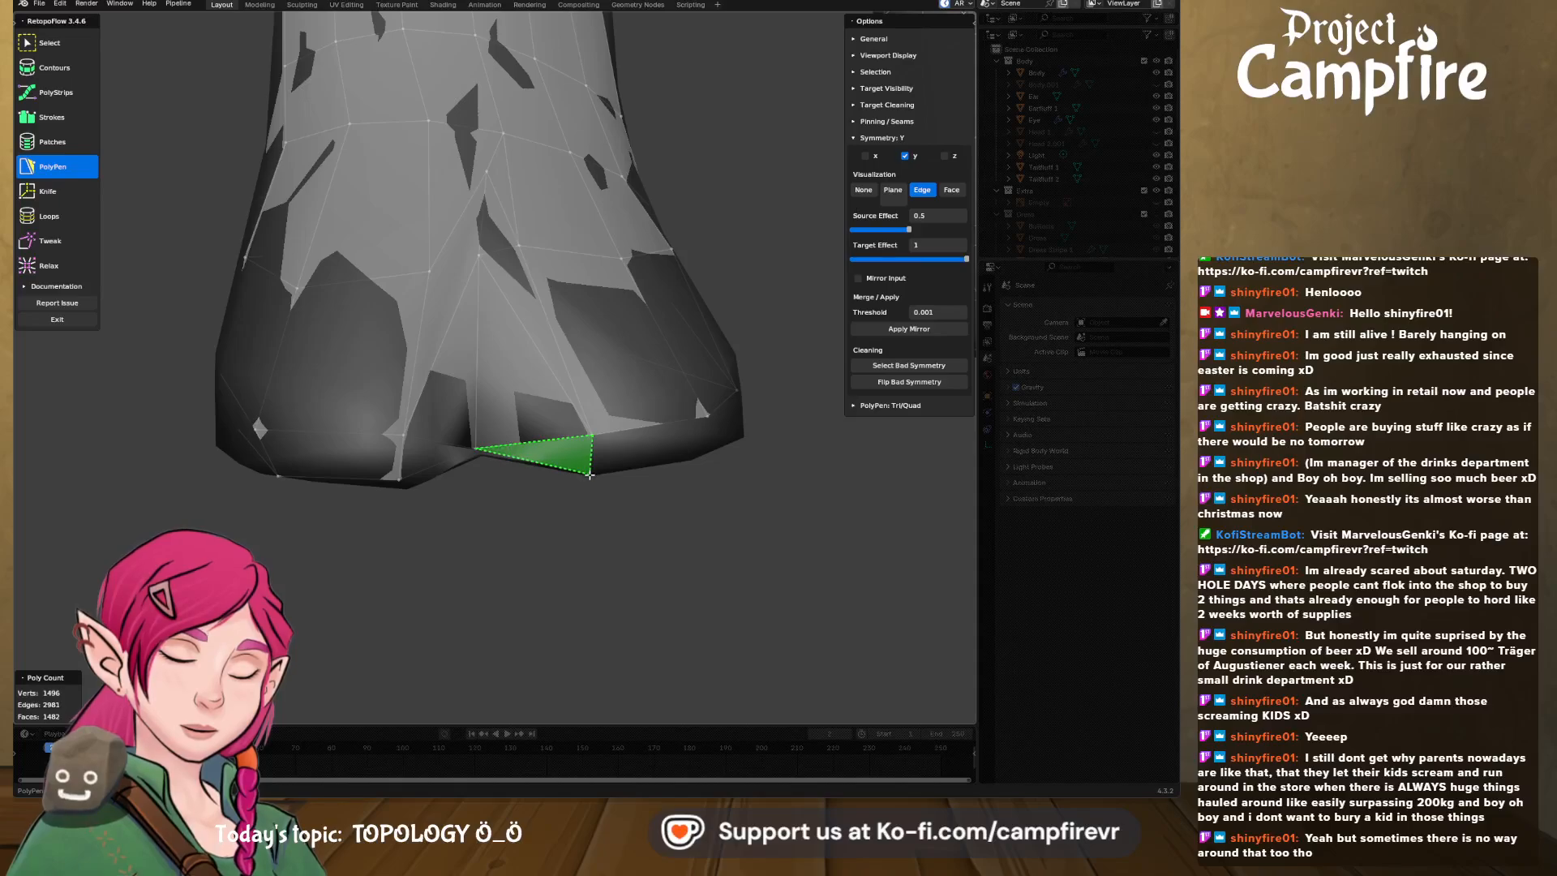
left_click(592, 473)
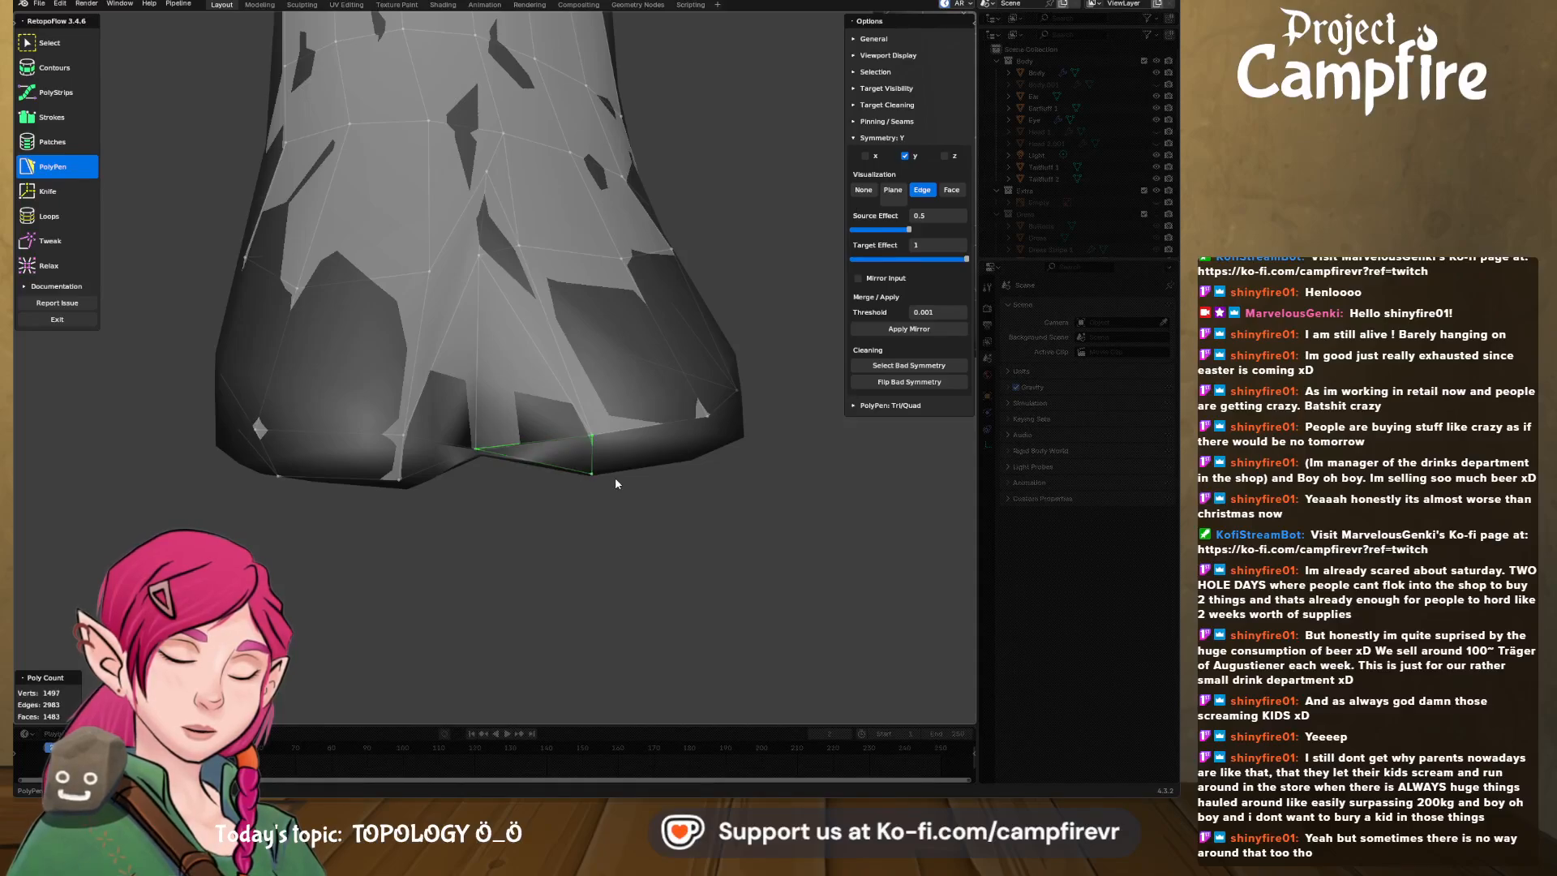
- Tweak the lowest vertex of the cleft's new triangle along the bottom rim of the toe
middle_click_drag(615, 477, 585, 454)
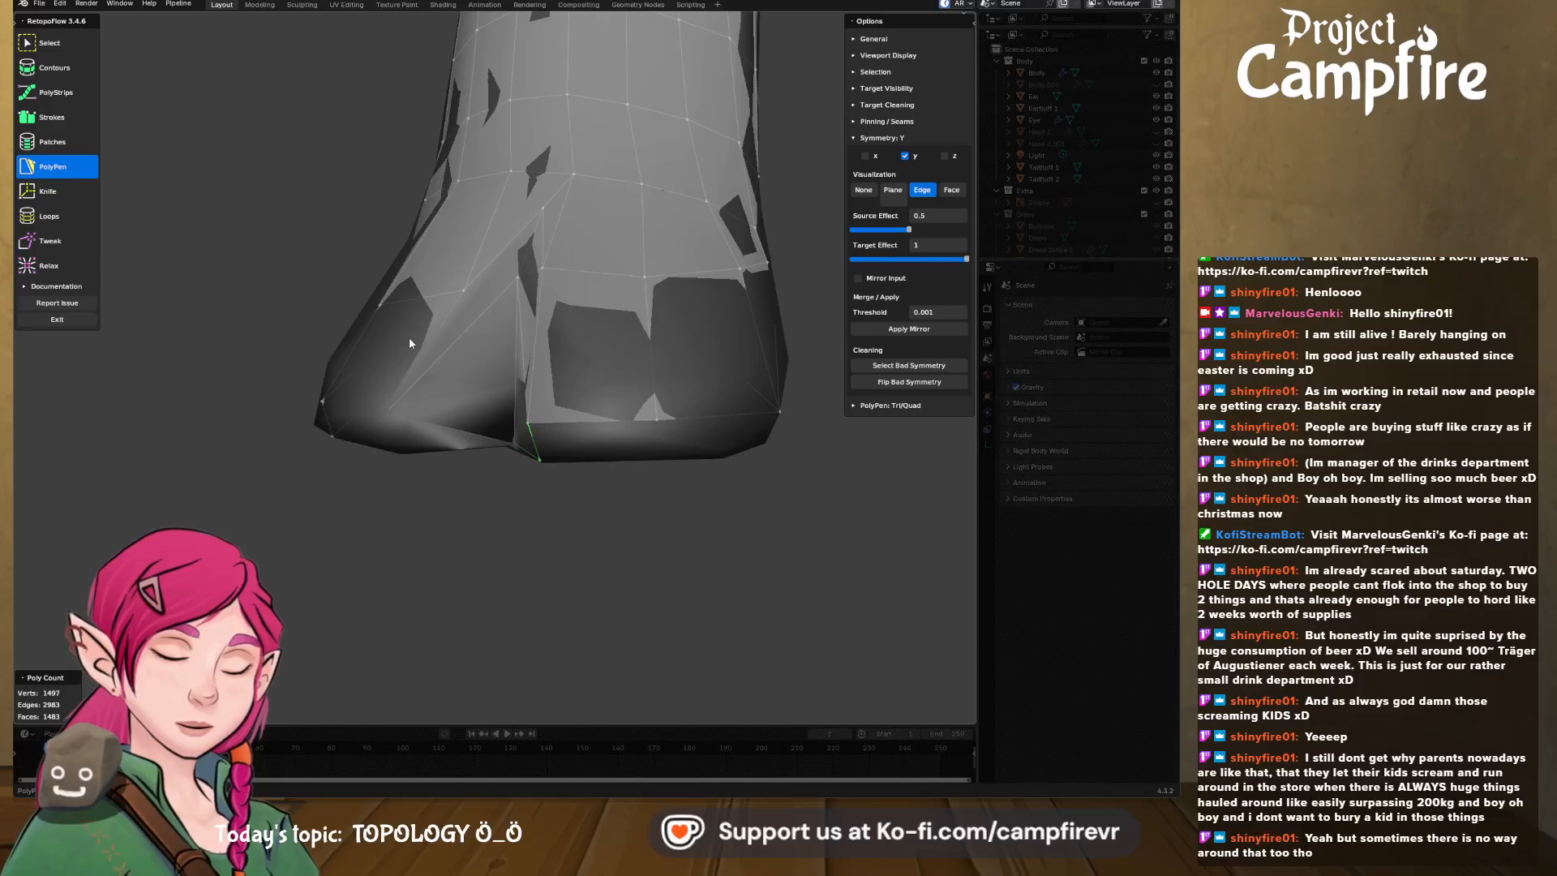
left_click(58, 245)
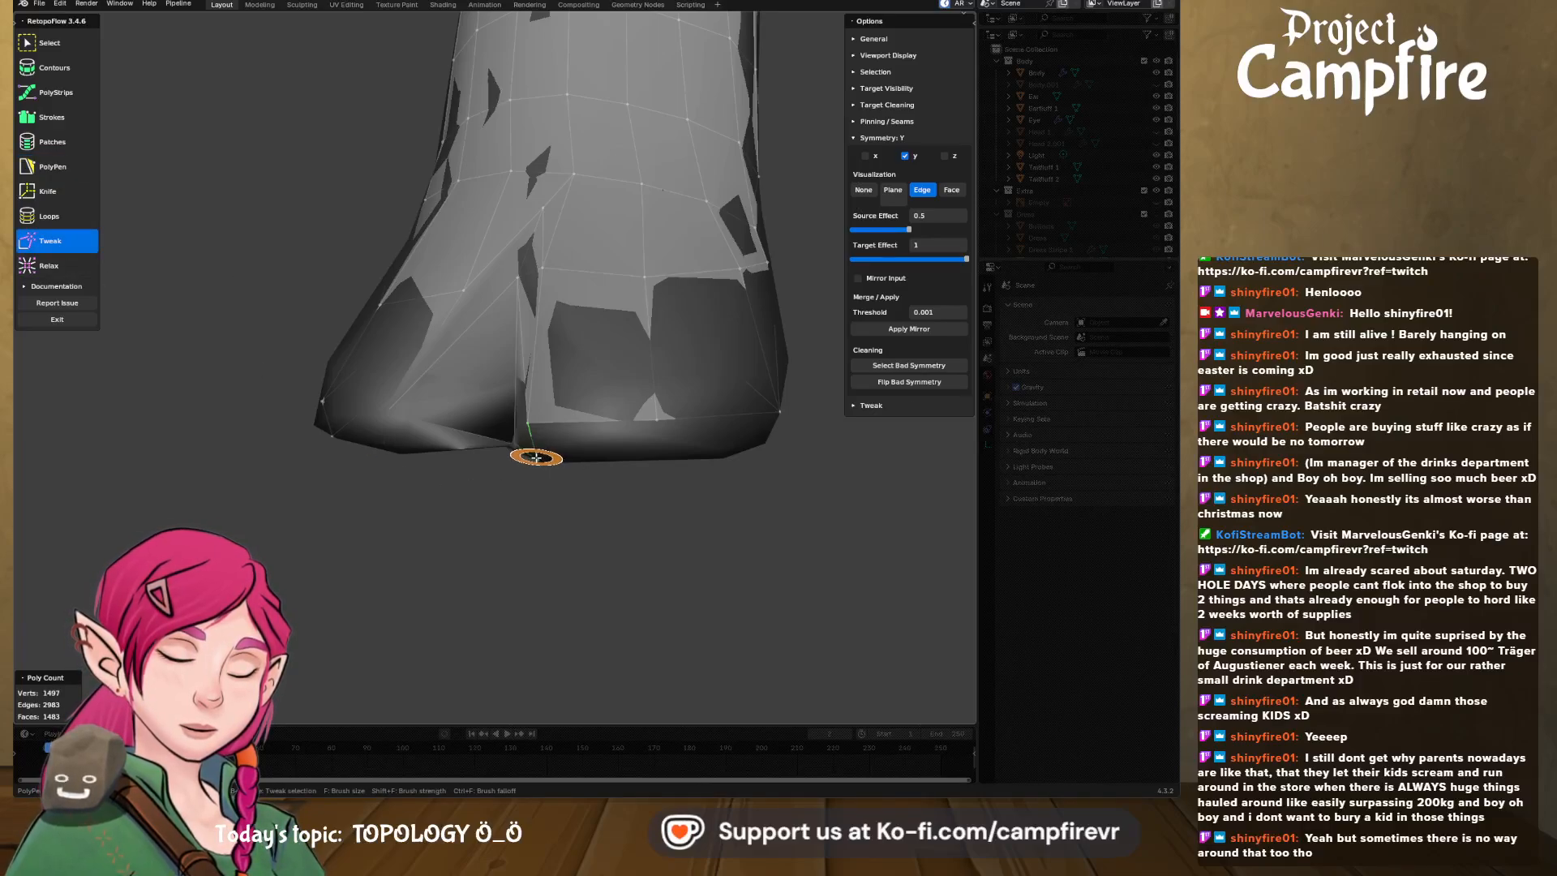
middle_click_drag(624, 497, 488, 451)
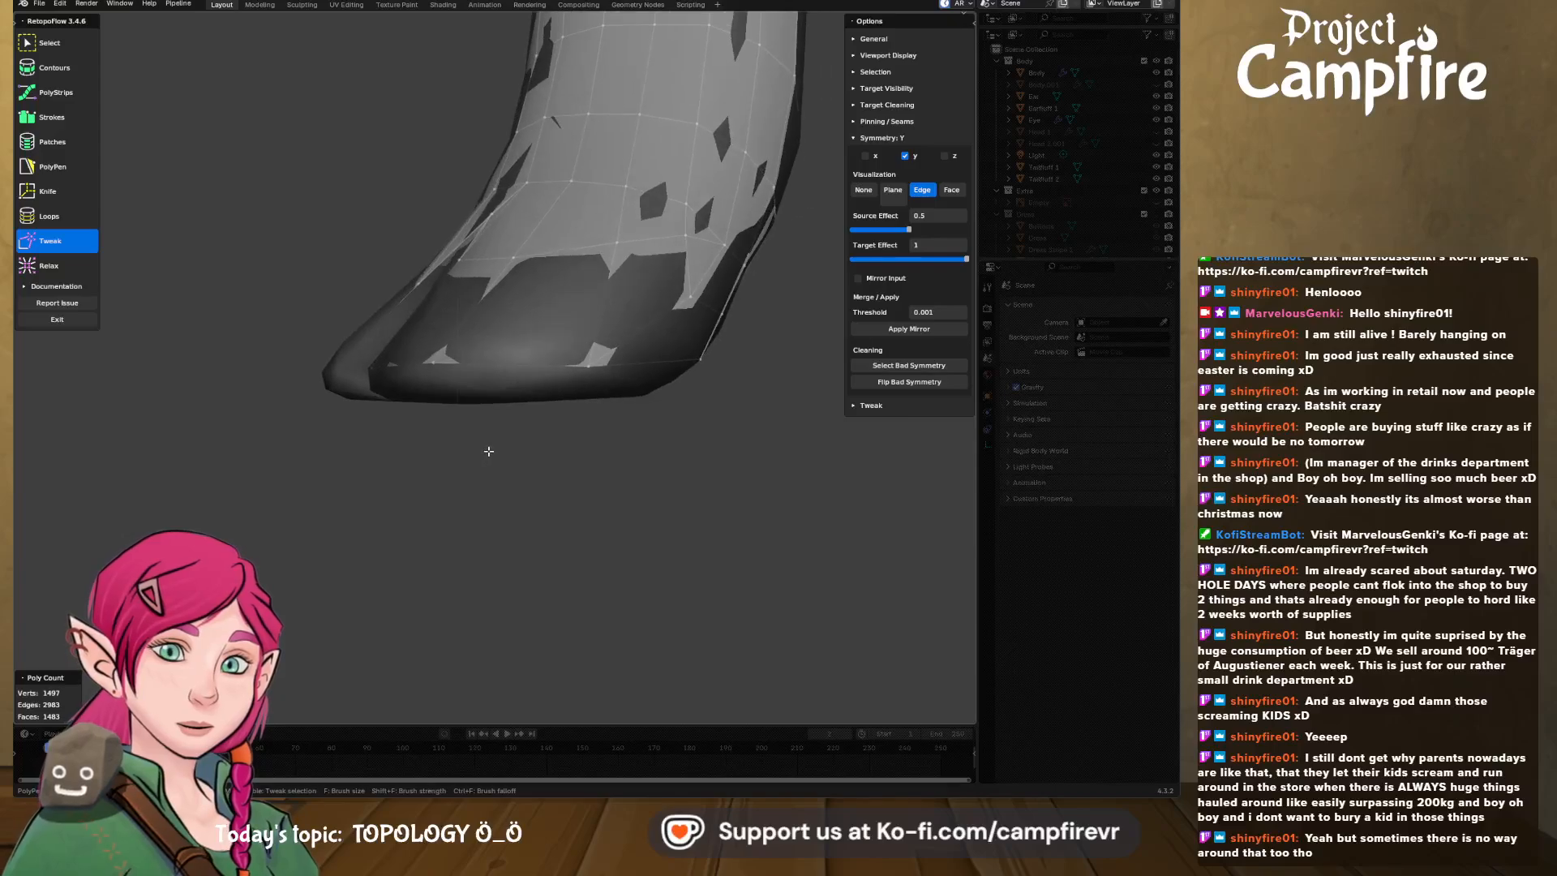
- Extend the open edges along the toe's outer side down to the bottom rim with Strokes, using a span of 1
left_click(49, 43)
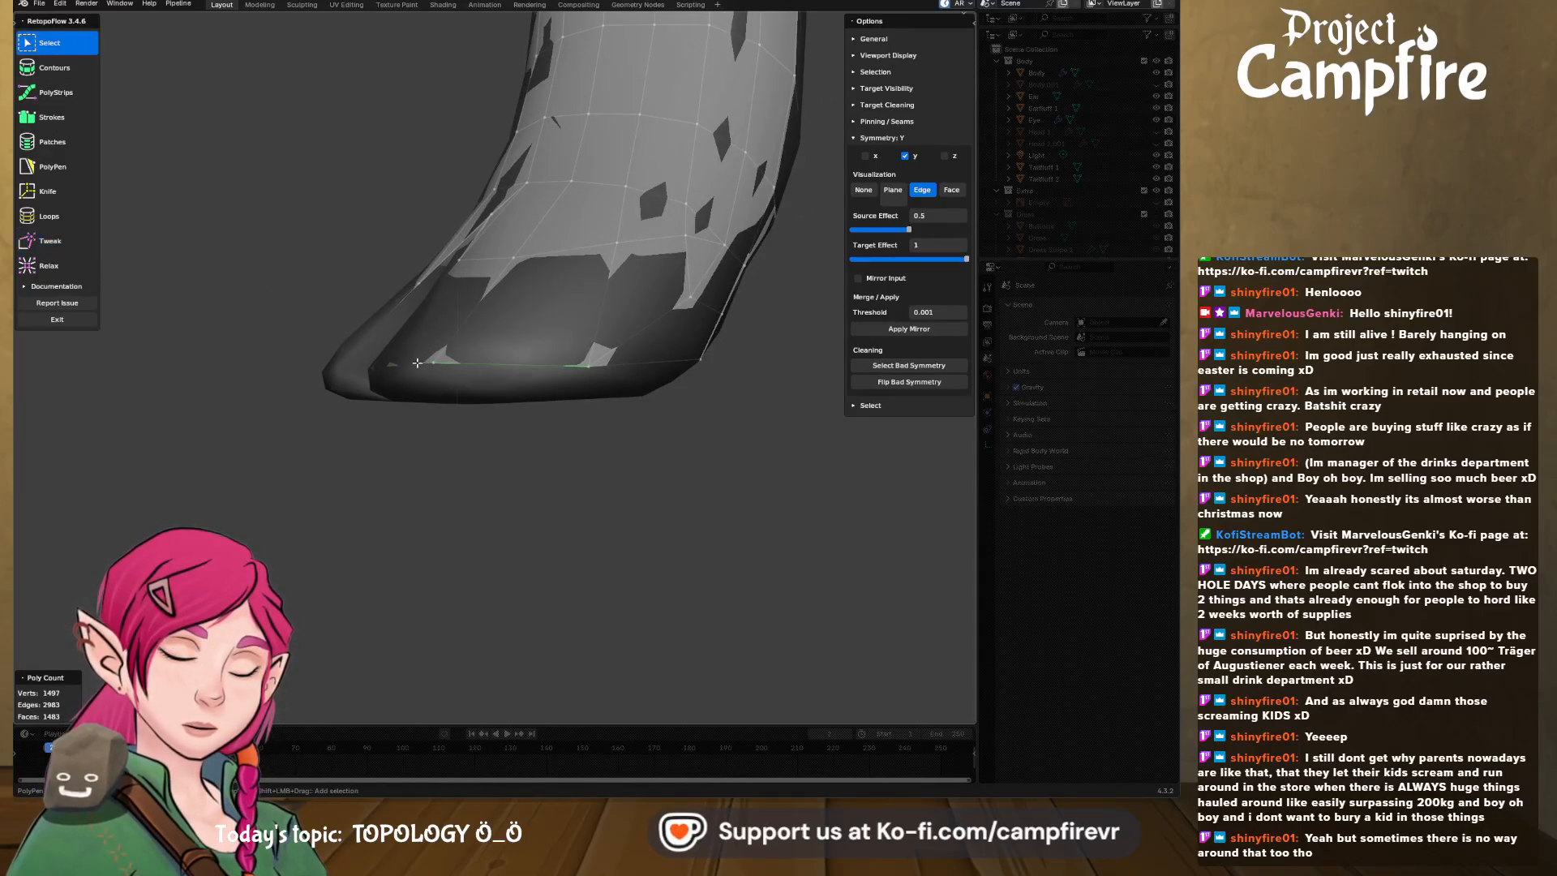
middle_click_drag(464, 383, 655, 354)
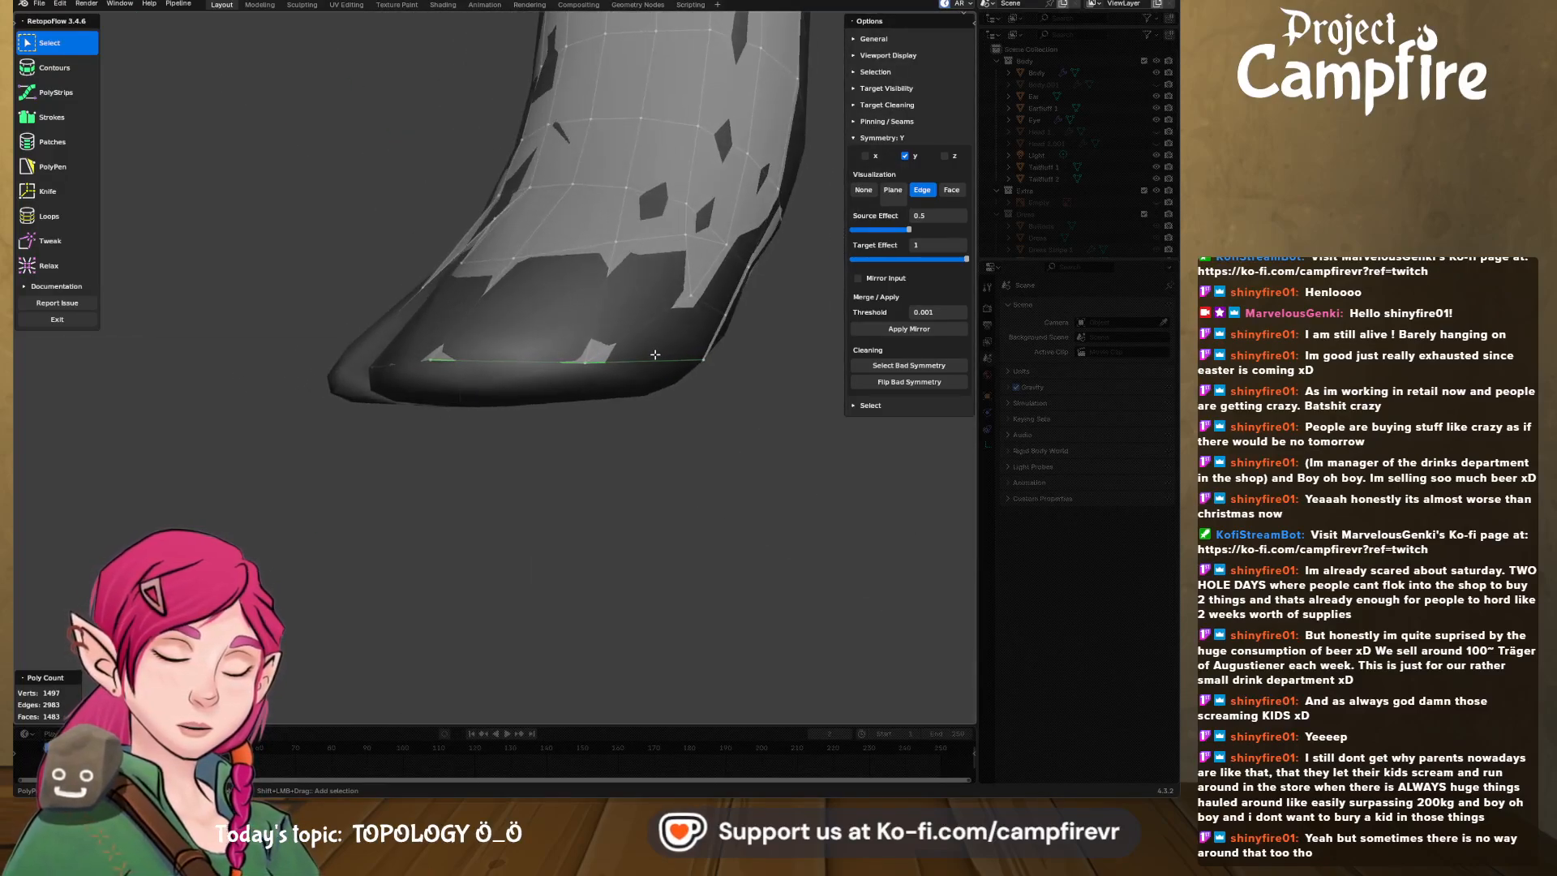
left_click(52, 117)
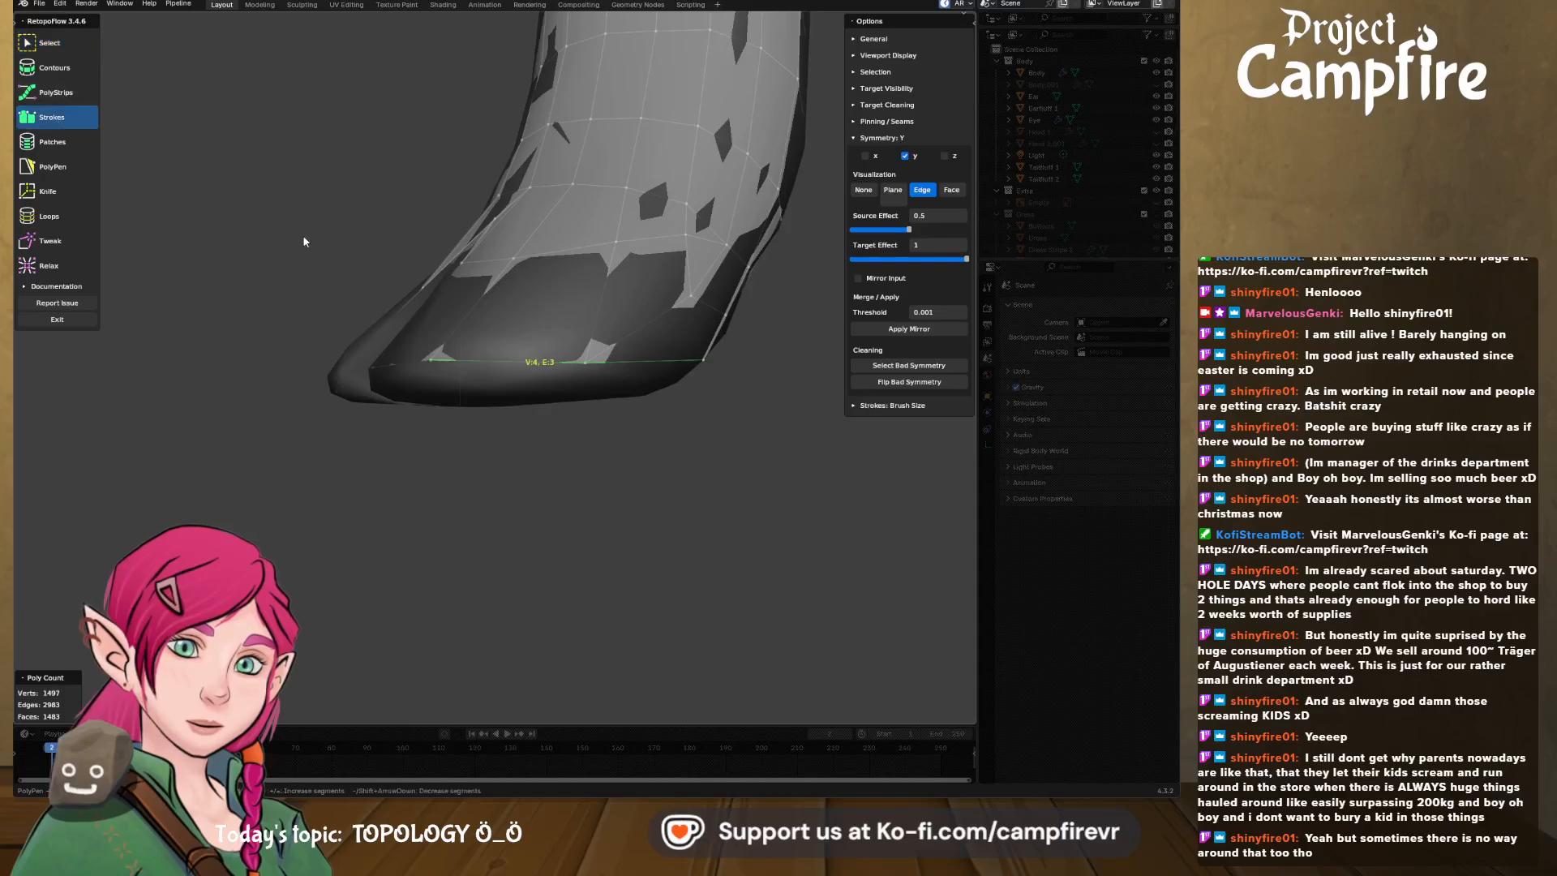
left_click_drag(380, 390, 685, 384)
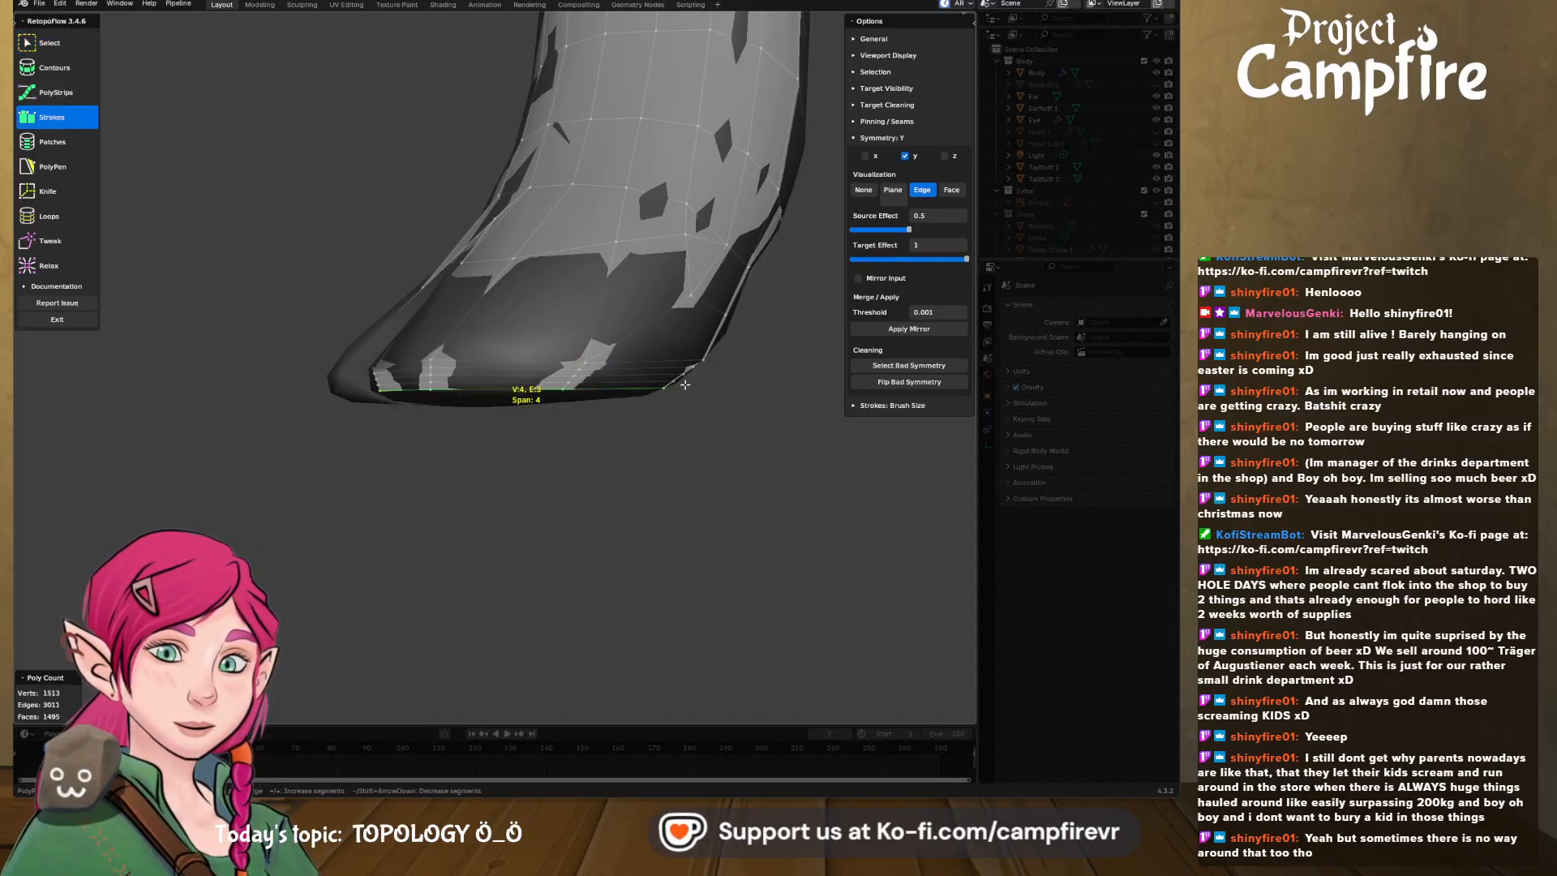
key("minus")
key("minus")
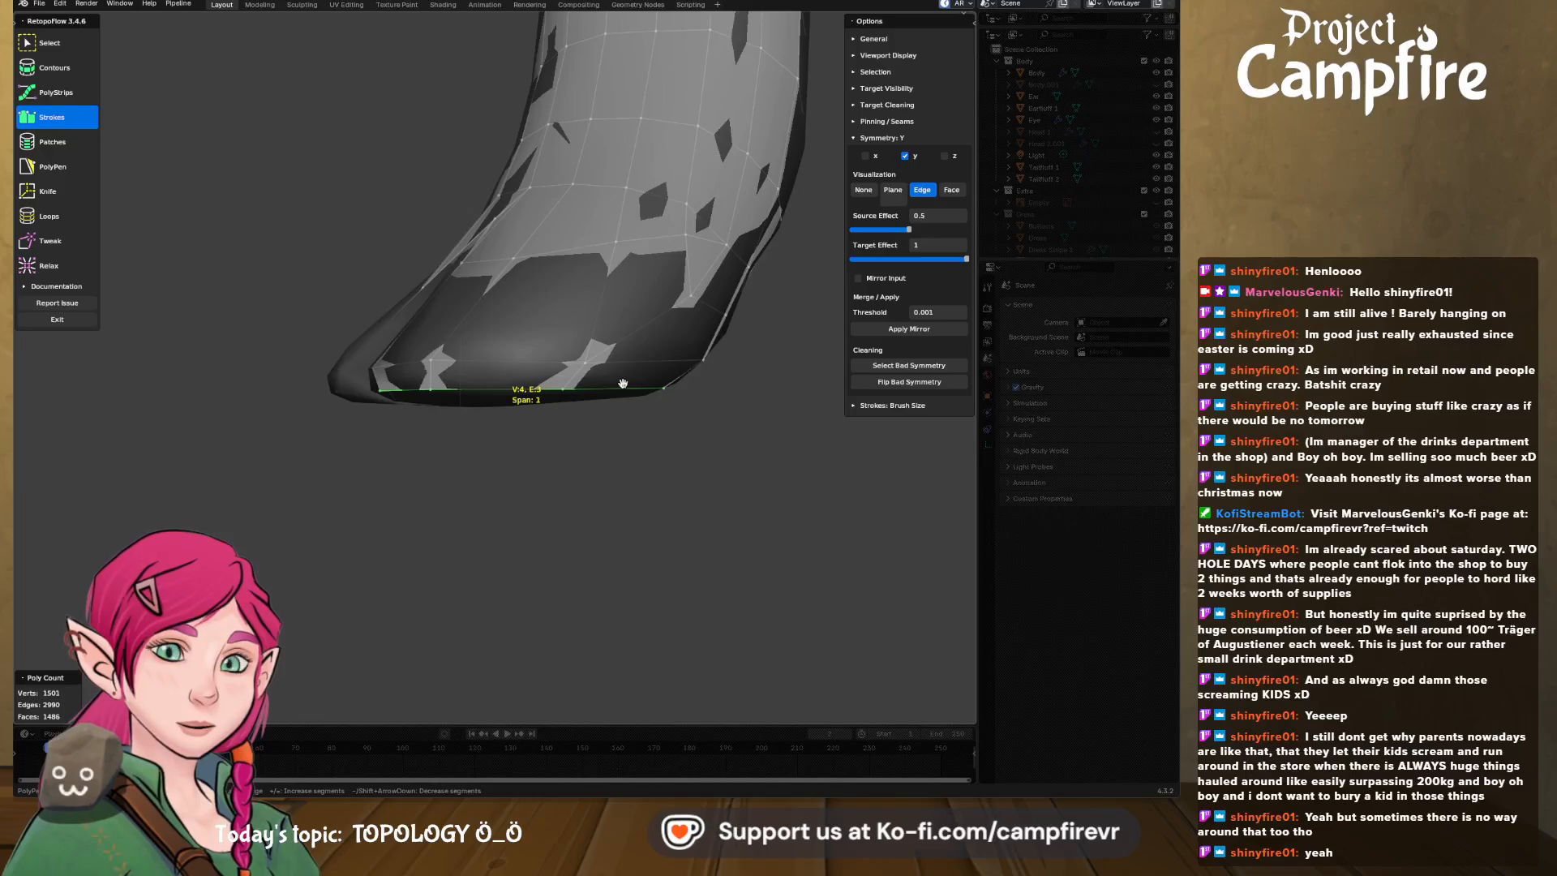
key("alt+a")
- Merge the new strip's open end edge and the cleft triangle's rim edge at center
middle_click_drag(623, 382, 754, 382)
scroll(566, 393, "up", 3)
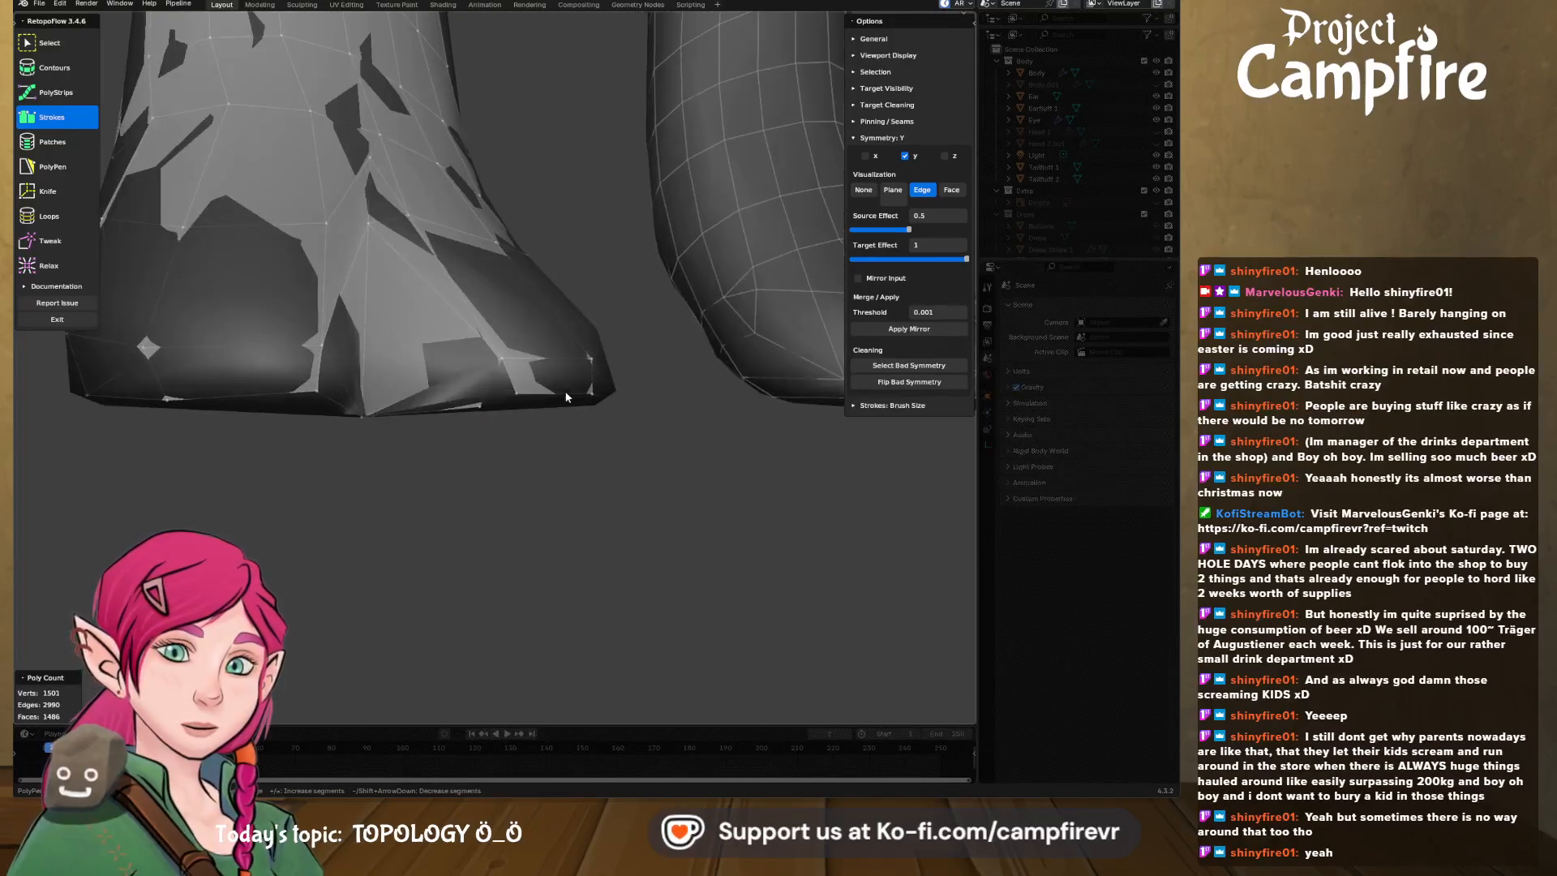
left_click(474, 417, "shift")
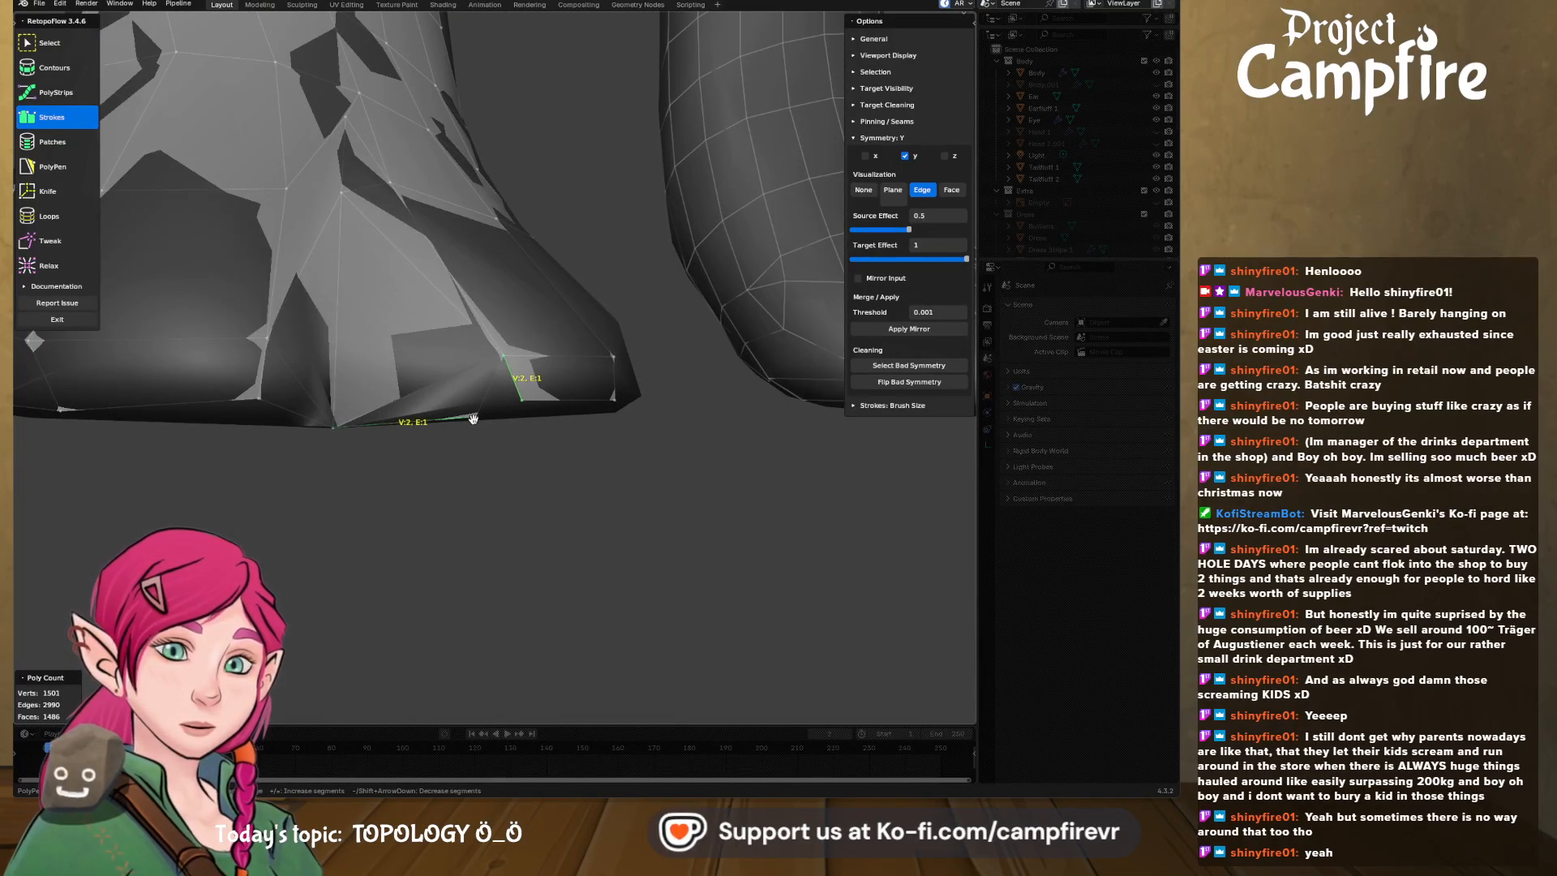
key("x")
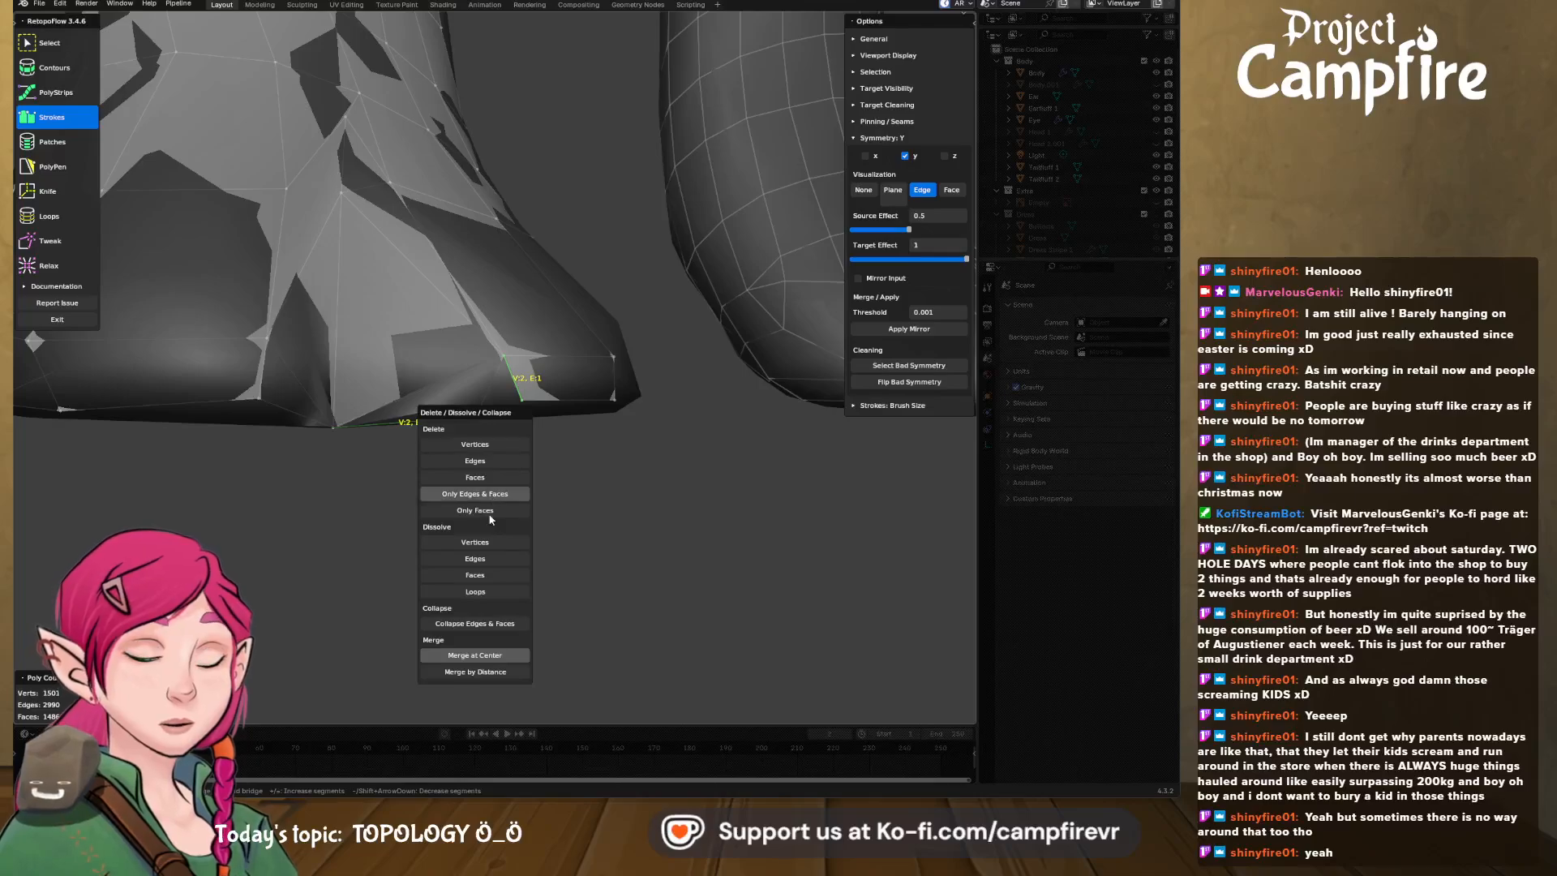
left_click(515, 654)
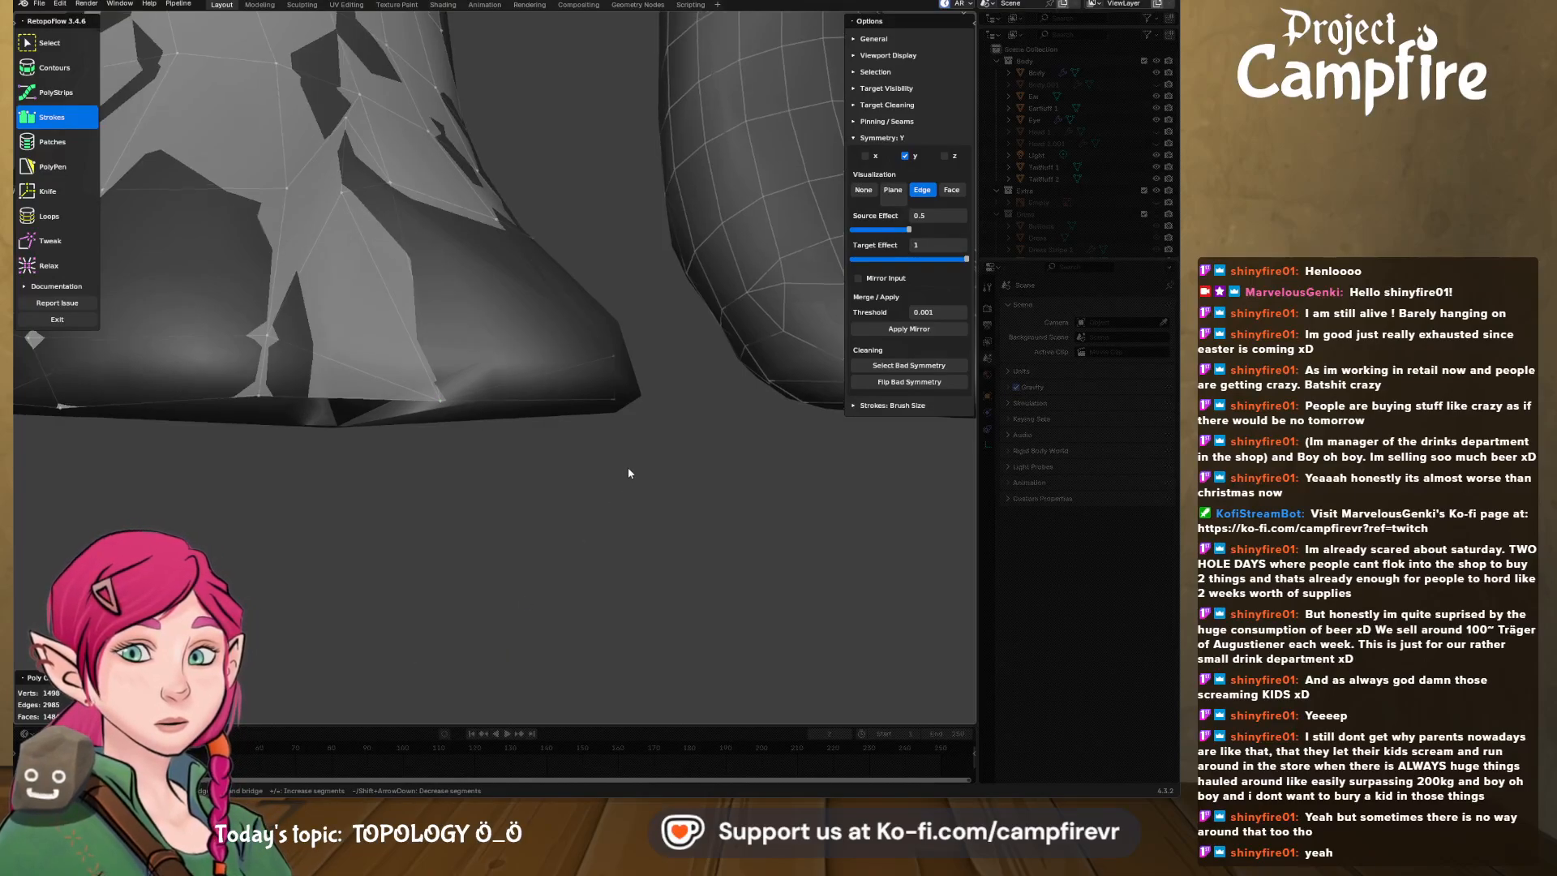
- Tweak the vertices of the new strip along the toe's bottom rim for more even spacing
middle_click_drag(628, 467, 508, 466)
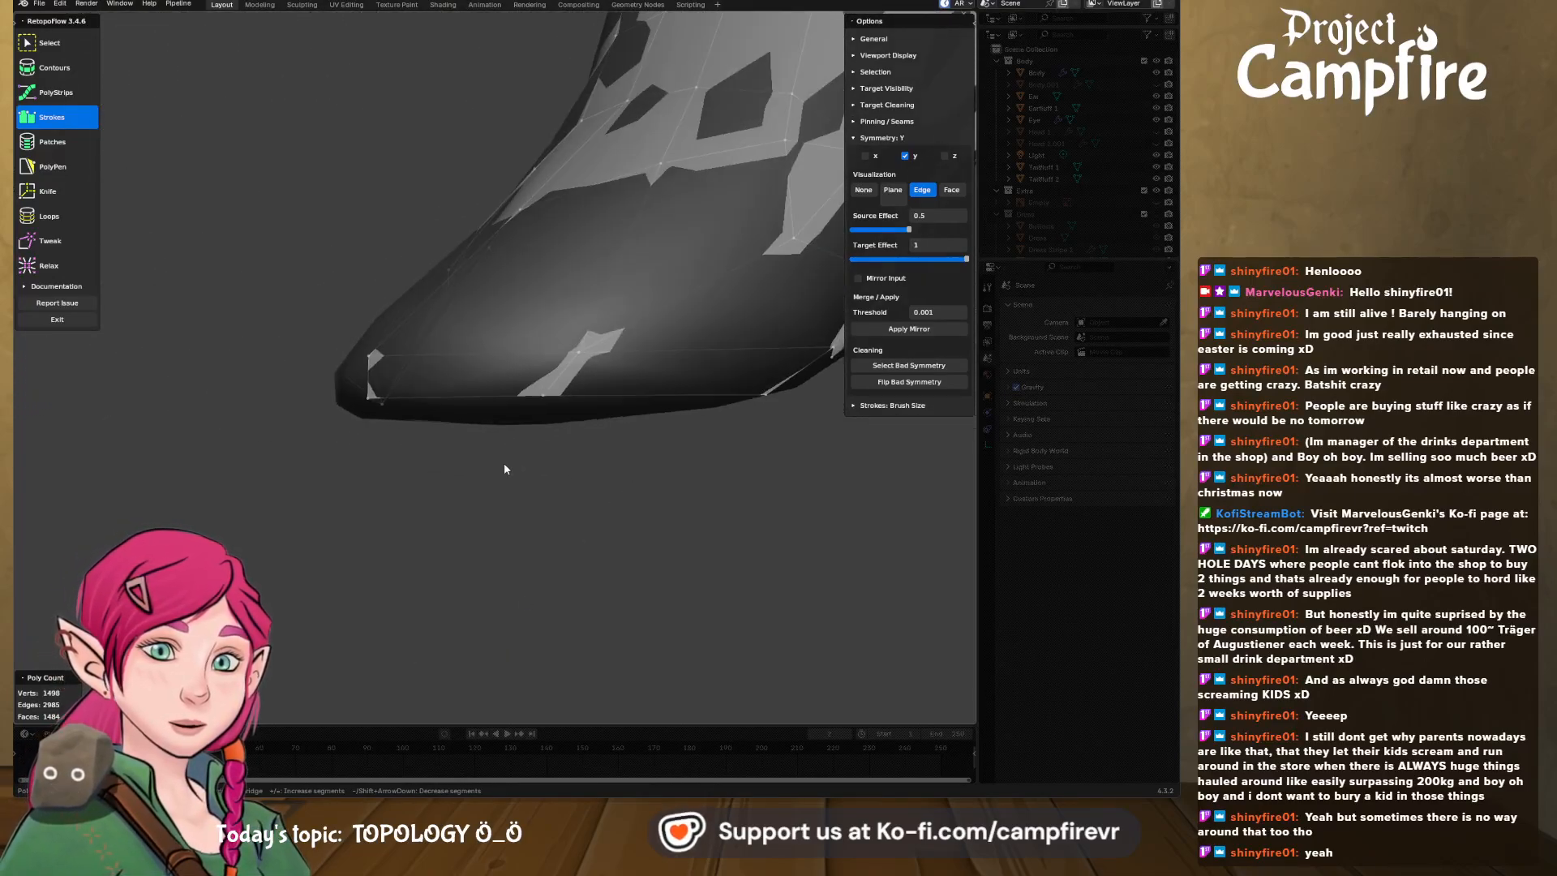
left_click(49, 241)
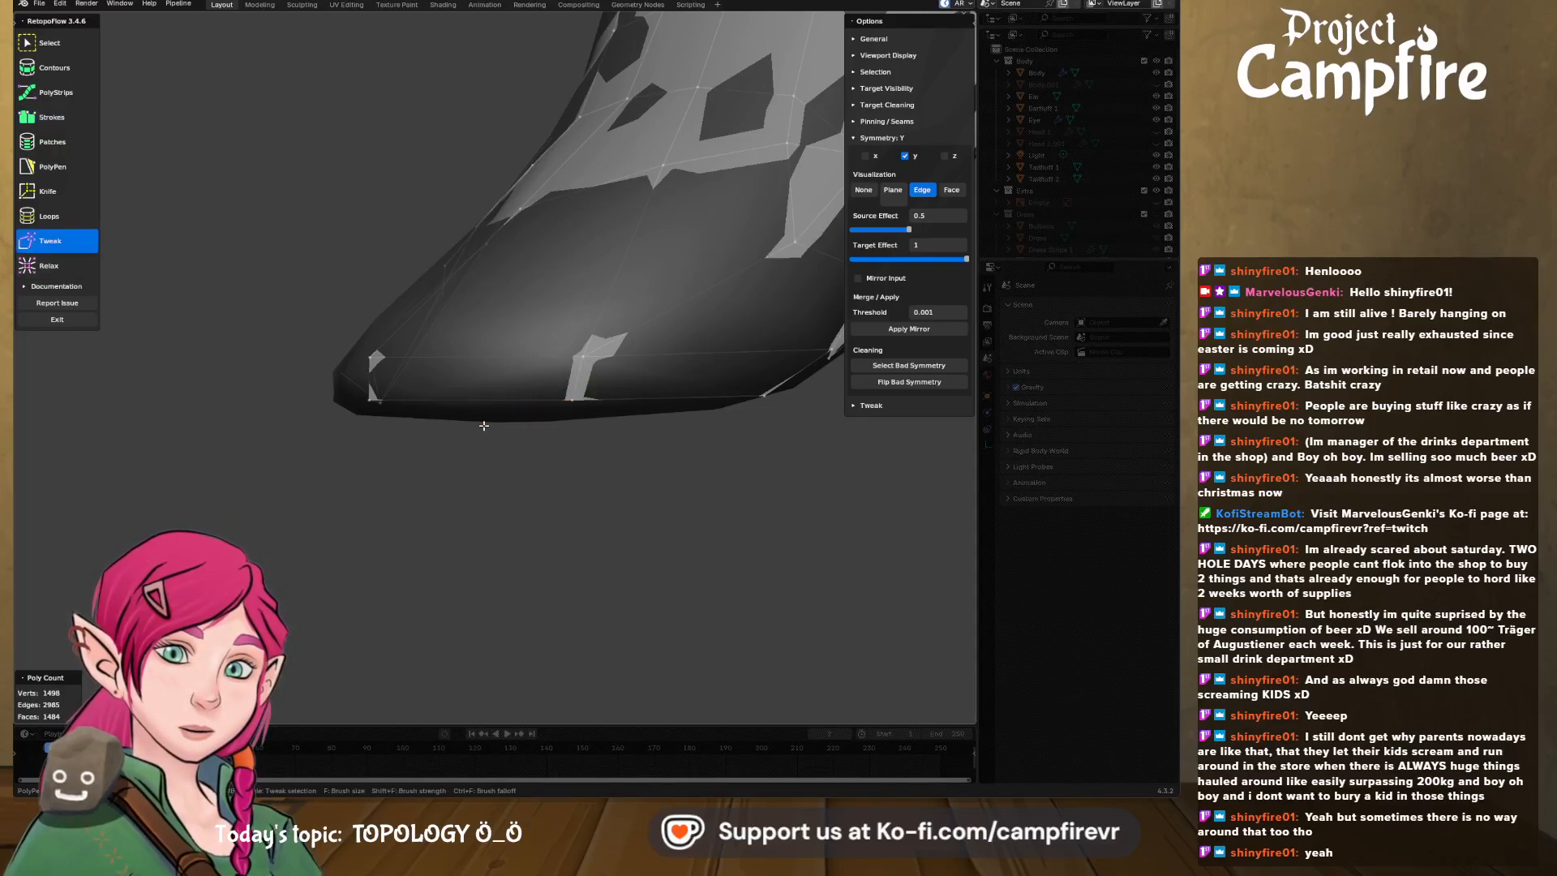
mouse_move(485, 425)
middle_mouse_down()
mouse_move(514, 455)
mouse_move(660, 462)
mouse_move(540, 413)
mouse_move(625, 365)
mouse_move(549, 330)
mouse_move(639, 289)
mouse_move(525, 278)
mouse_move(546, 323)
mouse_move(469, 254)
mouse_move(486, 276)
mouse_move(475, 289)
middle_mouse_up()
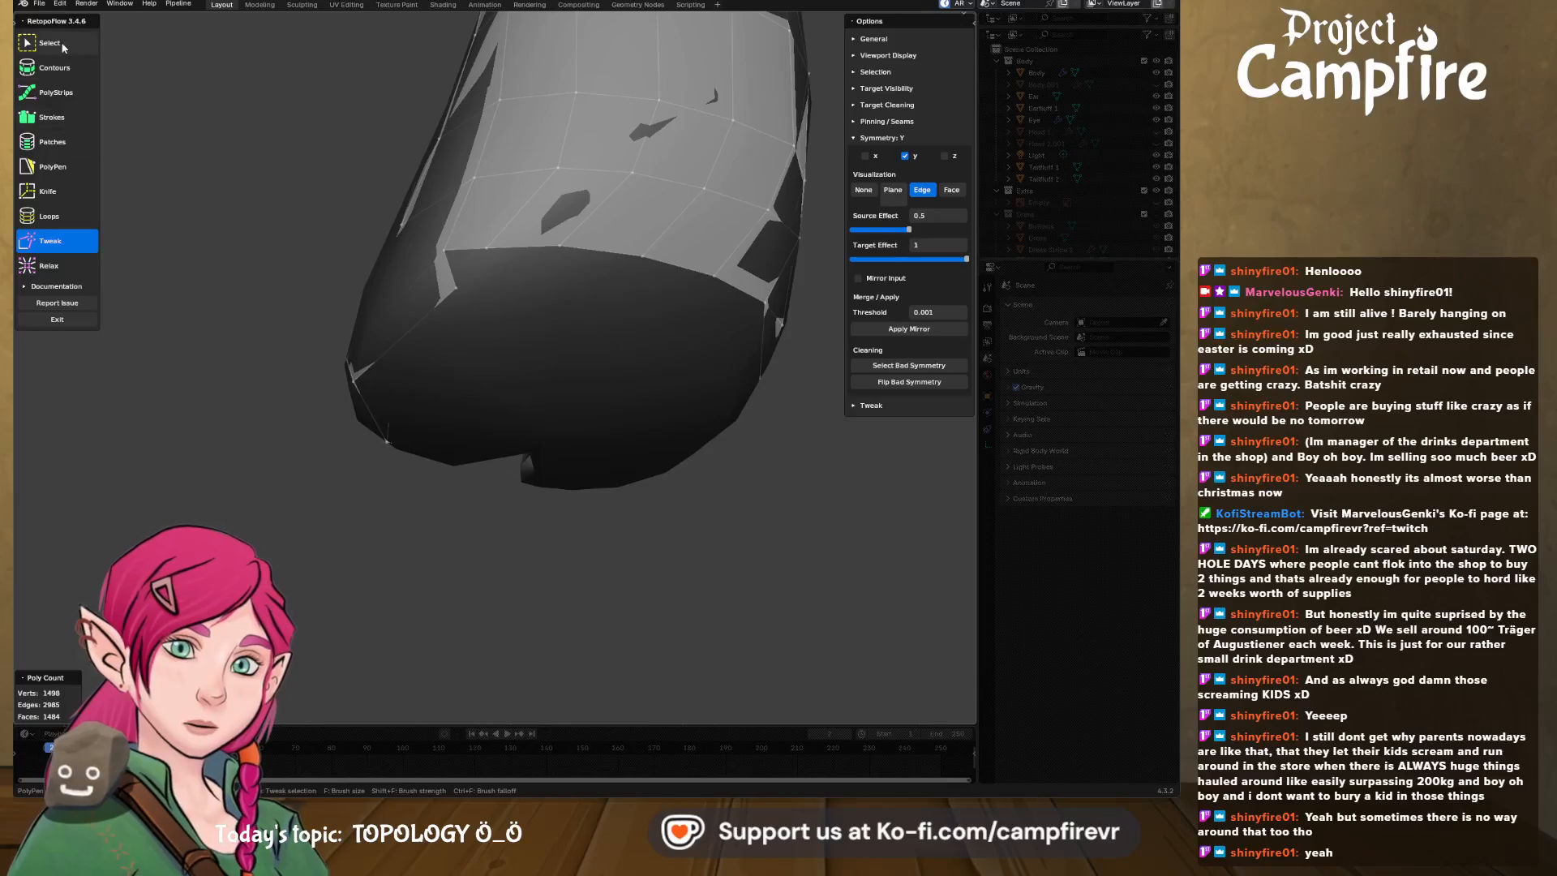
- Fill the notch at the side end of the heel's open edge with a PolyPen triangle
left_click(56, 43)
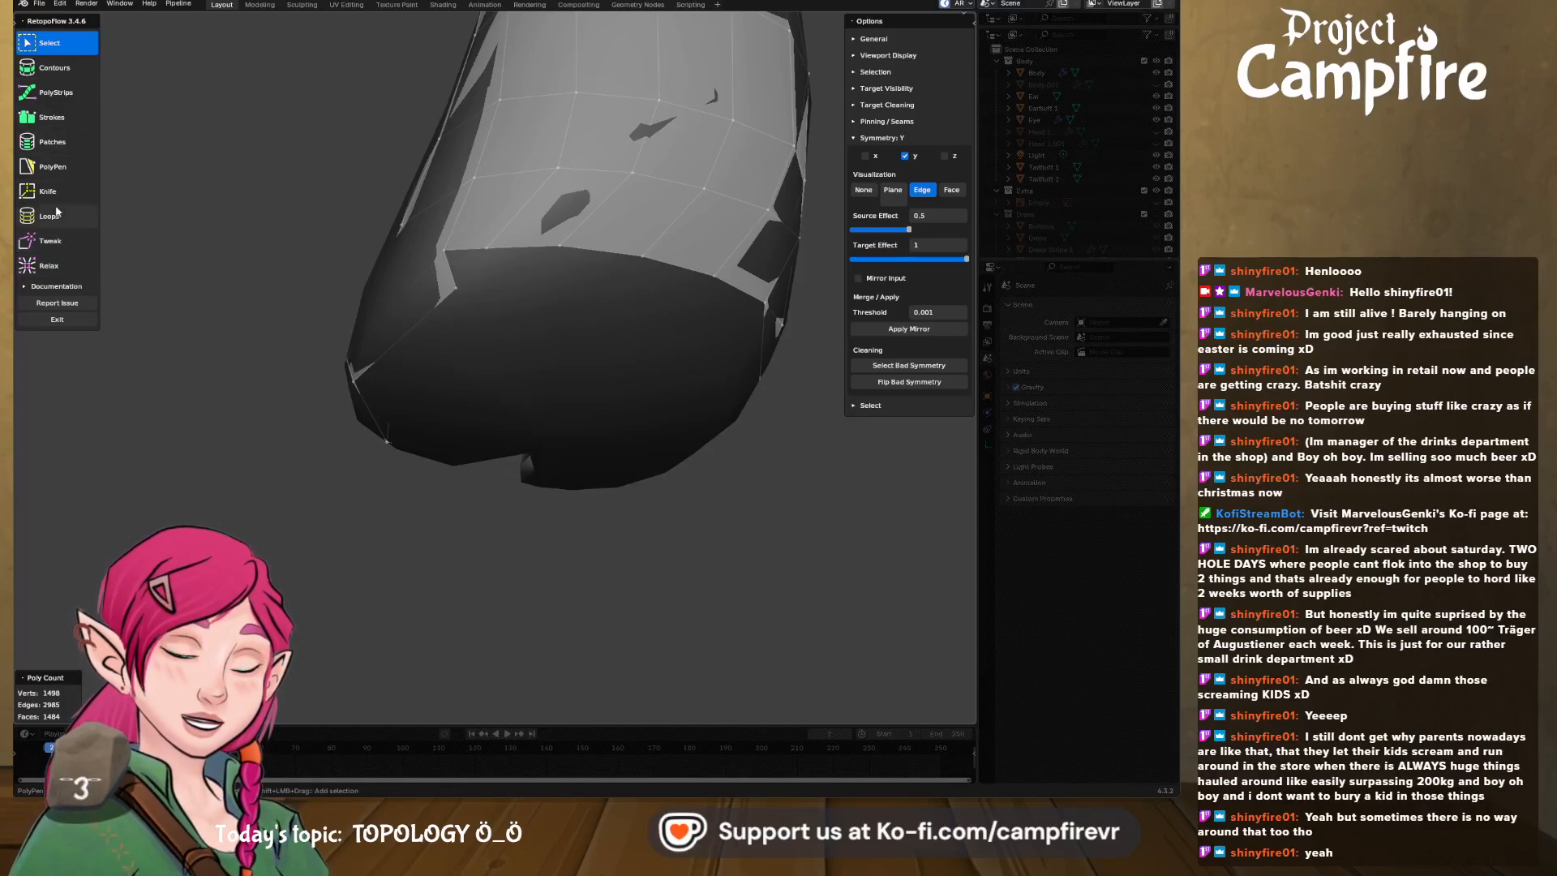
left_click(53, 167)
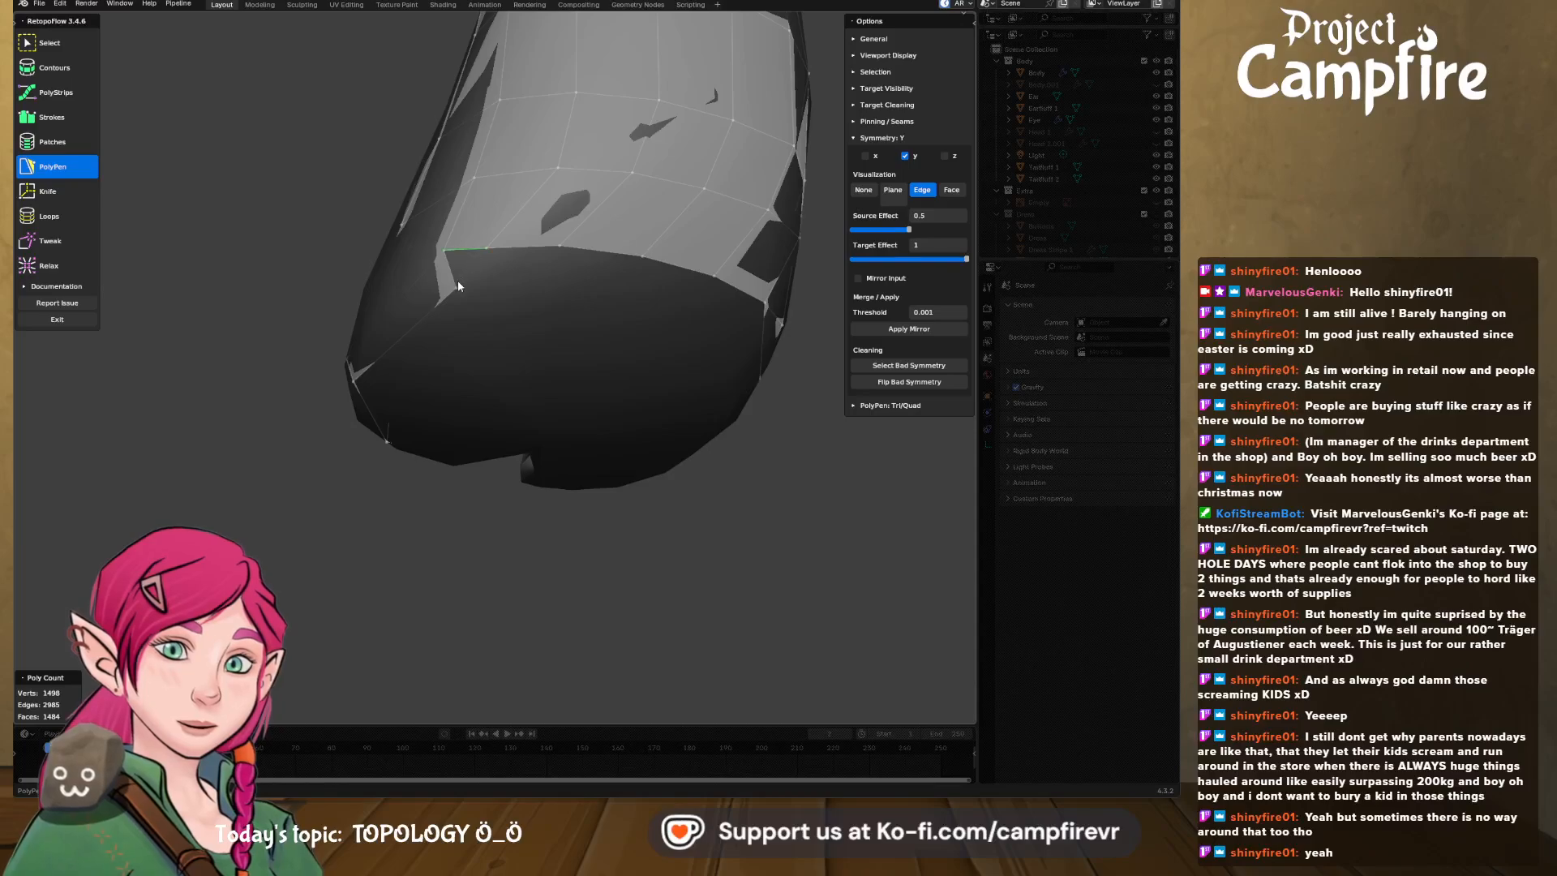
middle_click_drag(547, 316, 492, 311)
- Relax and tweak the vertices around the new triangle at the heel's open edge
left_click(55, 265)
mouse_move(400, 303)
left_mouse_down()
mouse_move(386, 302)
mouse_move(417, 309)
left_mouse_up()
middle_click_drag(397, 313, 556, 341)
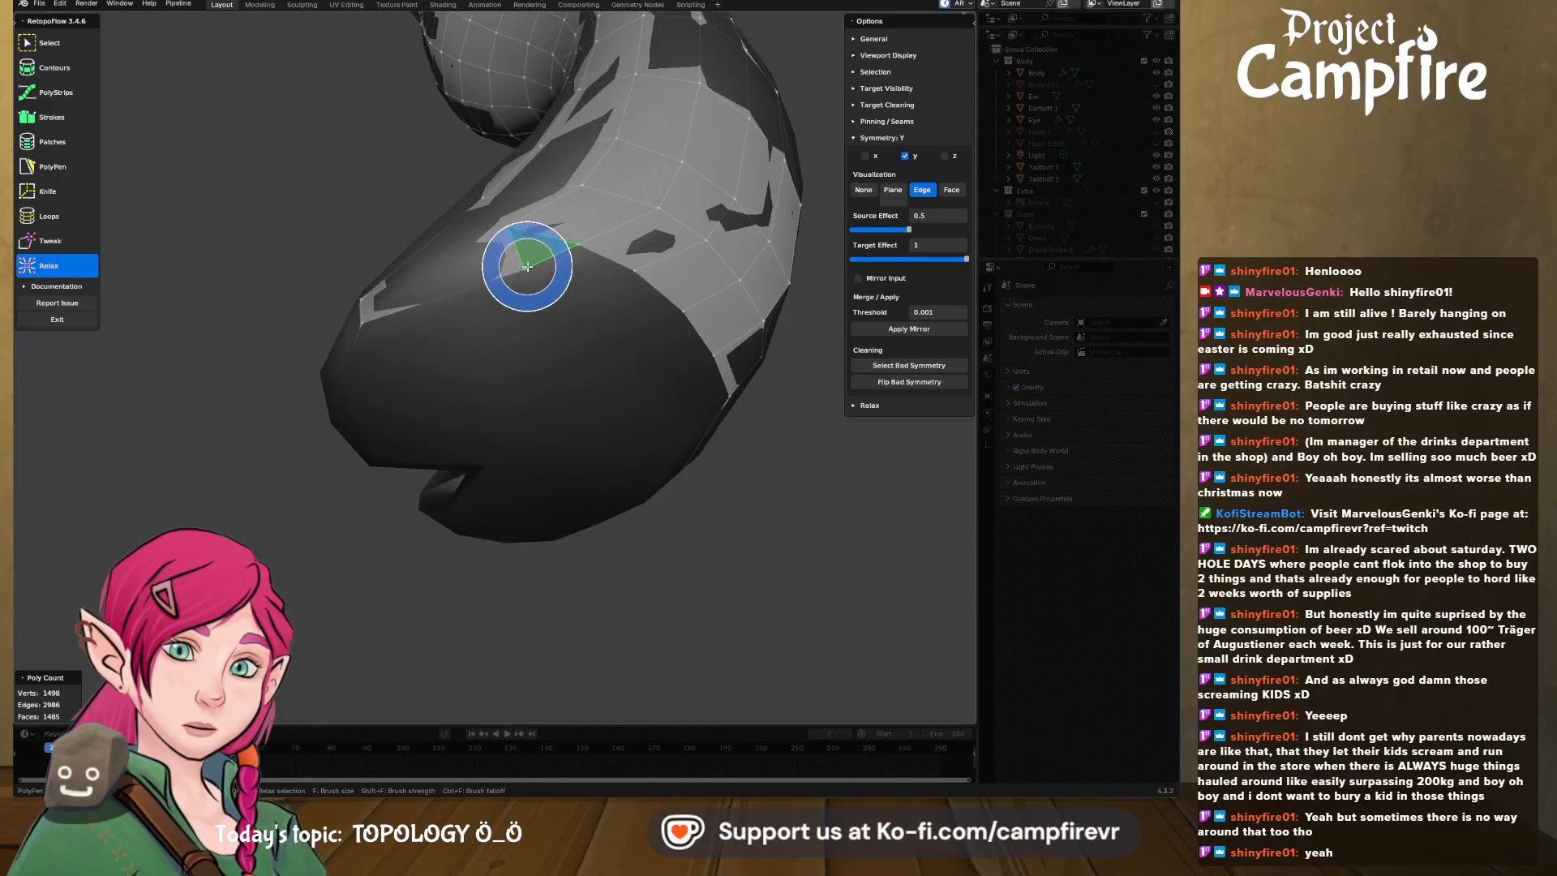
key("8")
left_click_drag(521, 278, 516, 259)
middle_click_drag(531, 321, 501, 355)
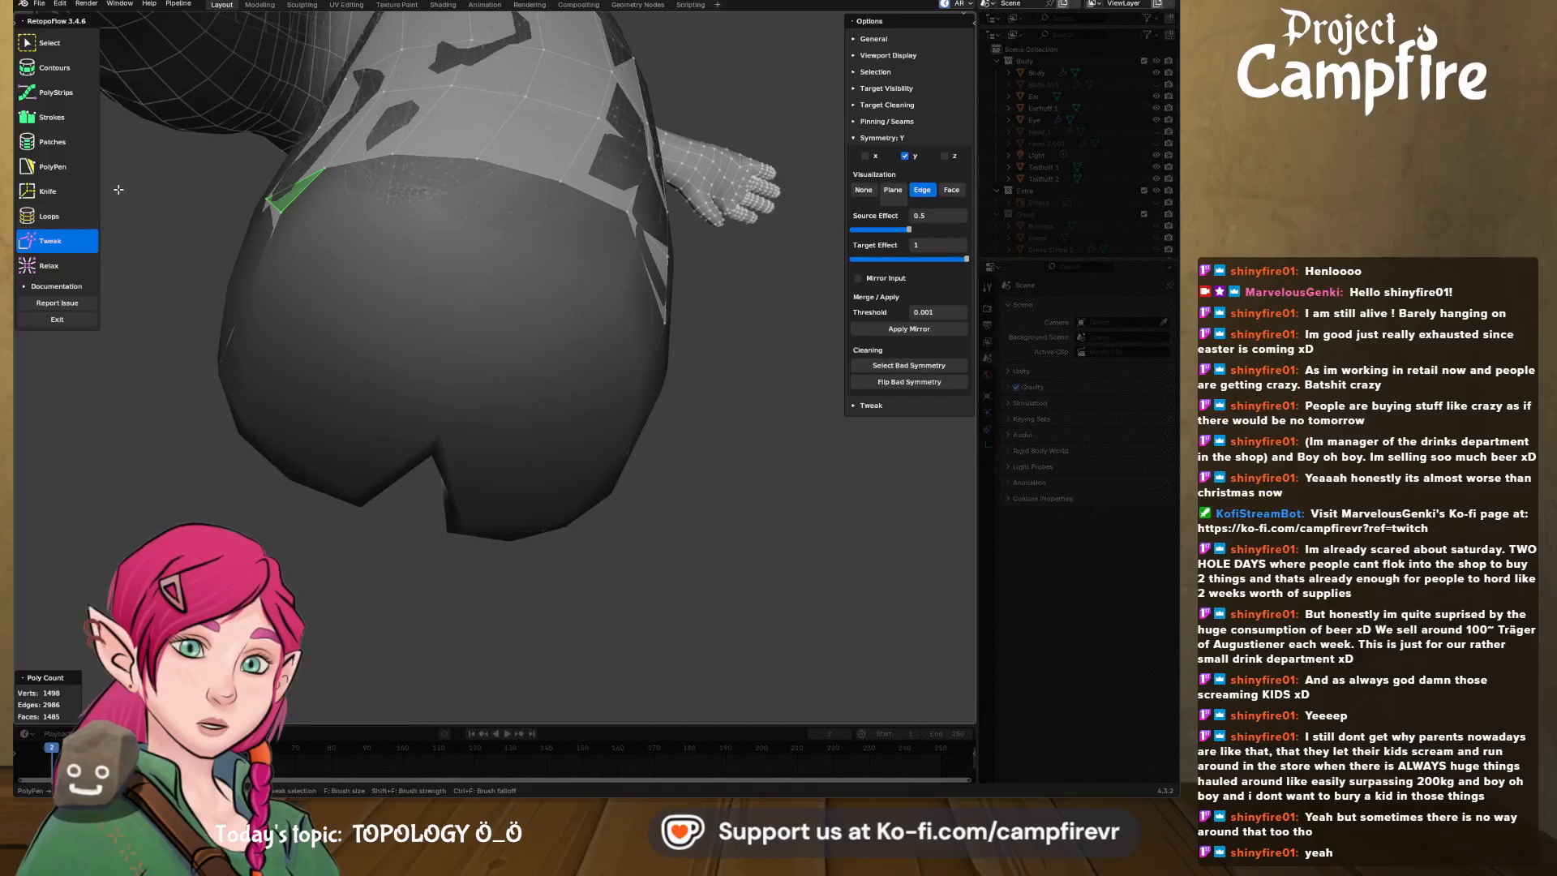
left_click(53, 142)
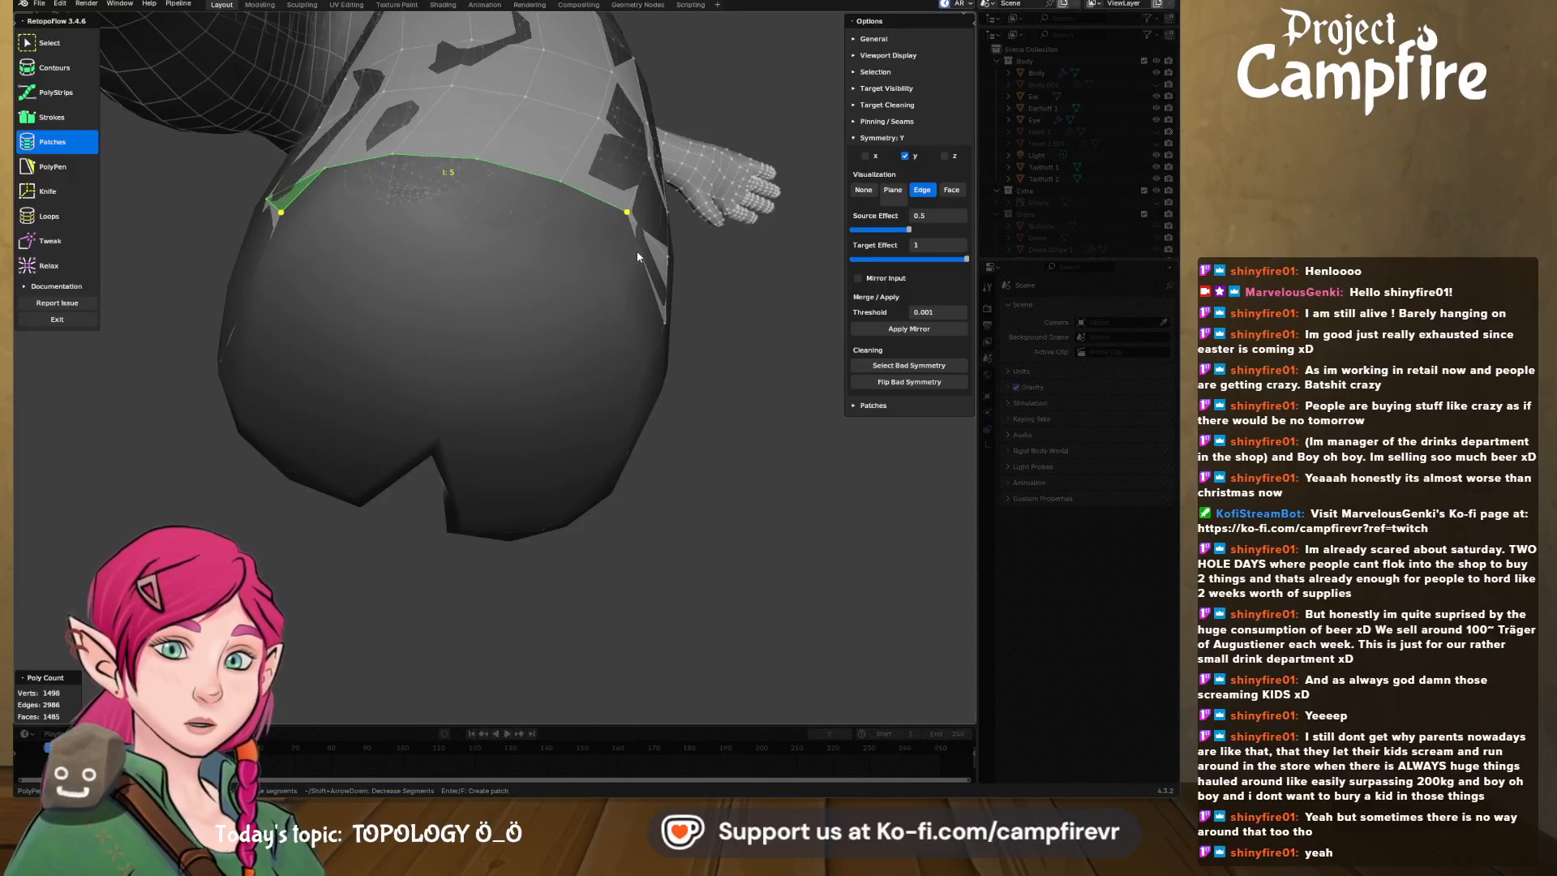
middle_click_drag(663, 333, 603, 283)
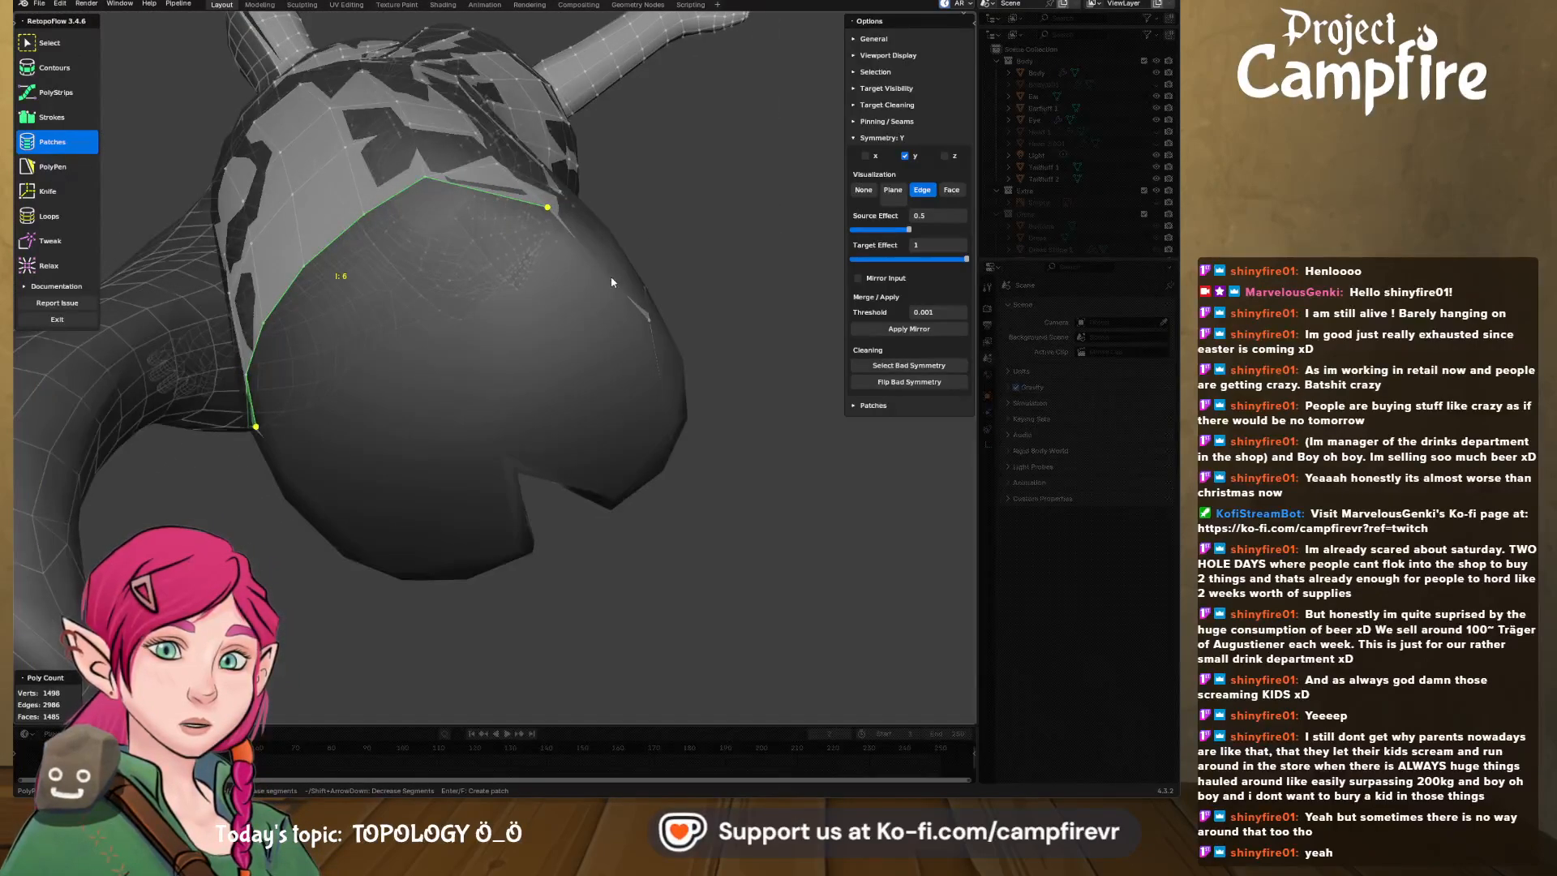
middle_click_drag(657, 365, 389, 219)
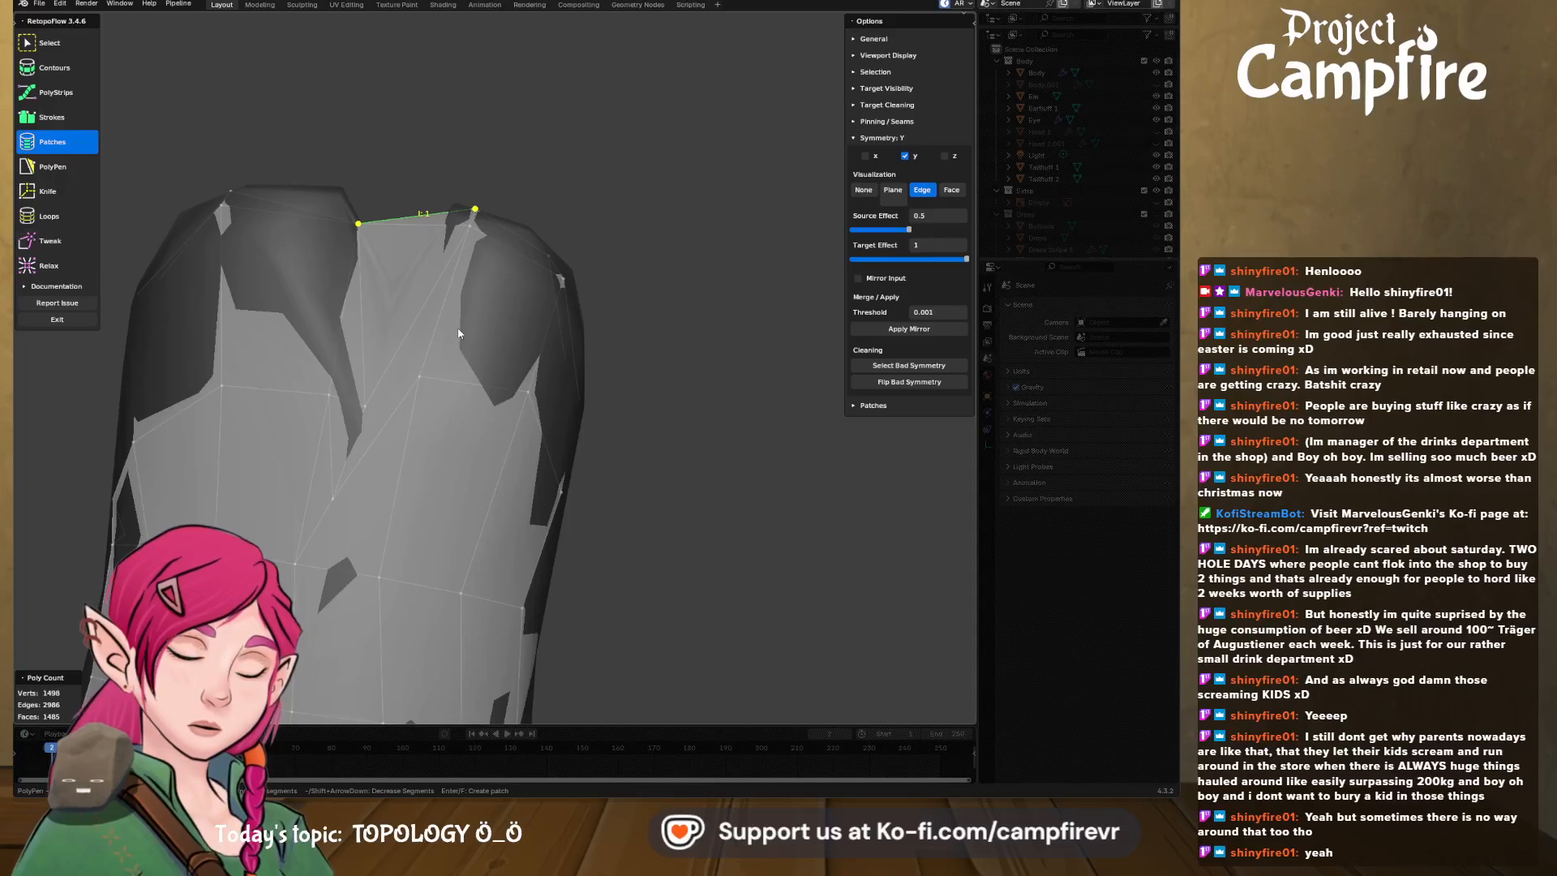
mouse_move(458, 333)
middle_mouse_down()
mouse_move(494, 301)
mouse_move(481, 317)
middle_mouse_up()
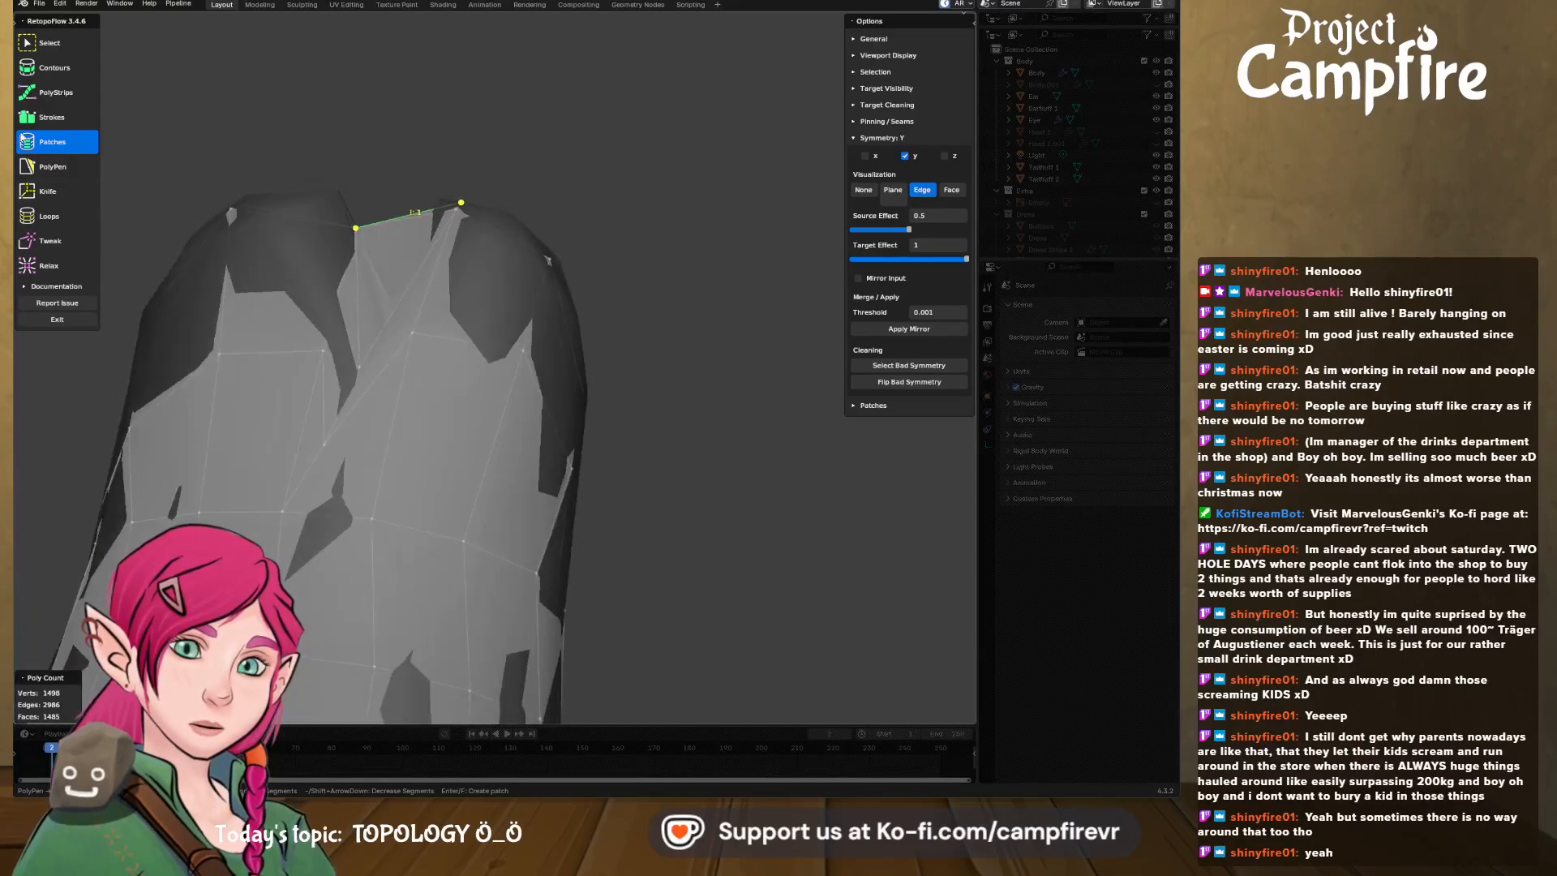
- Delete the two triangular faces that span the cleft opening between the toes
left_click(48, 42)
left_click(391, 259)
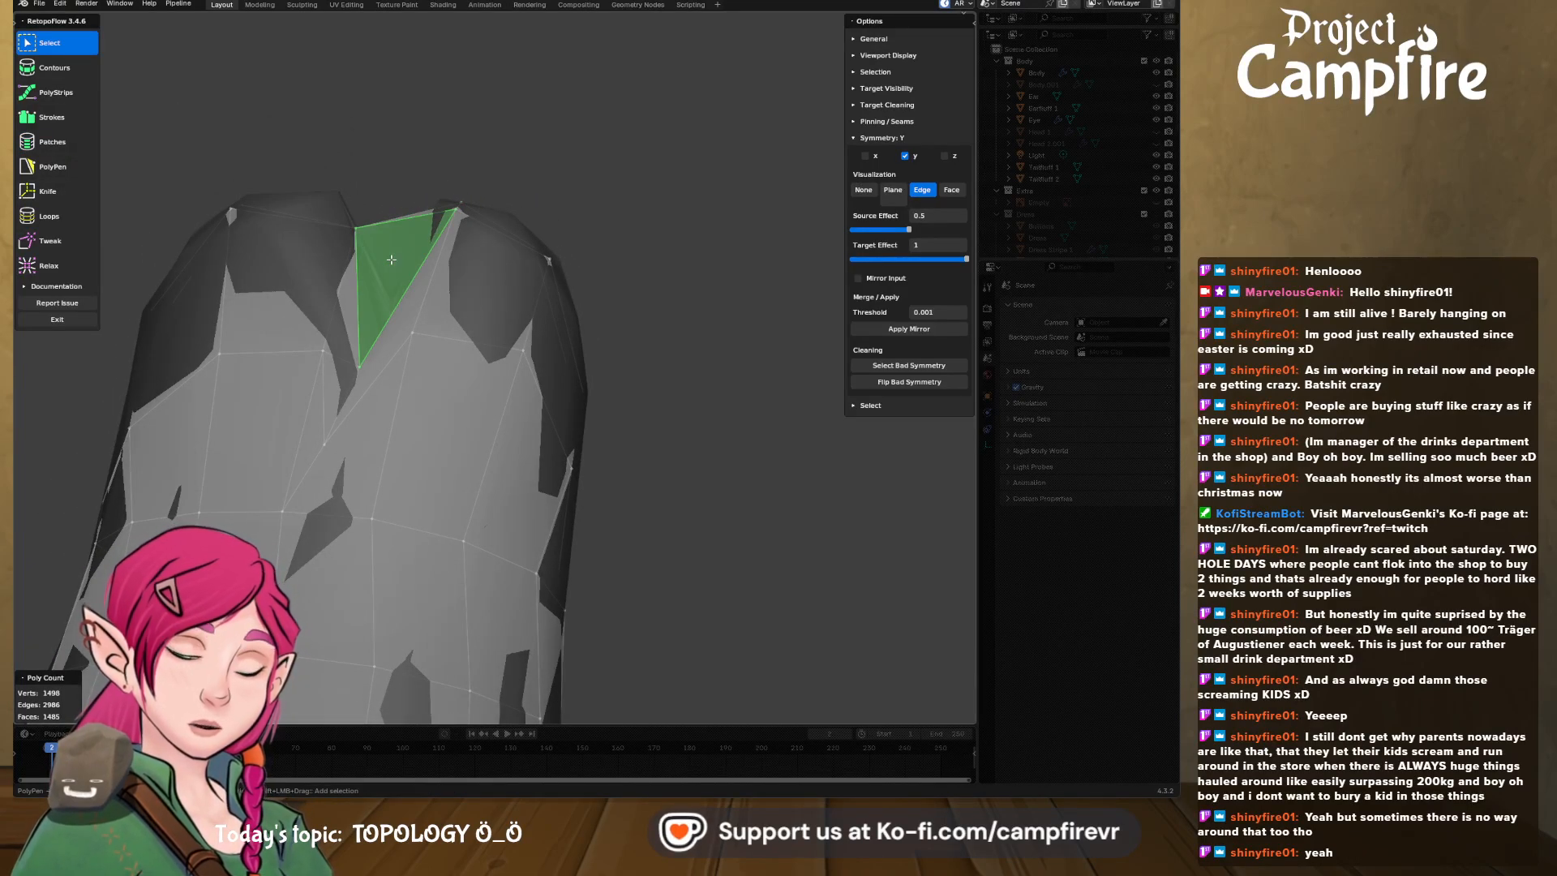
key("x")
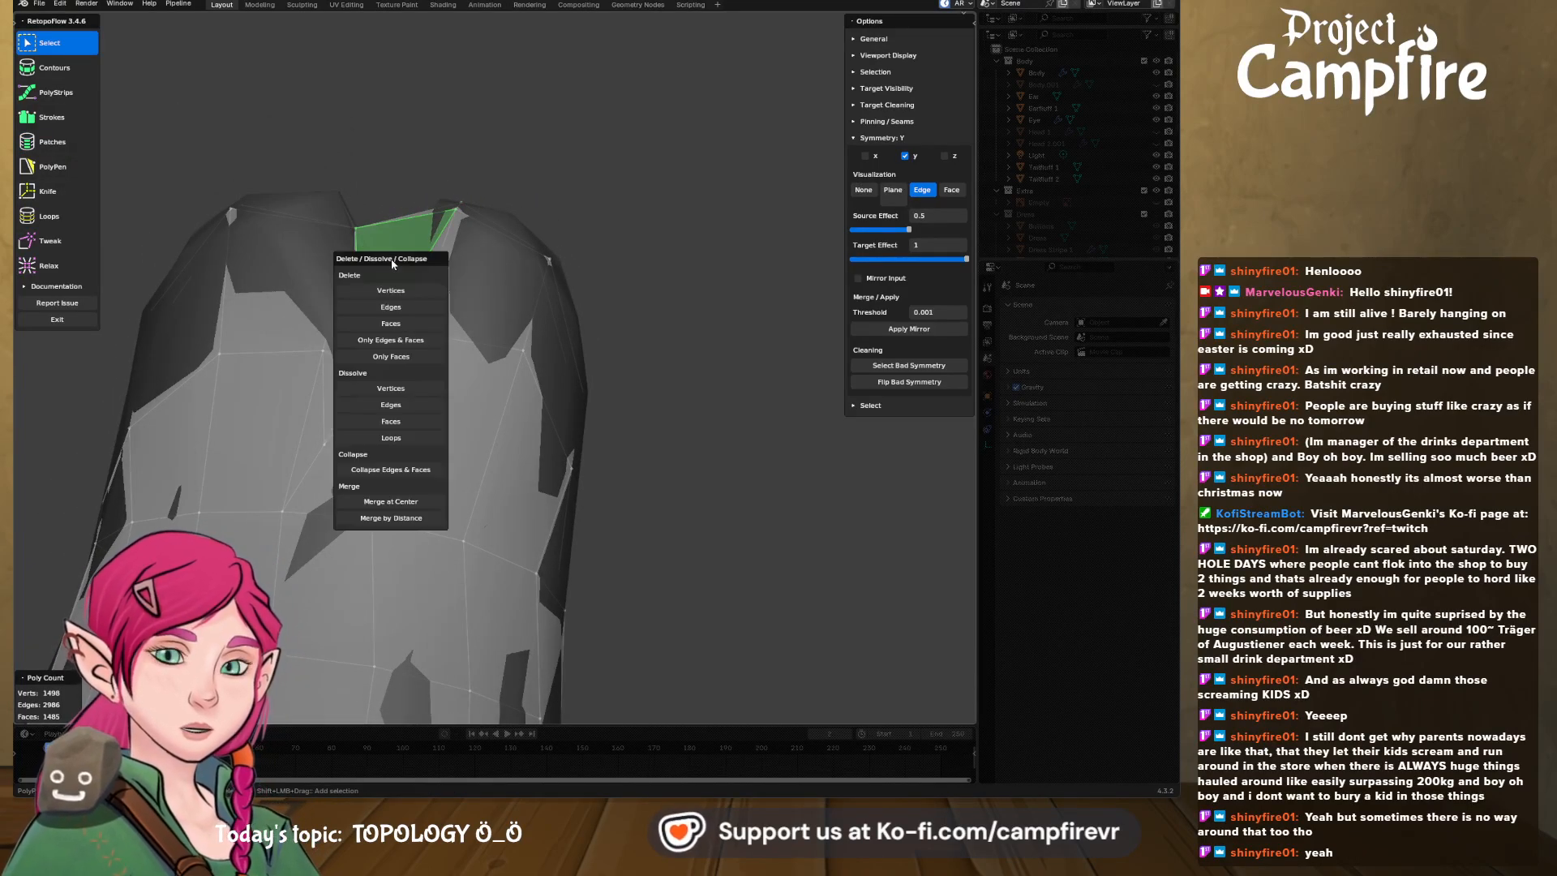
left_click(404, 321)
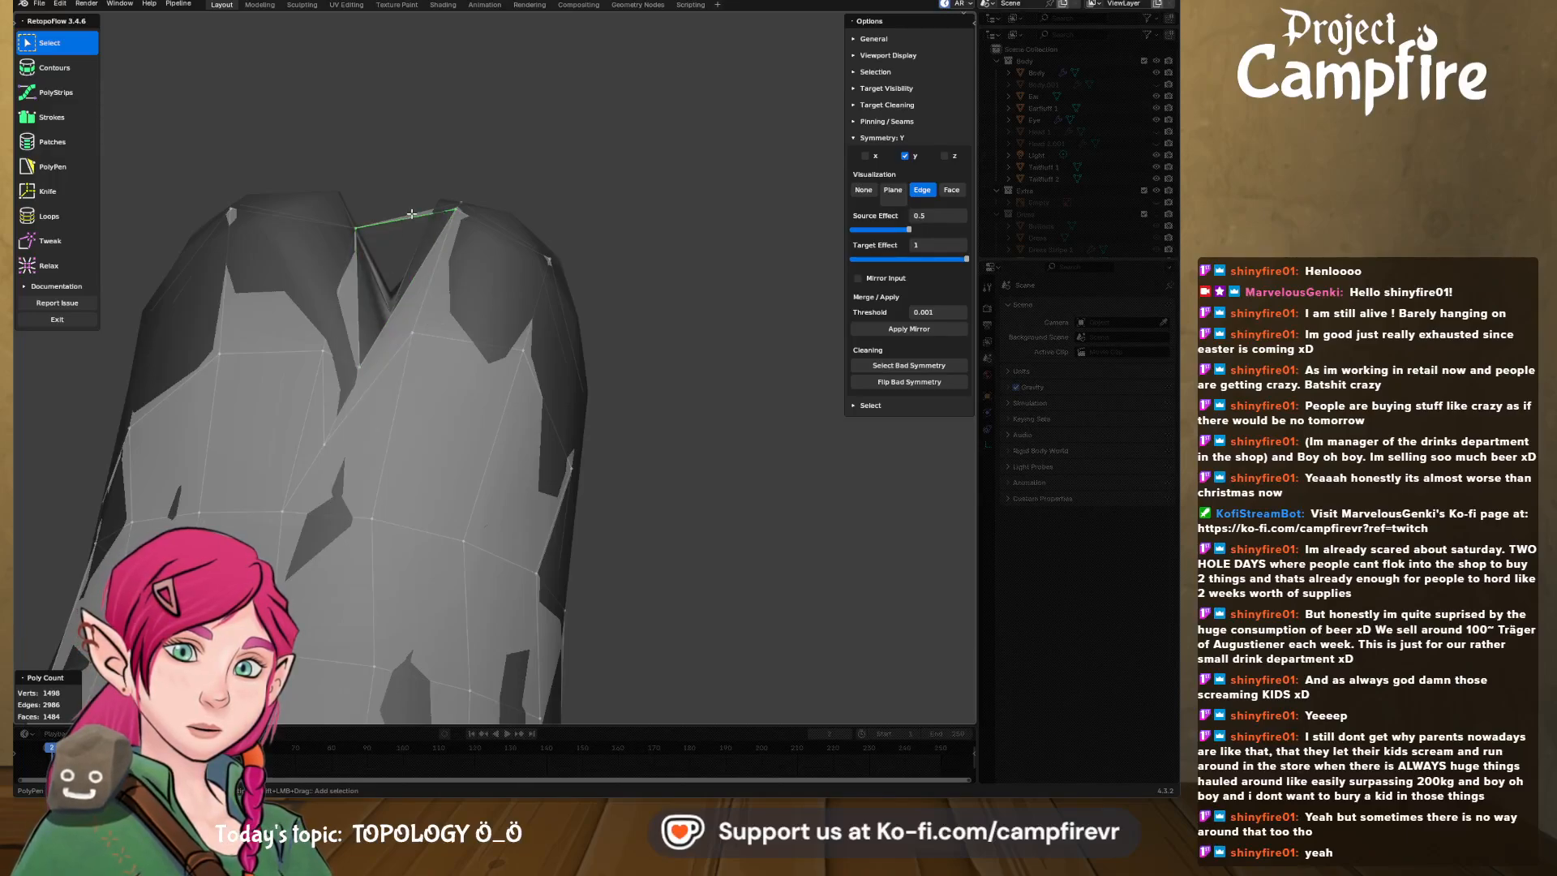
middle_click_drag(412, 214, 440, 222)
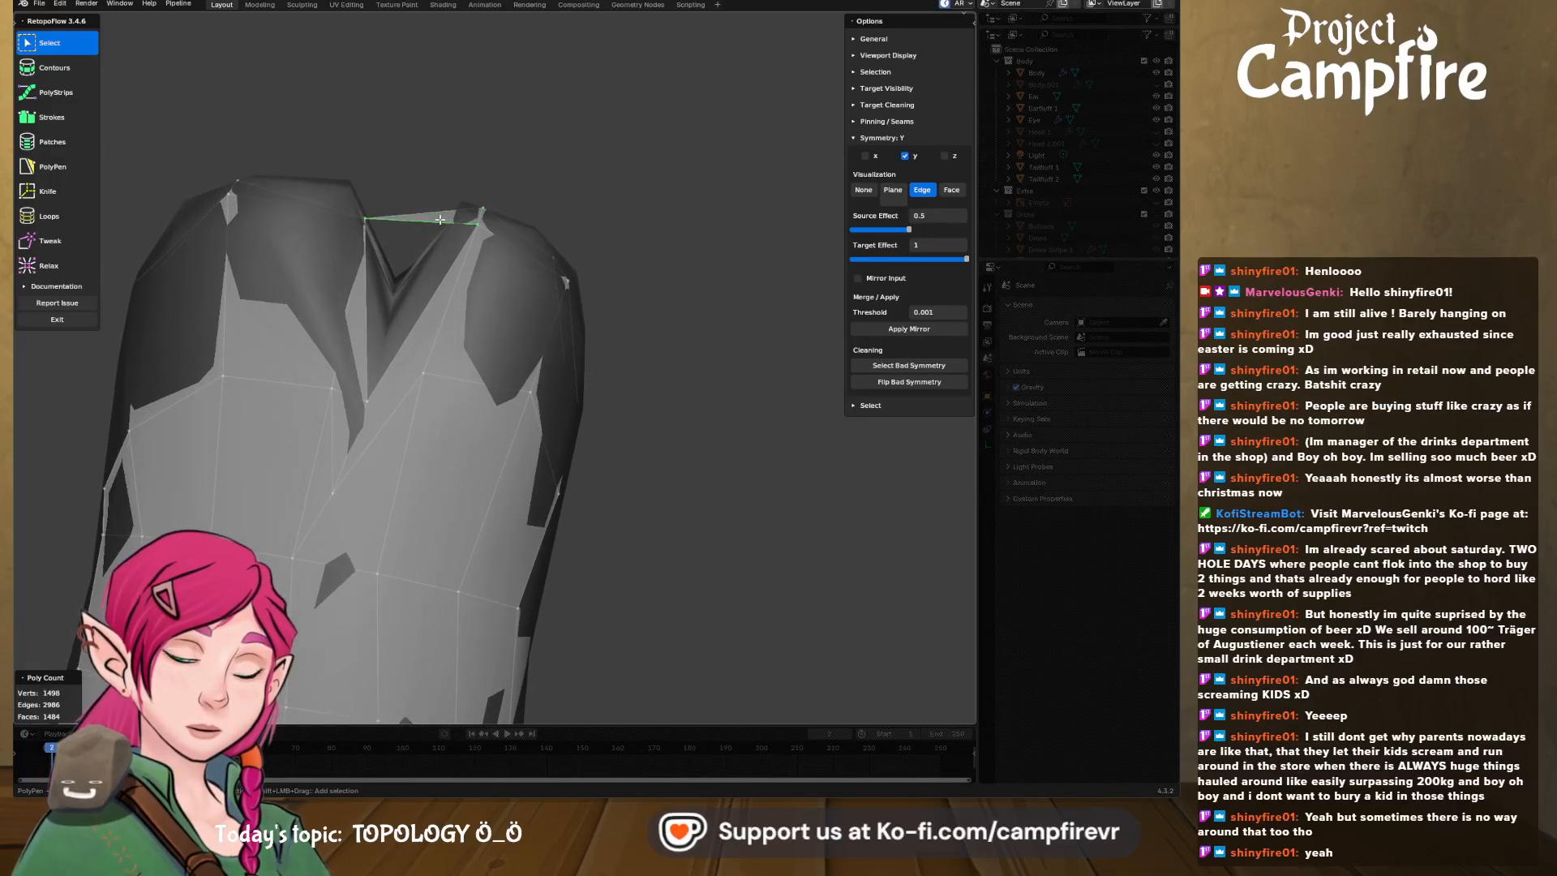
key("x")
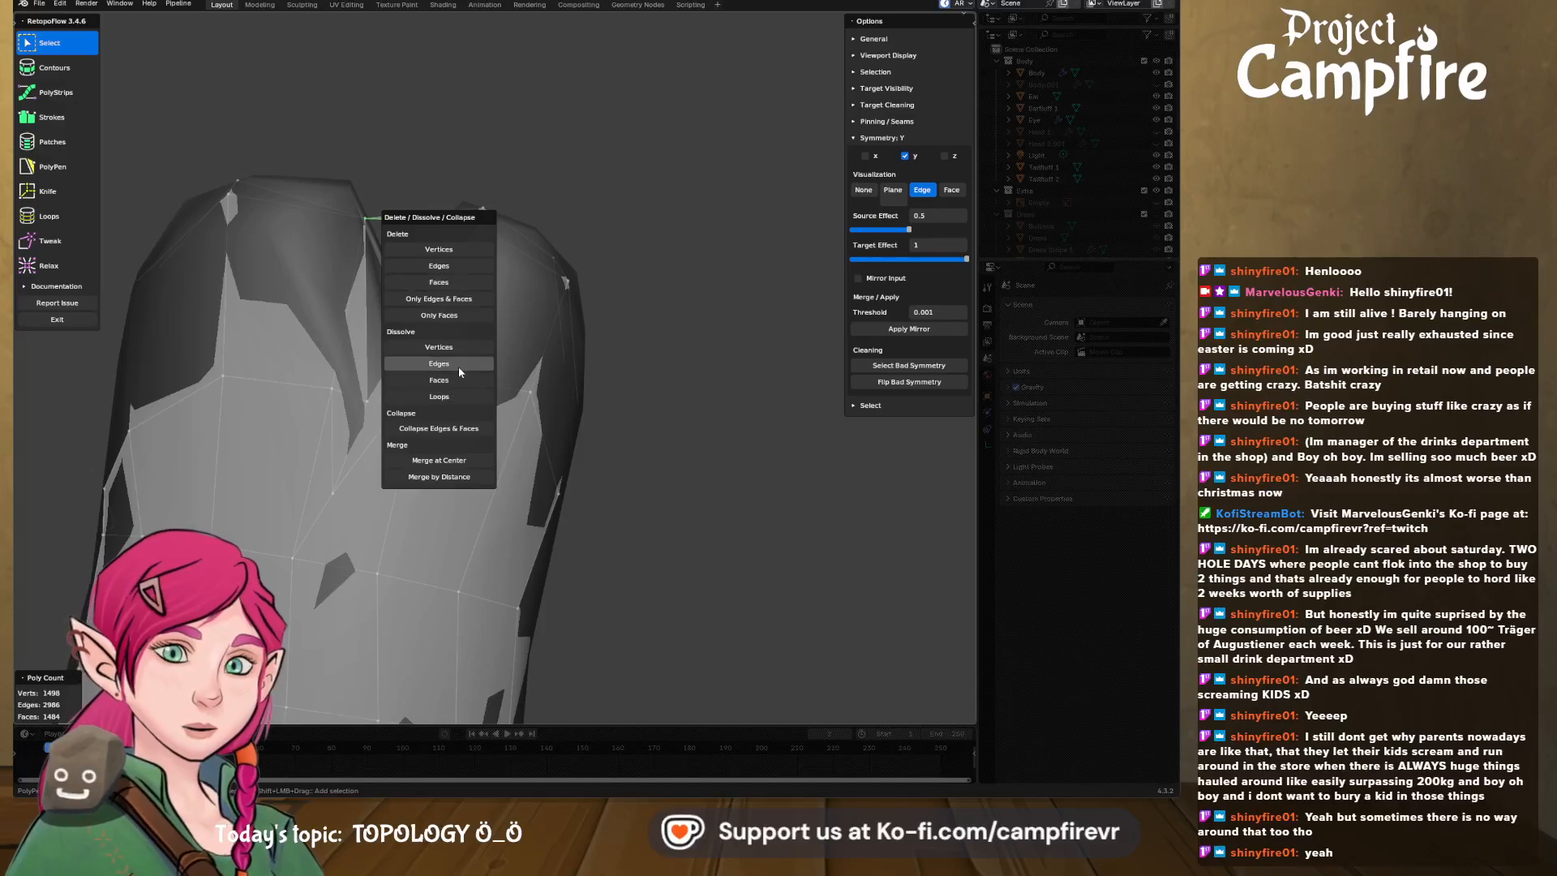
left_click(439, 283)
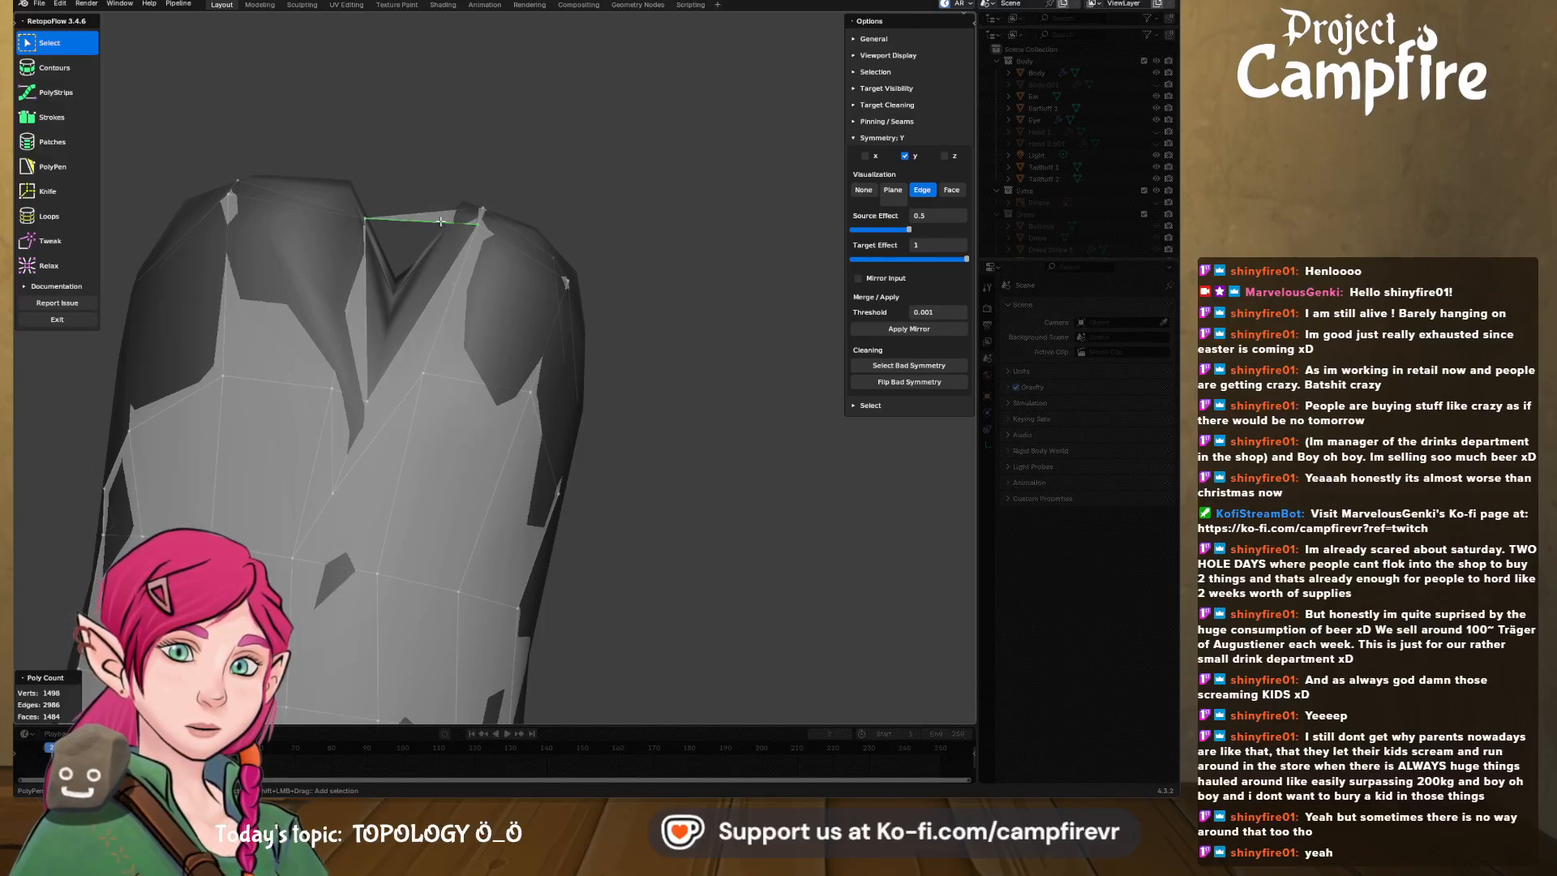
middle_click_drag(440, 222, 454, 261)
key("x")
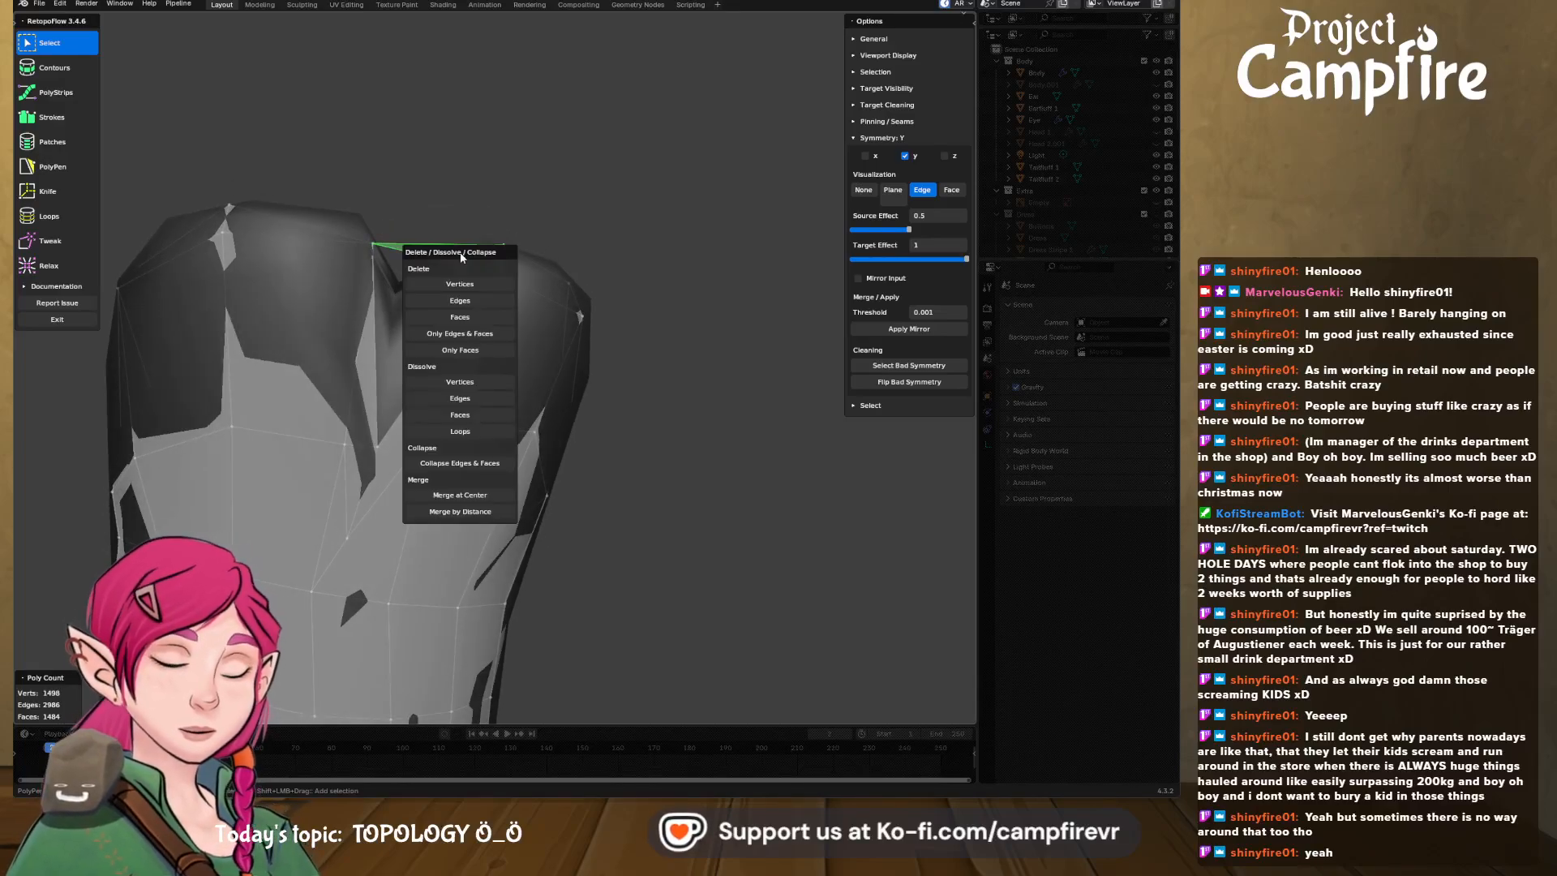
left_click(459, 319)
- Add a PolyPen edge from the cleft's central vertex to a new vertex at the hoof's bottom rim
mouse_move(454, 292)
middle_mouse_down()
mouse_move(444, 308)
mouse_move(437, 268)
middle_mouse_up()
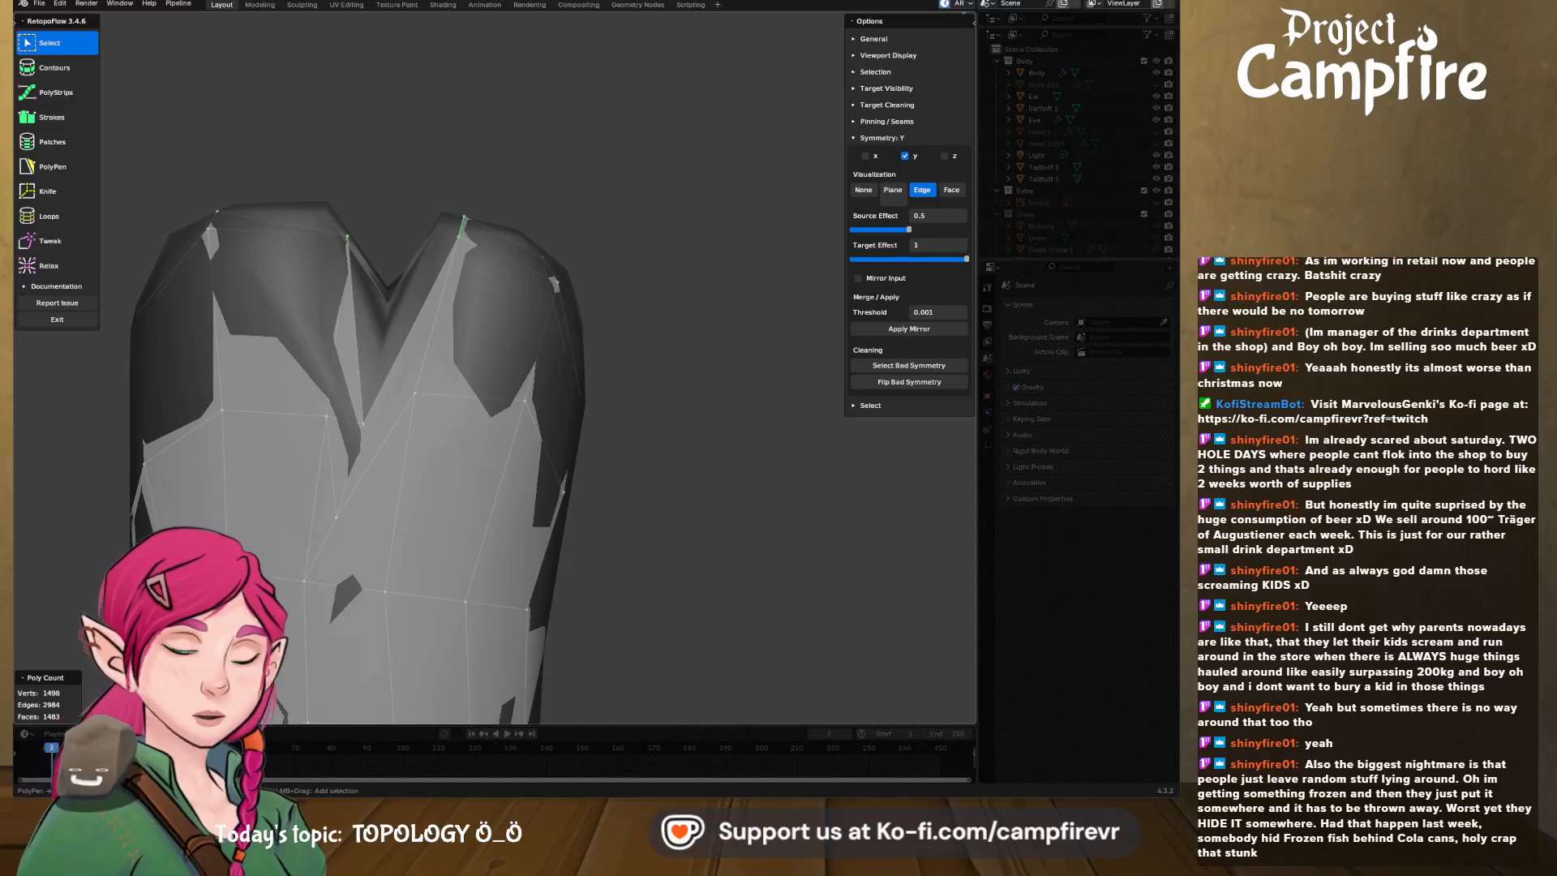
middle_click_drag(661, 312, 600, 377)
middle_click_drag(499, 393, 465, 366)
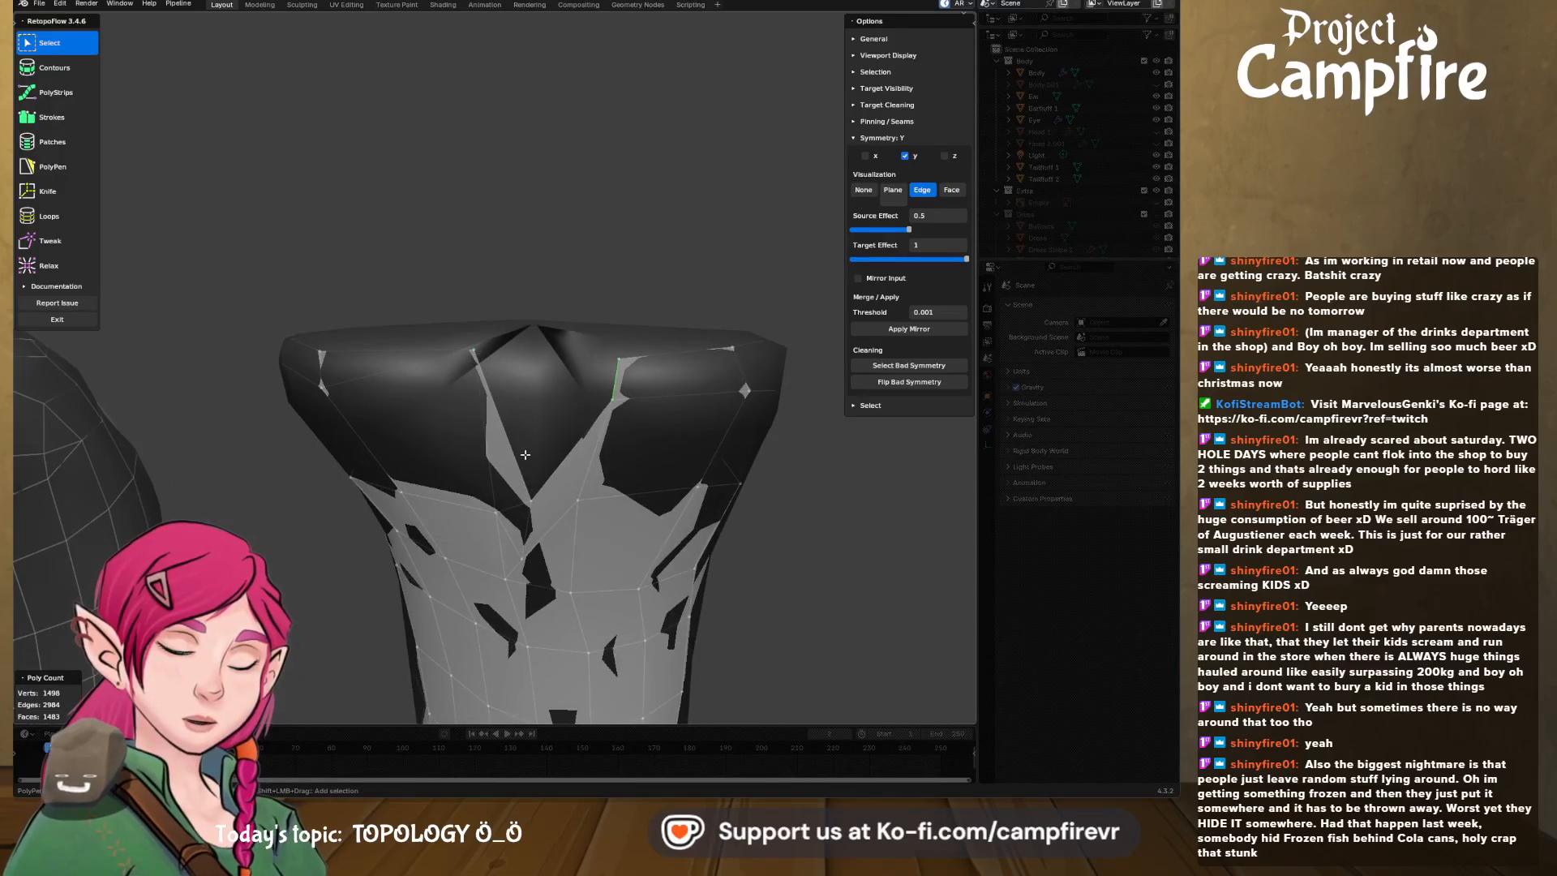
middle_click_drag(526, 455, 536, 452)
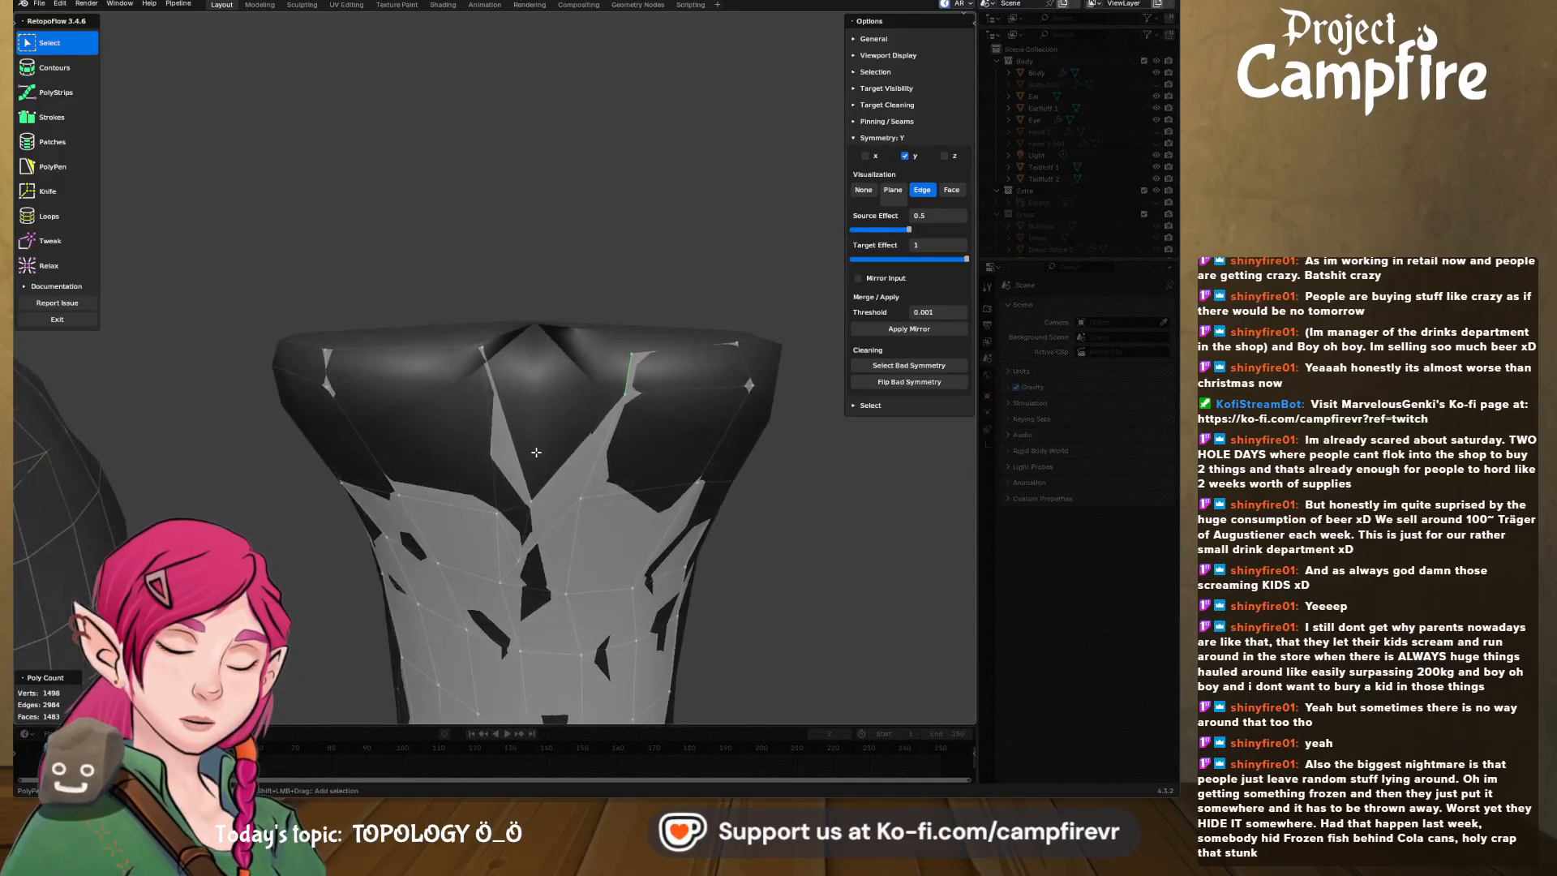
scroll(536, 451, "up", 1)
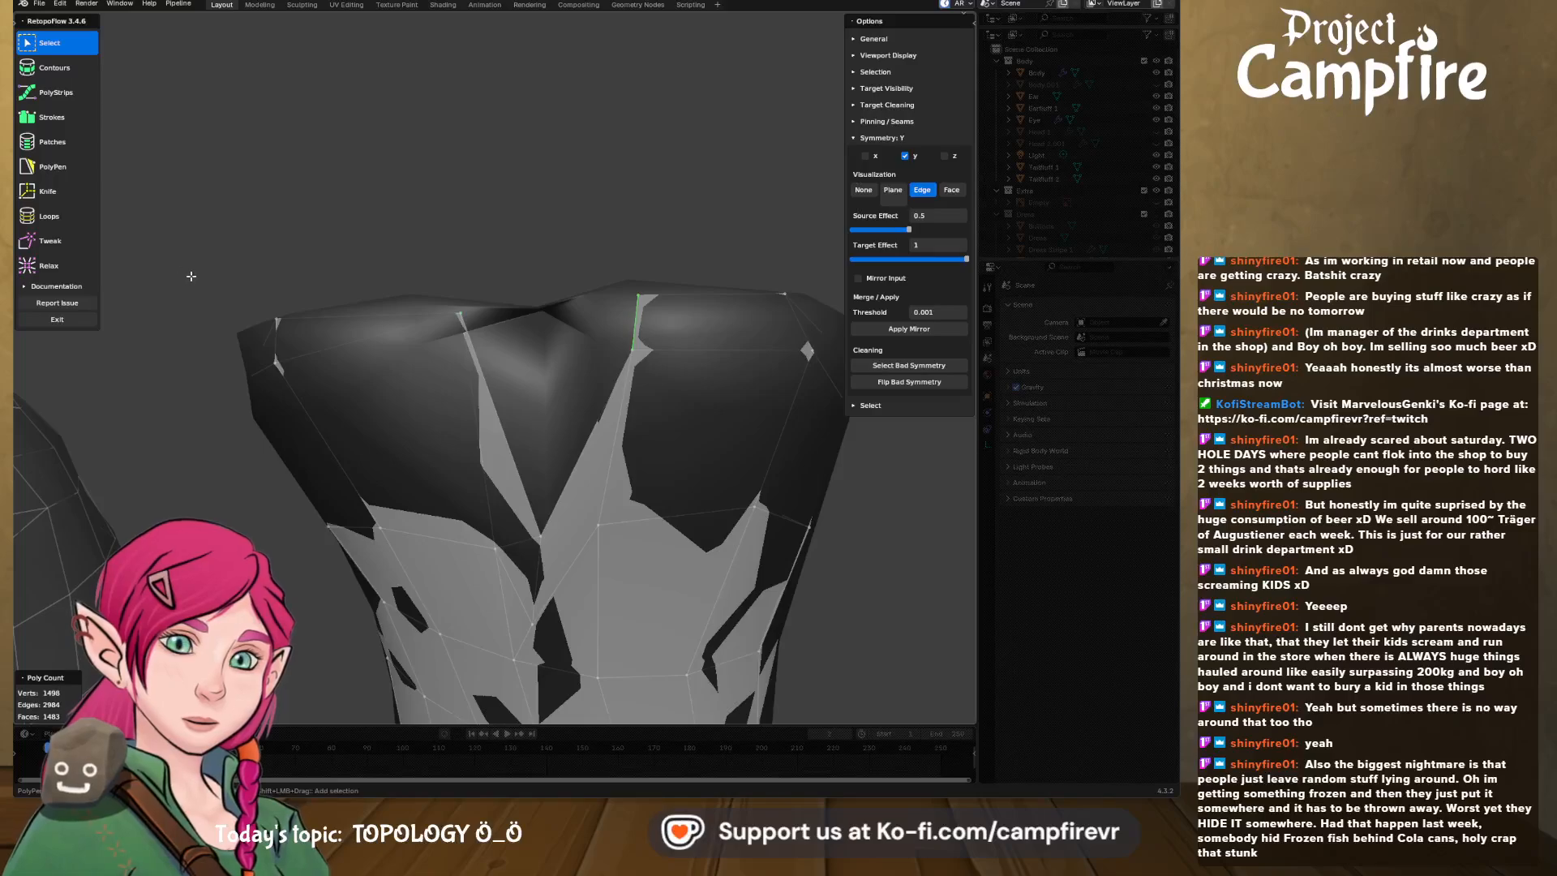
left_click(53, 167)
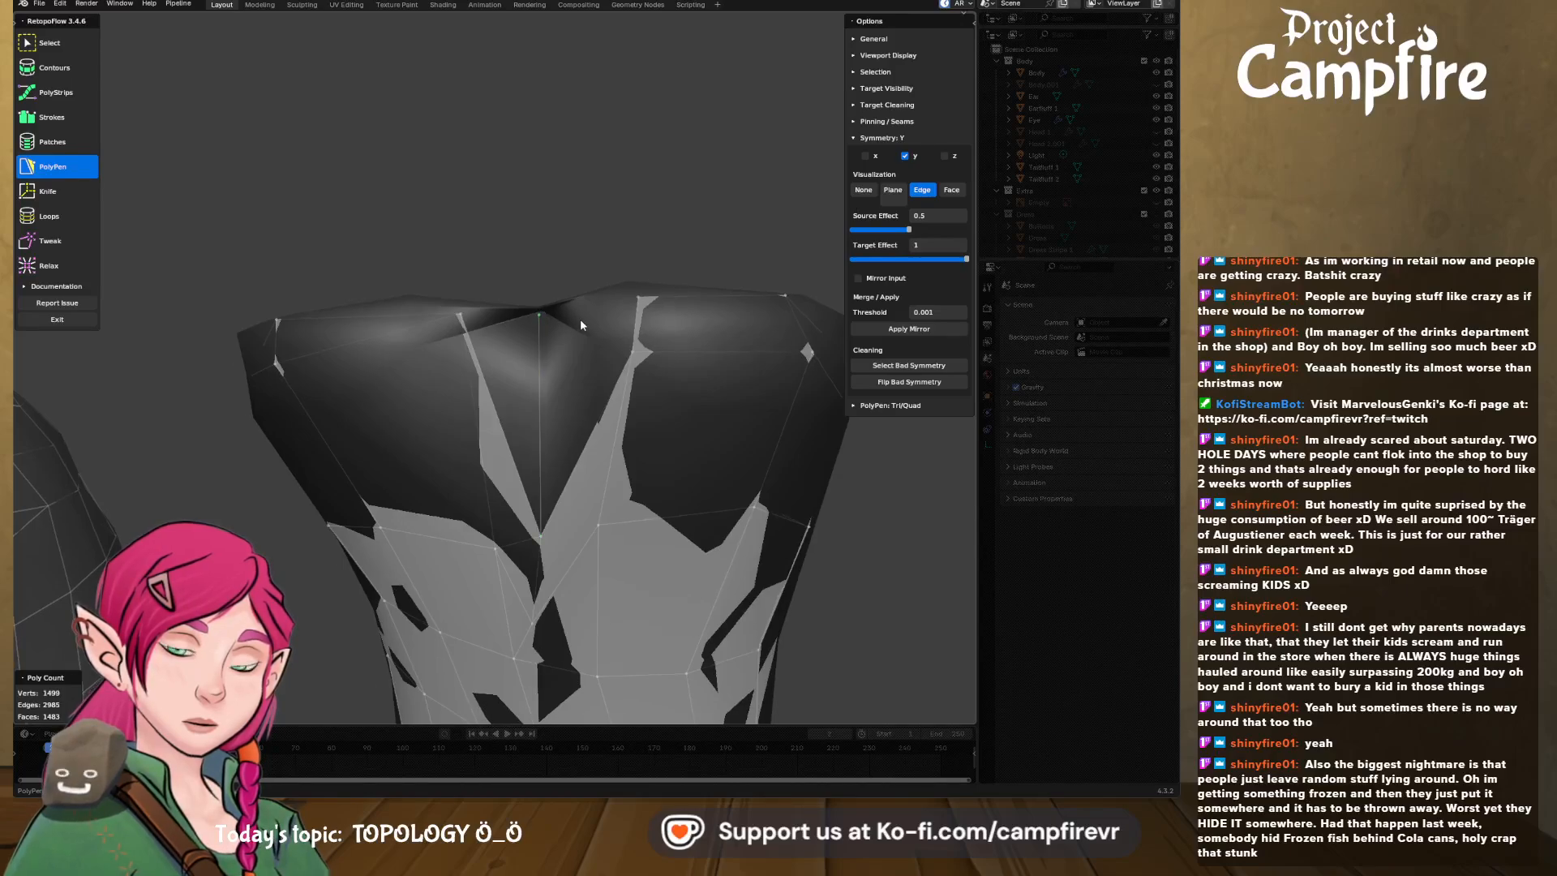
- Add a PolyPen triangle between the cleft's rim vertex and the adjacent toe's two corner vertices
middle_click_drag(581, 319, 627, 333)
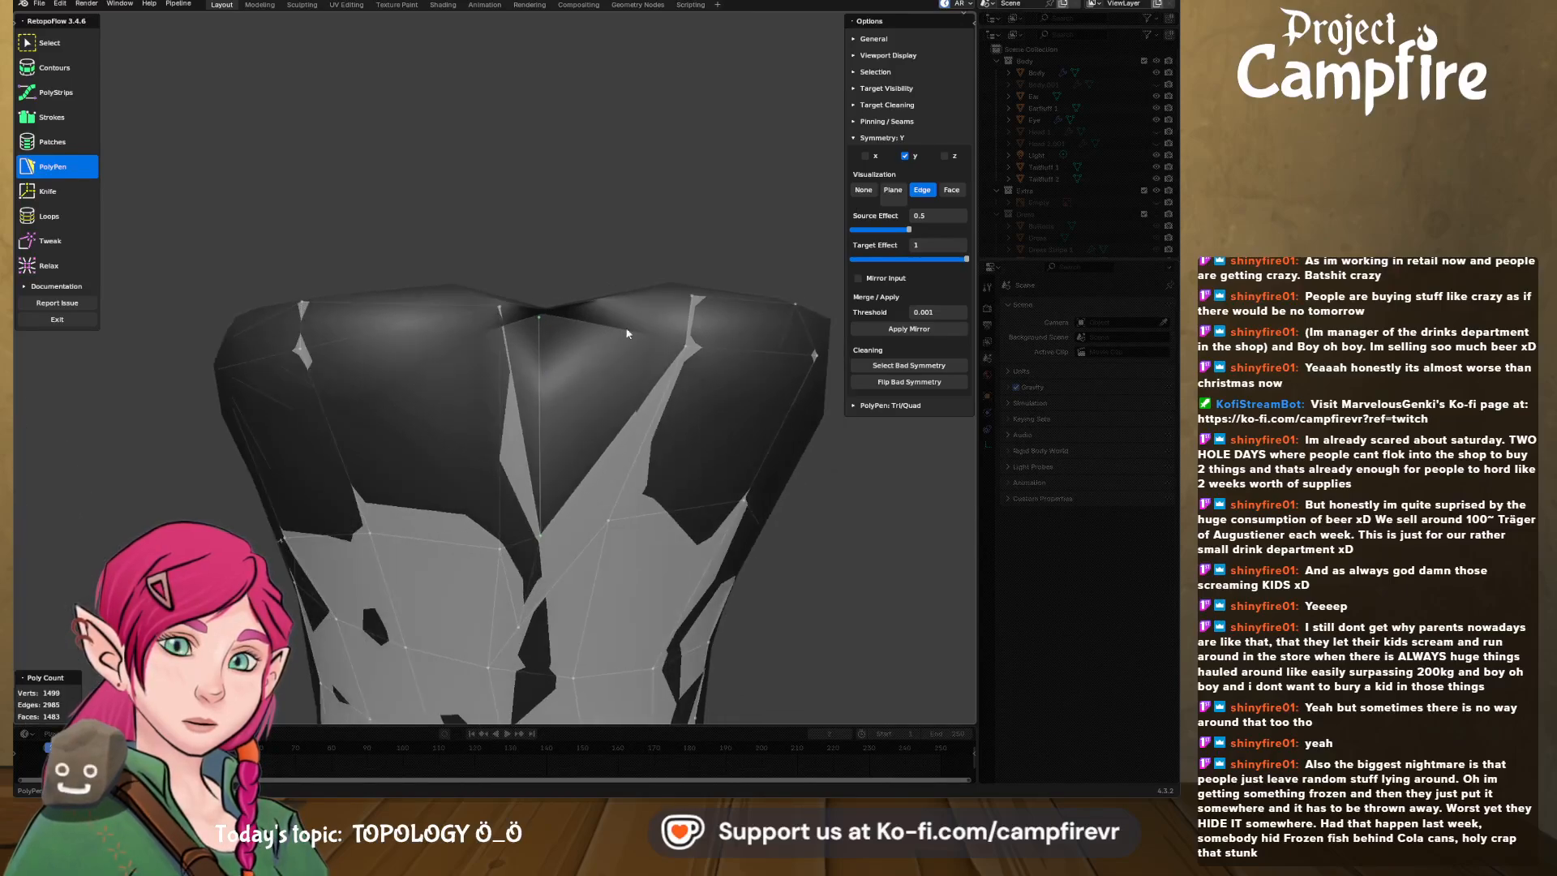
left_click(693, 298)
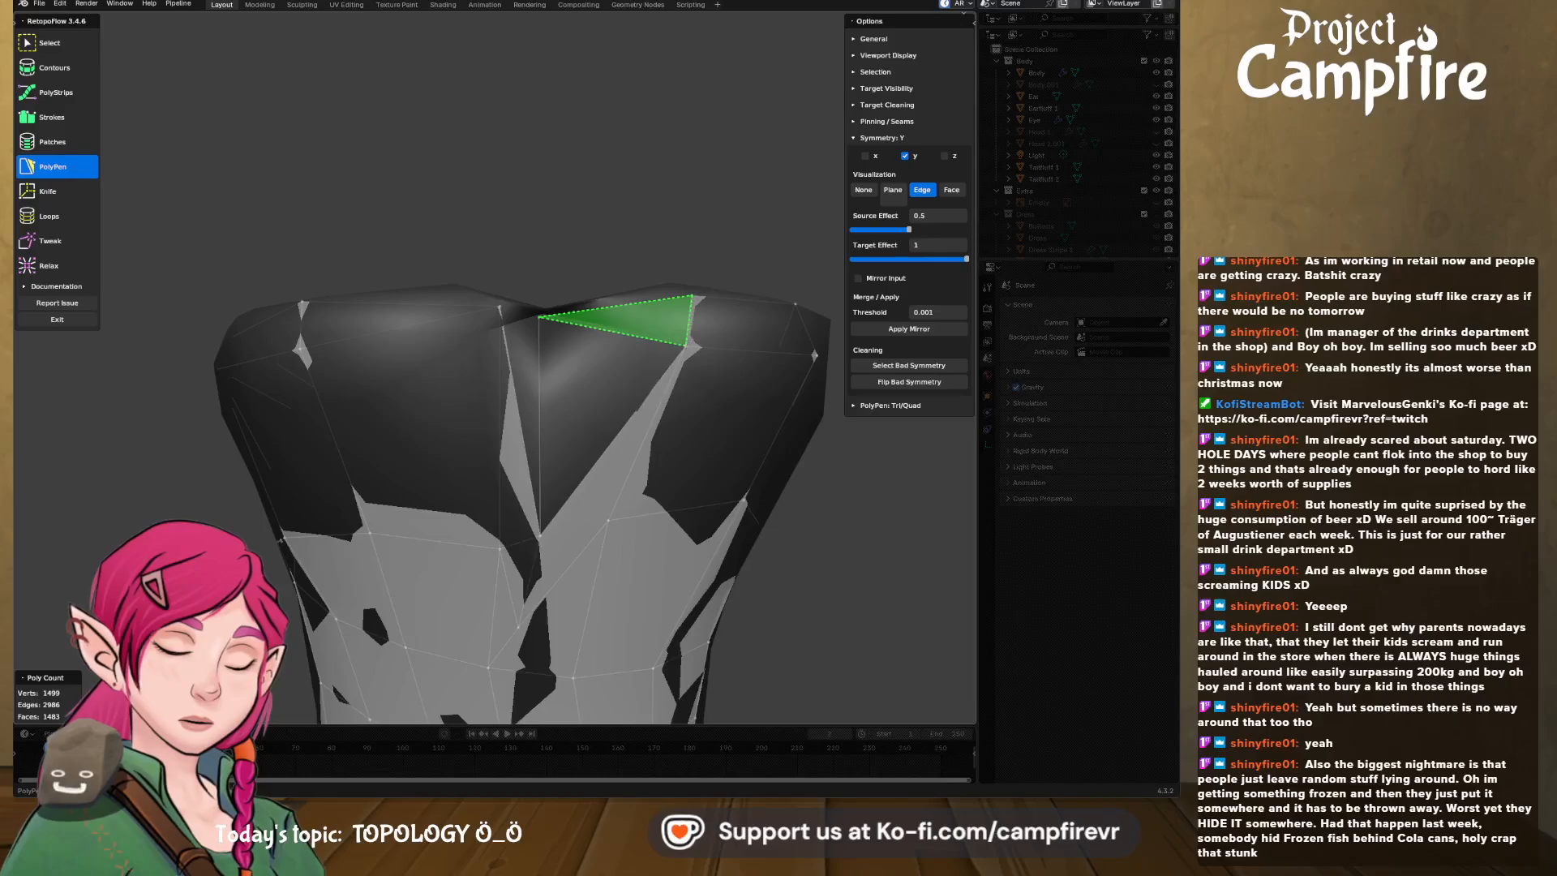
middle_click_drag(685, 372, 654, 321)
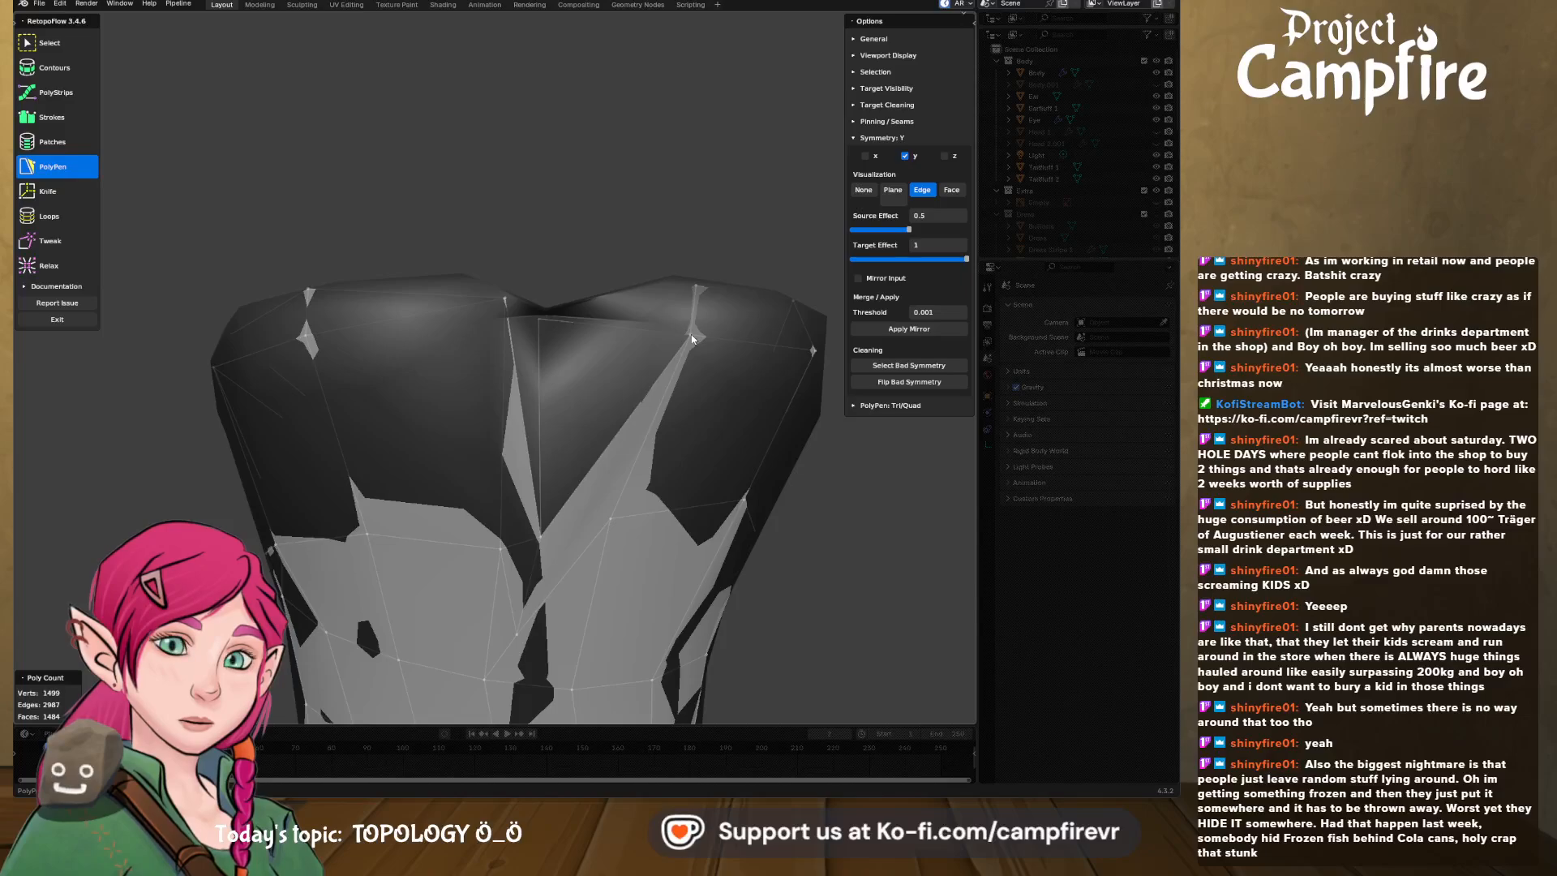
middle_click_drag(648, 378, 602, 402)
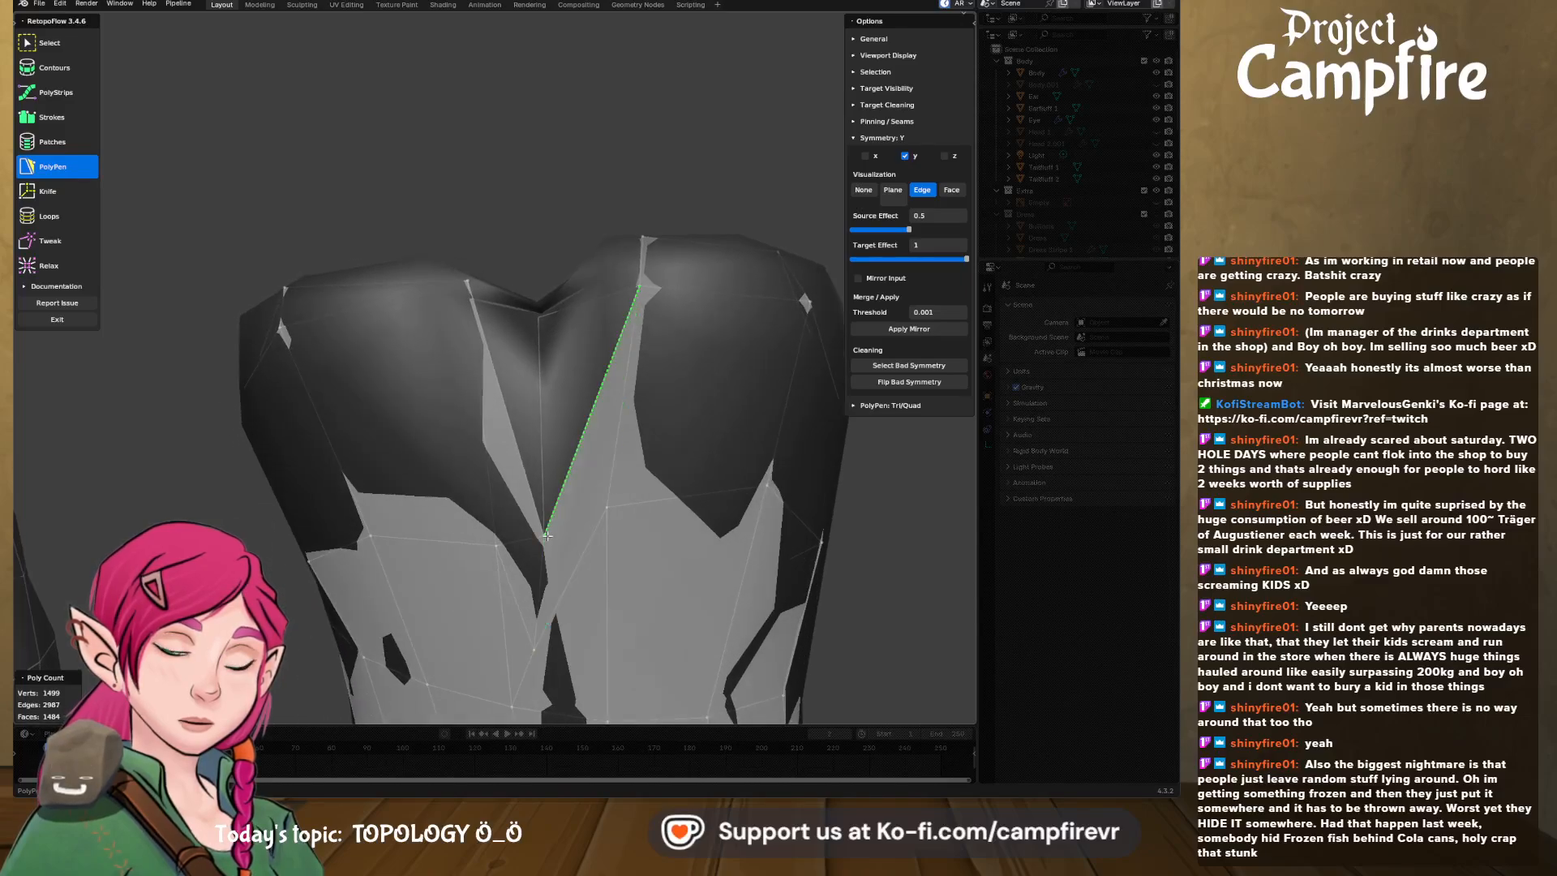
middle_click_drag(563, 500, 548, 533)
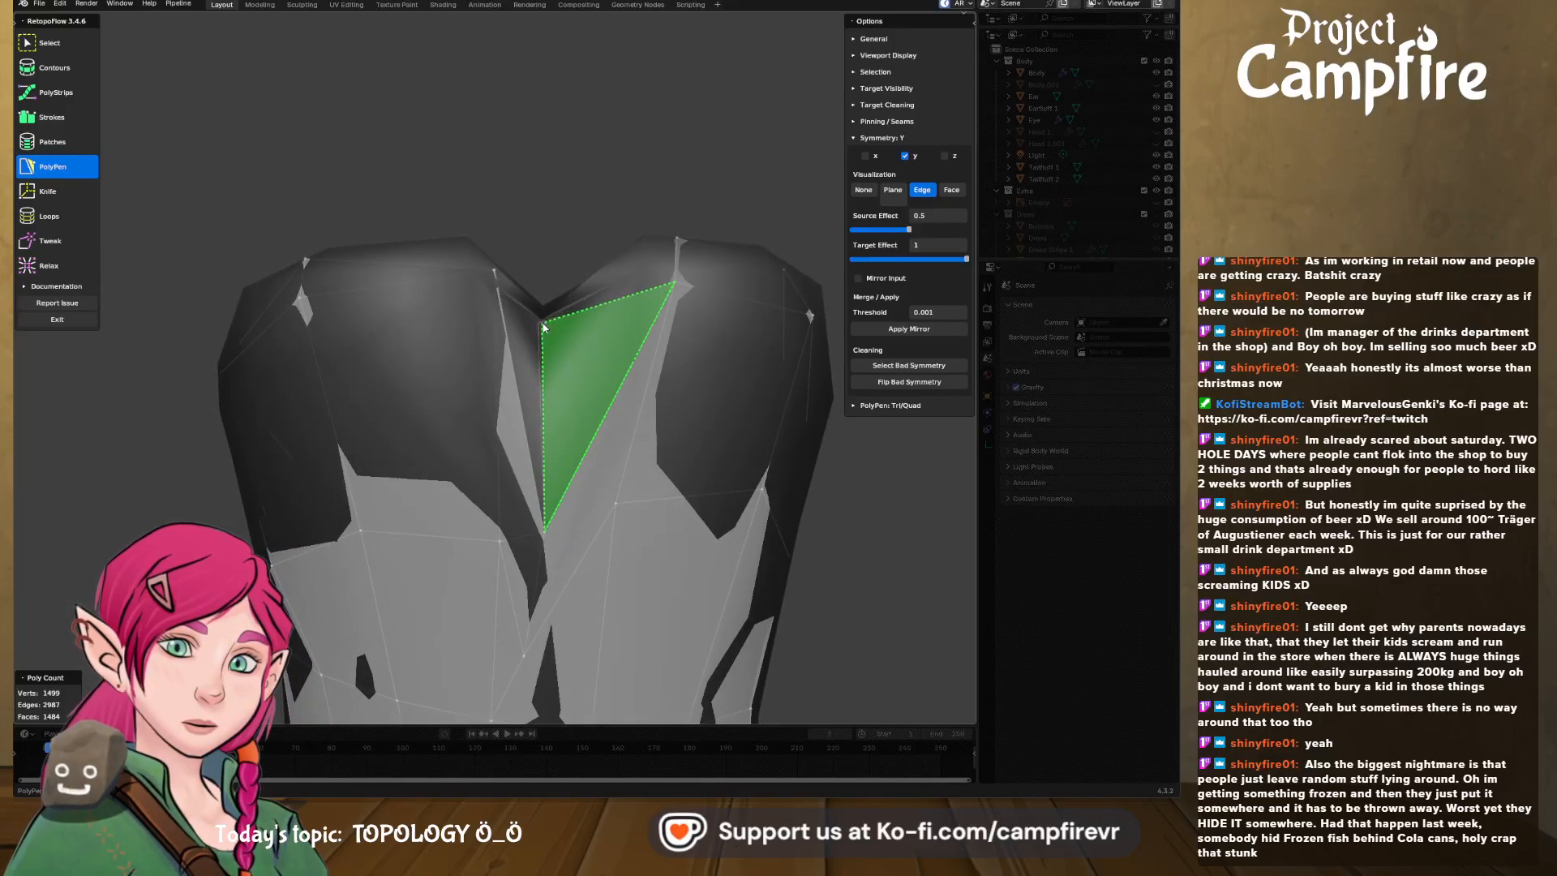
- Try to adjust the cleft's rim vertex in the crease with the Tweak and Relax brushes
middle_click_drag(539, 302, 567, 348)
scroll(557, 325, "up", 4)
key("q")
left_click_drag(581, 217, 611, 293)
middle_click_drag(611, 293, 596, 258)
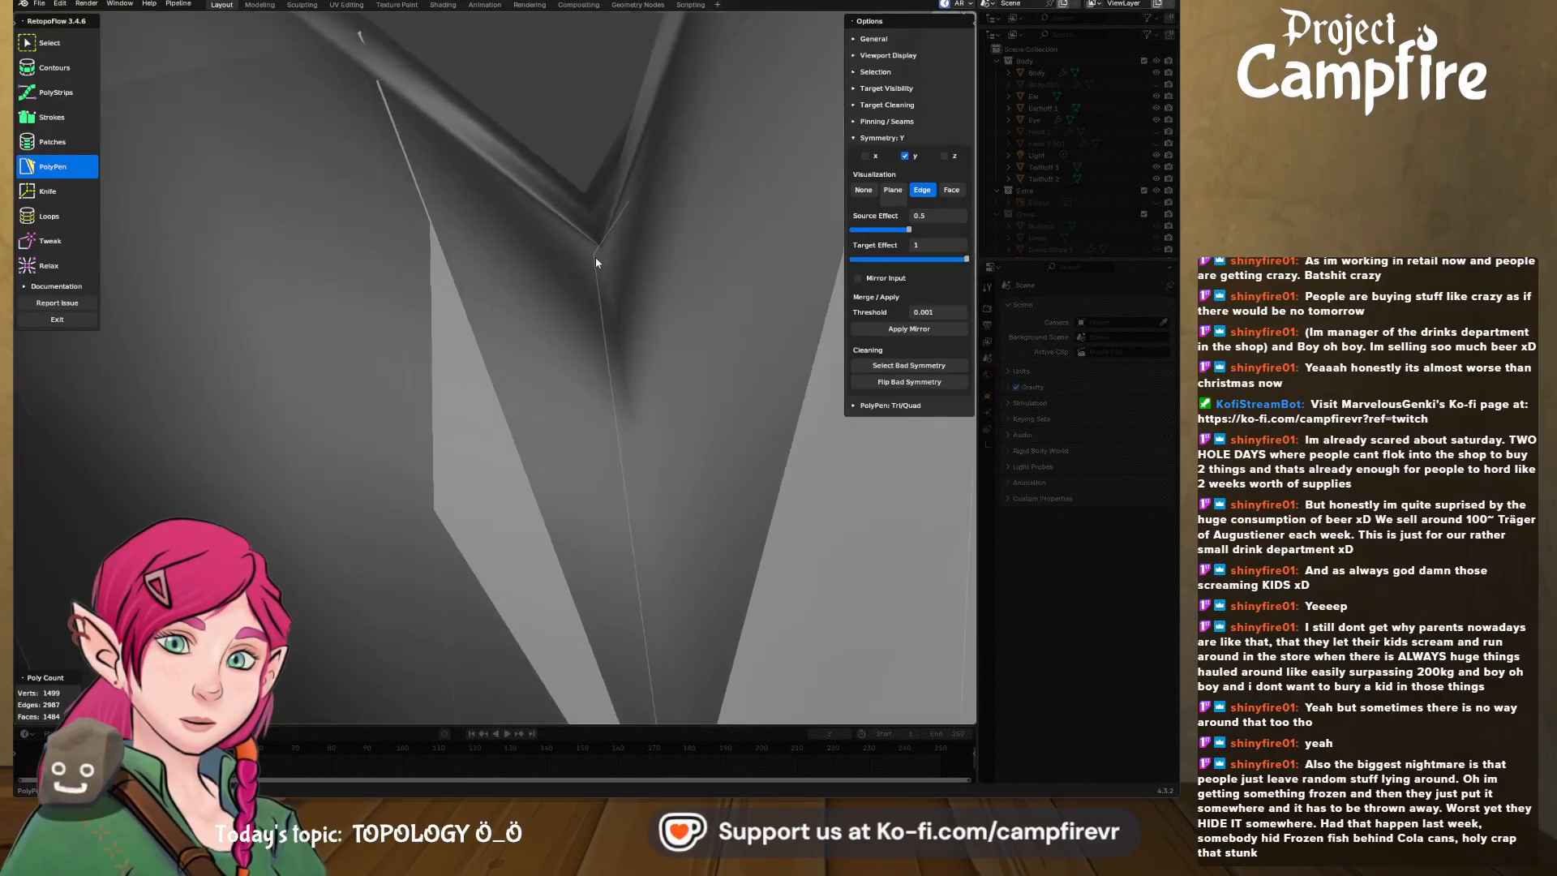
middle_click_drag(627, 202, 647, 260)
scroll(646, 260, "down", 4)
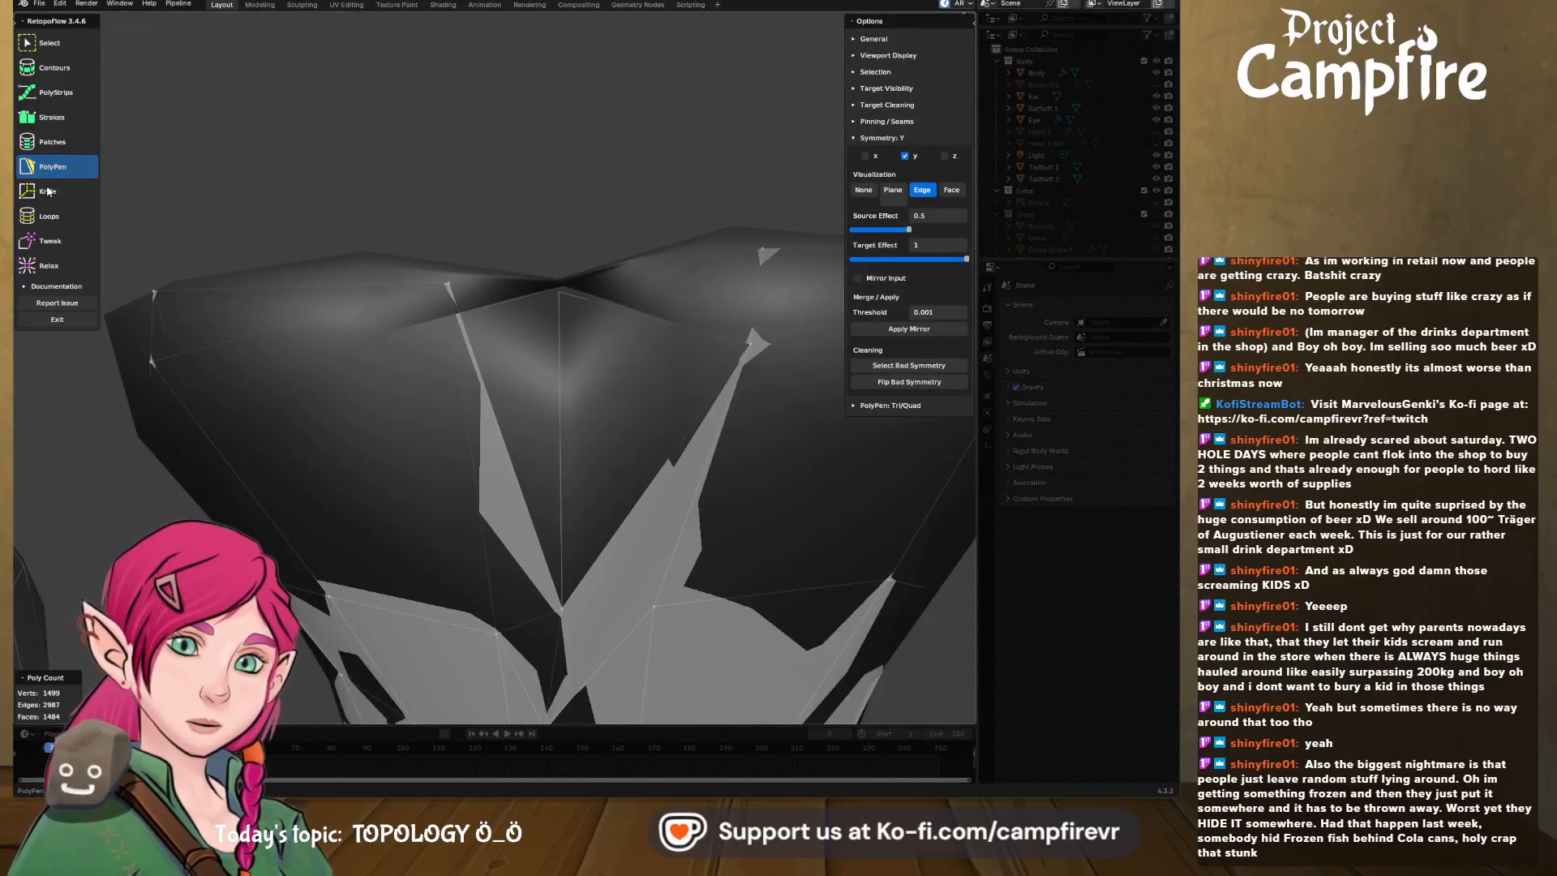
left_click(47, 241)
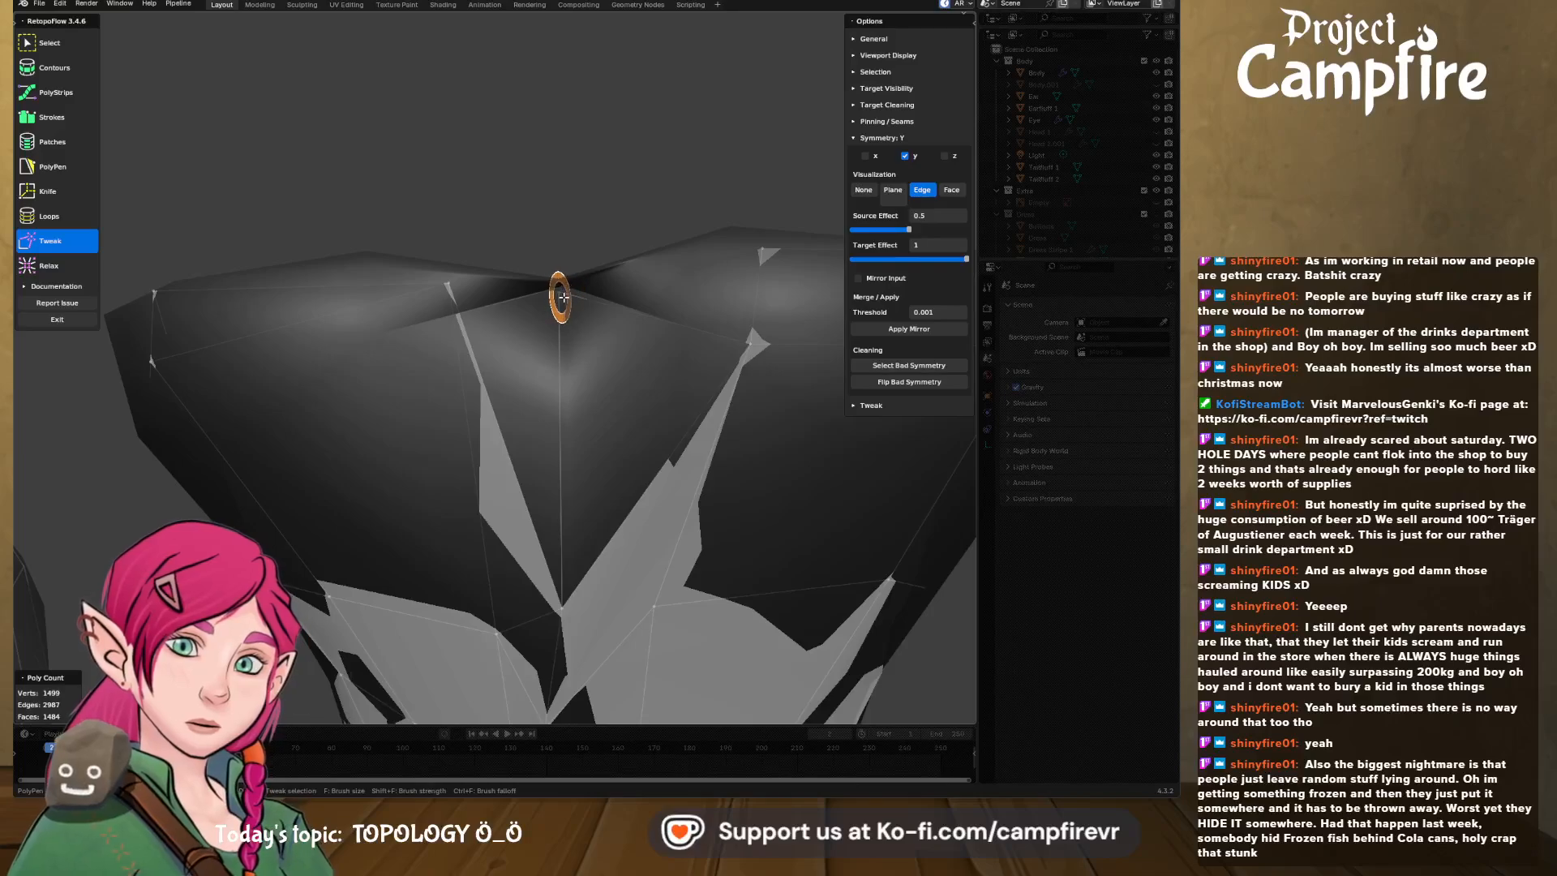
middle_click_drag(565, 288, 569, 286)
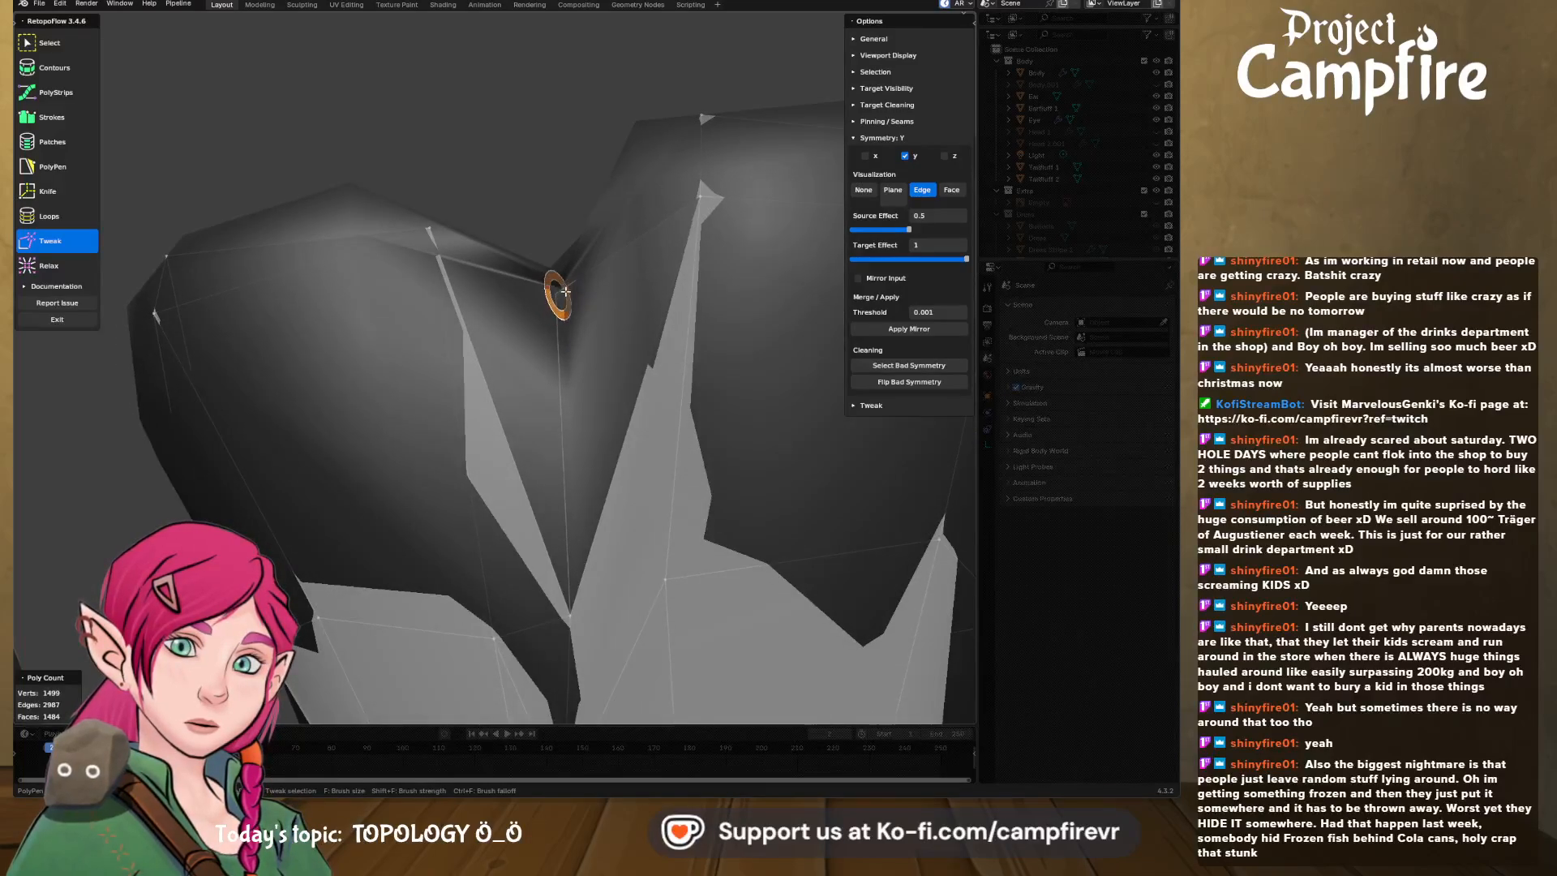
left_click(47, 267)
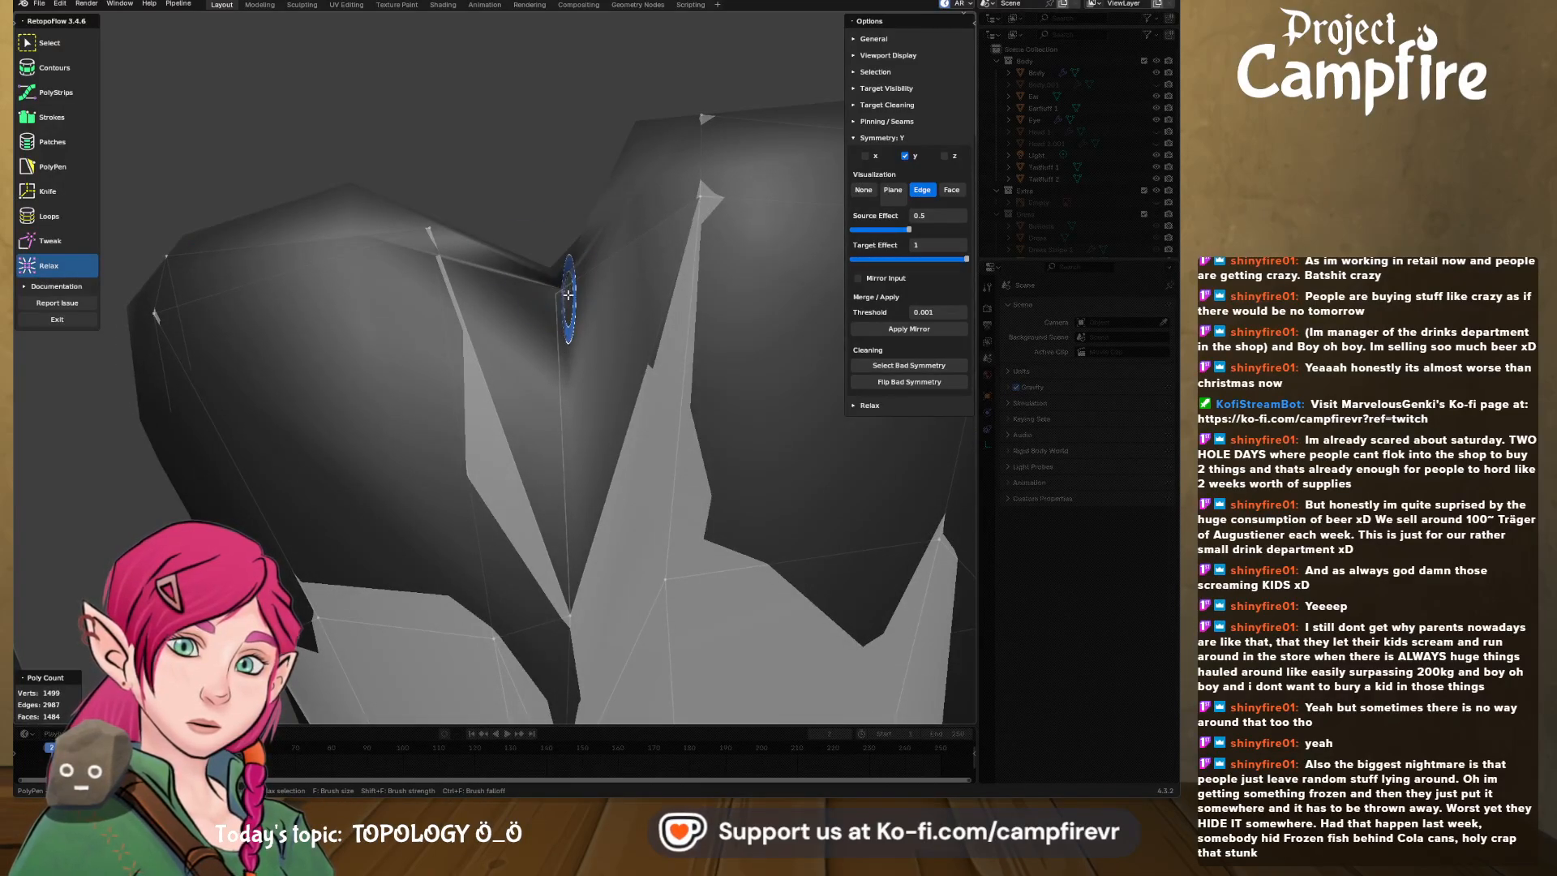
middle_click_drag(556, 307, 559, 290)
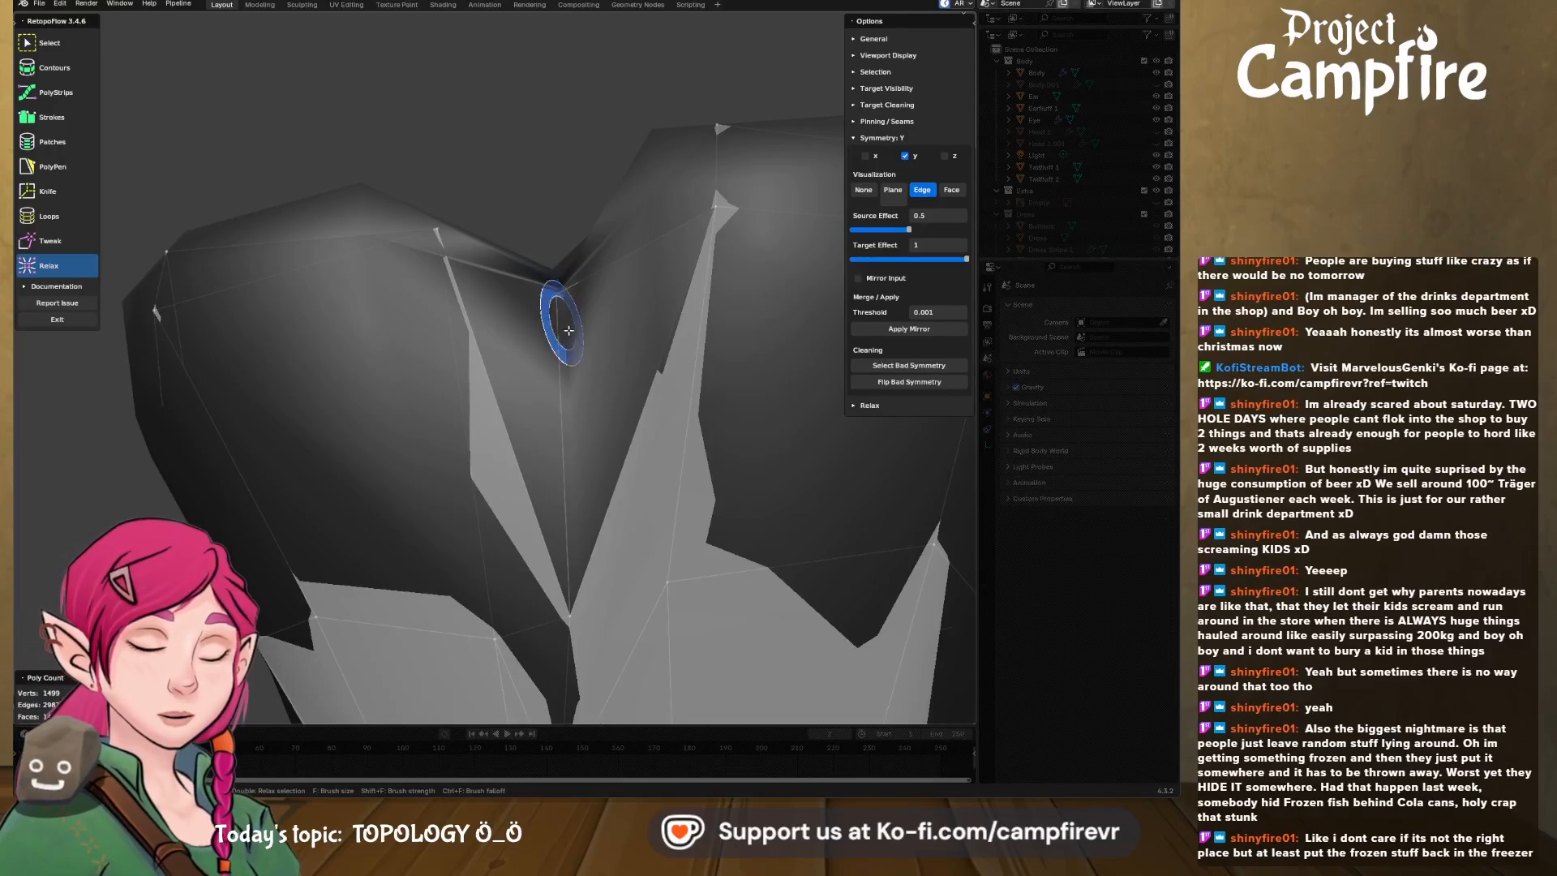
mouse_move(580, 311)
middle_mouse_down()
mouse_move(576, 340)
mouse_move(612, 324)
mouse_move(630, 338)
mouse_move(614, 338)
middle_mouse_up()
- Return to PolyPen and undo the new triangle and the cleft's central edge
key("8")
key("0")
key("5")
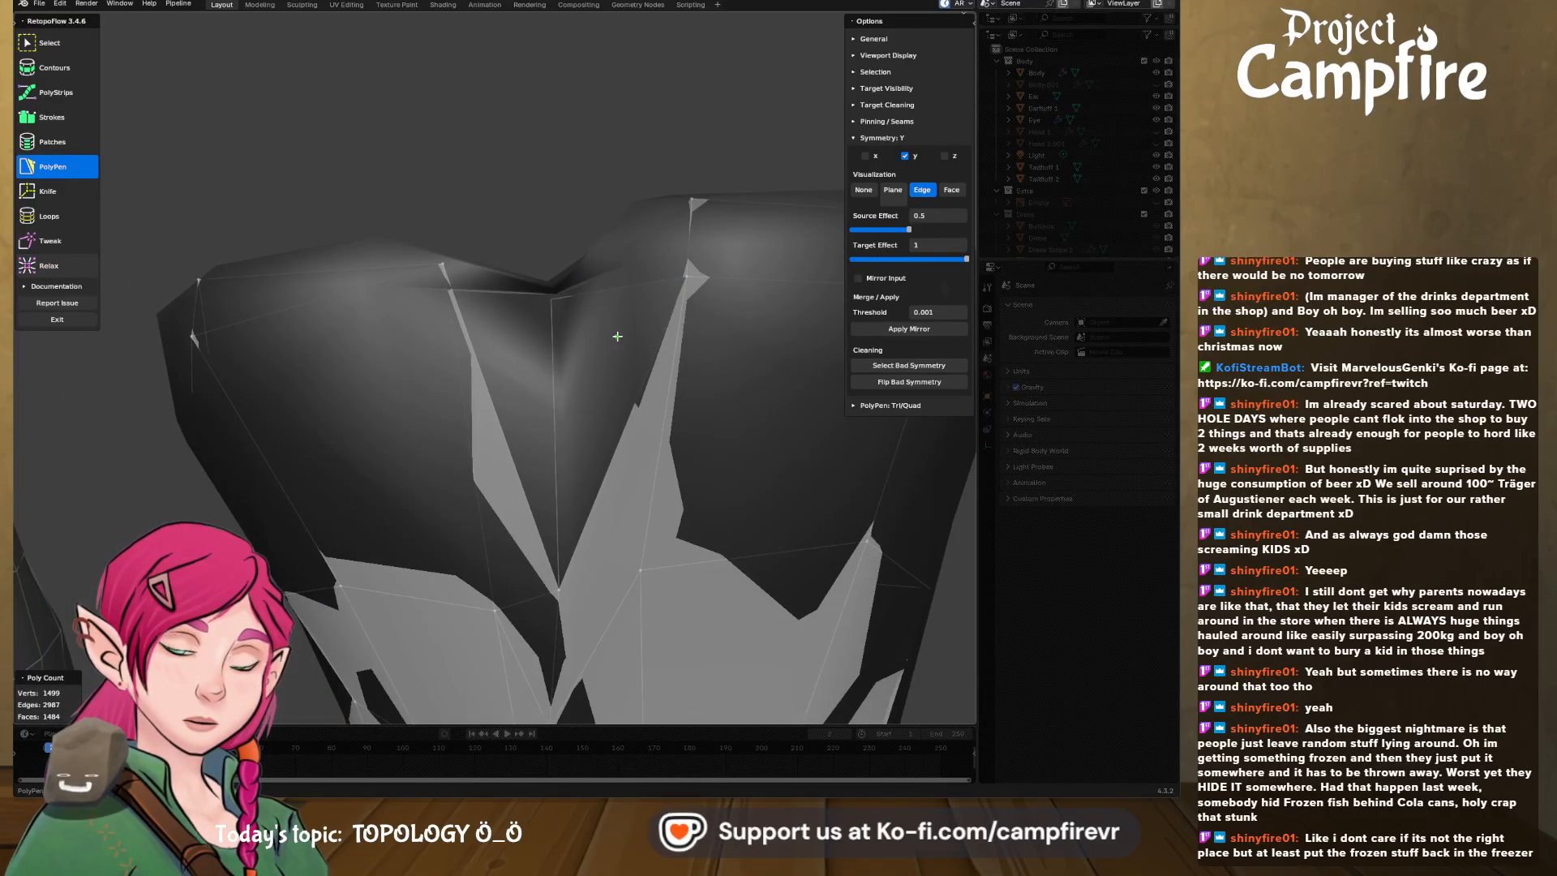
key("0")
key("5")
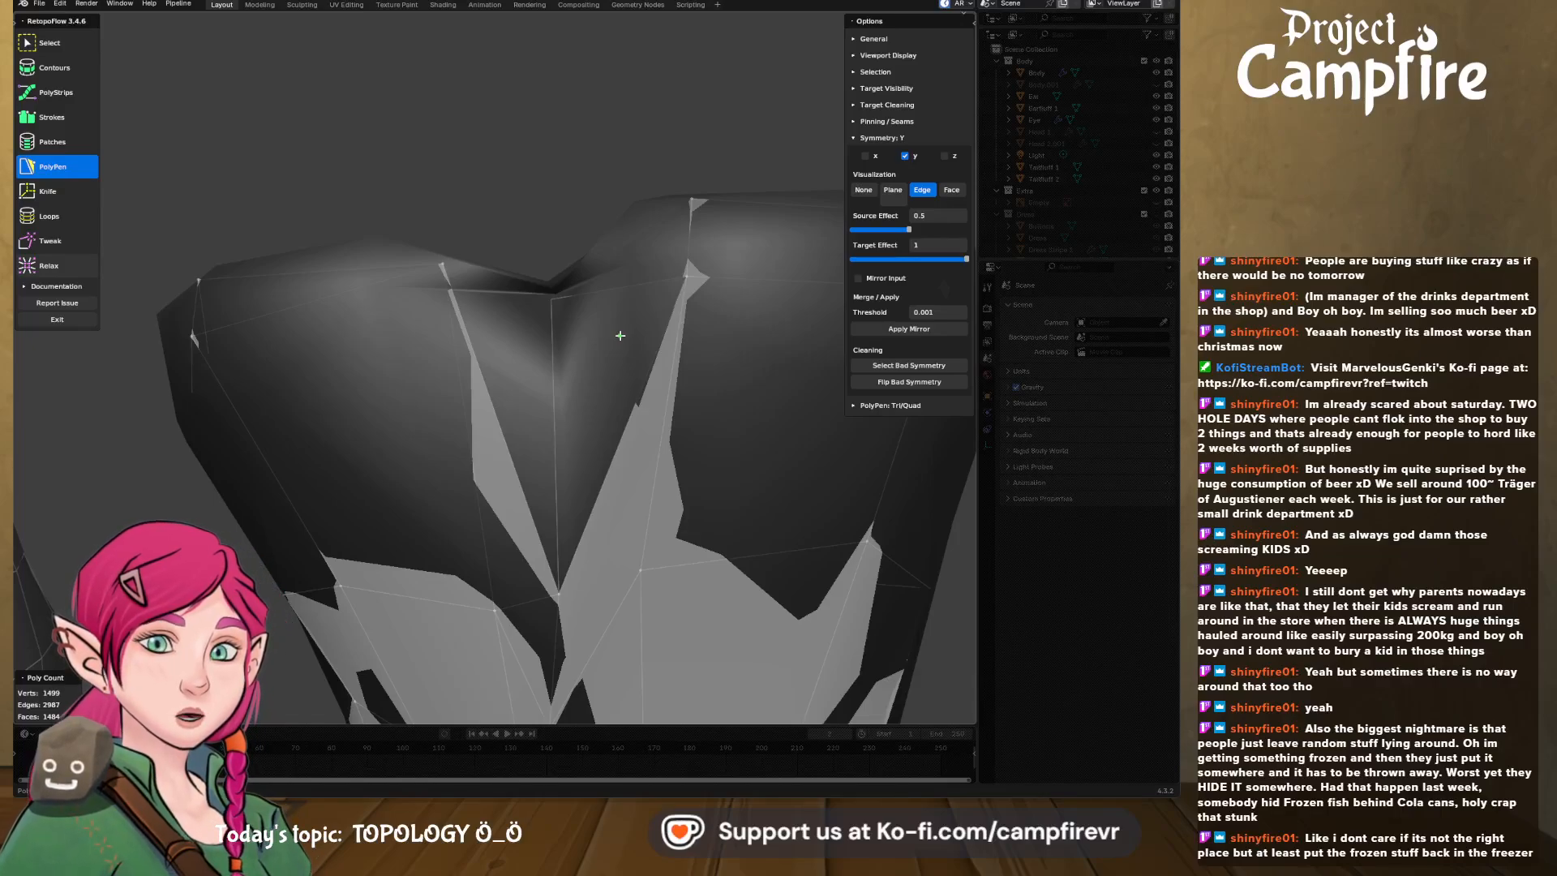
key("ctrl+z")
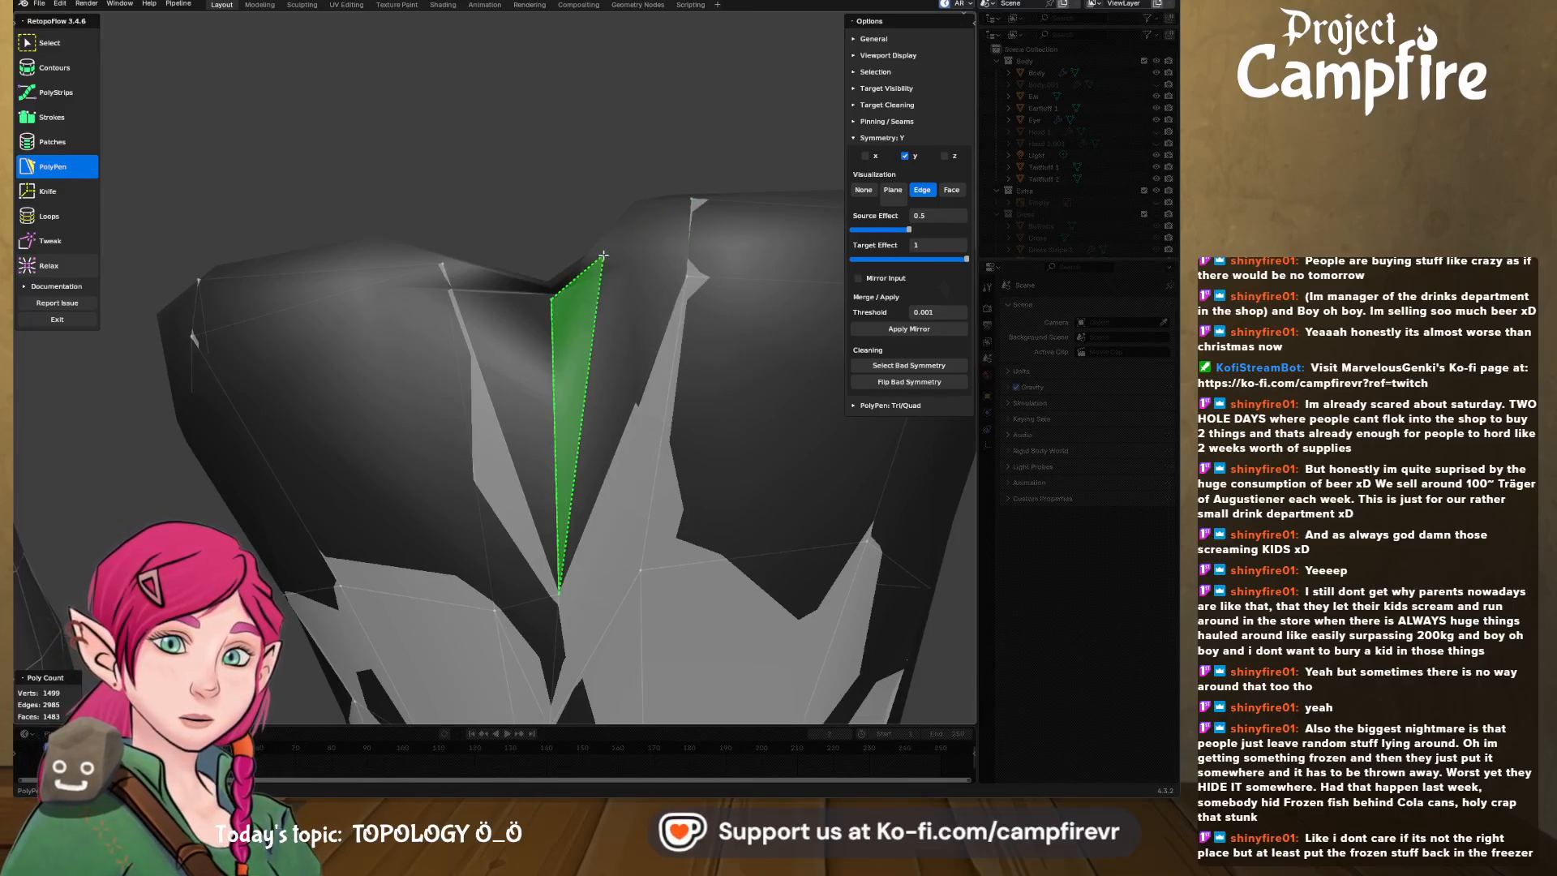
key("ctrl+z")
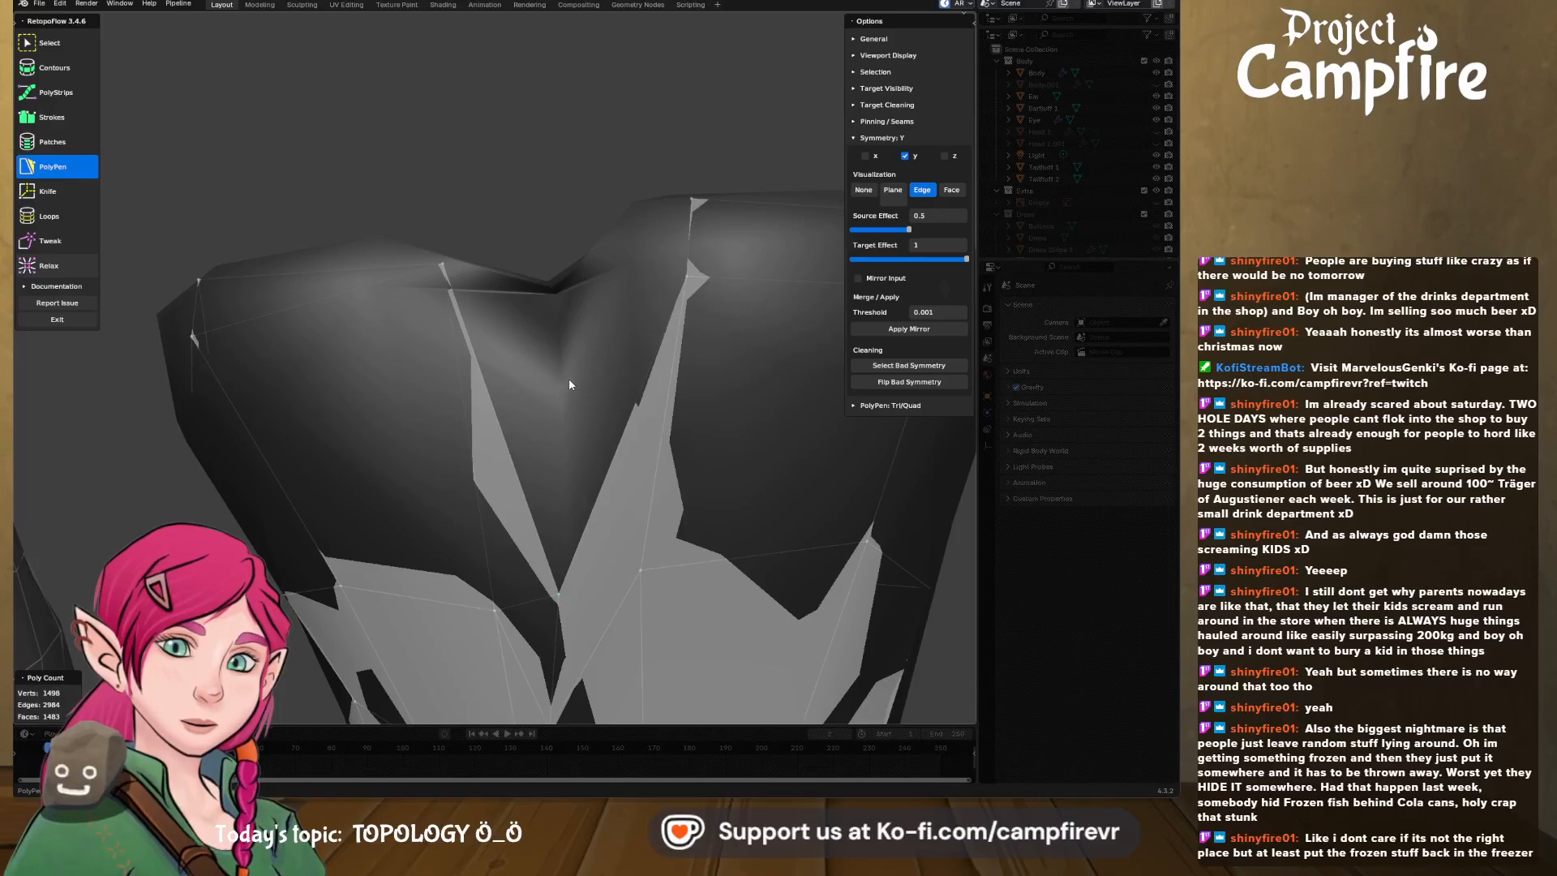
- Redraw the cleft's central edge with PolyPen, ending at a new vertex just short of the notch
mouse_move(570, 379)
middle_mouse_down()
mouse_move(588, 354)
mouse_move(586, 369)
middle_mouse_up()
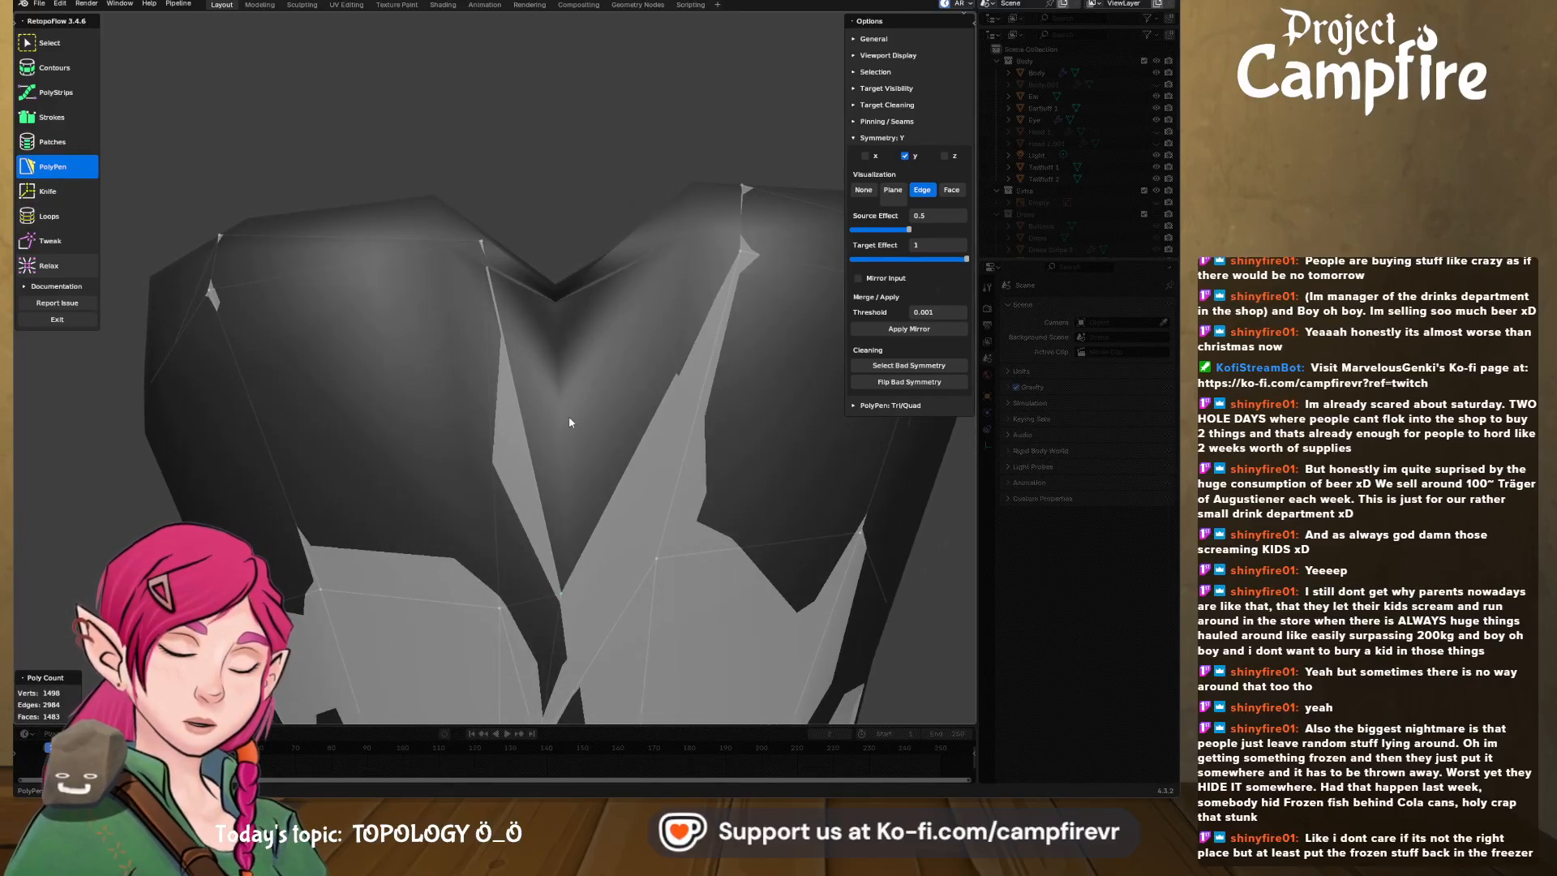
left_click_drag(561, 466, 561, 324)
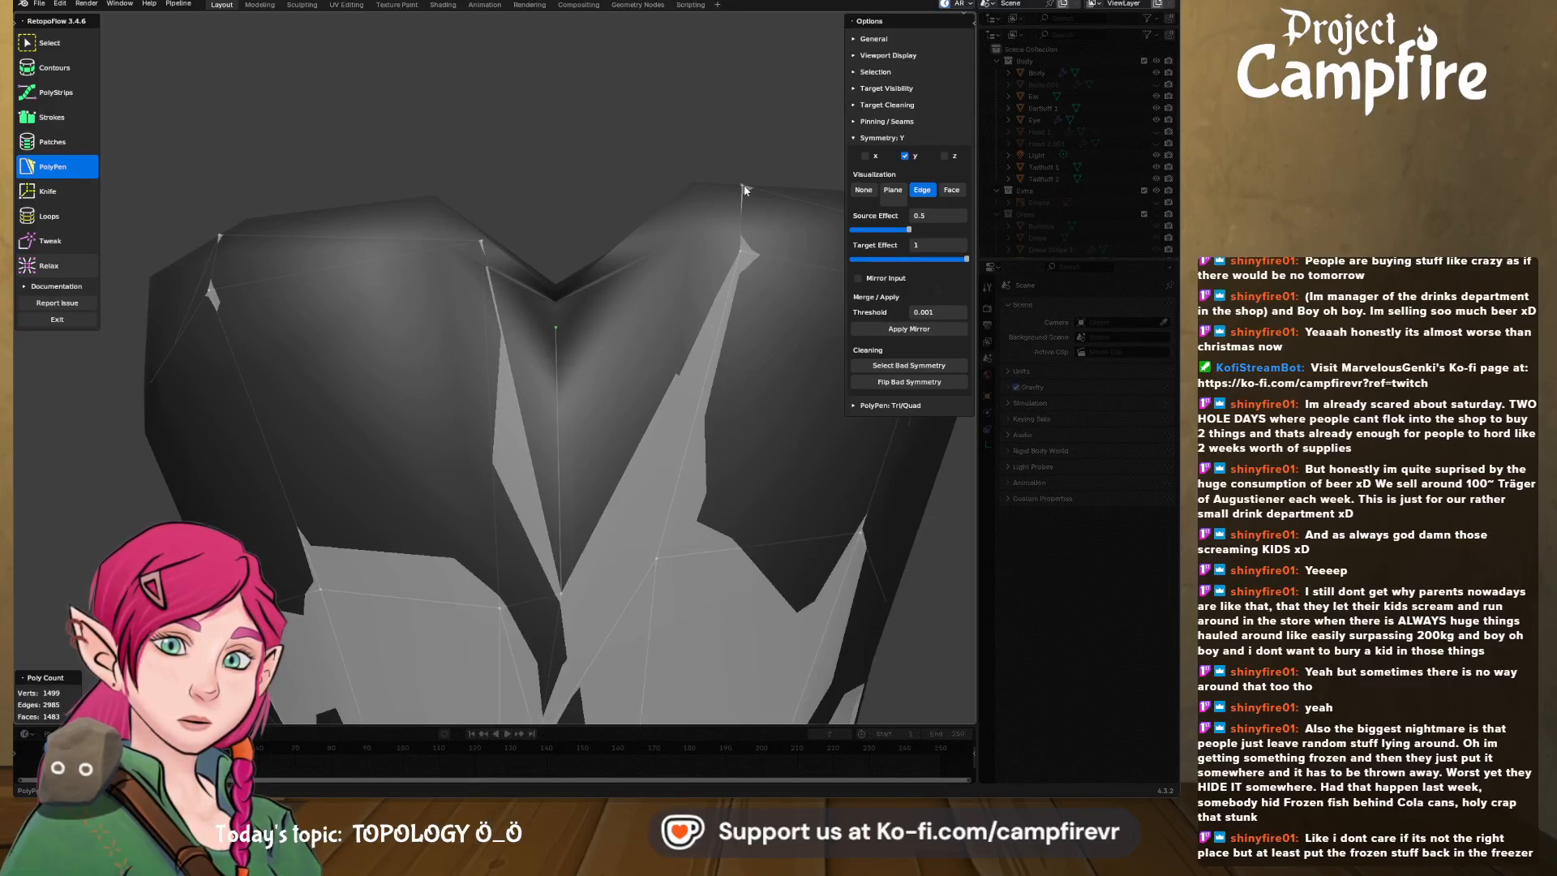
- Try a PolyPen triangle from the central edge's end vertex to the adjacent toe's corner vertices, and undo it
left_click(741, 251, "ctrl")
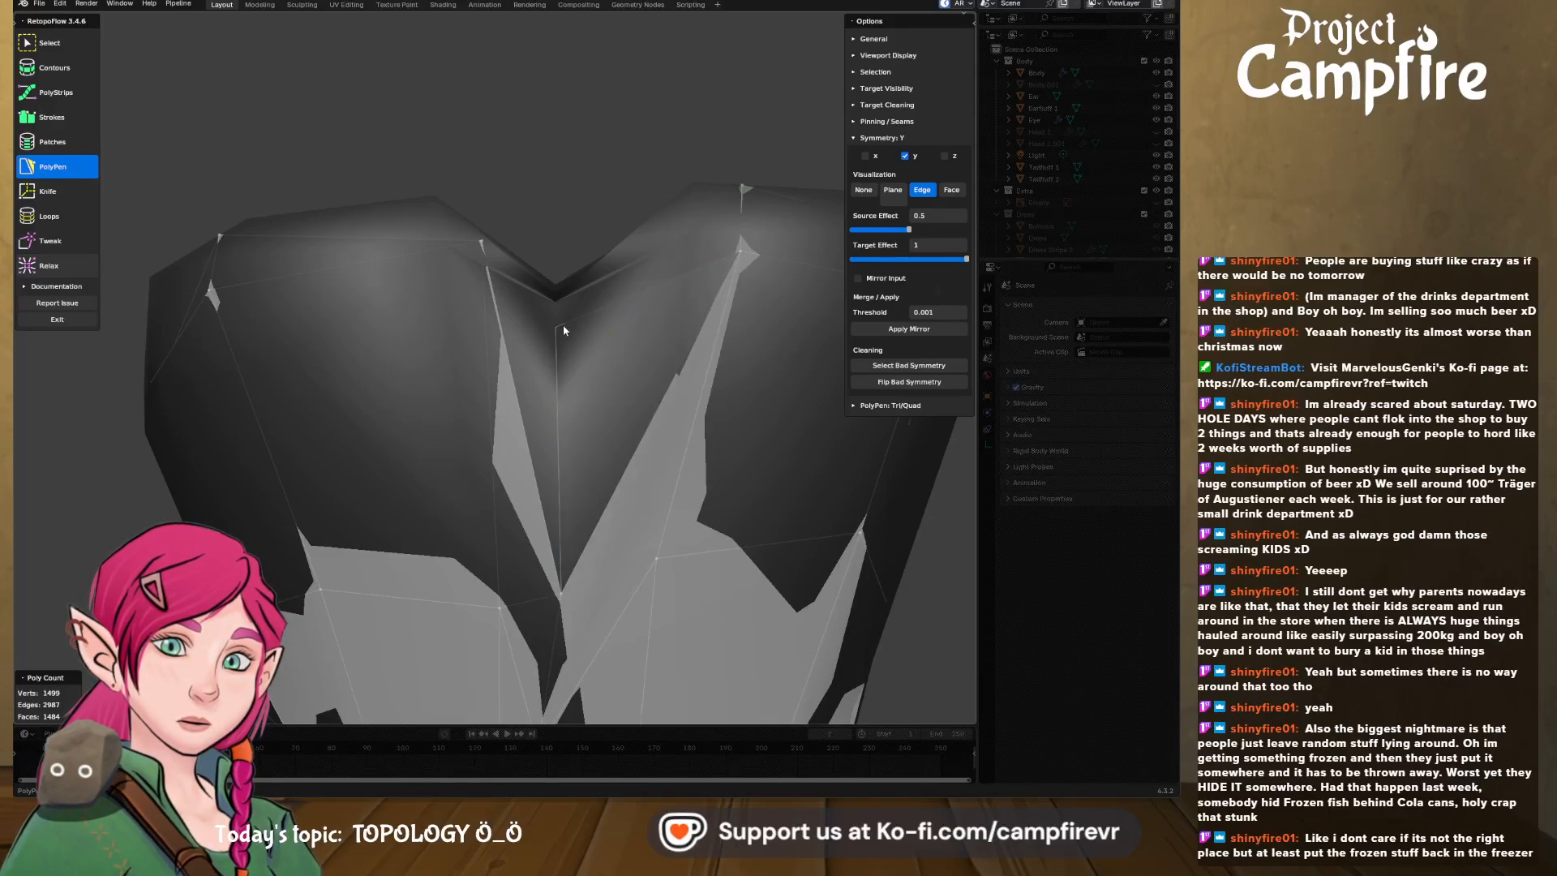
middle_click_drag(556, 323, 587, 379)
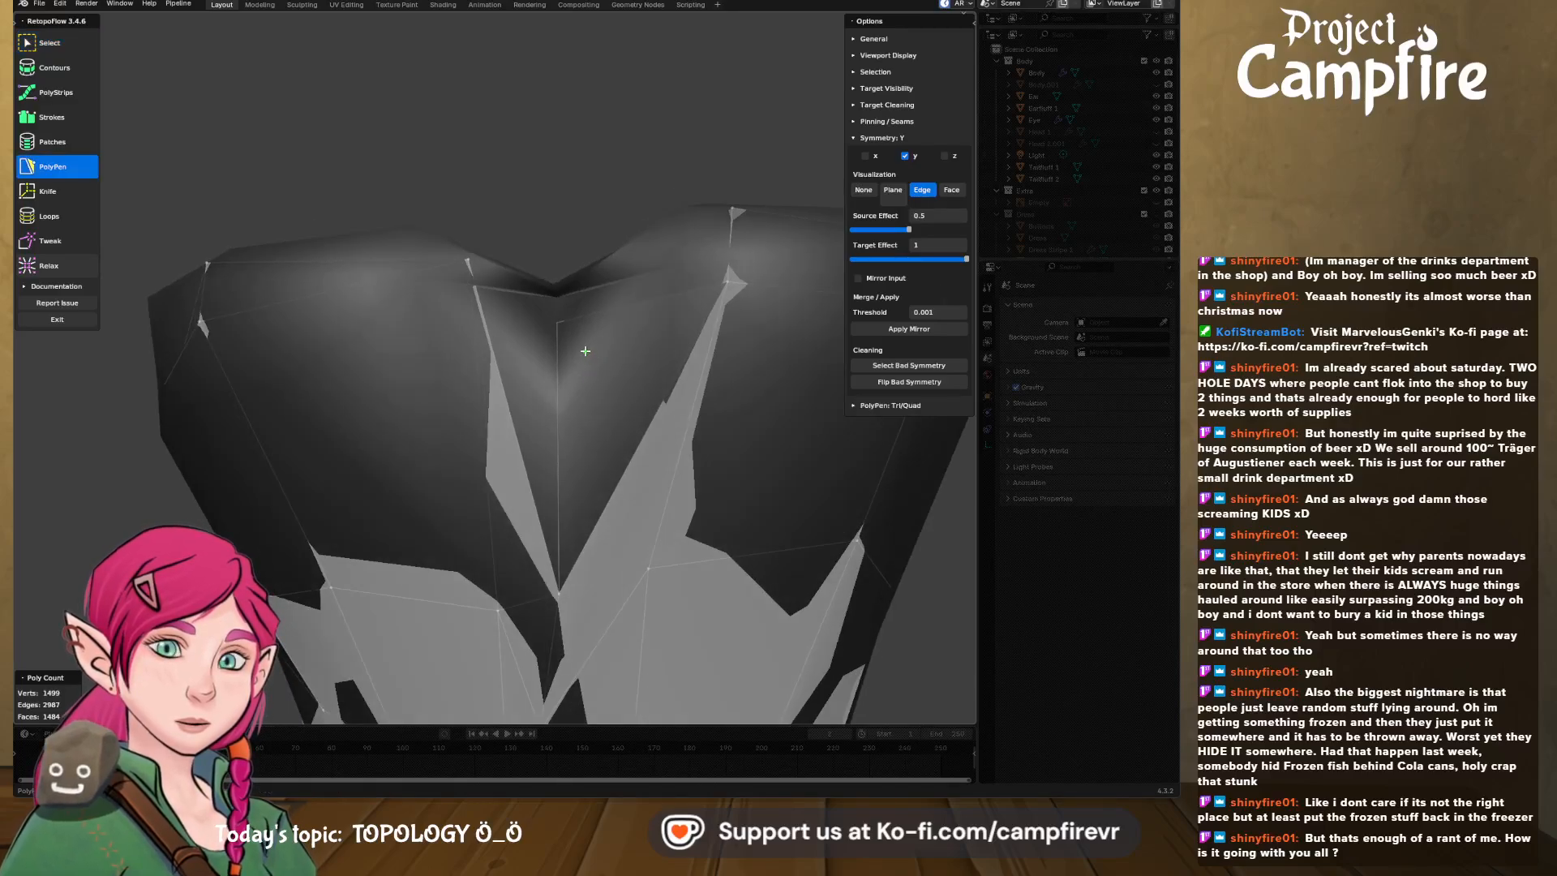
key("ctrl+z")
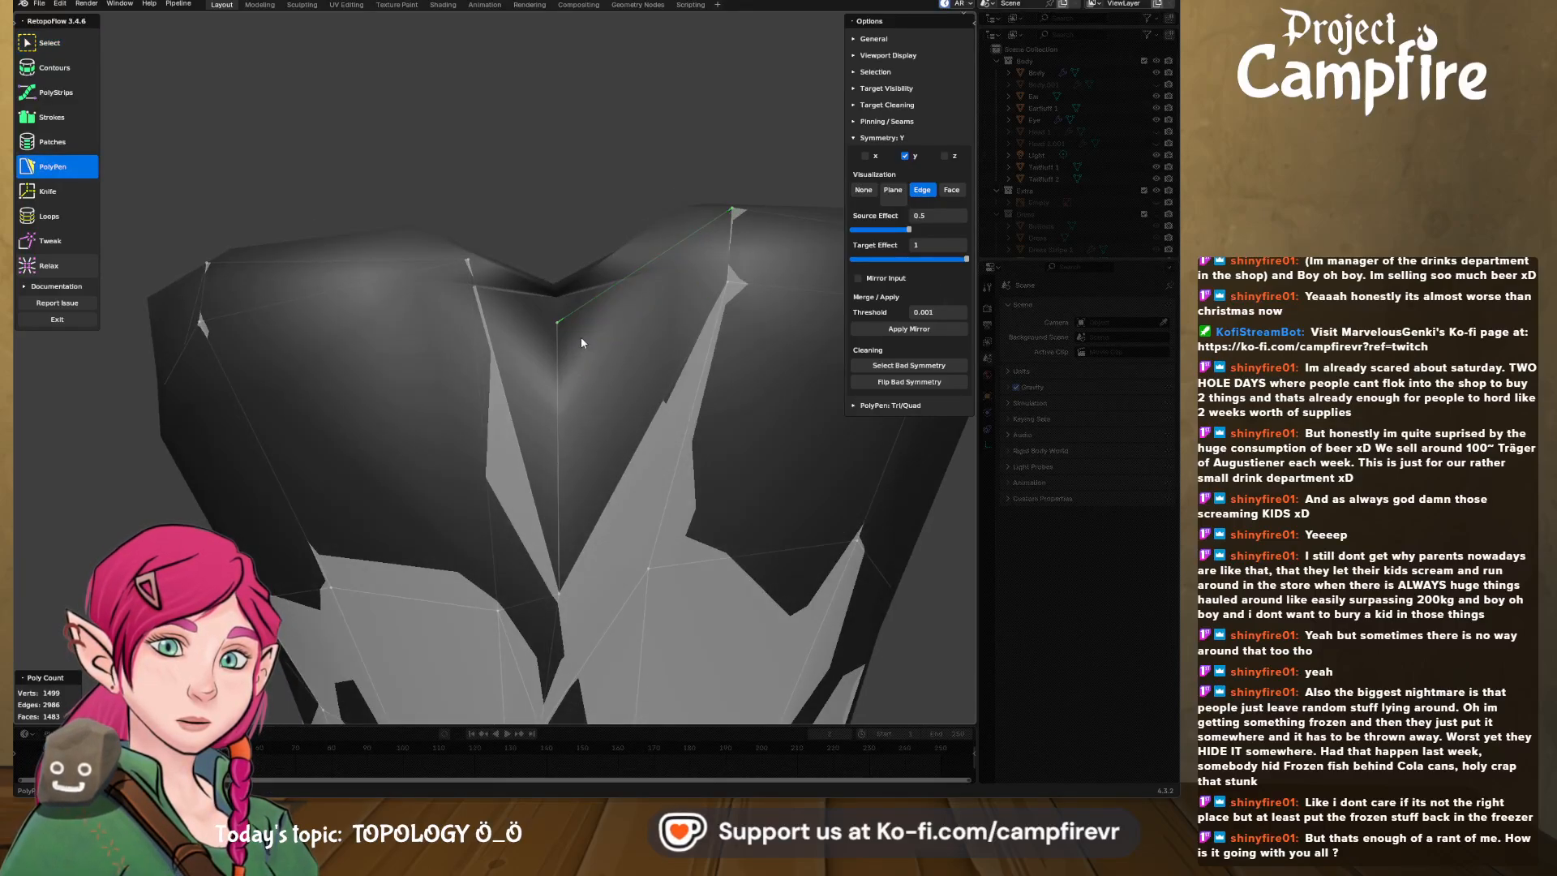
key("ctrl+z")
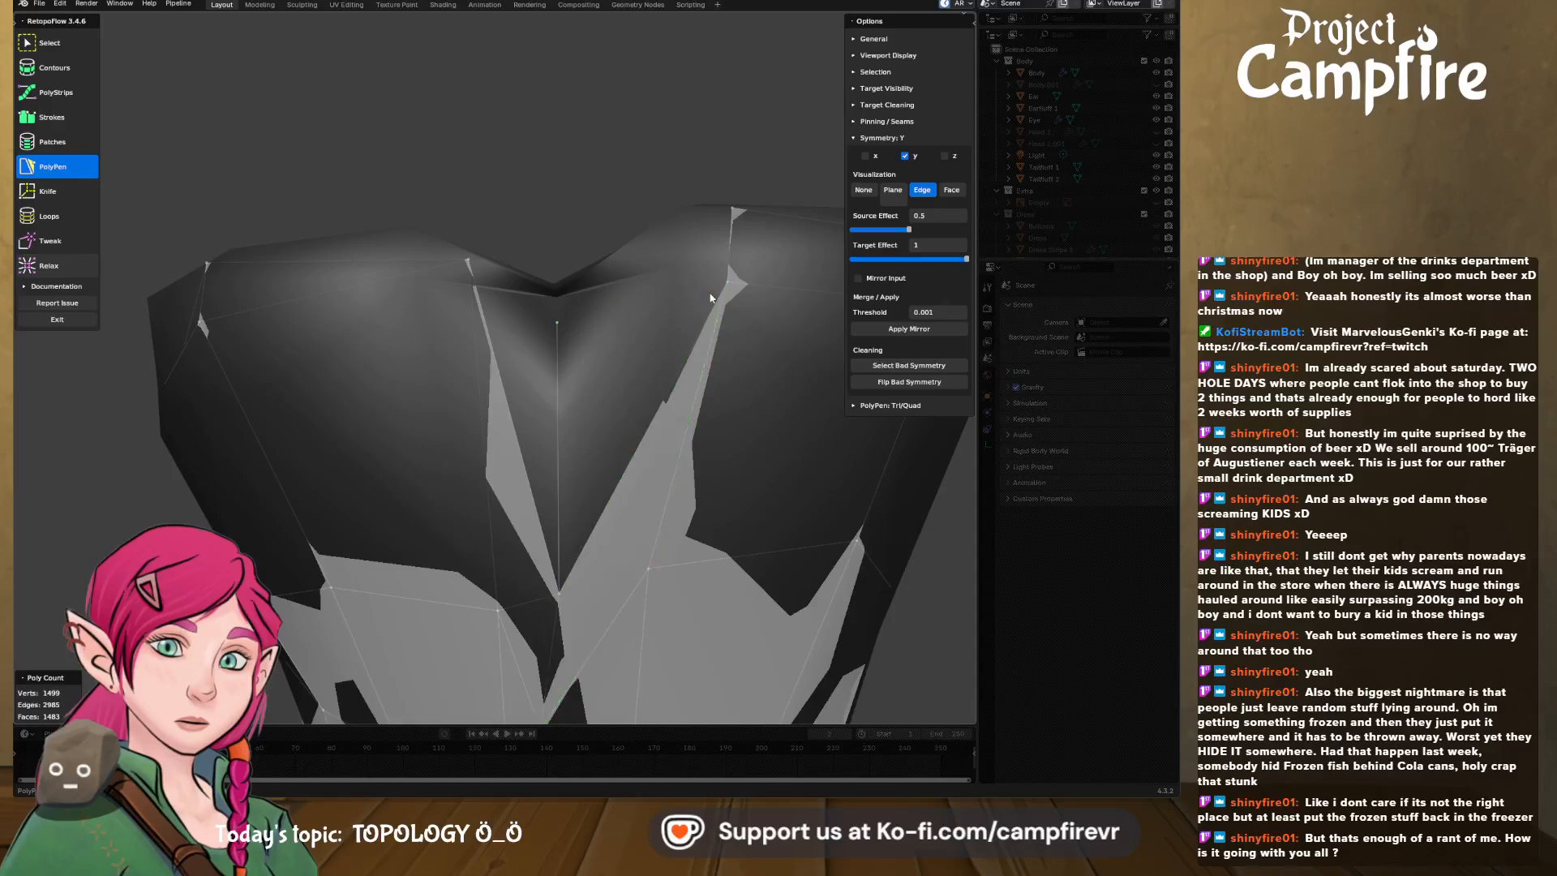
- Try a PolyPen triangle between the cleft's central edge and the adjacent toe's inner corner, and remove it
key("b")
left_click_drag(547, 310, 575, 352)
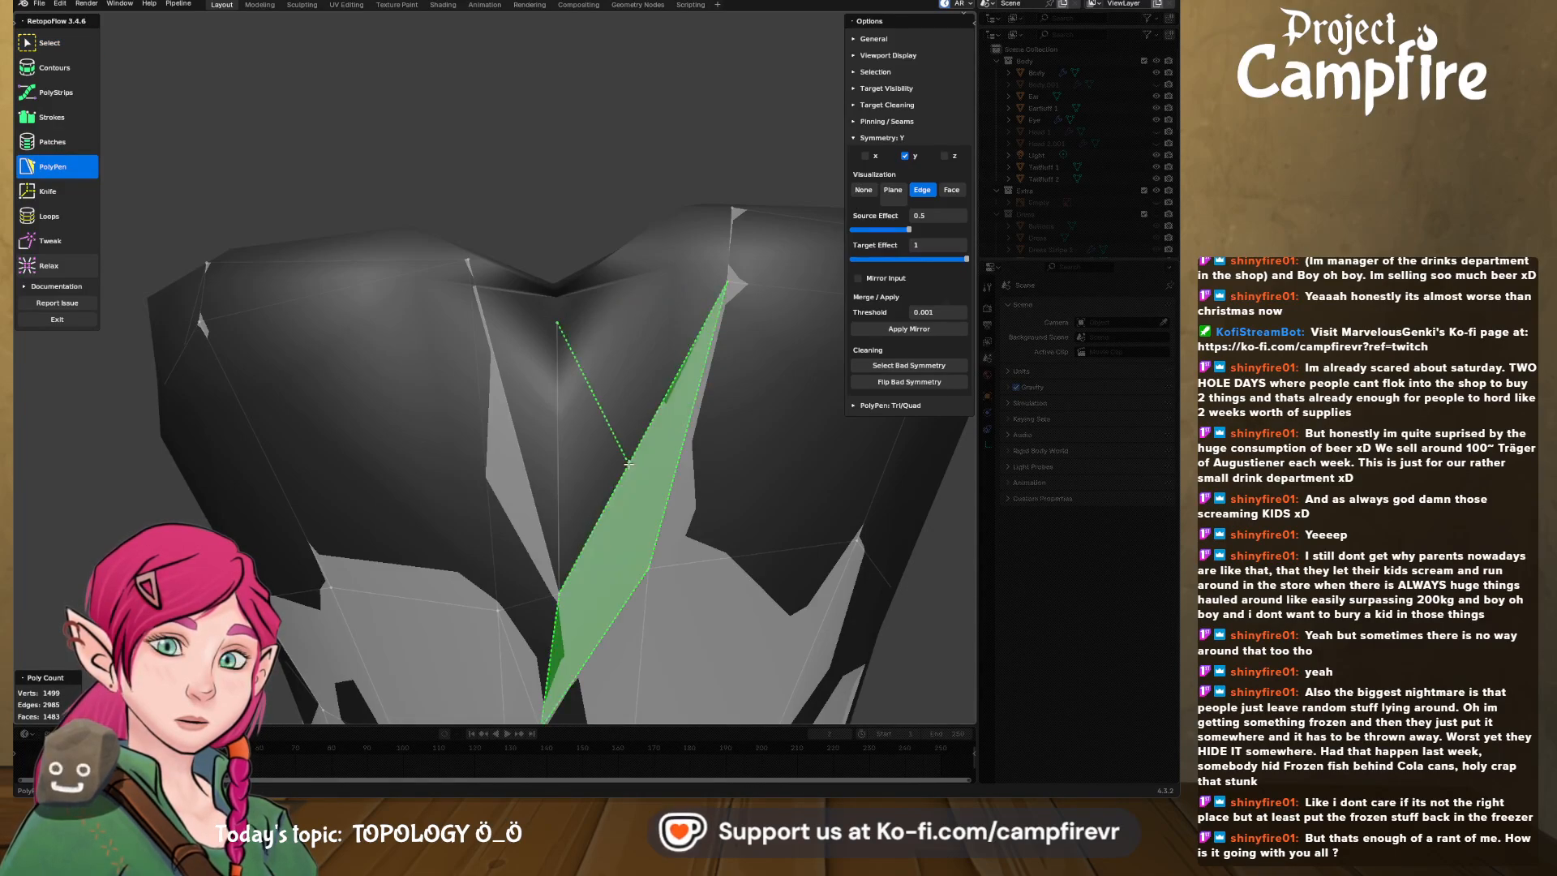
left_click(658, 400)
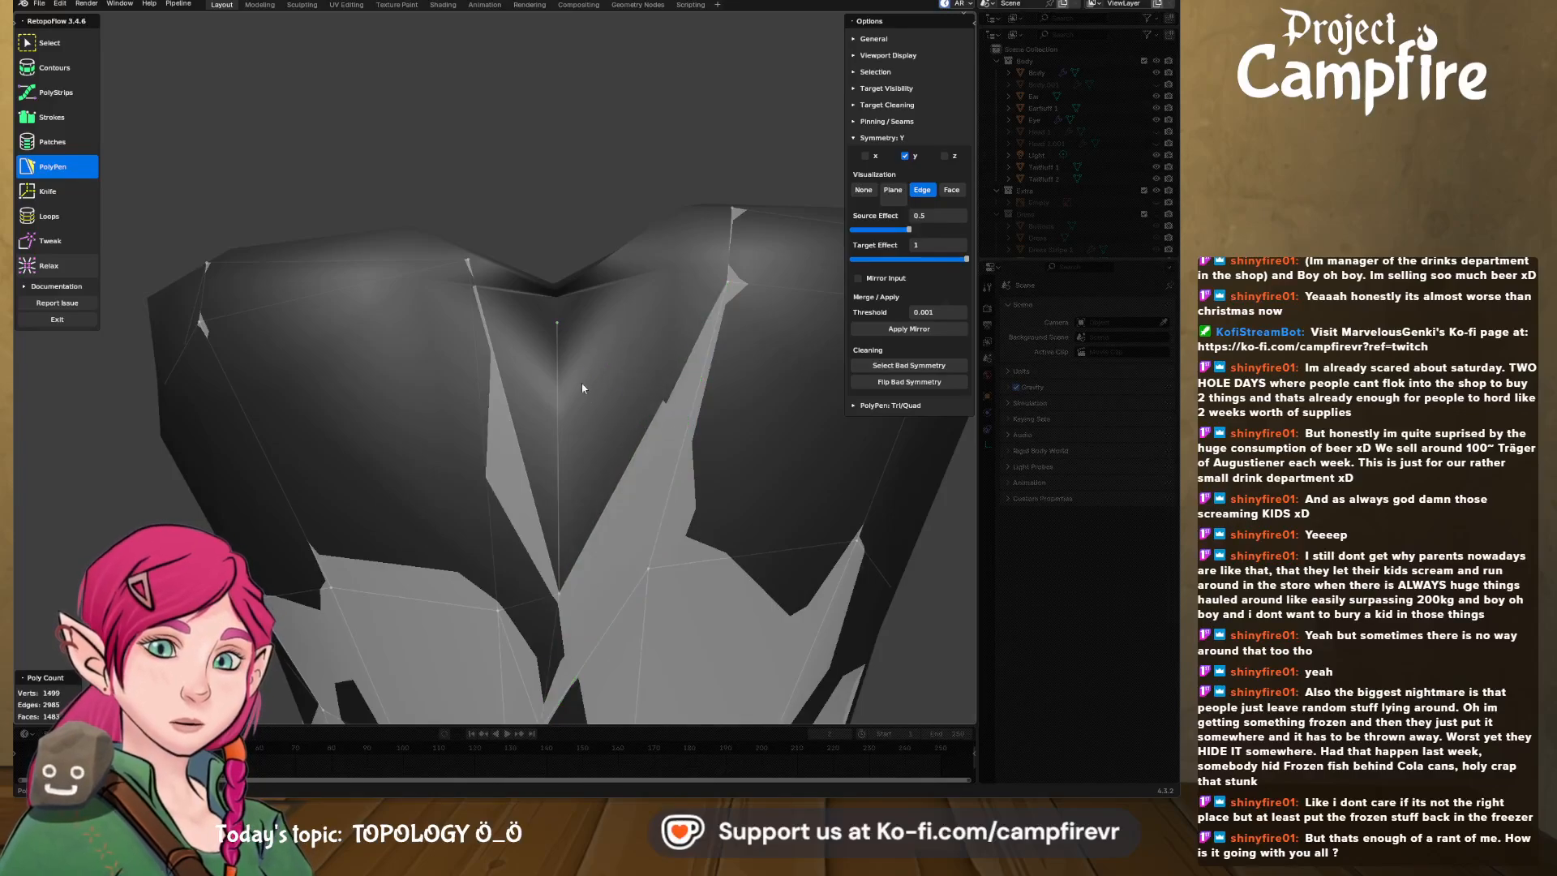
middle_click_drag(630, 303, 651, 318)
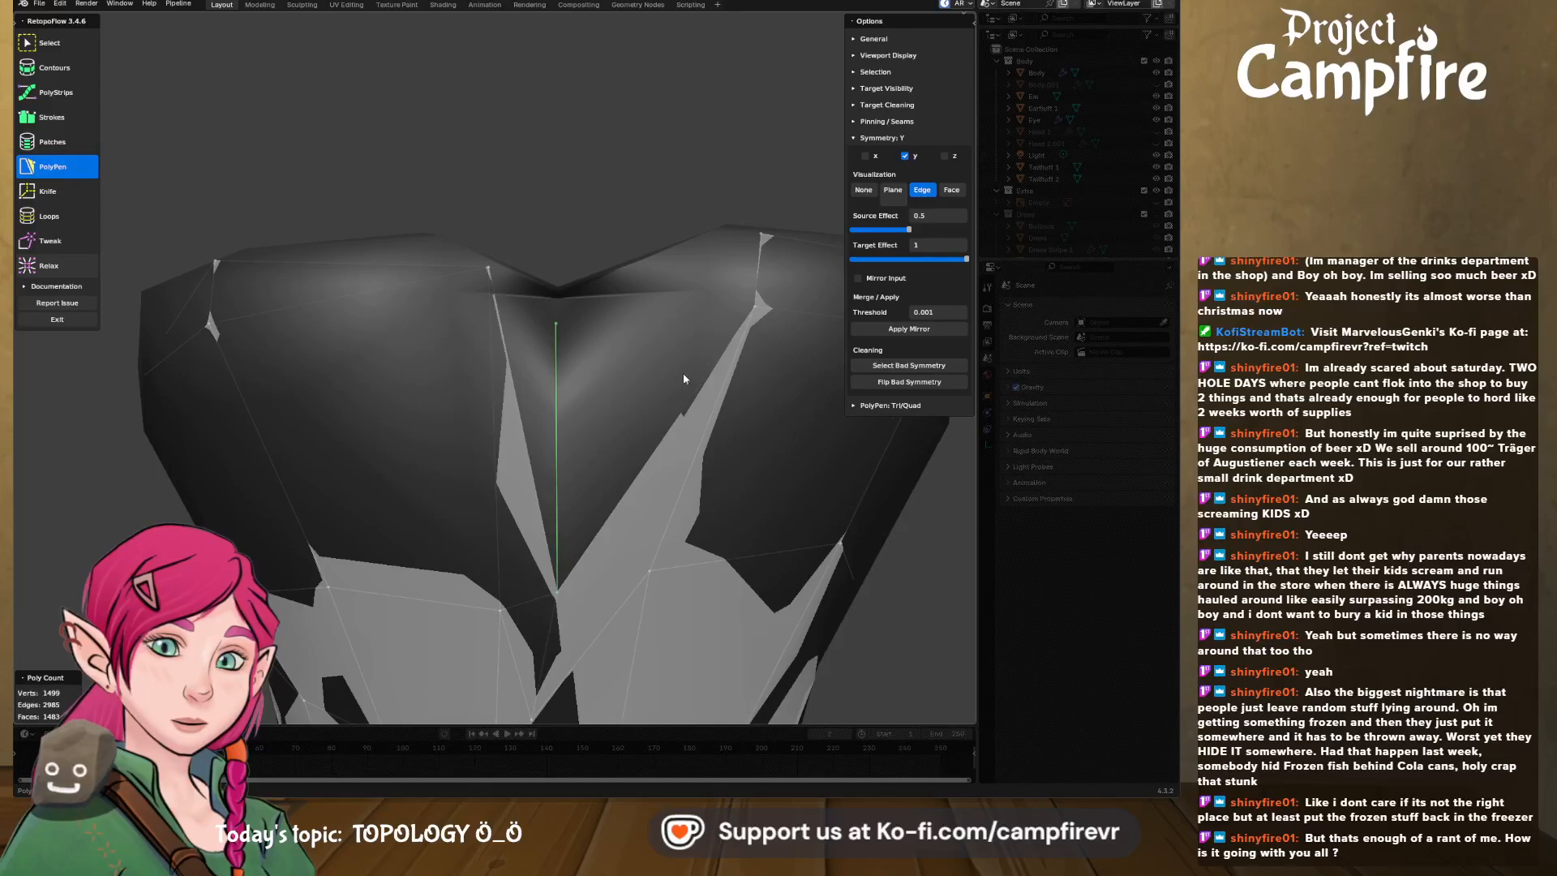
left_click(756, 305)
middle_click_drag(756, 305, 562, 341)
key("w")
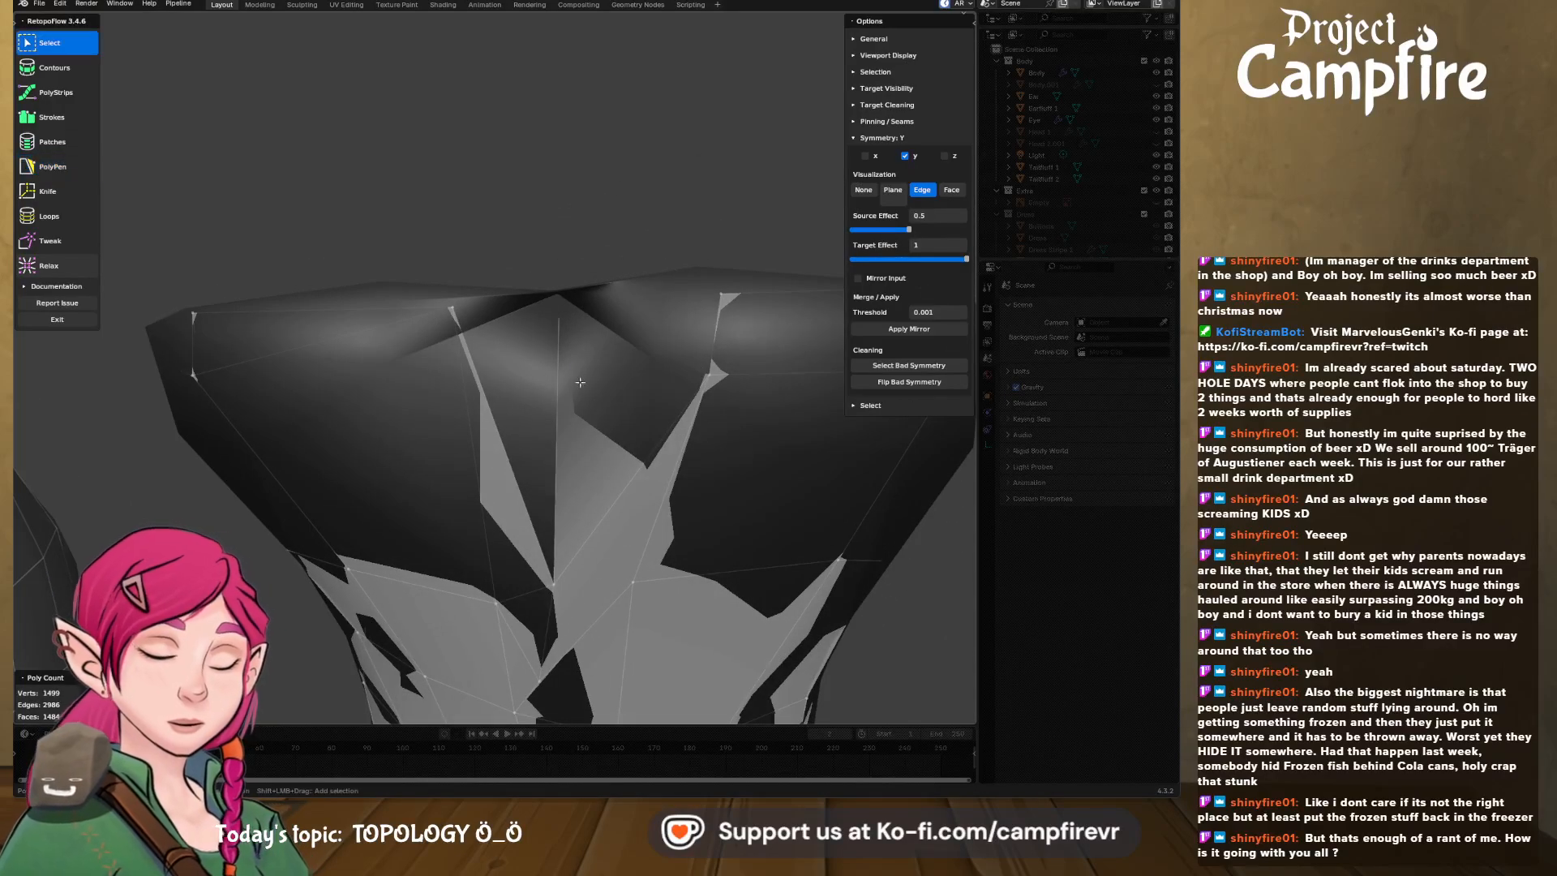
key("5")
left_click(582, 380)
key("Delete")
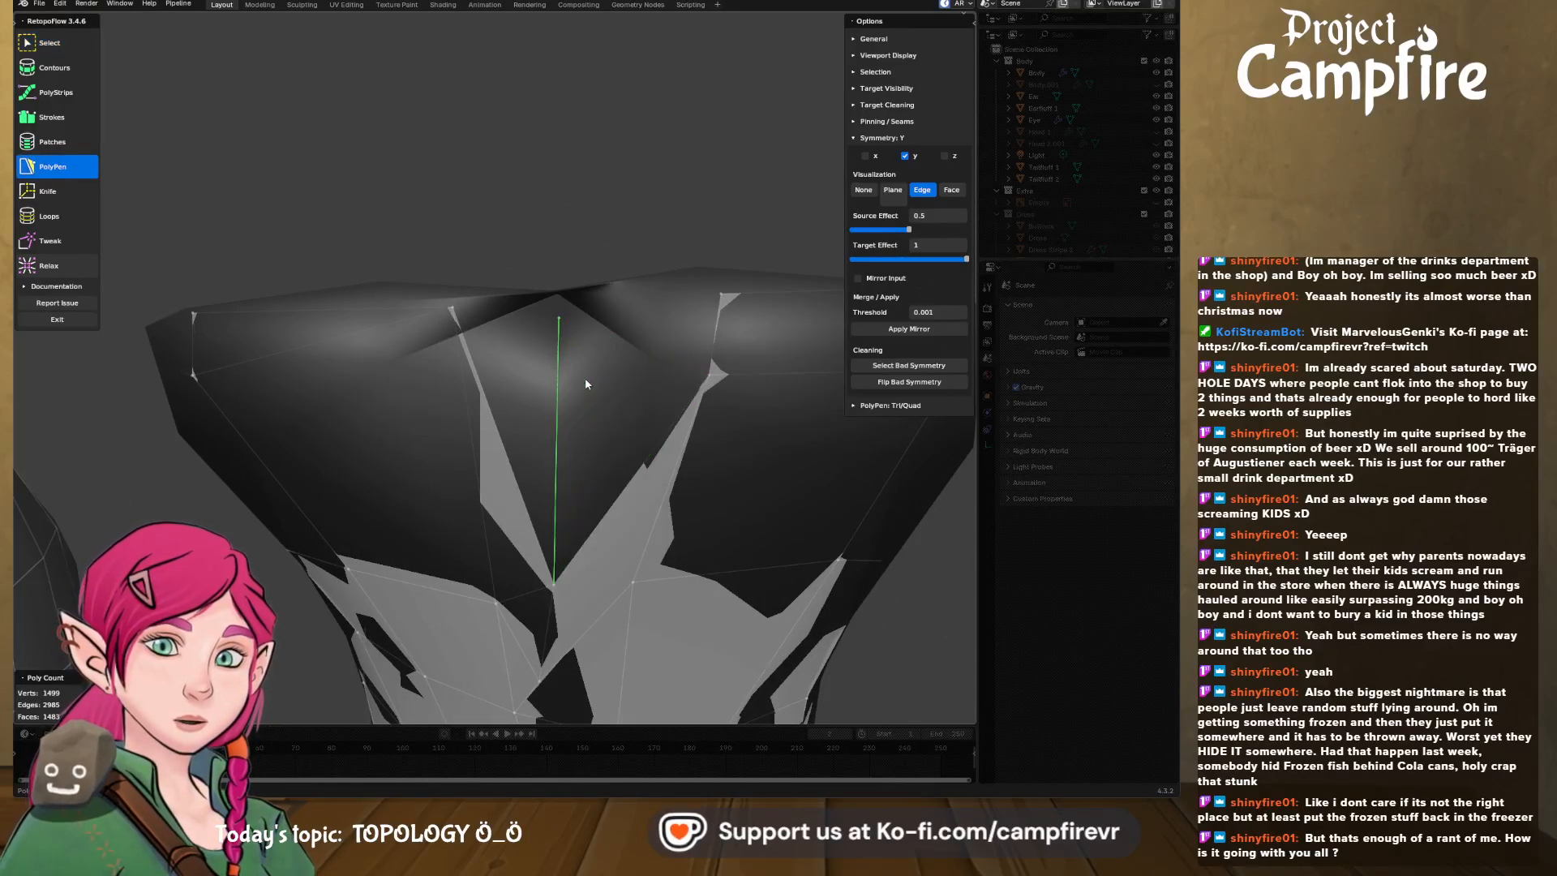
- Tweak the central edge's end vertex into the tip of the notch at the hoof's rim
middle_click_drag(586, 377, 557, 313)
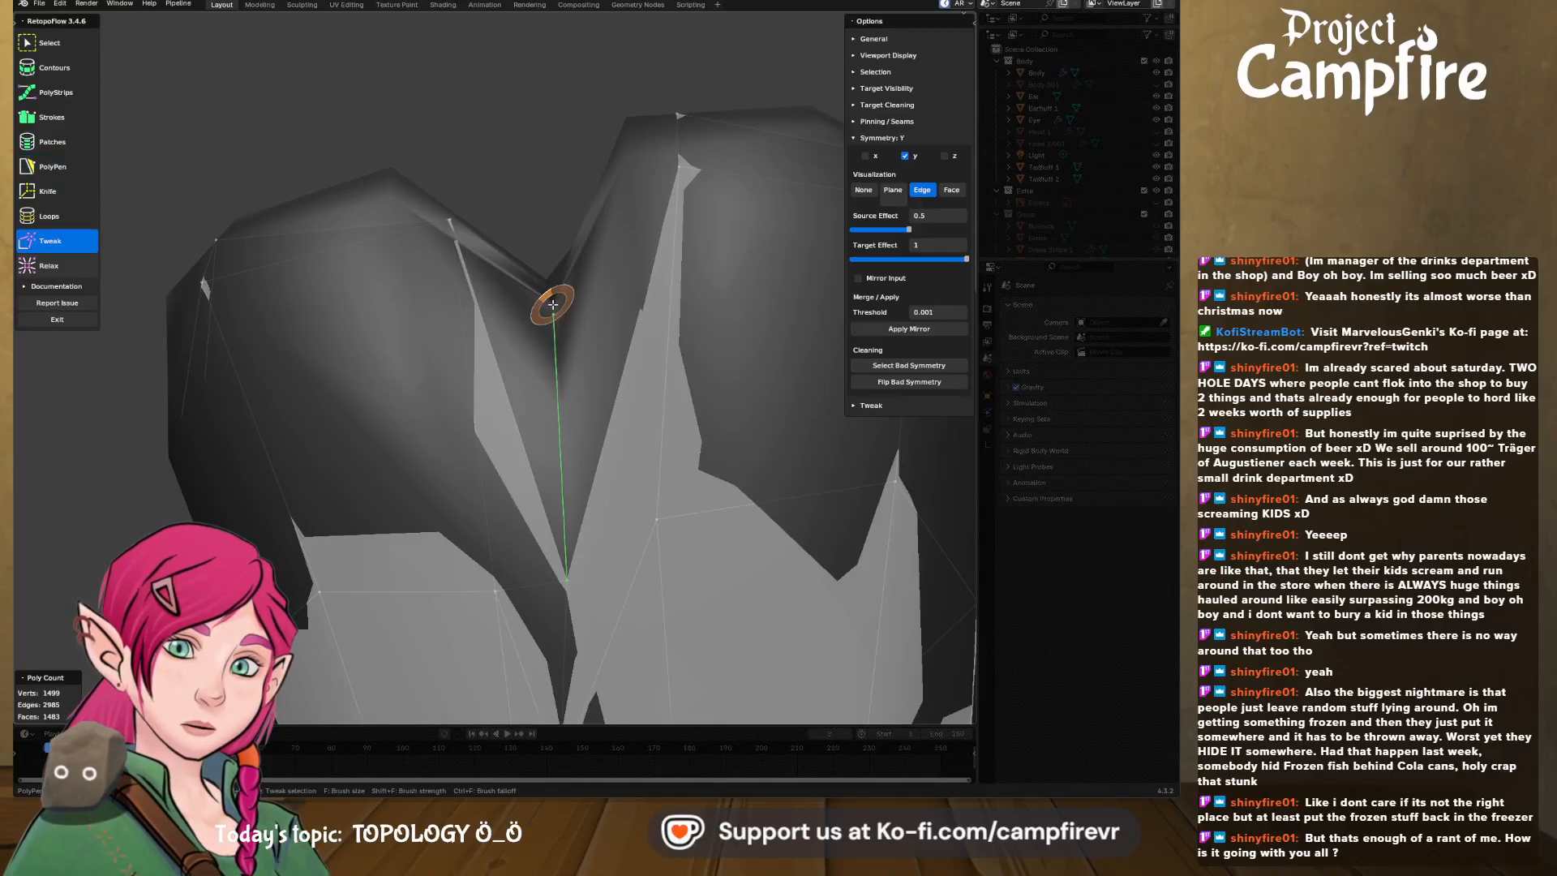
middle_click_drag(557, 298, 563, 285)
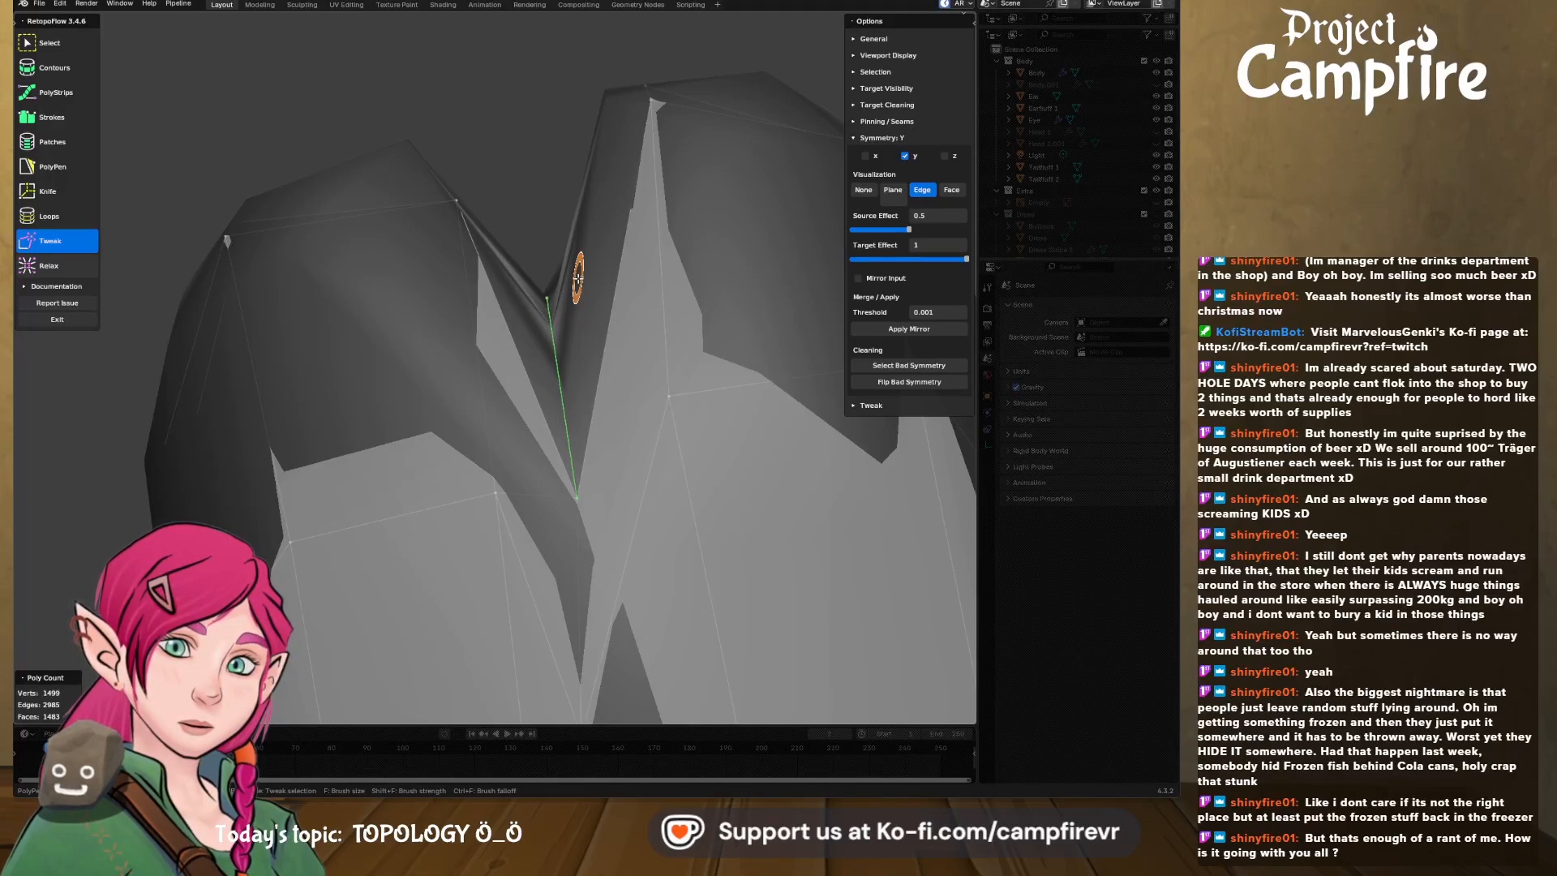
middle_click_drag(577, 278, 559, 280)
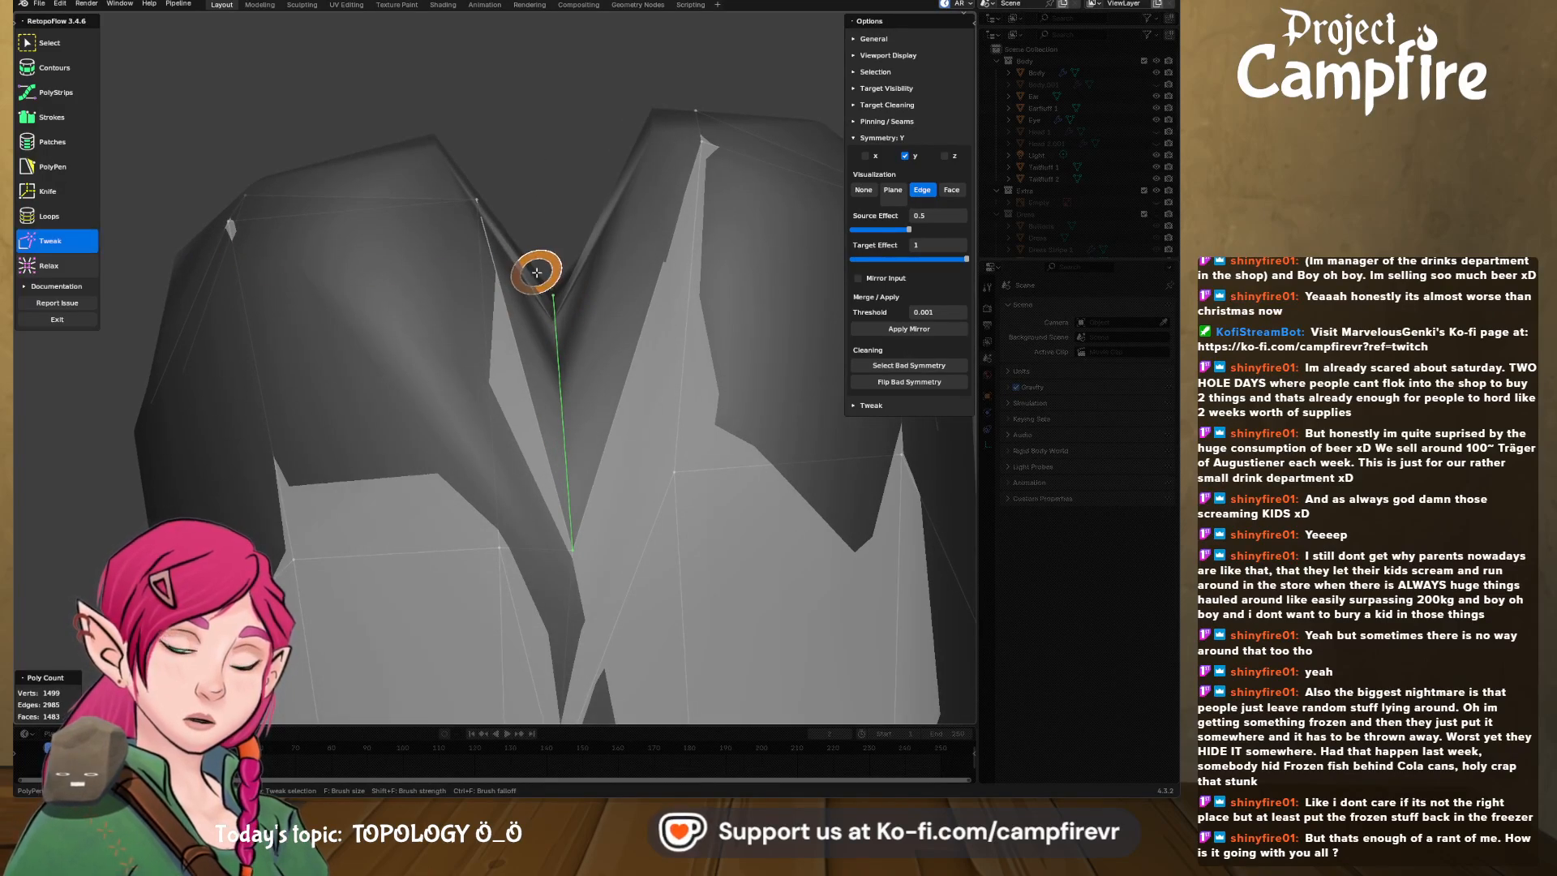
middle_click_drag(695, 216, 702, 251)
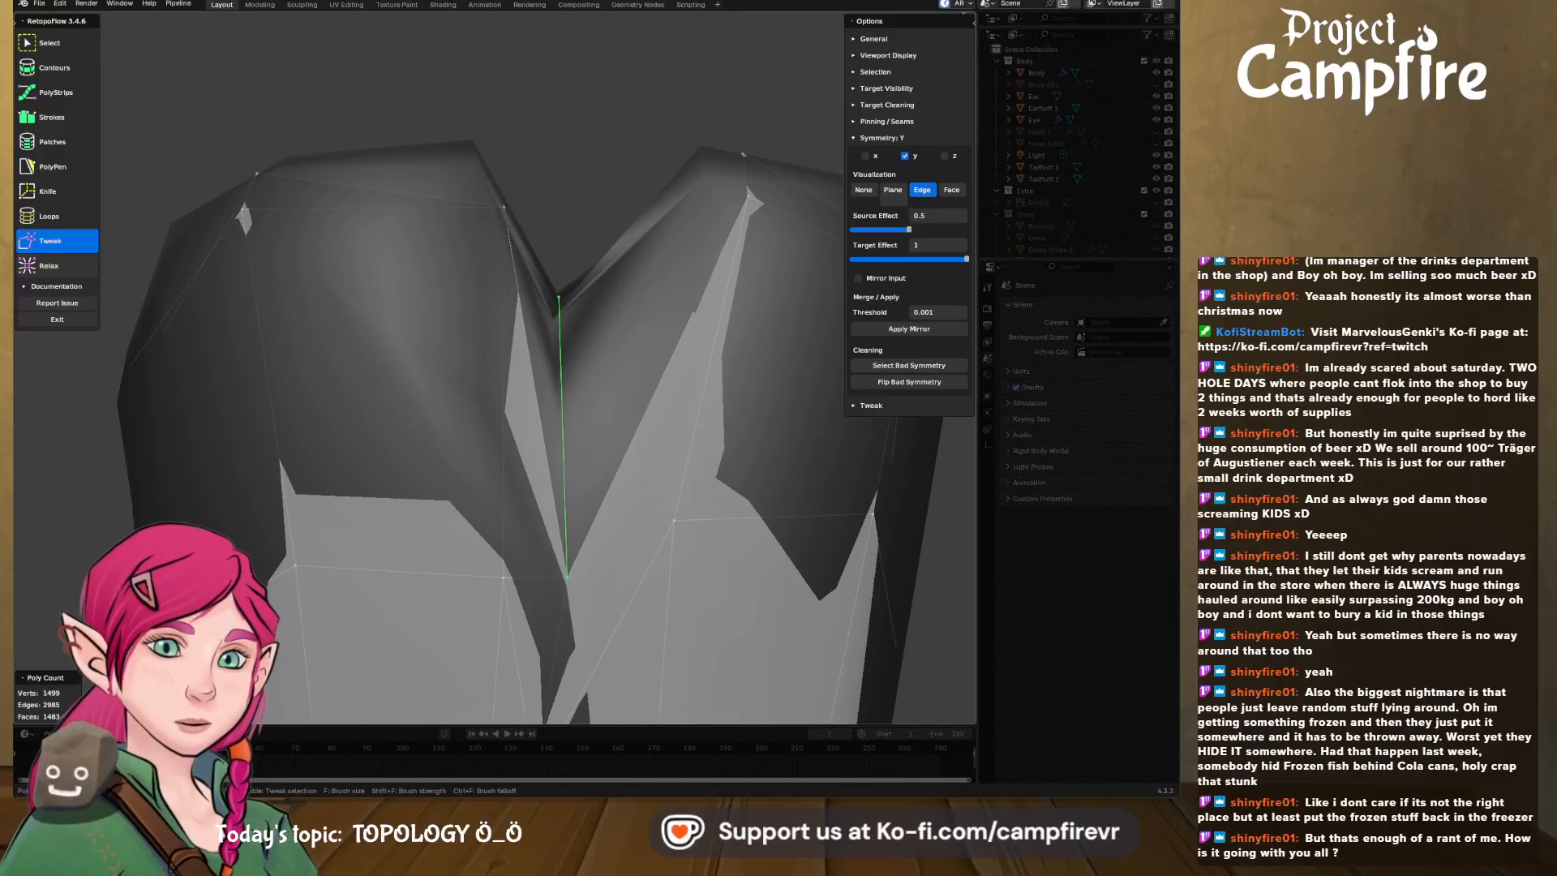
- Fill one side of the cleft with two PolyPen triangles from the central edge to the adjacent toe's corner vertices
left_click(59, 117)
left_click(43, 162)
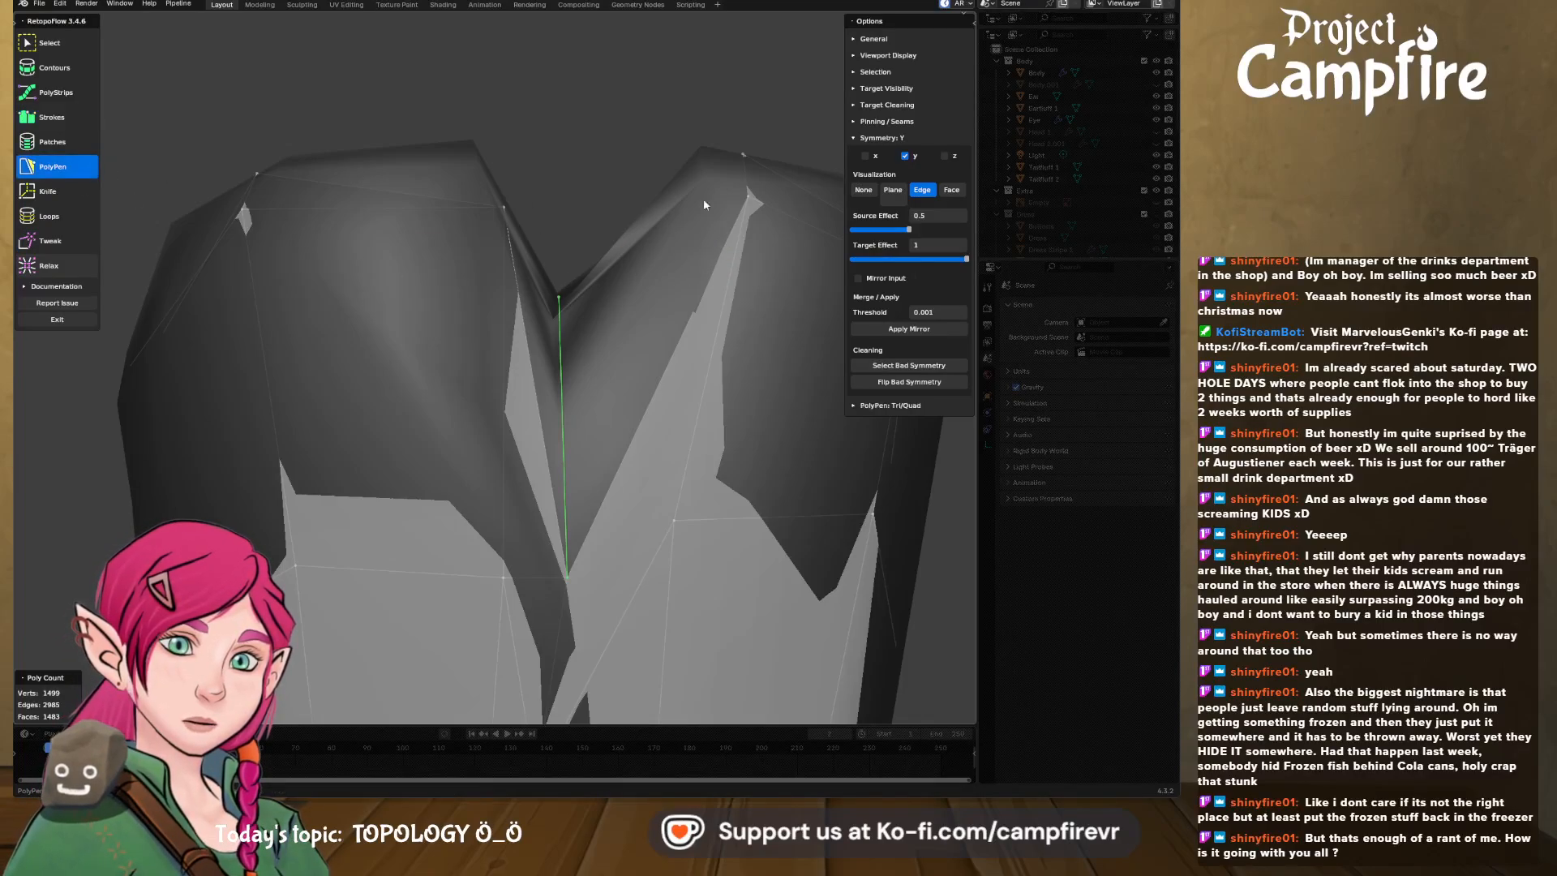
left_click(767, 198)
middle_click_drag(682, 245, 692, 261)
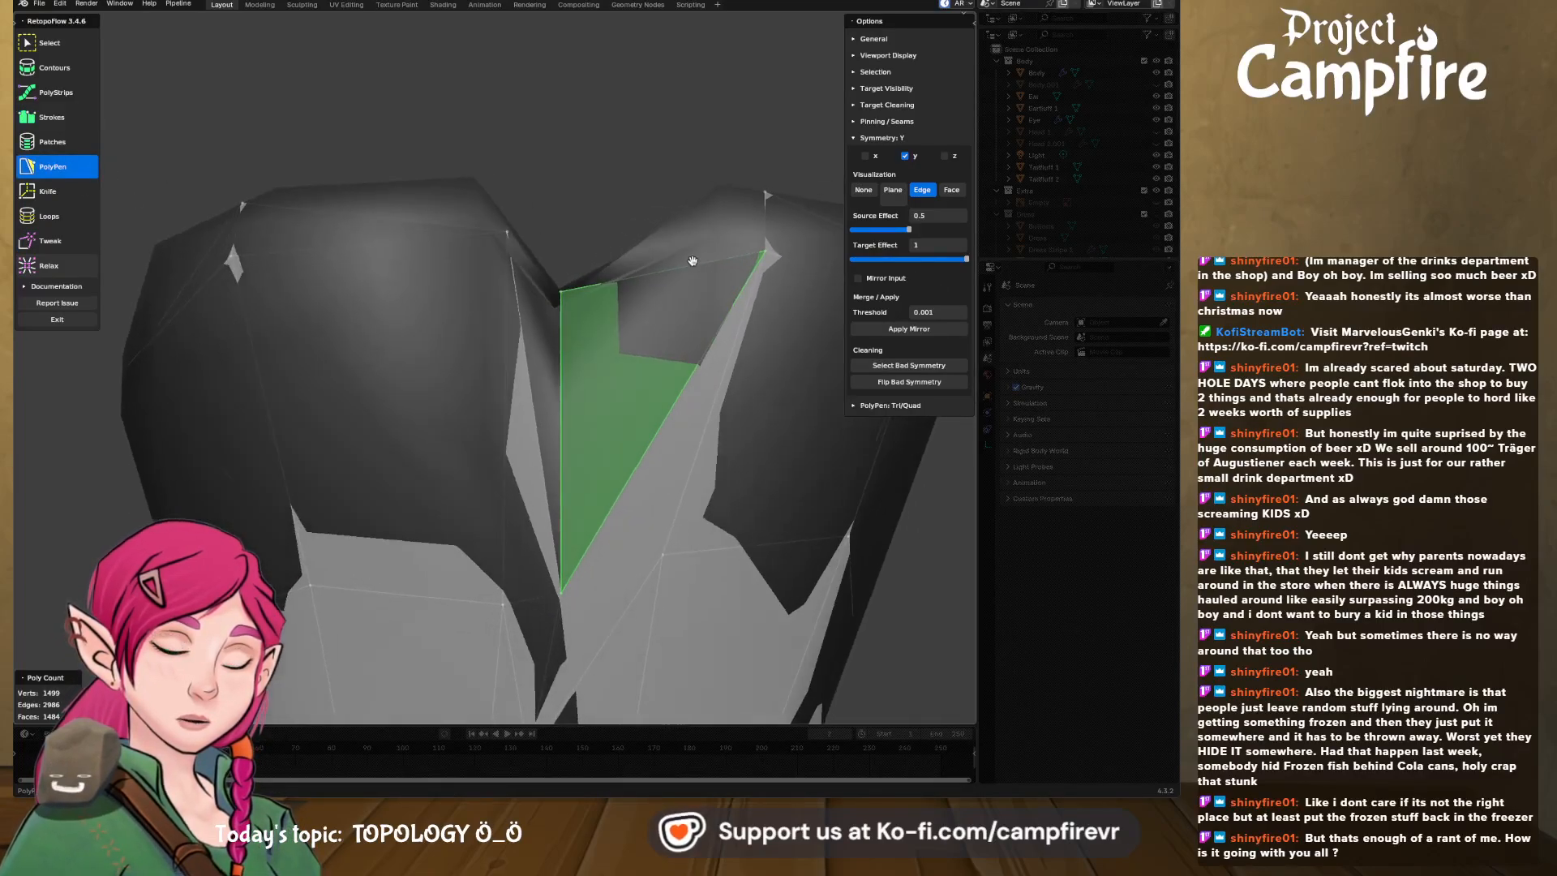
left_click(764, 206)
- Delete the inner corner vertex near the rim on the toe across the unfilled side of the cleft
middle_click_drag(765, 206, 499, 306)
scroll(498, 300, "up", 5)
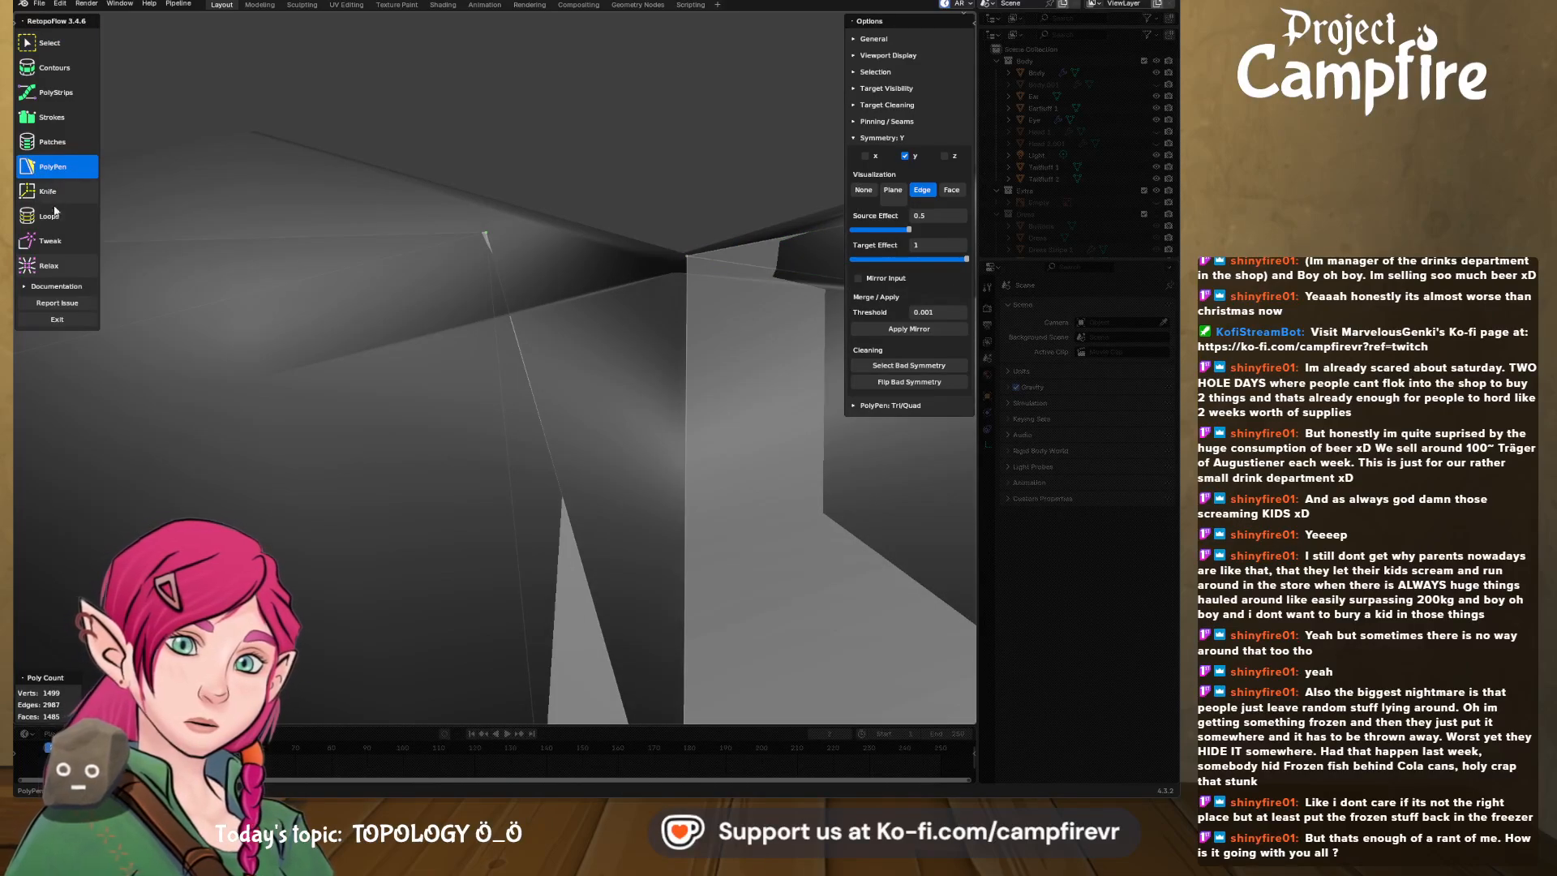
left_click(50, 241)
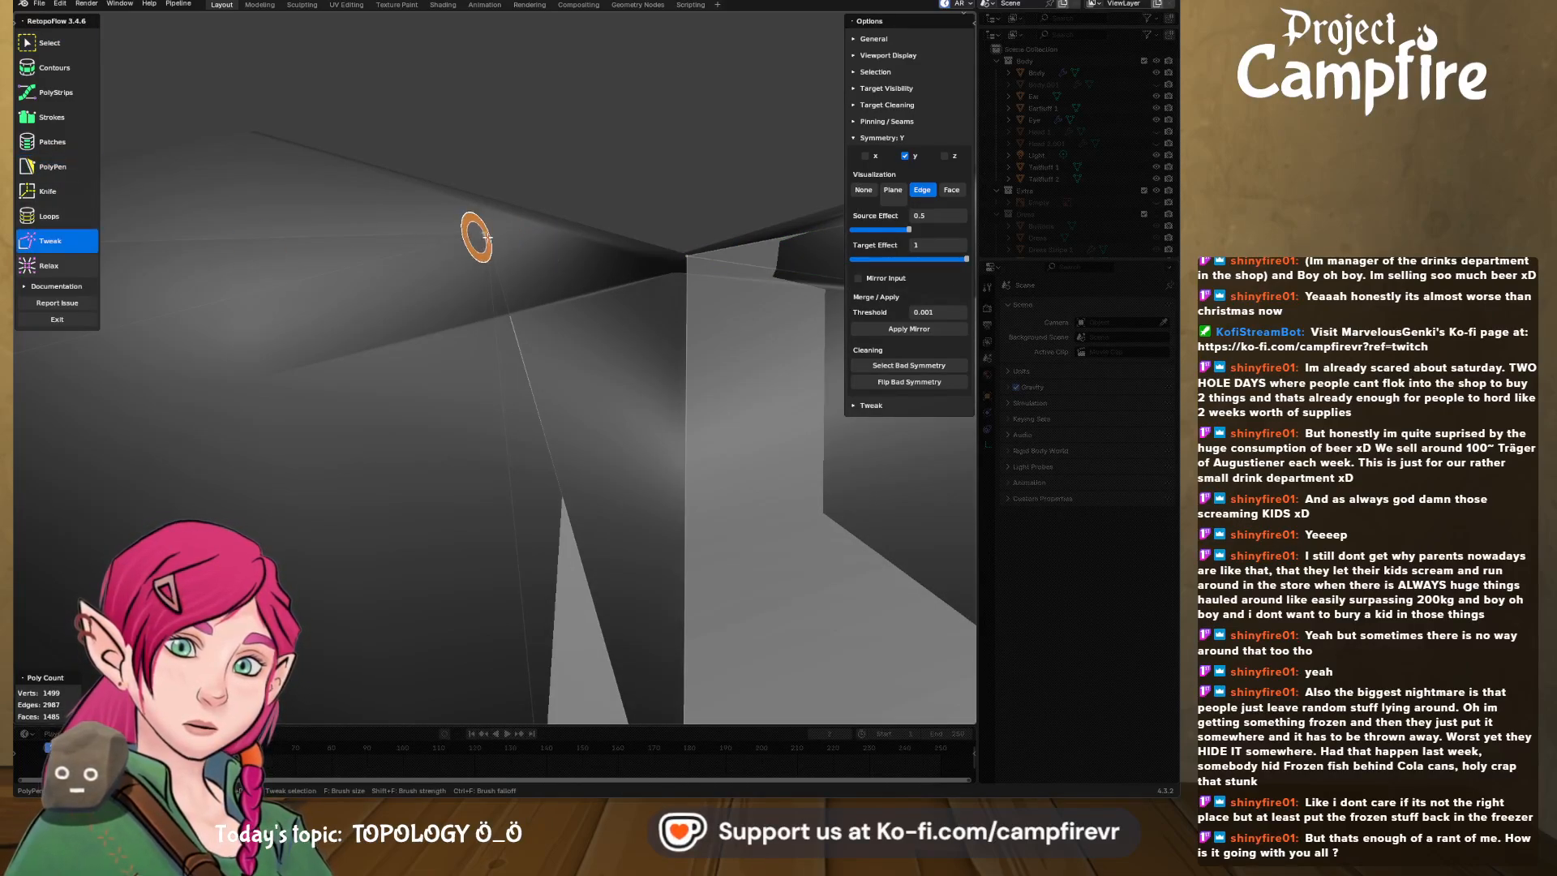
scroll(532, 276, "down", 5)
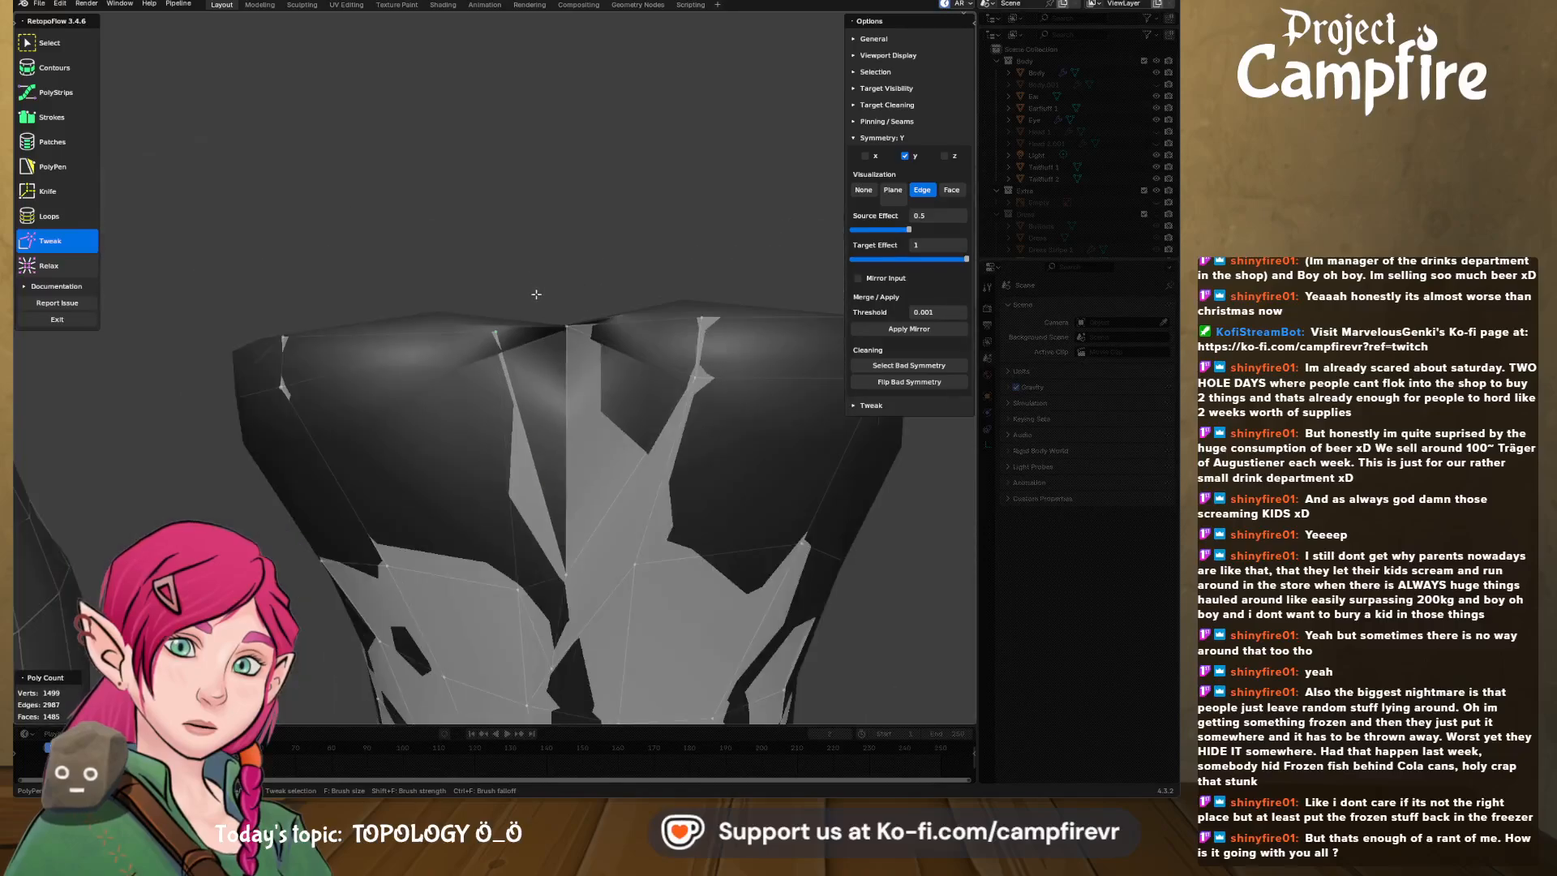
middle_click_drag(536, 294, 539, 314)
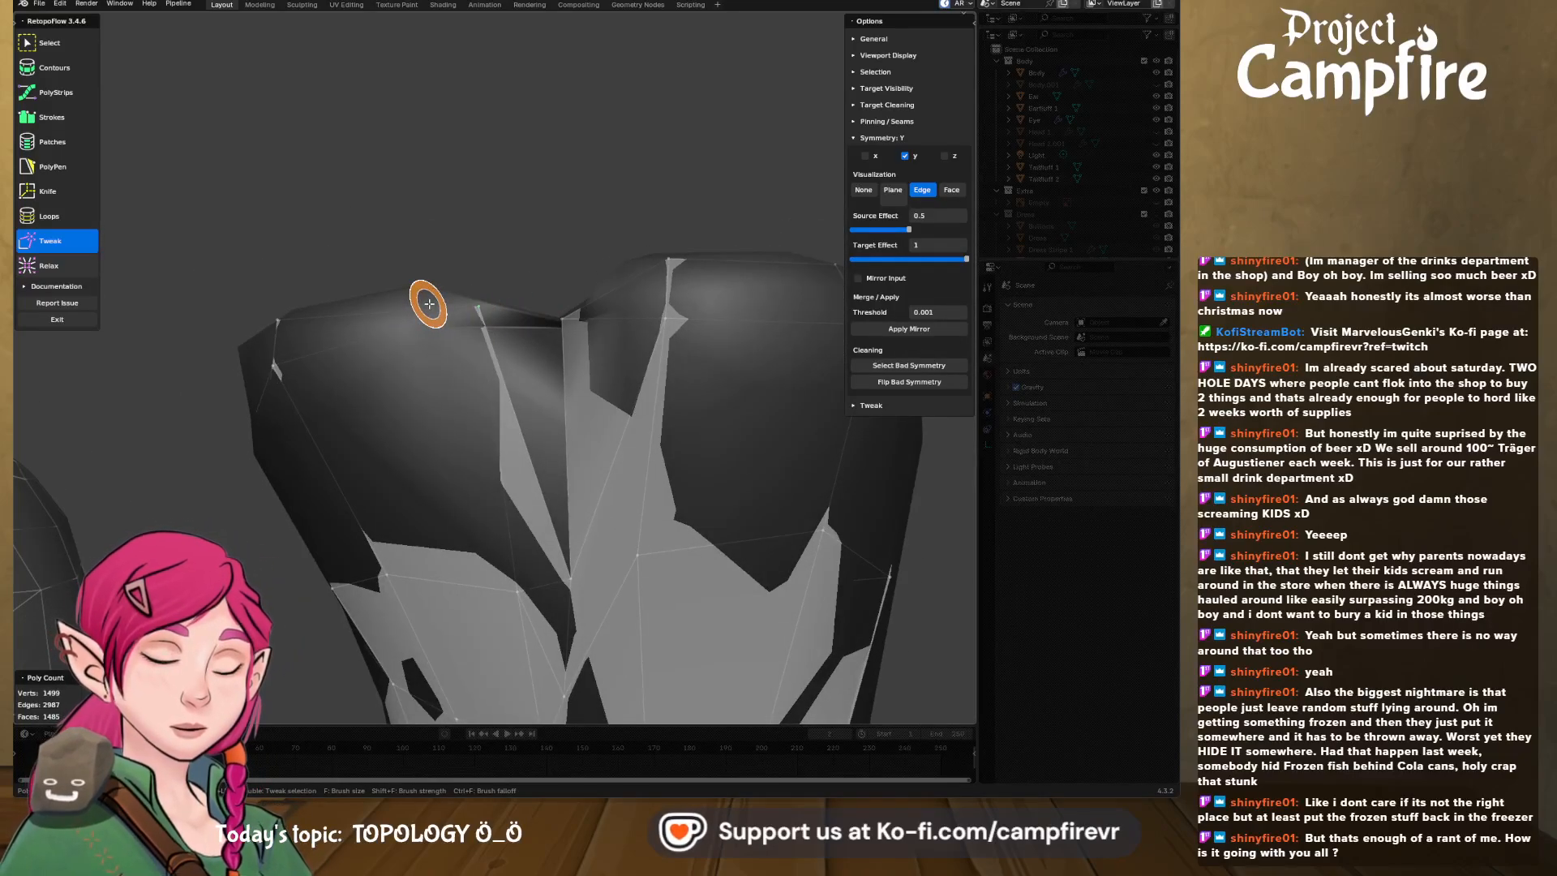
key("x")
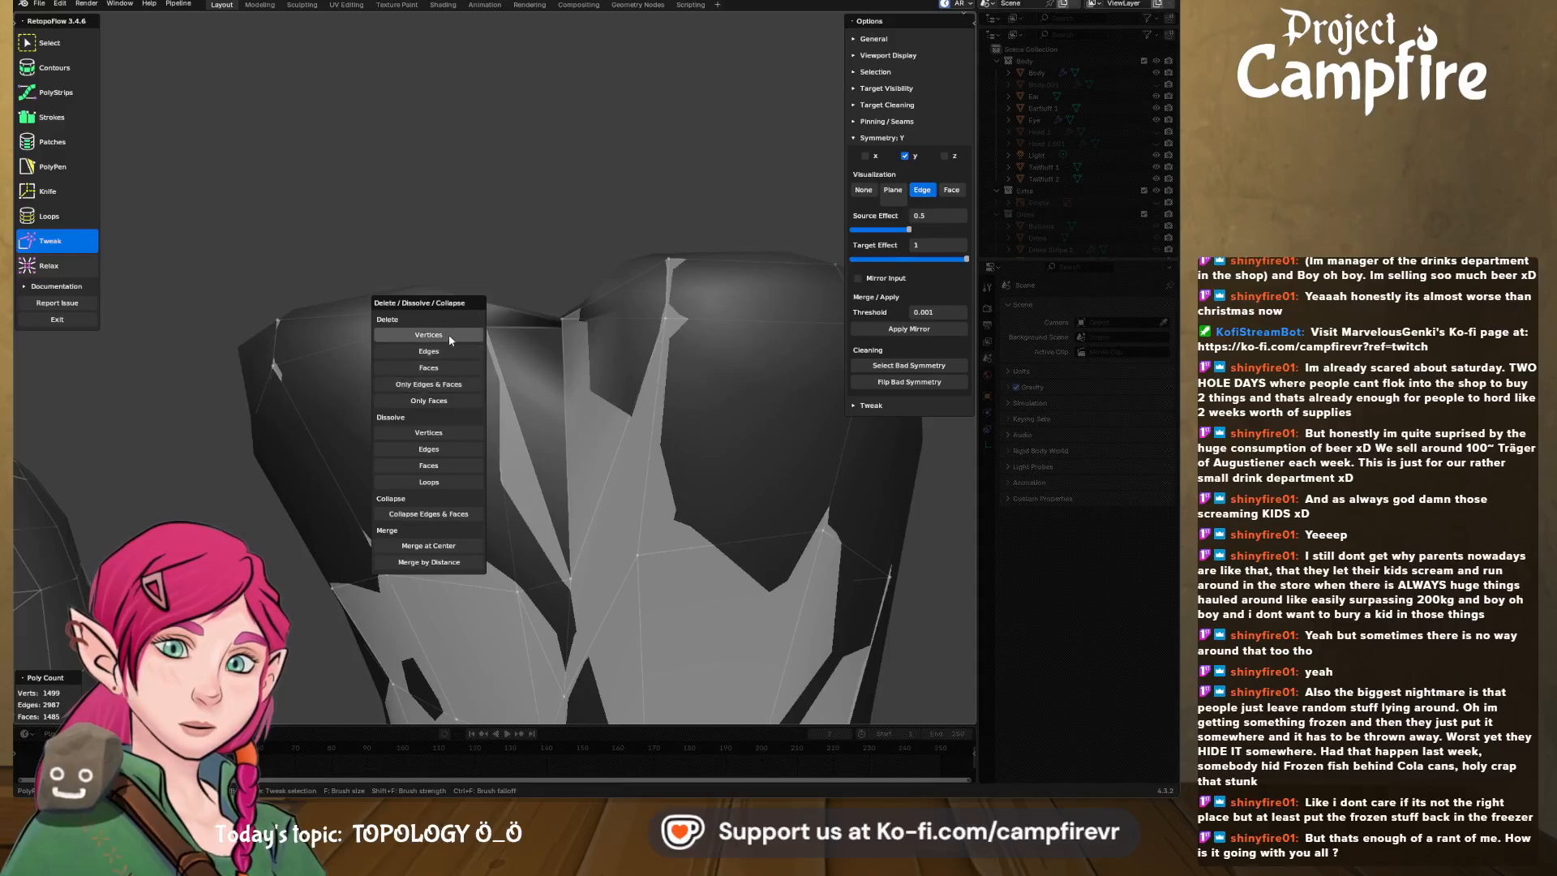
left_click(450, 334)
middle_click_drag(495, 345, 540, 328)
mouse_move(389, 299)
middle_mouse_down()
mouse_move(389, 324)
mouse_move(430, 314)
middle_mouse_up()
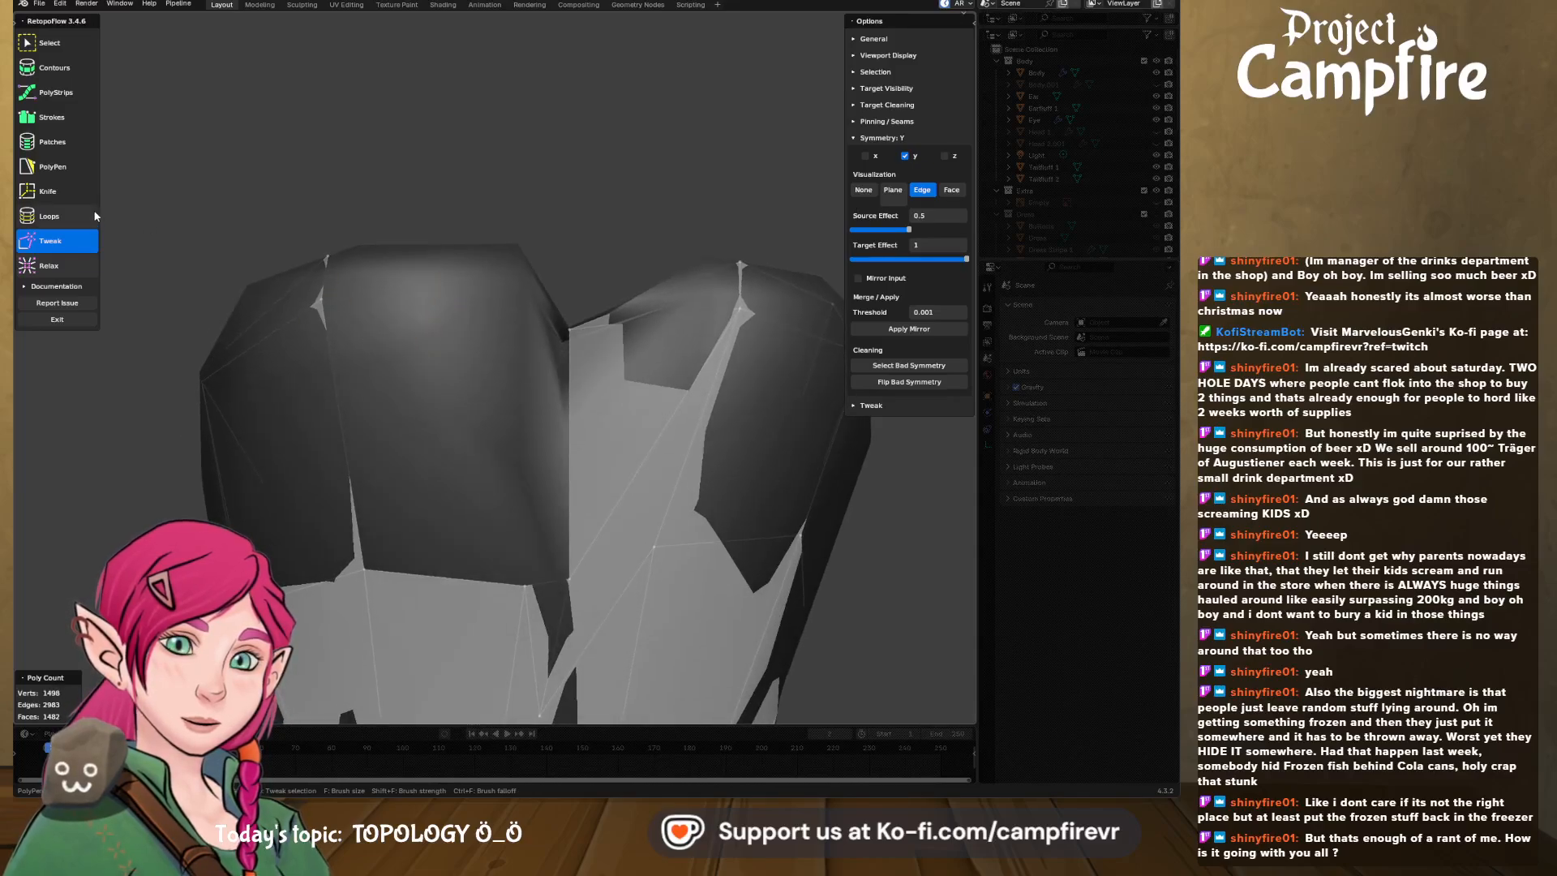
- Fill the toe's wall with a PolyPen quad, placing a new inner corner vertex just below the hoof's rim
left_click(57, 167)
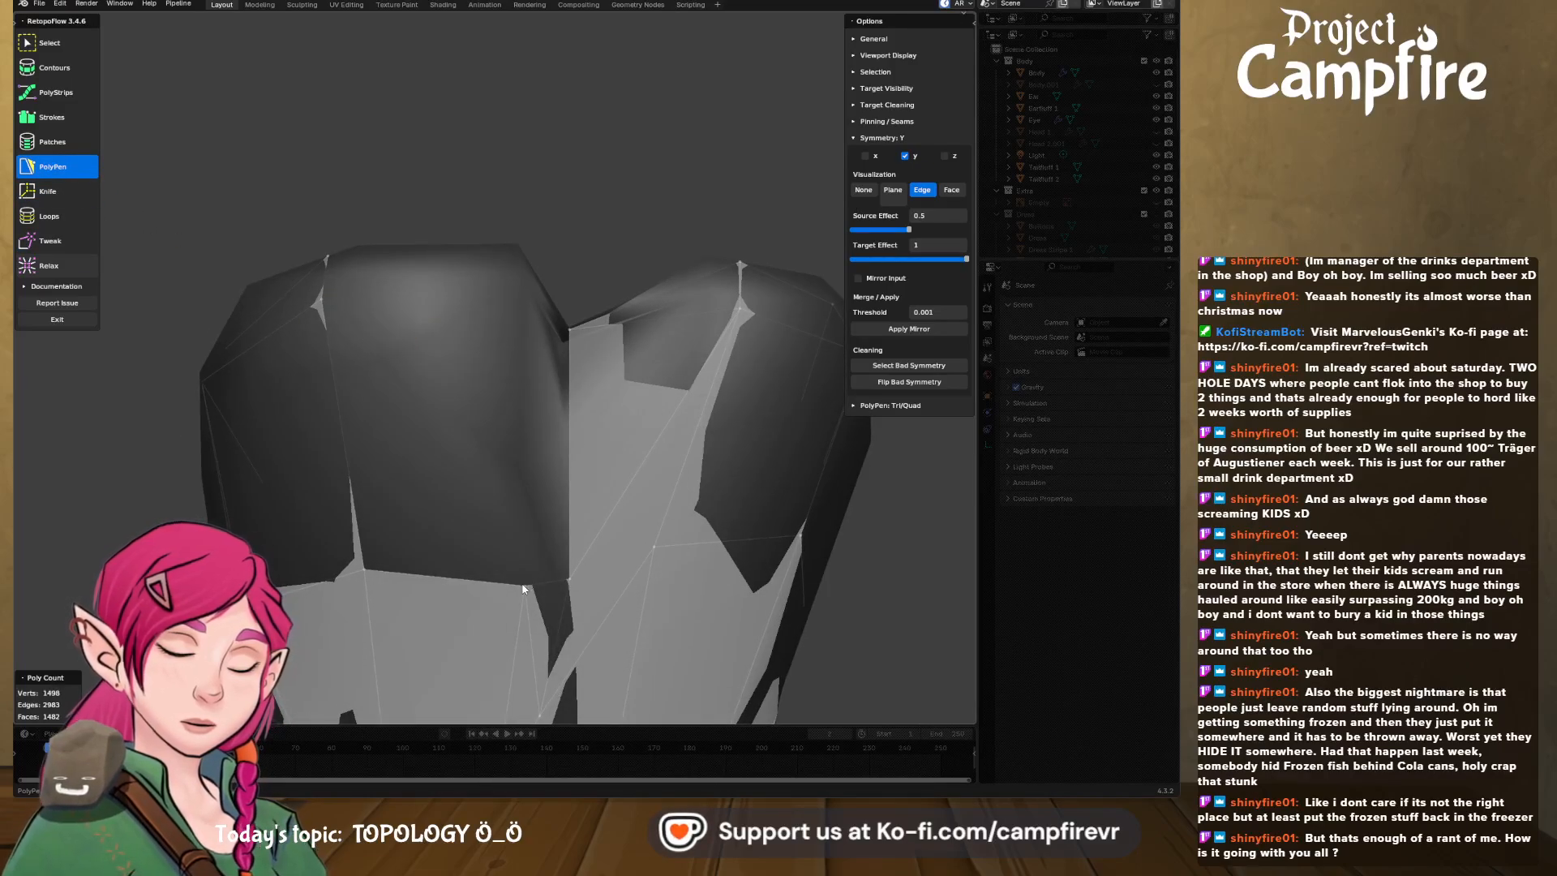
left_click(497, 281)
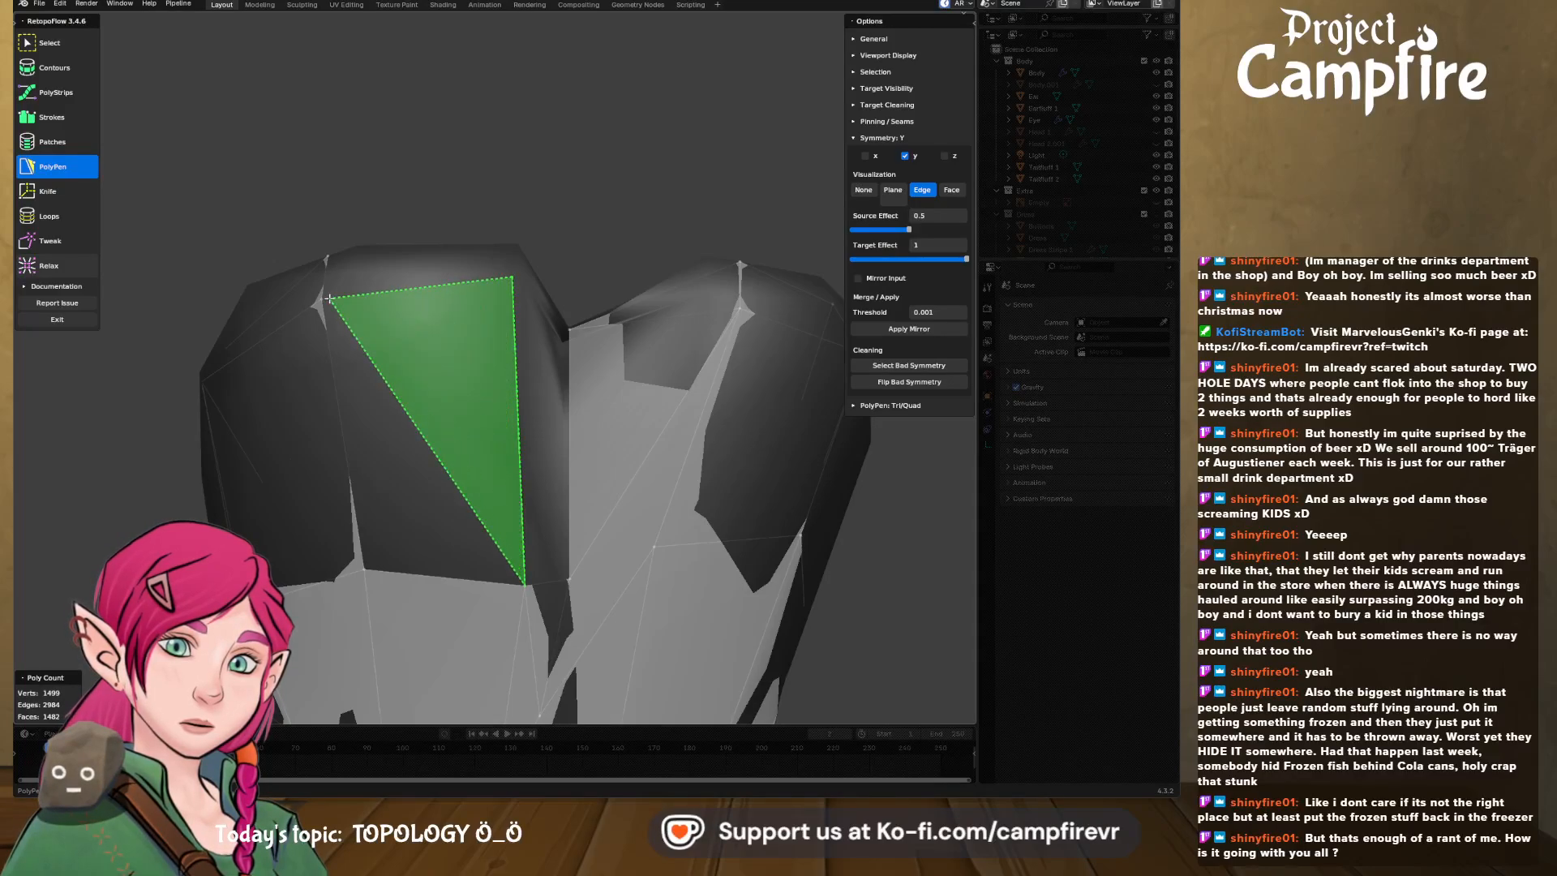
left_click(323, 298)
left_click(364, 570, "ctrl")
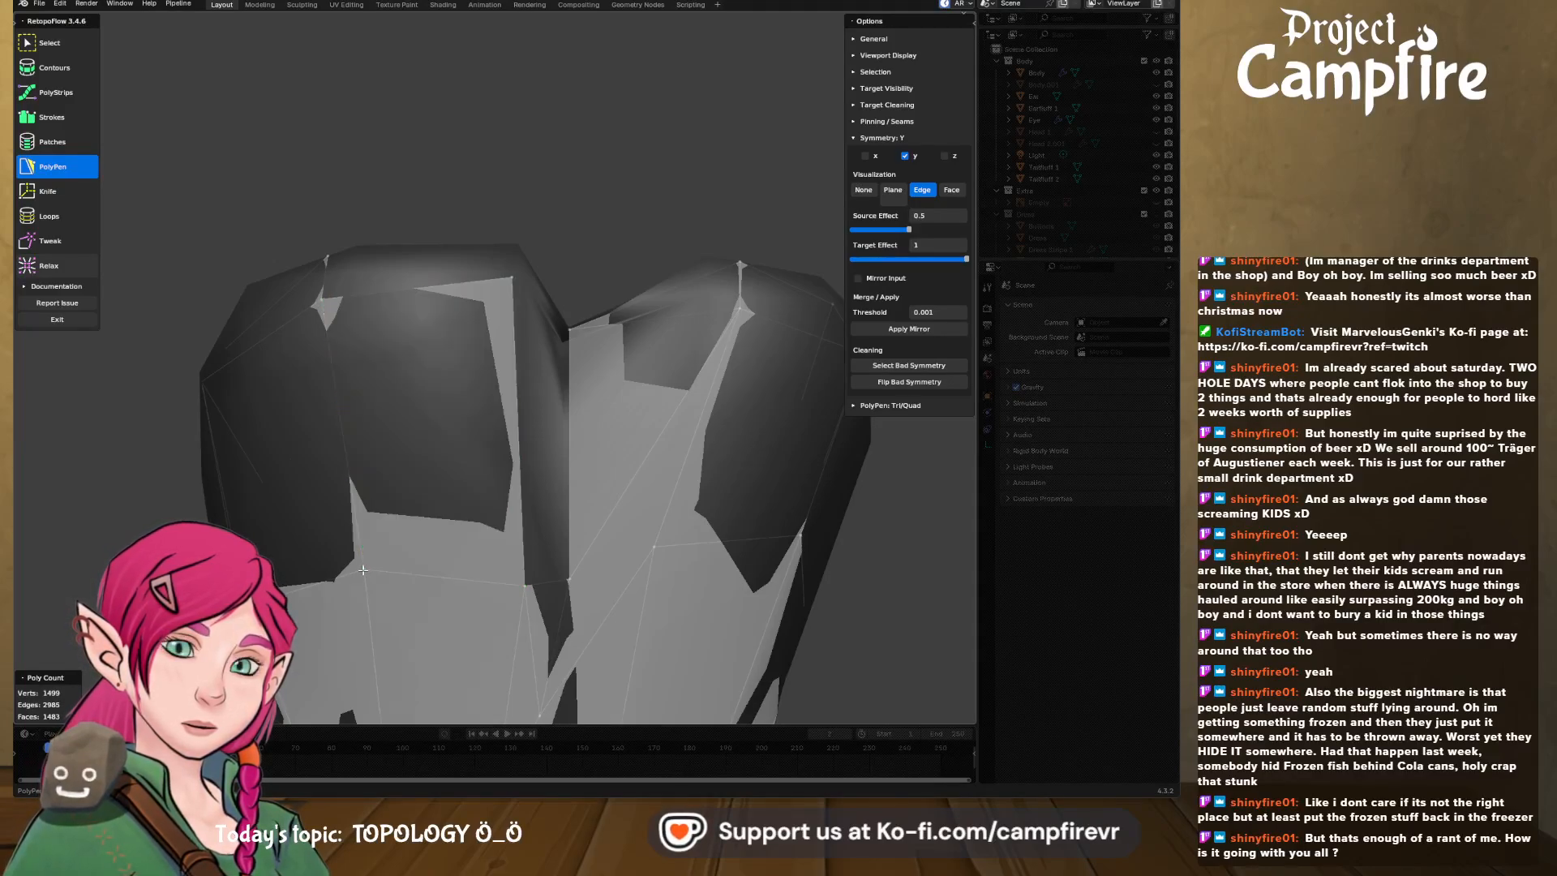
middle_click_drag(436, 408, 533, 381)
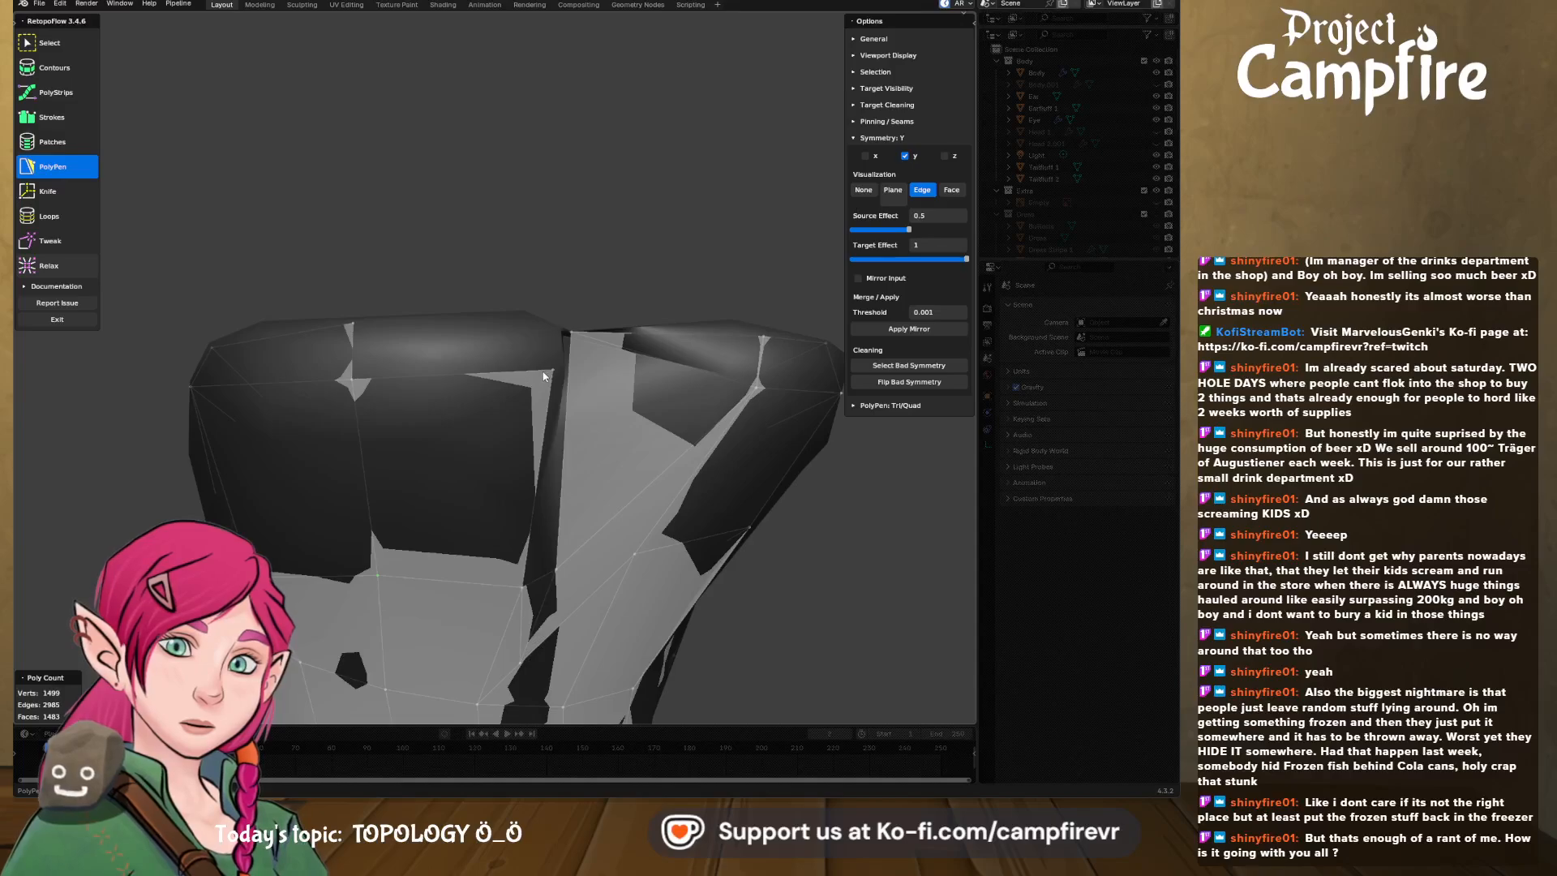
- Add a narrow PolyPen quad between the toe's new wall quad and the rim, with a new corner vertex on the rim
left_click(549, 322)
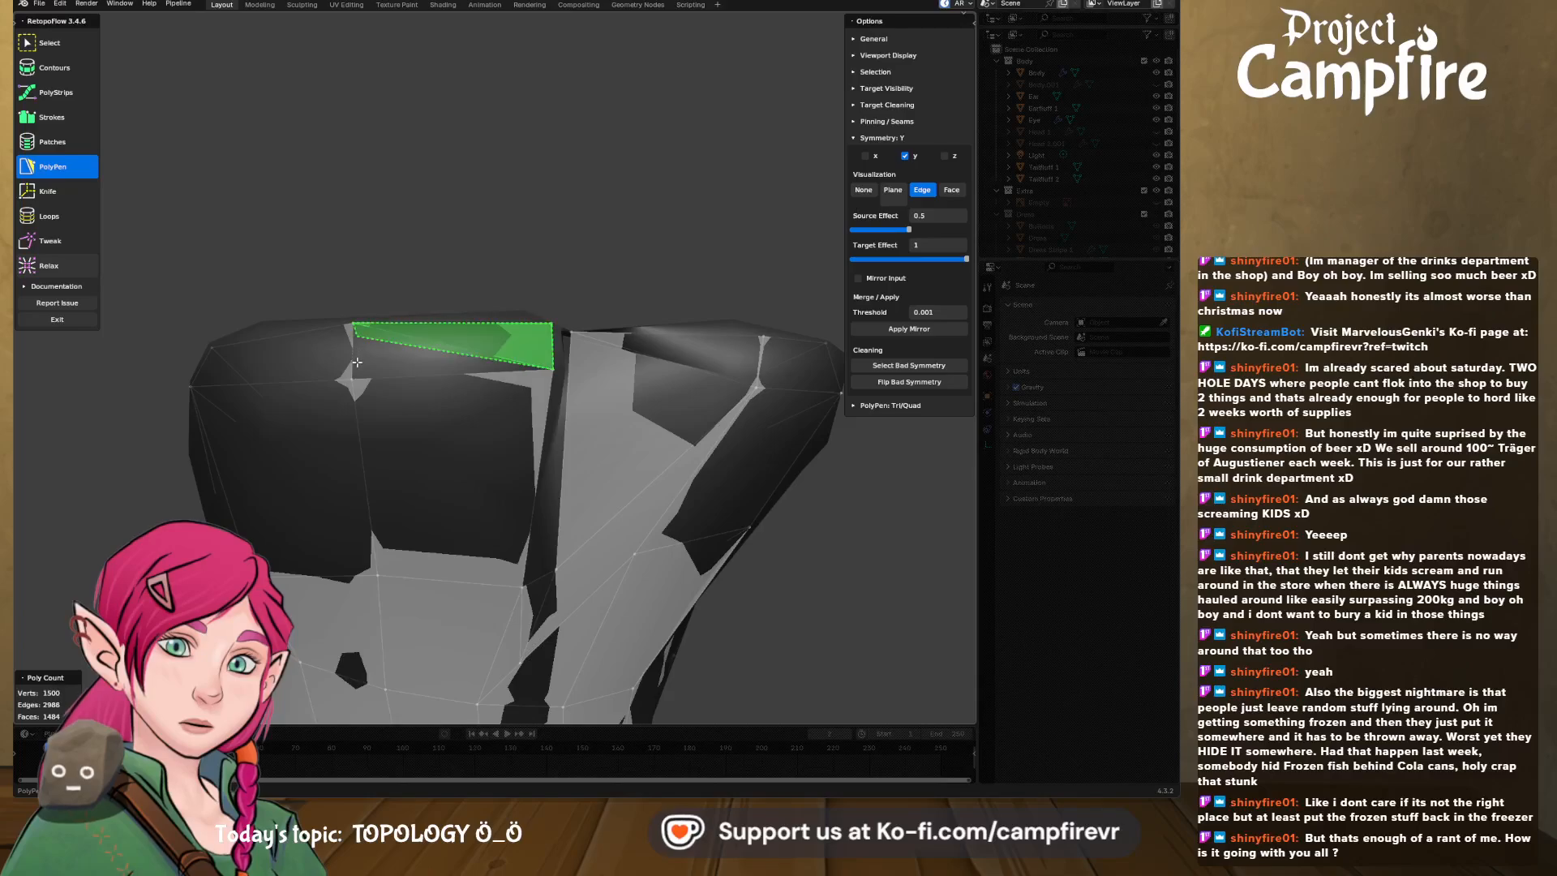
left_click(352, 379)
middle_click_drag(352, 379, 400, 345)
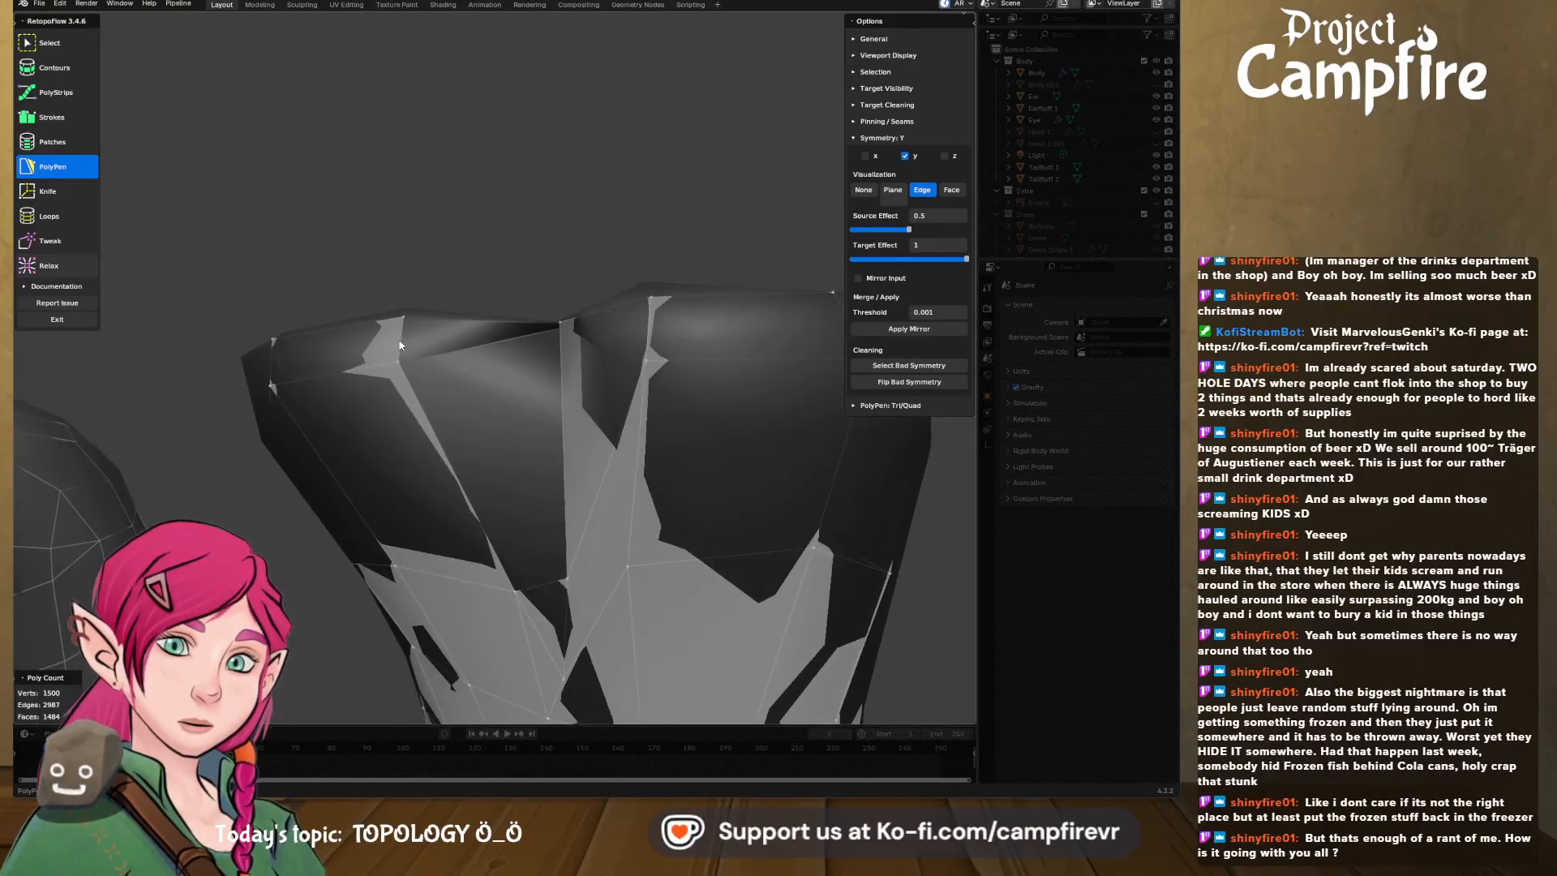
- Fill the remaining side of the cleft with PolyPen triangles from the toe's inner corner vertices to the central edge
left_click(560, 323)
middle_click_drag(557, 348, 522, 315)
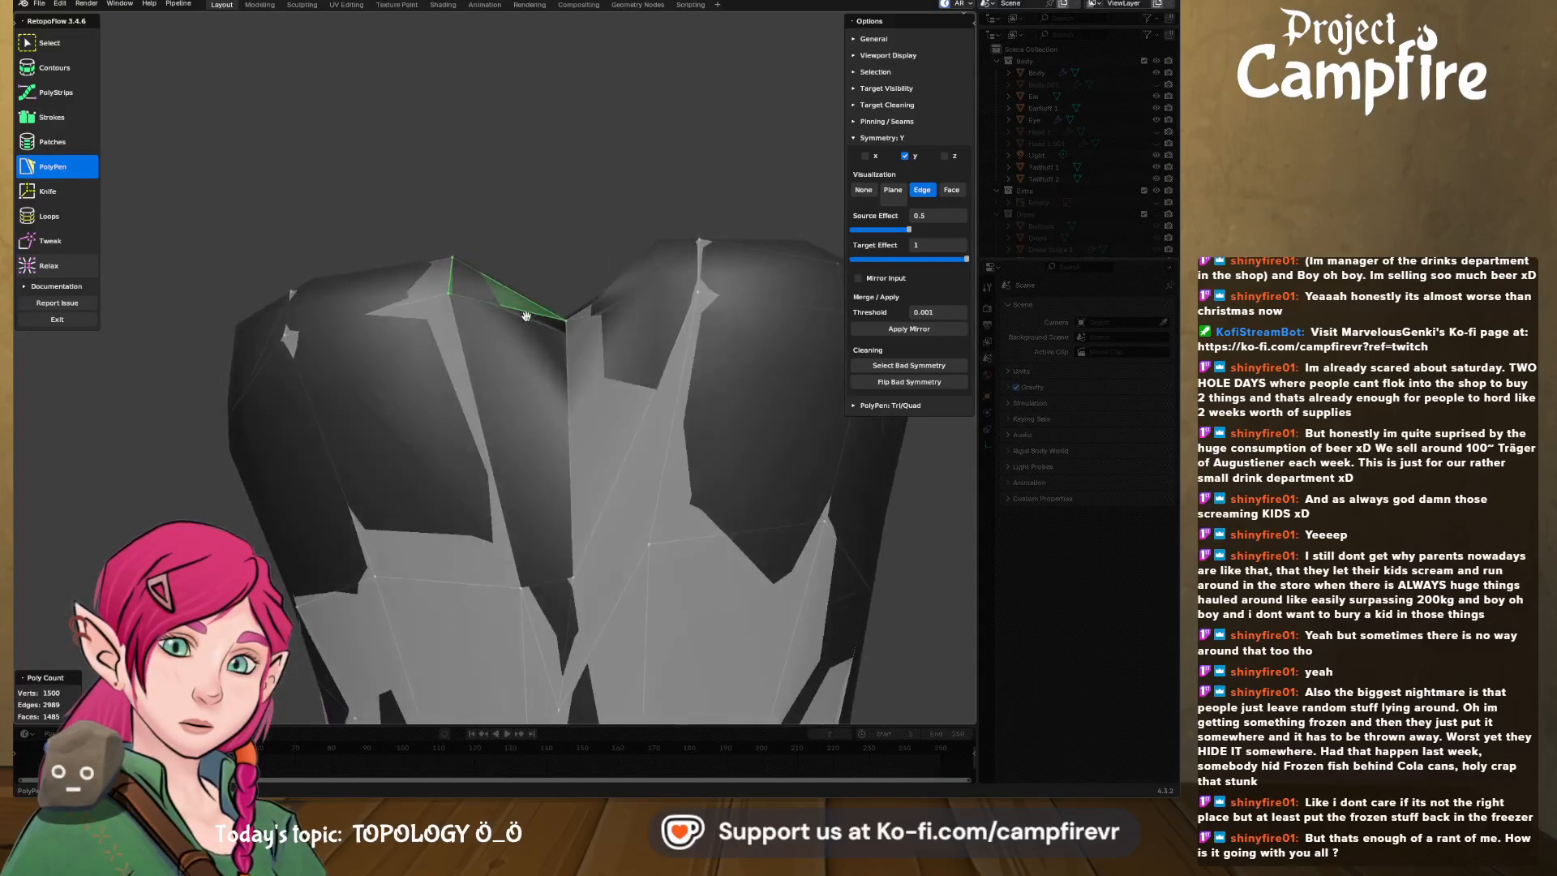
left_click(551, 572)
middle_click_drag(554, 566, 923, 331)
middle_click_drag(443, 223, 512, 352)
scroll(486, 255, "down", 1)
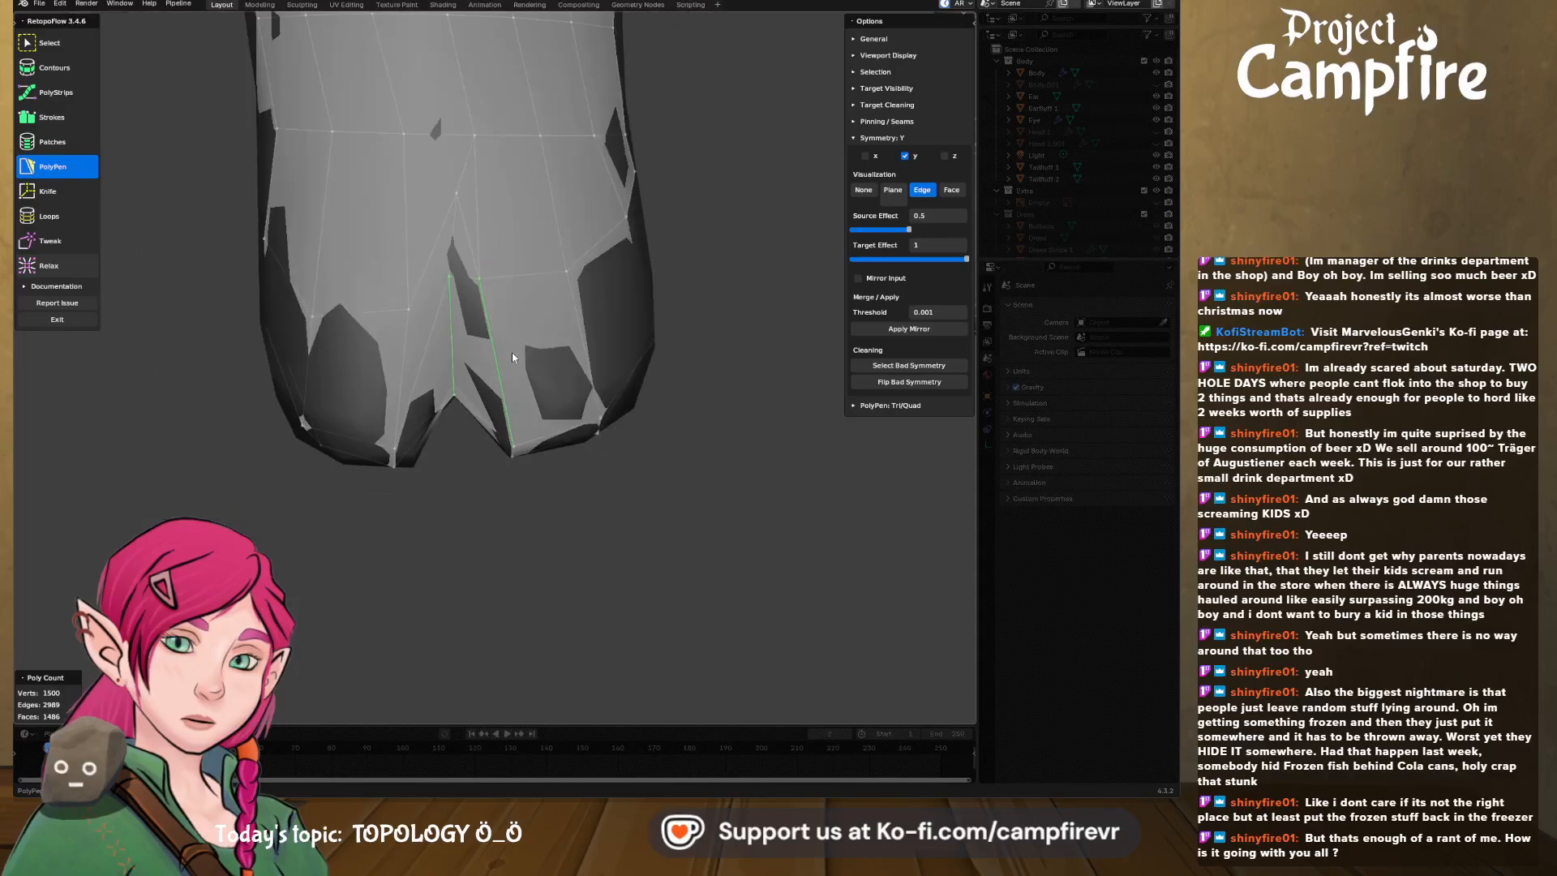
- Select all edges around the hoof's rim, including both edges of the notch
scroll(498, 280, "down", 2)
mouse_move(498, 281)
middle_mouse_down()
mouse_move(479, 99)
mouse_move(507, 197)
mouse_move(441, 392)
mouse_move(506, 298)
middle_mouse_up()
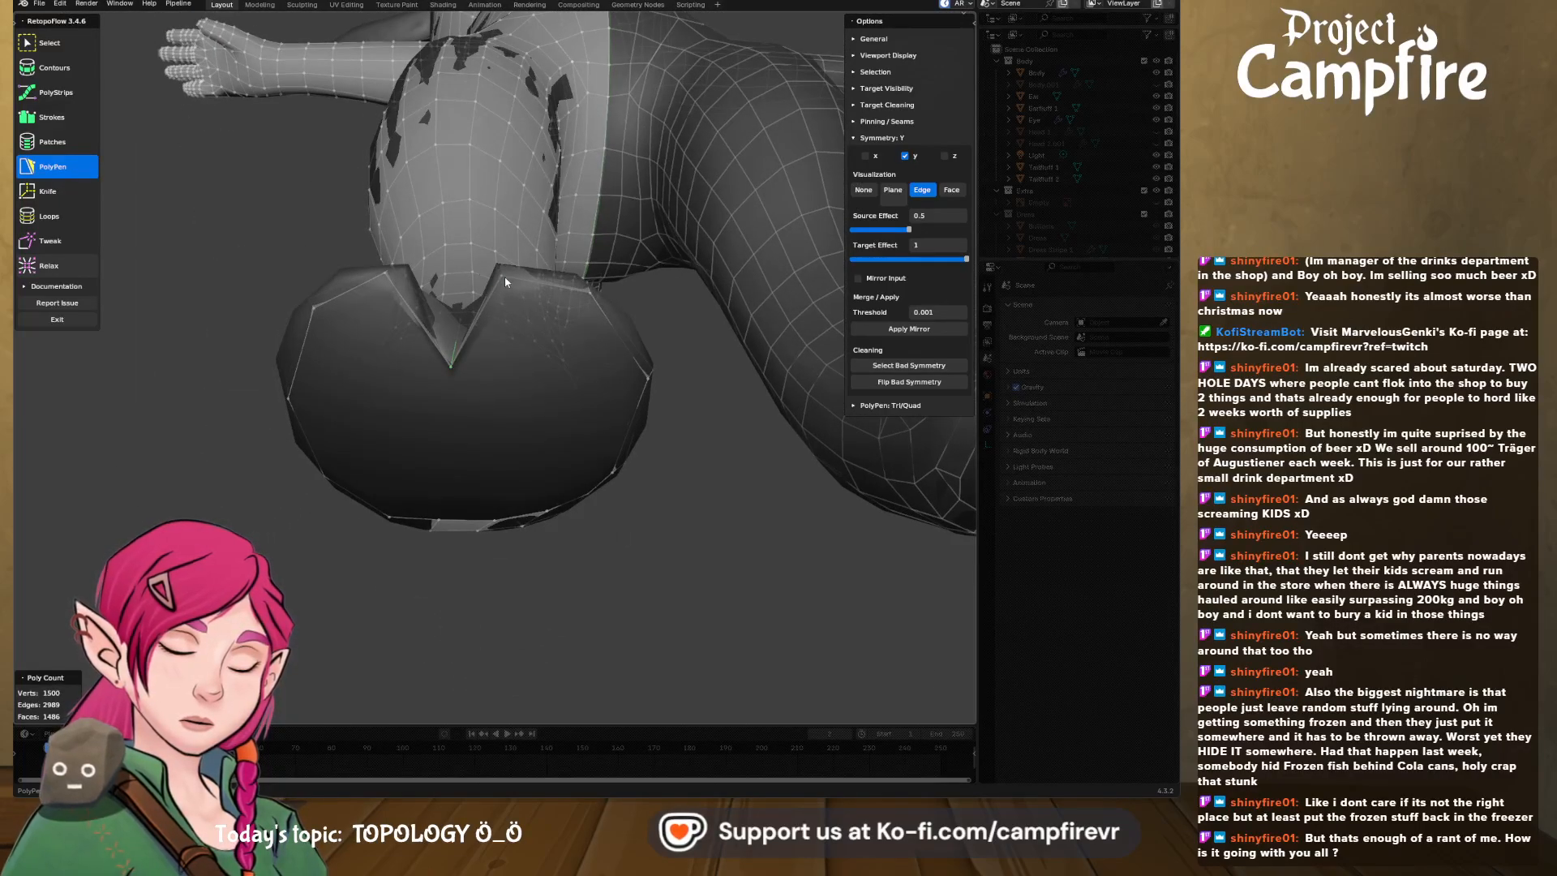
left_click(503, 275)
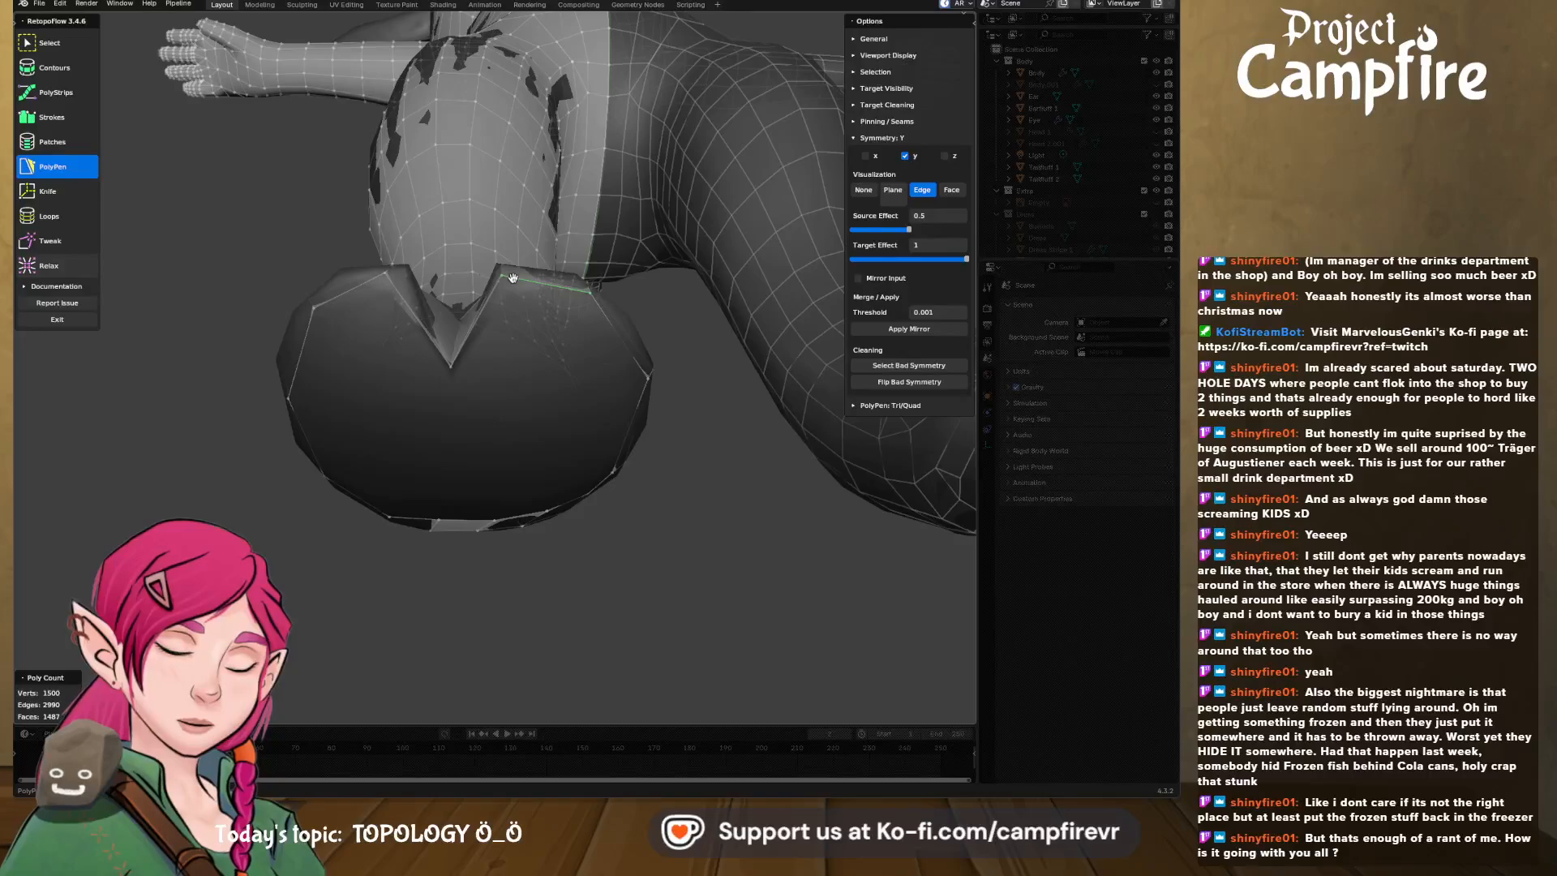
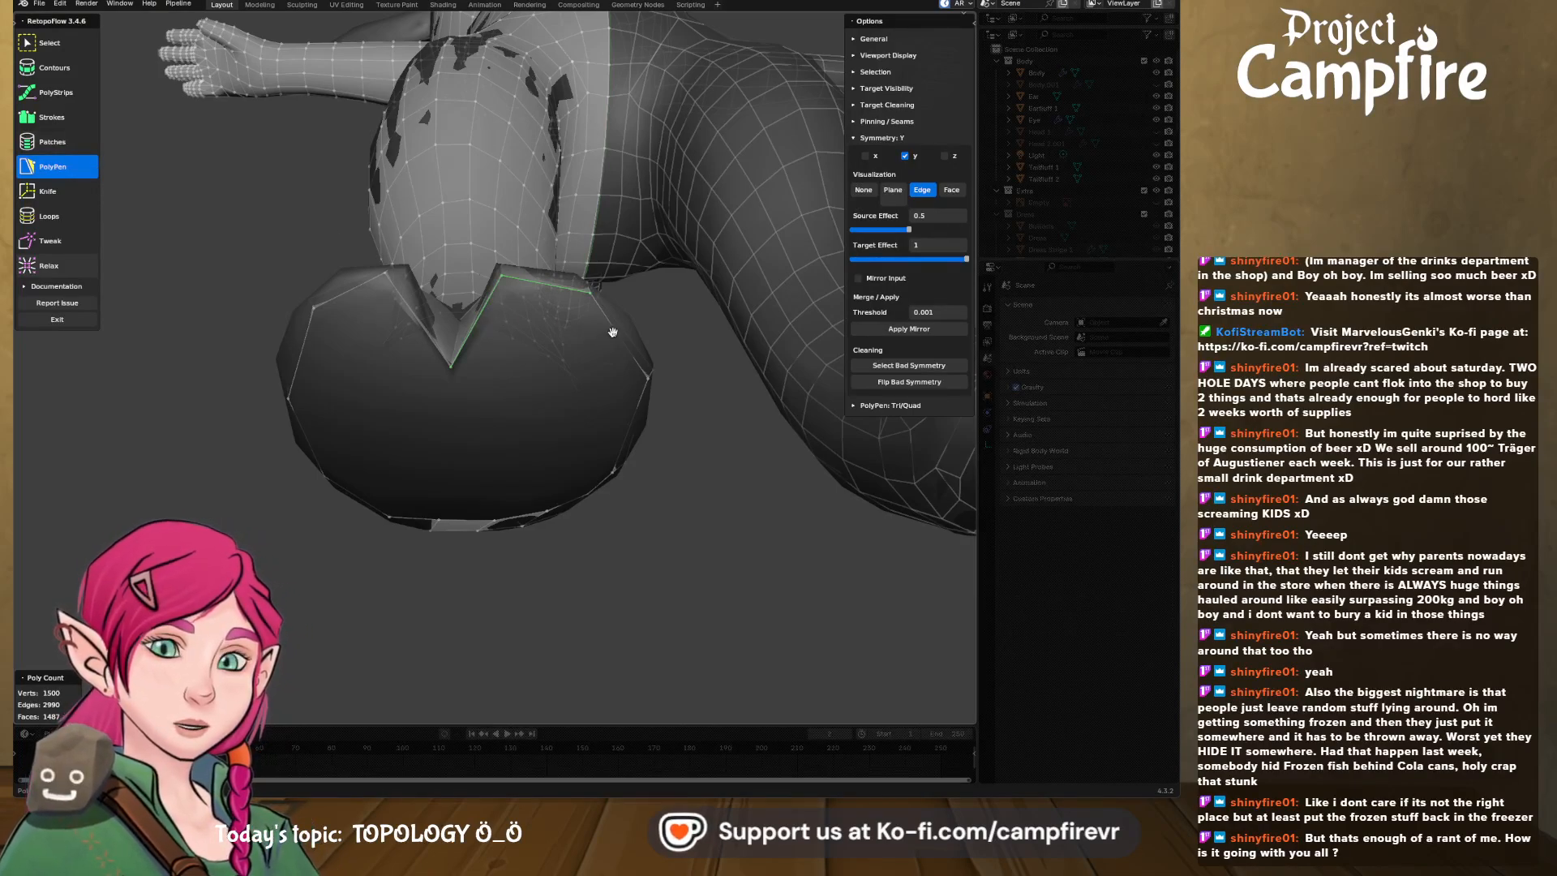
left_click(626, 434, "shift")
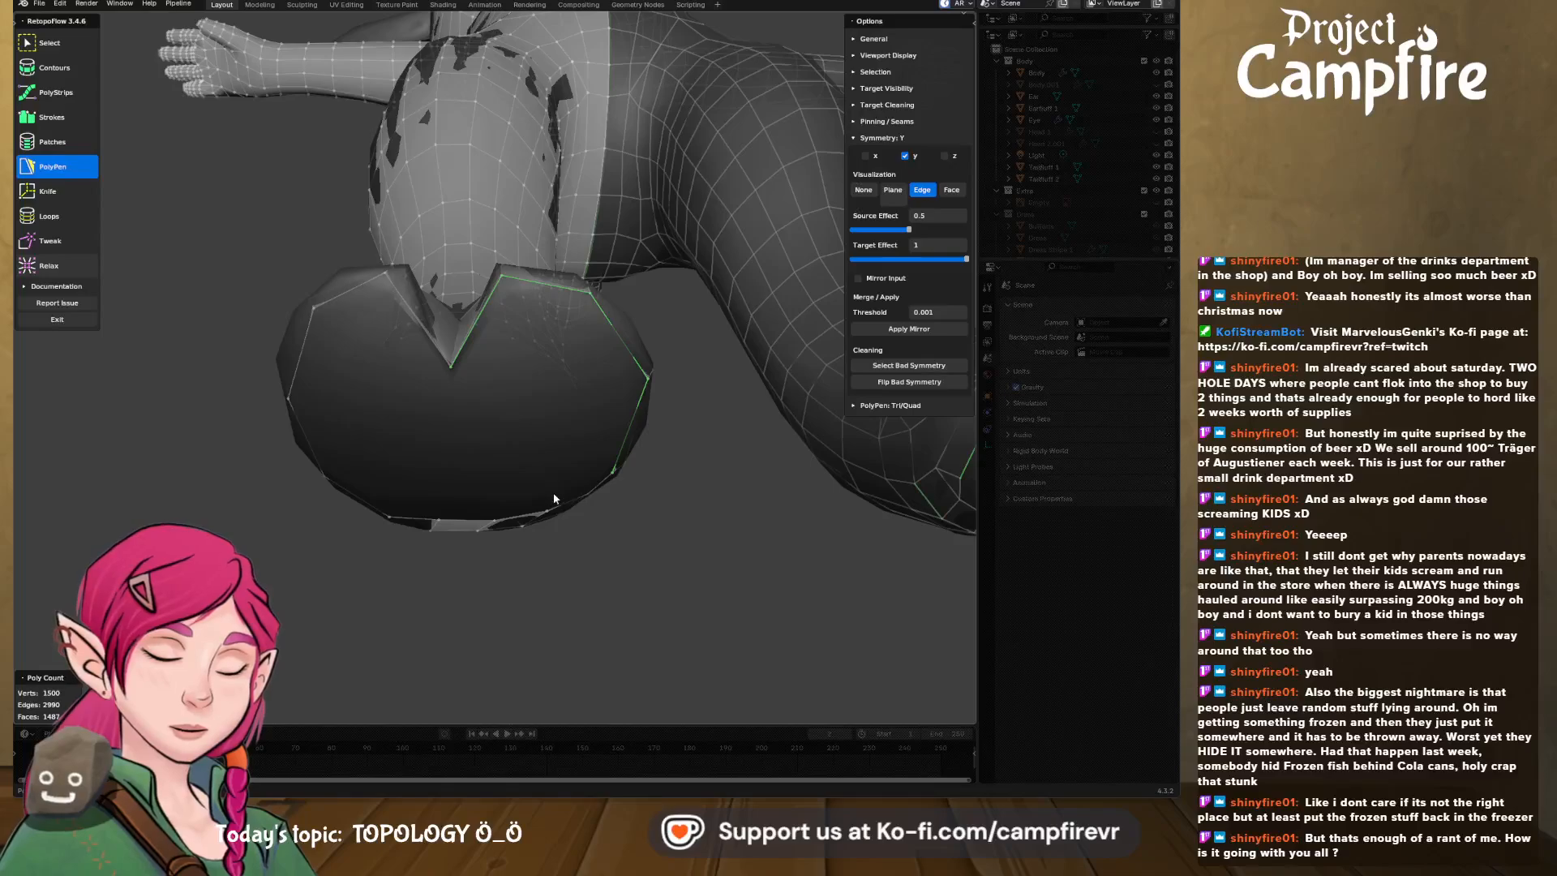
middle_click_drag(553, 493, 580, 438)
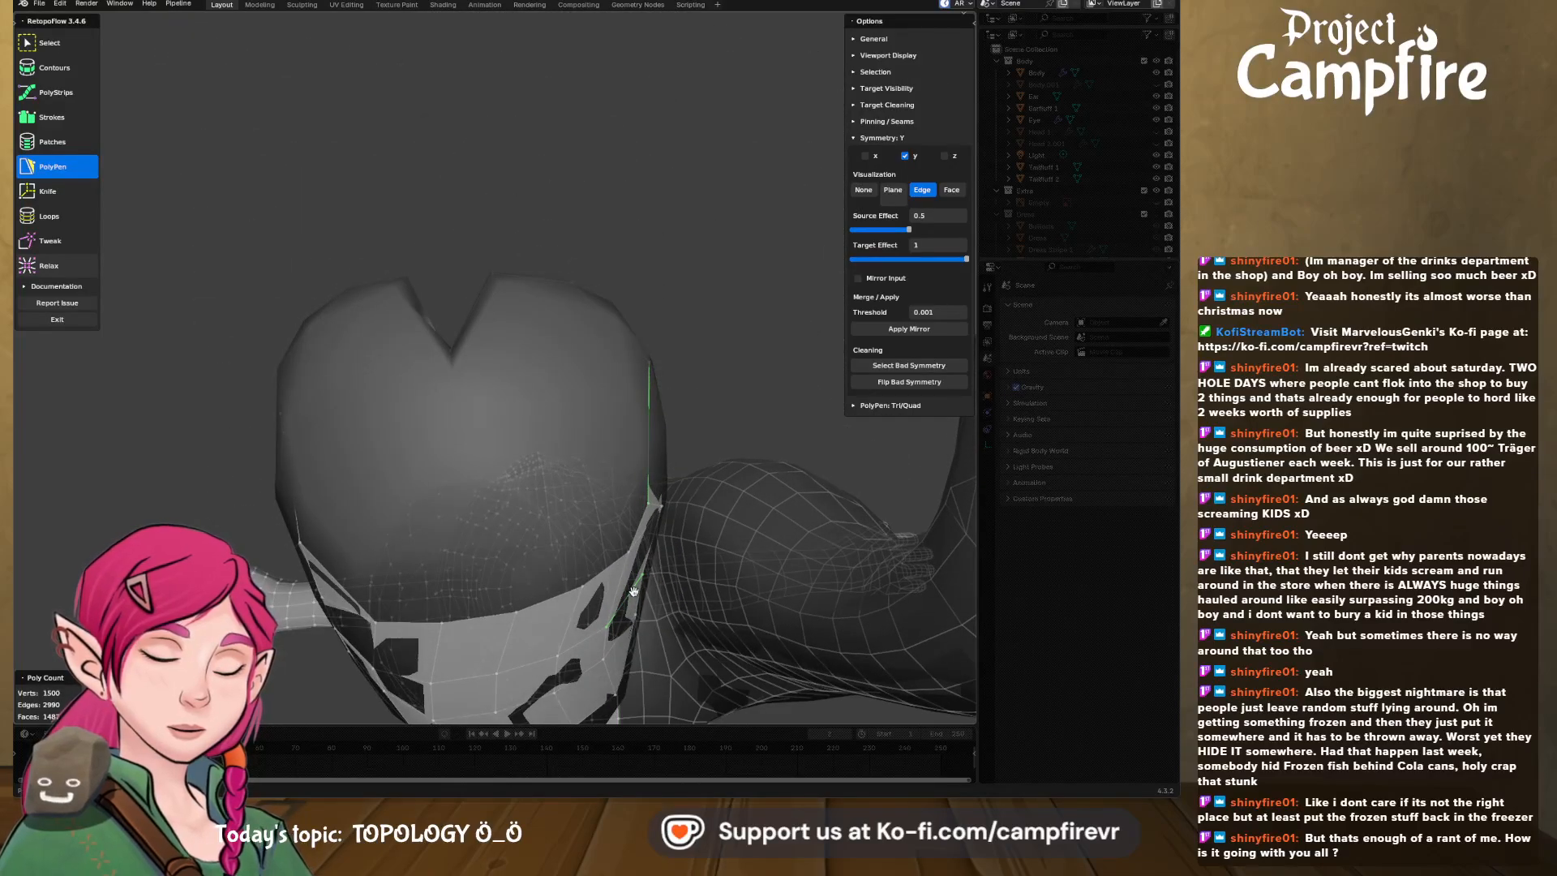
left_click(635, 525, "shift")
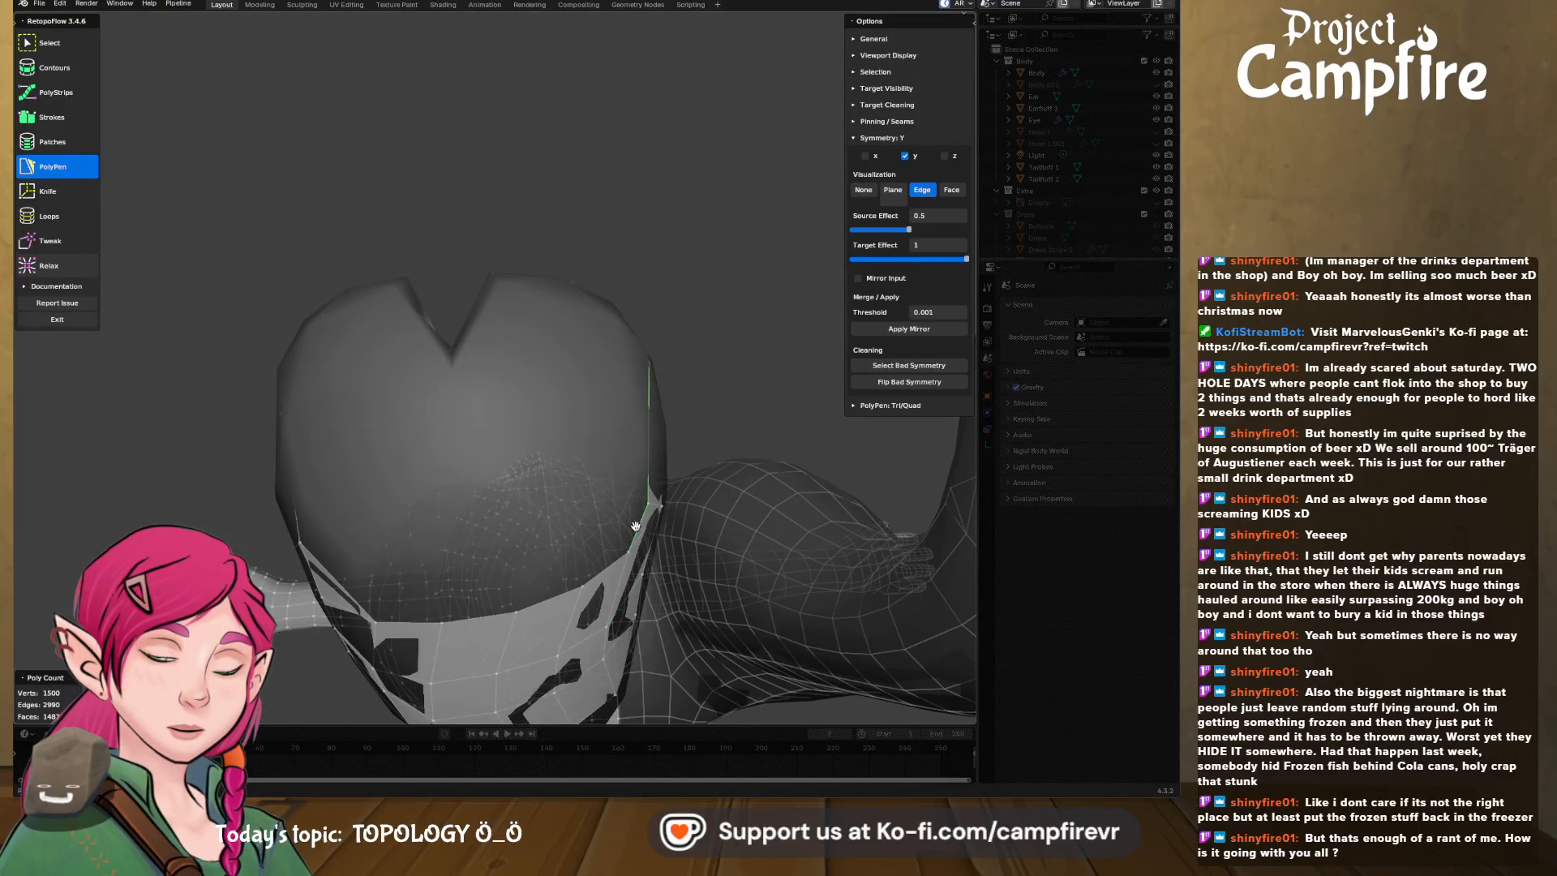
left_click(599, 577, "shift")
left_click(534, 601, "shift")
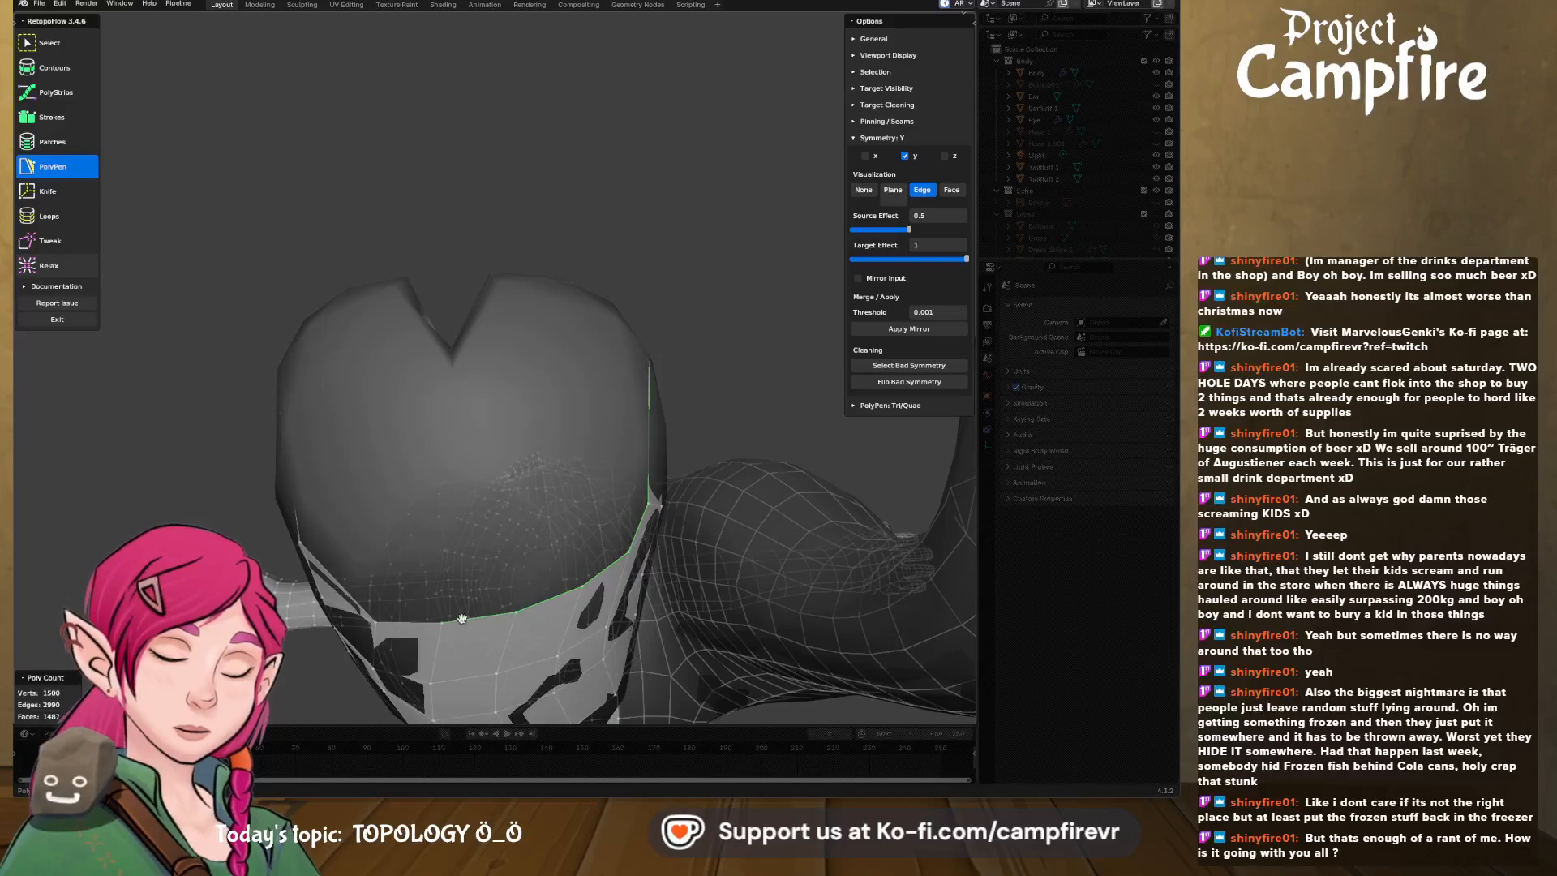
middle_click_drag(411, 622, 503, 542)
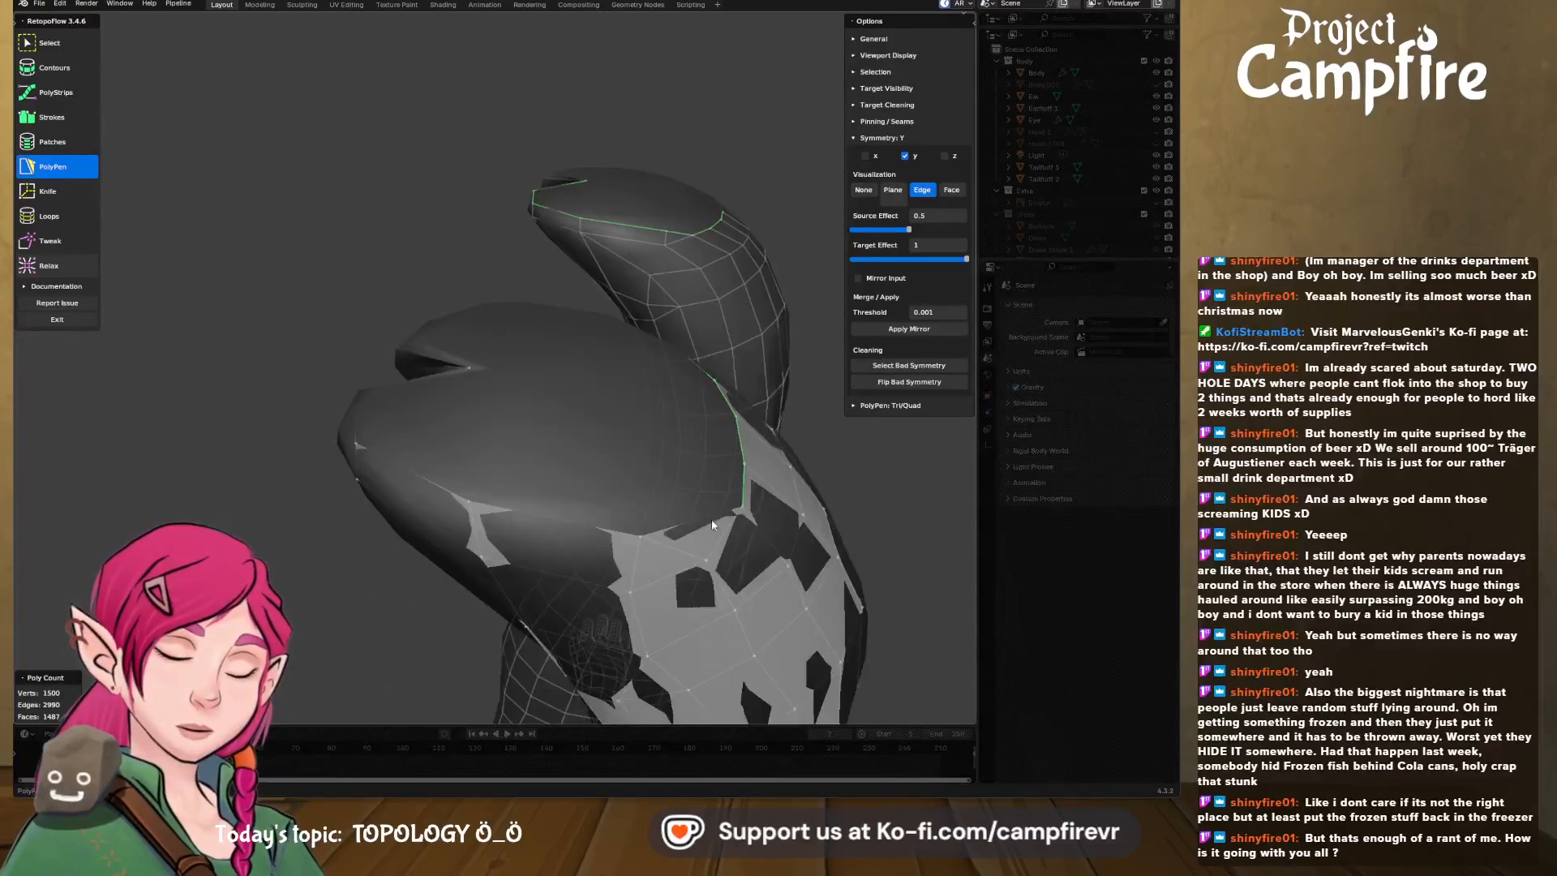
left_click(594, 531, "shift")
left_click(489, 506, "shift")
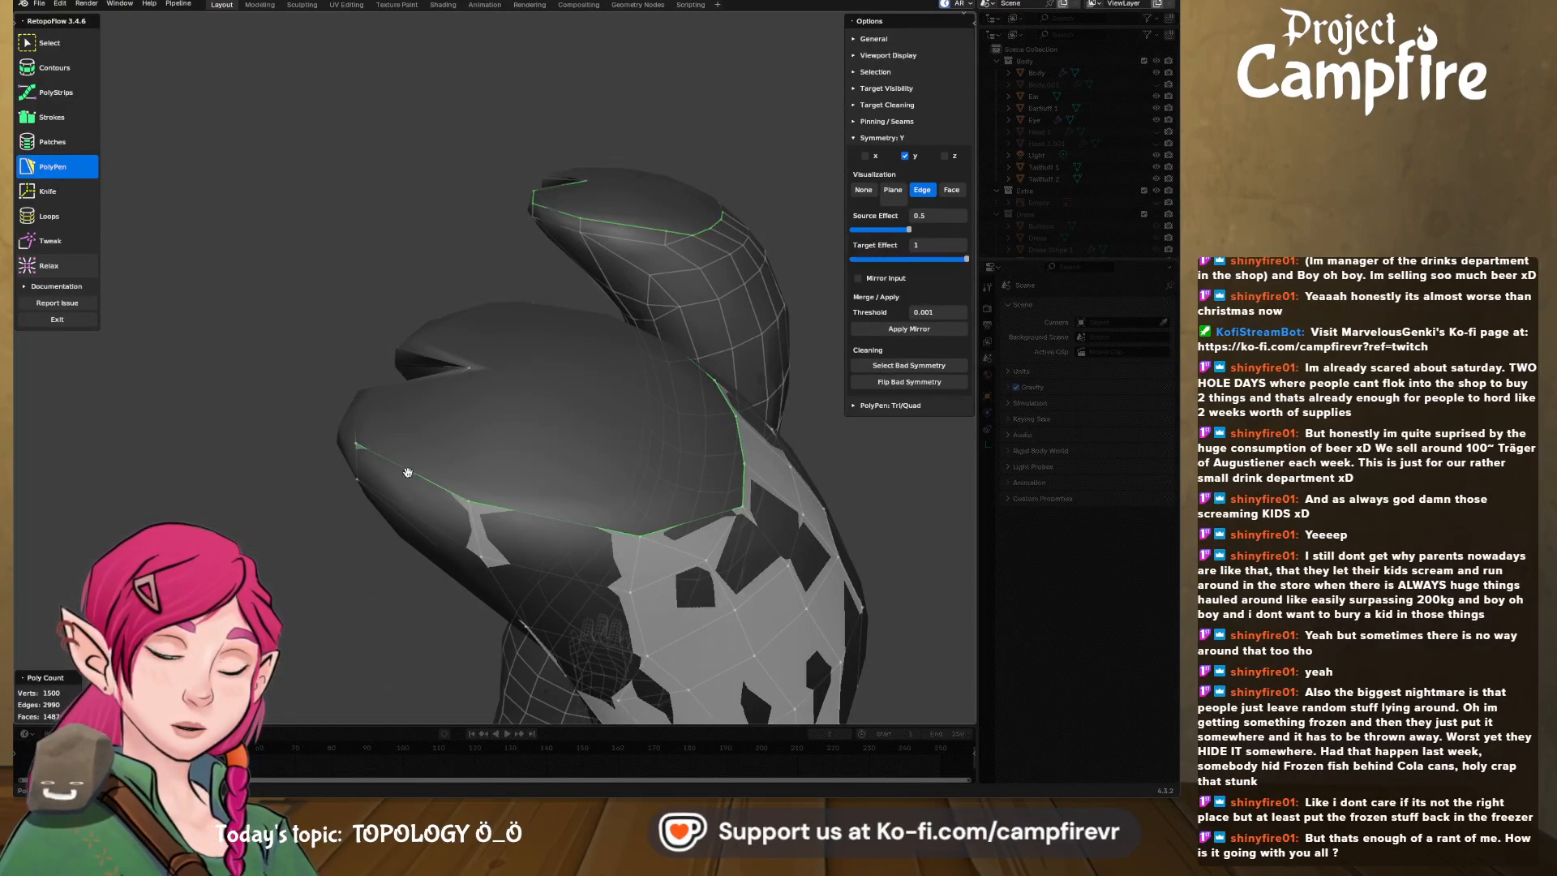
middle_click_drag(407, 472, 646, 441)
left_click(572, 475, "shift")
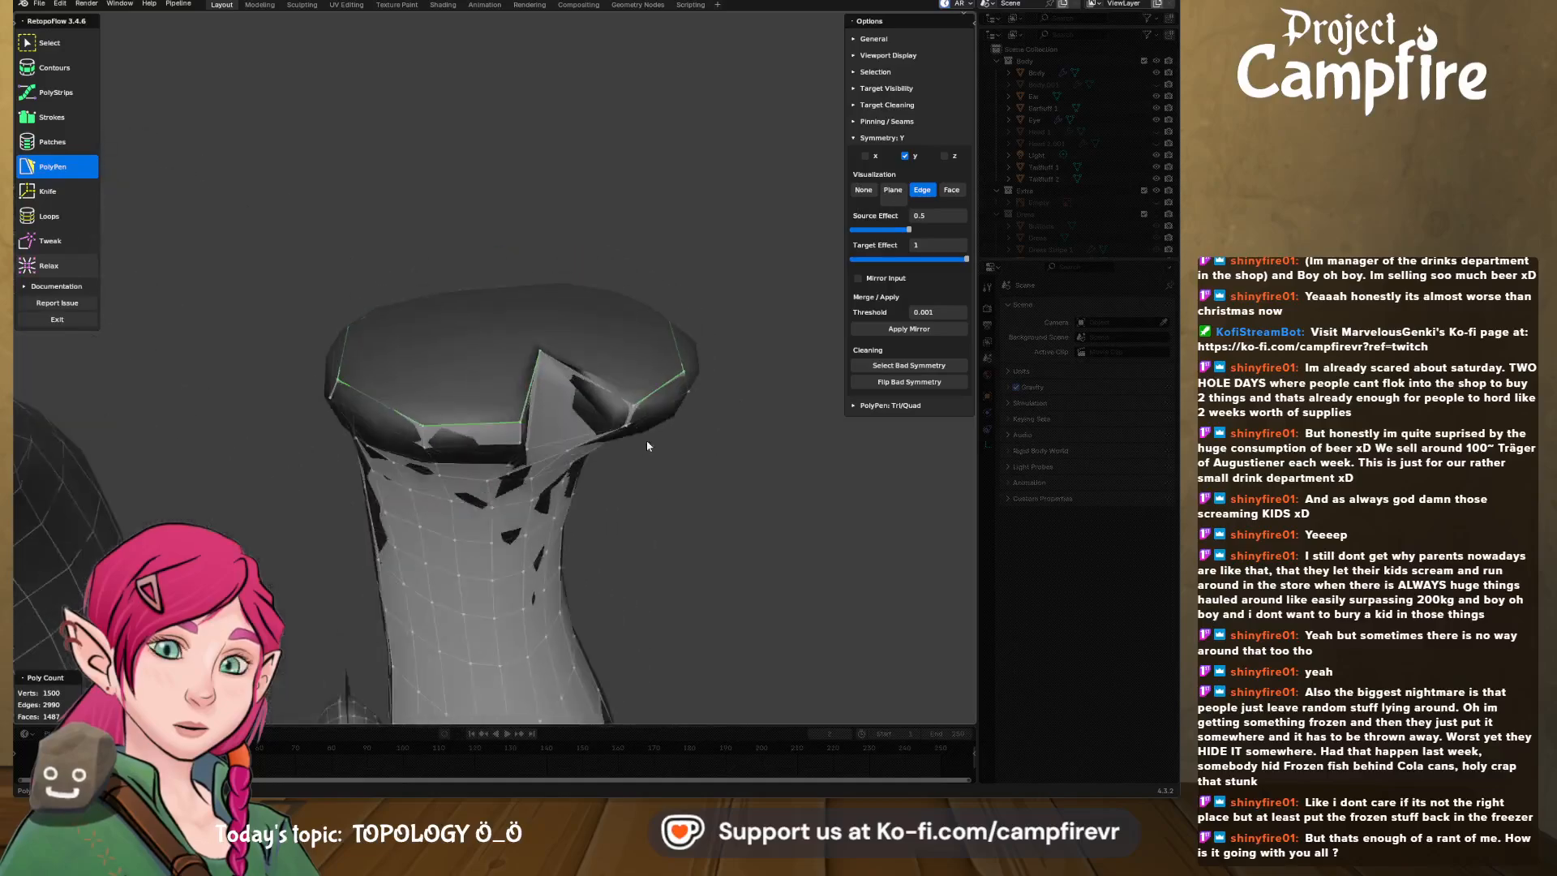
middle_click_drag(604, 378, 592, 439)
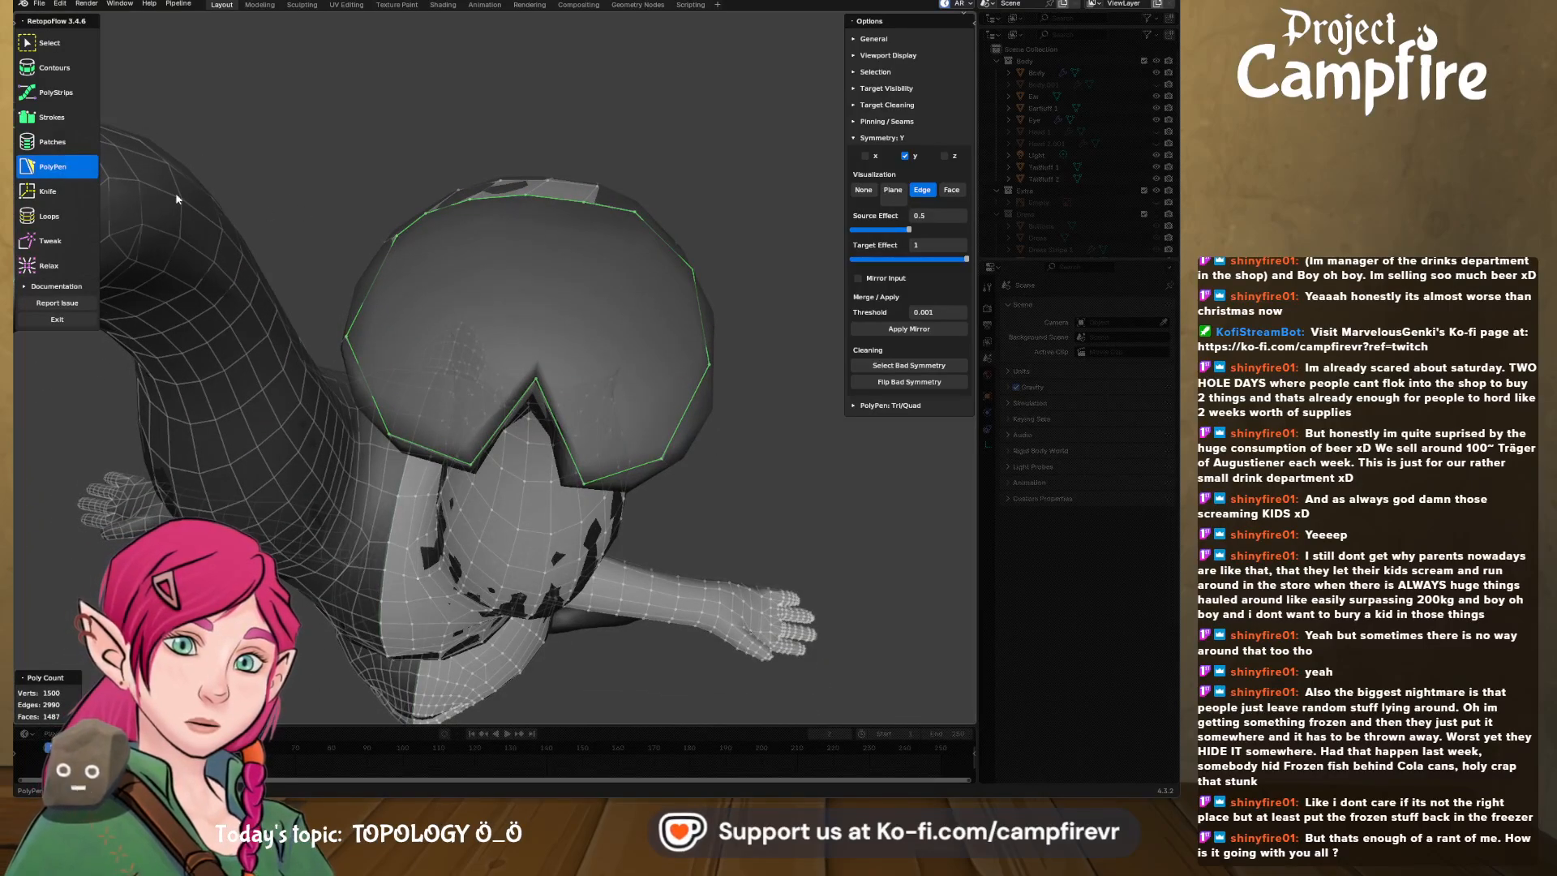
- Try to fill the hoof's sole from the selected rim loop with Patches
left_click(55, 143)
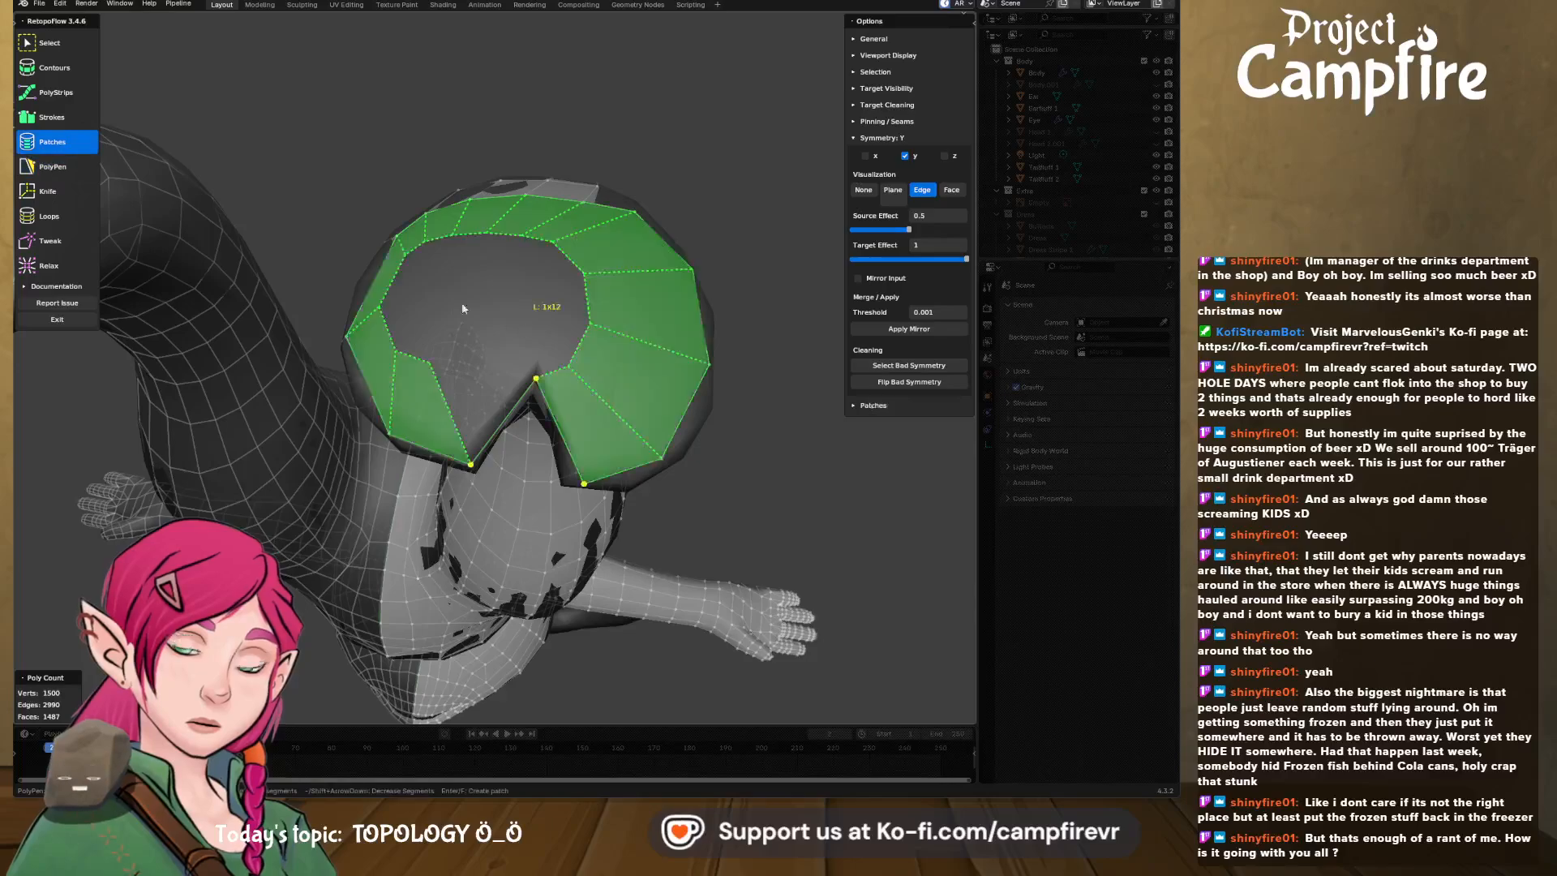
middle_click_drag(511, 366, 489, 343)
left_click_drag(520, 375, 518, 359)
key("ctrl+z")
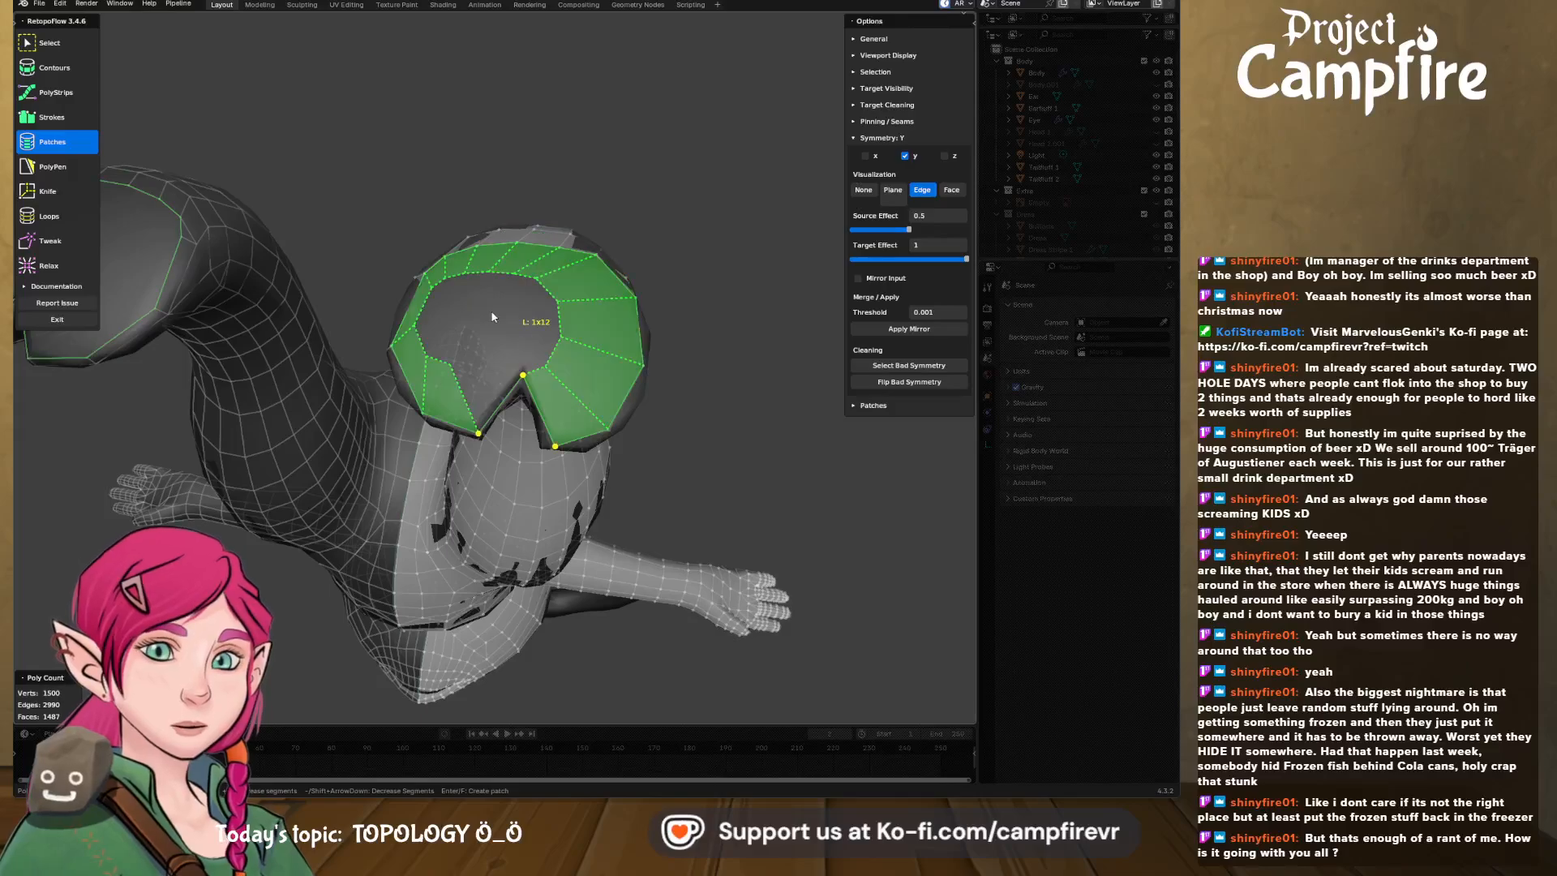
key("Return")
middle_click_drag(549, 308, 580, 294)
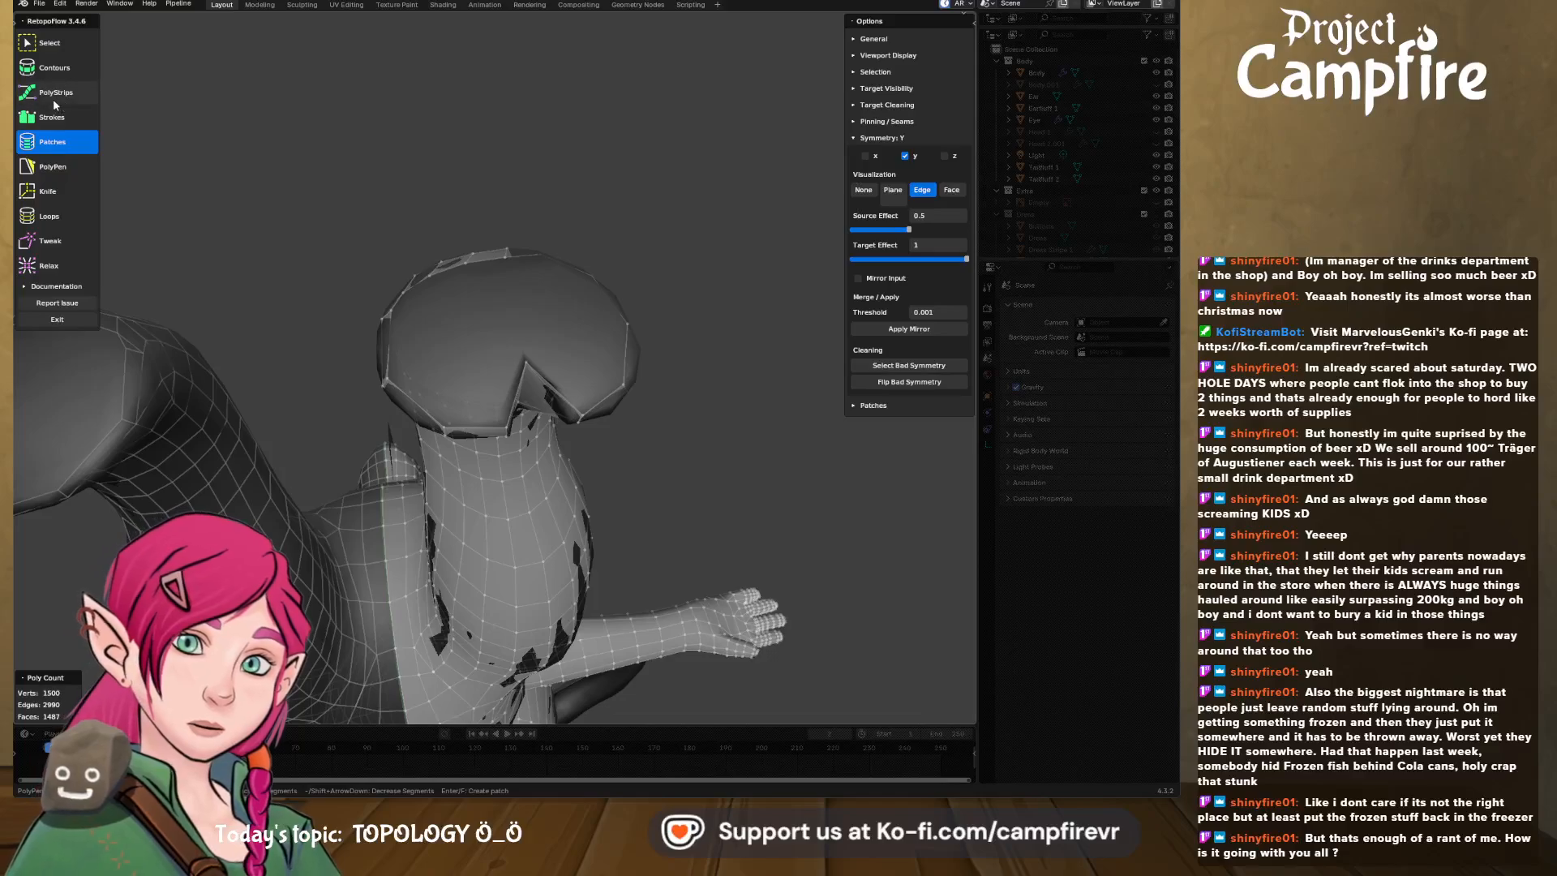
- Create a PolyPen edge across the hoof's sole from the notch's tip to the opposite rim vertex
left_click(53, 167)
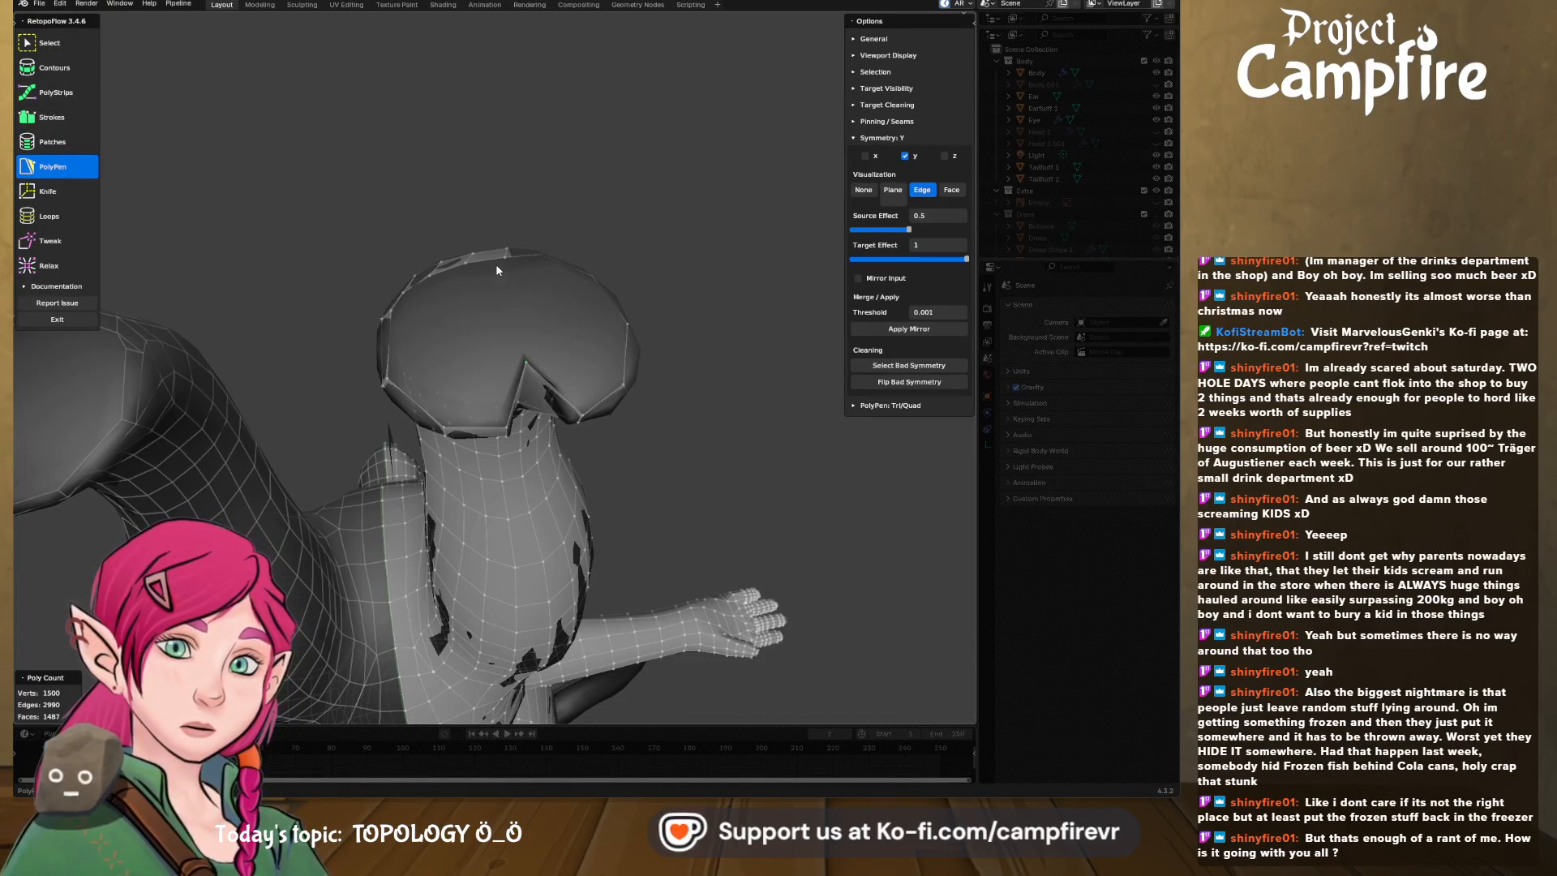
middle_click_drag(501, 262, 511, 297)
middle_click_drag(519, 216, 525, 250)
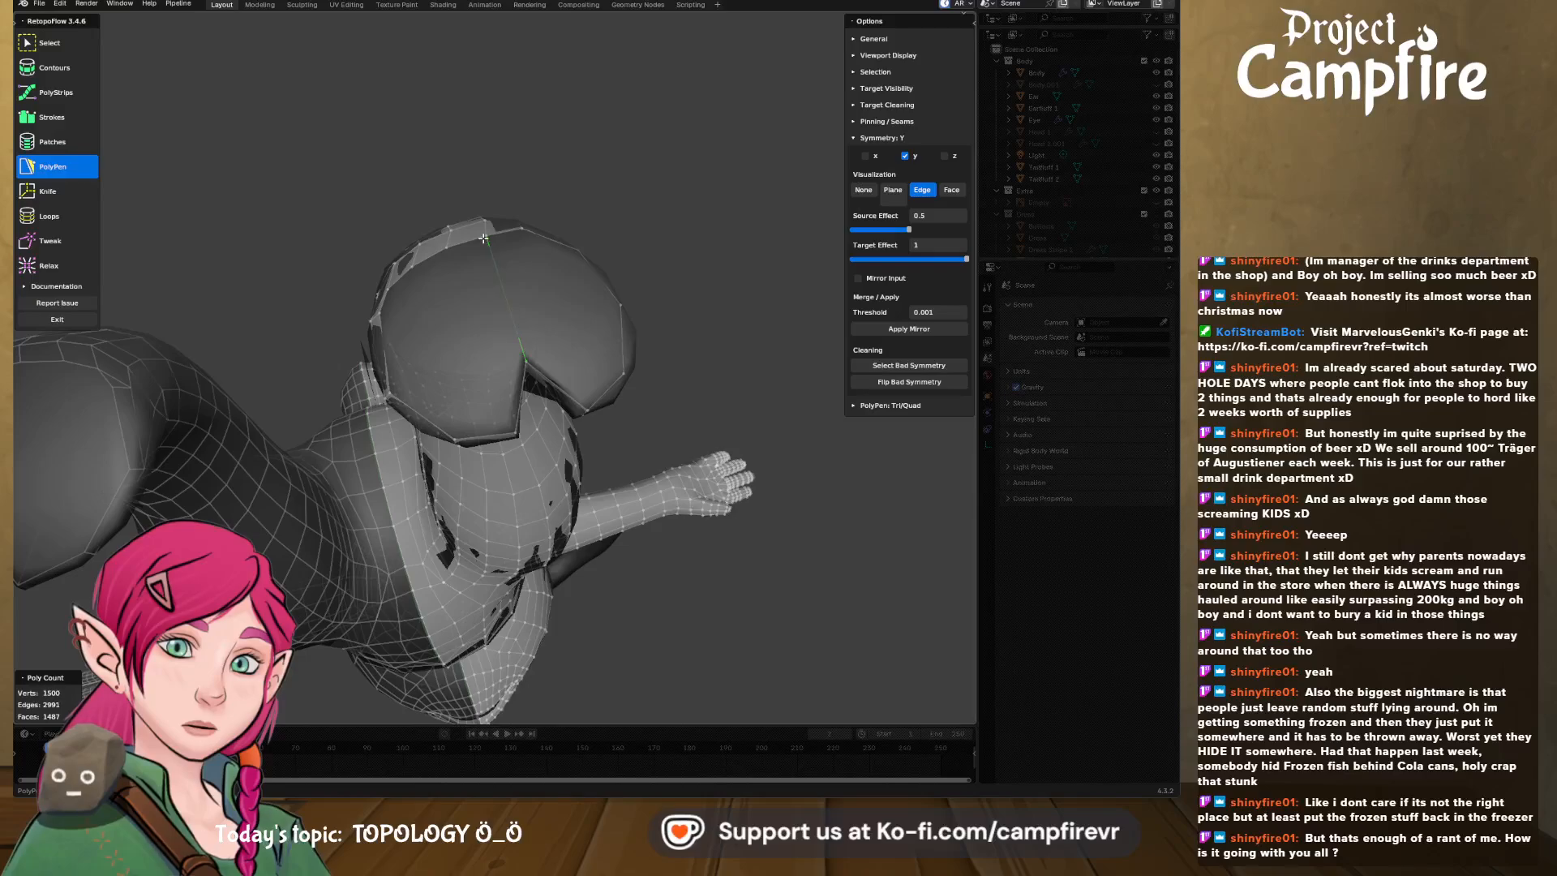
middle_click_drag(487, 237, 448, 369)
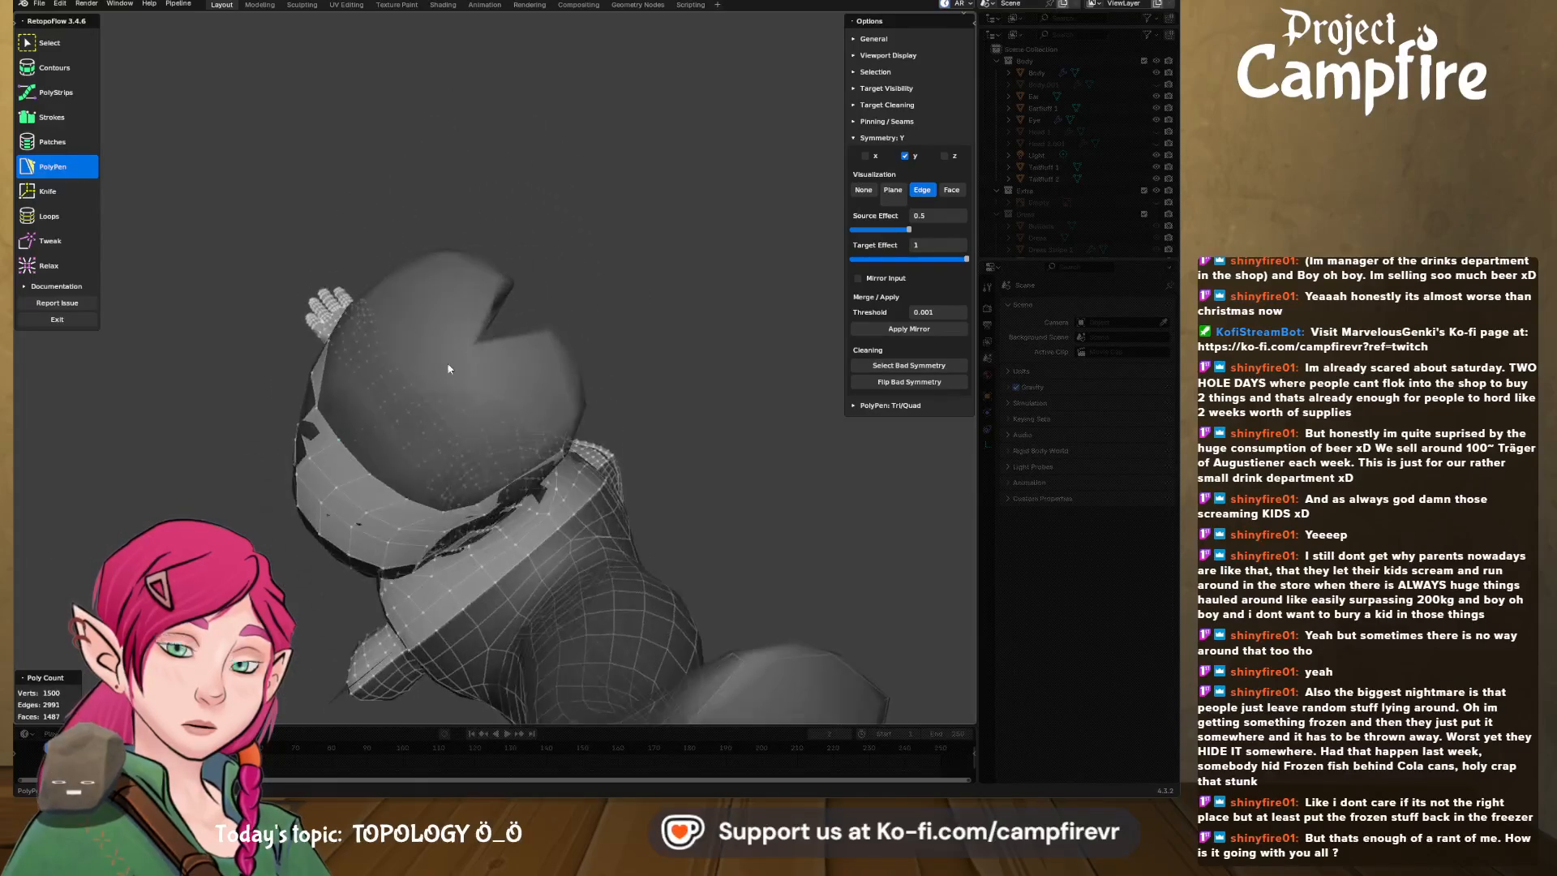
- Extend the six rim edges opposite the notch onto the sole with a Strokes strip one span wide
middle_click_drag(359, 435, 586, 470)
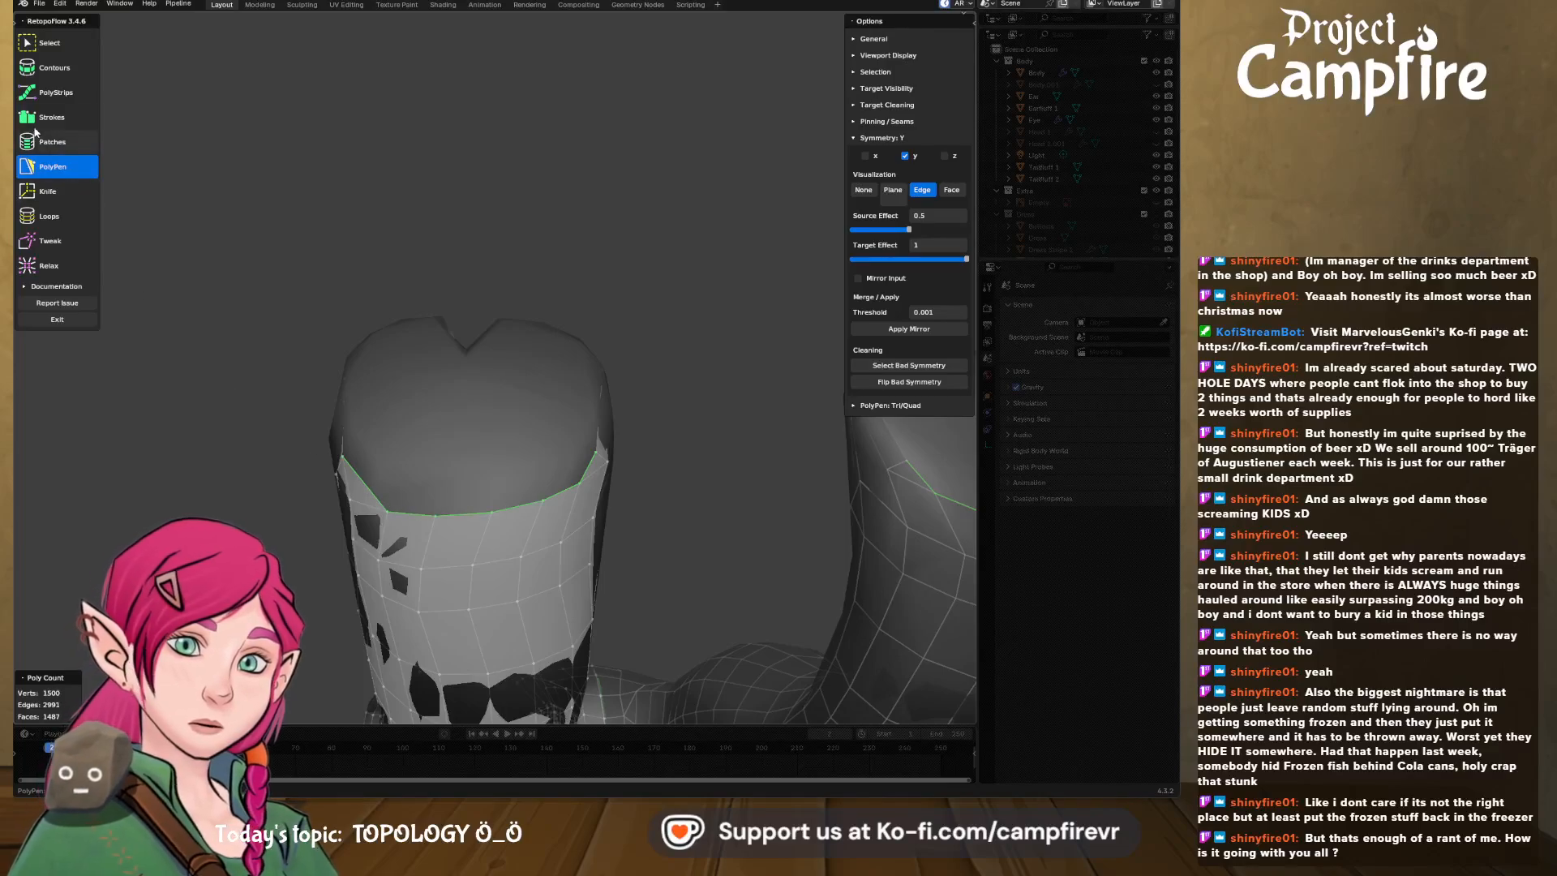
left_click(41, 118)
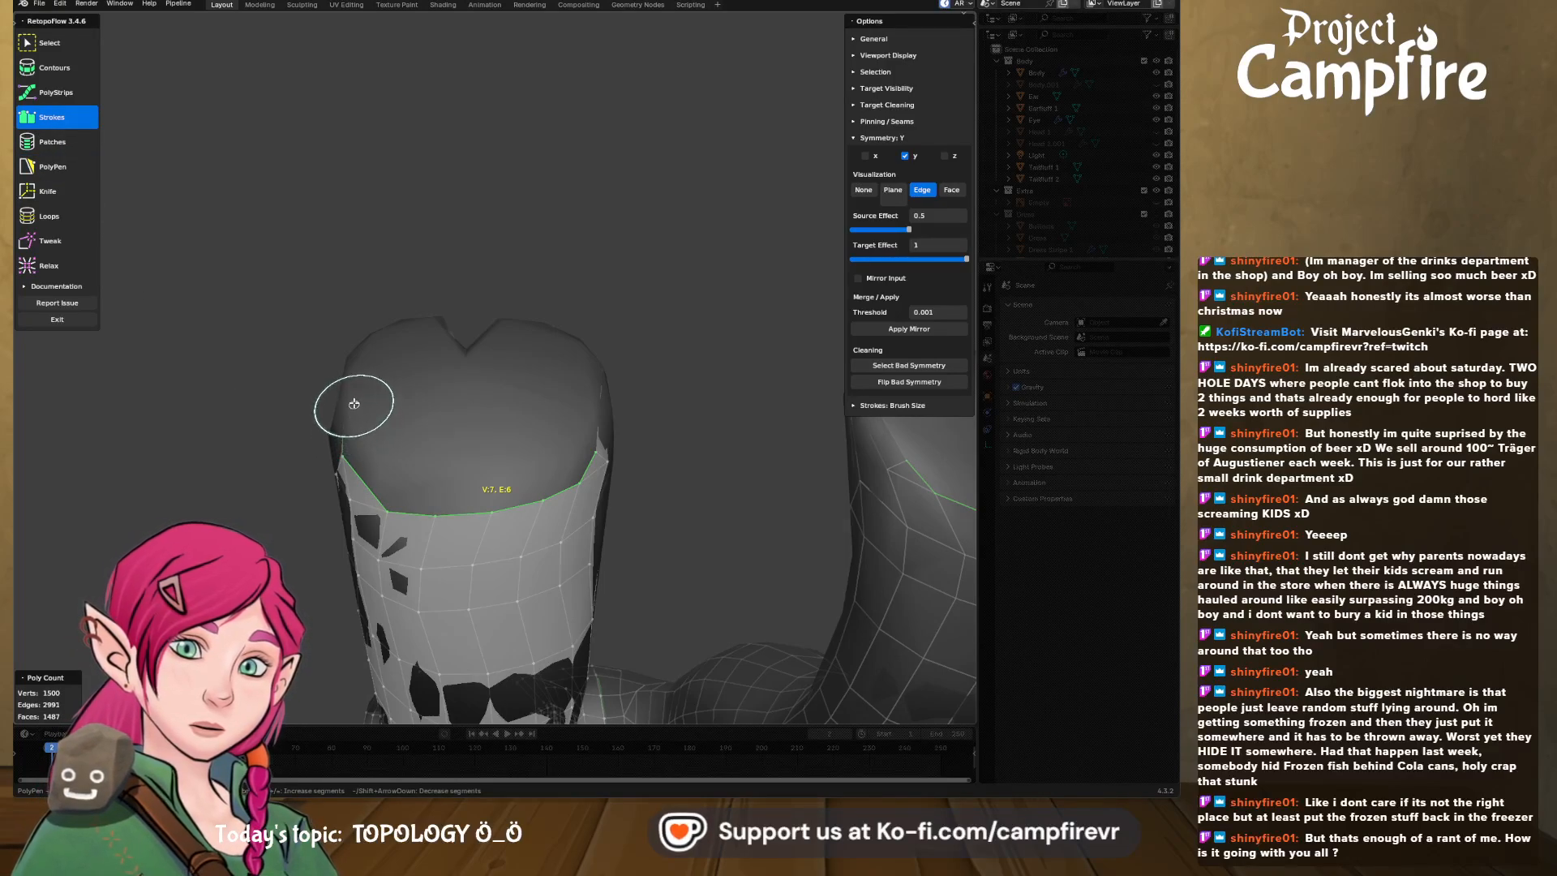
mouse_move(353, 379)
left_mouse_down()
mouse_move(515, 407)
mouse_move(598, 392)
left_mouse_up()
mouse_move(524, 399)
middle_mouse_down()
mouse_move(528, 417)
mouse_move(556, 347)
mouse_move(653, 394)
mouse_move(630, 377)
mouse_move(614, 406)
mouse_move(632, 452)
mouse_move(573, 372)
mouse_move(555, 403)
middle_mouse_up()
key("minus")
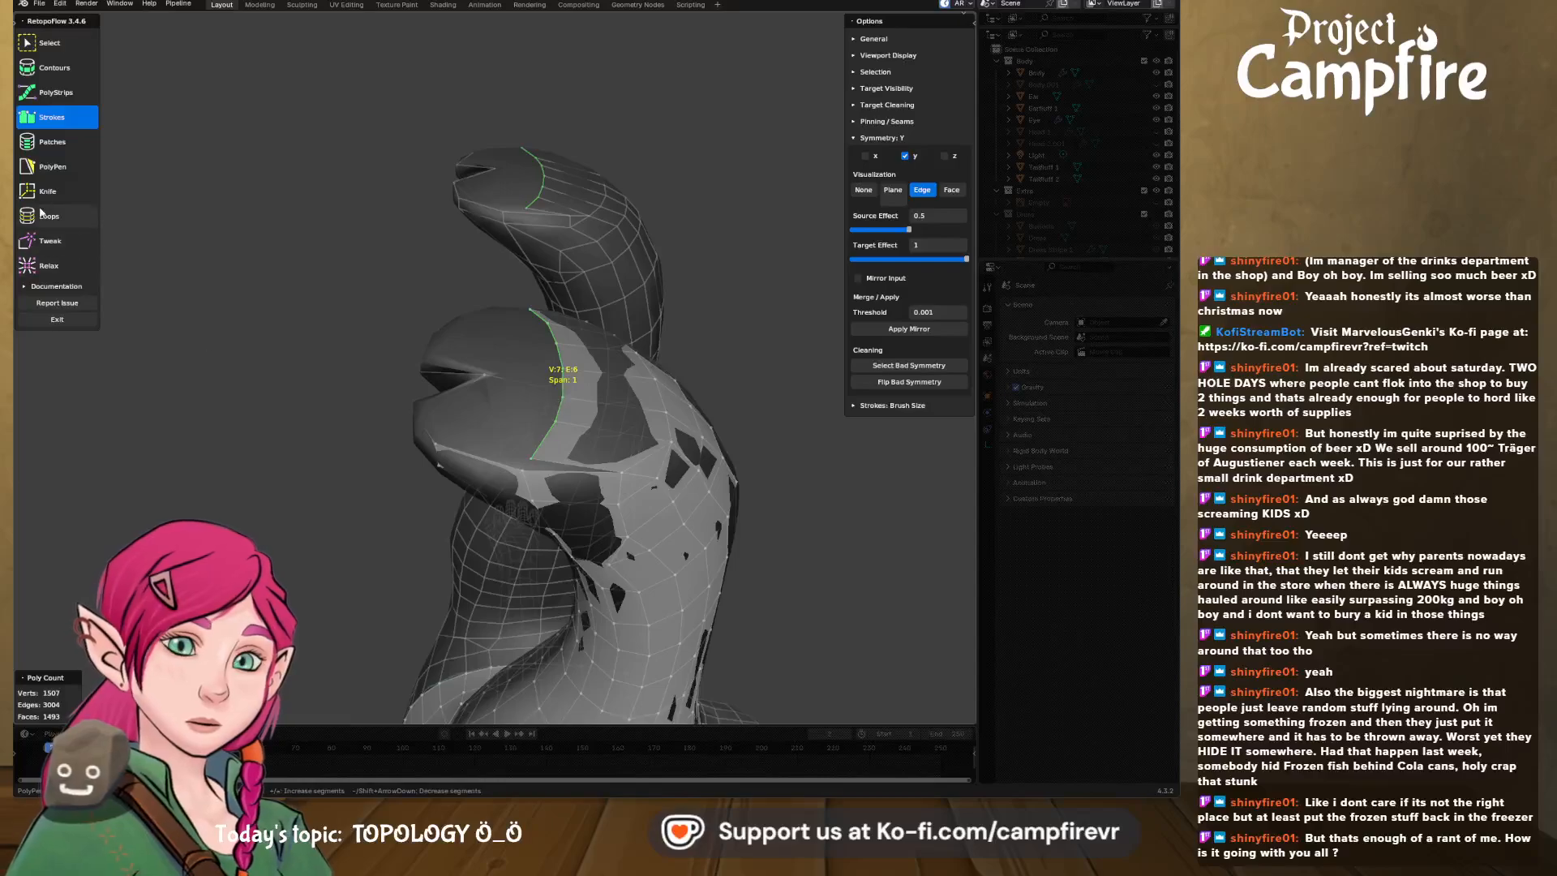
left_click(49, 43)
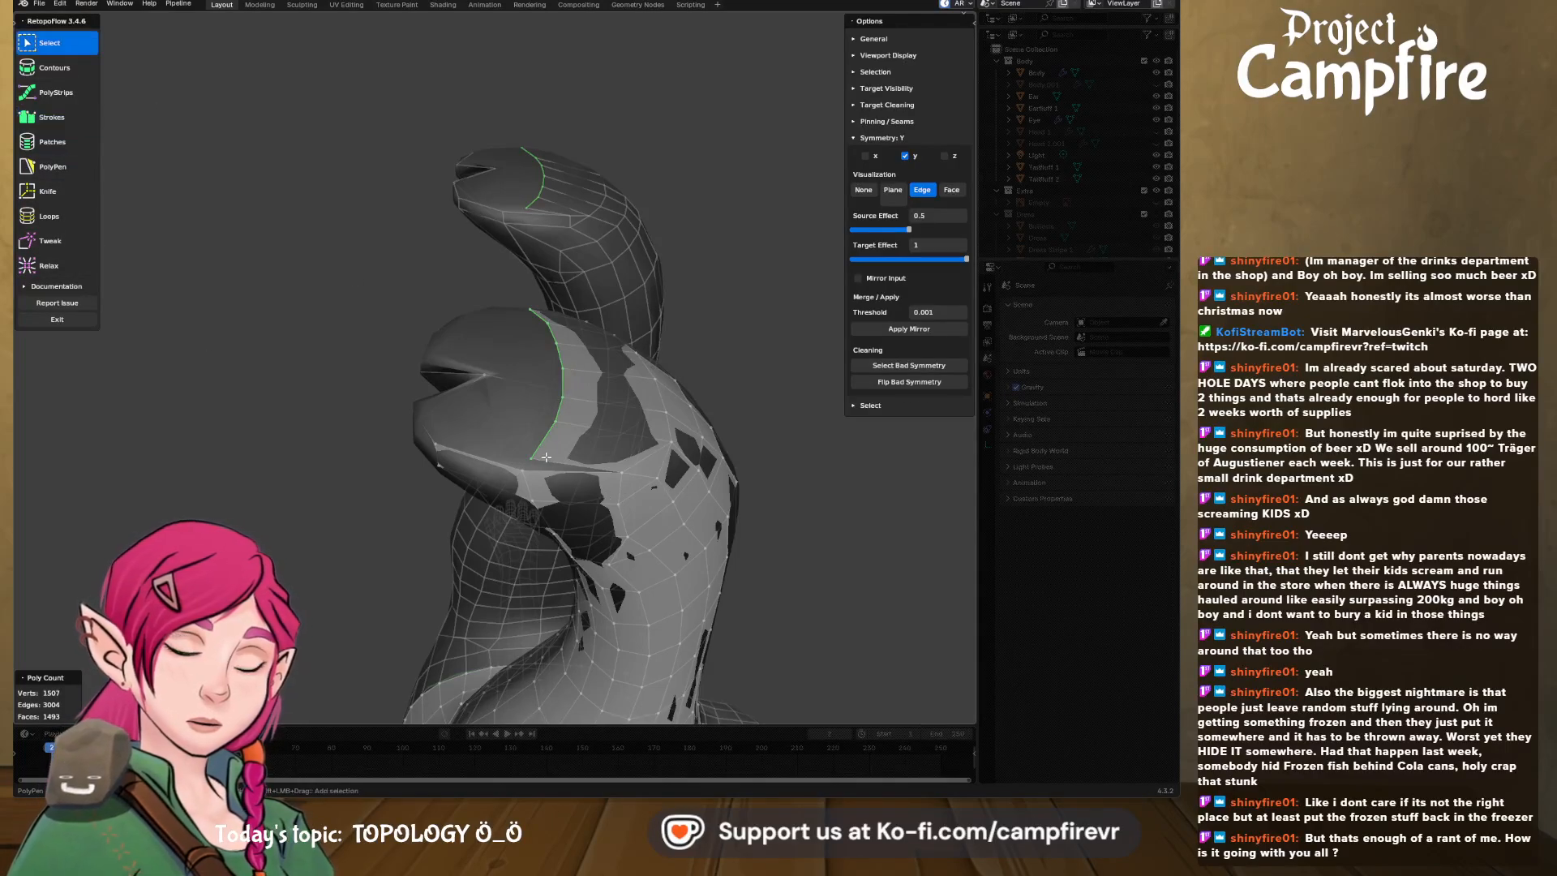
- Merge the strip's loose end vertices with the adjacent rim vertices at their center on both sides of the hoof's sole
left_click_drag(515, 442, 538, 483)
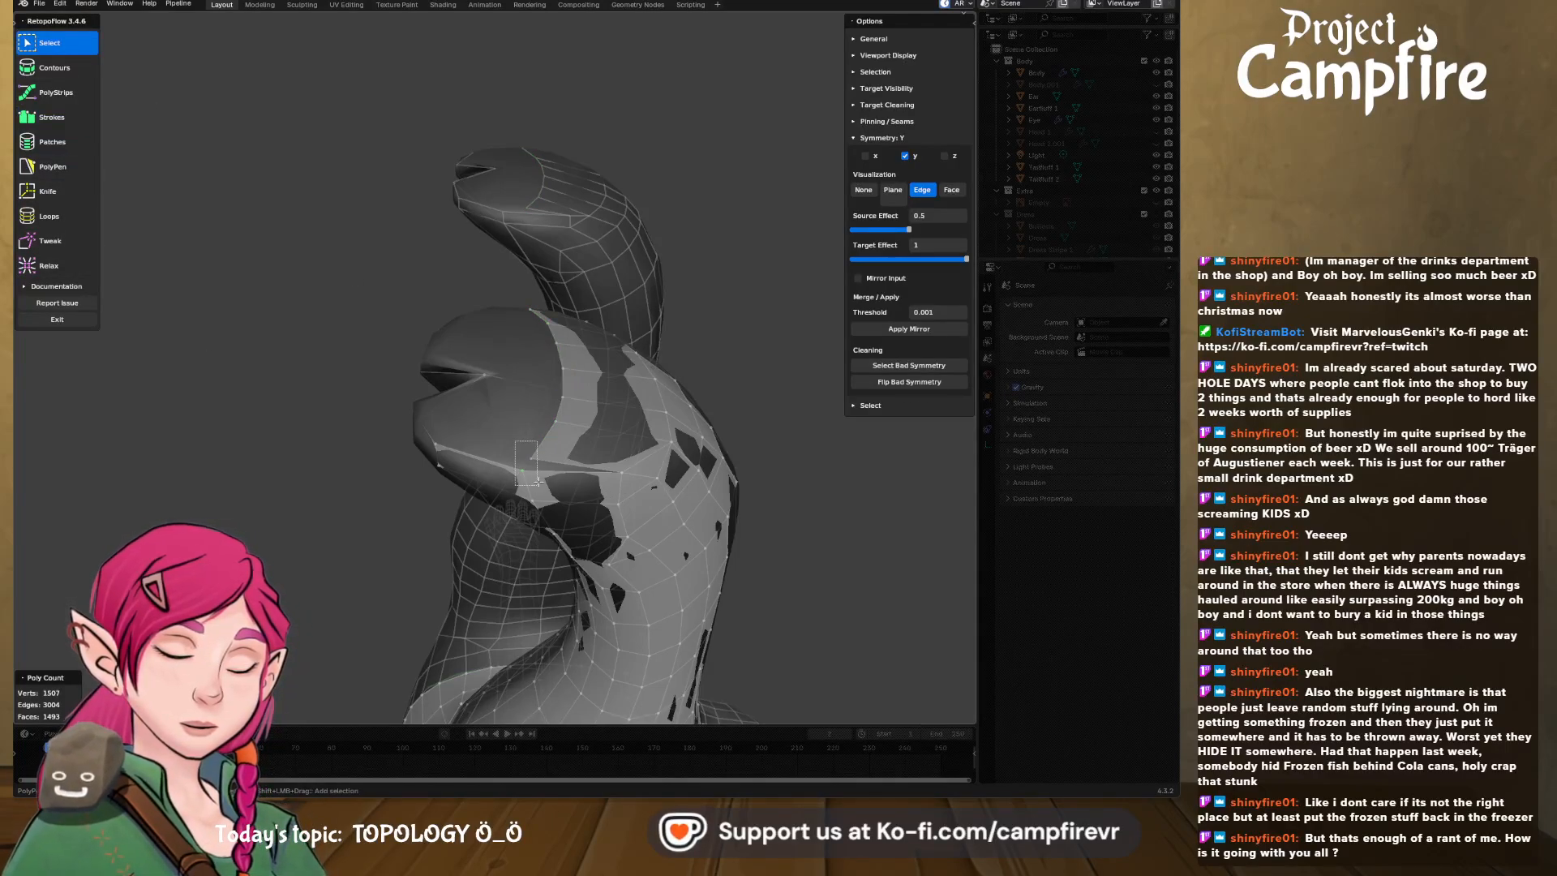
key("x")
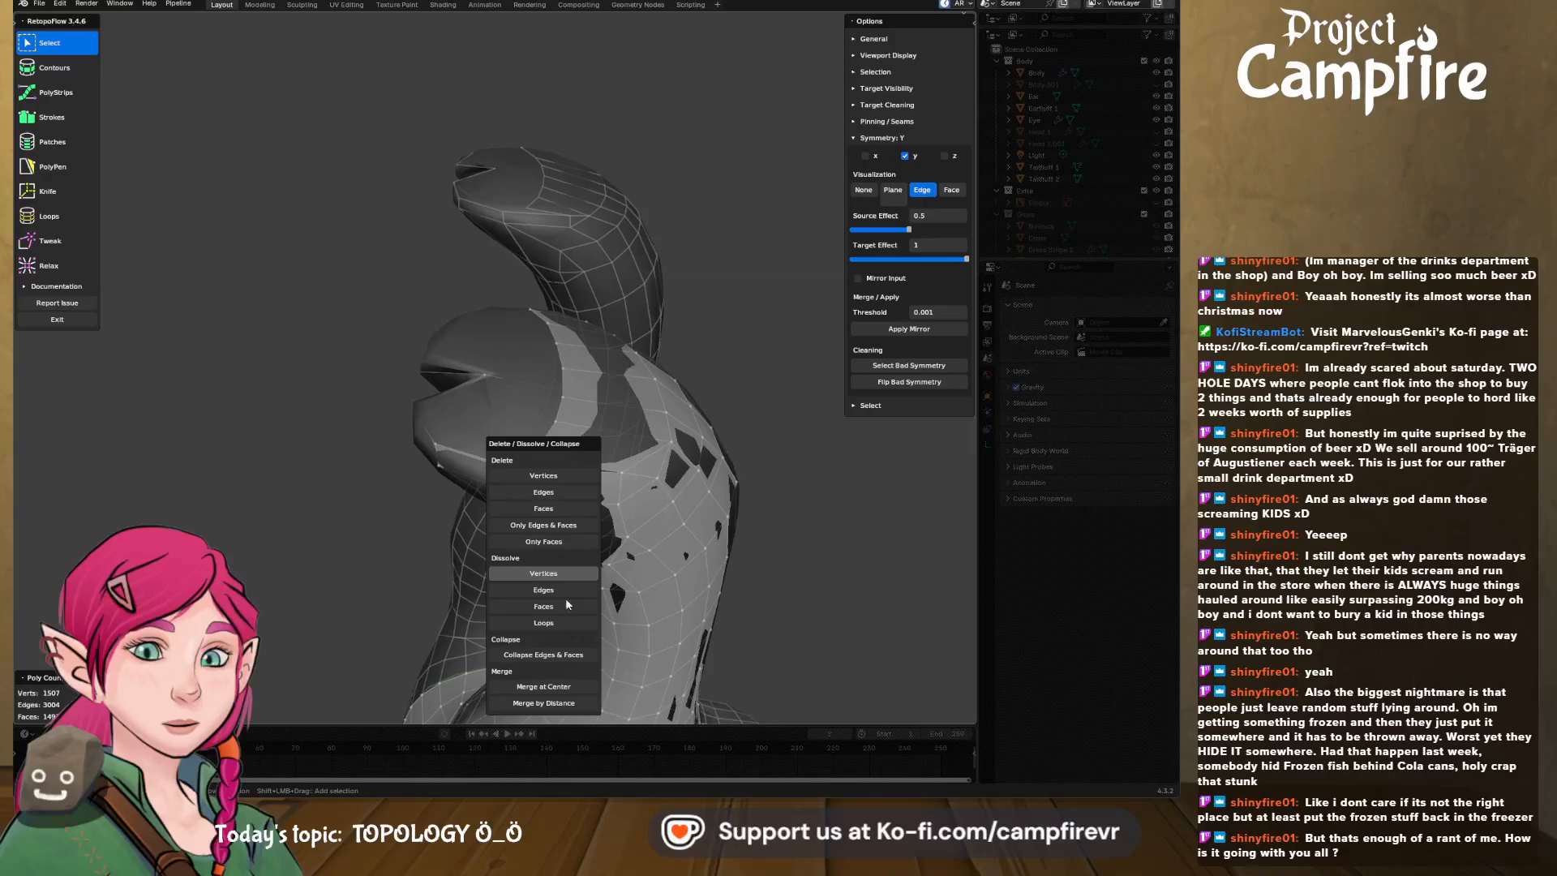
left_click(571, 684)
middle_click_drag(571, 684, 443, 426)
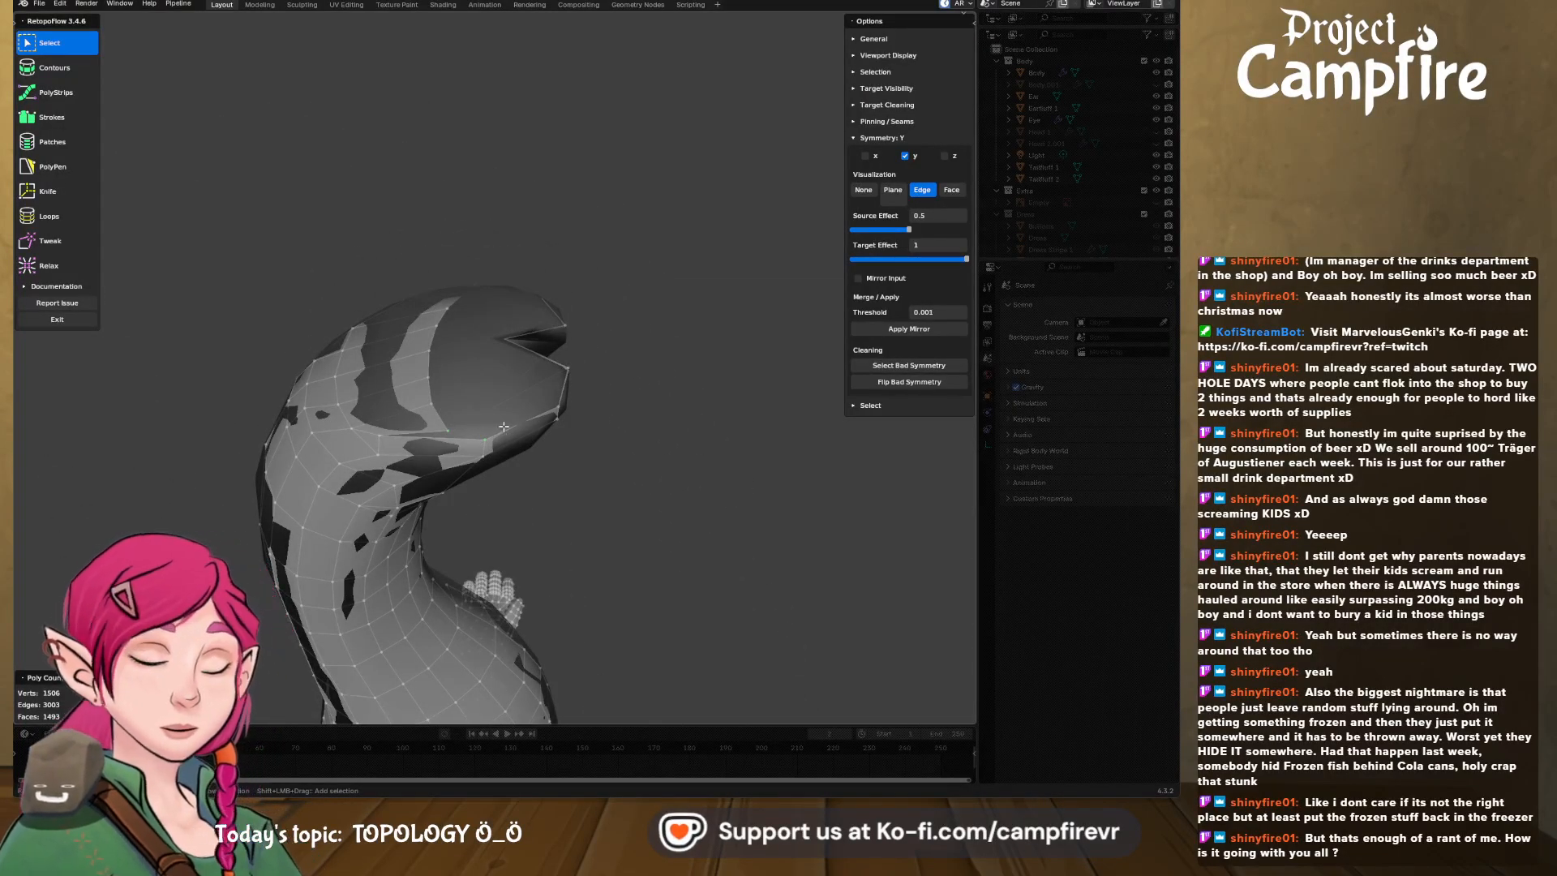
key("x")
left_click(525, 670)
middle_click_drag(525, 670, 322, 309)
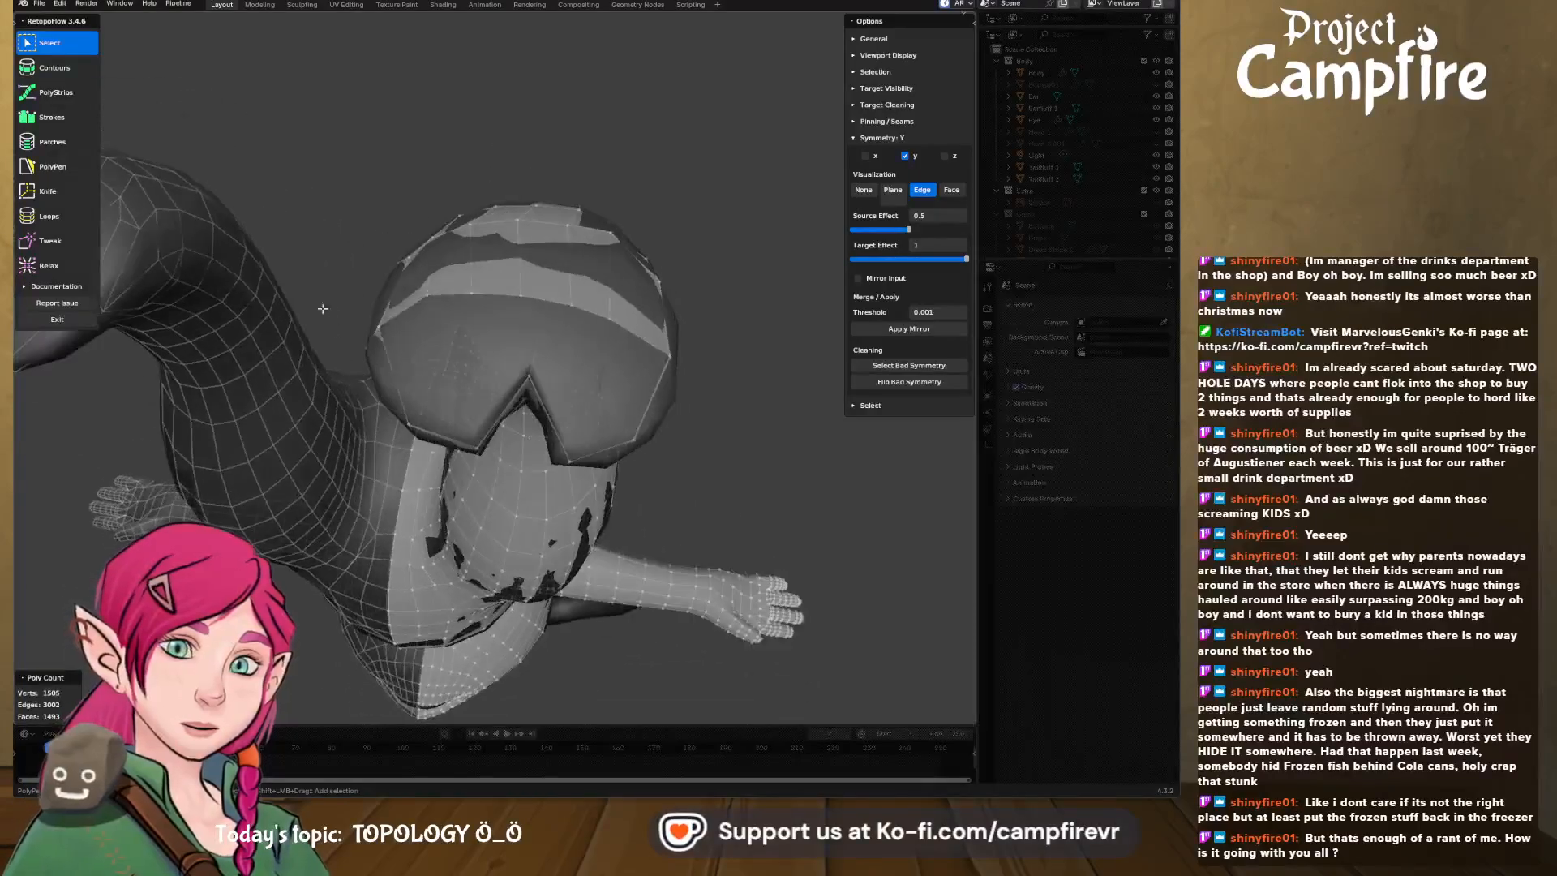
- Fill the sole between the strip and one toe's rim with PolyPen faces, up to the notch's tip and along its inner edge
left_click(54, 167)
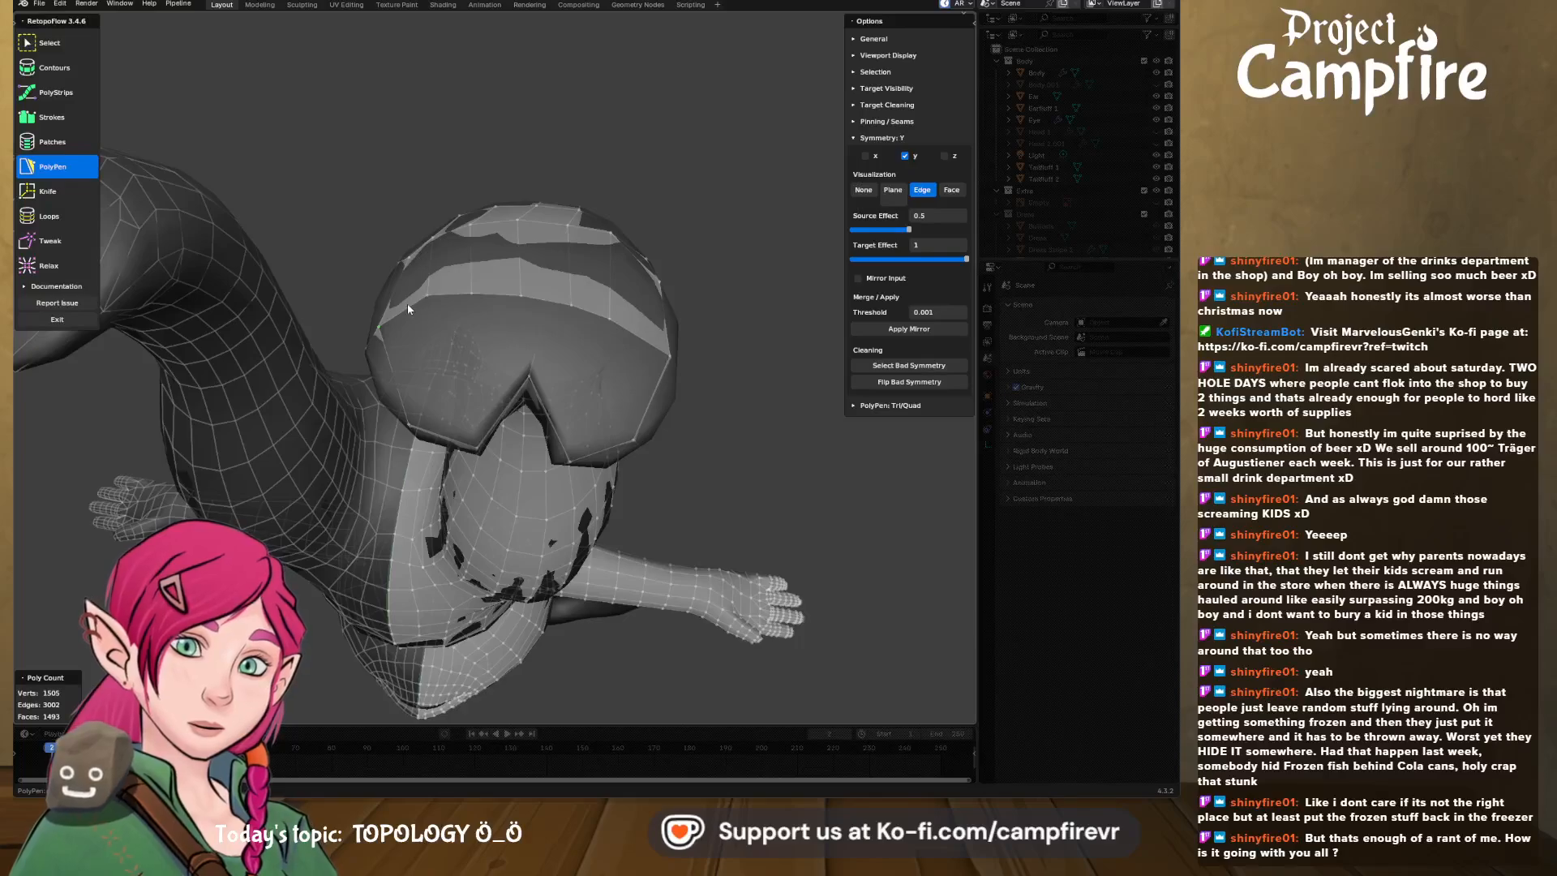
left_click(410, 425, "ctrl")
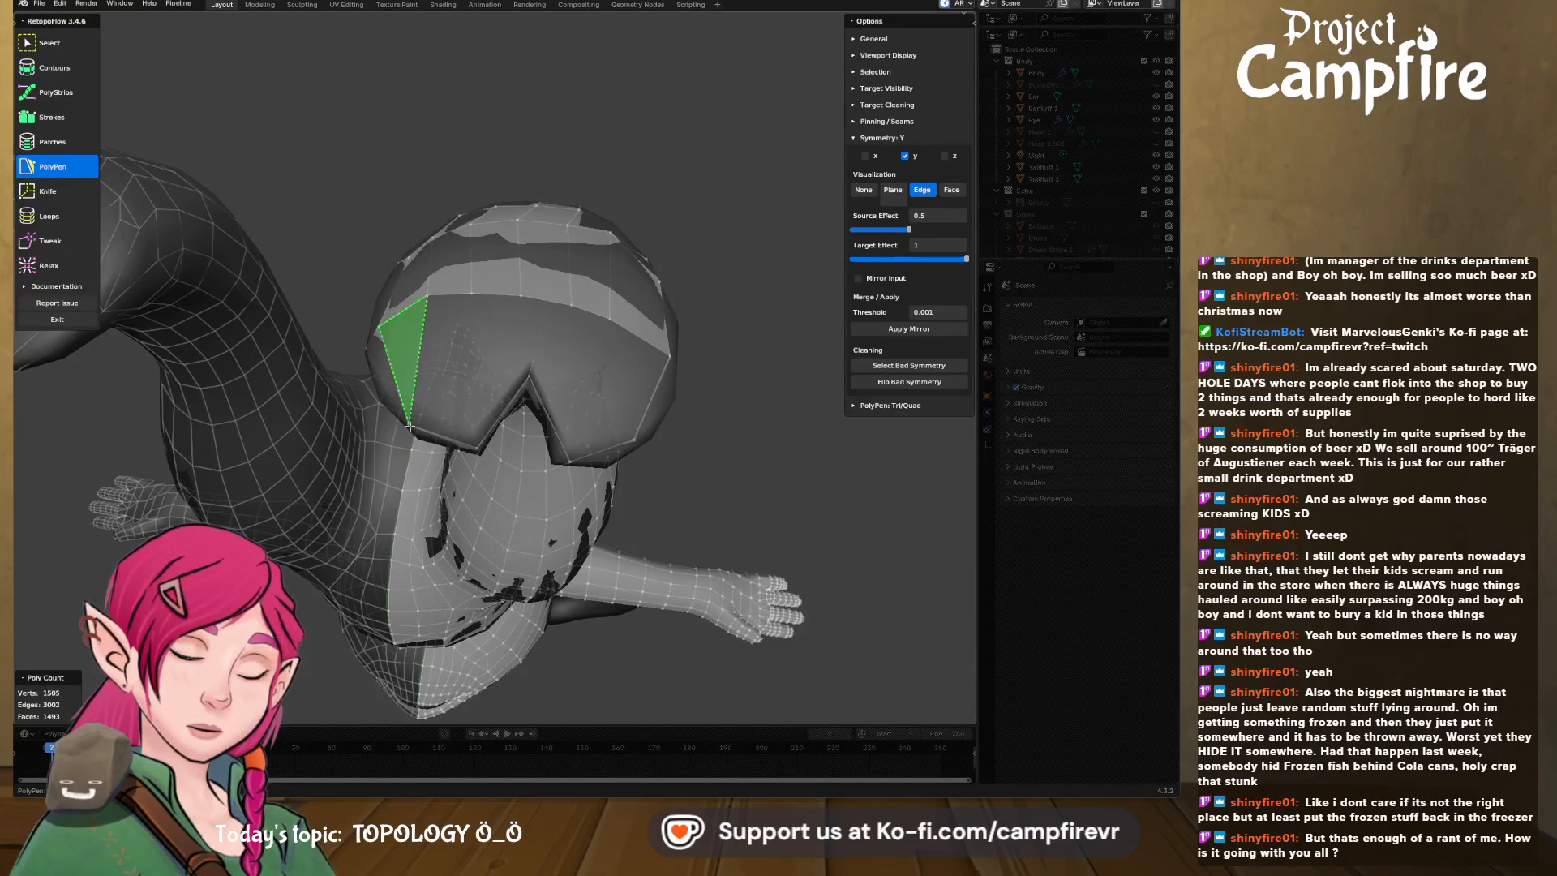
left_click(450, 294)
left_click(476, 446, "ctrl")
left_click(410, 423, "ctrl")
left_click(488, 435)
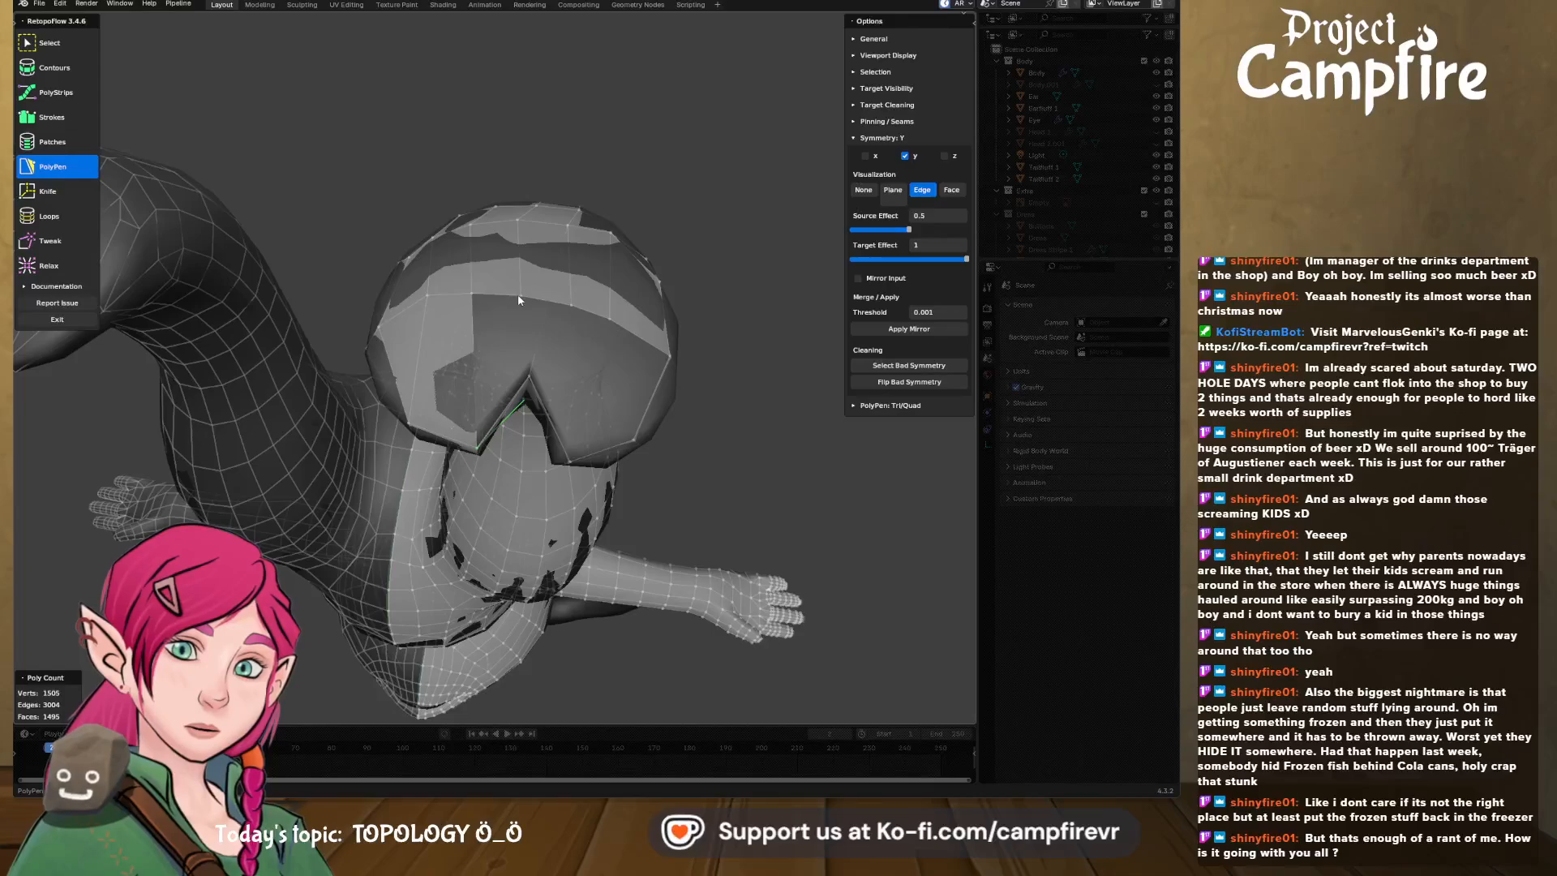
left_click(479, 449)
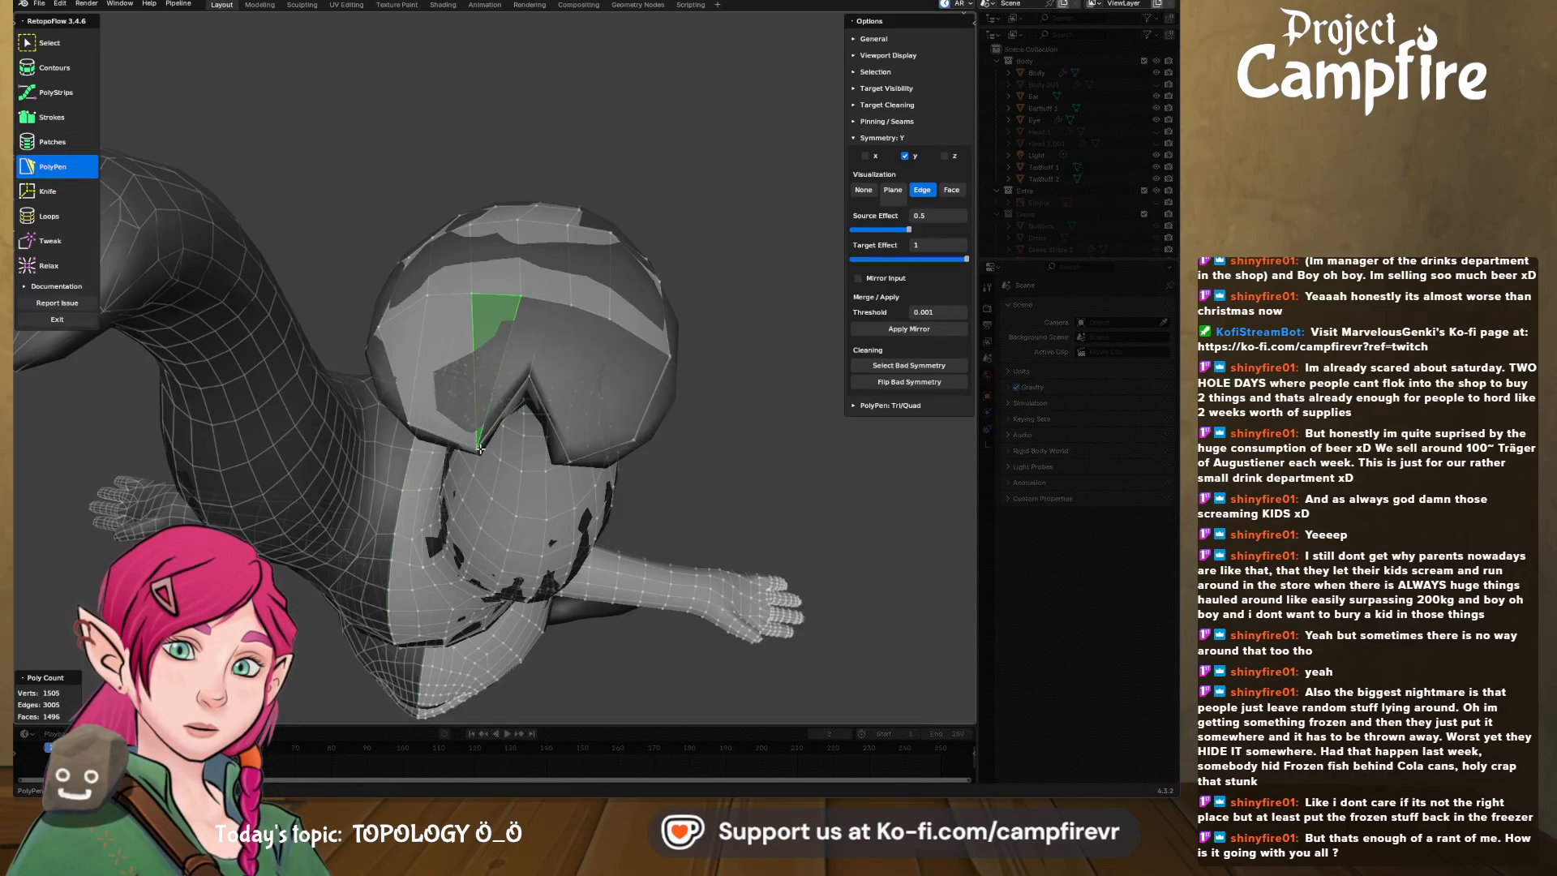
left_click(538, 301)
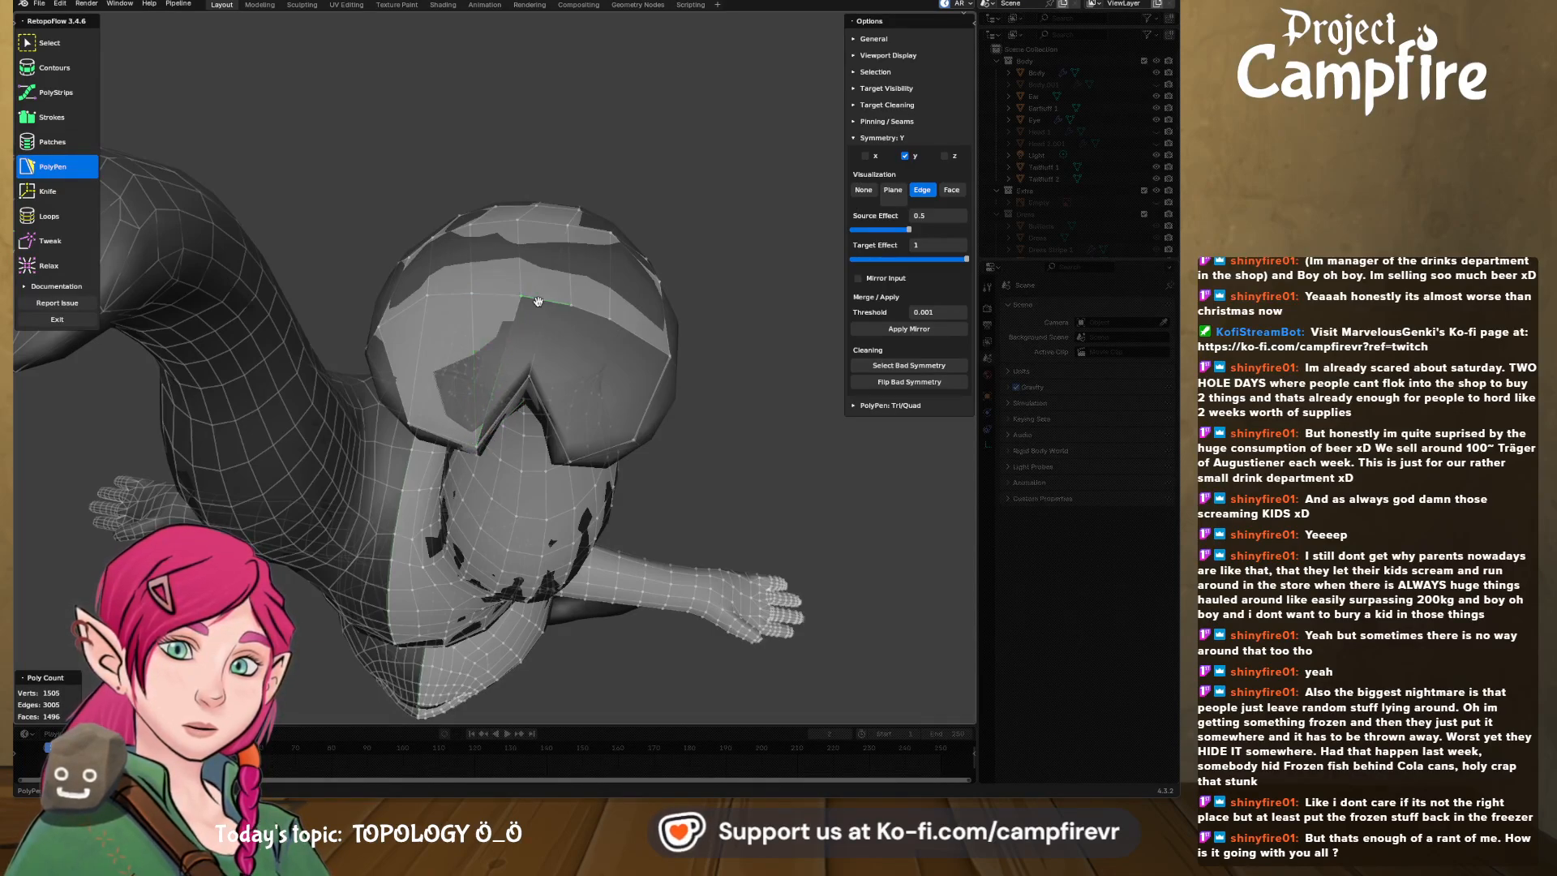
left_click(528, 376)
left_click(525, 358)
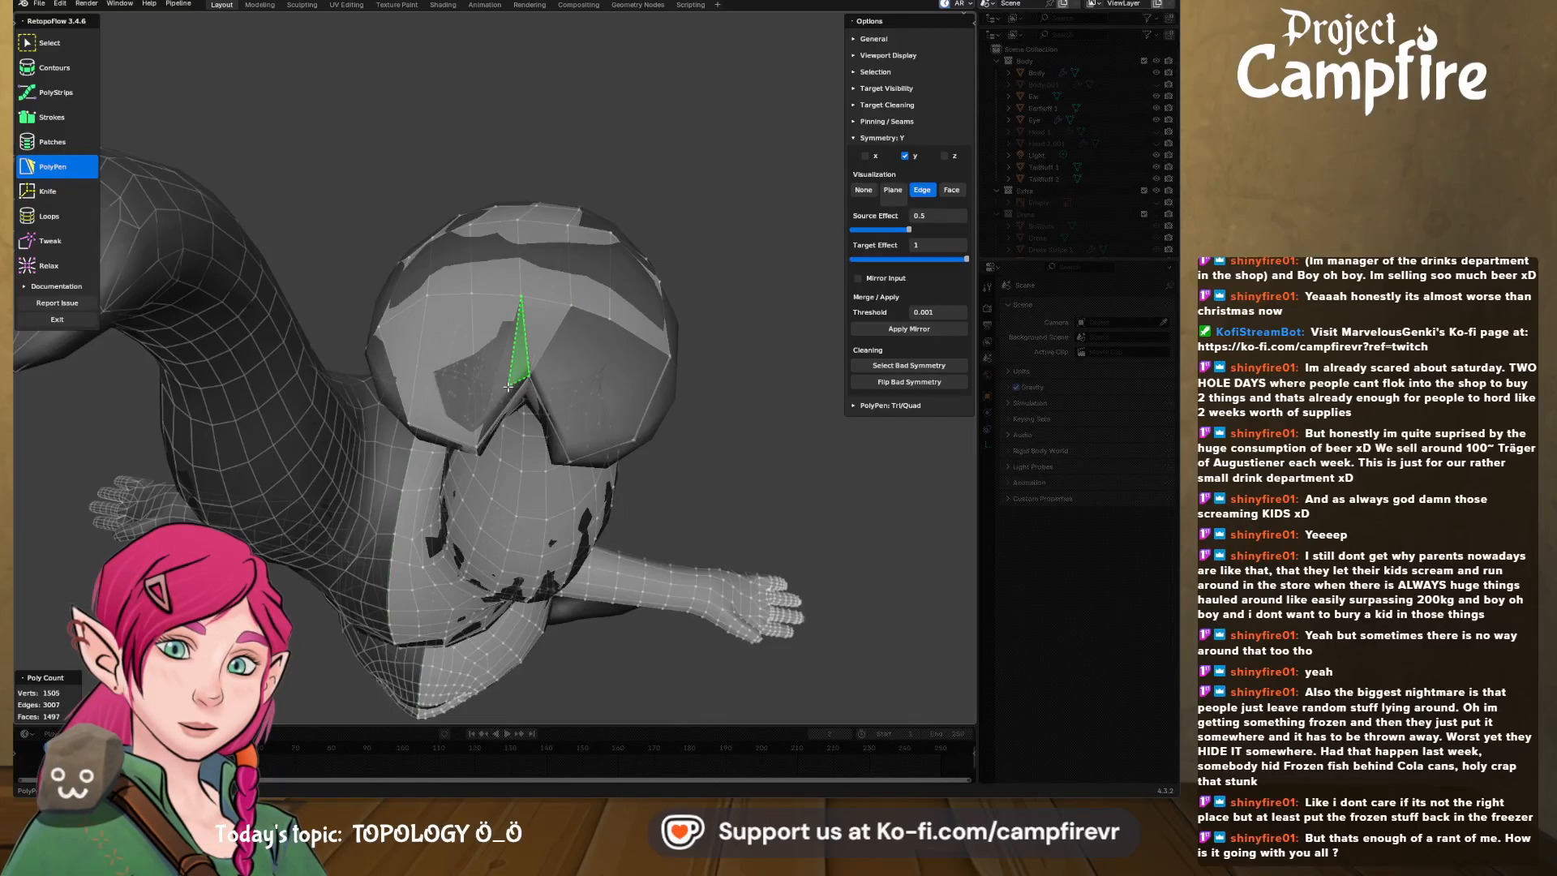
left_click(479, 444)
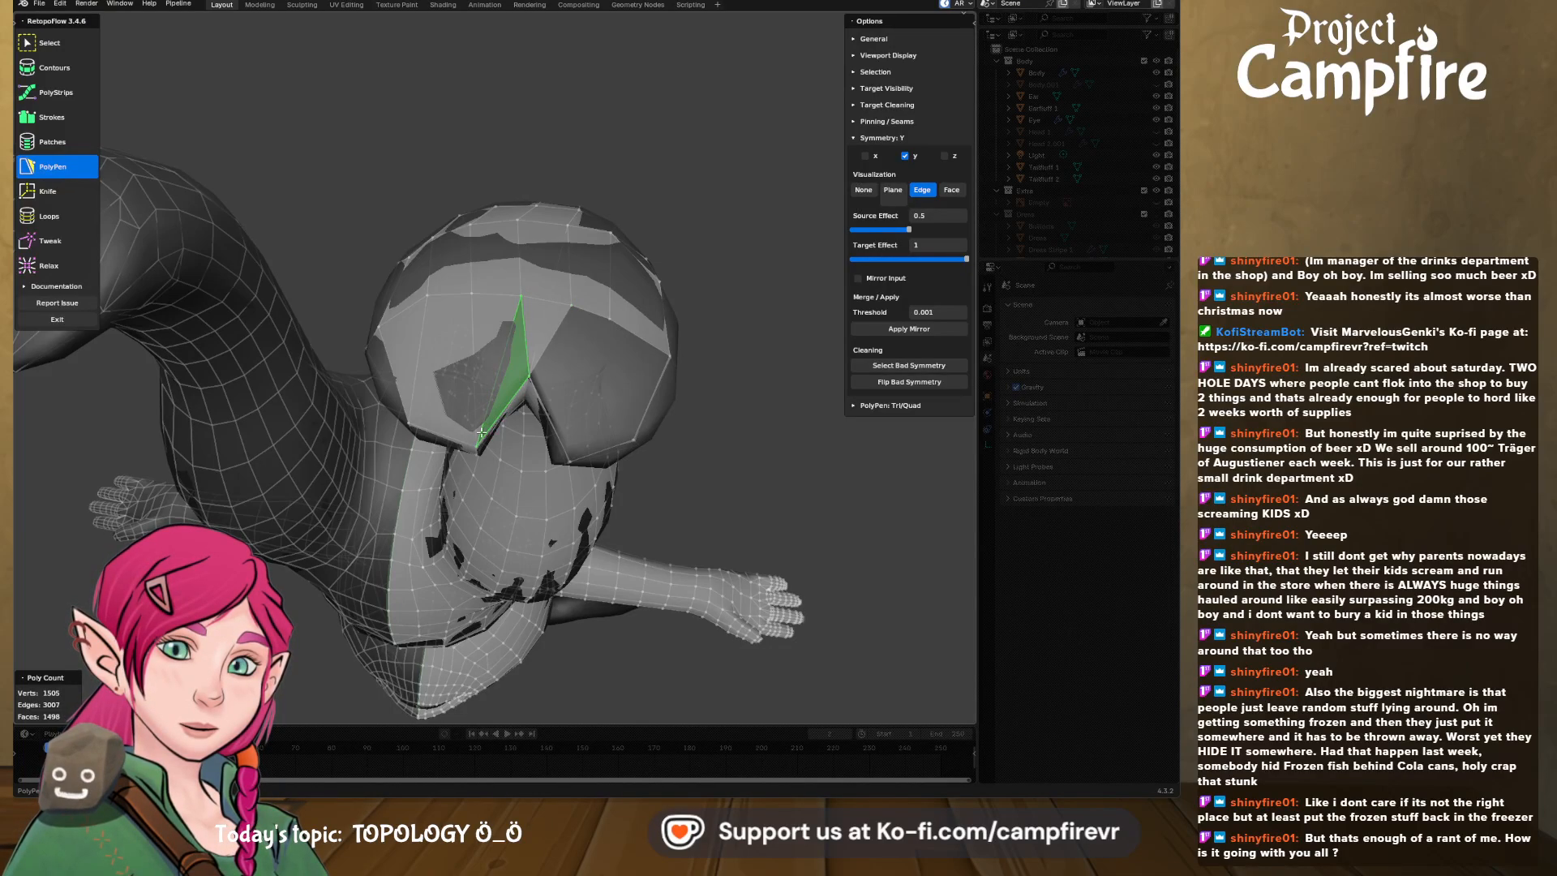
- Fill the other toe's sole with PolyPen faces from the notch's tip across to the outer rim
left_click(552, 339)
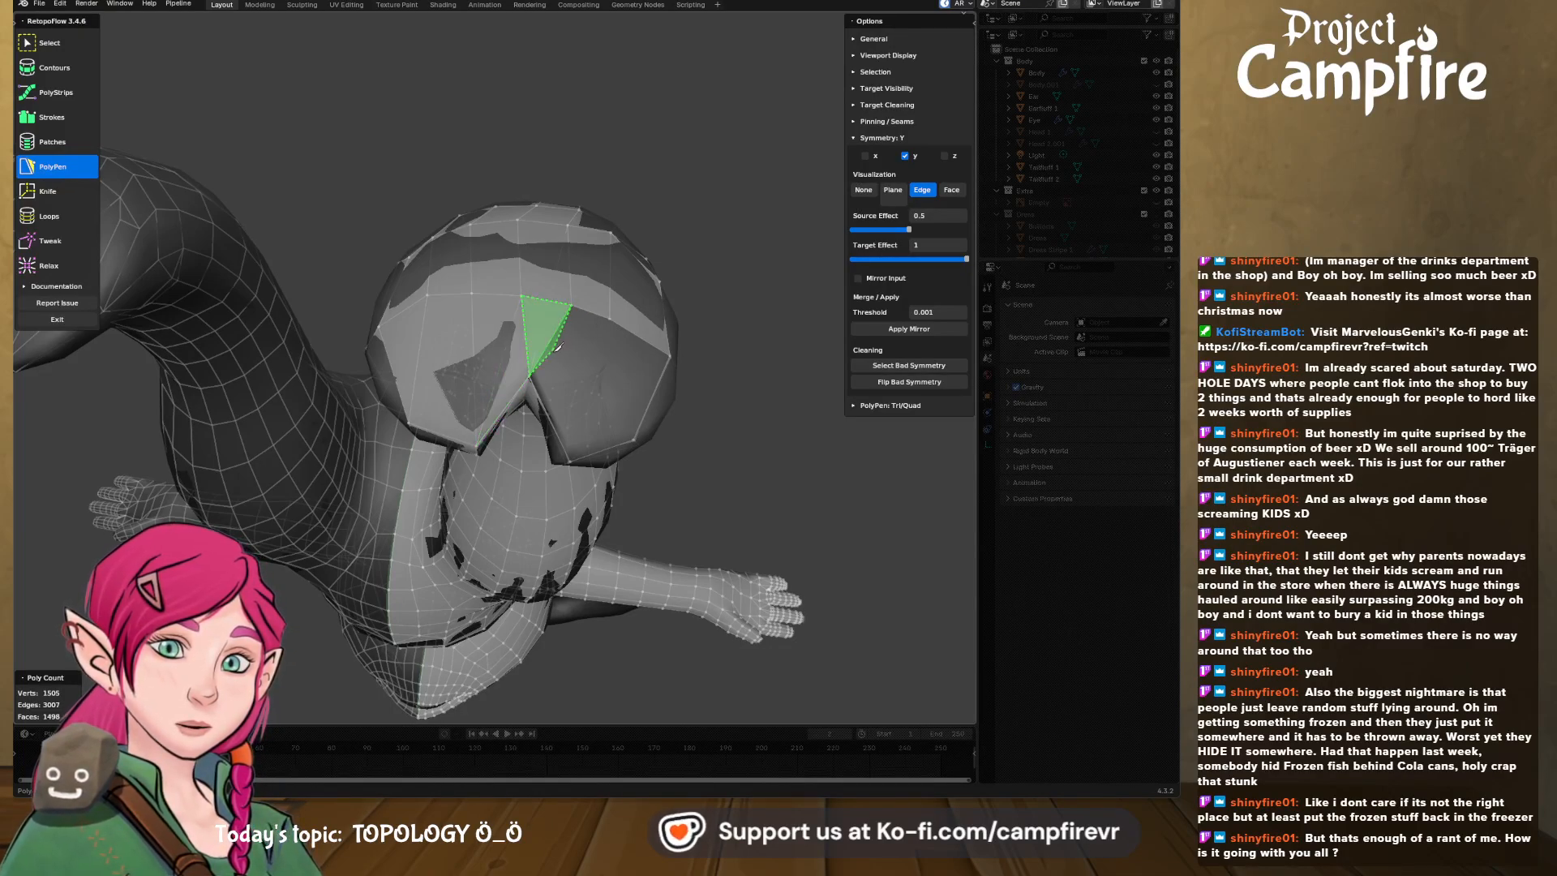
left_click(570, 460)
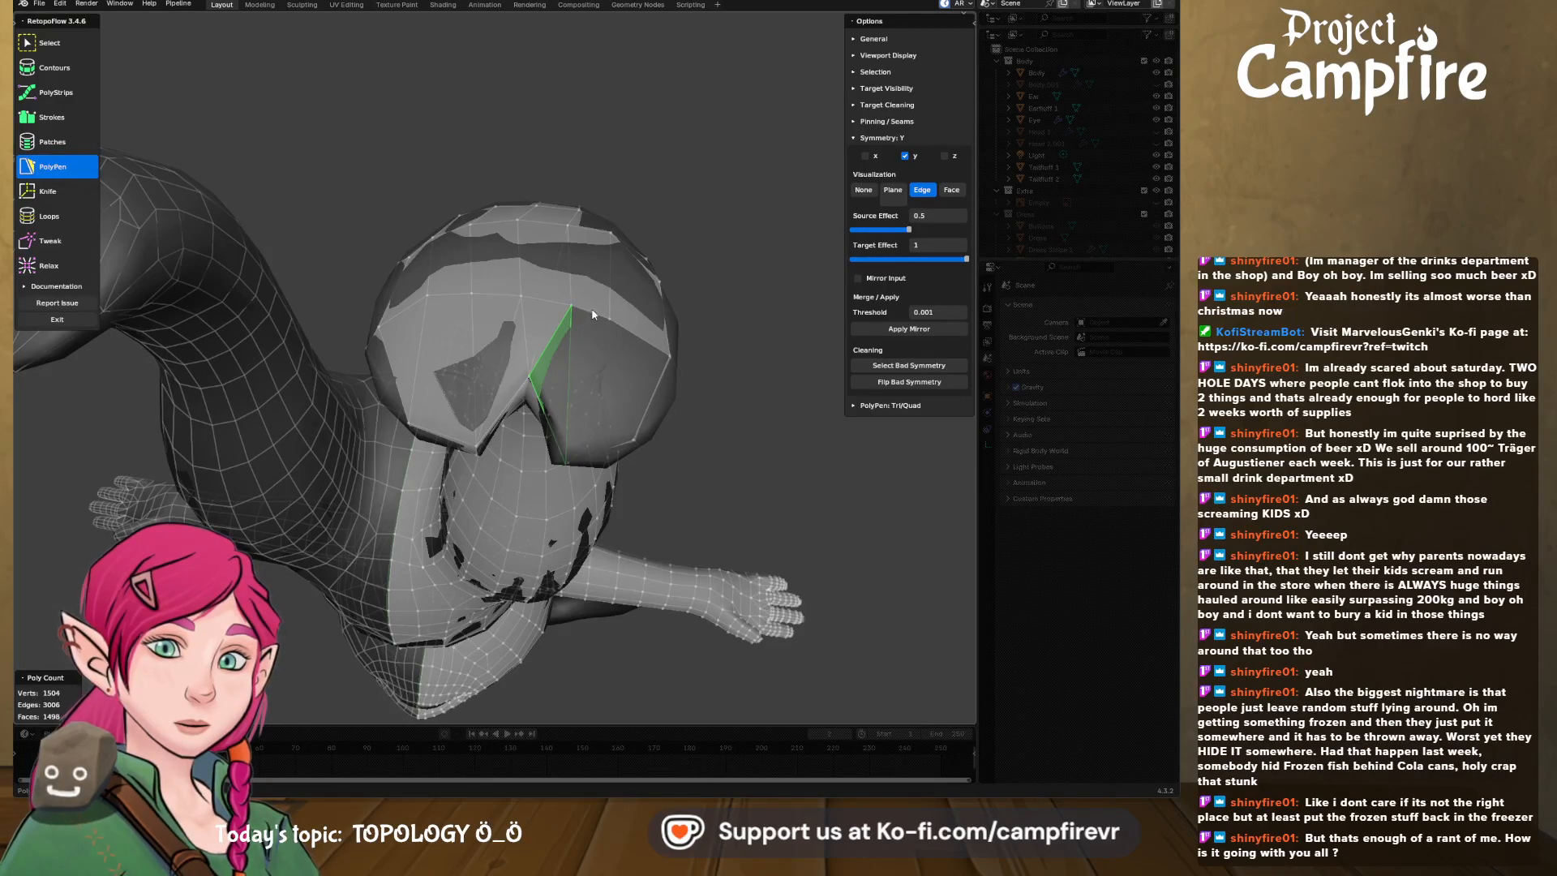
key("ctrl+z")
left_click(572, 460)
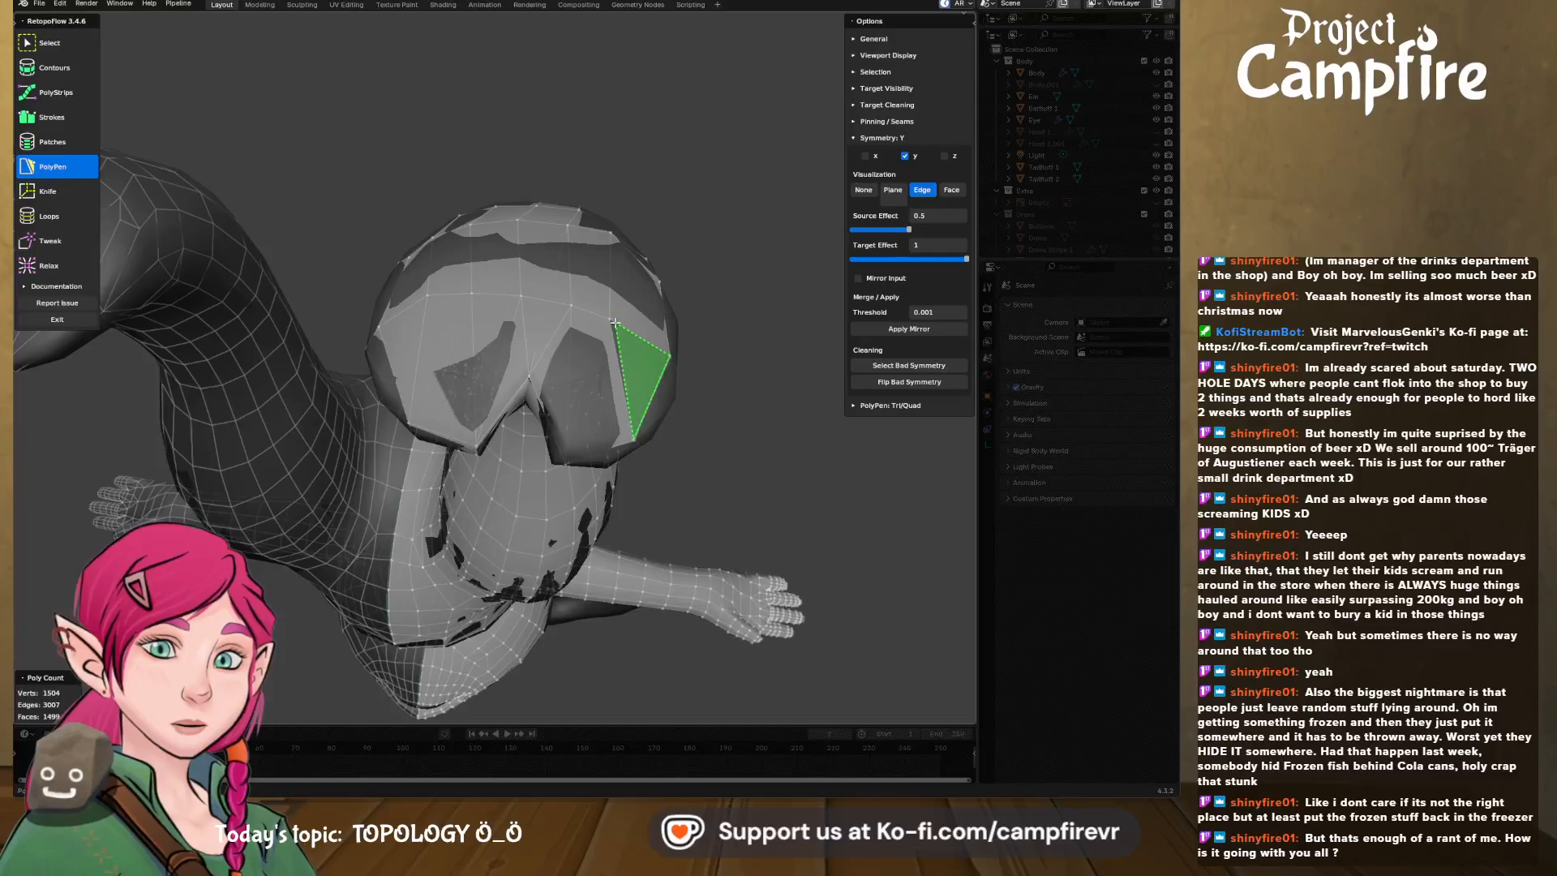
- Exit RetopoFlow and review the new mesh over the whole body
middle_click_drag(613, 321, 516, 384)
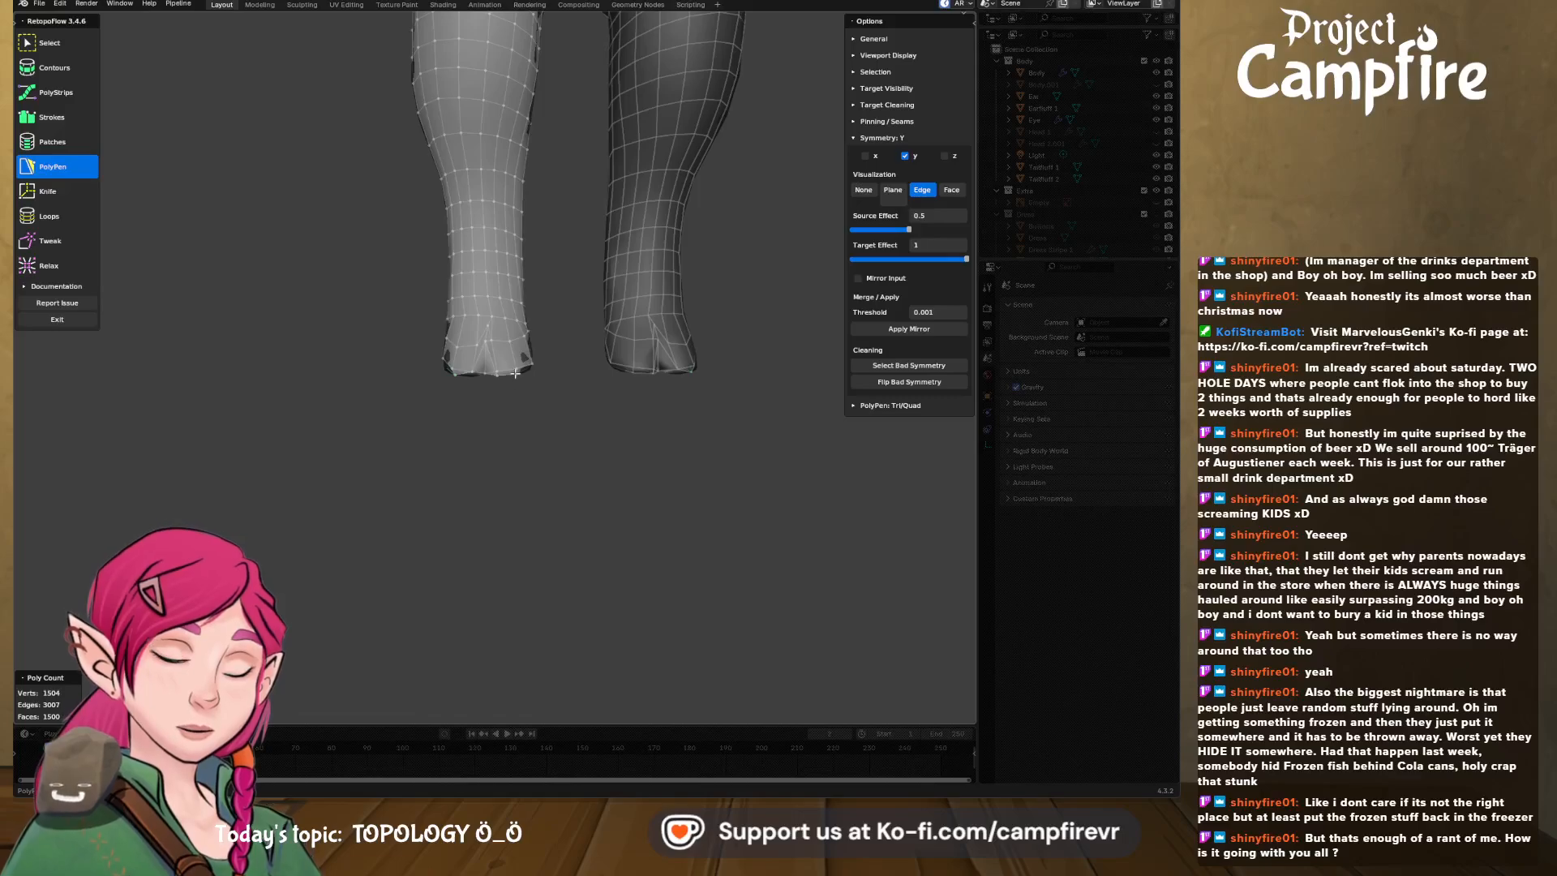
scroll(542, 316, "down", 8)
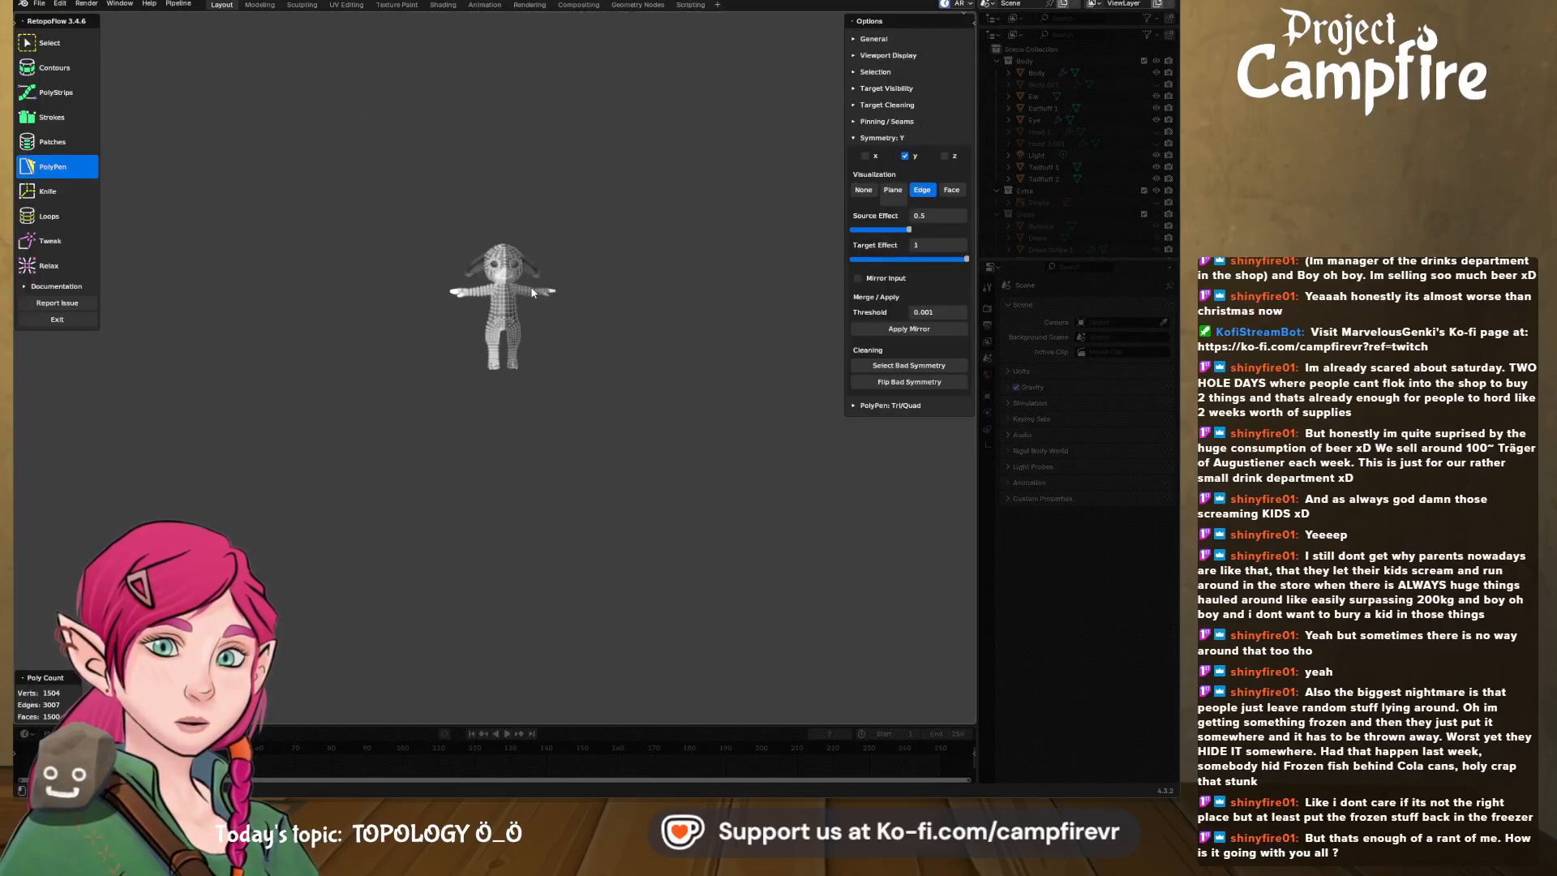
left_click(59, 320)
middle_click_drag(522, 344, 573, 479)
scroll(573, 308, "up", 5)
middle_click_drag(604, 365, 596, 455)
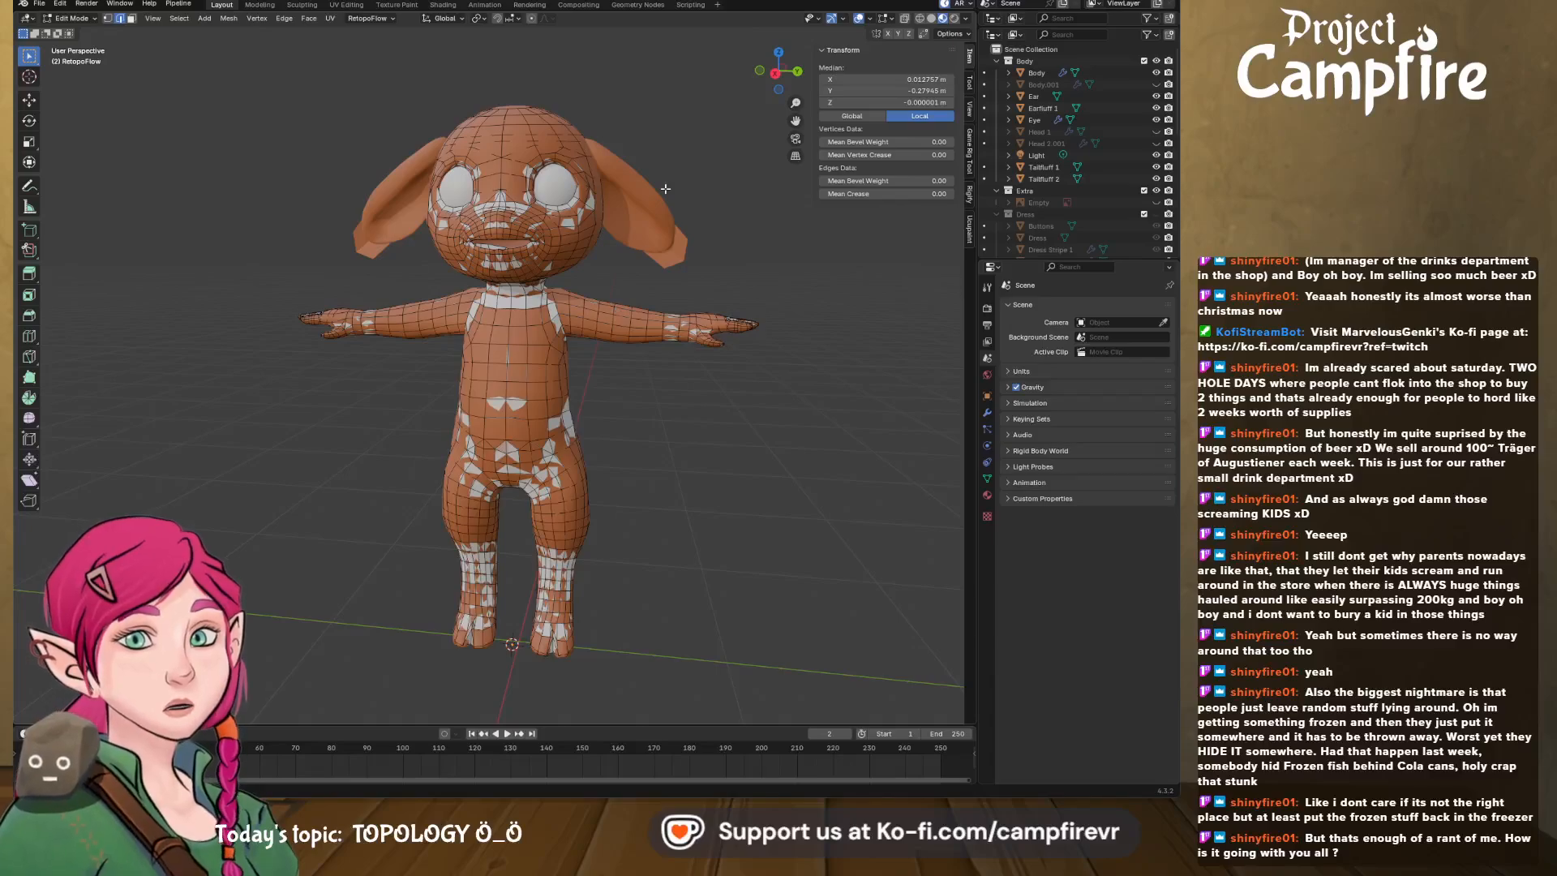
middle_click_drag(661, 228, 552, 492)
middle_click_drag(423, 496, 576, 564)
scroll(520, 467, "up", 4)
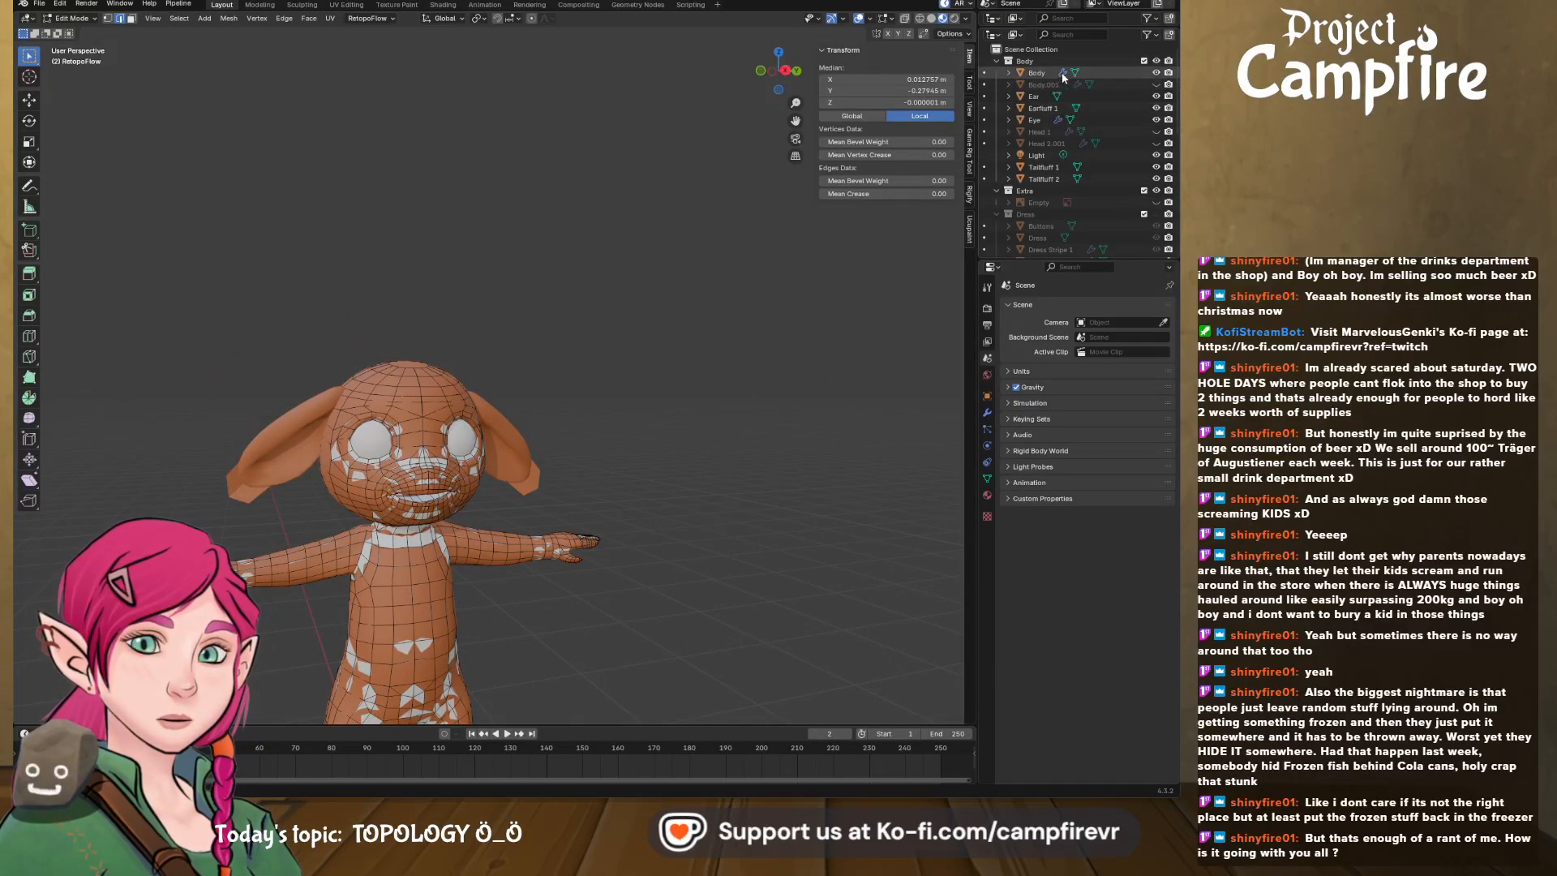
- Hide the RetopoFlow mesh and open the original Body object in Edit Mode
scroll(1100, 73, "down", 10)
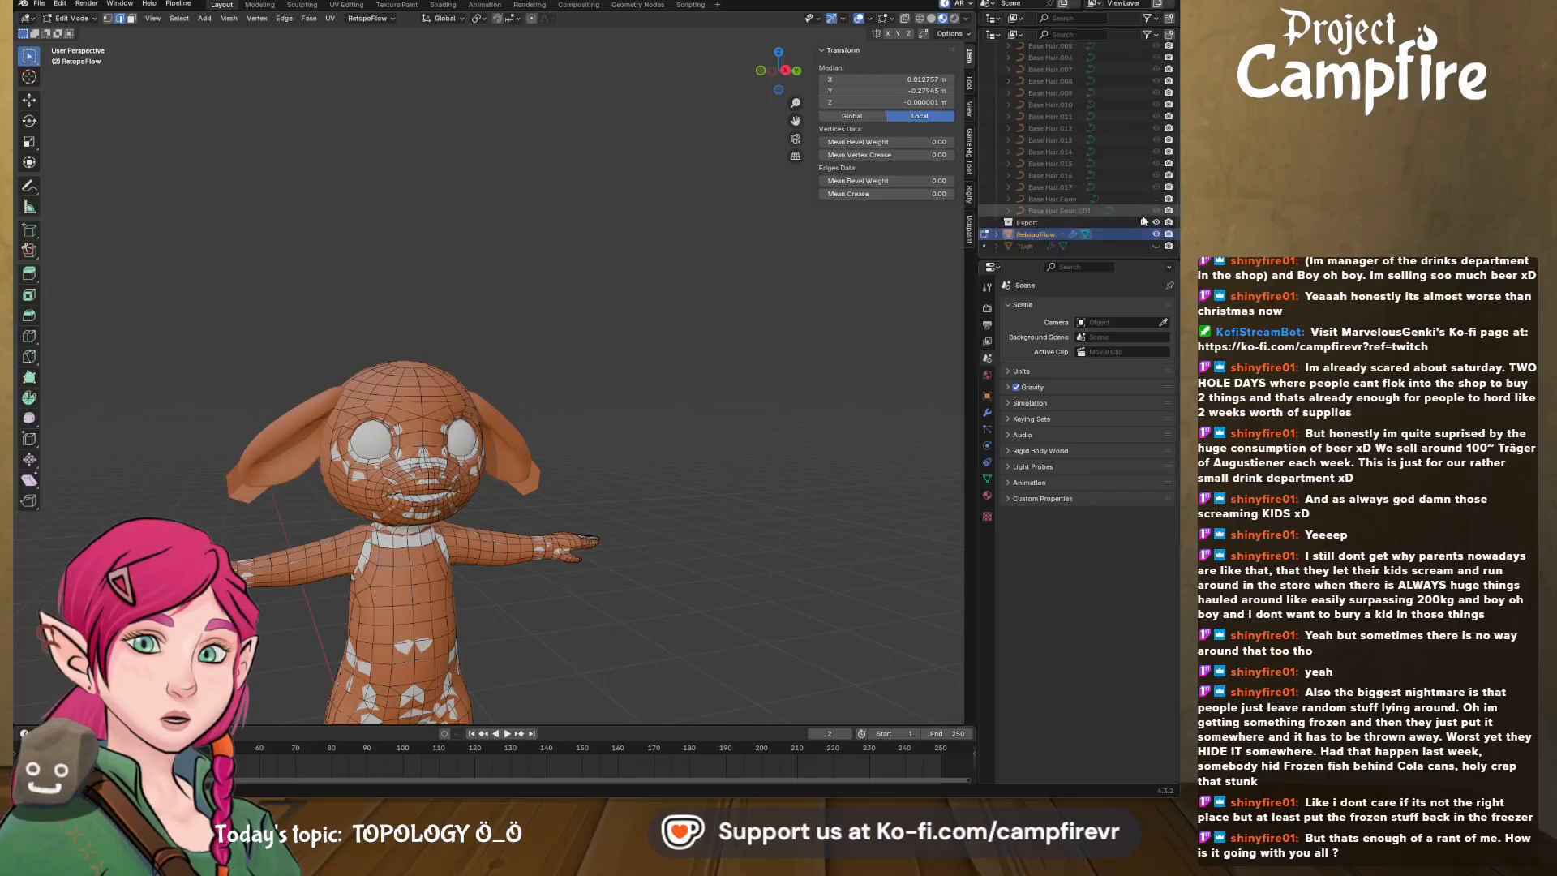
left_click(1156, 234)
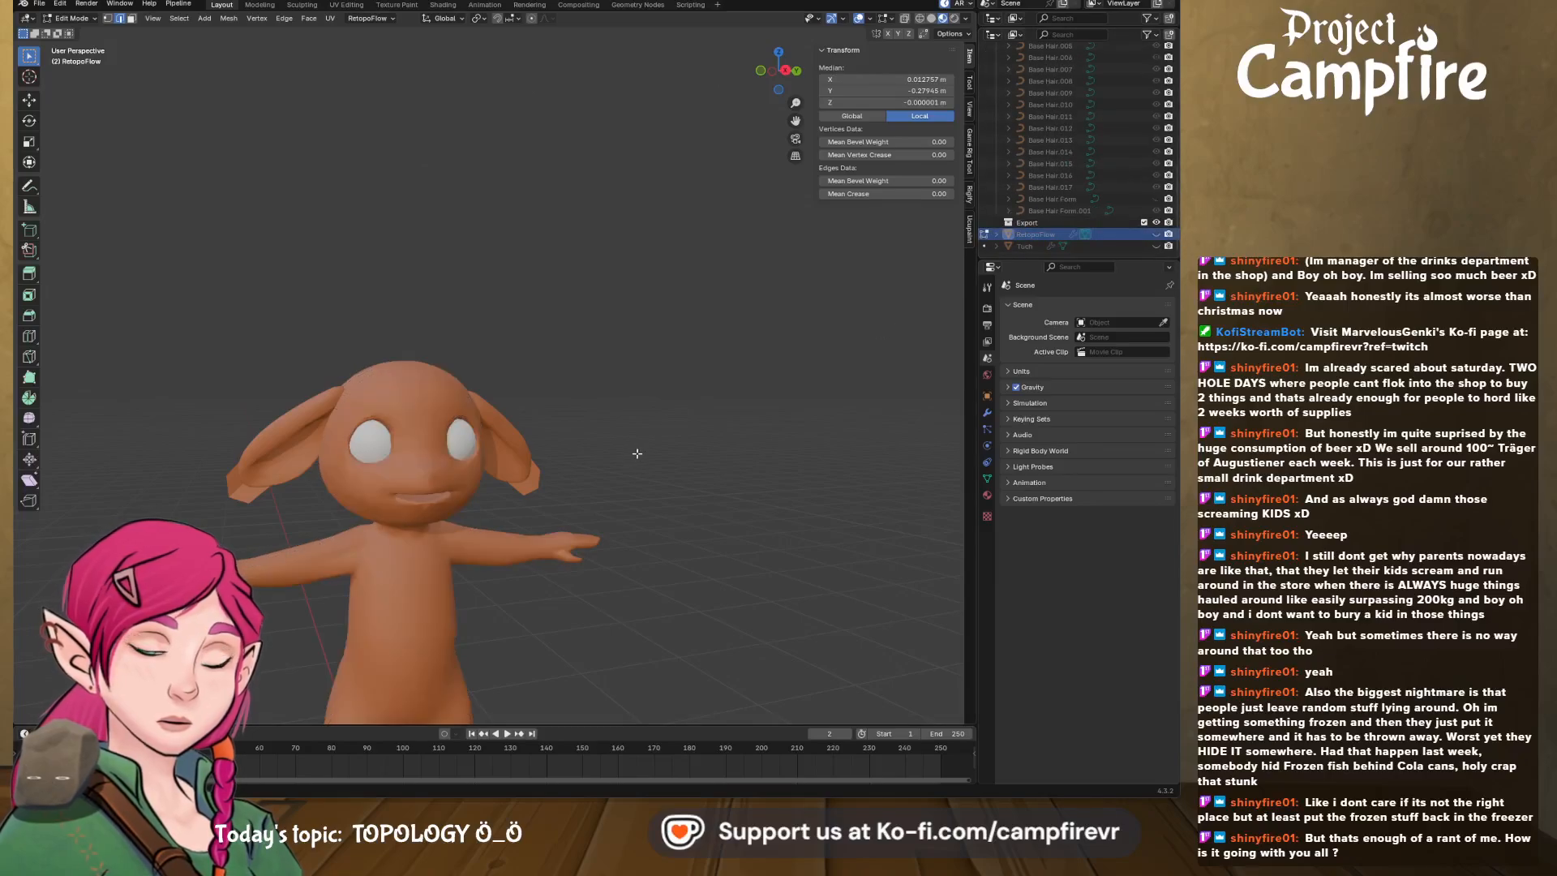
middle_click_drag(637, 452, 523, 495)
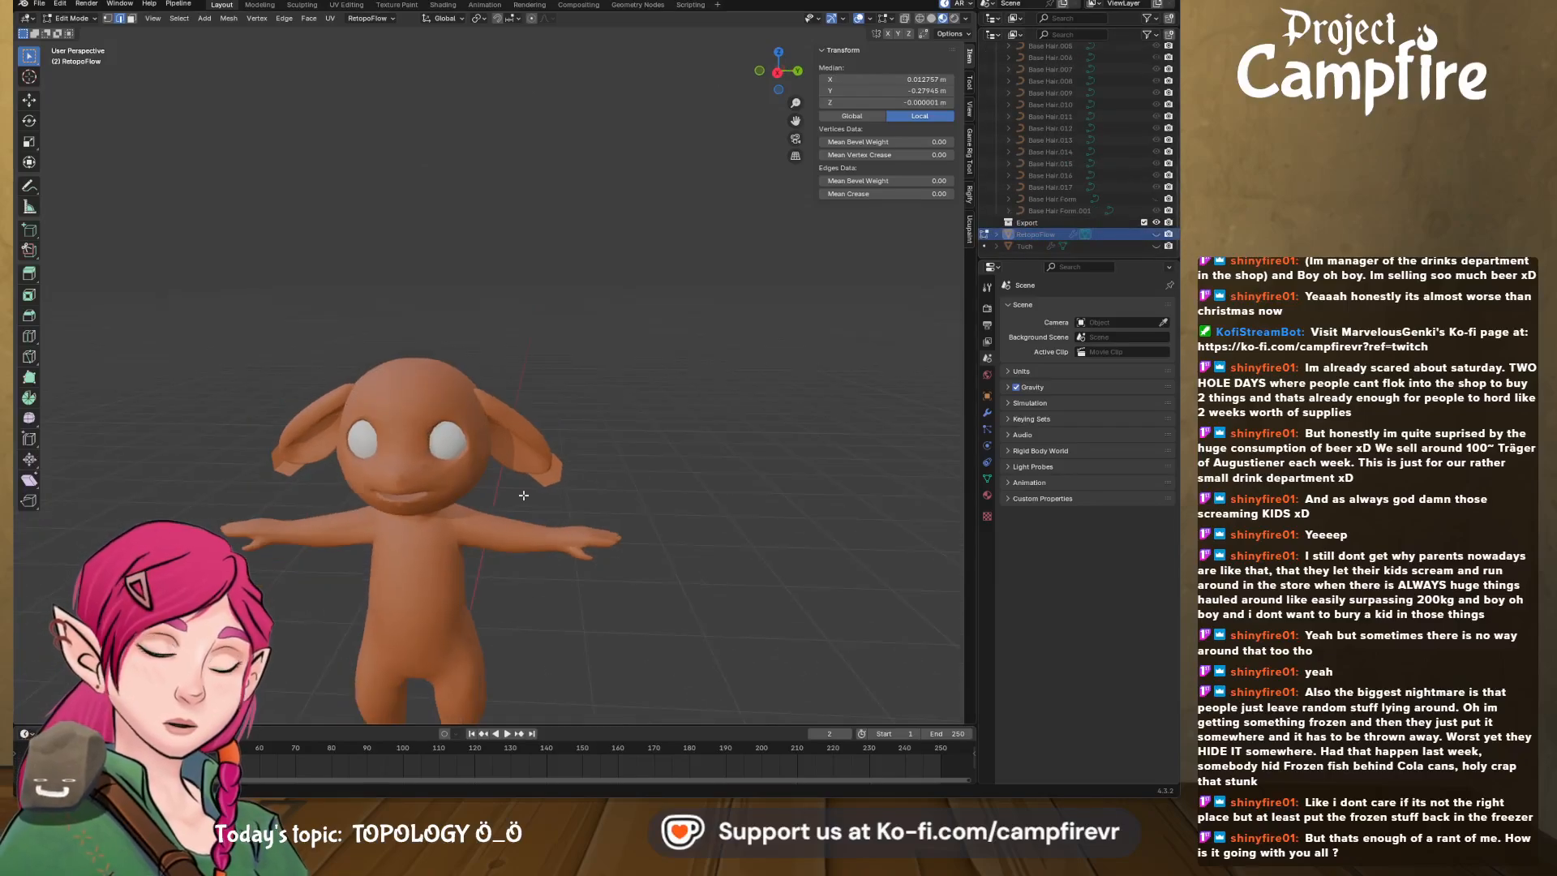
left_click(85, 17)
middle_click_drag(447, 322, 460, 329)
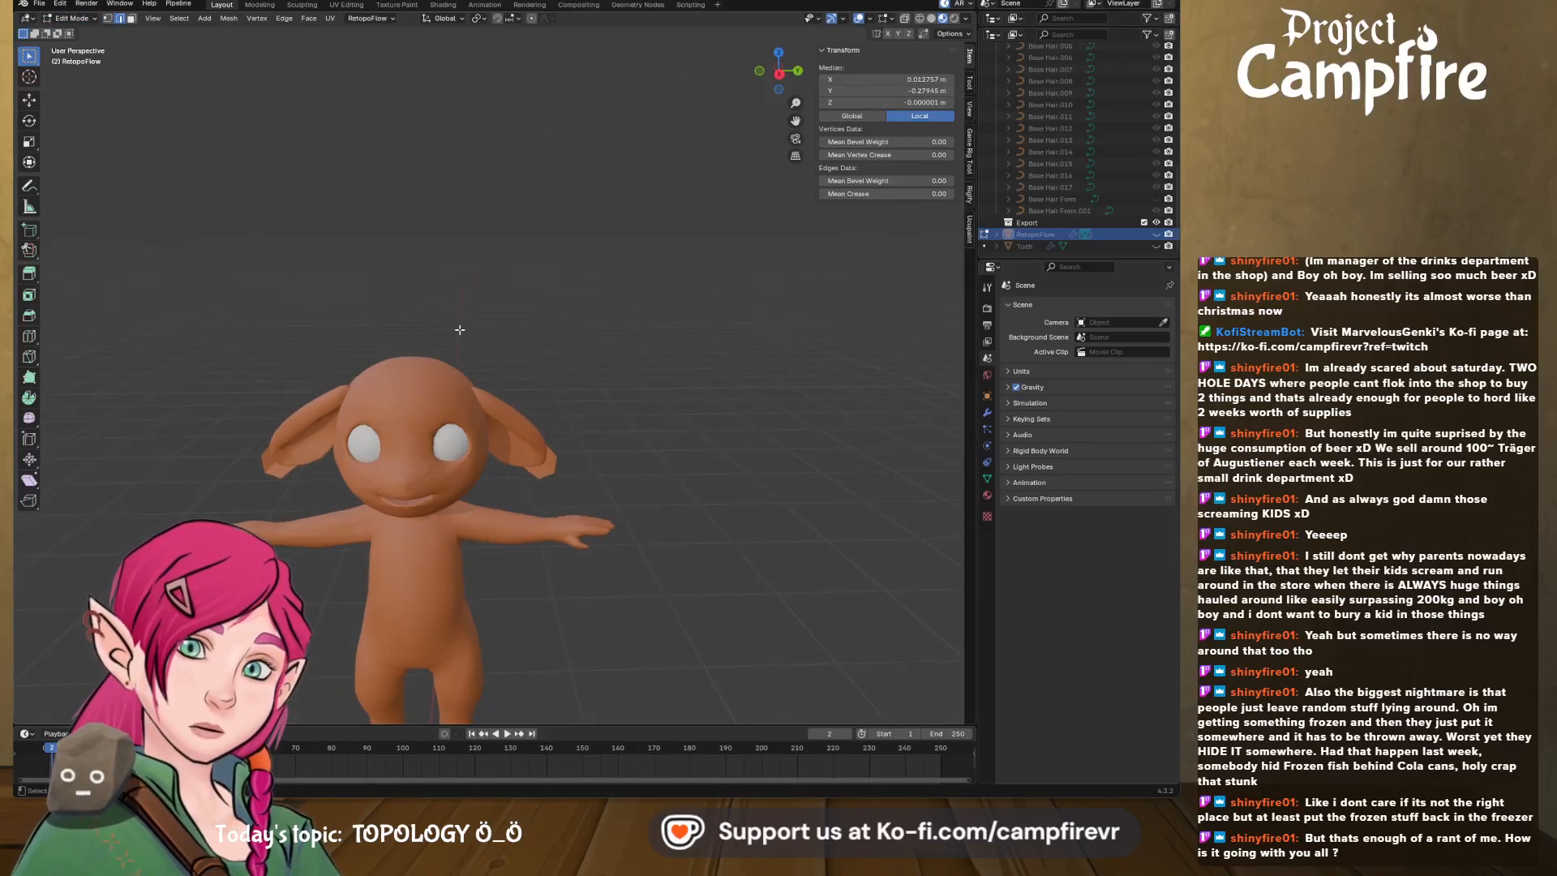
key("Tab")
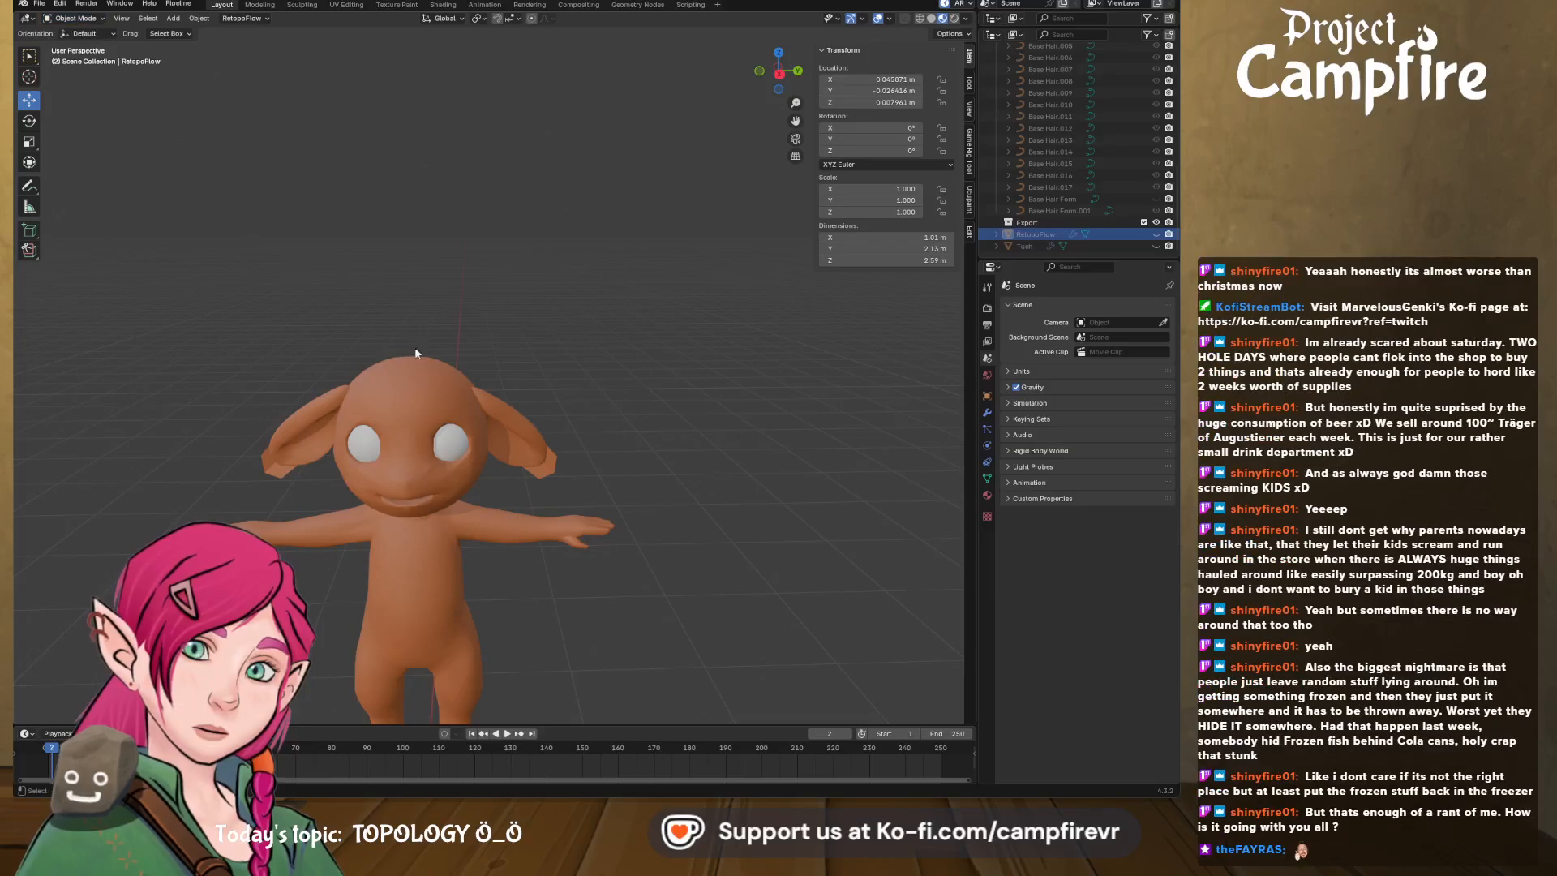
left_click(425, 384)
key("Tab")
scroll(506, 410, "up", 3)
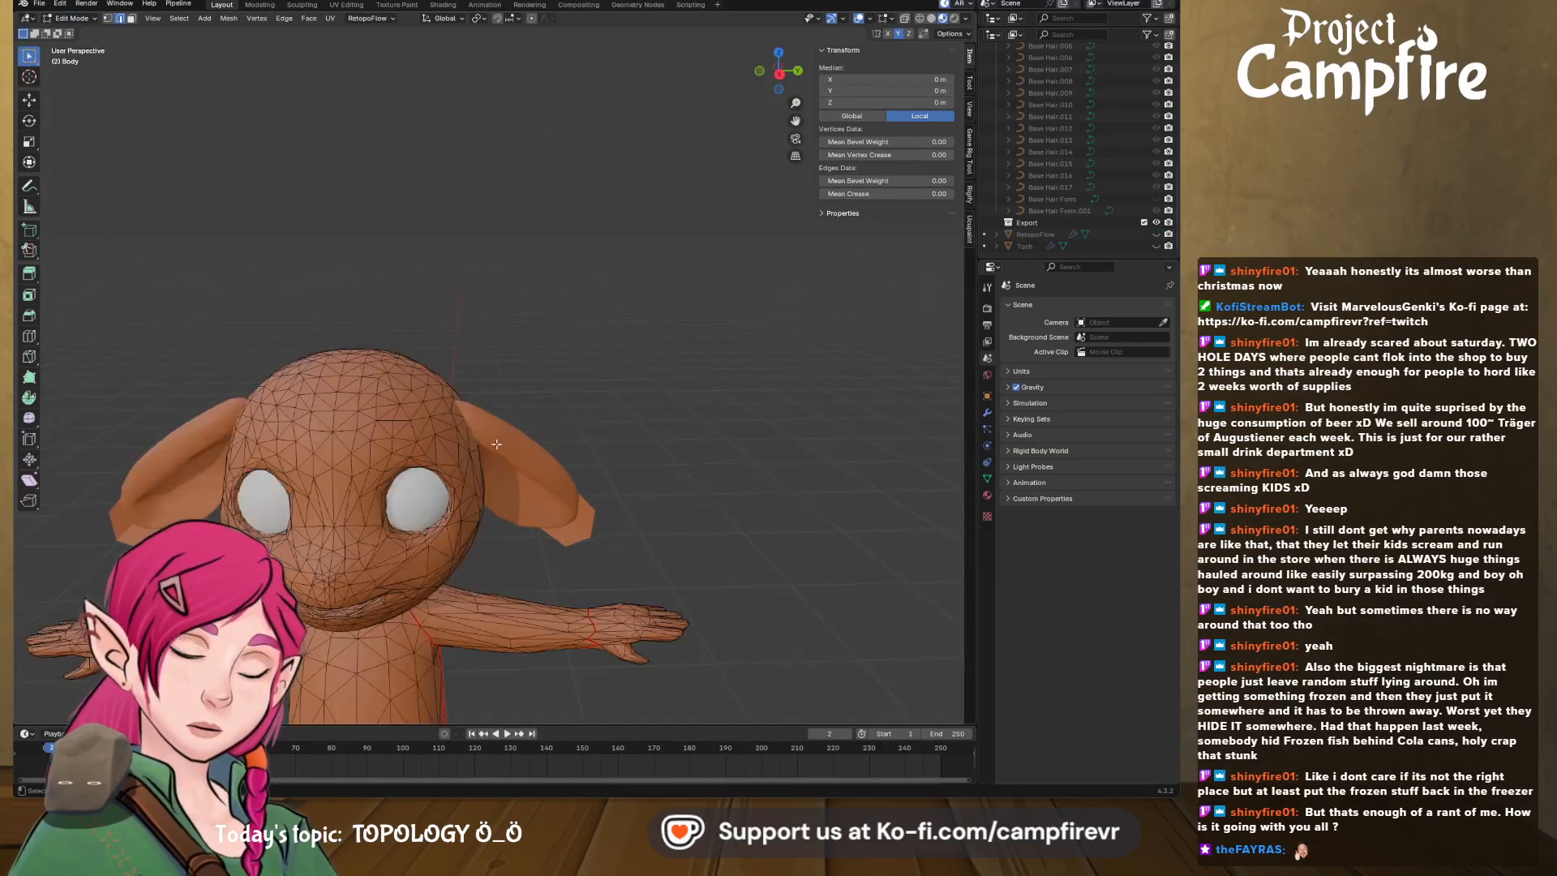
- Examine the seam placement on the original Body mesh around the neck, shoulders, wrists and hips
middle_click_drag(462, 566, 665, 408, "shift")
middle_click_drag(561, 502, 637, 510)
middle_click_drag(486, 535, 566, 366, "shift")
scroll(585, 442, "up", 5)
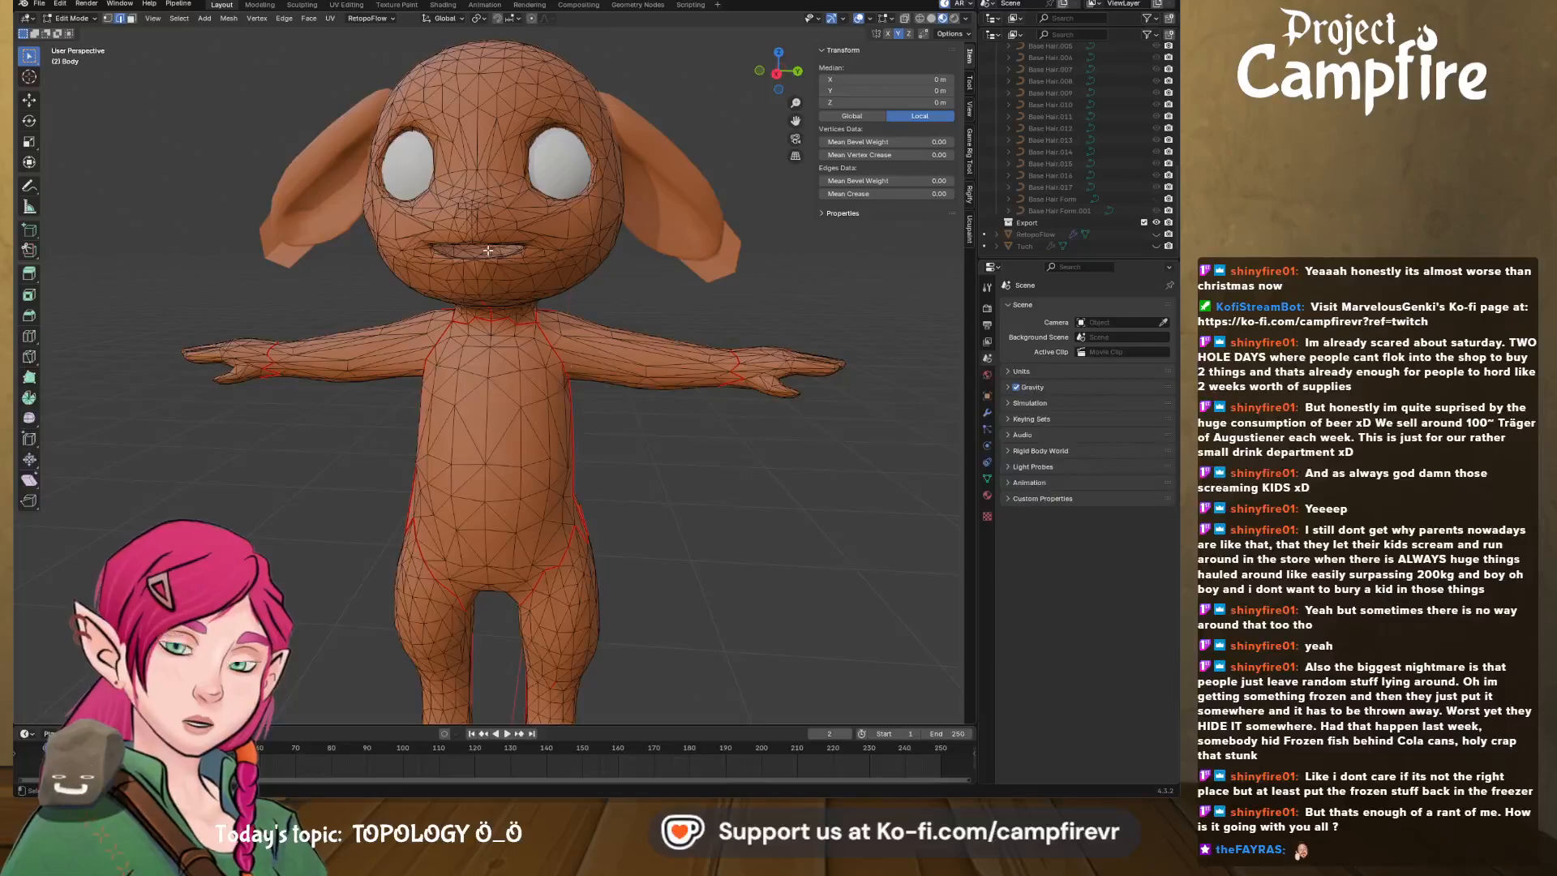
scroll(481, 273, "up", 2)
middle_click_drag(481, 274, 524, 269)
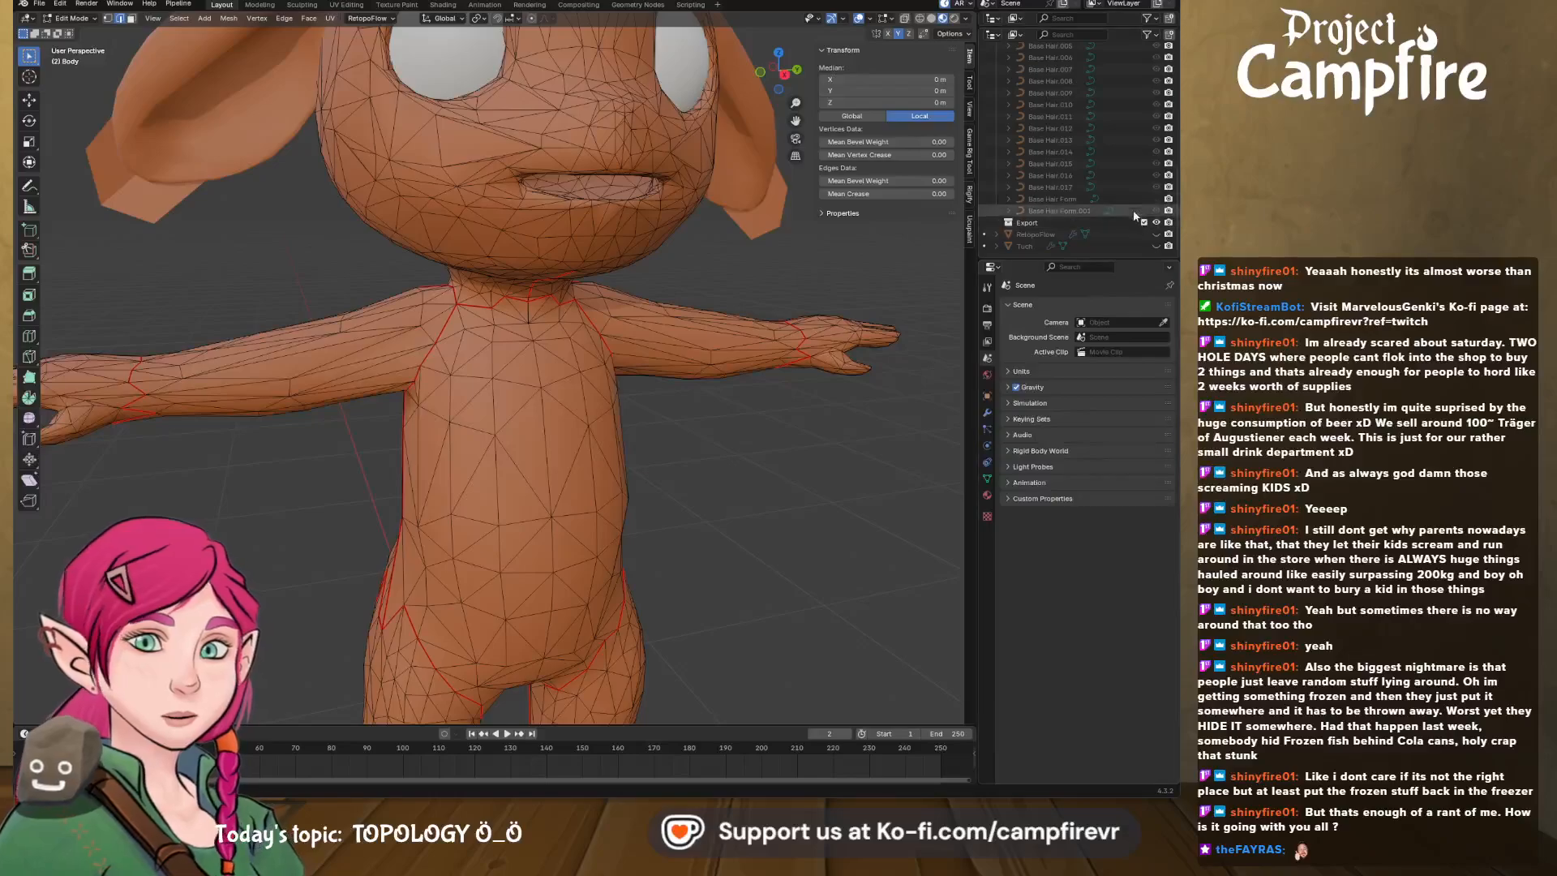
- Hide the Body object and show the RetopoFlow mesh instead
scroll(1122, 151, "up", 10)
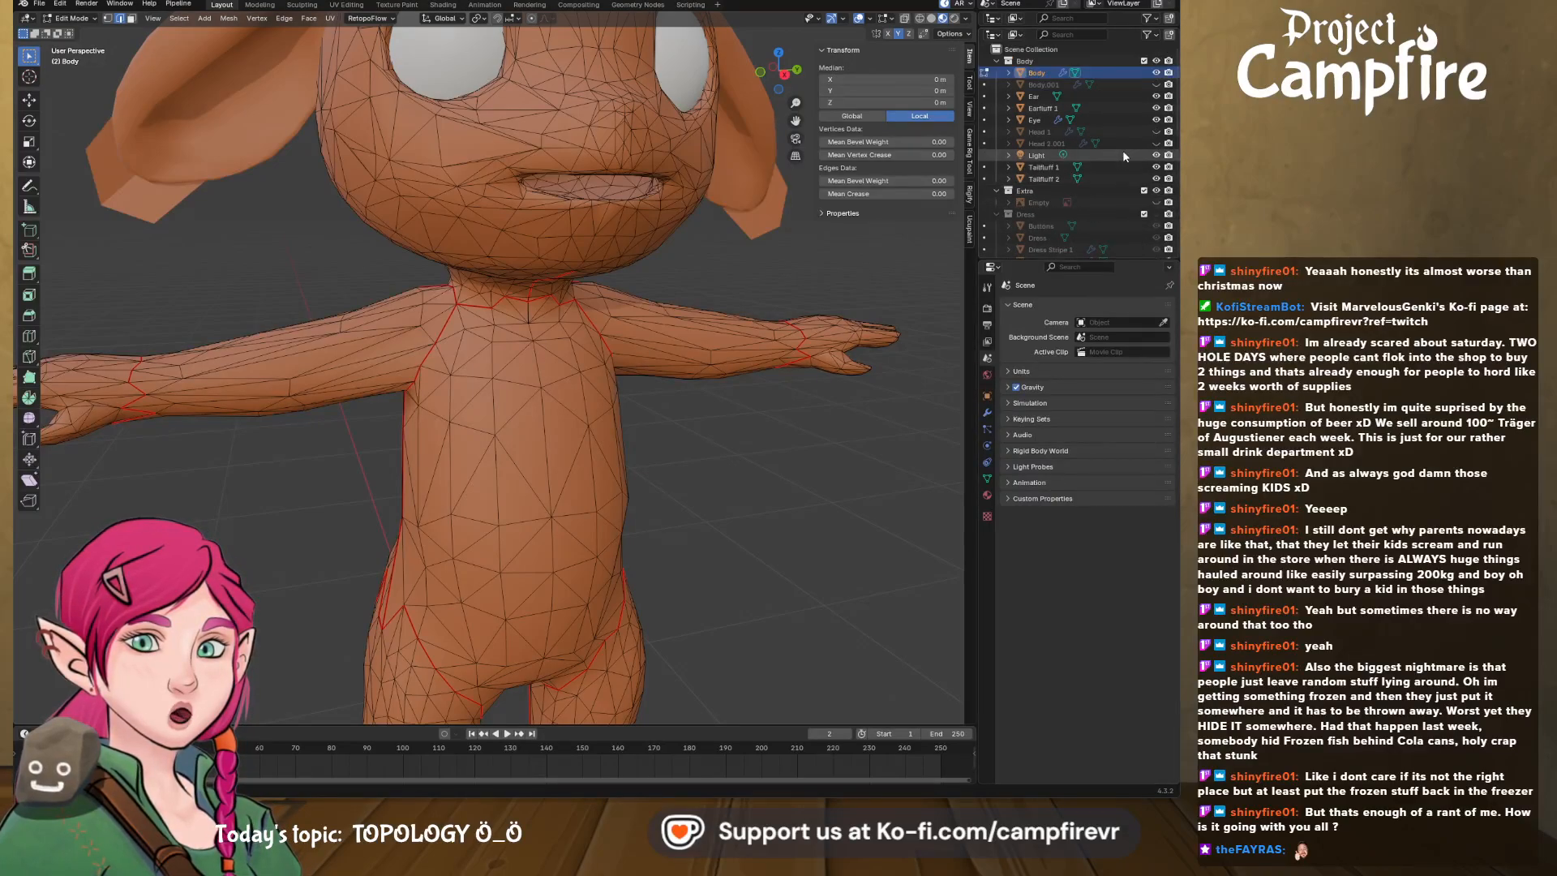
left_click(1157, 73)
left_click_drag(1175, 80, 1176, 203)
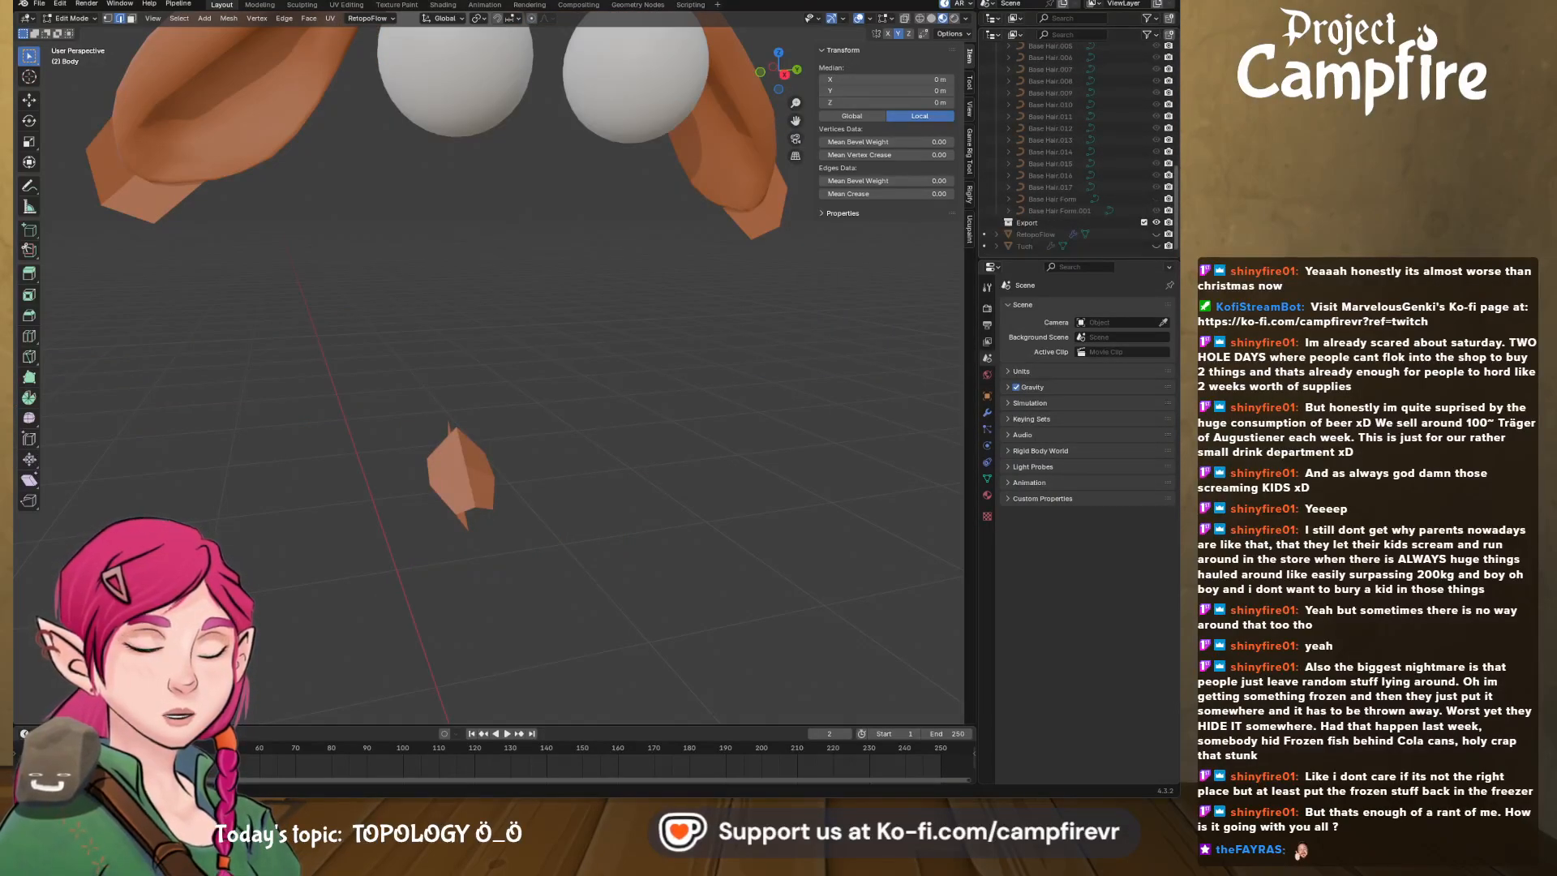
left_click(1157, 233)
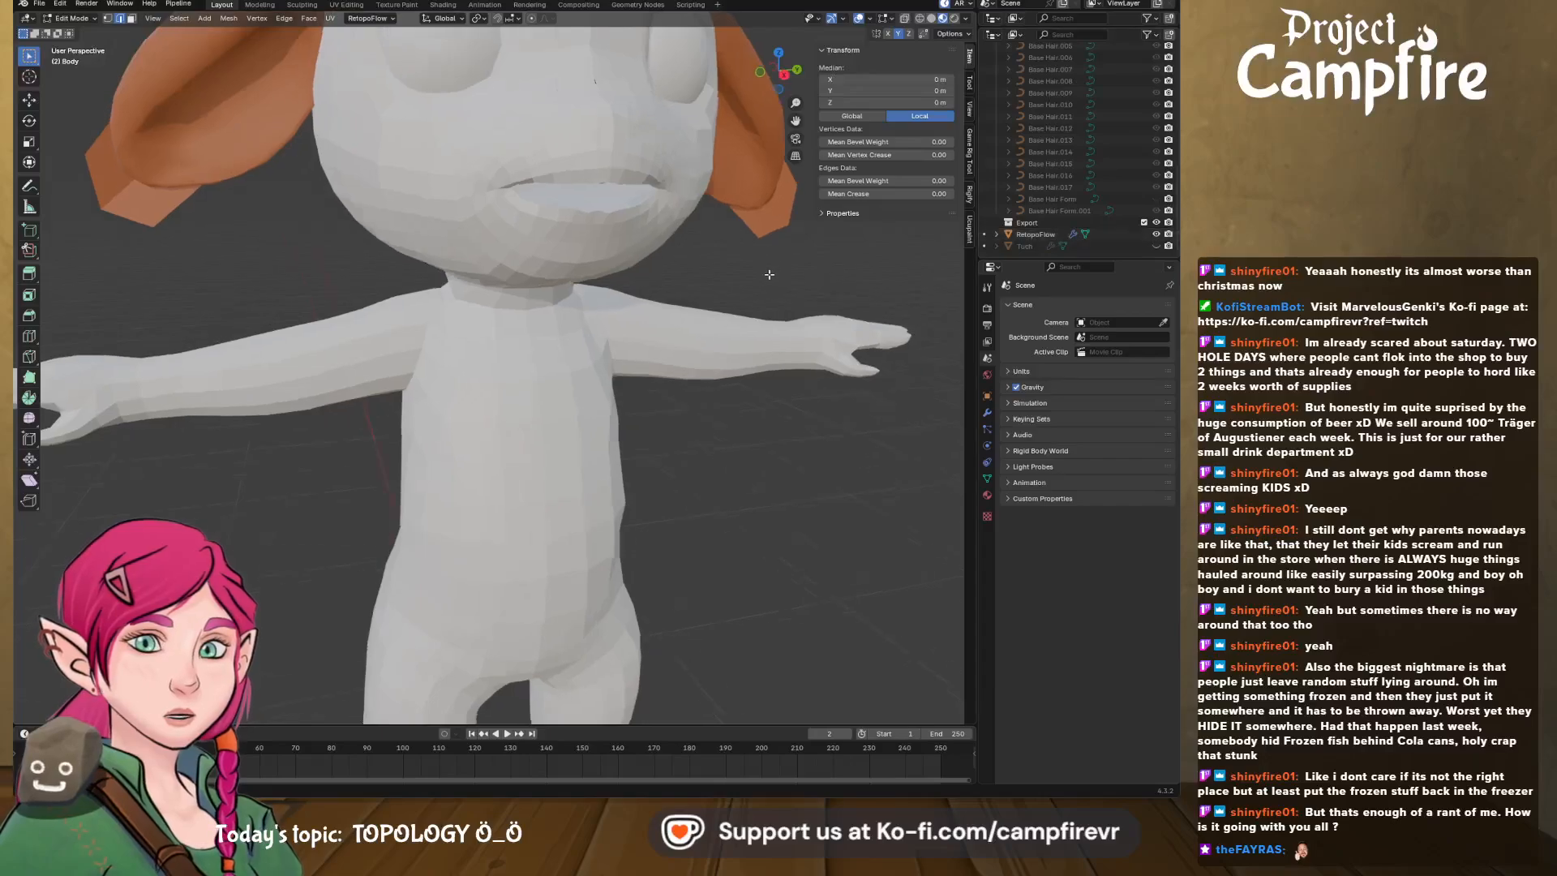
scroll(769, 274, "down", 4)
- Leave Edit Mode on the Body object, select the RetopoFlow mesh and open it in Edit Mode
key("ctrl+e")
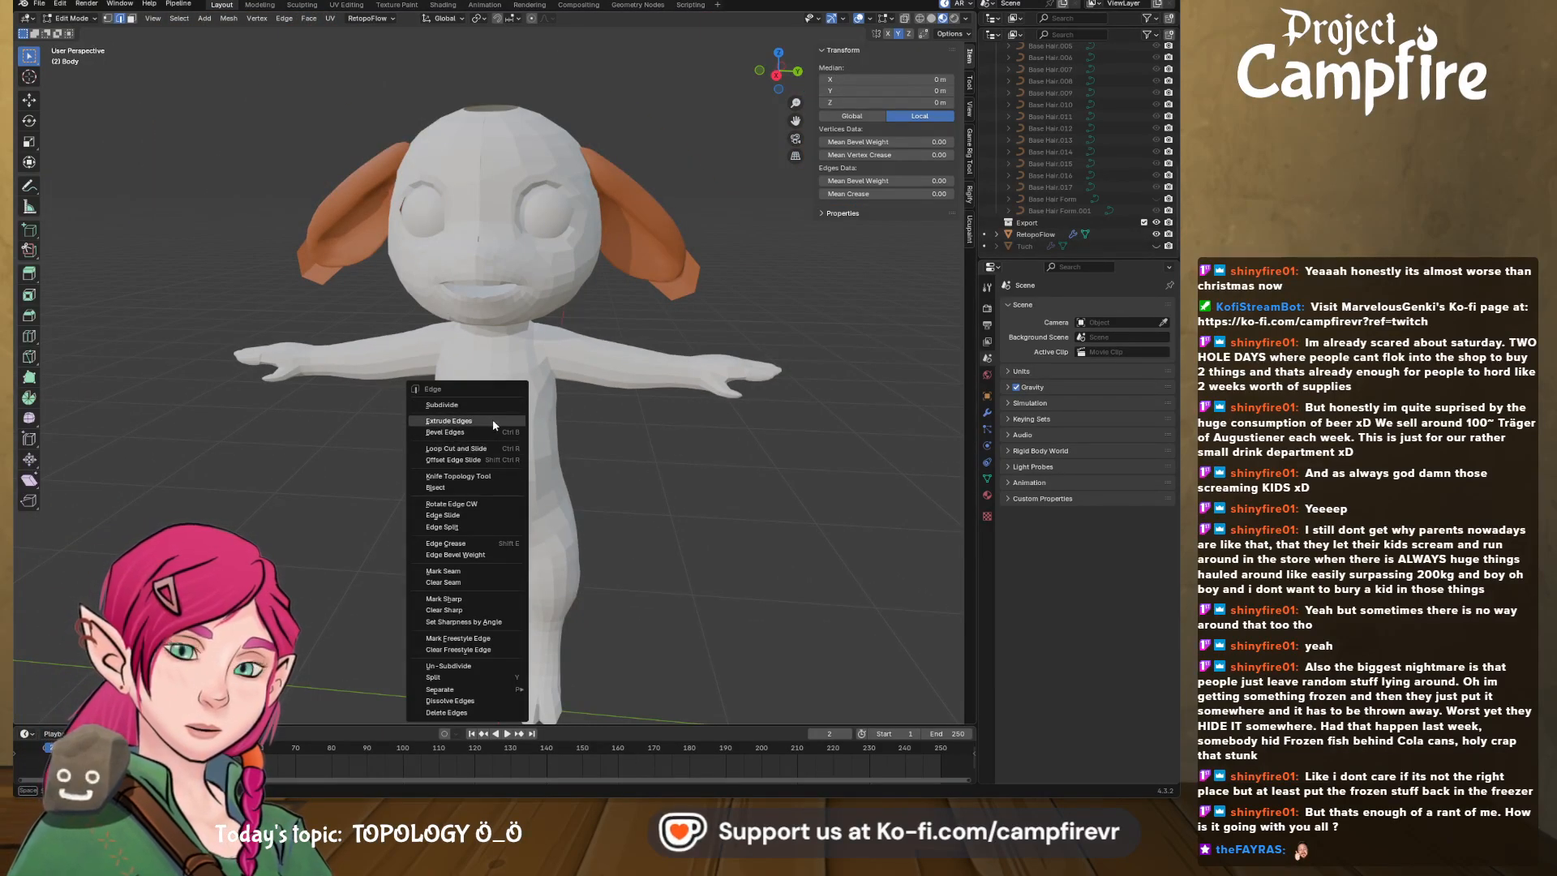
key("Escape")
key("Tab")
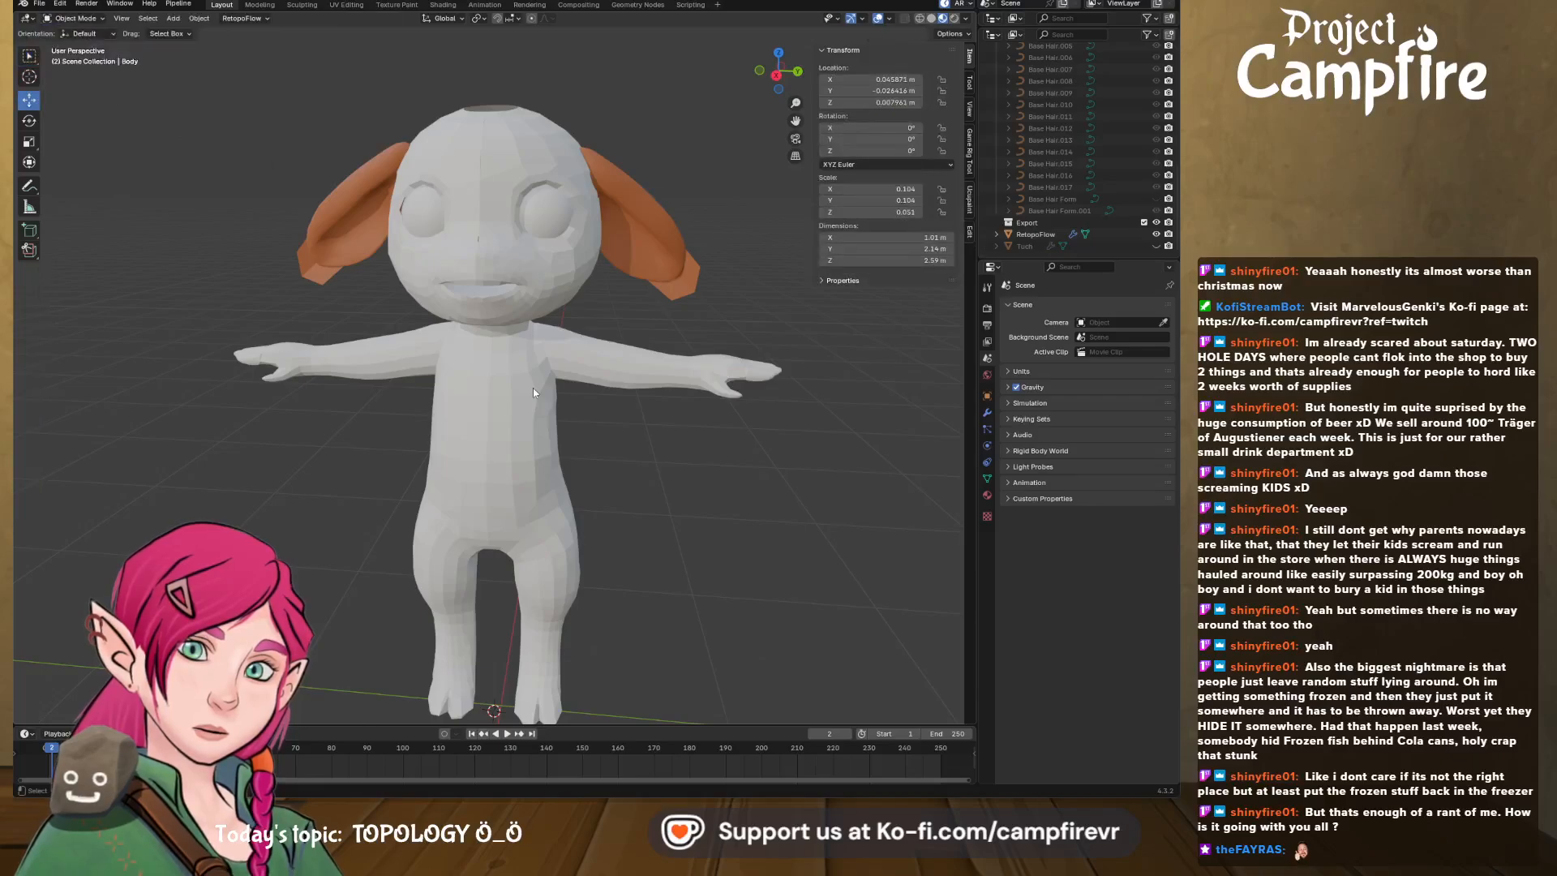
left_click(534, 389)
right_click(523, 397)
left_click(523, 396)
mouse_move(524, 399)
middle_mouse_down()
mouse_move(603, 386)
mouse_move(331, 386)
mouse_move(522, 376)
mouse_move(641, 409)
mouse_move(520, 391)
middle_mouse_up()
key("Tab")
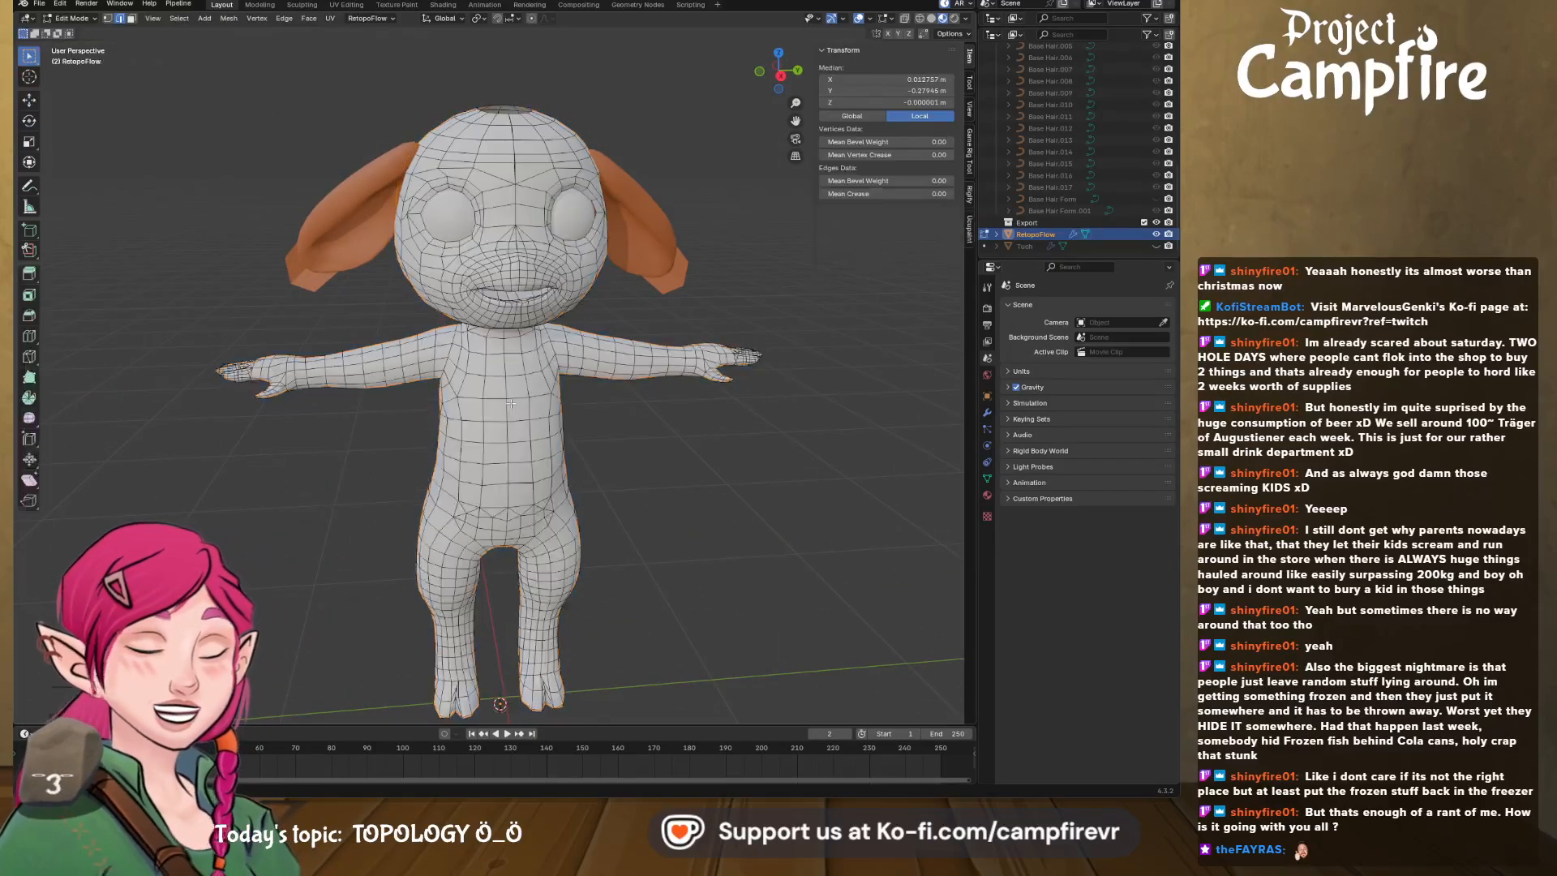
- Mark a seam along the edge loop around the shoulder, where the arm joins the torso
scroll(545, 414, "up", 5)
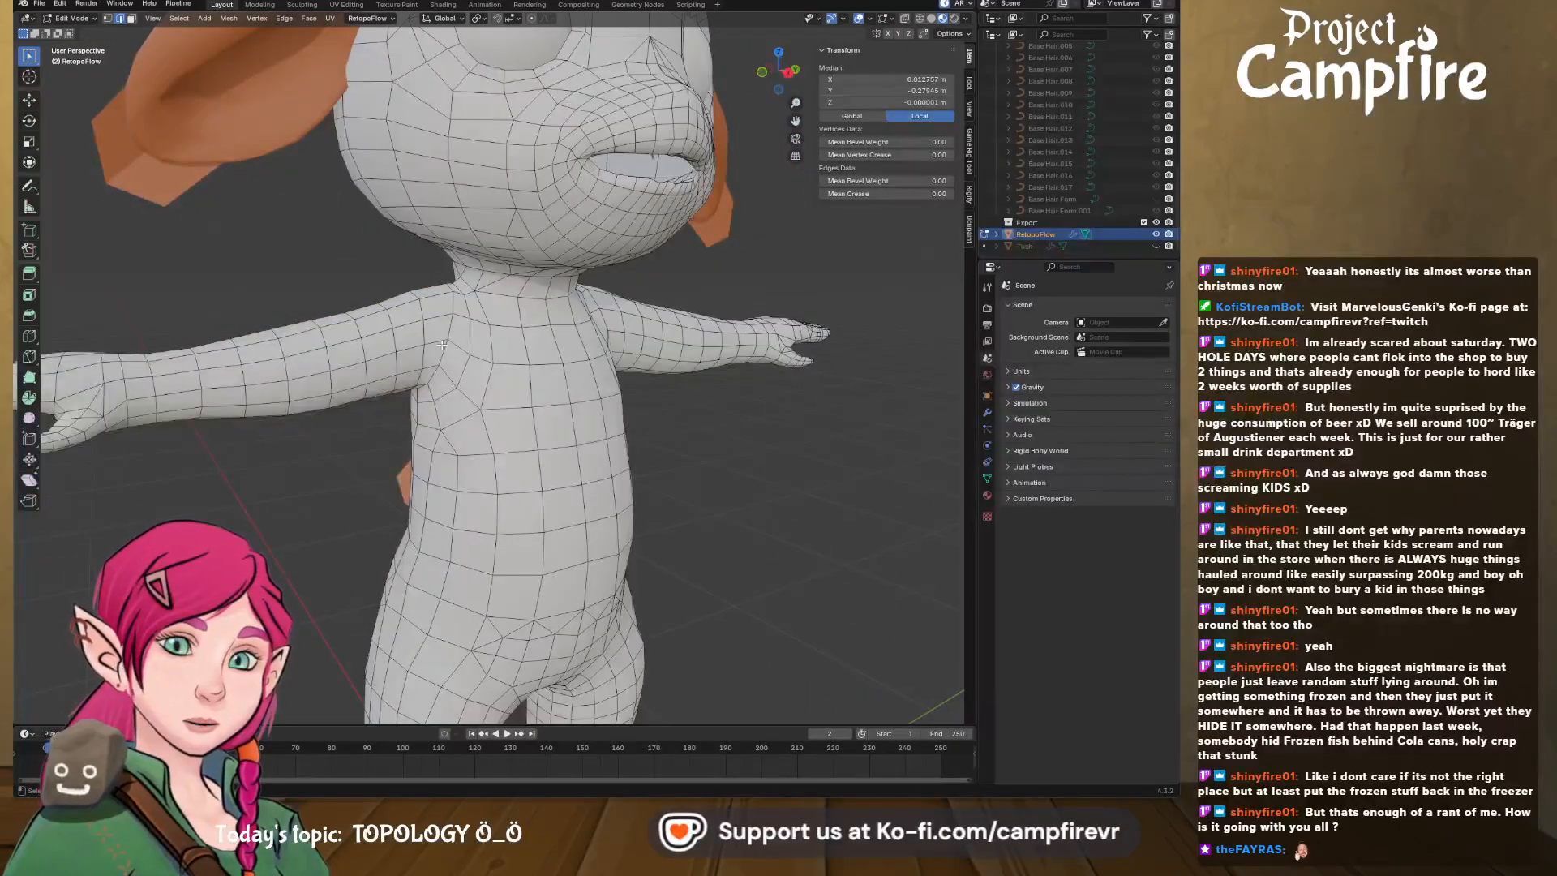
left_click(443, 350, "alt")
middle_click_drag(532, 381, 652, 369)
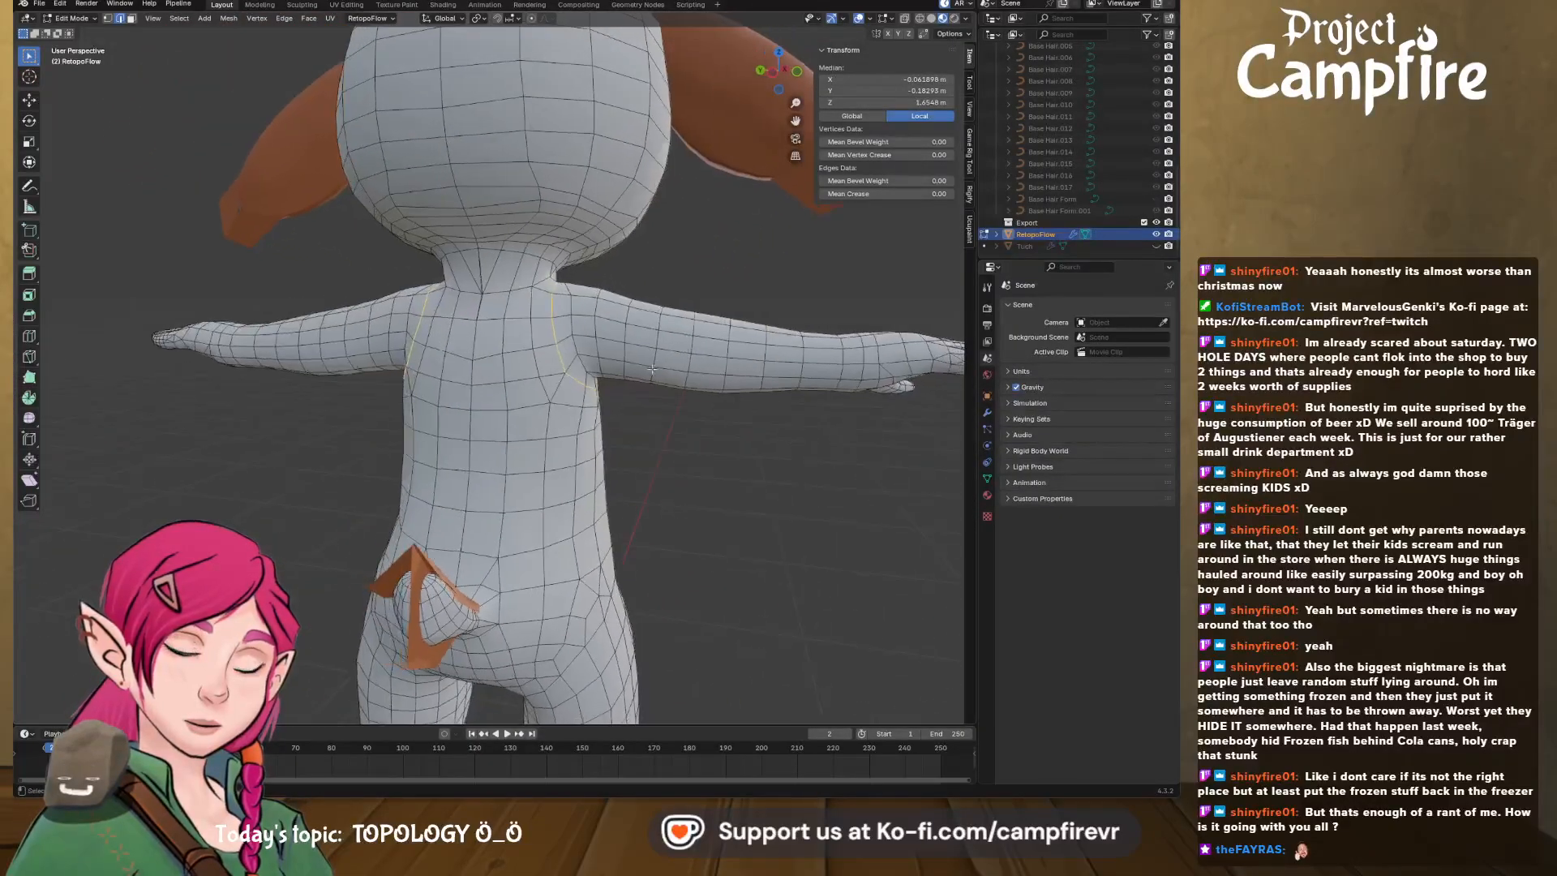
key("ctrl+e")
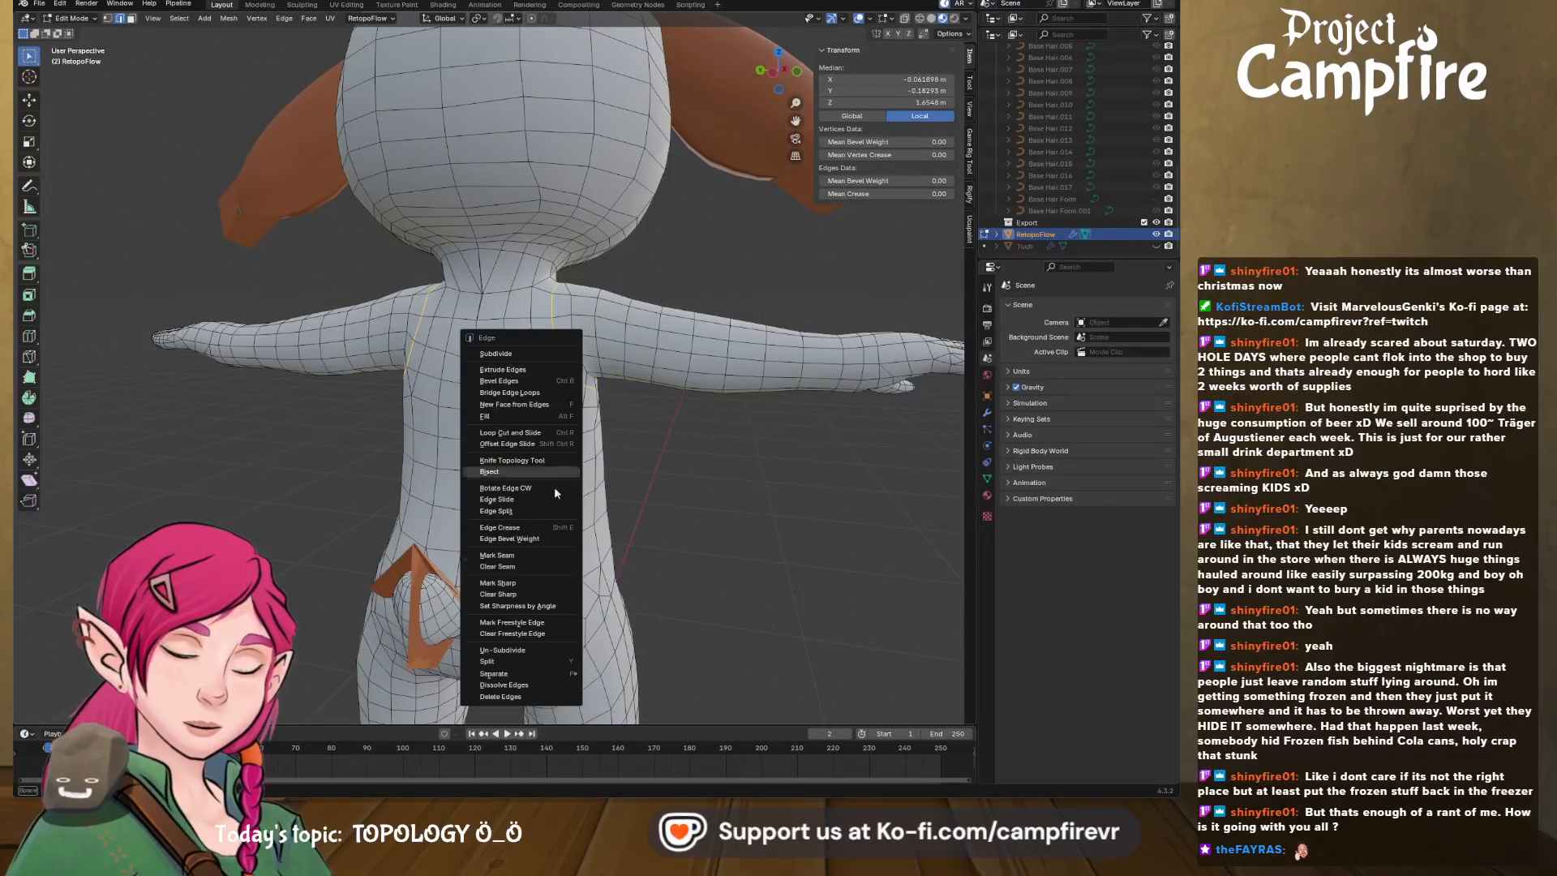
left_click(538, 555)
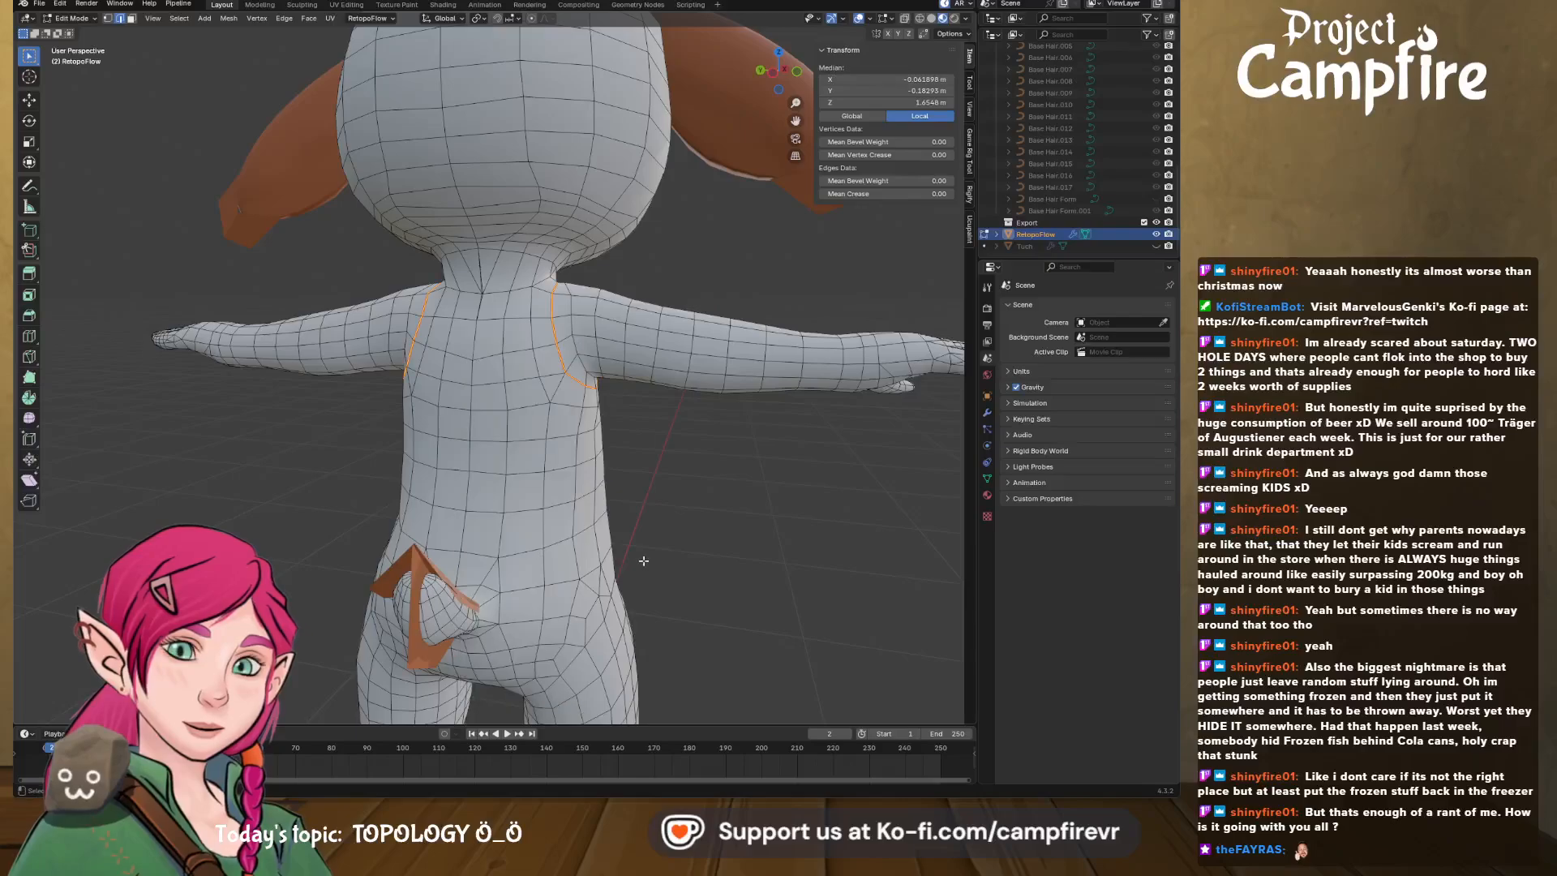
- Mark a seam along the edge loop around the top of the thigh, where the leg joins the hip
middle_click_drag(539, 556, 402, 460)
left_click(385, 431, "alt")
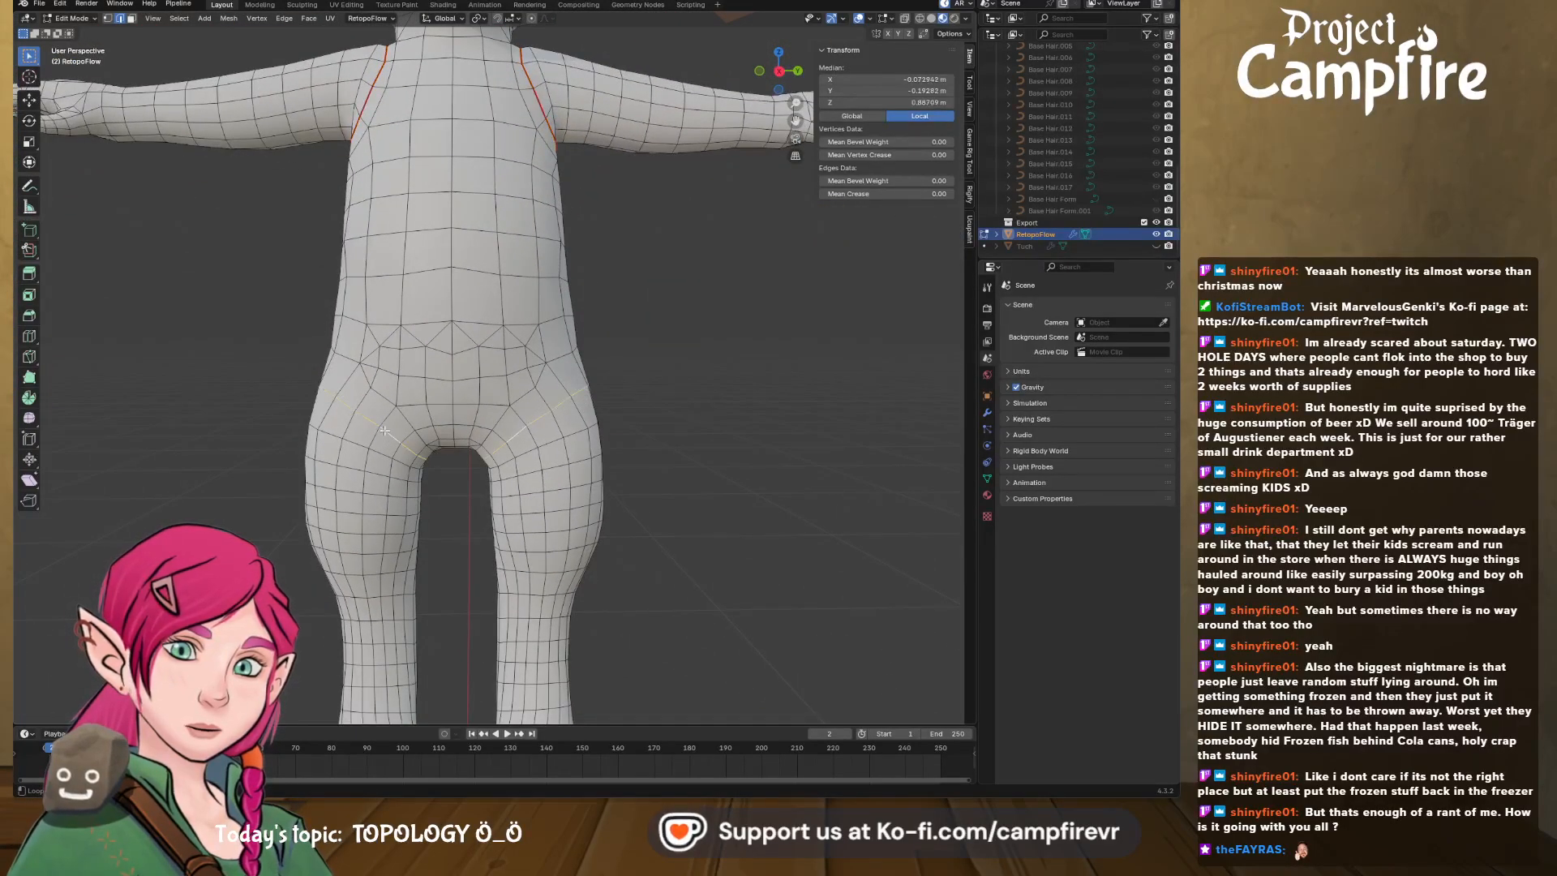
left_click(399, 428)
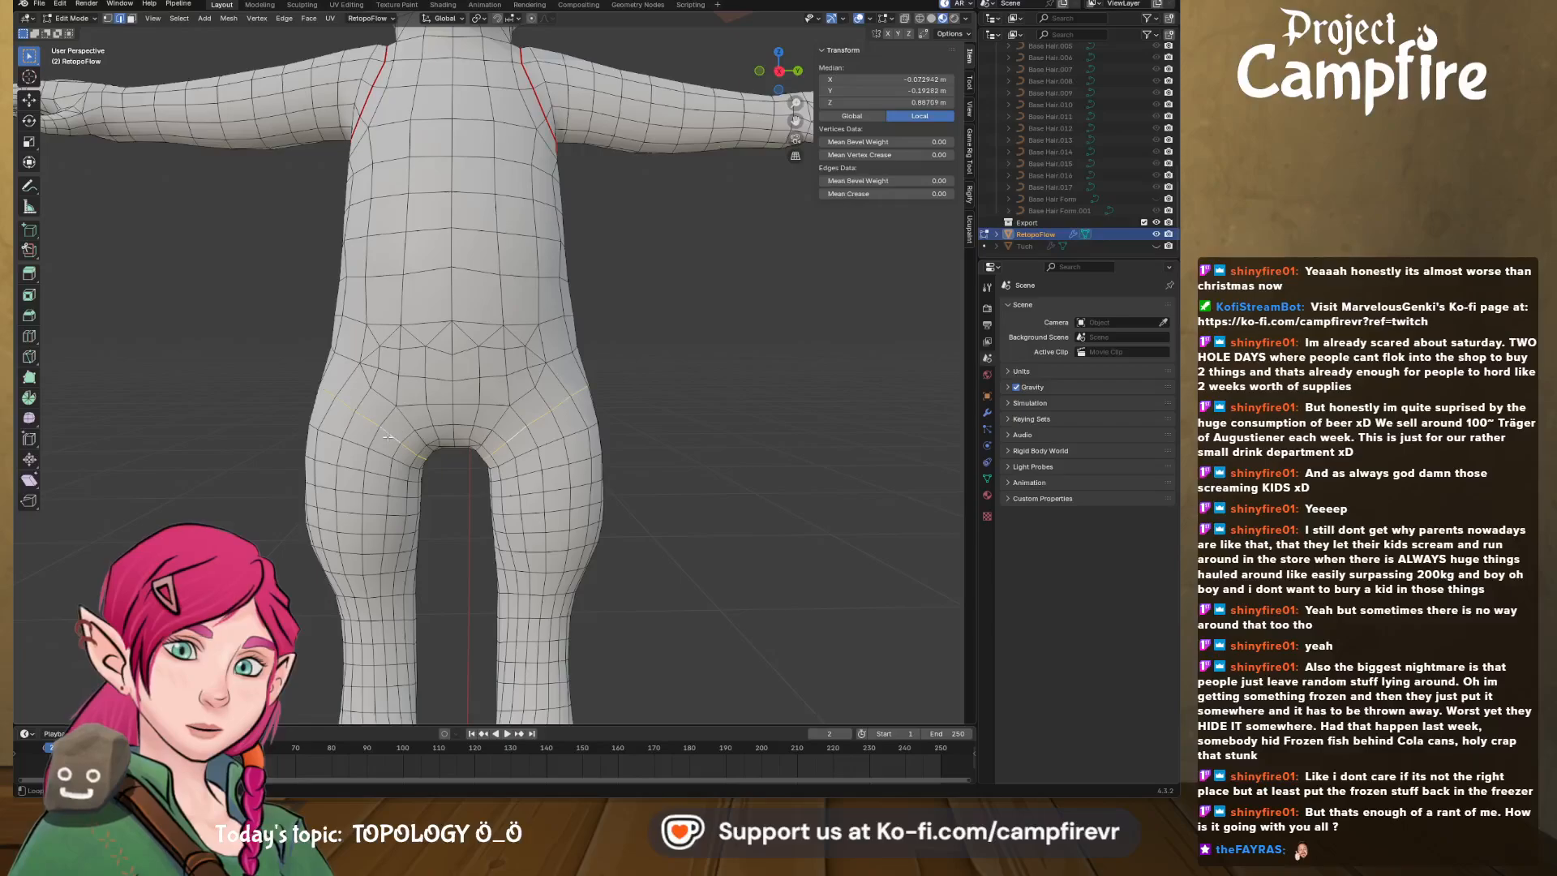
middle_click_drag(387, 436, 480, 511)
key("ctrl+e")
left_click(605, 425)
- Mark a seam down the inner side of the leg, from across the crotch to the edge of the hoof
left_click(450, 523, "alt")
middle_click_drag(445, 454, 565, 502)
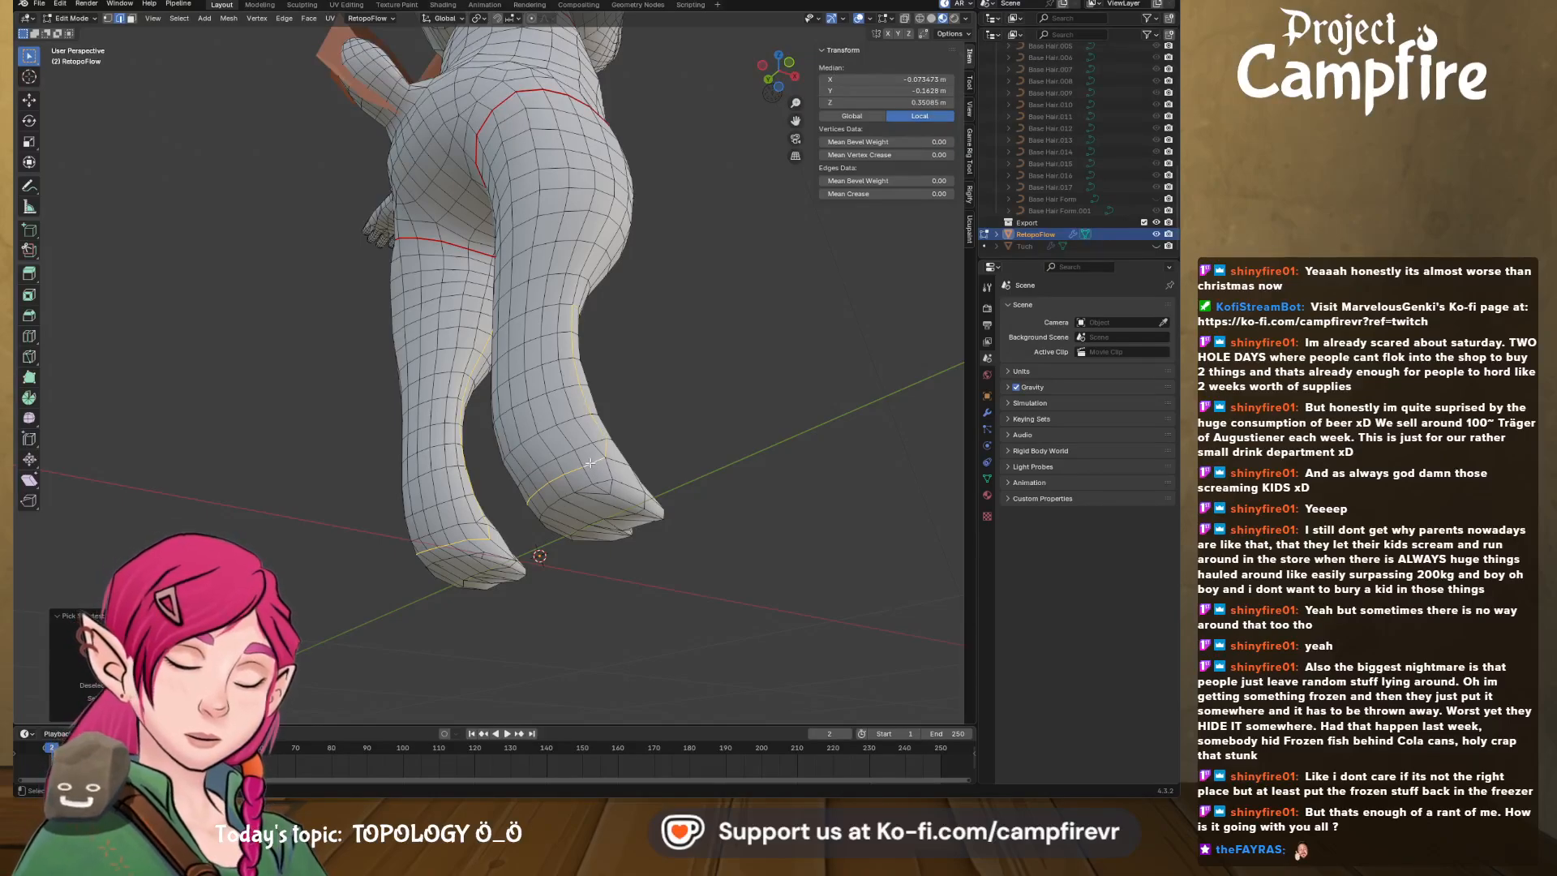
middle_click_drag(595, 461, 424, 499)
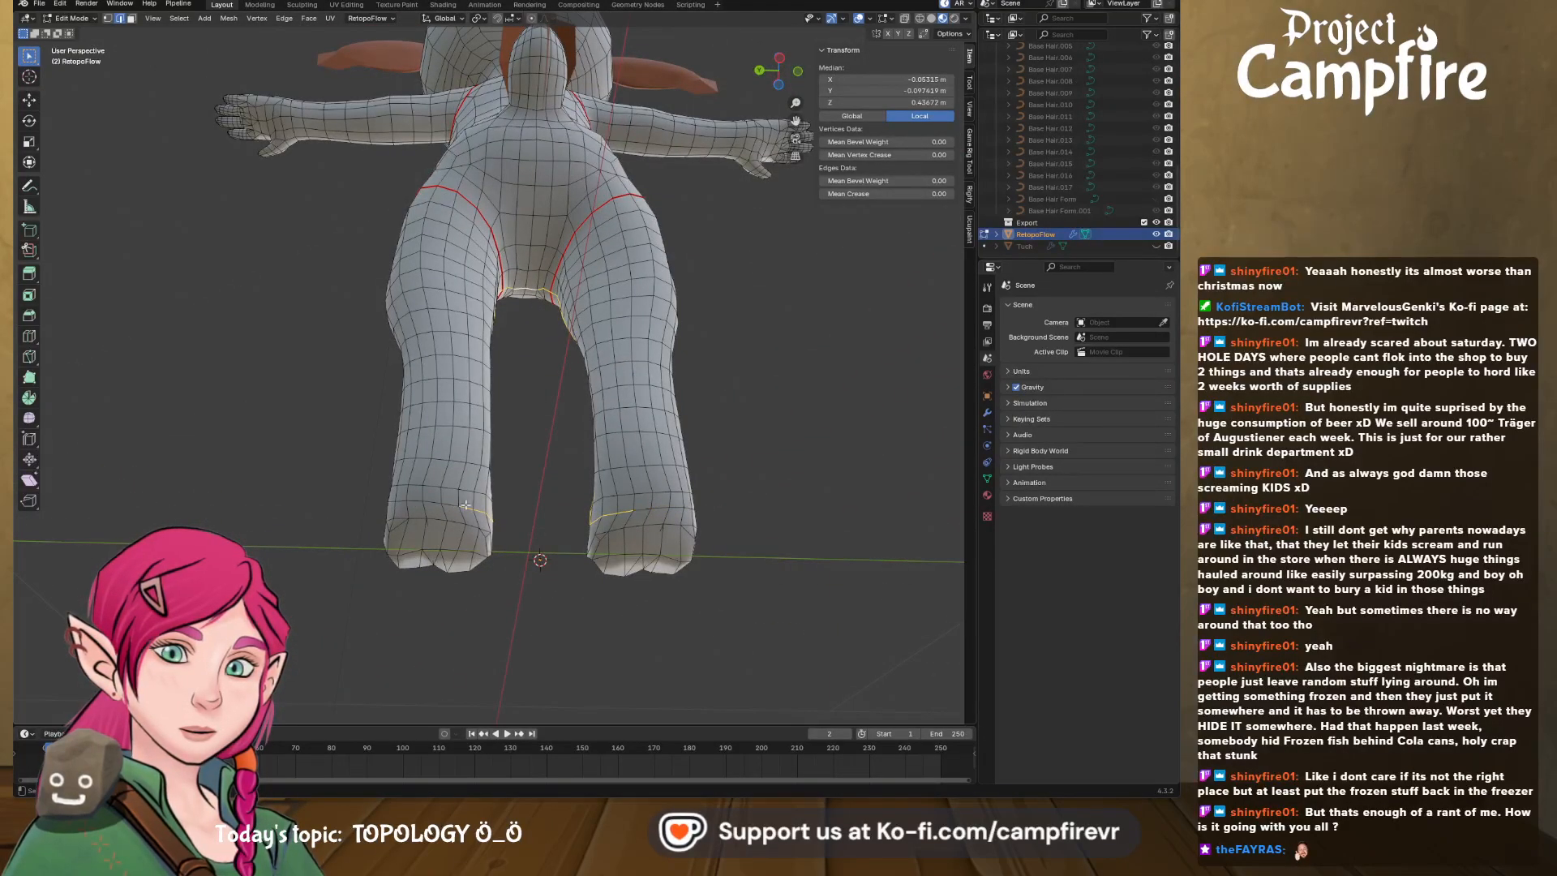
middle_click_drag(480, 515, 545, 579)
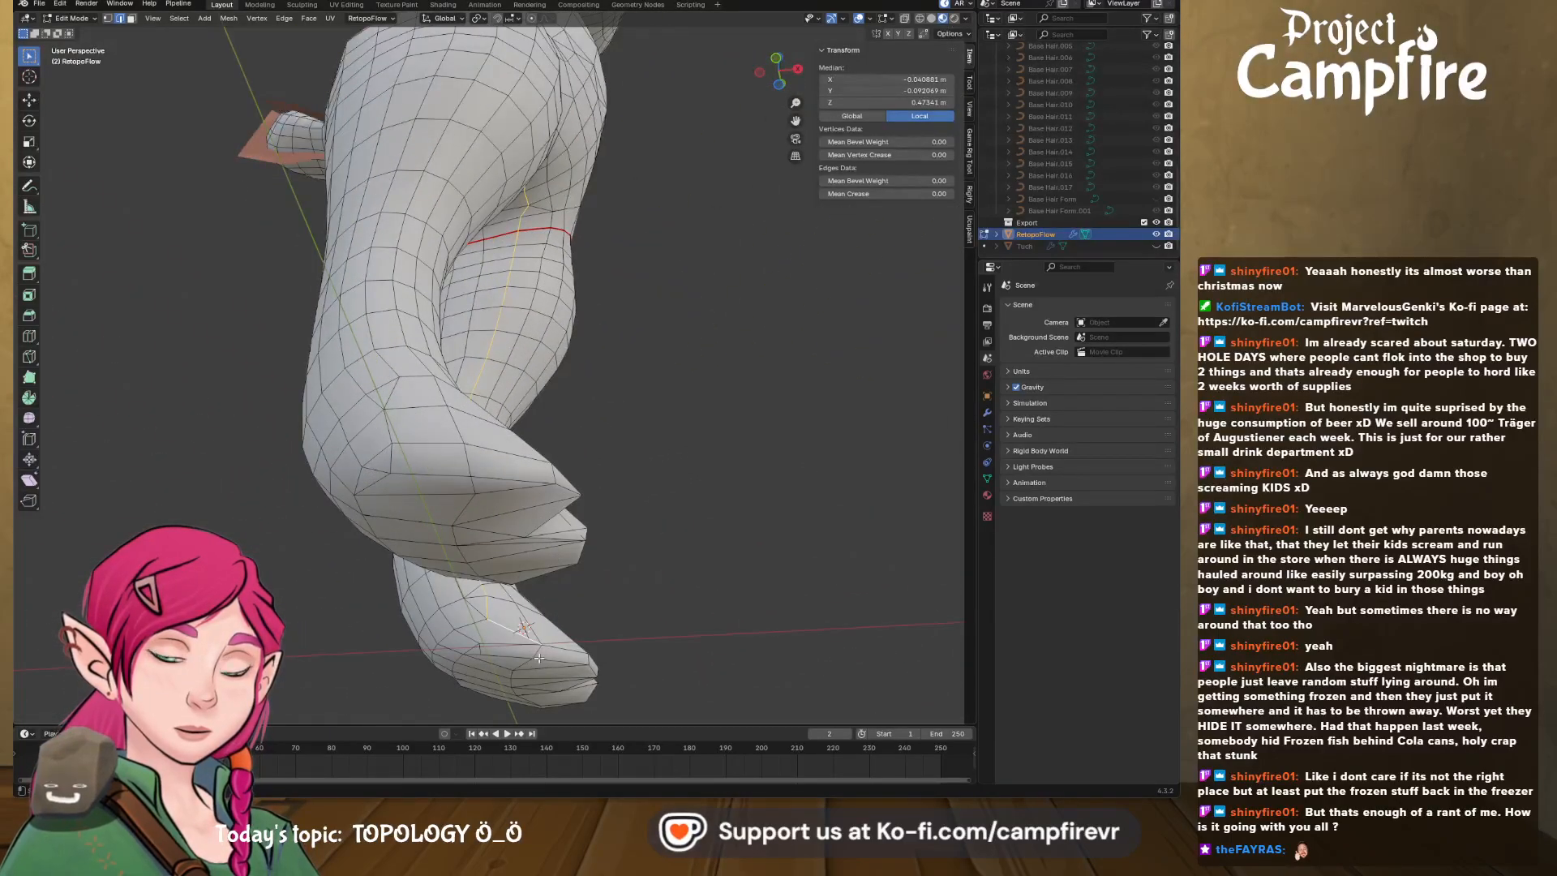
middle_click_drag(539, 653, 500, 560)
key("ctrl+e")
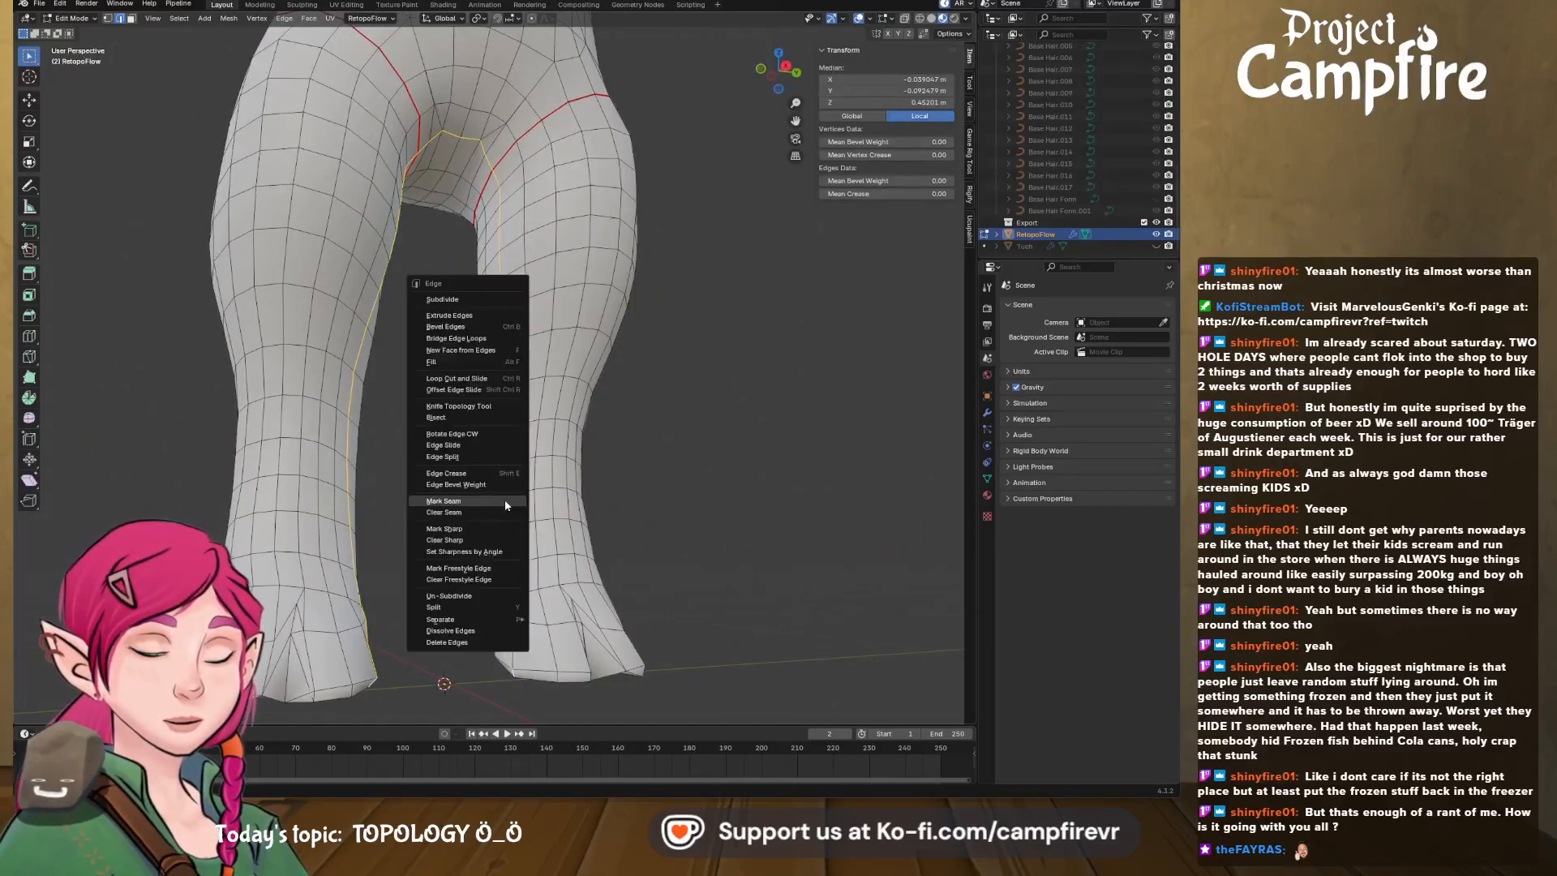
left_click(504, 500)
- Mark a seam along the full outline of the hoof sole, including both toe tips and the cleft
middle_click_drag(504, 500, 568, 409)
left_click(521, 372)
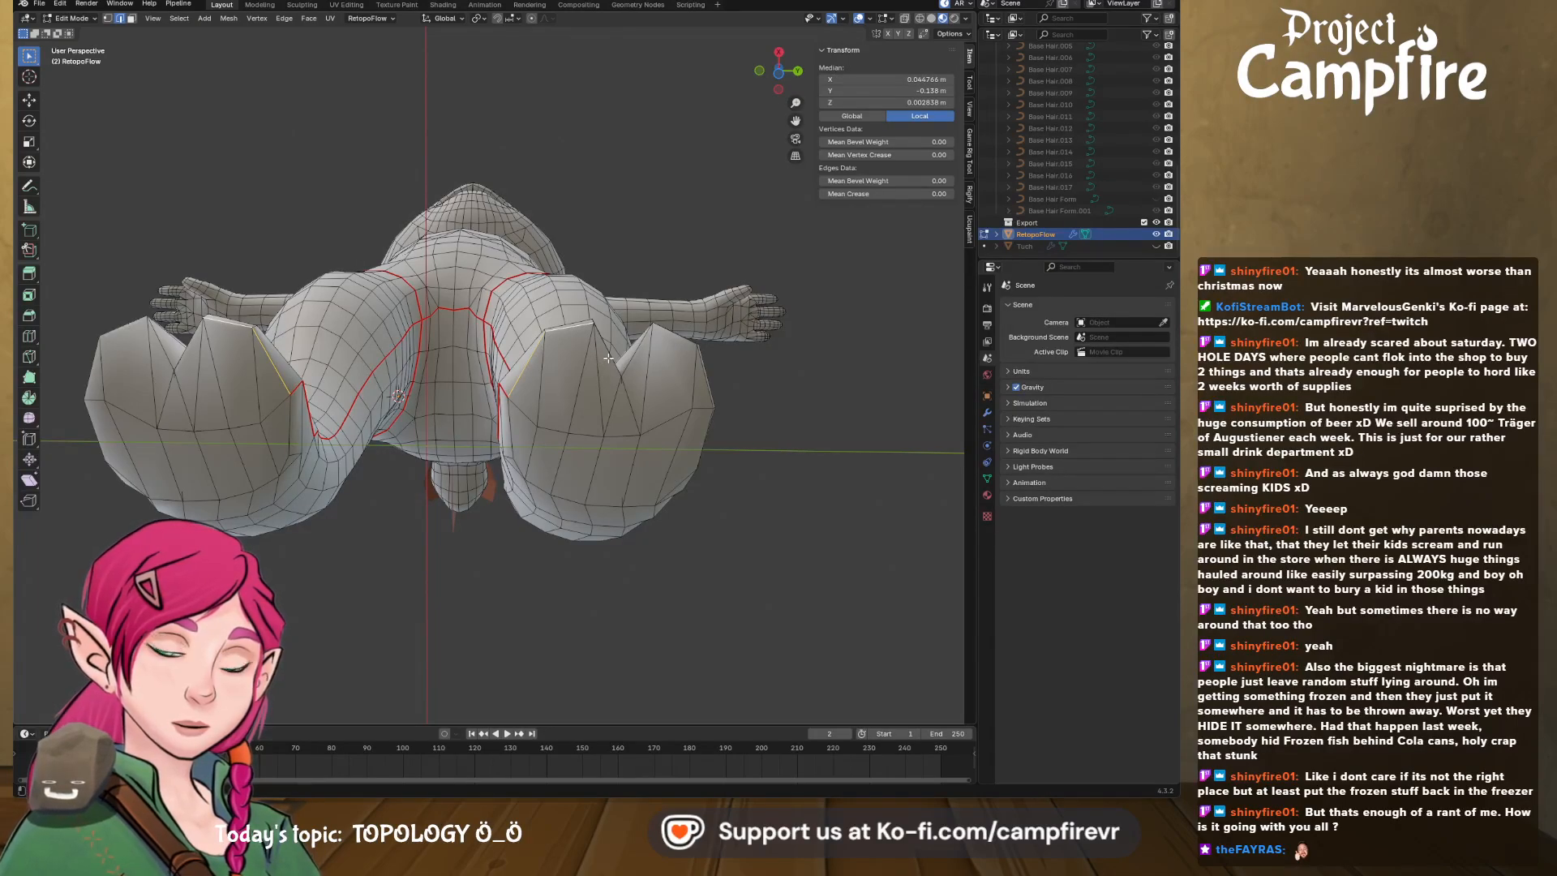
left_click(673, 336, "shift")
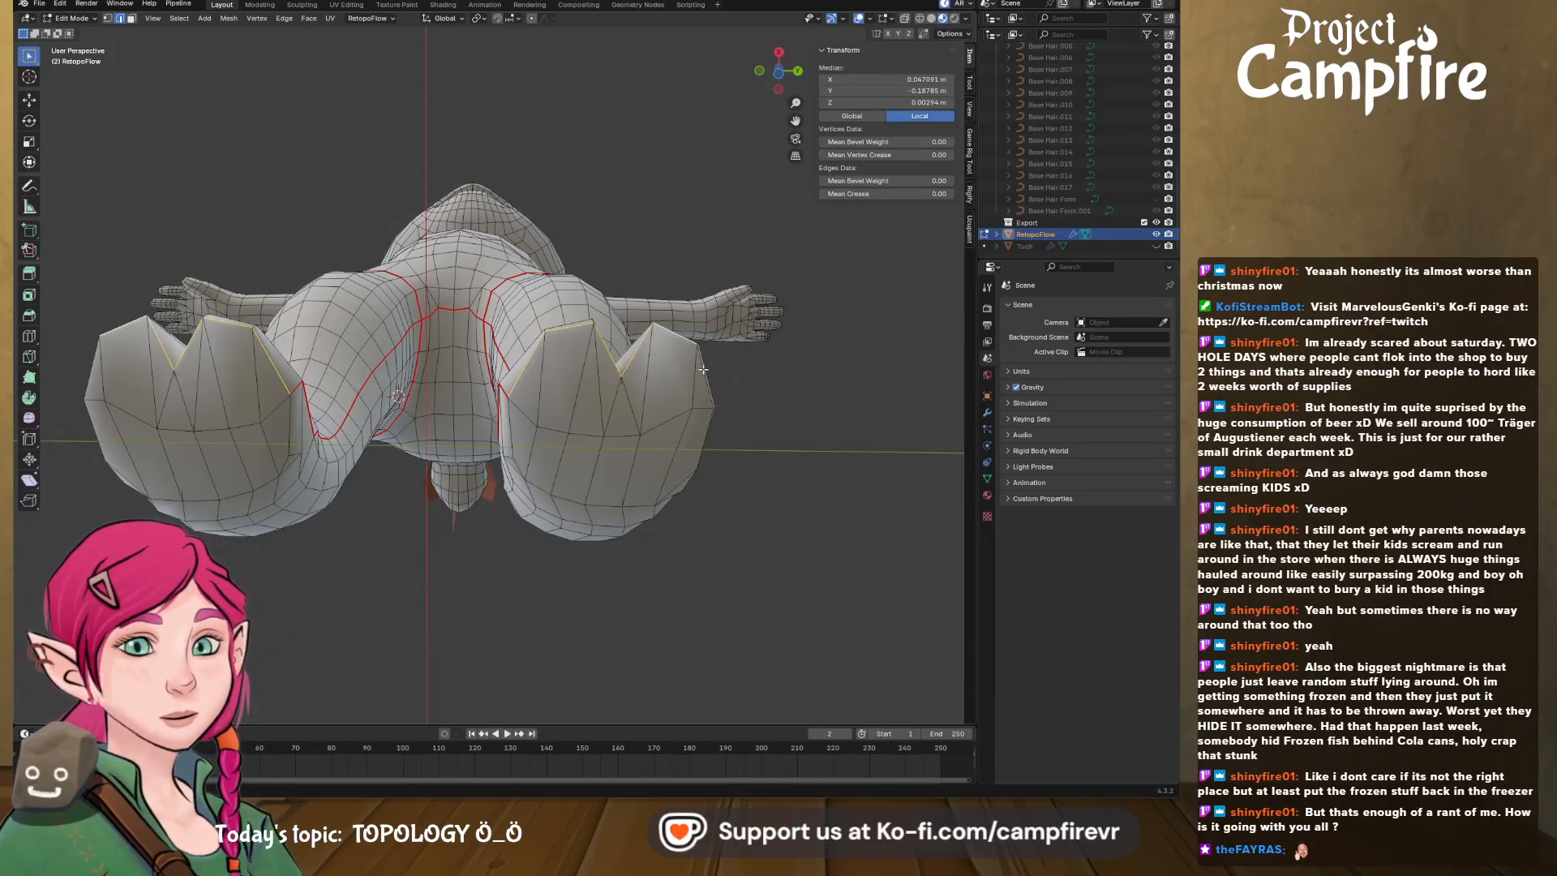
left_click(707, 438, "shift")
left_click(677, 483, "shift")
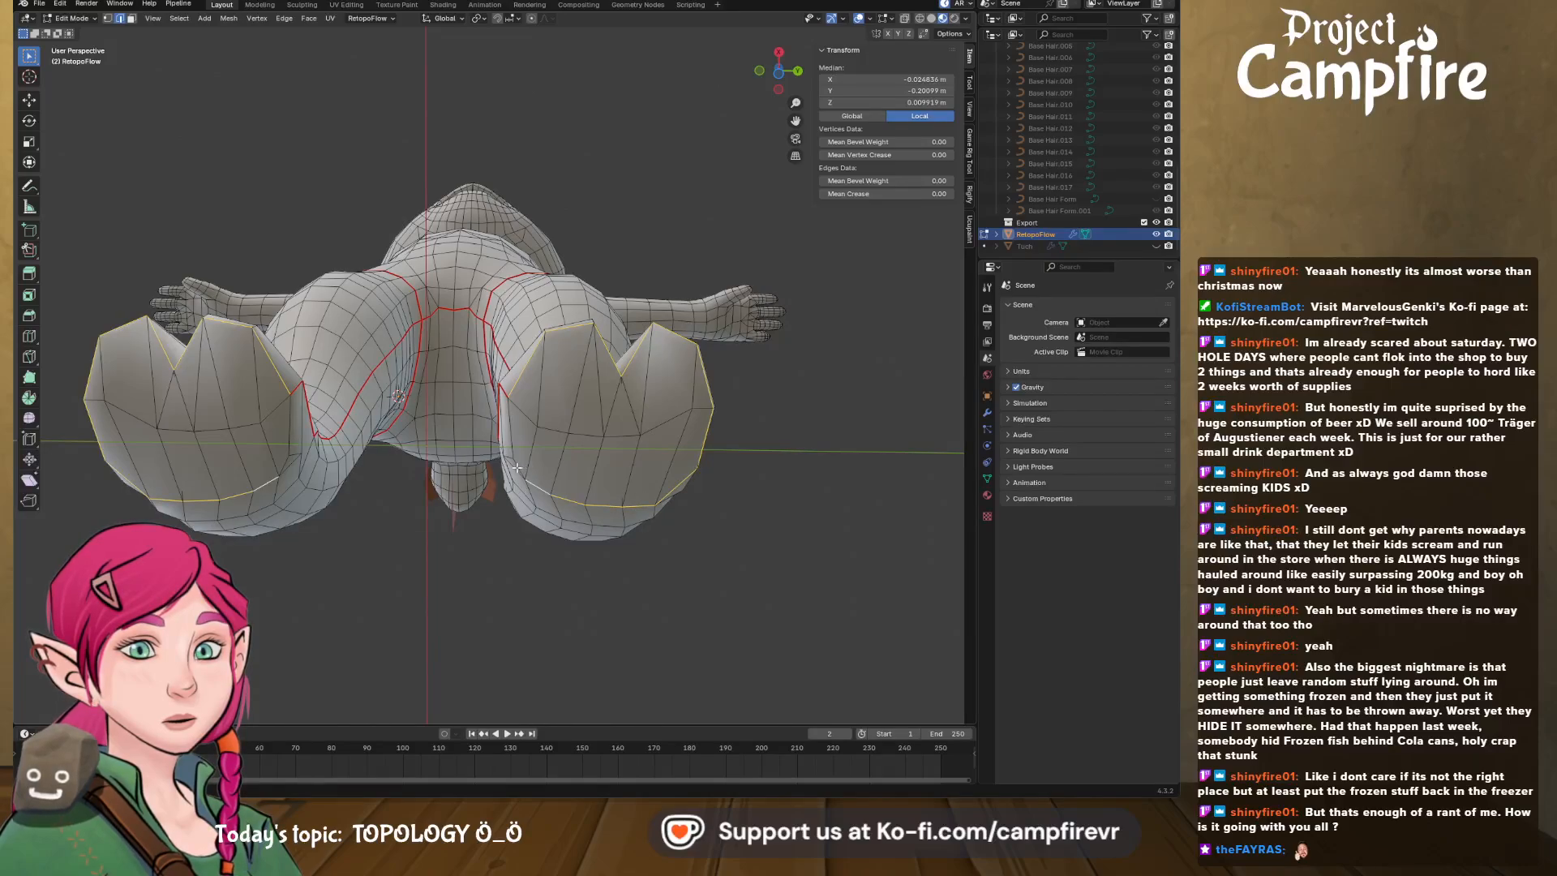
middle_click_drag(580, 435, 550, 435)
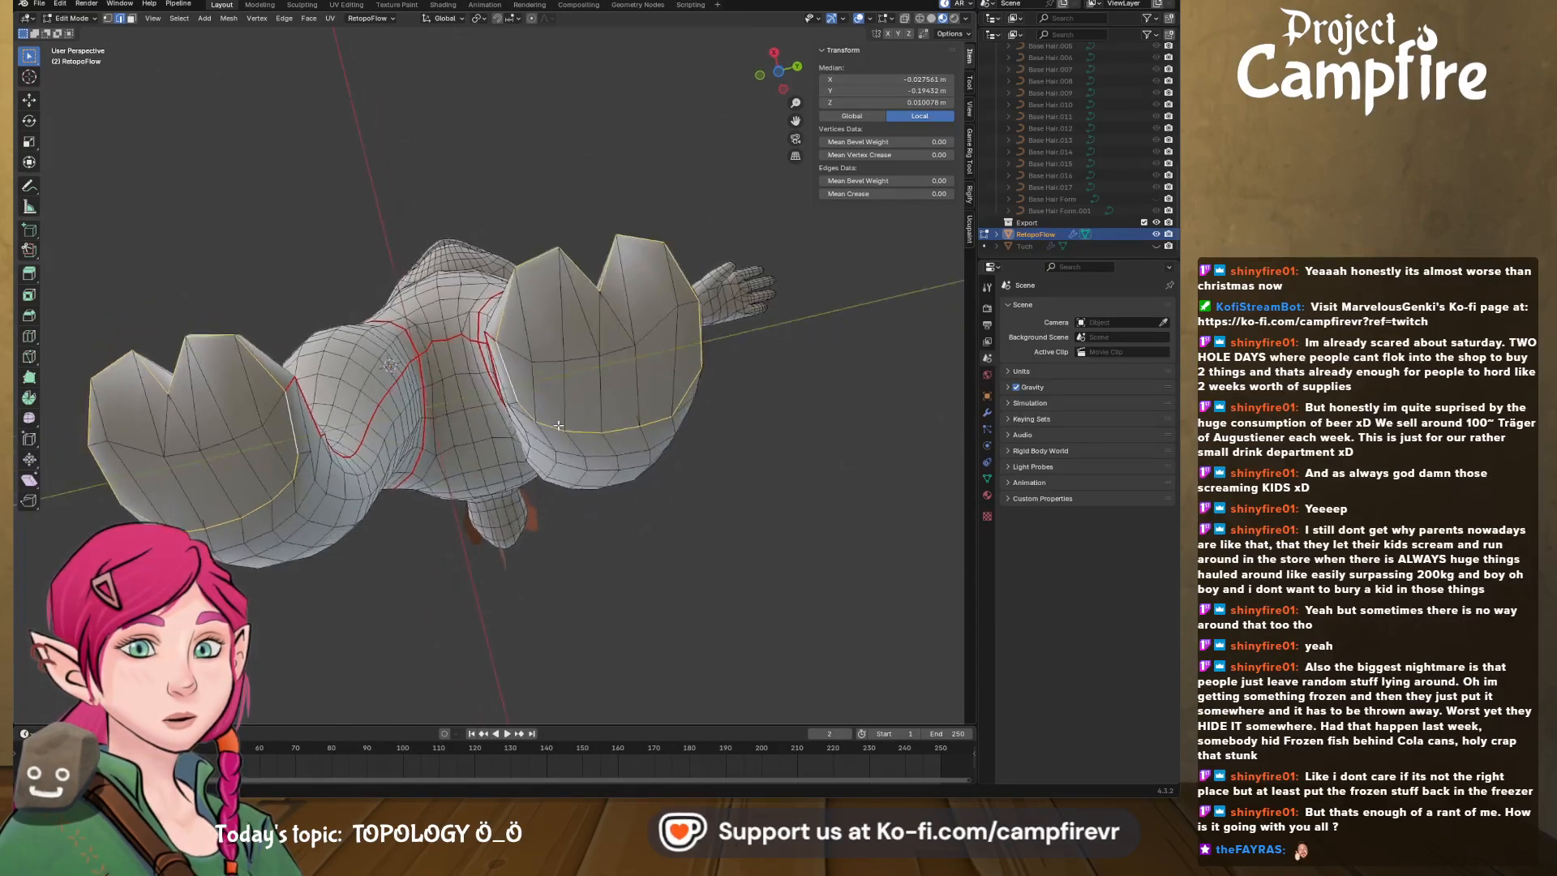
key("ctrl+e")
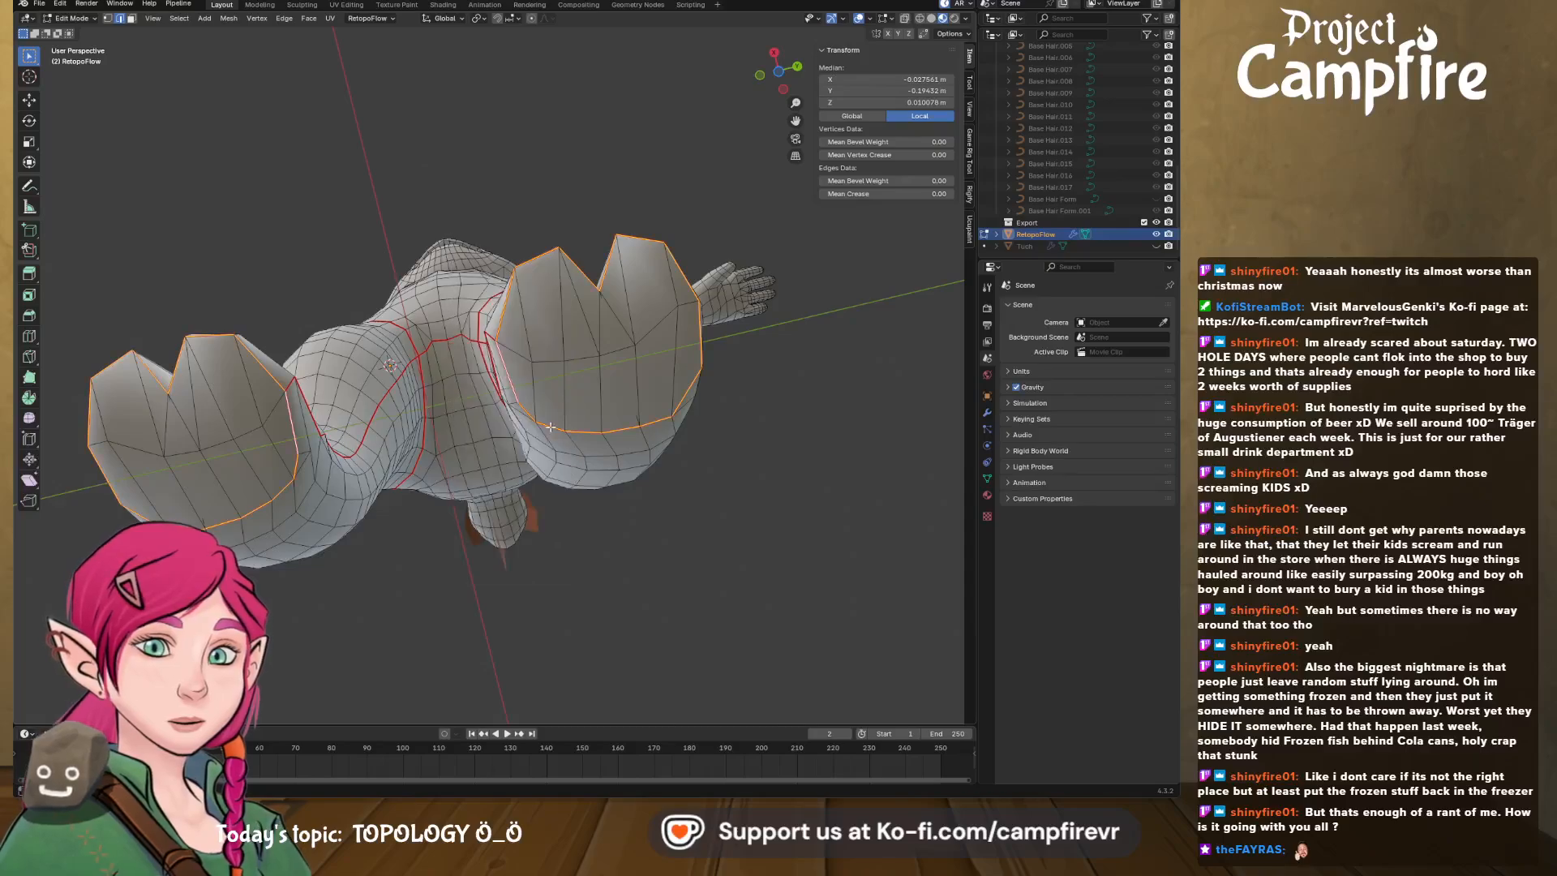
left_click(550, 431)
- Select the interior edges of the hoof sole and dissolve them to simplify the underside
left_click(518, 354)
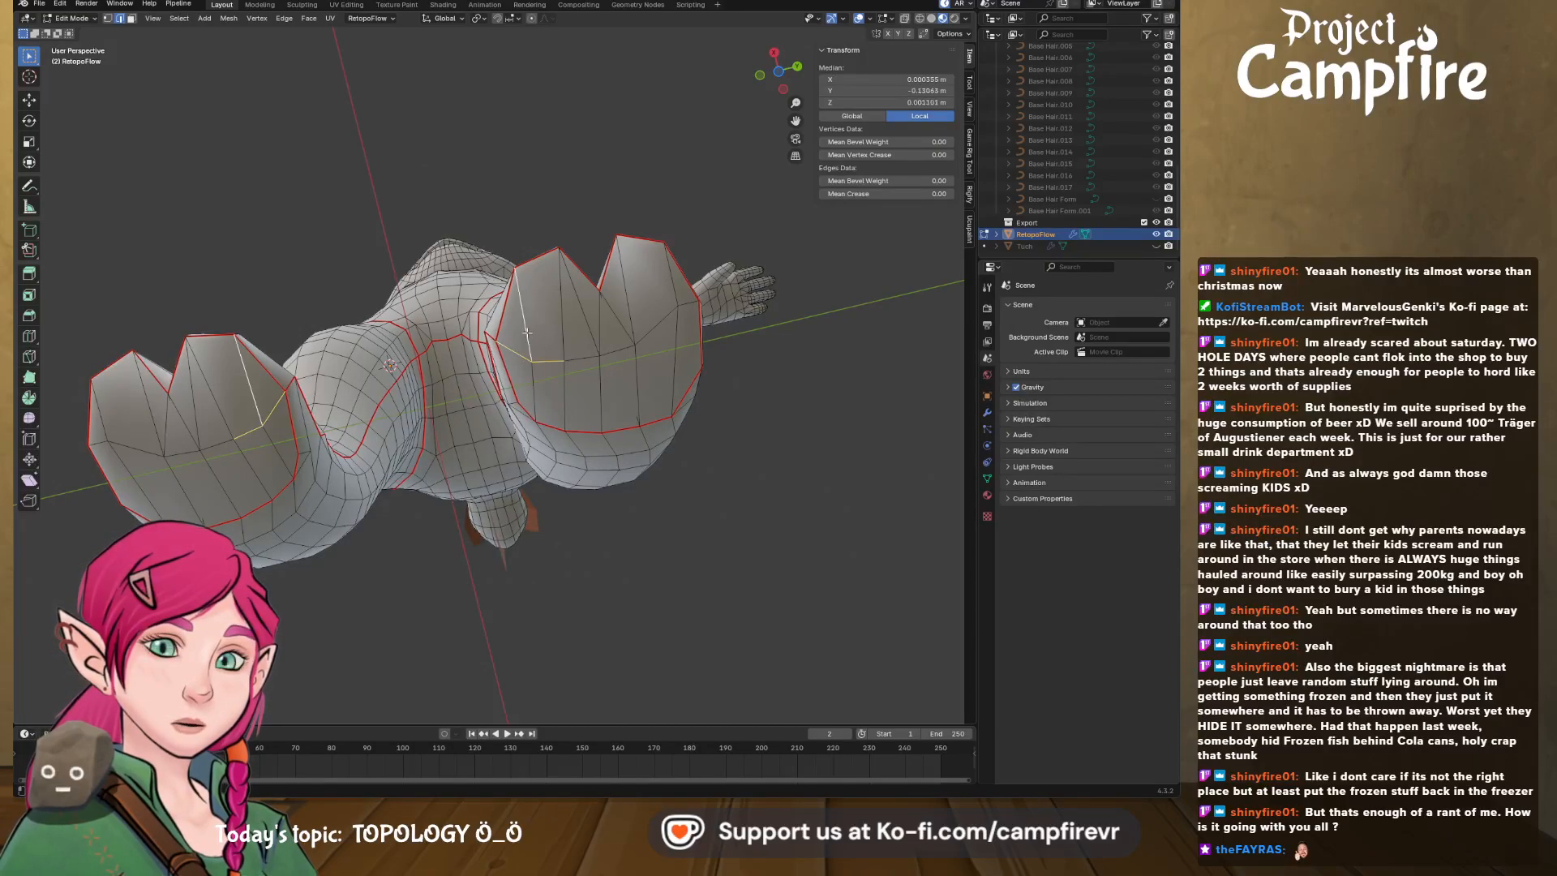
left_click(611, 313, "shift")
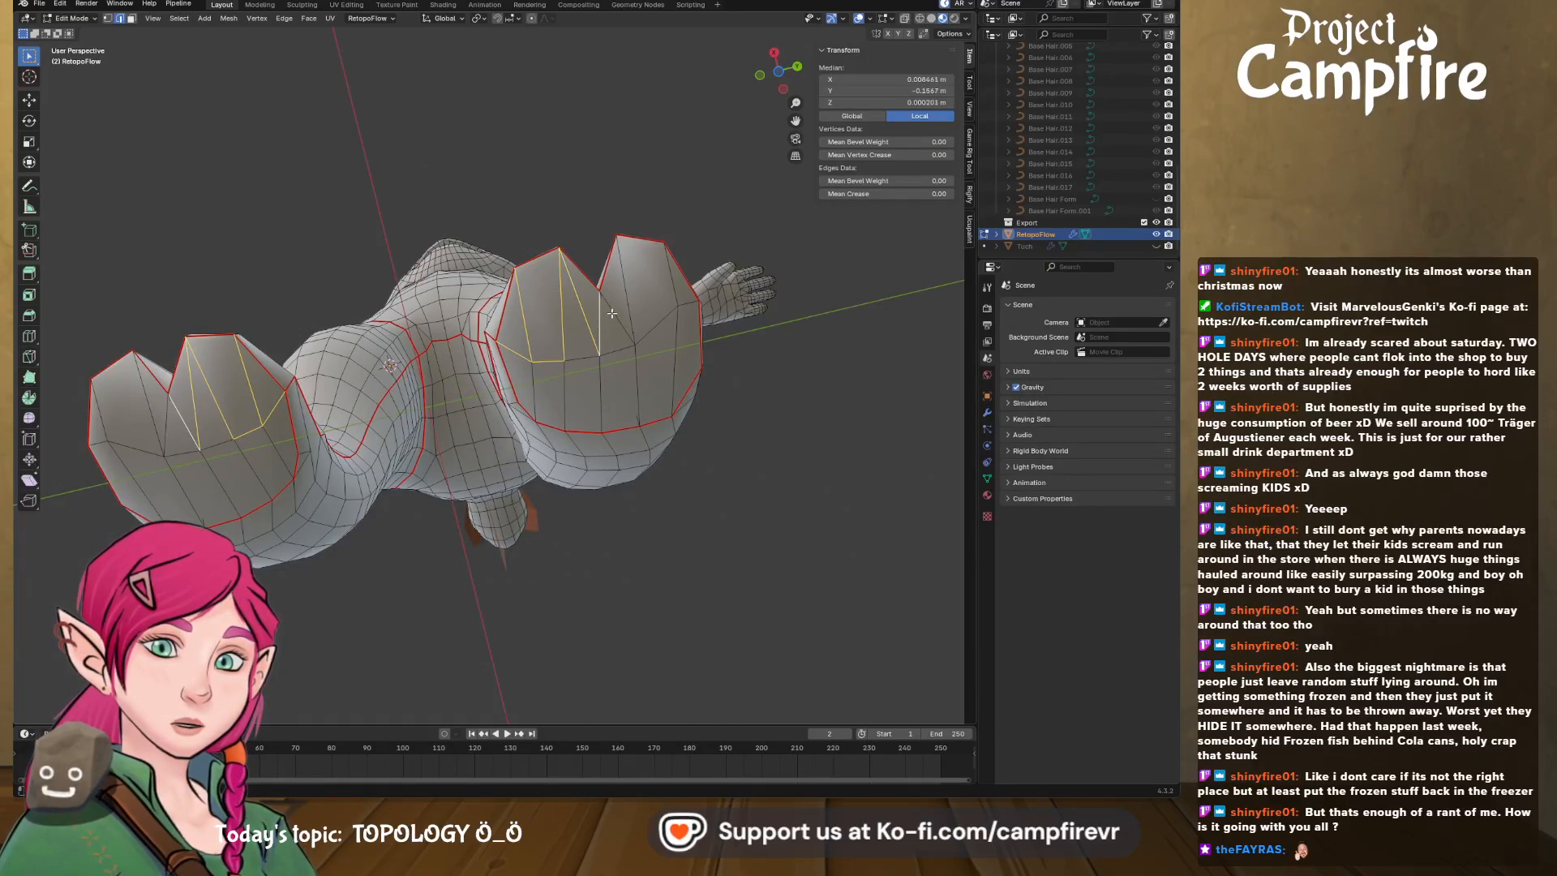
left_click(627, 305, "shift")
left_click(659, 323, "shift")
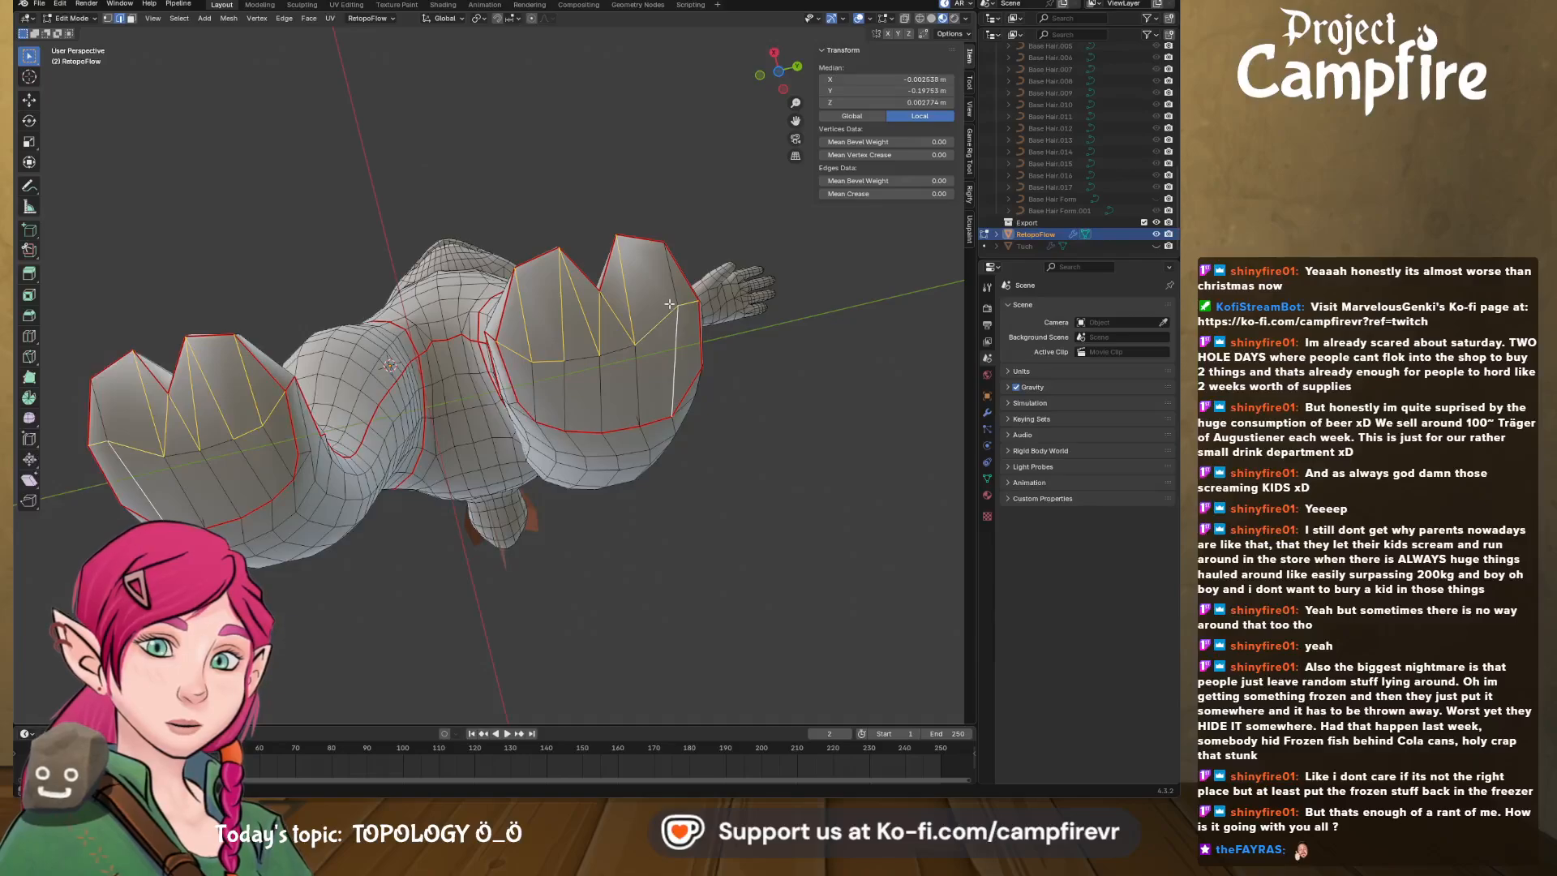
left_click(614, 353, "shift")
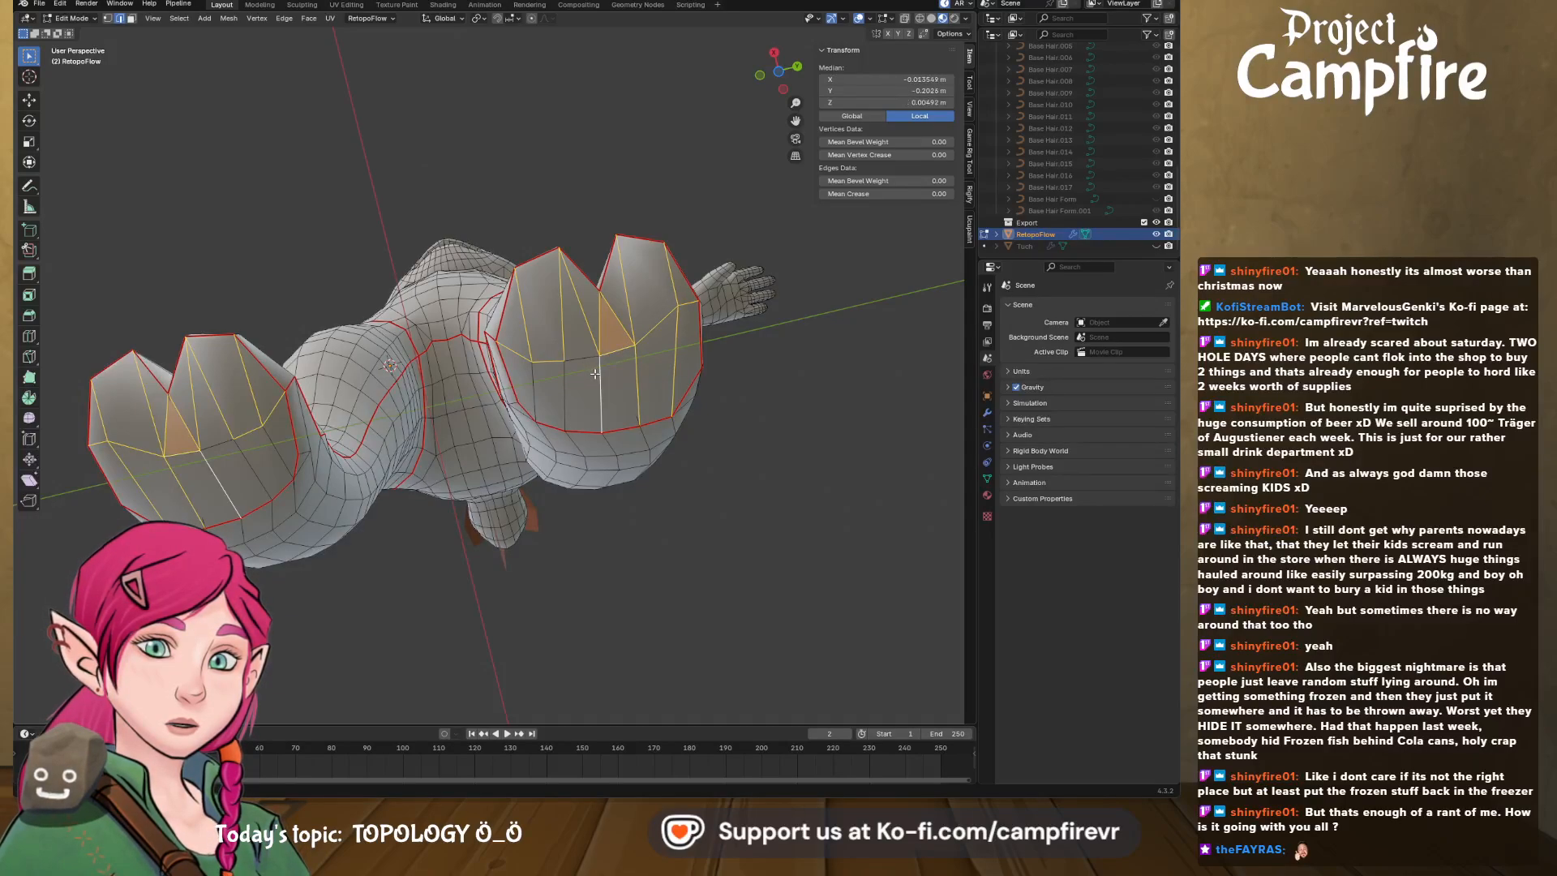
left_click(578, 357, "shift")
left_click(534, 382, "shift")
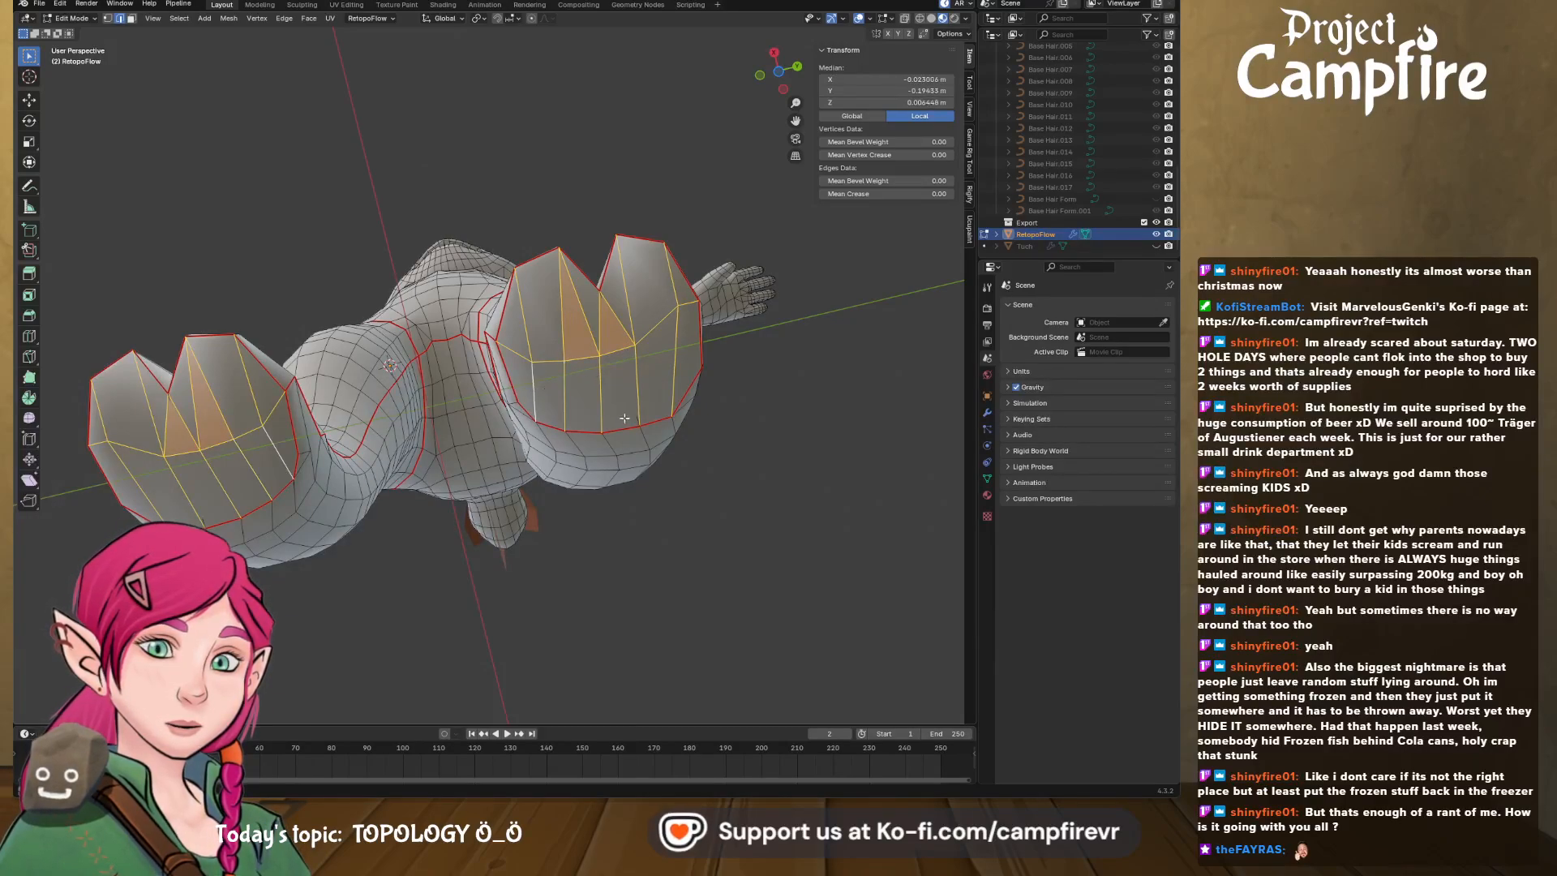
left_click(636, 418, "shift")
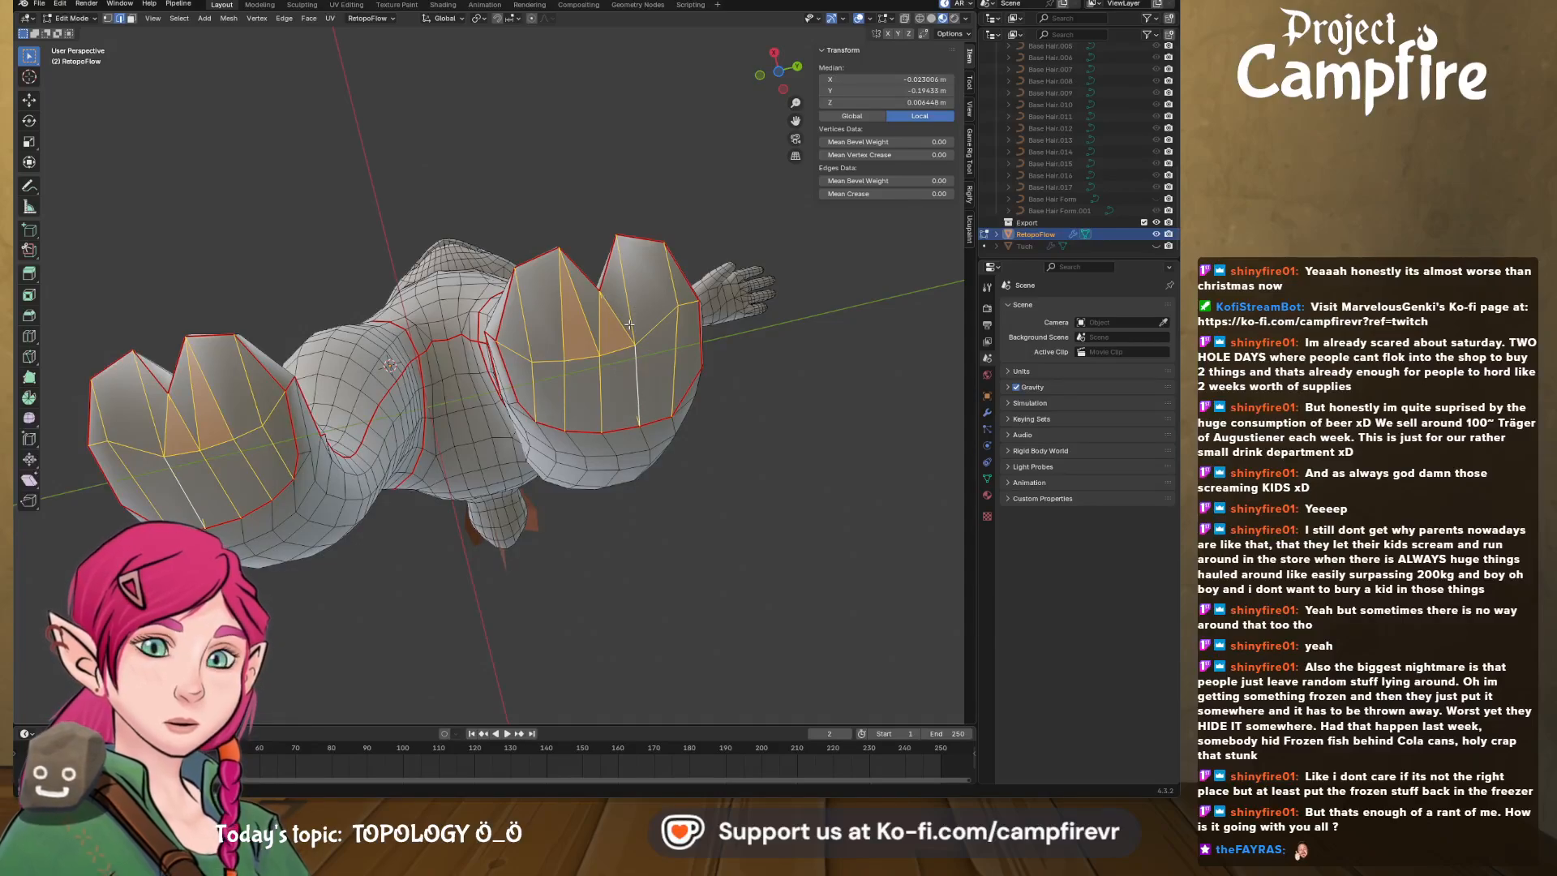
key("x")
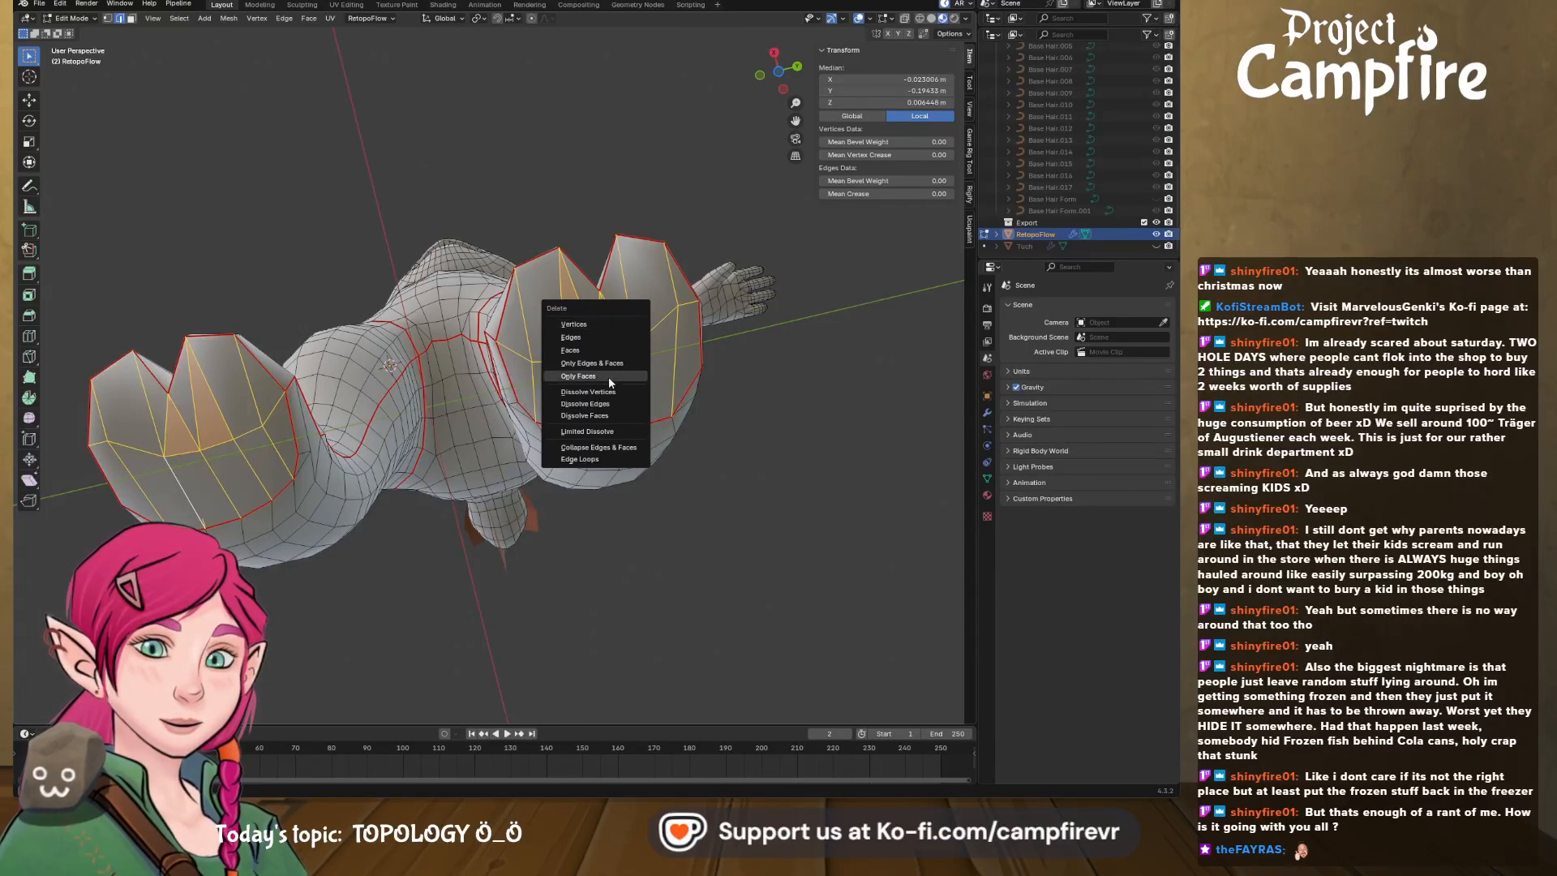
left_click(615, 403)
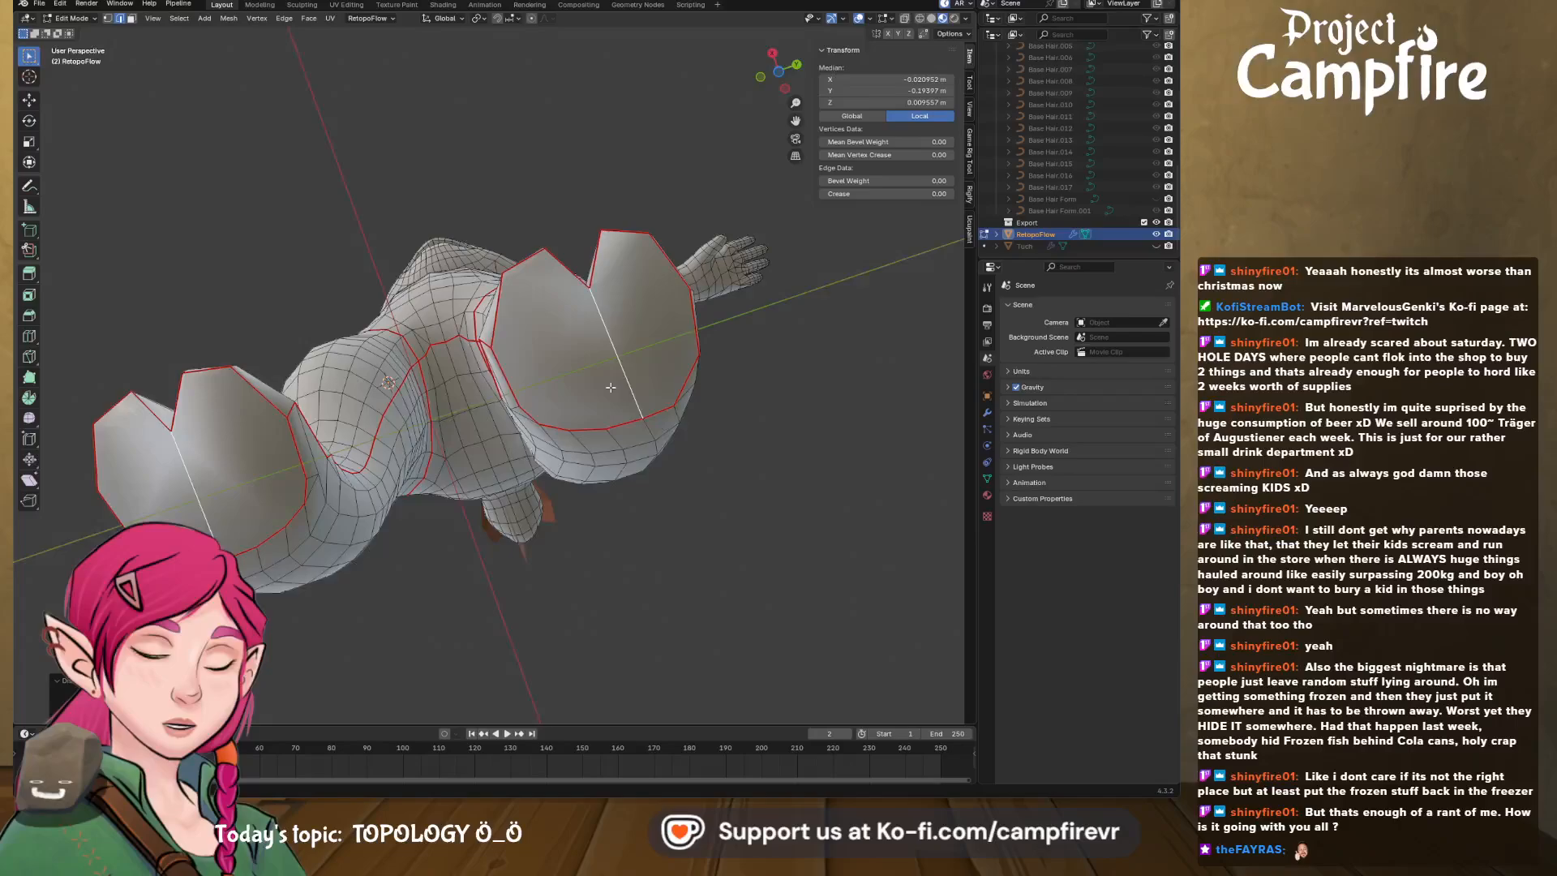
- Try to dissolve the remaining edge running from the cleft to the back of the hoof sole
middle_click_drag(611, 388, 619, 370)
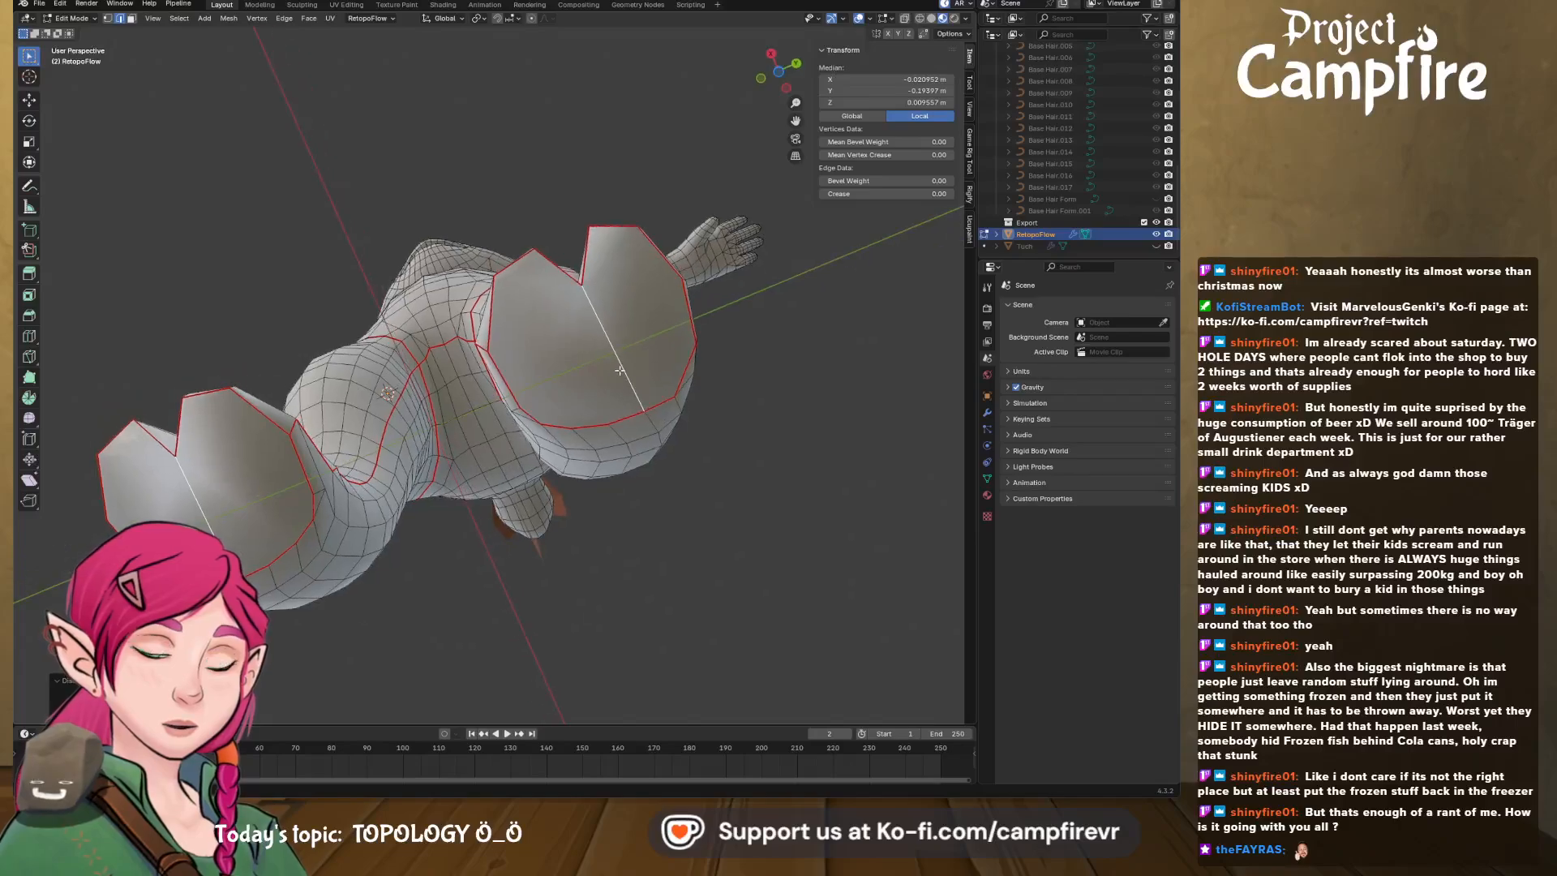
key("x")
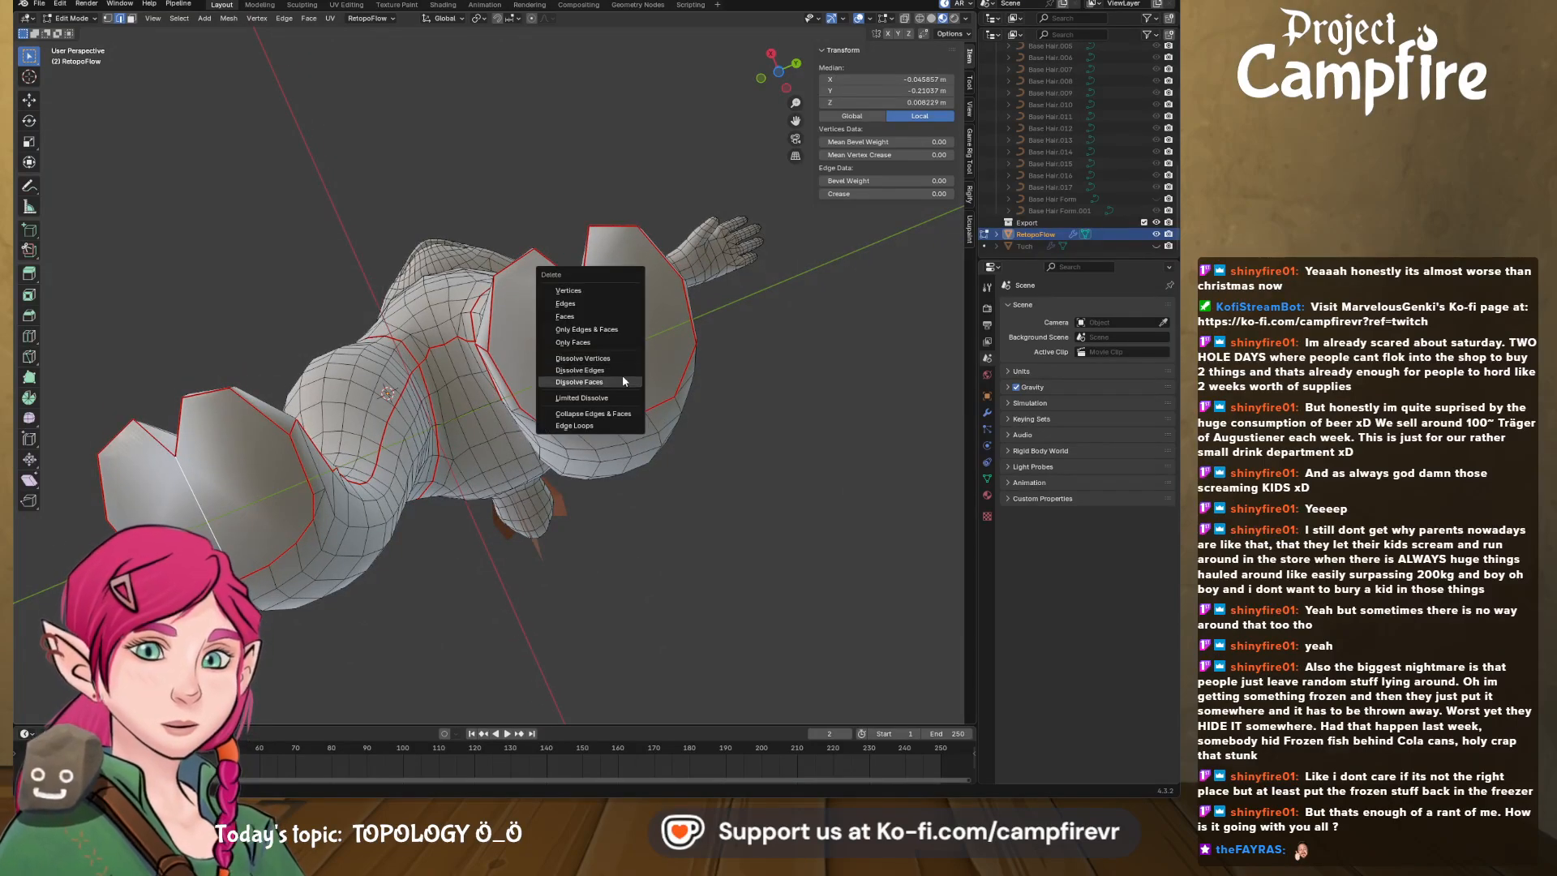
left_click(620, 369)
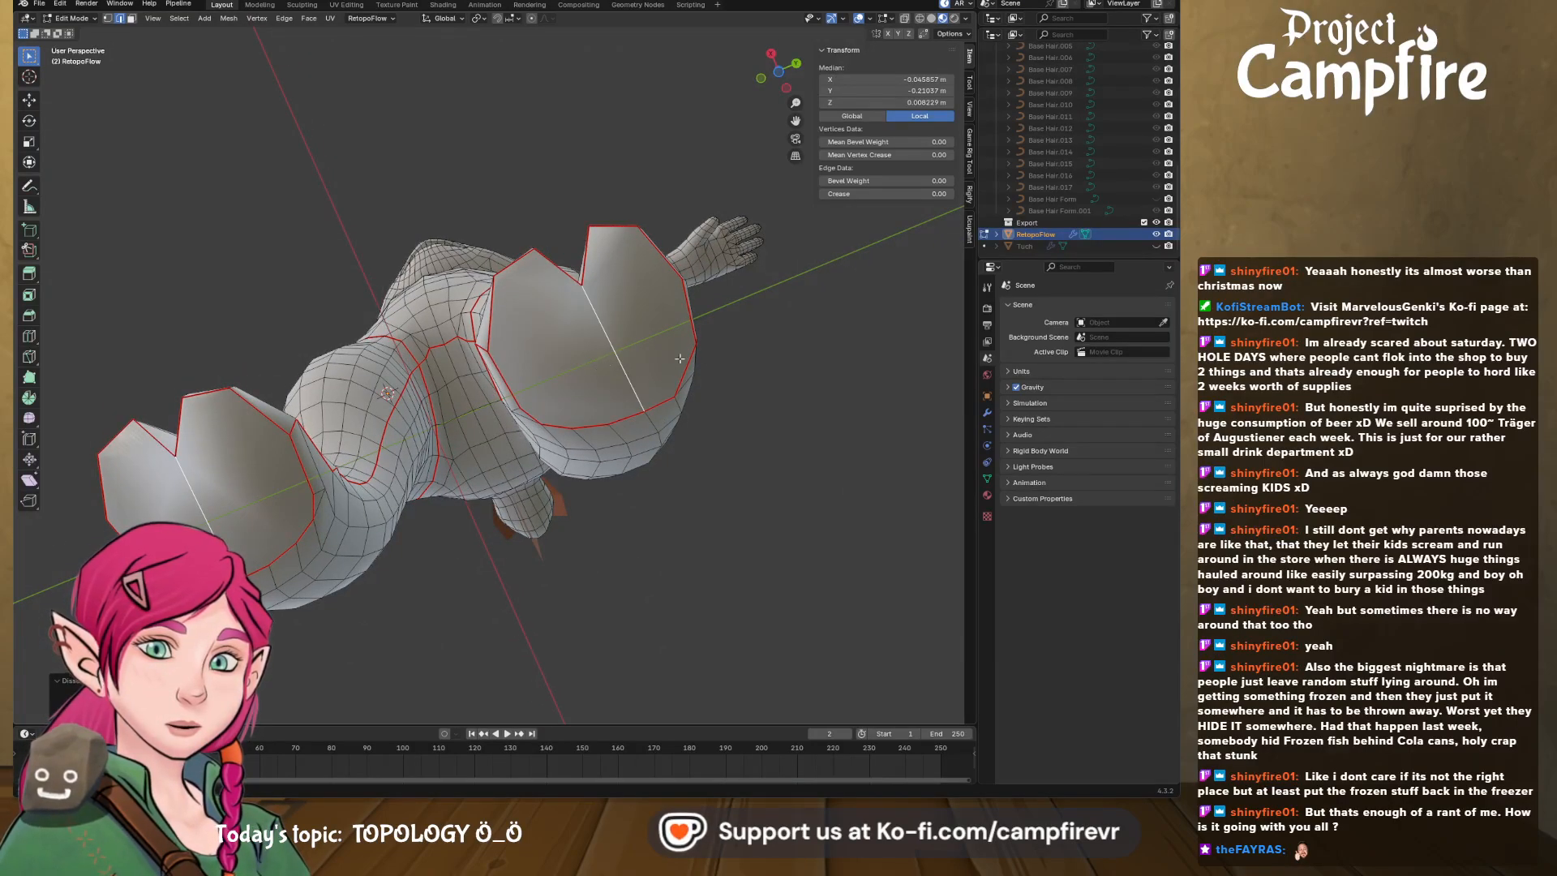
middle_click_drag(680, 358, 668, 445)
left_click(703, 504)
middle_click_drag(689, 519, 668, 444)
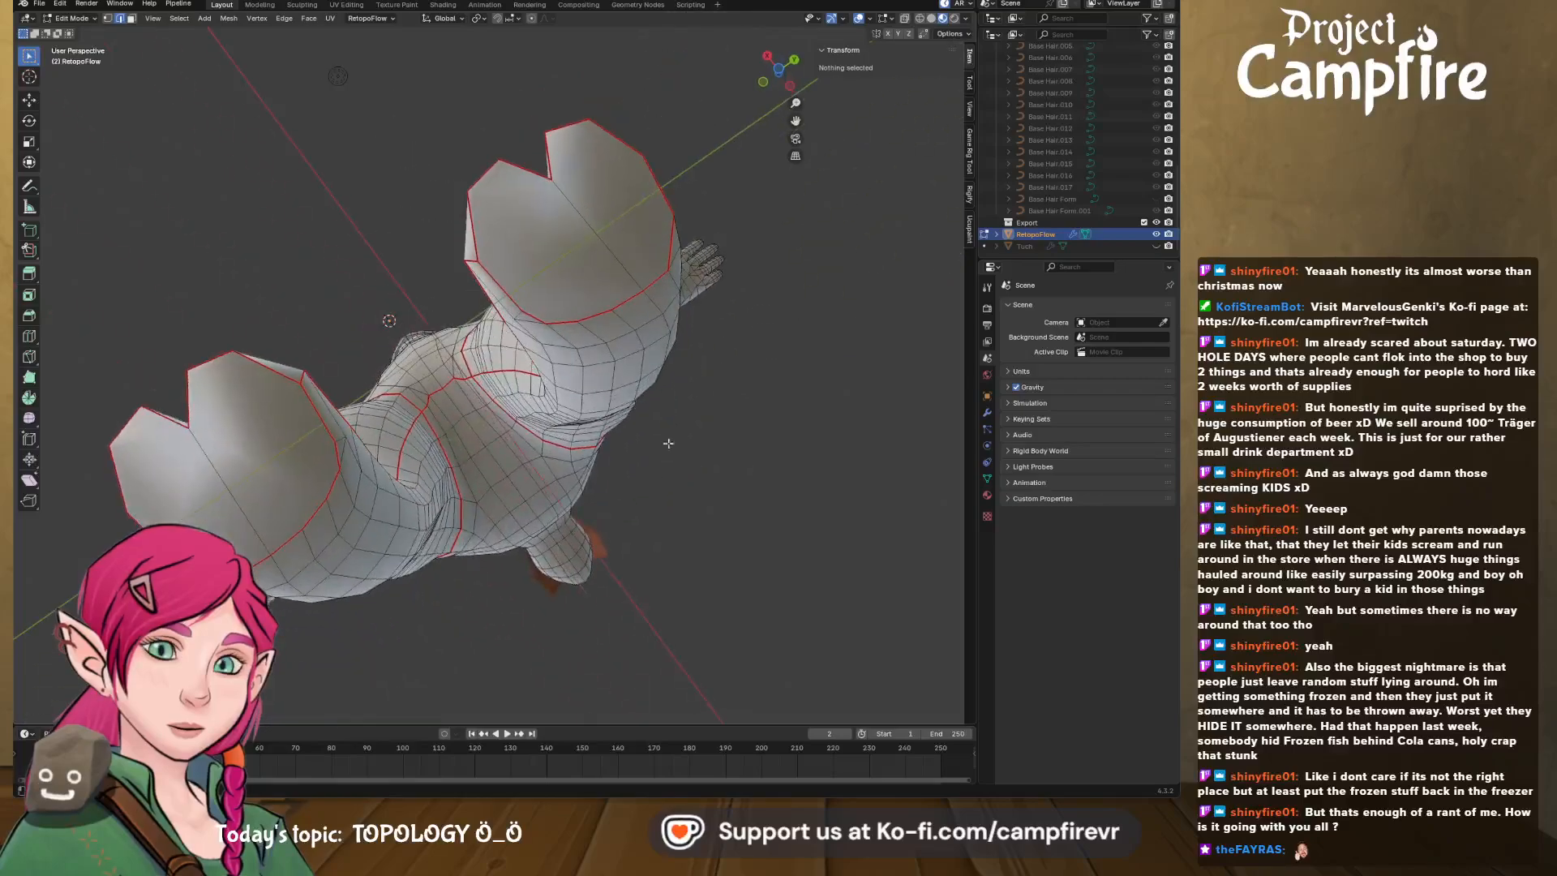
left_click(613, 256)
middle_click_drag(612, 256, 606, 347)
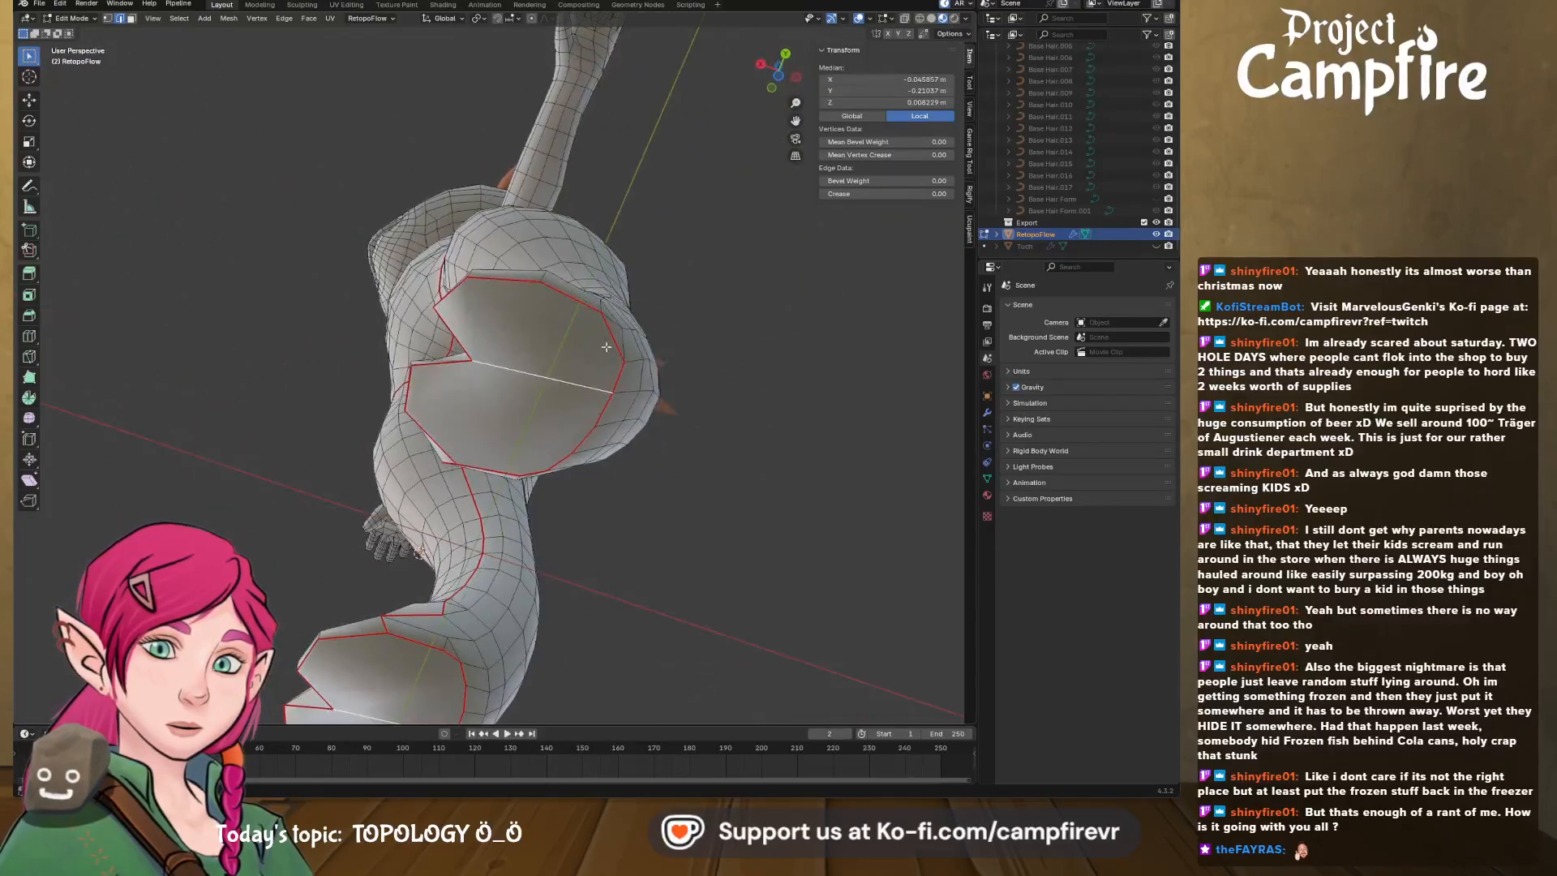
key("x")
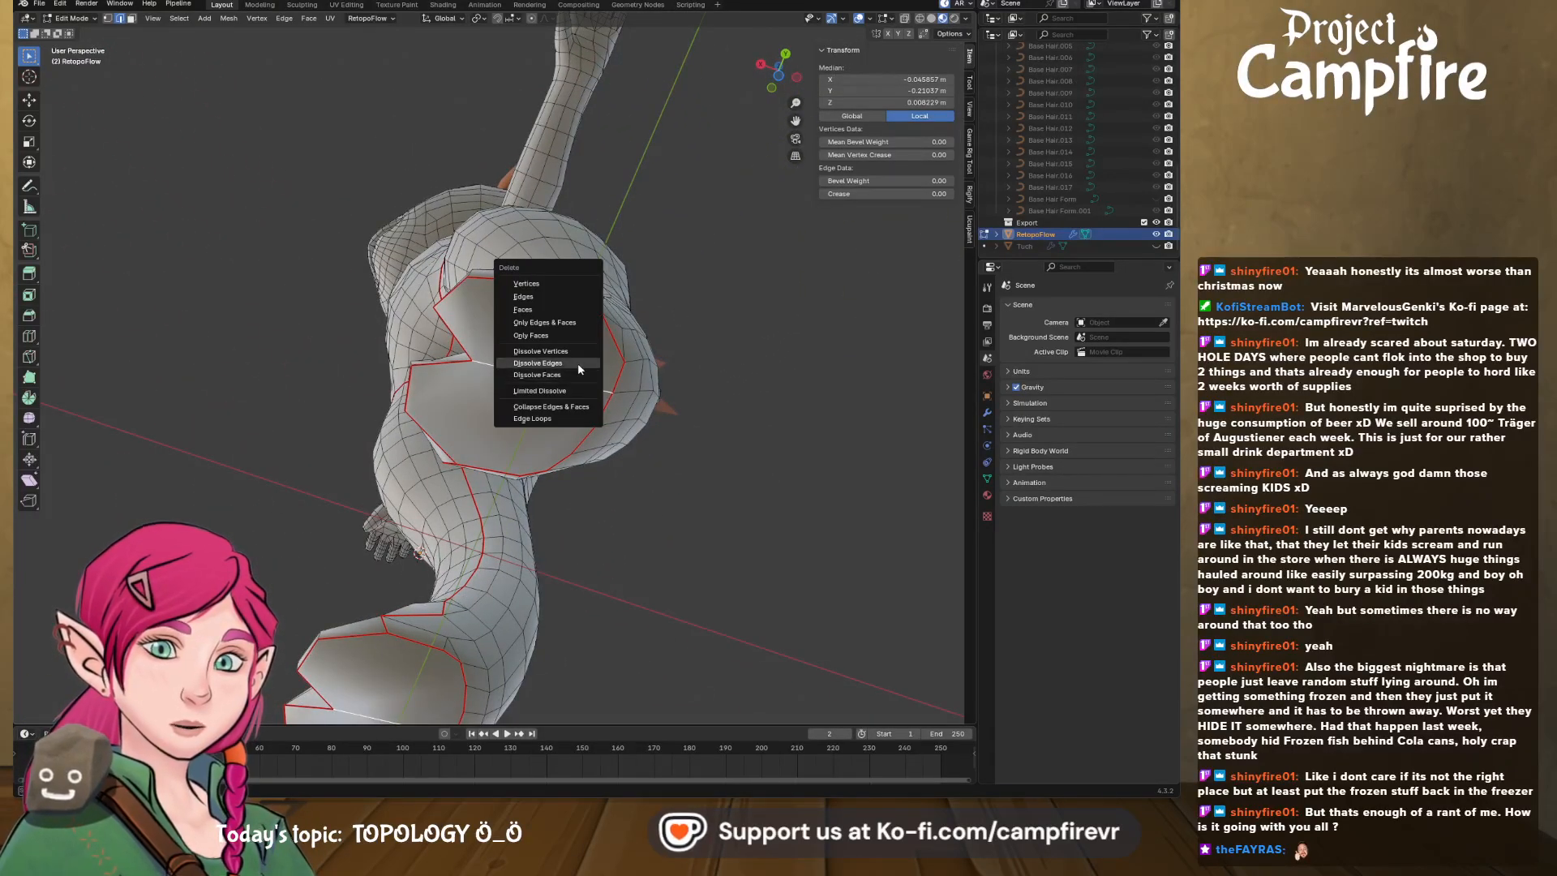
left_click(570, 367)
- Select the edge loop around the wrist and mark it as a seam
middle_click_drag(568, 369, 669, 323)
middle_click_drag(581, 282, 541, 486)
scroll(551, 421, "down", 8)
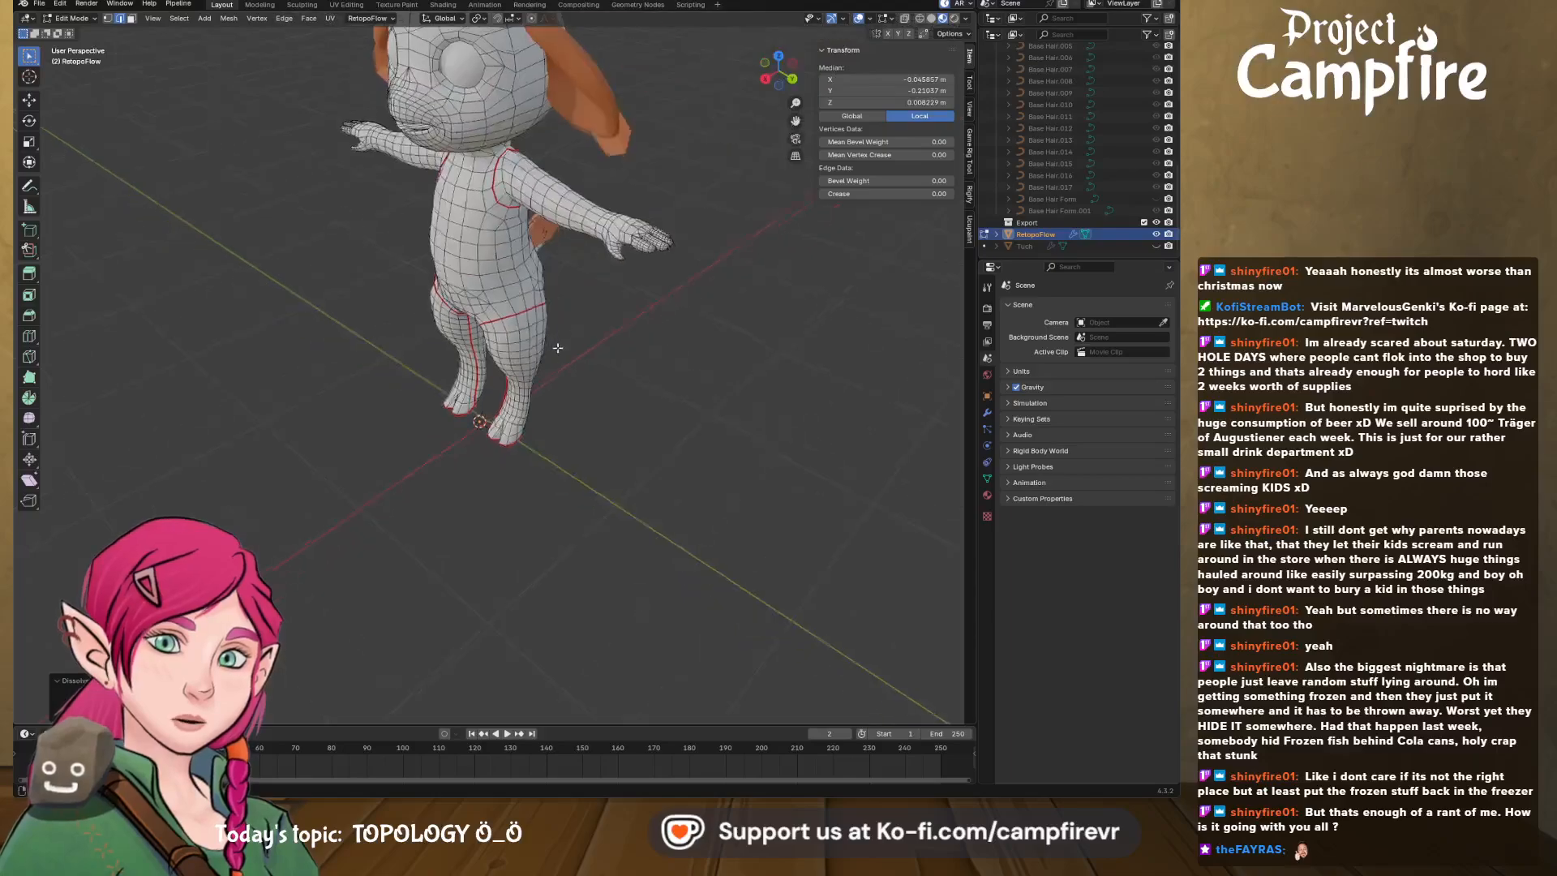
middle_click_drag(605, 349, 742, 405)
scroll(537, 352, "up", 5)
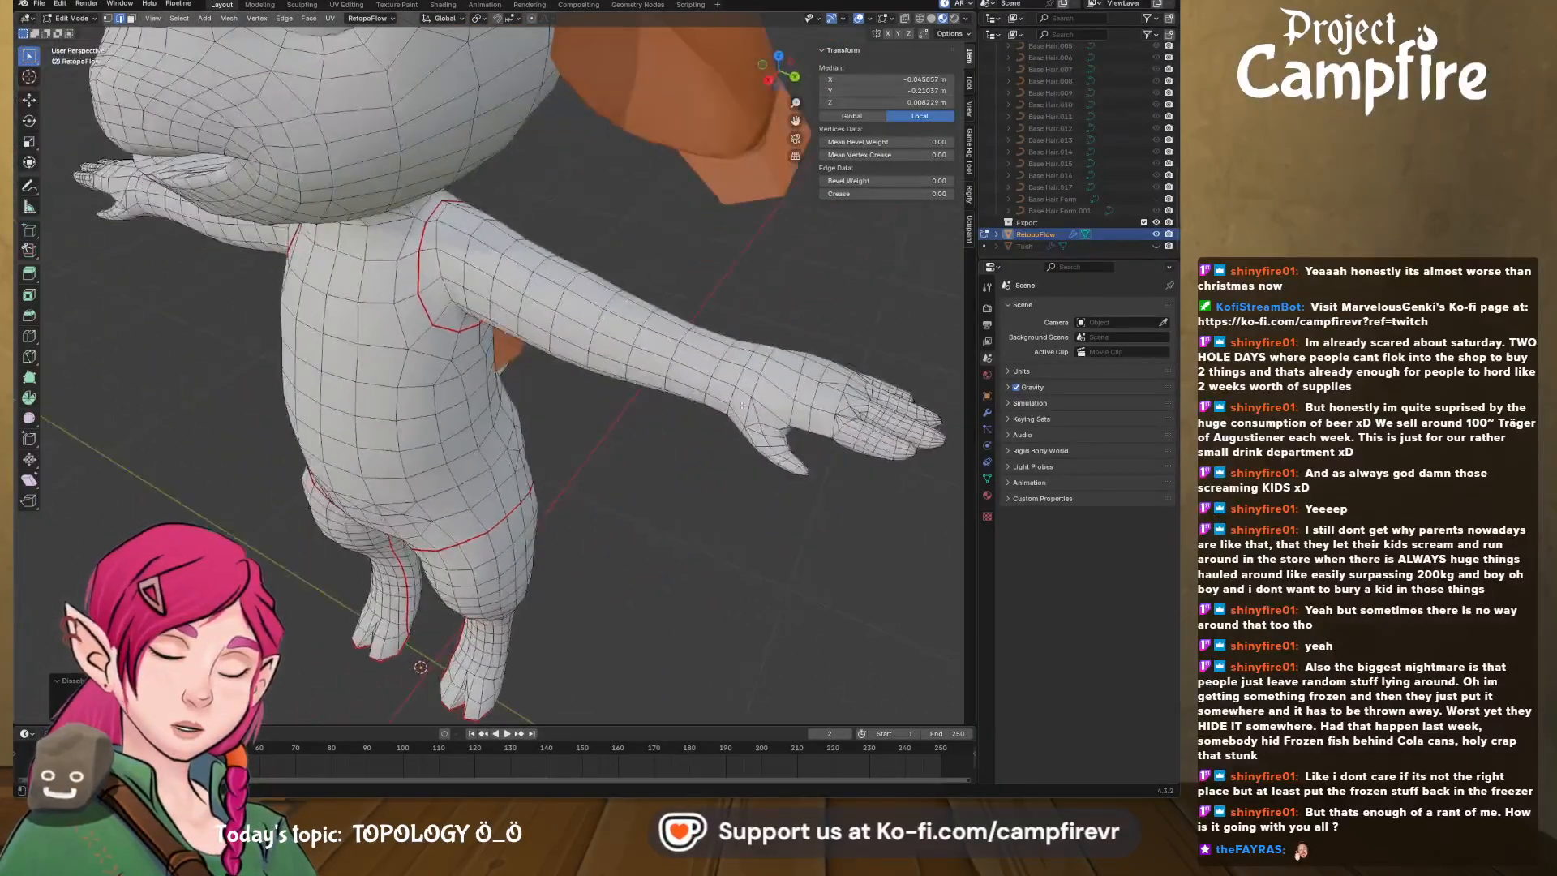
left_click(740, 378, "alt")
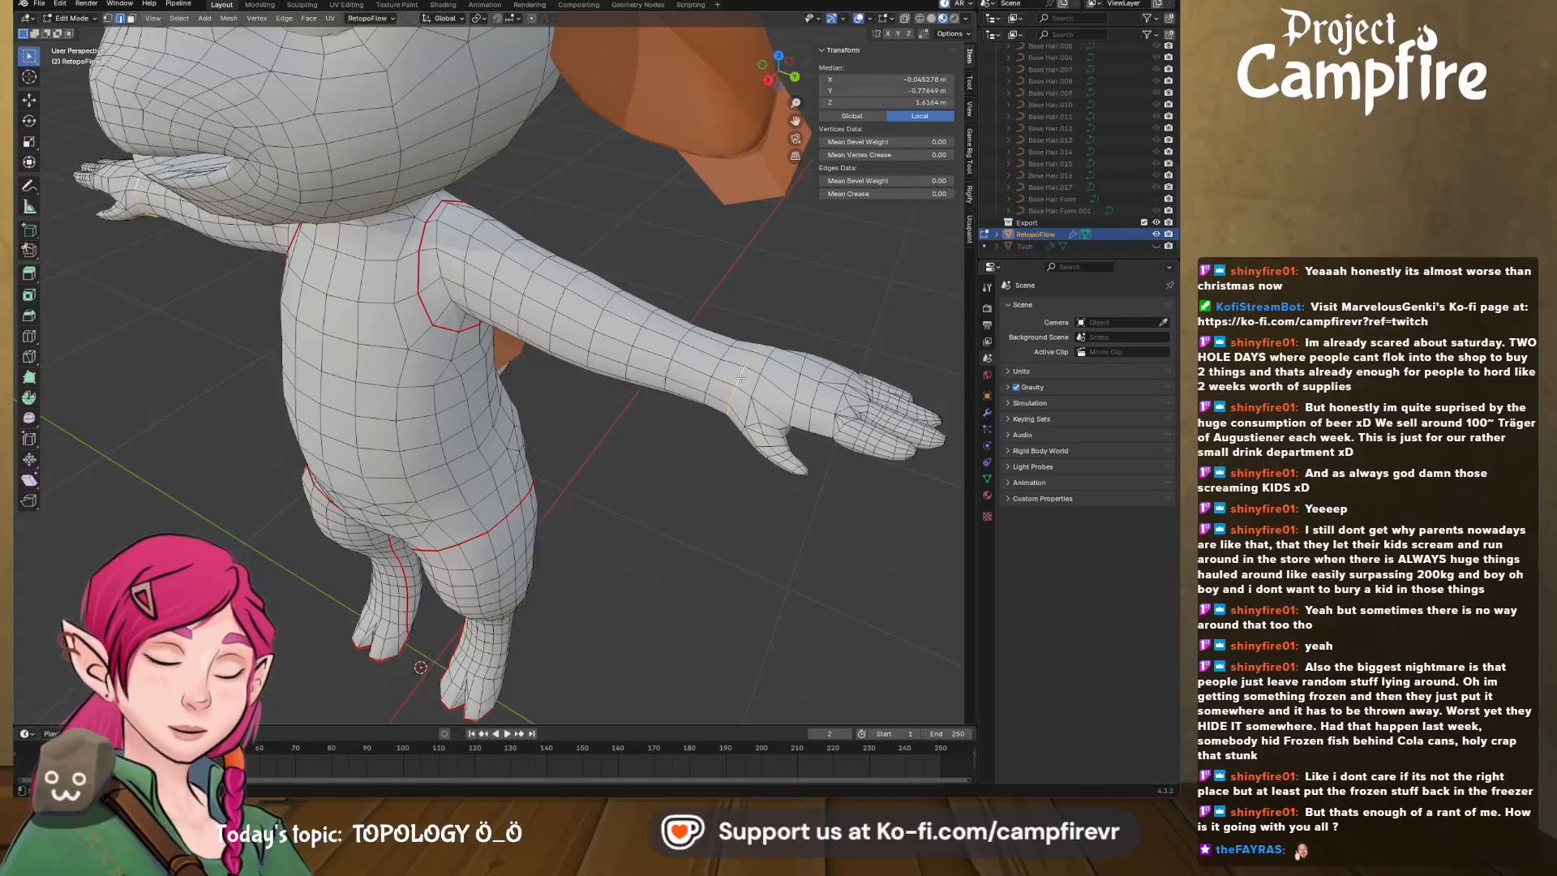
middle_click_drag(722, 373, 736, 364)
key("x")
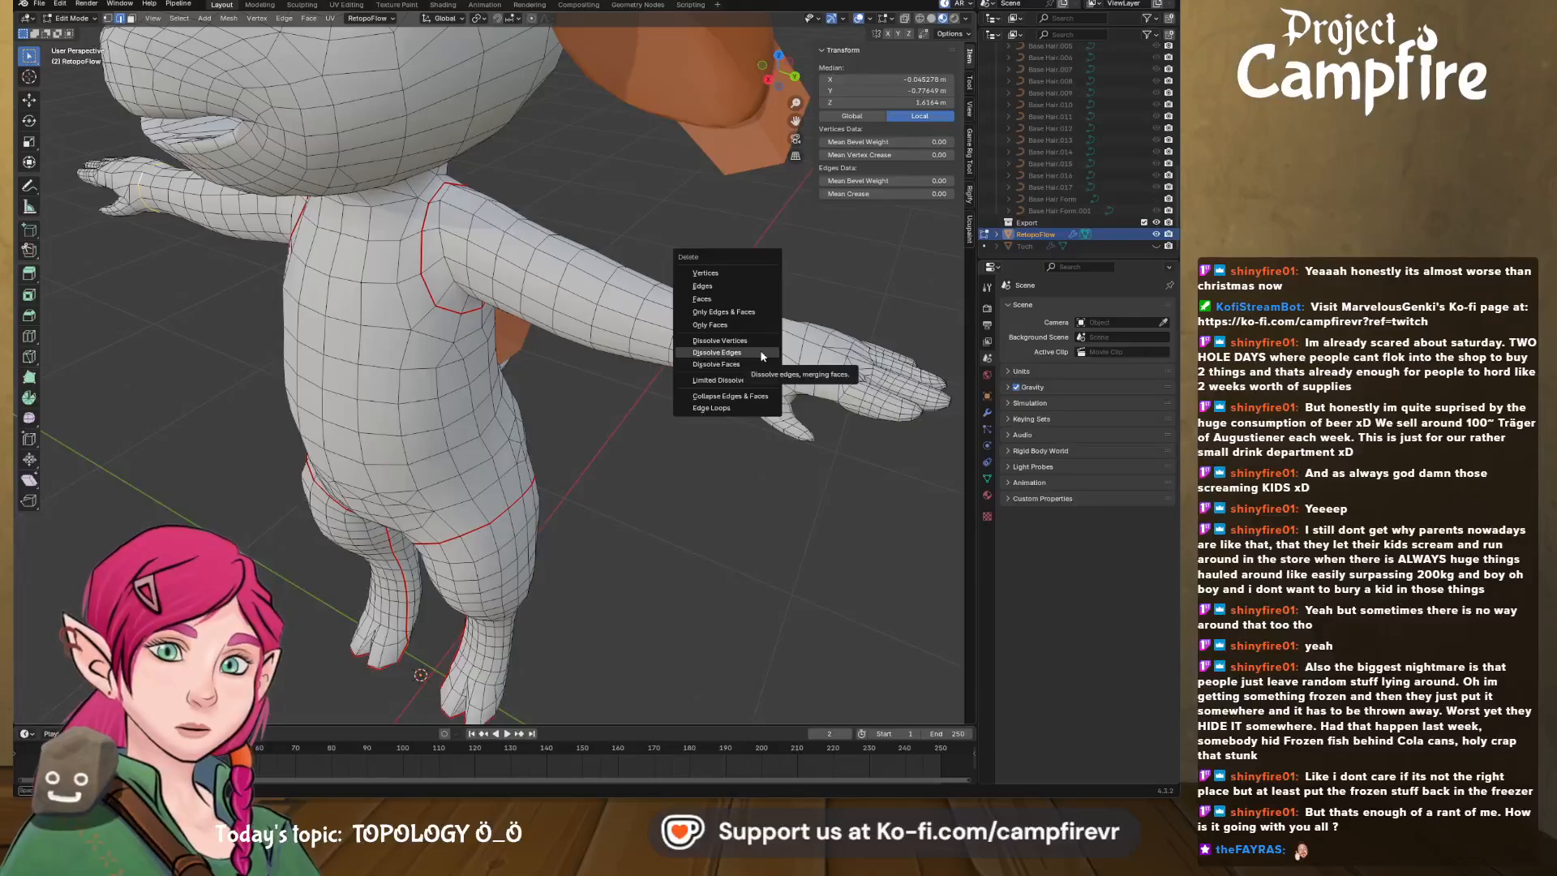
left_click(762, 355)
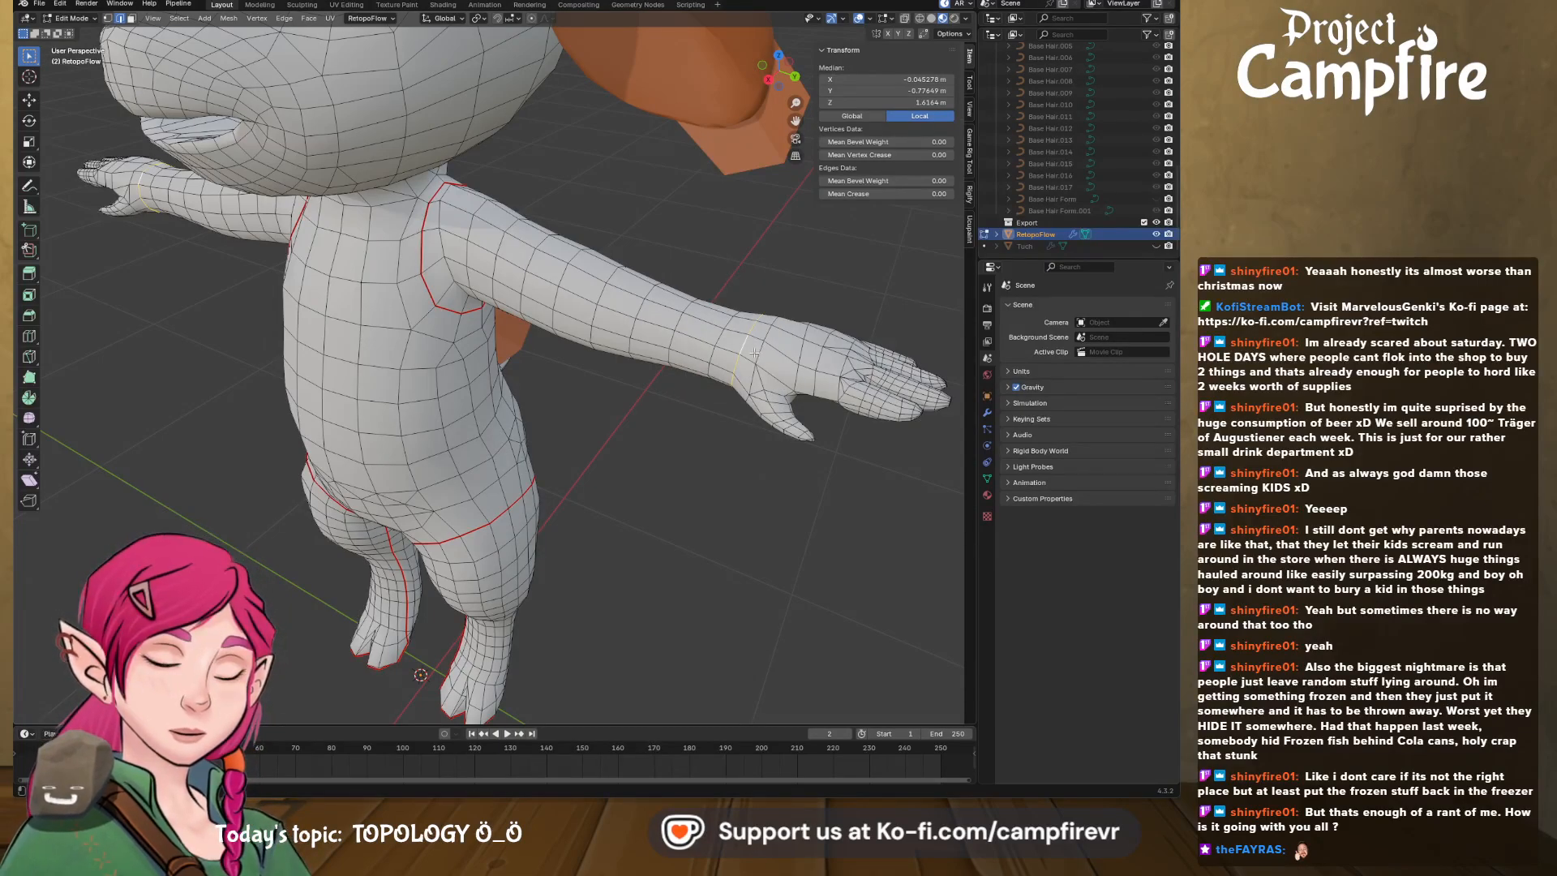
right_click(753, 353)
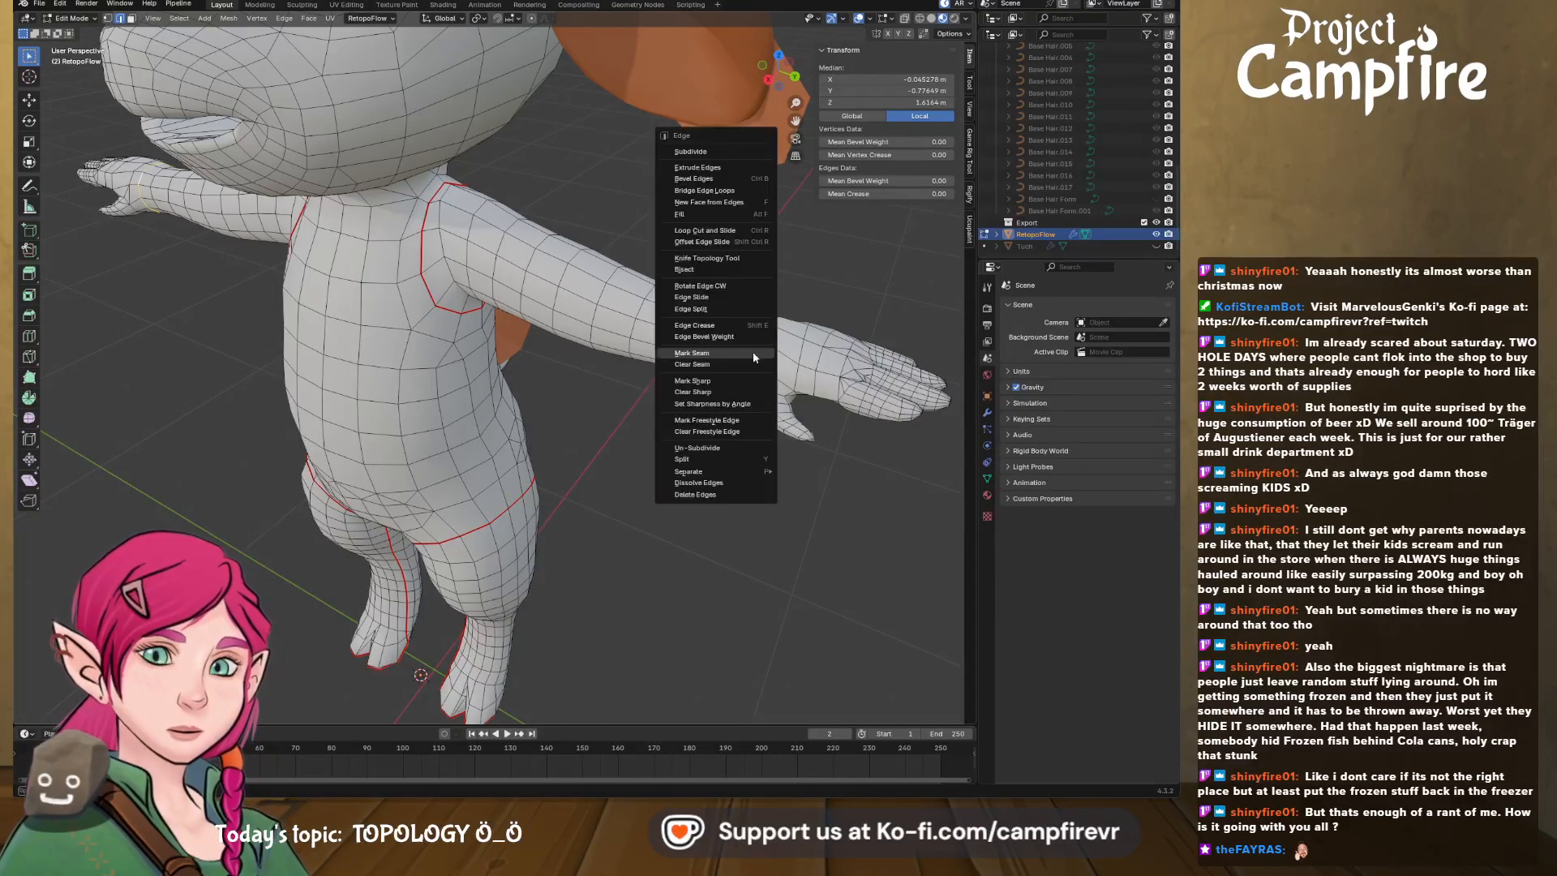
left_click(753, 353)
- Select an edge path from the wrist seam along the side of the thumb and around its tip
middle_click_drag(766, 365, 598, 519)
middle_click_drag(595, 520, 605, 504)
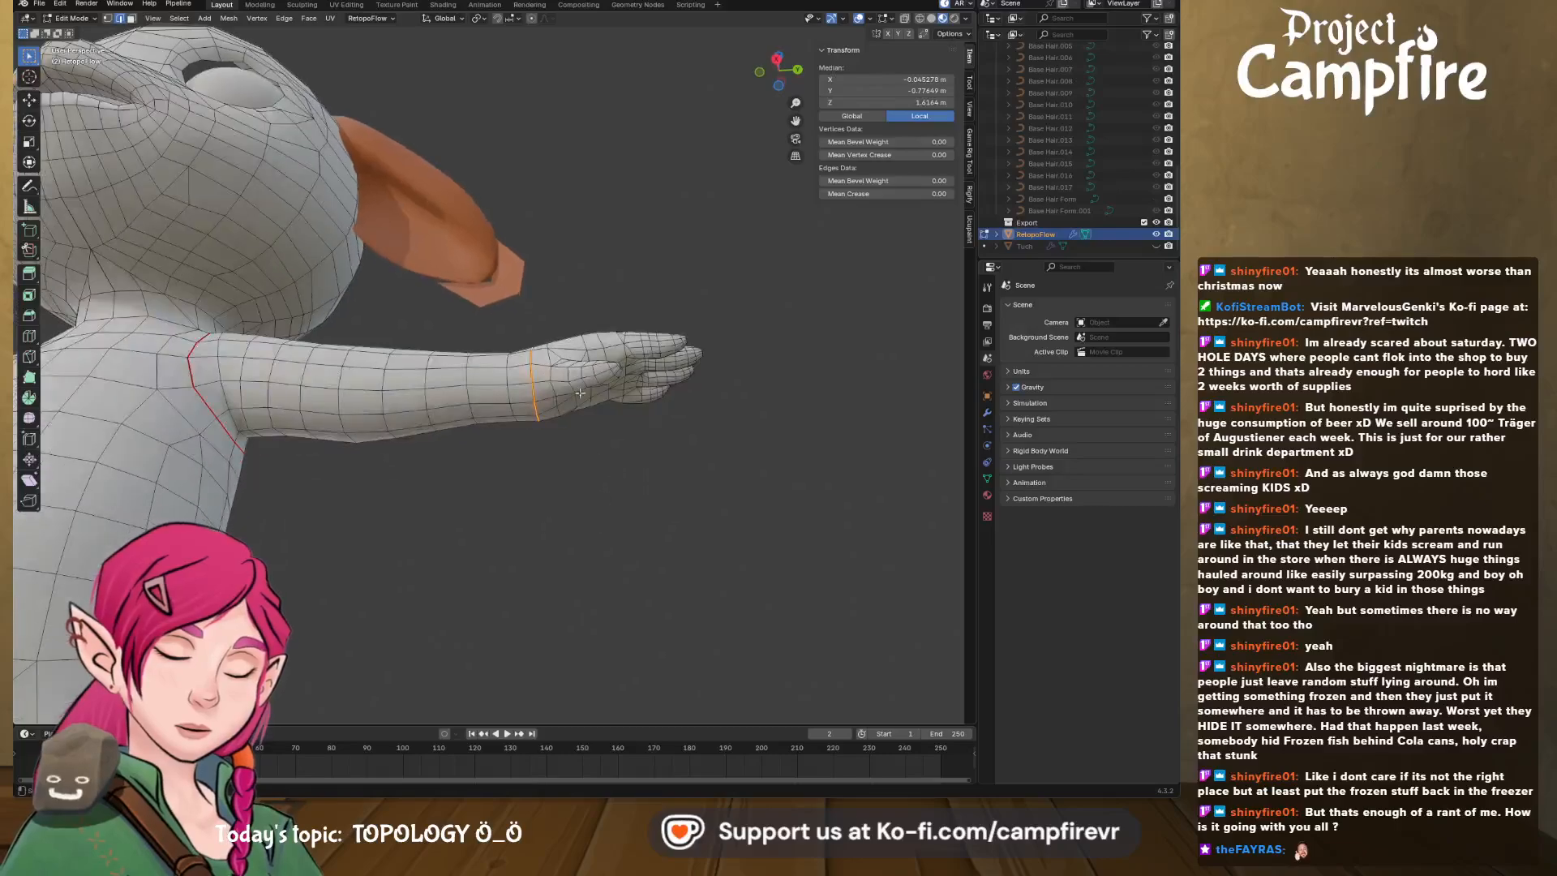
middle_click_drag(573, 370, 589, 390)
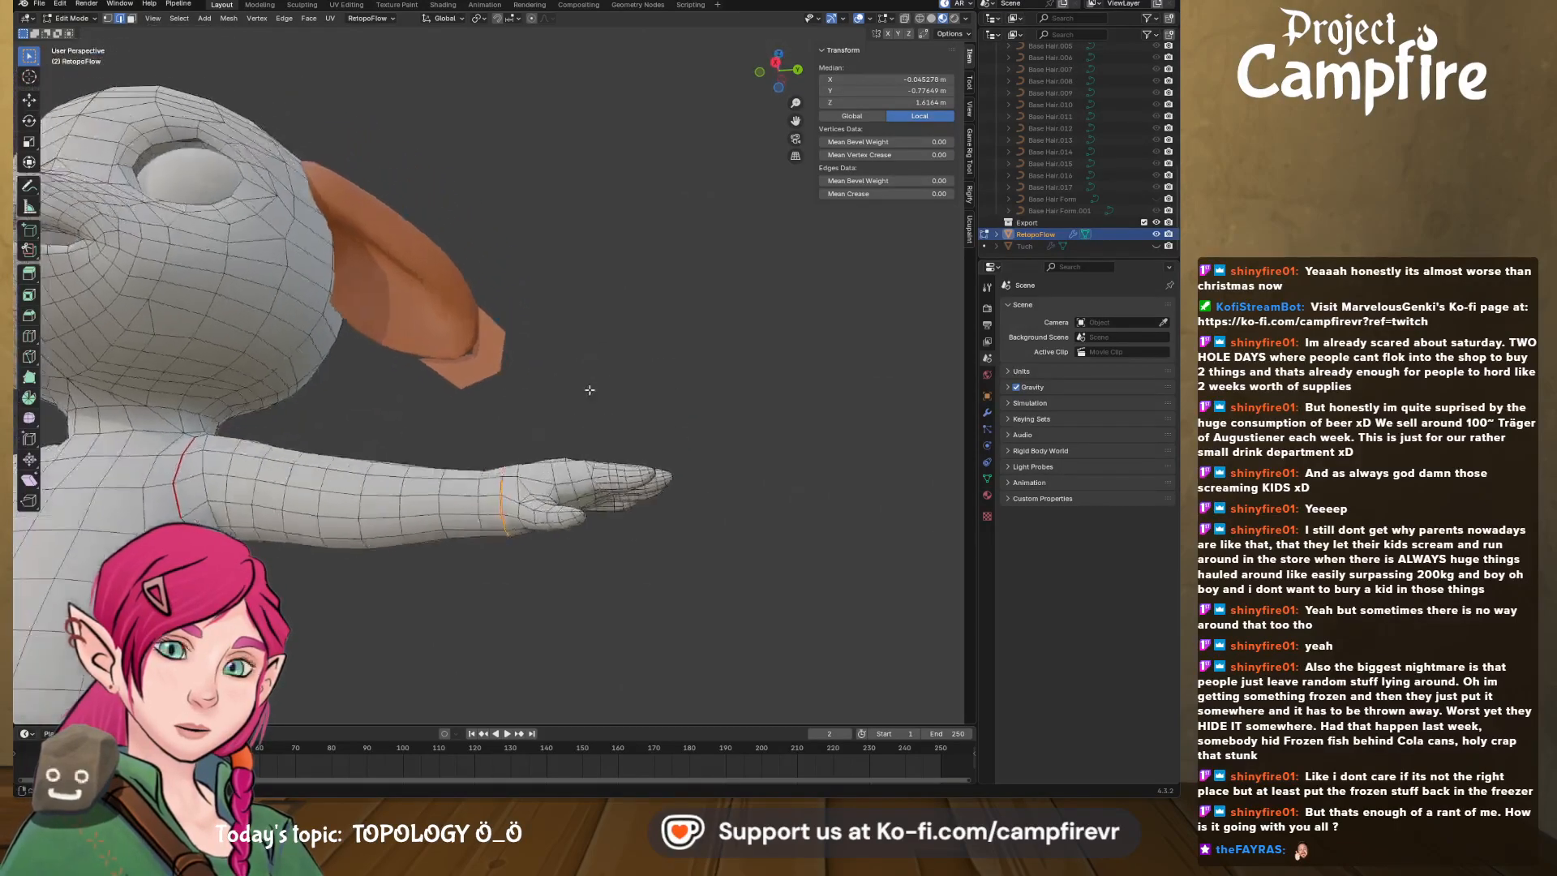
left_click(525, 519)
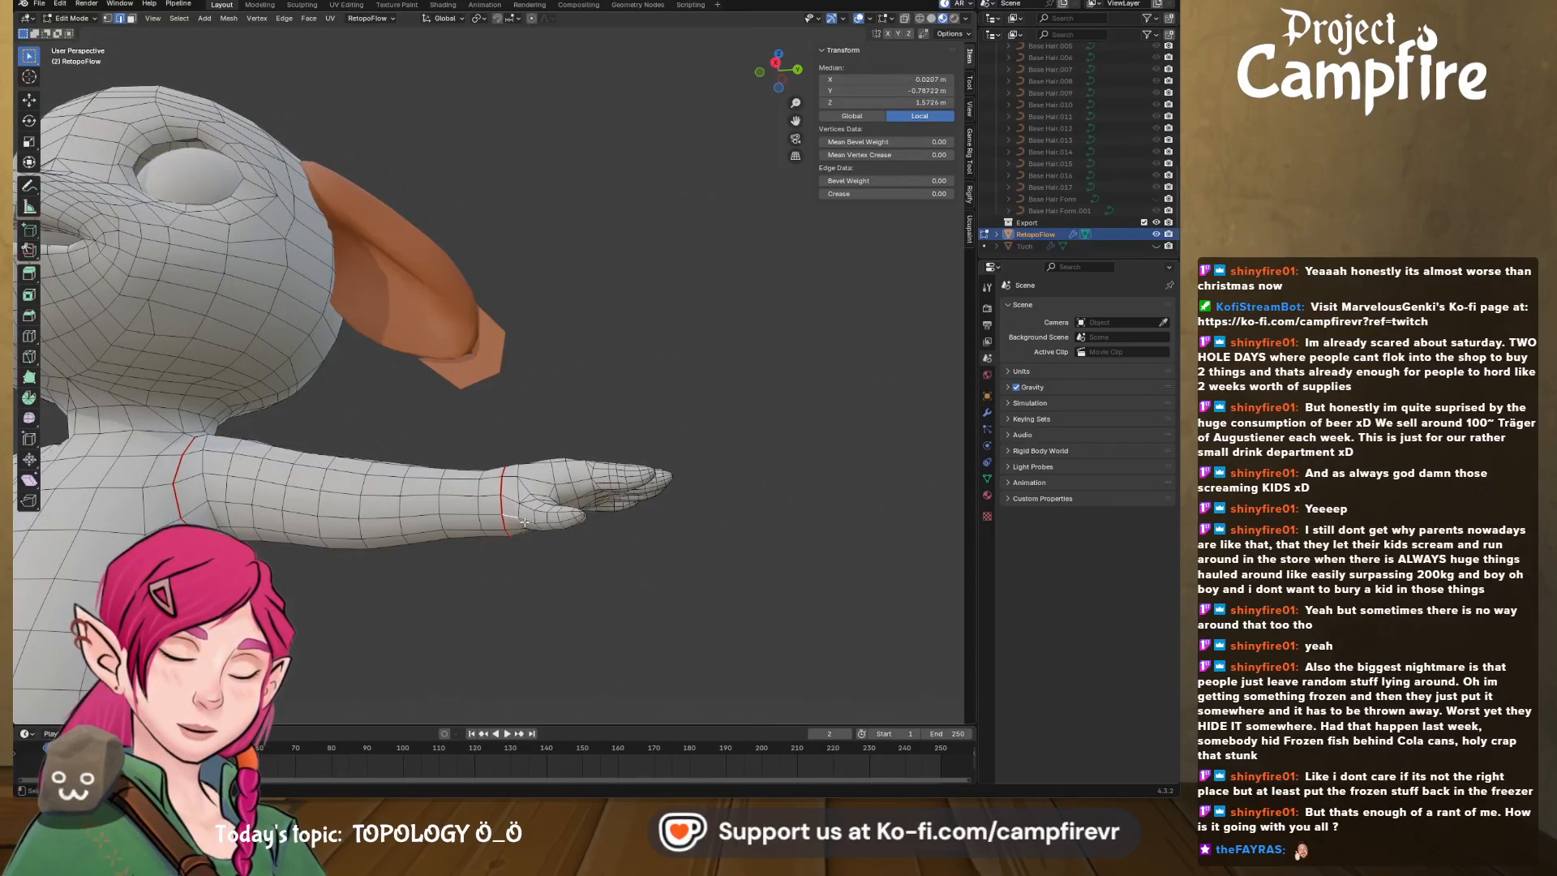
left_click(540, 521, "shift")
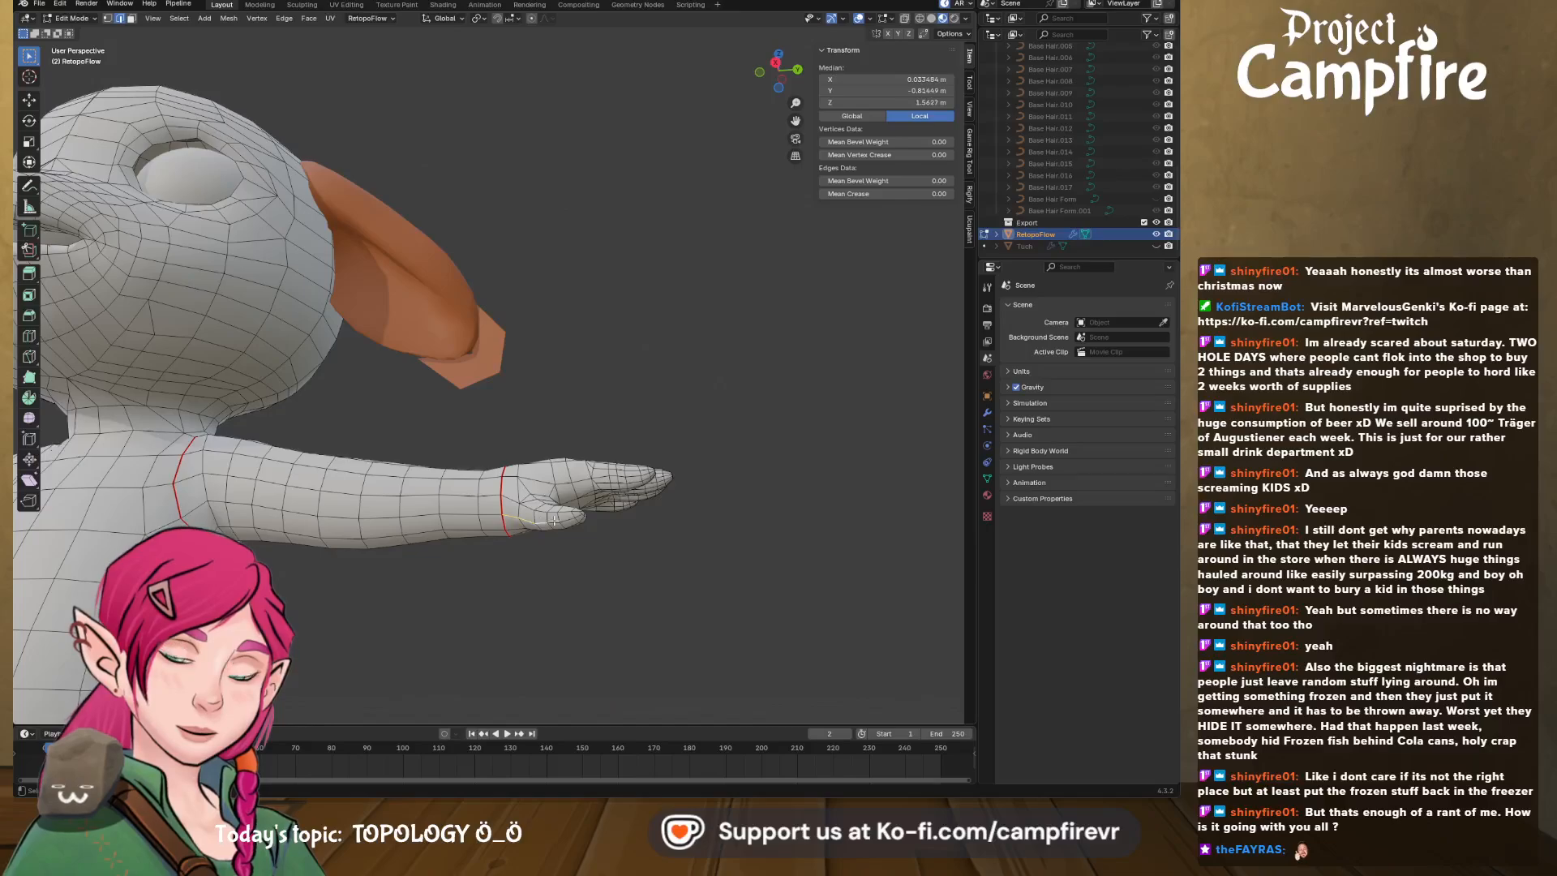
middle_click_drag(581, 517, 379, 434)
scroll(525, 608, "up", 4)
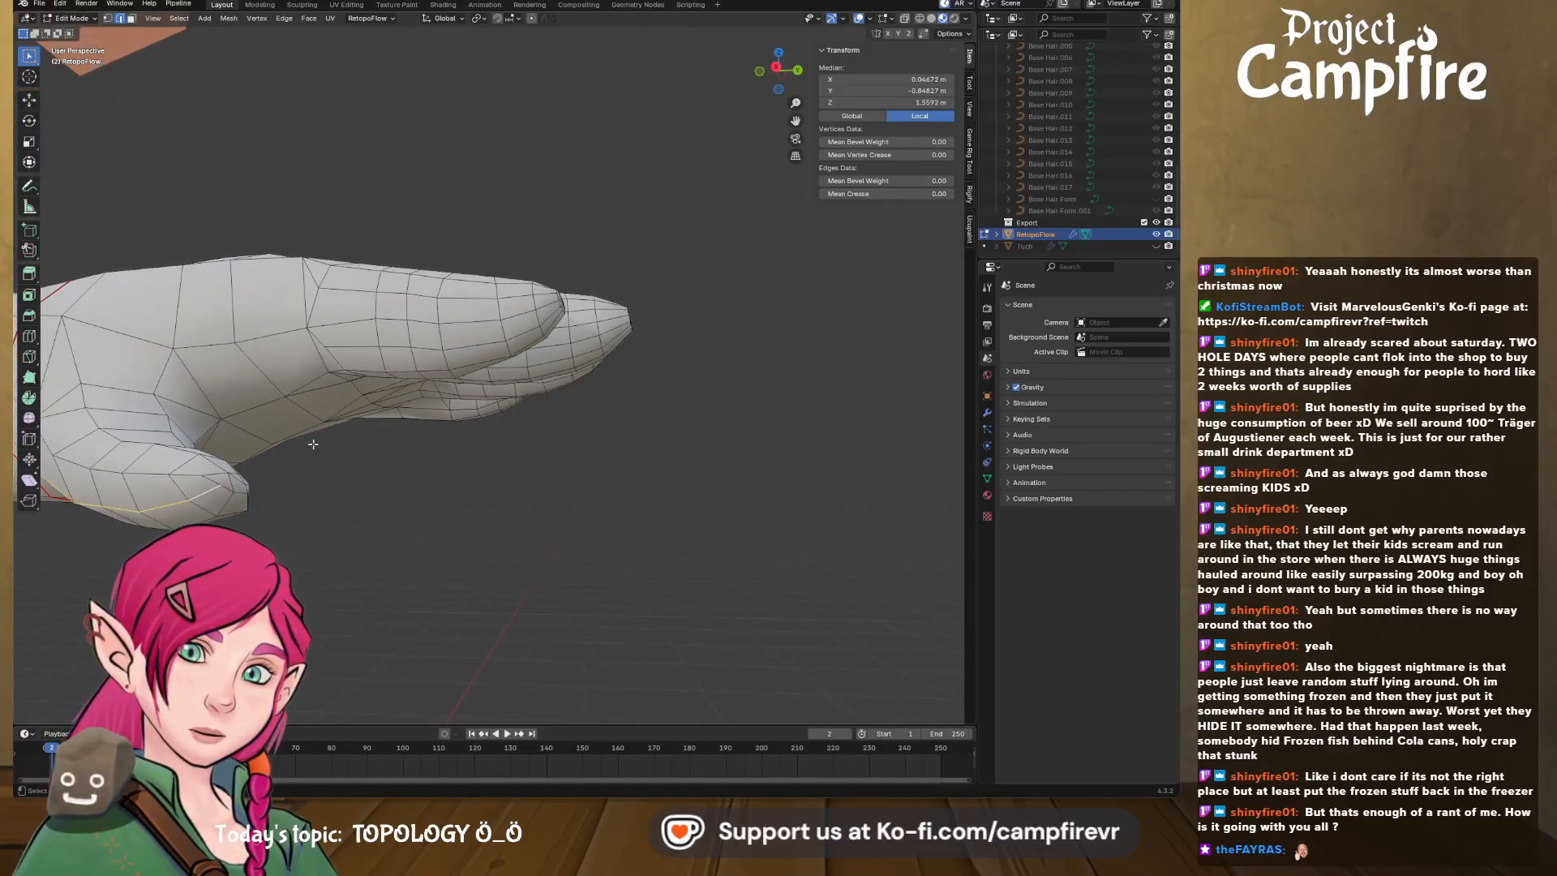
left_click(229, 488, "shift")
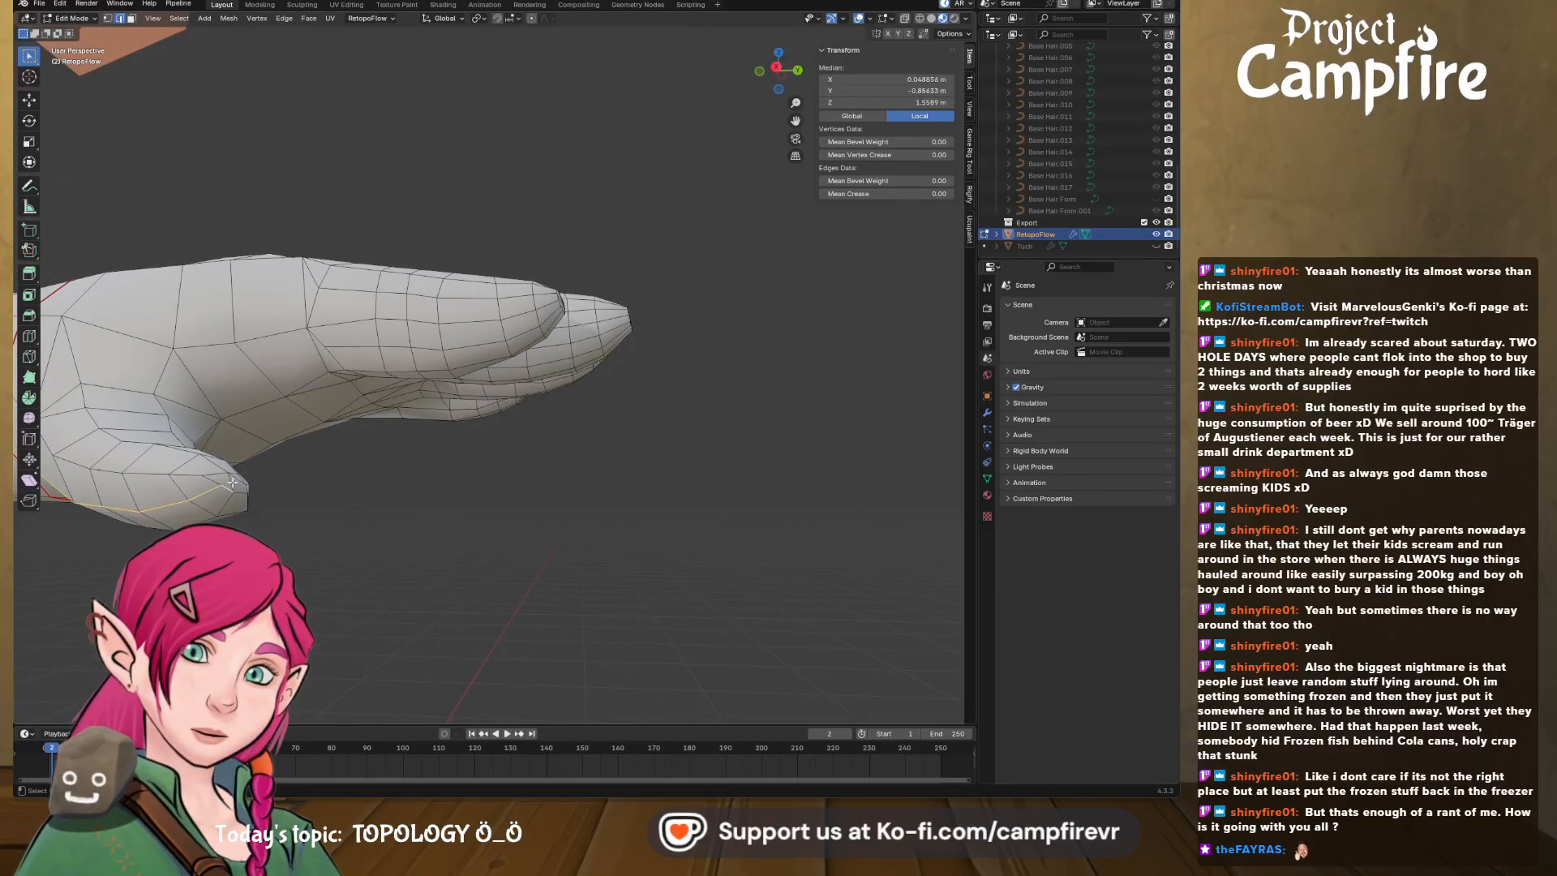
left_click(232, 481, "shift")
left_click(217, 464, "shift")
- Extend the edge selection back along the inner side of the thumb, across the web and along the index finger towards its tip
middle_click_drag(235, 470, 306, 528, "shift")
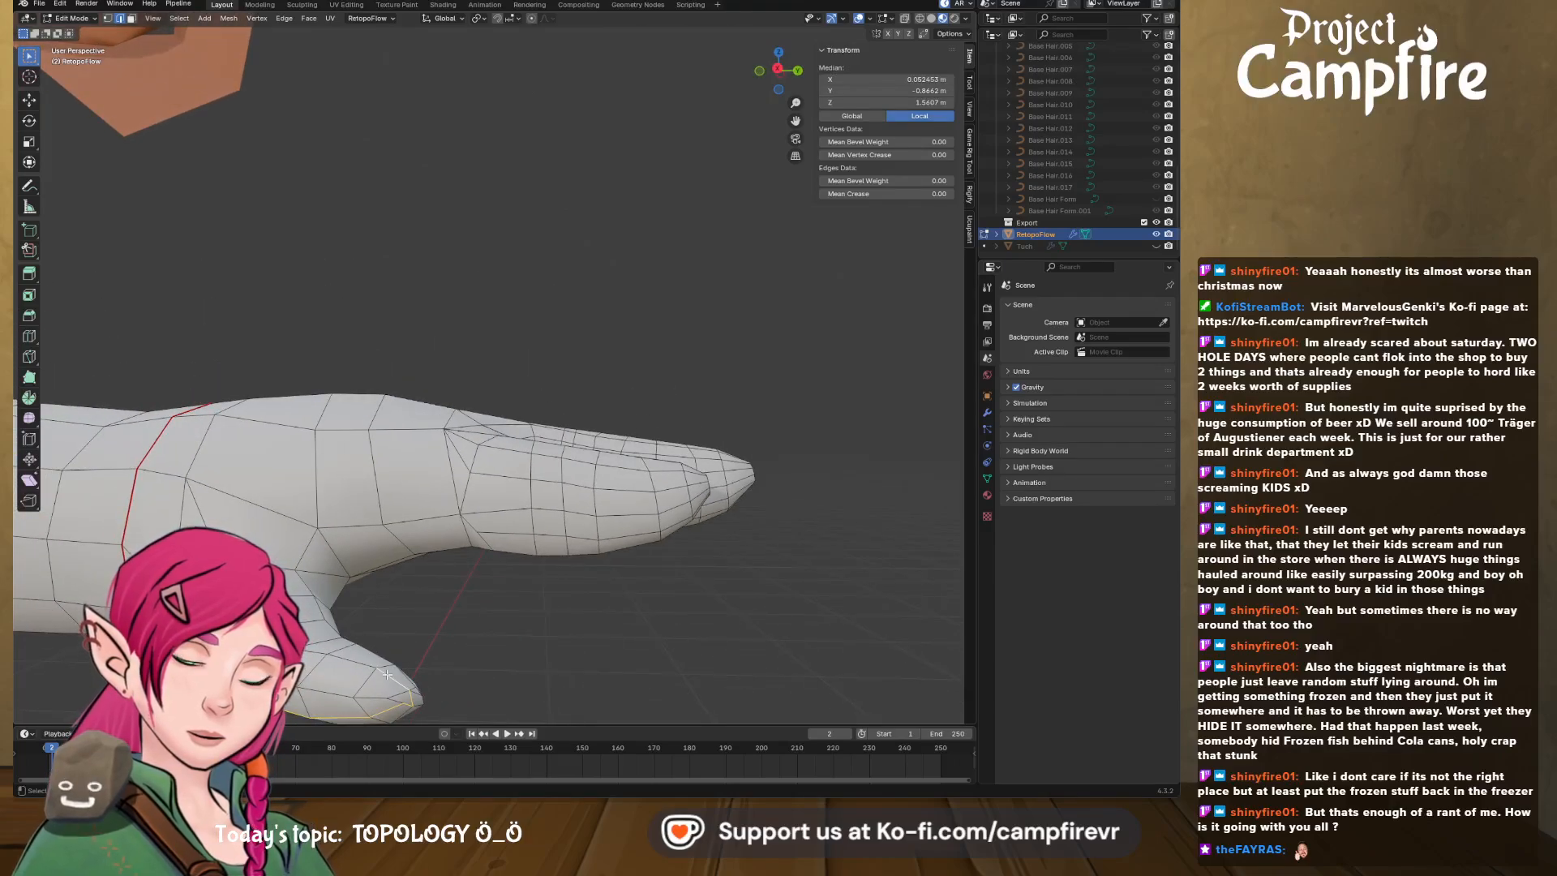
middle_click_drag(388, 675, 332, 675)
left_click(109, 697, "shift")
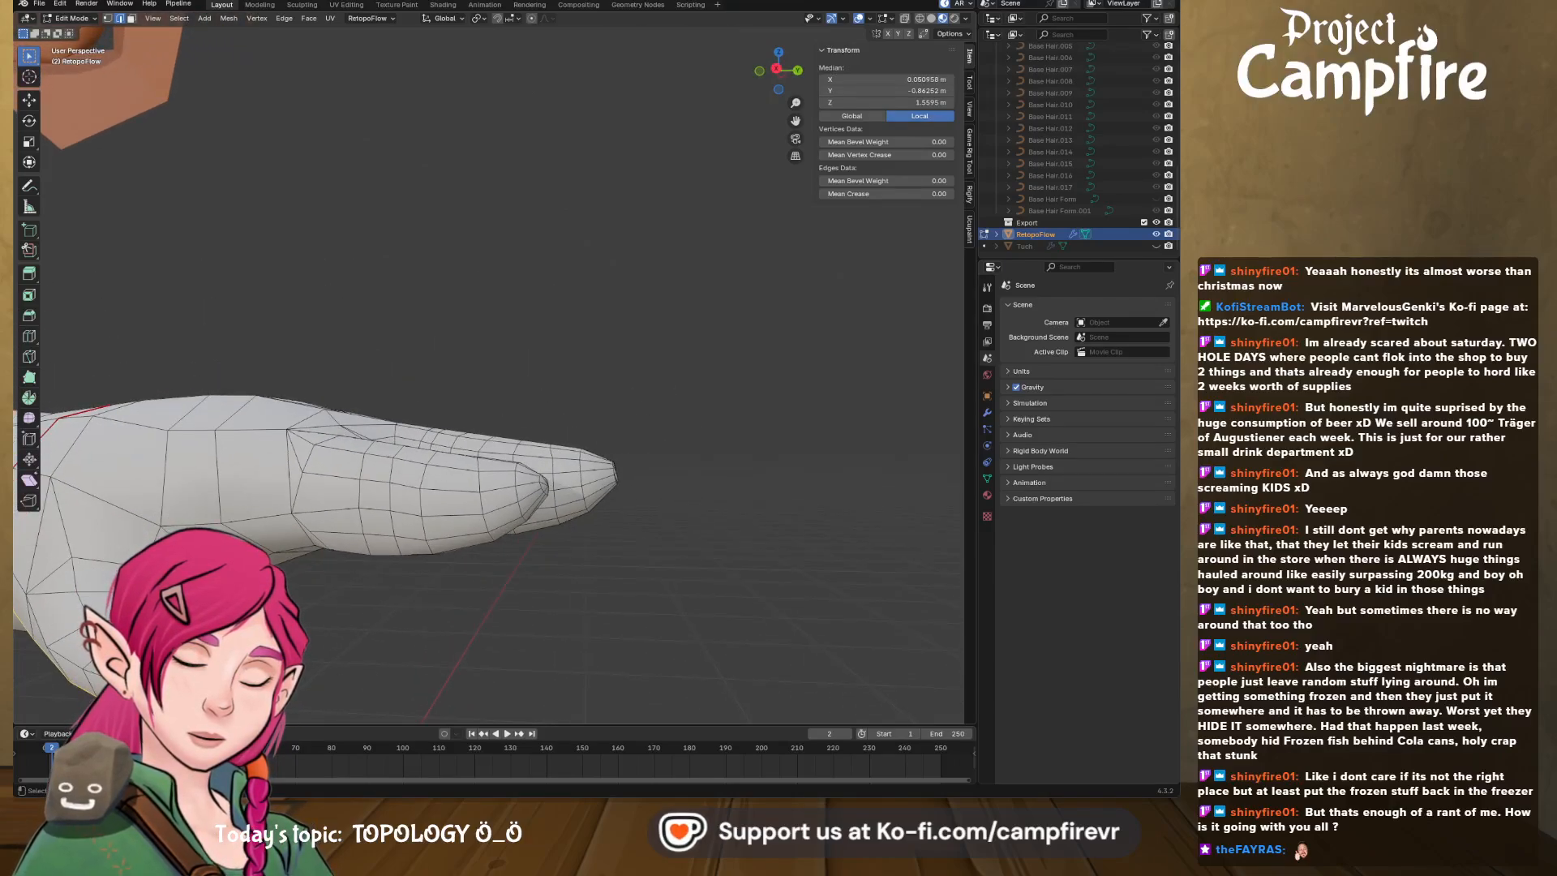
left_click(60, 669, "shift")
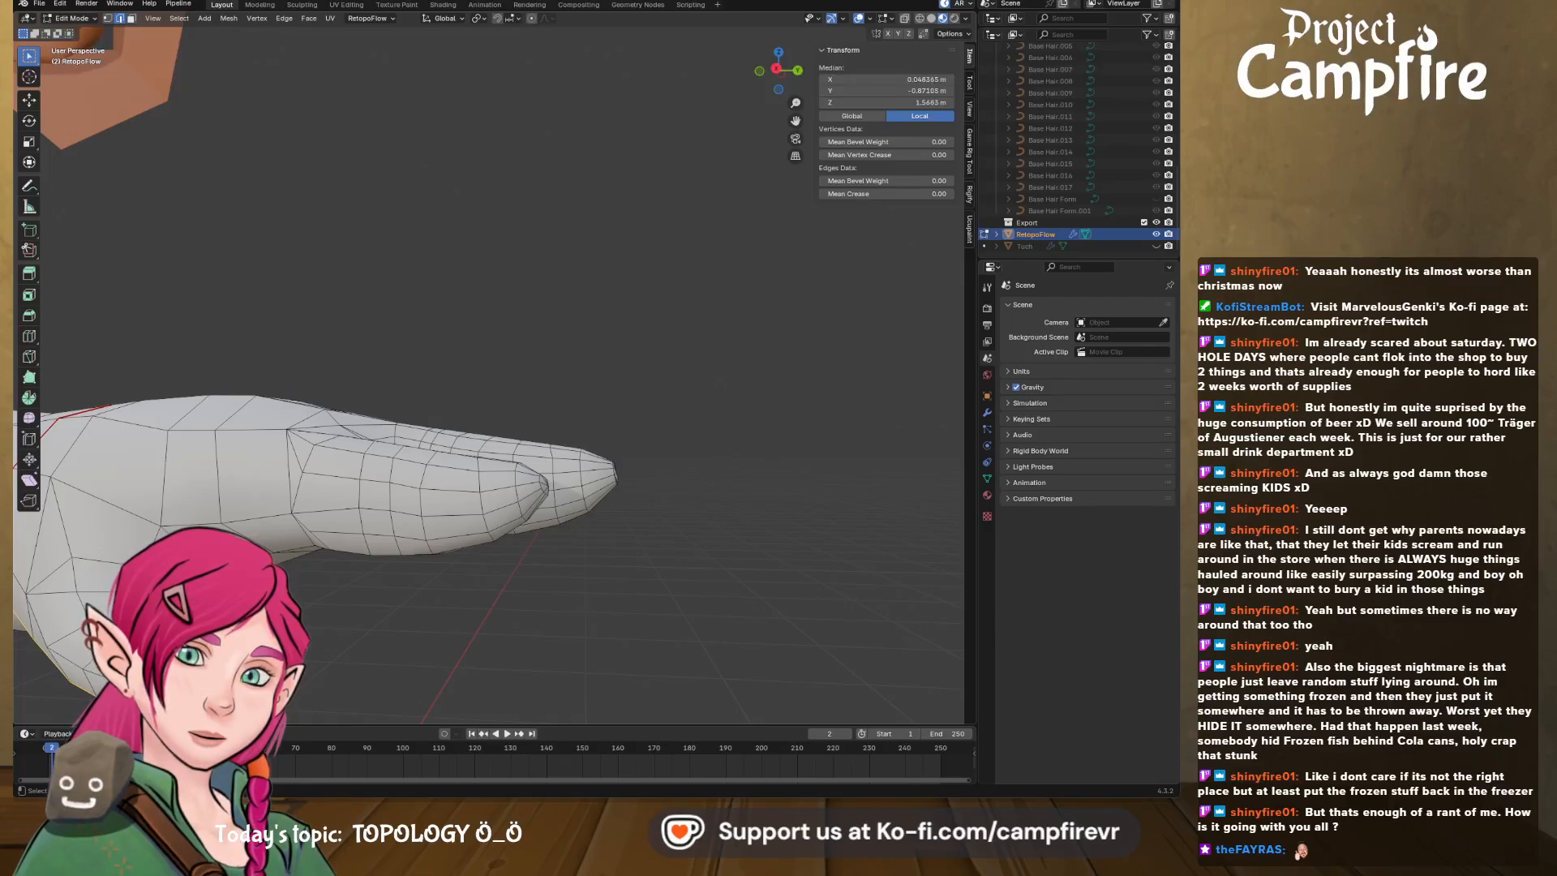
left_click(357, 510, "shift")
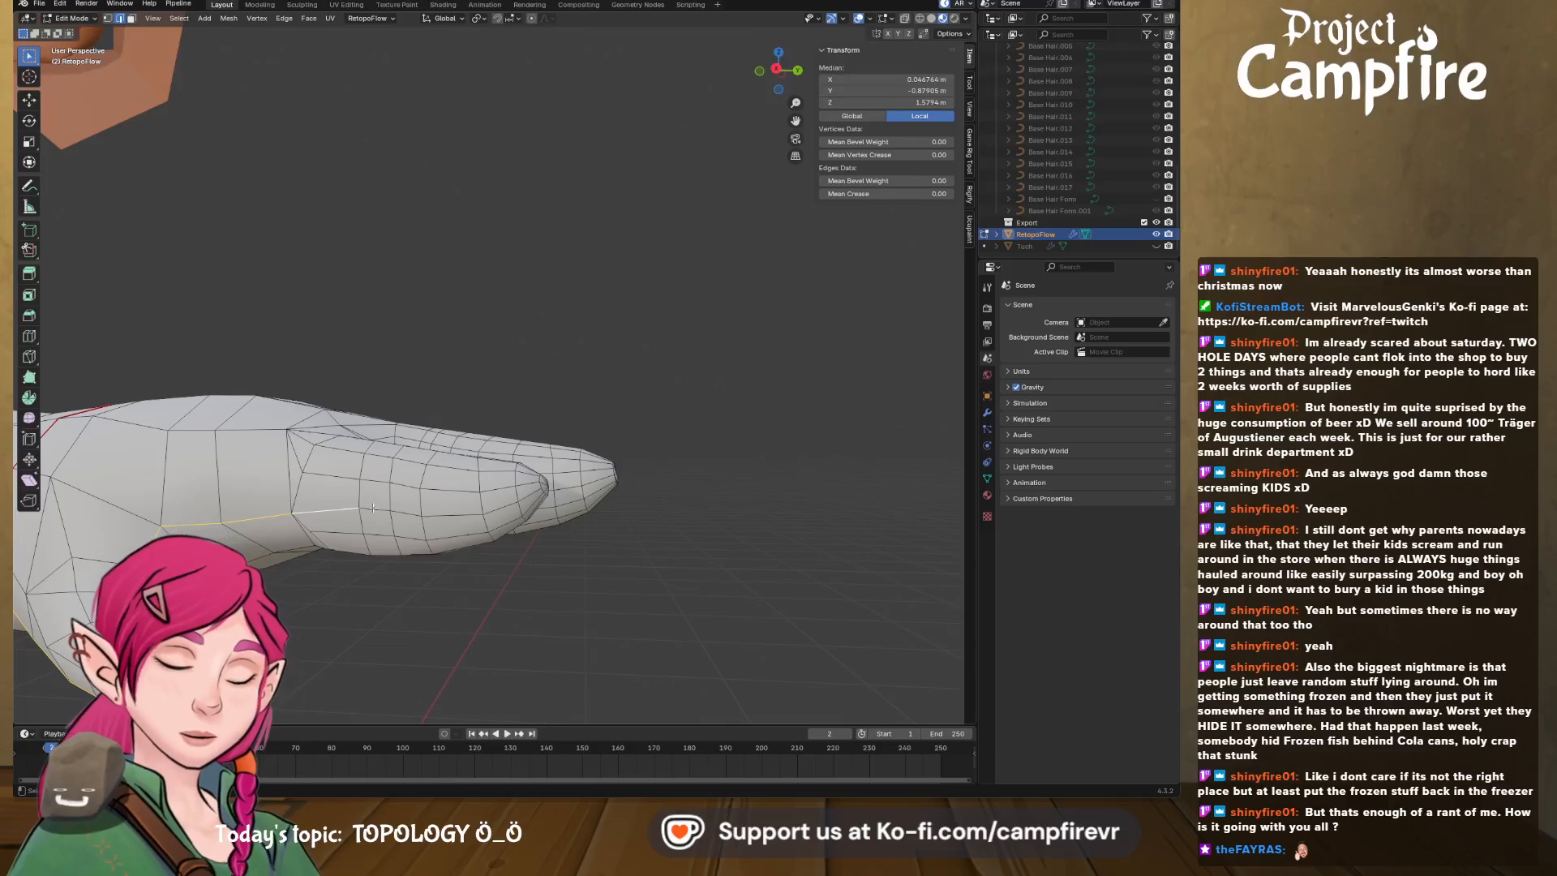
middle_click_drag(450, 511, 509, 502)
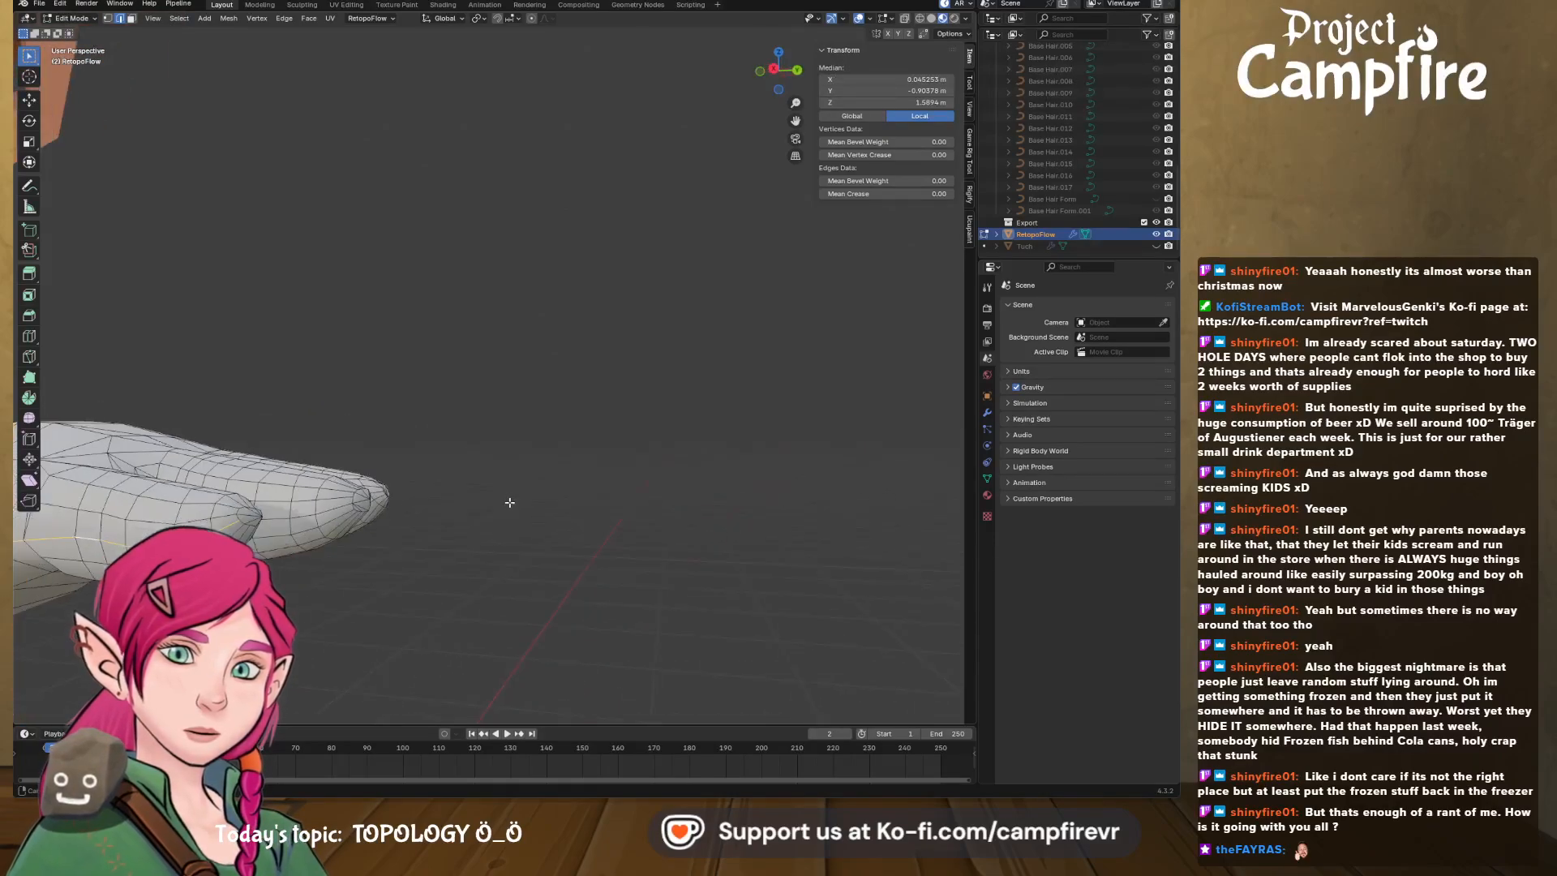
scroll(333, 418, "up", 4)
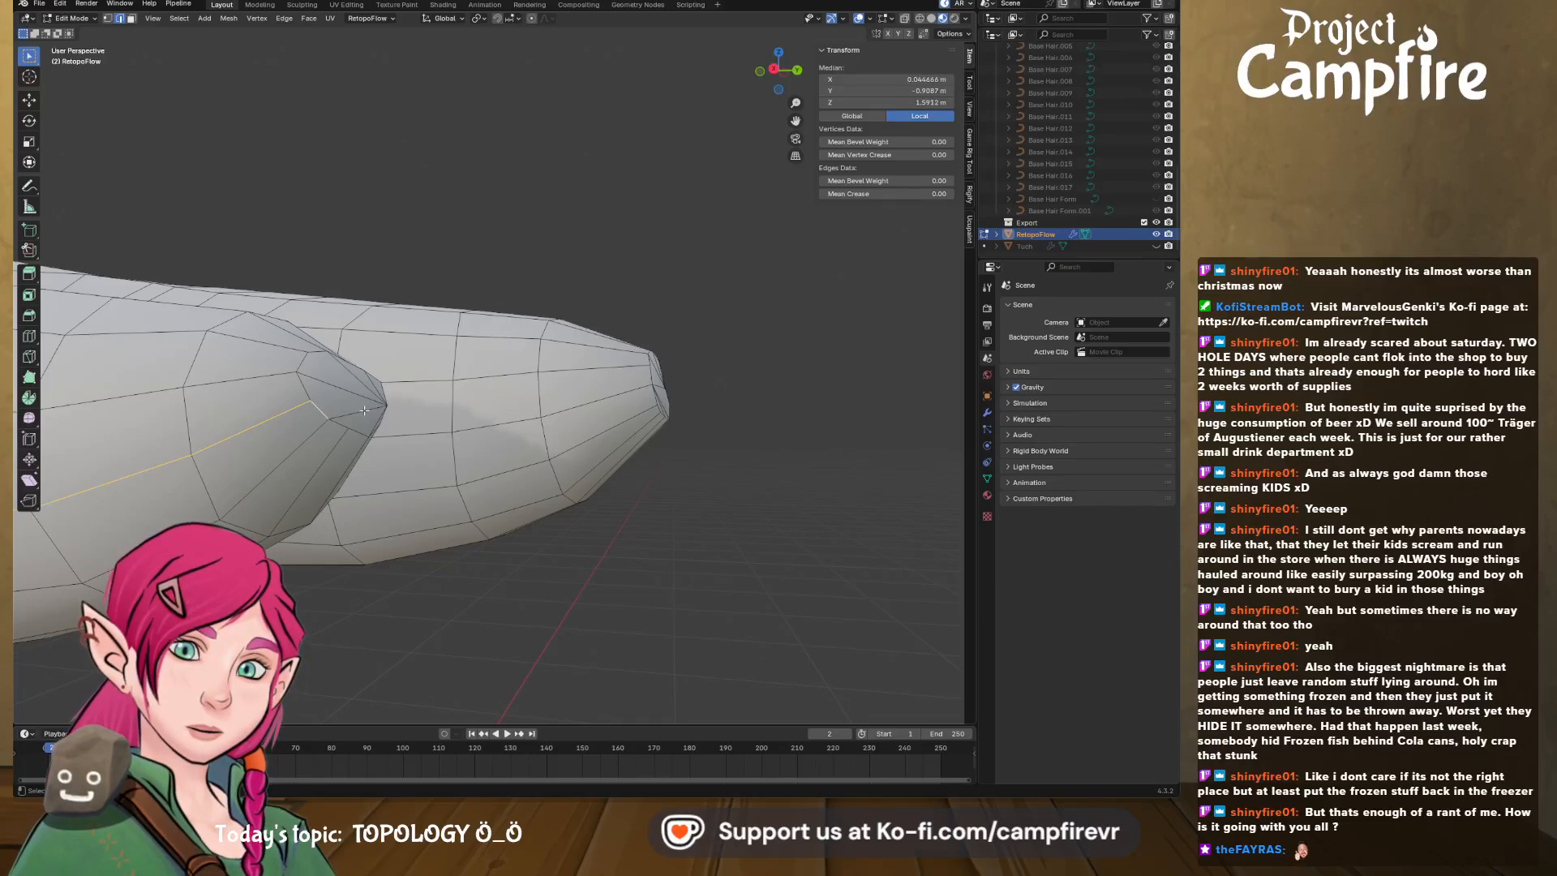
- Continue the edge selection around the index fingertip and into the gap towards the middle finger
middle_click_drag(384, 418, 532, 439)
scroll(313, 438, "down", 8)
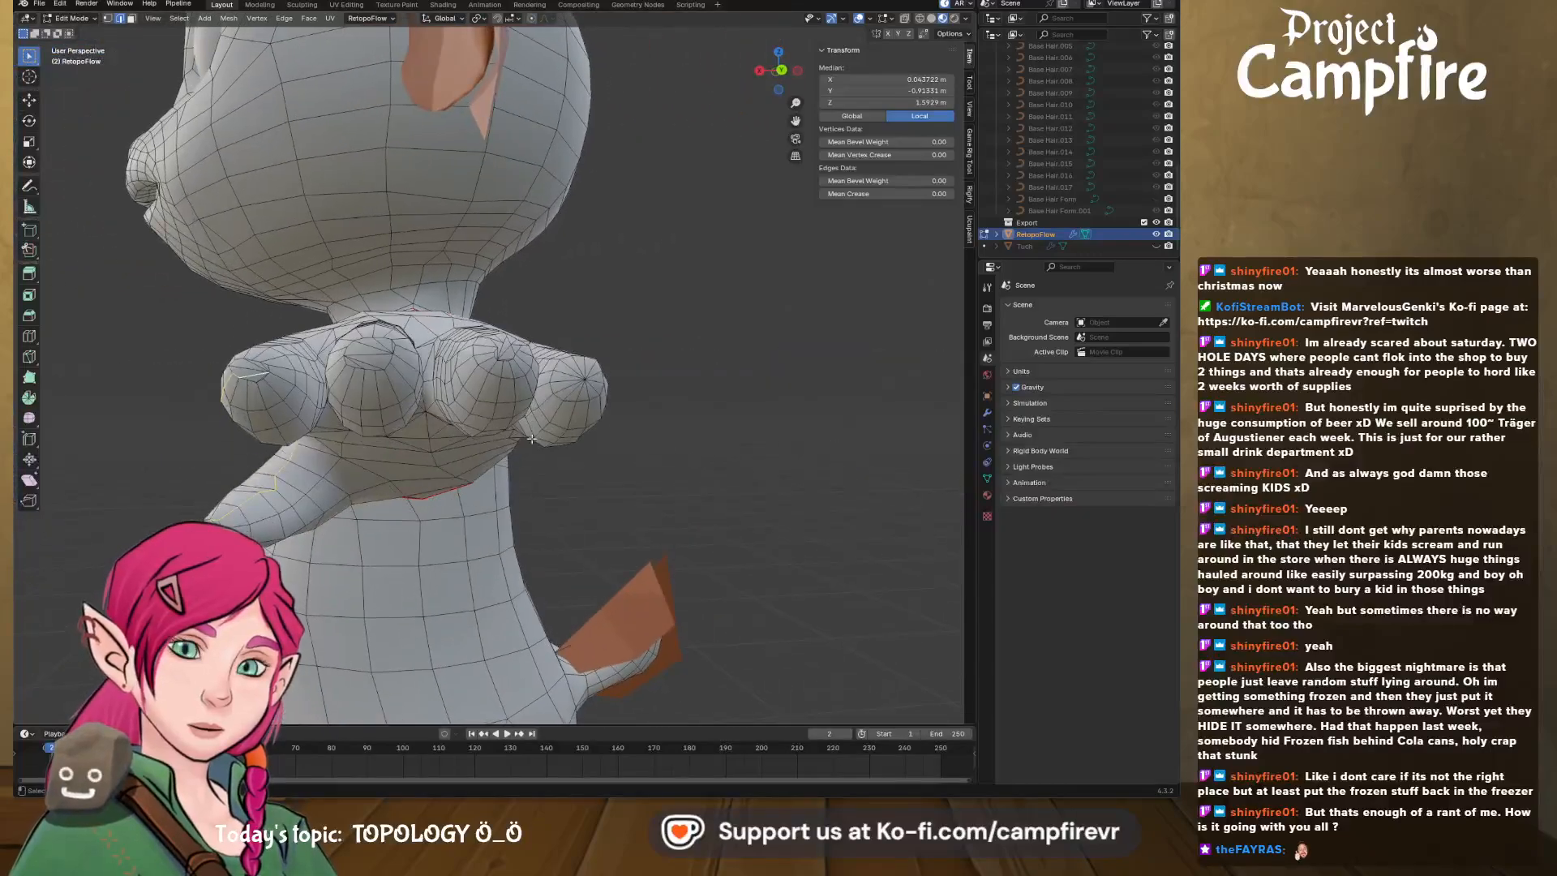
left_click(270, 369, "shift")
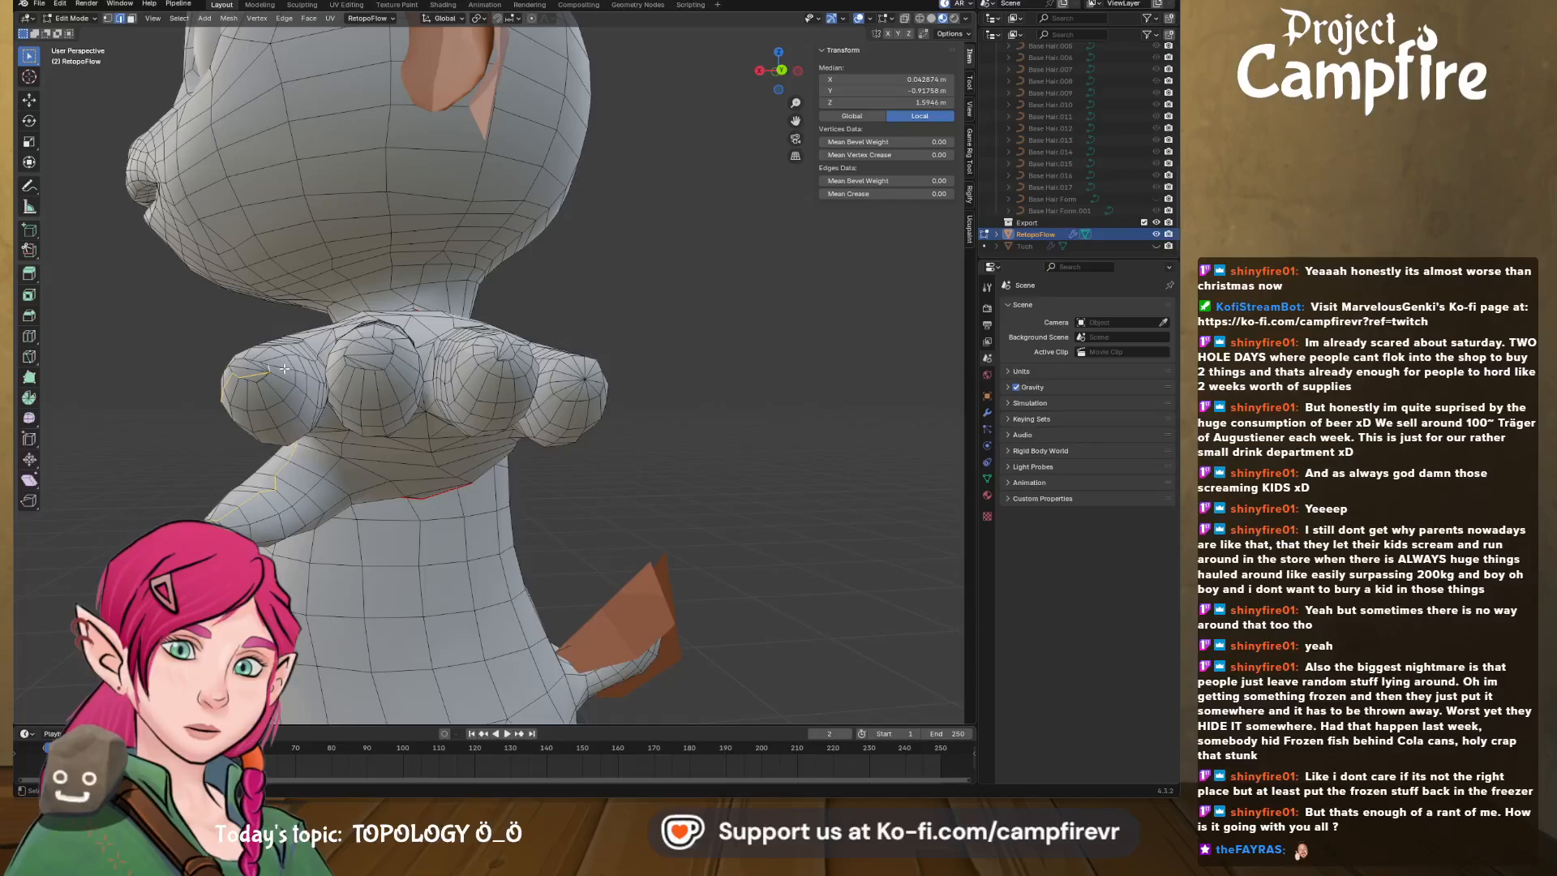
mouse_move(311, 389)
middle_mouse_down()
mouse_move(341, 381)
mouse_move(320, 395)
middle_mouse_up()
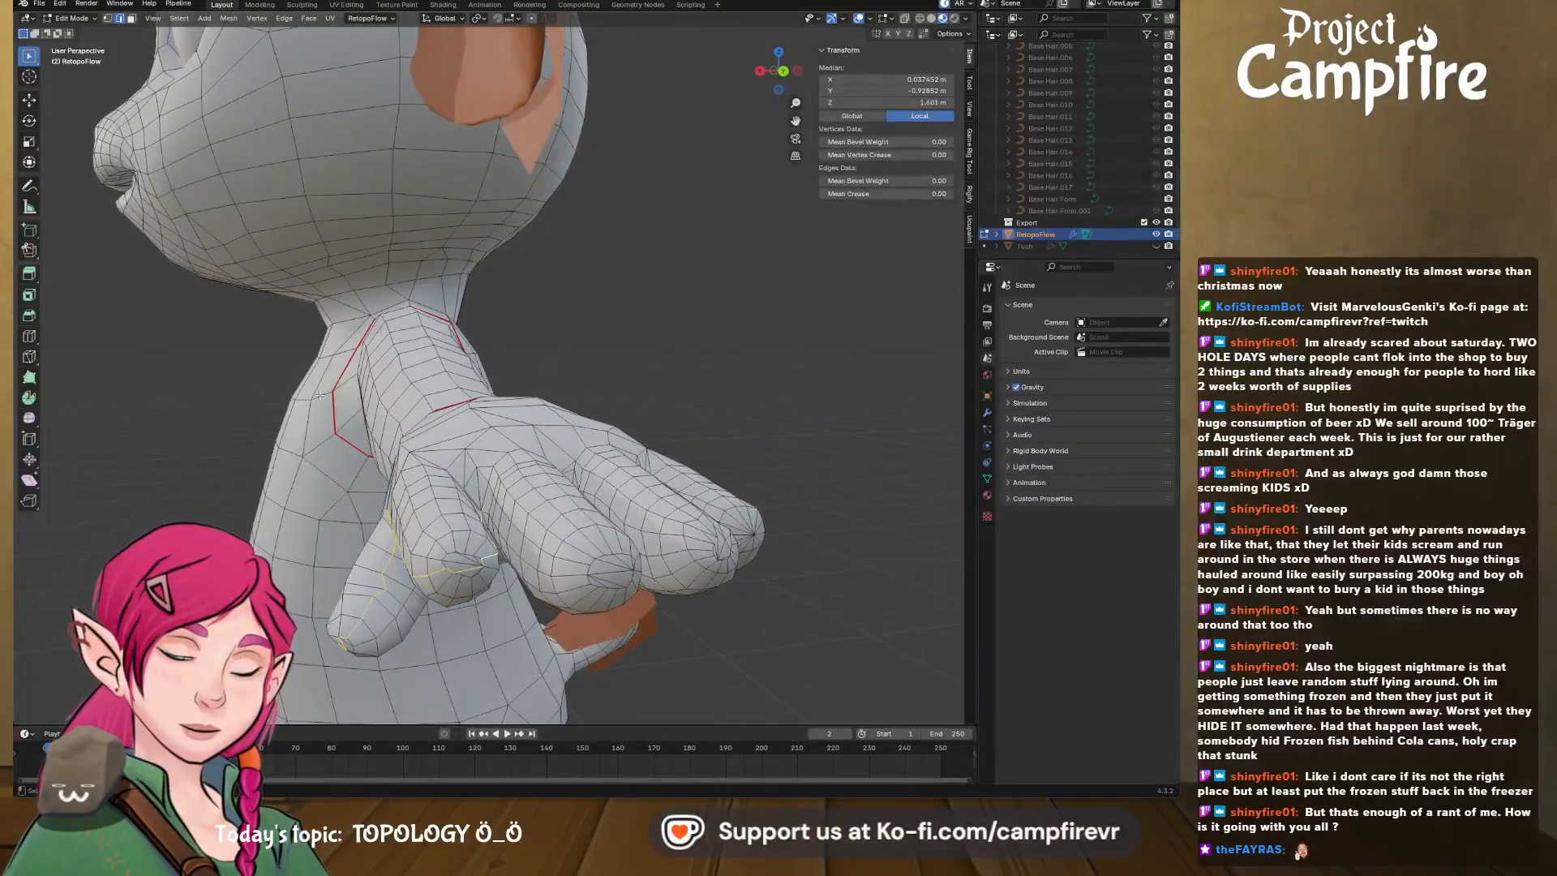
left_click(493, 525, "alt+shift")
middle_click_drag(584, 584, 562, 533)
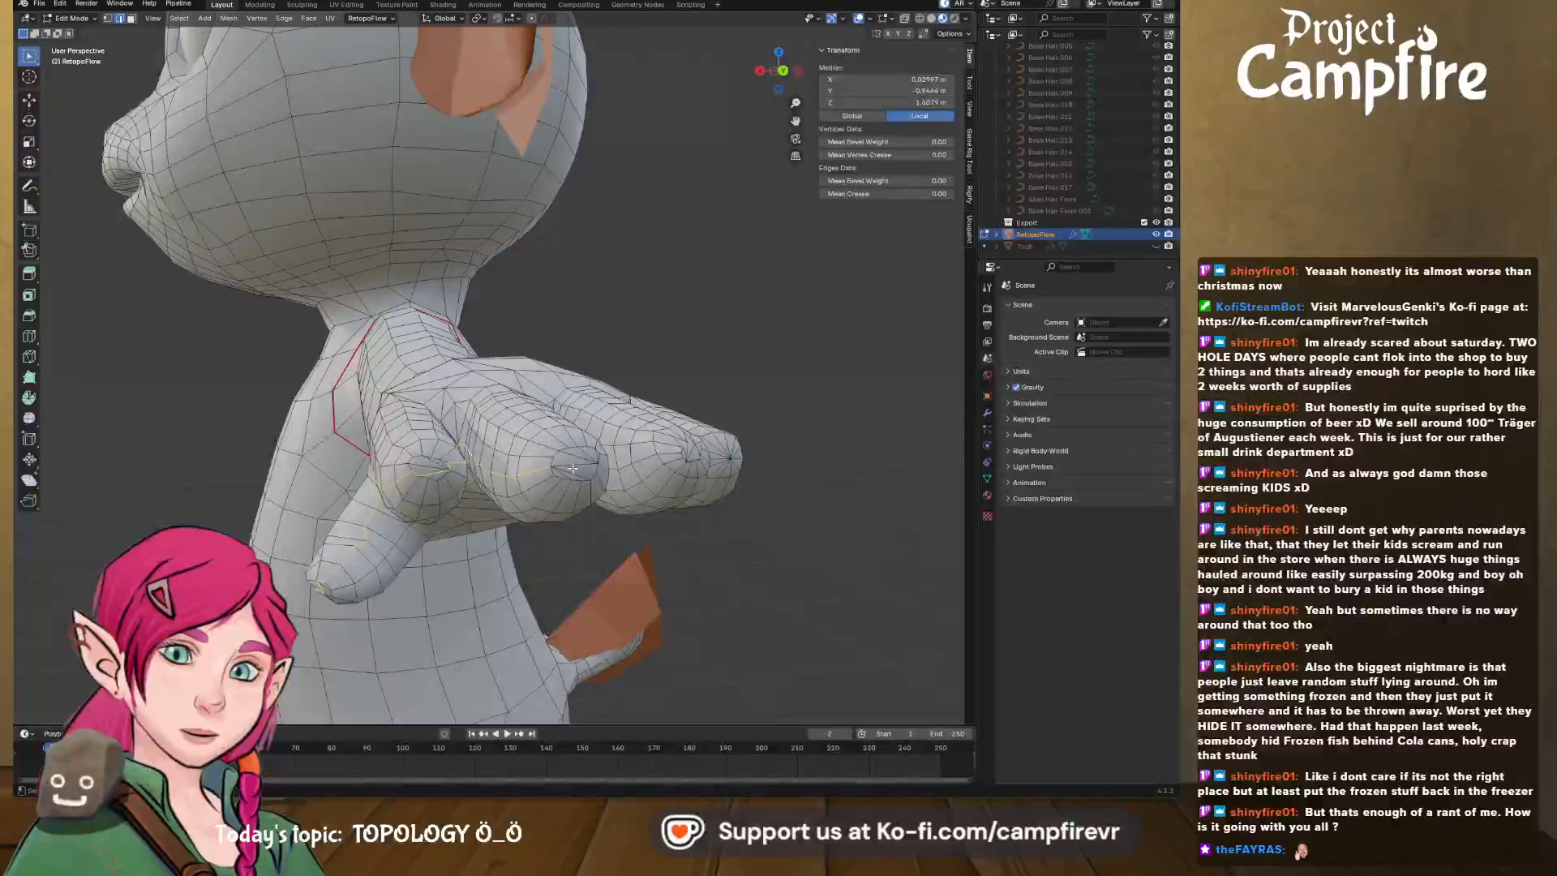
middle_click_drag(576, 468, 559, 471)
- Continue the edge selection along the middle finger and through the gap to the ring finger
scroll(215, 466, "up", 7)
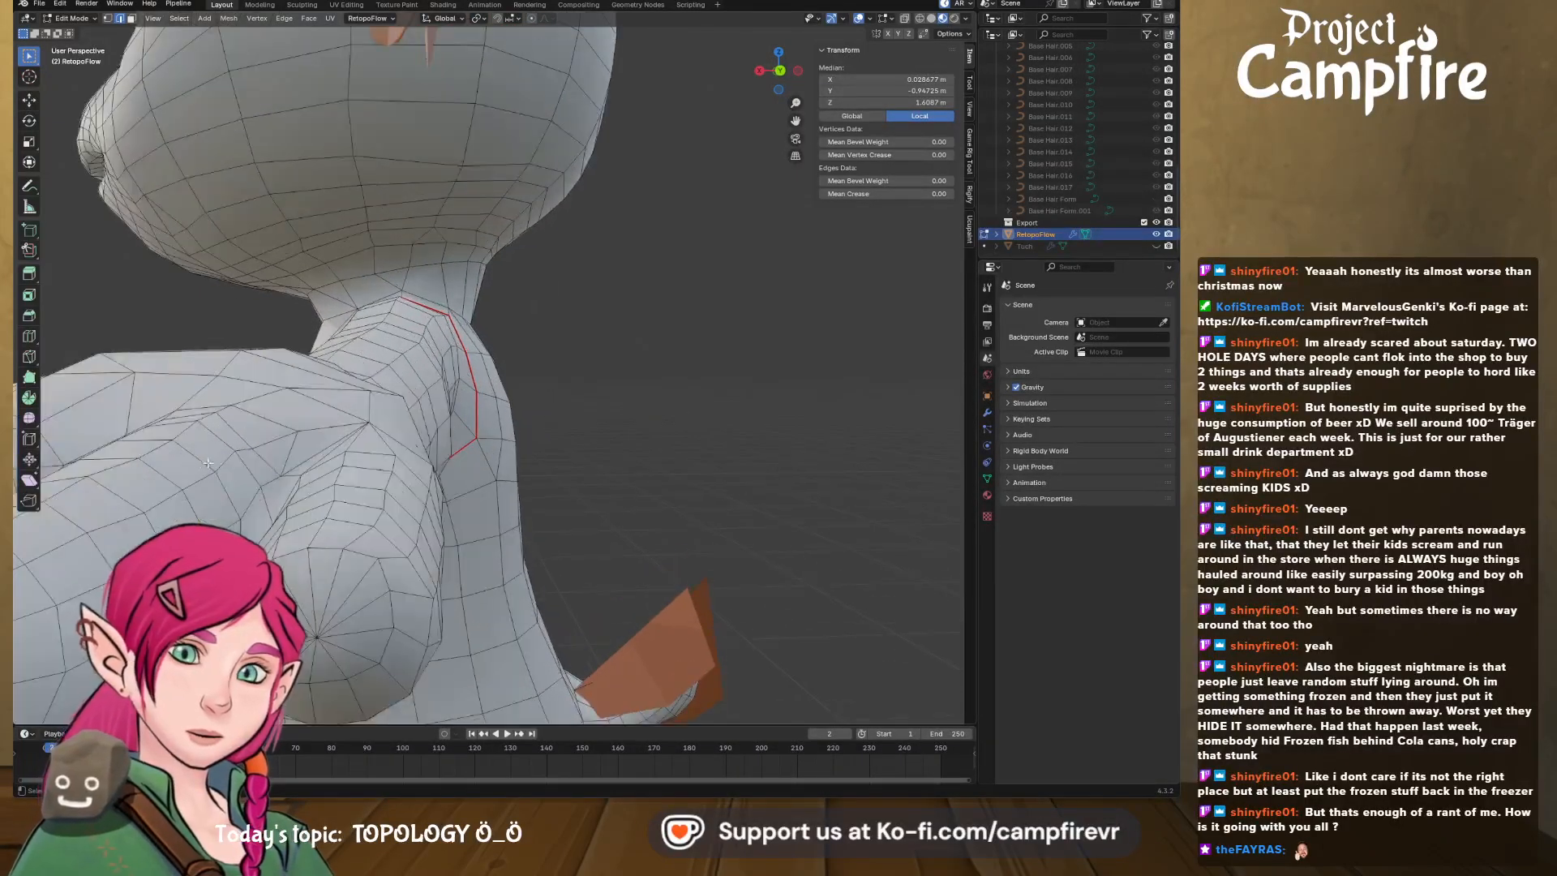
middle_click_drag(215, 467, 377, 367, "shift")
left_click(365, 334, "alt+shift")
middle_click_drag(465, 454, 407, 342)
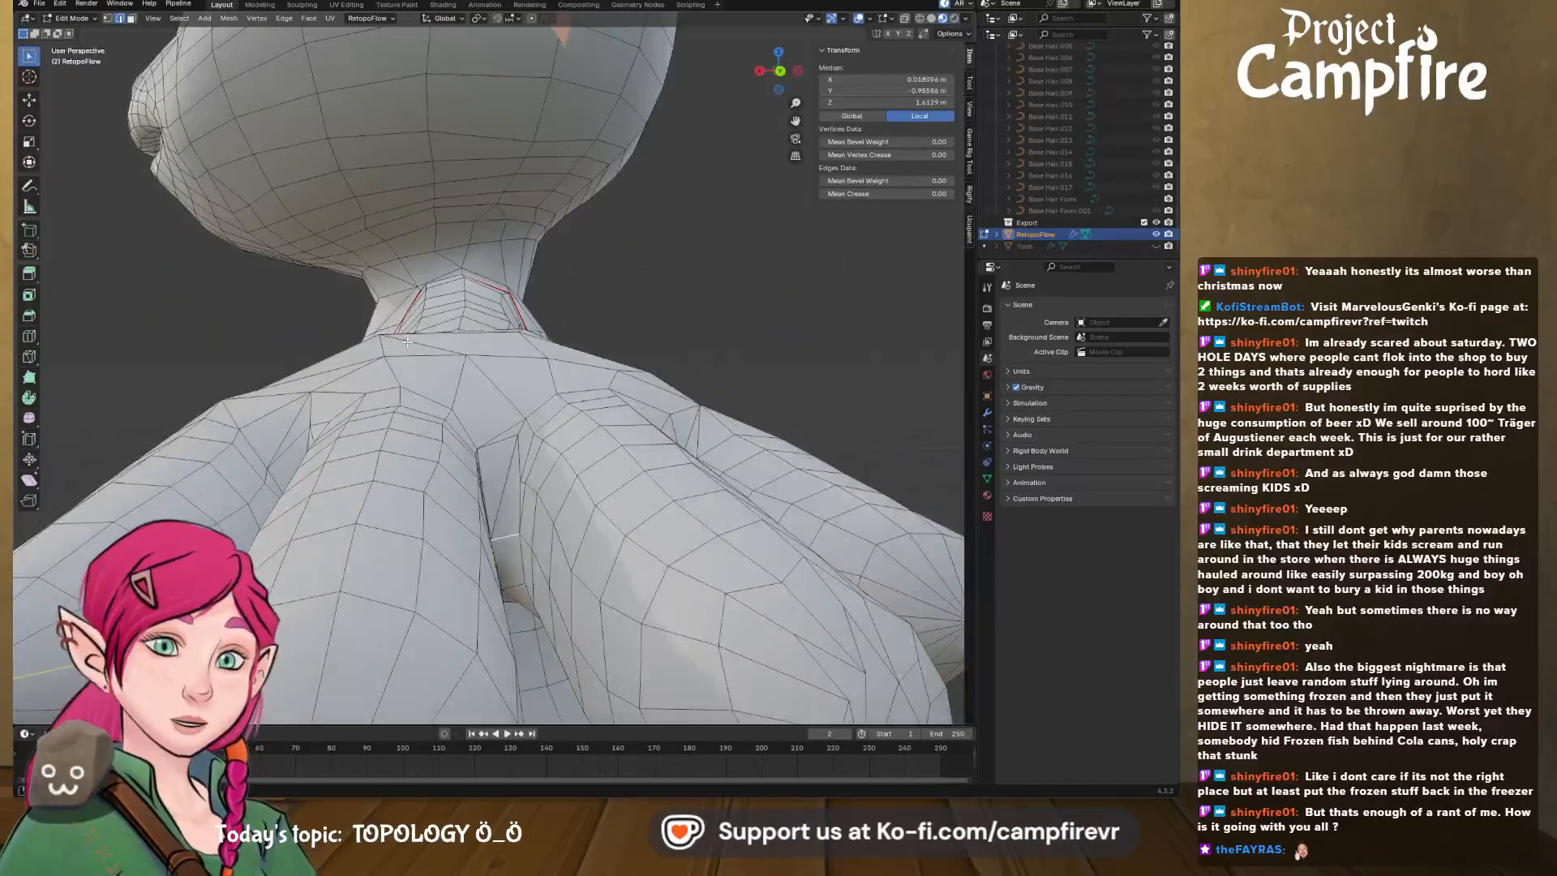
left_click(527, 542, "alt+shift")
- Continue the edge selection along the ring finger and through the gap to the little finger
scroll(538, 550, "down", 5)
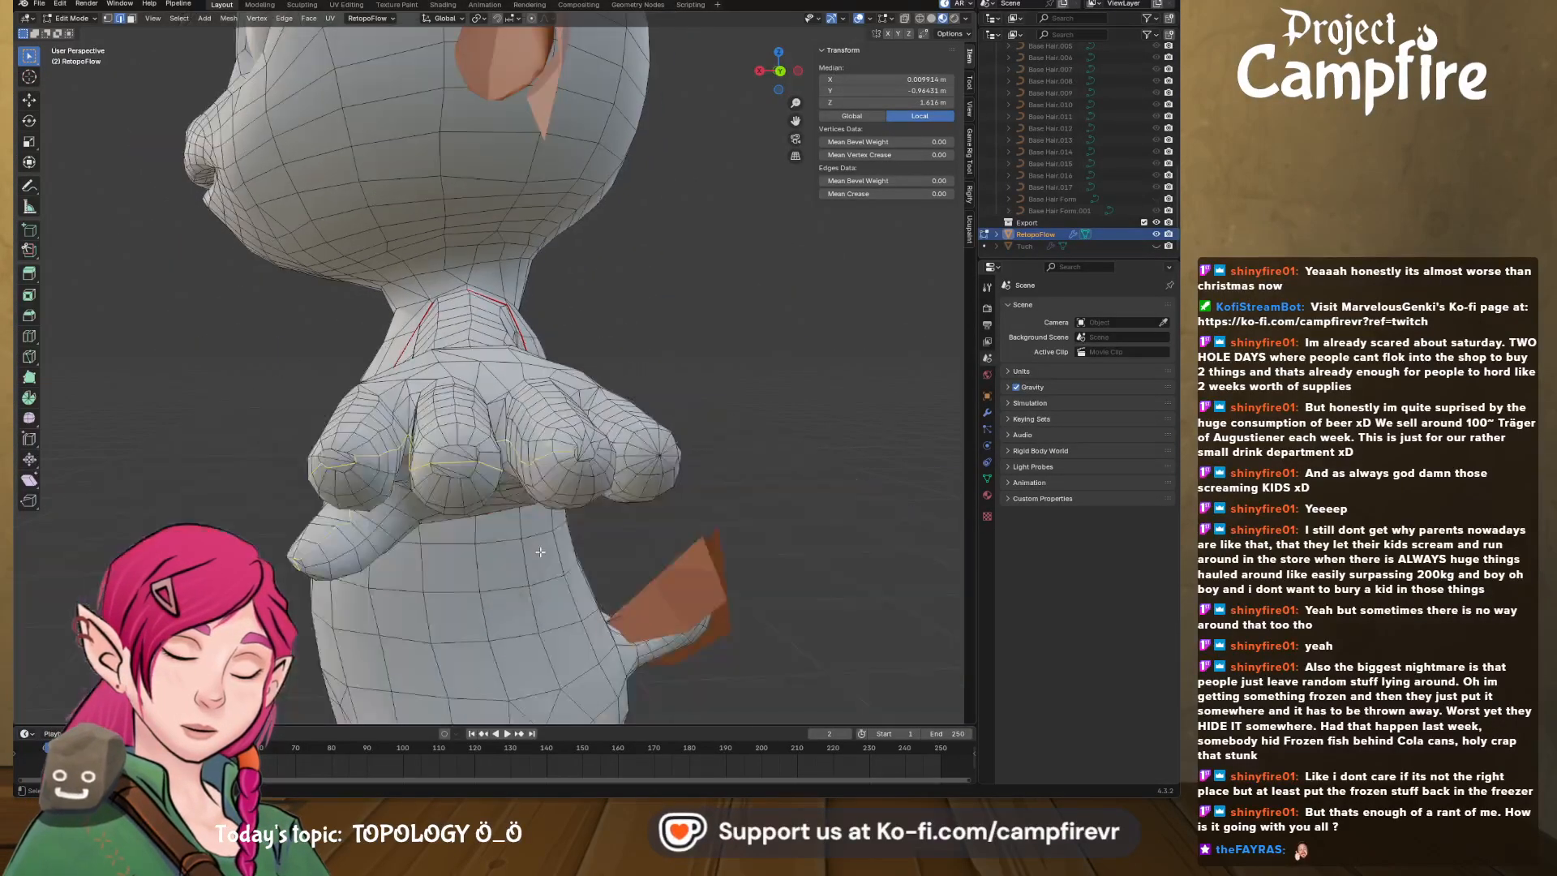
middle_click_drag(574, 468, 574, 463)
scroll(502, 395, "up", 4)
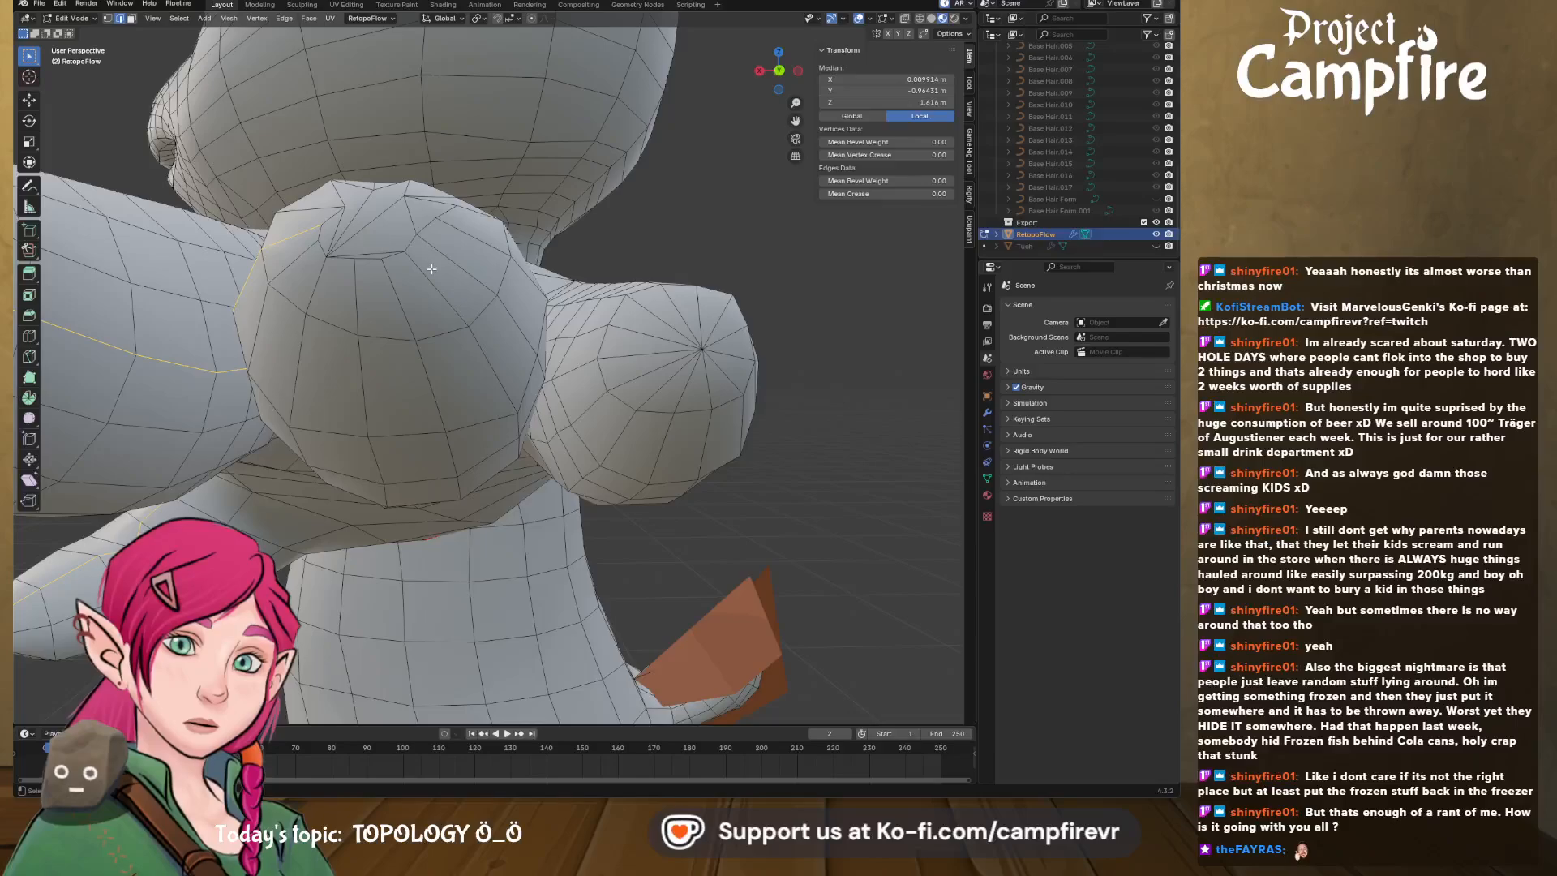
middle_click_drag(432, 269, 426, 270)
left_click(208, 408, "alt")
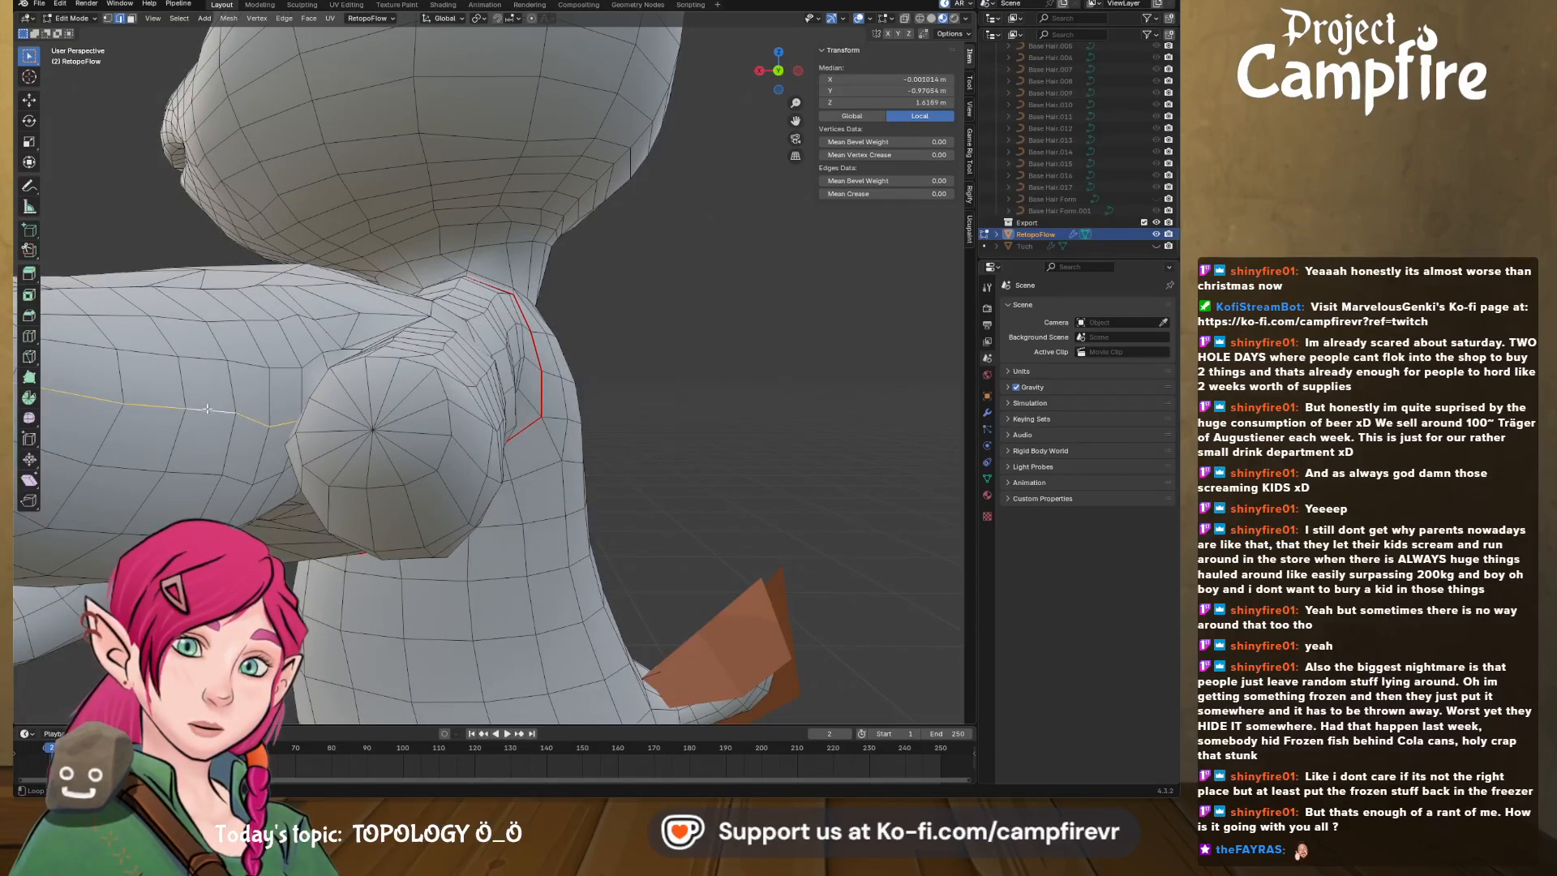
middle_click_drag(253, 413, 257, 408)
scroll(427, 309, "up", 3)
scroll(431, 313, "down", 3)
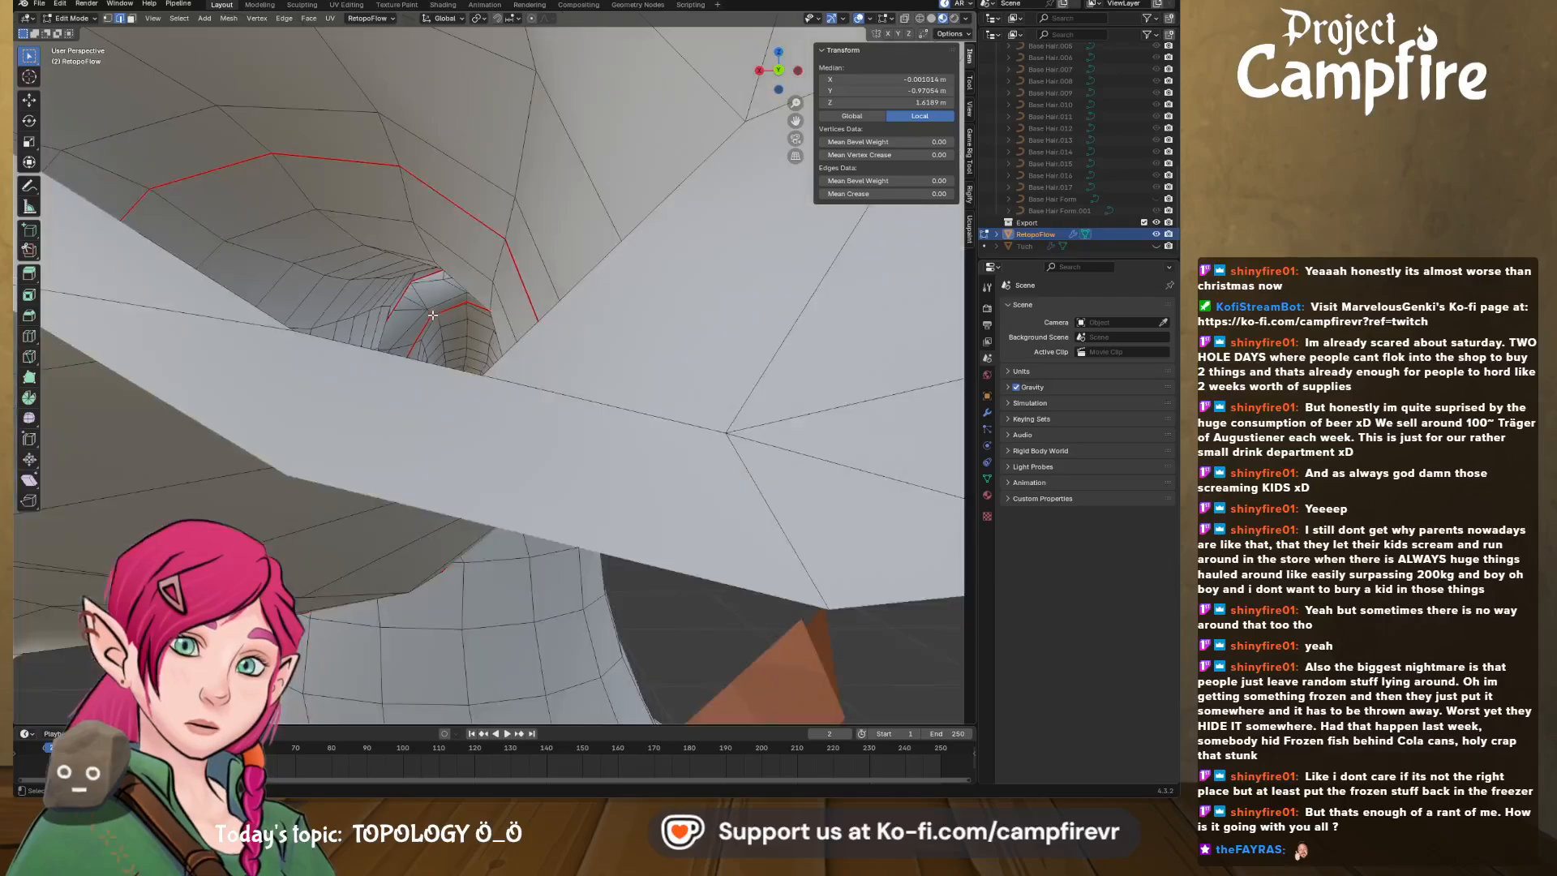
middle_click_drag(441, 325, 444, 329)
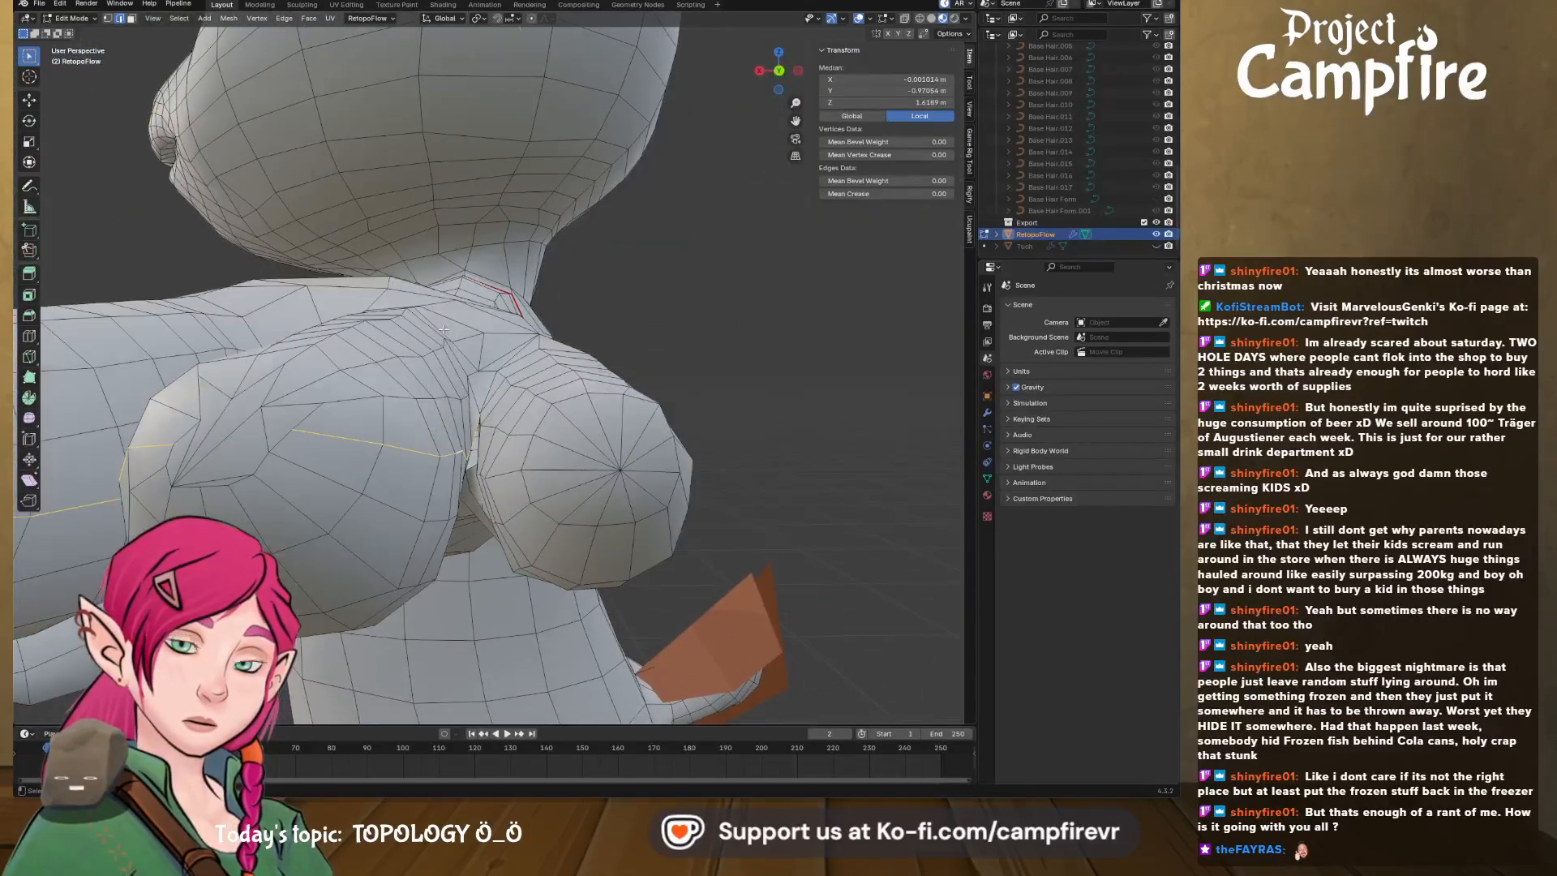
left_click(501, 477, "alt+shift")
middle_click_drag(500, 477, 544, 498)
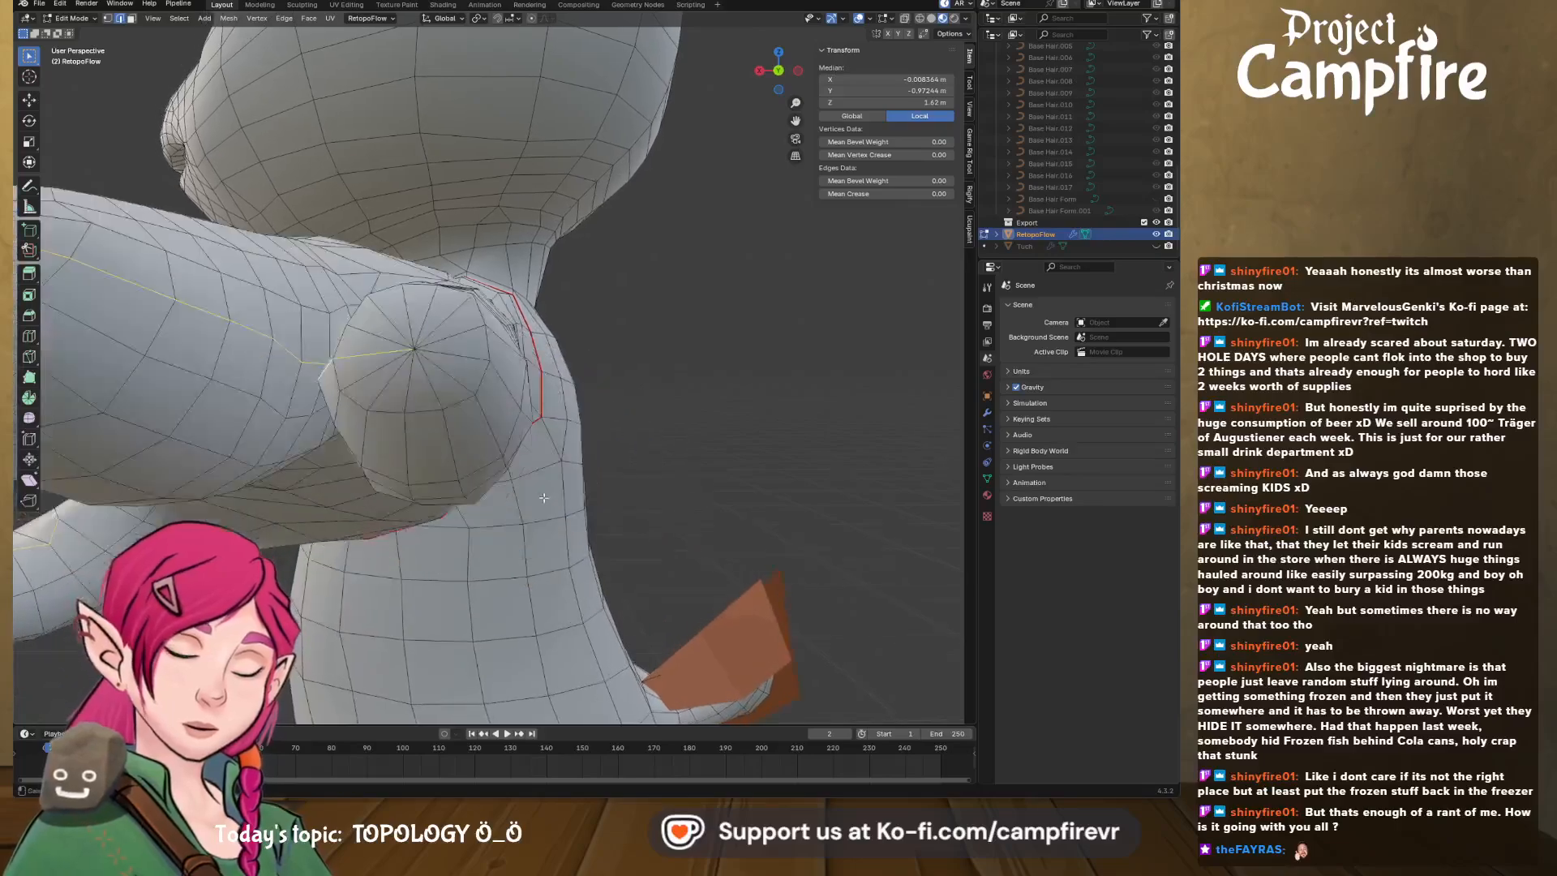
- Complete the edge path along the outer side of the hand to the wrist and mark the whole path as a seam
middle_click_drag(502, 388, 457, 445)
scroll(702, 447, "up", 3)
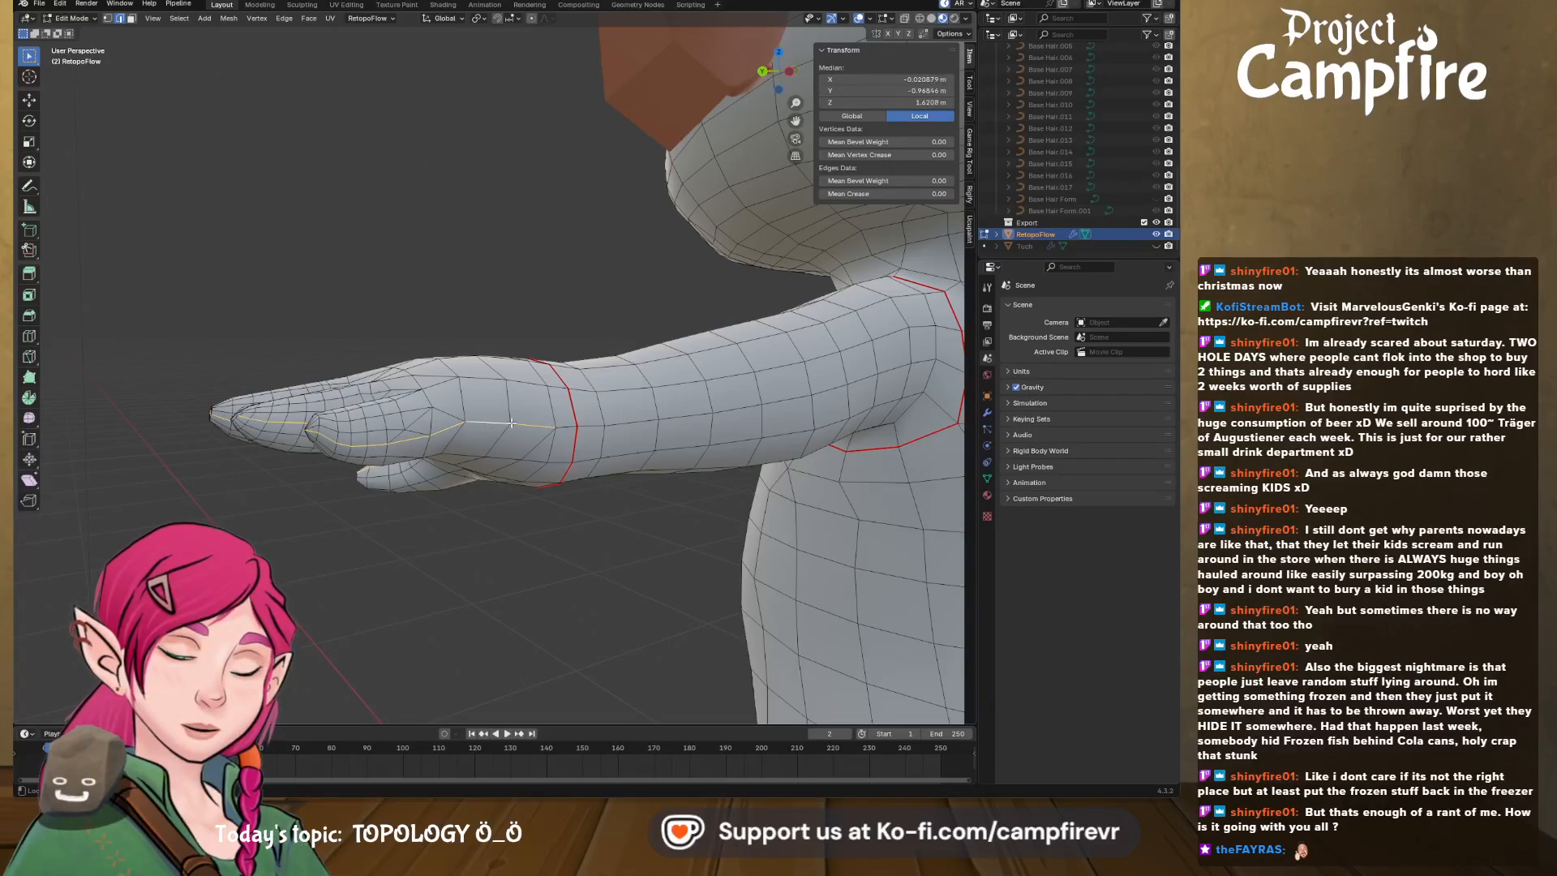
right_click(548, 426)
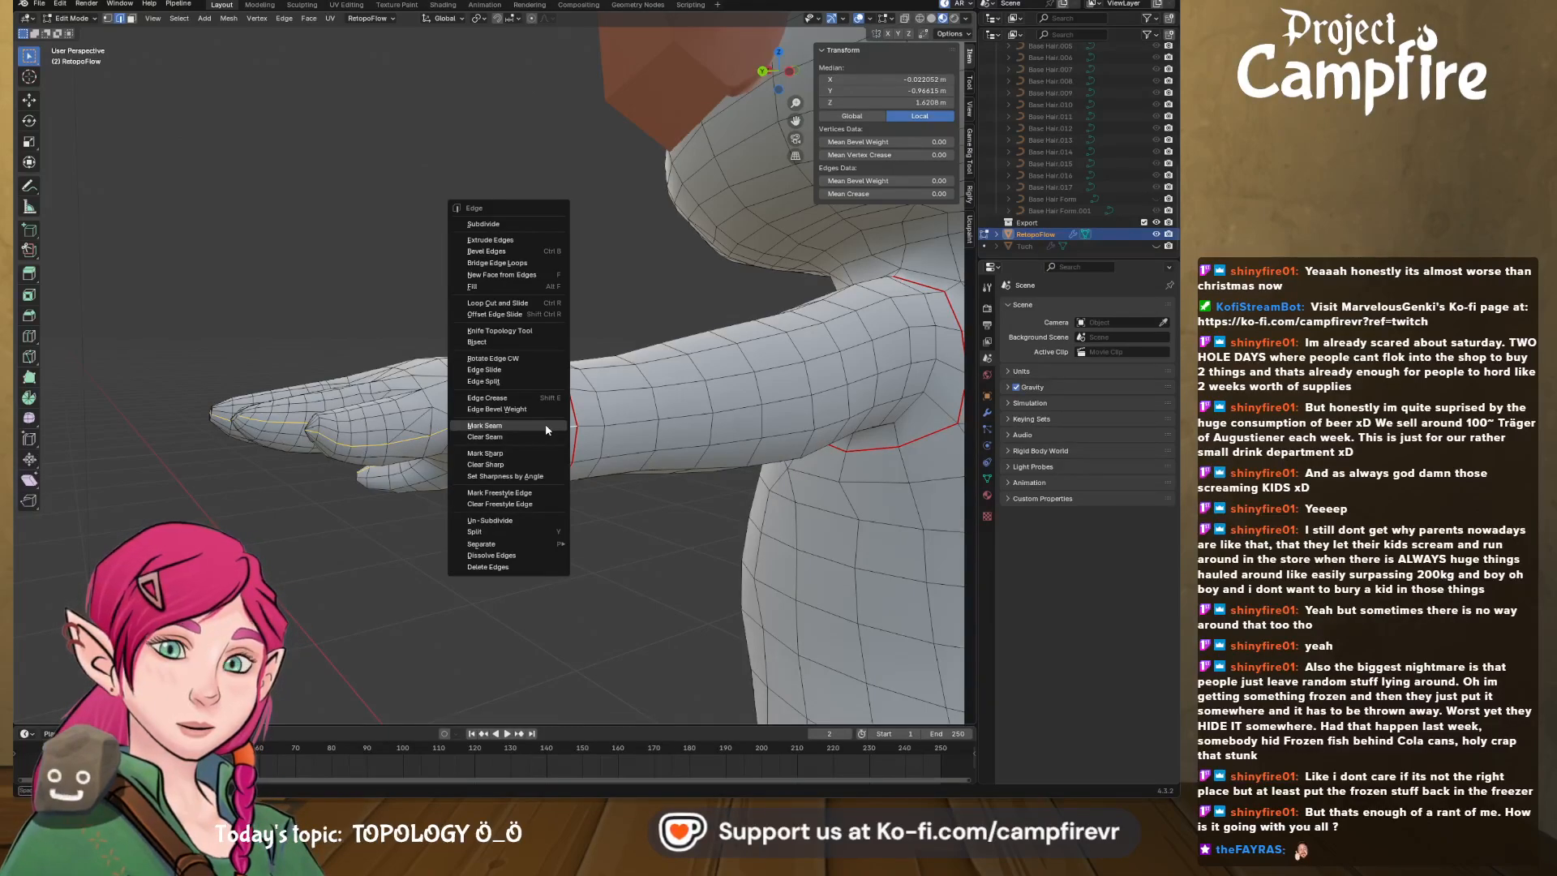
left_click(547, 426)
- Dissolve the thin triangle edges across the top of the fingertip, including the seam edge running through them
middle_click_drag(446, 442, 524, 513)
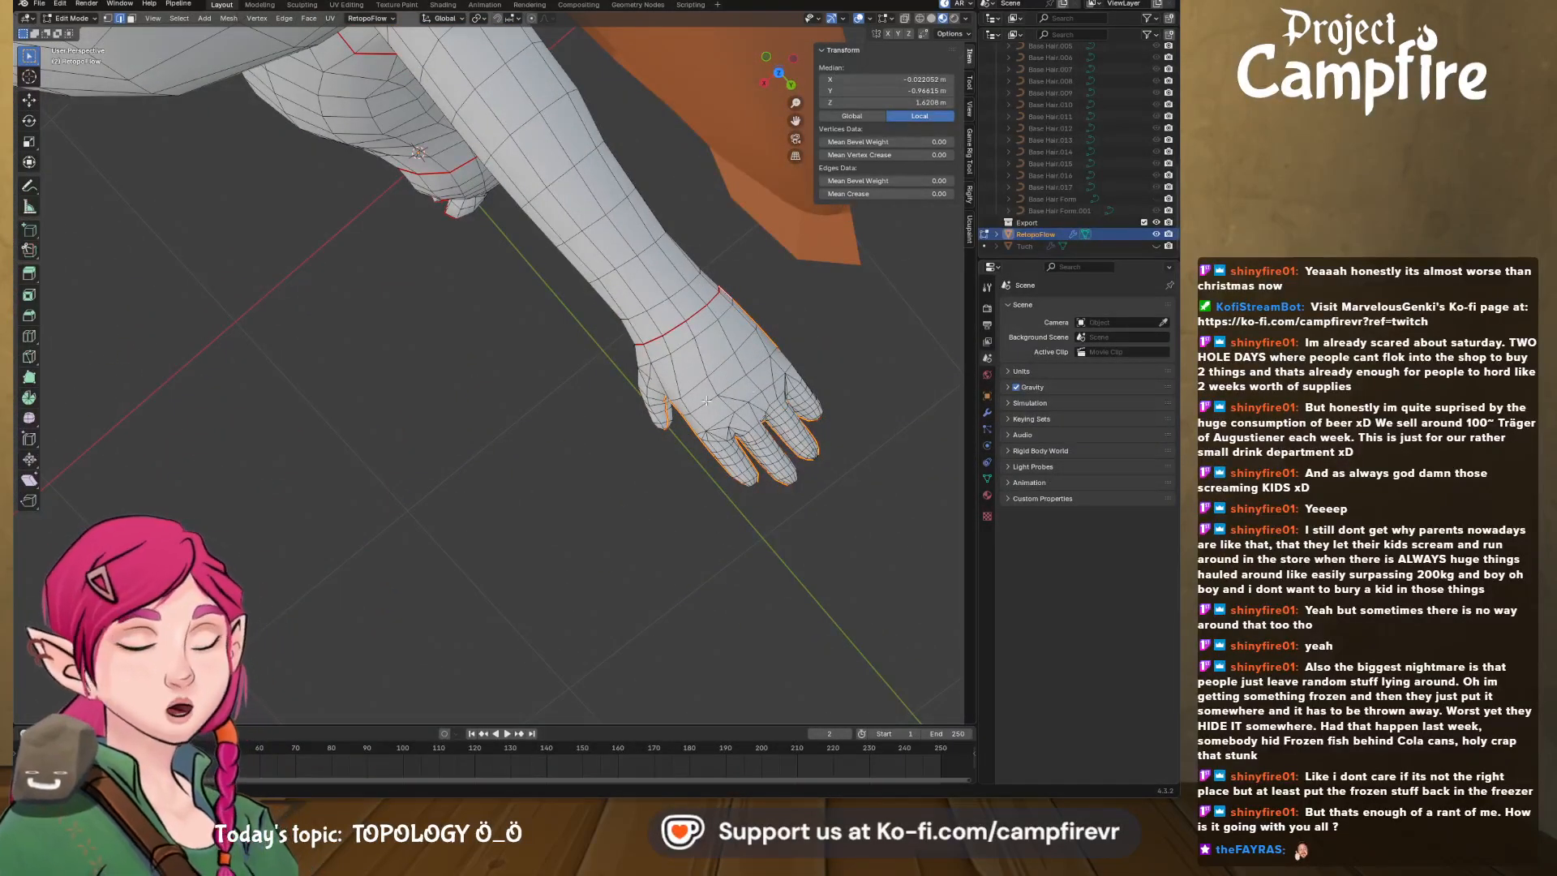
middle_click_drag(758, 413, 511, 324)
scroll(586, 527, "up", 3)
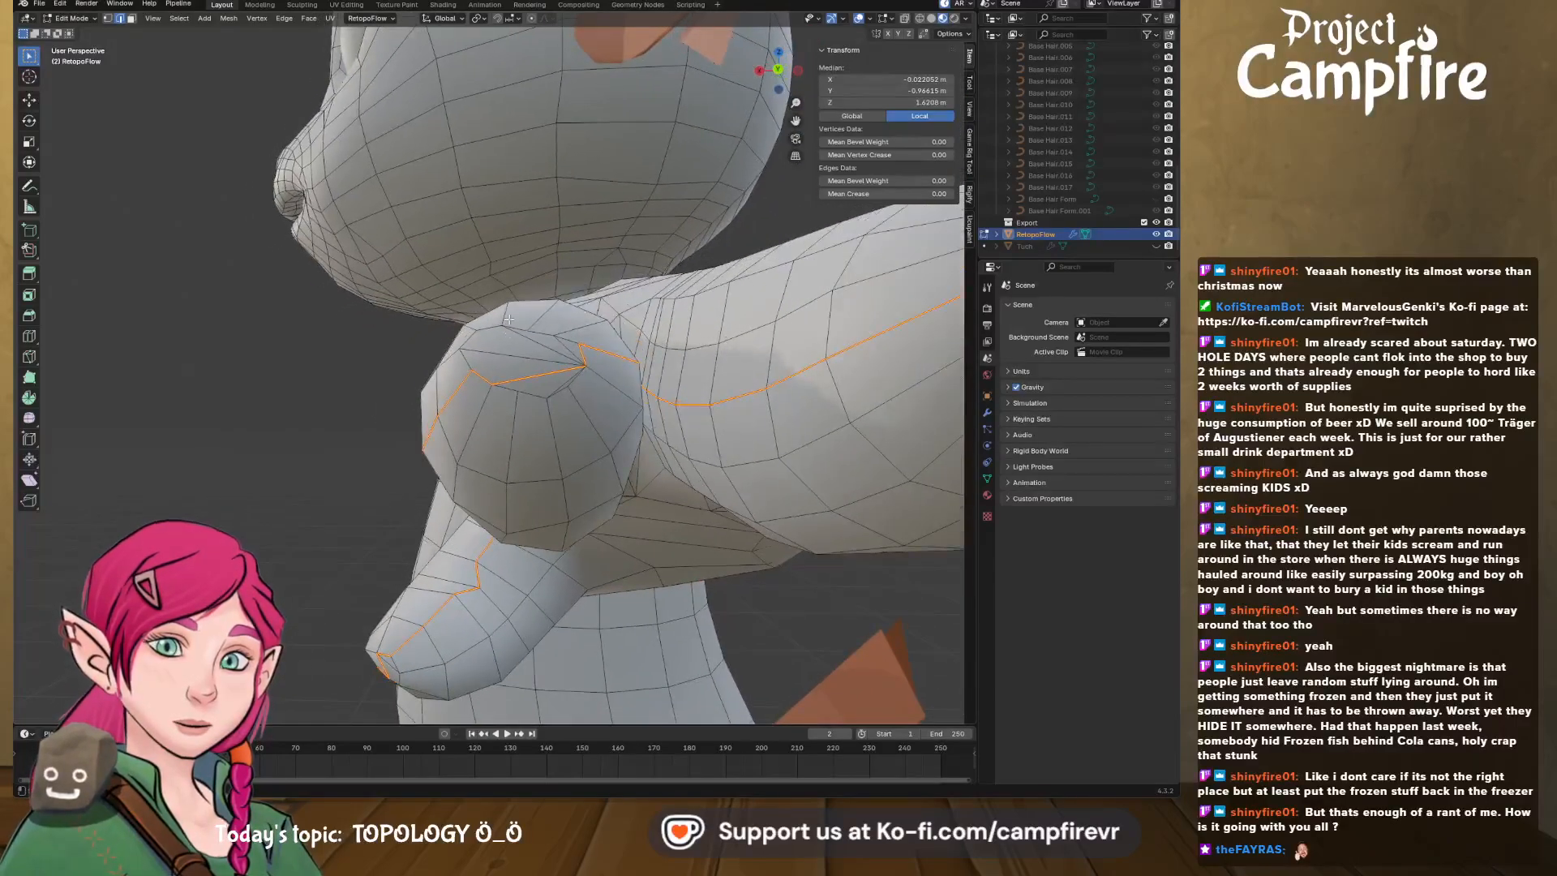
left_click(544, 346)
left_click(566, 348, "shift")
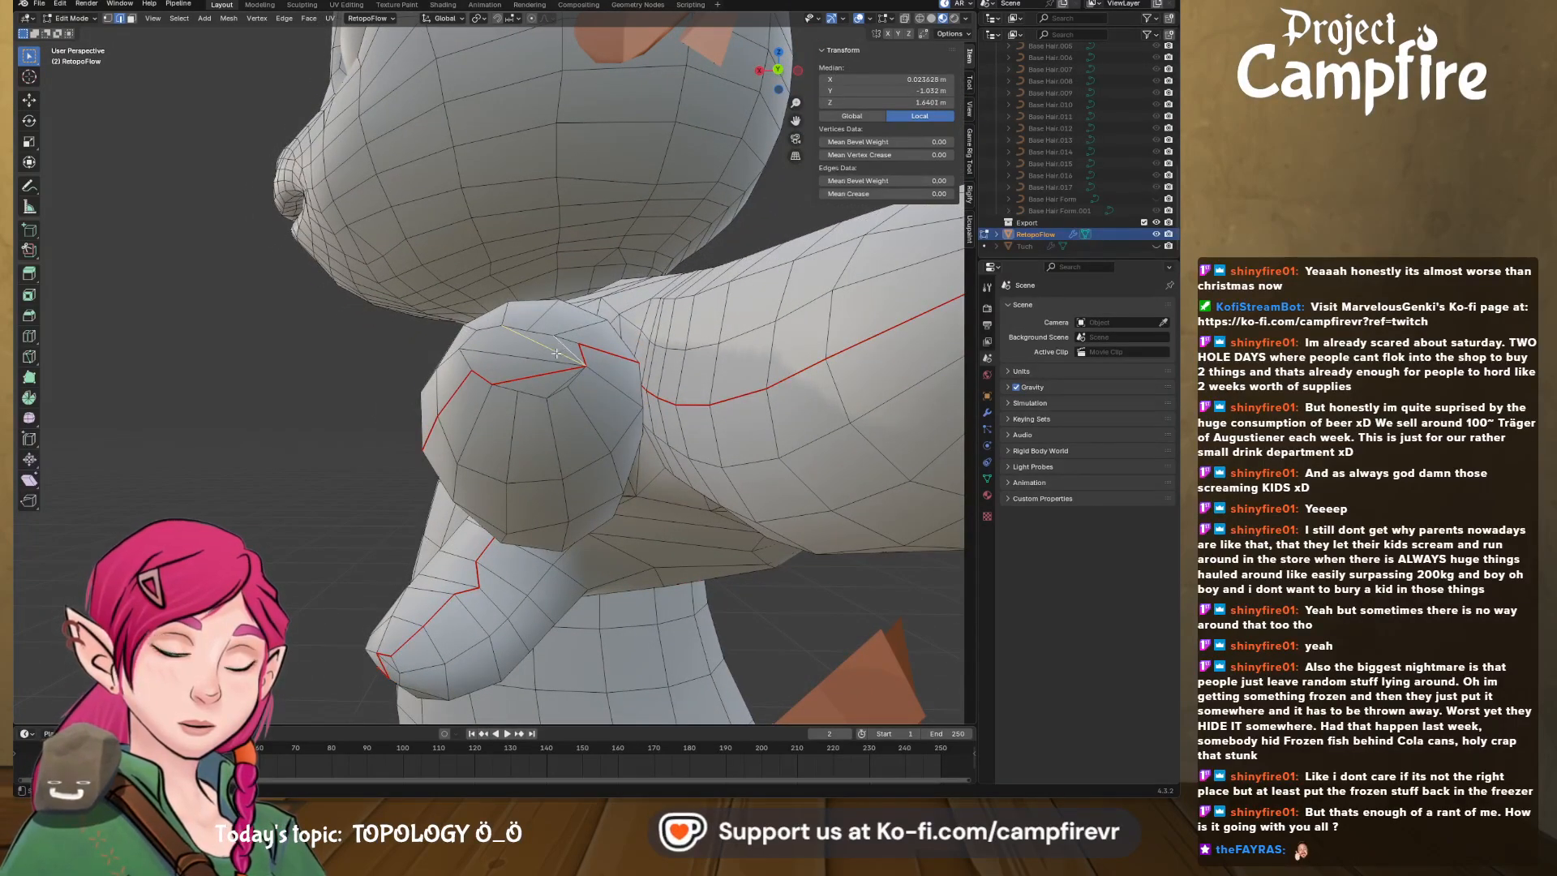
left_click(529, 359, "shift")
left_click(526, 369, "shift")
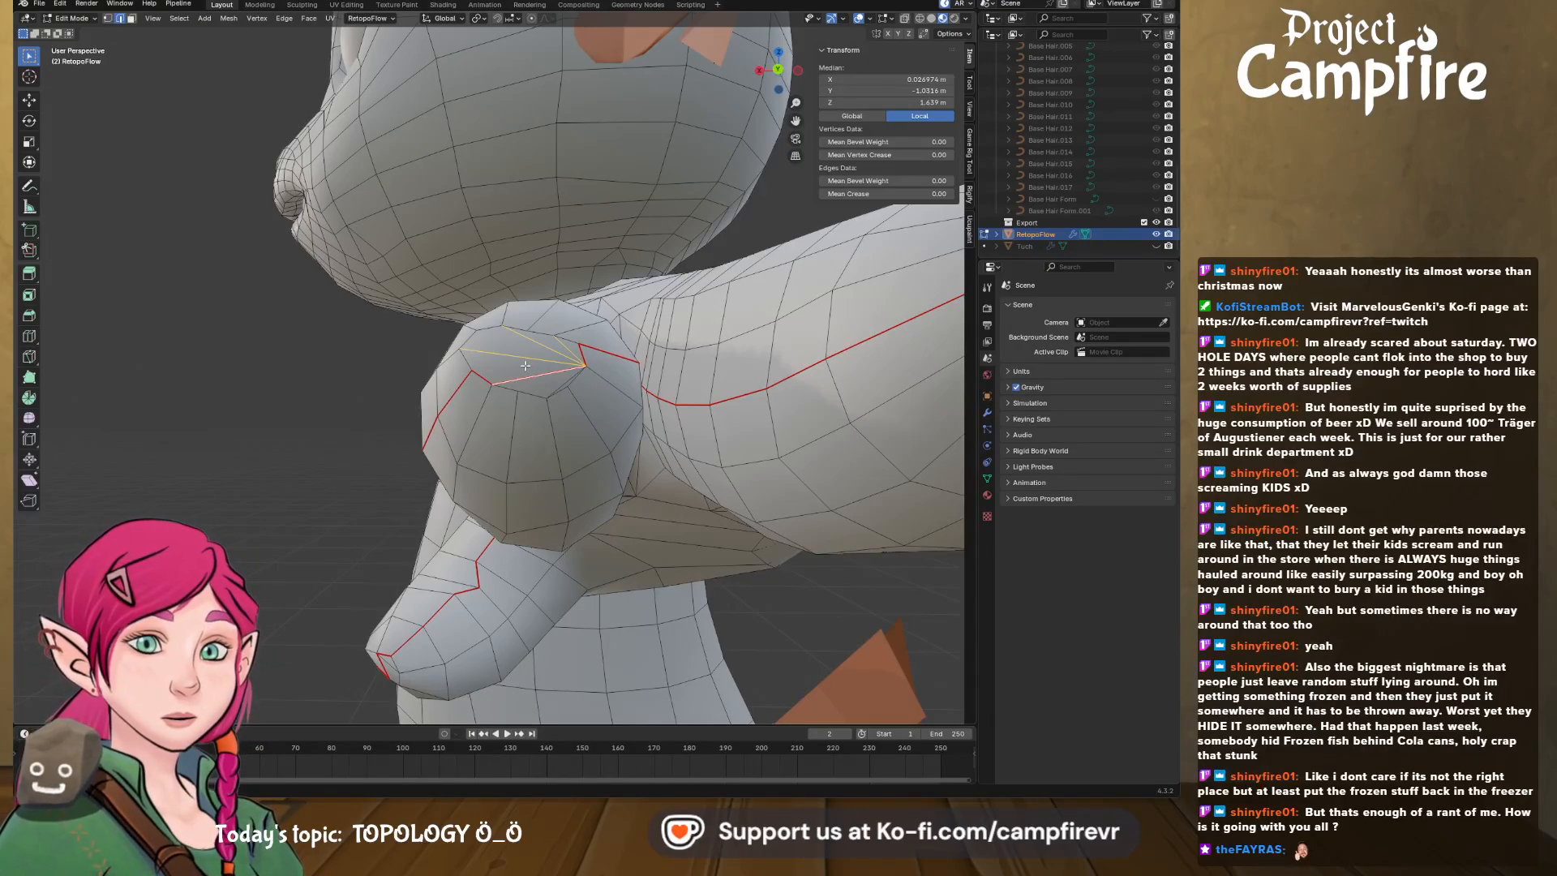
key("x")
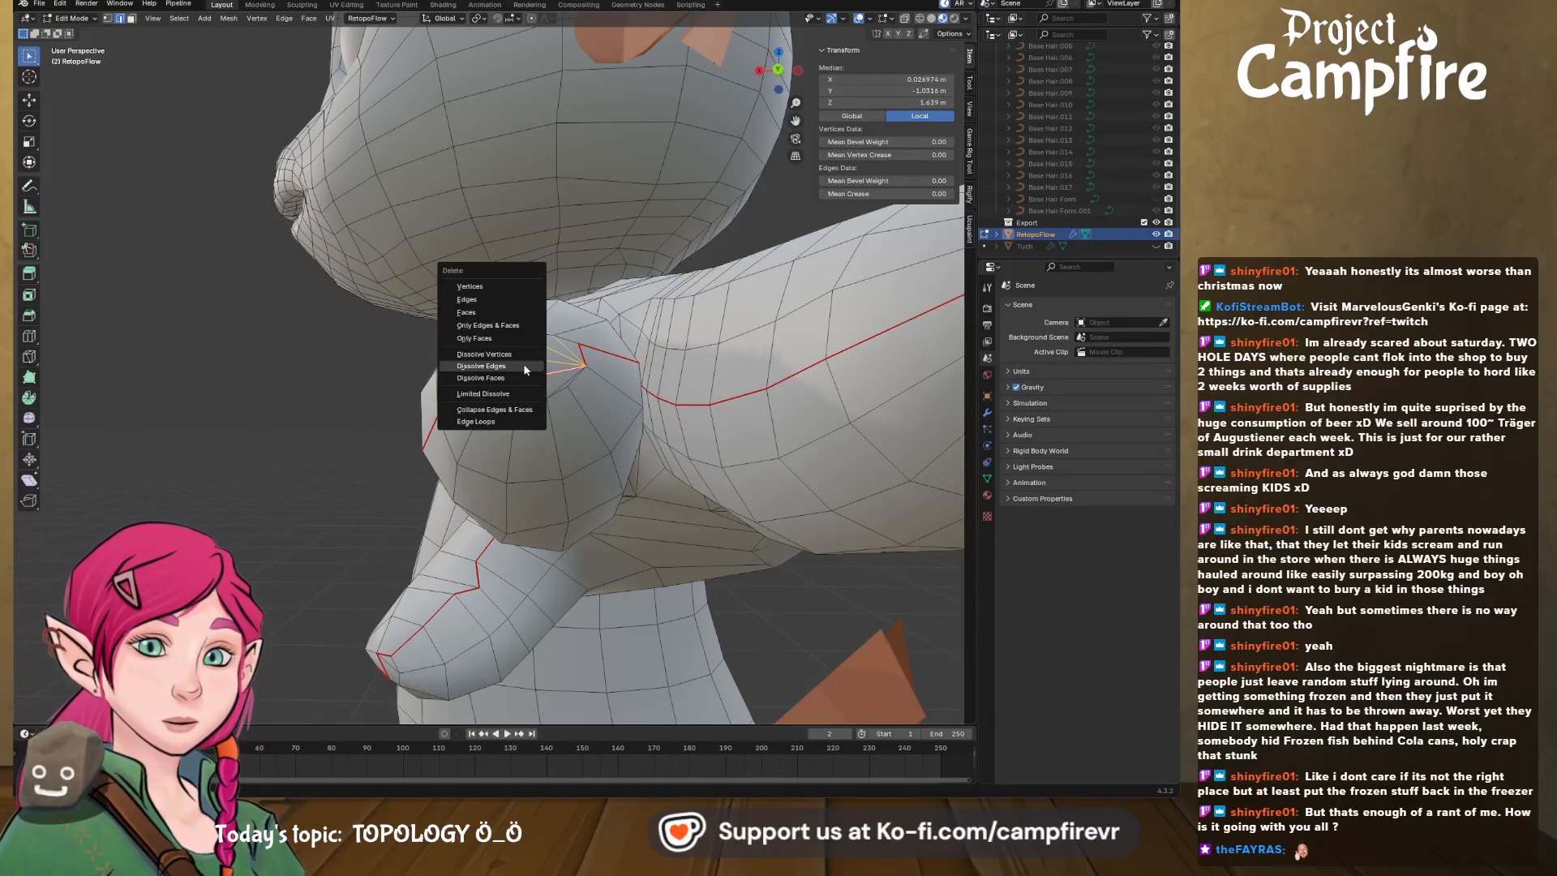
left_click(523, 367)
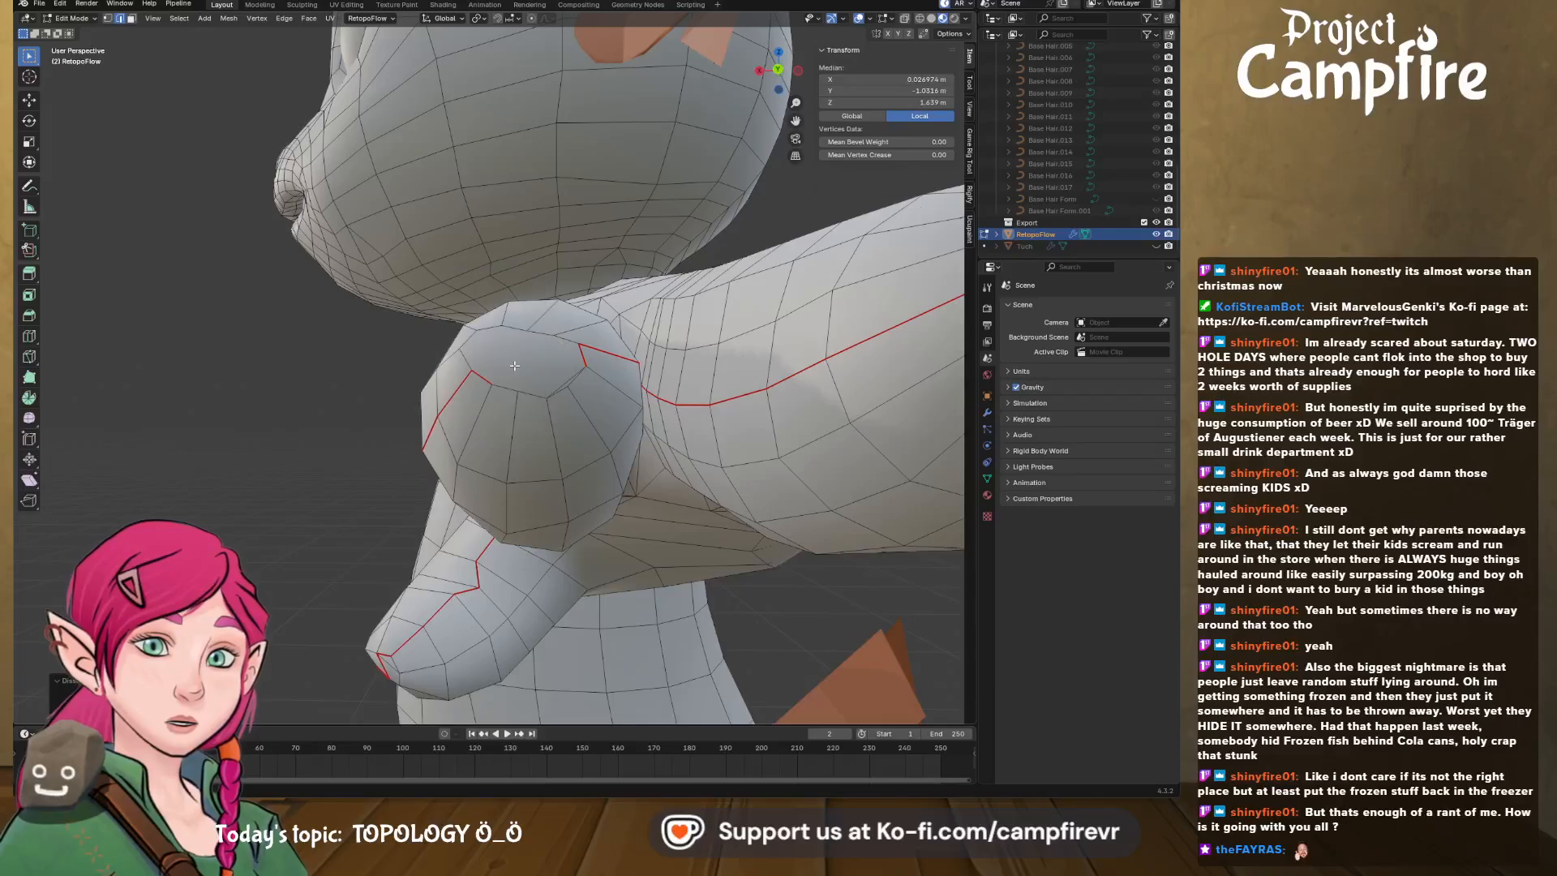
- Try to dissolve the short rim edge beside the seam on the same fingertip
left_click(566, 382)
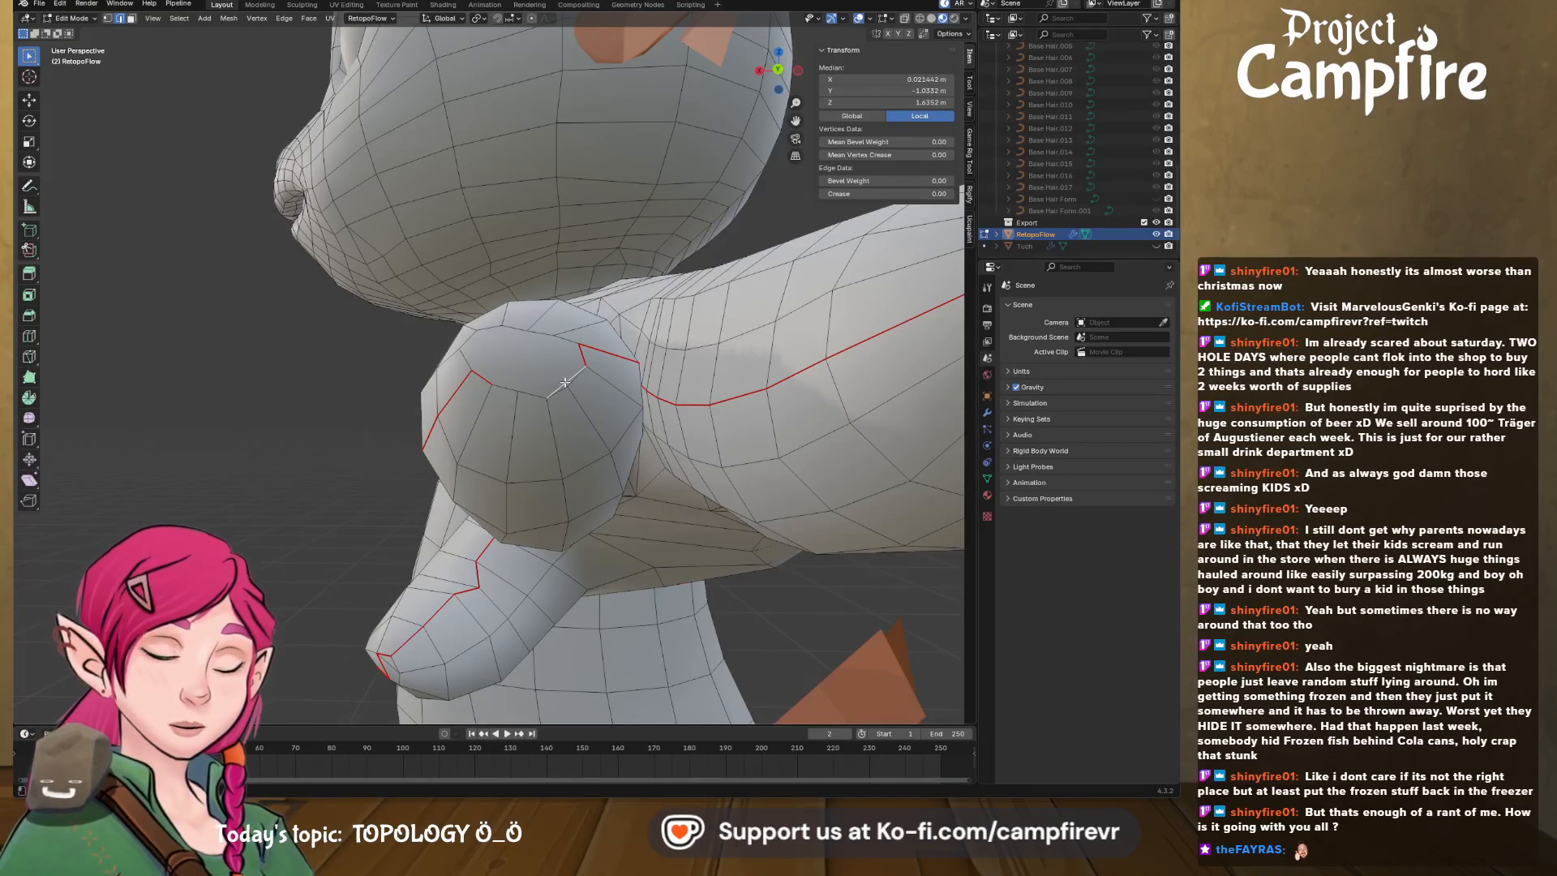
key("x")
left_click(553, 381)
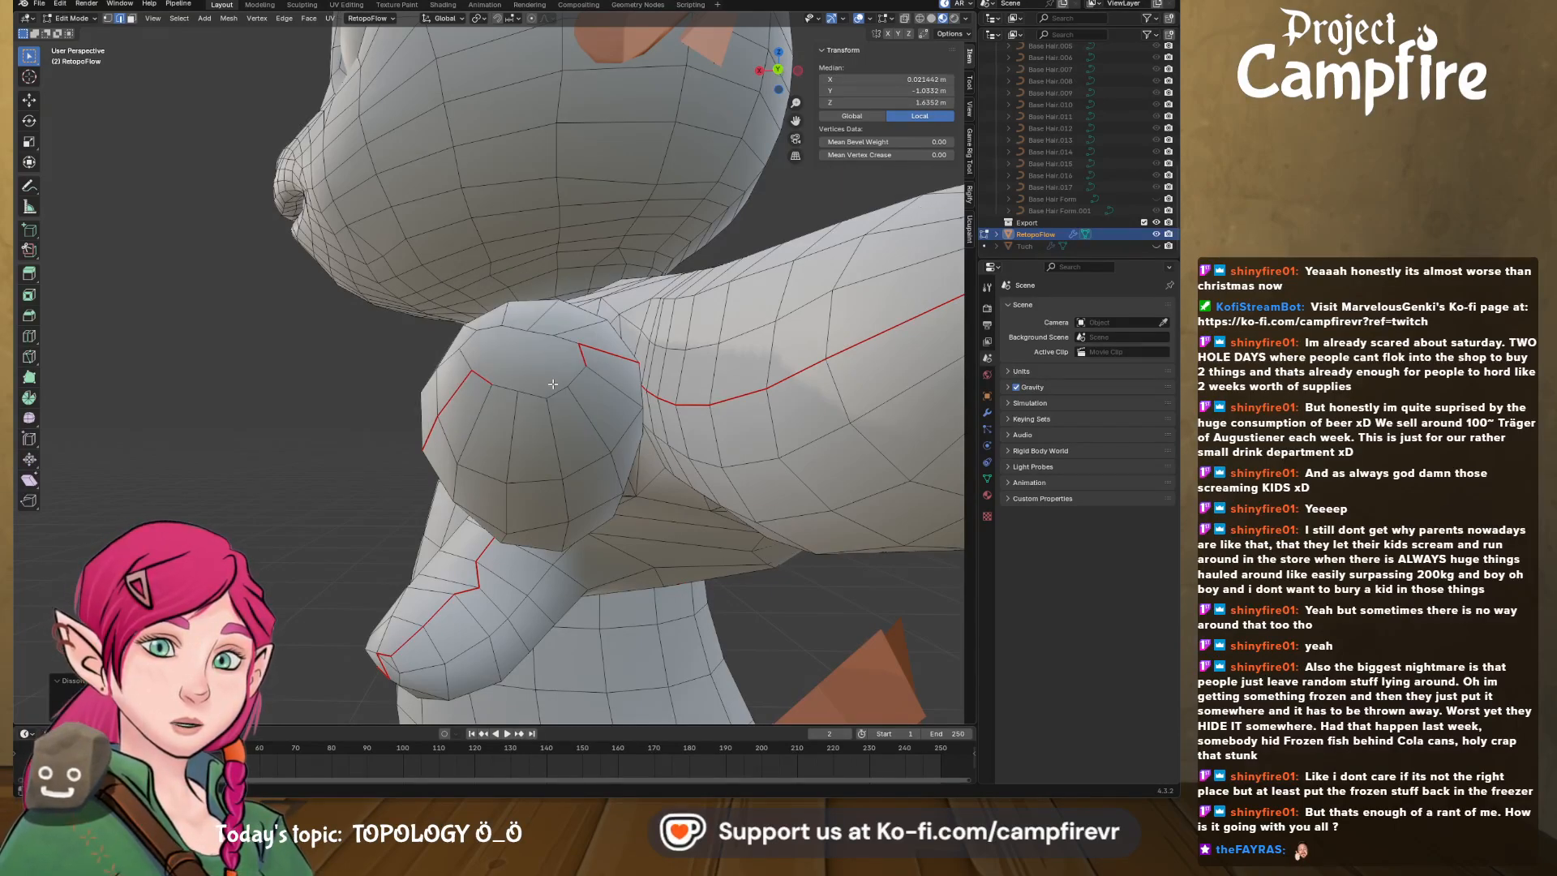
- Select the rim edges below the fingertip's merged face and mark them as a seam to bridge the gap
left_click(510, 391)
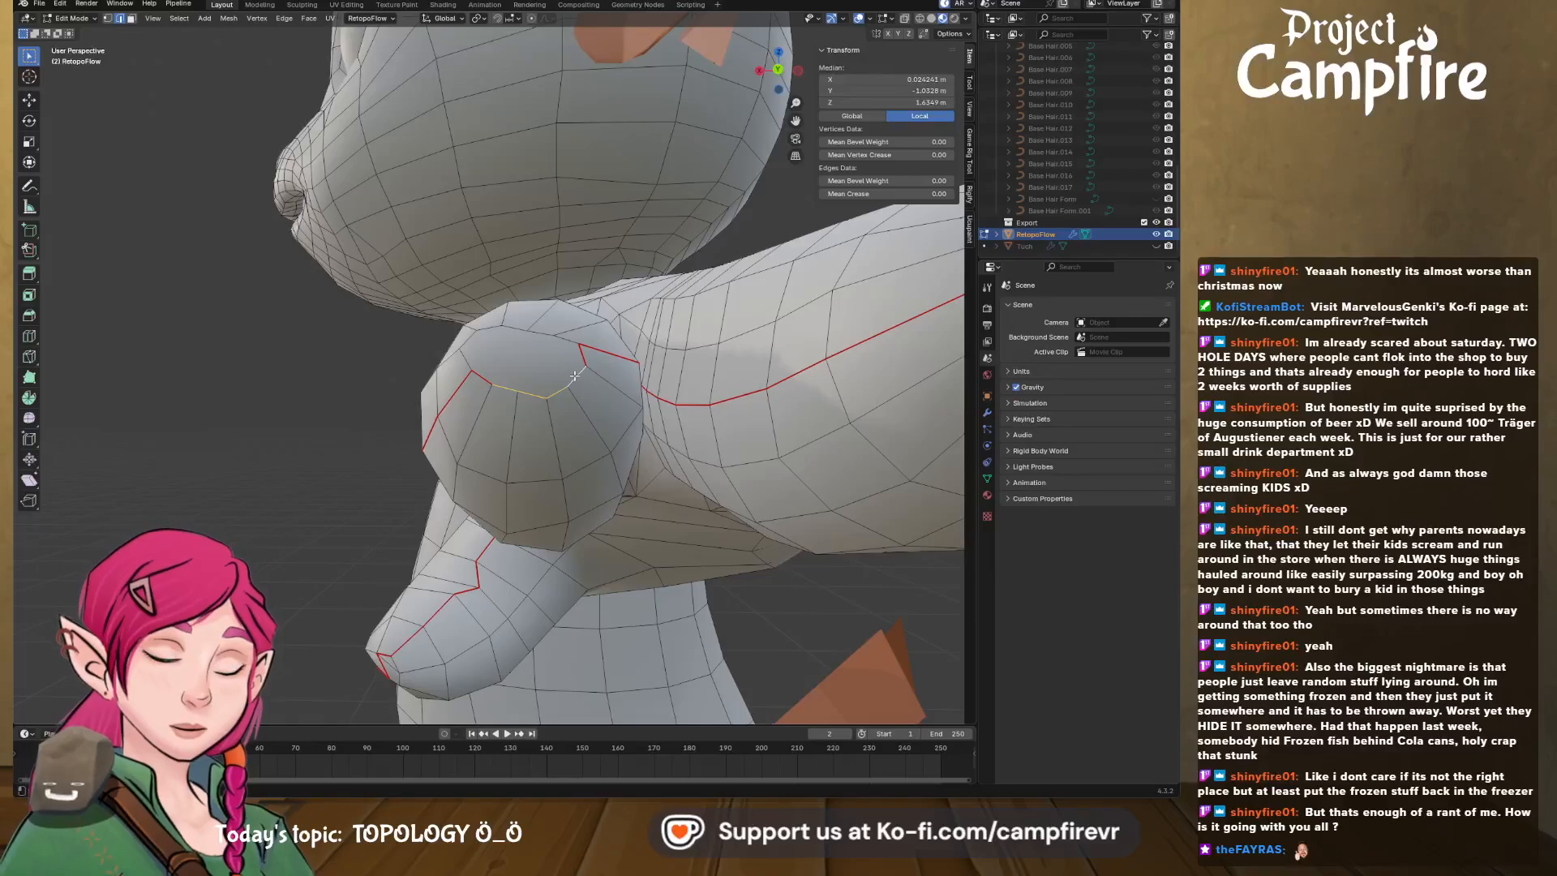
key("x")
left_click(574, 375)
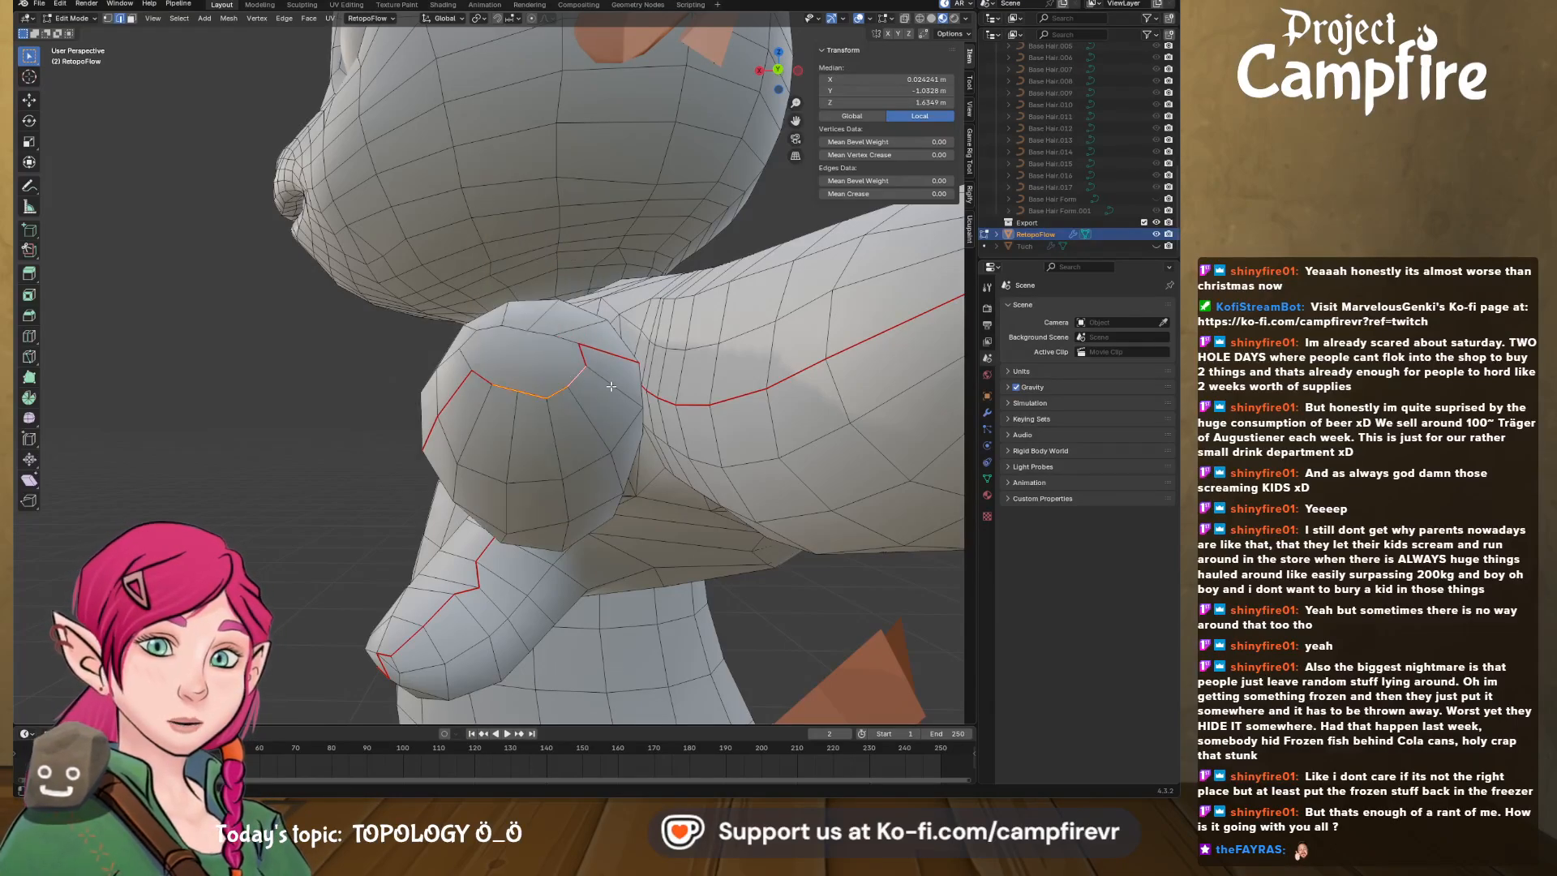
- Dissolve the diagonal edges fanning above and below the seam on the neighbouring fingertip
middle_click_drag(574, 374, 612, 451)
left_click(638, 363)
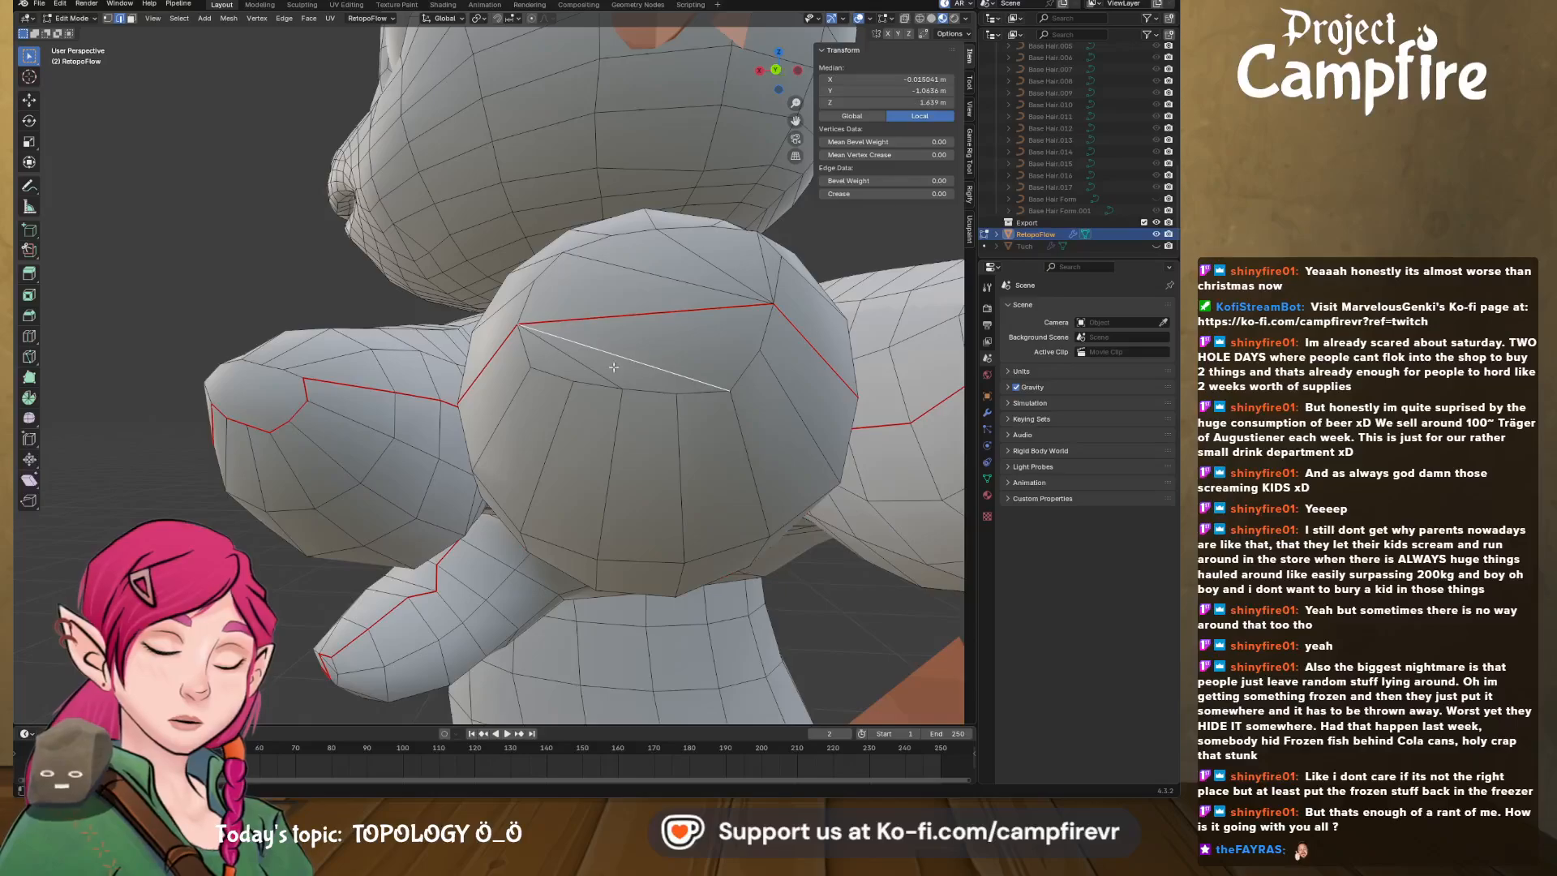
left_click(594, 369, "shift")
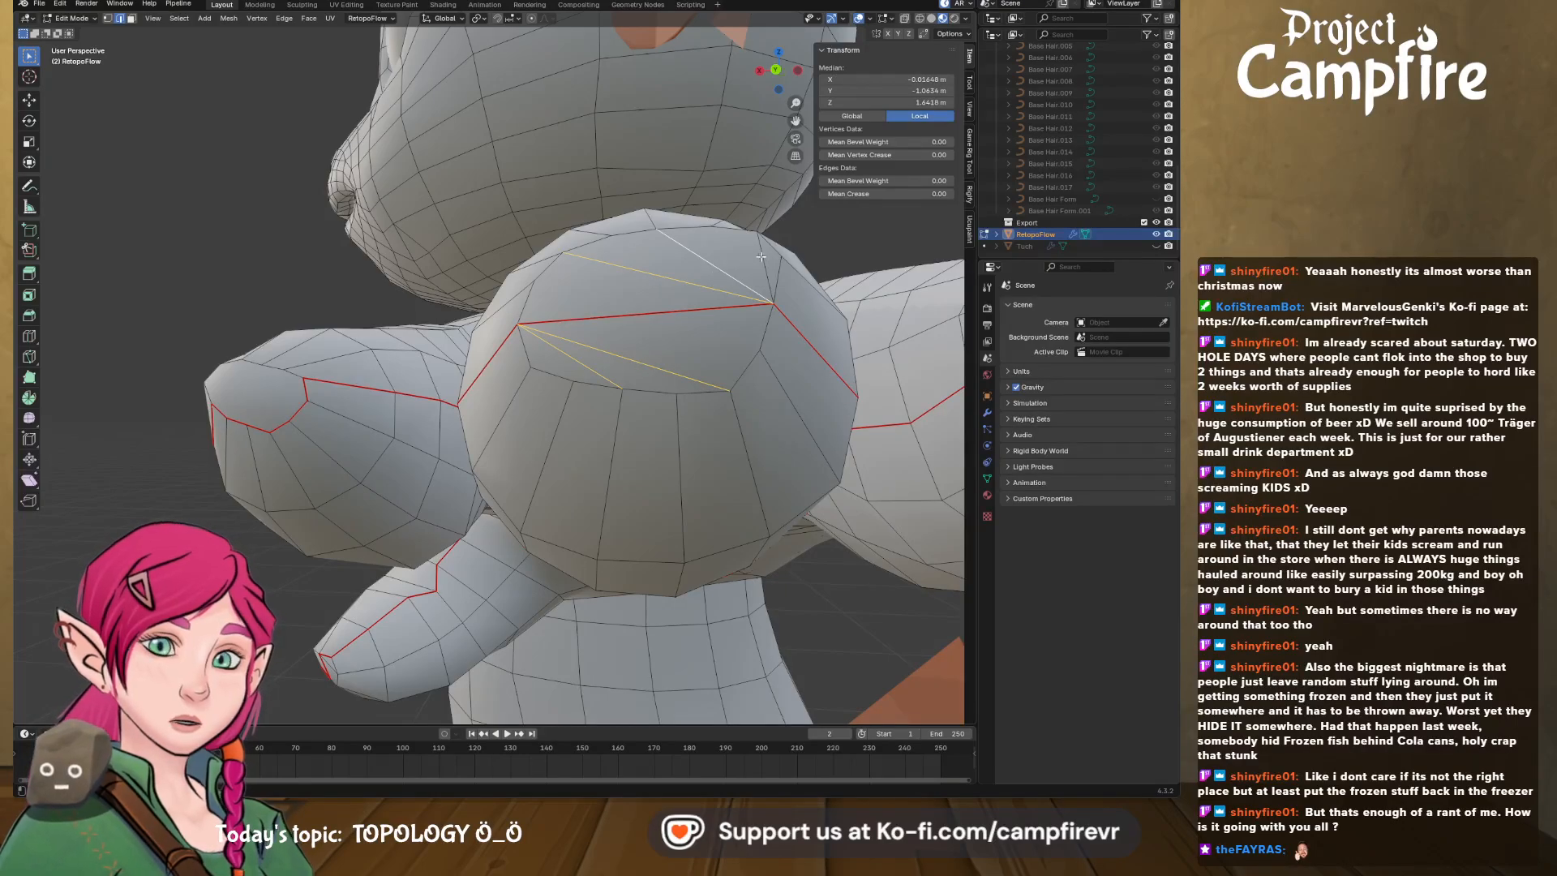
key("x")
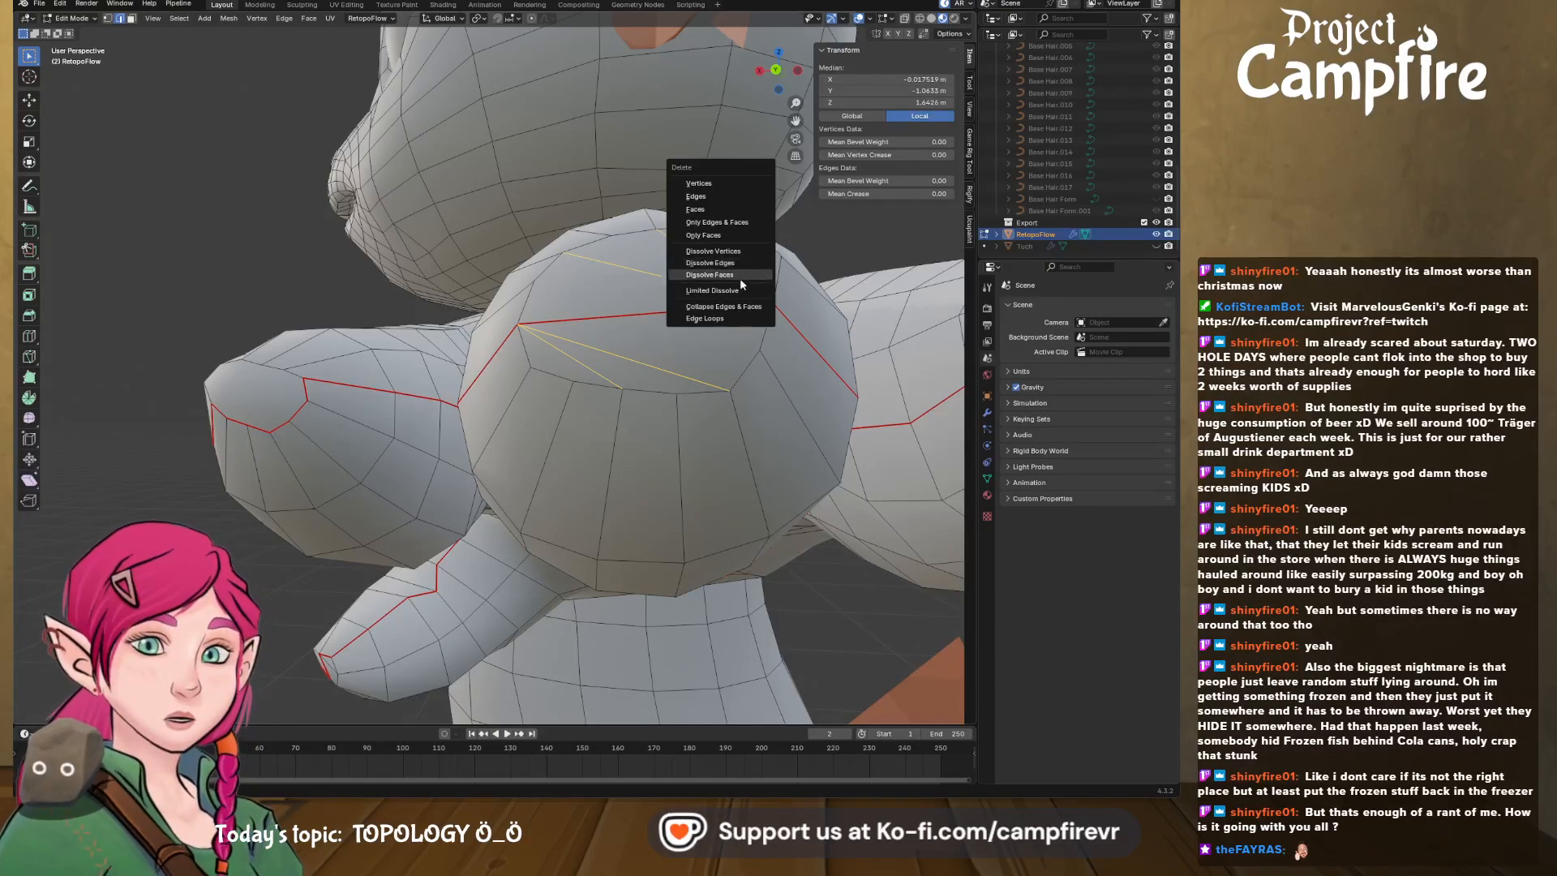
left_click(746, 263)
- Try a Knife cut across the merged fingertip face, starting from the vertex above the open seam end
scroll(747, 318, "up", 4)
middle_click_drag(680, 427, 676, 385)
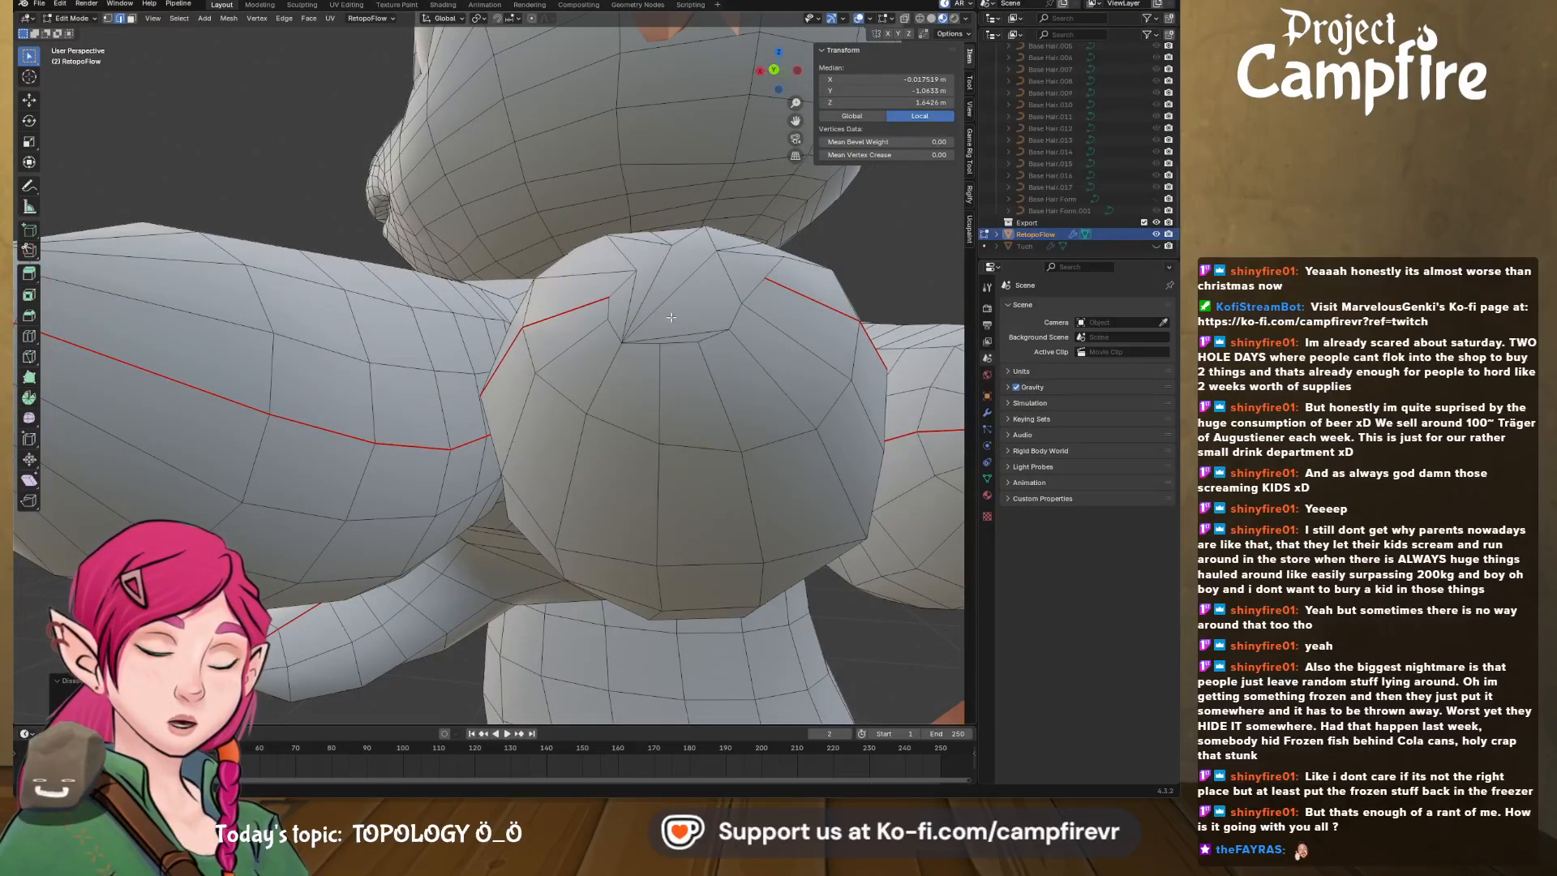
middle_click_drag(671, 317, 603, 318)
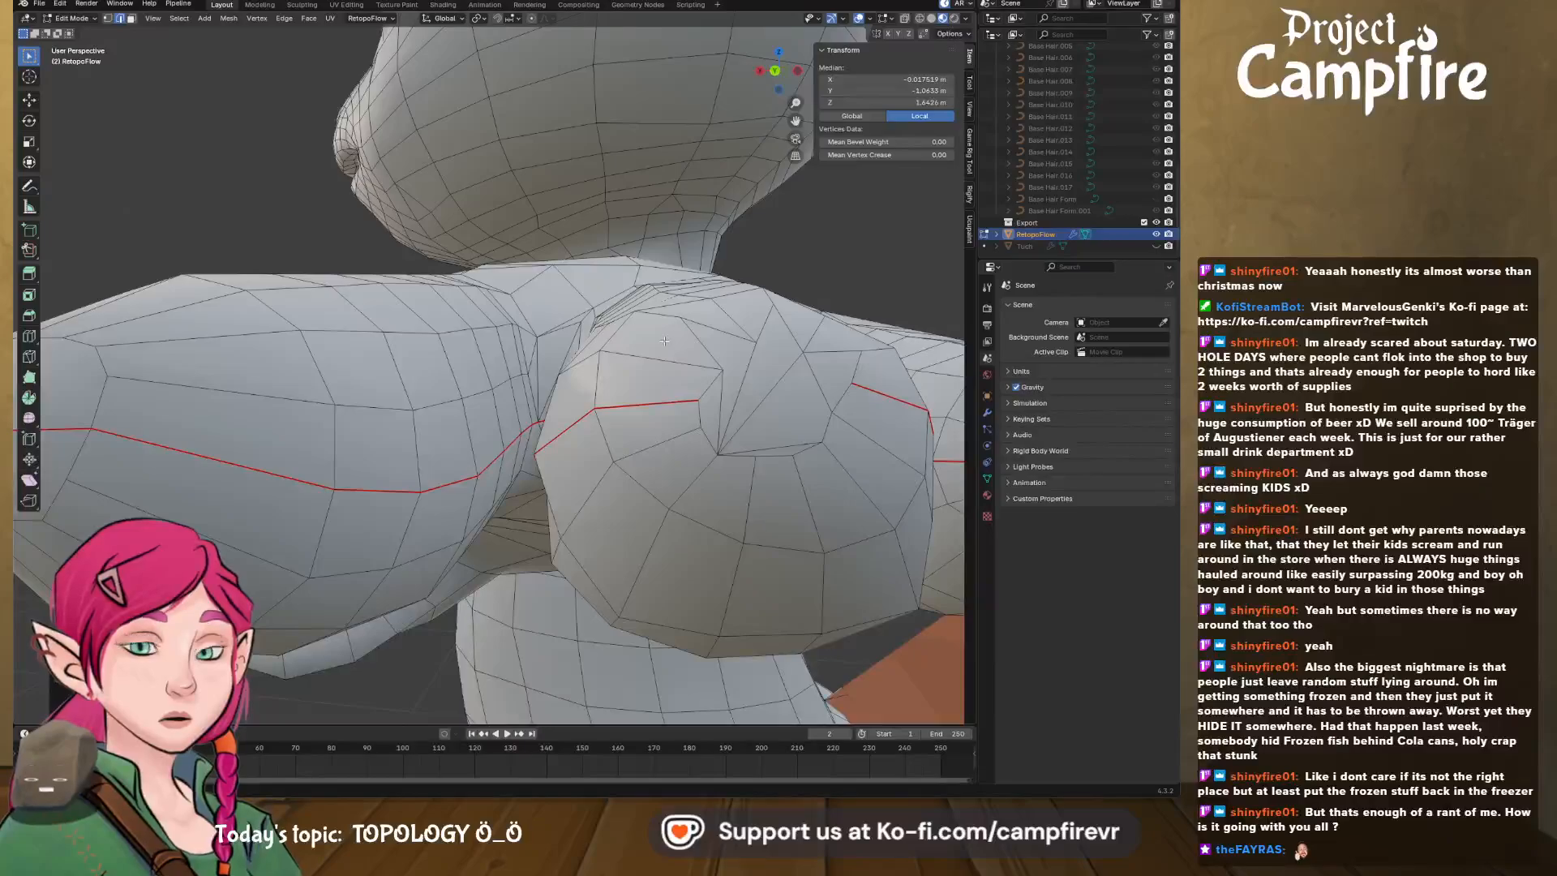
middle_click_drag(681, 348, 735, 369)
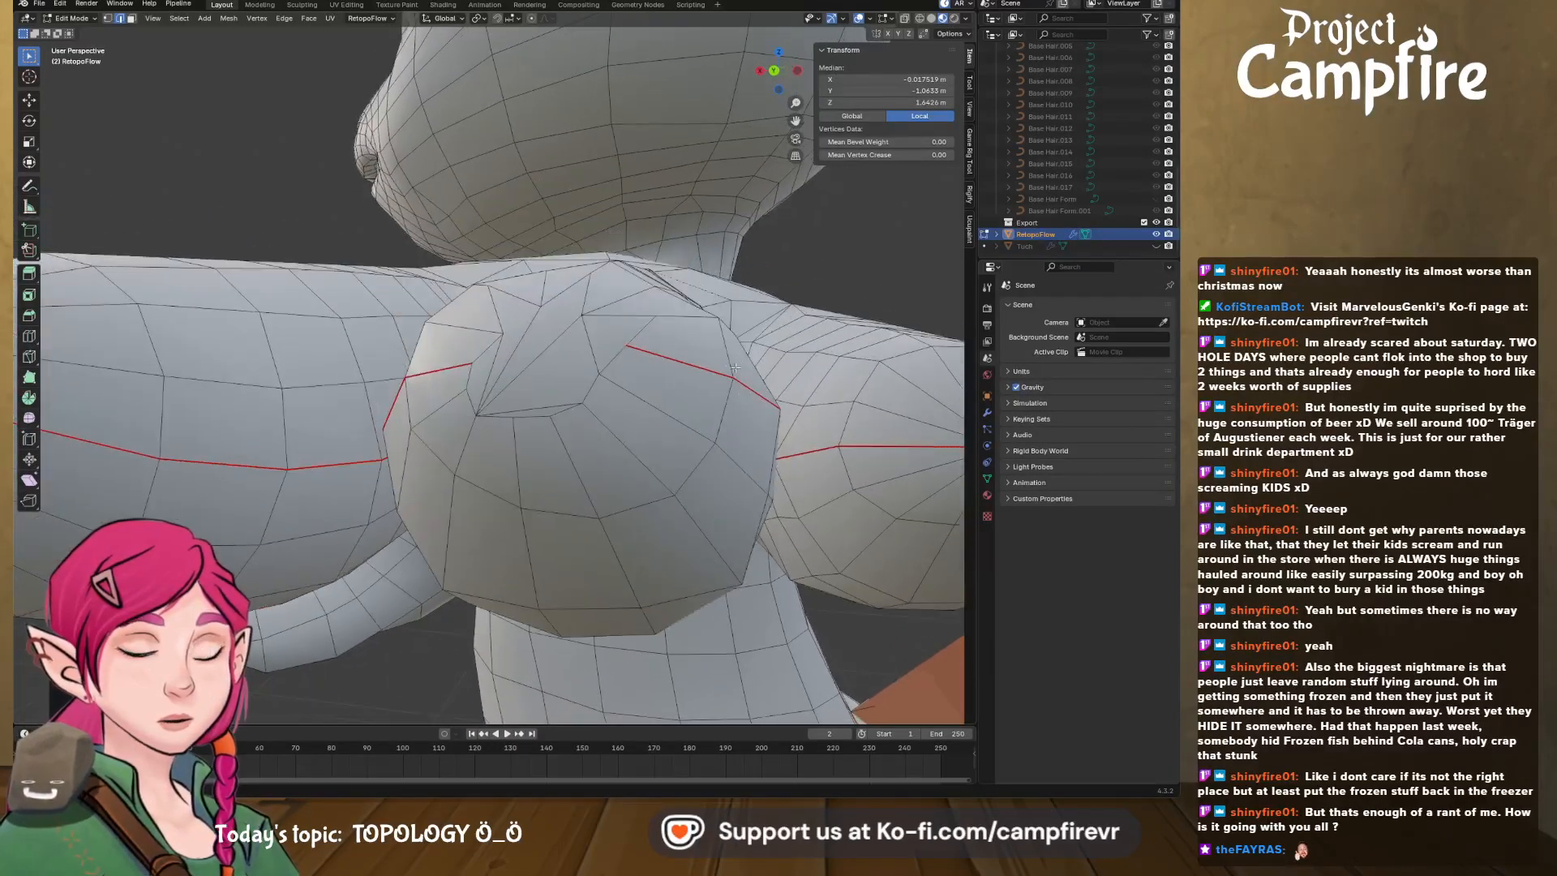
left_click(502, 327)
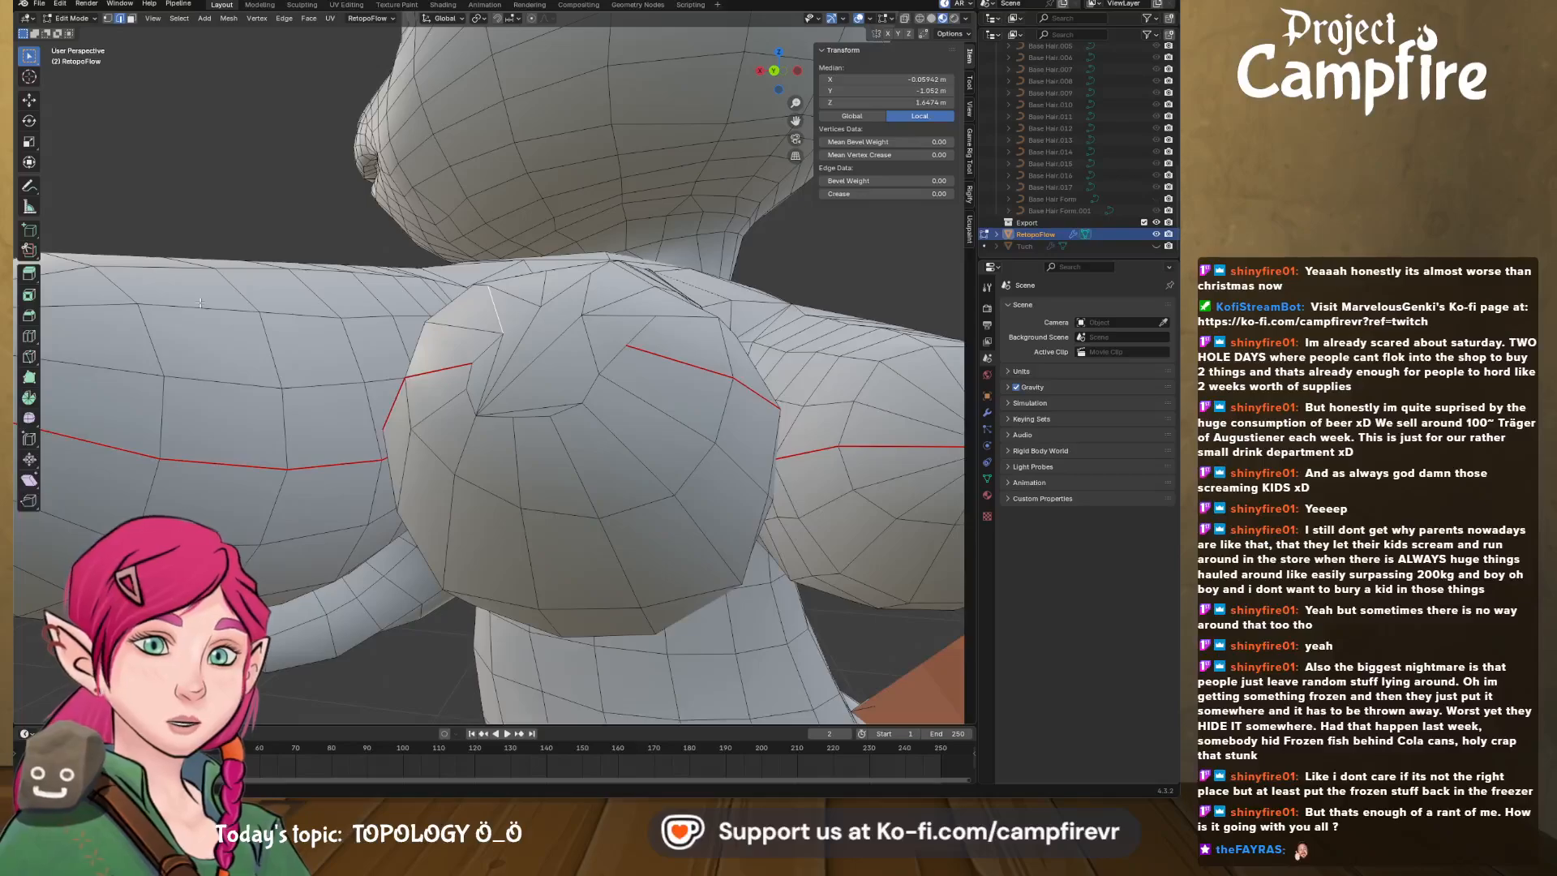
left_click(29, 356)
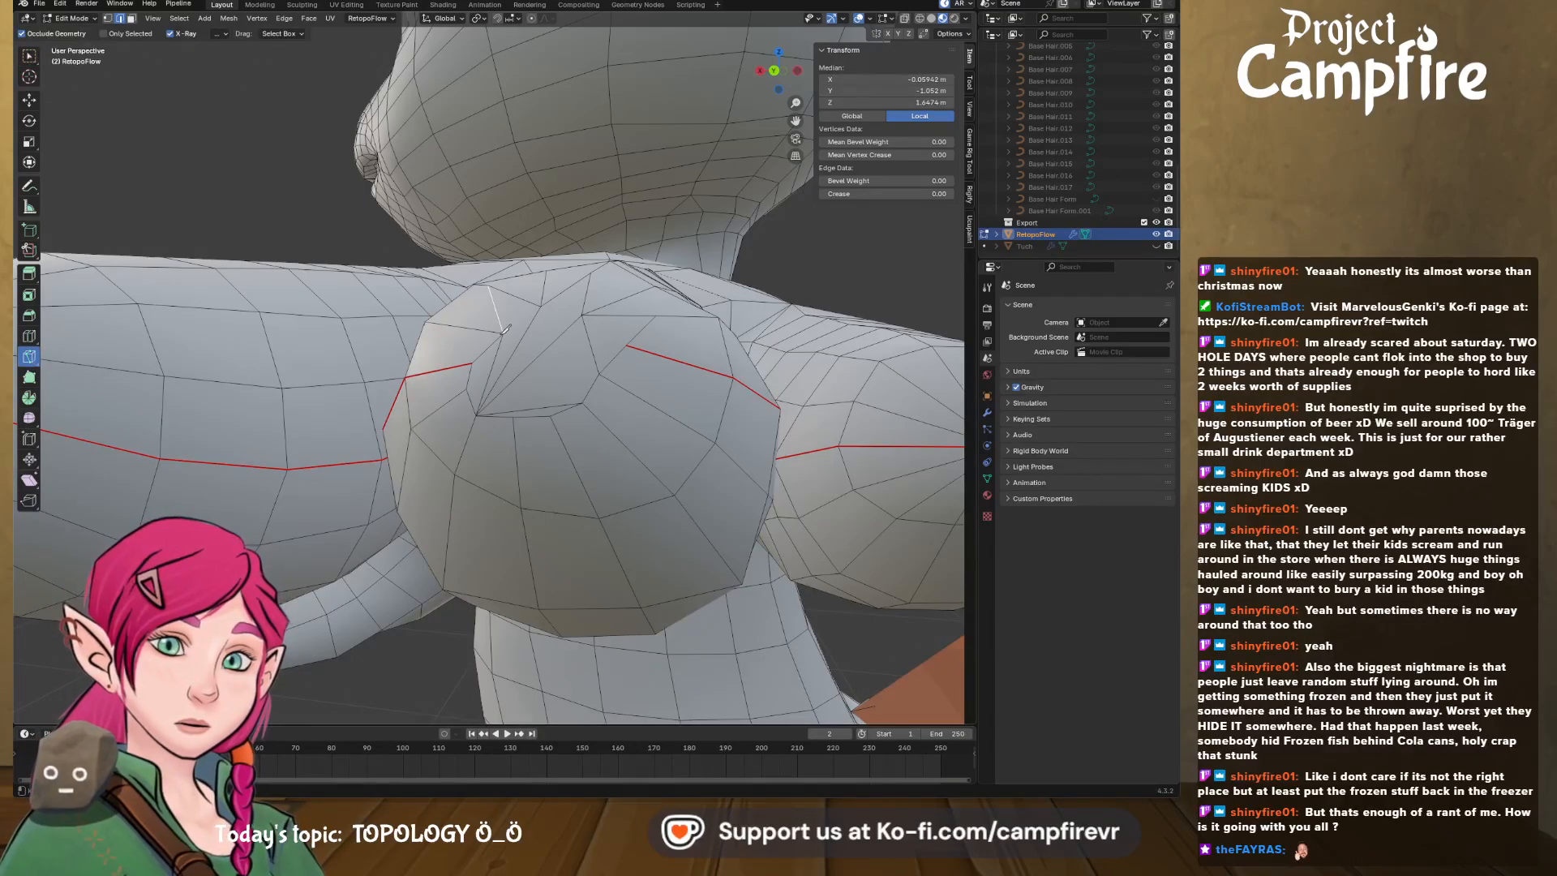
left_click(504, 331)
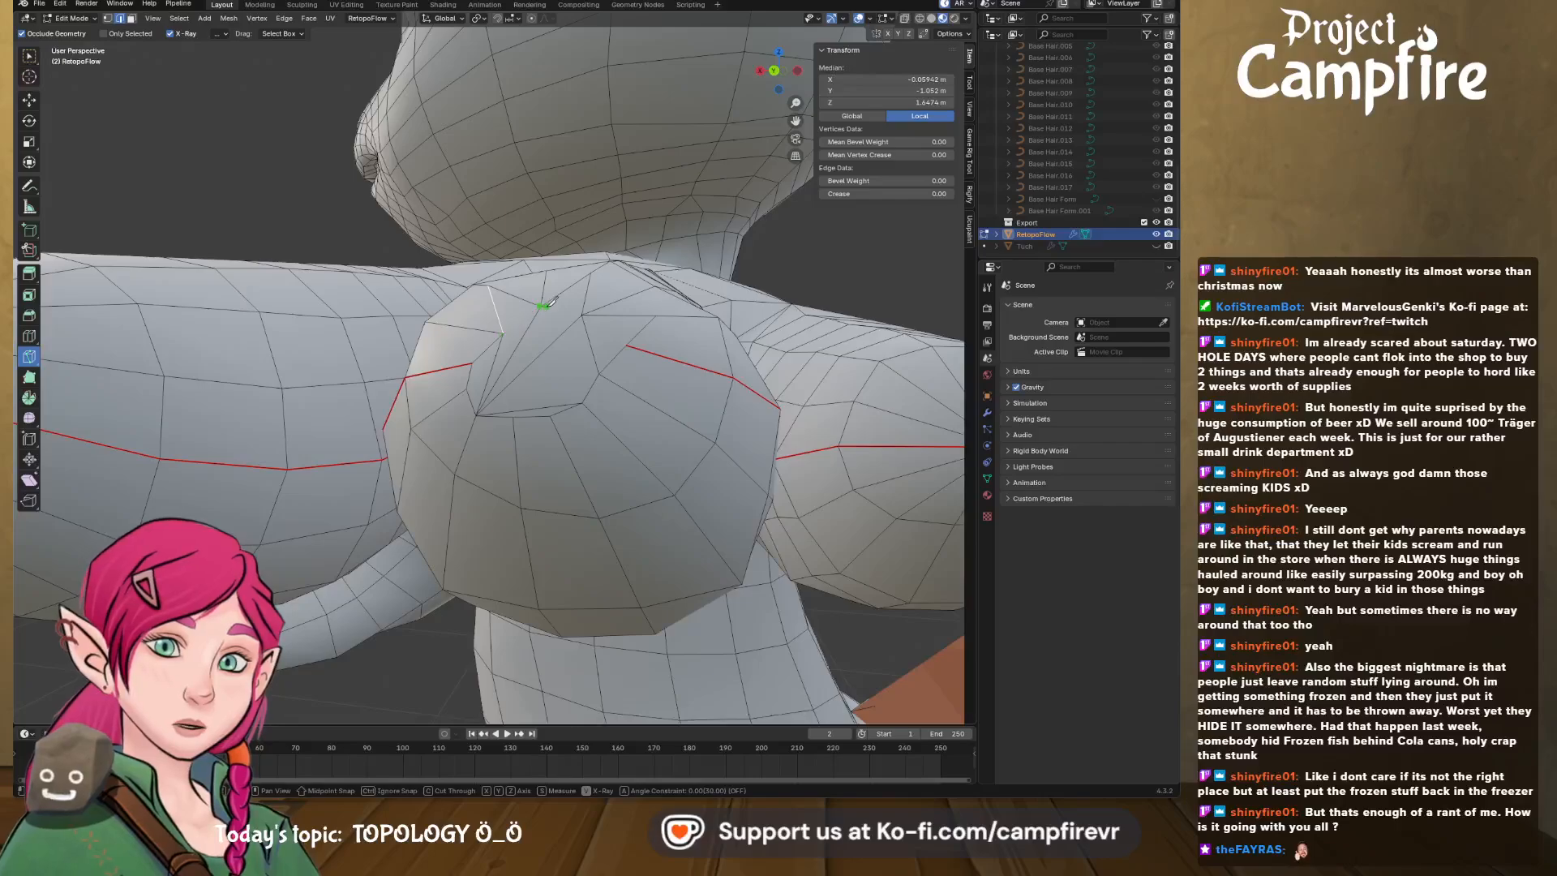
middle_click_drag(571, 307, 792, 386)
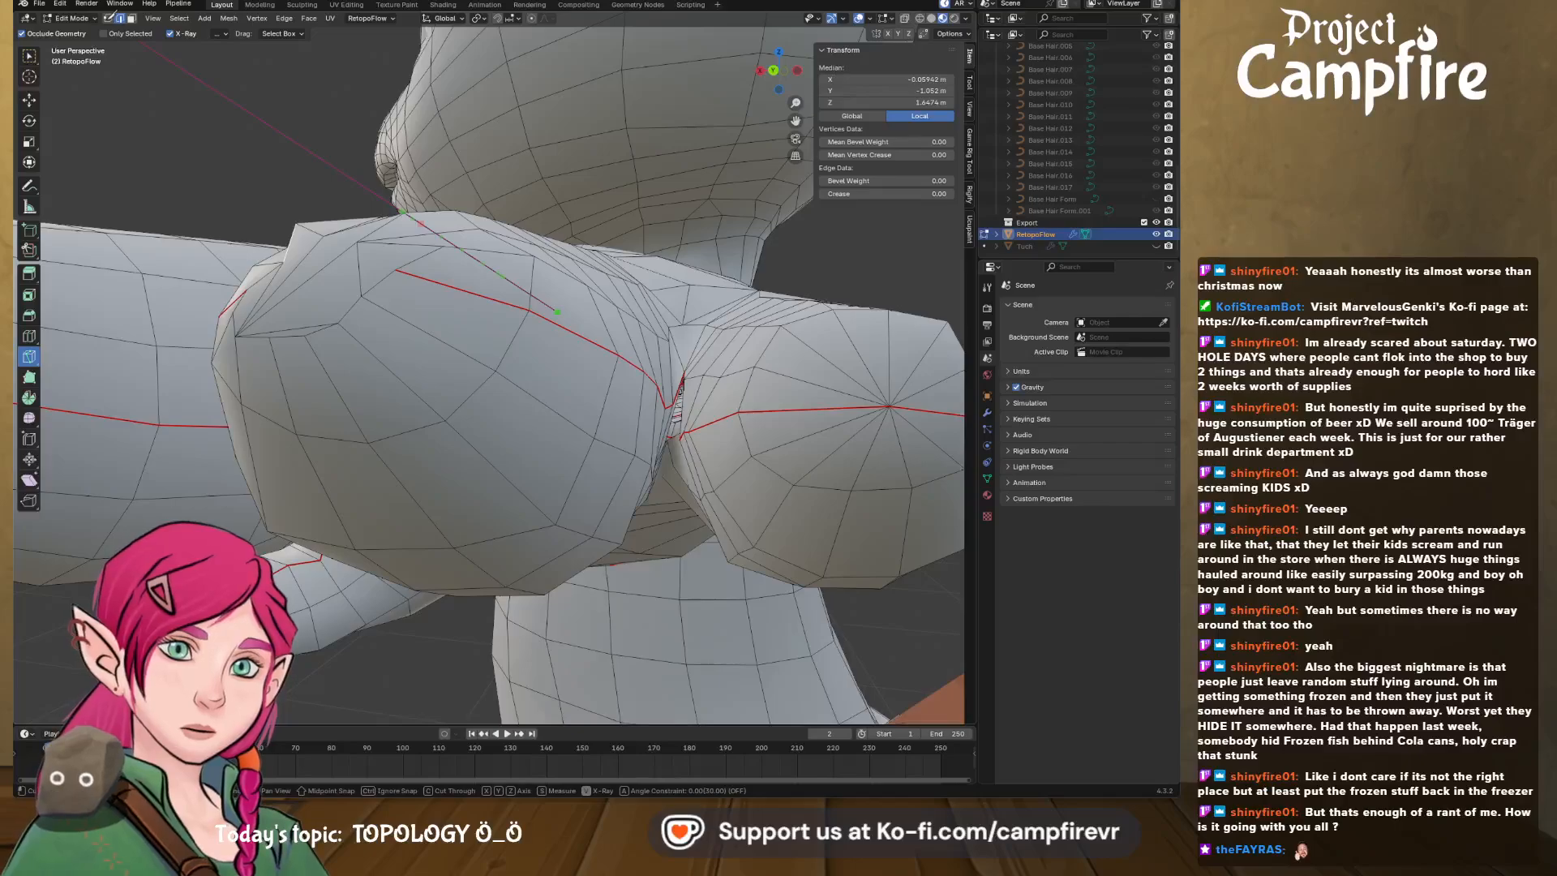
key("Return")
- In vertex select mode, knife-cut an edge path across the merged fingertip face to the seam end on its far side
middle_click_drag(422, 138, 458, 242)
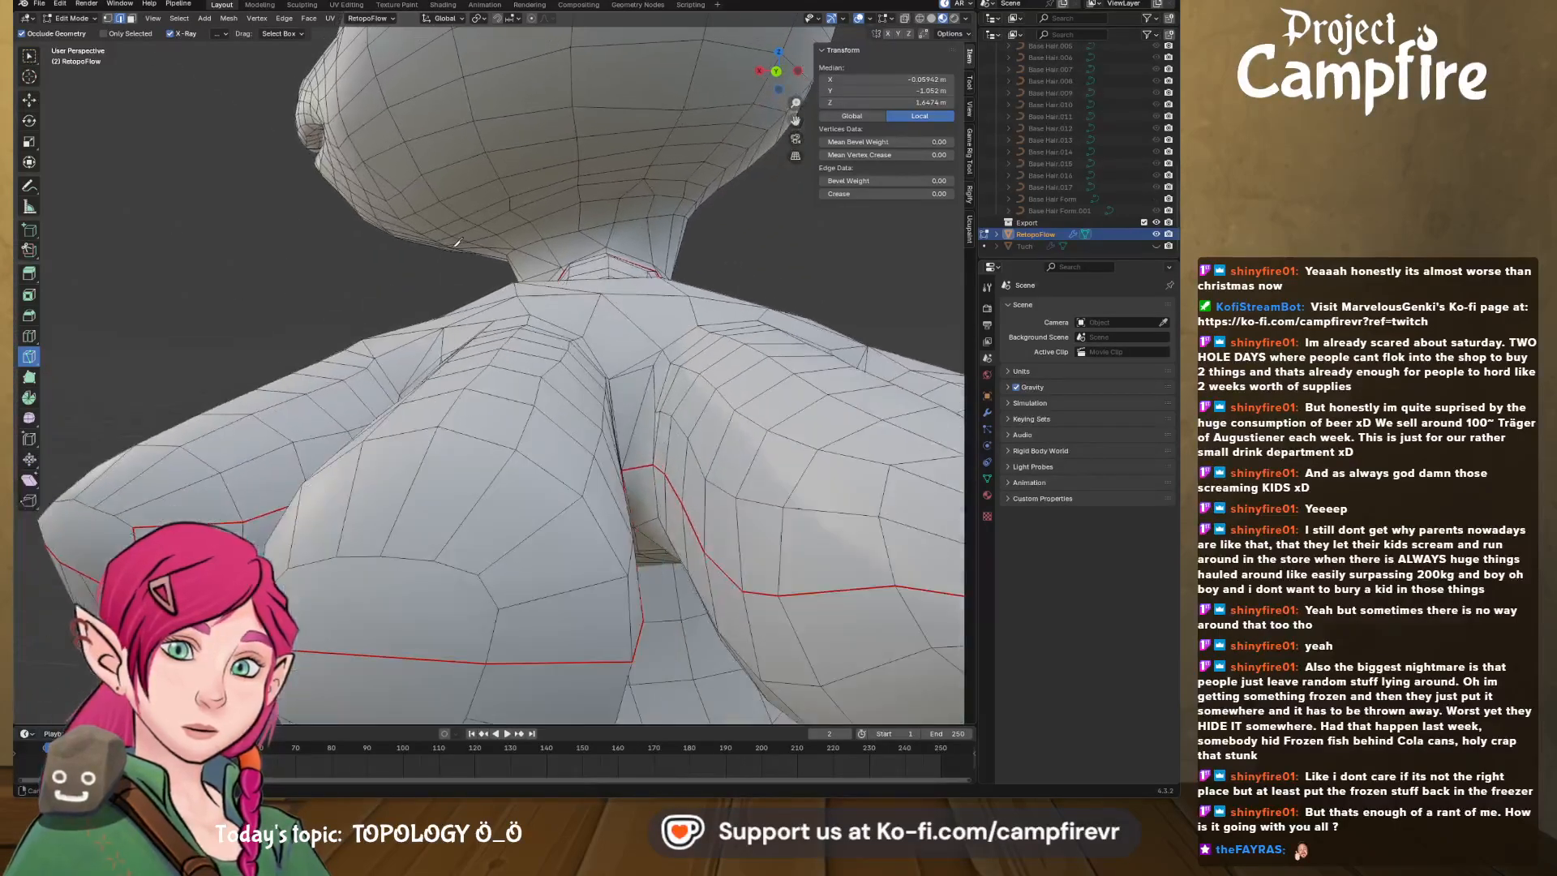
middle_click_drag(596, 311, 503, 302)
left_click(107, 19)
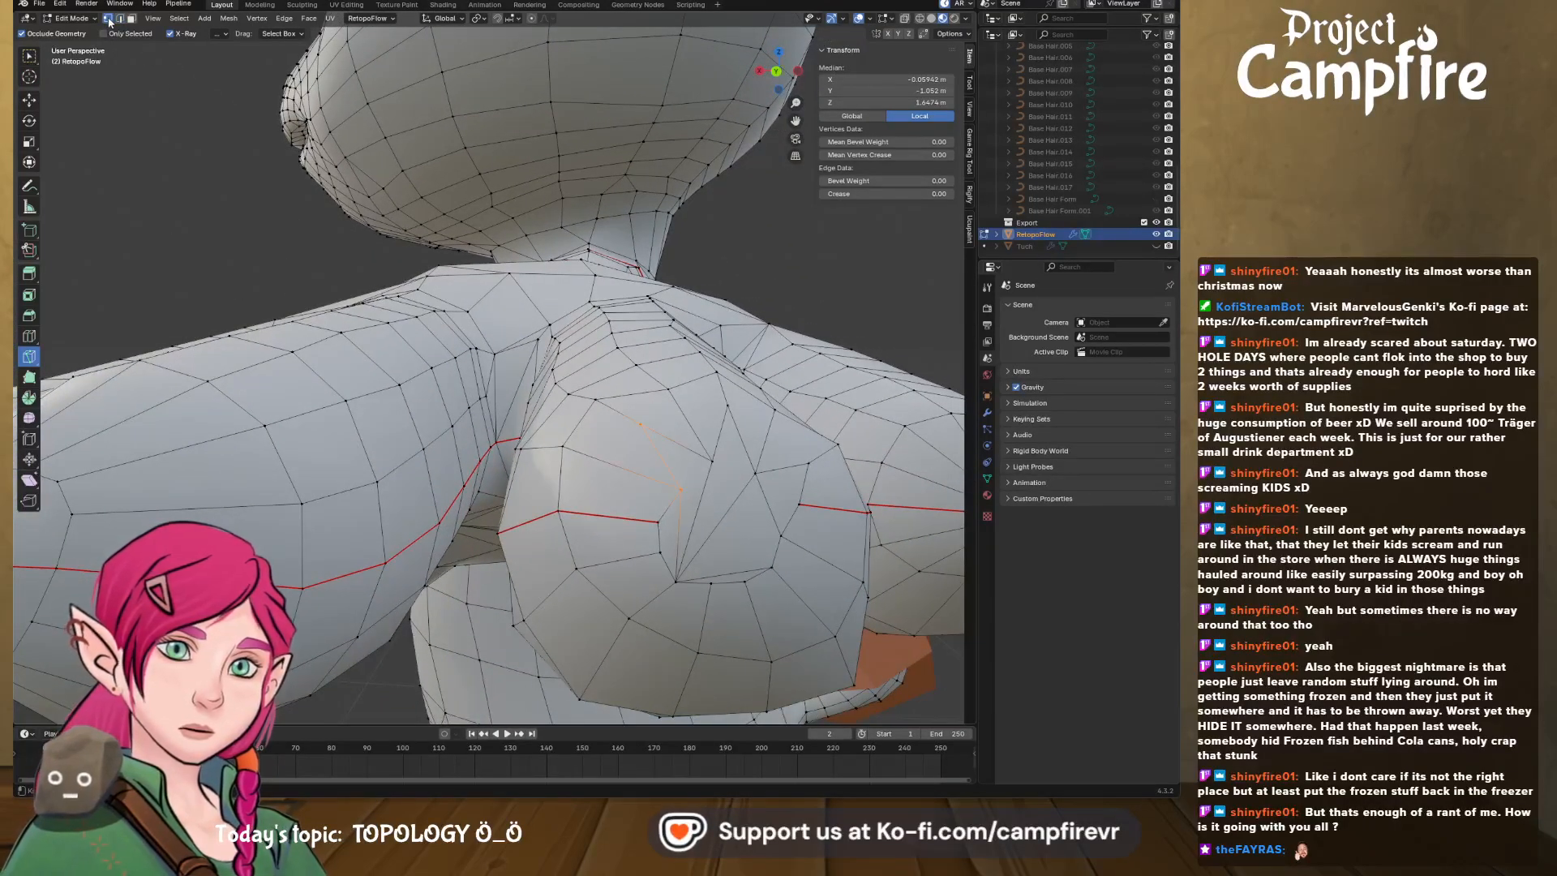
middle_click_drag(727, 344, 712, 341)
key("k")
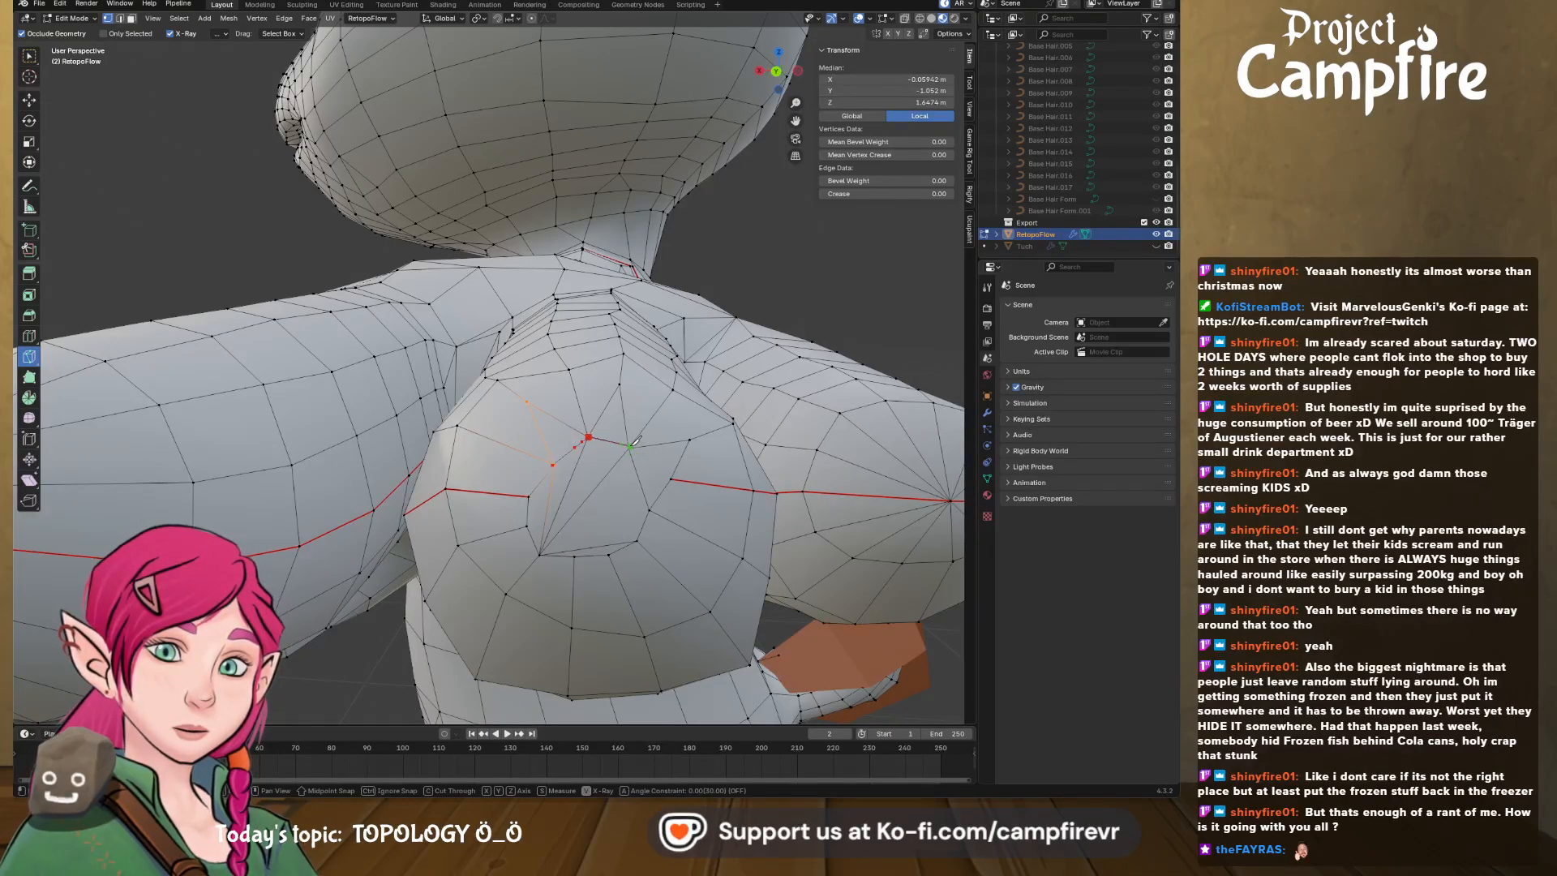
left_click(630, 446)
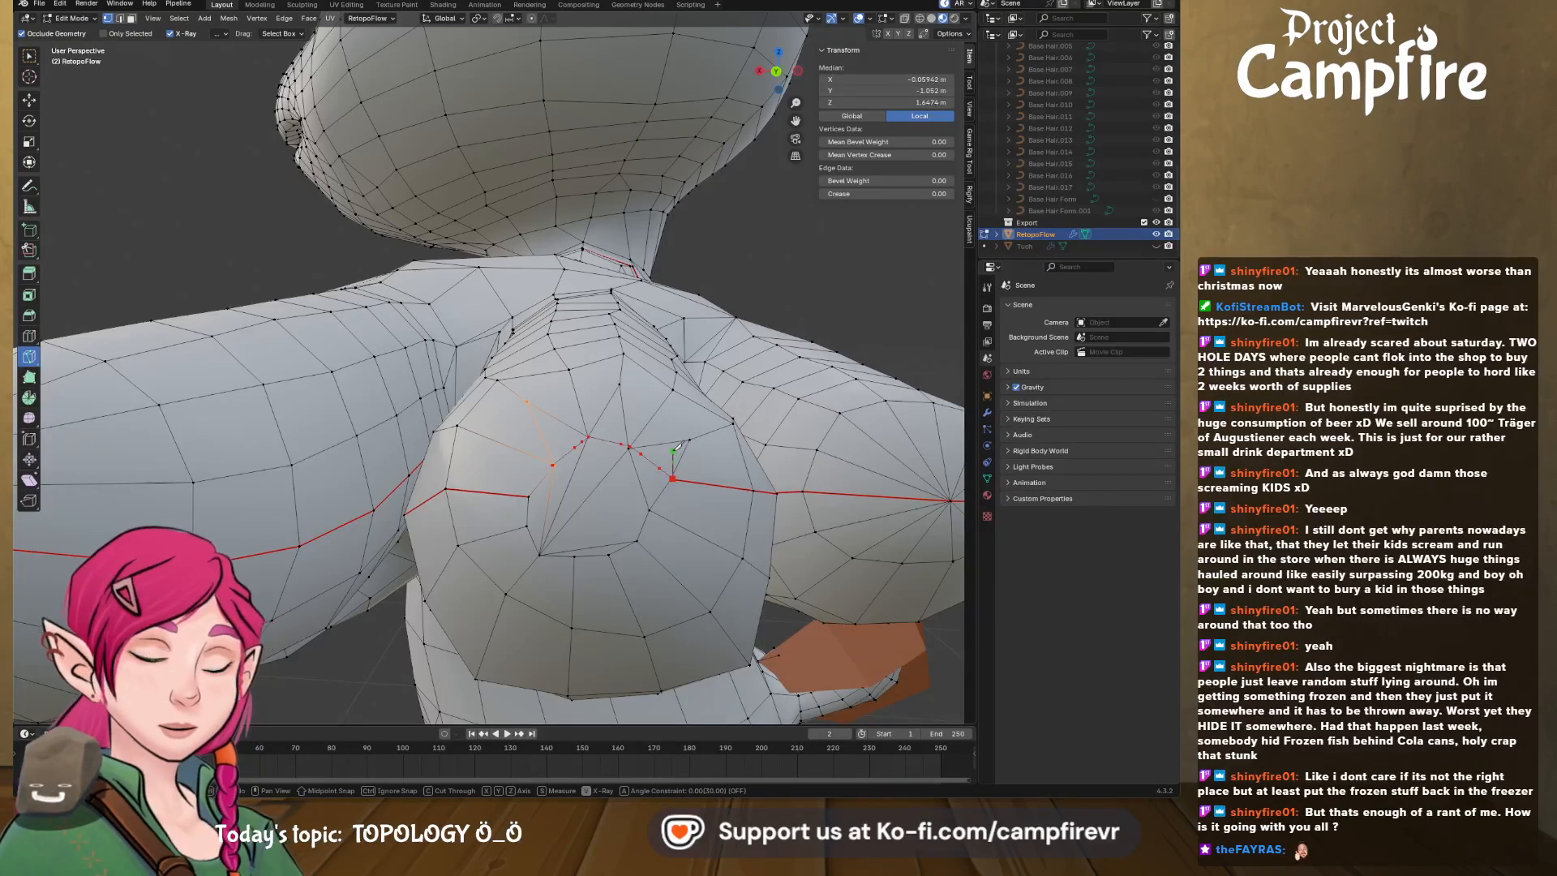
key("Return")
middle_click_drag(695, 463, 618, 367)
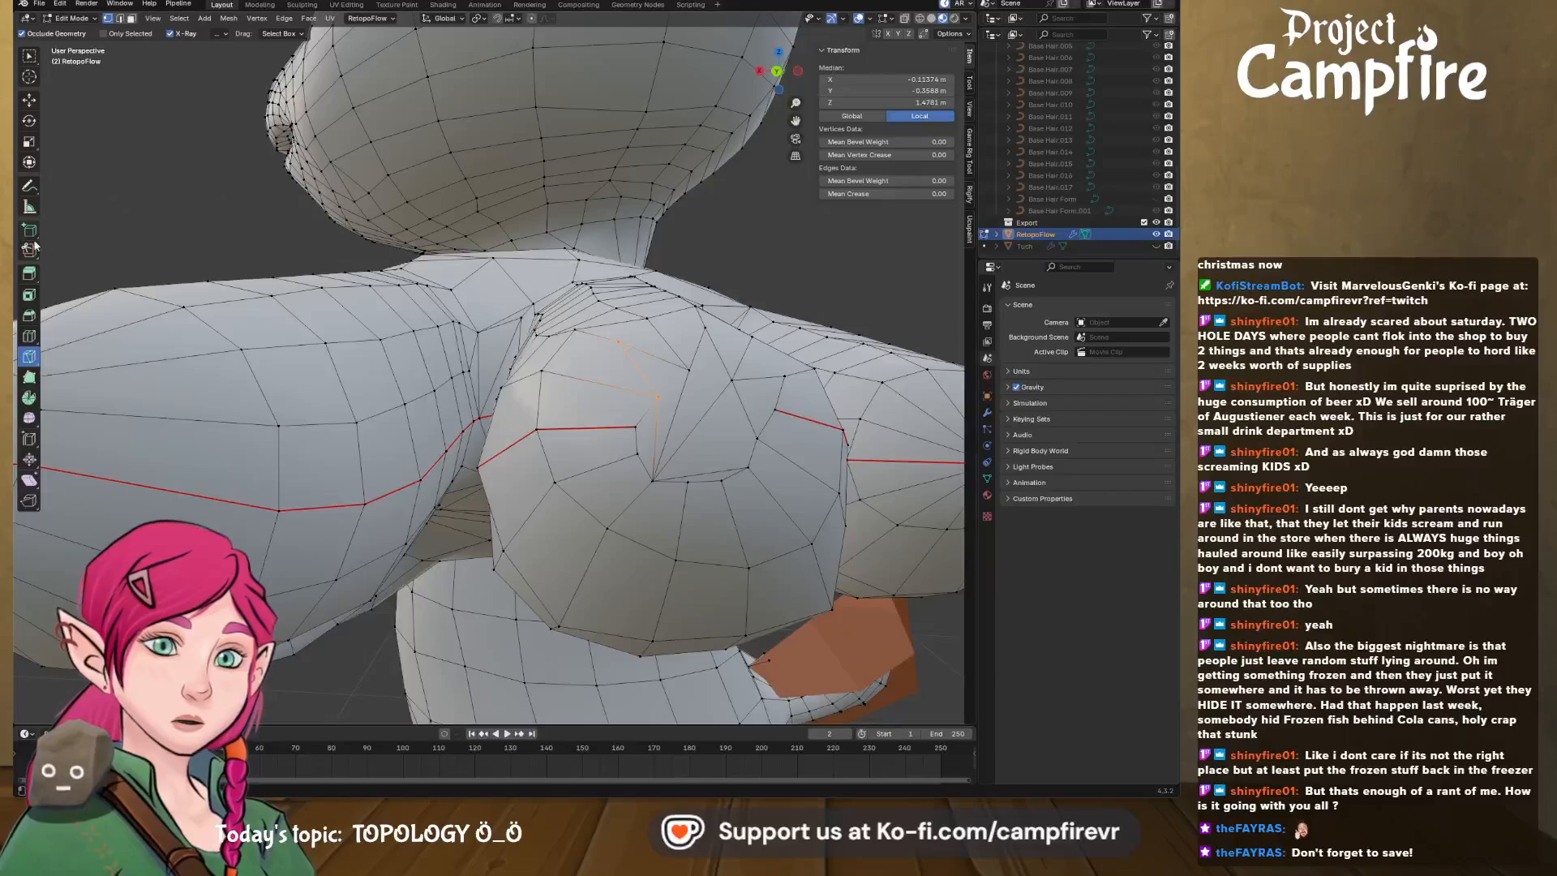
- Activate the Move tool, select a vertex on the upper fingertip and set the transform orientation to Local
left_click(29, 101)
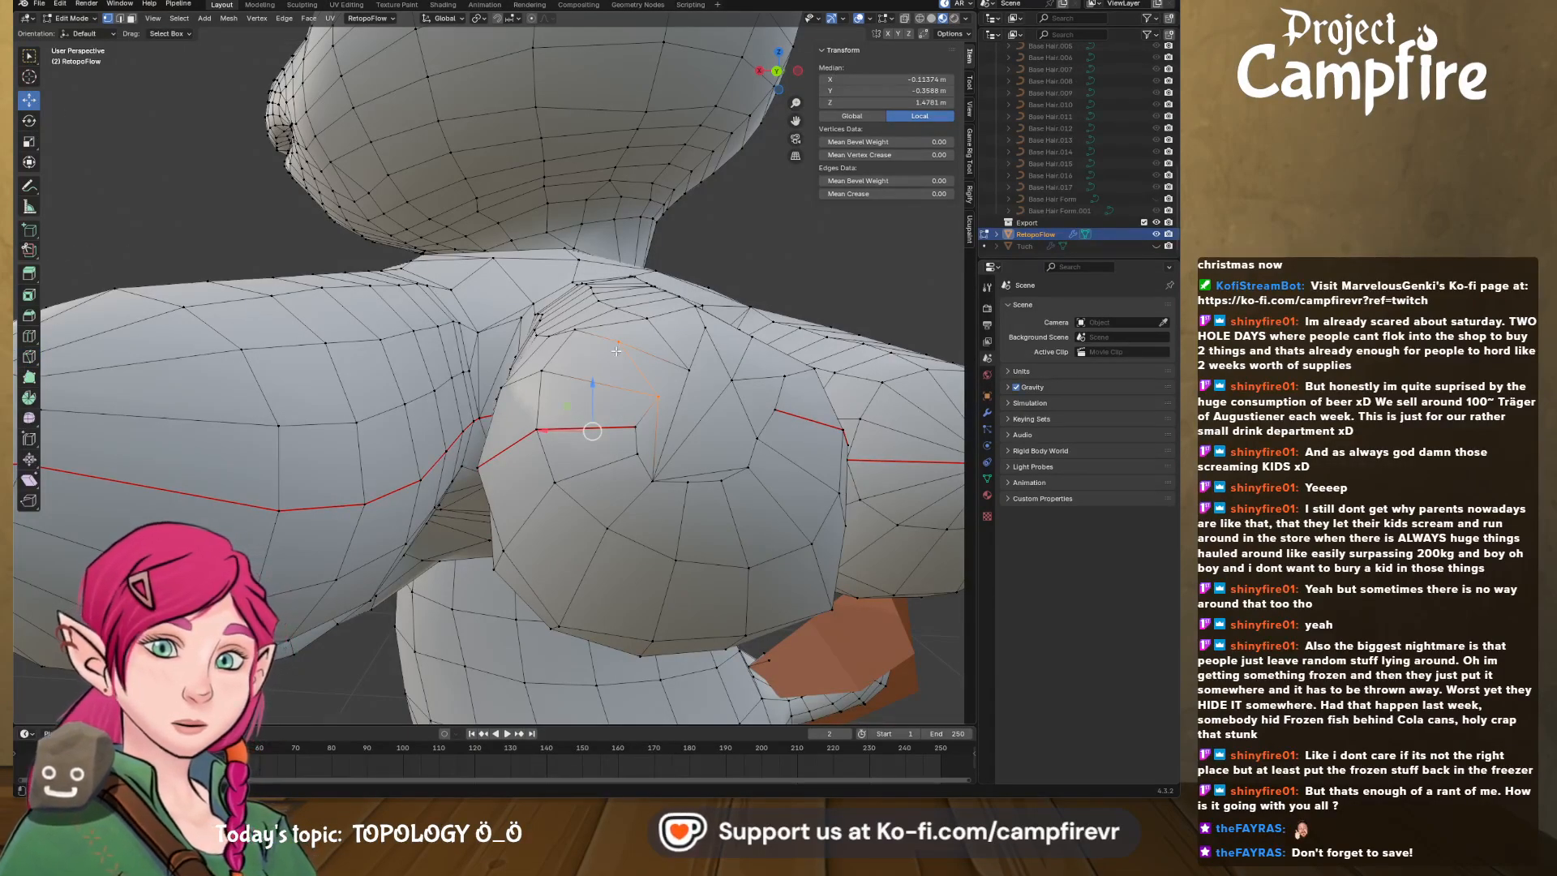
left_click(573, 336)
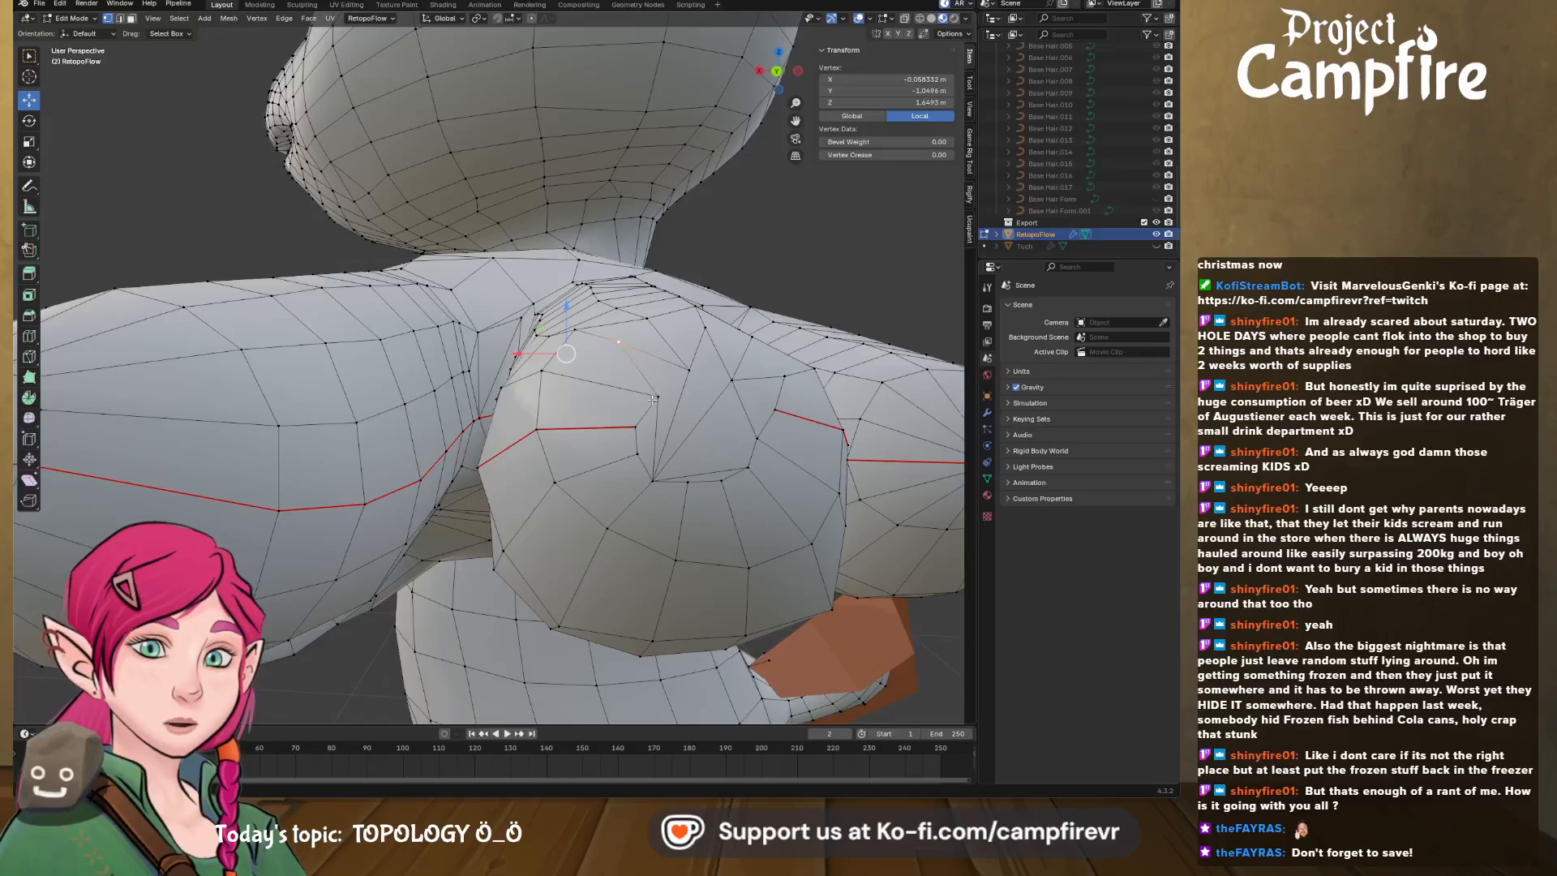
middle_click_drag(609, 406, 441, 421)
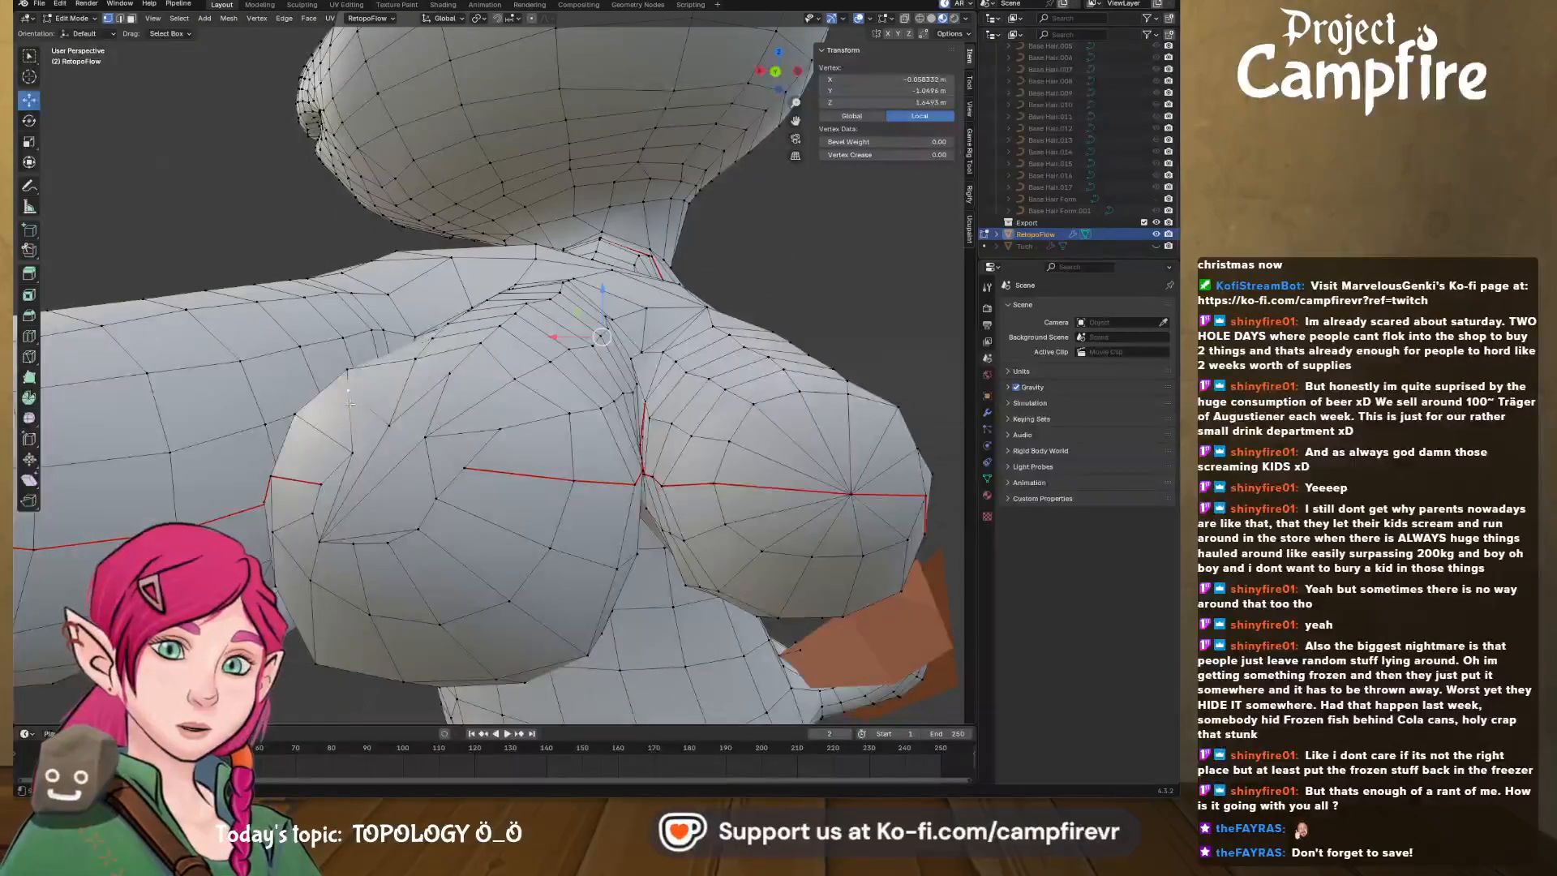
middle_click_drag(519, 365, 227, 95)
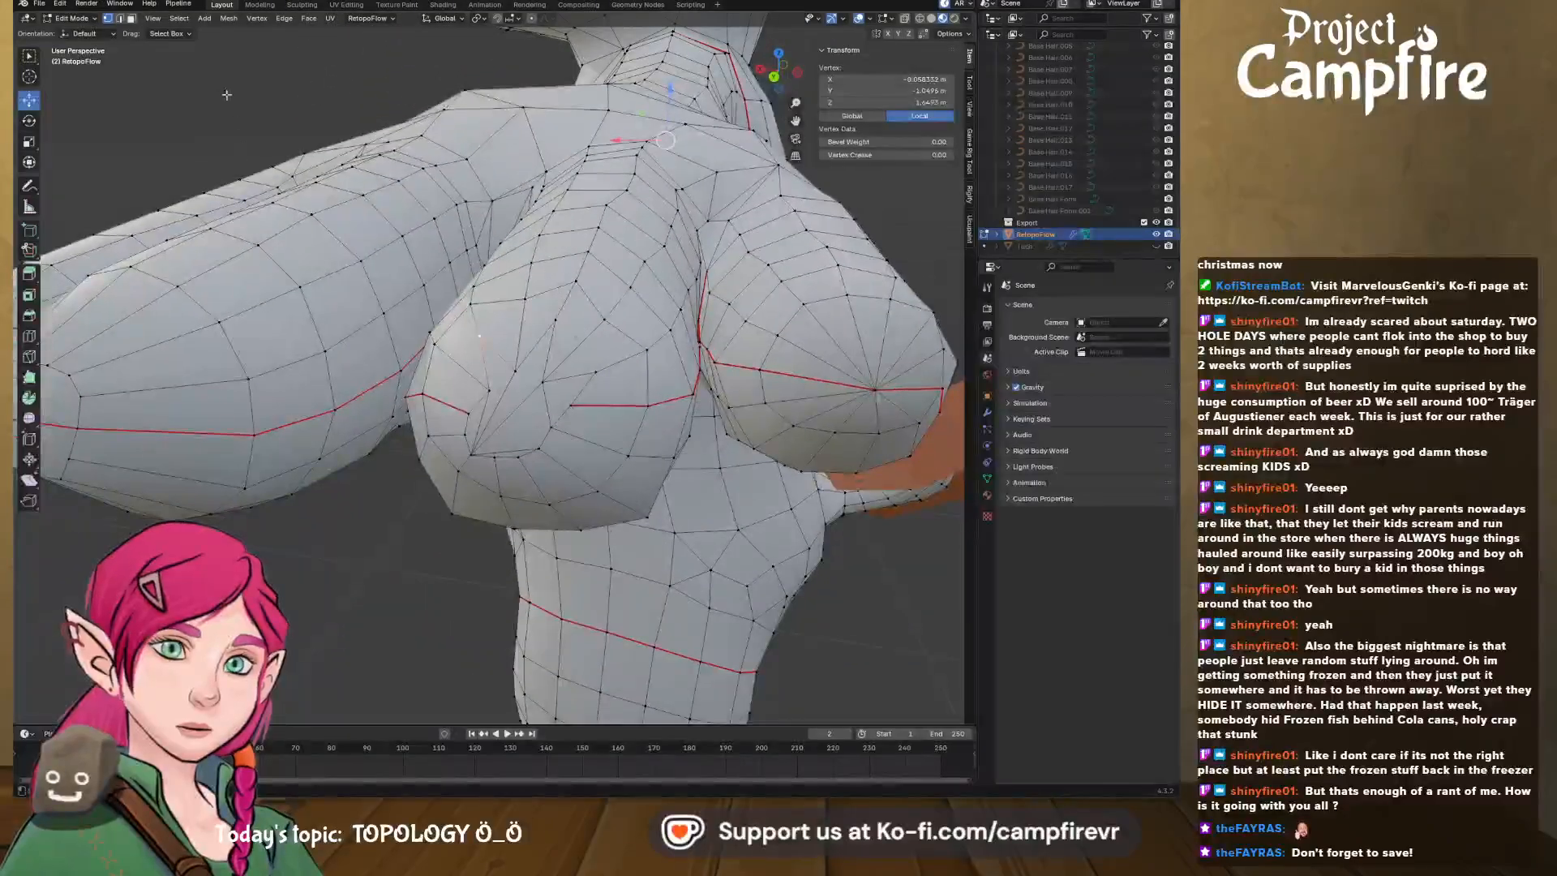
left_click(101, 34)
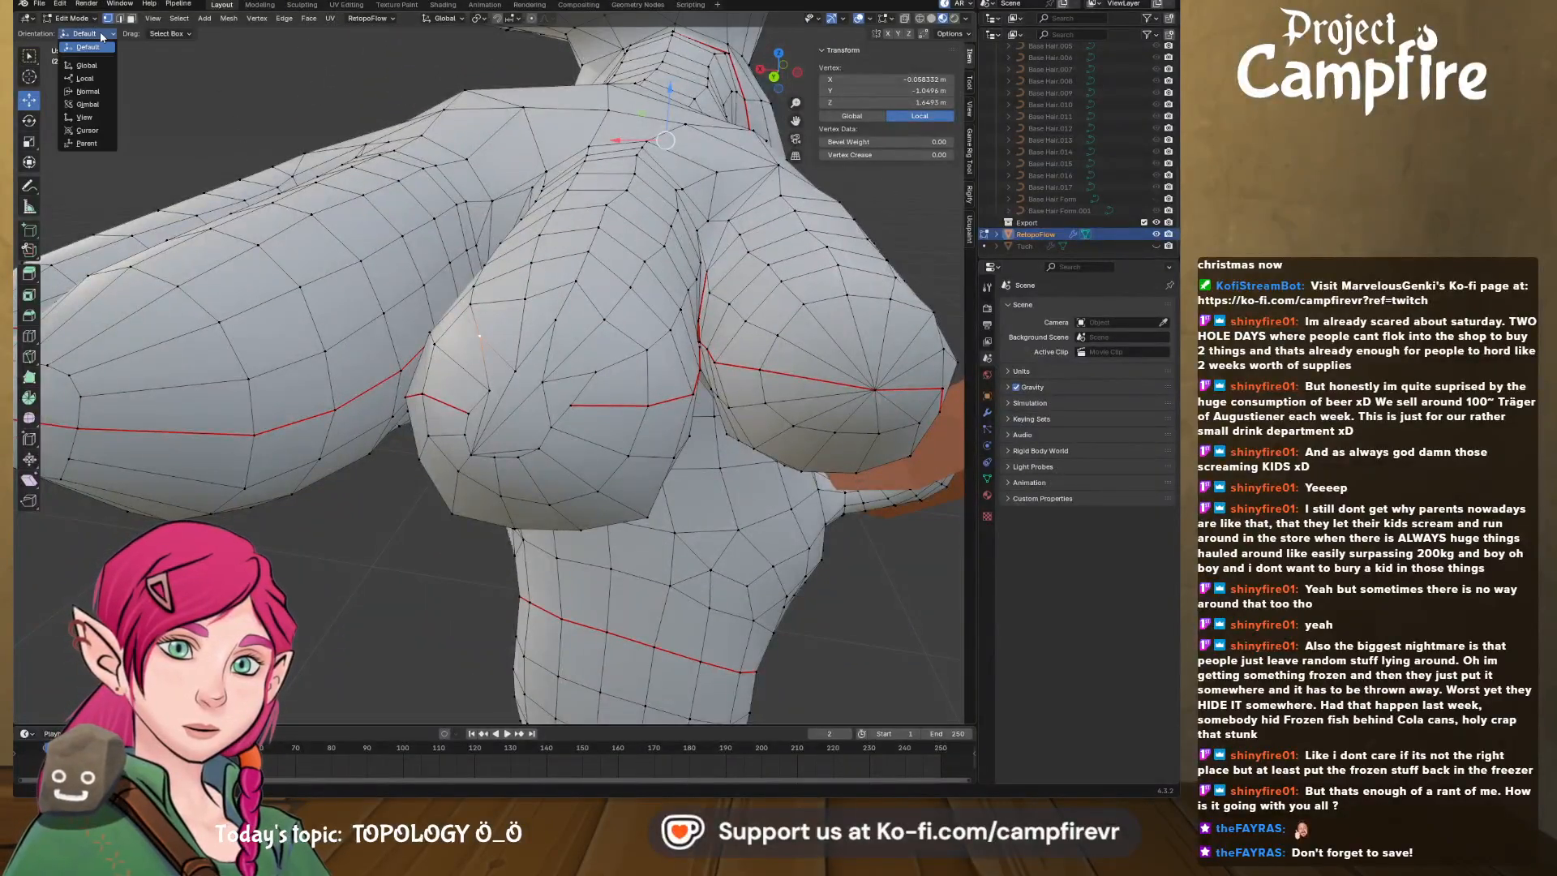
left_click(85, 79)
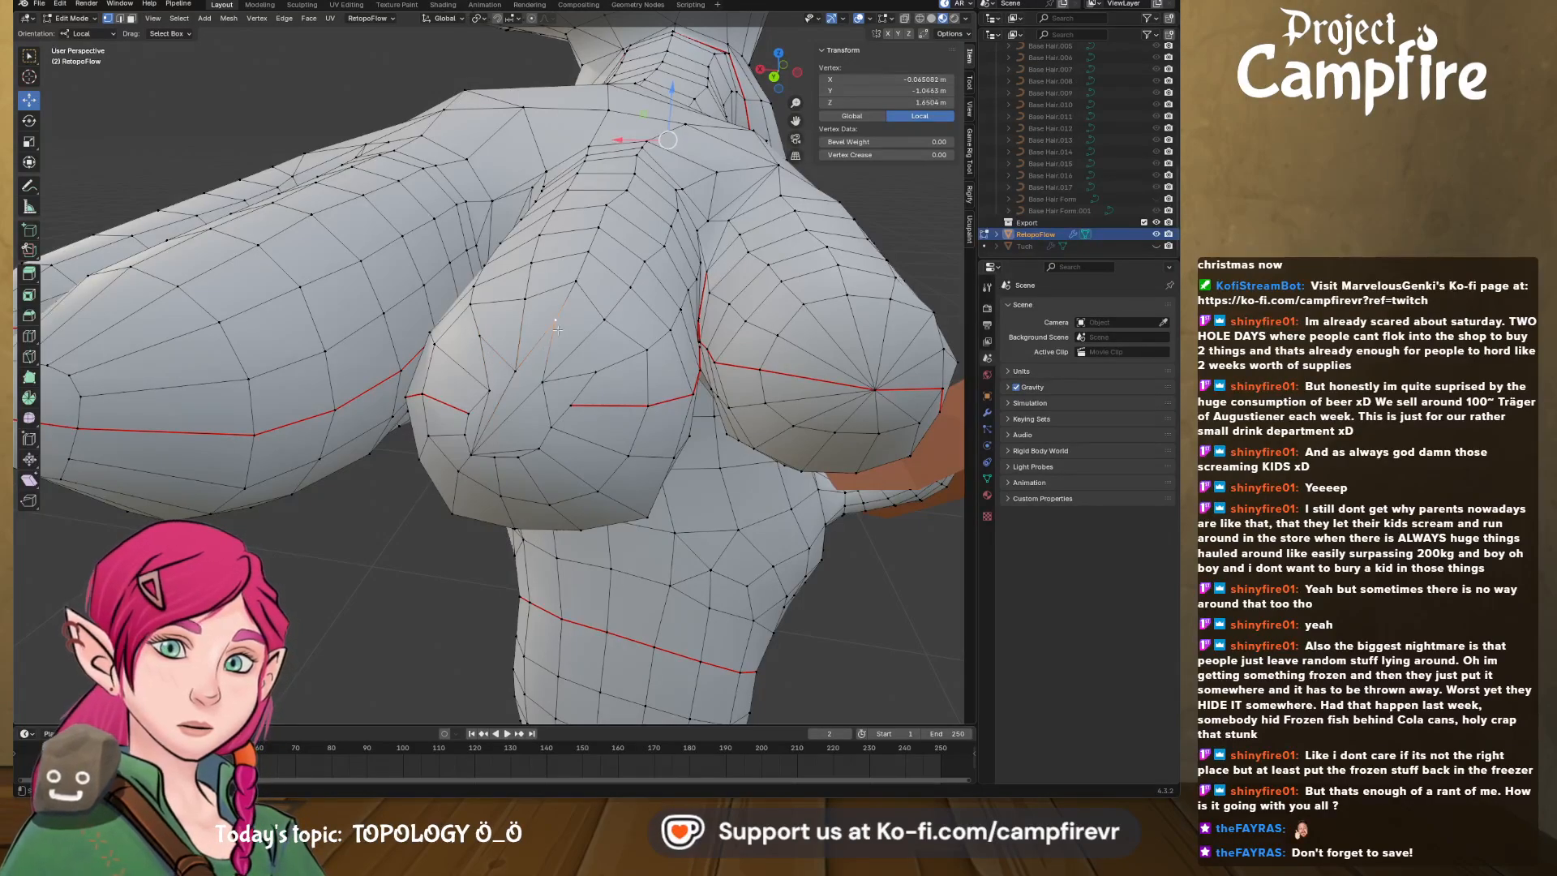
- Set the transform orientation to Normal and the pivot point to Individual Origins
scroll(671, 151, "down", 3)
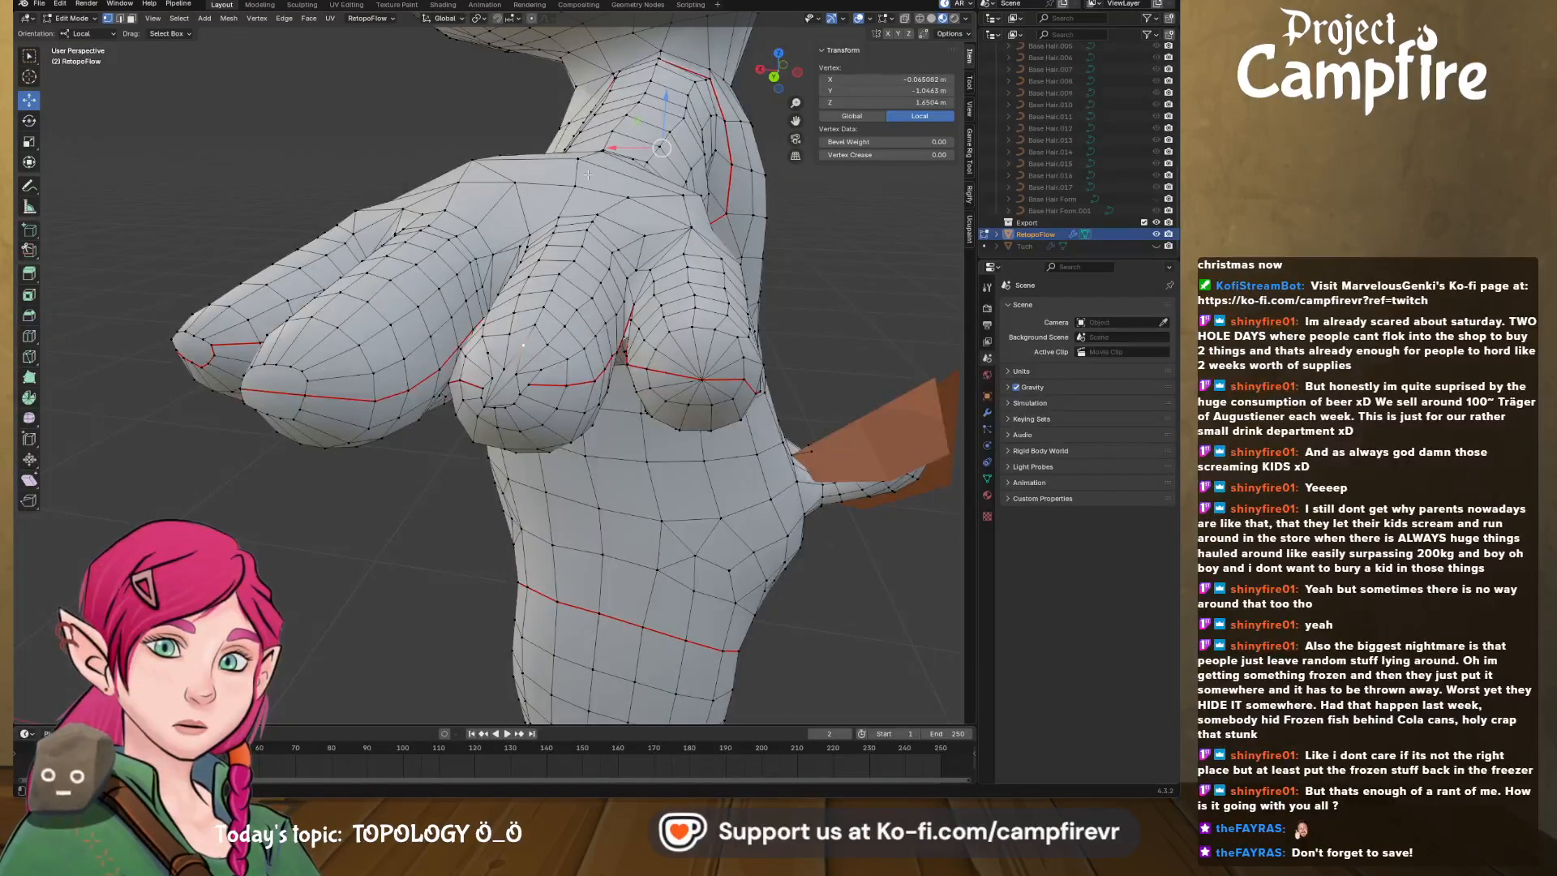
left_click(462, 19)
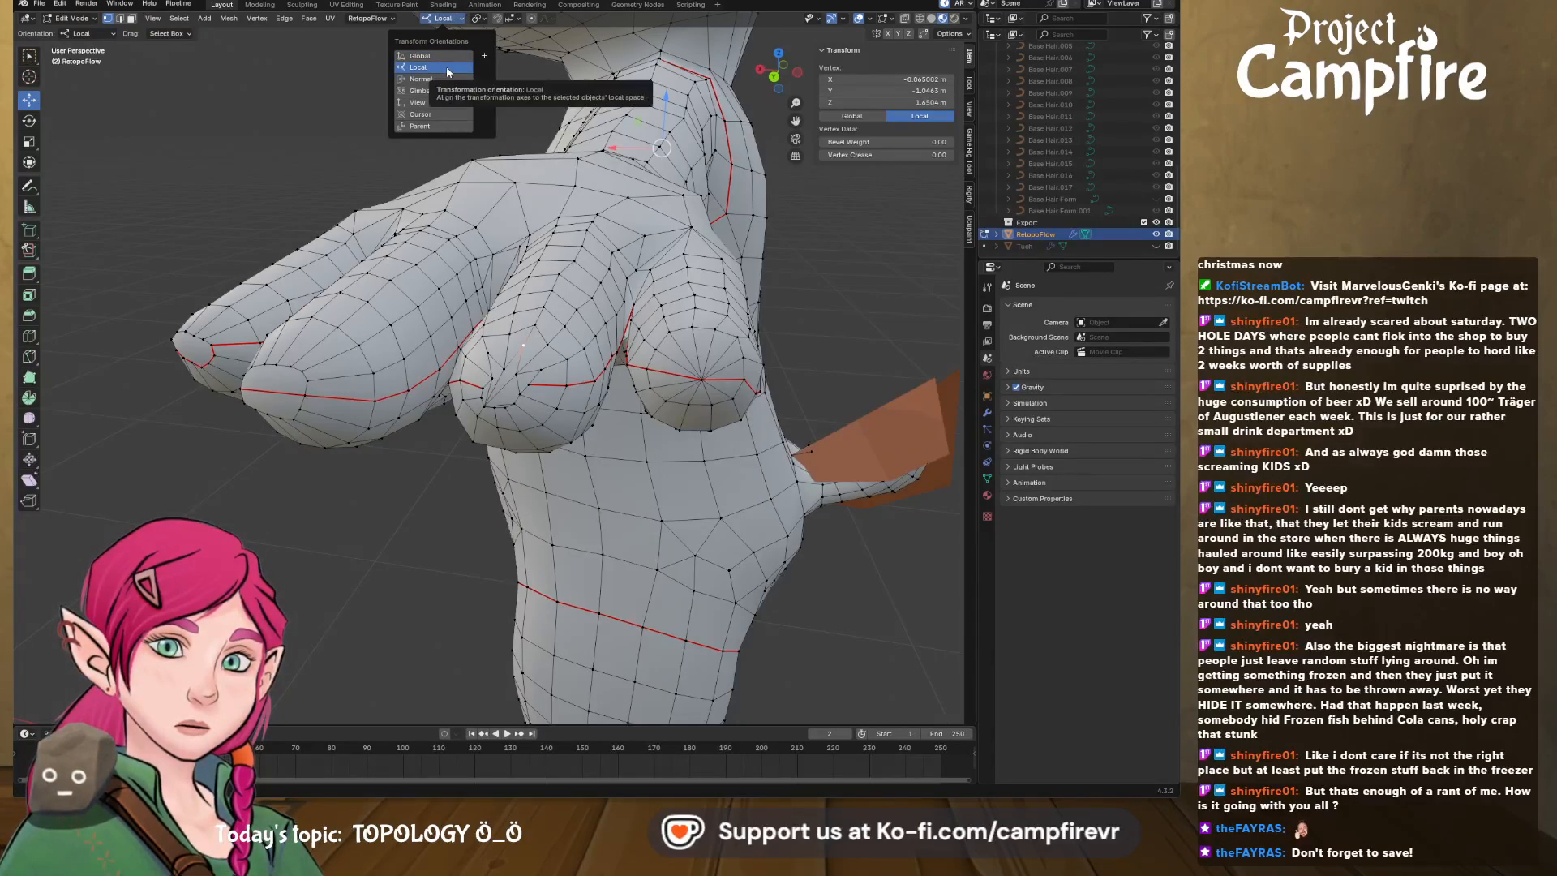
left_click(488, 20)
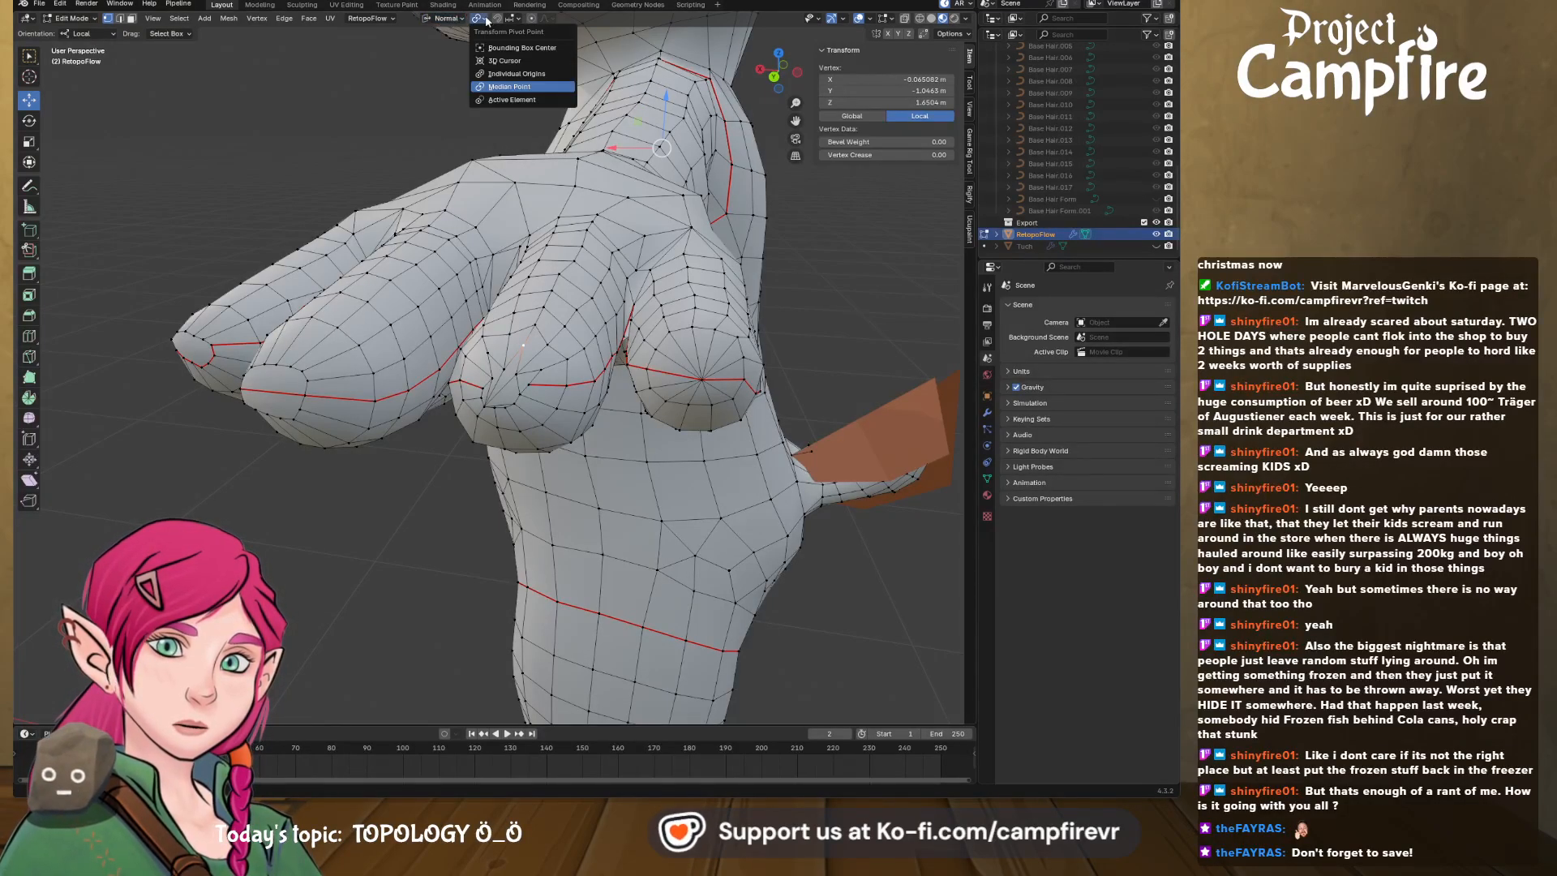
left_click(531, 74)
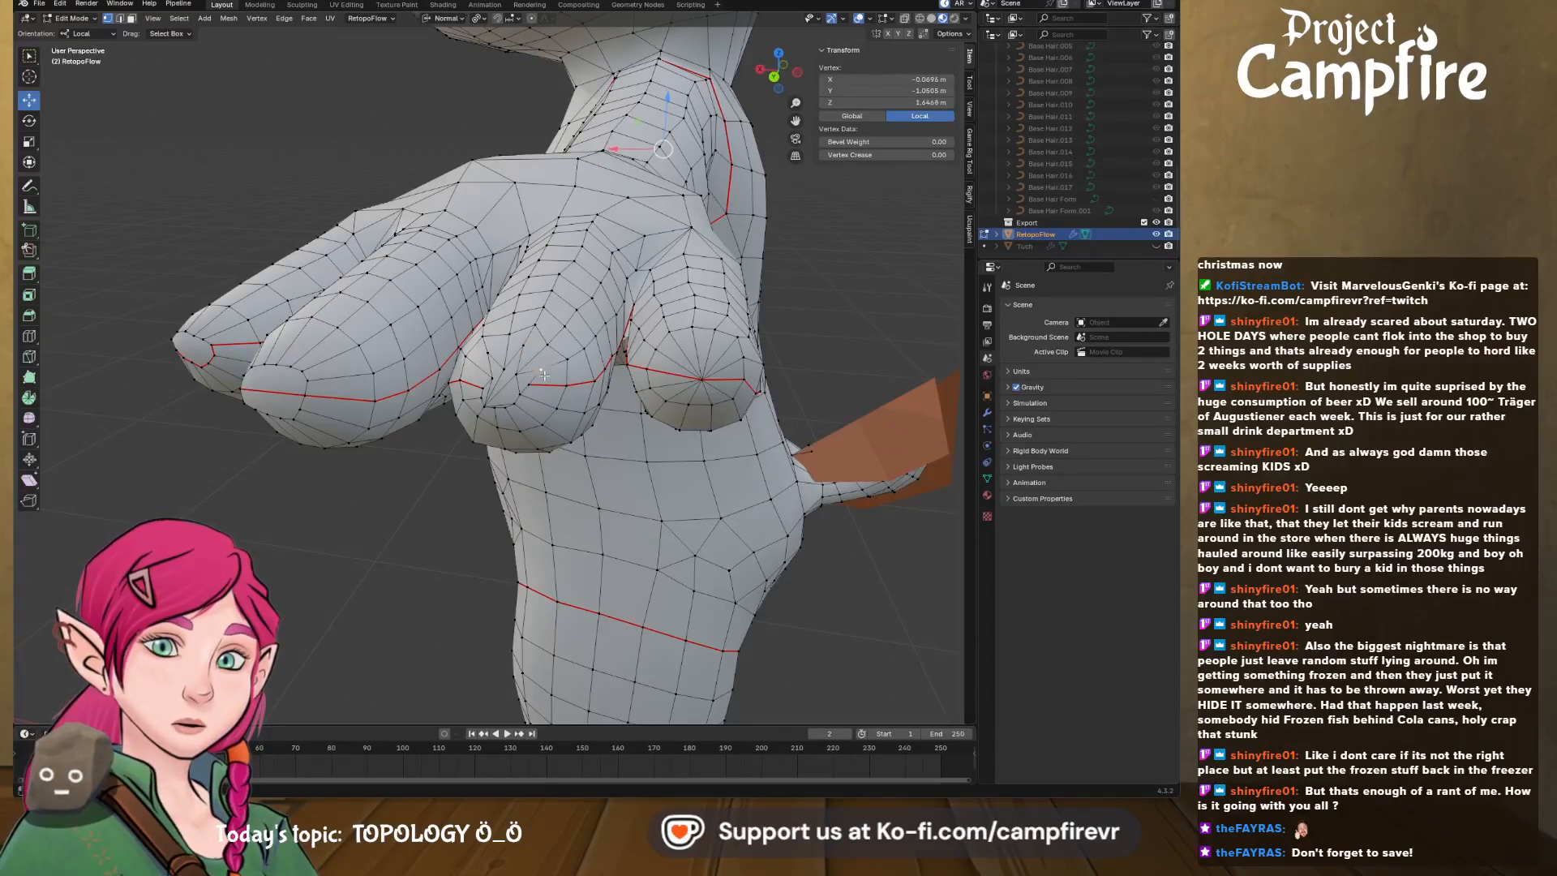
- Examine the mesh around the arm, hand and fingertips, and save the blend file
middle_click_drag(546, 395, 397, 365)
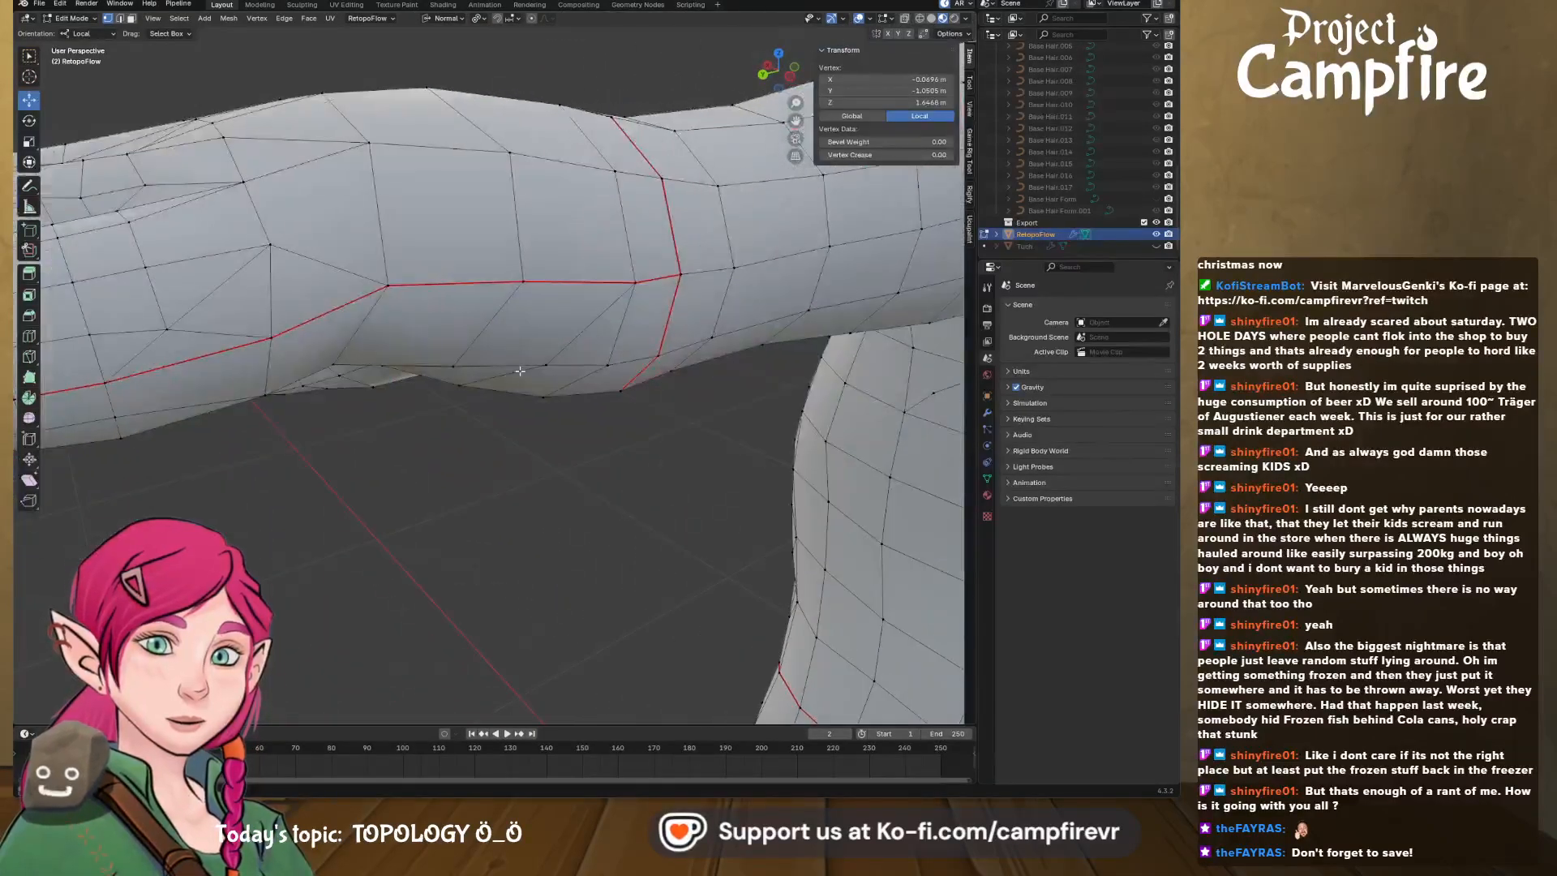
scroll(649, 341, "down", 4)
middle_click_drag(713, 333, 890, 323)
middle_click_drag(780, 311, 793, 313)
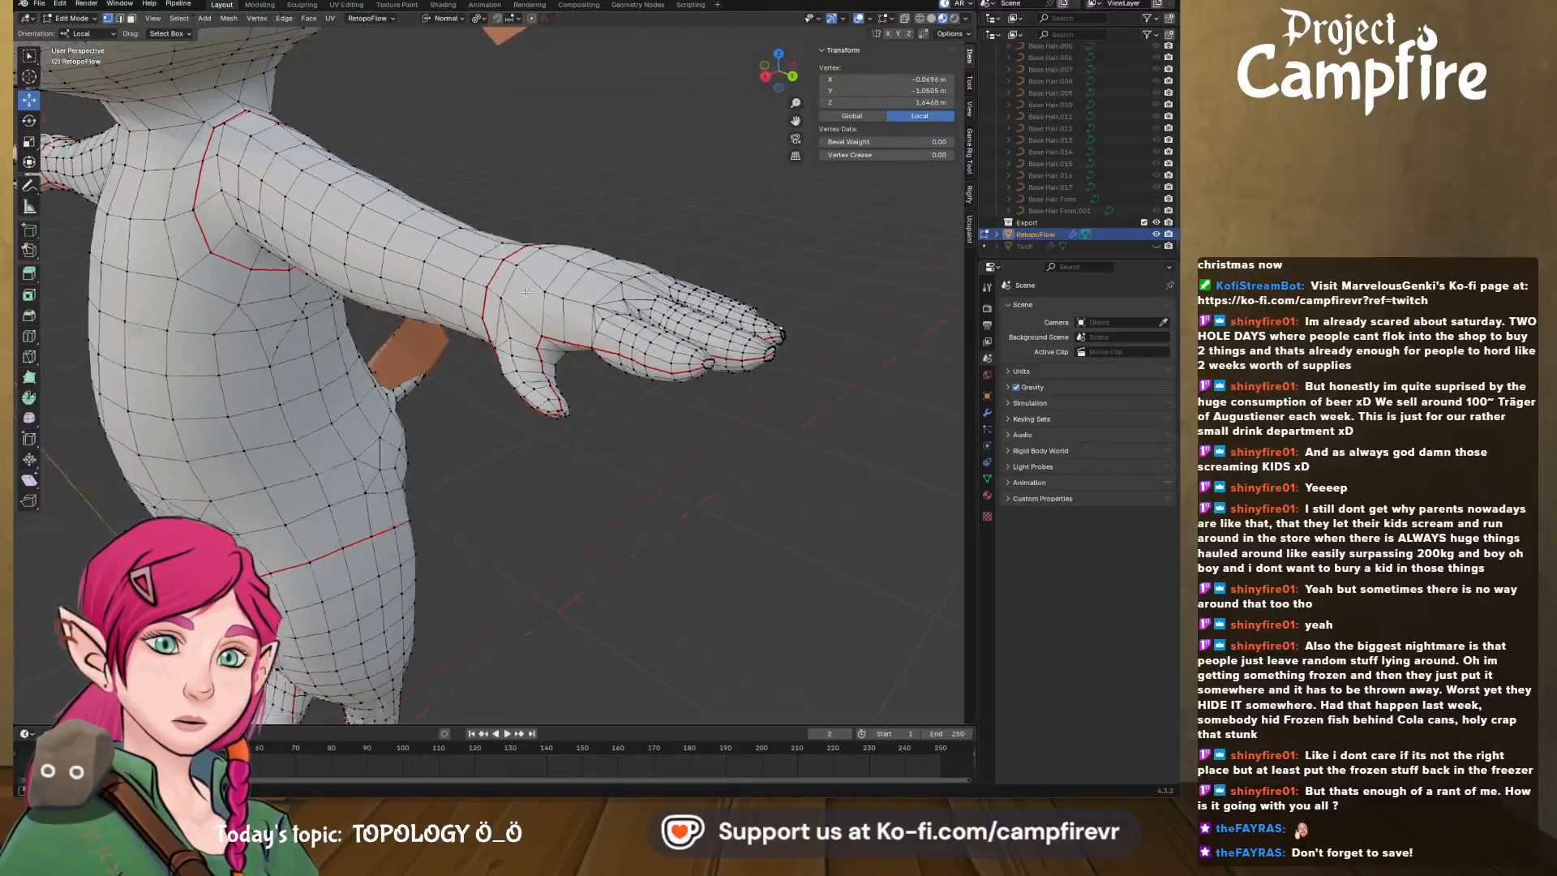
middle_click_drag(588, 294, 637, 297)
middle_click_drag(377, 357, 467, 343)
scroll(466, 343, "up", 5)
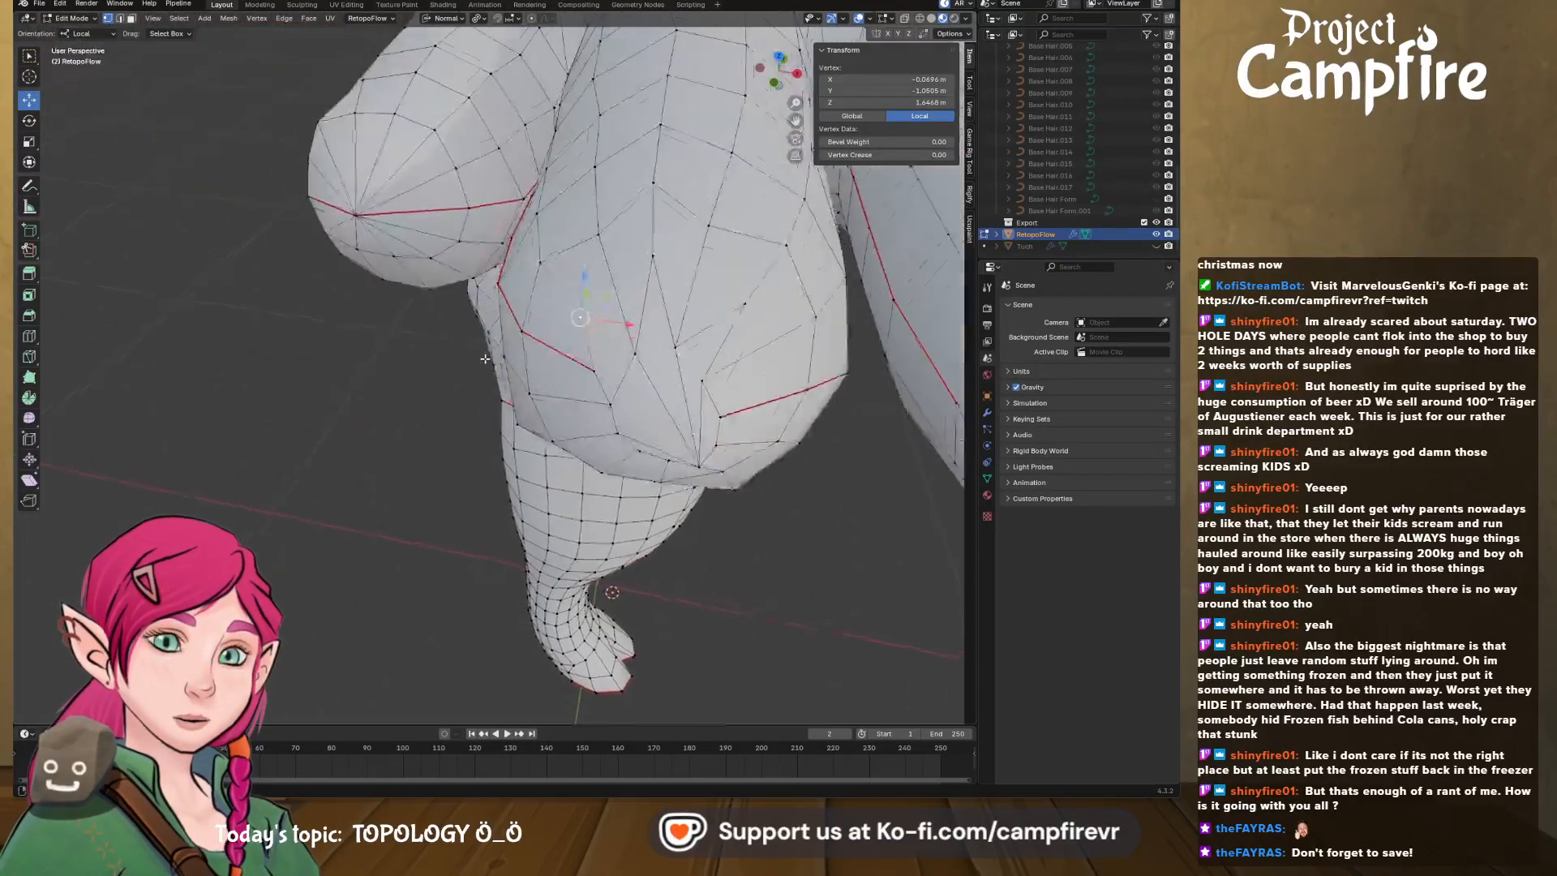
middle_click_drag(586, 317, 231, 232, "shift")
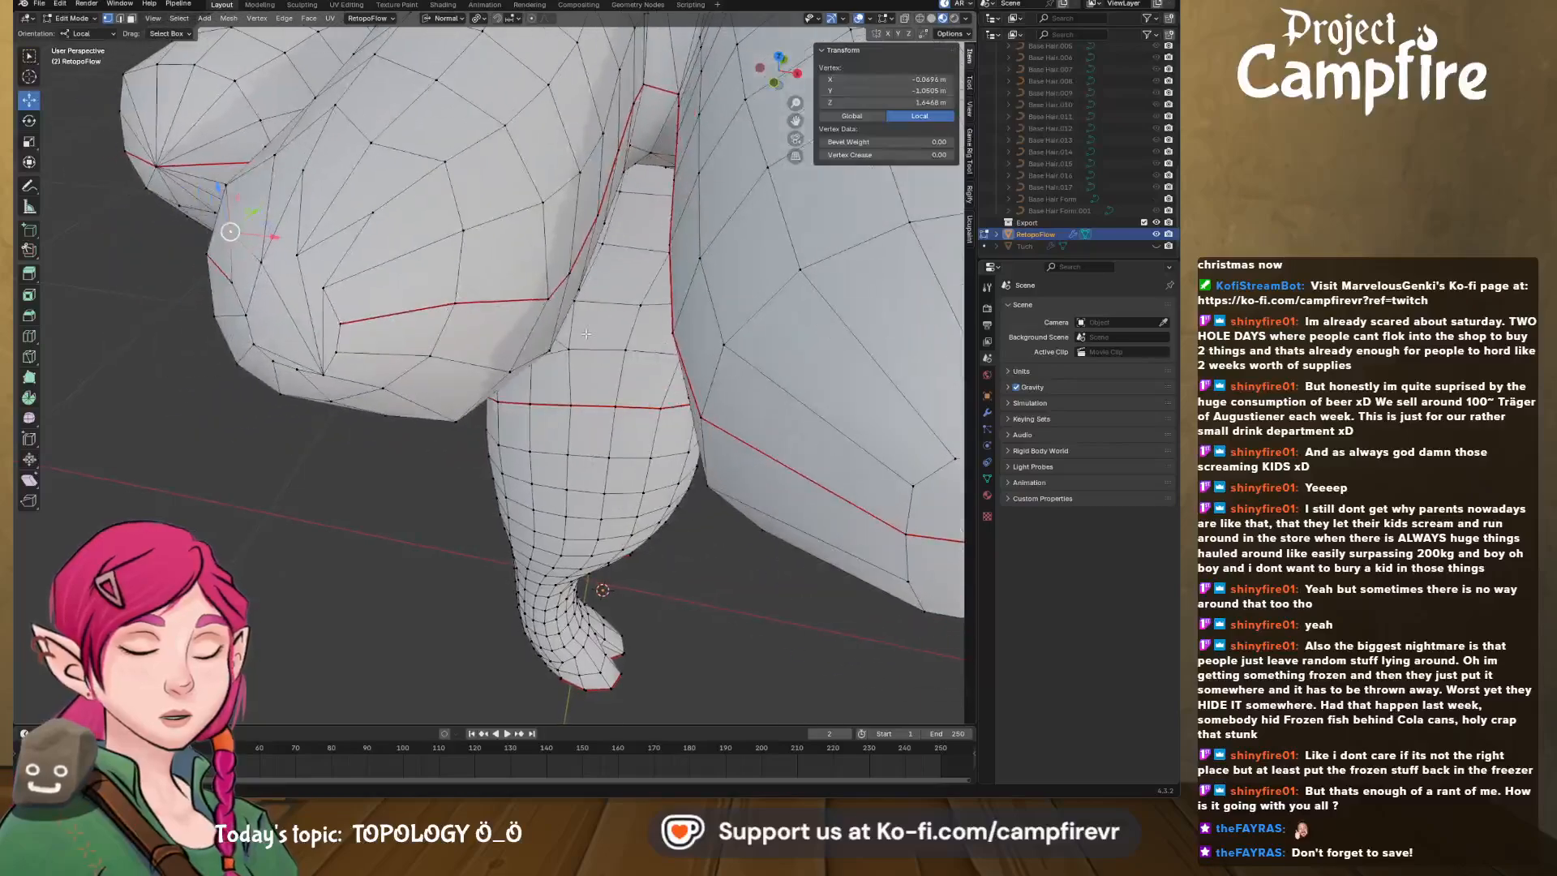
key("ctrl+s")
middle_click_drag(533, 311, 539, 322)
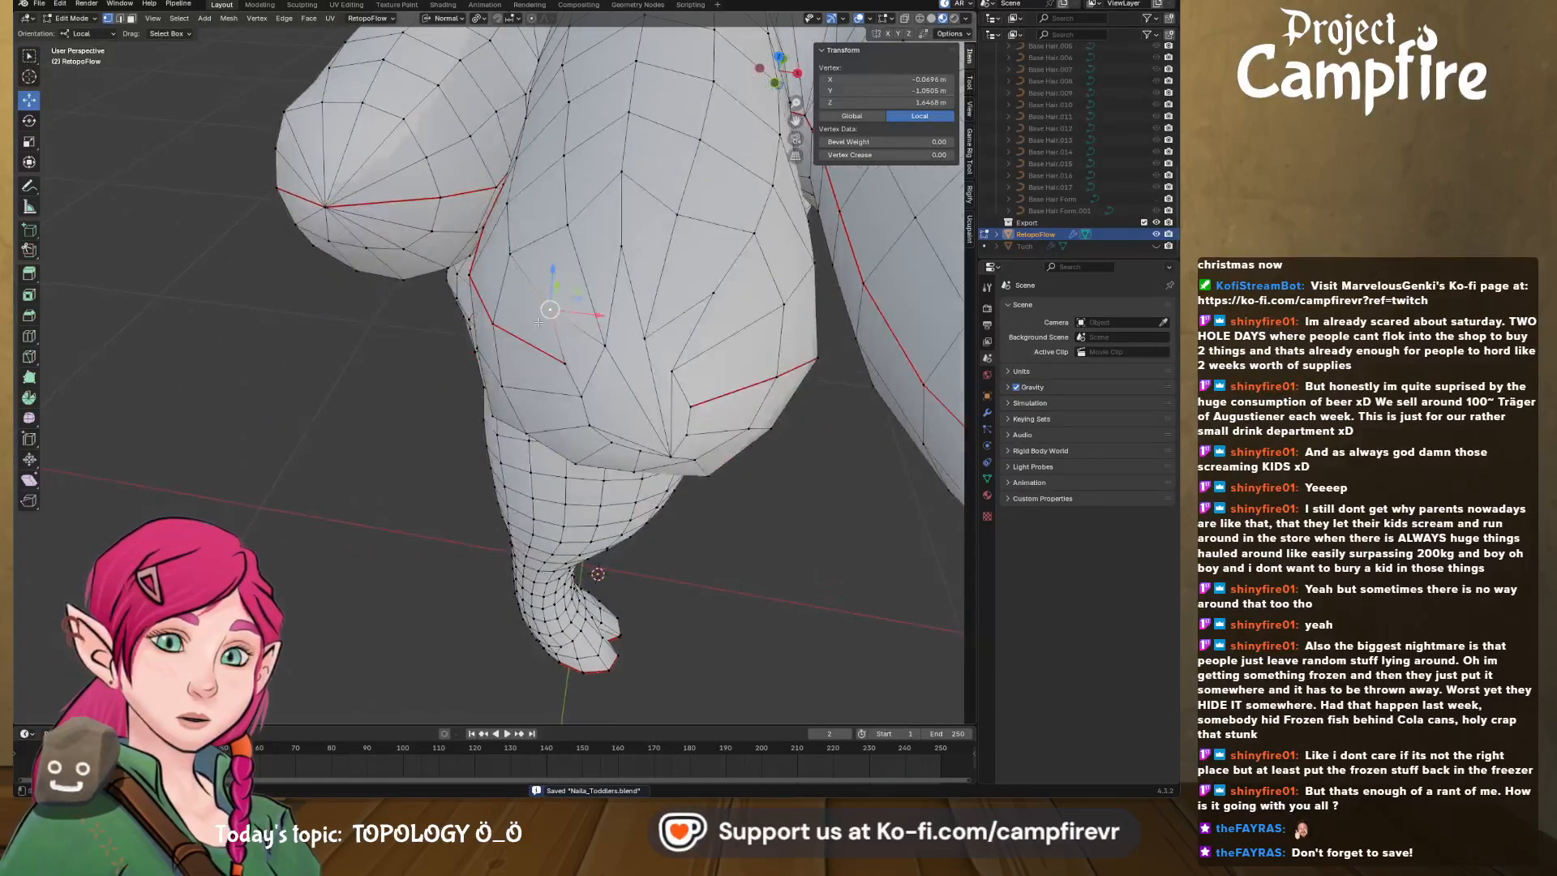
- Move vertices on the upper side of the ring finger's tip to even out their spacing
left_click_drag(578, 300, 608, 321)
left_click_drag(643, 252, 649, 248)
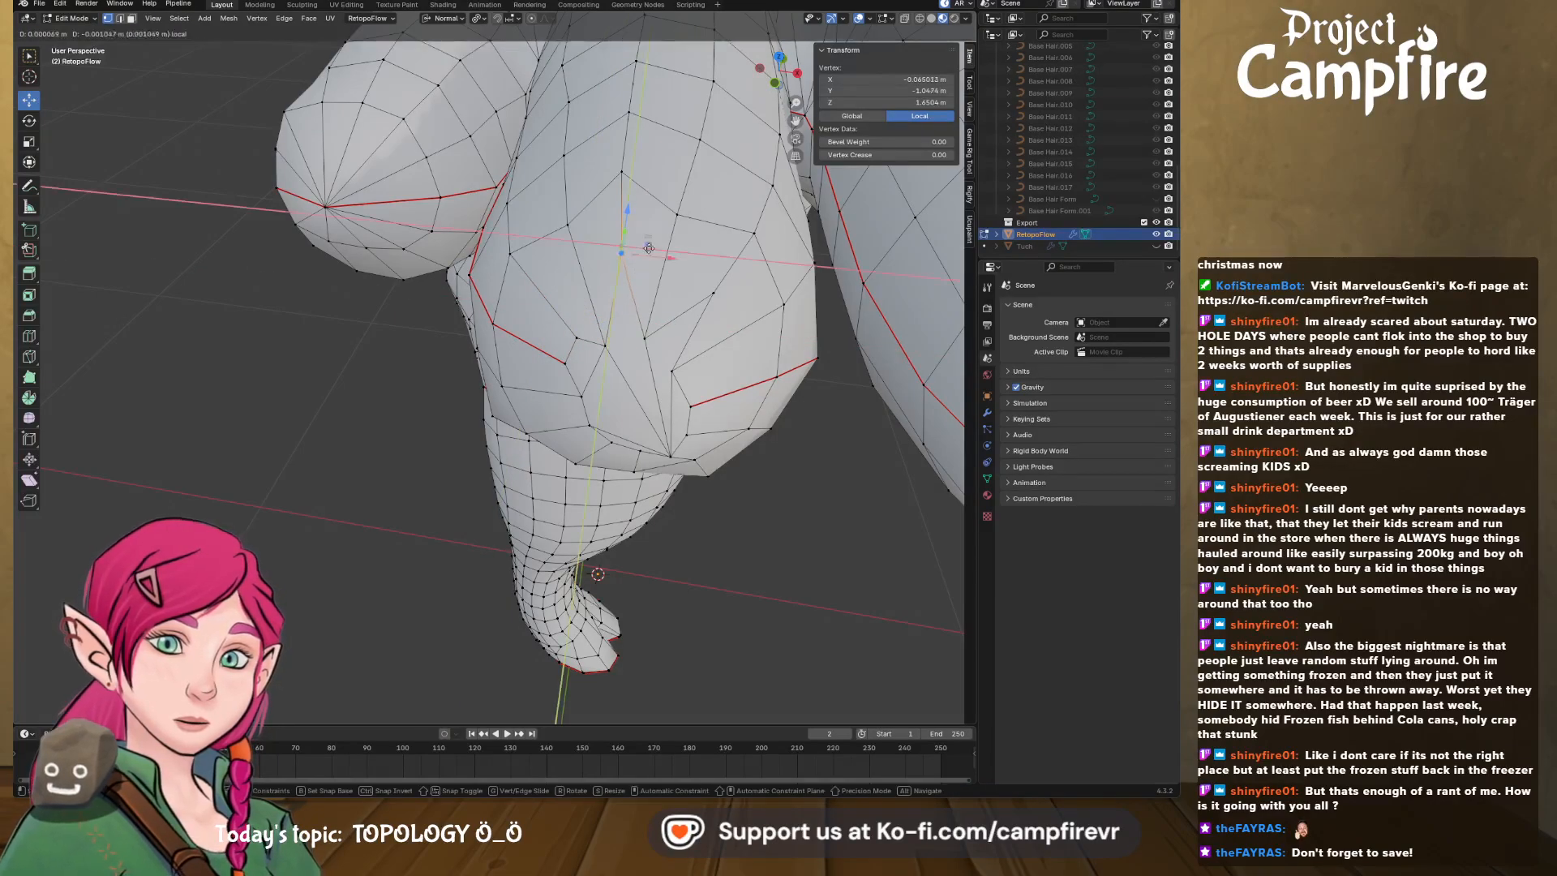
left_click_drag(657, 308, 728, 322)
- Merge the two neighbouring vertices on the upper side of the ring finger's tip at their center
scroll(718, 336, "up", 3)
middle_click_drag(710, 349, 588, 401)
scroll(592, 303, "down", 4)
scroll(587, 400, "down", 3)
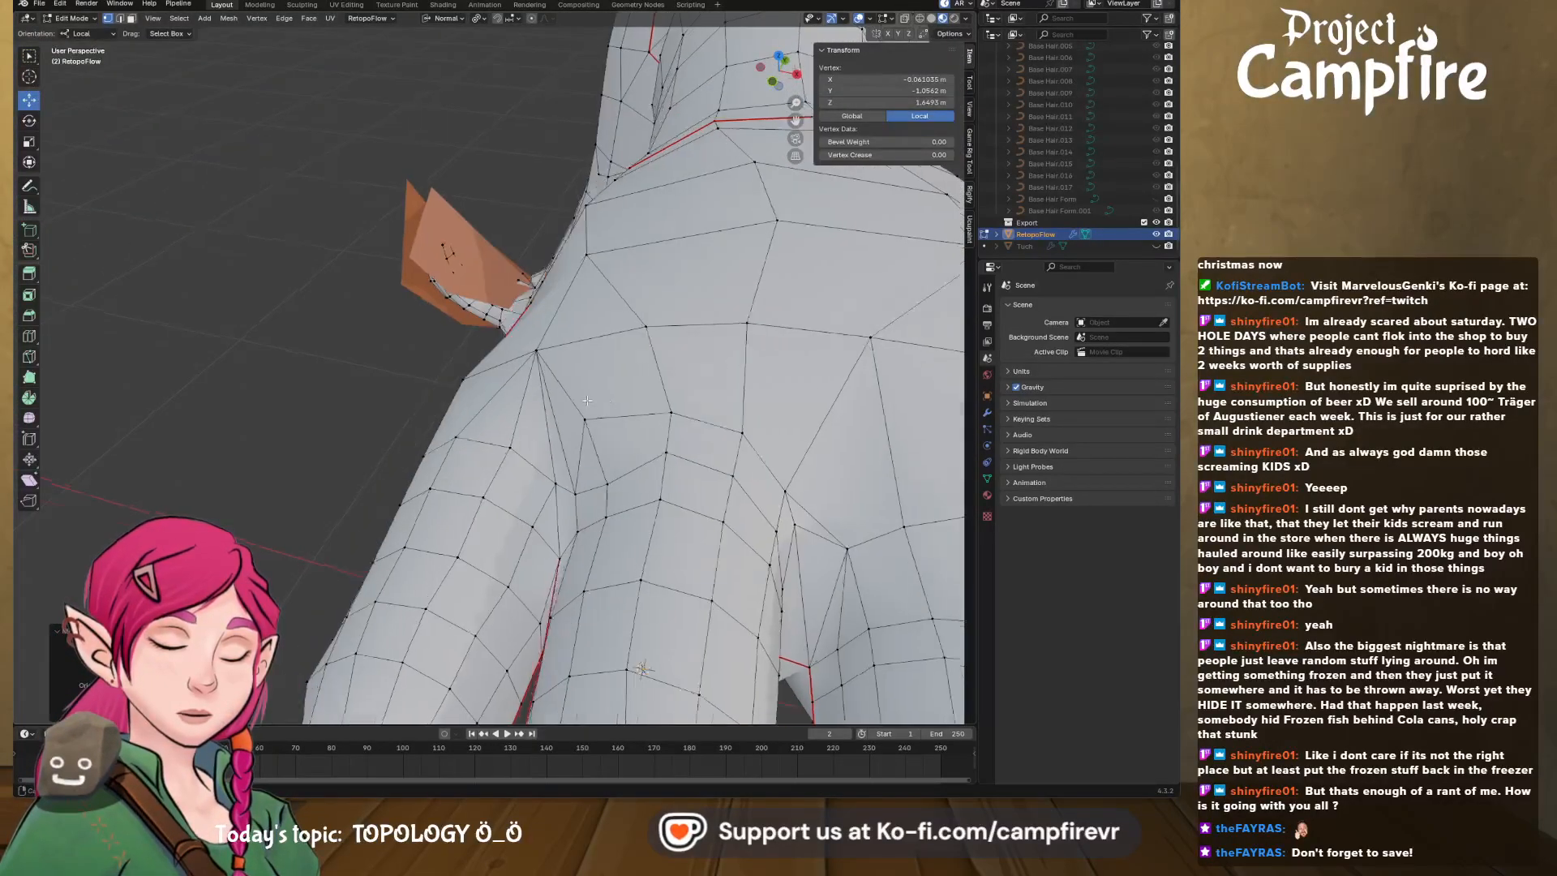
scroll(587, 401, "down", 5)
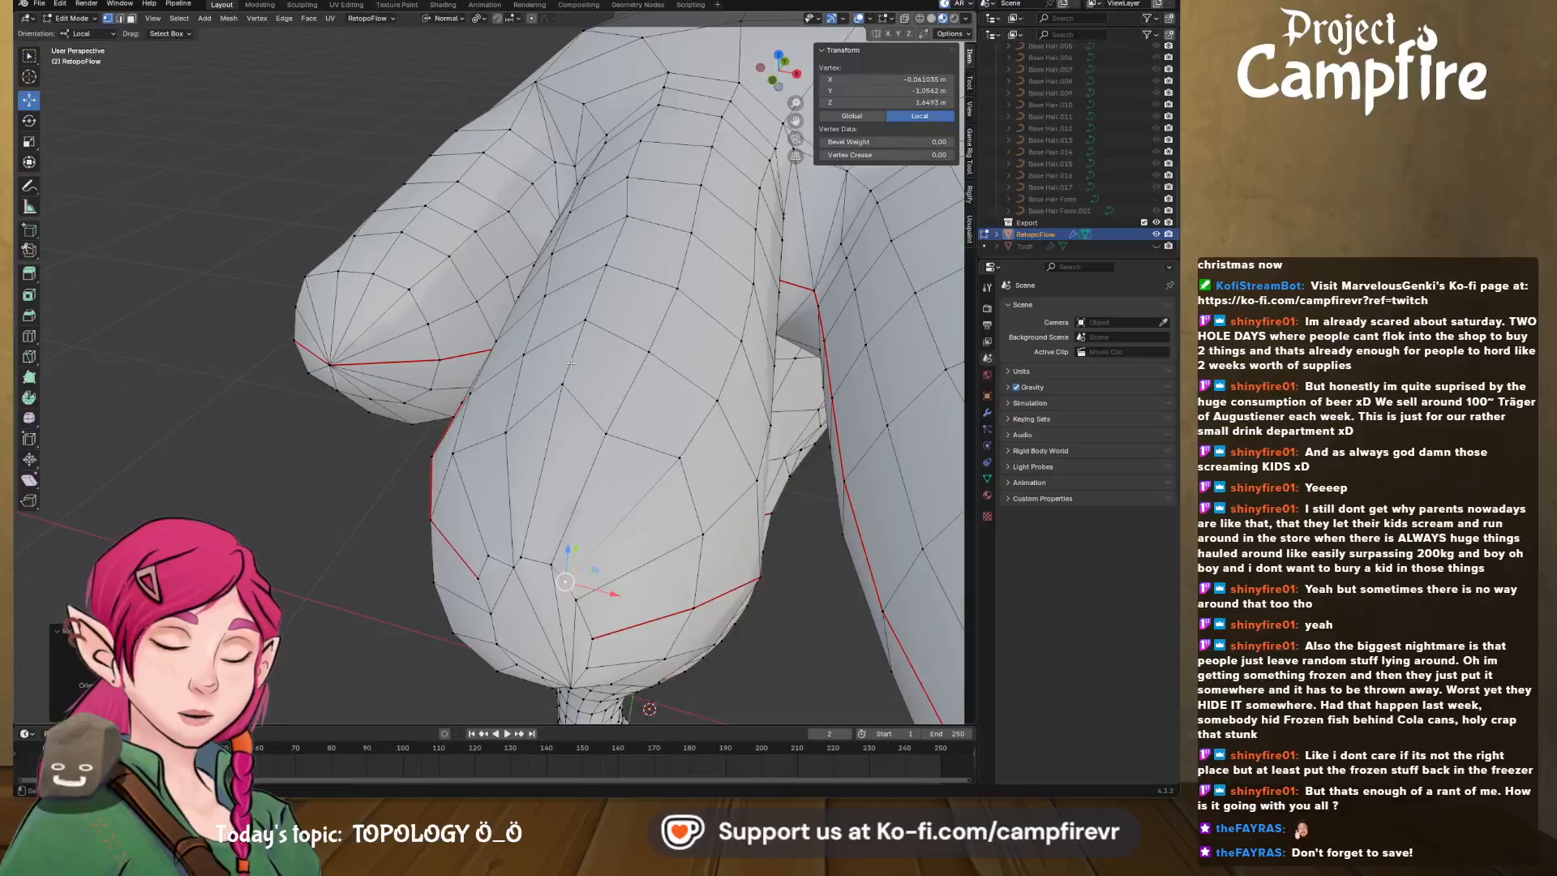
middle_click_drag(571, 362, 576, 394)
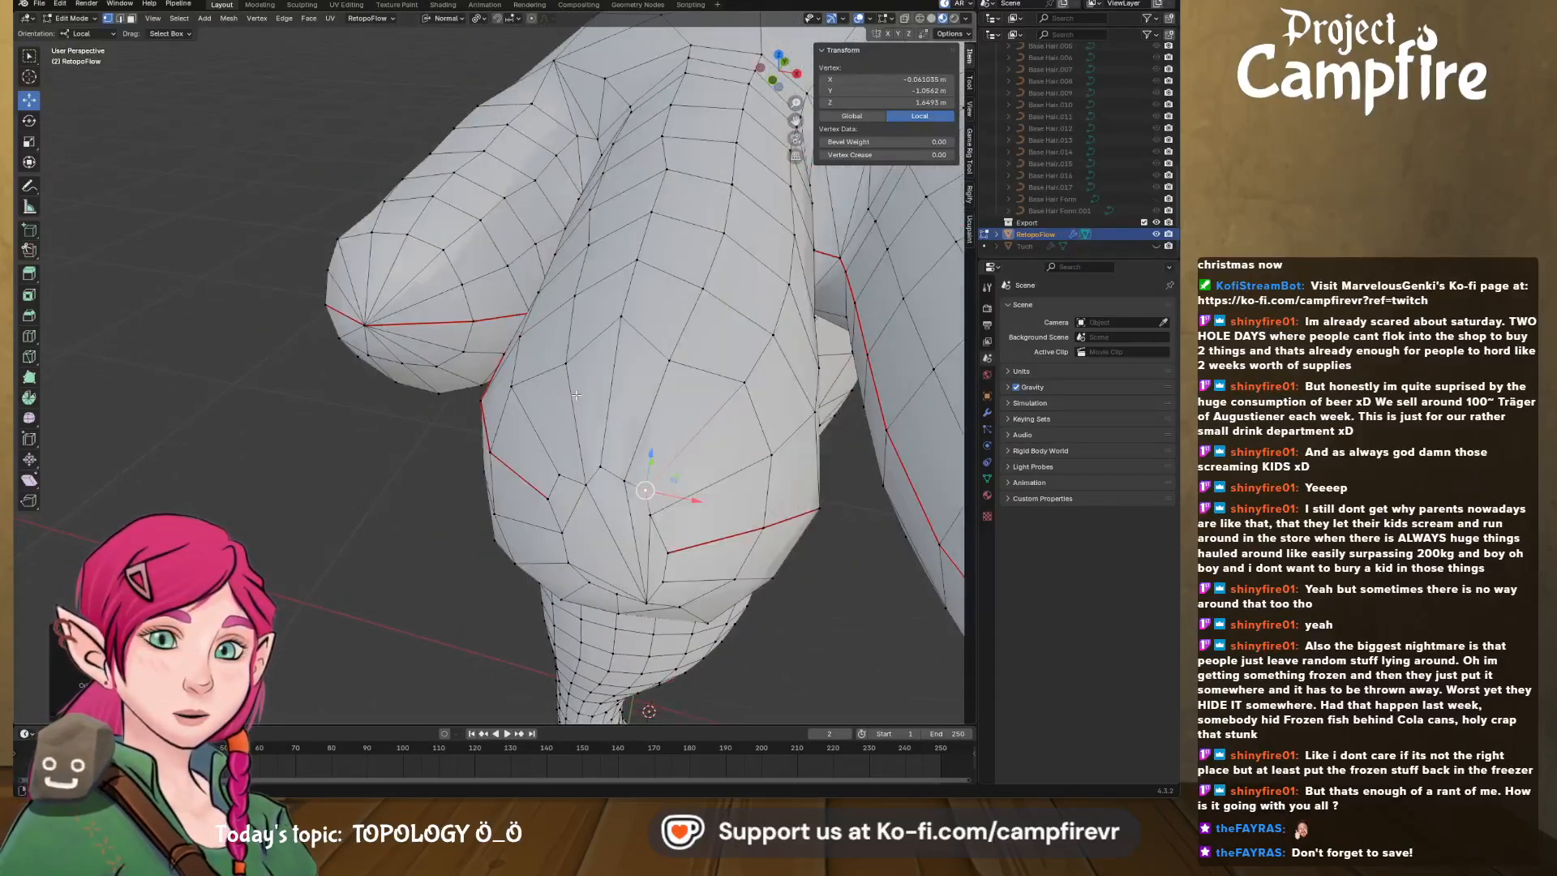
left_click(598, 470, "shift")
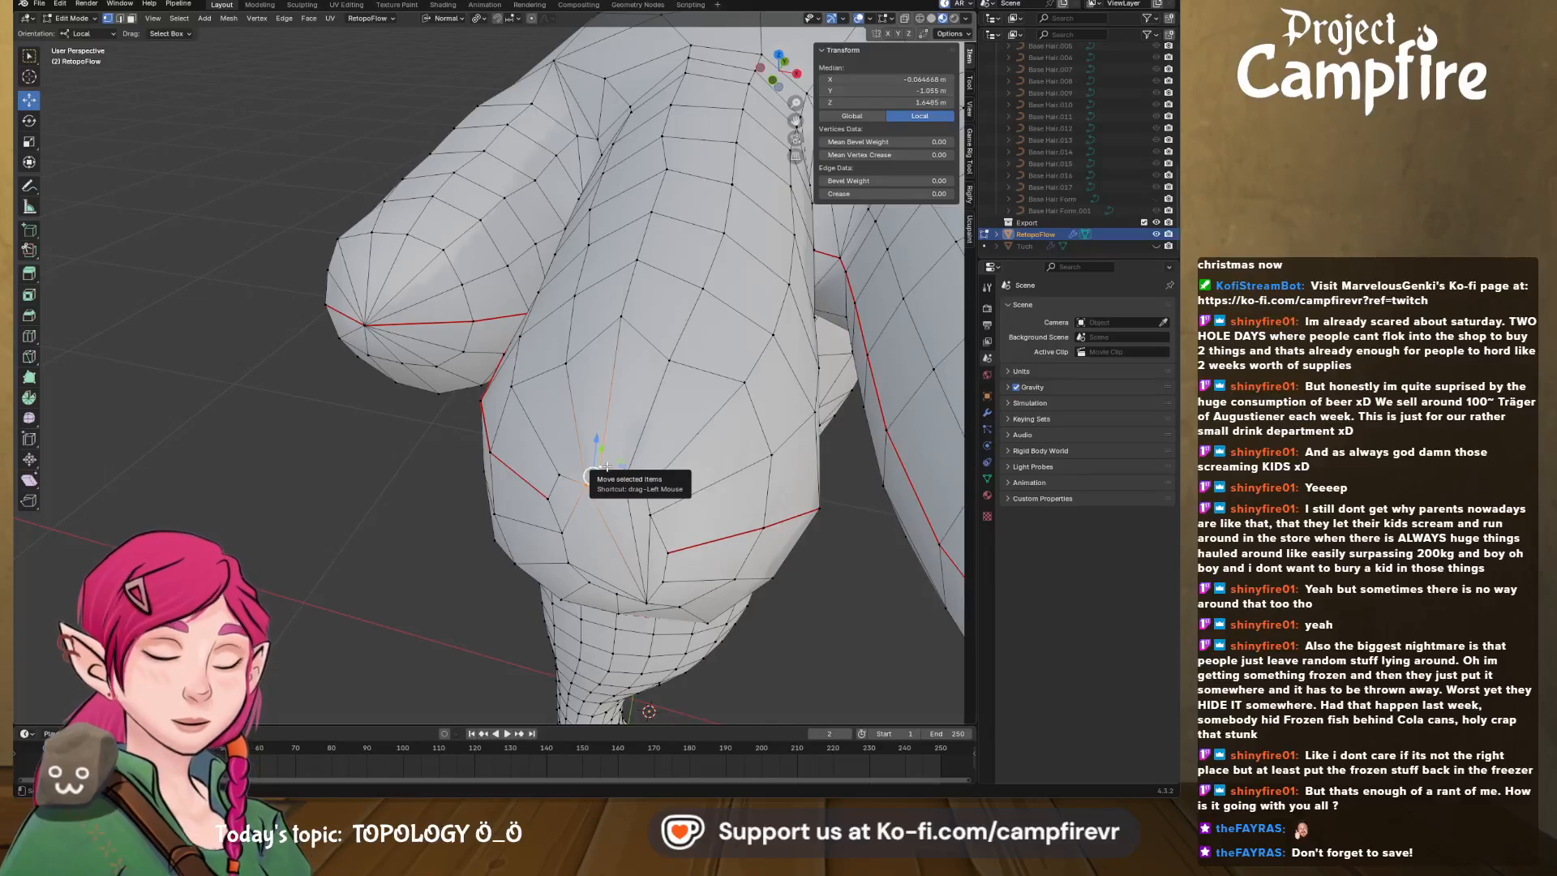
key("m")
left_click(606, 466)
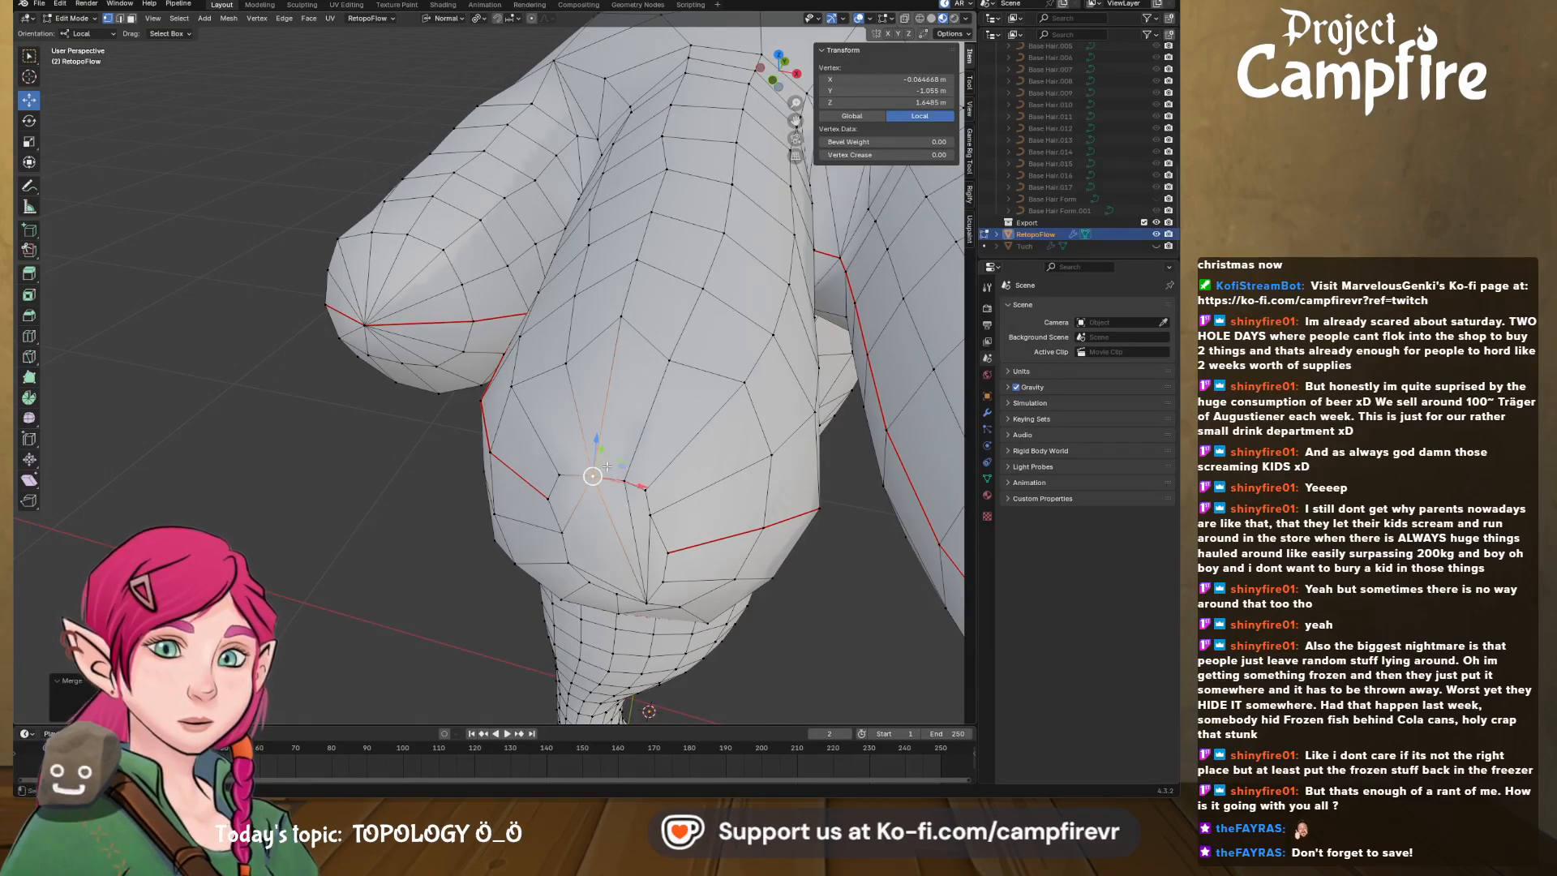
- Dissolve the edges that converge inside the cap of the ring finger's tip
left_click(121, 18)
left_click(579, 500)
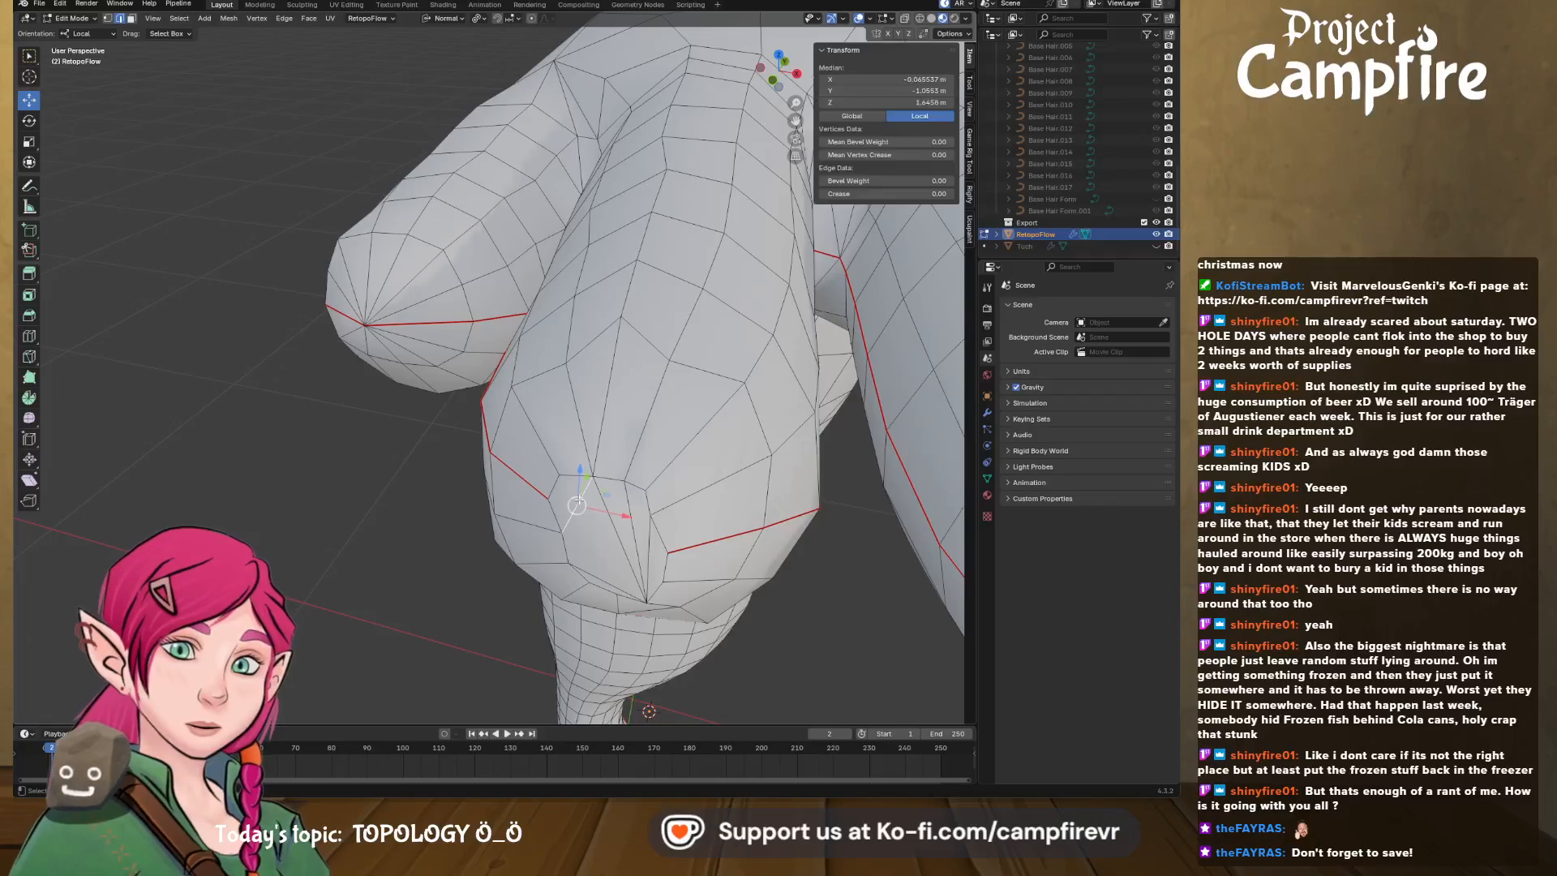
left_click(635, 517, "shift")
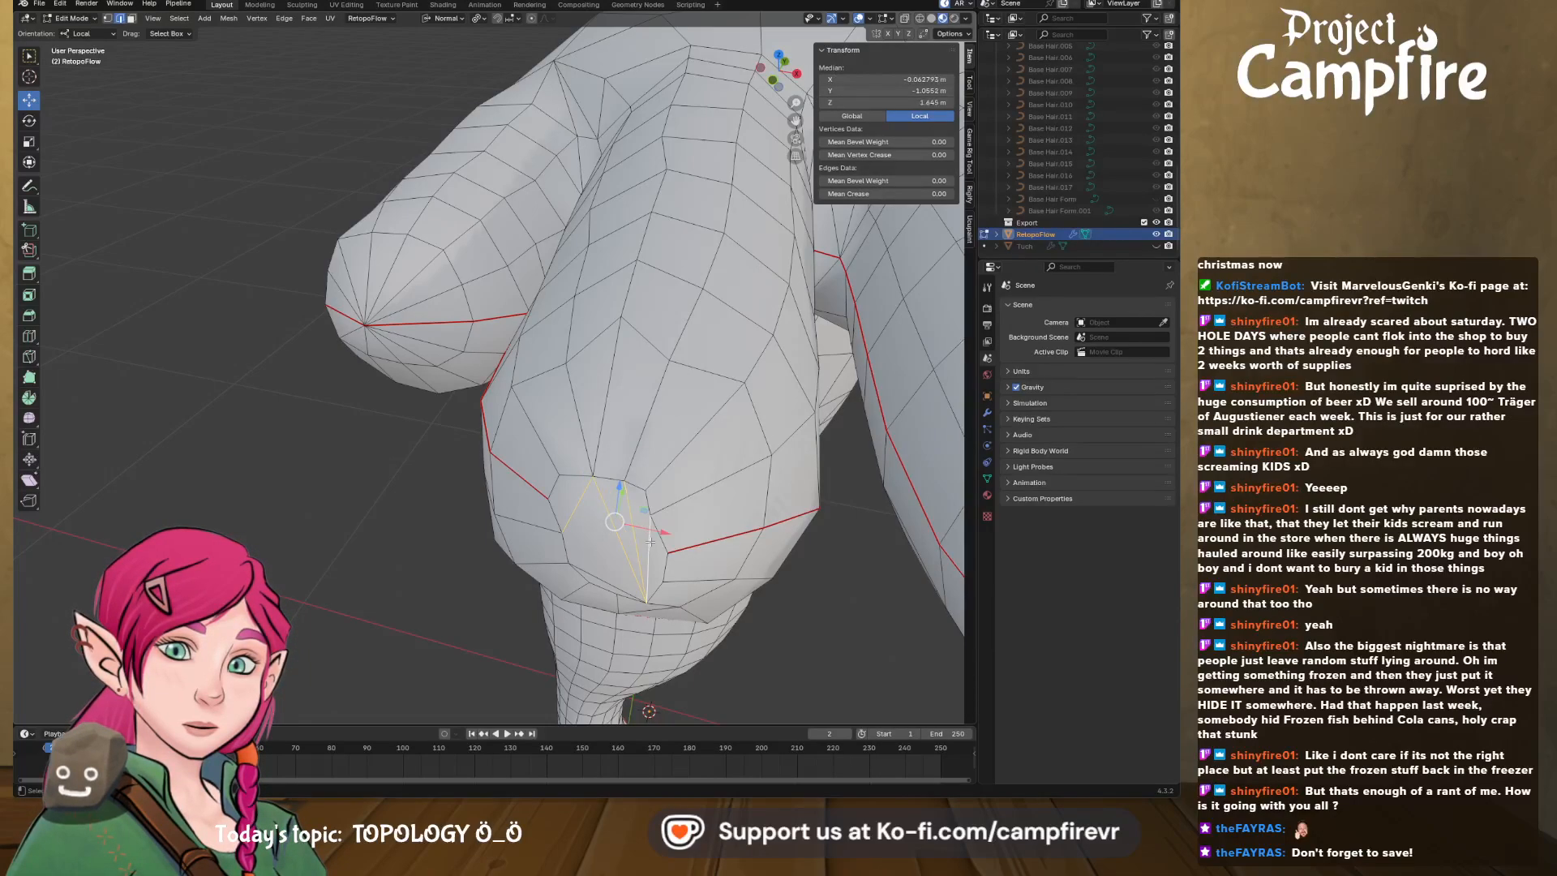
key("x")
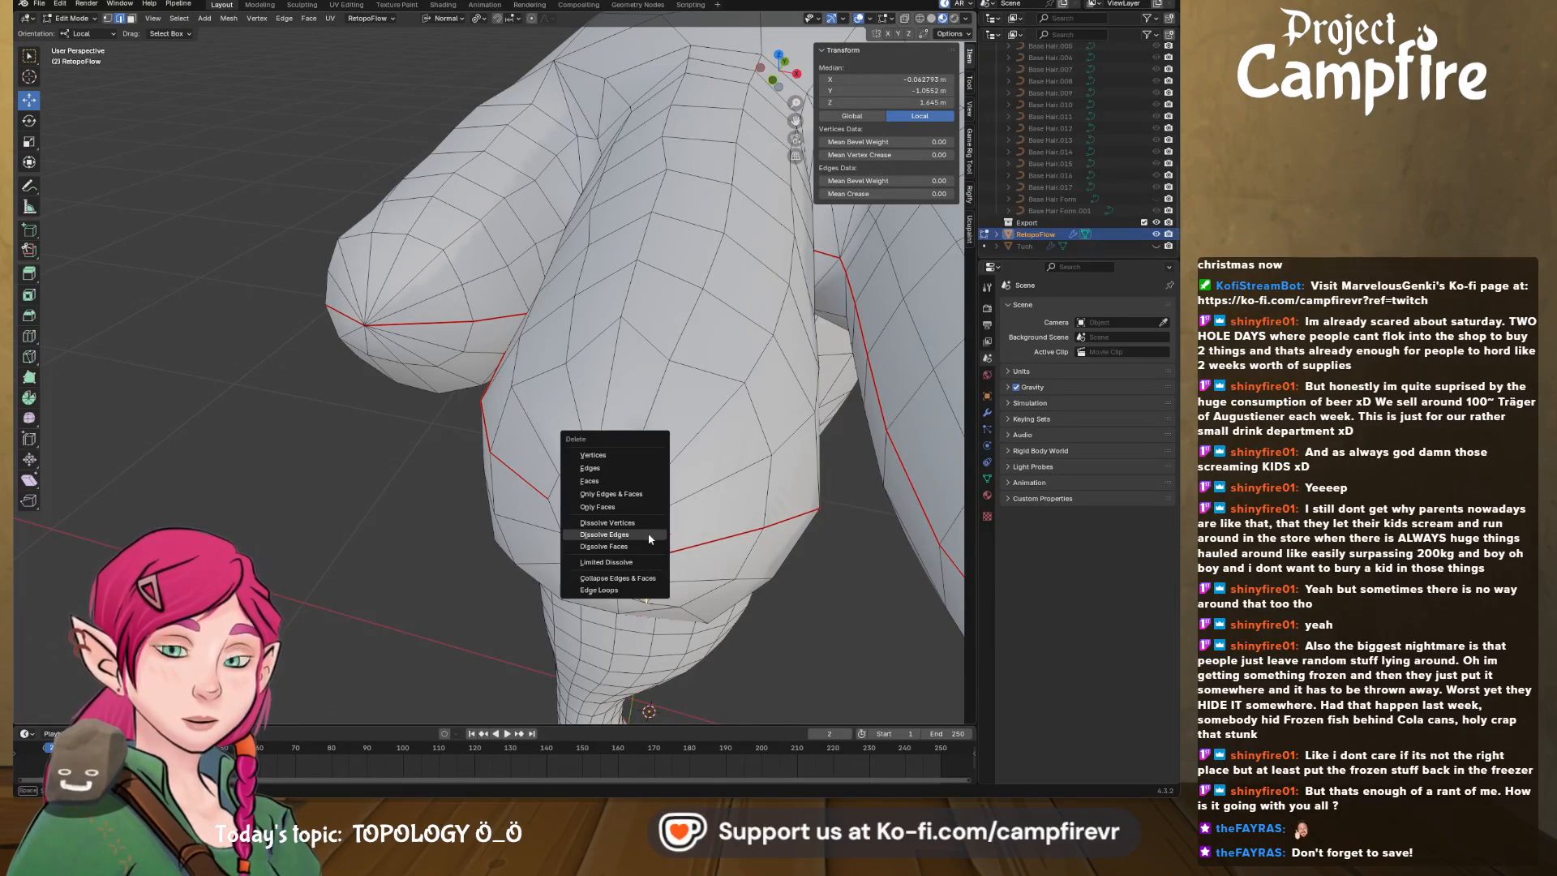
left_click(649, 533)
mouse_move(596, 511)
middle_mouse_down()
mouse_move(640, 474)
mouse_move(606, 501)
middle_mouse_up()
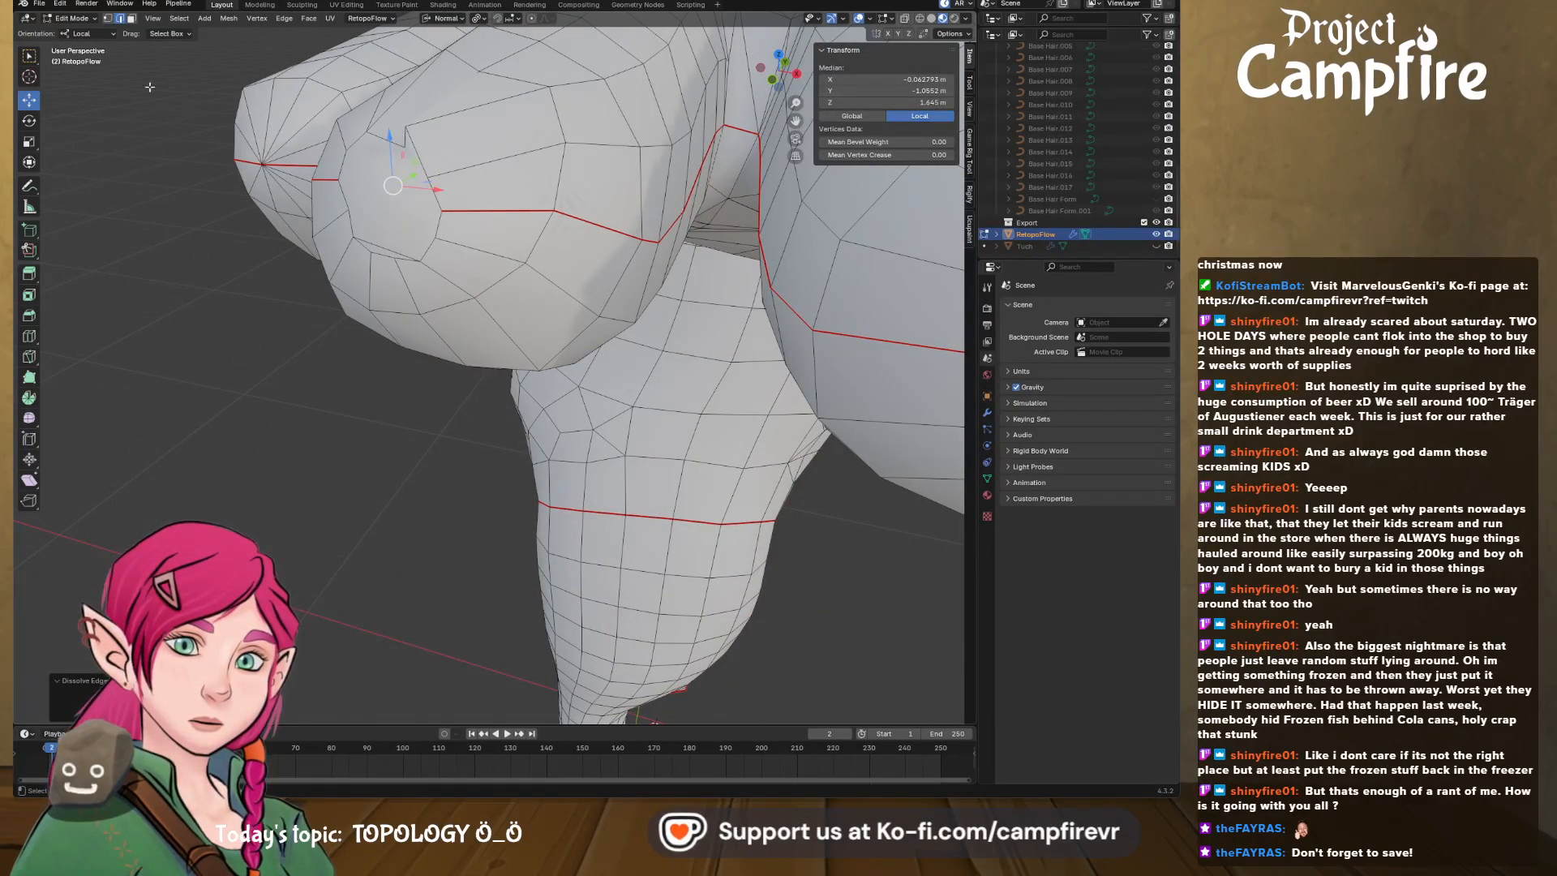
- Merge the stray vertex on the upper rim of the ring finger's cap with the vertex beside it
left_click(108, 18)
left_click(406, 127)
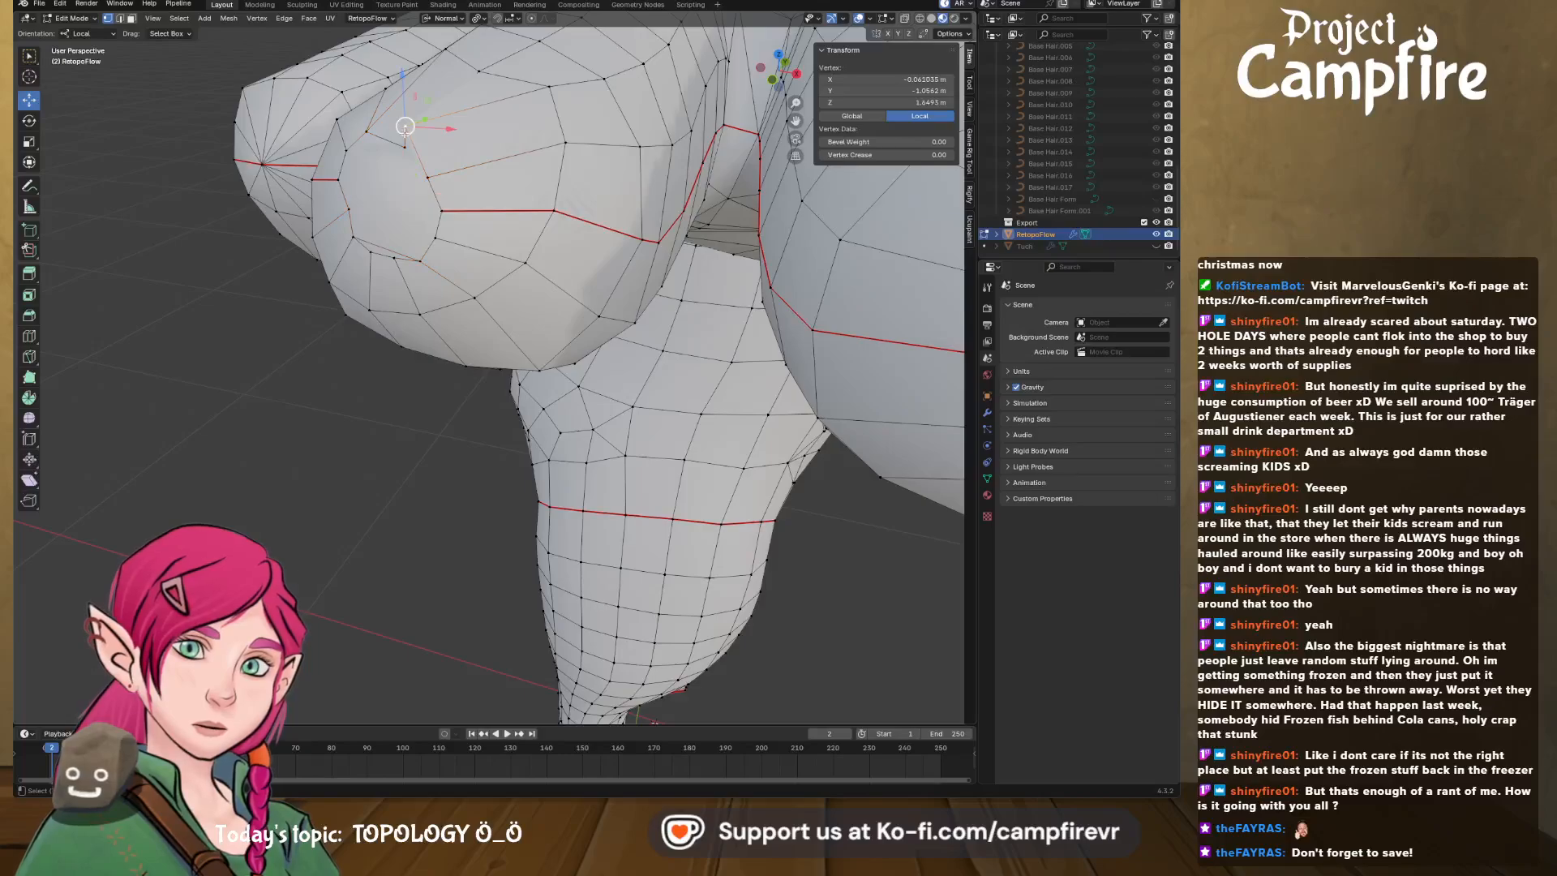
left_click(403, 145, "shift")
key("m")
left_click(404, 139)
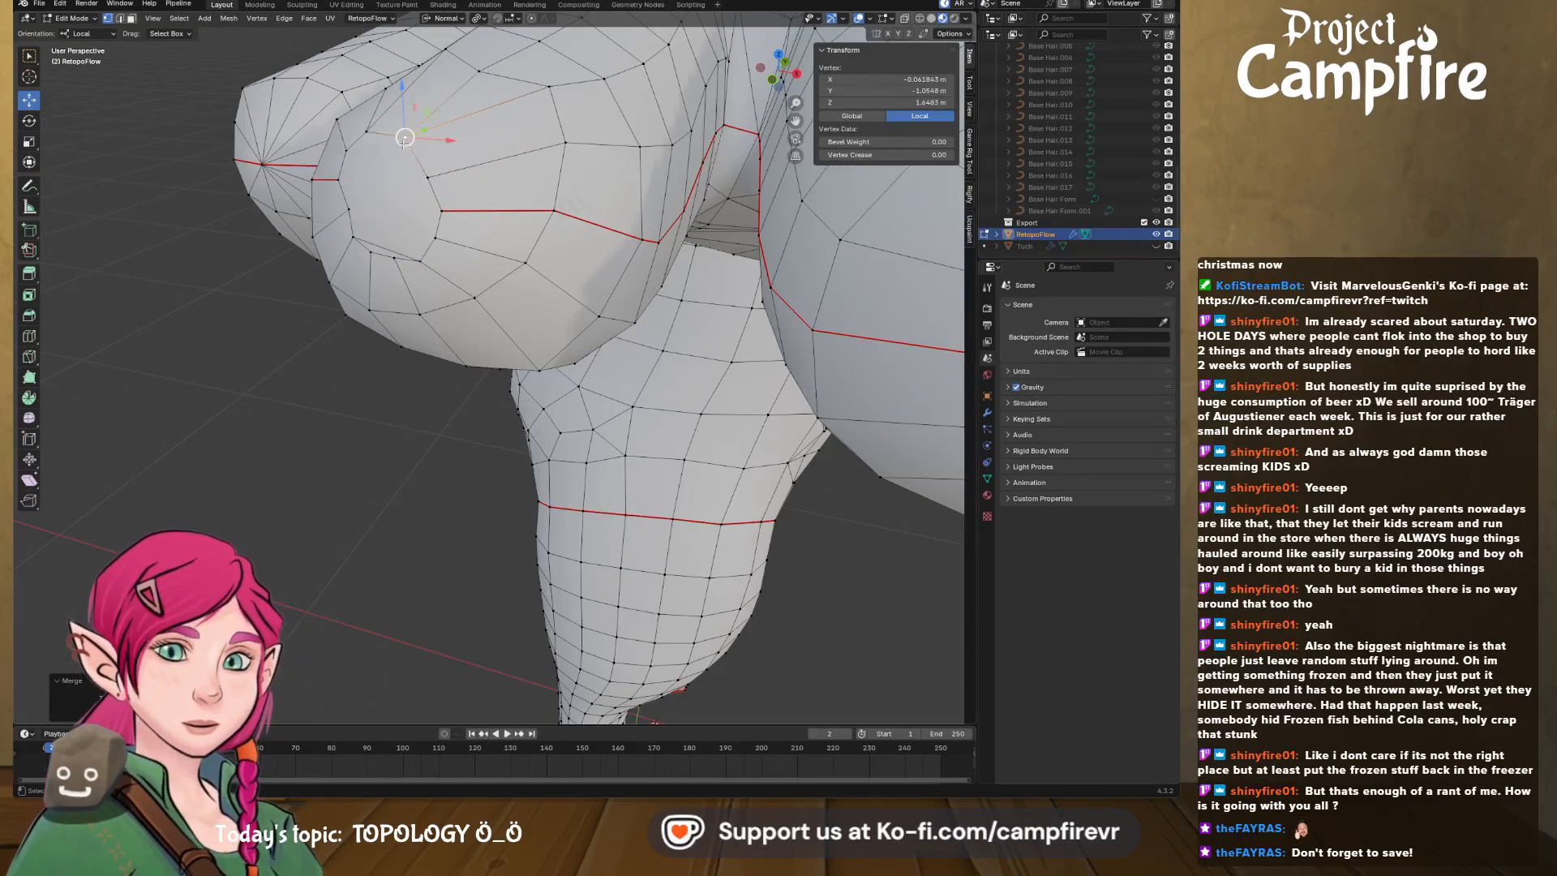
- Try to merge the short edge on the lower rim of the ring finger's cap at the cursor
left_click(381, 246)
left_click(120, 18)
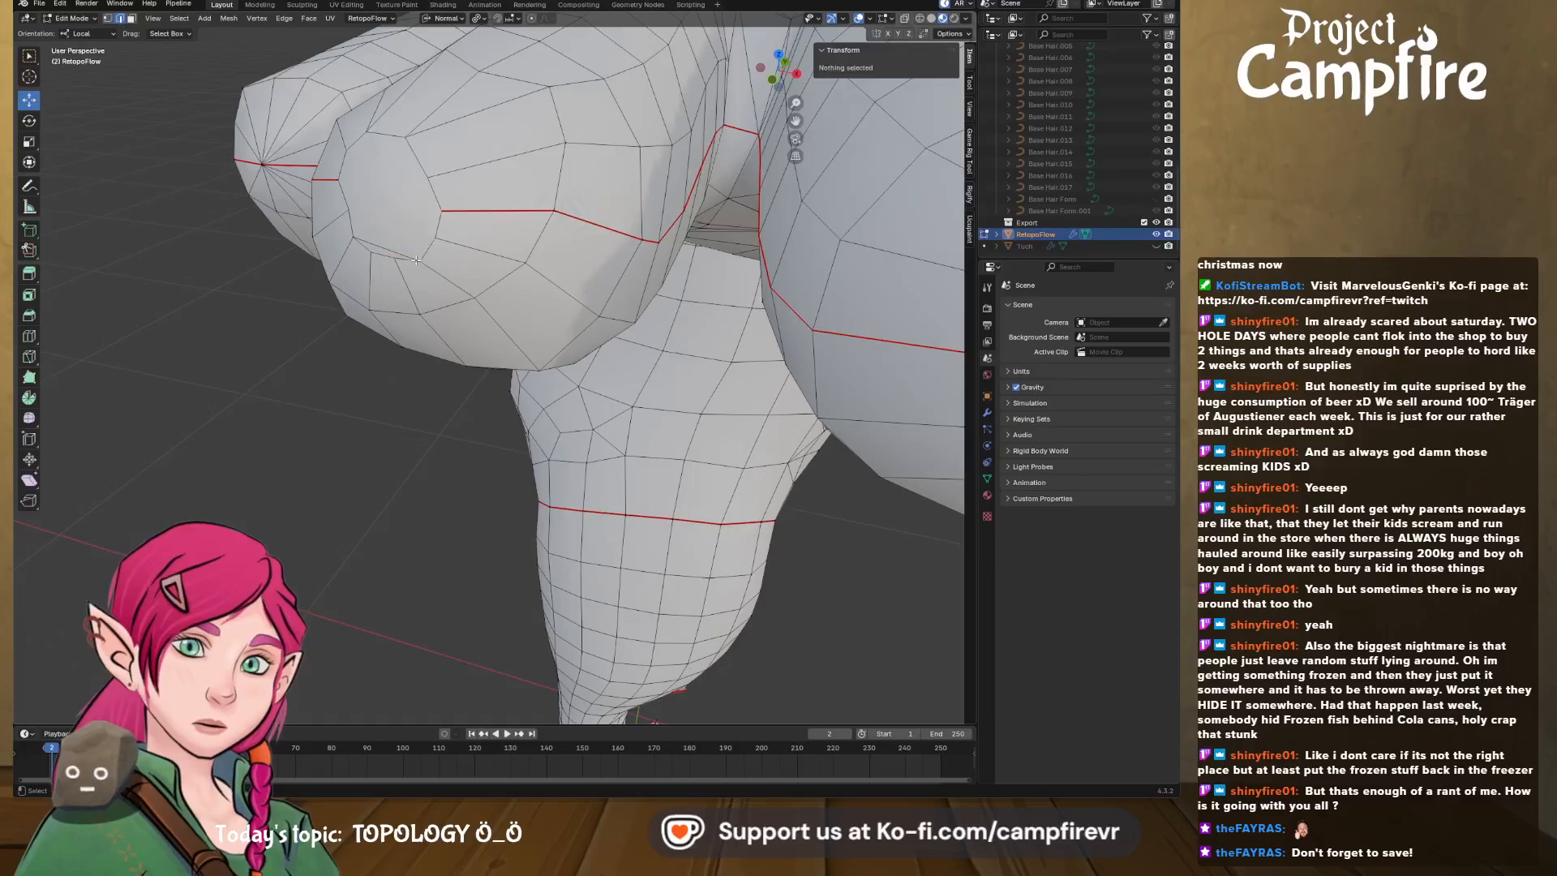
left_click(385, 244)
key("m")
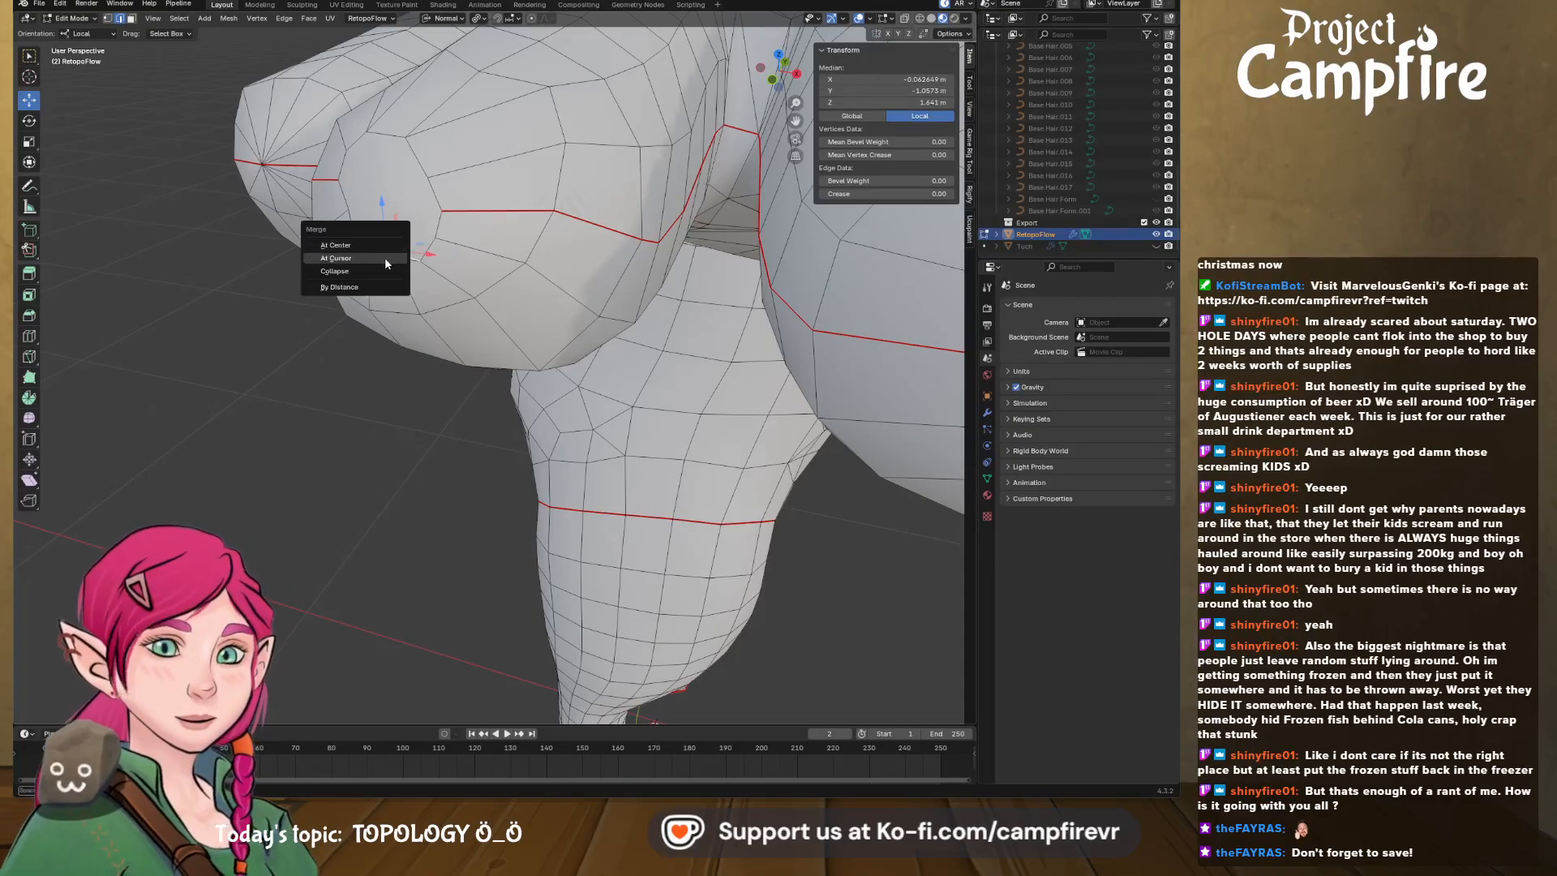
left_click(386, 260)
middle_click_drag(389, 241, 408, 247)
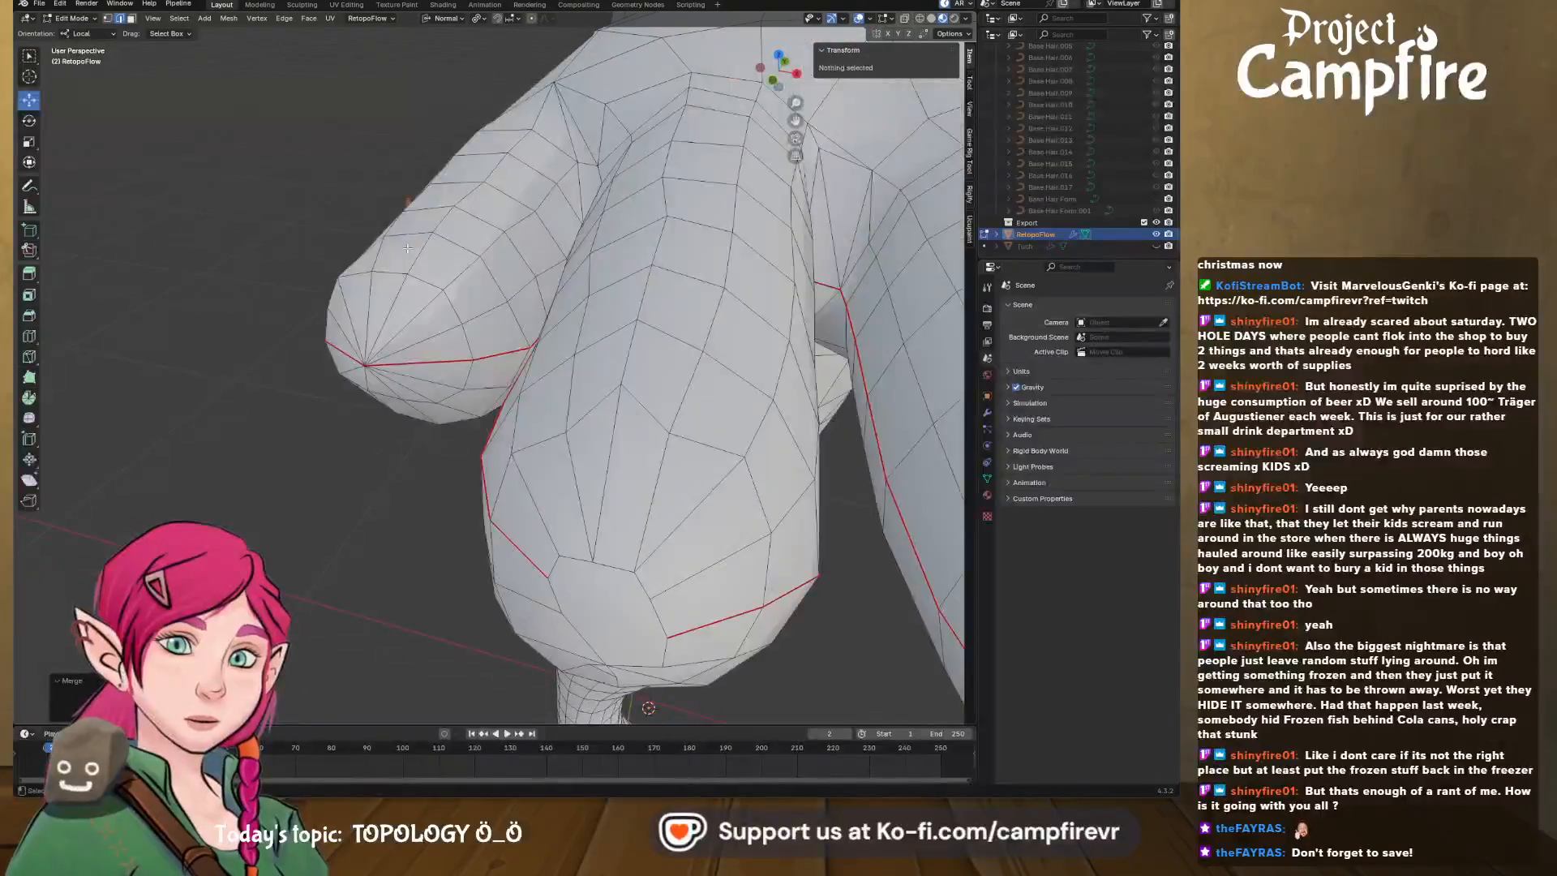
key("ctrl+z")
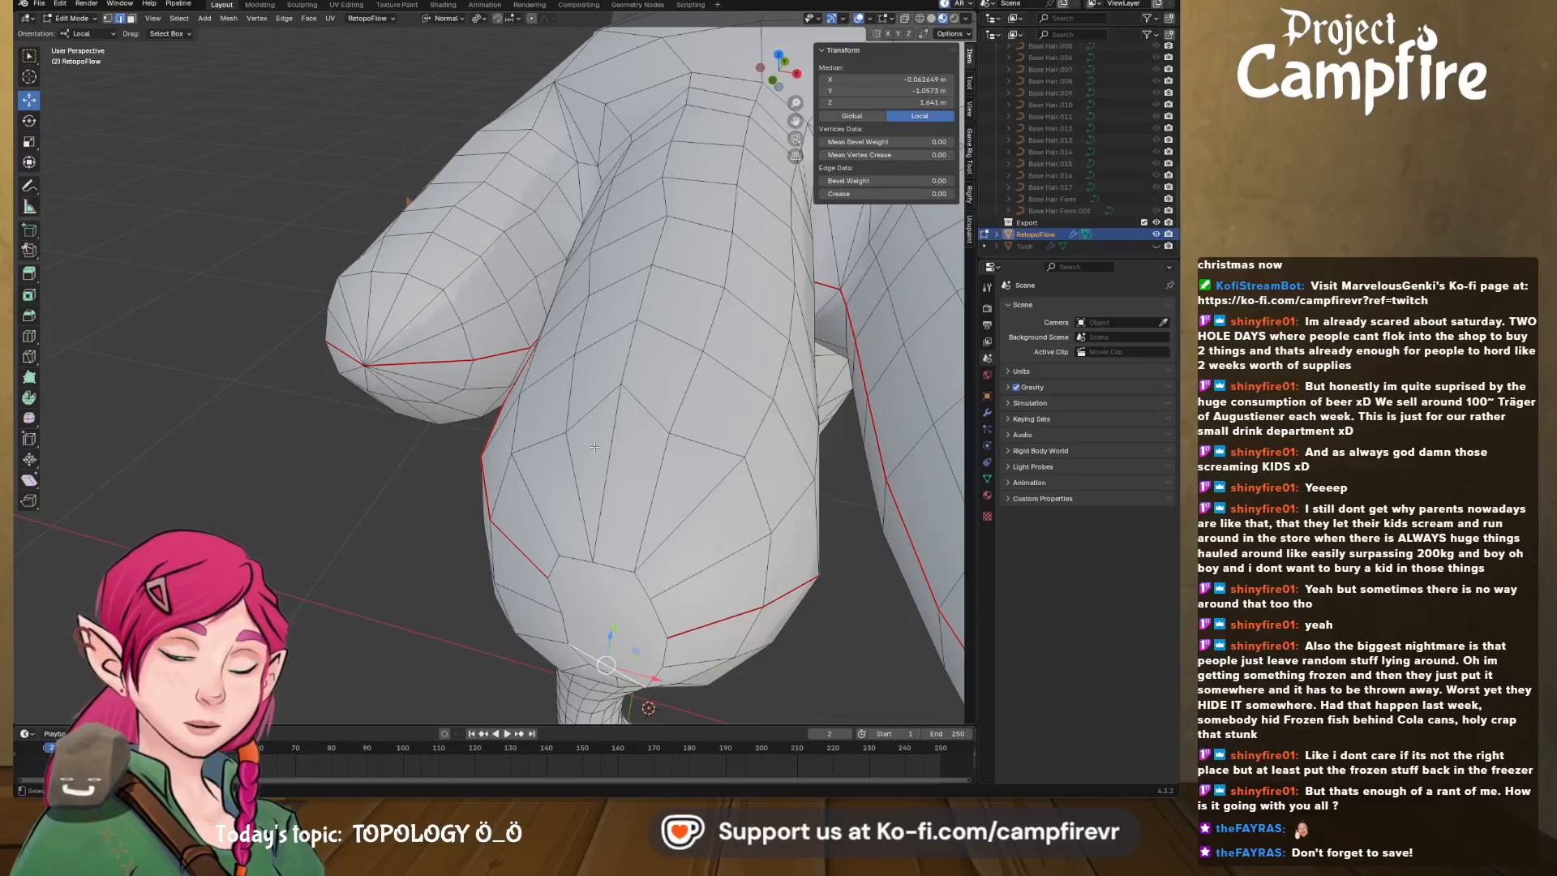
- Dissolve the selected short edge on the lower rim of the ring finger's cap
key("x")
left_click(576, 442)
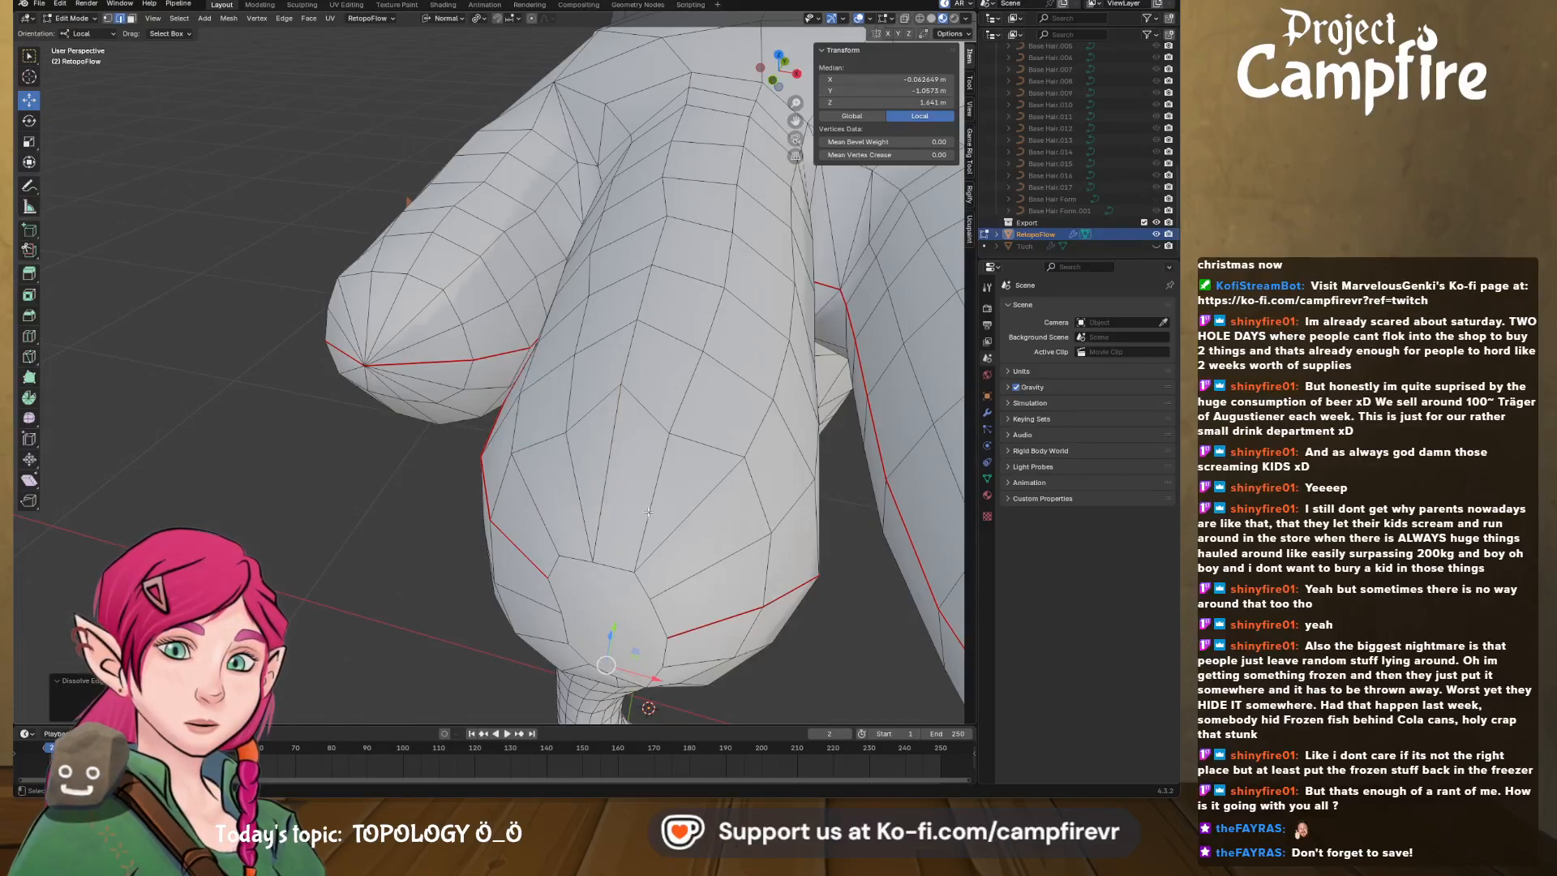
middle_click_drag(649, 511, 650, 504)
- Mark the edges along the upper rim of the ring finger's cap as a seam
scroll(651, 503, "down", 2)
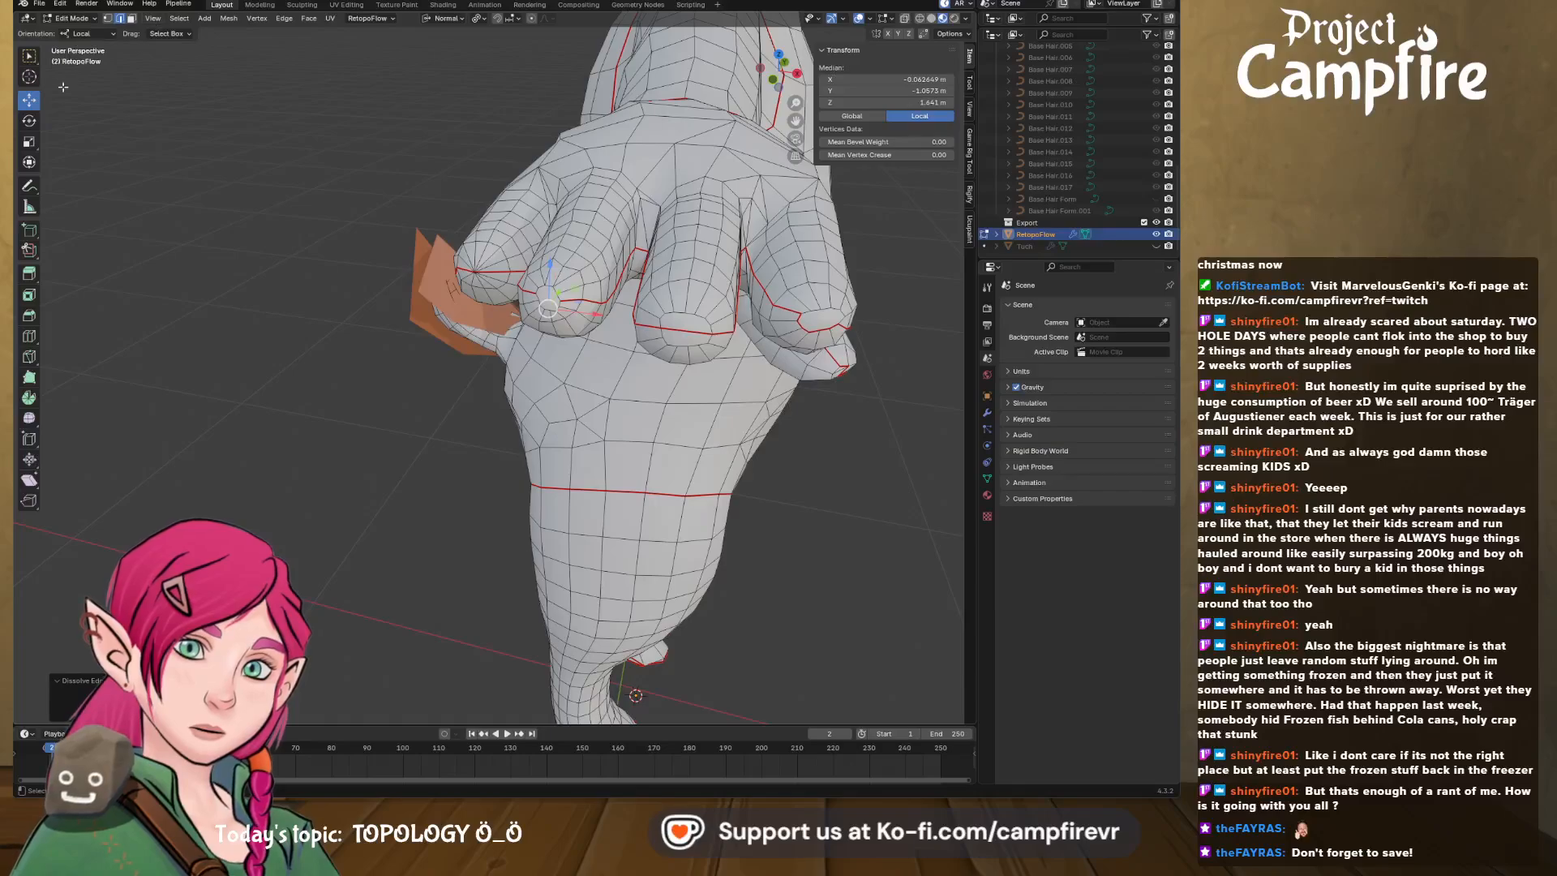
left_click(29, 57)
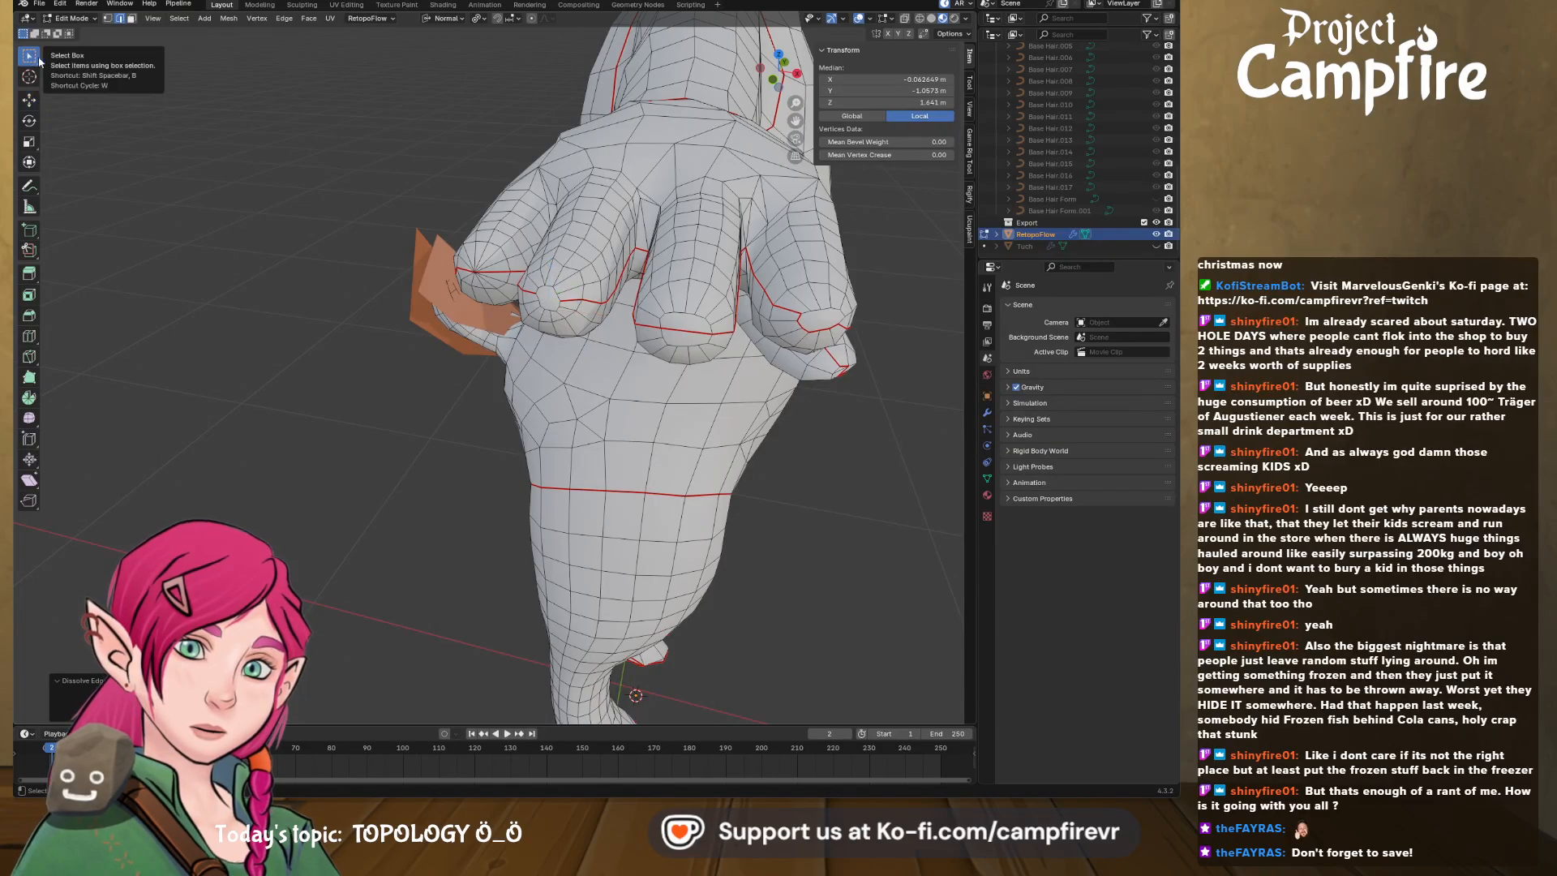
left_click(544, 288)
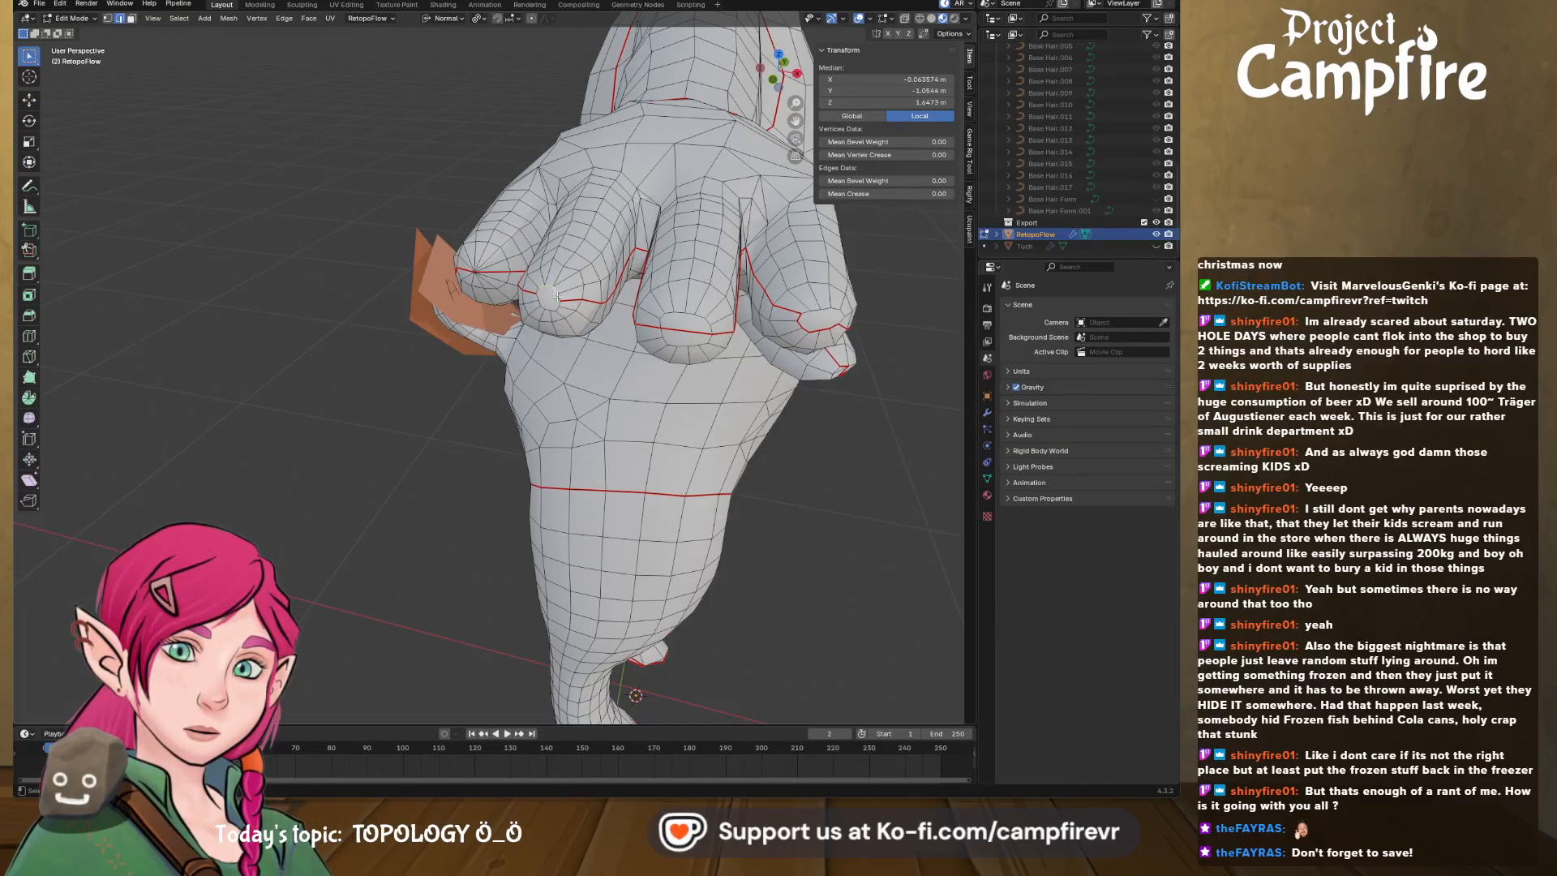
key("ctrl+e")
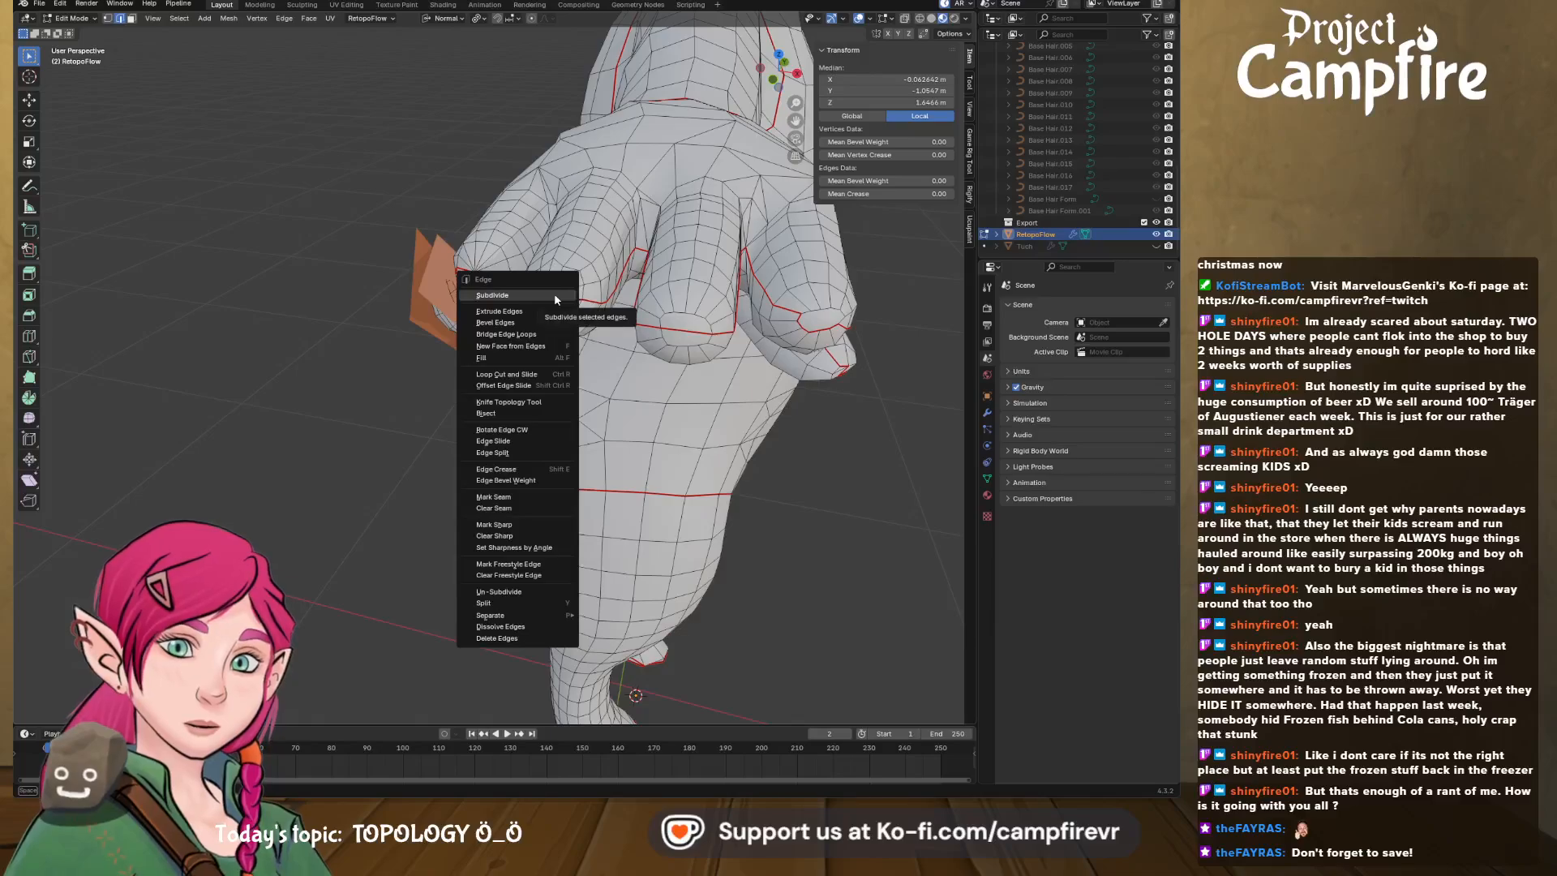
left_click(537, 496)
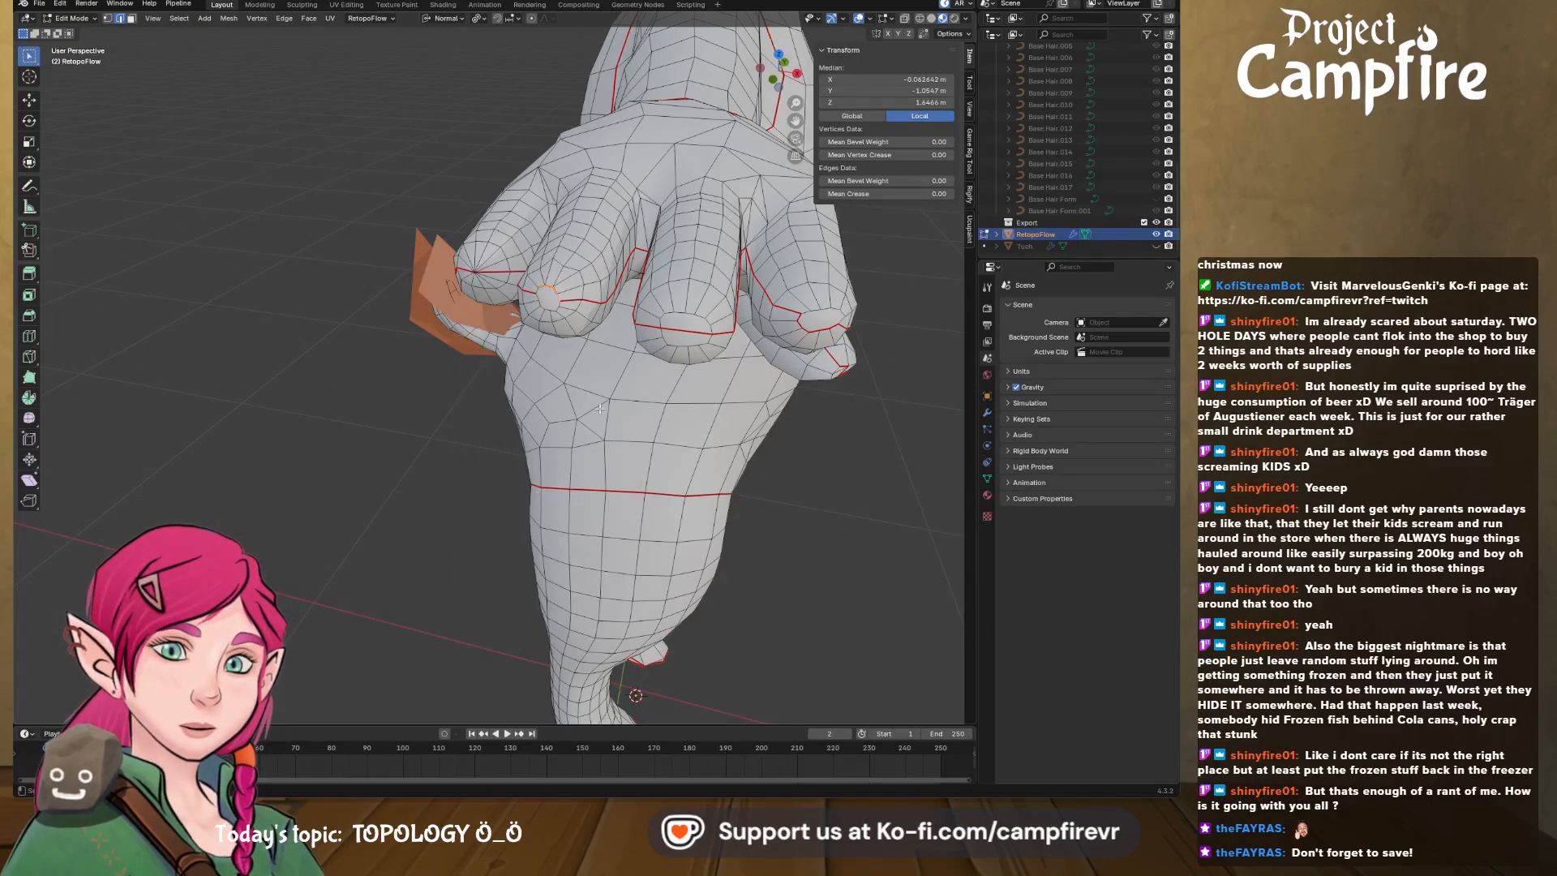
- Switch to wireframe shading and check the seam lines around the fingers, thumb and wrist
middle_click_drag(674, 290, 631, 339)
scroll(651, 358, "up", 4)
scroll(614, 395, "up", 1)
scroll(614, 395, "down", 1)
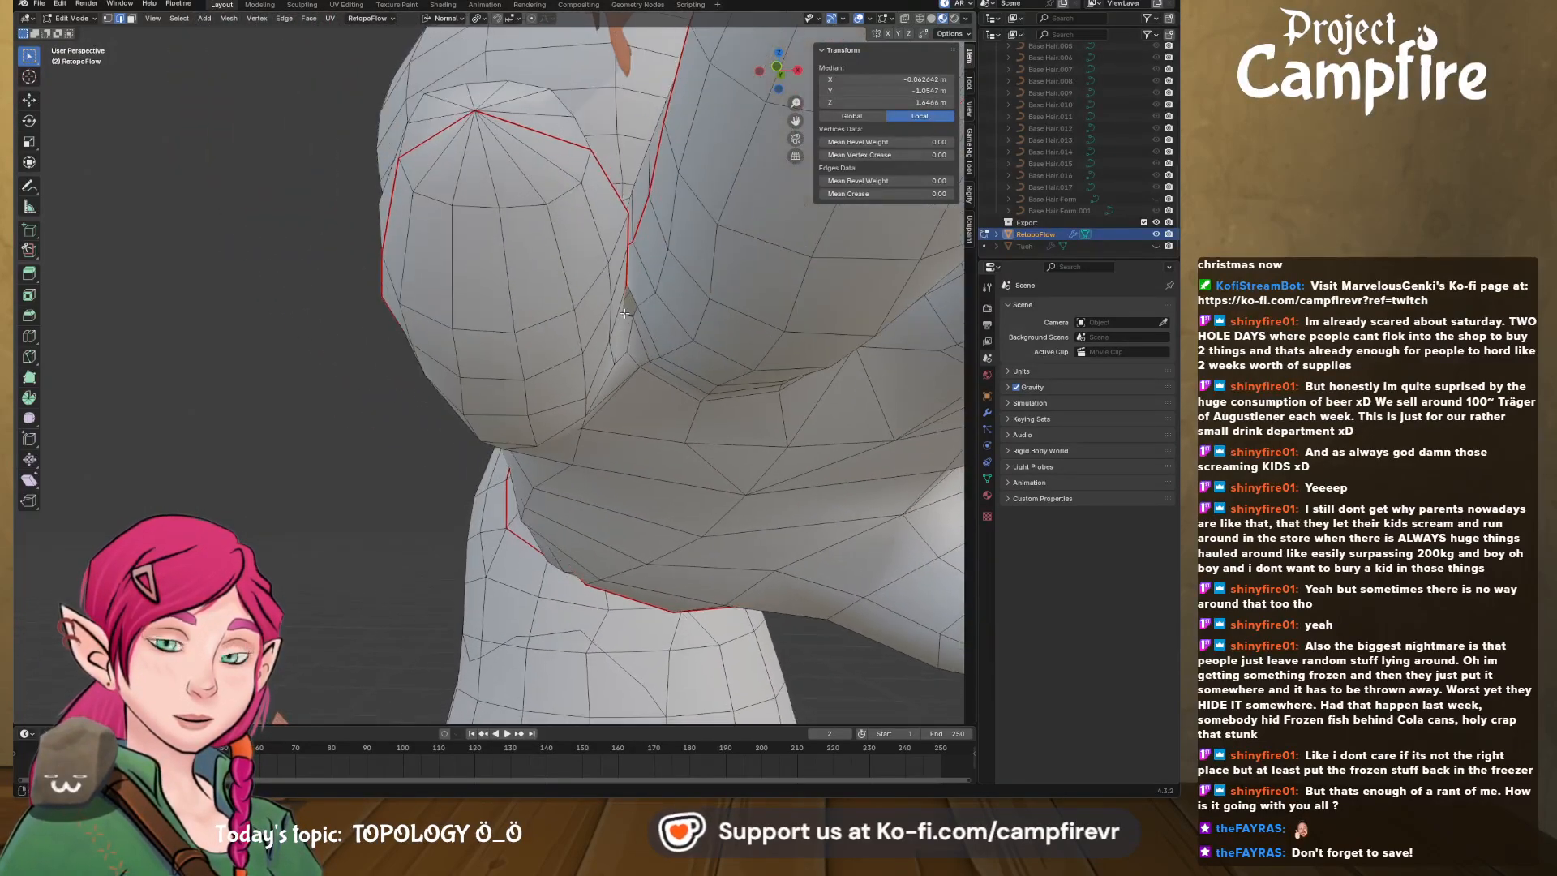
left_click(921, 18)
middle_click_drag(704, 173, 704, 232)
middle_click_drag(692, 342, 533, 455)
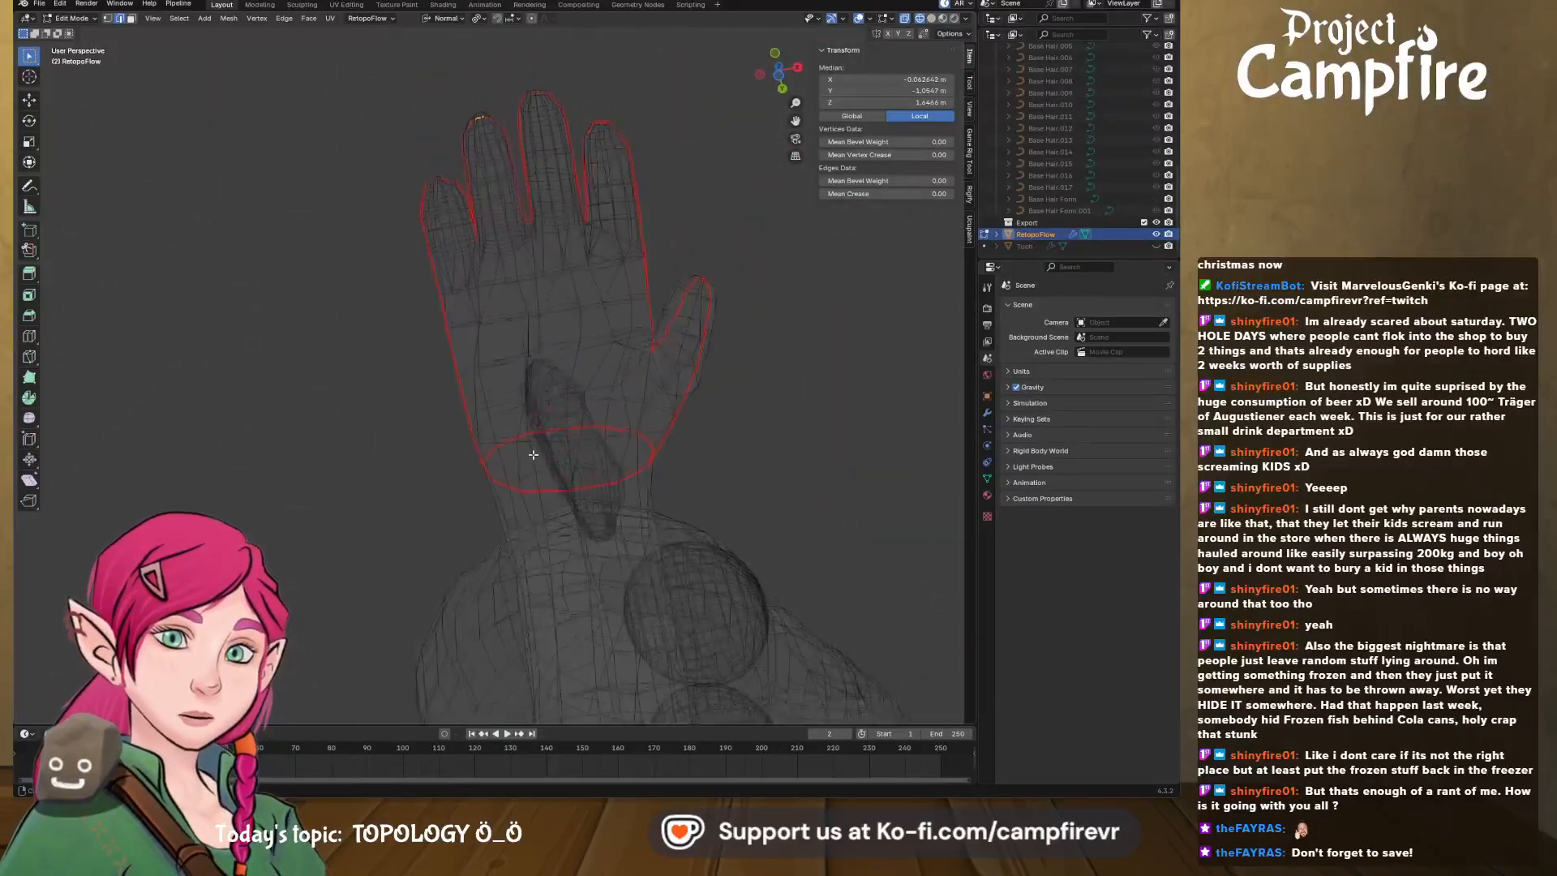
middle_click_drag(538, 307, 604, 429, "shift")
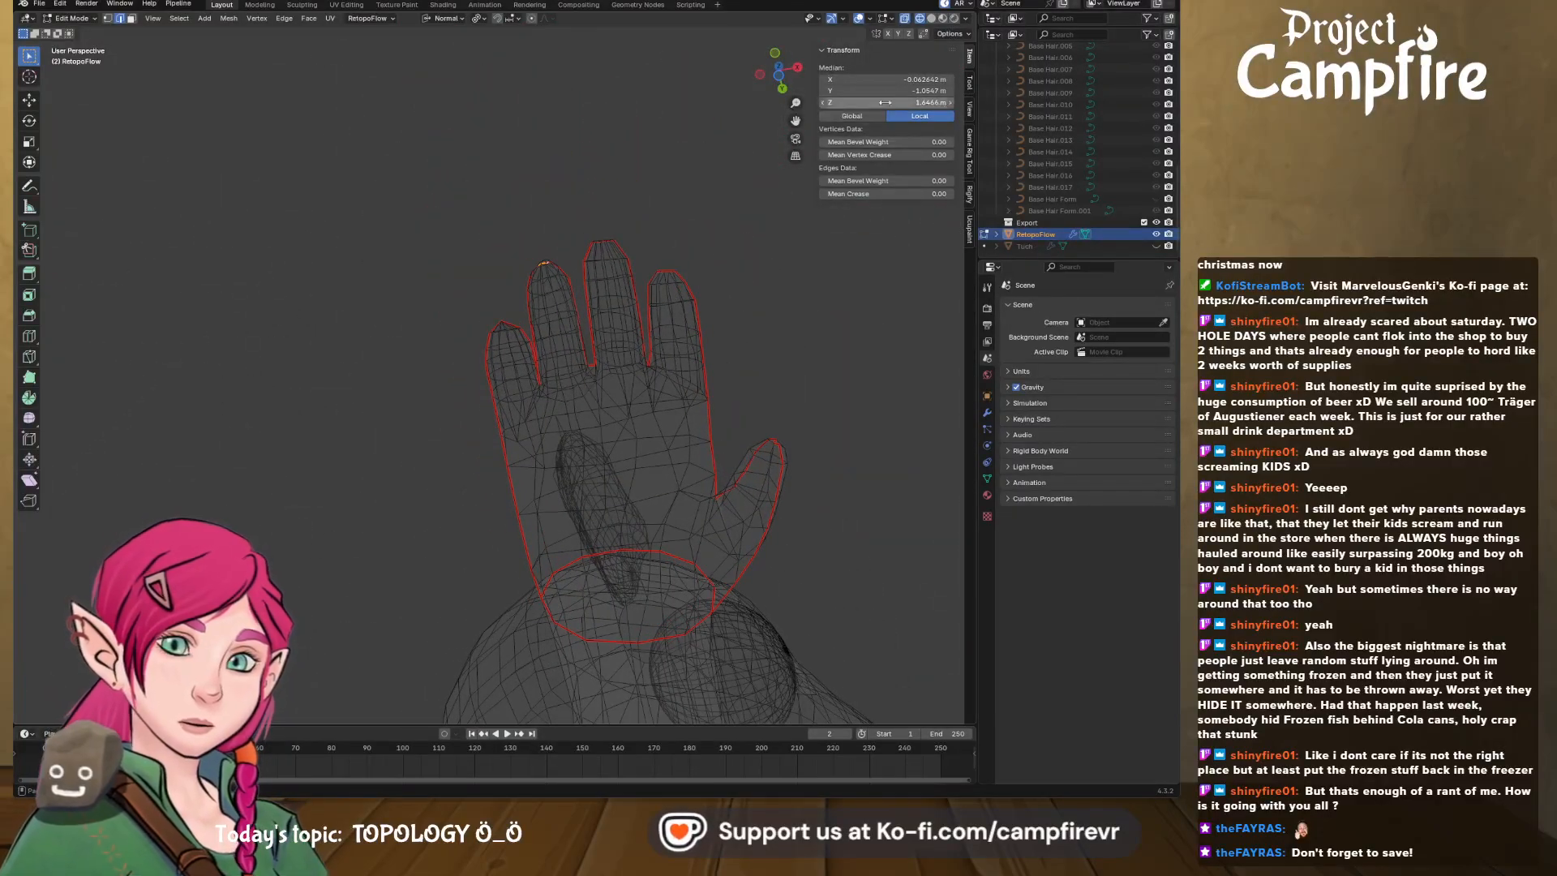
- Return to solid shading with X-ray enabled and examine the fingers' seams up close
left_click(932, 18)
left_click(905, 20)
middle_click_drag(695, 222, 696, 459)
scroll(696, 459, "up", 6)
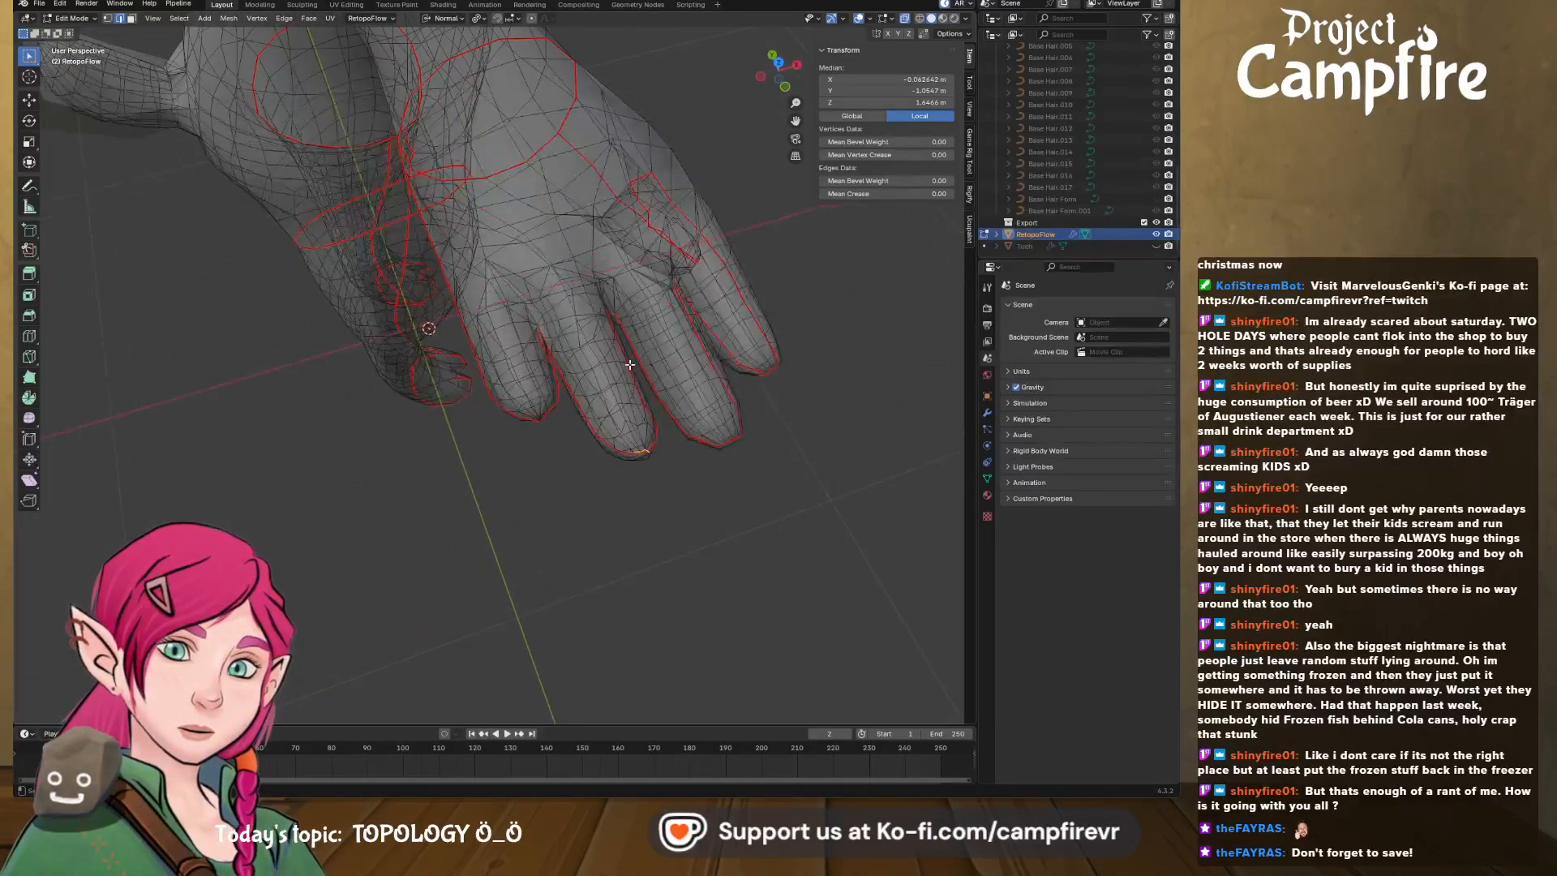
- Turn off X-ray and shift the short edge in the gap between two fingers slightly along its local X axis
middle_click_drag(653, 327, 518, 348)
scroll(653, 334, "up", 3)
left_click(906, 18)
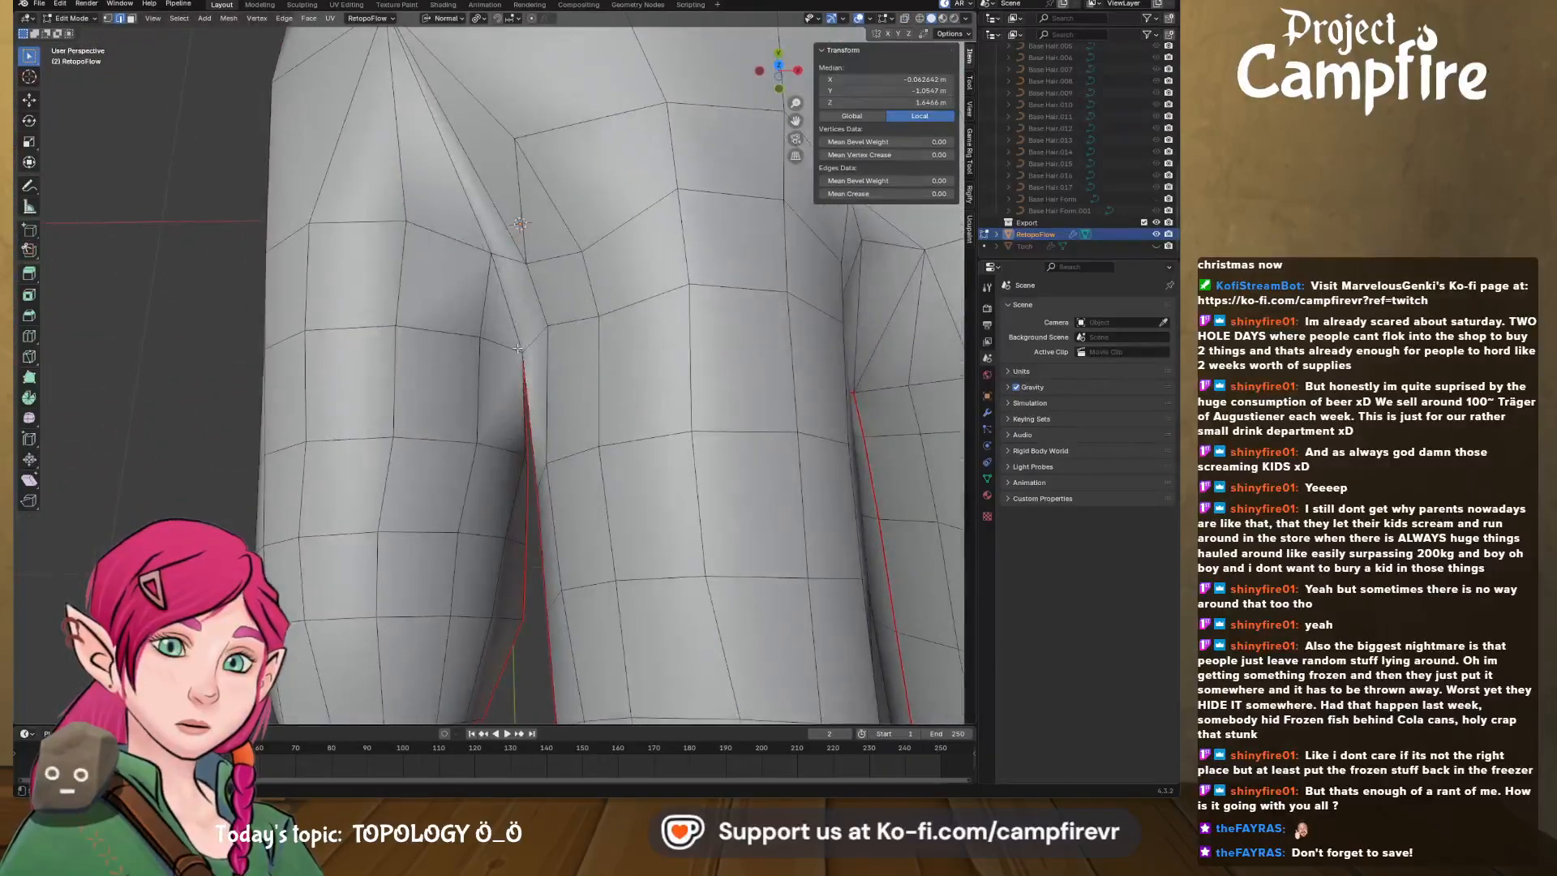
left_click(521, 353)
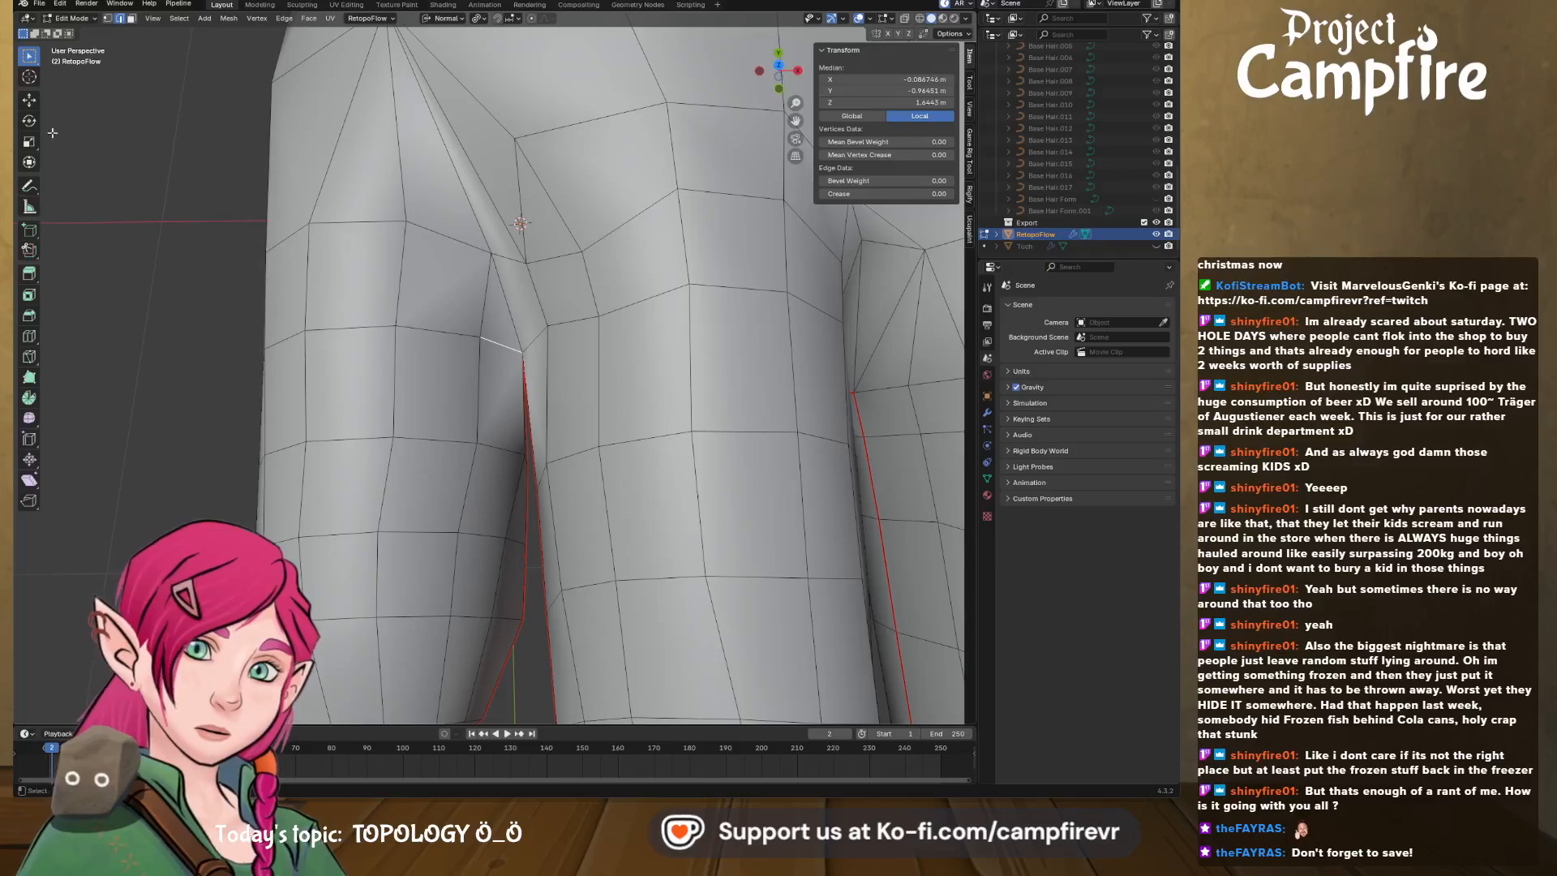
left_click(33, 100)
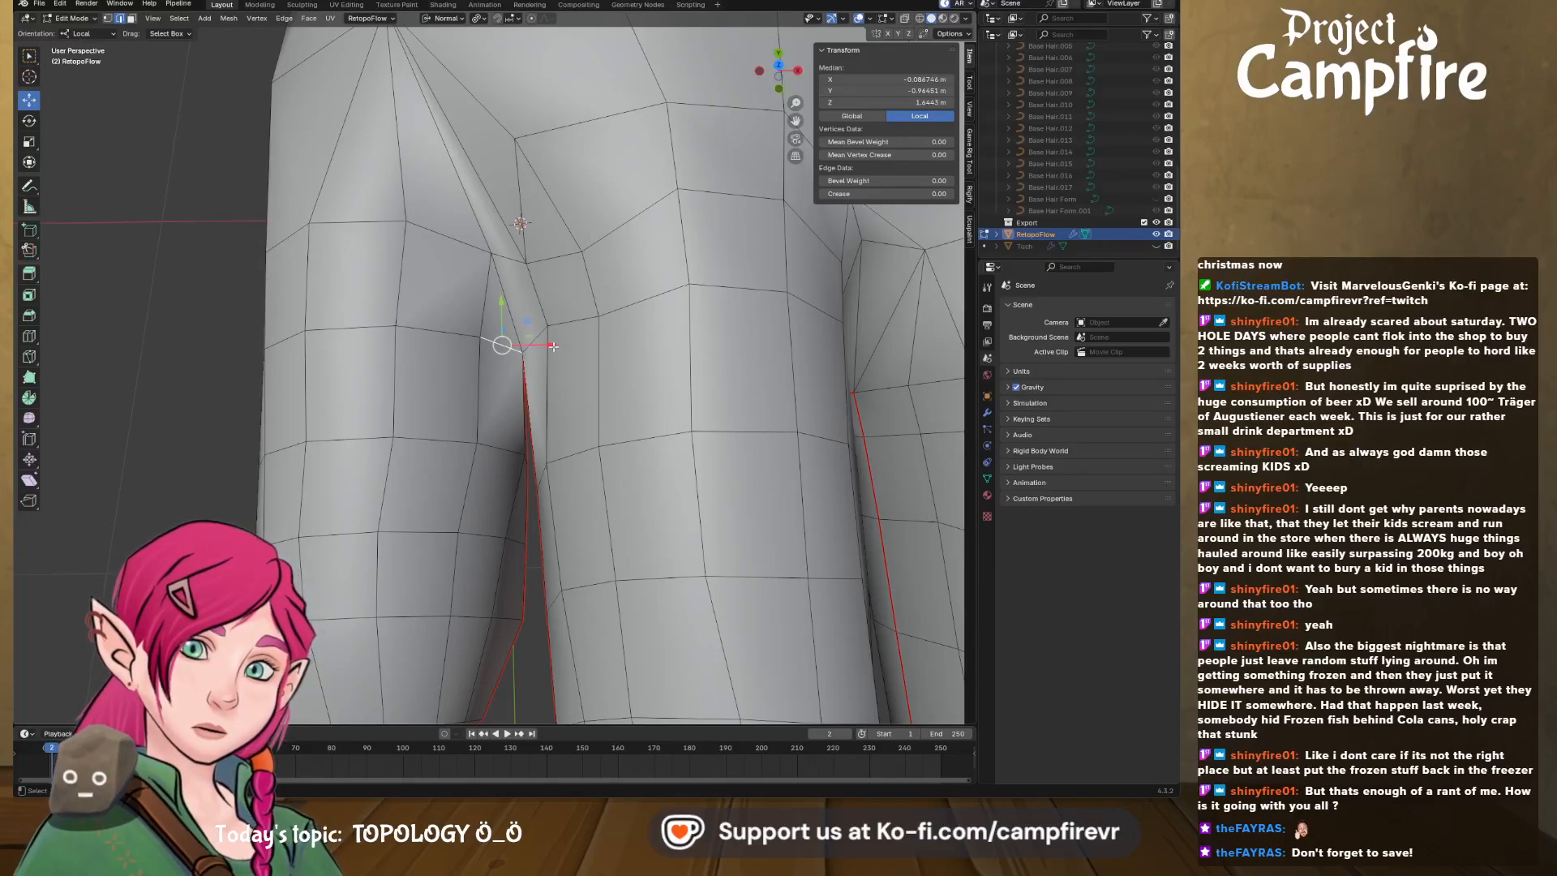
left_click_drag(552, 346, 545, 346)
middle_click_drag(545, 347, 578, 309)
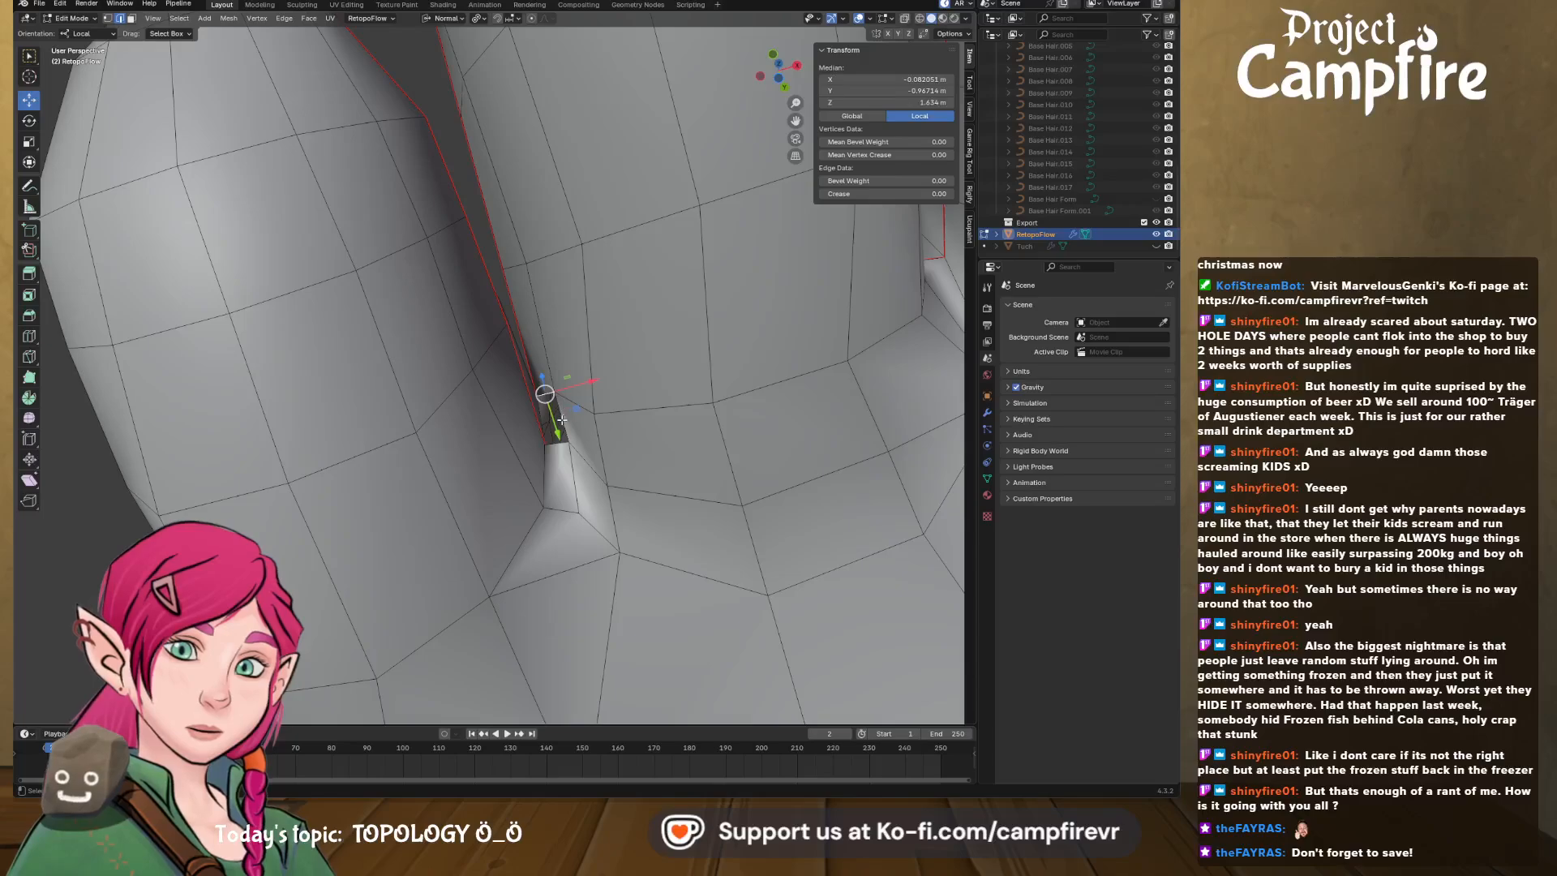
- Mark the short edge deep in the web between the two fingers as a seam
middle_click_drag(554, 446, 551, 434)
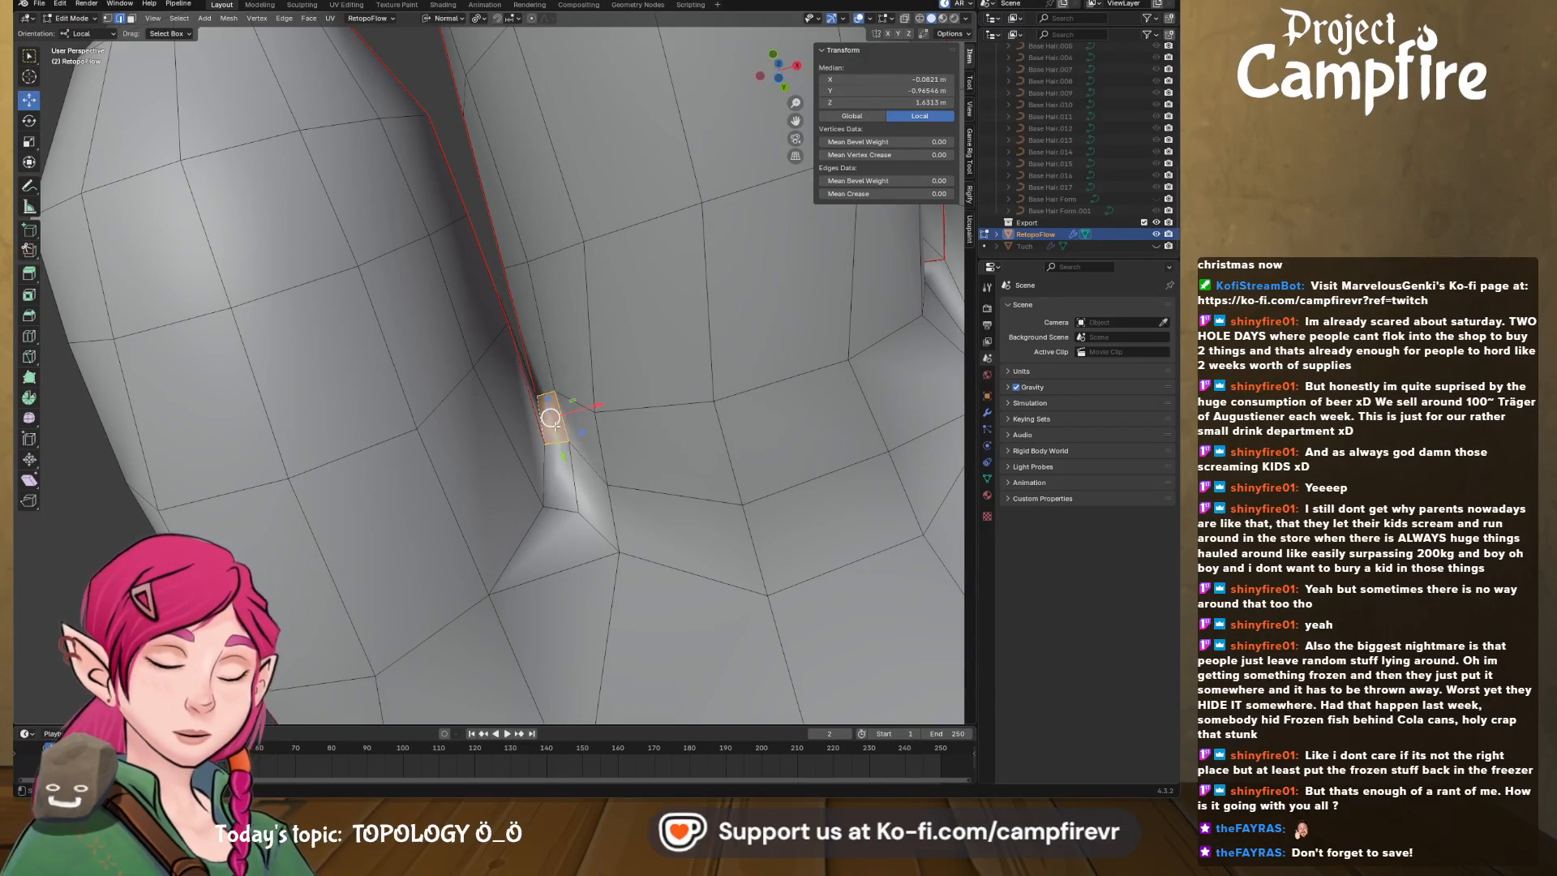
middle_click_drag(552, 421, 600, 252)
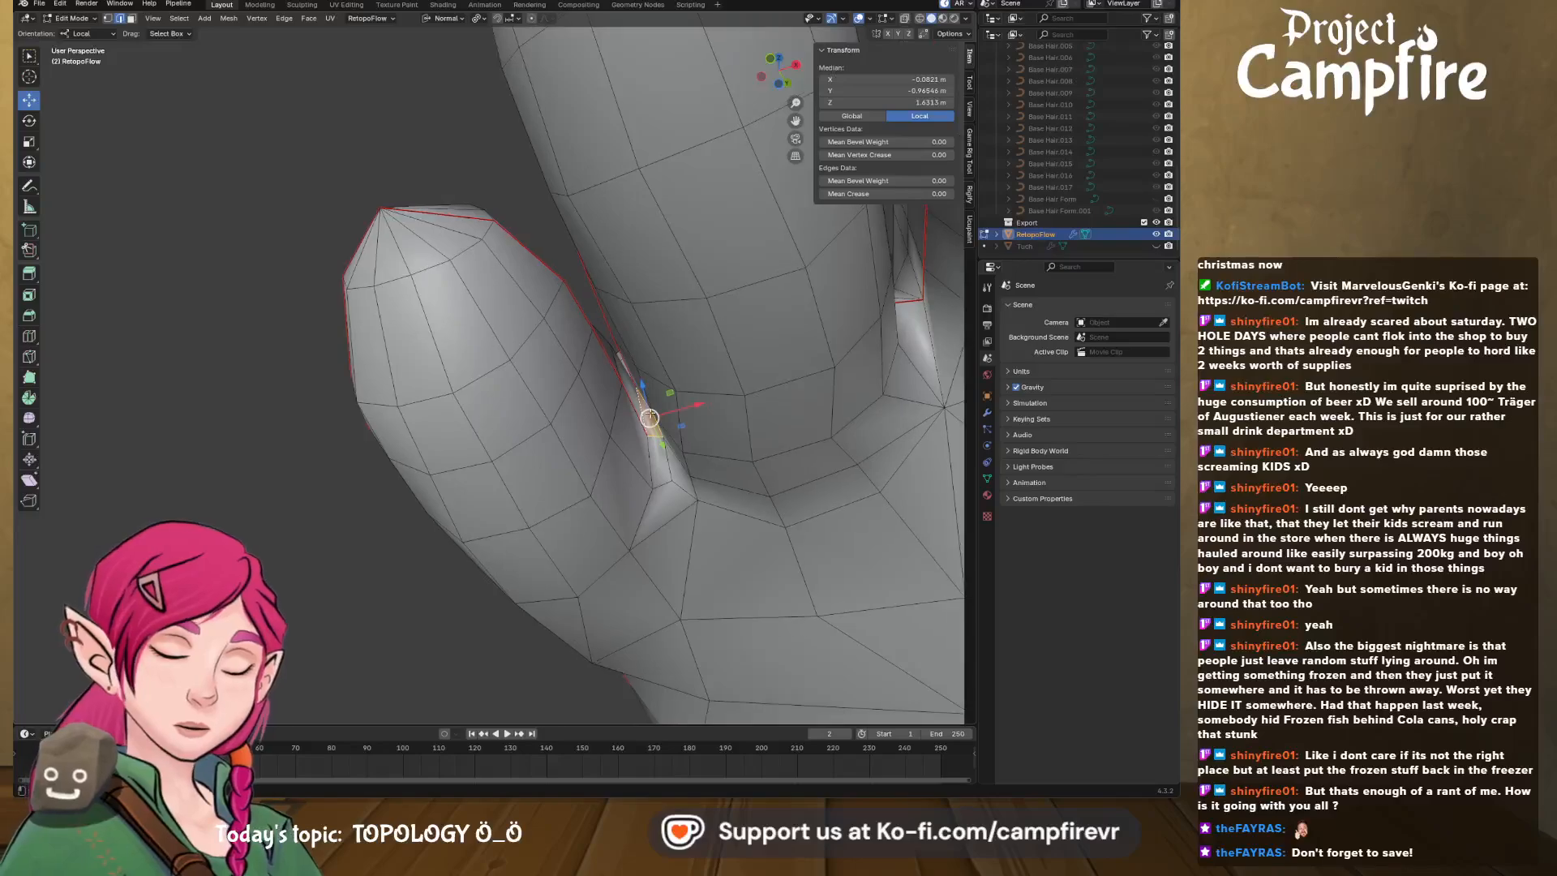
middle_click_drag(658, 427, 657, 429)
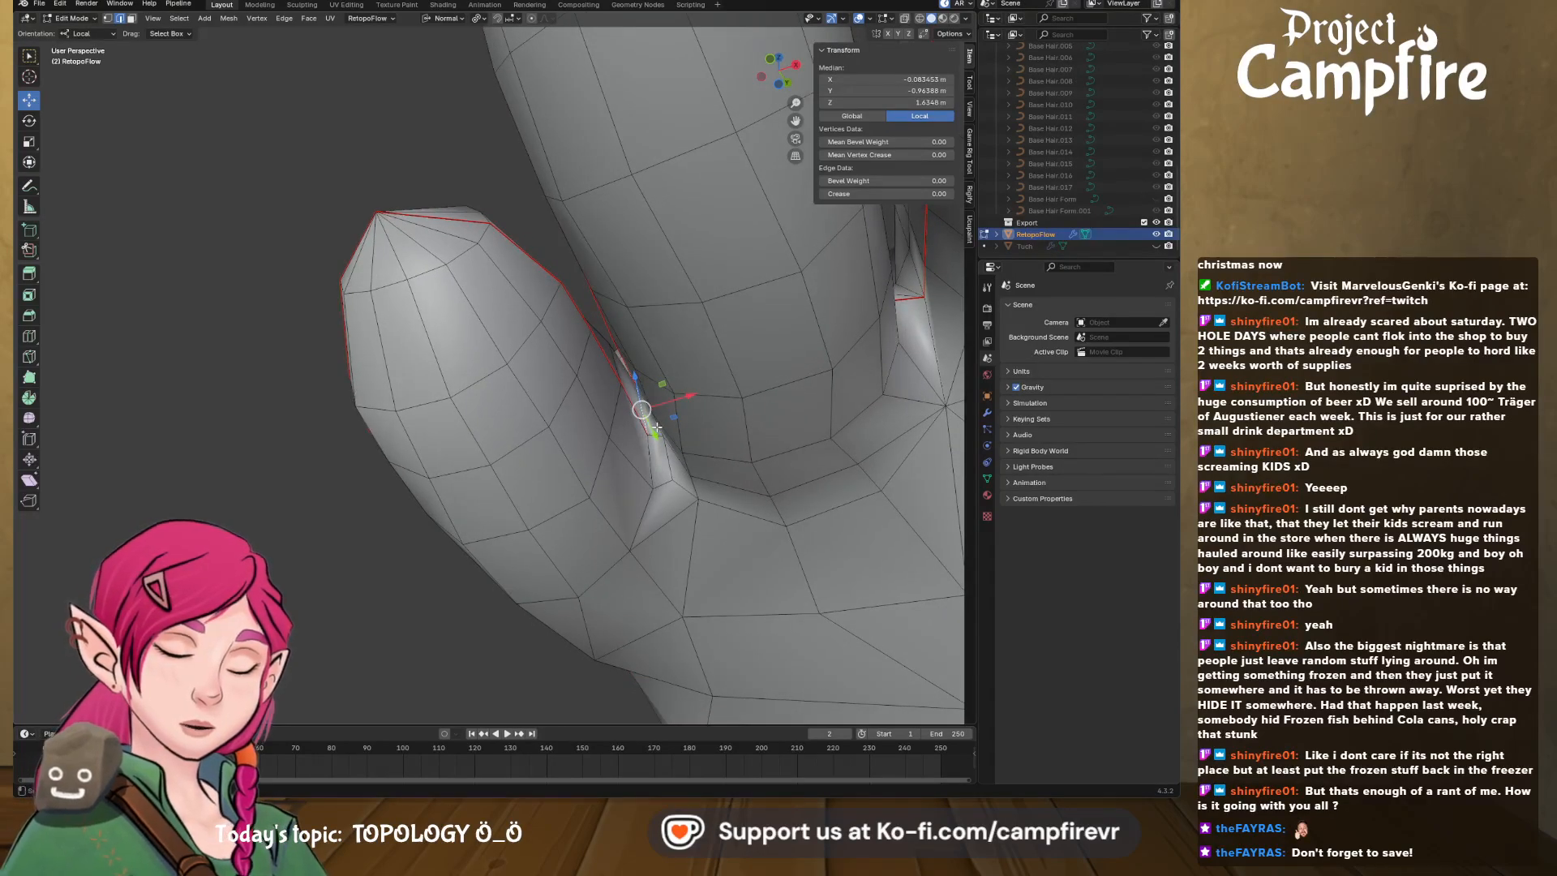
right_click(652, 422)
left_click(641, 418)
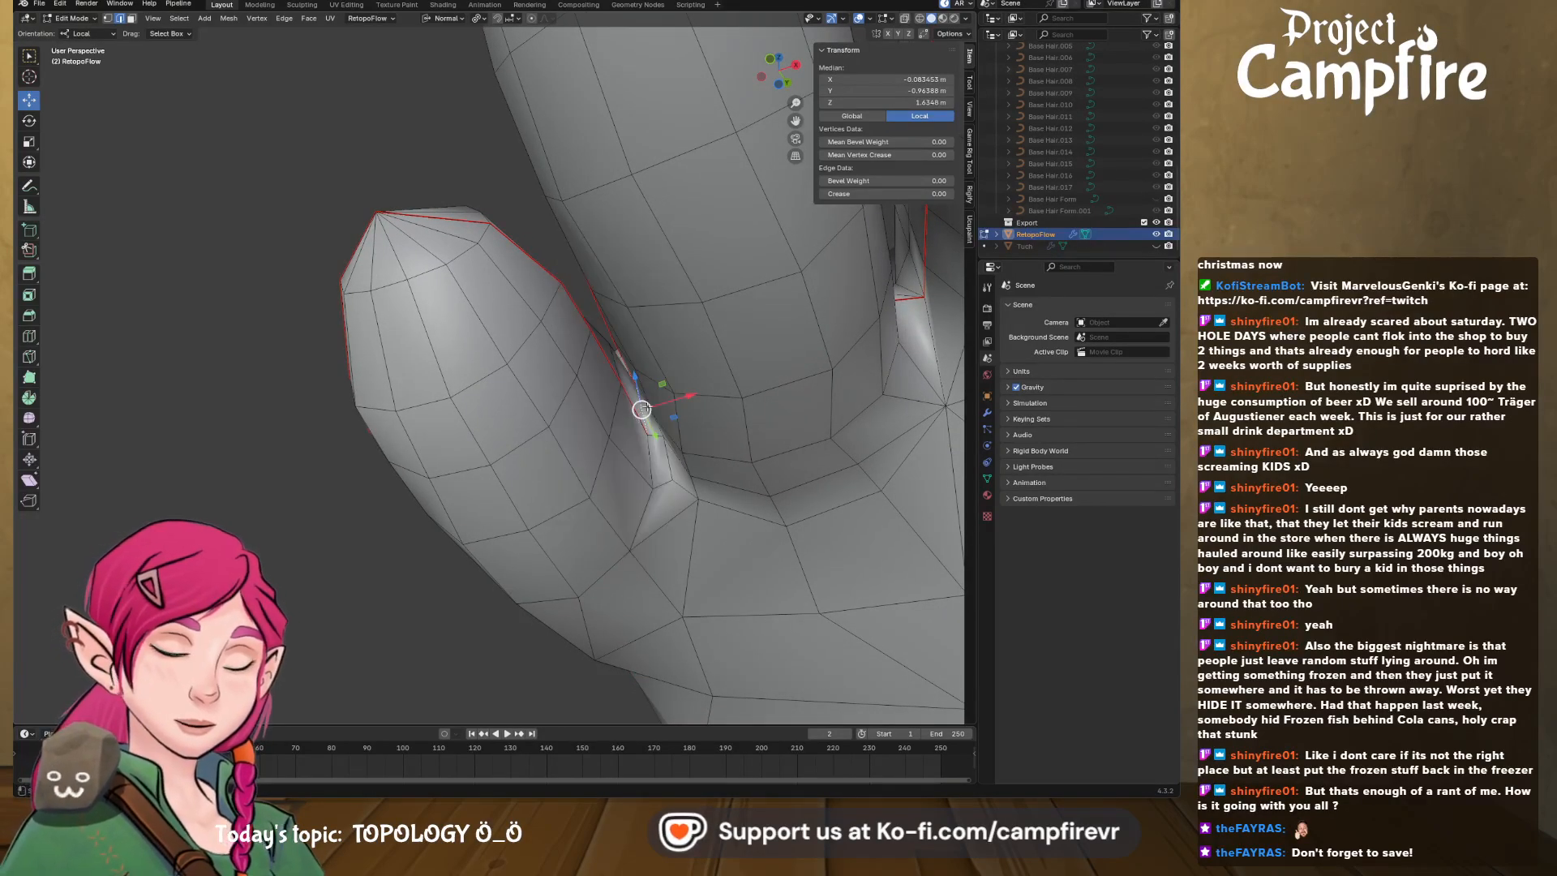
- Mark the edges across the front of the neck, from one shoulder seam to the other, as a seam
middle_click_drag(641, 420, 531, 431)
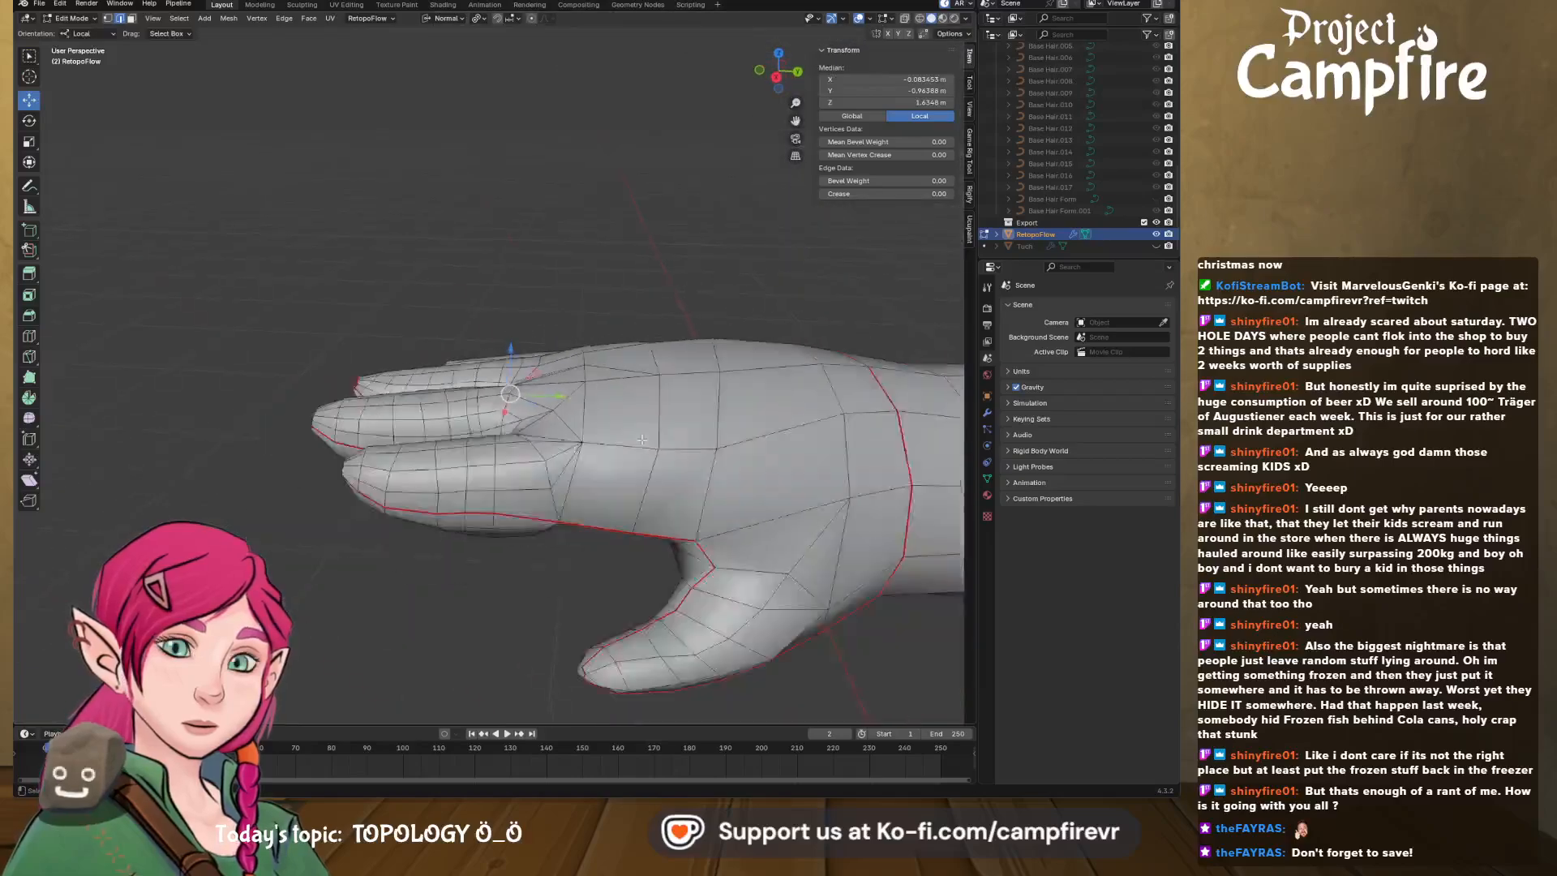
scroll(633, 421, "down", 8)
middle_click_drag(774, 381, 705, 348)
scroll(705, 347, "up", 3)
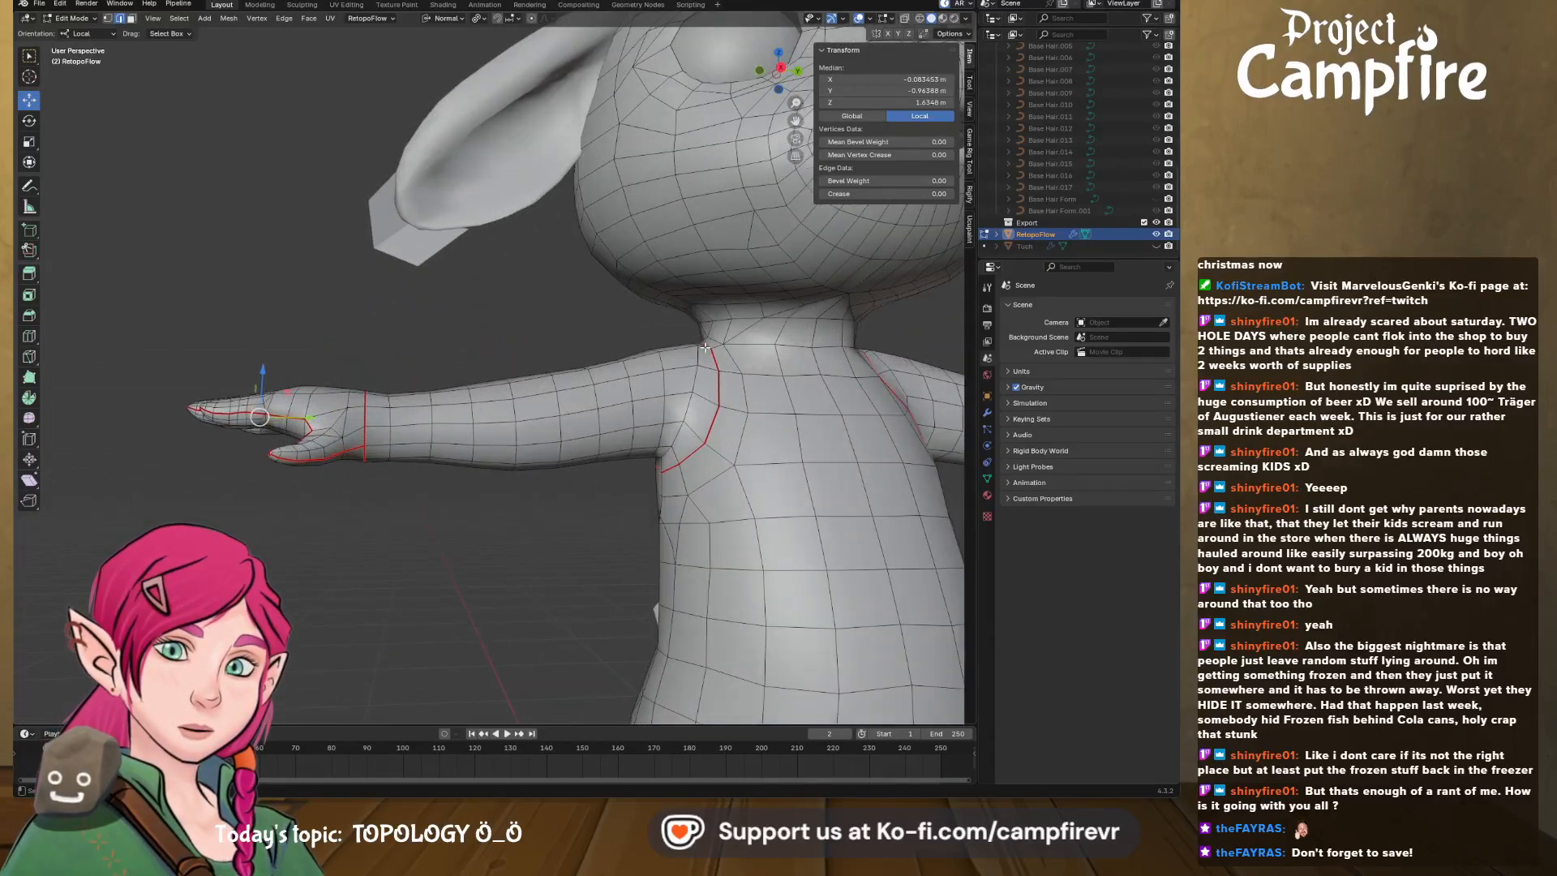
left_click(744, 330)
left_click(783, 311, "shift")
left_click(817, 305, "shift")
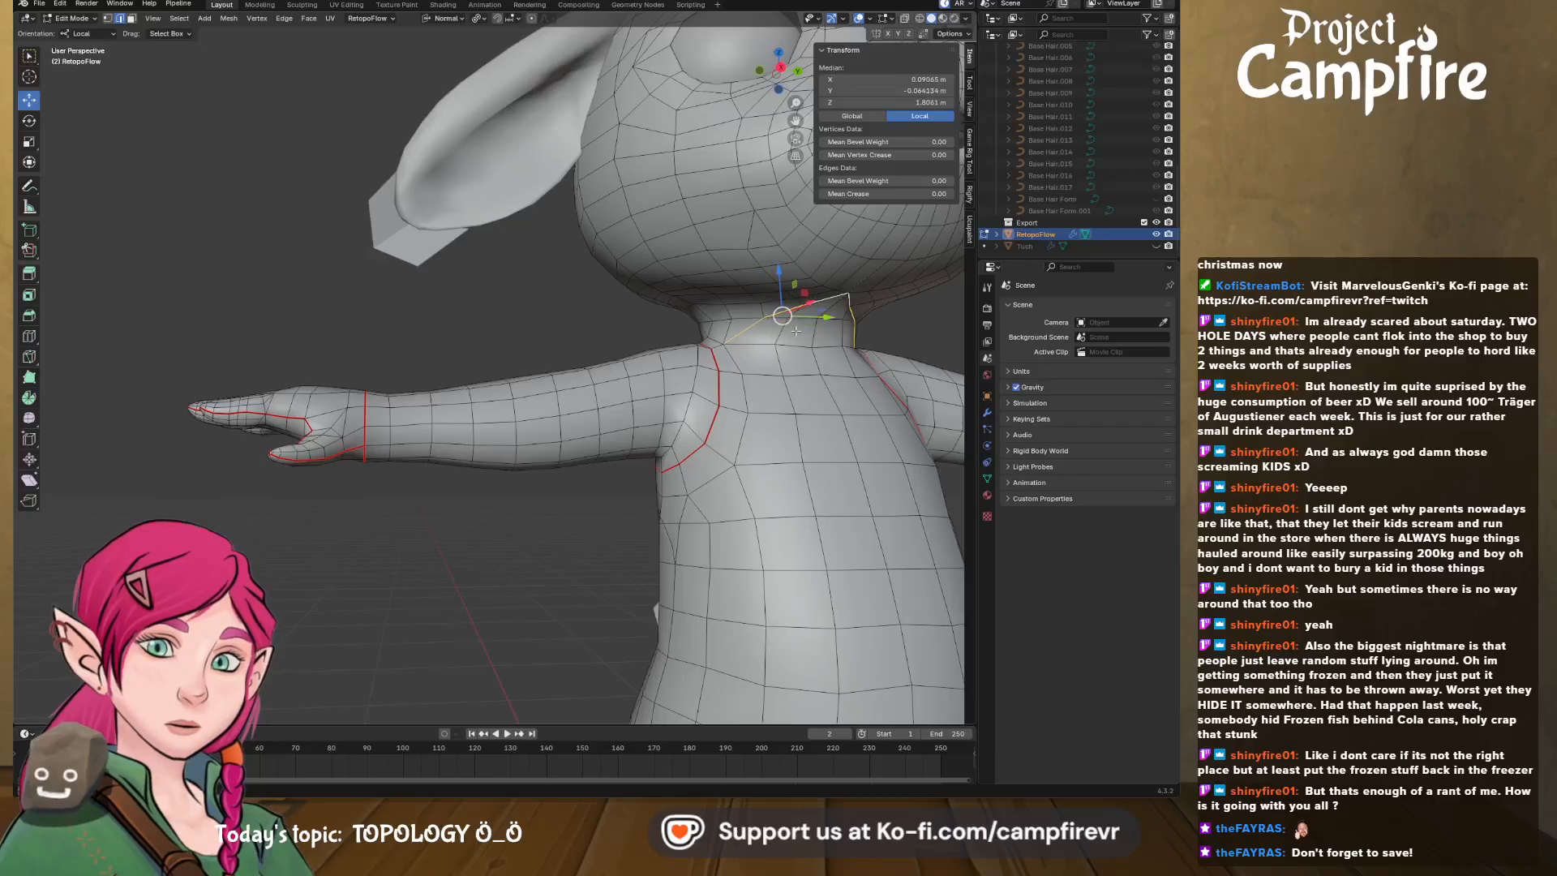
middle_click_drag(796, 331, 683, 321)
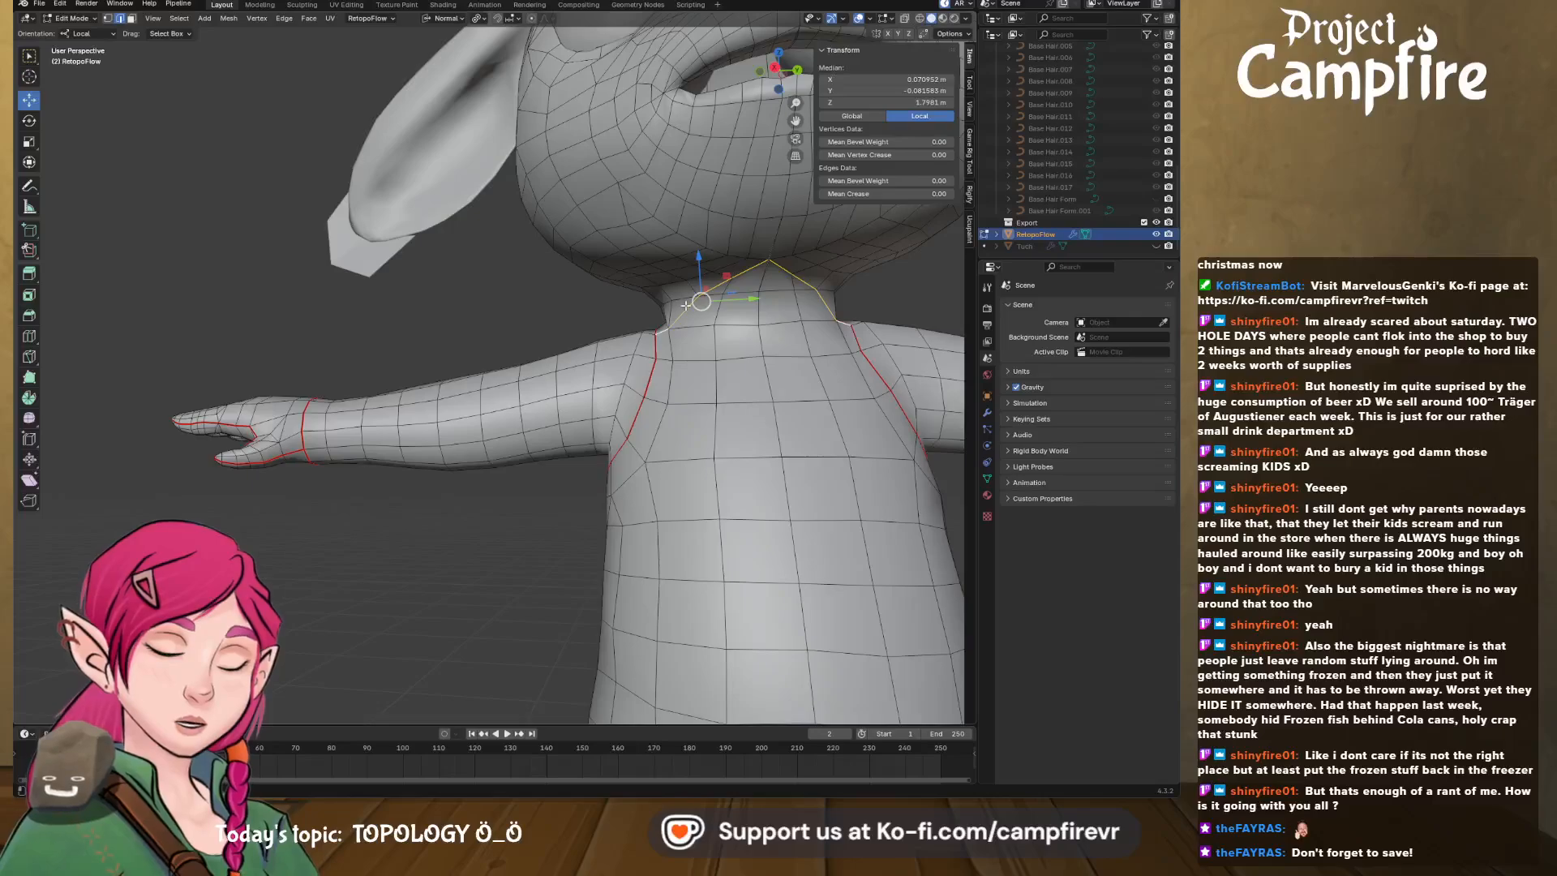
right_click(683, 315)
left_click(683, 315)
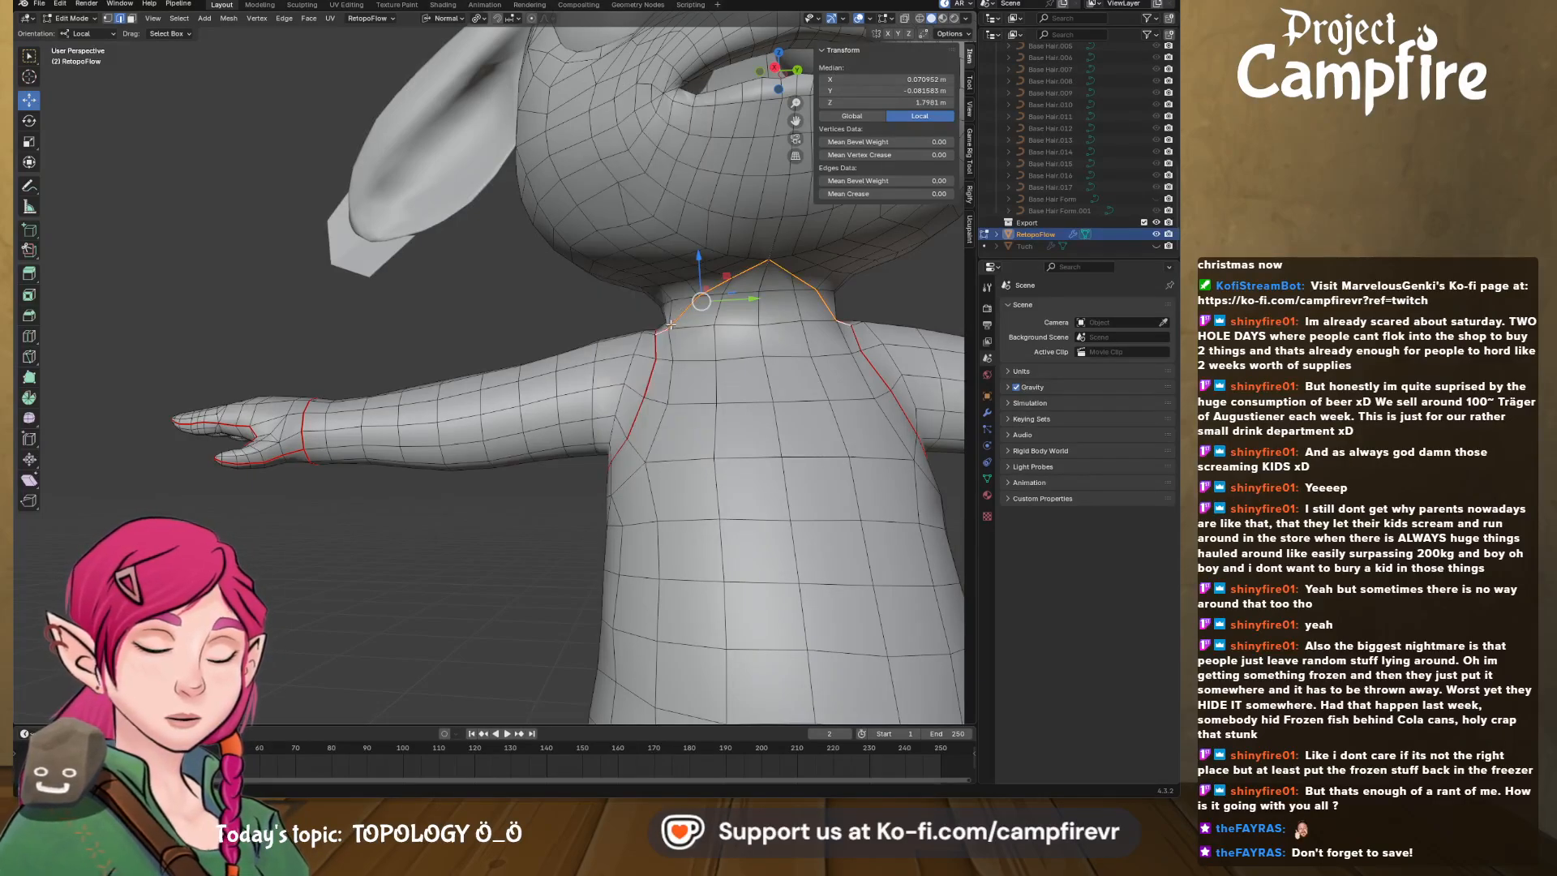
- Merge at the central vertex on the back of the neck's base and nudge it slightly along its local Y axis
middle_click_drag(683, 315, 847, 349)
middle_click_drag(563, 376, 667, 385)
middle_click_drag(470, 391, 516, 521, "shift")
scroll(632, 409, "up", 2)
scroll(632, 410, "up", 2)
scroll(569, 437, "up", 2)
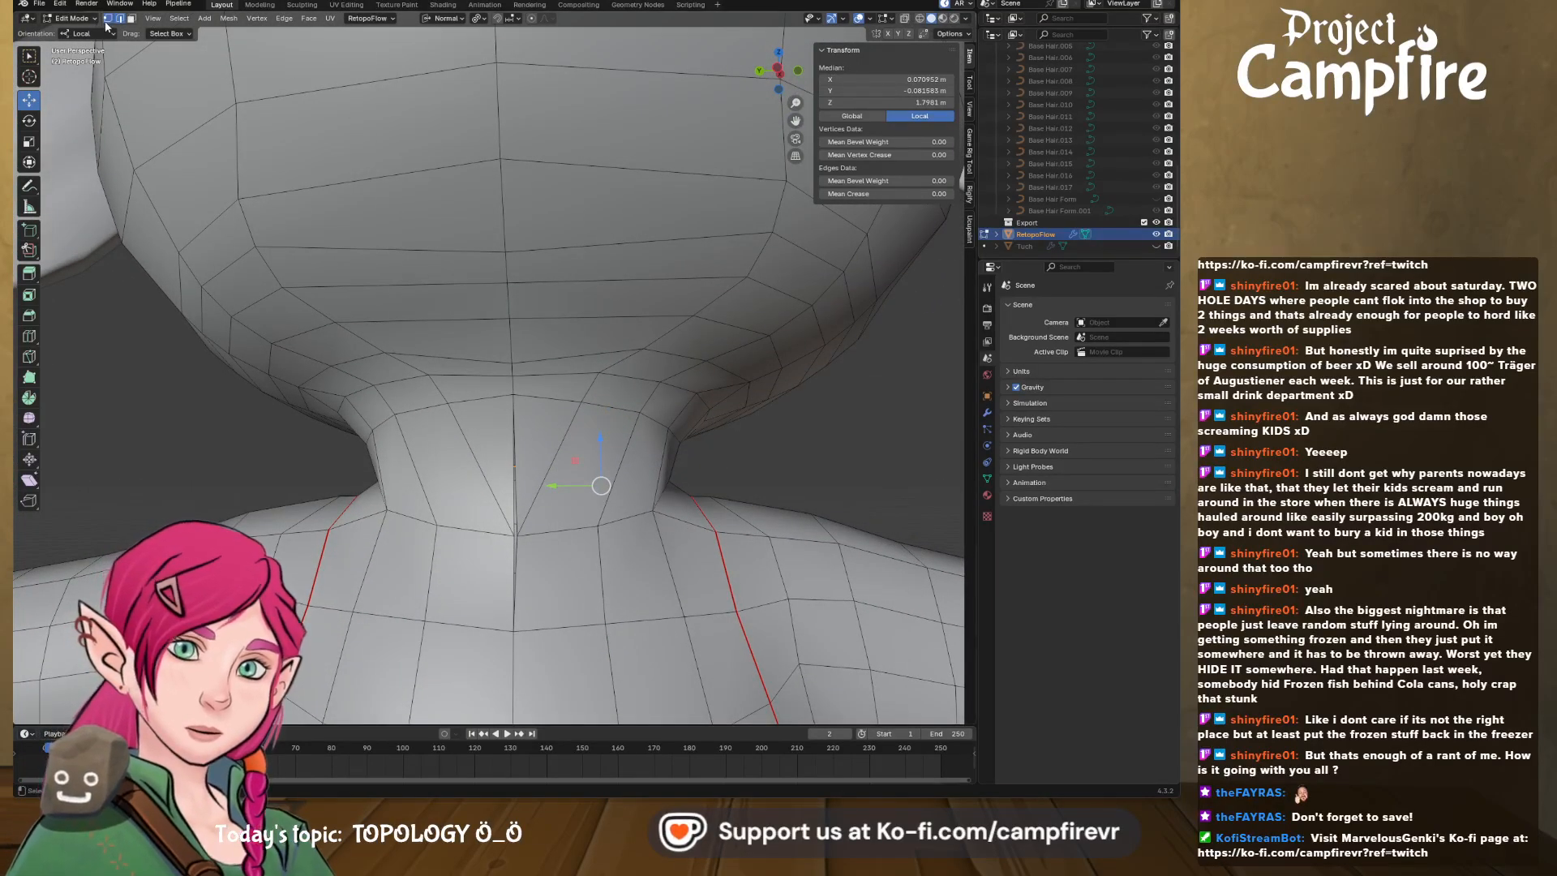
left_click(516, 535)
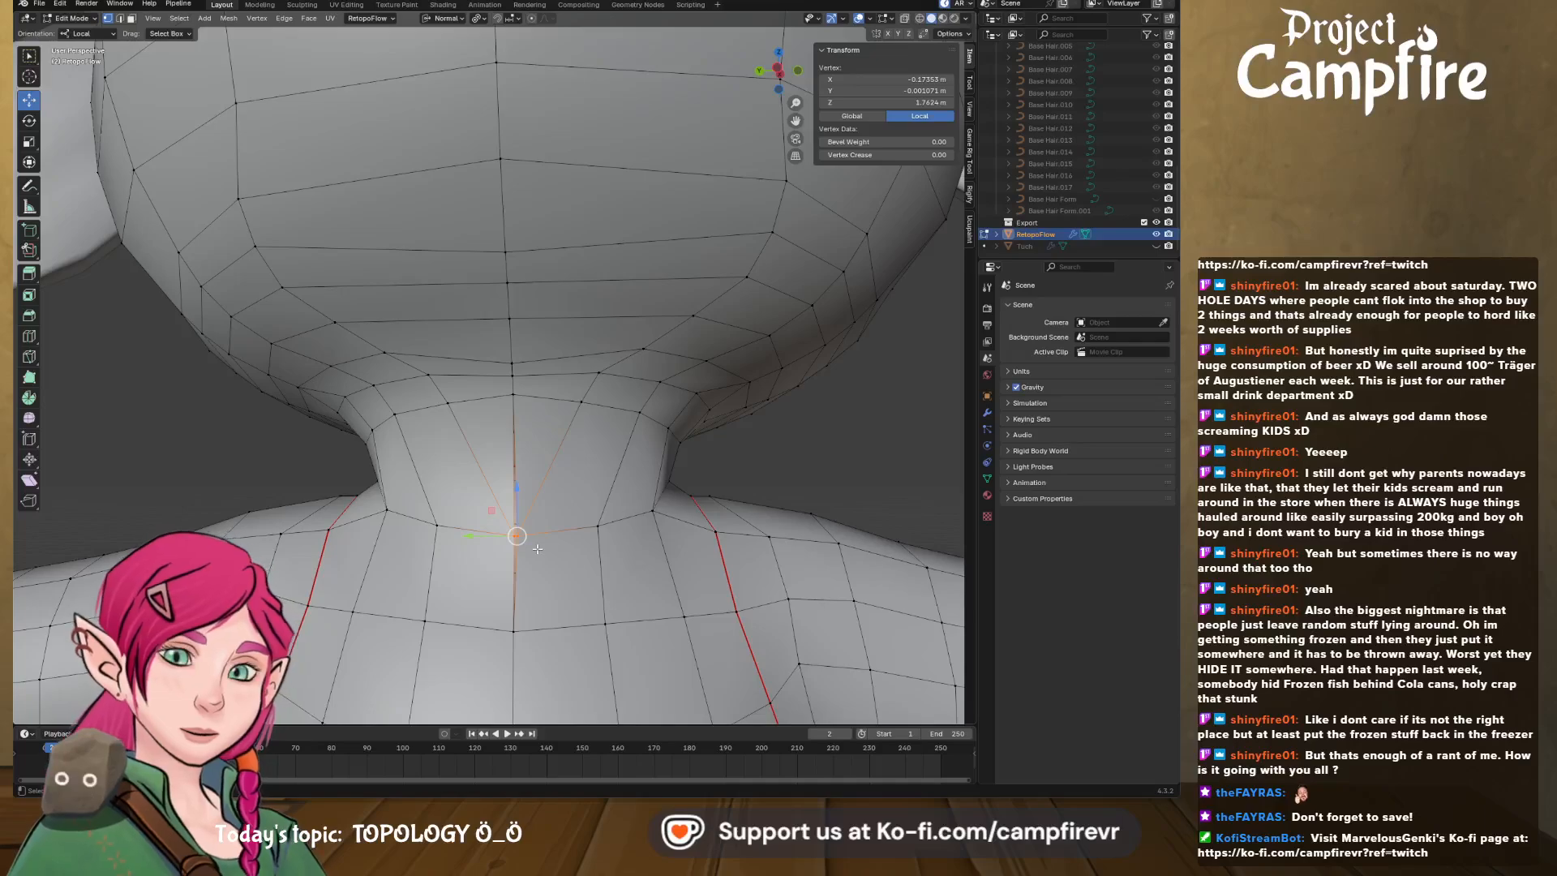
key("m")
left_click(537, 548)
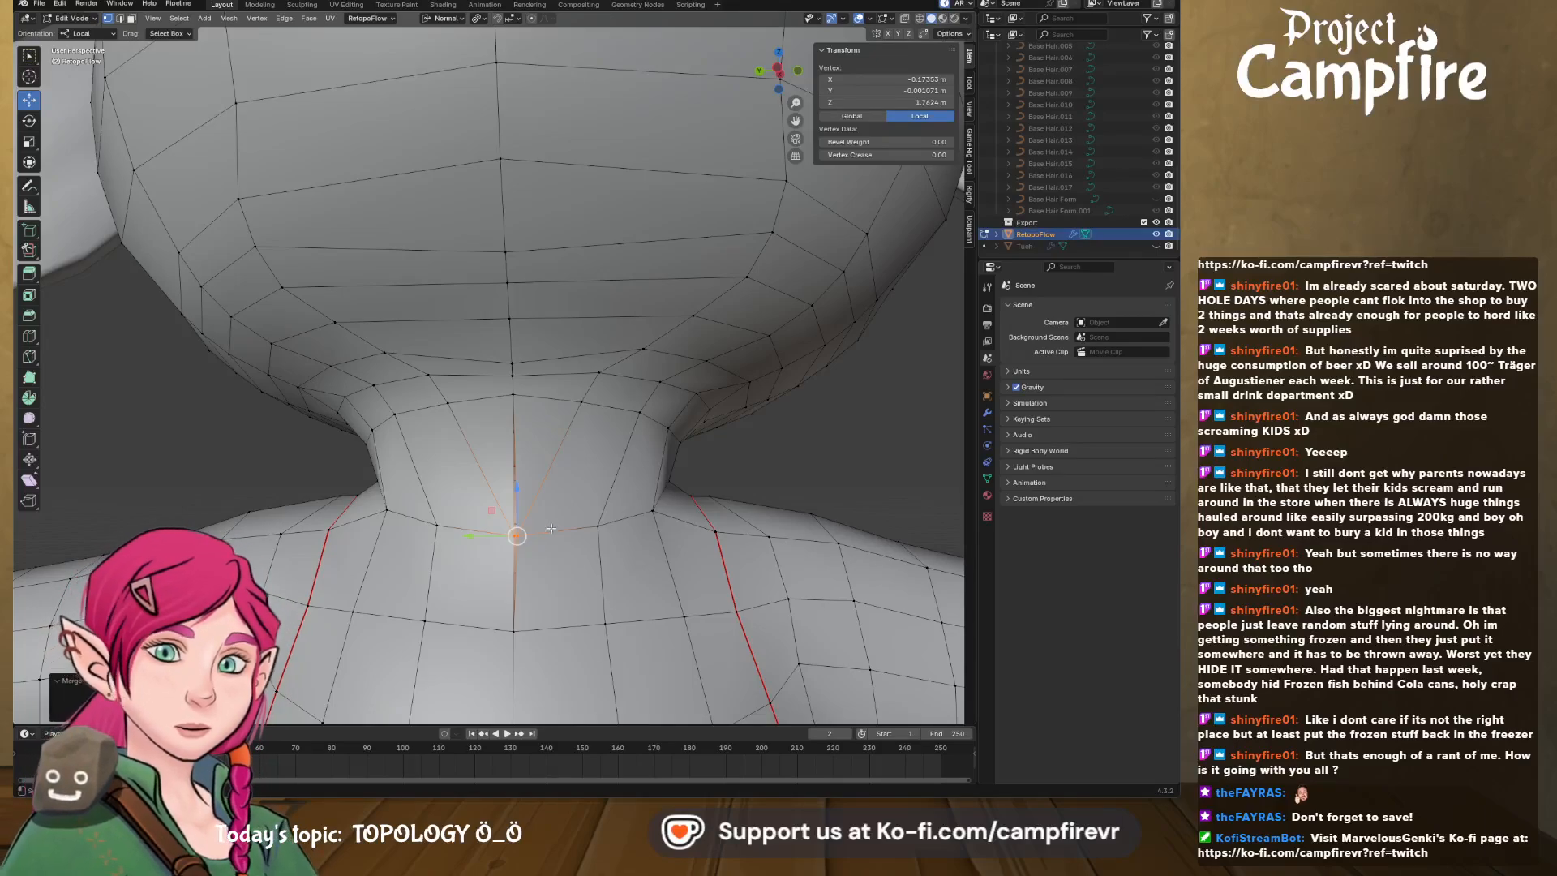
middle_click_drag(548, 529, 555, 554)
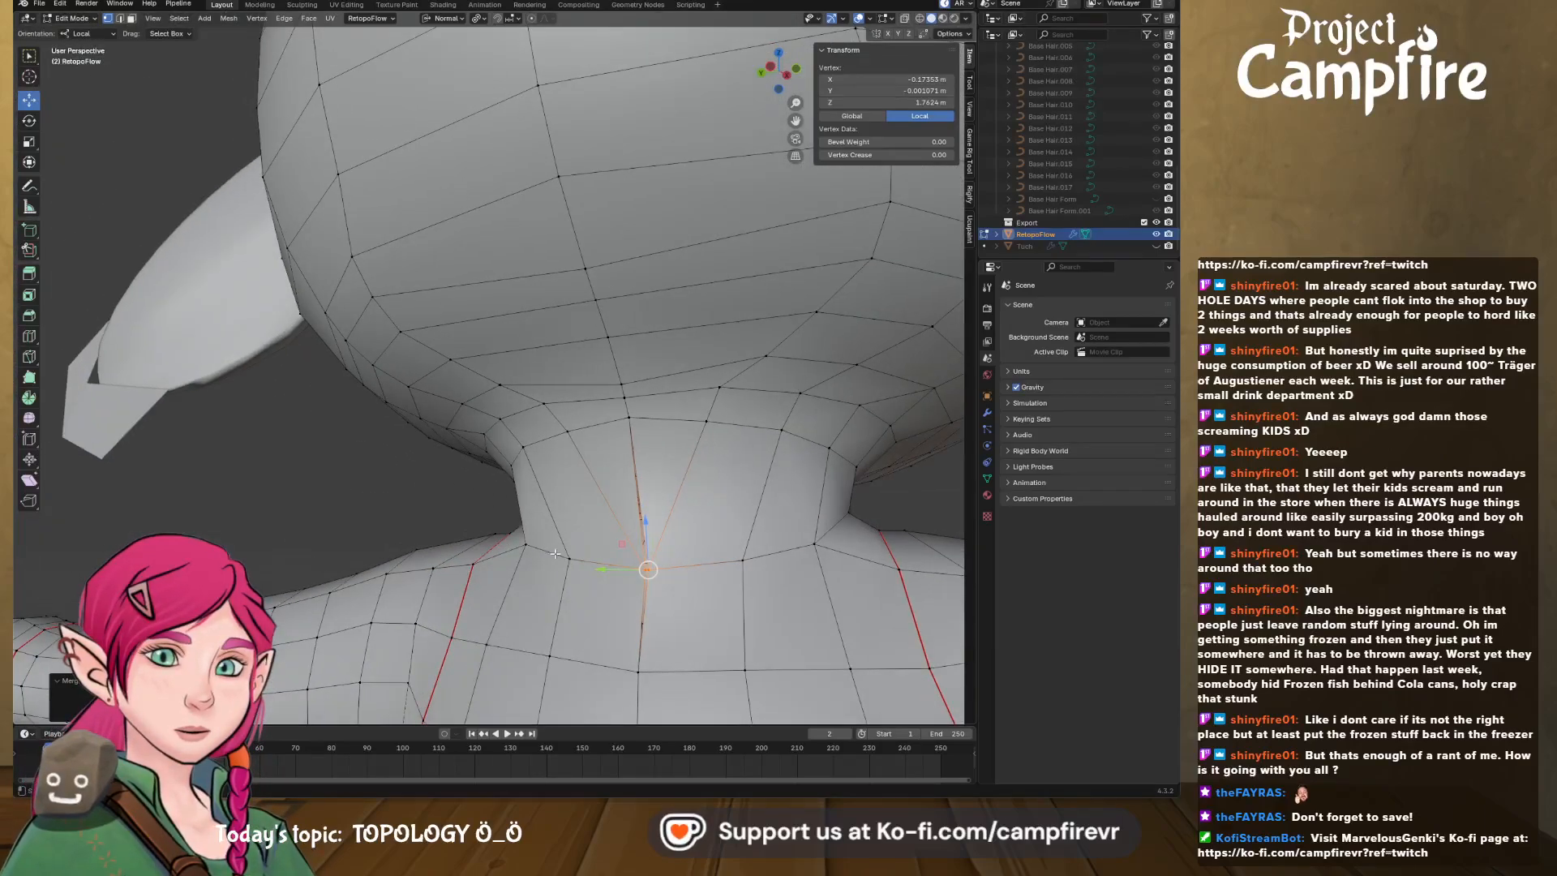
key("m")
left_click(602, 570)
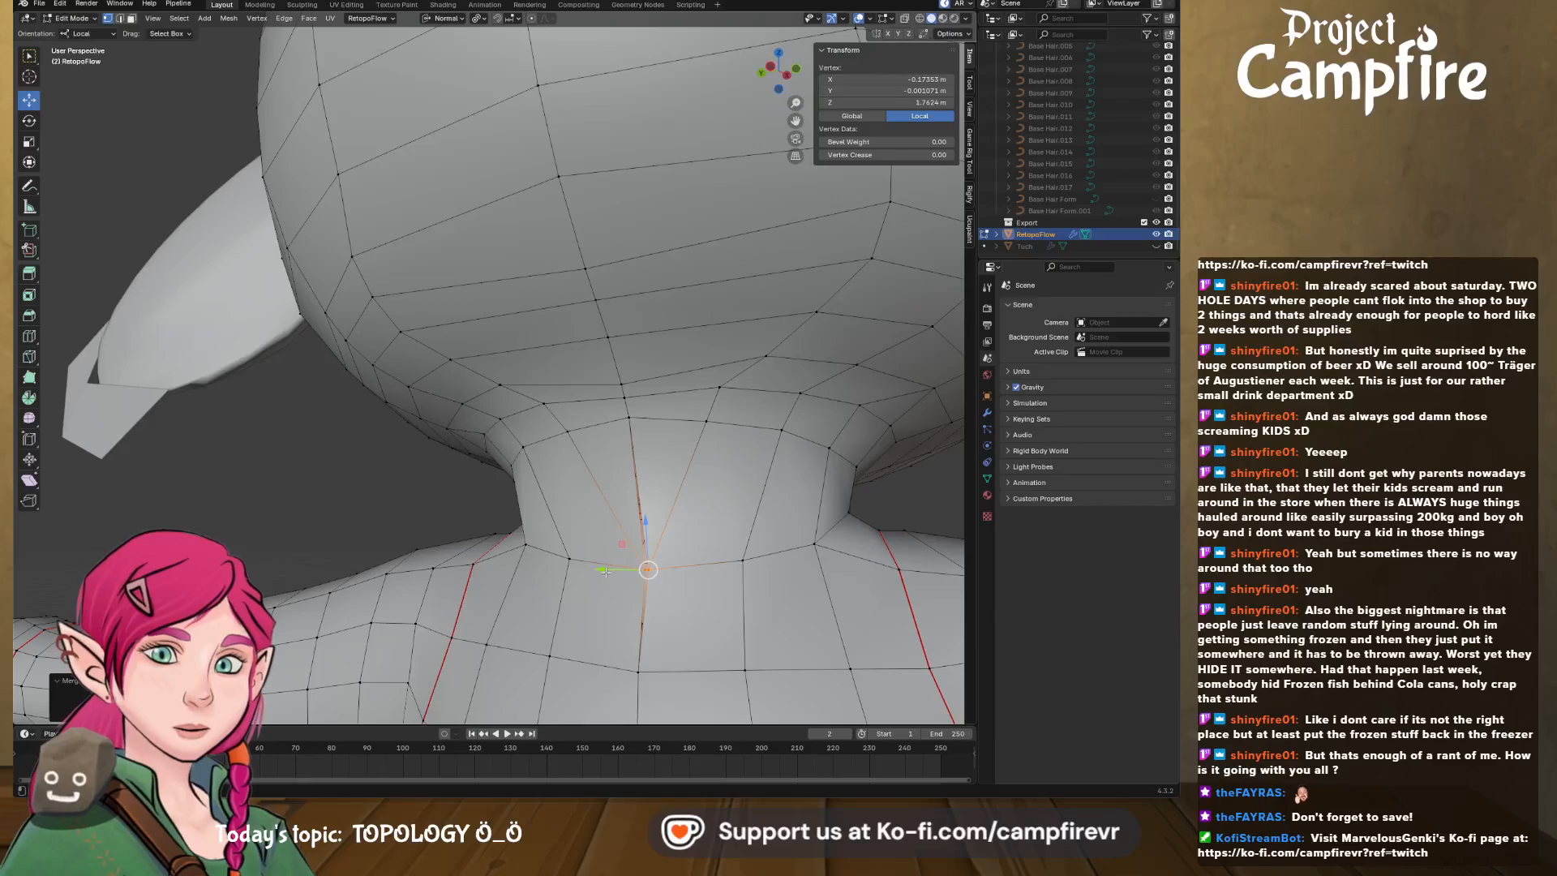
left_click_drag(605, 571, 602, 573)
- Mark the edges running up from the shoulder seam and across the back of the neck as a seam
middle_click_drag(654, 464, 679, 509)
middle_click_drag(549, 488, 825, 416)
left_click(815, 426)
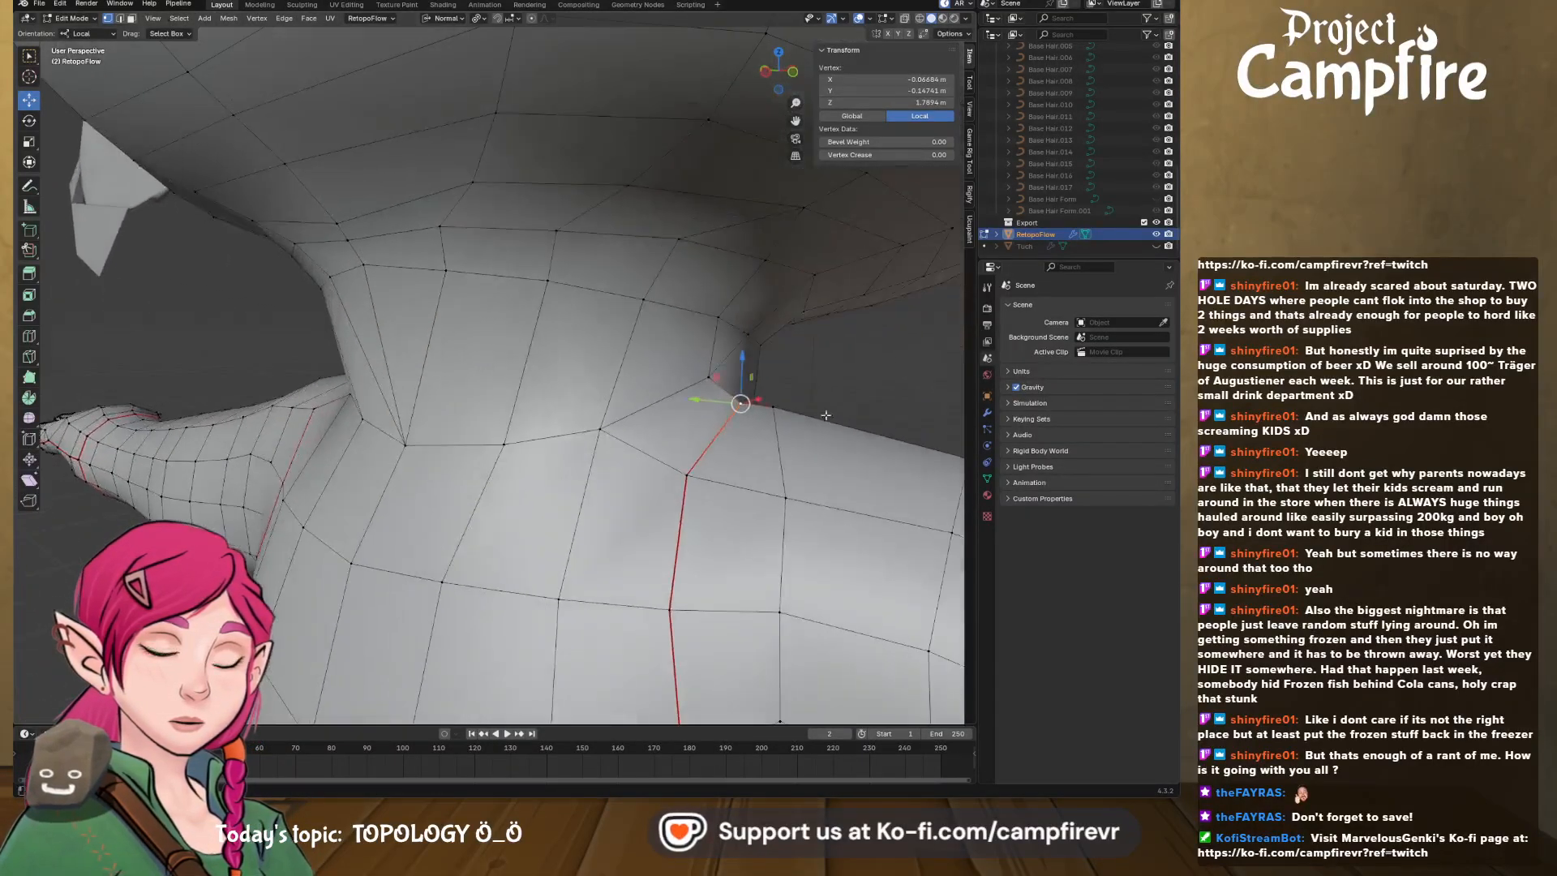
key("2")
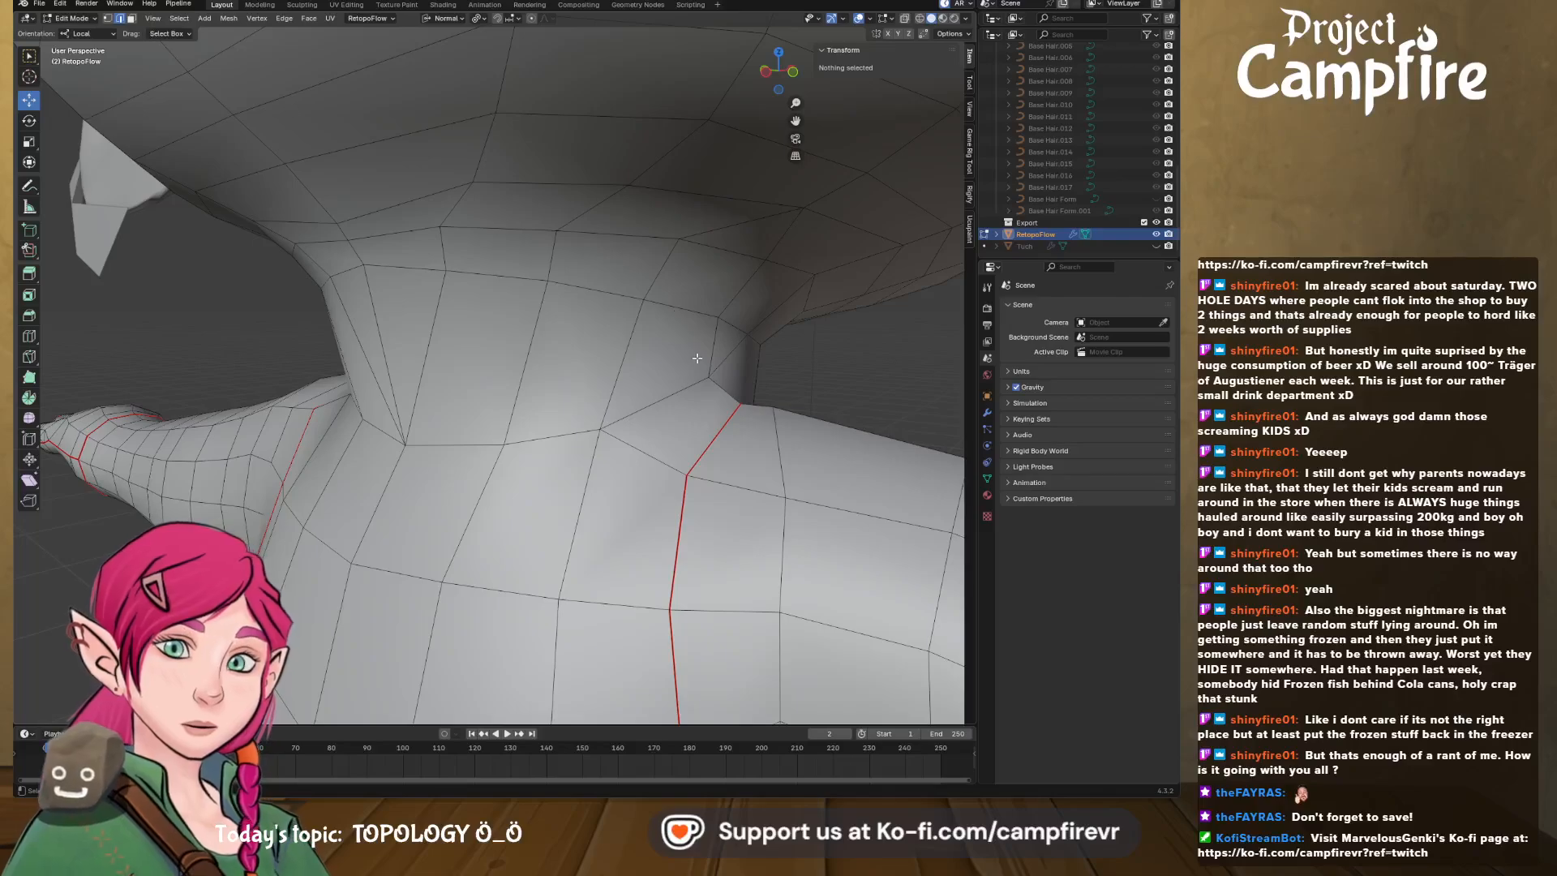
left_click(725, 394)
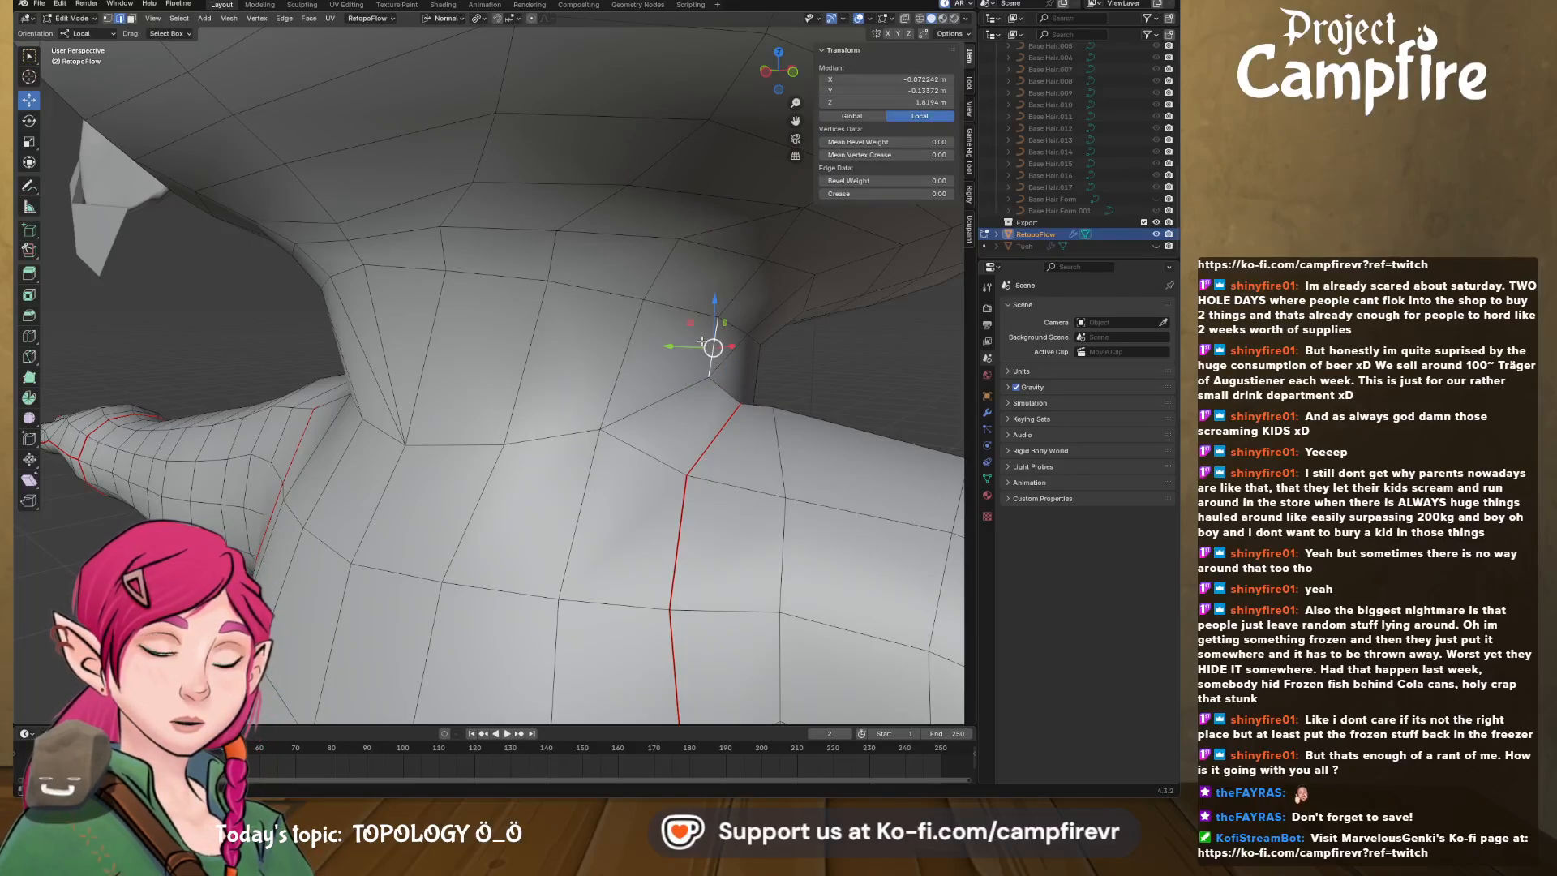
left_click(722, 392, "shift")
left_click(677, 307, "shift")
left_click(597, 290, "shift")
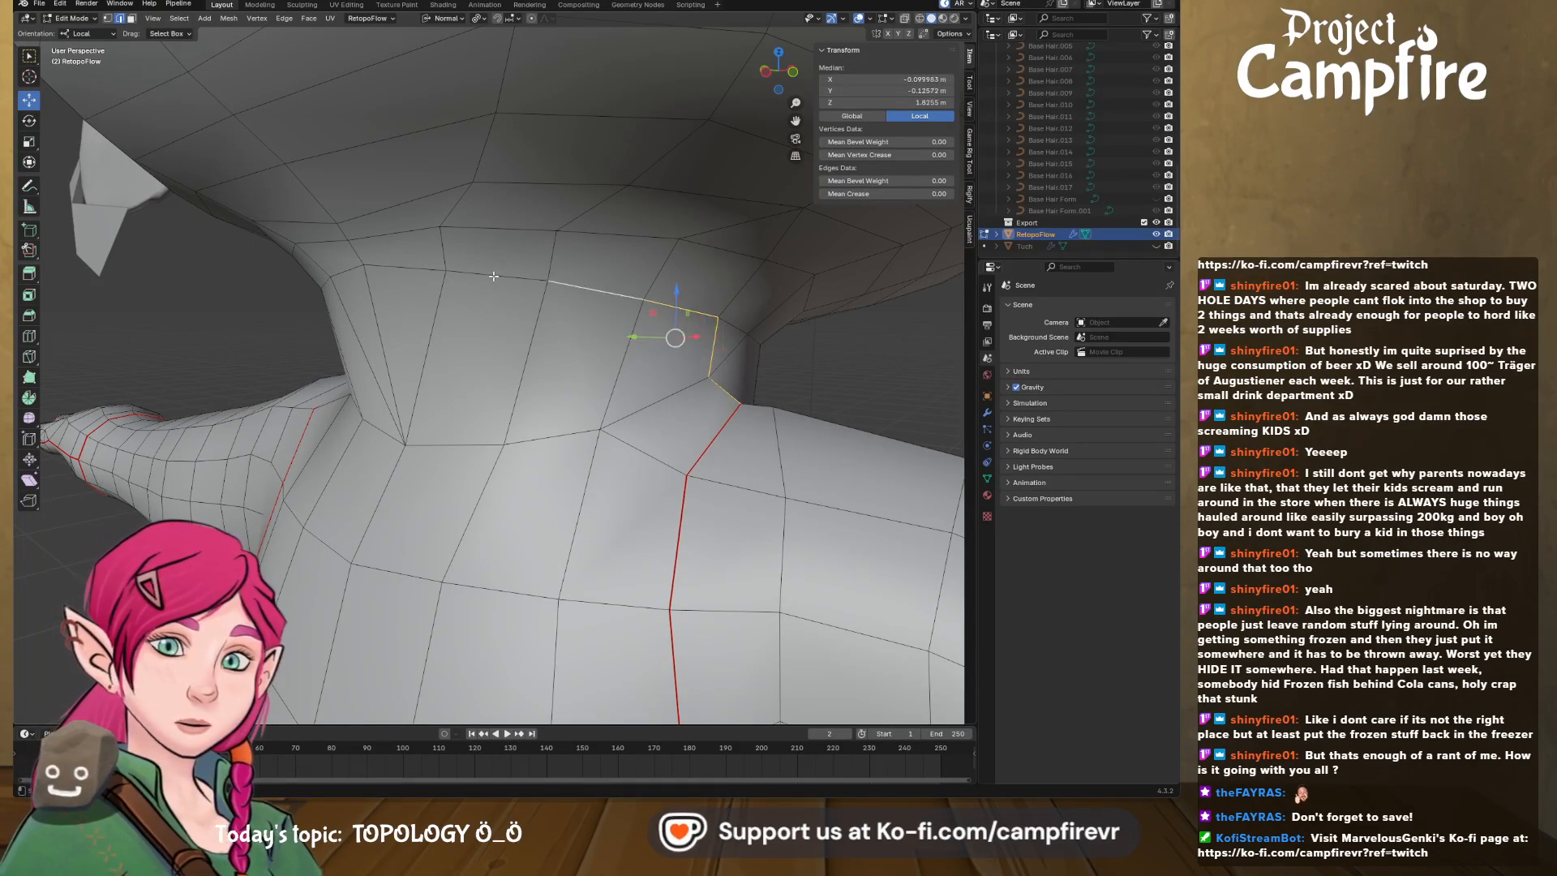
left_click(494, 277, "shift")
left_click(413, 267, "shift")
key("ctrl+e")
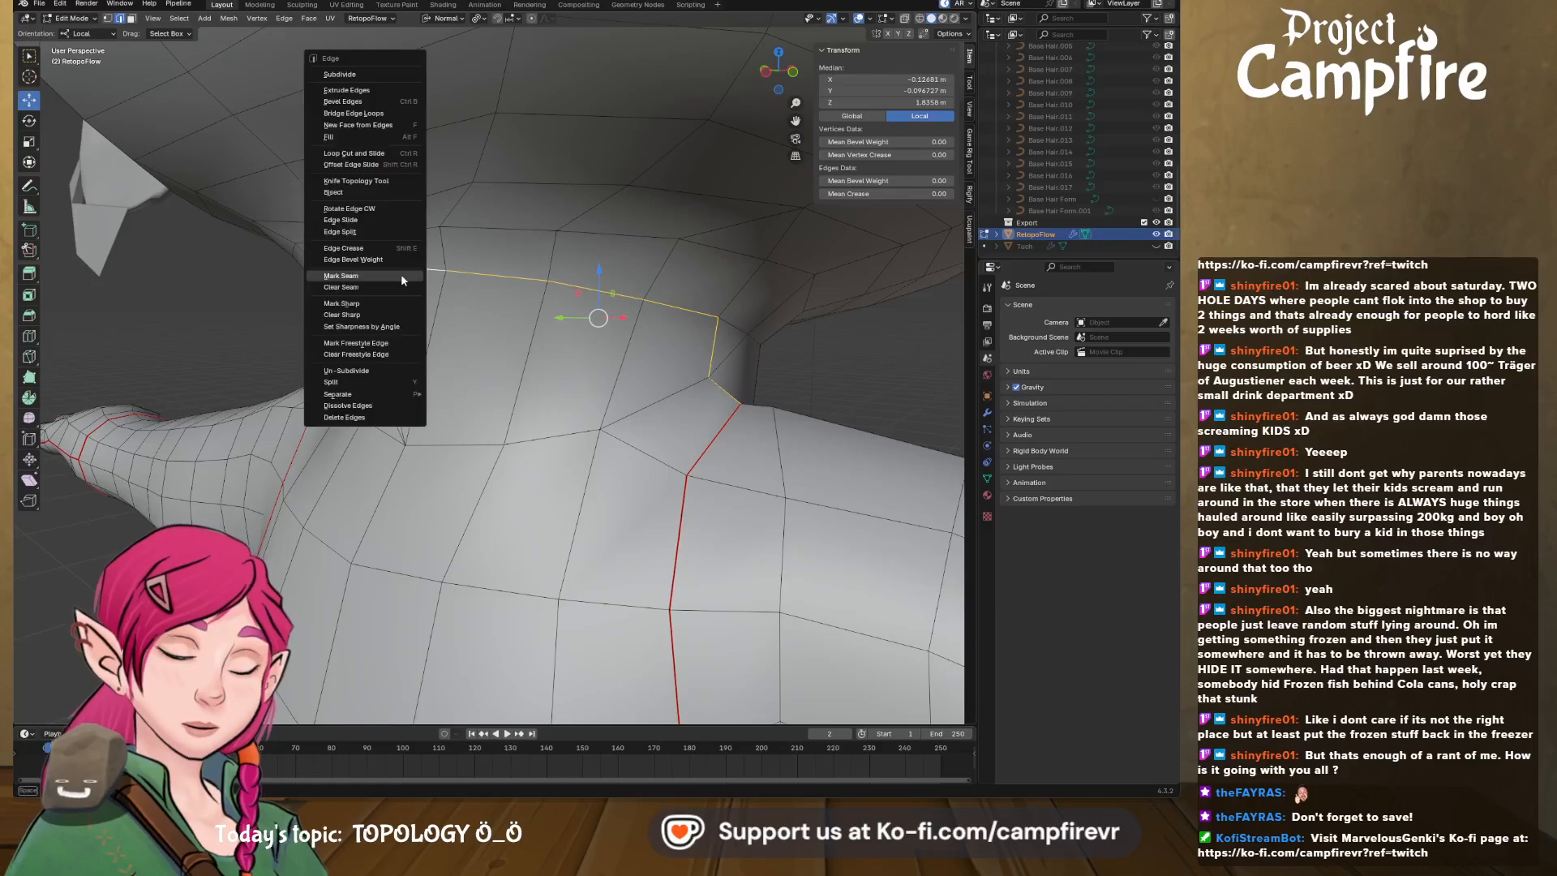
left_click(401, 279)
- Dissolve the stray zigzag edges that run across the side of the torso below the armpit
middle_click_drag(405, 285, 538, 498)
scroll(574, 459, "down", 6)
scroll(525, 482, "up", 3)
left_click(564, 483)
scroll(560, 519, "up", 4)
middle_click_drag(610, 568, 590, 465, "shift")
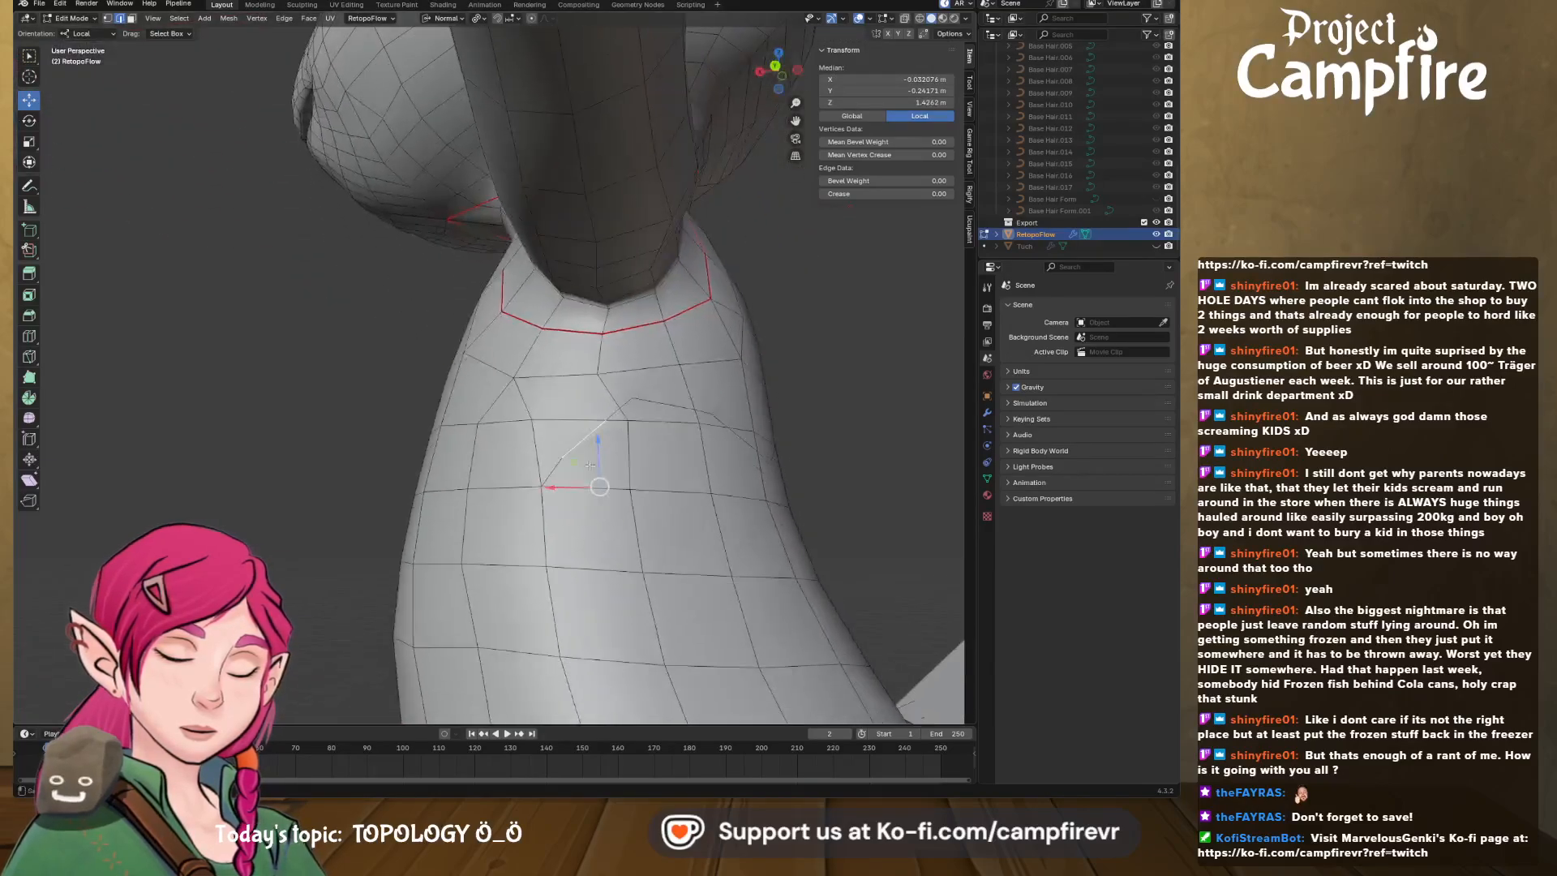
left_click_drag(611, 421, 628, 410)
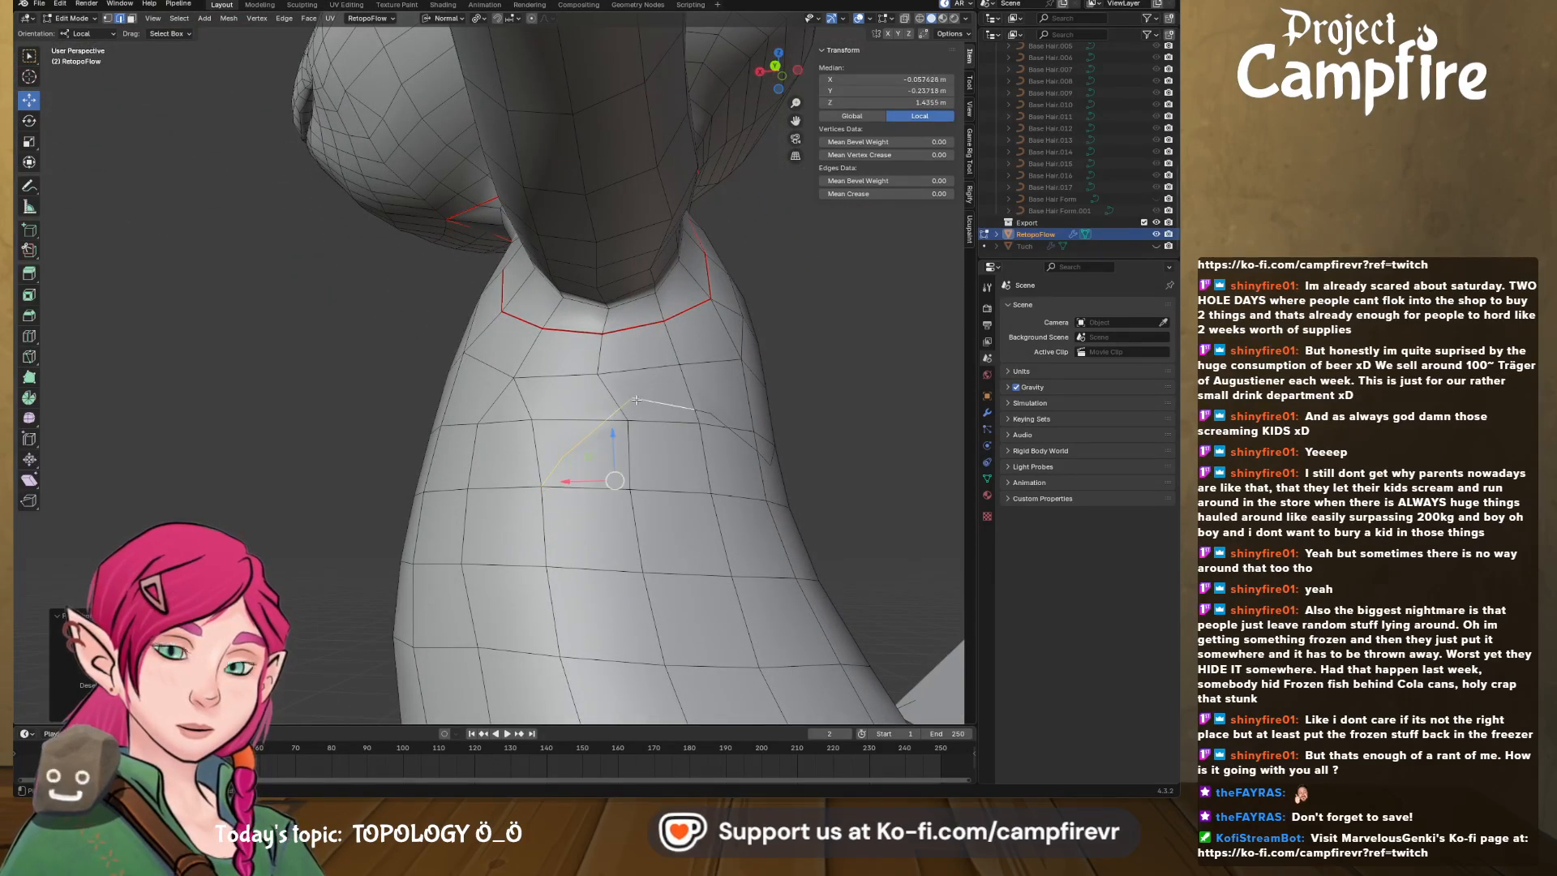
left_click(708, 414, "shift")
left_click(743, 440, "shift")
middle_click_drag(769, 464, 549, 490)
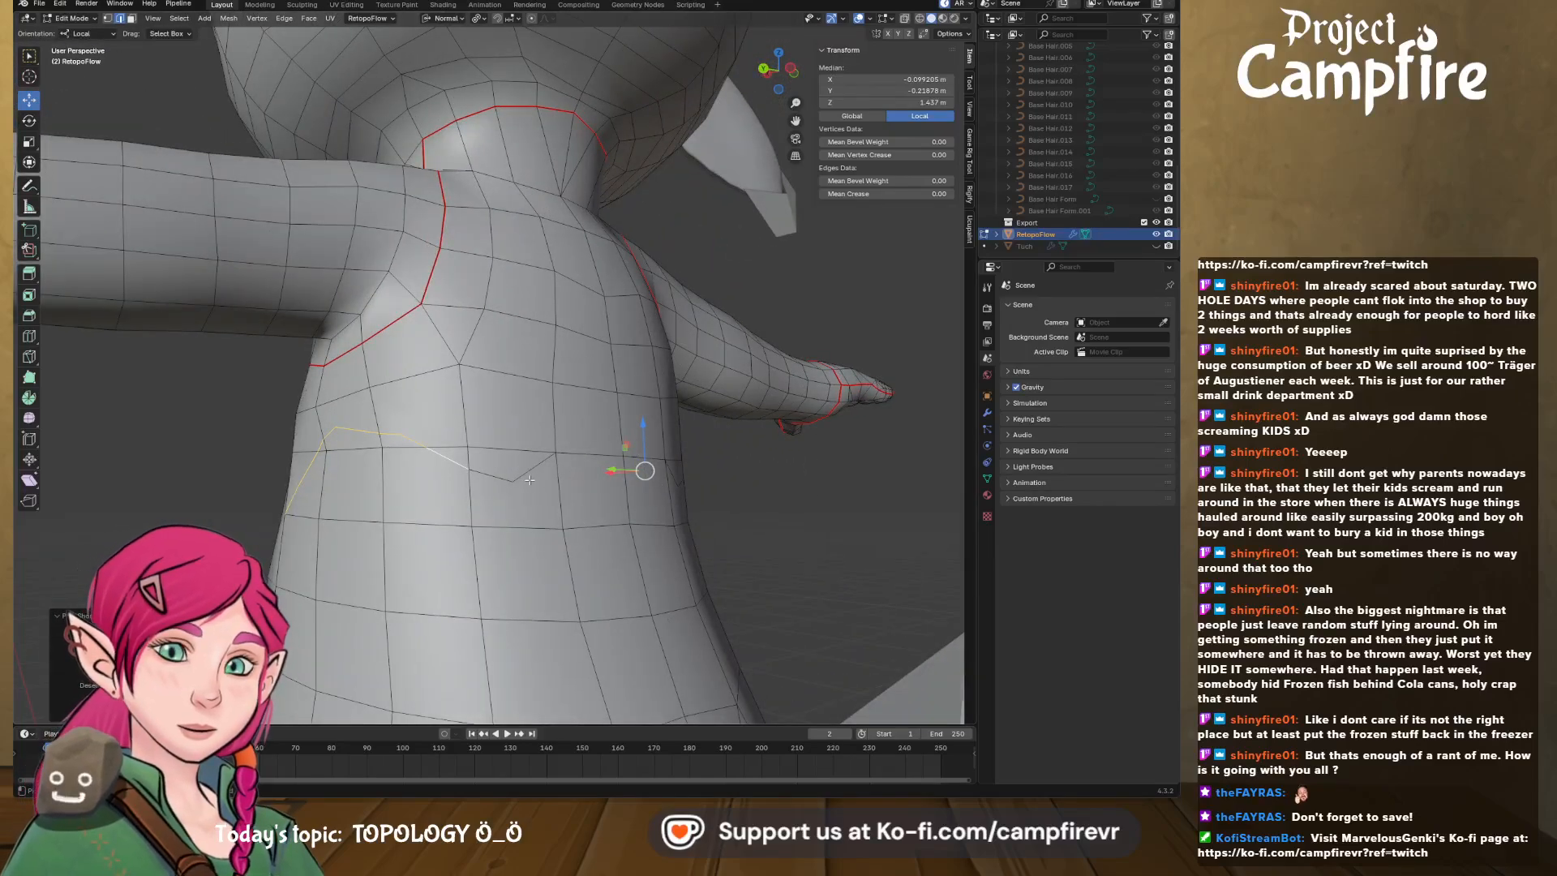
middle_click_drag(519, 484, 568, 479)
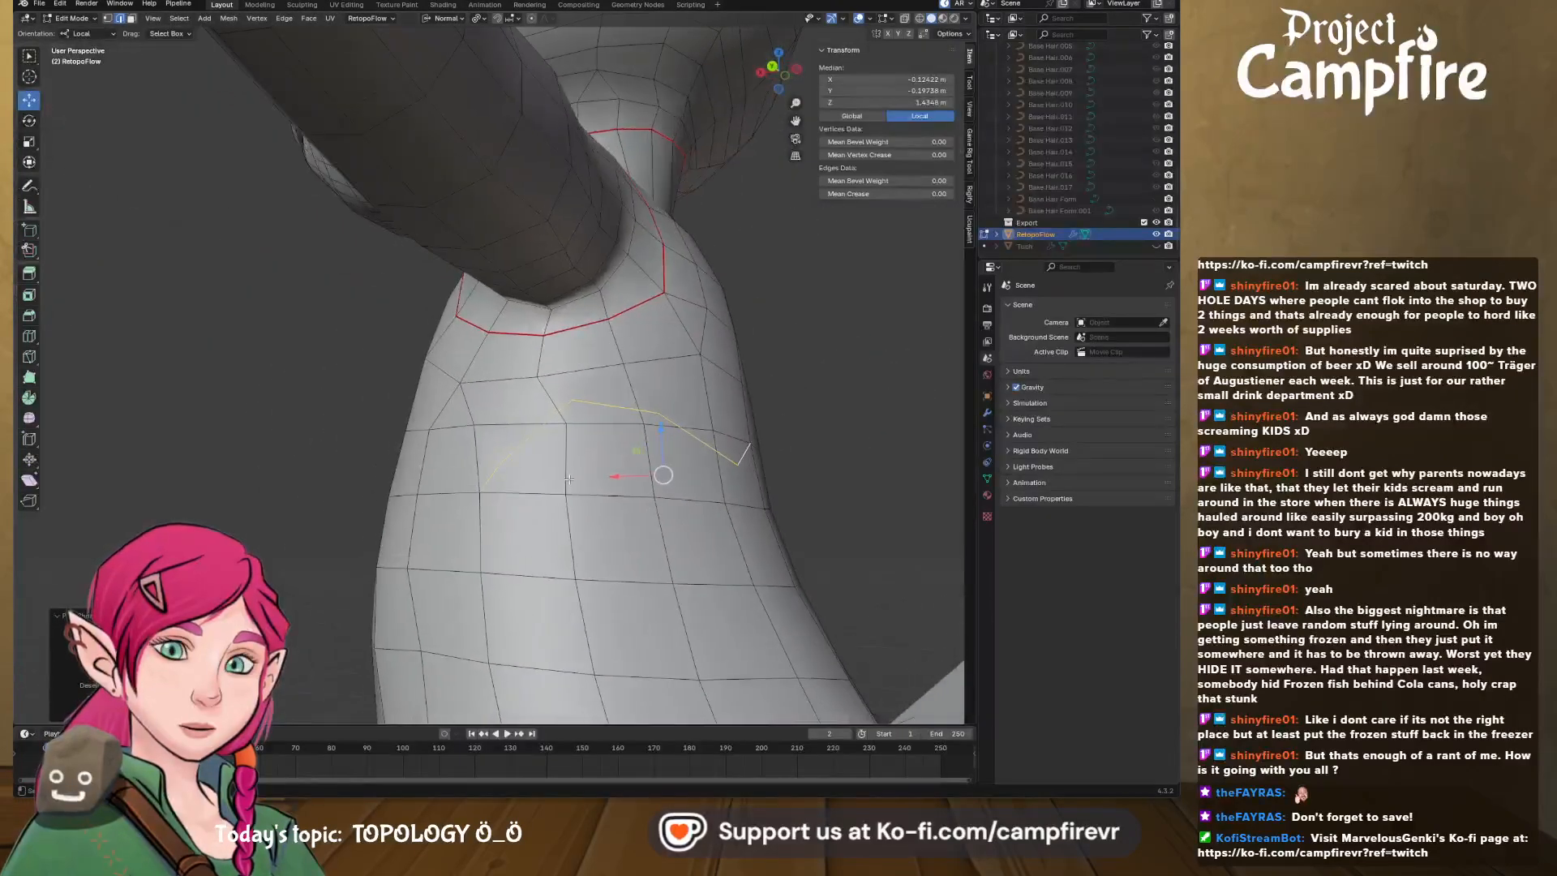
key("x")
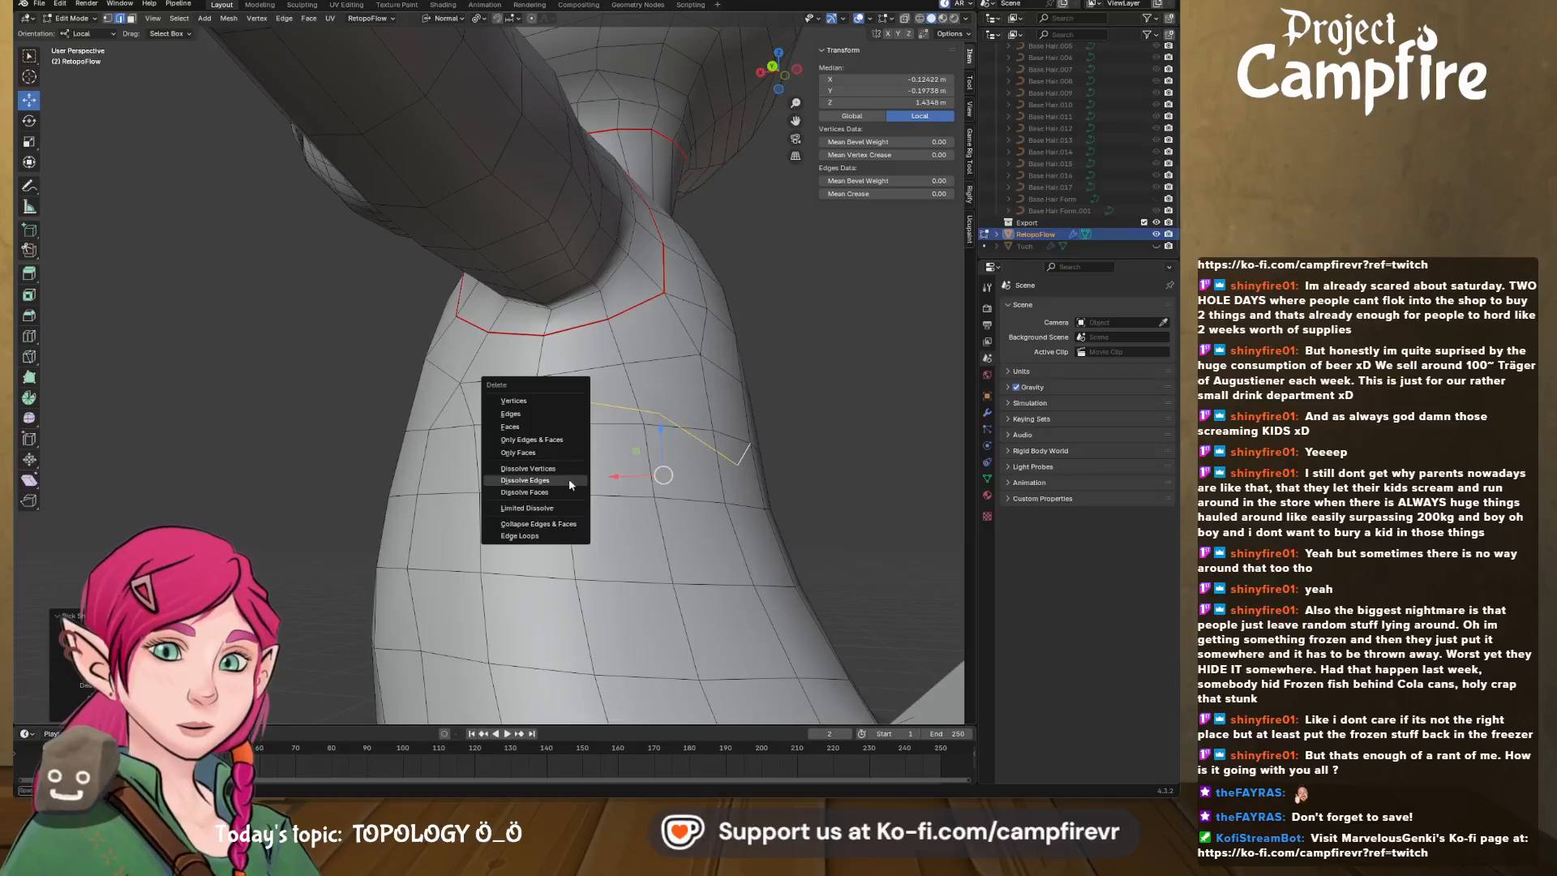
left_click(570, 481)
- Select the vertex on the lower torso just above the hip seam and merge it
middle_click_drag(570, 480, 597, 433)
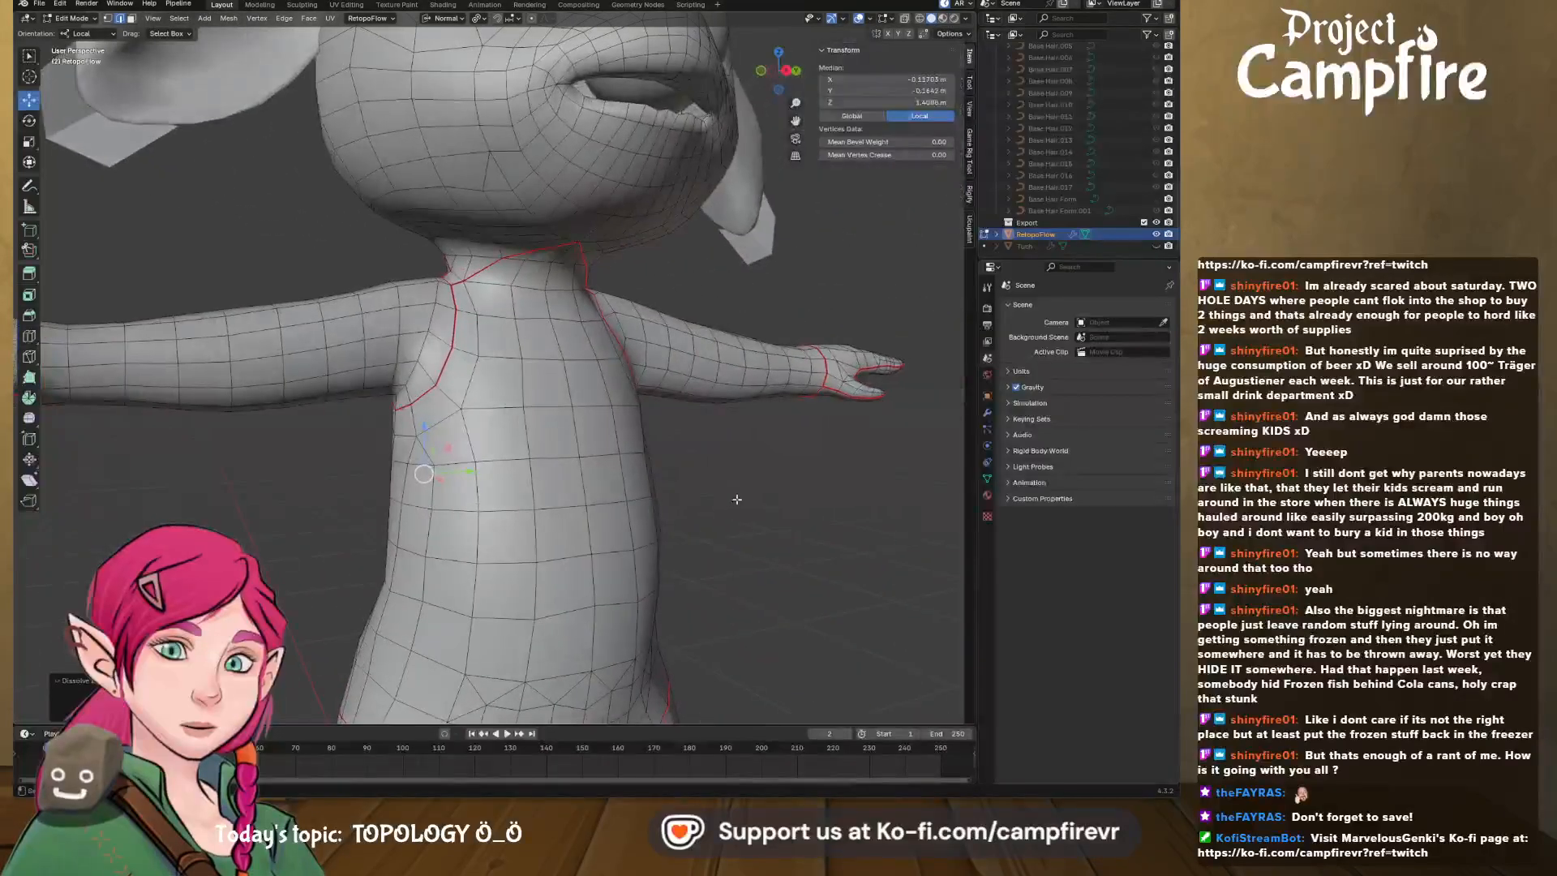
middle_click_drag(592, 492, 549, 471)
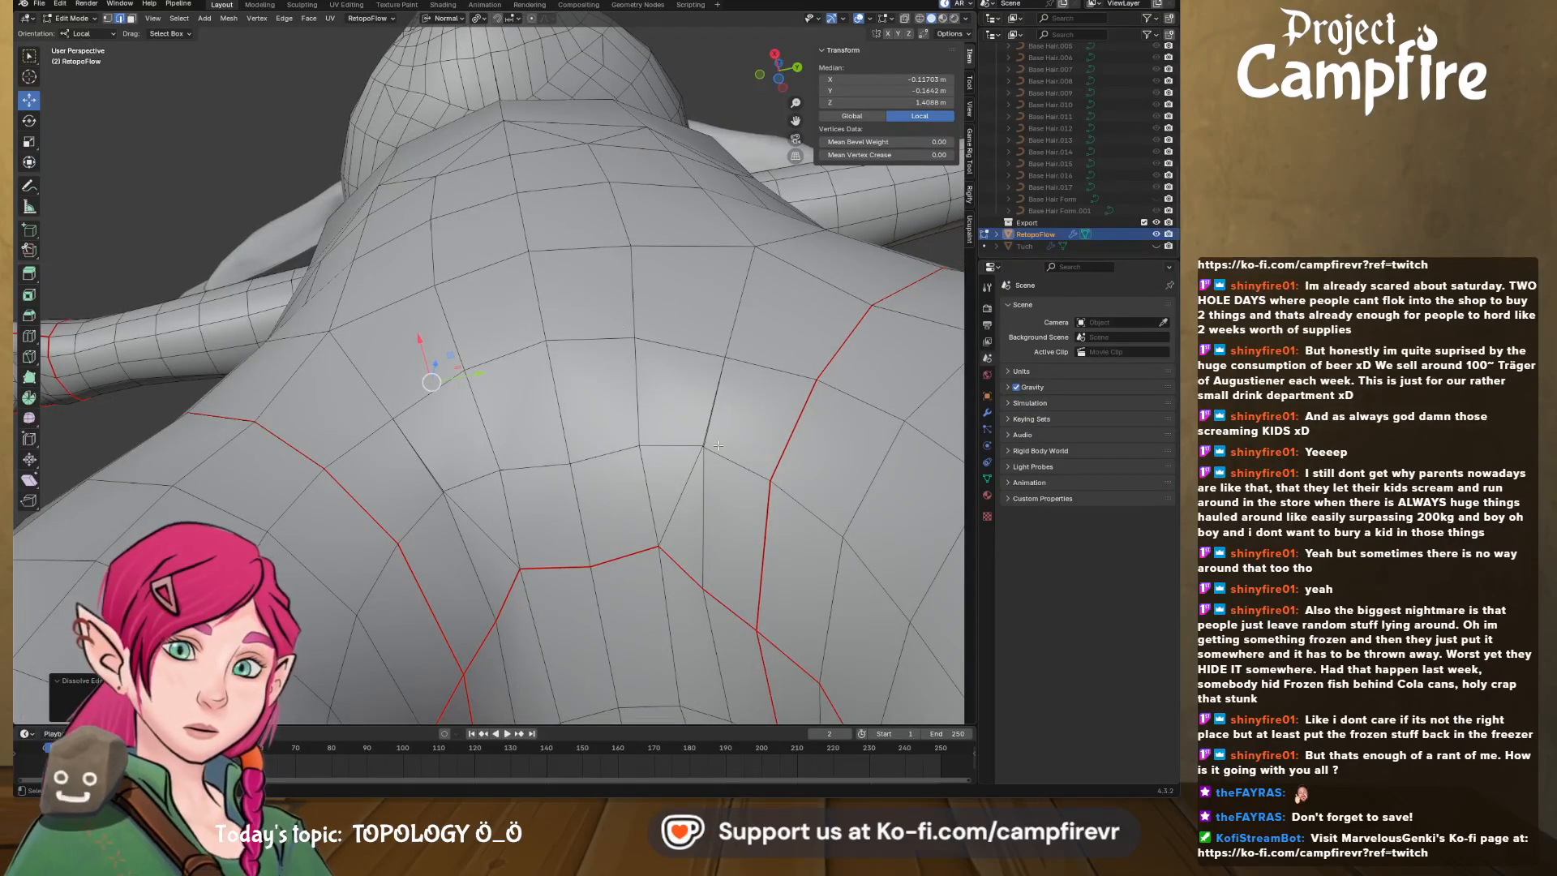
left_click(693, 446, "alt")
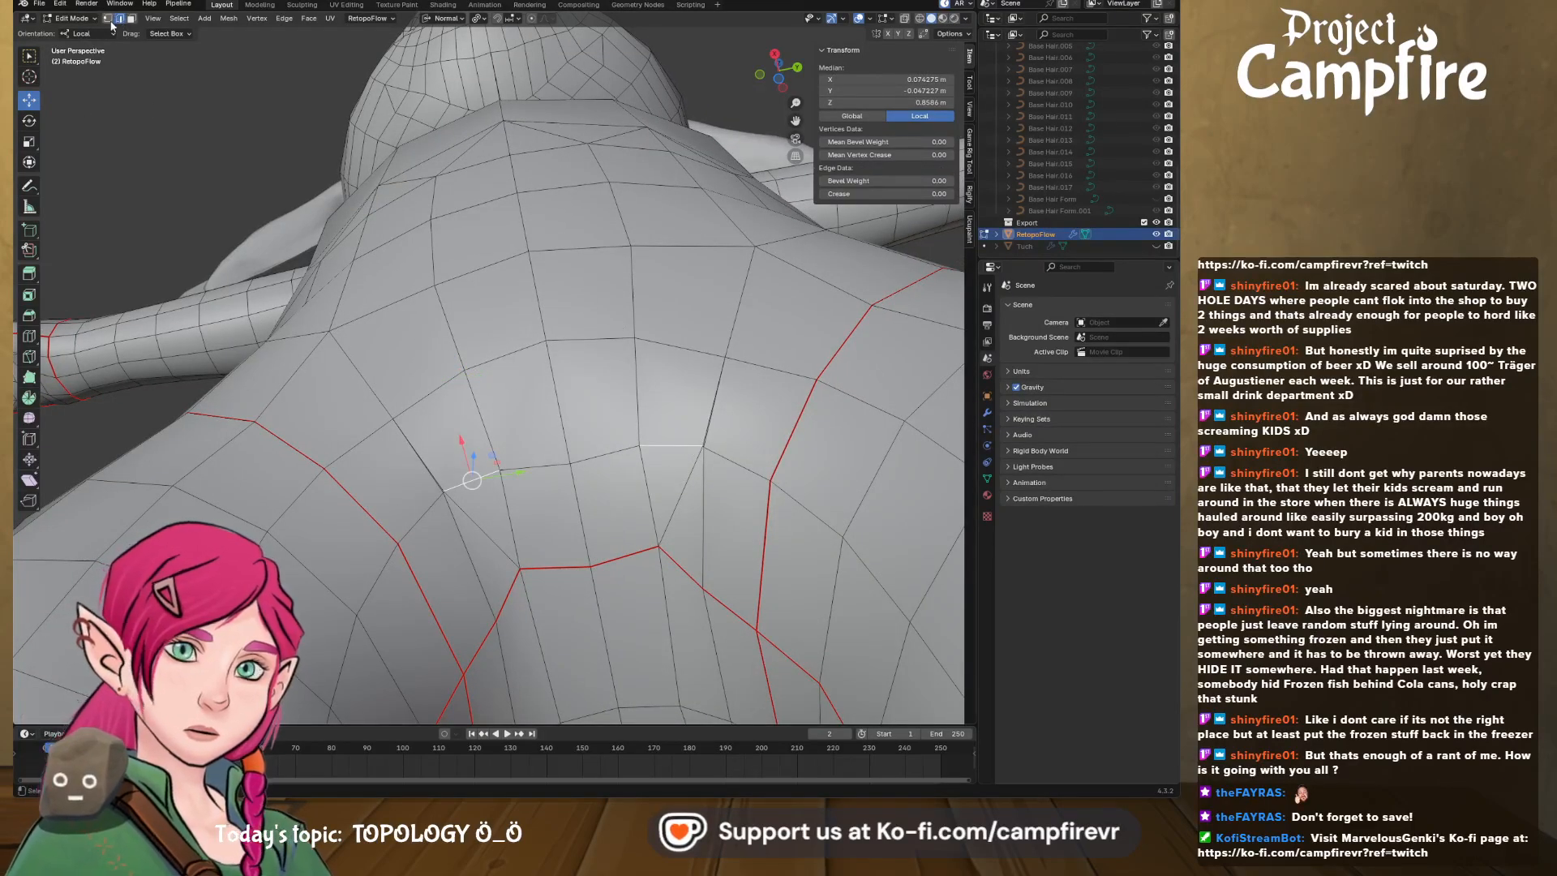
left_click(716, 466)
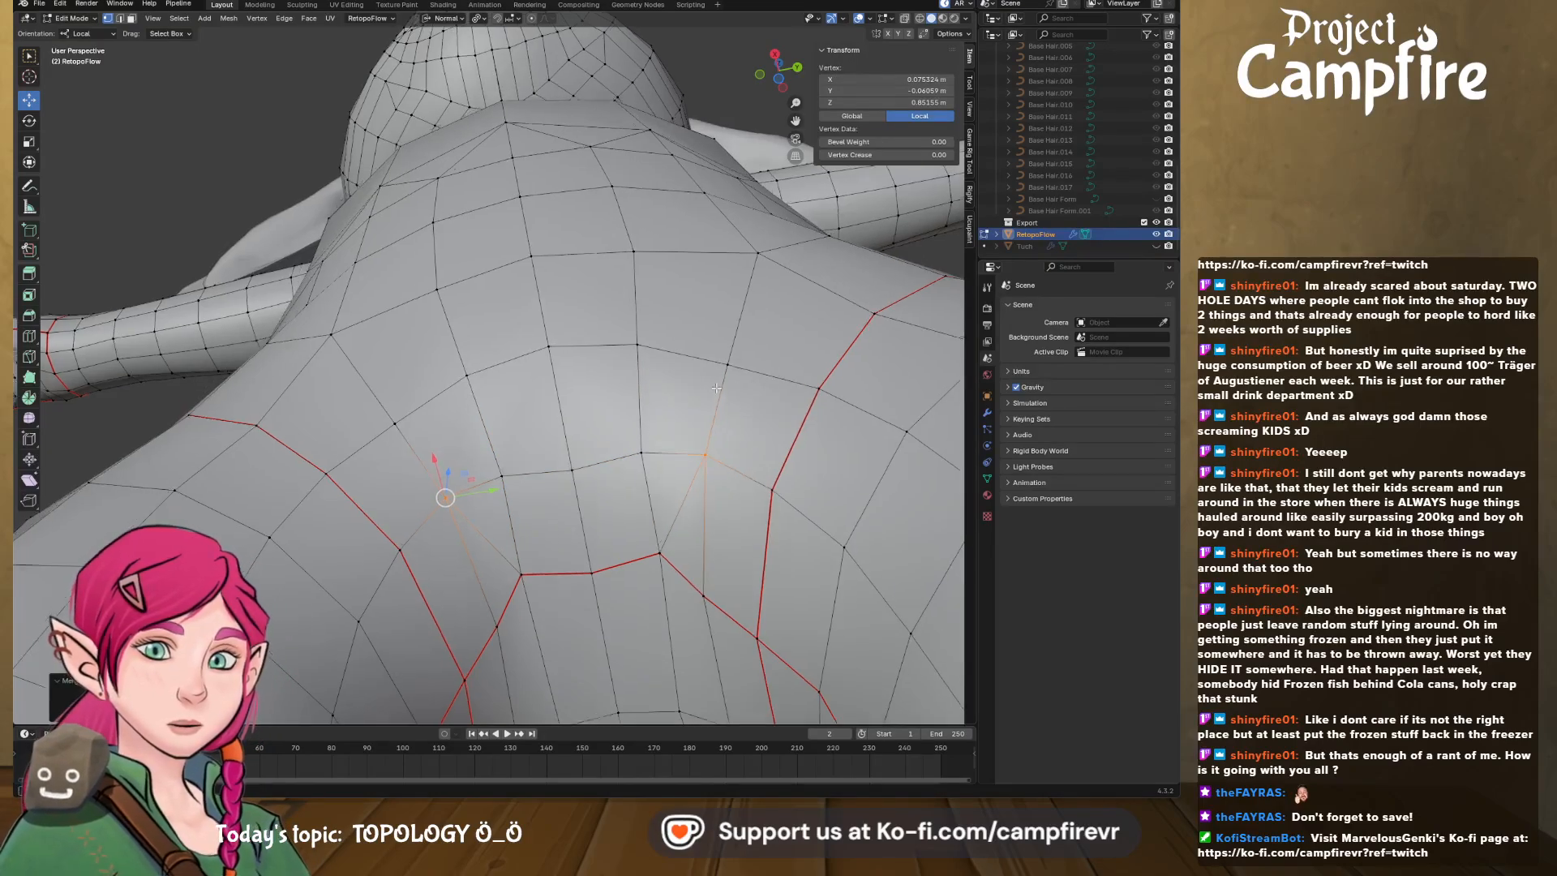
middle_click_drag(717, 467, 740, 465)
- Mark the edge loop running over the top of the head and down behind the ear as a seam
middle_click_drag(686, 418, 577, 312)
scroll(691, 495, "down", 3)
scroll(577, 312, "down", 3)
middle_click_drag(567, 191, 606, 221)
left_click(521, 183, "alt")
scroll(531, 202, "down", 4)
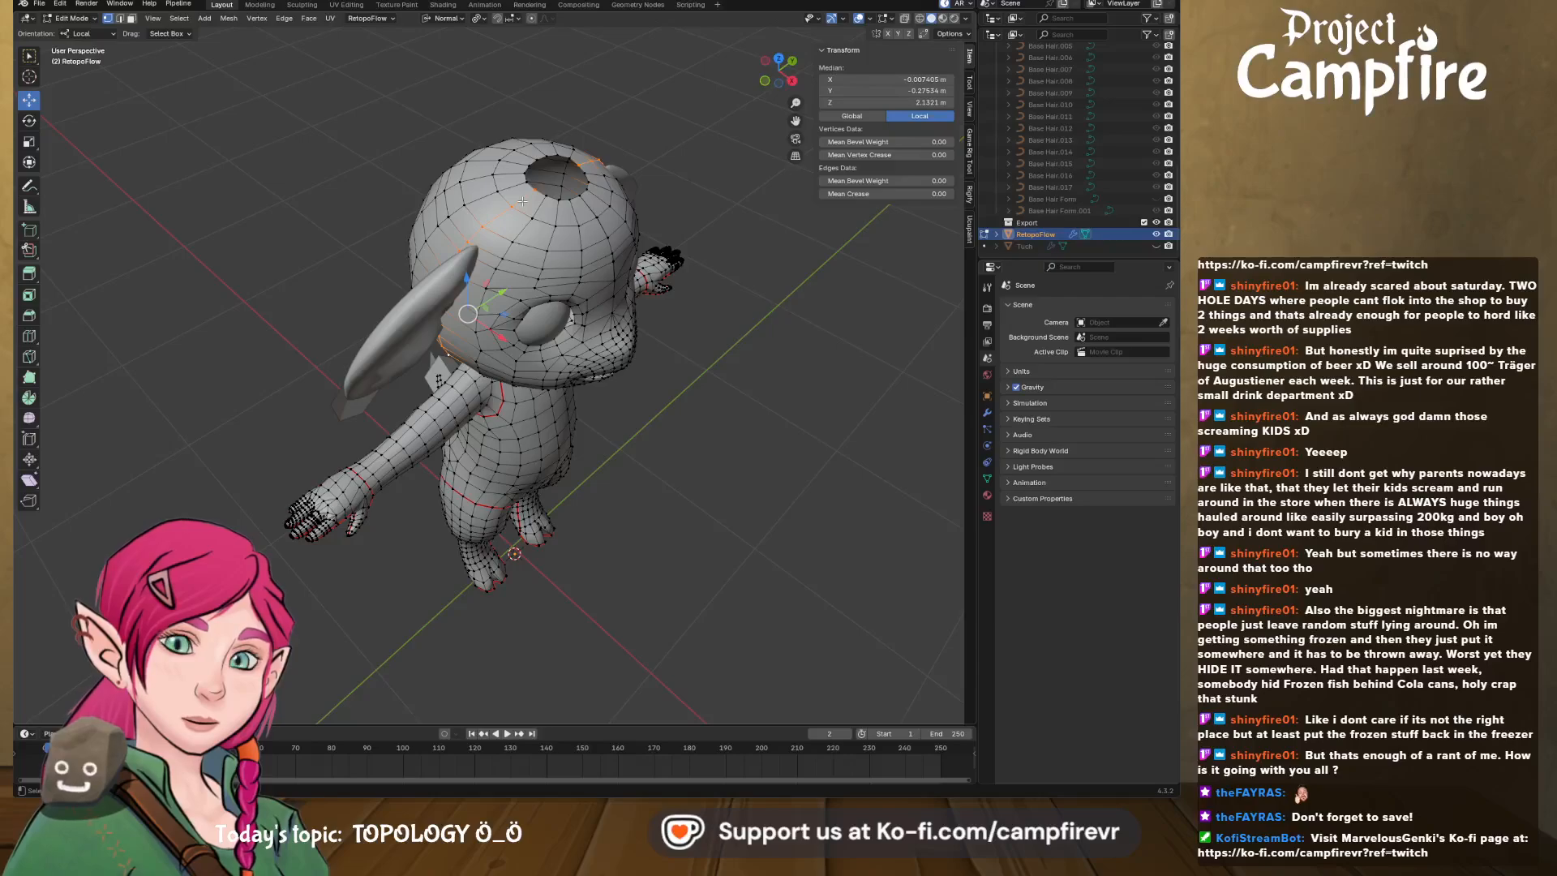
key("ctrl+v")
mouse_move(514, 370)
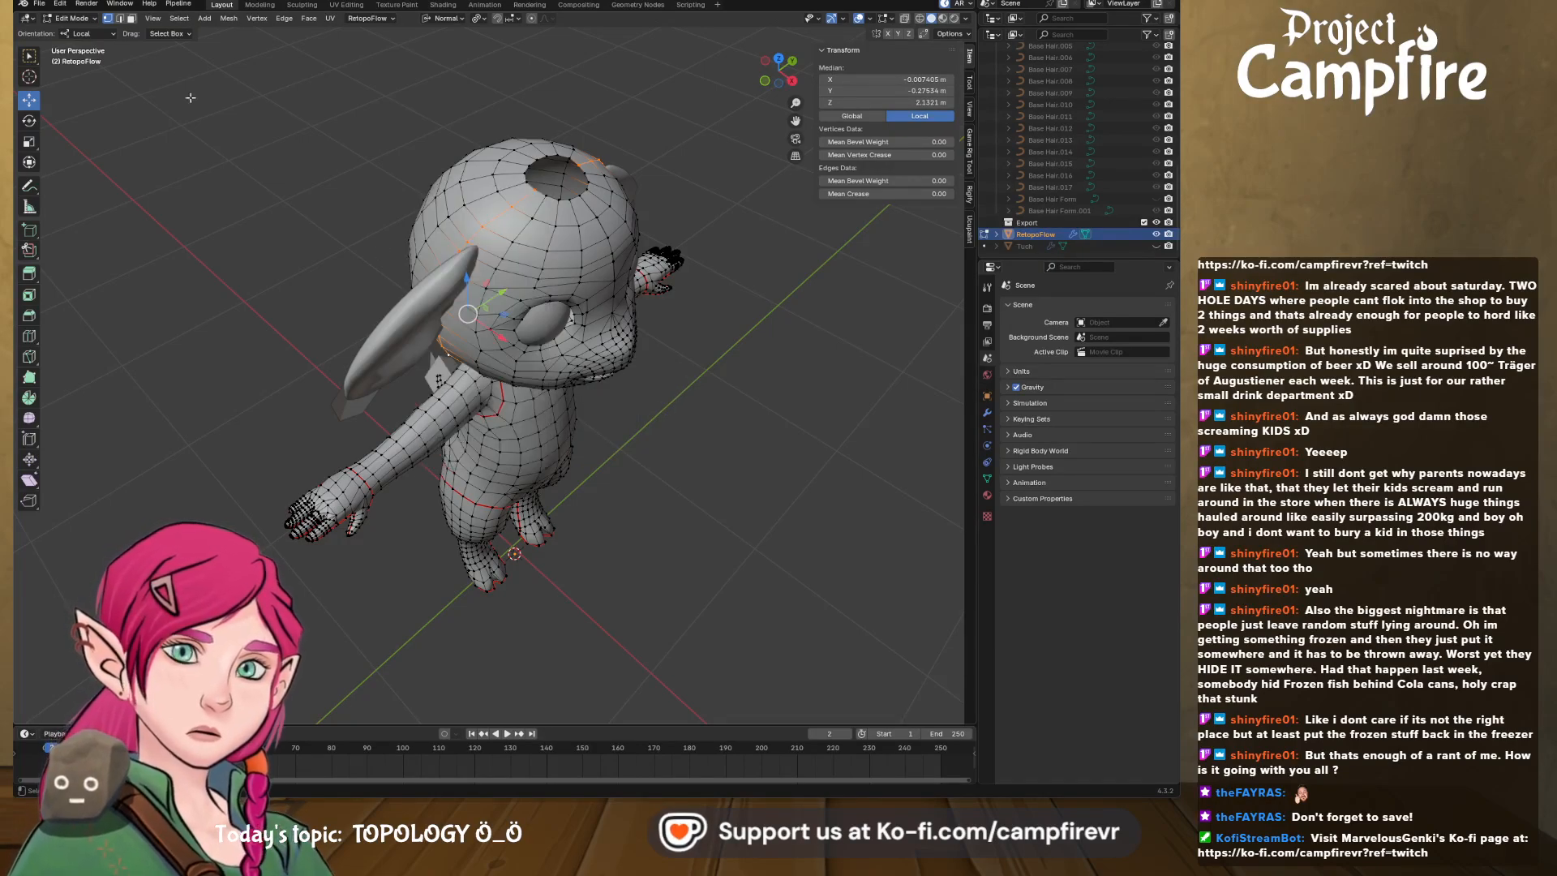
left_click(120, 18)
key("ctrl+e")
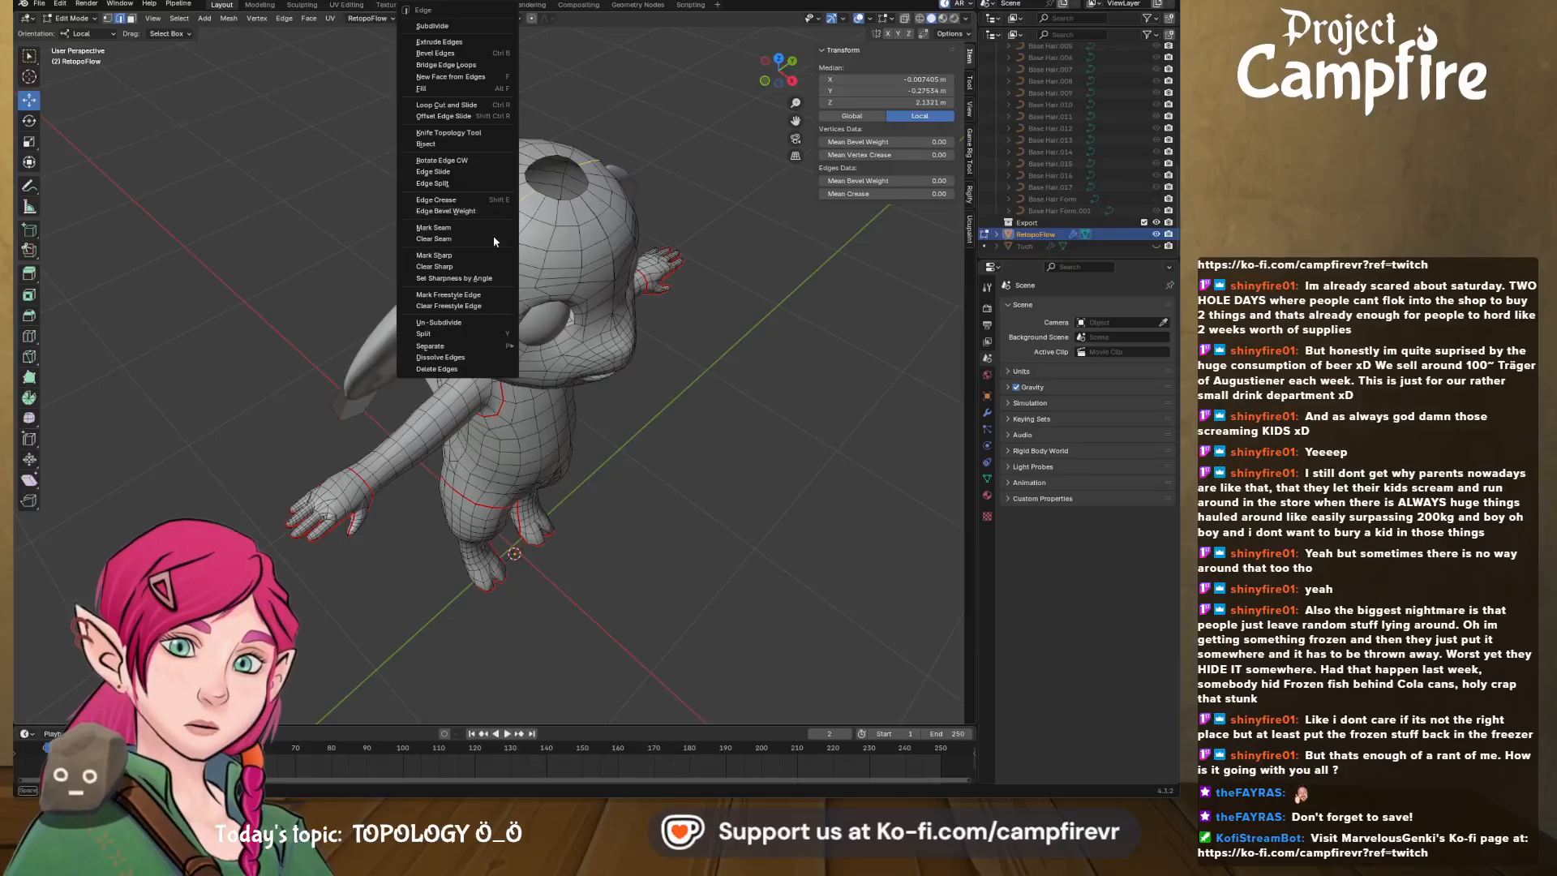
left_click(494, 232)
- Nudge two centreline vertices on the forehead slightly along local Y onto the mirror plane
middle_click_drag(605, 194, 553, 276)
scroll(546, 200, "up", 3)
key("Tab")
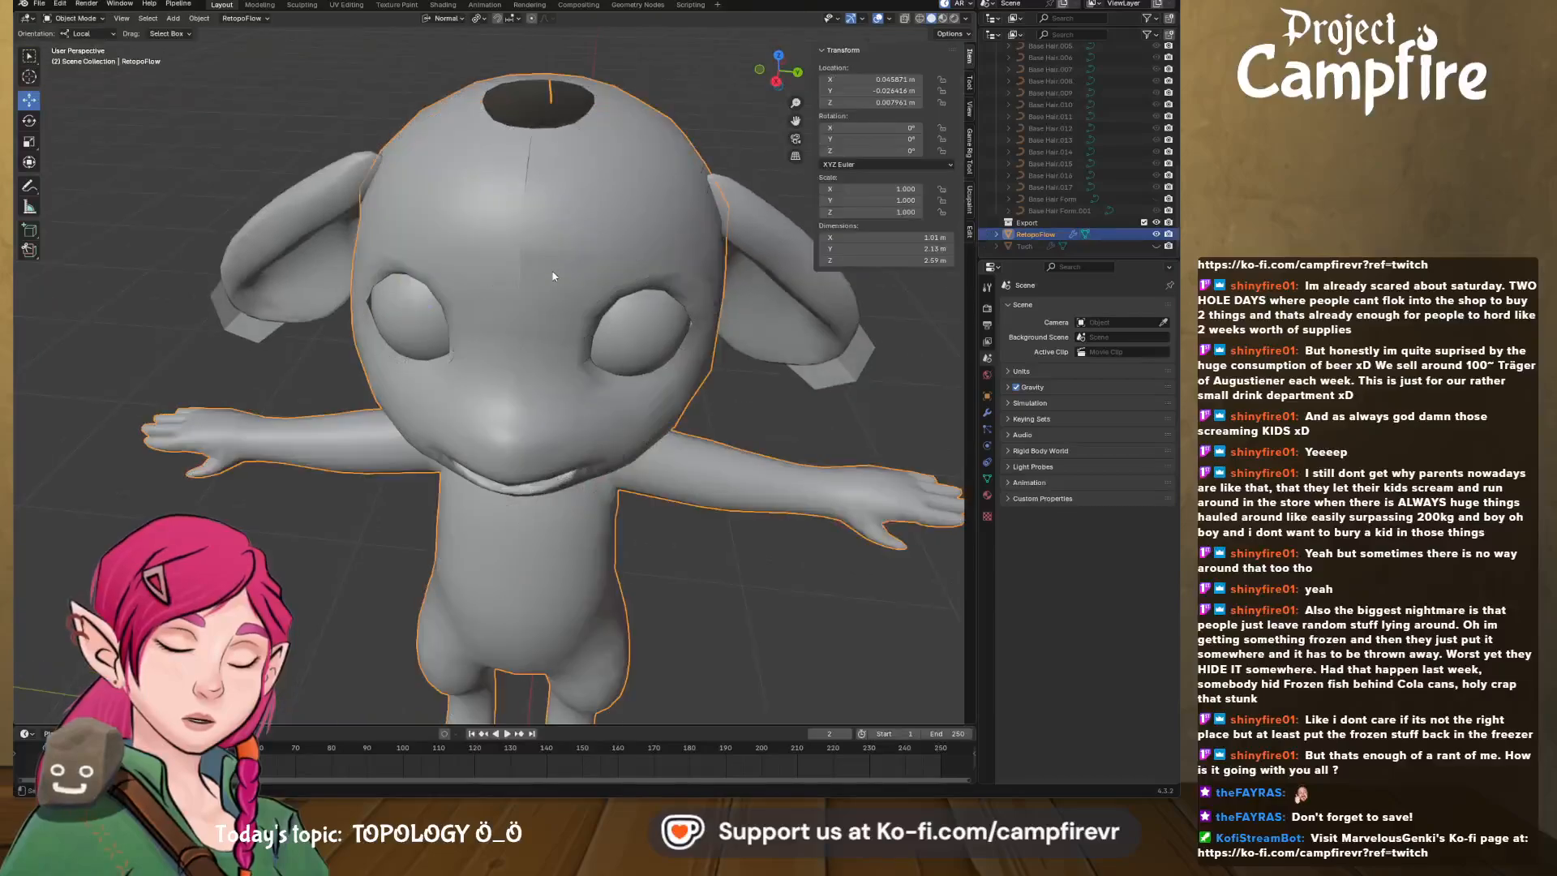
key("Tab")
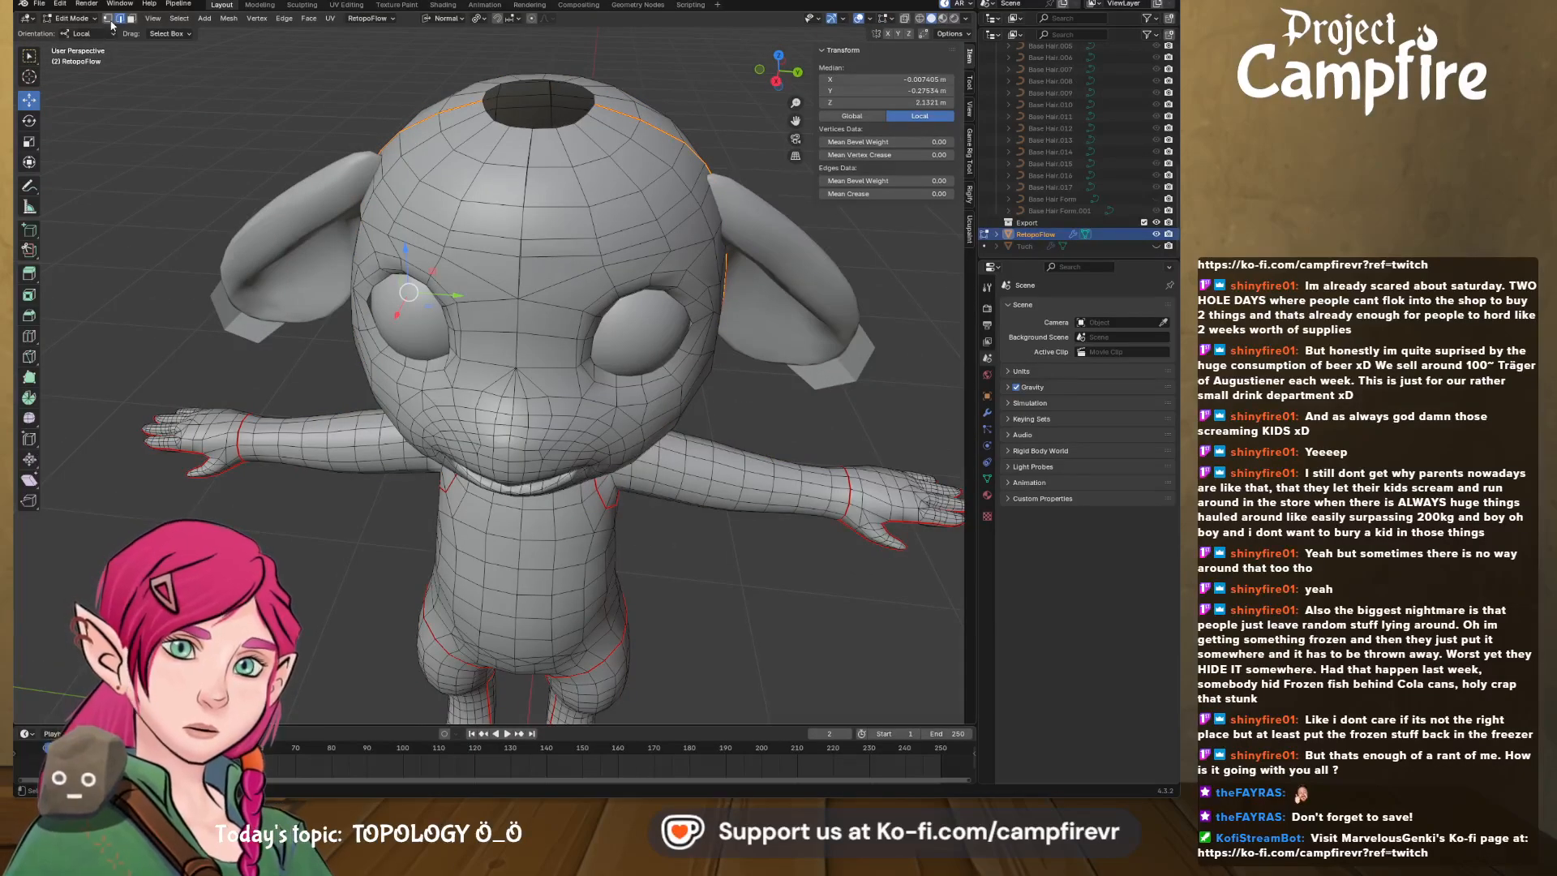
left_click(108, 18)
left_click(528, 167)
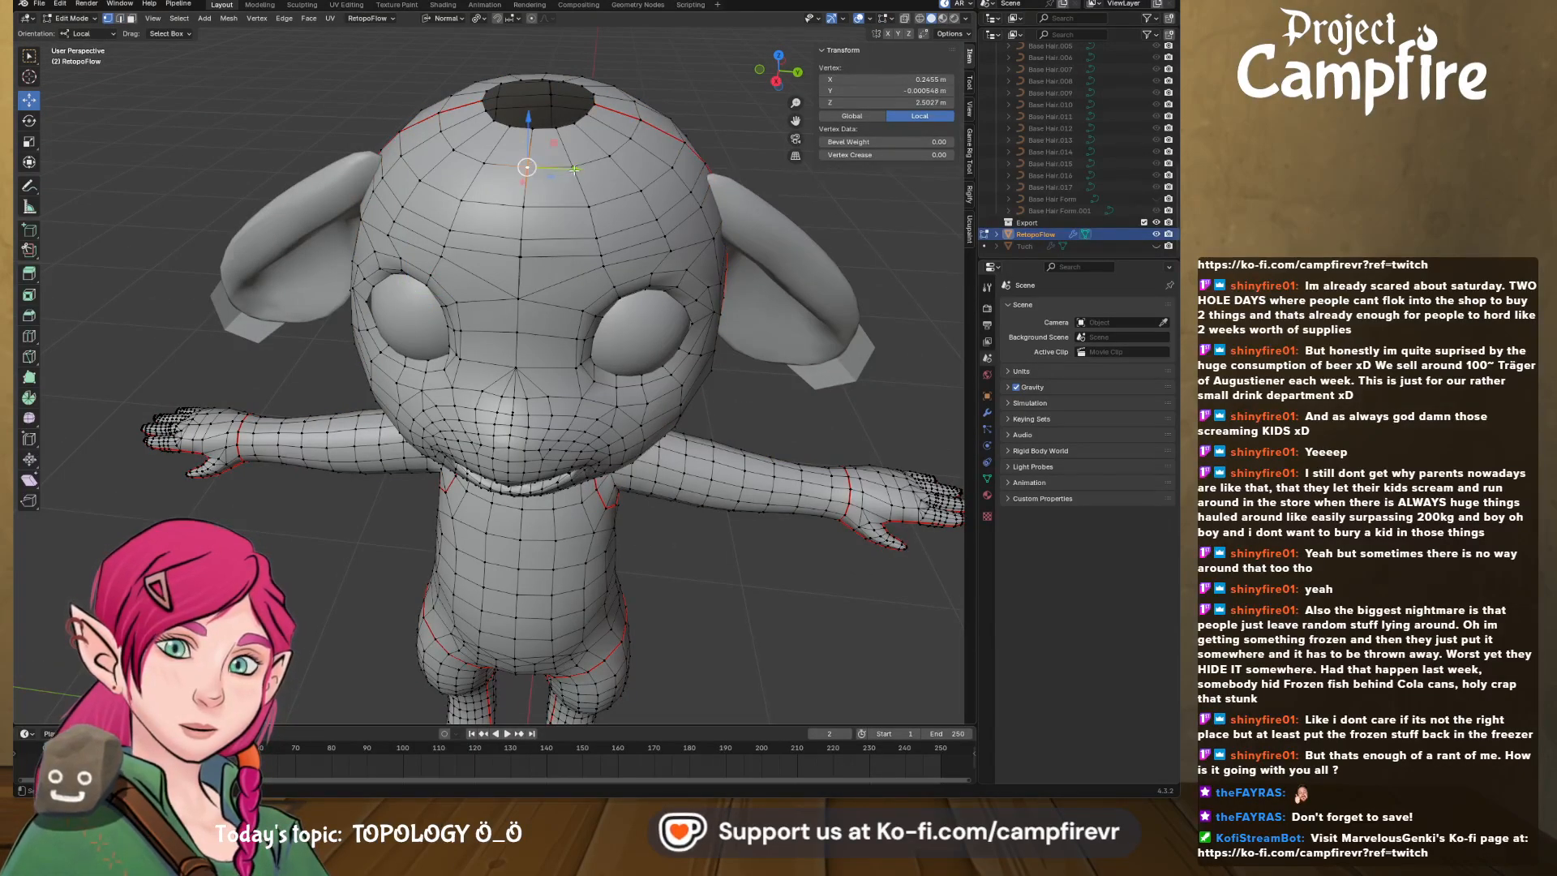
left_click_drag(574, 170, 579, 174)
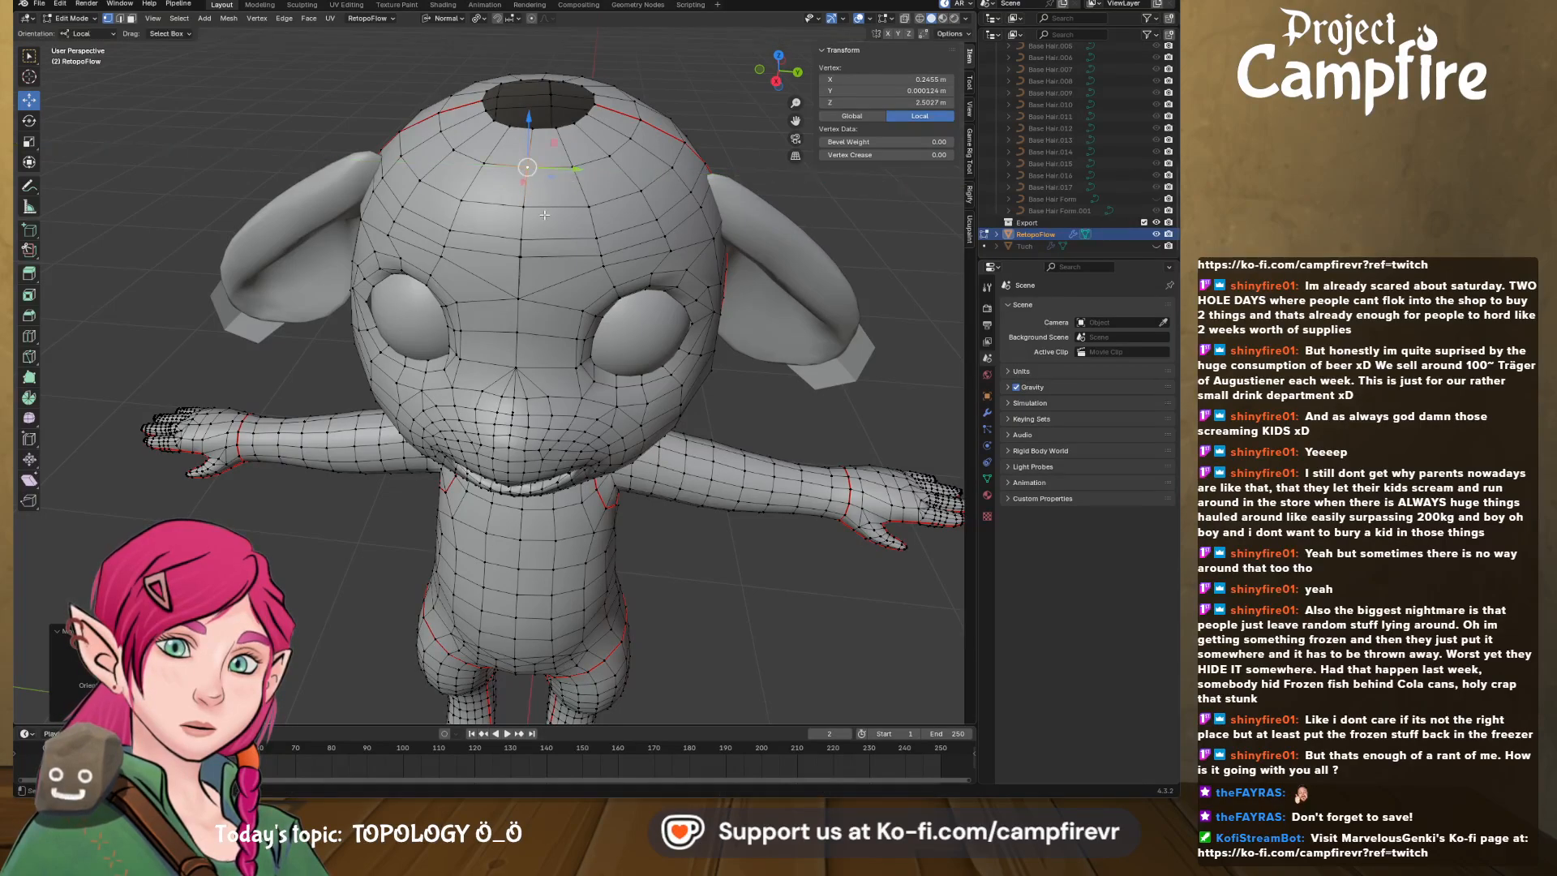
left_click_drag(556, 260, 563, 262)
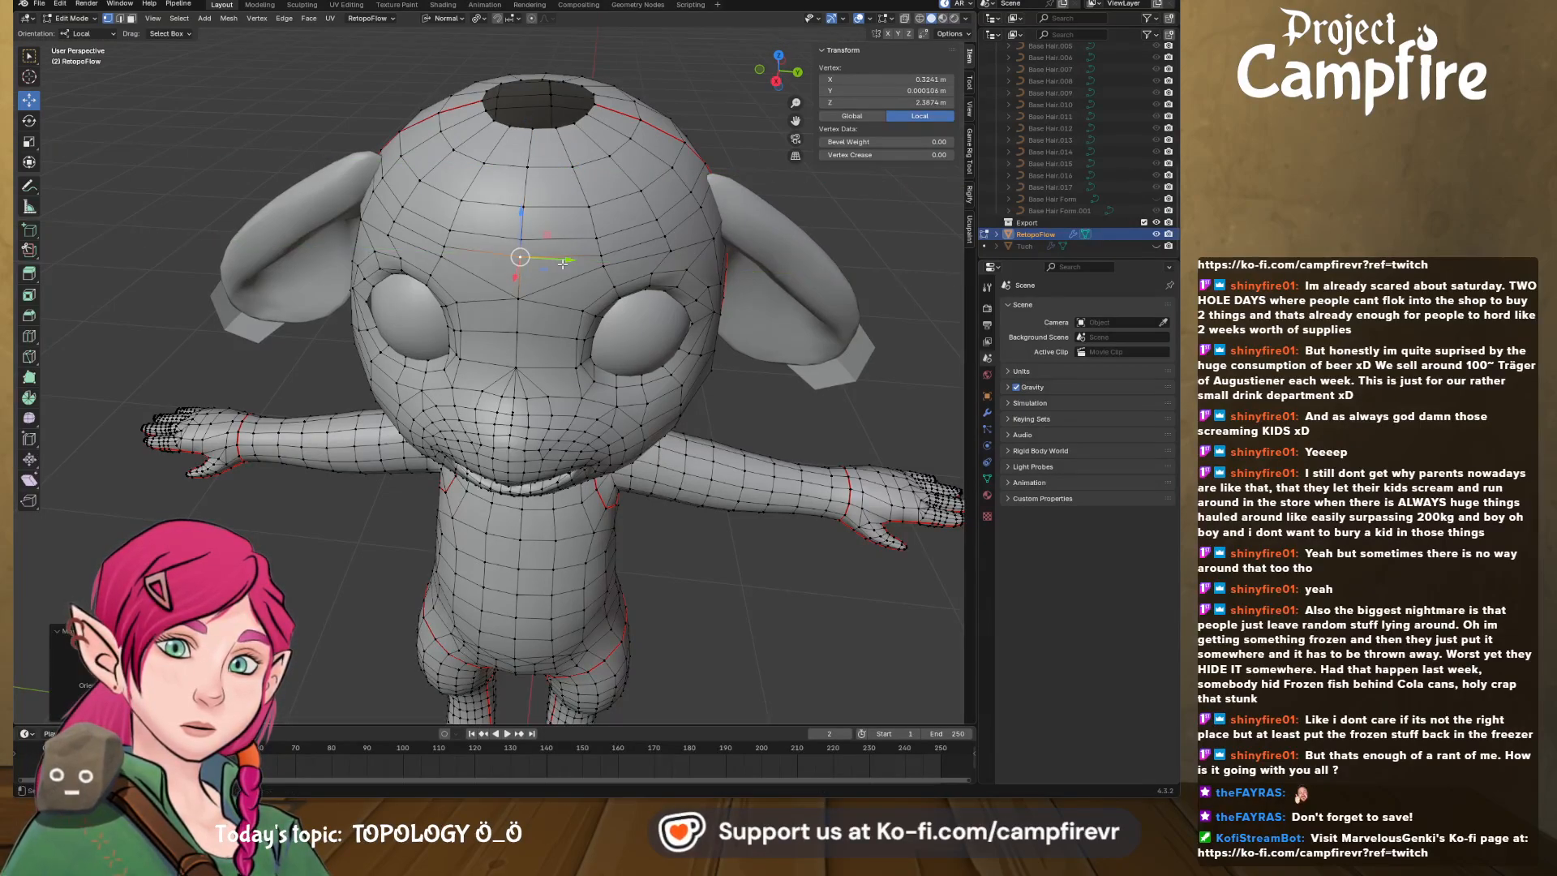
- Set the Mirror modifier's merge distance to 0.033 m
left_click(990, 411)
left_click(1010, 325)
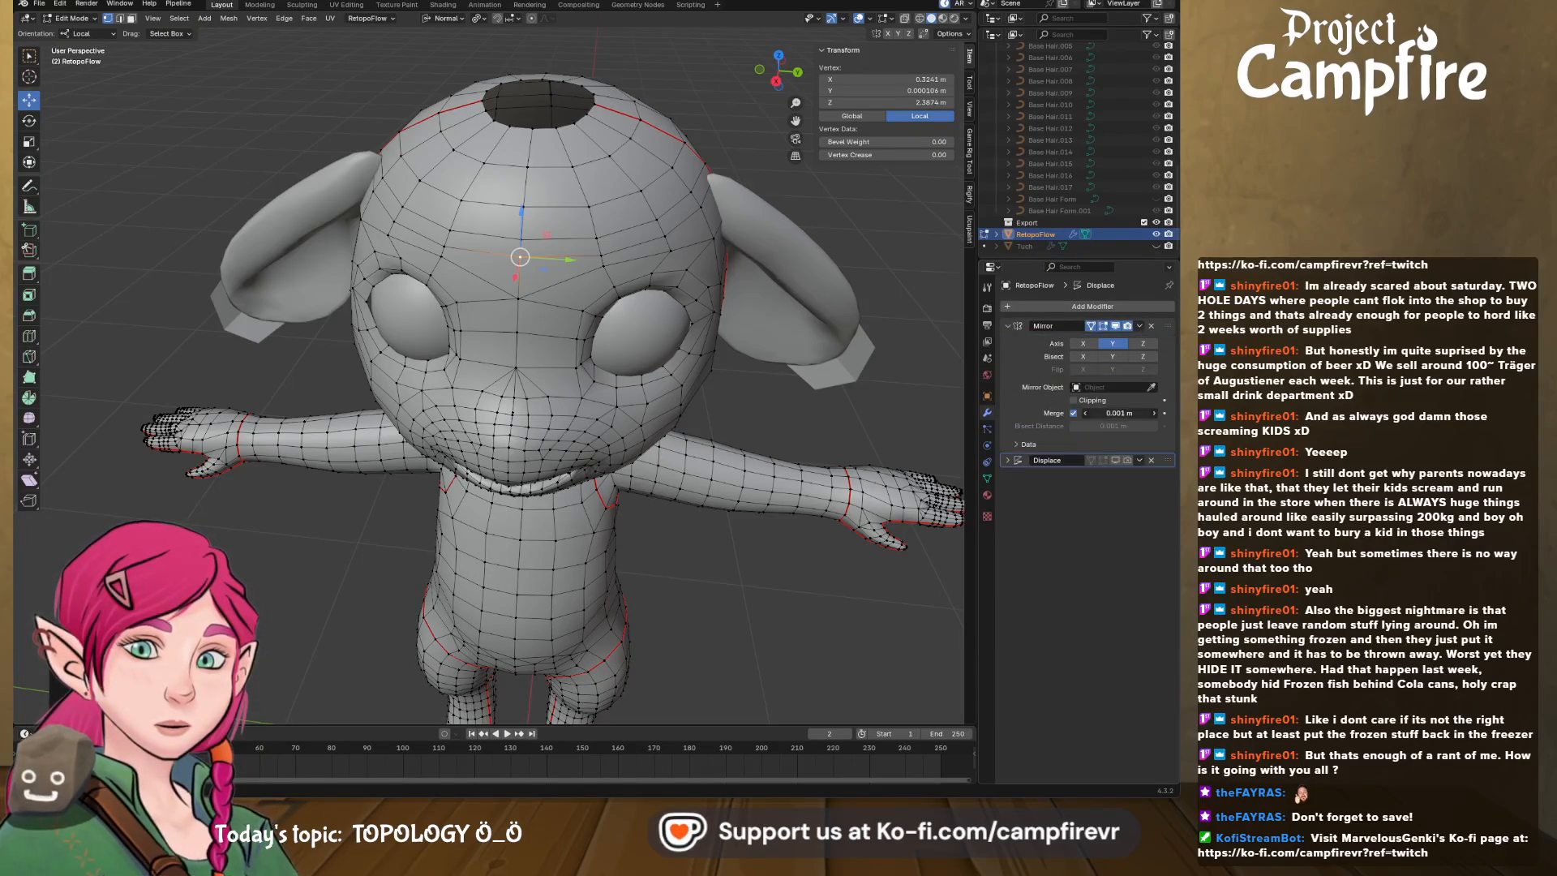
left_click_drag(1119, 413, 1124, 412)
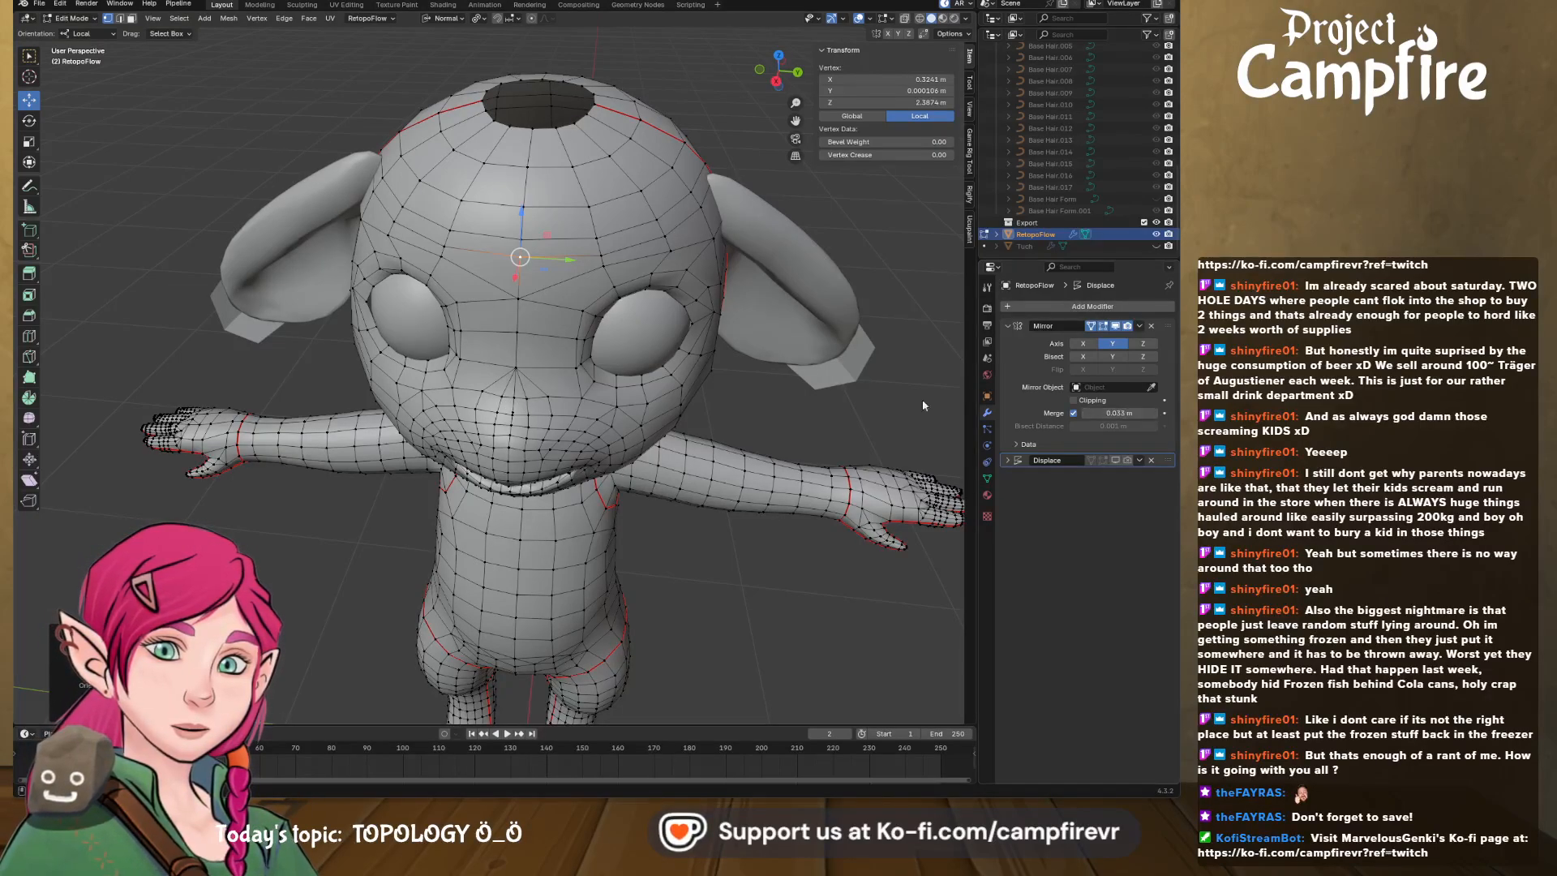
- Fill the open hole on top of the head with a face
middle_click_drag(604, 139, 608, 197)
scroll(605, 218, "up", 2)
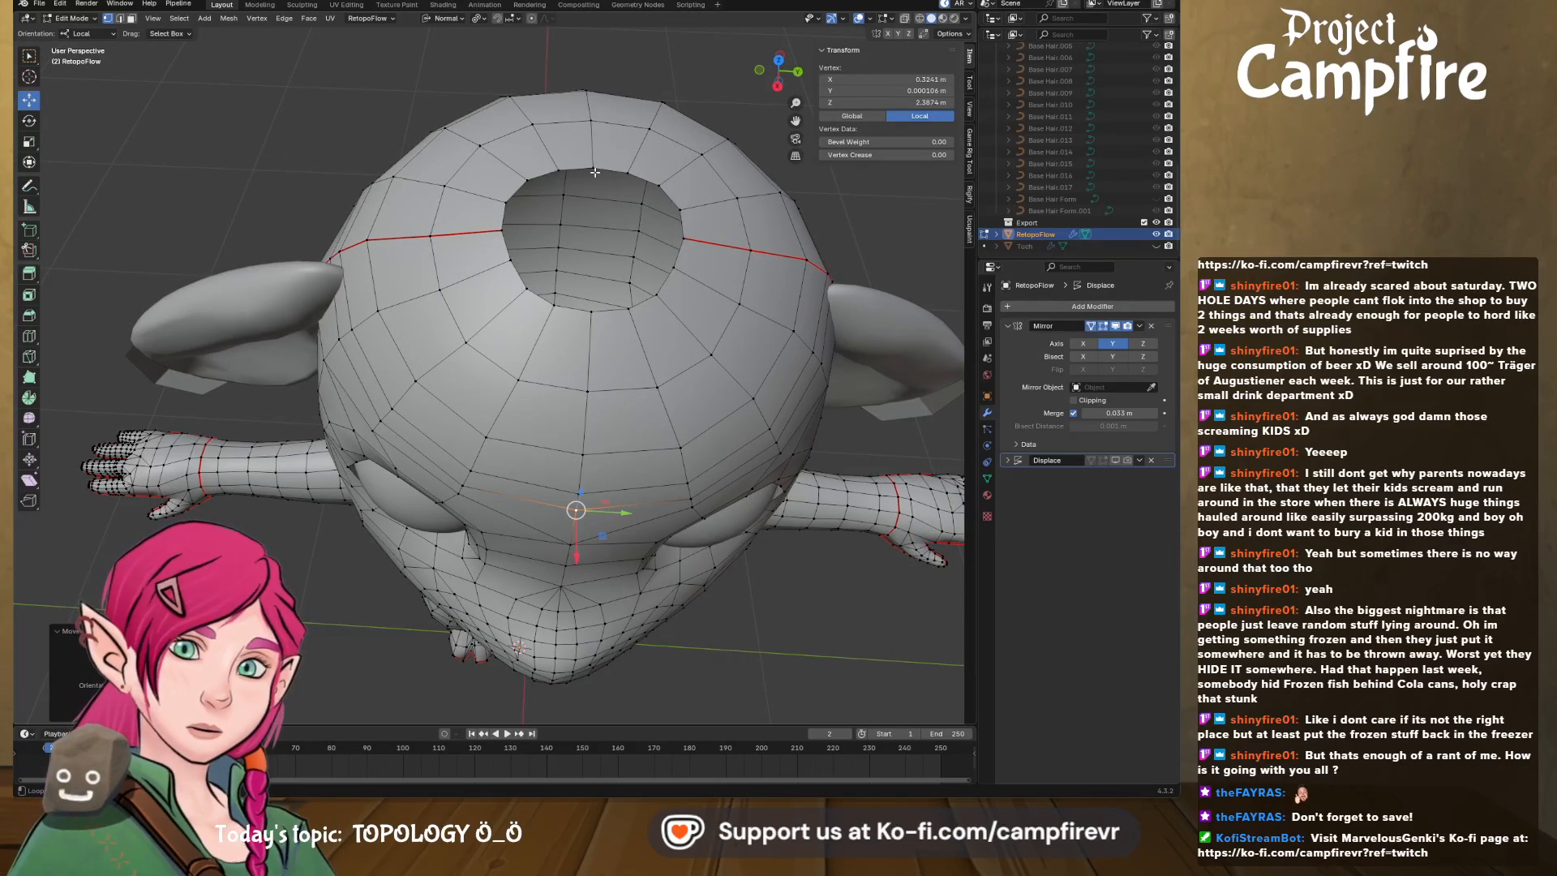
left_click(586, 167, "alt")
key("f")
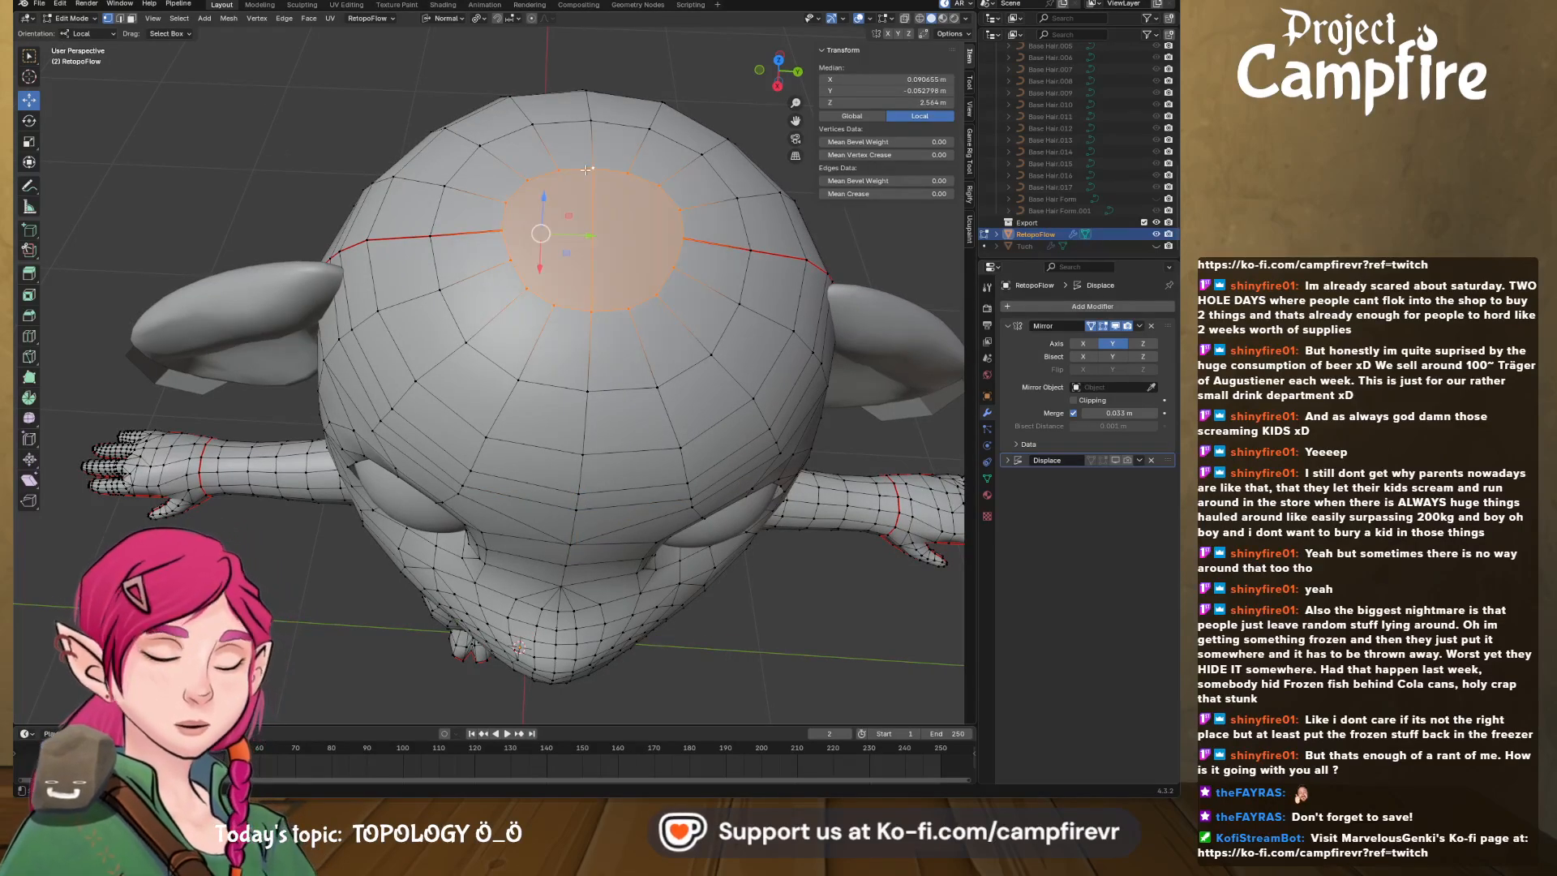
middle_click_drag(586, 167, 586, 297)
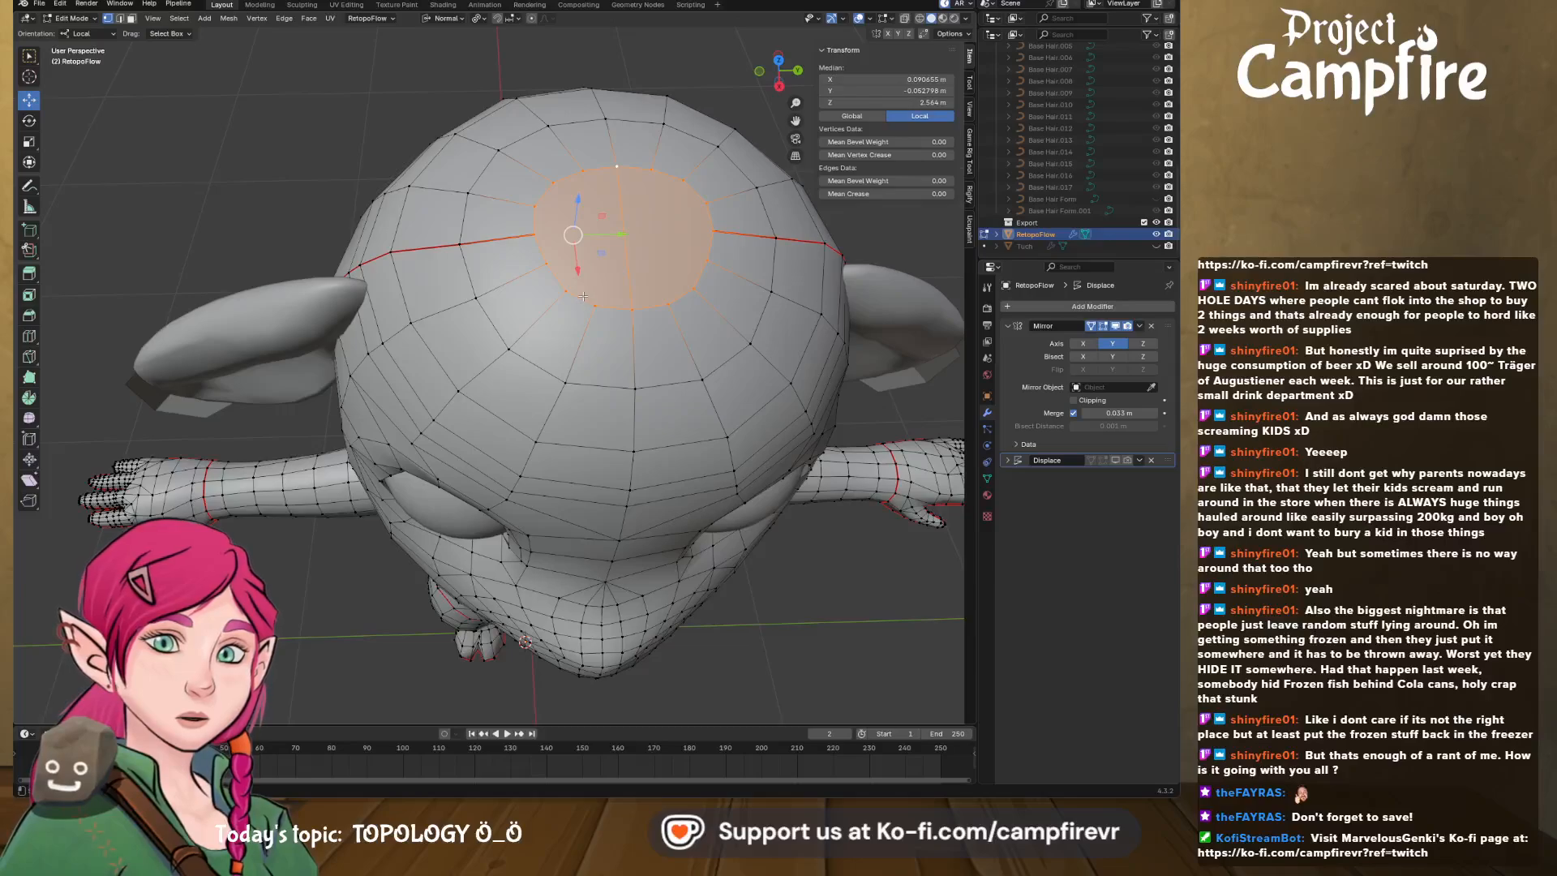
right_click(576, 293)
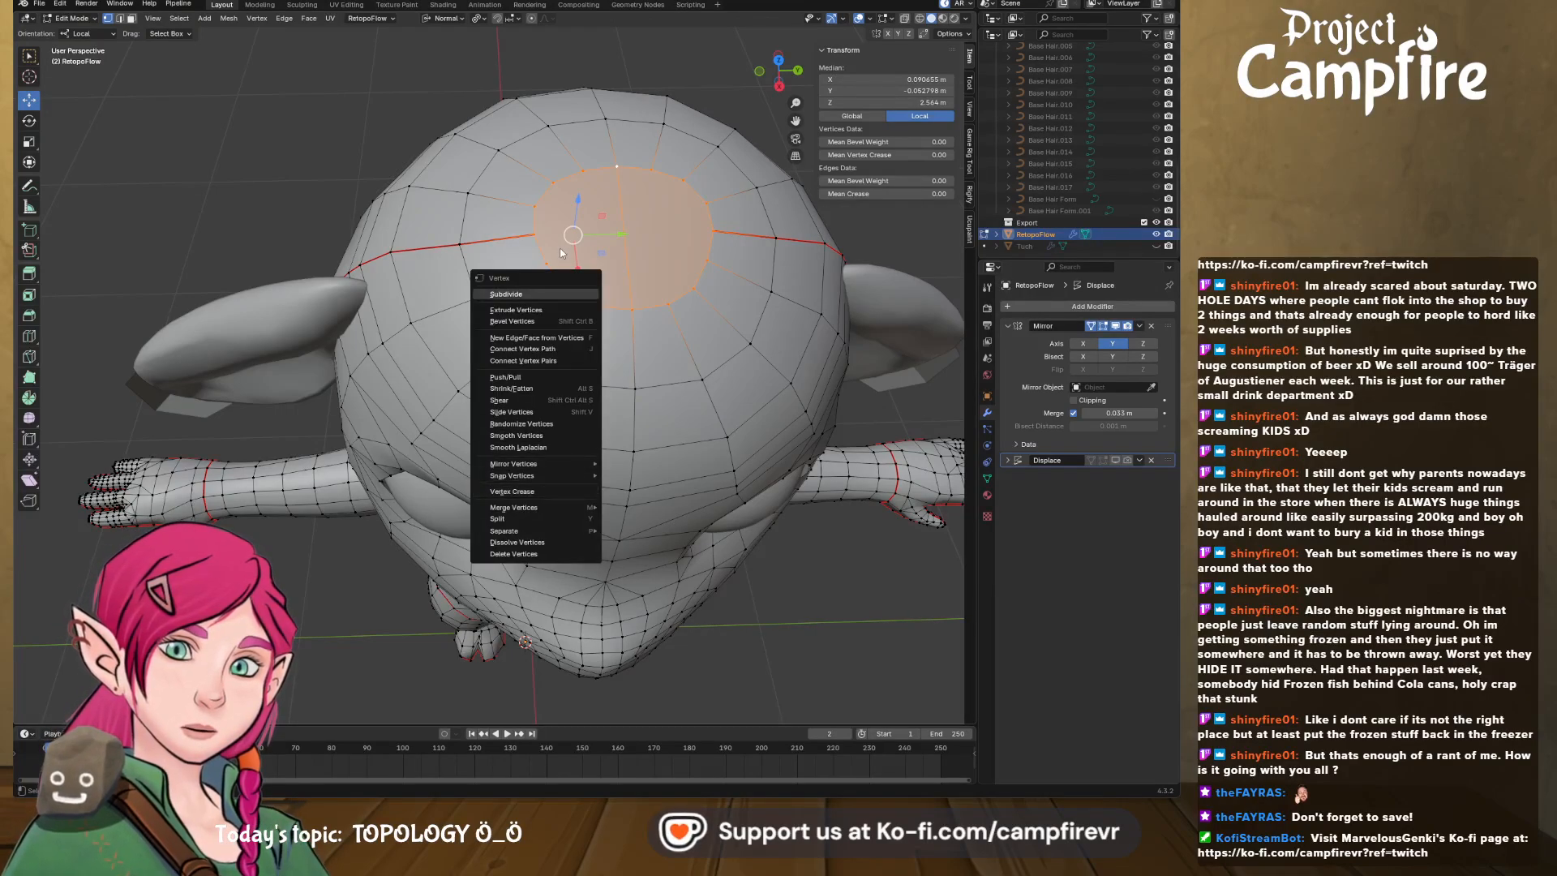
left_click(534, 207)
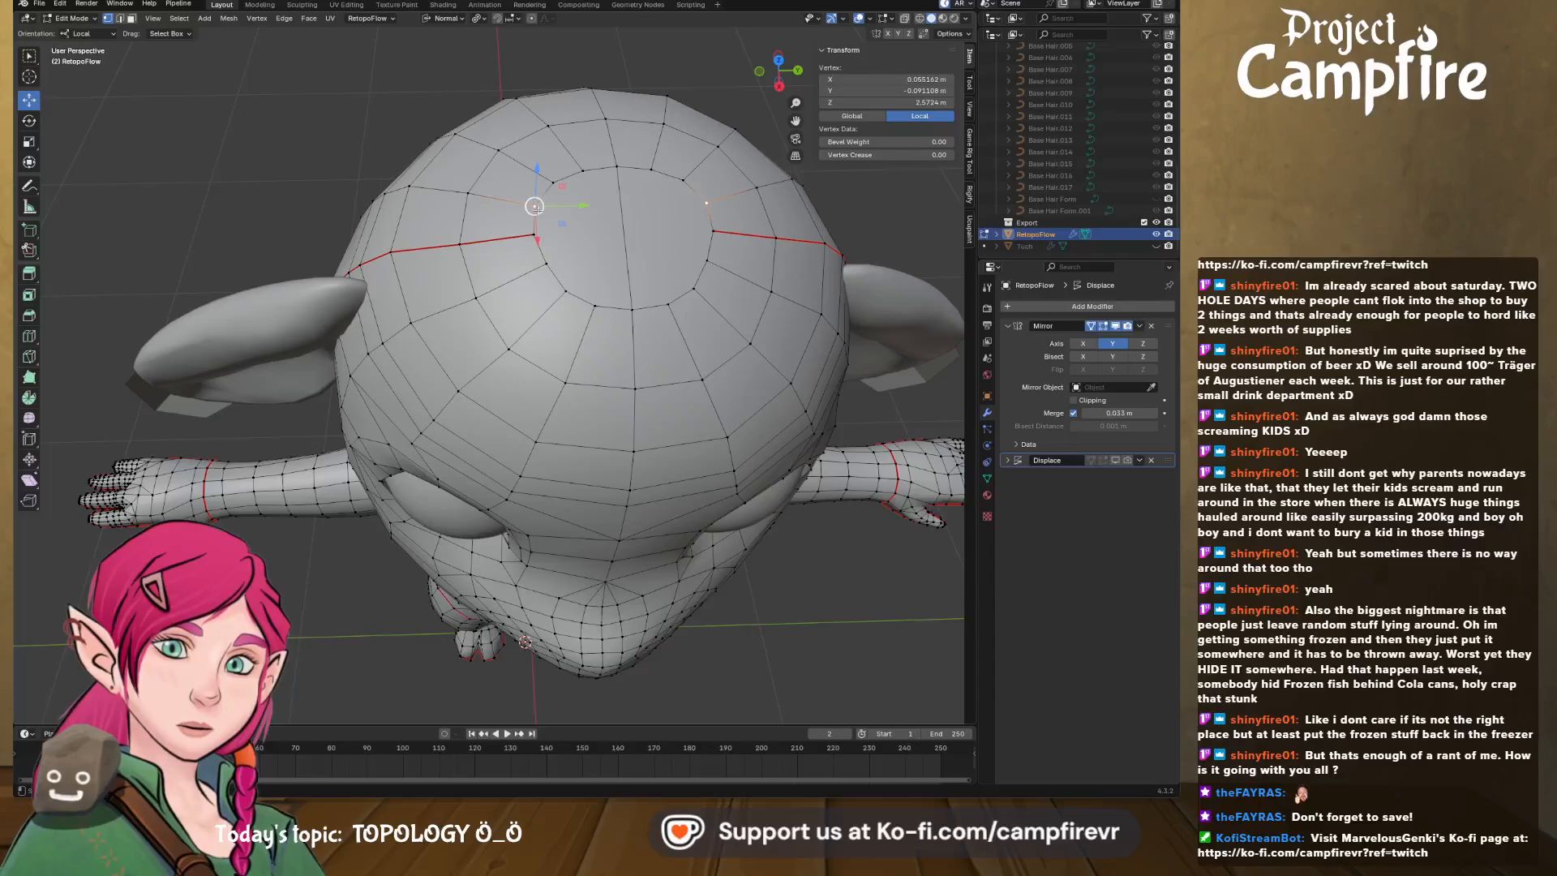
- Mark the edges along the back rim of the filled crown face as a seam, joining the two side seams
left_click(120, 19)
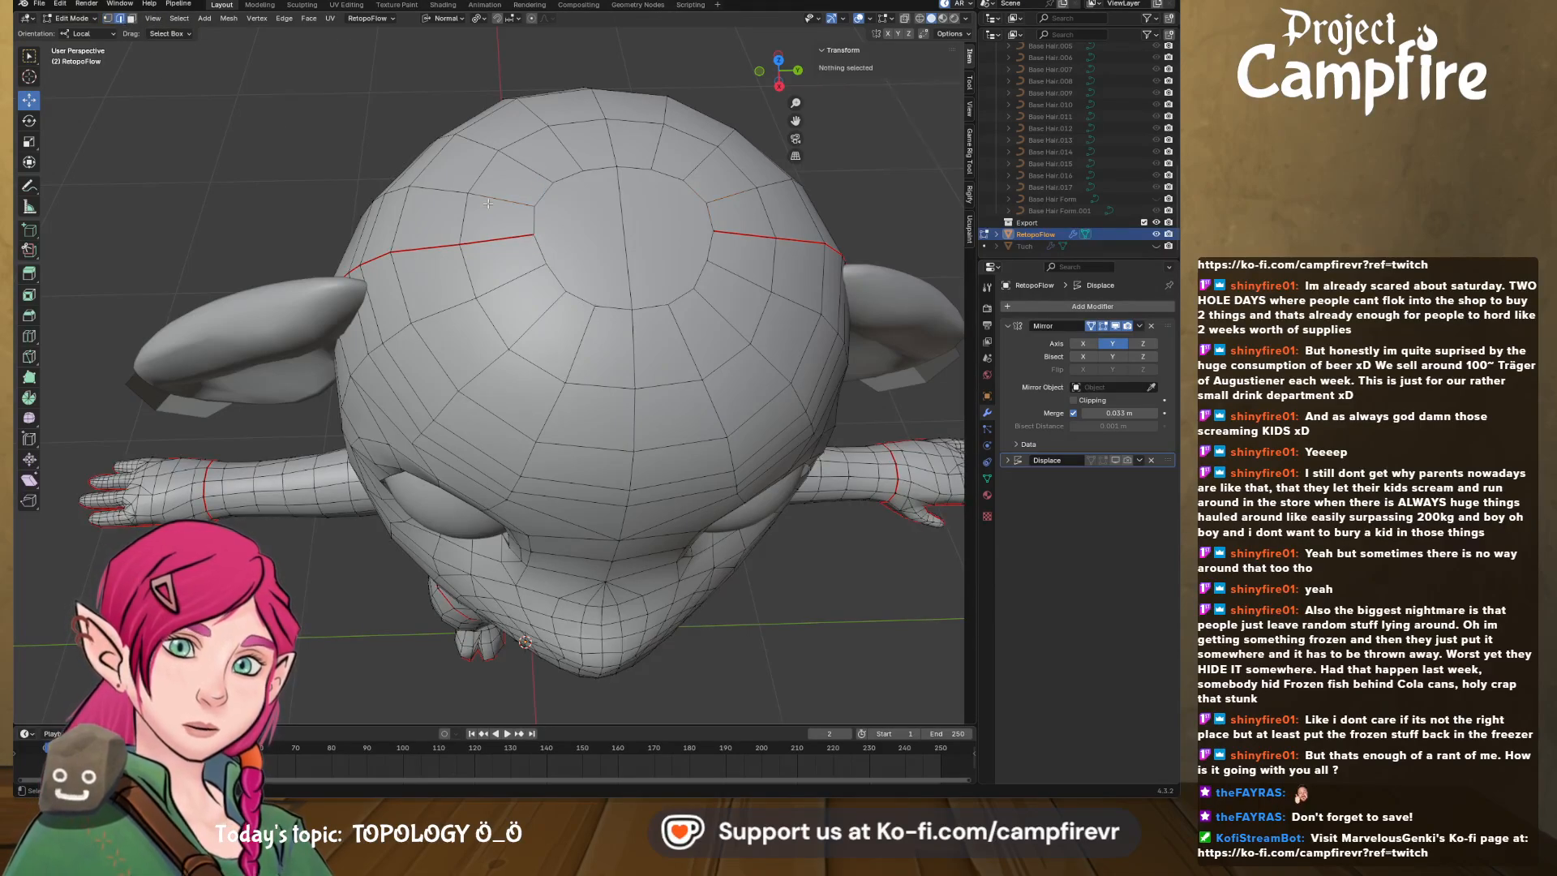
left_click(537, 217)
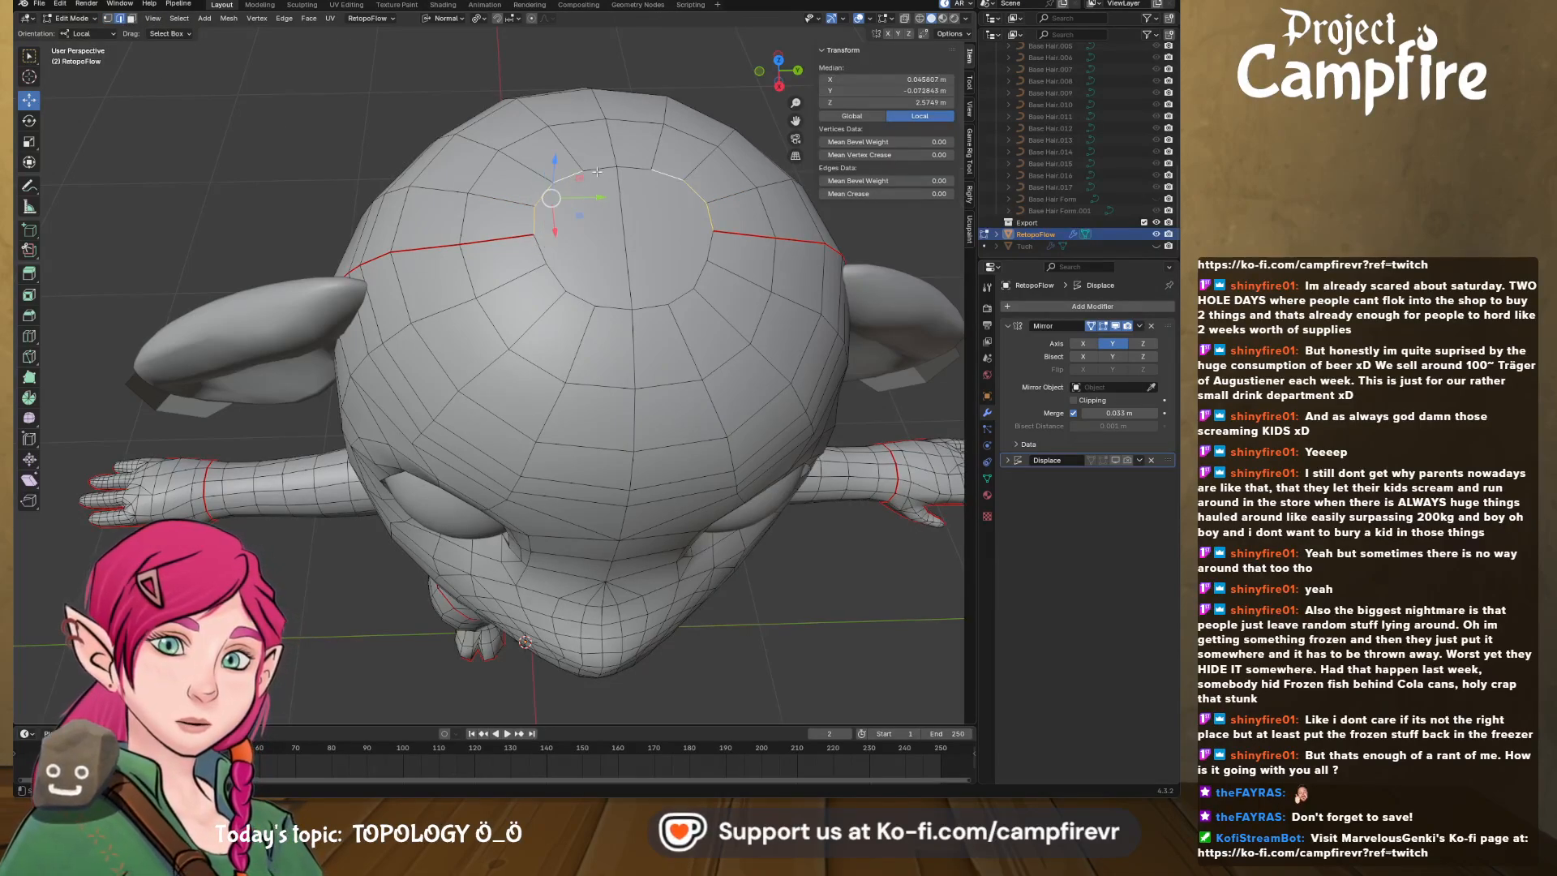
left_click(632, 168, "shift")
right_click(631, 167)
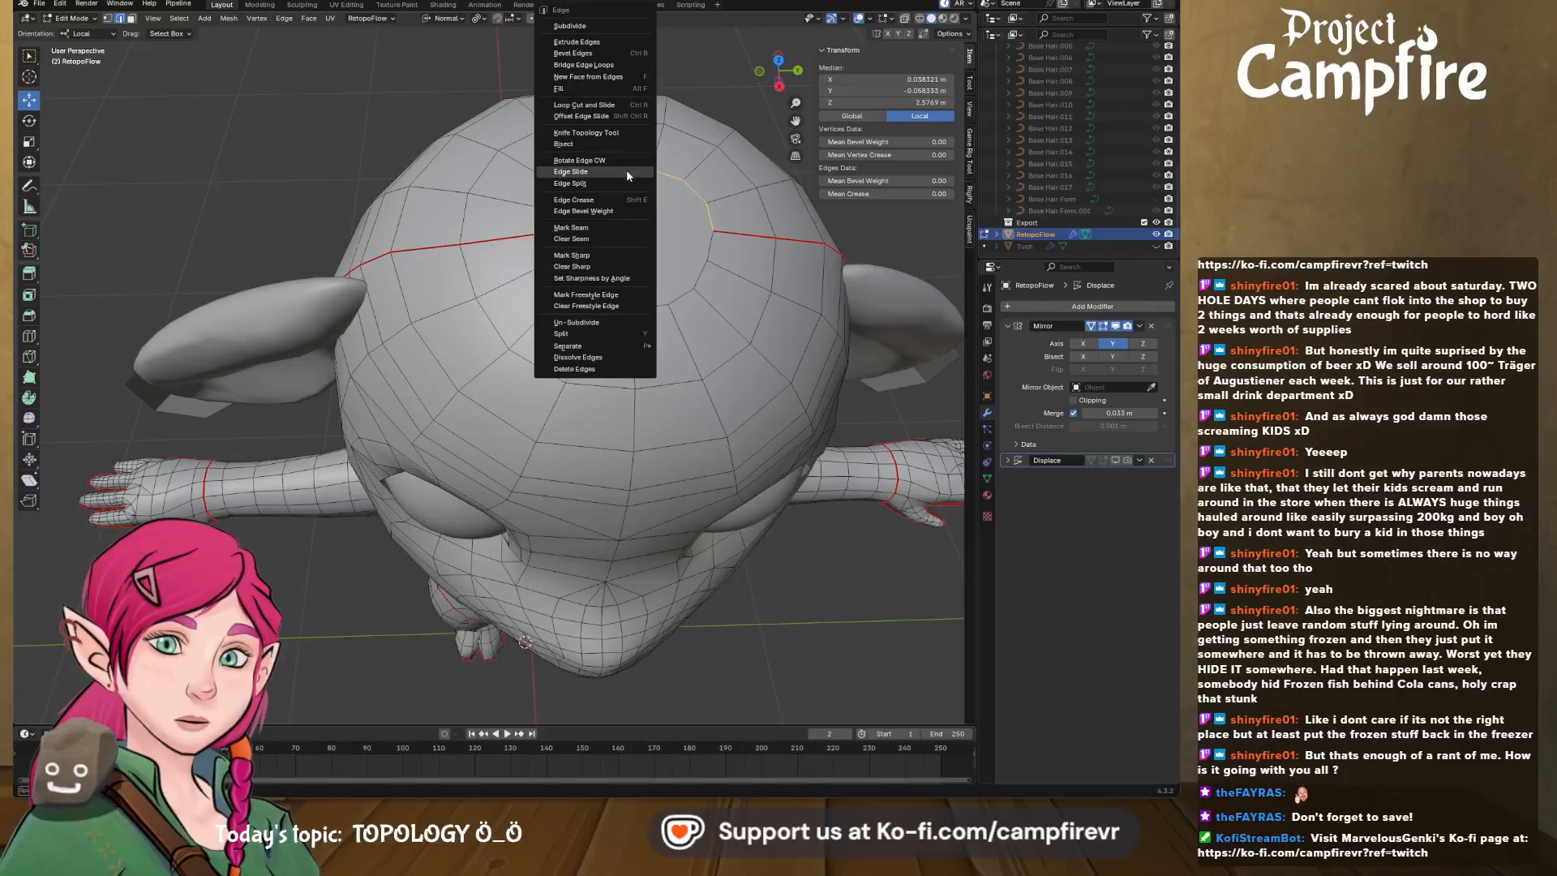
left_click(573, 242)
- Mark the edge loop around the mouth opening as a seam
middle_click_drag(573, 243, 633, 243)
scroll(645, 190, "down", 5)
scroll(650, 311, "up", 4)
scroll(651, 311, "up", 2)
middle_click_drag(640, 303, 603, 347)
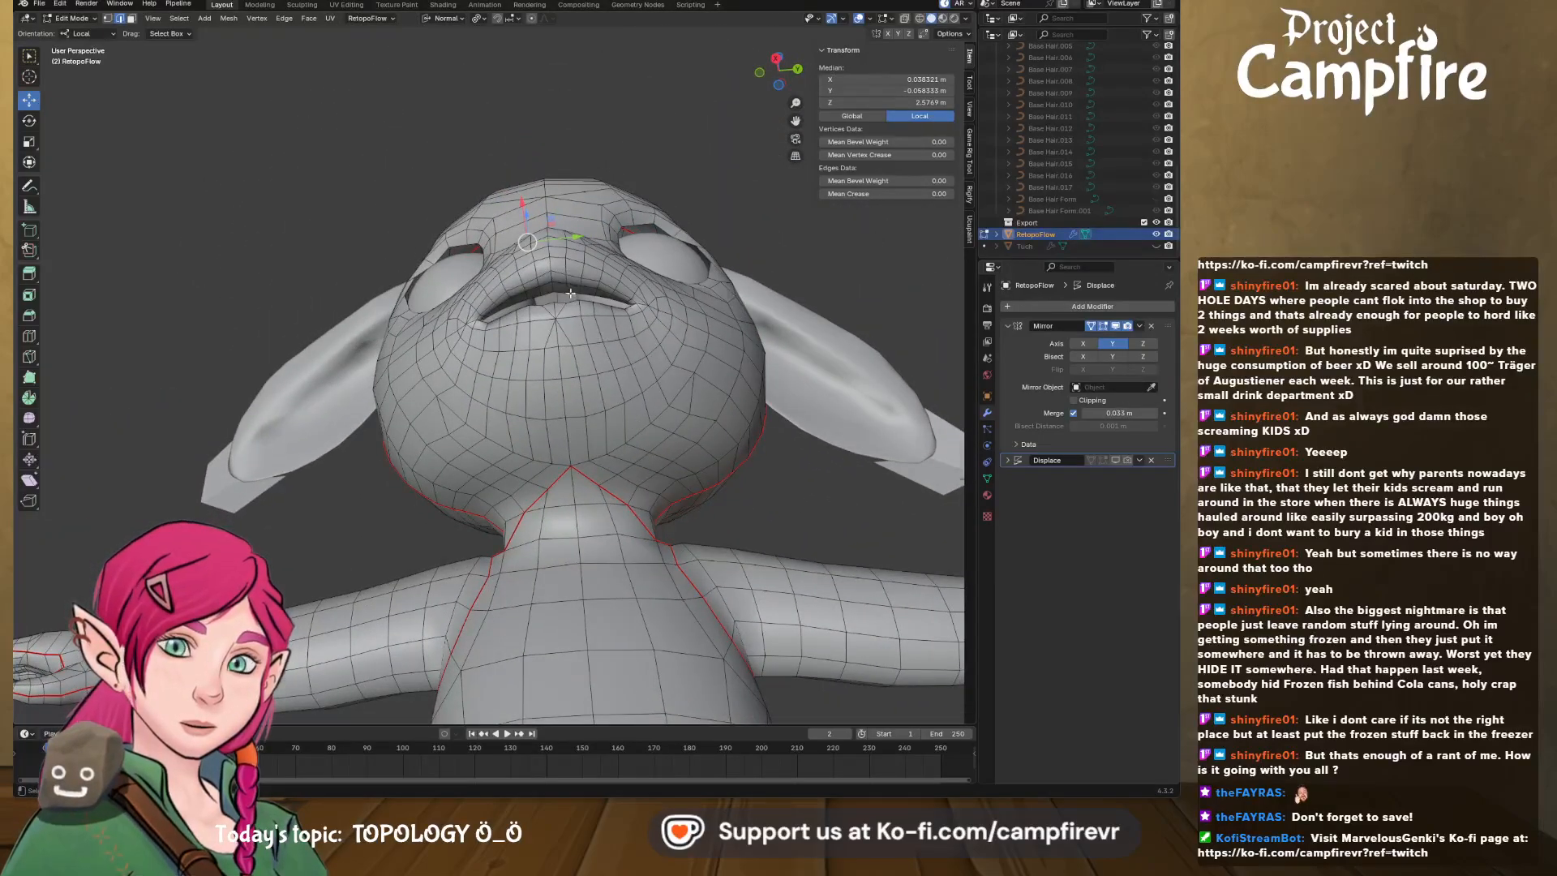
middle_click_drag(571, 293, 527, 460)
left_click(527, 461, "alt+shift")
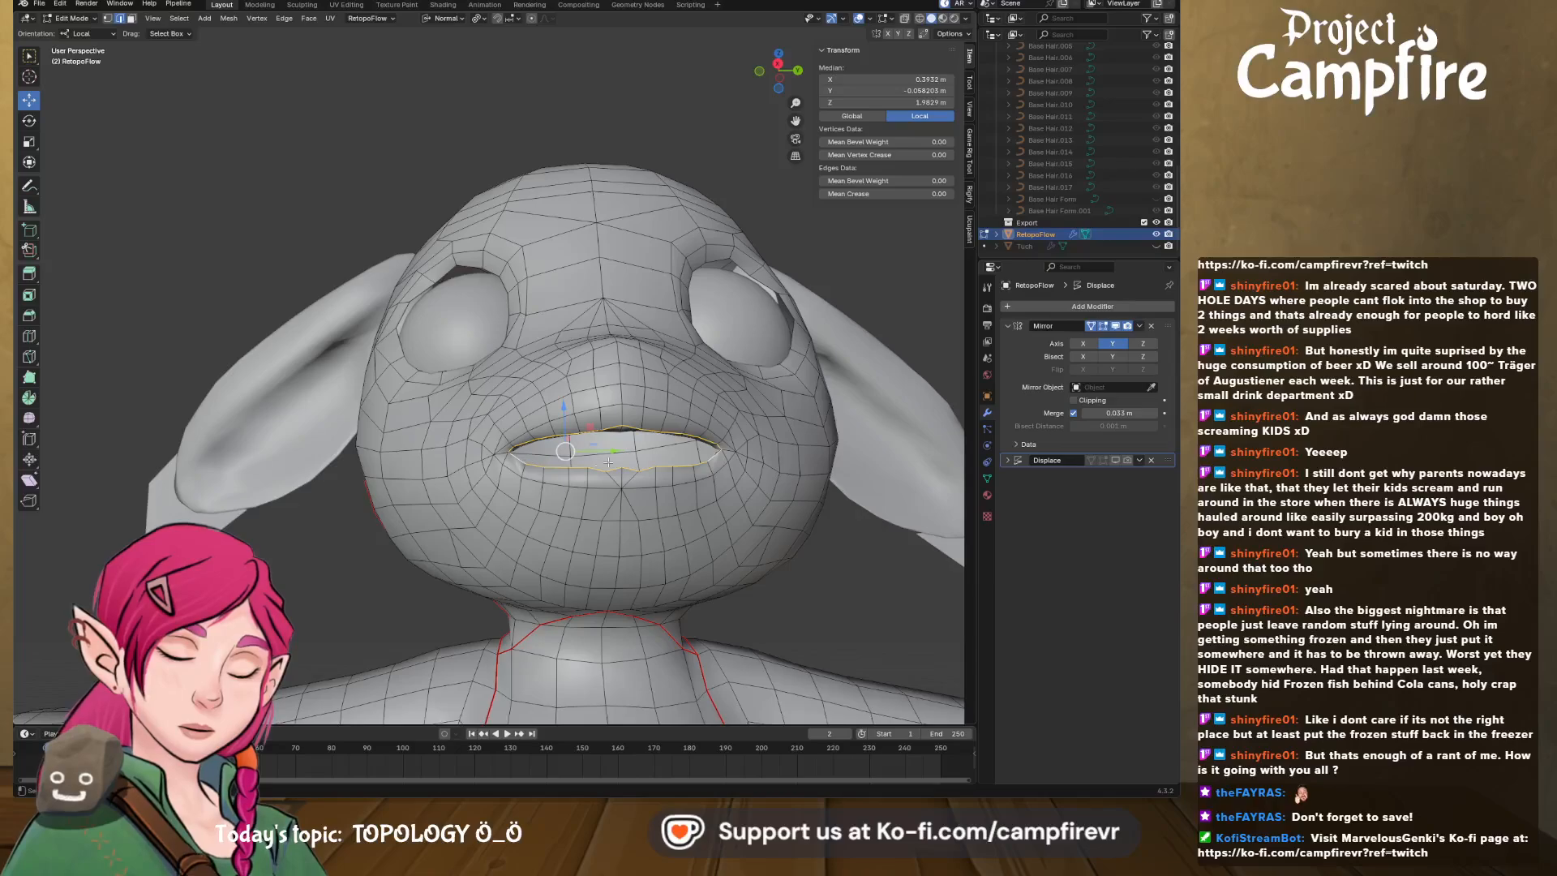
right_click(578, 472)
key("Escape")
- Turn off the Mirror modifier's viewport display to expose the inside of the head
middle_click_drag(577, 470, 742, 478)
scroll(442, 434, "up", 1)
scroll(673, 446, "down", 3)
left_click(1114, 328)
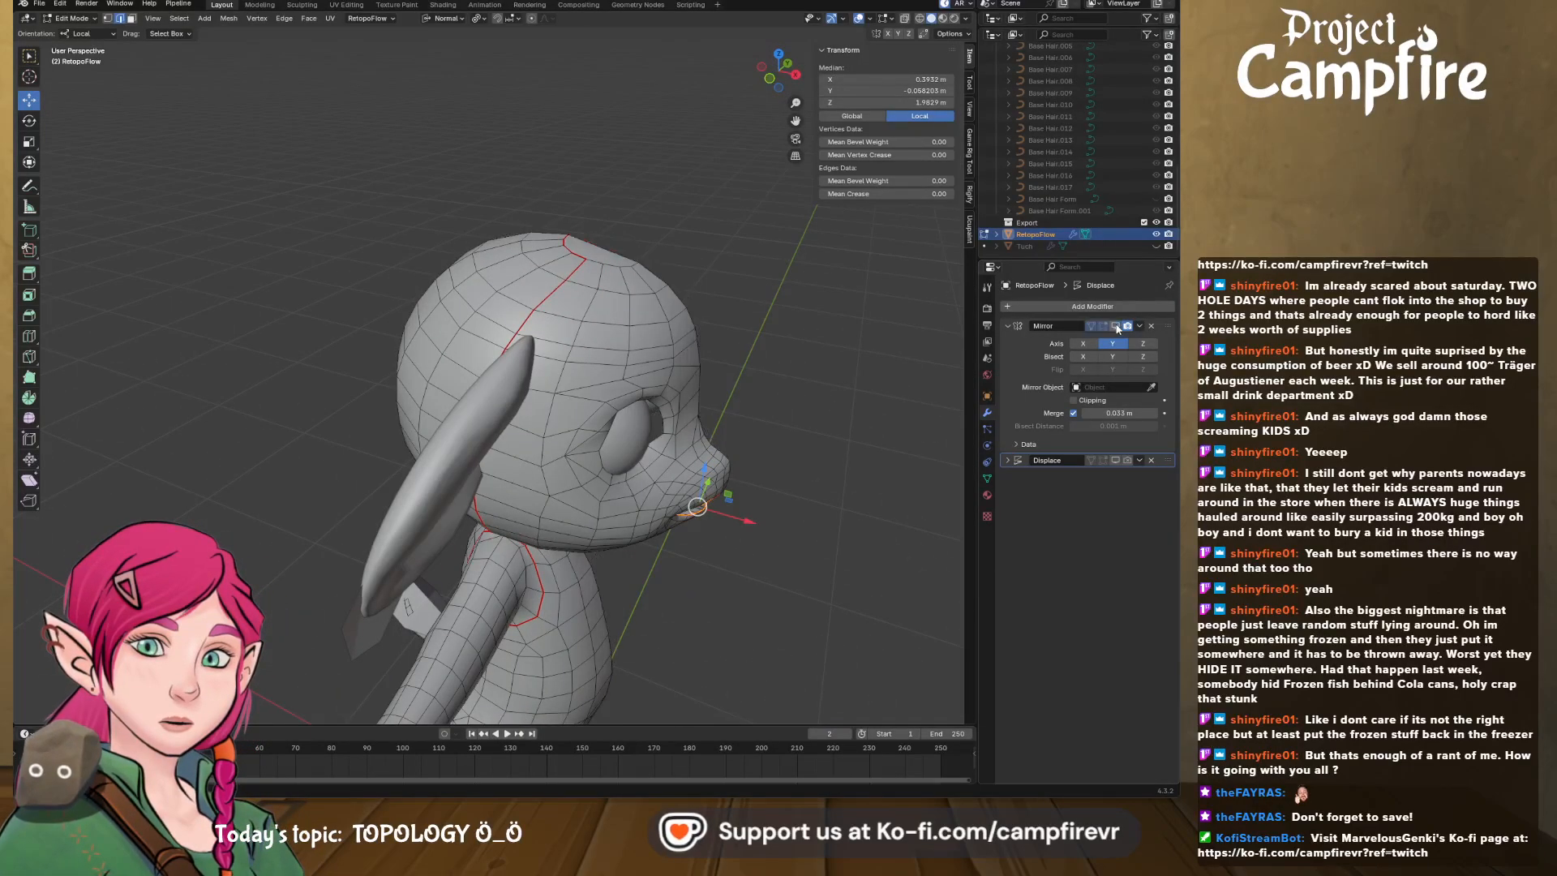
middle_click_drag(907, 409, 697, 357)
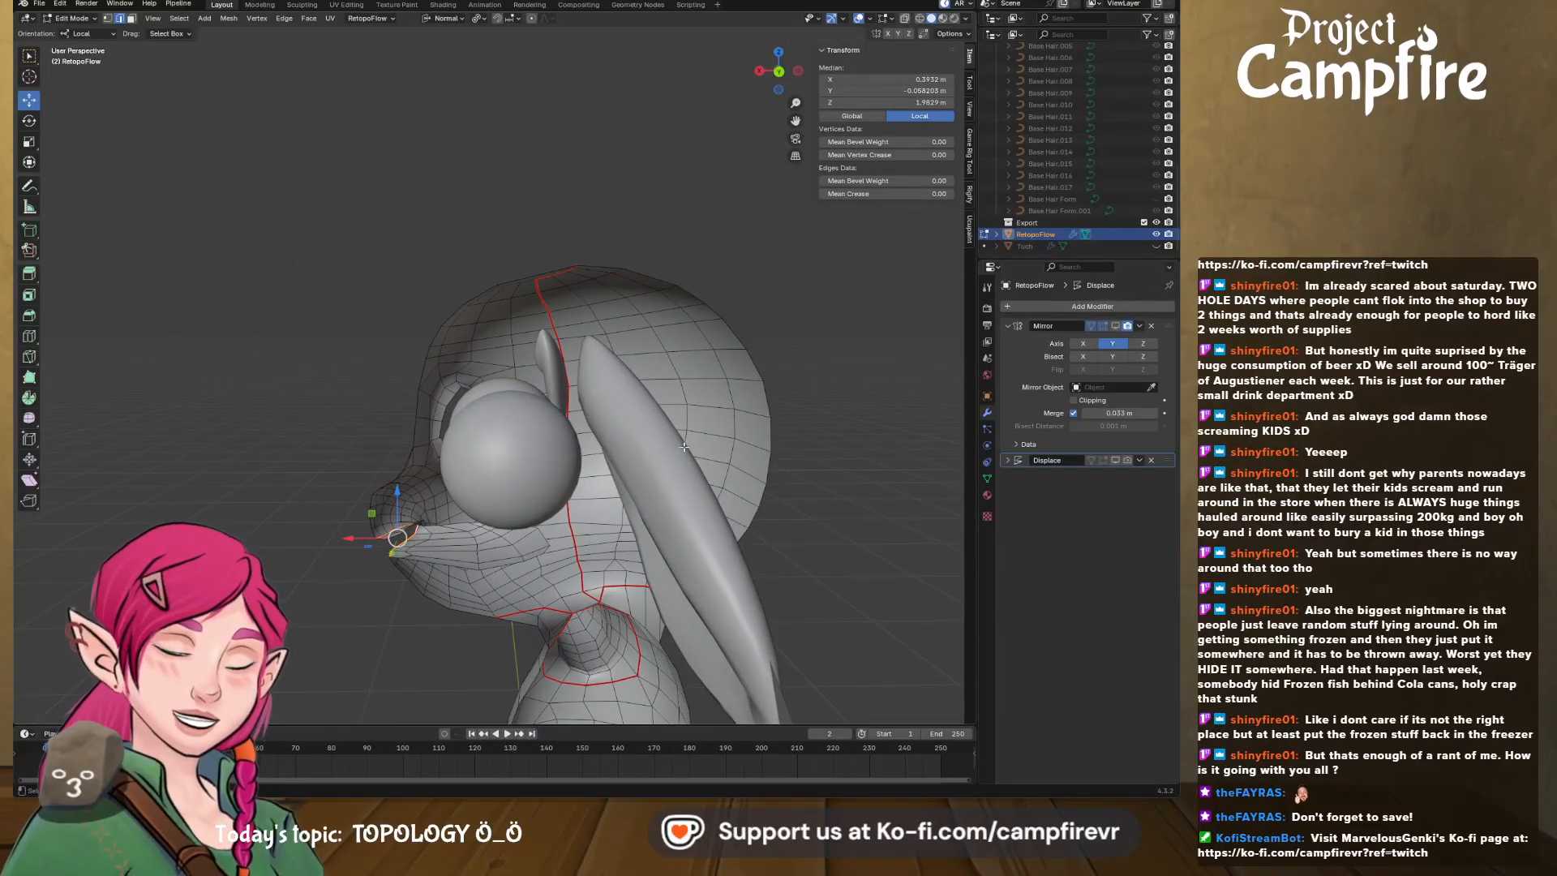
- Leave mesh editing and hide the Eye and Ear objects
scroll(1111, 181, "up", 8)
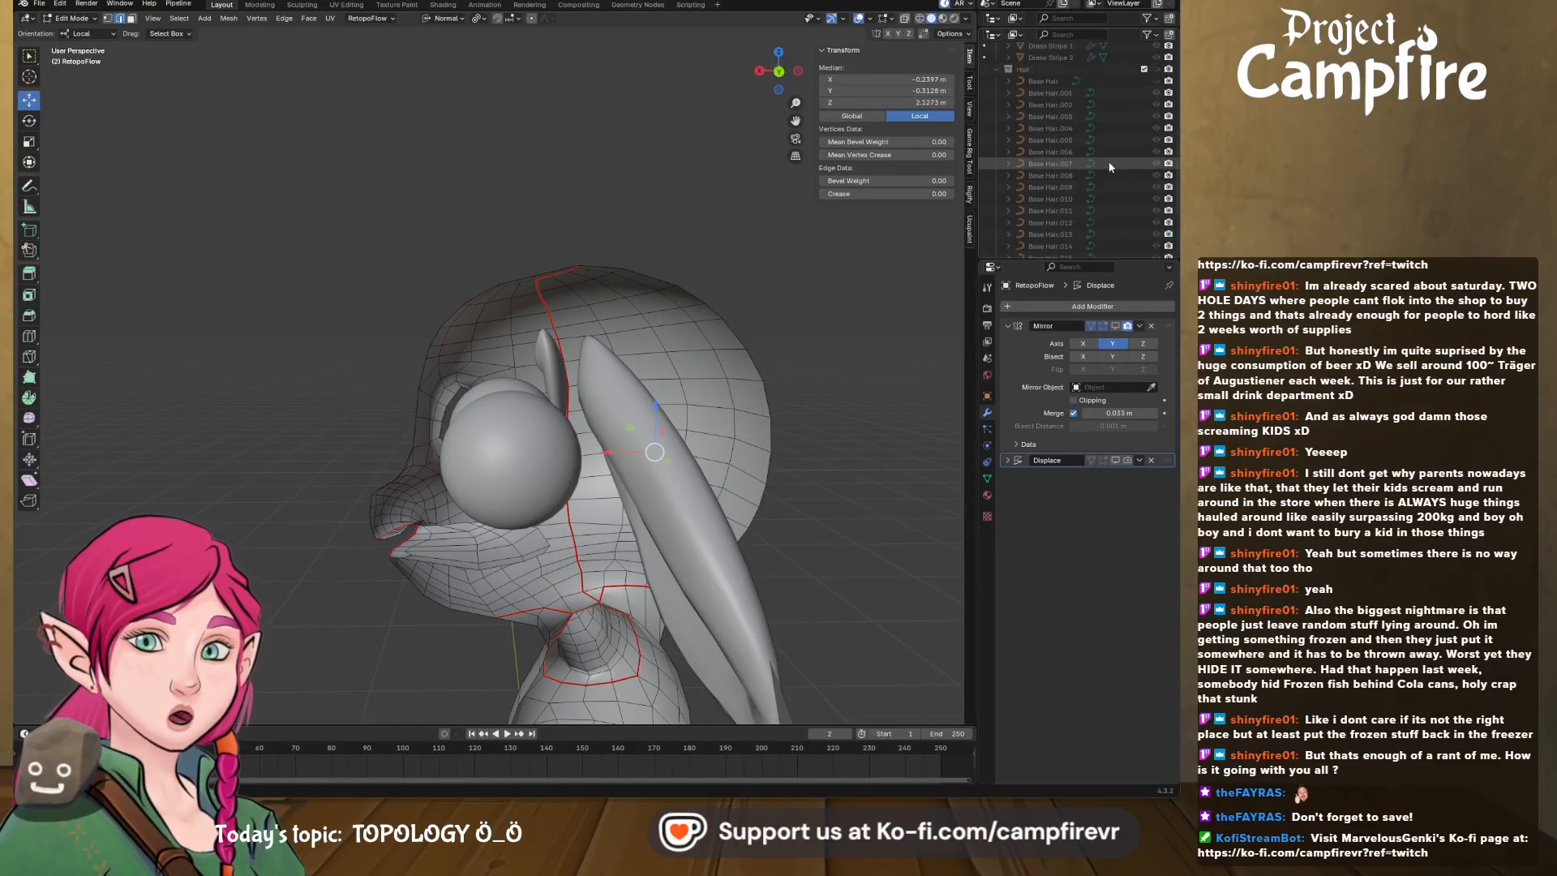
key("Tab")
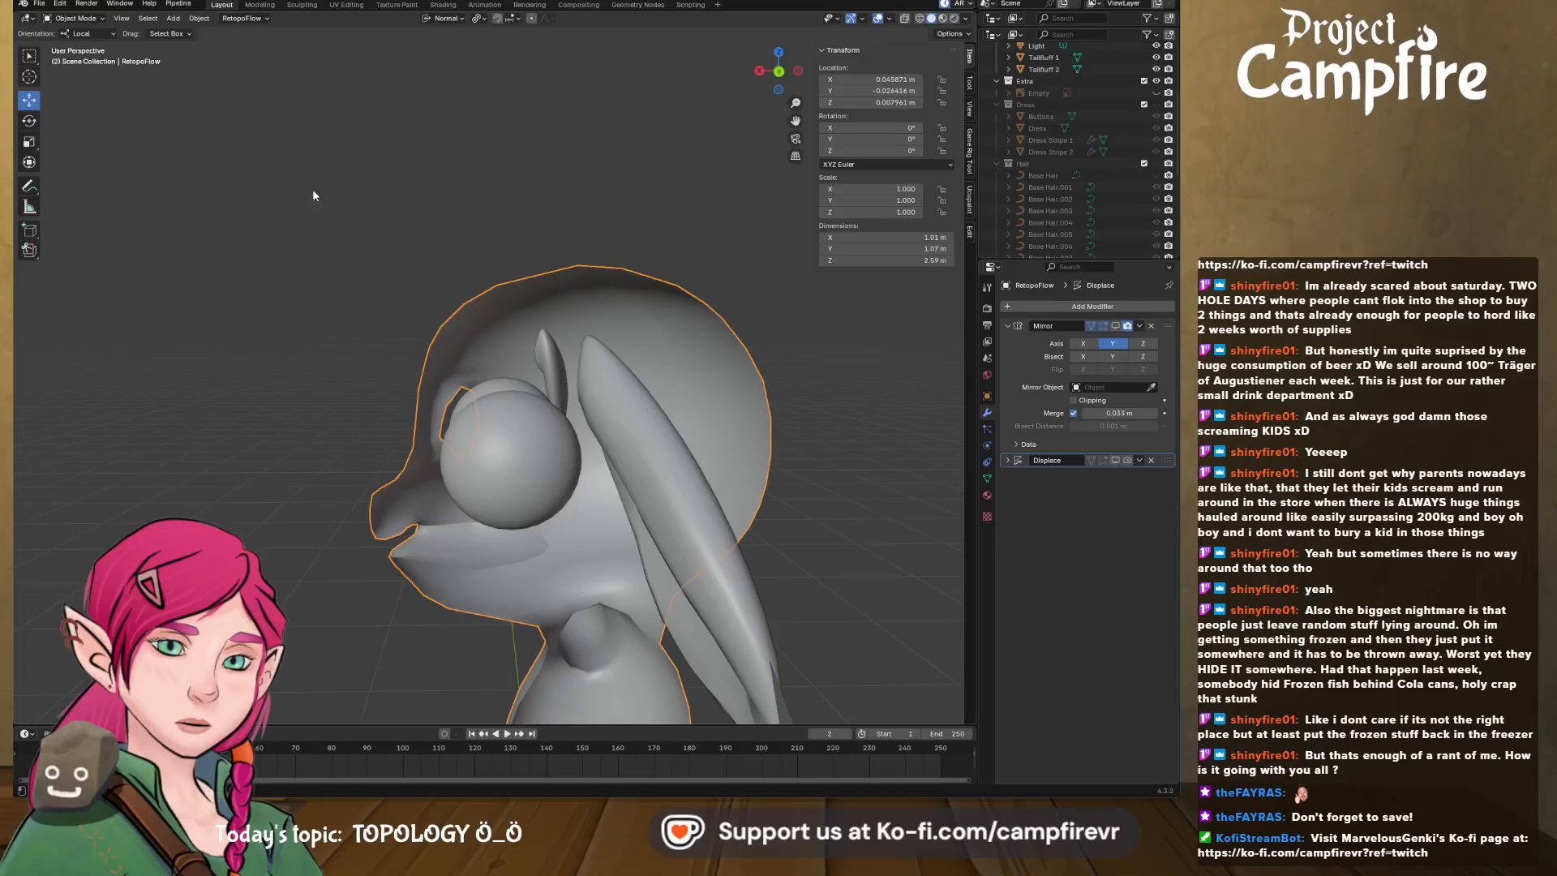
left_click(654, 469)
left_click(522, 447, "shift")
scroll(1132, 169, "up", 5)
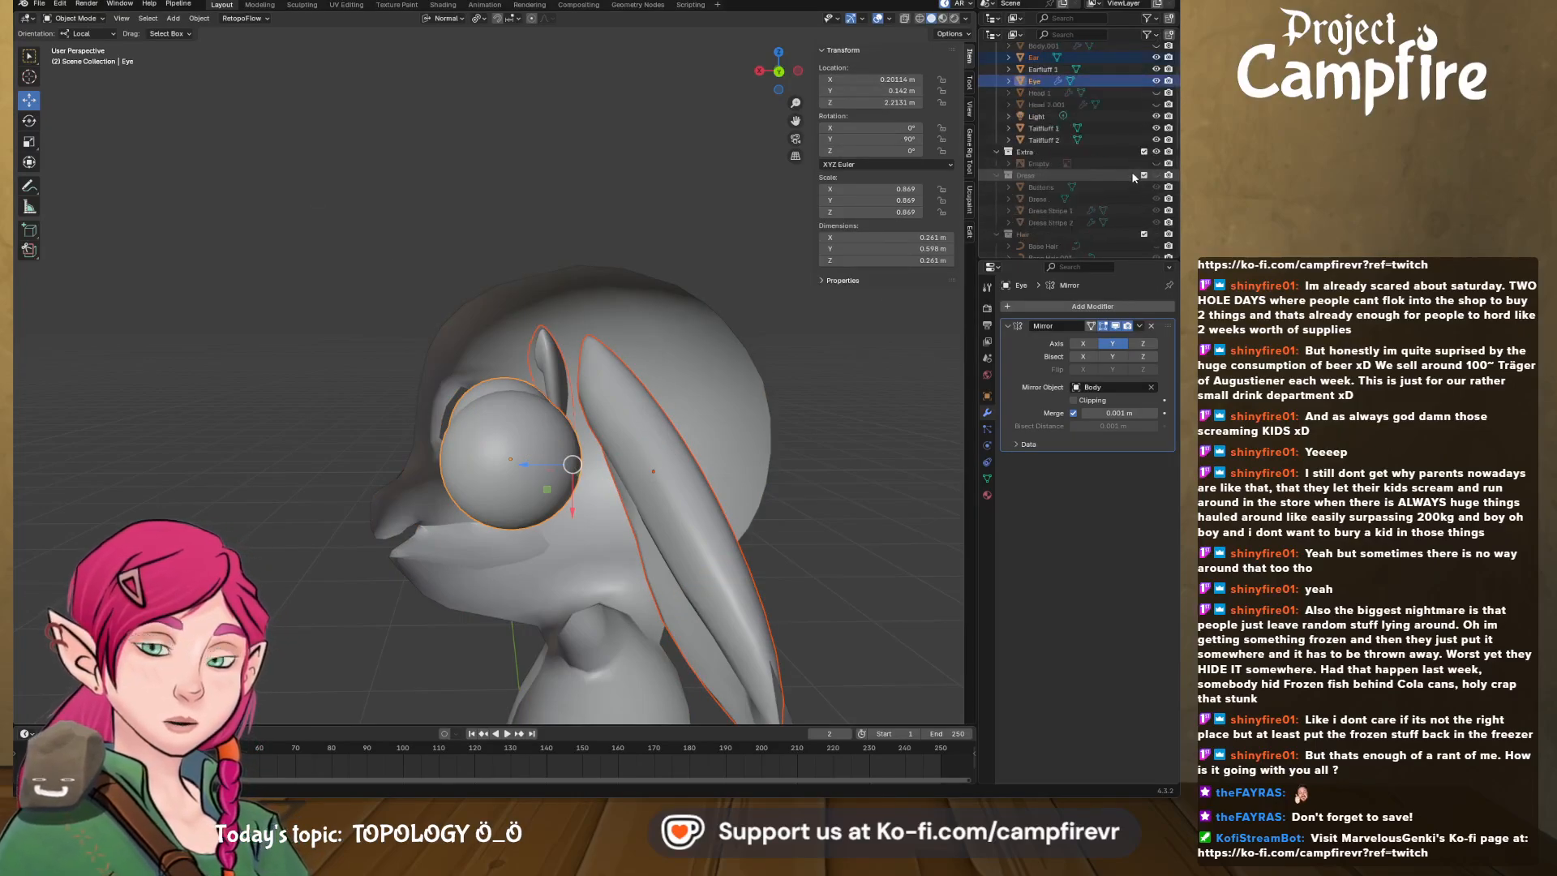
left_click(1157, 119)
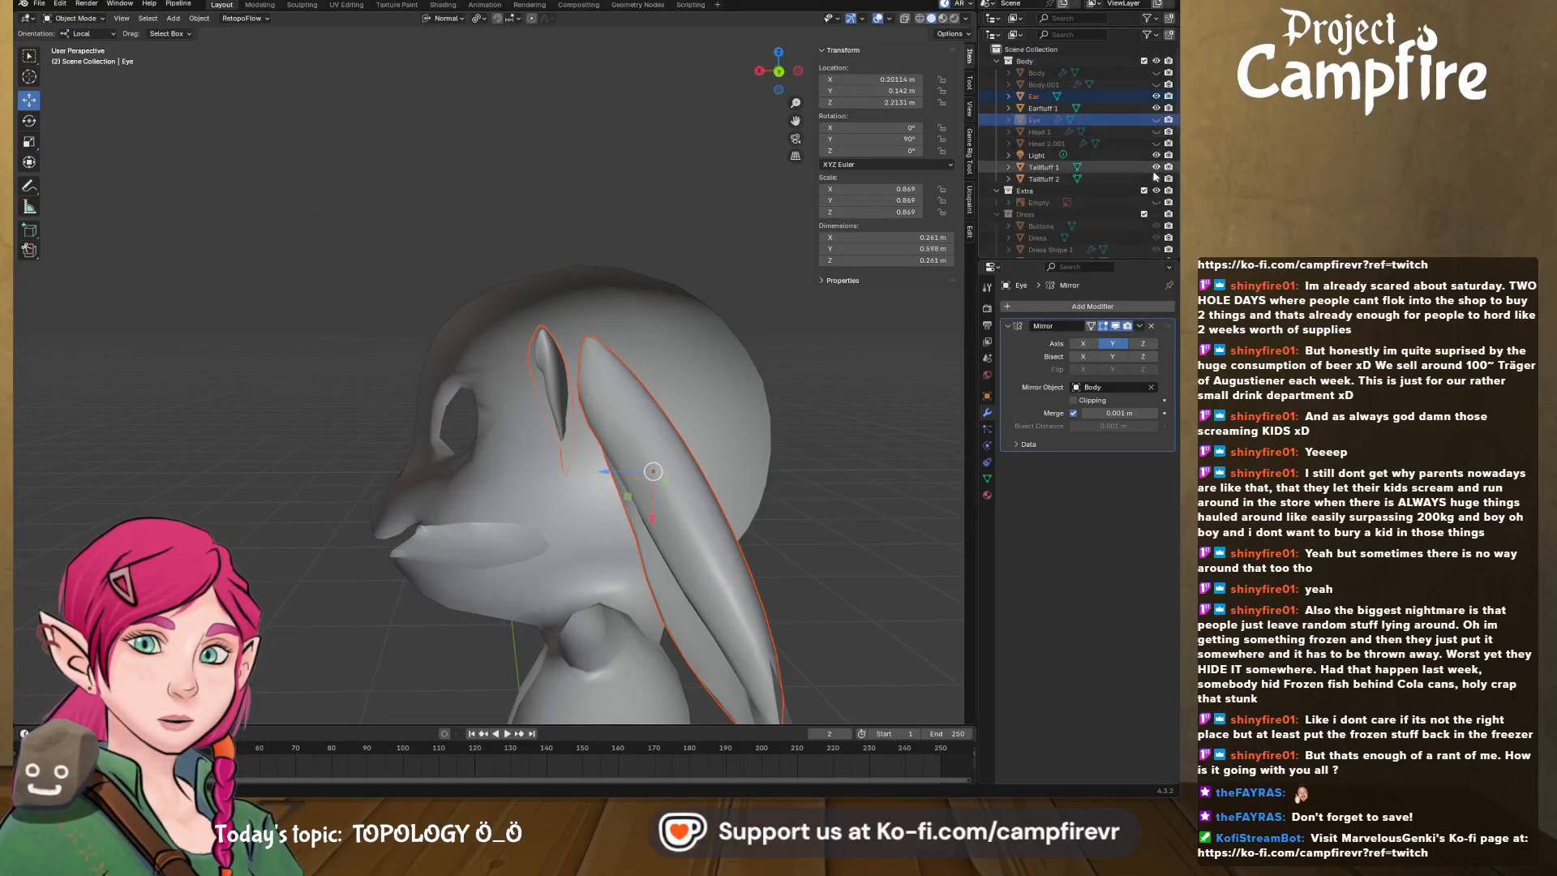
left_click(1156, 95)
middle_click_drag(702, 437, 609, 477)
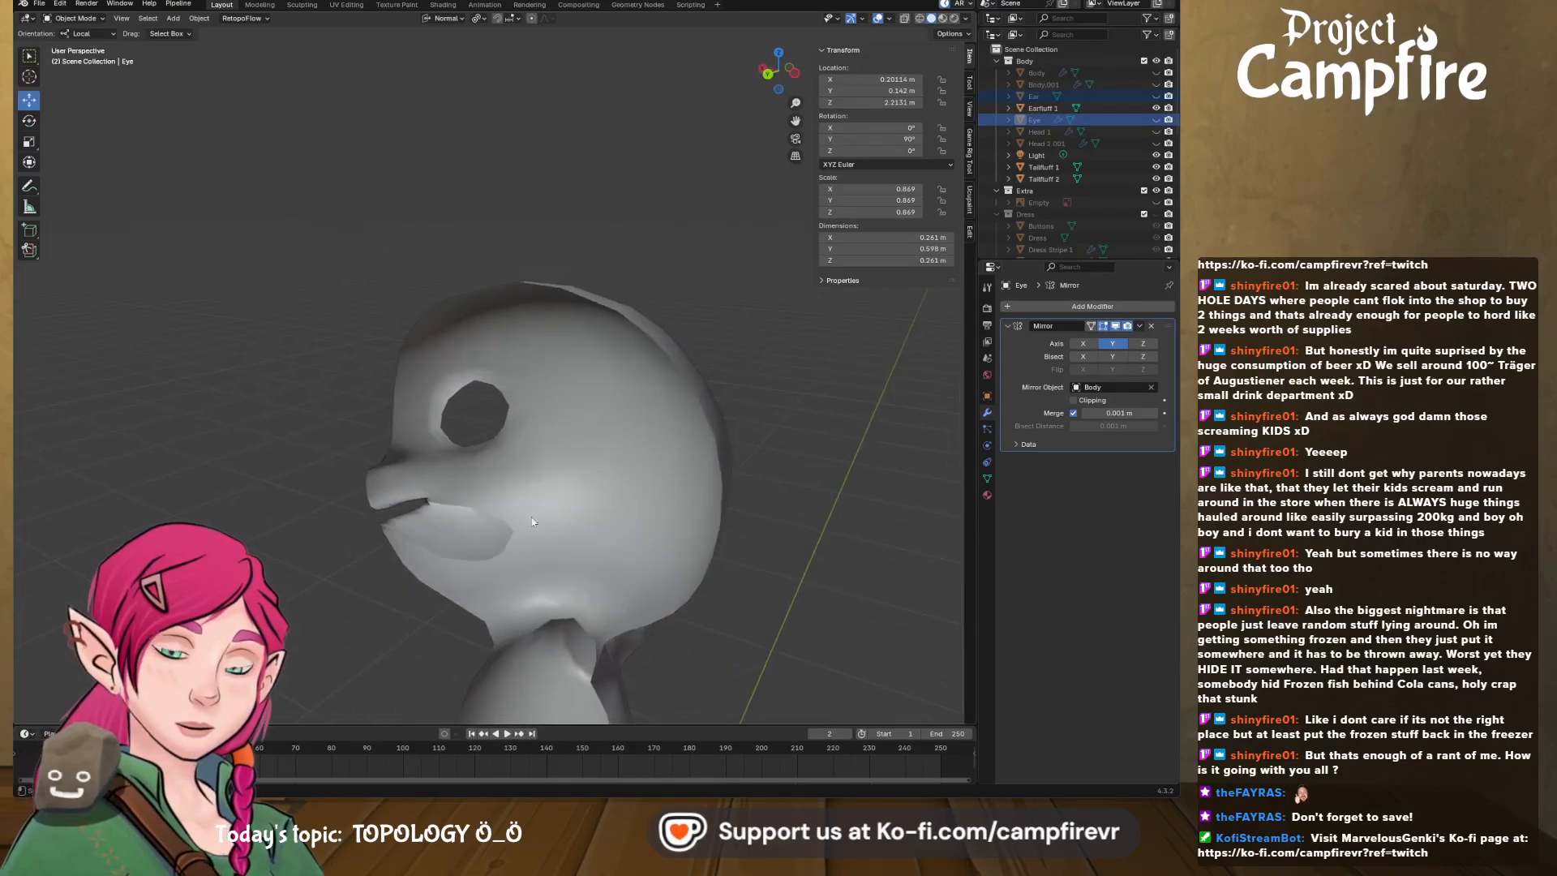
- Edit the RetopoFlow mesh again and extrude the upper lip's inner edges three times back into the mouth
left_click(492, 536)
key("Tab")
middle_click_drag(491, 535, 410, 471)
scroll(530, 515, "up", 3)
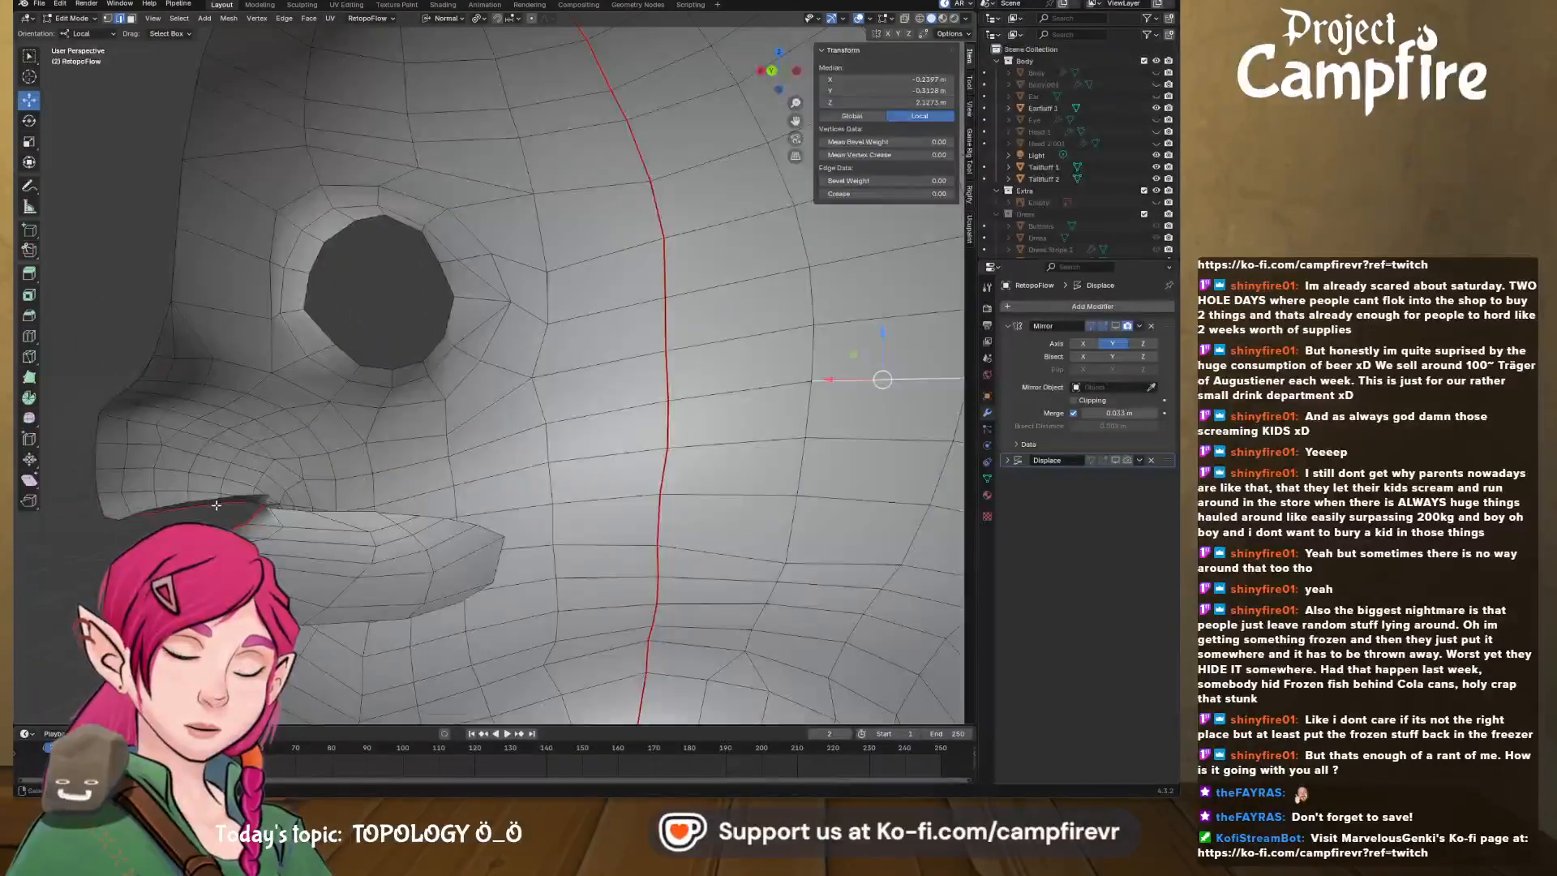
middle_click_drag(216, 504, 203, 477)
left_click(190, 472, "alt")
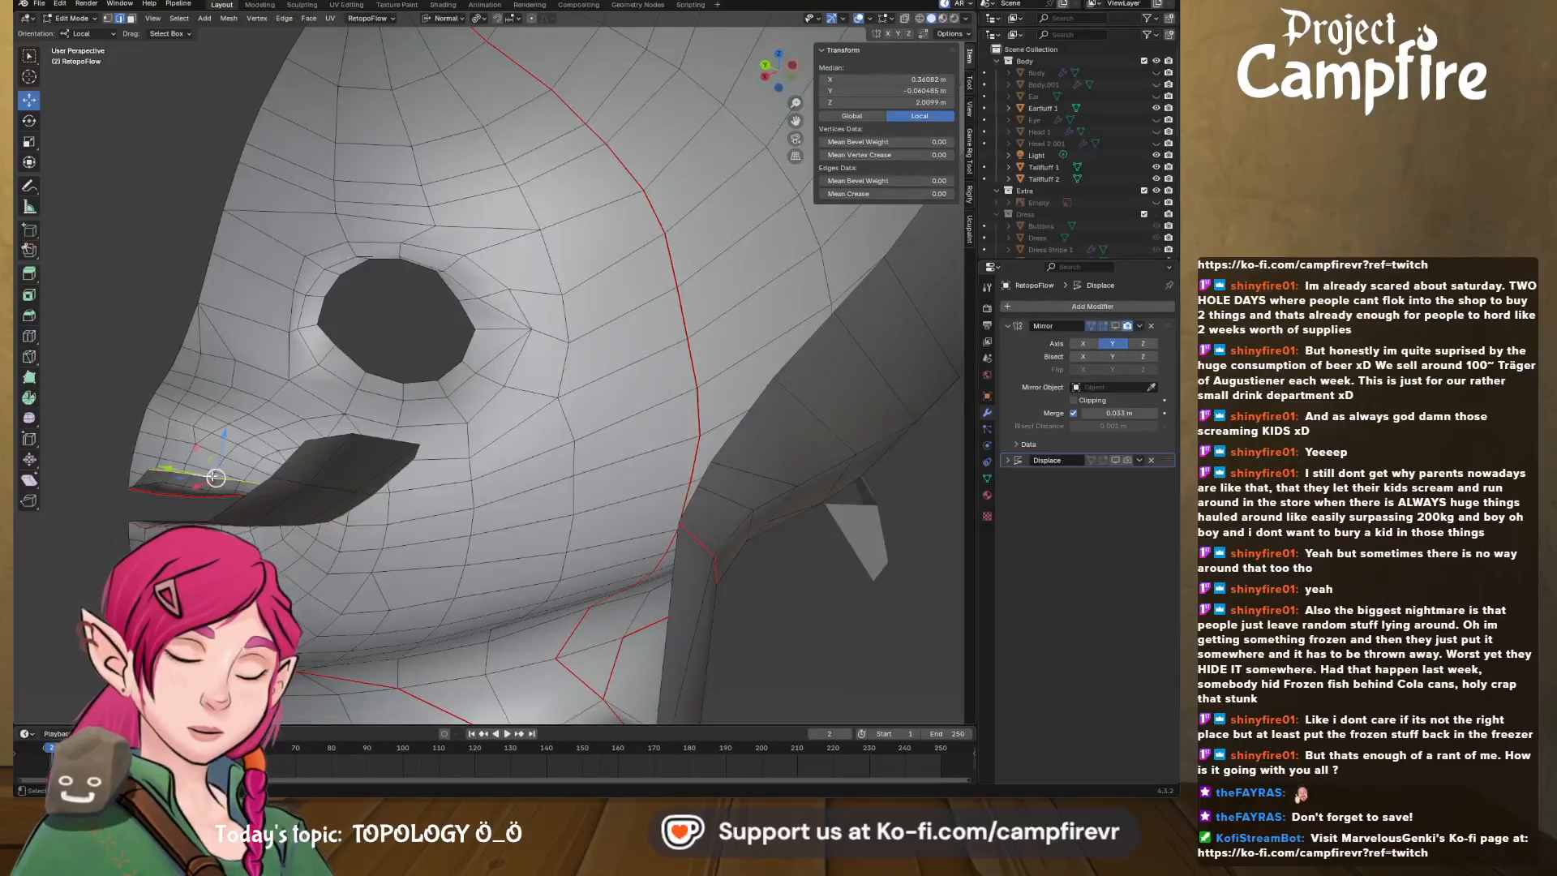
left_click_drag(215, 477, 245, 449)
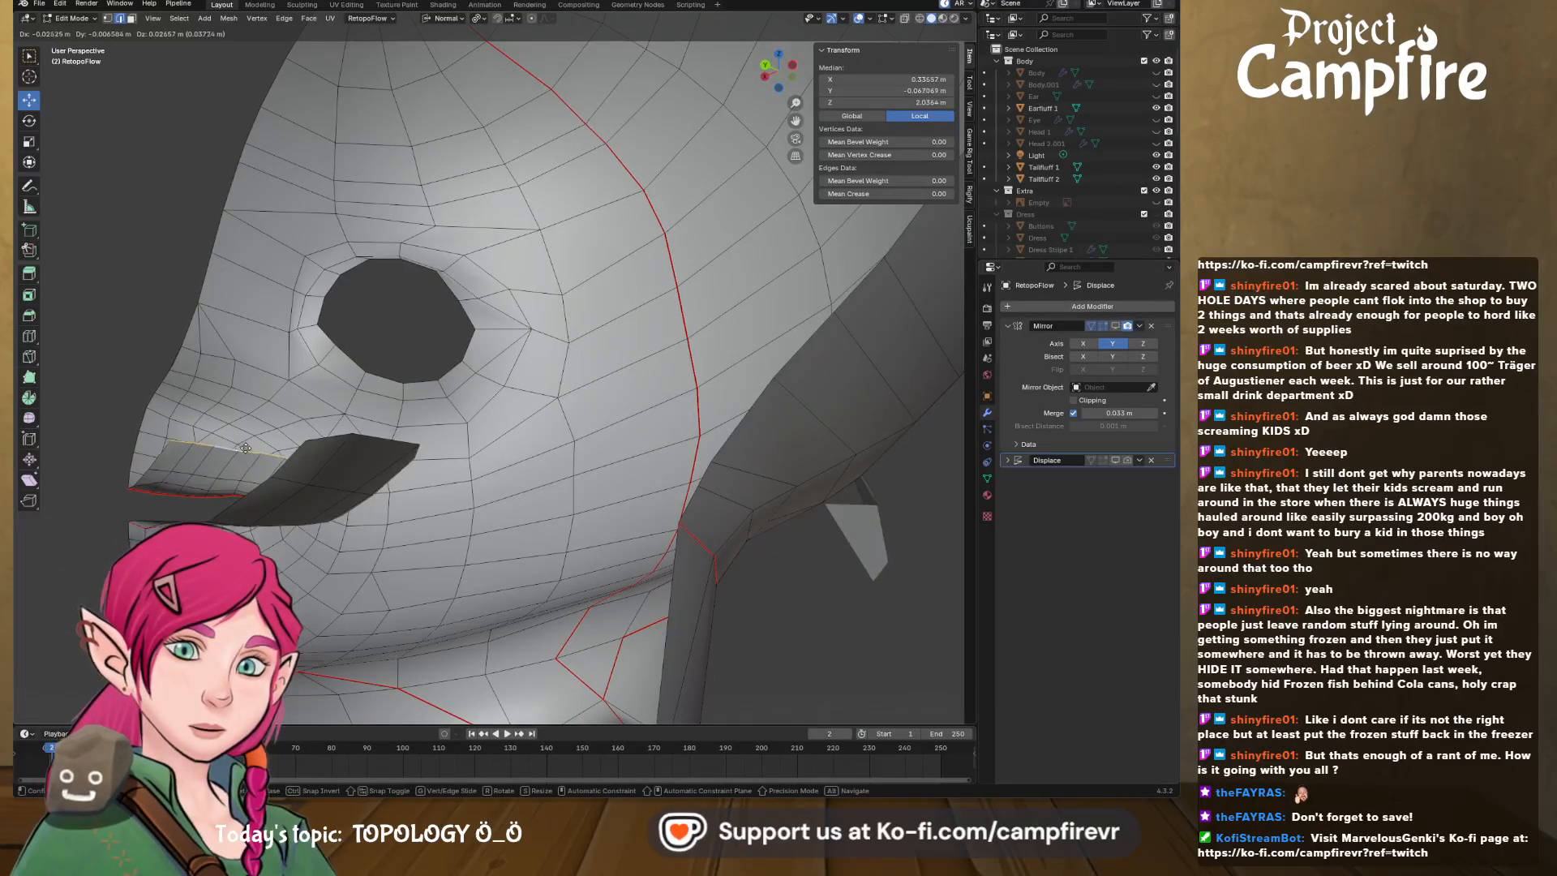
left_click(248, 443)
key("e")
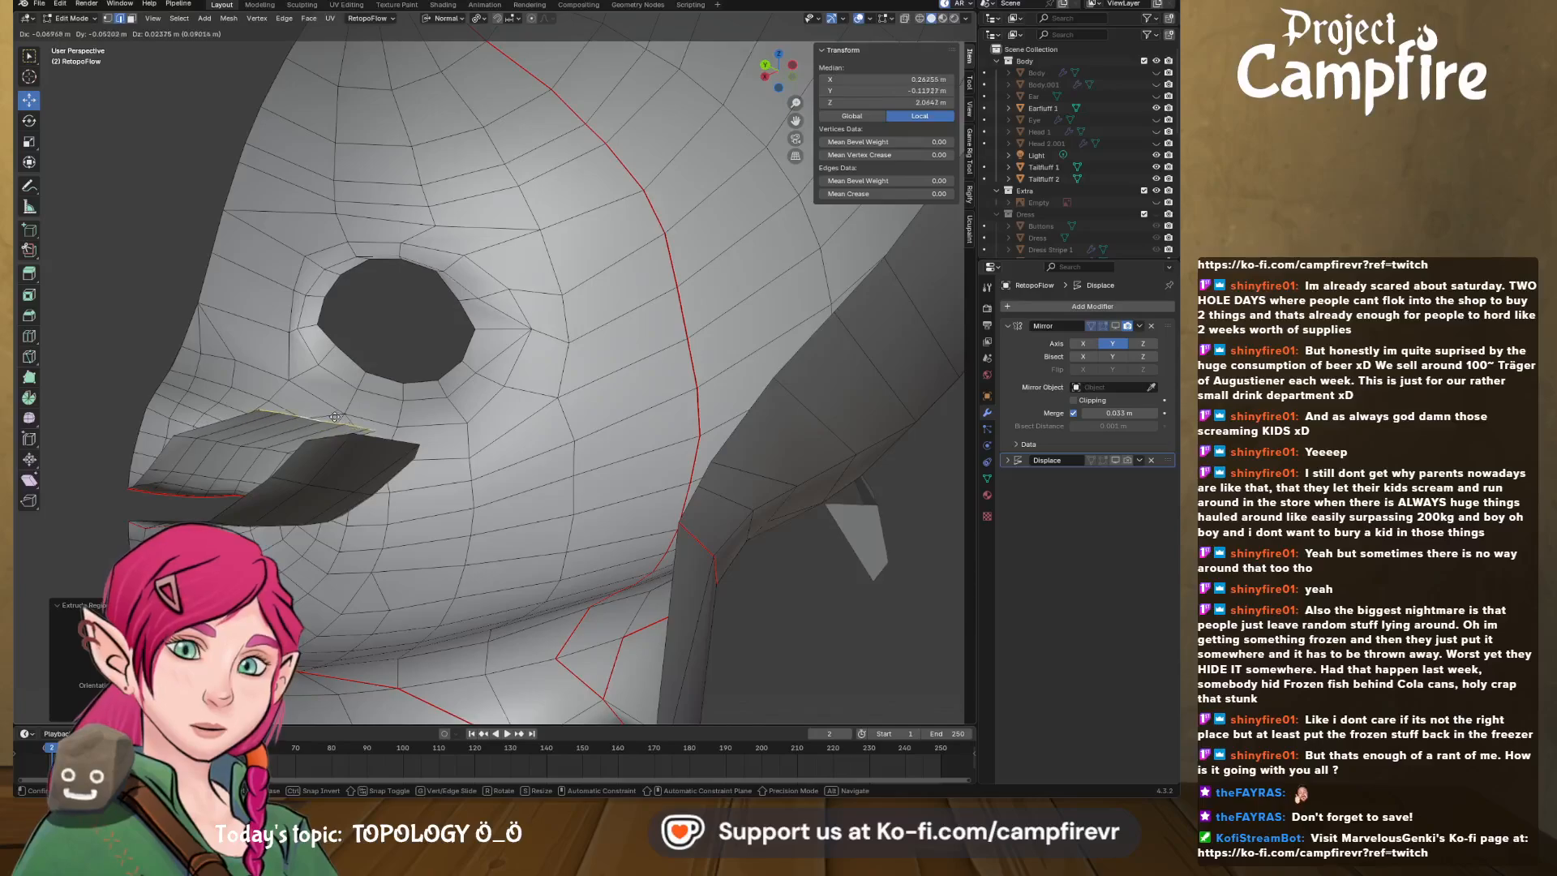
left_click(338, 416)
key("e")
left_click(375, 424)
- Move the innermost extruded mouth edge row and the row before it along local Y toward the head's centreline
middle_click_drag(375, 426, 376, 495)
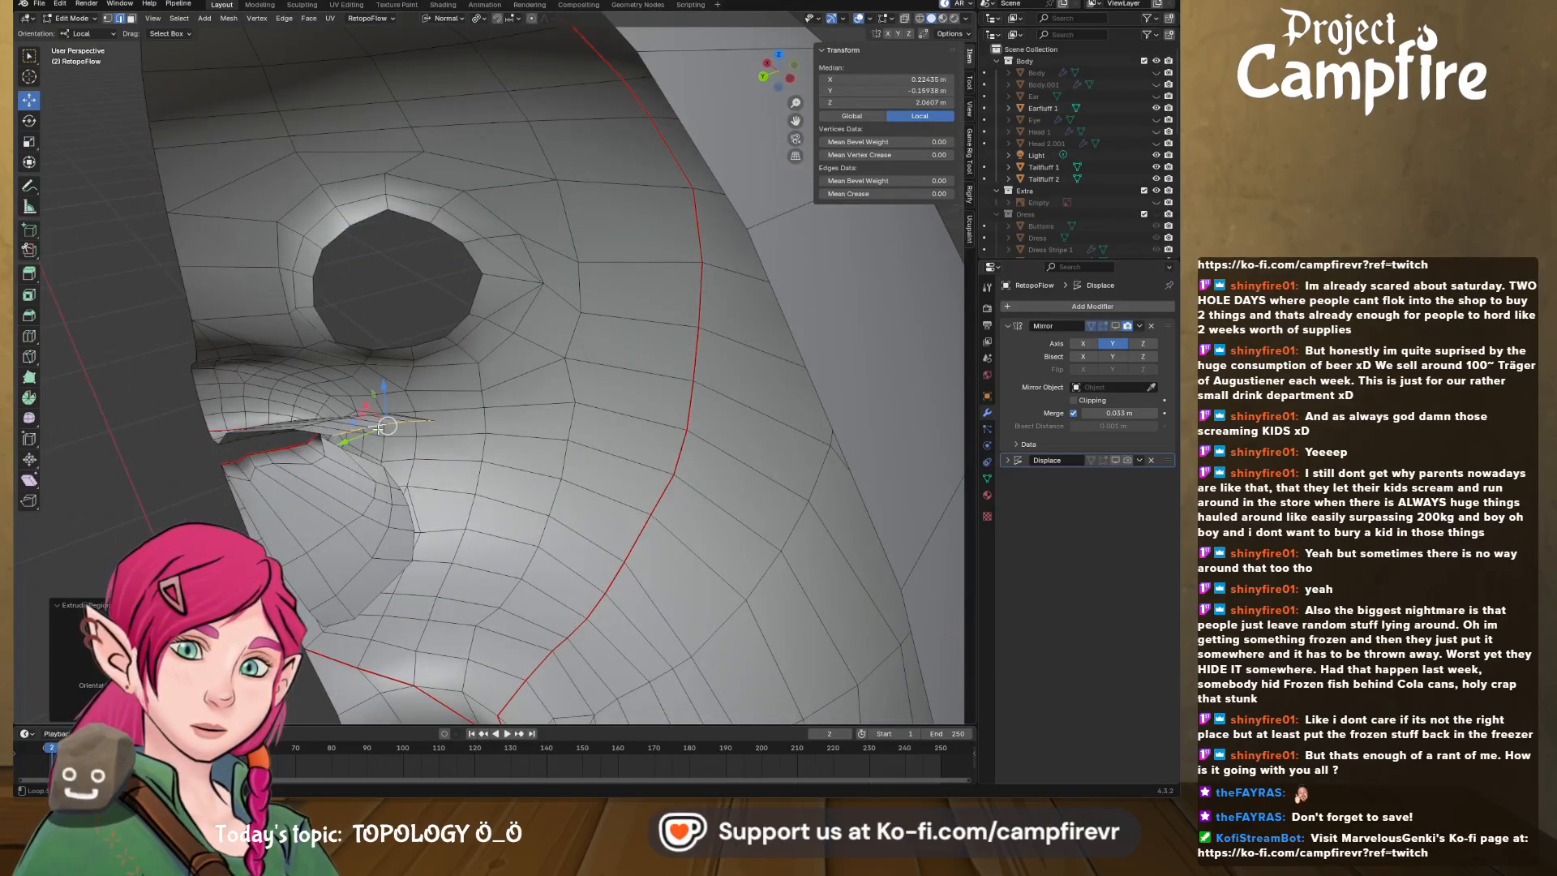
left_click_drag(346, 442, 287, 465)
middle_click_drag(296, 475, 447, 511)
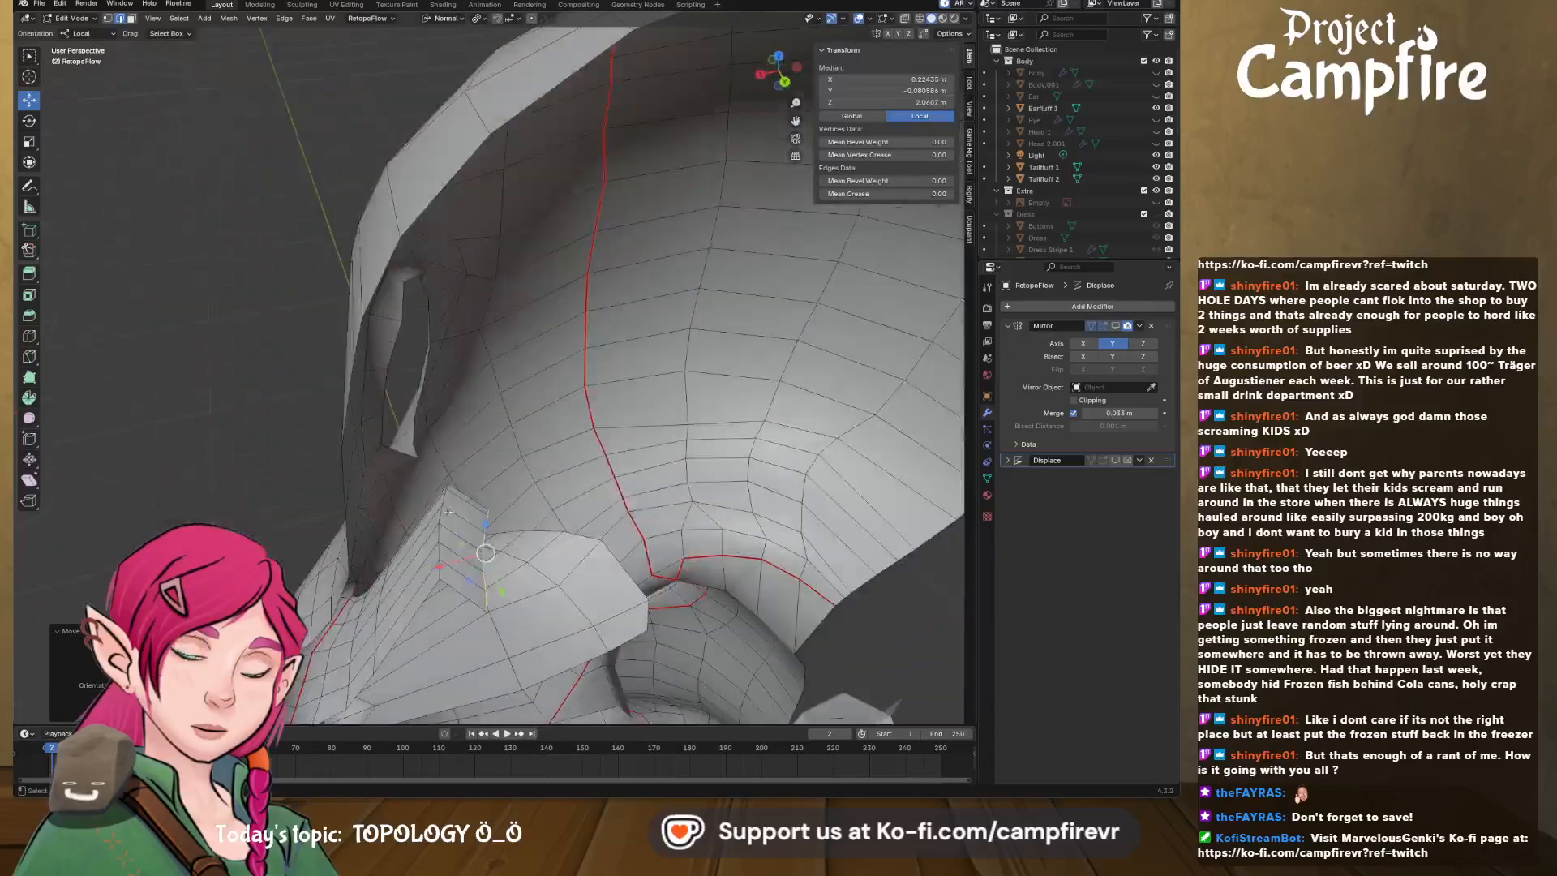
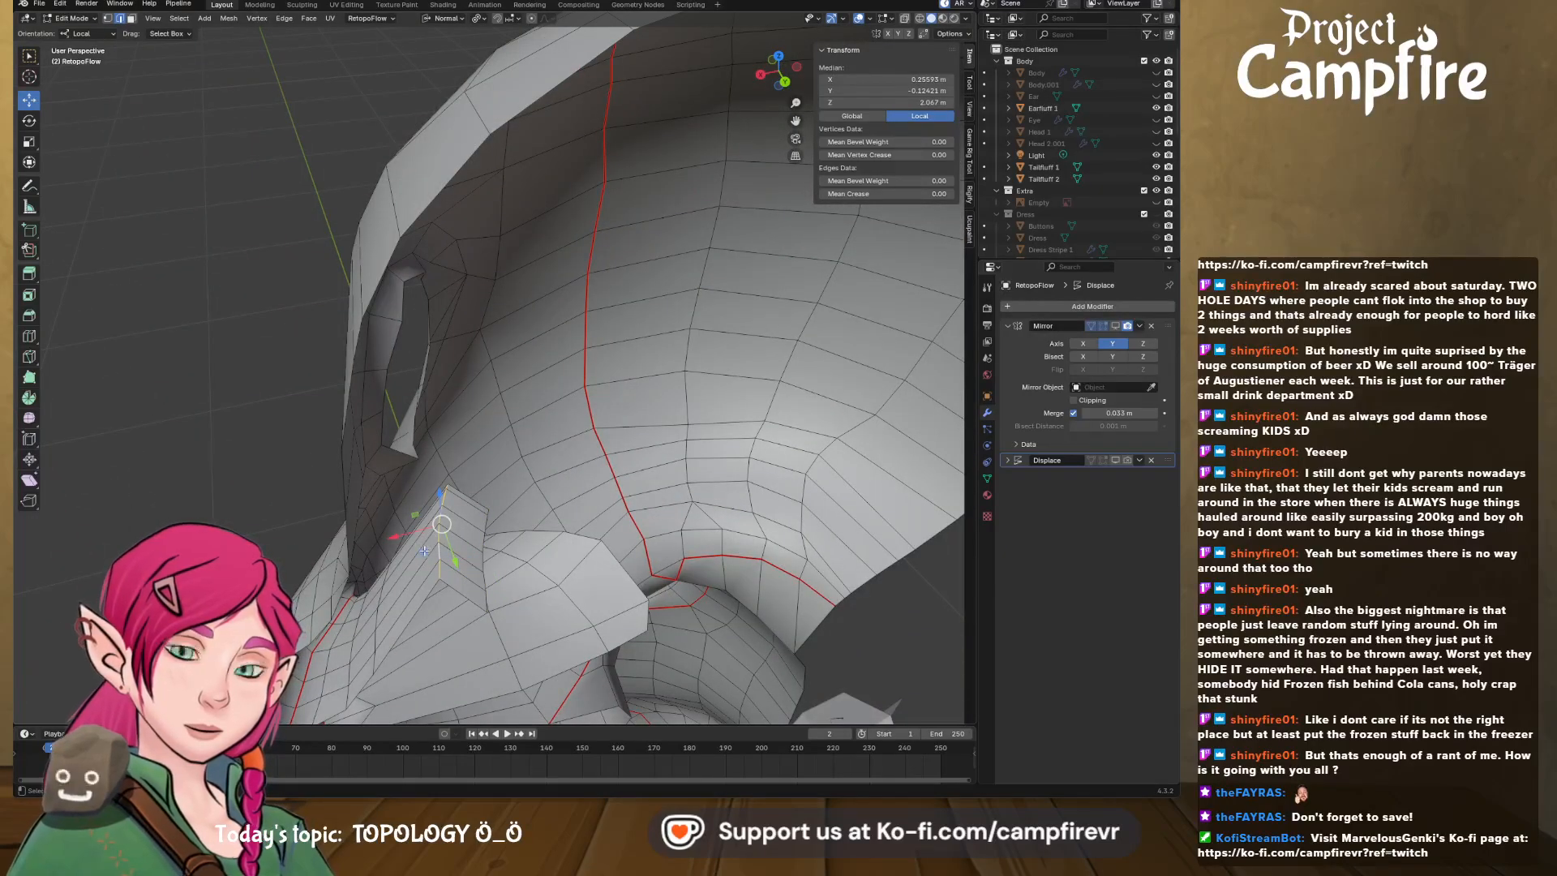
left_click_drag(424, 550, 585, 582)
mouse_move(478, 595)
middle_mouse_down()
mouse_move(450, 582)
mouse_move(475, 573)
middle_mouse_up()
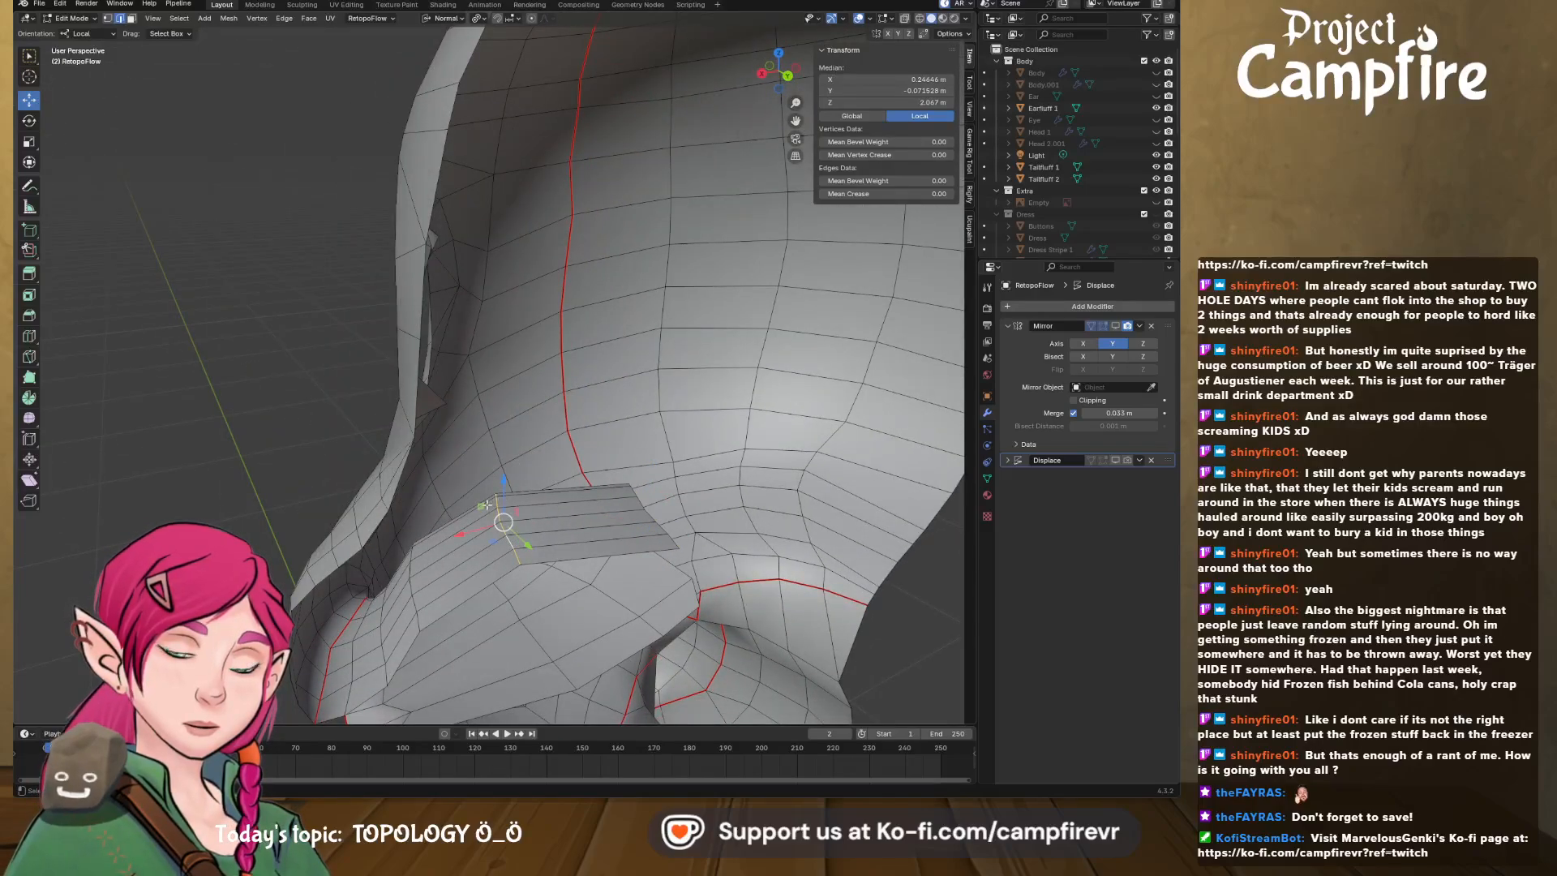
- Move the edge row before the innermost one along local X to about 0.22 m and raise it to about 2.07 m in Z
left_click_drag(485, 505, 524, 533)
middle_click_drag(569, 540, 538, 513)
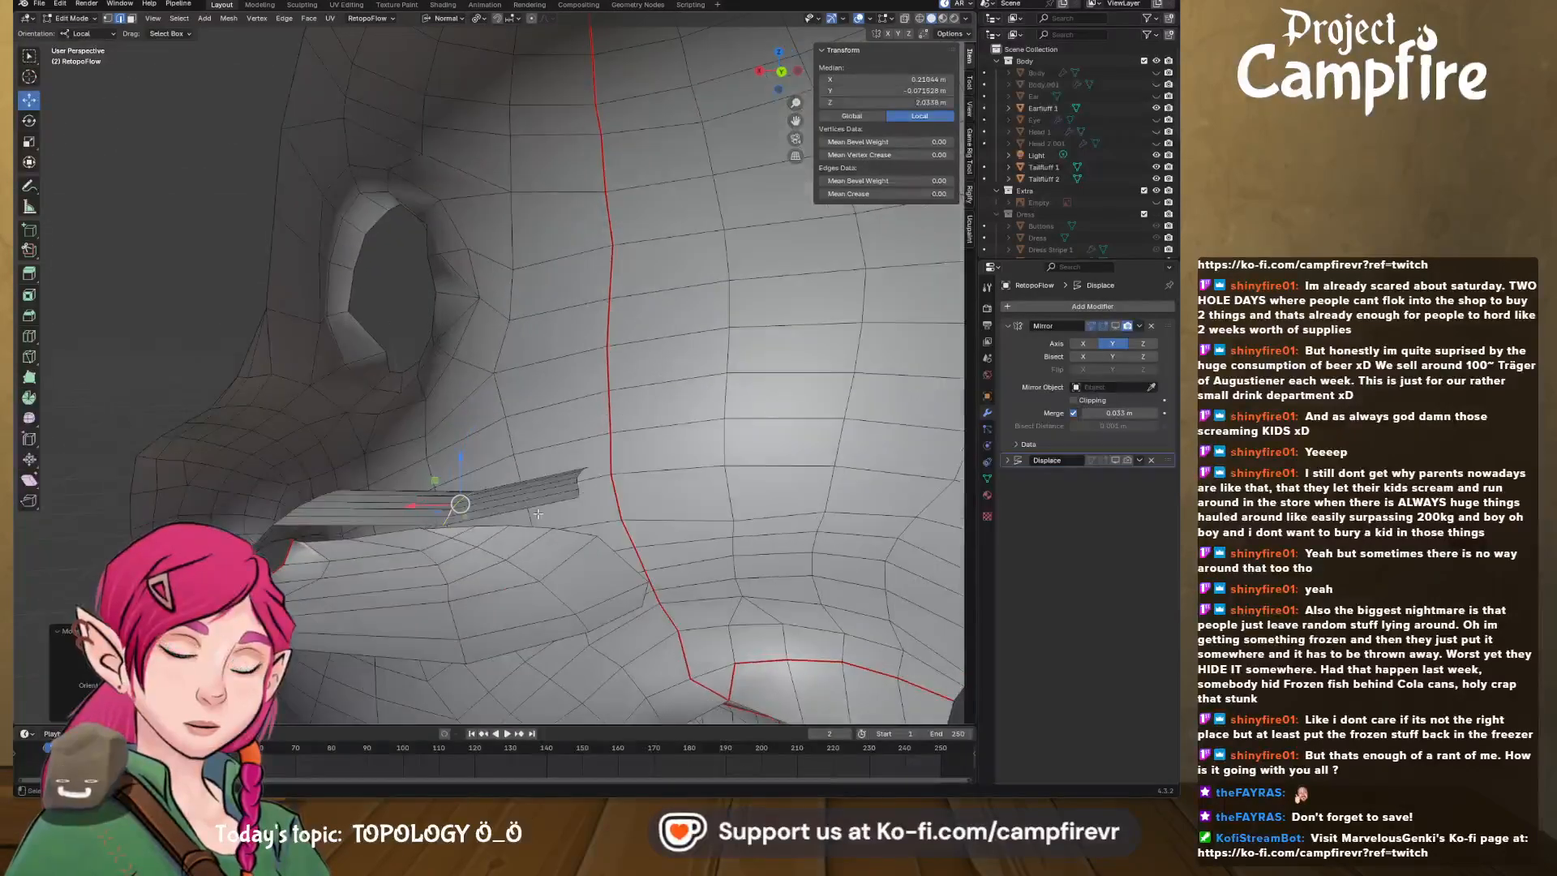
left_click_drag(462, 470, 463, 430)
middle_click_drag(593, 497, 495, 508)
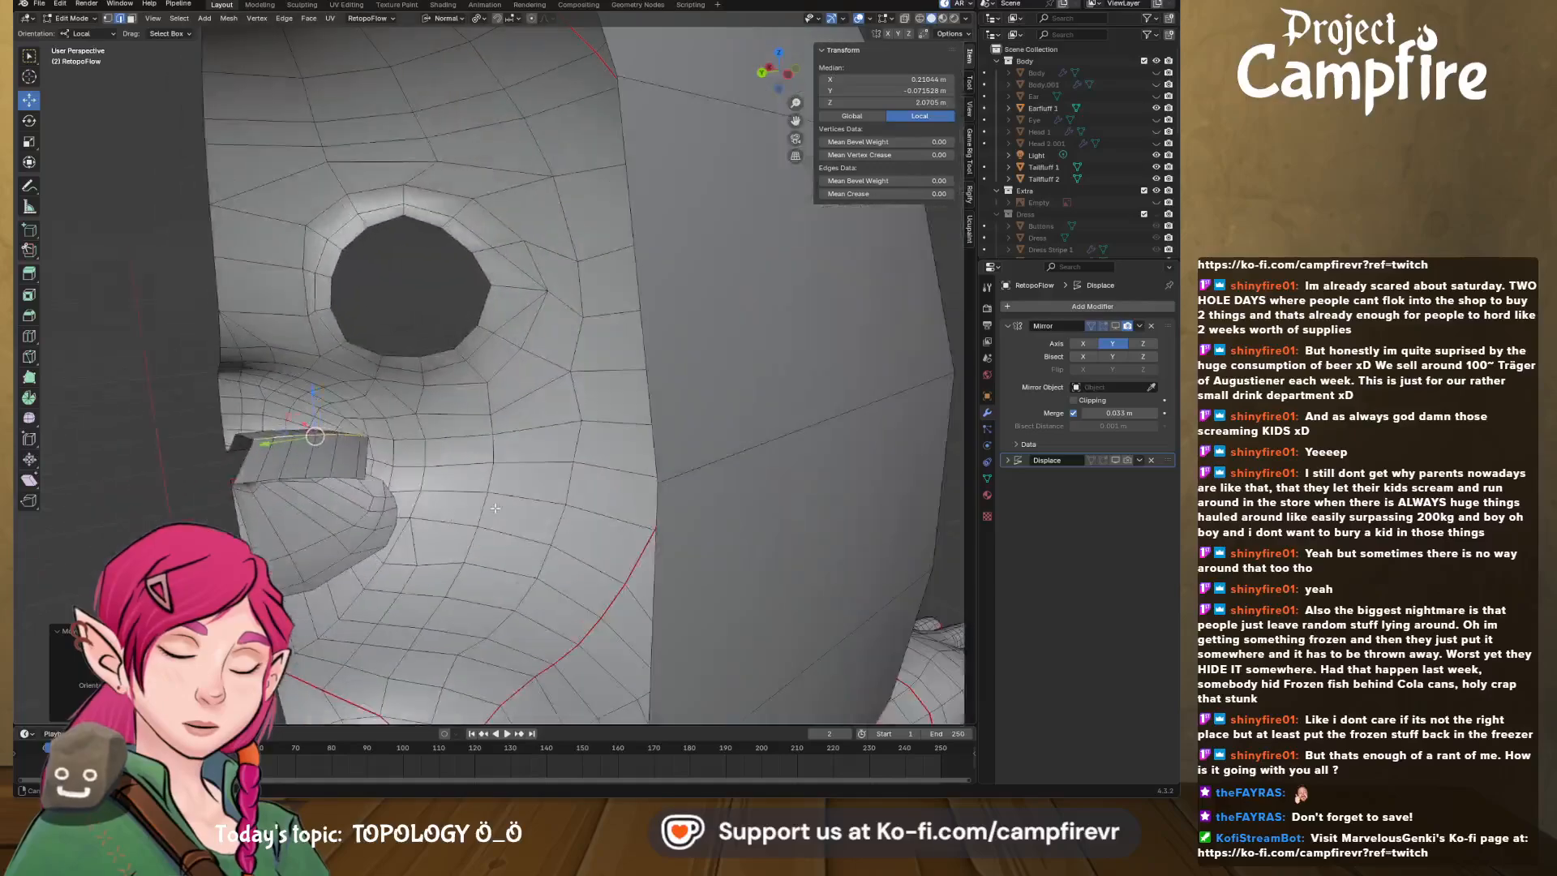
- Rotate the innermost edge row of the upper mouth lining around its local Z axis
middle_click_drag(332, 481, 364, 531)
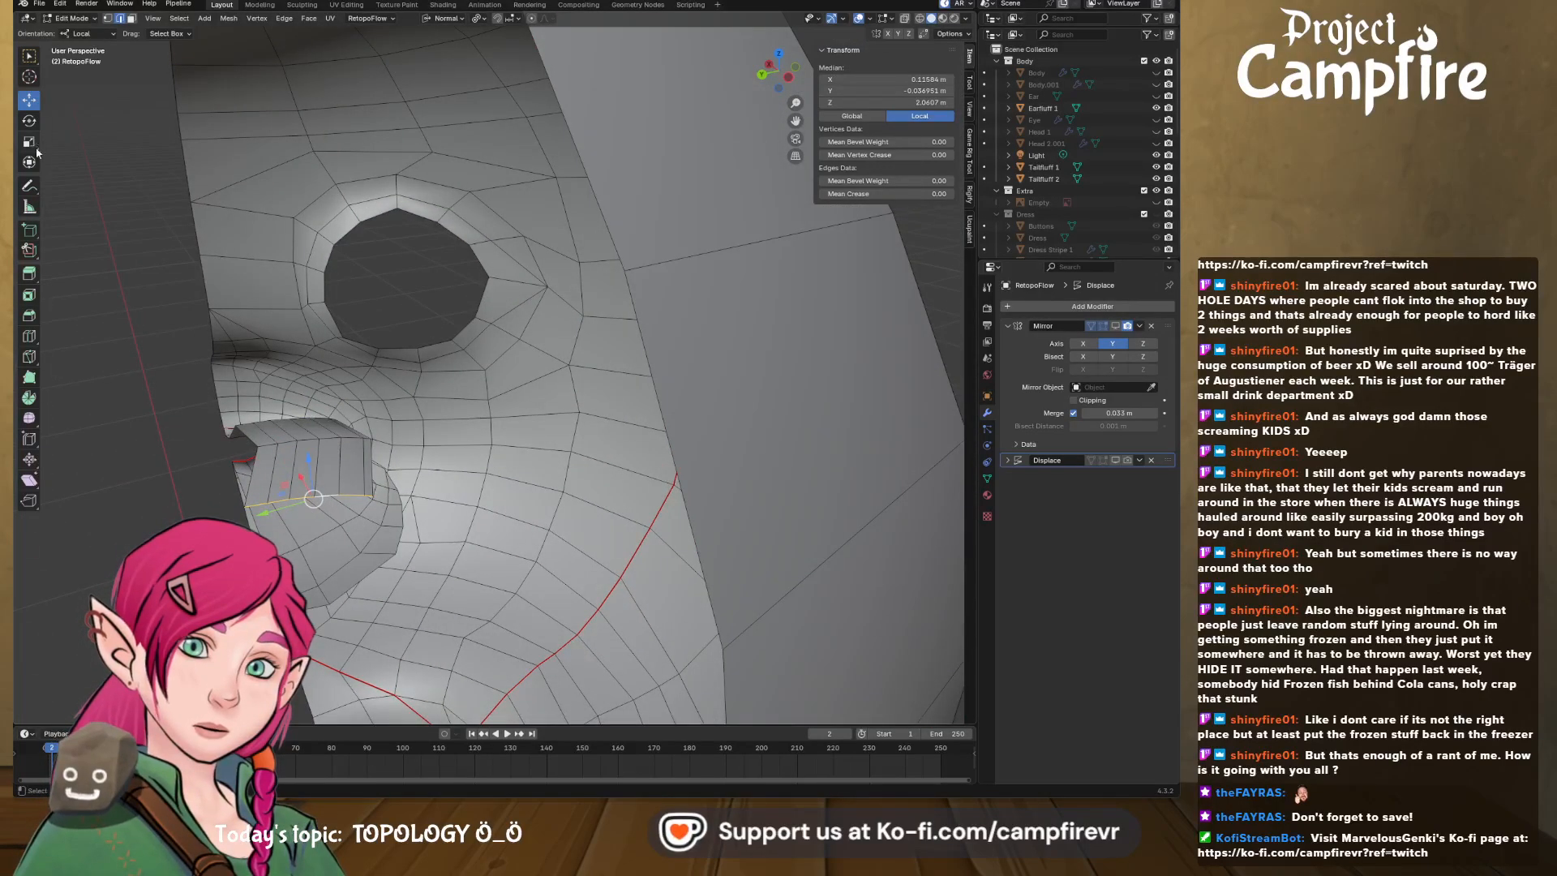
left_click(28, 121)
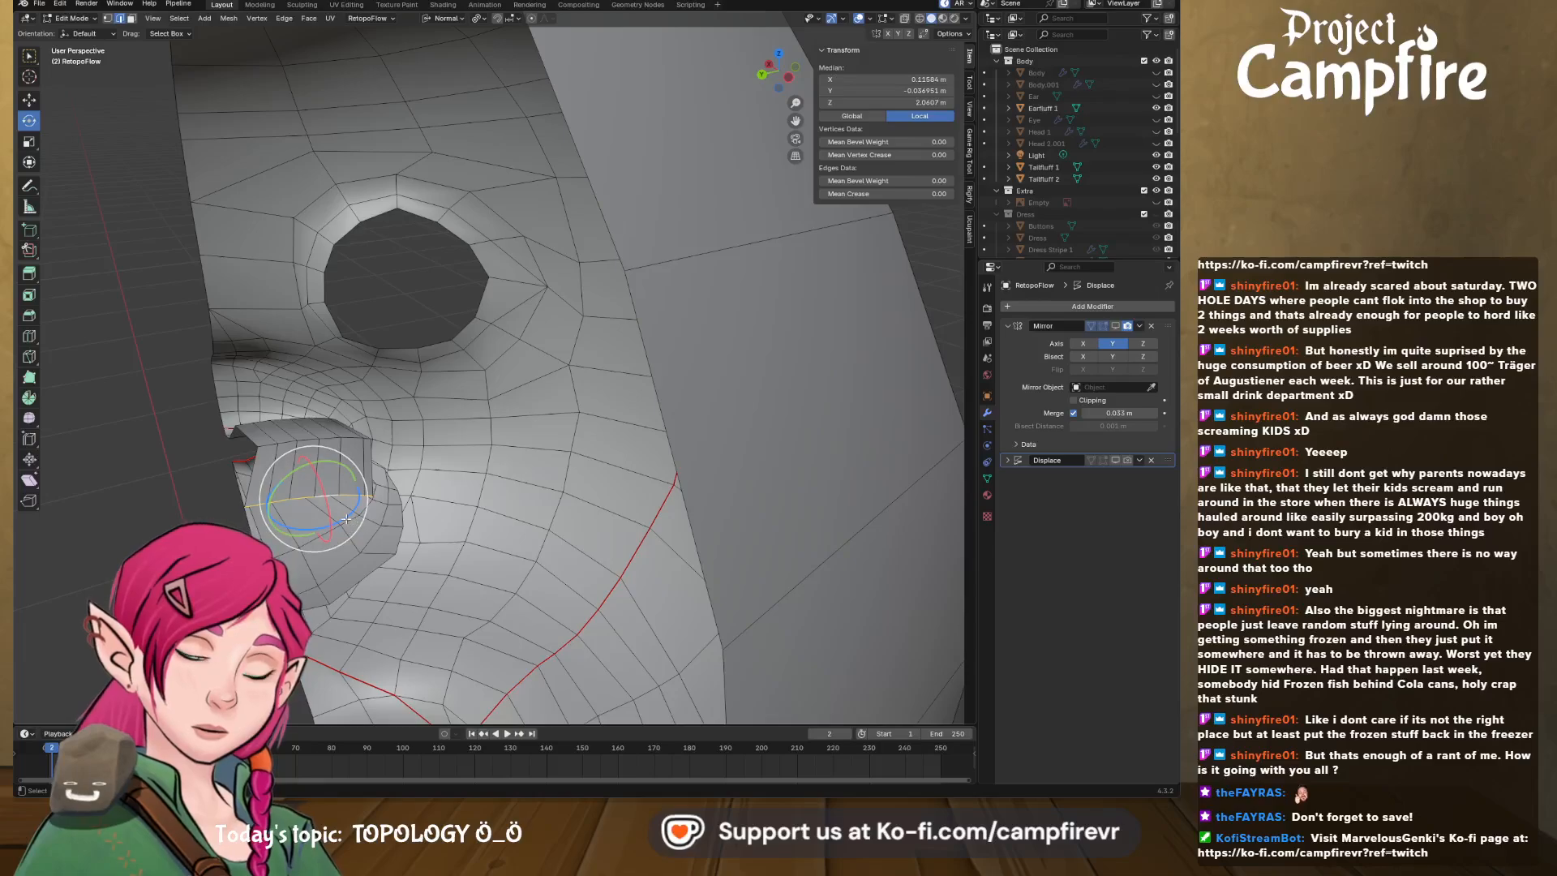
left_click_drag(347, 519, 386, 507)
- Fill the gap at the mouth corner with faces between the upper and lower mouth linings
middle_click_drag(380, 507, 480, 438)
scroll(454, 446, "up", 2)
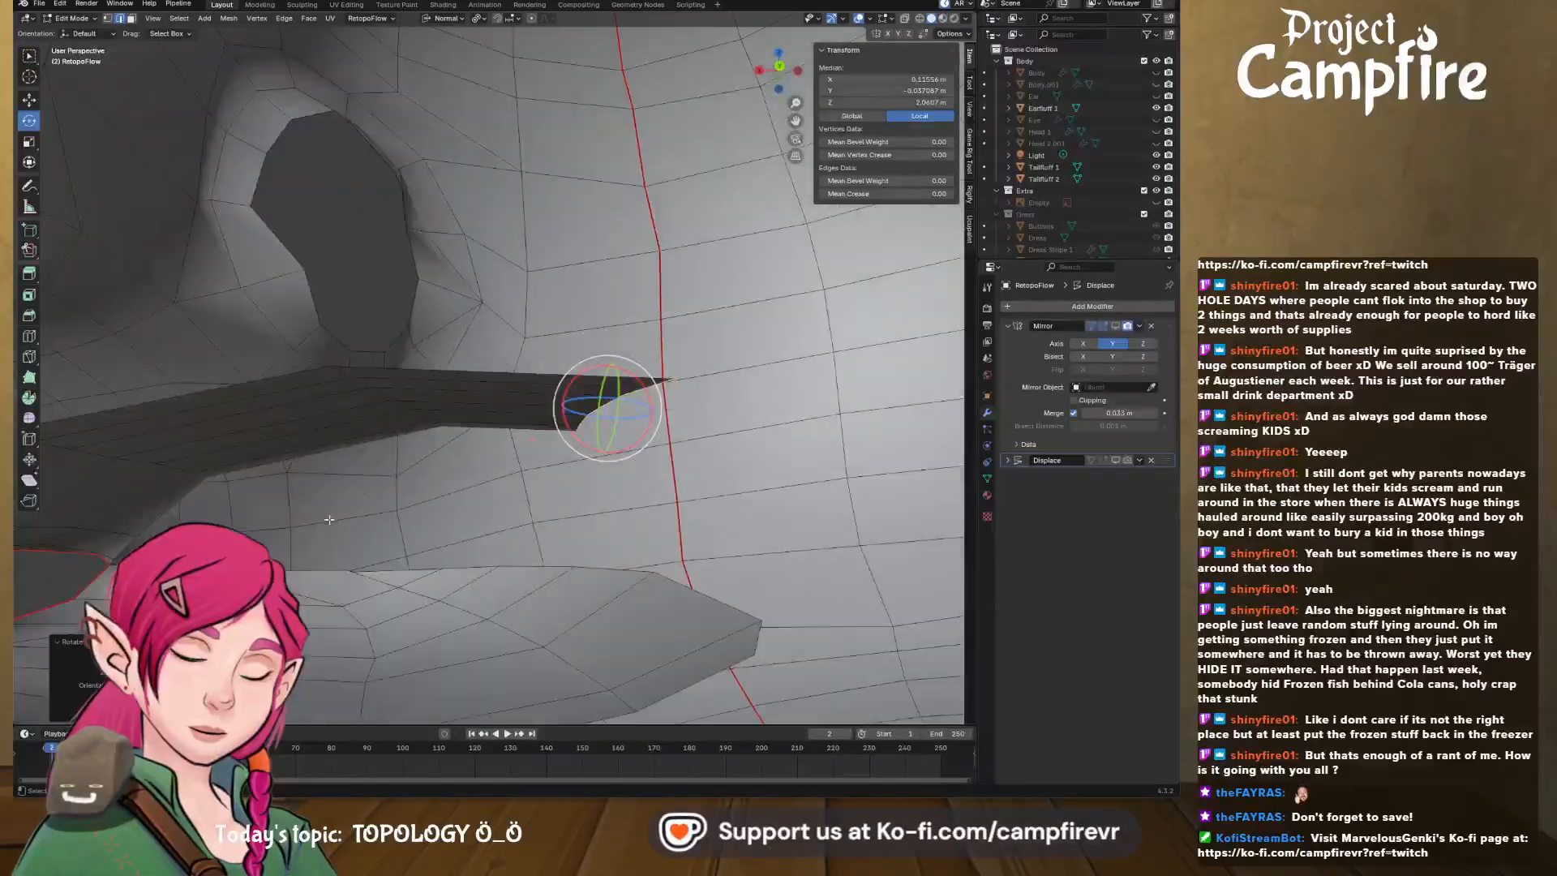
scroll(430, 454, "up", 3)
middle_click_drag(382, 458, 417, 468)
left_click(412, 451)
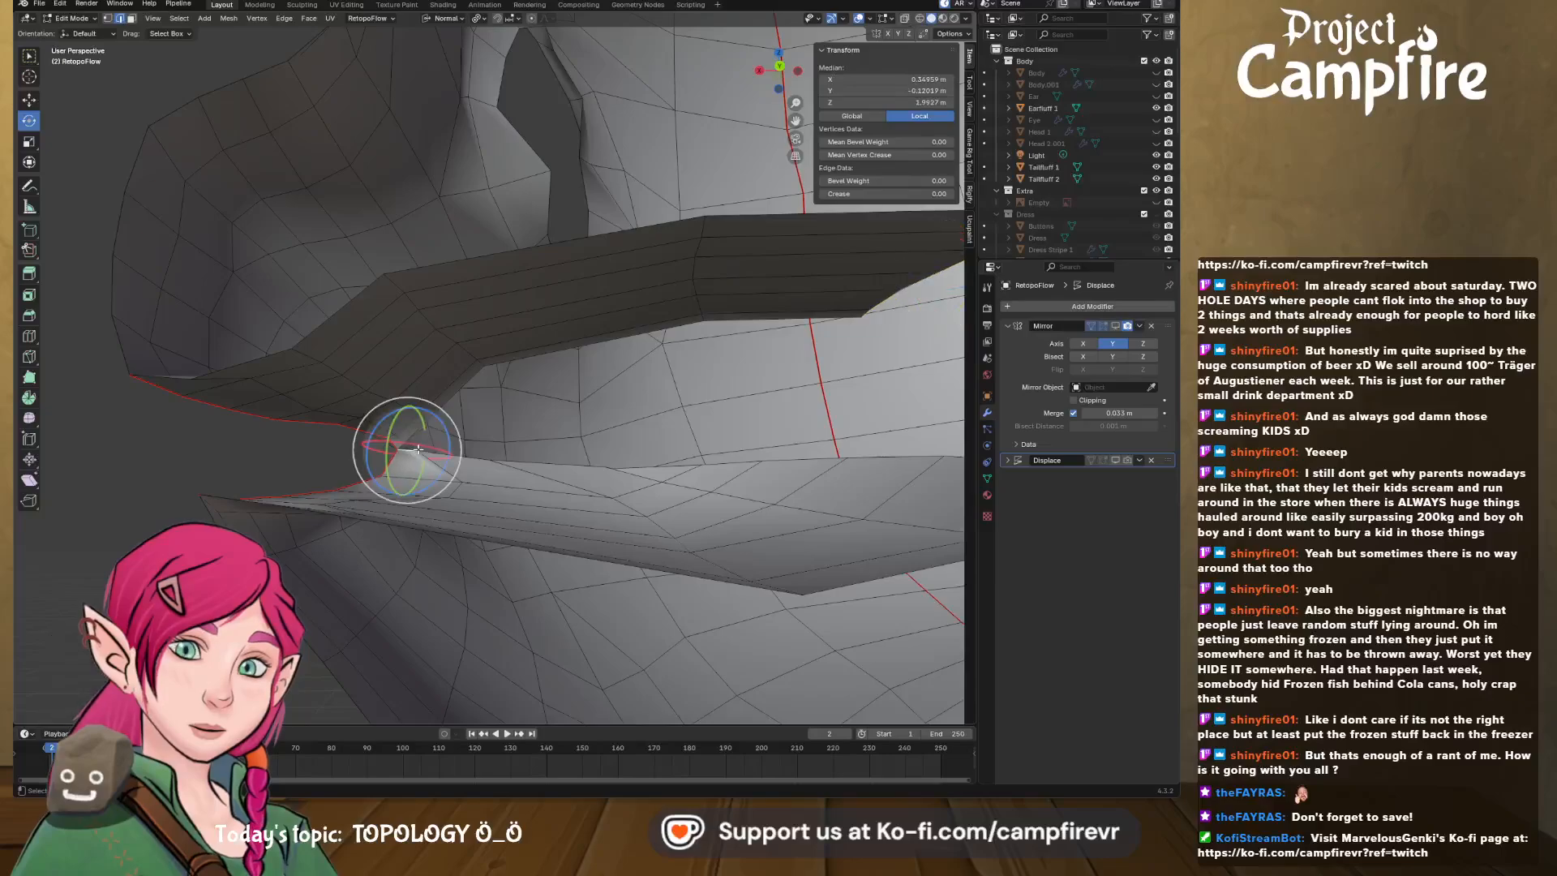
scroll(414, 456, "up", 3)
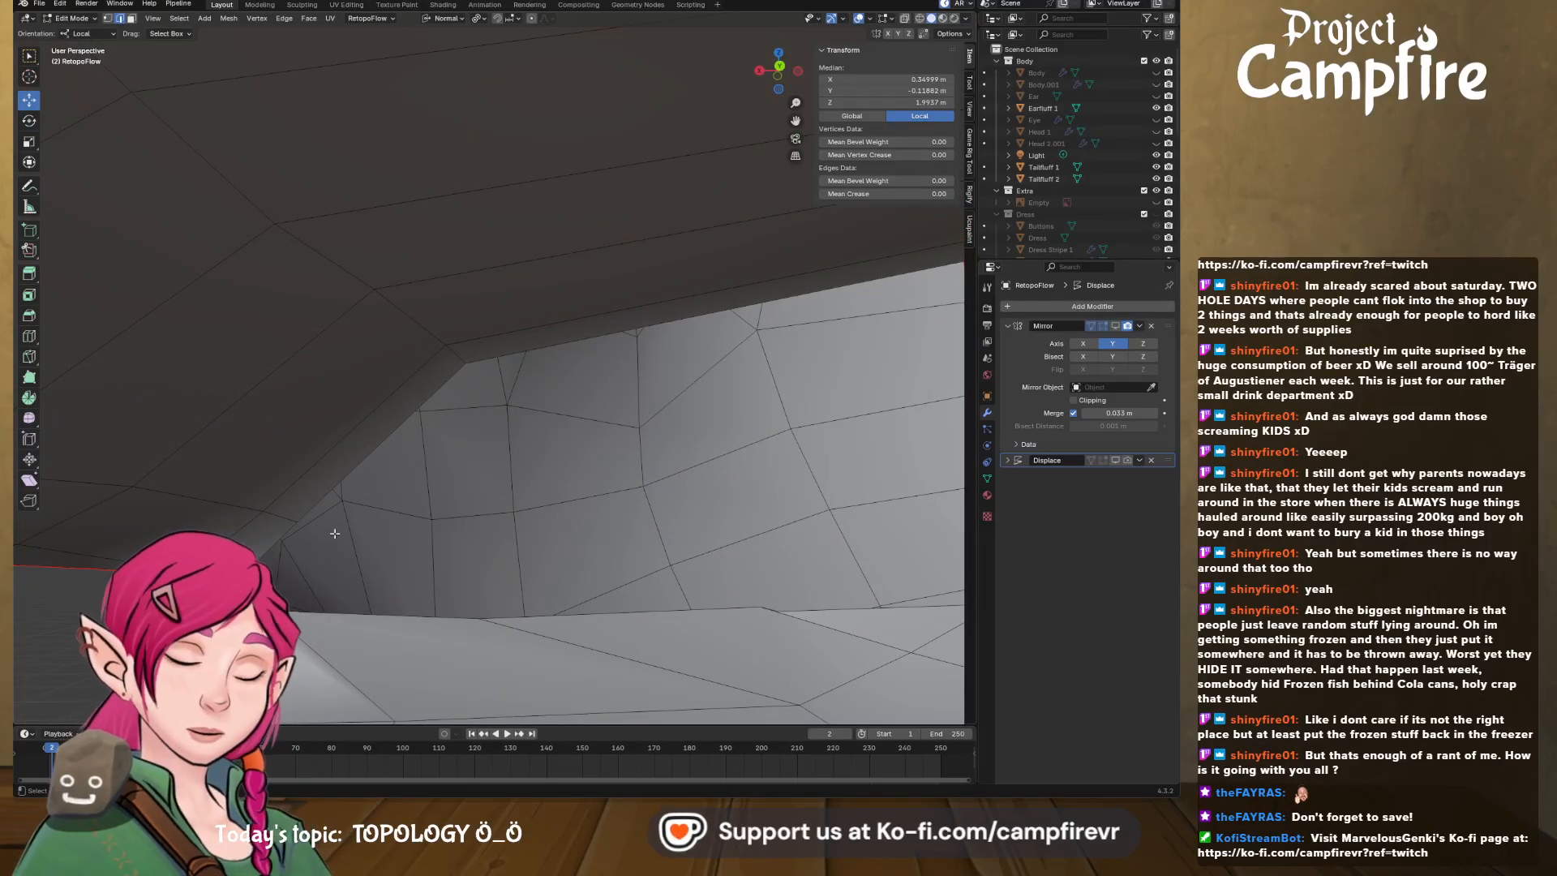
left_click(368, 615)
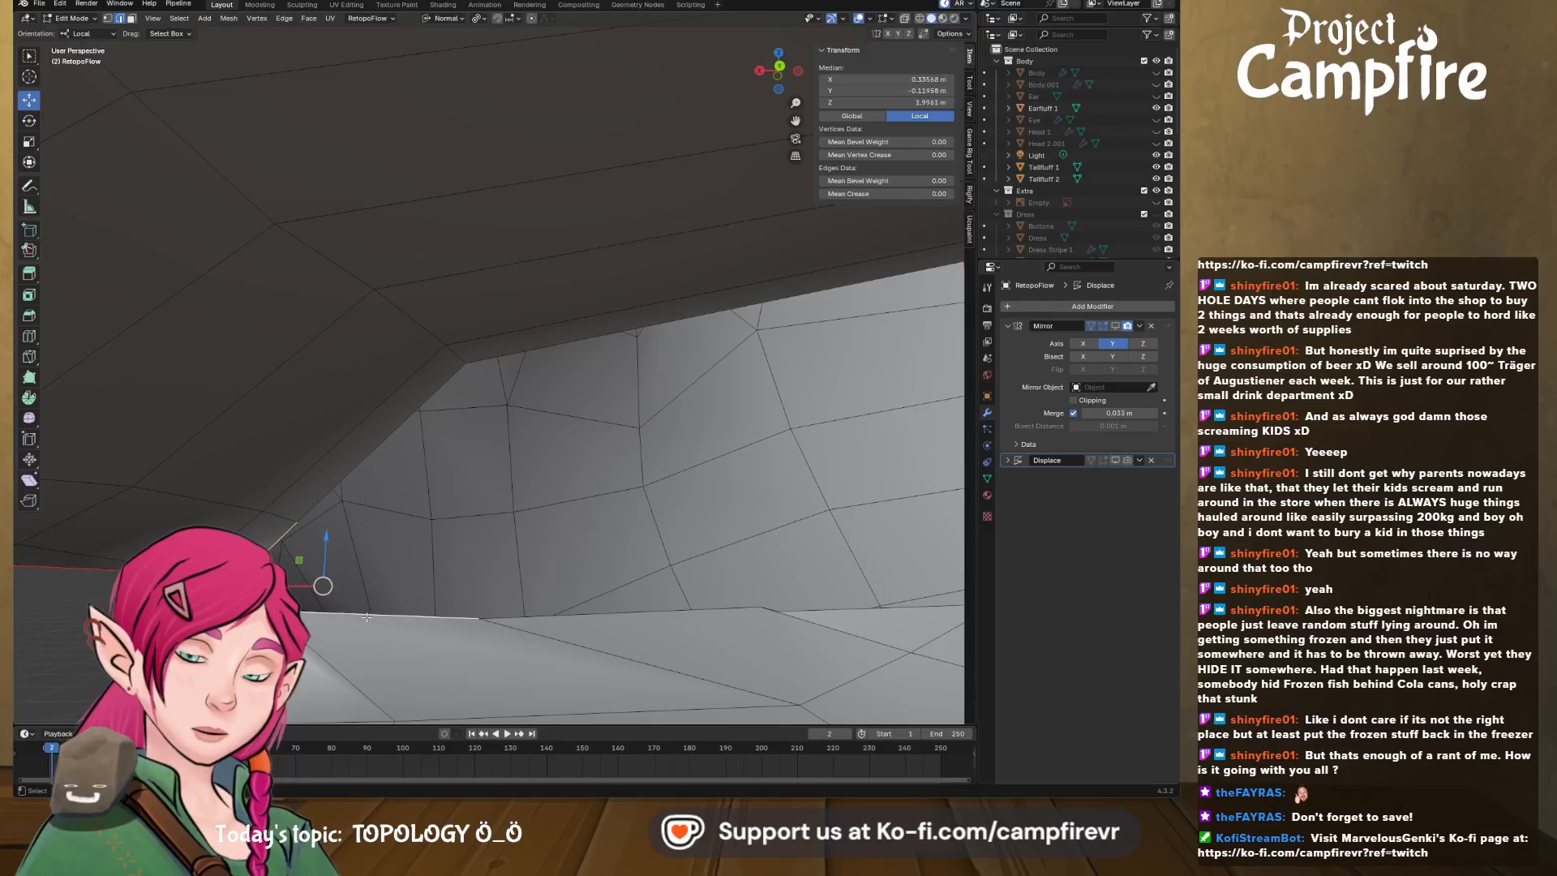
key("f")
left_click(344, 492)
left_click(574, 615, "shift")
key("f")
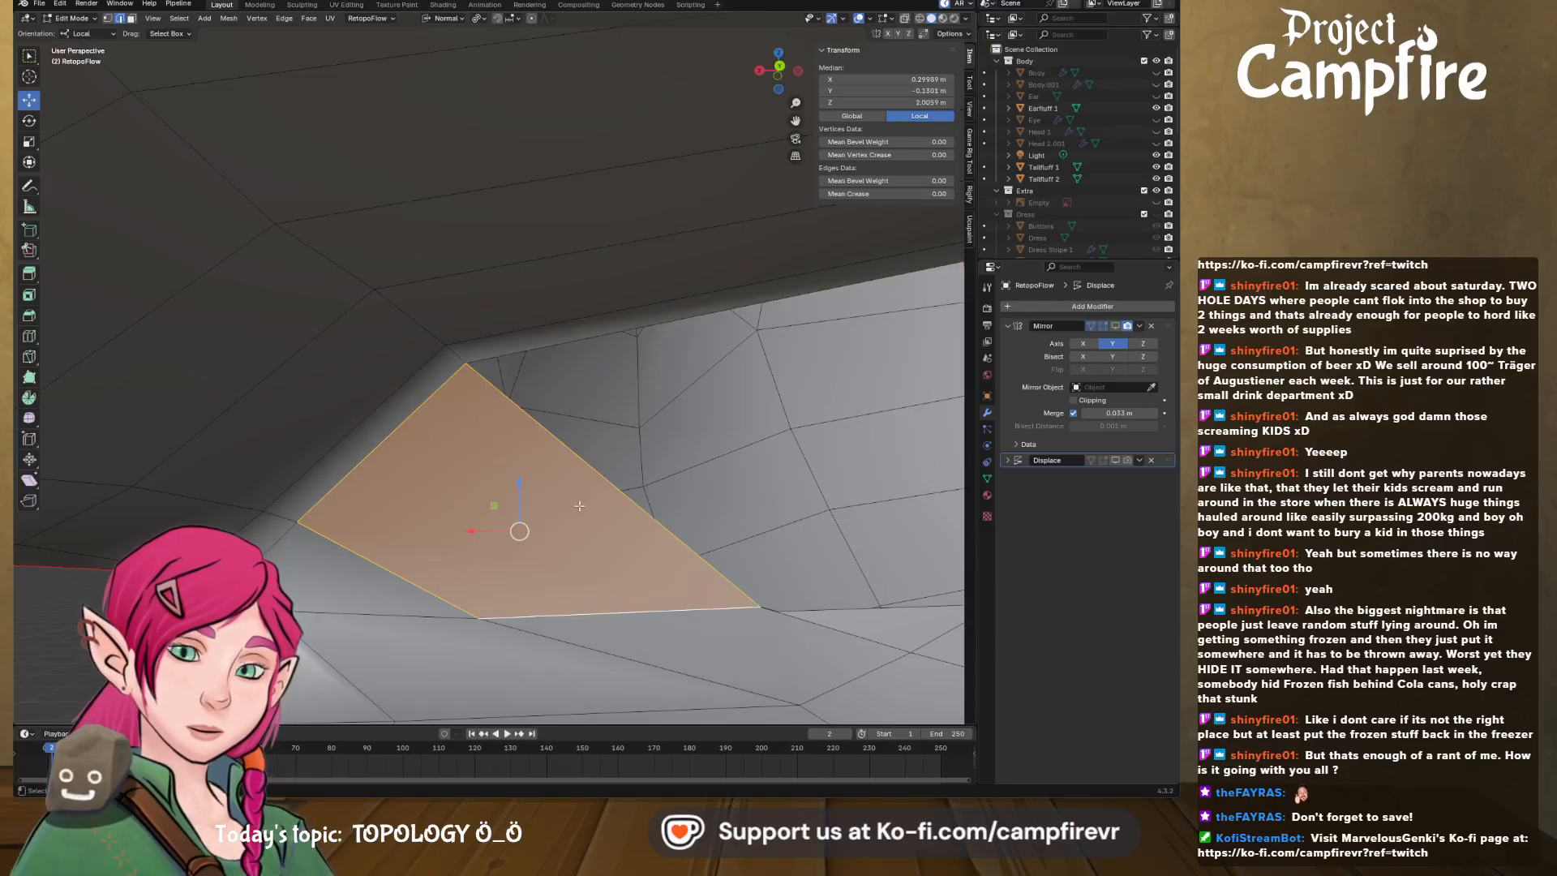
left_click(598, 339)
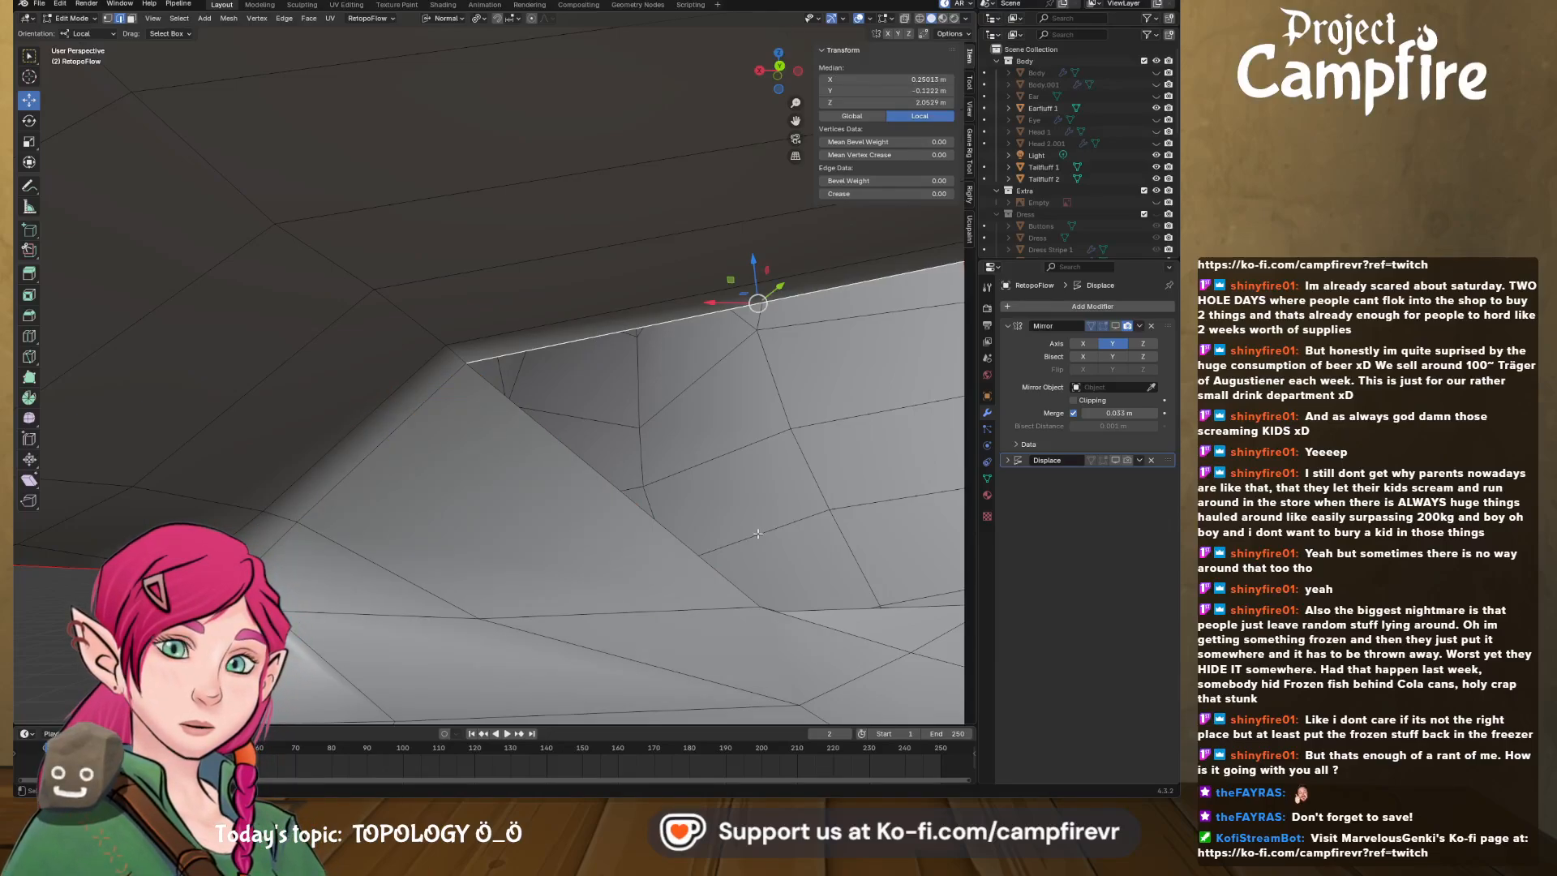
left_click(817, 613, "shift")
key("f")
key("ctrl+z")
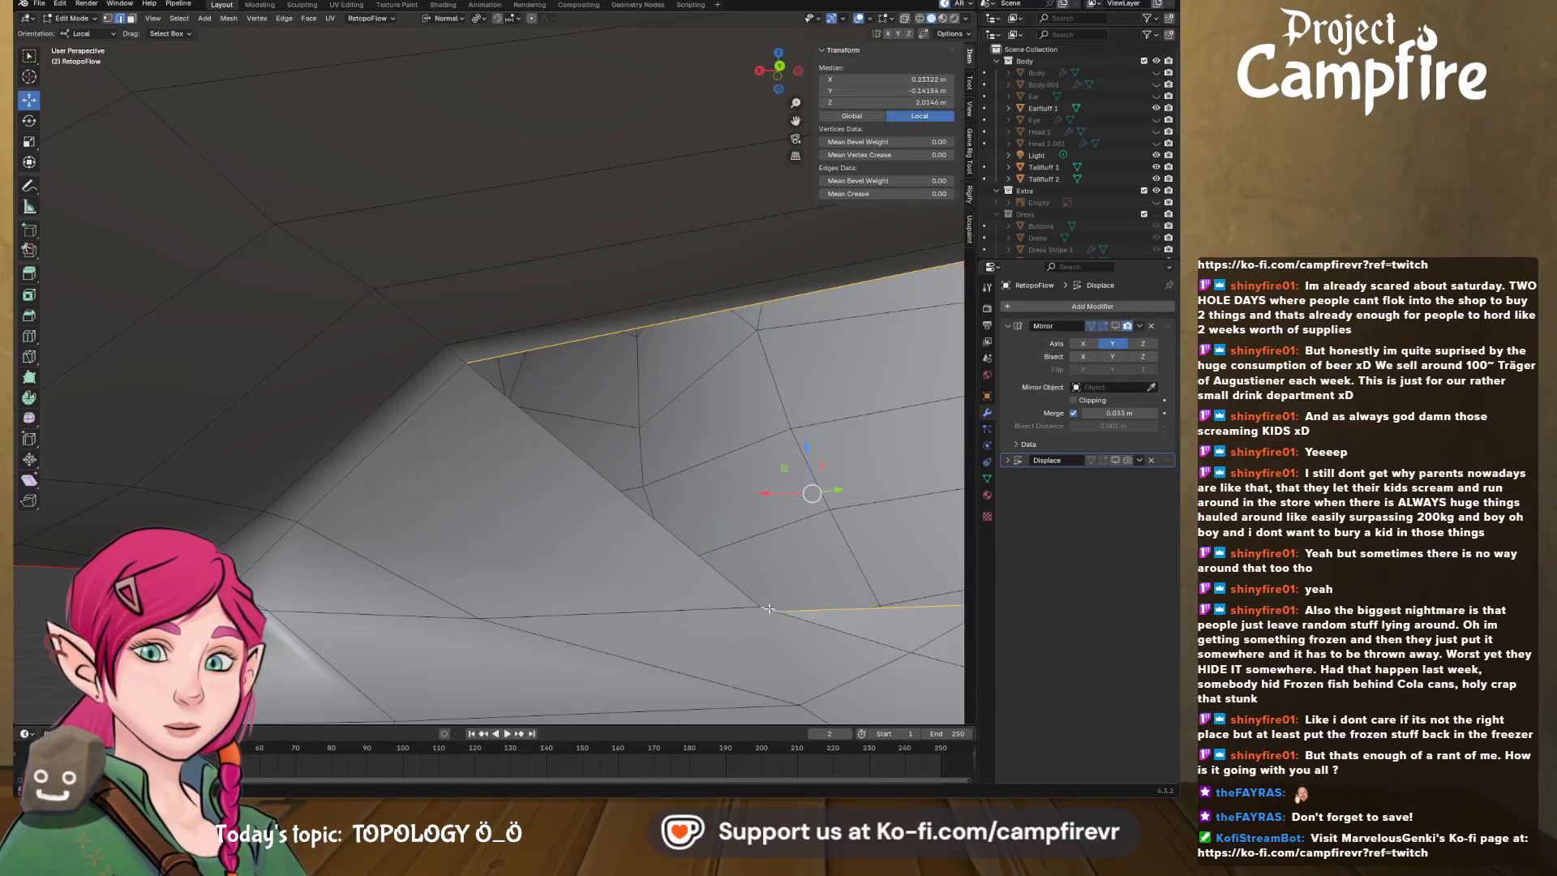
- Fill two more side faces between the upper and lower lining edges, continuing from the mouth corner toward the back of the mouth
left_click(769, 608)
middle_click_drag(806, 647, 639, 638)
left_click(639, 638)
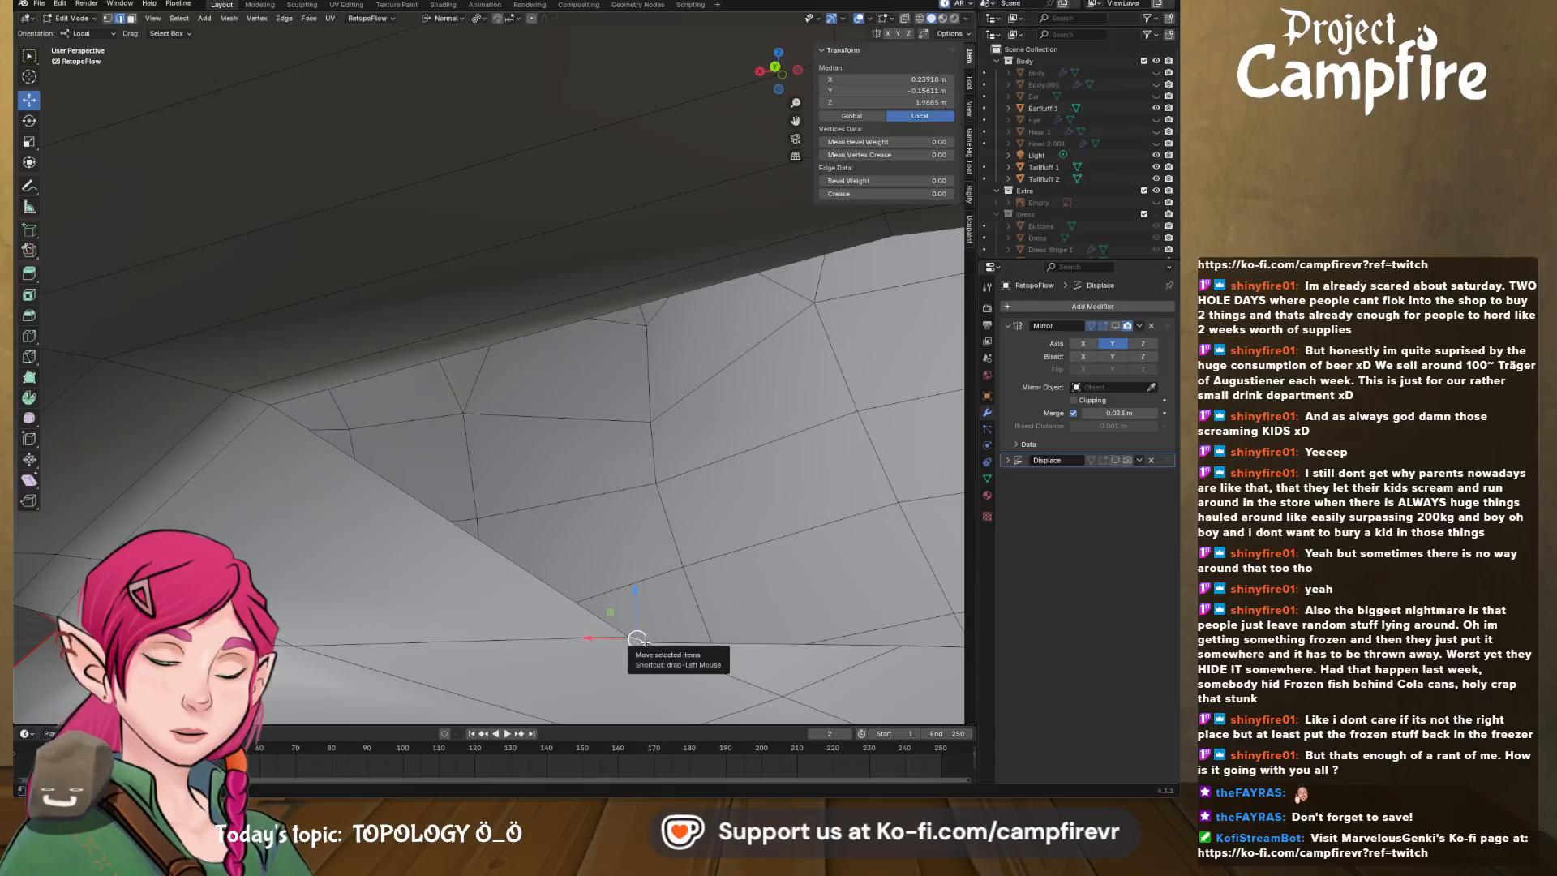
left_click(452, 355, "shift")
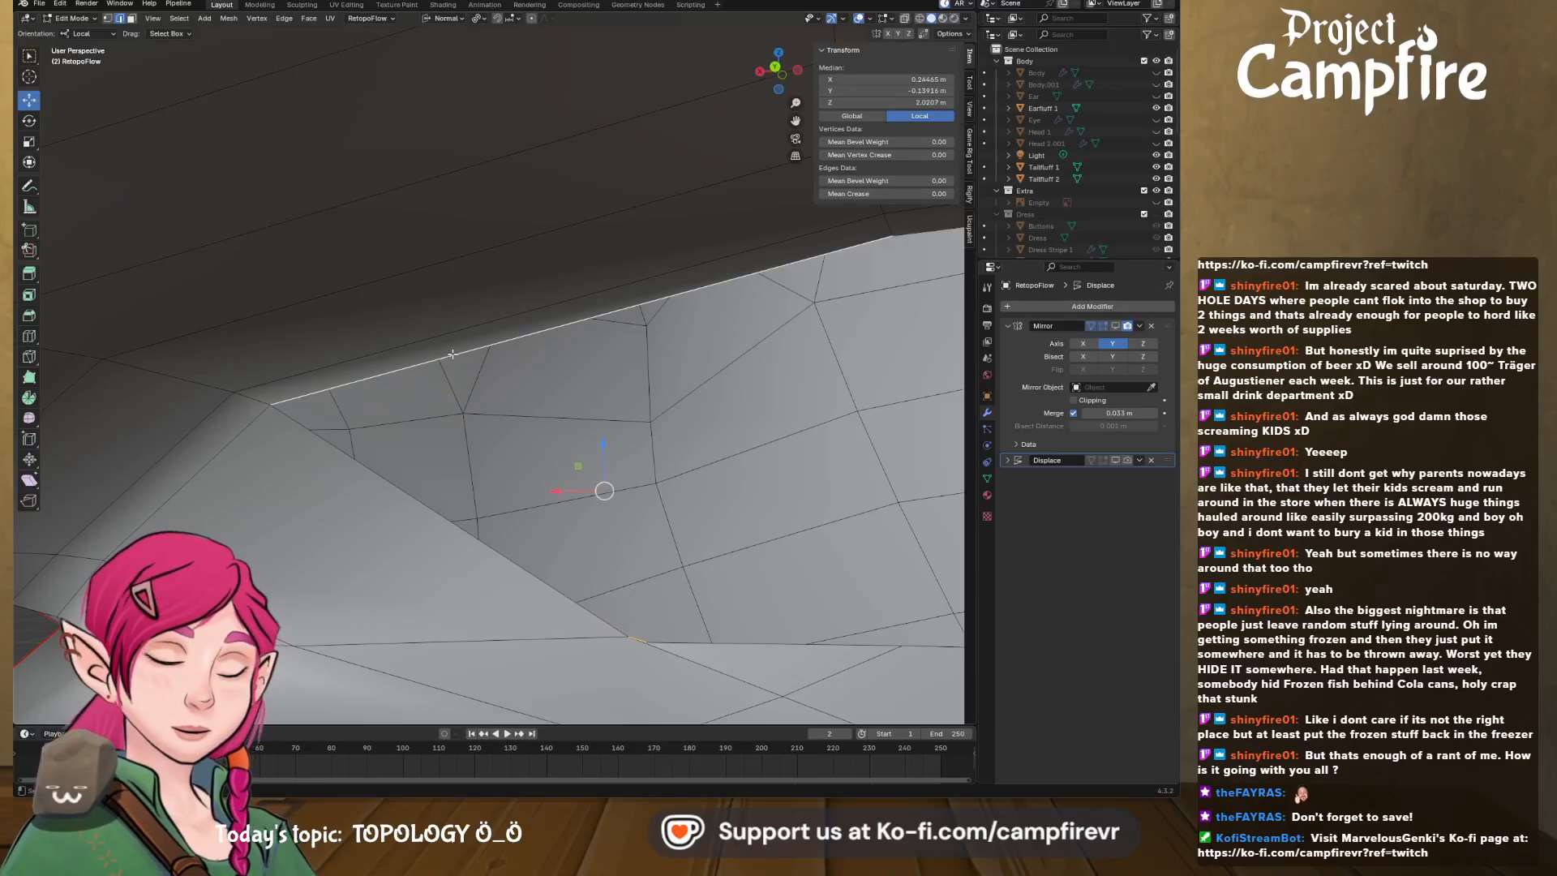
key("f")
left_click(757, 645)
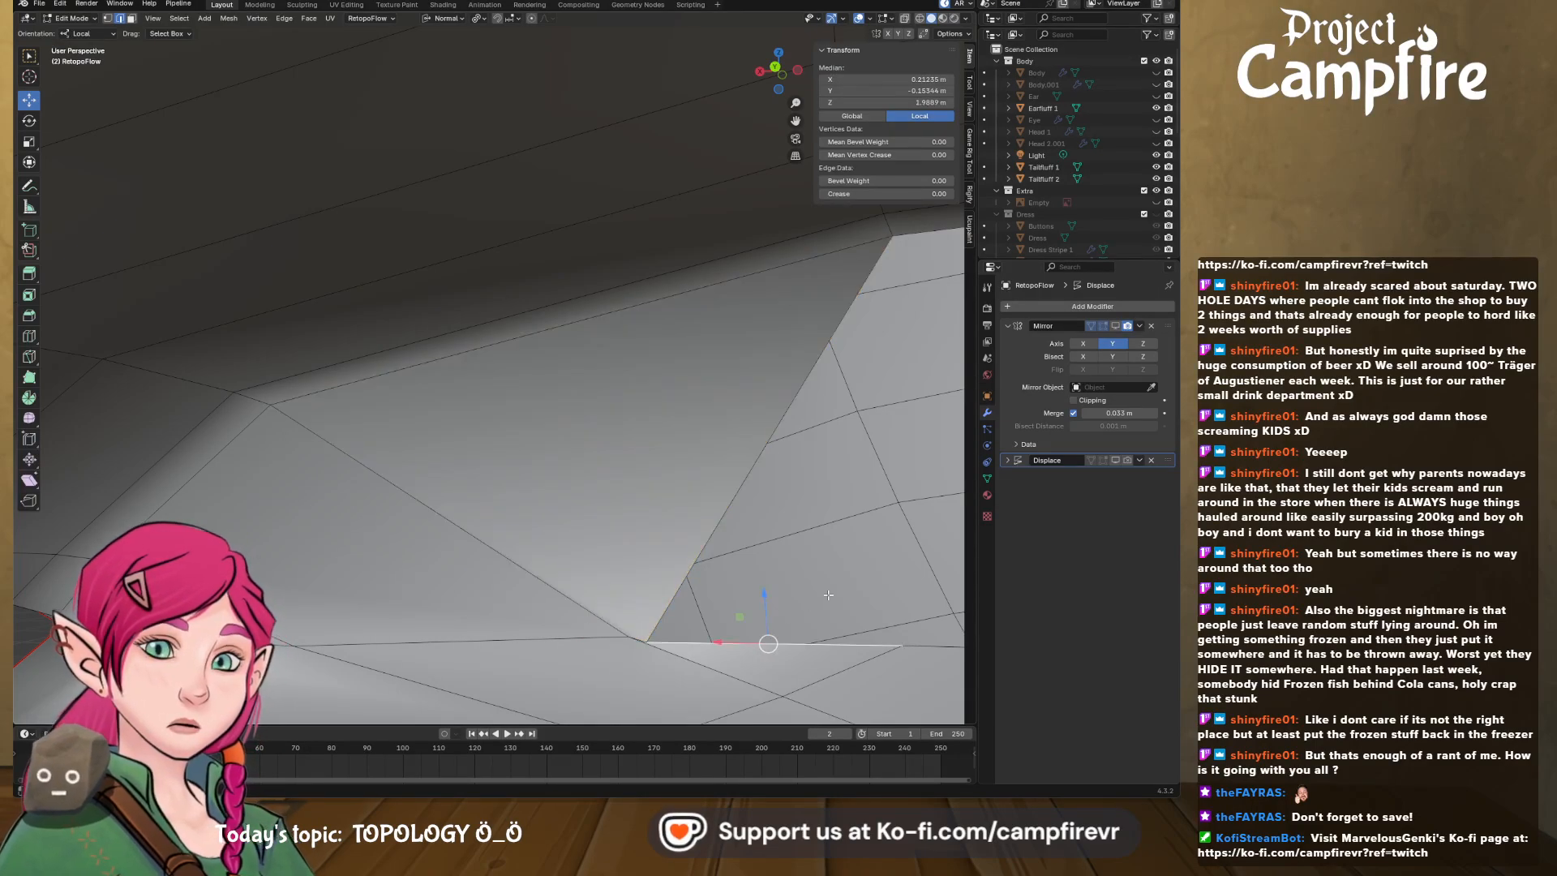
mouse_move(812, 407)
middle_mouse_down()
mouse_move(836, 345)
mouse_move(827, 399)
middle_mouse_up()
scroll(826, 398, "down", 2)
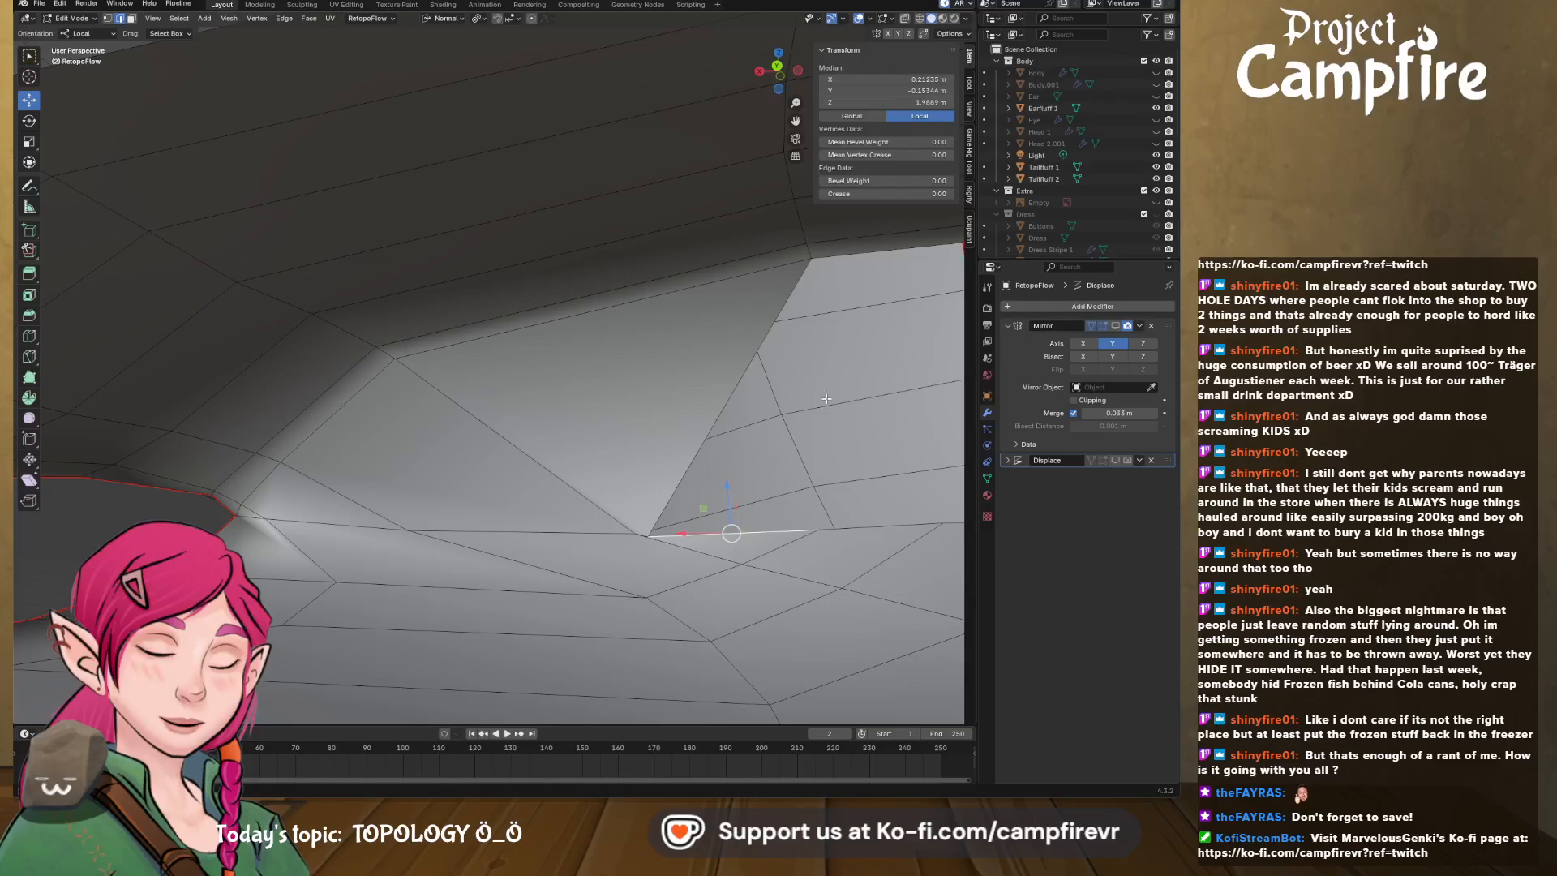
left_click(852, 255, "shift")
key("f")
- Move the vertices along the upper lining's innermost edge one by one, pulling them farther back into the head
scroll(855, 439, "down", 5)
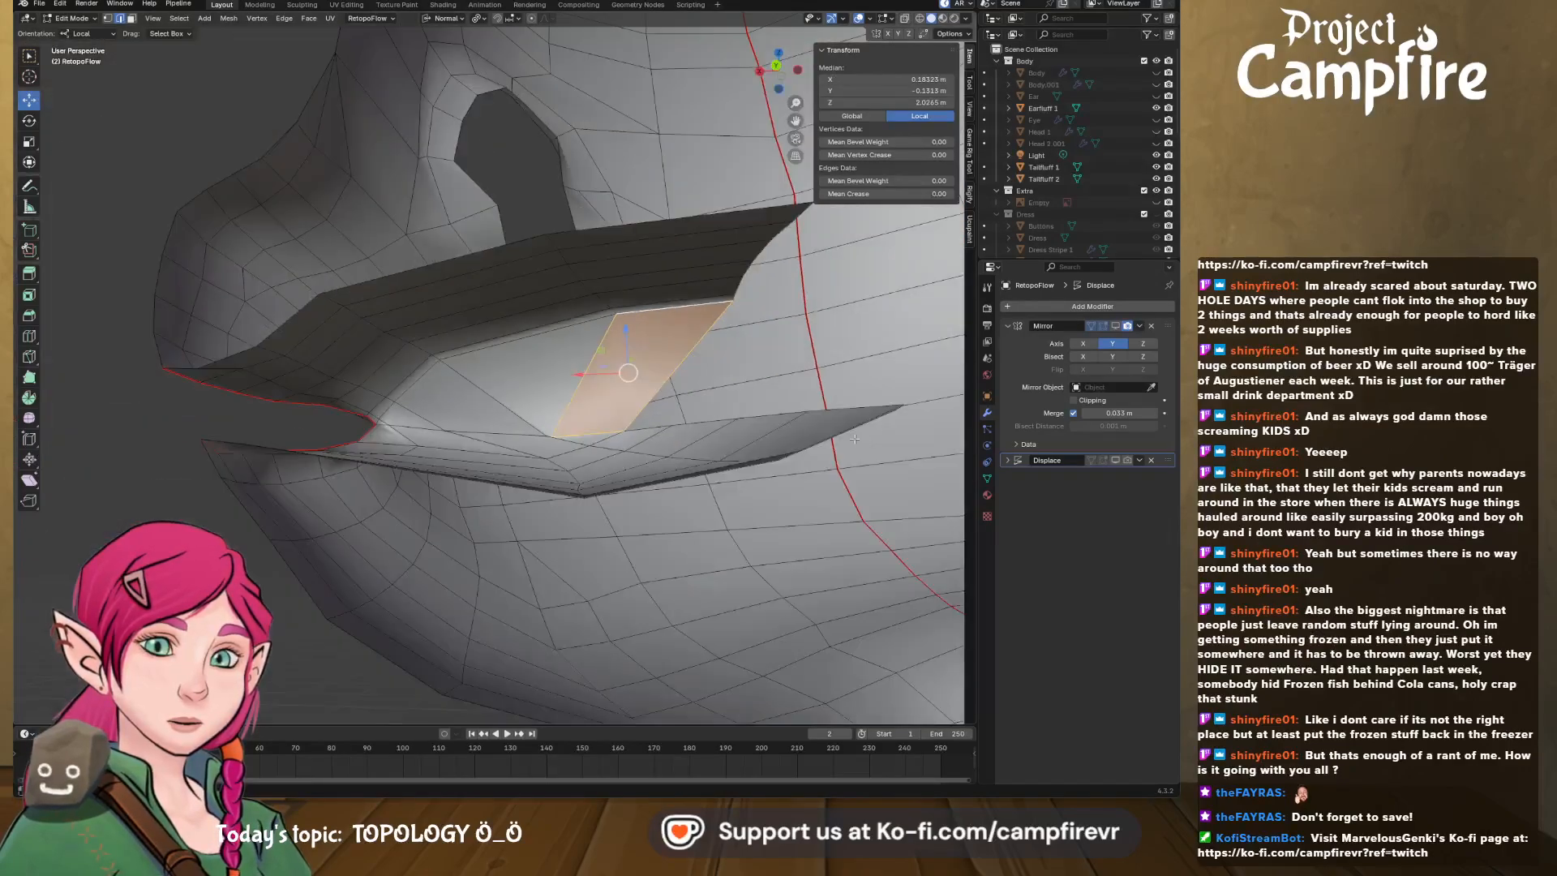
middle_click_drag(855, 438, 695, 479)
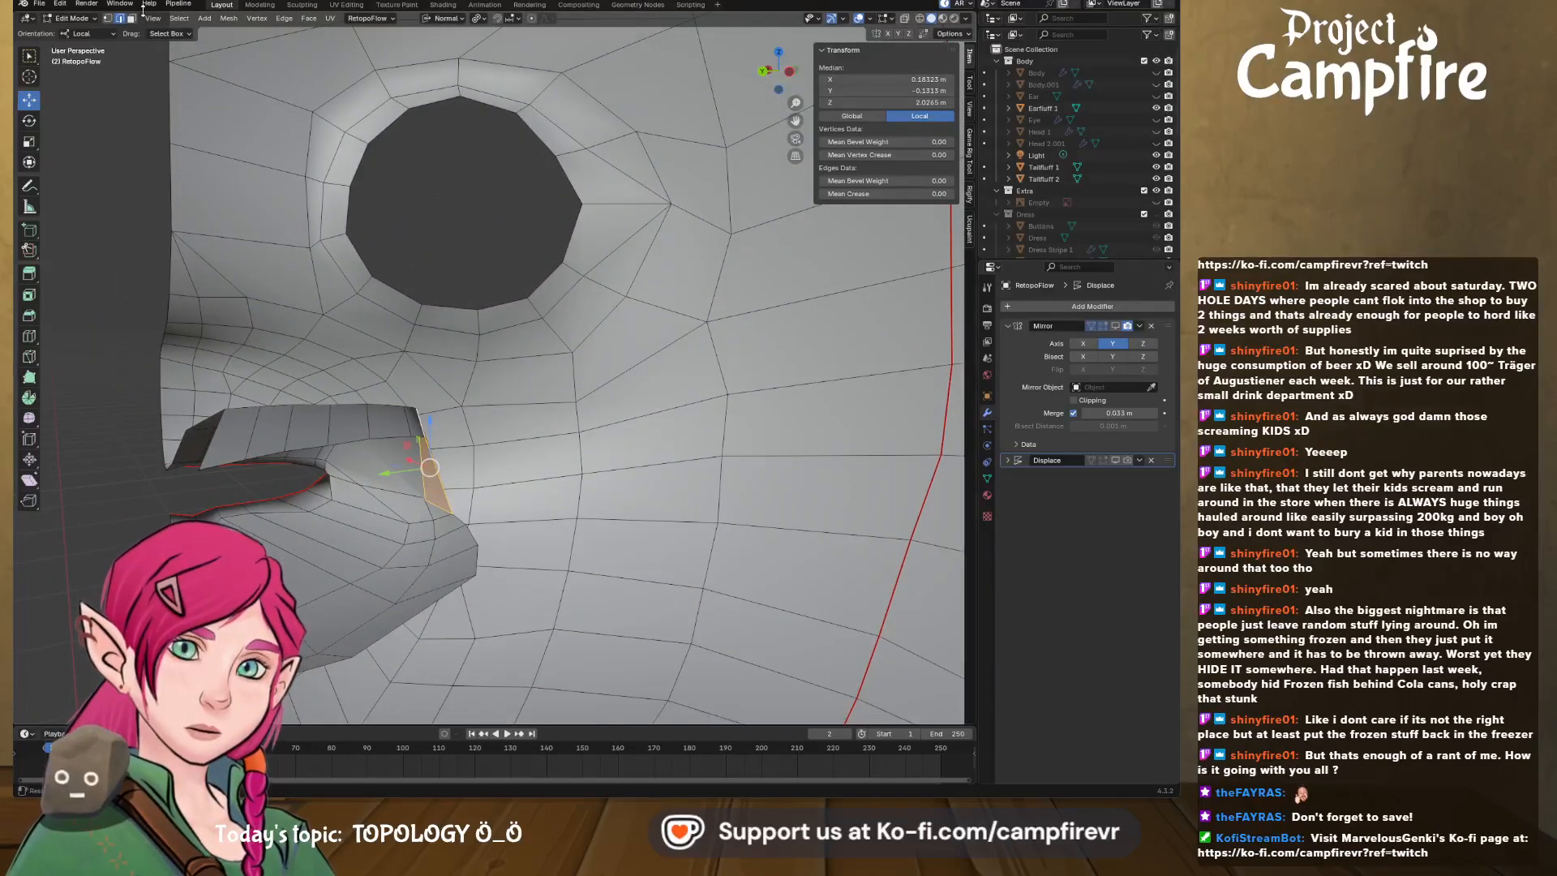
middle_click_drag(388, 519, 351, 561)
left_click(347, 560)
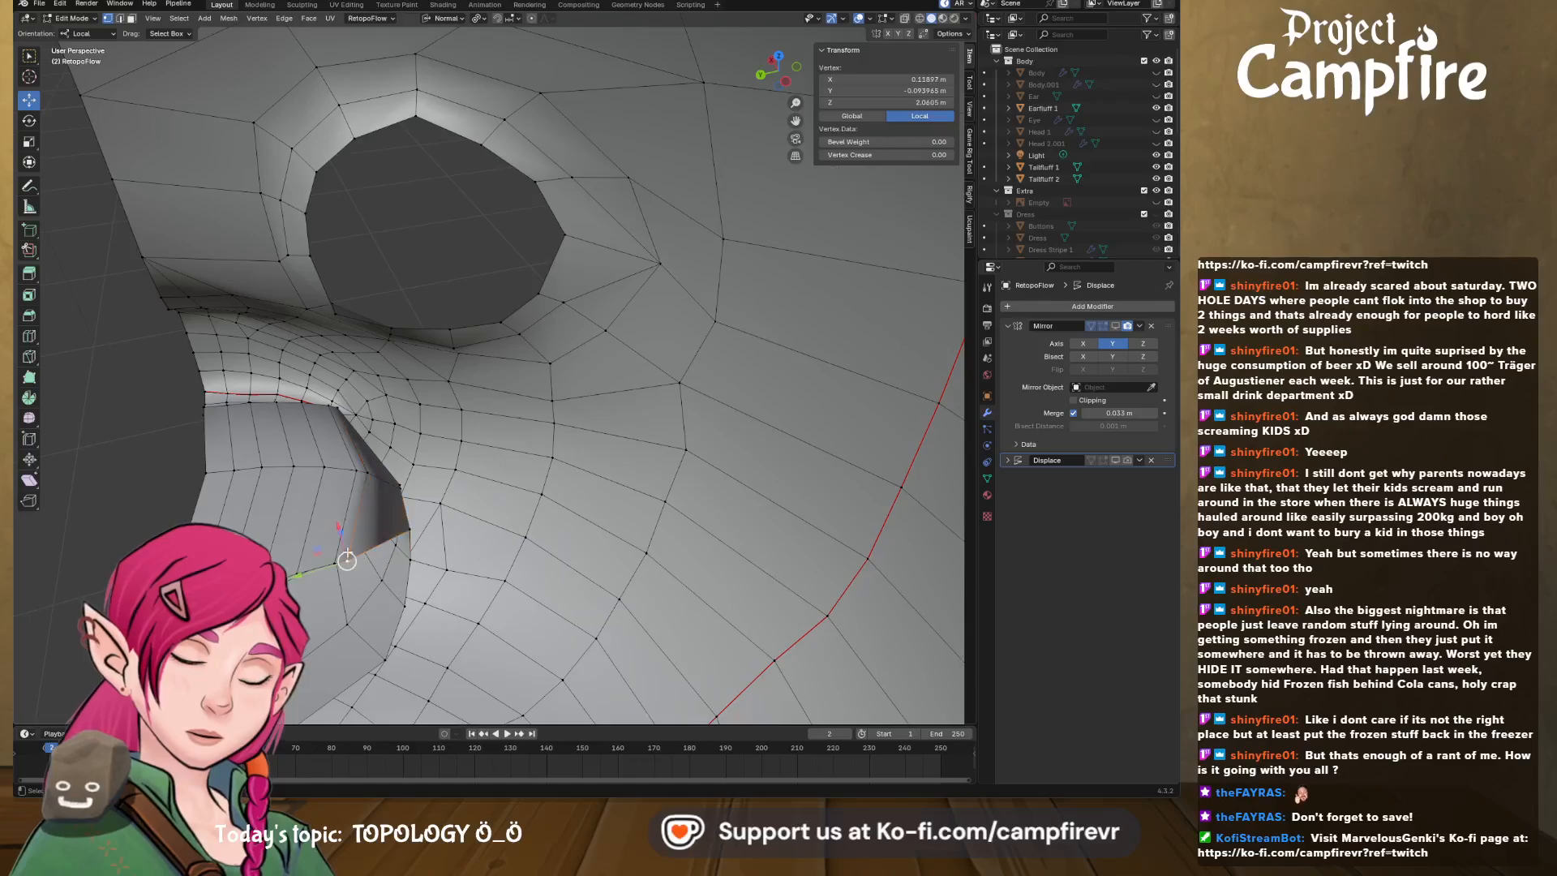
left_click_drag(316, 551, 341, 605)
left_click(297, 572)
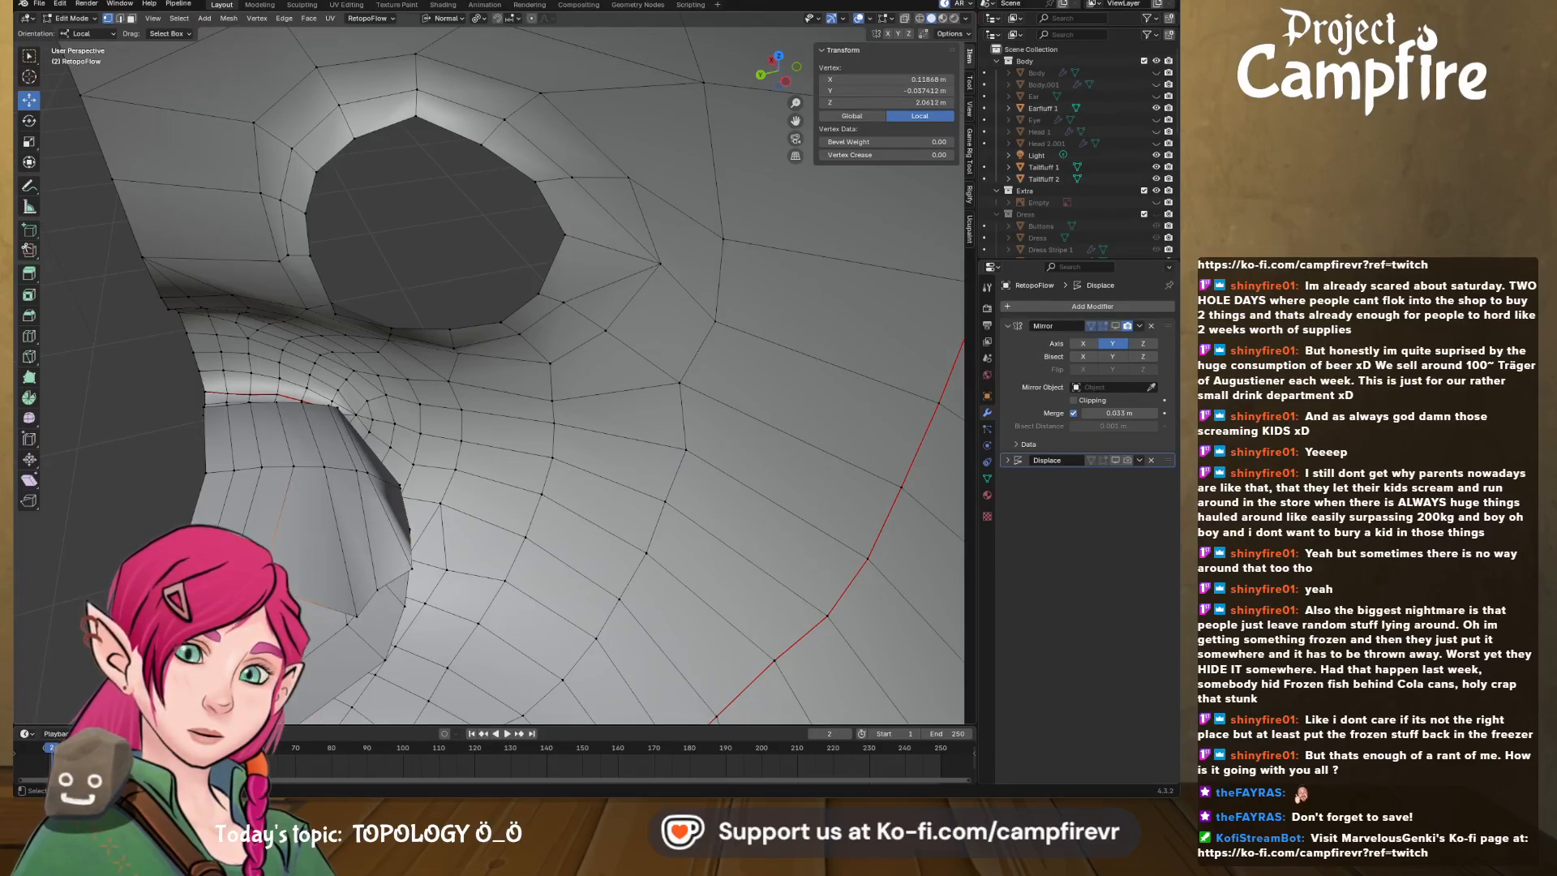
left_click_drag(245, 574, 306, 631)
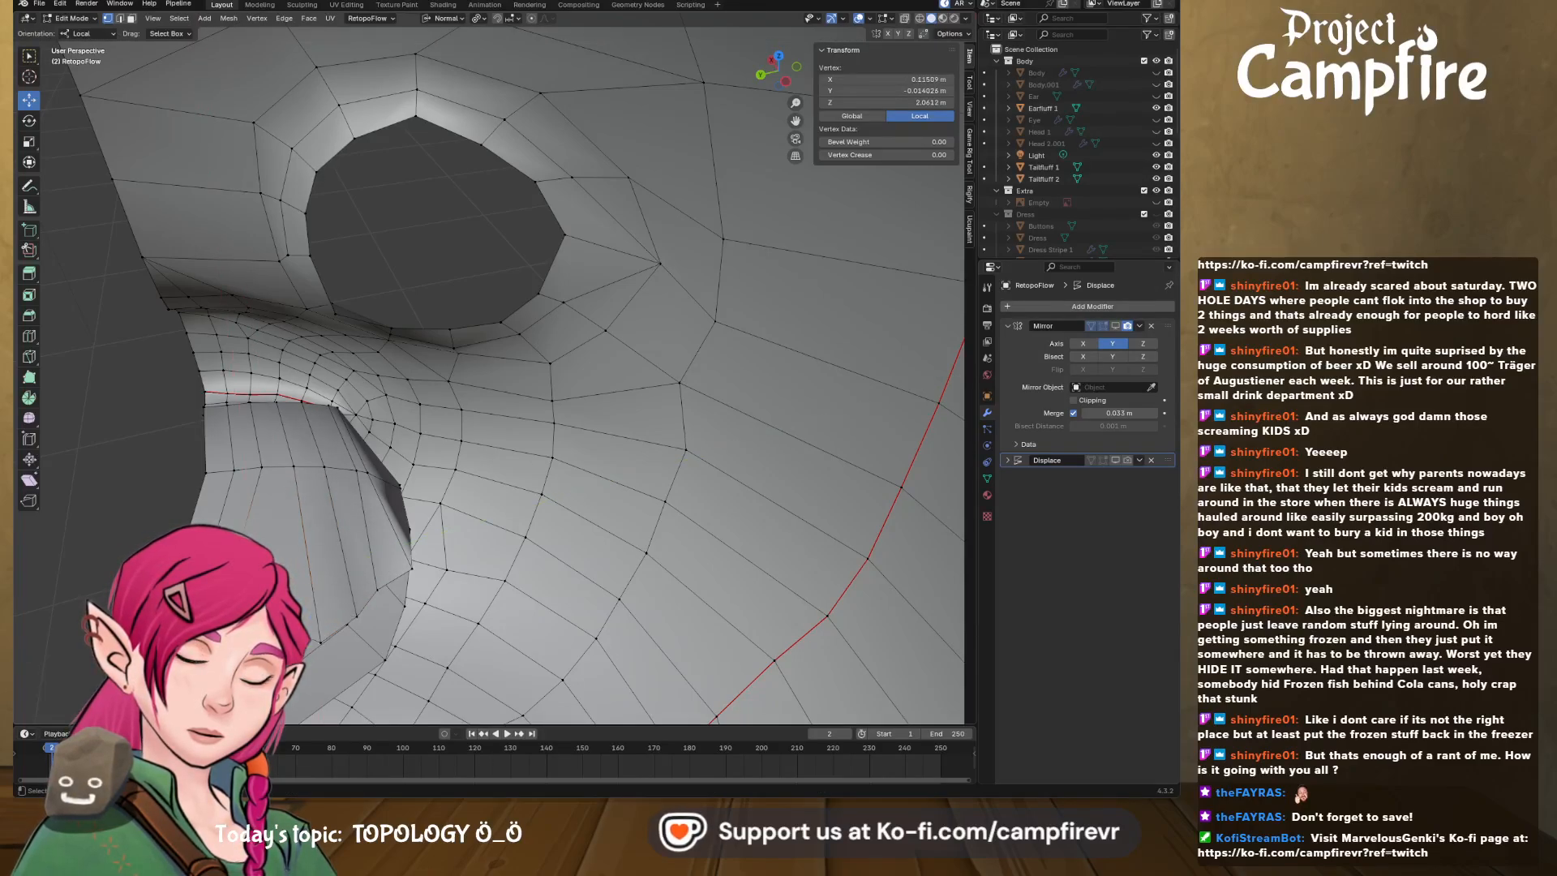
left_click_drag(201, 593, 239, 670)
middle_click_drag(240, 601, 274, 558)
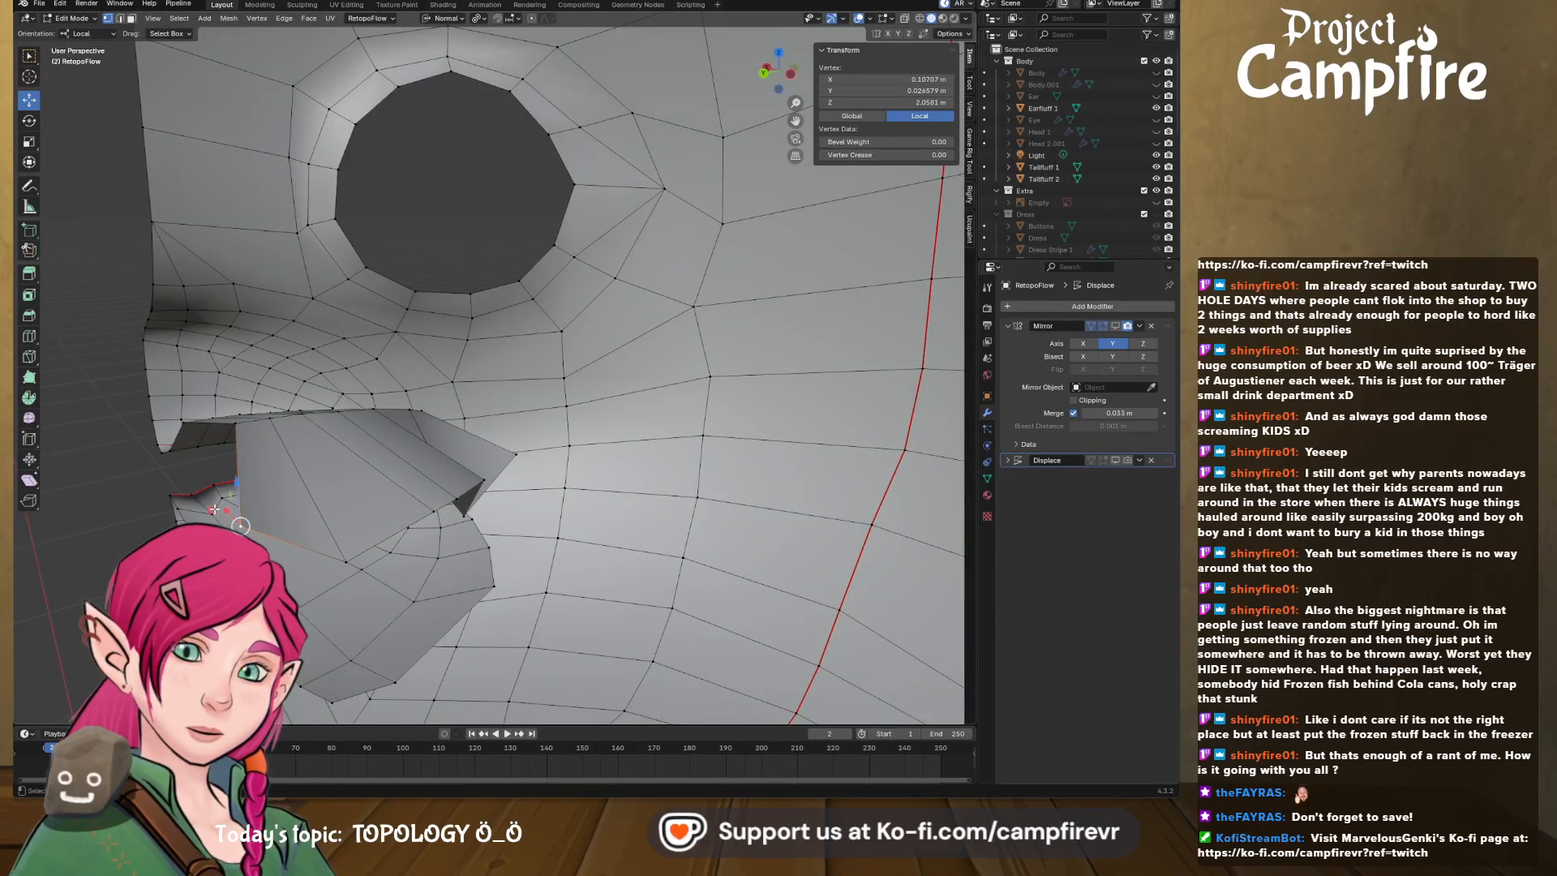
left_click_drag(213, 514, 248, 537)
middle_click_drag(248, 538, 281, 547)
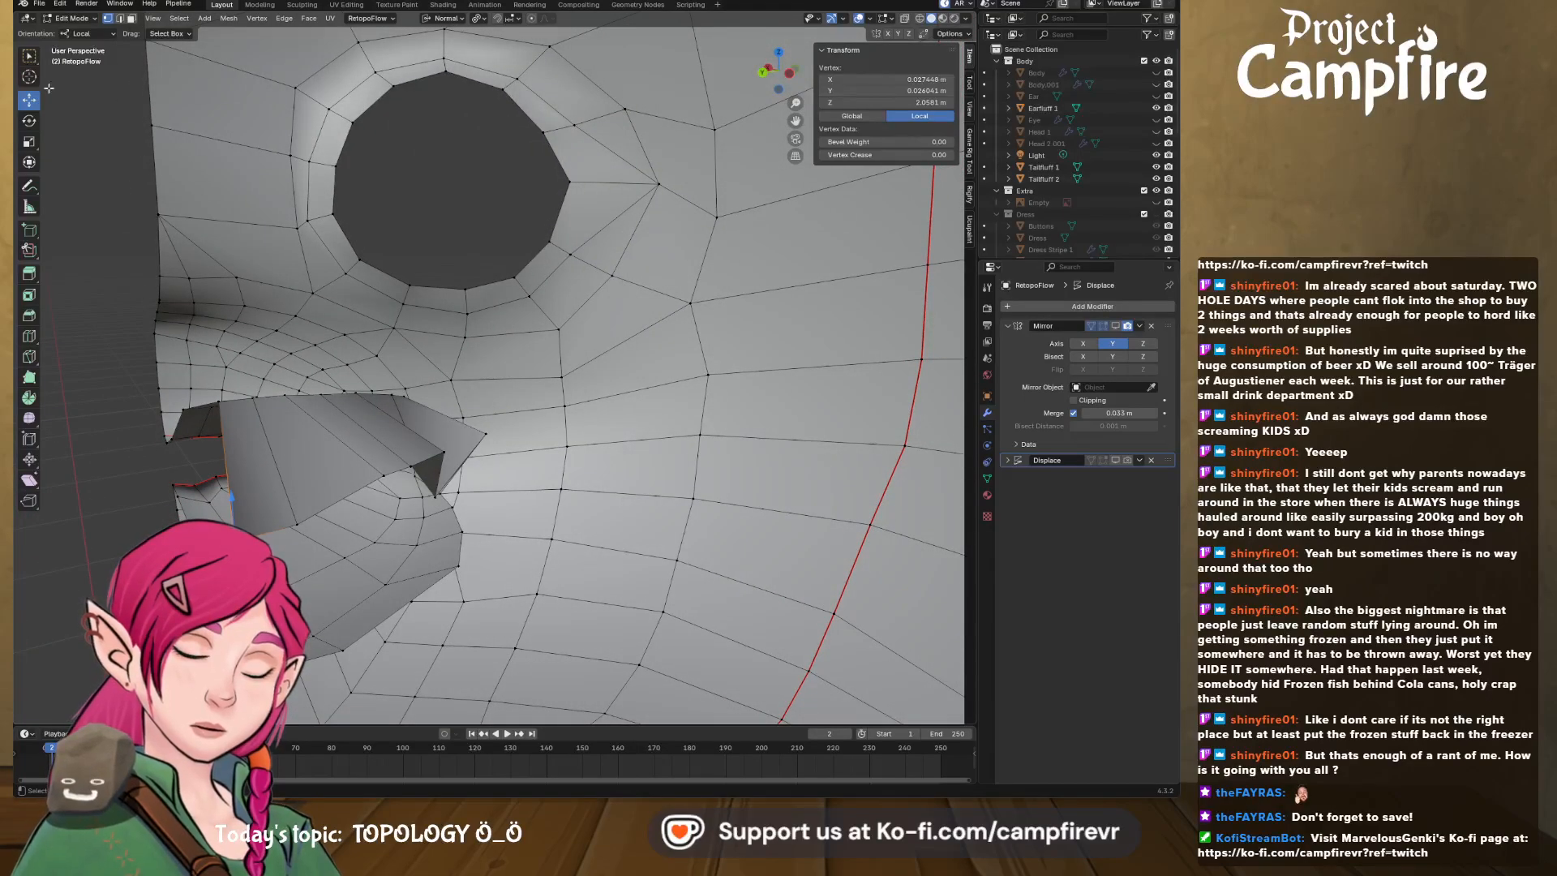
- Fill faces between the rear edges of the upper and lower linings to close the back of the mouth
left_click(122, 21)
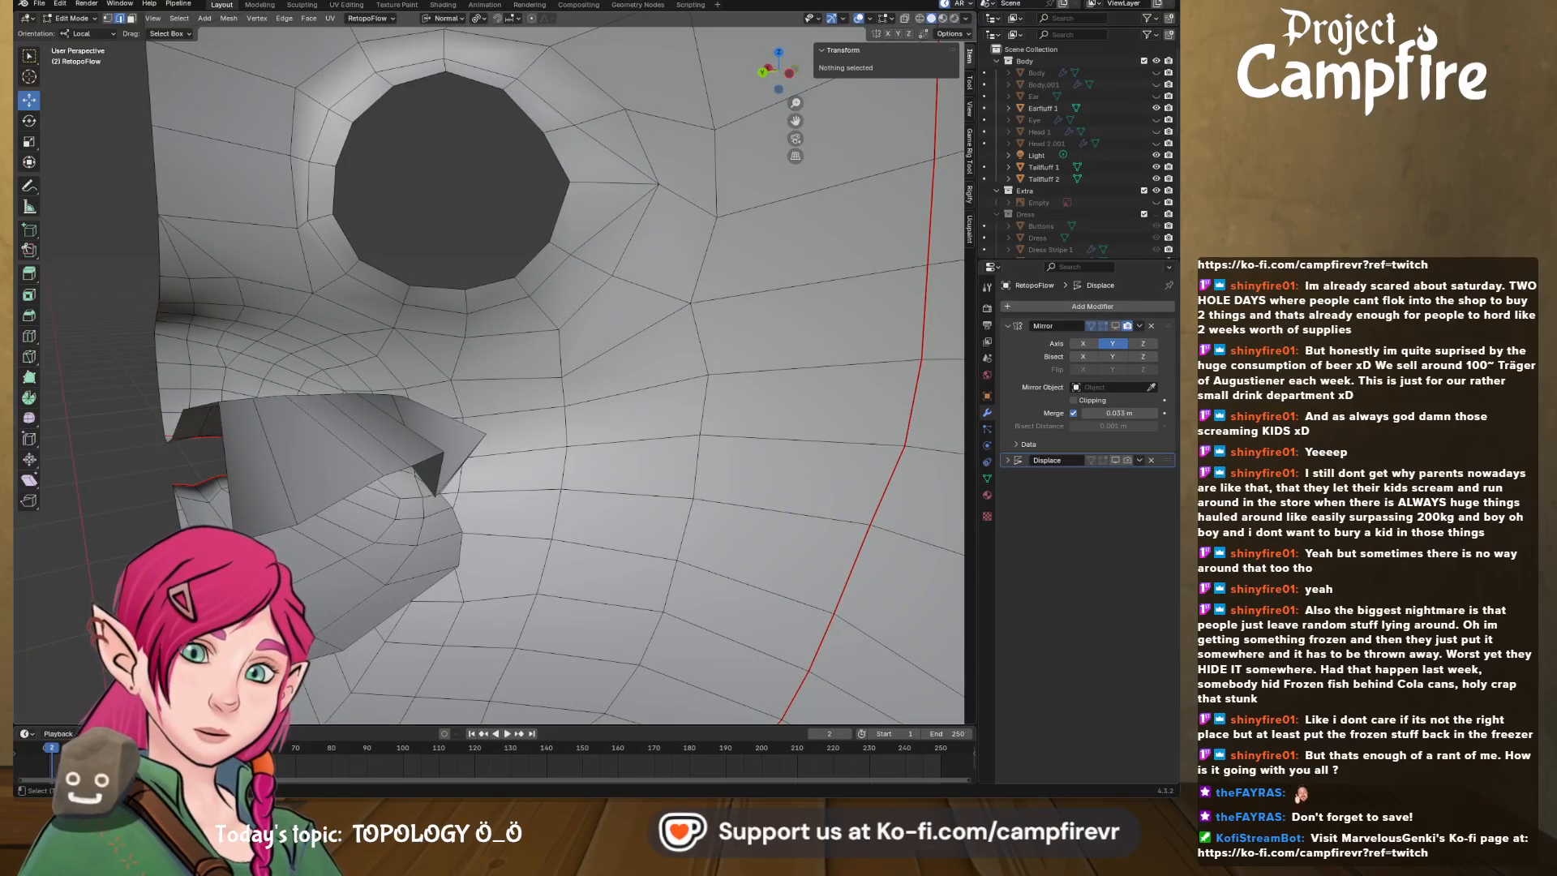
left_click(267, 532)
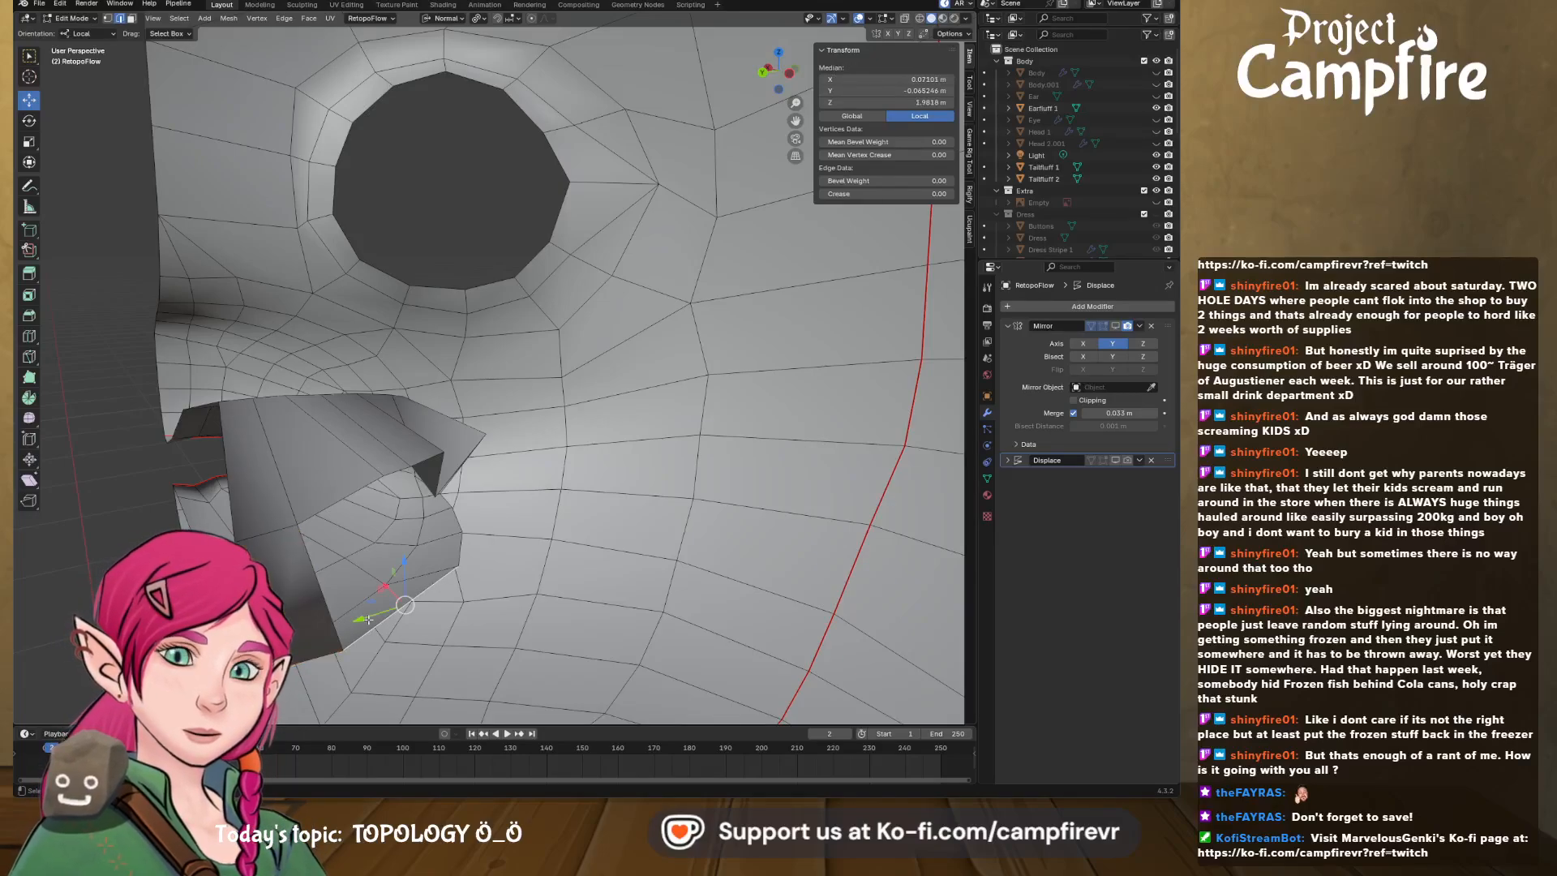
key("f")
middle_click_drag(338, 502, 298, 491)
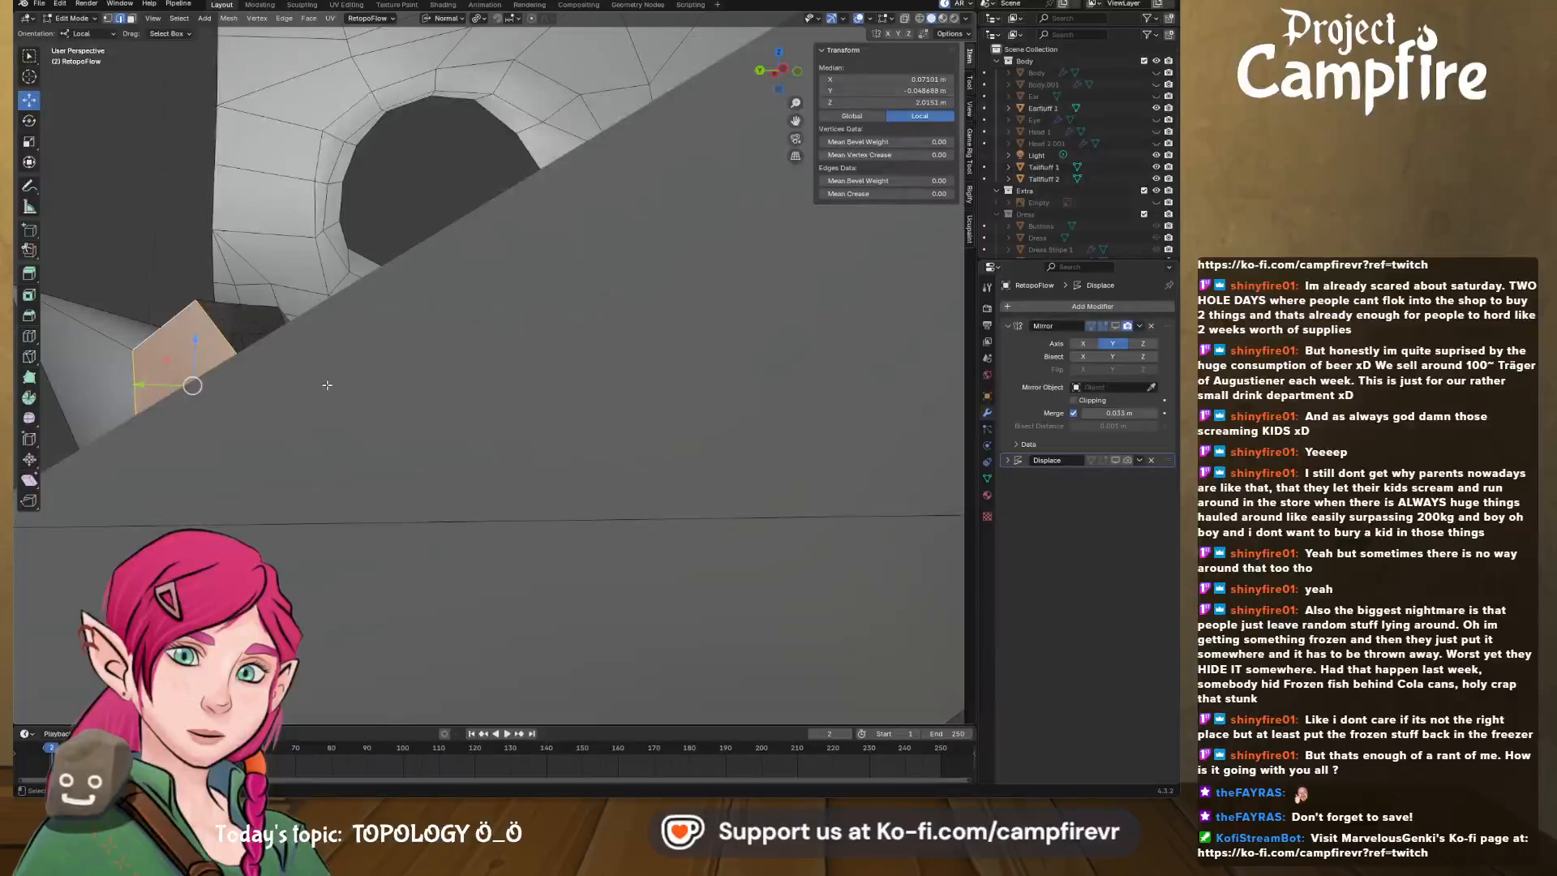
middle_click_drag(327, 385, 341, 419)
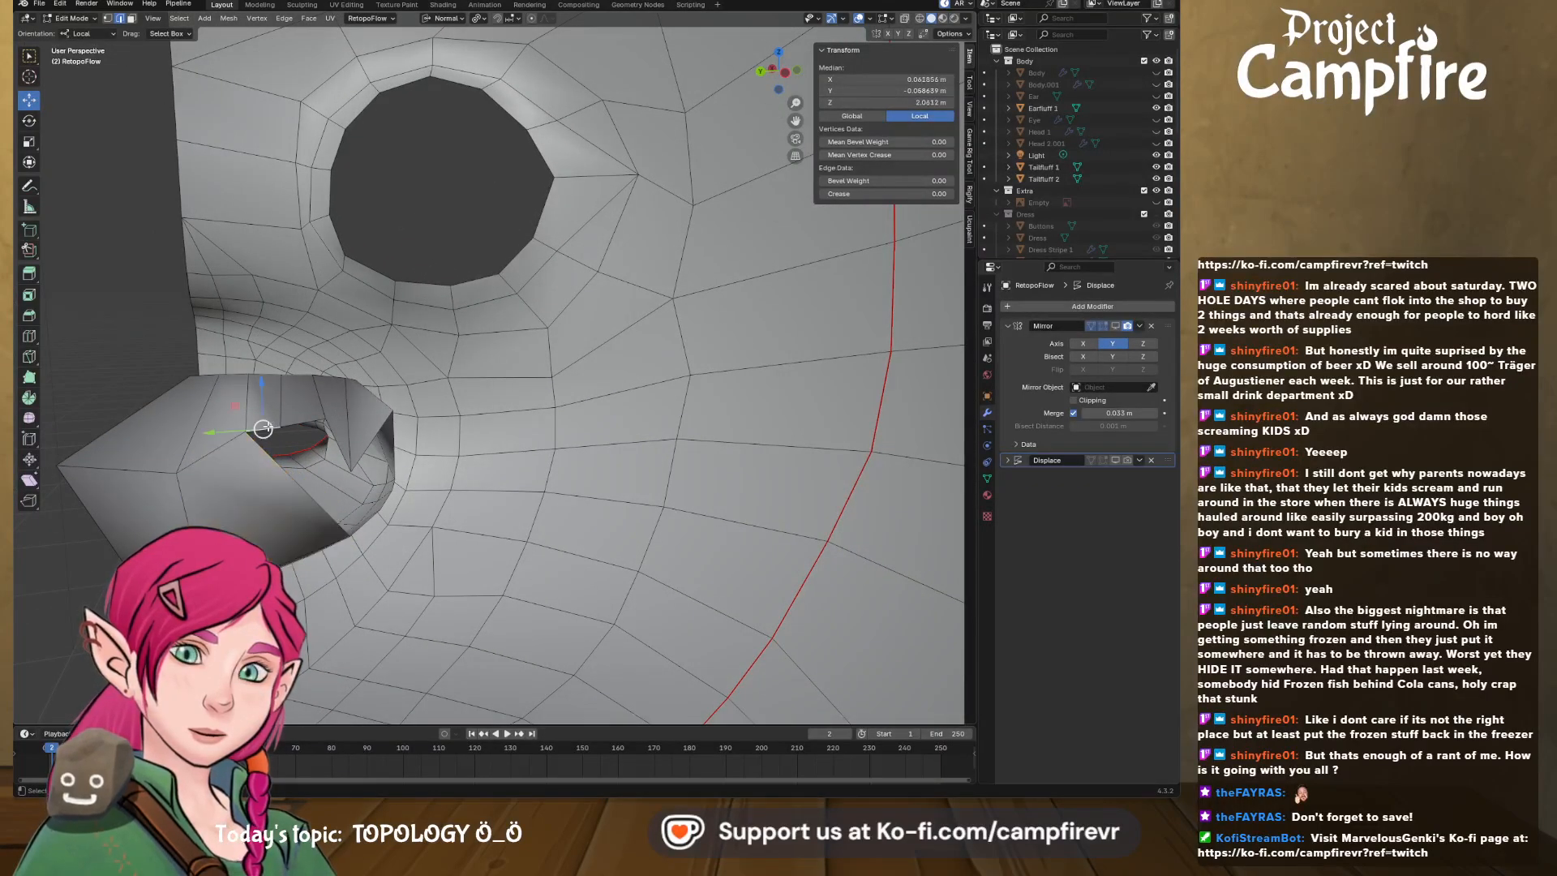
left_click(360, 527, "shift")
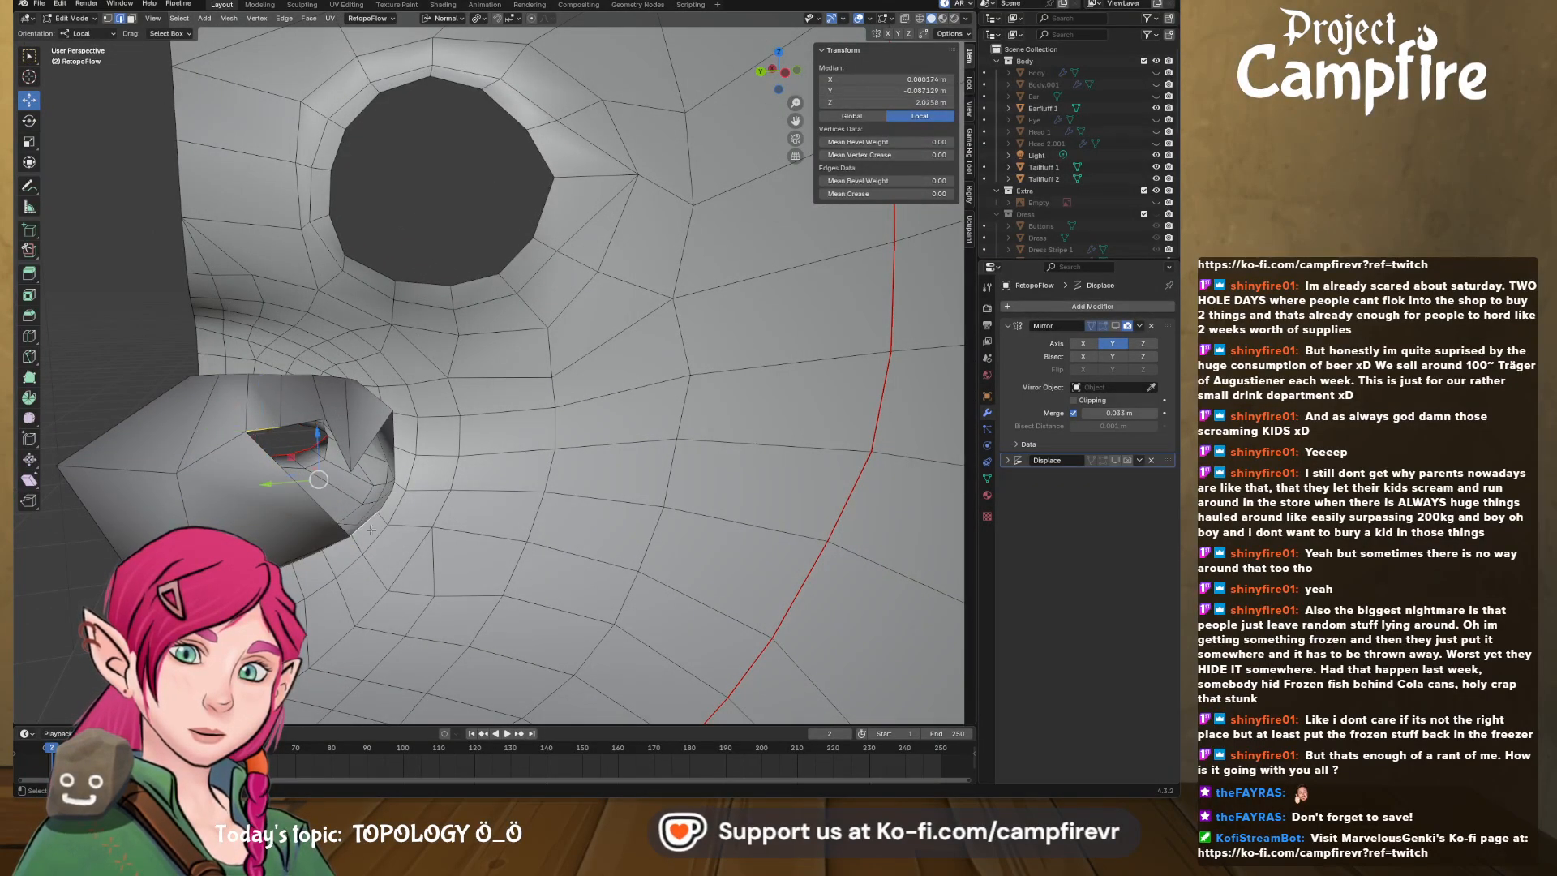
key("f")
middle_click_drag(359, 529, 322, 428)
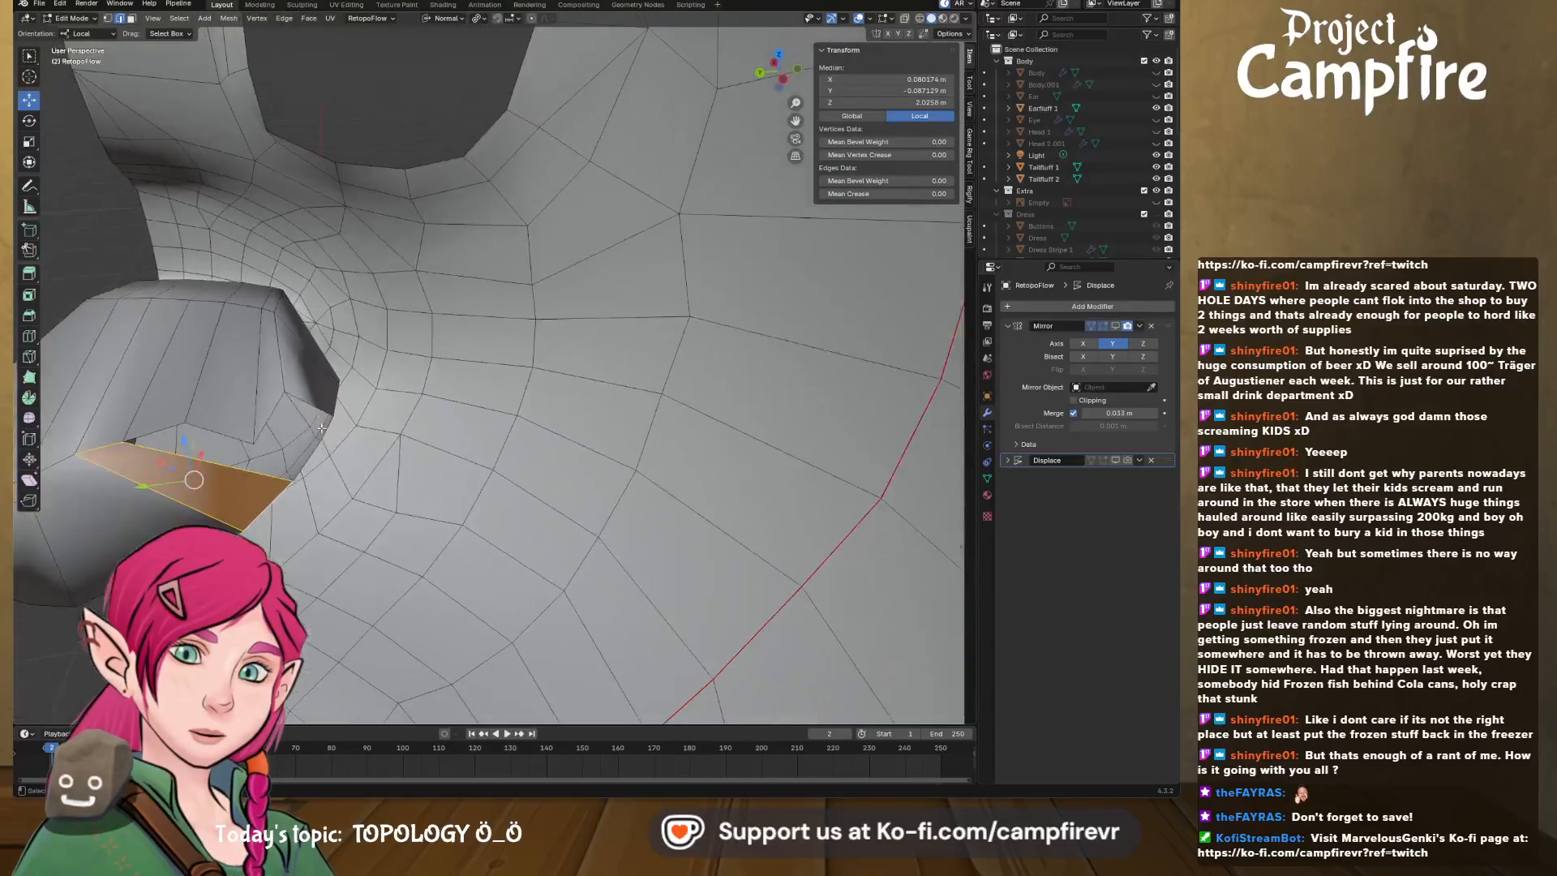
left_click(159, 433)
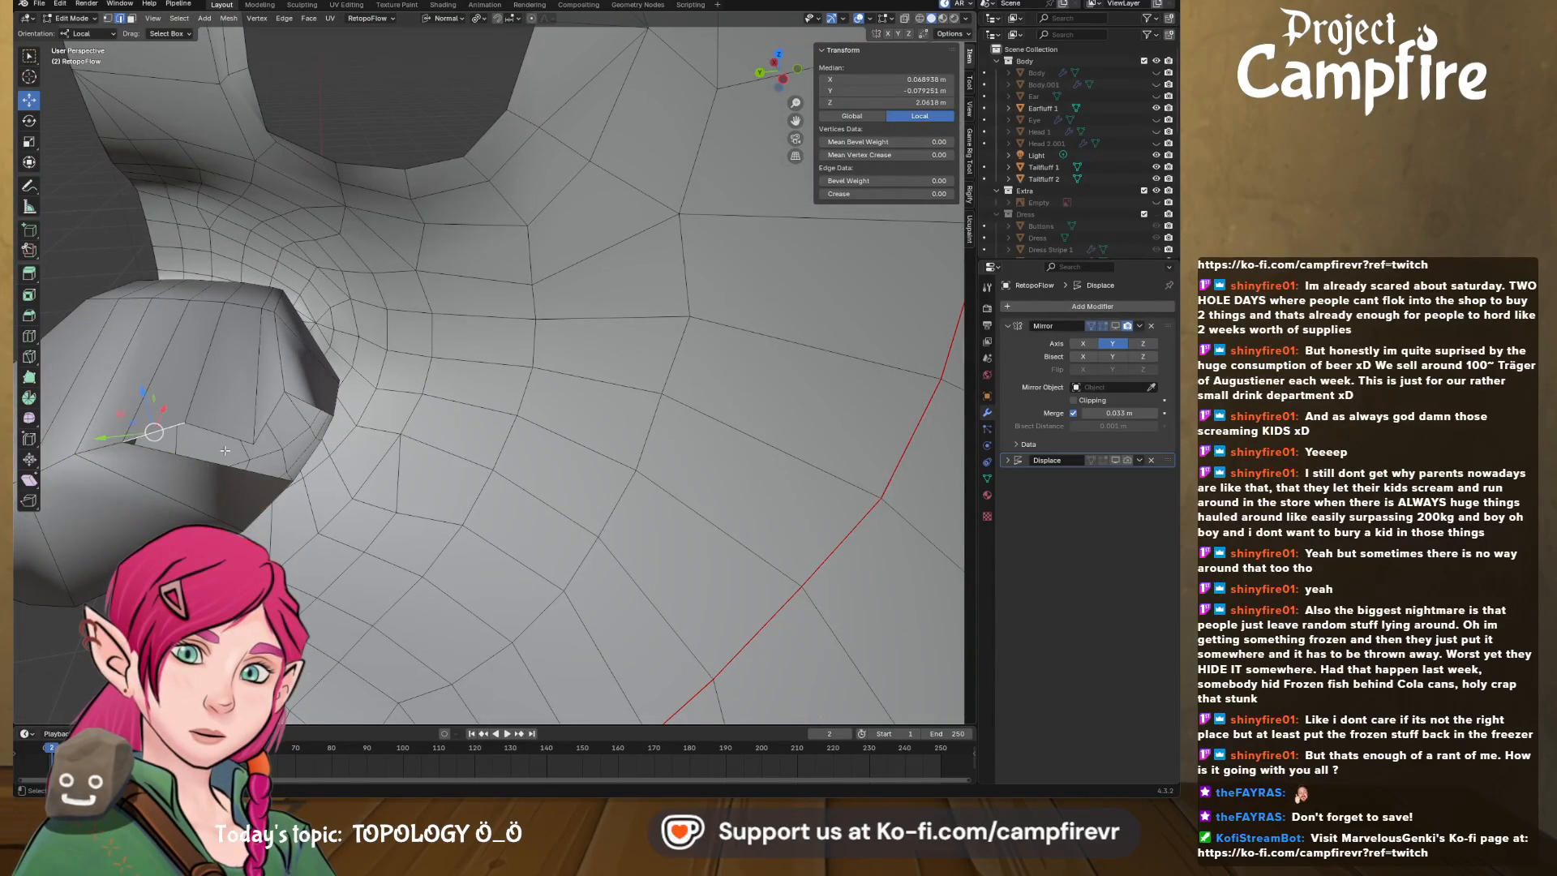
left_click(280, 462)
middle_click_drag(280, 386, 295, 401)
key("ctrl+z")
- Fill a triangle from two upper lining vertices and one lower lining vertex beside the remaining hole, and clear the selection
middle_click_drag(297, 456, 288, 430)
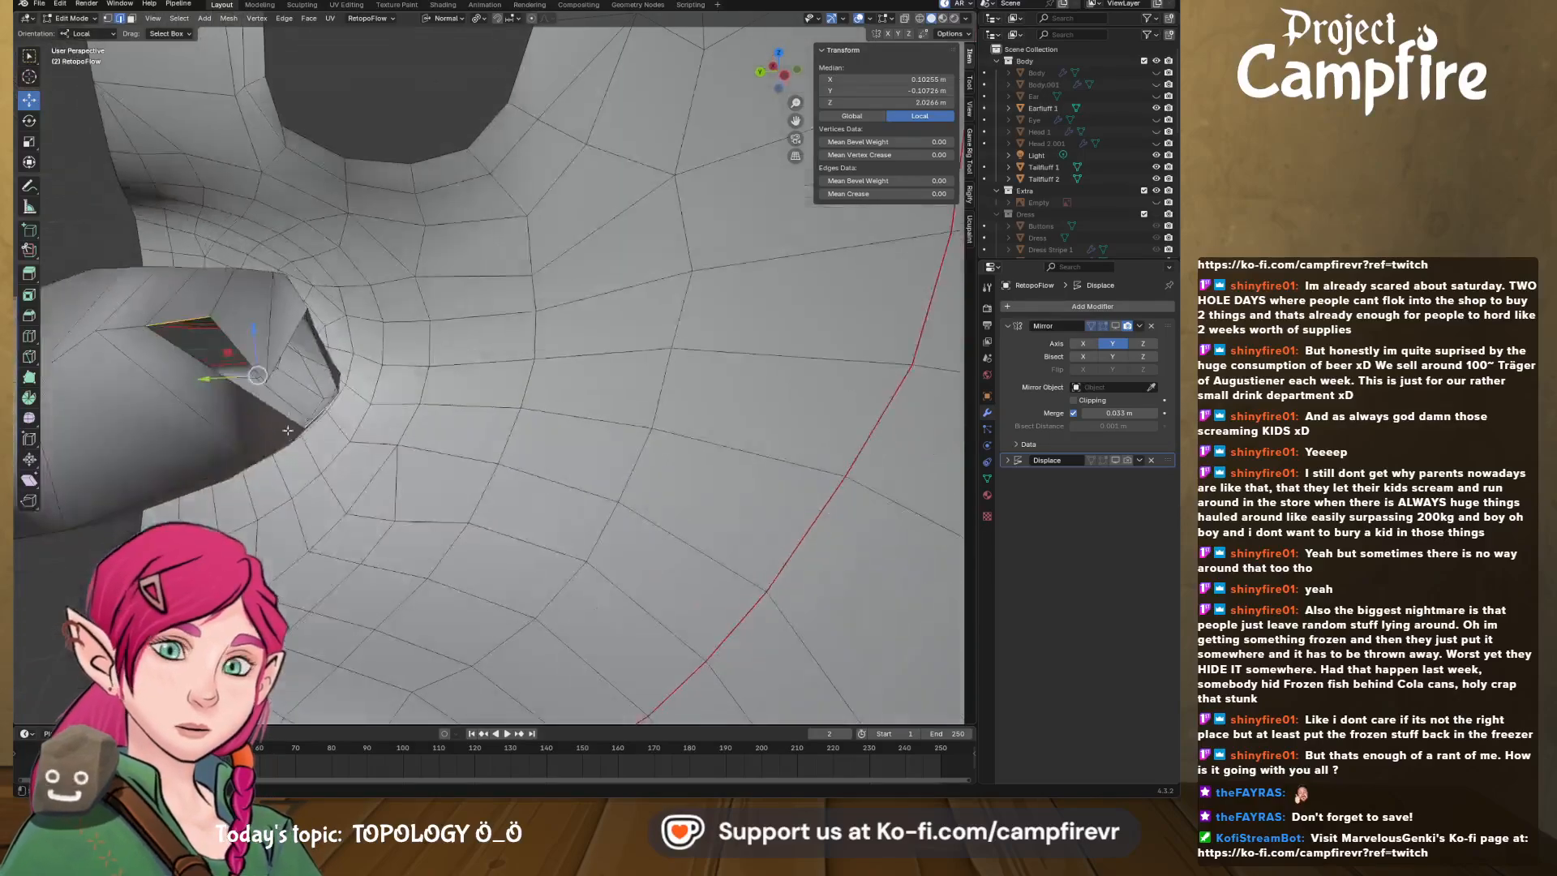
middle_click_drag(271, 357, 392, 54)
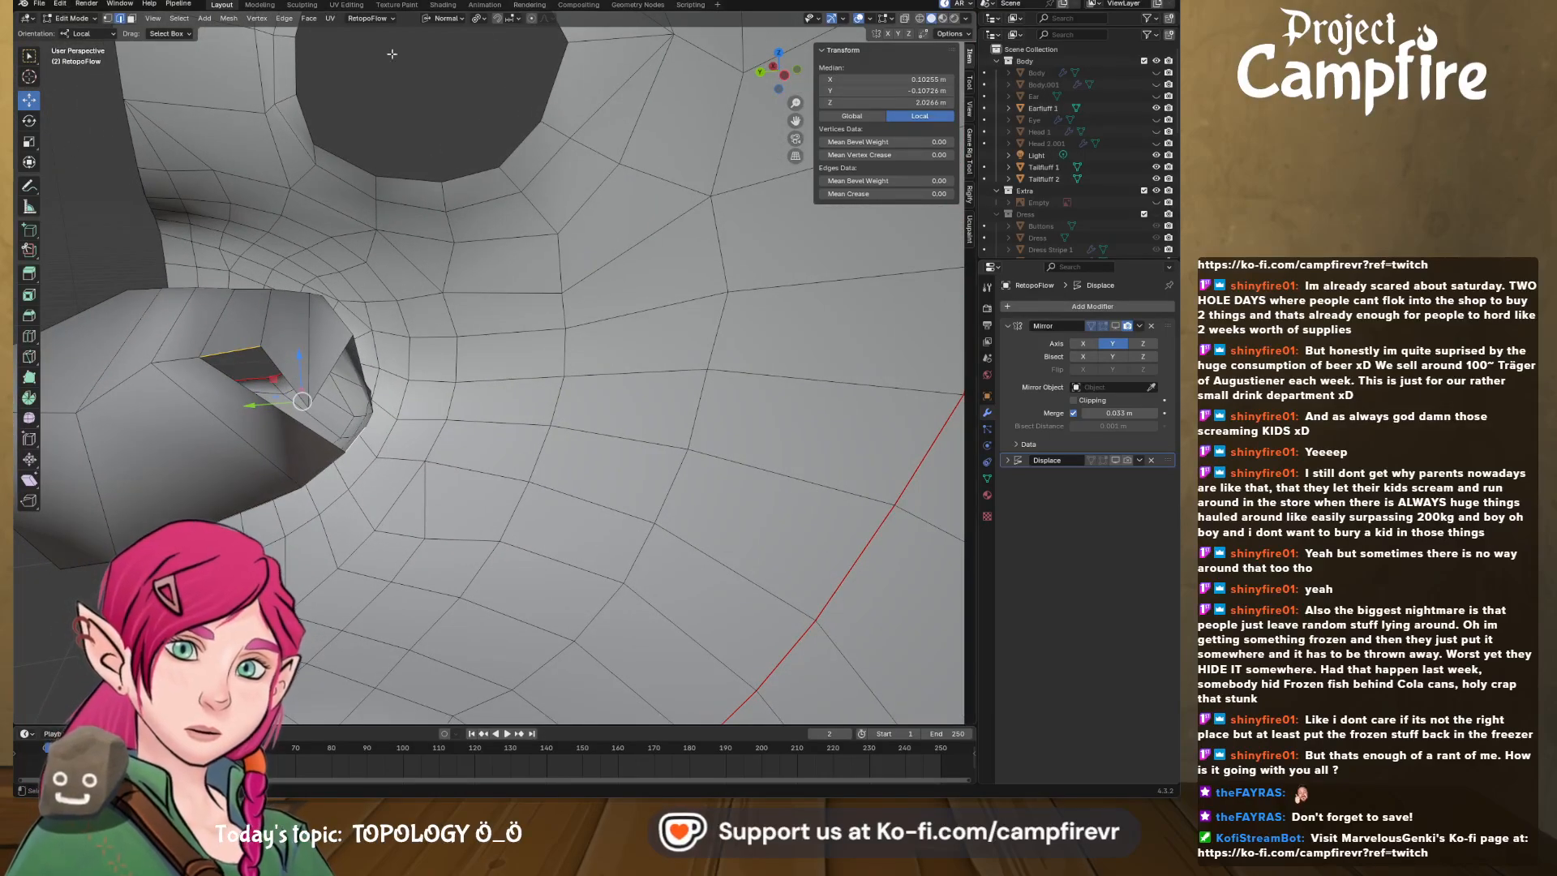
key("1")
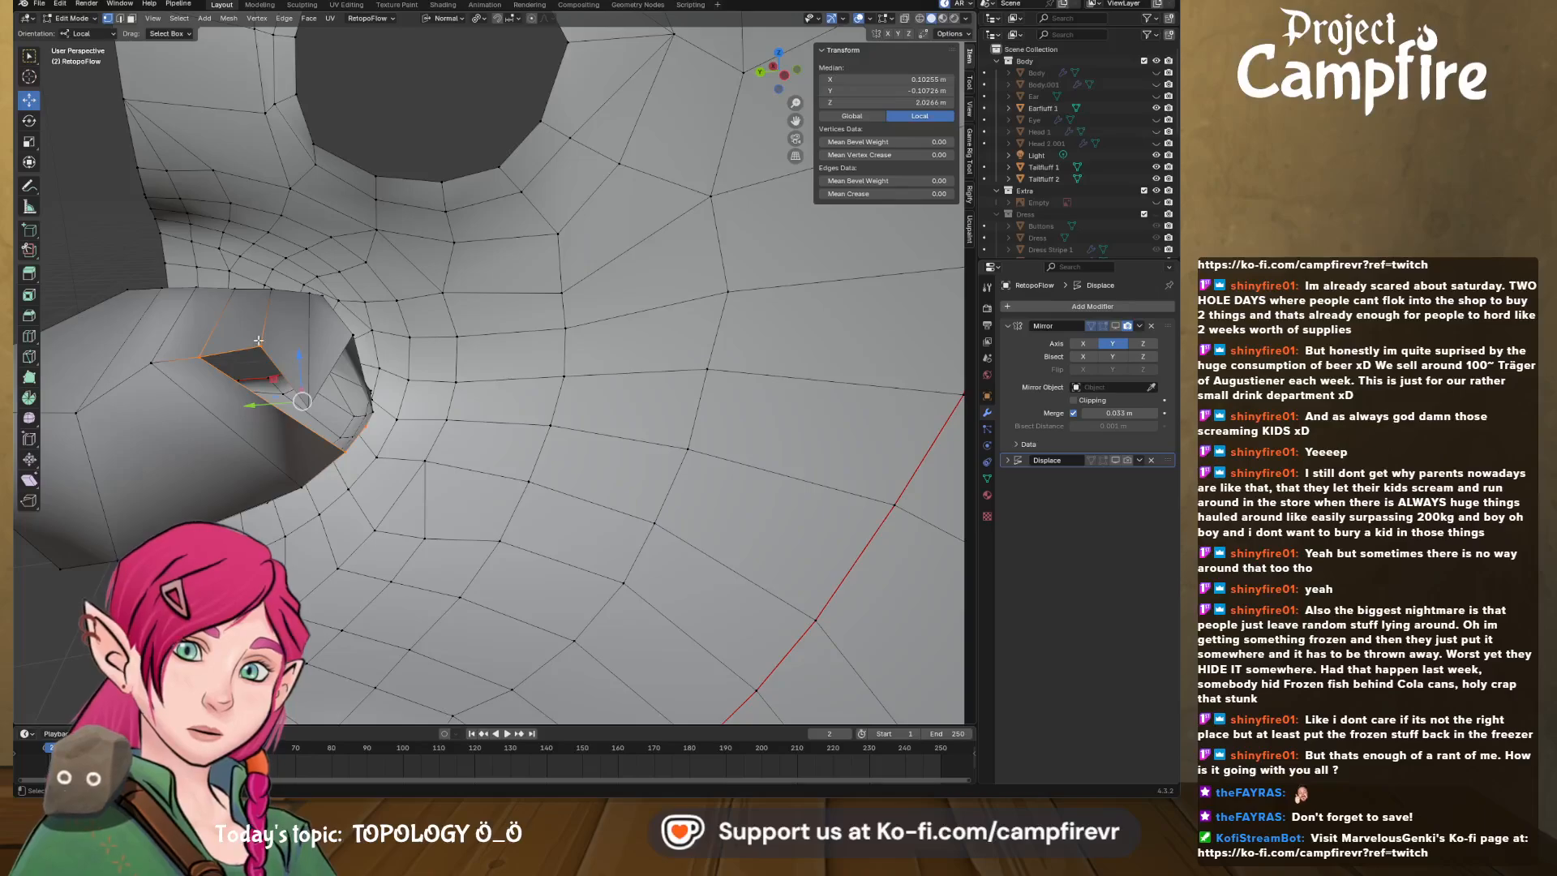
left_click(260, 346)
left_click(206, 357, "shift")
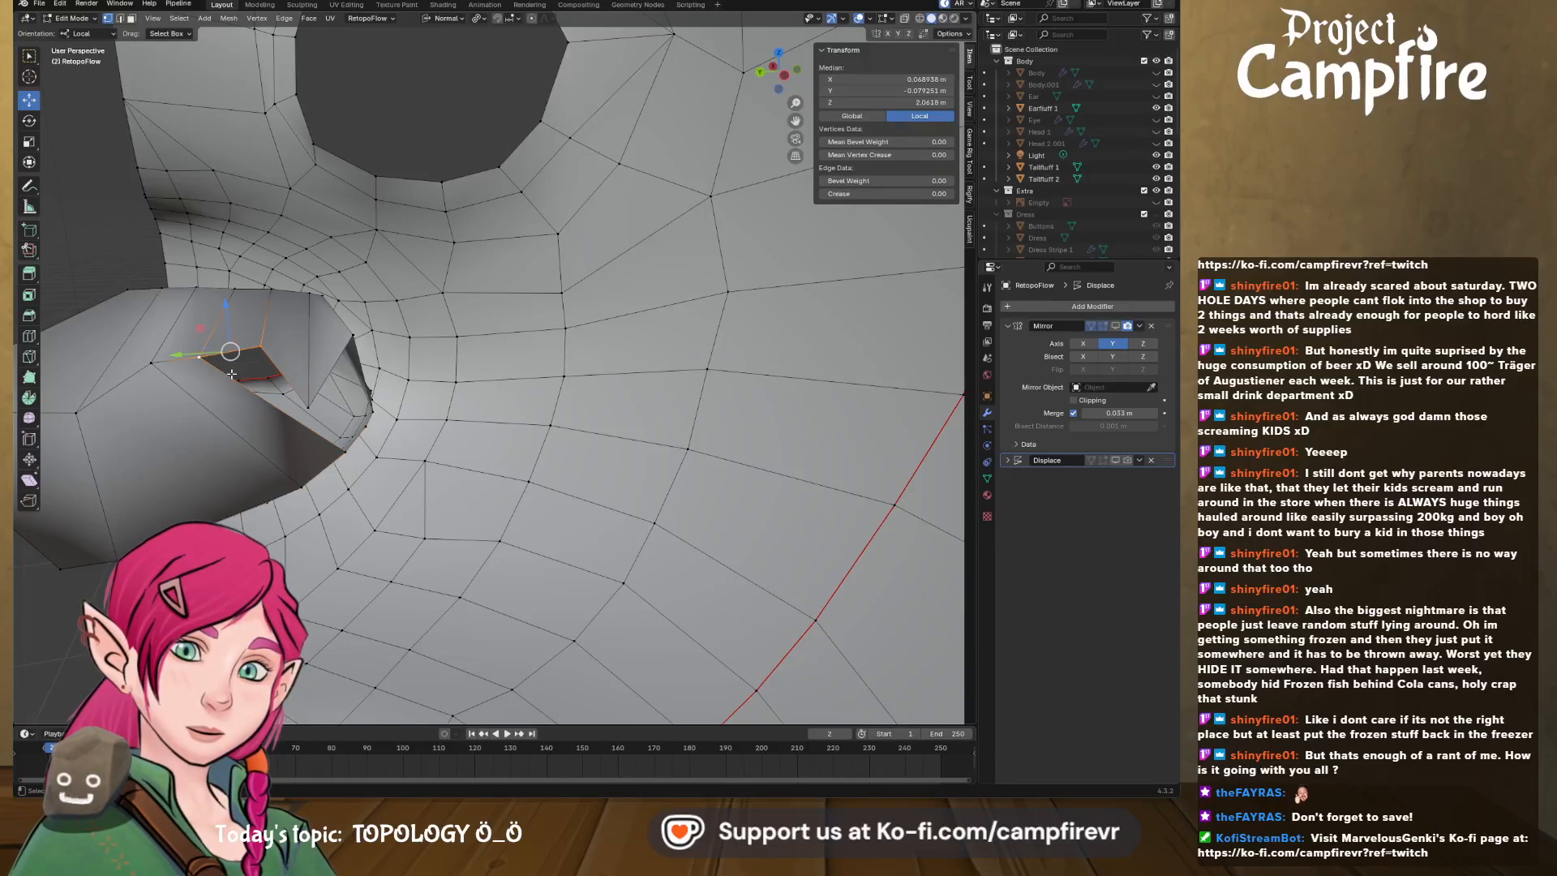
left_click(347, 450, "shift")
key("f")
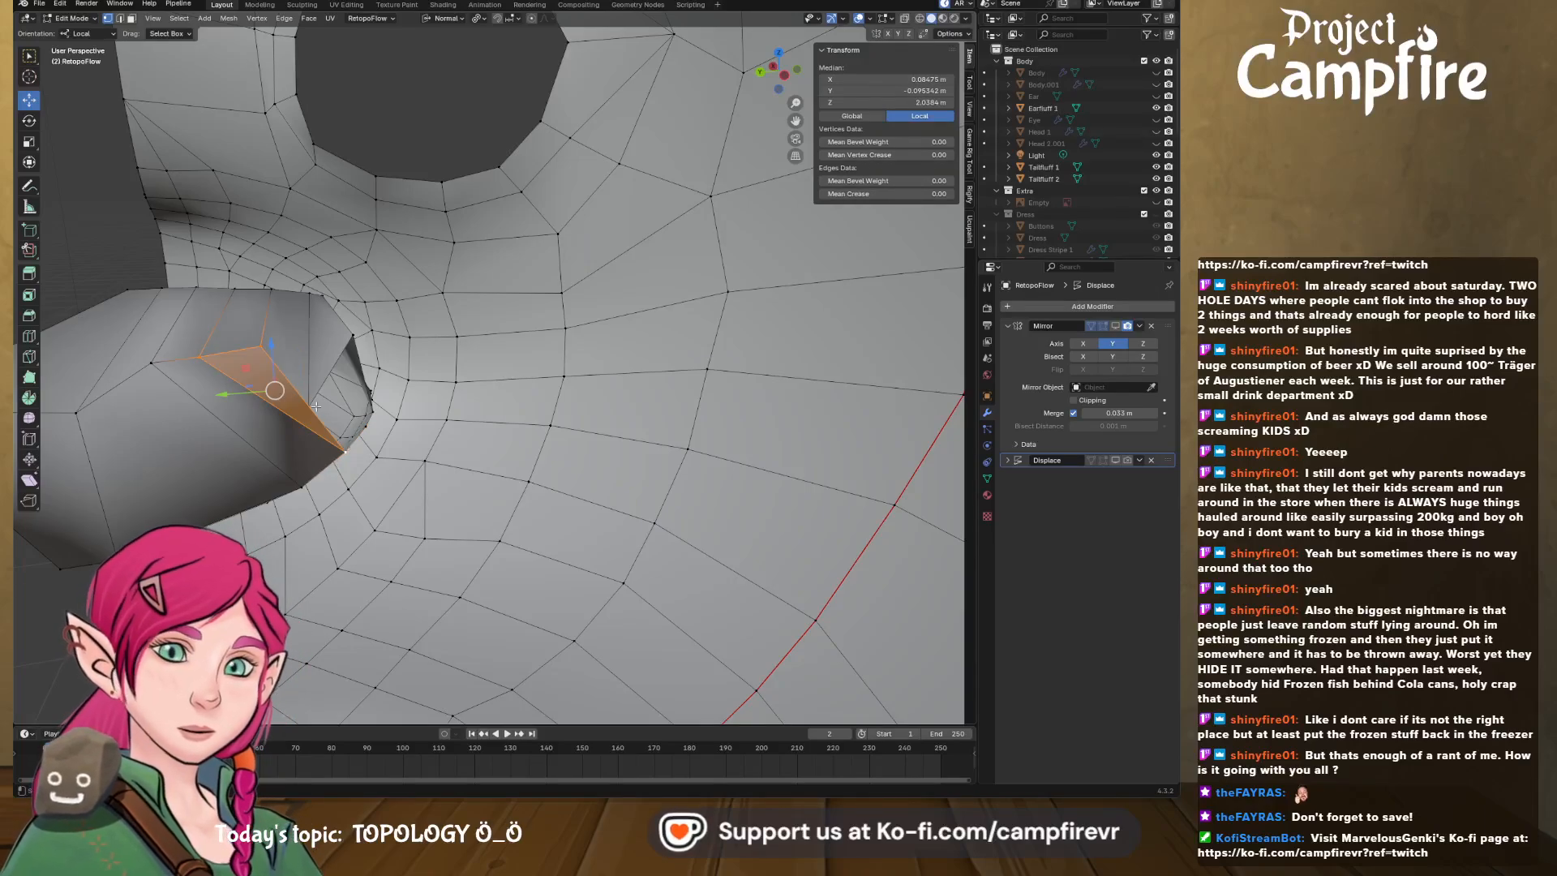
key("alt+a")
middle_click_drag(313, 401, 260, 416)
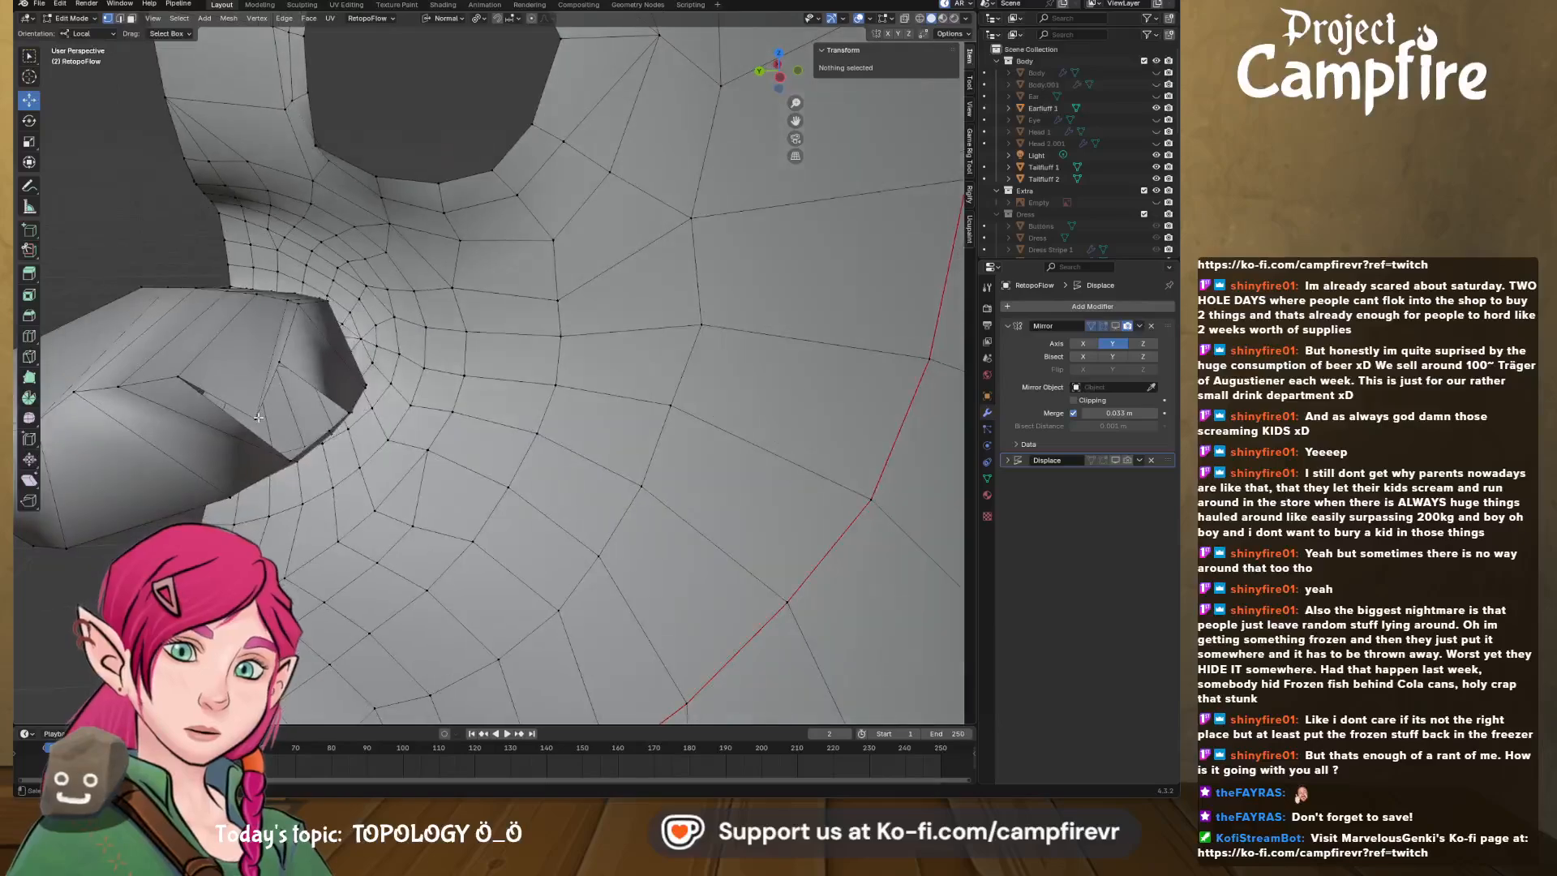
- Raise the low vertex on the upper lining's rear edge and fill a triangle from it, its neighbour and the lower lining vertex
left_click(260, 412)
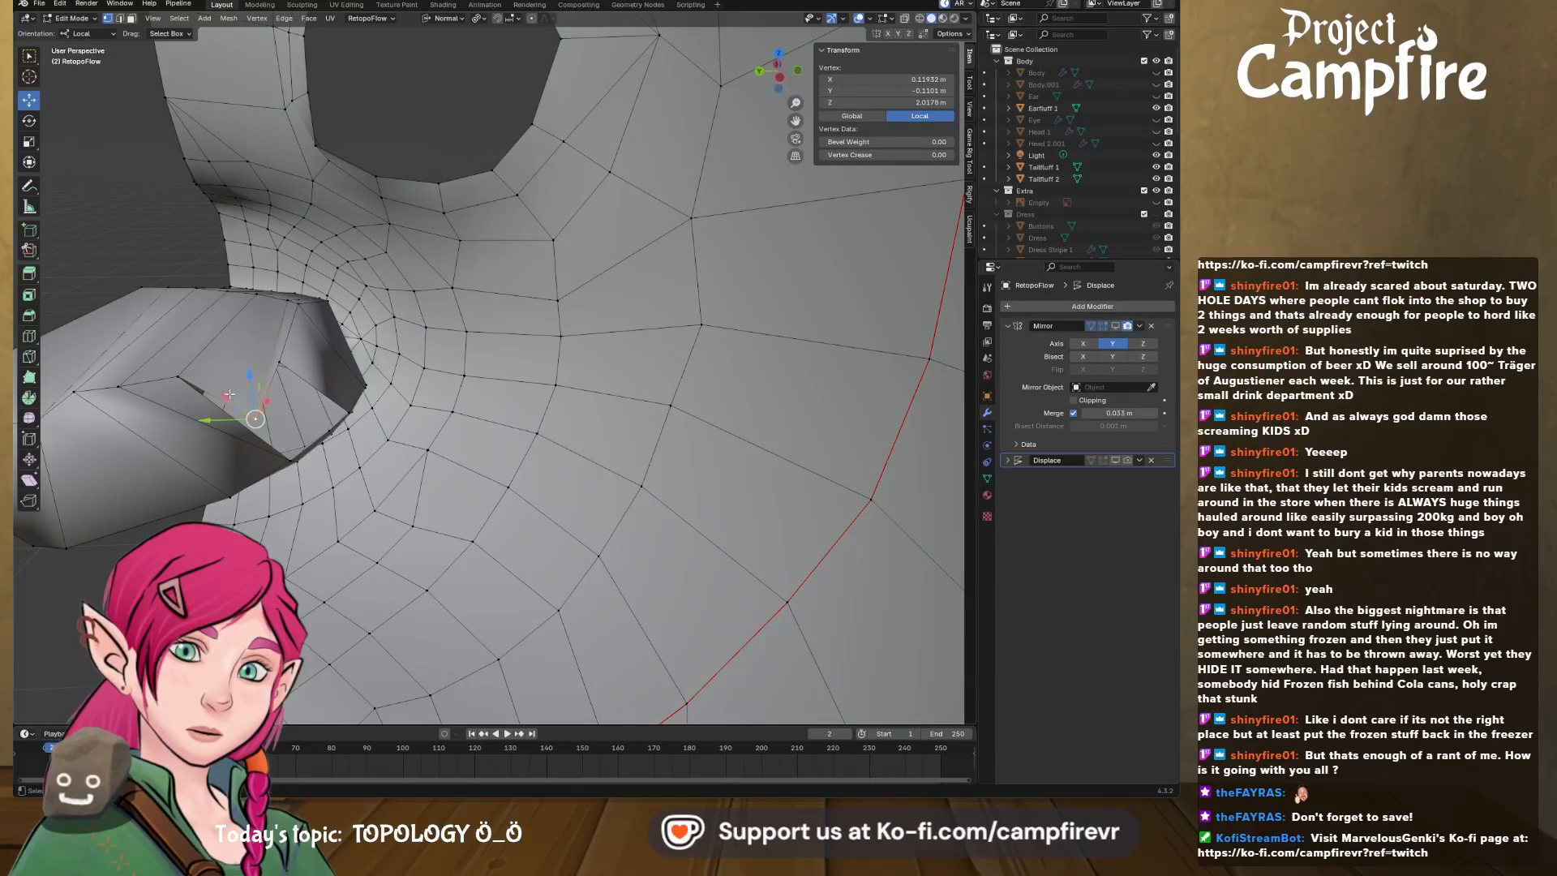
key("g")
left_click(223, 362)
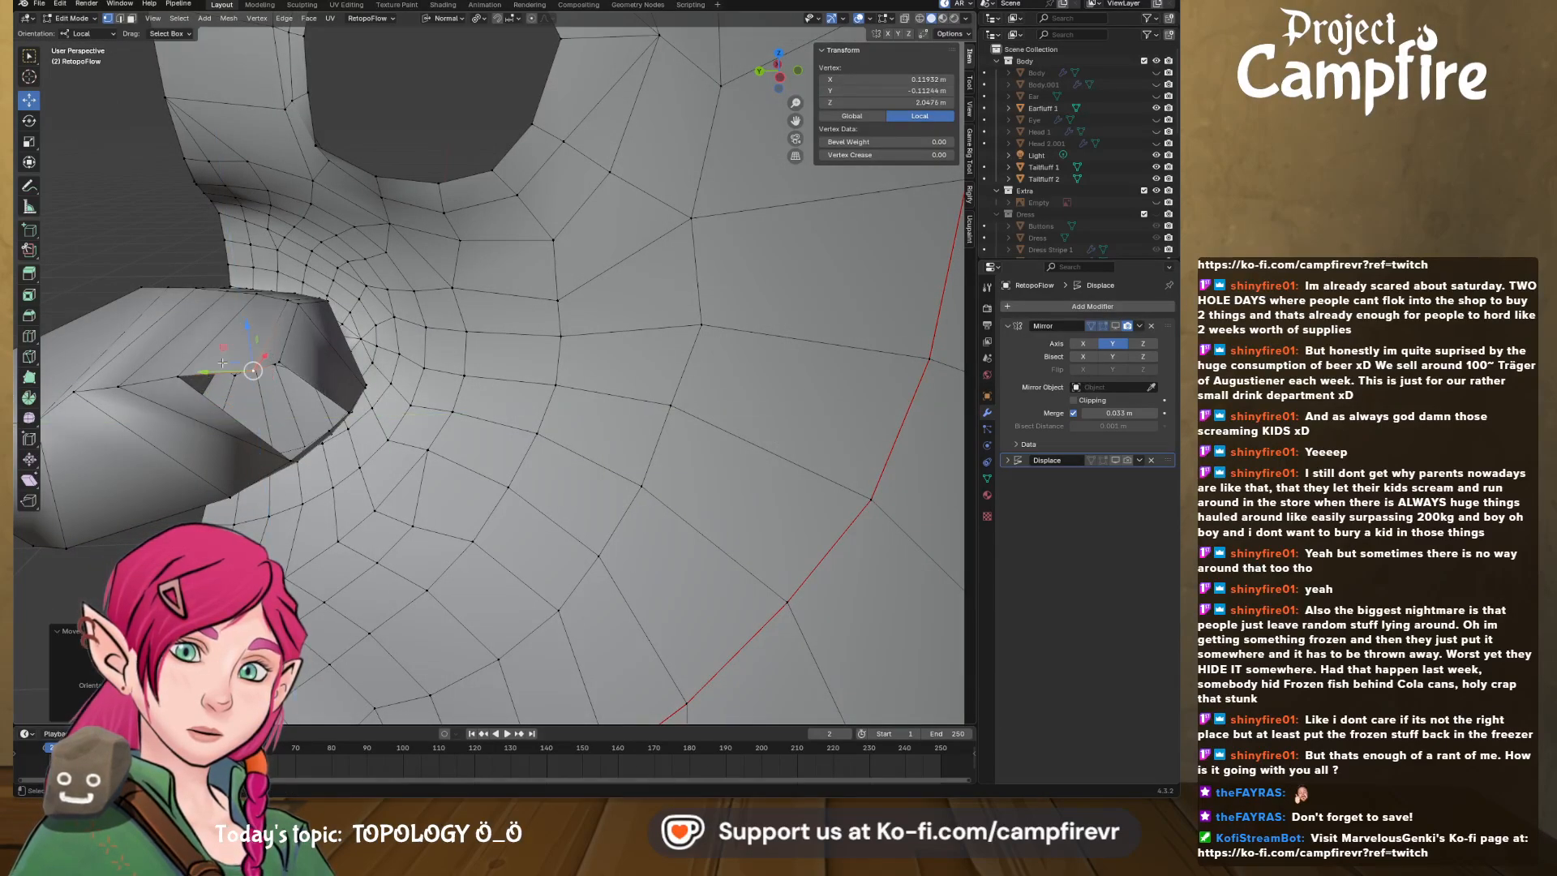
left_click(178, 376, "shift")
left_click(290, 460, "shift")
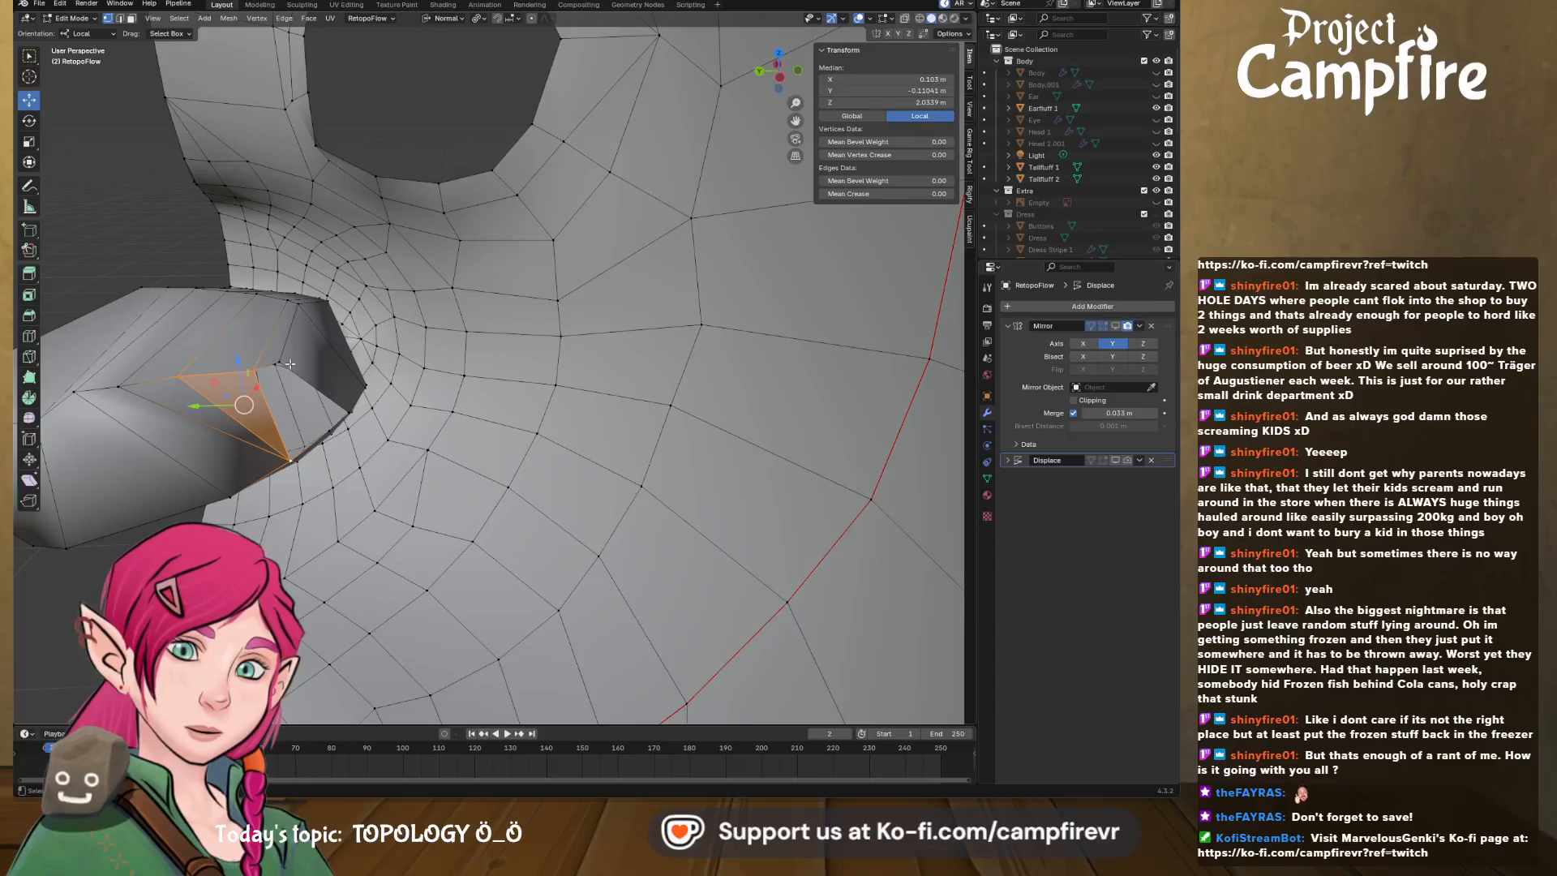
- Fill the next triangle at the back of the mouth between two upper lining vertices and the lower lining vertex
middle_click_drag(290, 364, 285, 343)
left_click(281, 326)
left_click(328, 413, "shift")
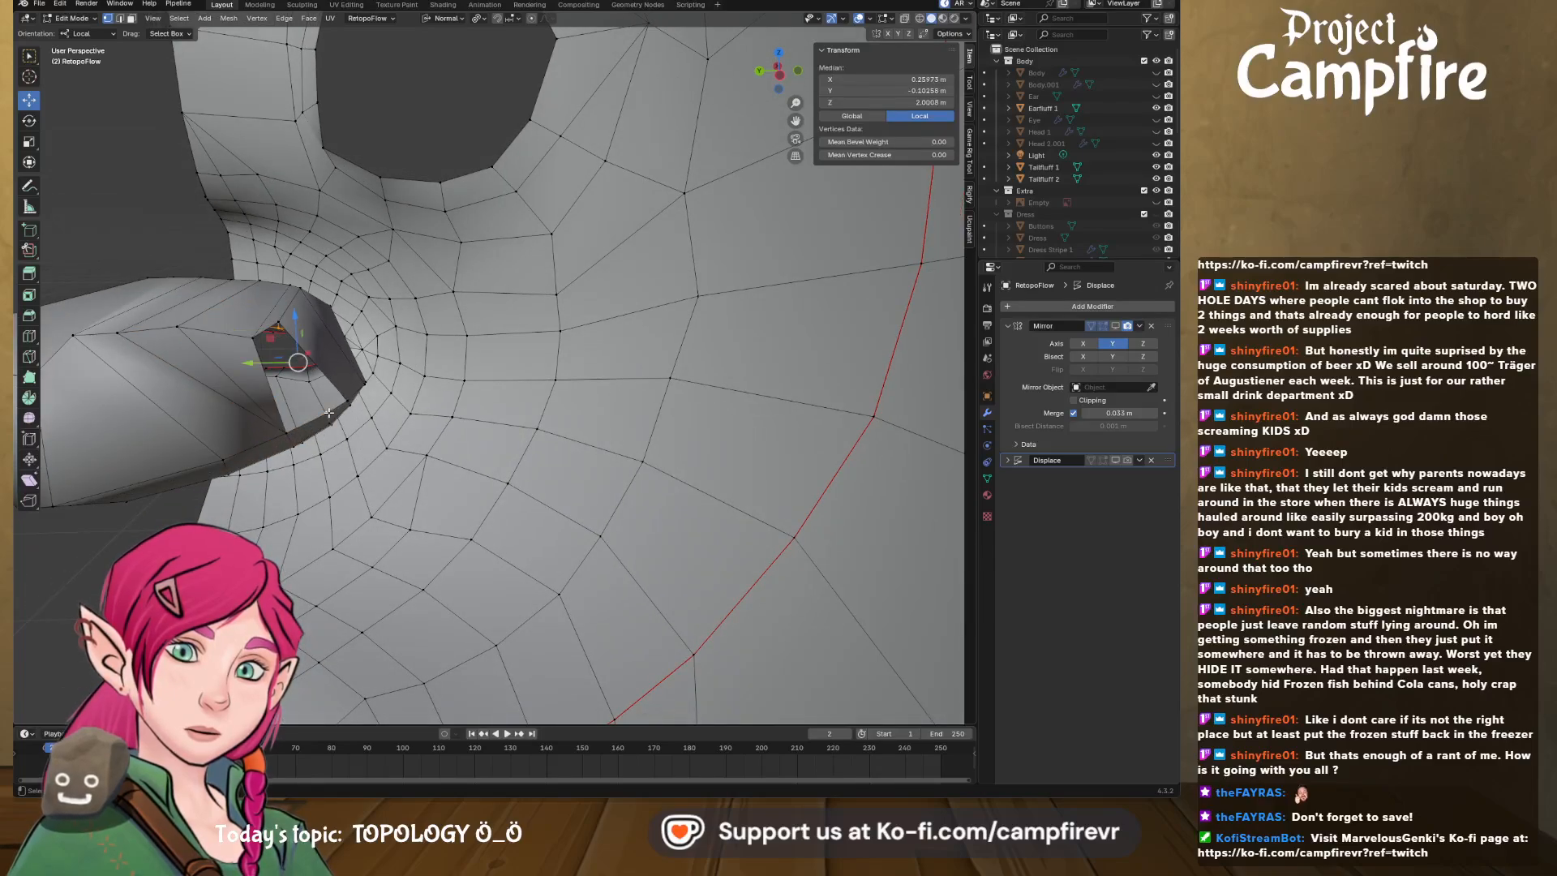
left_click(295, 426, "shift")
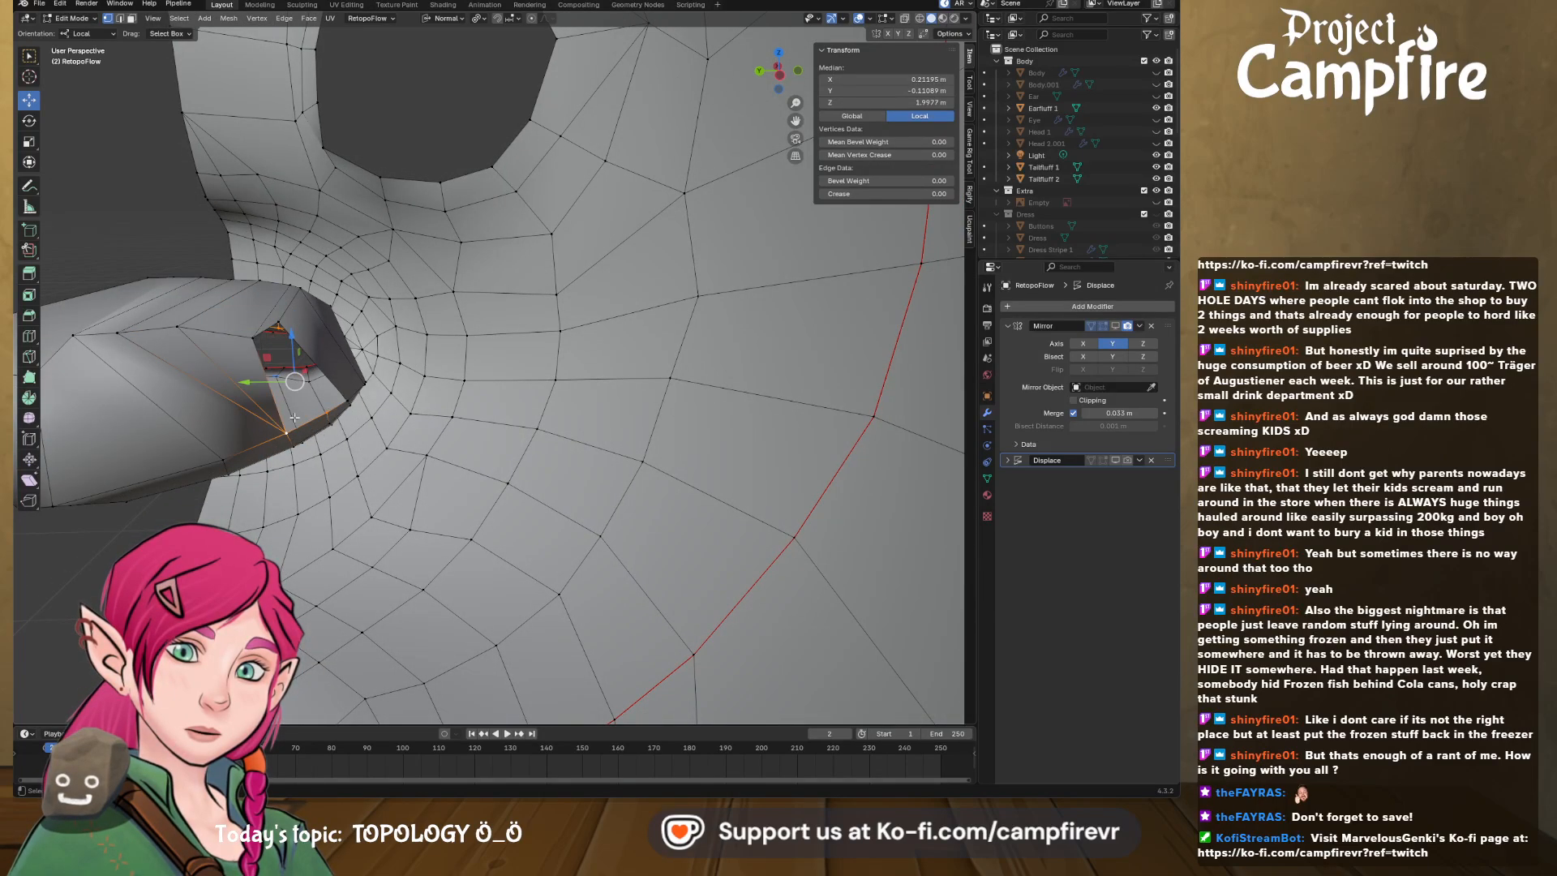
left_click(278, 322)
mouse_move(285, 312)
middle_mouse_down()
mouse_move(280, 287)
mouse_move(294, 308)
middle_mouse_up()
left_click(270, 324, "shift")
left_click(306, 423, "shift")
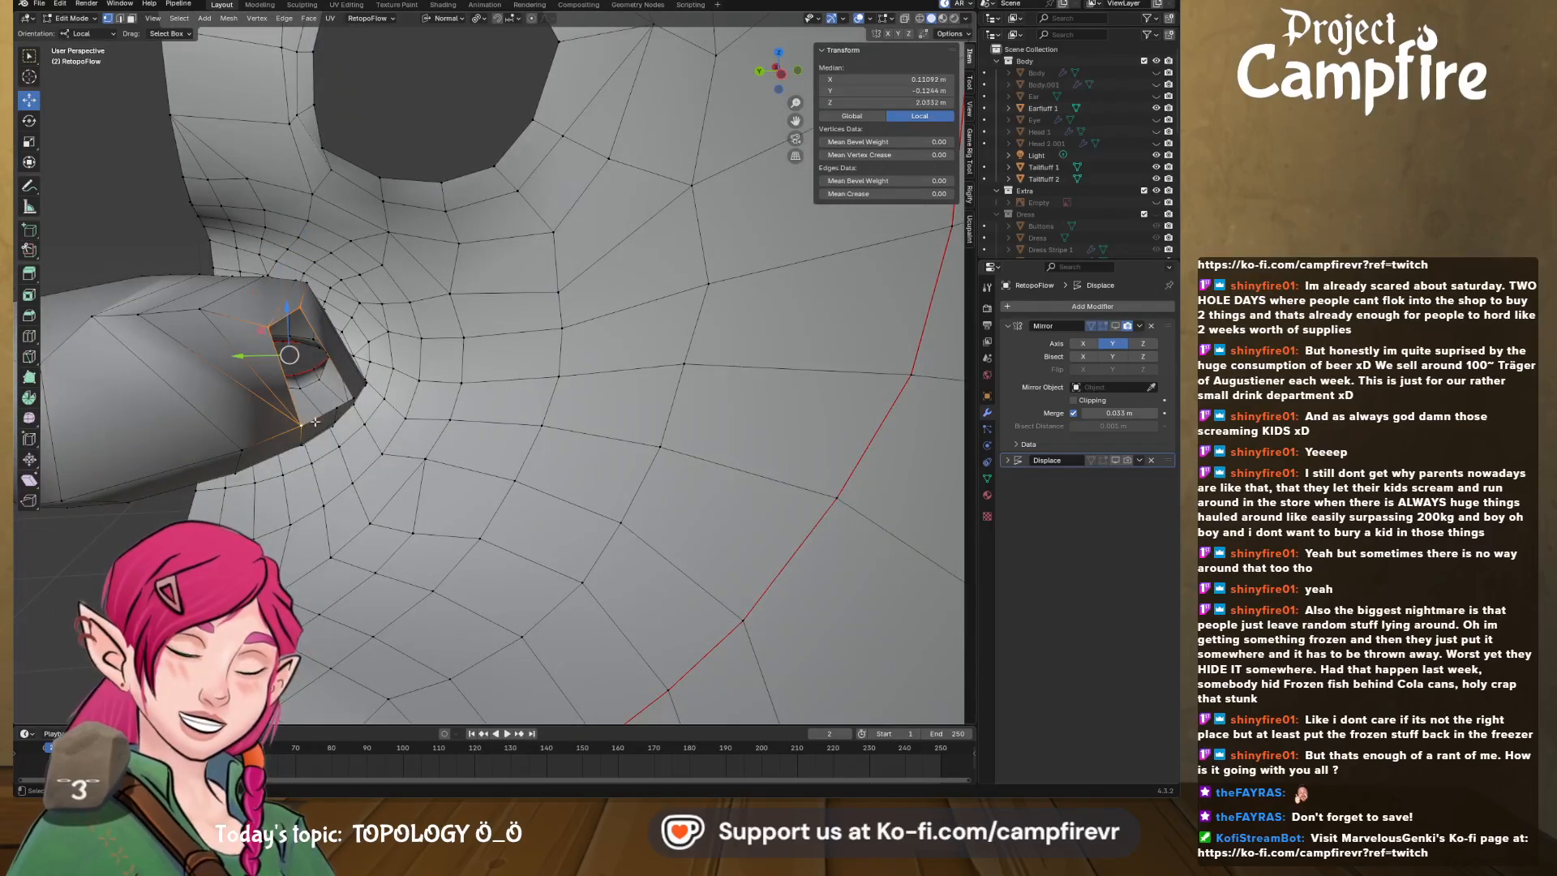
- Fill the last gap in the side of the lining with a triangle between the upper and lower edges near the mouth corner
left_click(353, 398)
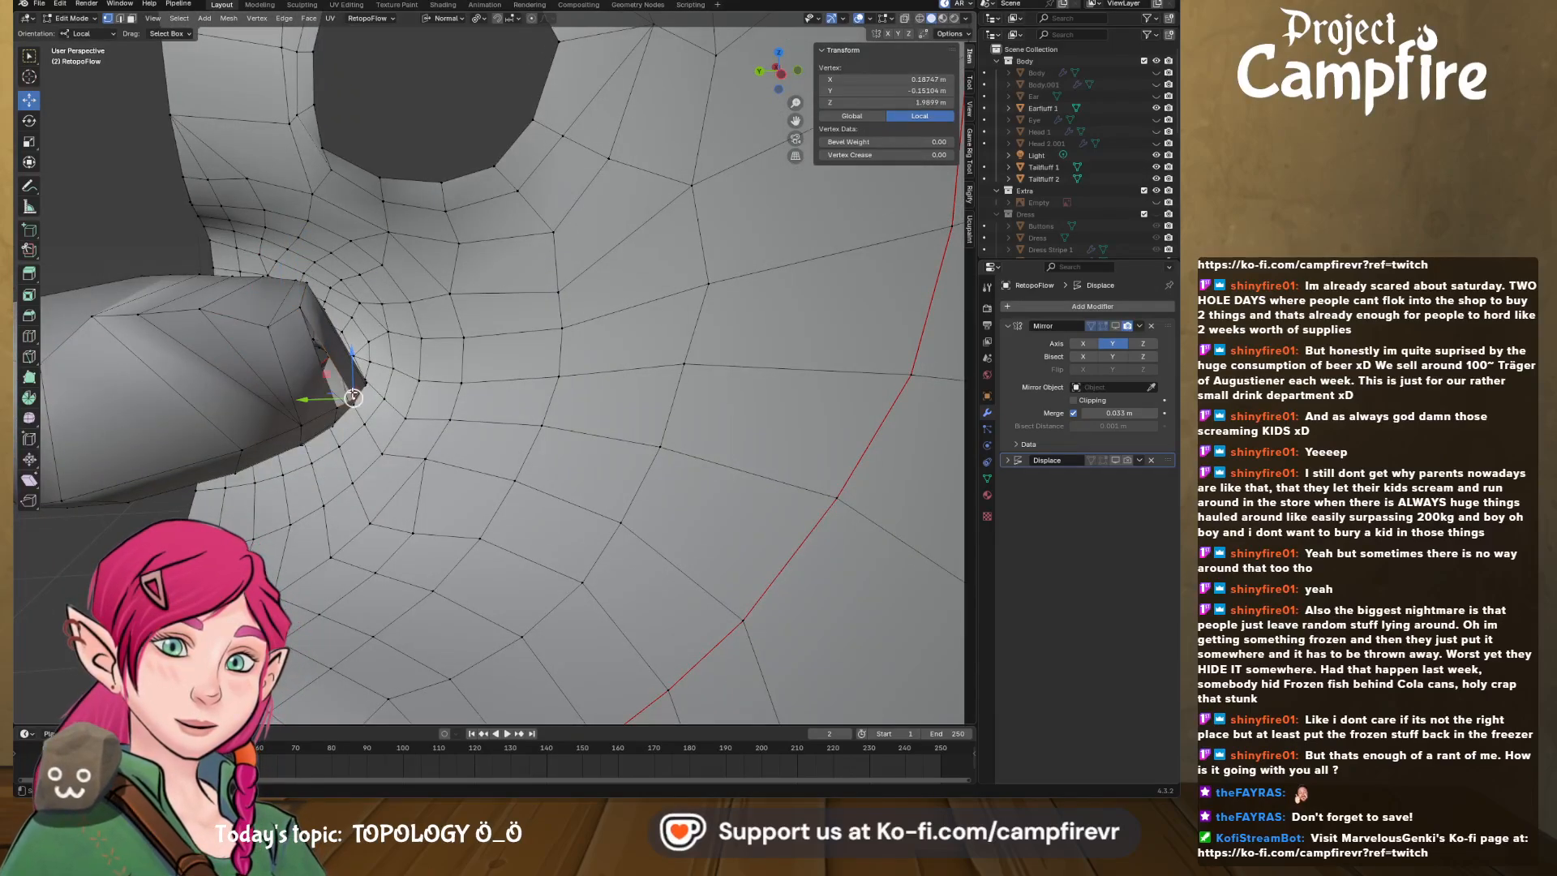
left_click(300, 296, "shift")
left_click(337, 405, "shift")
key("f")
middle_click_drag(327, 342, 341, 342)
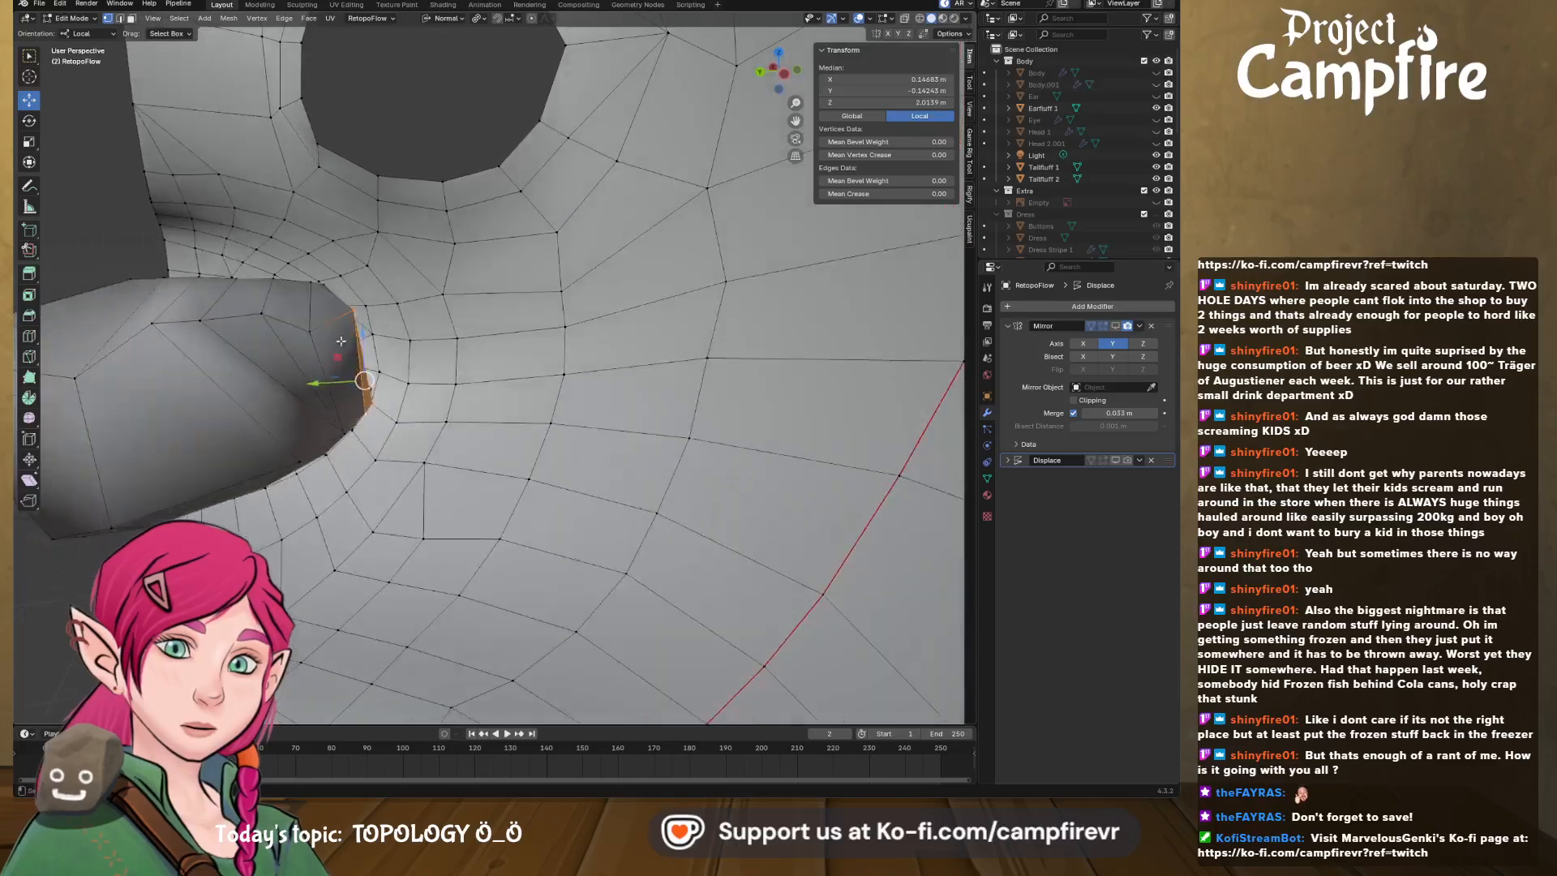
- Lower the upper side vertex of the closed lining and pull its protruding corner vertex in toward the rest of the surface
left_click(353, 311)
left_click_drag(350, 269, 351, 325)
middle_click_drag(331, 363, 480, 404)
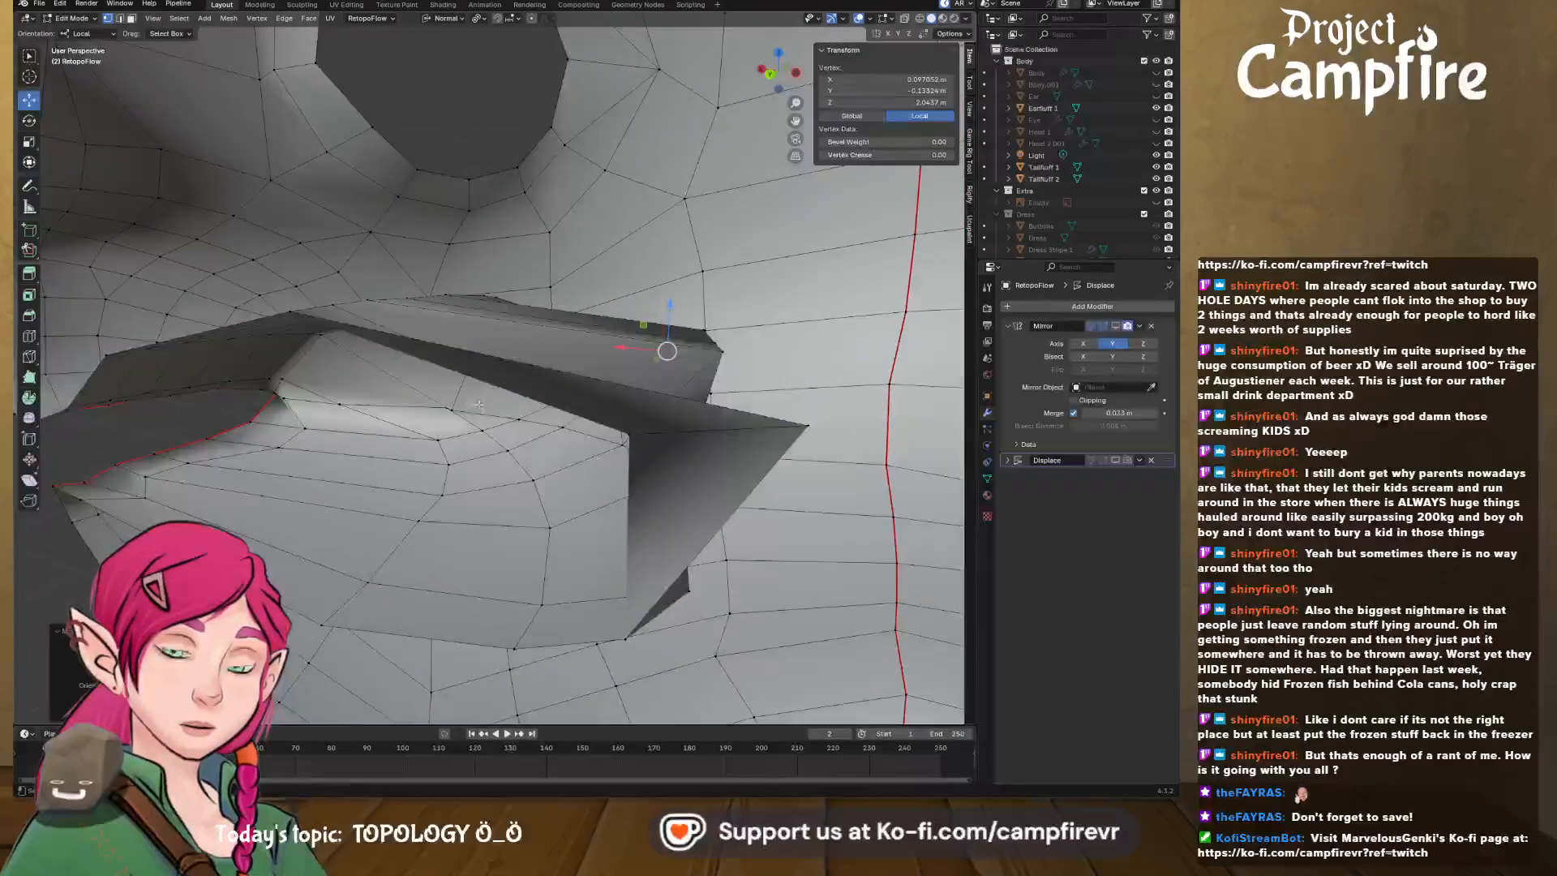
left_click(807, 425)
left_click_drag(778, 424, 678, 360)
- Reposition the remaining vertices around the lining's rear corner one by one to even out its uneven back edge
left_click(630, 433)
middle_click_drag(634, 407, 449, 521)
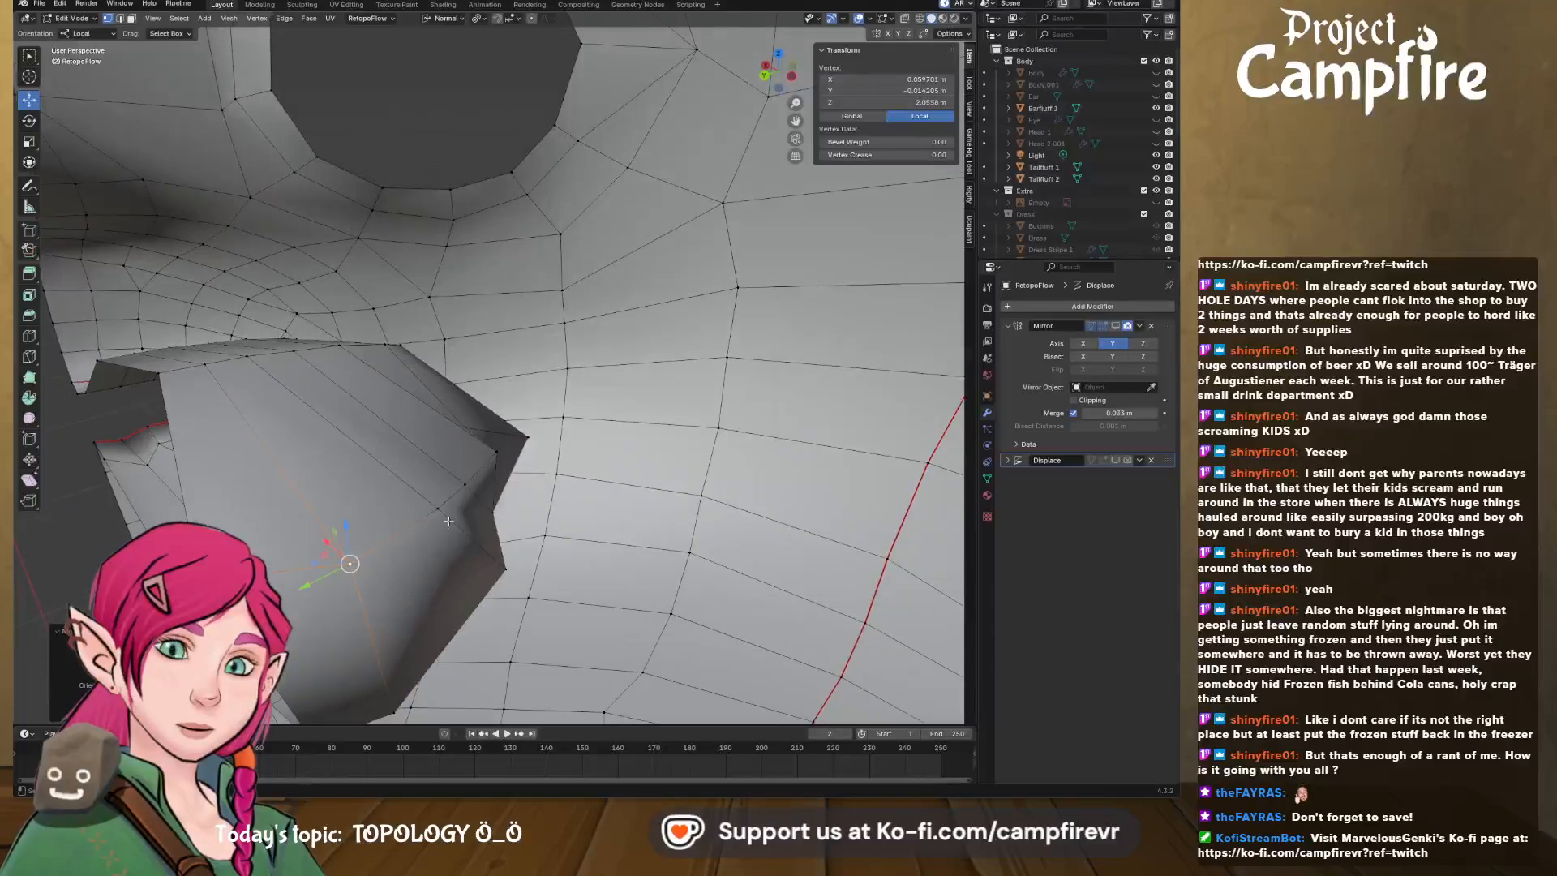
left_click(502, 566)
left_click_drag(468, 569, 425, 606)
middle_click_drag(523, 452, 454, 450)
left_click(427, 447)
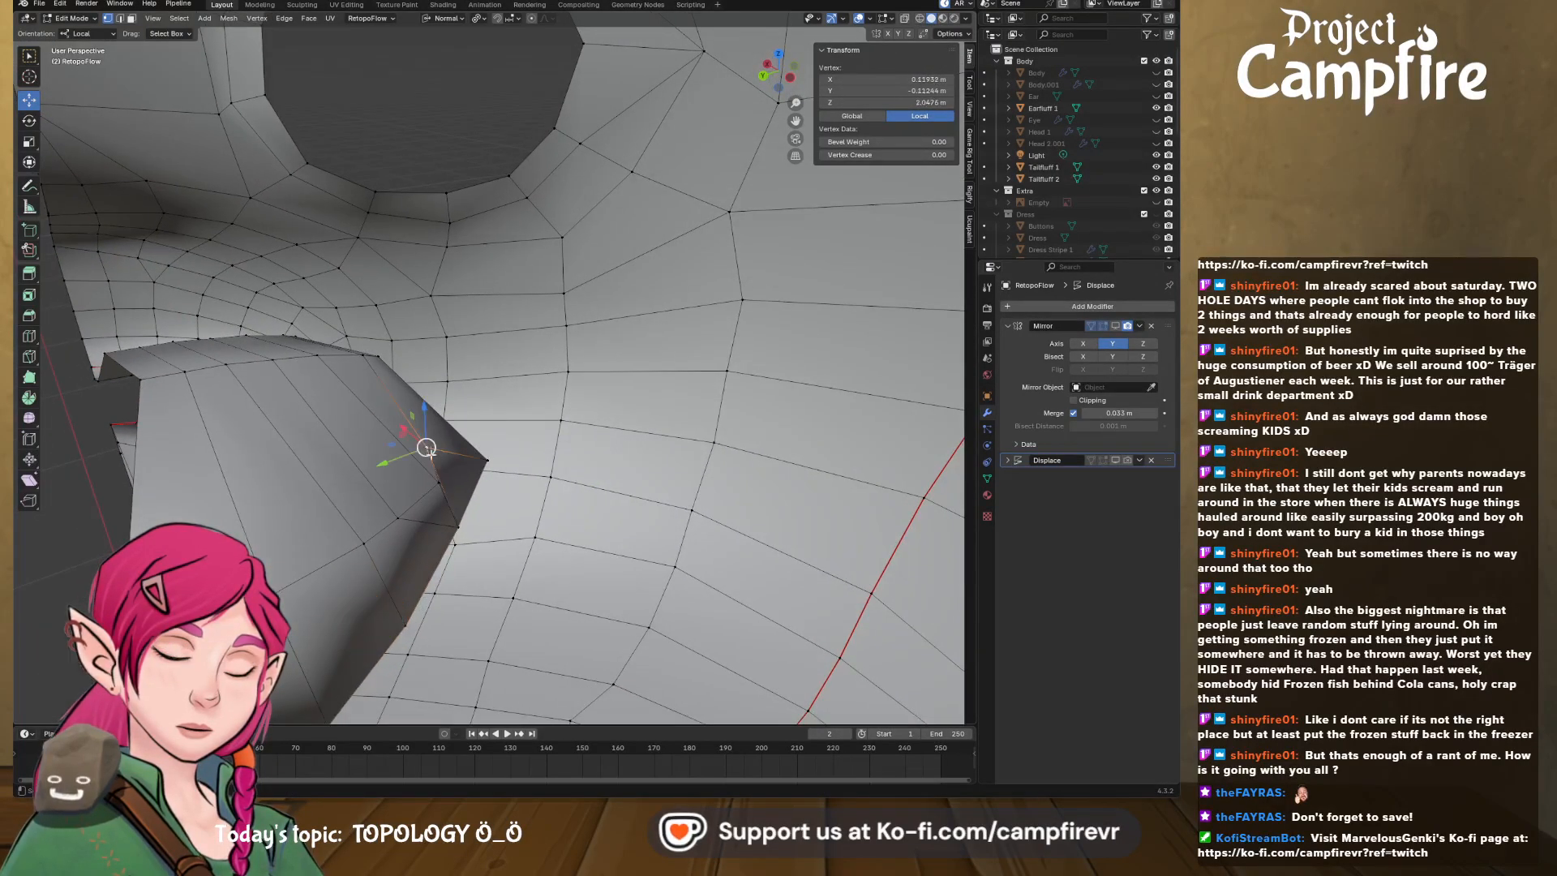
left_click_drag(398, 441, 429, 491)
left_click(438, 482)
middle_click_drag(428, 491, 704, 373)
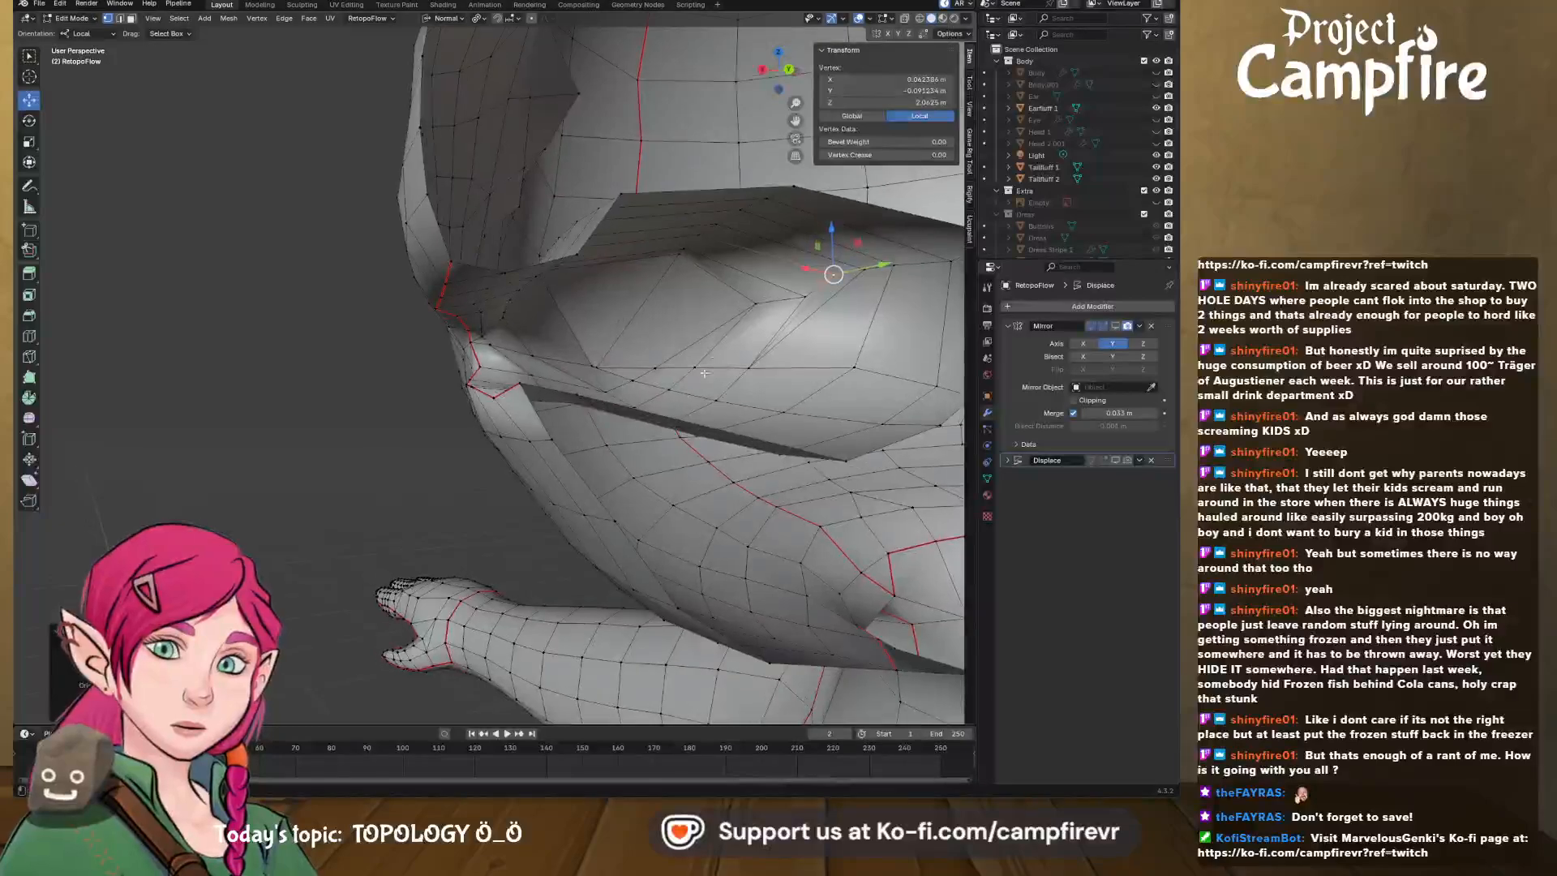
- Show the Mirror modifier's result while editing and move the lining's rear middle vertex sideways toward the mirror plane
middle_click_drag(837, 319, 568, 406)
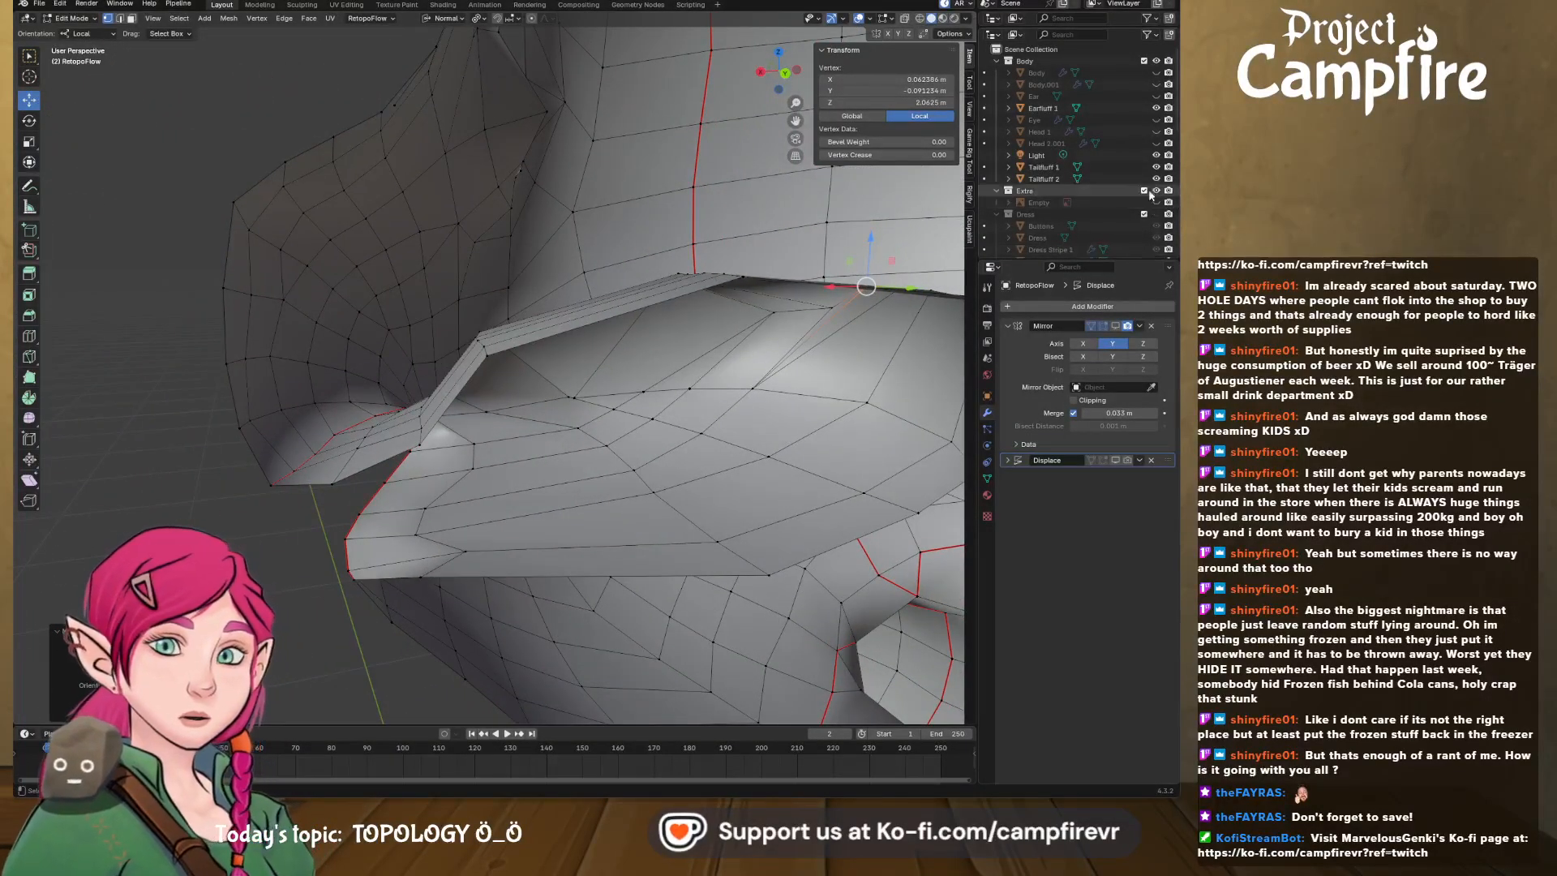
left_click(1116, 326)
scroll(669, 429, "down", 2)
middle_click_drag(669, 430, 783, 442)
middle_click_drag(903, 341, 956, 293)
left_click(847, 296)
left_click_drag(941, 295, 916, 298)
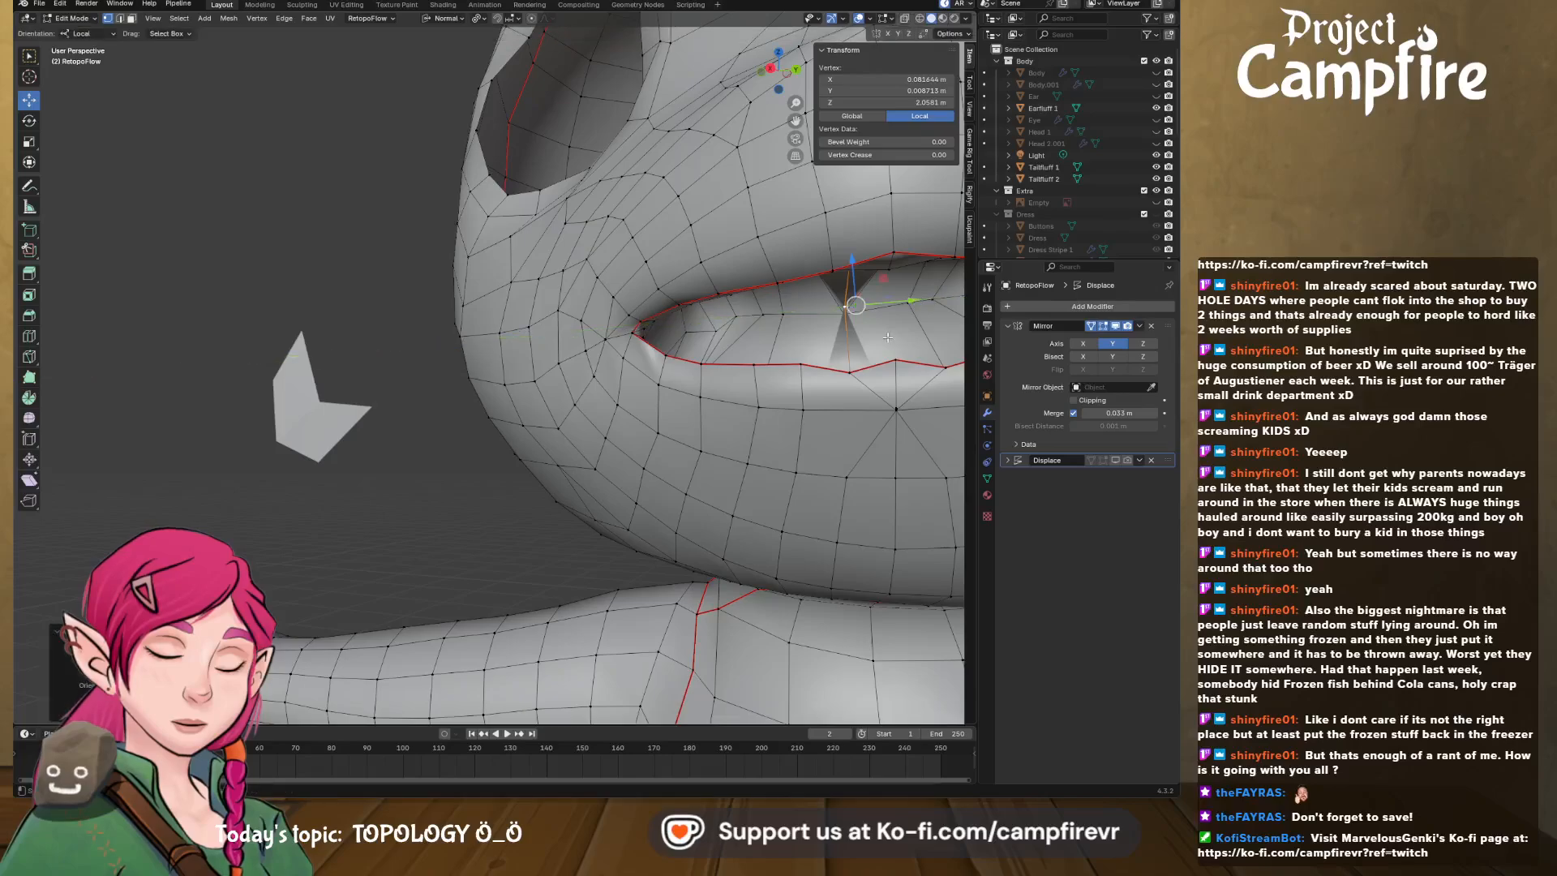
- Move the upper and lower middle vertices of the mouth lining sideways toward the mirror plane to close the centre gap
middle_click_drag(915, 297, 866, 274)
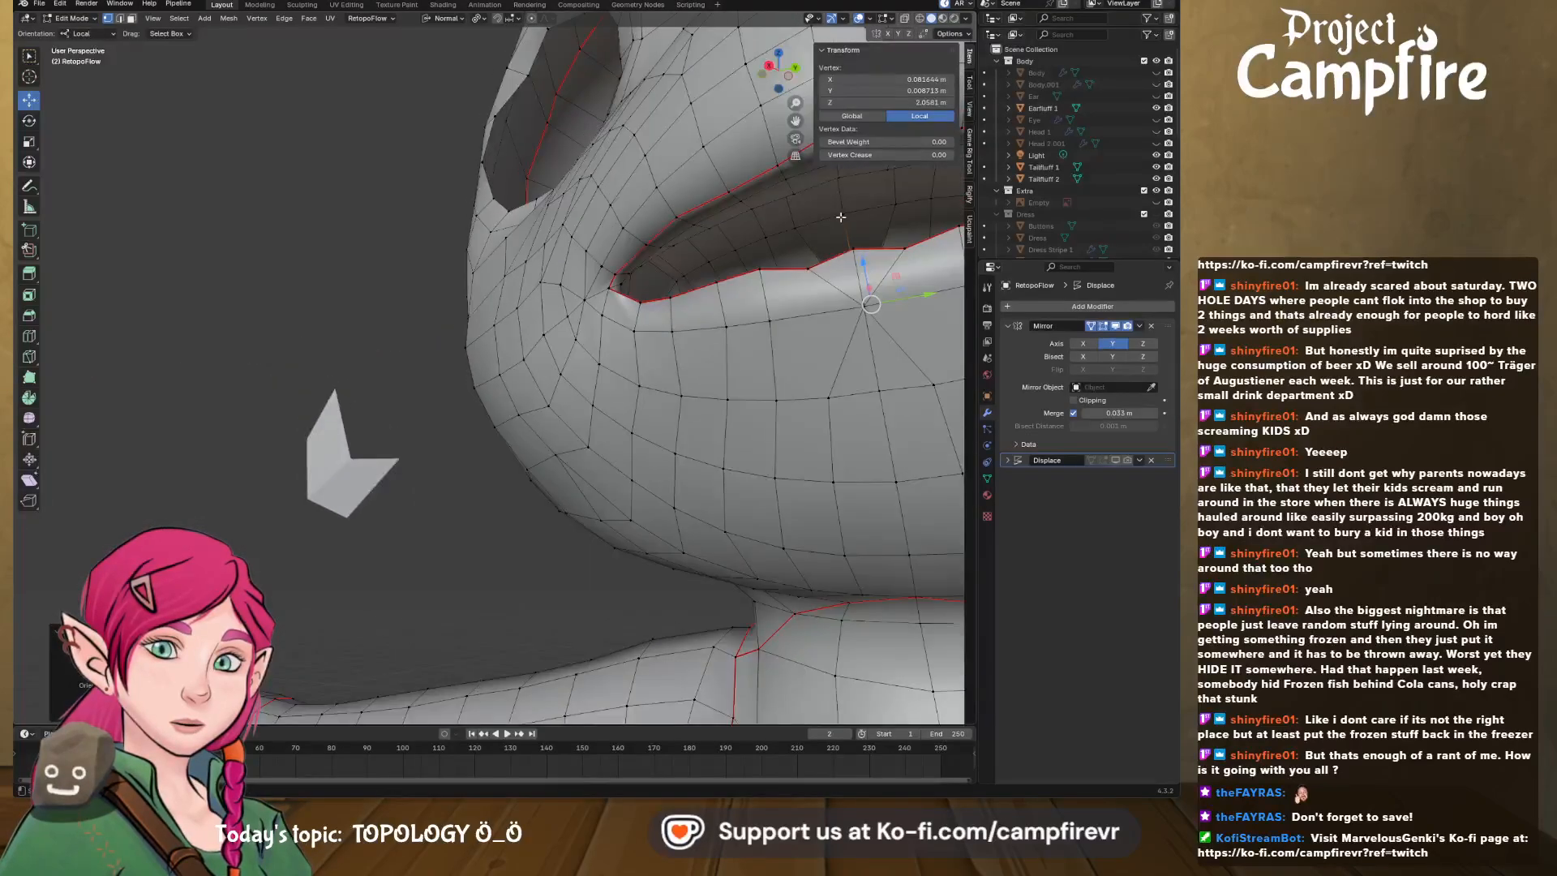
left_click_drag(862, 219, 856, 216)
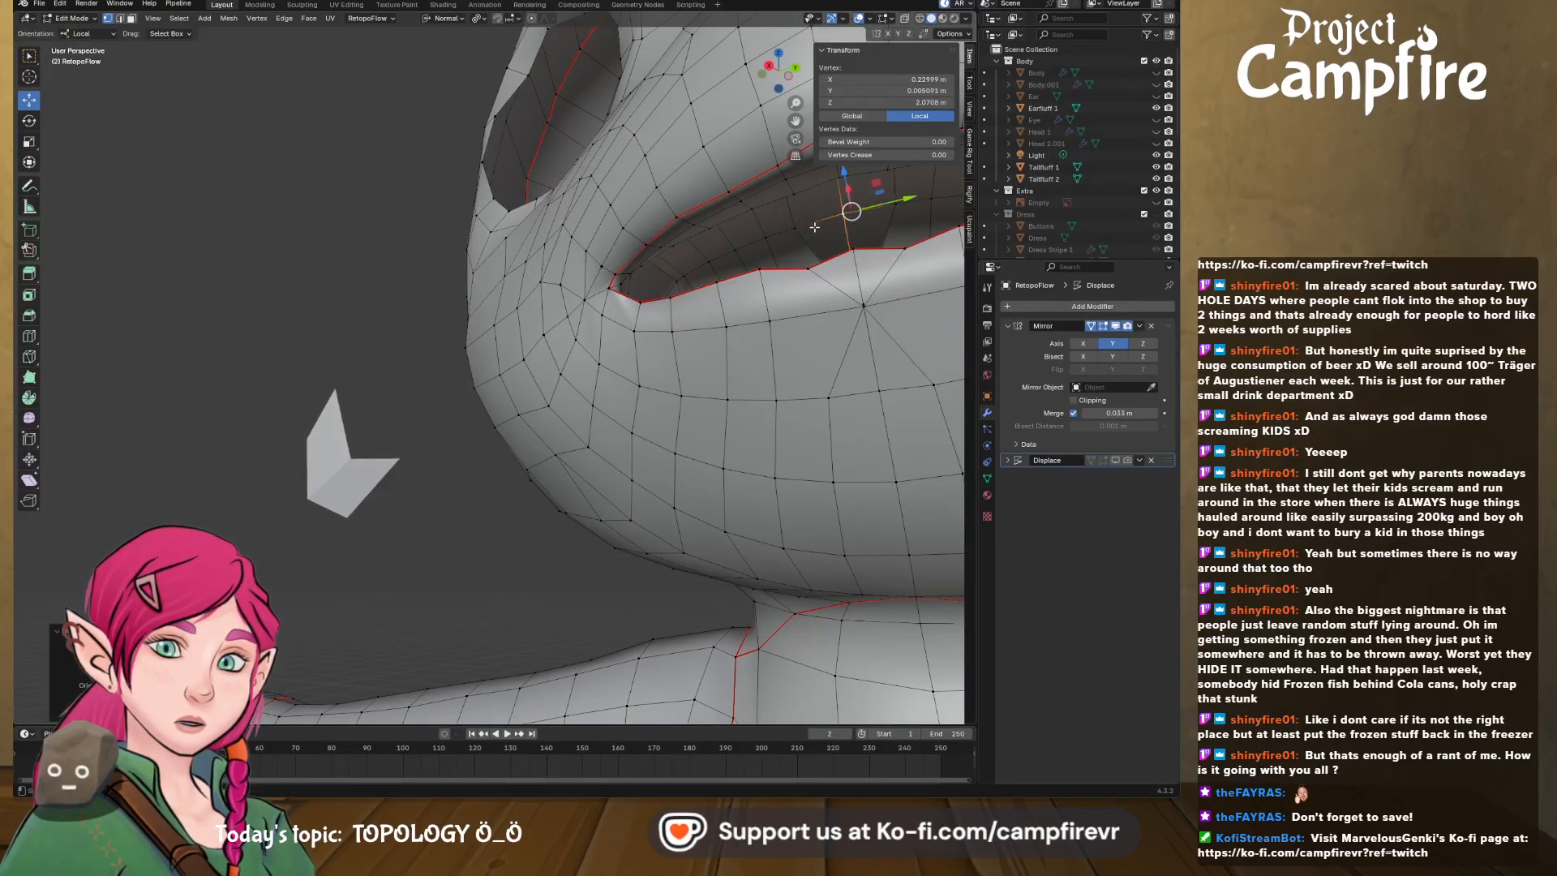
middle_click_drag(856, 216, 834, 403)
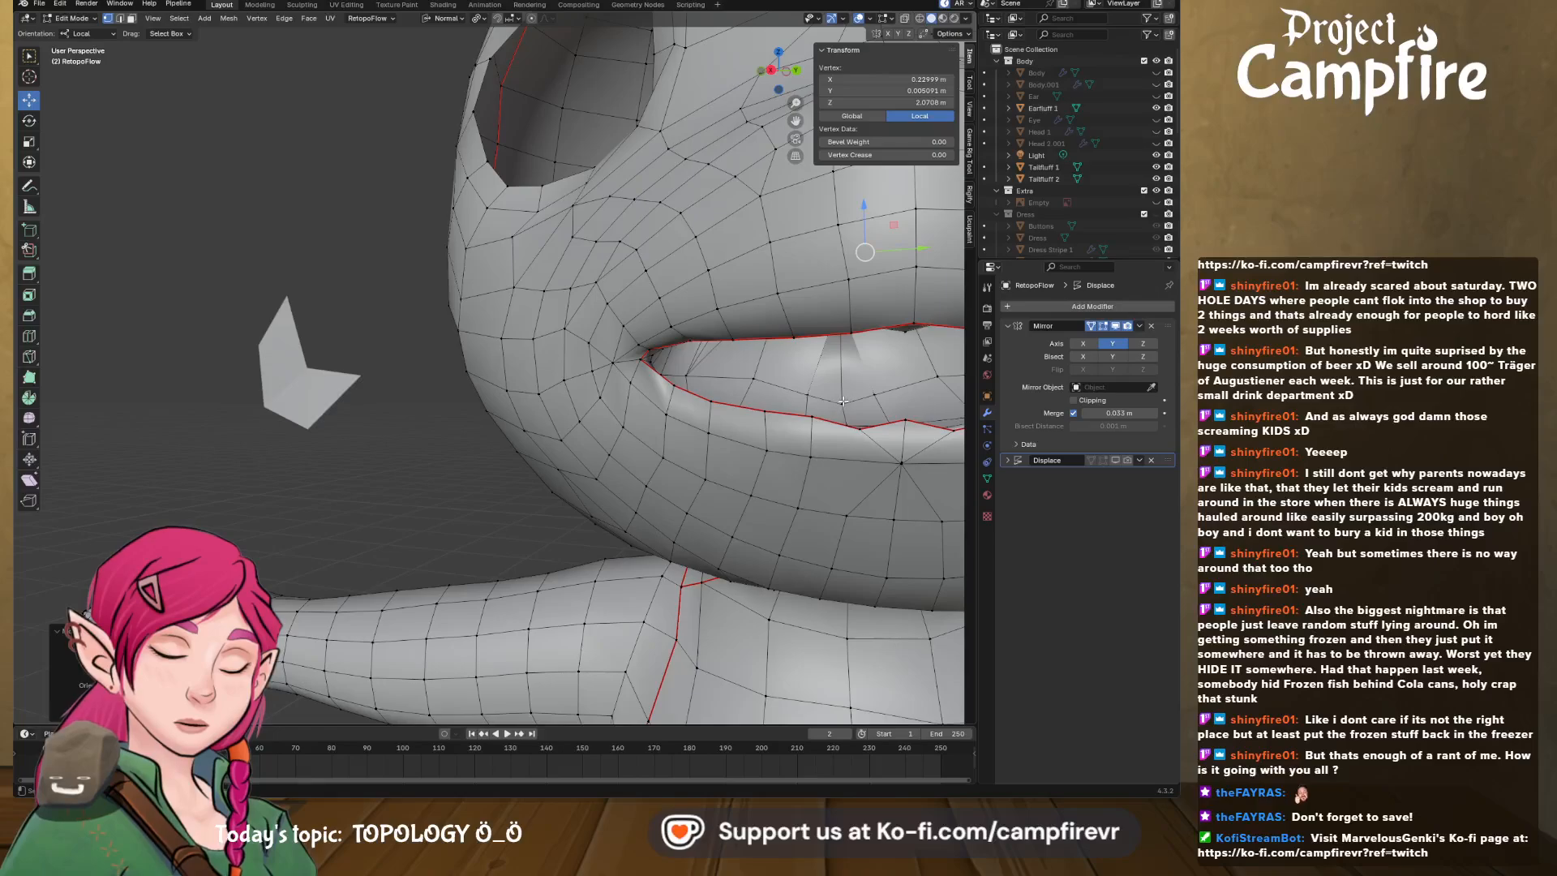
left_click_drag(895, 395, 876, 407)
scroll(896, 400, "down", 6)
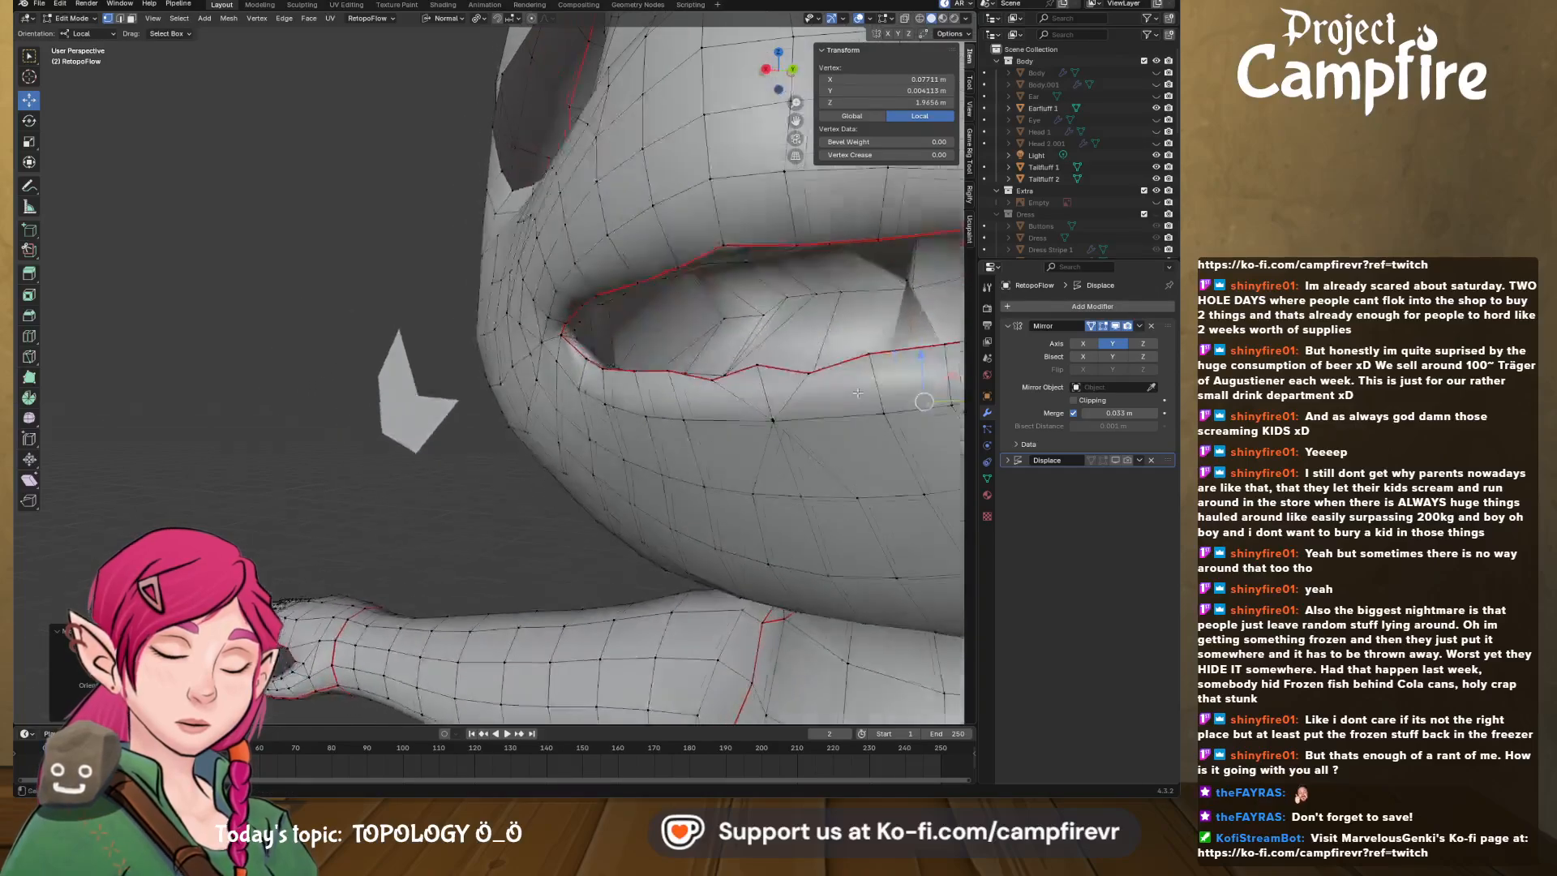
scroll(838, 406, "up", 2)
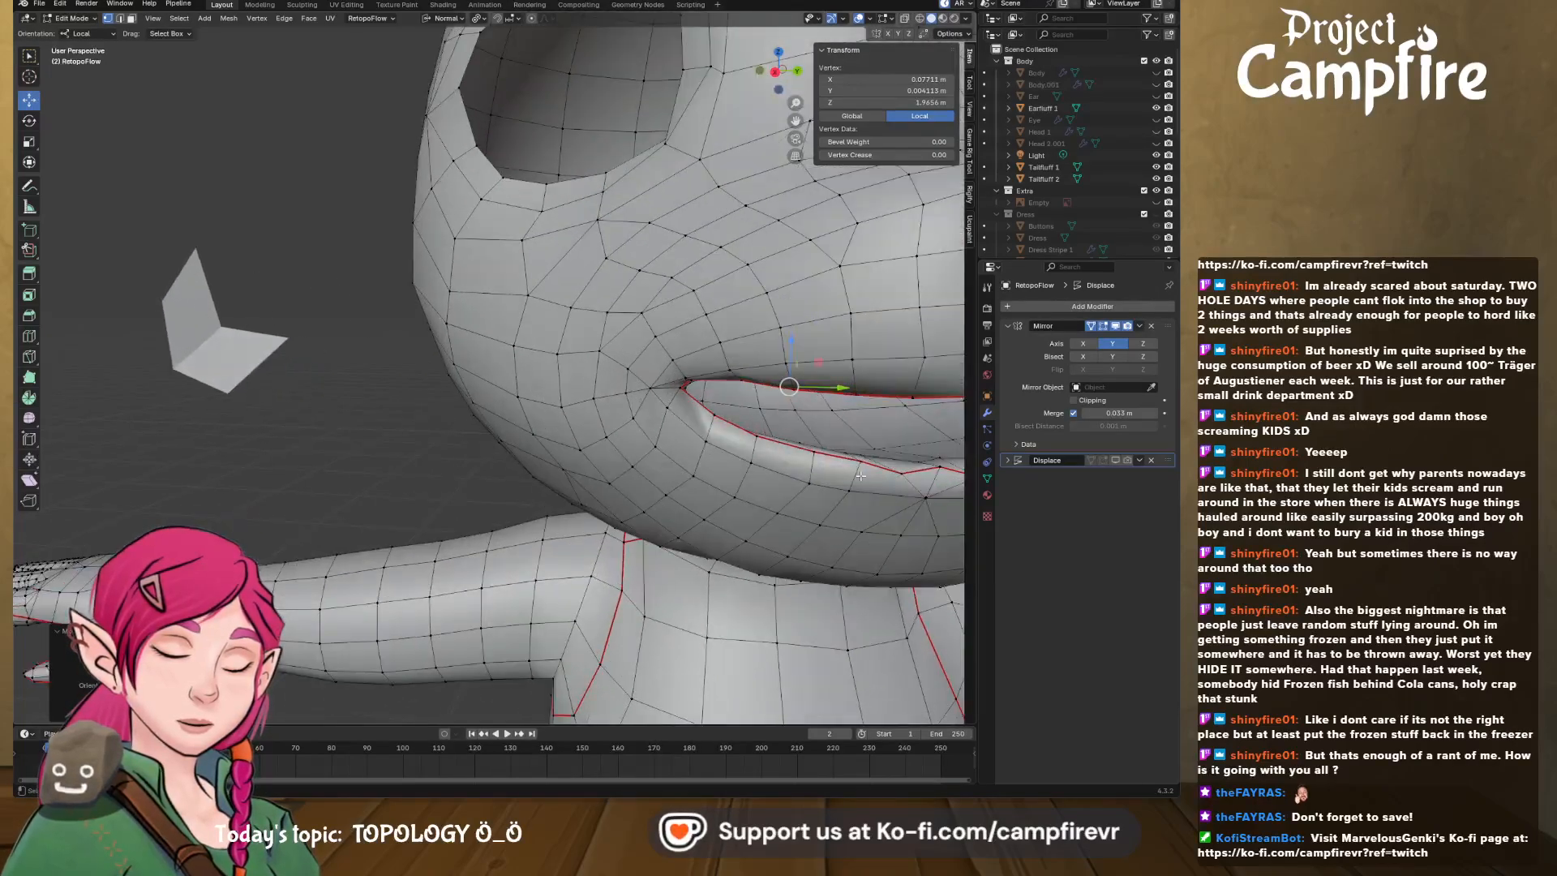
- Adjust the lower lip's centre vertex along the X axis, lower it slightly, and set it back in line with the lip
middle_click_drag(879, 500, 853, 514)
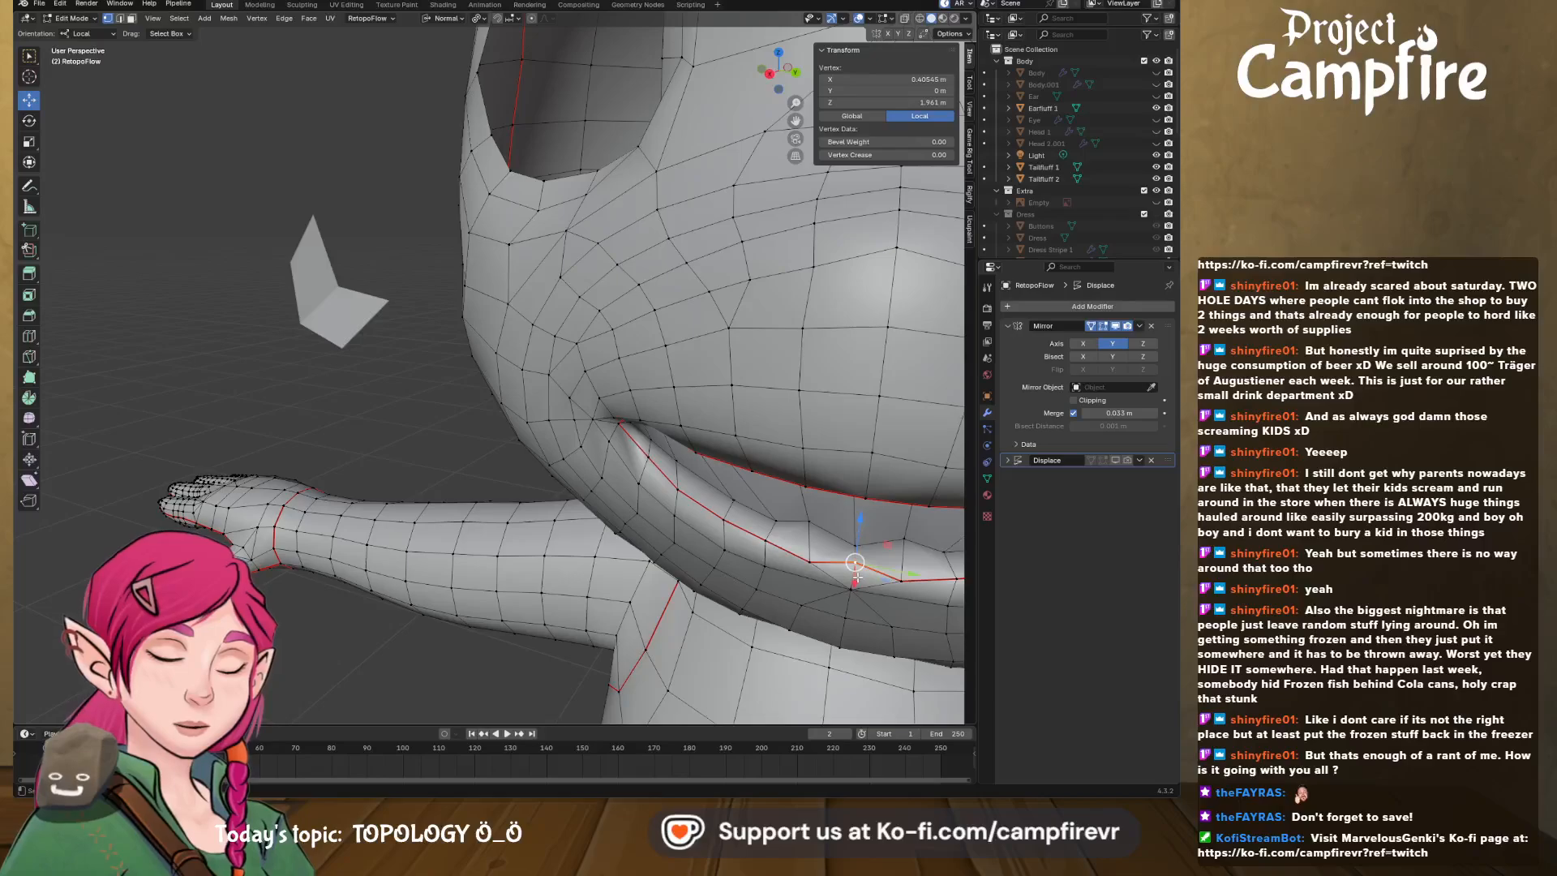
key("g")
key("x")
left_click_drag(855, 602, 855, 607)
middle_click_drag(856, 519, 826, 489)
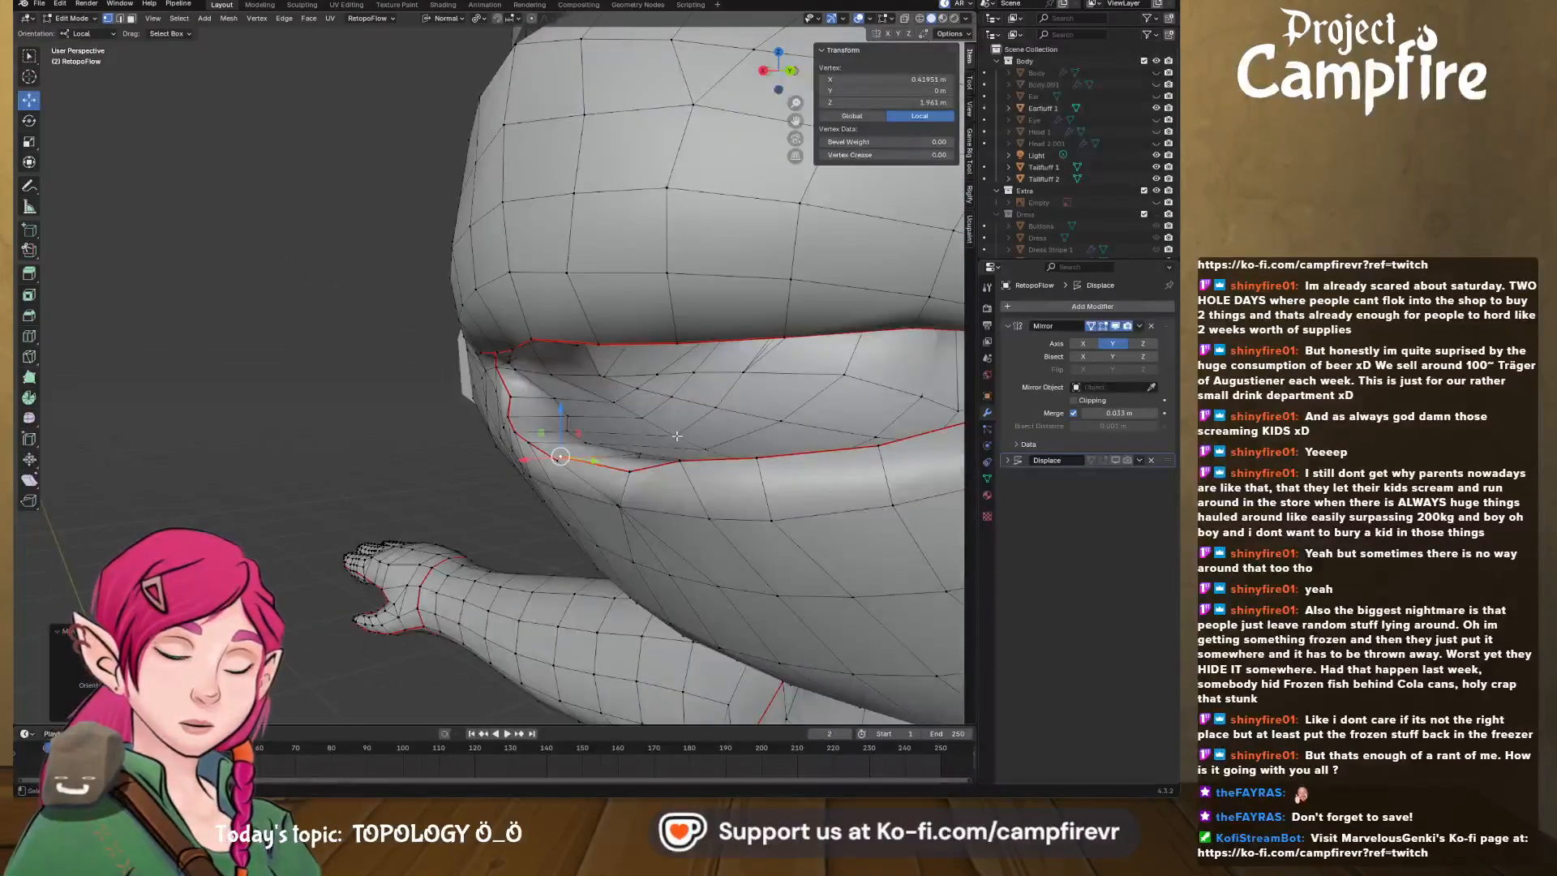
middle_click_drag(612, 464, 675, 417)
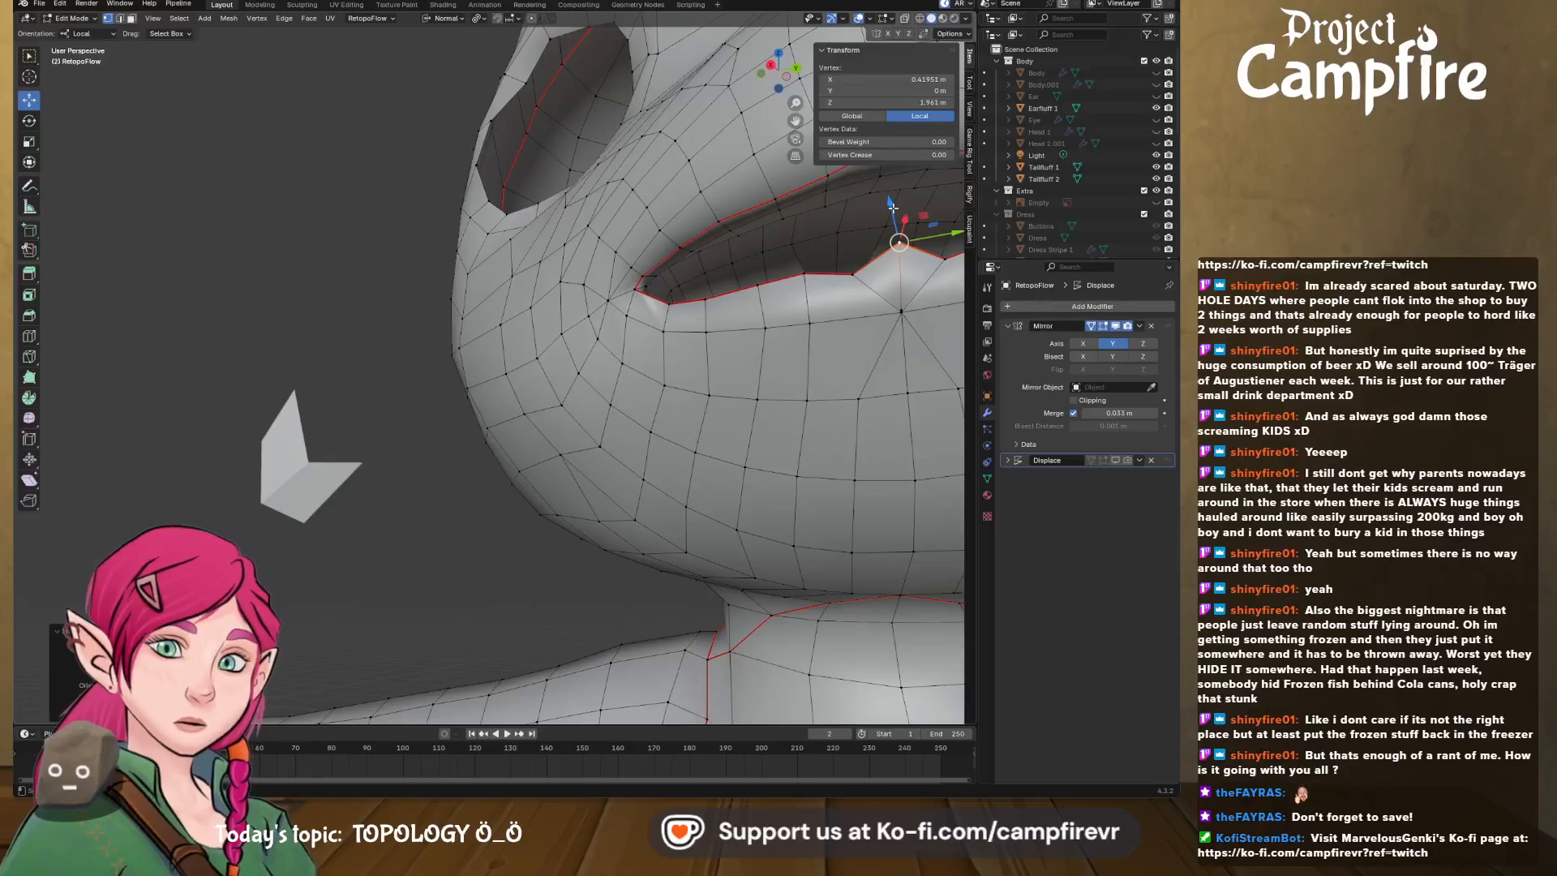
left_click_drag(893, 209, 896, 221)
middle_click_drag(902, 247, 876, 334)
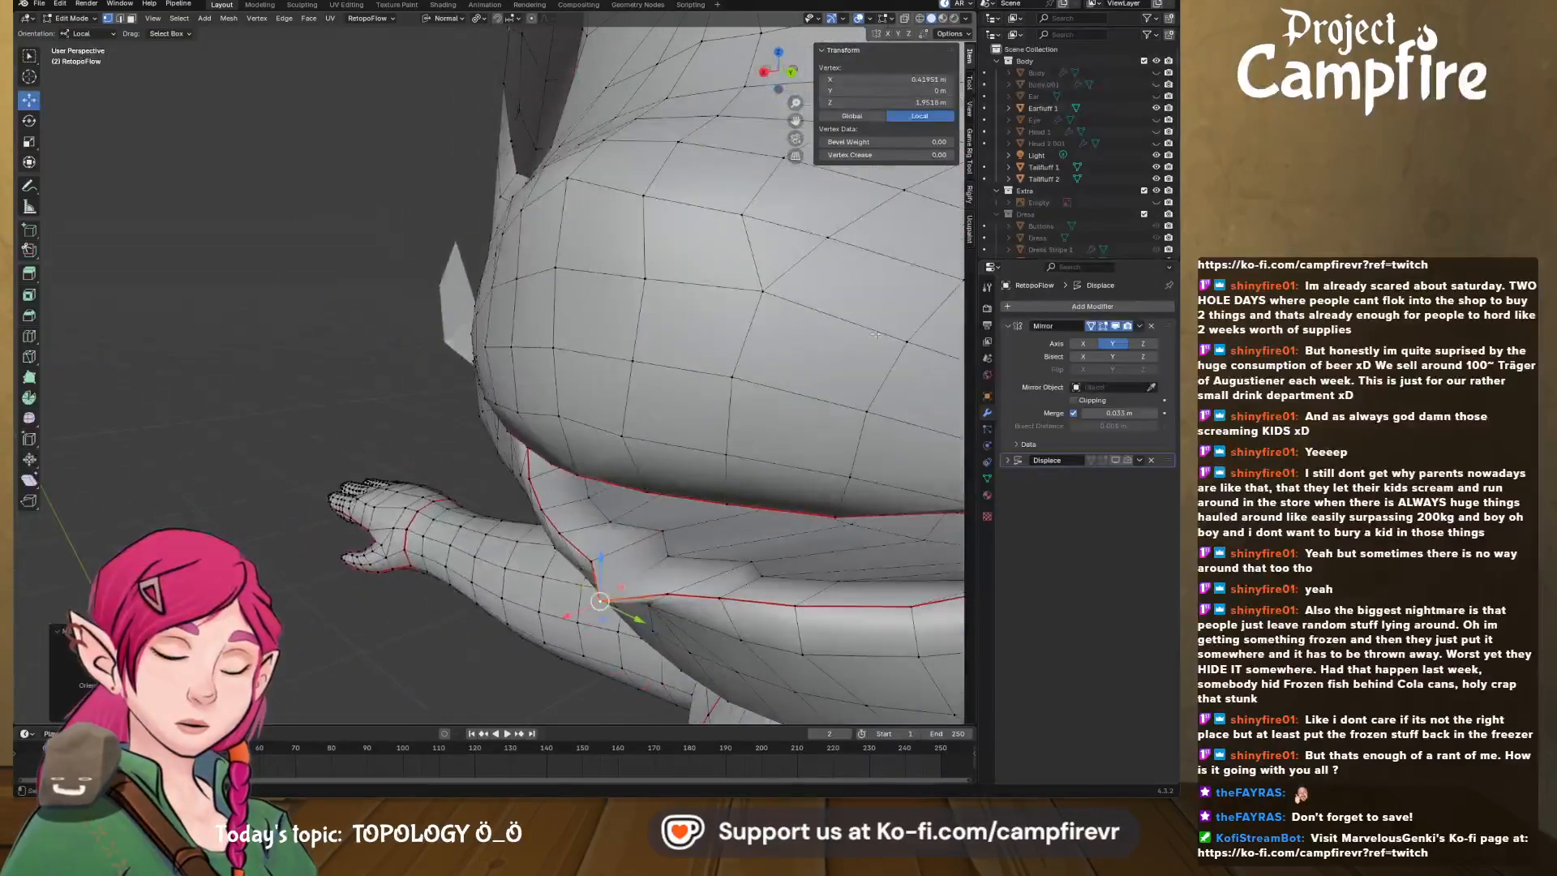
left_click_drag(575, 617, 617, 601)
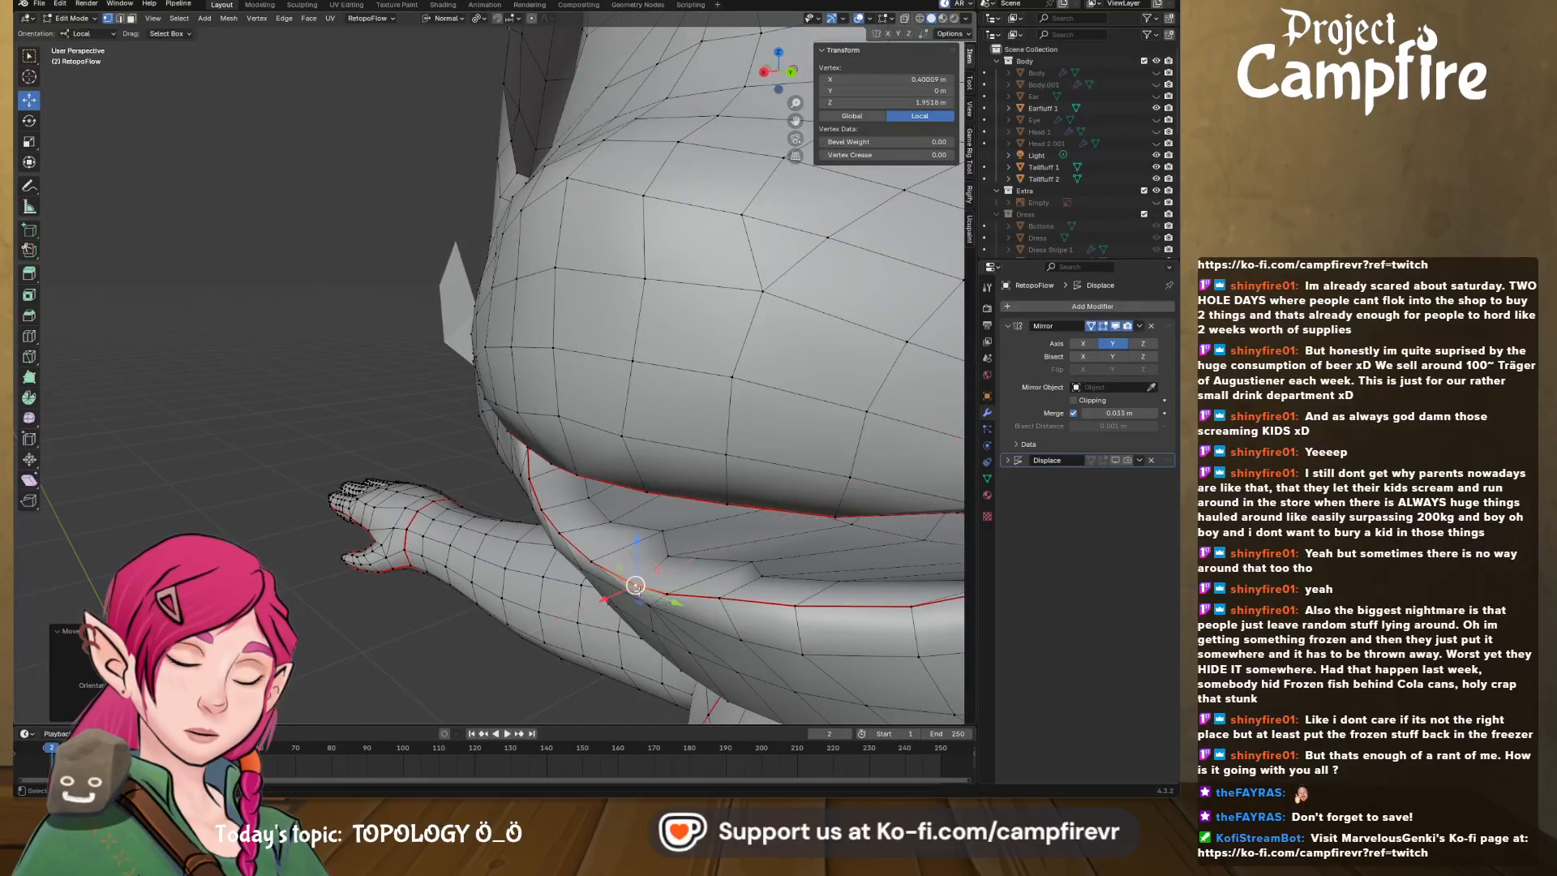
- Raise the lower lip's centre vertex slightly and nudge it along the X axis to refine the lip's curve
middle_click_drag(638, 588, 678, 548)
middle_click_drag(933, 279, 892, 341)
left_click_drag(587, 369, 587, 349)
mouse_move(587, 349)
middle_mouse_down()
mouse_move(769, 385)
mouse_move(599, 365)
mouse_move(595, 322)
middle_mouse_up()
left_click_drag(414, 71, 403, 61)
middle_click_drag(404, 61, 591, 189)
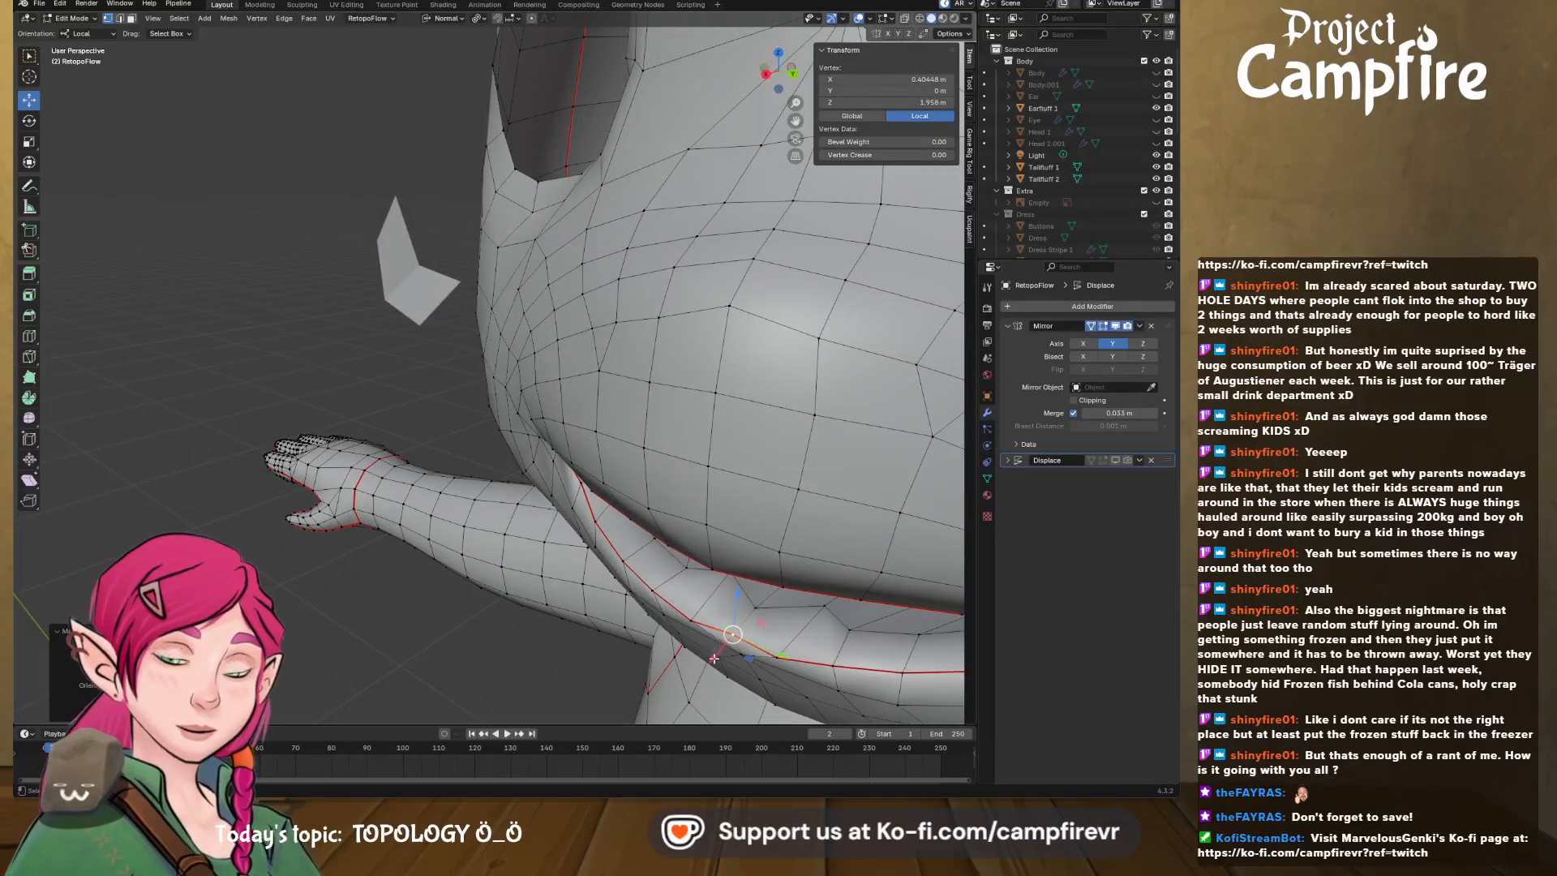
- Pull the lower lip's centre vertex and the seam vertex beside it slightly outward along the X axis
left_click_drag(713, 658, 711, 666)
middle_click_drag(710, 666, 690, 323)
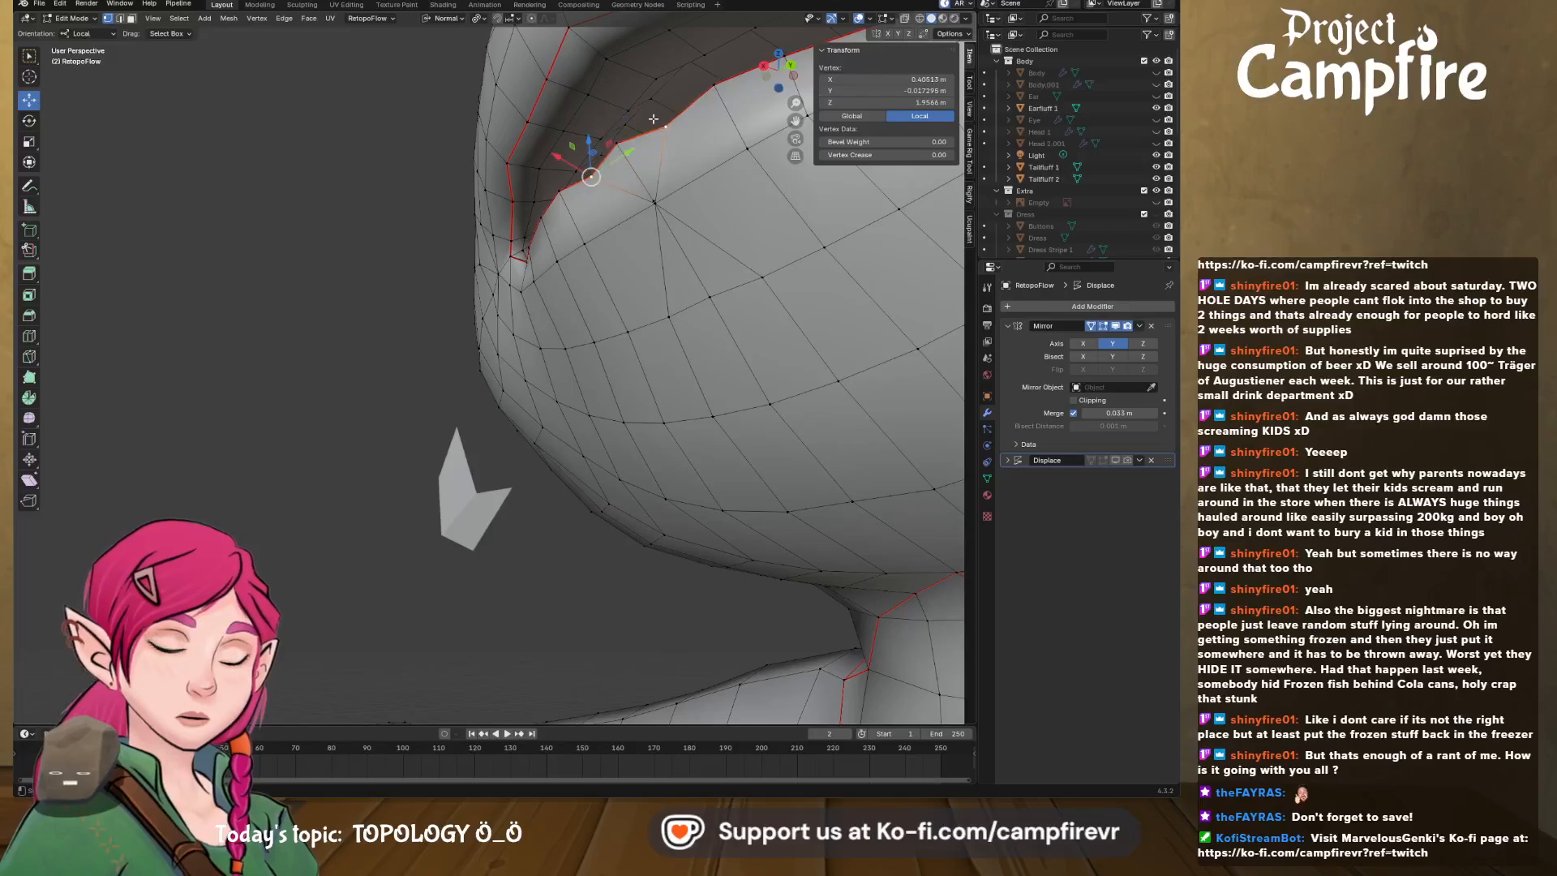
left_click_drag(560, 155, 548, 144)
- Merge the two neighbouring vertices just below the middle of the lower lip at their centre
middle_click_drag(551, 146, 732, 354)
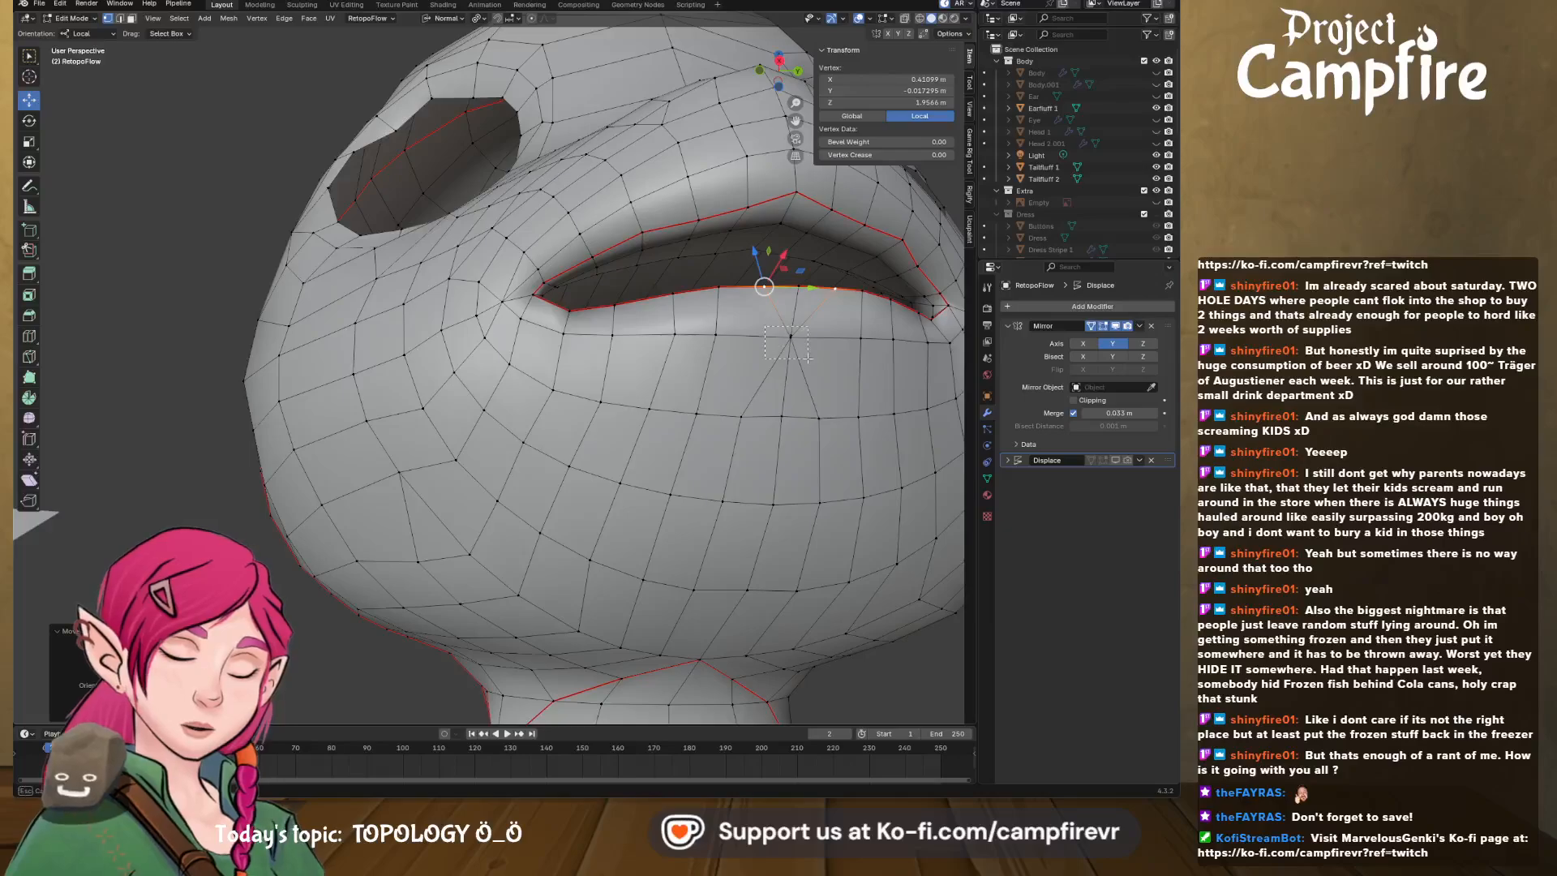
left_click_drag(808, 358, 808, 357)
key("m")
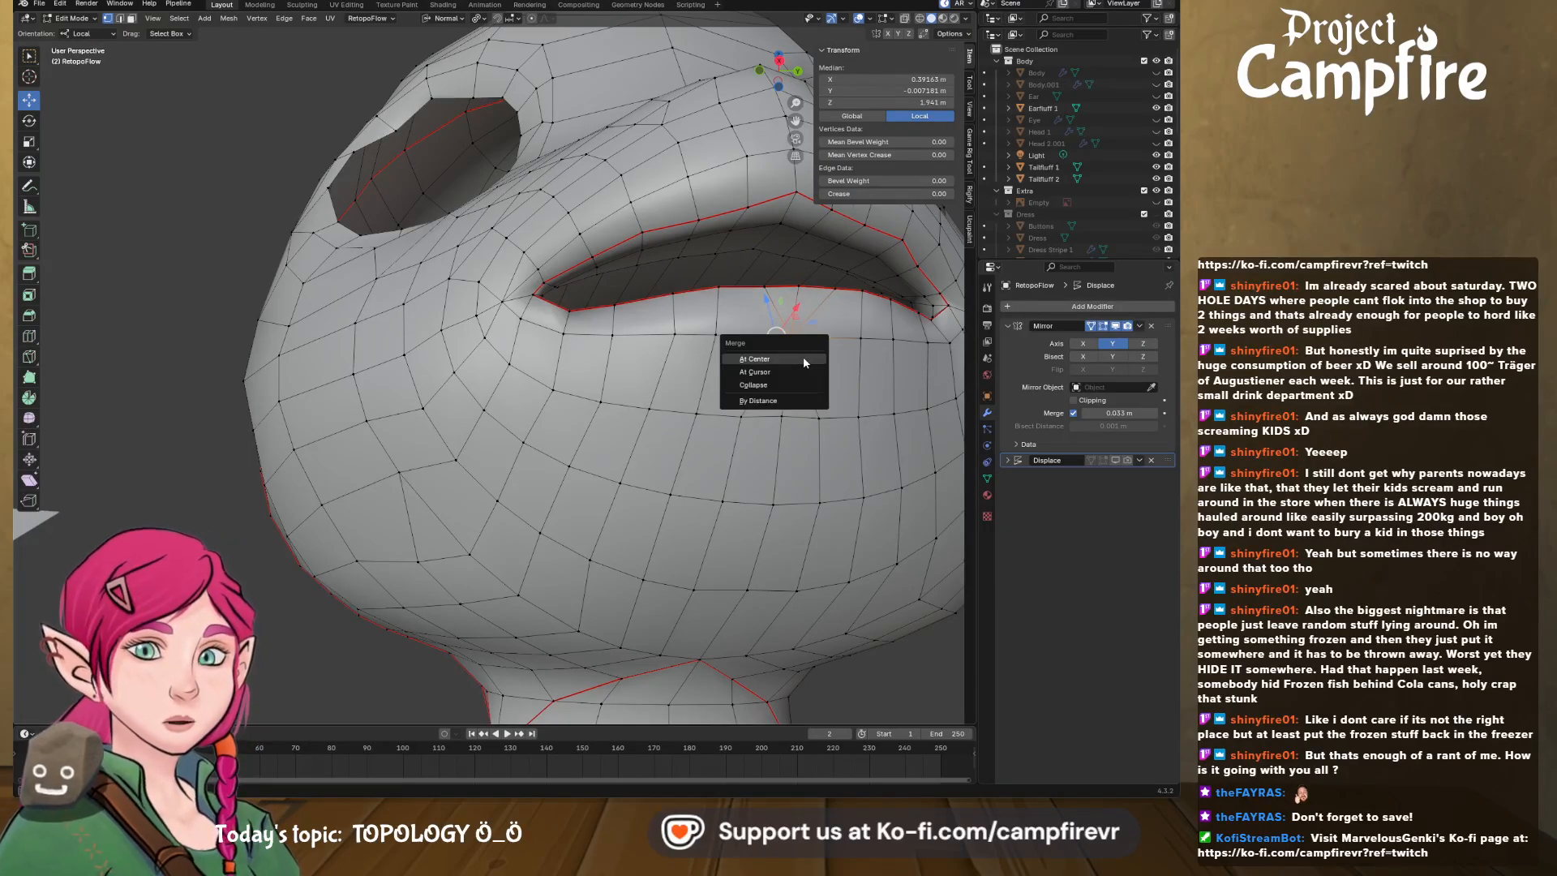
left_click(803, 357)
- Move the vertex at the lower inner part of the eye opening's rim along the X axis
middle_click_drag(732, 336, 556, 253)
scroll(737, 348, "down", 2)
key("g")
key("x")
left_click(590, 272)
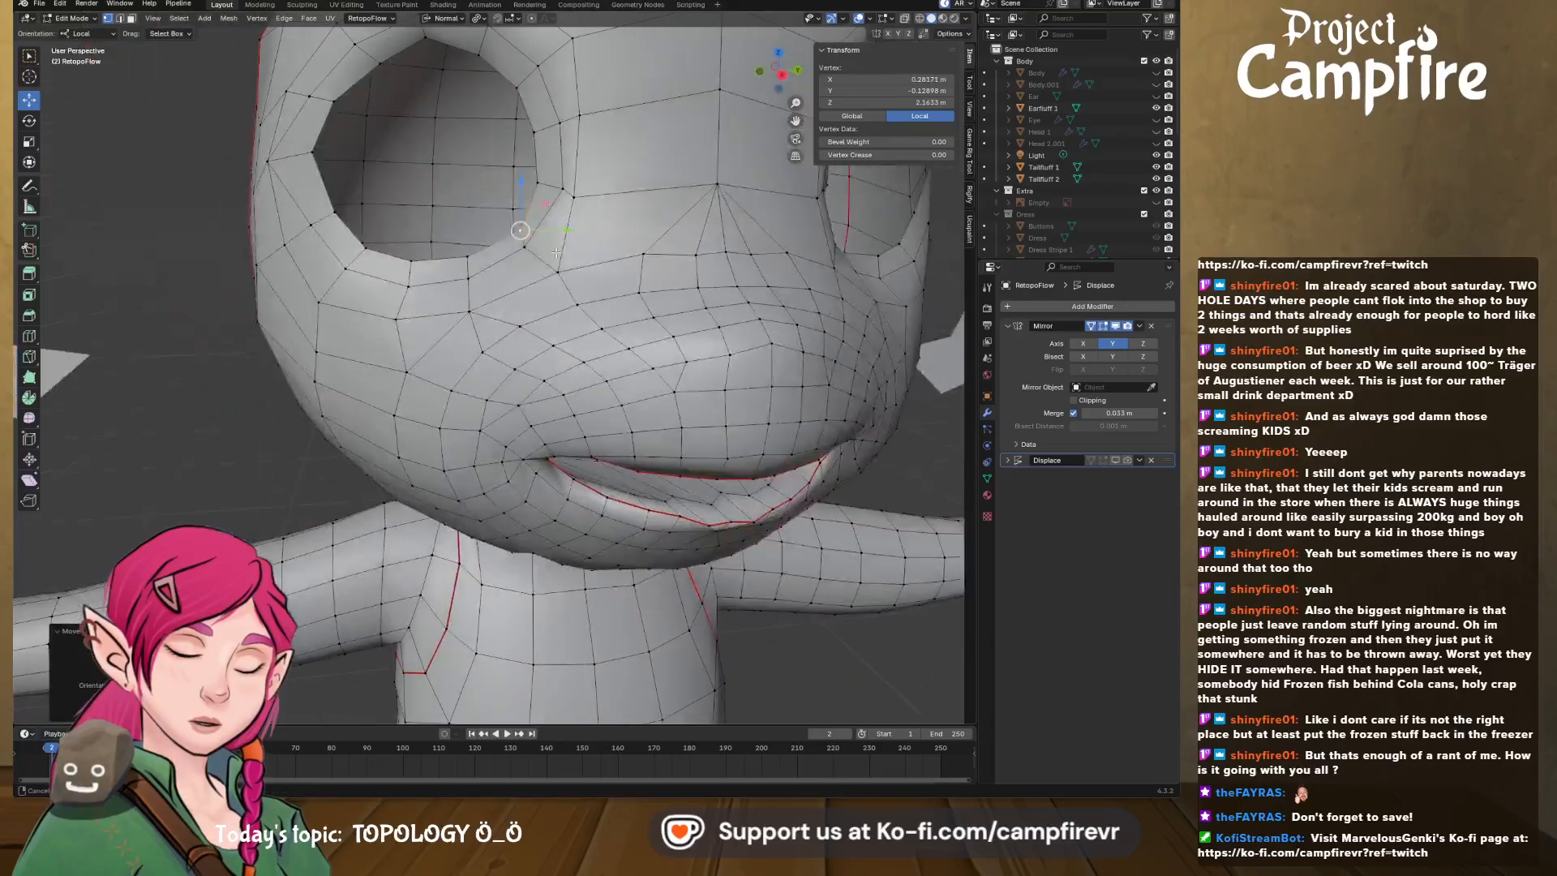
- Select the eye opening's rim loop, save the file, and extrude the loop into the head in successive short segments
left_click(445, 261, "alt")
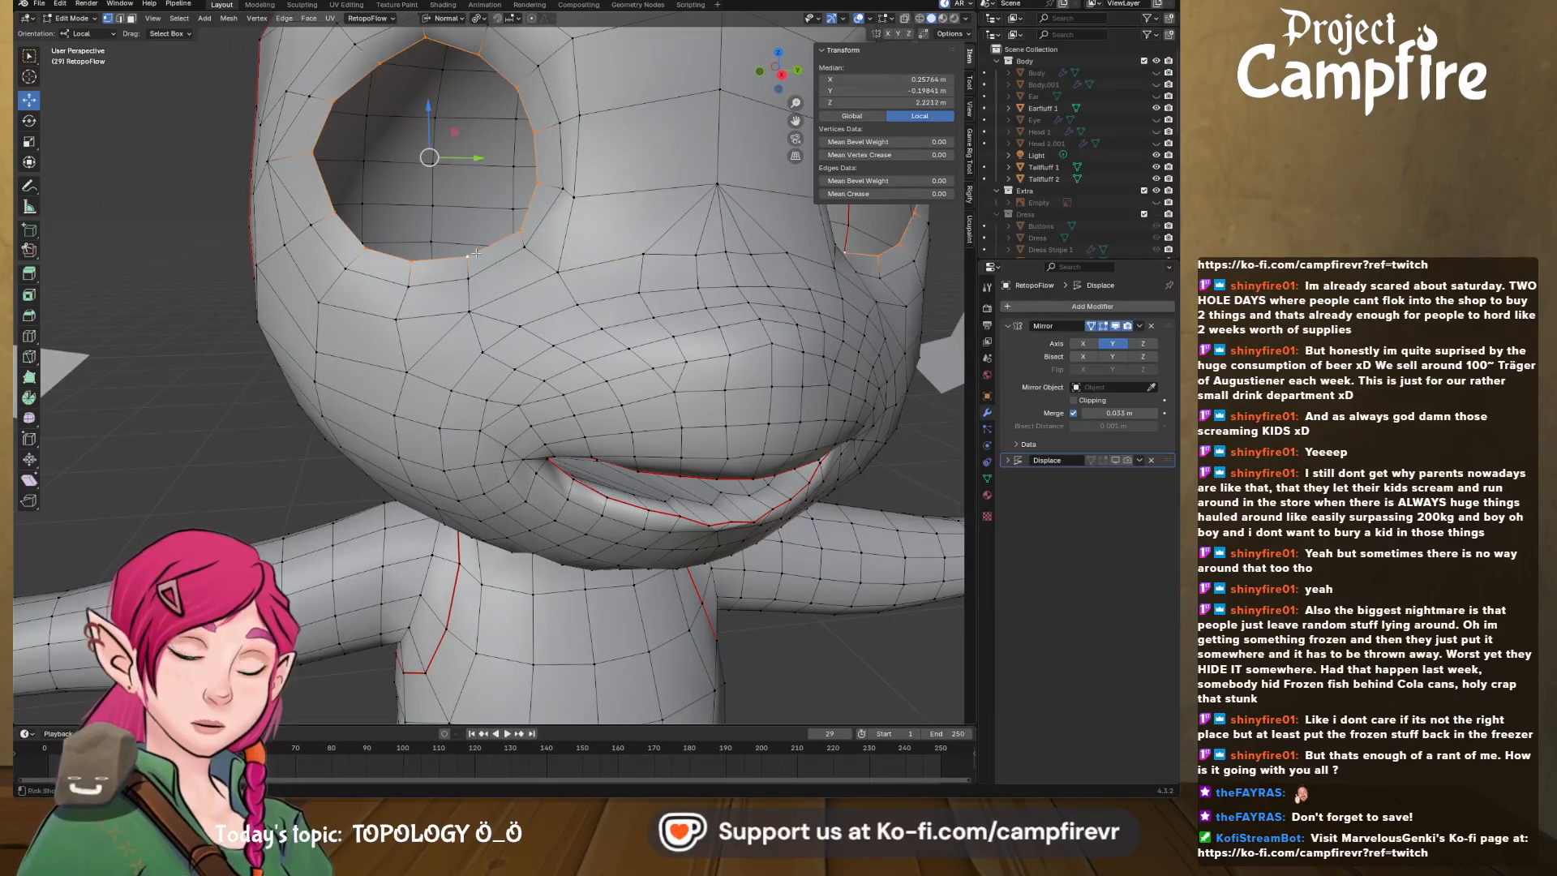
key("ctrl+s")
middle_click_drag(474, 254, 696, 261)
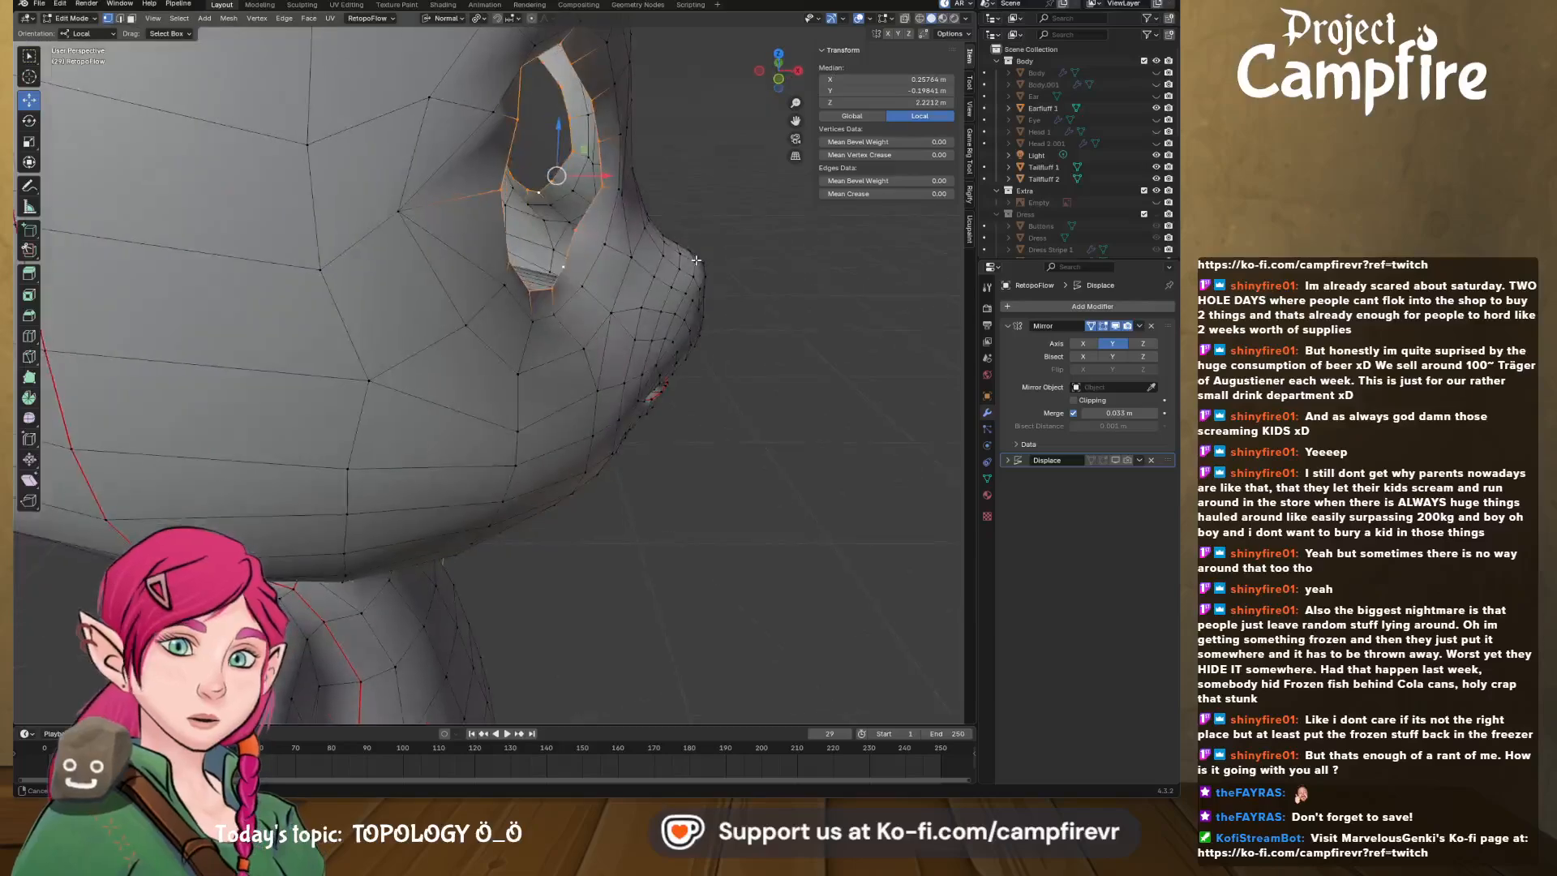
key("g")
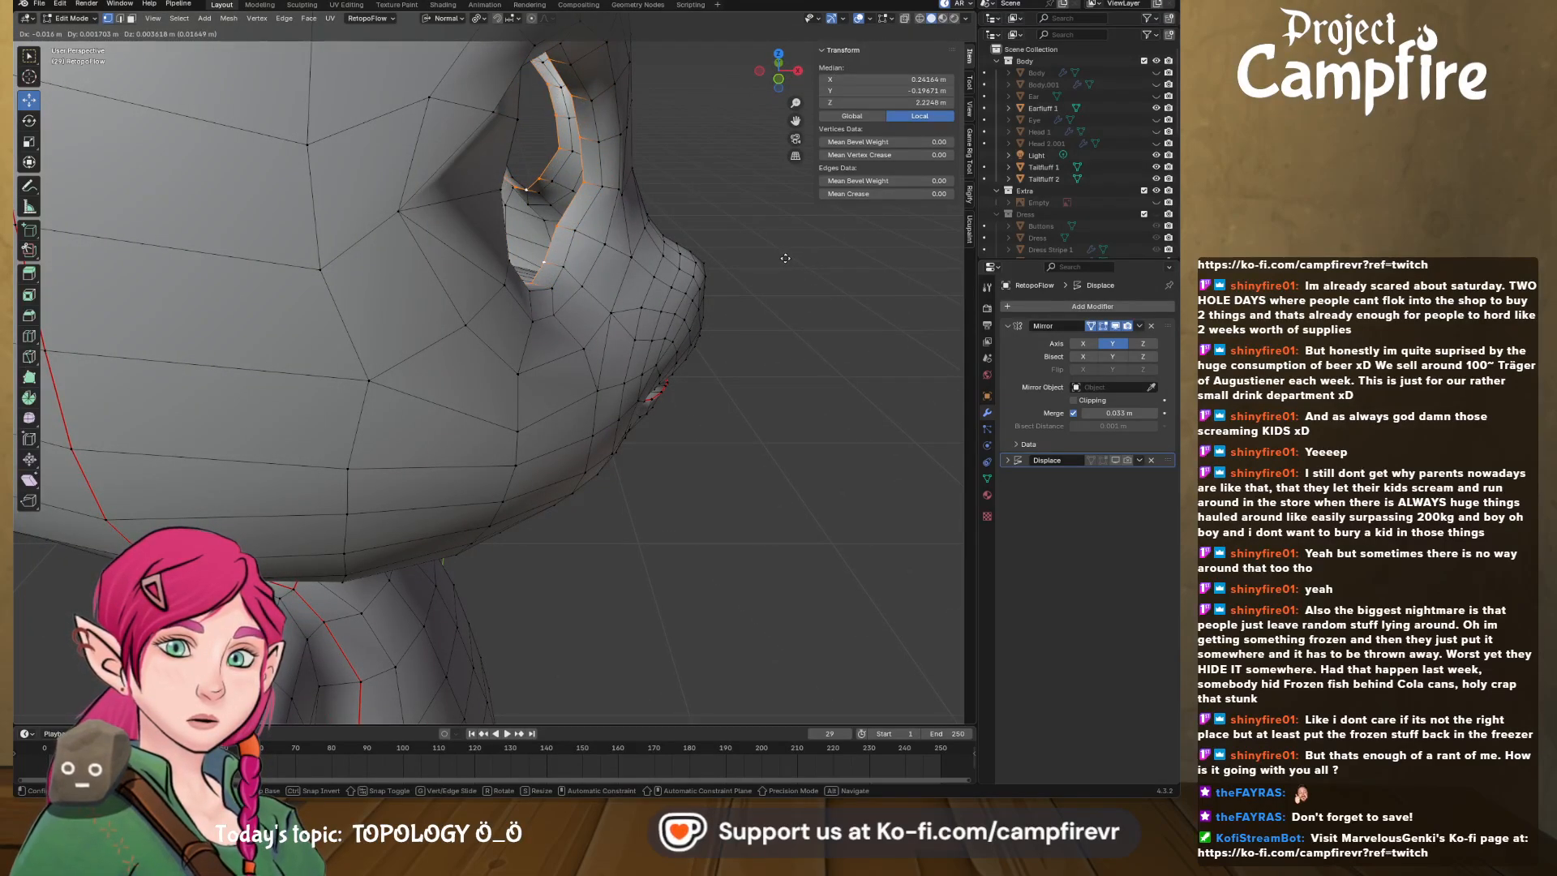
left_click(794, 260)
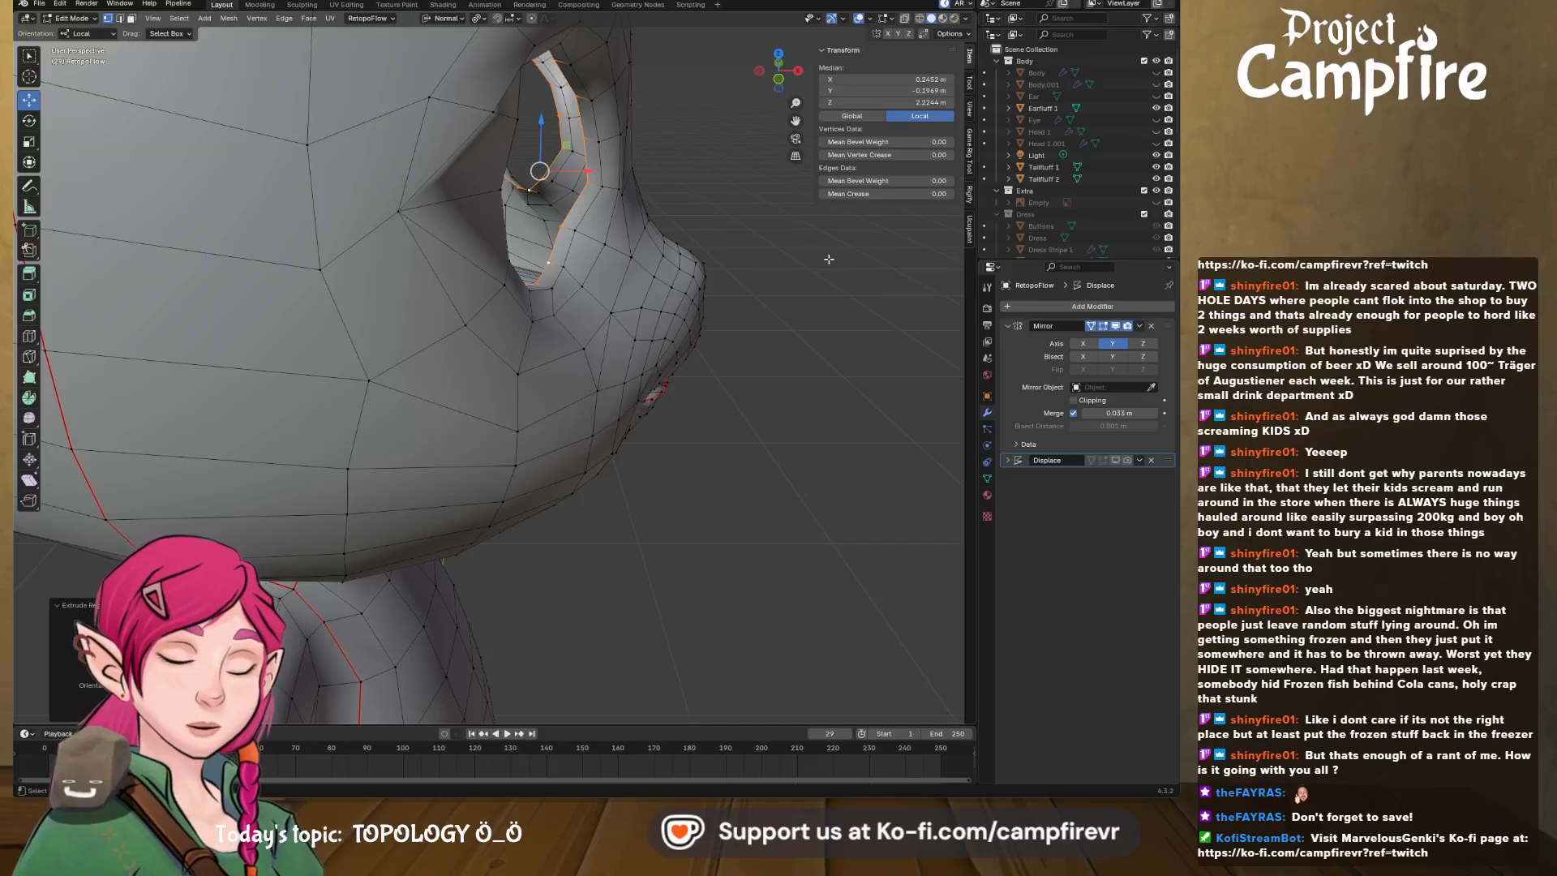
key("g")
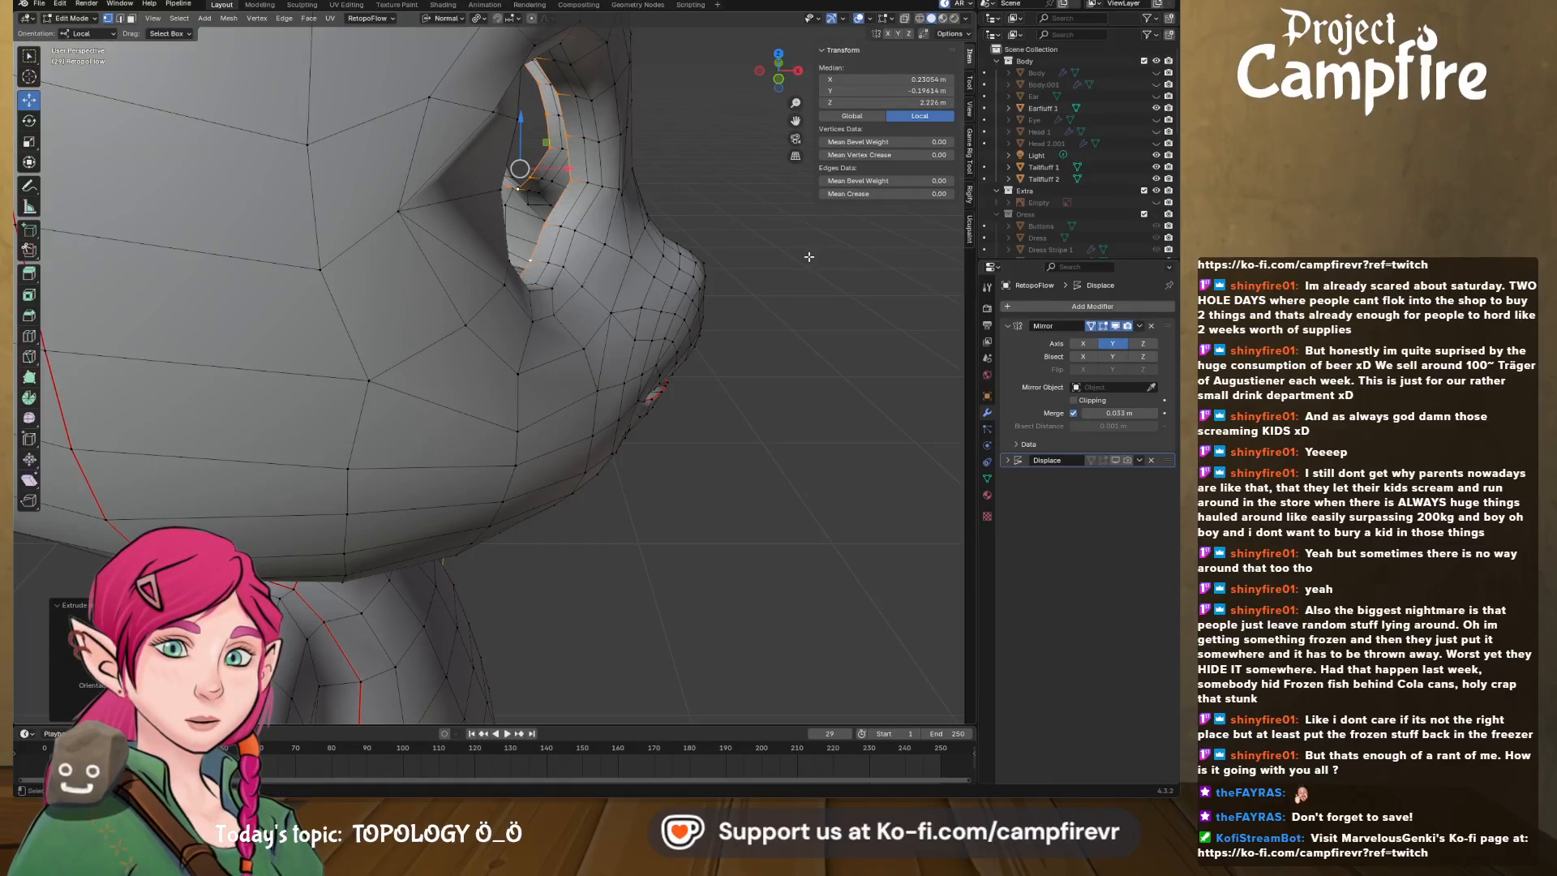
left_click(790, 256)
middle_click_drag(790, 256, 610, 220)
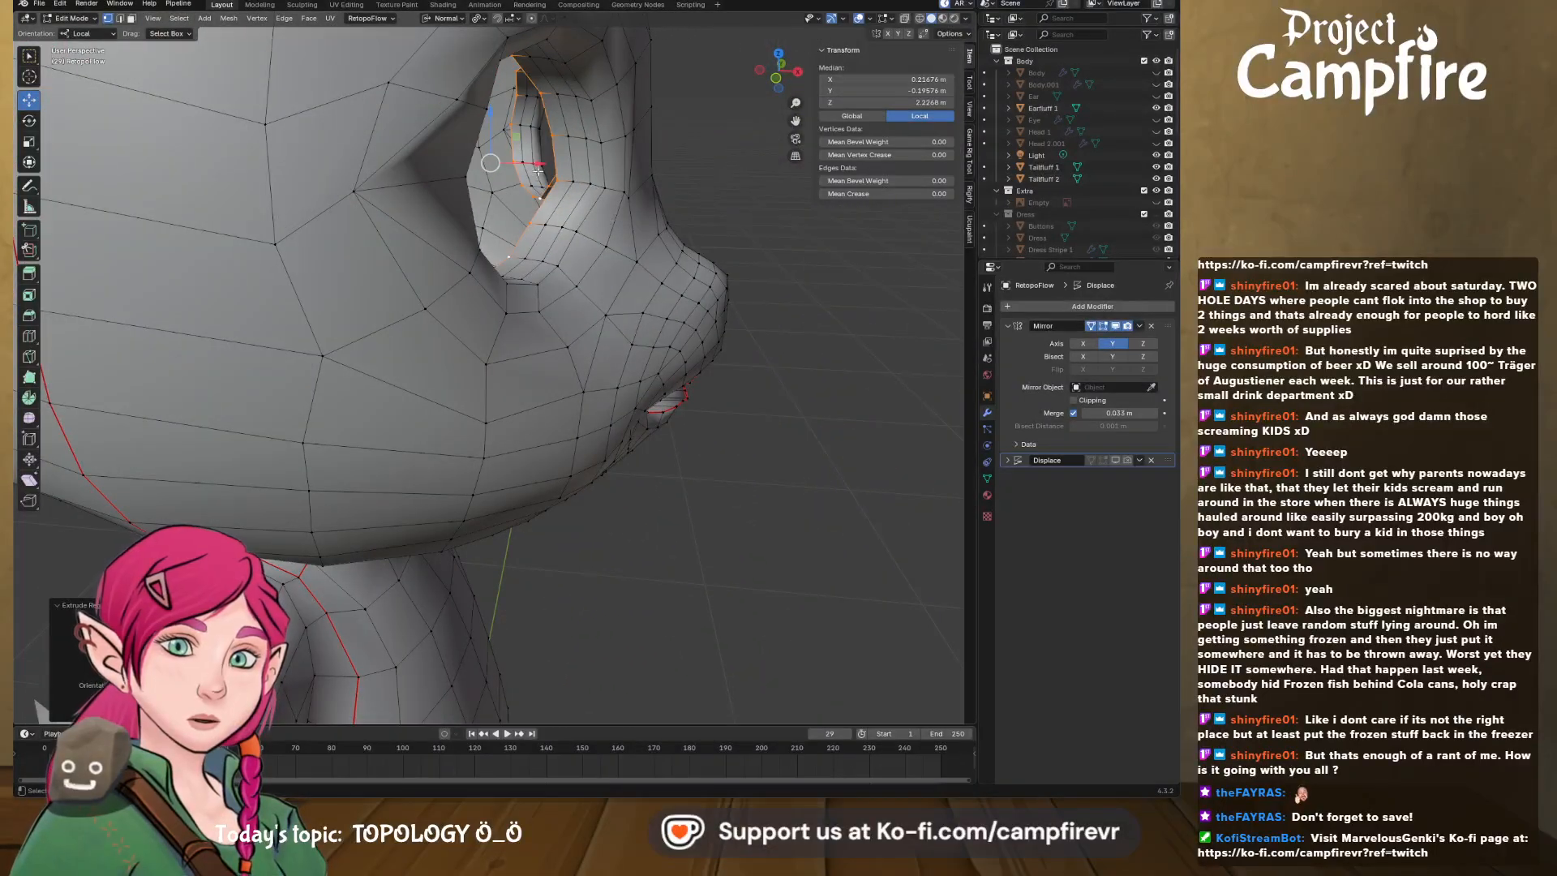
- Shift the extruded inner loop of the eye socket and its neighbouring edge loop along the X axis
left_click_drag(538, 172, 570, 170)
left_click(566, 194, "alt")
middle_click_drag(596, 224, 576, 221)
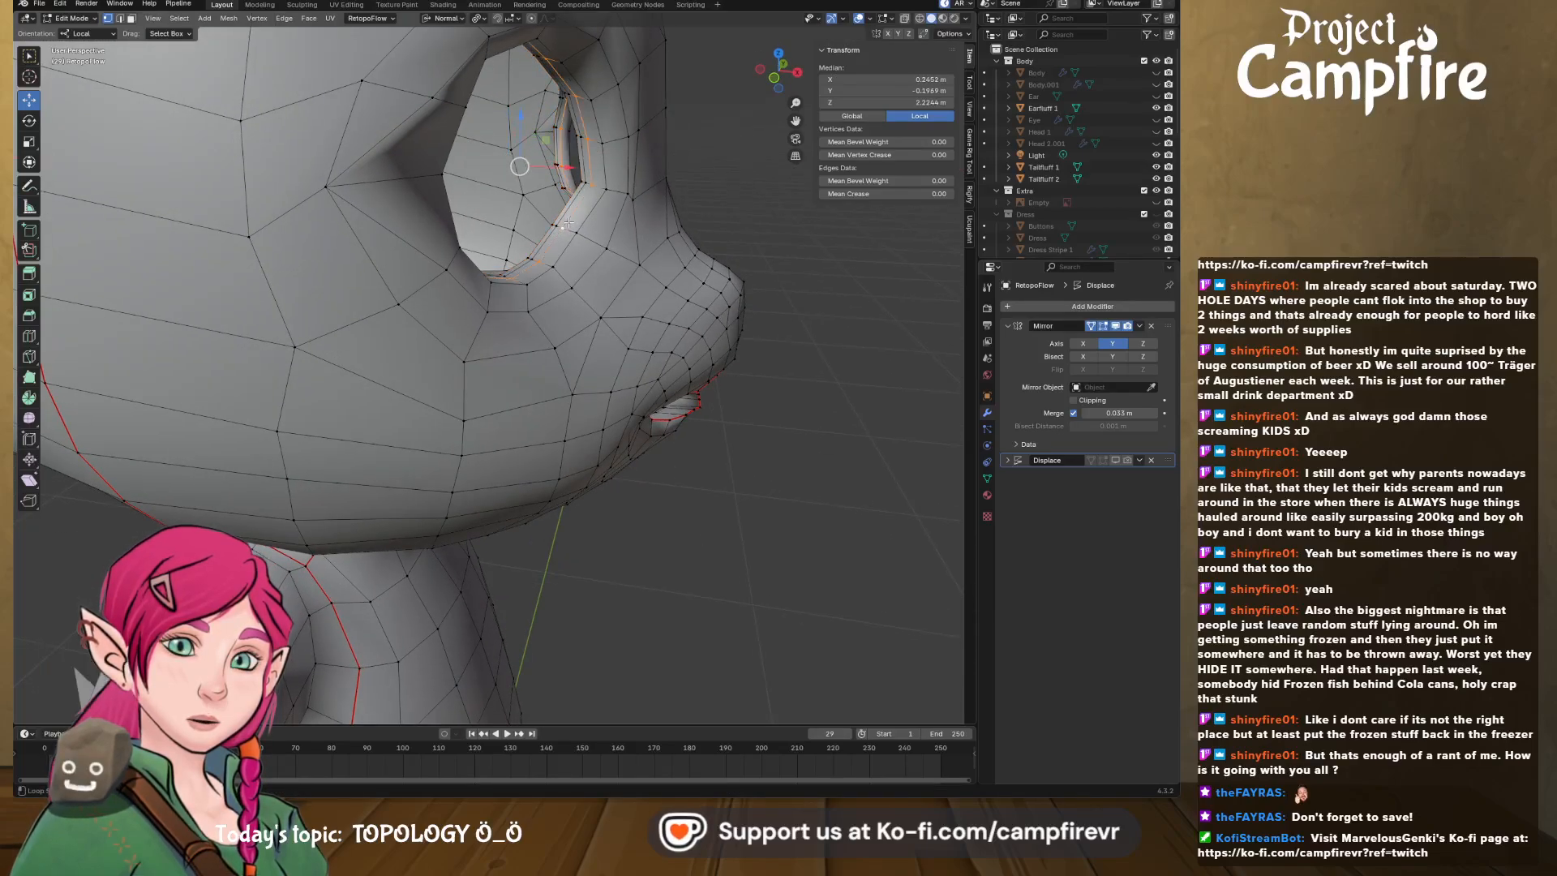
left_click_drag(564, 172, 570, 167)
middle_click_drag(573, 168, 620, 201)
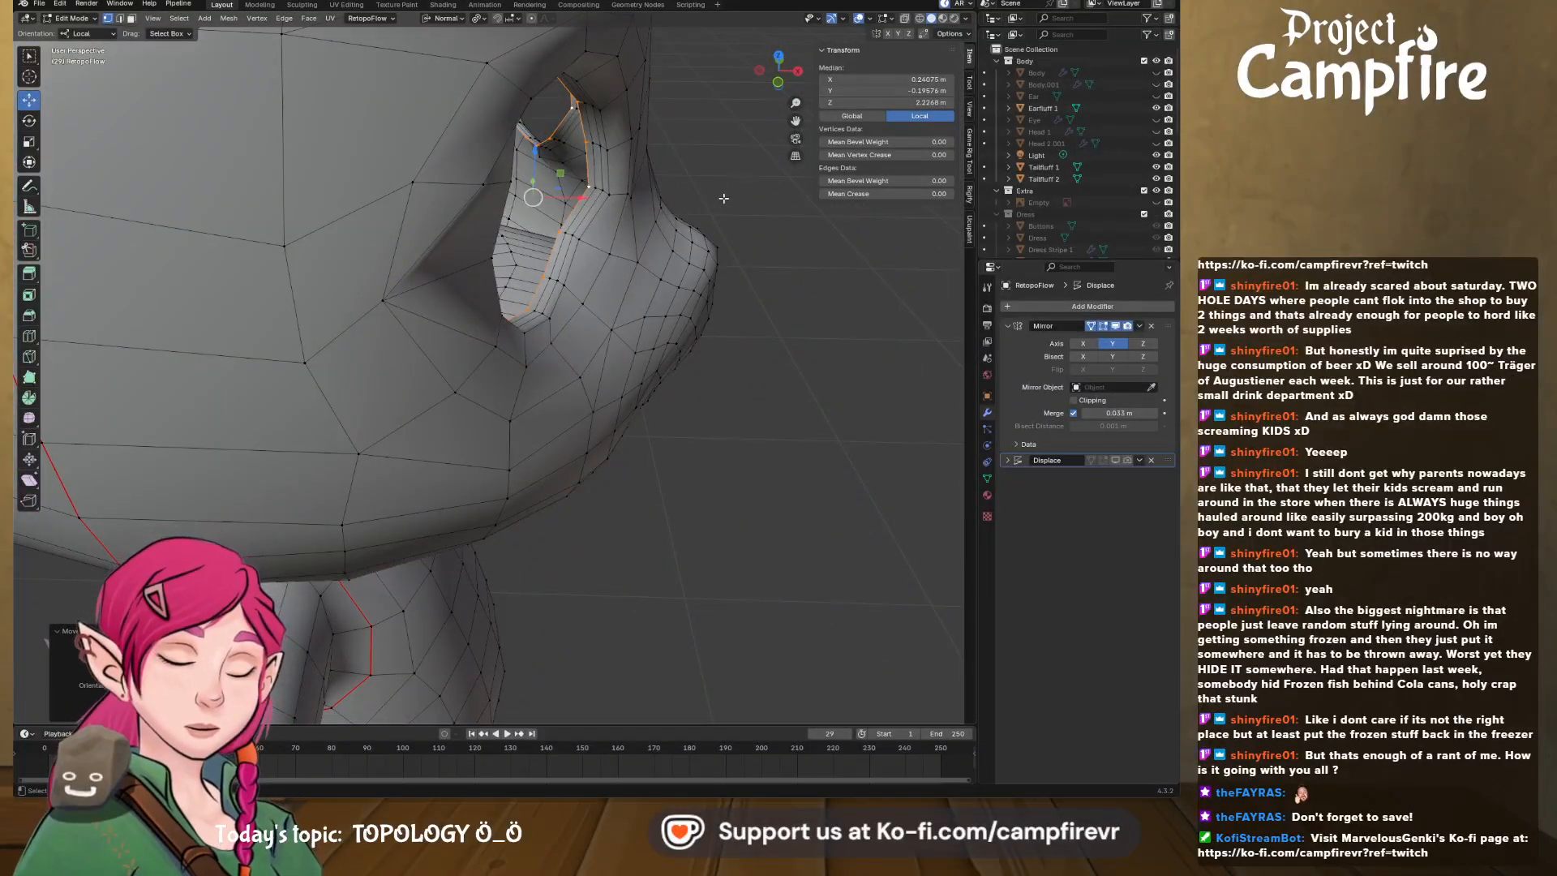
- Extrude the innermost loop of the eye socket one more segment into the head
key("g")
left_click(625, 197)
middle_click_drag(625, 198, 513, 139)
scroll(488, 196, "down", 4)
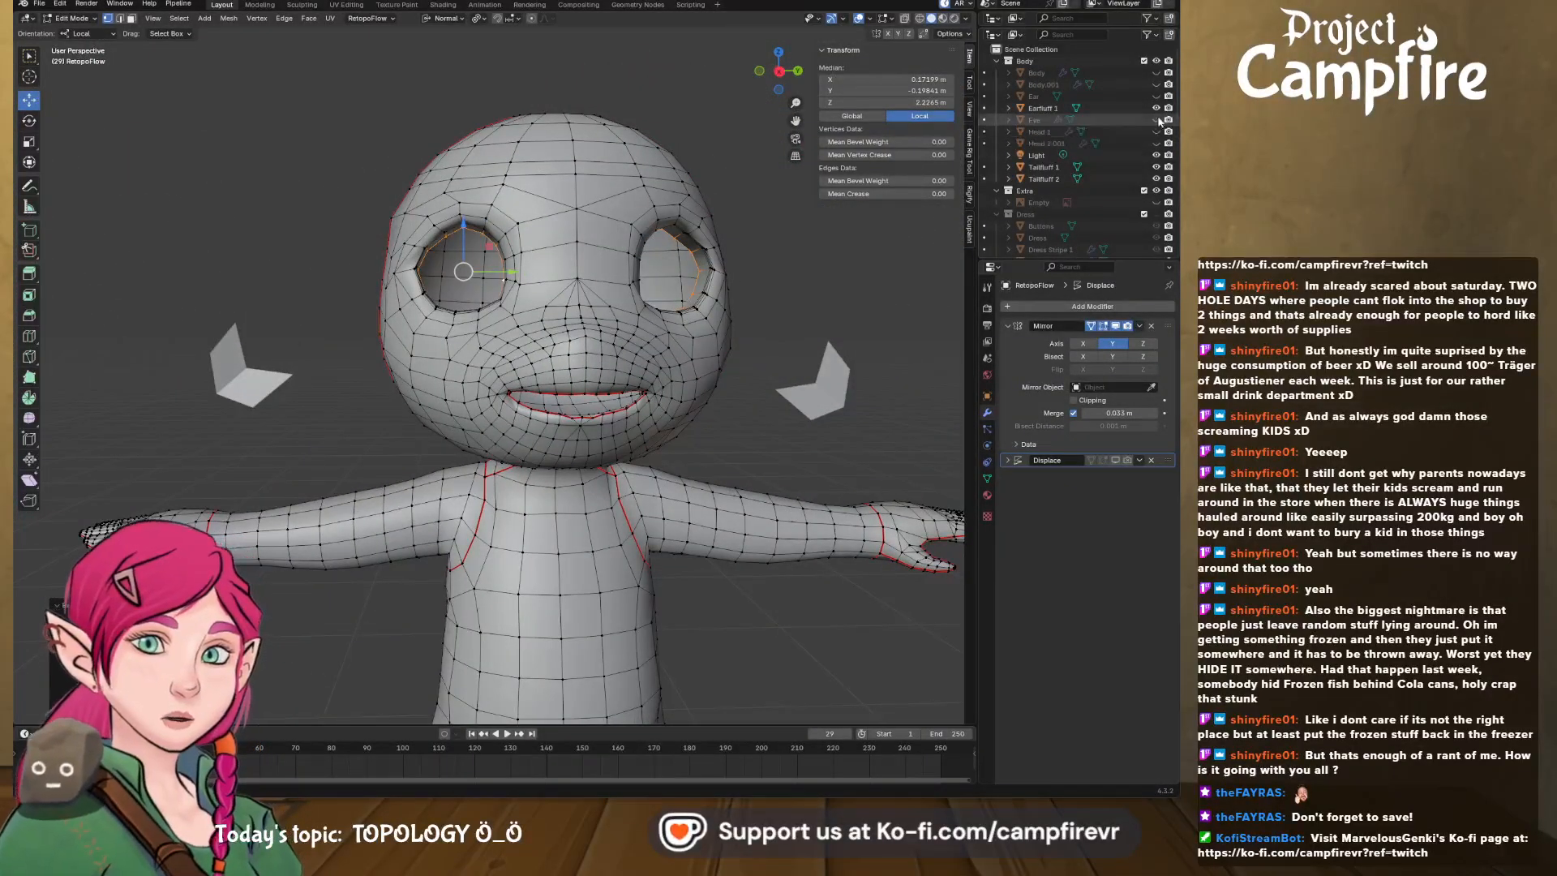
- Unhide the Eye and Ear objects and check the head in Object Mode before resuming mesh editing
left_click(1156, 119)
middle_click_drag(584, 284, 617, 302)
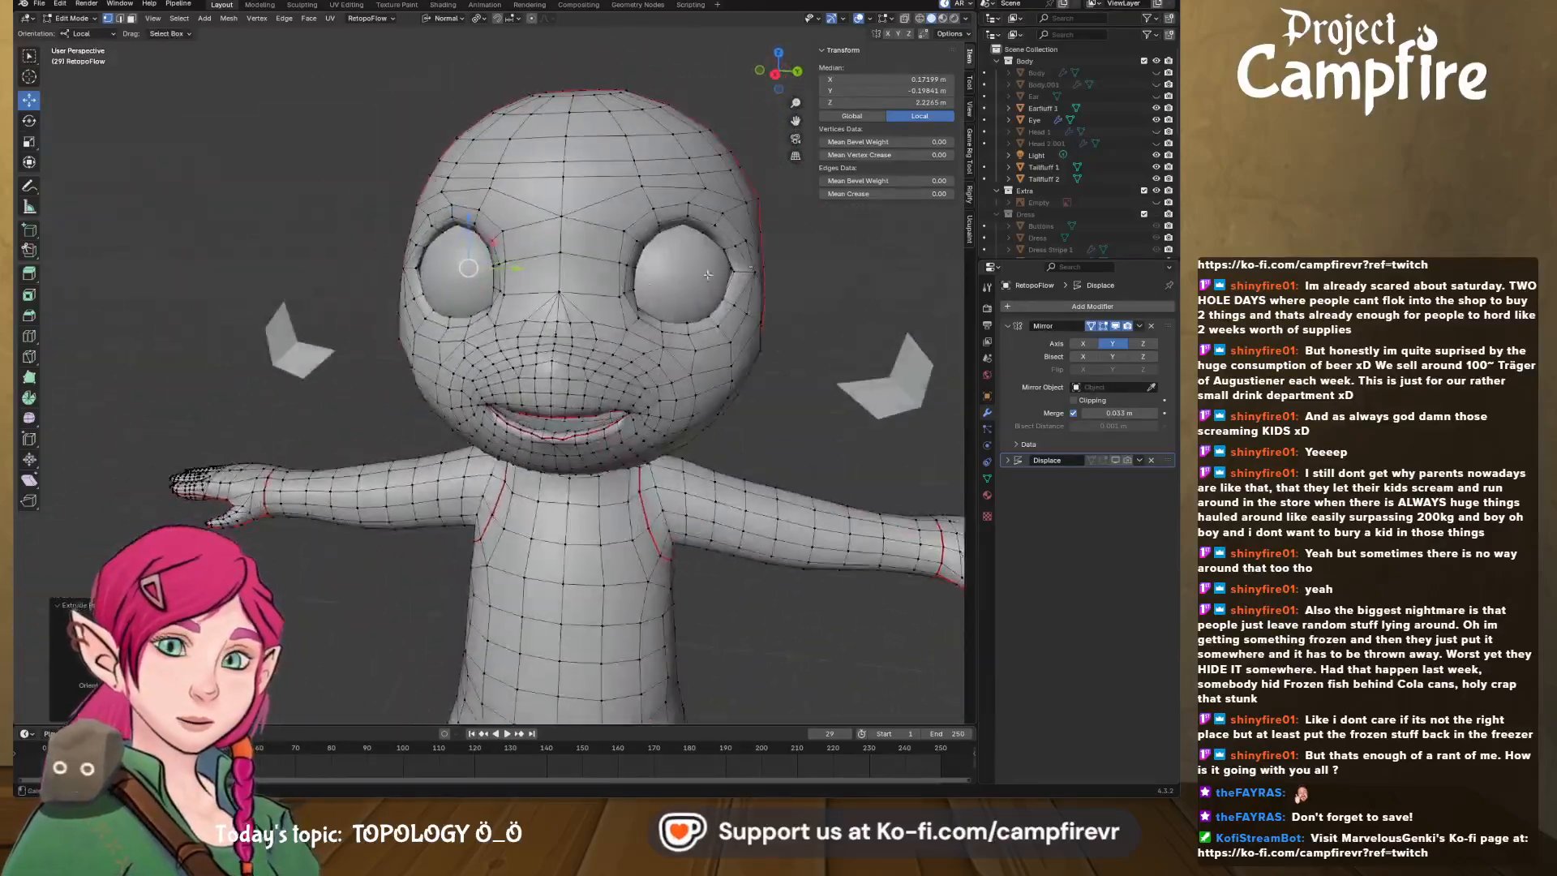
left_click(1156, 95)
middle_click_drag(844, 244, 702, 319)
key("Tab")
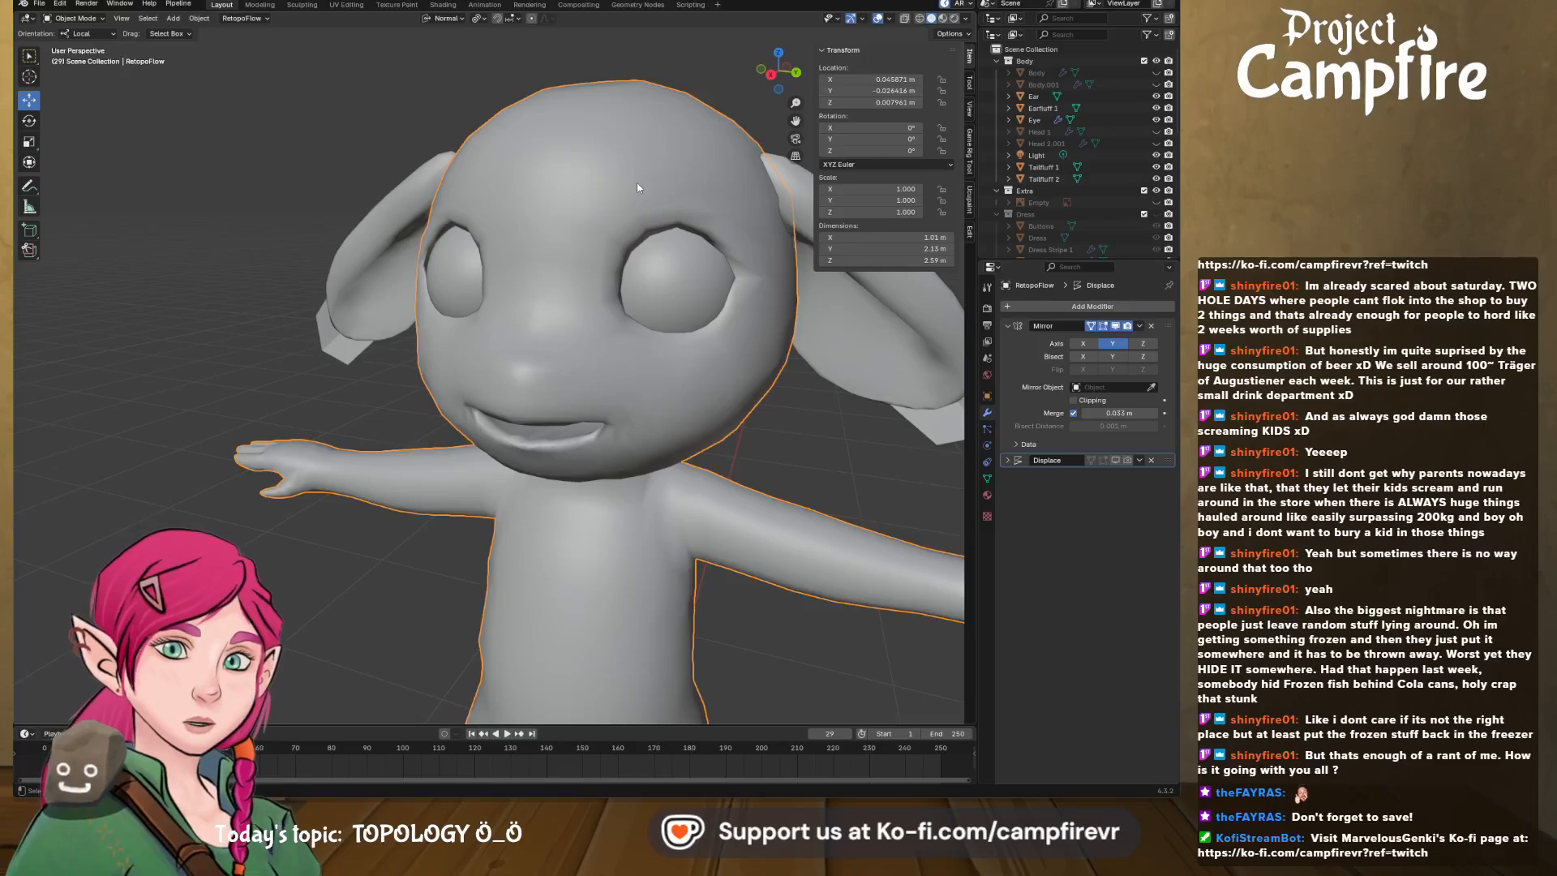
key("Tab")
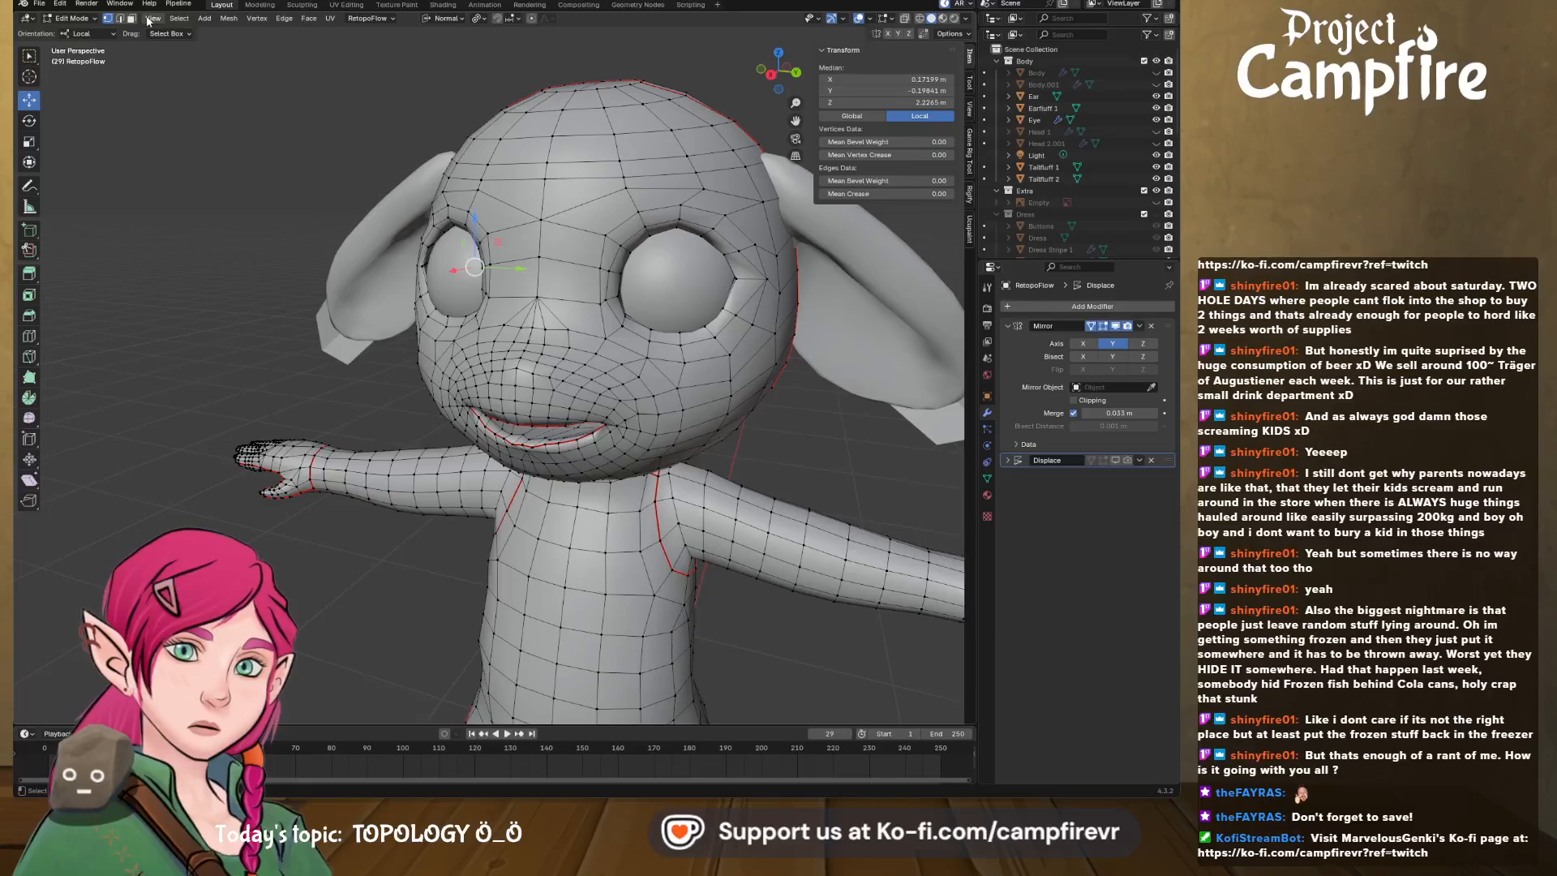
- Mark the edge loop encircling the muzzle as a seam and select the centre edge beneath the chin
middle_click_drag(460, 243, 534, 244)
middle_click_drag(518, 347, 561, 343)
left_click(396, 365, "alt")
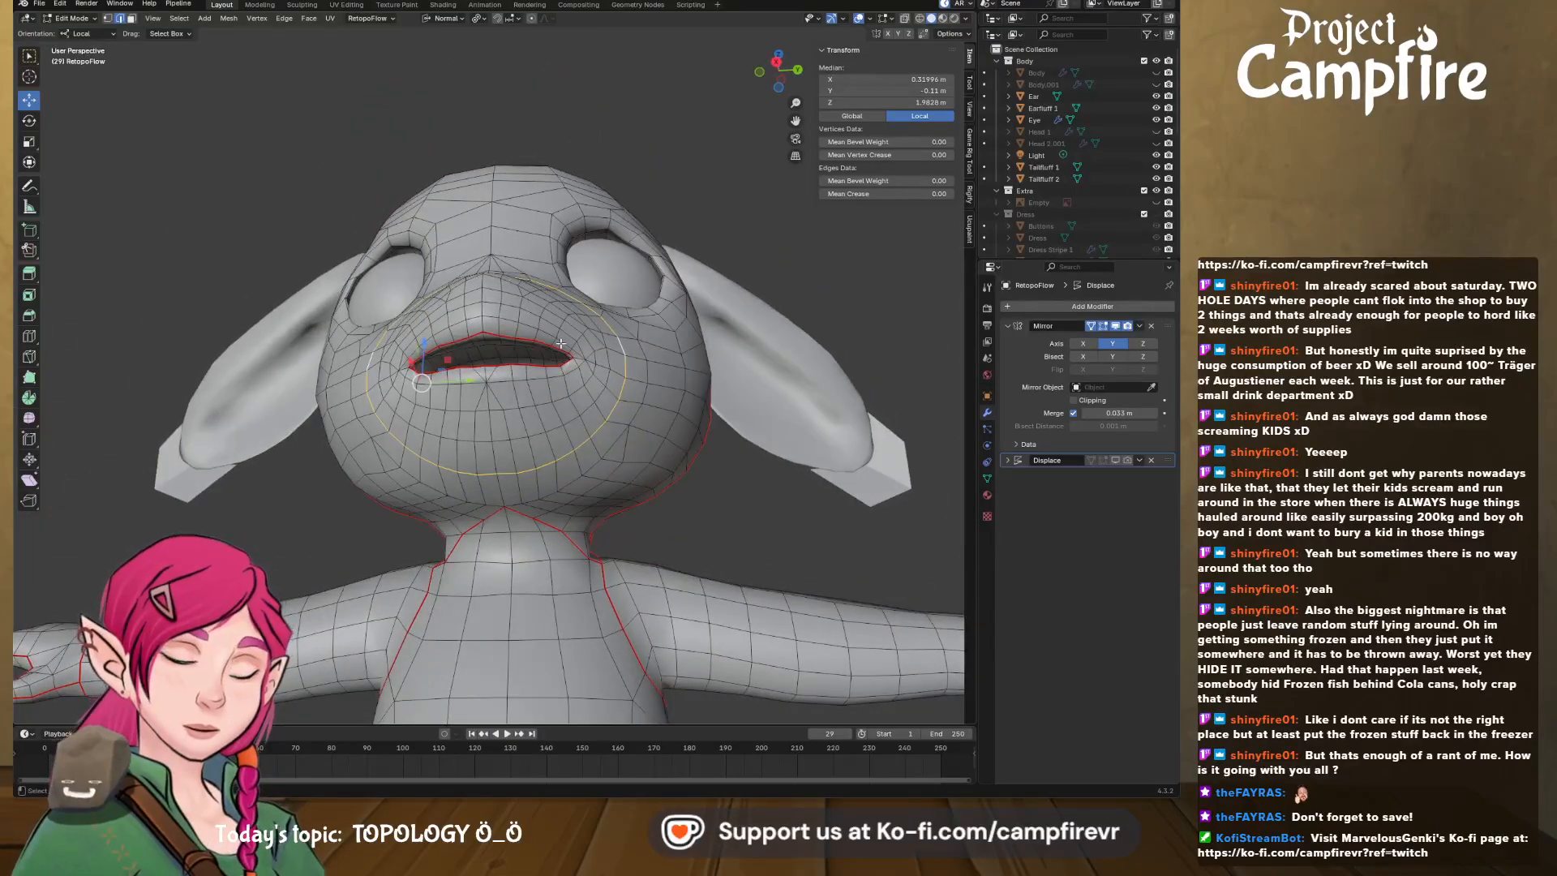
right_click(561, 344)
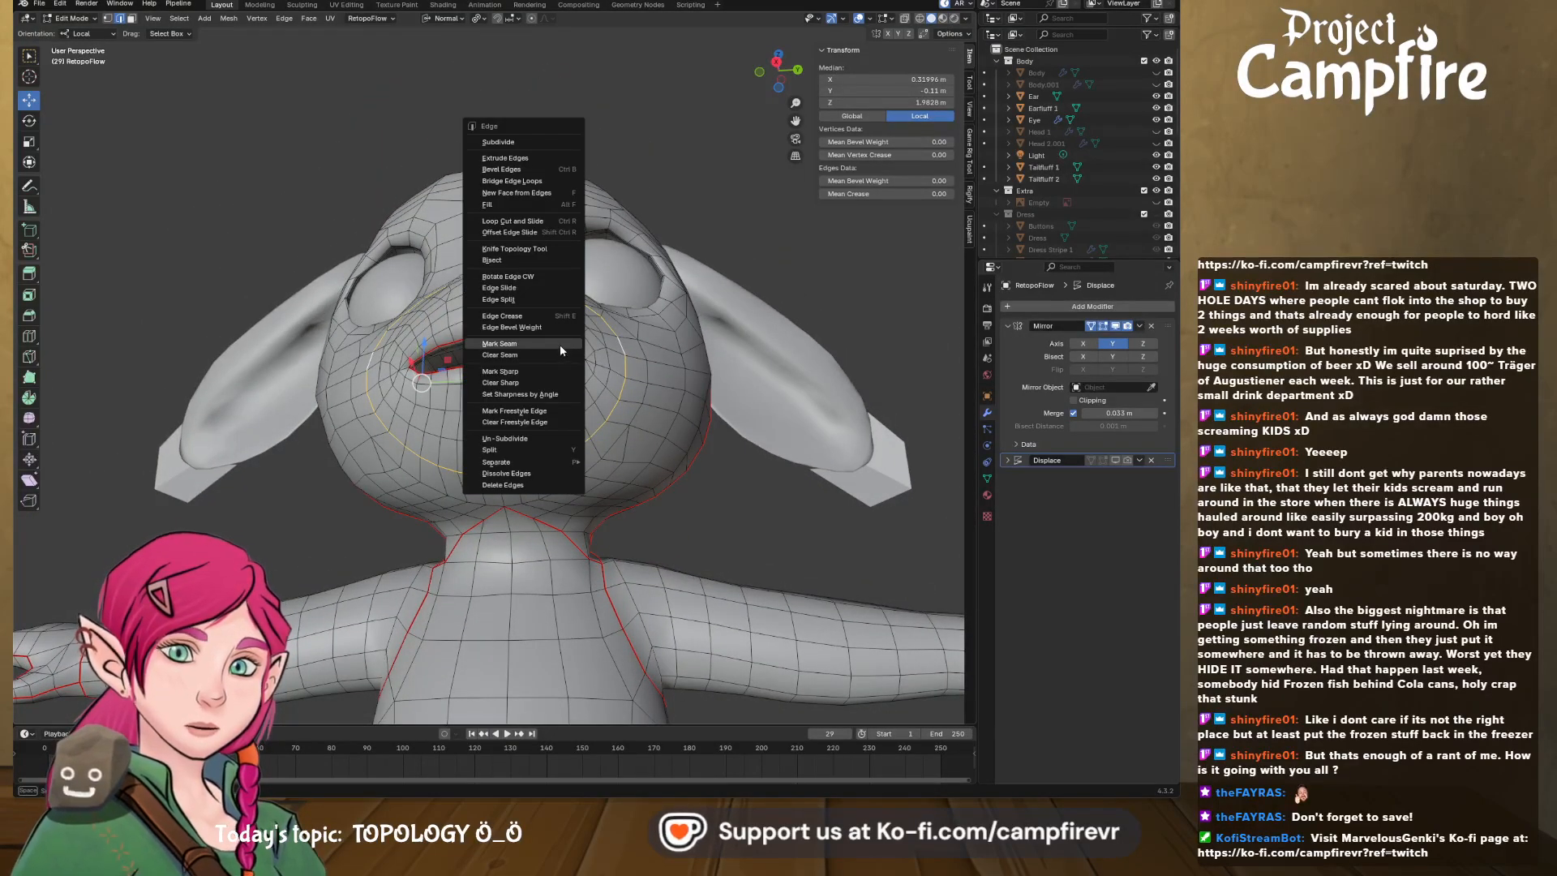
left_click(559, 344)
middle_click_drag(567, 356, 549, 449)
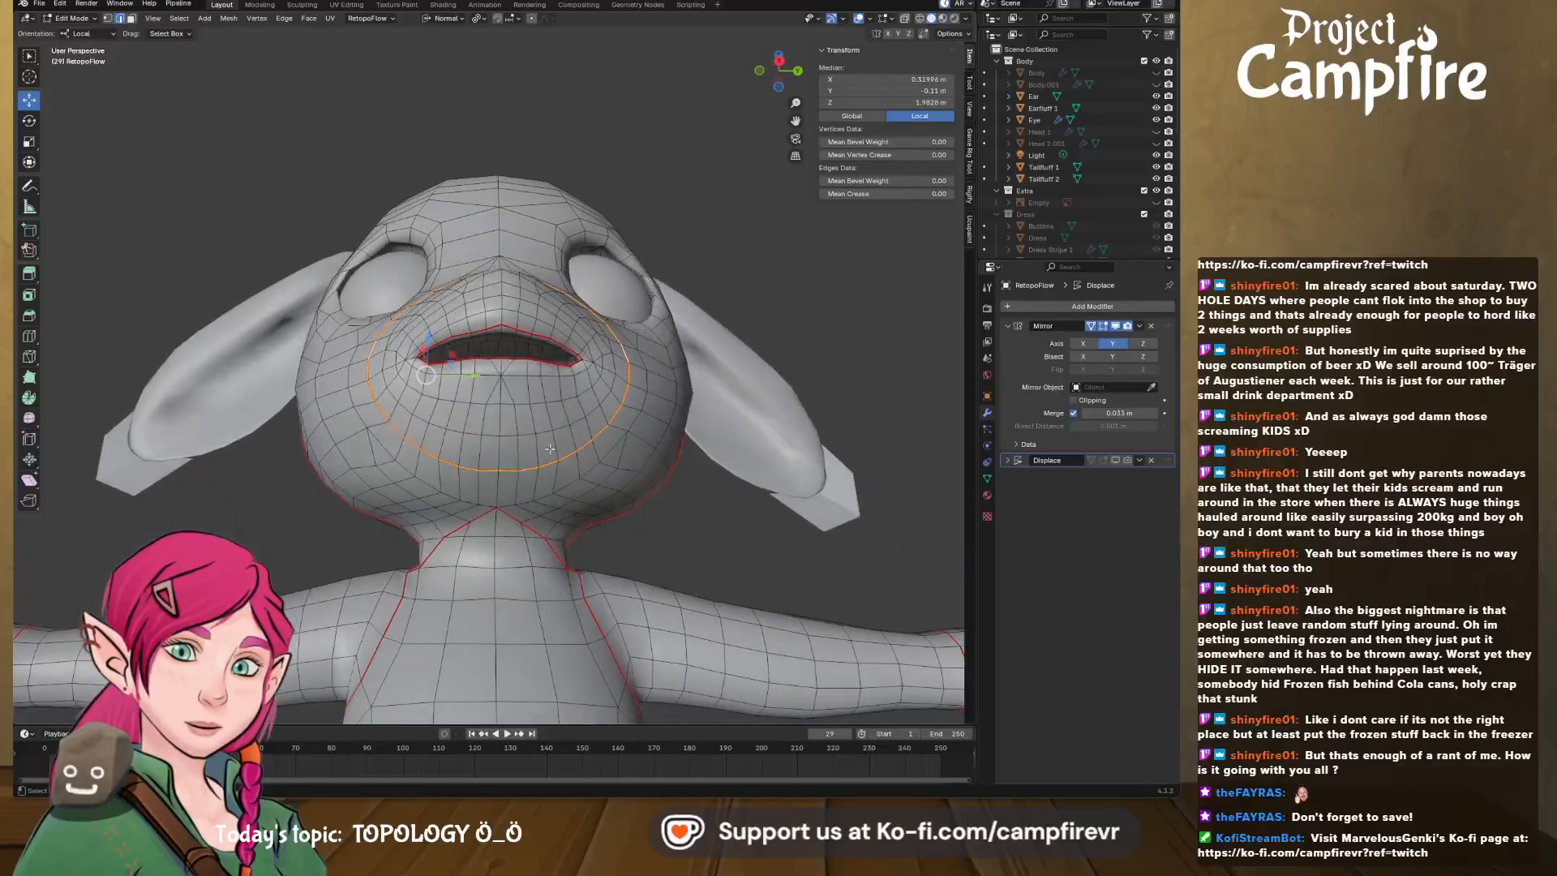
right_click(502, 490)
left_click(503, 486)
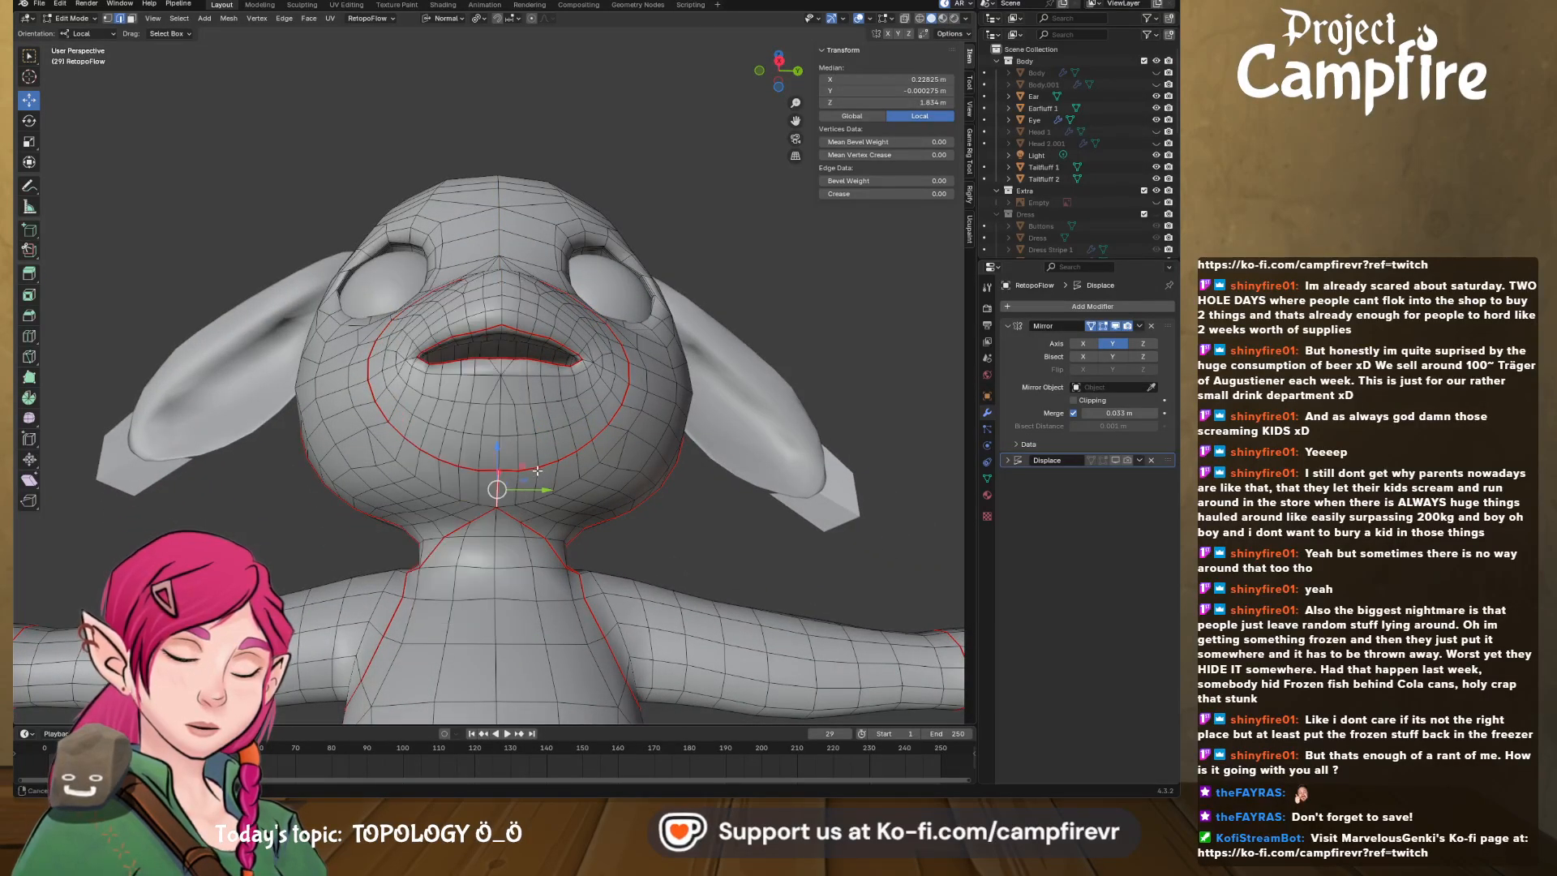
middle_click_drag(503, 486, 451, 372)
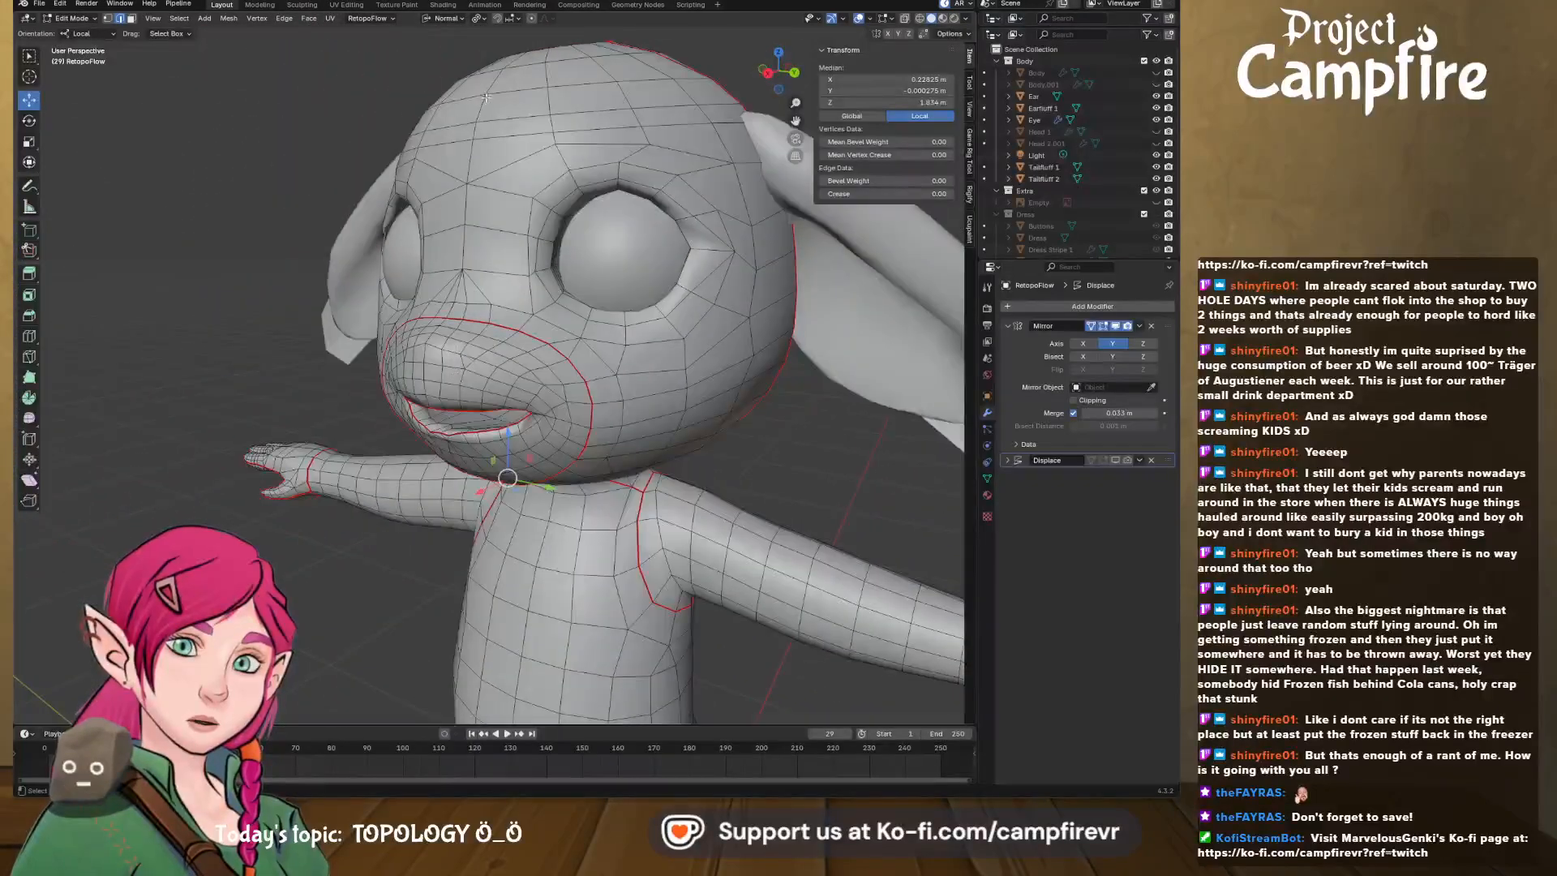
middle_click_drag(485, 98, 647, 332)
scroll(590, 223, "down", 5)
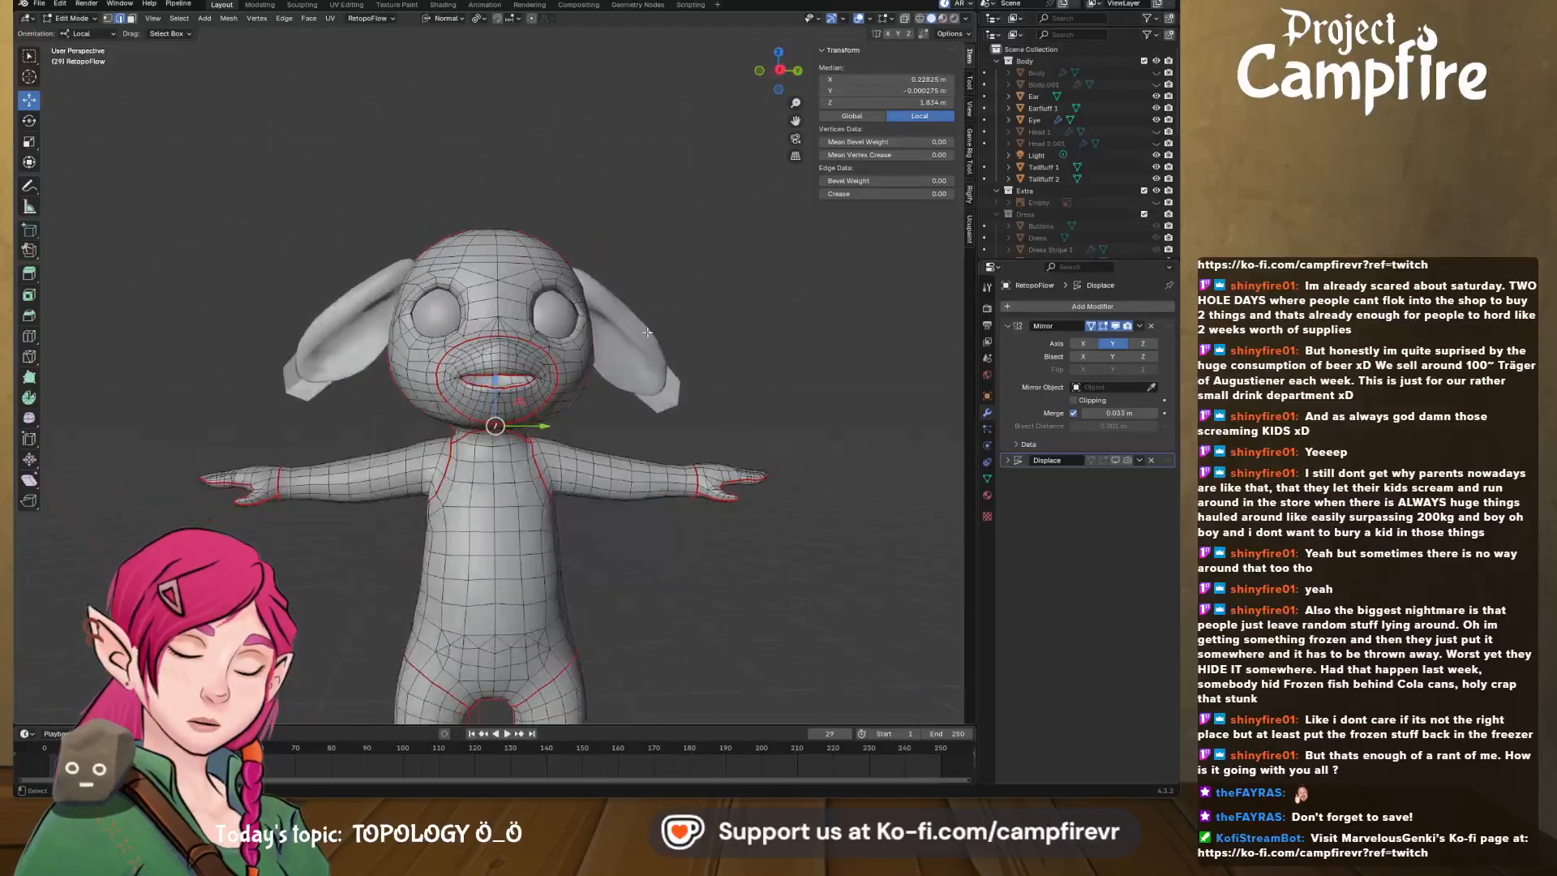
- Select the entire mesh and unwrap it with the Minimum Stretch method
middle_click_drag(505, 361, 547, 417)
key("a")
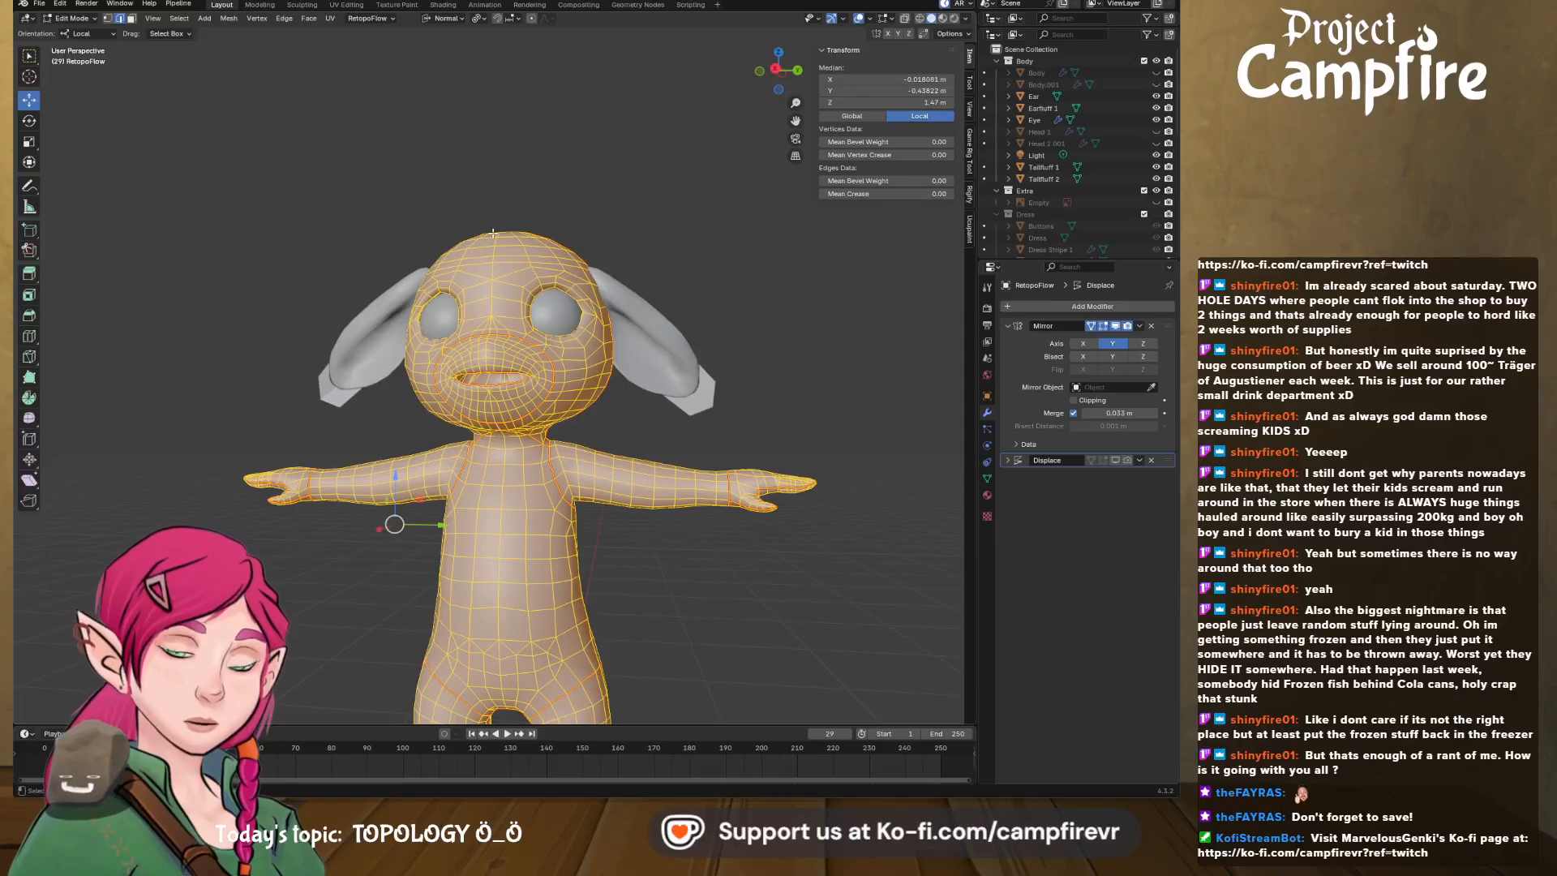
key("u")
mouse_move(493, 233)
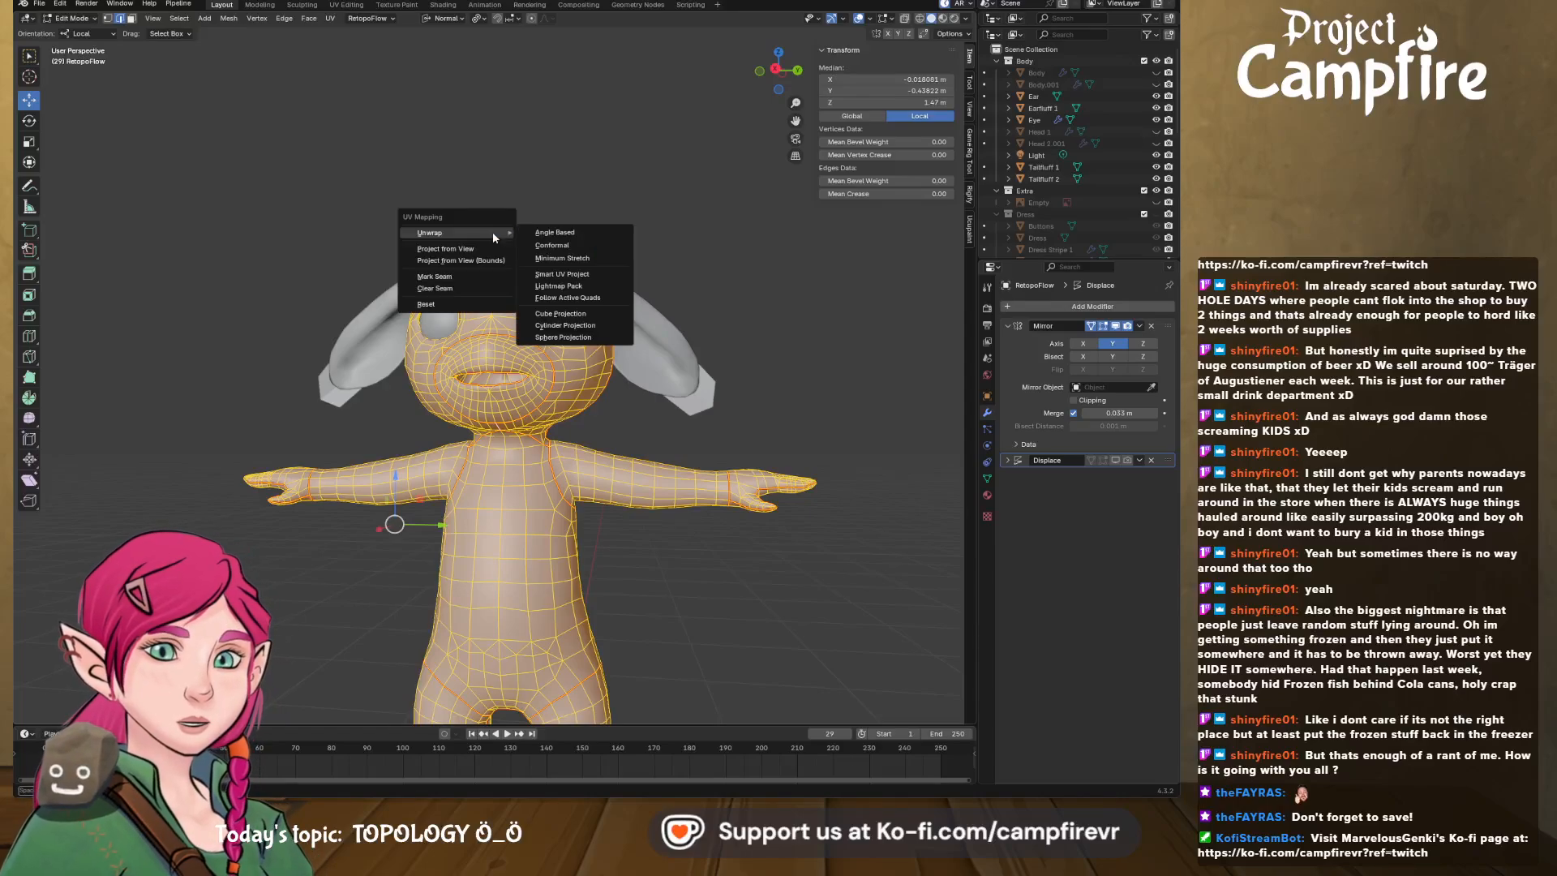
left_click(585, 258)
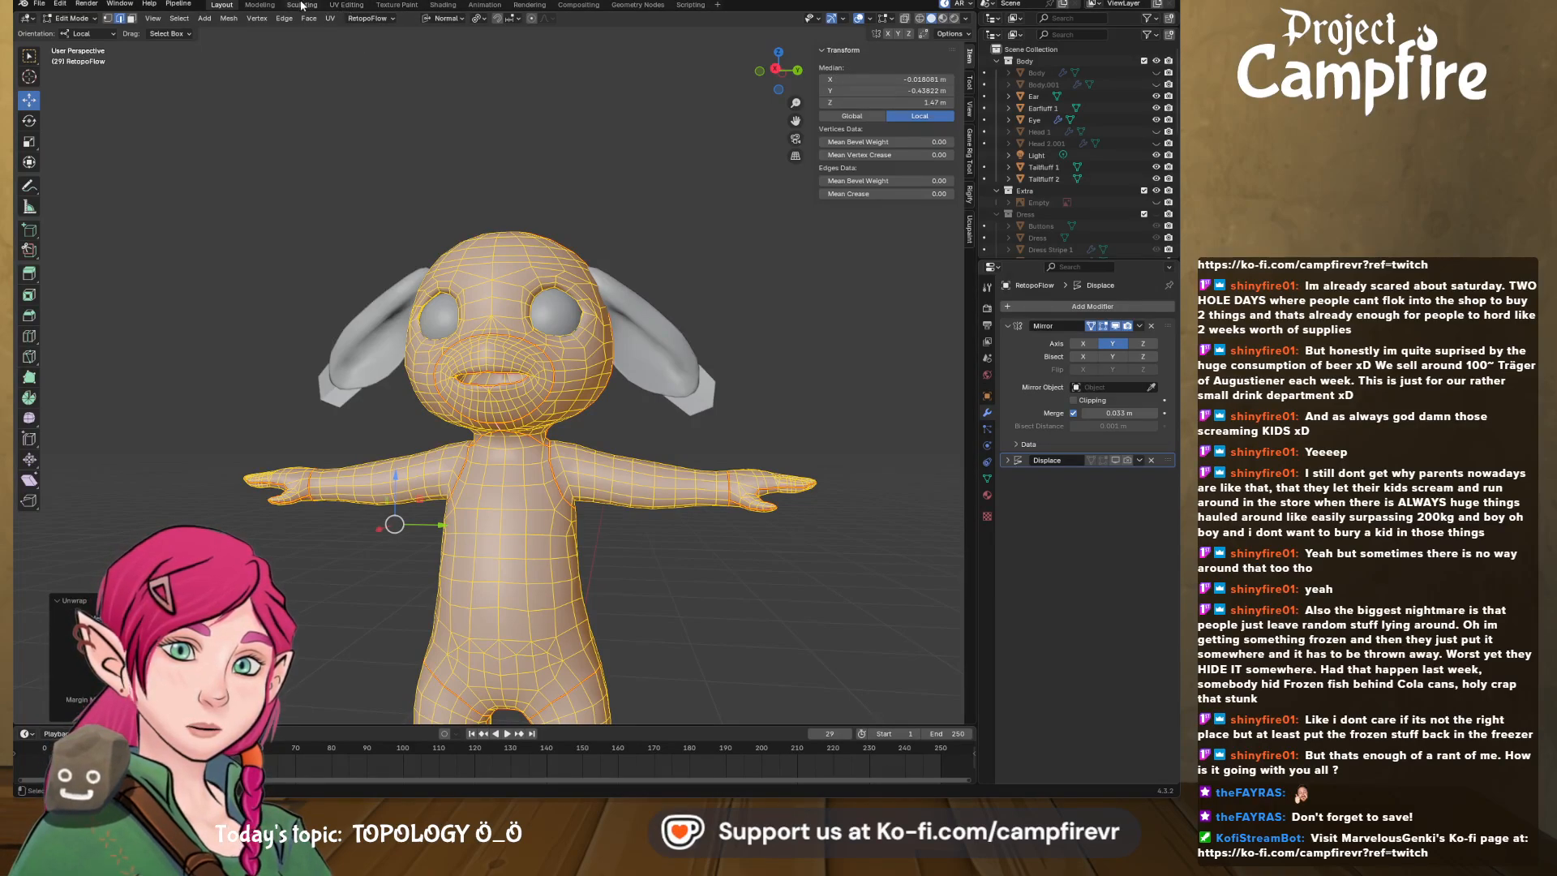
- Switch to the UV Editing workspace, enlarge the UV editor and inspect the unwrapped islands
left_click(348, 5)
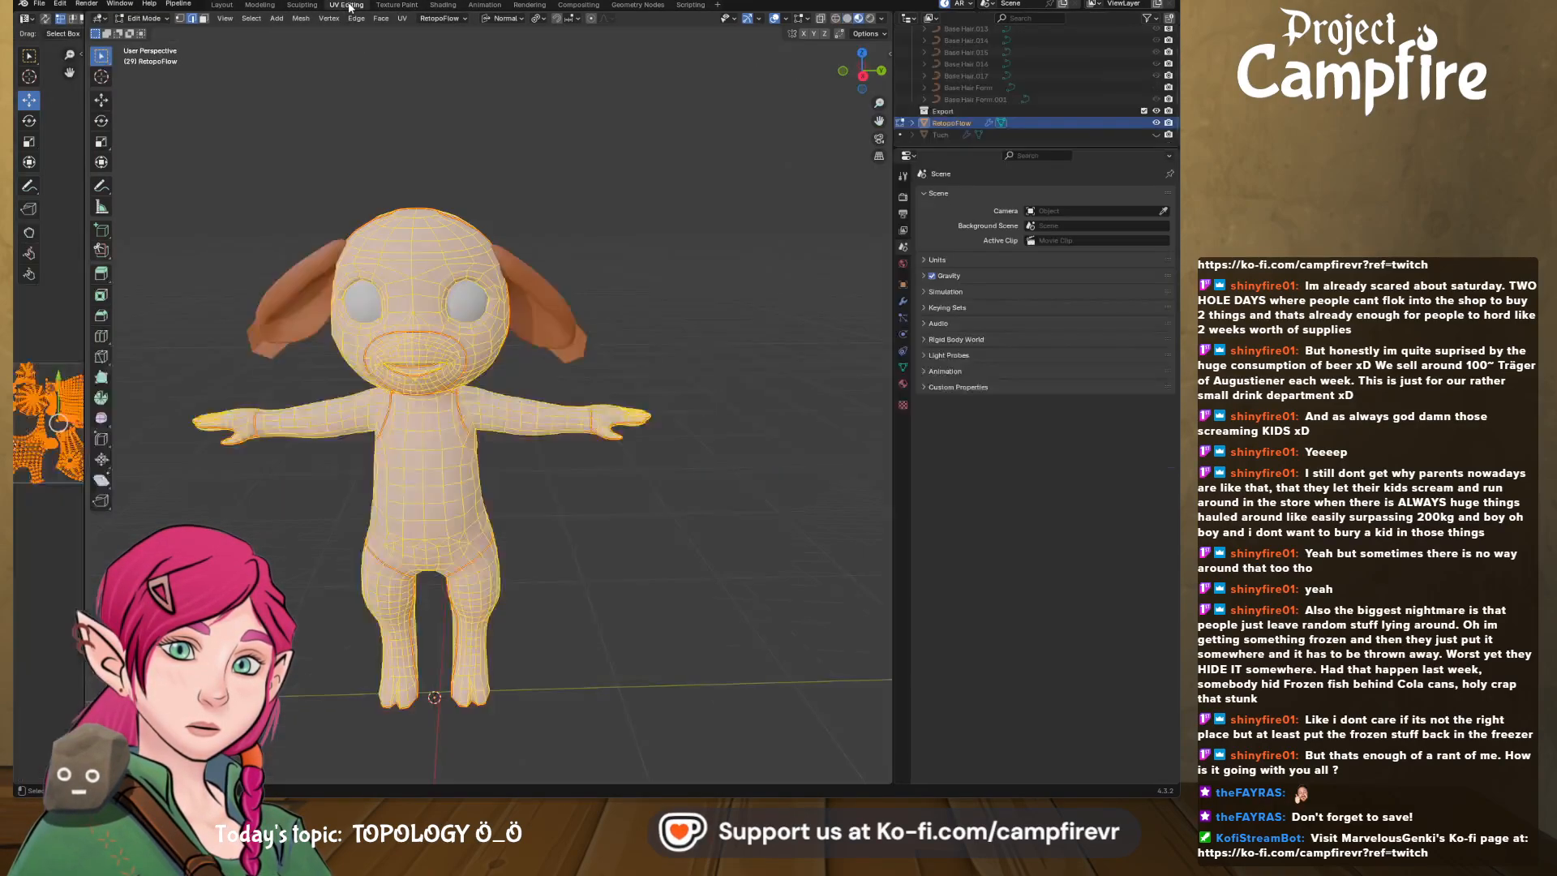
left_click_drag(85, 278, 446, 320)
scroll(368, 390, "up", 3)
scroll(368, 393, "up", 4)
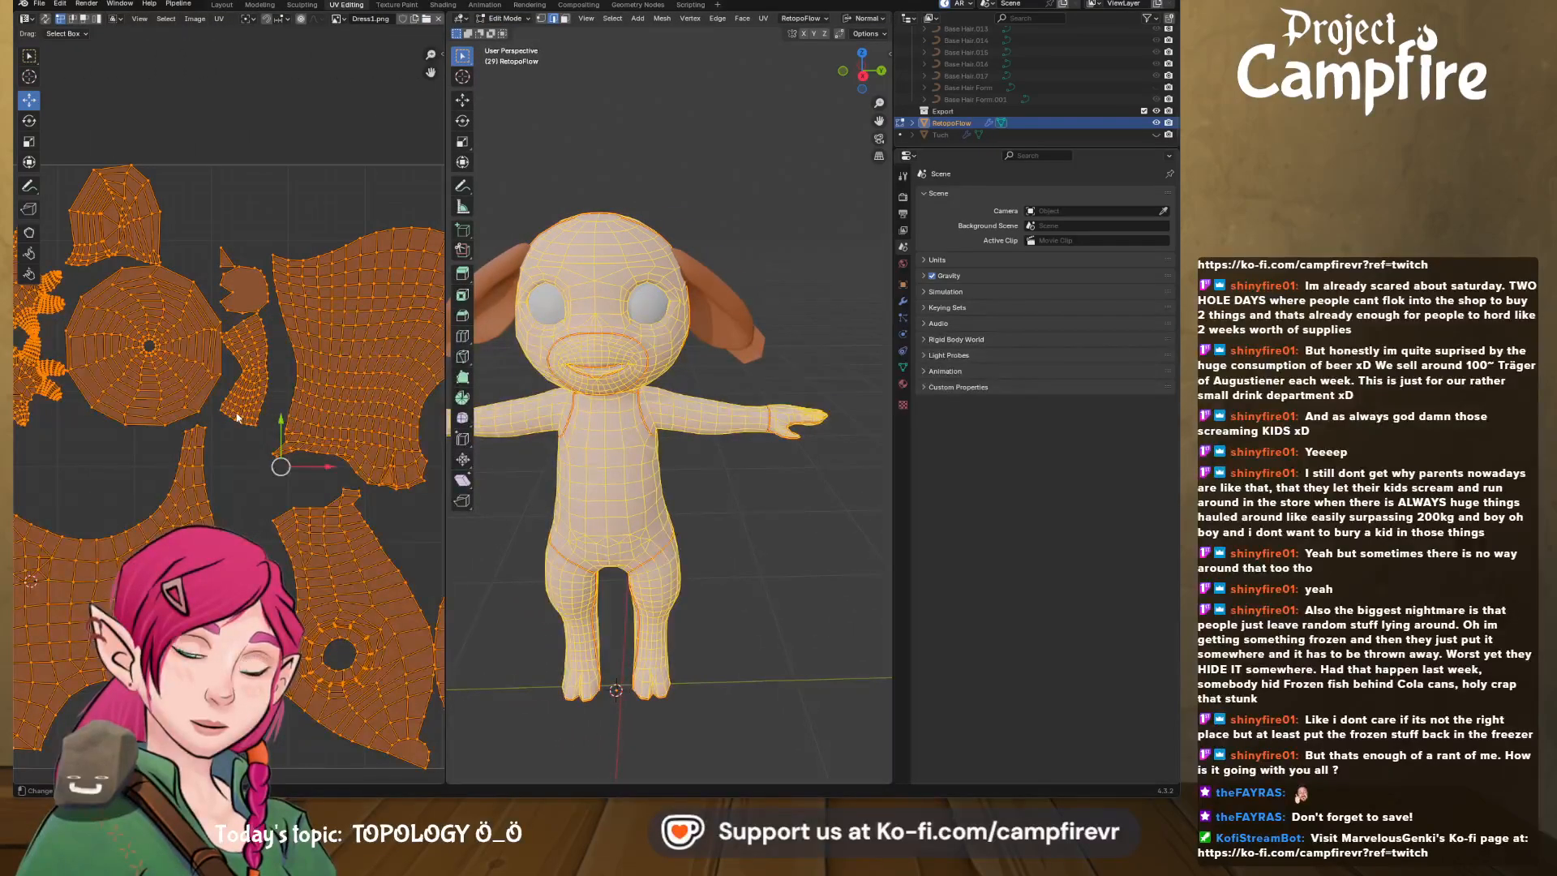
middle_click_drag(236, 420, 136, 364)
scroll(136, 364, "down", 6)
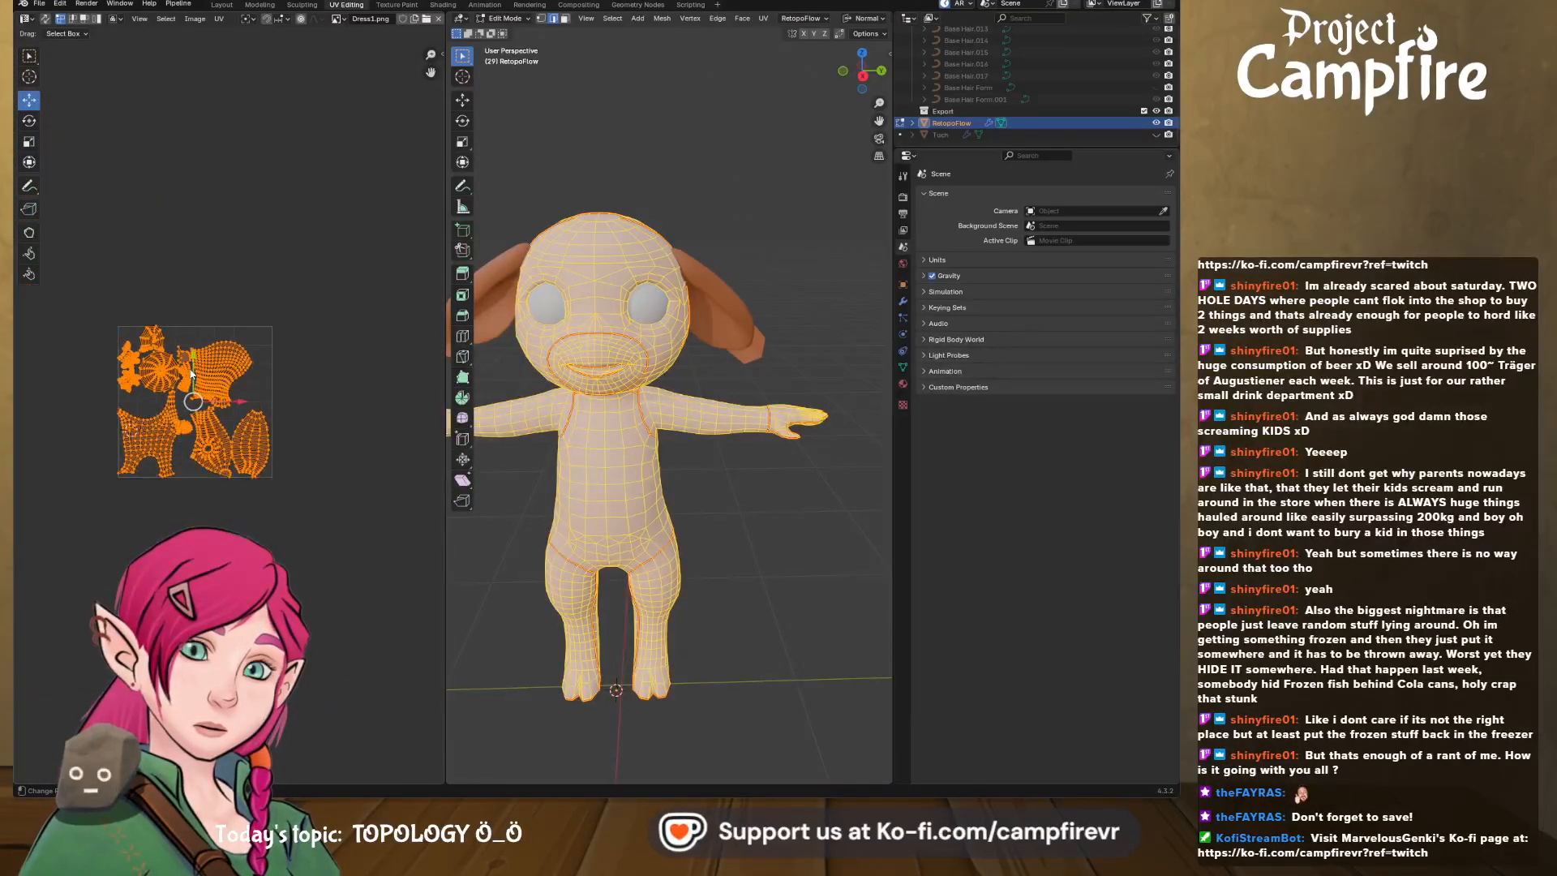
- Switch to face selection and select forehead and nose bridge faces to locate them in the UV layout
key("alt+a")
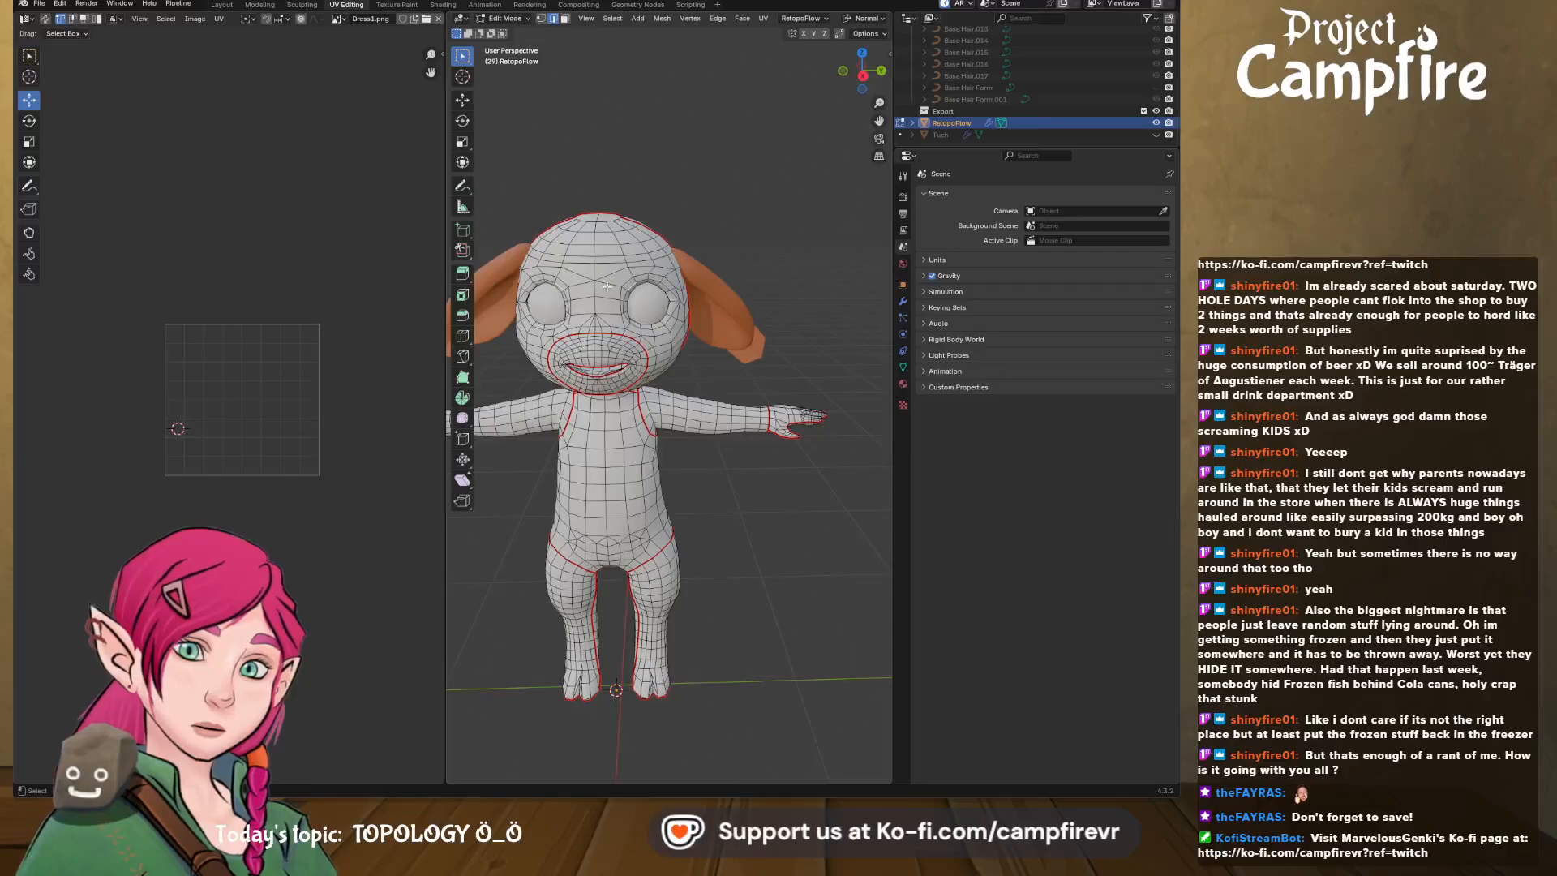
scroll(607, 287, "up", 5)
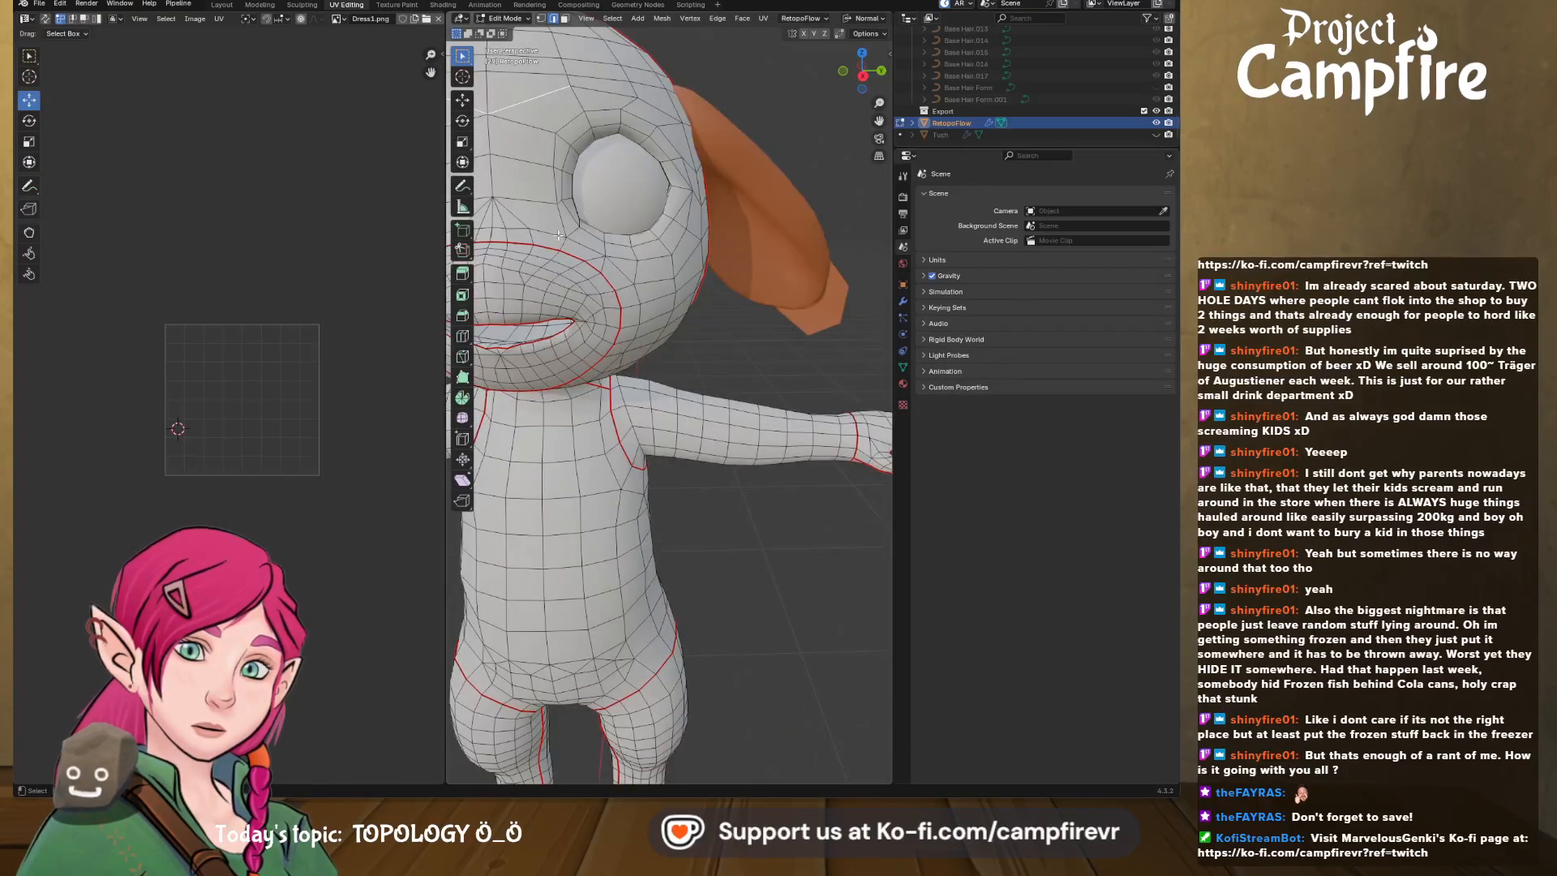
key("a")
middle_click_drag(528, 211, 471, 178)
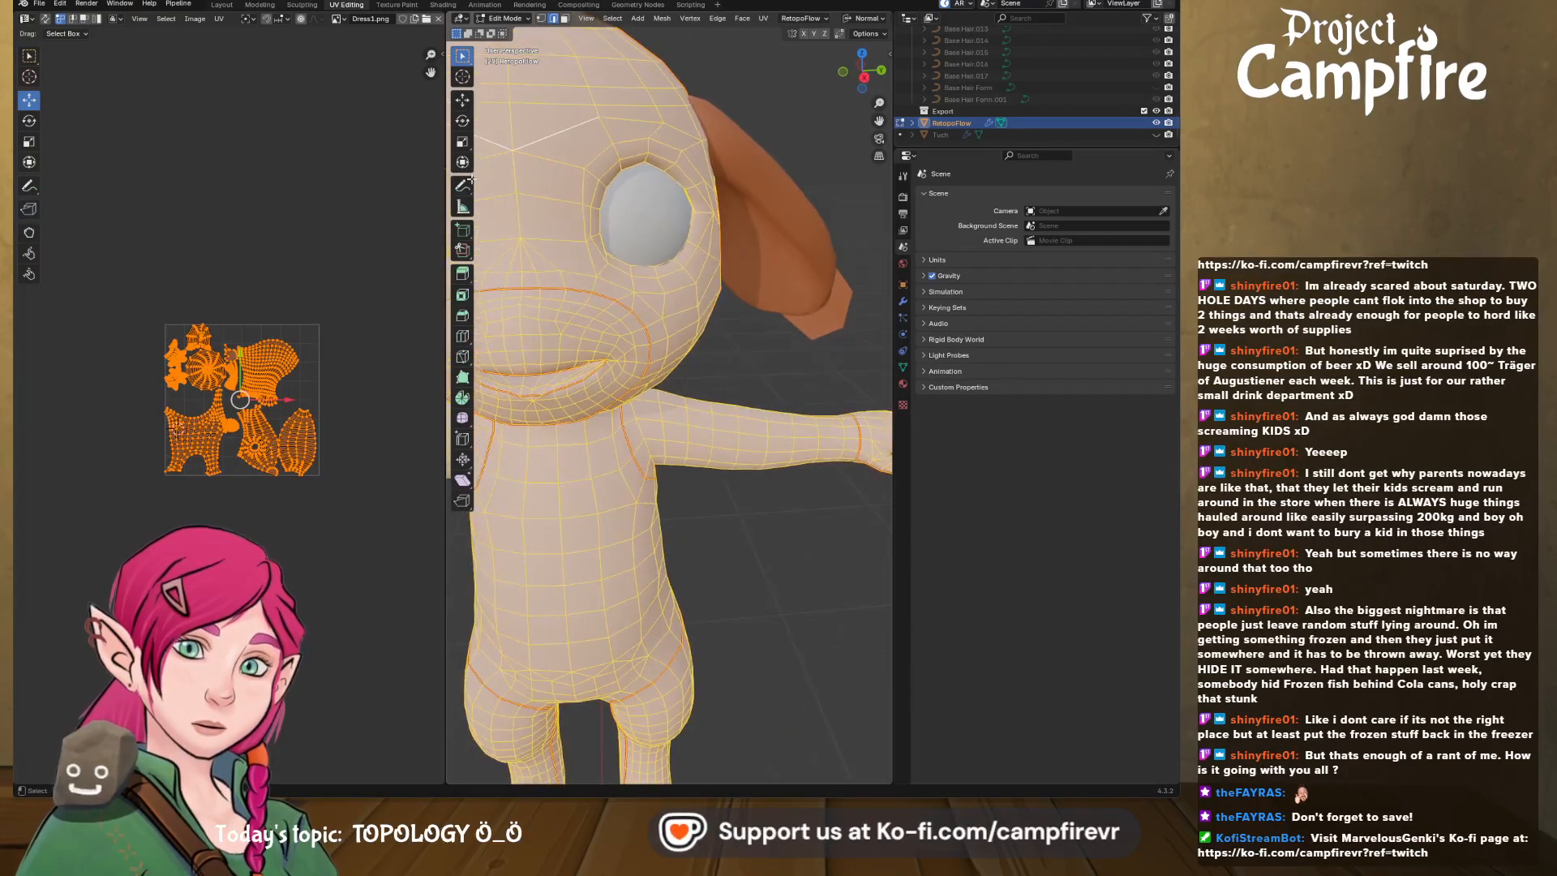
left_click(565, 18)
left_click(549, 94)
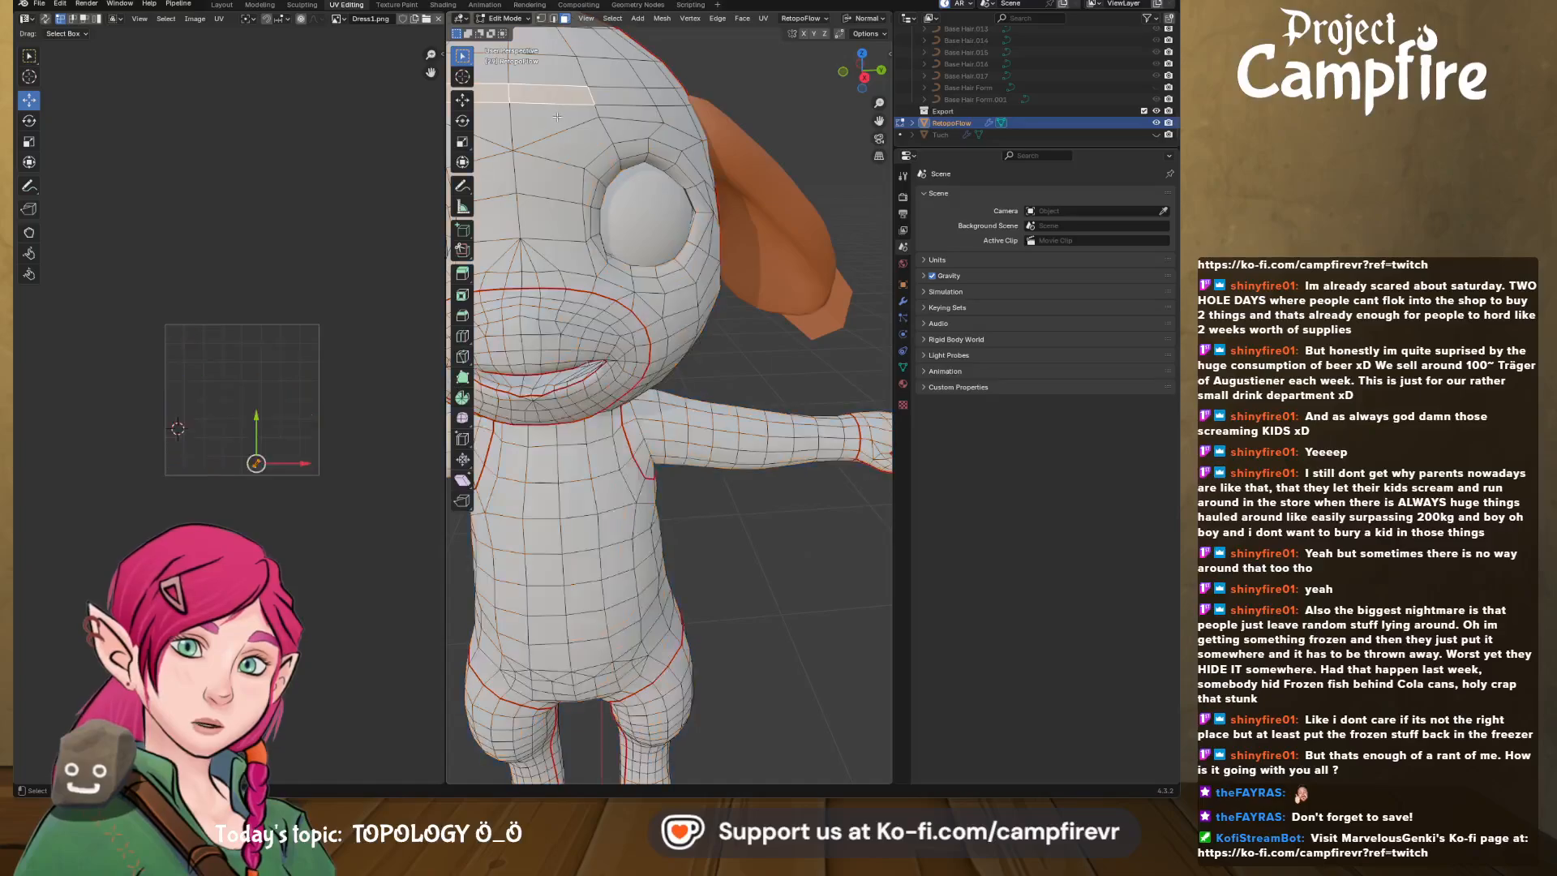
left_click(549, 135)
left_click(549, 177)
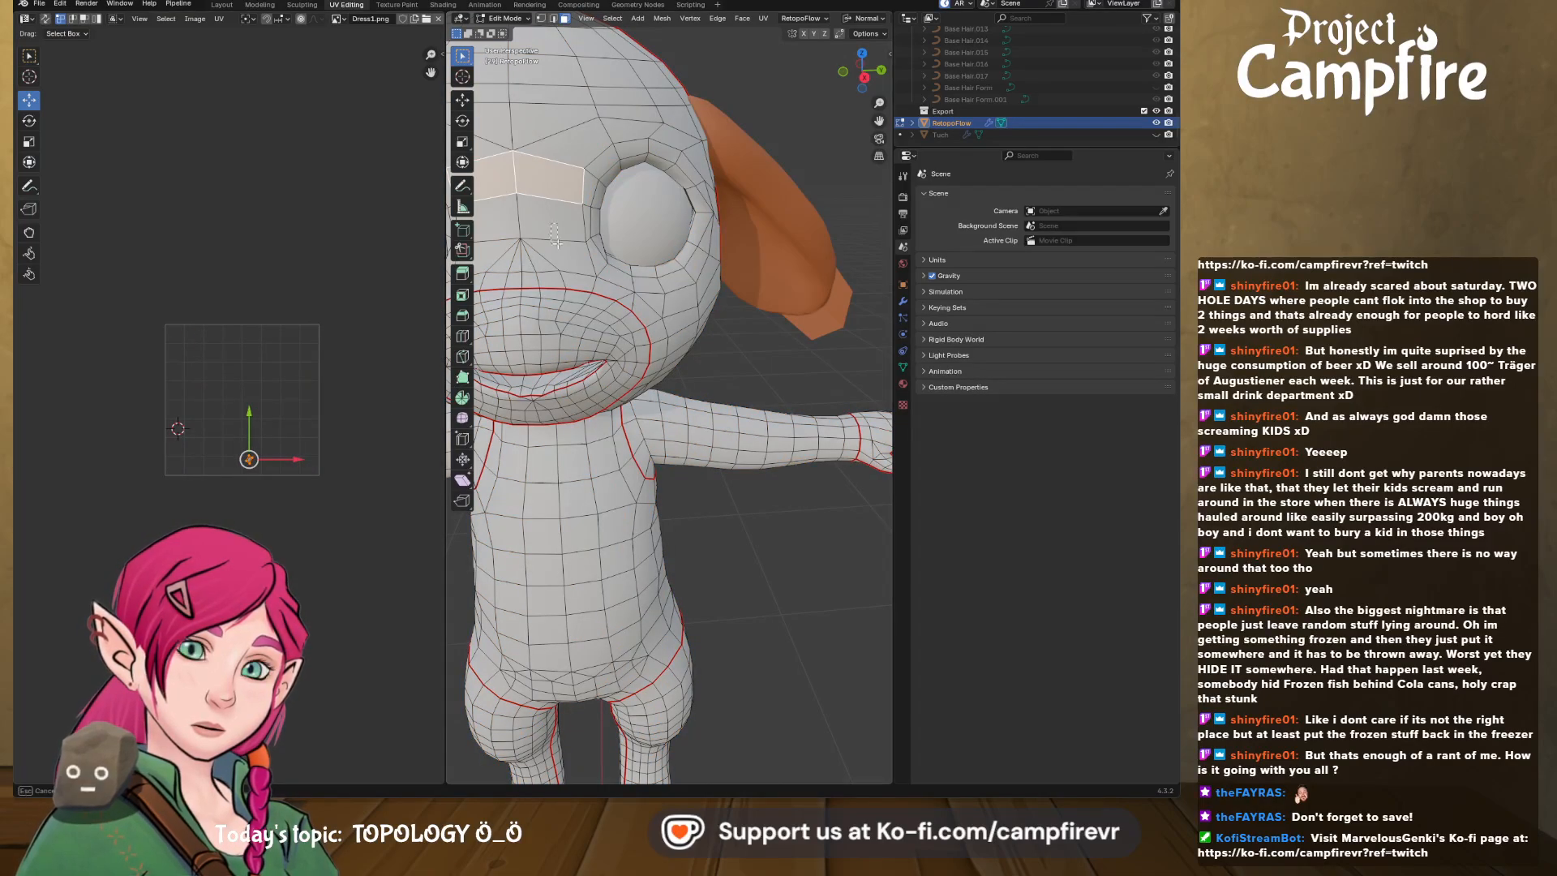
left_click_drag(556, 242, 583, 278)
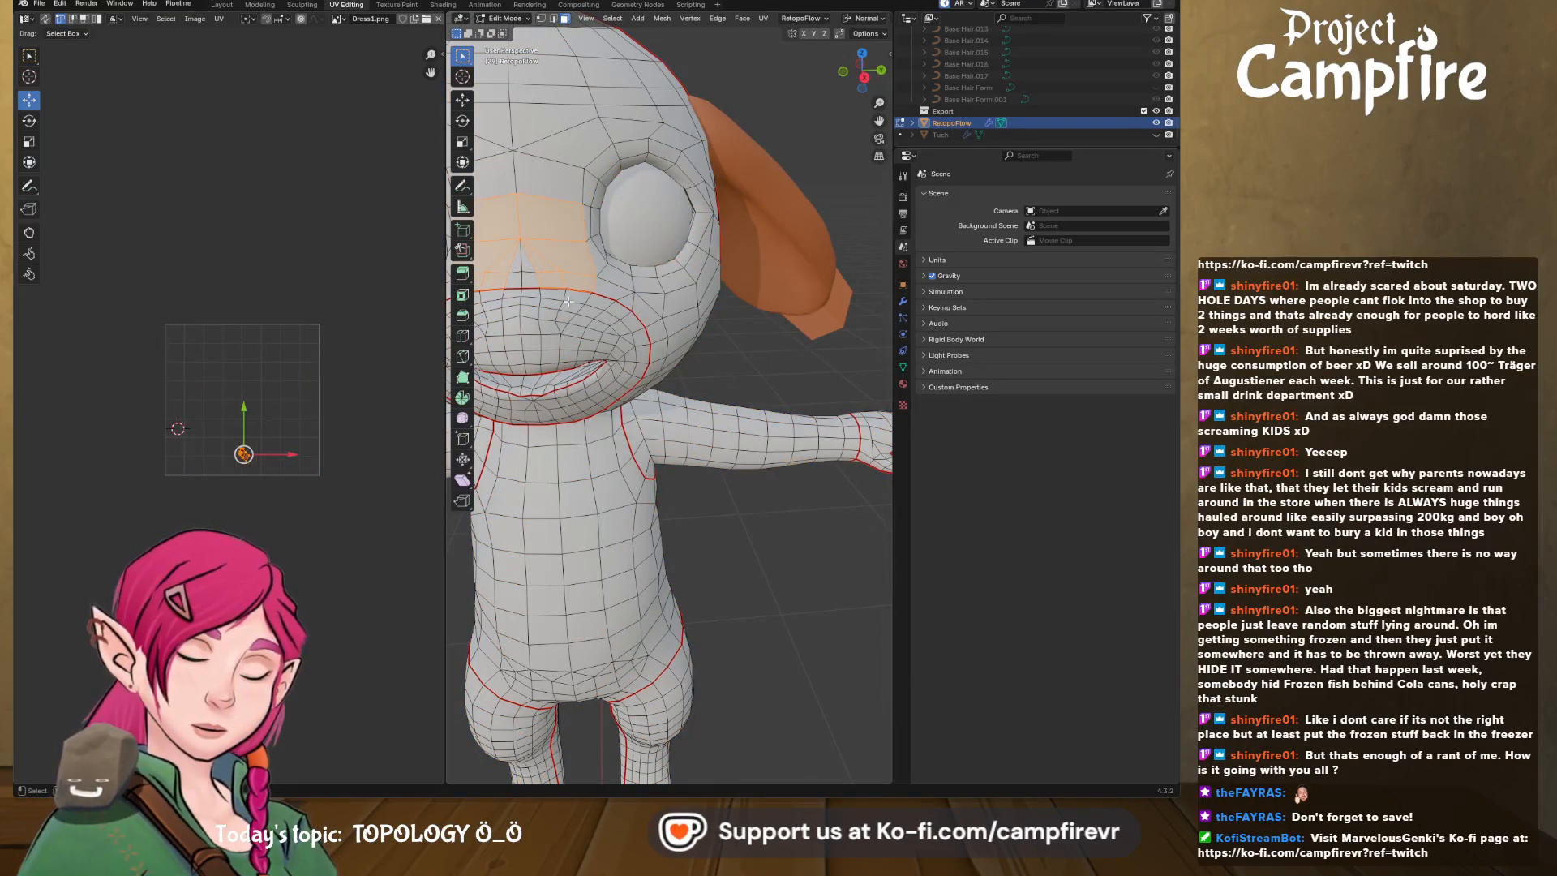
- Select all faces and examine the head's UV island around the eye hole
key("a")
scroll(246, 427, "up", 8)
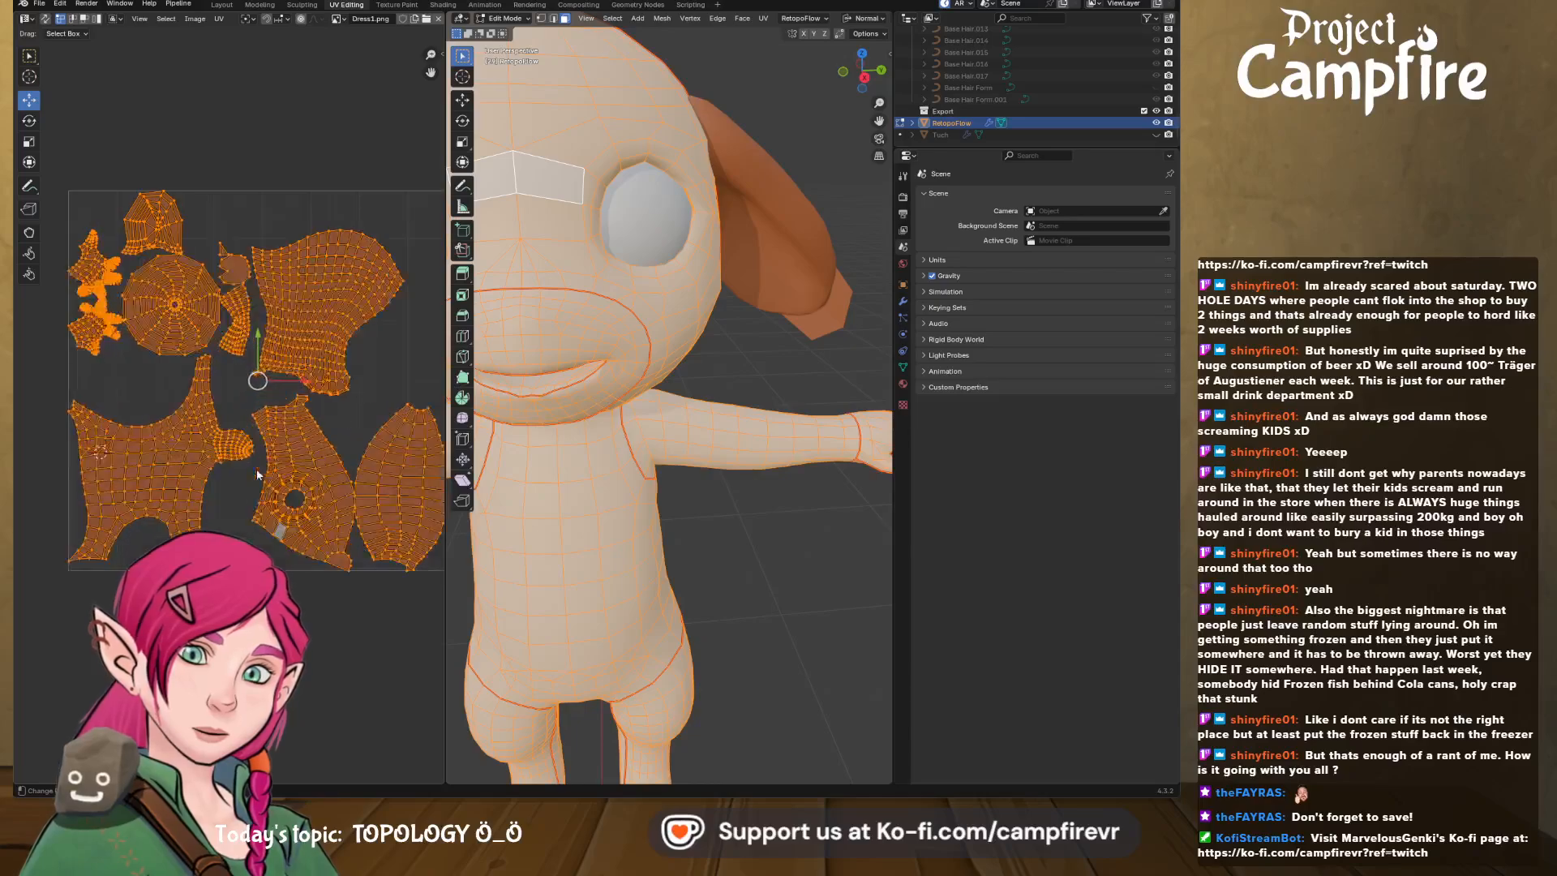
middle_click_drag(198, 362, 165, 302)
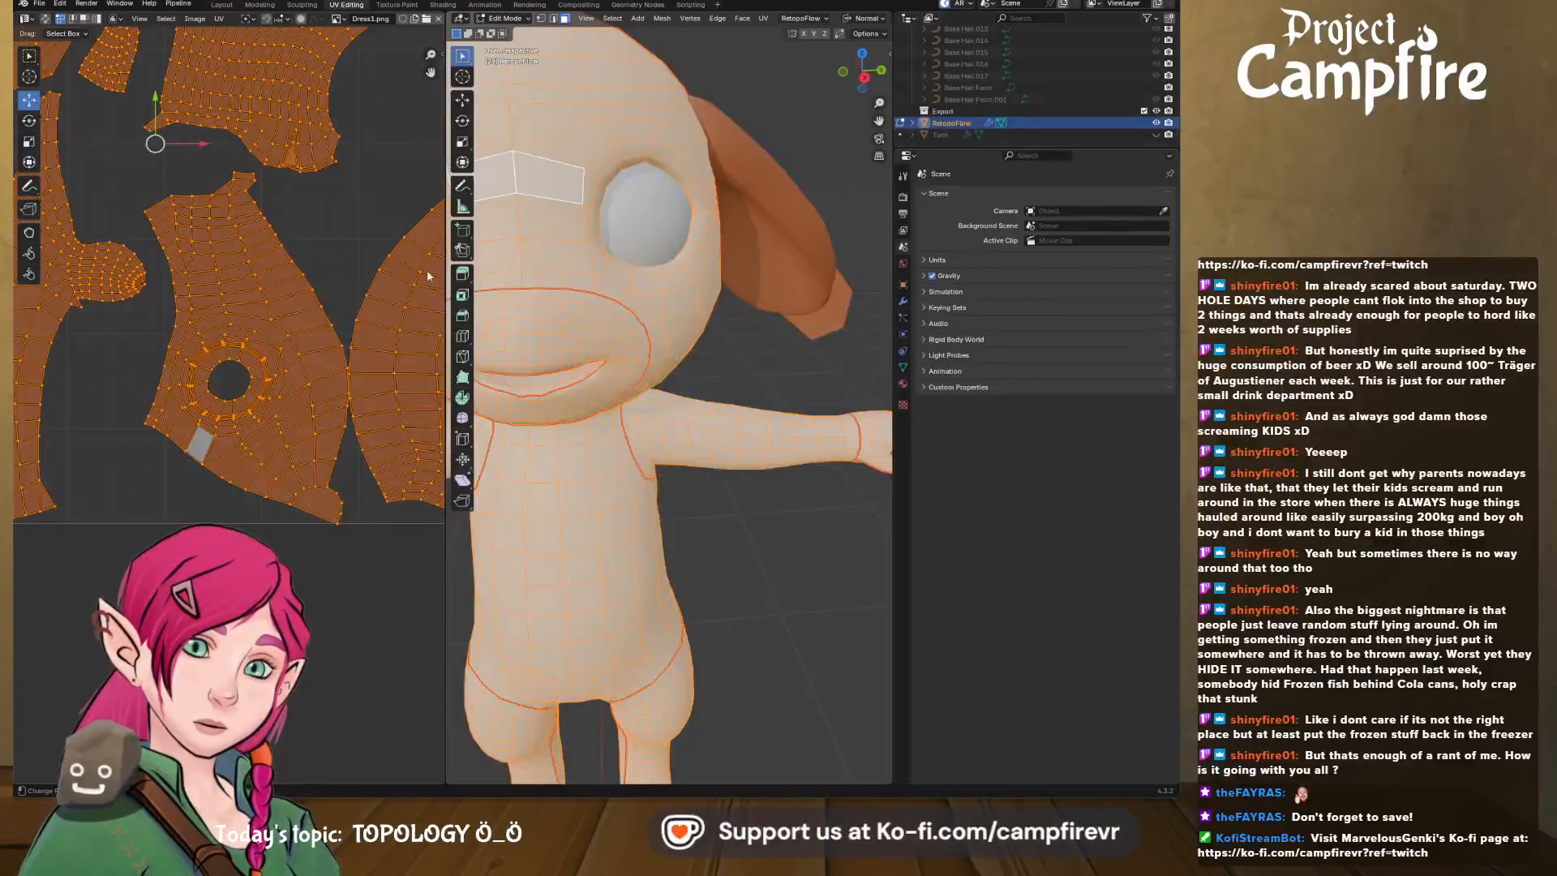
scroll(640, 236, "down", 7)
middle_click_drag(660, 327, 653, 302)
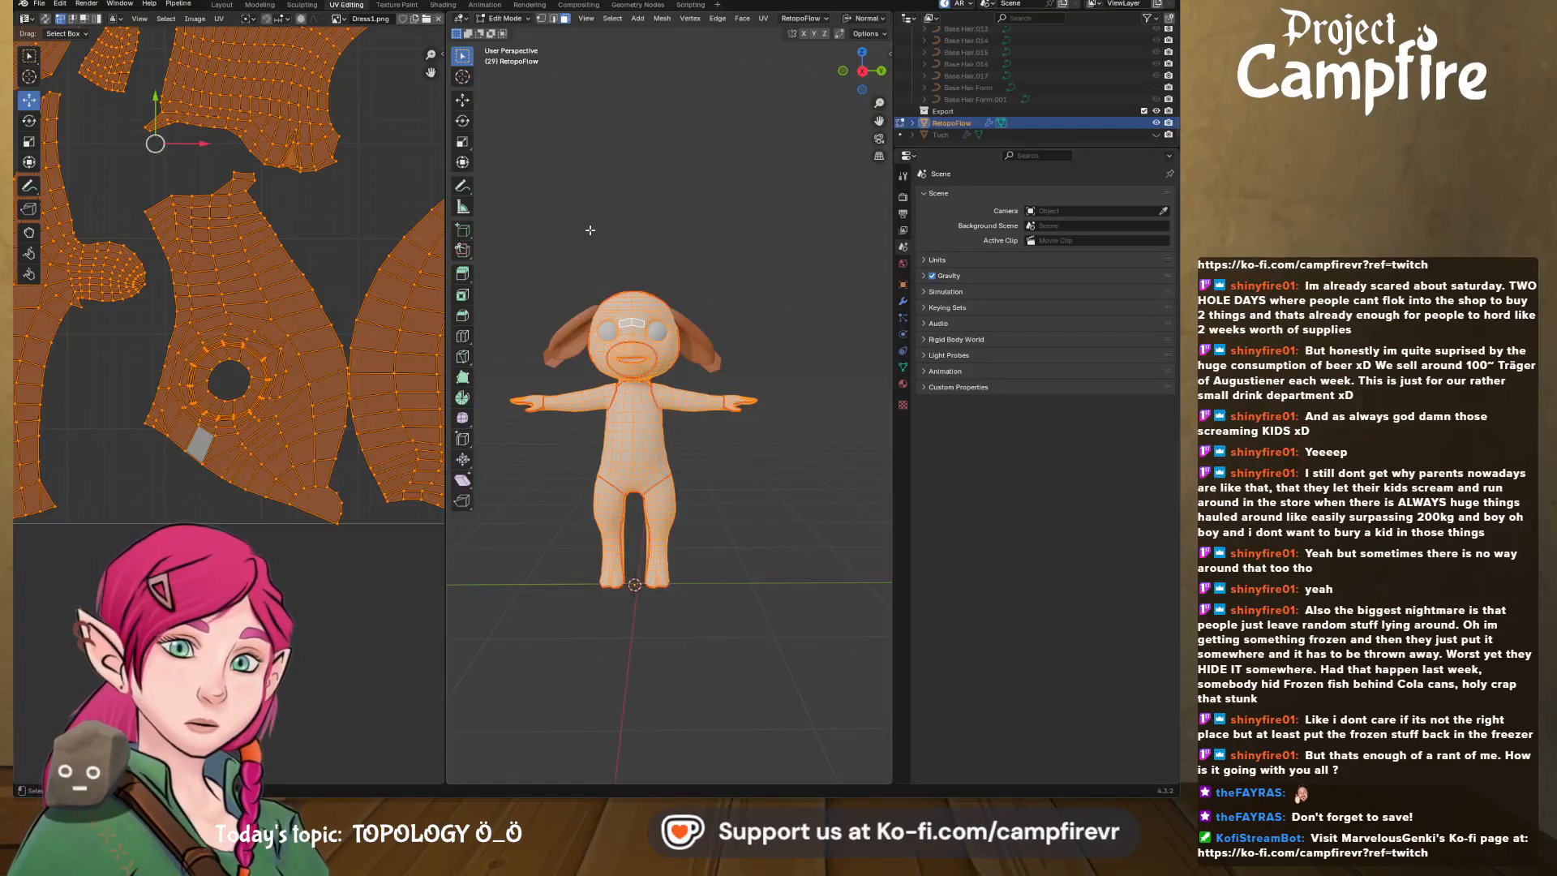
- Apply the Mirror modifier to the RetopoFlow mesh in Object Mode and remove its Displace modifier
key("Tab")
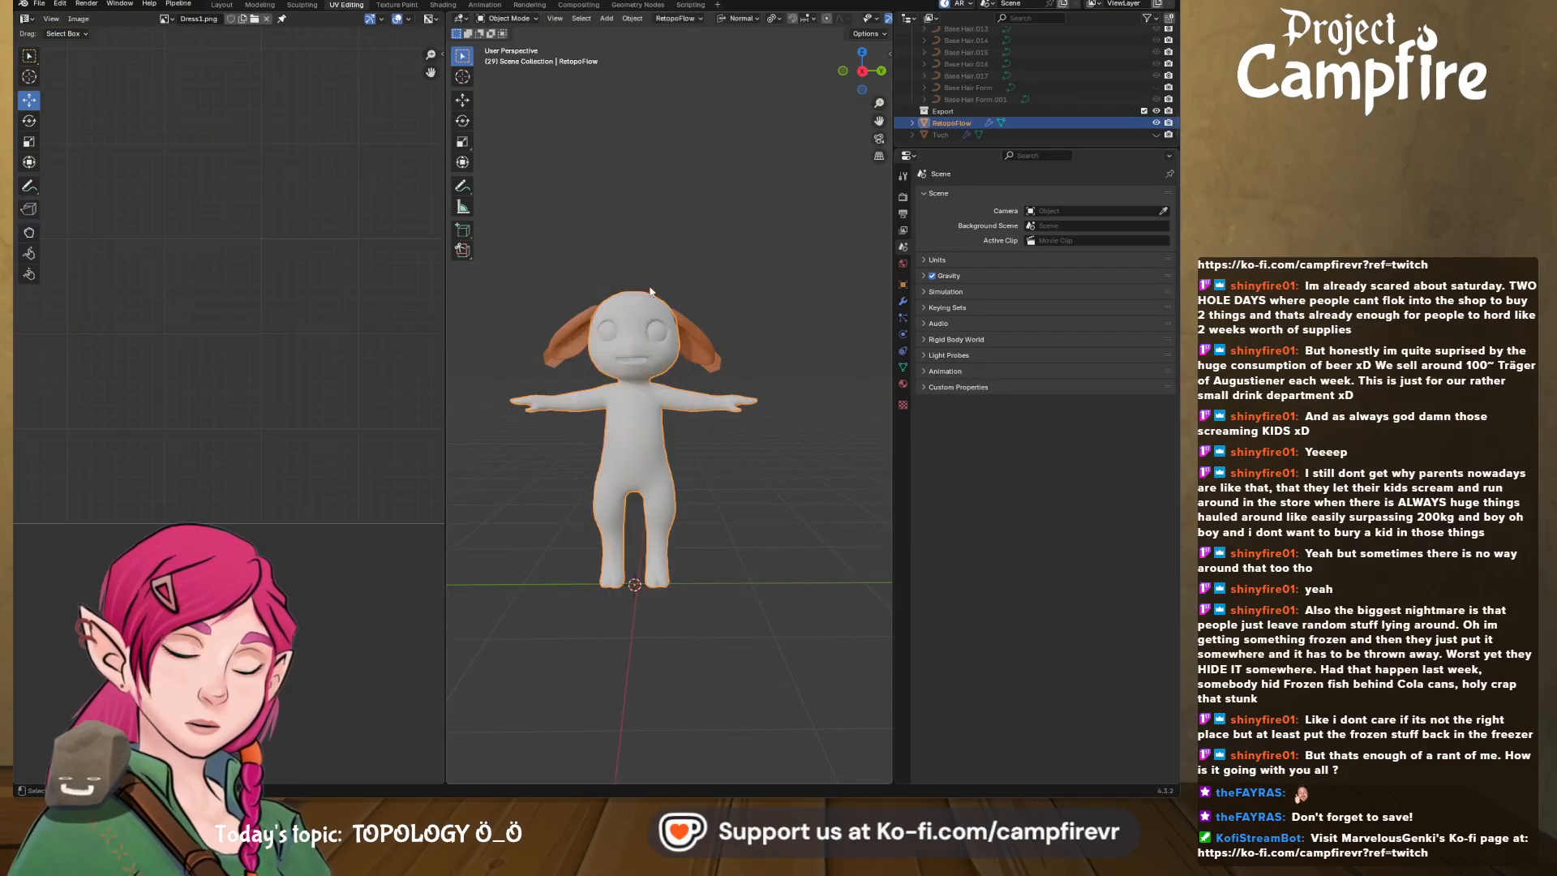
left_click(535, 19)
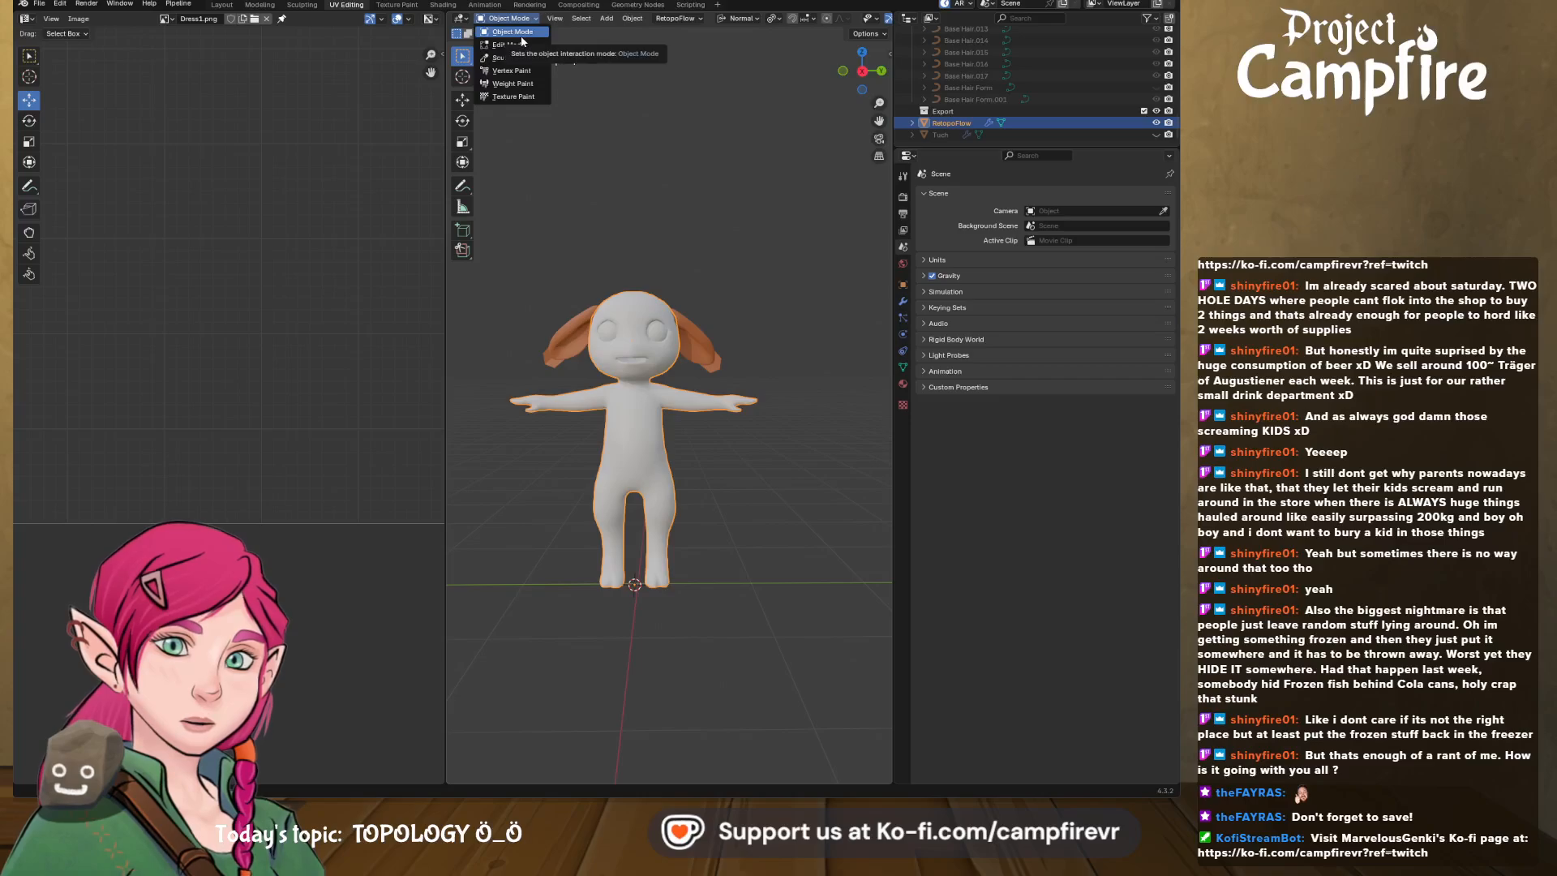
left_click(902, 302)
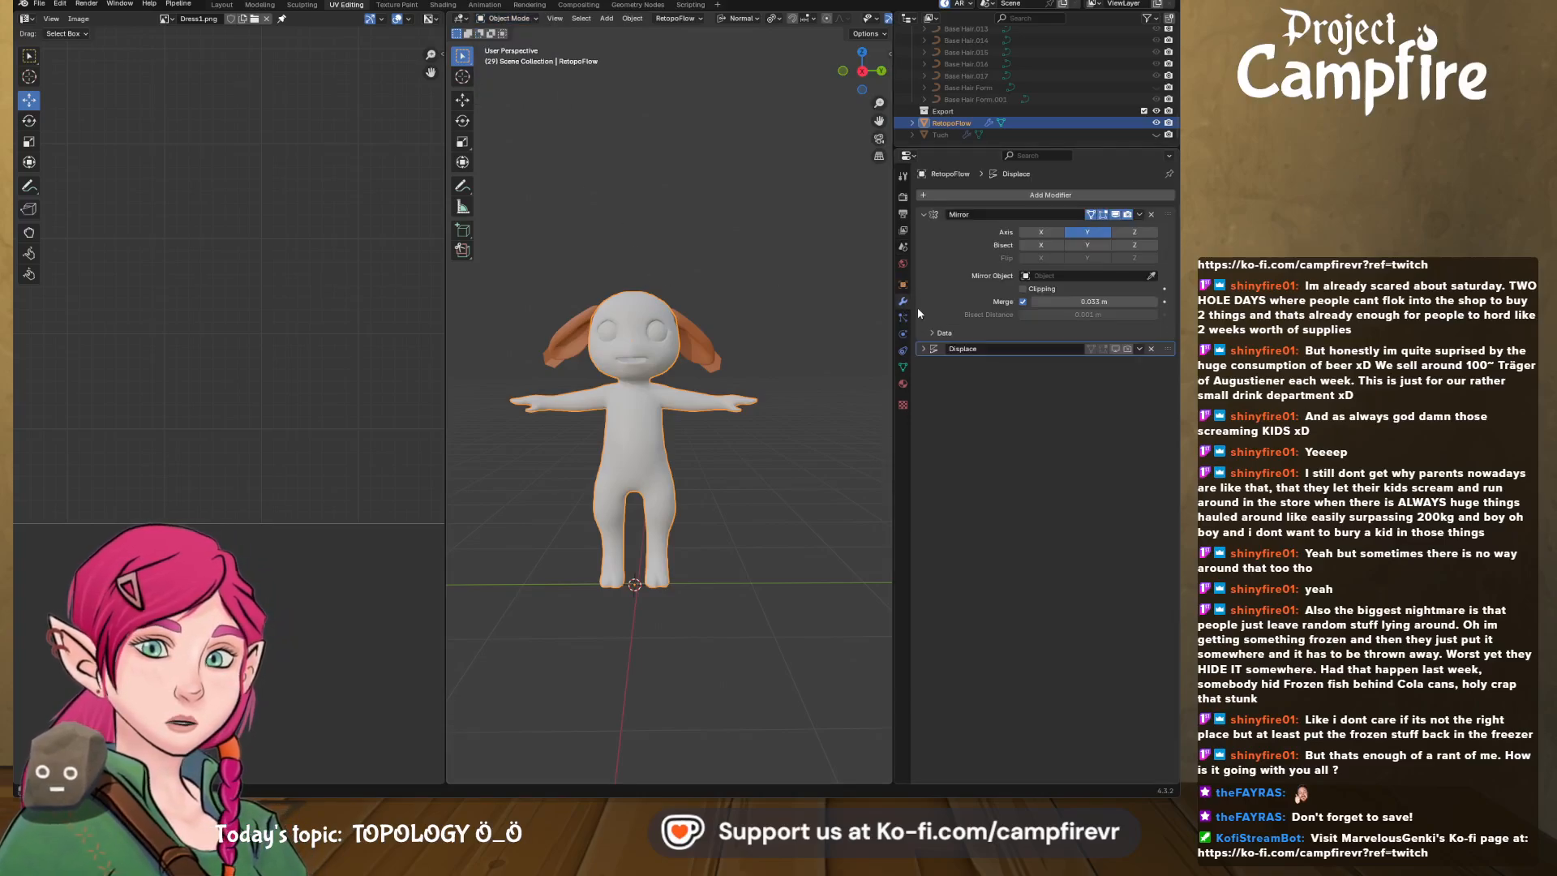
left_click(1140, 215)
left_click(1112, 227)
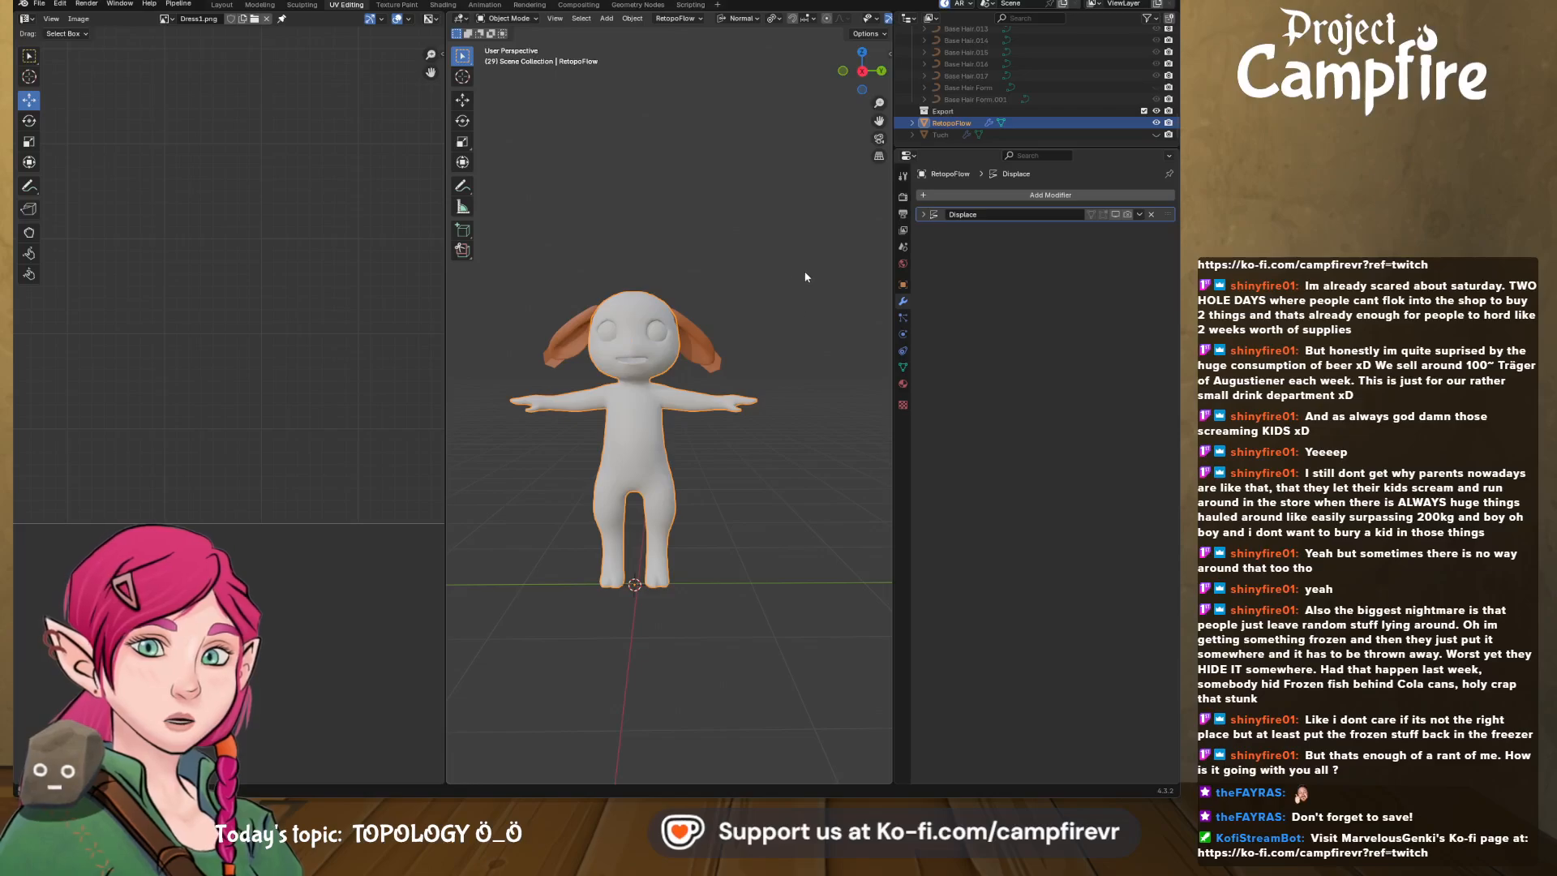
middle_click_drag(761, 295, 819, 285)
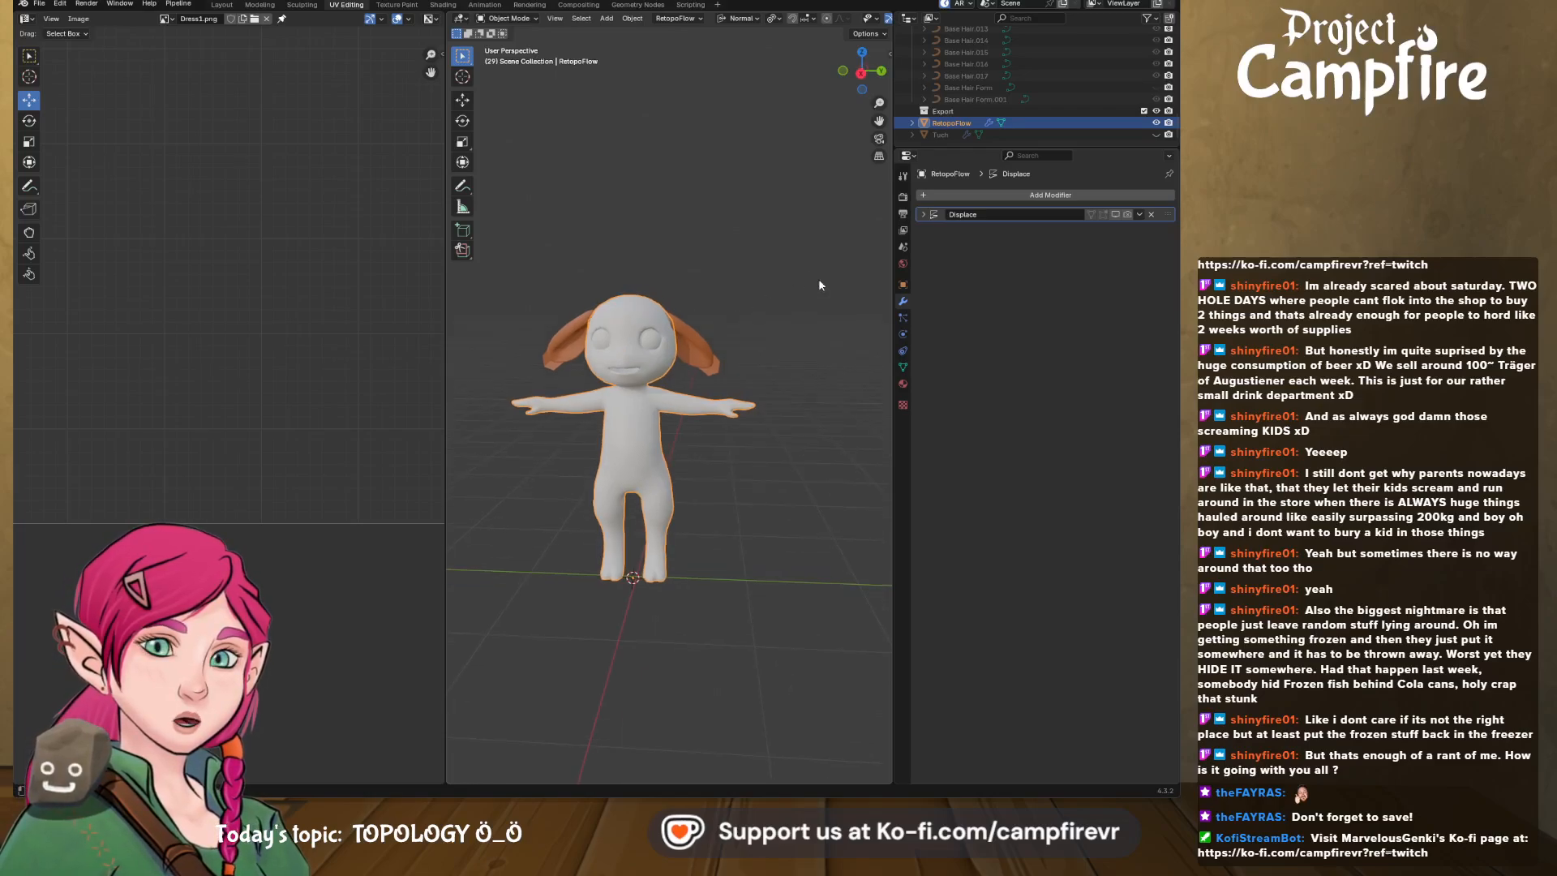
left_click(1151, 214)
middle_click_drag(728, 346, 641, 327)
- Unwrap the full mirrored body in Edit Mode with Minimum Stretch and review the new UV islands
key("Tab")
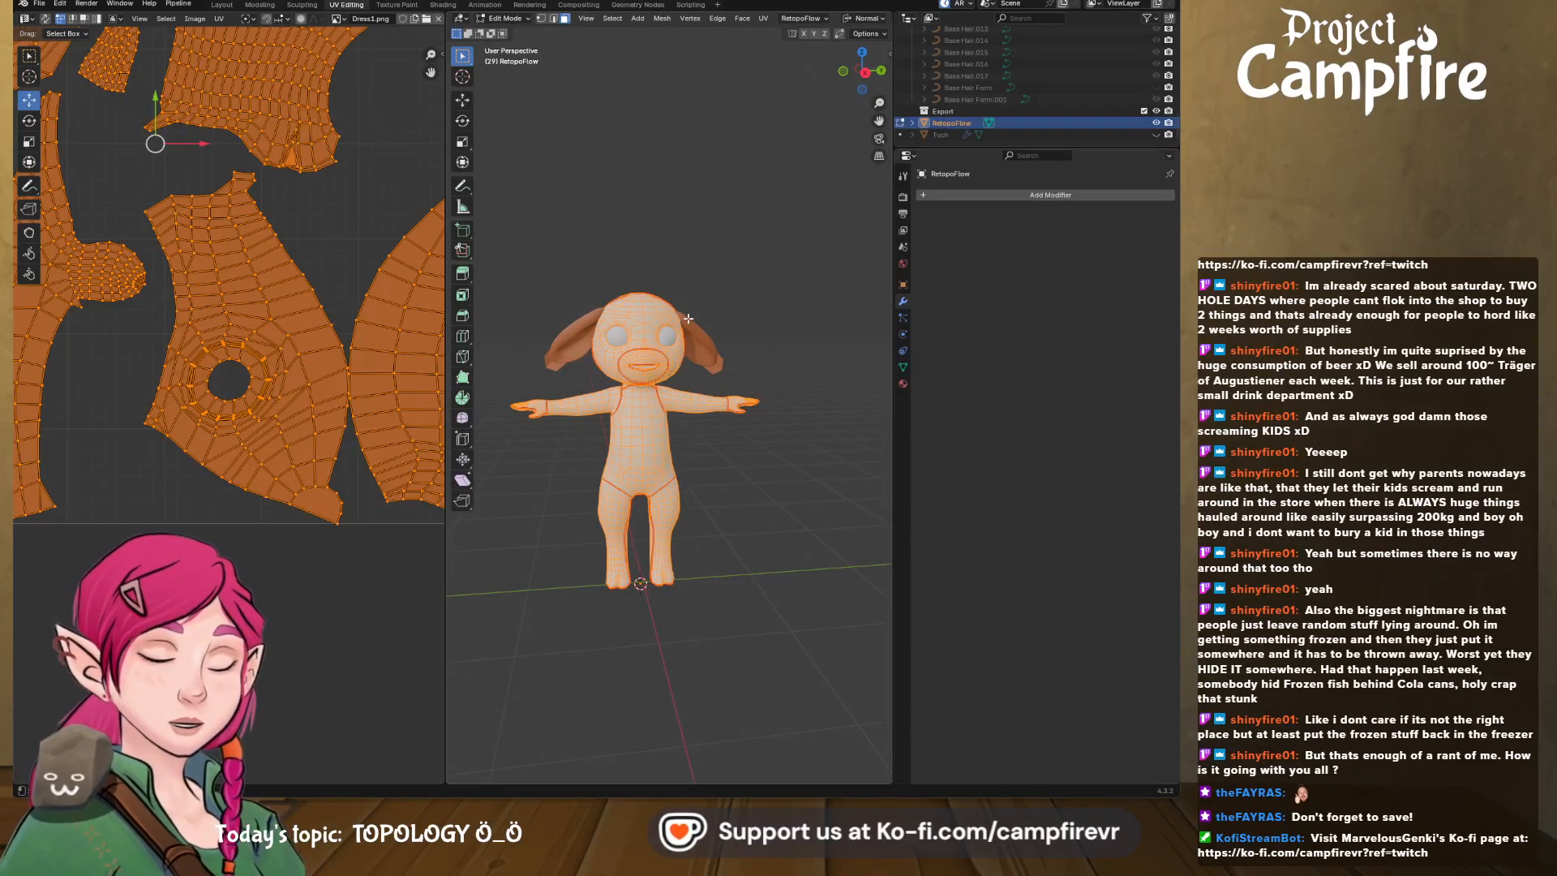
key("u")
mouse_move(686, 320)
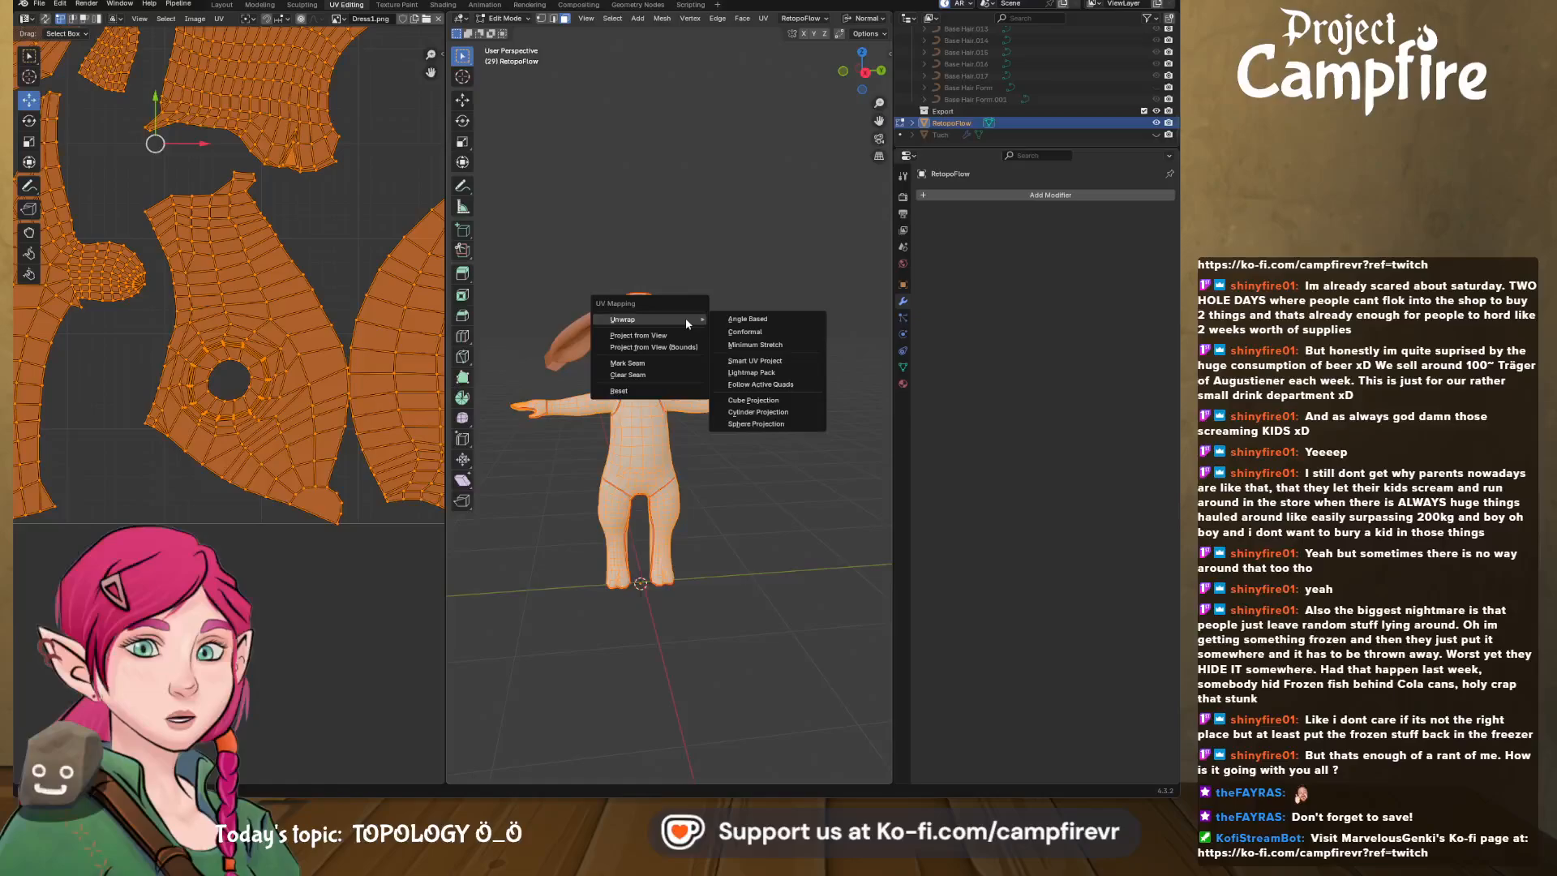
left_click(755, 344)
middle_click_drag(188, 162, 313, 507)
middle_click_drag(65, 698, 270, 425)
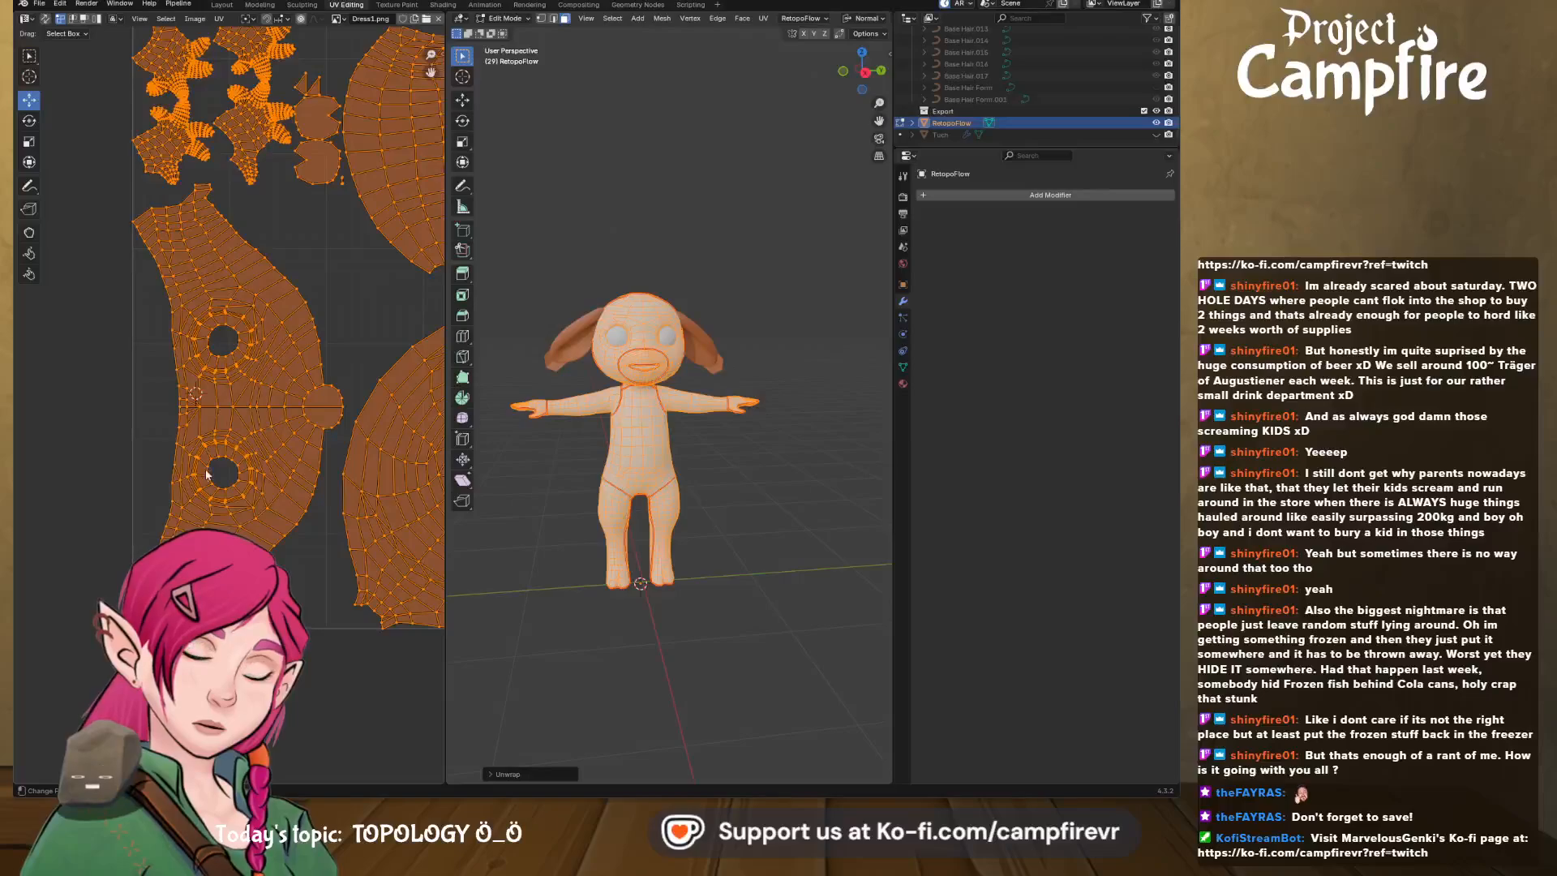
- Deselect everything and select the faces above the mouth on the muzzle to locate them in the UV layout
middle_click_drag(228, 348, 76, 376)
middle_click_drag(289, 406, 202, 372)
middle_click_drag(292, 353, 165, 367)
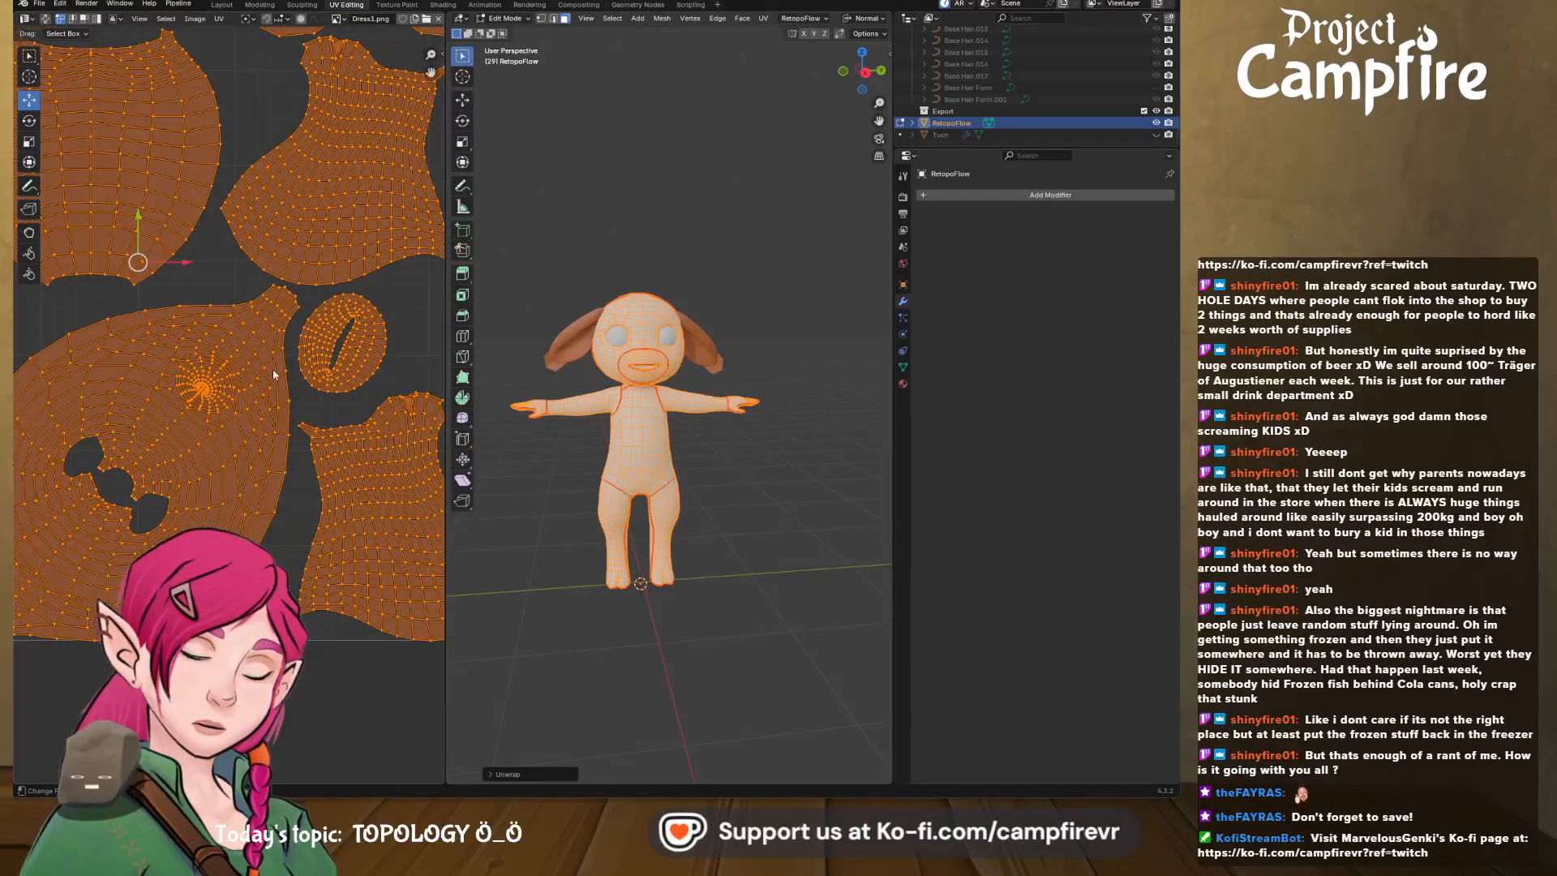
middle_click_drag(276, 369, 224, 514)
mouse_move(188, 268)
middle_mouse_down()
mouse_move(303, 386)
mouse_move(442, 339)
mouse_move(129, 293)
mouse_move(172, 270)
middle_mouse_up()
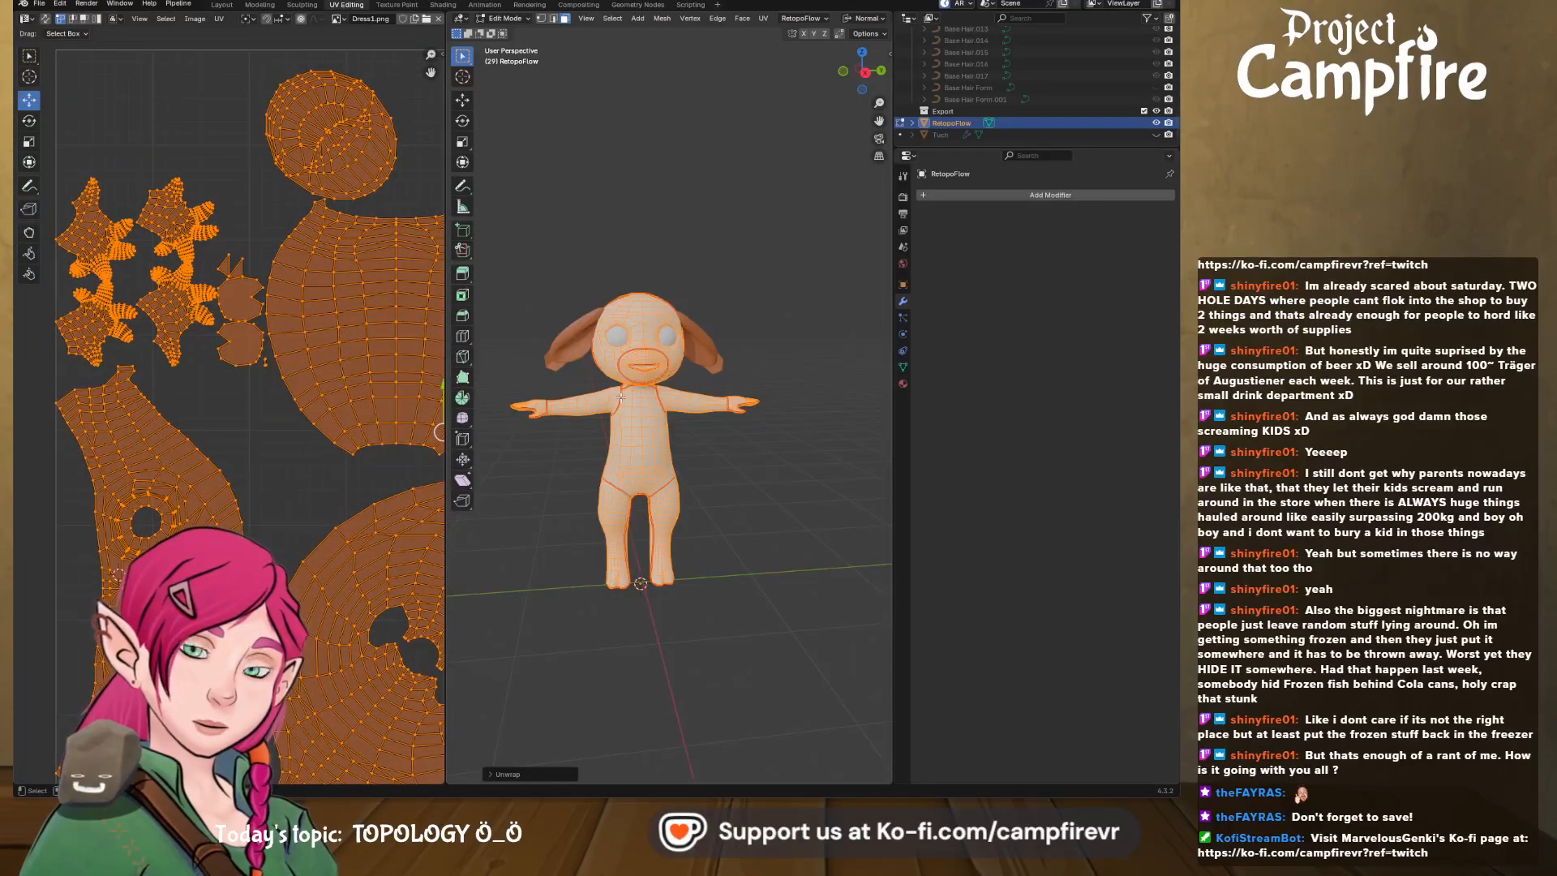
scroll(629, 342, "up", 3)
scroll(629, 341, "up", 2)
middle_click_drag(629, 341, 612, 330)
key("alt+a")
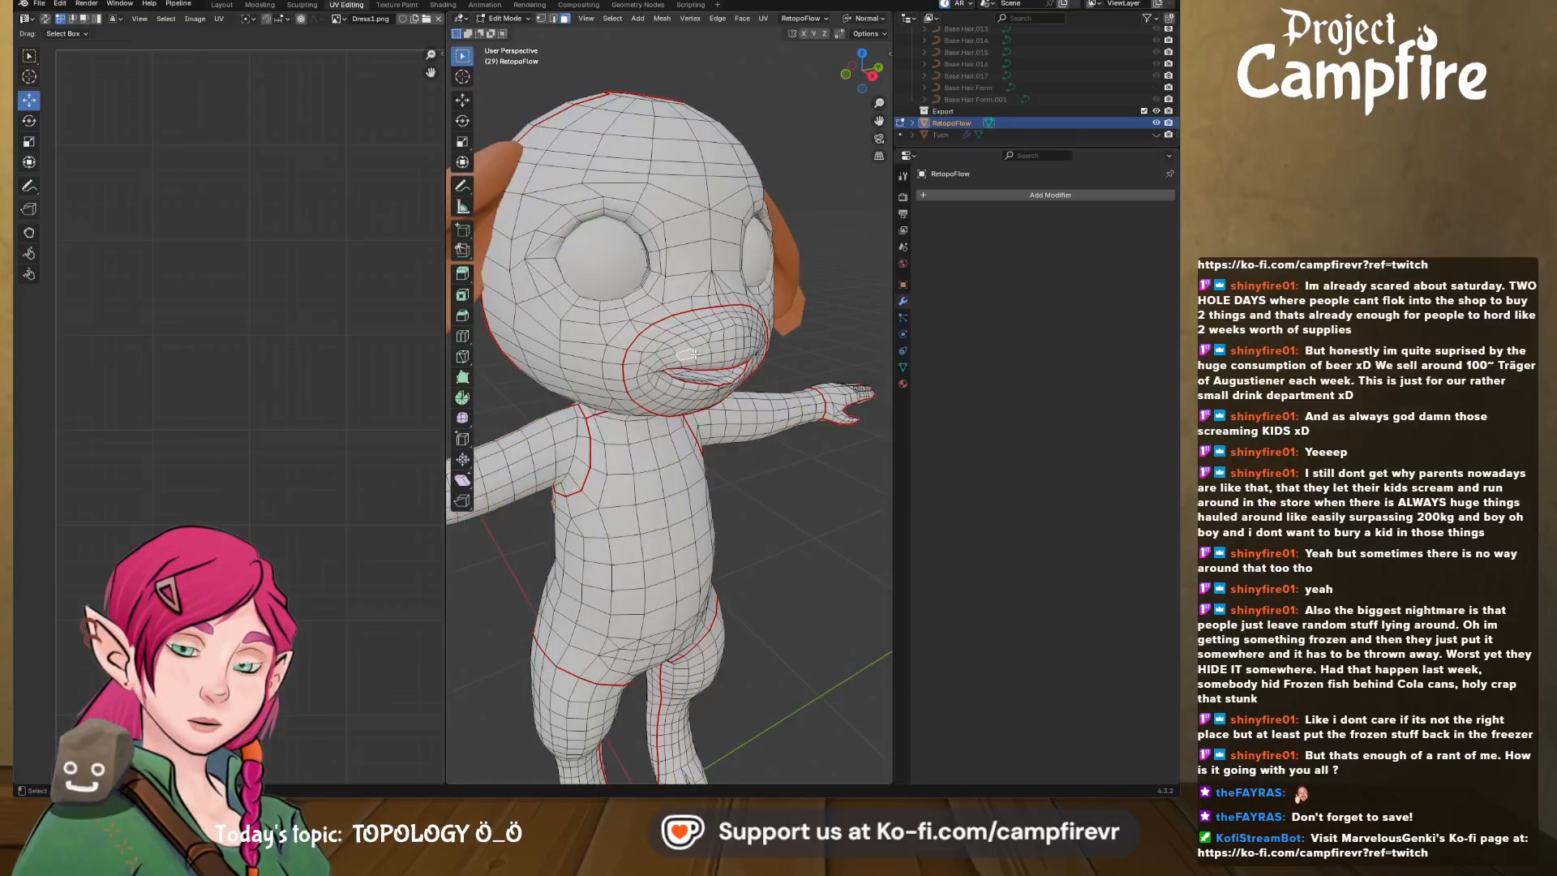
left_click_drag(677, 348, 714, 336)
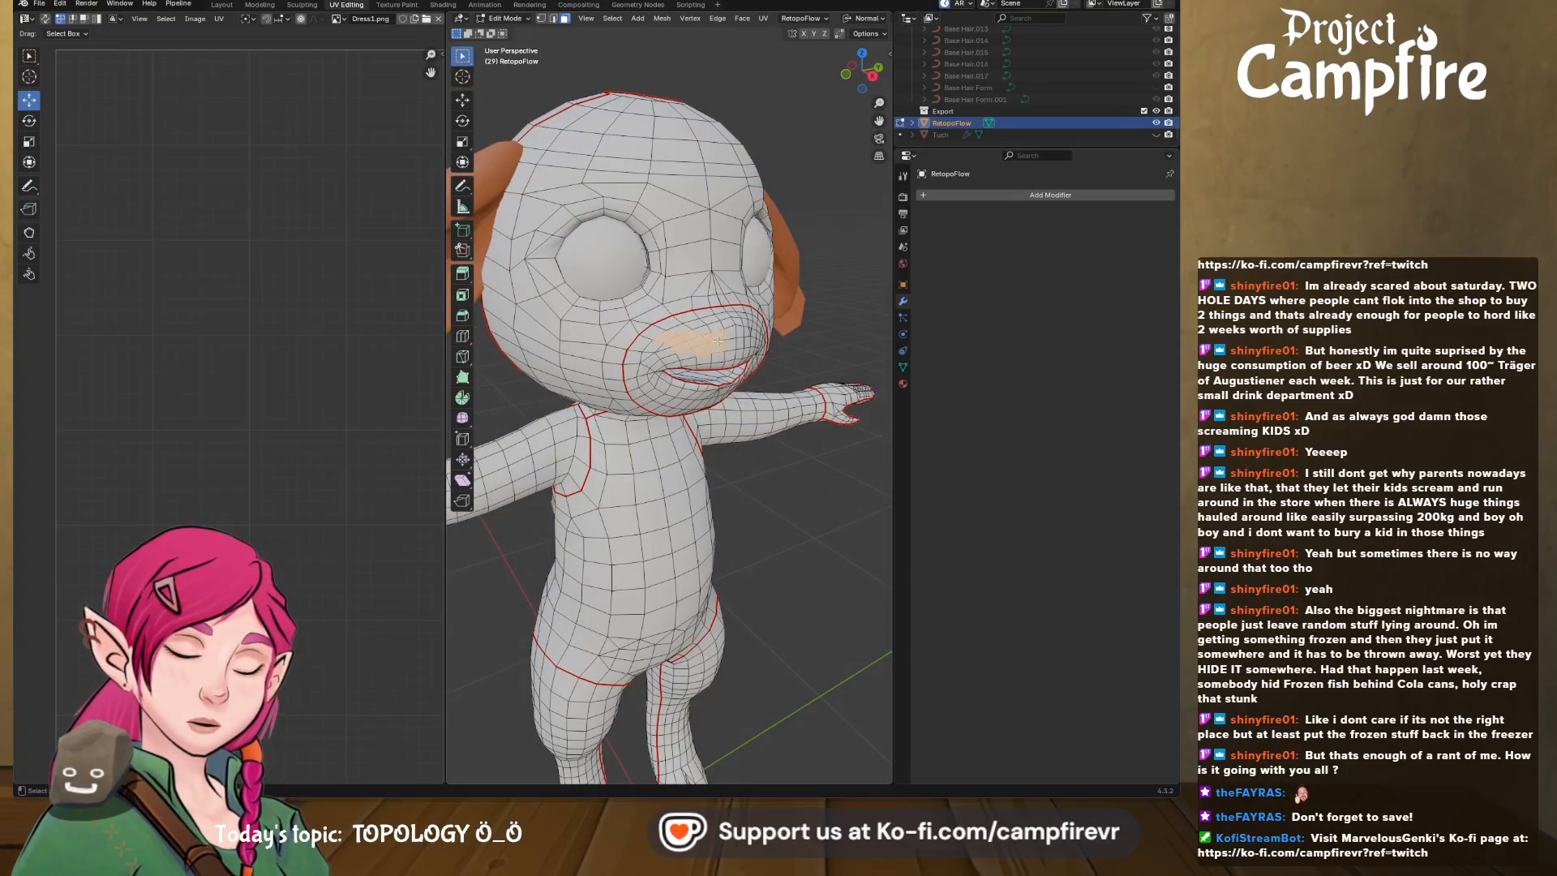
scroll(328, 424, "down", 4)
middle_click_drag(368, 438, 251, 409)
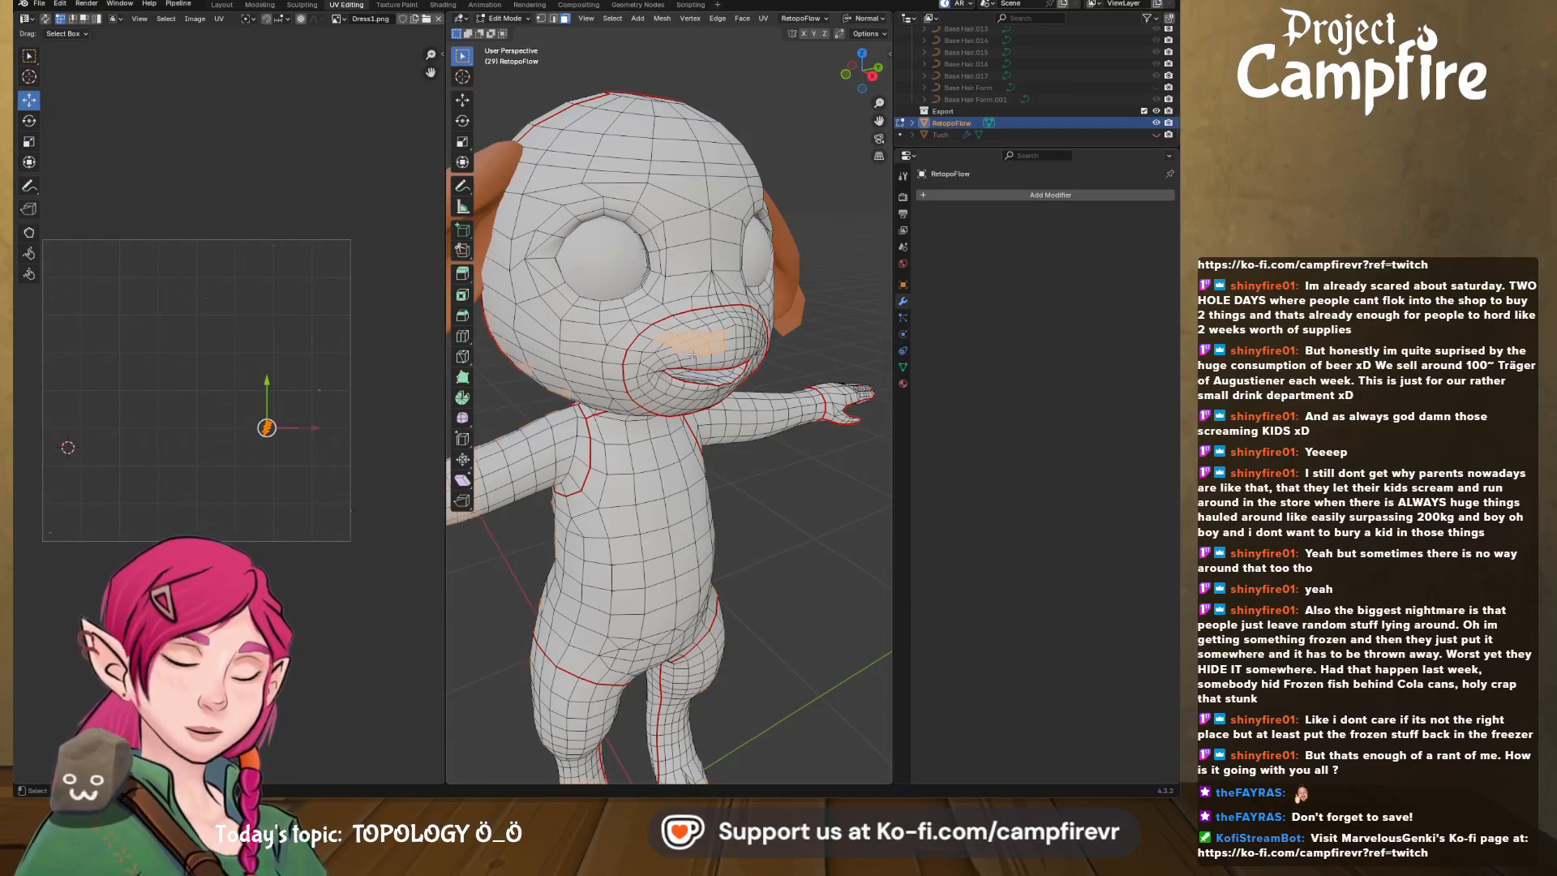
- Select all faces and examine the muzzle's UV island against the seams on the model's face and body
key("a")
scroll(276, 428, "up", 5)
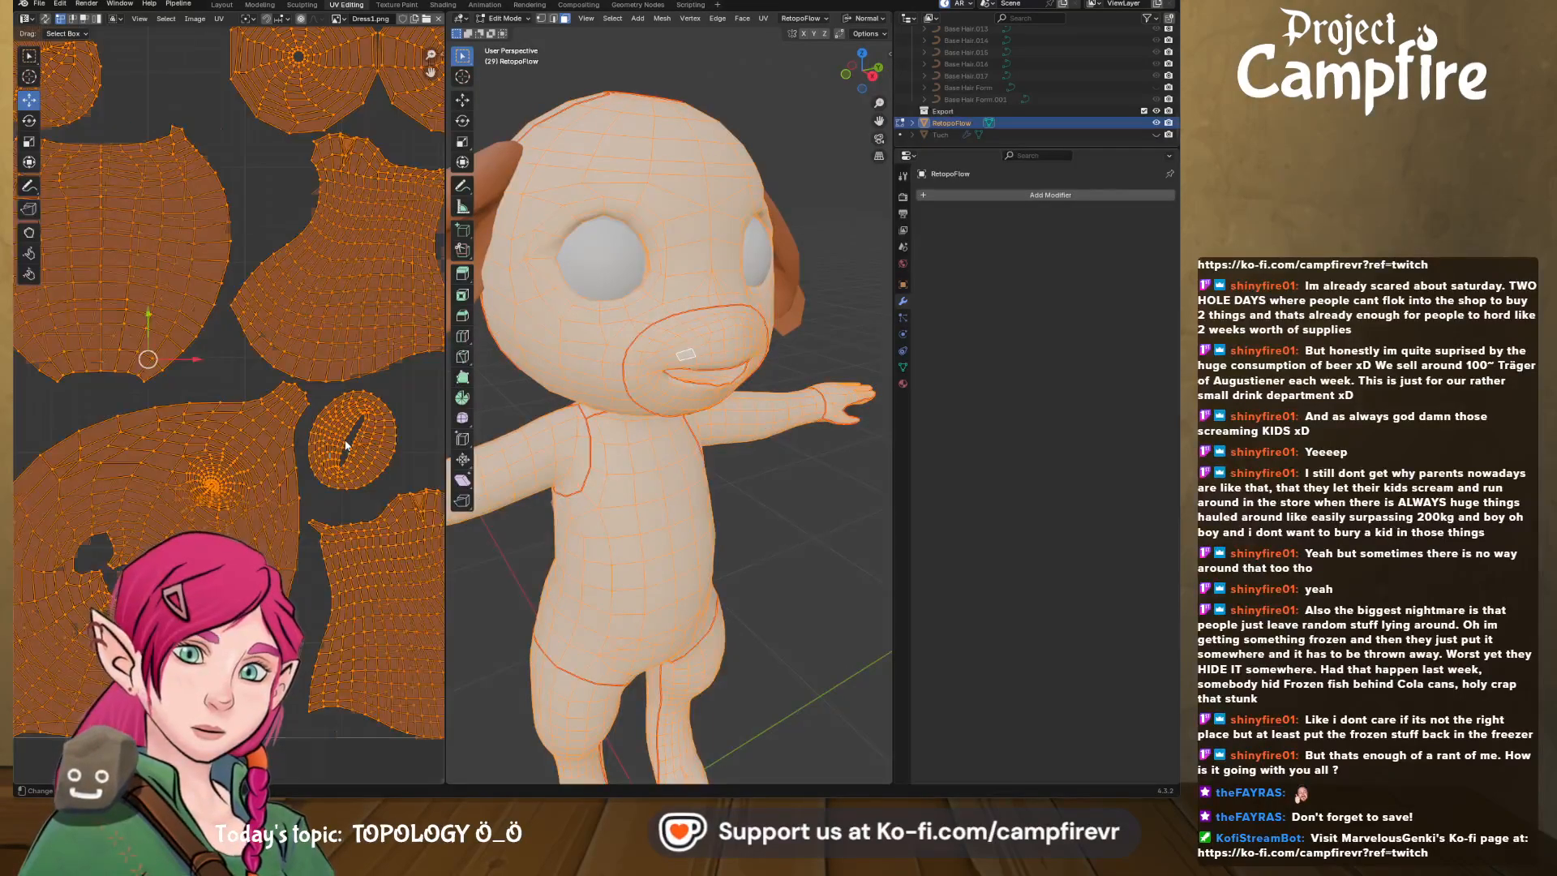
scroll(244, 422, "up", 1)
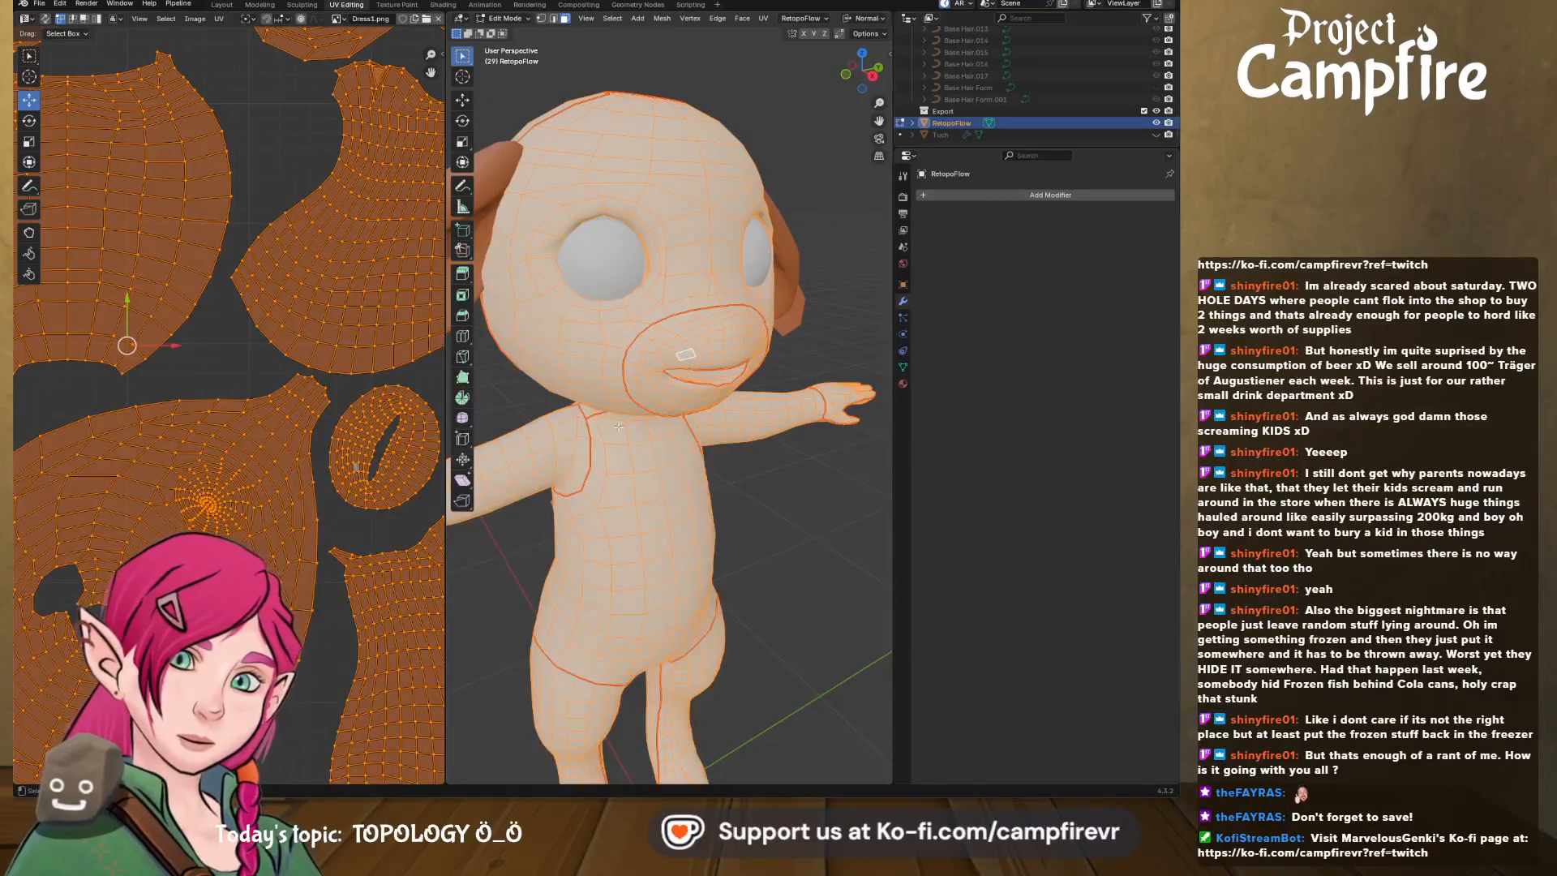
middle_click_drag(618, 425, 611, 414)
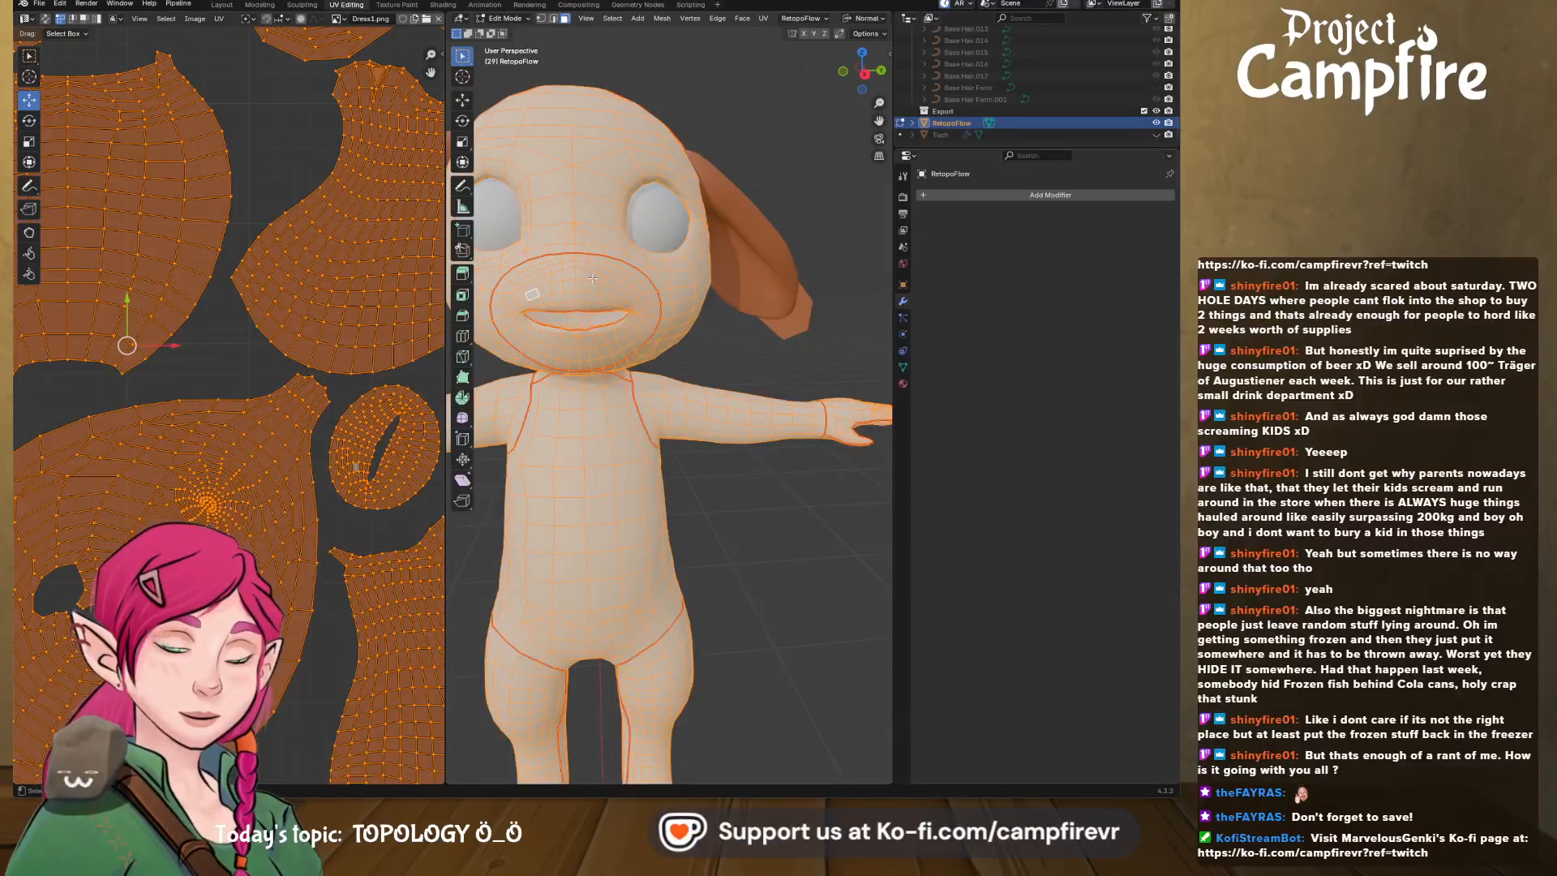
scroll(542, 272, "down", 3)
middle_click_drag(541, 272, 580, 280)
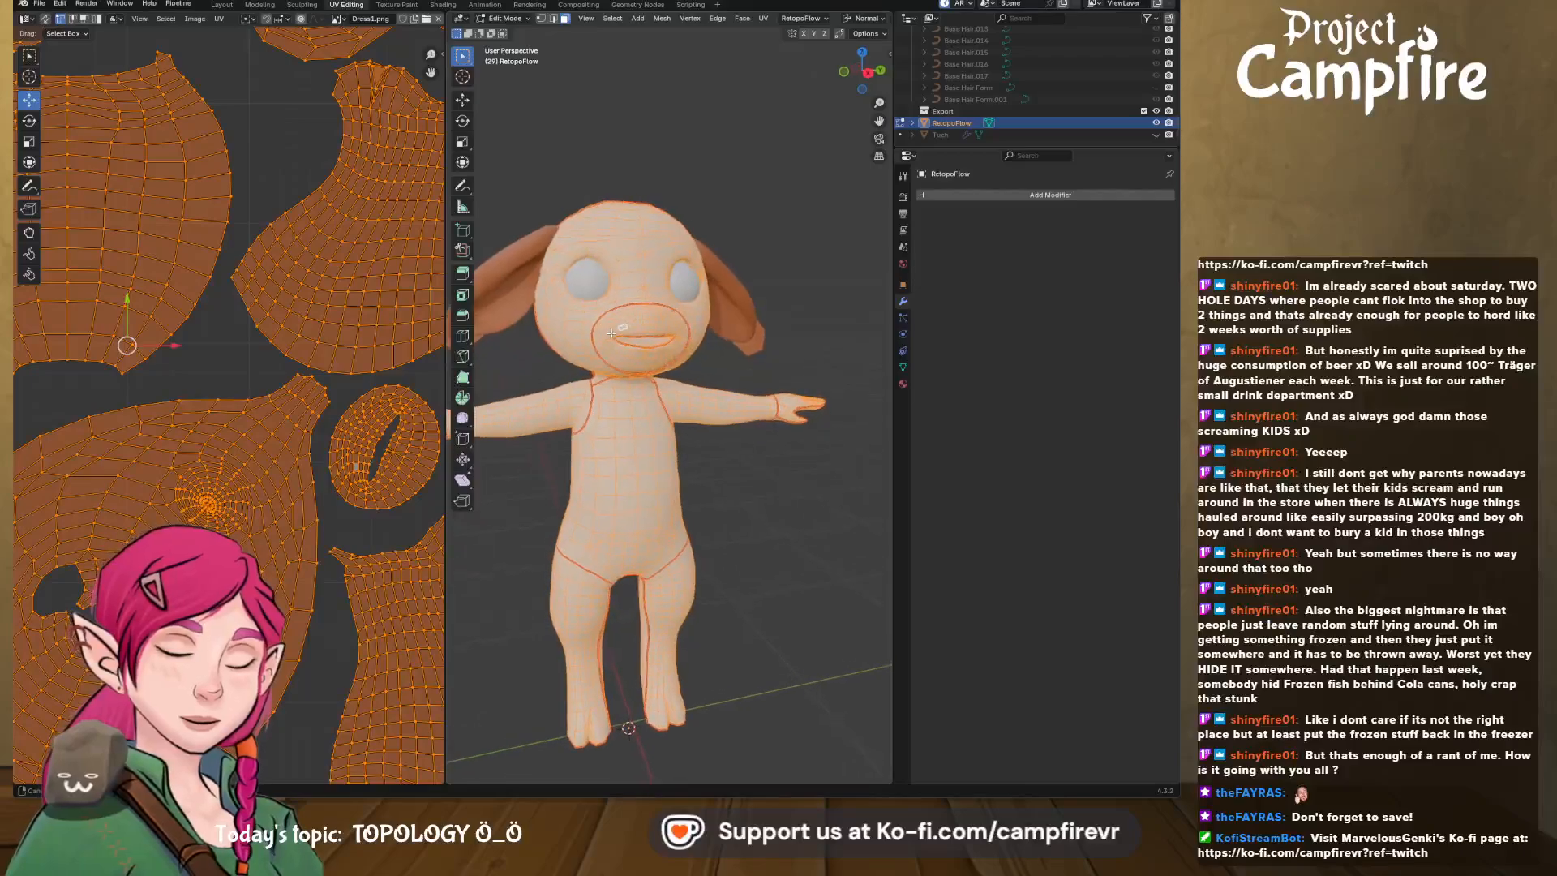
scroll(616, 320, "down", 1)
scroll(626, 330, "up", 3)
middle_click_drag(626, 330, 687, 313)
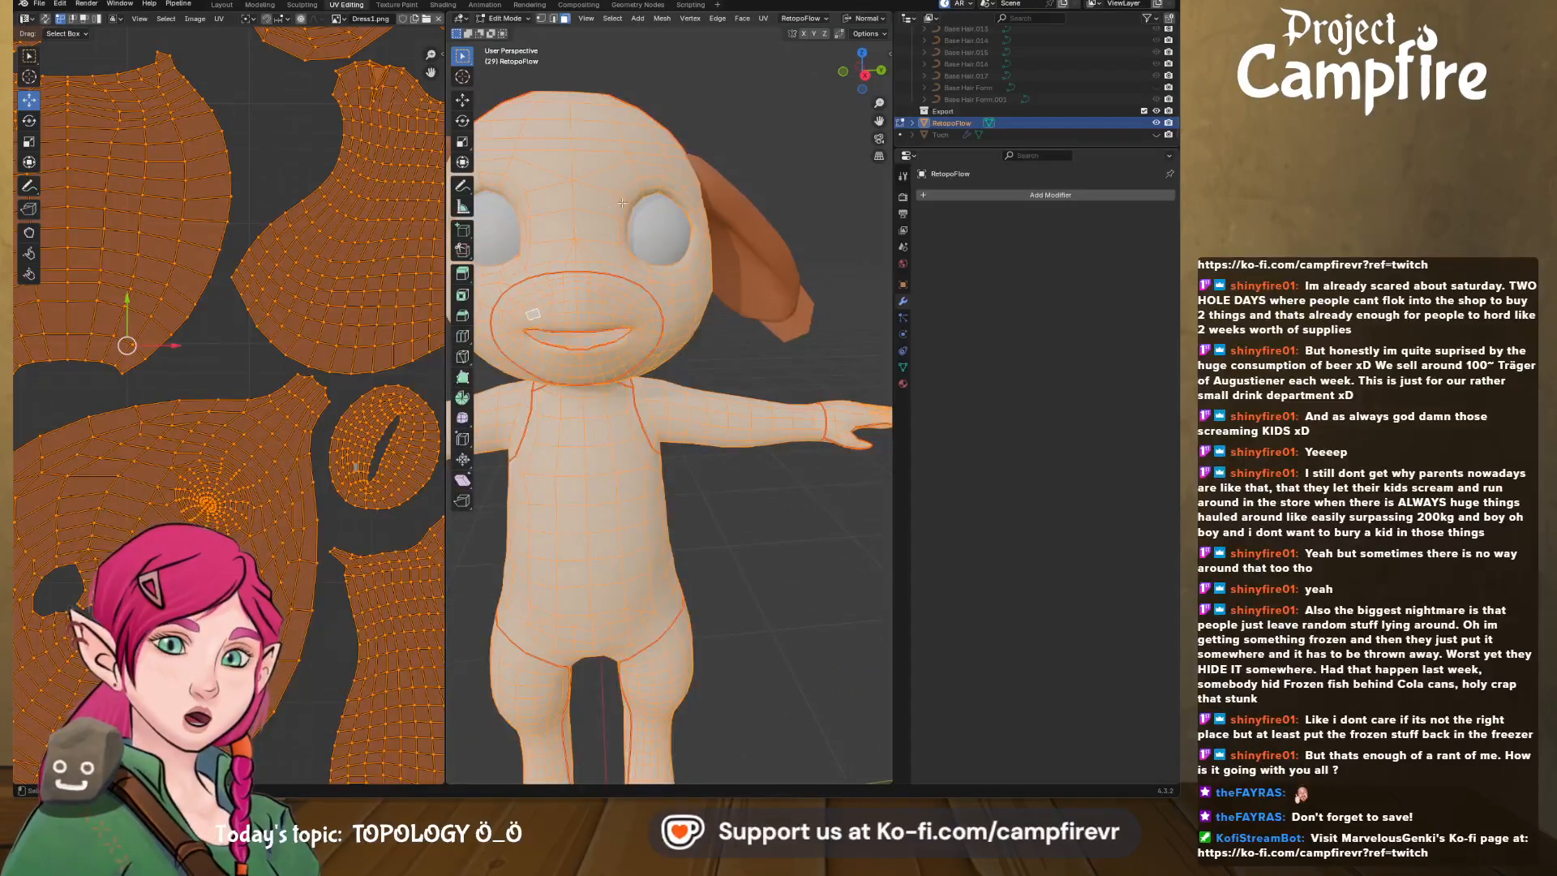
- Leave Edit Mode, switch to the Texture Paint workspace and try a brush stroke beside the character's eye
left_click_drag(445, 244, 53, 243)
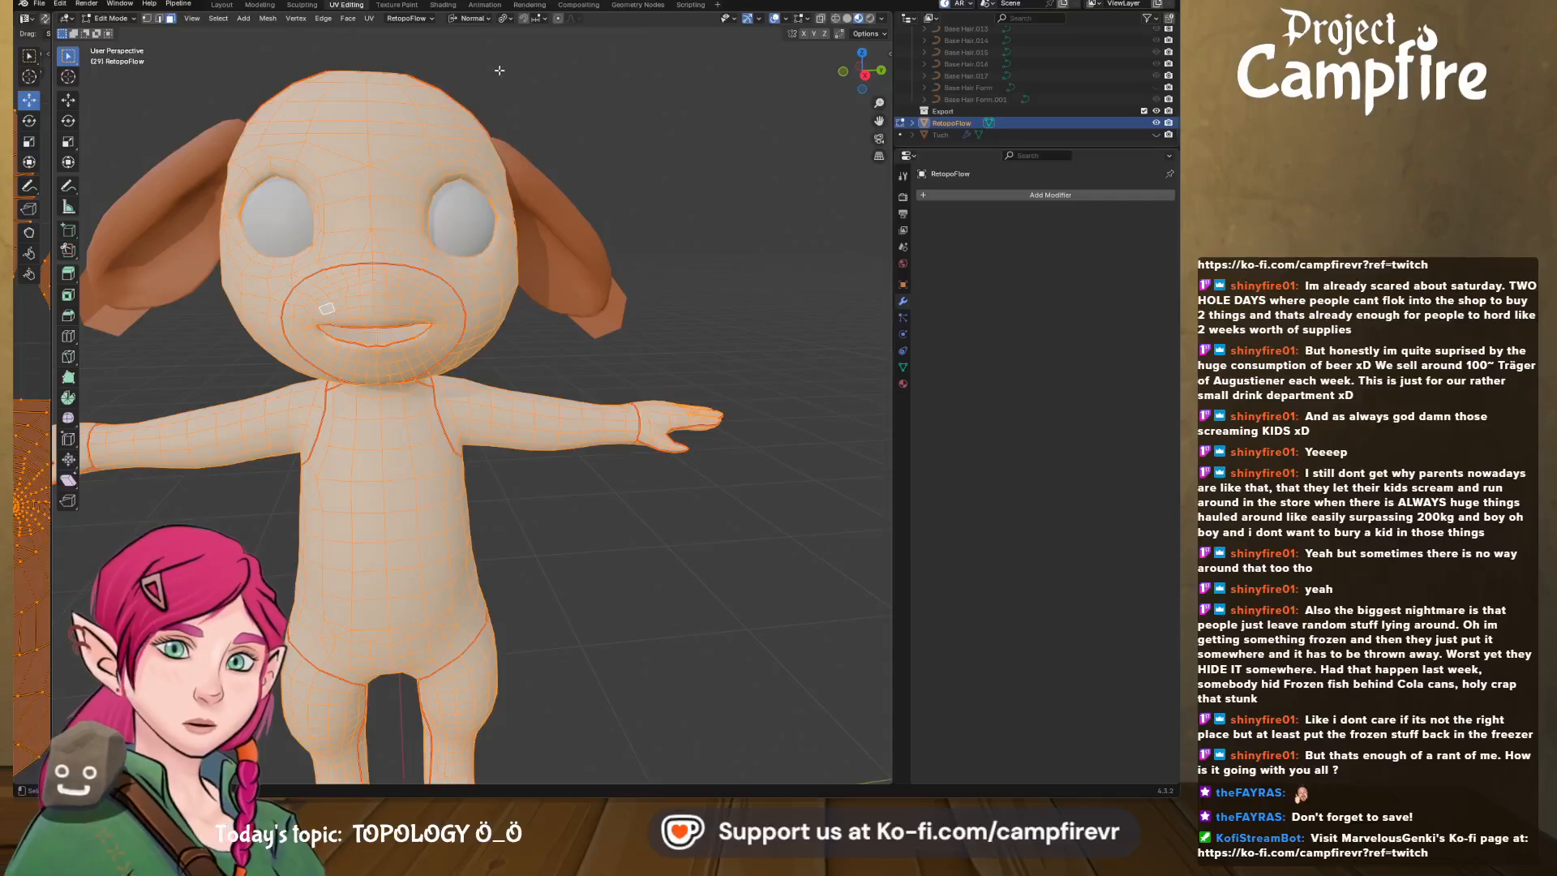
key("Tab")
left_click(397, 5)
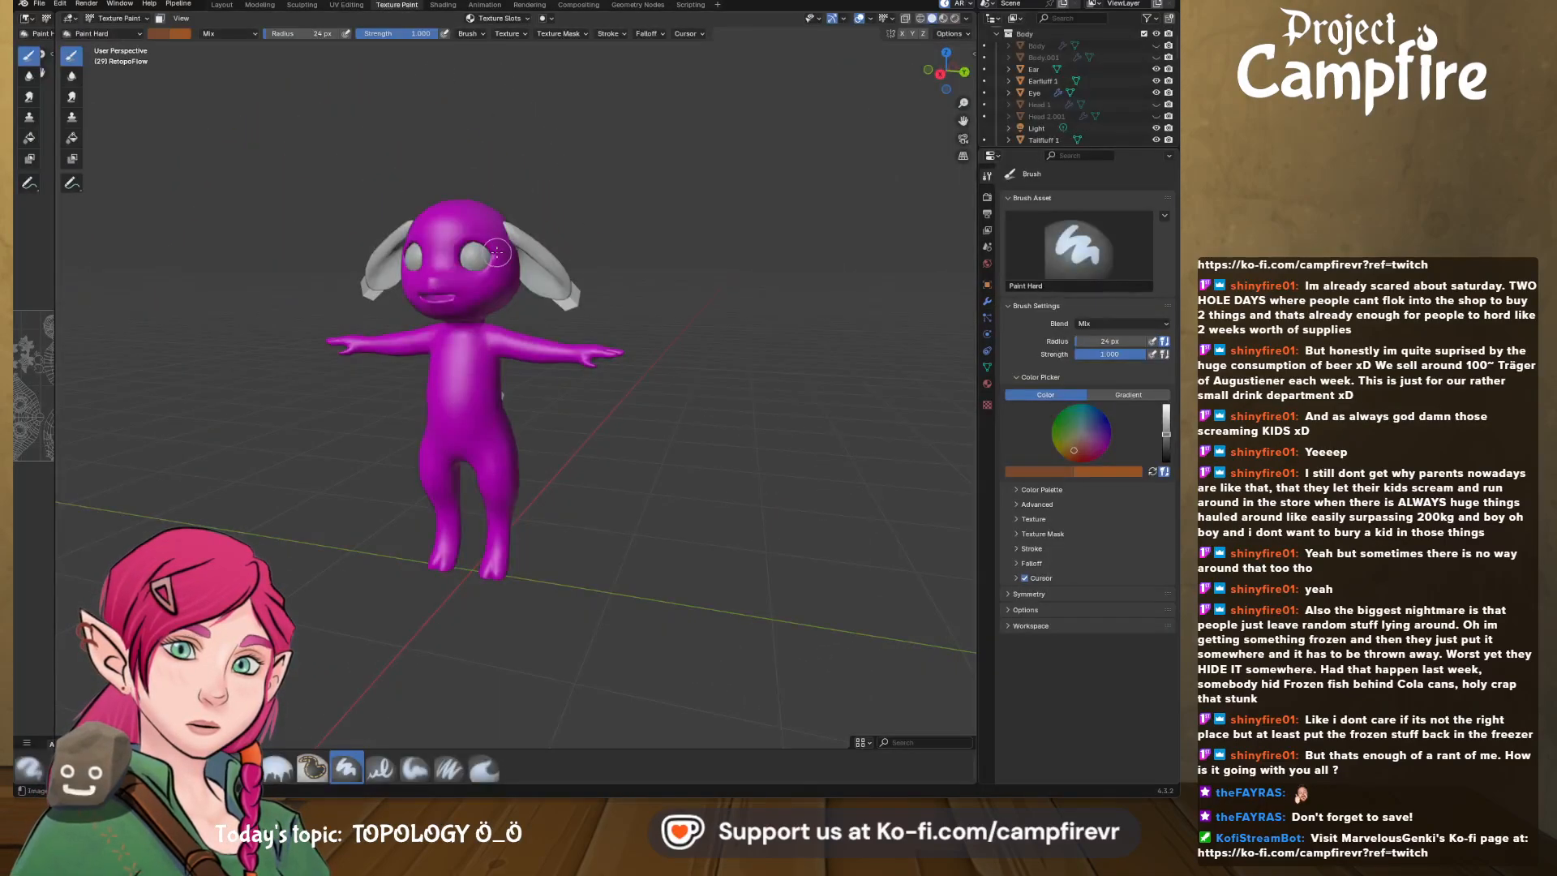
middle_click_drag(449, 240, 500, 251)
scroll(501, 251, "up", 2)
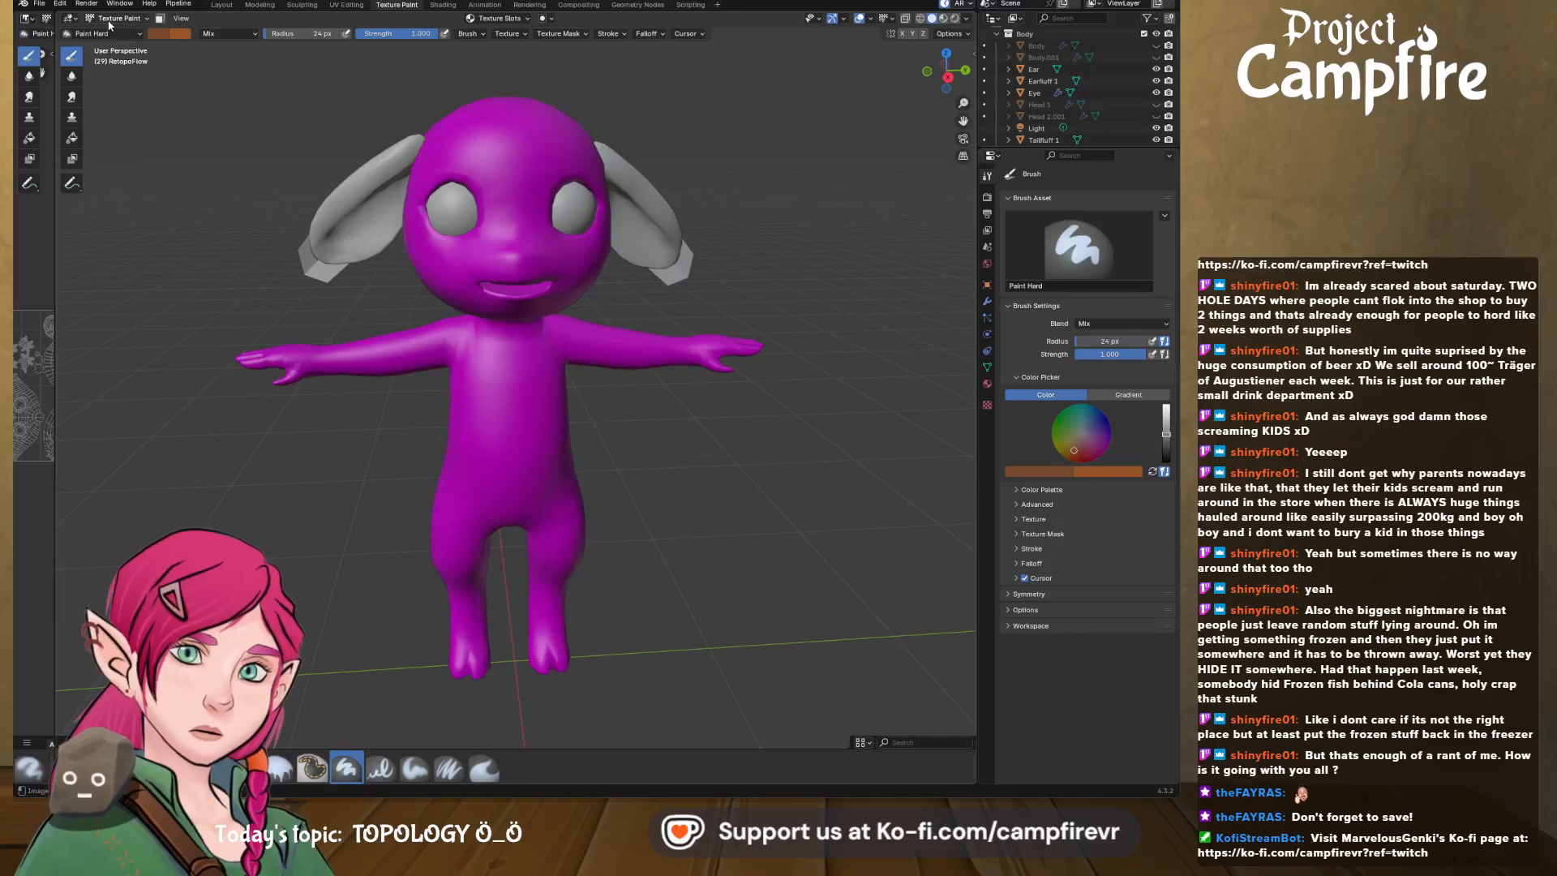
scroll(483, 197, "up", 2)
scroll(483, 197, "down", 2)
middle_click_drag(494, 209, 395, 154)
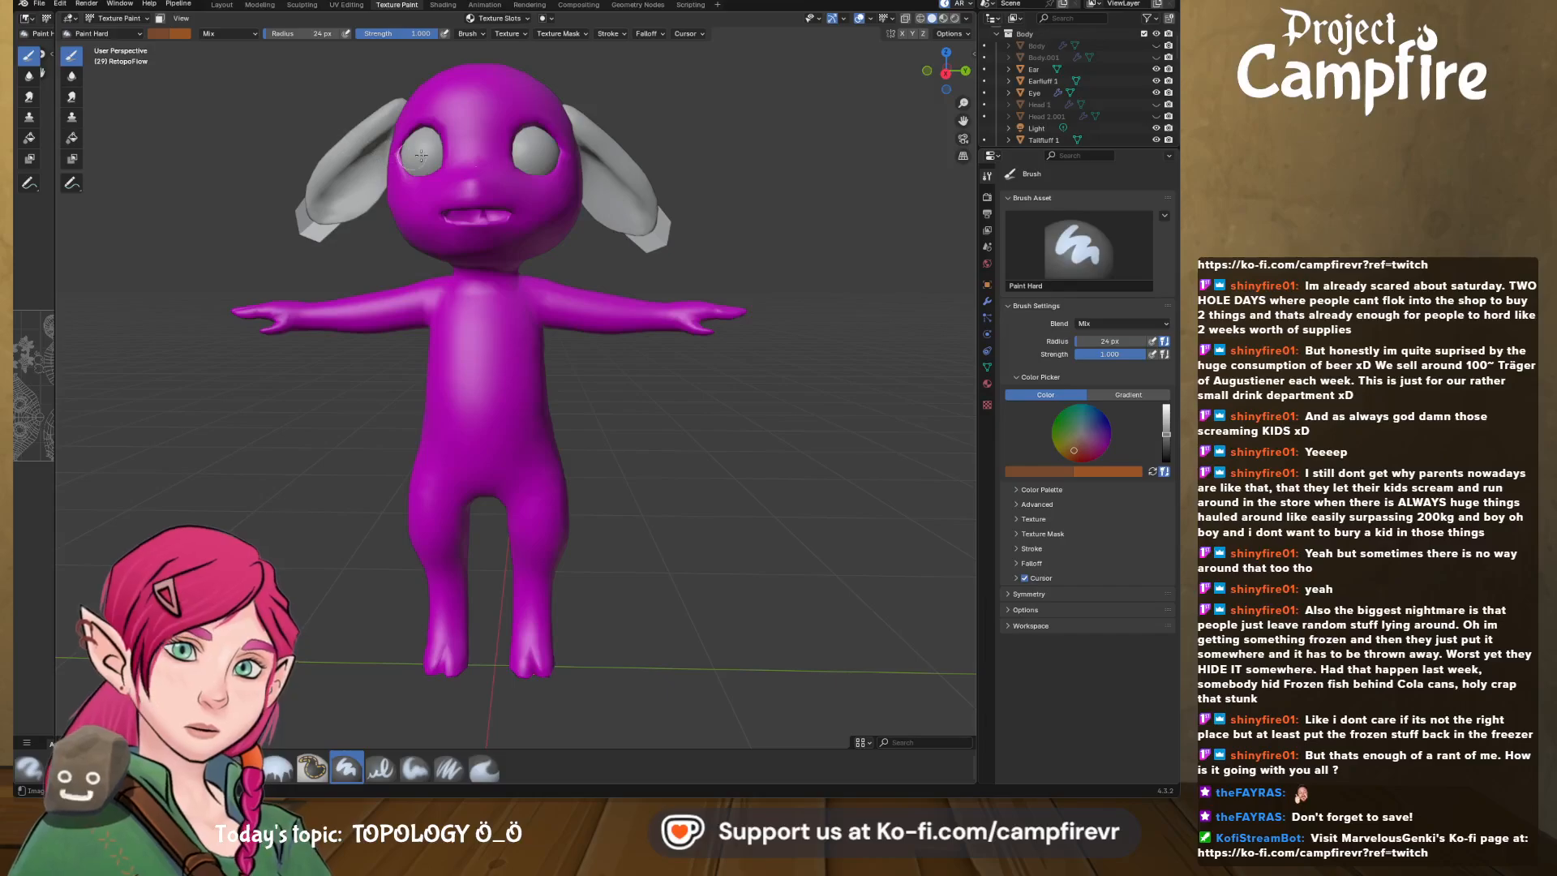
left_click(445, 149)
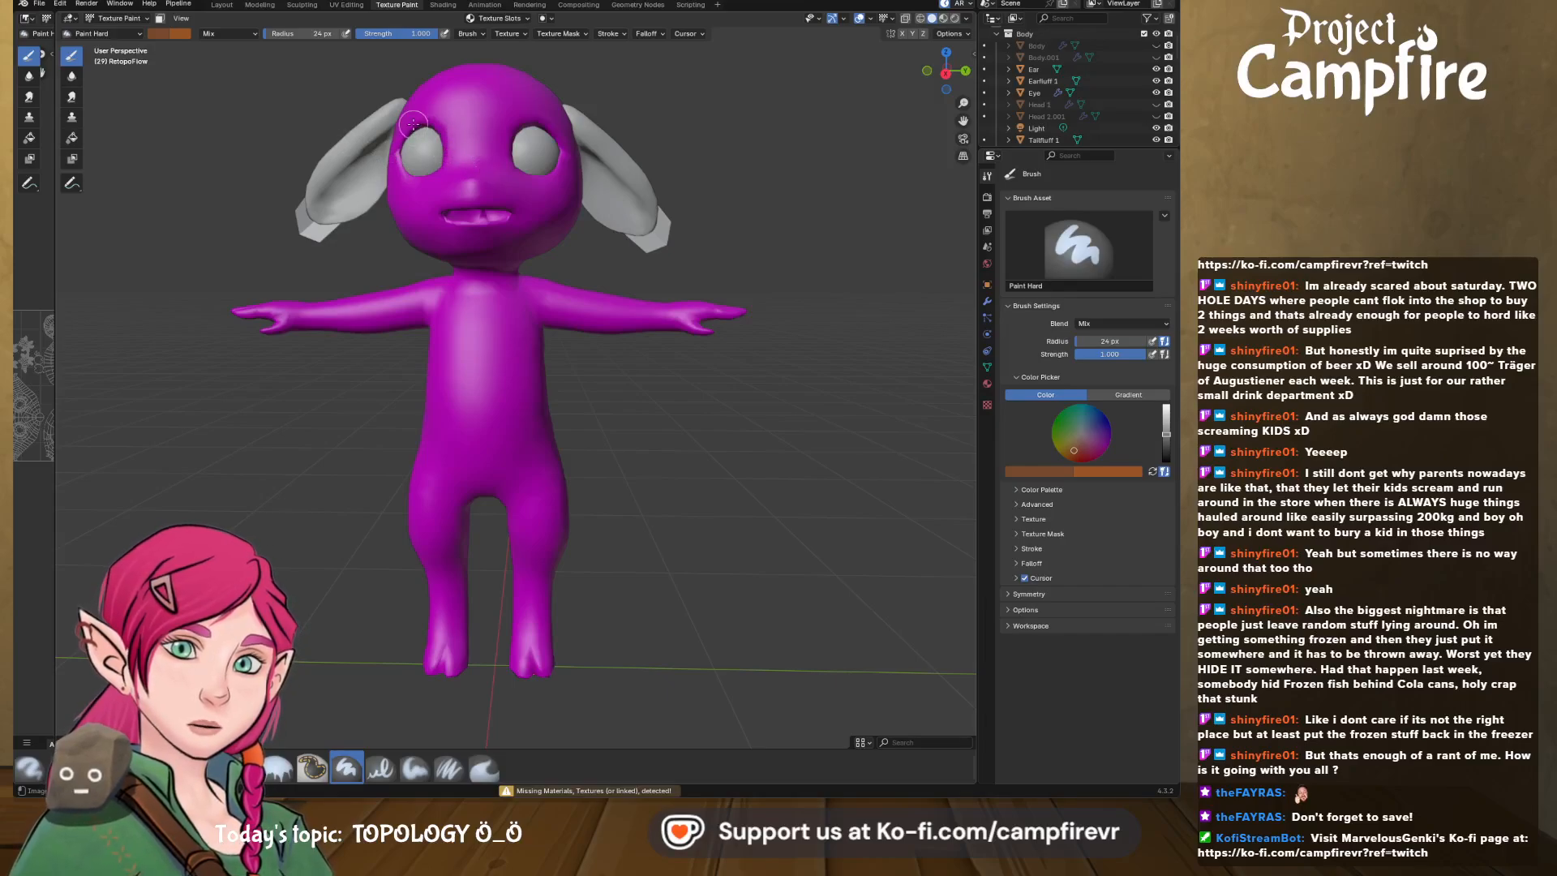
- Return to the Layout workspace, switch to Material Preview shading and add a new material to the RetopoFlow mesh
left_click(221, 5)
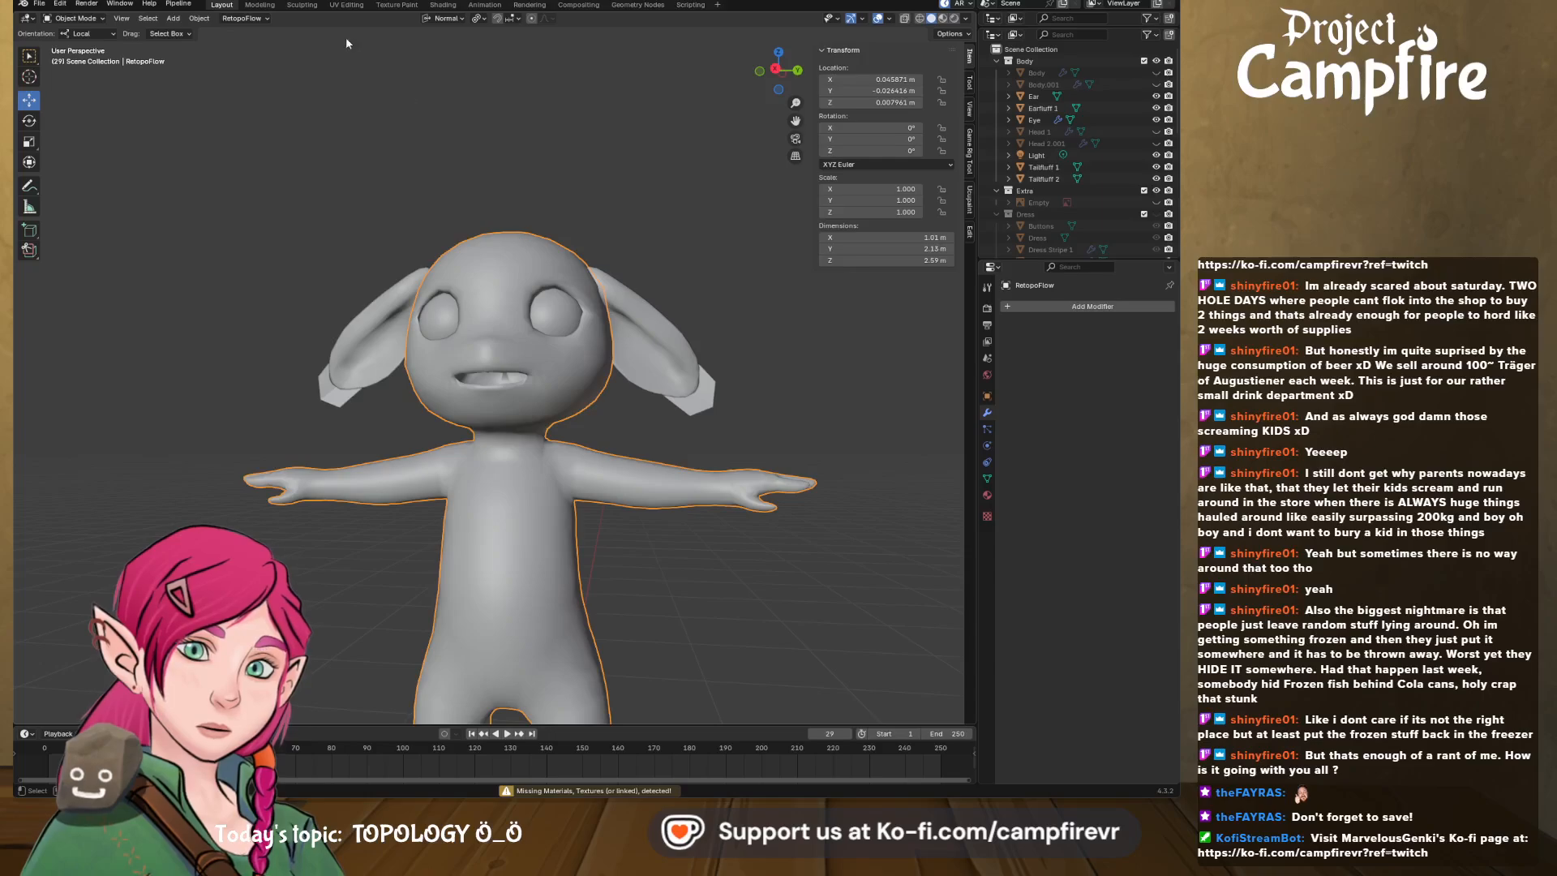
left_click(943, 20)
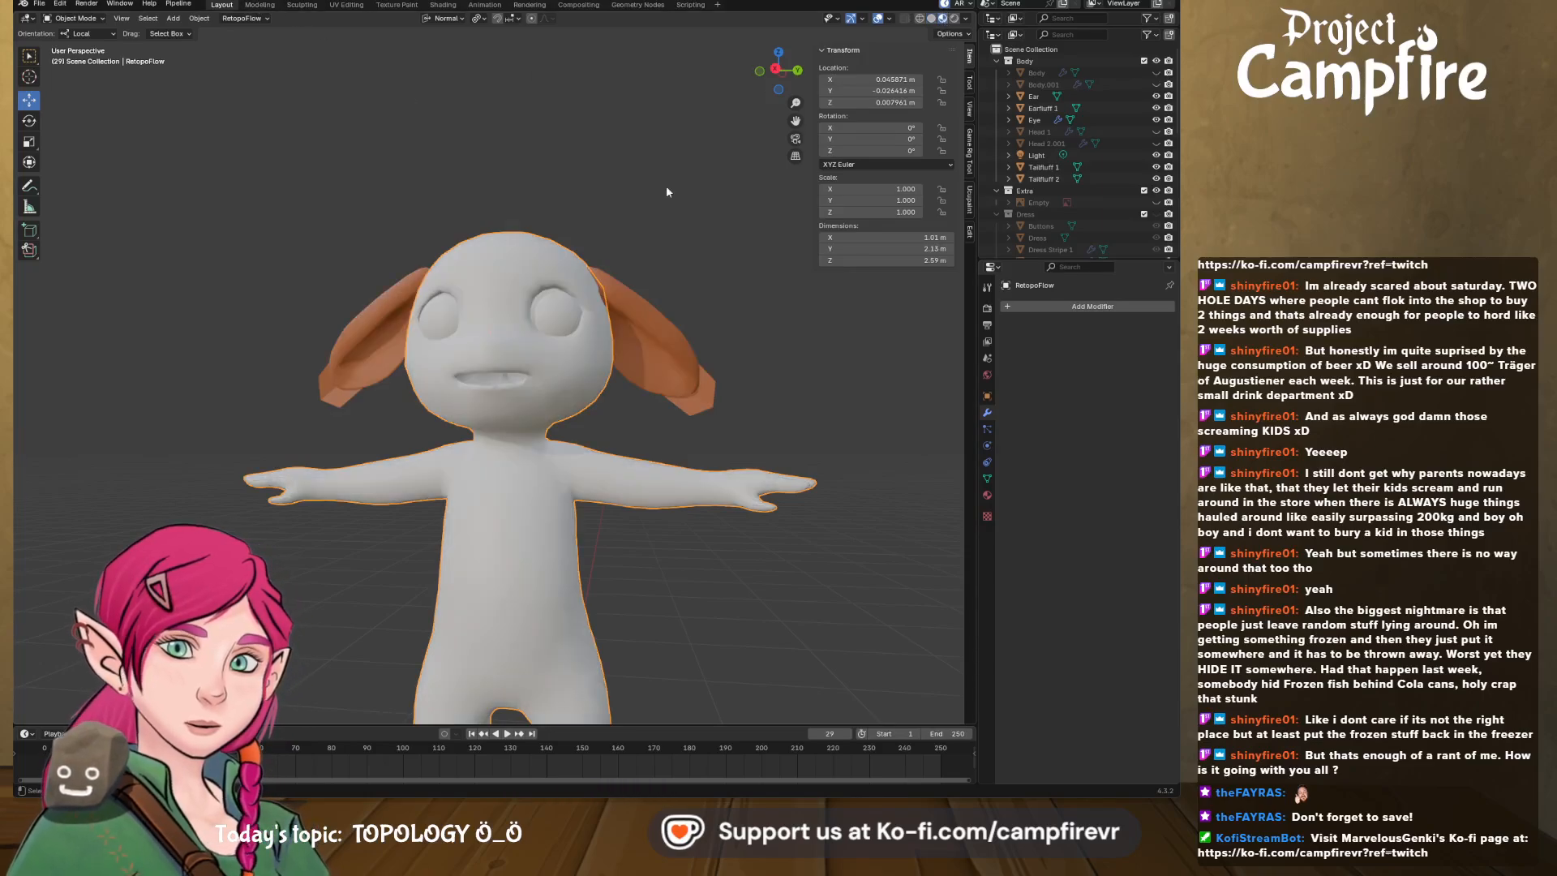
middle_click_drag(665, 187, 655, 242)
scroll(602, 252, "up", 1)
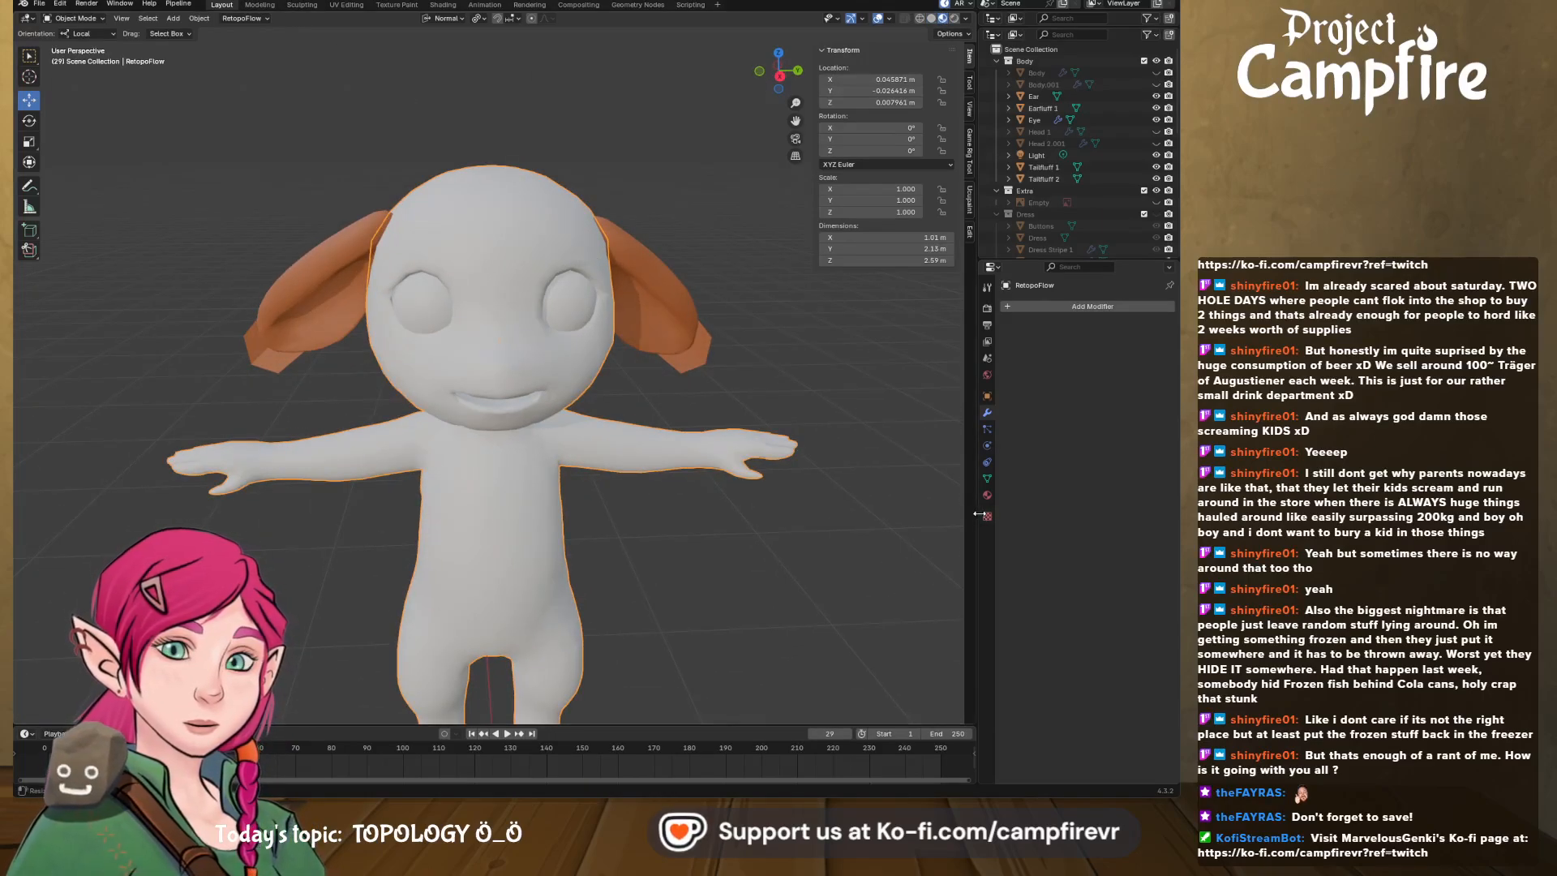
left_click(987, 516)
left_click(987, 494)
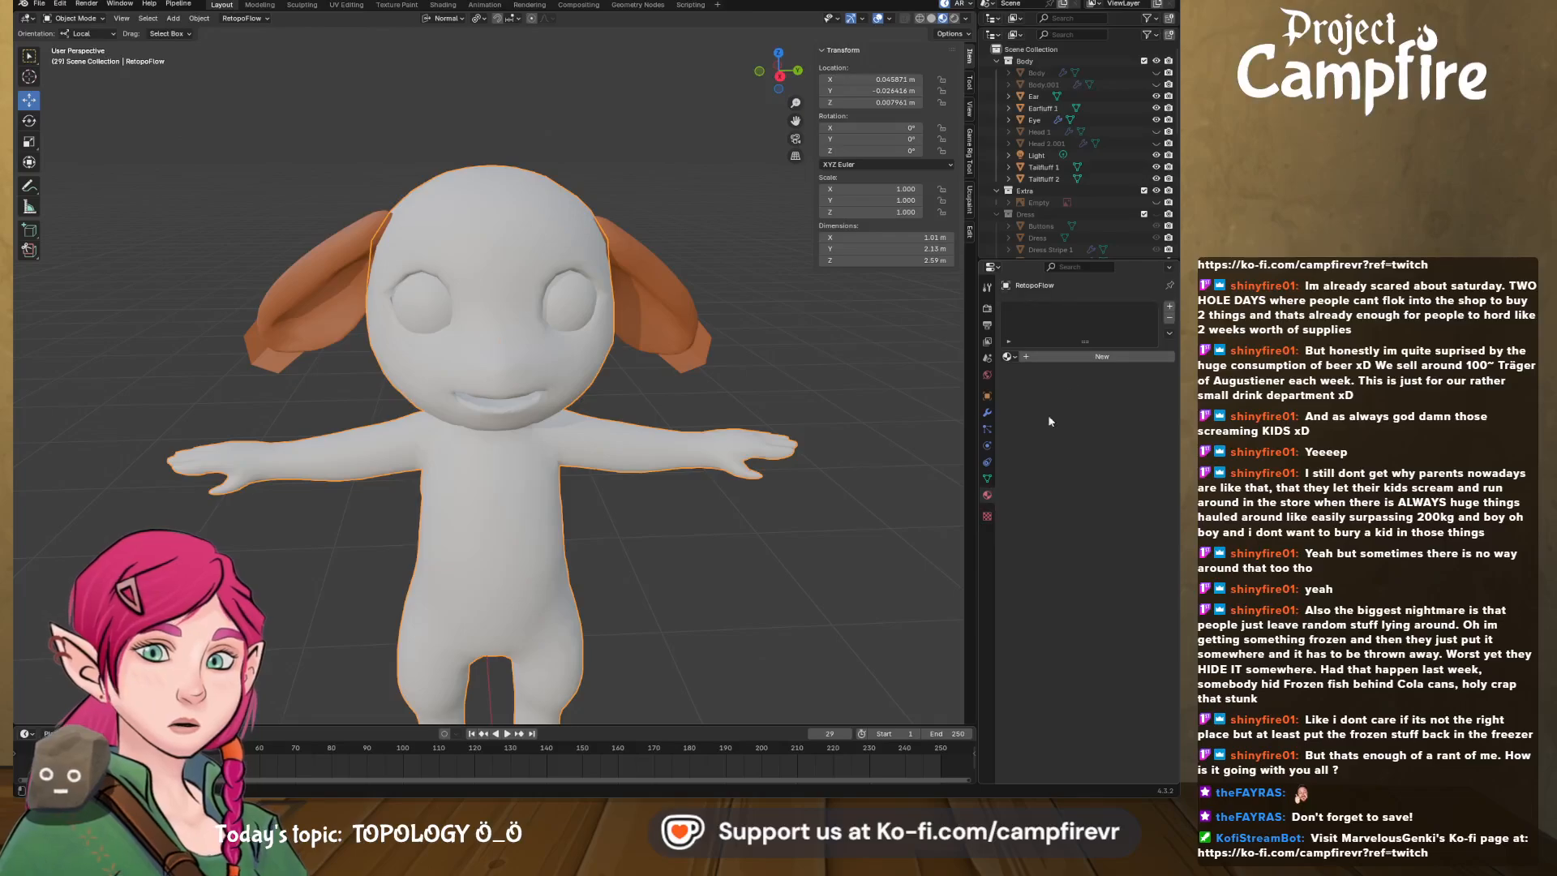
left_click(1071, 355)
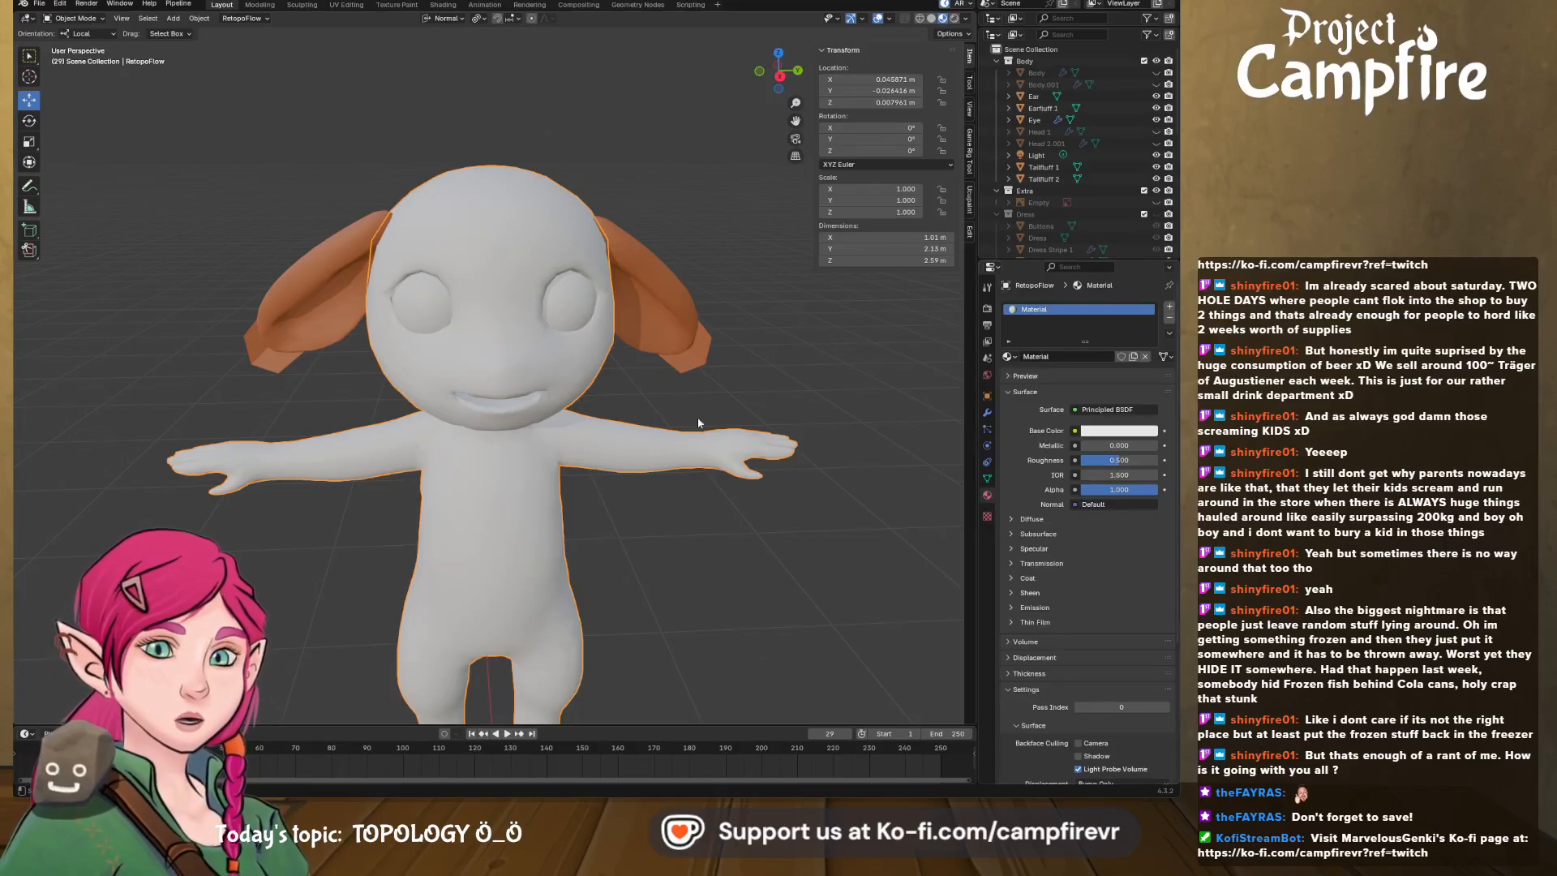
left_click(1092, 435)
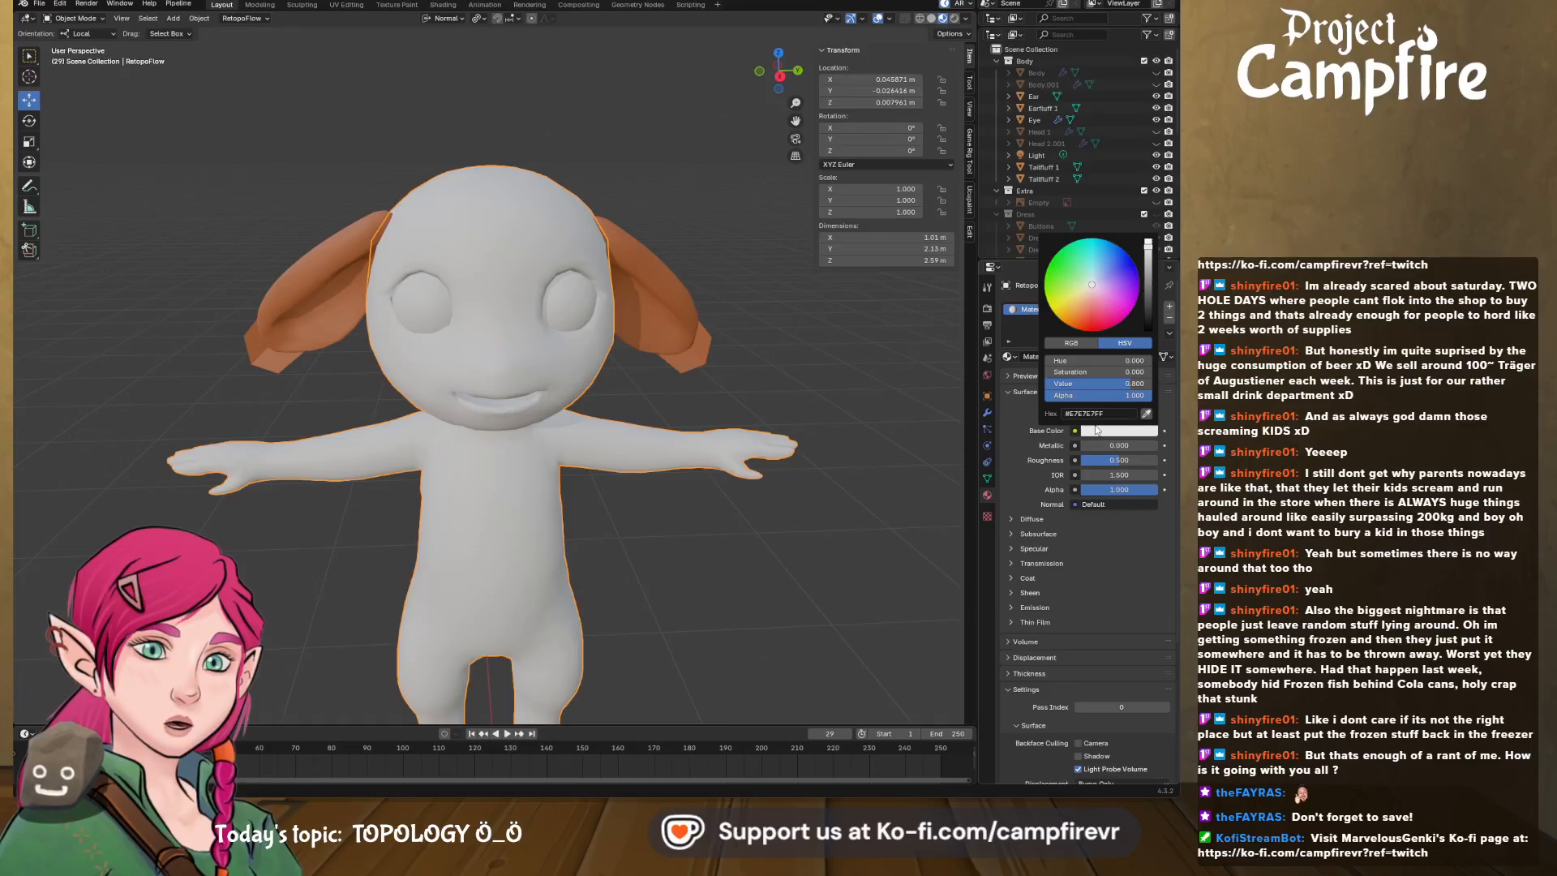
middle_click_drag(933, 447, 702, 471)
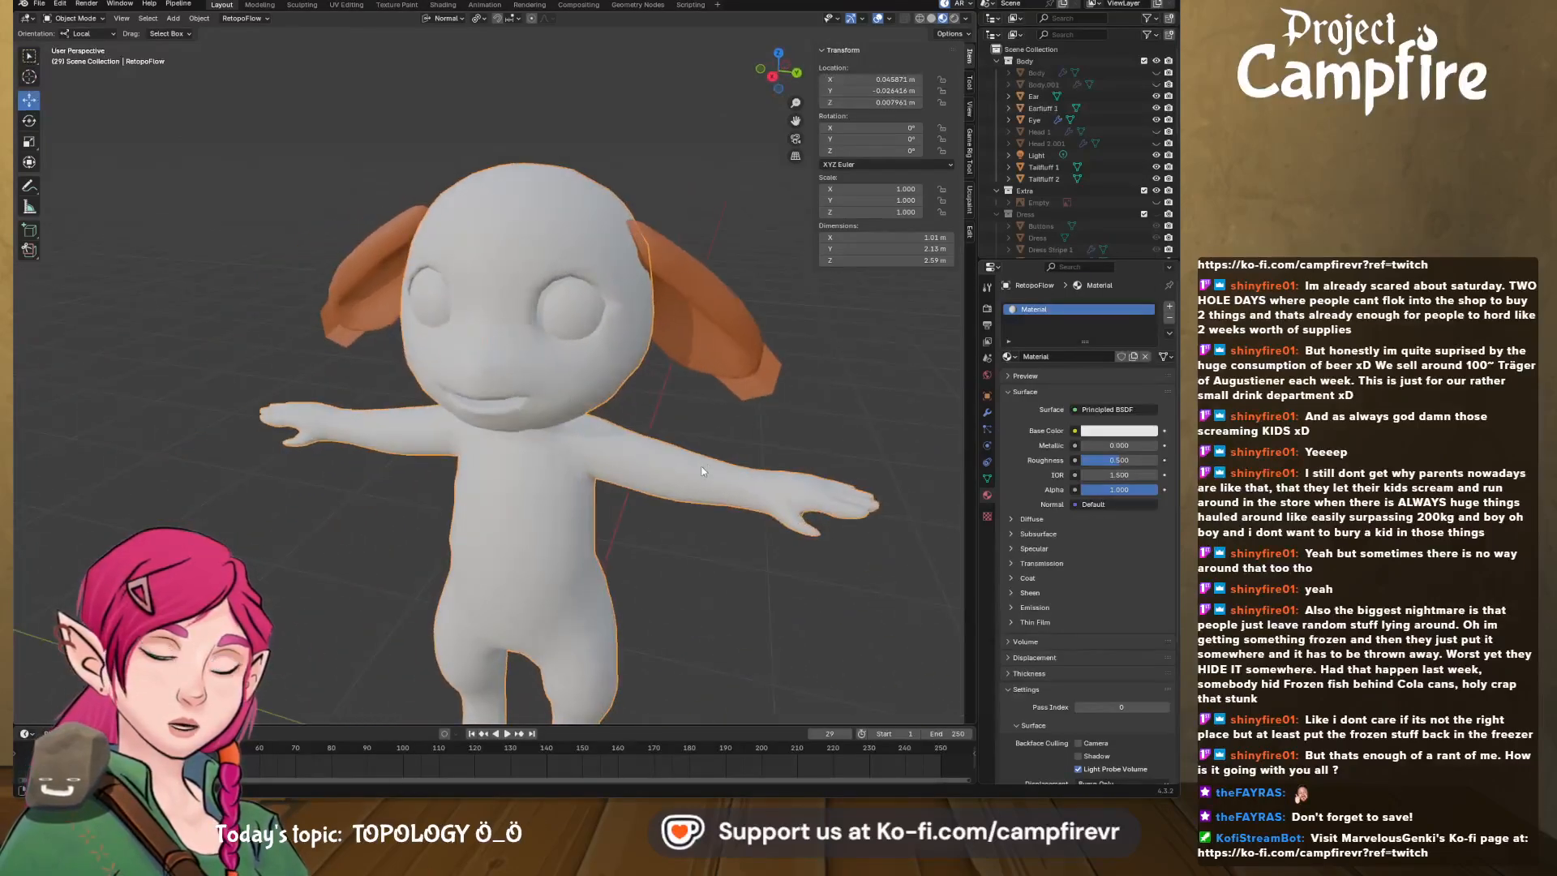
- Return to the UV Editing workspace, widen the UV editor and select all faces of the body
left_click(397, 5)
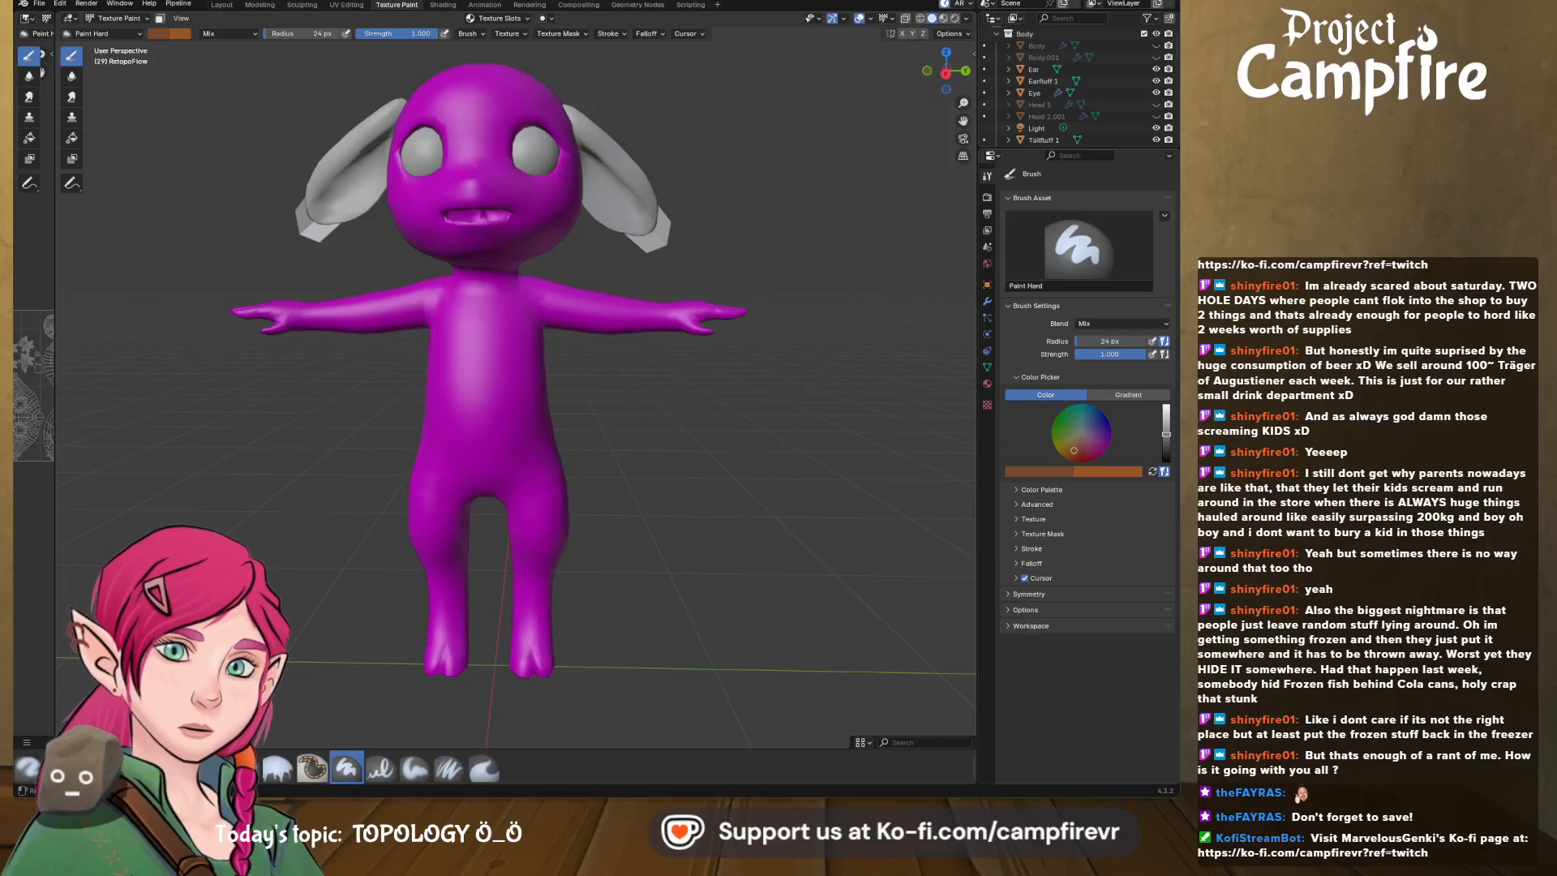
left_click(350, 5)
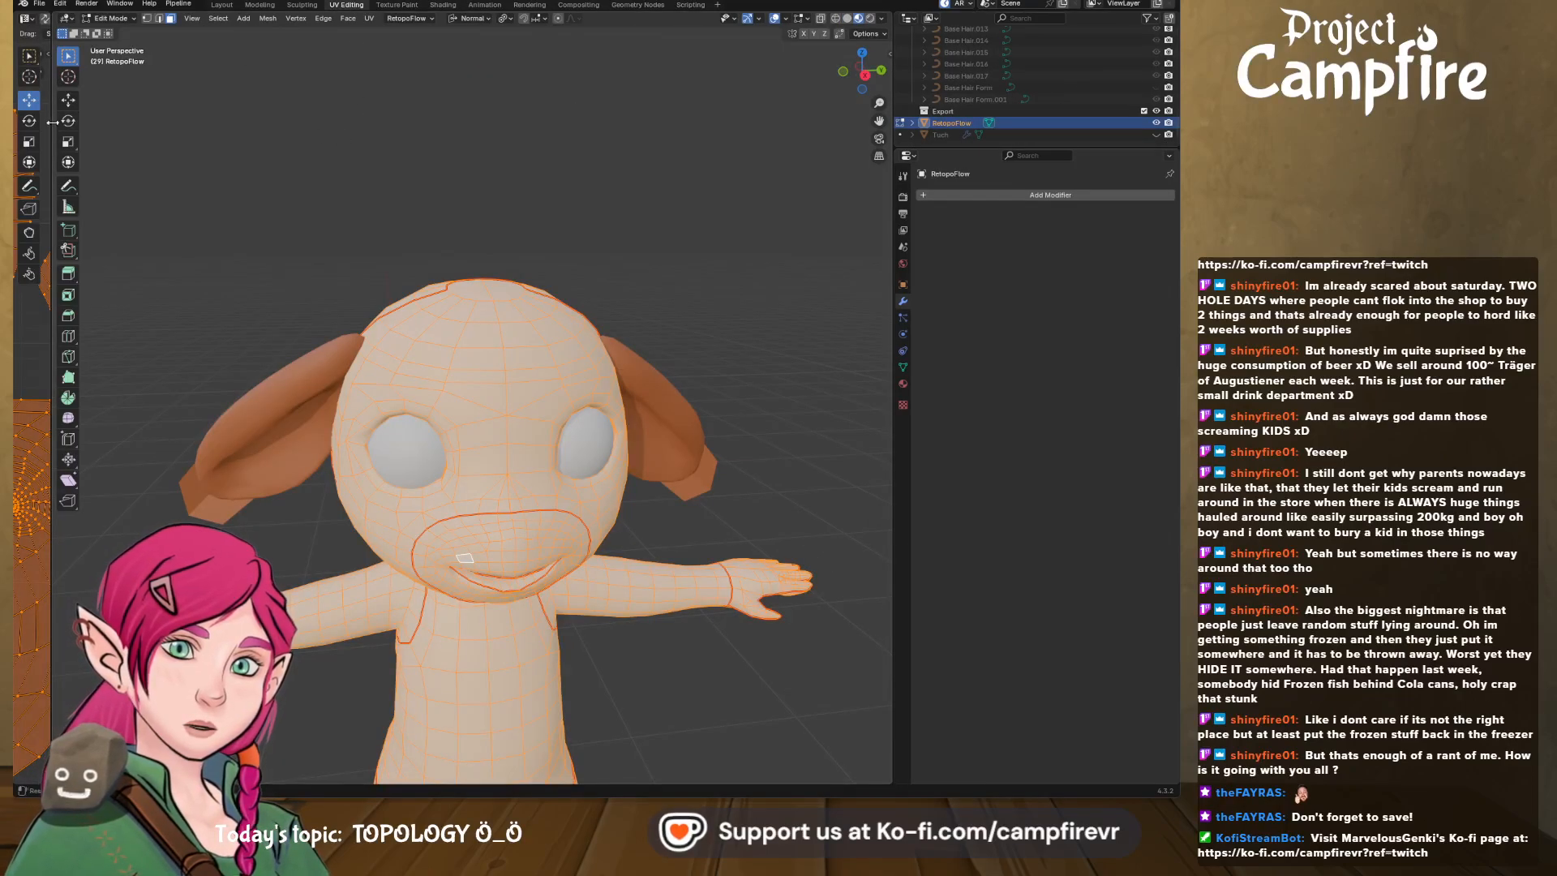
left_click_drag(52, 124, 374, 160)
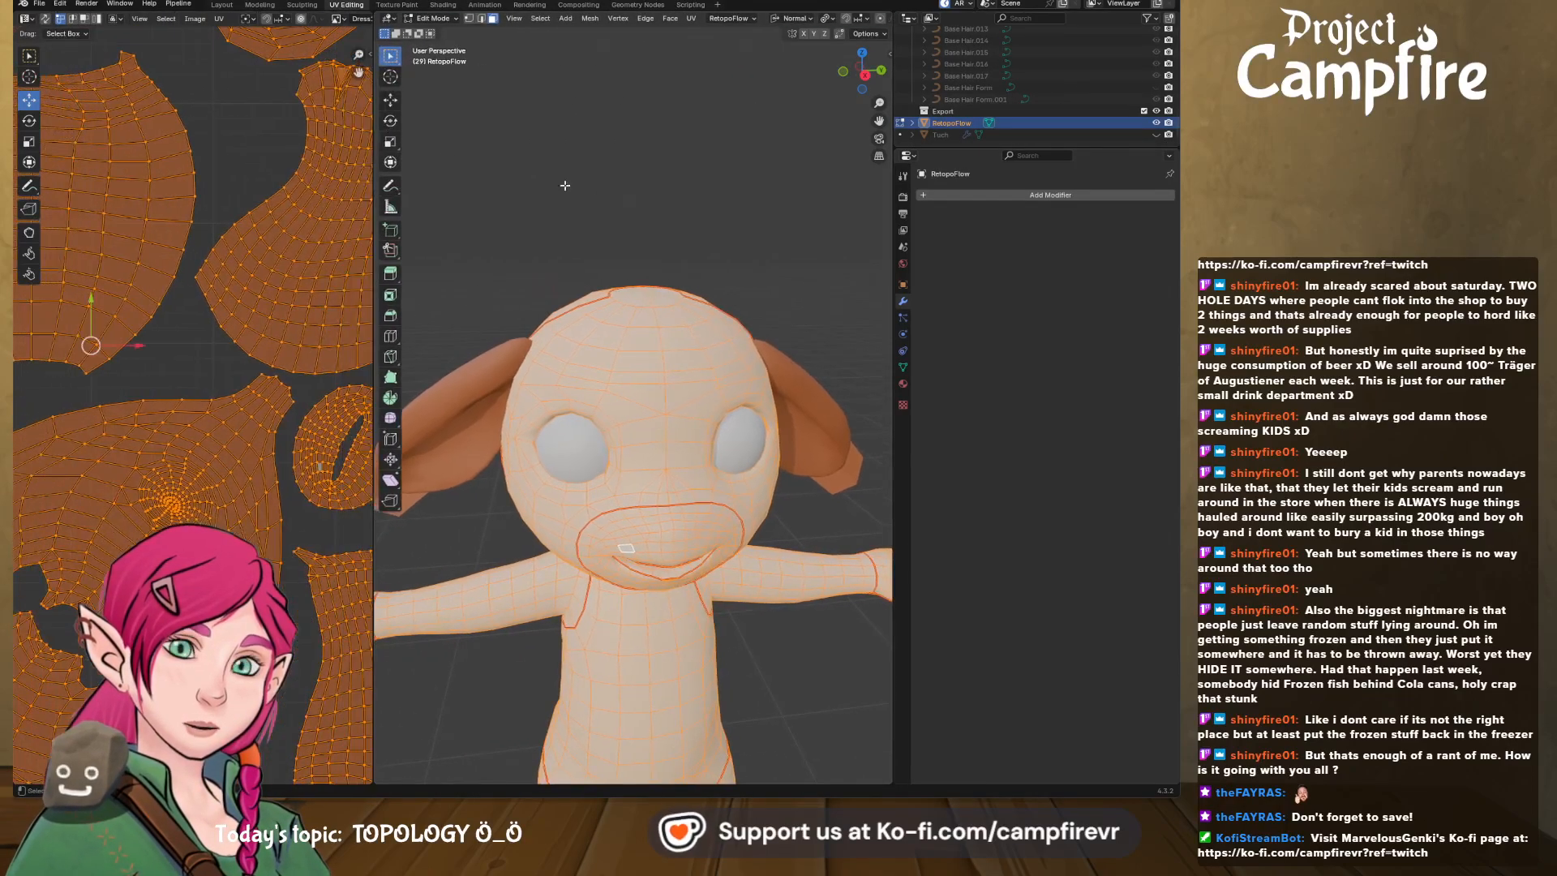
left_click(631, 293)
key("a")
scroll(631, 325, "down", 5)
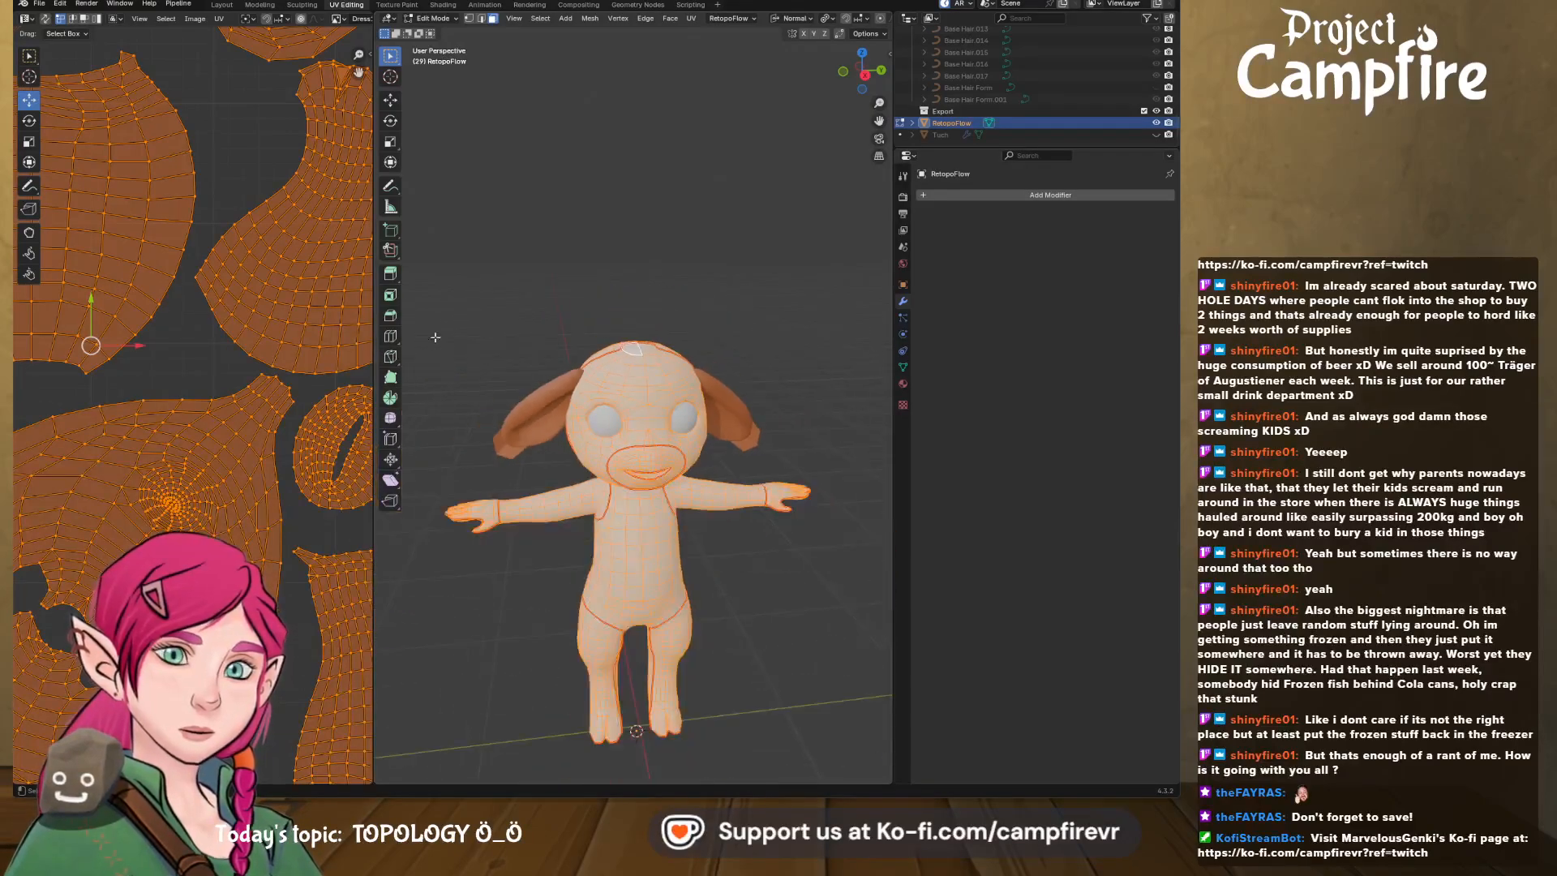
- Enlarge the UV editor to show the whole layout and export the body's UV layout
scroll(282, 386, "up", 3)
left_click_drag(373, 365, 833, 341)
scroll(506, 388, "down", 4)
scroll(425, 402, "up", 4)
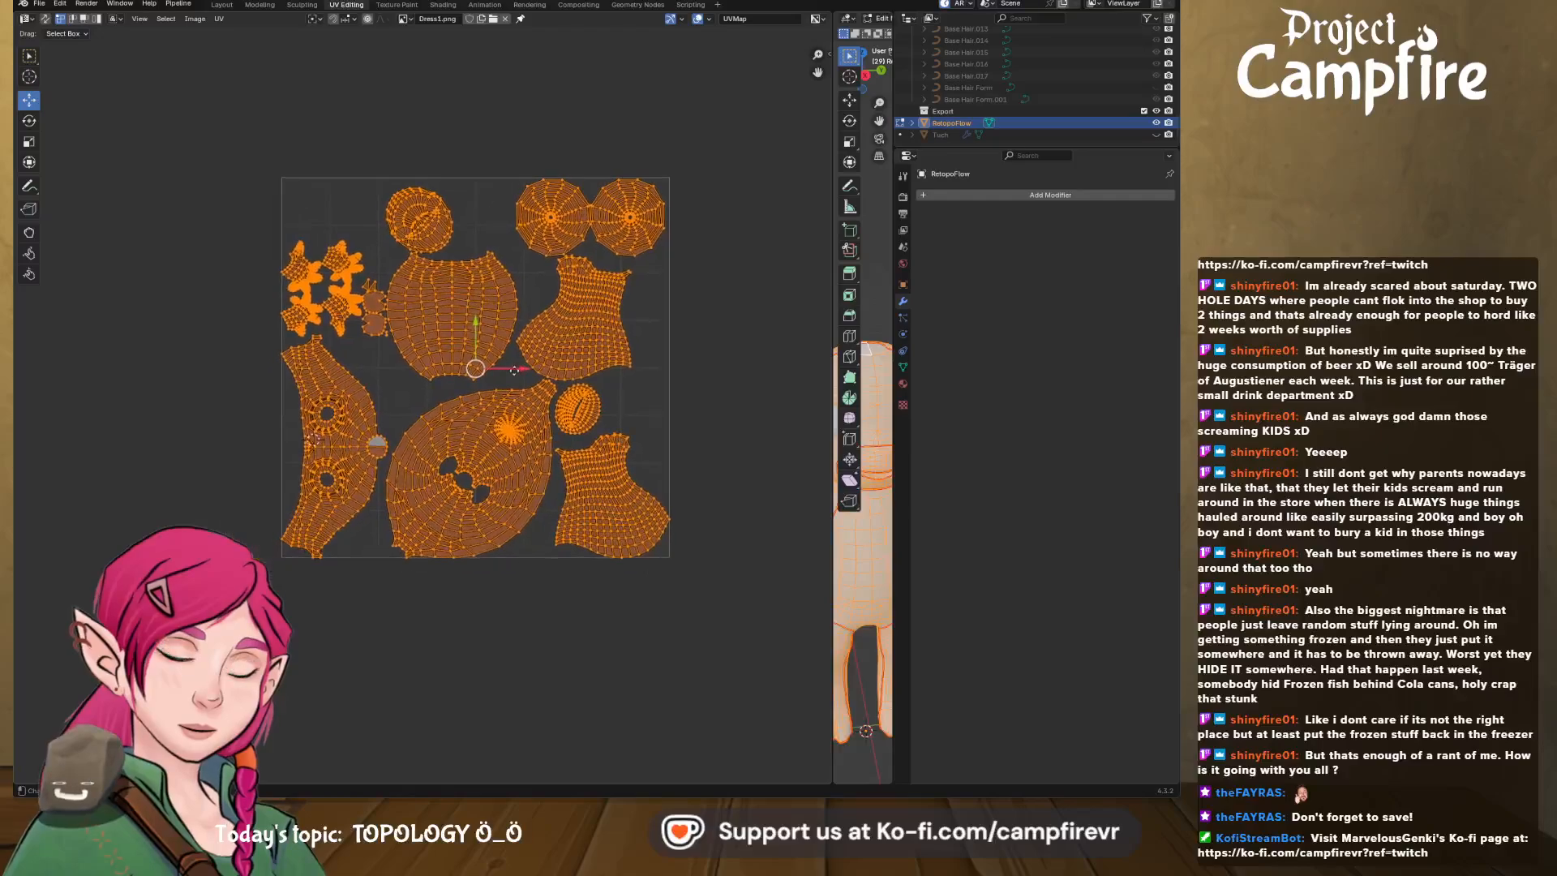
mouse_move(425, 405)
middle_mouse_down()
mouse_move(461, 395)
mouse_move(427, 413)
middle_mouse_up()
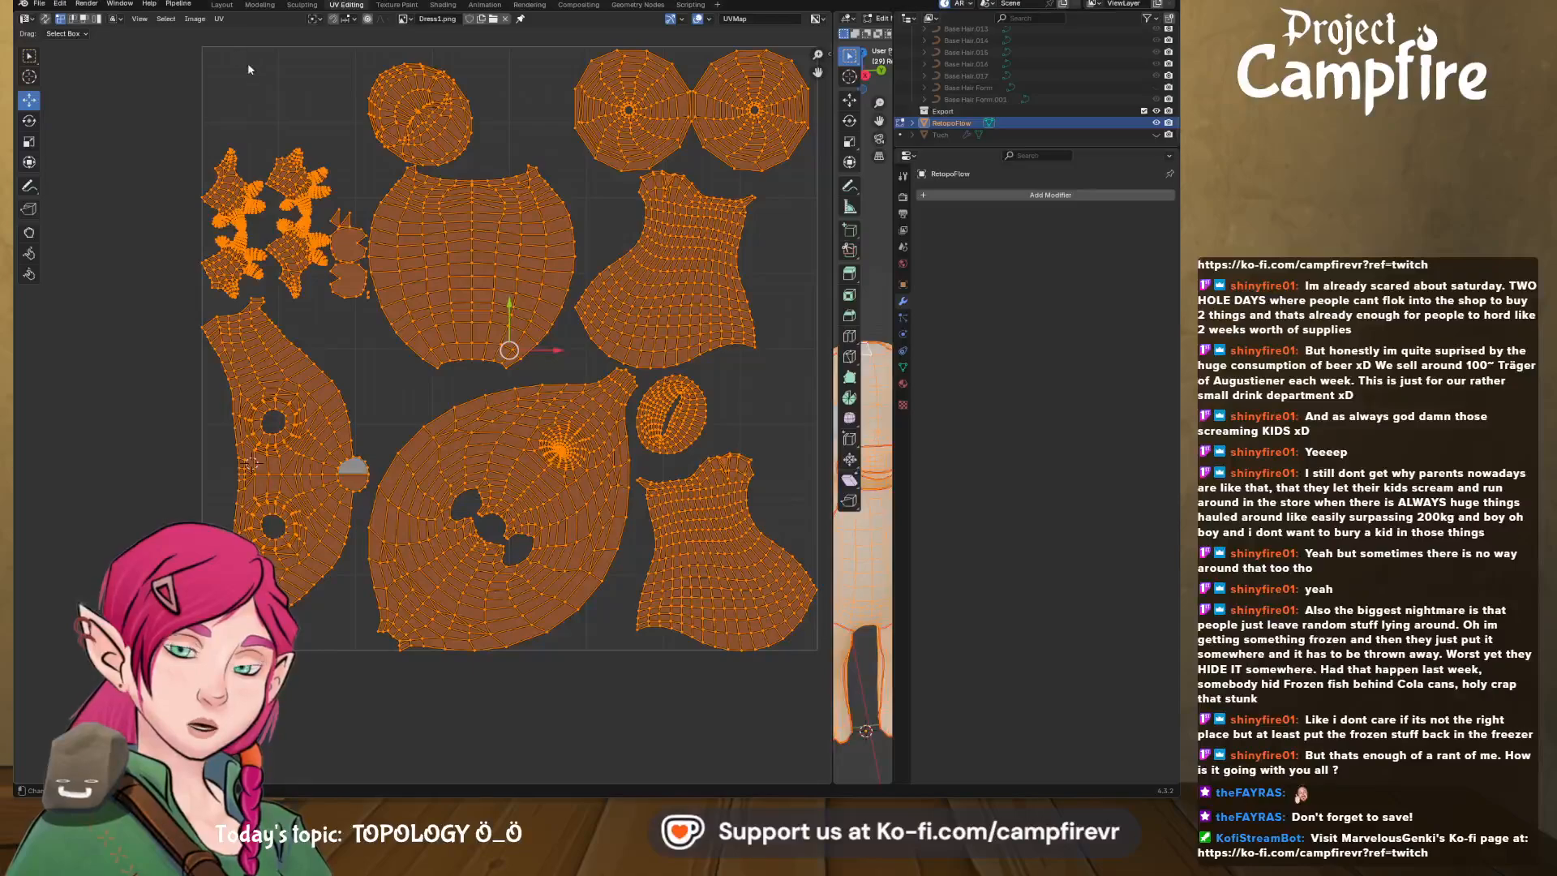
left_click(219, 18)
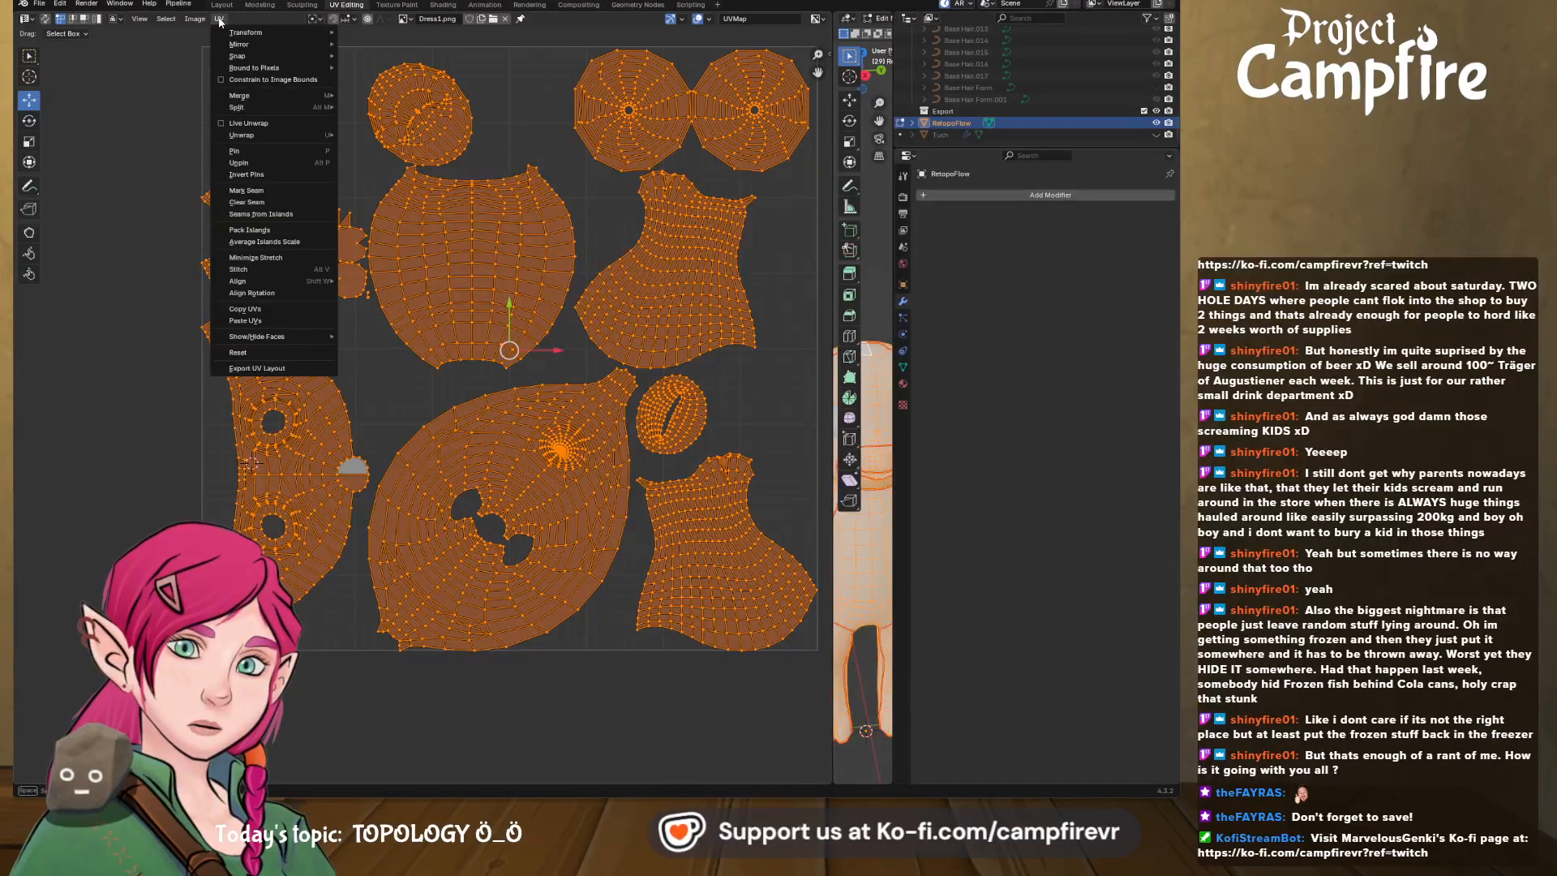
left_click(292, 373)
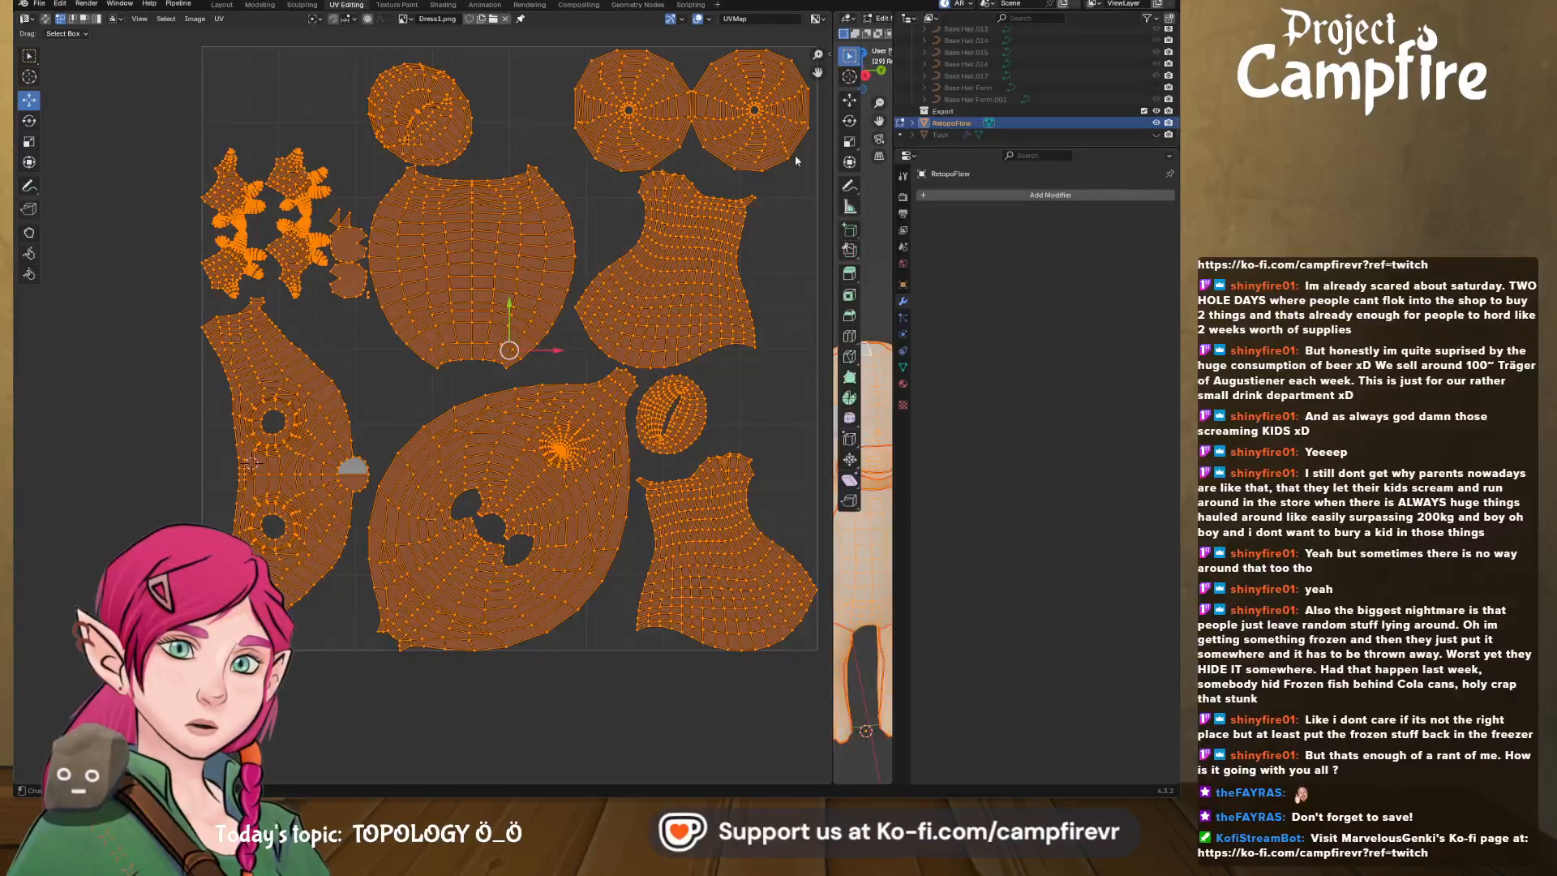
- Give the material's Base Color an Image Texture using LINA.png and open the Texture Paint workspace
left_click(903, 382)
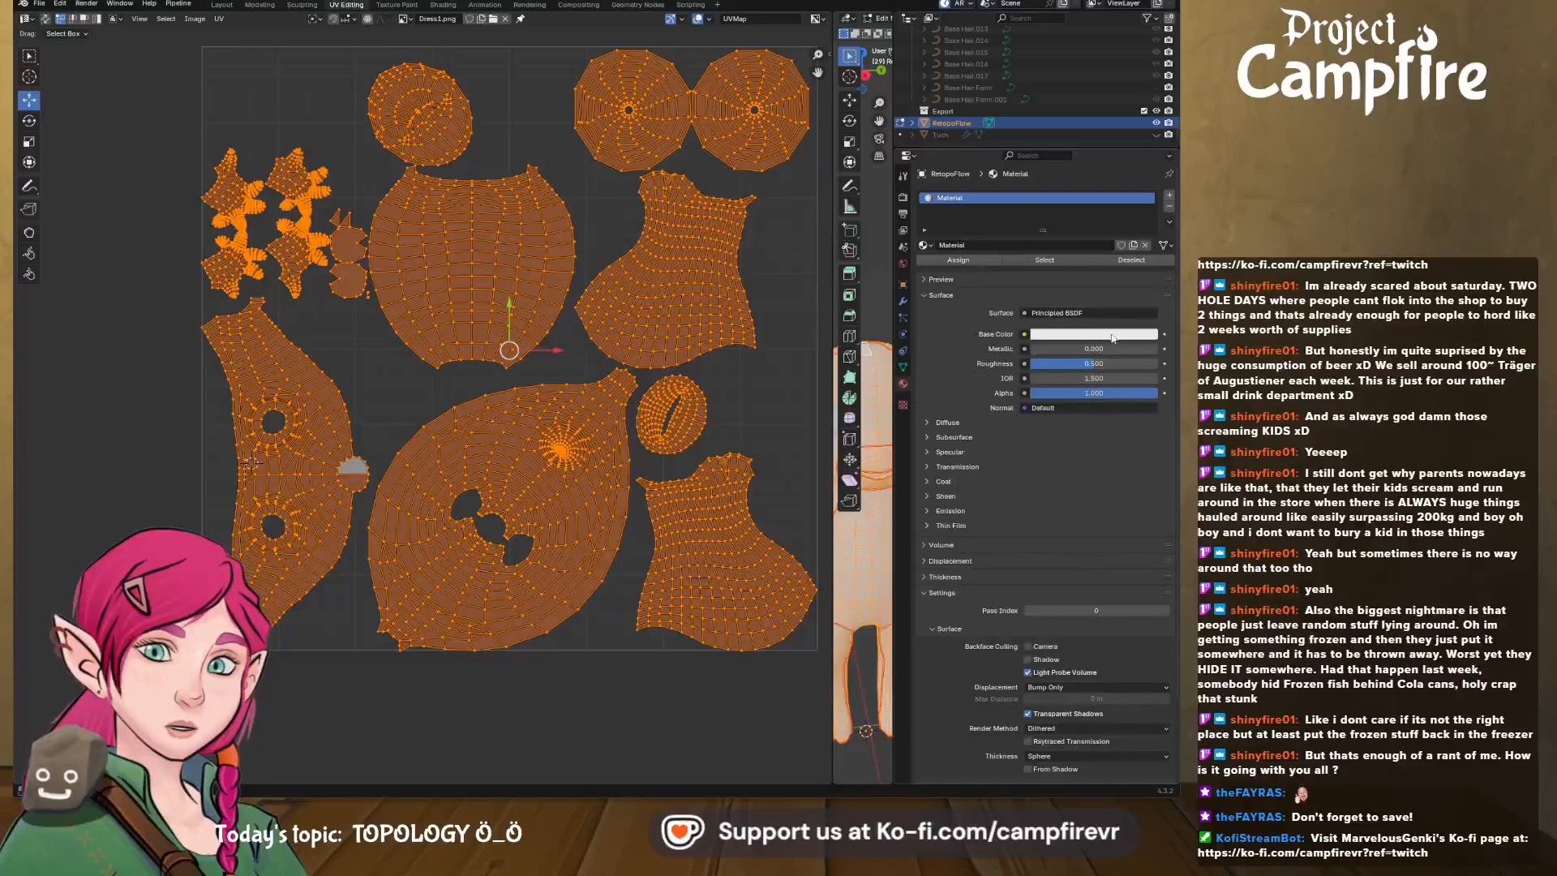
left_click(1026, 336)
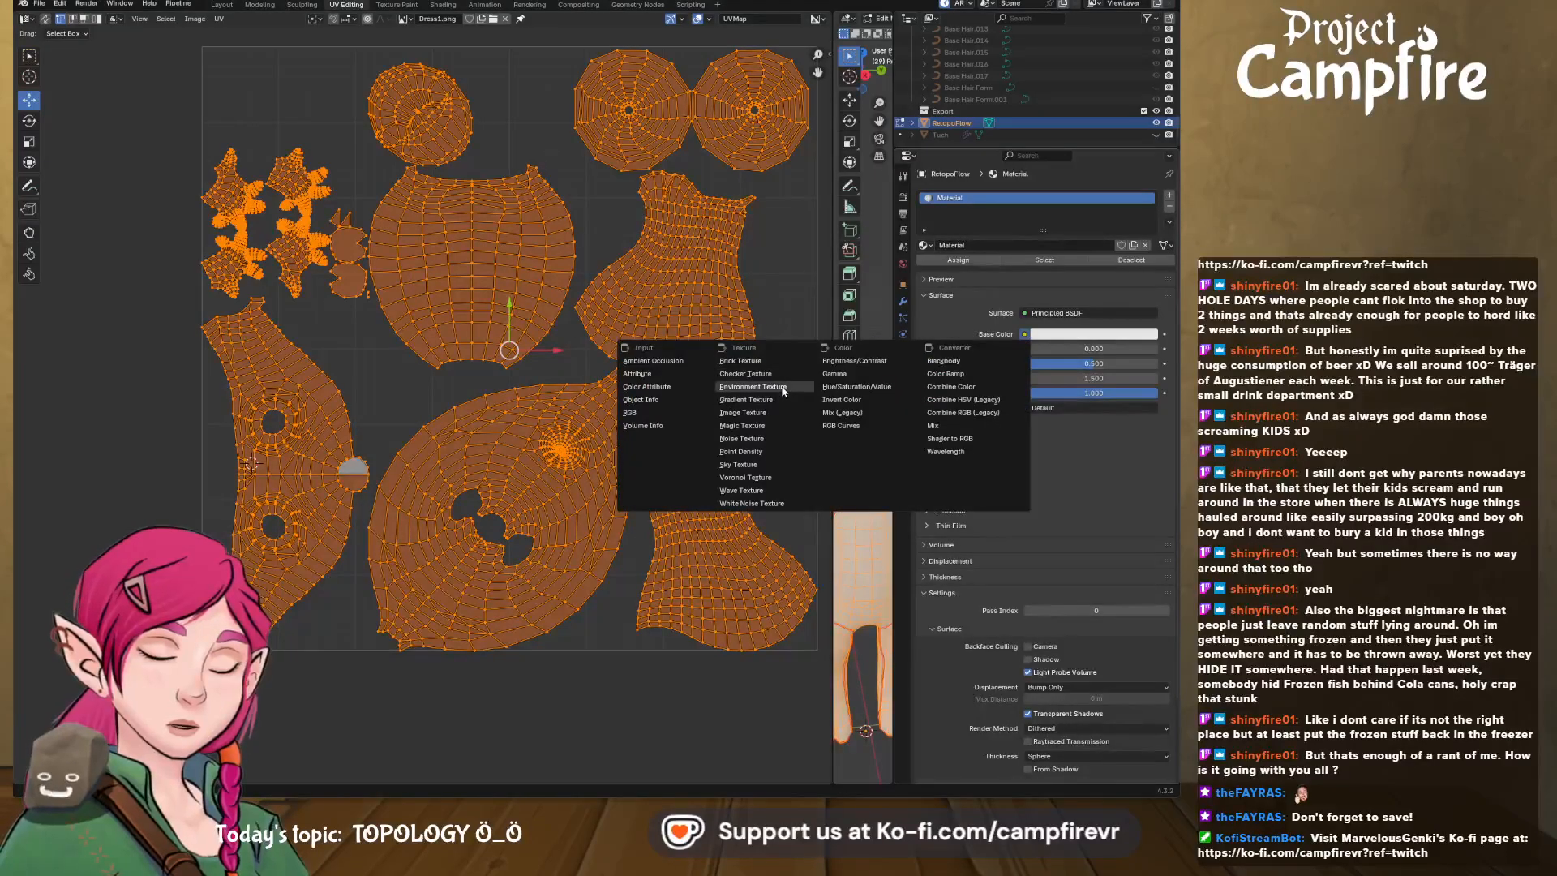
left_click(763, 413)
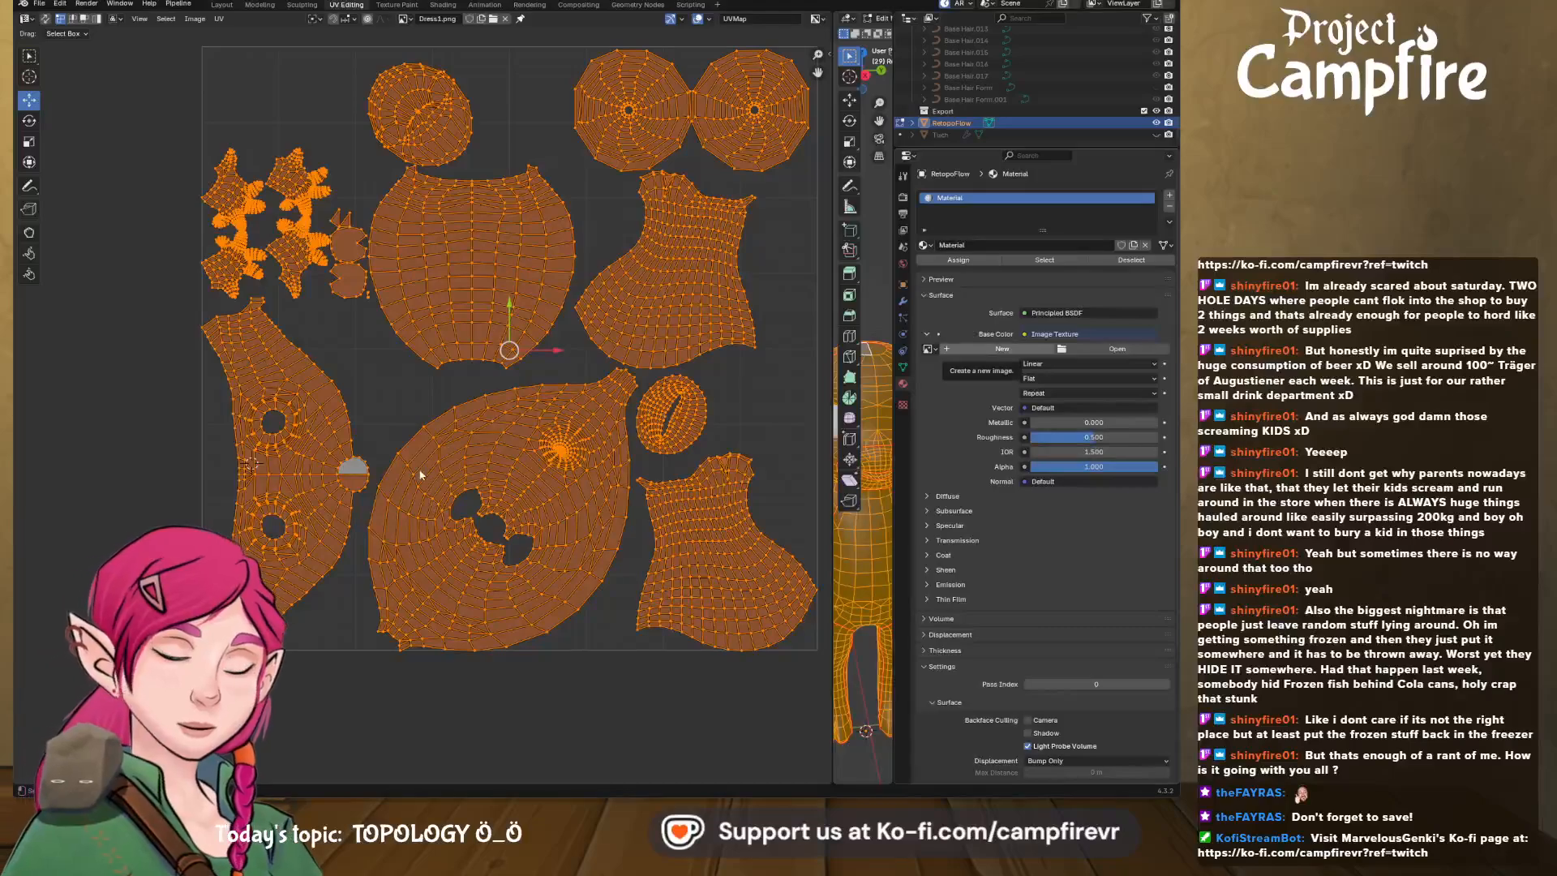
left_click(855, 549)
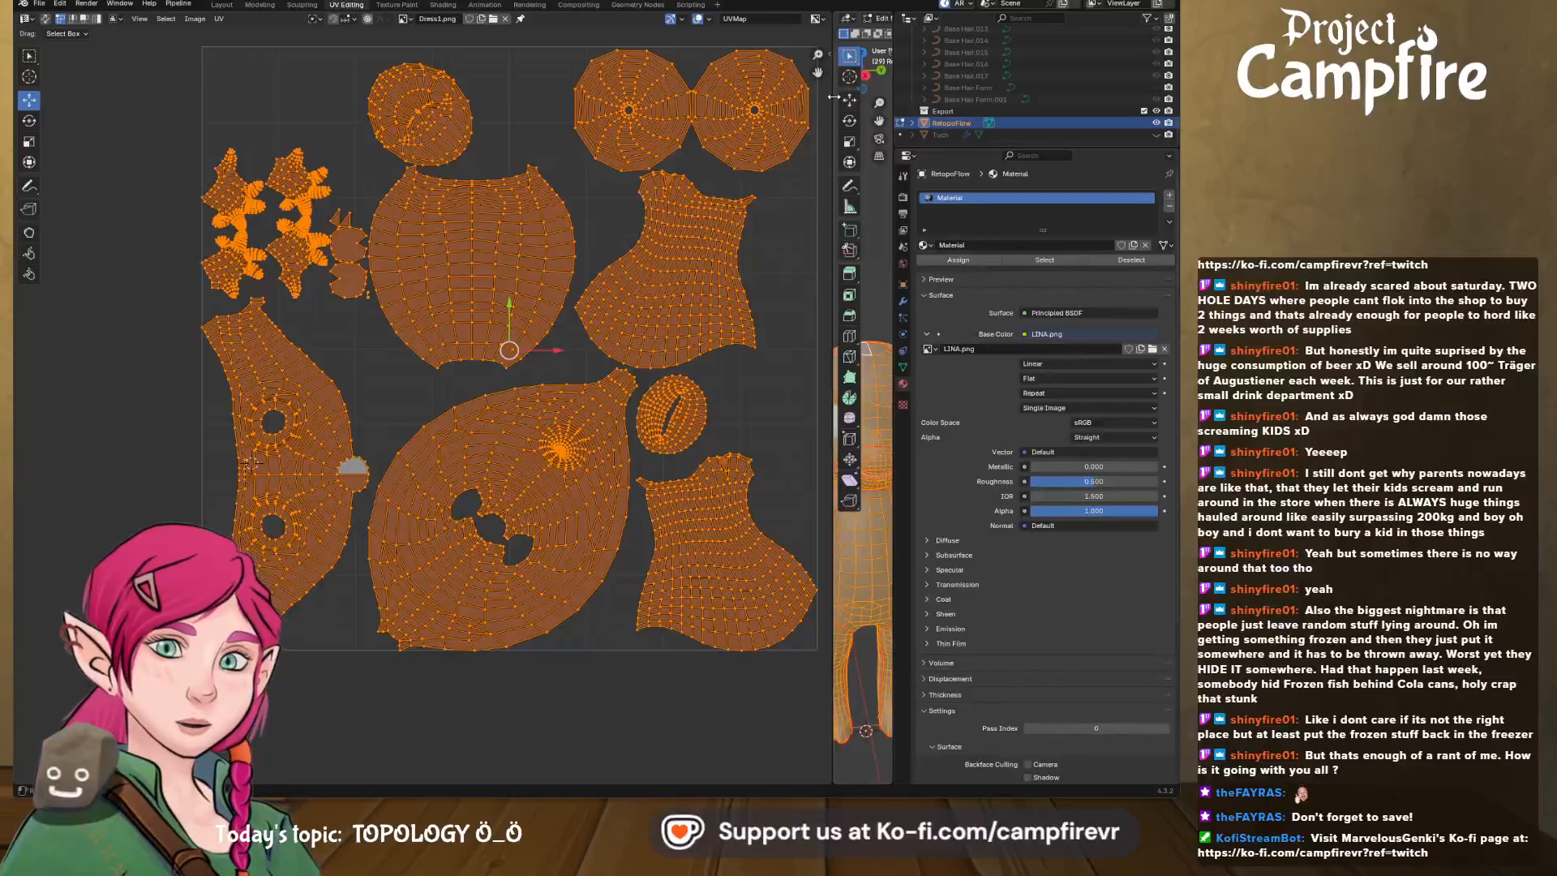
left_click_drag(834, 97, 521, 131)
left_click(397, 5)
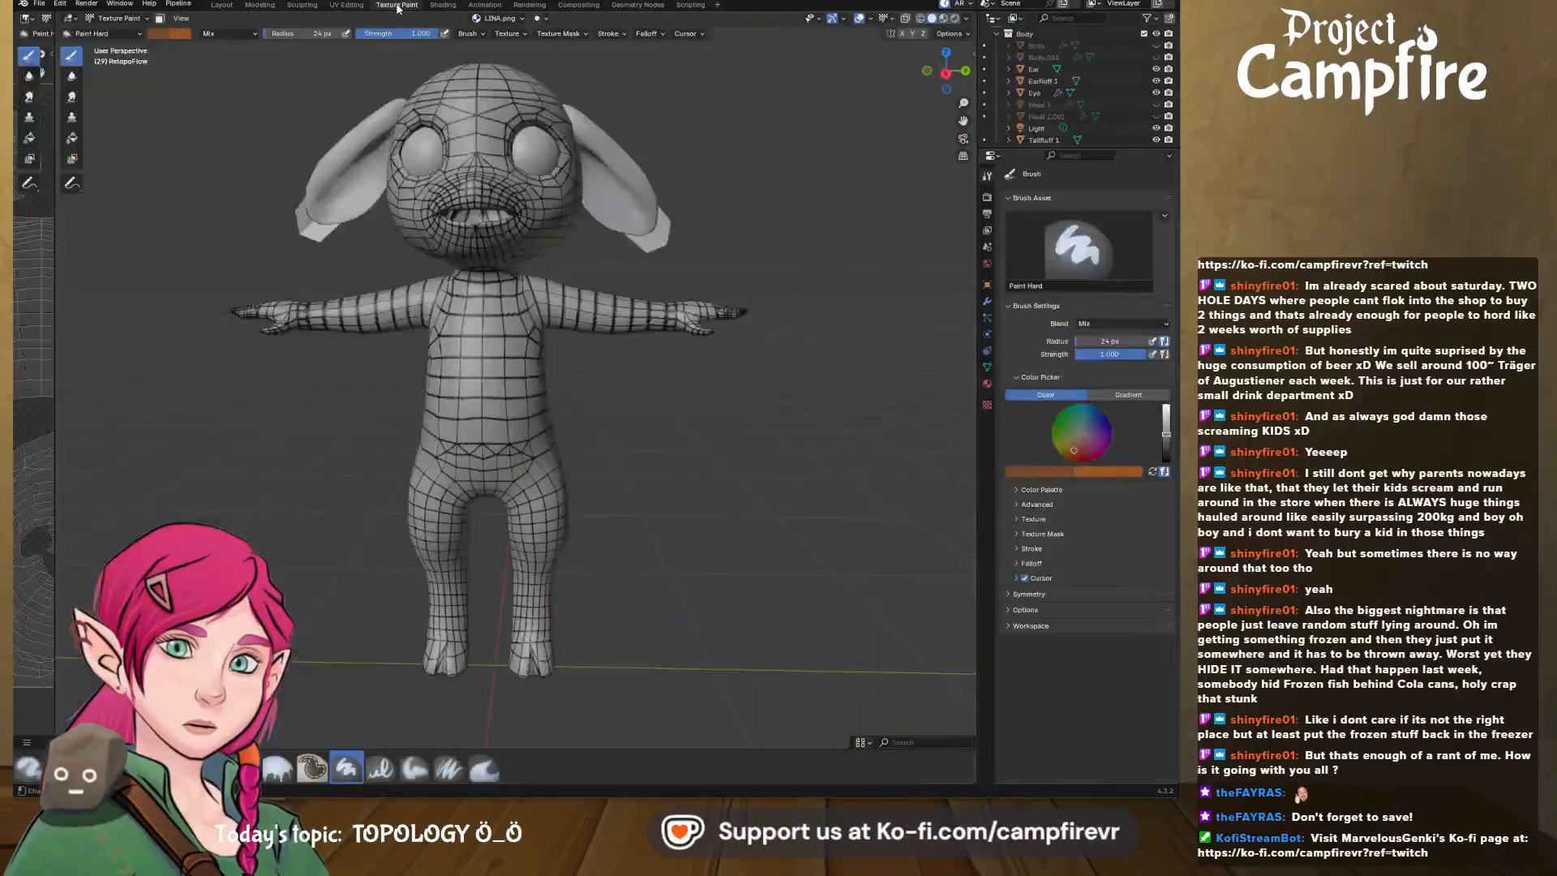
- Paint the head, arms, torso and legs solid brown with the Paint Hard brush, enlarging its radius to 500 px for full coverage
middle_click_drag(472, 243, 503, 170)
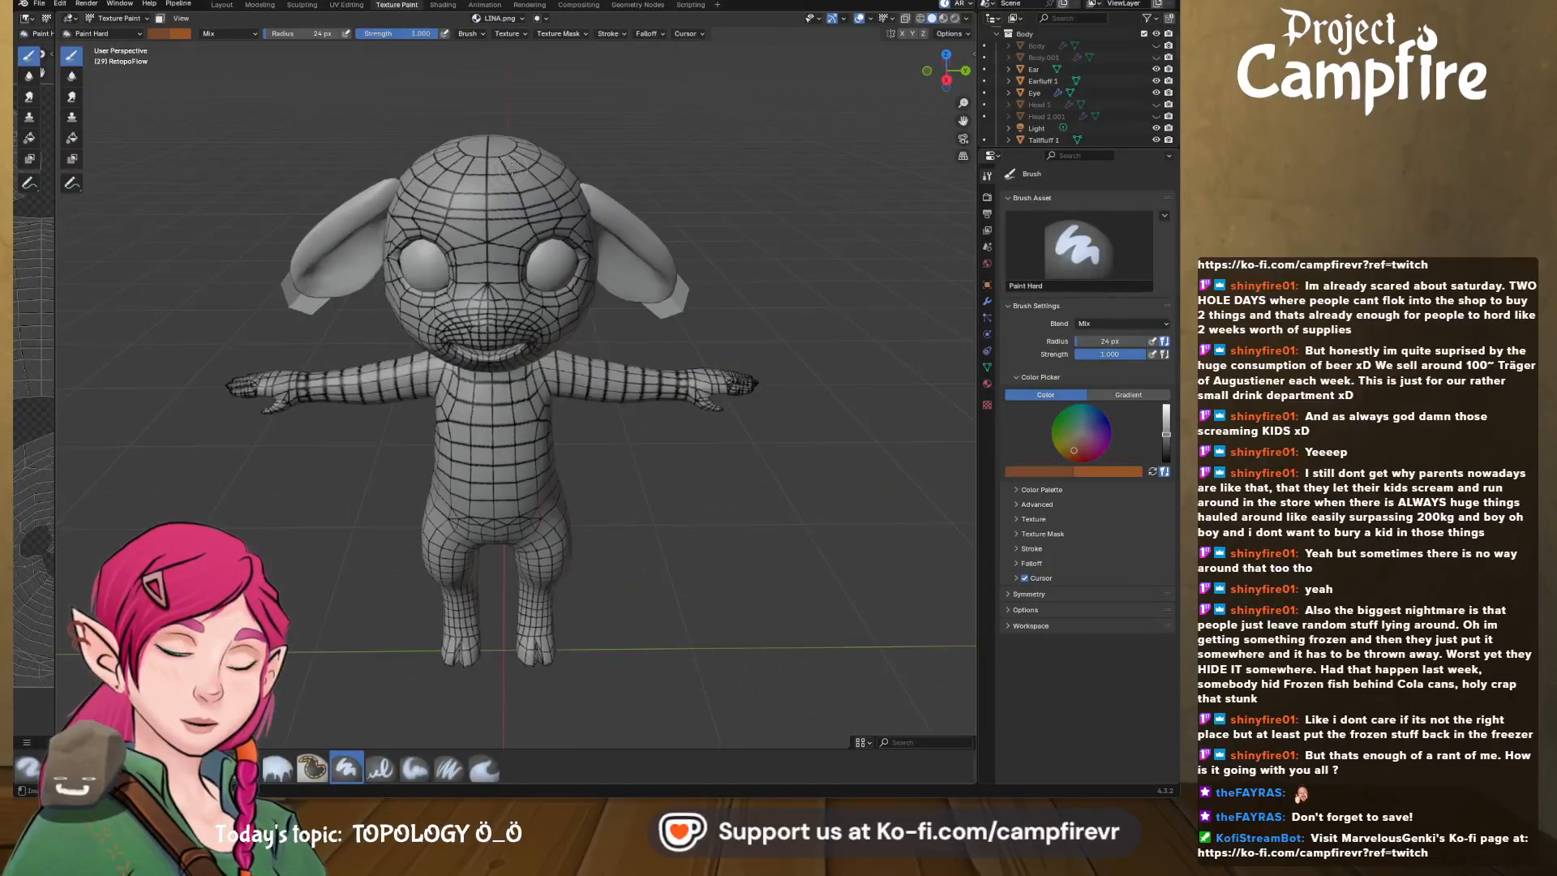
middle_click_drag(242, 96, 240, 88)
left_click(185, 39)
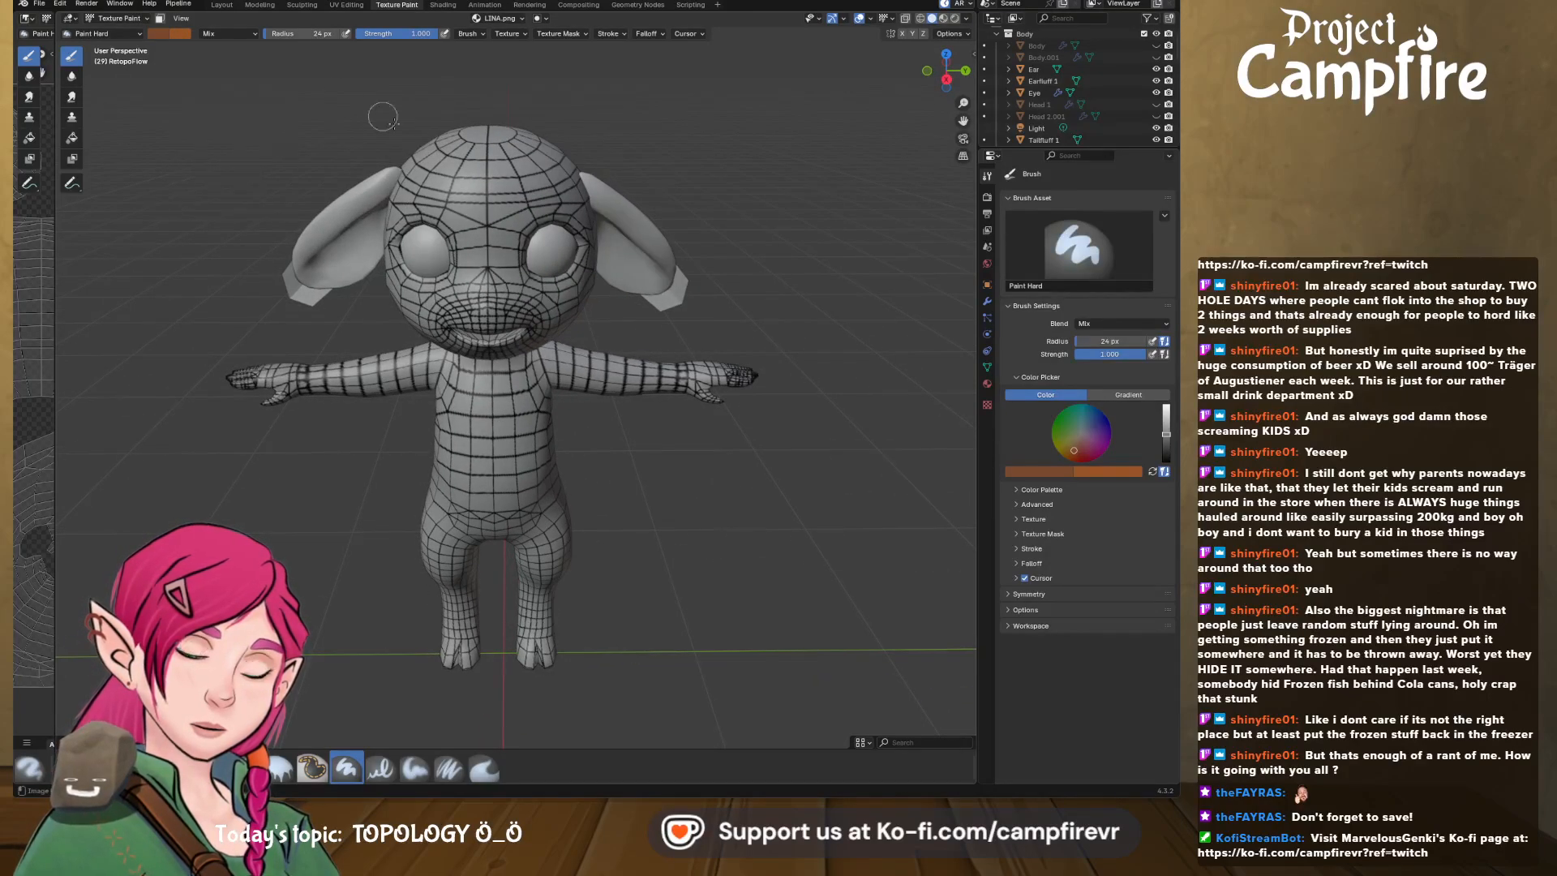
mouse_move(461, 189)
left_mouse_down()
mouse_move(409, 197)
mouse_move(485, 138)
mouse_move(560, 187)
mouse_move(414, 259)
mouse_move(583, 243)
mouse_move(620, 268)
mouse_move(301, 440)
left_mouse_up()
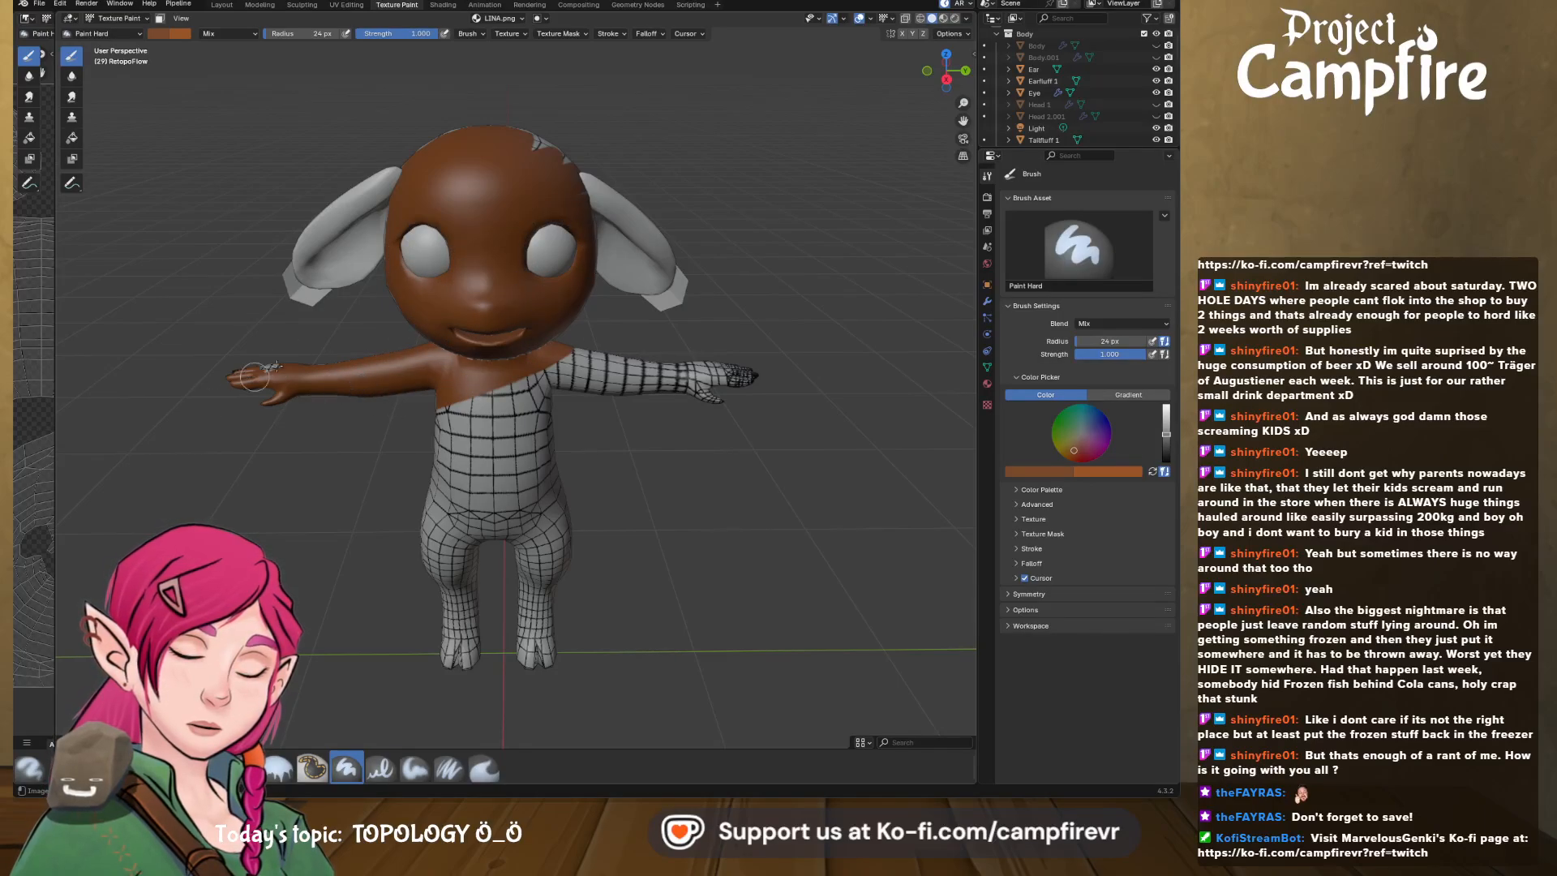
mouse_move(536, 374)
left_mouse_down()
mouse_move(470, 417)
mouse_move(423, 413)
left_mouse_up()
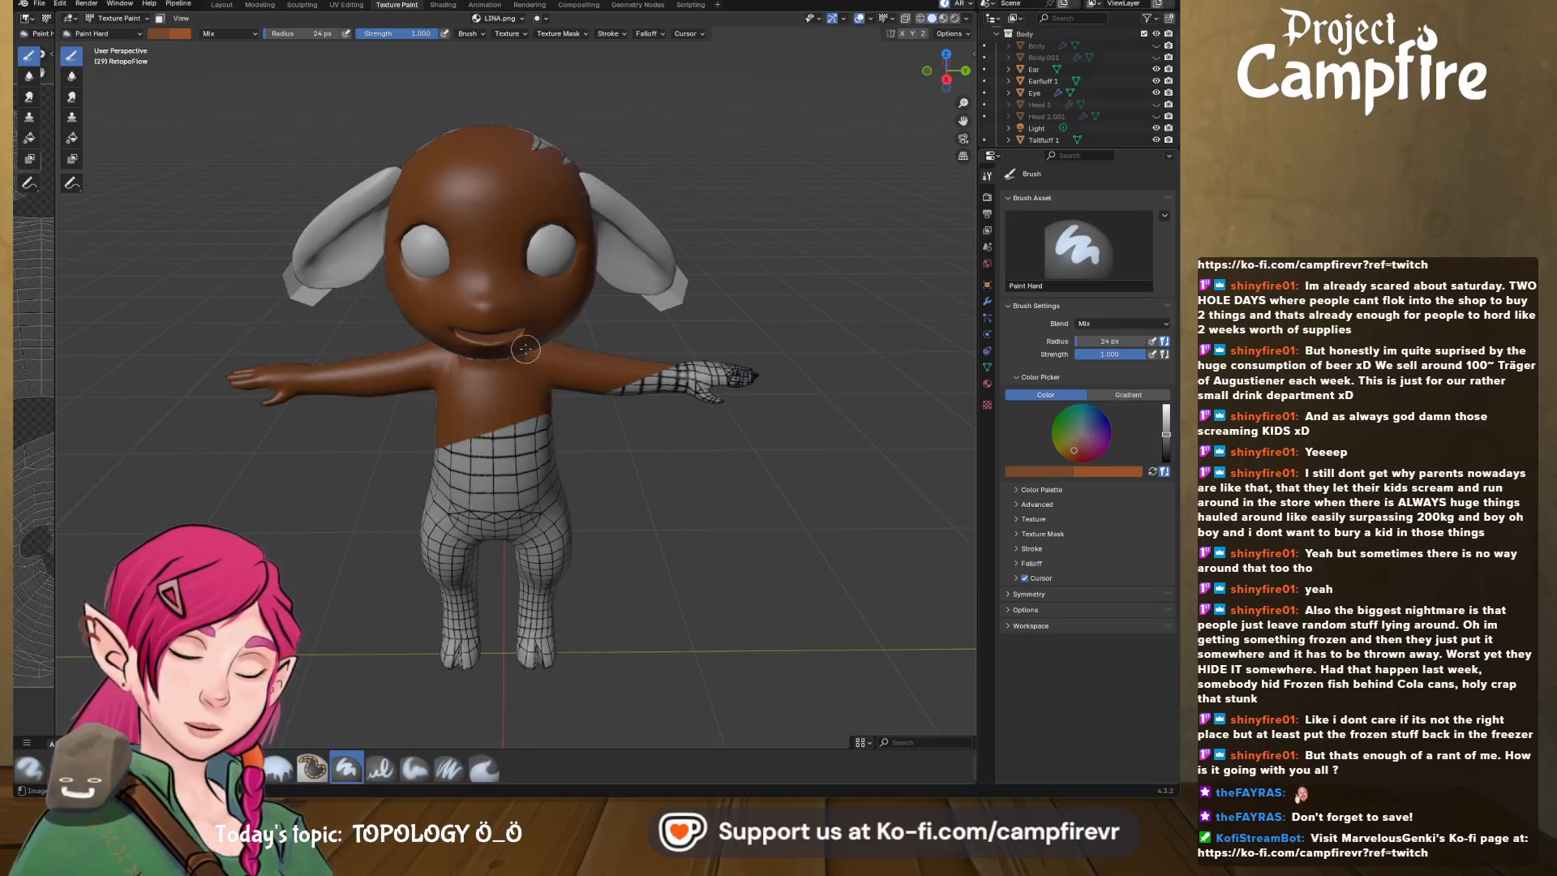
middle_click_drag(525, 348, 510, 175)
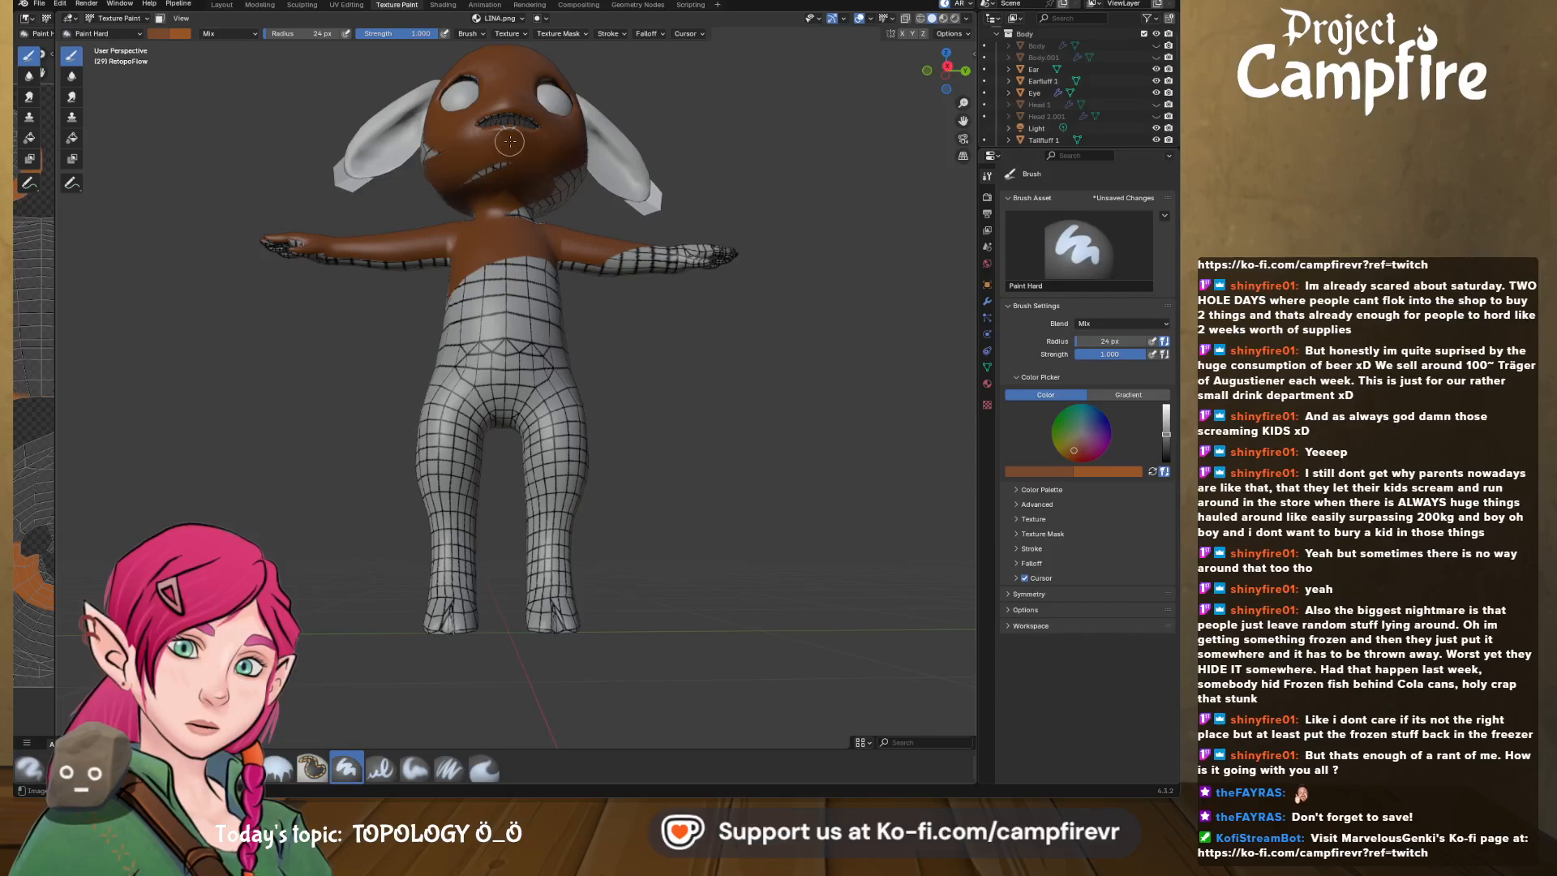
mouse_move(586, 734)
left_mouse_down()
mouse_move(522, 365)
mouse_move(560, 412)
left_mouse_up()
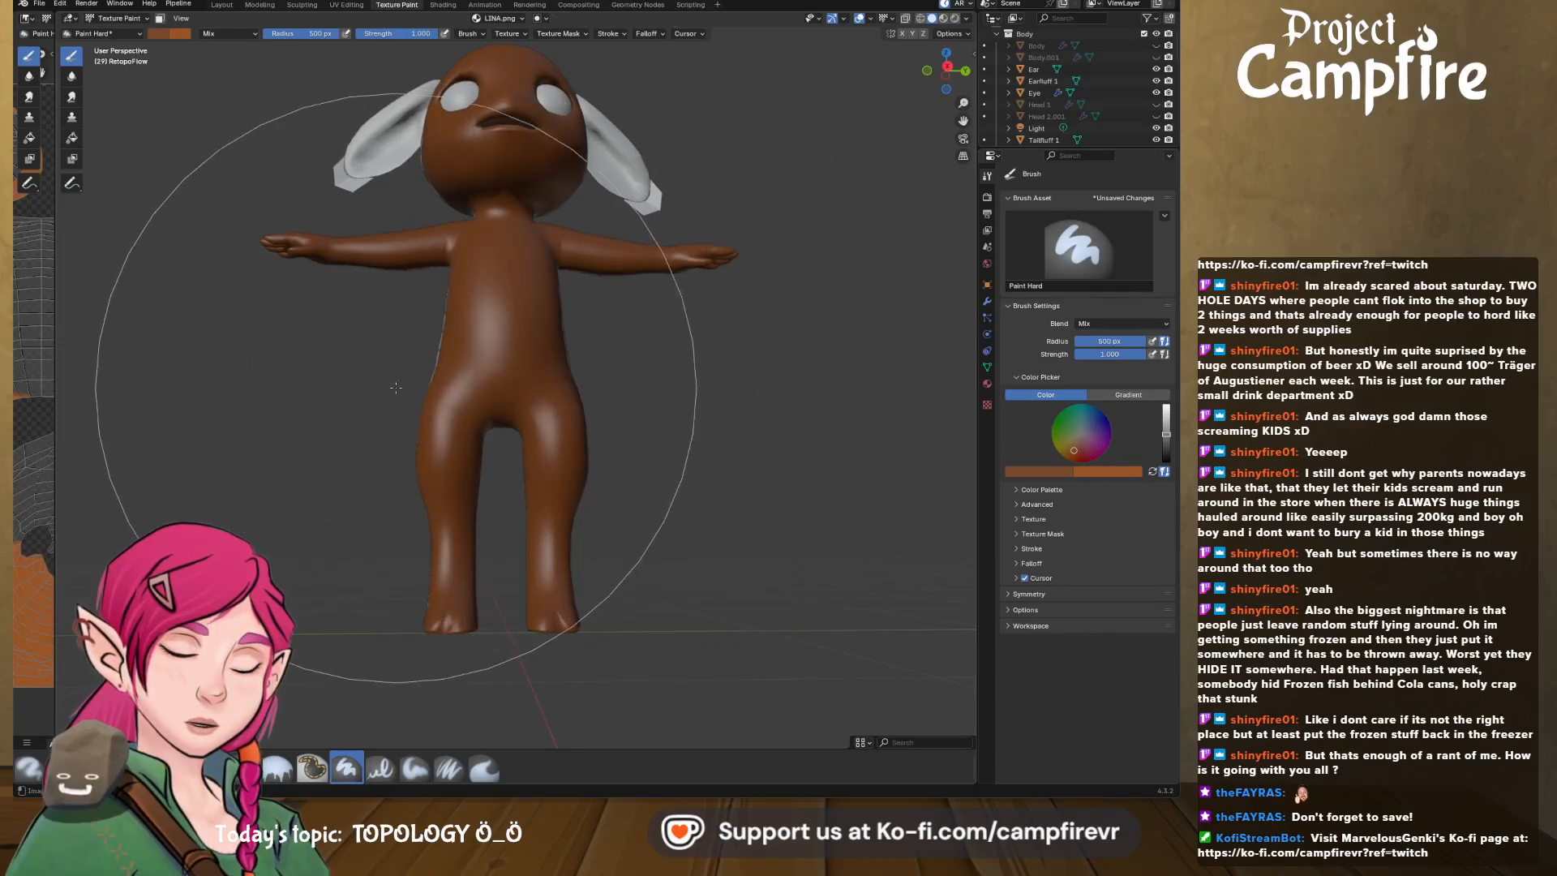
mouse_move(418, 381)
middle_mouse_down()
mouse_move(471, 381)
mouse_move(600, 454)
mouse_move(646, 182)
mouse_move(362, 241)
mouse_move(440, 345)
mouse_move(514, 395)
mouse_move(527, 333)
mouse_move(559, 292)
mouse_move(641, 282)
middle_mouse_up()
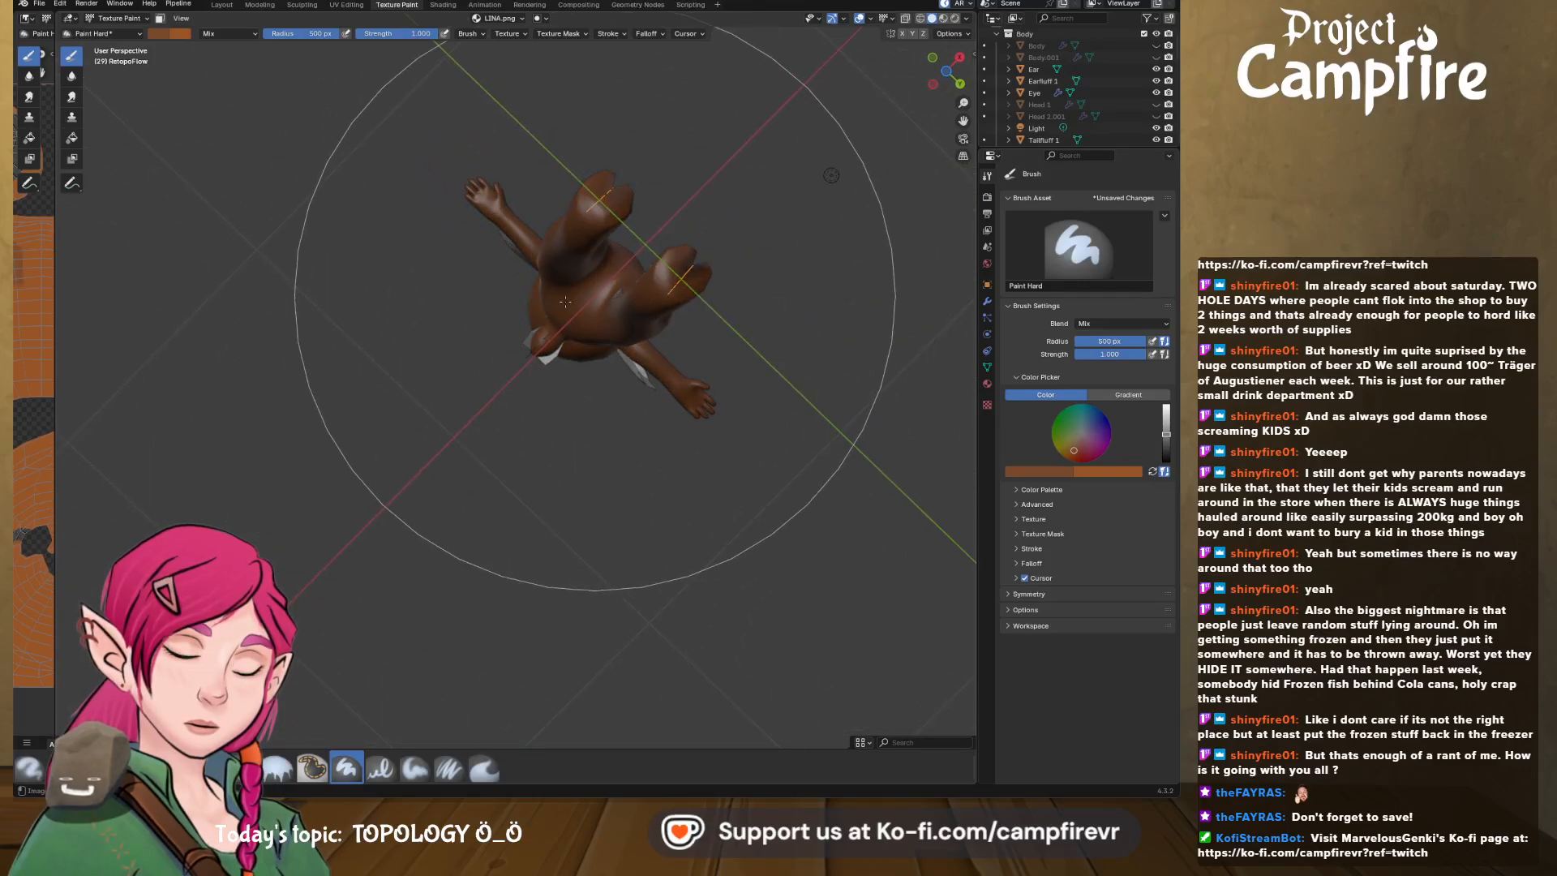
mouse_move(618, 333)
middle_mouse_down()
mouse_move(605, 258)
mouse_move(794, 393)
mouse_move(541, 385)
mouse_move(568, 373)
mouse_move(373, 322)
mouse_move(569, 330)
mouse_move(614, 247)
mouse_move(550, 216)
middle_mouse_up()
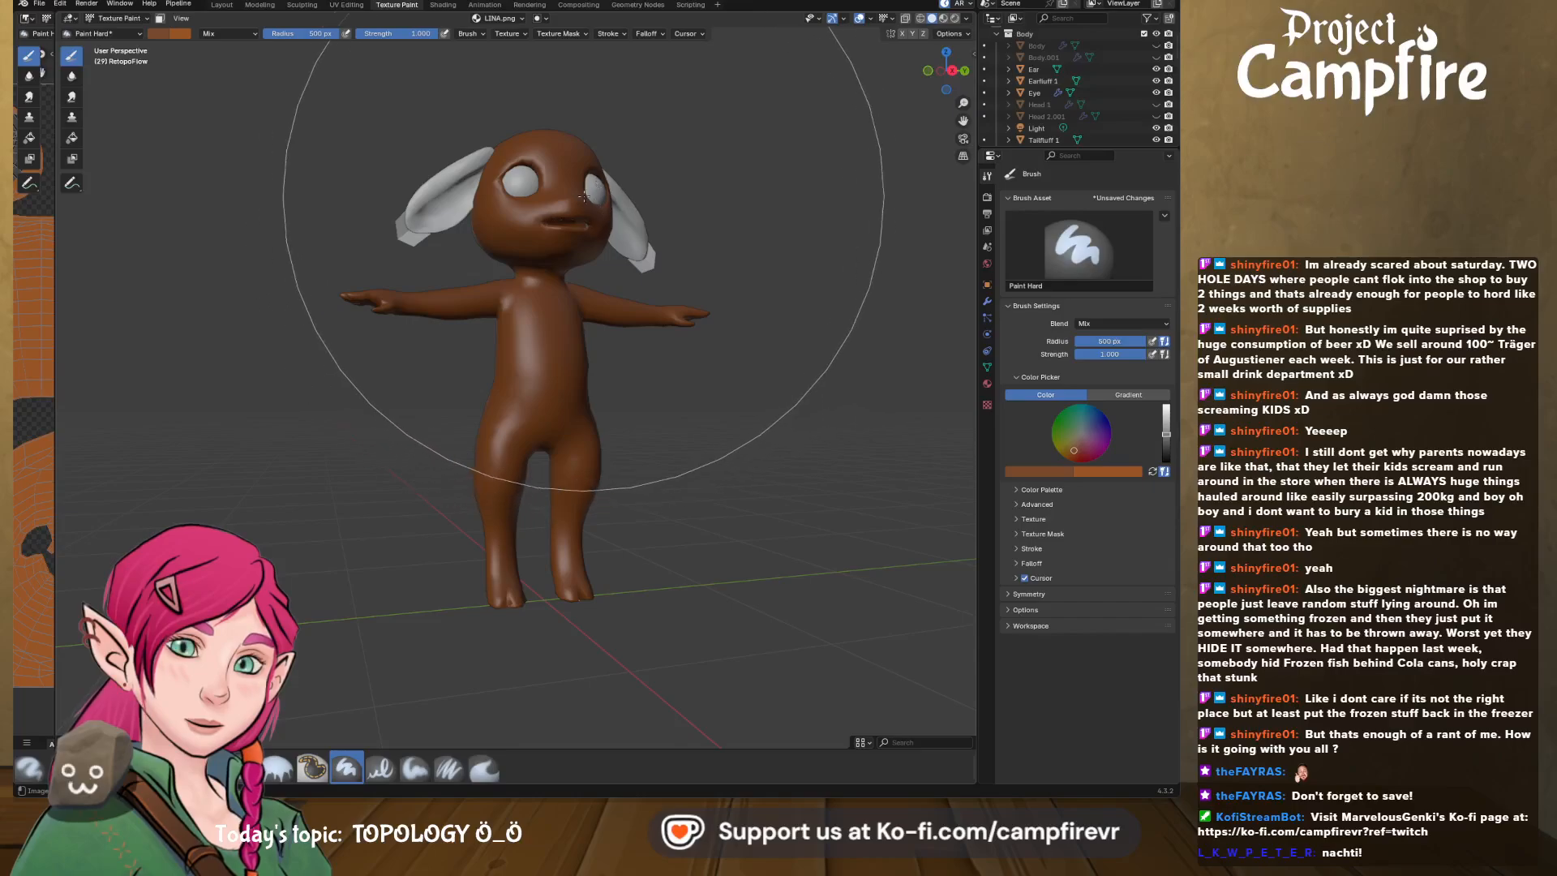
middle_click_drag(591, 203, 584, 197)
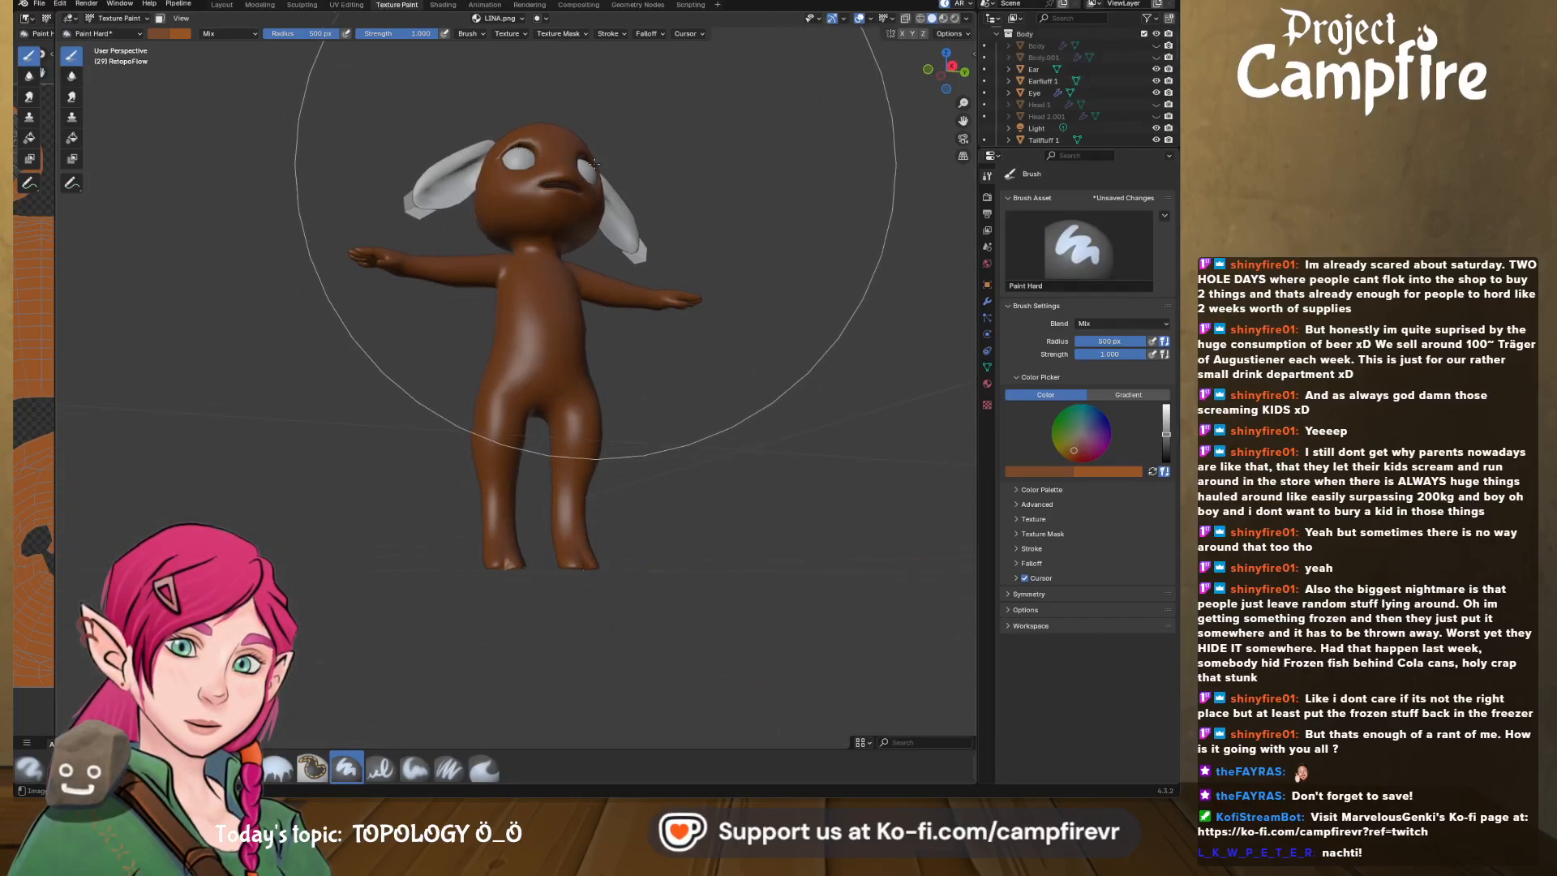
- Switch the viewport to Material Preview and paint the uncovered areas inside the mouth with the same brown
mouse_move(625, 199)
middle_mouse_down()
mouse_move(554, 308)
mouse_move(605, 322)
middle_mouse_up()
scroll(552, 308, "up", 3)
left_click(988, 386)
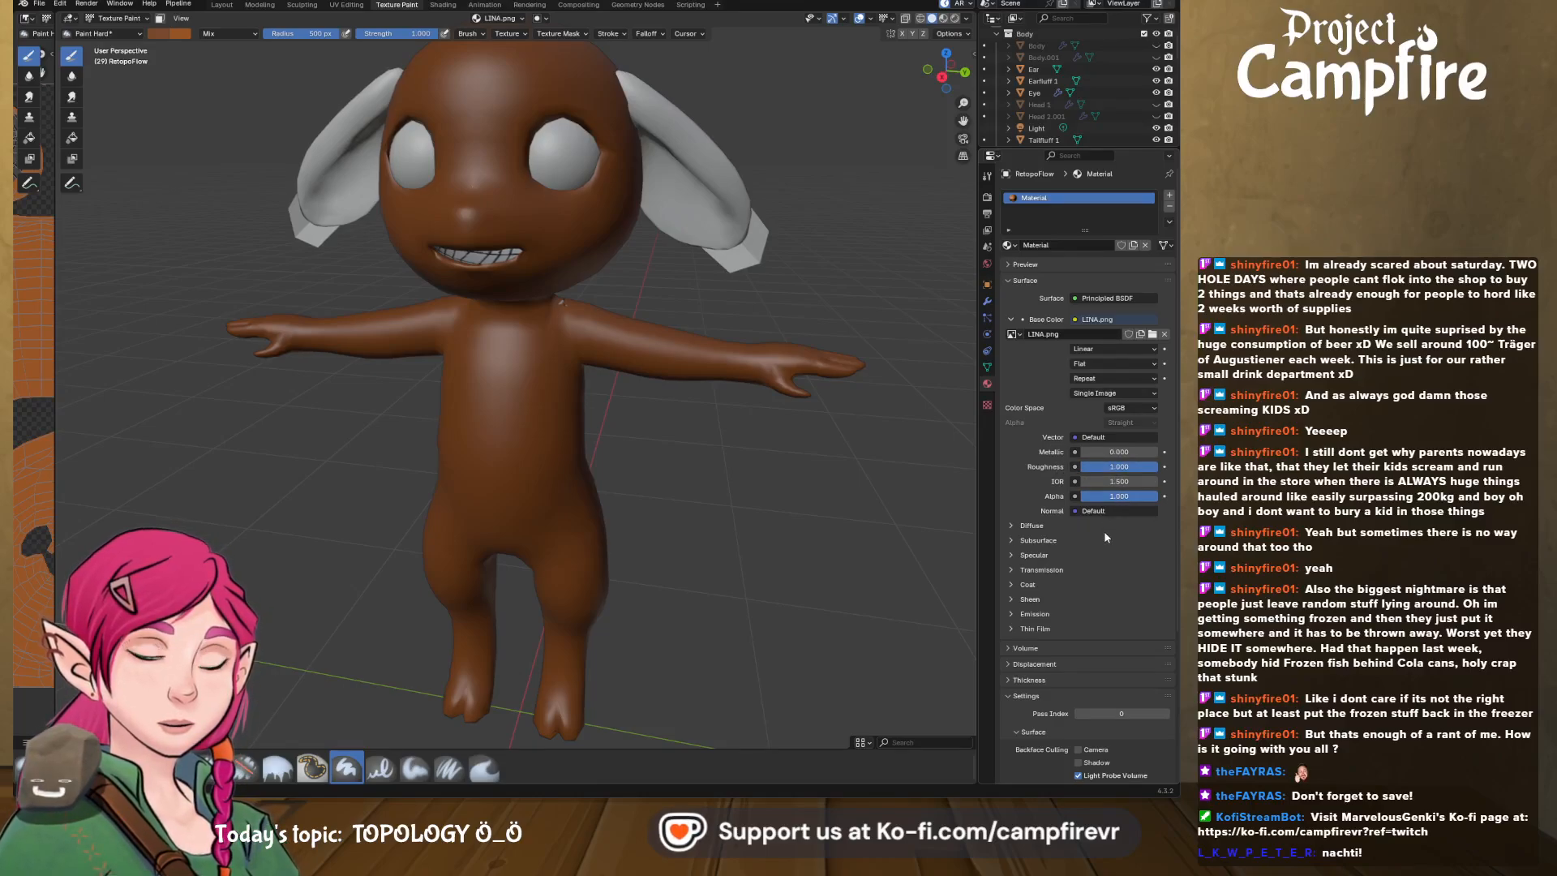
middle_click_drag(714, 438, 674, 500)
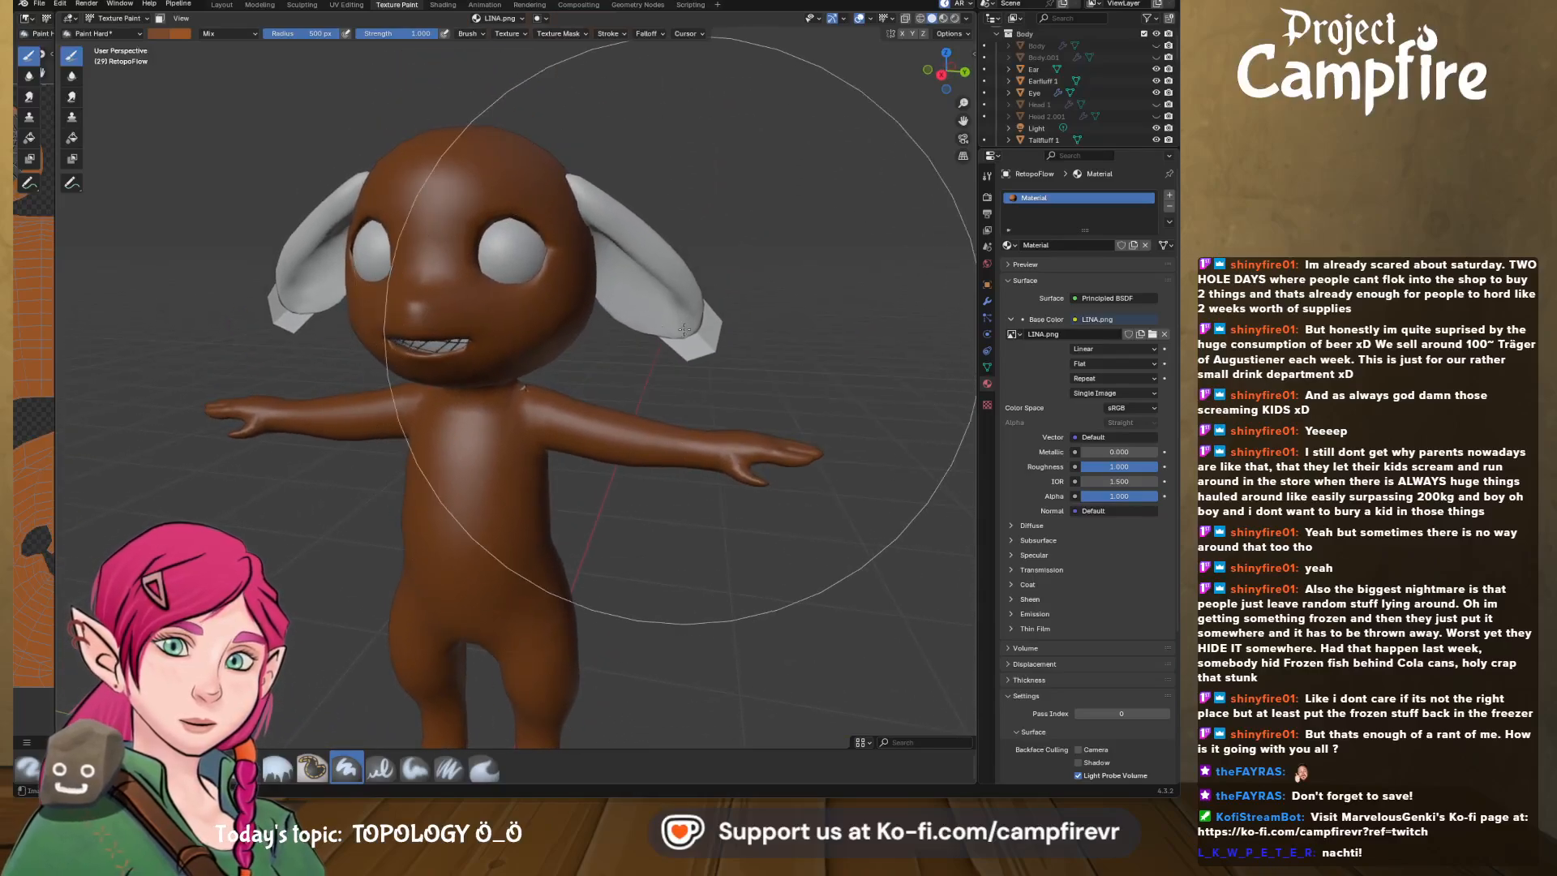
left_click(945, 19)
mouse_move(472, 332)
middle_mouse_down()
mouse_move(559, 330)
mouse_move(512, 324)
mouse_move(477, 237)
middle_mouse_up()
left_click(468, 319)
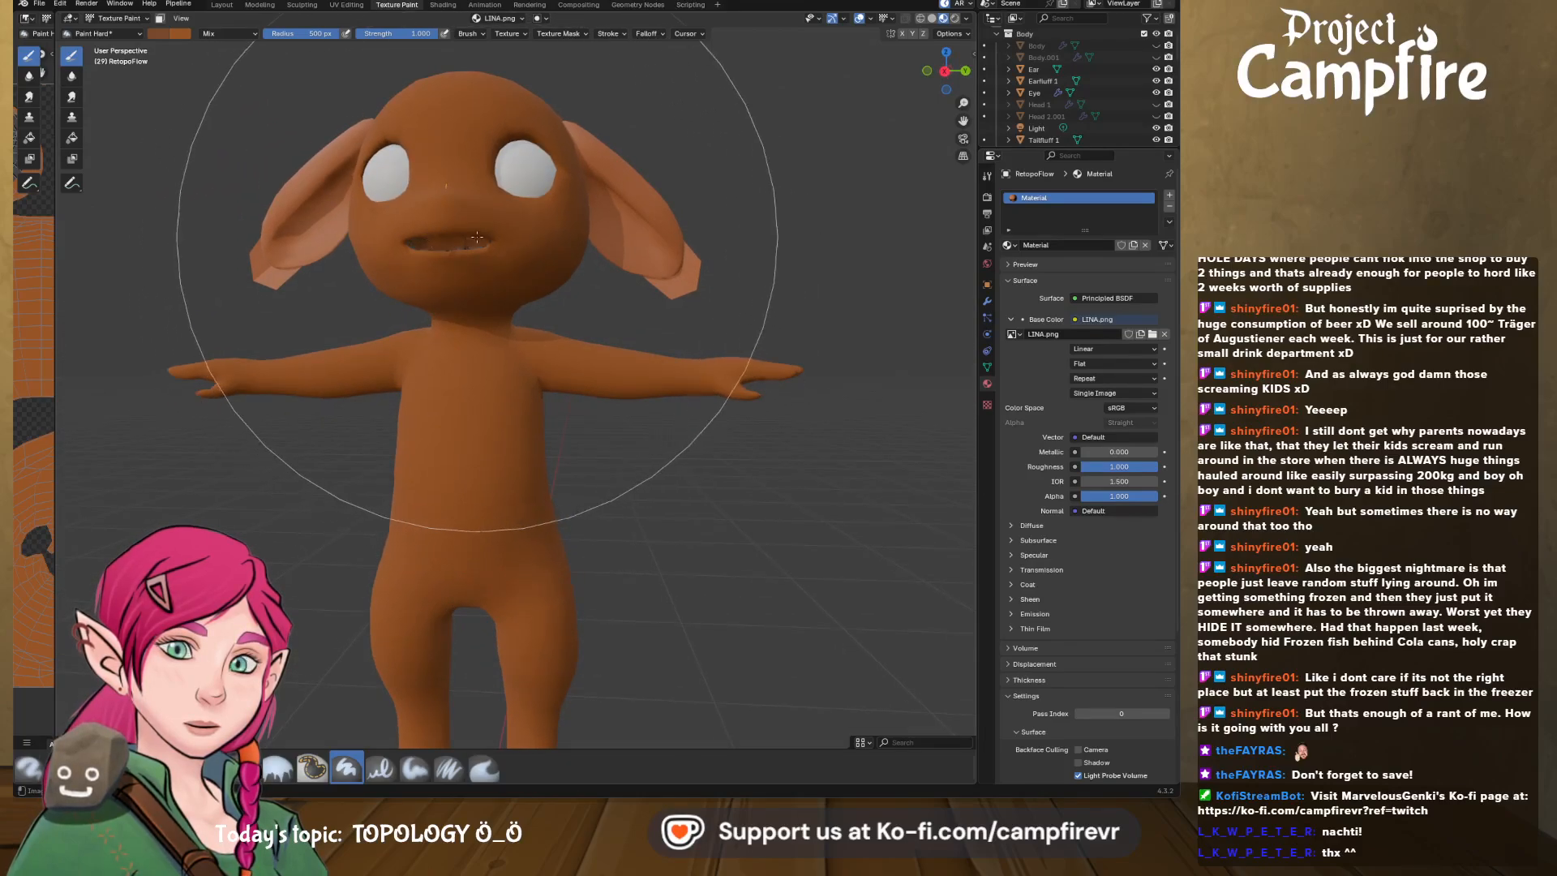
mouse_move(437, 170)
middle_mouse_down()
mouse_move(429, 138)
mouse_move(483, 192)
mouse_move(527, 325)
mouse_move(529, 281)
mouse_move(487, 256)
mouse_move(612, 374)
mouse_move(681, 379)
mouse_move(558, 381)
mouse_move(511, 357)
middle_mouse_up()
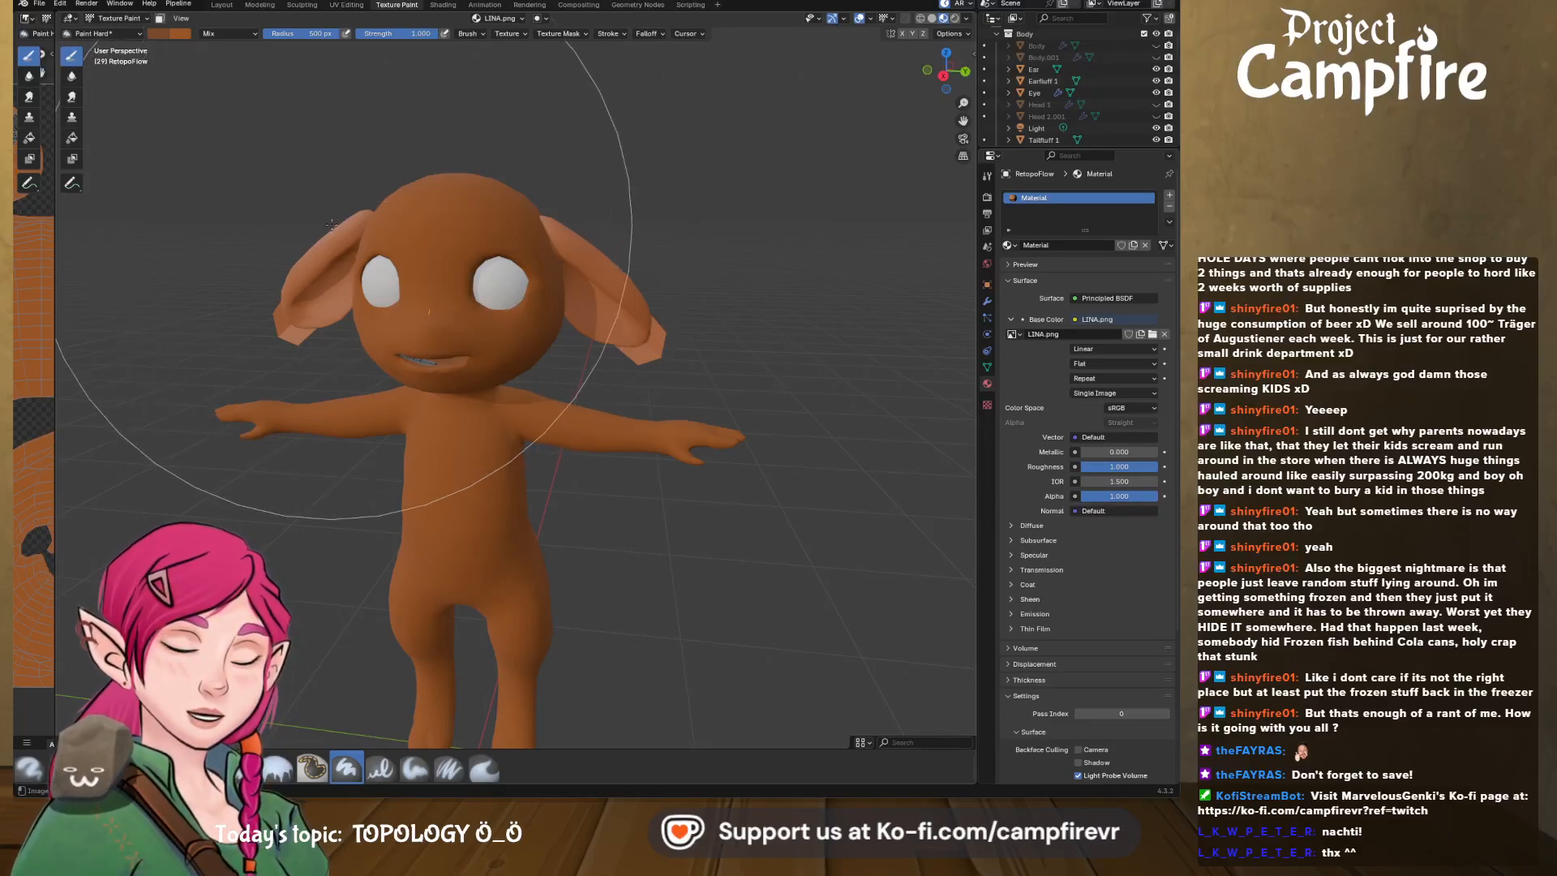
left_click(419, 362)
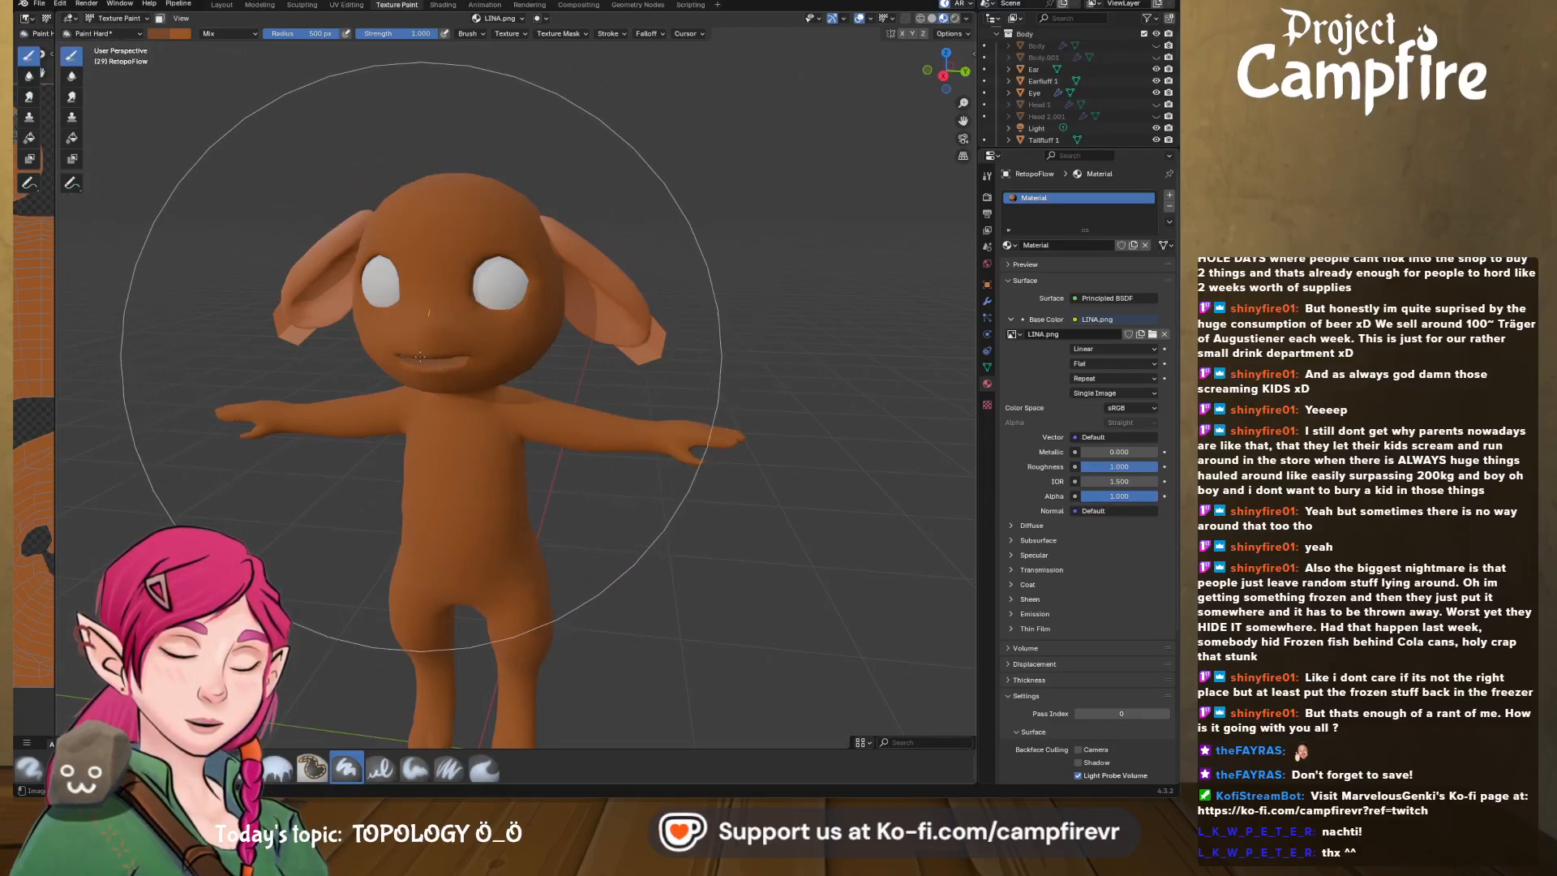
- Set the brush radius to 40 px and paint both hooves a darker brown all the way around
middle_click_drag(487, 97, 283, 82)
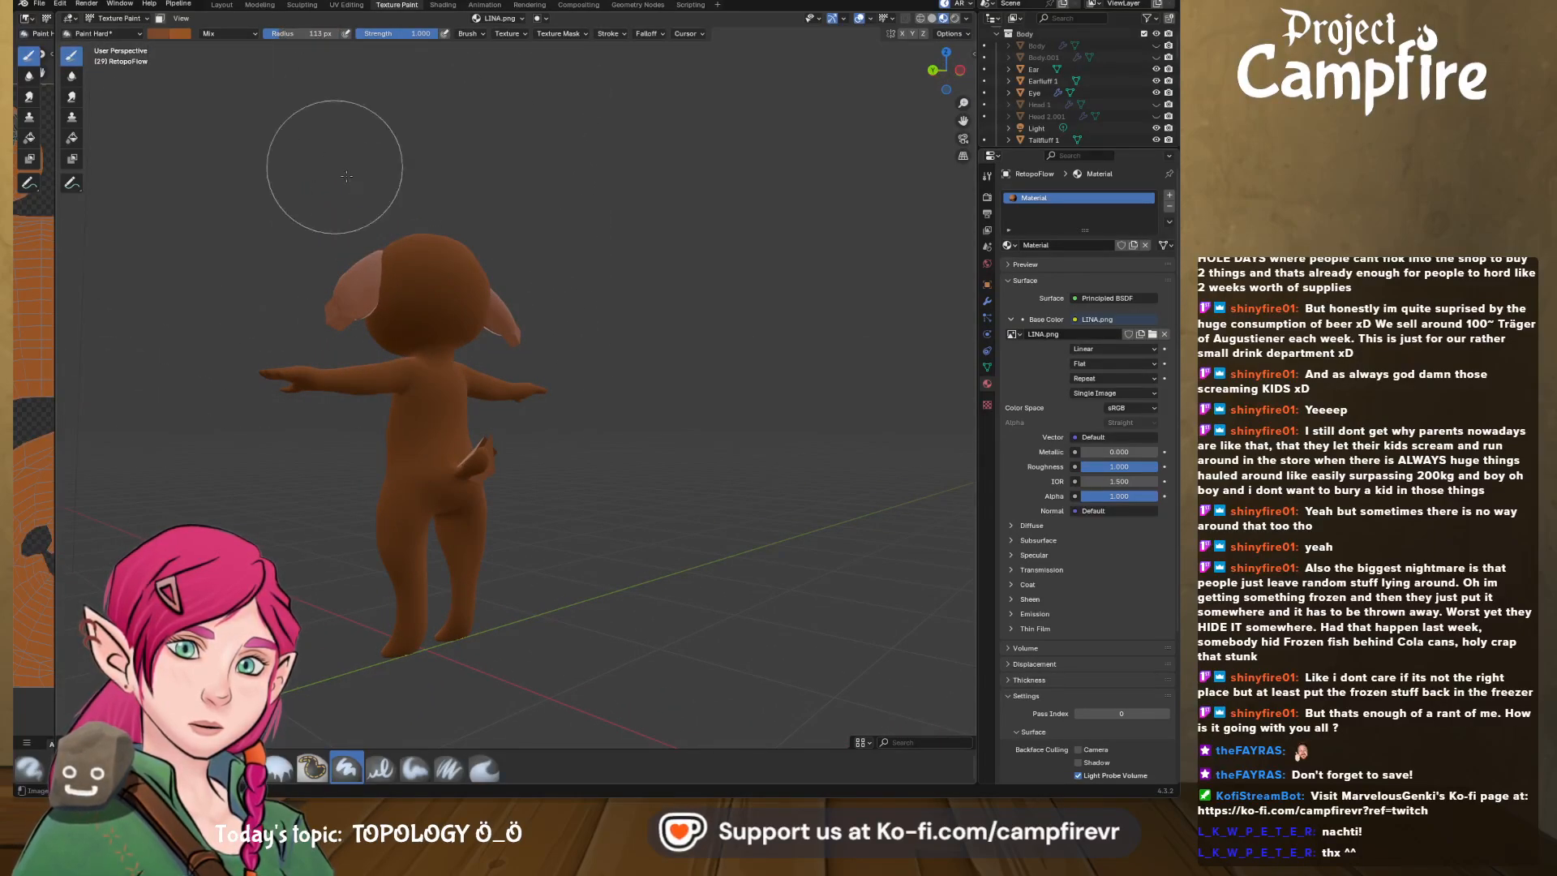
middle_click_drag(419, 270, 292, 244)
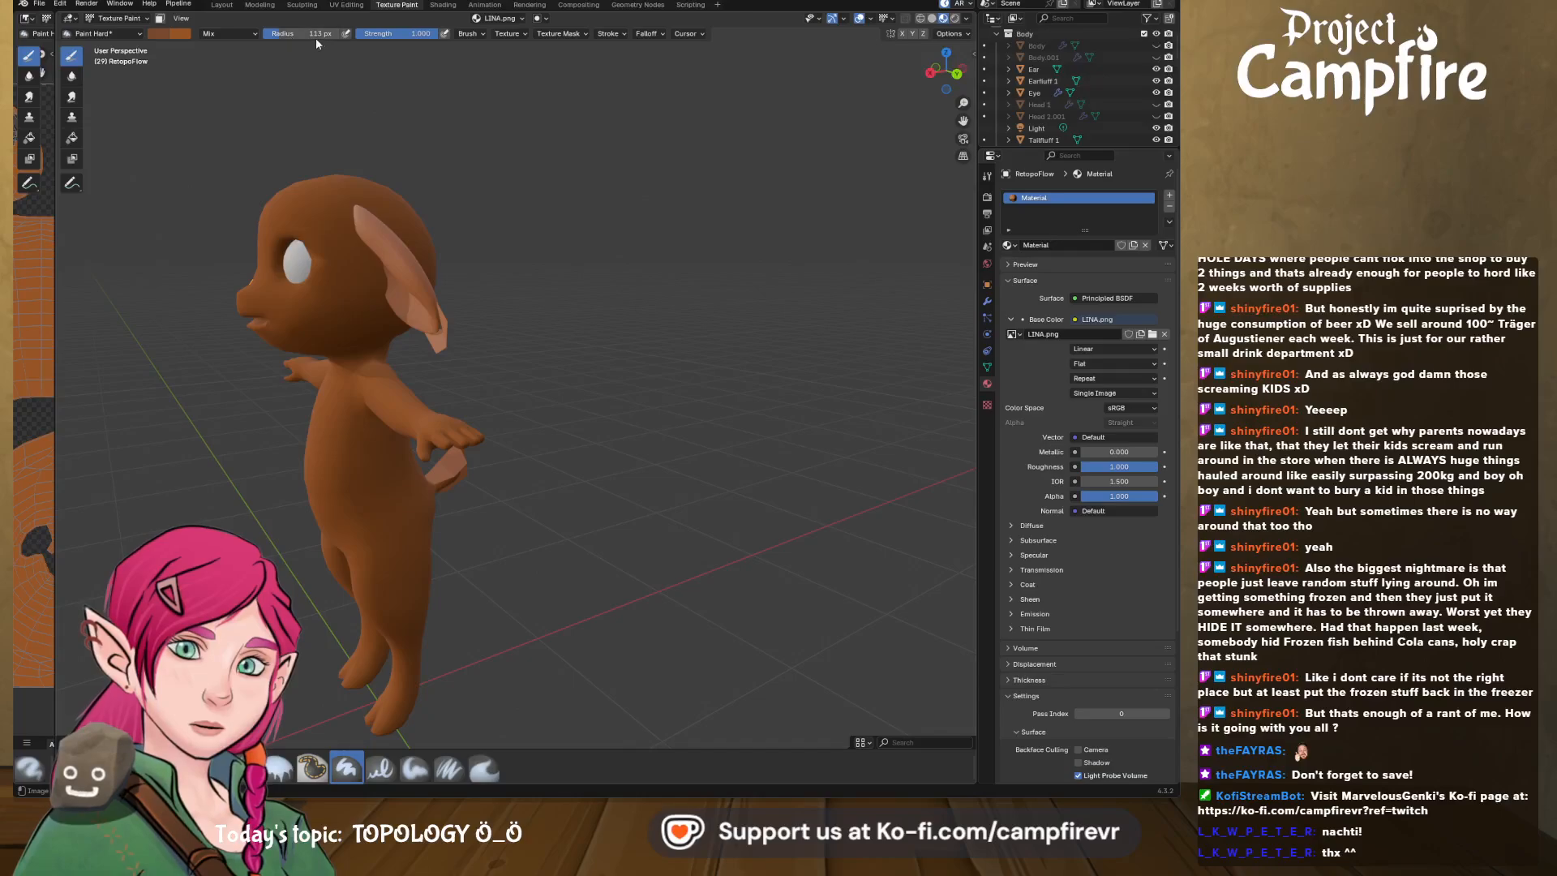
double_click(315, 37)
type("9")
key("Return")
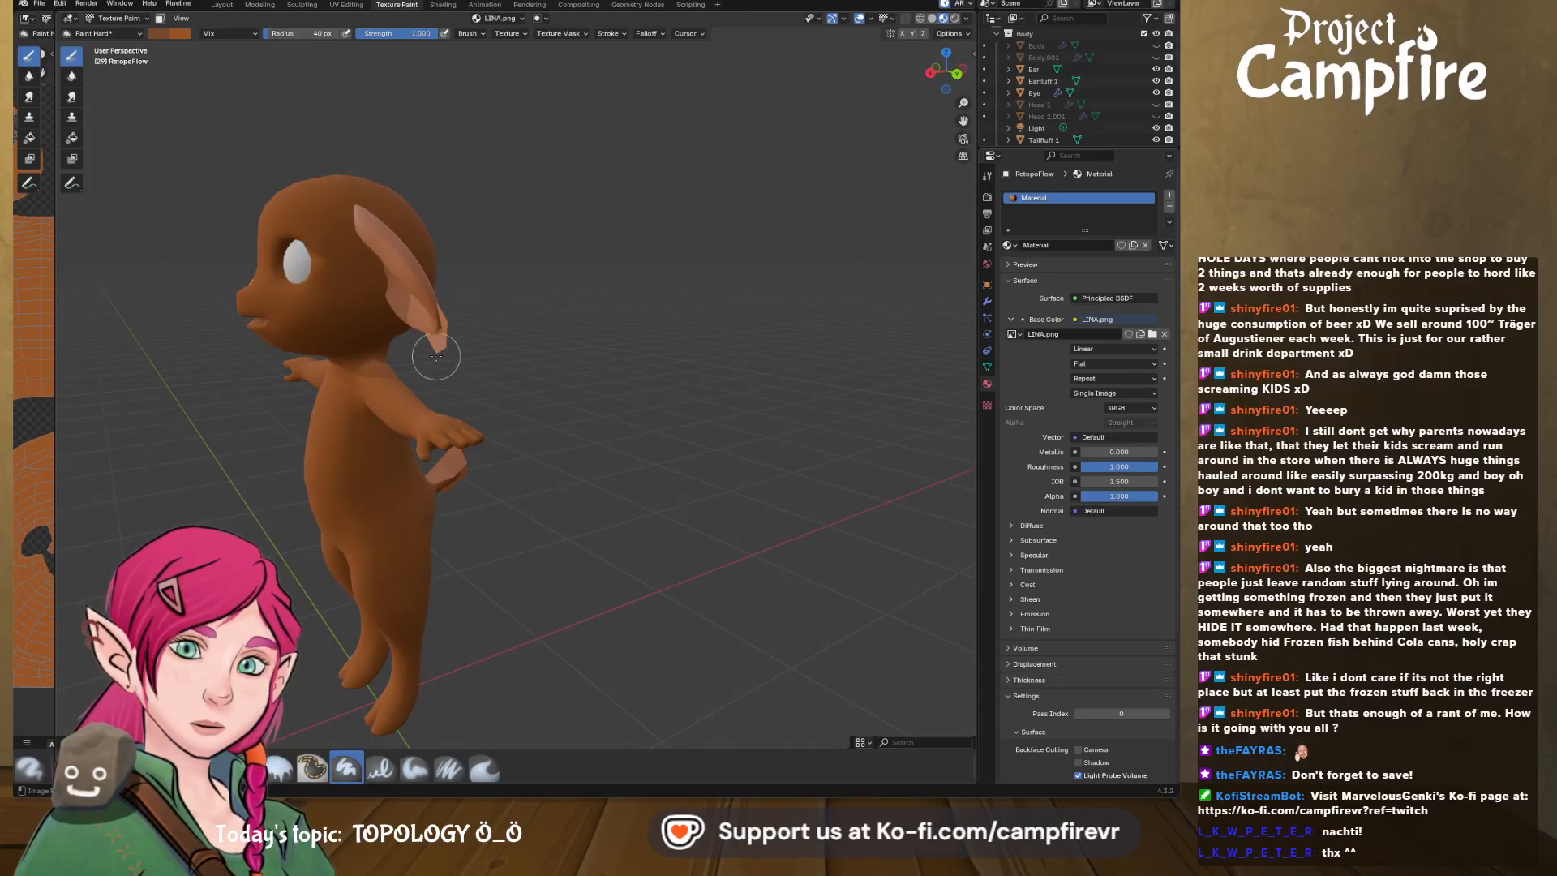
middle_click_drag(437, 356, 577, 361)
middle_click_drag(626, 568, 629, 451, "shift")
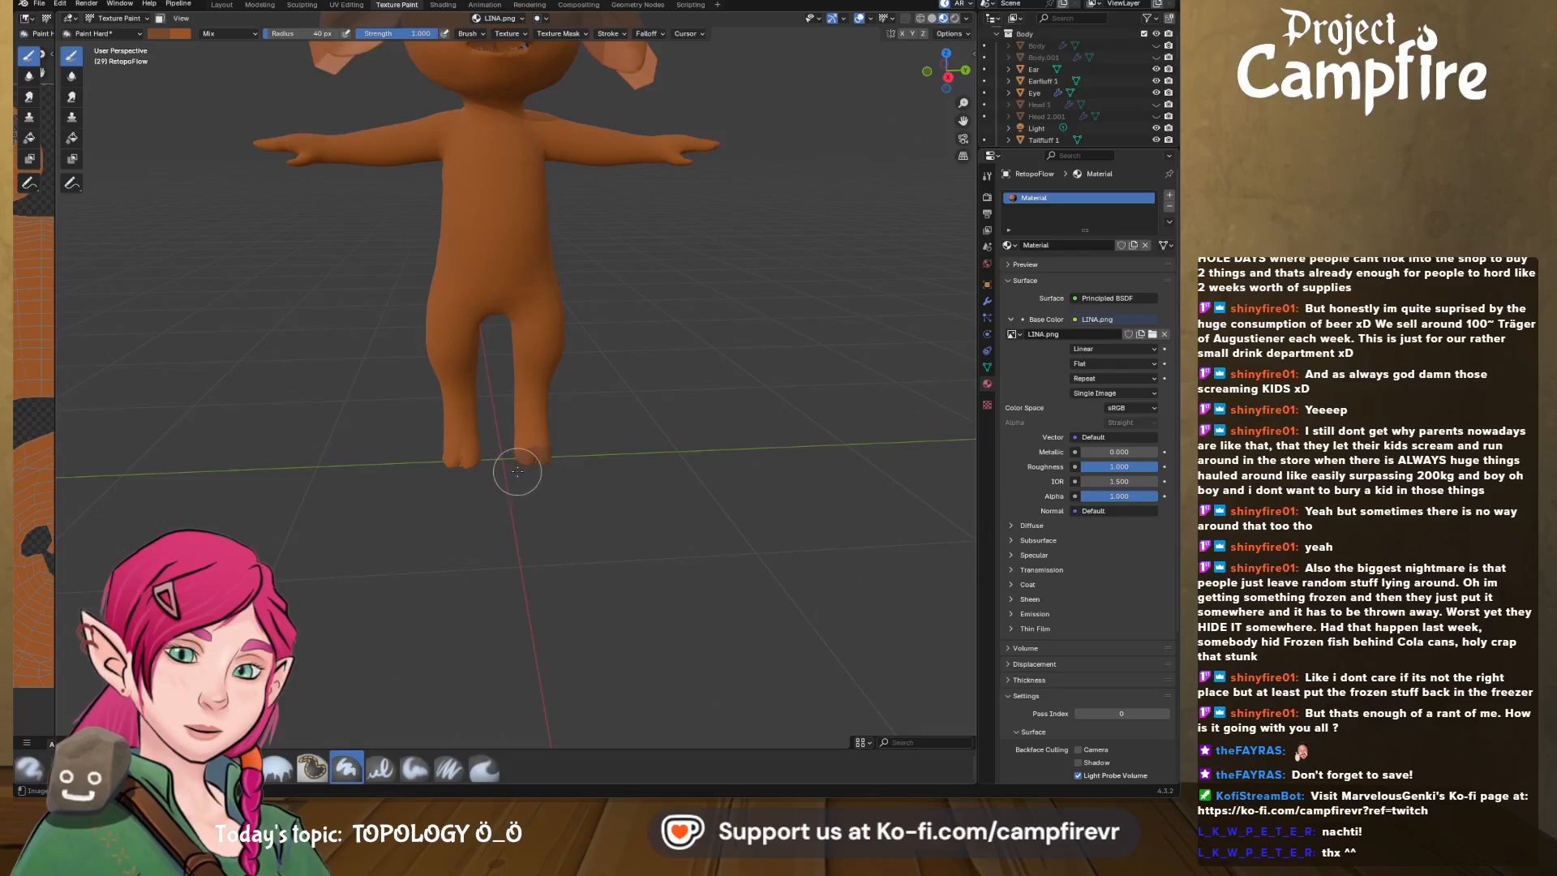
middle_click_drag(586, 469, 511, 469)
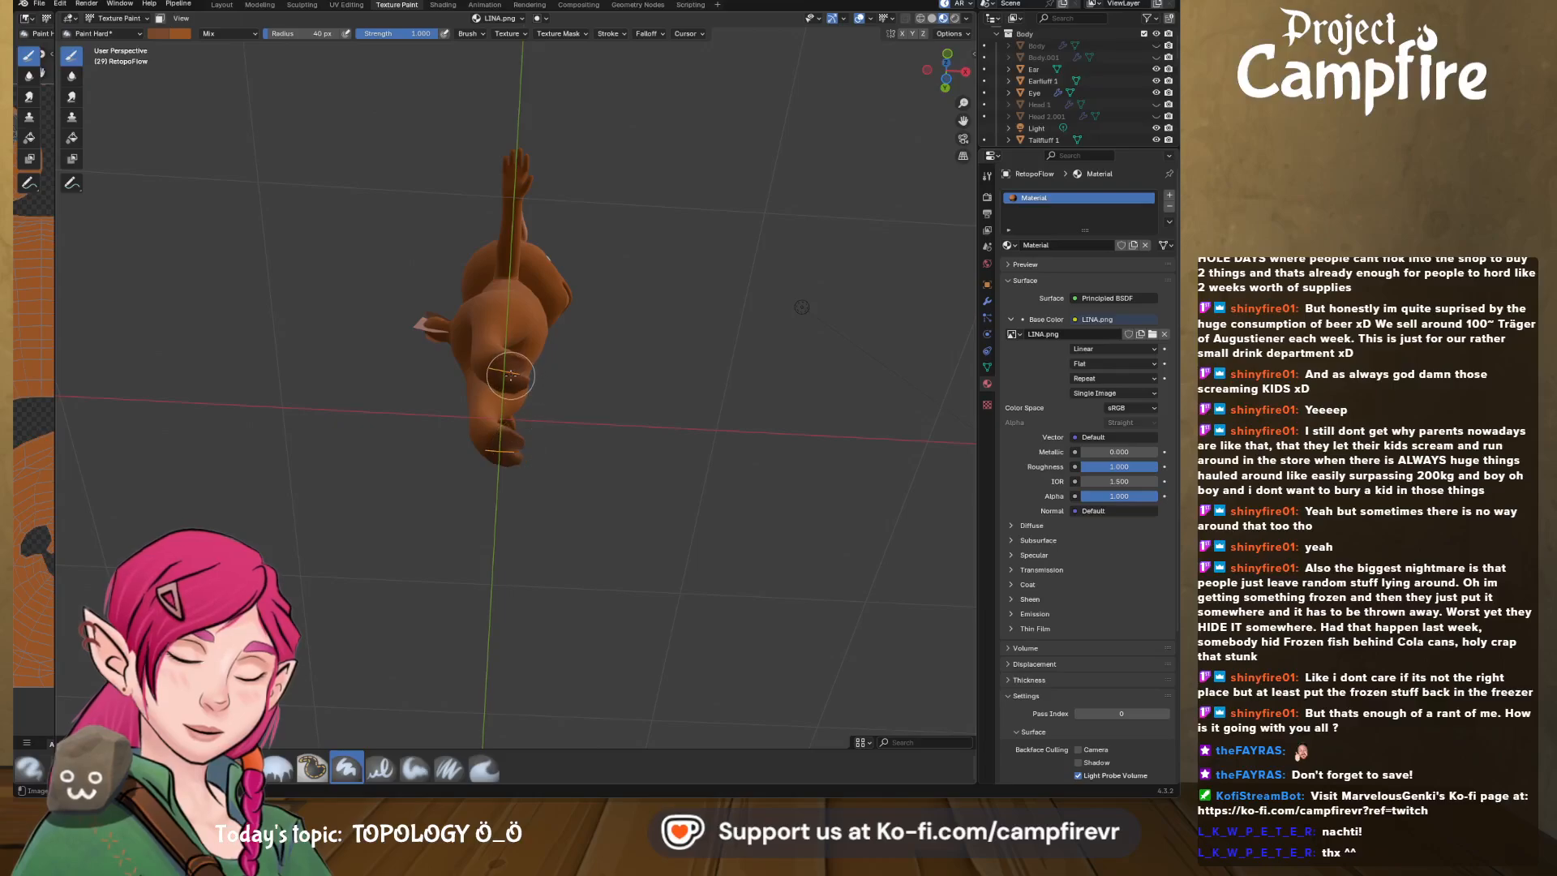
middle_click_drag(564, 422, 442, 493)
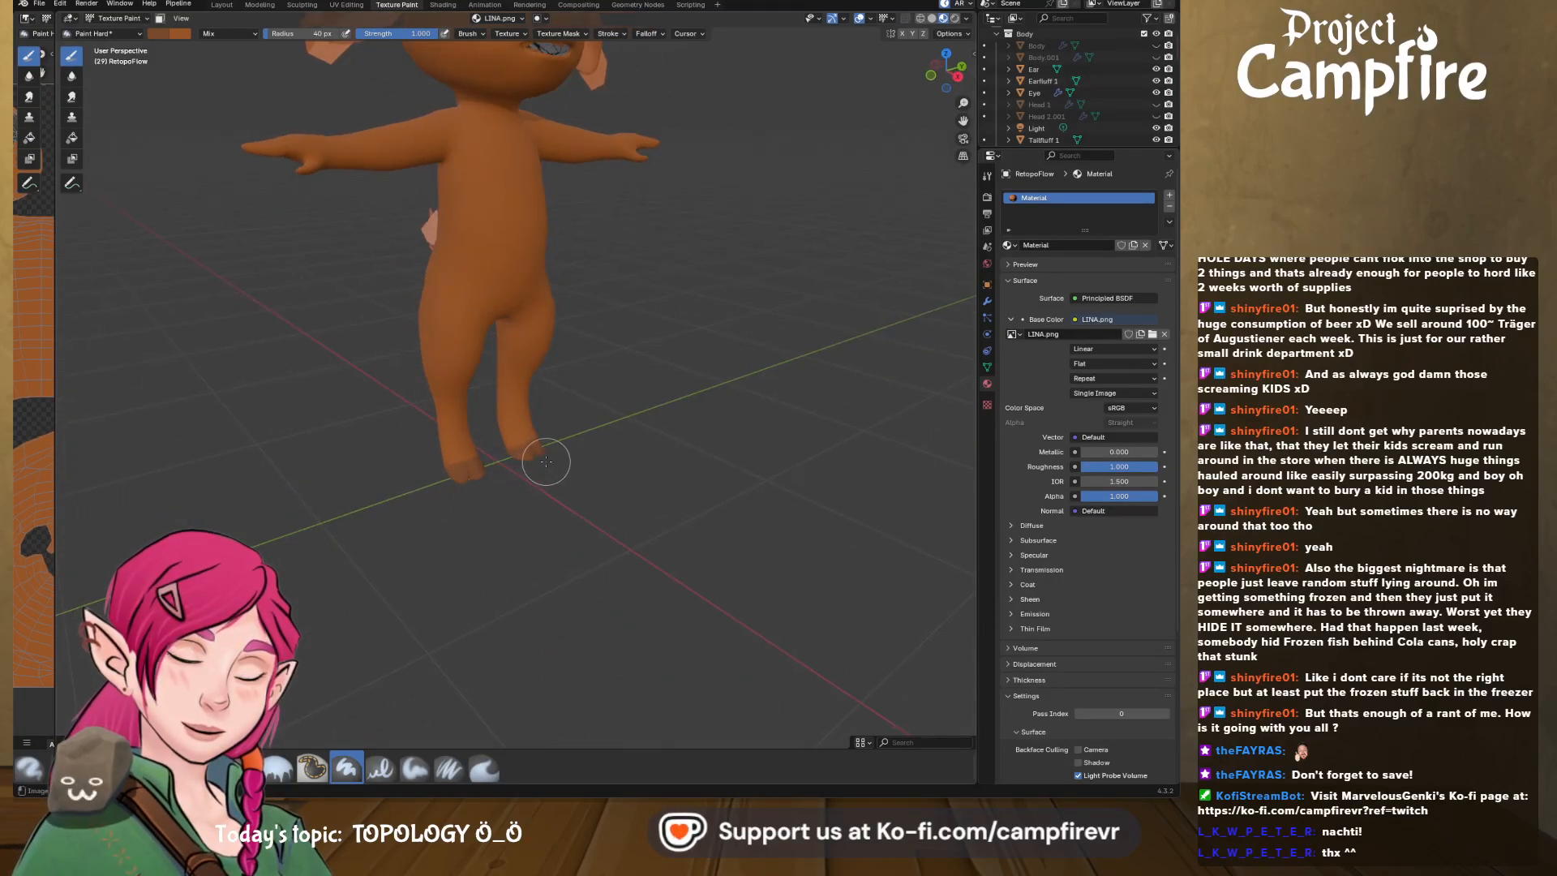
middle_click_drag(538, 463, 653, 461)
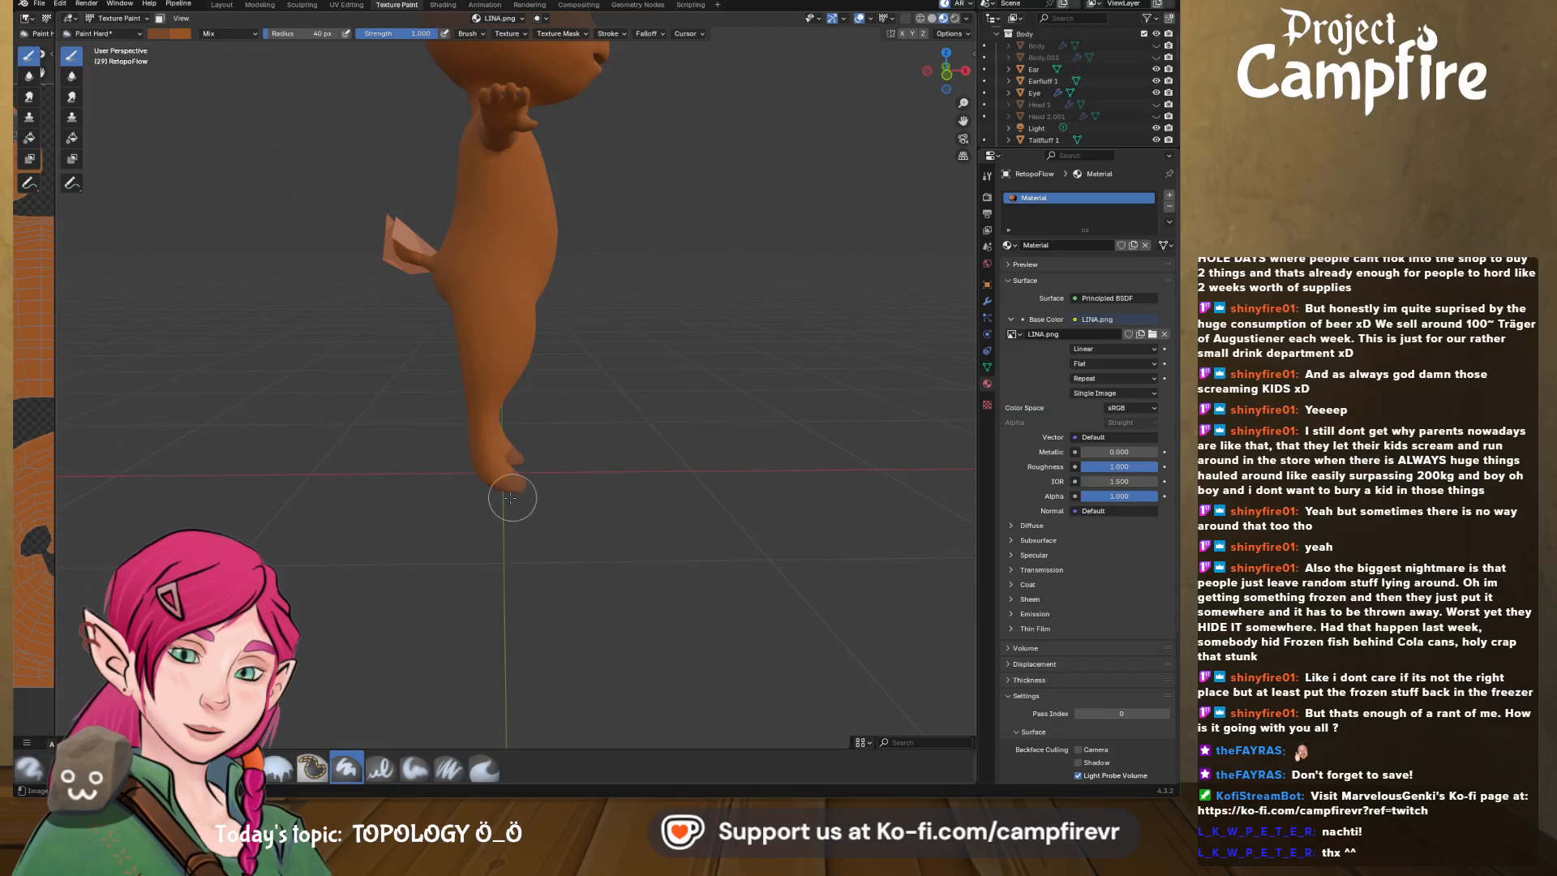
middle_click_drag(504, 512, 666, 517)
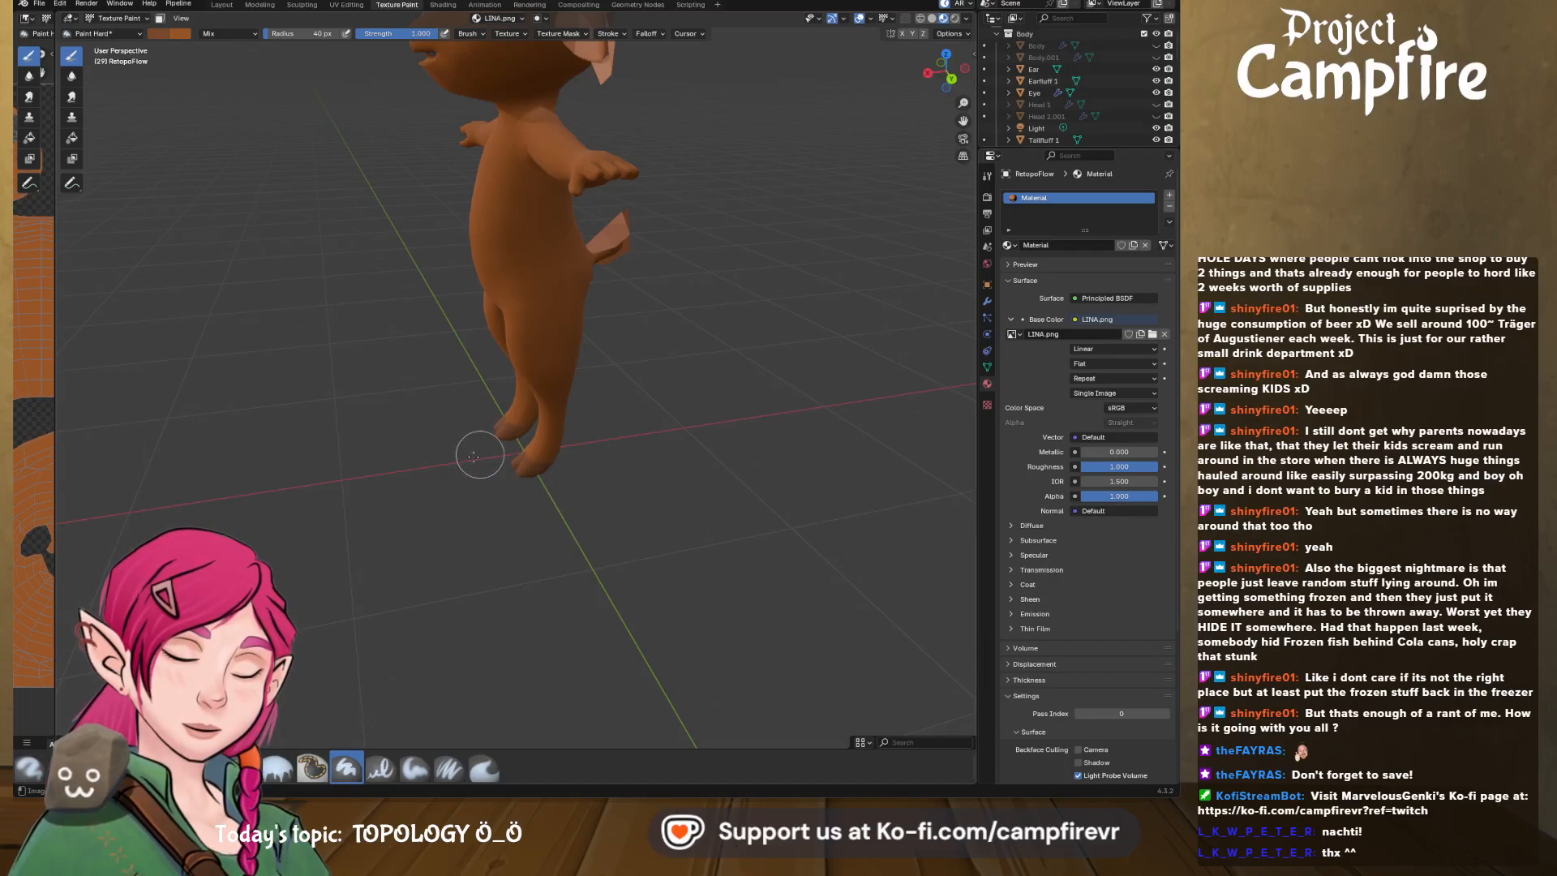
- Paint a dark brown stripe from above the tail up the spine and neck onto the back of the head
middle_click_drag(474, 456, 534, 398)
middle_click_drag(641, 268, 611, 400, "shift")
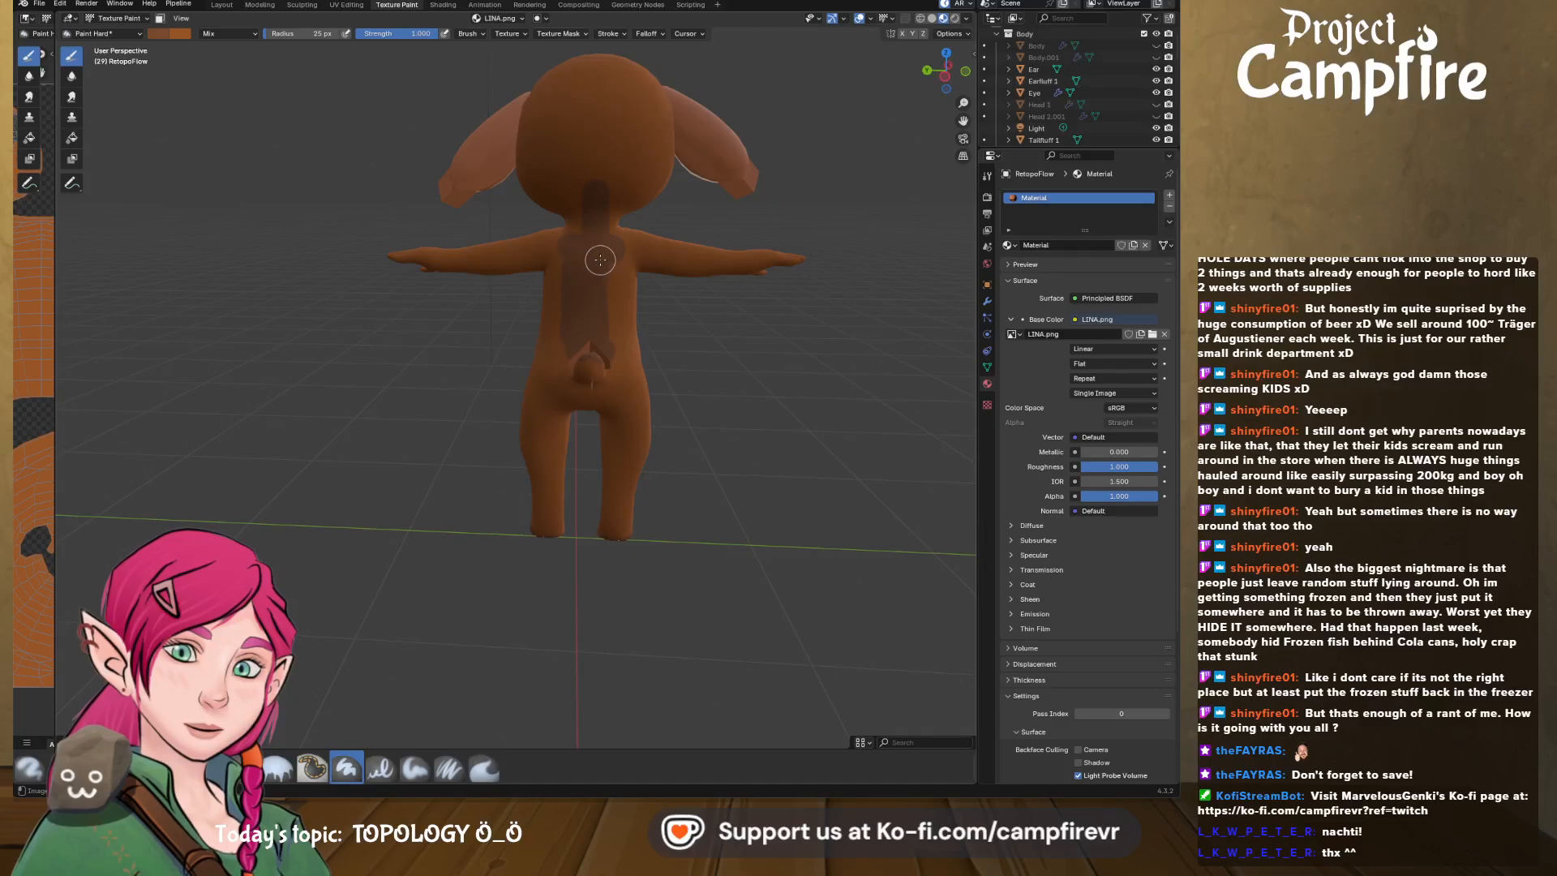
middle_click_drag(602, 328, 602, 191)
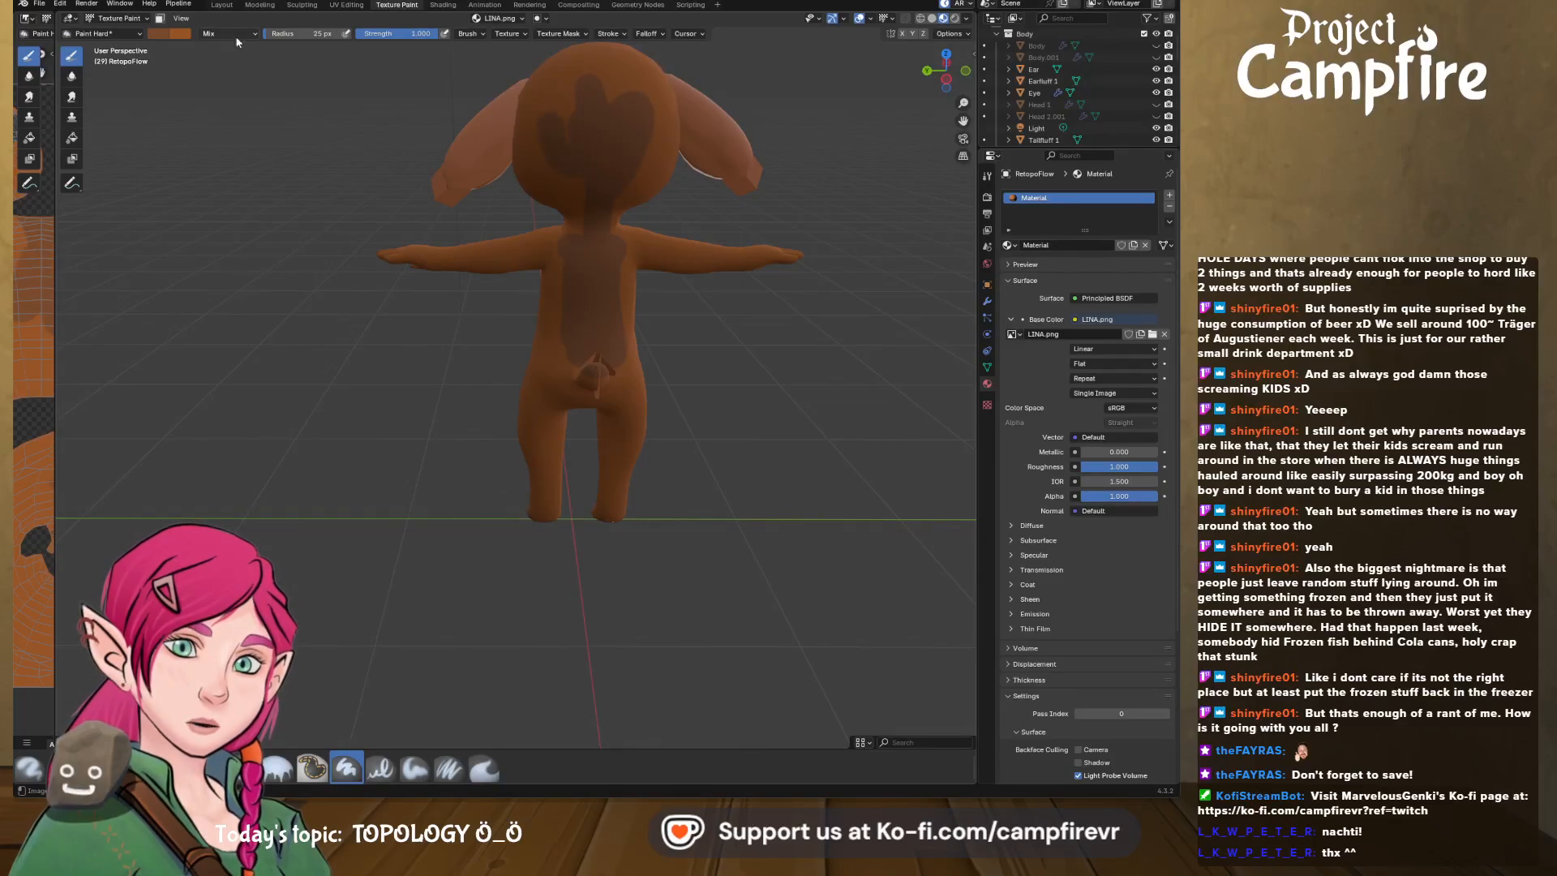
- Set the brush radius to 95 px and cover the back and crown of the head with dark brown
left_click_drag(296, 33, 287, 34)
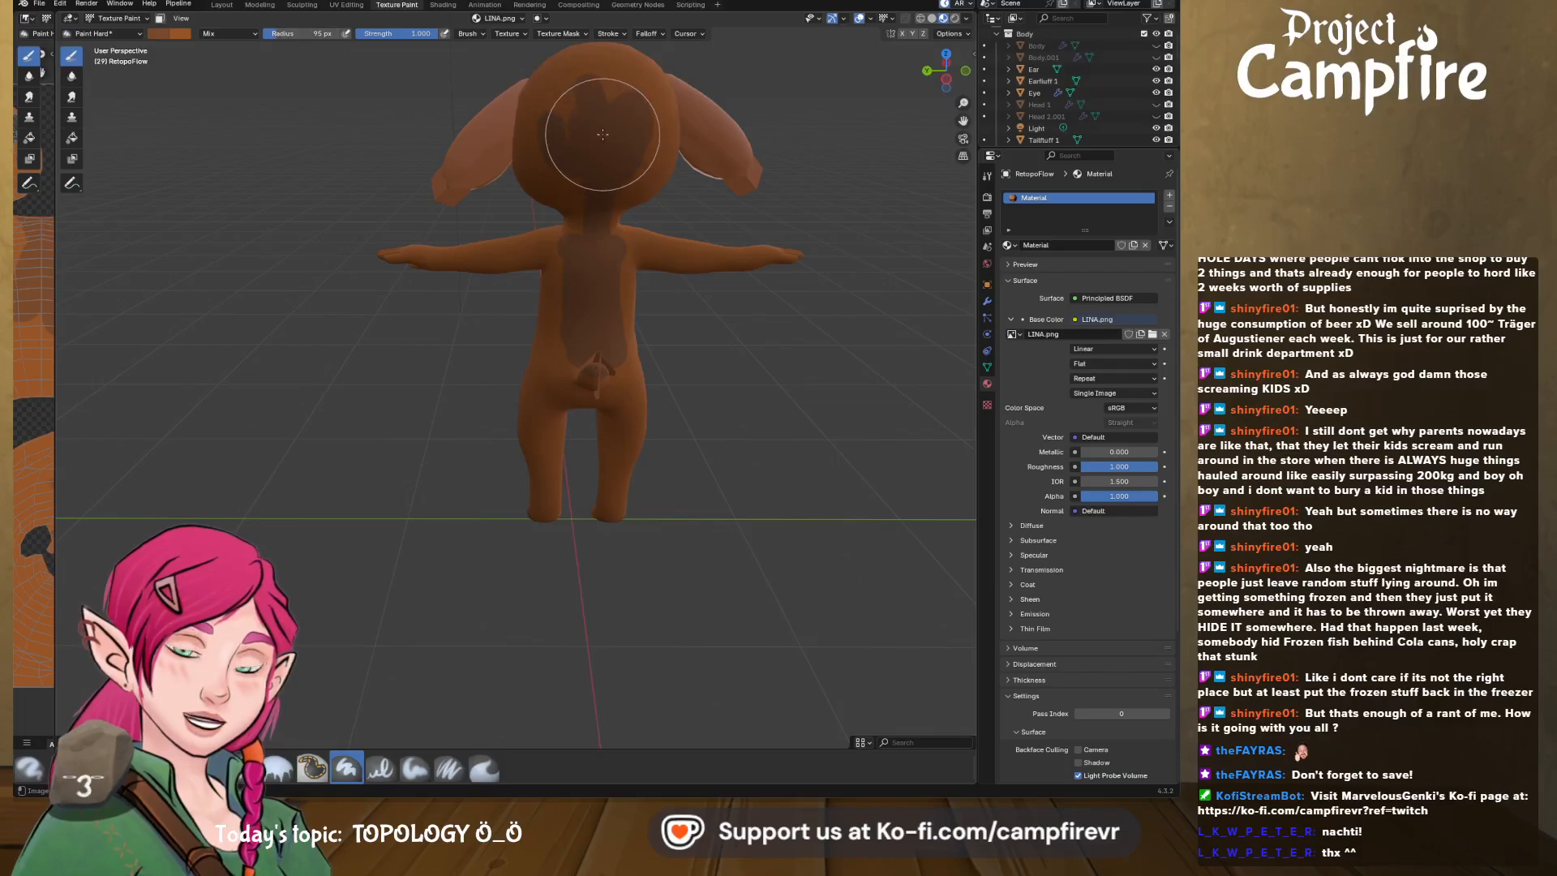
left_click_drag(602, 134, 596, 109)
middle_click_drag(617, 94, 539, 171)
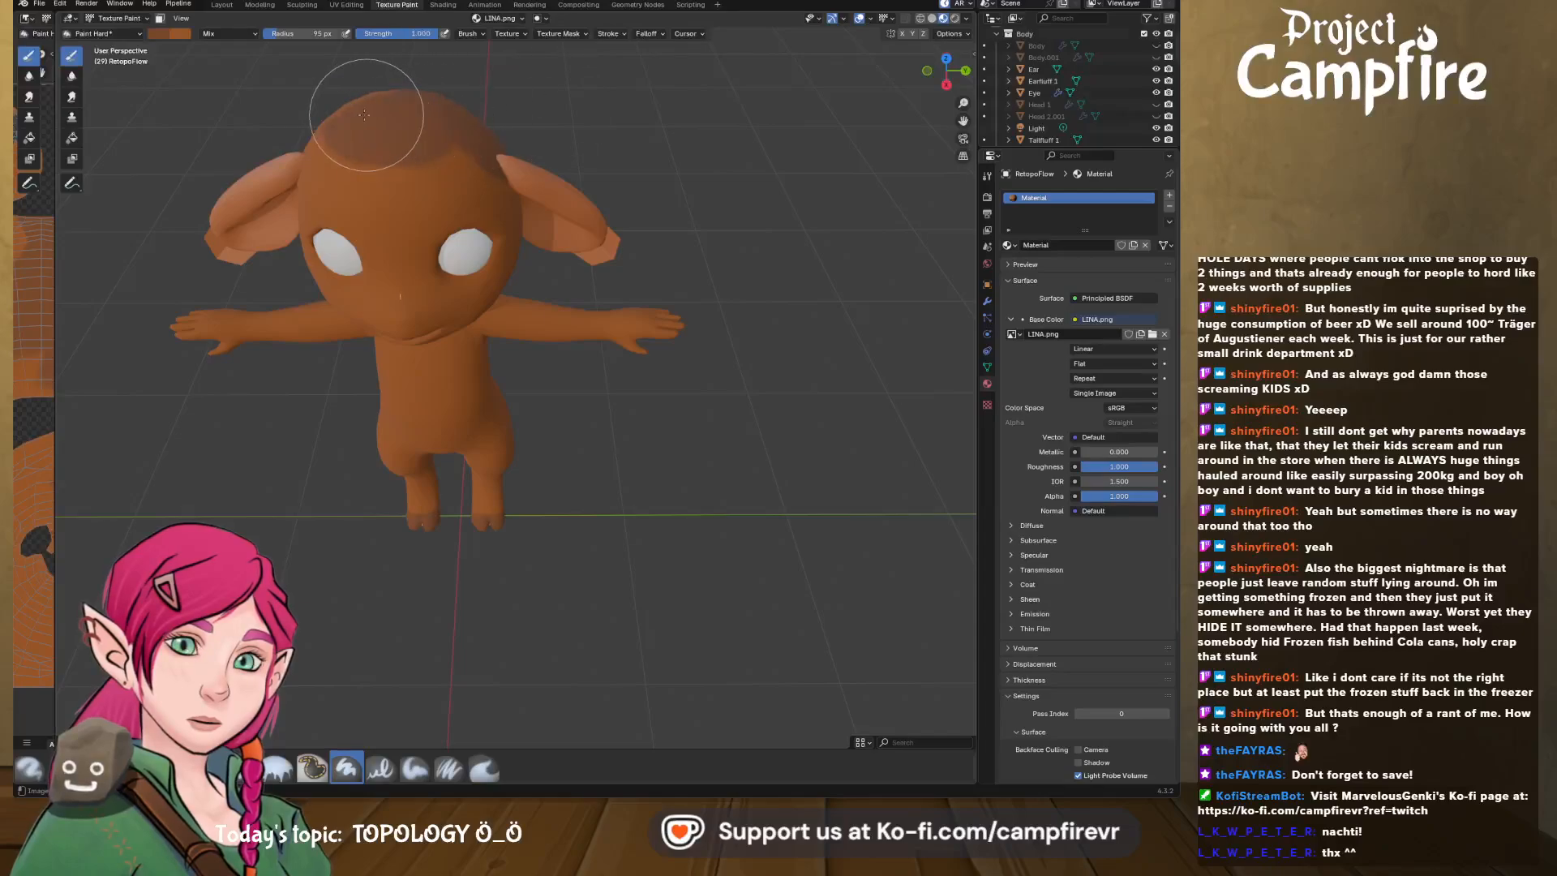
middle_click_drag(381, 127, 573, 52)
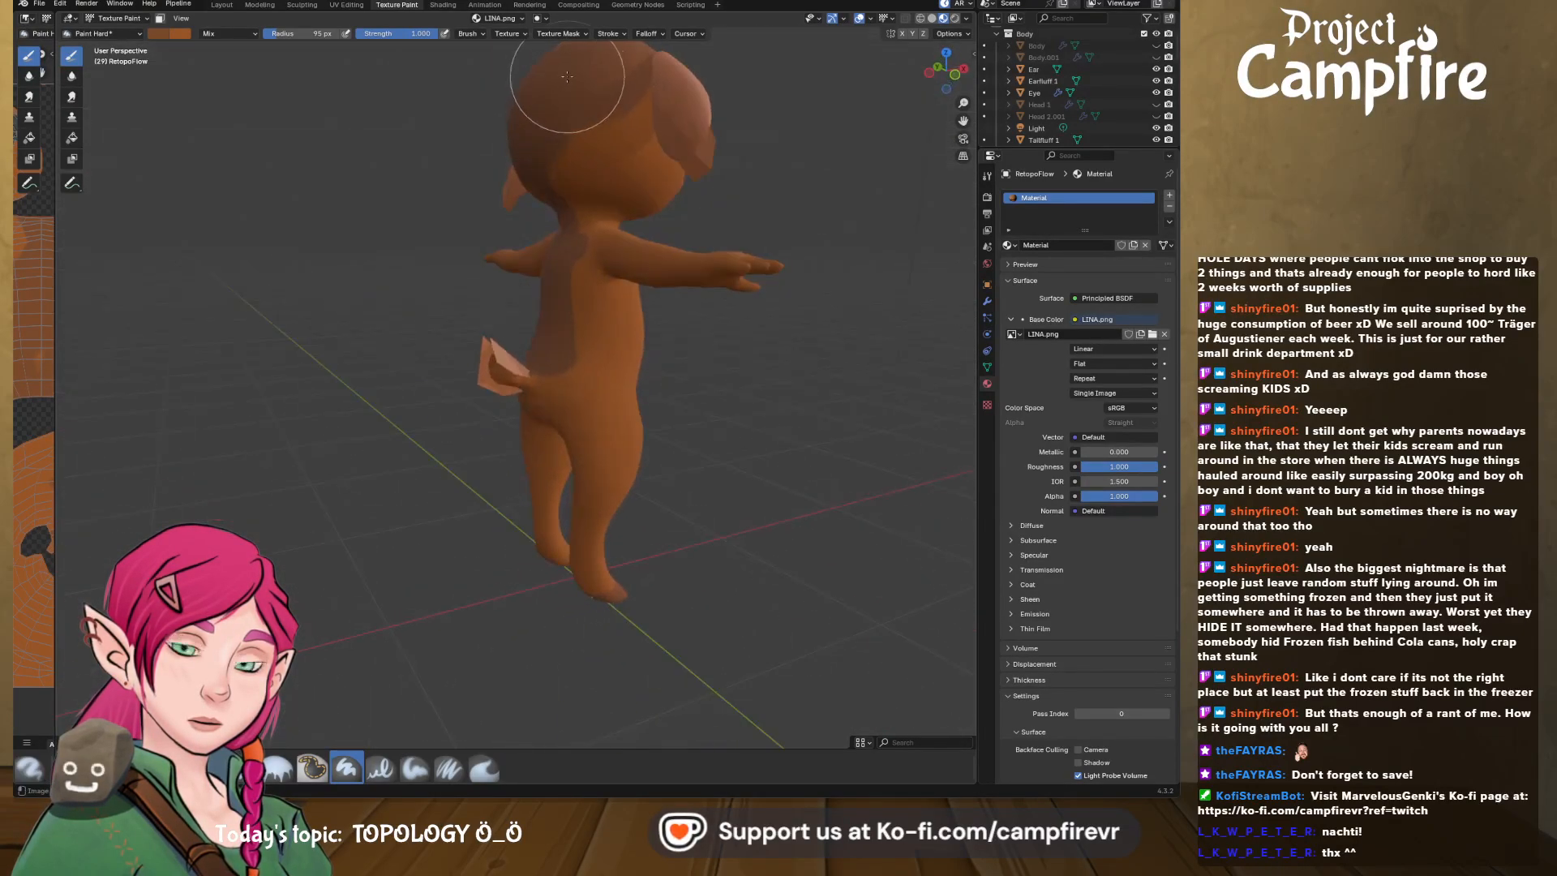
mouse_move(600, 127)
middle_mouse_down()
mouse_move(625, 123)
mouse_move(527, 136)
mouse_move(544, 134)
mouse_move(519, 110)
mouse_move(445, 84)
mouse_move(476, 74)
mouse_move(390, 103)
middle_mouse_up()
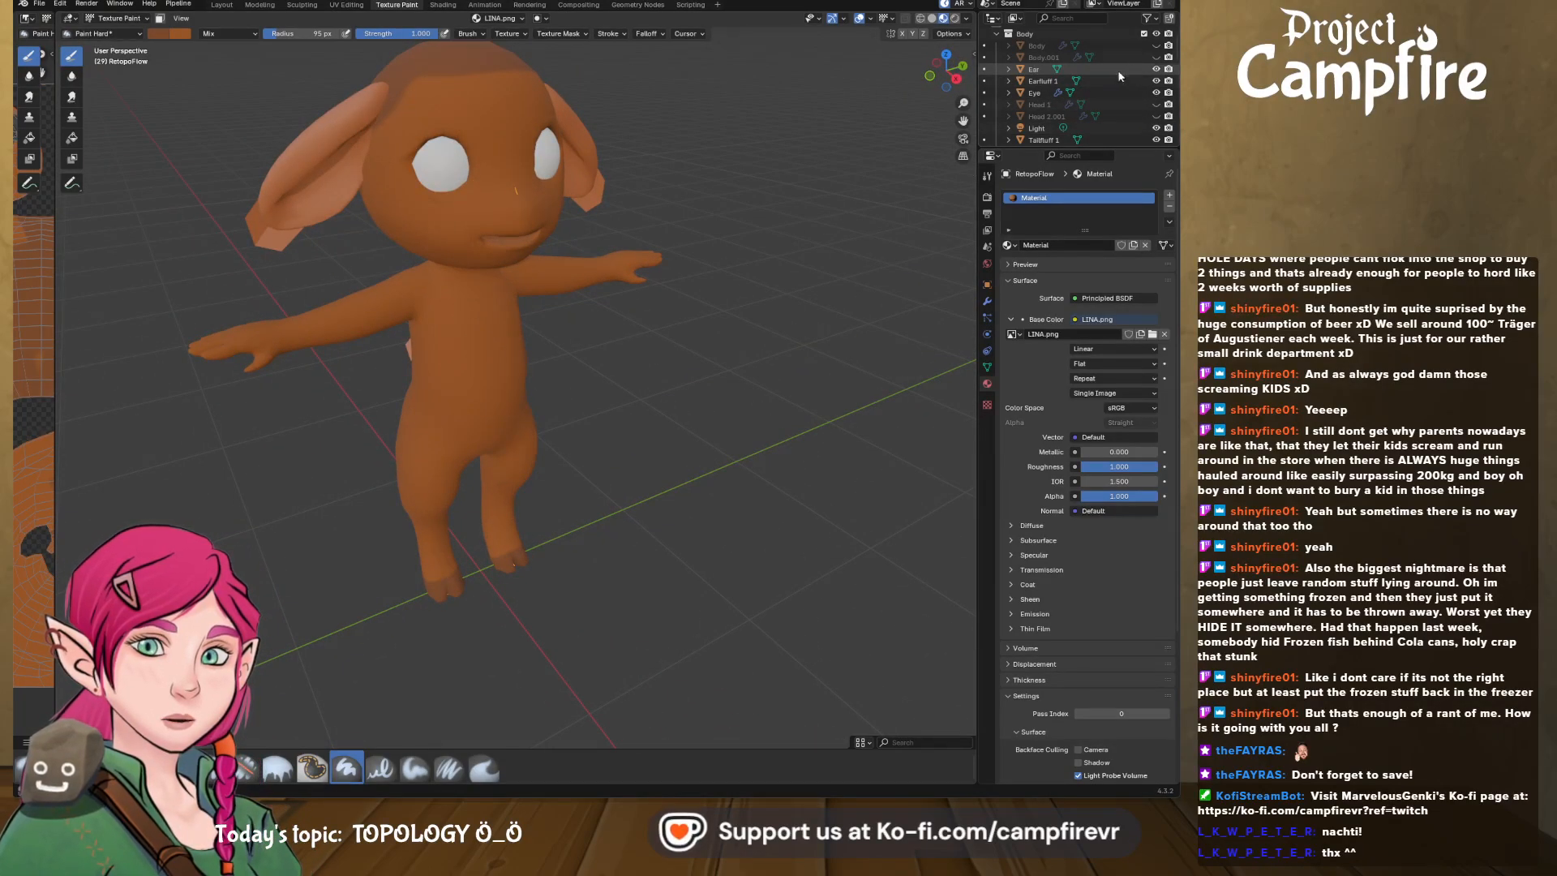
- Show the Dress and Hair collections on the character
scroll(1107, 77, "down", 3)
scroll(1117, 89, "down", 3)
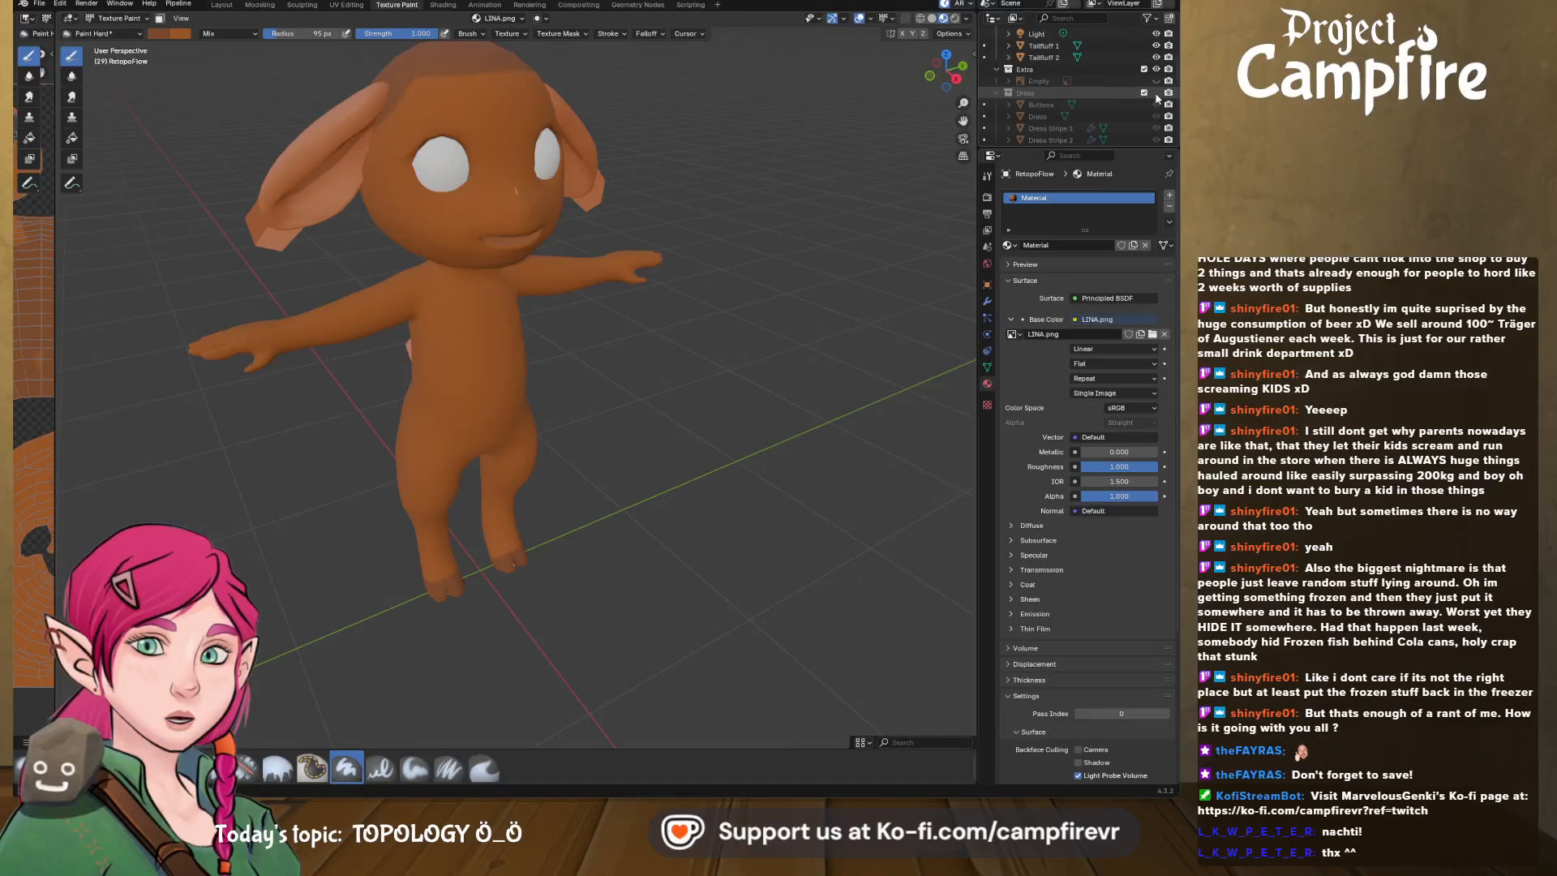
left_click(1157, 93)
scroll(1157, 98, "down", 2)
left_click(1157, 107)
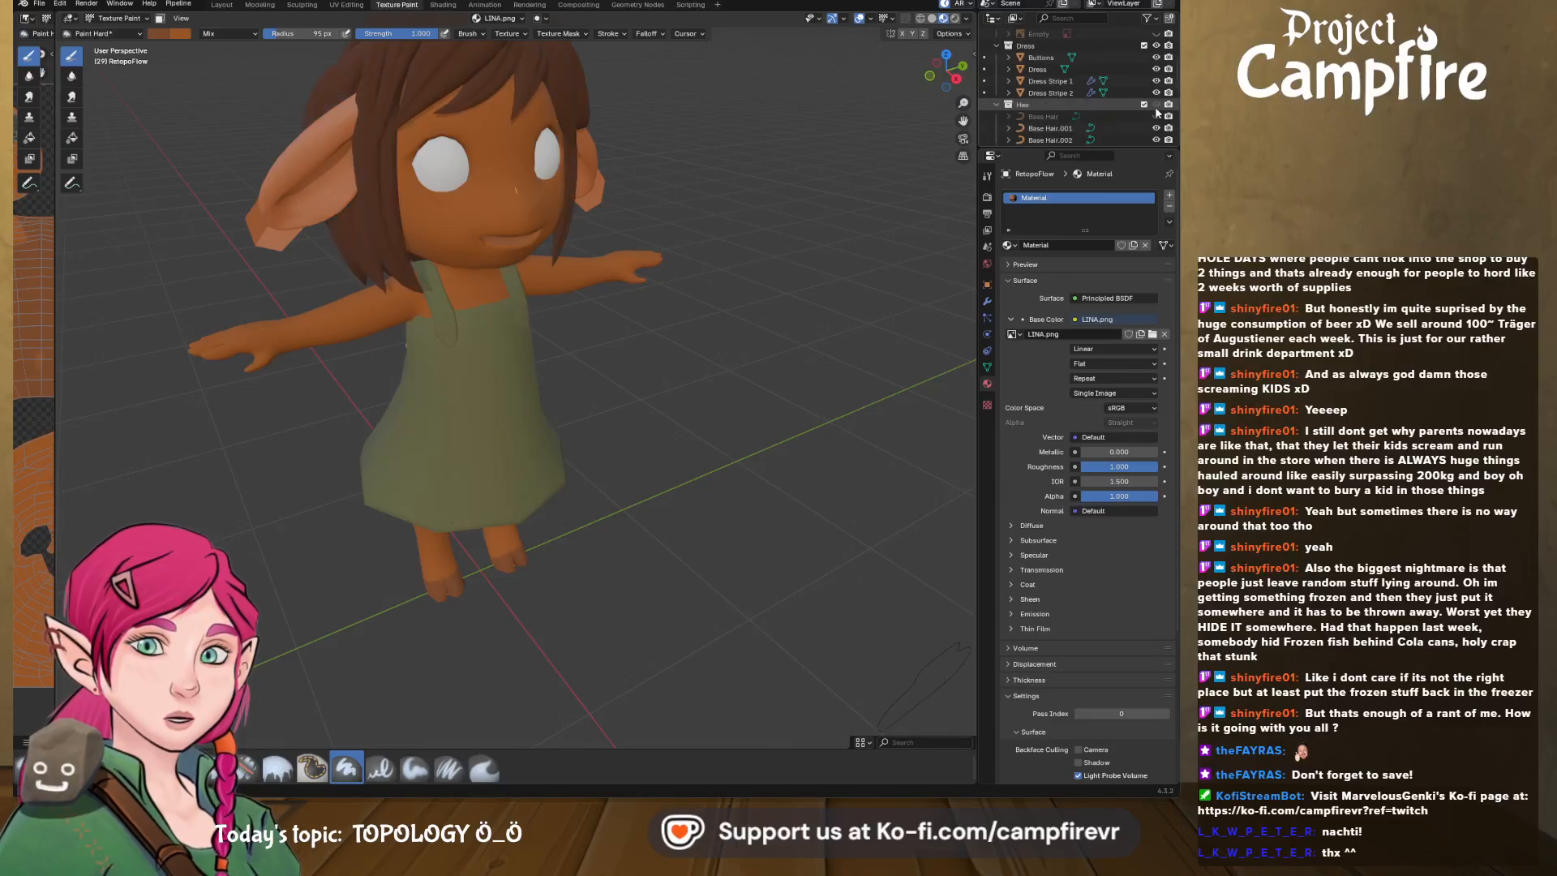
middle_click_drag(744, 227, 779, 219)
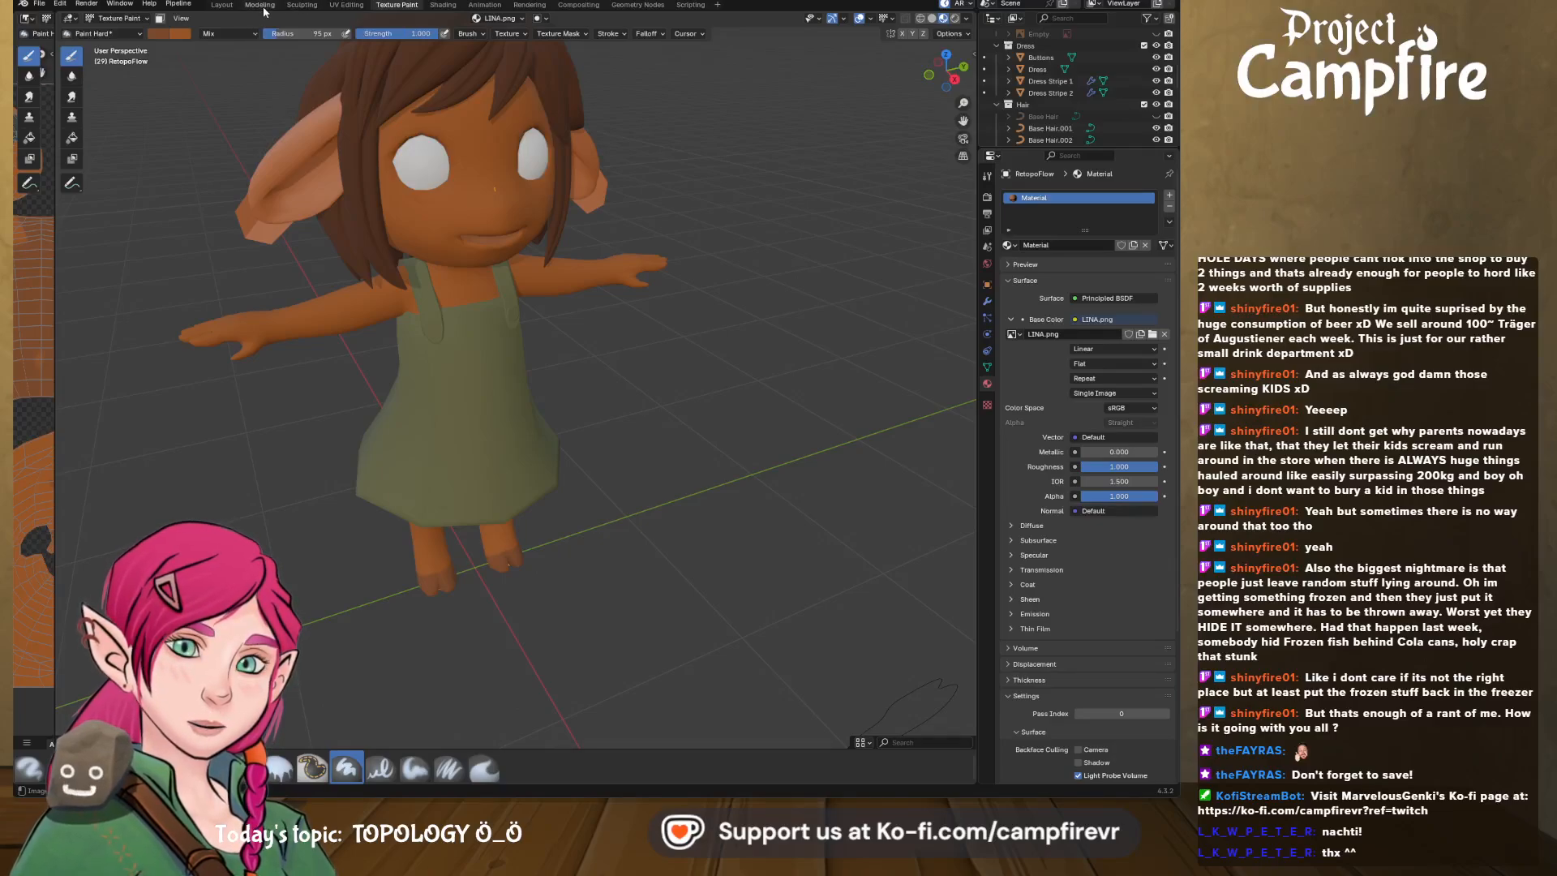
- Switch to Object Mode, select the eyes and check their mesh up close in Edit Mode before returning to Object Mode
left_click(125, 18)
left_click(114, 31)
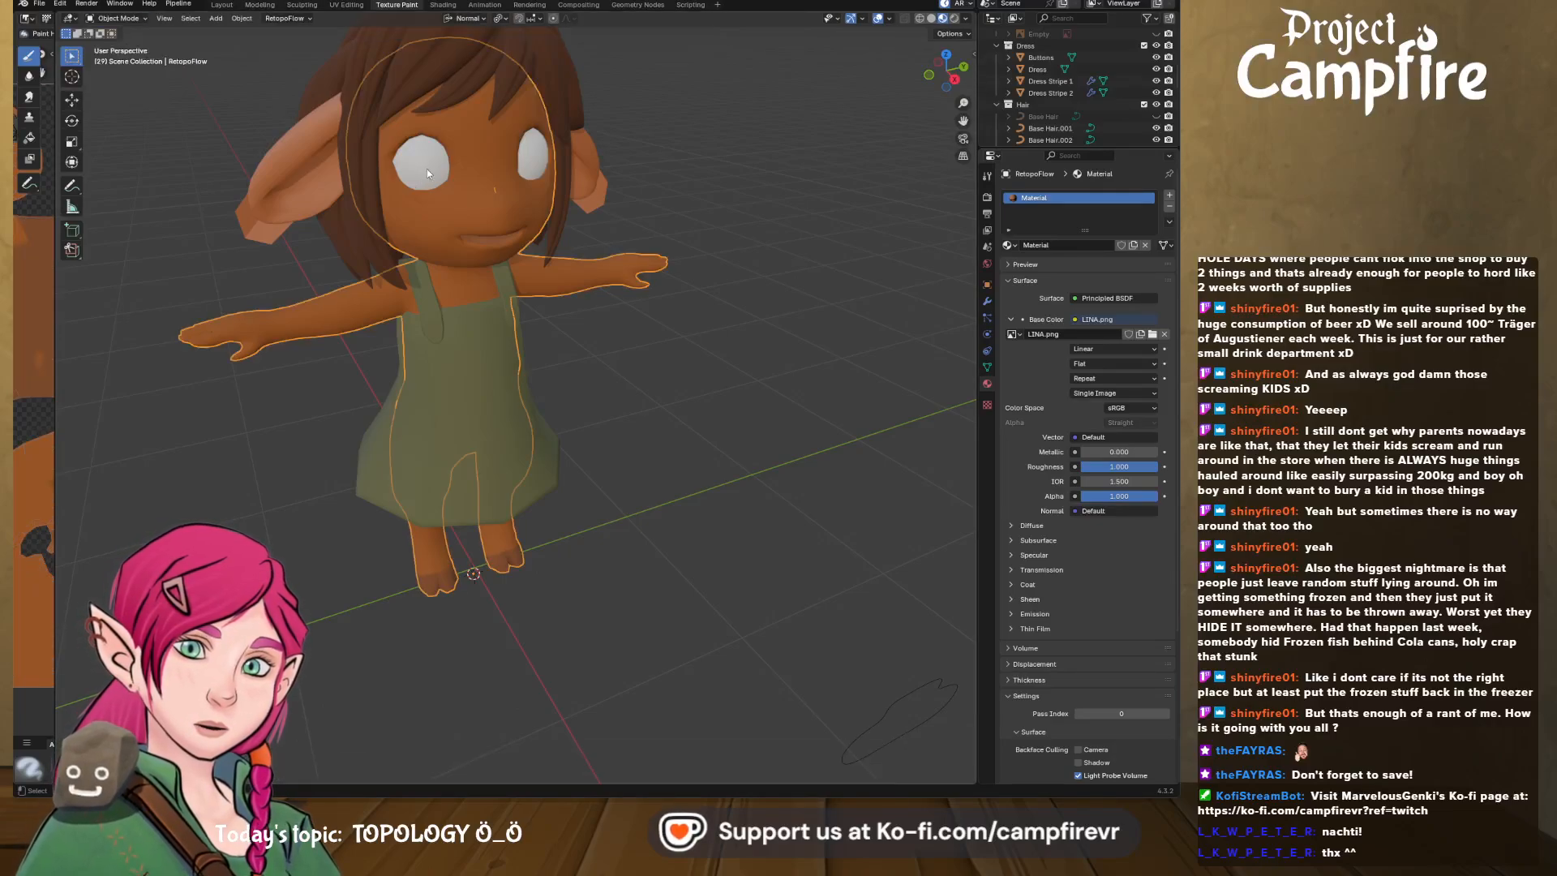
left_click(427, 168)
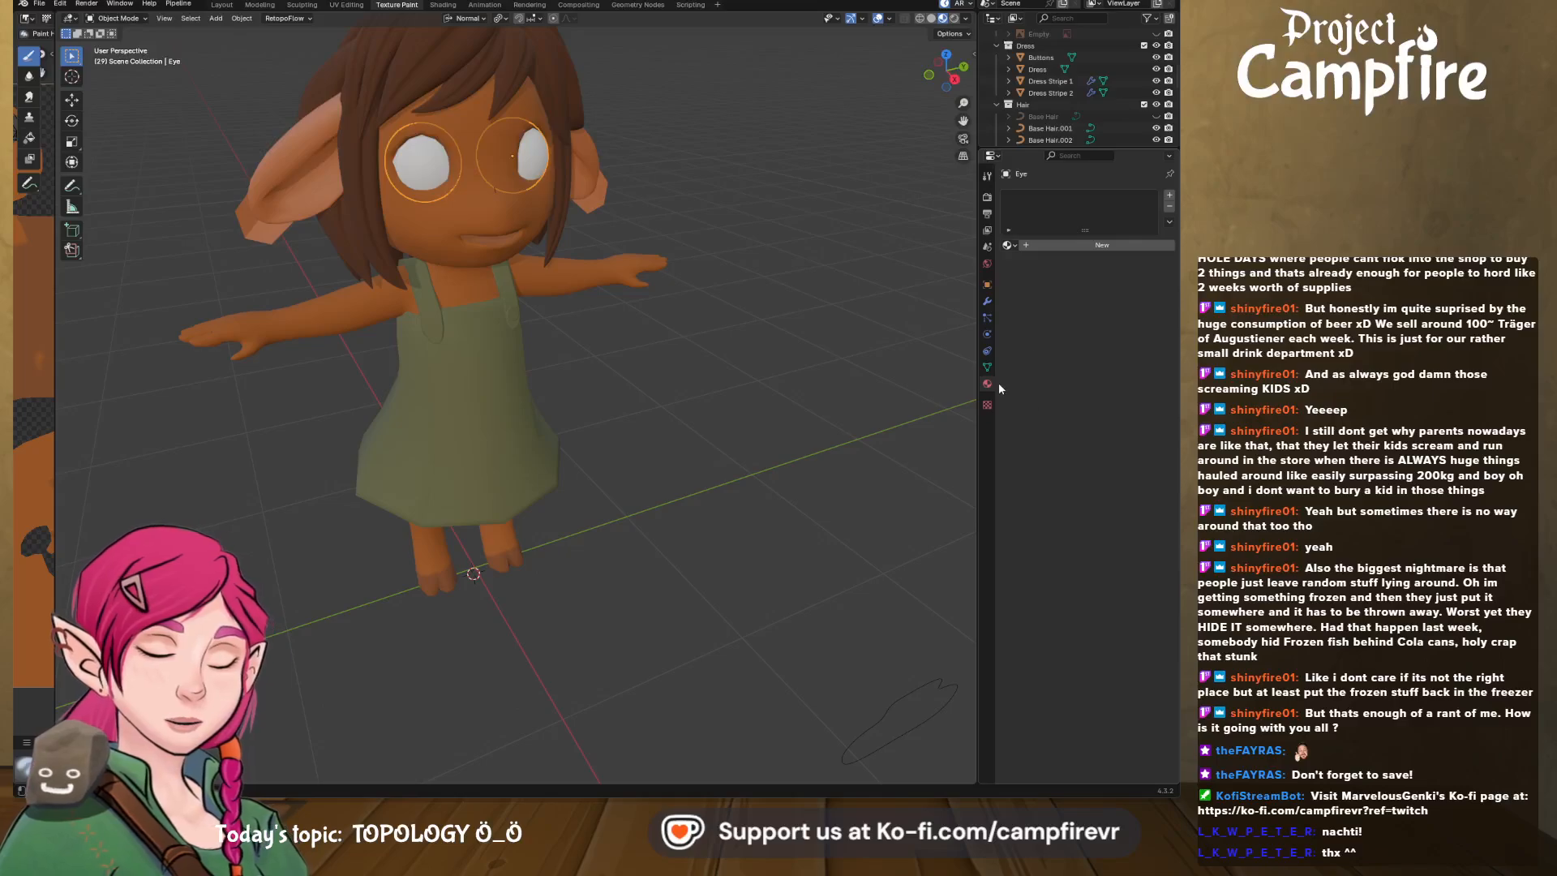
key("Tab")
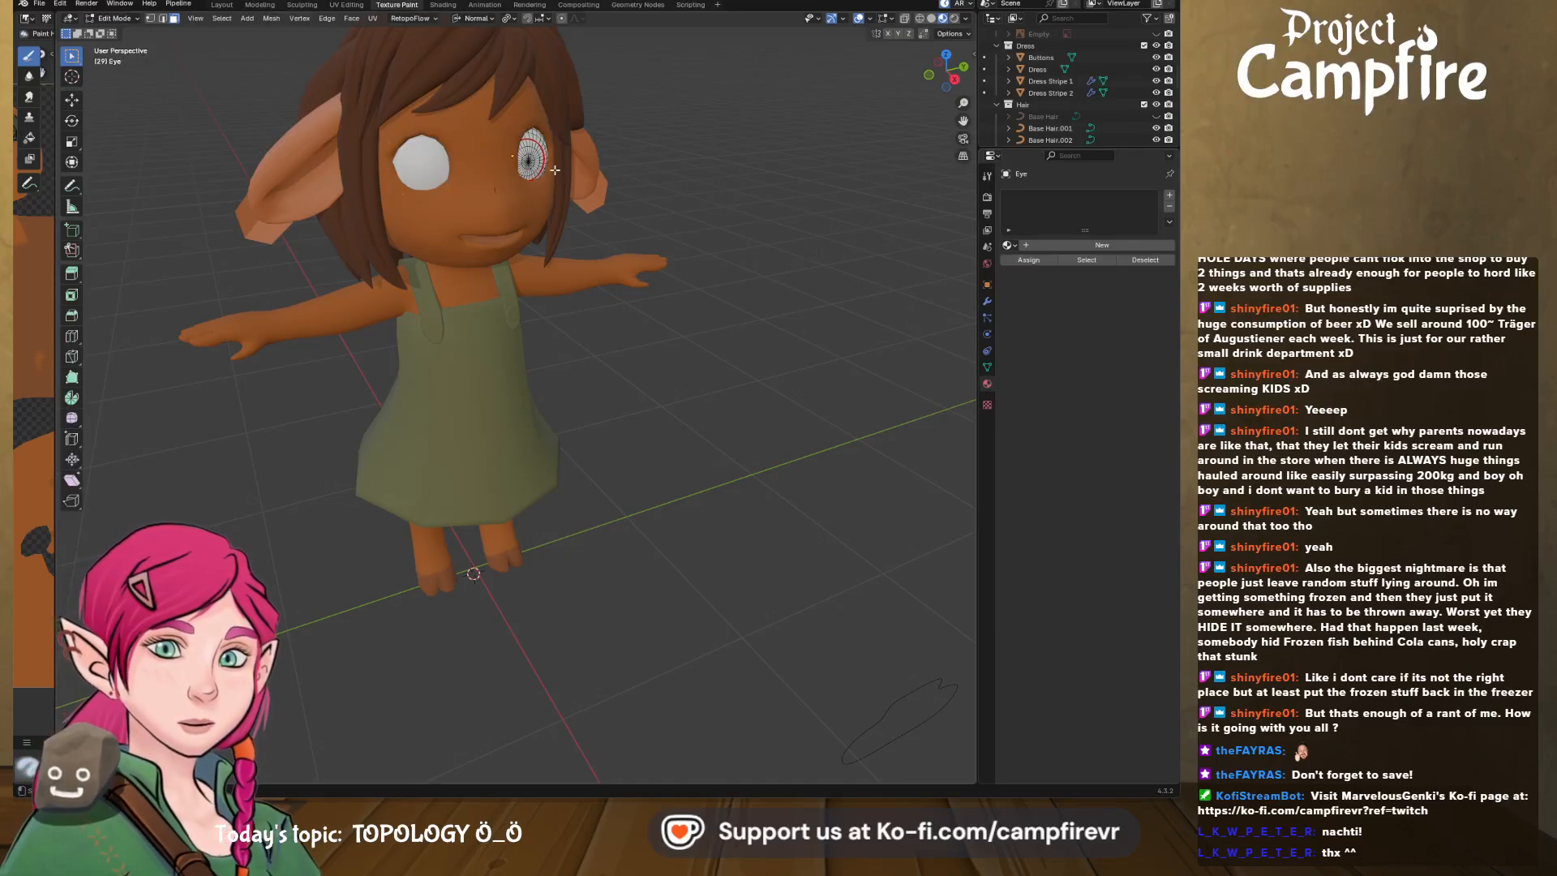
middle_click_drag(557, 174, 503, 177)
scroll(474, 163, "up", 2)
key("Tab")
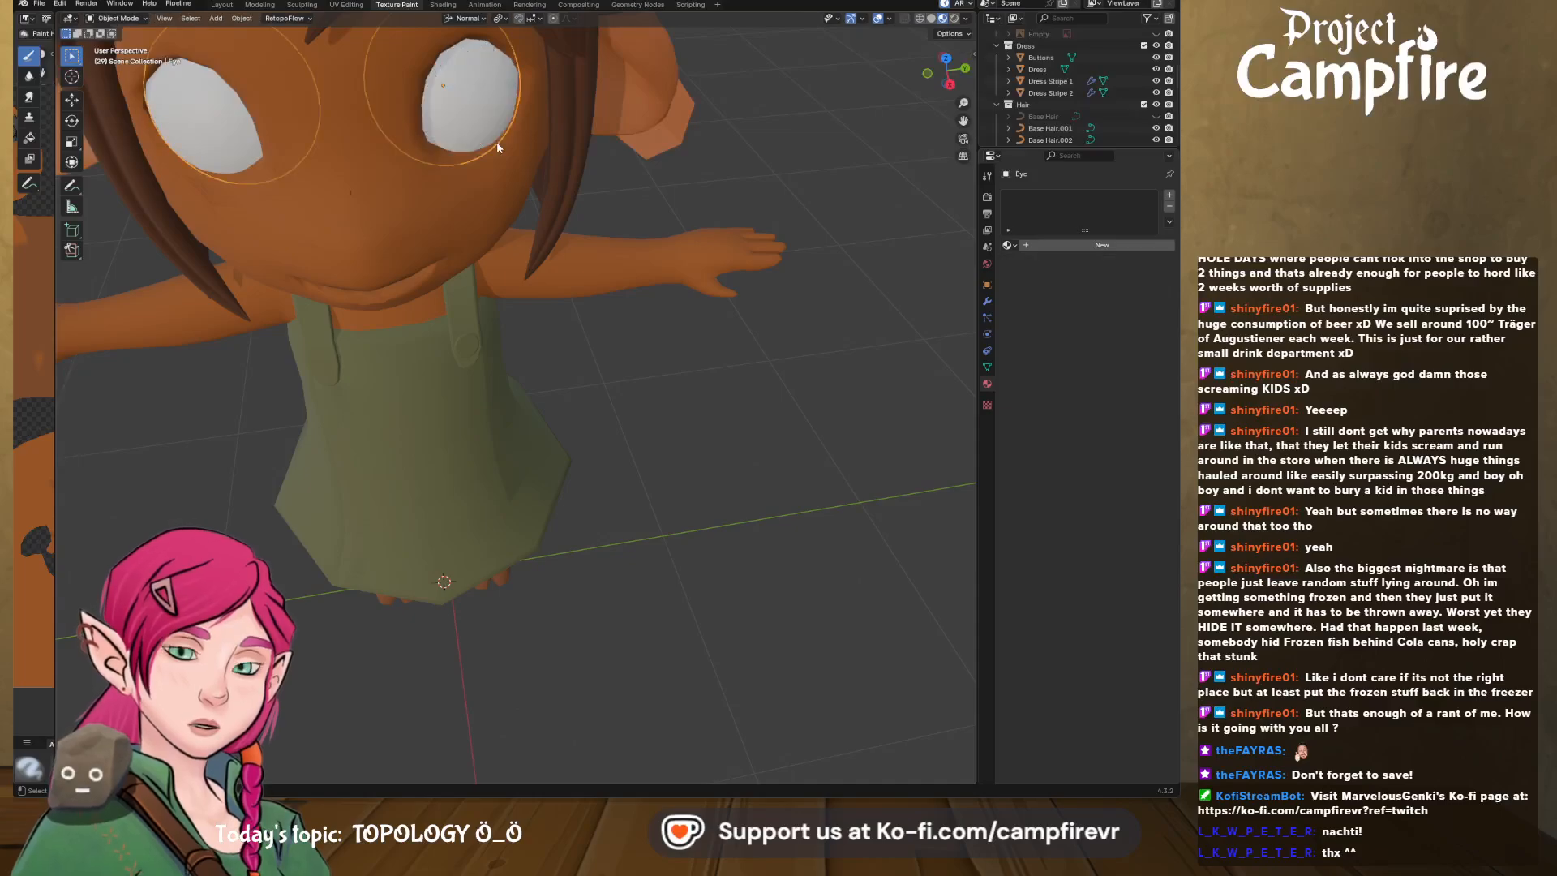
- Enter Edit Mode on the eye and unwrap its whole mesh with the Minimum Stretch method
key("Tab")
key("space")
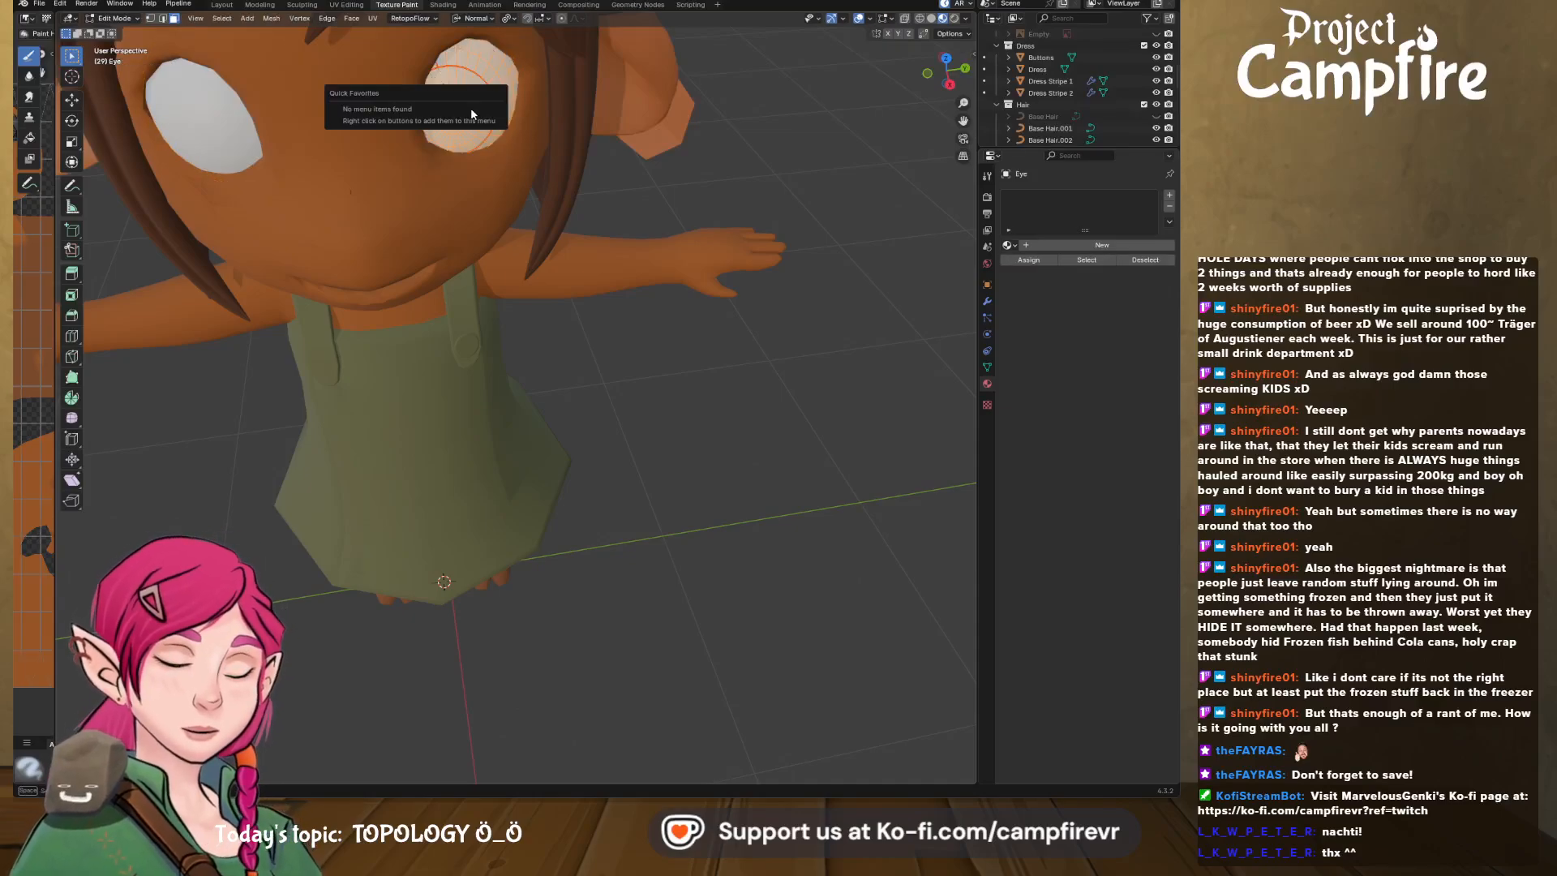
key("Escape")
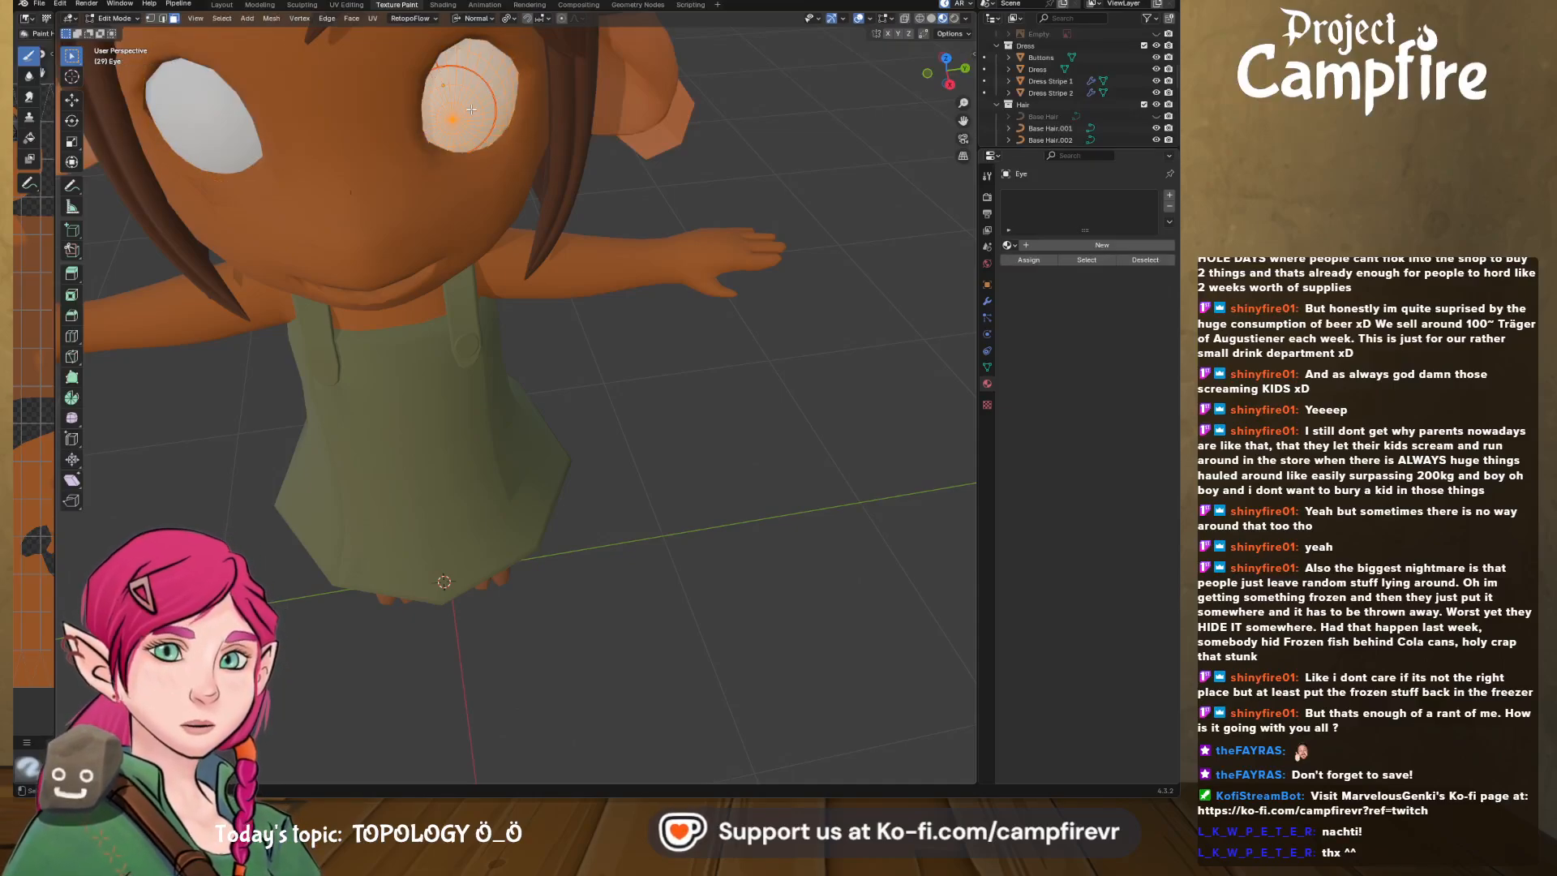
key("u")
mouse_move(470, 107)
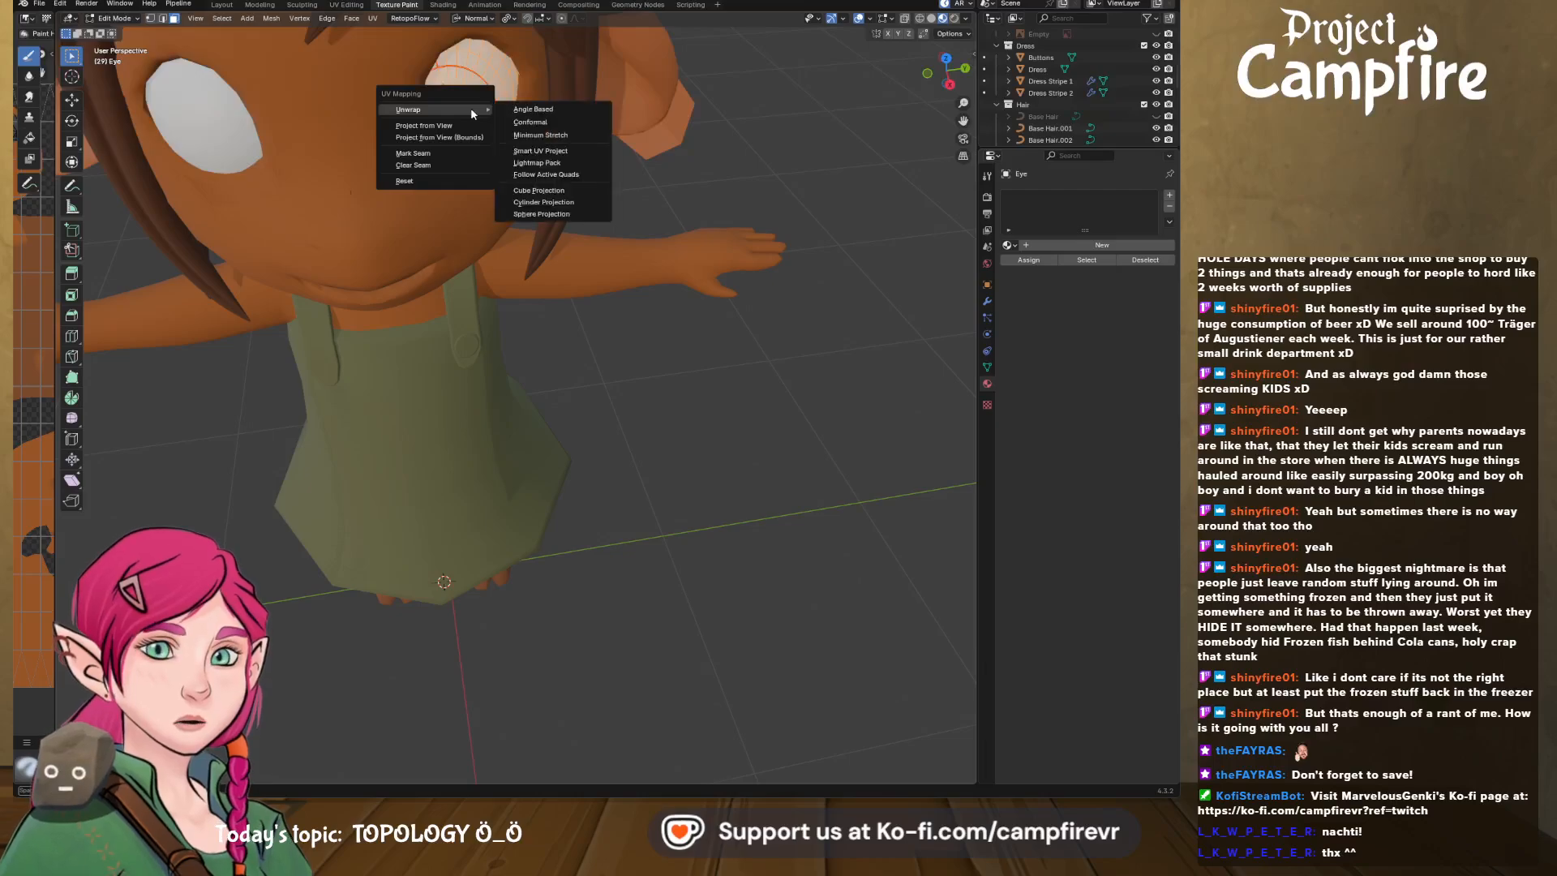
left_click(552, 138)
- Switch to the UV Editing workspace, assign the existing Material to the eye and check its UV layout against LINA.png
left_click(346, 5)
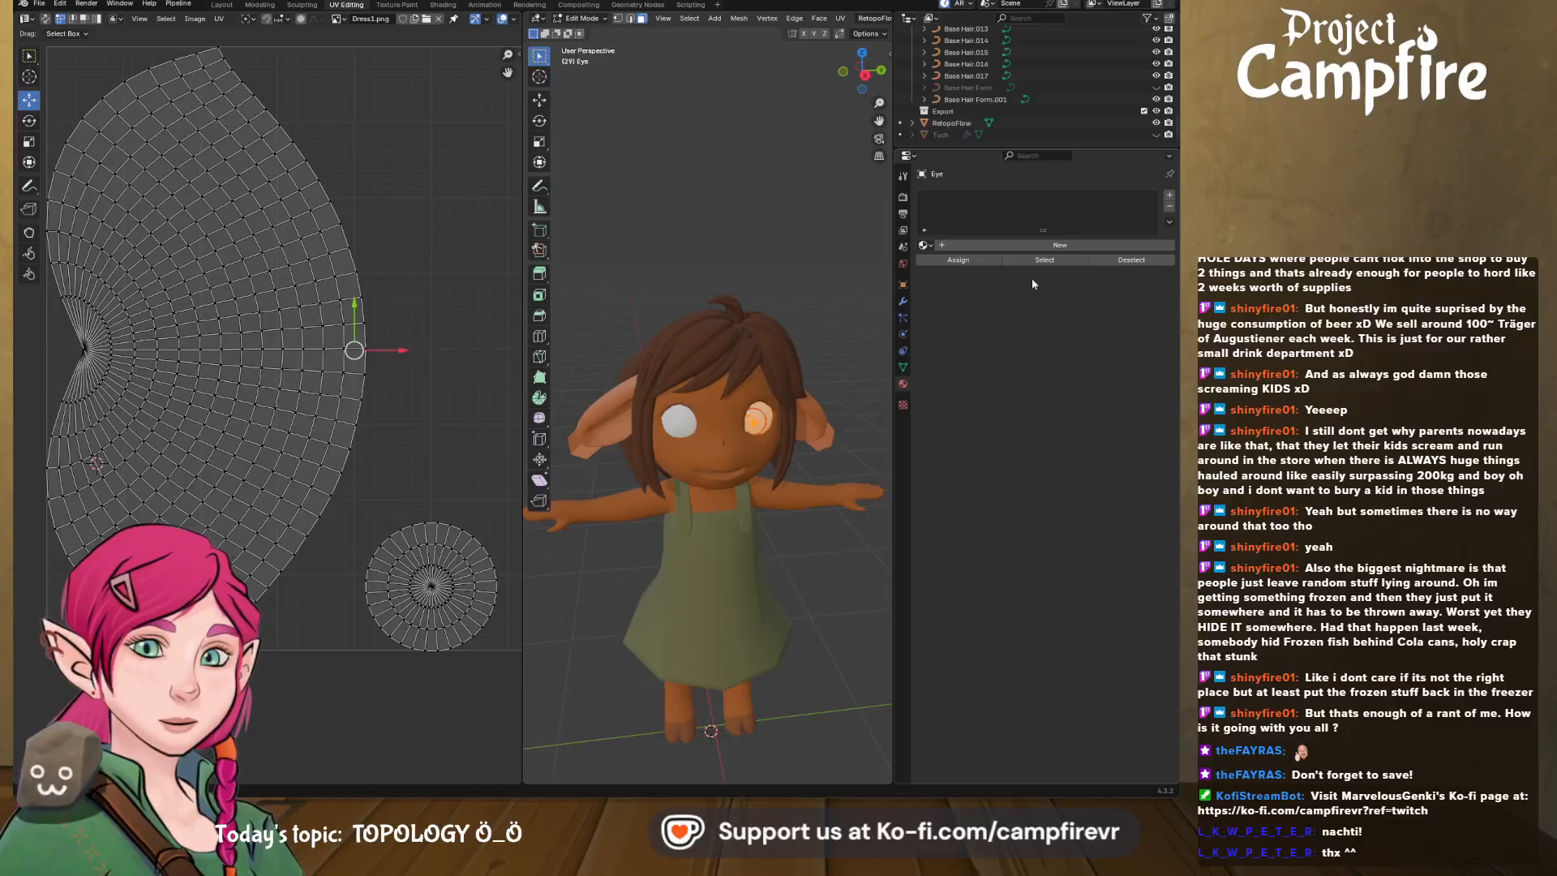
left_click(926, 246)
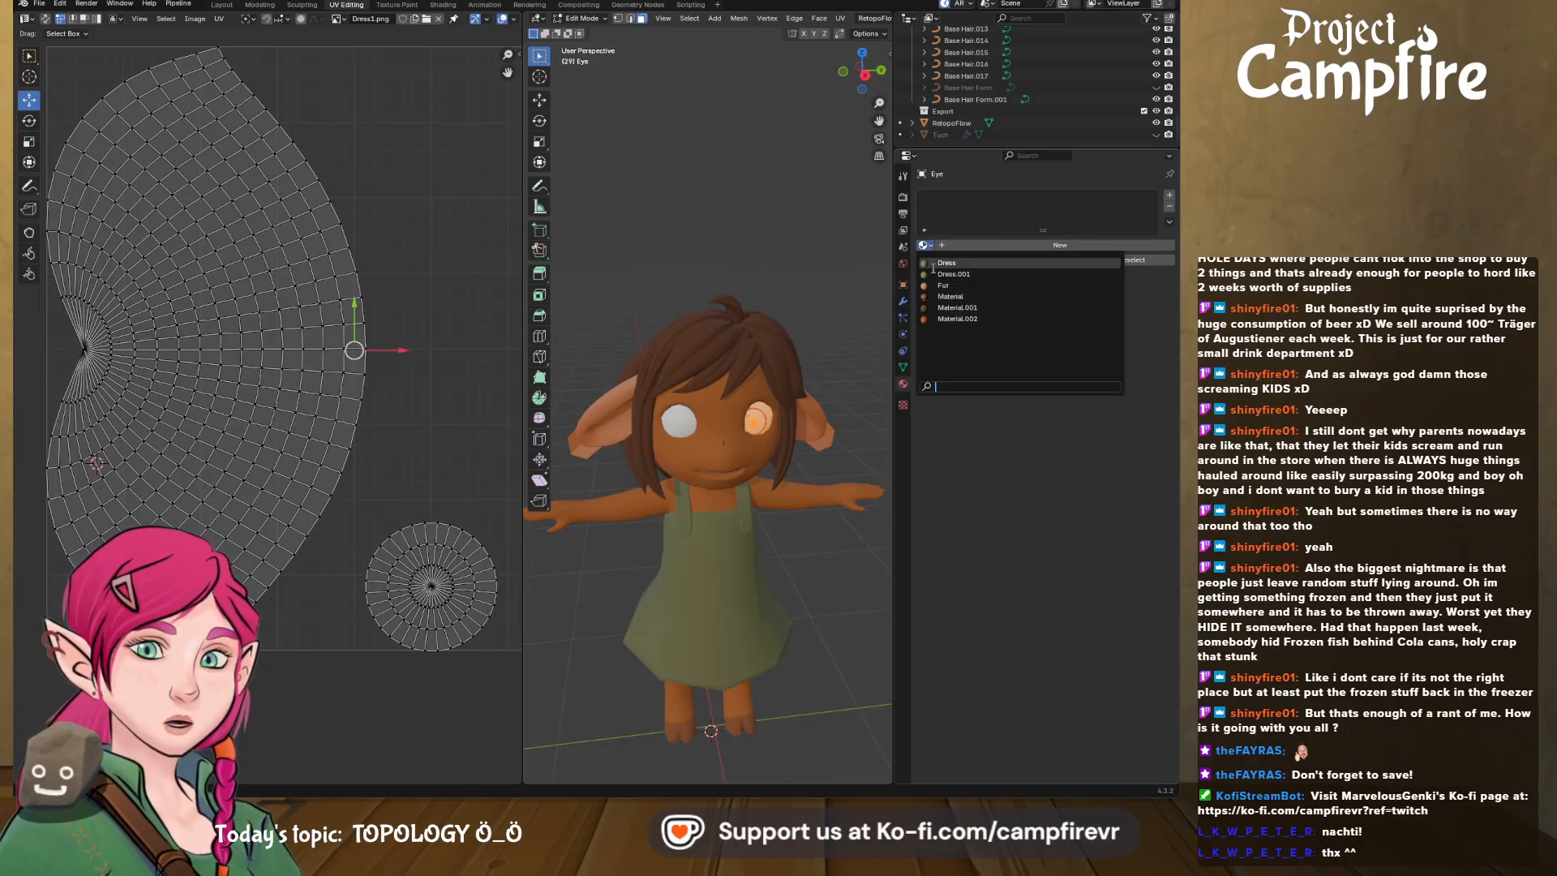
left_click(978, 296)
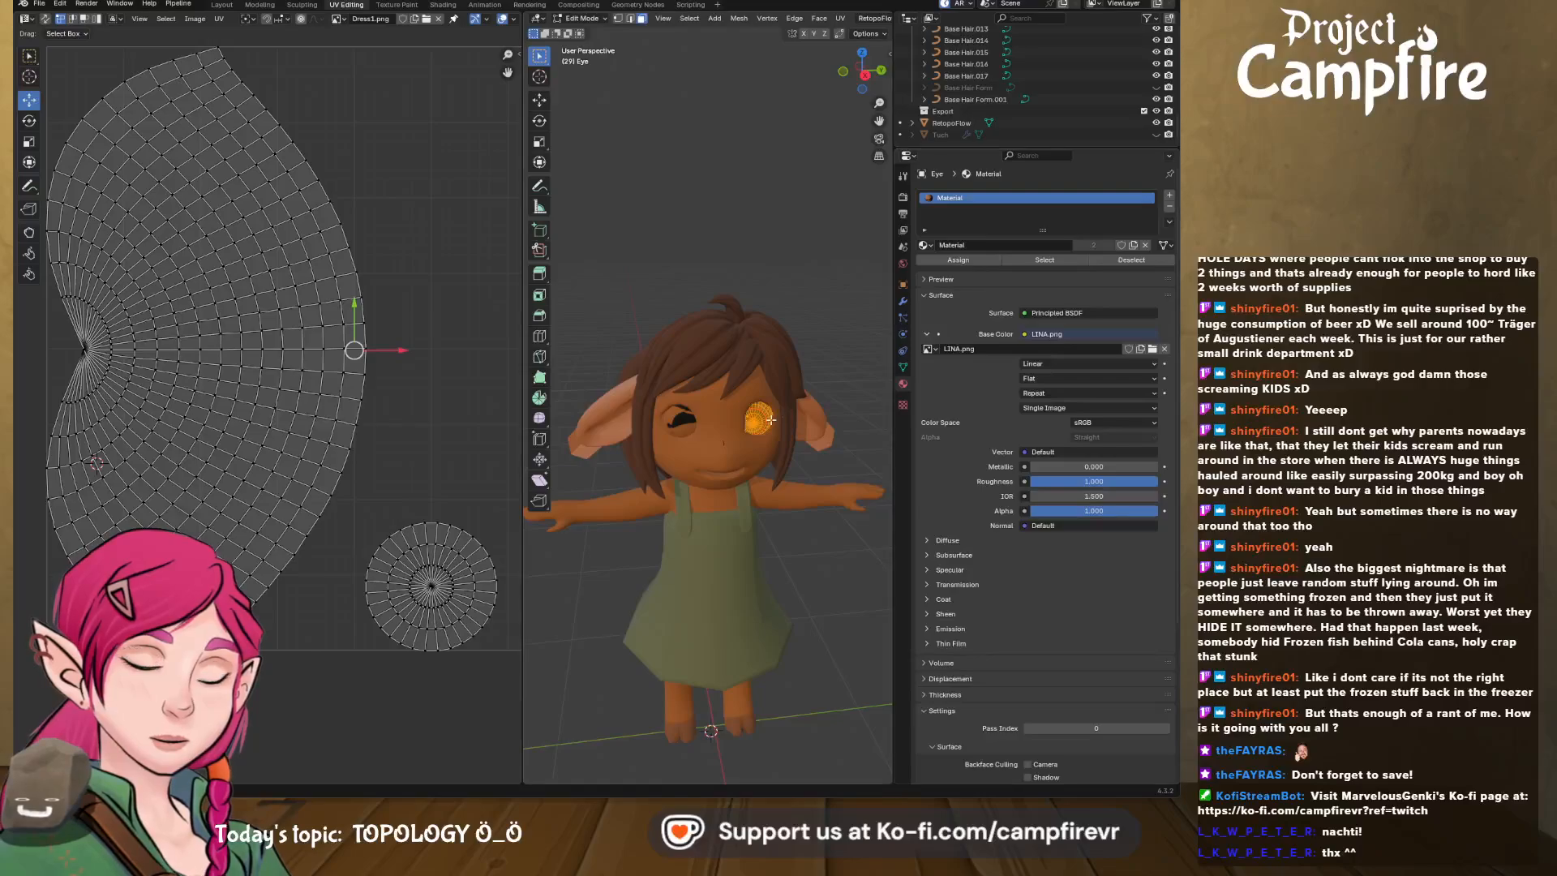
middle_click_drag(770, 420, 751, 395)
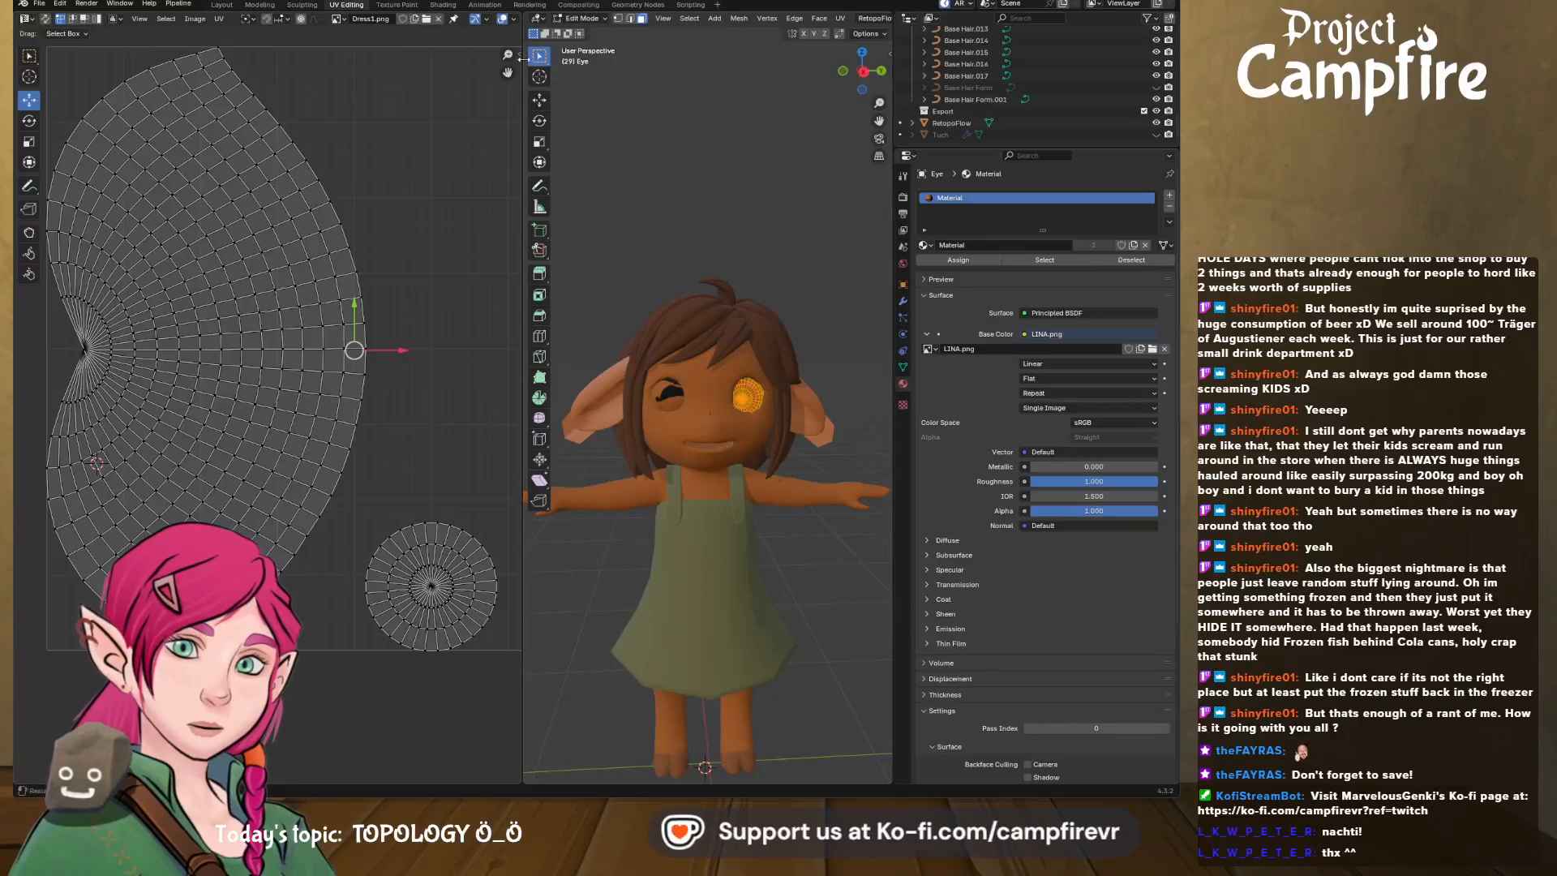
left_click(220, 19)
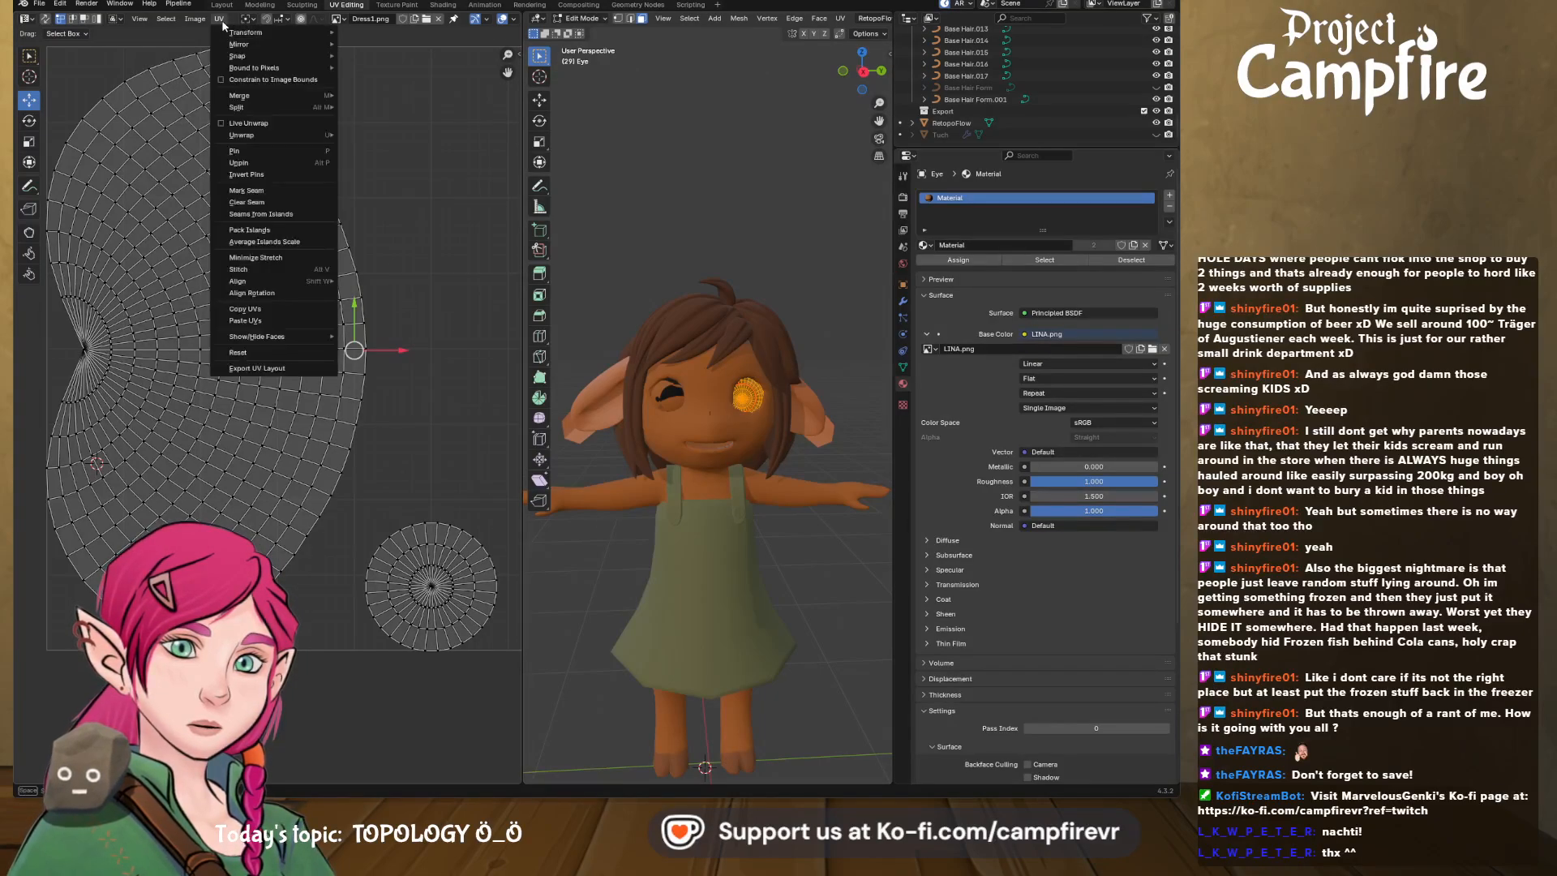
mouse_move(247, 35)
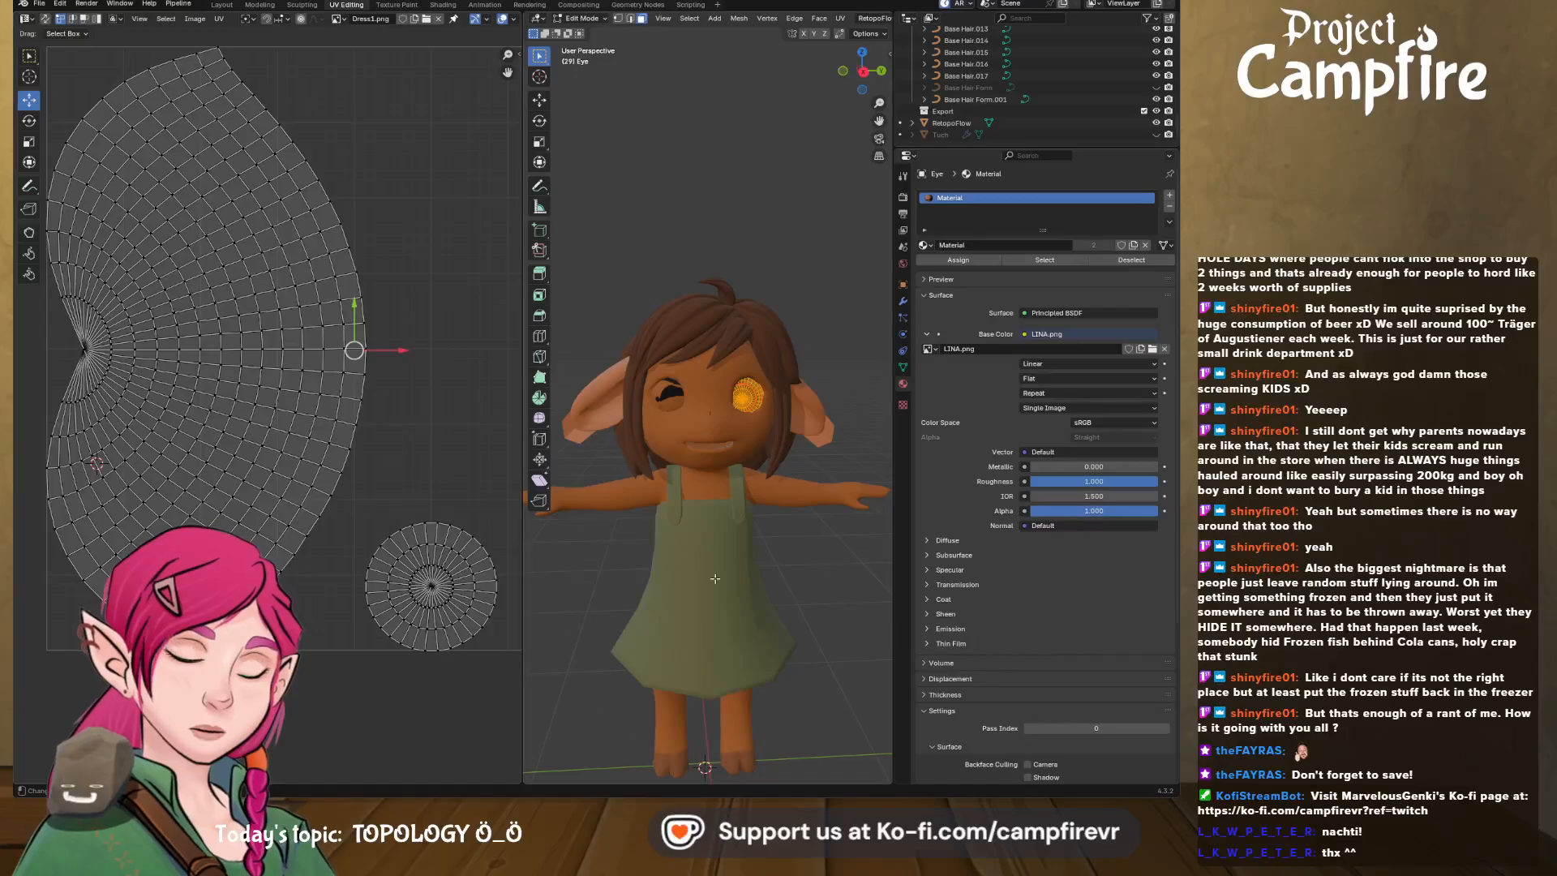
scroll(344, 388, "down", 8)
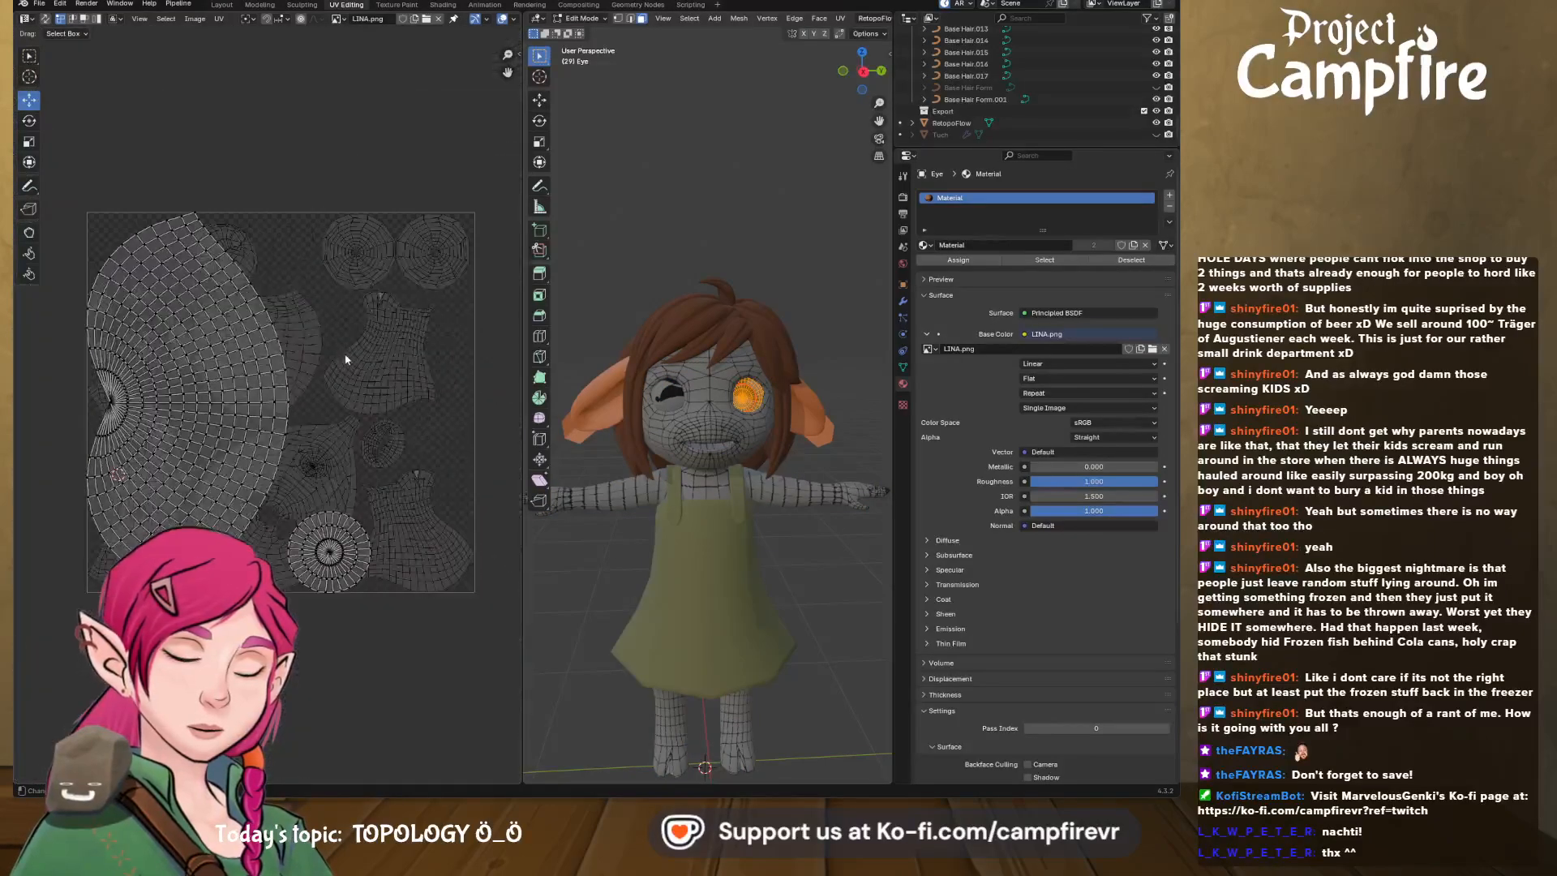
scroll(319, 402, "up", 3)
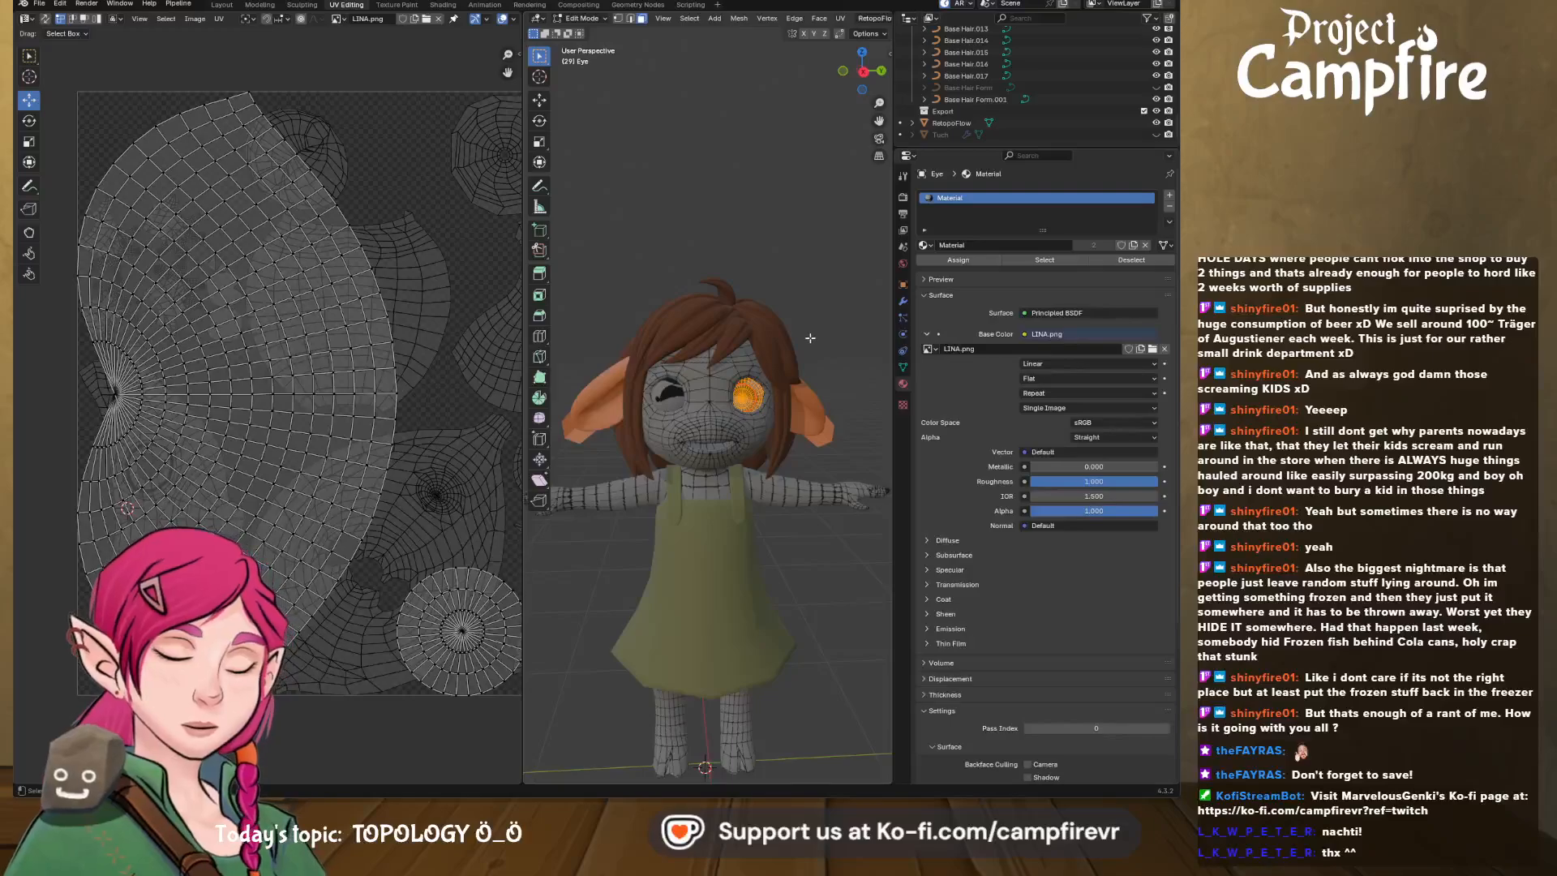
mouse_move(789, 341)
middle_mouse_down()
mouse_move(858, 349)
mouse_move(785, 351)
middle_mouse_up()
- Undo the eye's material assignment and unwrap, return to Object Mode and select the body mesh
key("ctrl+z")
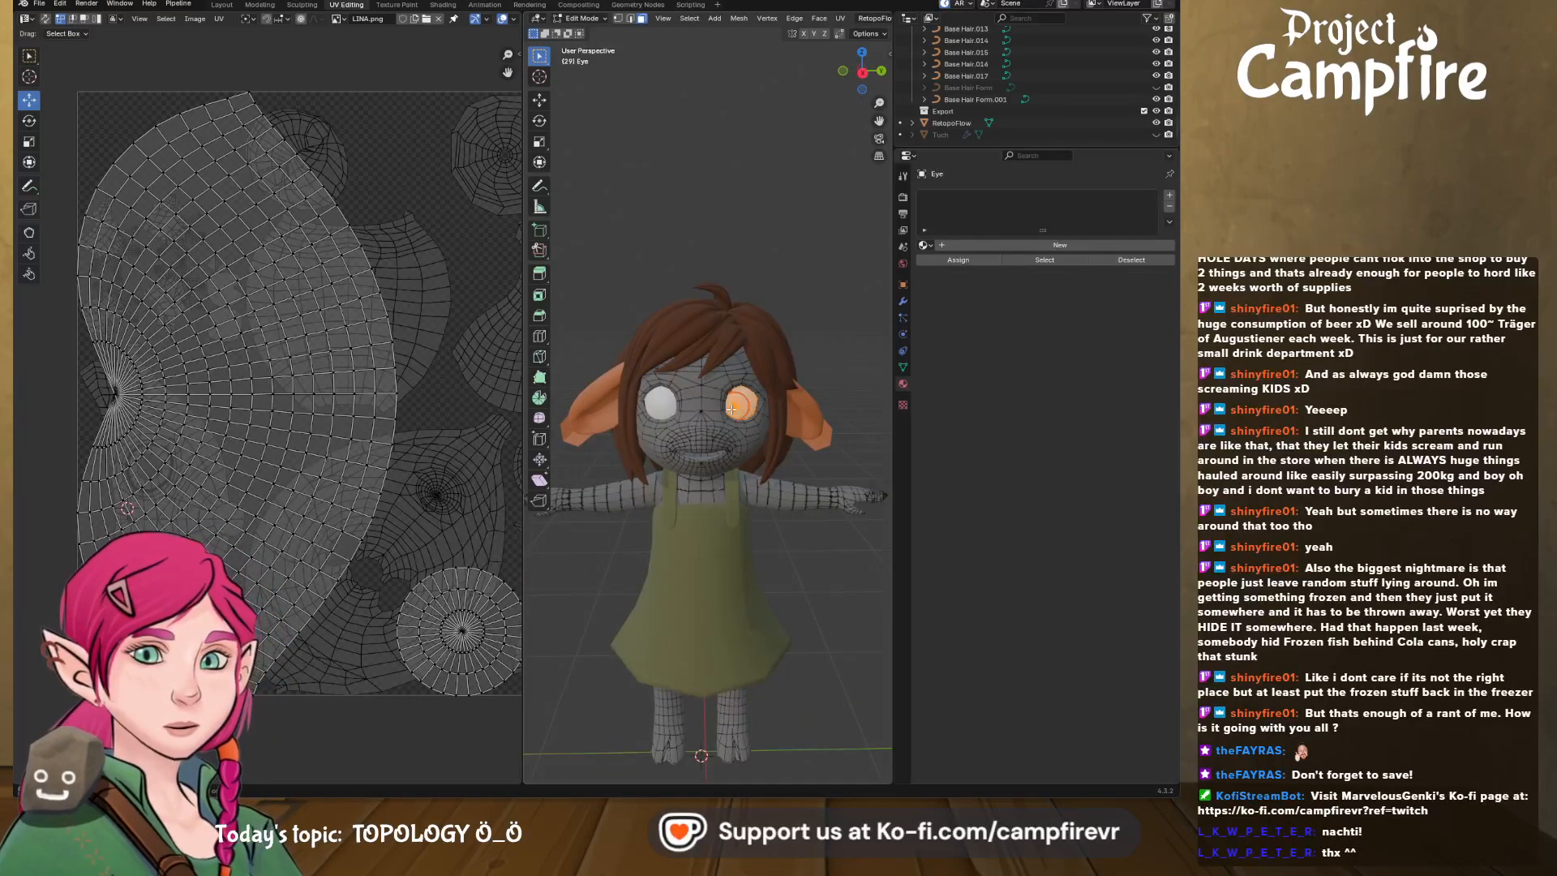
key("ctrl+z")
middle_click_drag(796, 388, 659, 409)
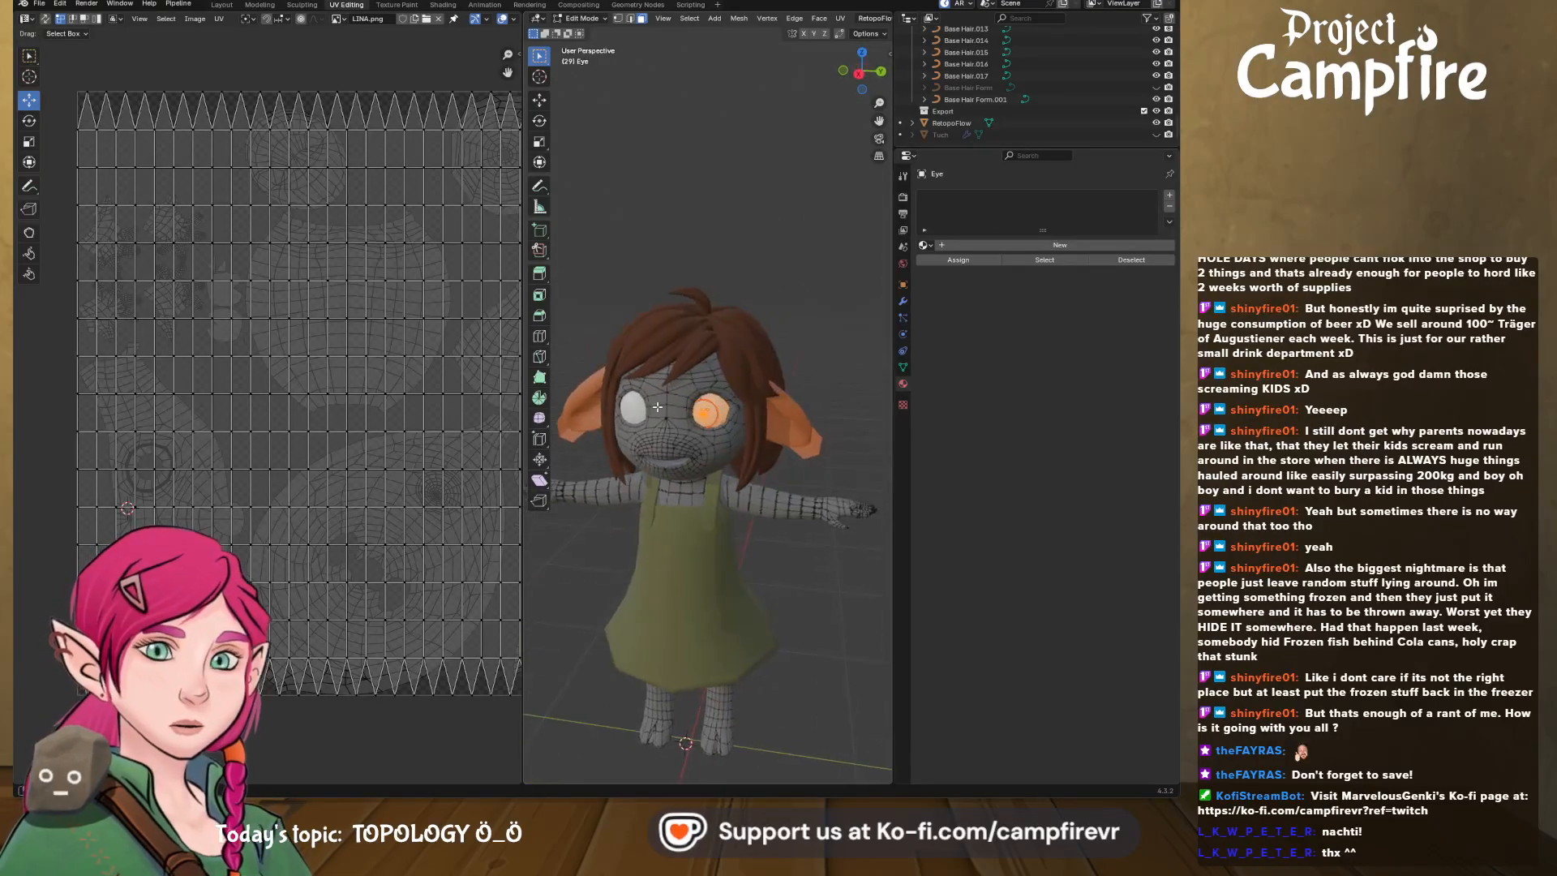
key("alt+a")
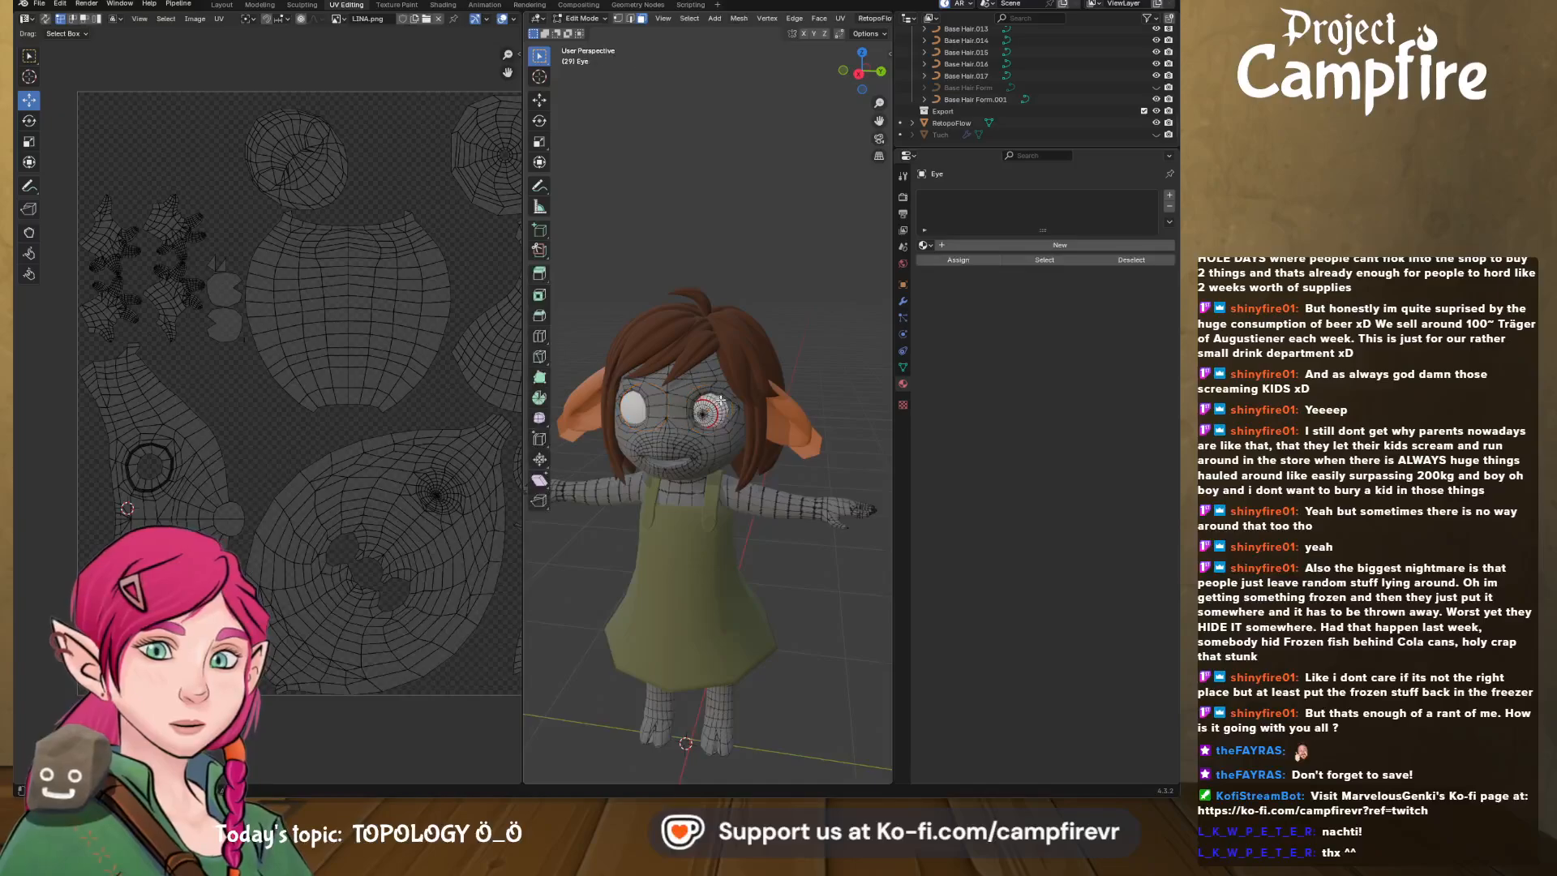
key("Tab")
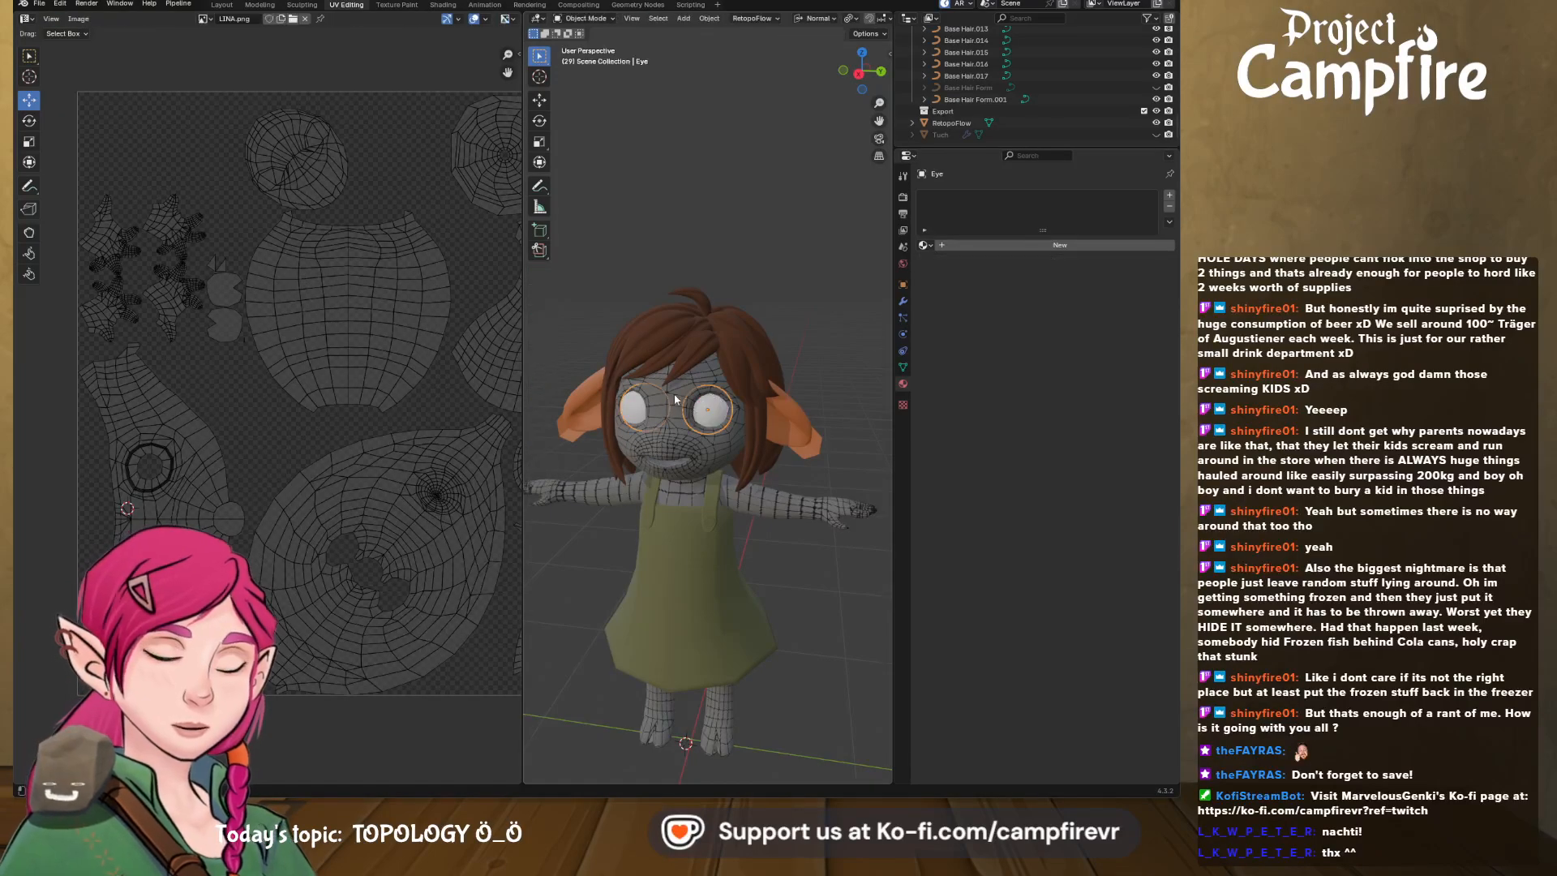
left_click(679, 438)
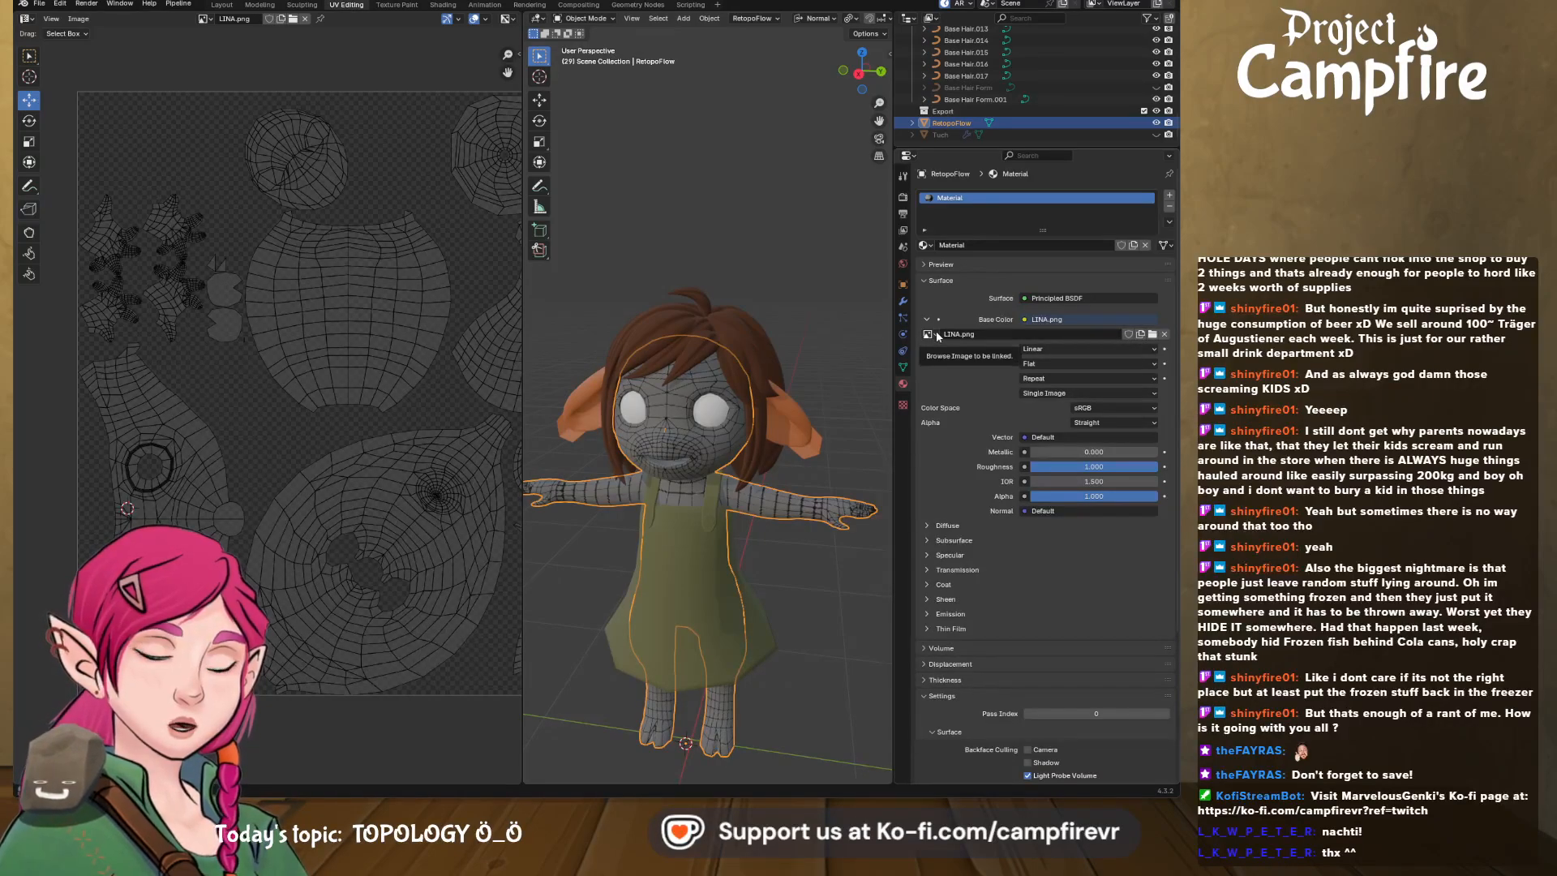
- Undo further back to the state with the painted body texture
key("ctrl+z")
key("ctrl+z")
key("ctrl+z")
key("ctrl+z")
key("ctrl+z")
key("ctrl+z")
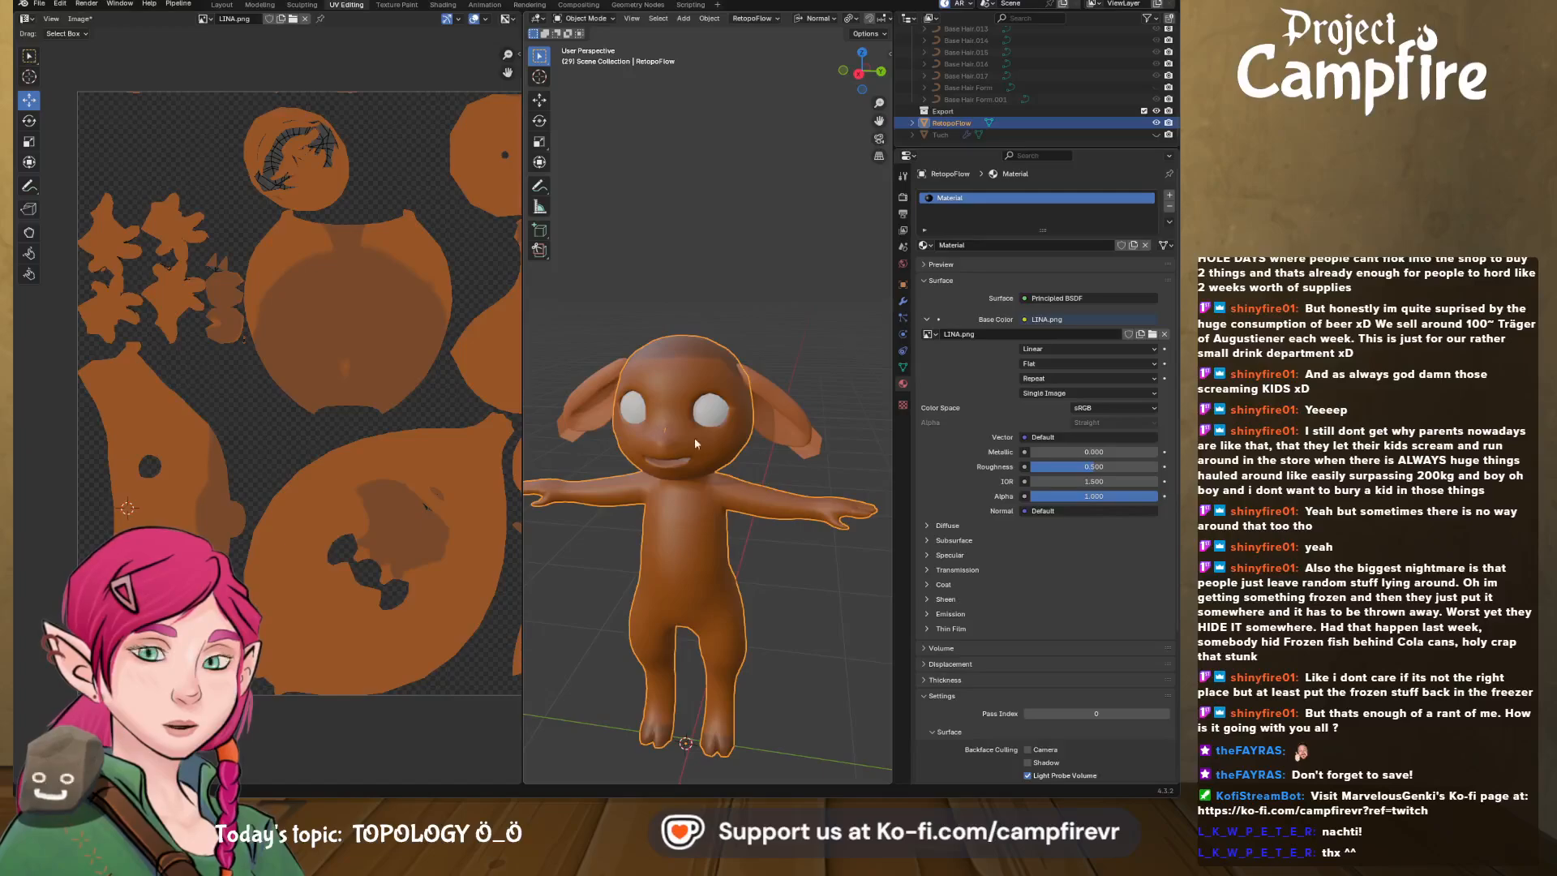
- Widen the image editor and save the painted body texture LINA.png
middle_click_drag(696, 444, 627, 284)
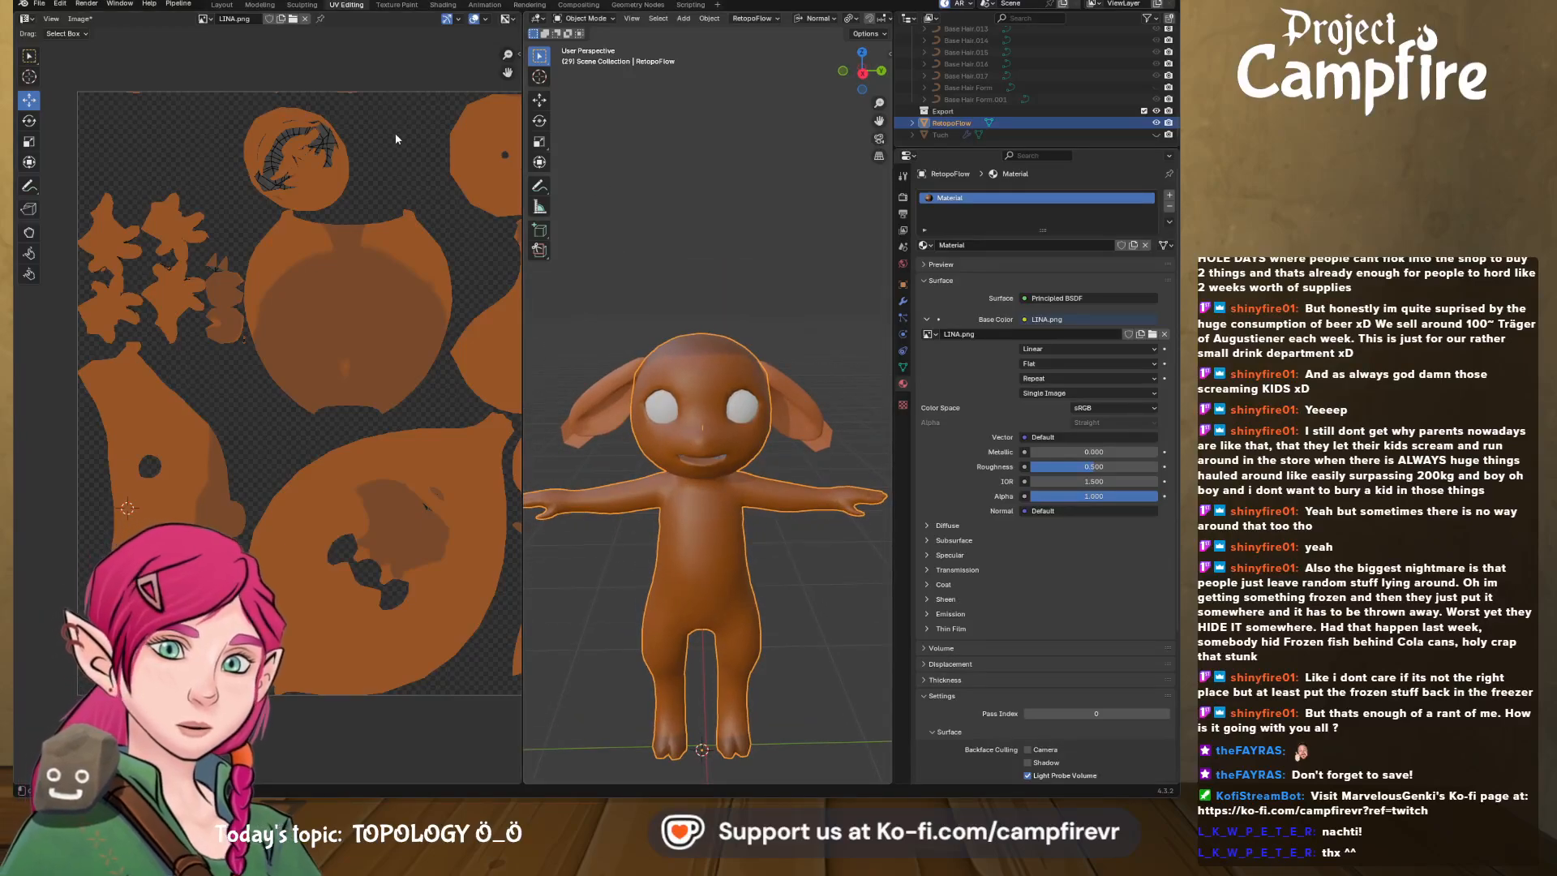
middle_click_drag(476, 289, 432, 273)
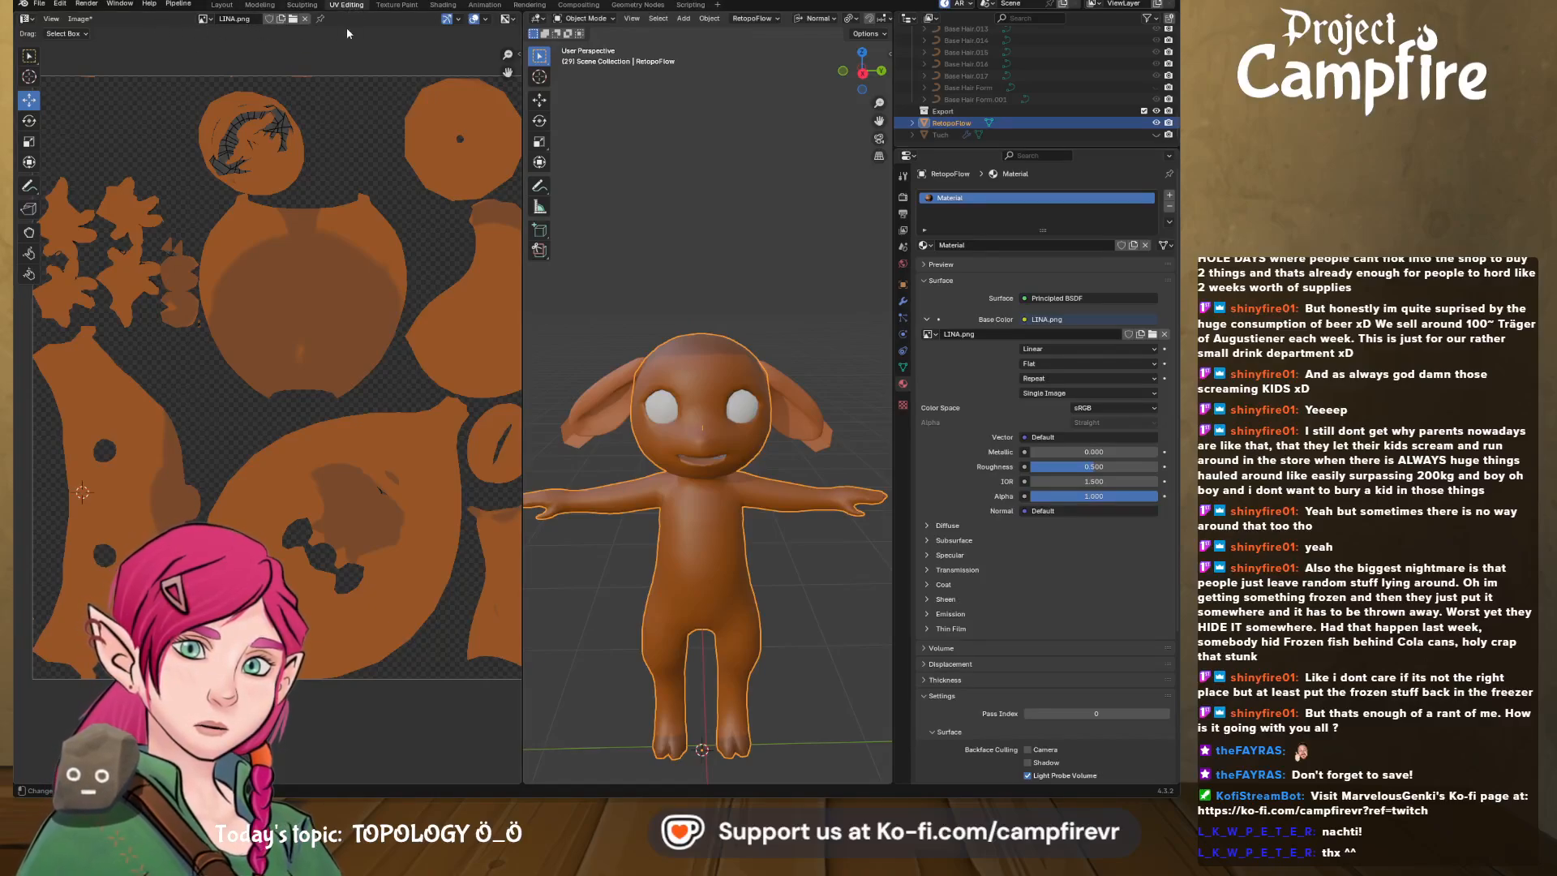
scroll(314, 47, "down", 2)
scroll(240, 54, "up", 1)
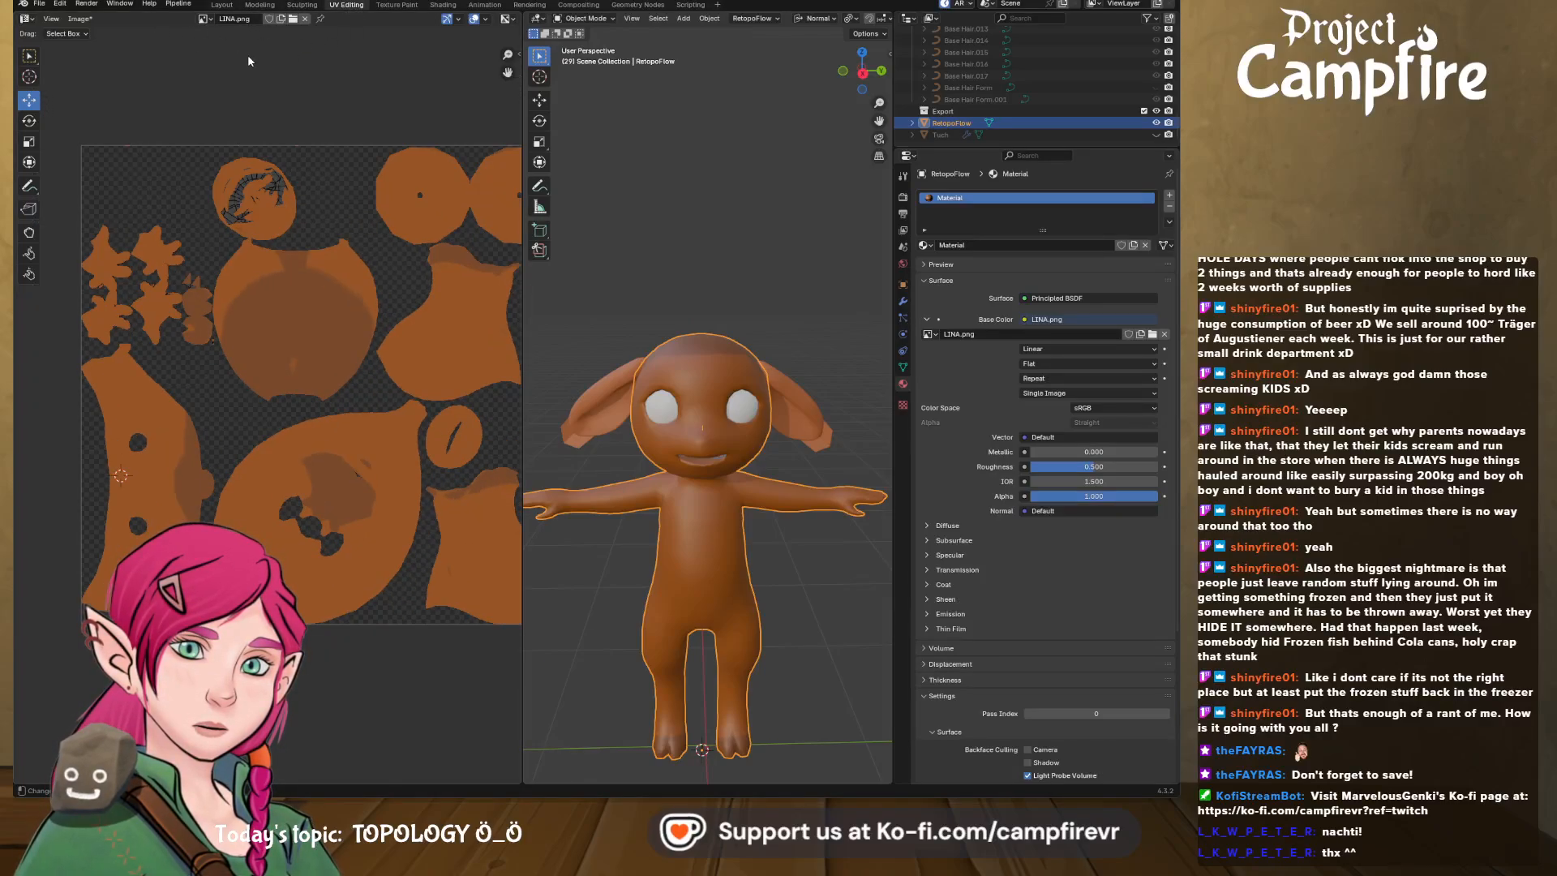
left_click(204, 17)
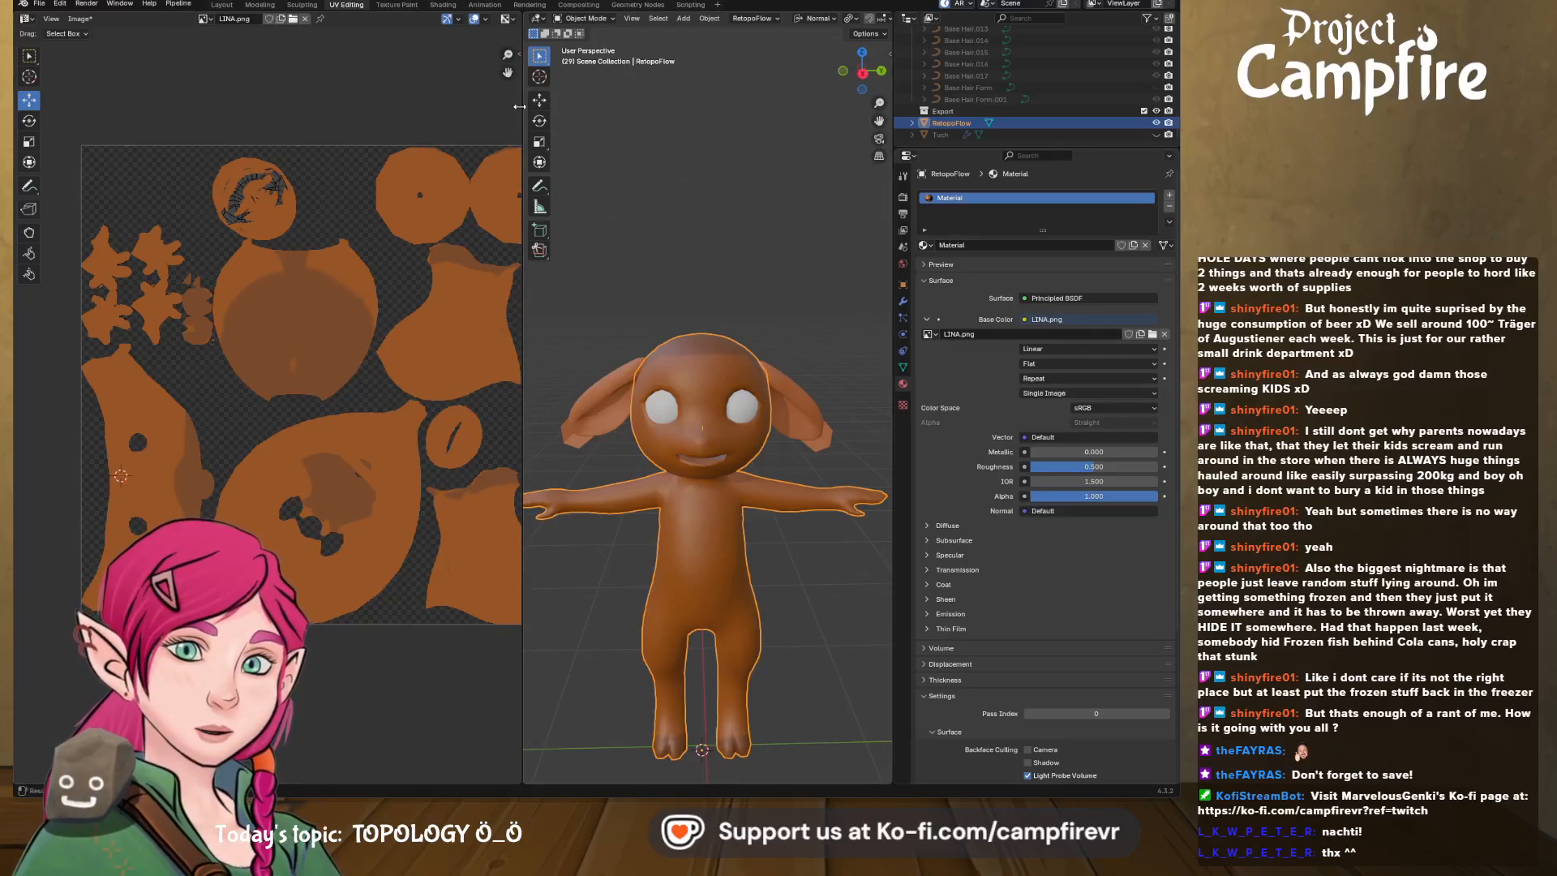
left_click_drag(519, 106, 608, 106)
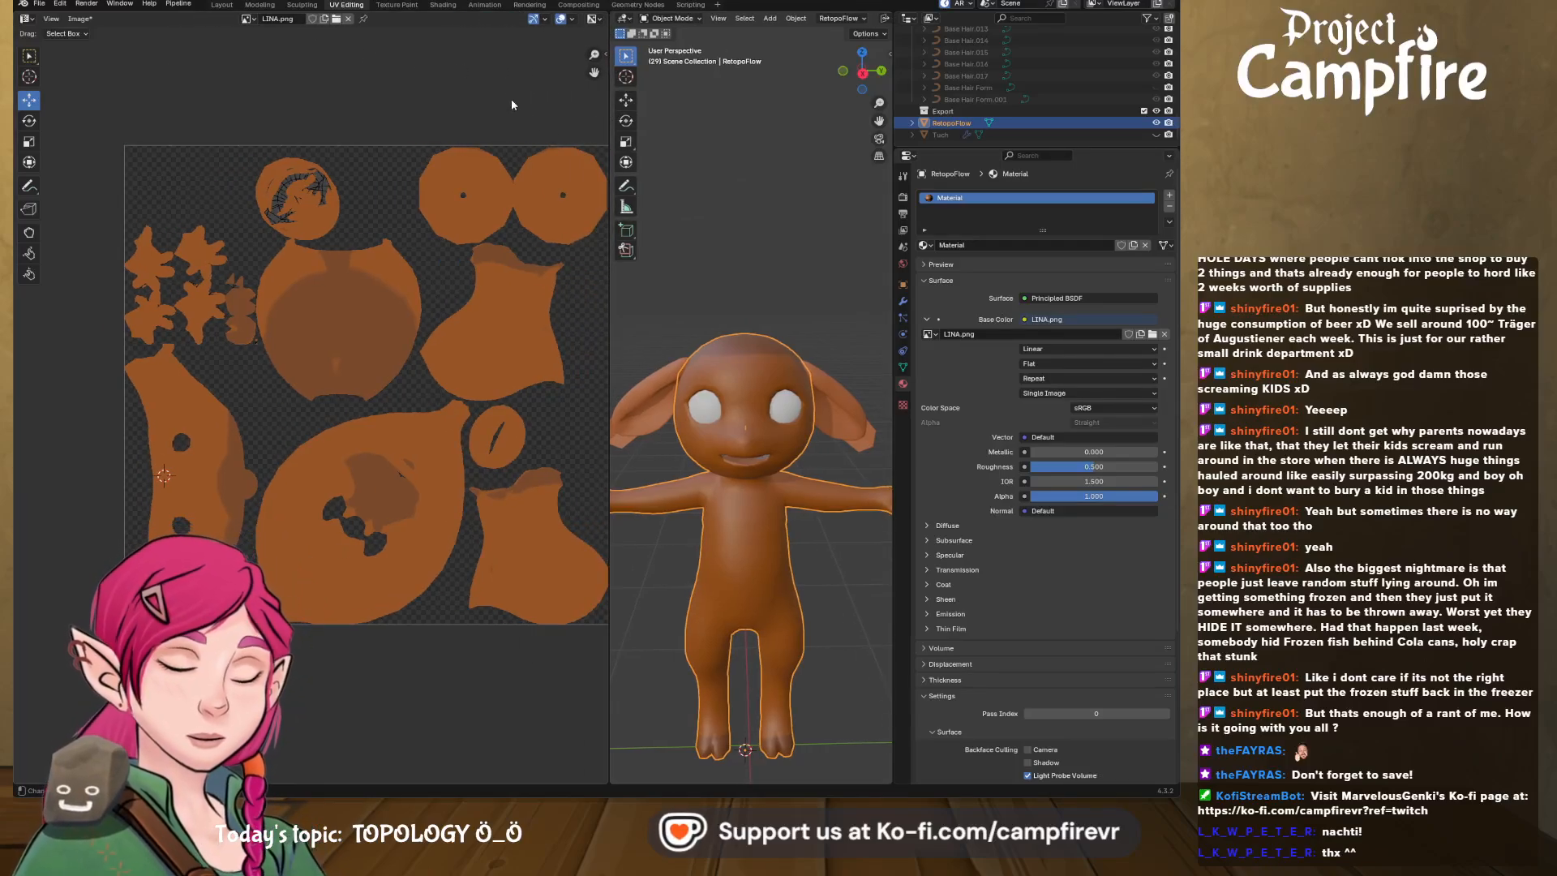
left_click(79, 18)
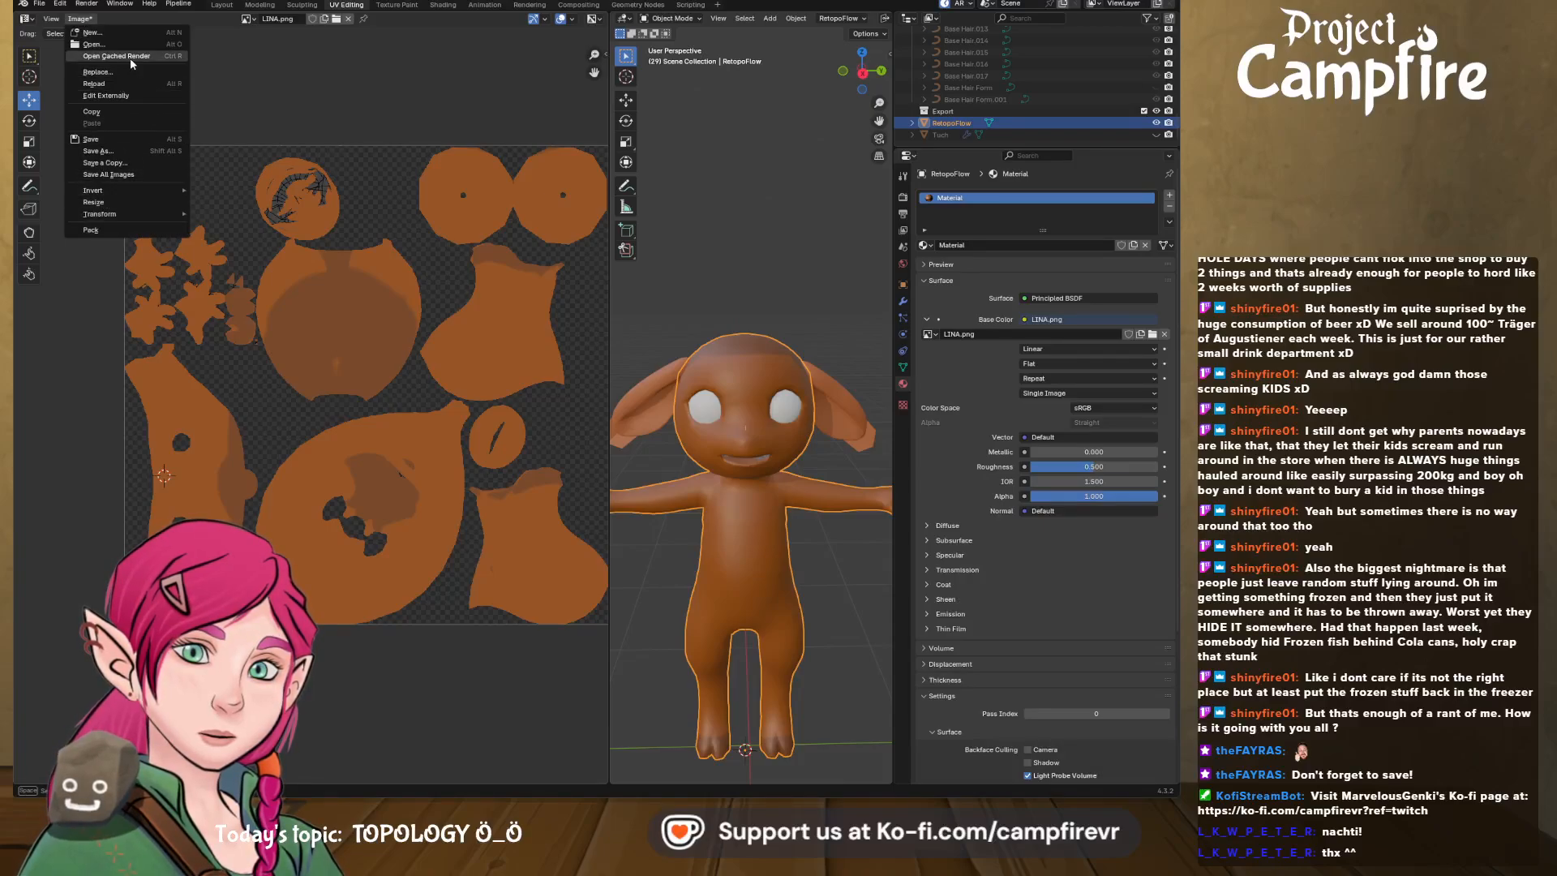
left_click(135, 139)
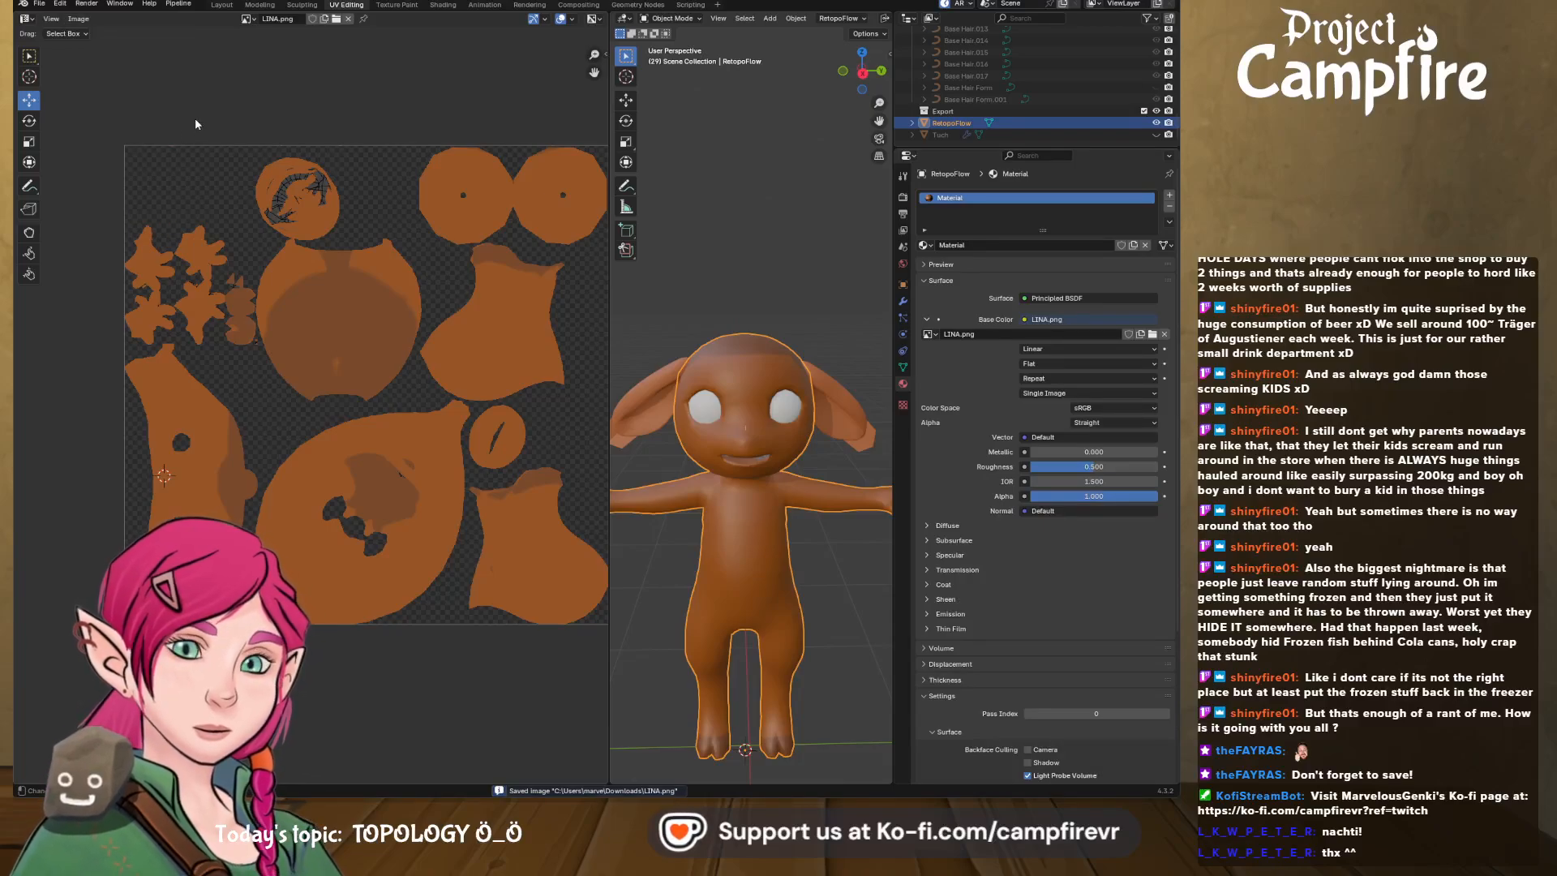
- Select the eye, enter Edit Mode and unwrap all its faces again with Minimum Stretch
middle_click_drag(381, 125, 299, 126)
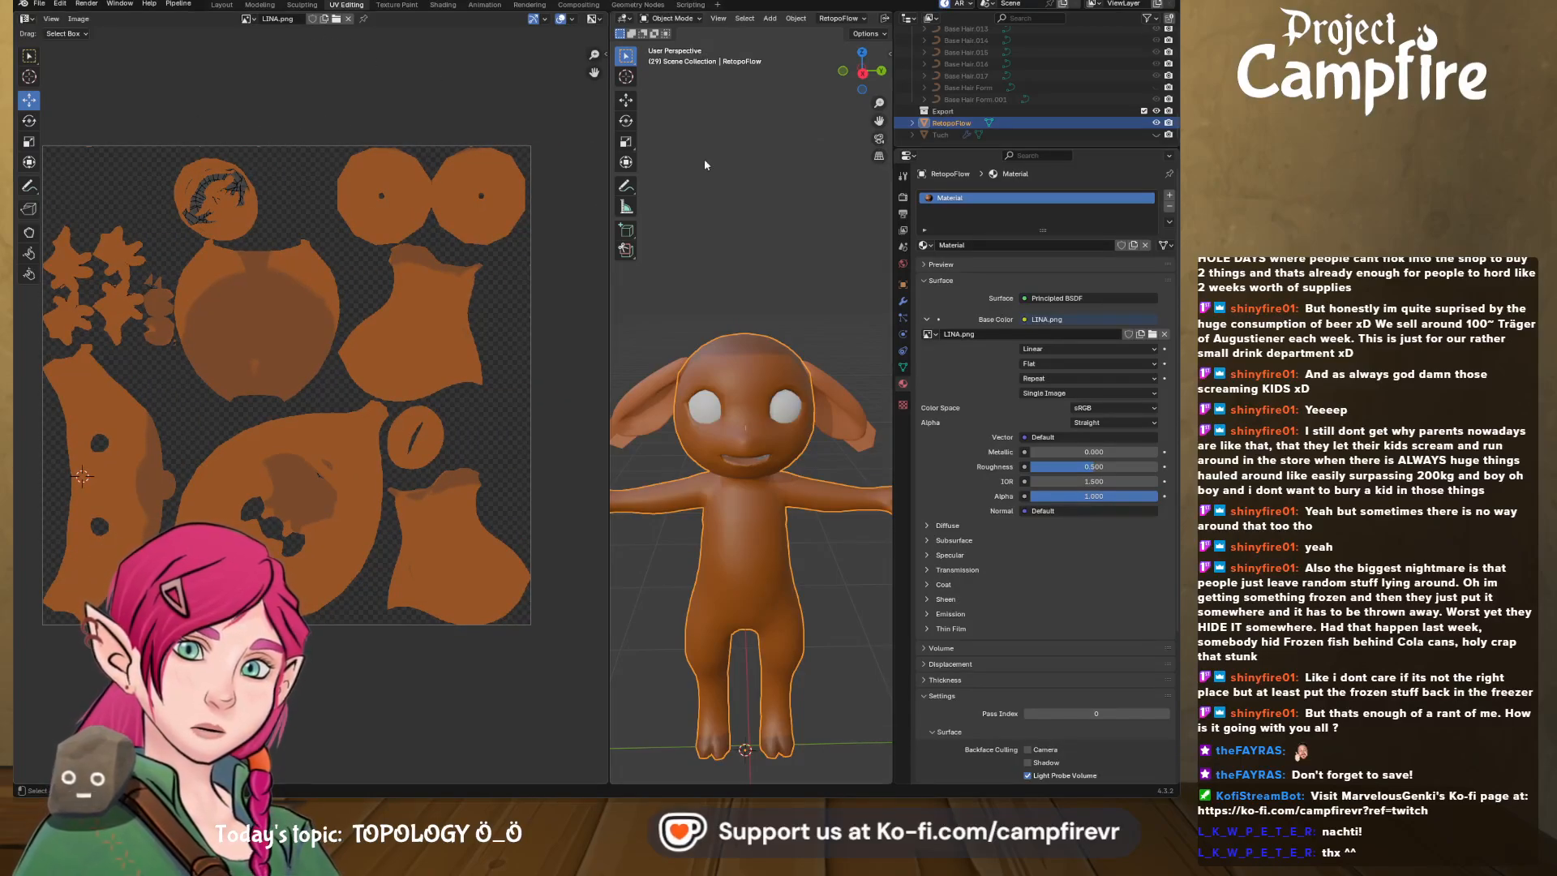
left_click(781, 405)
key("Tab")
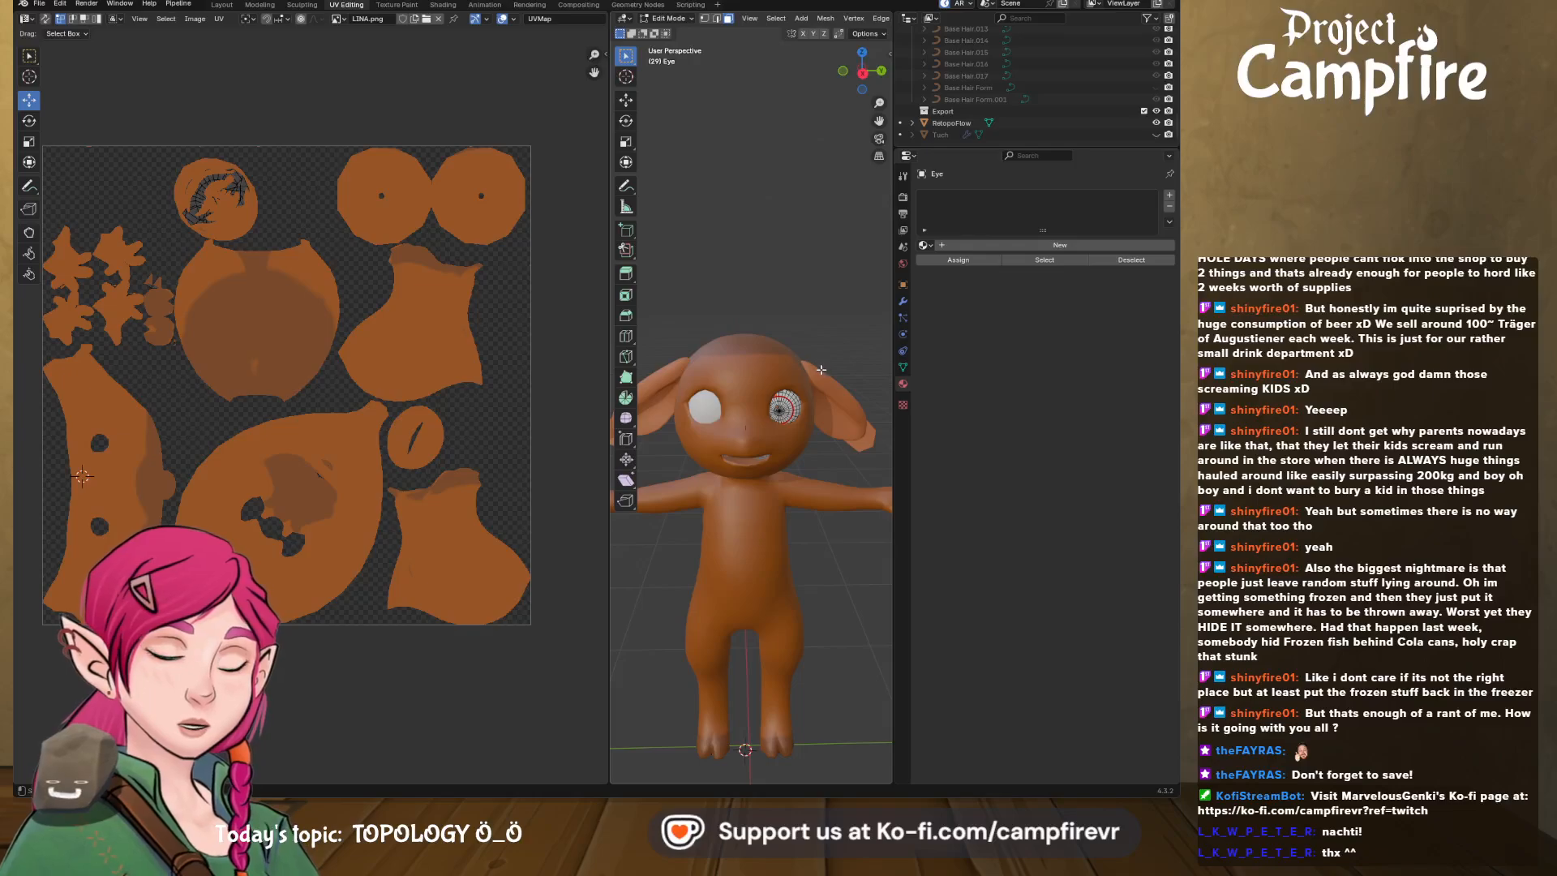
key("a")
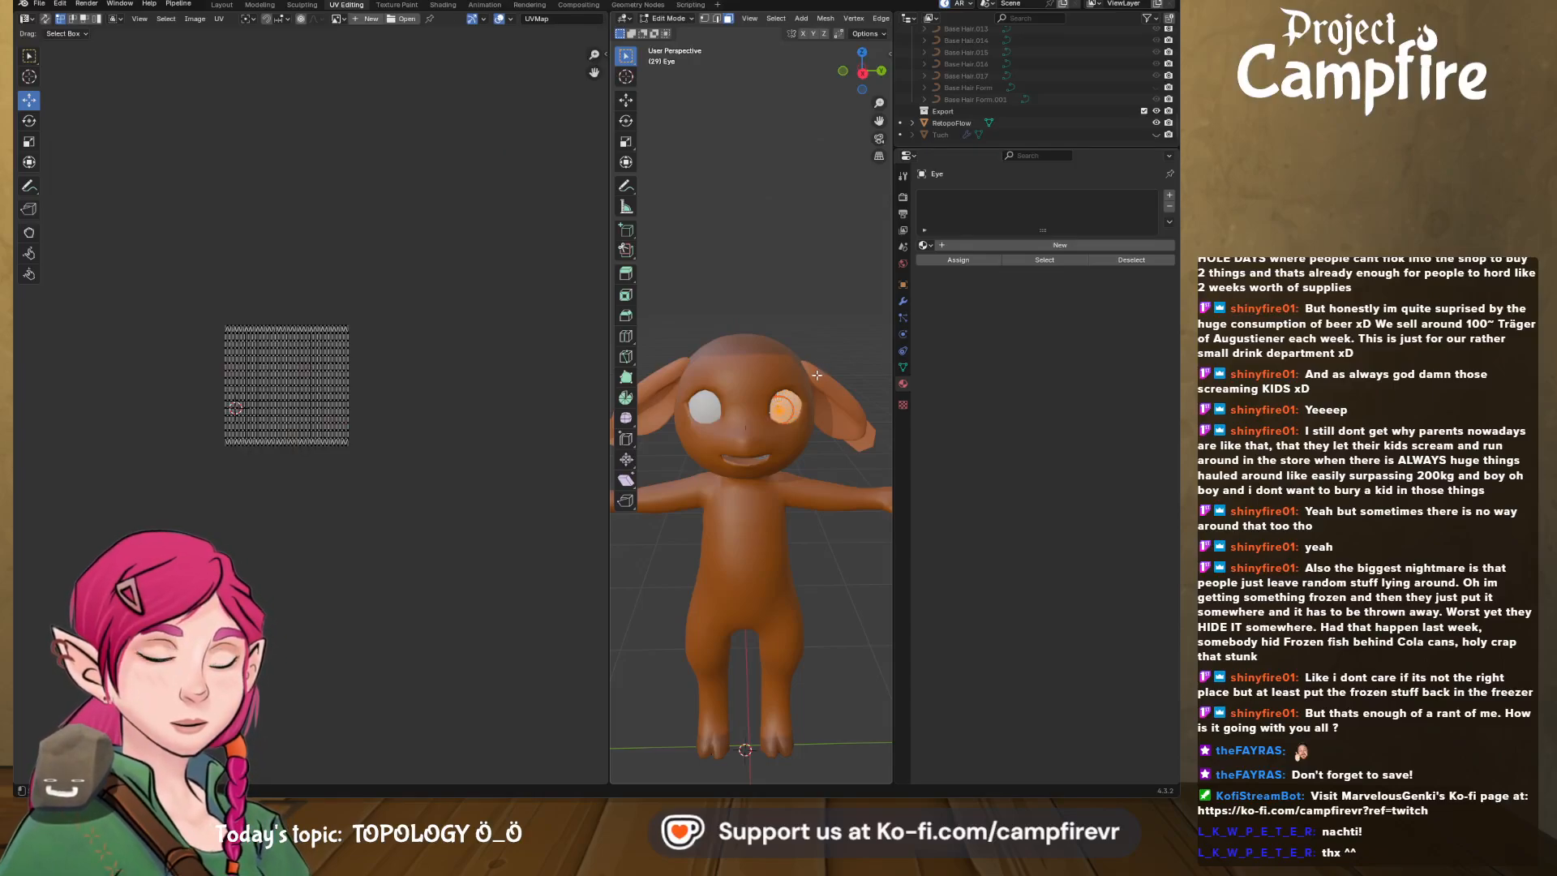
key("u")
mouse_move(816, 375)
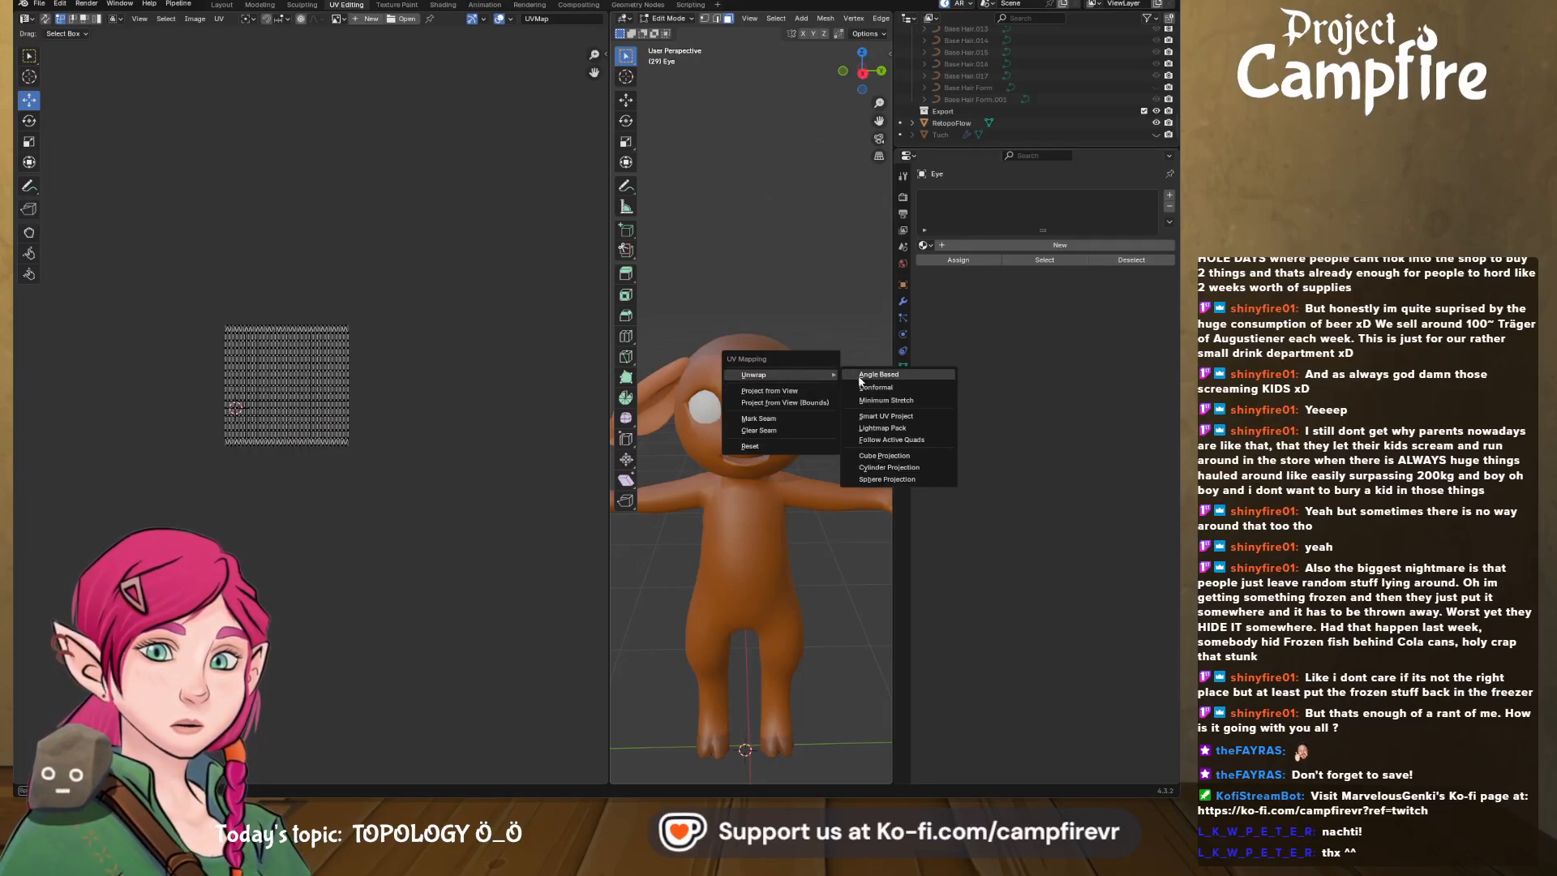
left_click(869, 401)
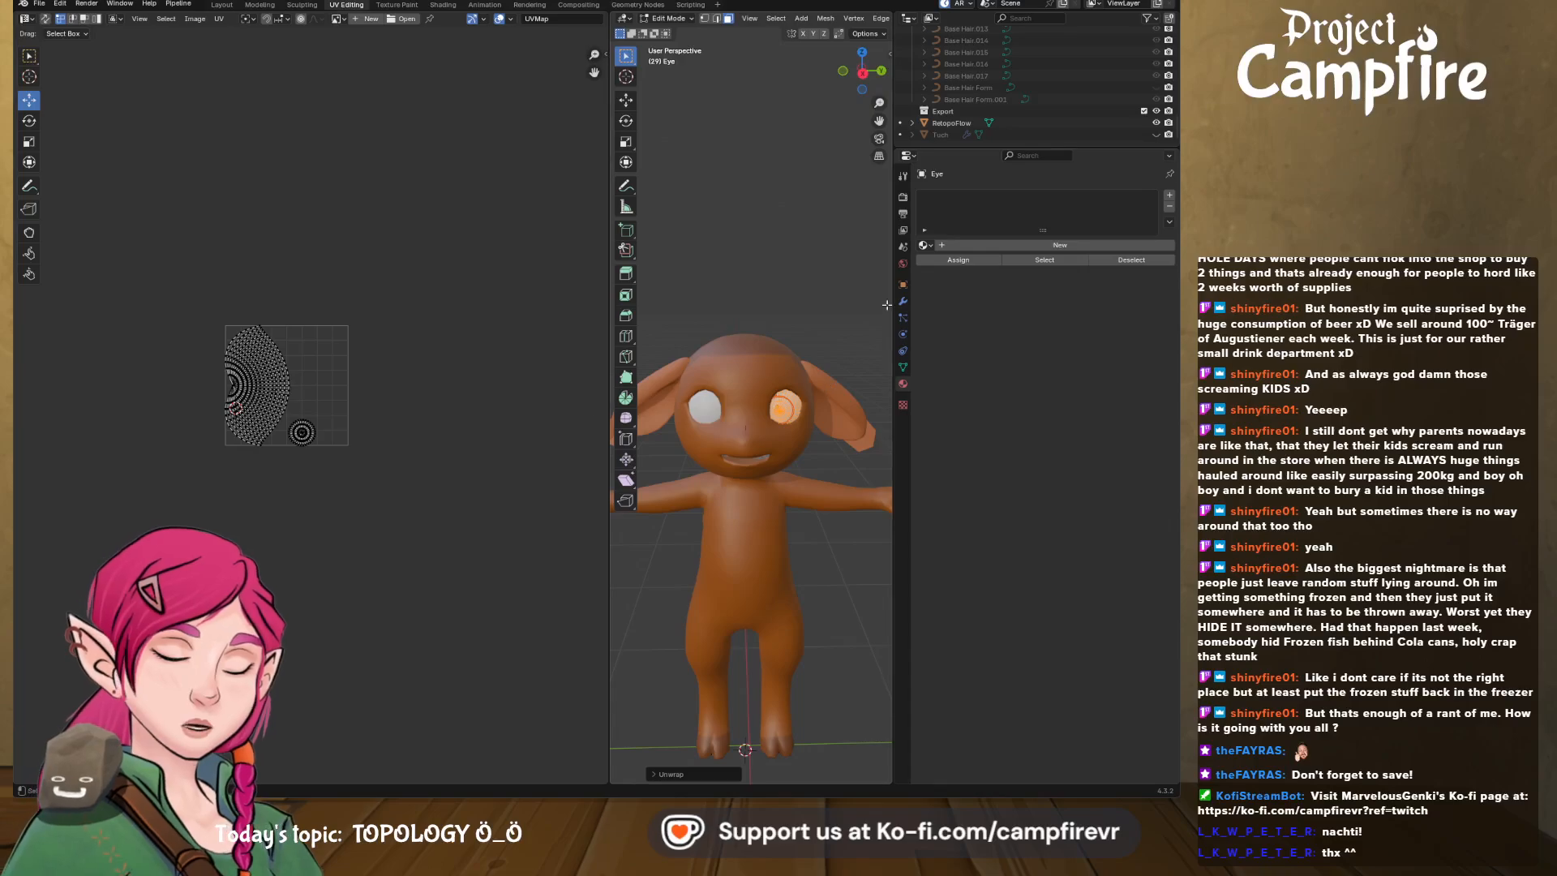
- Assign the body's existing Material with the LINA.png texture to the eye
left_click(925, 245)
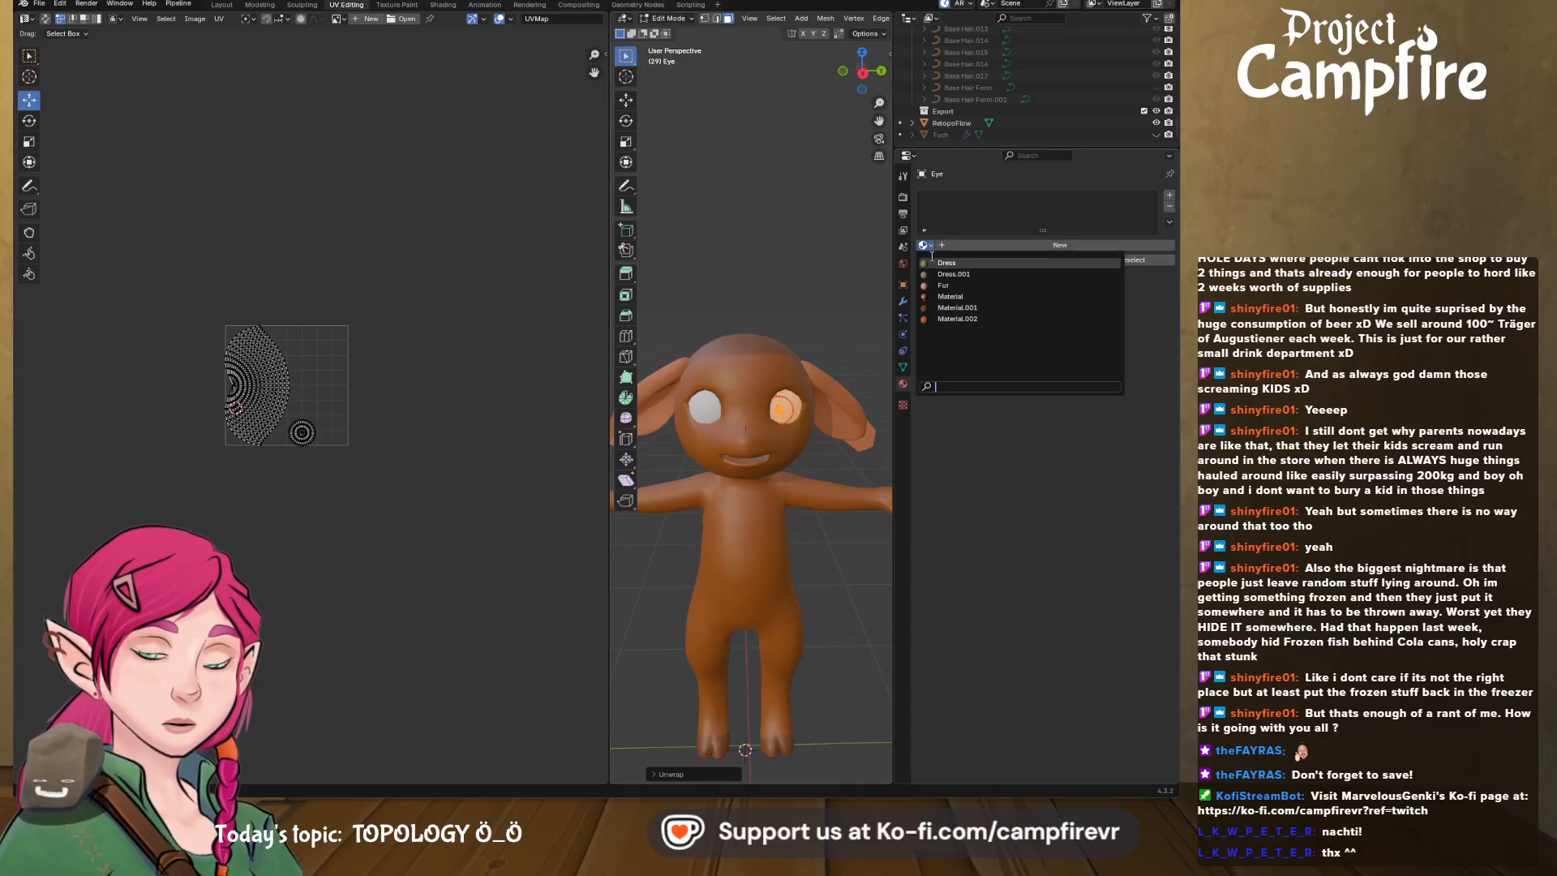
left_click(971, 303)
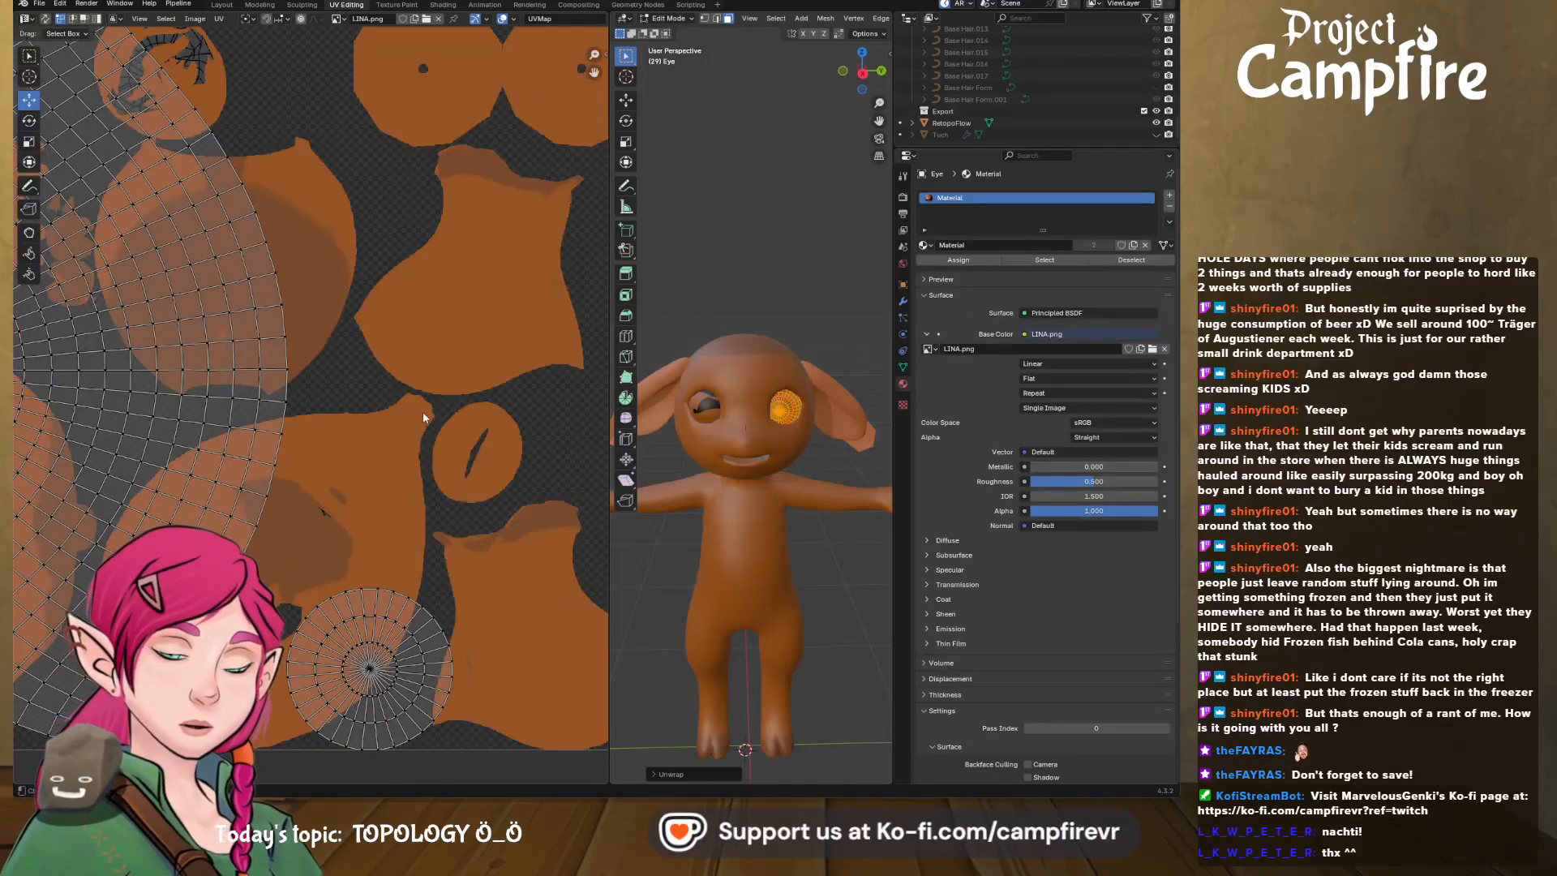
scroll(422, 411, "down", 4)
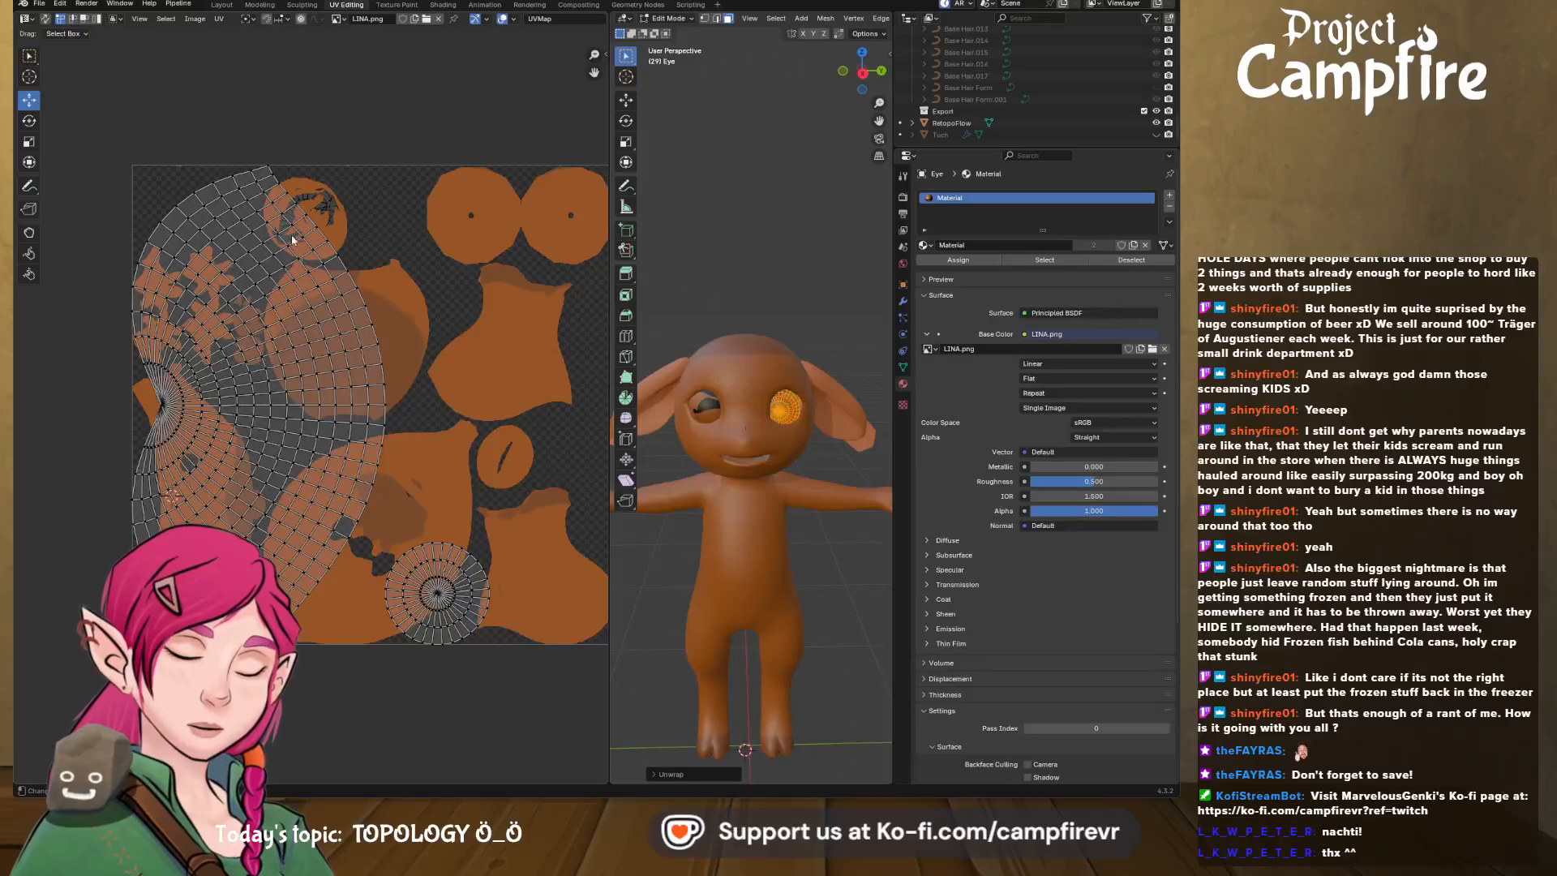
- Scale the round eye UV island down to about 0.3 and move it to the empty upper-left area of the texture
left_click_drag(384, 545, 498, 661)
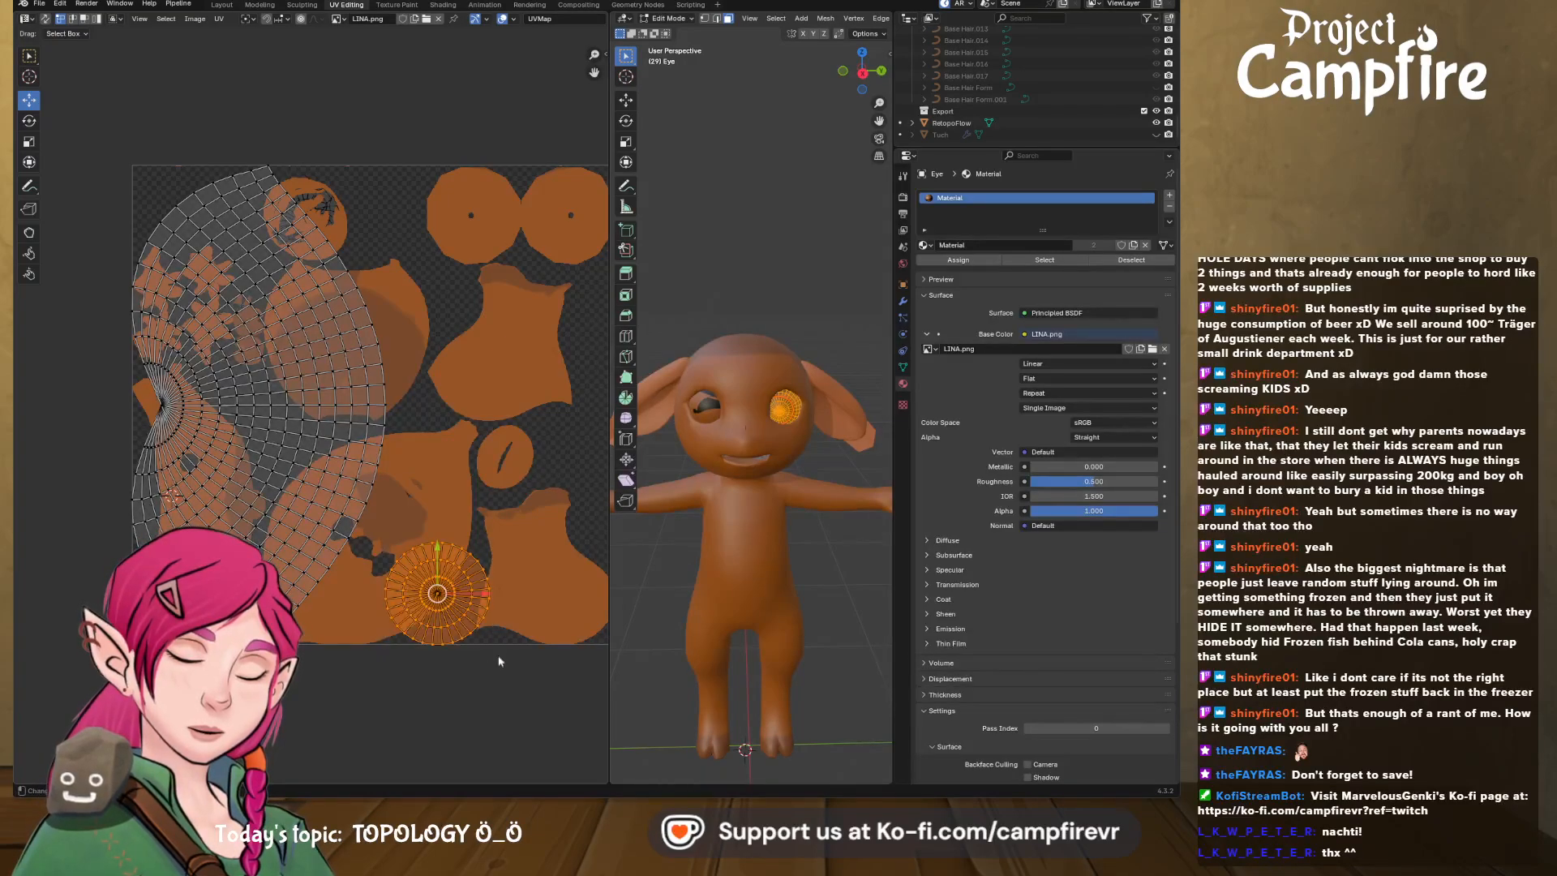
key("s")
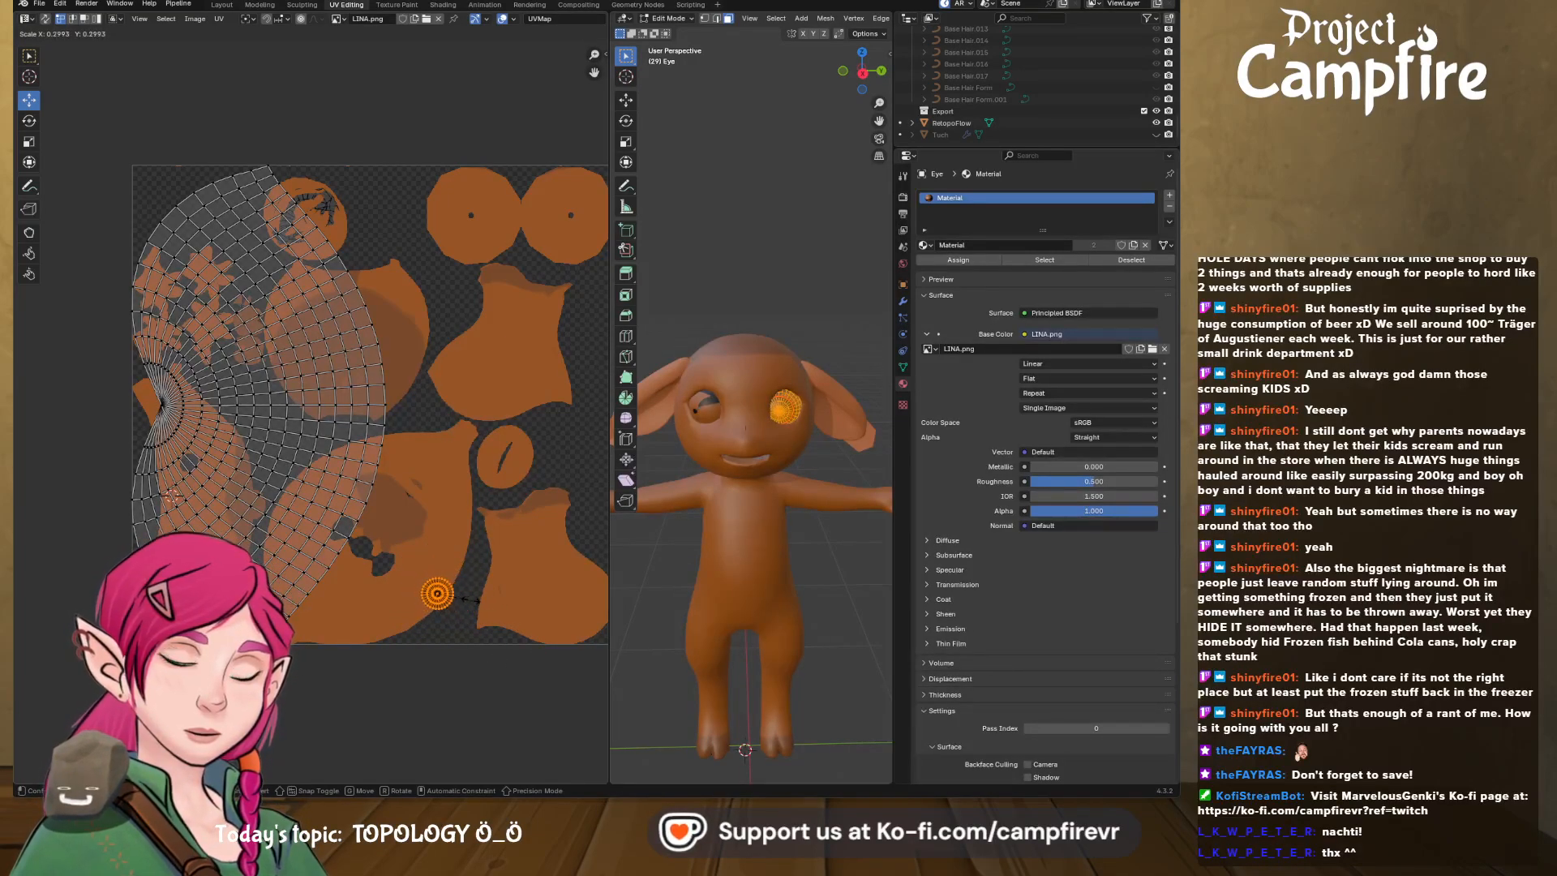
key("g")
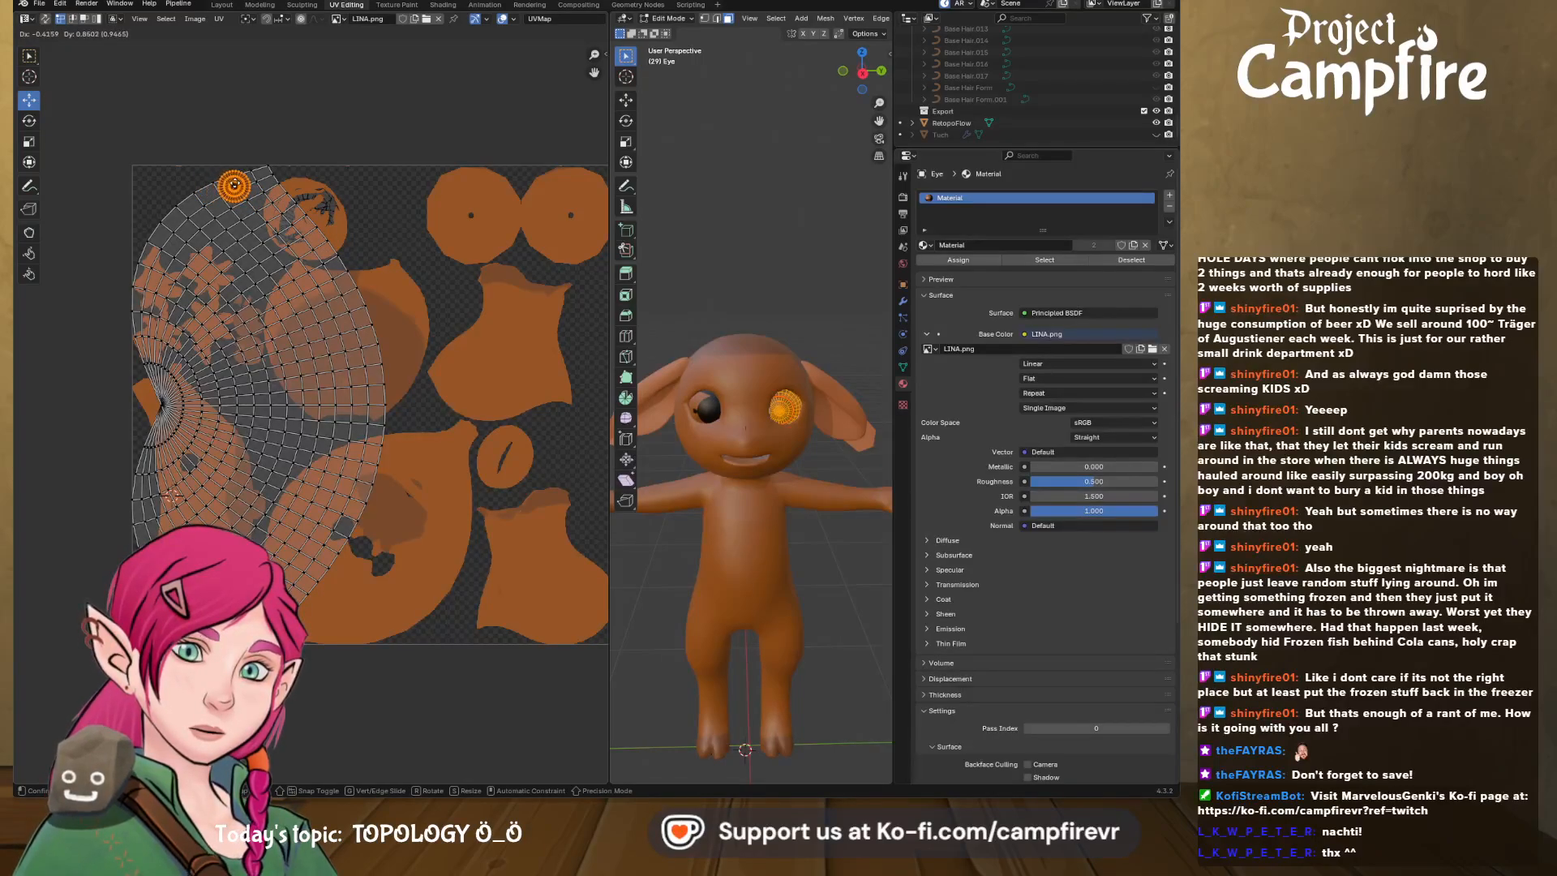
left_click(235, 185)
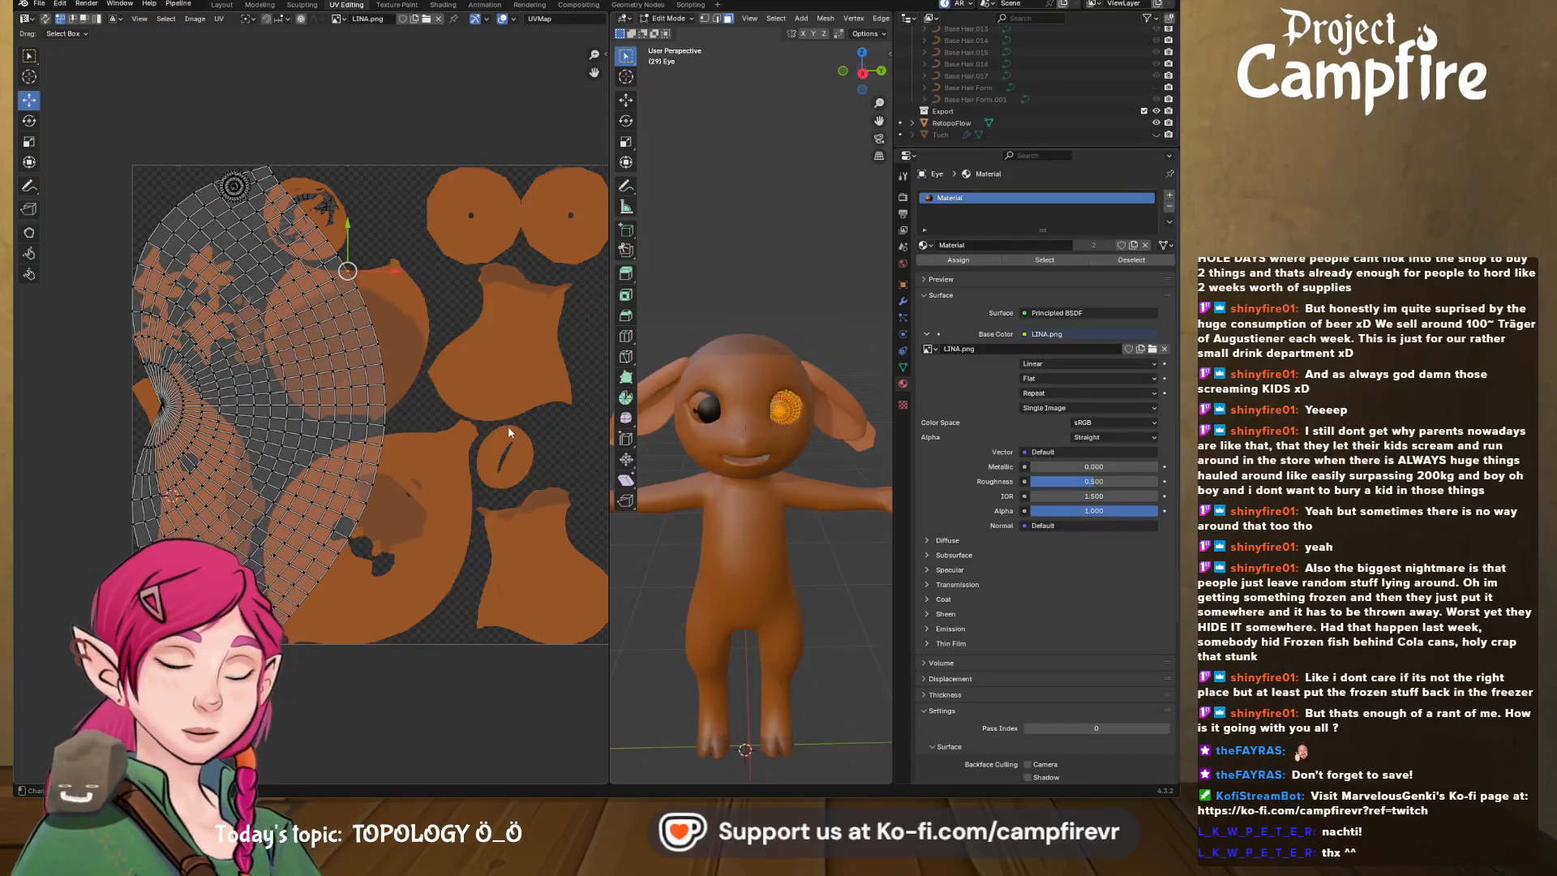
- Shrink the large half-moon eye UV island and fit it into the texture's upper-left corner above the hand islands
key("ctrl+i")
key("s")
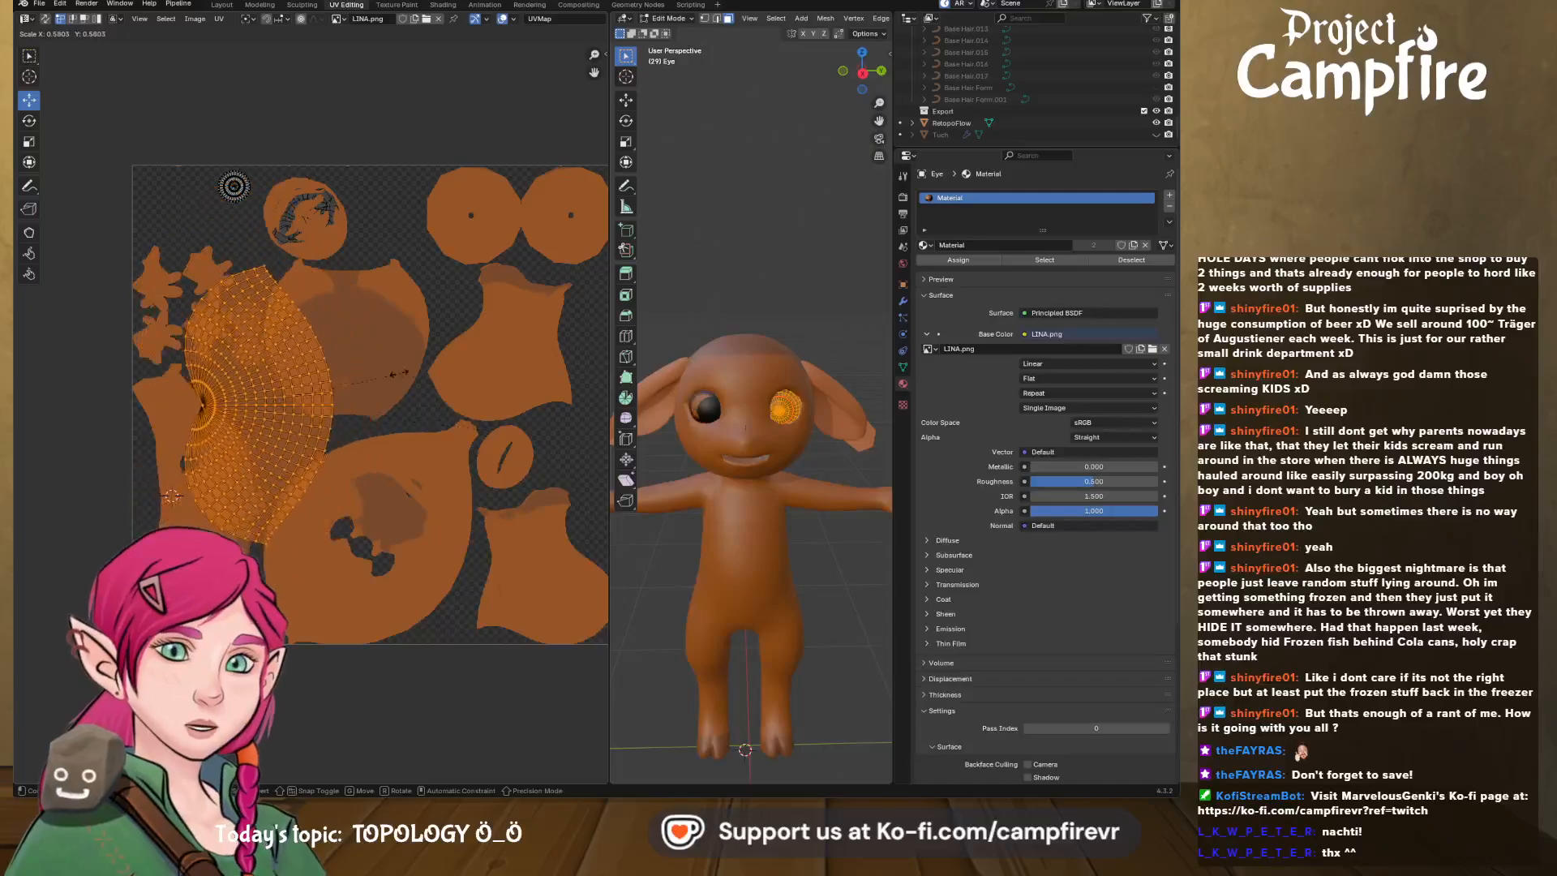
left_click(296, 364)
left_click_drag(259, 405, 169, 190)
scroll(201, 215, "up", 4)
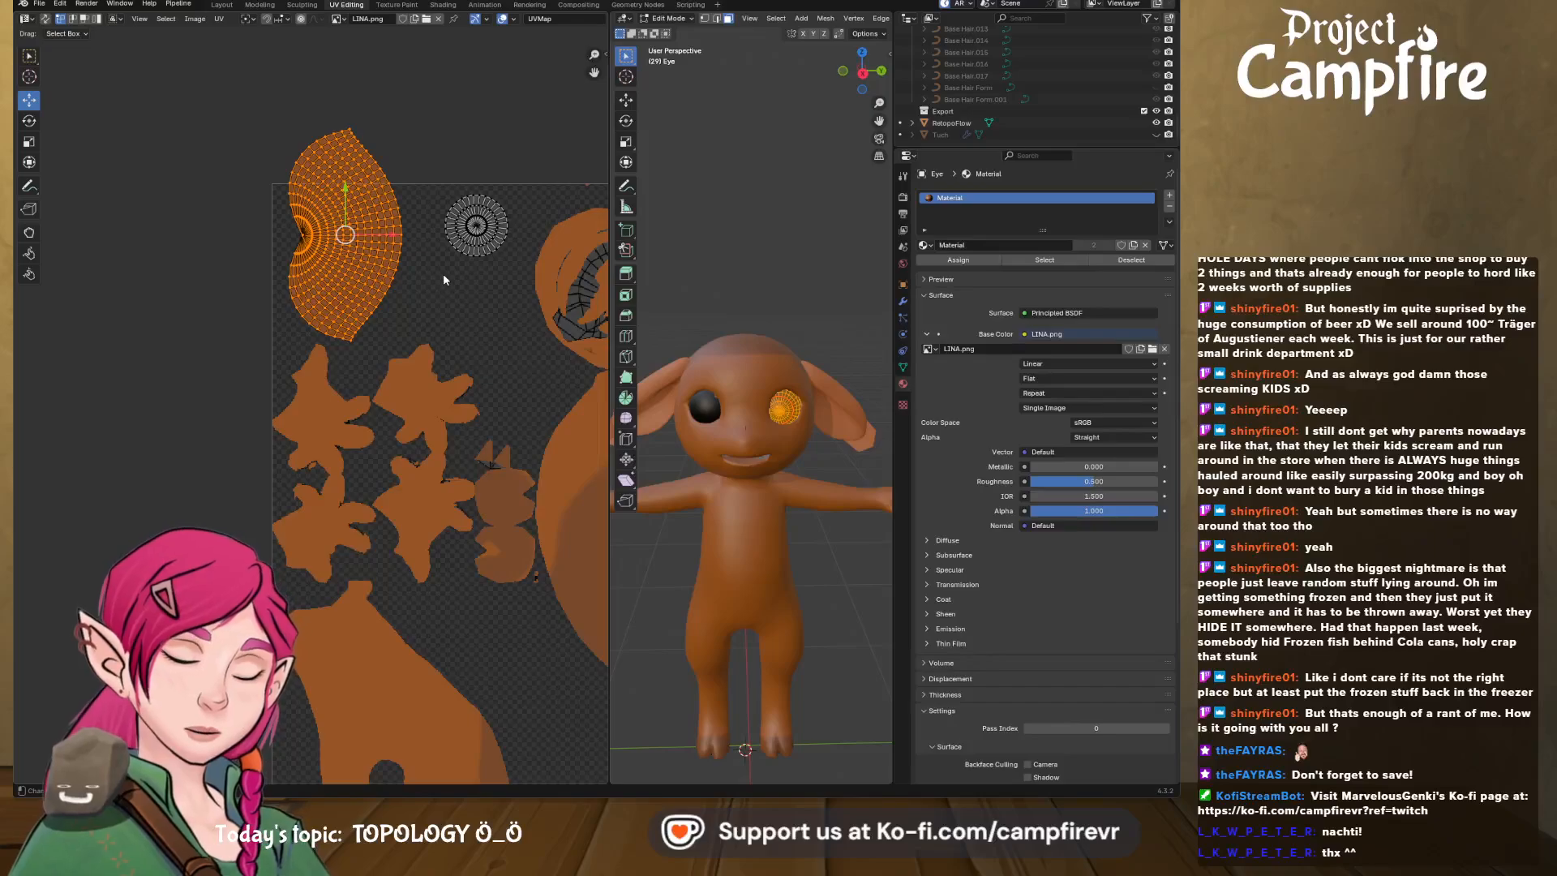
key("s")
left_click_drag(343, 228, 323, 258)
- Enlarge the round eye UV island and position it beside the half-moon island, within the texture's upper edge
left_click_drag(428, 178, 512, 270)
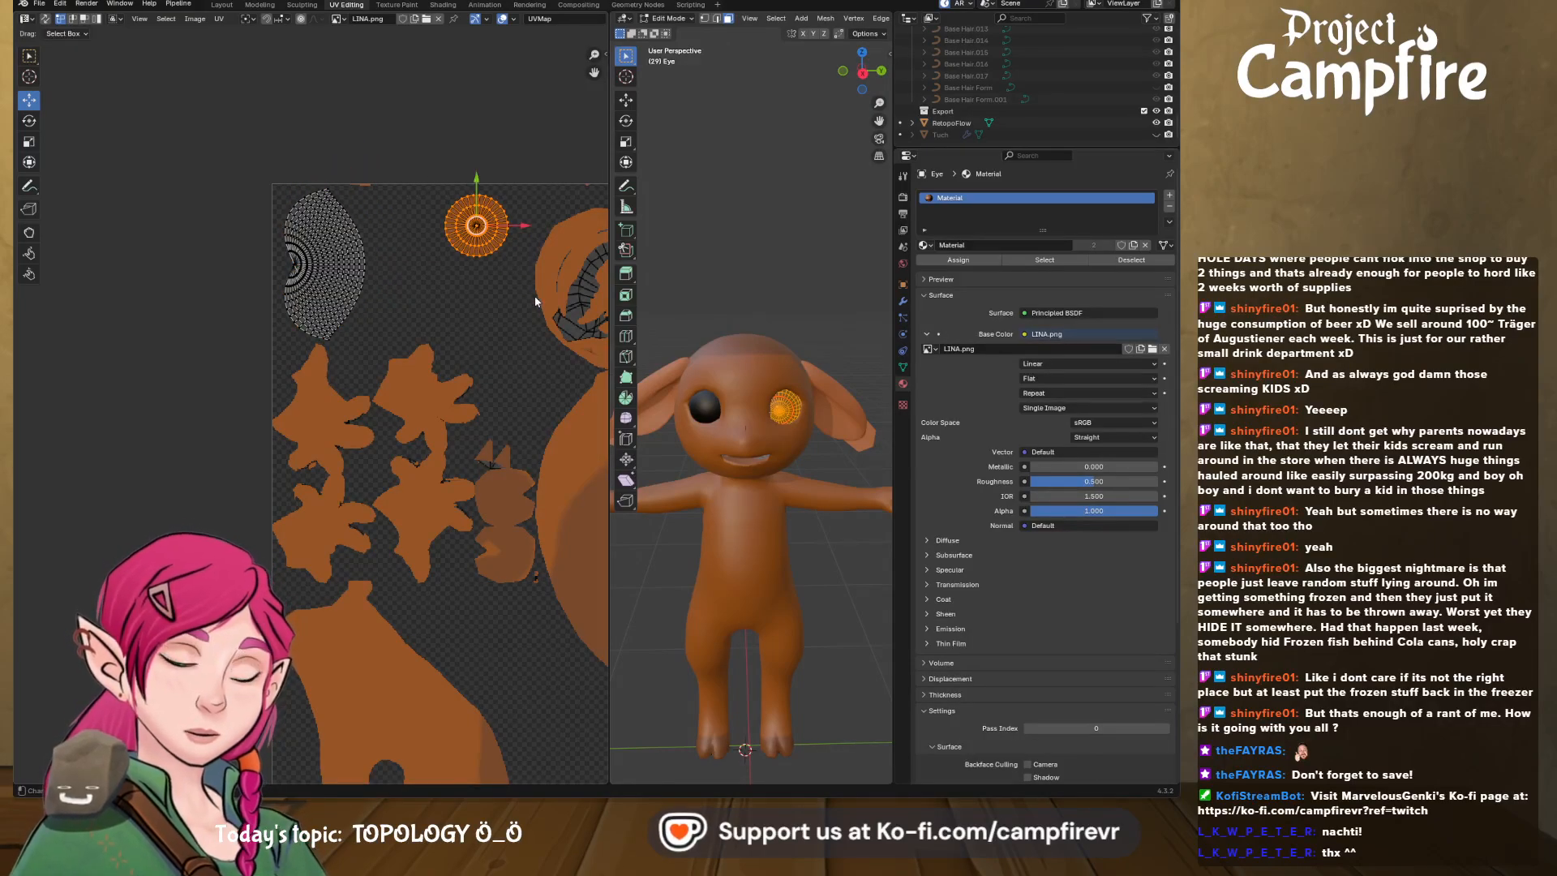
key("s")
left_click(53, 406)
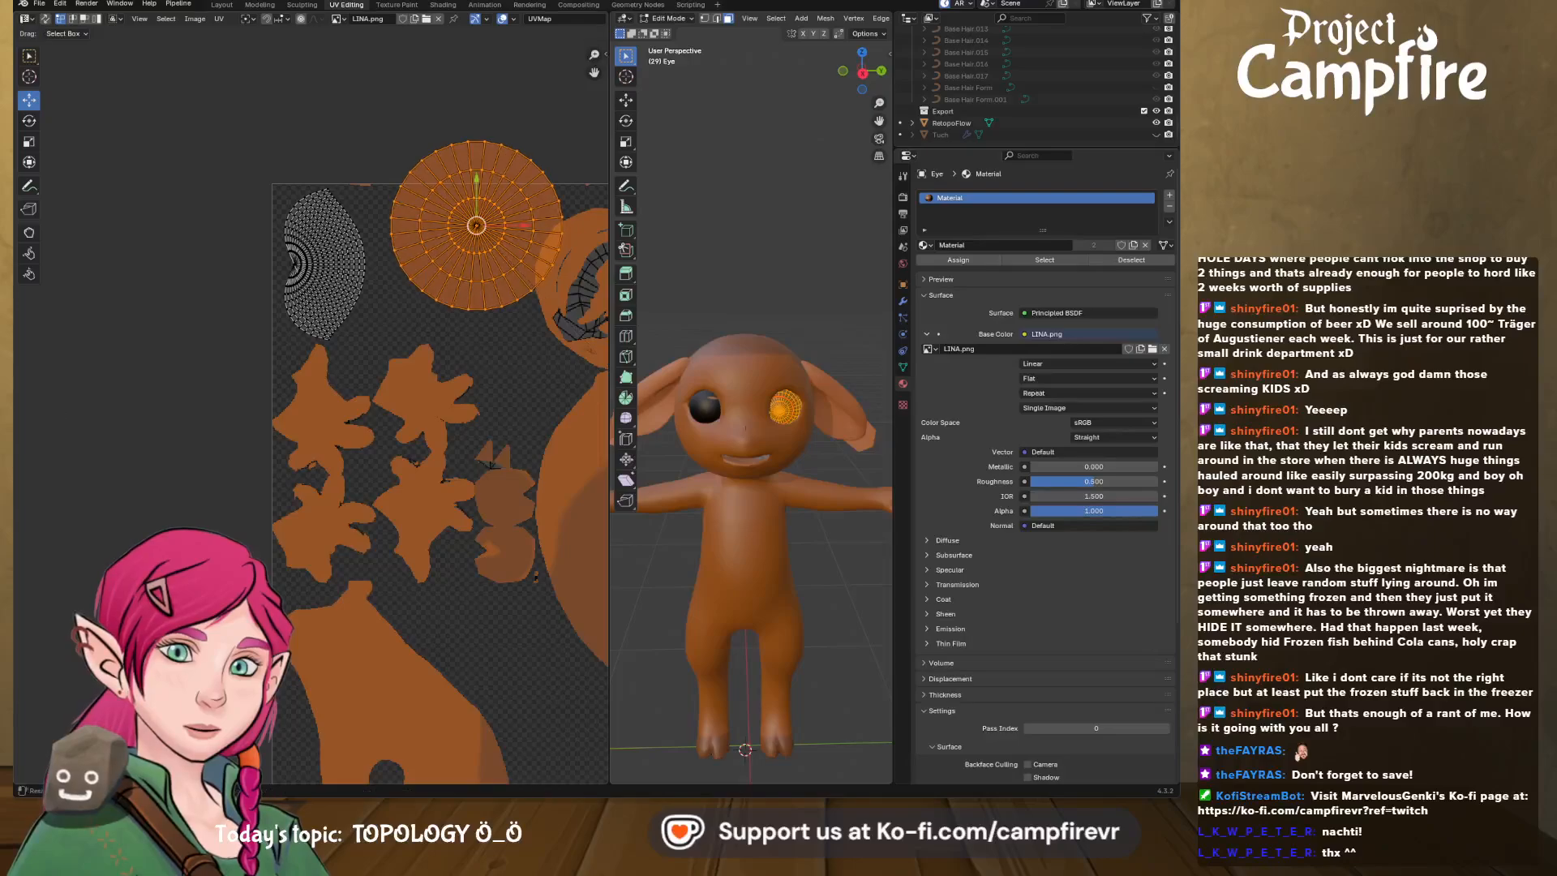
key("g")
left_click(555, 354)
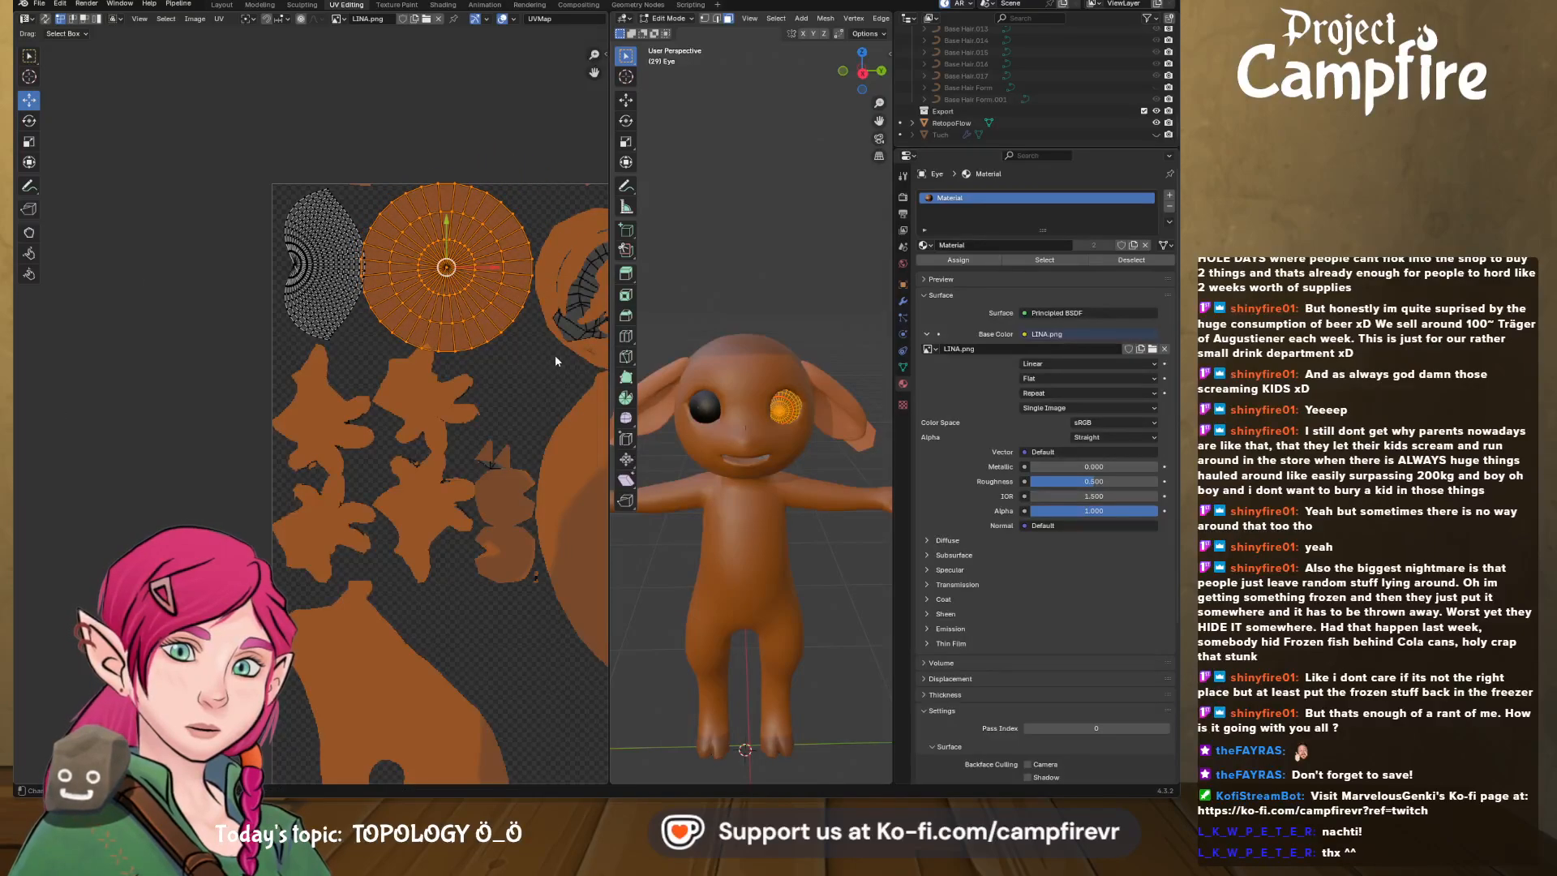
key("s")
left_click(540, 350)
scroll(301, 344, "down", 4)
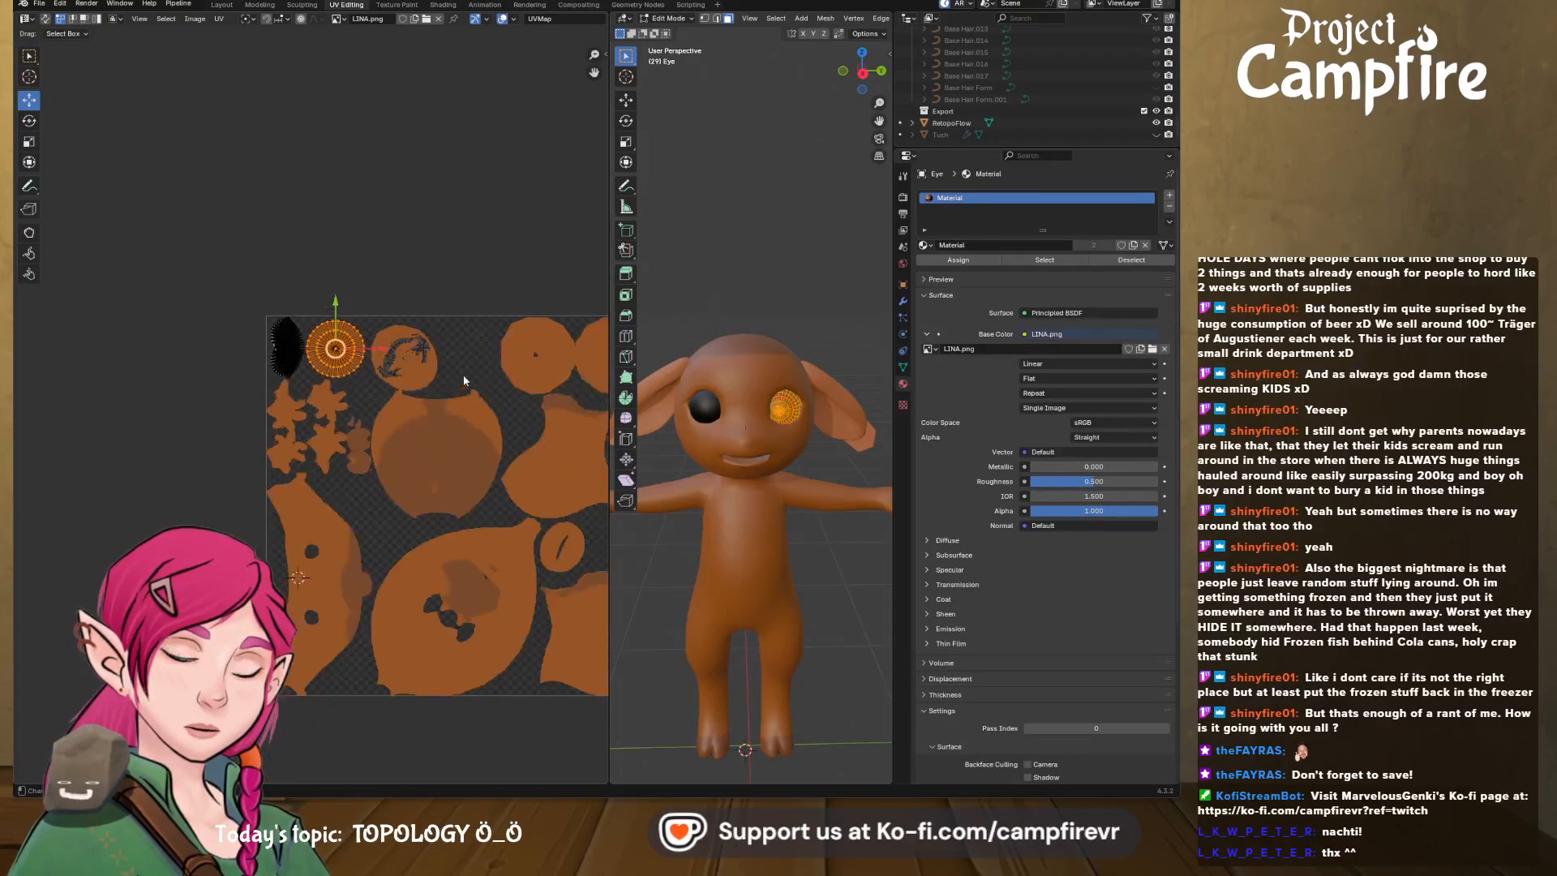
- Fine-tune the round island's scale and position so it sits clear of the half-moon island and the neighbouring body island
middle_click_drag(301, 344, 457, 393)
scroll(378, 368, "up", 2)
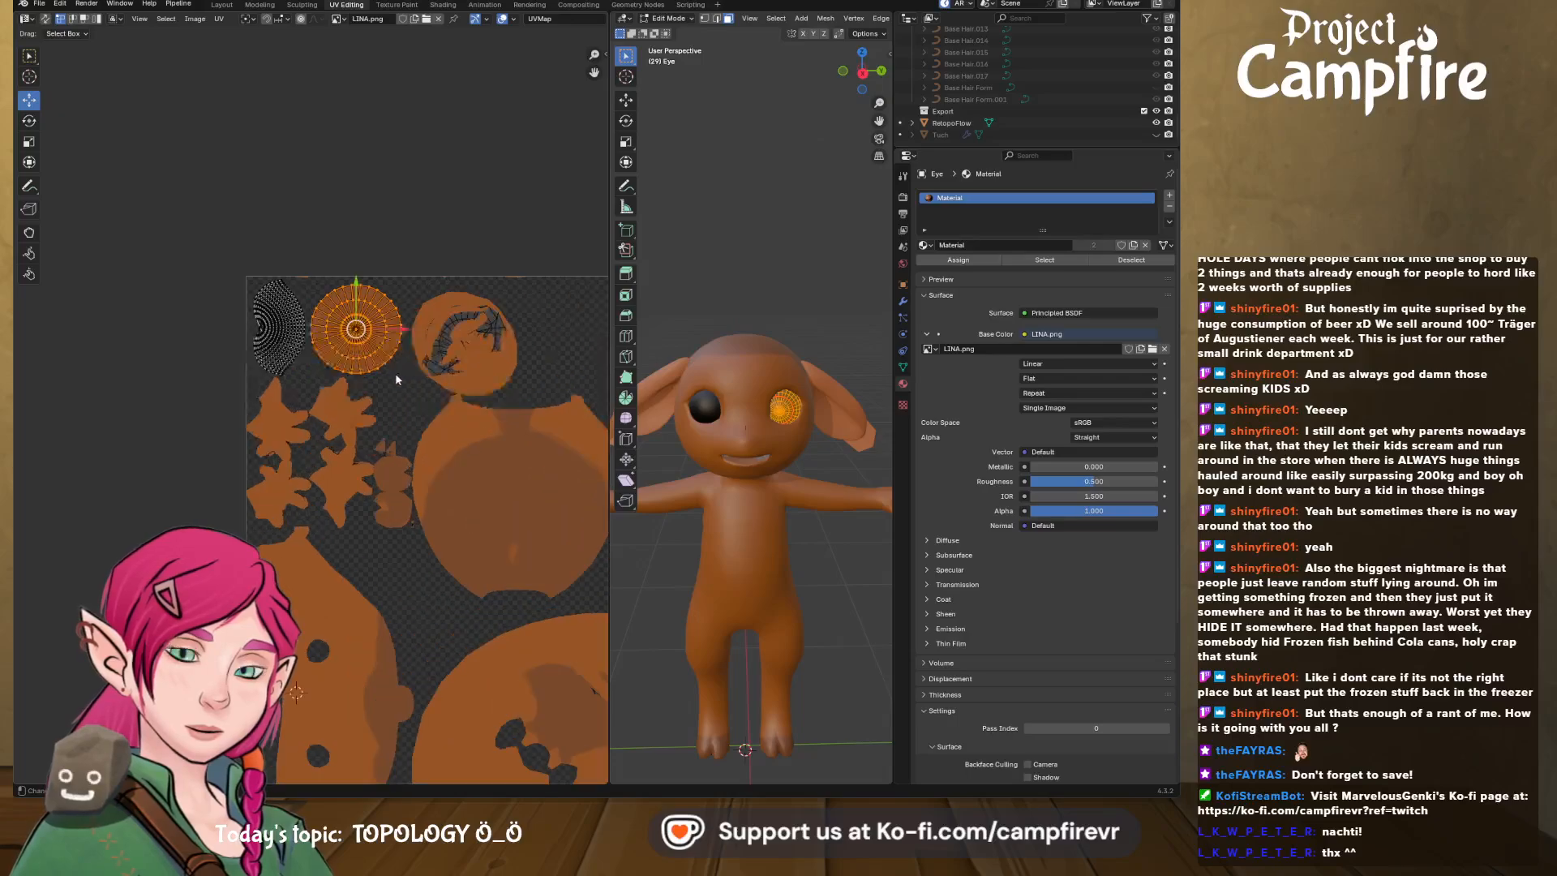
scroll(397, 370, "up", 1)
middle_click_drag(390, 335, 425, 359)
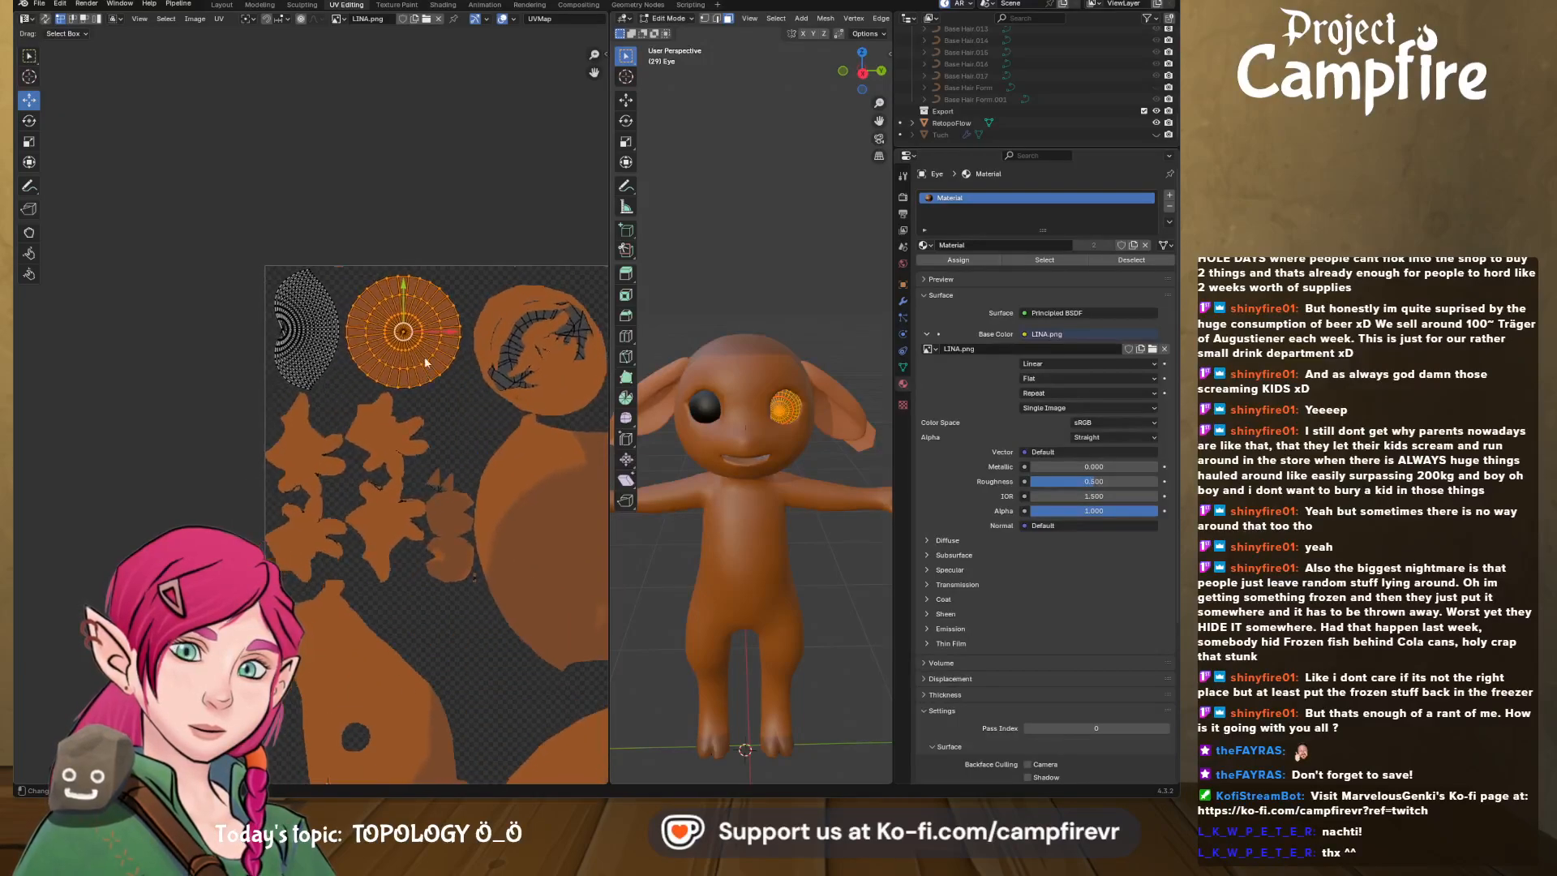
key("s")
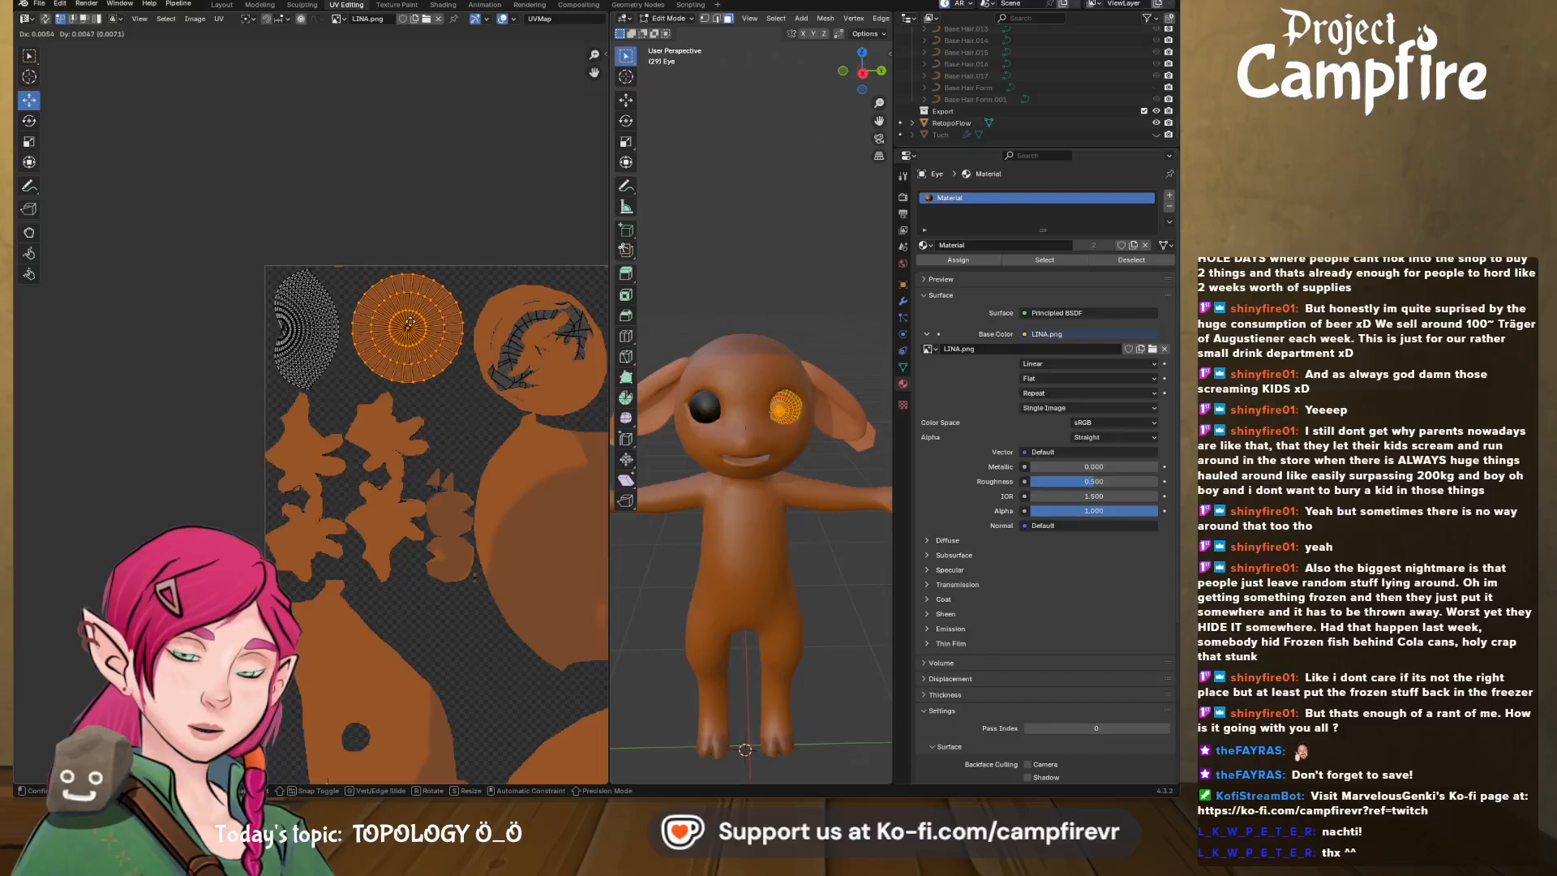
left_click(451, 363)
left_click_drag(412, 332, 405, 332)
middle_click_drag(526, 387, 436, 378)
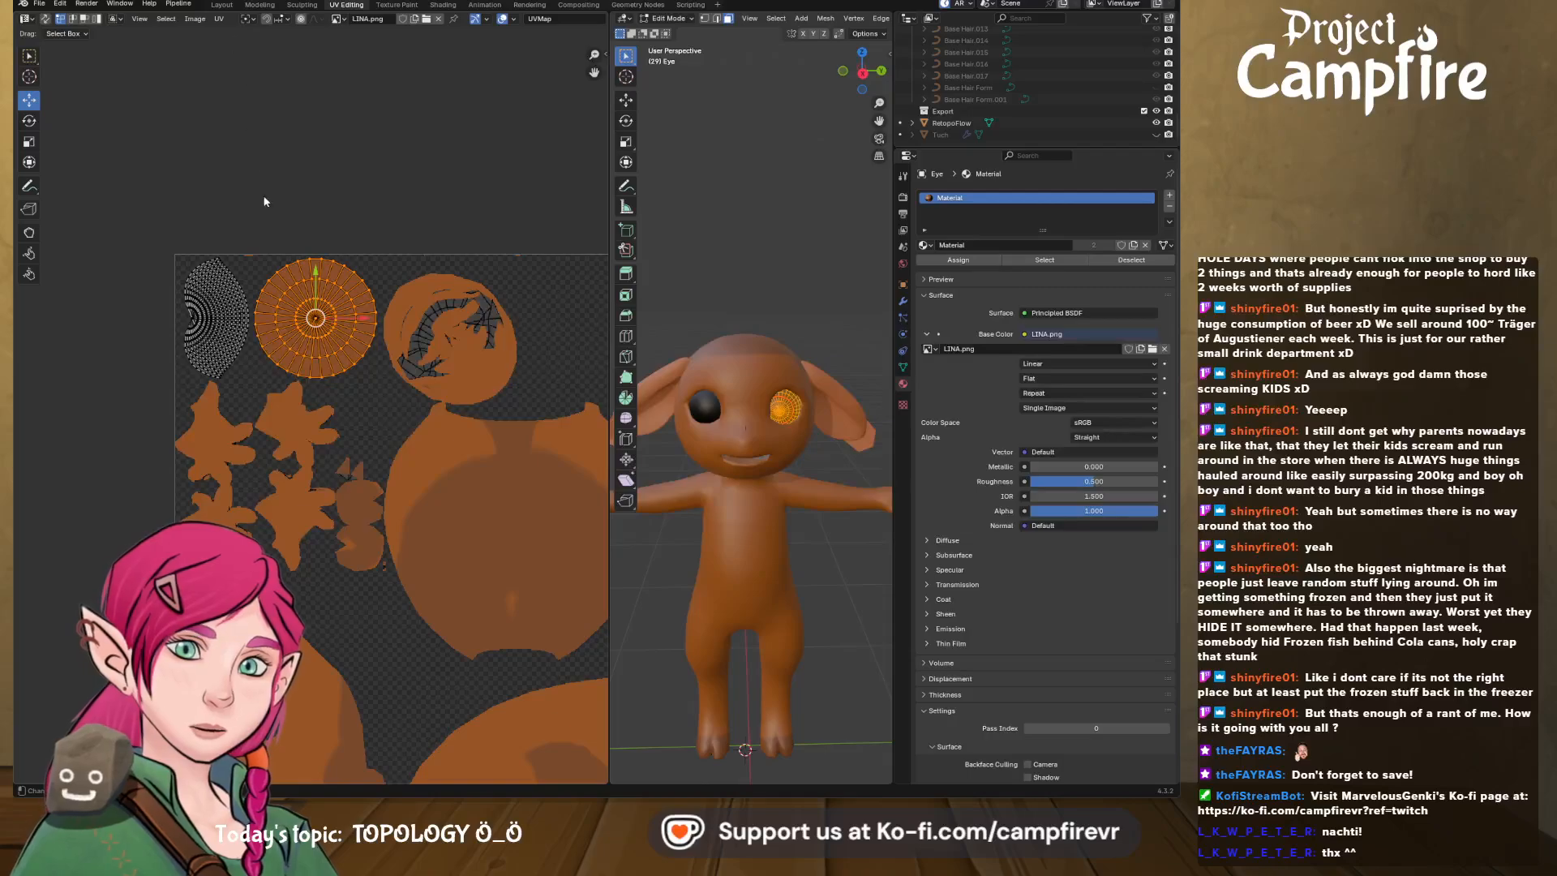
- Deselect the UV islands and export the eye's UV layout as Eye.png
left_click(270, 221)
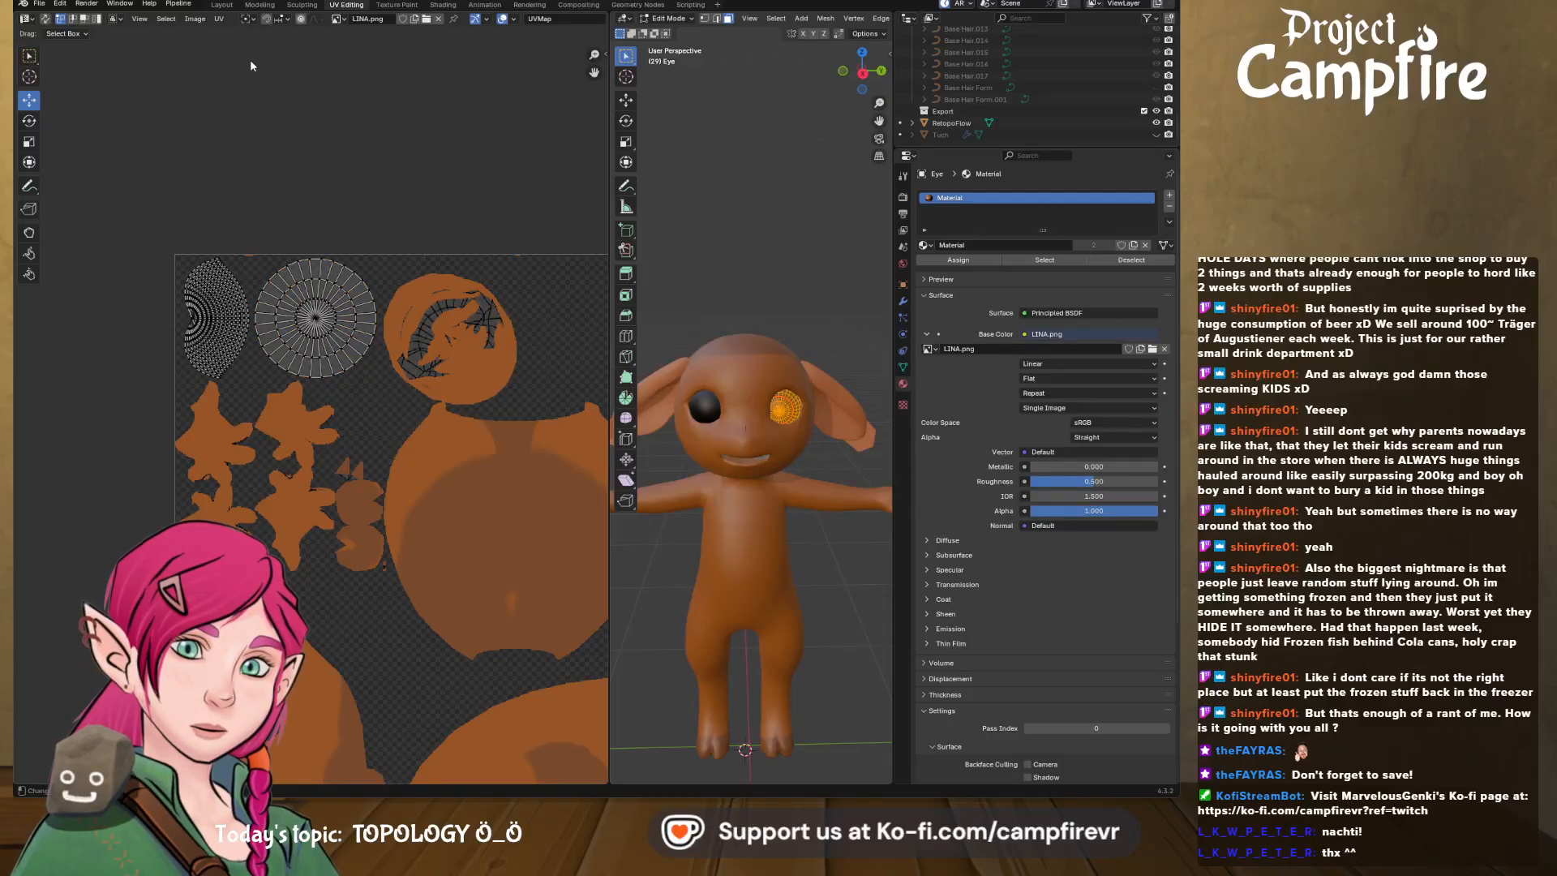
left_click(219, 18)
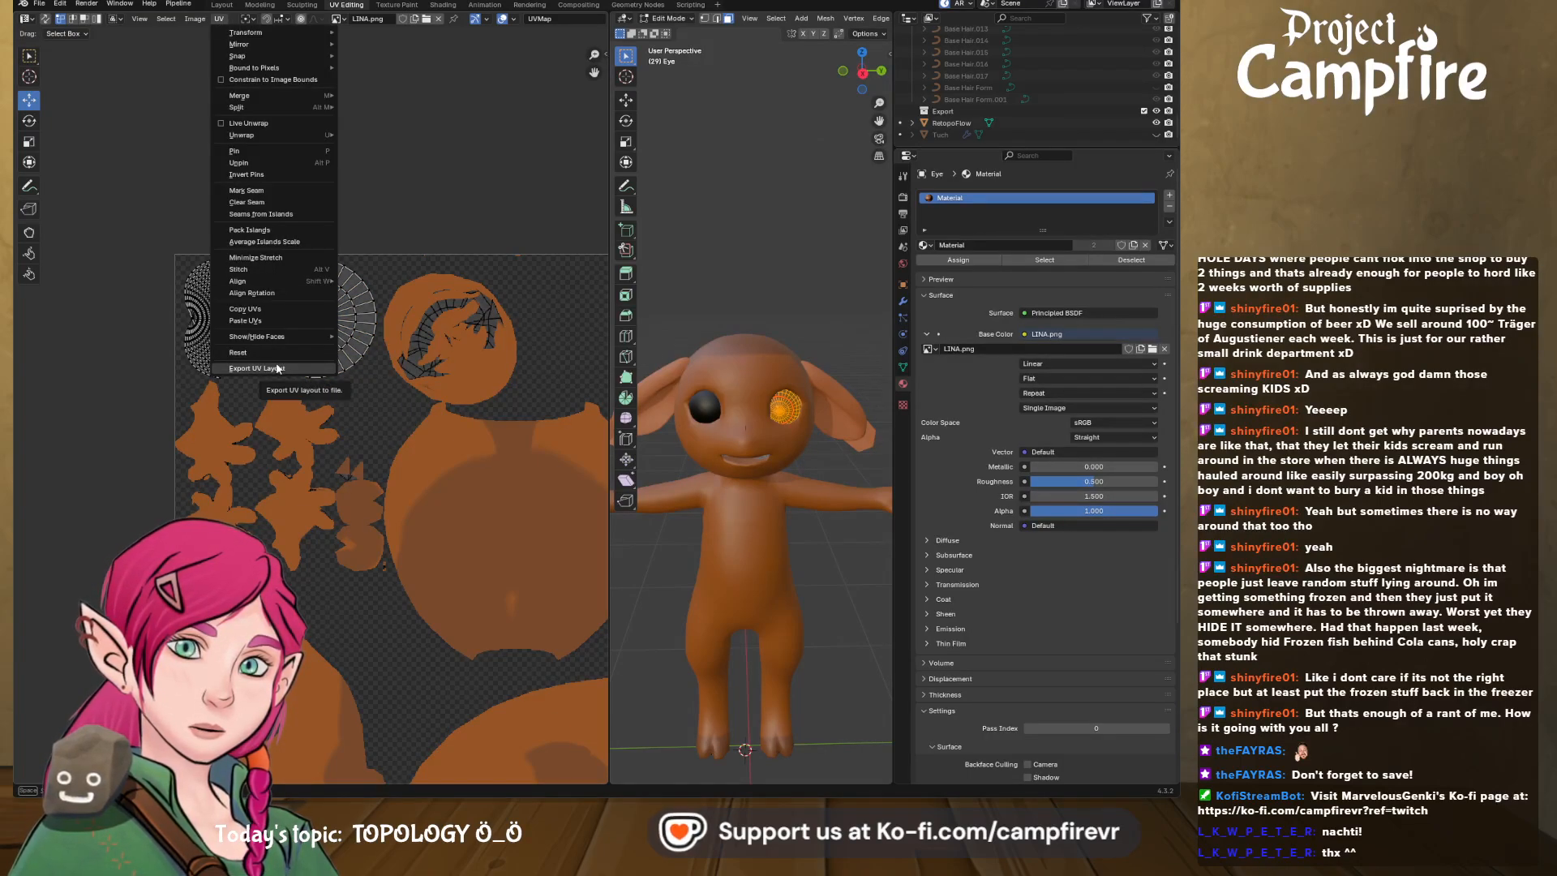
left_click(296, 369)
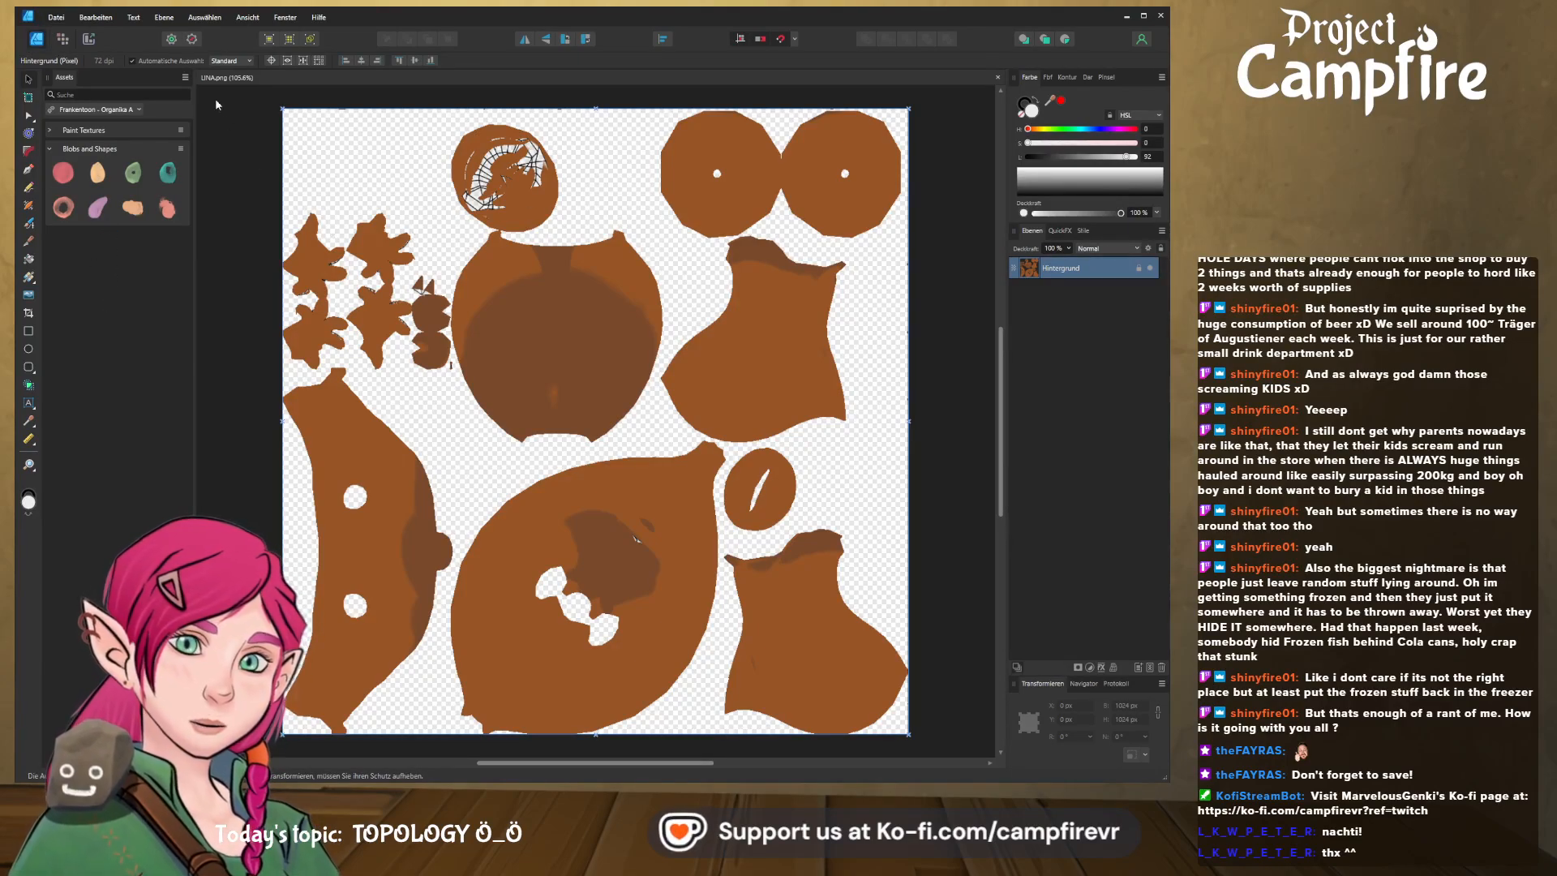
- Switch to Affinity Designer and place Eye.png over the LINA.png texture, aligned with the canvas
left_click_drag(621, 404, 618, 401)
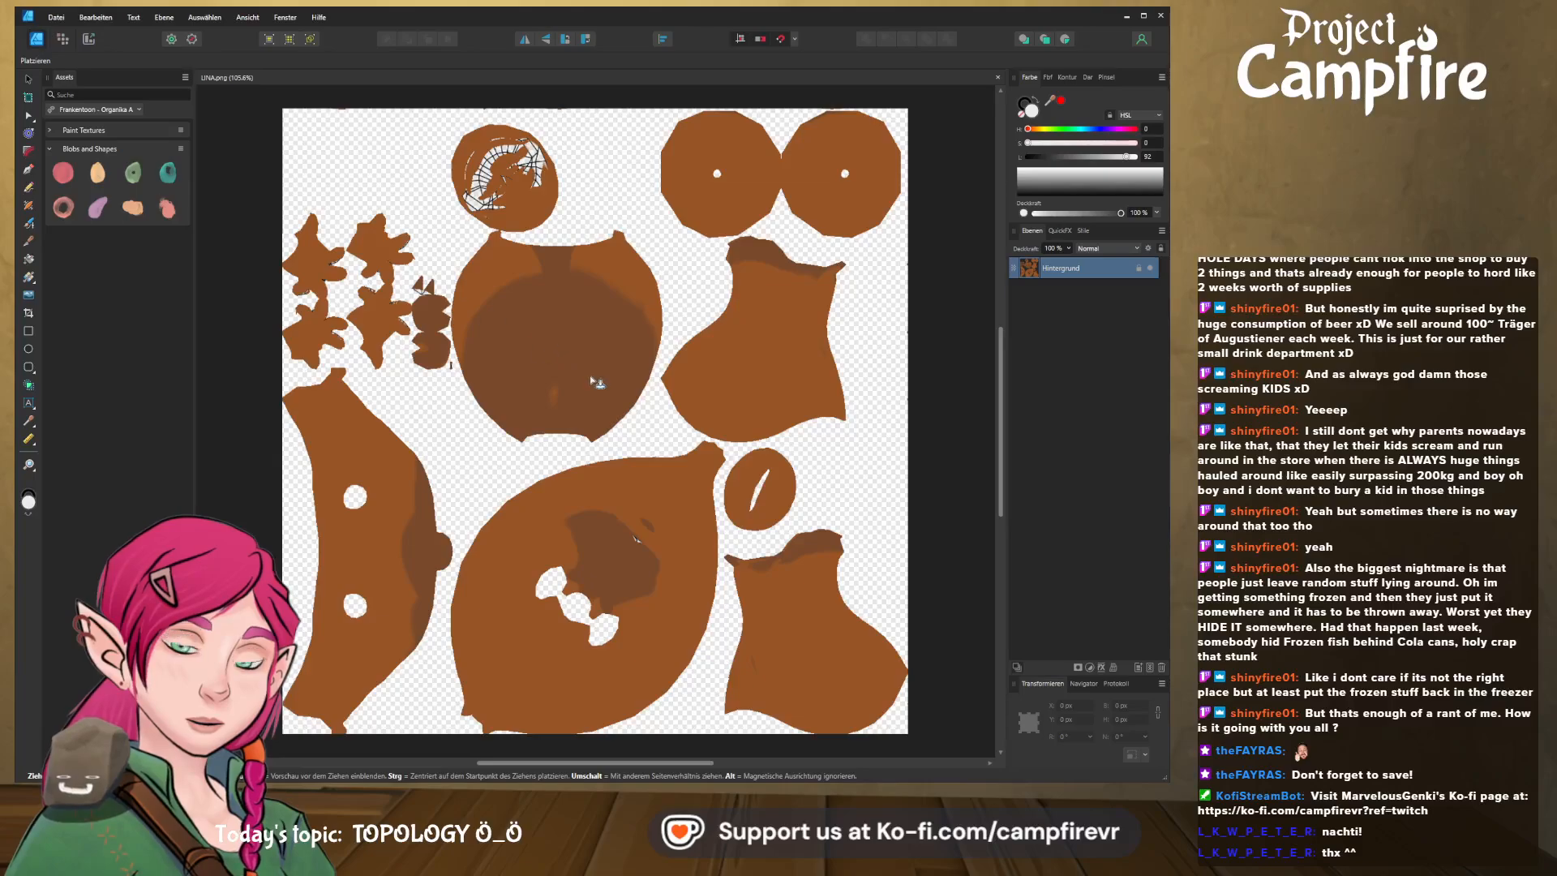
left_click(596, 423)
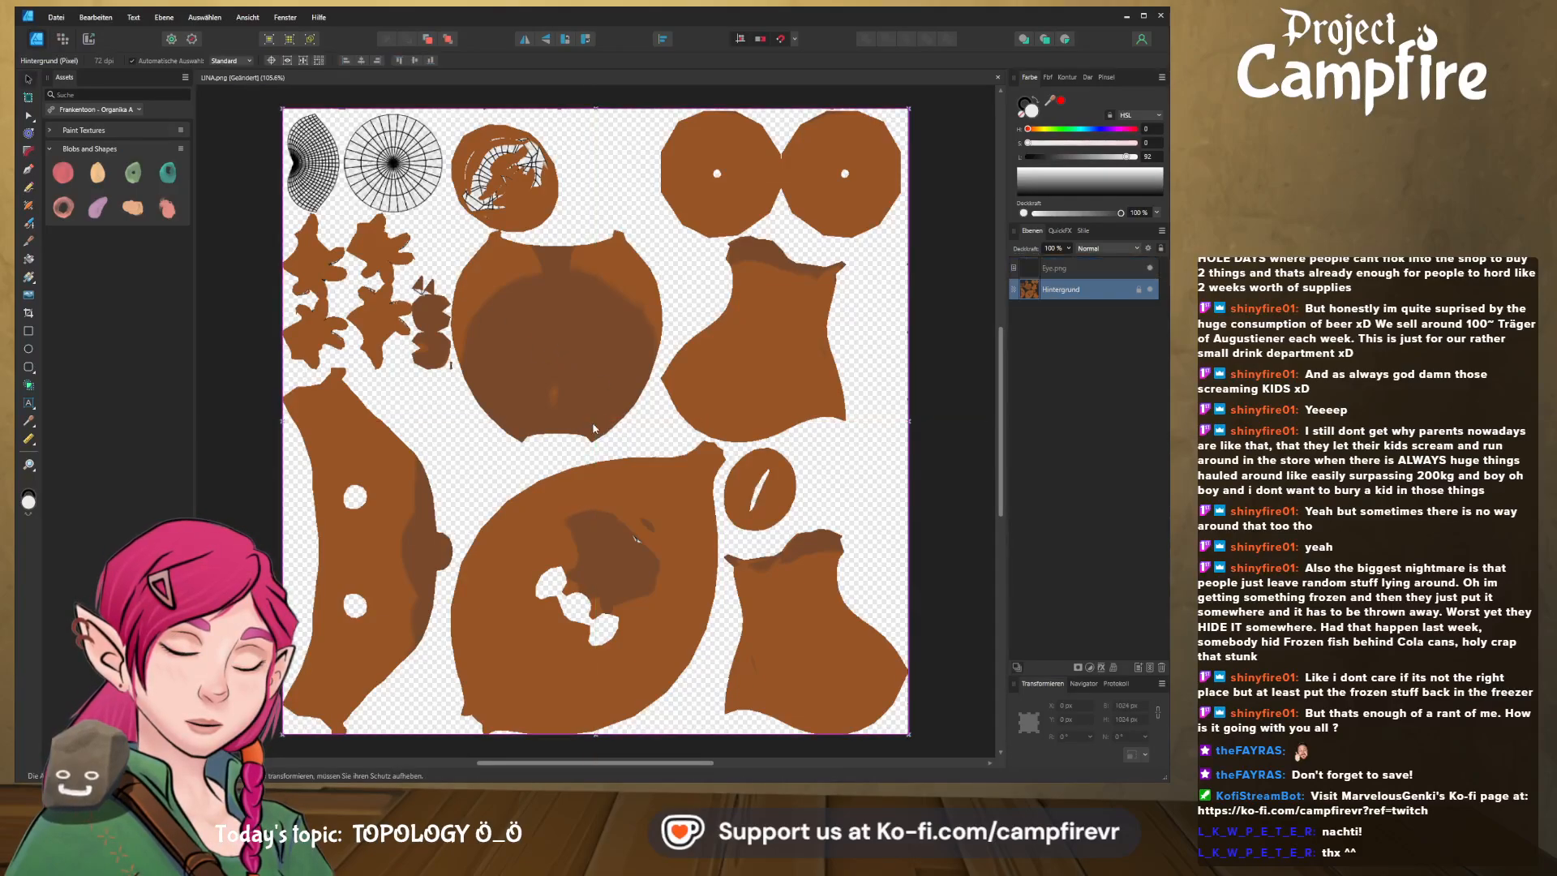
middle_click_drag(383, 169, 367, 224)
scroll(390, 195, "up", 2, "ctrl")
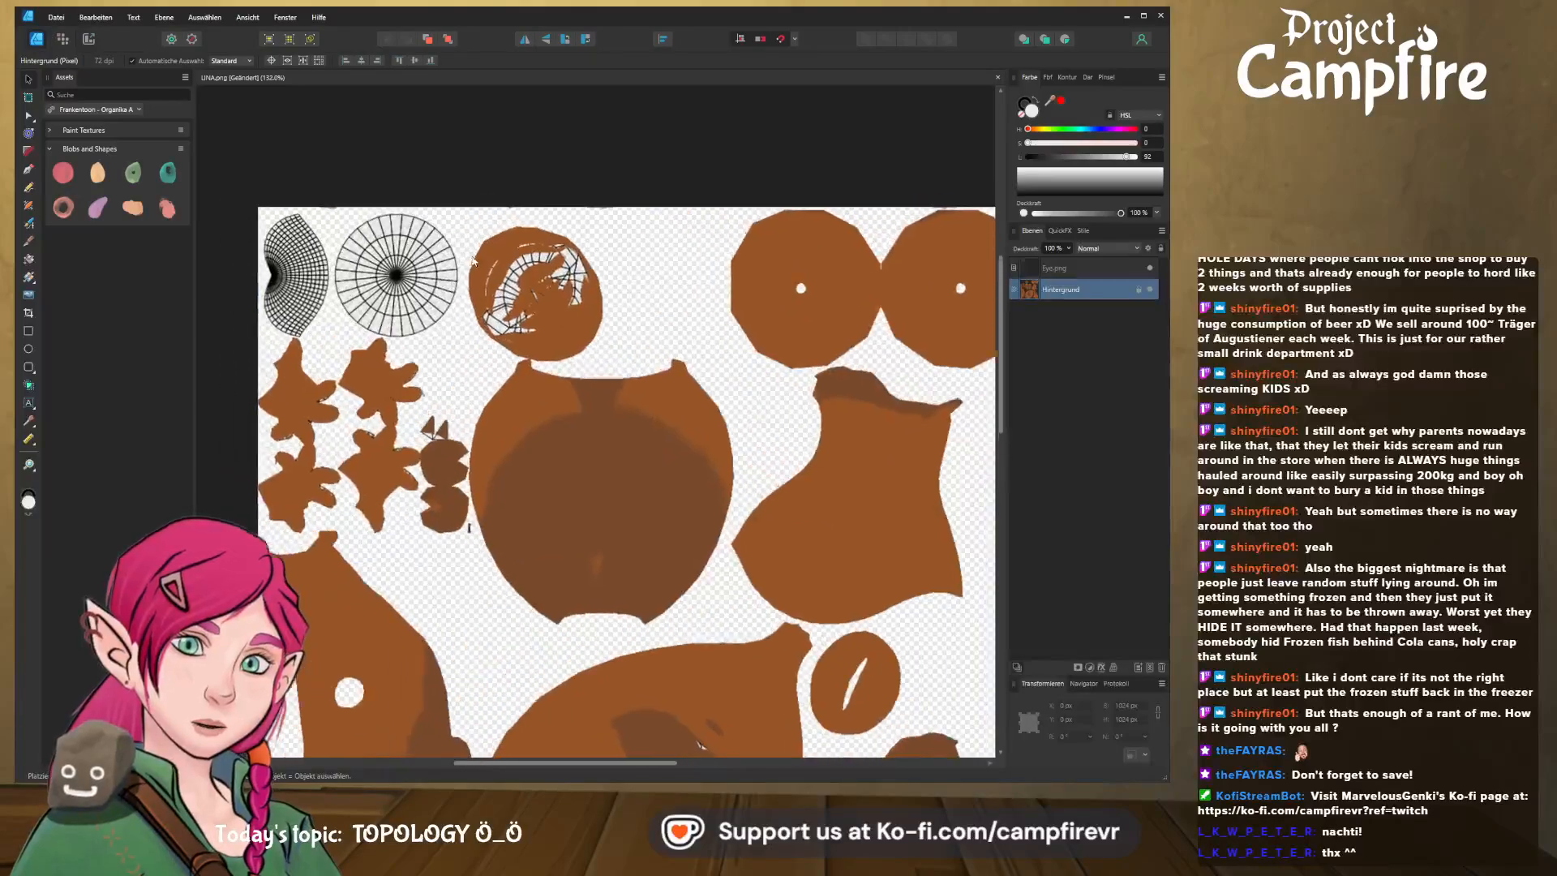
- Draw an off-white rectangle about 301 × 213 px behind the two eye islands, beneath the Eye.png layer
left_click(28, 332)
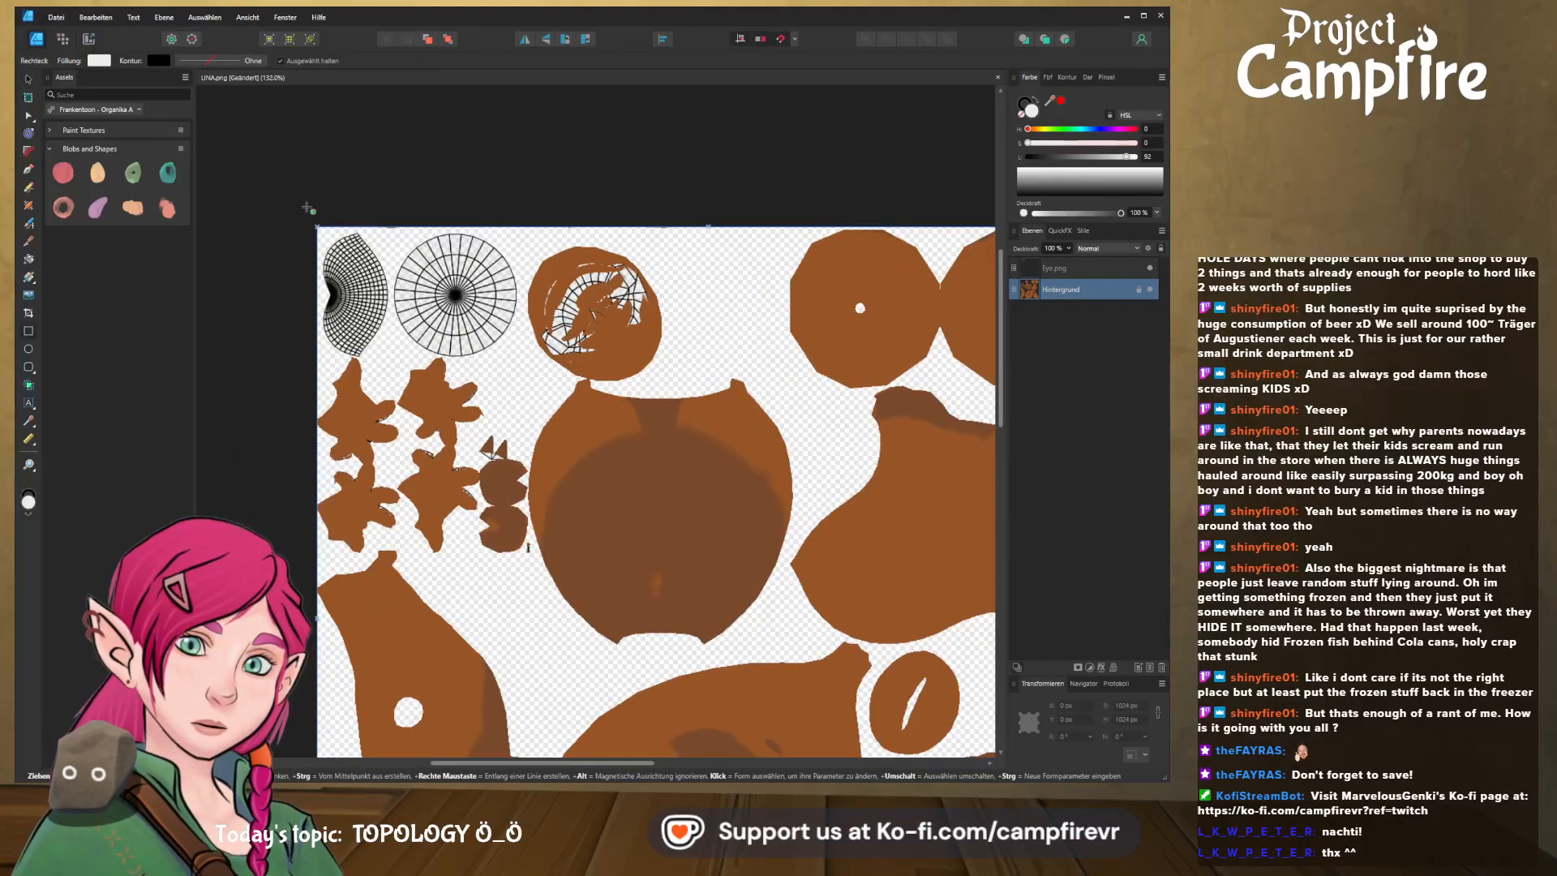
left_click_drag(291, 195, 523, 357)
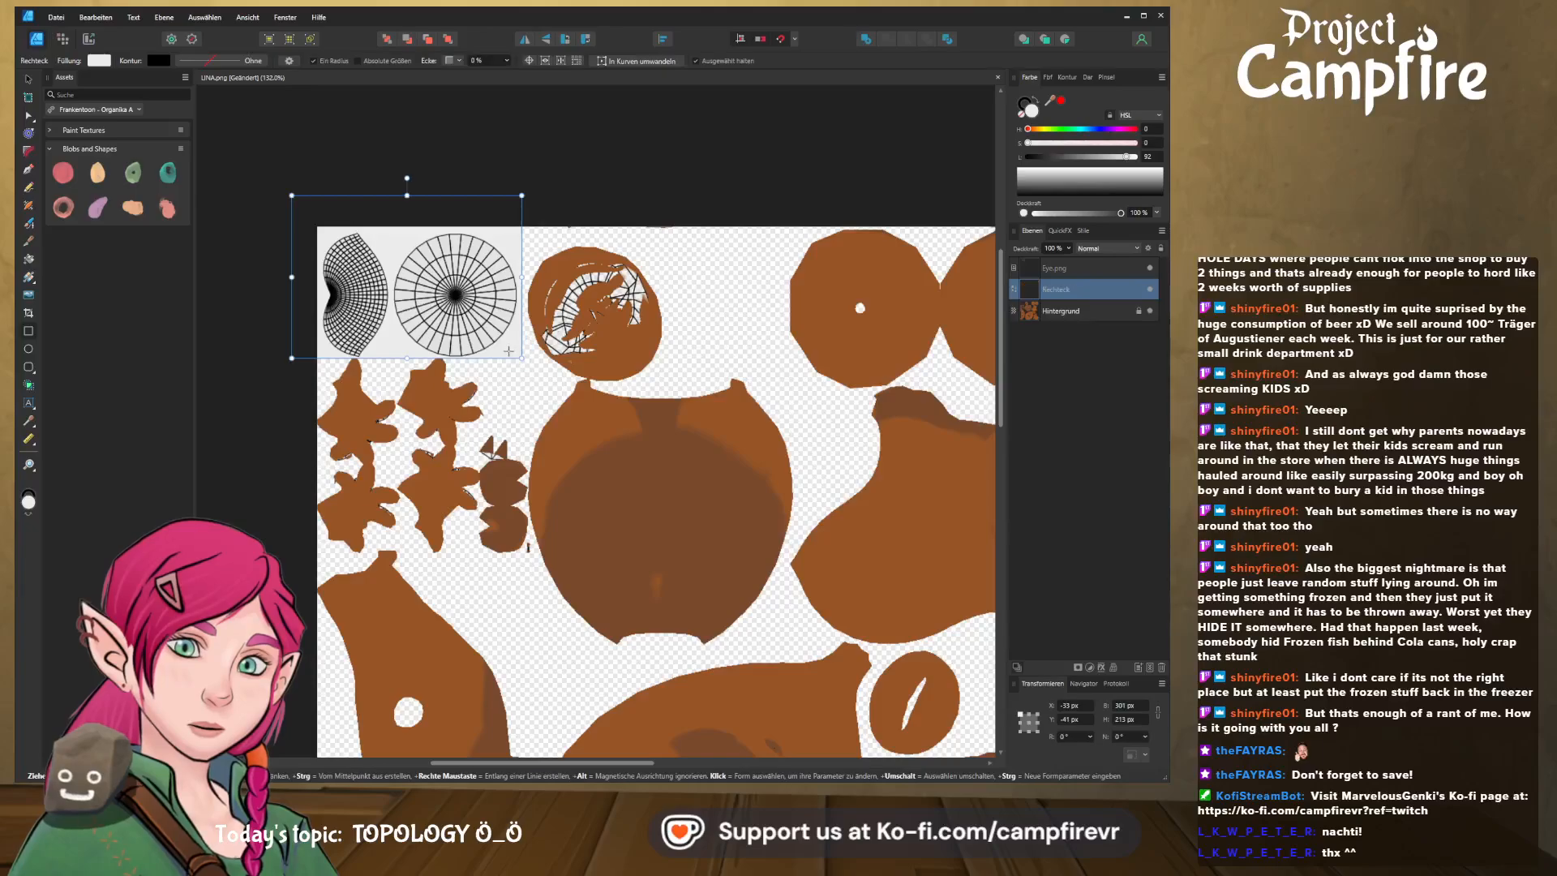
scroll(527, 369, "up", 4)
scroll(530, 373, "left", 3)
scroll(525, 376, "up", 5, "ctrl")
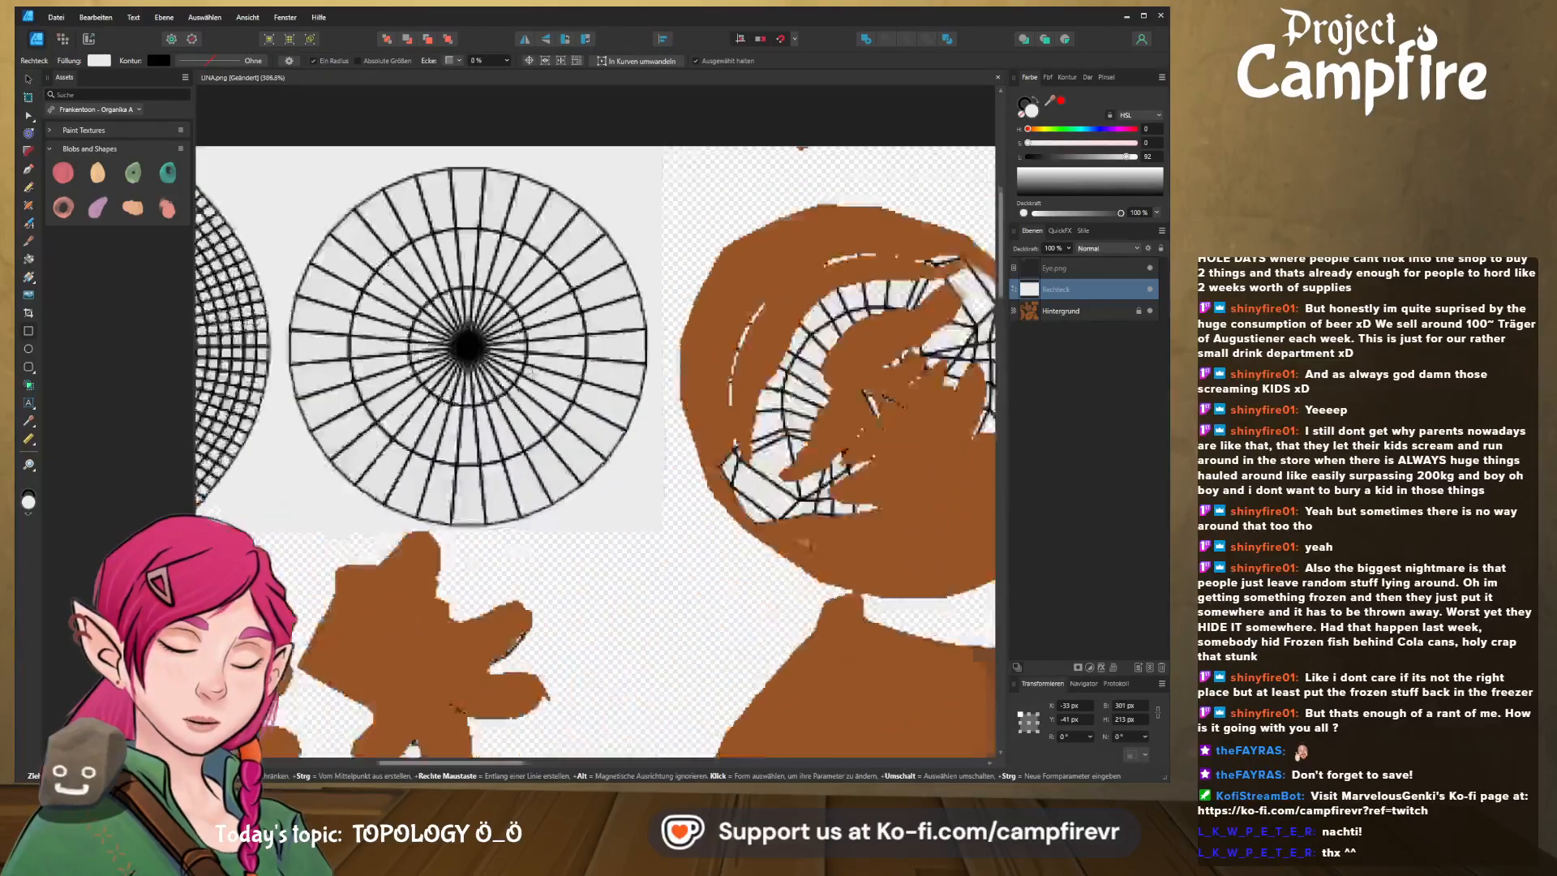
scroll(576, 323, "down", 3, "ctrl")
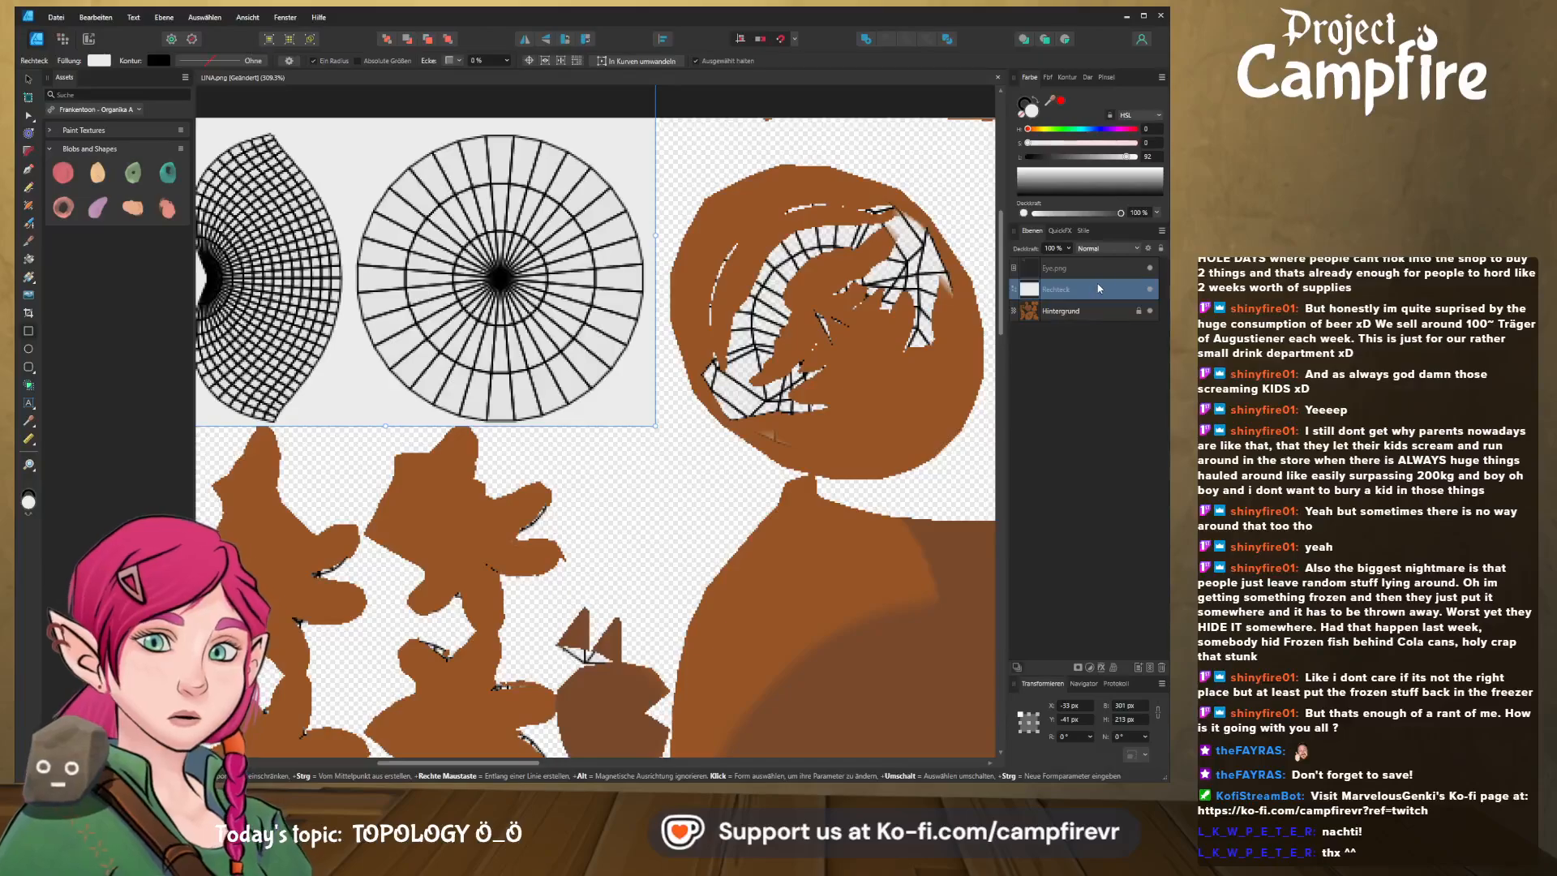
- Draw a circle about 158 px wide over the round eye island and give it a thin black outline
left_click(28, 349)
left_click_drag(369, 145, 641, 416, "ctrl")
key("Escape")
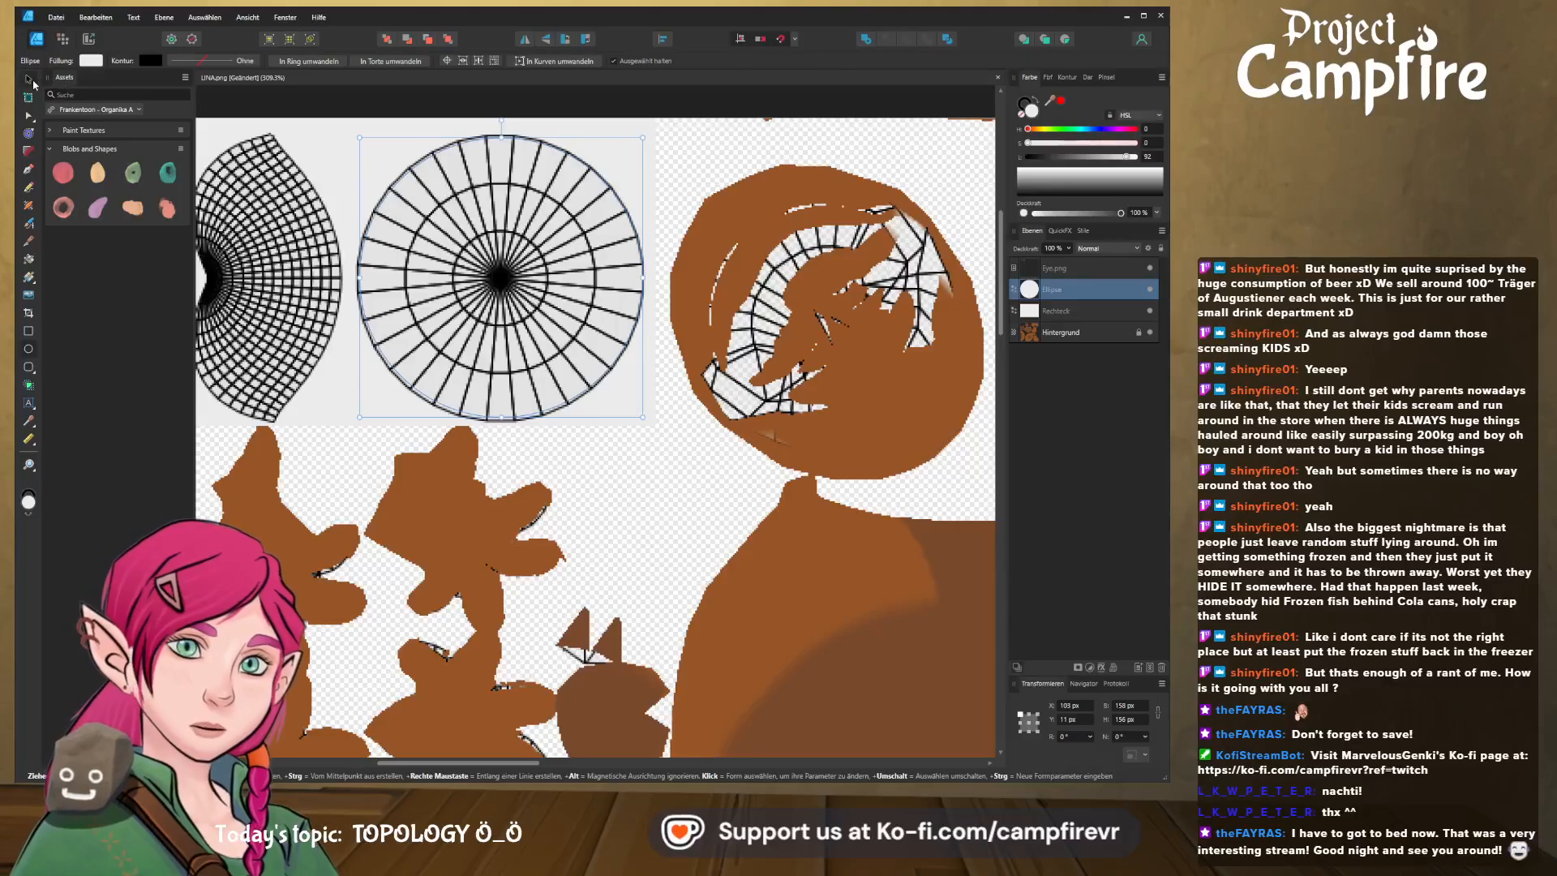
left_click(31, 80)
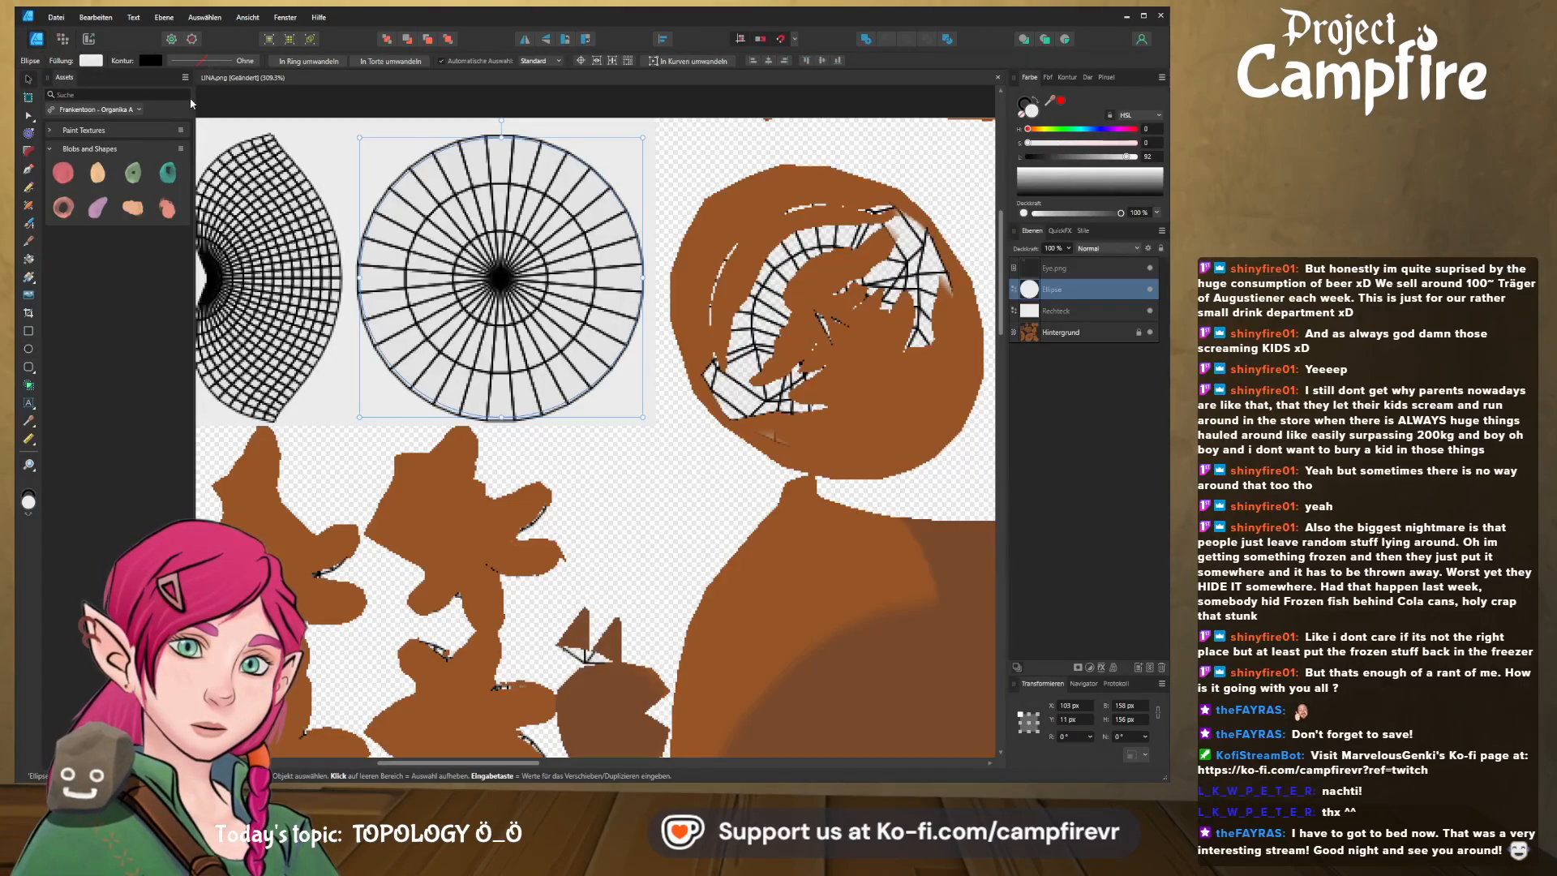
left_click_drag(183, 100, 199, 110)
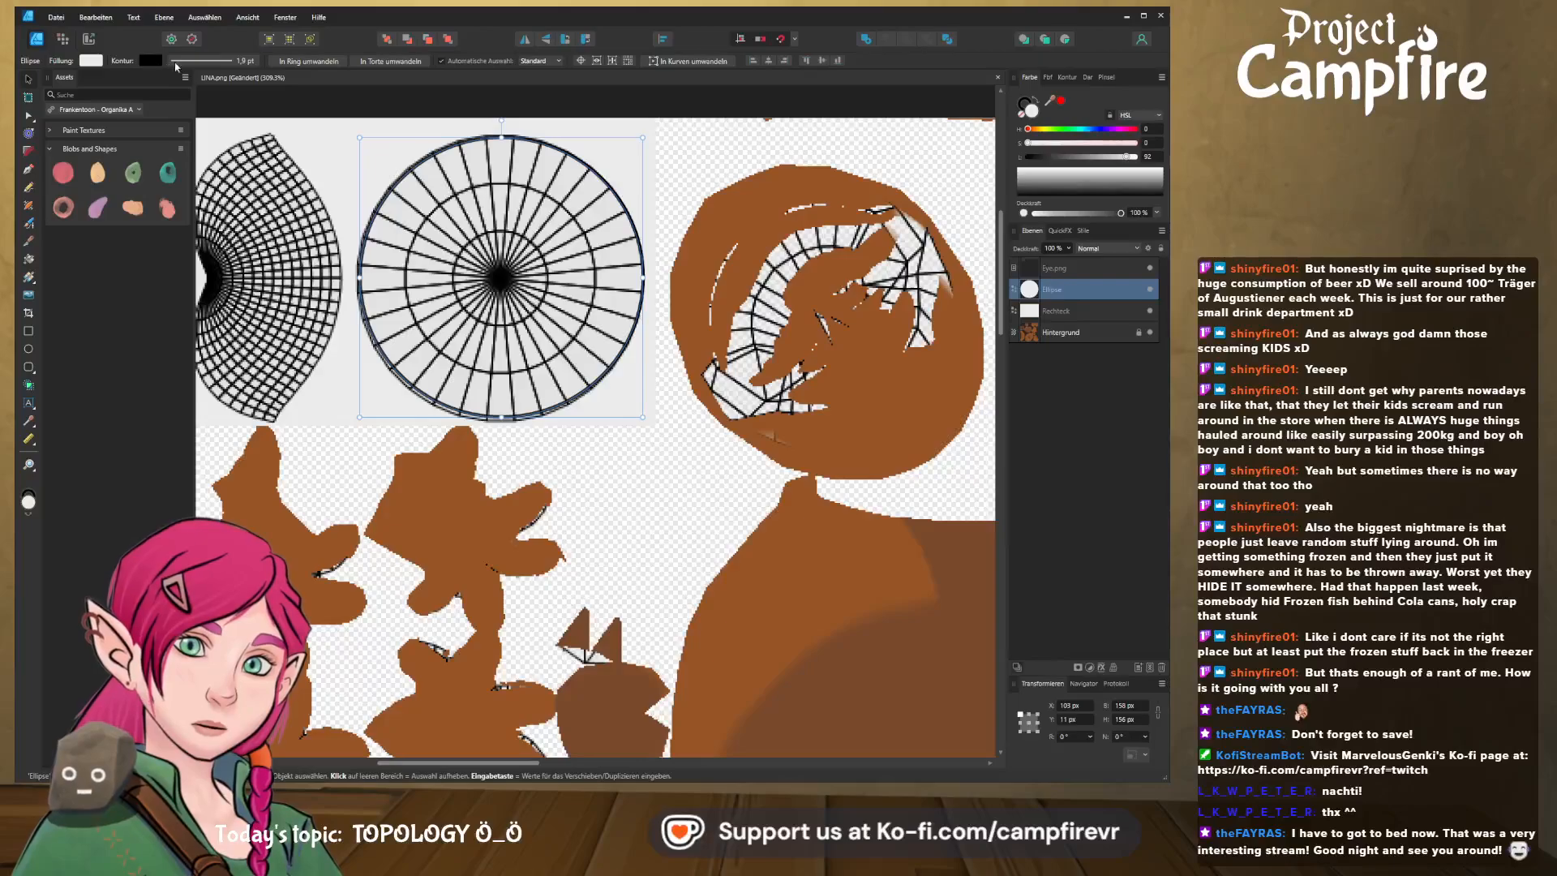
- Show the colour swatches for the circle's outline and move the circle's layer above Eye.png
left_click(1027, 104)
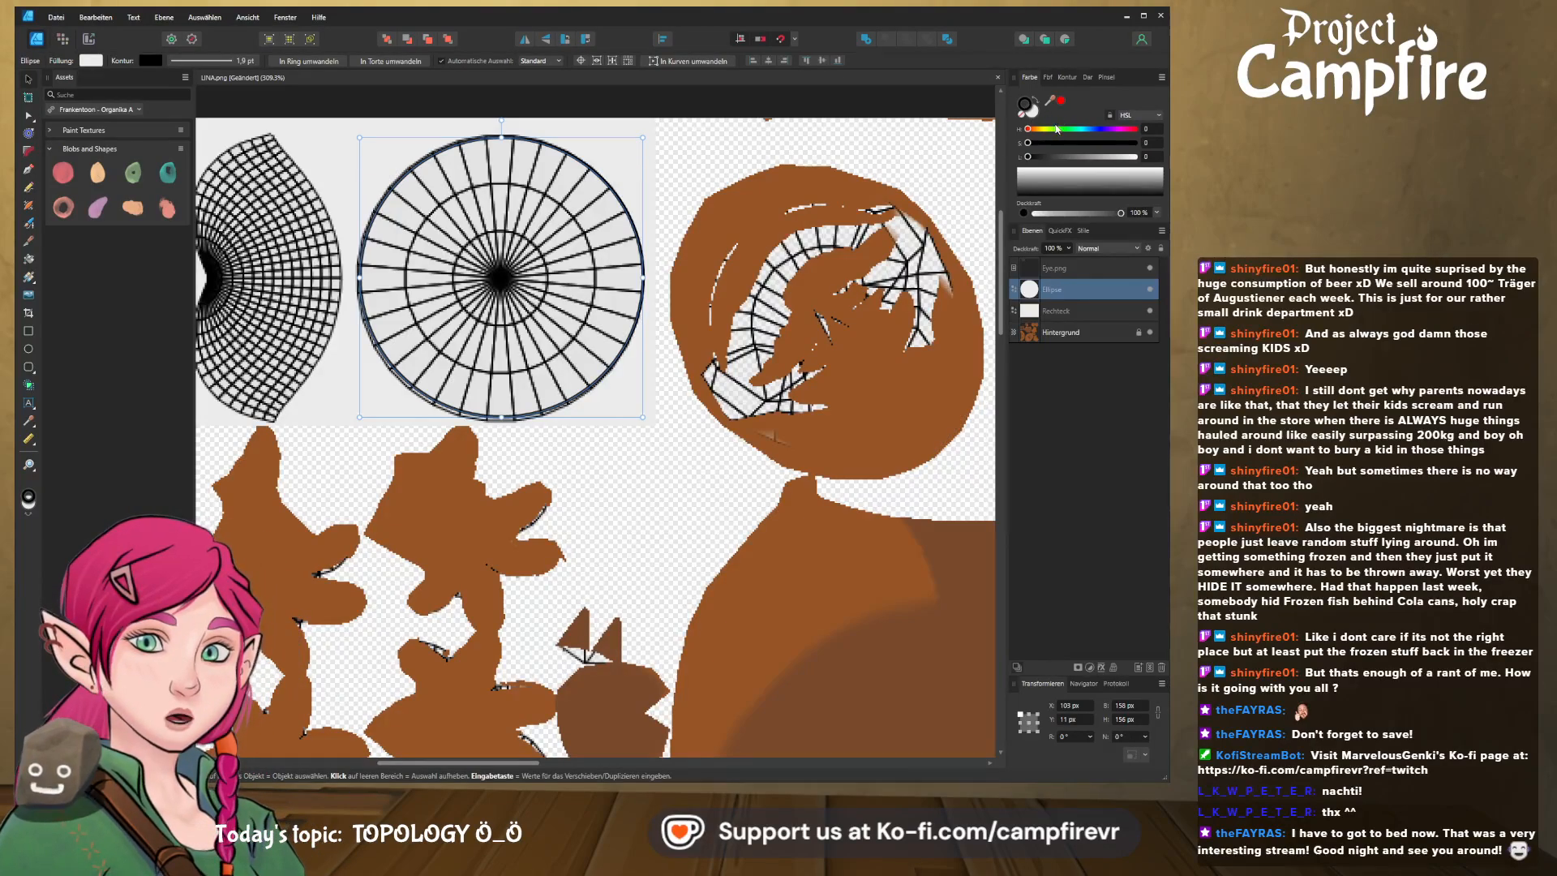
left_click(1052, 78)
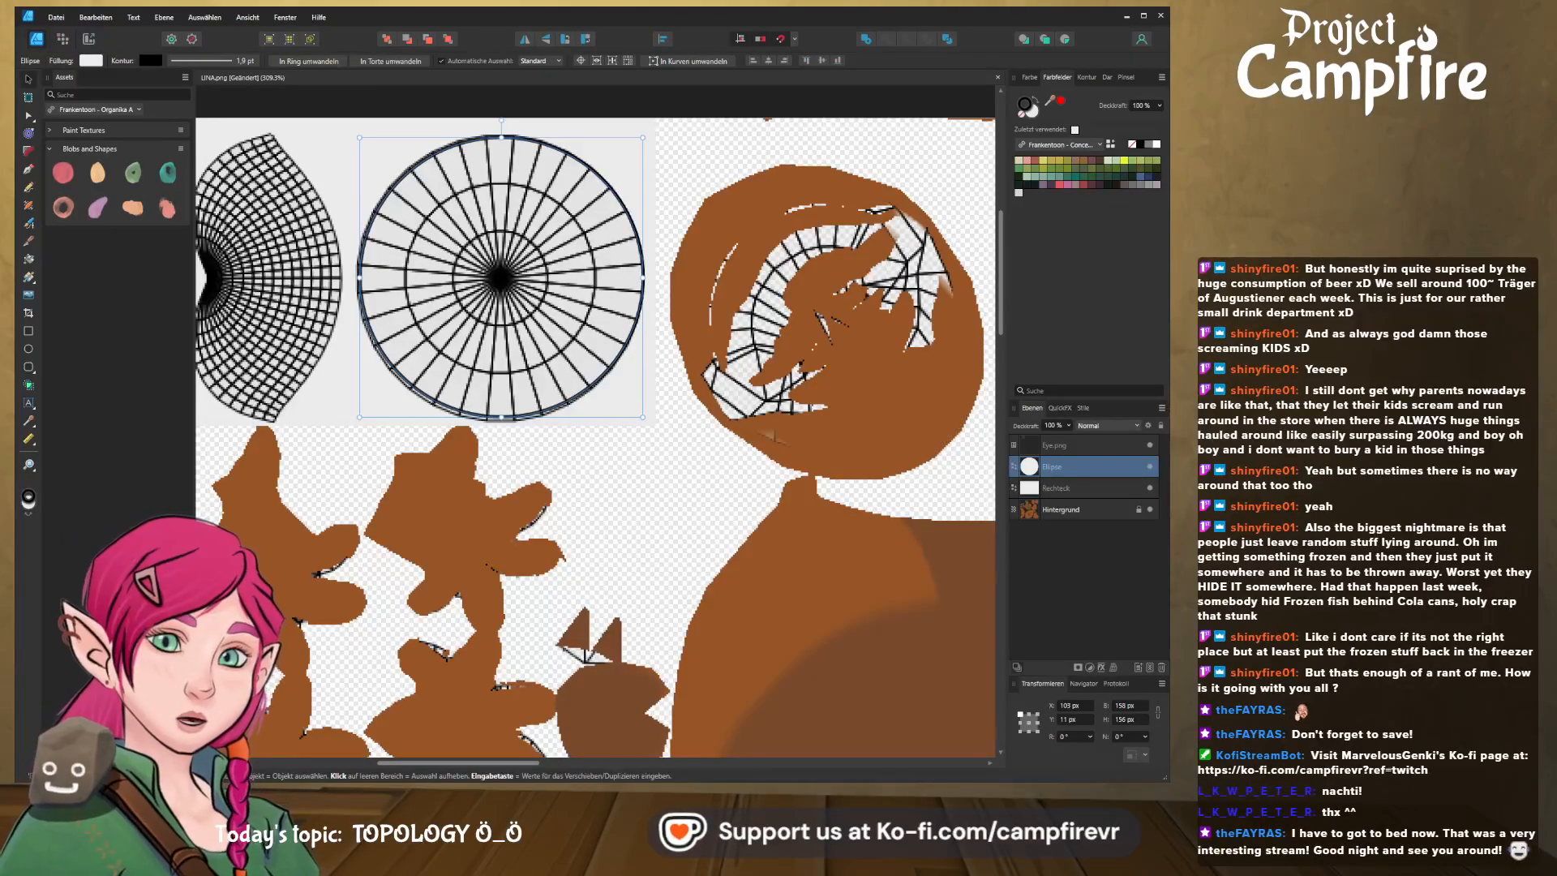
left_click(756, 224)
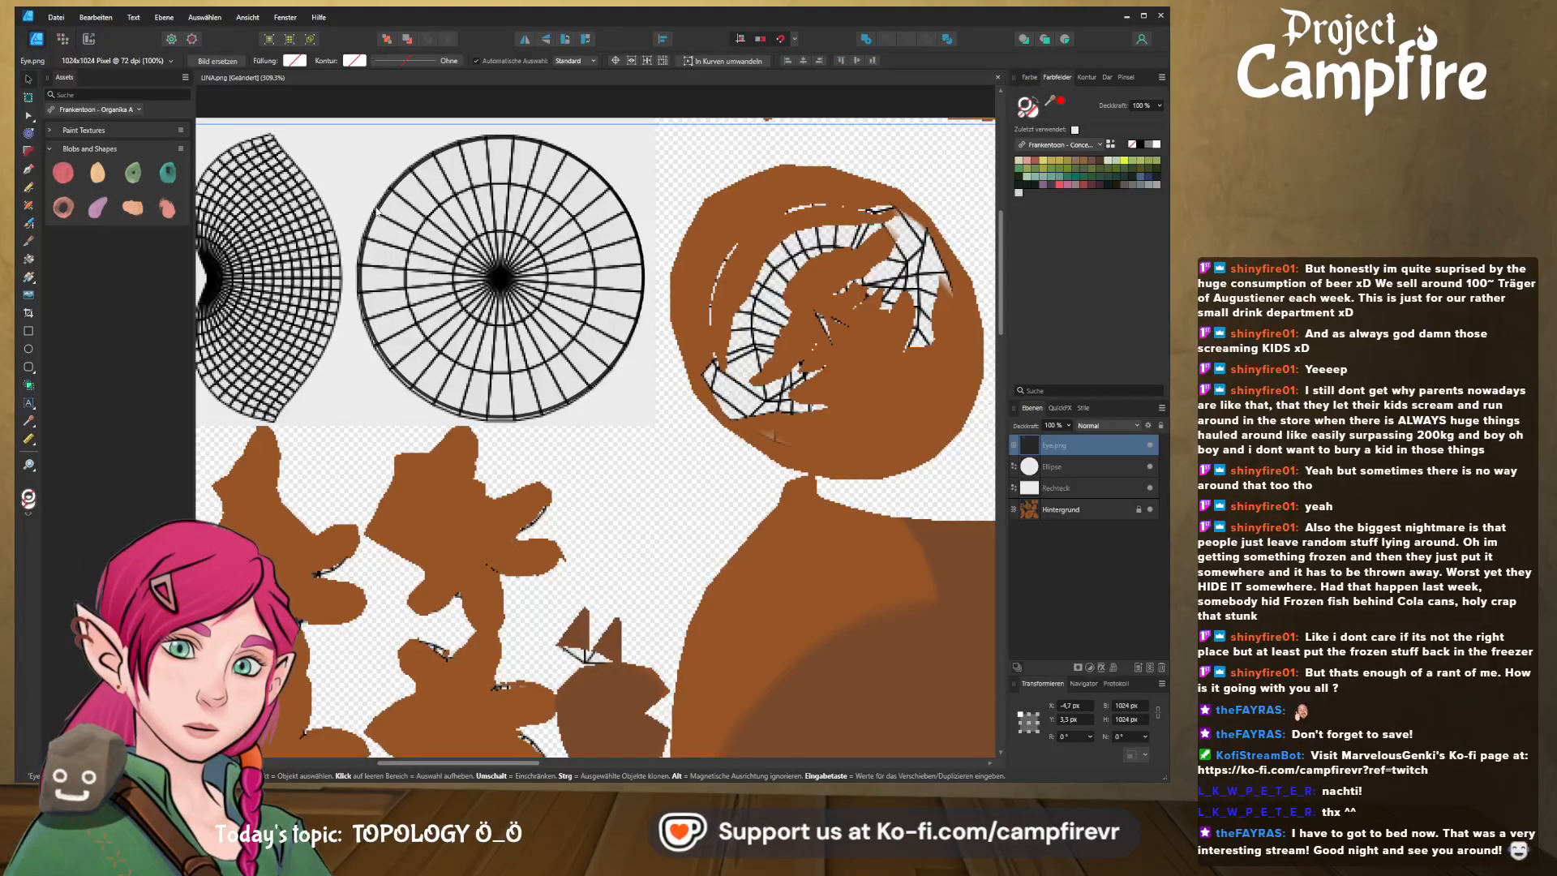
left_click(1072, 470)
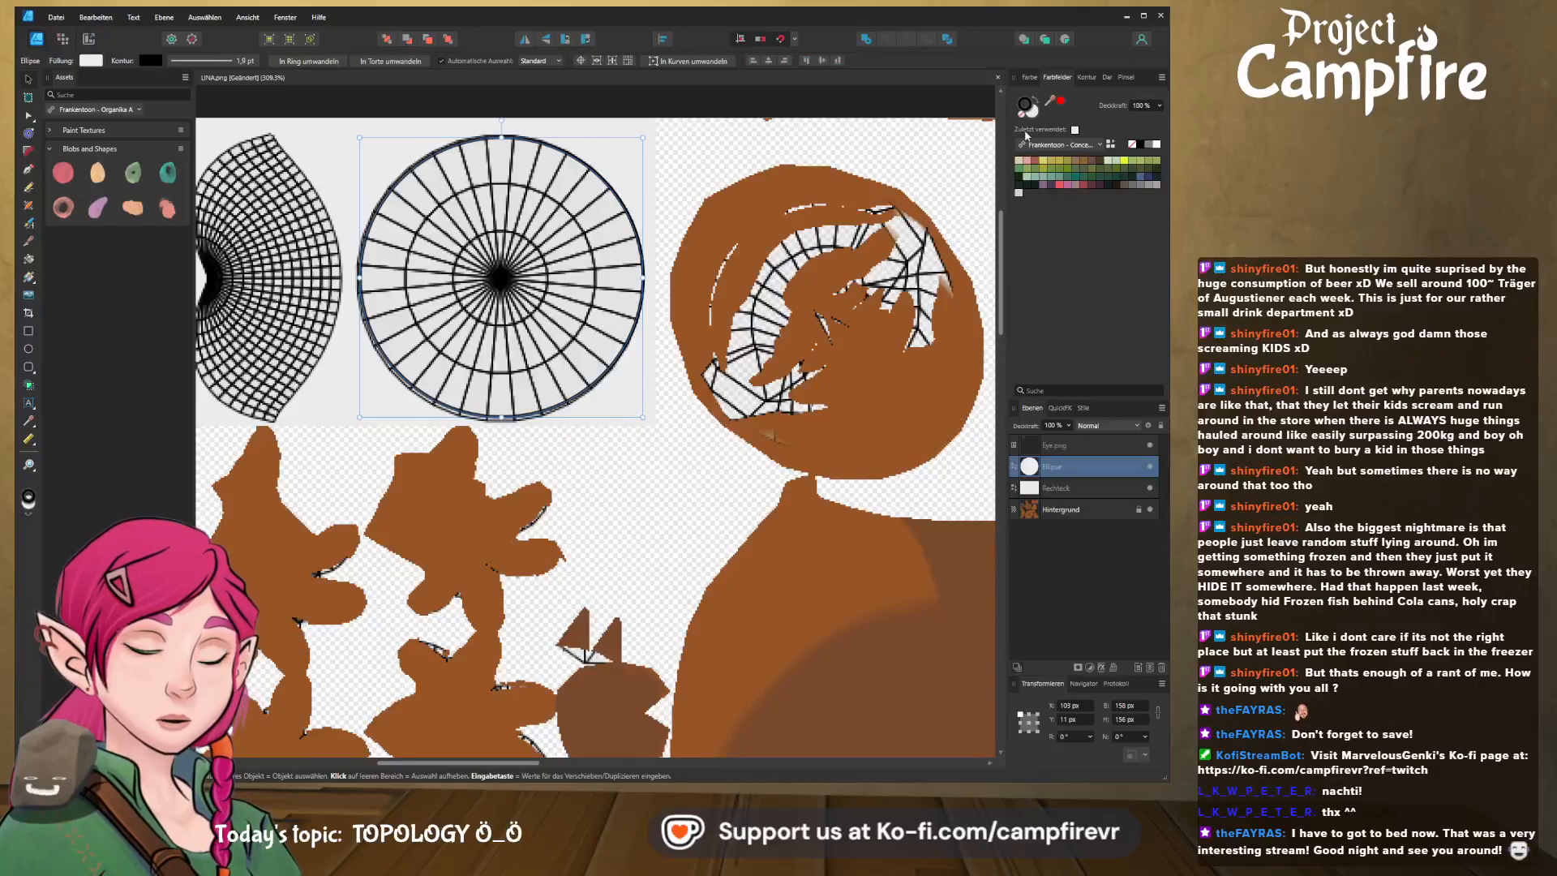
left_click_drag(1079, 464, 1083, 439)
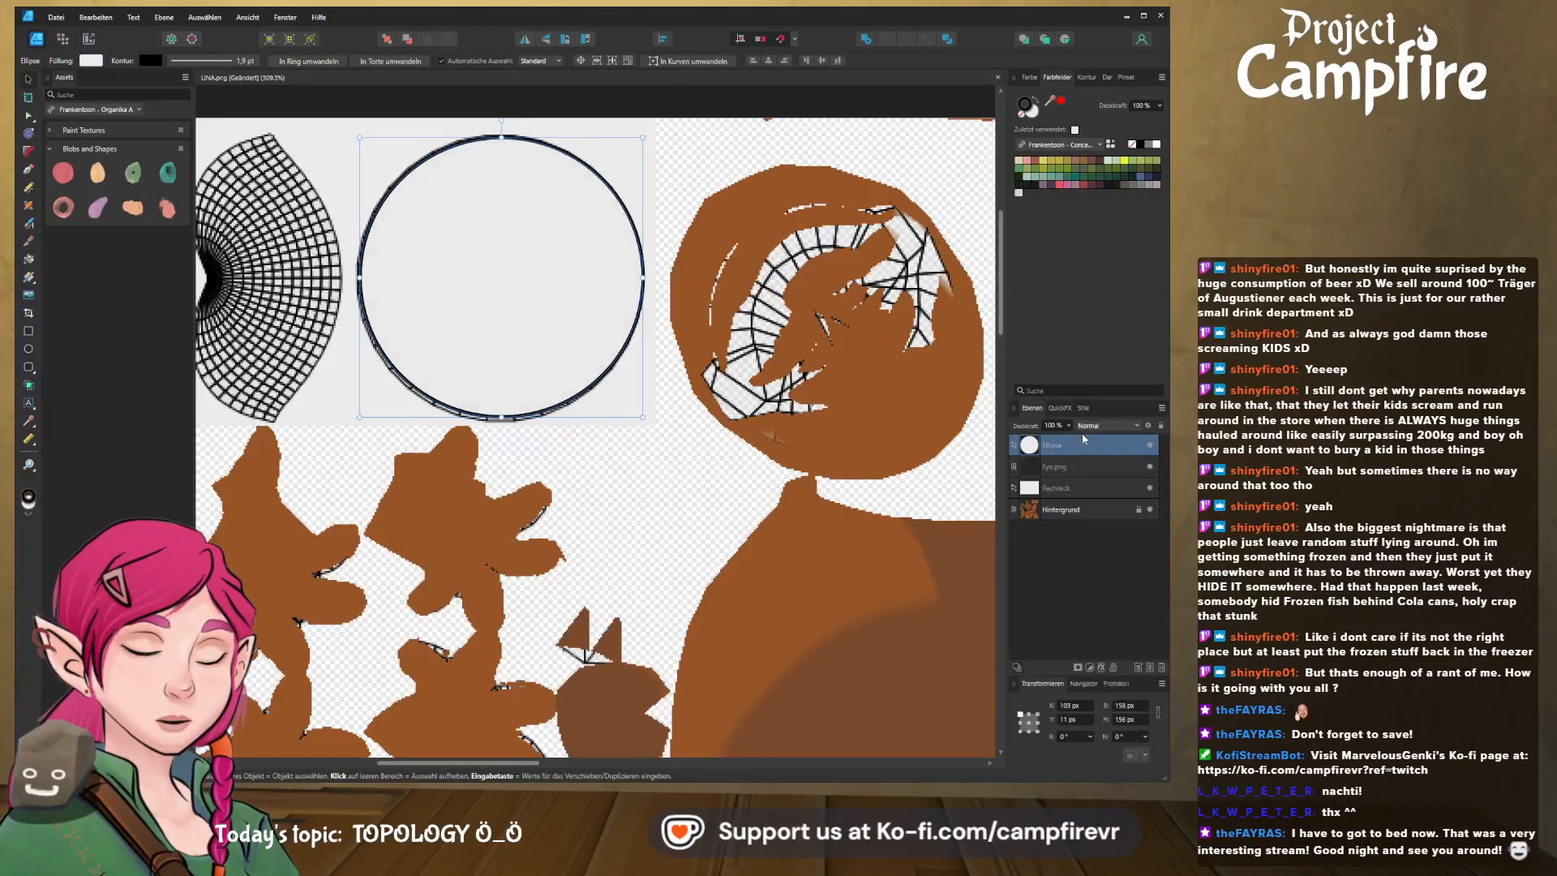
- Set the circle's outline to a dark swatch colour and its fill to dark green
left_click(1126, 181)
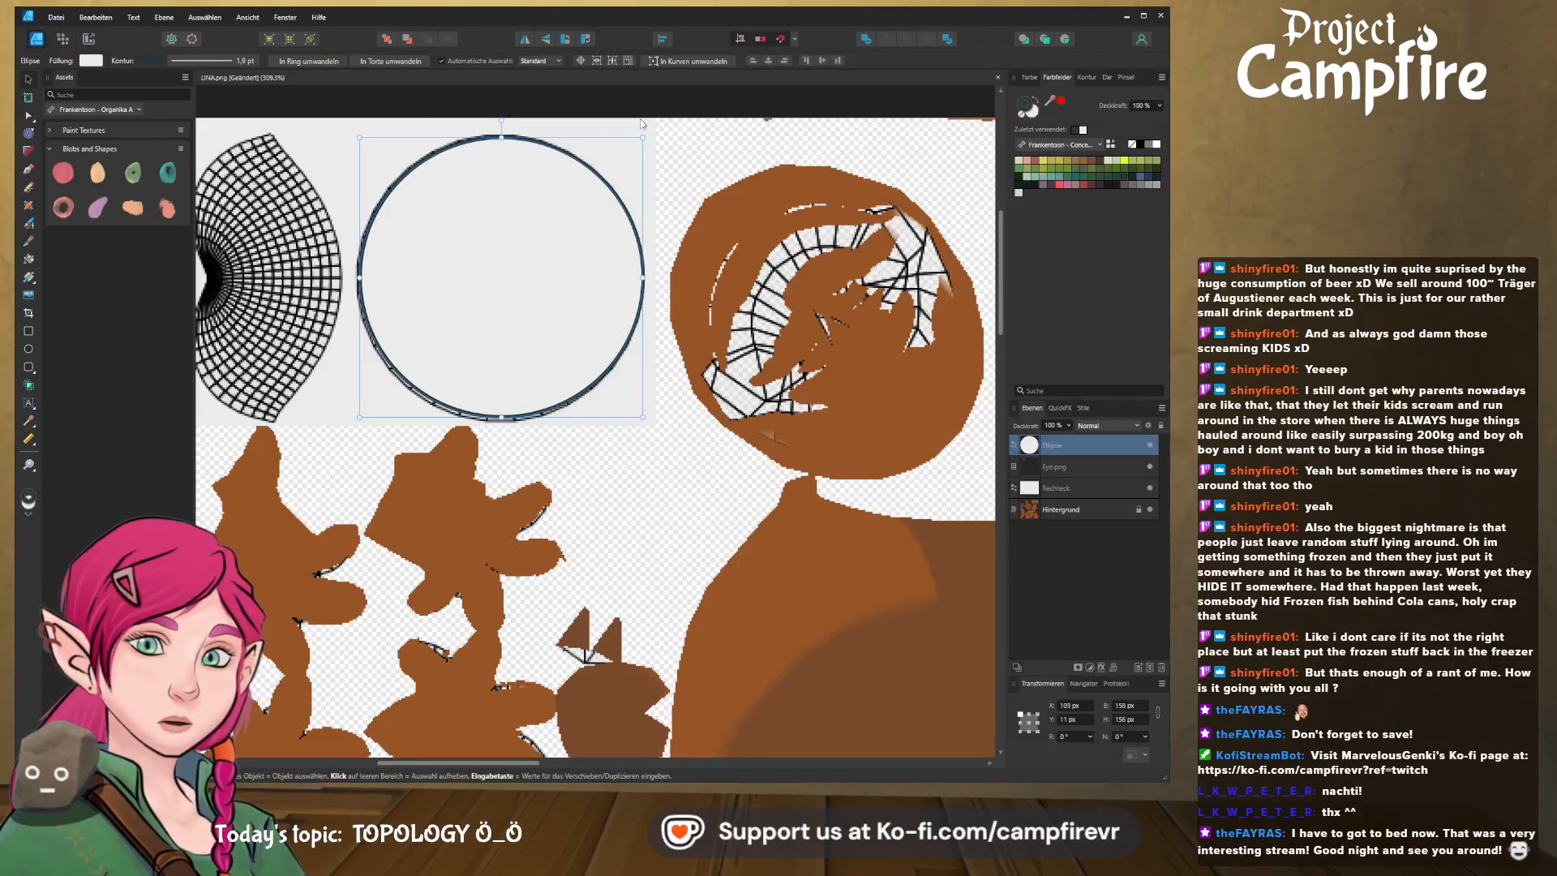
left_click(1036, 117)
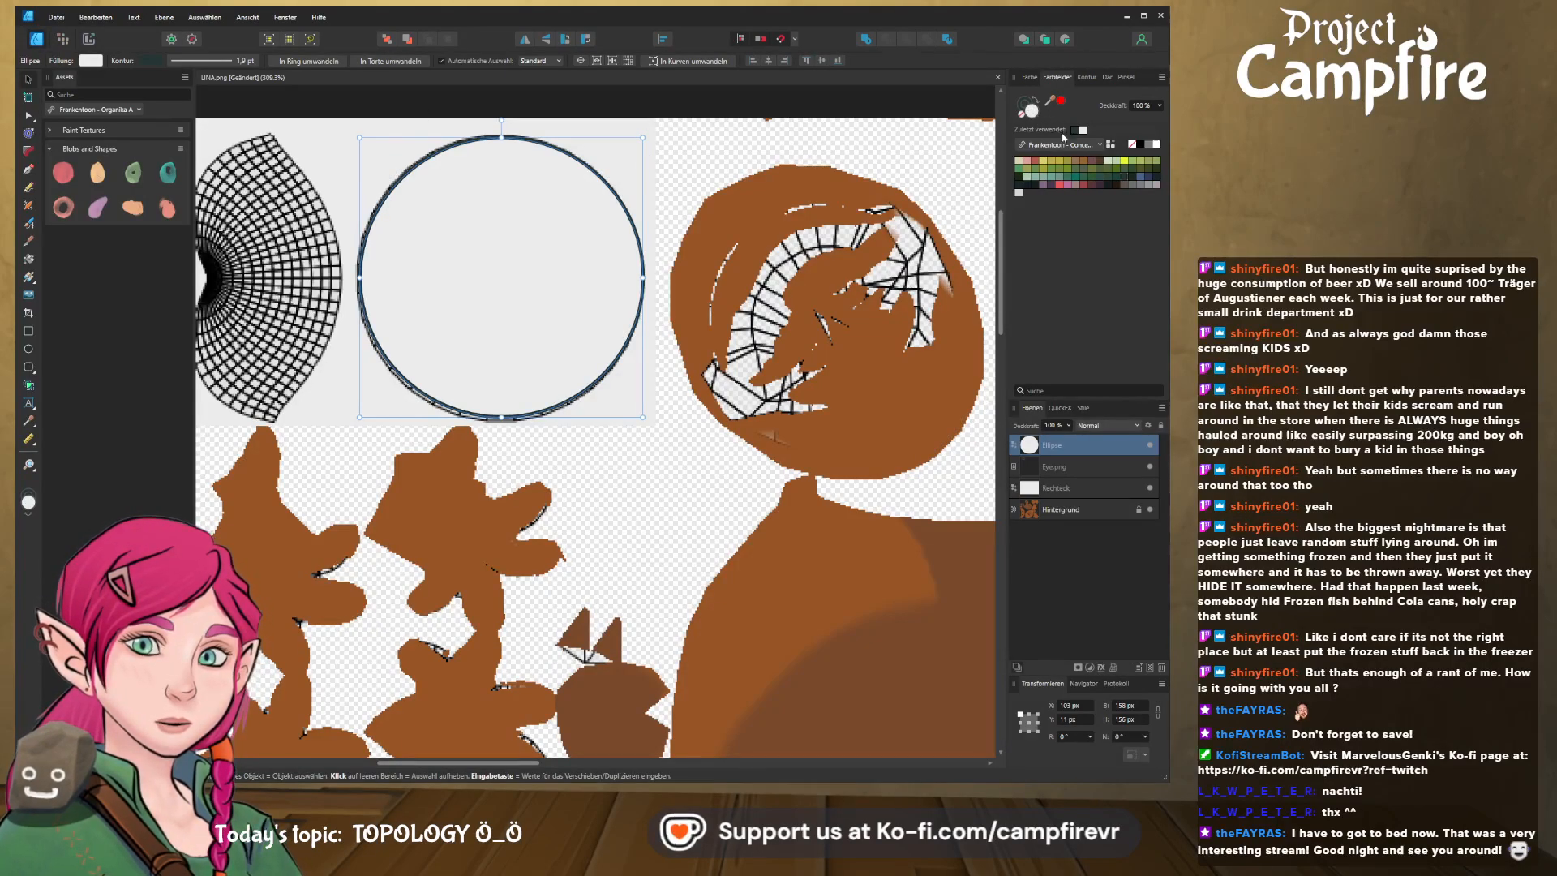
left_click(1109, 174)
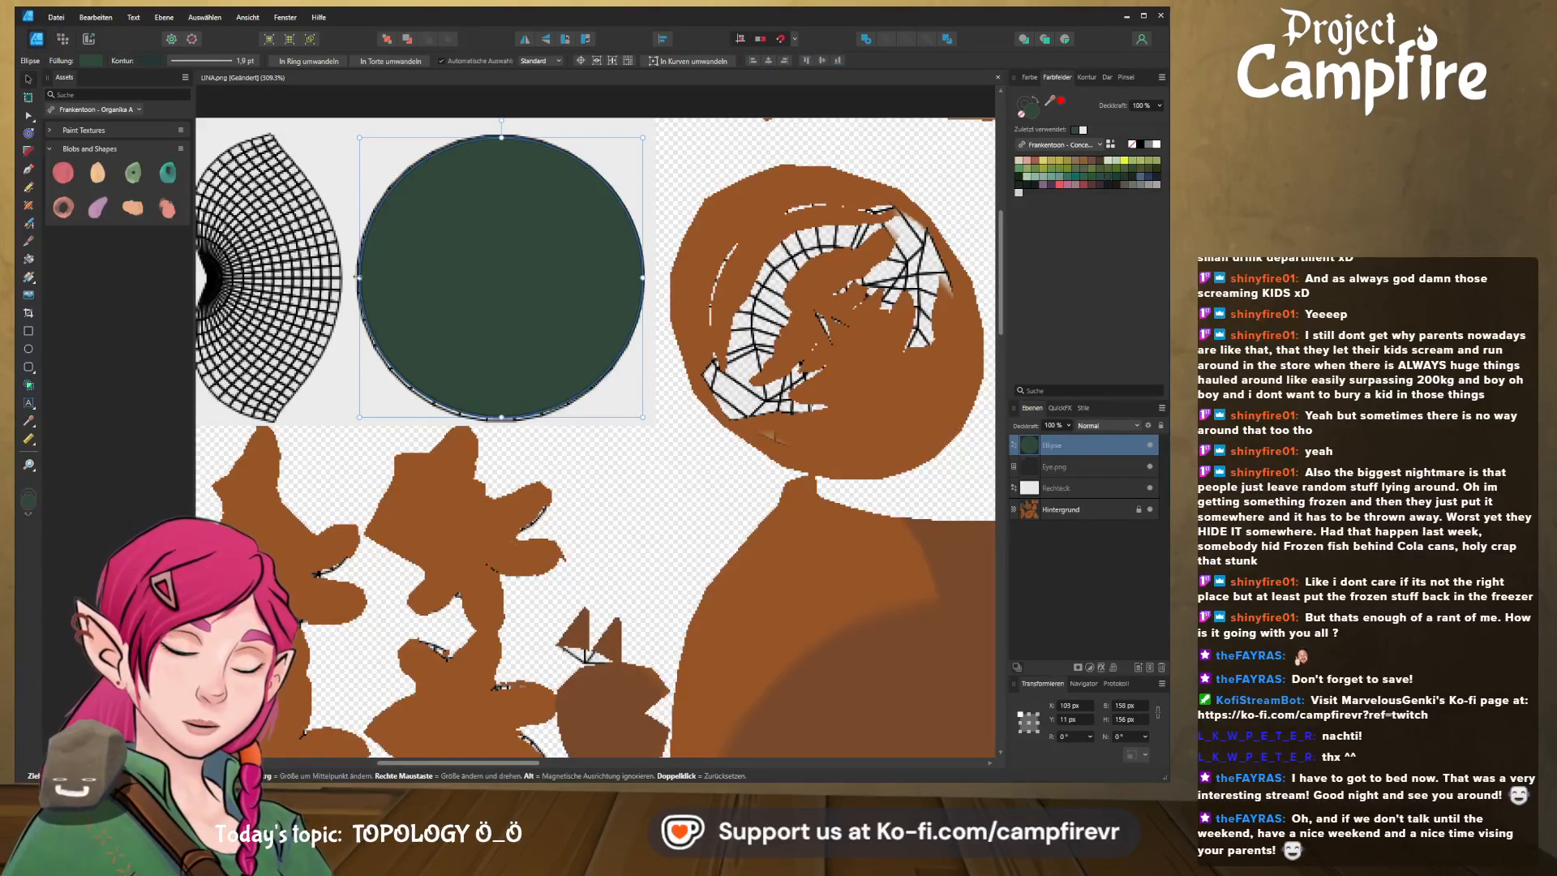
- Enlarge the dark green circle to about 163 × 160 px so it covers the round eye island
left_click_drag(357, 276, 350, 277)
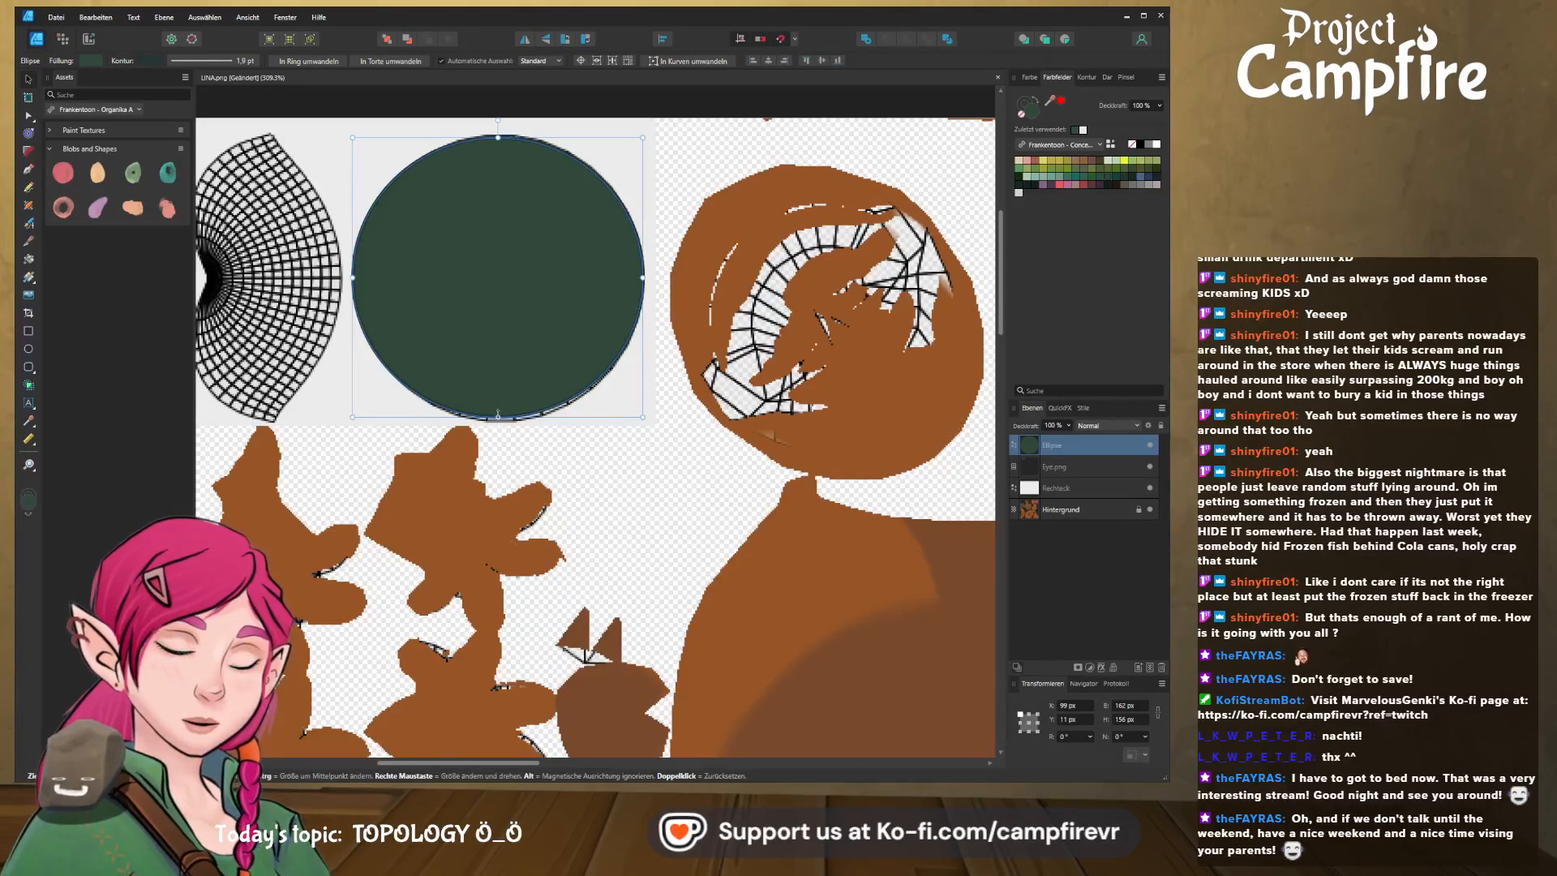
left_click_drag(499, 418, 504, 421)
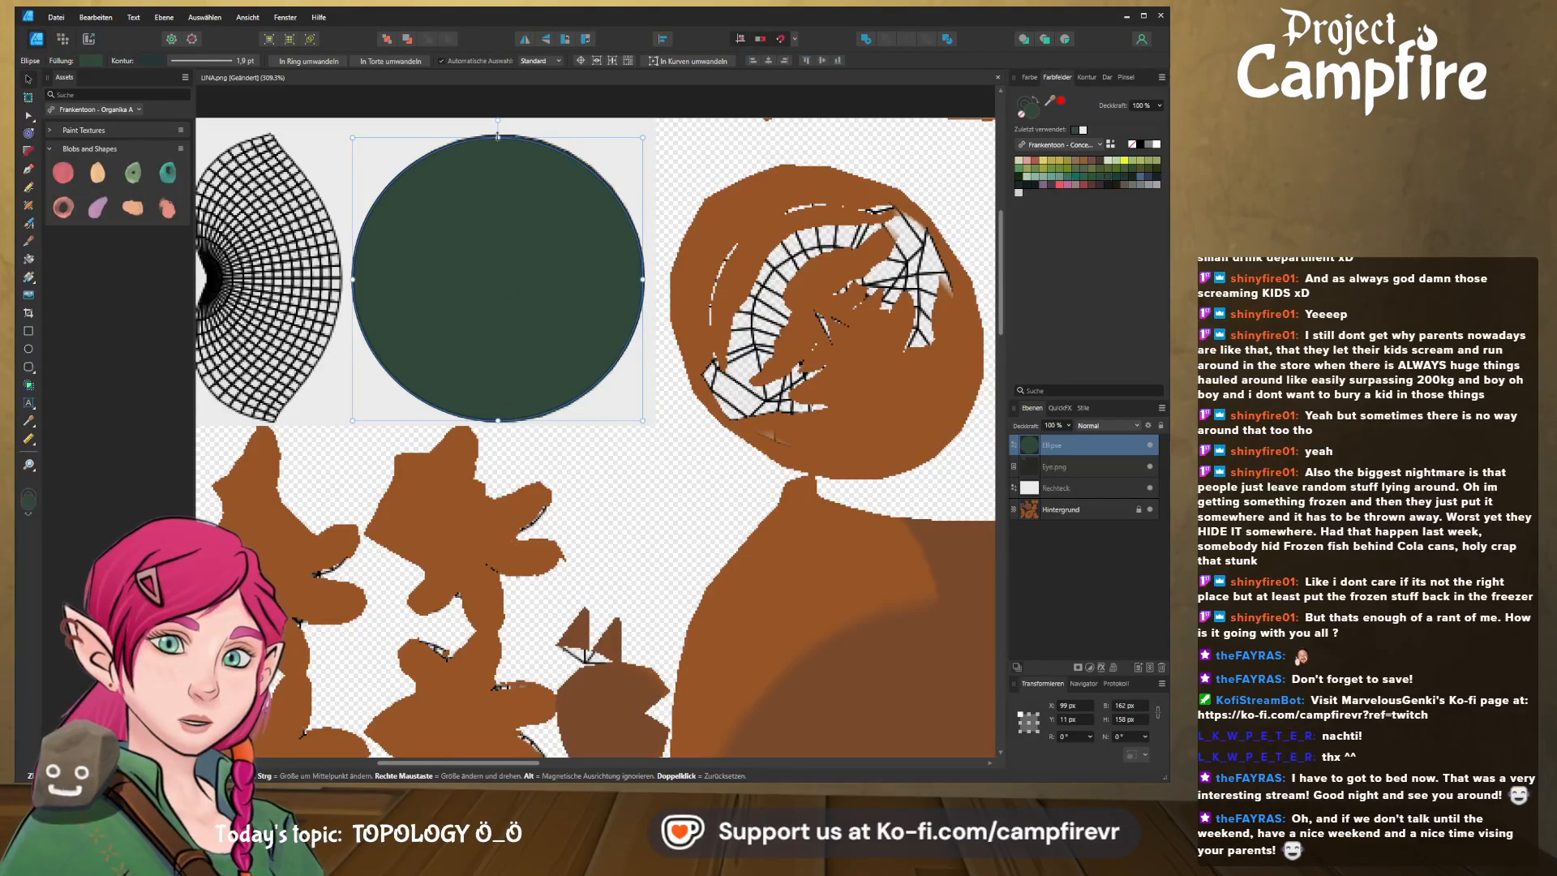
left_click_drag(498, 136, 498, 133)
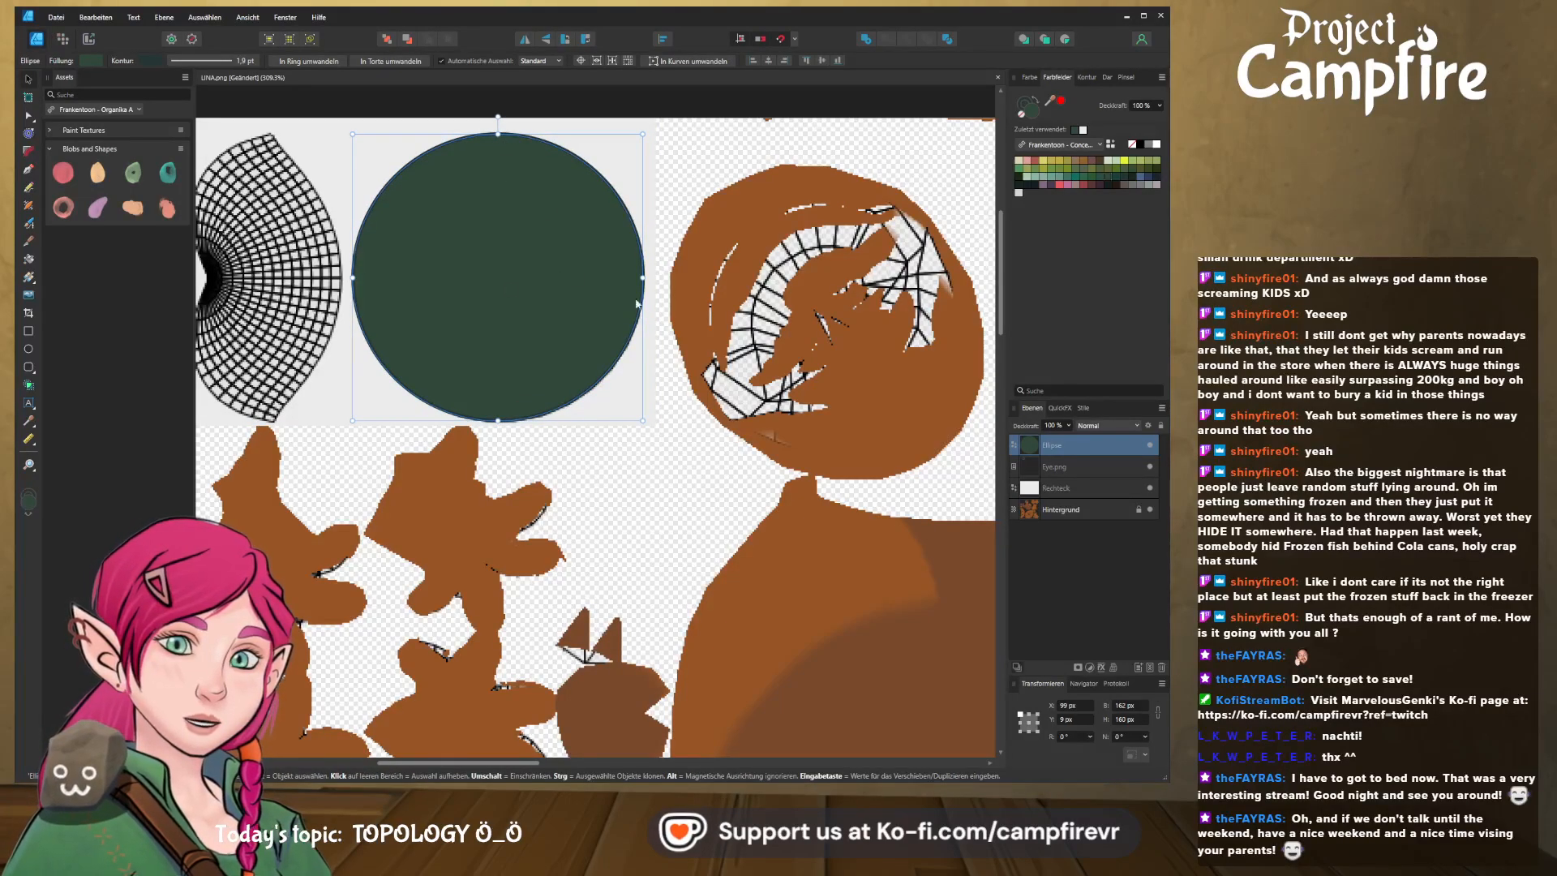
left_click_drag(643, 279, 644, 278)
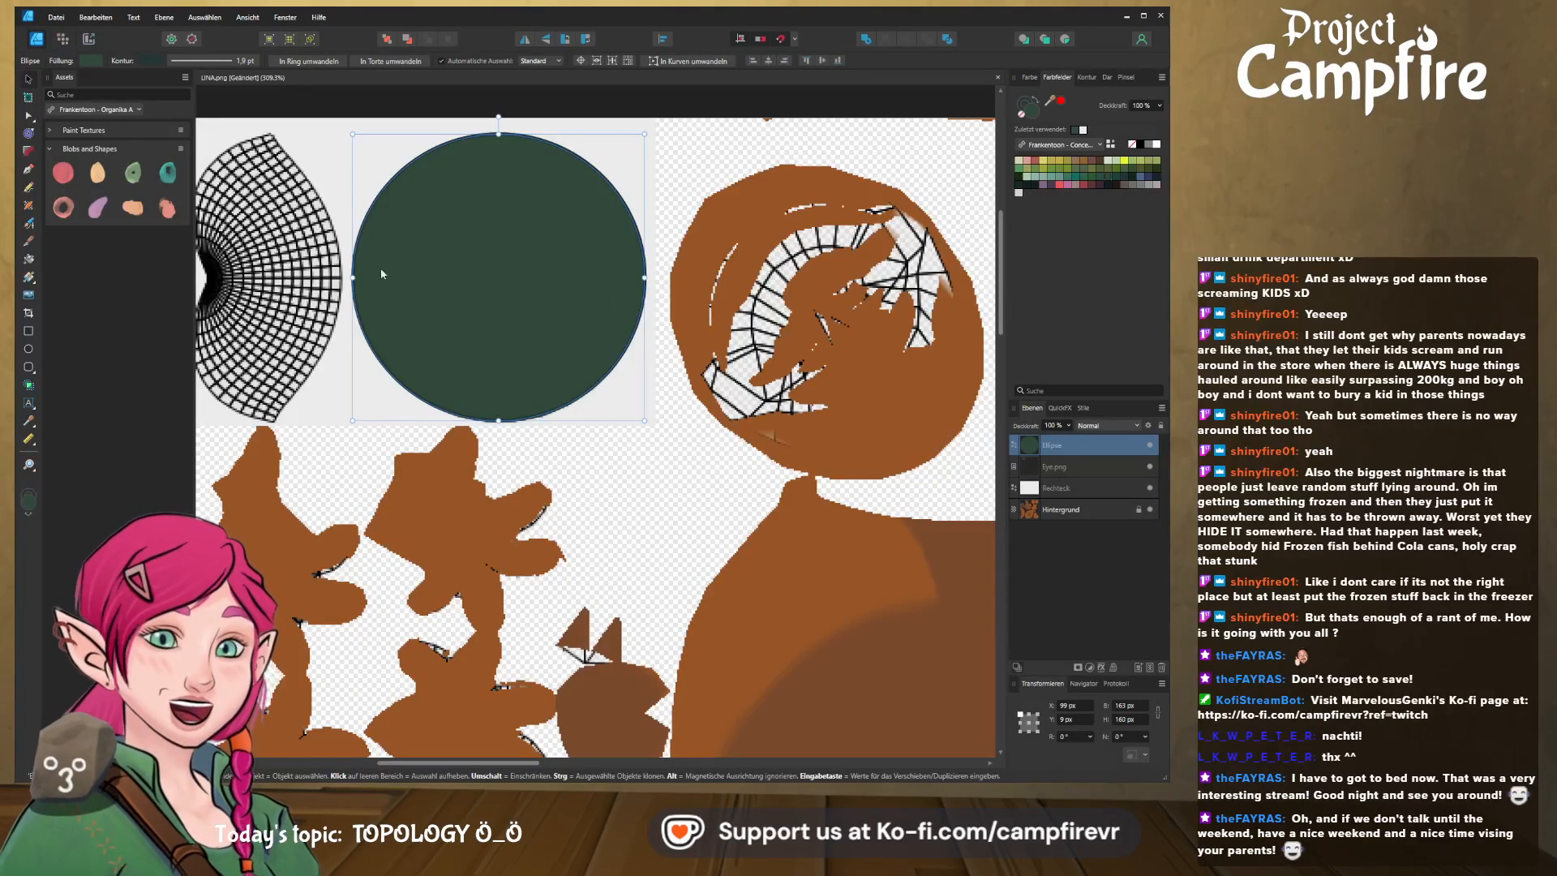
- Give the circle a vertical linear gradient fill running from dark green at its upper part to lighter green below
left_click(28, 278)
left_click_drag(485, 161, 489, 400)
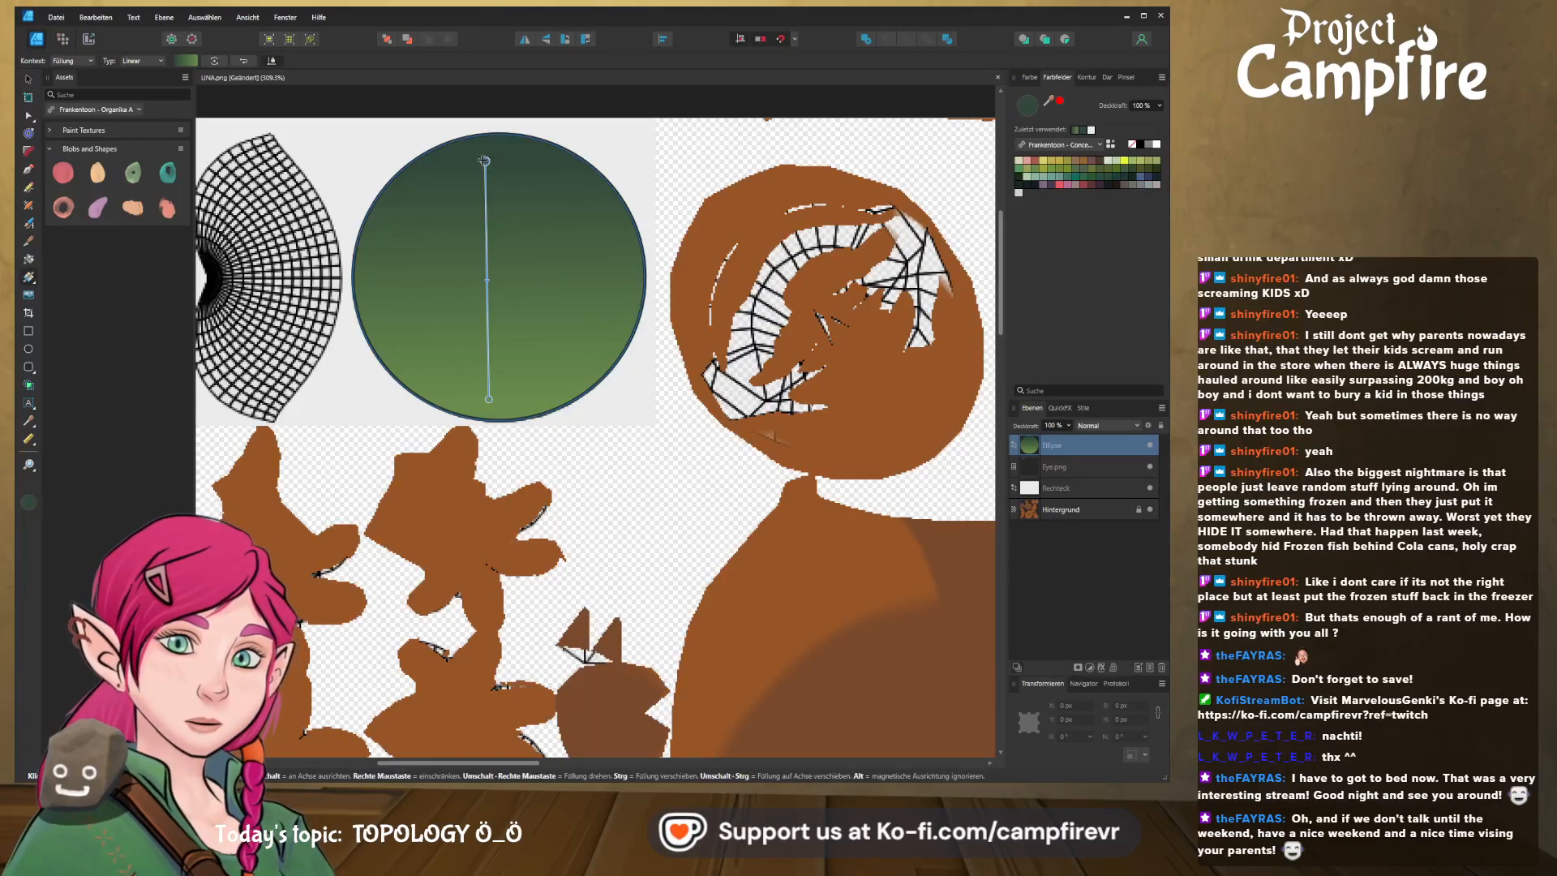
left_click_drag(485, 162, 490, 195)
- Draw a vertical pupil ellipse about 41 × 82 px with black fill and outline, centred in the green circle
left_click(30, 352)
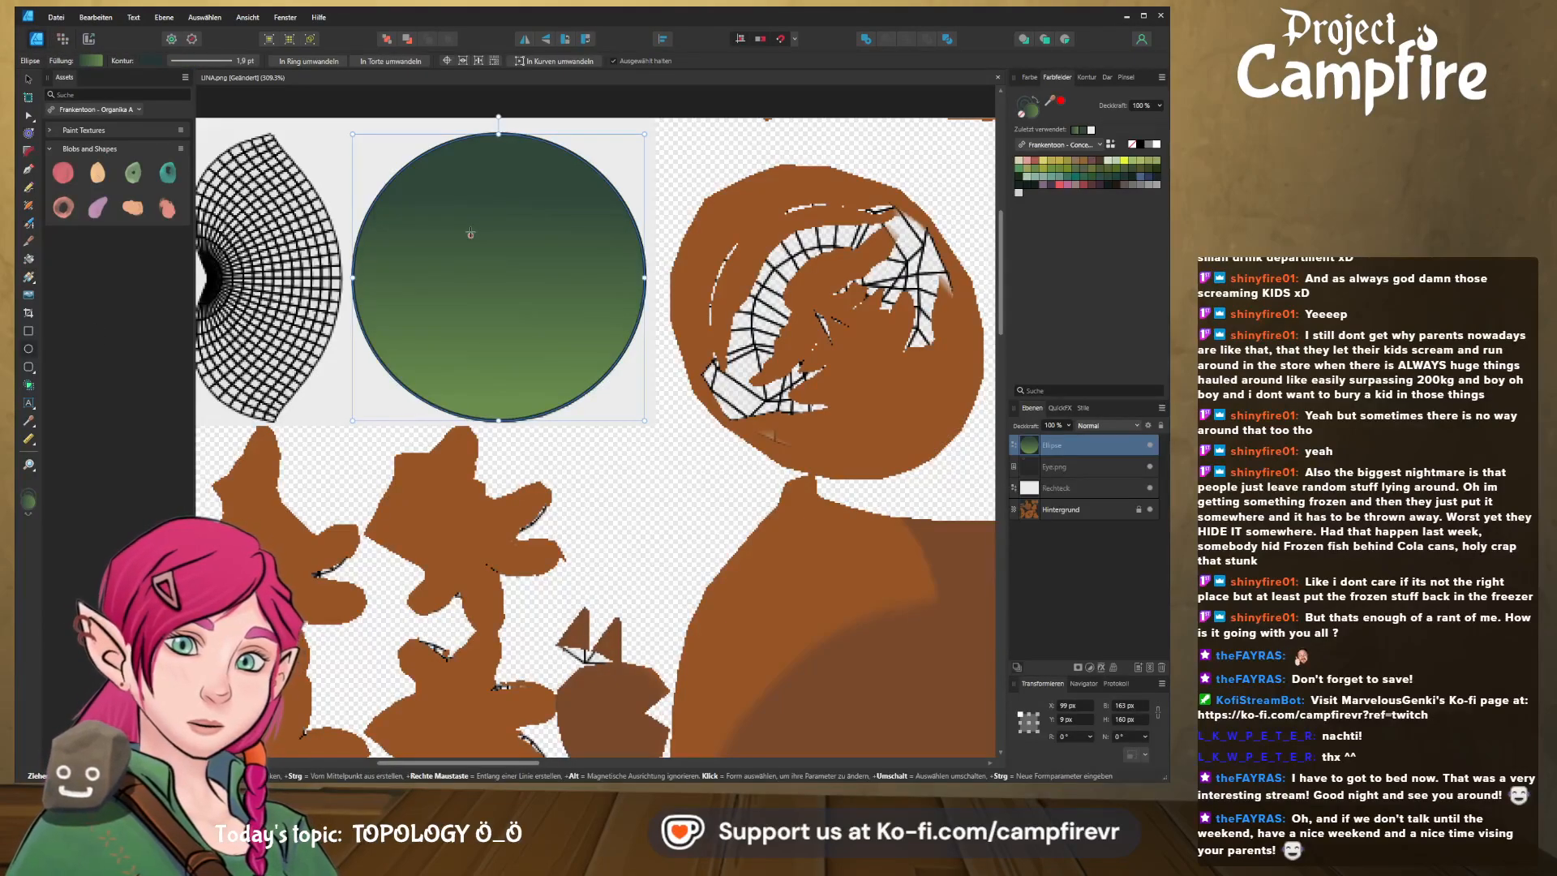
left_click_drag(472, 221, 544, 368)
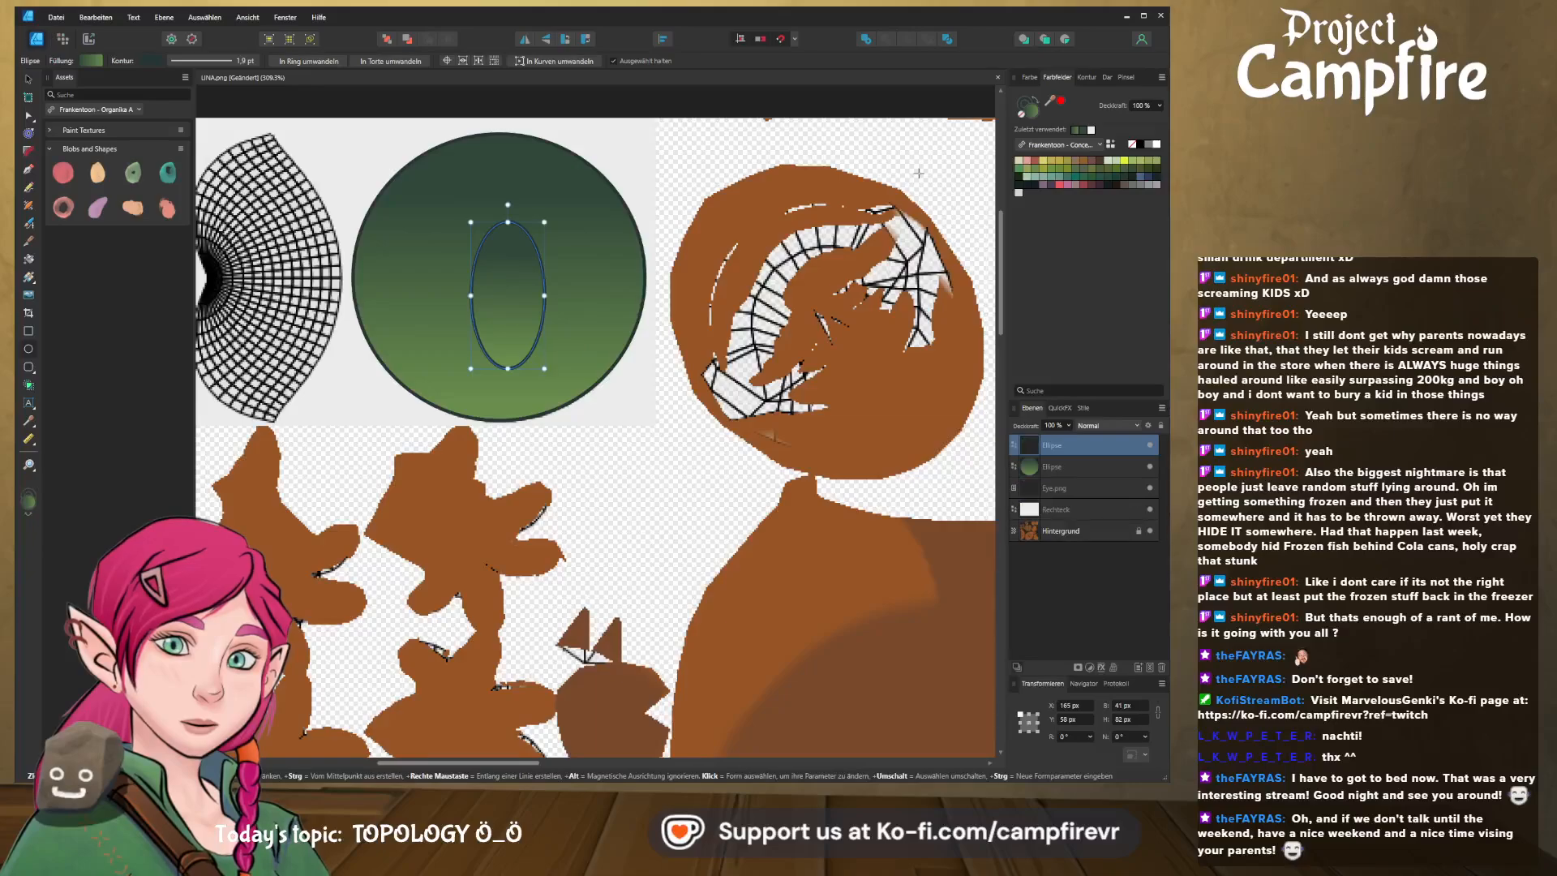
left_click(1141, 145)
left_click(1028, 103)
left_click(1141, 145)
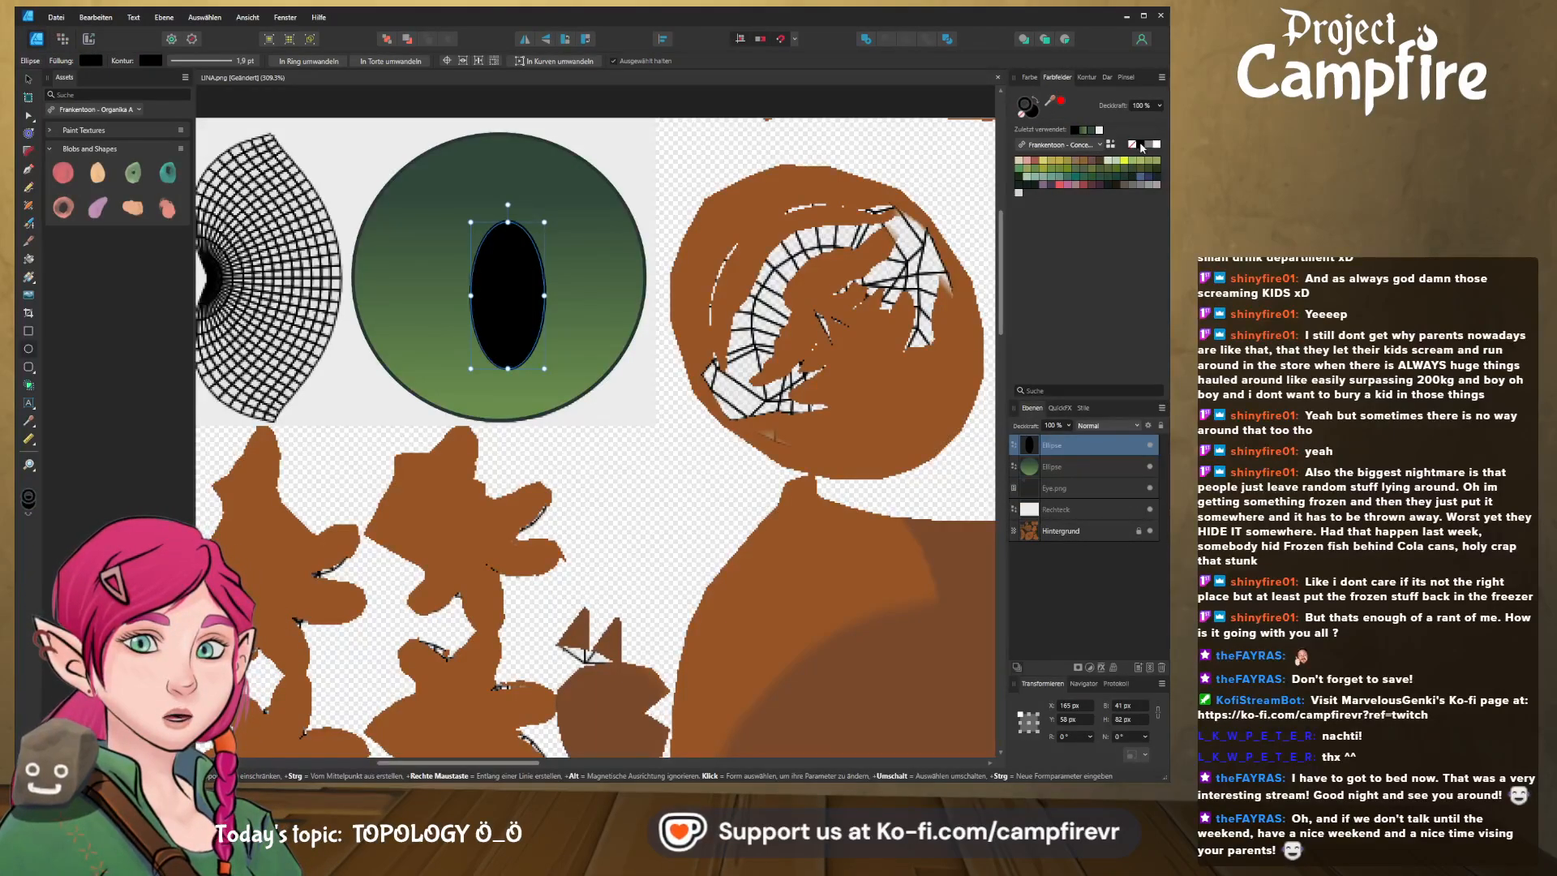
left_click(29, 78)
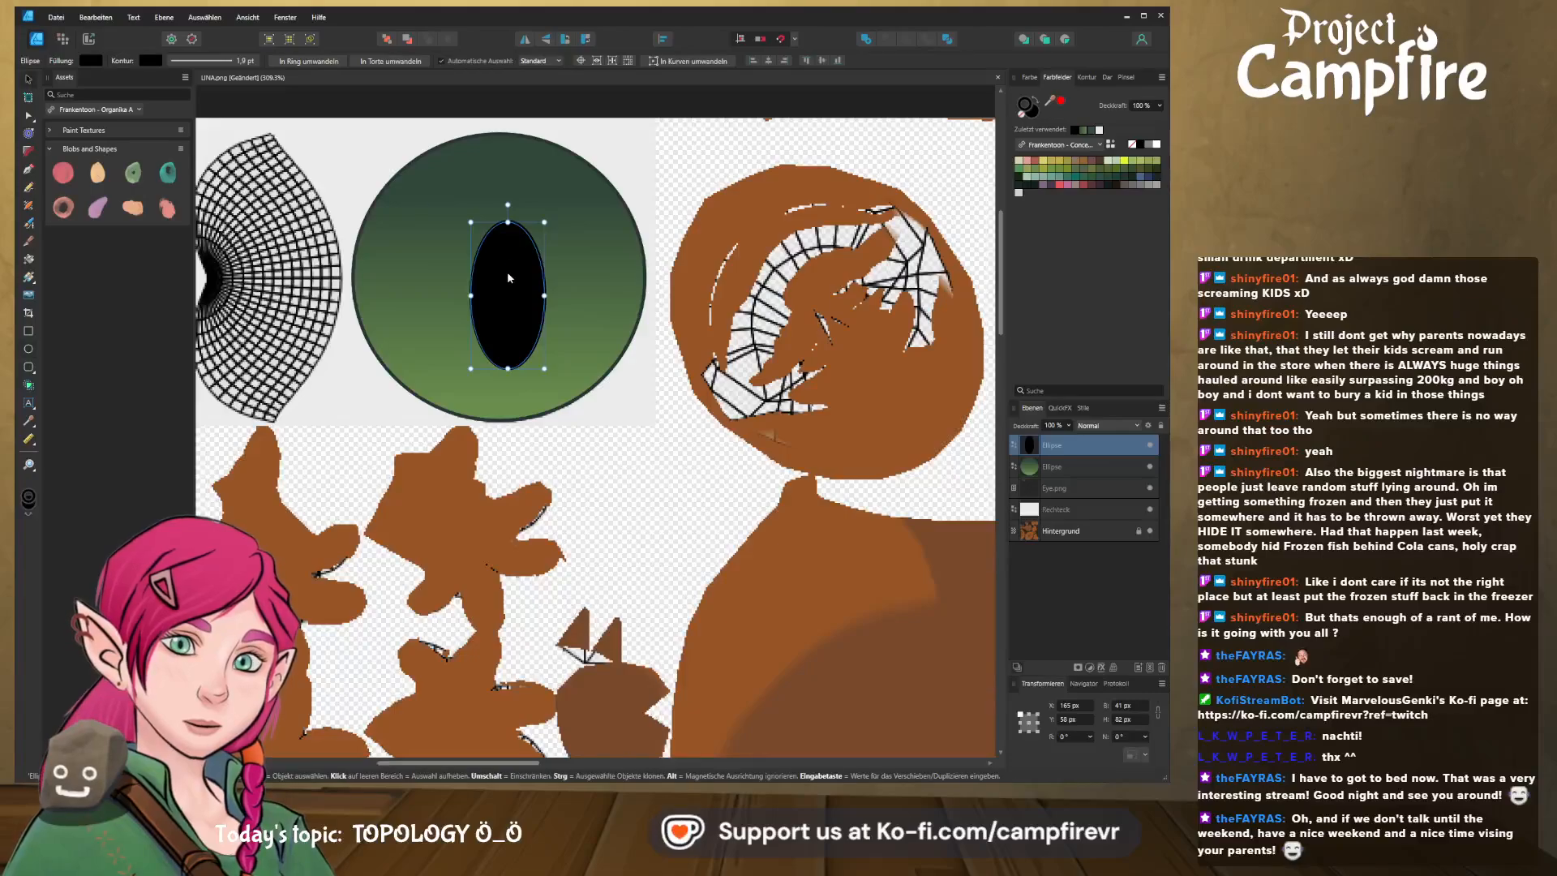
left_click_drag(513, 289, 507, 265)
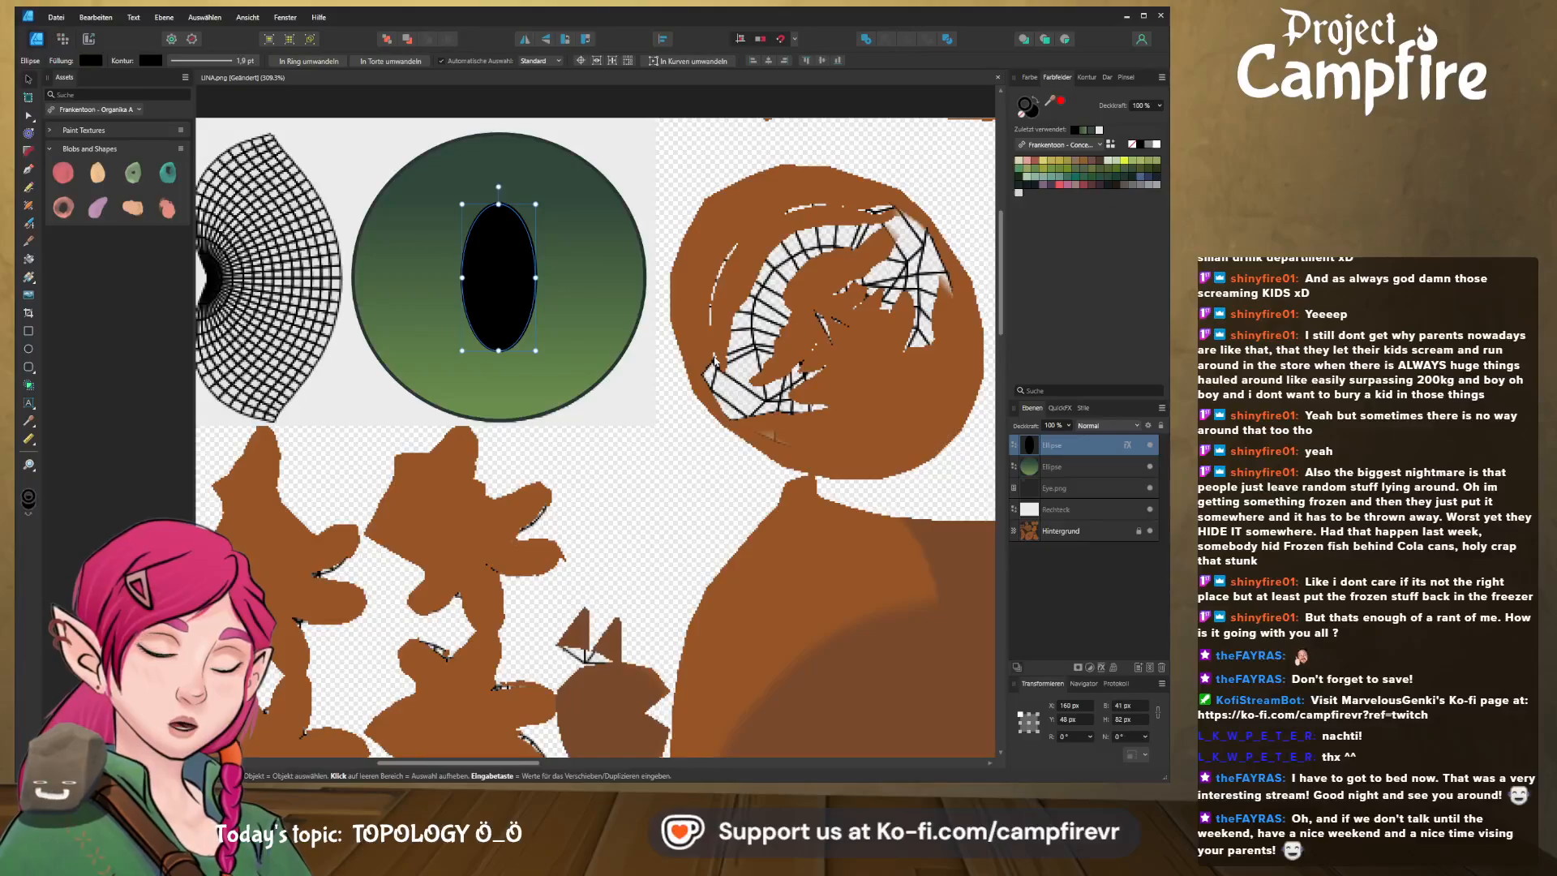
- Add a soft dark shadow effect around the pupil and a soft inner edge shadow to the green circle
left_click(865, 267)
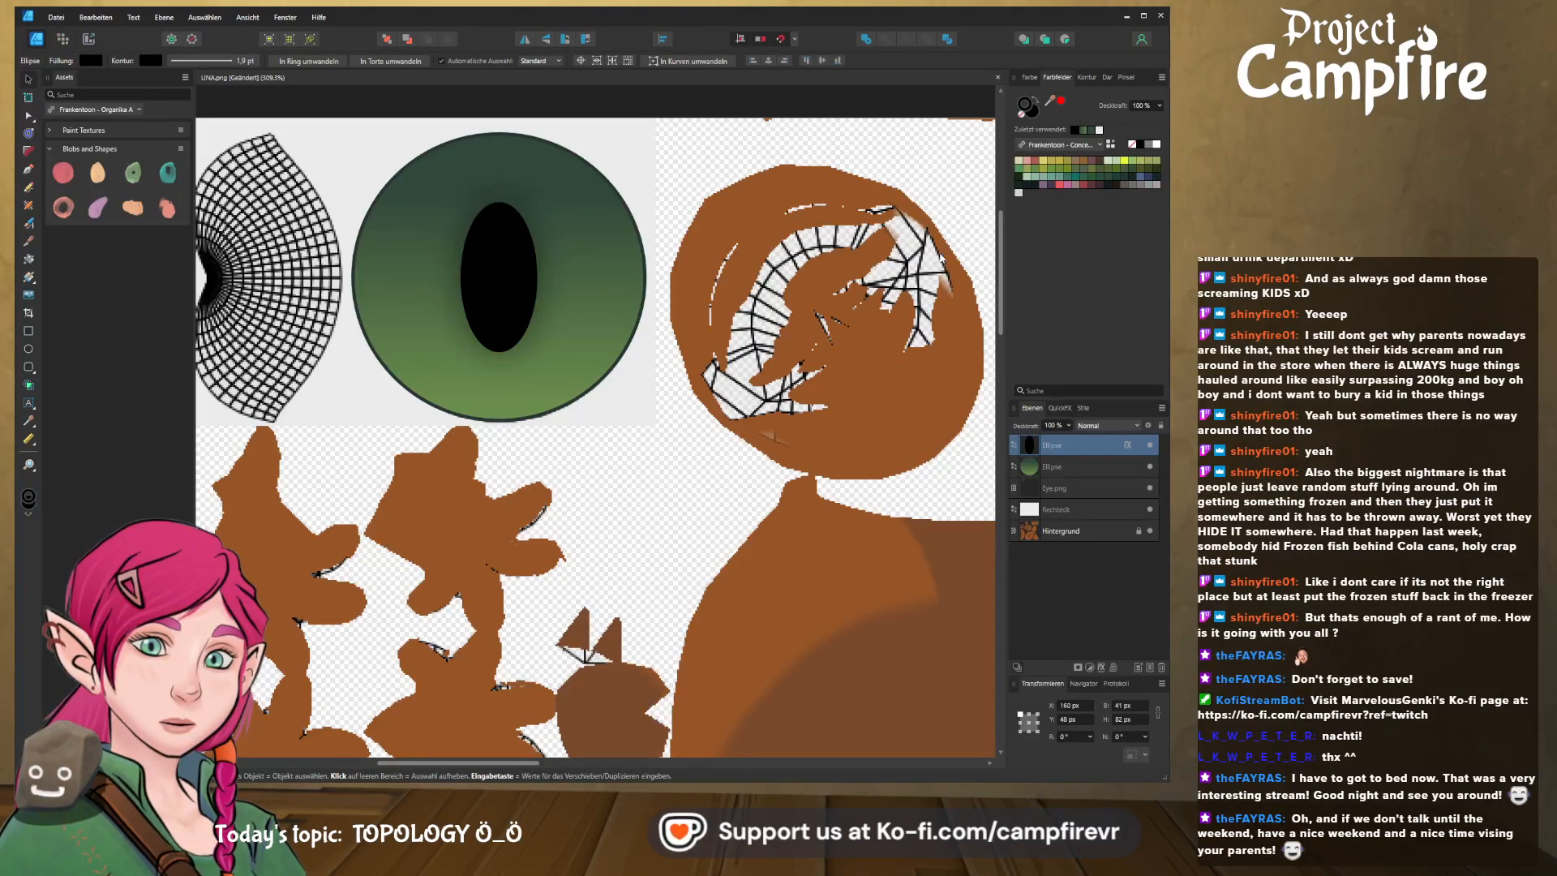
key("ctrl+z")
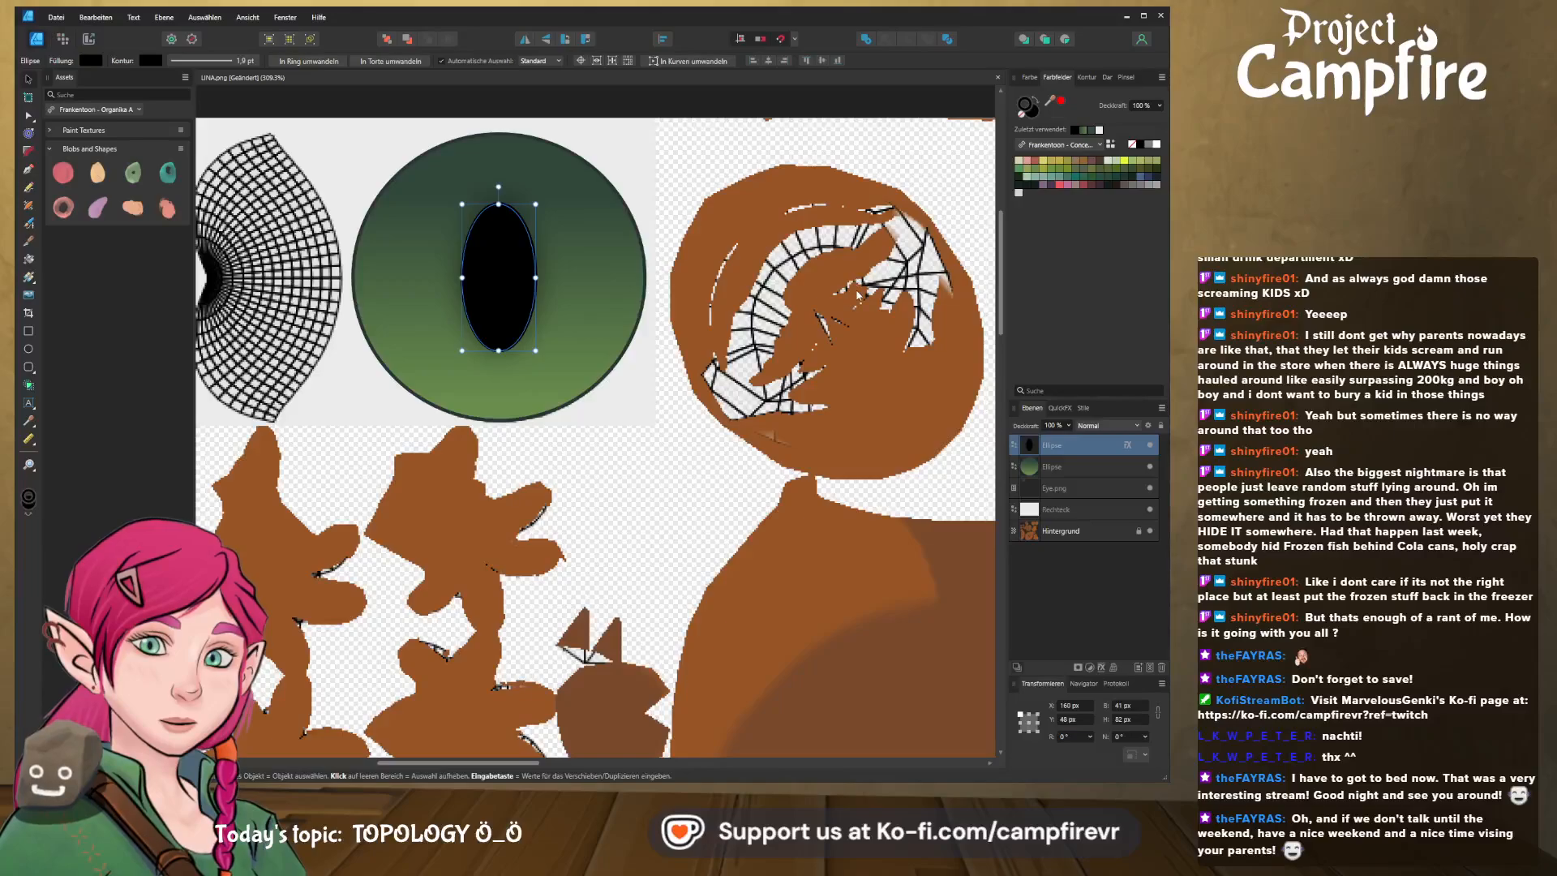
left_click(864, 295)
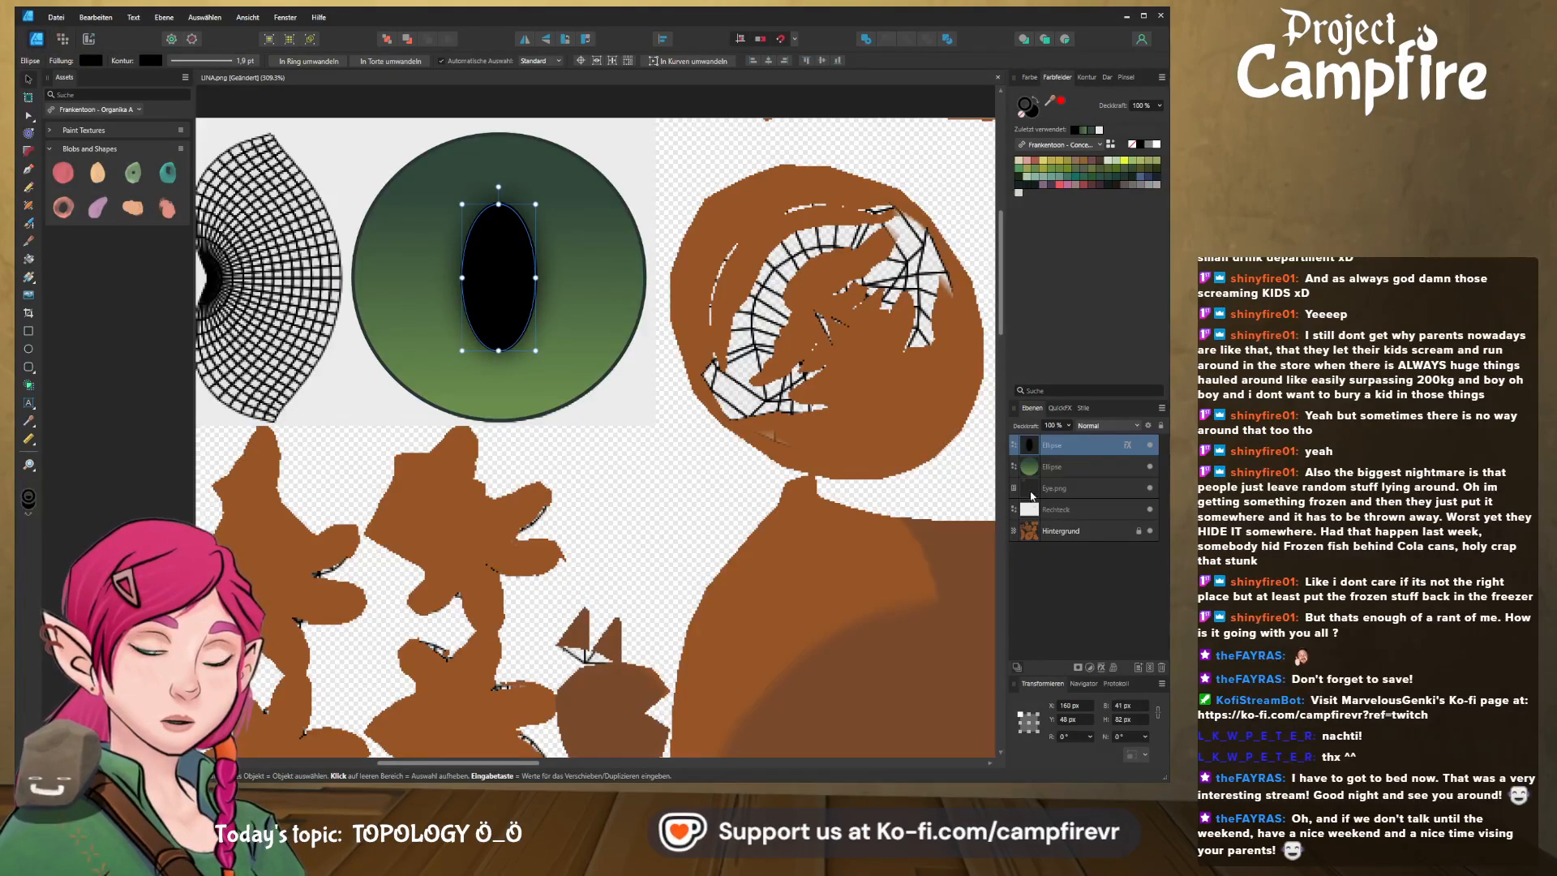
left_click(598, 289)
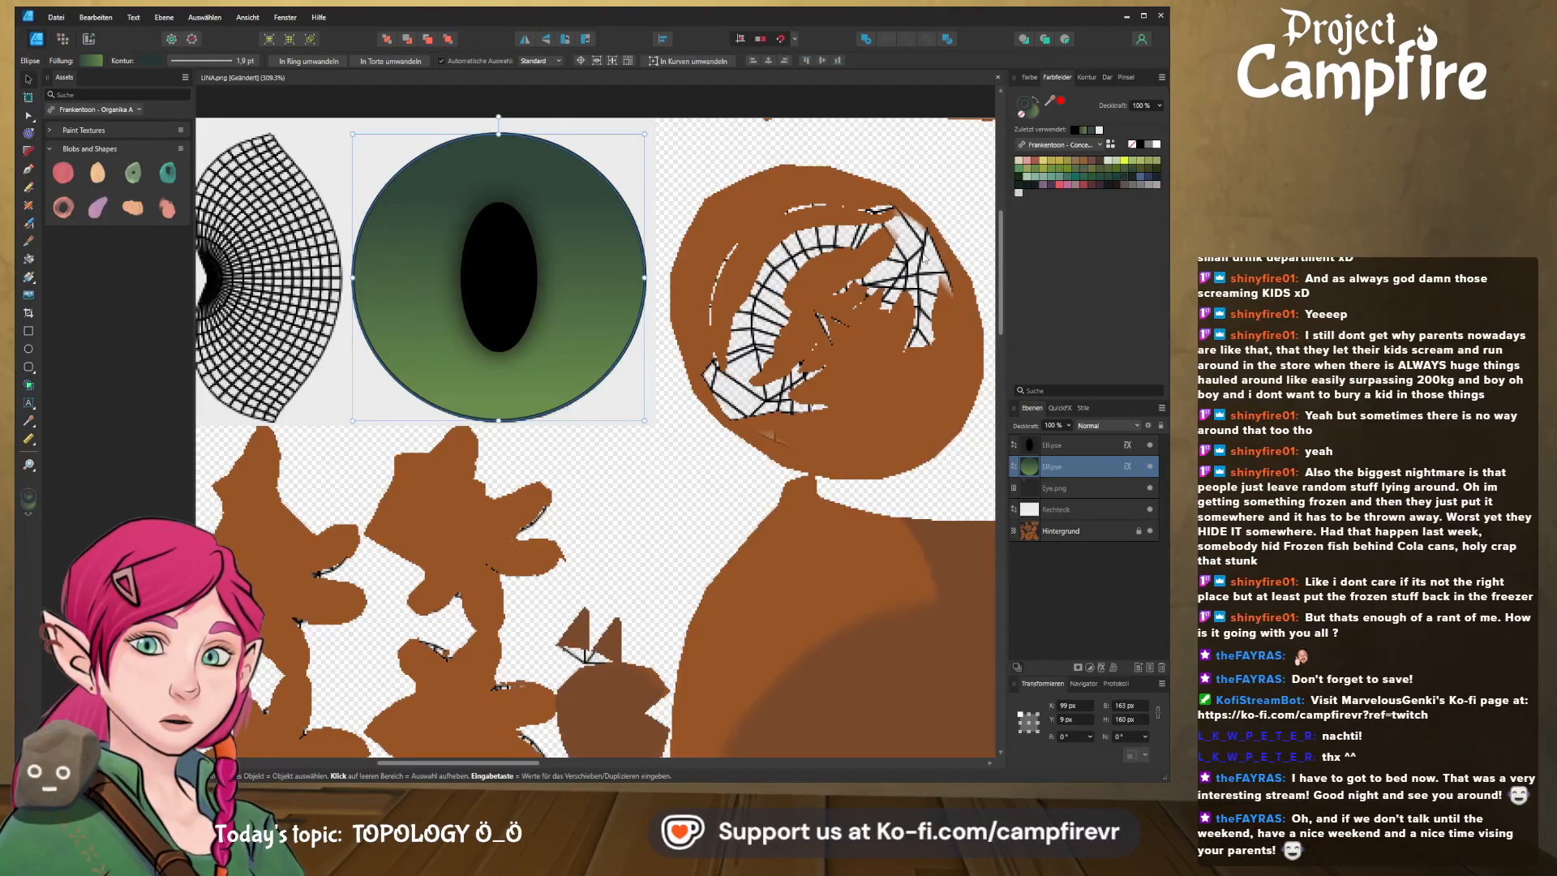
left_click(854, 261)
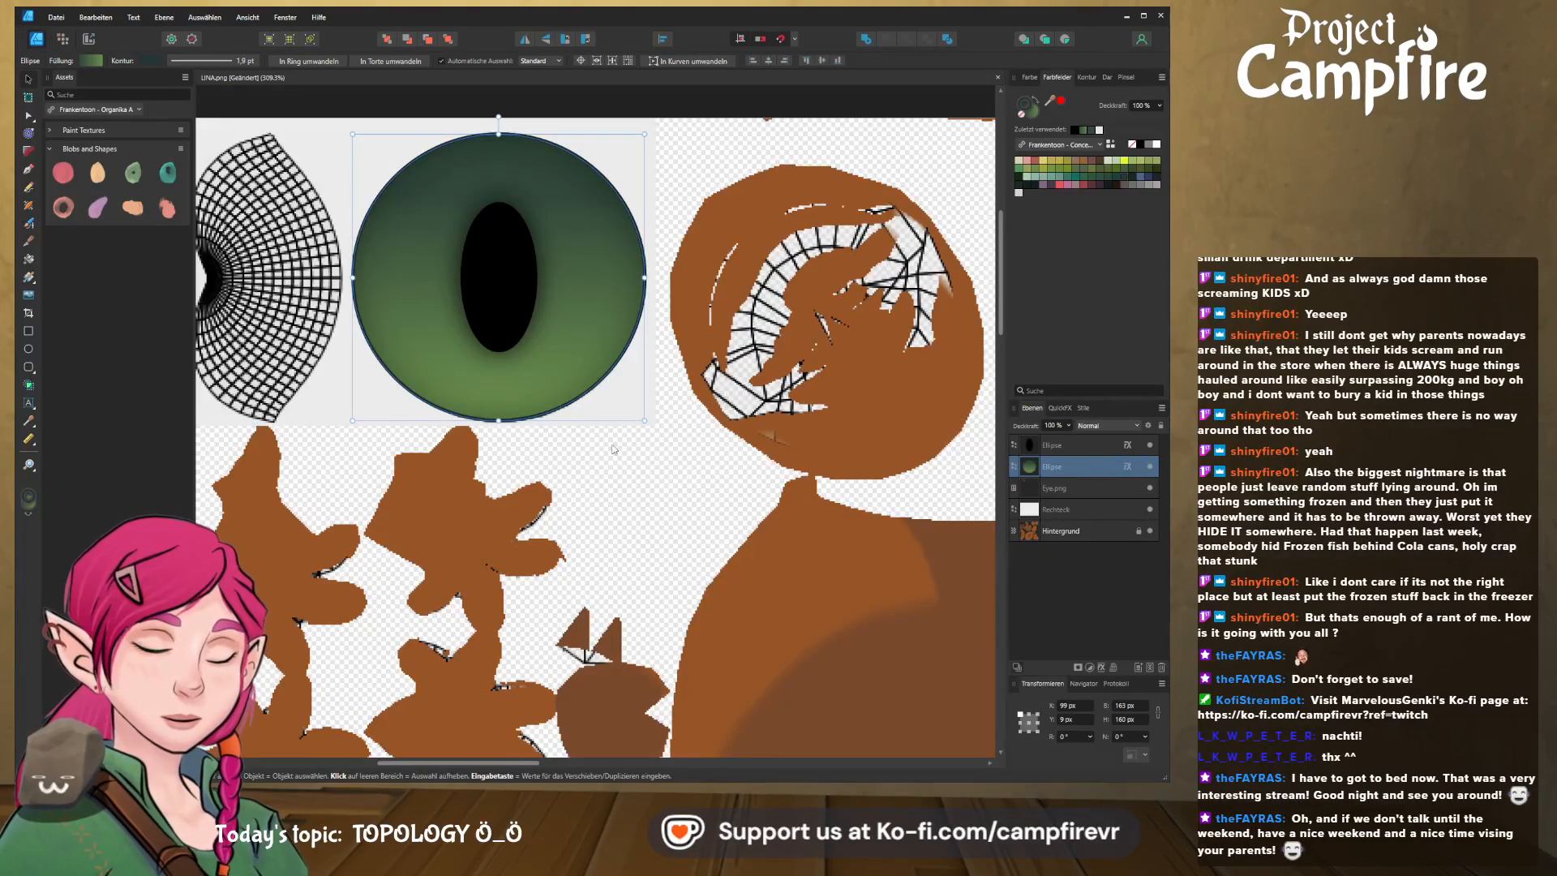
- Draw an off-white highlight ellipse about 36 × 66 px beside the pupil, with its layer above the pupil at 41 % opacity
left_click(30, 349)
left_click_drag(535, 169, 600, 287)
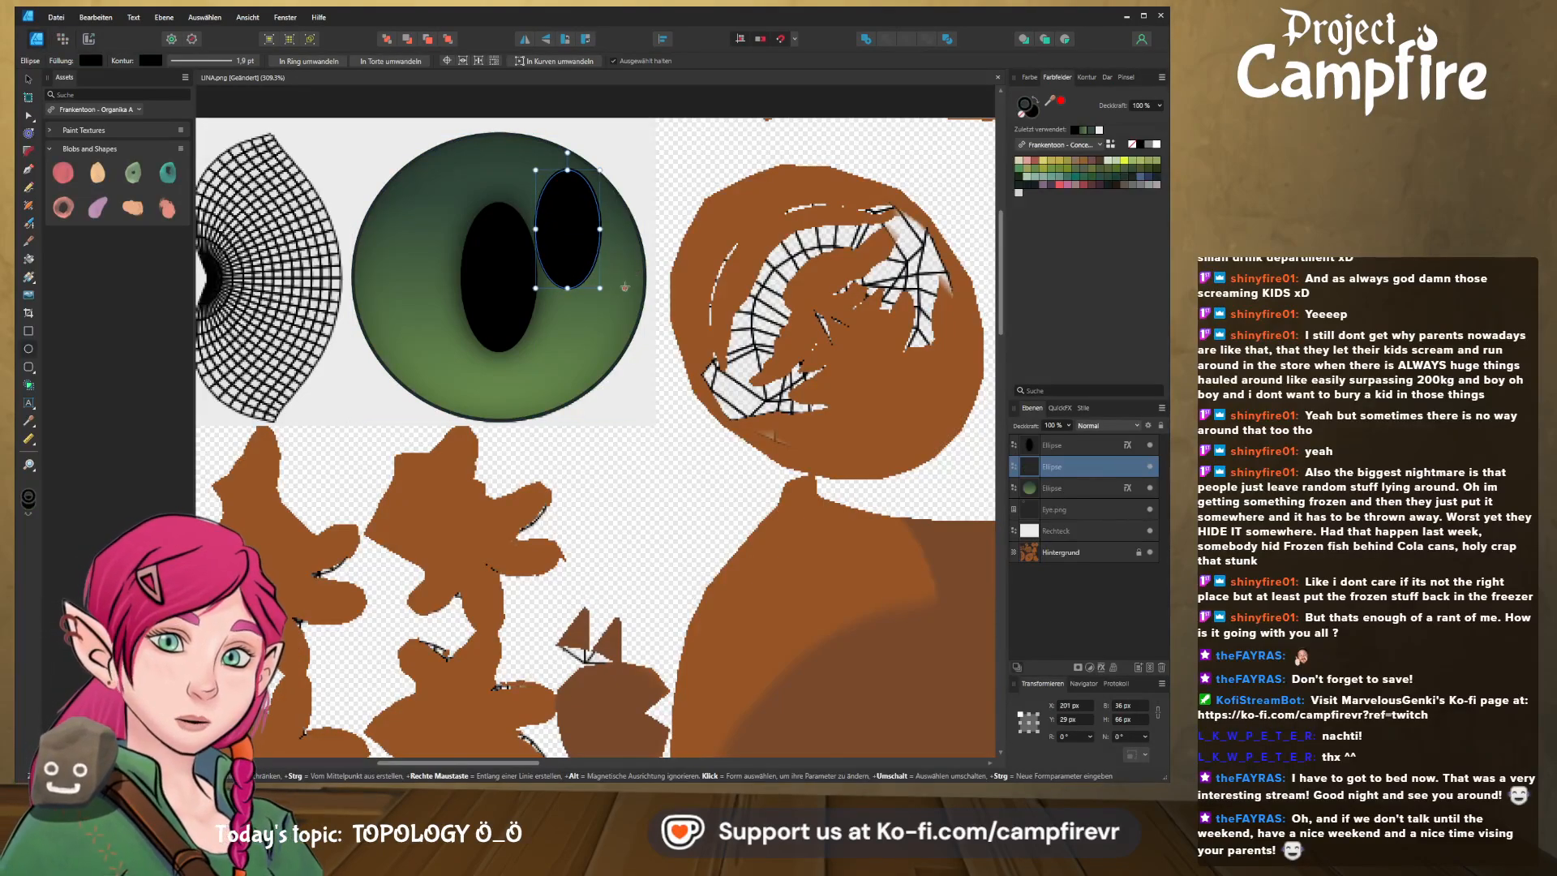
left_click(1100, 131)
left_click(1034, 111)
left_click(1100, 131)
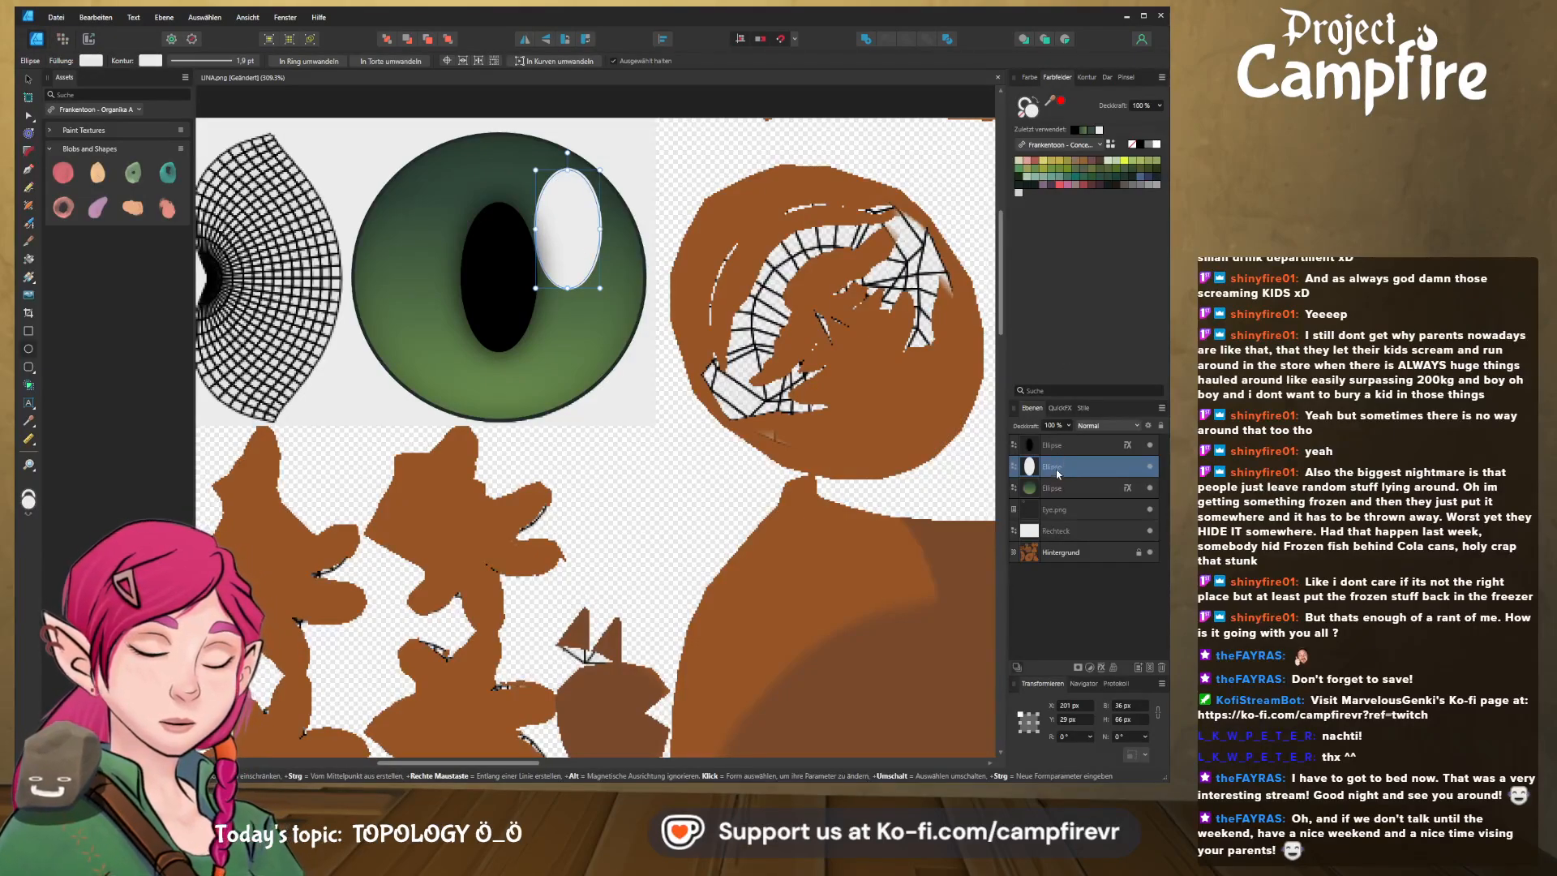
left_click_drag(1083, 467, 999, 442)
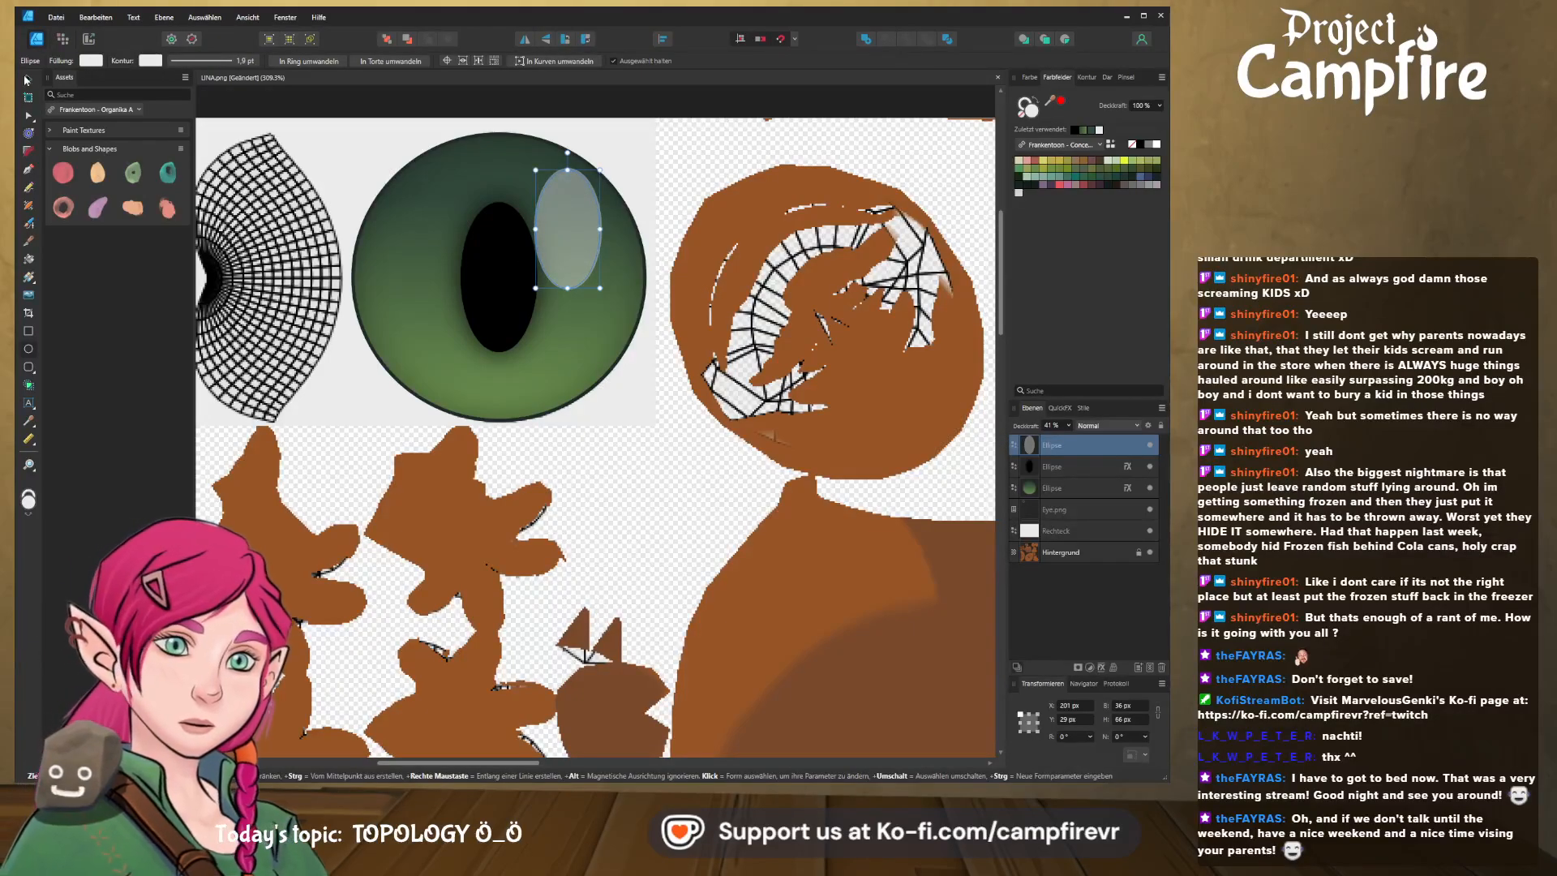
- Shift the highlight slightly upward and place a smaller copy about 15 × 29 px at the pupil's lower left edge
left_click(27, 78)
left_click_drag(578, 242, 468, 356)
mouse_move(488, 284)
left_mouse_down()
mouse_move(451, 351)
mouse_move(473, 366)
left_mouse_up()
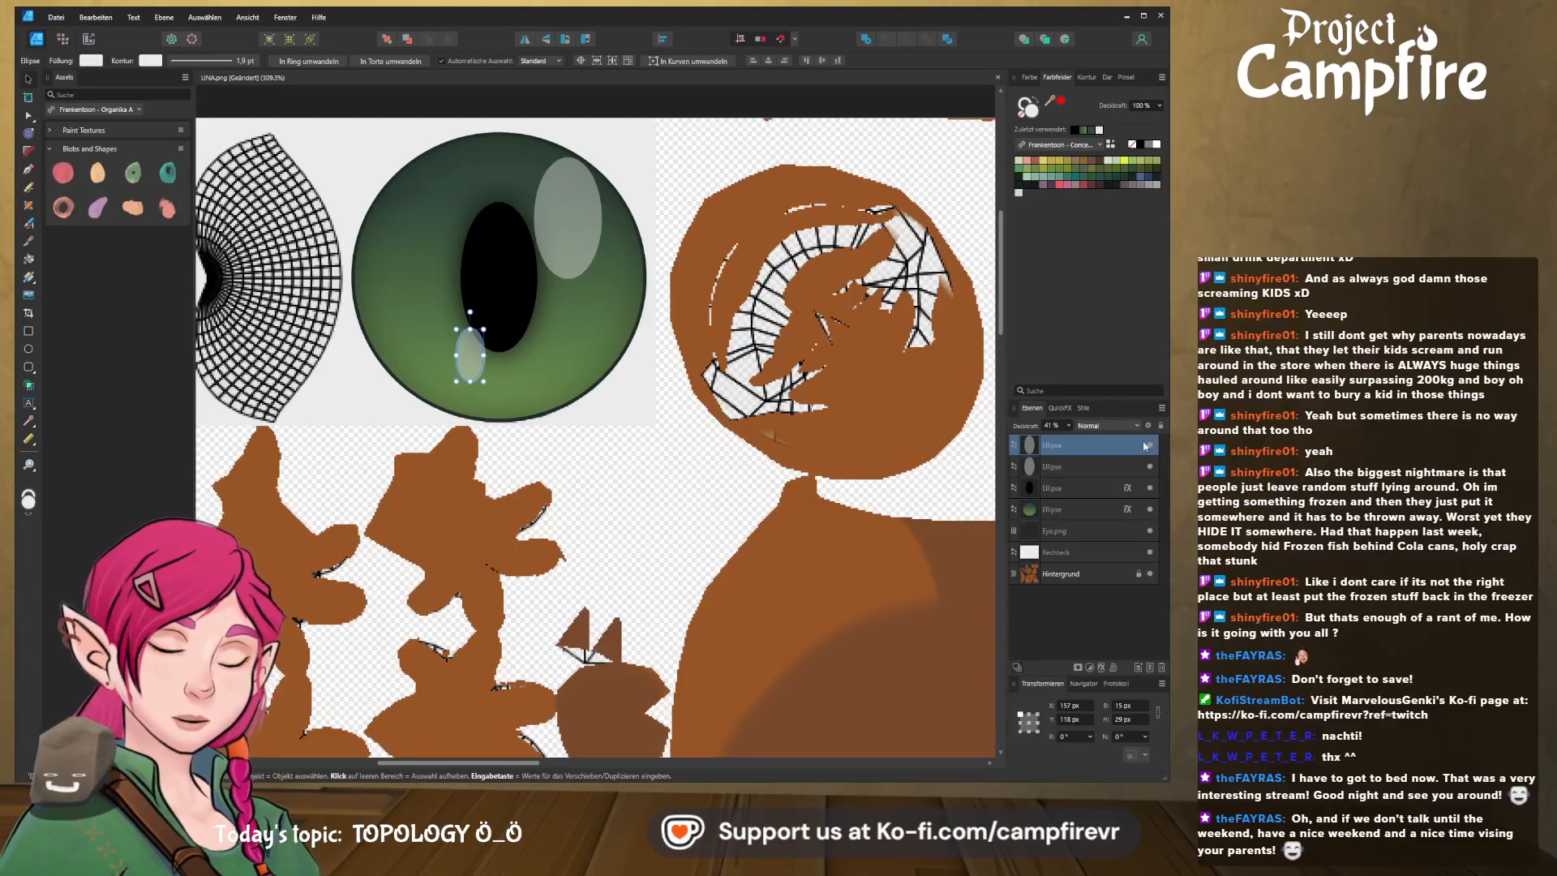
- Move the Eye.png layer beneath the off-white rectangle and export the LINA slice as a PNG
left_click_drag(1073, 553, 1077, 531)
left_click(443, 310)
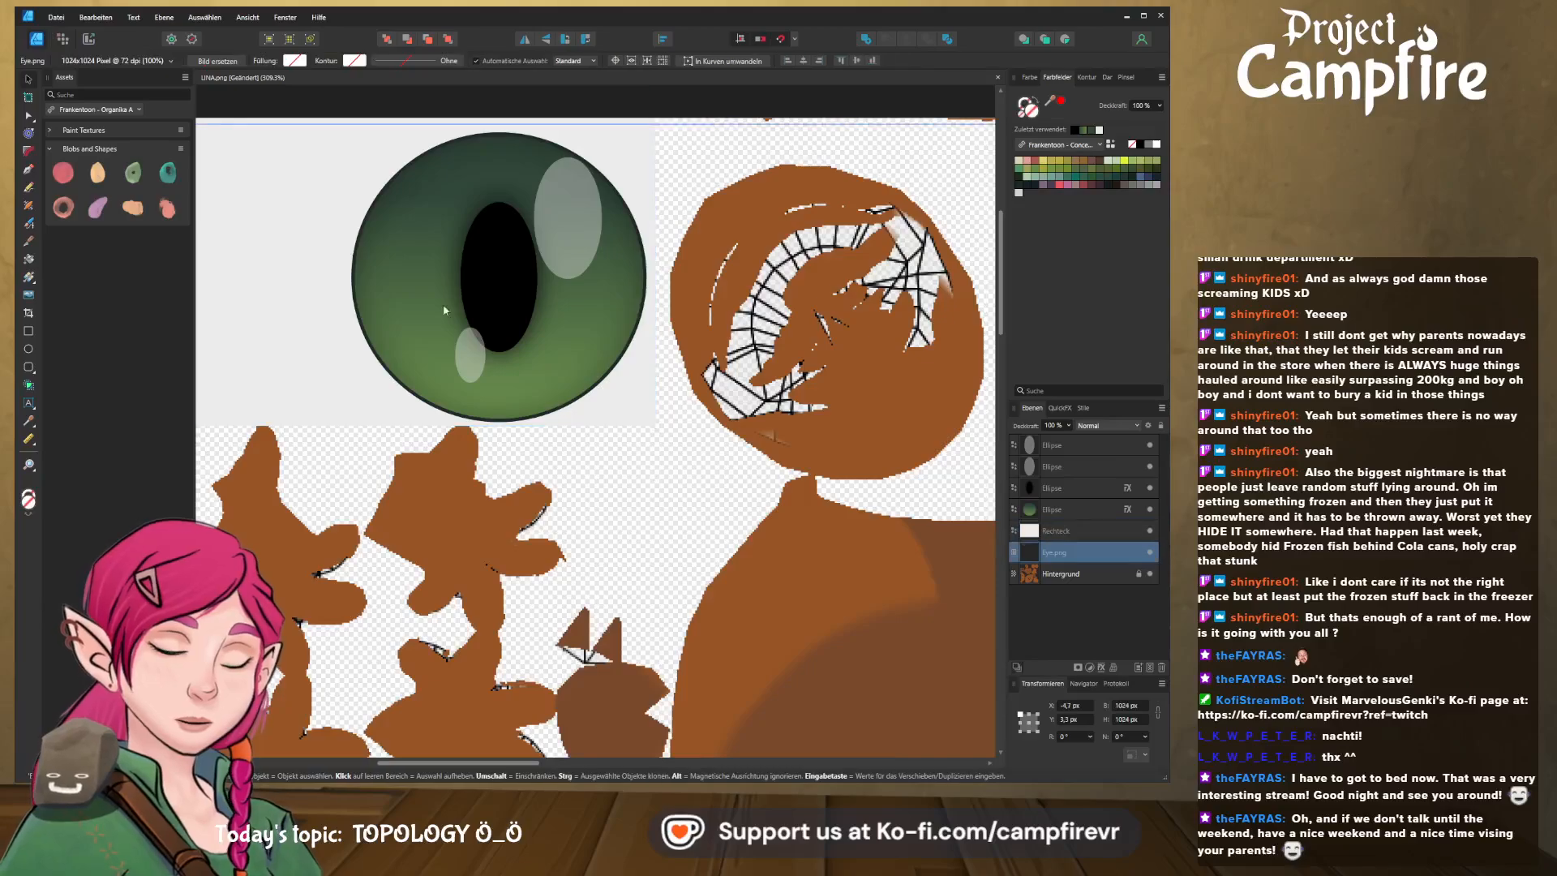
left_click(89, 39)
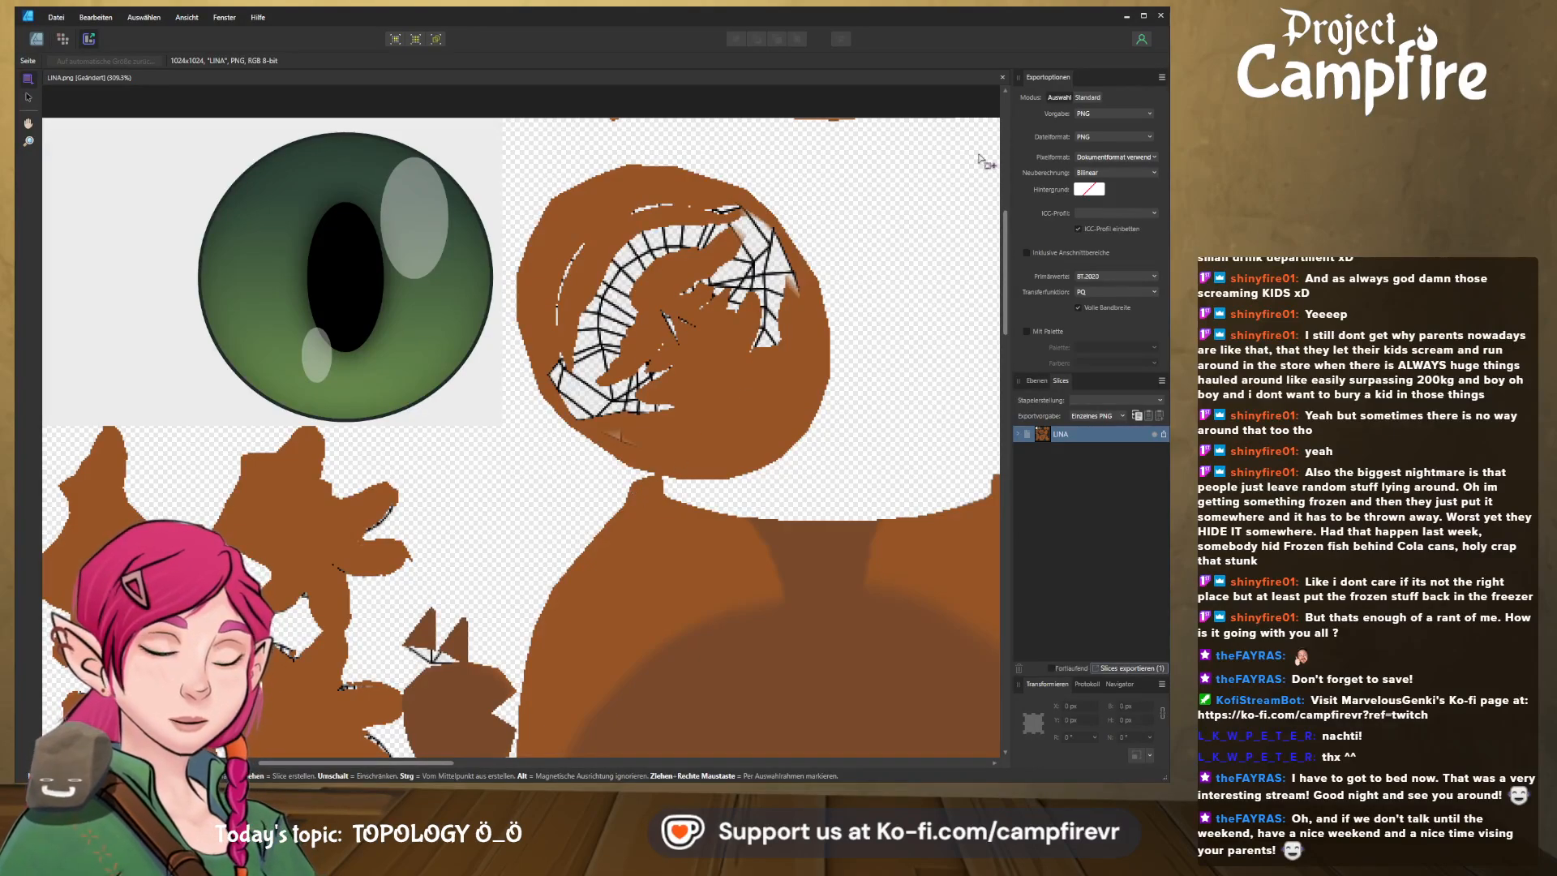
left_click(1125, 18)
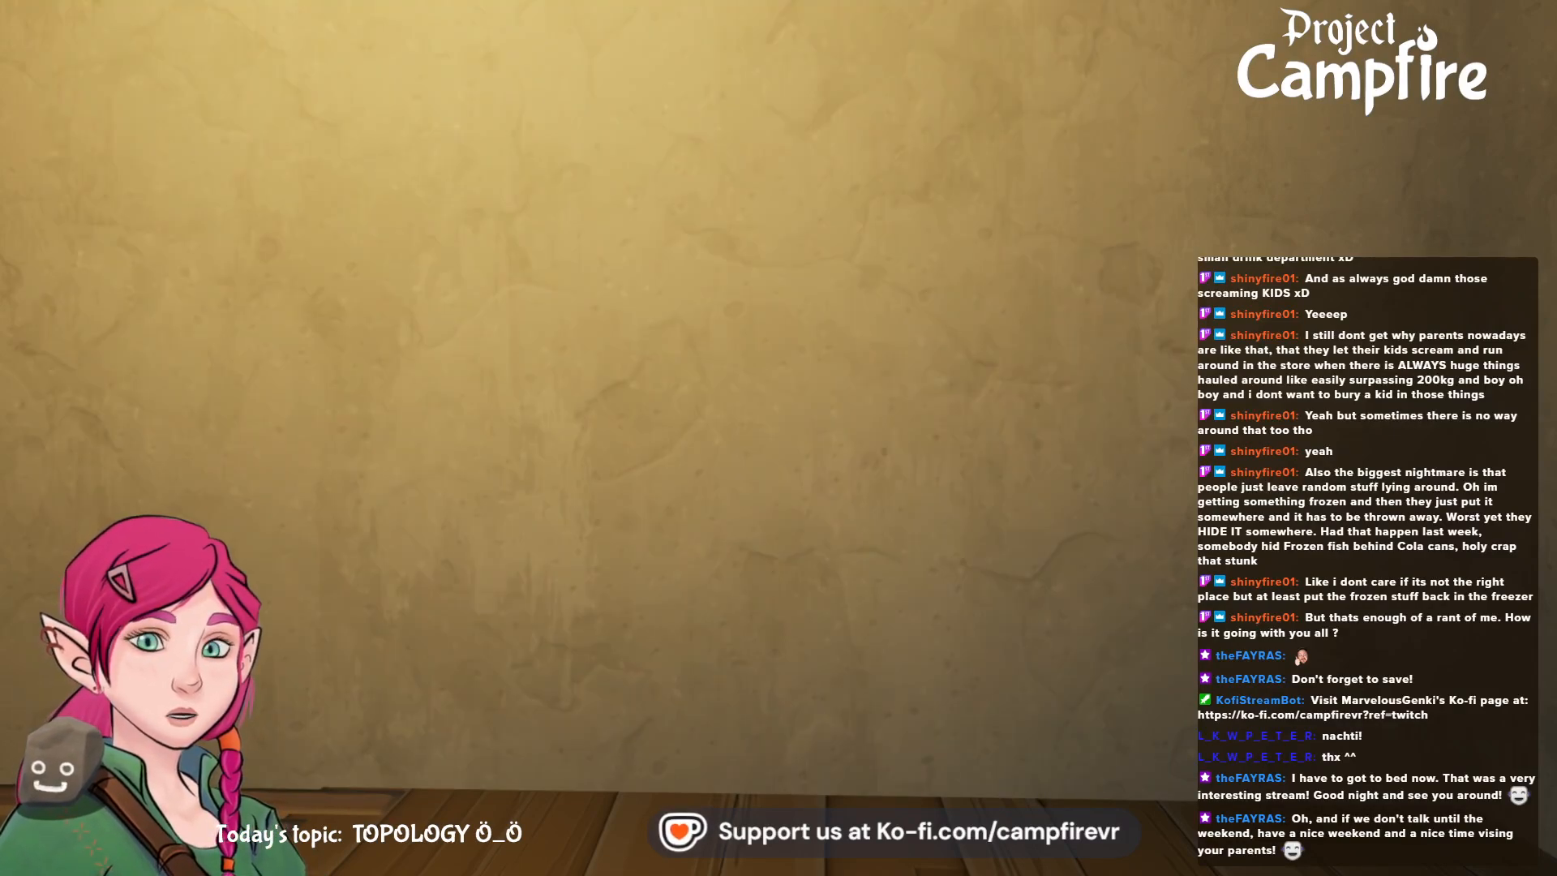
- Switch to Blender, clear the eye's face selection and examine the painted texture on the character's eyes
key("alt+Tab")
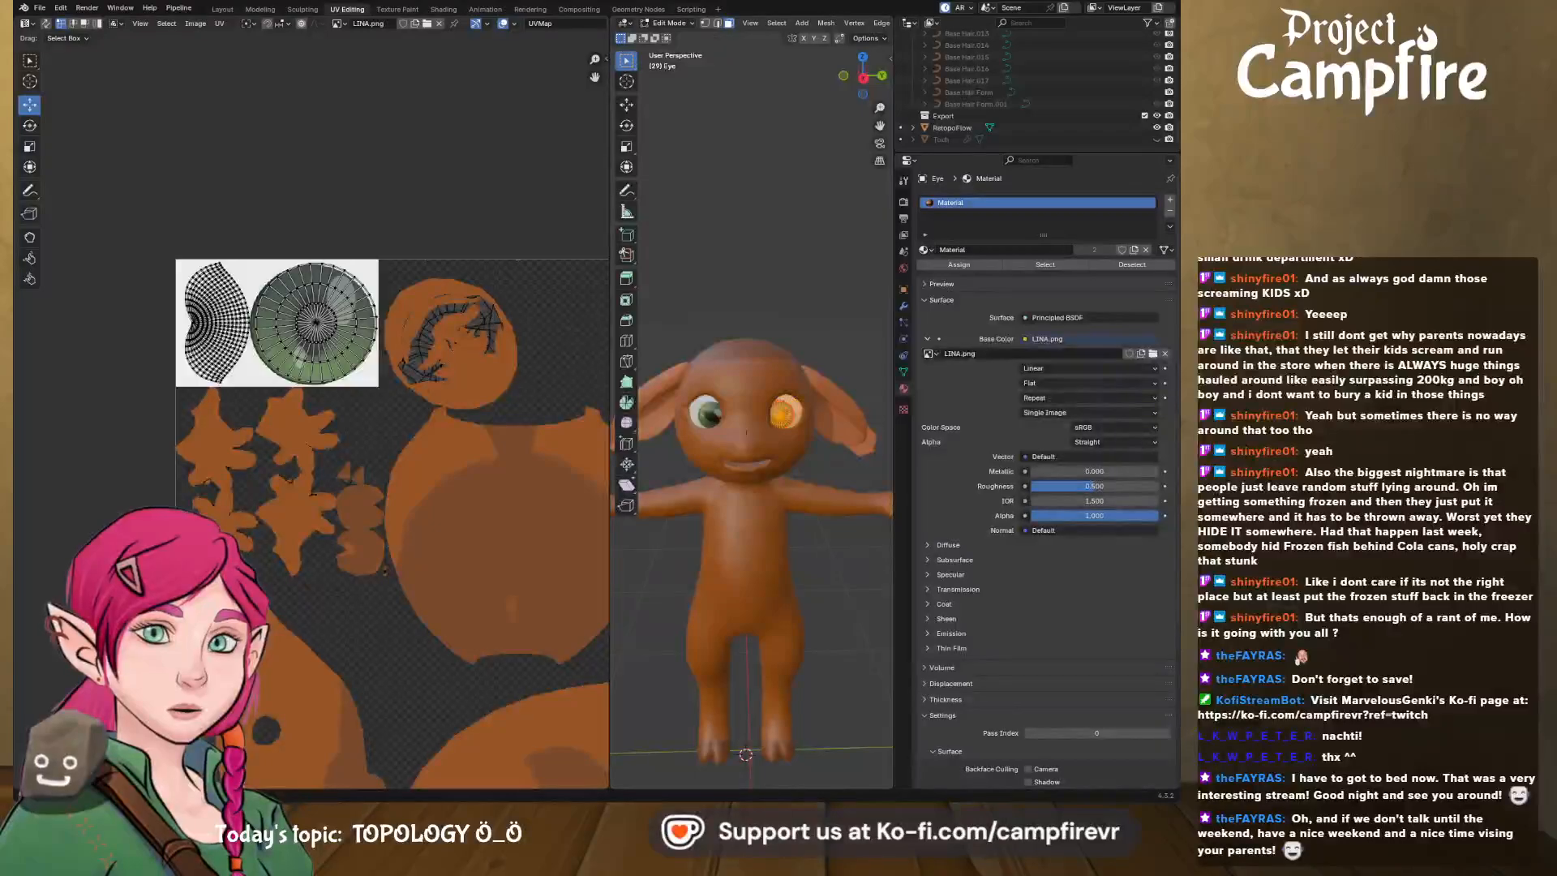
middle_click_drag(774, 308, 767, 289)
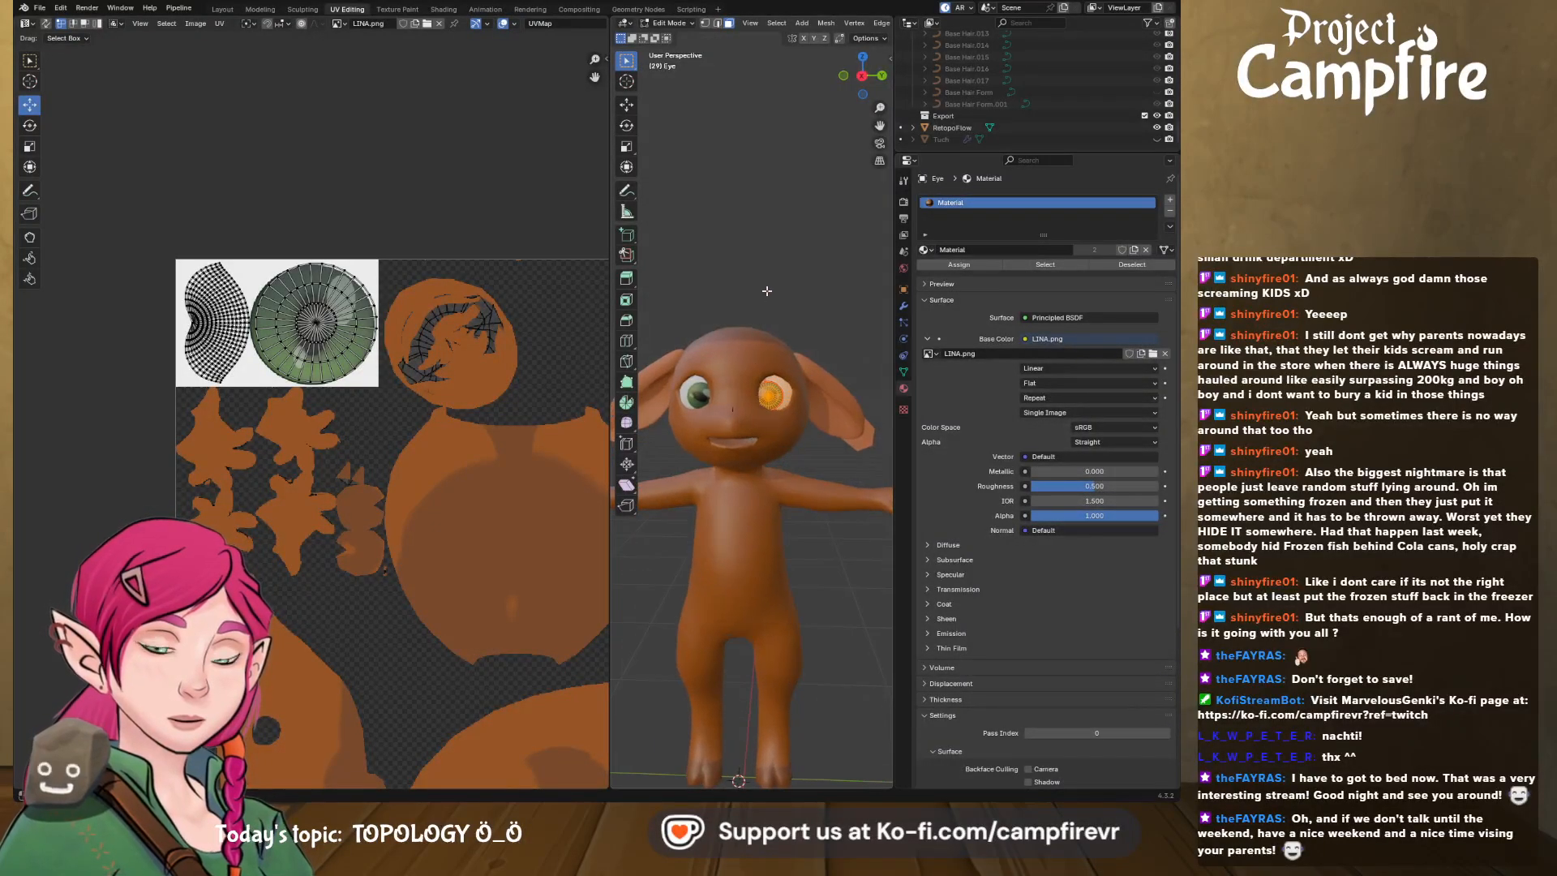
left_click(767, 290)
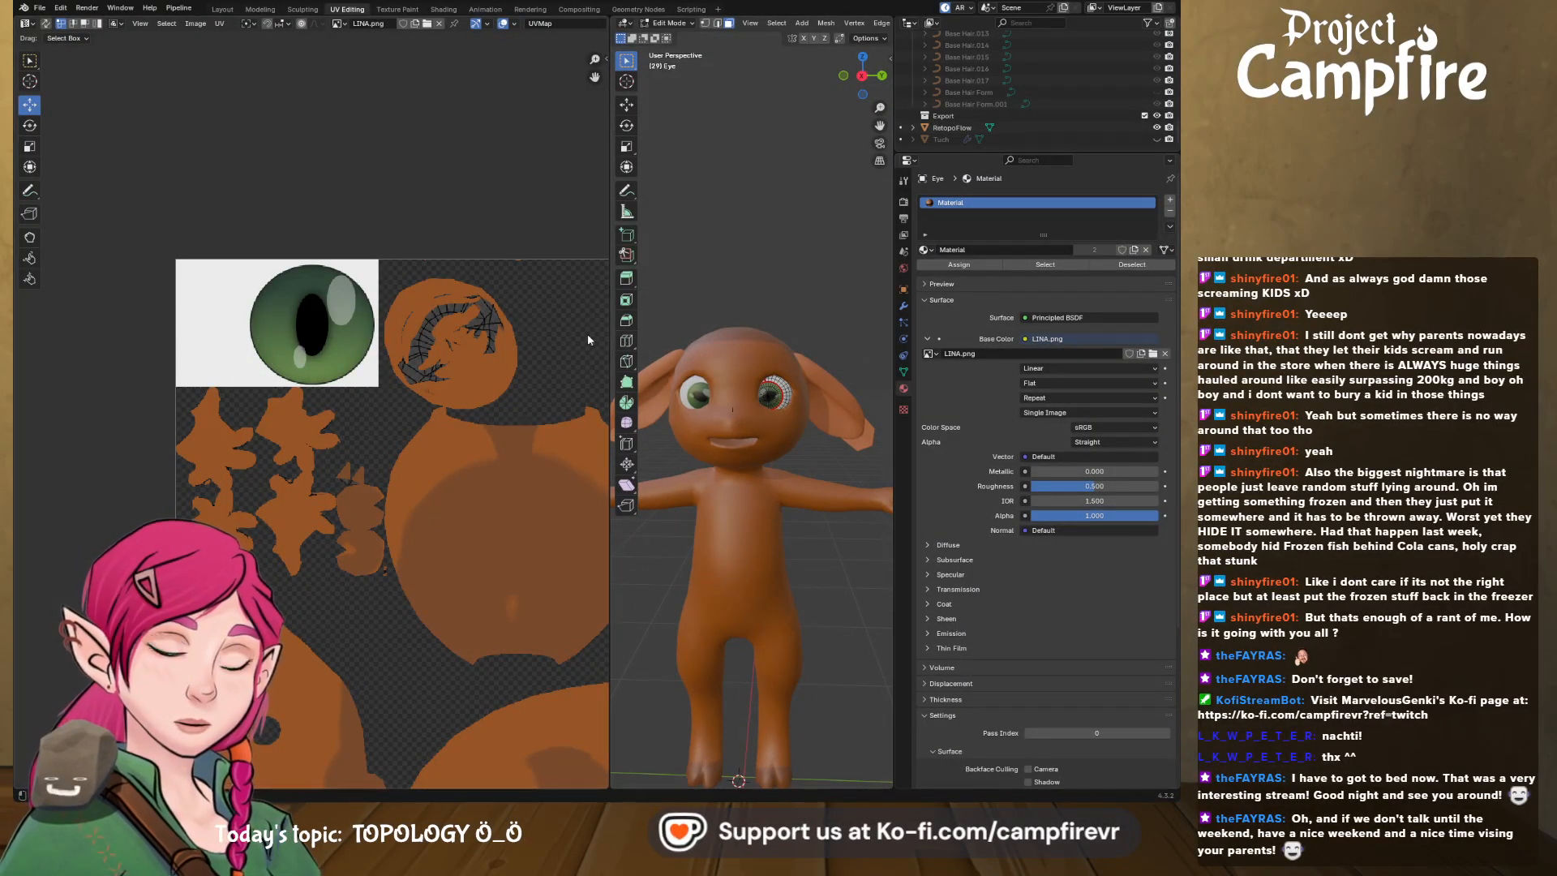
scroll(777, 363, "up", 2)
scroll(747, 387, "up", 2)
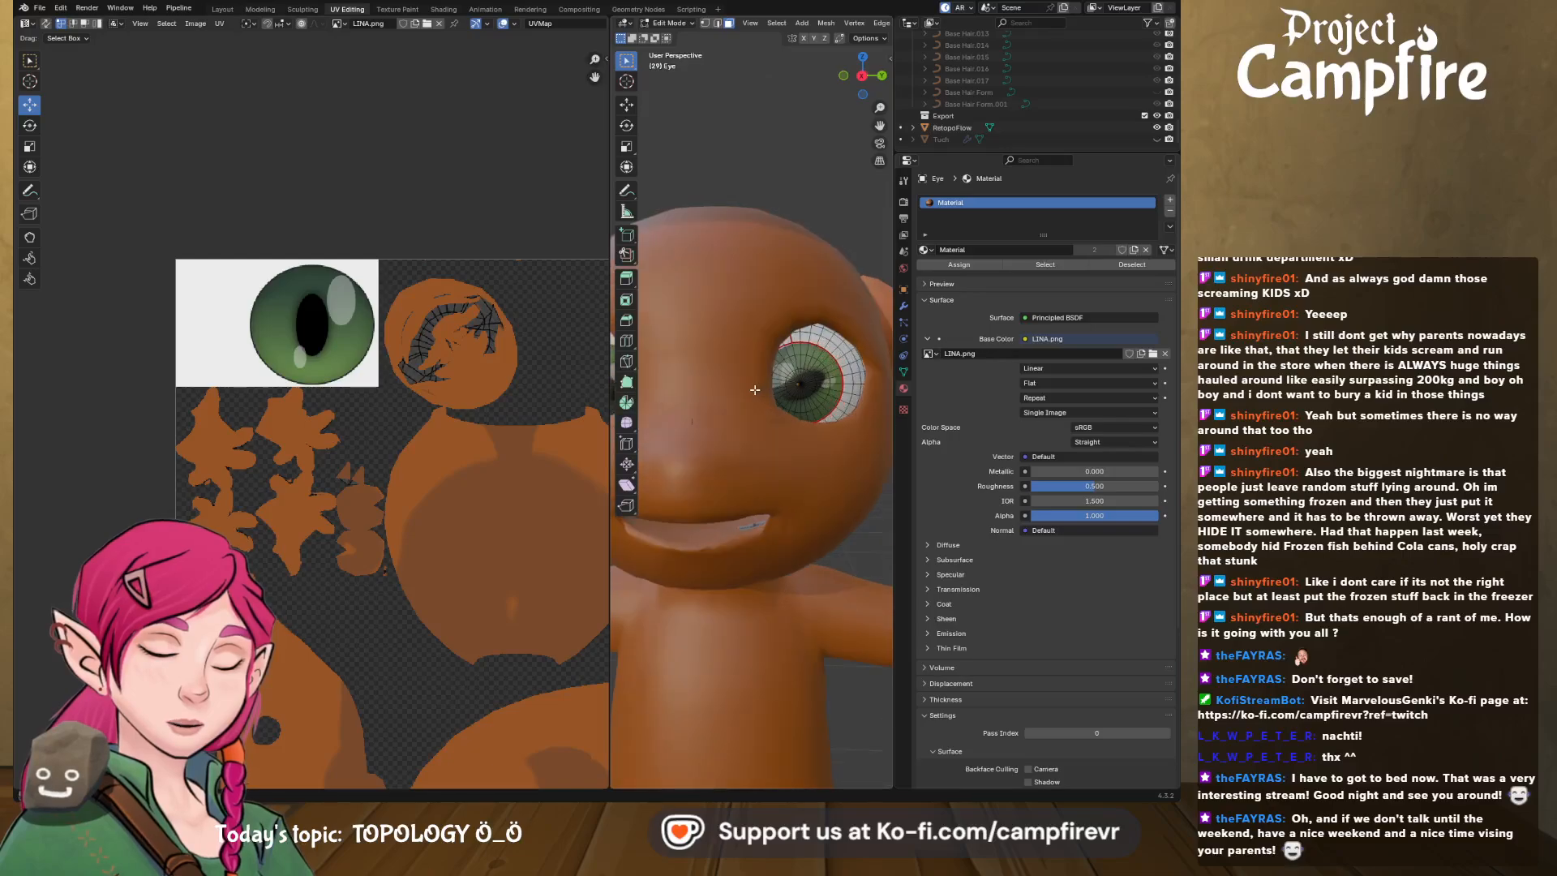
middle_click_drag(746, 387, 719, 428)
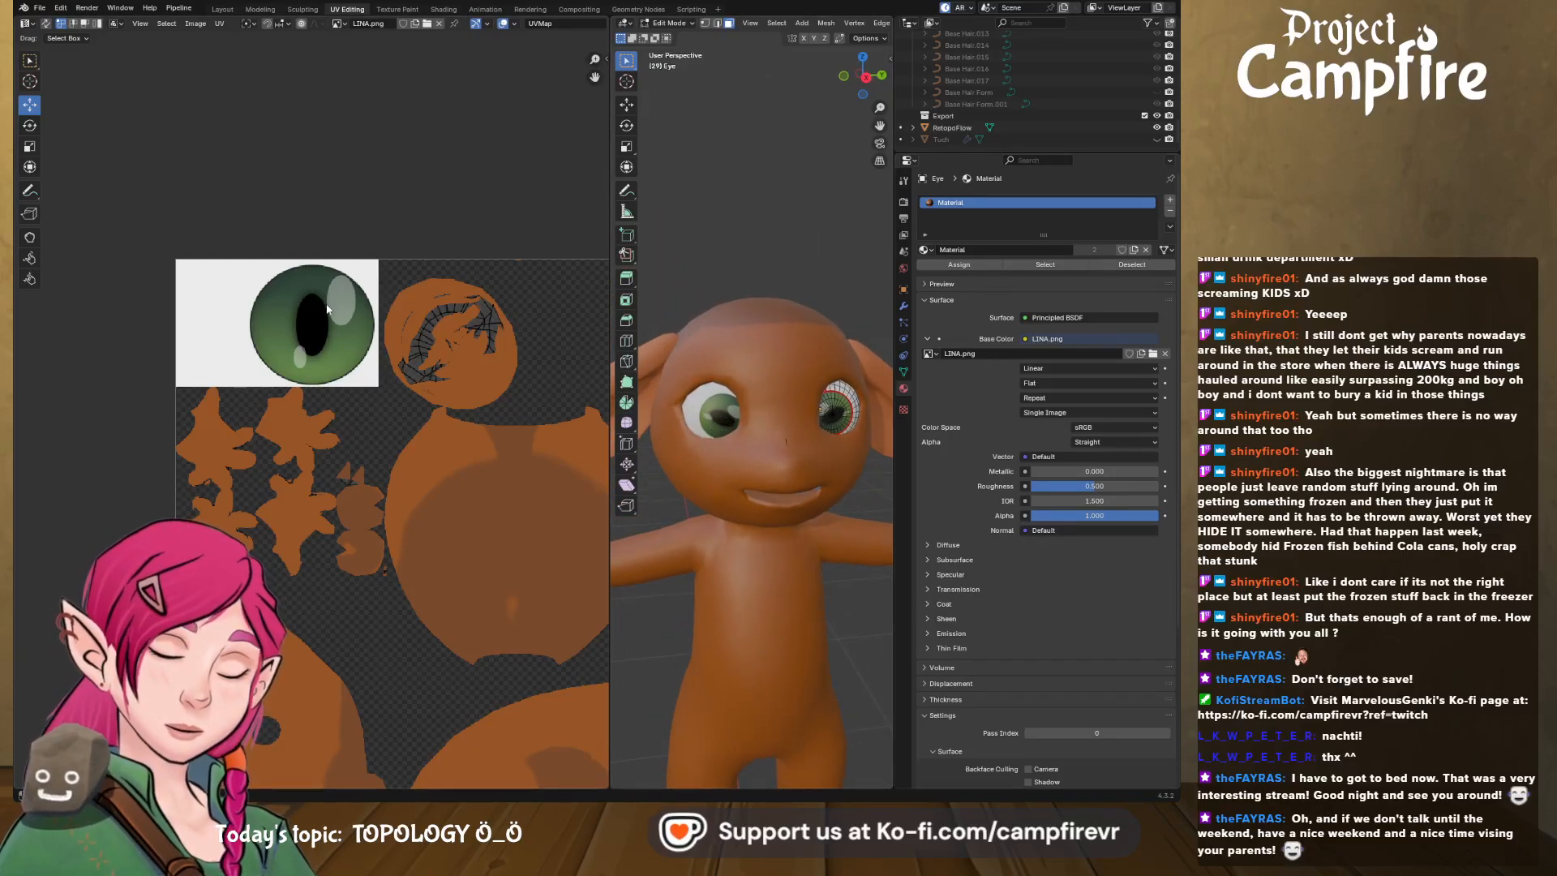
middle_click_drag(565, 326, 389, 291)
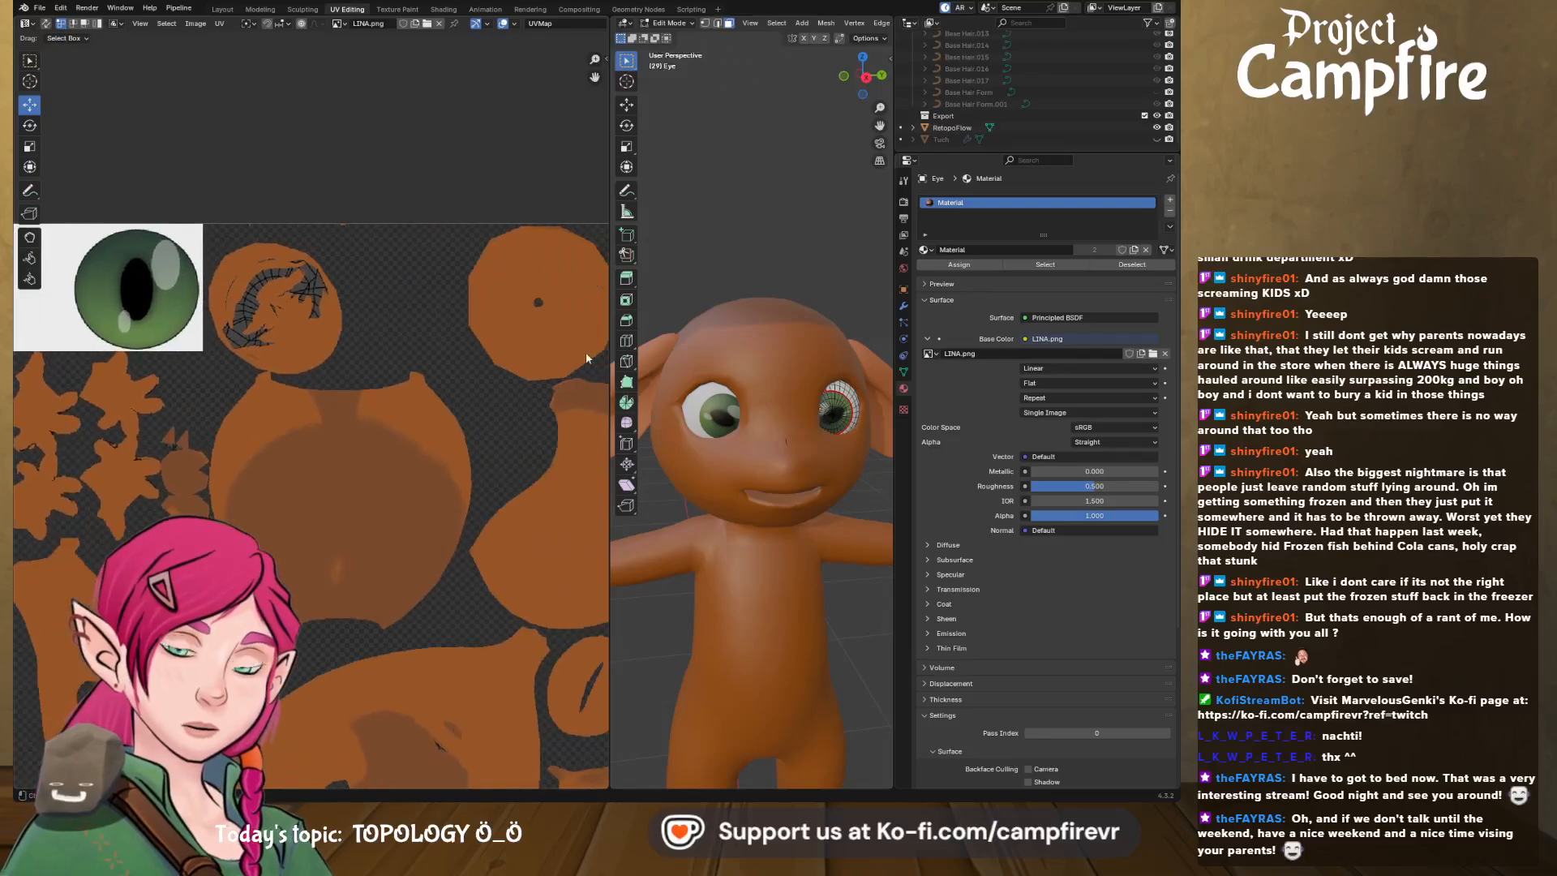
middle_click_drag(826, 423, 765, 409)
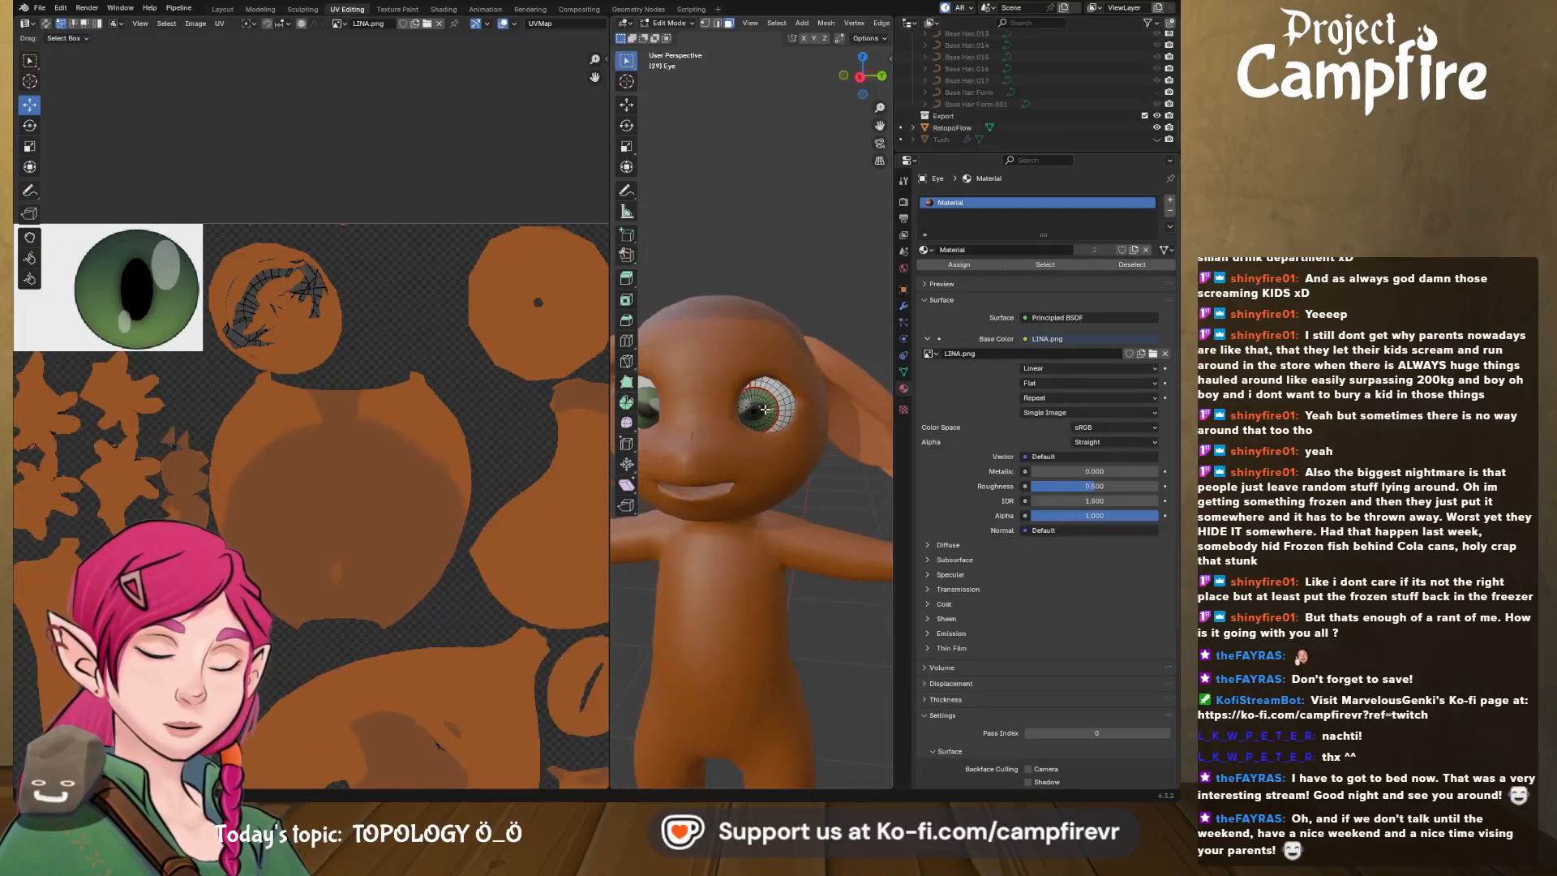
- Return to Object Mode and rotate the mirrored eyes until the pupils stand upright and face forward, then deselect them
key("Tab")
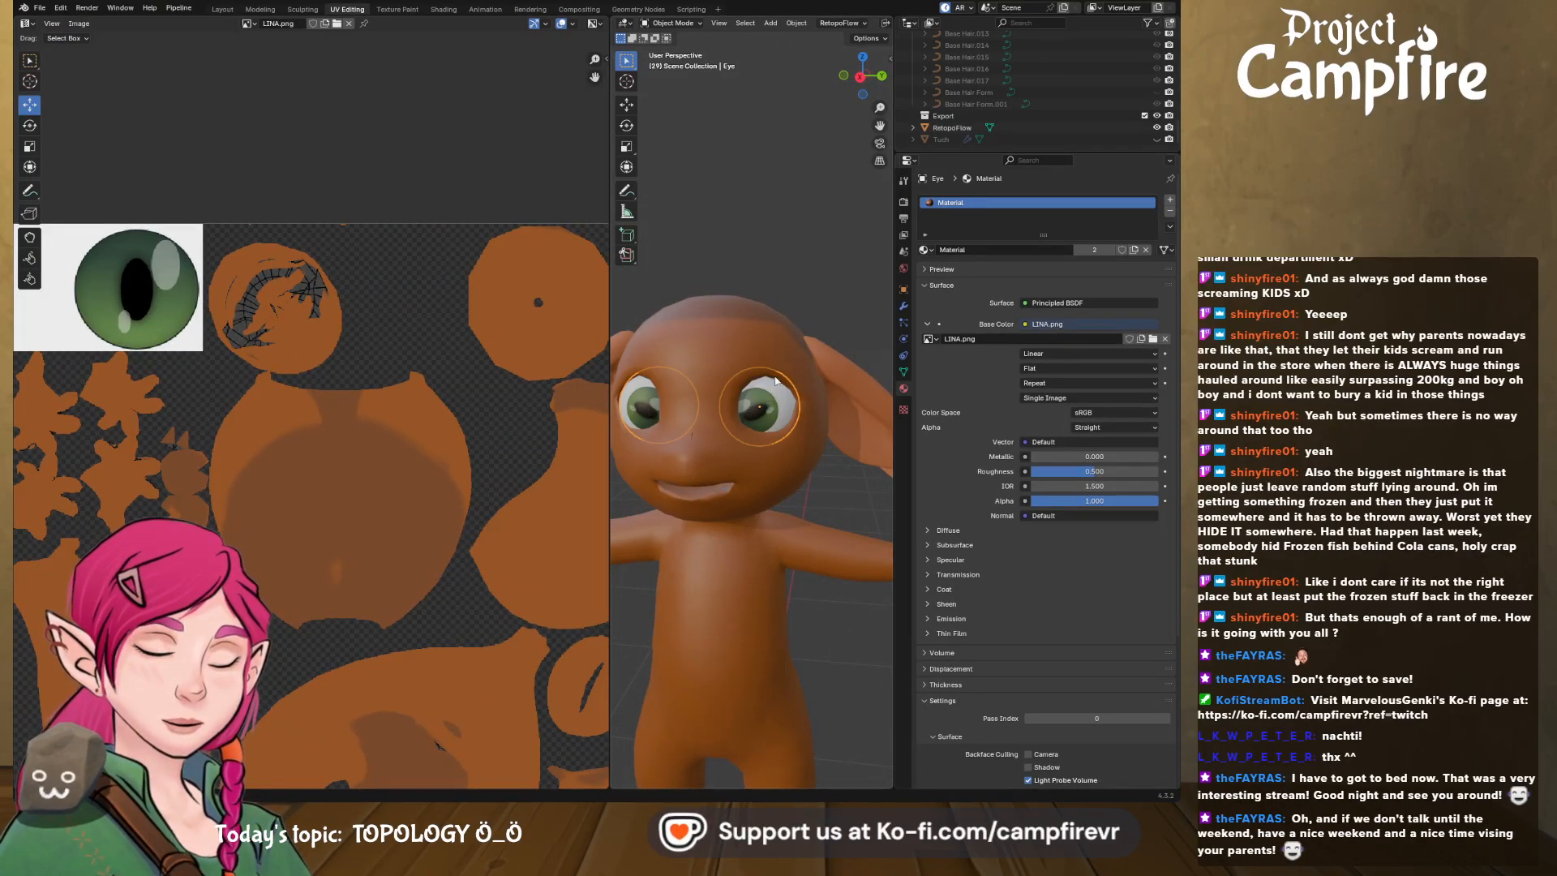
left_click(630, 126)
left_click_drag(790, 381, 811, 481)
middle_click_drag(806, 431, 836, 433)
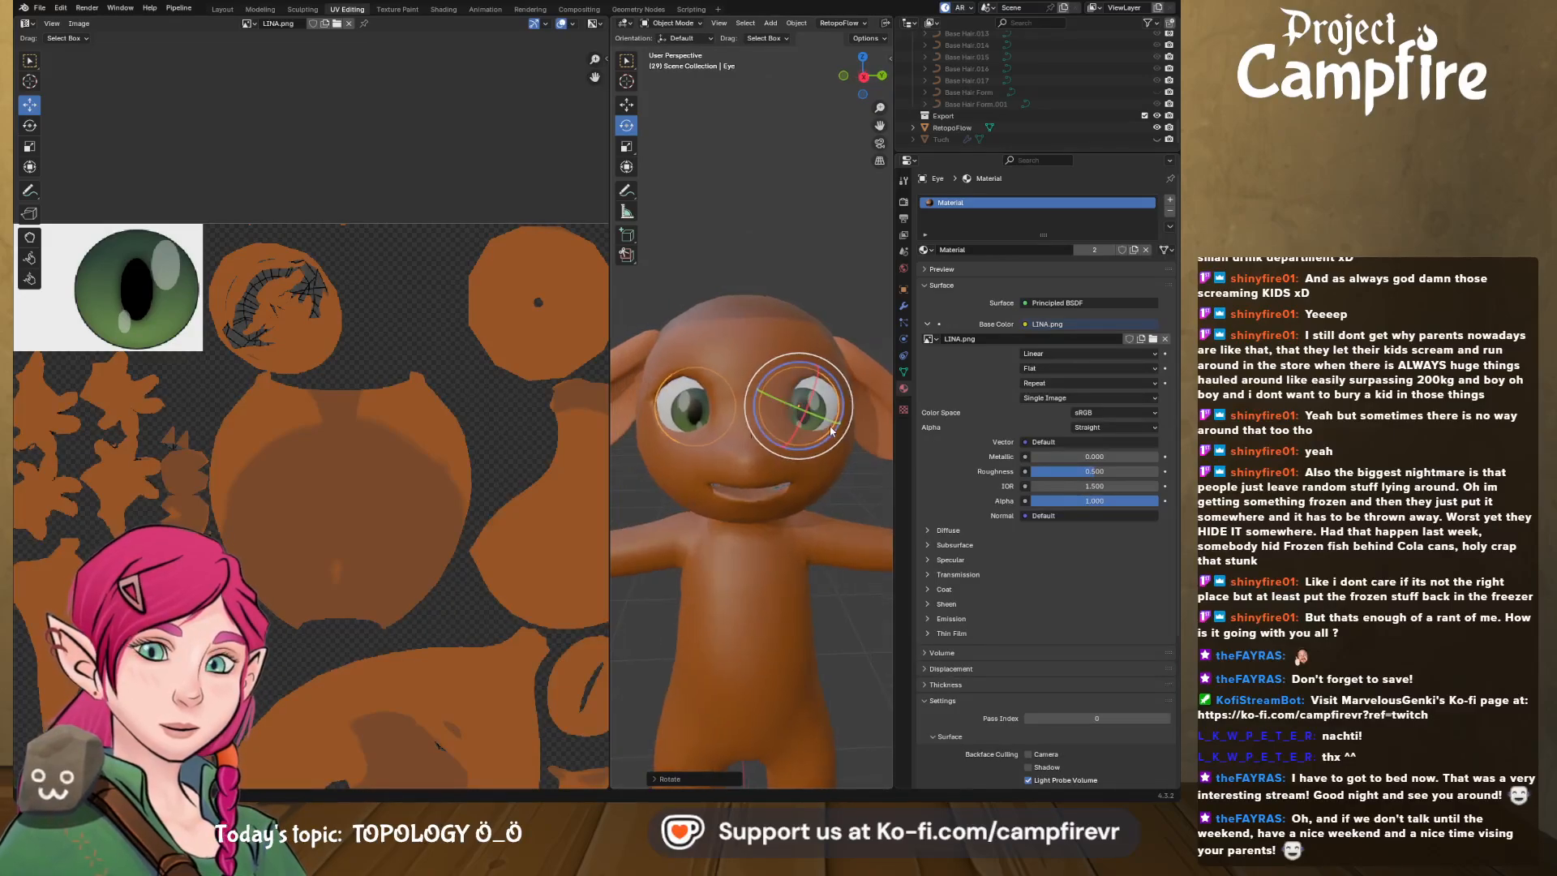
left_click_drag(843, 403, 843, 404)
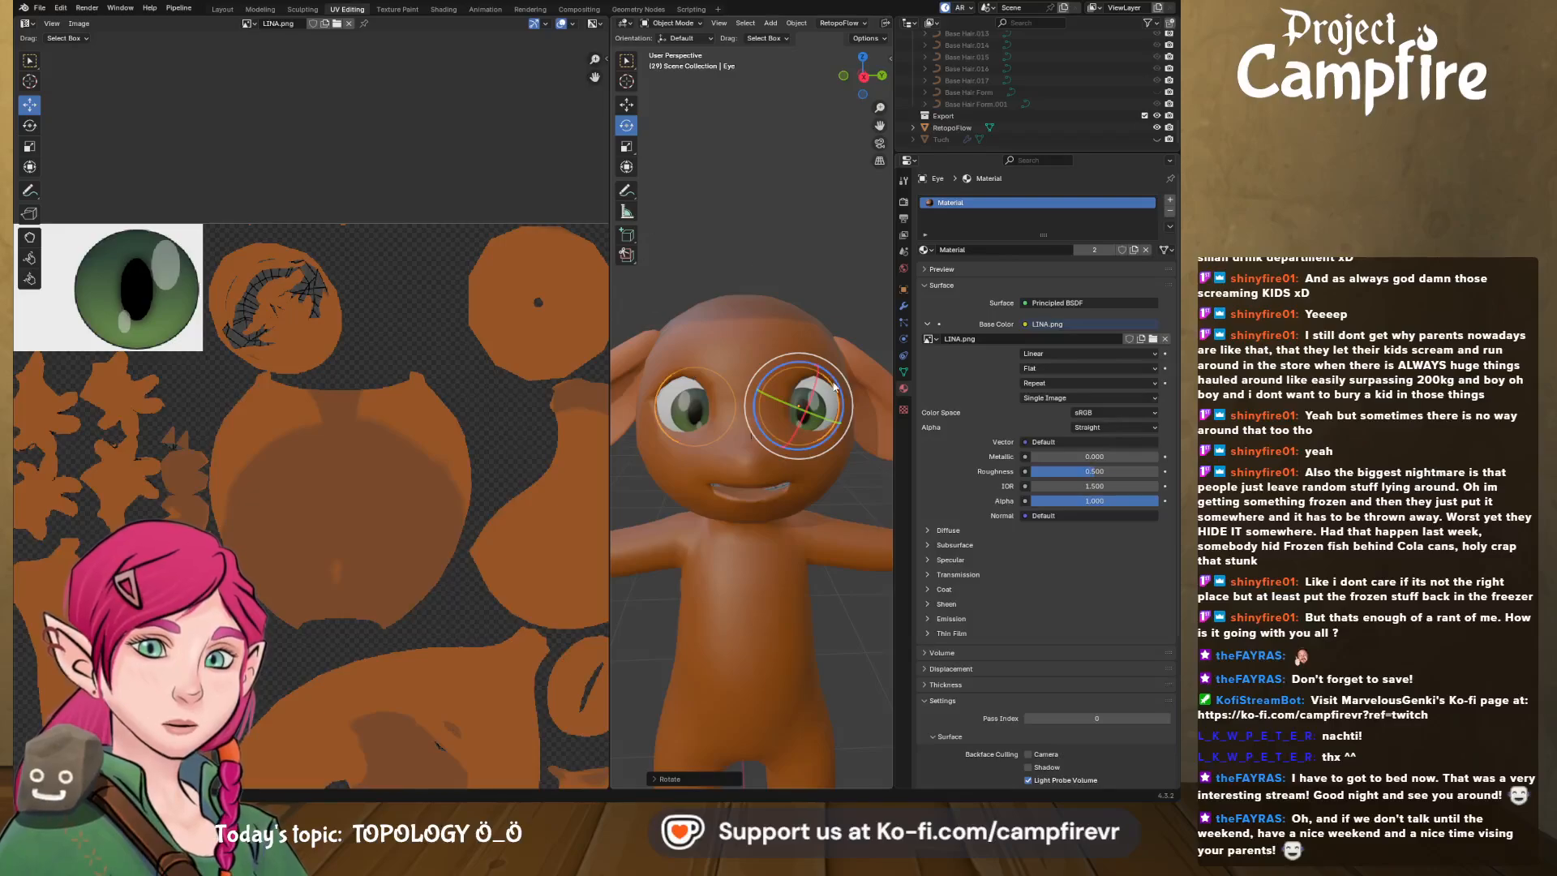
middle_click_drag(854, 396, 820, 448, "shift")
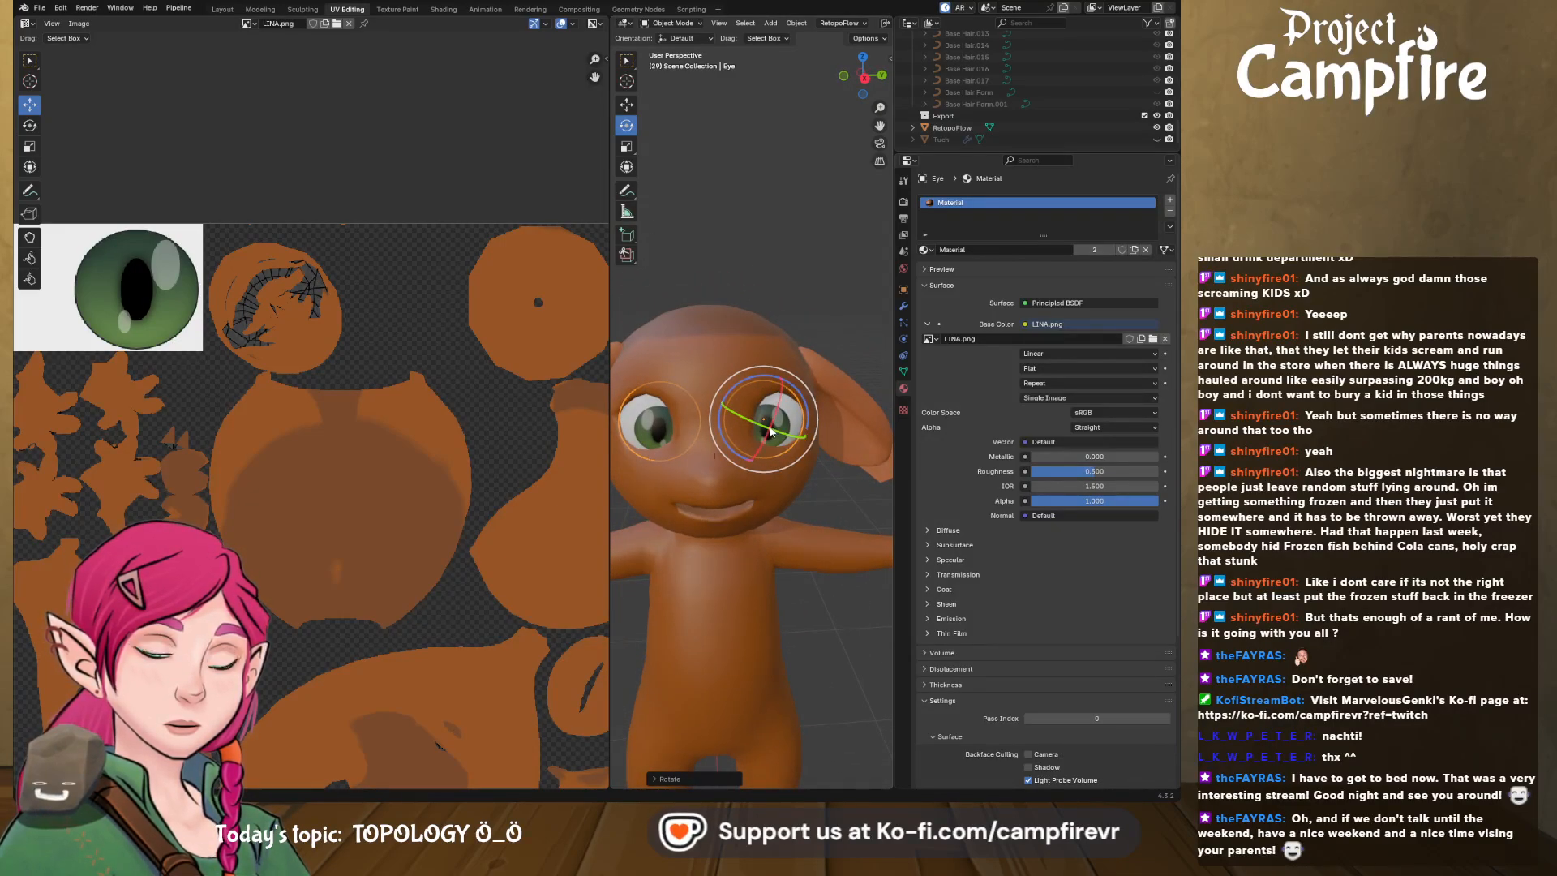
left_click_drag(782, 437, 785, 412)
middle_click_drag(794, 460, 800, 423)
left_click(804, 465)
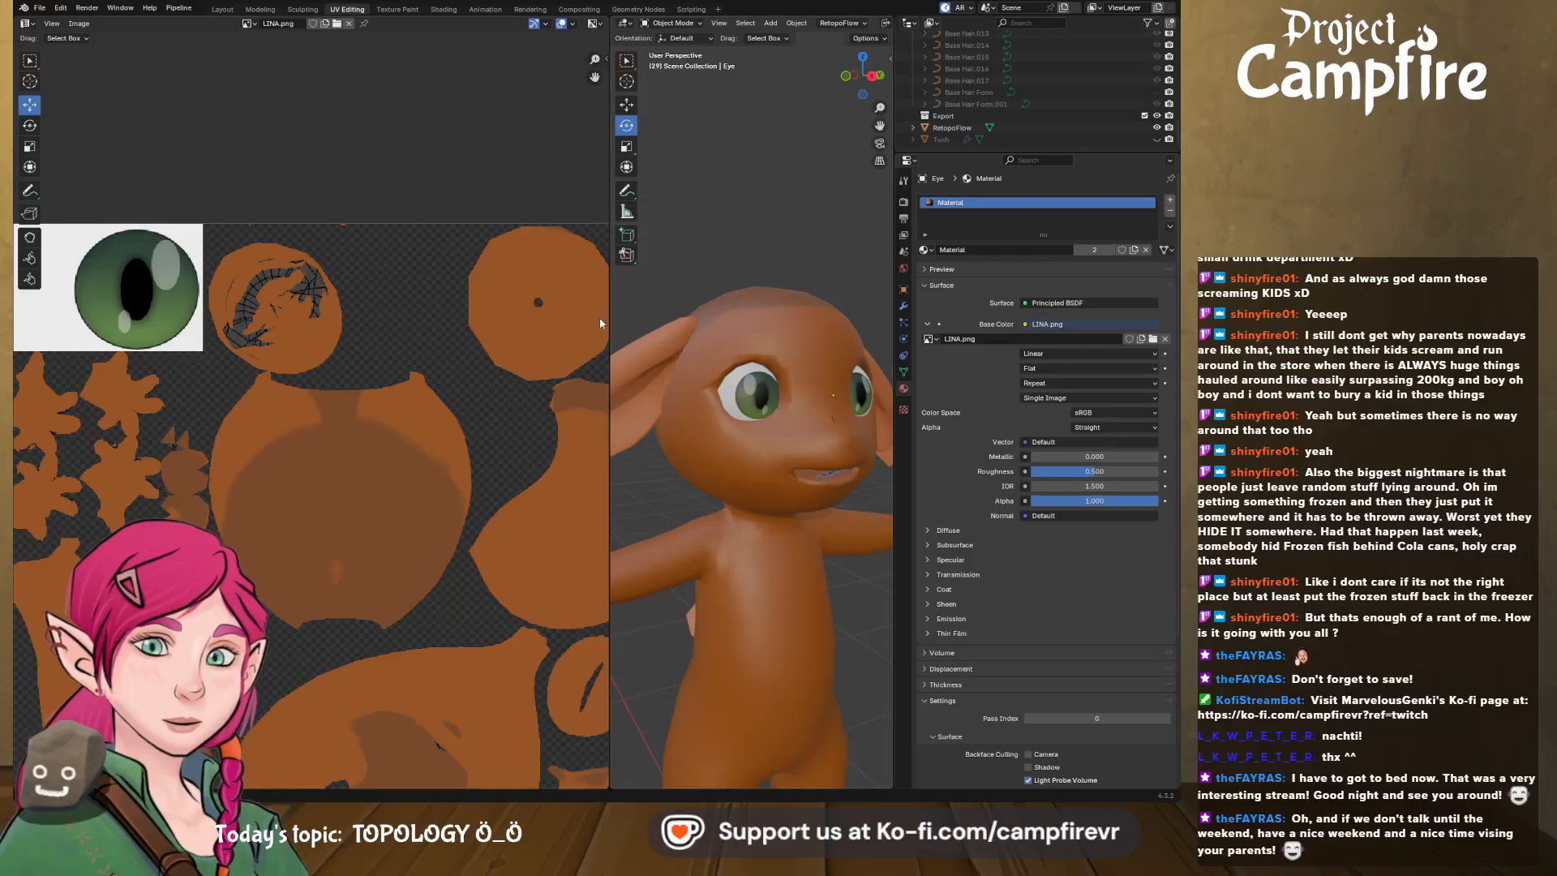
- Switch to the Layout workspace and make the Dress and Hair collections visible on the character
left_click(258, 10)
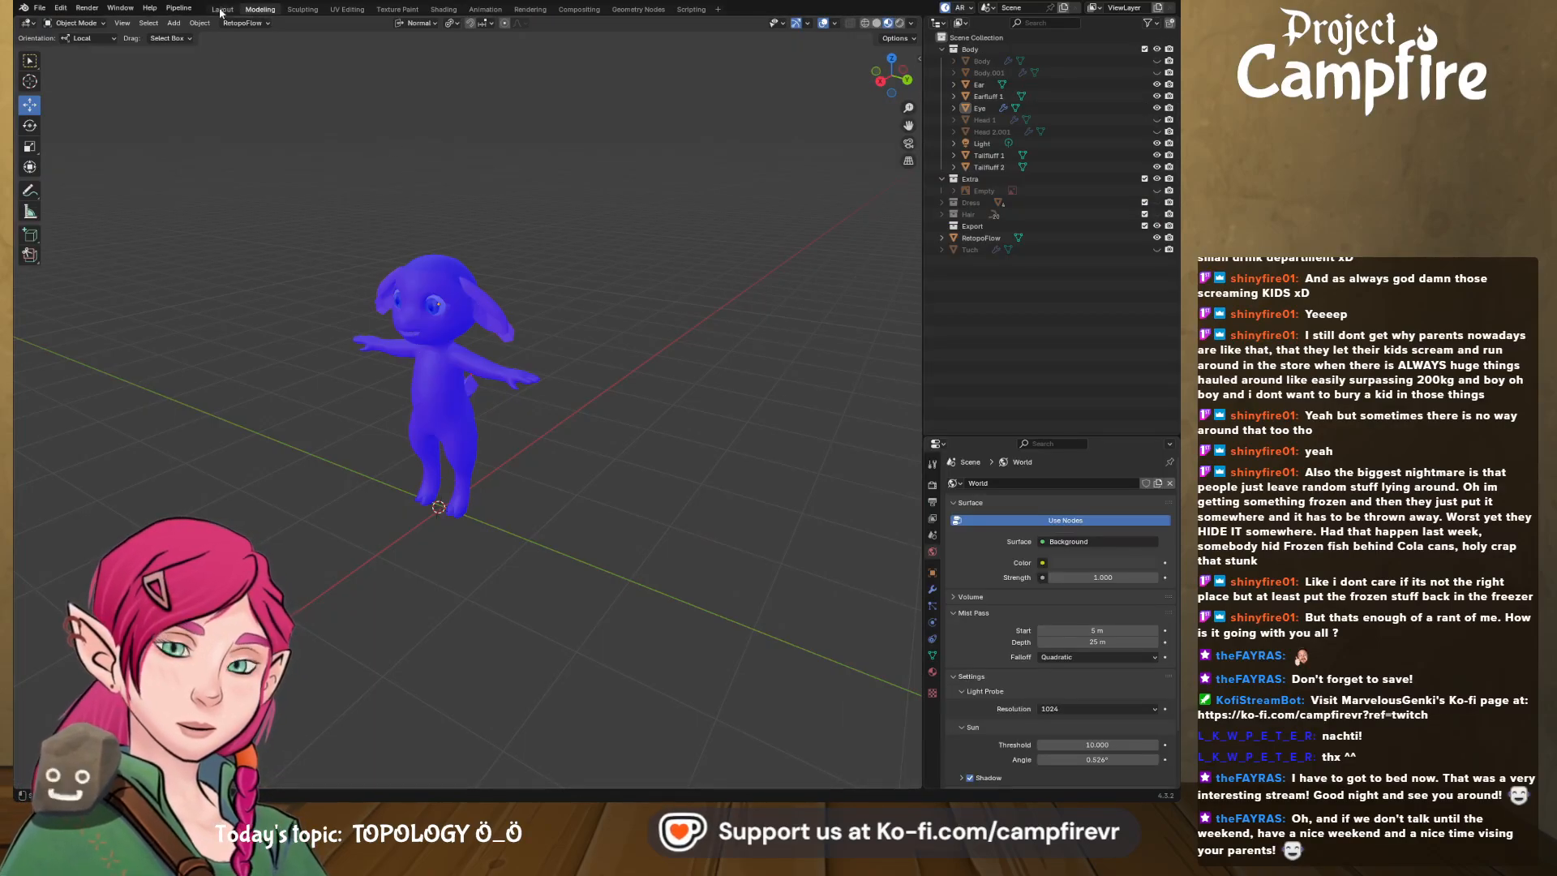
left_click(222, 10)
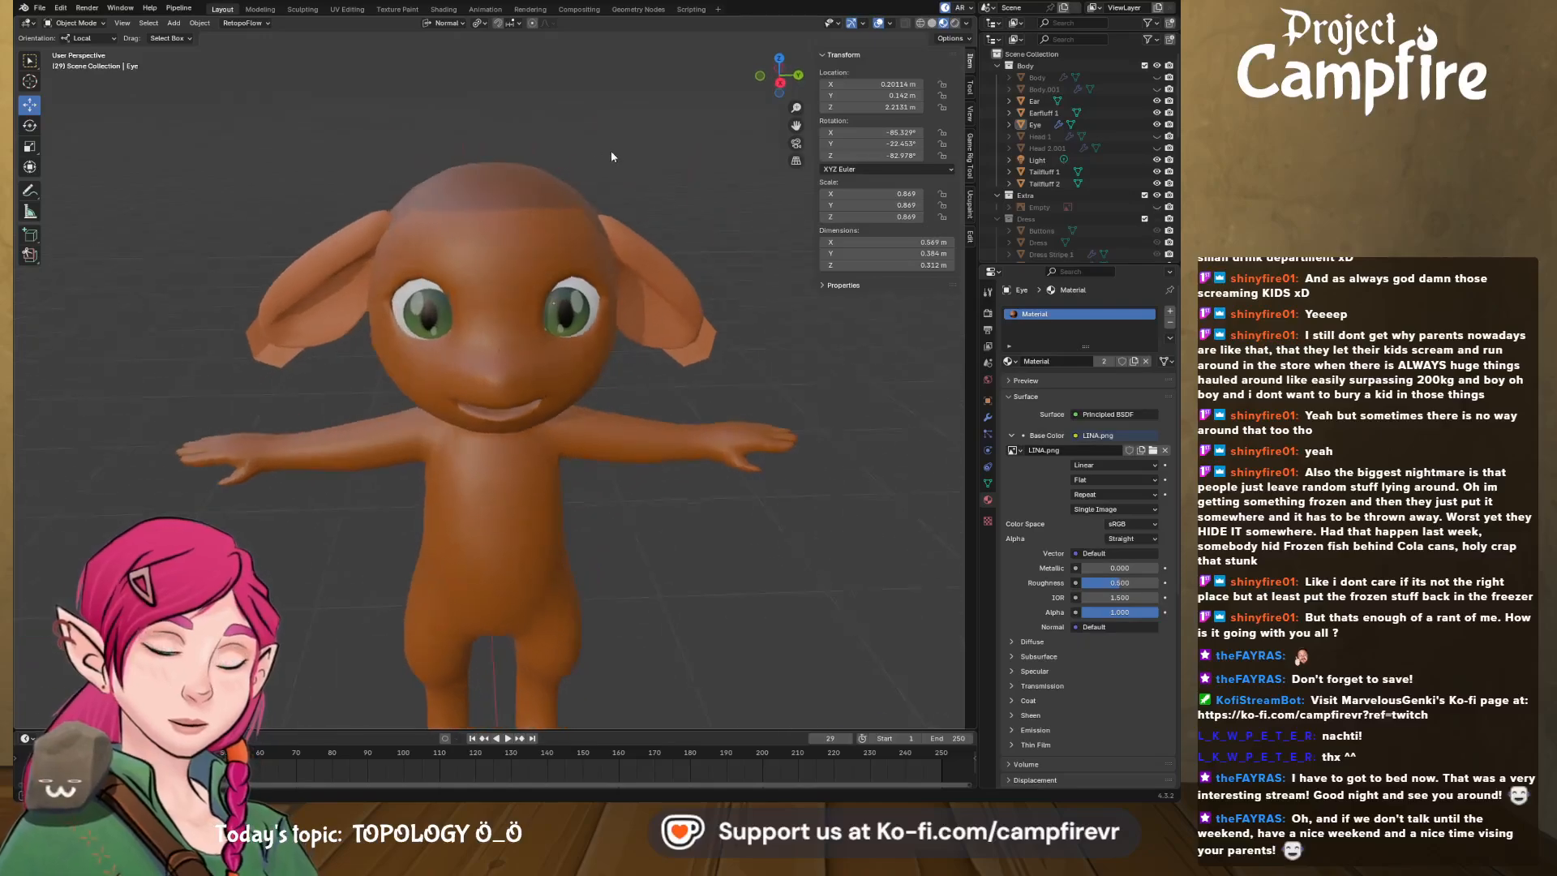
middle_click_drag(611, 152, 672, 151)
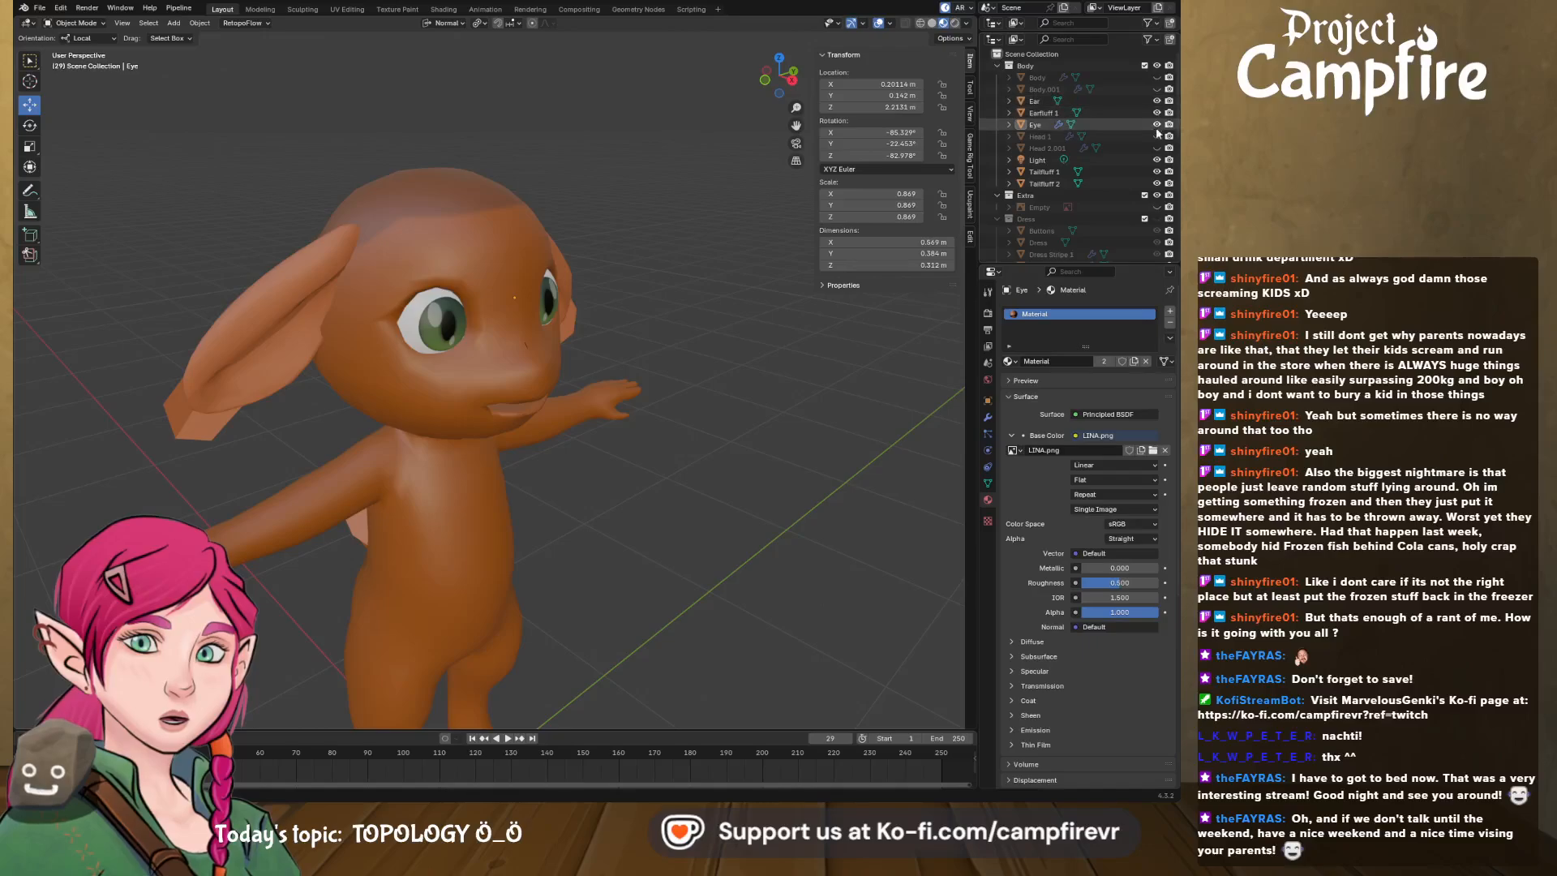
scroll(1157, 158, "down", 3)
scroll(1160, 142, "down", 1)
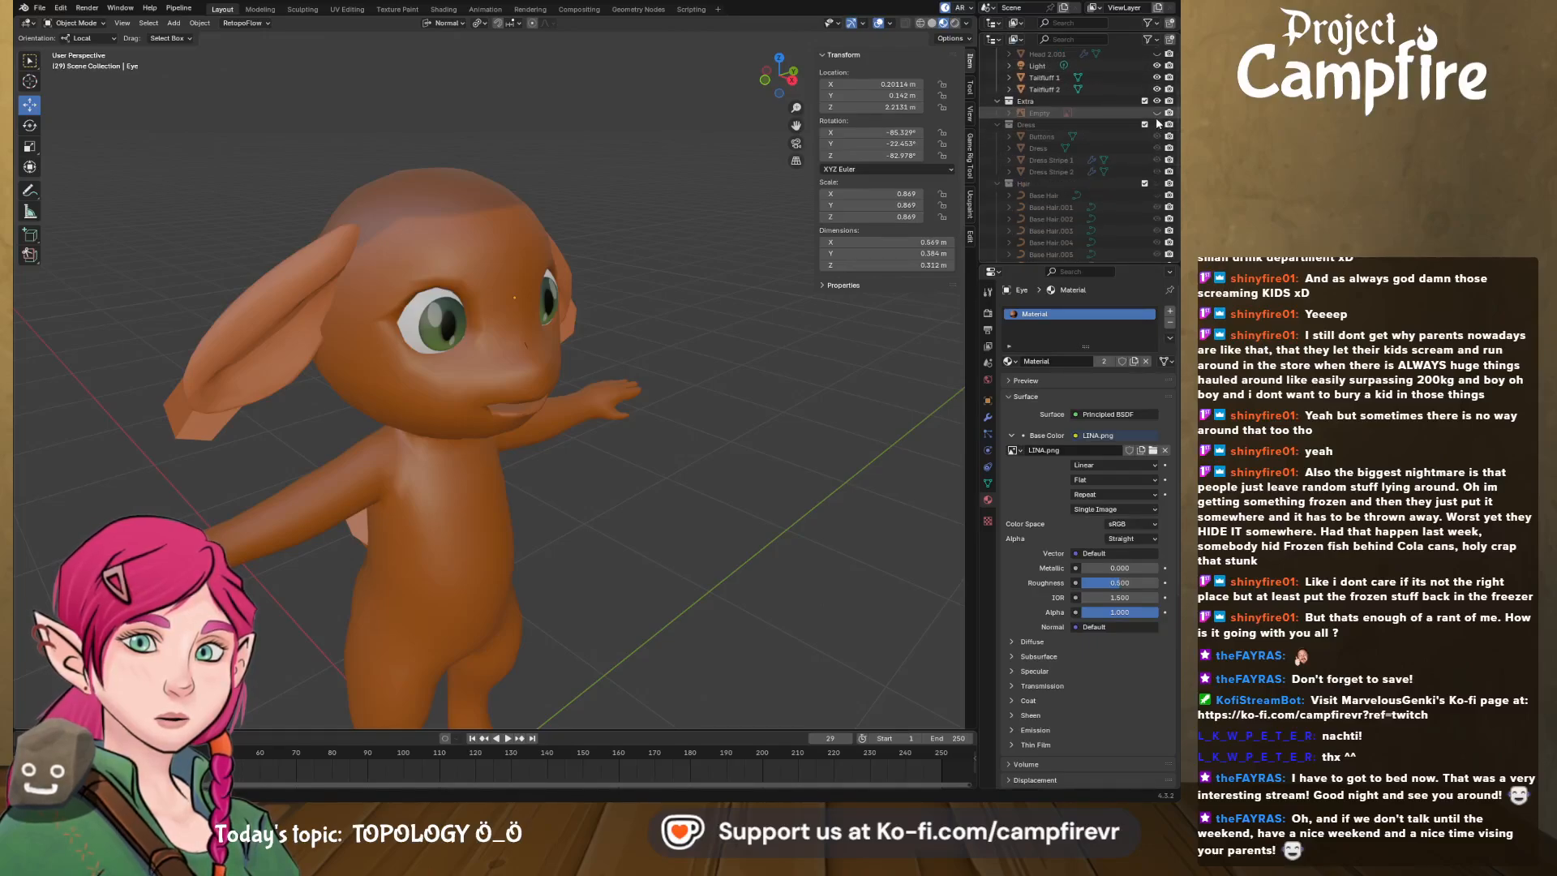
left_click(1157, 124)
left_click(1158, 184)
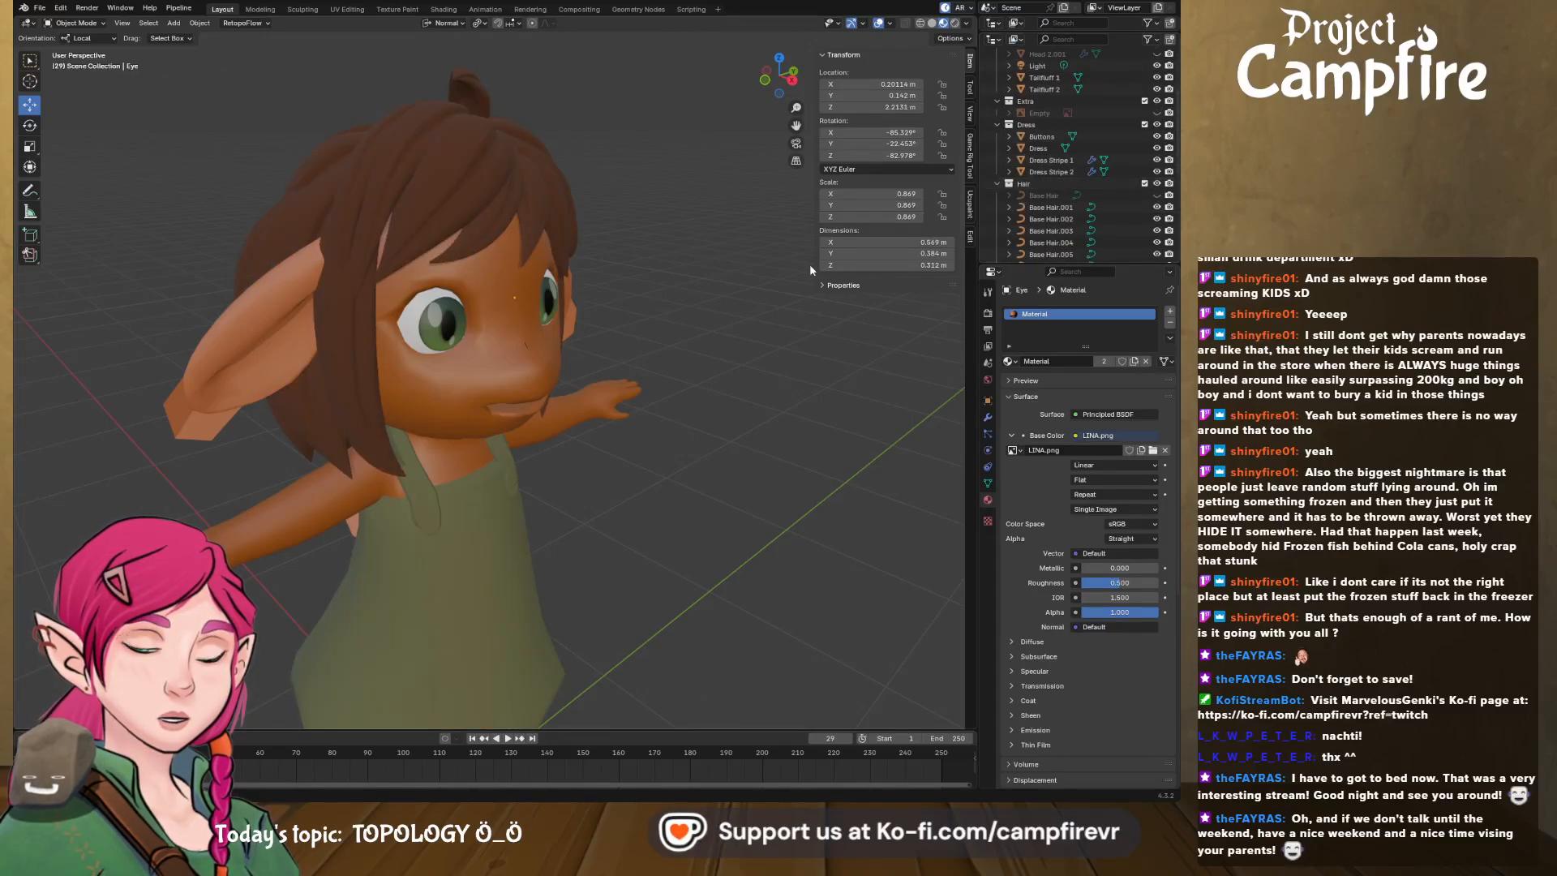
- Set the body material's roughness to 1.000, then deselect the body and examine the dressed character from several sides
scroll(810, 336, "down", 2)
middle_click_drag(808, 369, 730, 459)
left_click(590, 417)
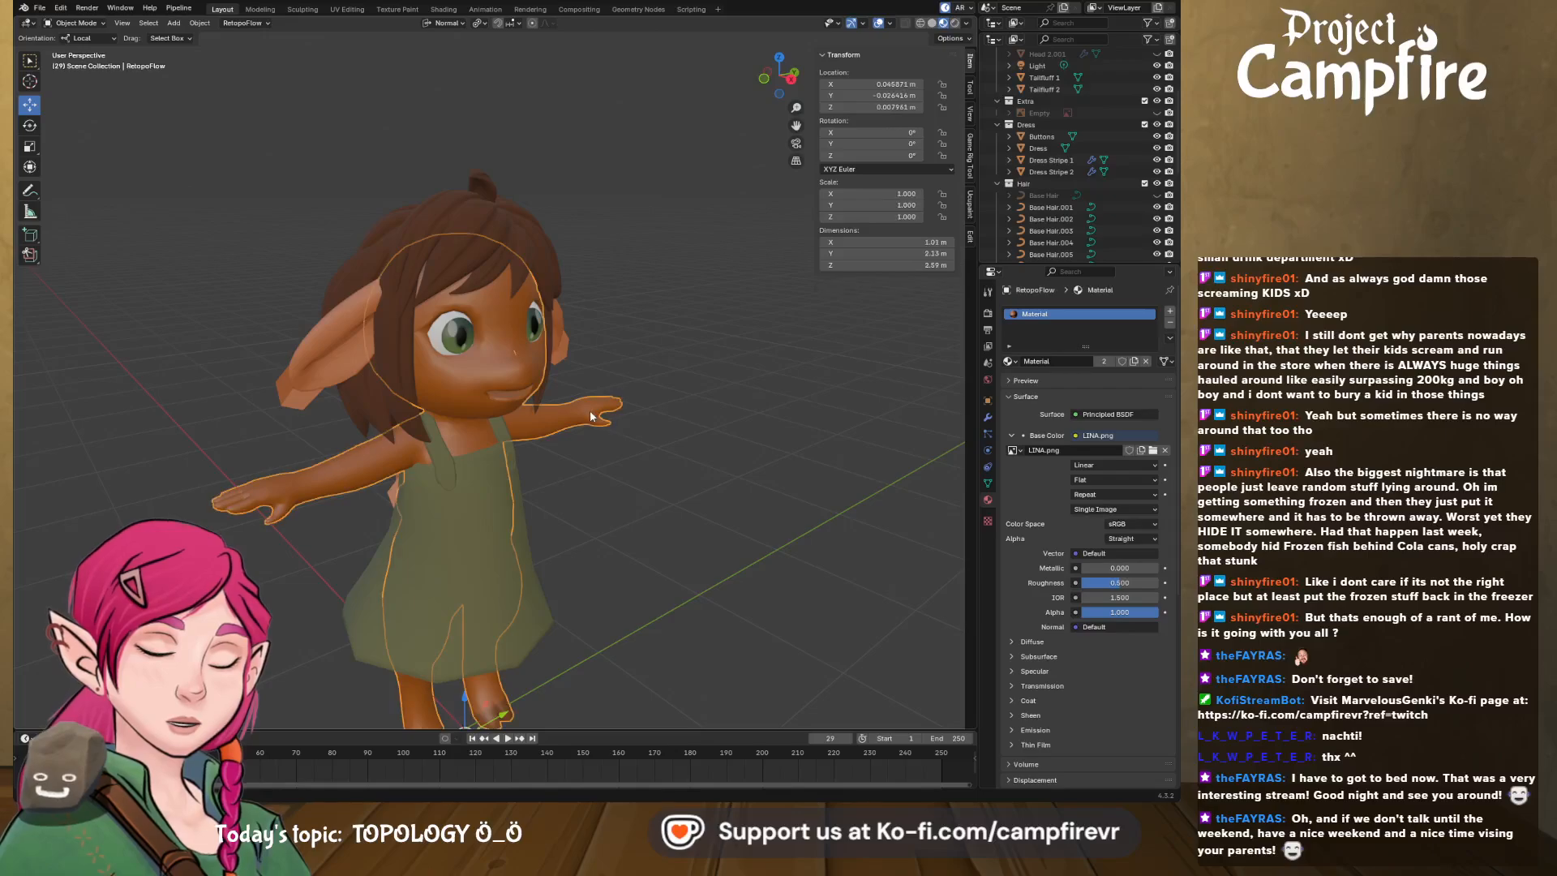
left_click_drag(1111, 583, 1156, 583)
middle_click_drag(767, 549, 672, 537)
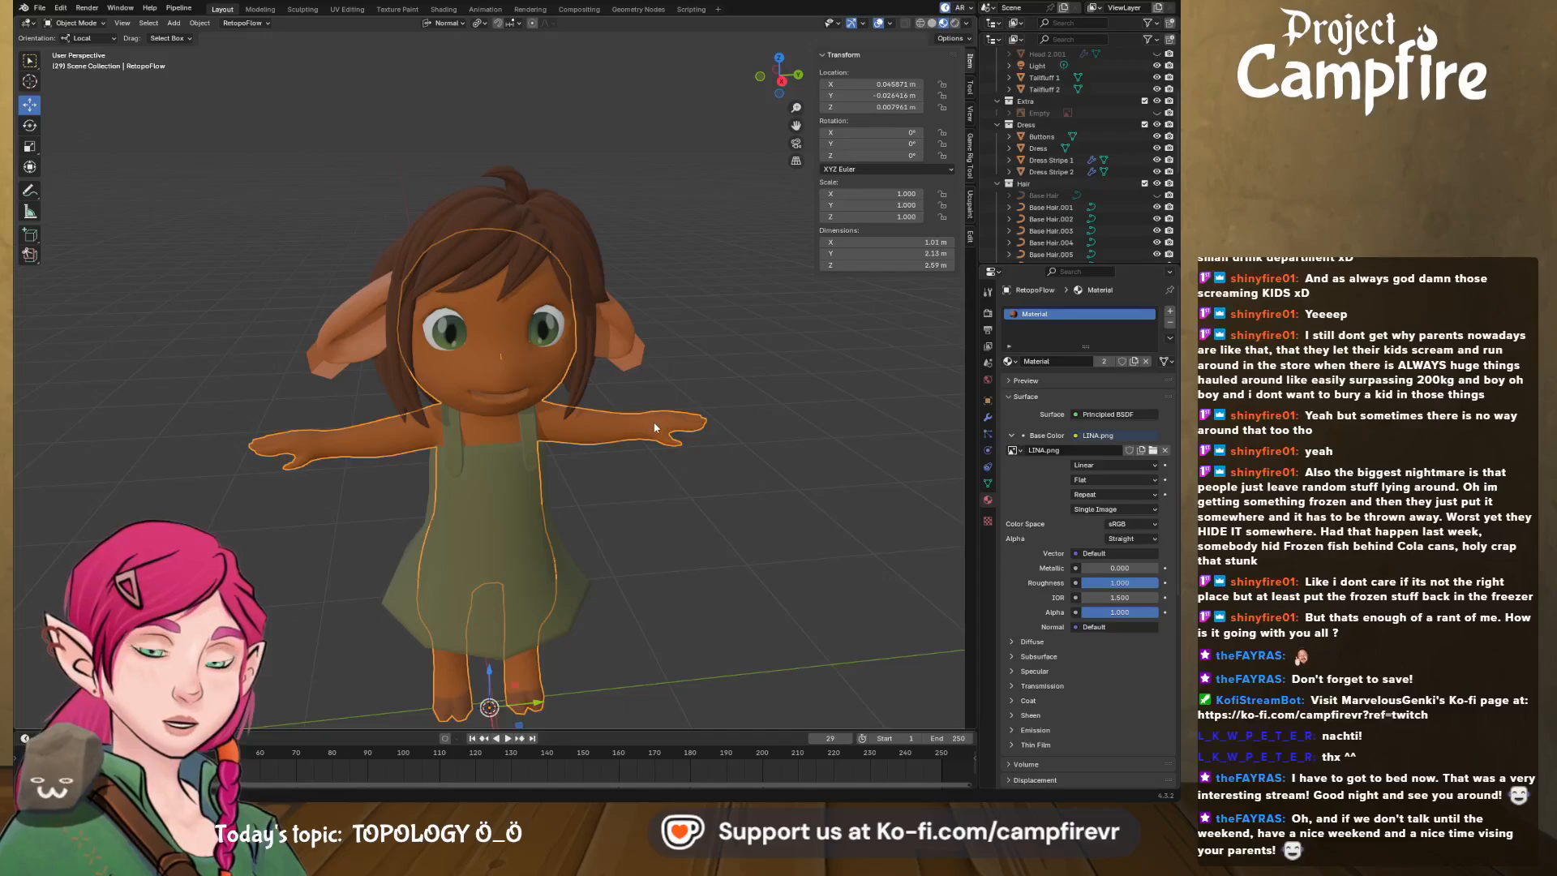
left_click(643, 466)
middle_click_drag(642, 466, 493, 440)
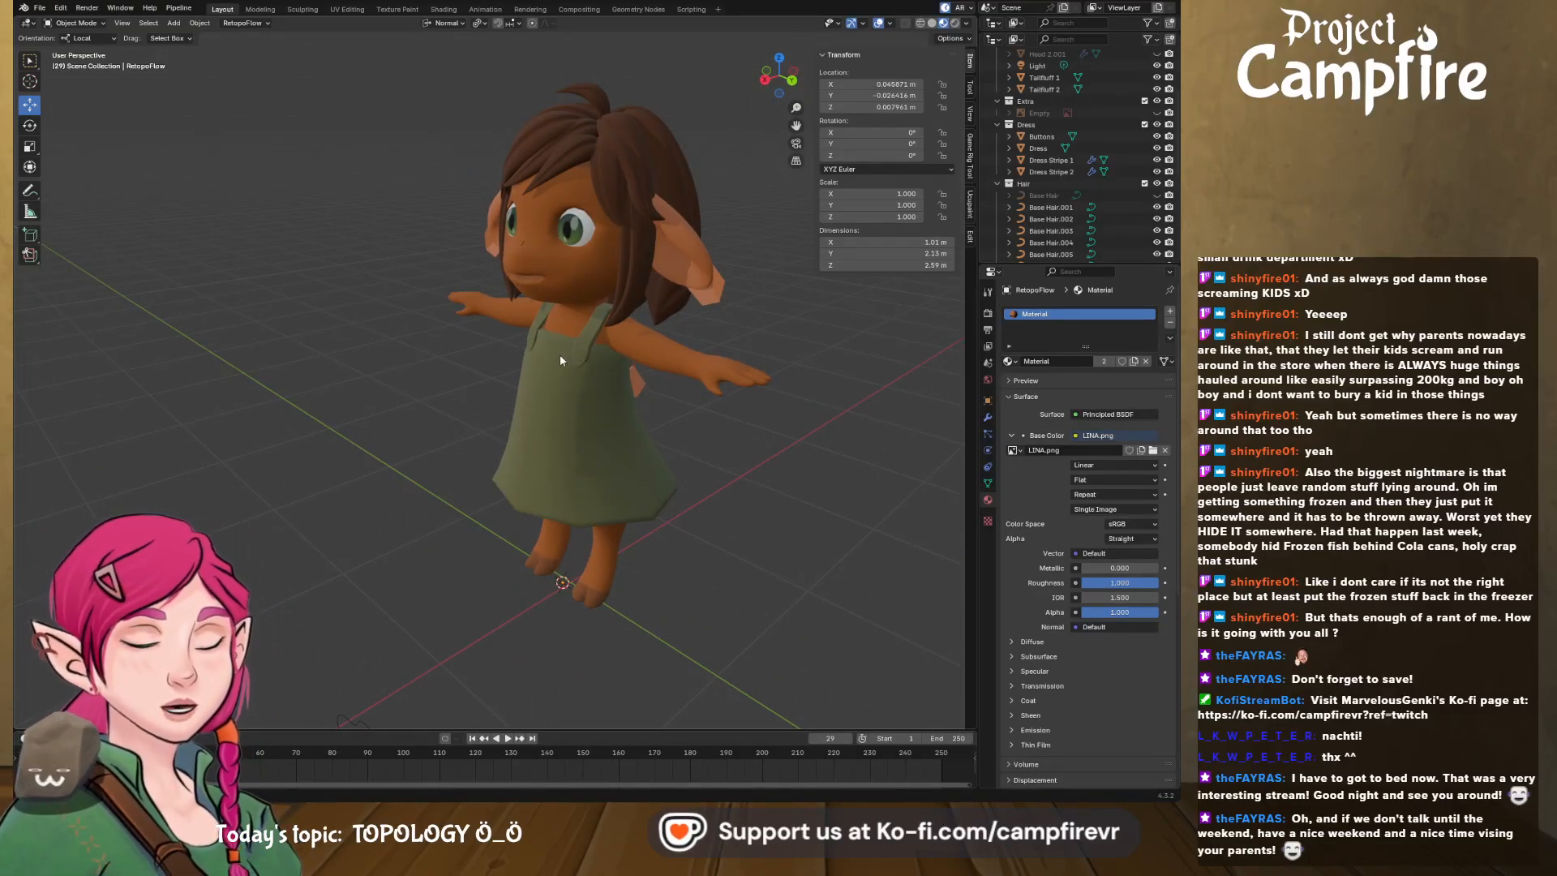
middle_click_drag(560, 353, 567, 430, "shift")
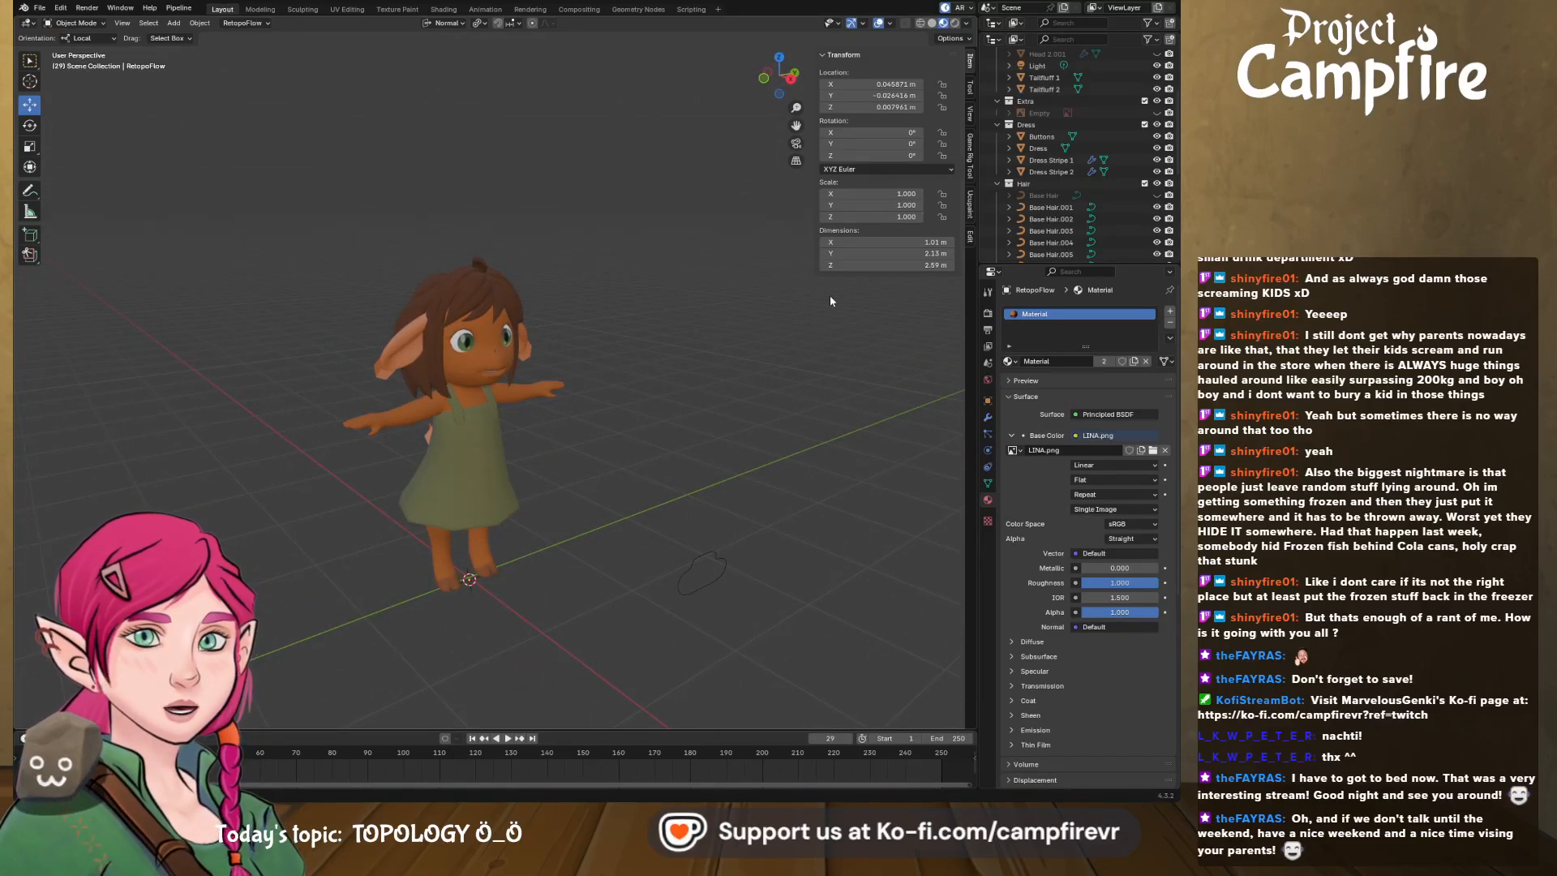